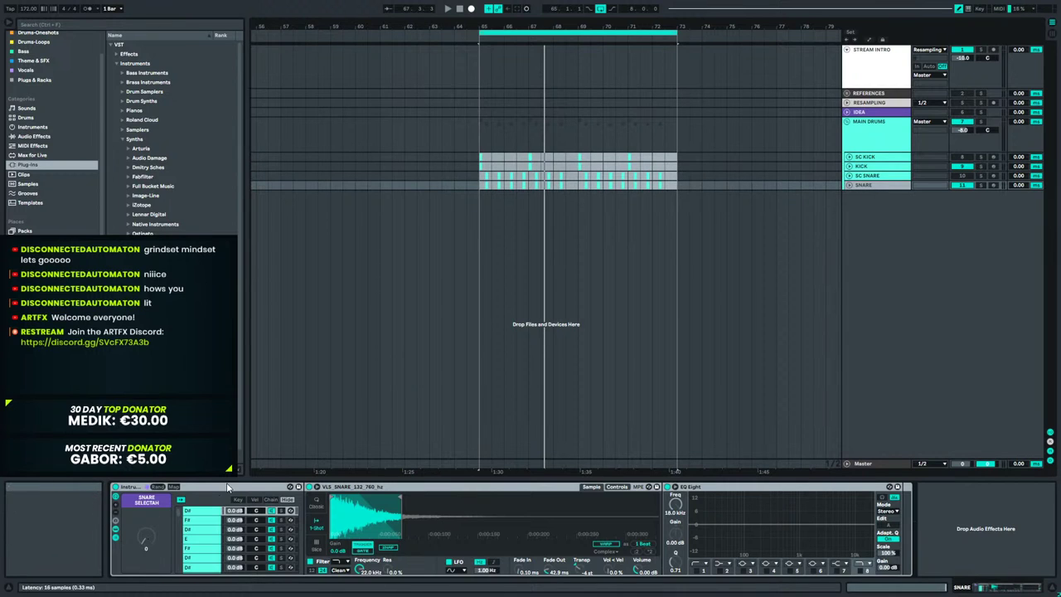
Browse the chains of the snare rack and view the chain labelled E.
scroll(223, 548, down, 5)
scroll(222, 547, down, 6)
scroll(181, 545, down, 6)
scroll(184, 543, down, 4)
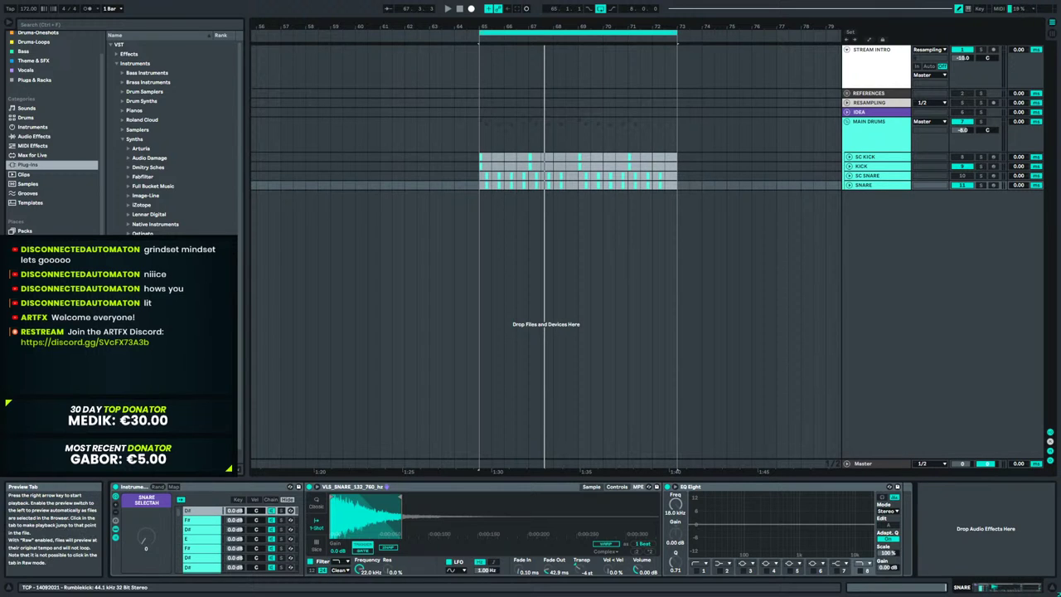
click(193, 541)
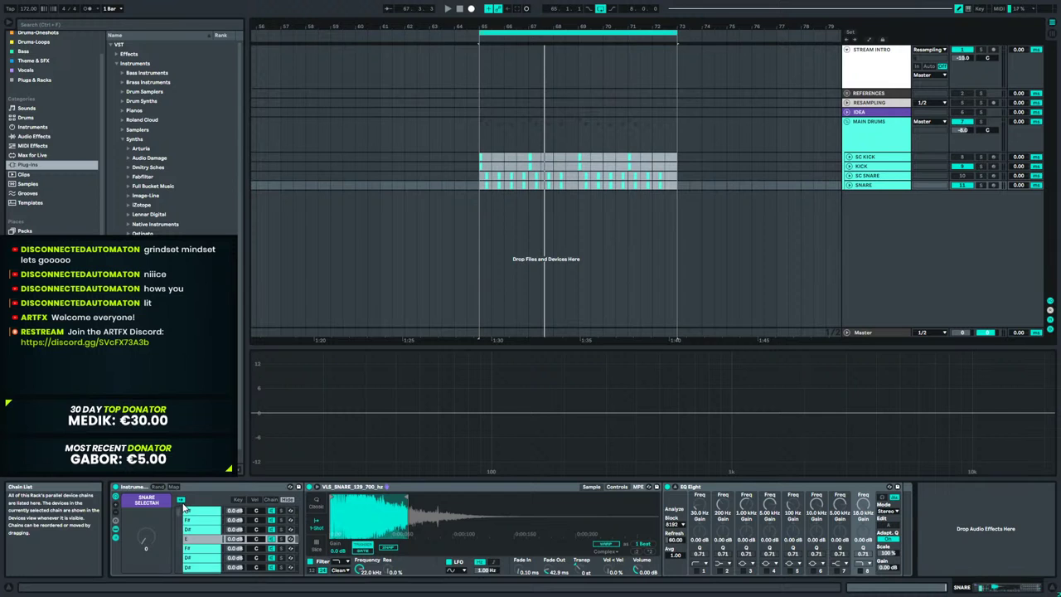
Compare snare samples across the rack's chains and set the SNARE SELECTAH macro to 32.
drag(147, 538, 146, 484)
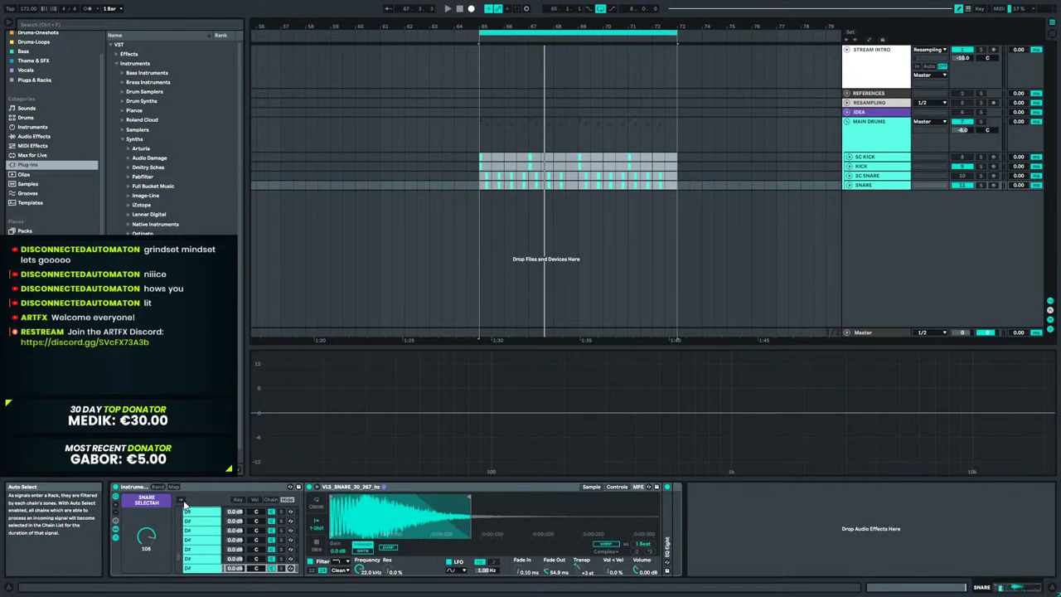
drag(145, 537, 147, 544)
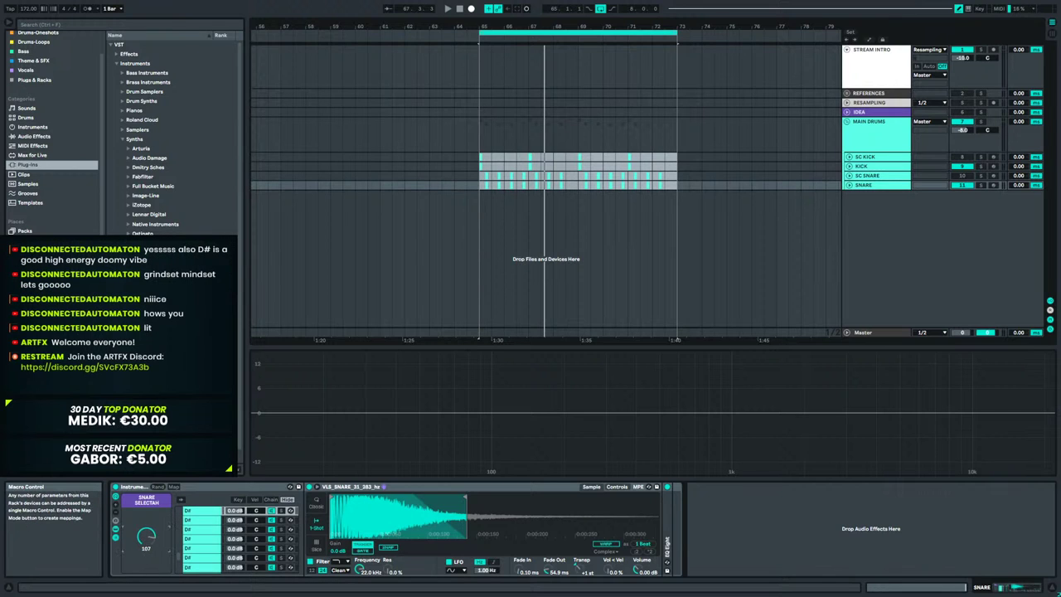
scroll(220, 542, down, 5)
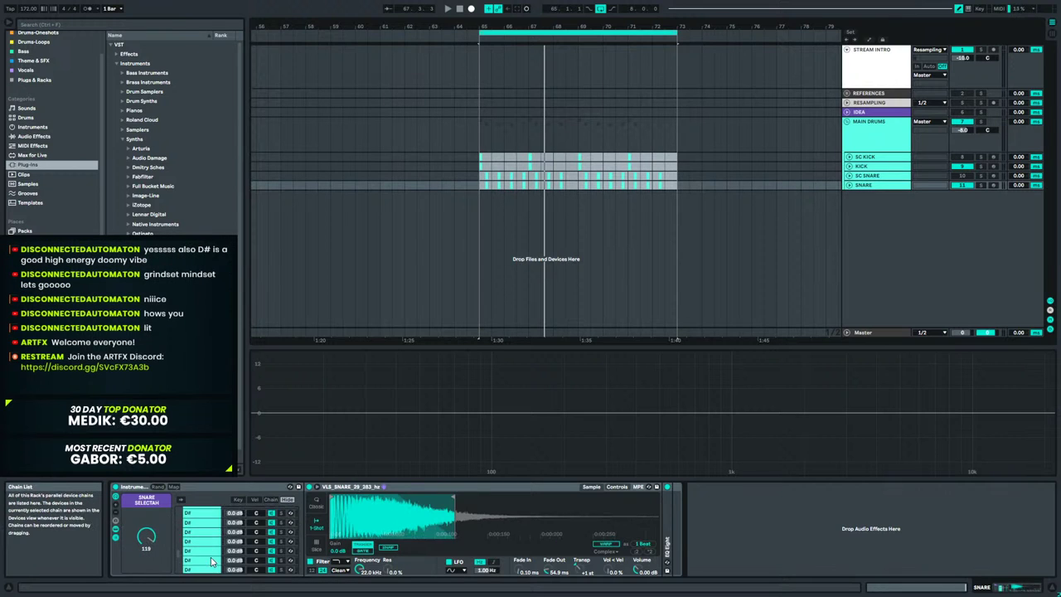
click(218, 538)
click(208, 548)
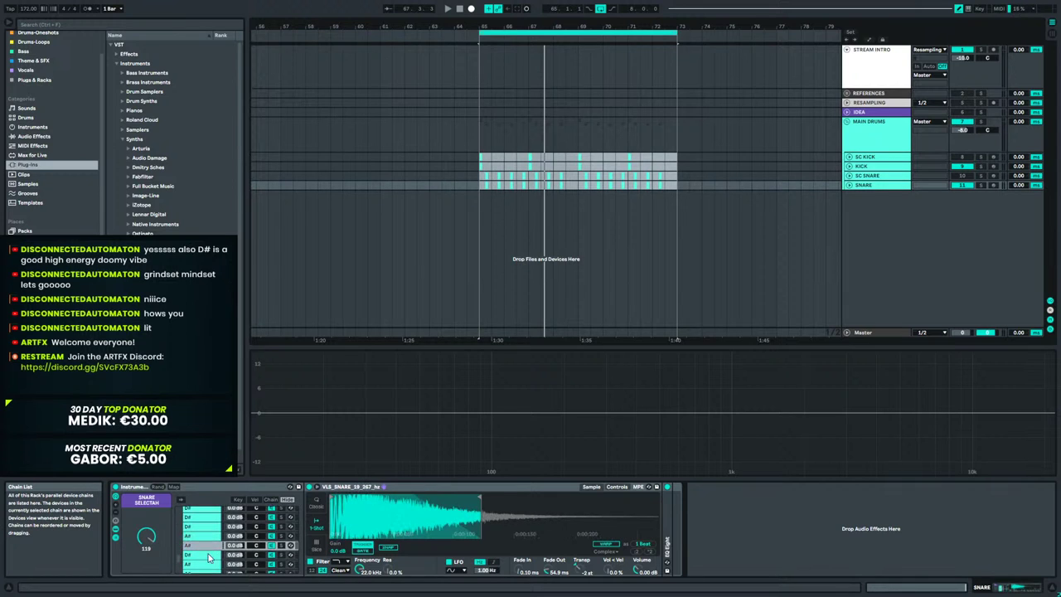
click(201, 558)
mouse_move(146, 537)
mouse_down()
mouse_move(146, 595)
mouse_move(149, 525)
mouse_up()
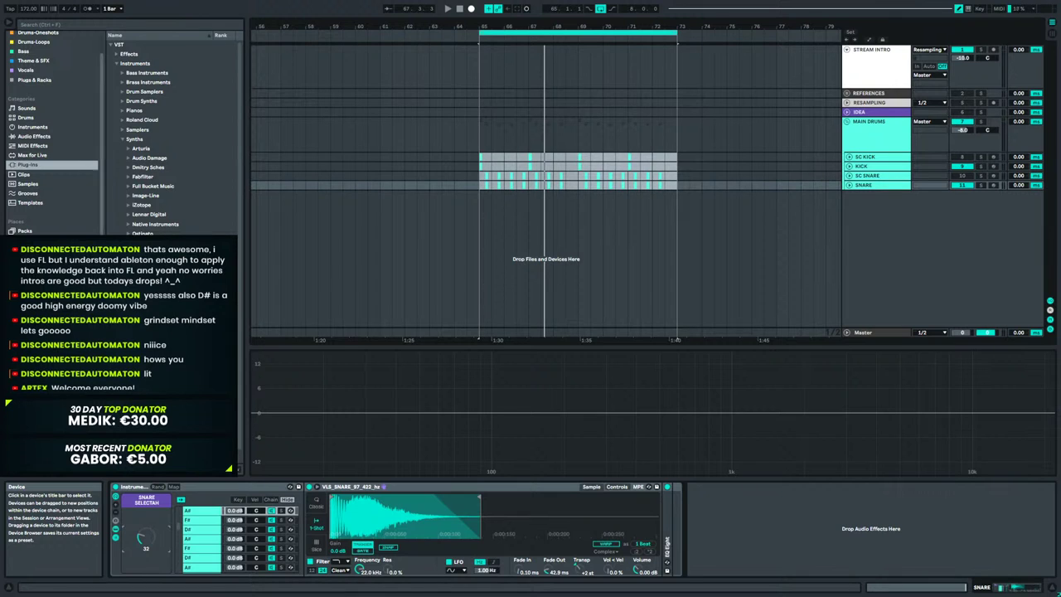
click(882, 186)
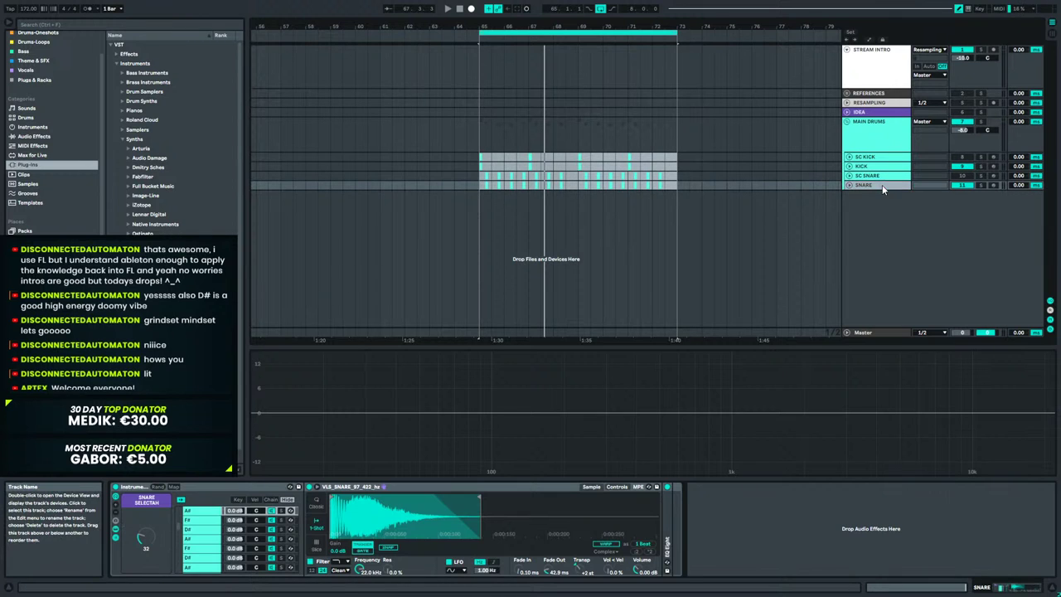
click(866, 143)
click(863, 185)
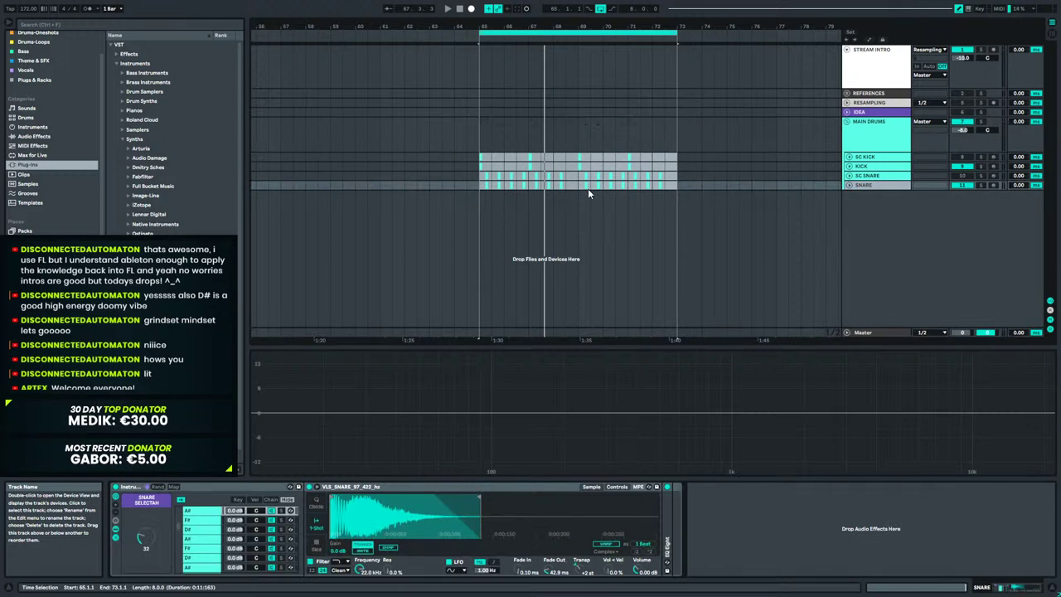
click(507, 177)
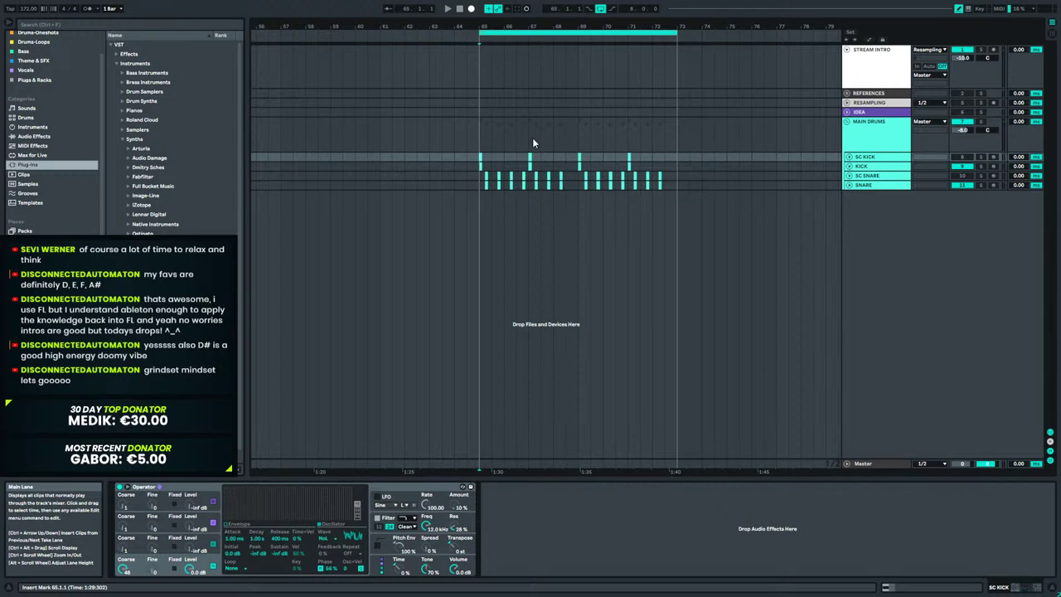
Unfold the IDEA track and move its recorded audio clip from bar 153 to bar 65, aligned with the drums.
drag(595, 25, 398, 25)
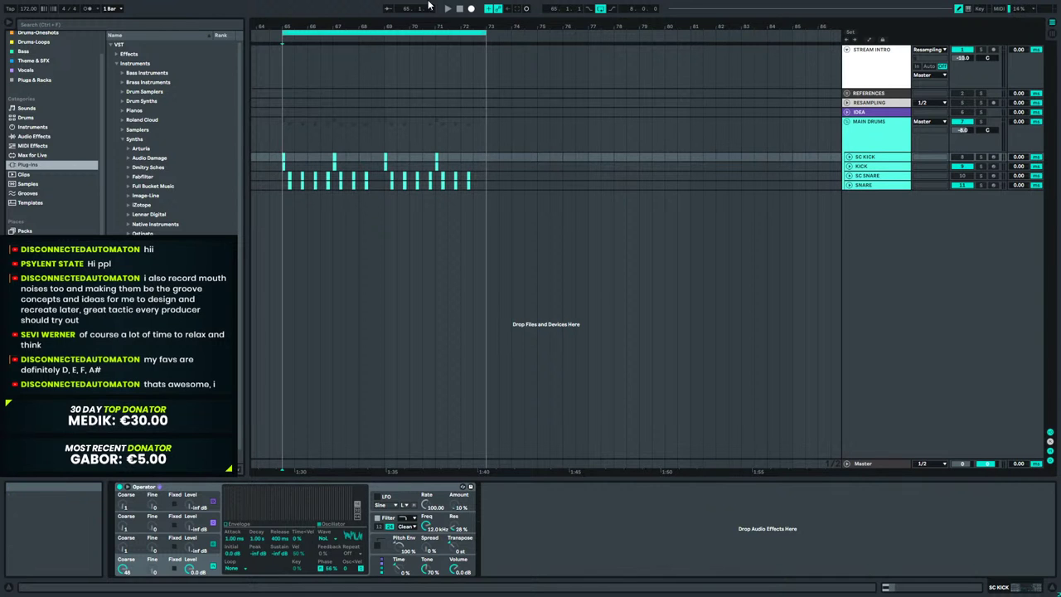
drag(478, 23, 435, 22)
click(791, 111)
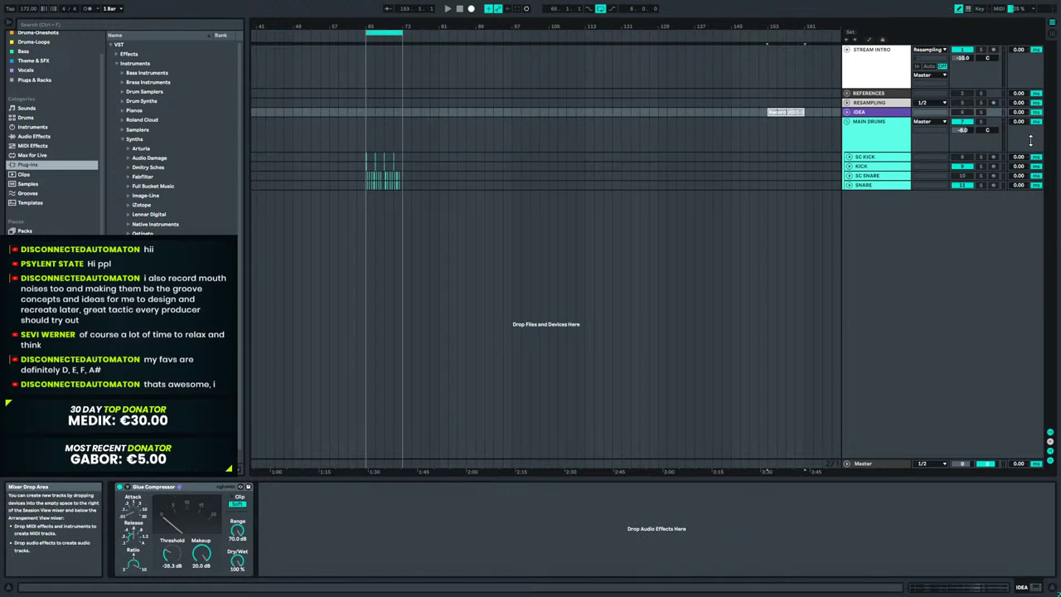
click(846, 114)
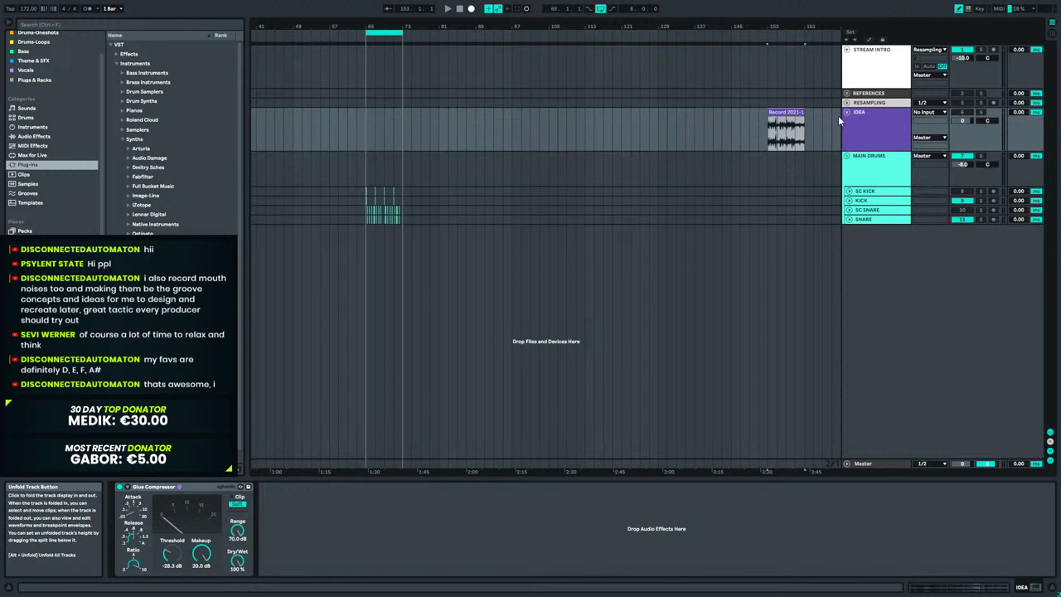
drag(771, 47, 771, 51)
drag(787, 132, 324, 136)
drag(316, 39, 607, 203)
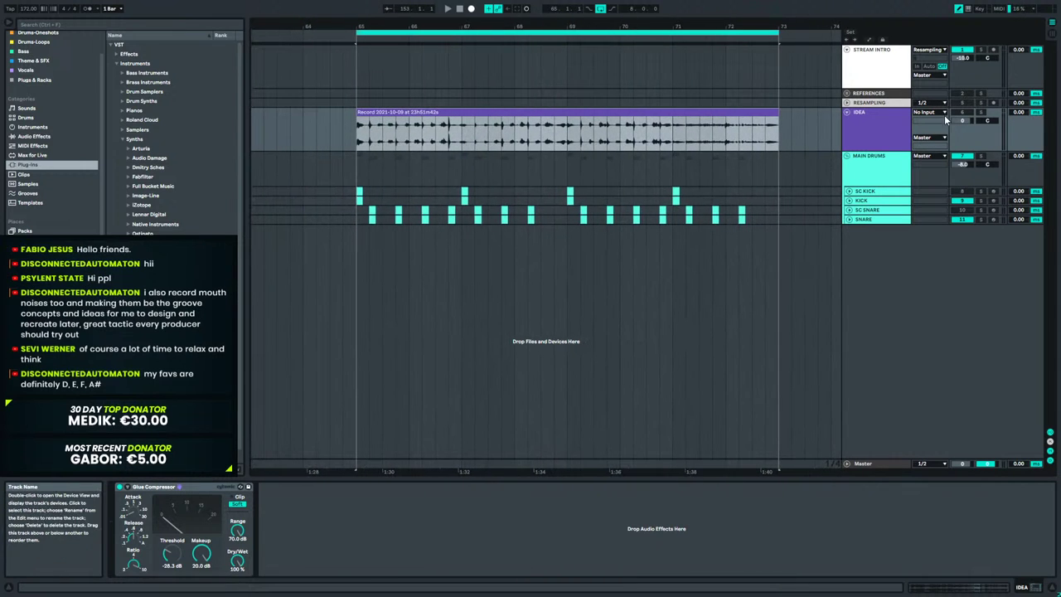
Listen to the IDEA recording soloed with its Glue Compressor bypassed.
click(878, 124)
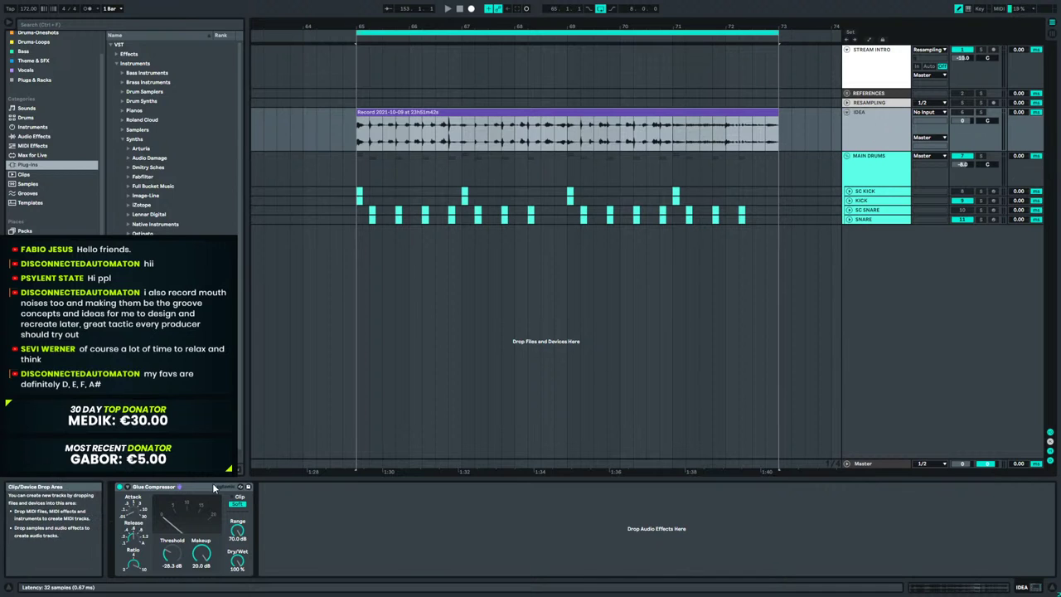
click(120, 487)
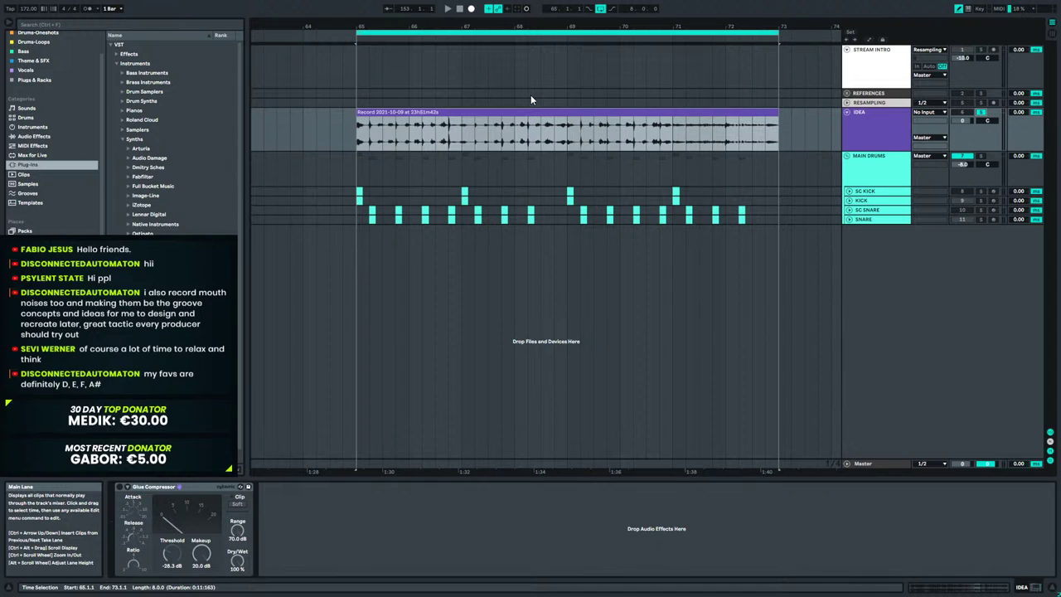
key(space)
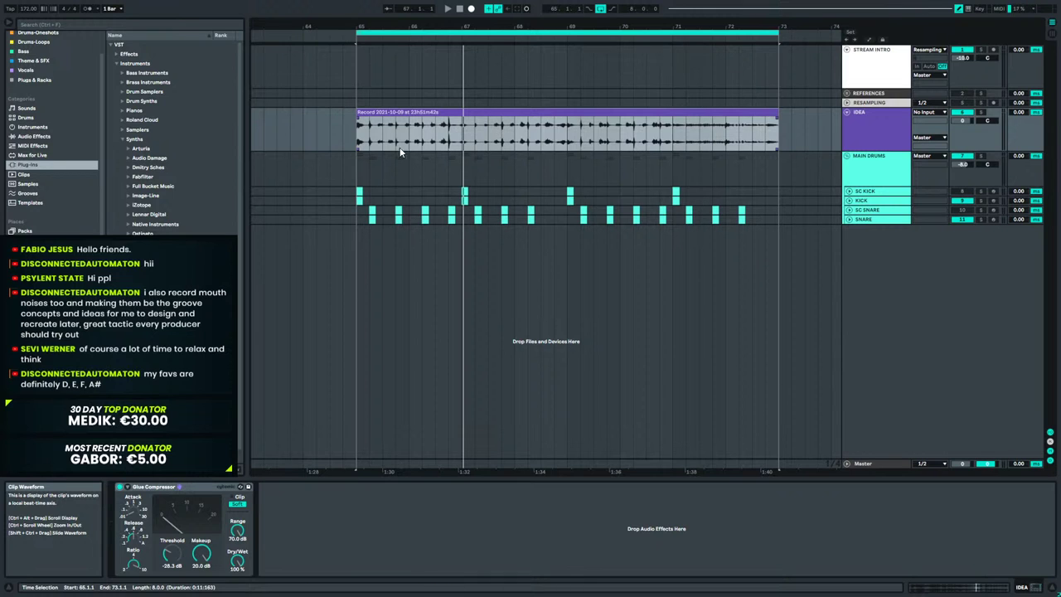
Open the IDEA clip in the sample editor and examine its waveform against the kick and snare hits from bar 65.
click(359, 131)
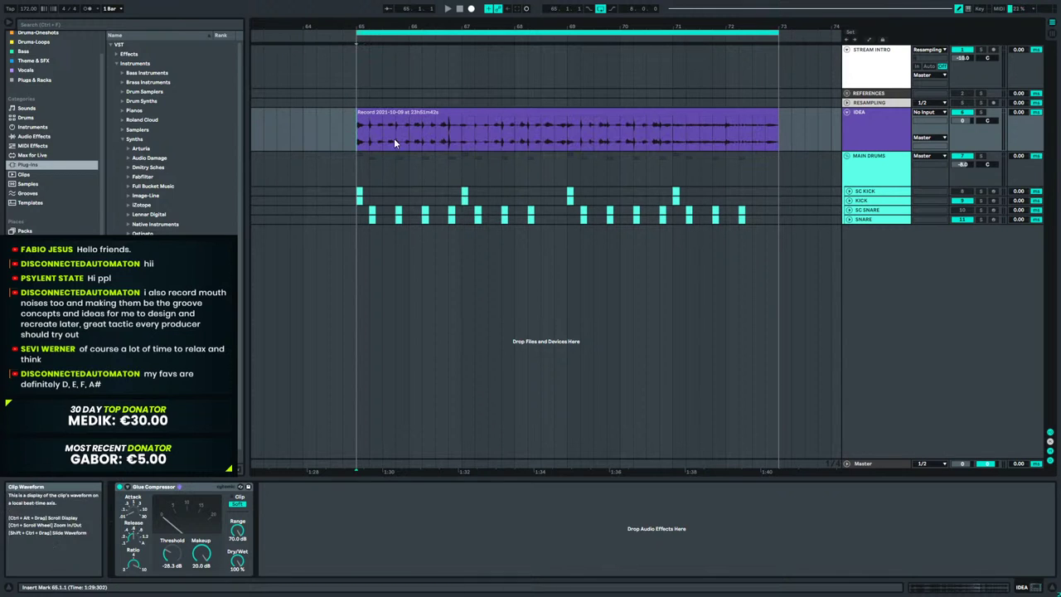
drag(366, 26, 357, 109)
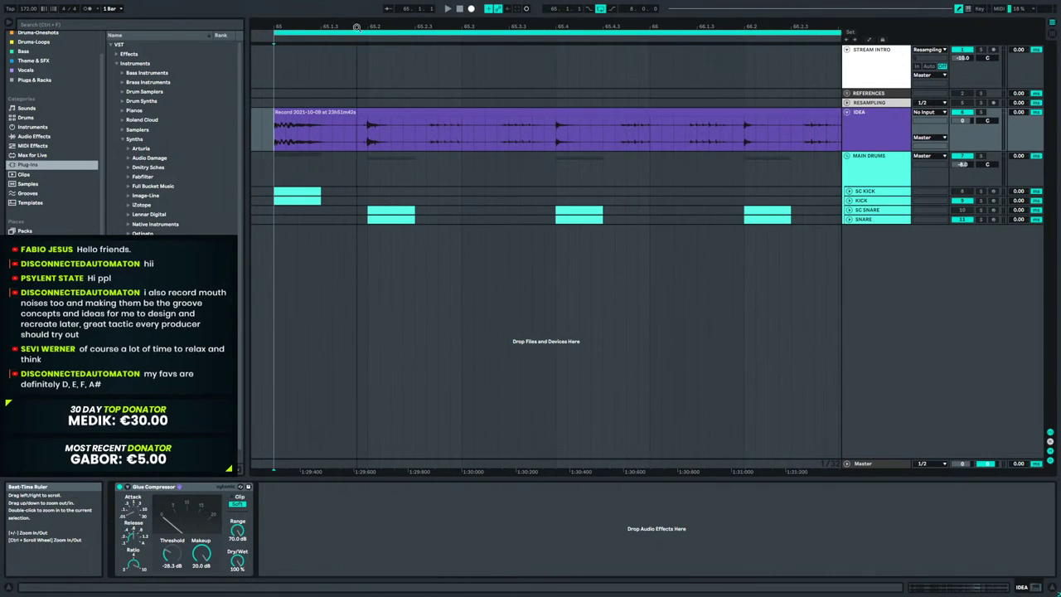
double_click(494, 111)
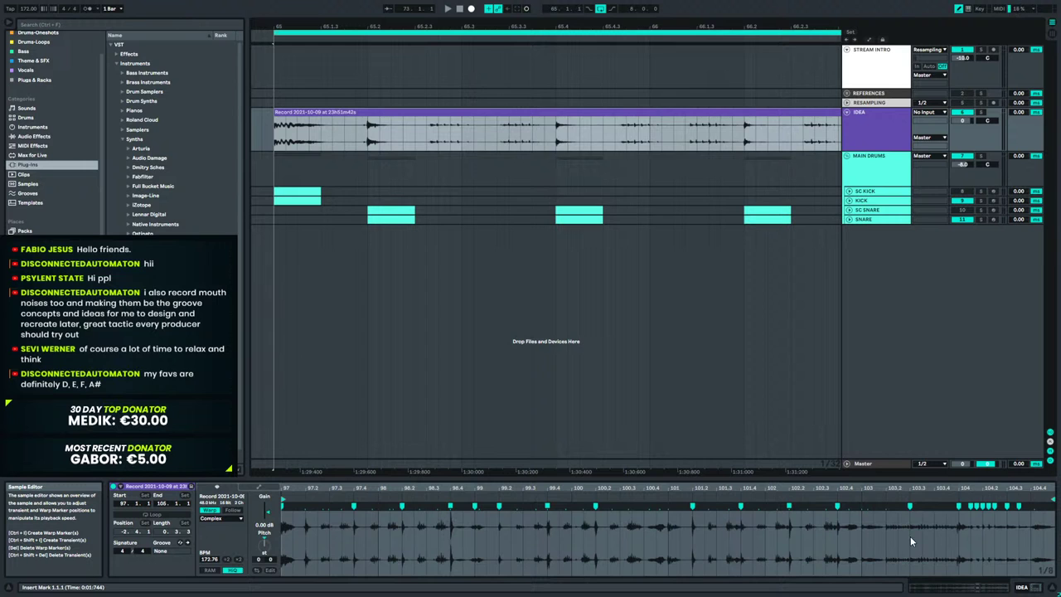
click(271, 171)
drag(606, 26, 419, 19)
drag(346, 133, 442, 135)
click(631, 111)
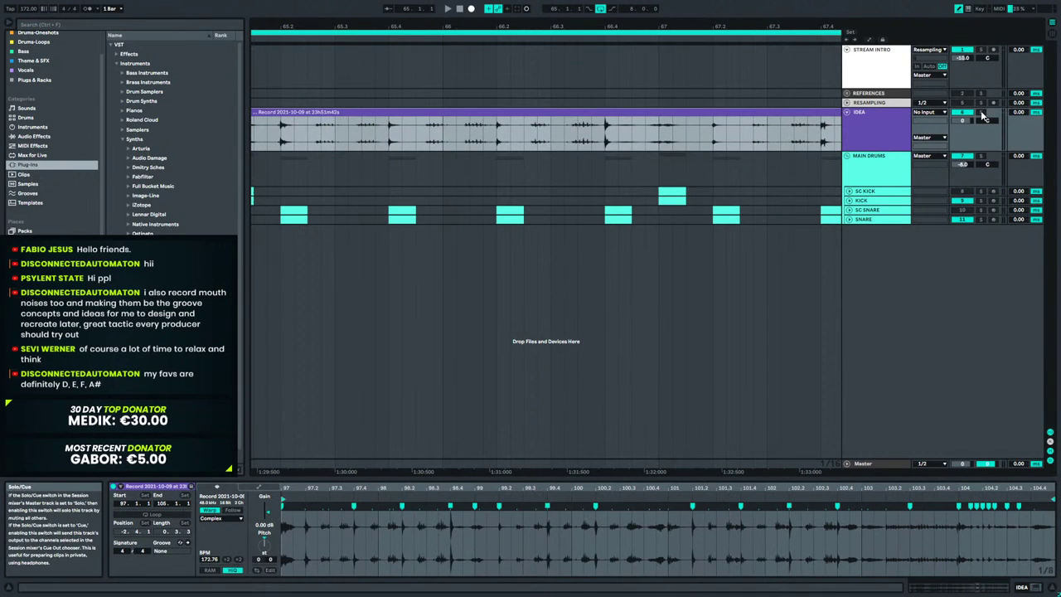
Examine short sections of the soloed IDEA recording, ending with the range from 66.2.3 to 66.4.1.
click(310, 133)
drag(310, 136, 477, 139)
drag(304, 136, 605, 150)
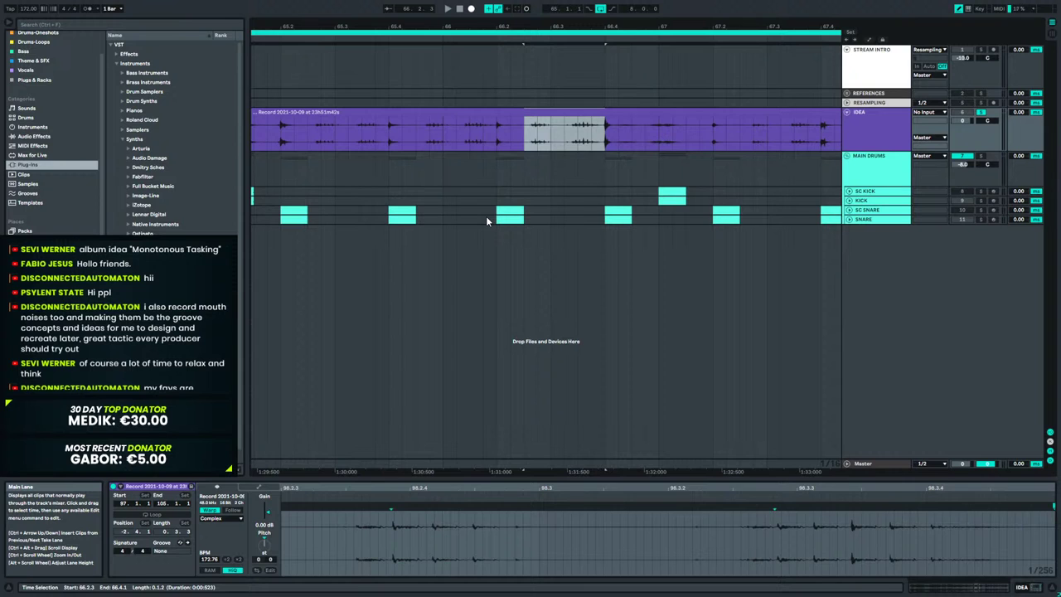
drag(489, 27, 495, 4)
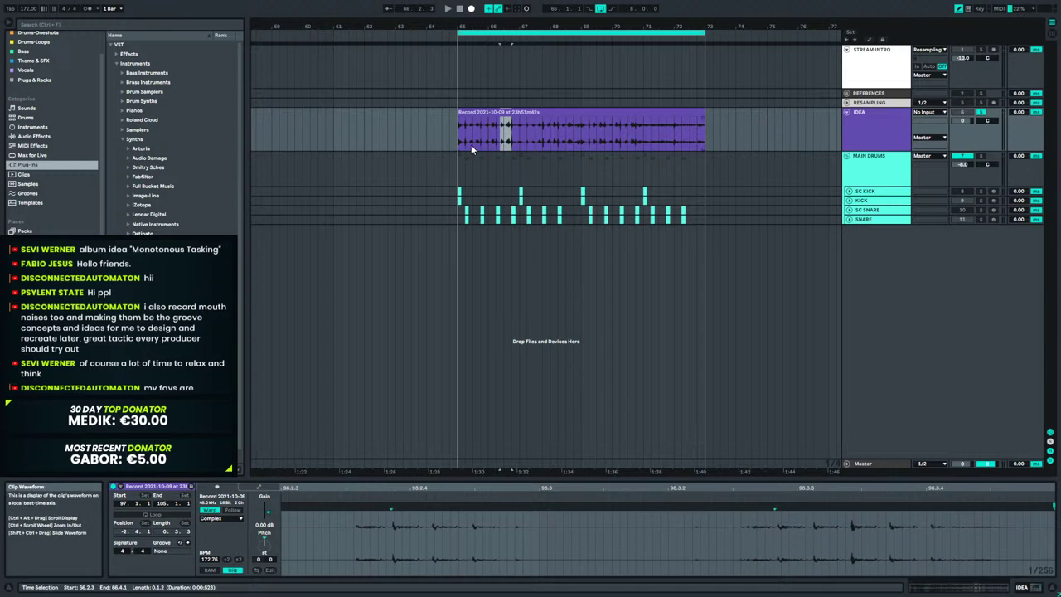
Select the whole recorded clip on the IDEA track, from bar 65 to 73, and deactivate it.
drag(451, 126, 707, 143)
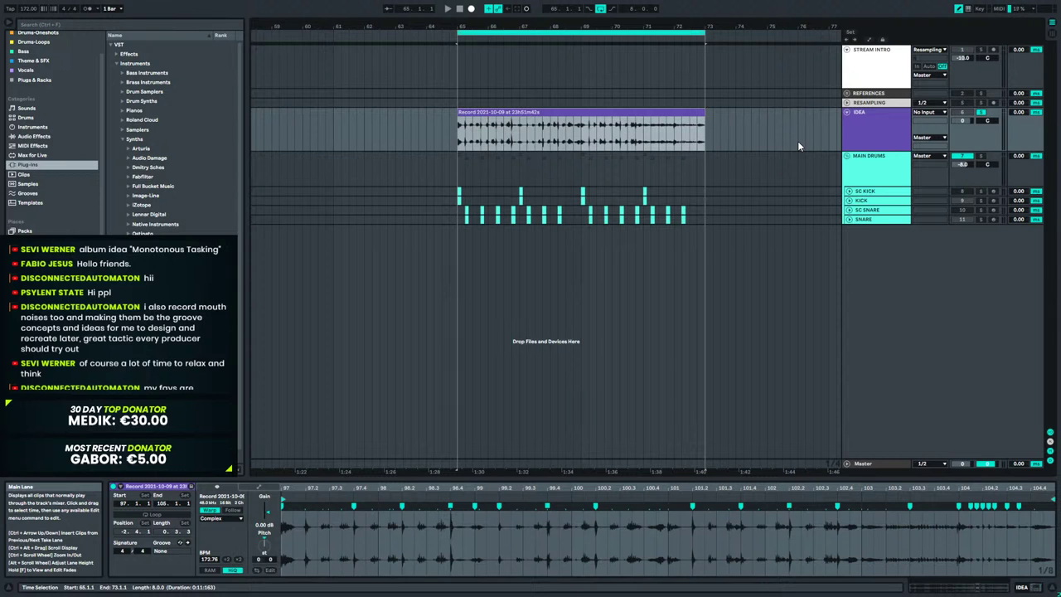
drag(707, 139, 456, 142)
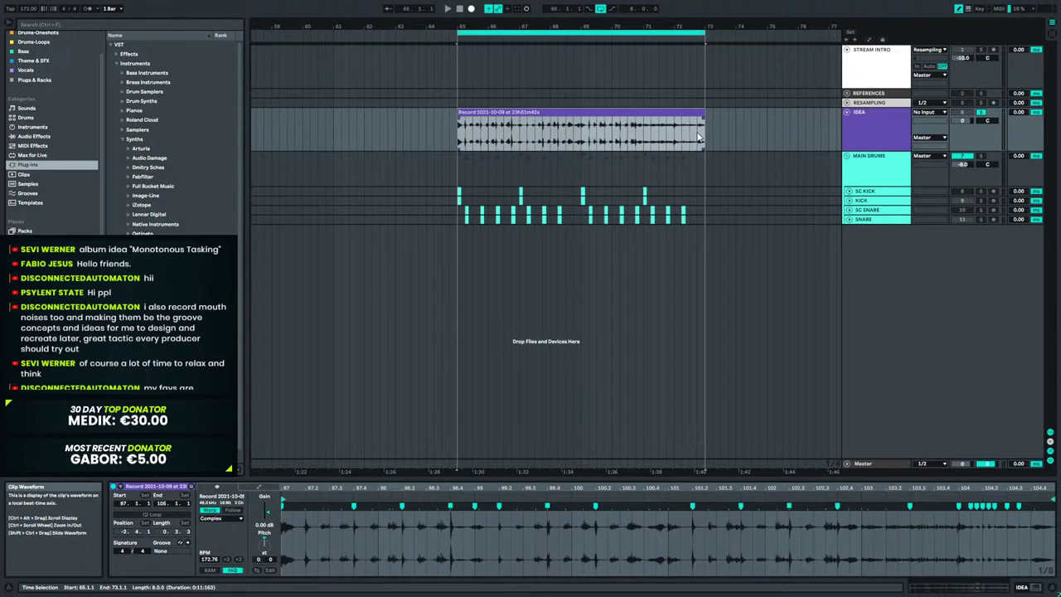
drag(522, 25, 572, 9)
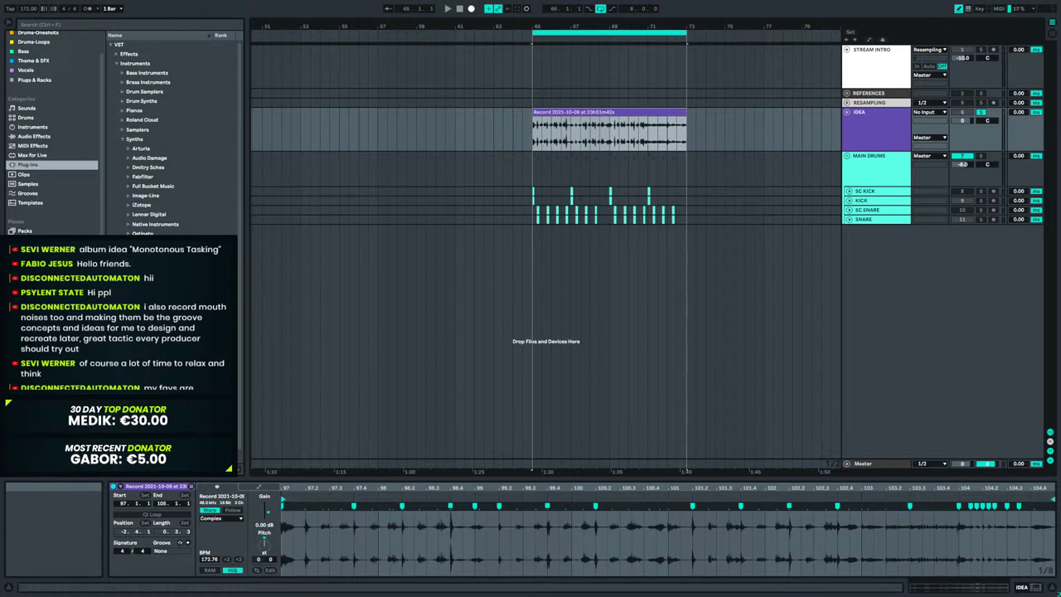
click(625, 110)
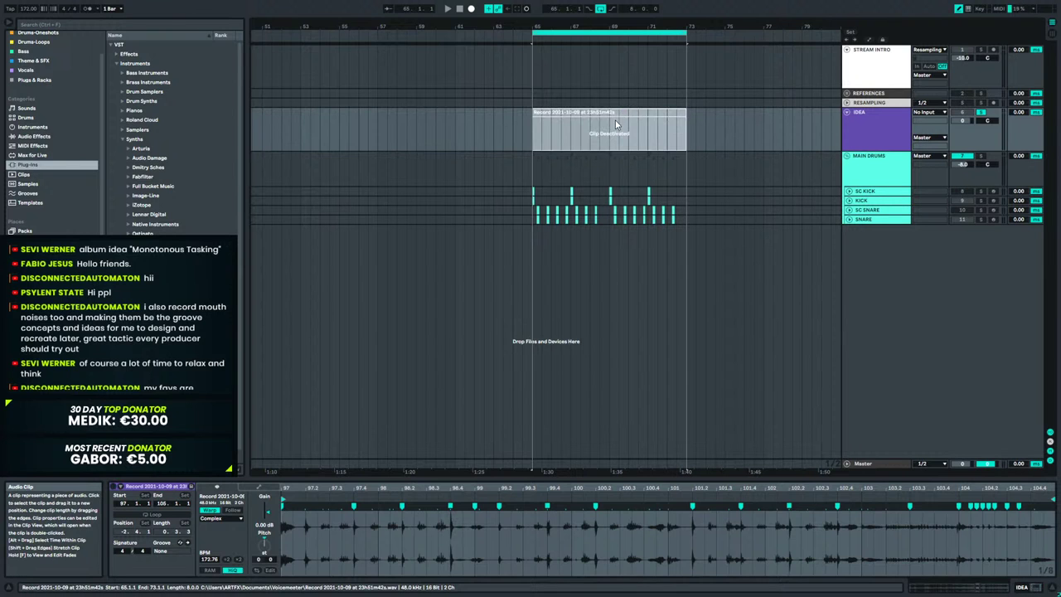
key(0)
click(520, 162)
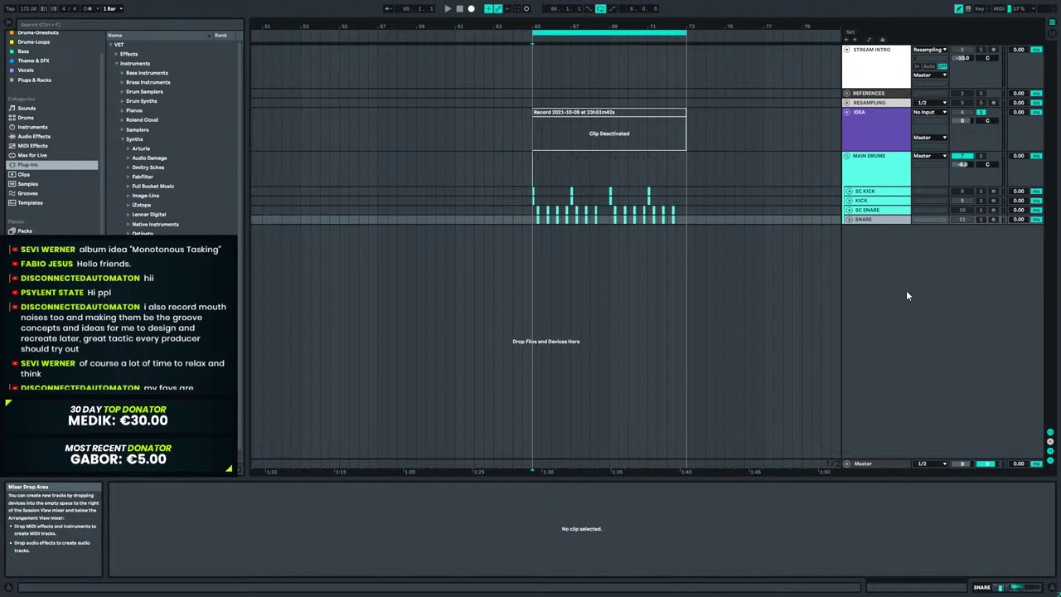
Insert a new MIDI track below SNARE and load the Serum synth onto it.
right_click(905, 290)
click(931, 304)
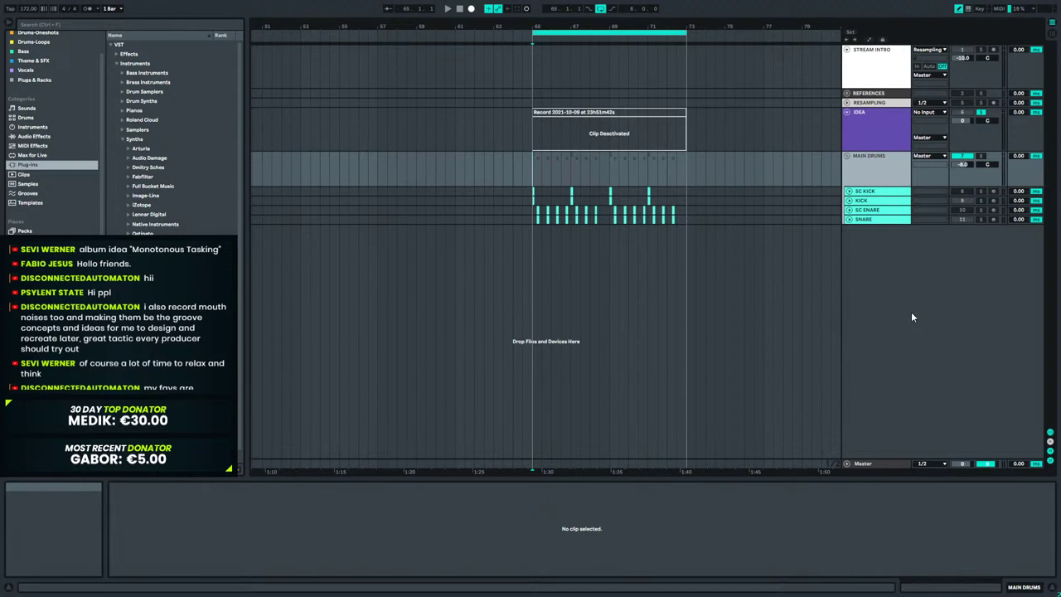
click(877, 253)
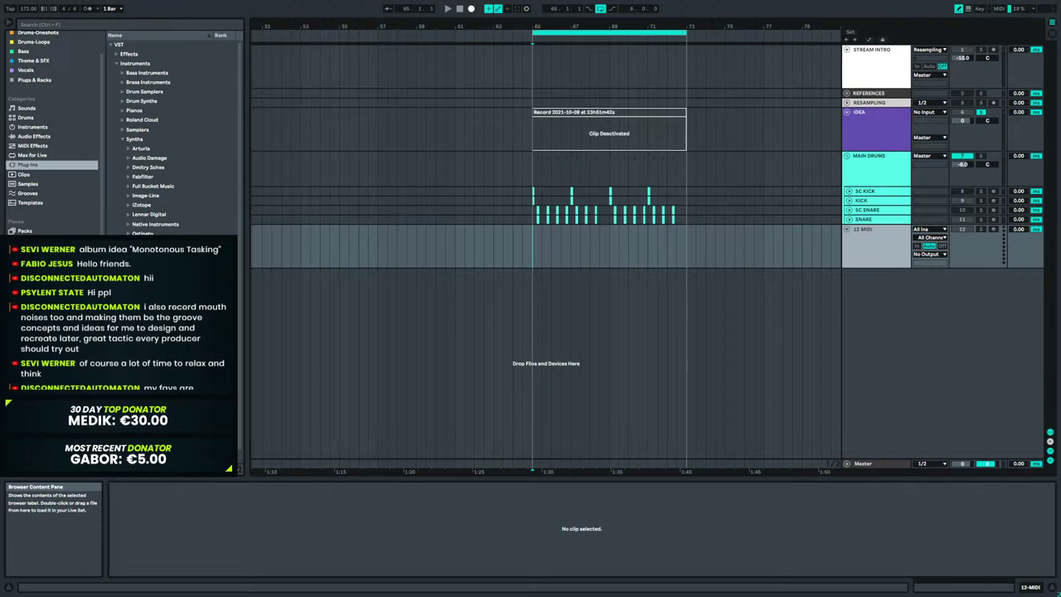
click(608, 251)
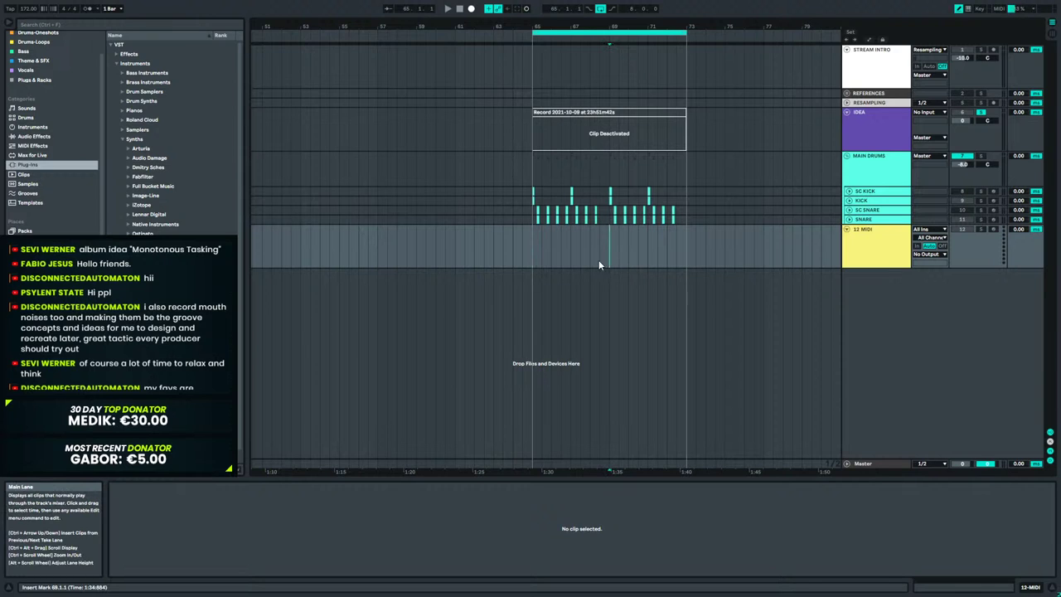
drag(557, 309, 607, 254)
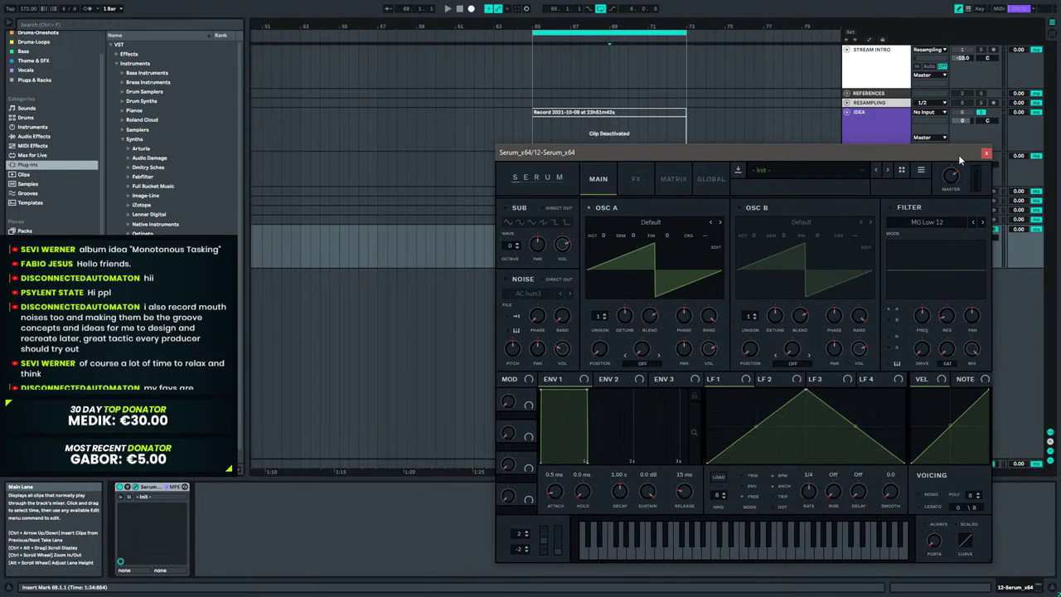
Recolour the Serum track purple to match the IDEA track, keeping the synth window clear of the track headers while doing so.
drag(958, 154, 707, 129)
right_click(863, 245)
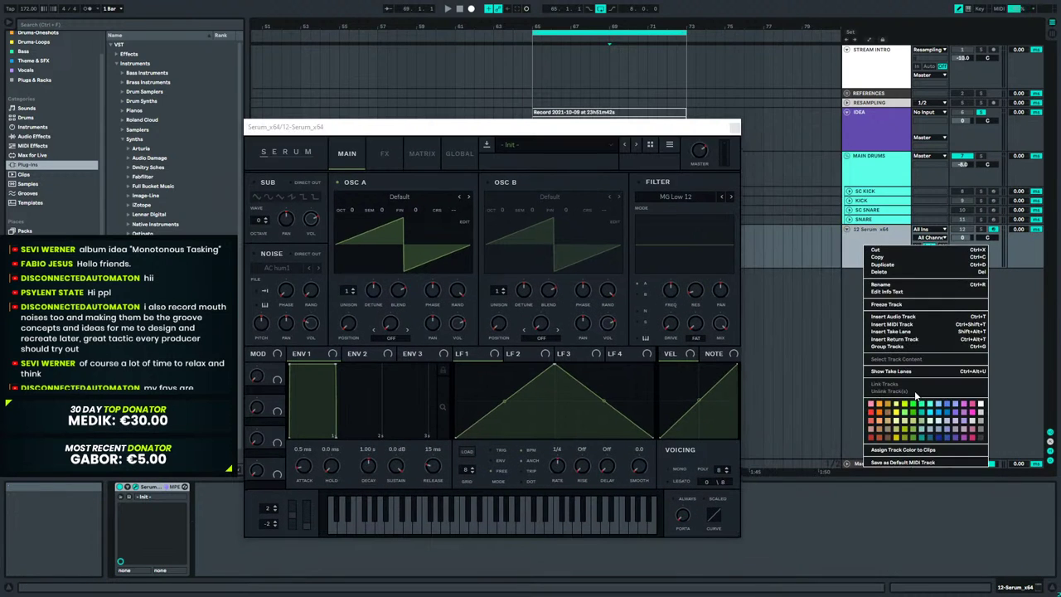
click(955, 438)
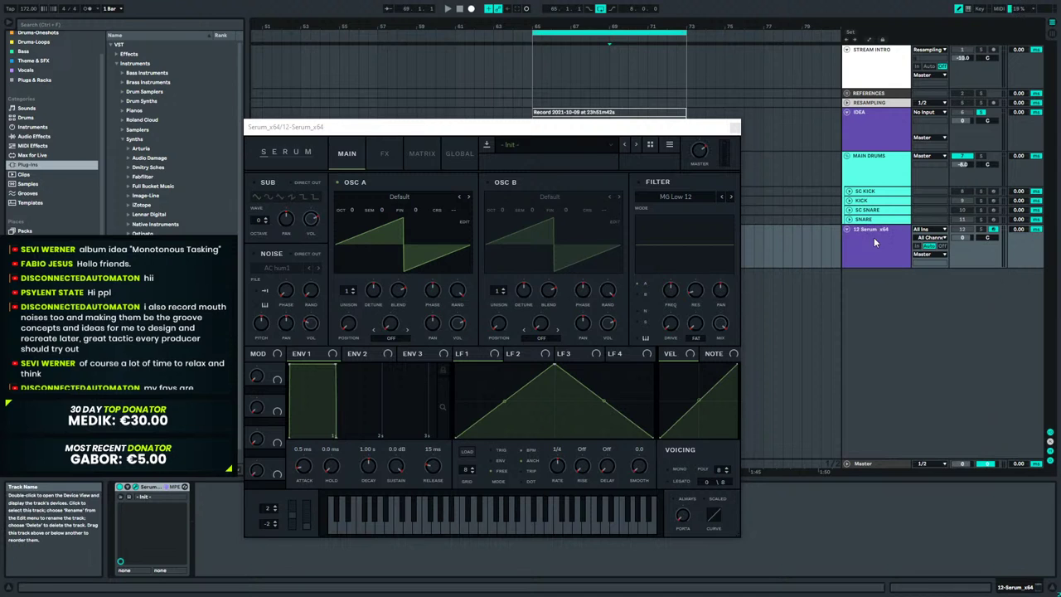
drag(617, 126, 799, 98)
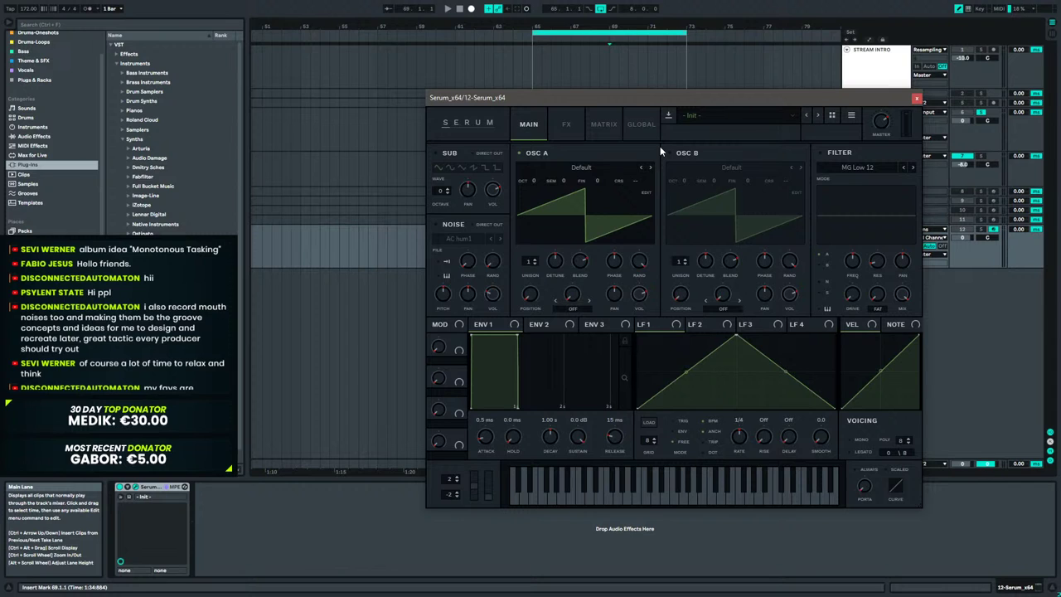
Enable oscillator B in Serum and raise its octave to +1.
drag(529, 261, 520, 289)
click(675, 153)
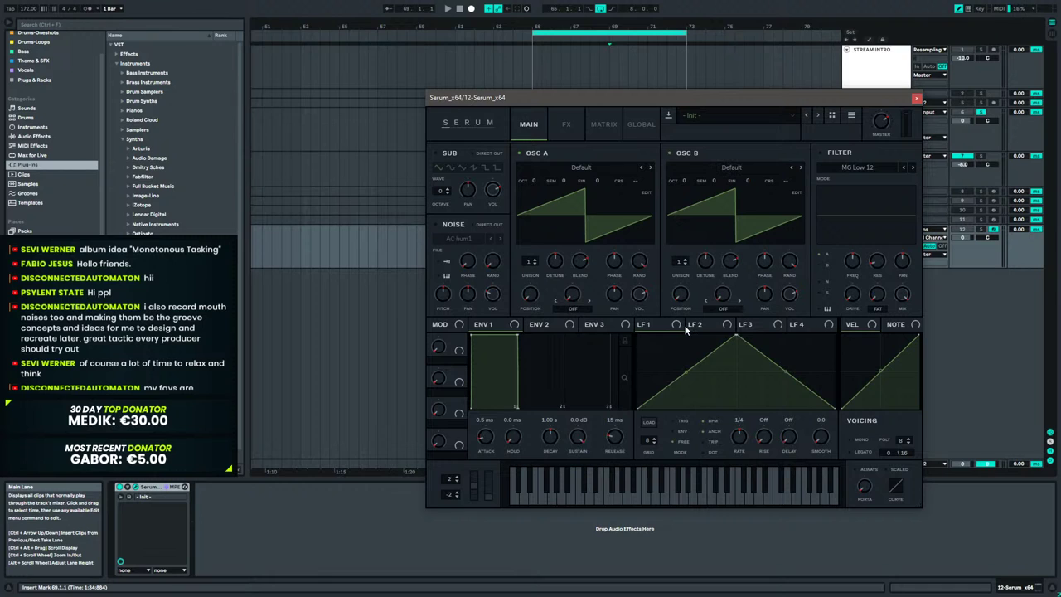
drag(685, 180, 686, 172)
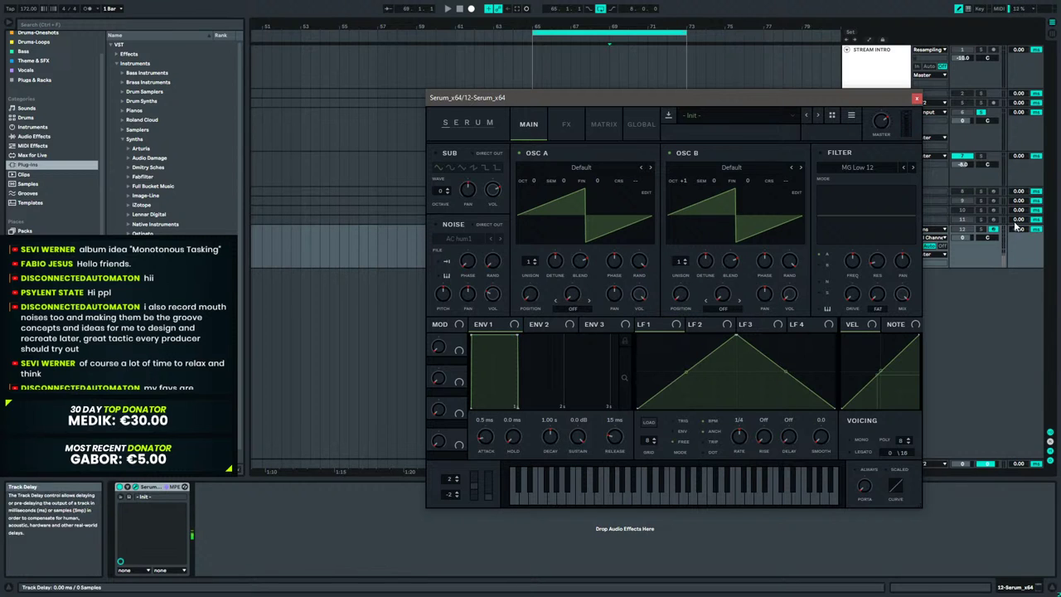
Unsolo the IDEA track and set the Serum track's volume to -6, moving the synth window clear of the mixer controls.
click(980, 112)
drag(870, 99, 811, 82)
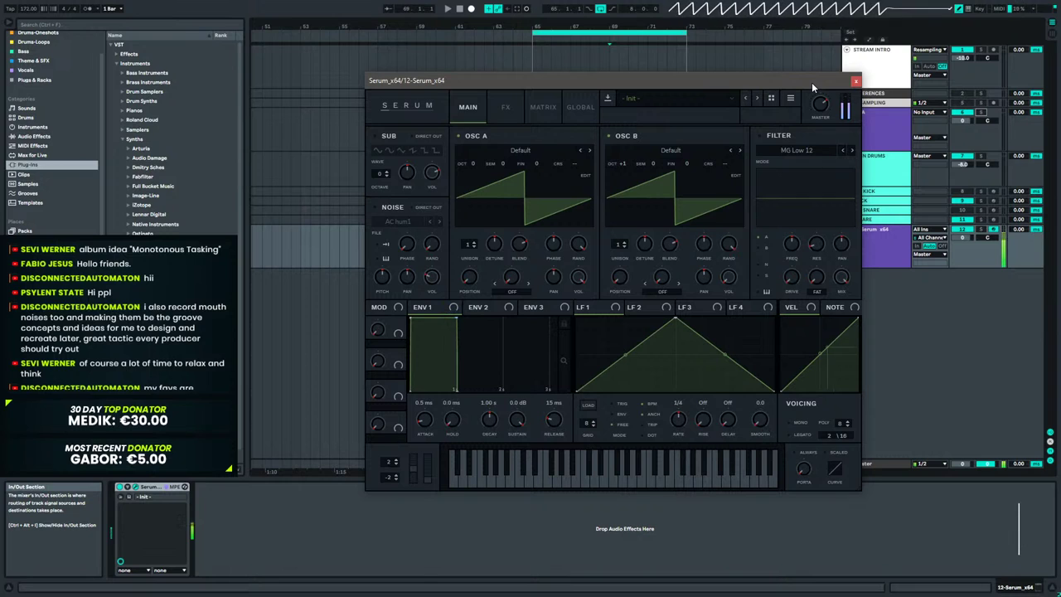
click(963, 241)
text(-6)
key(Return)
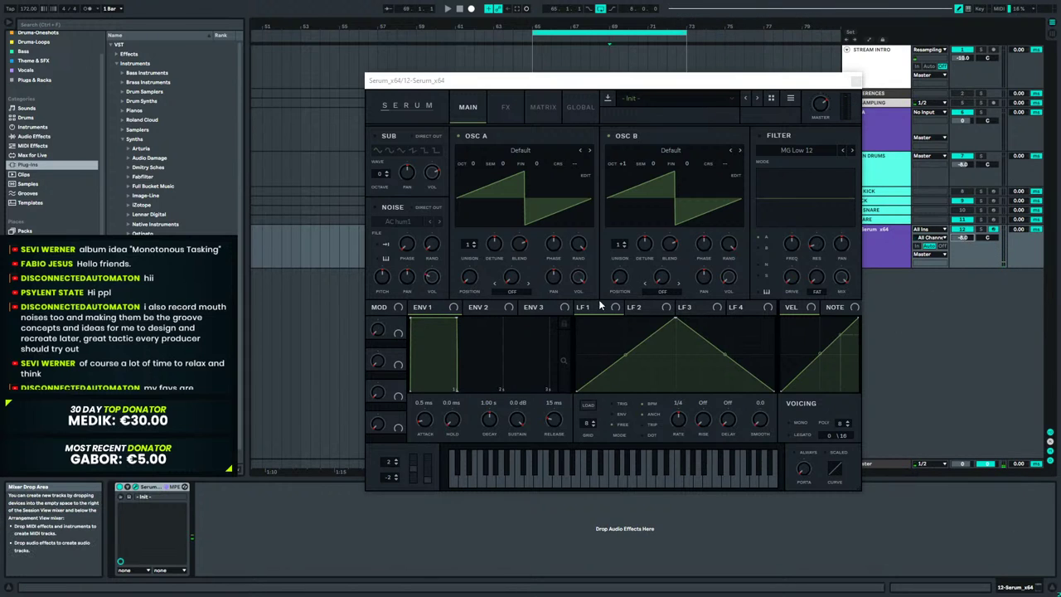
Switch off oscillator B and set oscillator A's unison to 2 voices.
click(579, 246)
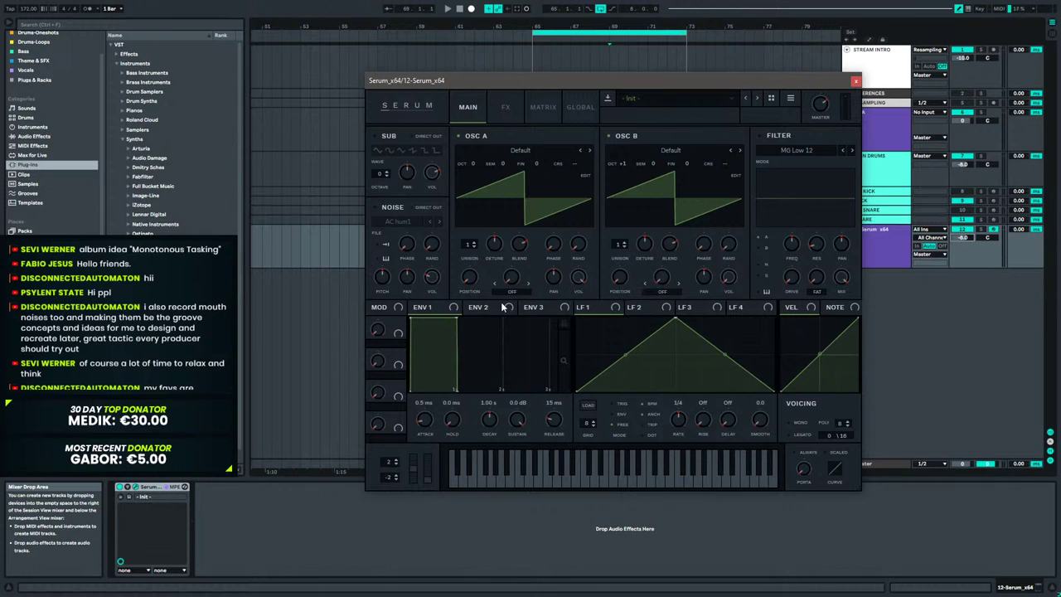
drag(469, 246, 478, 230)
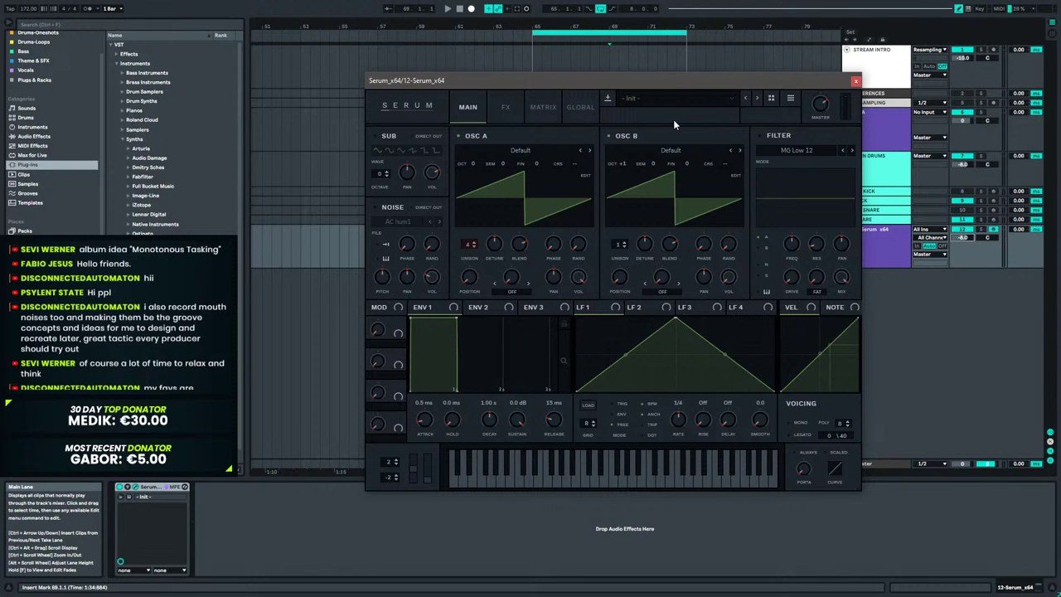
click(610, 136)
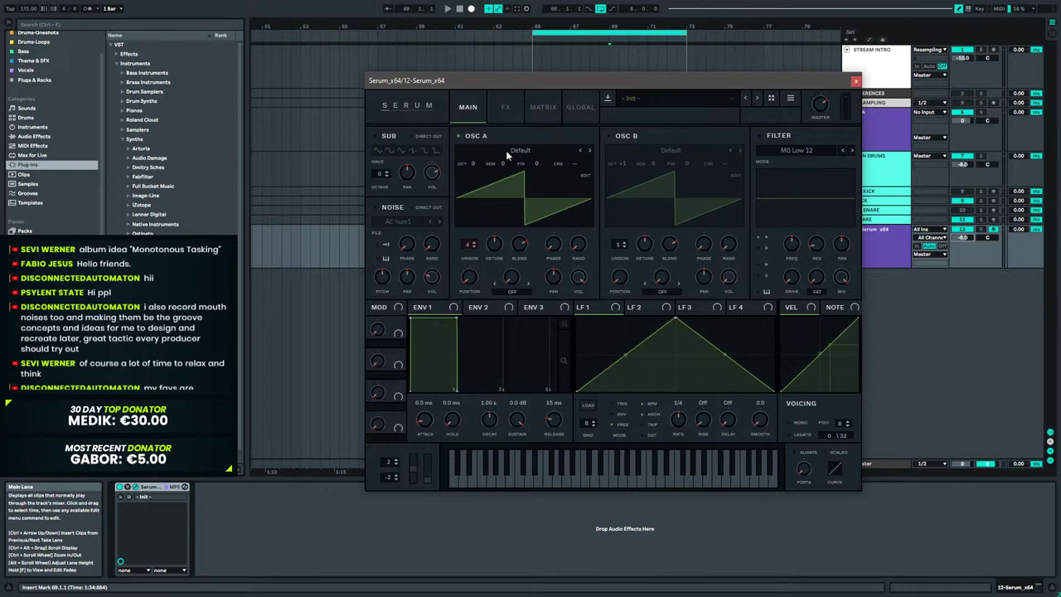
drag(469, 245, 469, 254)
Set oscillator A's global unison range to 0 and lower its detune amount.
click(586, 108)
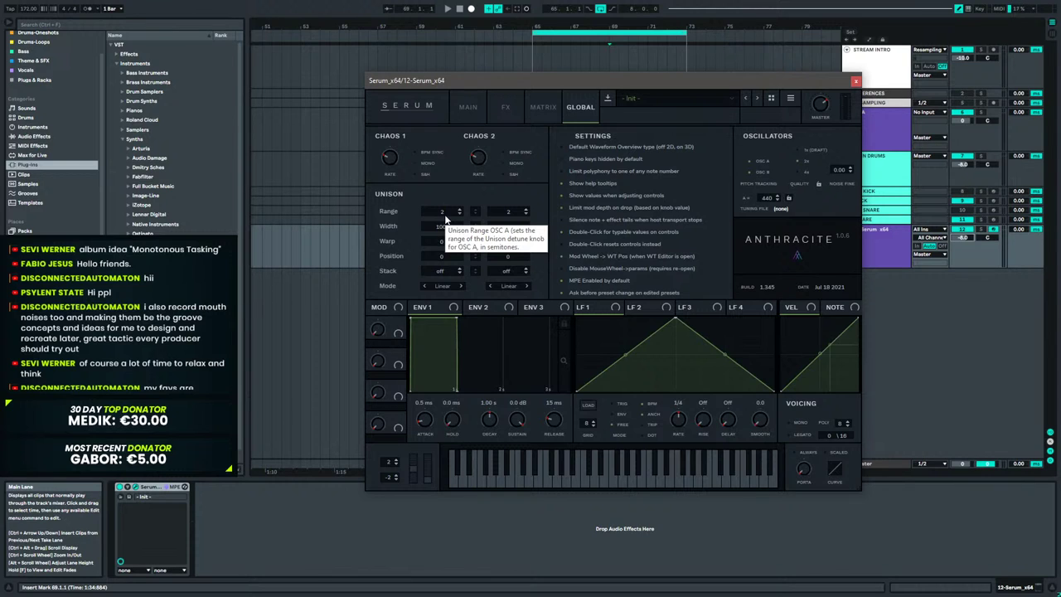
scroll(445, 217, up, 1)
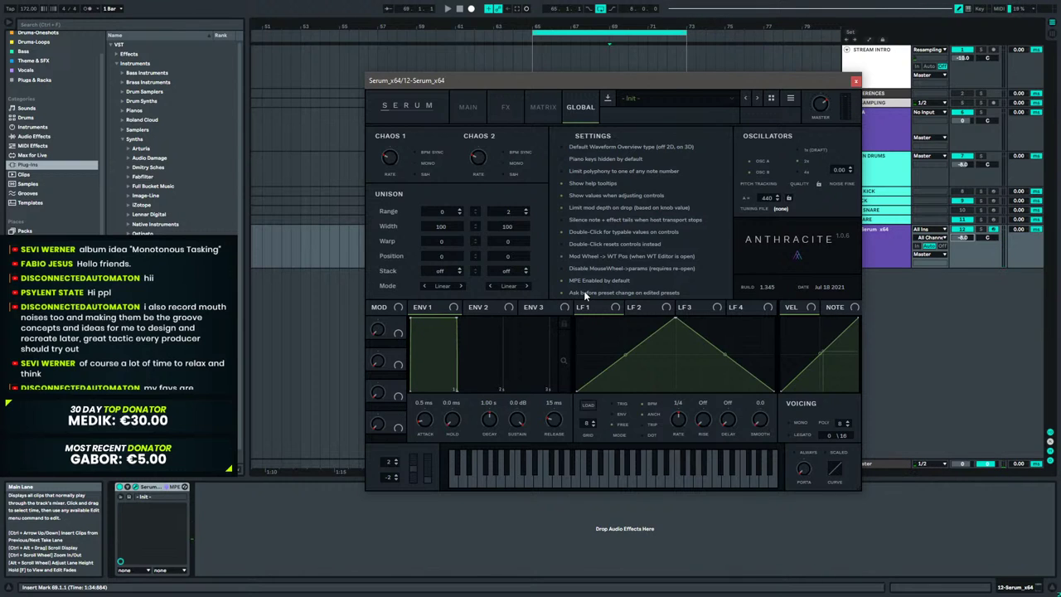
click(467, 107)
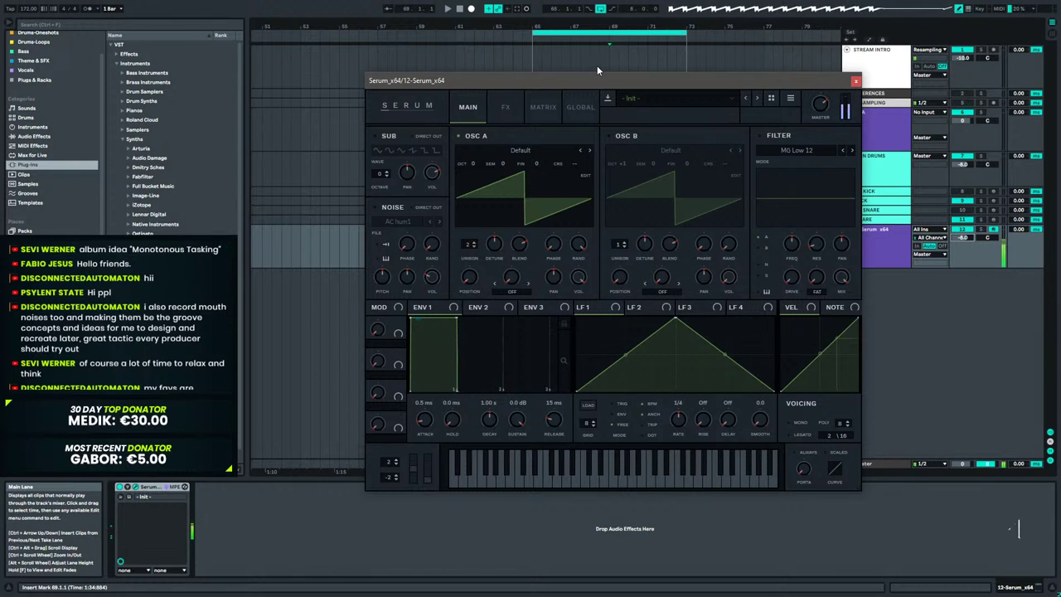
drag(498, 247, 465, 394)
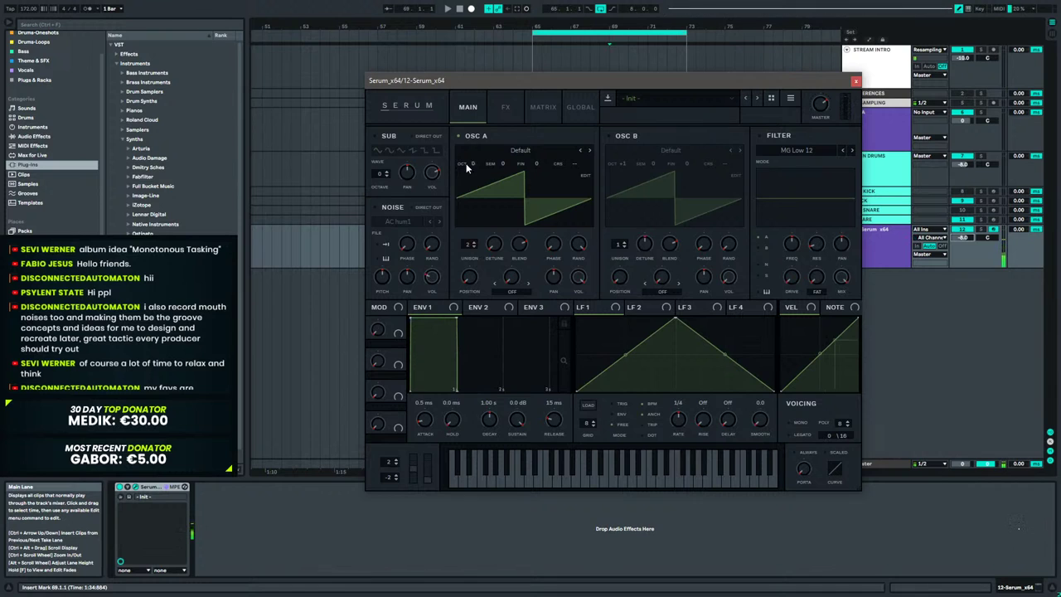
Set oscillator A's global unison width to 0.
click(580, 110)
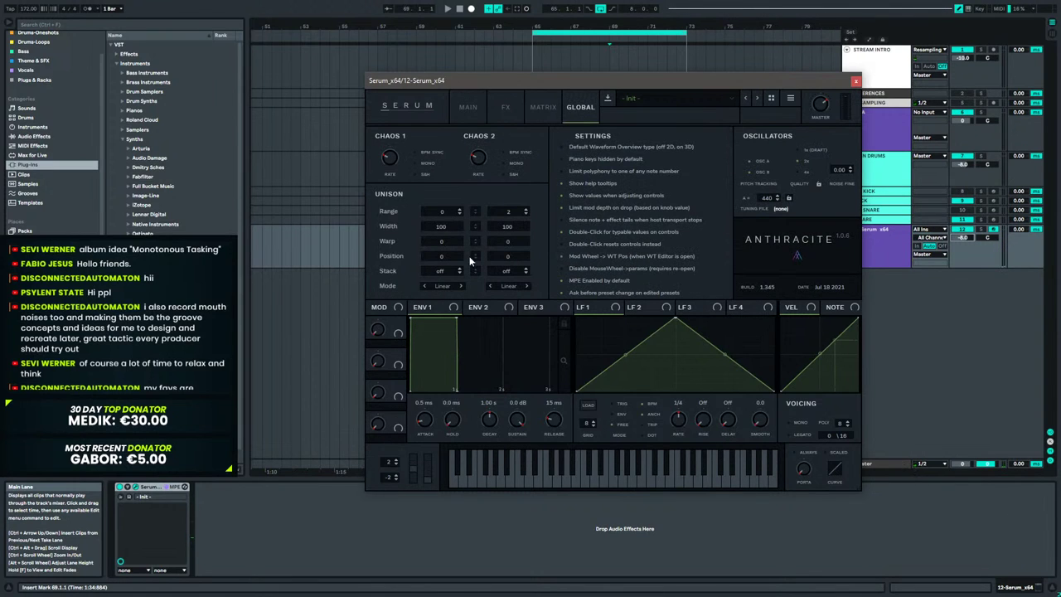
drag(455, 225, 448, 406)
click(459, 106)
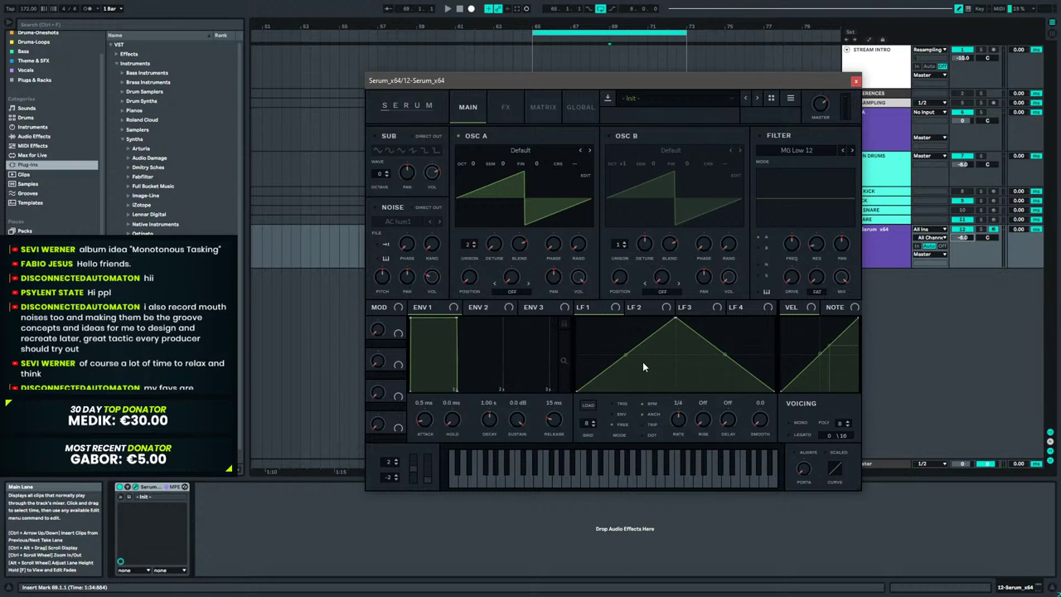
Re-enable oscillator B and set oscillator A's warp mode to FM (from B).
click(609, 136)
click(513, 292)
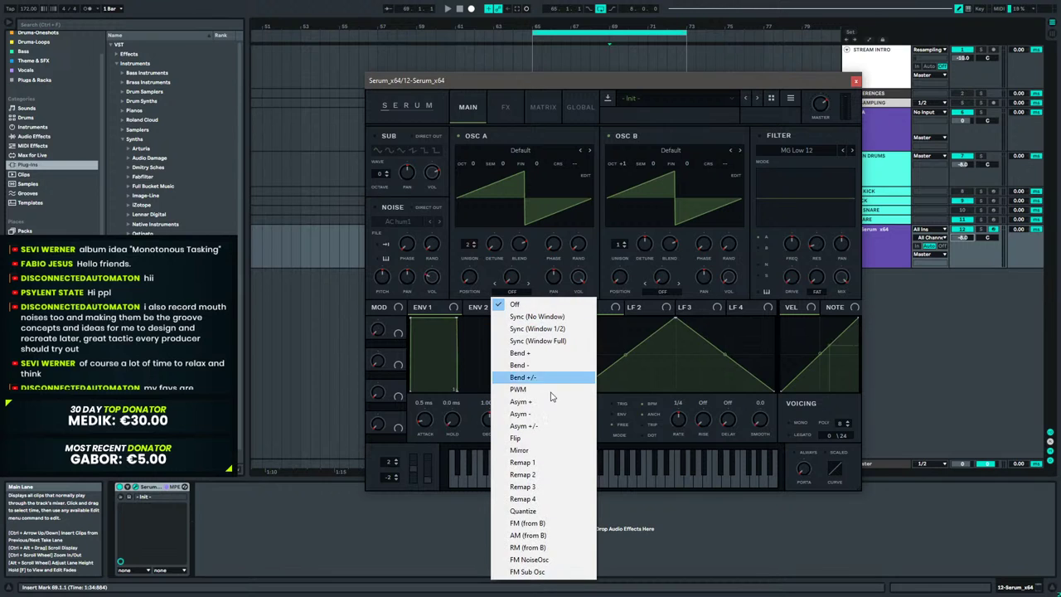
click(561, 524)
drag(518, 256, 520, 246)
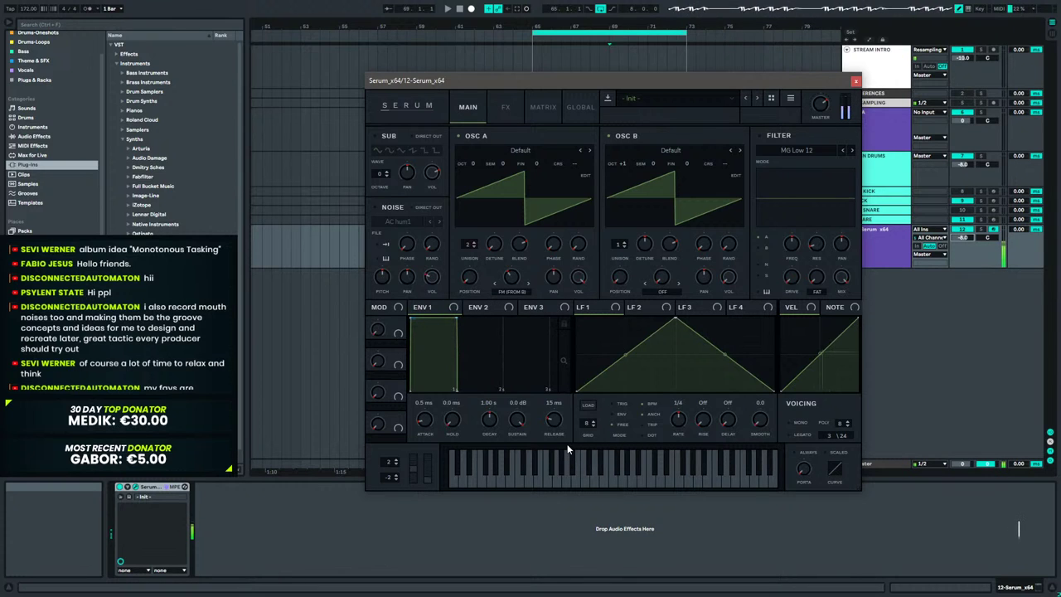
Set oscillator A's global unison warp to 100 and adjust the oscillator's FM warp amount.
click(582, 108)
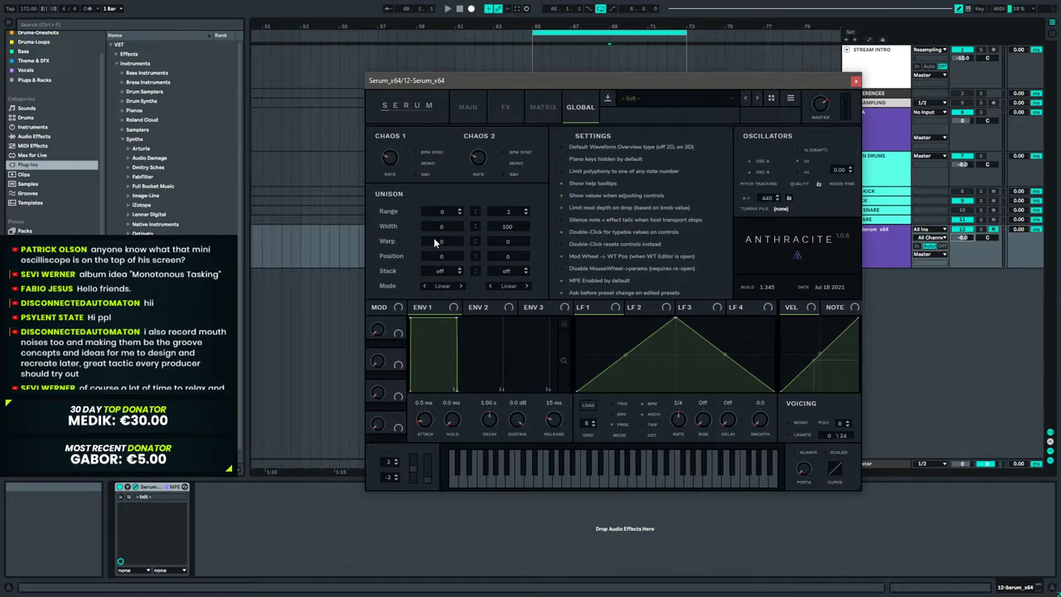
click(479, 107)
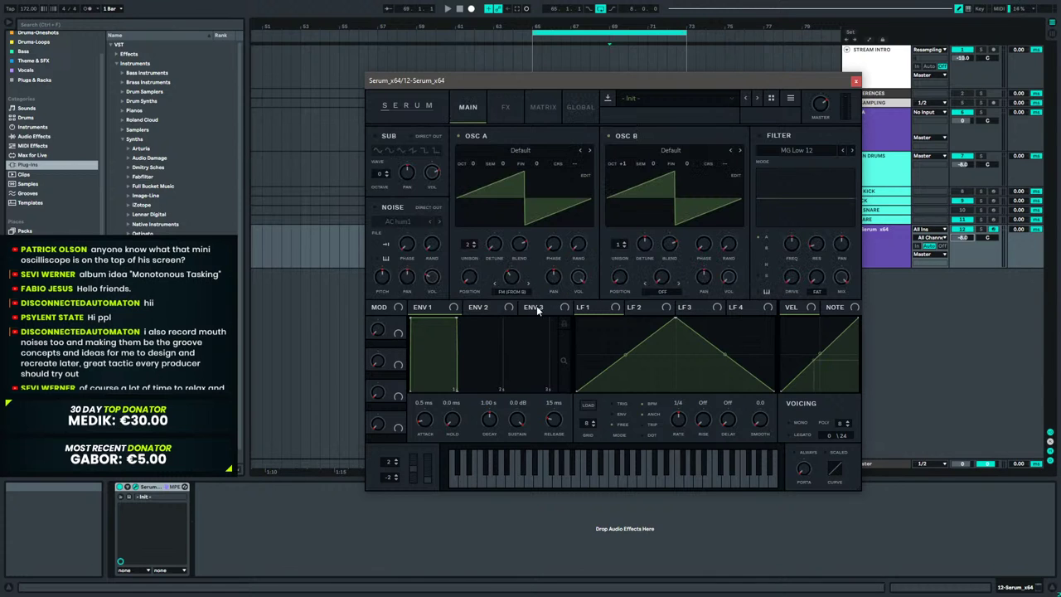
click(569, 106)
drag(459, 246, 475, 148)
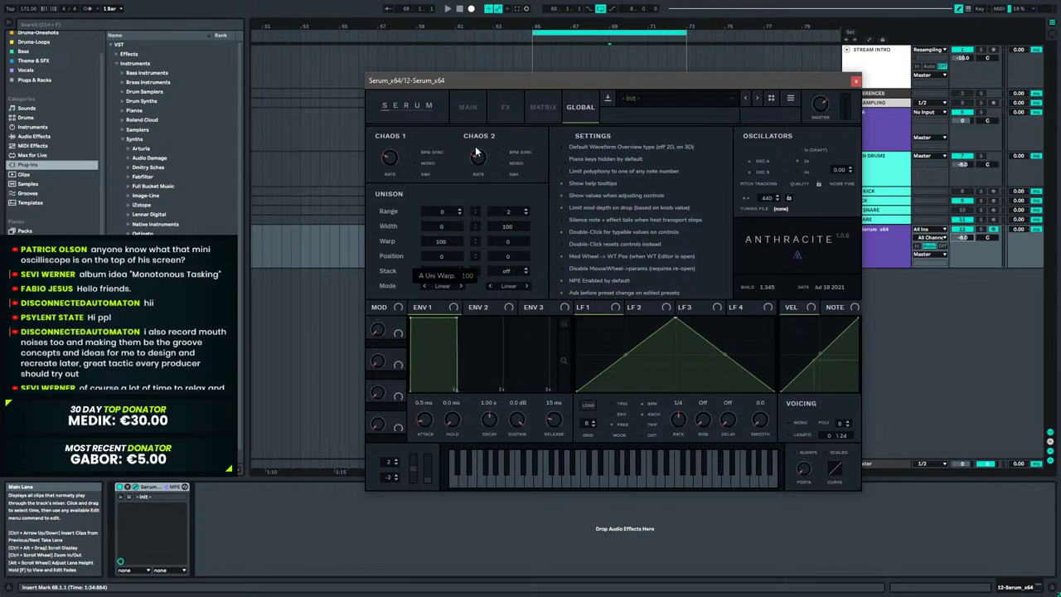
click(471, 111)
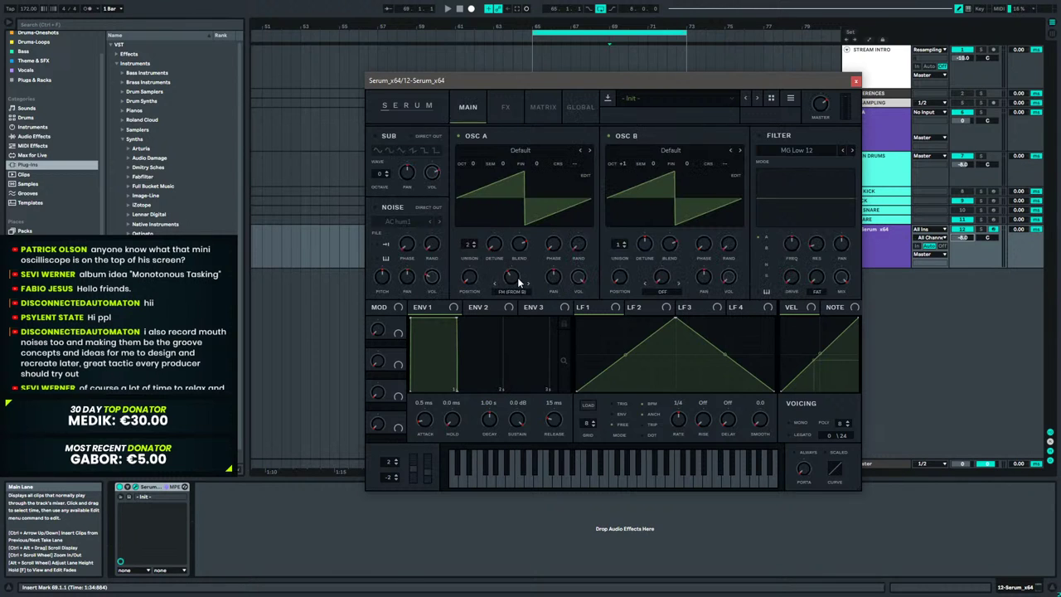
mouse_move(513, 285)
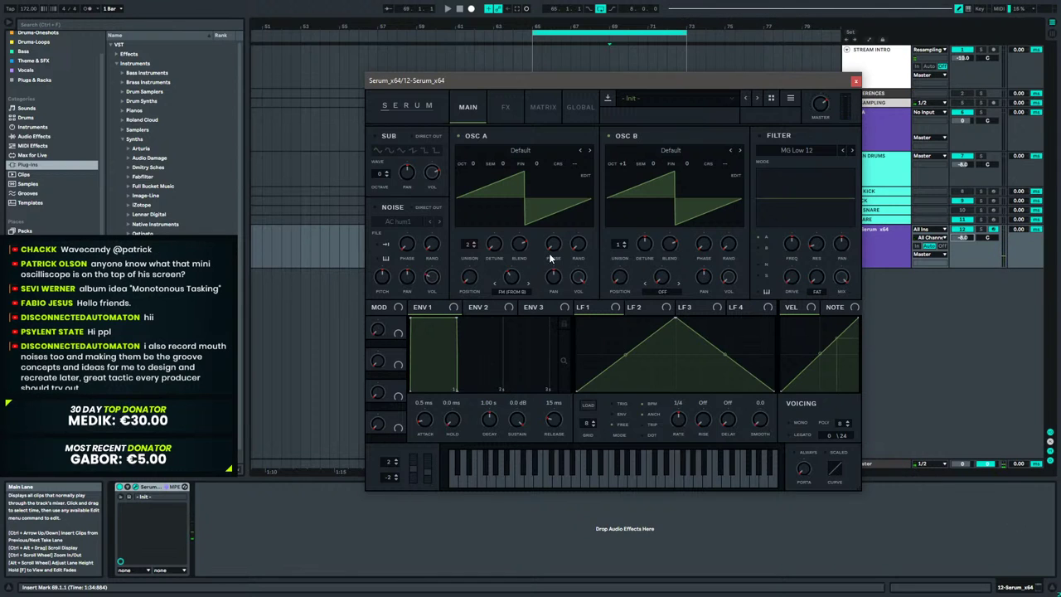
mouse_move(516, 280)
mouse_down()
mouse_move(525, 224)
mouse_move(518, 295)
mouse_move(521, 270)
mouse_up()
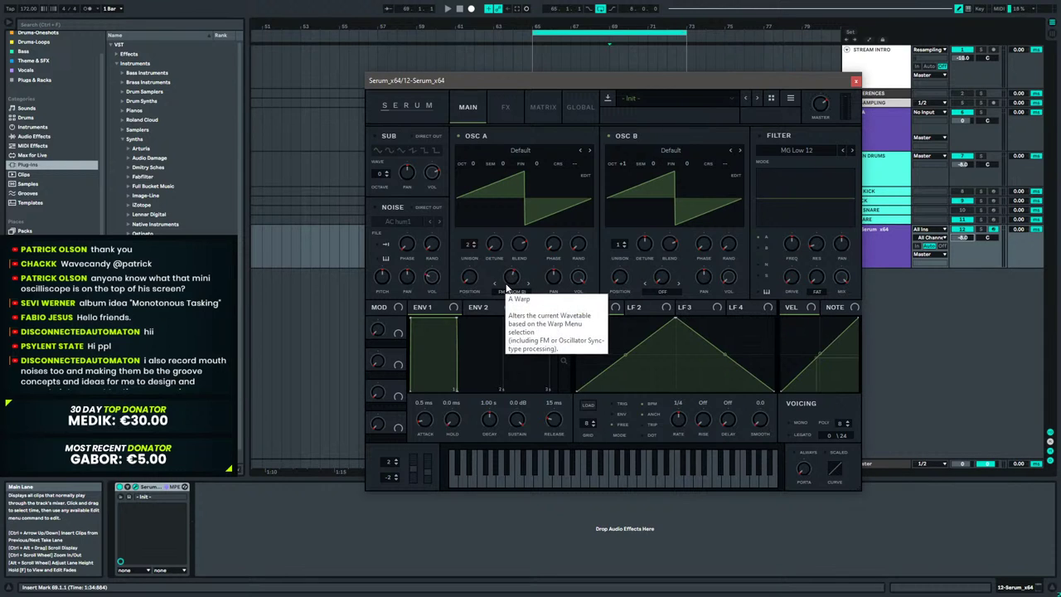
Try a unison wavetable position of 100 on oscillator A, then return it to 0.
click(583, 107)
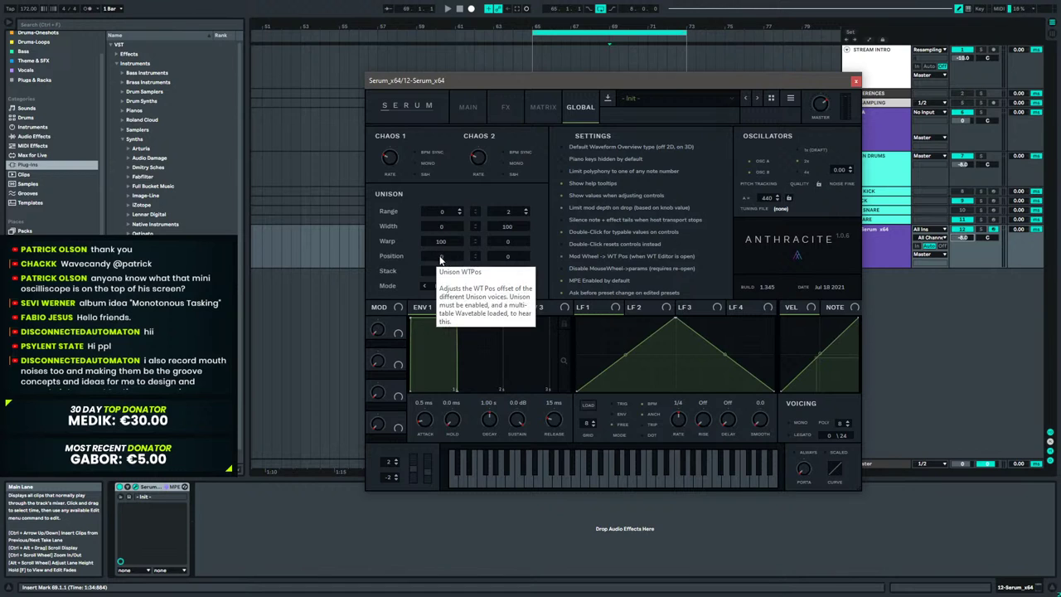
drag(446, 257, 485, 127)
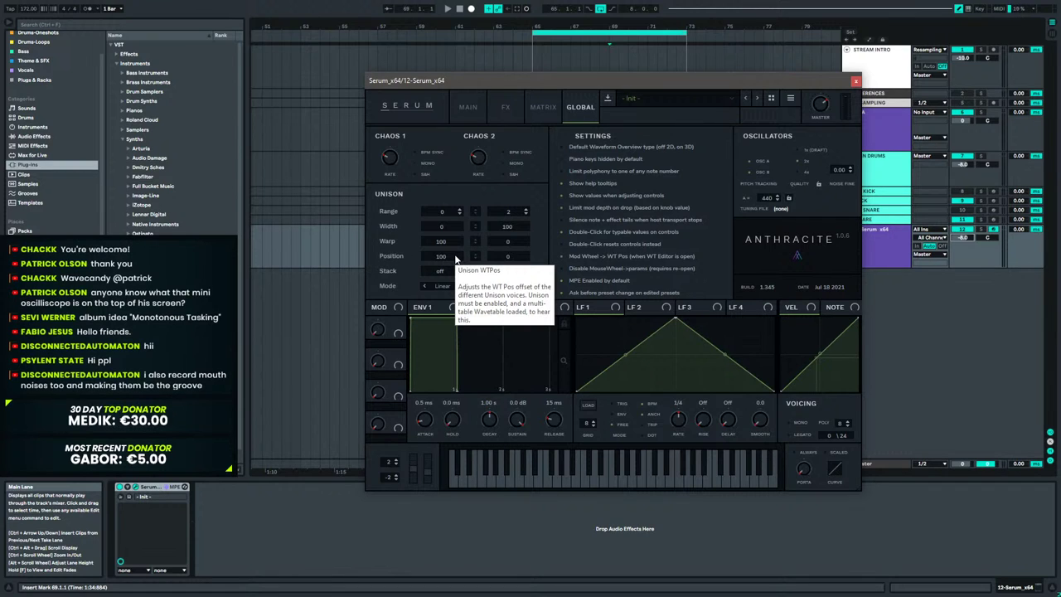
drag(454, 259, 462, 455)
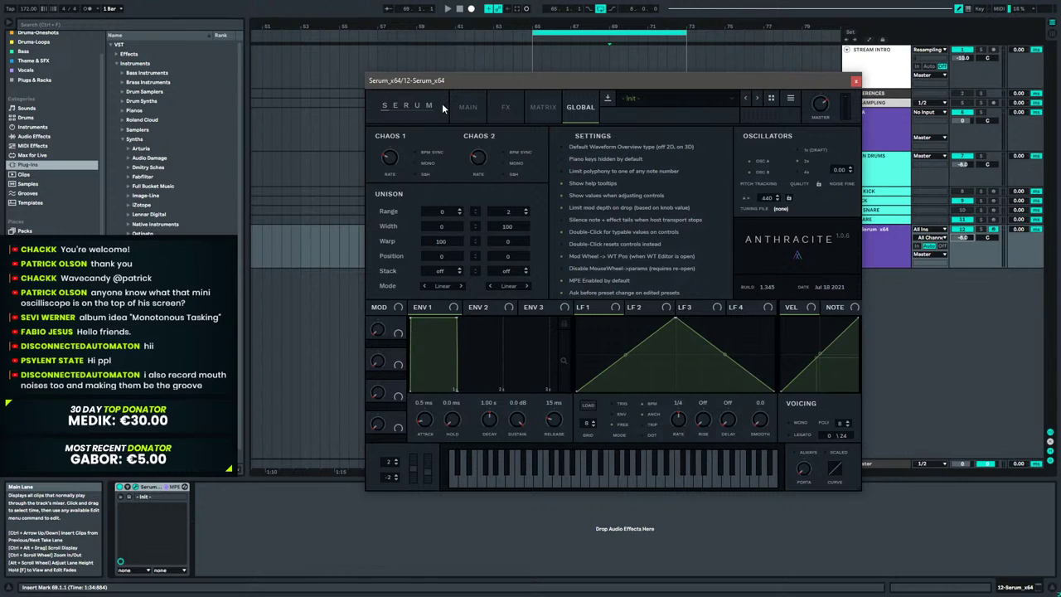
click(469, 106)
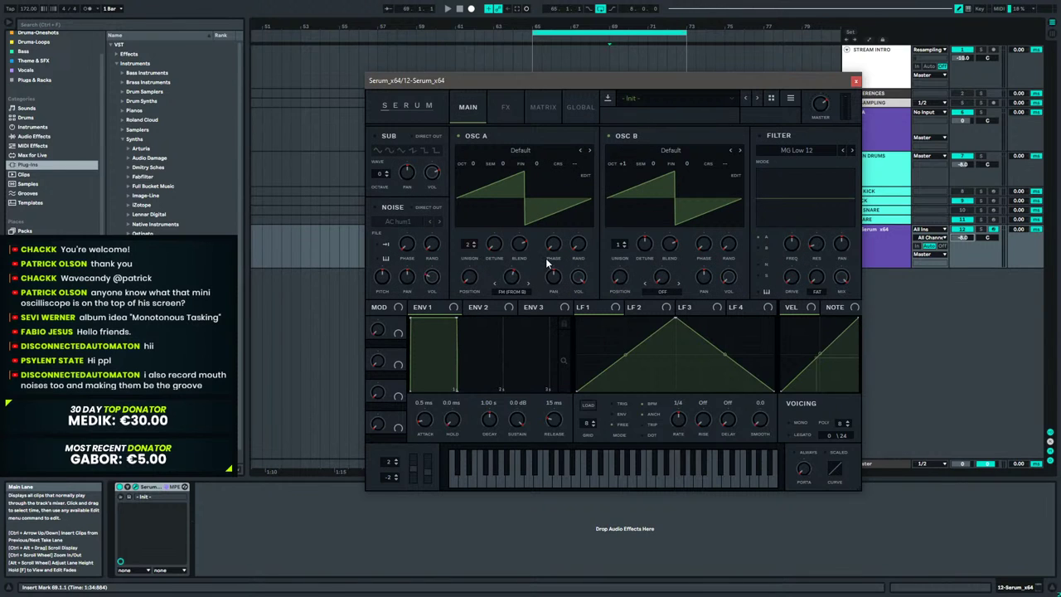
Raise oscillator B's octave to +2 and enable the MG Low 12 filter with a lowered cutoff frequency.
mouse_move(631, 160)
drag(631, 160, 632, 147)
mouse_move(505, 307)
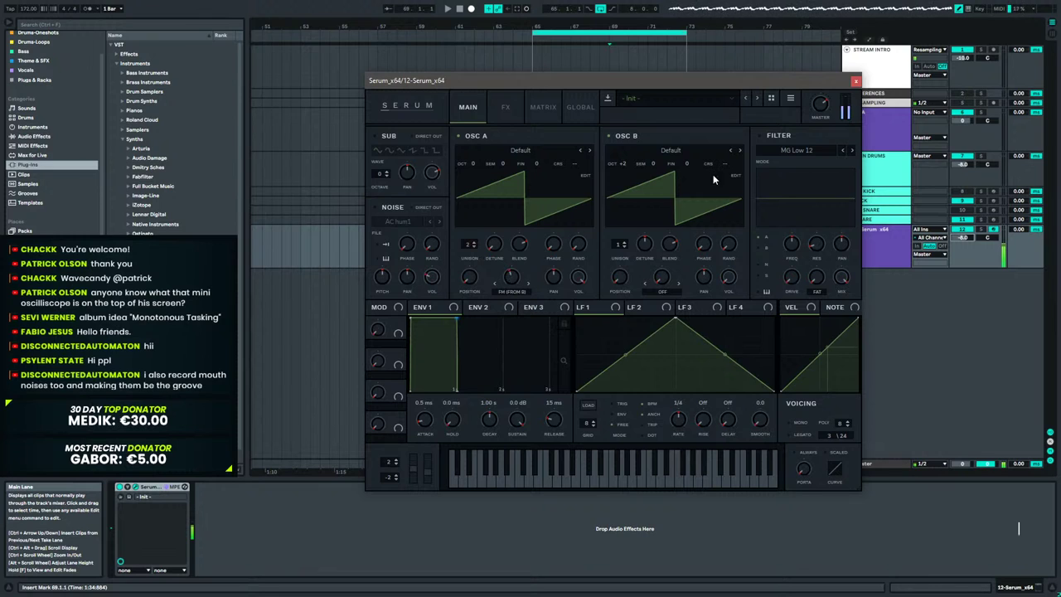
click(759, 134)
drag(792, 245, 782, 271)
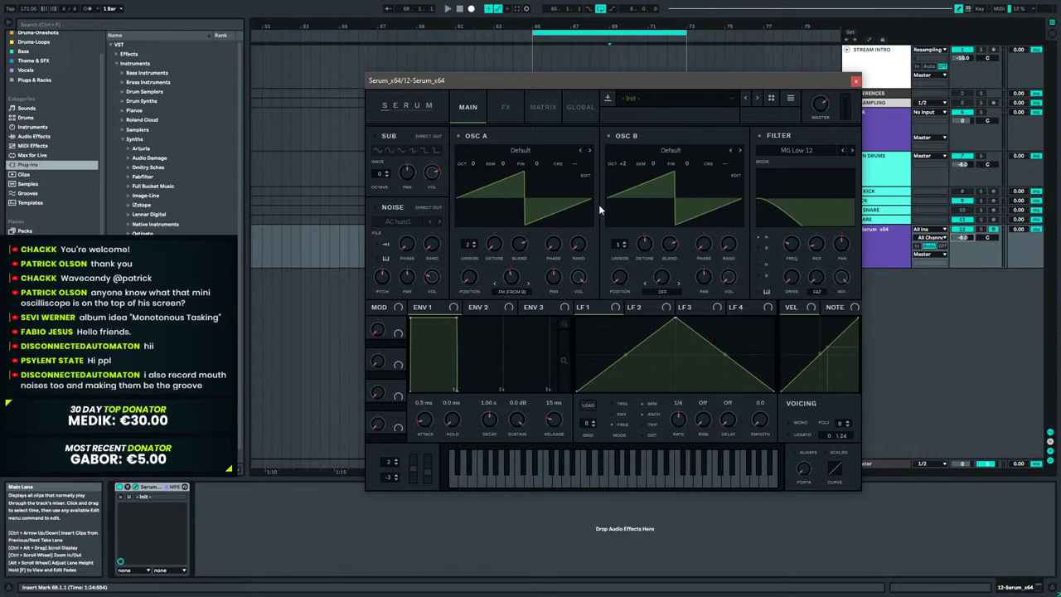
Set oscillator A's unison to 5 voices and reduce its FM warp amount with the filter bypassed.
drag(470, 248, 474, 231)
click(759, 135)
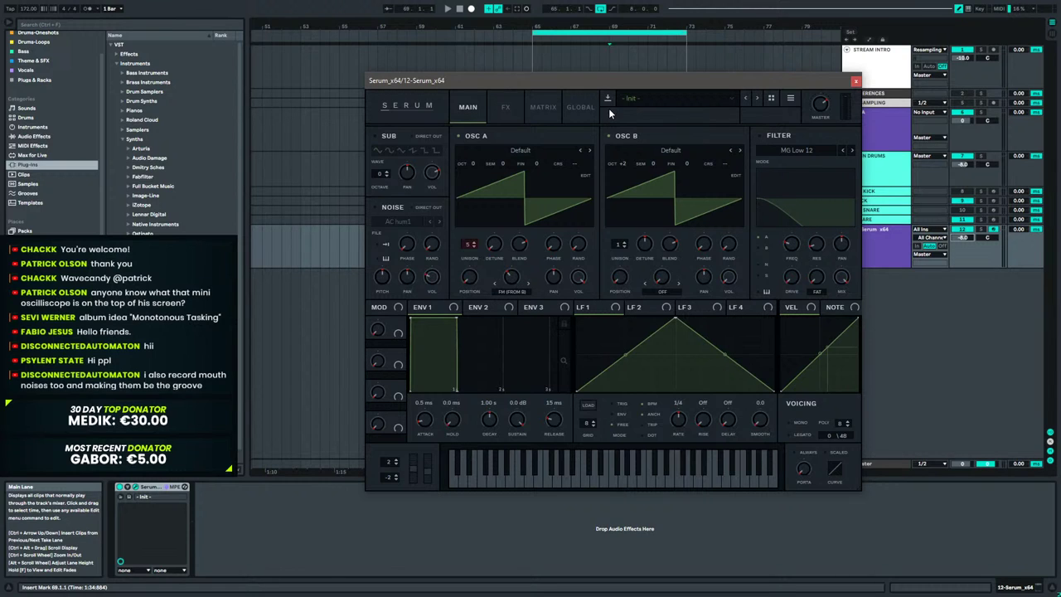
drag(515, 278, 515, 293)
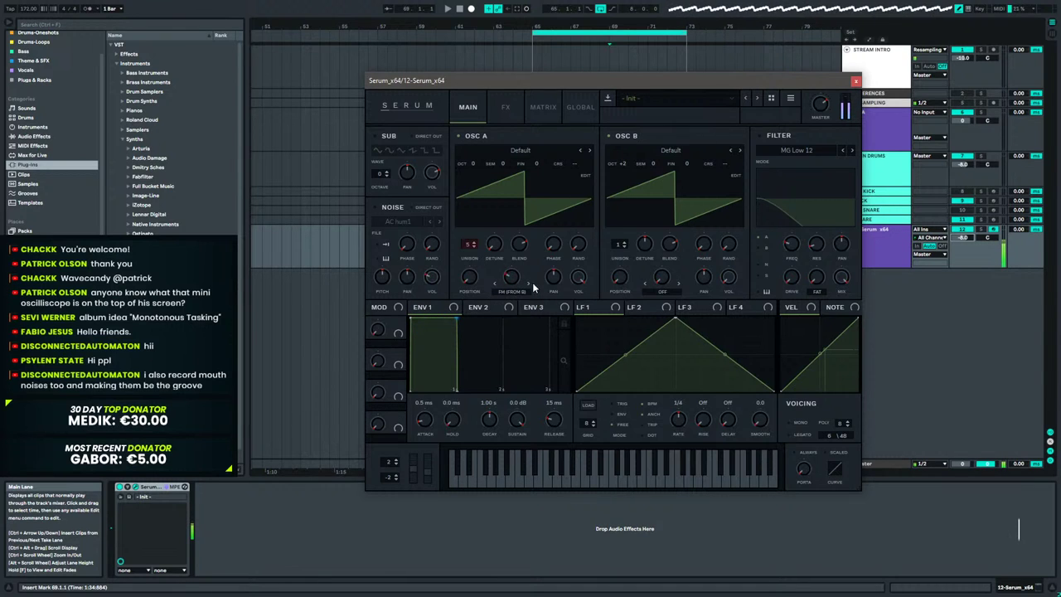
Switch the MG Low 12 filter back on, fine-tune its cutoff frequency and check the global unison settings.
click(760, 136)
mouse_move(791, 233)
mouse_down()
mouse_move(798, 171)
mouse_move(788, 239)
mouse_up()
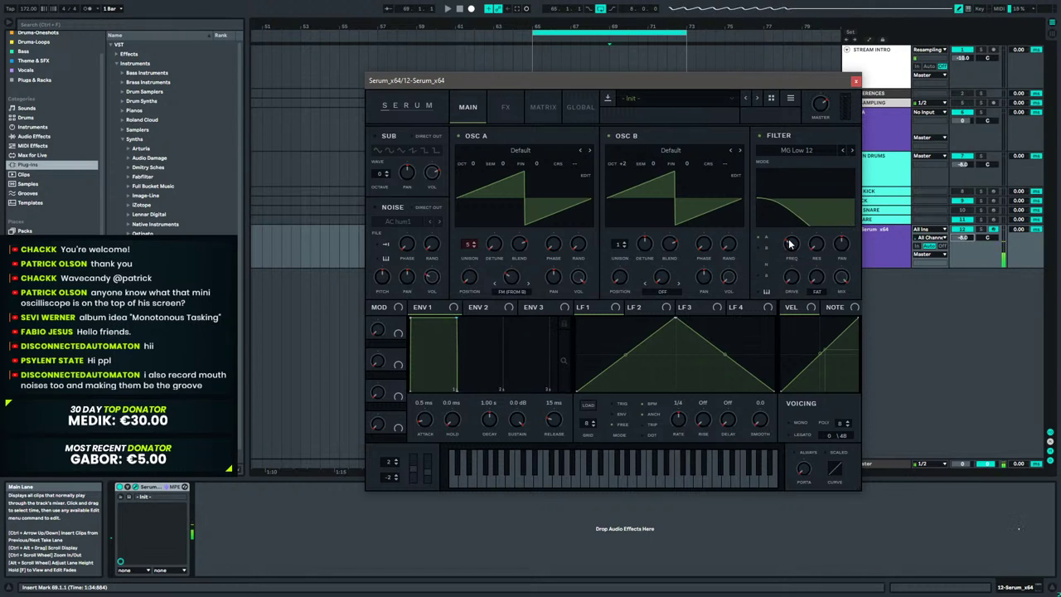
click(568, 107)
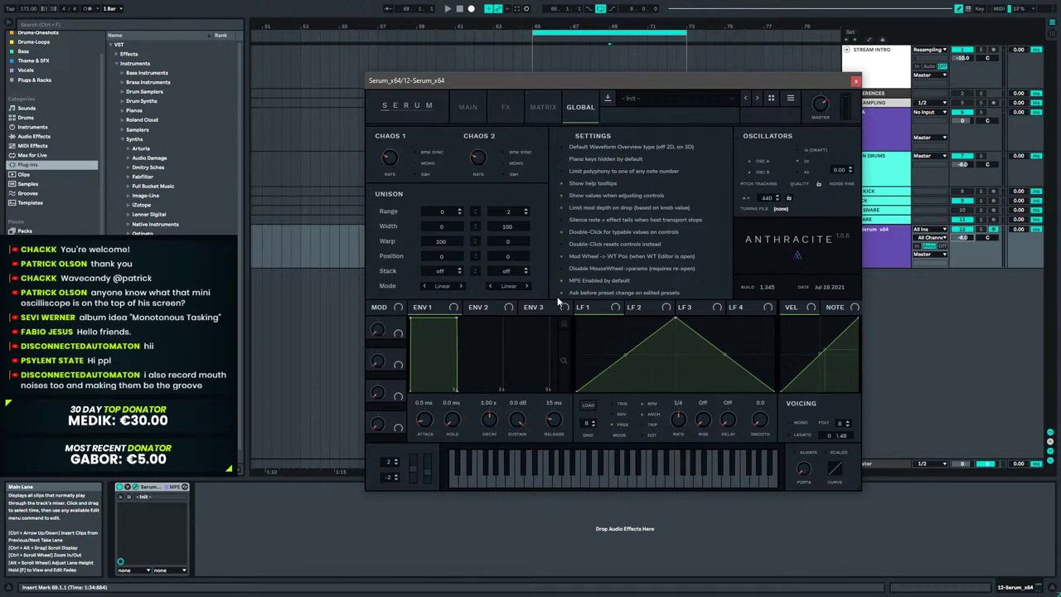
click(472, 108)
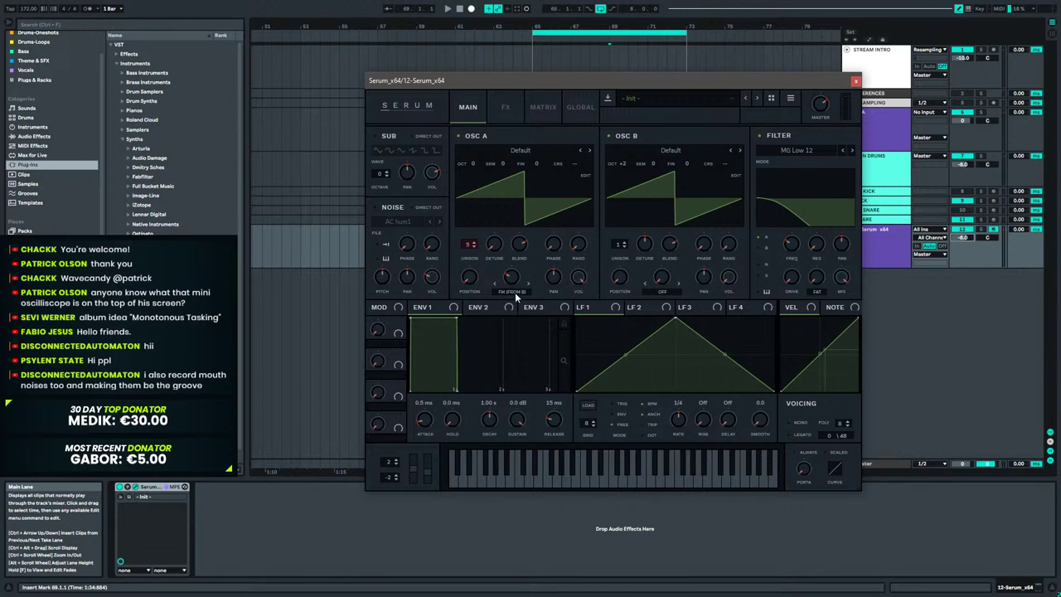
Fine-tune oscillator A's warp amount and change its warp mode to Sync (No Window).
drag(510, 278, 511, 275)
click(513, 292)
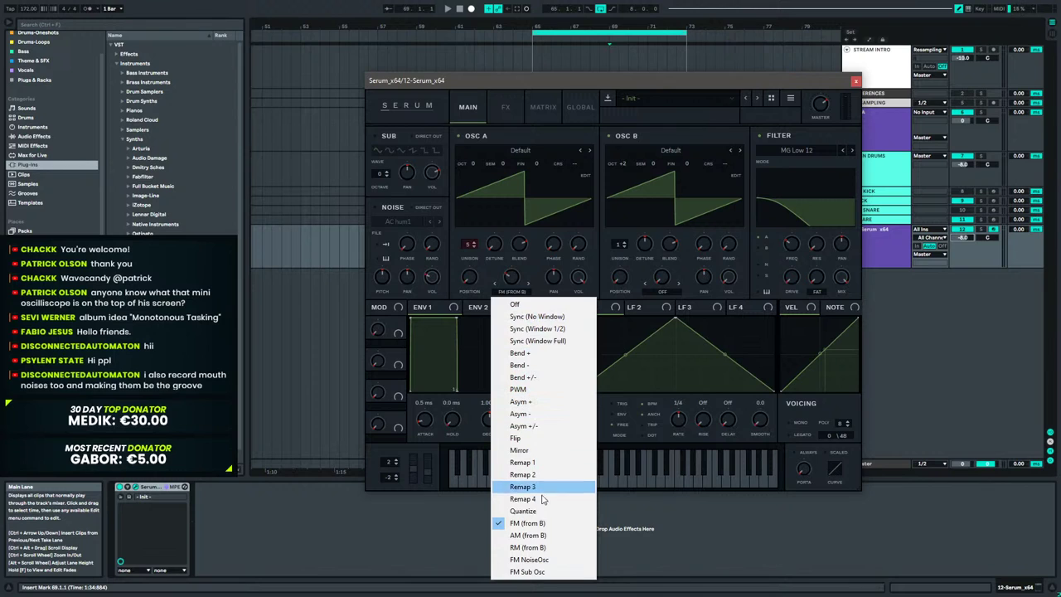
click(544, 317)
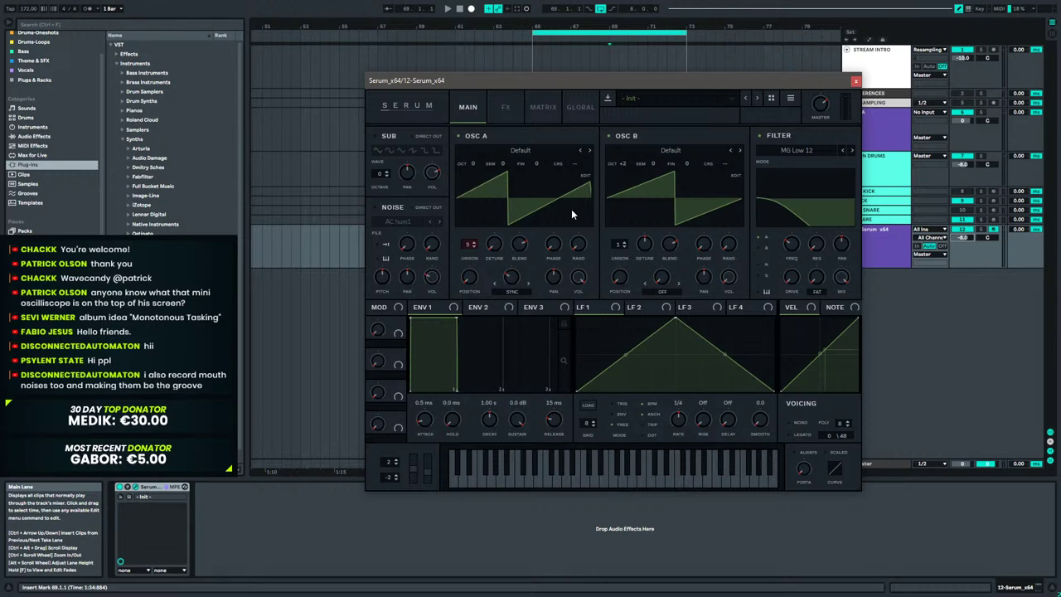
Try the Bend +/- warp mode on oscillator A with different warp amounts and open up the filter cutoff.
click(512, 291)
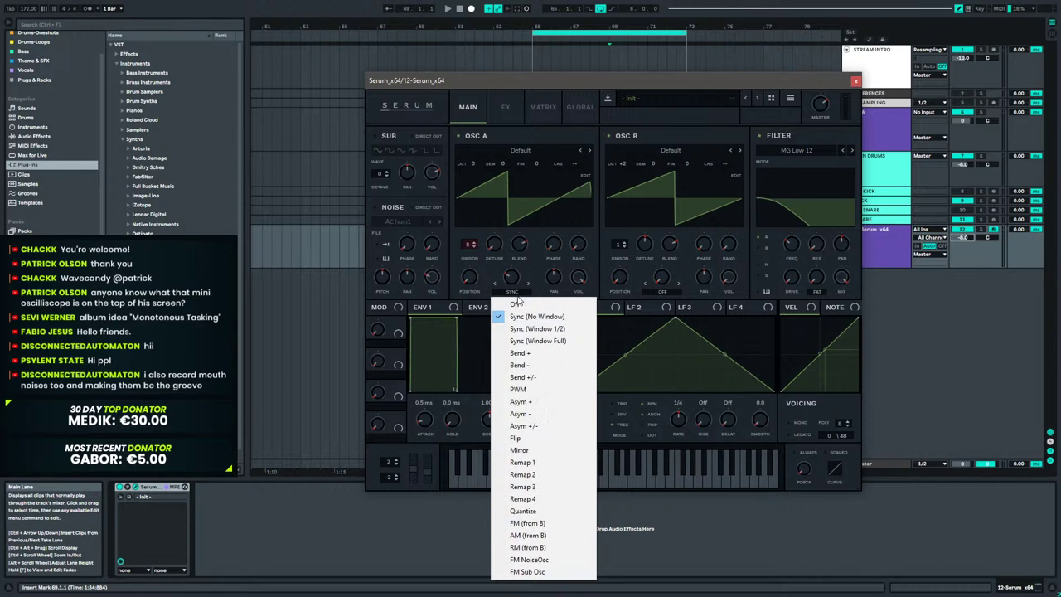
click(537, 379)
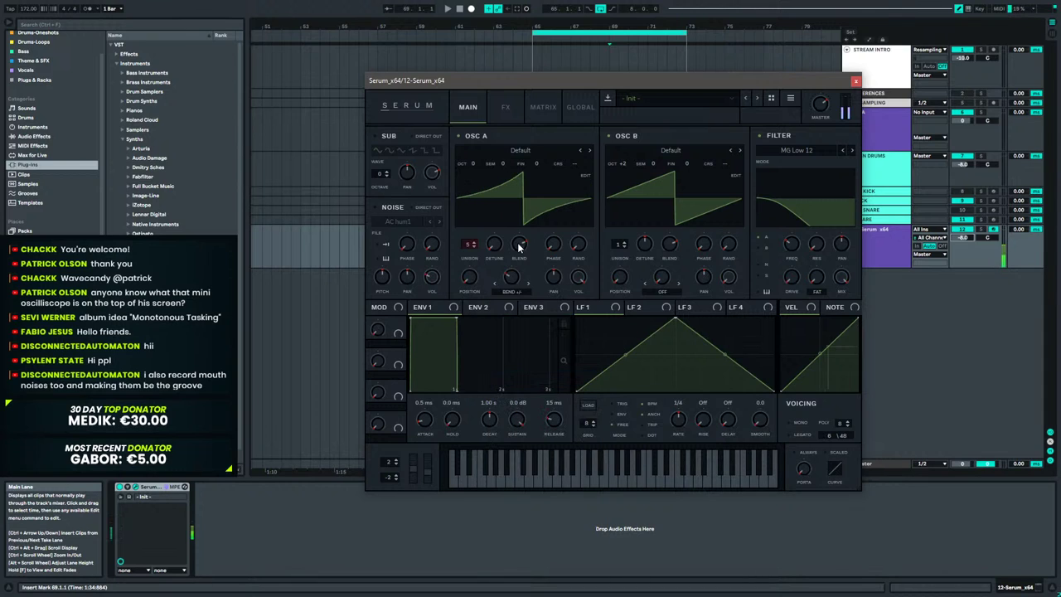
drag(512, 277, 530, 199)
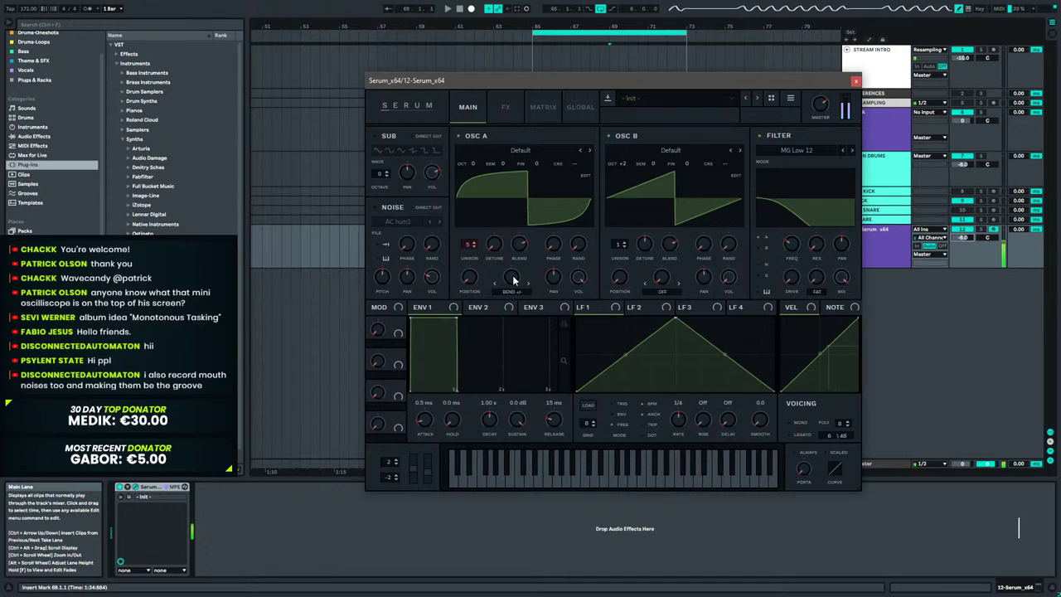
drag(829, 197, 792, 169)
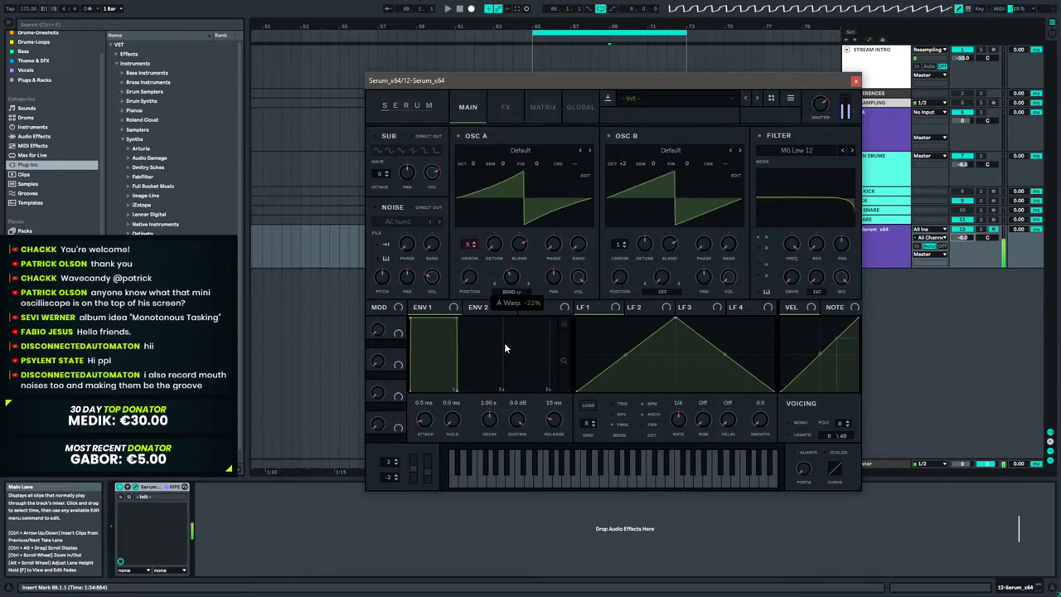
Compare oscillator A's neighbouring warp modes, settle on PWM with a slightly reduced amount, and lower the filter cutoff again.
click(495, 284)
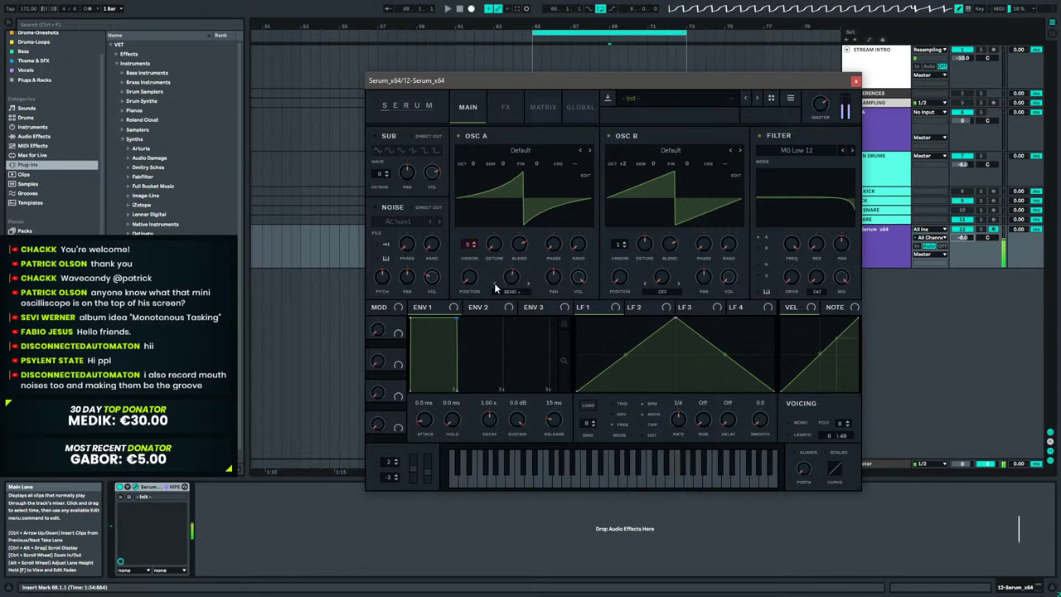
click(527, 284)
click(528, 284)
click(528, 284)
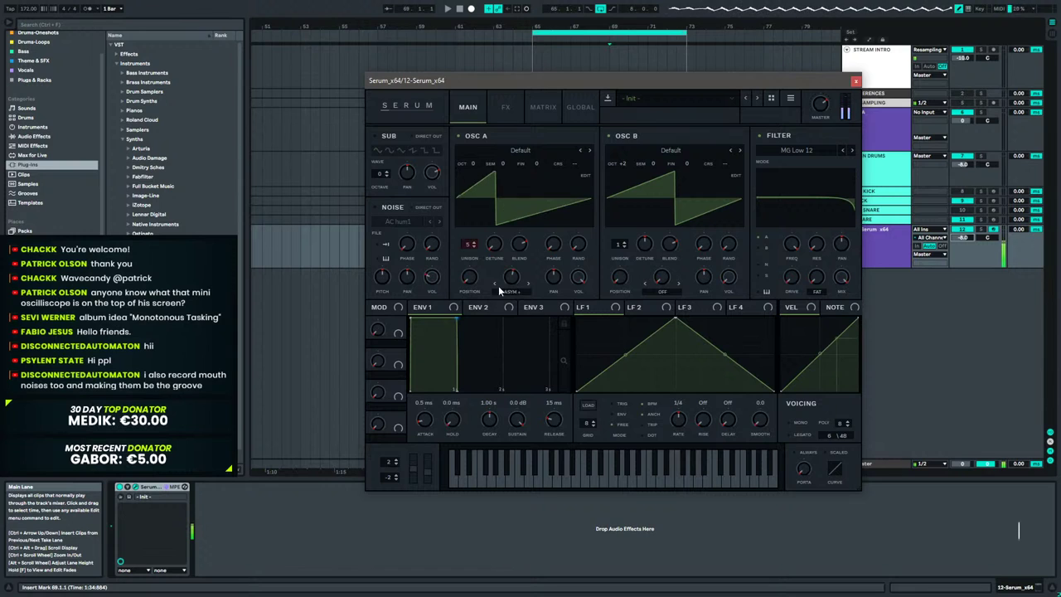
click(498, 286)
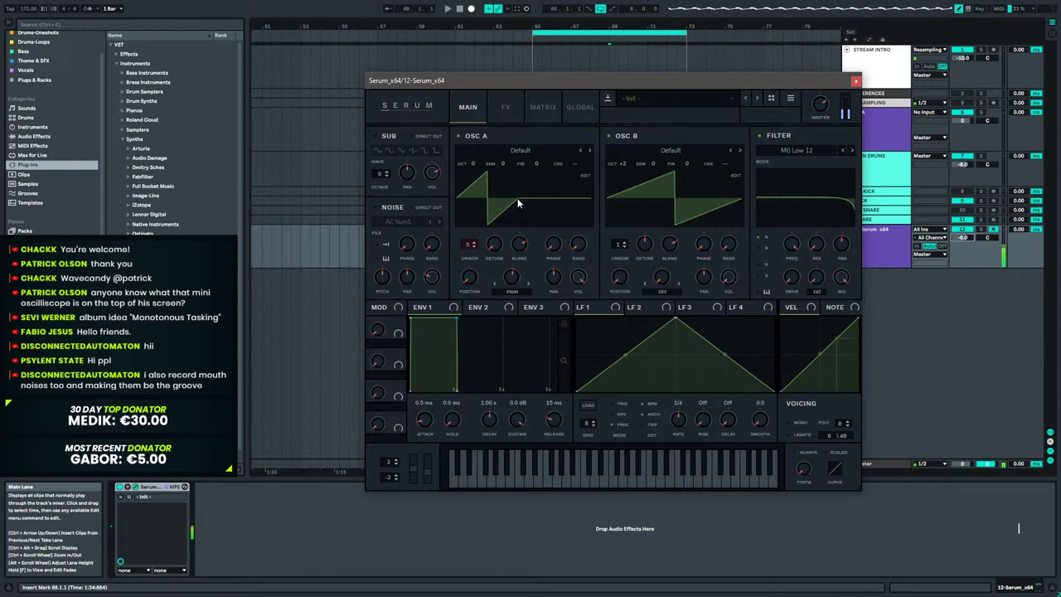
mouse_move(517, 278)
mouse_down()
mouse_move(509, 308)
mouse_move(524, 254)
mouse_move(517, 291)
mouse_up()
drag(772, 243, 752, 265)
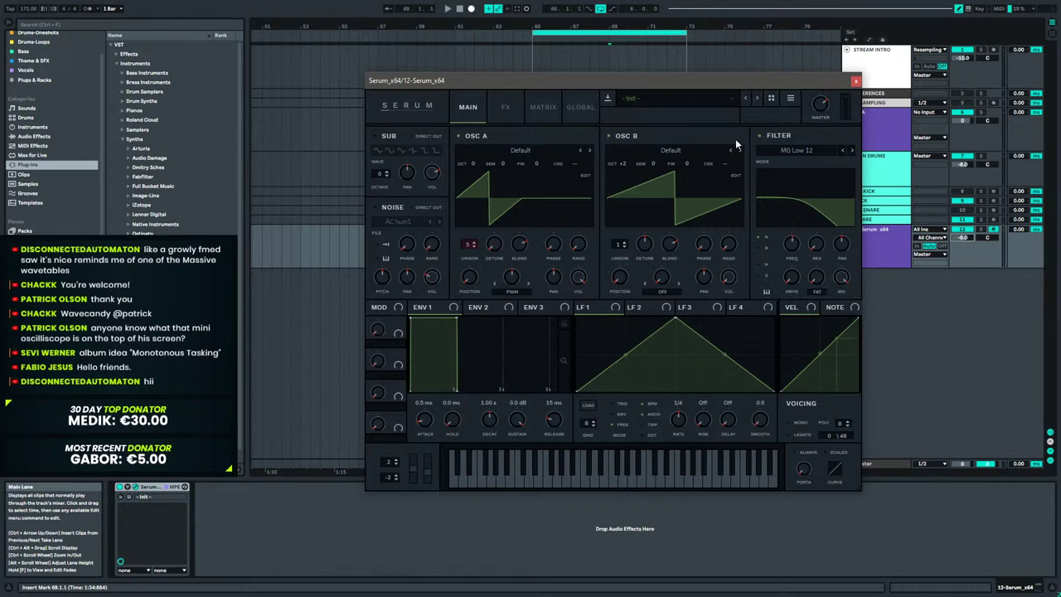
Try the Asym +, Asym - and Asym +/- warp modes on oscillator A, raising the warp amount on Asym -.
click(530, 287)
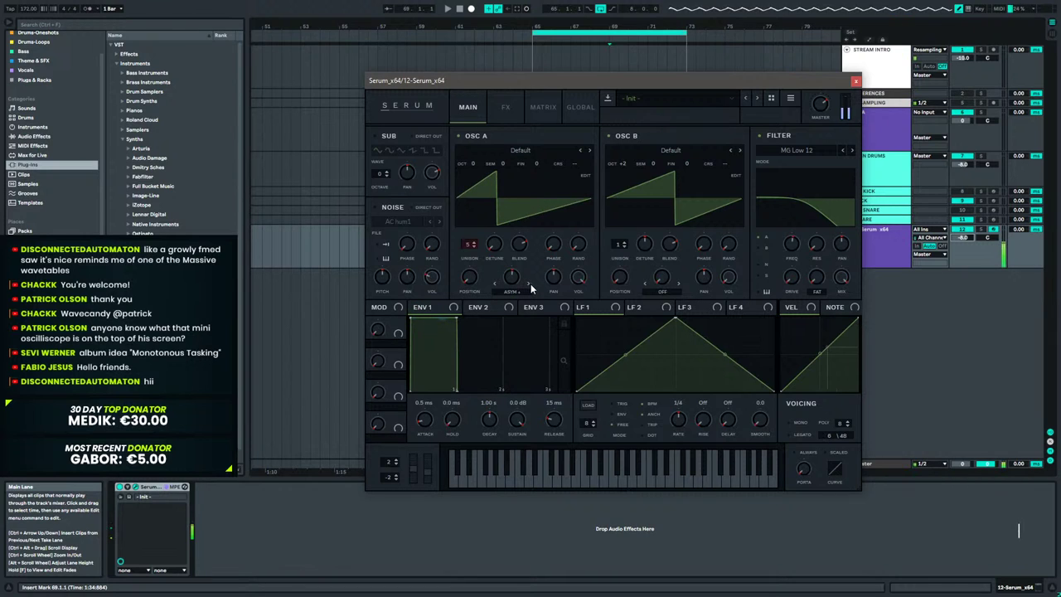
click(529, 287)
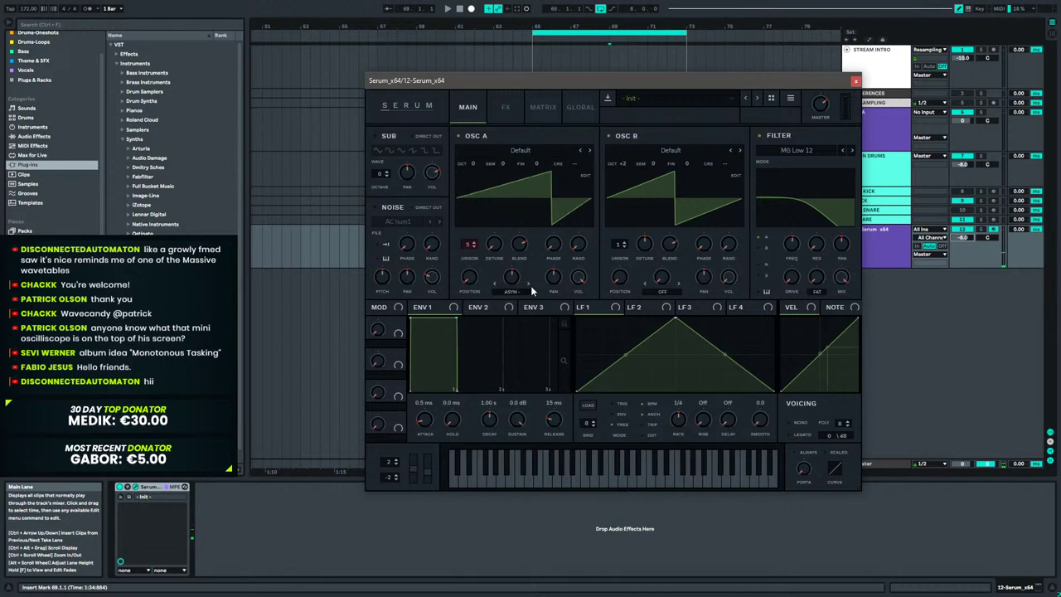
click(531, 287)
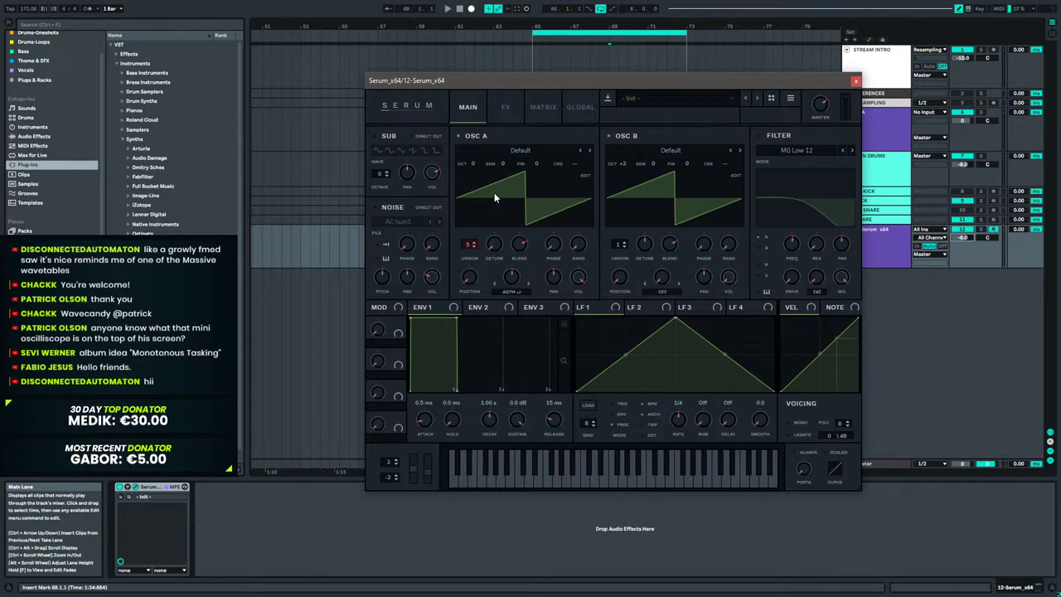
mouse_move(513, 283)
mouse_down()
mouse_move(515, 308)
mouse_move(520, 262)
mouse_move(512, 302)
mouse_move(514, 280)
mouse_up()
click(495, 284)
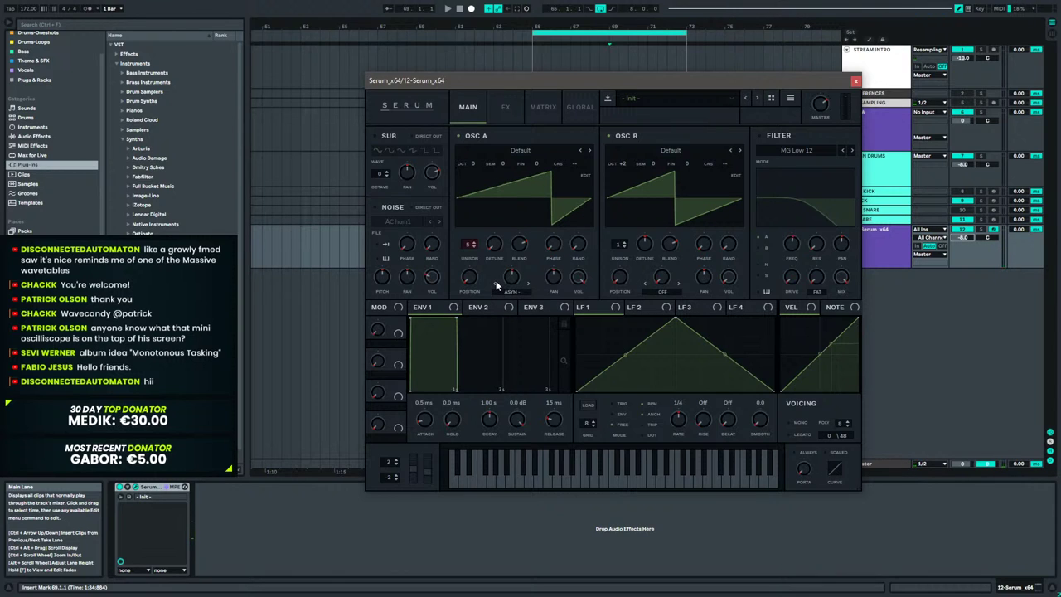
drag(512, 282, 533, 228)
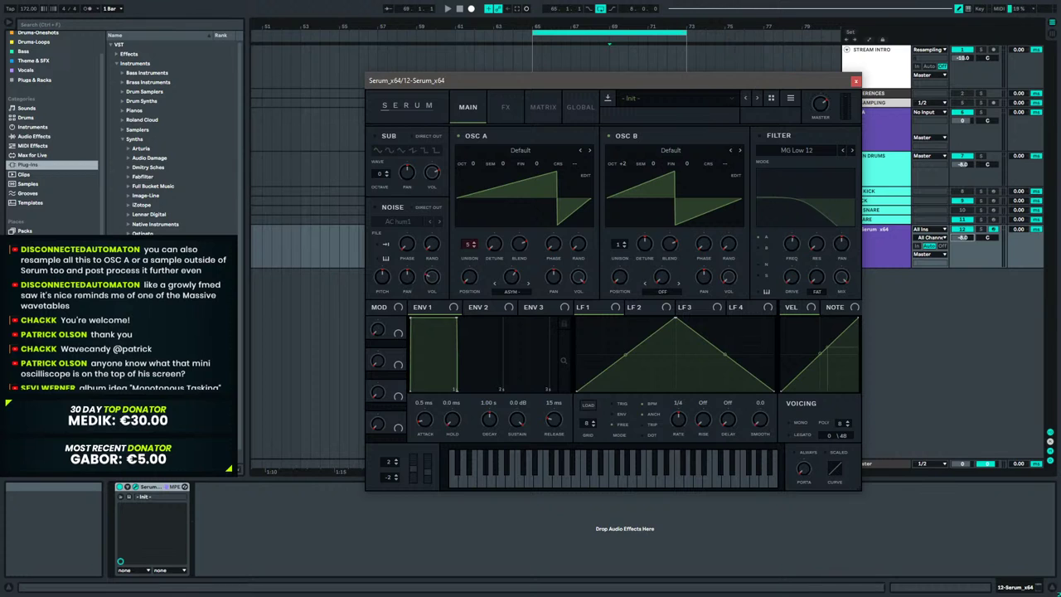
Try the AM (from B) warp mode on oscillator A and sweep its warp amount down and up.
click(513, 292)
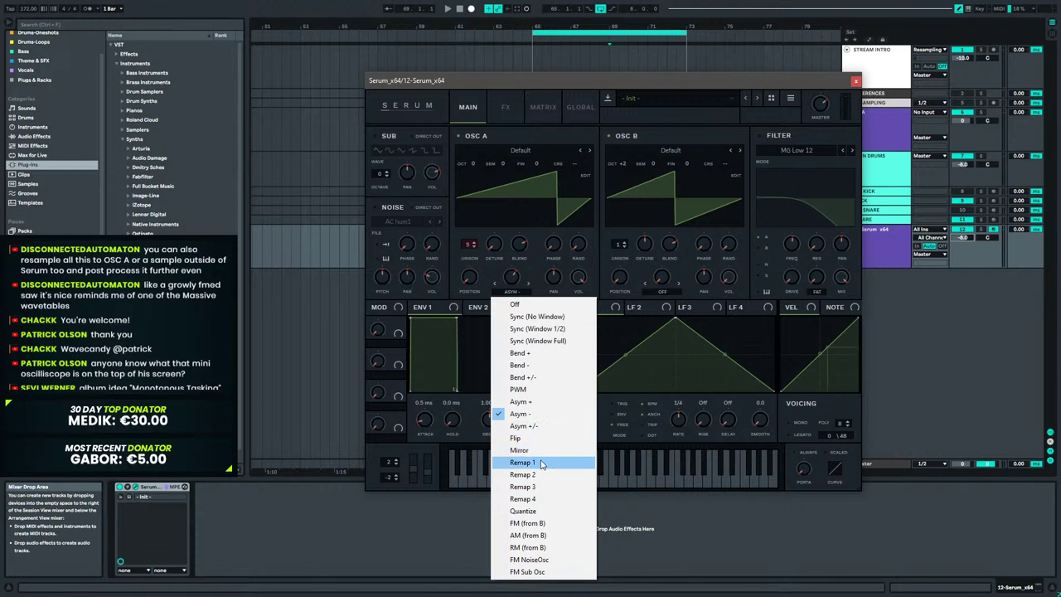
click(533, 535)
drag(518, 262, 503, 333)
drag(502, 372, 518, 222)
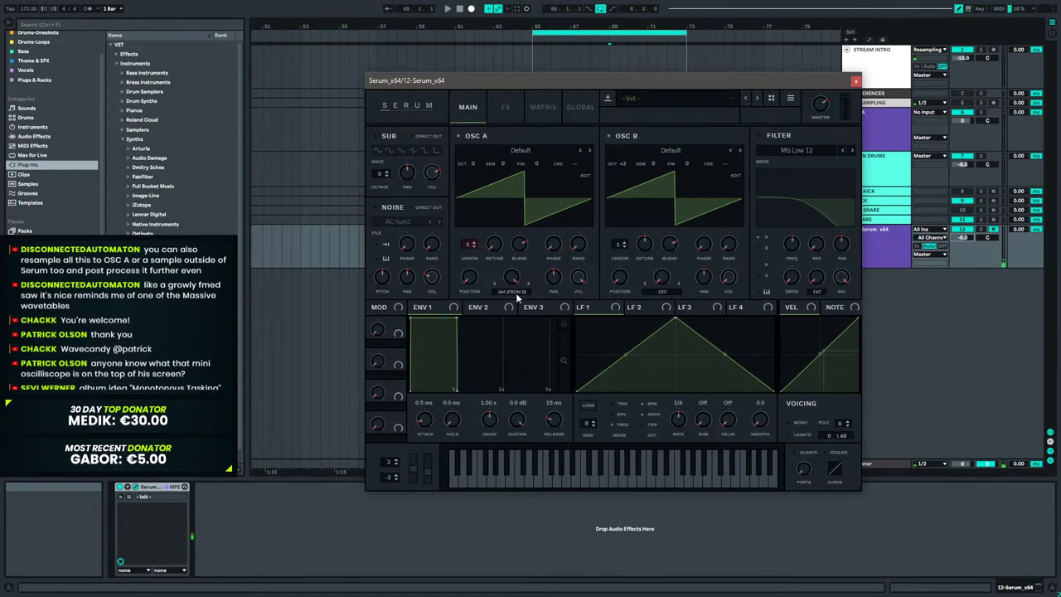
Change oscillator A's warp mode to RM (from B) and switch the MG Low 12 filter on with its cutoff around 397 Hz.
click(515, 292)
click(535, 548)
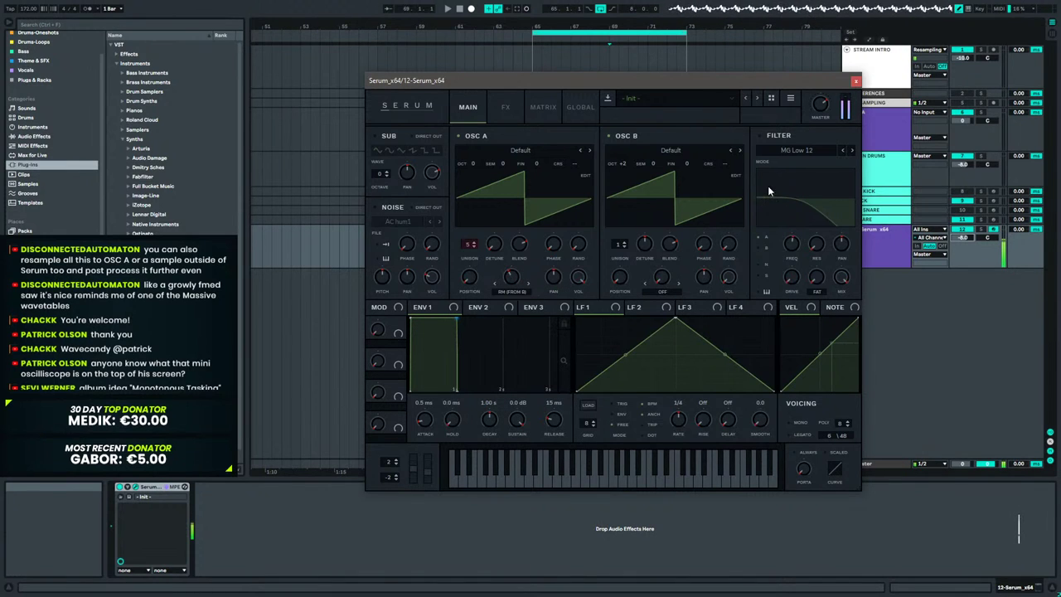
click(759, 135)
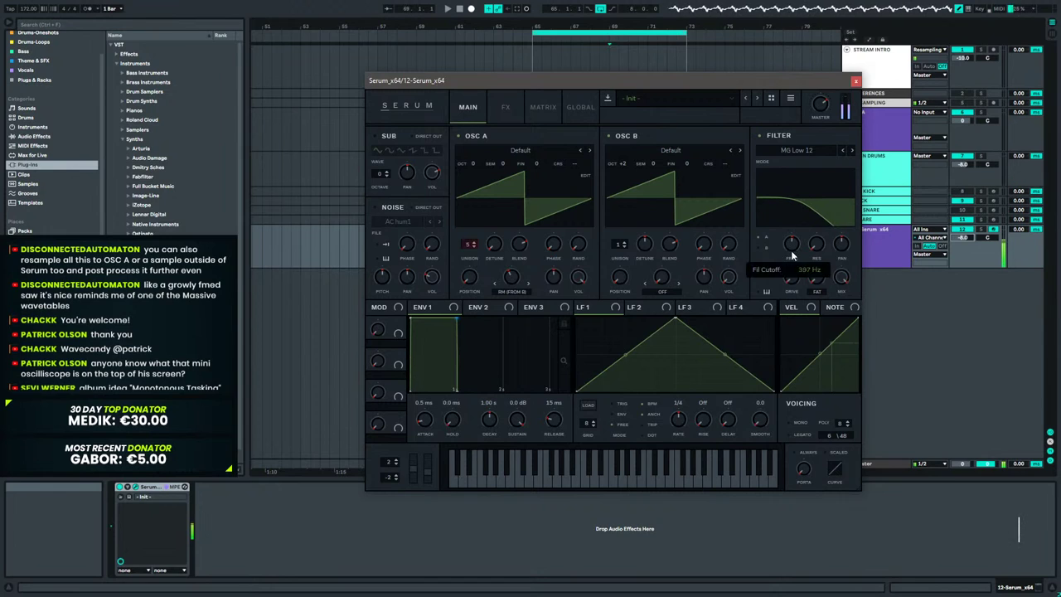
Set oscillator B's octave to +1 and fine tuning to -38, and enable key tracking on the filter.
drag(626, 164, 624, 174)
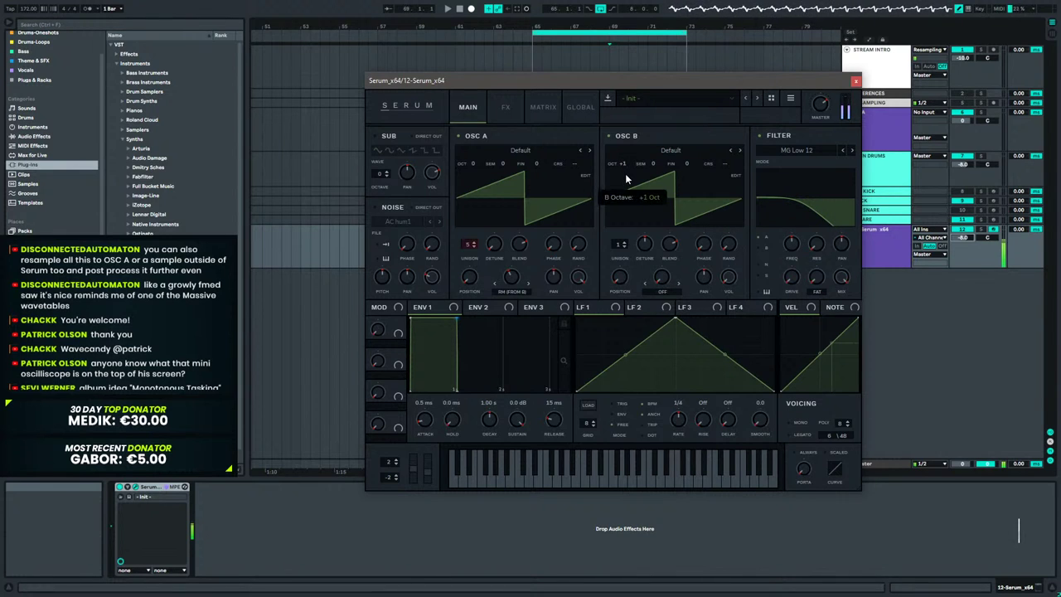
drag(691, 162, 689, 181)
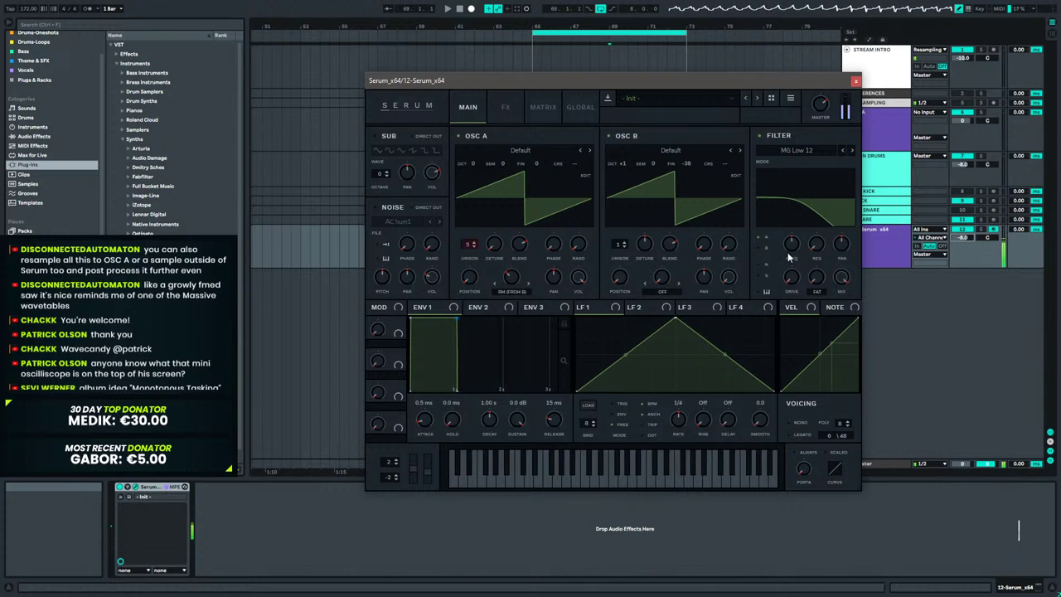
click(758, 293)
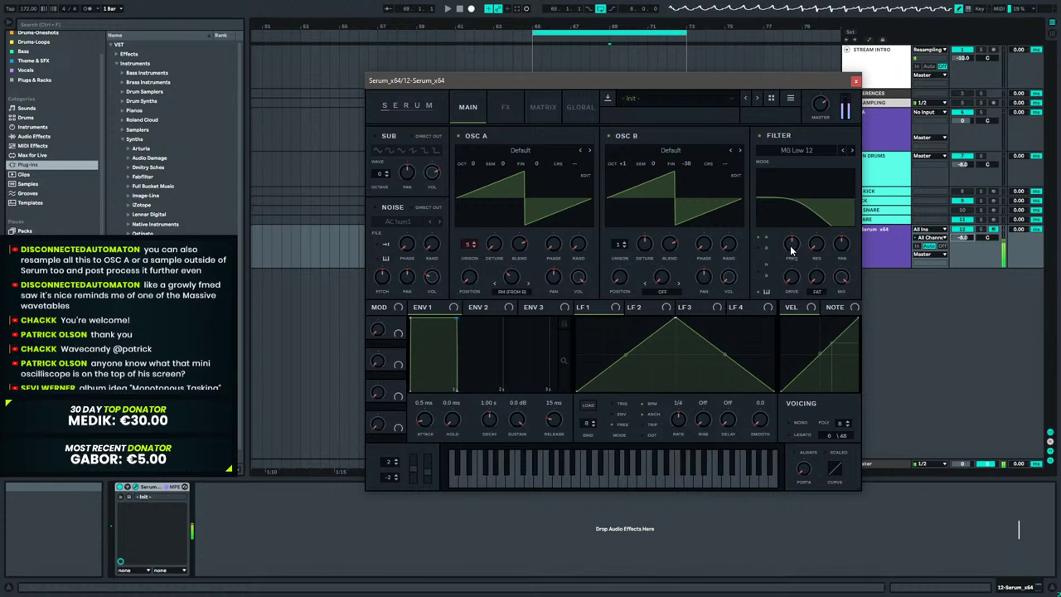
Set the voicing to mono legato with adjusted portamento, and lower oscillator B's fine tuning to -50.
click(799, 424)
drag(806, 470, 814, 428)
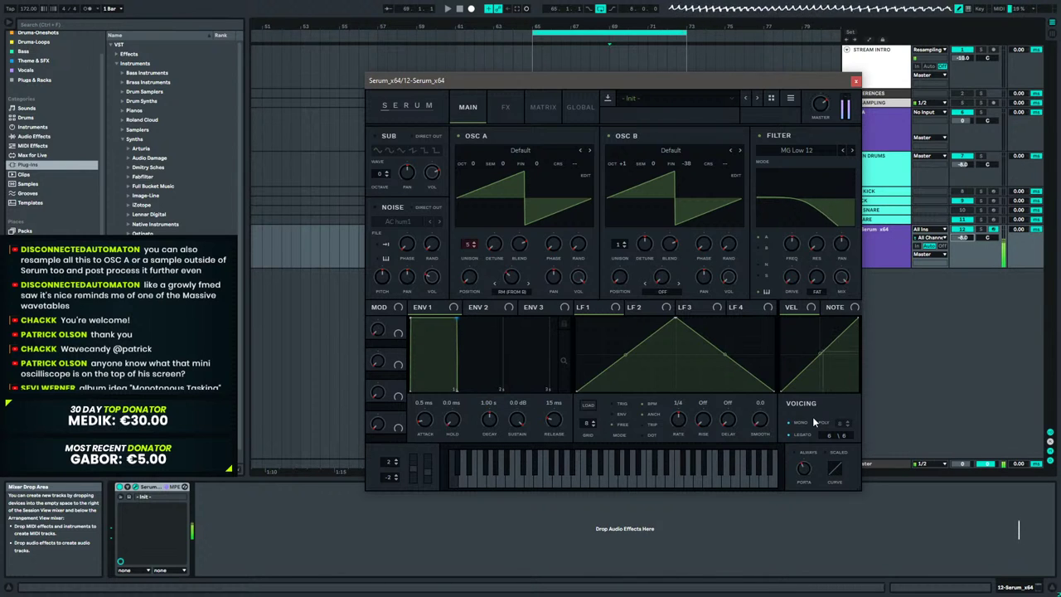
drag(686, 163, 687, 168)
Add a Distortion effect in Diode 1 mode with the drive raised to about 80%.
click(507, 107)
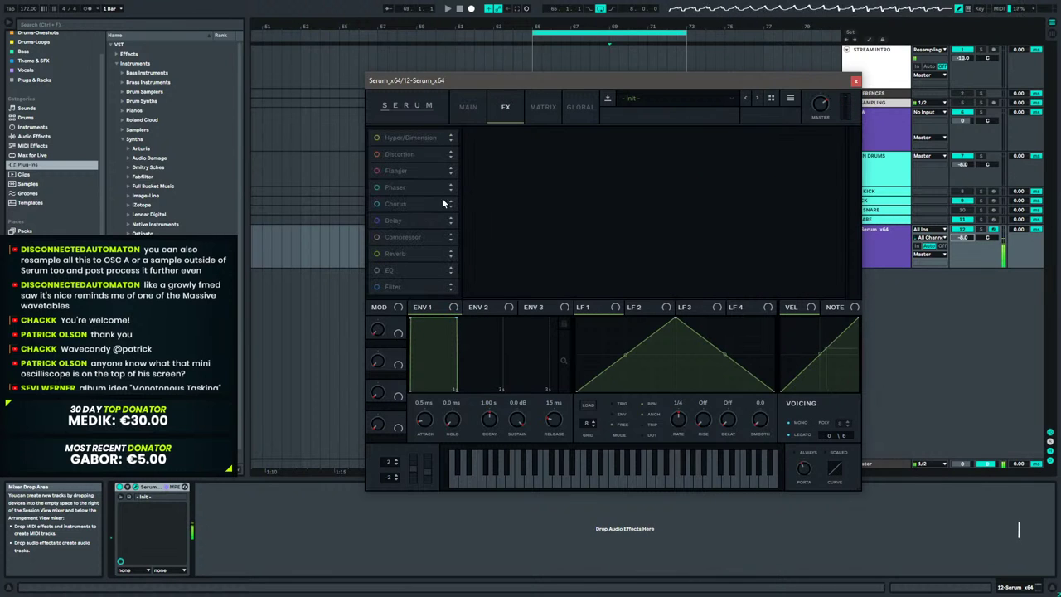
click(377, 154)
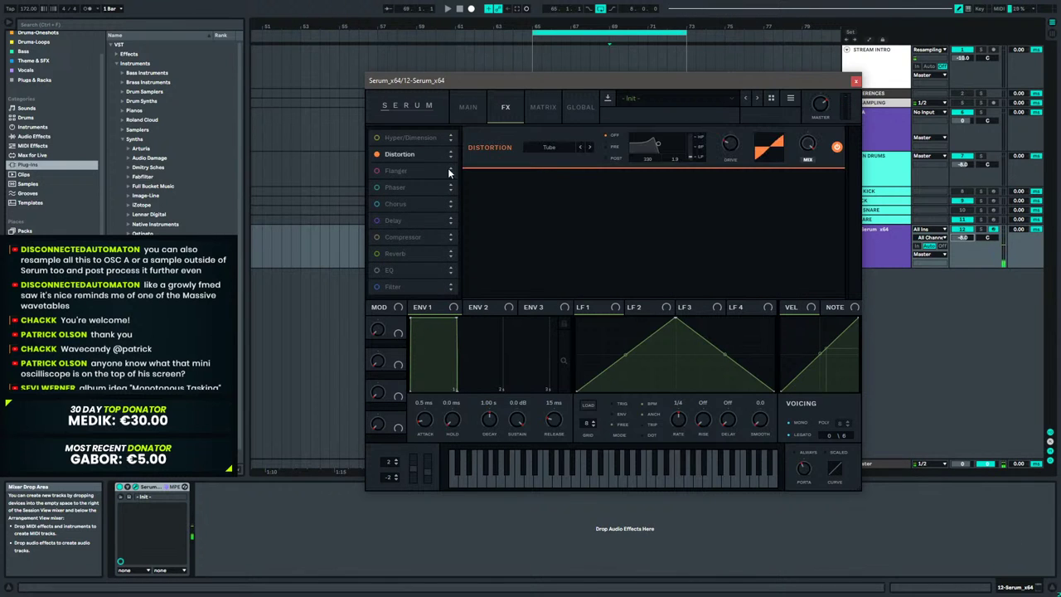
click(557, 146)
click(592, 195)
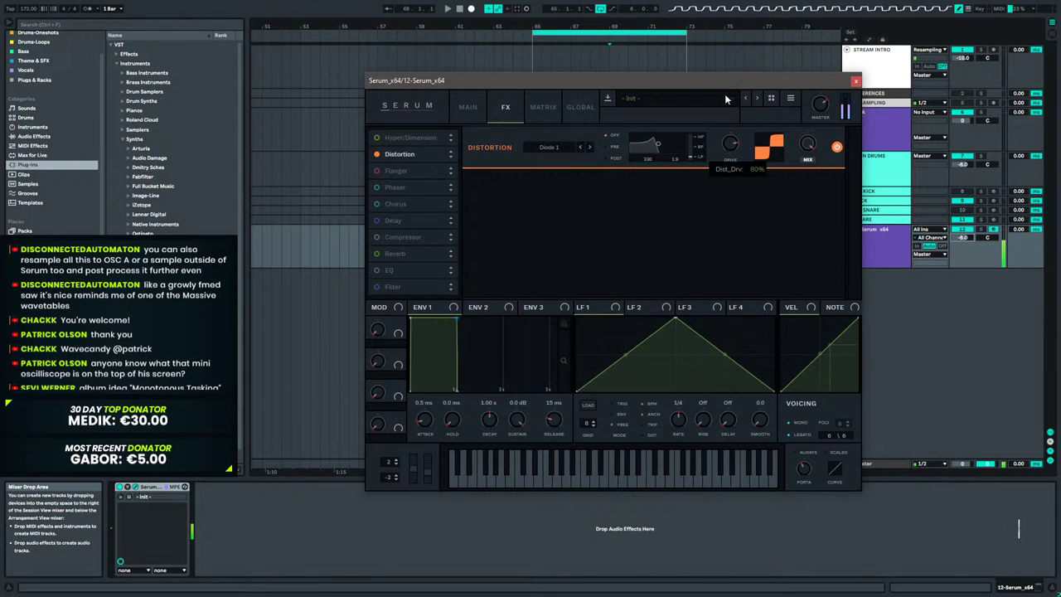
Add a Compressor ahead of the distortion, enable its multiband mode and adjust its release.
click(377, 236)
drag(421, 232, 443, 155)
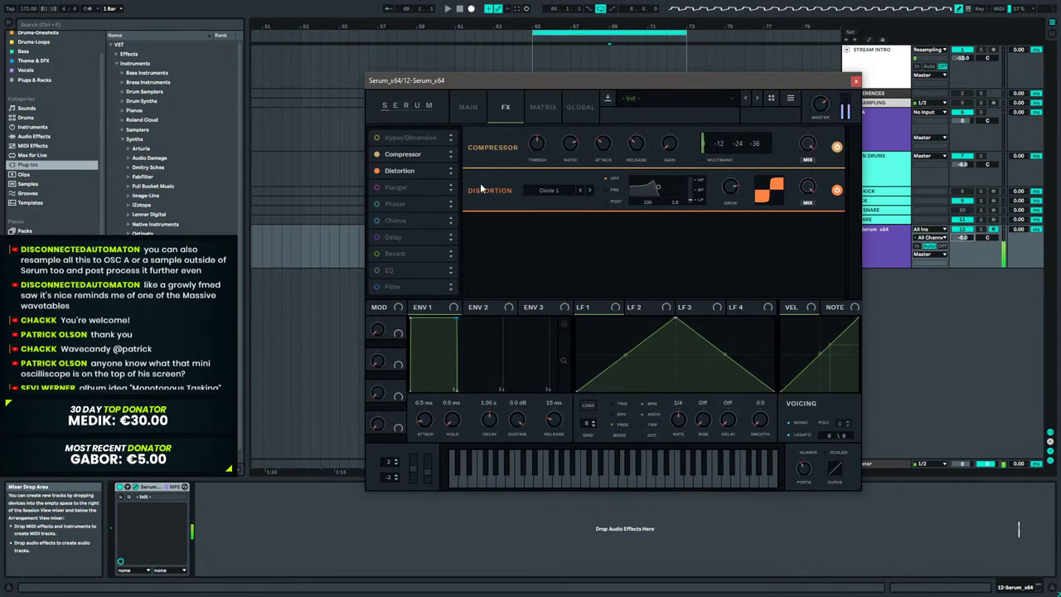
click(707, 161)
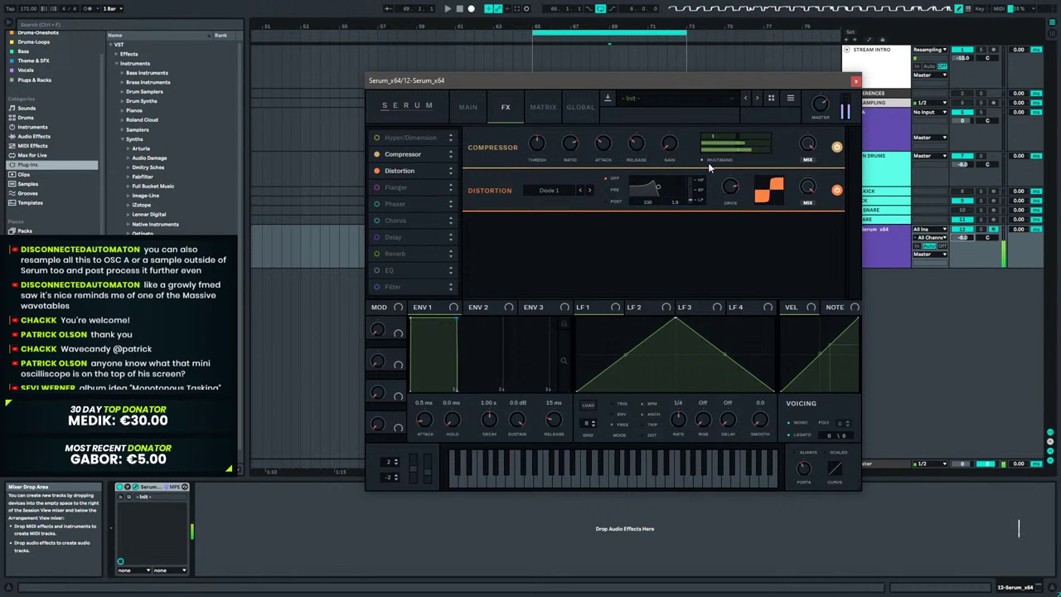
drag(636, 149, 639, 120)
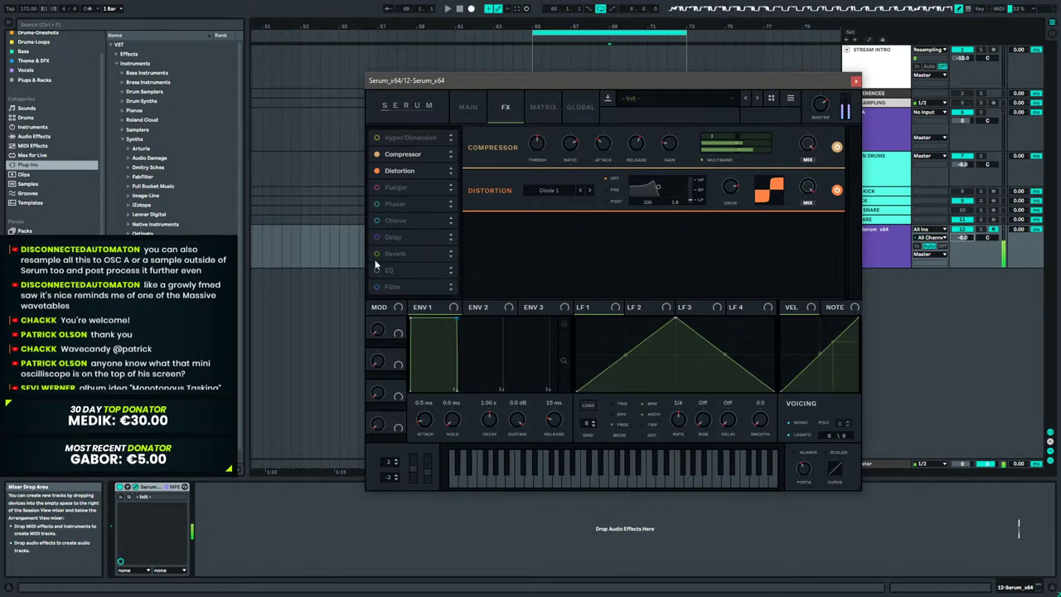
Add a Chorus effect with a raised low-pass cutoff and its mix reduced to about 13%.
click(375, 220)
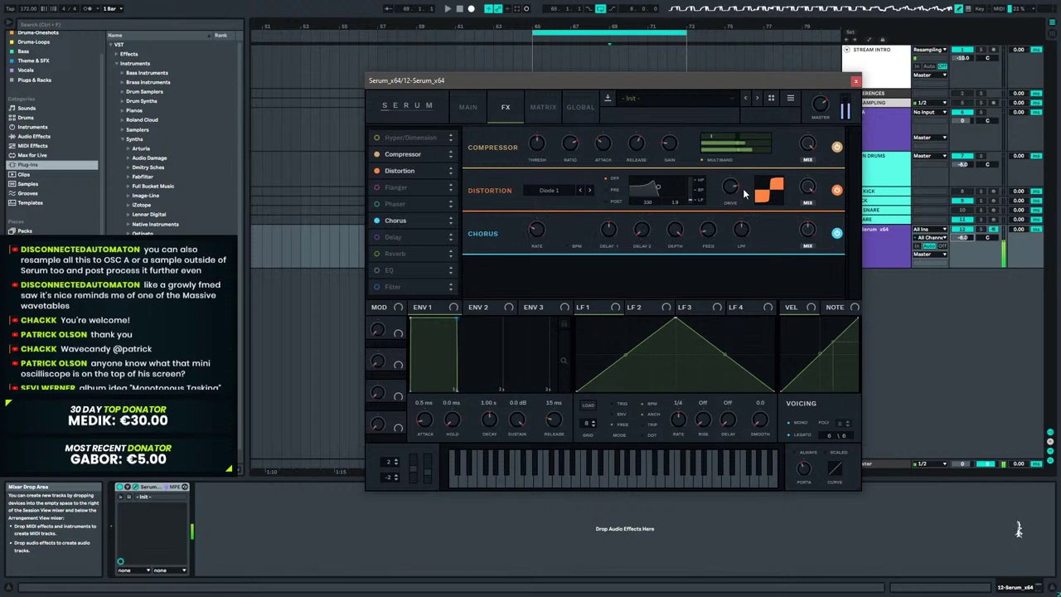
drag(737, 254, 748, 196)
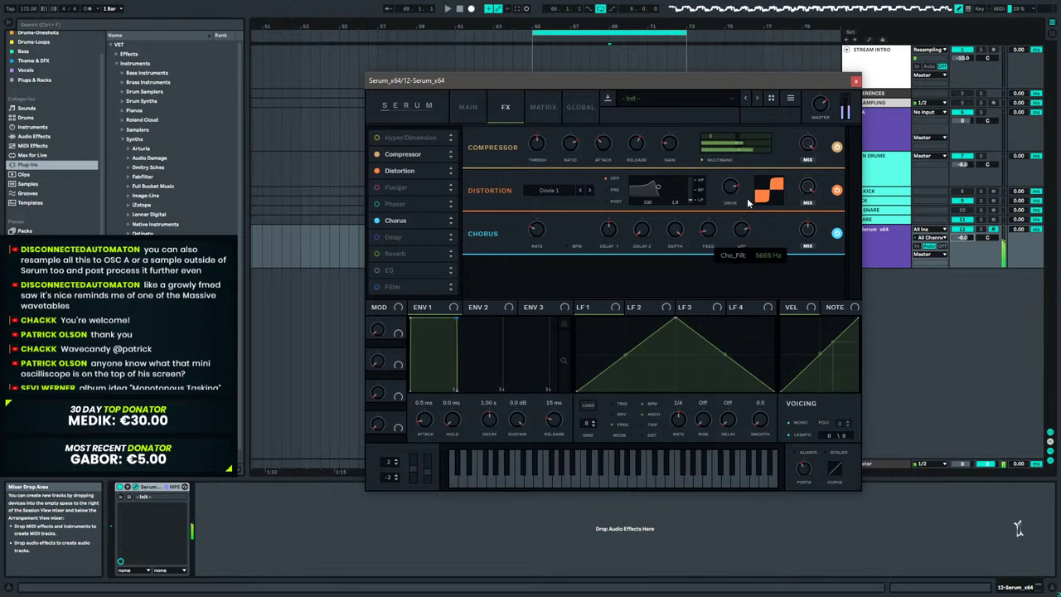
drag(807, 230, 799, 278)
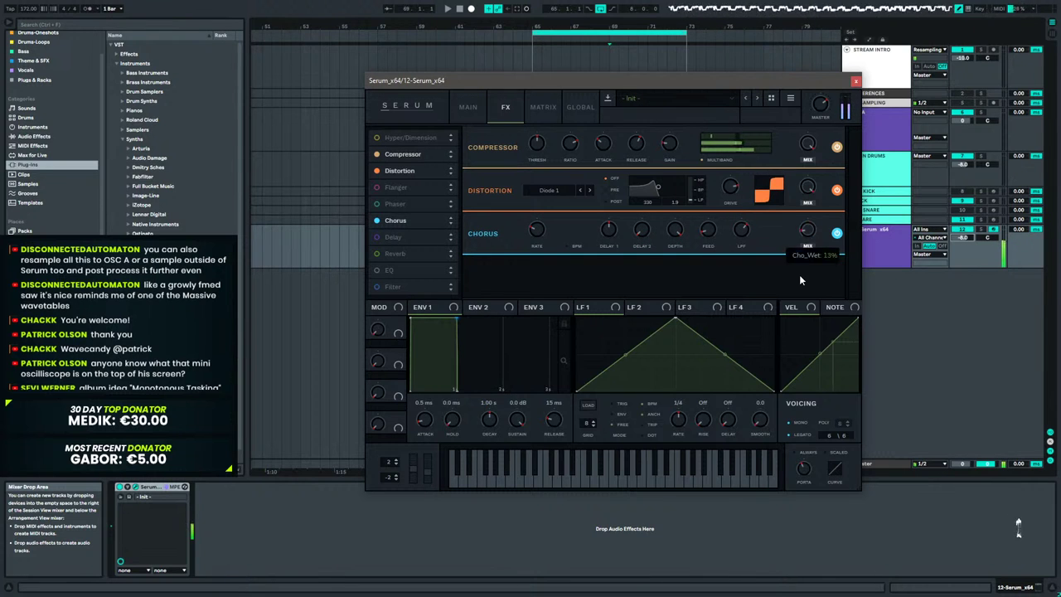
Add an EQ, boost the high band by about 10 dB, and raise the low band's gain while lowering its frequency.
click(377, 270)
drag(766, 280, 776, 269)
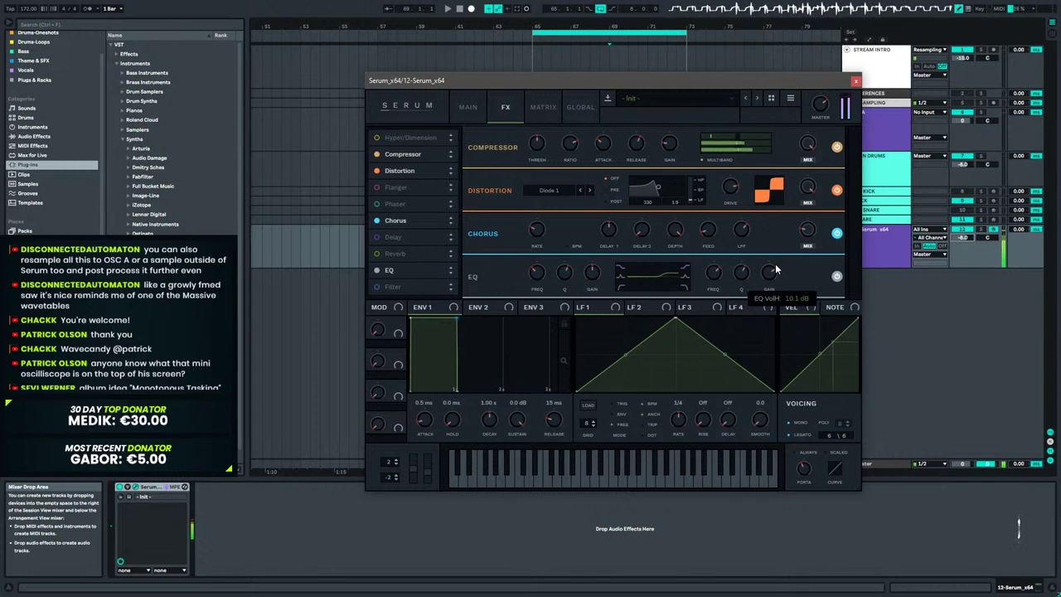
drag(590, 274, 597, 259)
drag(532, 273, 530, 291)
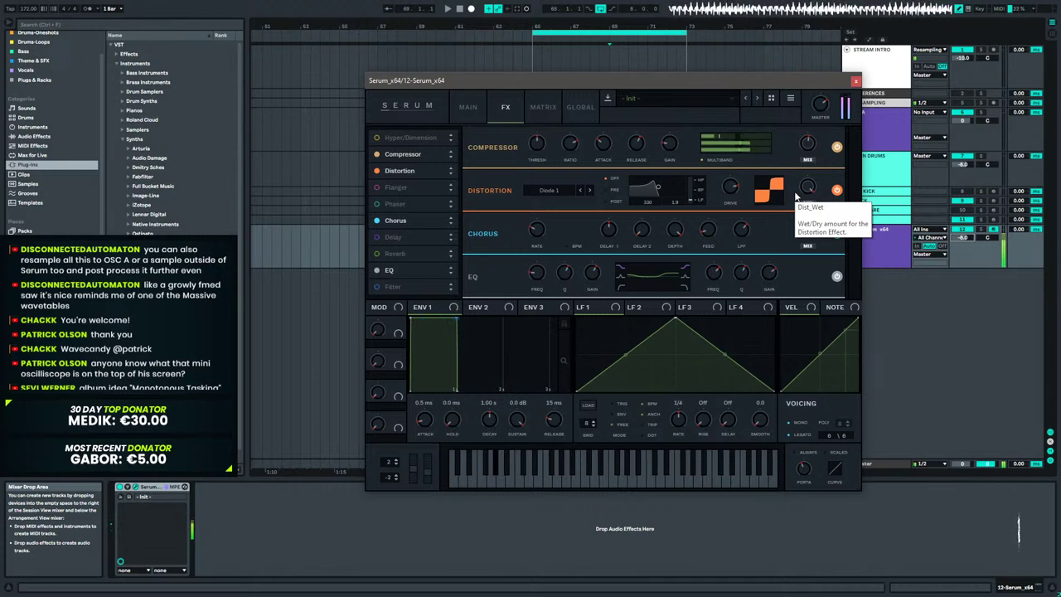
Reduce oscillator A's unison to 1 voice with its warp around 40%, and open the global unison settings.
click(466, 106)
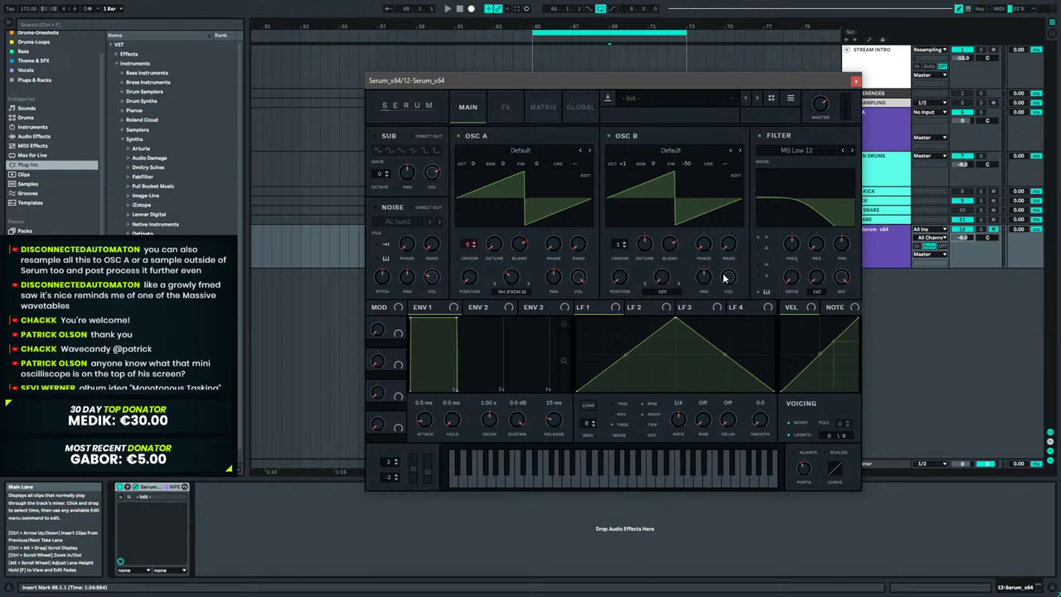
drag(470, 247, 466, 336)
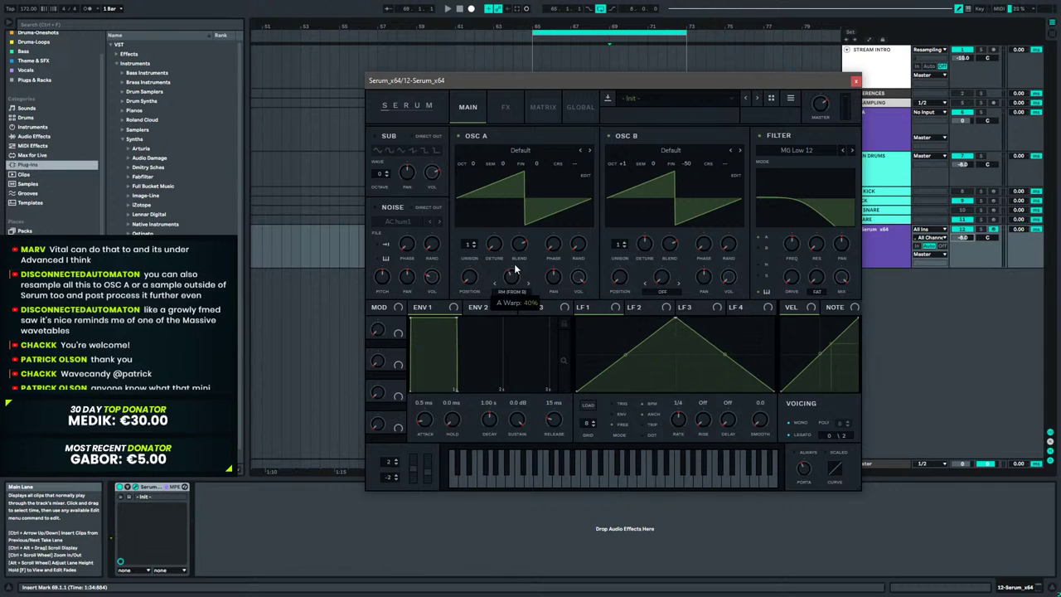
click(554, 106)
click(582, 107)
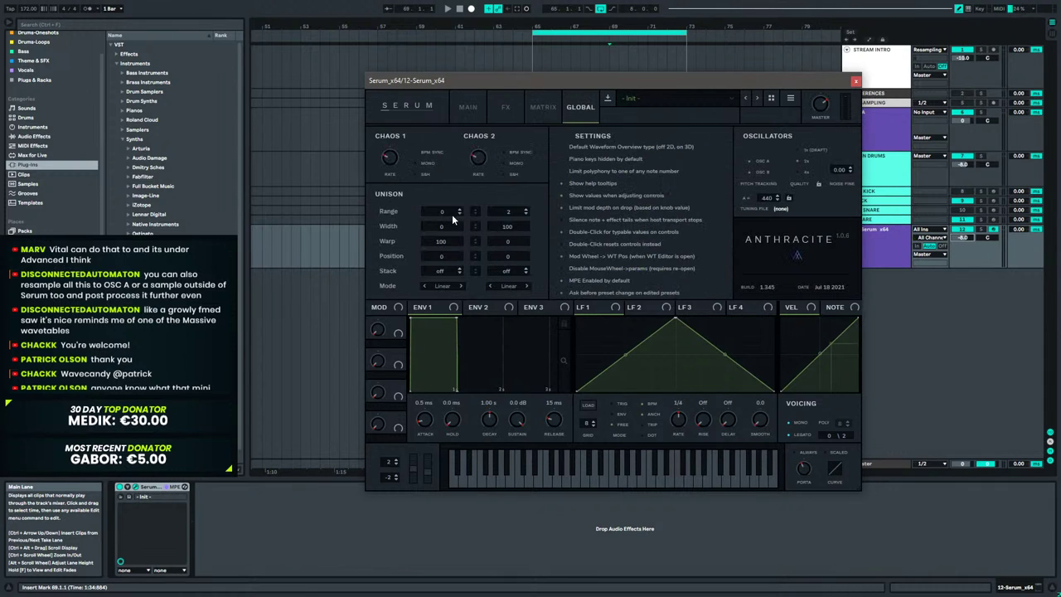
Set oscillator A's unison to 5 voices and review the effects and modulation matrix pages.
click(462, 107)
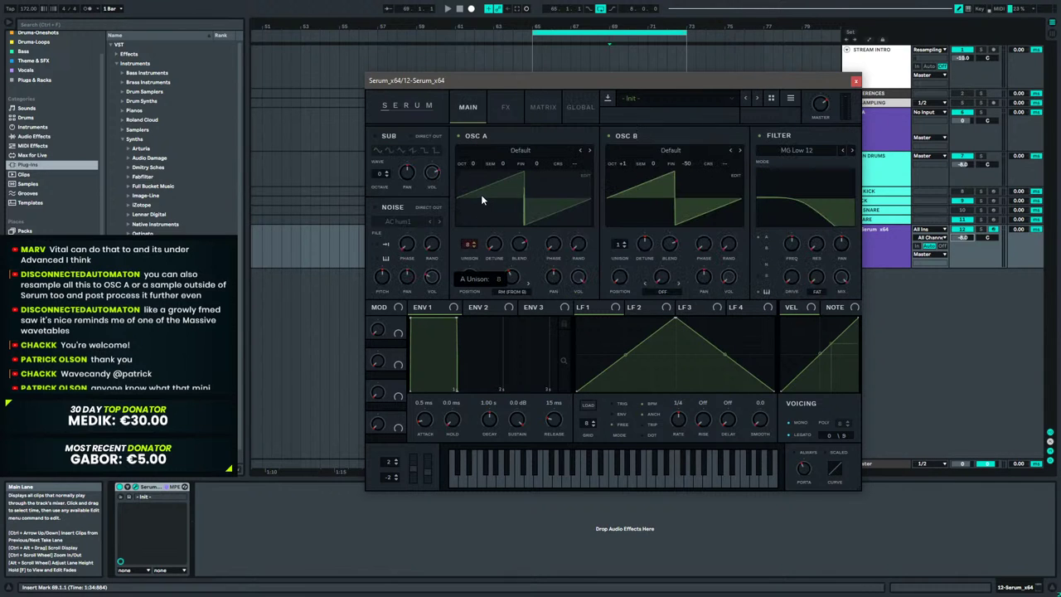
drag(476, 207, 474, 210)
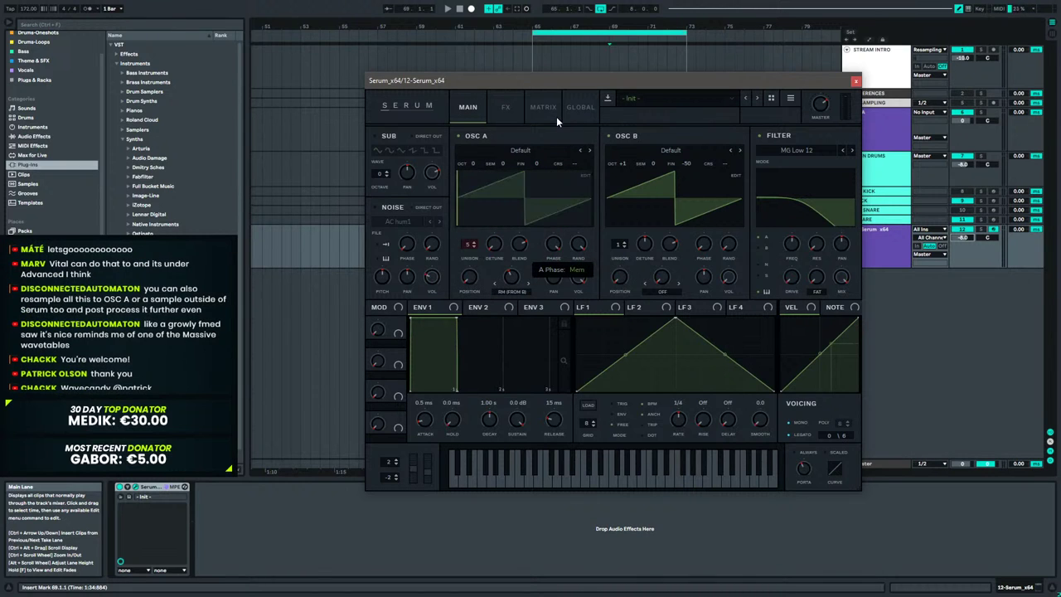
click(506, 107)
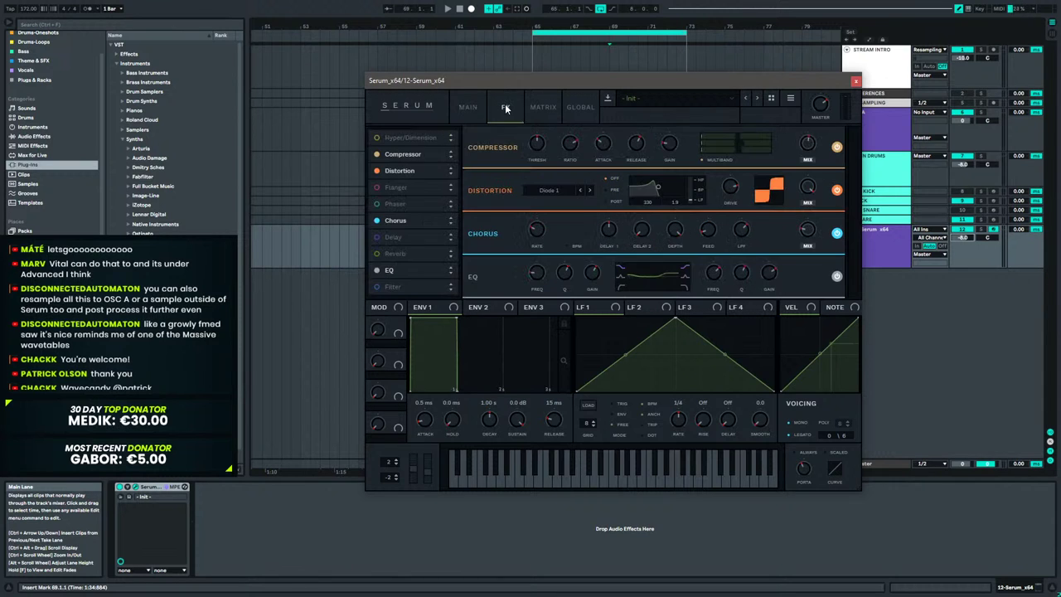
click(546, 107)
click(467, 108)
click(543, 106)
click(468, 106)
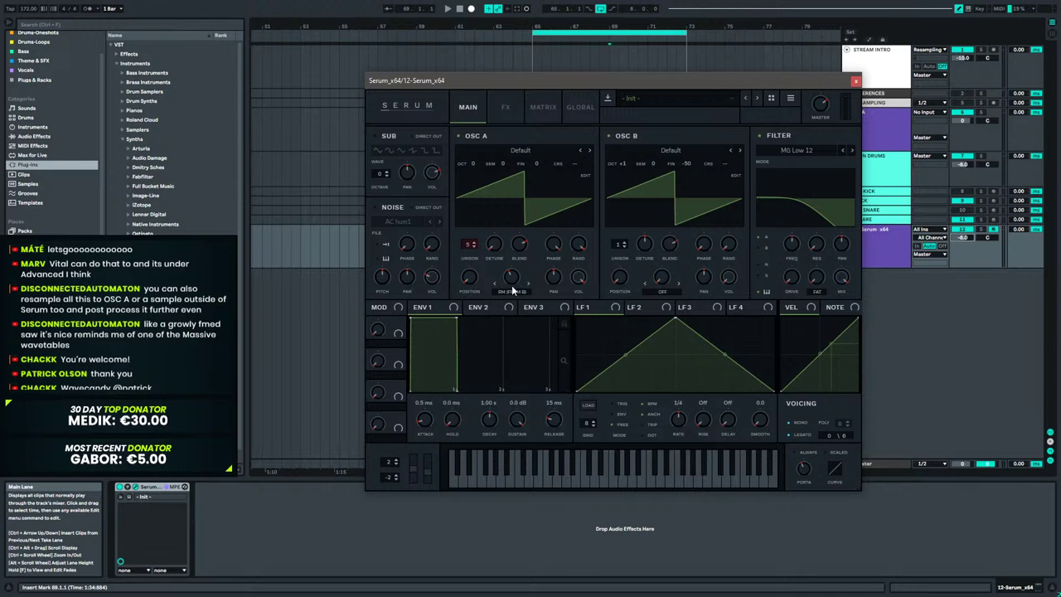
Adjust oscillator A's warp, reshape the note curve into a steep ramp, and assign note modulation to the warp.
mouse_move(510, 286)
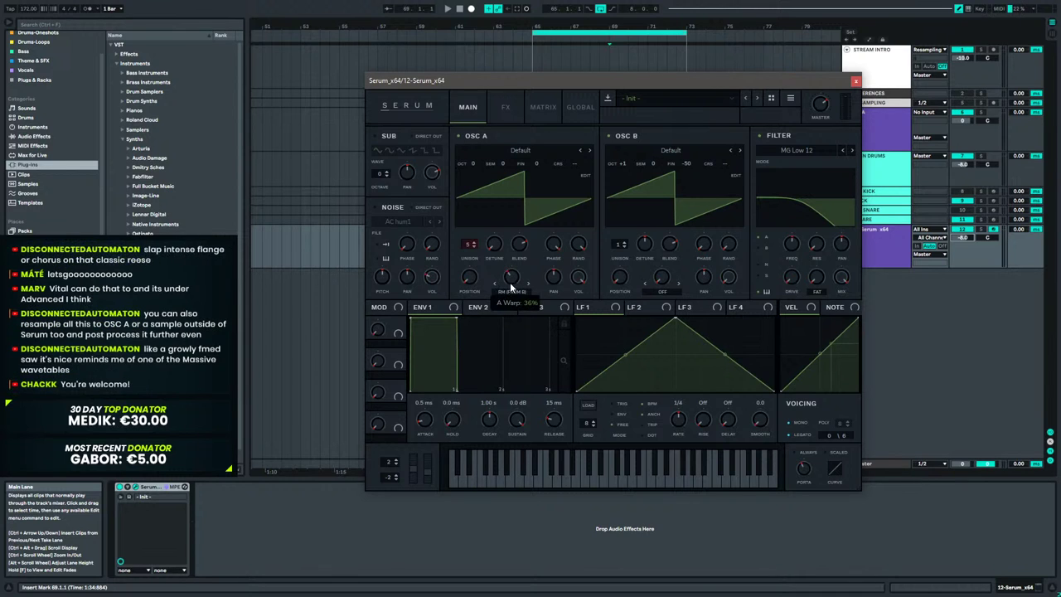
drag(510, 281, 514, 257)
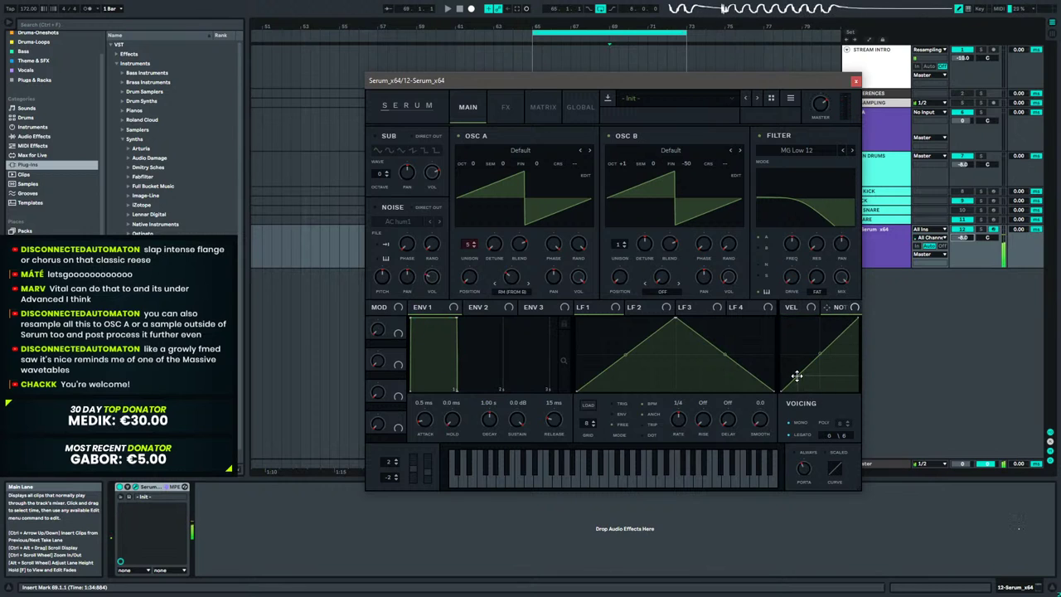
double_click(821, 331)
mouse_move(820, 329)
mouse_down()
mouse_move(817, 308)
mouse_move(809, 322)
mouse_up()
double_click(814, 324)
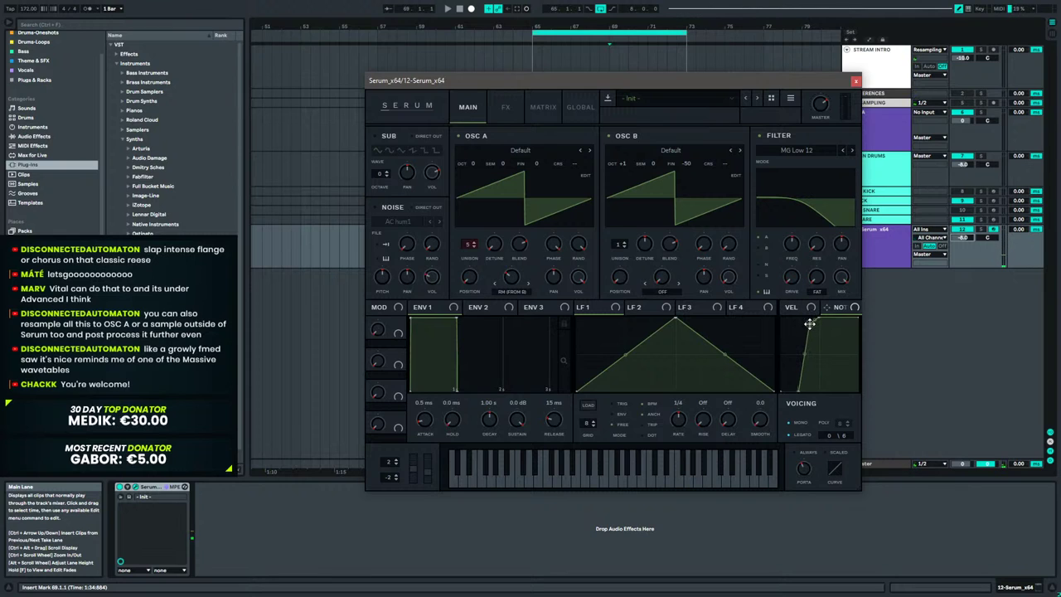
drag(837, 309, 501, 283)
Change the filter type to MG Low 18, raise its drive and adjust its cutoff.
drag(794, 244, 799, 261)
click(850, 149)
mouse_move(818, 242)
drag(792, 279, 798, 256)
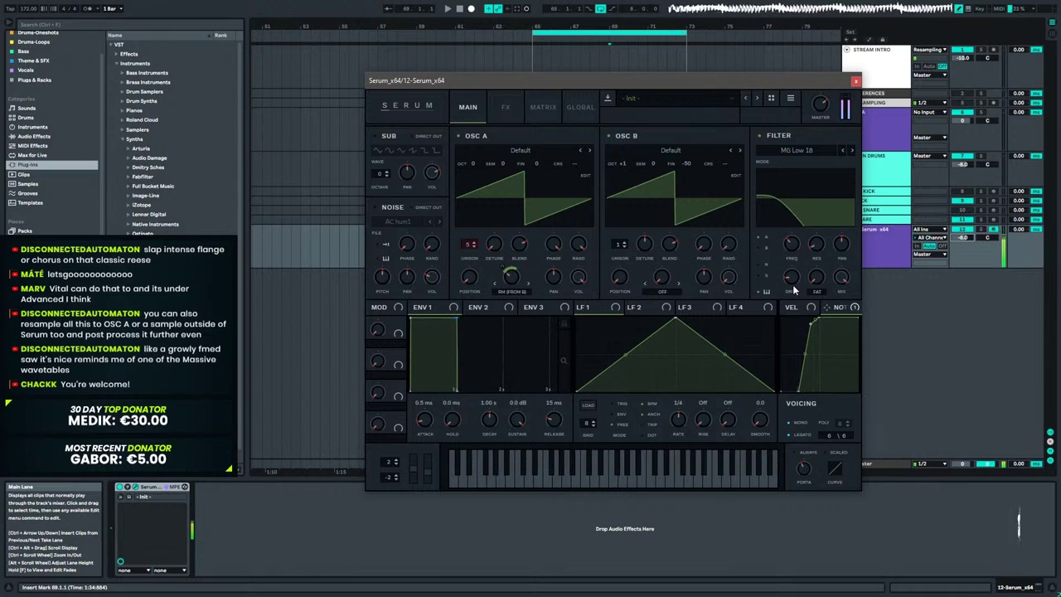
mouse_move(792, 244)
drag(794, 243, 796, 244)
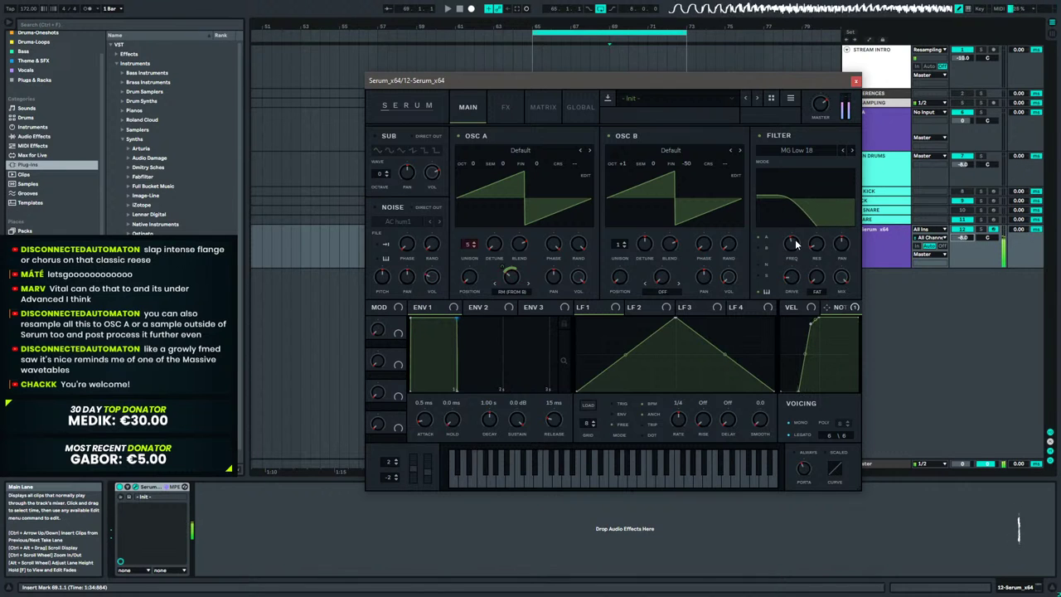
Raise the unison of oscillators A and B to 16 voices each and switch oscillator A off.
mouse_move(801, 465)
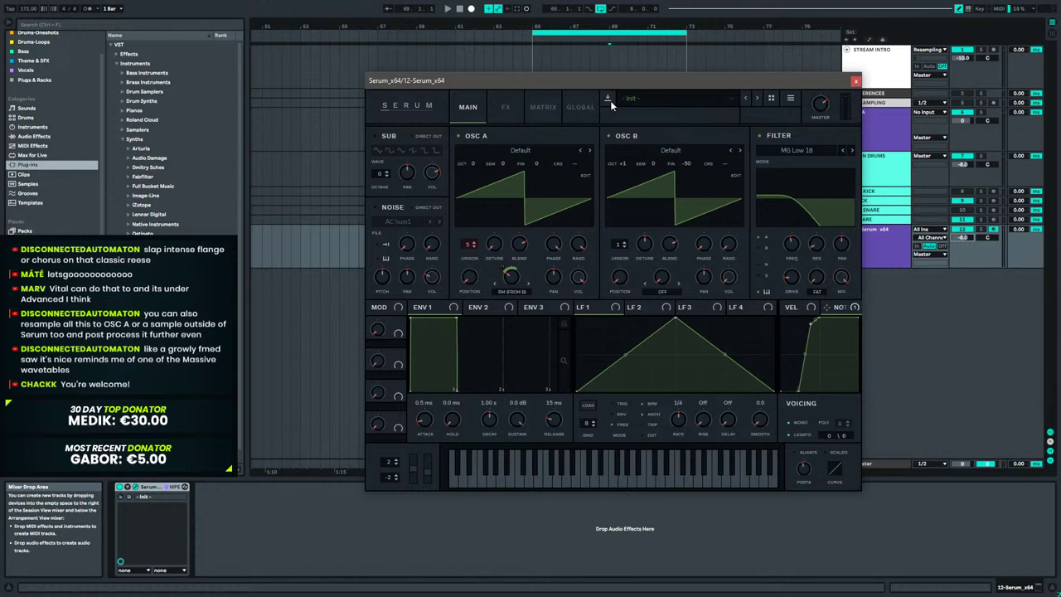
click(578, 109)
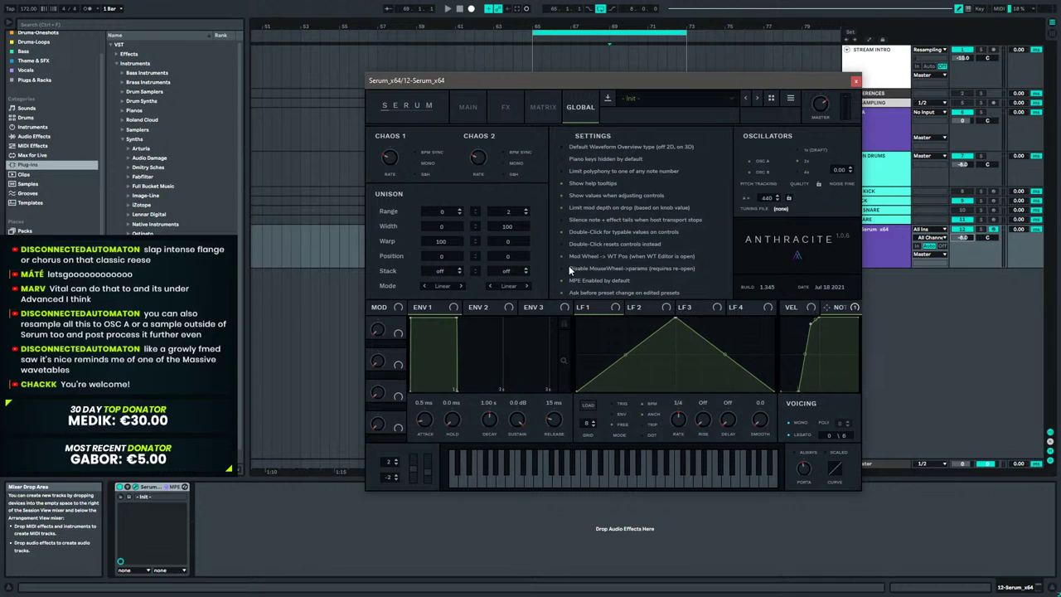
click(455, 109)
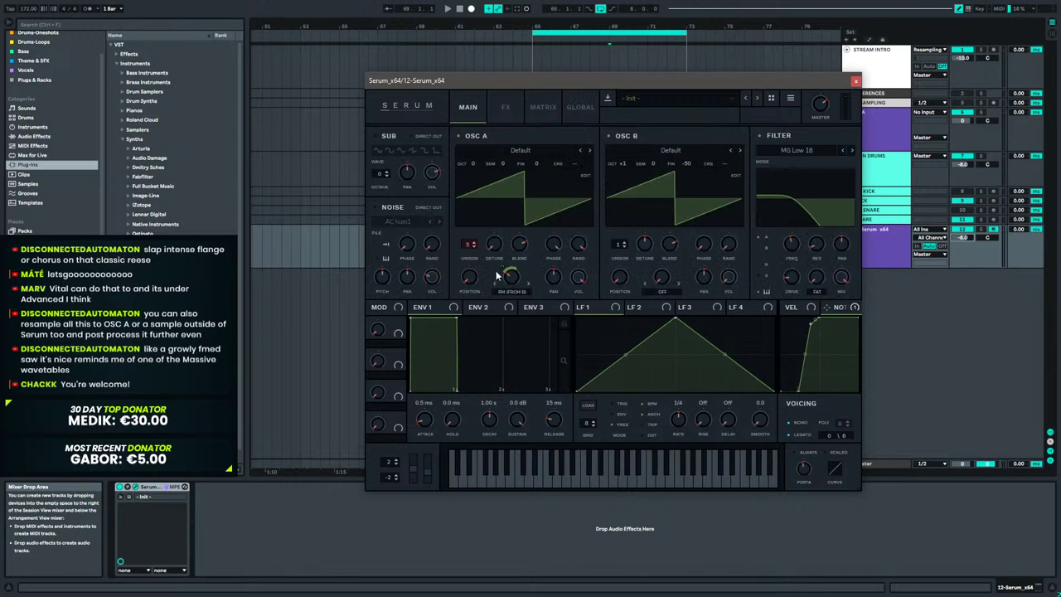
drag(470, 245, 490, 201)
drag(469, 245, 475, 208)
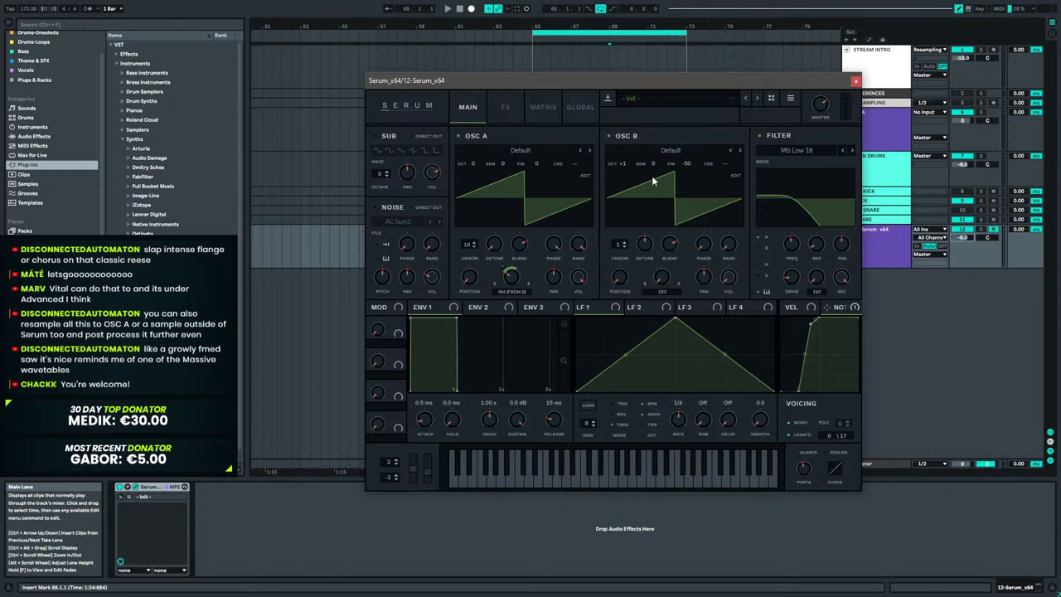
drag(619, 246, 636, 154)
click(458, 135)
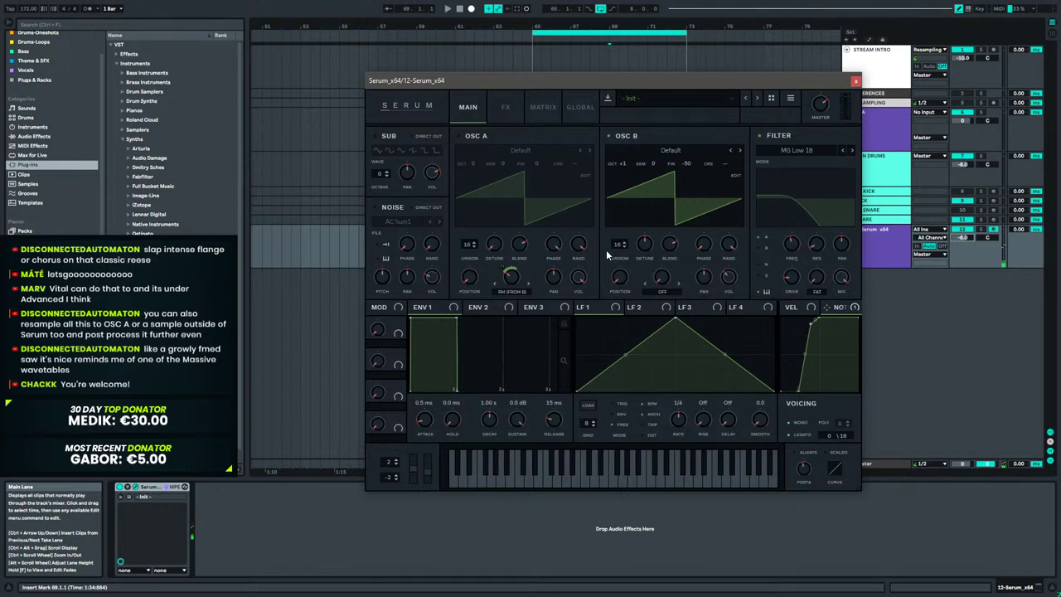
Adjust oscillator B's global unison settings and reduce its unison to 2 voices.
click(580, 107)
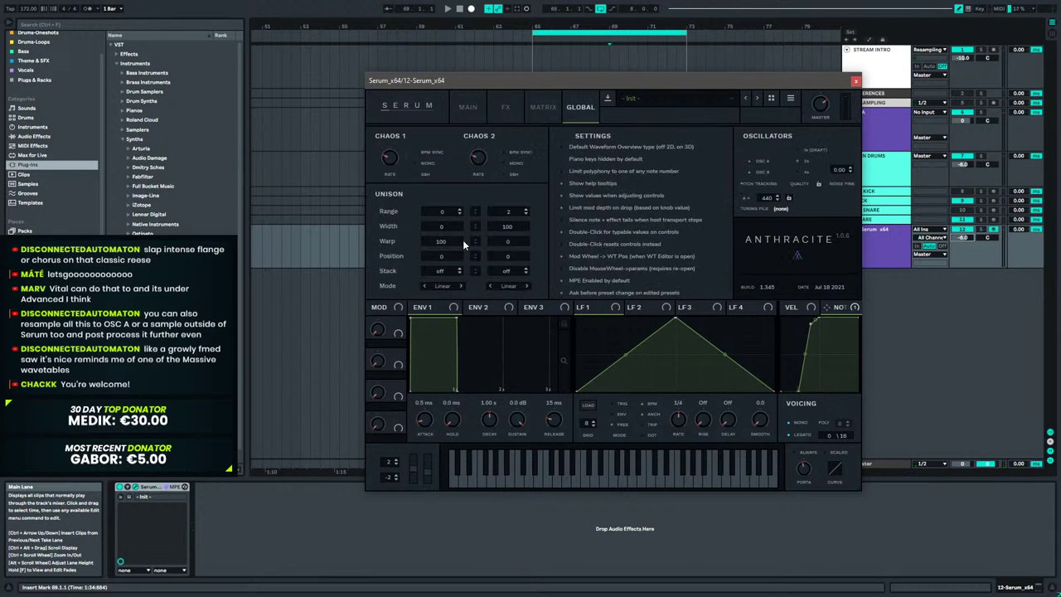
drag(508, 249, 501, 368)
click(470, 109)
drag(623, 243, 613, 363)
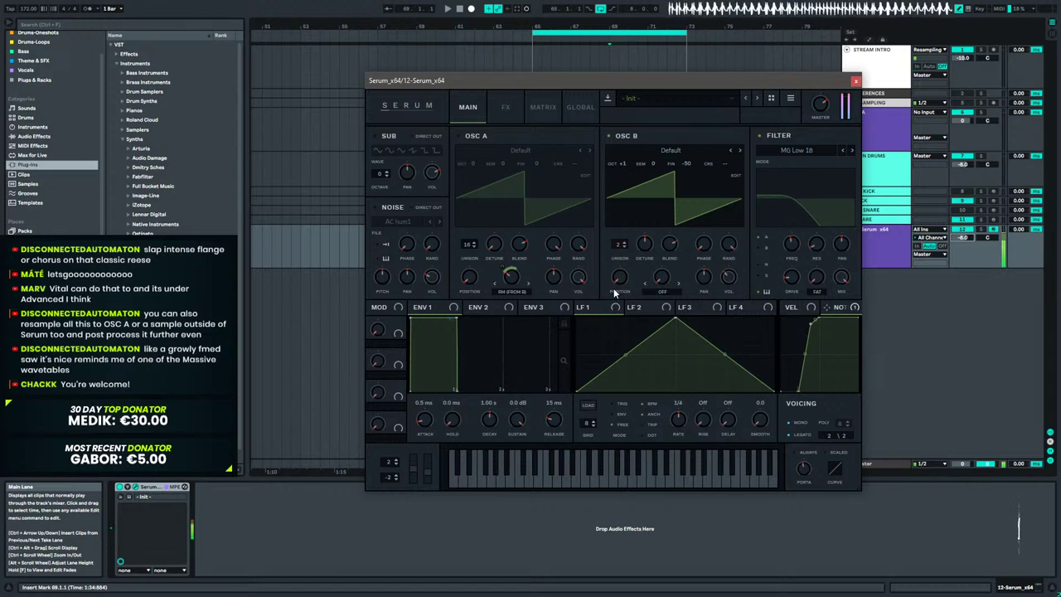
Load the RM UNISON REESE preset from the user presets.
mouse_move(614, 285)
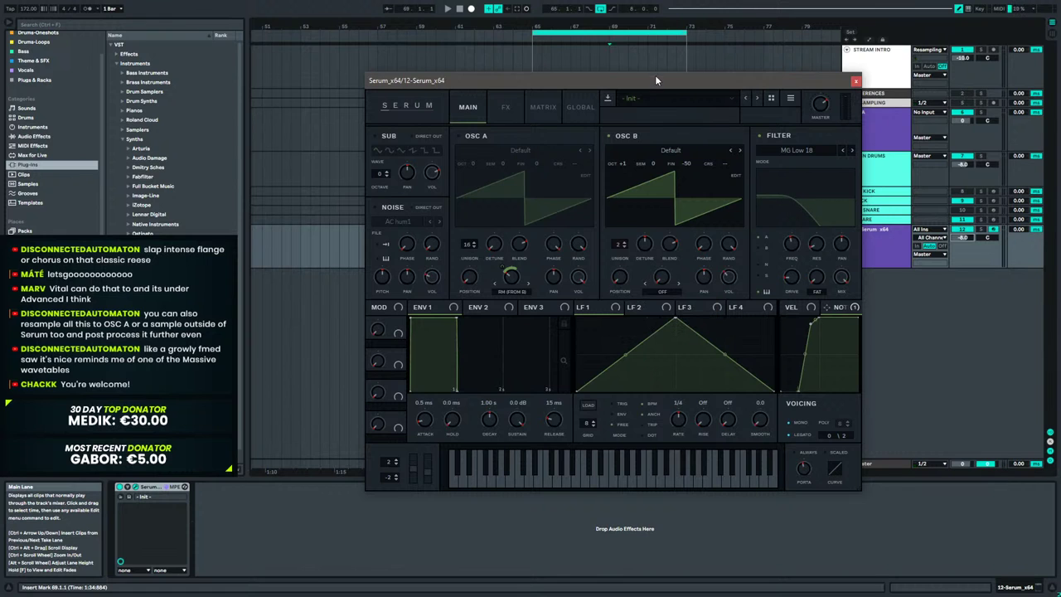
click(623, 99)
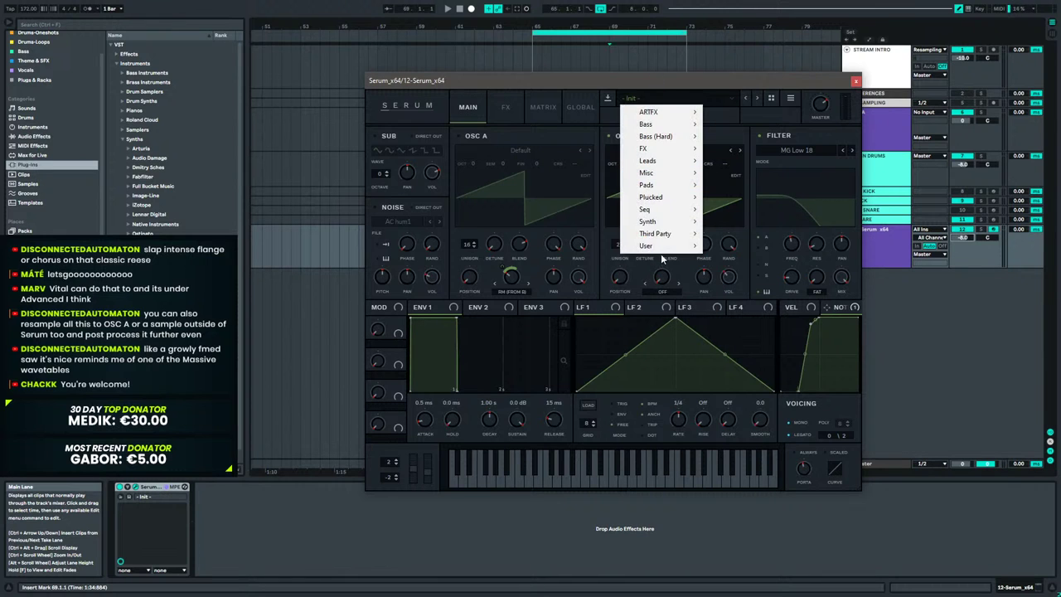
mouse_move(663, 247)
click(755, 501)
click(773, 270)
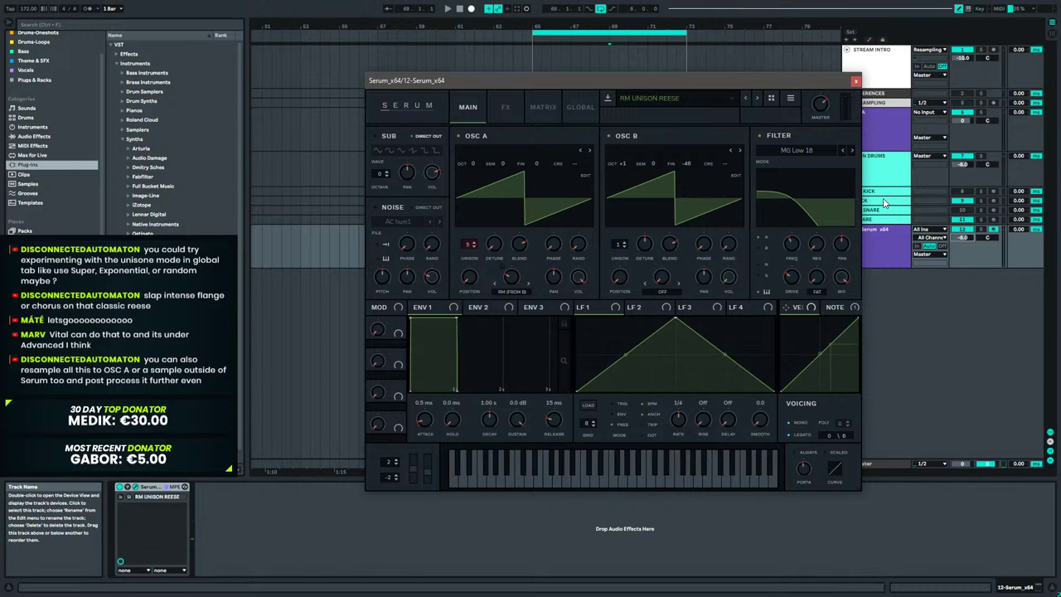
Try the Super unison mode on oscillator A and return it to Linear.
click(580, 107)
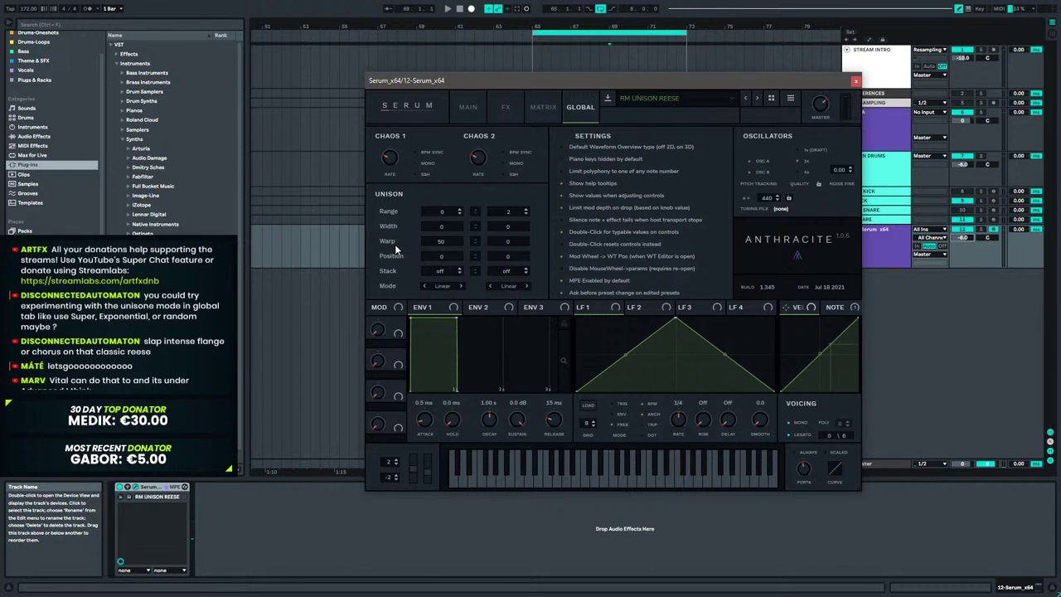
click(452, 286)
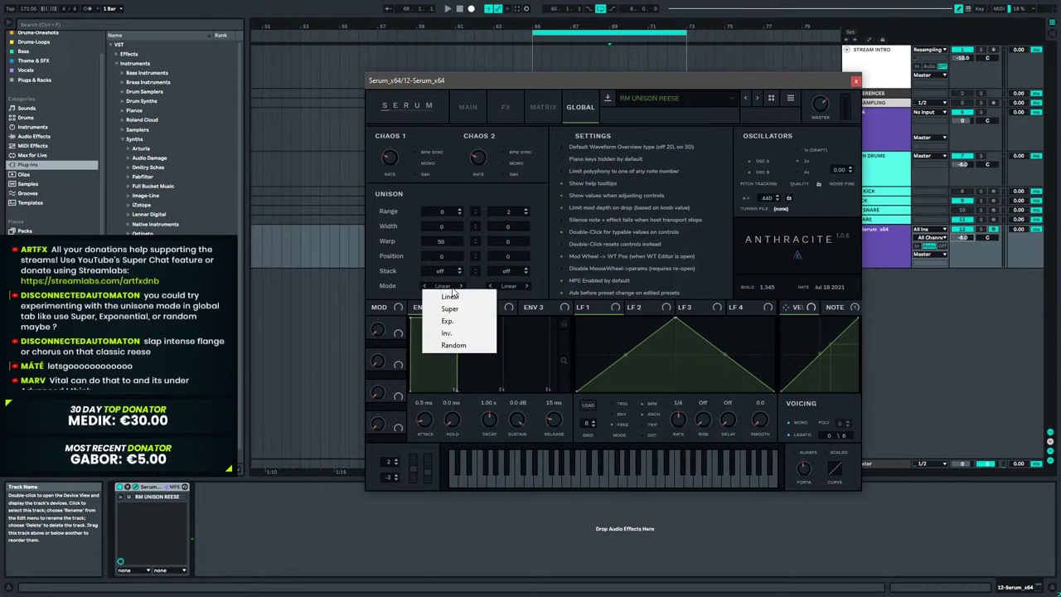
click(456, 312)
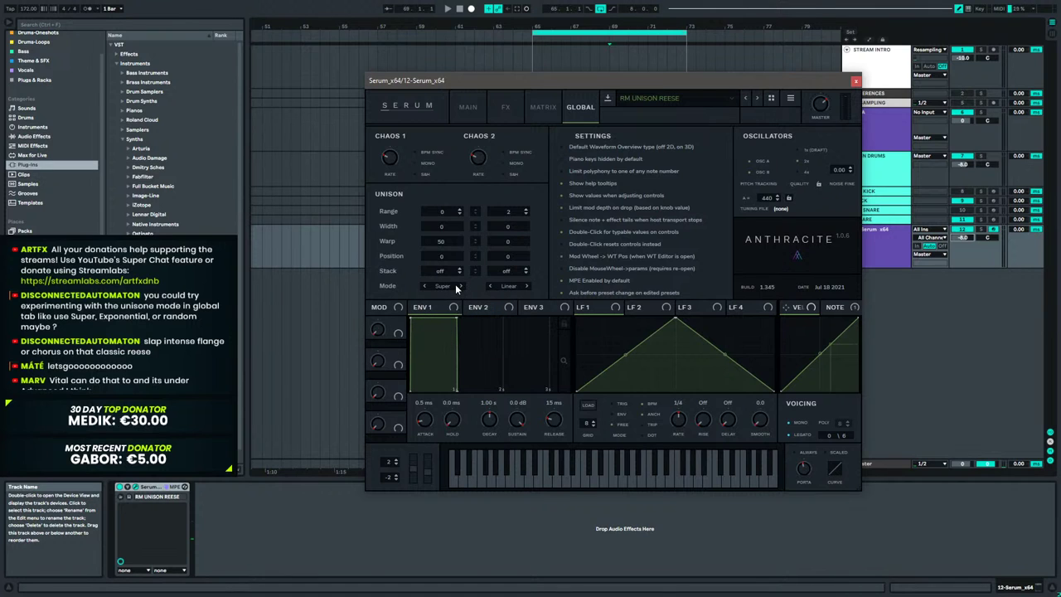
click(445, 286)
click(452, 301)
Review the preset's effects chain and set the EQ's high-band gain to about 10.7 dB.
click(469, 107)
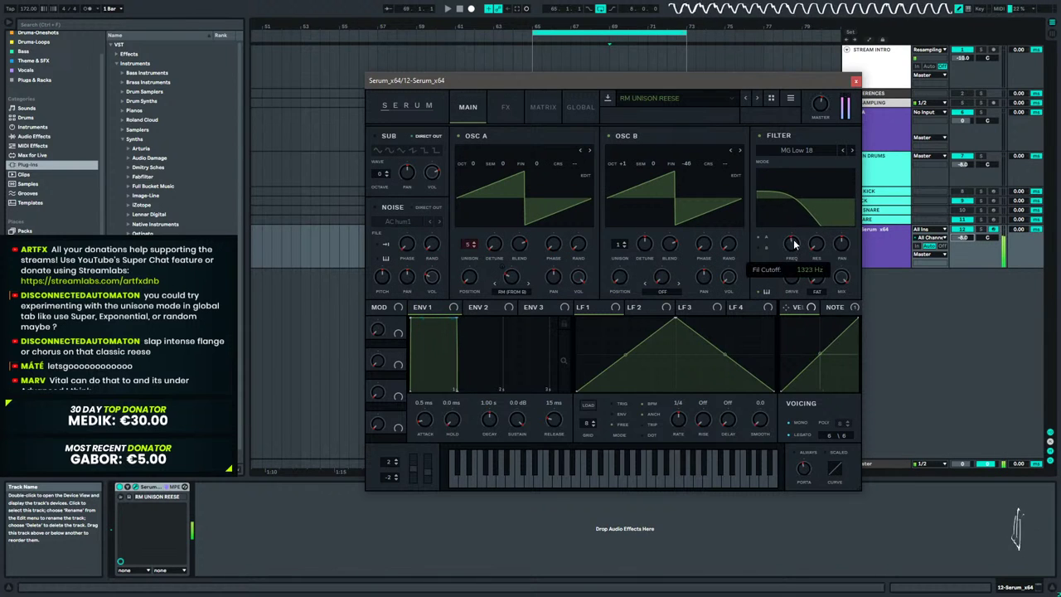
click(505, 107)
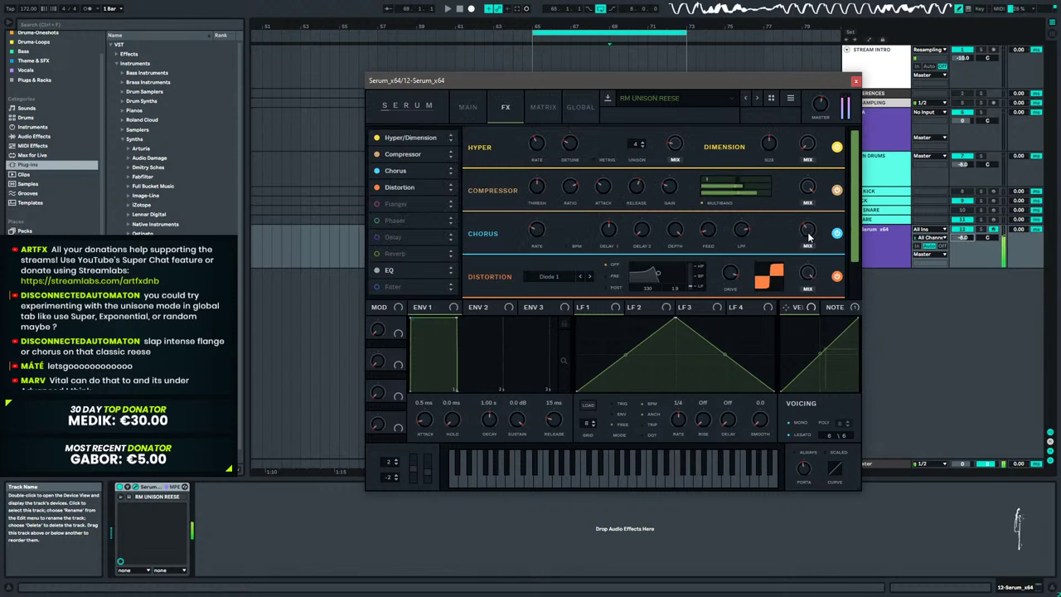
scroll(849, 204, down, 1)
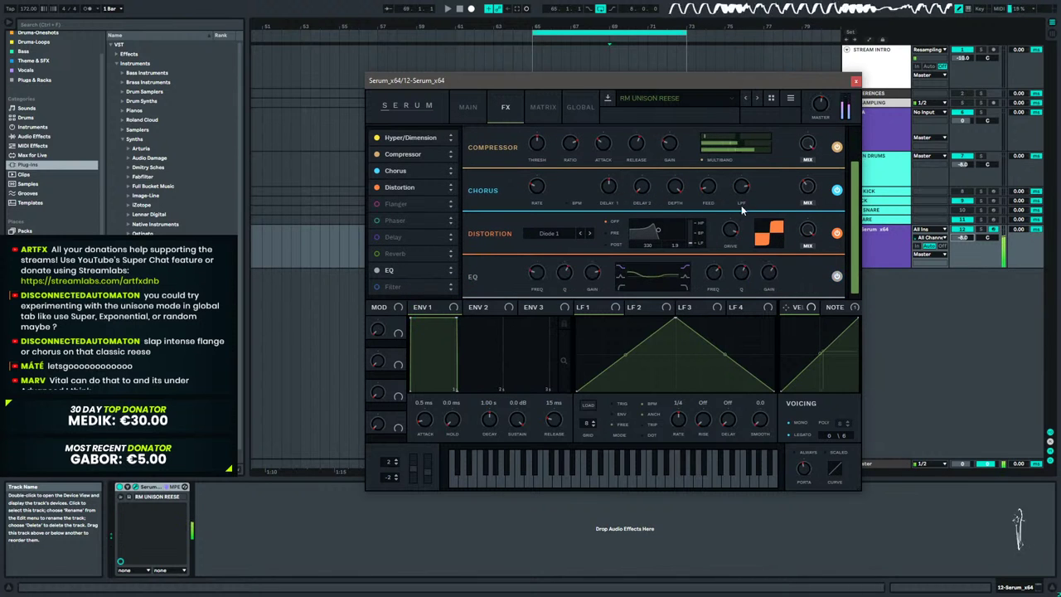
drag(782, 275, 779, 269)
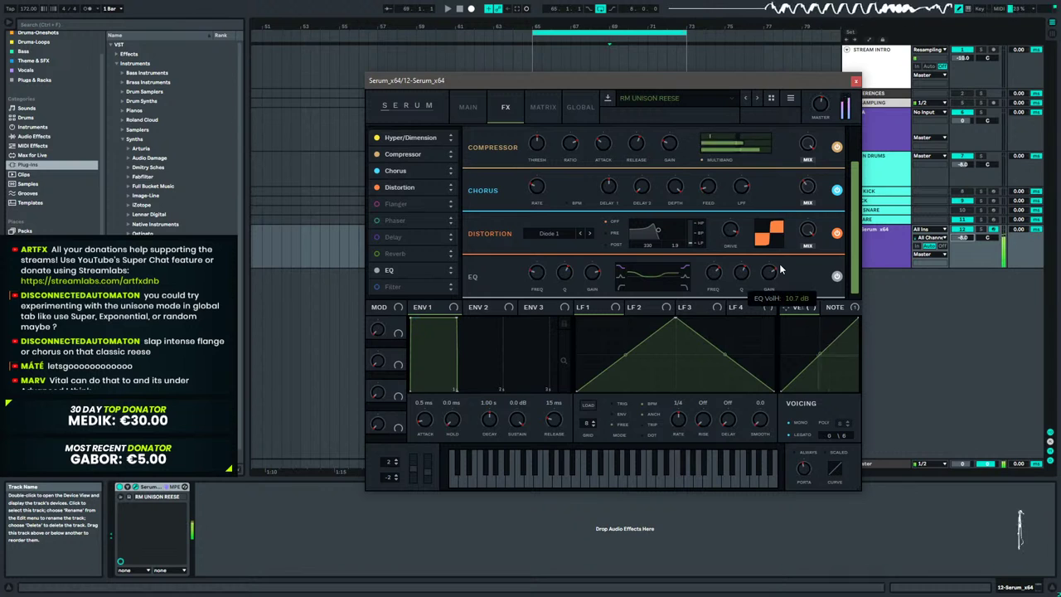
scroll(812, 232, up, 1)
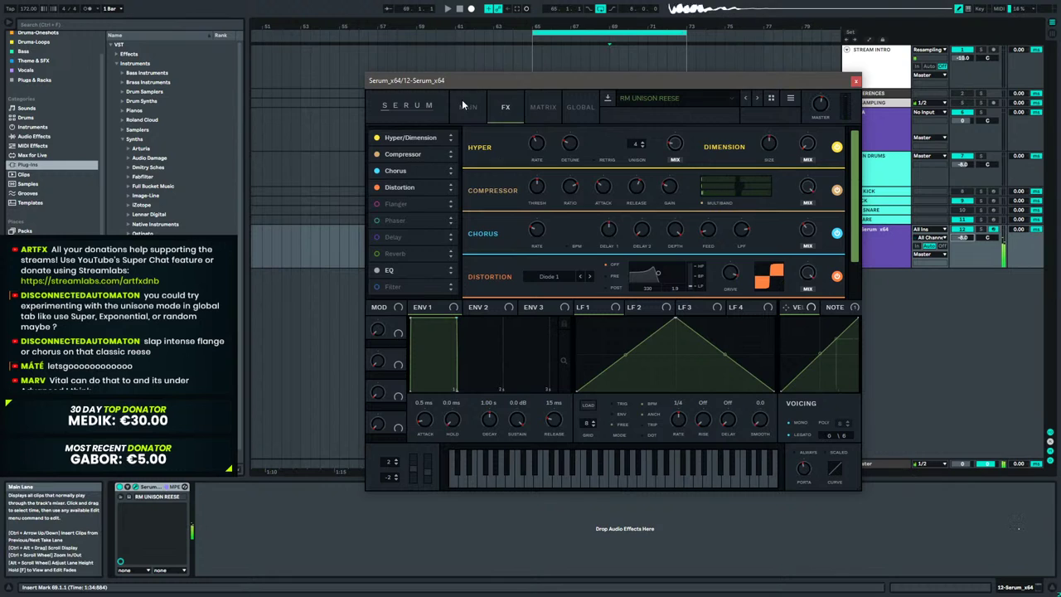
Return to the global unison settings and try Super mode on oscillator A again.
click(545, 107)
click(442, 286)
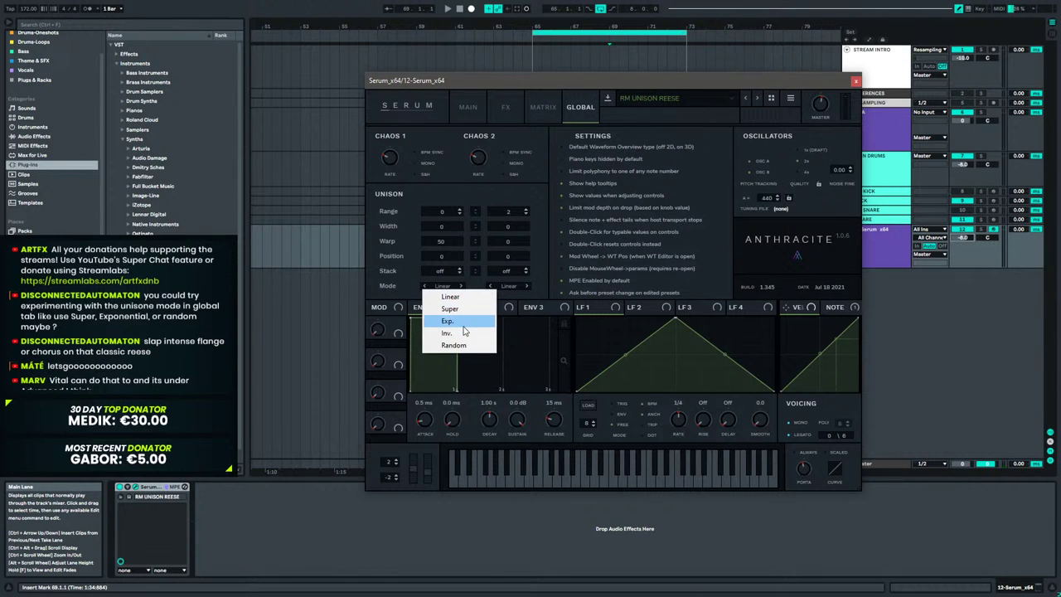
click(464, 310)
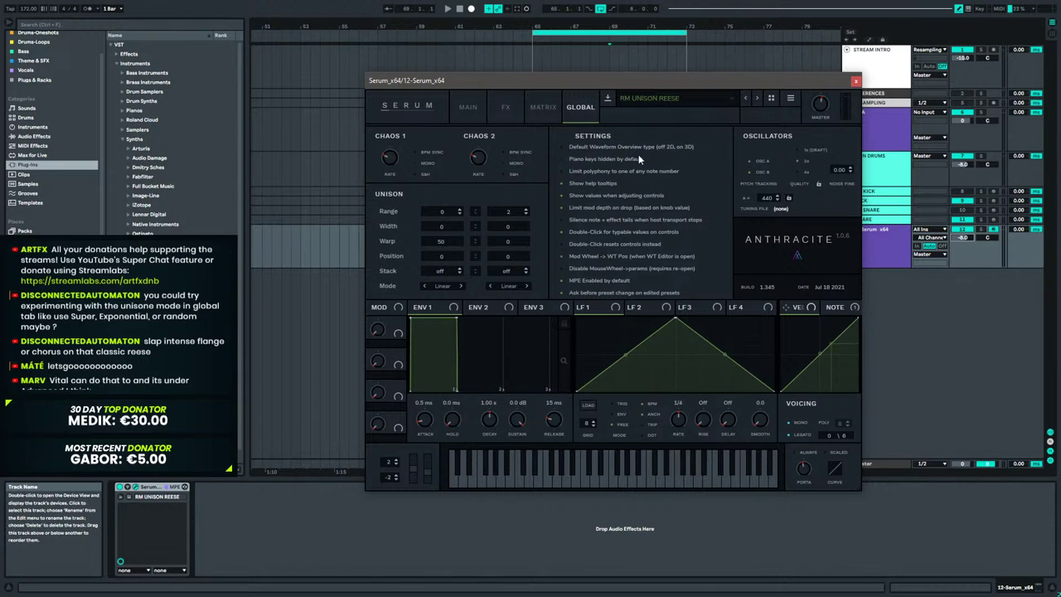
Initialize the Serum preset and return to the oscillator view.
click(792, 99)
click(819, 166)
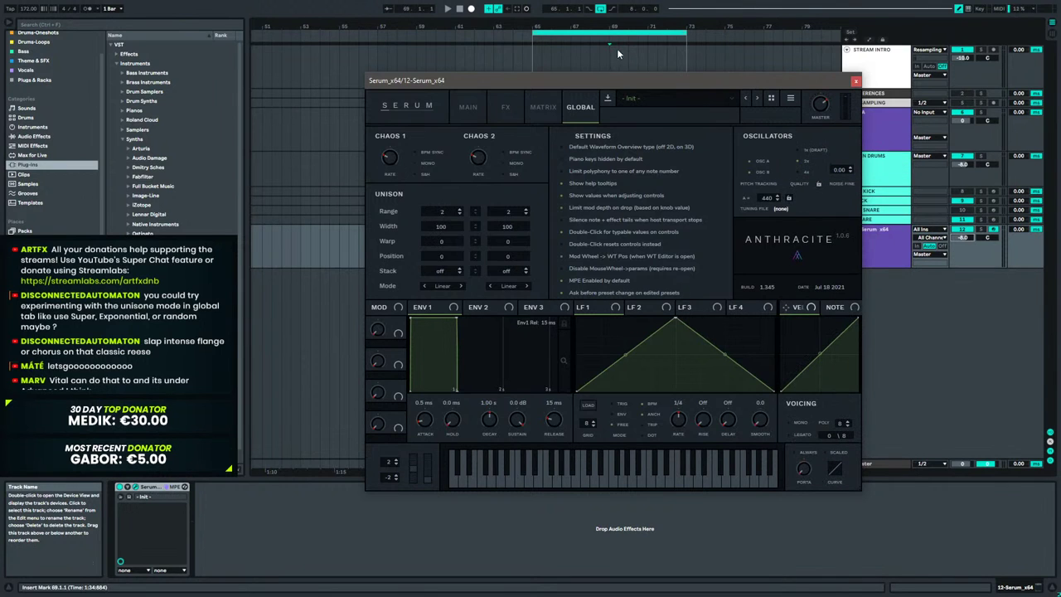
click(479, 101)
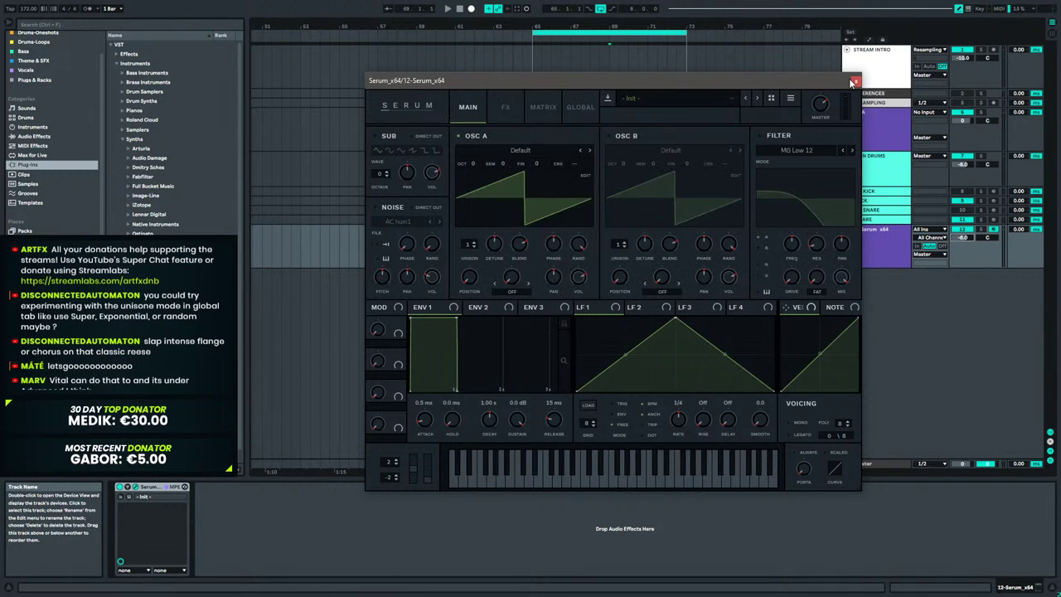
Close the Serum window and play the arrangement from just before bar 65.
click(852, 82)
click(503, 253)
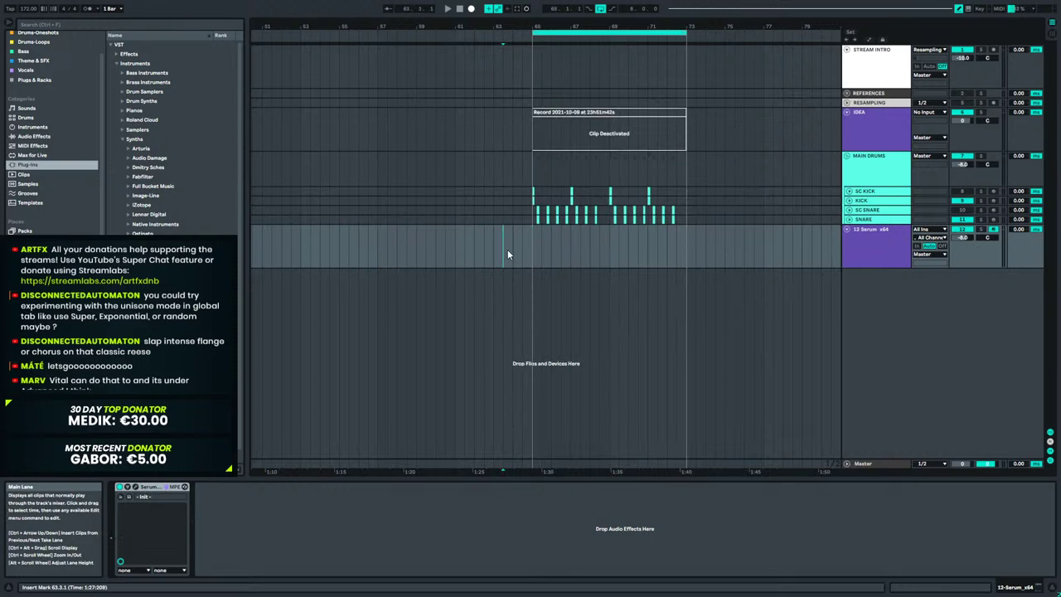
click(514, 248)
key(space)
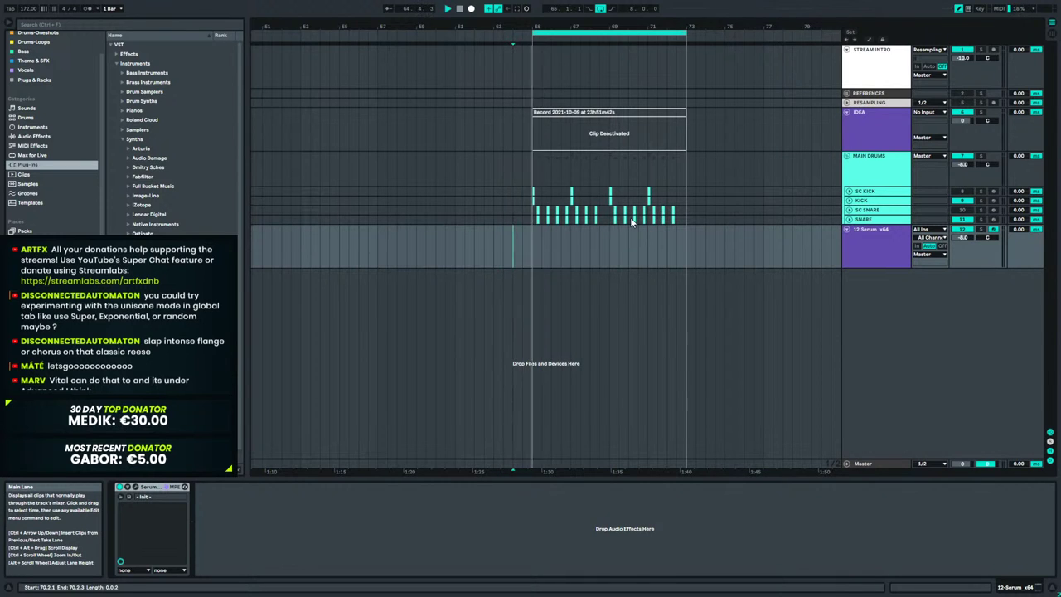
Insert an audio track below the SNARE track, inside the MAIN DRUMS group.
click(880, 229)
drag(539, 245, 687, 239)
right_click(868, 221)
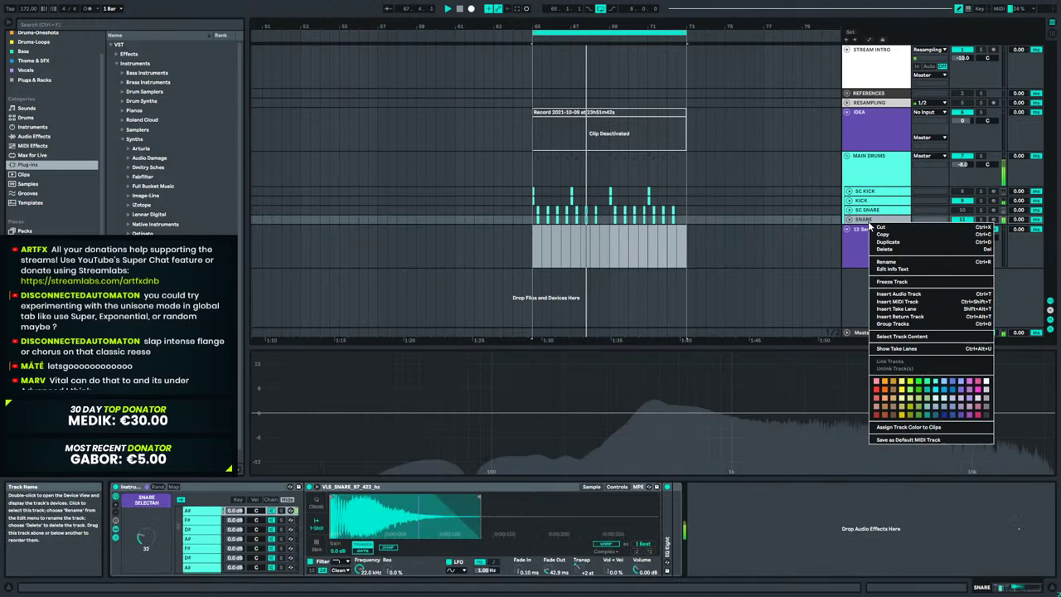
click(893, 297)
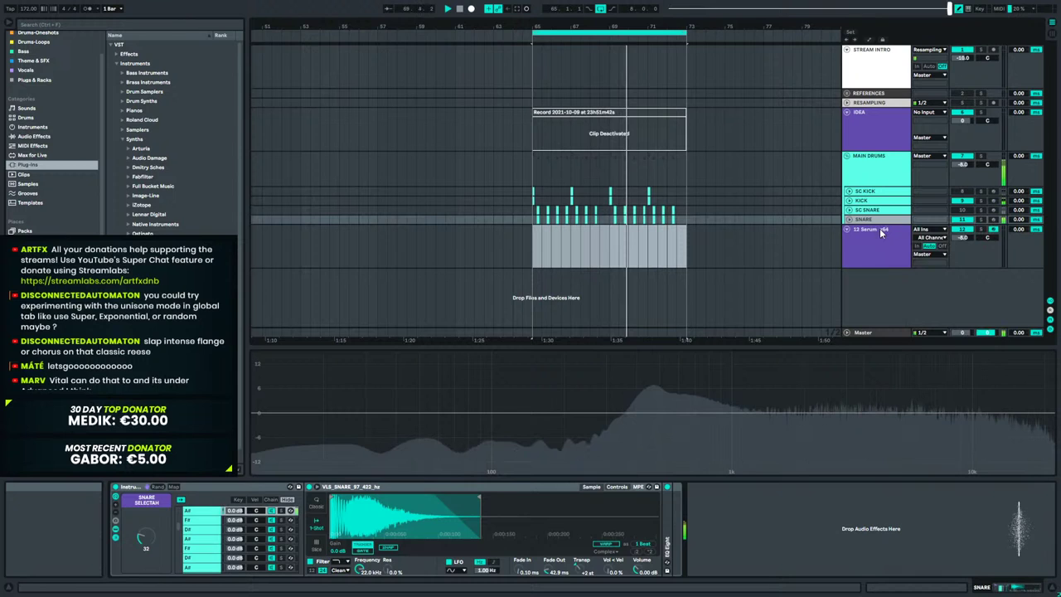
key(ctrl+t)
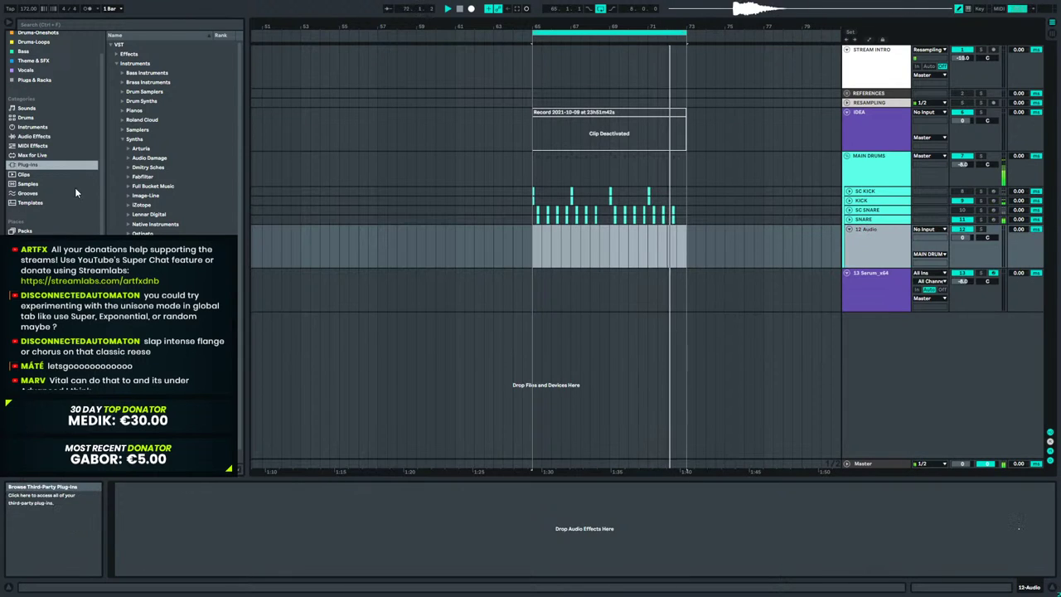
Find the sample "TCP - 07092021 - technoperc 3 [172].wav" in the sample library and place it on the new audio track at bar 65.
key(space)
click(50, 267)
scroll(174, 141, down, 5)
drag(242, 321, 298, 321)
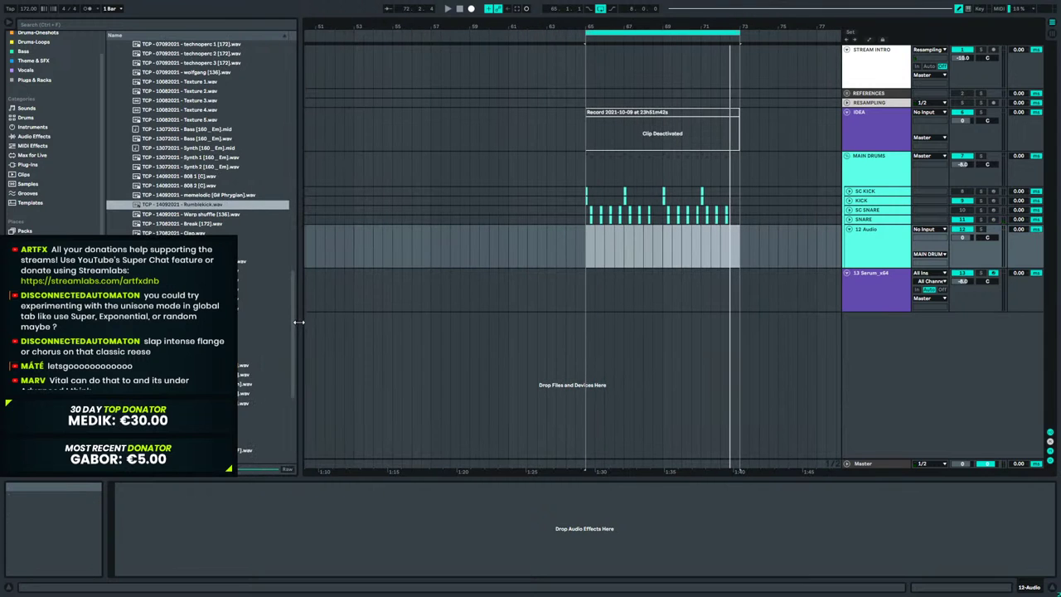
scroll(222, 232, up, 4)
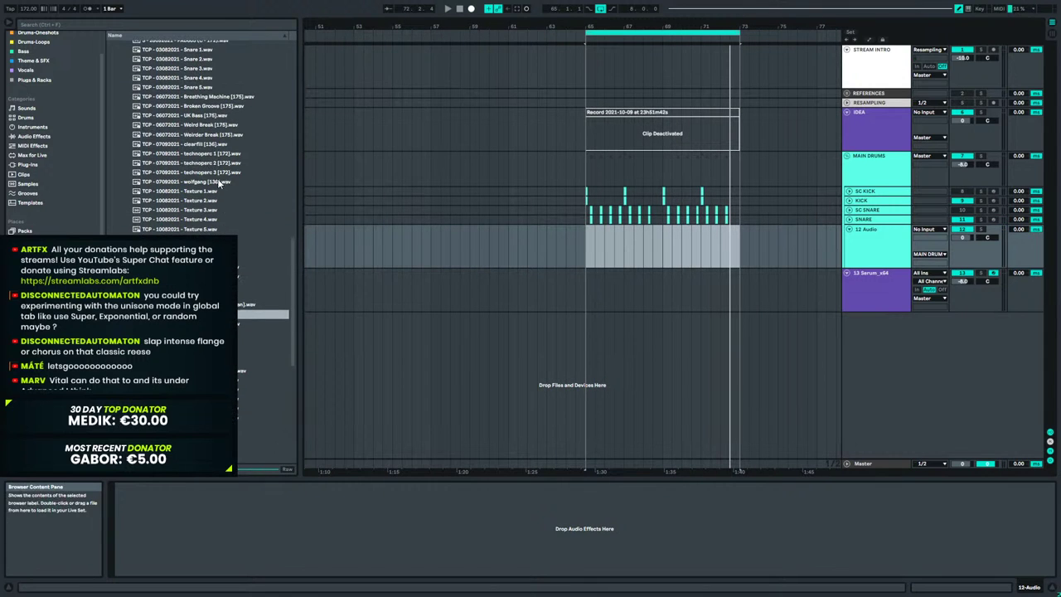
scroll(206, 186, up, 1)
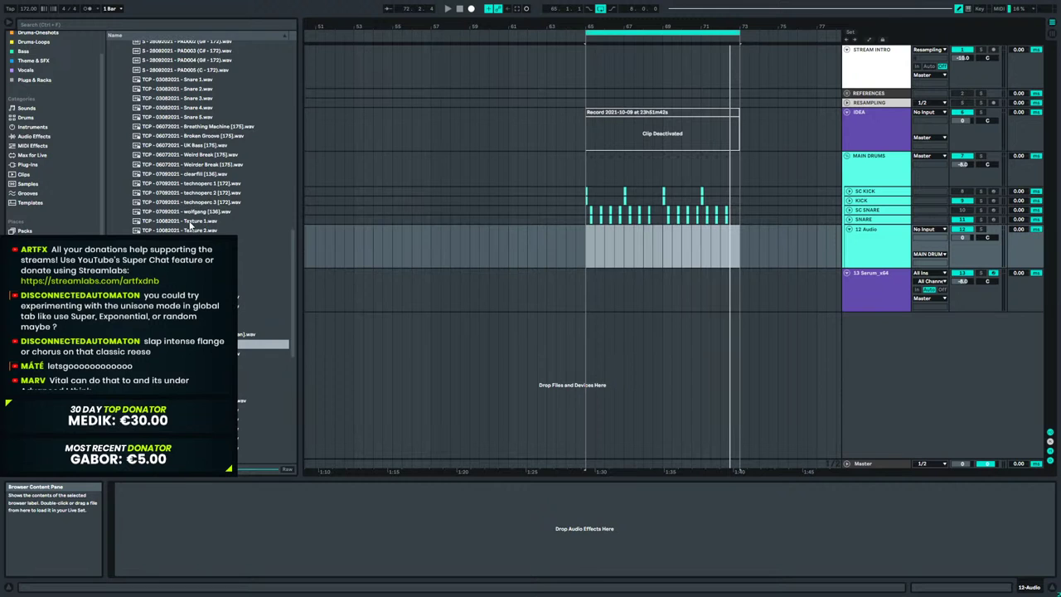
scroll(190, 224, down, 6)
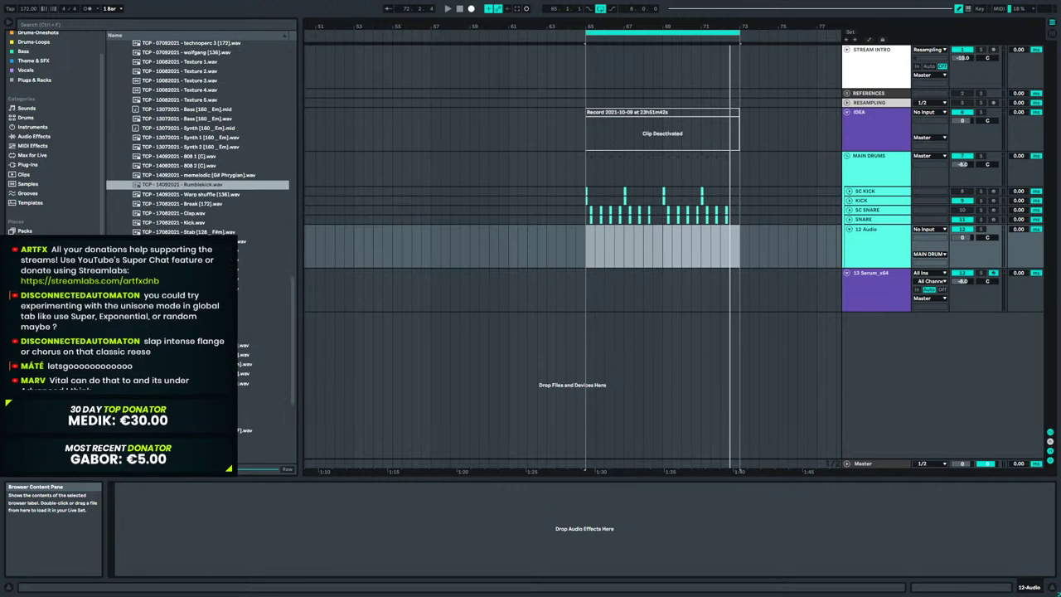
scroll(199, 141, up, 3)
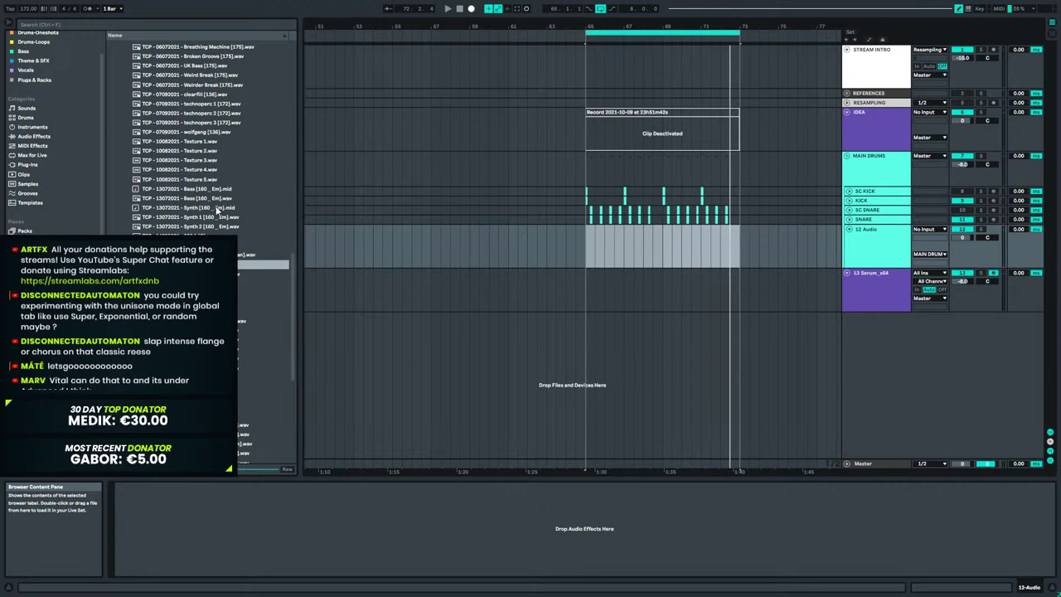
scroll(219, 186, up, 1)
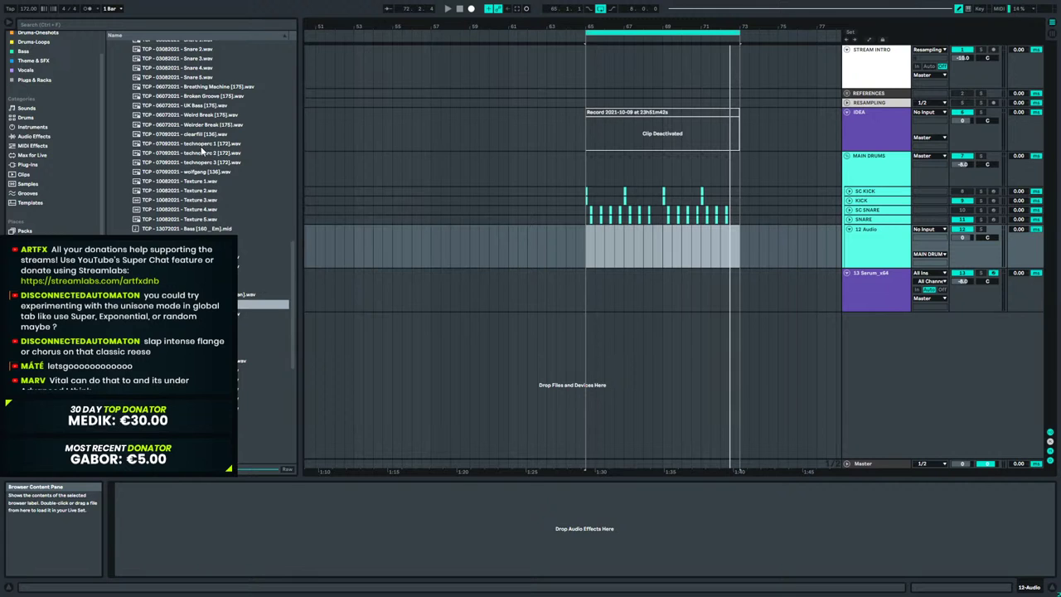
drag(187, 164, 589, 240)
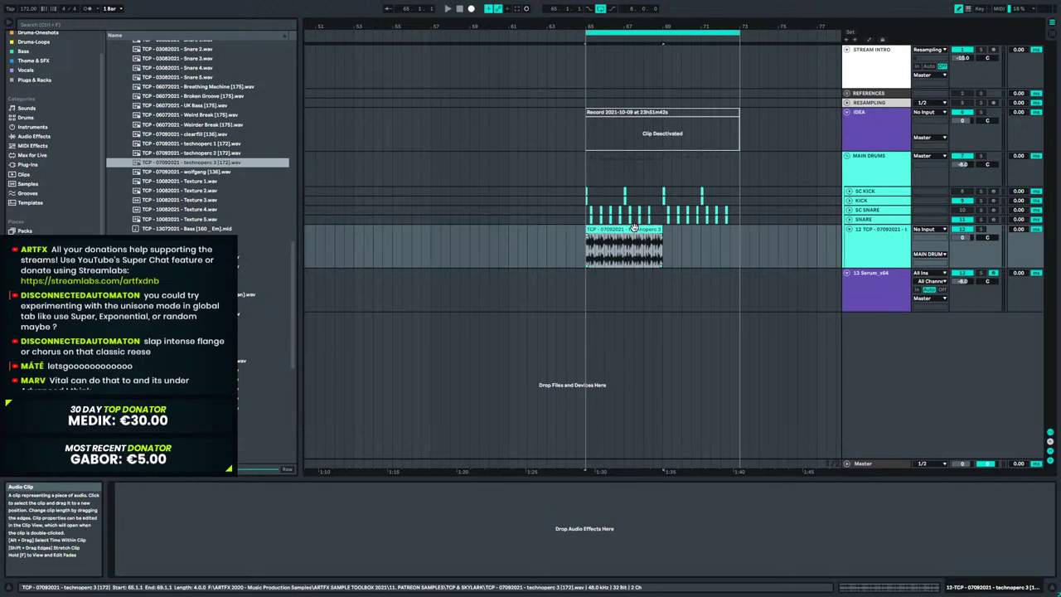
Open the technoperc clip and adjust its end warp marker to a segment tempo of 160.07 BPM, playing it against the drums.
double_click(638, 230)
mouse_move(404, 489)
mouse_down()
mouse_move(404, 522)
mouse_move(409, 471)
mouse_up()
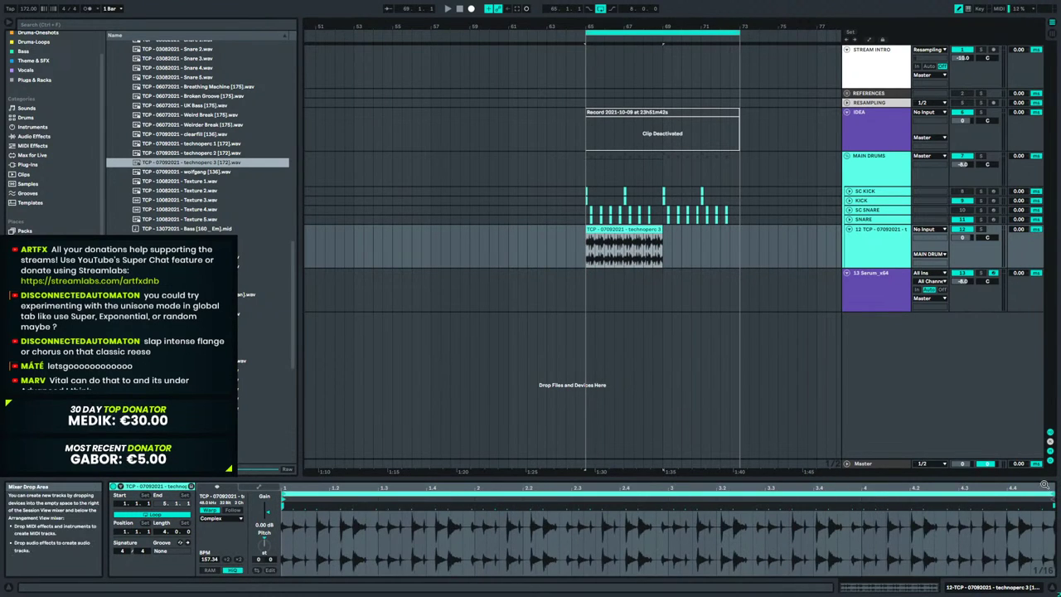
click(1051, 505)
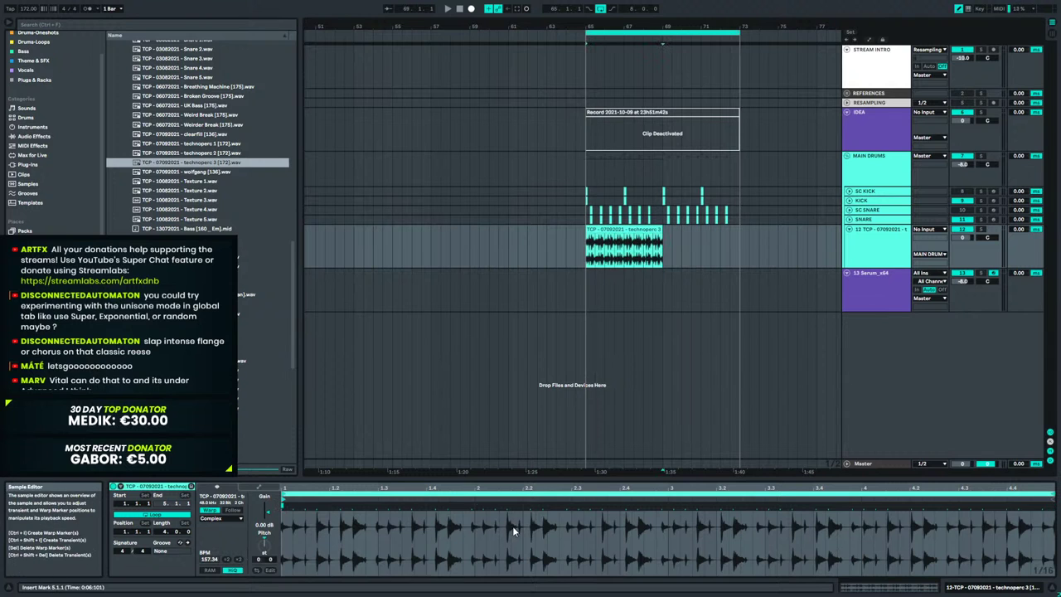
click(653, 229)
key(space)
key(z)
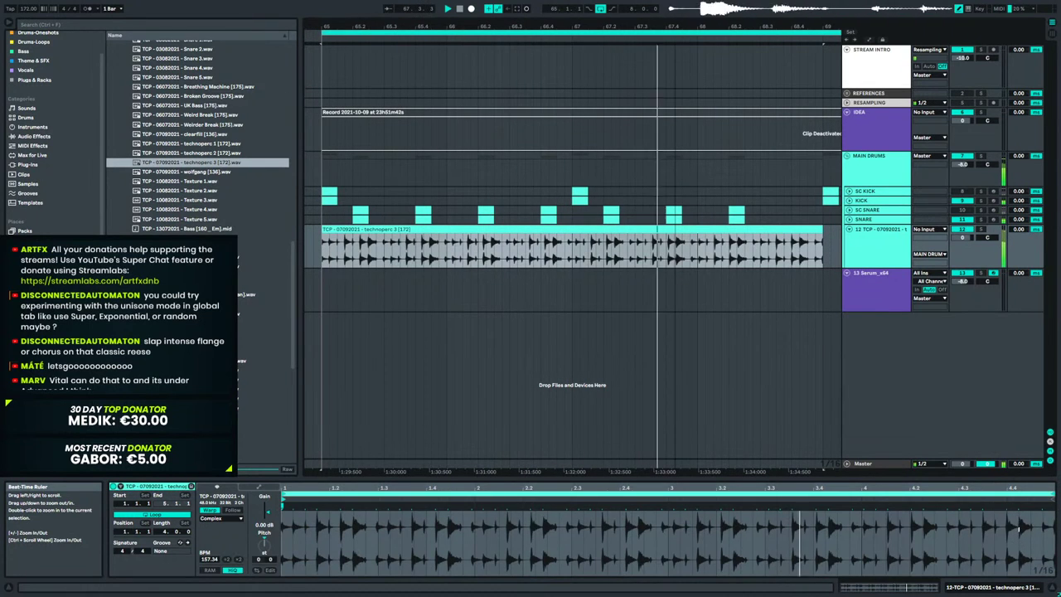
key(space)
drag(1056, 505, 1021, 511)
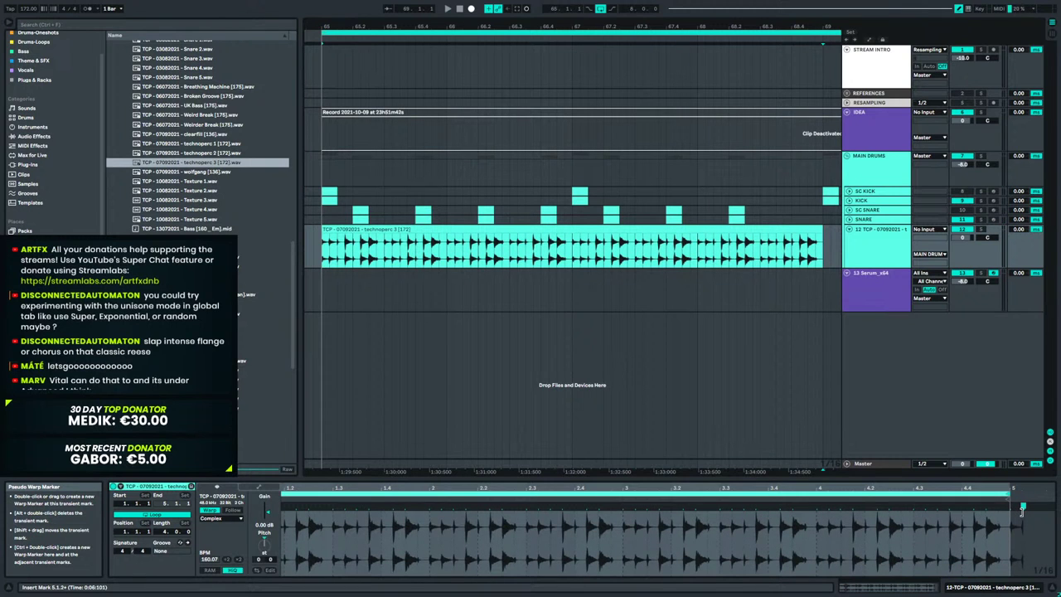
key(space)
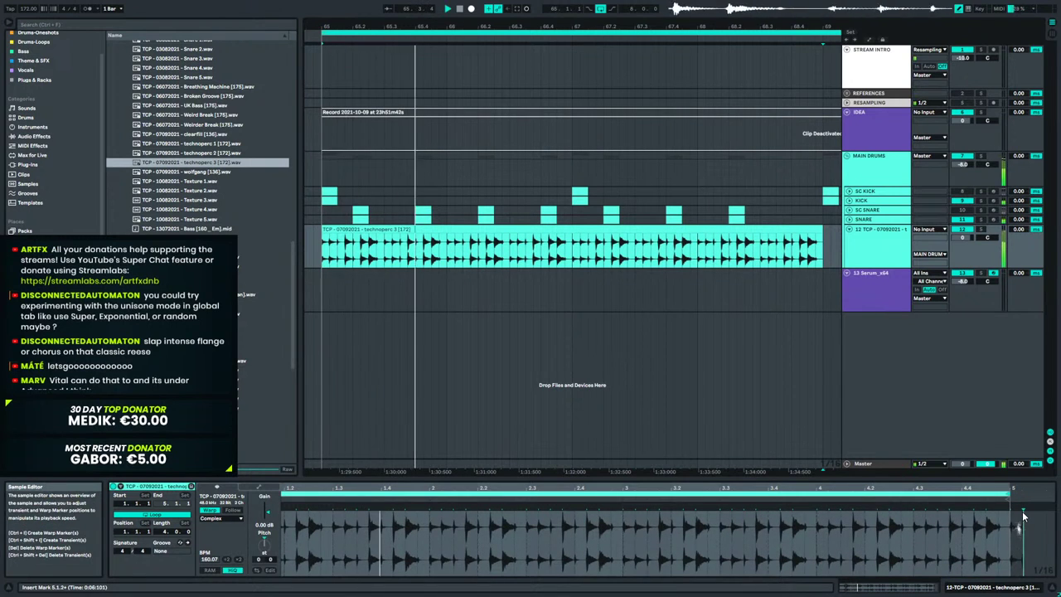
Extend the technoperc loop through to bar 73 to match the length of the drum section.
click(802, 249)
drag(602, 26, 559, 8)
key(space)
drag(627, 234, 798, 234)
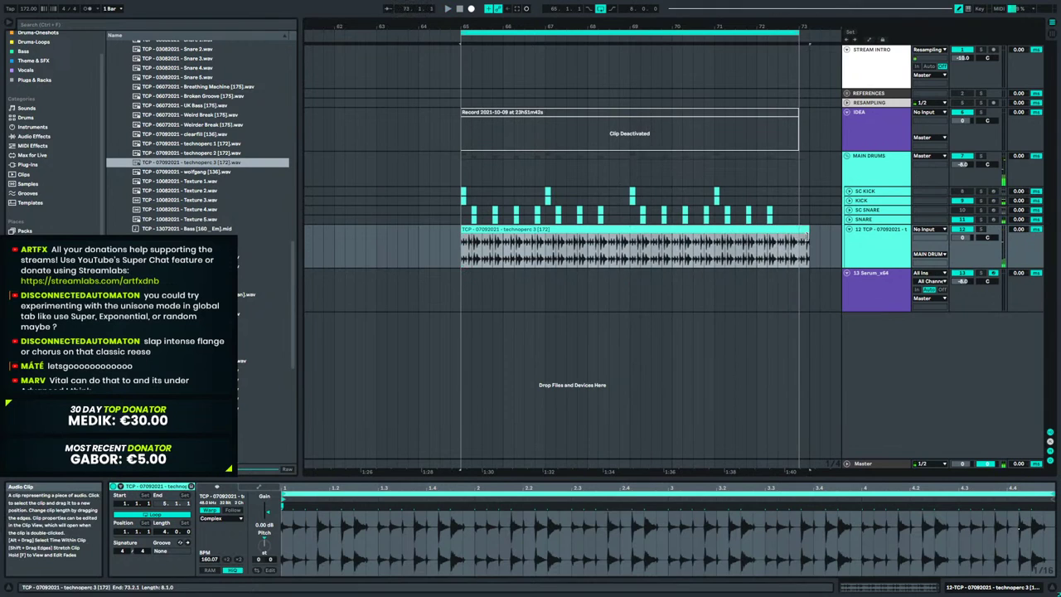
Create an empty MIDI clip on the Serum track from bar 65 to bar 73.
click(463, 292)
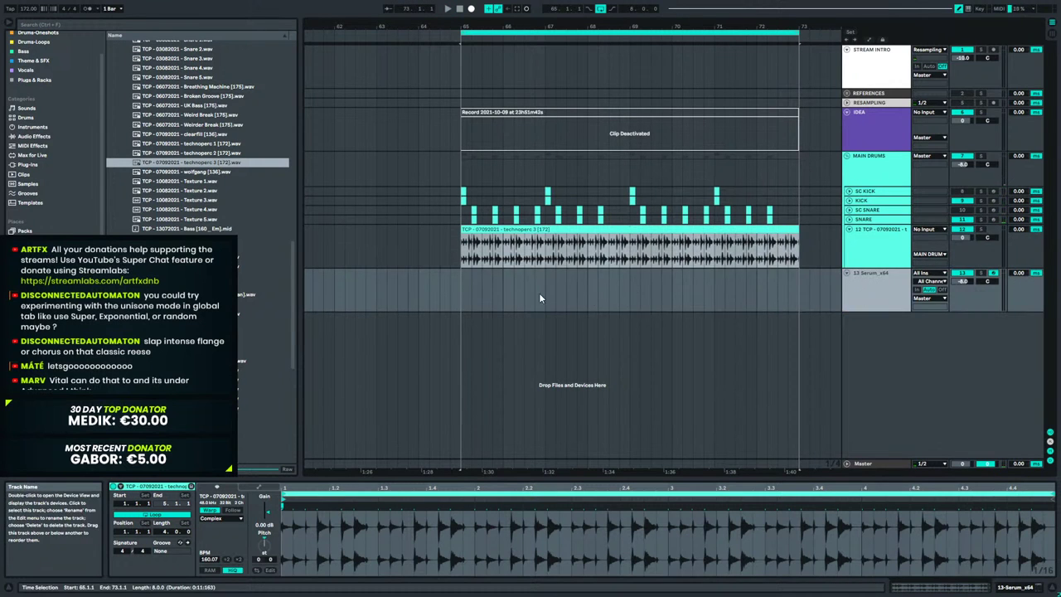
drag(463, 290, 809, 297)
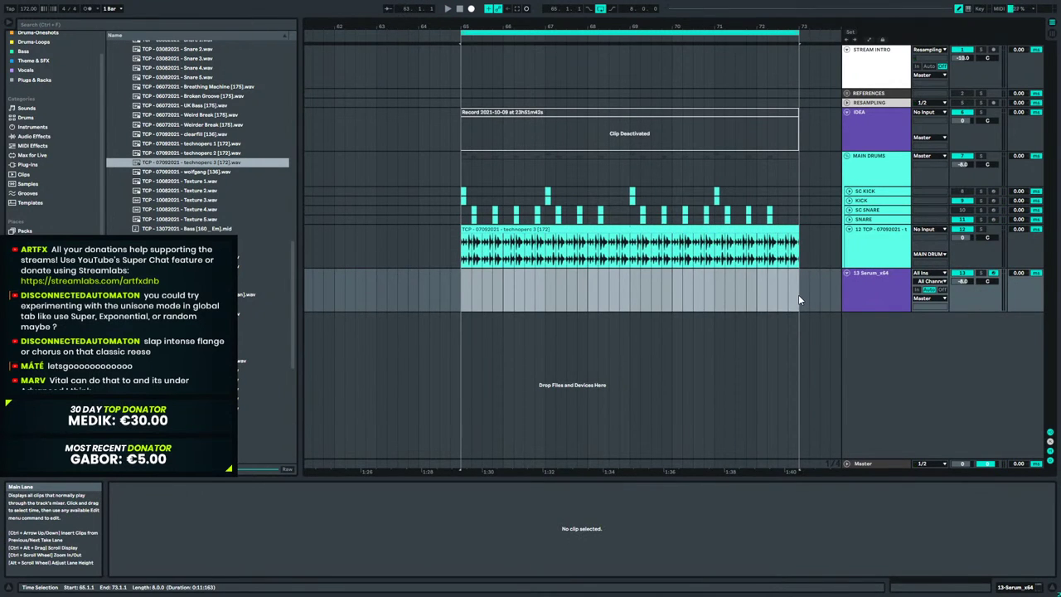
key(ctrl+shift+m)
key(space)
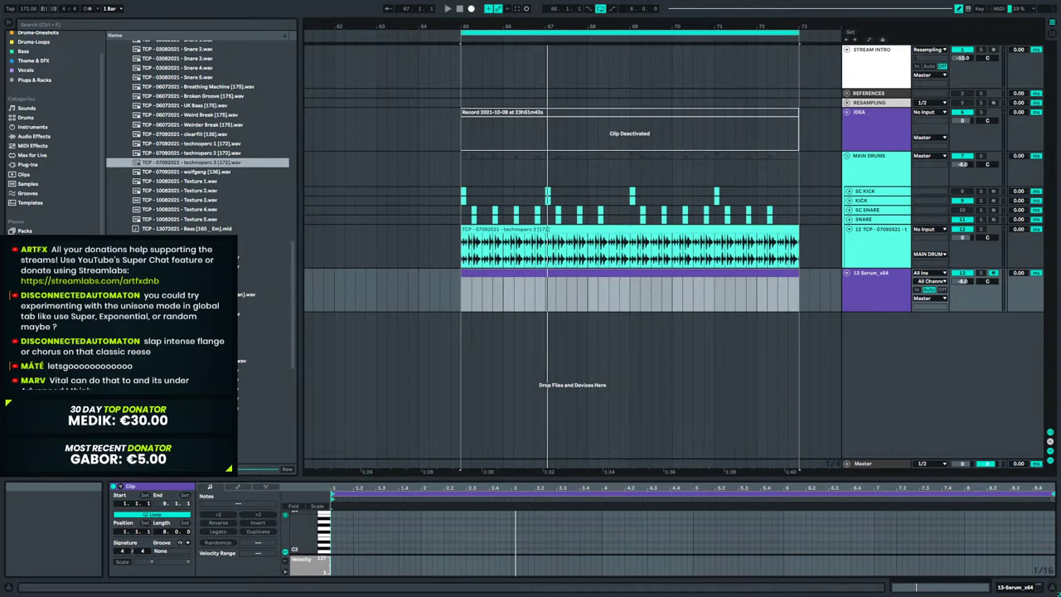
Load the ARTFX wavetable Sub Oscillator I into Serum's oscillator A and set its wavetable position to 166.
key(shift+Tab)
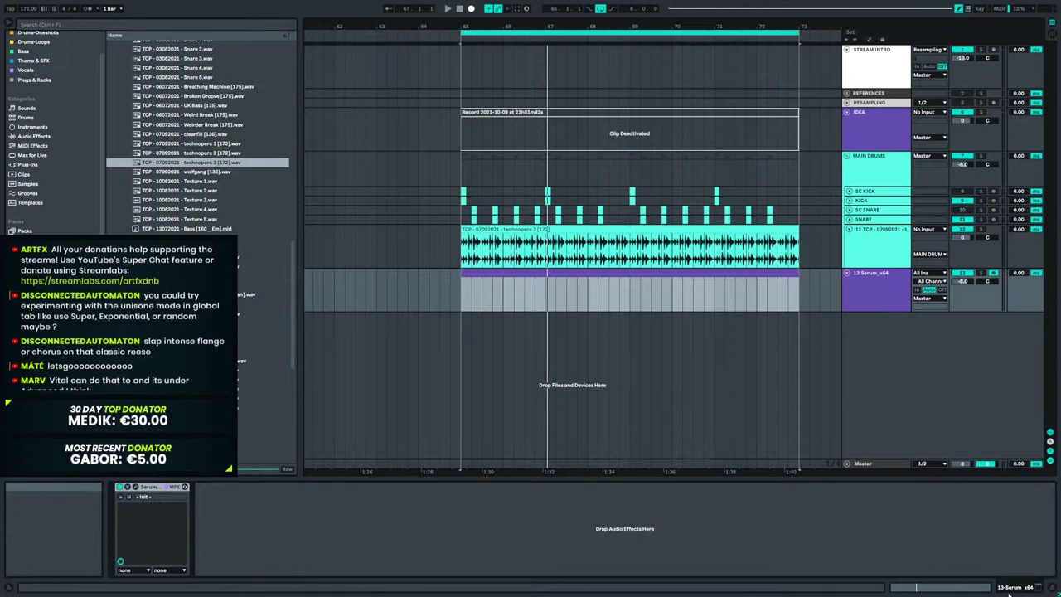
click(128, 488)
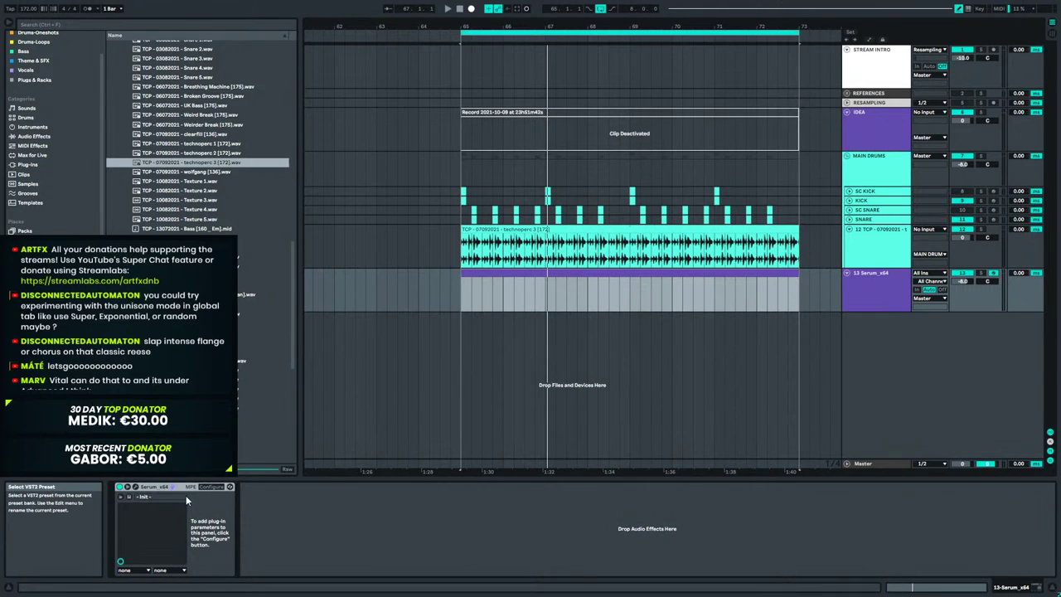
click(128, 486)
click(135, 487)
click(534, 152)
mouse_move(527, 175)
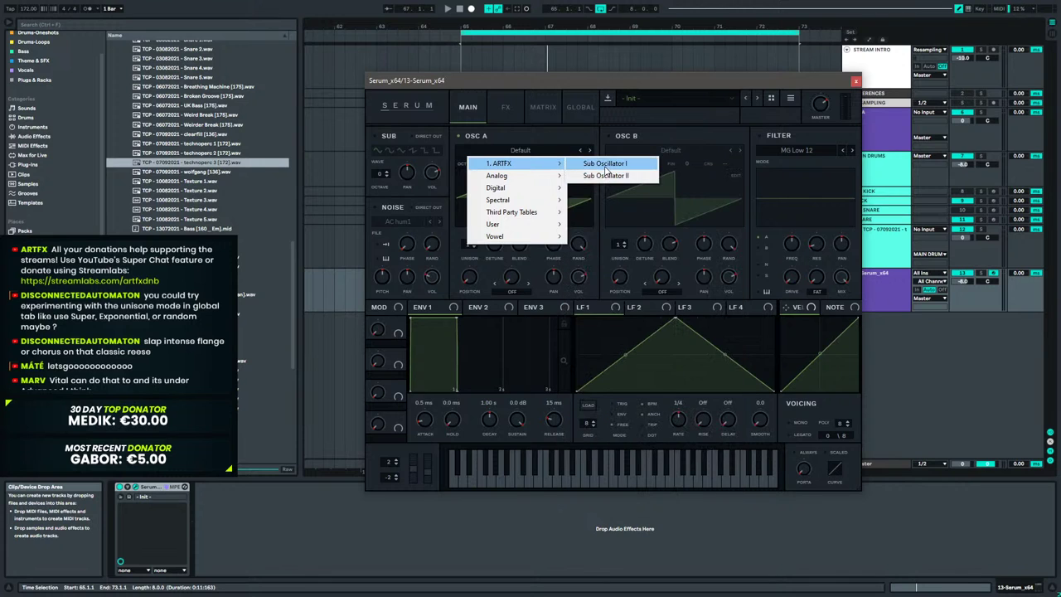
click(605, 165)
drag(473, 288, 489, 239)
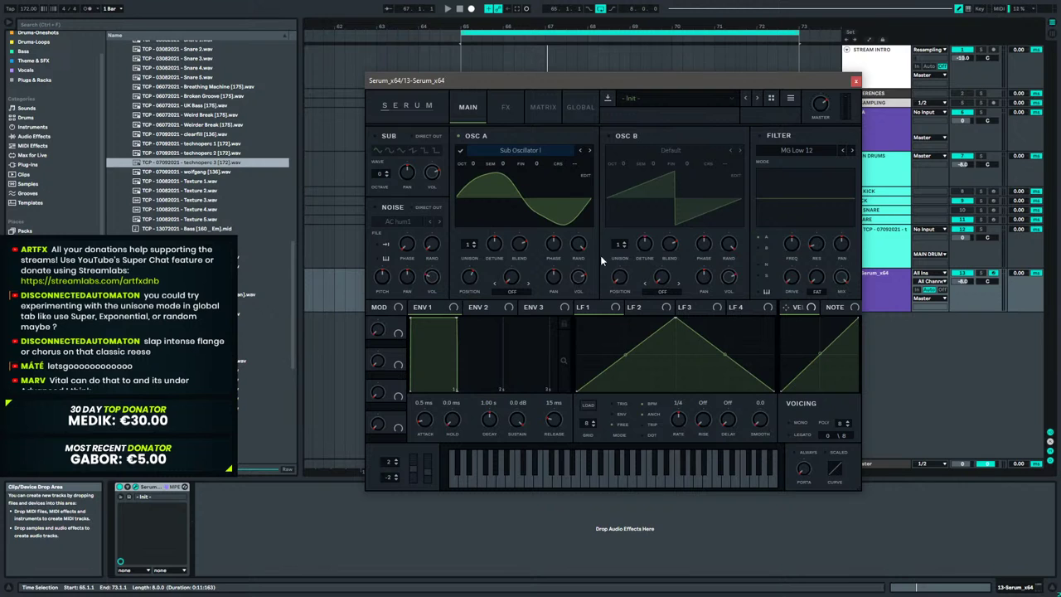
mouse_move(471, 282)
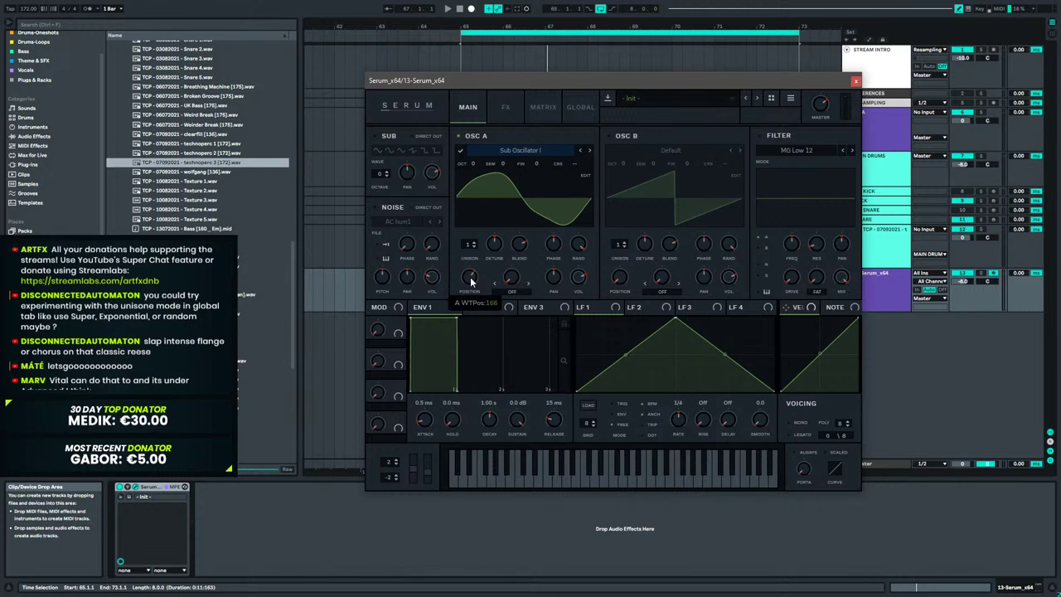
click(855, 82)
Draw a one-beat D#0 note at the start of the Serum MIDI clip and trim the clip to end at bar 67.
double_click(475, 272)
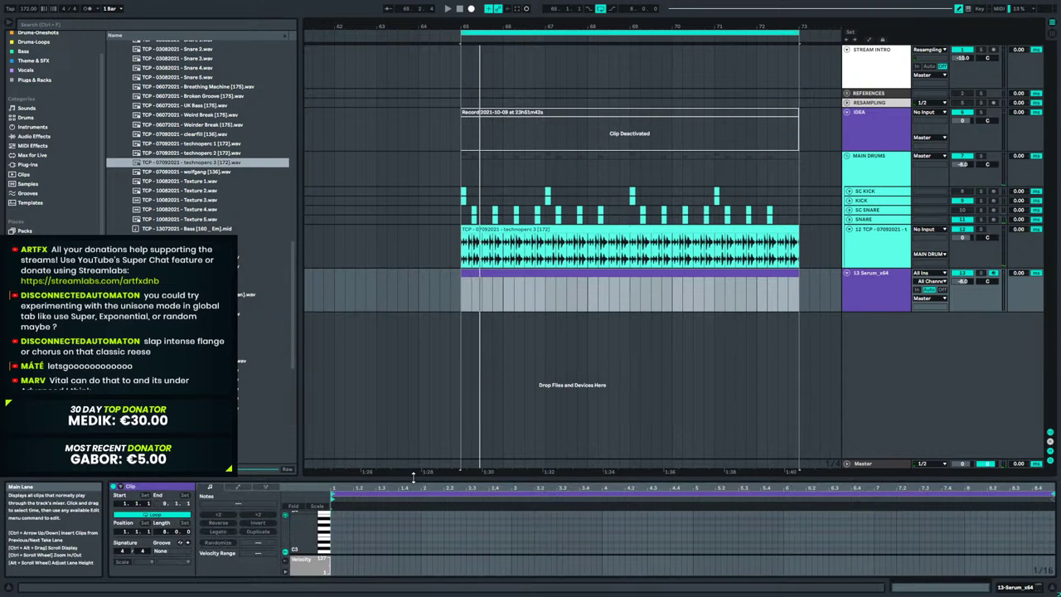
drag(412, 476, 413, 270)
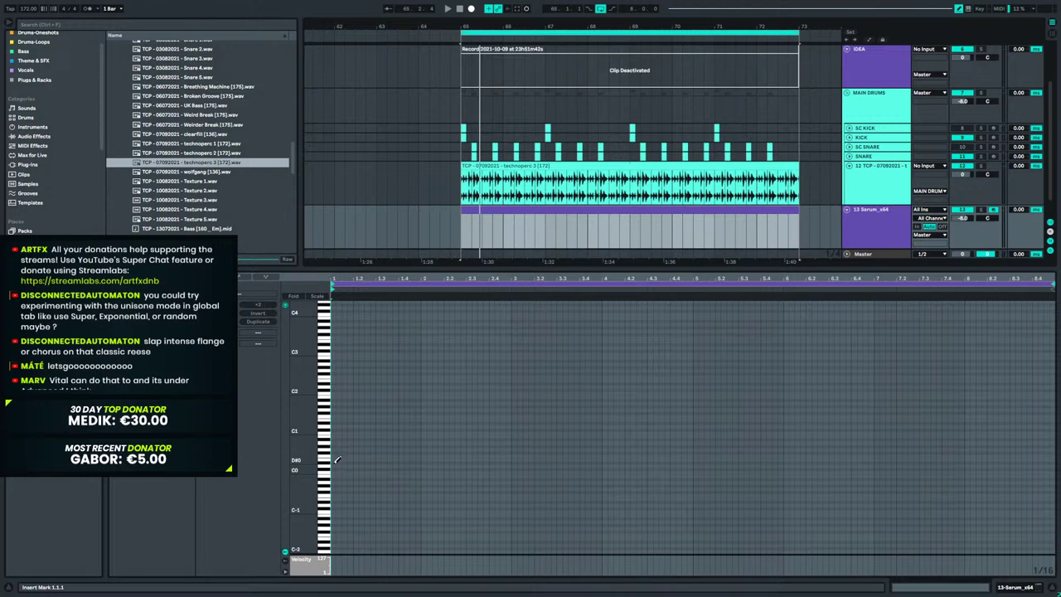
click(336, 461)
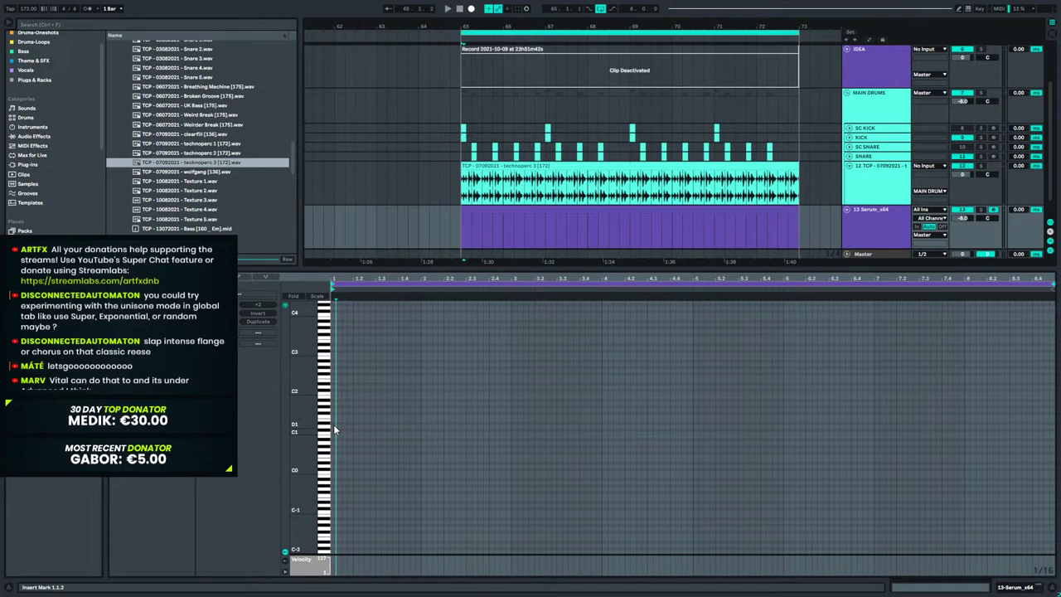
mouse_move(336, 280)
mouse_down()
mouse_move(337, 398)
mouse_move(336, 281)
mouse_up()
mouse_move(334, 457)
mouse_down()
mouse_move(449, 457)
mouse_move(403, 457)
mouse_up()
drag(397, 391, 352, 370)
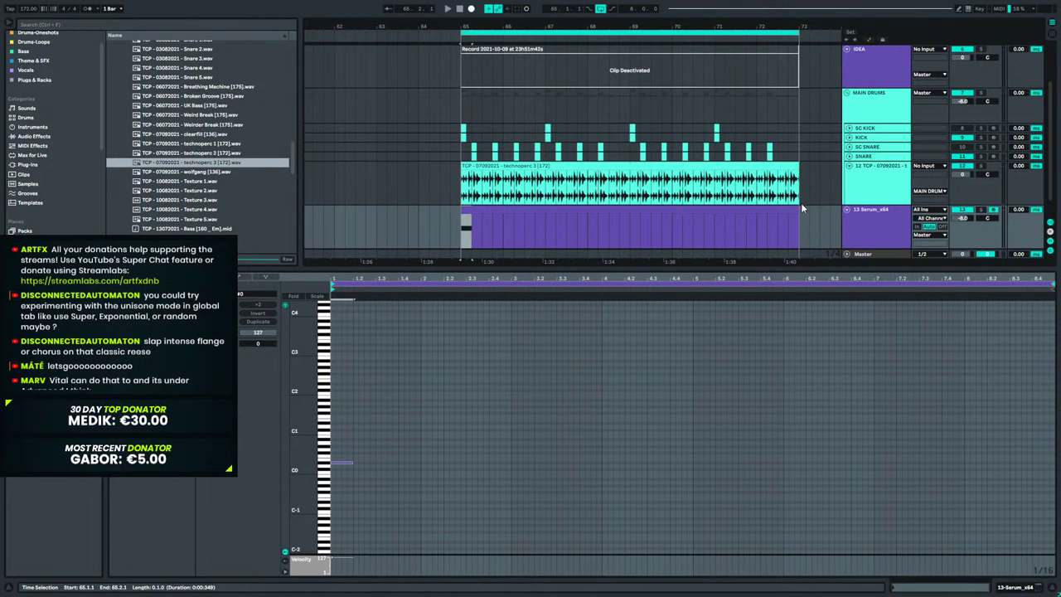
drag(799, 209, 544, 221)
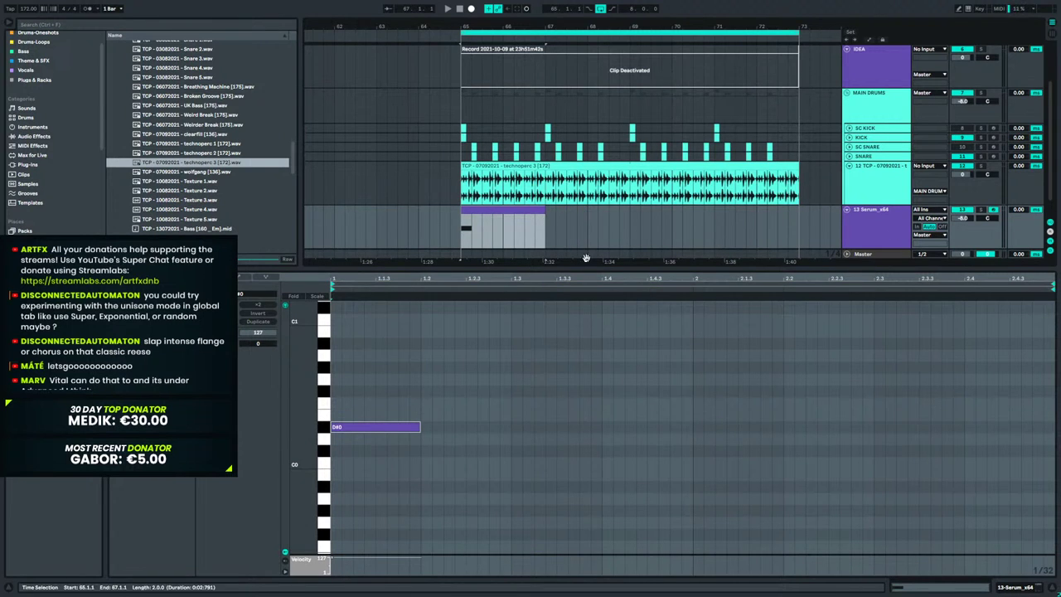
Fill the two-bar clip with D#0 notes in a repeating pattern of three, three and two sixteenths, and extend it to bar 73.
click(423, 431)
drag(421, 428, 397, 430)
key(ctrl+d)
key(ctrl+d)
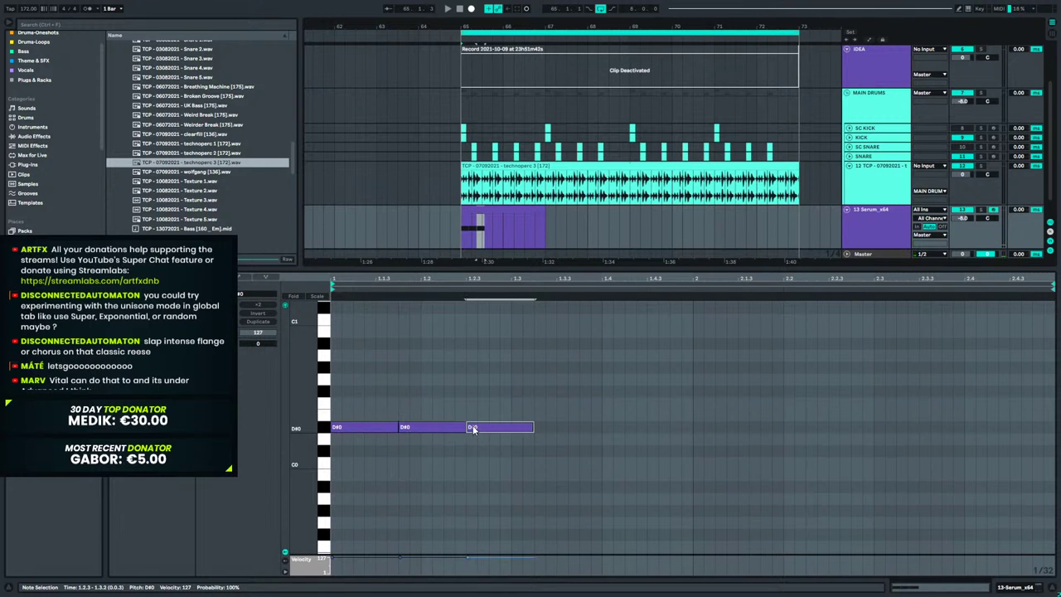
drag(533, 426, 342, 444)
key(ctrl+d)
key(ctrl+d)
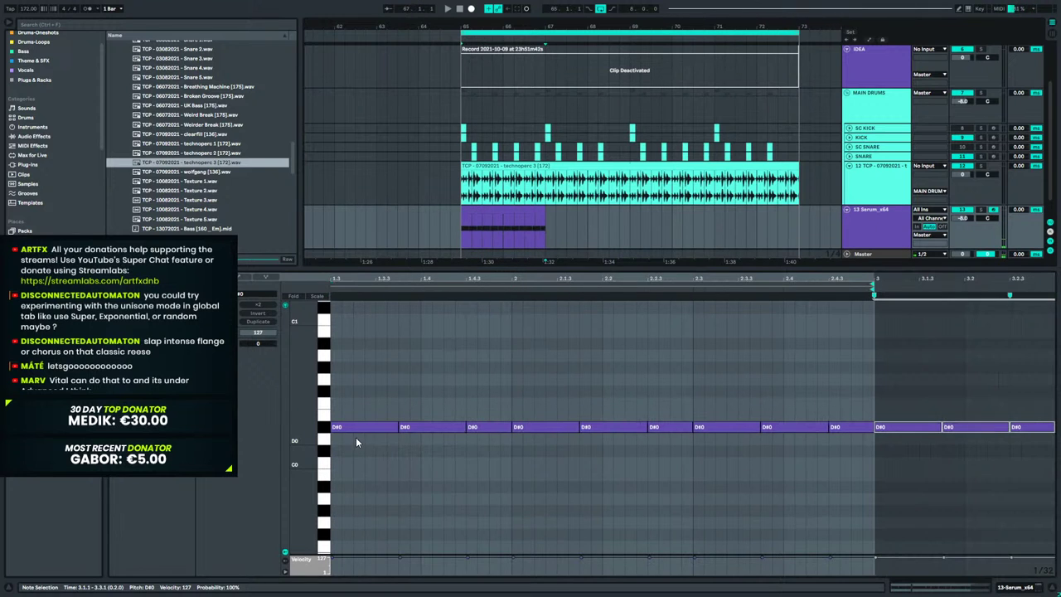
click(504, 212)
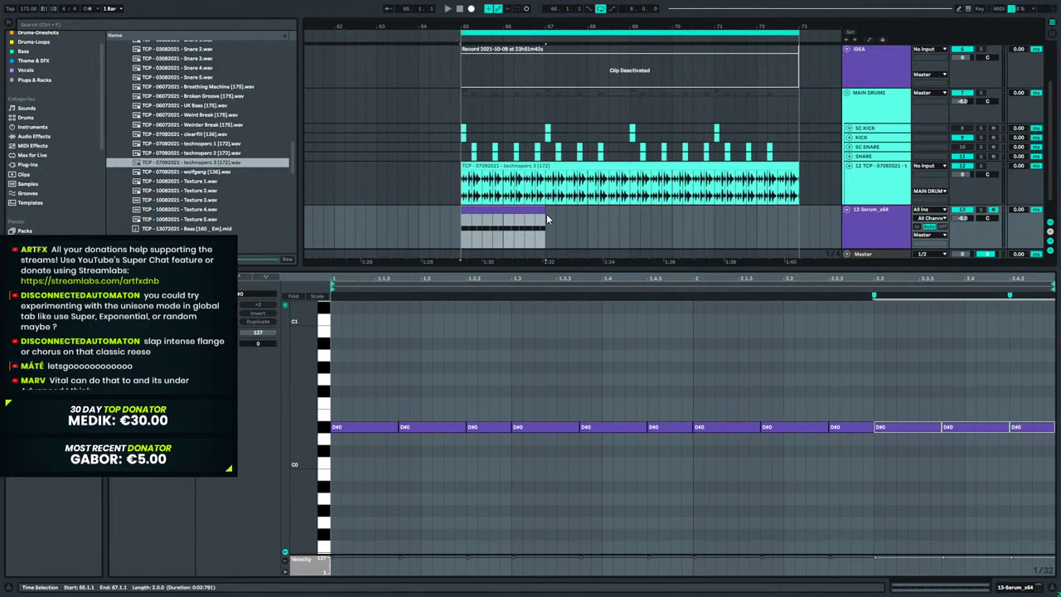
drag(545, 210, 798, 220)
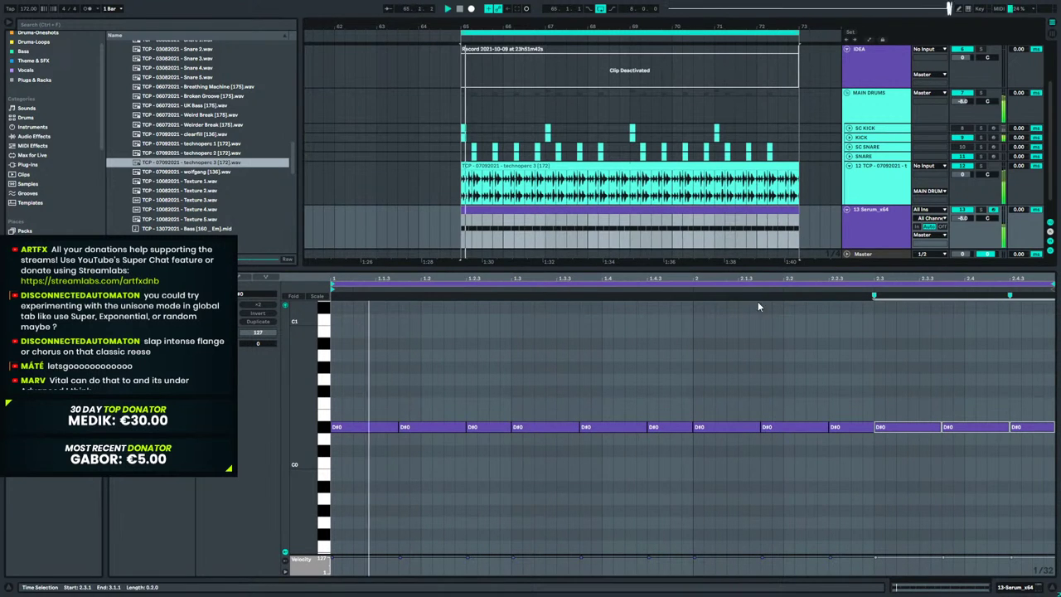
In Serum, shift LFO 1's peak earlier in its cycle and assign it to oscillator A's wavetable position.
key(shift+Tab)
click(137, 487)
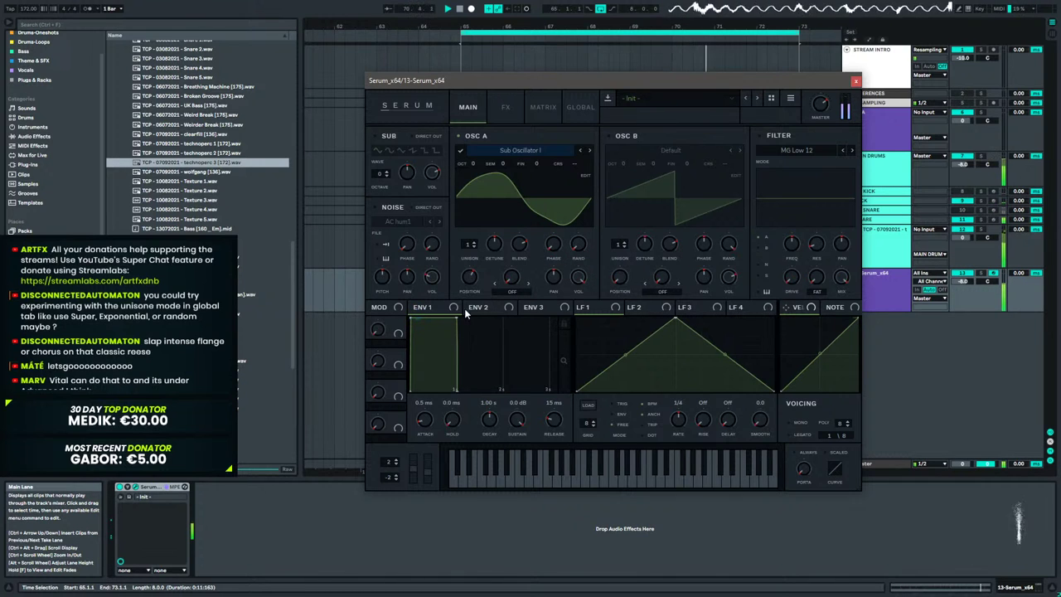
drag(679, 318, 613, 319)
drag(469, 278, 470, 314)
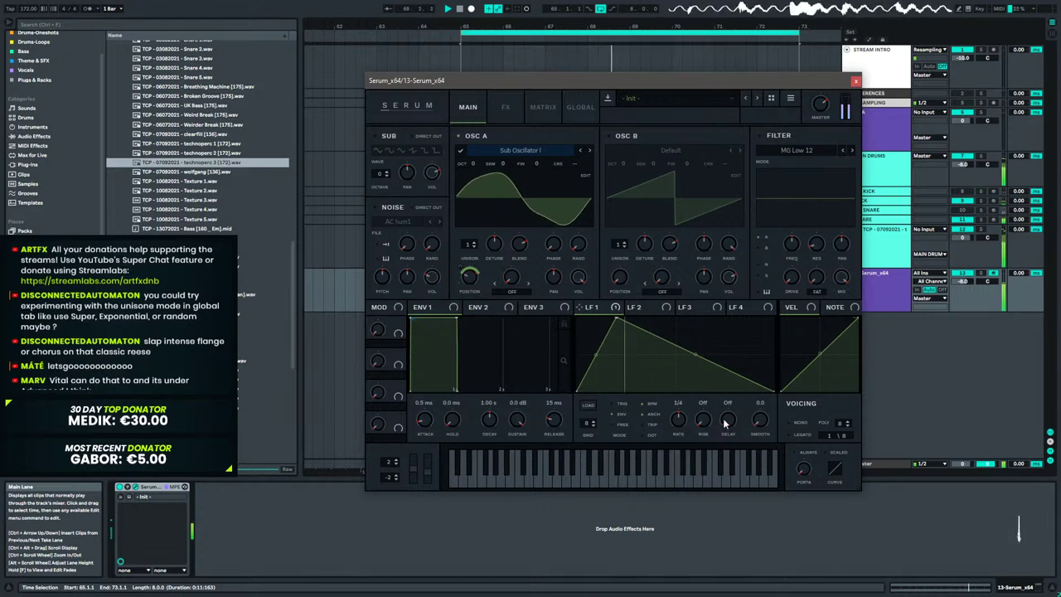
Move LFO 1's peak slightly later in its cycle and enable oscillator B with the Analog wavetable Basic Shapes.
drag(613, 318, 648, 308)
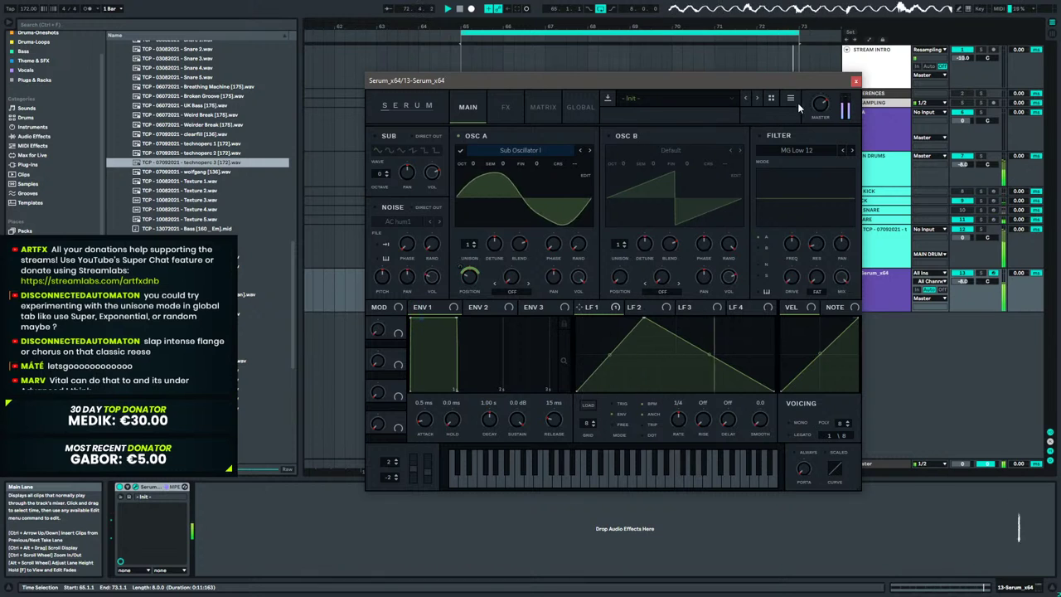
click(609, 135)
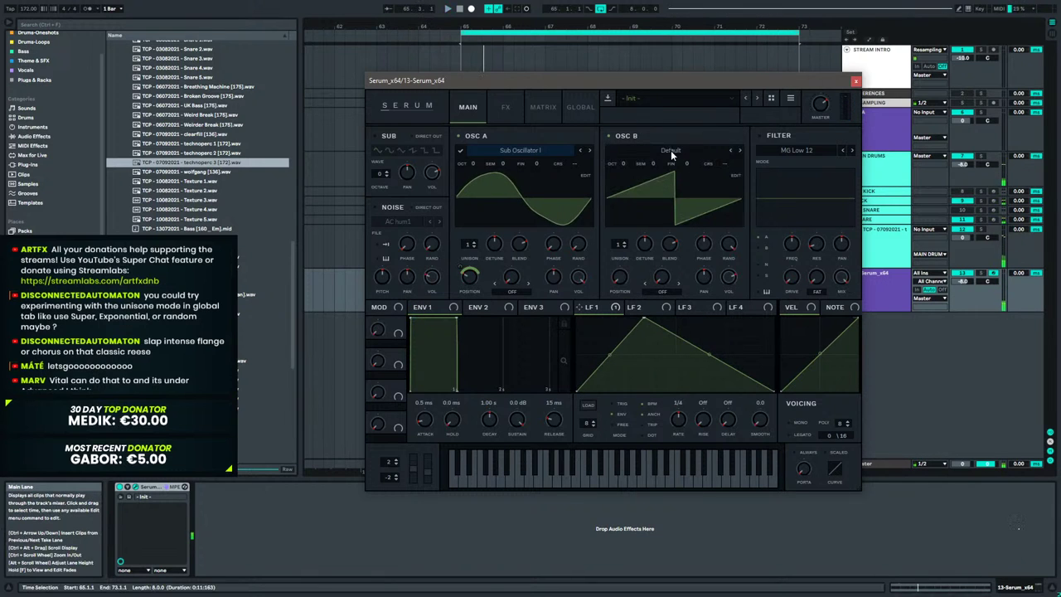
click(672, 150)
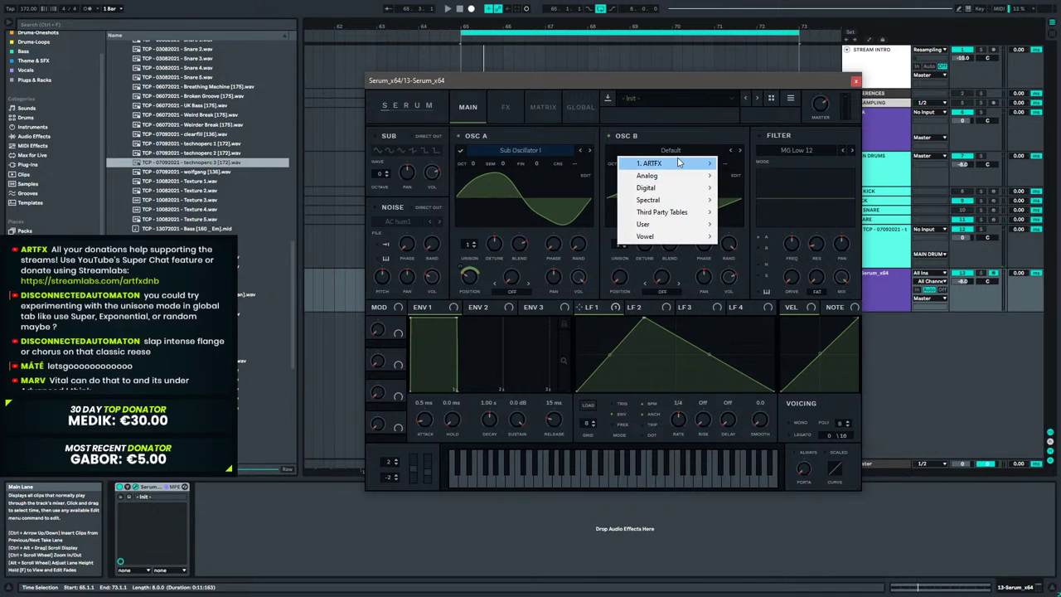
mouse_move(679, 175)
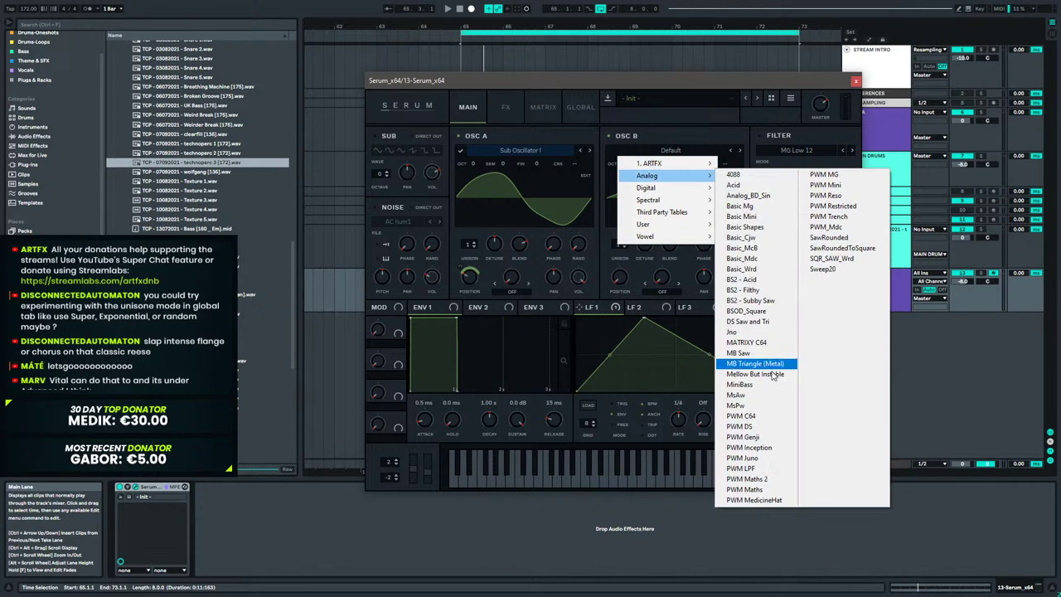
click(758, 230)
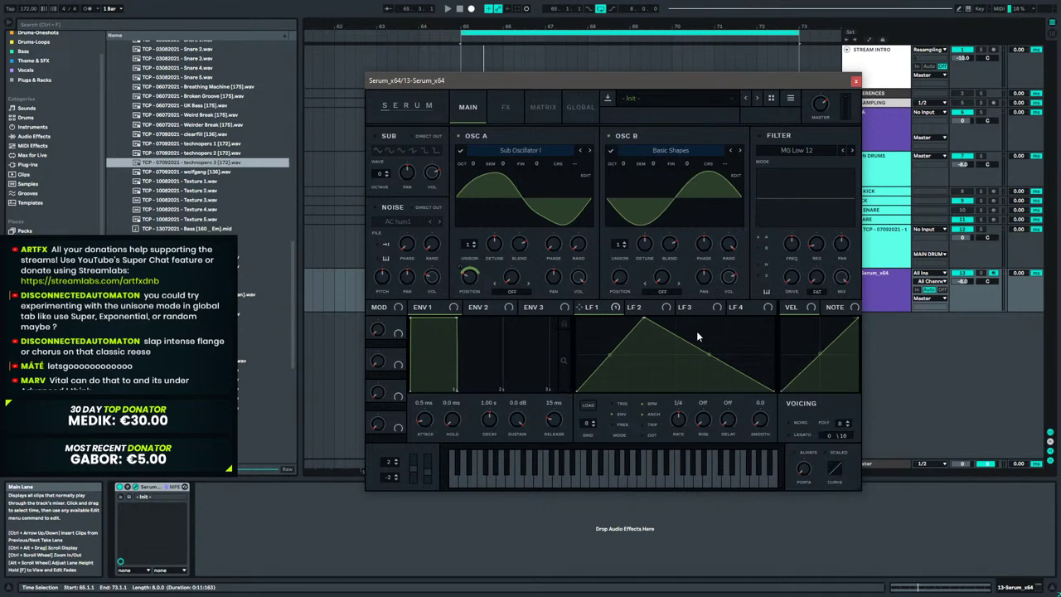
Switch oscillator B to the Basic Mini wavetable, with wavetable position 3 and octave +1.
drag(618, 276, 617, 333)
click(730, 150)
click(731, 150)
click(732, 150)
click(739, 151)
click(739, 150)
drag(626, 280, 628, 218)
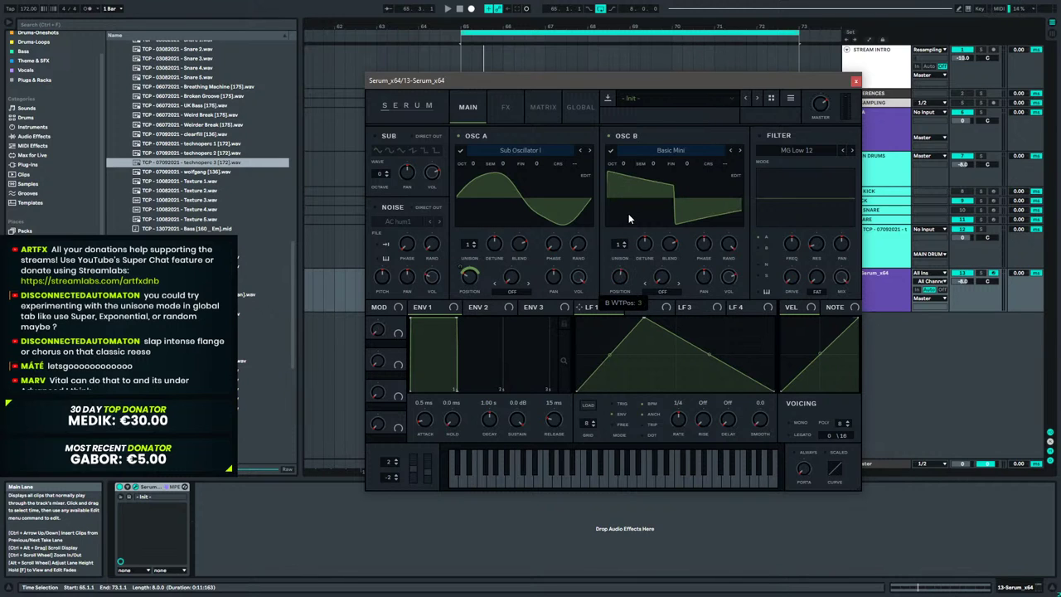
drag(628, 166, 630, 154)
Set oscillator A's warp mode to FM (From B) at 29% and oscillator B's phase to about 65 degrees while auditioning.
click(514, 290)
click(538, 526)
drag(512, 279, 518, 249)
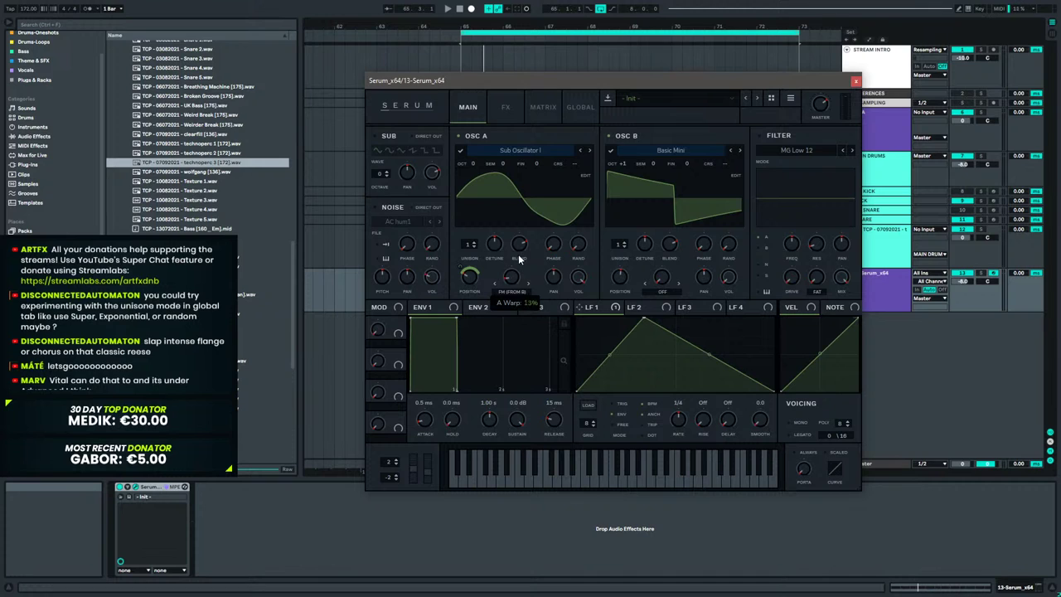
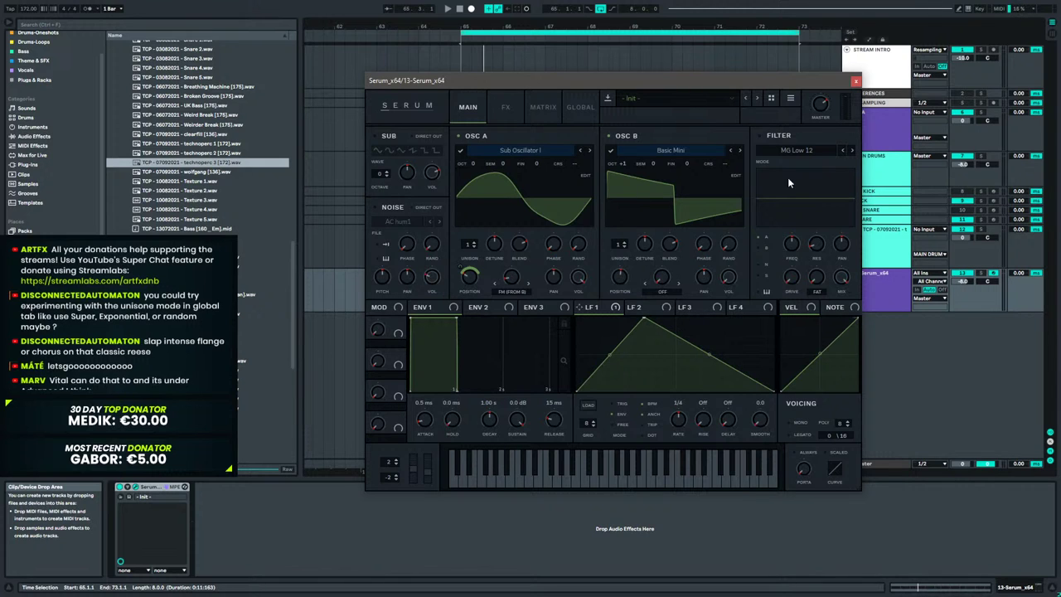
drag(517, 282, 517, 271)
key(space)
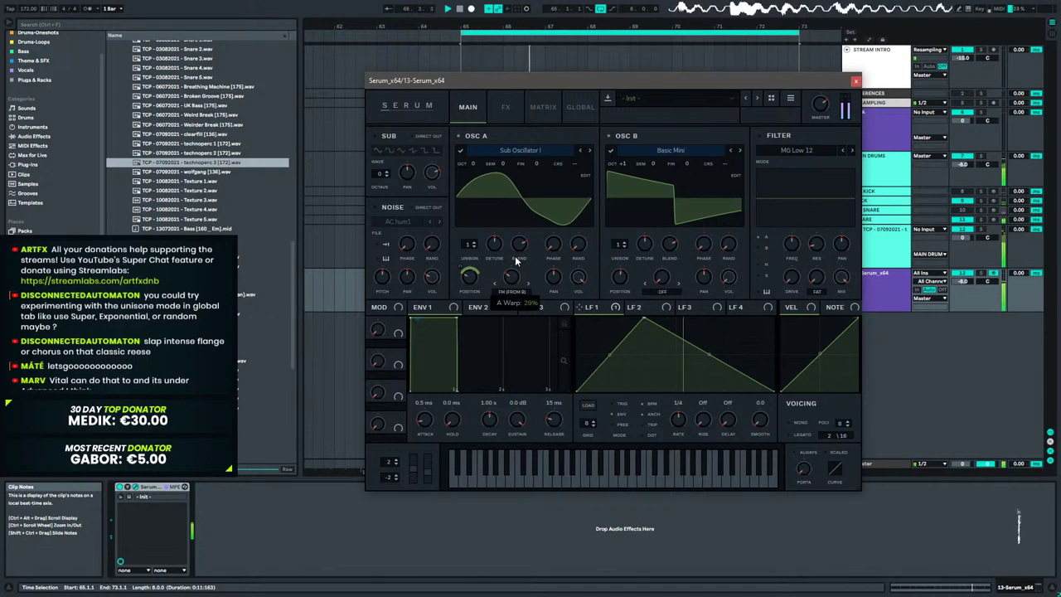
drag(707, 246, 709, 215)
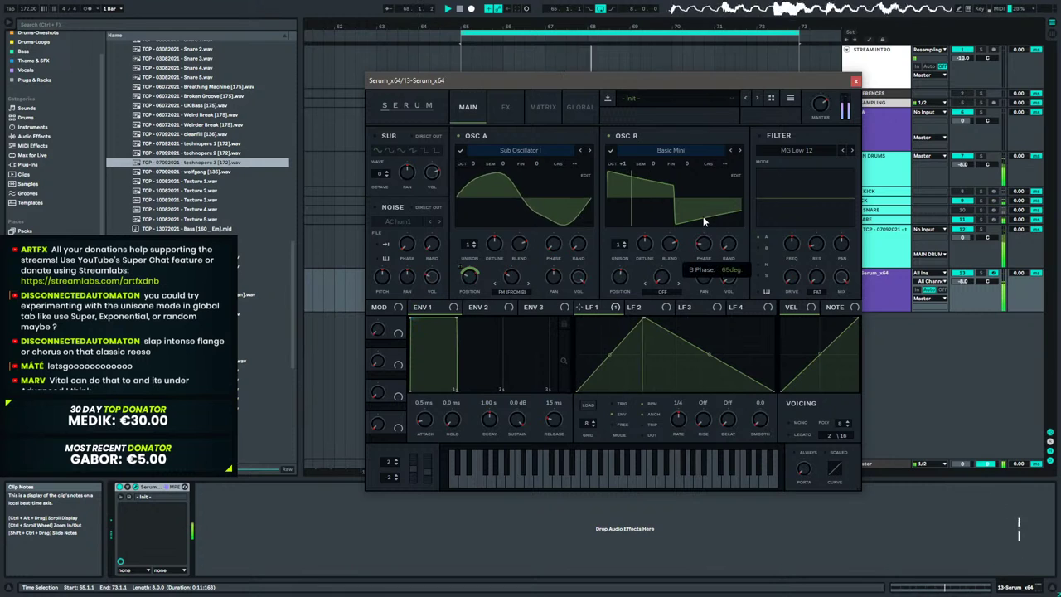
mouse_move(621, 160)
mouse_down()
mouse_move(632, 153)
mouse_move(628, 166)
mouse_up()
Modulate oscillator A's warp from 0% with LFO 1 at 37, giving the LFO an earlier peak and a concave decay.
drag(509, 278, 507, 314)
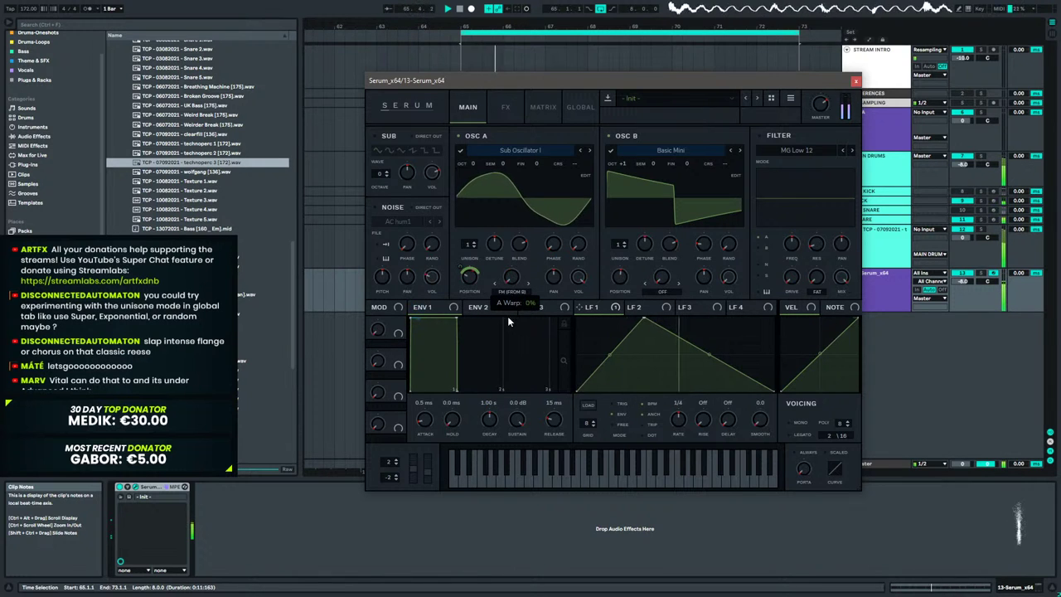
drag(583, 309, 493, 298)
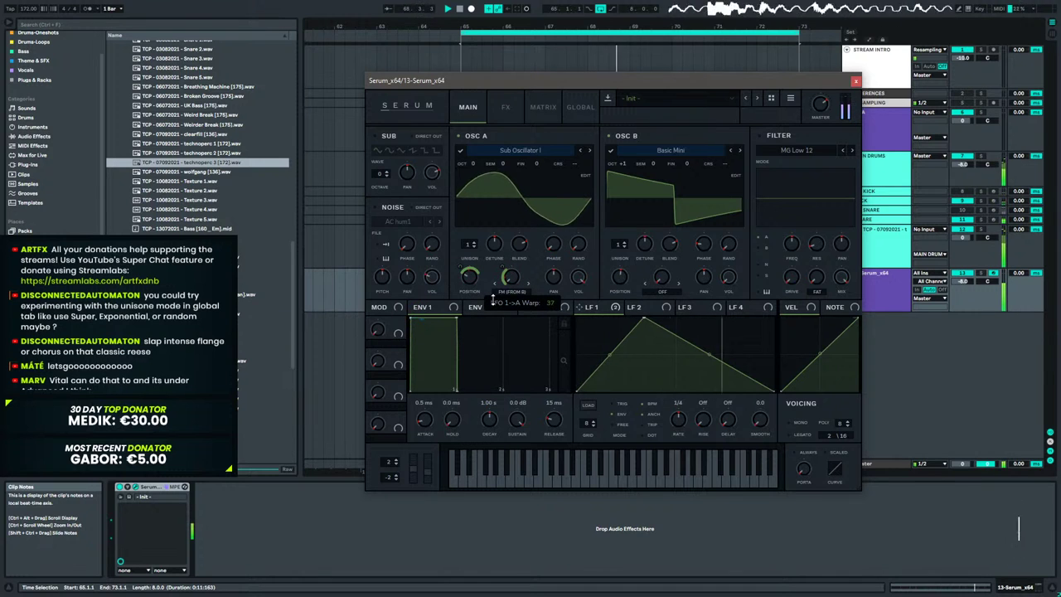
drag(643, 318, 612, 317)
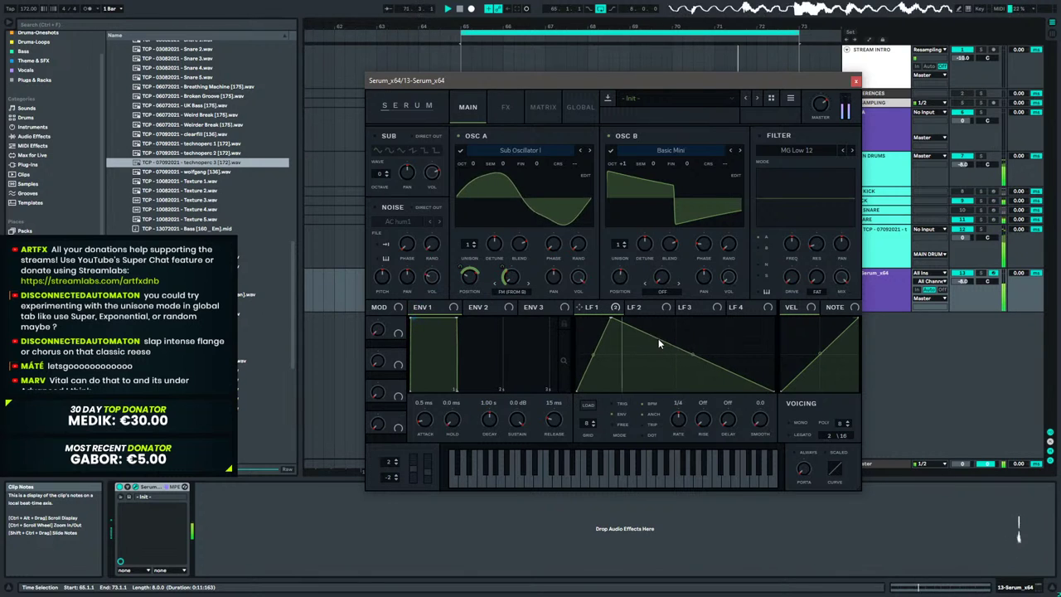
drag(691, 355, 690, 363)
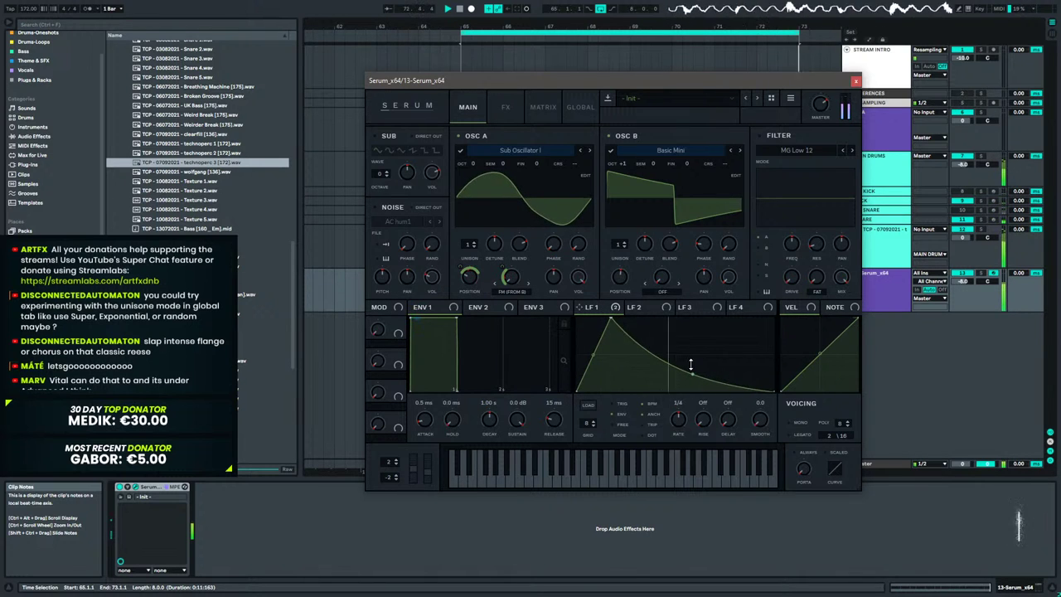
drag(611, 320, 614, 319)
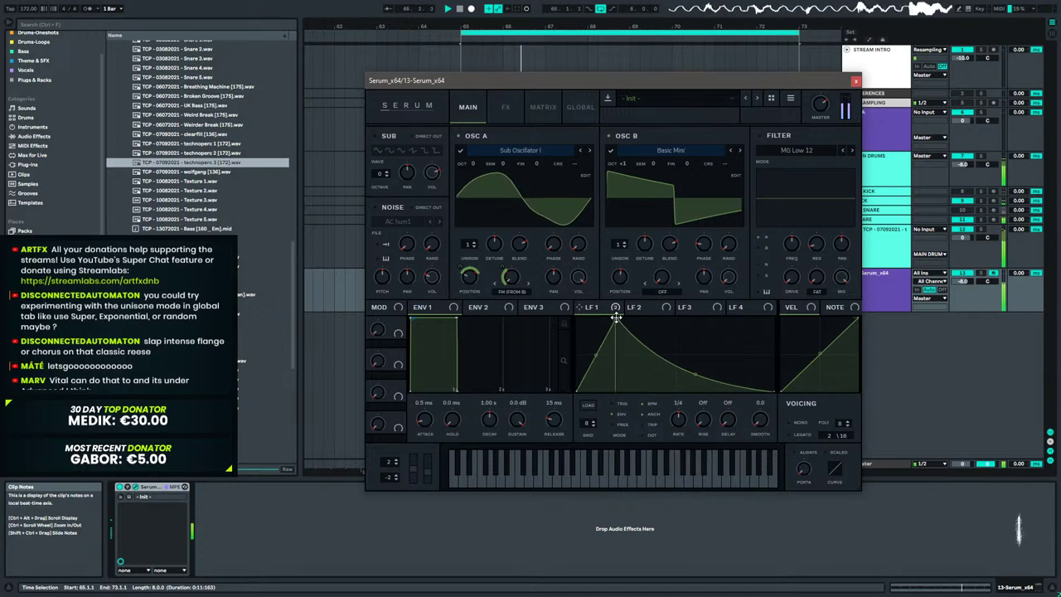
Raise oscillator B to octave +2 and set its wavetable position to 2.
mouse_move(624, 163)
mouse_down()
mouse_move(630, 132)
mouse_move(631, 155)
mouse_up()
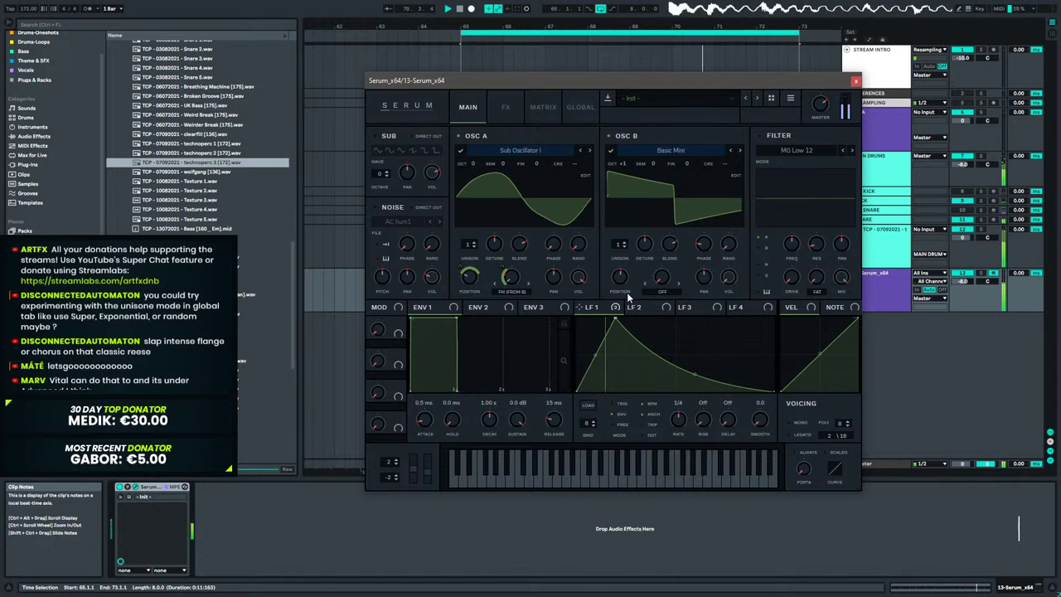
drag(626, 291, 617, 301)
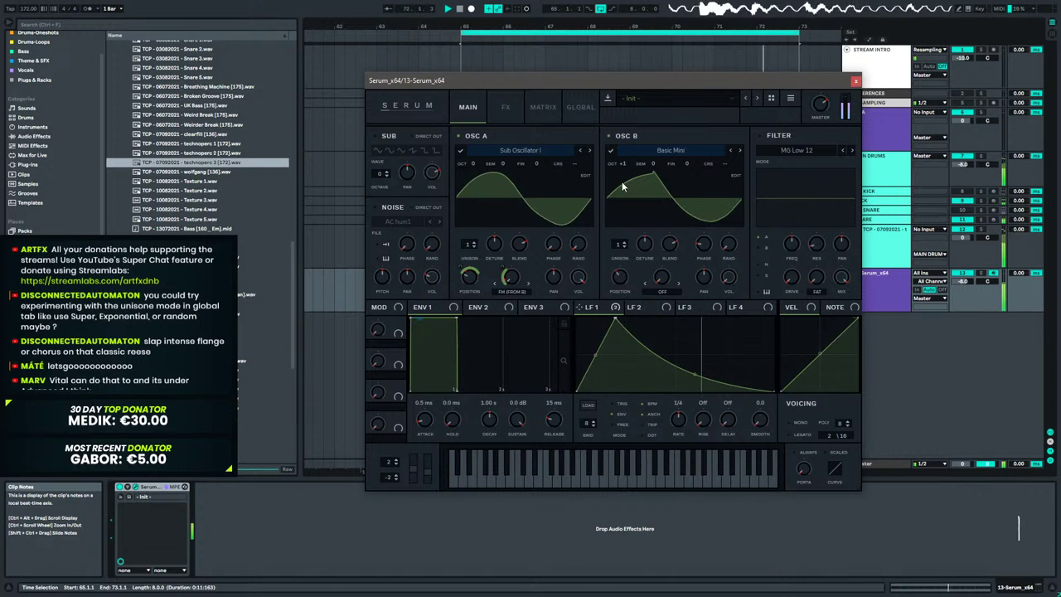
drag(627, 160, 634, 142)
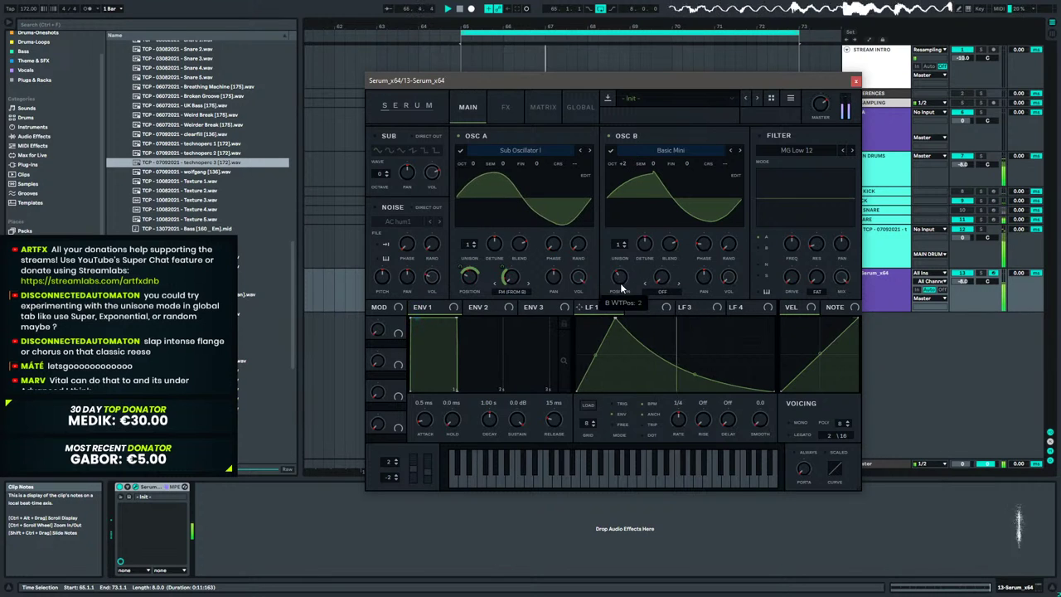
drag(709, 235, 617, 274)
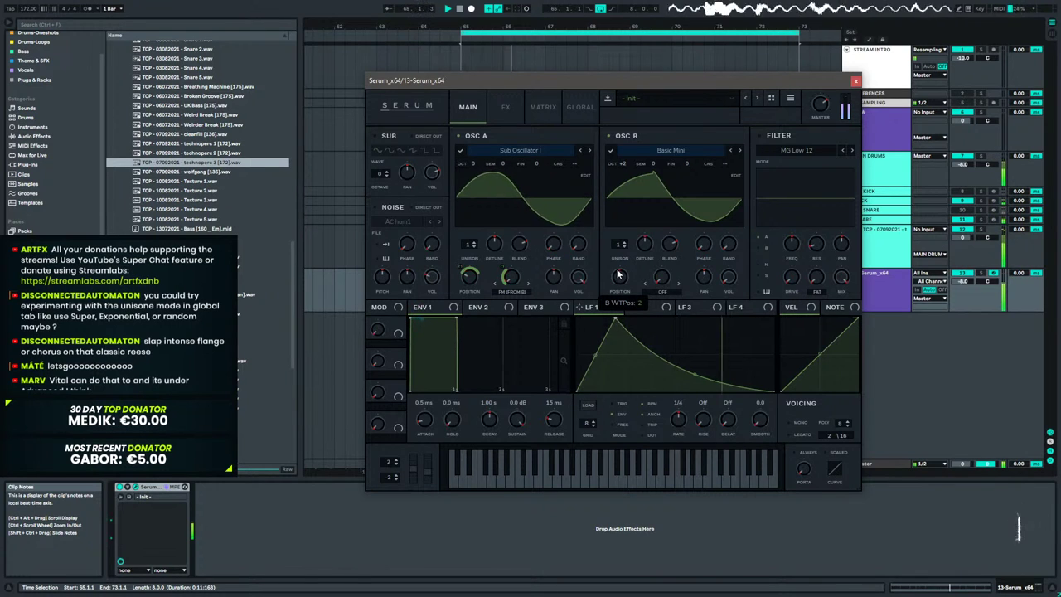
Enable the MG Low 12 filter, lower its cutoff and modulate the cutoff with LFO 1 at 70.
click(760, 135)
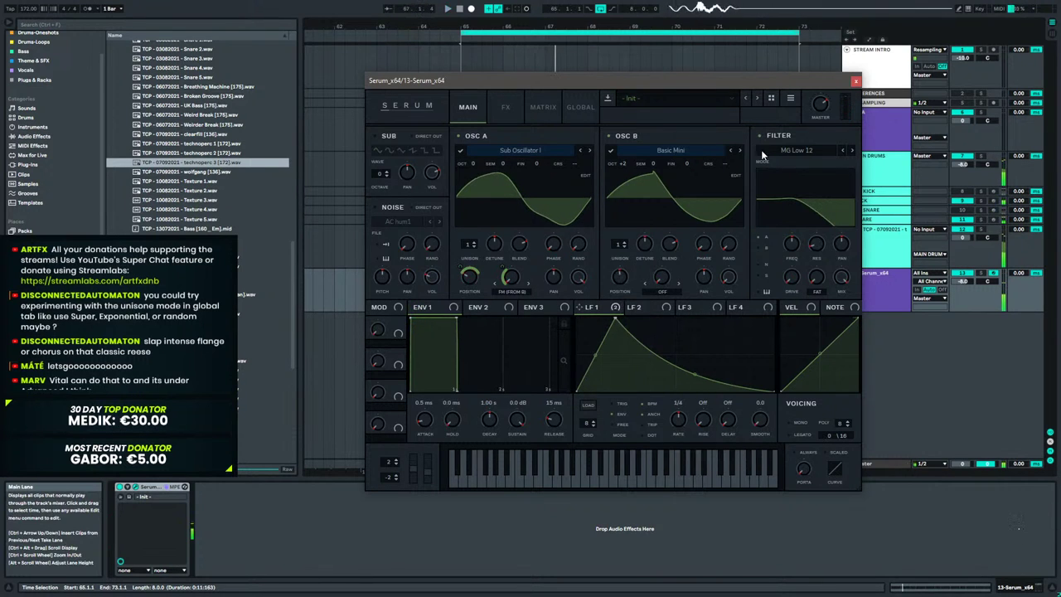
drag(794, 244, 798, 271)
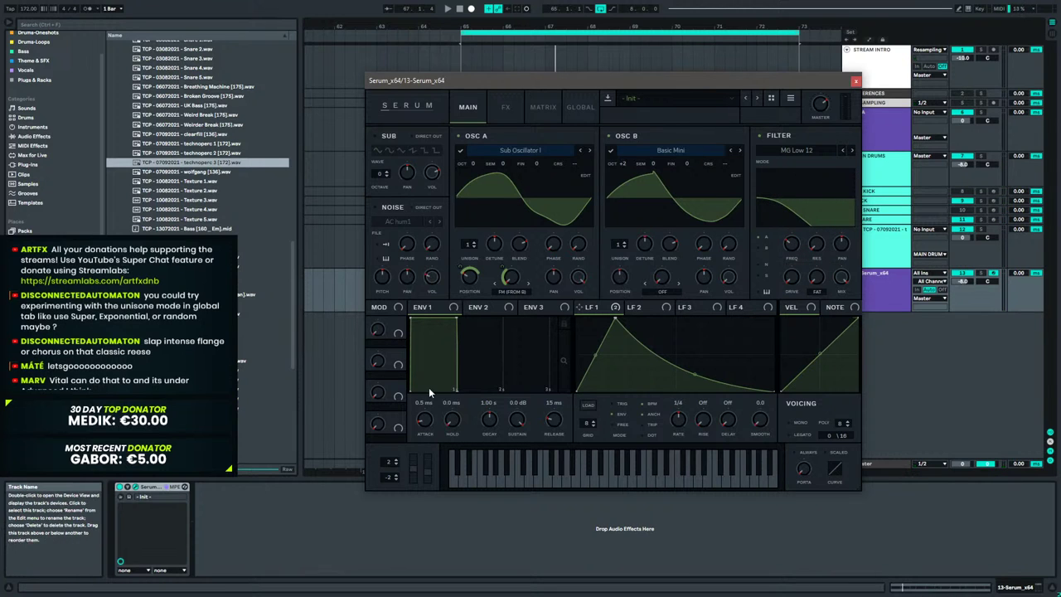
drag(787, 246, 790, 244)
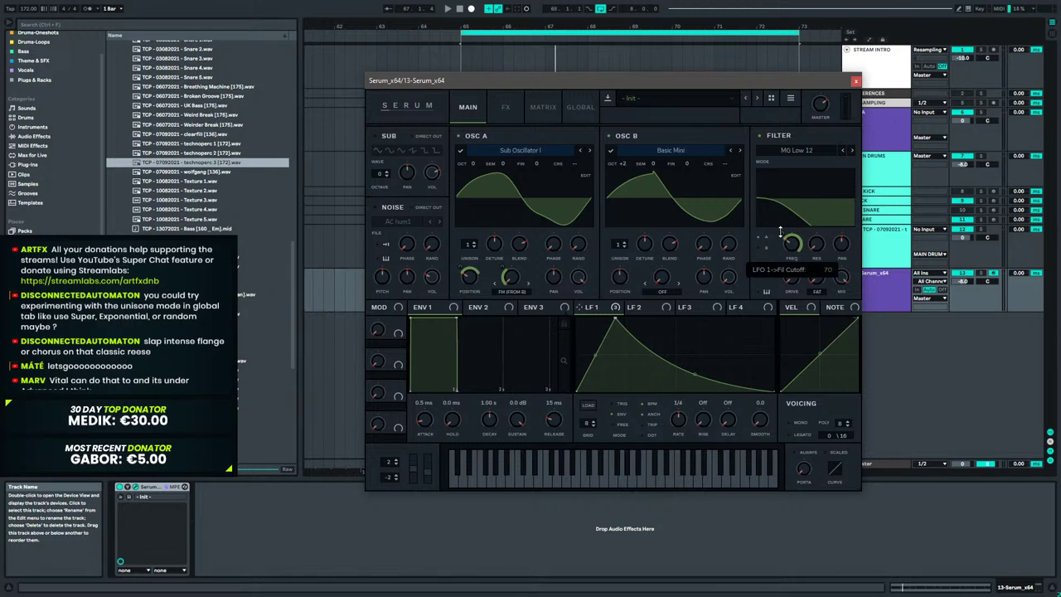
Close Serum's window and audition the bass clip in the arrangement with the Serum track soloed.
click(855, 81)
click(530, 240)
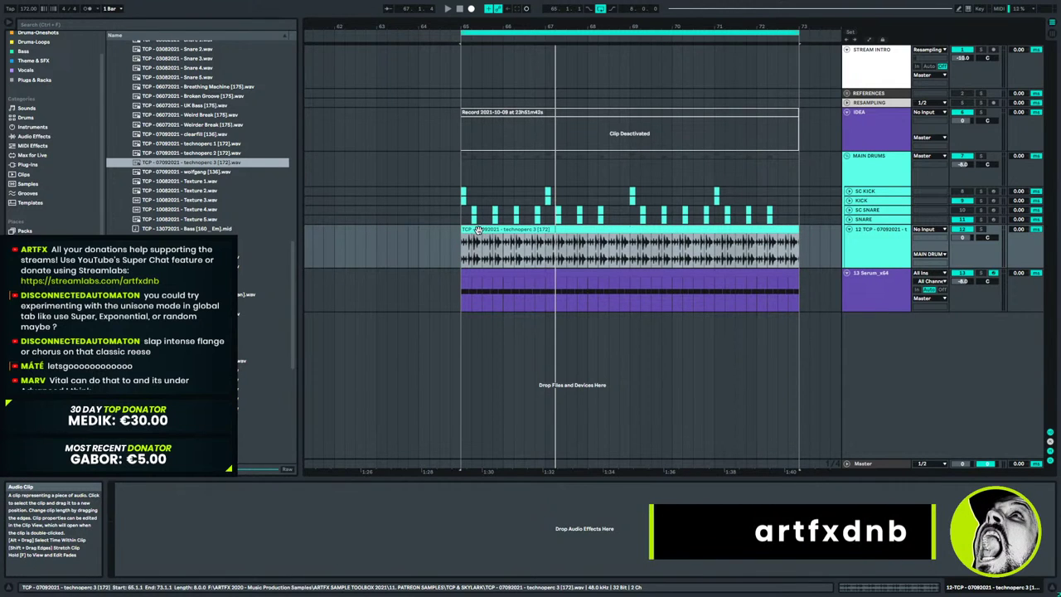
click(511, 229)
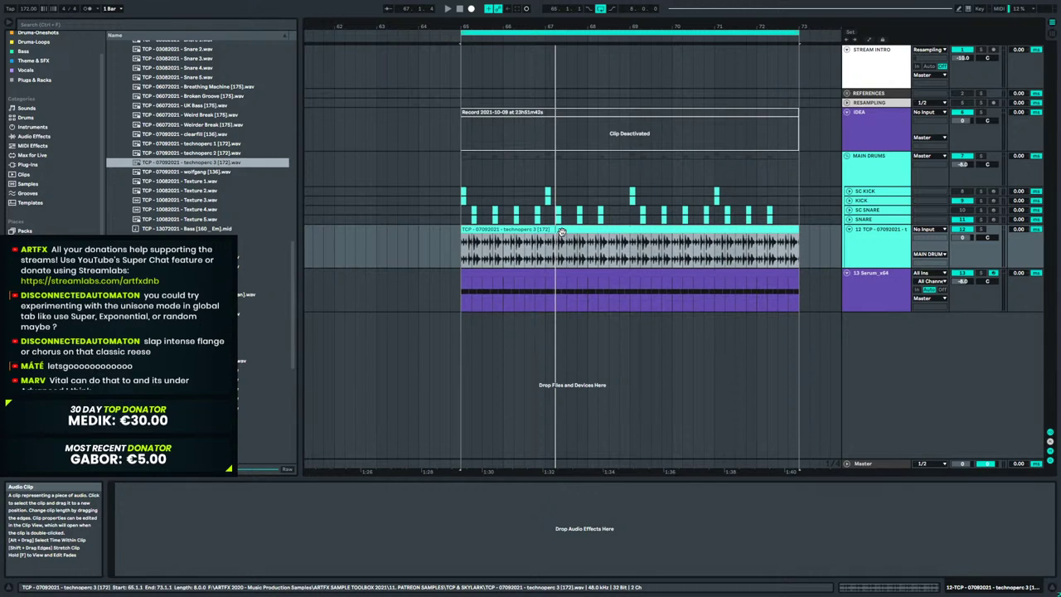
click(611, 286)
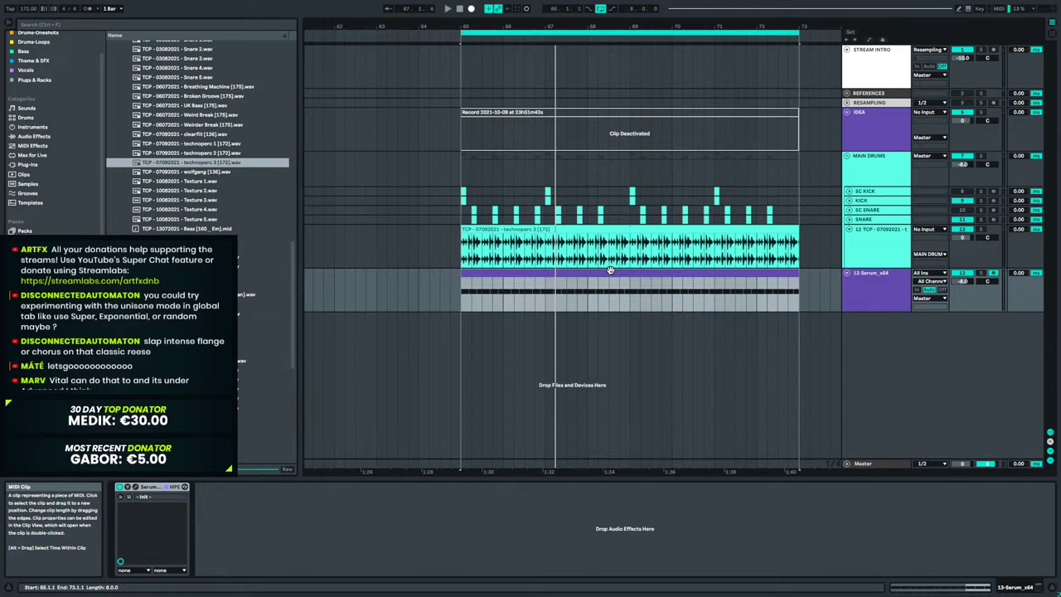
key(space)
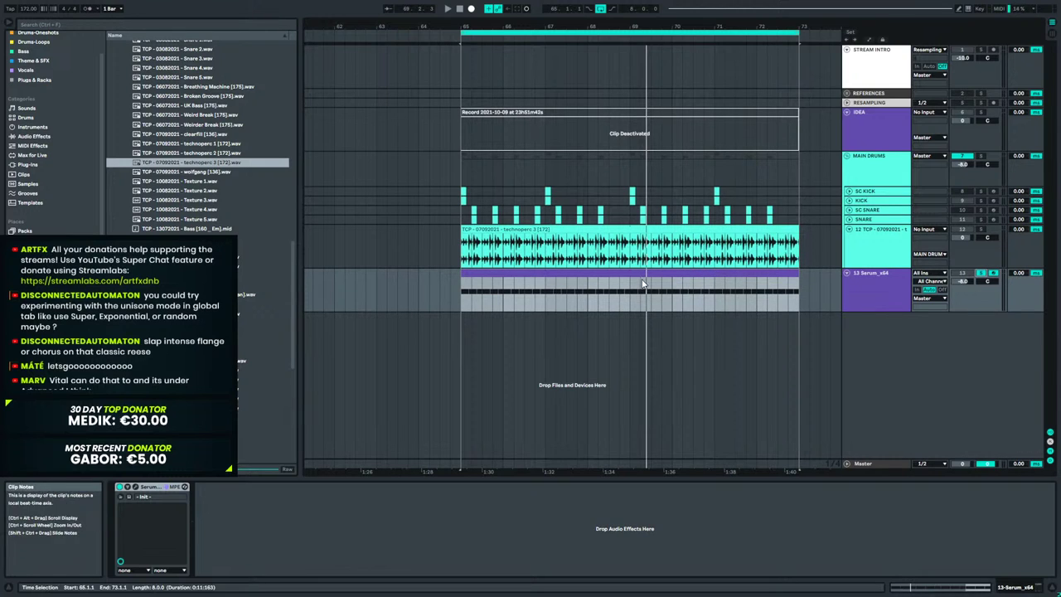
Reopen Serum, move its window lower and fine-tune the filter cutoff, then play the soloed bass.
click(127, 487)
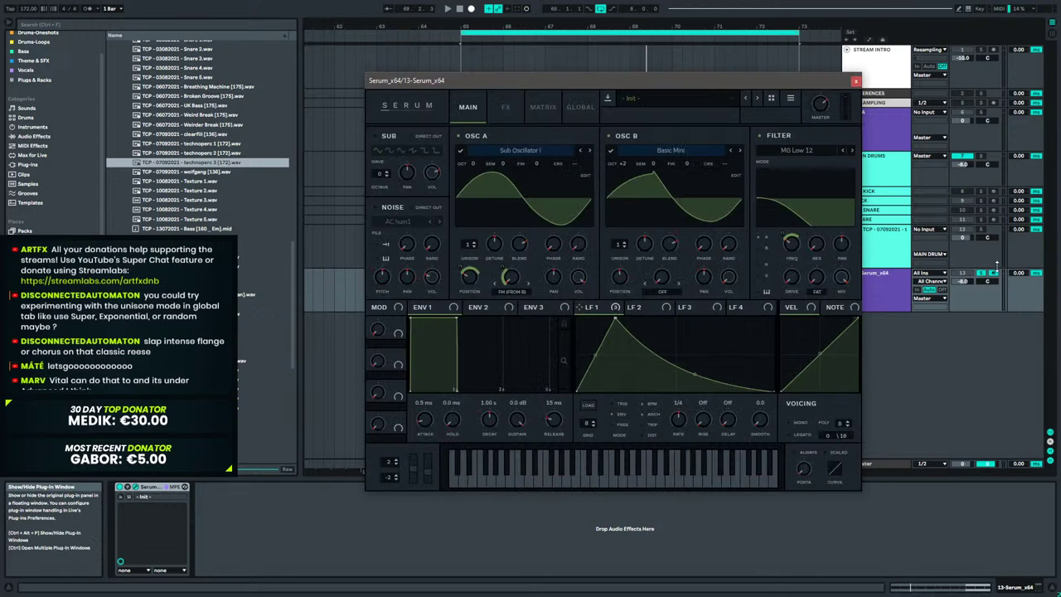
drag(760, 79, 789, 129)
mouse_move(820, 297)
mouse_down()
mouse_move(819, 312)
mouse_move(808, 287)
mouse_up()
key(space)
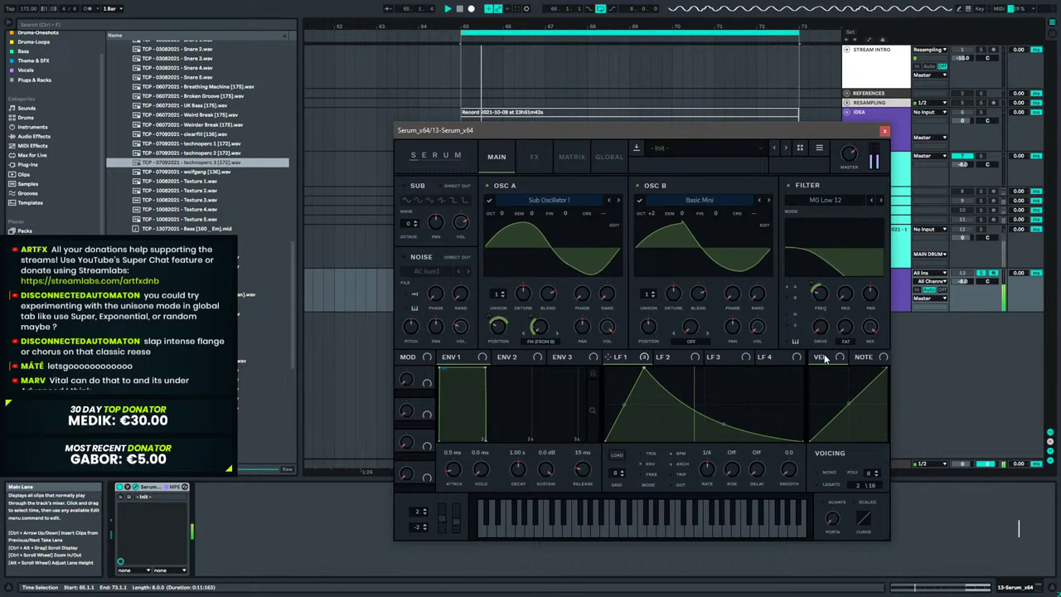
Add a point just after LFO 1's peak and bend the decay following it into a steep concave curve.
double_click(653, 367)
drag(652, 367, 660, 373)
double_click(660, 373)
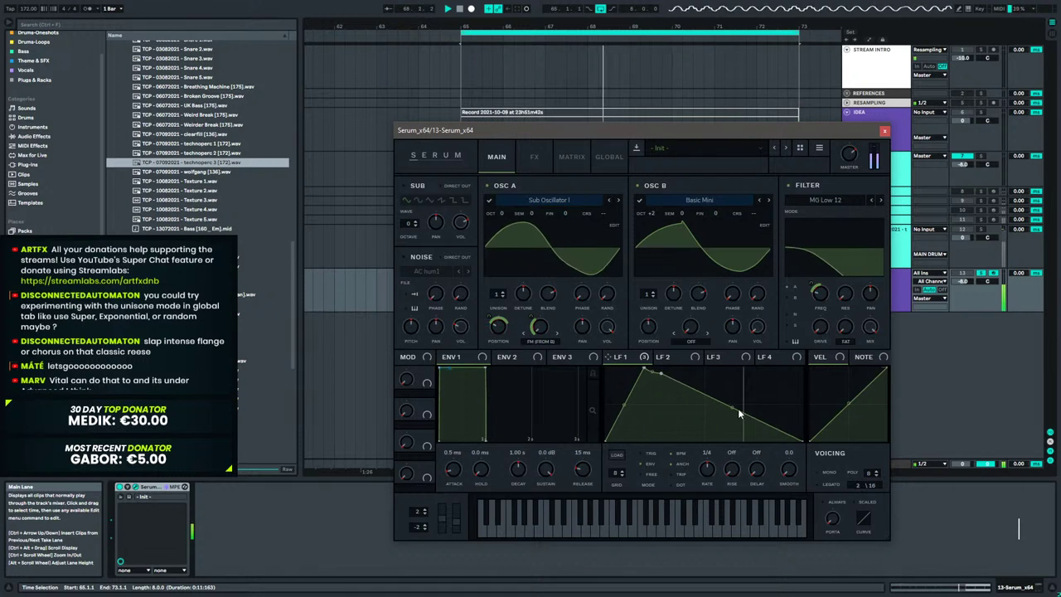
drag(733, 407, 733, 417)
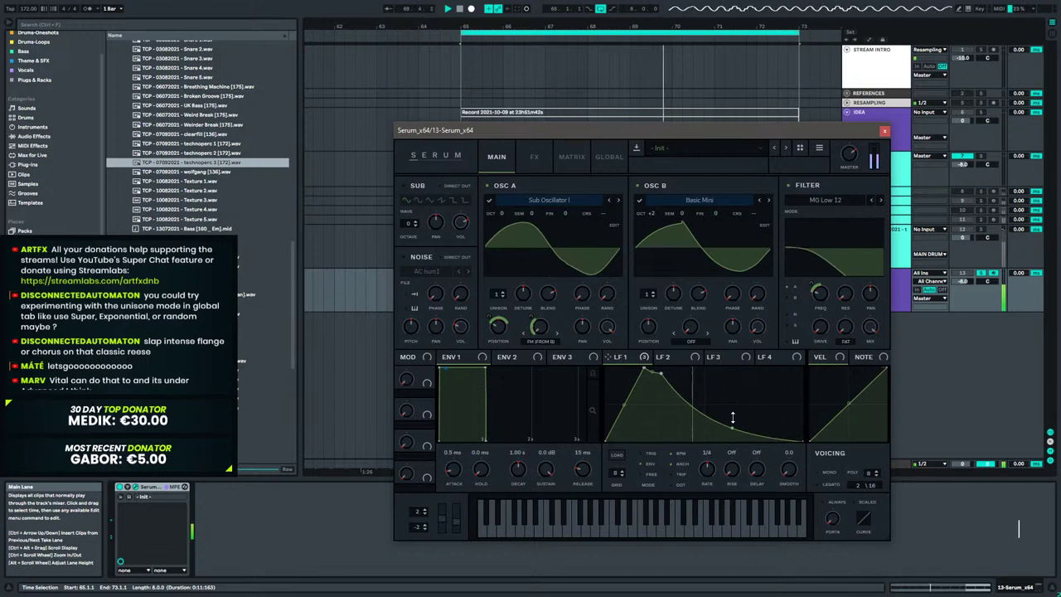
drag(660, 373, 642, 359)
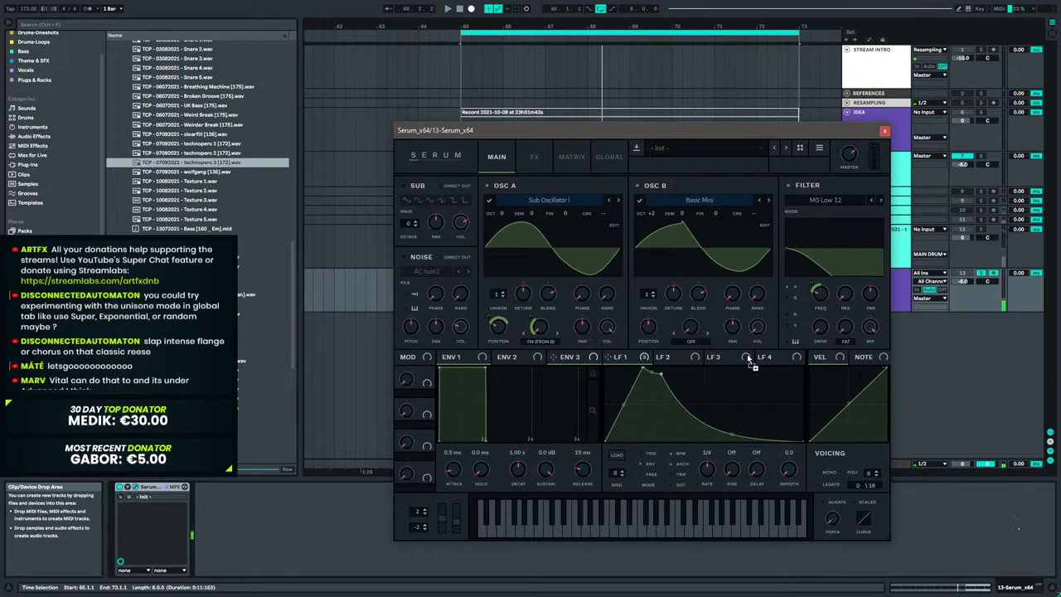
Try modulating the filter drive with ENV 3, audition it and remove all of ENV 3's destinations.
drag(666, 362, 819, 328)
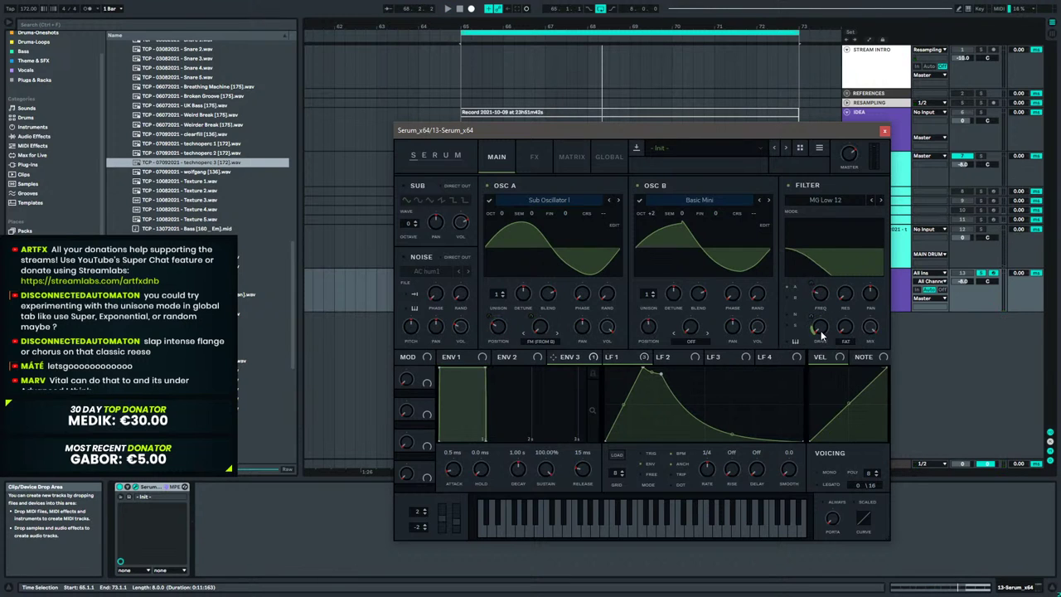
key(space)
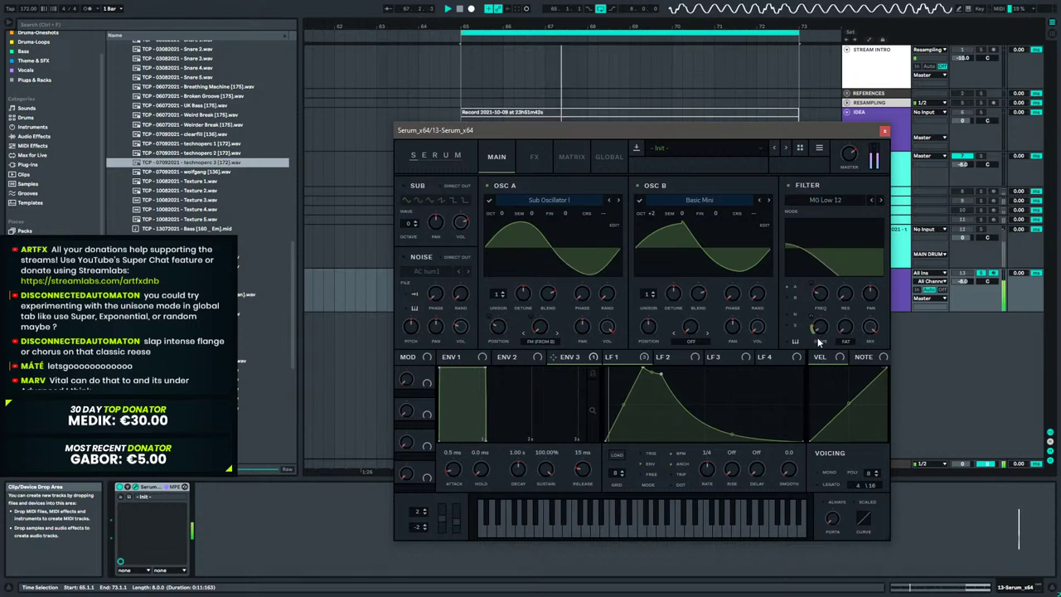
key(space)
right_click(569, 359)
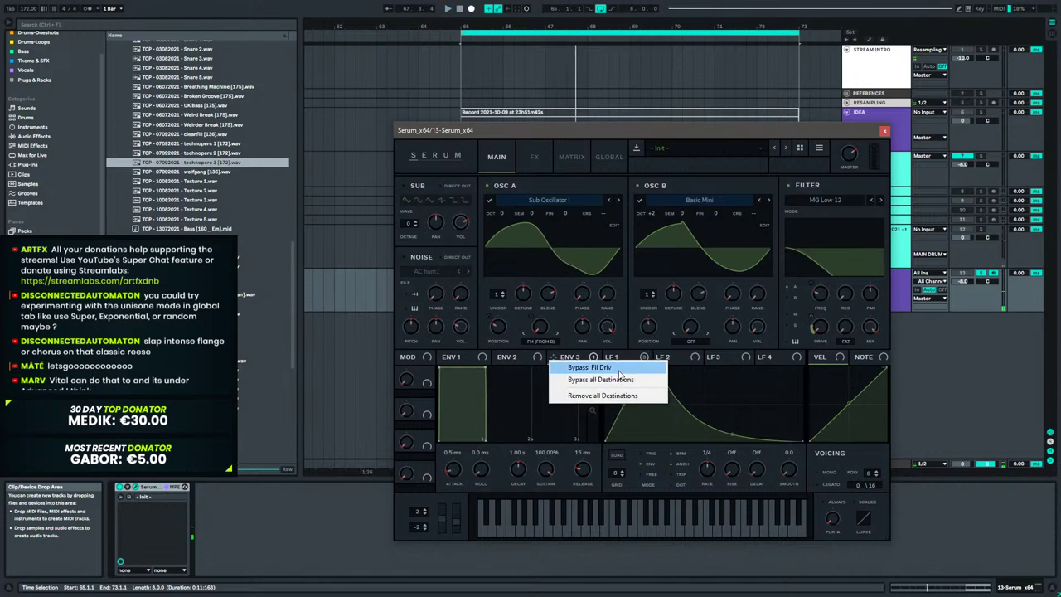
click(602, 395)
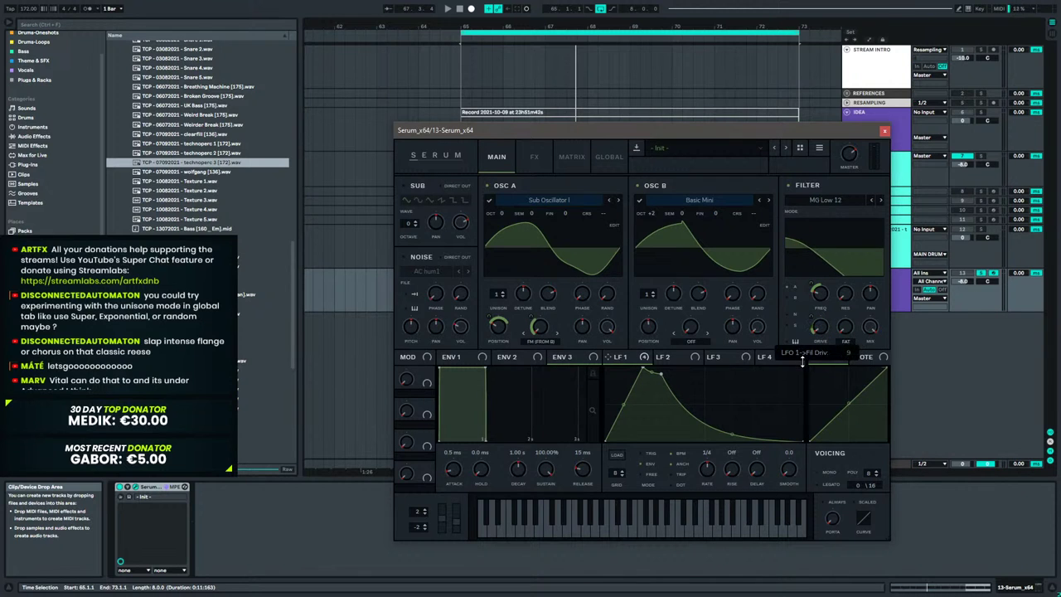
Fine-tune LFO 1's modulation amount on the filter drive around 9 while auditioning the soloed bass.
drag(802, 361, 802, 360)
key(space)
drag(812, 321, 811, 316)
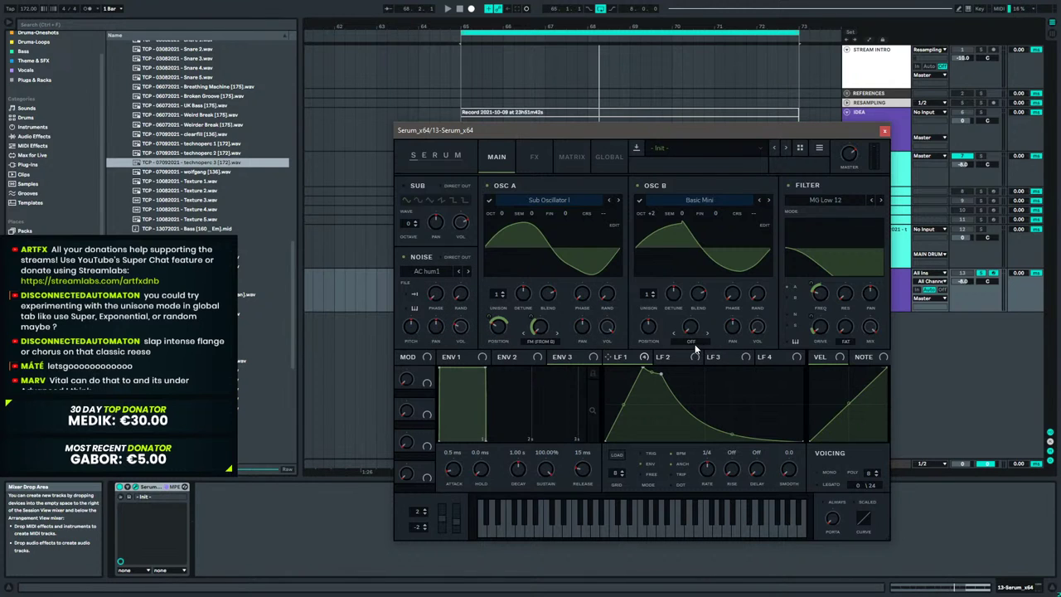
Enable the noise oscillator, load the analog J106 HP noise and play the soloed bass.
click(437, 270)
mouse_move(443, 290)
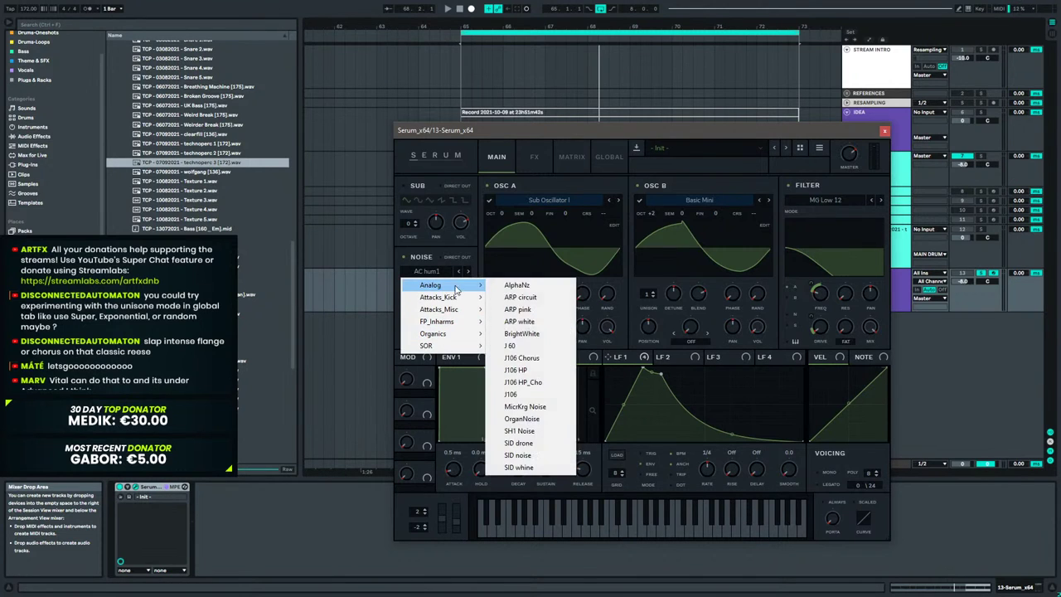
click(517, 370)
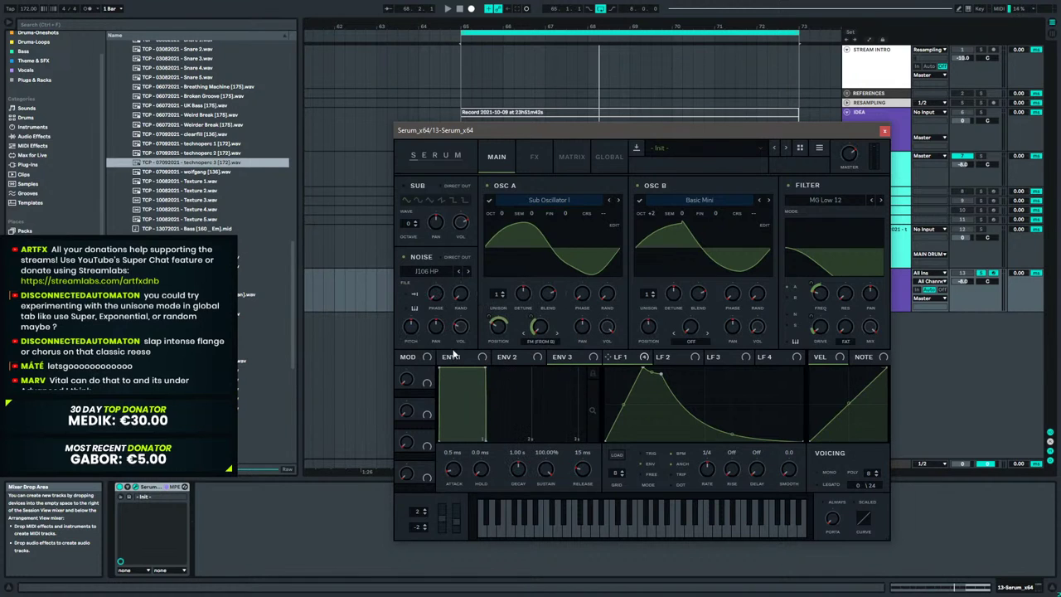
key(space)
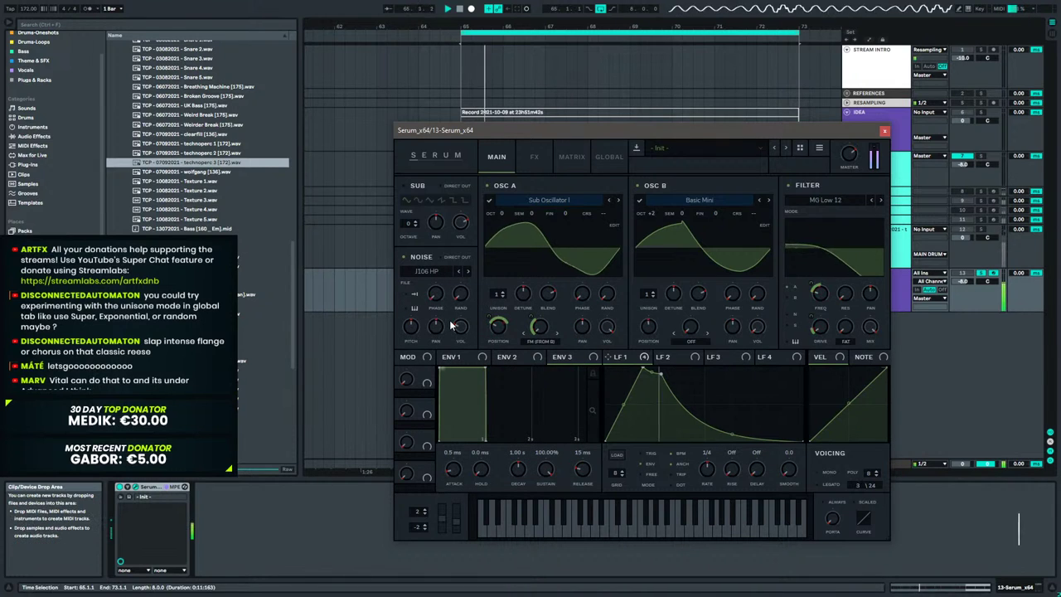
Assign LFO 2 to the noise level and reshape it into a triangle peaking a quarter through and ending about halfway.
click(670, 358)
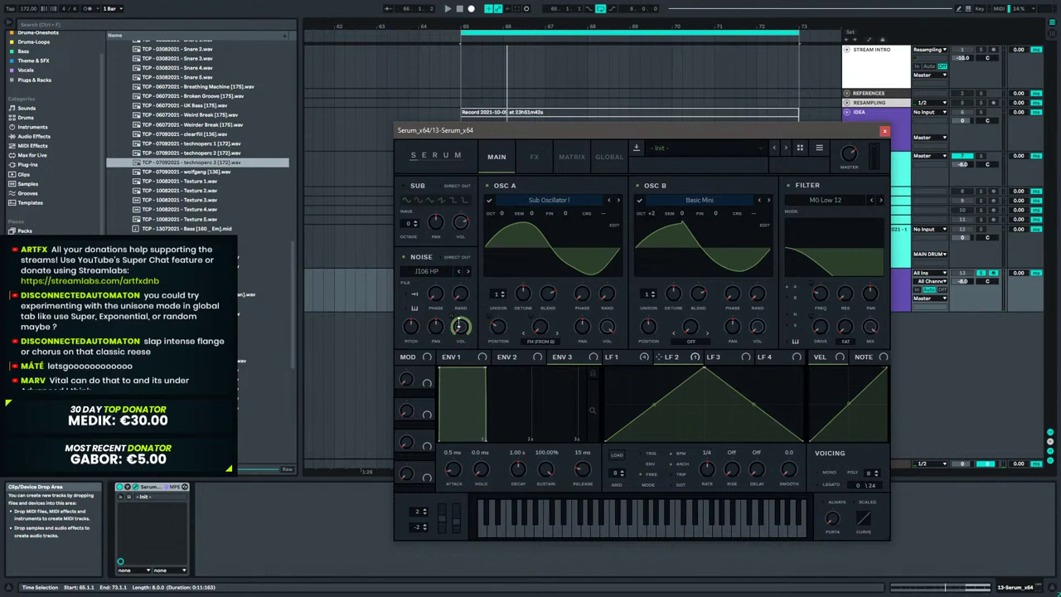
click(619, 356)
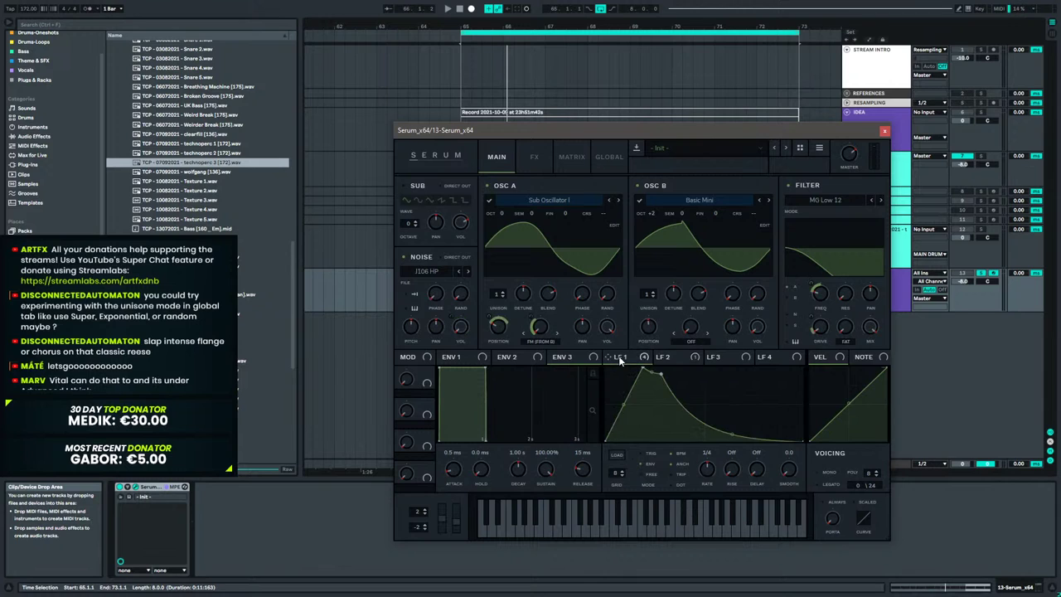
click(670, 357)
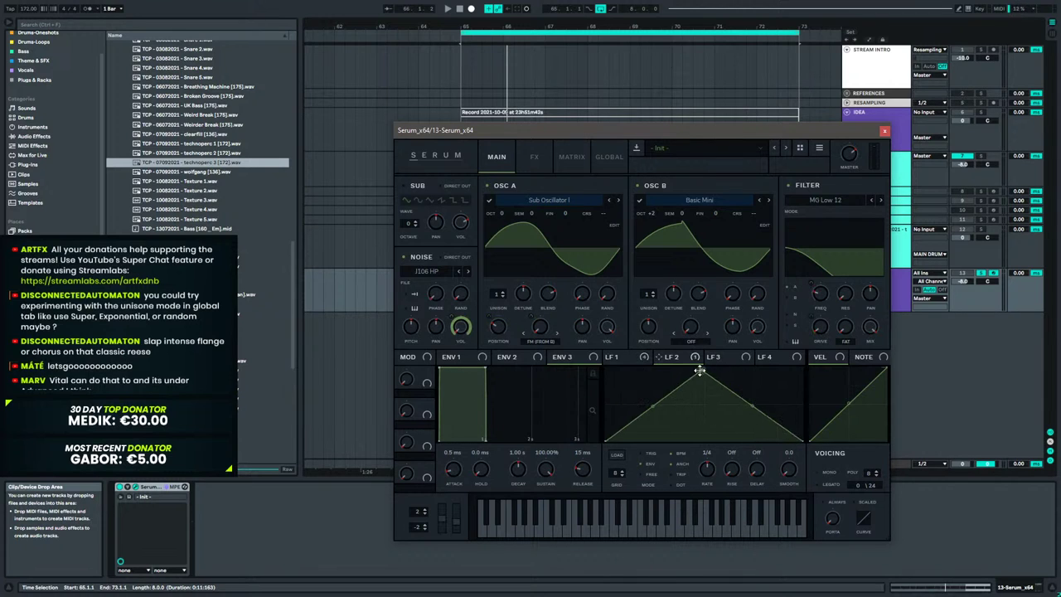
drag(704, 368, 654, 367)
double_click(695, 404)
drag(696, 405, 710, 451)
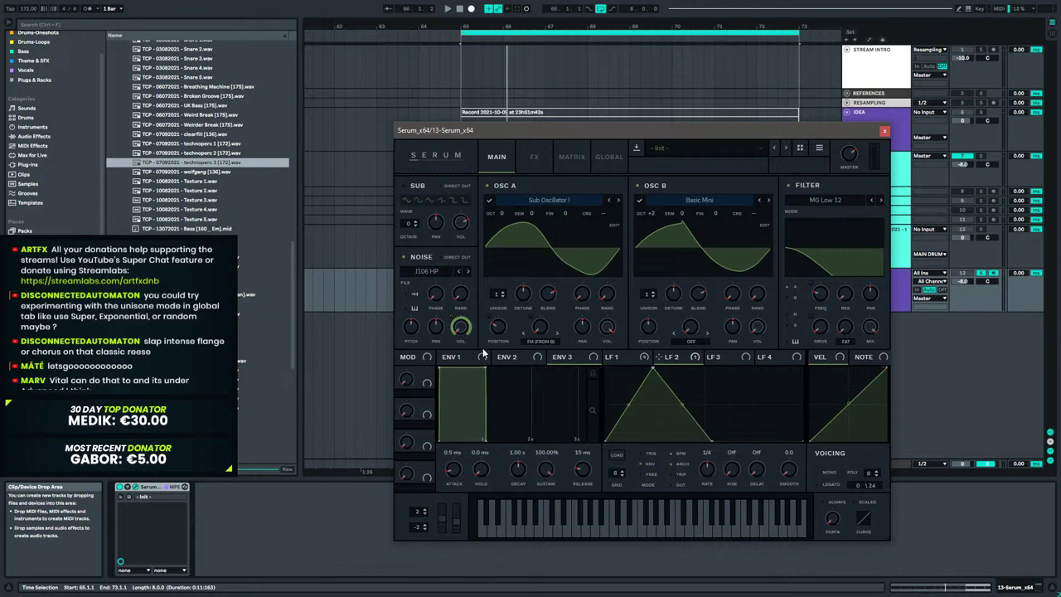
Narrow LFO 2 into a spike with concave sides and set its noise level modulation to 22 while auditioning.
drag(458, 323, 452, 366)
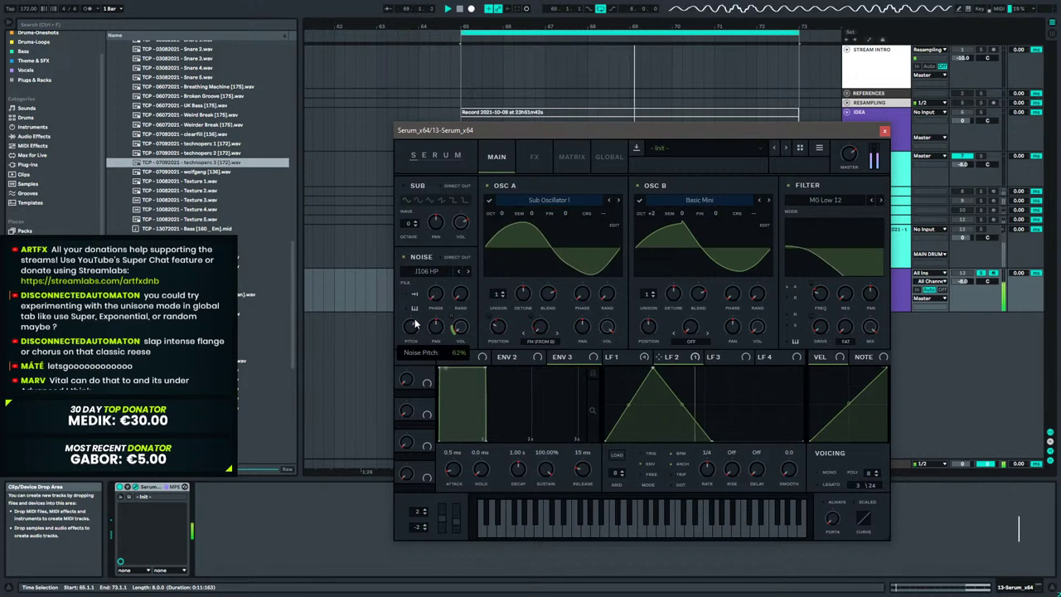
mouse_move(454, 317)
mouse_down()
mouse_move(459, 307)
mouse_move(455, 316)
mouse_up()
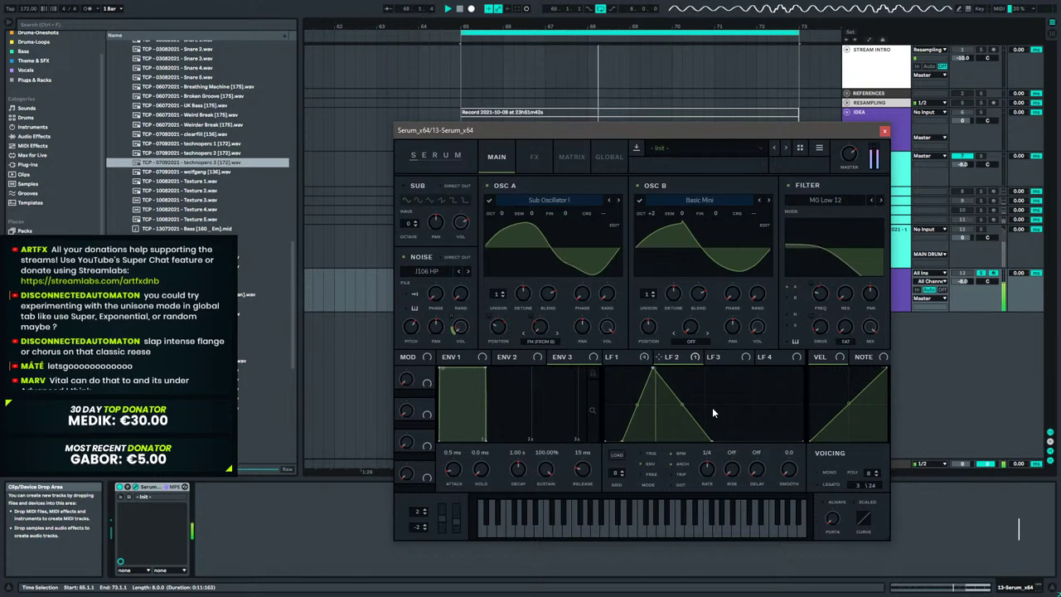
drag(712, 442, 692, 496)
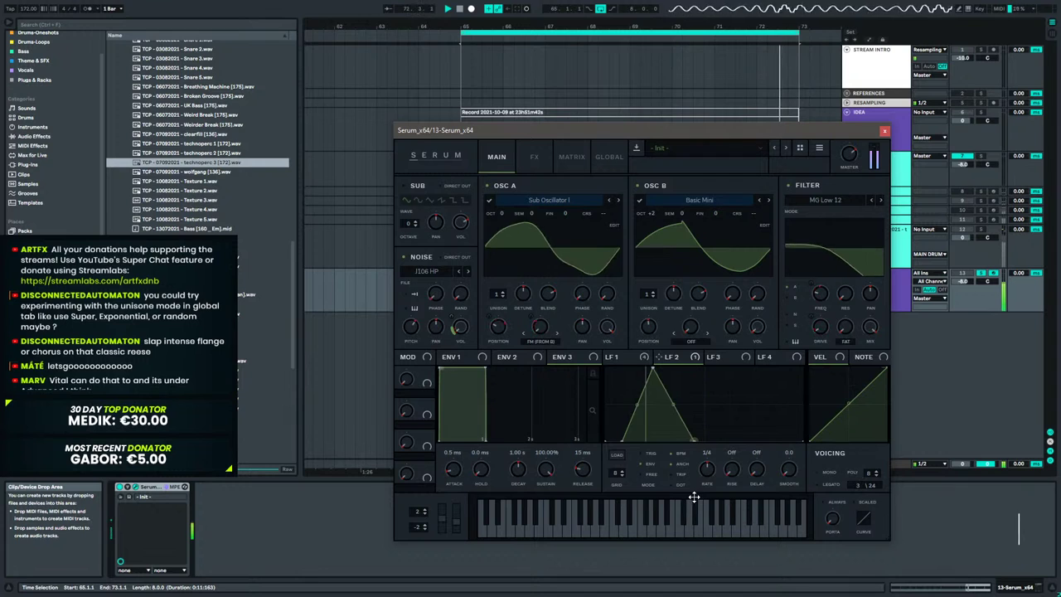
drag(638, 406, 669, 417)
drag(451, 321, 451, 312)
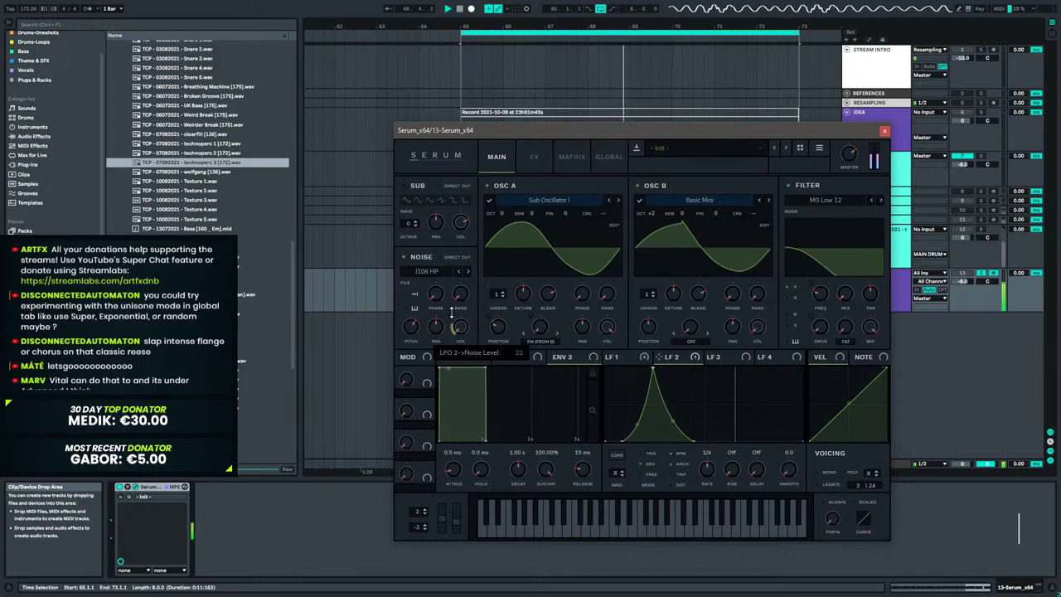
key(space)
Close Serum's window, unsolo the Serum track and play the bass together with the drums.
click(884, 130)
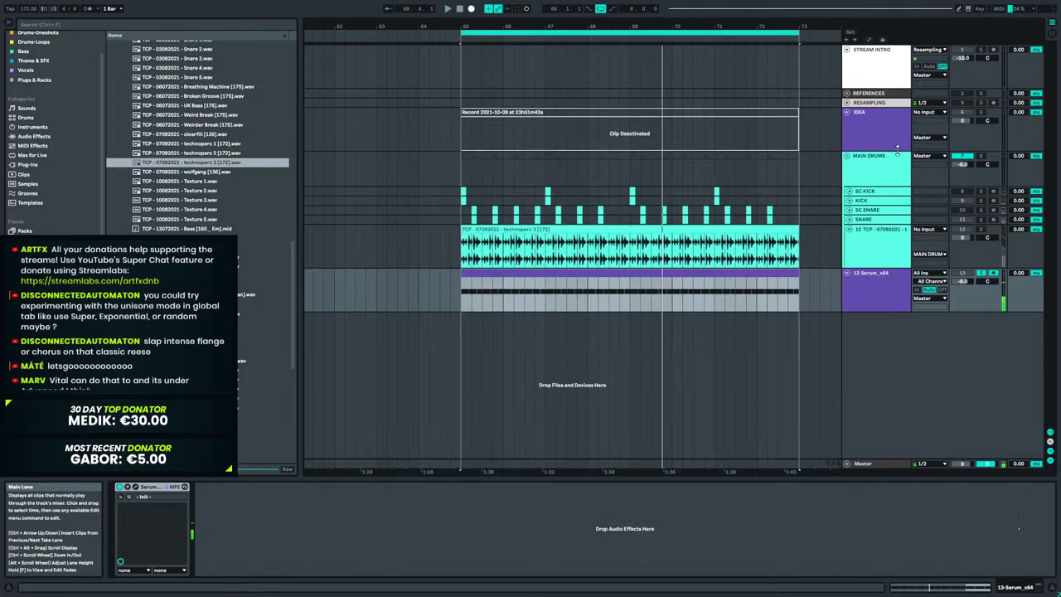
click(886, 277)
click(883, 240)
click(911, 281)
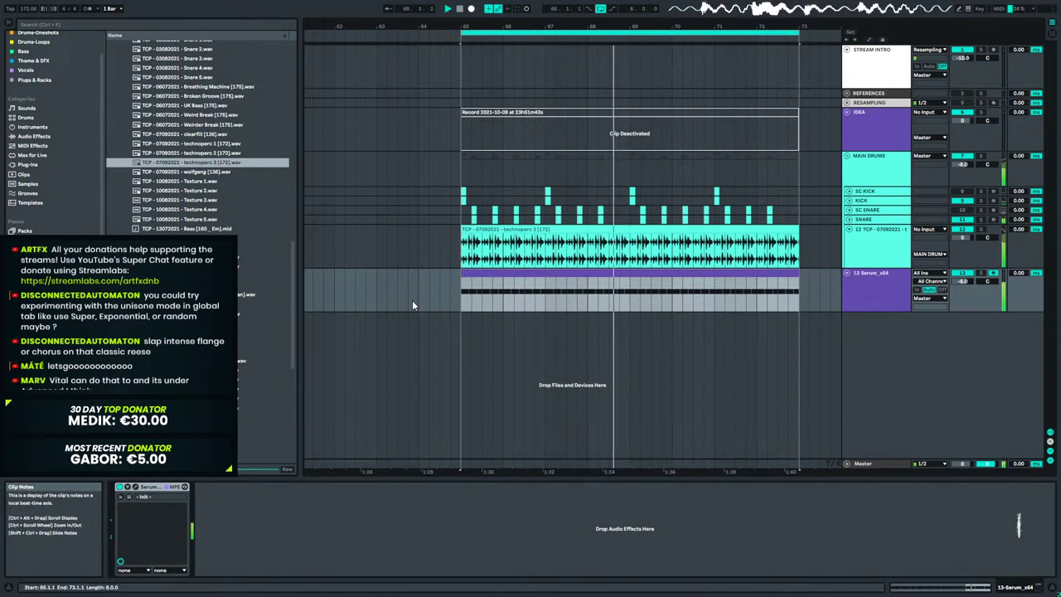
Load the ARTFX-Sidechain Compressor (Live 8) preset onto the technoperc 3 track and stop playback.
click(47, 138)
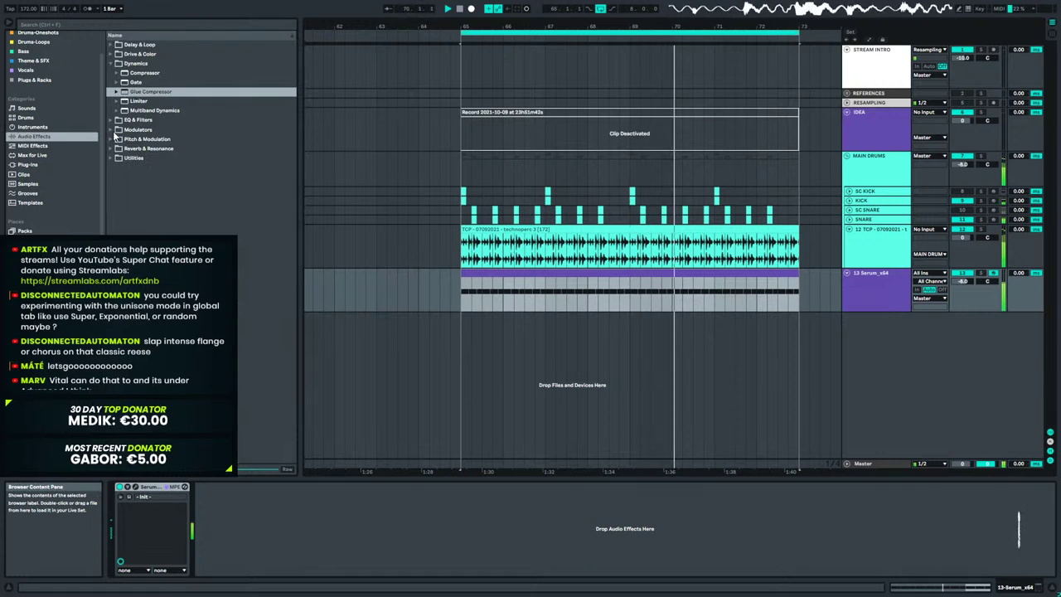
click(116, 73)
click(187, 101)
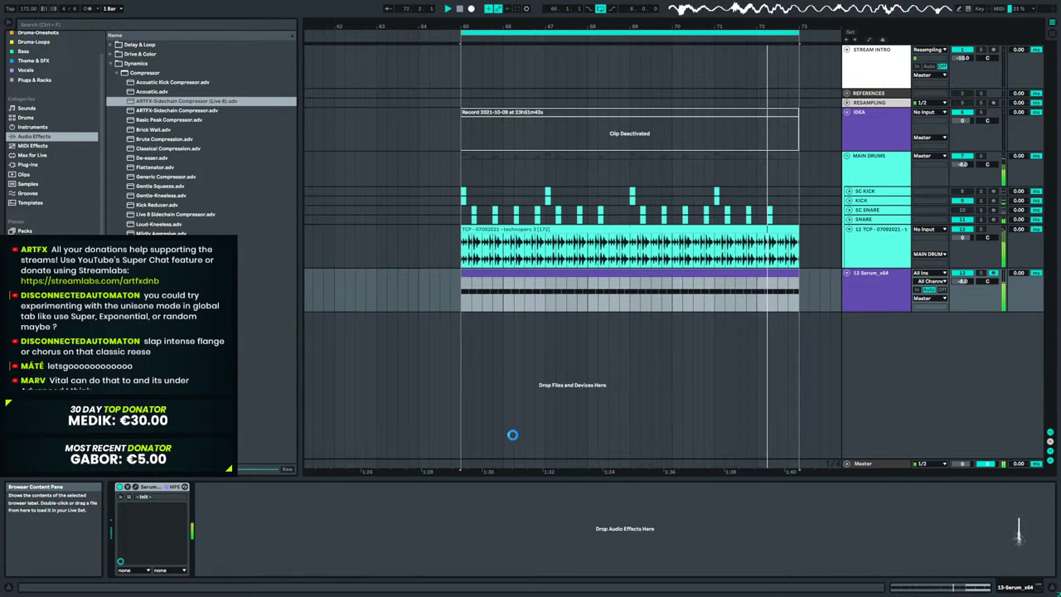
key(space)
Set the compressor's sidechain source to SC KICK and raise its sidechain gain.
click(135, 511)
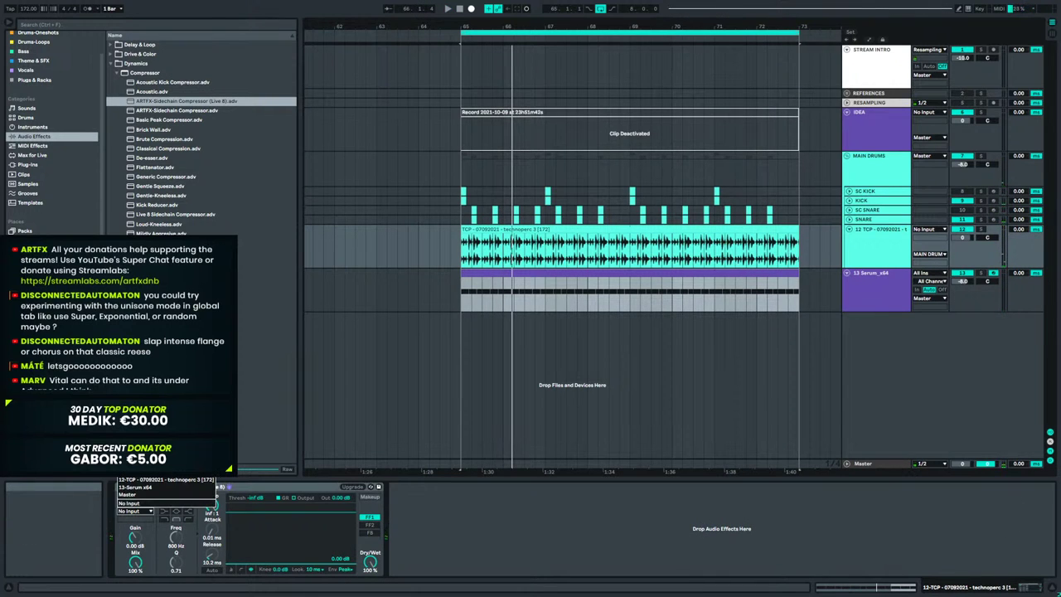
click(176, 503)
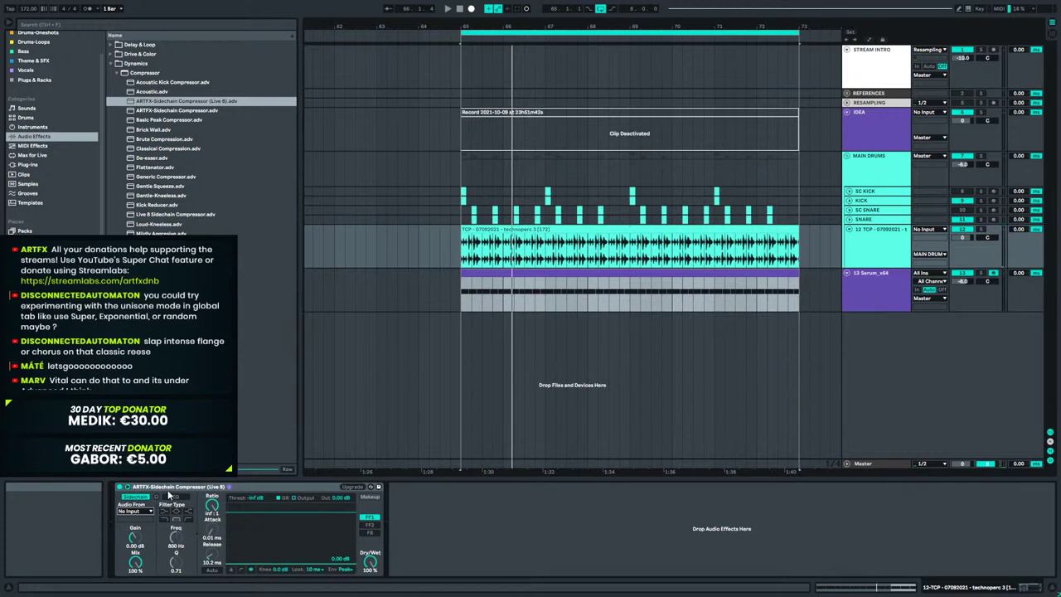
drag(134, 538, 135, 545)
Duplicate the sidechain compressor, set the copy's source to SC SNARE and play the loop.
click(234, 487)
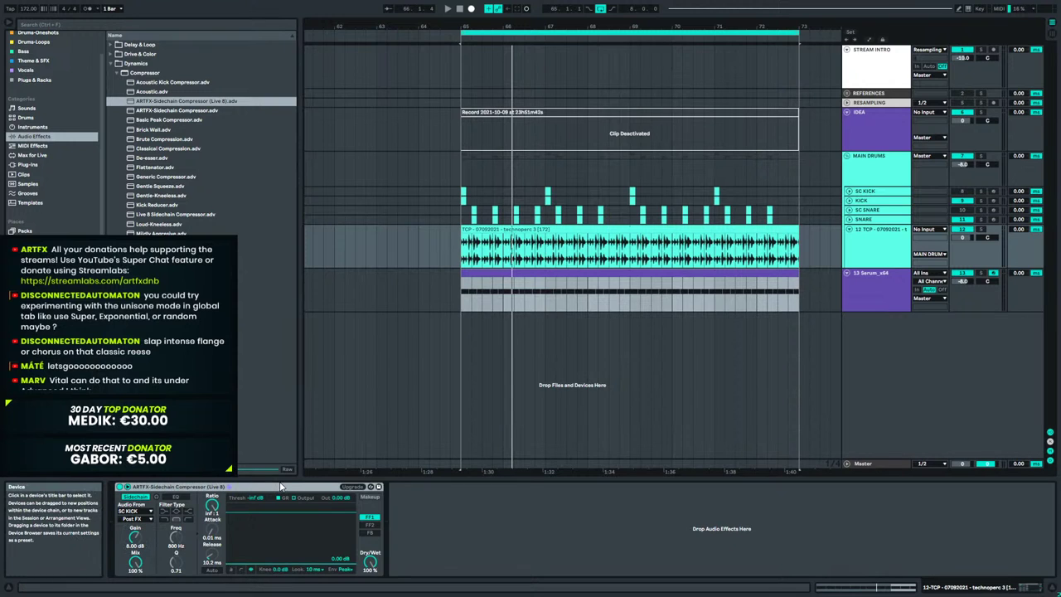
key(ctrl+d)
click(408, 511)
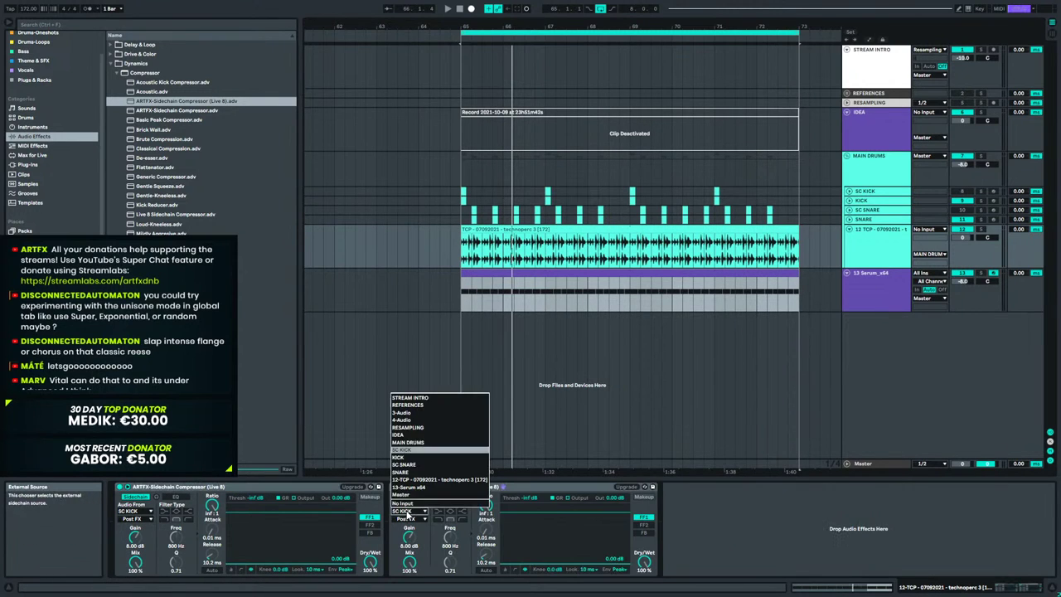
click(412, 464)
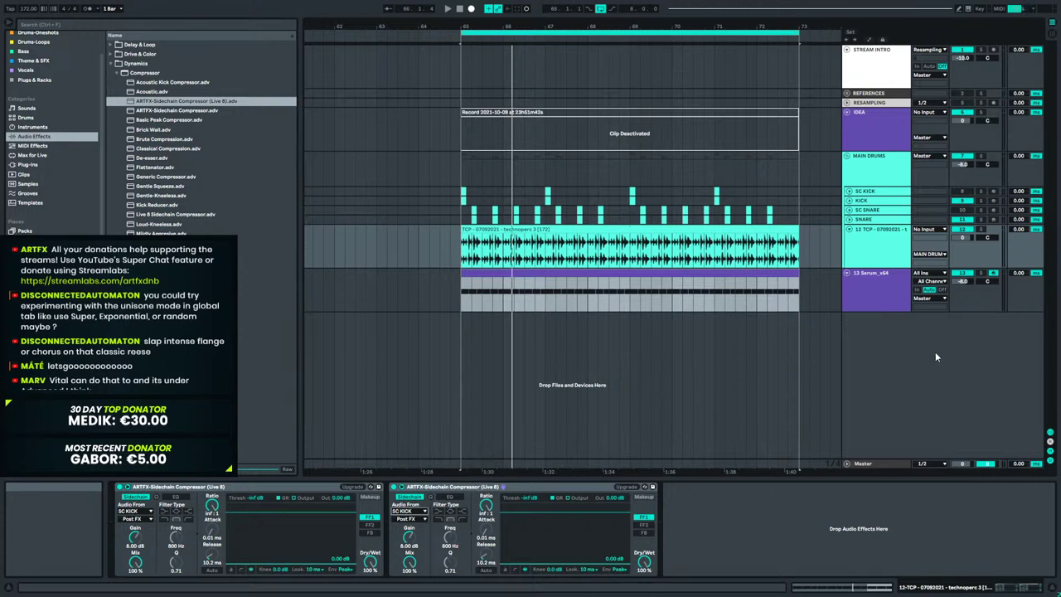
key(space)
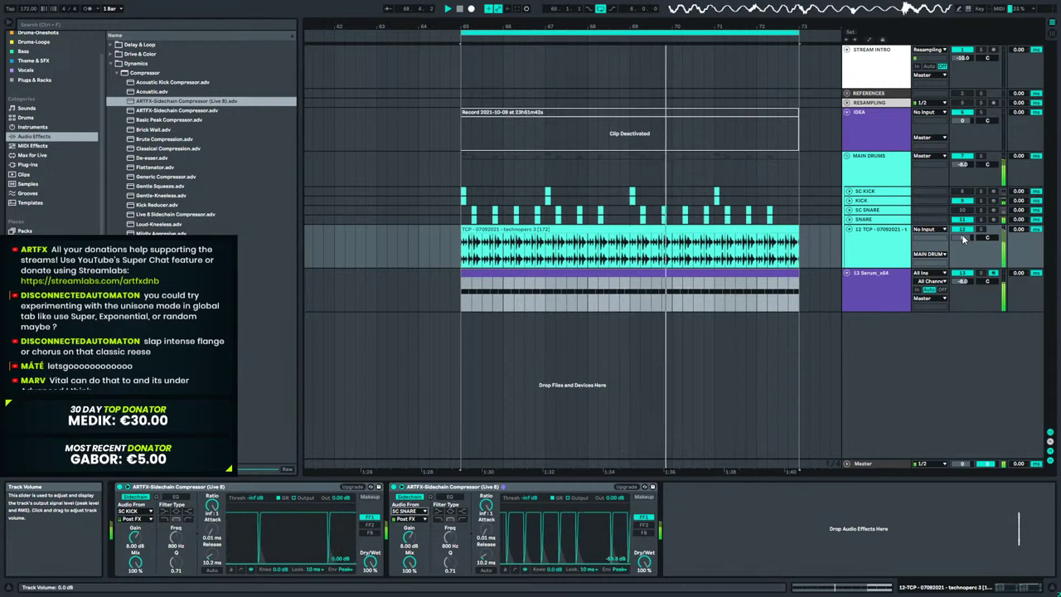
Select the Serum track, reopen the synth's window and stop playback.
click(882, 283)
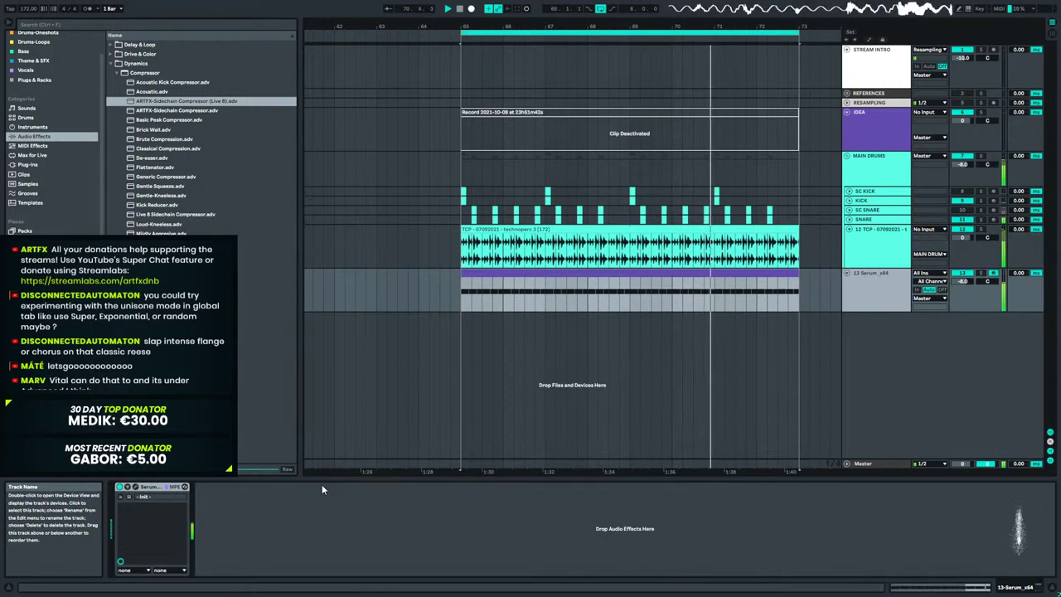
click(137, 486)
key(space)
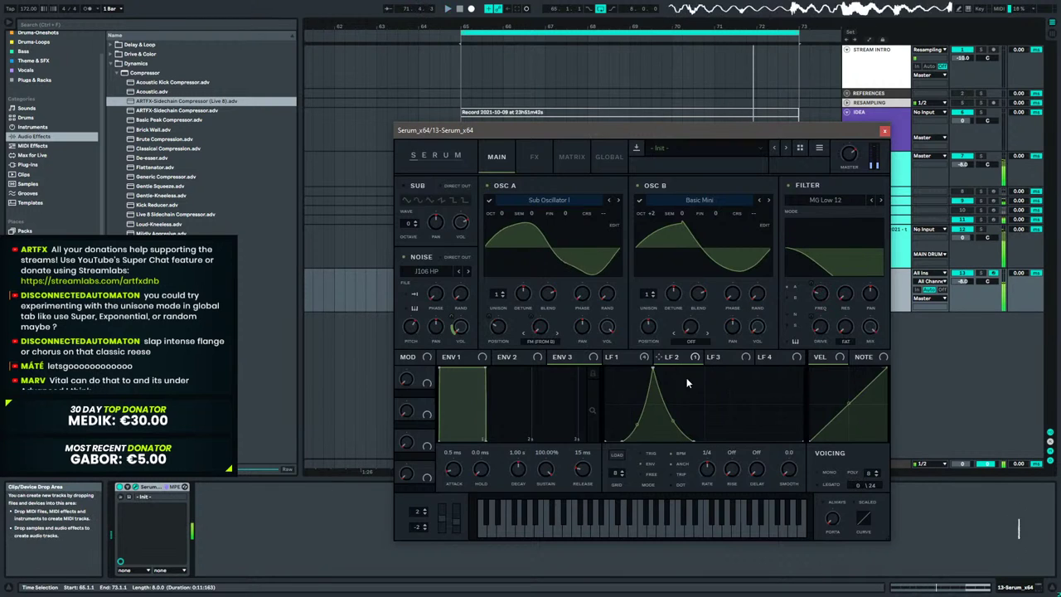
Remove LFO 2's modulation from the noise level and switch the noise oscillator off.
right_click(461, 325)
click(485, 345)
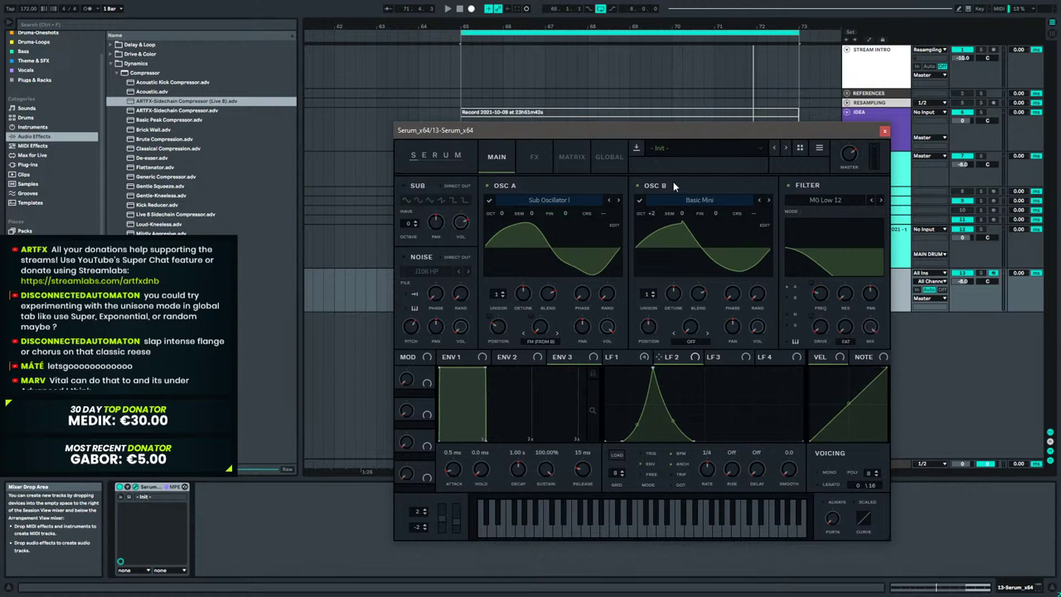
Load the HarmonicSeries wavetable in OSC B, set its wavetable position to 1 and its octave to +1.
click(695, 200)
mouse_move(696, 252)
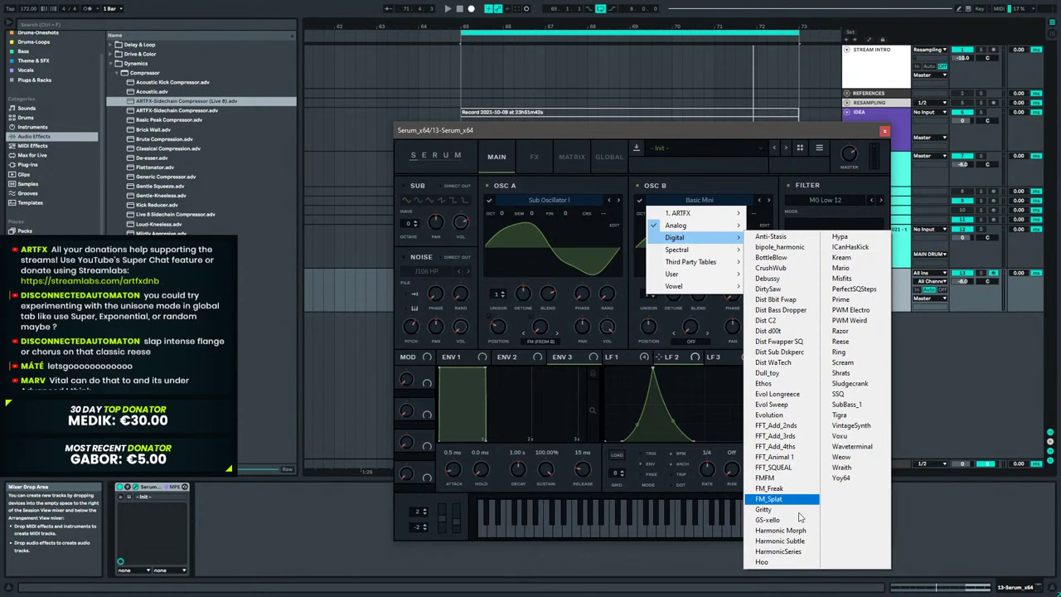
click(799, 551)
drag(654, 323, 647, 370)
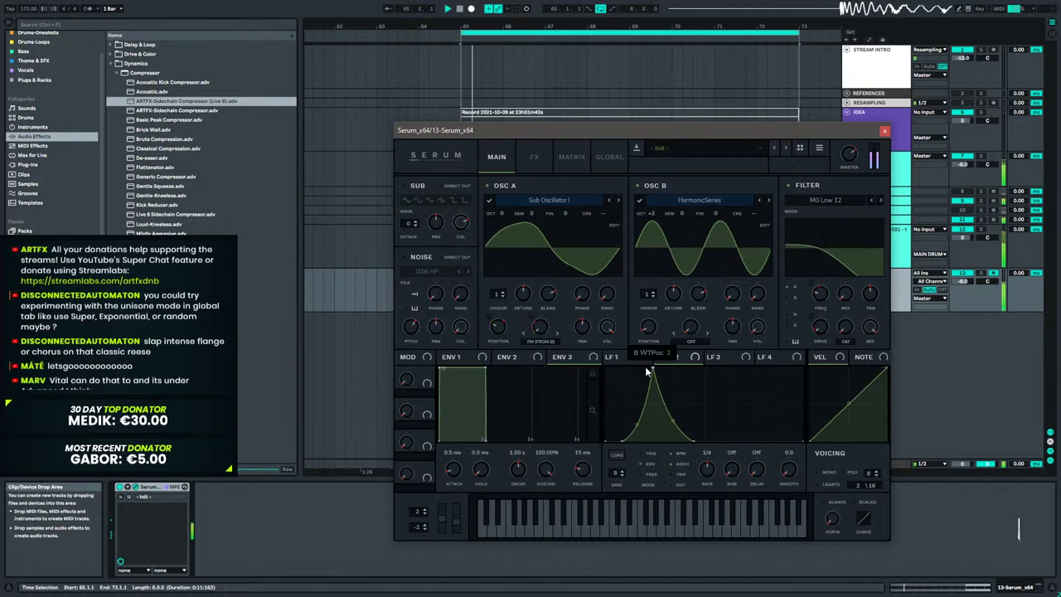
drag(645, 368, 645, 374)
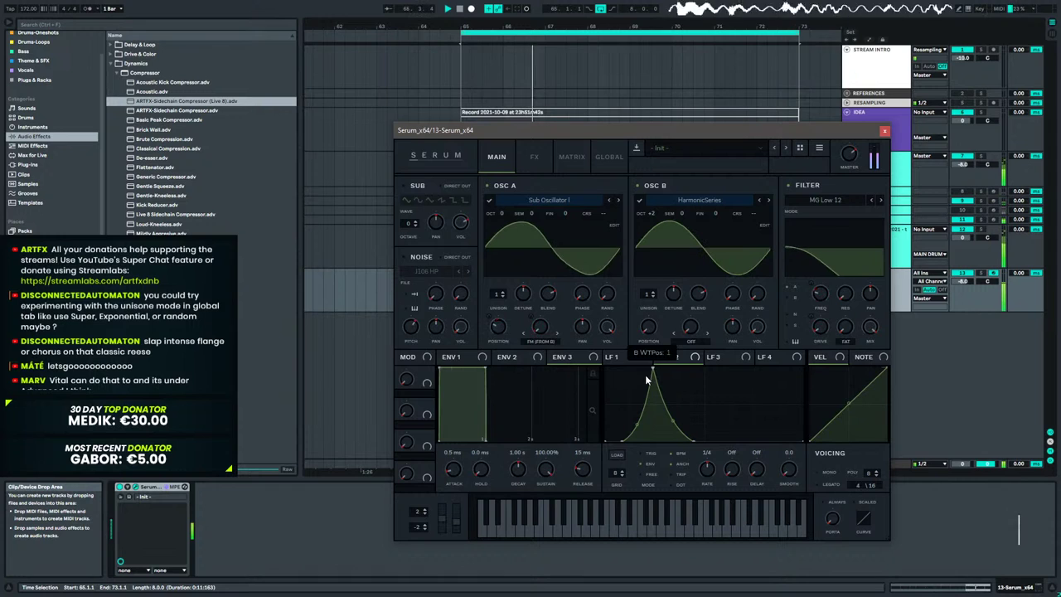
drag(653, 215, 652, 212)
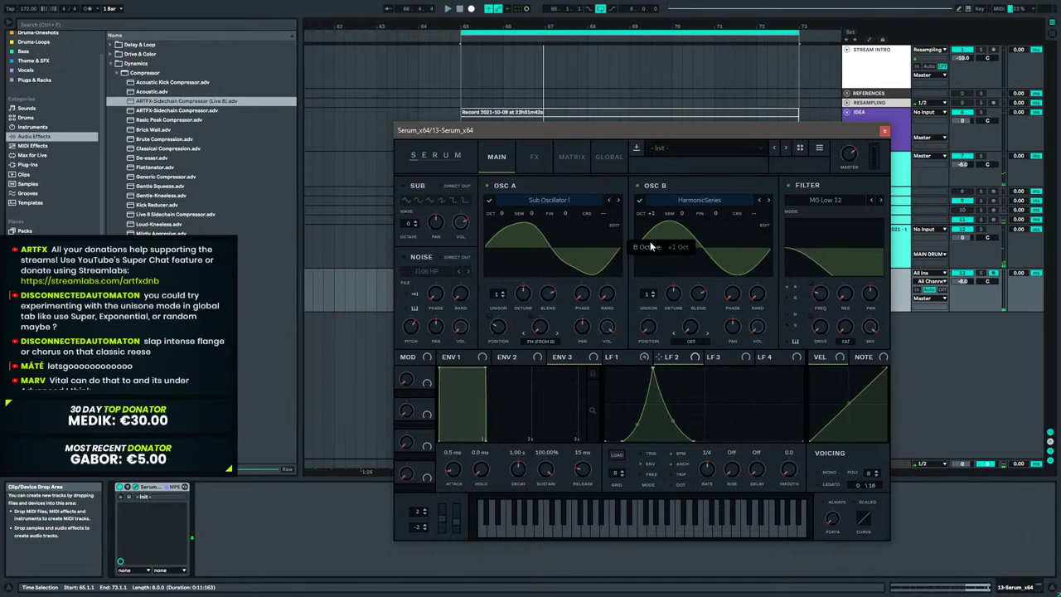
Remove LFO 1's modulation from OSC A's FM warp and audition fixed warp amounts, trying 31%.
click(627, 358)
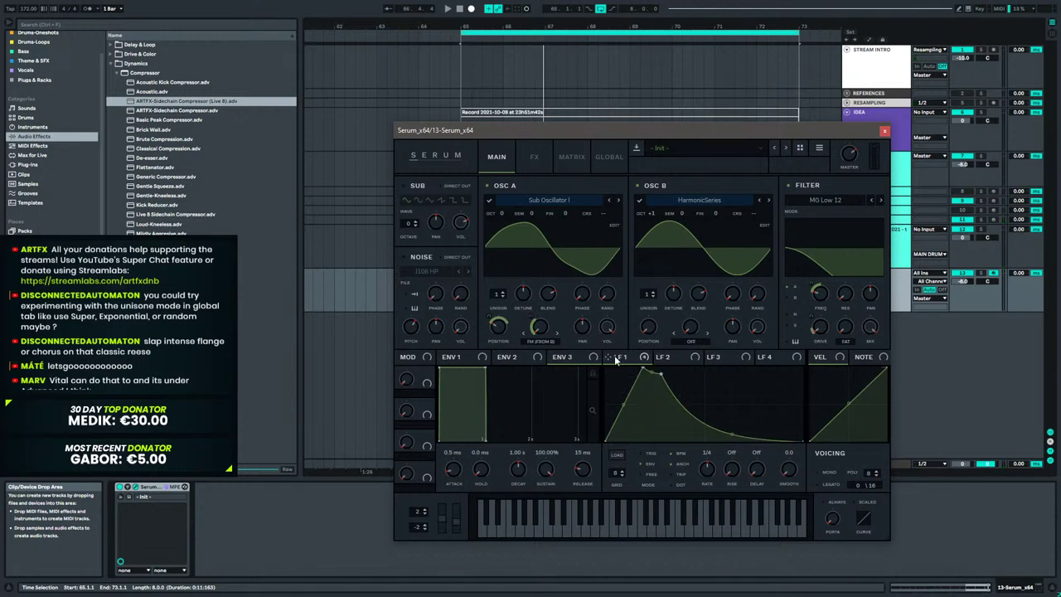
right_click(543, 331)
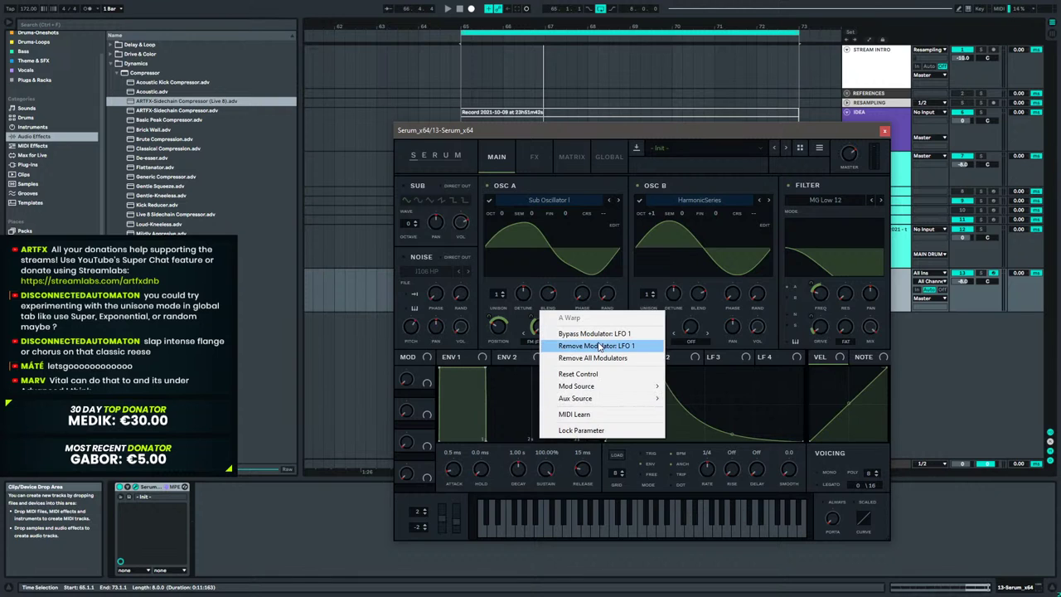
click(600, 346)
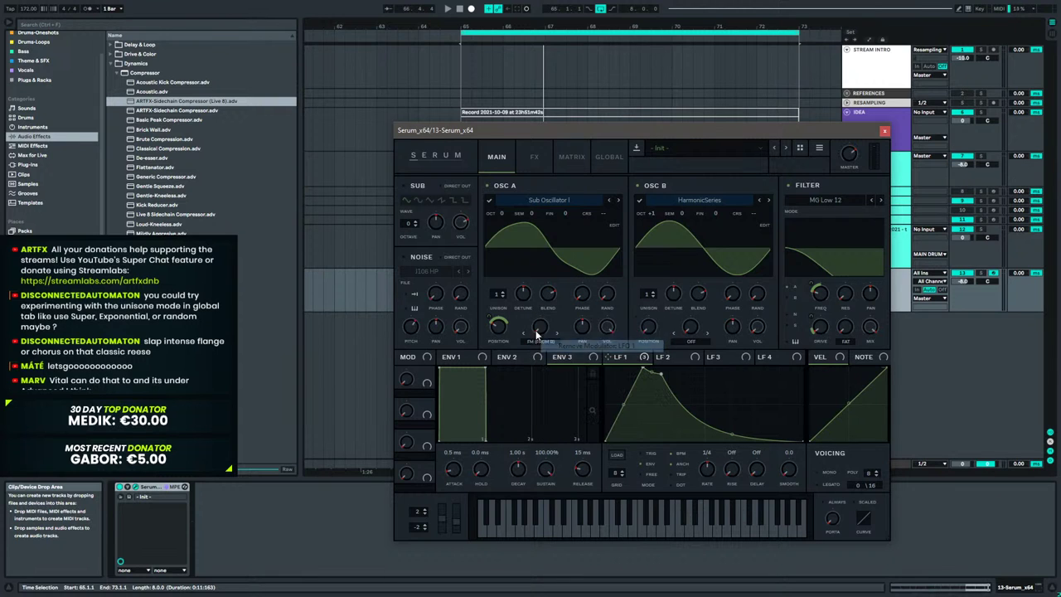
key(space)
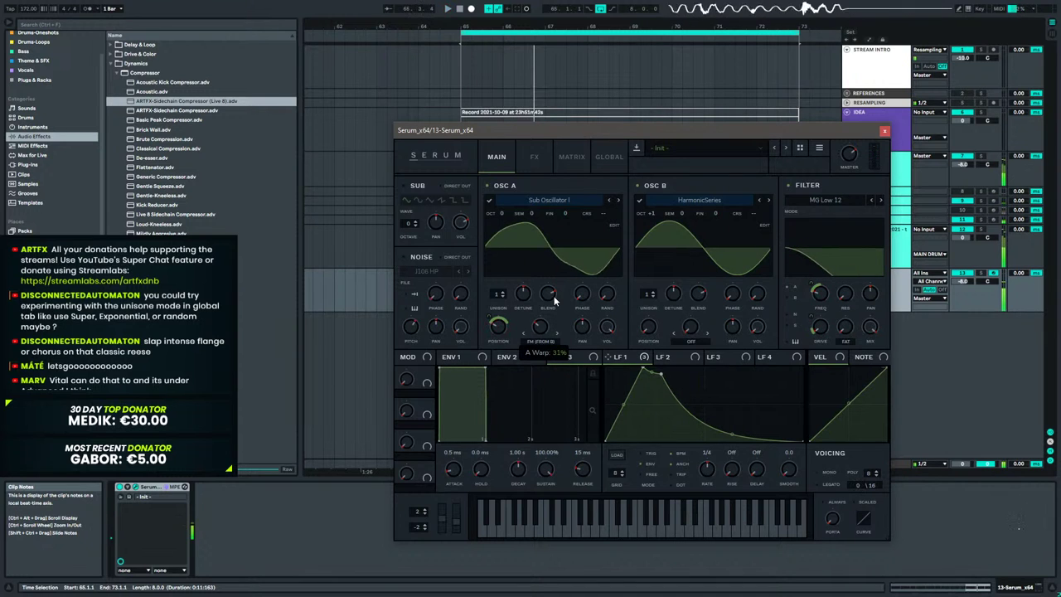
drag(538, 331, 536, 329)
Raise OSC B's wavetable position to 2 and readjust OSC A's FM warp amount by ear.
key(space)
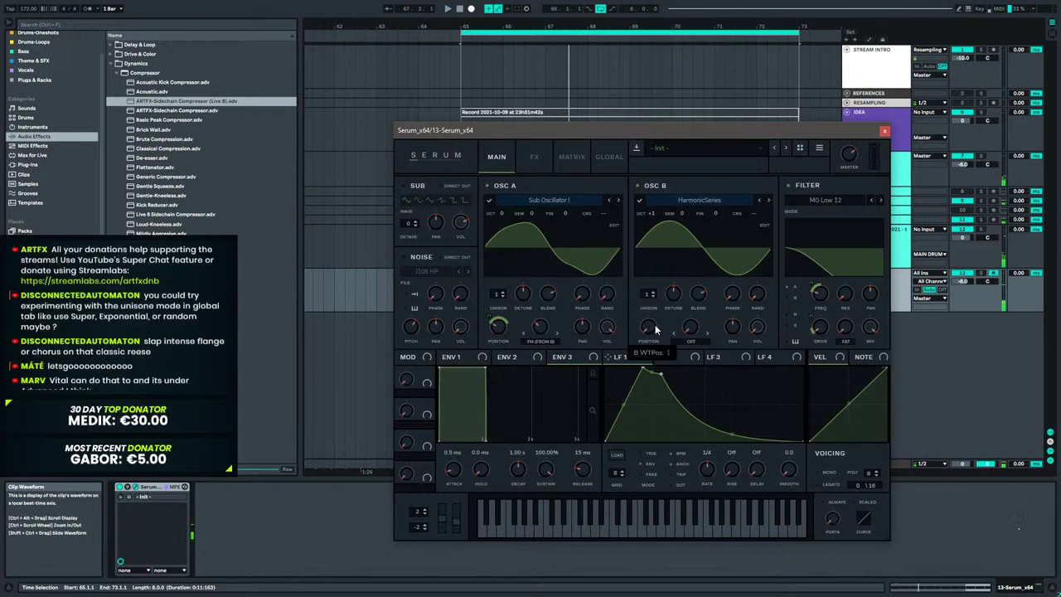
scroll(655, 330, up, 1)
drag(540, 328, 539, 332)
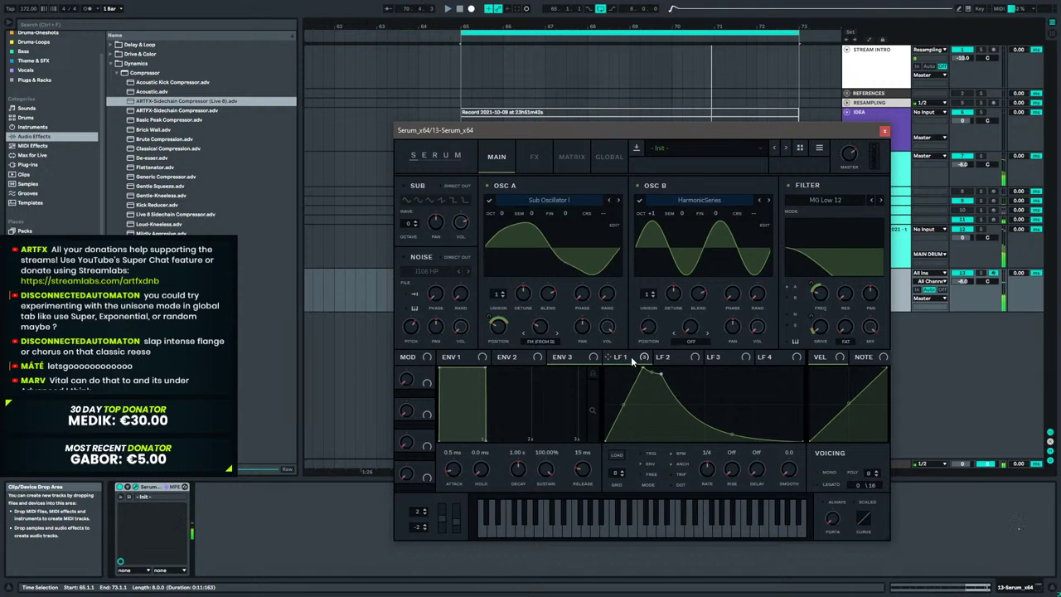
Try modulating OSC A's FM warp with LFO 1 at low amounts, and remove the modulation again.
mouse_move(525, 323)
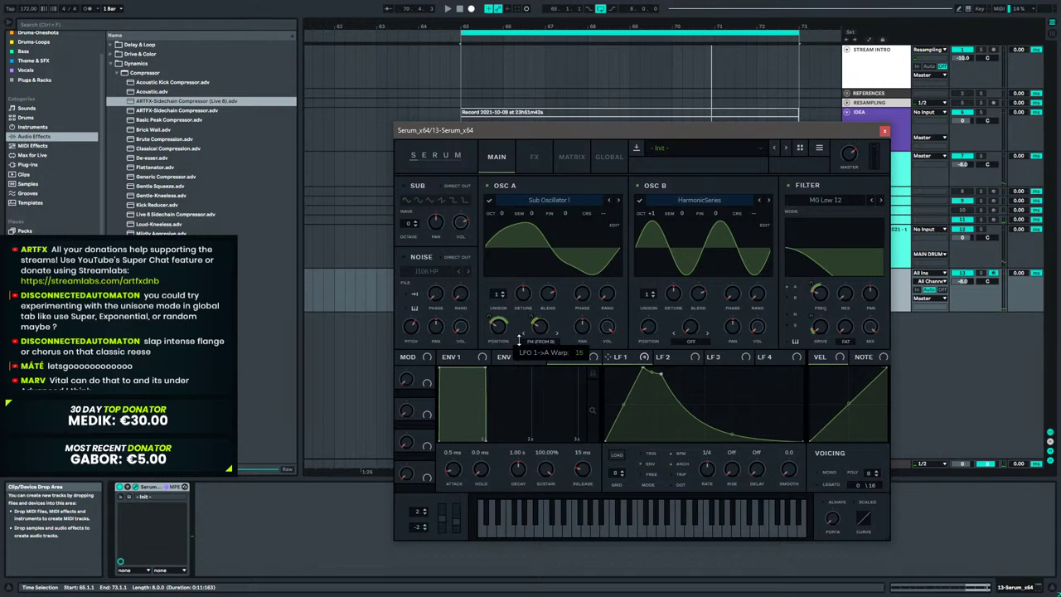
key(space)
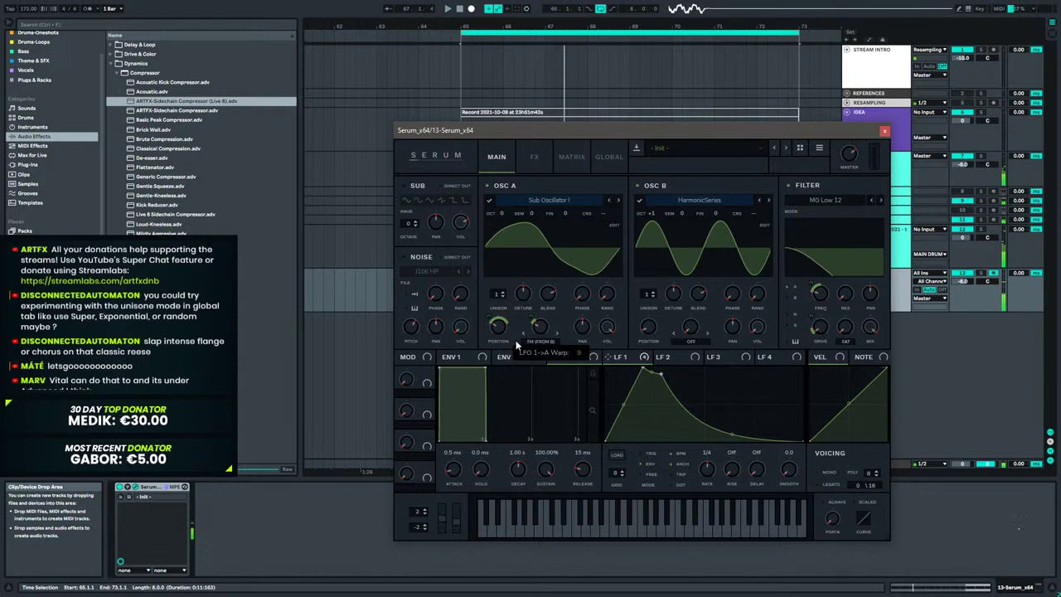
drag(515, 339, 513, 343)
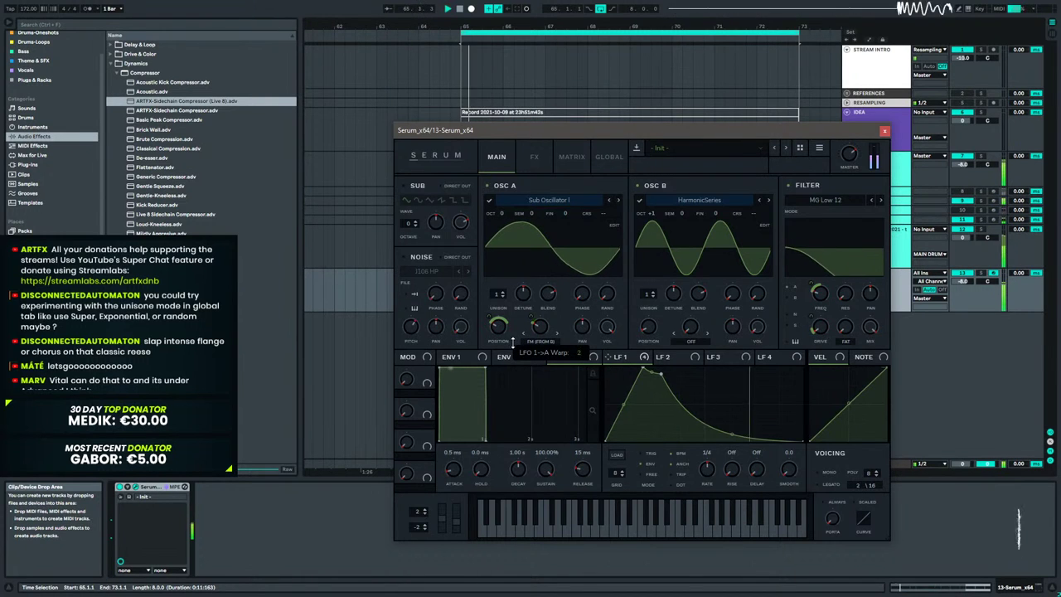
right_click(538, 328)
click(606, 346)
Reset OSC B's octave to 0 and set OSC A's FM warp to about 27% by ear.
double_click(655, 222)
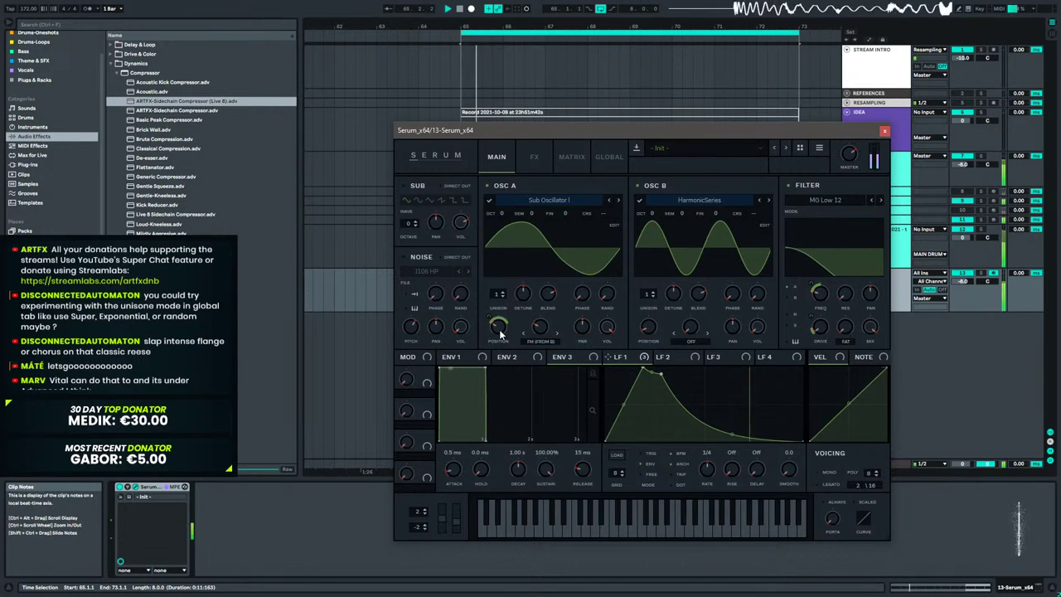
mouse_move(544, 329)
mouse_move(543, 323)
mouse_down()
mouse_move(543, 313)
mouse_move(537, 323)
mouse_up()
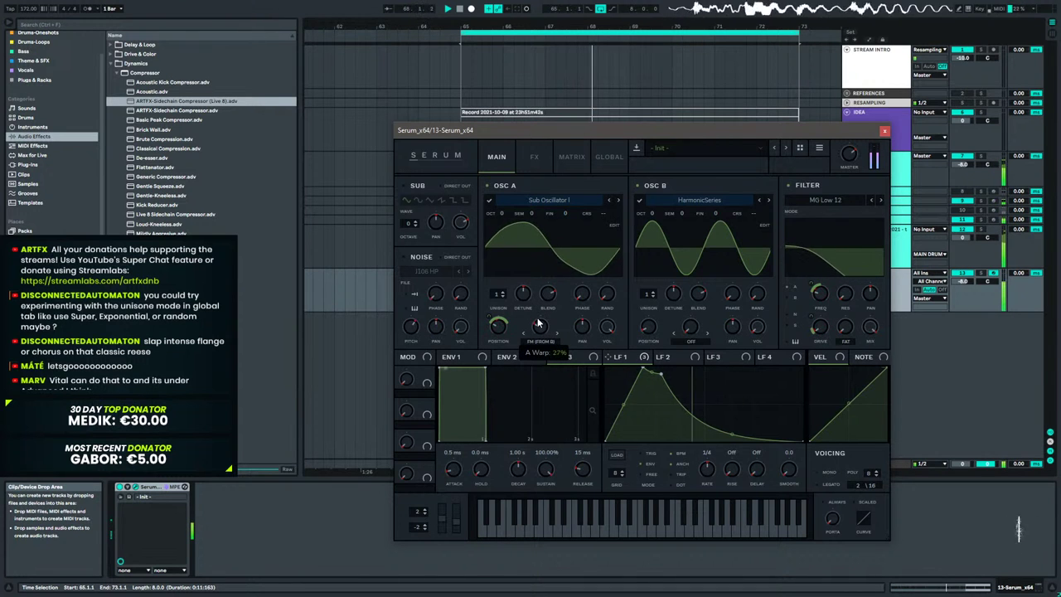
Turn OSC B's phase to about 90 degrees and adjust OSC A's volume by ear during playback.
drag(729, 295, 737, 265)
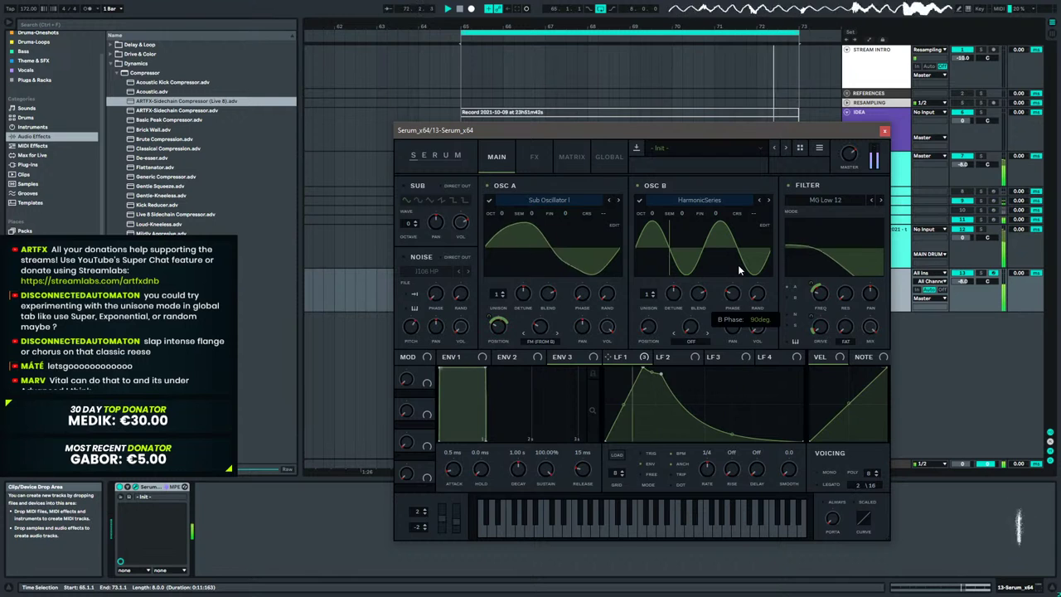
mouse_move(595, 328)
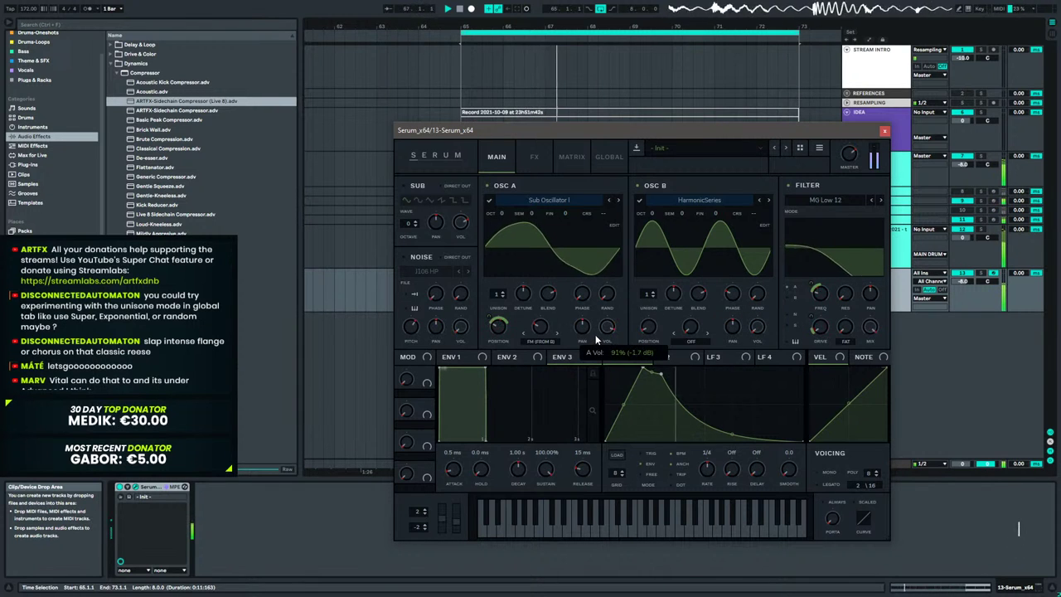
drag(602, 330, 600, 315)
mouse_move(599, 318)
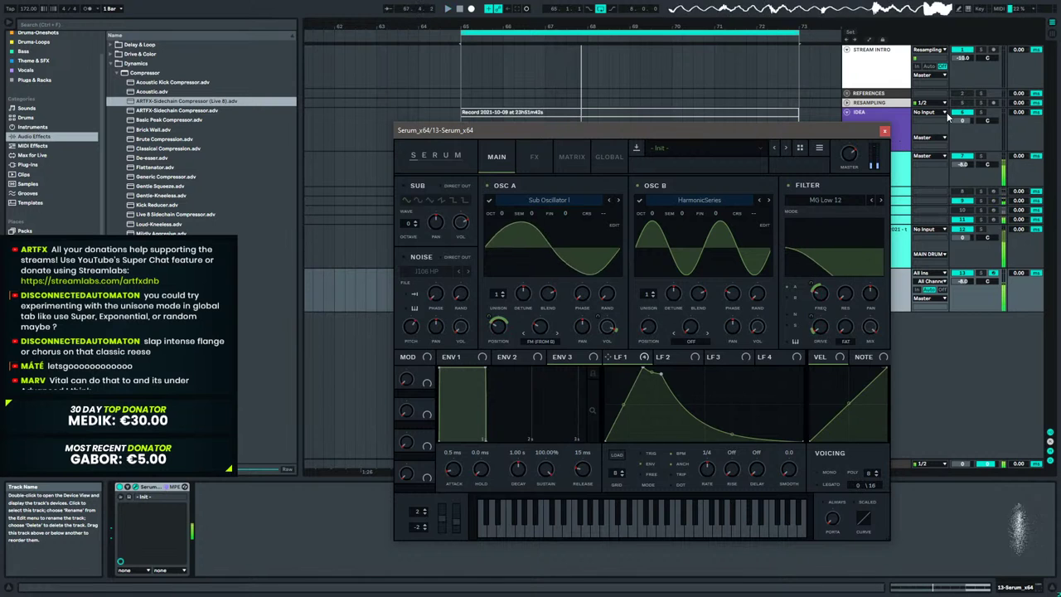
Close the Serum window, open the bass clip's MIDI notes for editing and audition the loop.
click(883, 131)
double_click(488, 271)
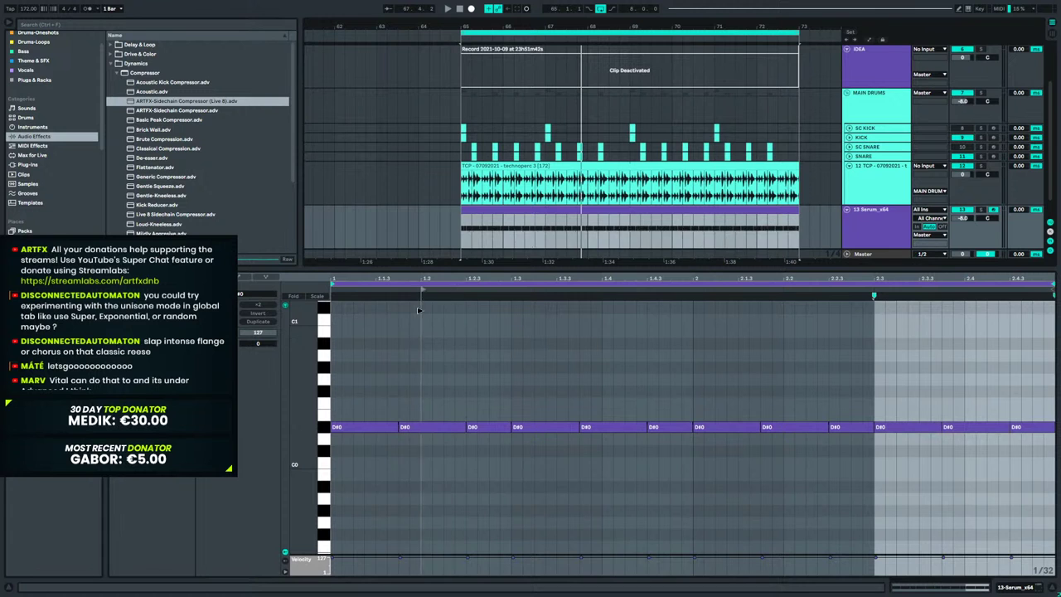
key(space)
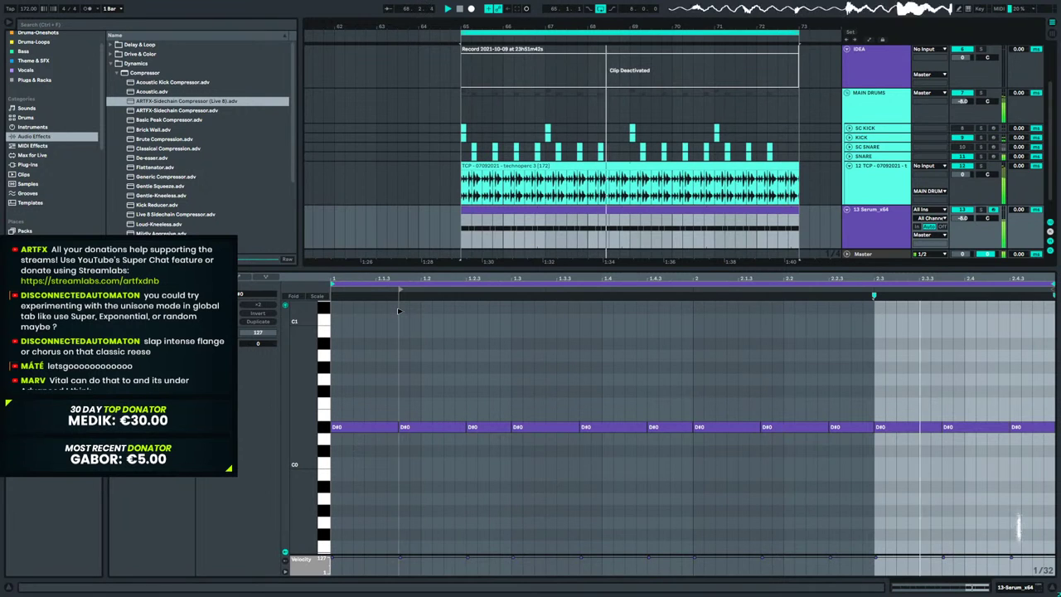
click(465, 308)
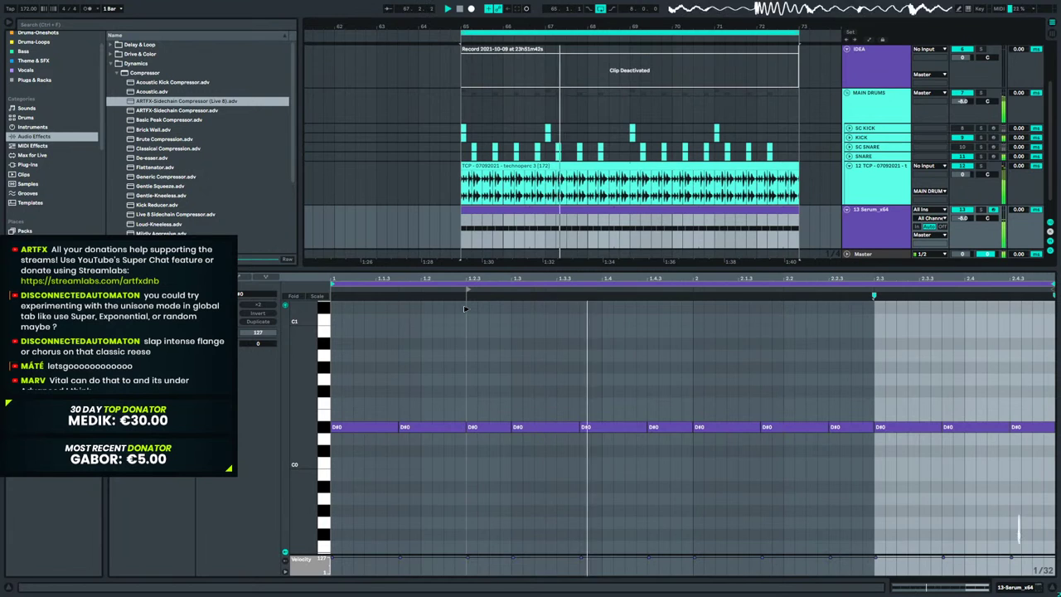
Try shortening all D#0 bass notes slightly to leave gaps between them, audition the result and undo it.
drag(356, 397, 1028, 464)
drag(396, 423, 395, 423)
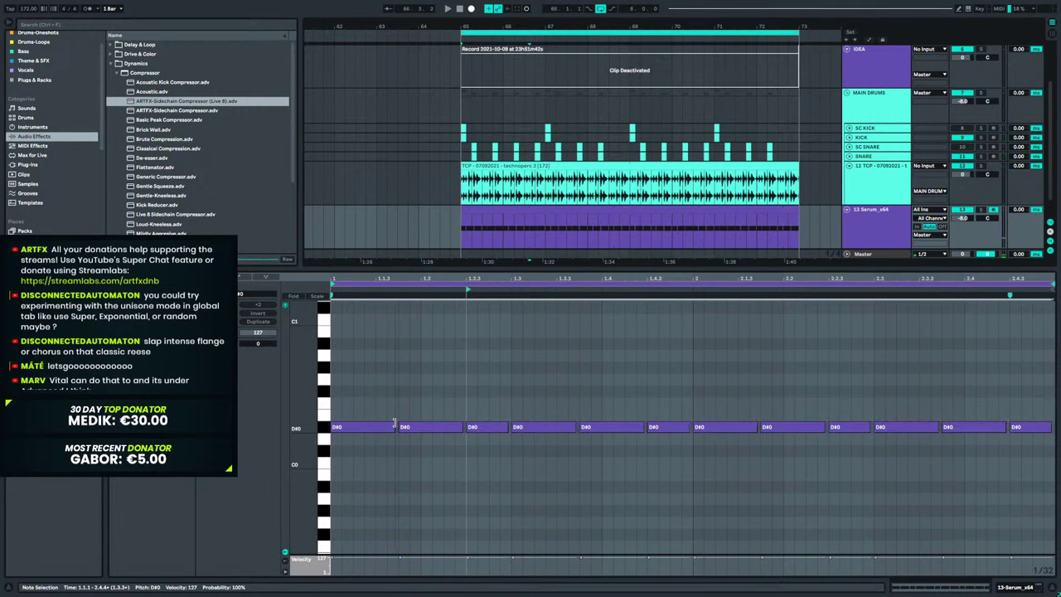
key(space)
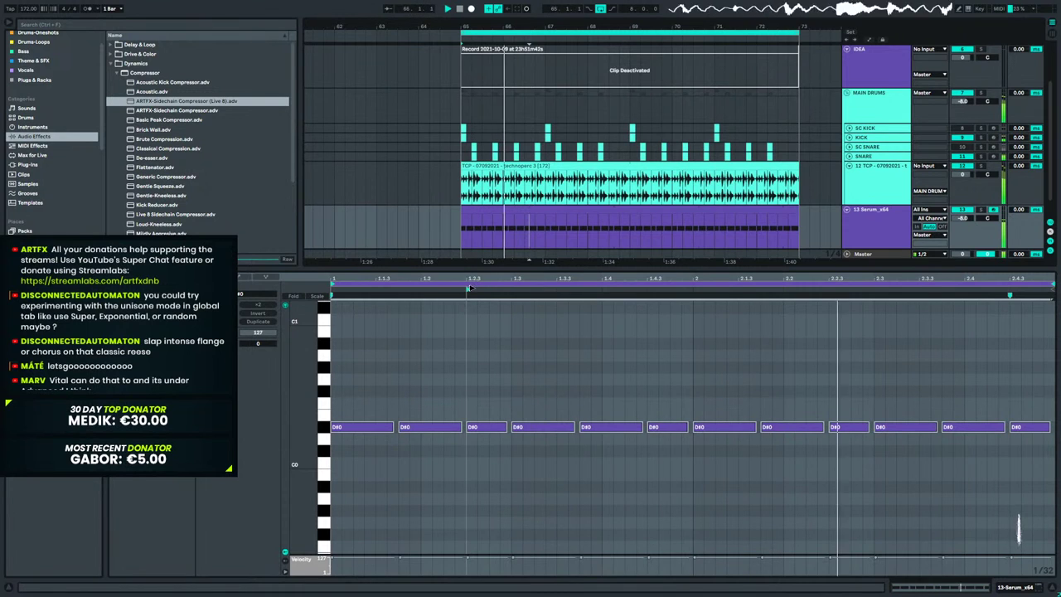
key(space)
key(ctrl+z)
key(space)
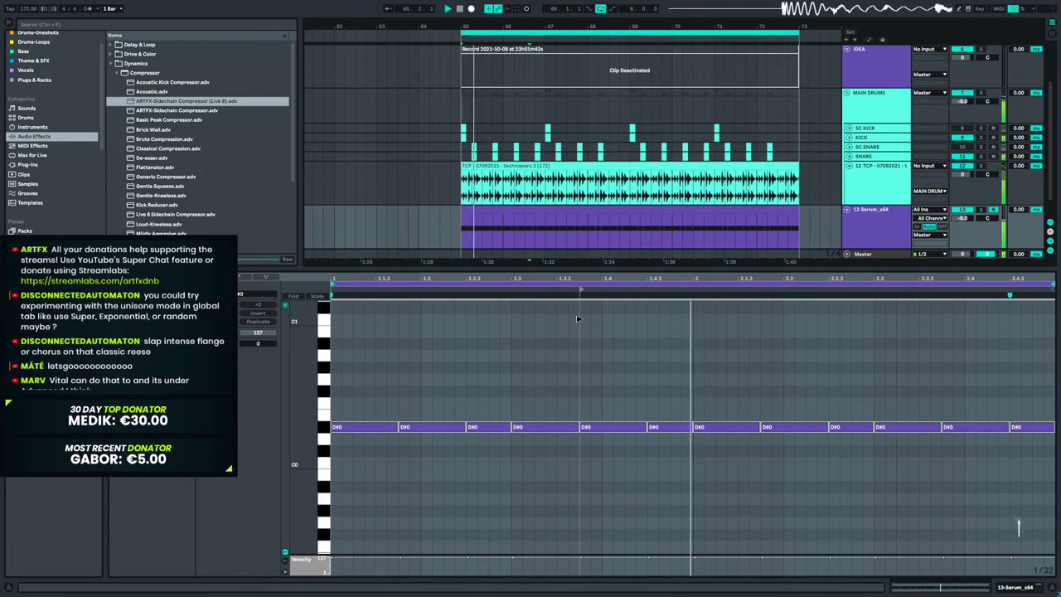
key(space)
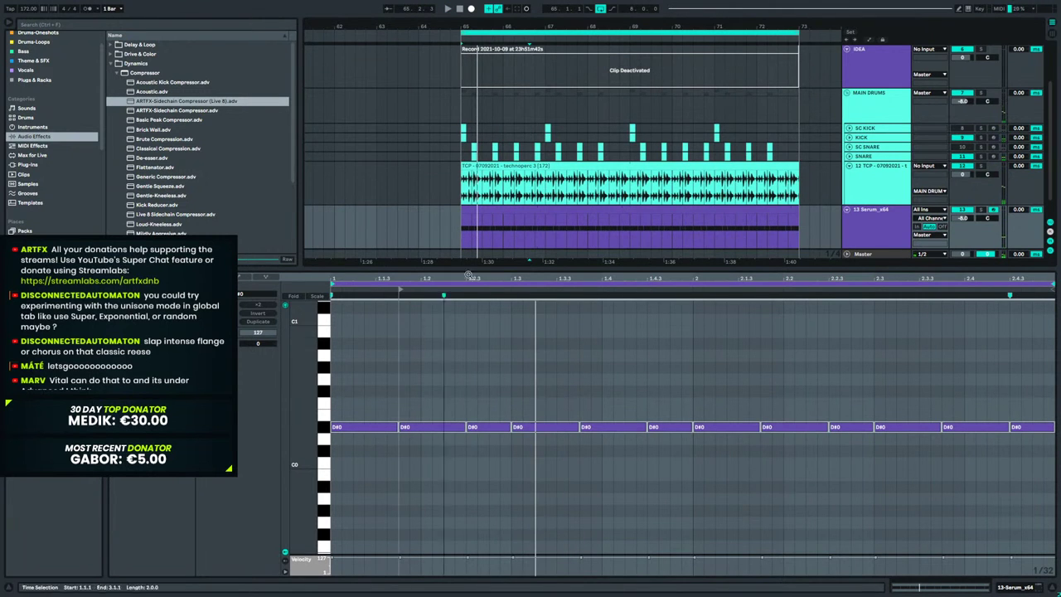
Move the clip's start marker back to 1, delete the first D#0 note and shift the remaining notes six grid steps earlier.
click(480, 219)
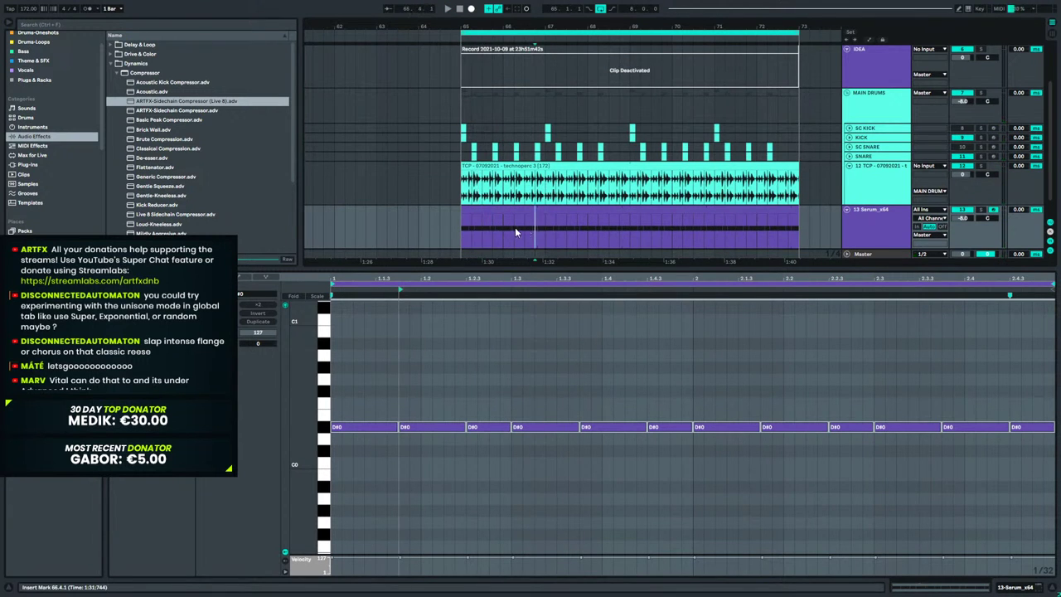
click(369, 427)
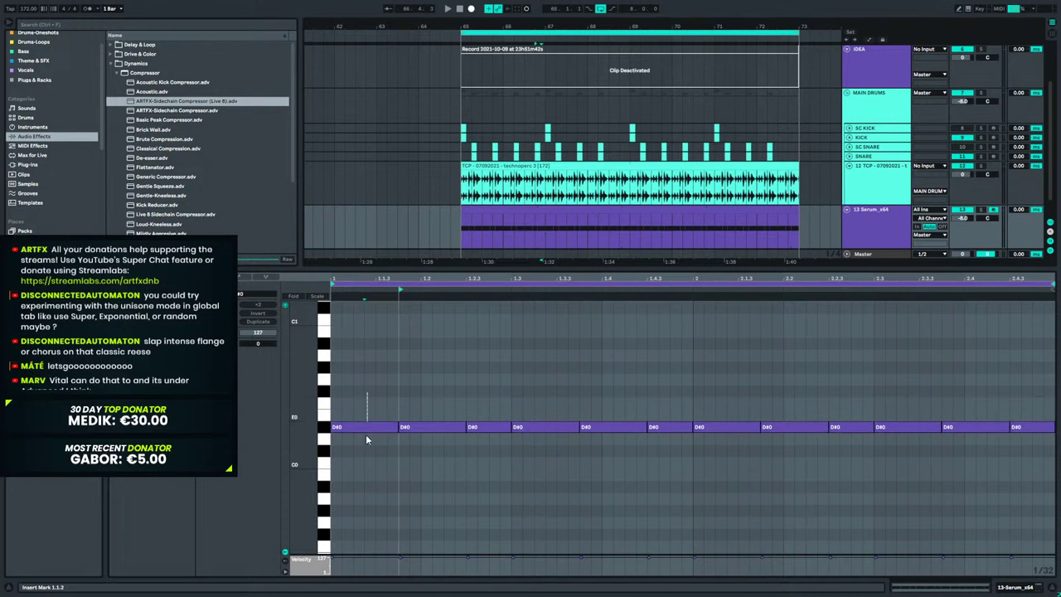
drag(399, 288, 332, 289)
drag(377, 389, 382, 471)
key(Delete)
mouse_move(431, 386)
mouse_down()
mouse_move(662, 522)
mouse_move(1056, 523)
mouse_up()
key(Left)
key(Left)
key(Left)
key(Left)
key(Left)
key(Left)
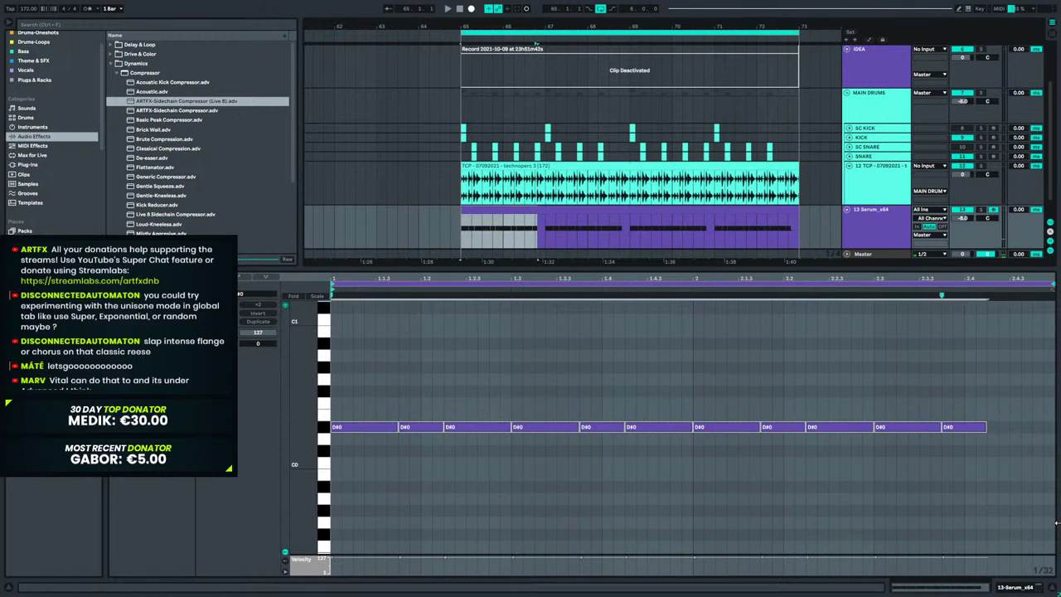
Copy the D#0 note at beat 2.3 to 2.4.2 to fill the end of the pattern, and play it back.
drag(918, 373, 888, 466)
ctrl+drag(899, 429, 1012, 430)
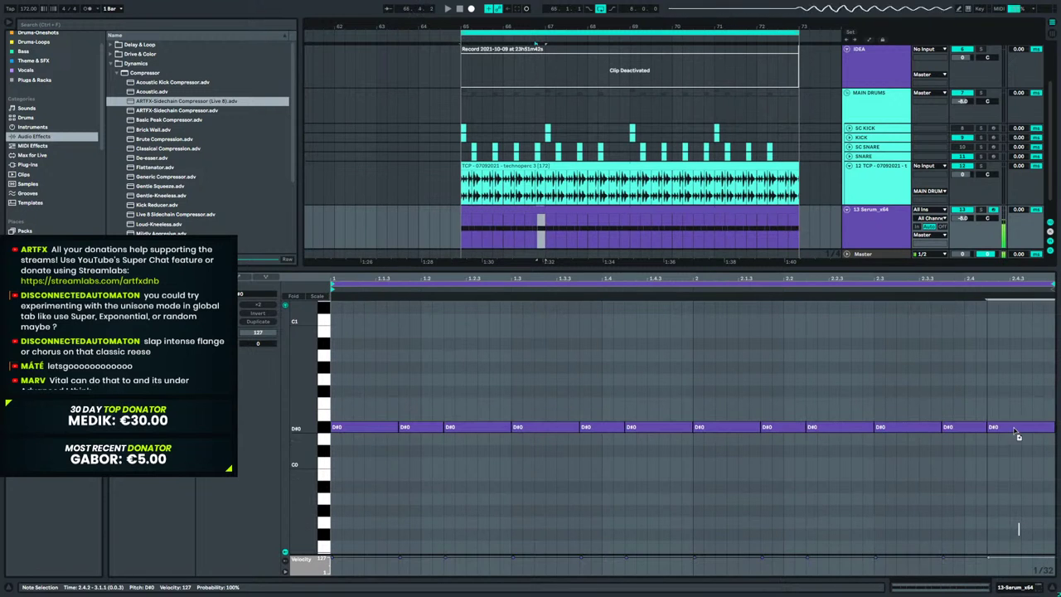
key(space)
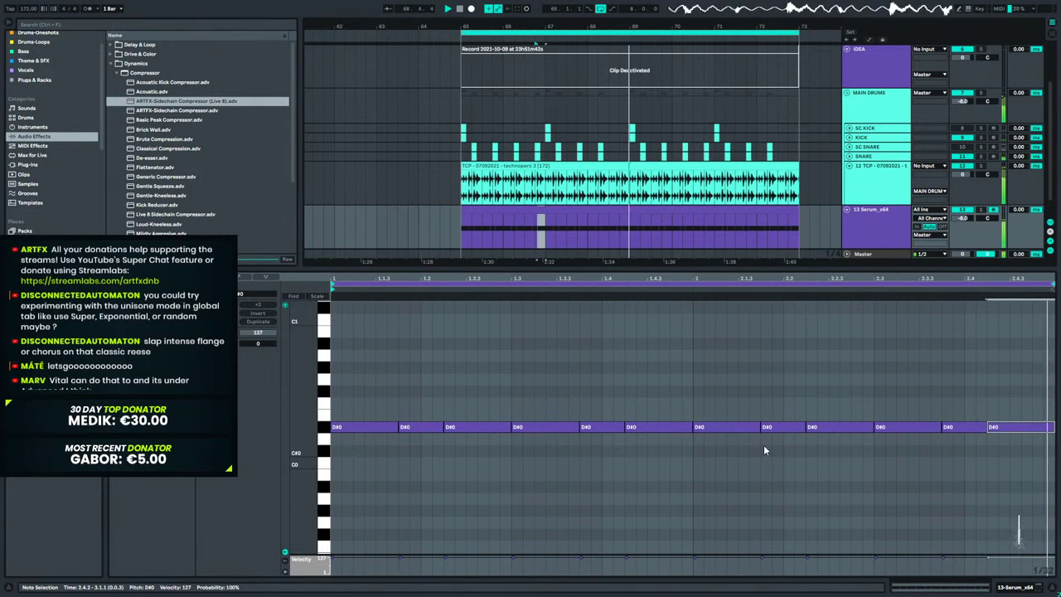
Reopen Serum, look over its effects page, switch on the noise oscillator and browse its sample categories.
click(1014, 585)
click(135, 487)
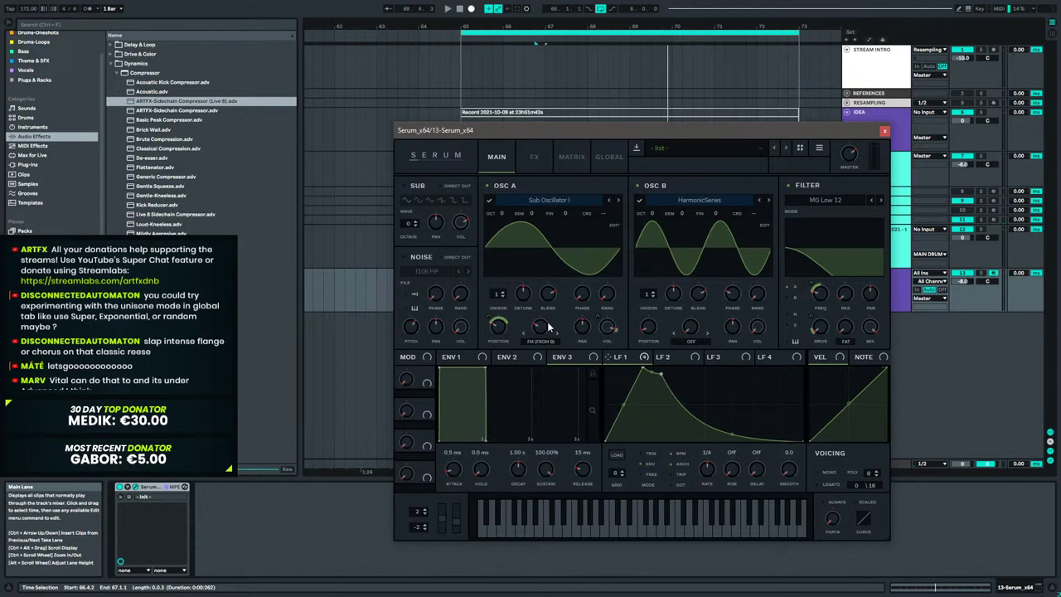
click(538, 154)
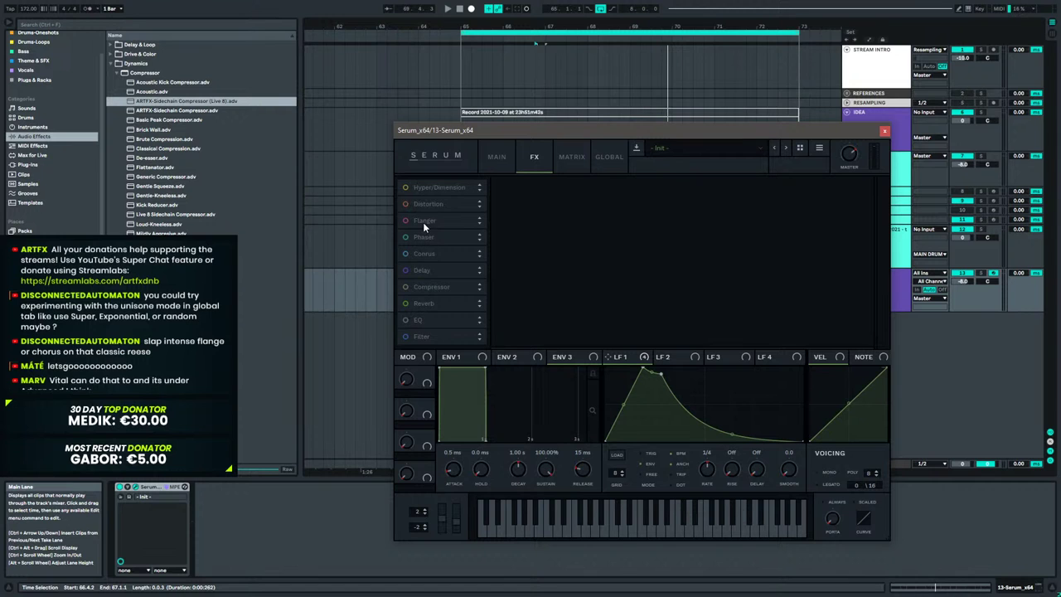
click(494, 156)
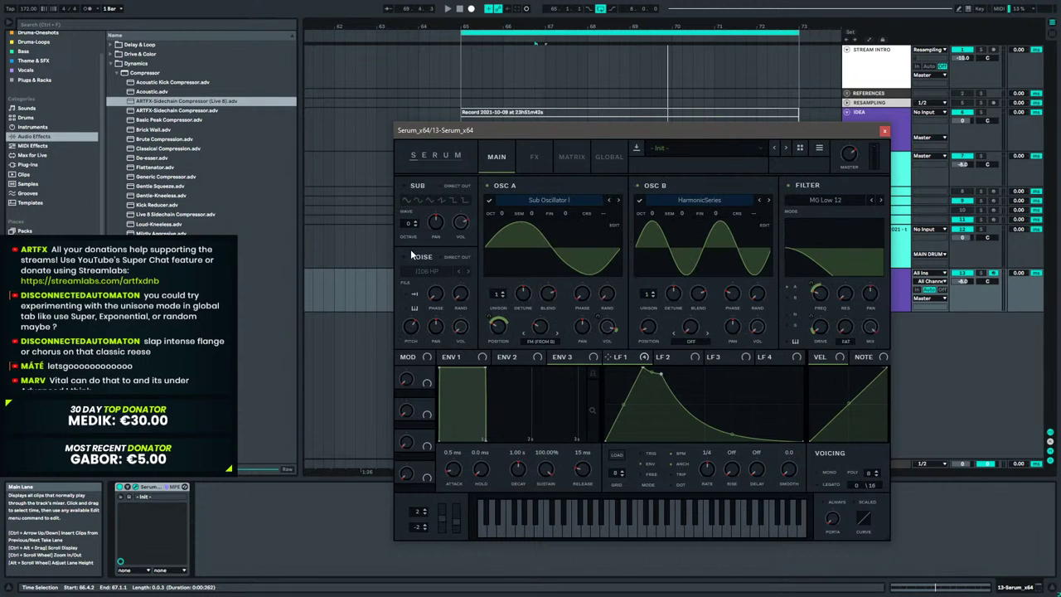
click(425, 272)
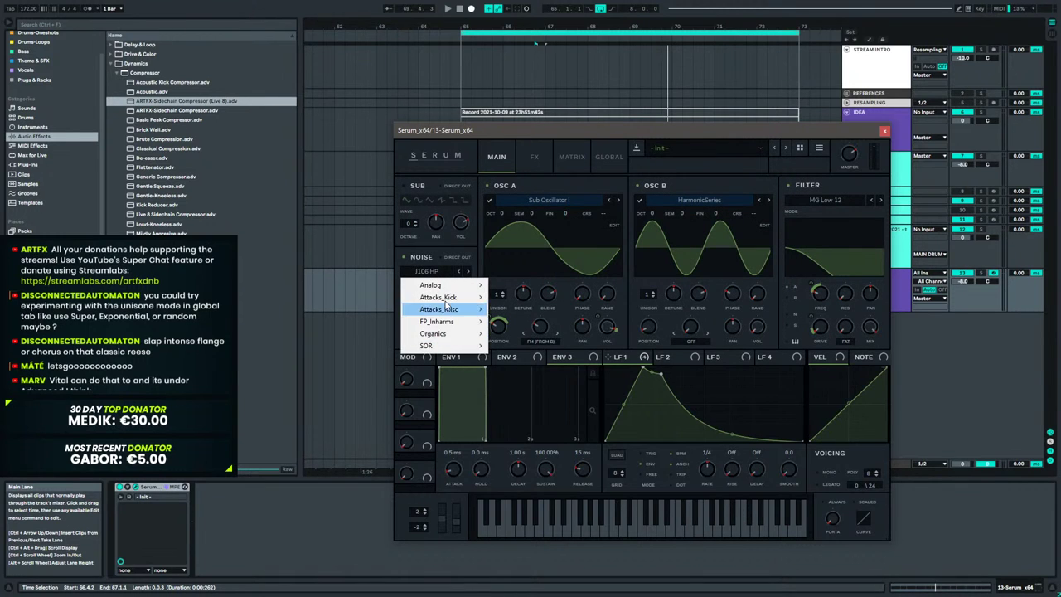
Load SINE C3.wav from the 10. CUSTOM NOISE OSC folder into Serum's noise oscillator, trying SINE C5.wav first.
drag(488, 128, 416, 123)
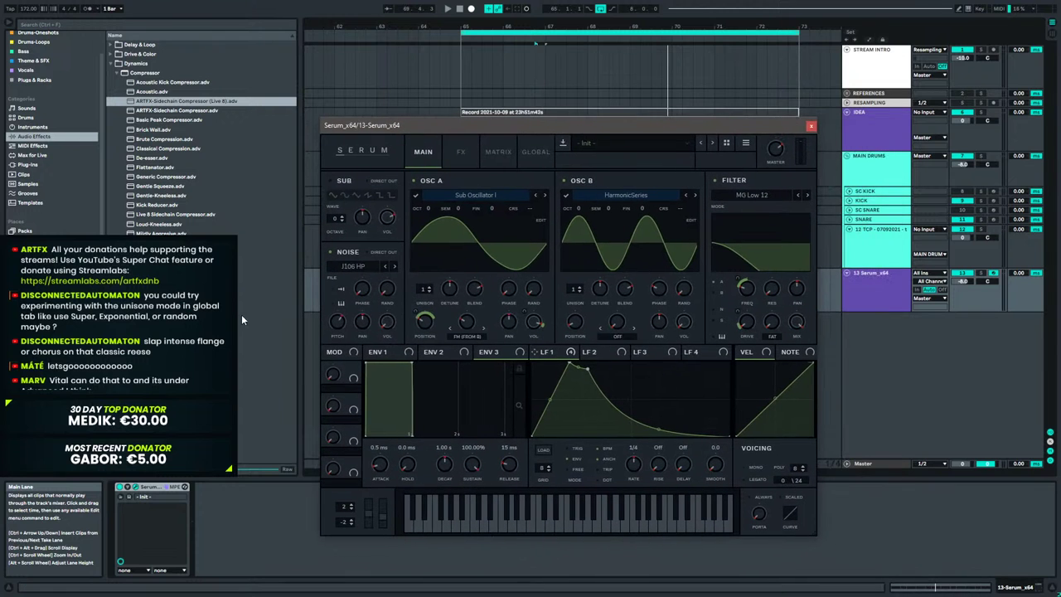
click(42, 268)
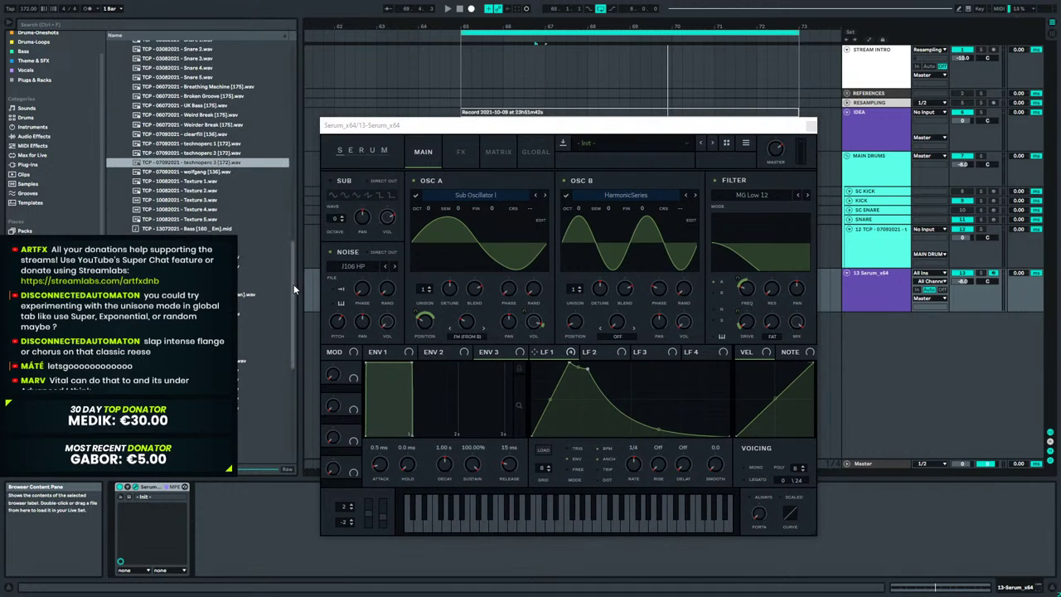
drag(290, 281, 312, 108)
click(119, 168)
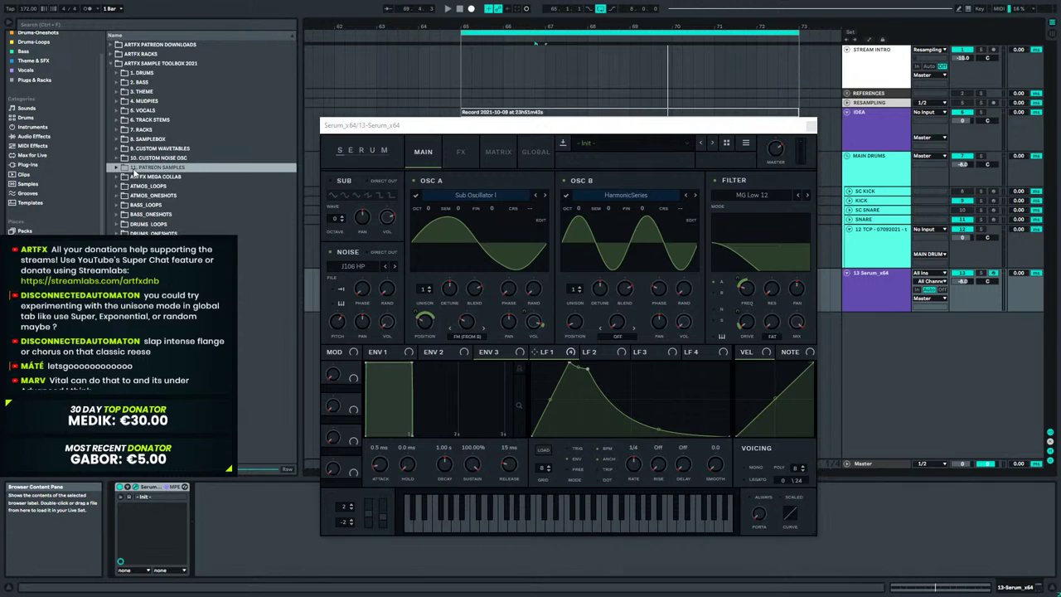
click(116, 157)
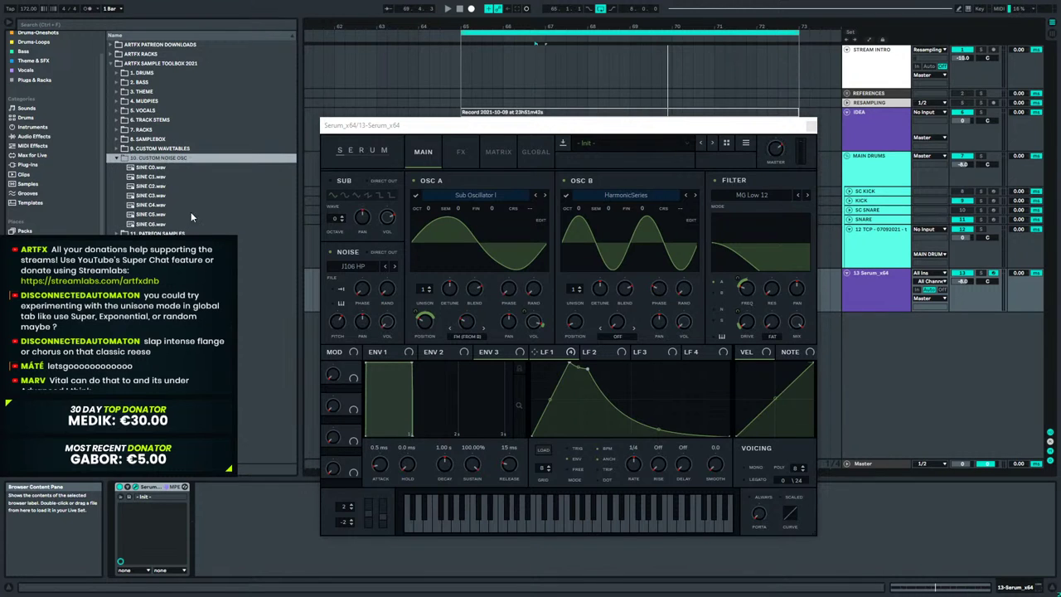
drag(147, 217, 360, 263)
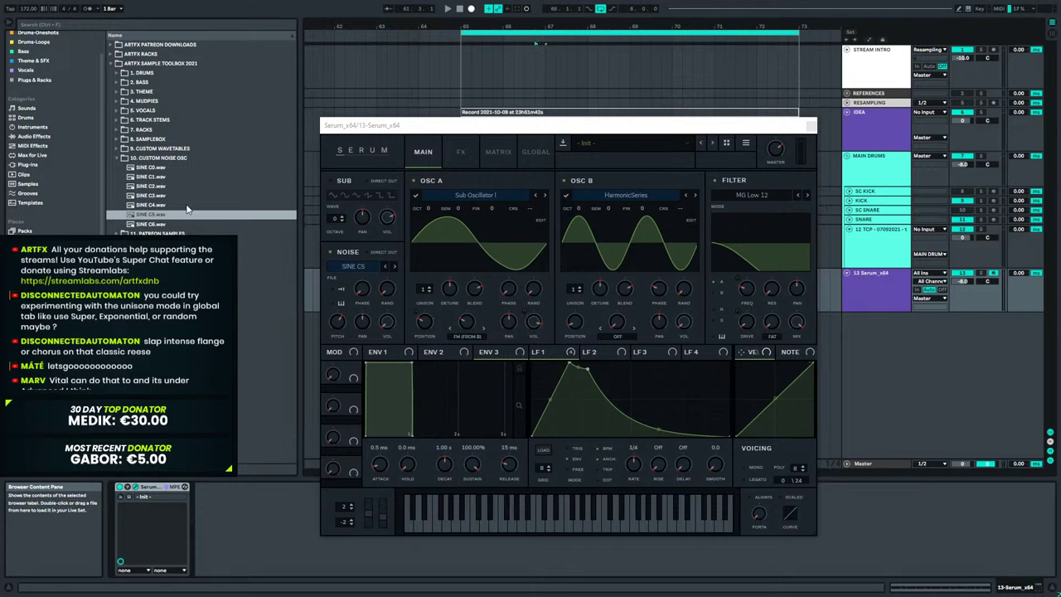
drag(152, 199, 347, 272)
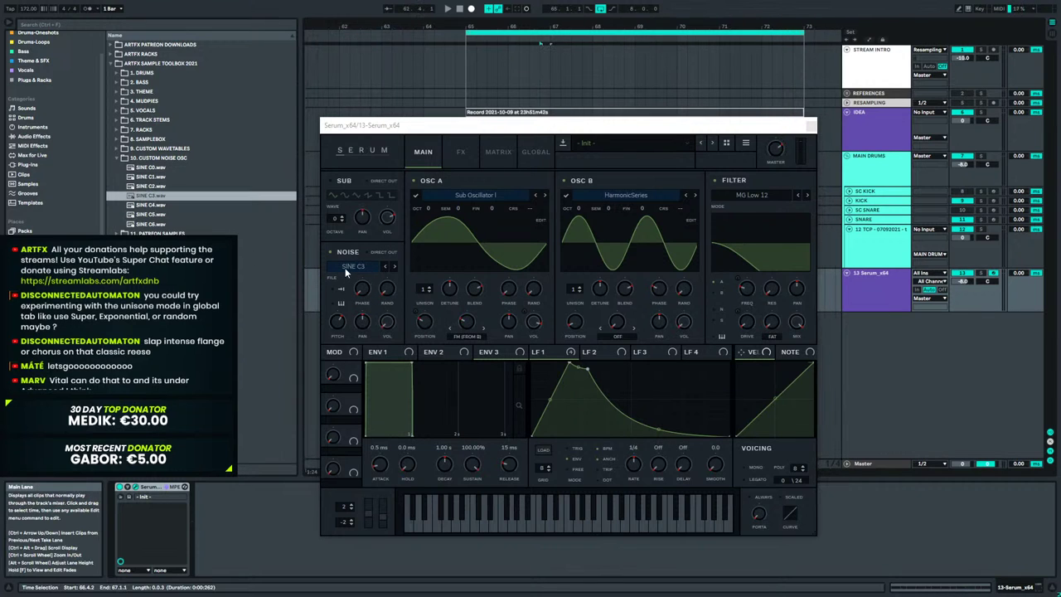
Enable keyboard pitch tracking for the noise oscillator and reset its pitch to the default.
click(337, 313)
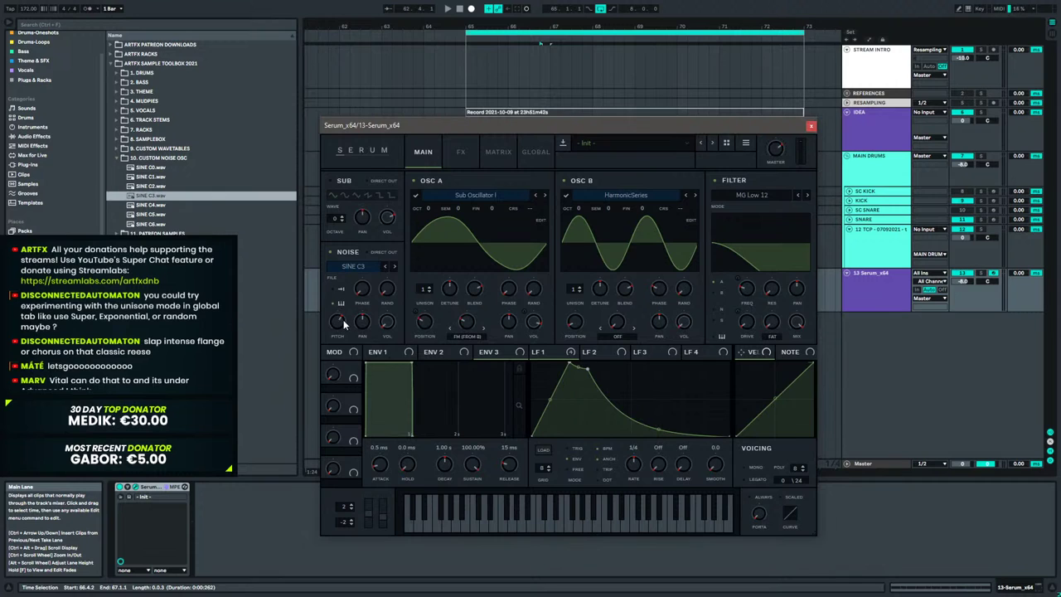
drag(339, 323, 338, 341)
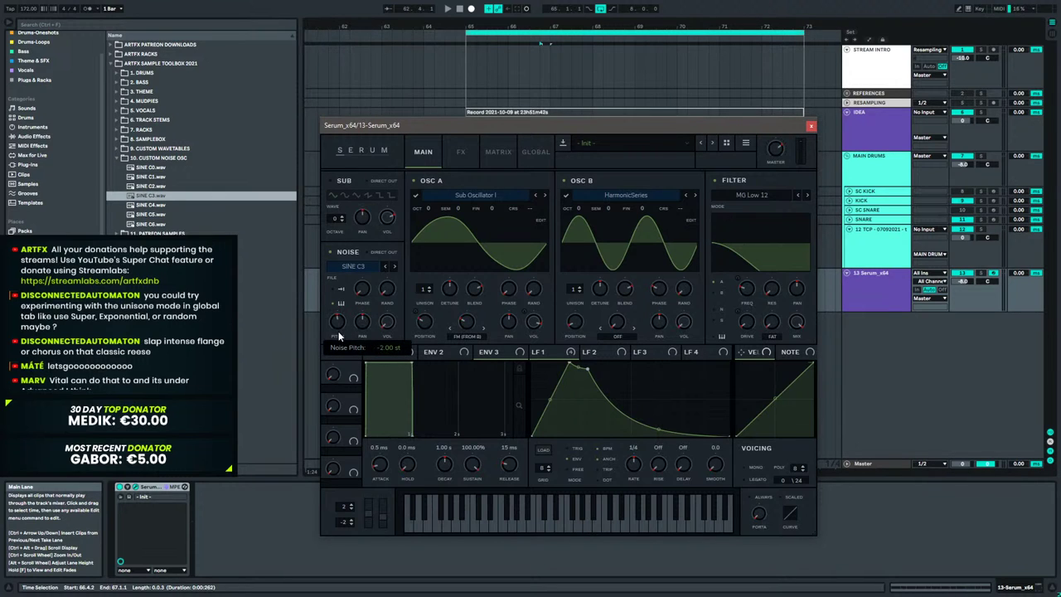
double_click(336, 329)
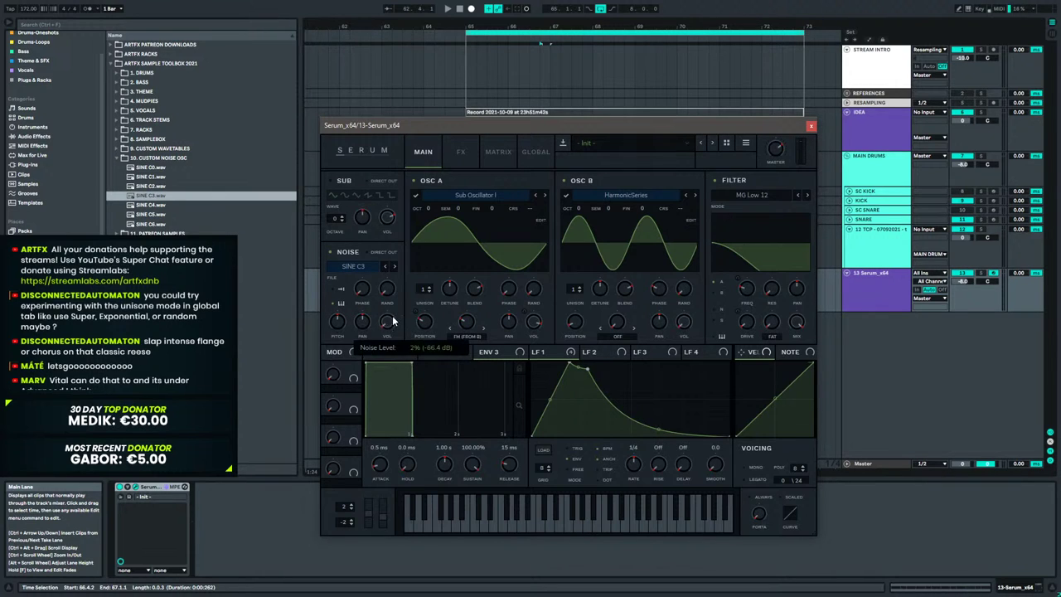
Adjust the noise oscillator's level by ear during playback and solo the Serum track.
key(space)
drag(407, 266, 417, 226)
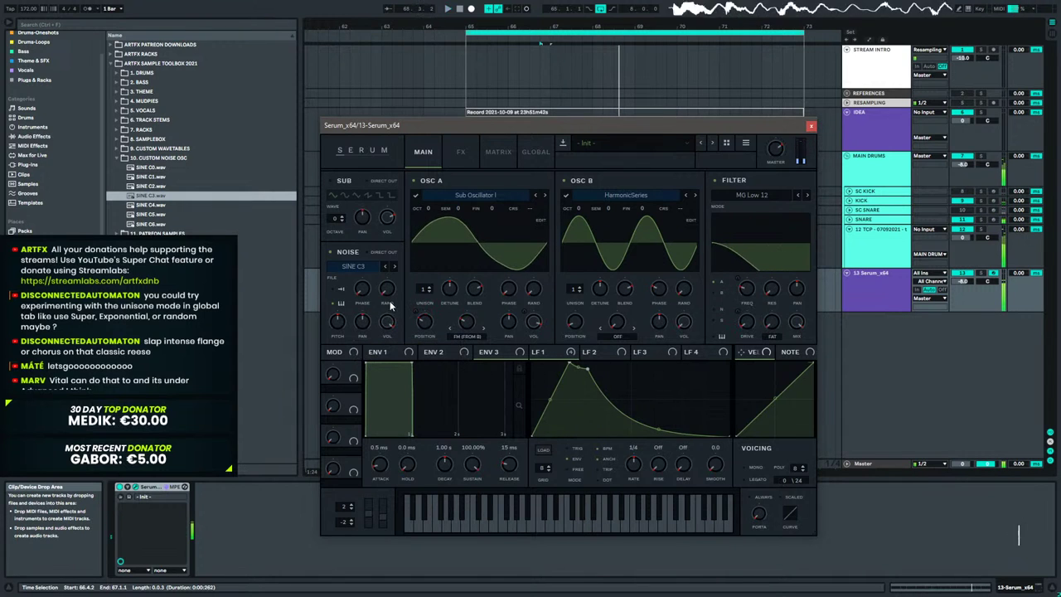
click(981, 273)
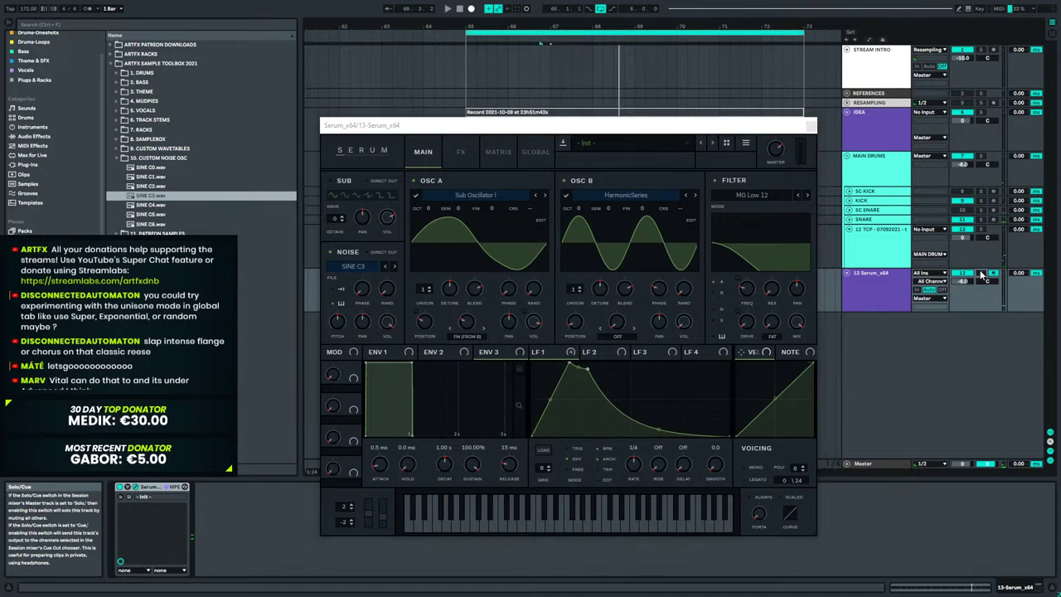
Load SINE C4.wav into Serum's noise oscillator during playback and adjust its pitch by ear.
key(space)
drag(339, 327, 352, 284)
drag(148, 208, 353, 267)
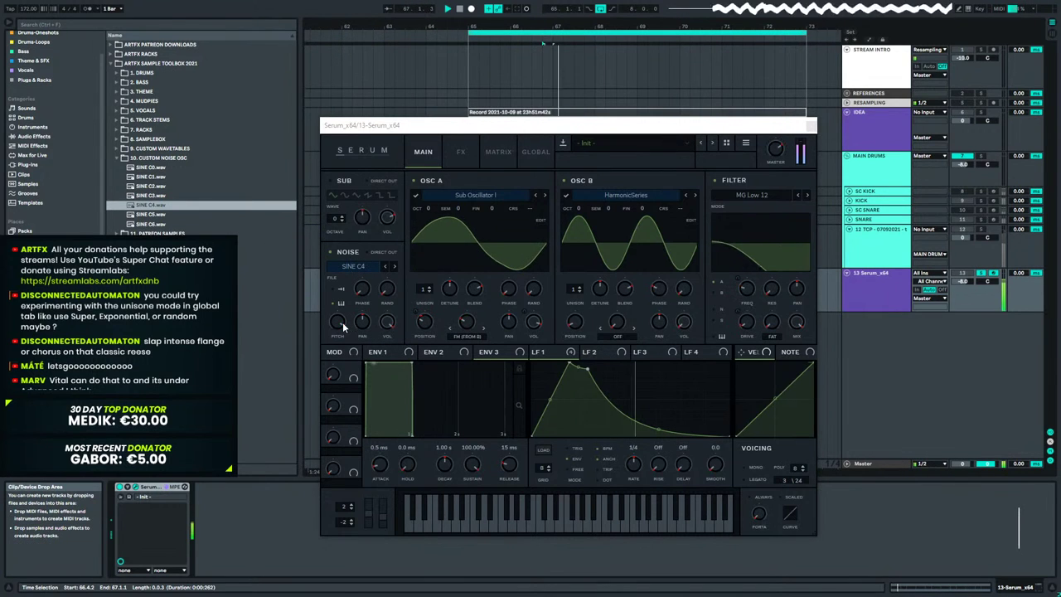
click(339, 329)
drag(337, 330, 332, 337)
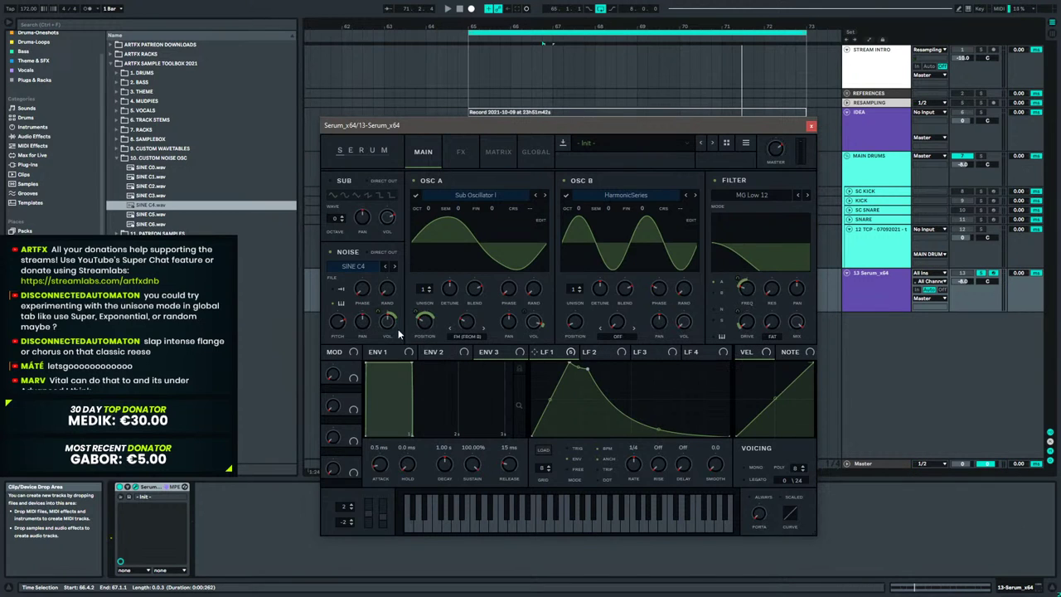
Modulate the noise oscillator's level with LFO 1 at an amount of 32 and tune its pitch by ear during playback.
key(space)
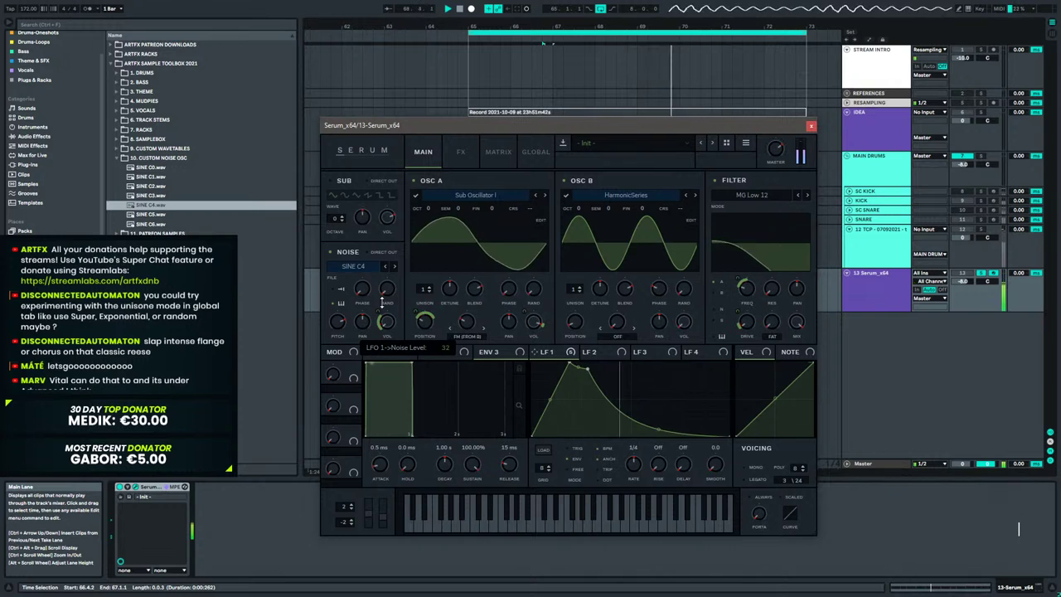
scroll(337, 332, down, 3)
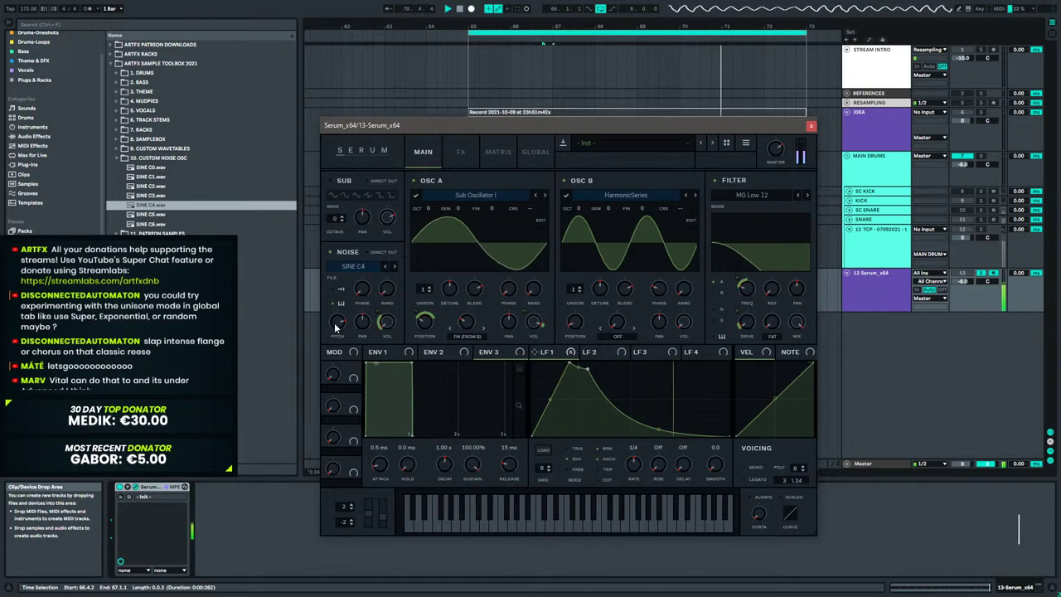
mouse_move(335, 330)
drag(333, 326, 333, 329)
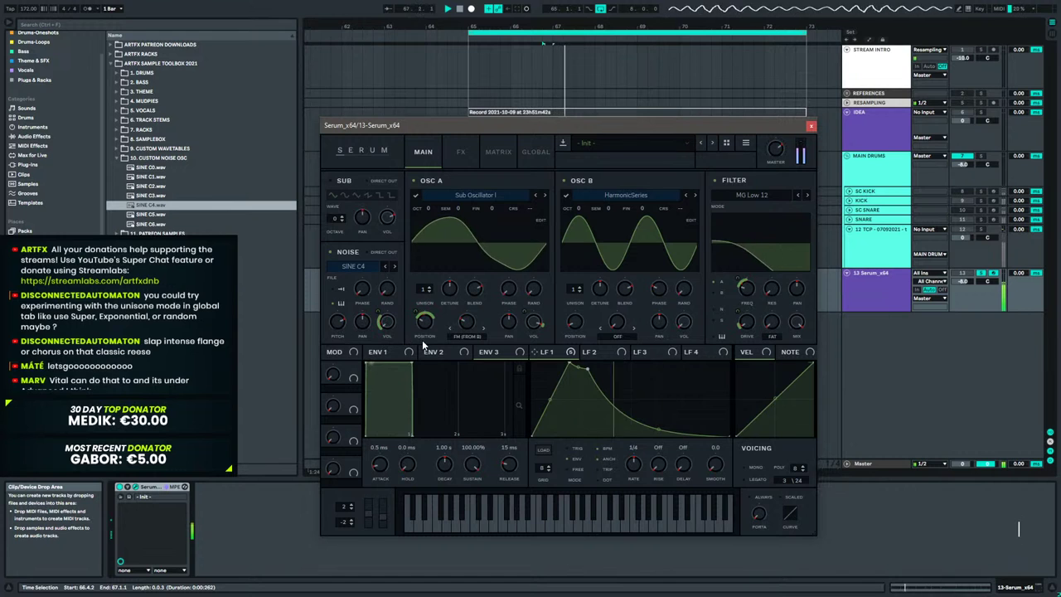
drag(334, 329, 335, 301)
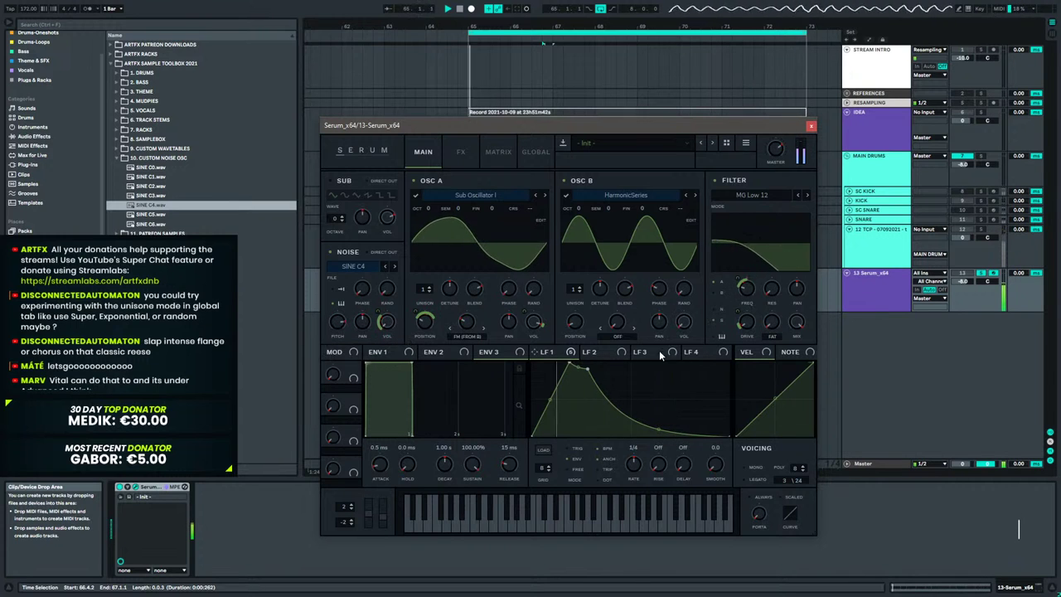
drag(339, 319, 336, 330)
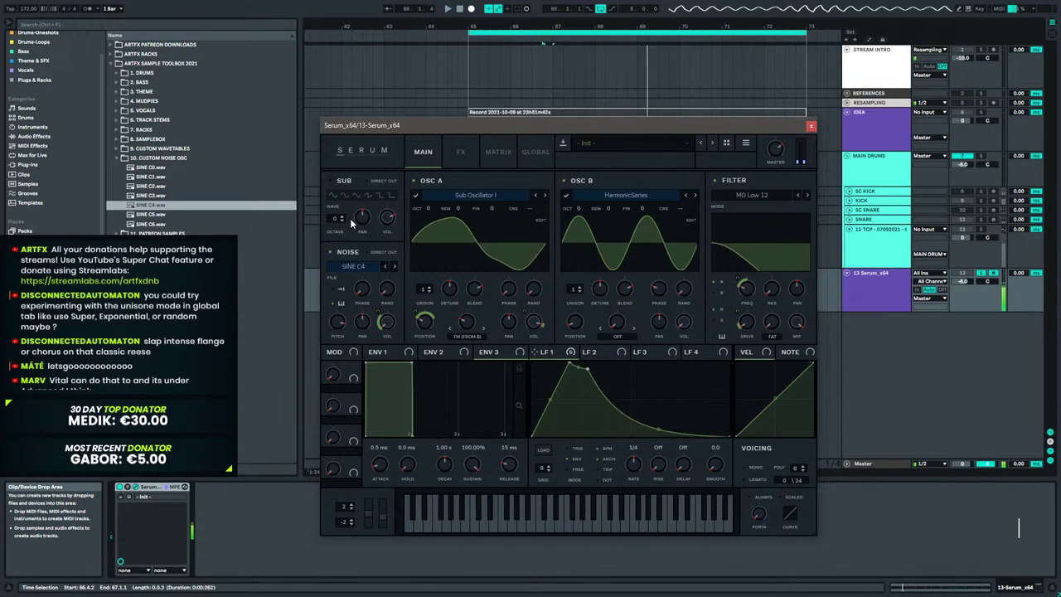
mouse_move(331, 328)
key(space)
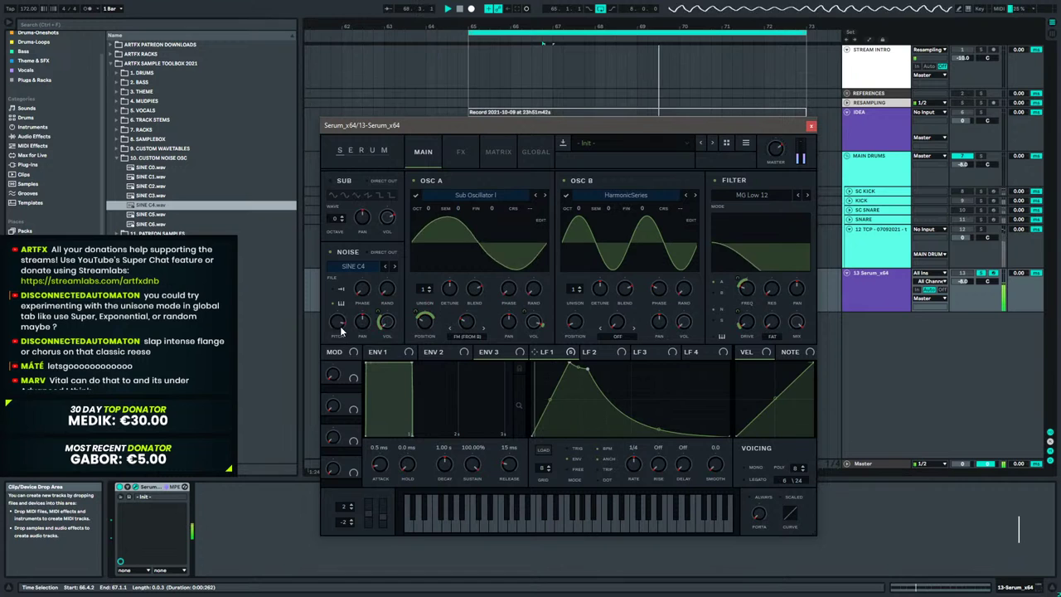
drag(340, 333, 336, 330)
scroll(336, 329, up, 3)
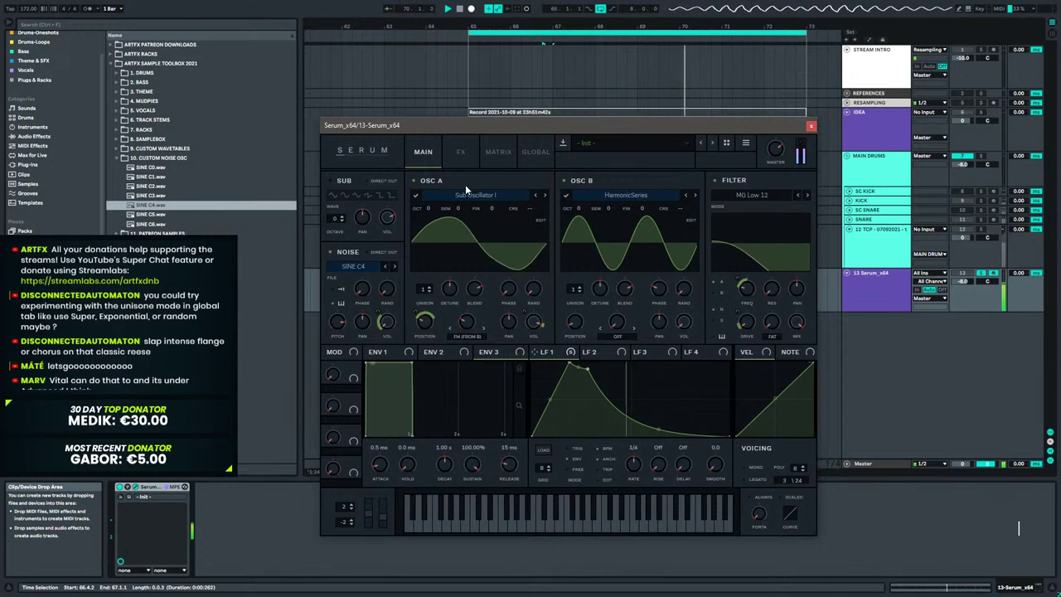
Switch on Serum's Tube distortion effect and raise its drive to 83%.
click(462, 149)
click(331, 199)
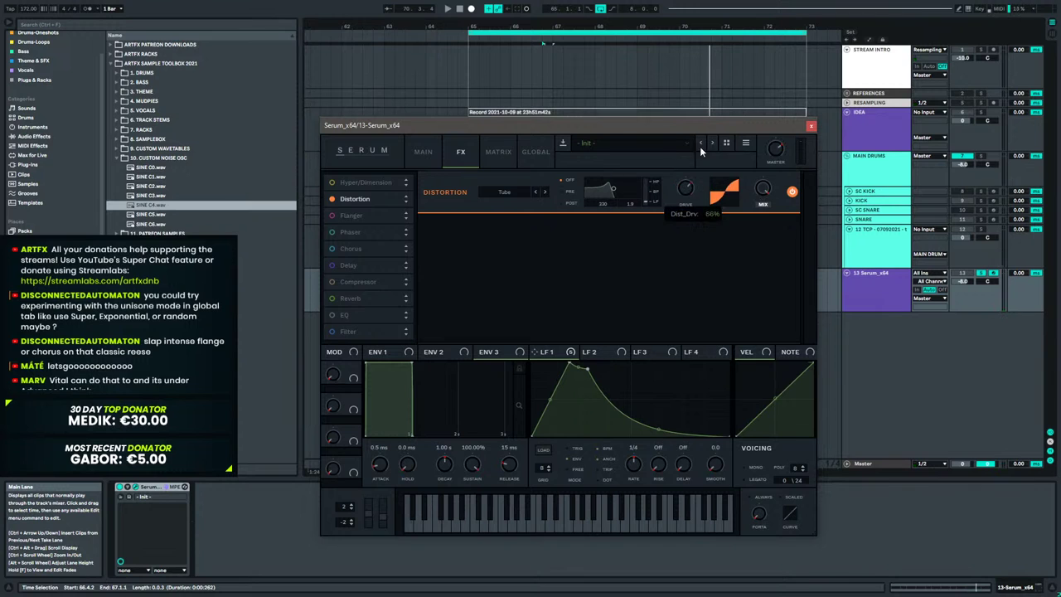
key(space)
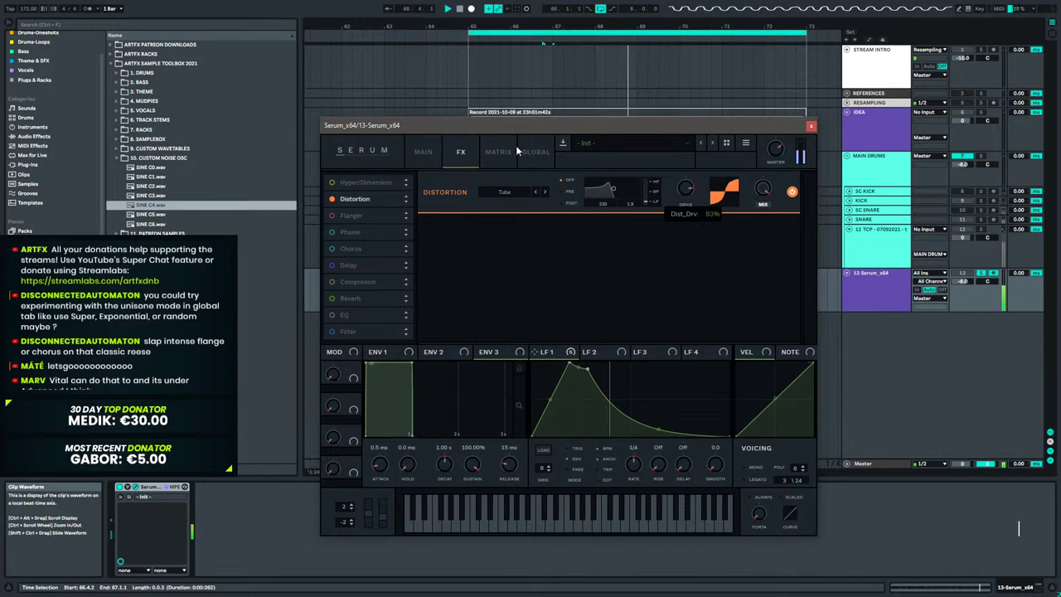
Raise LFO 1's modulation of the noise oscillator's level to 78 while listening to the bass.
click(418, 153)
drag(382, 314, 382, 287)
key(space)
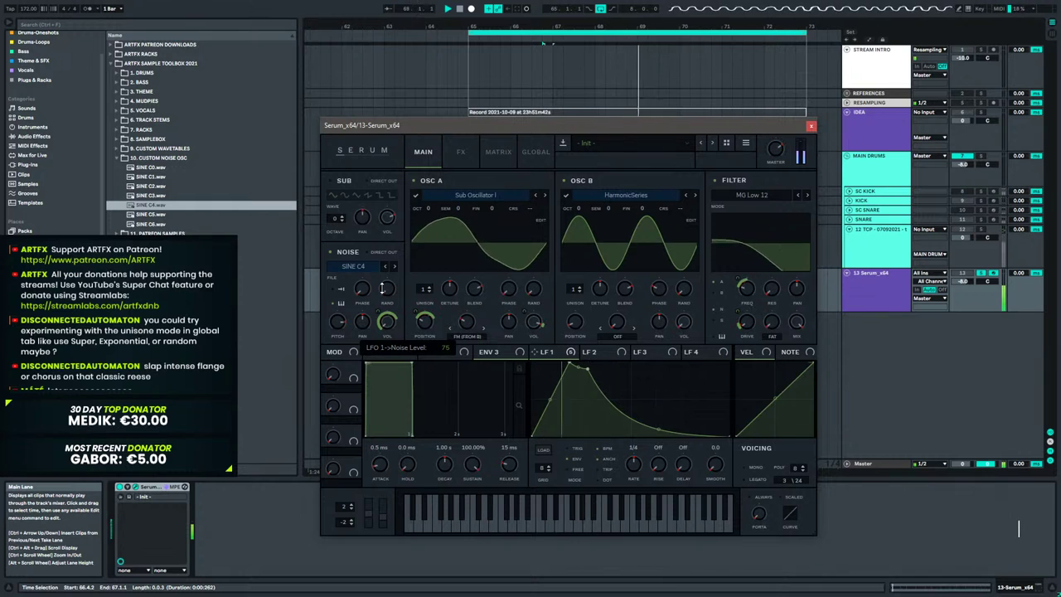
drag(382, 288, 382, 286)
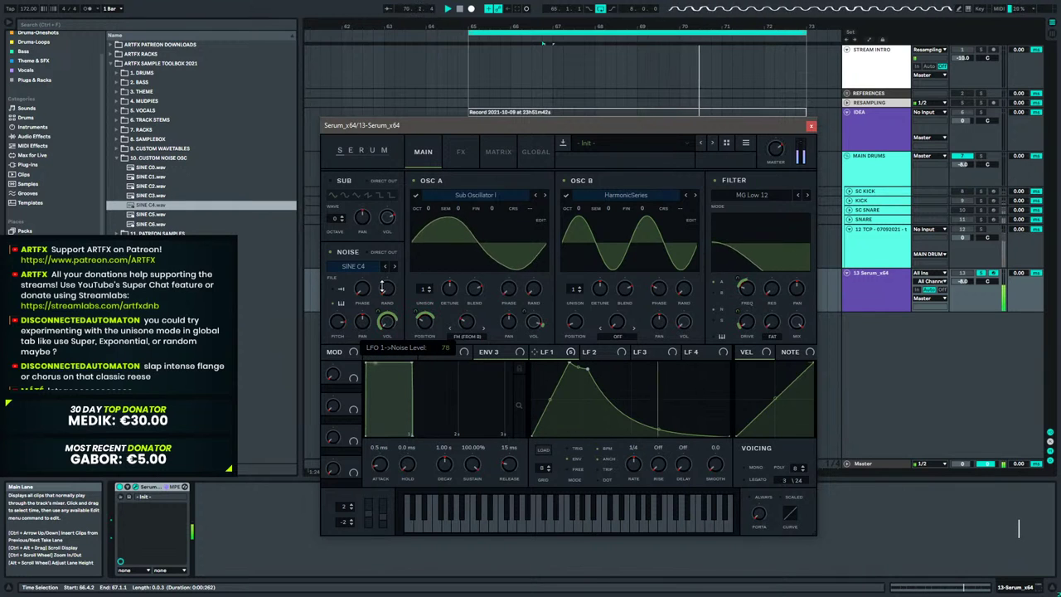
Set the distortion's filter to Post as a low-pass with a resonance of 0.1.
click(460, 151)
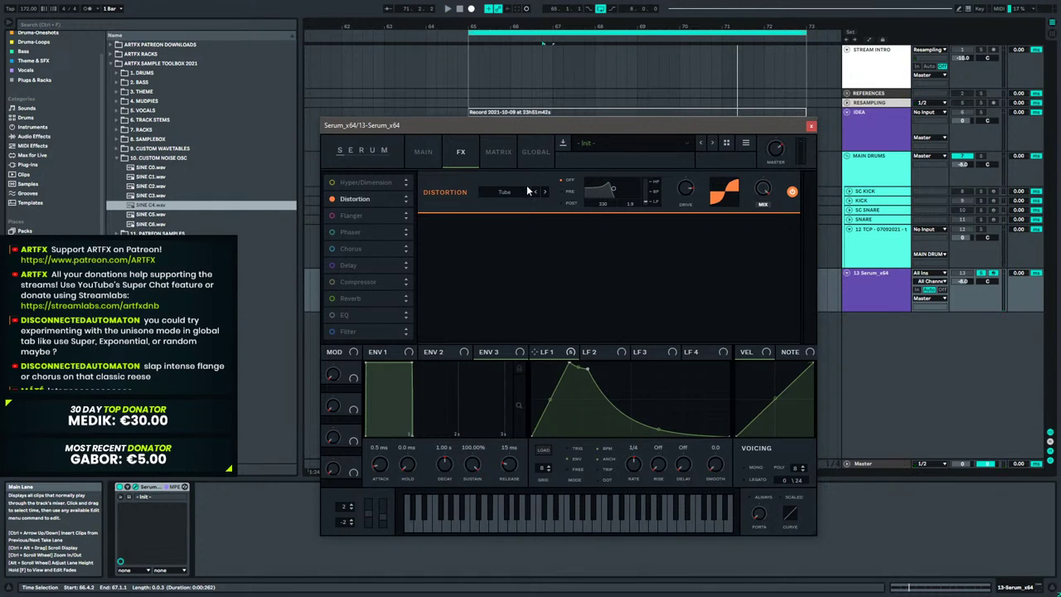
click(572, 203)
drag(634, 255, 627, 263)
key(space)
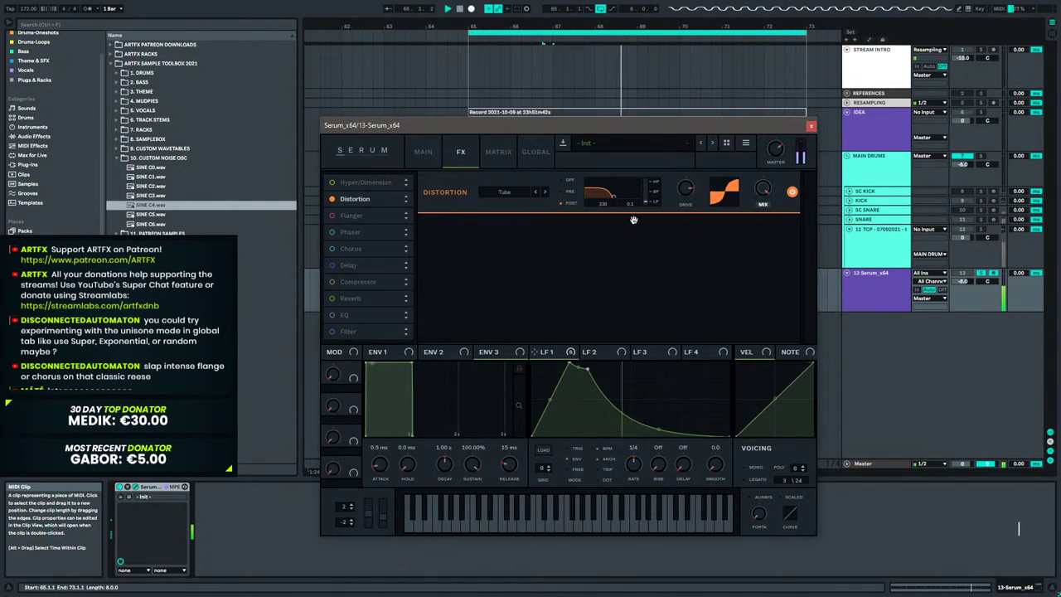
Lower the distortion filter's frequency to 80, modulate it with LFO 1, and set Serum's master volume to 86%.
drag(606, 203, 606, 220)
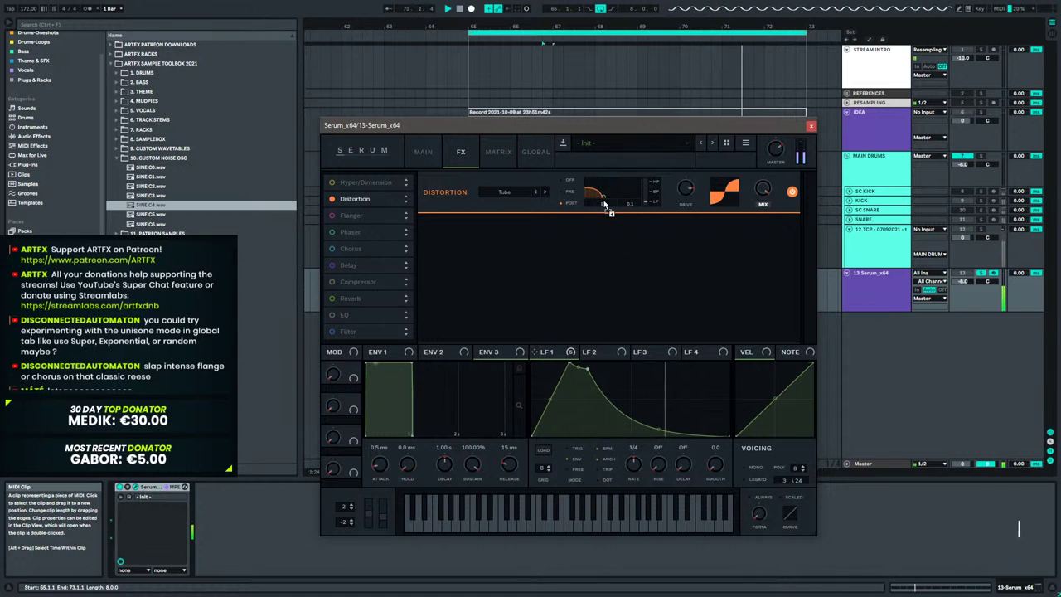
drag(603, 207, 610, 229)
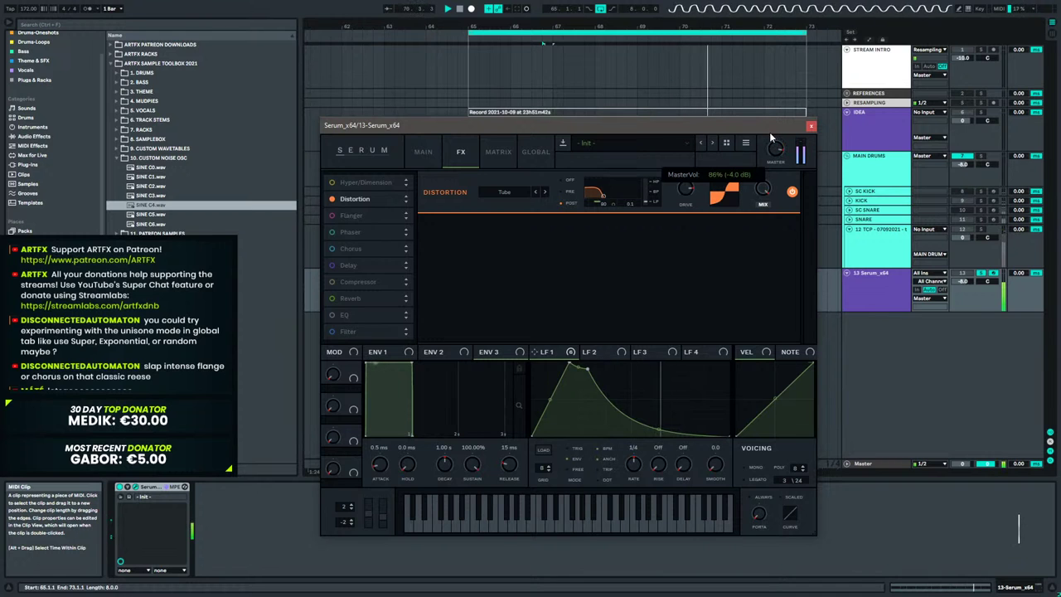
key(space)
Copy the two sidechain compressors from the technoperc loop track onto the Serum track and unsolo it to hear the full loop.
click(883, 168)
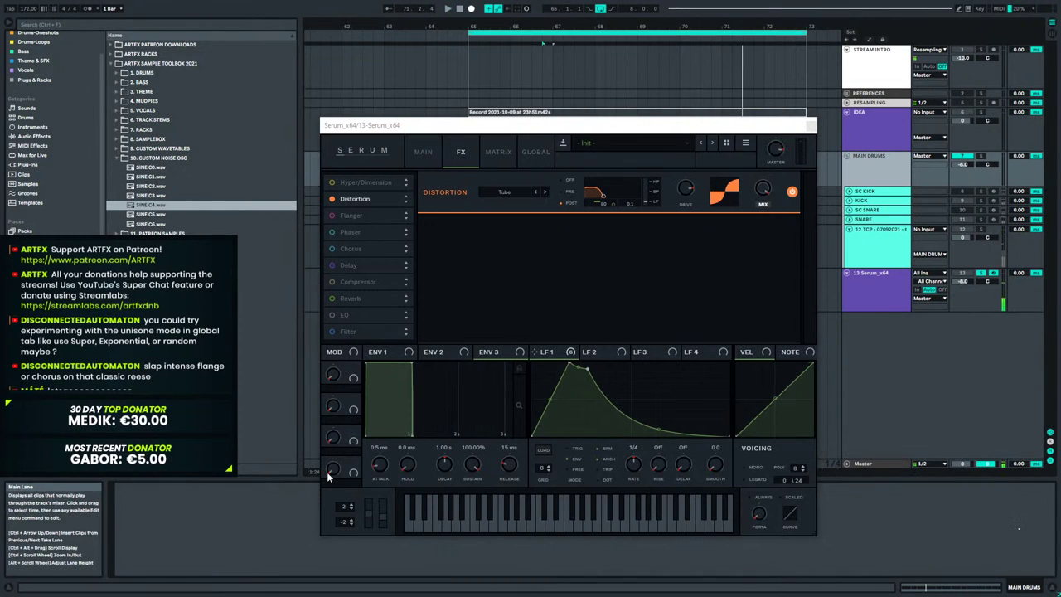
click(903, 245)
drag(689, 127, 784, 43)
shift+click(451, 486)
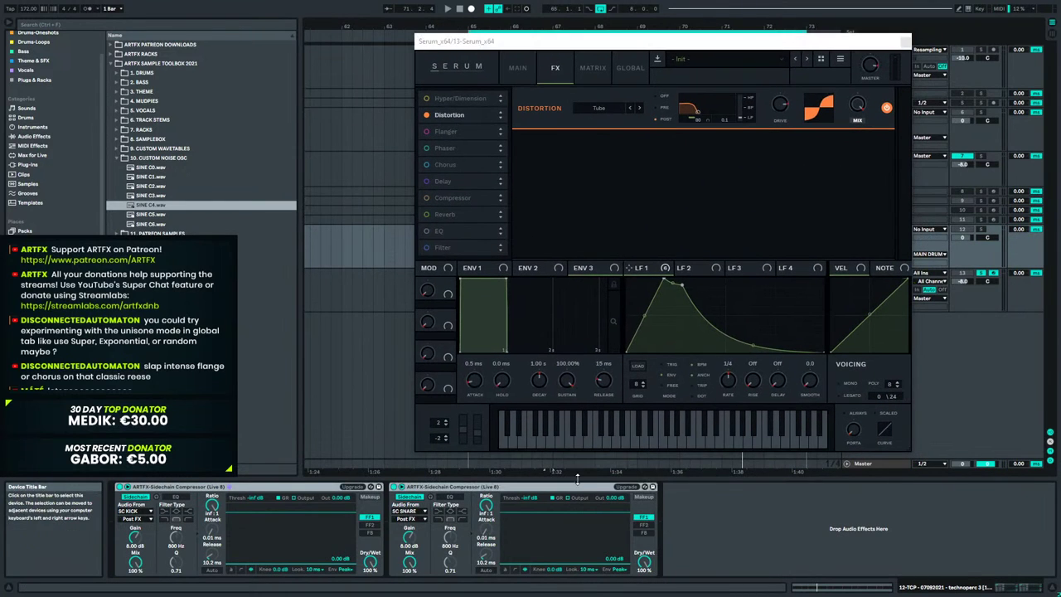
click(955, 308)
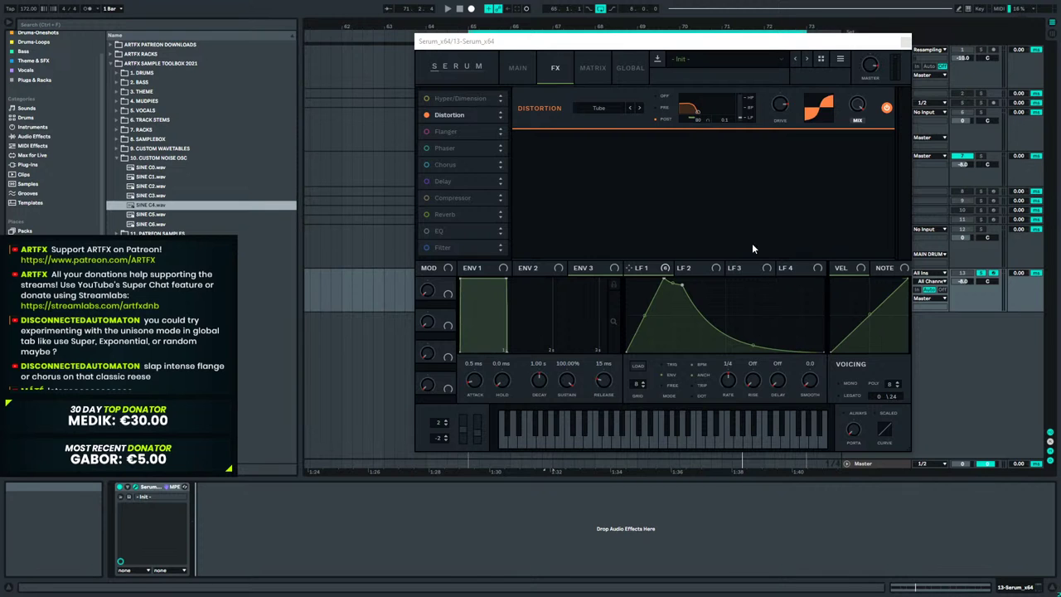
click(905, 40)
click(880, 241)
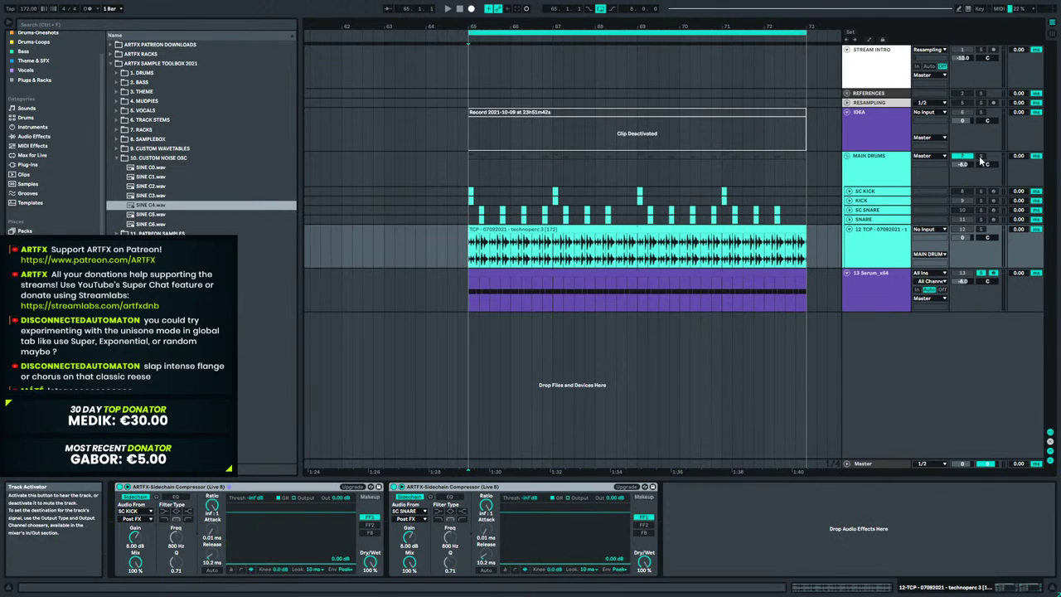
key(space)
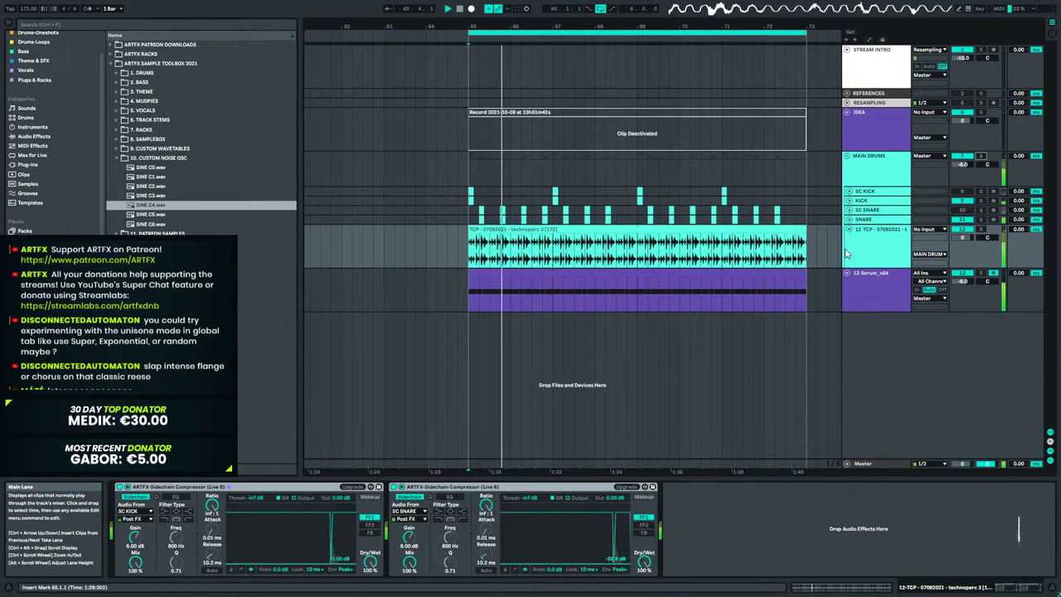
click(875, 281)
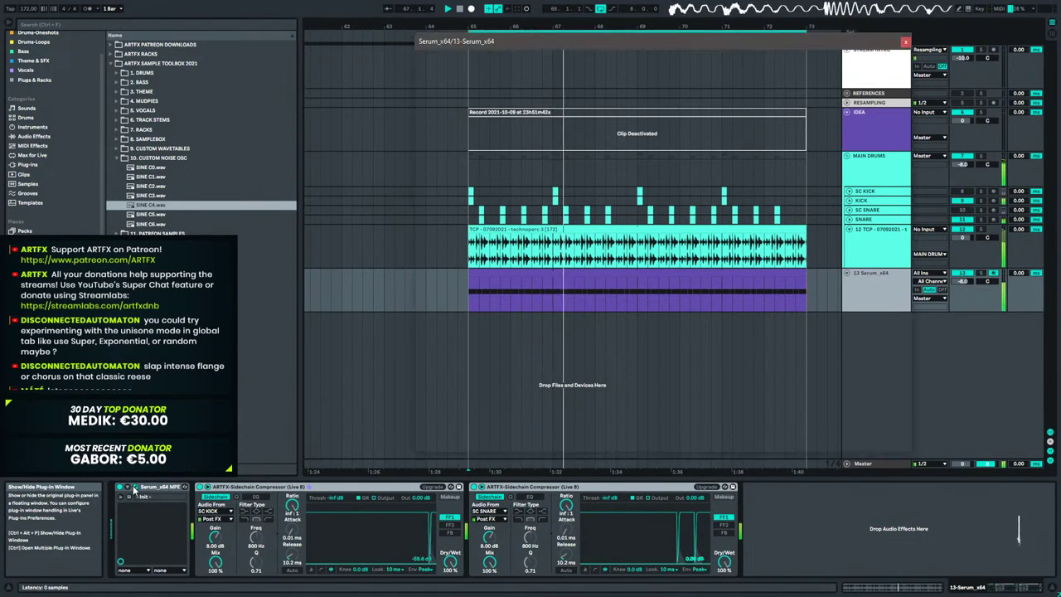
Reopen Serum's main page and readjust the noise oscillator's pitch against the drums during playback.
click(135, 486)
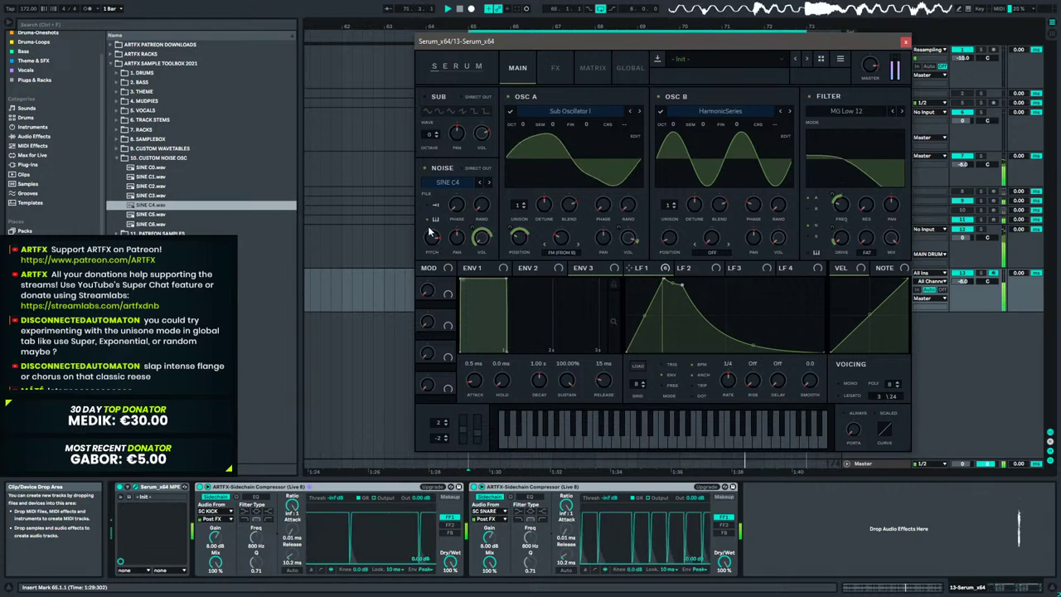
mouse_move(431, 251)
drag(431, 249, 445, 178)
key(space)
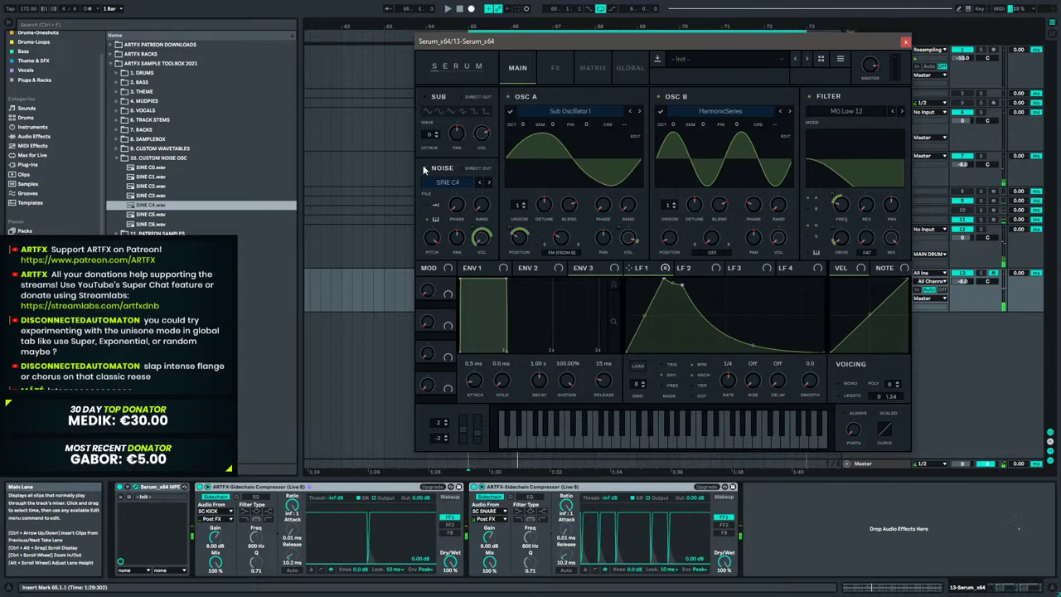
Switch off the noise oscillator, remove LFO 1 from its level, and enable the sub oscillator at octave 4.
right_click(482, 239)
click(568, 258)
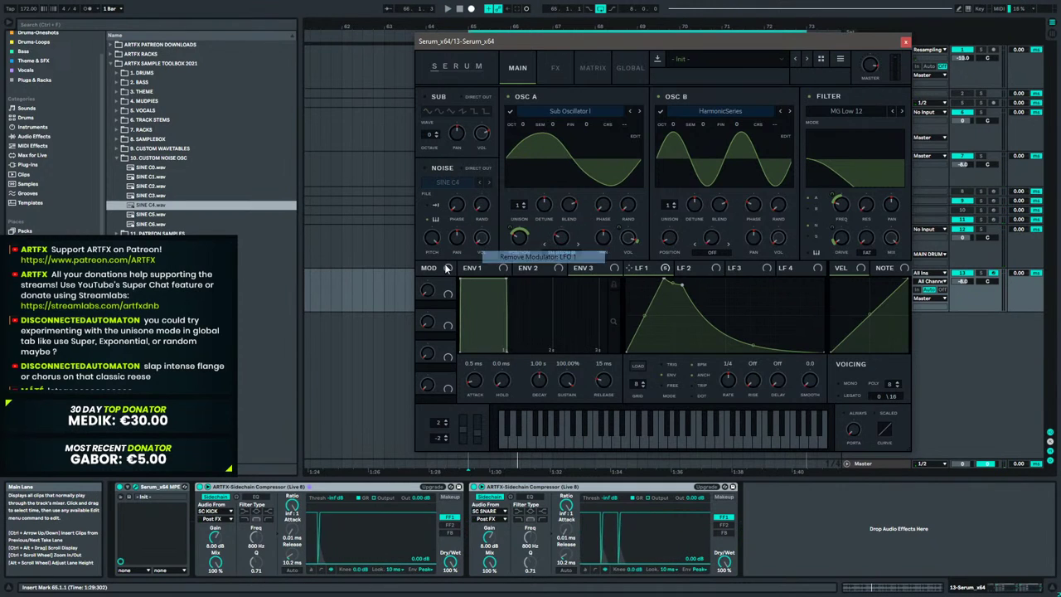
drag(435, 125, 436, 110)
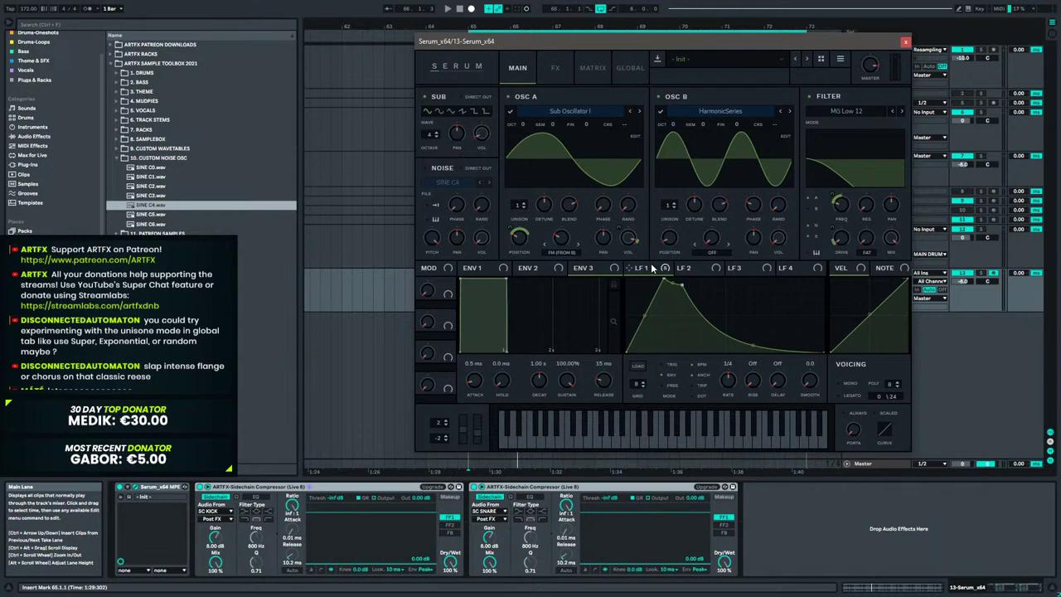
Modulate the sub oscillator's level with LFO 1 at 62 and set its octave to 3, soloing the Serum track to listen.
key(space)
drag(474, 123, 492, 106)
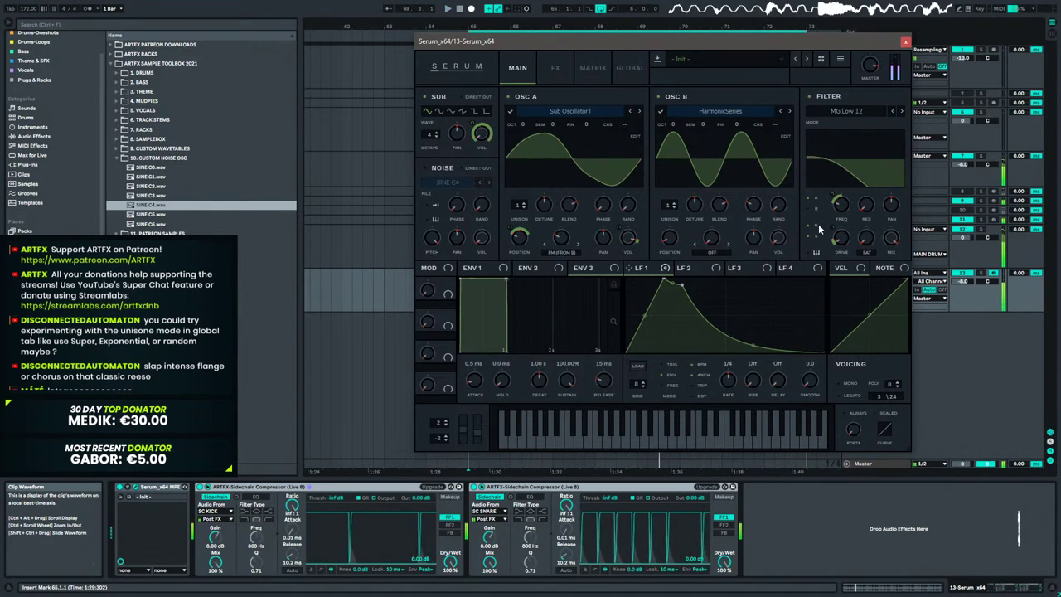
key(space)
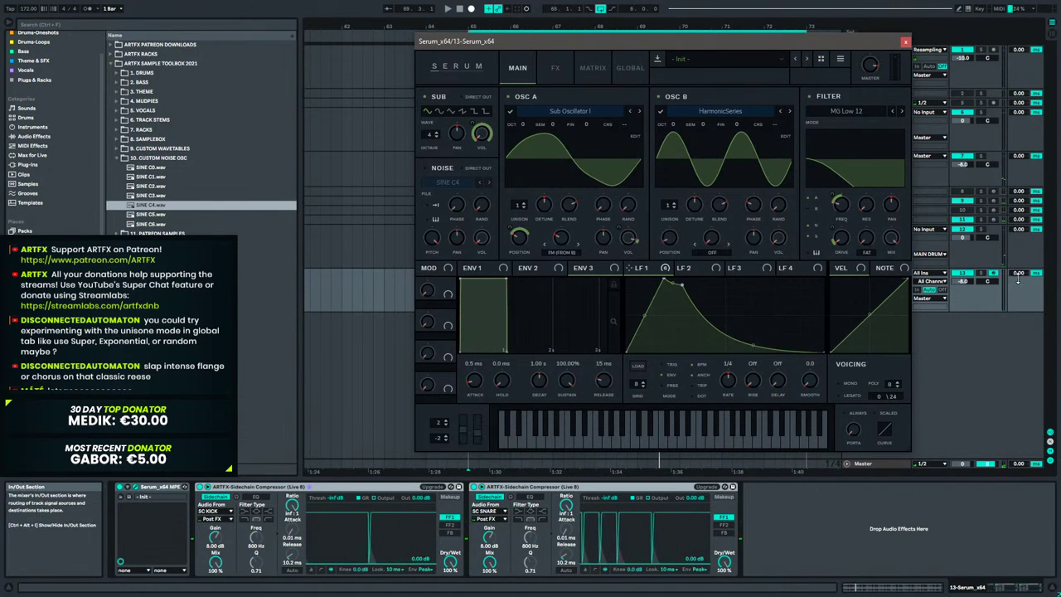
key(space)
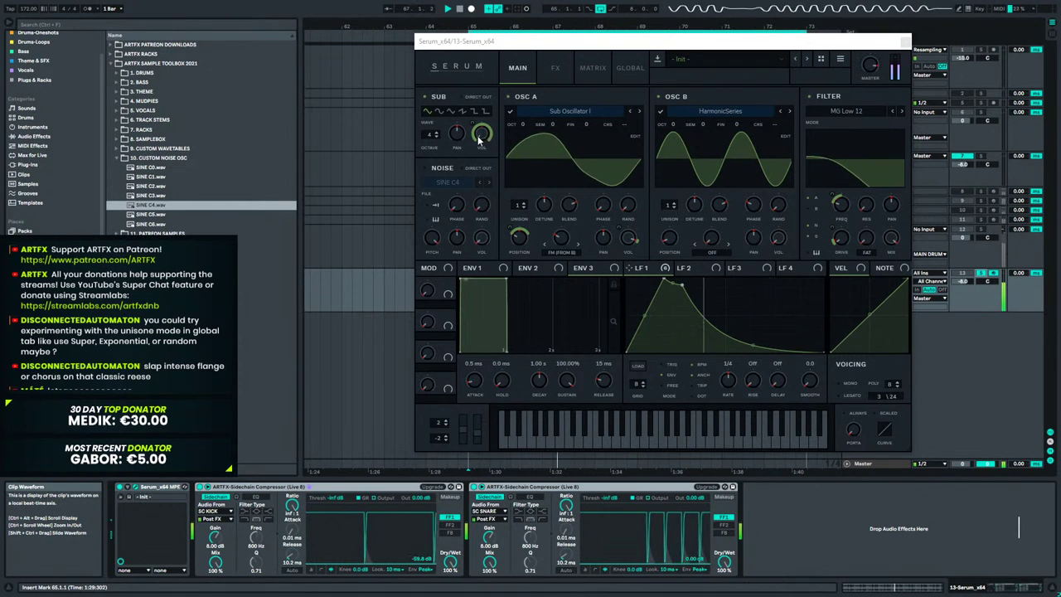
drag(434, 136, 436, 142)
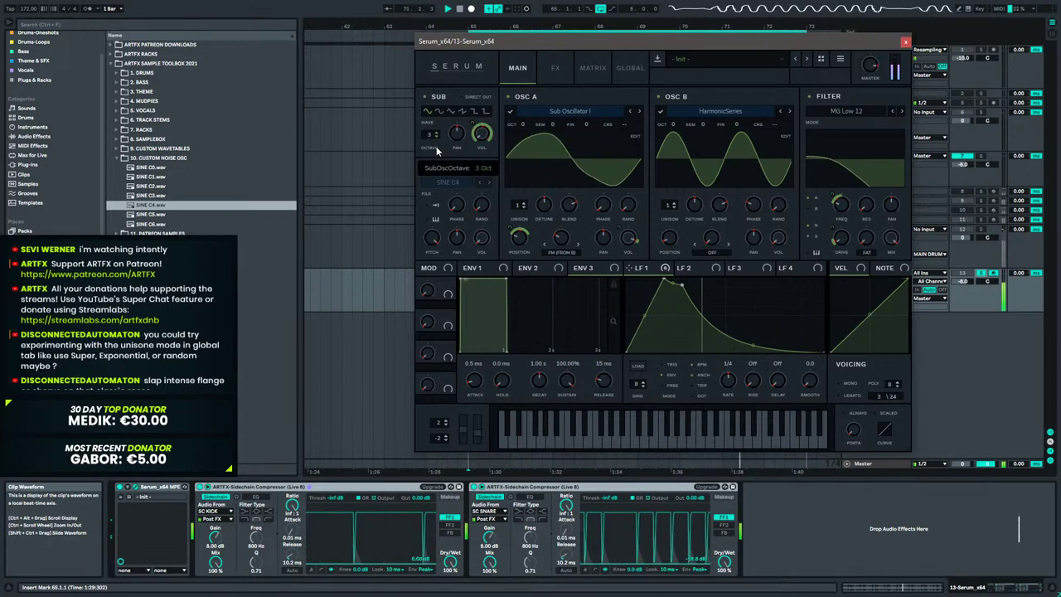
drag(464, 141, 464, 136)
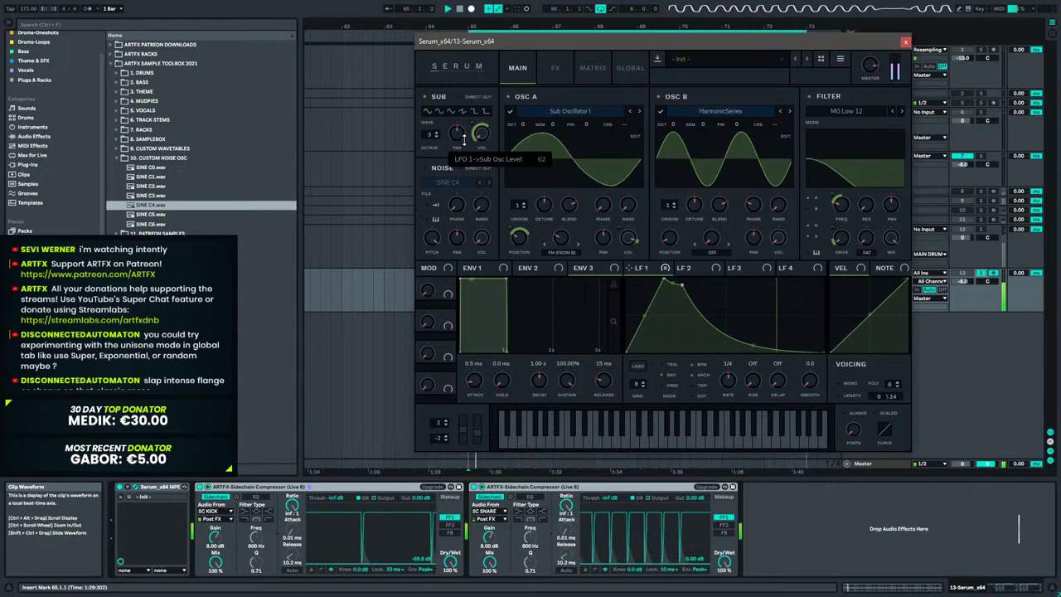
Set LFO 1's modulation of the distortion filter frequency to 12.
click(892, 111)
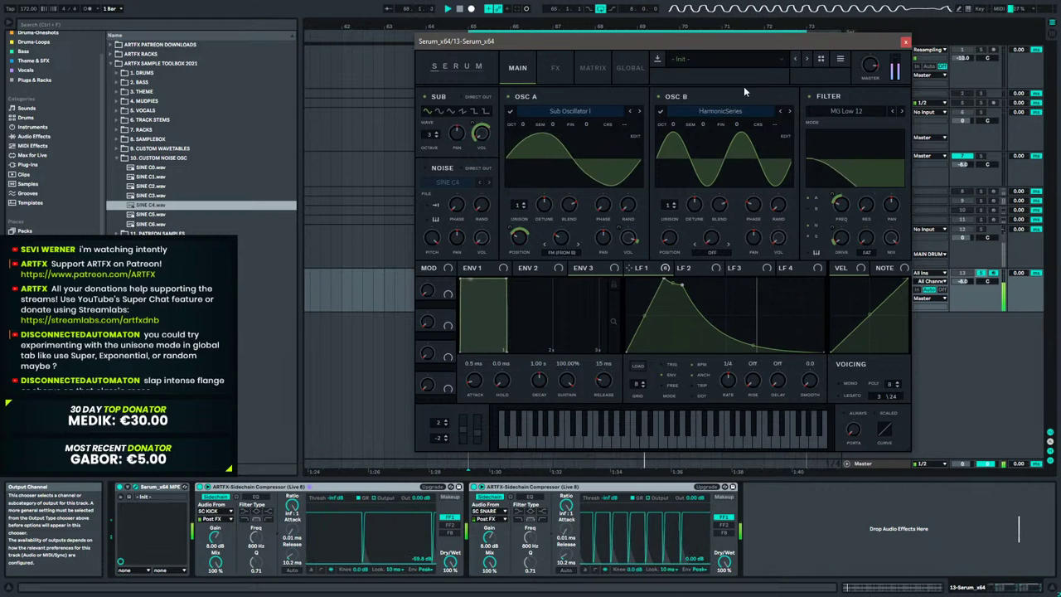
click(555, 67)
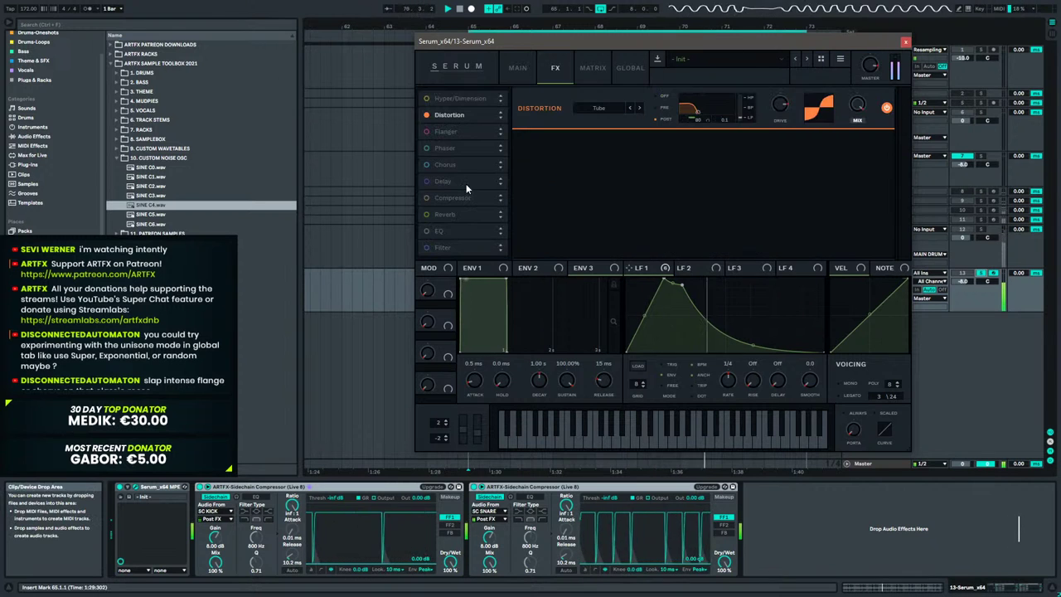
drag(705, 119, 705, 123)
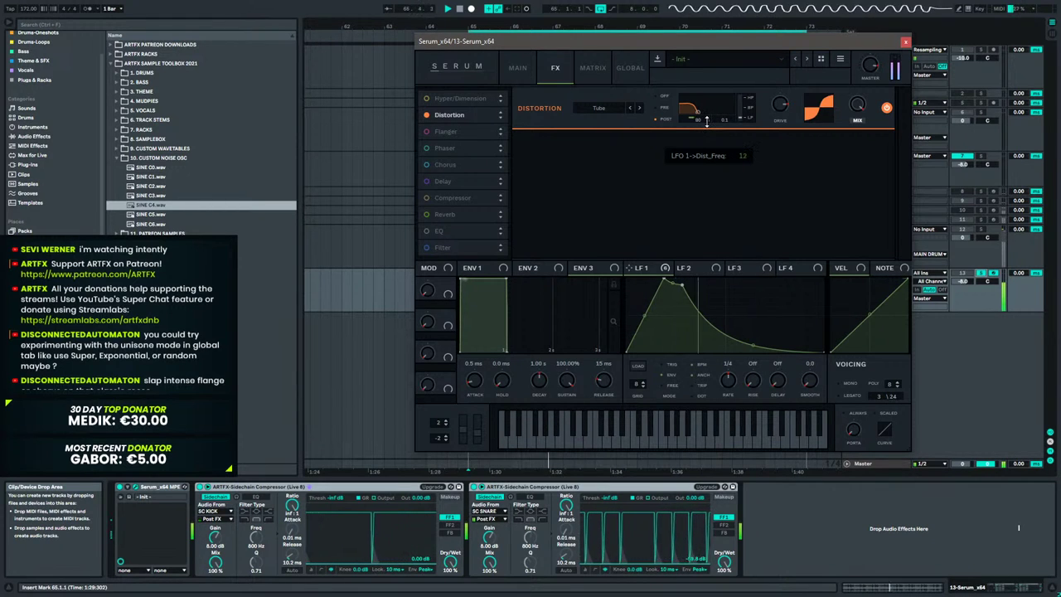
Enable the EQ in Serum's effects, modulate its low-band frequency and gain with LFO 1, and lower the high-band gain.
click(427, 230)
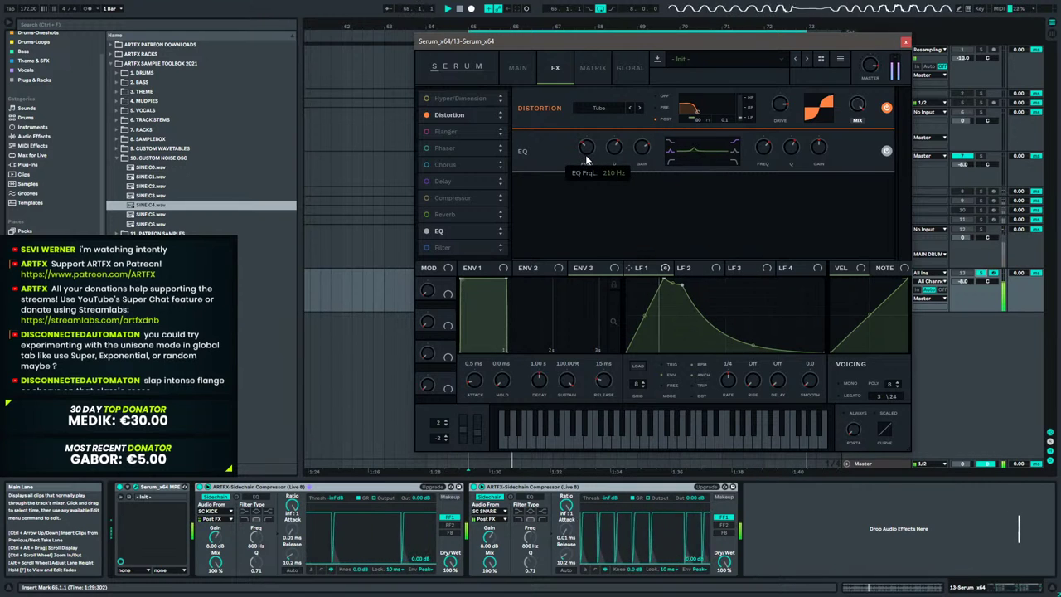
drag(586, 156, 586, 158)
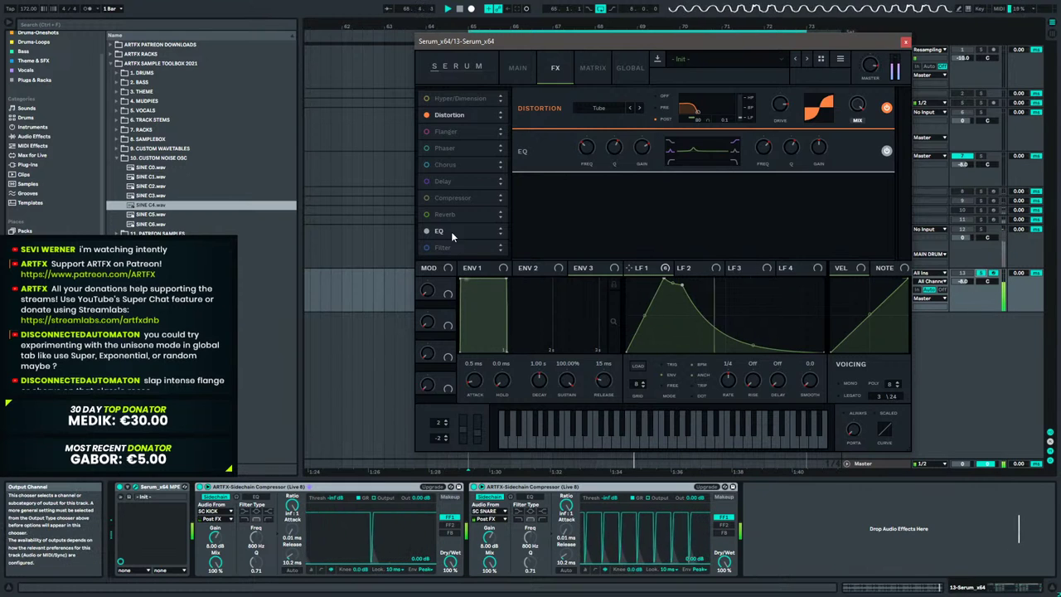
drag(592, 165, 586, 149)
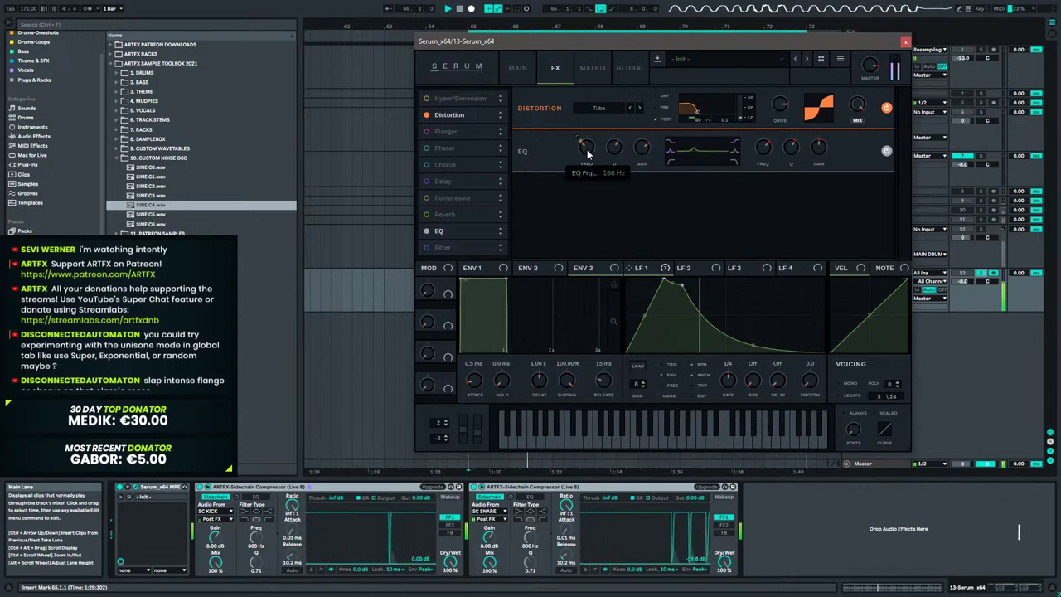
drag(588, 153, 588, 150)
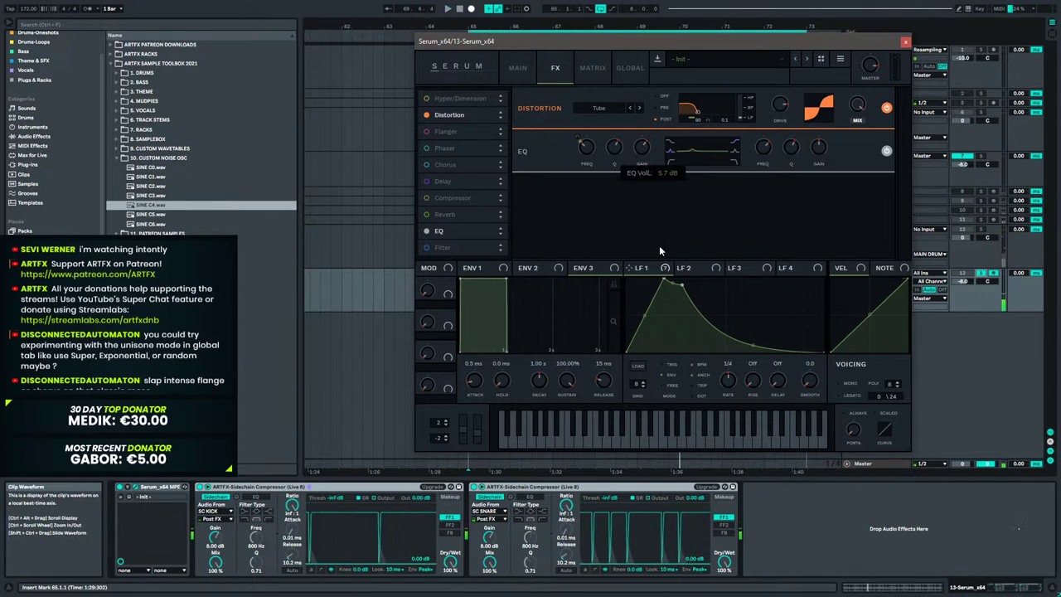
drag(629, 269, 625, 156)
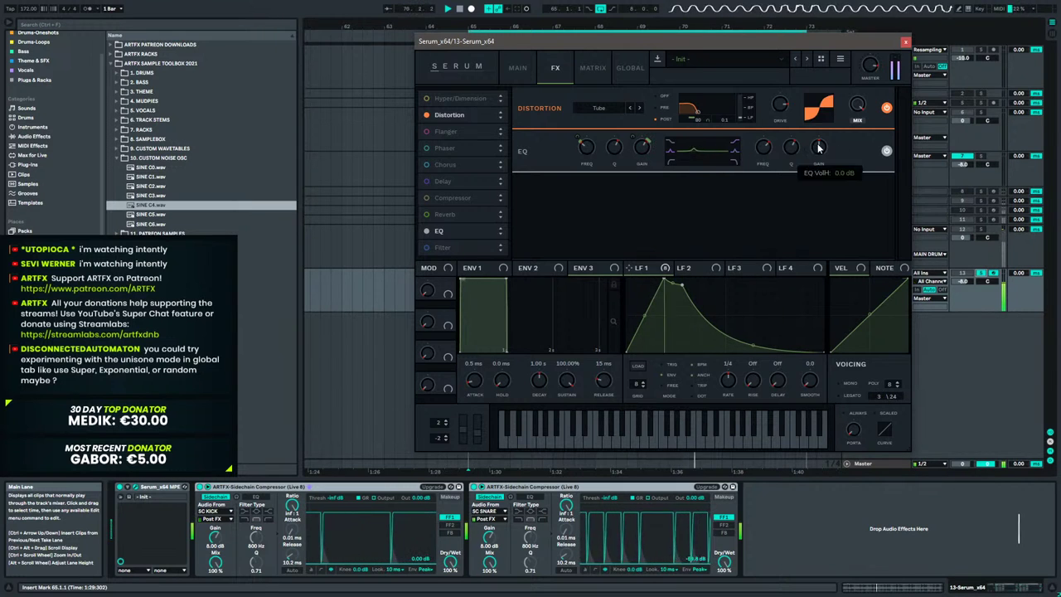
drag(759, 172, 759, 177)
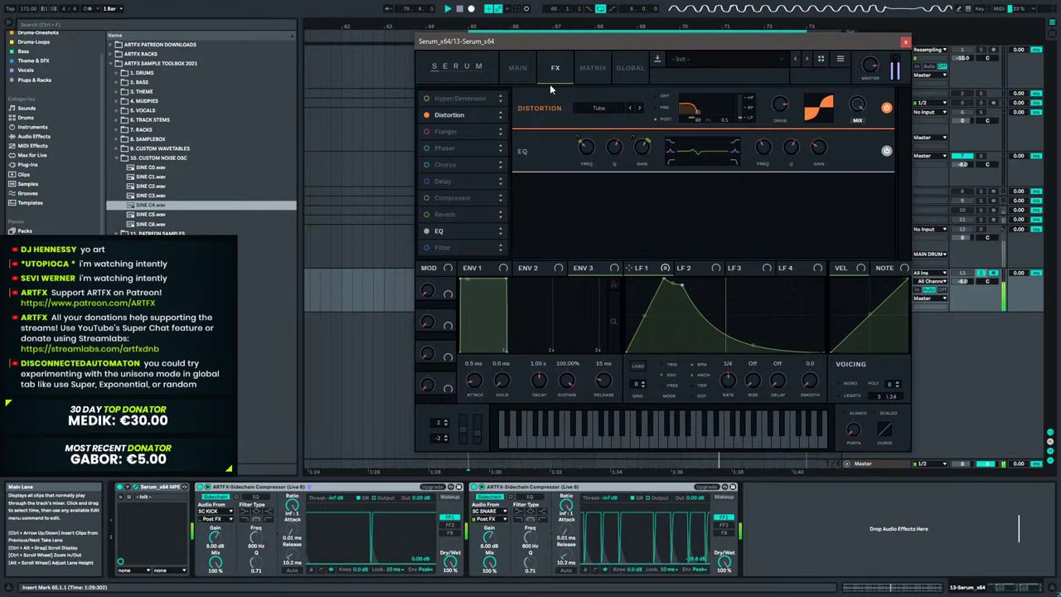
Return to Serum's main page and readjust oscillator A's volume during playback.
click(517, 67)
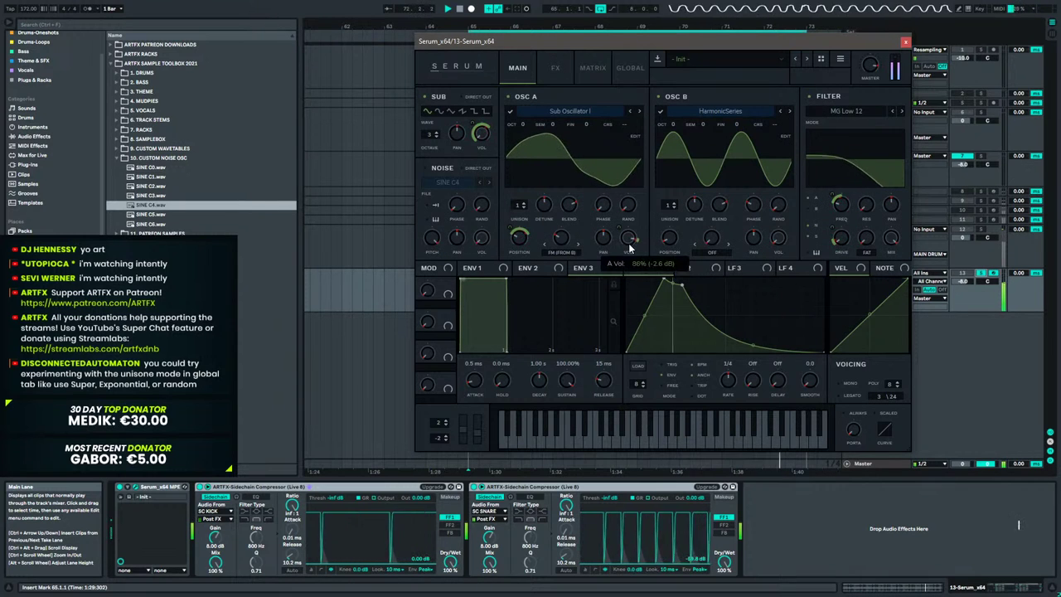
drag(619, 228, 625, 220)
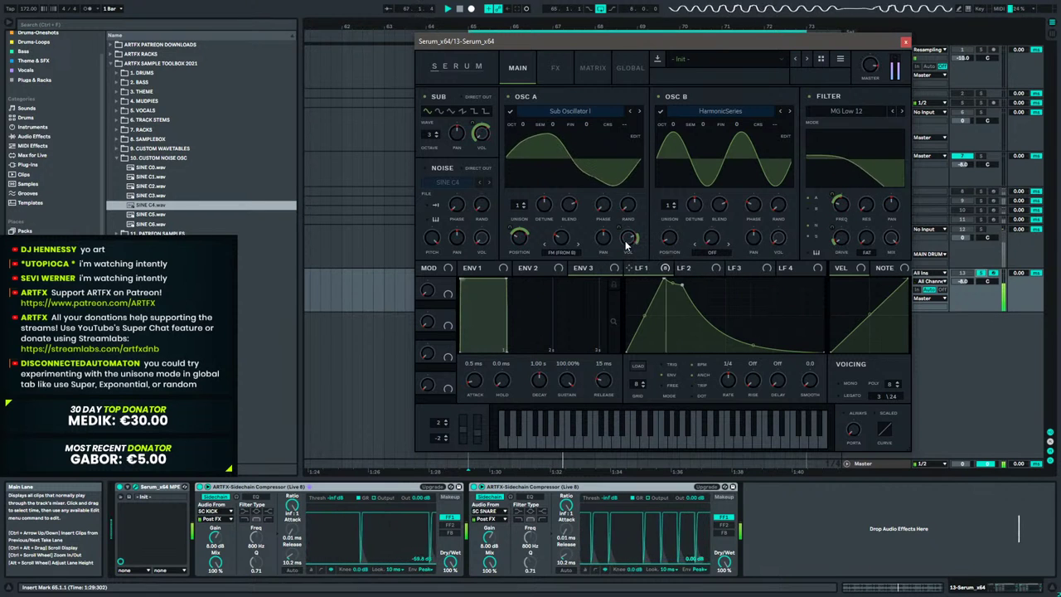
drag(619, 227, 619, 229)
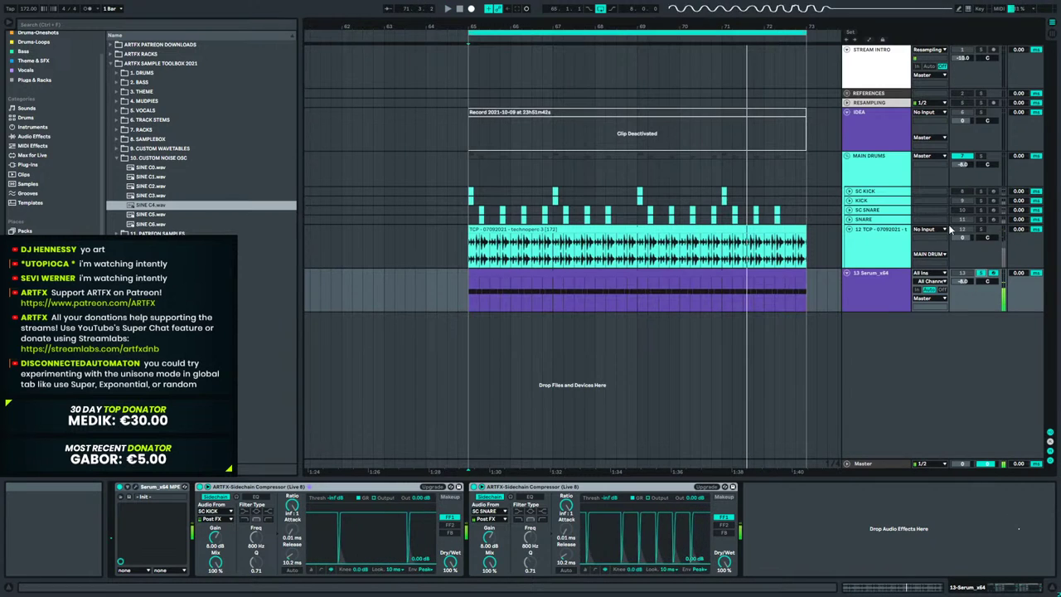
Close Serum, unsolo its track, and play the bass together with the drums and percussion.
click(904, 43)
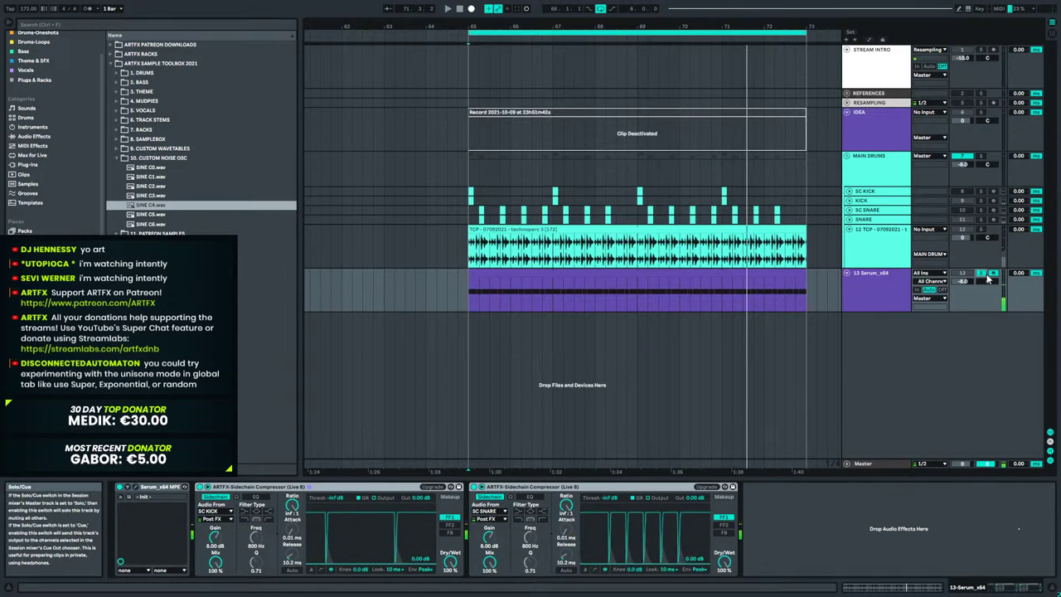
click(888, 254)
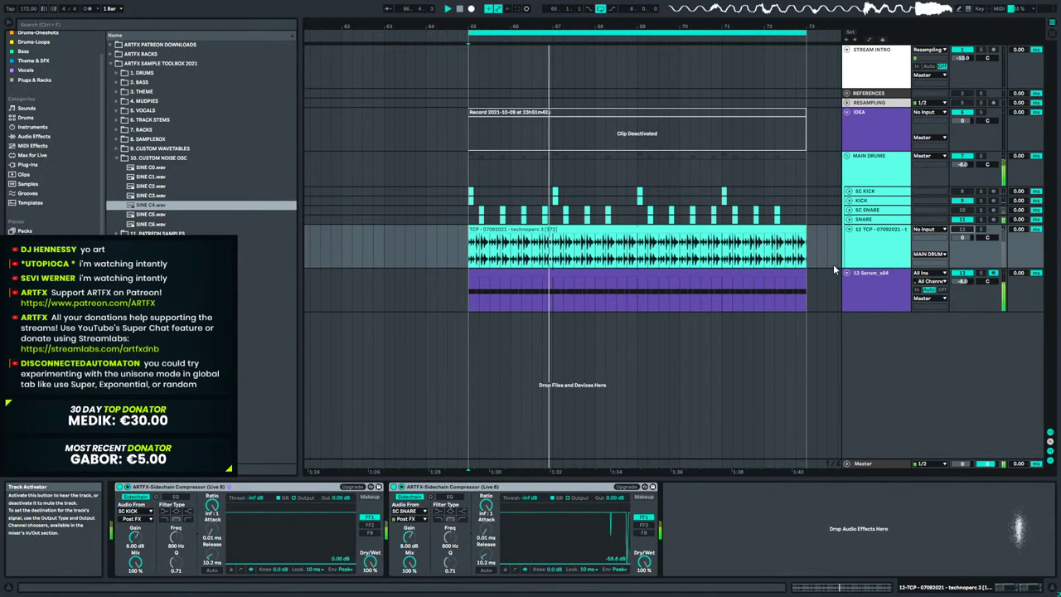
click(860, 299)
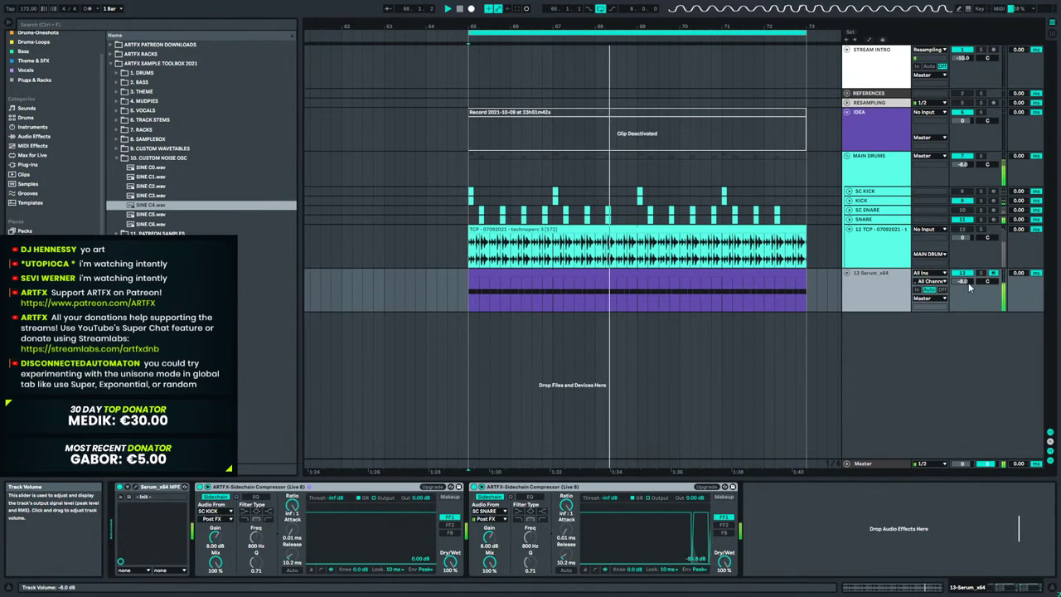
Delete the technoperc loop clip with its audio track and the Serum bass track, leaving only the main drums.
click(853, 231)
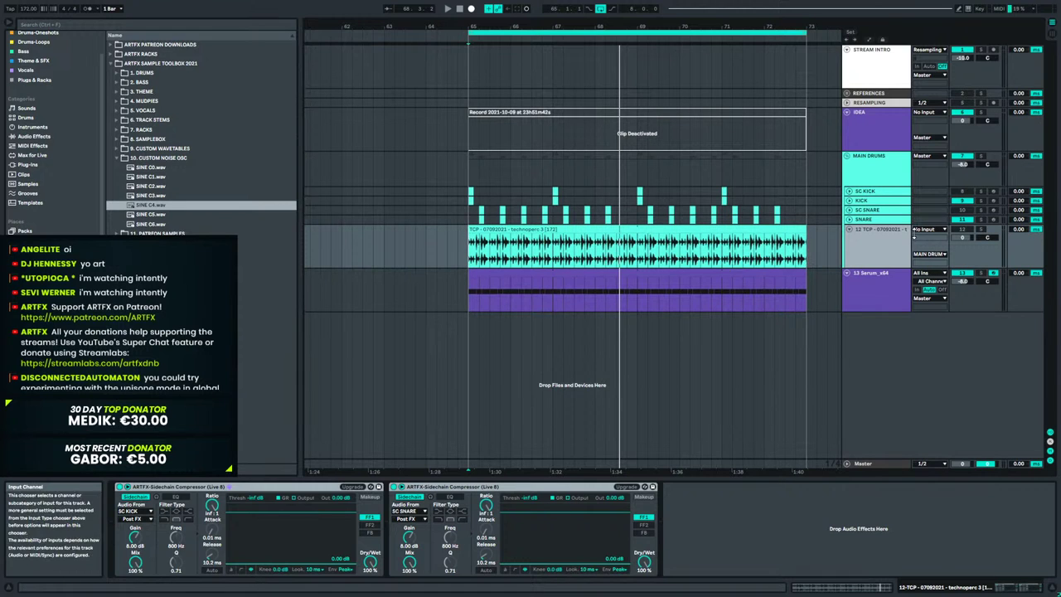
click(888, 288)
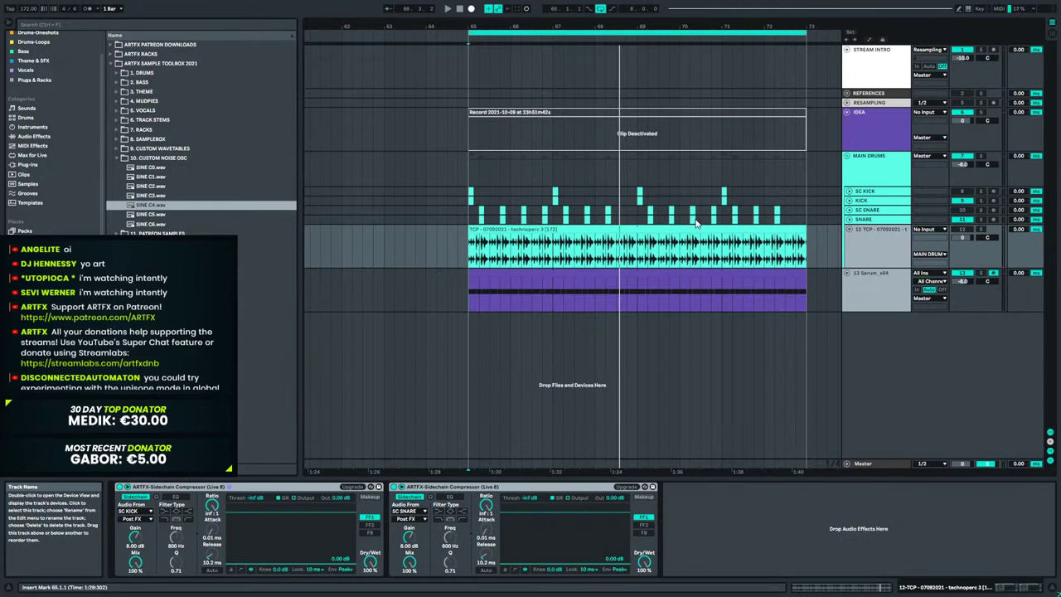
click(587, 229)
key(Delete)
click(643, 274)
click(879, 276)
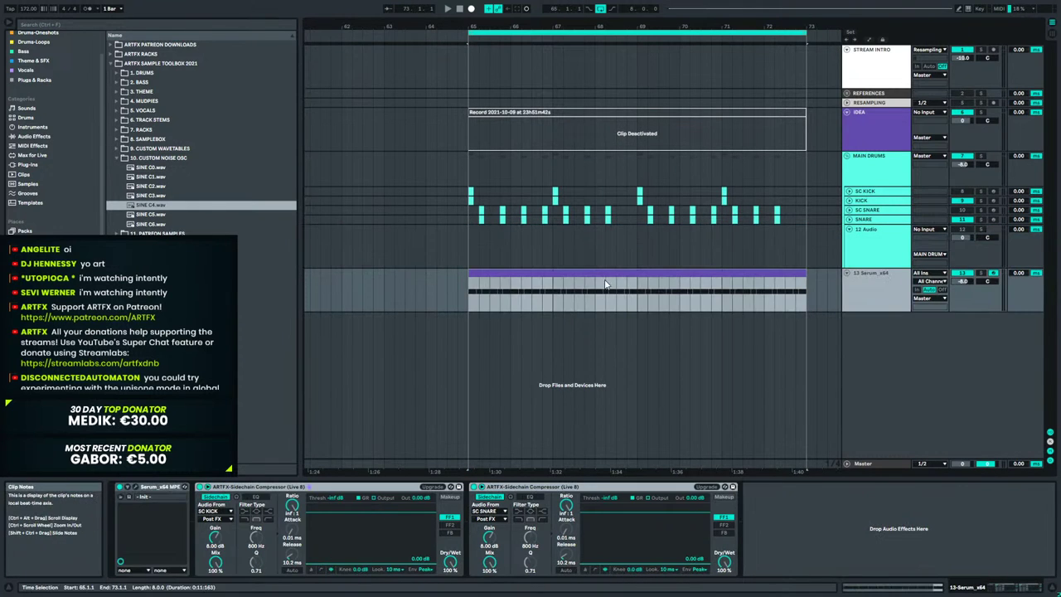
key(Delete)
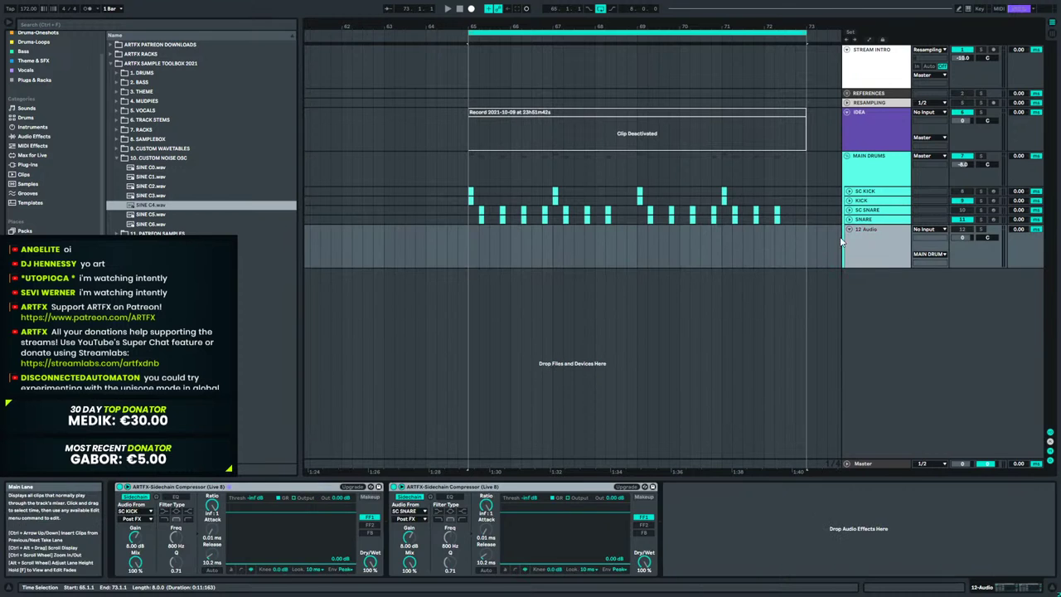
click(868, 233)
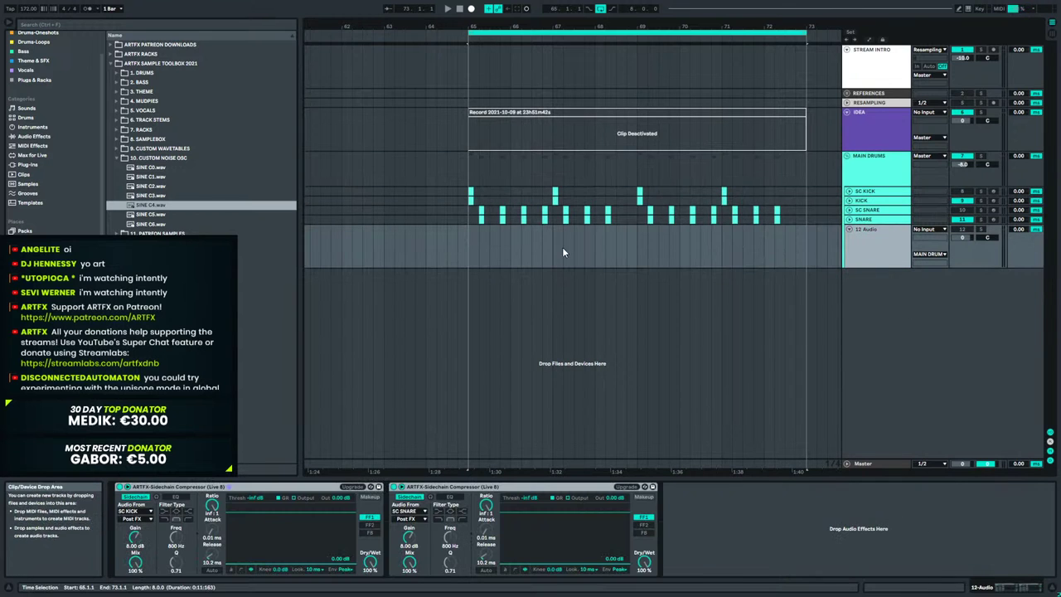
key(Delete)
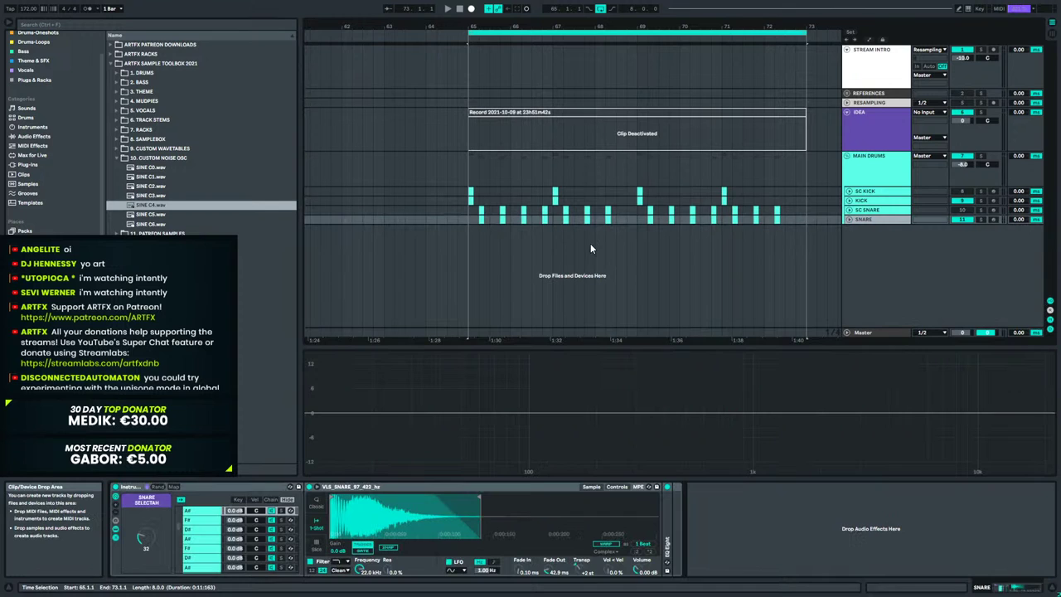
right_click(881, 246)
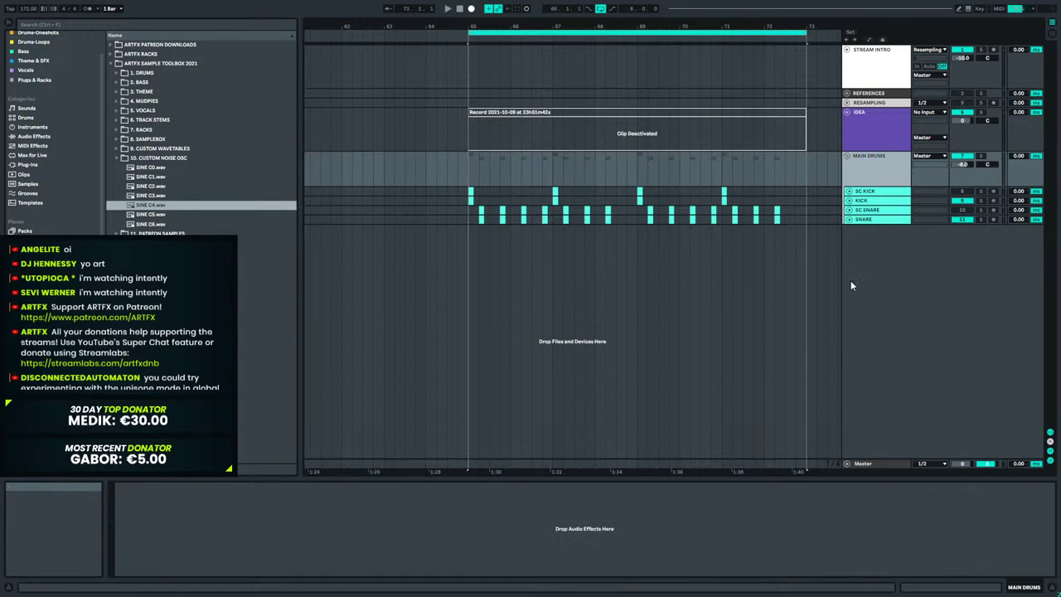
key(ctrl+alt+t)
click(875, 453)
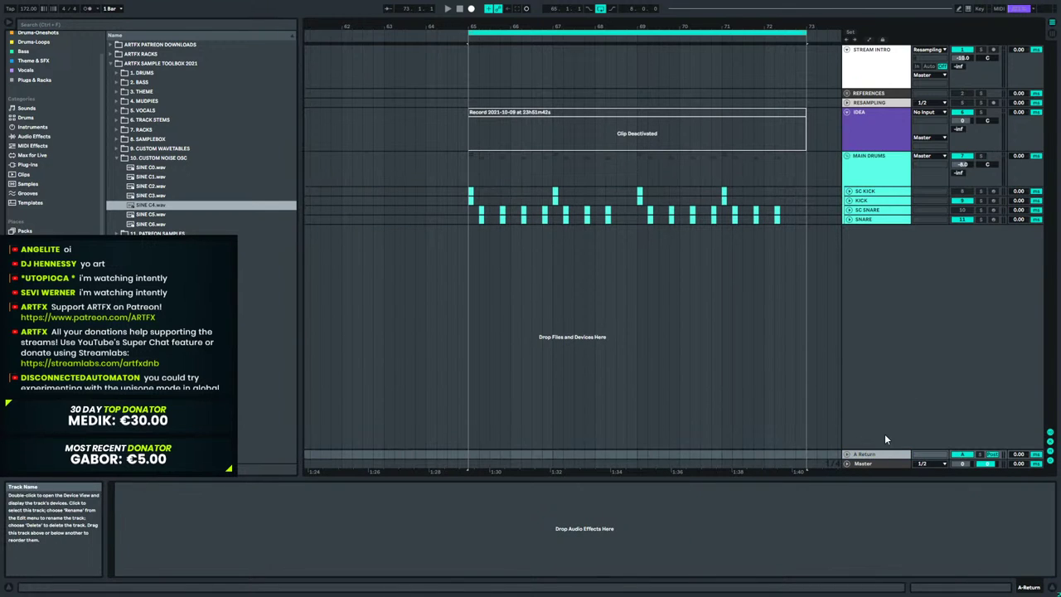
key(ctrl+z)
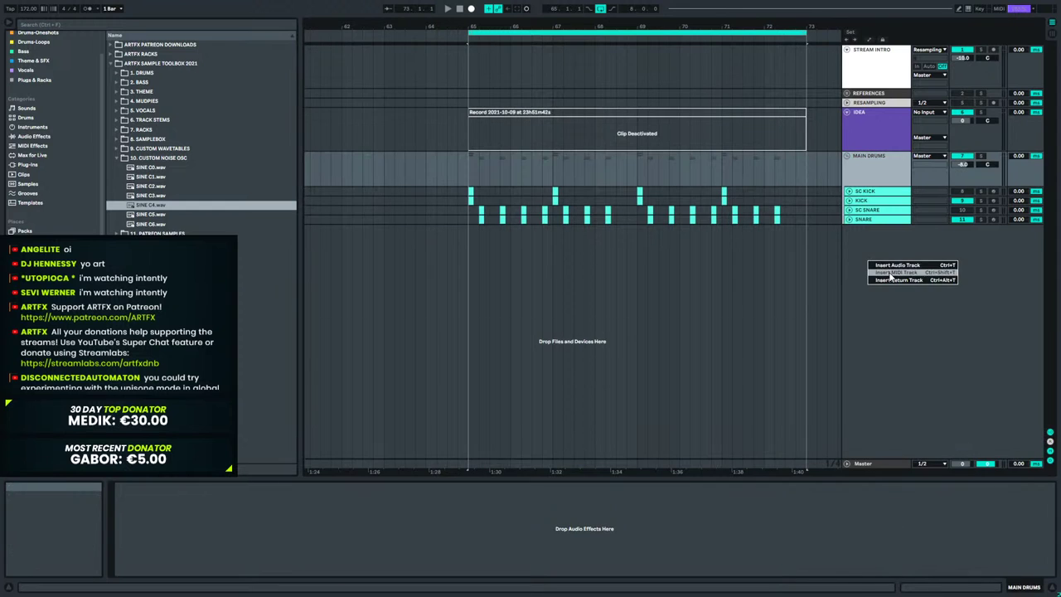
Insert a MIDI track below the snare, colour it purple, and load Serum onto it.
key(ctrl+shift+t)
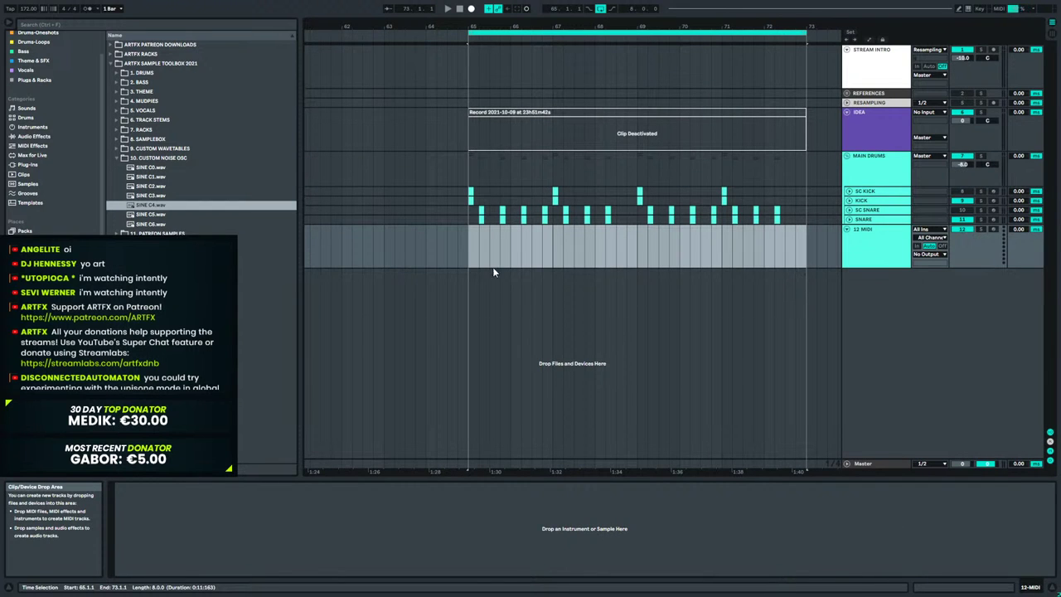
click(475, 253)
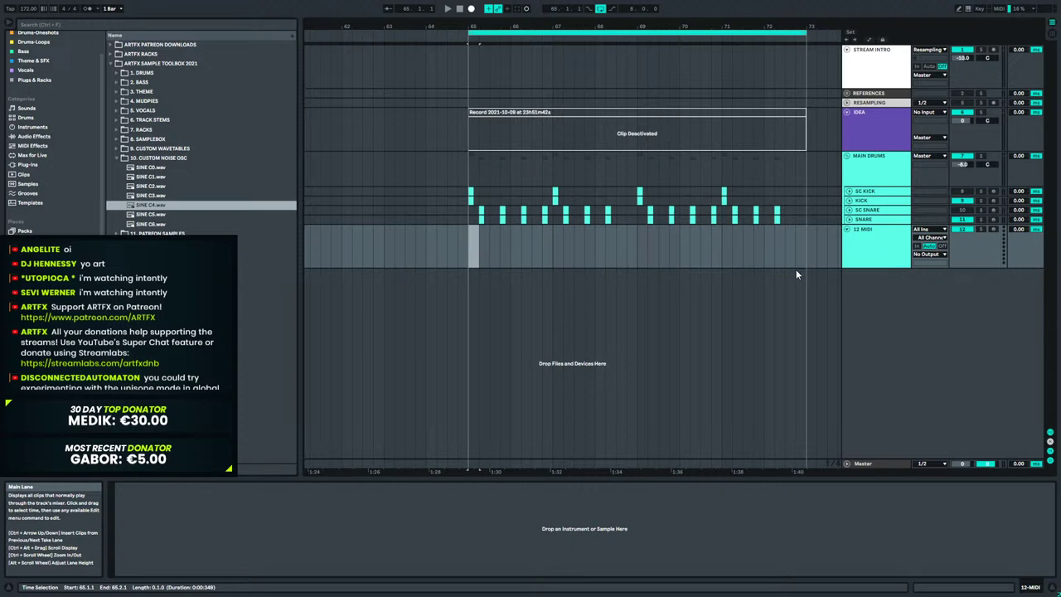
right_click(887, 243)
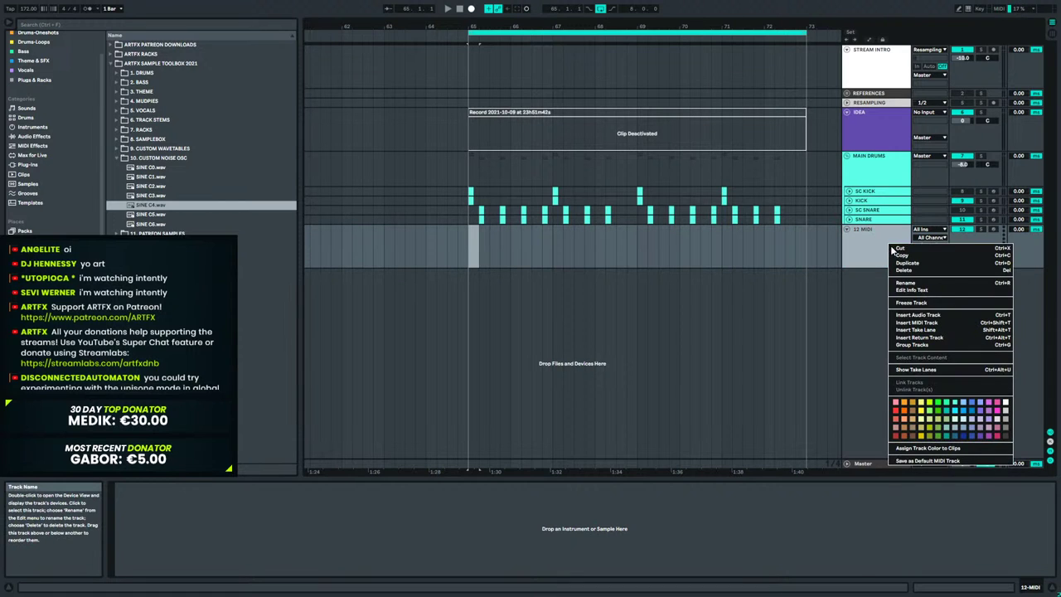
click(978, 439)
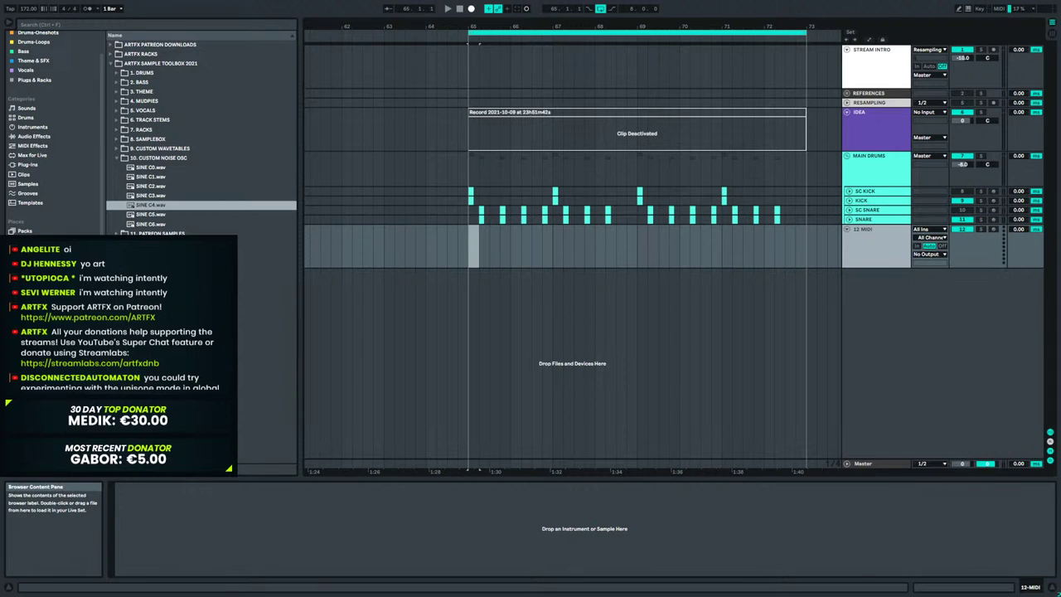
click(37, 165)
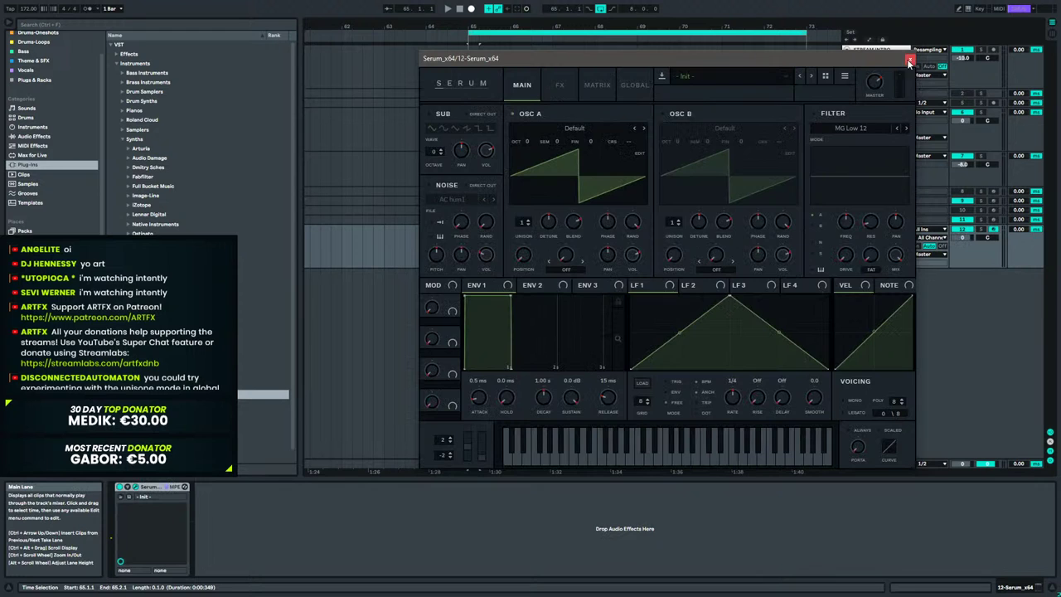
click(908, 61)
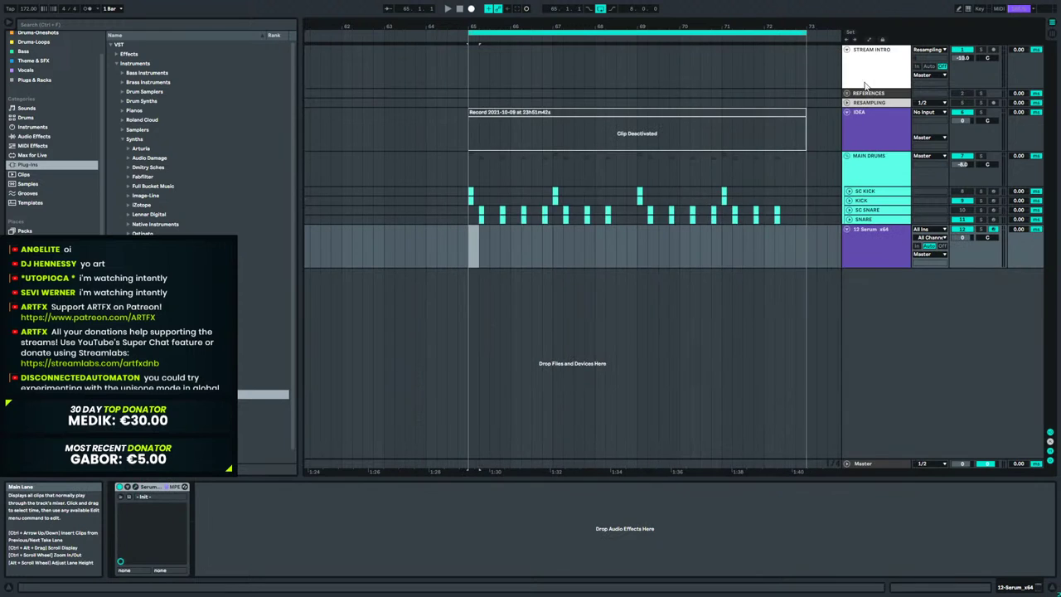
Create a one-beat MIDI clip at bar 65 on the Serum track, filled by a single D#0 note, and play it with the drums.
key(ctrl+shift+m)
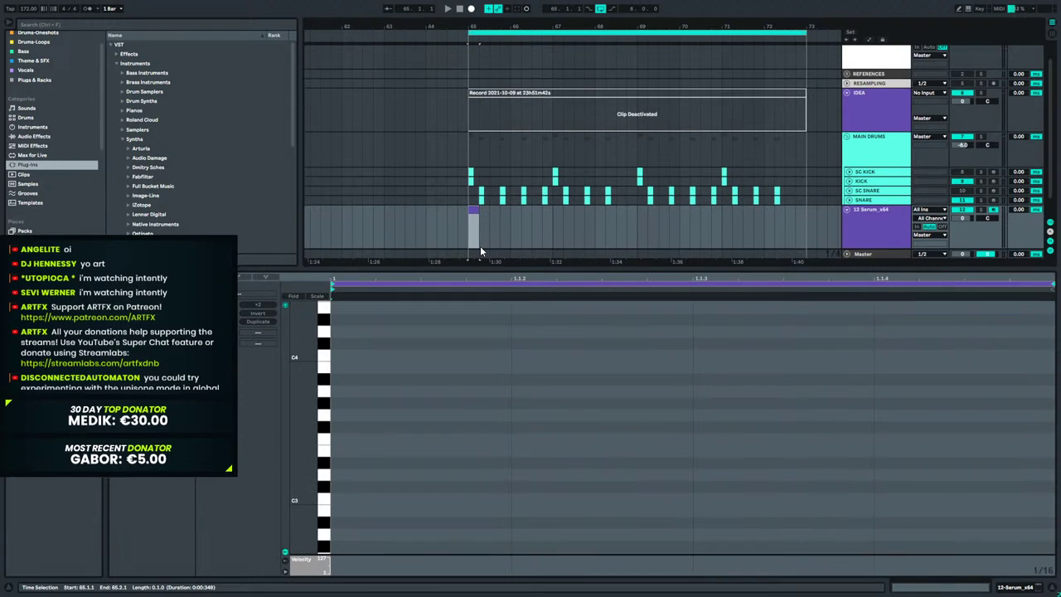
double_click(334, 462)
drag(970, 479, 987, 456)
key(shift+Down)
key(shift+Down)
key(shift+Down)
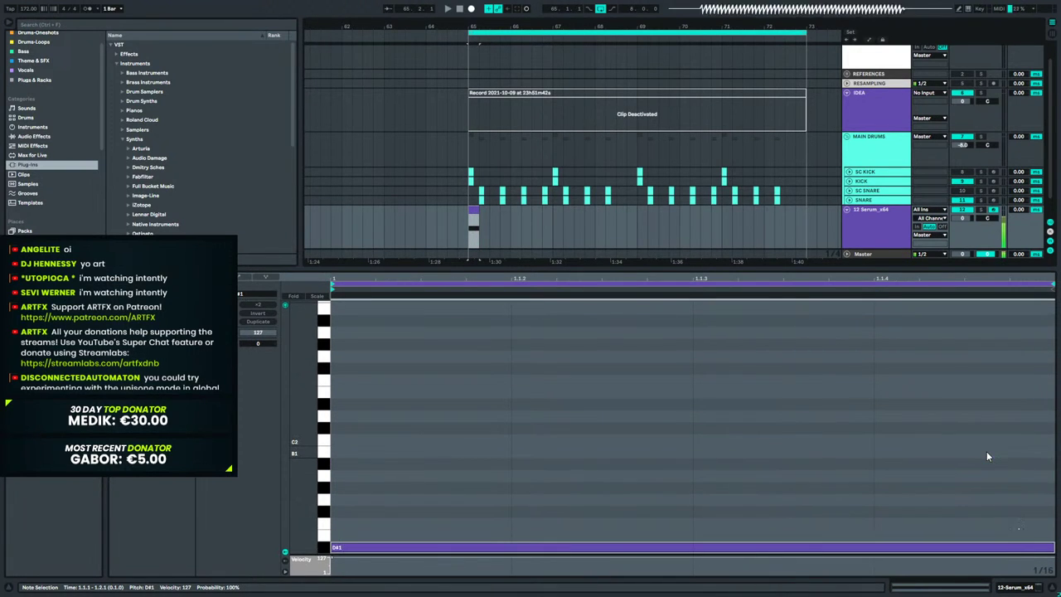
key(space)
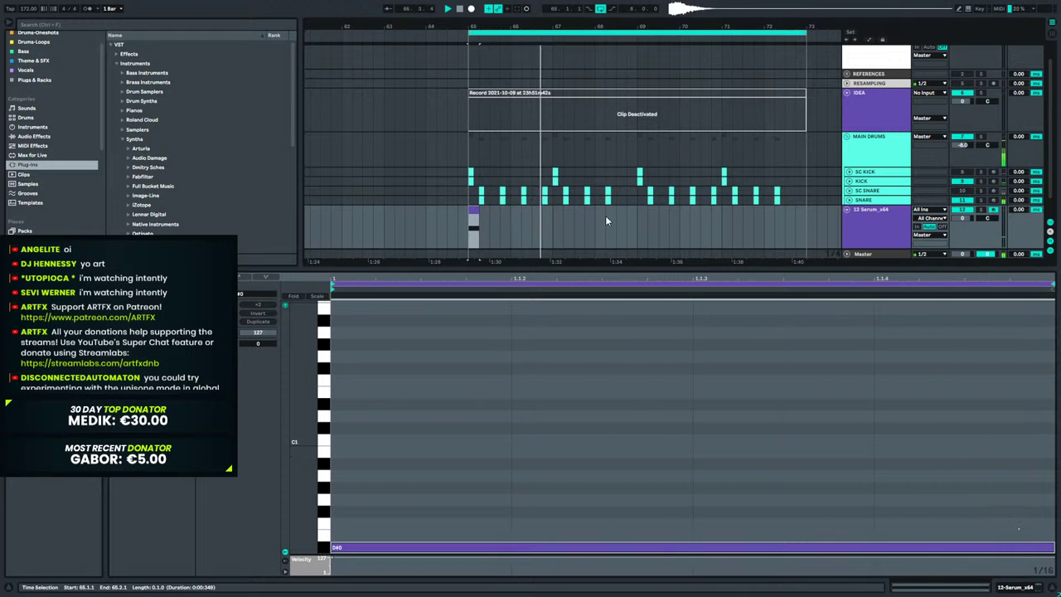
Duplicate the four-bar Serum section from bar 65 to bar 69 and consolidate bars 65 to 73 into one MIDI clip.
drag(638, 214, 468, 219)
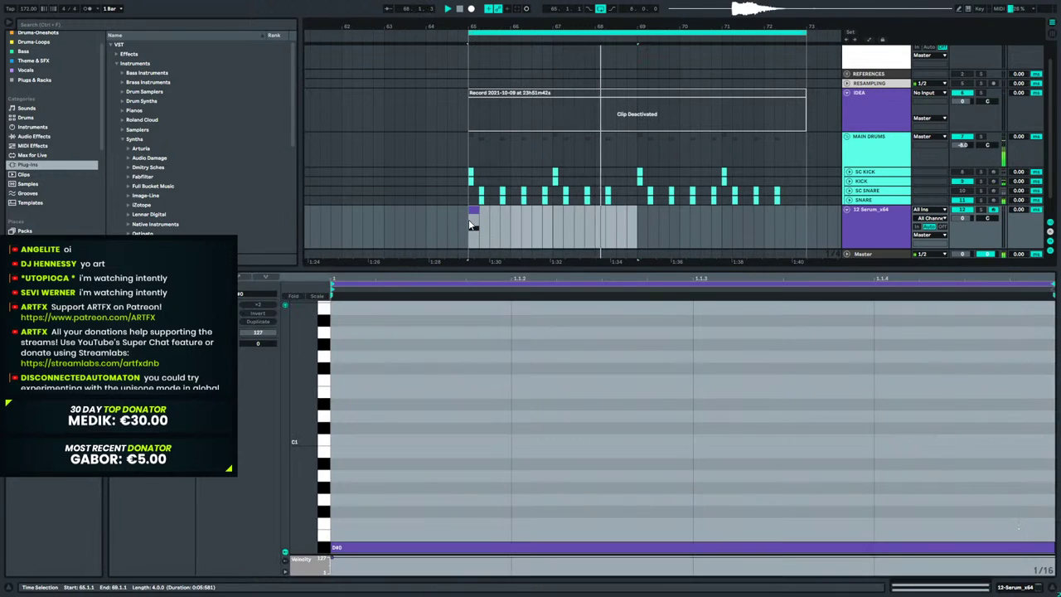
key(ctrl+d)
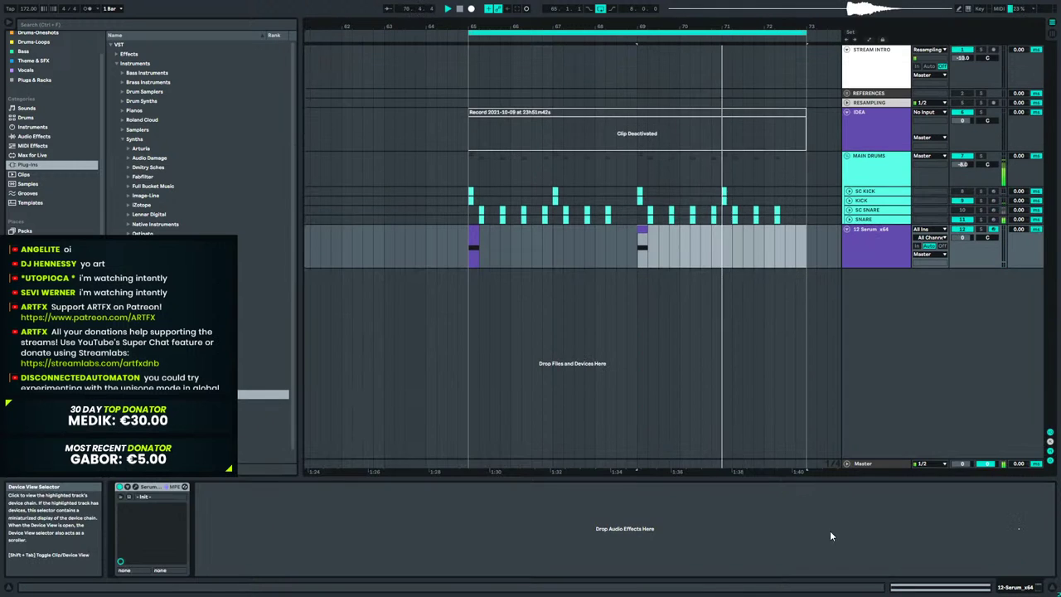
click(1026, 589)
right_click(887, 245)
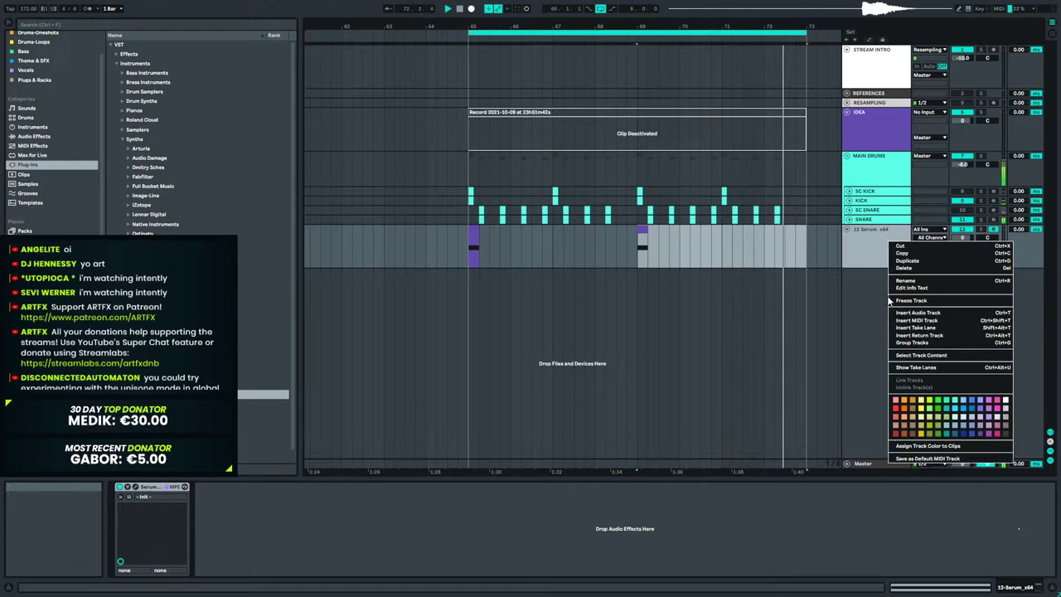
click(472, 232)
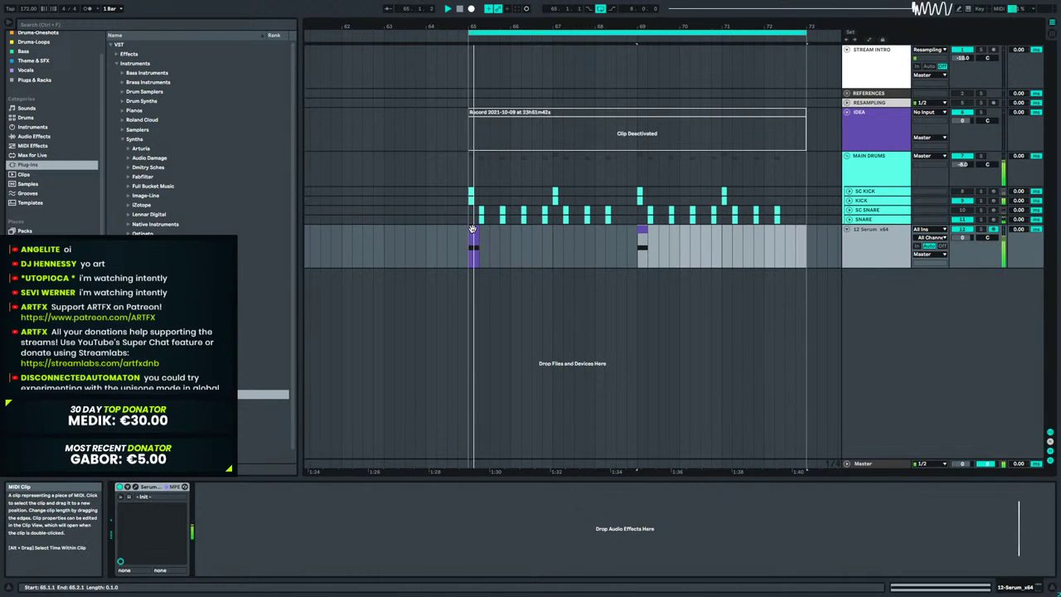
shift+click(803, 241)
key(ctrl+shift+m)
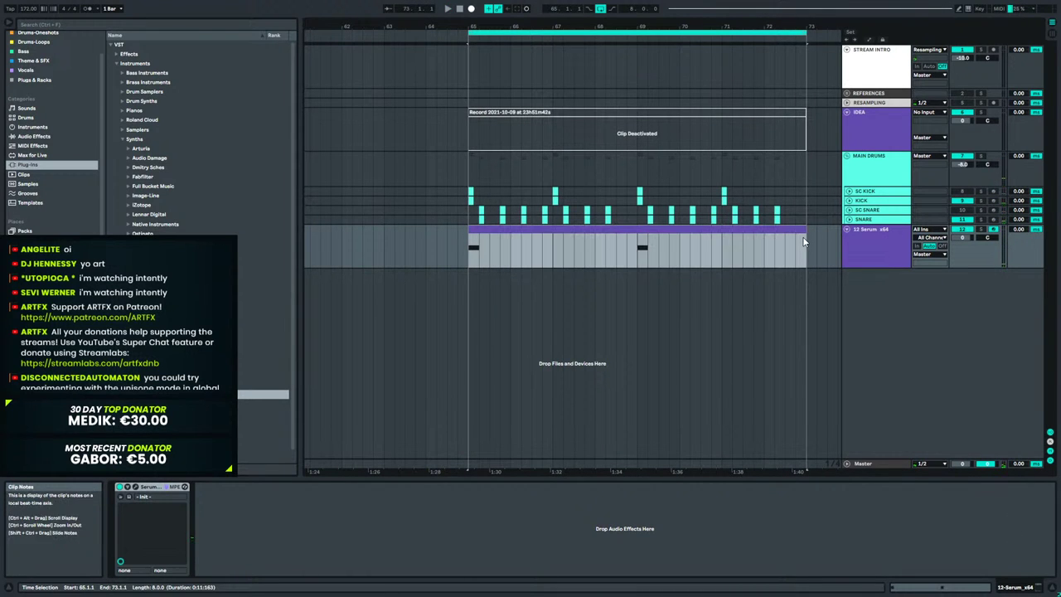
Open the consolidated Serum MIDI clip in the note editor and play it with the drums.
double_click(524, 226)
drag(296, 428, 281, 427)
key(space)
key(space)
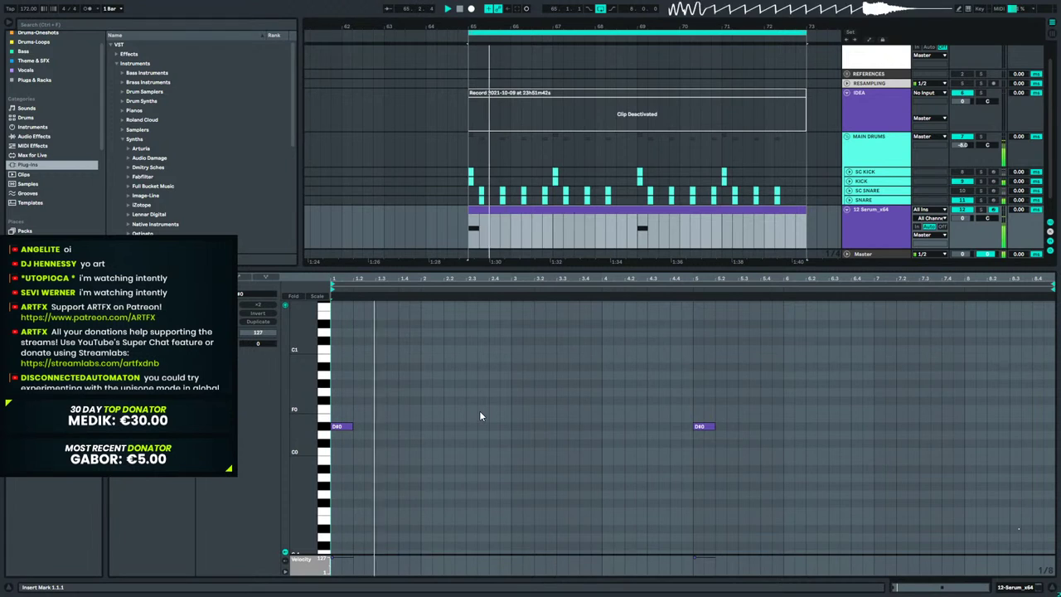
key(space)
Reactivate the recorded clip on the IDEA track, listen to it soloed, and deactivate it again.
click(751, 93)
key(0)
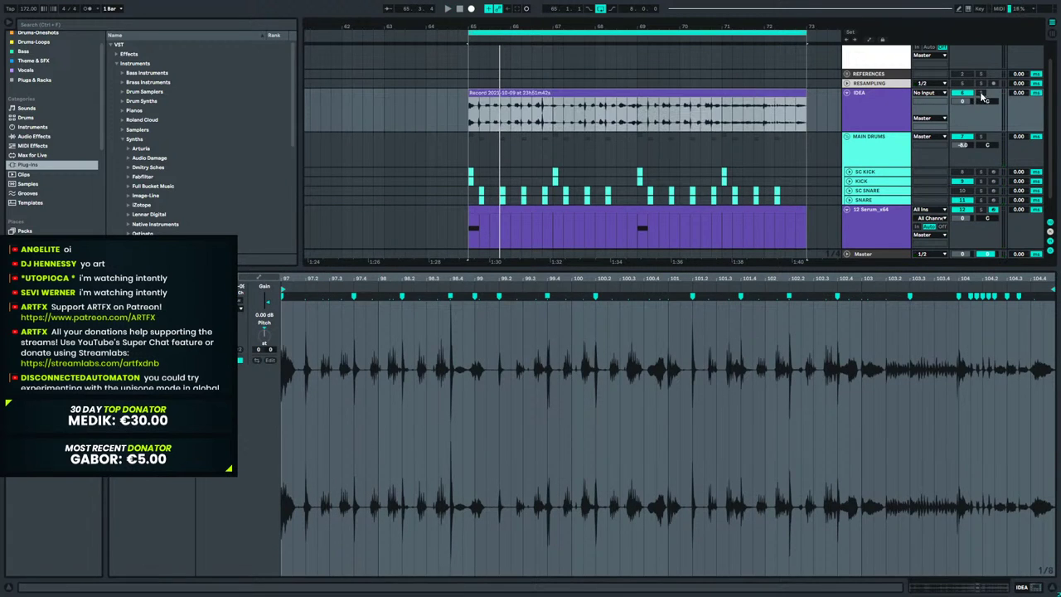
key(space)
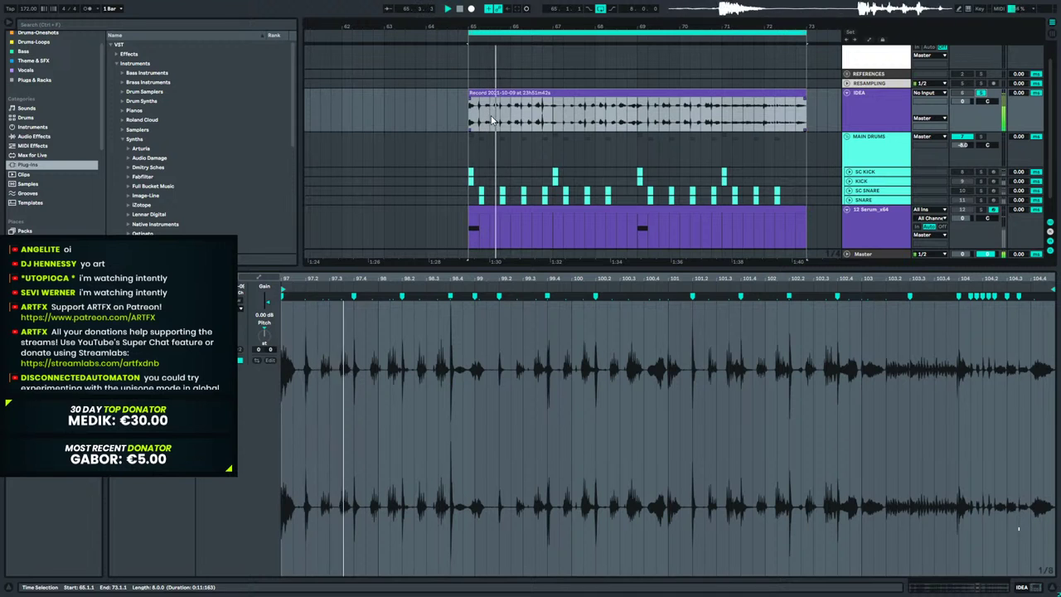
key(space)
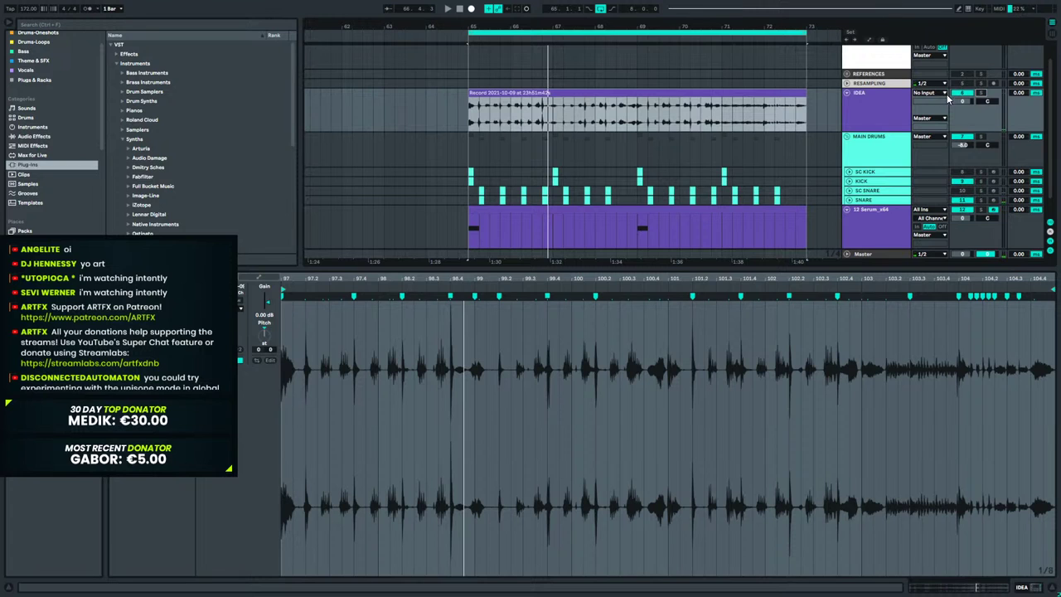
key(0)
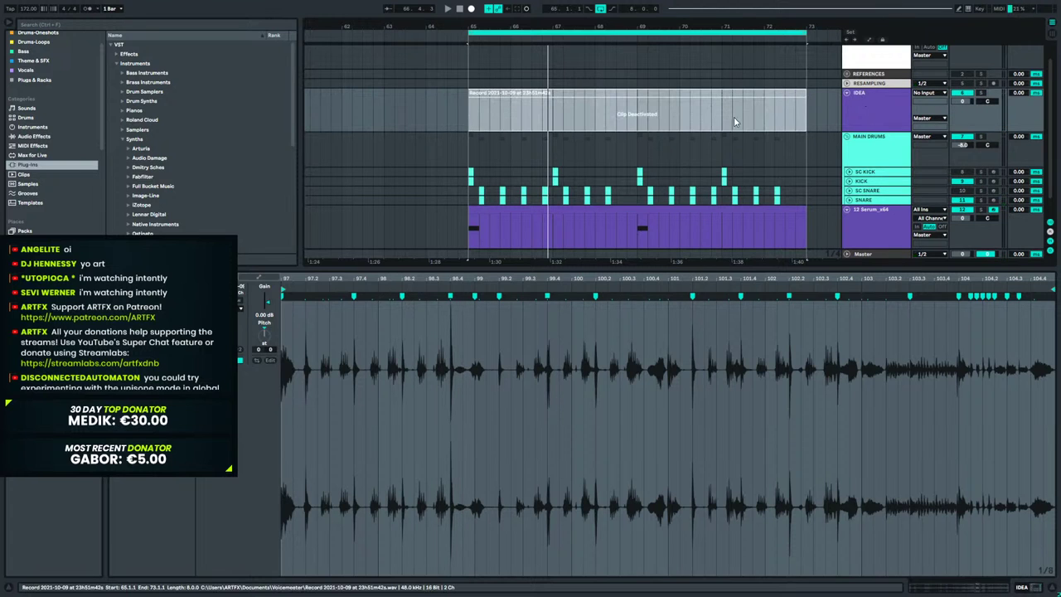
Reopen the Serum clip's notes and add two eighth-note D#0 notes at 1.2.4 and 1.3.3.
click(500, 209)
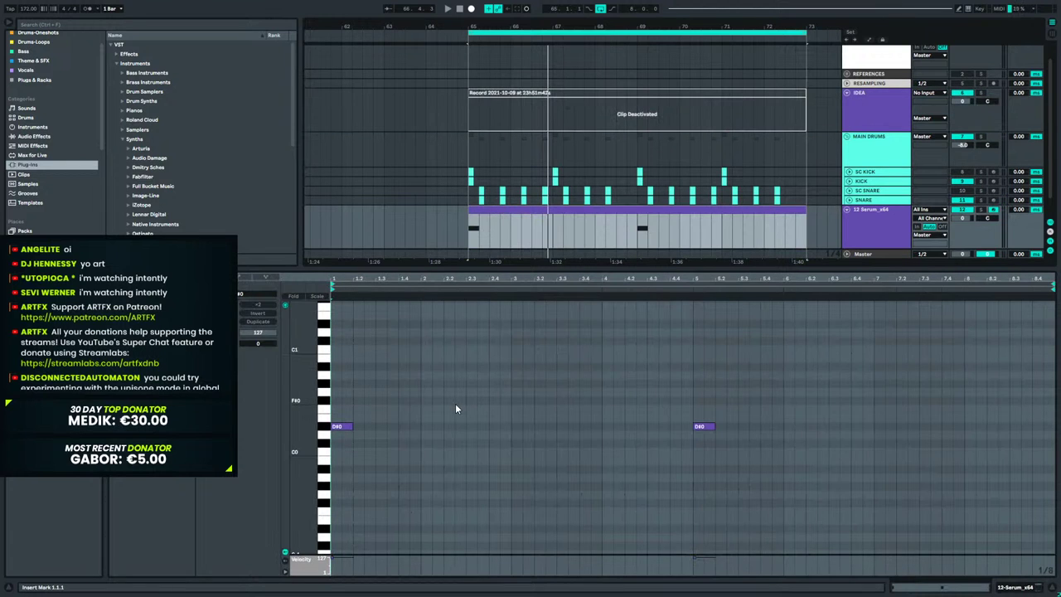
mouse_move(383, 278)
mouse_down()
mouse_move(384, 431)
mouse_move(462, 428)
mouse_up()
click(409, 426)
double_click(409, 426)
double_click(447, 426)
Add eighth-note E0 notes at 1.4.4 and 2.1.3 and D#0 notes at 2.2.4 and 2.3.3, and play the pattern.
double_click(500, 426)
drag(507, 426, 508, 417)
double_click(533, 417)
double_click(596, 427)
click(630, 427)
double_click(630, 427)
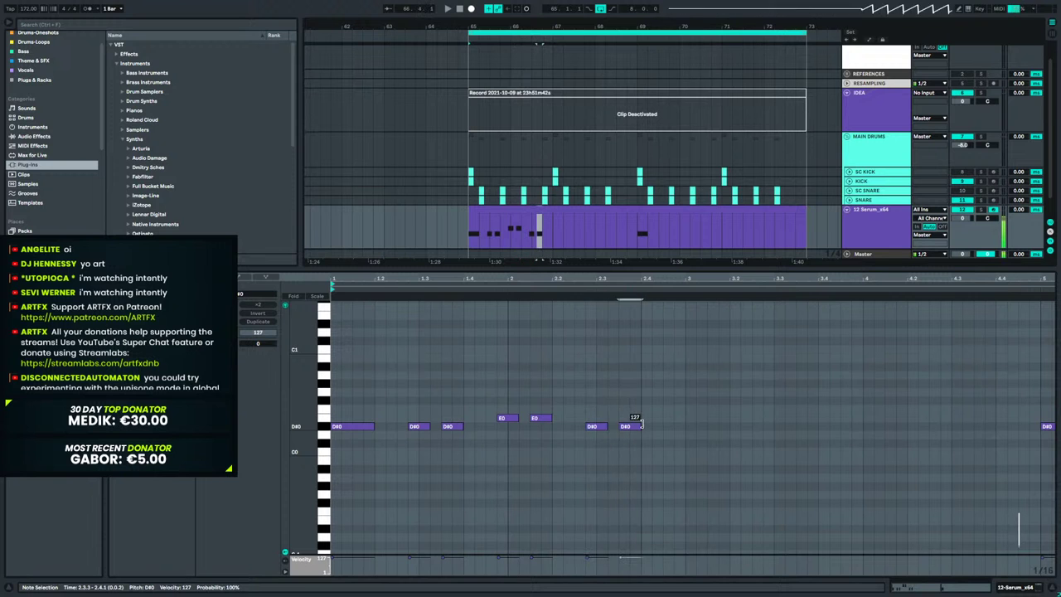
key(space)
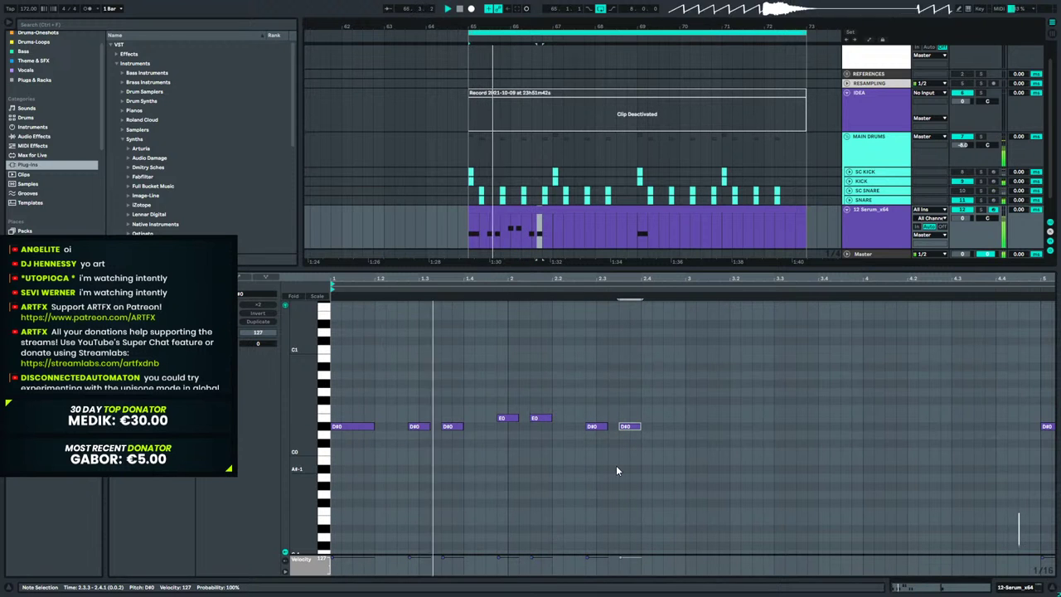
key(space)
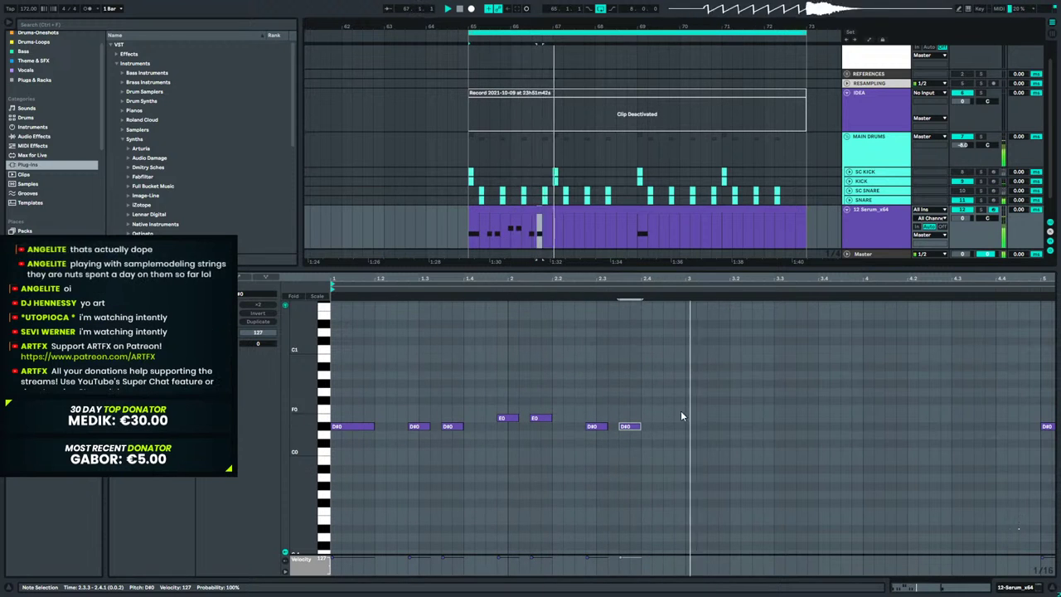
Copy the six short D#0 and E0 notes to start at 3.2.4 and play the result.
drag(684, 406, 374, 456)
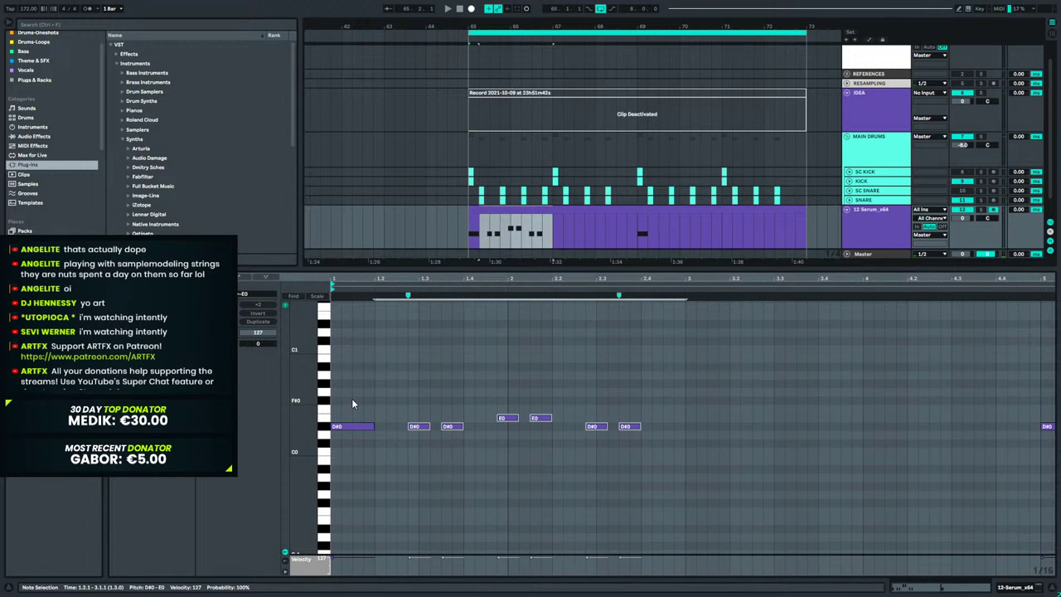
drag(415, 428, 772, 430)
key(space)
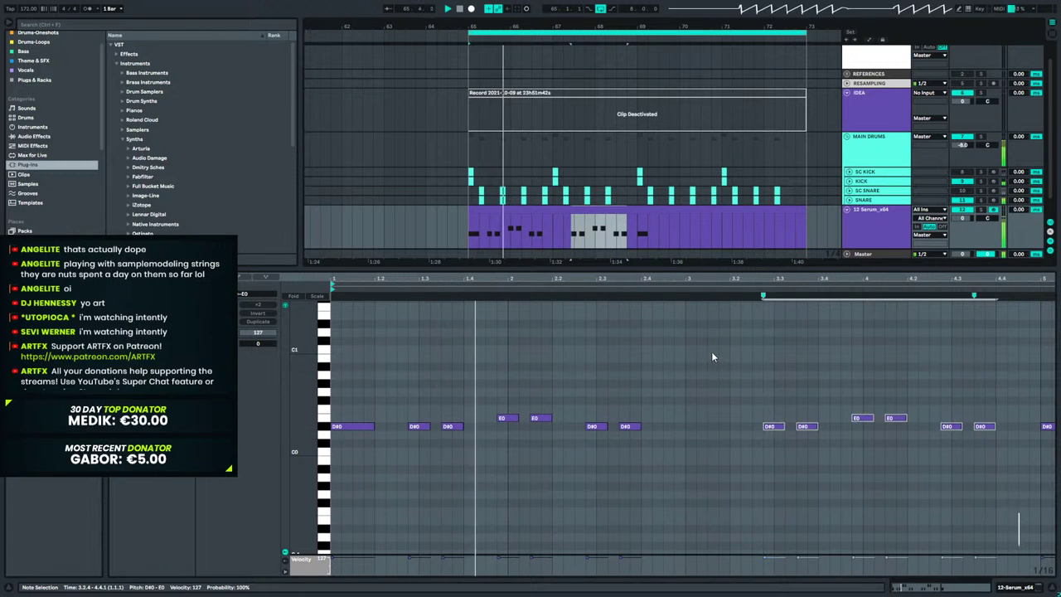
drag(694, 277, 515, 275)
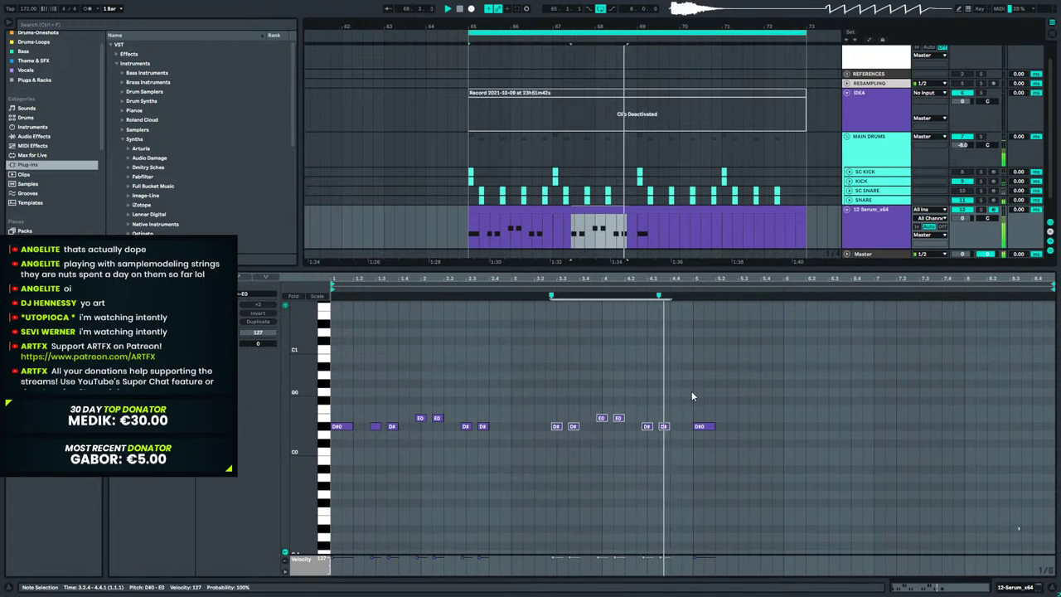
drag(691, 386, 553, 463)
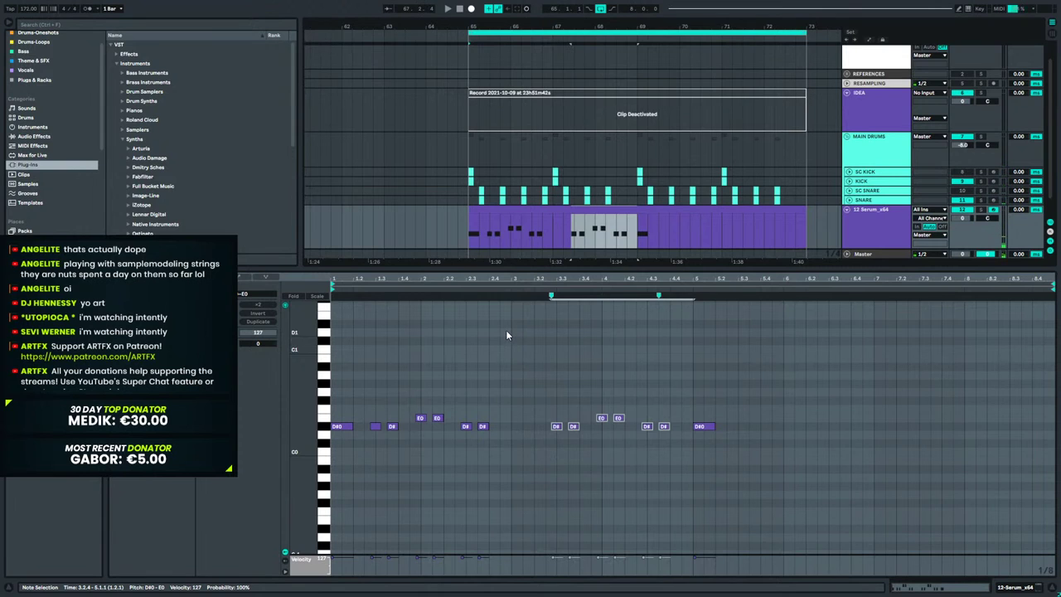
Add a high D#1 note around the start of bar 3, fitted to run from 2.4.4 to 3.1.3.
double_click(506, 332)
drag(520, 335, 523, 330)
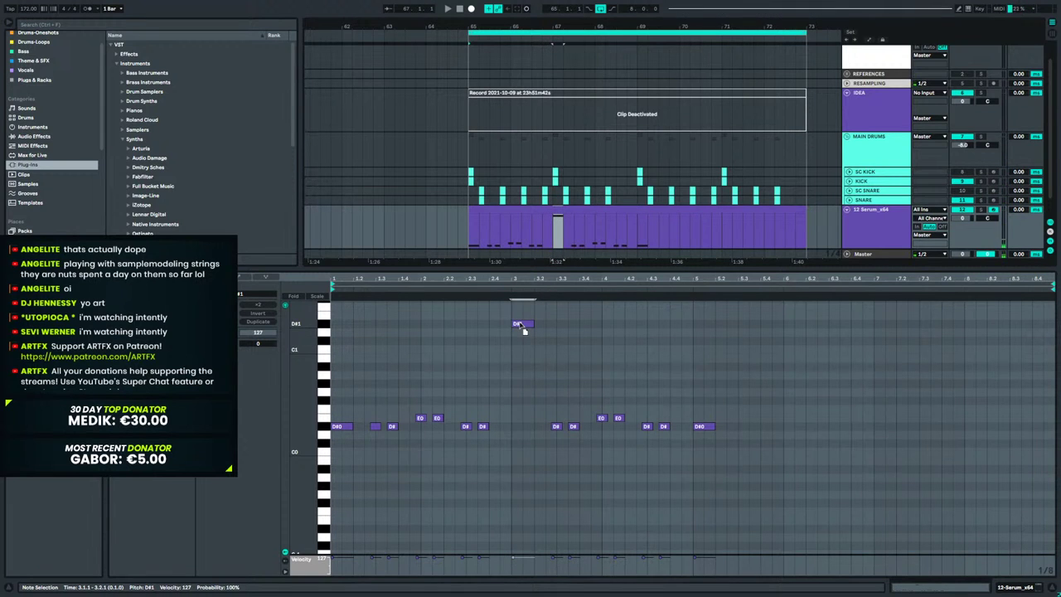
key(space)
drag(511, 278, 570, 328)
key(space)
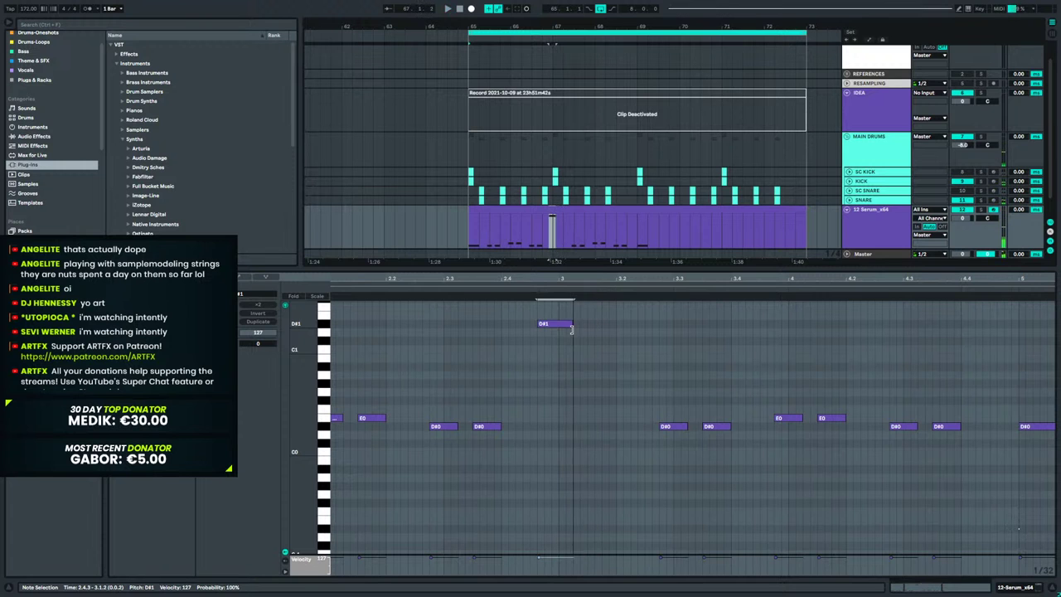
key(space)
mouse_move(544, 282)
mouse_down()
mouse_move(542, 244)
mouse_move(535, 279)
mouse_up()
drag(540, 328, 570, 328)
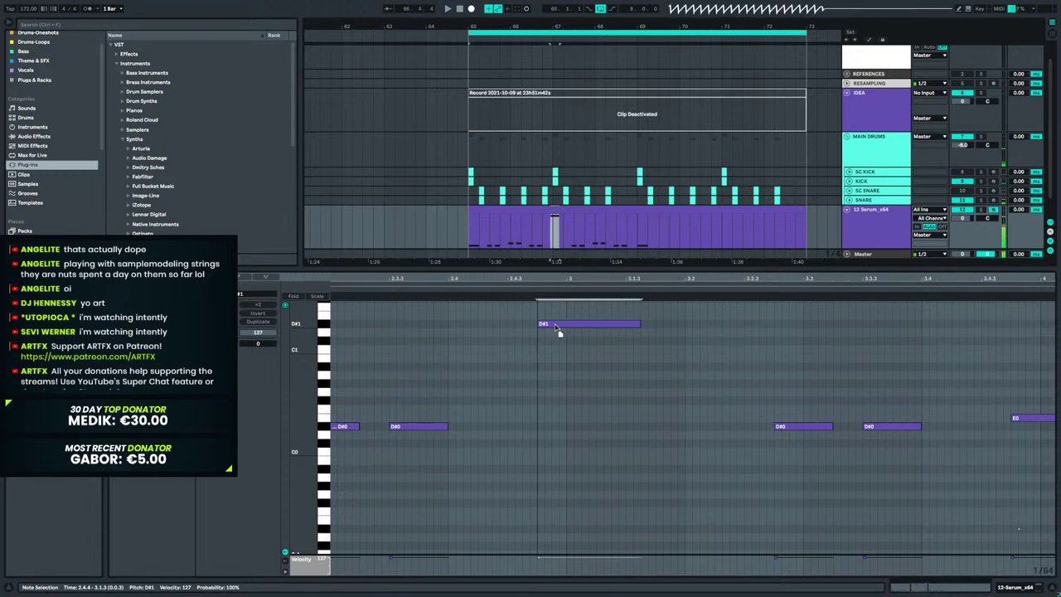
drag(640, 332, 625, 327)
drag(611, 278, 610, 191)
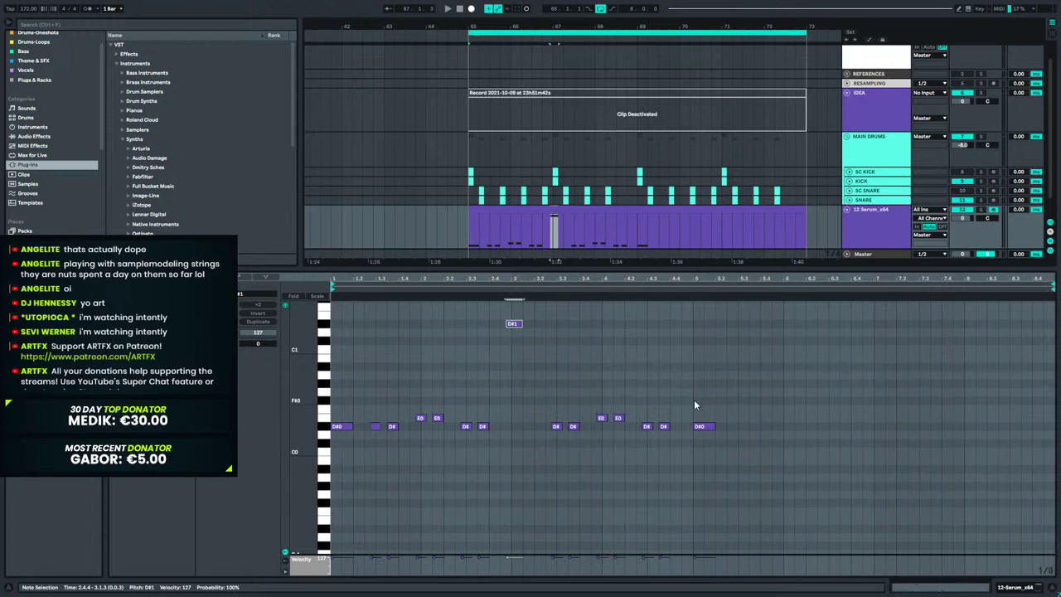
Replace the single D#0 note at bar 5 with a duplicate of the first four bars' notes and play the clip.
drag(705, 394, 773, 460)
drag(693, 423, 332, 304)
key(ctrl+d)
key(space)
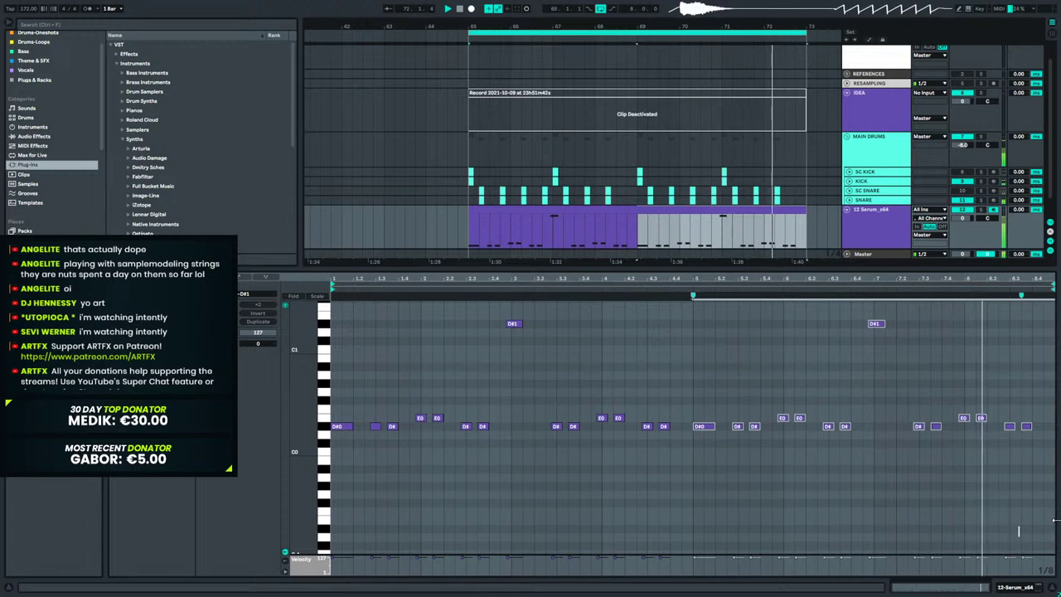
key(space)
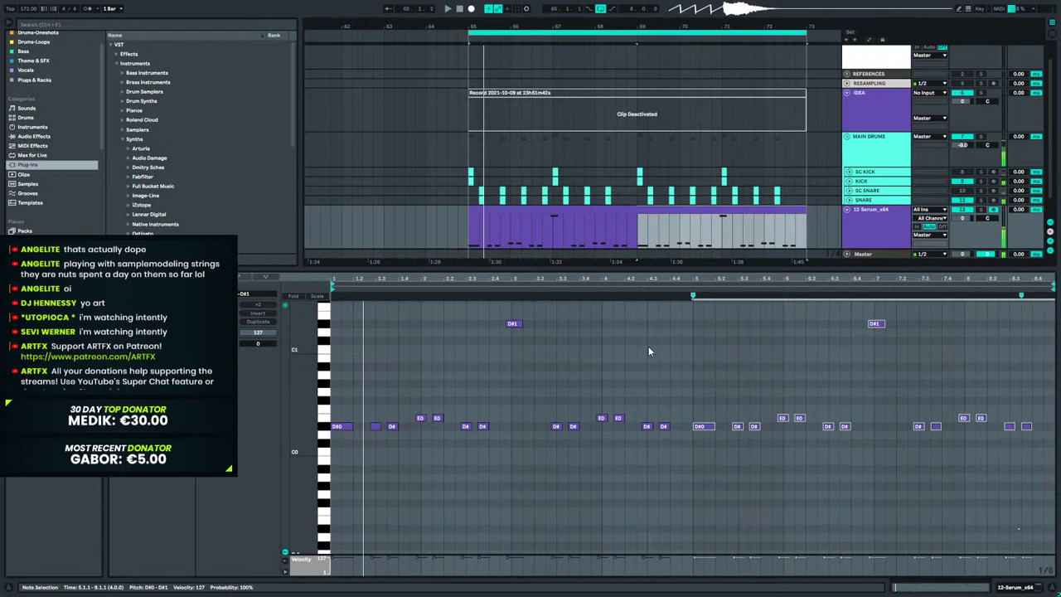
click(1015, 587)
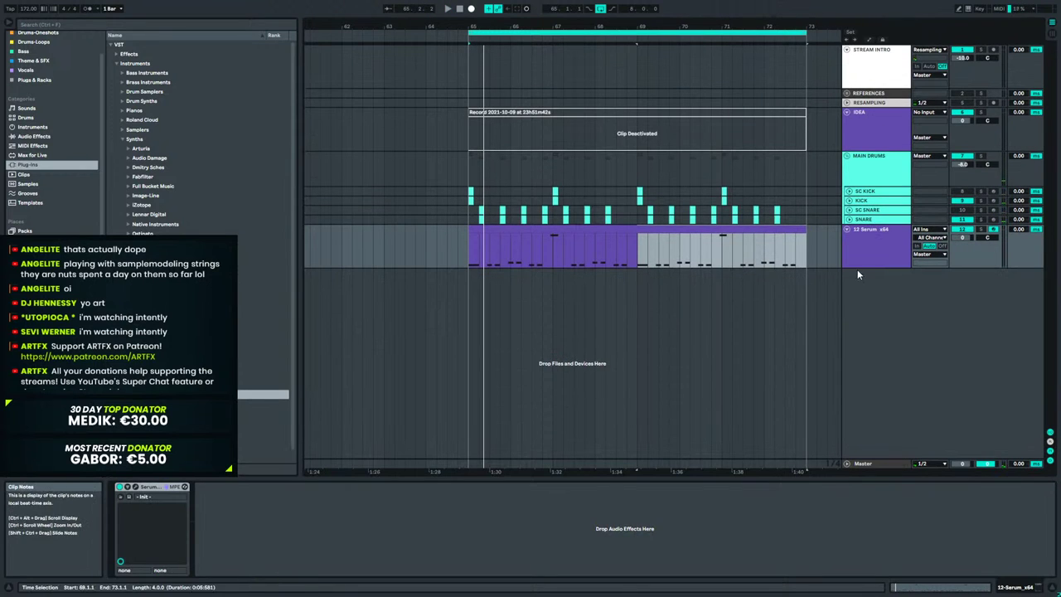
right_click(878, 242)
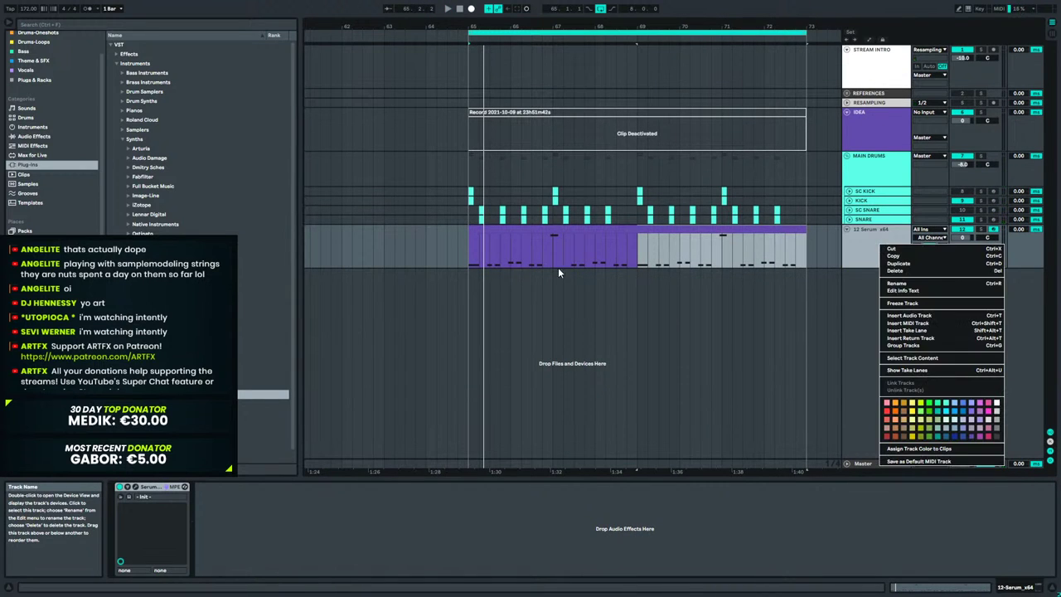
click(480, 259)
click(474, 252)
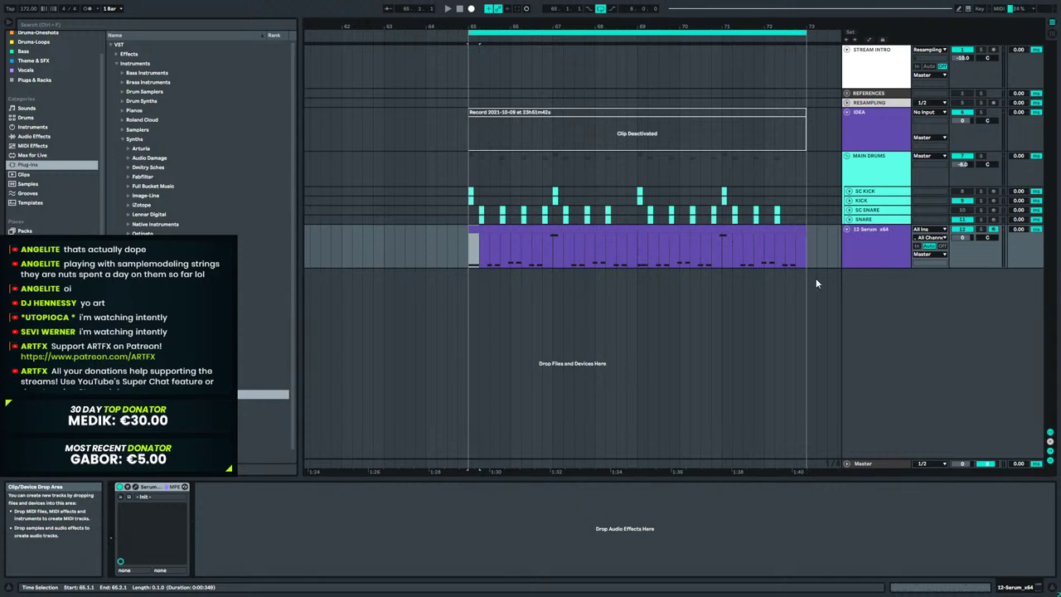
right_click(858, 235)
click(871, 127)
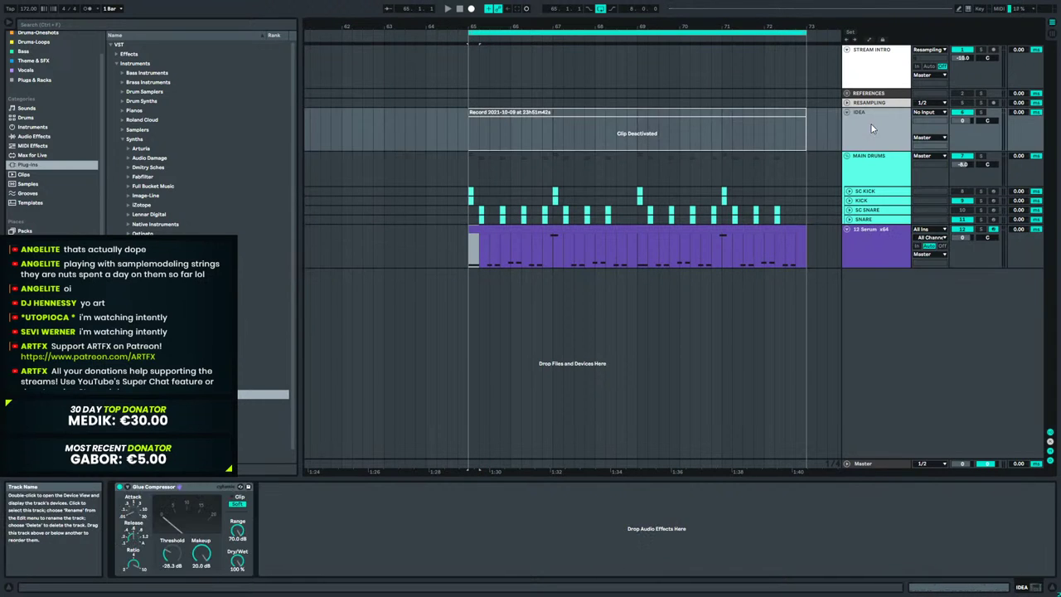
Deactivate the Serum track and reactivate the recorded clip on the IDEA track.
click(953, 231)
click(679, 112)
key(0)
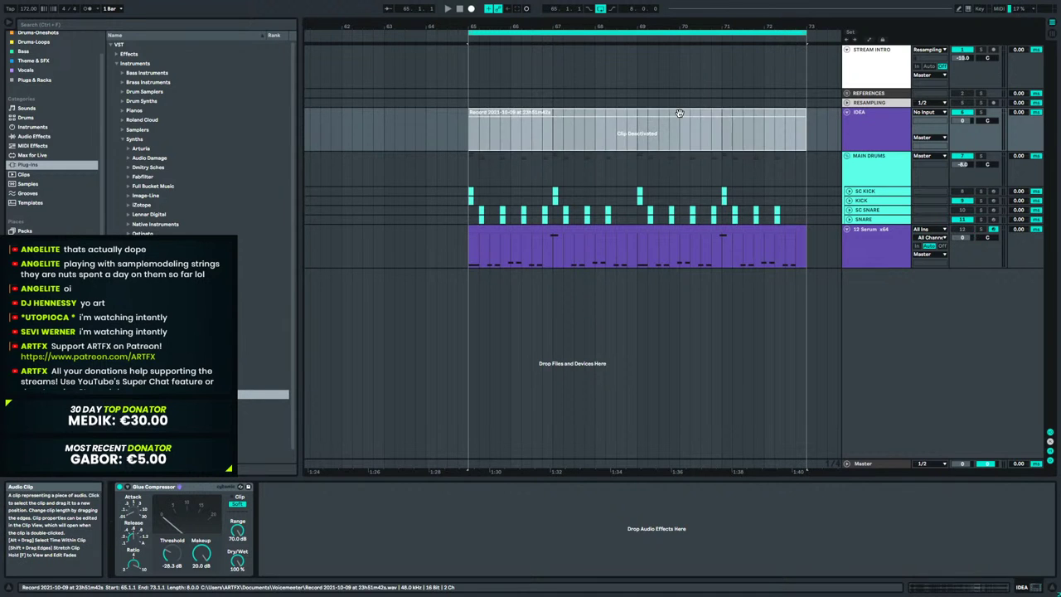
Reactivate the recording clip on the IDEA track and extend its start back to bar 57.
drag(542, 26, 543, 10)
drag(735, 116, 680, 139)
click(680, 140)
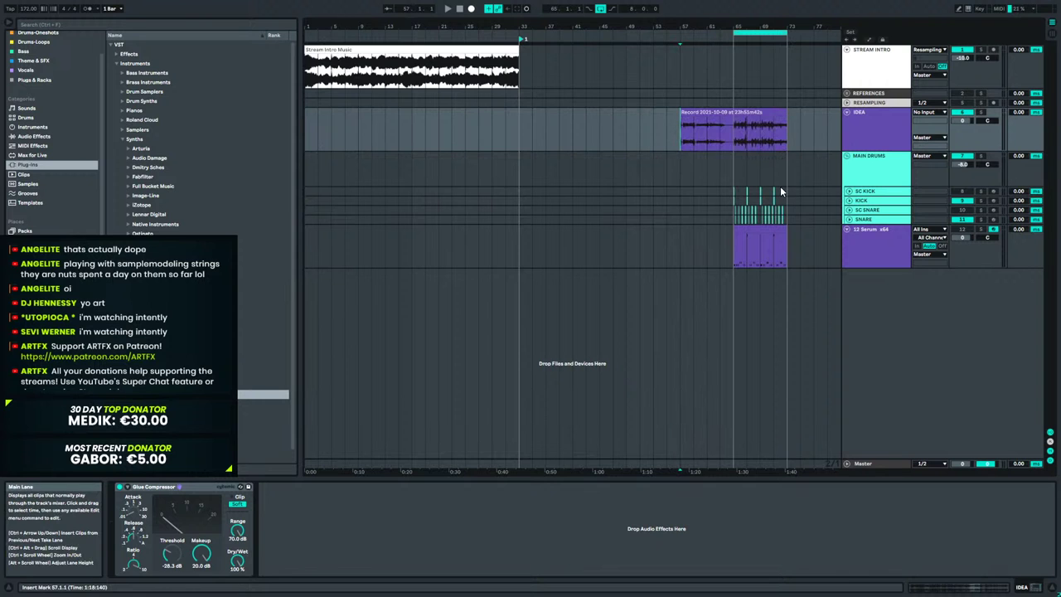
drag(757, 27, 666, 96)
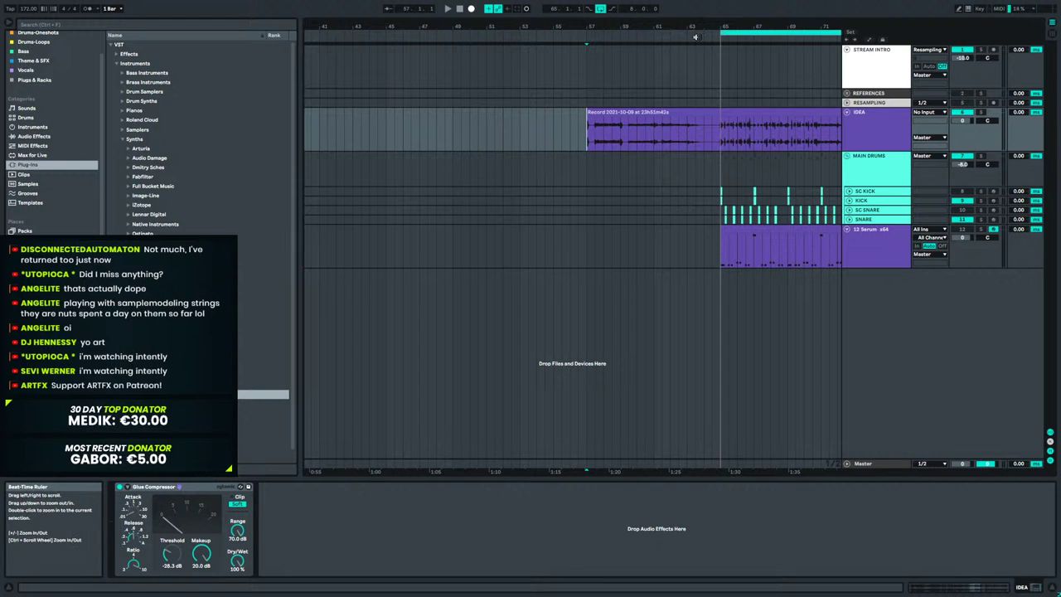
mouse_move(700, 26)
mouse_down()
mouse_move(688, 20)
mouse_move(714, 36)
mouse_up()
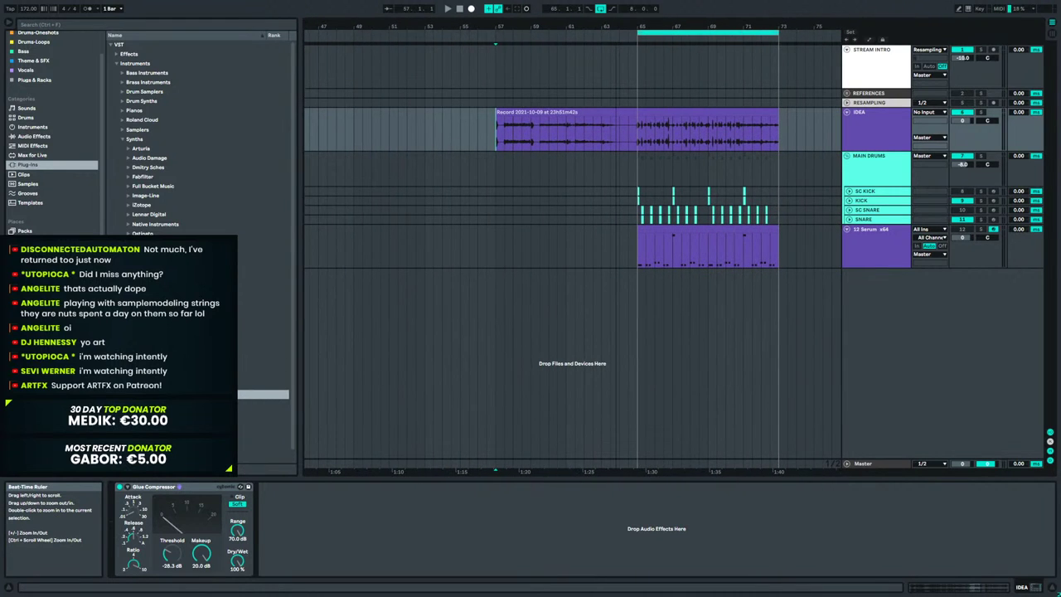
Audition the IDEA recording soloed together with the MAIN DRUMS group, mark the passage at 68.3, and unsolo both tracks.
click(539, 116)
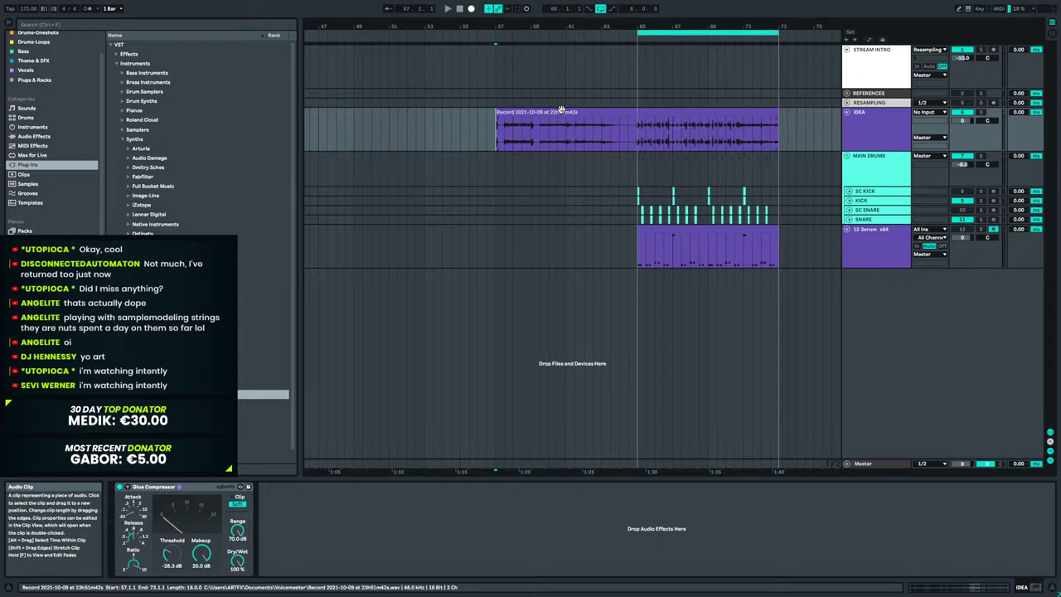
click(735, 113)
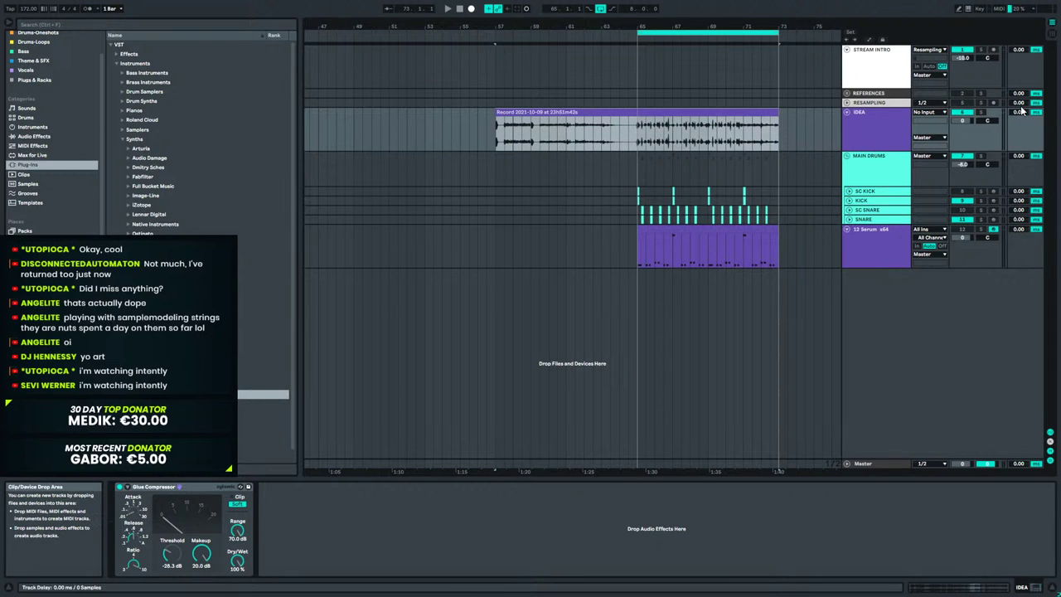
click(979, 113)
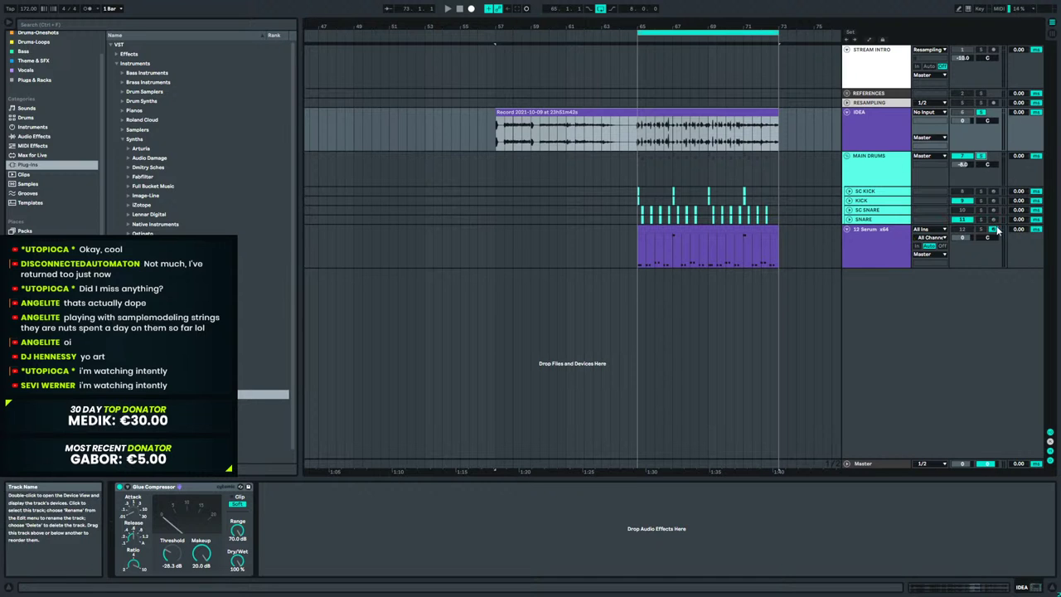
key(space)
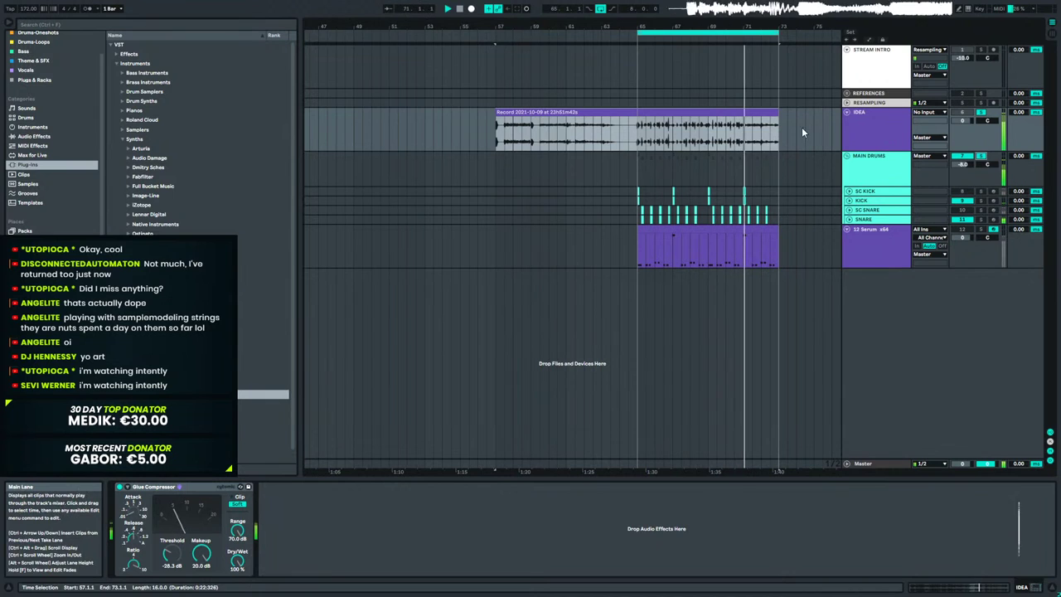
click(703, 128)
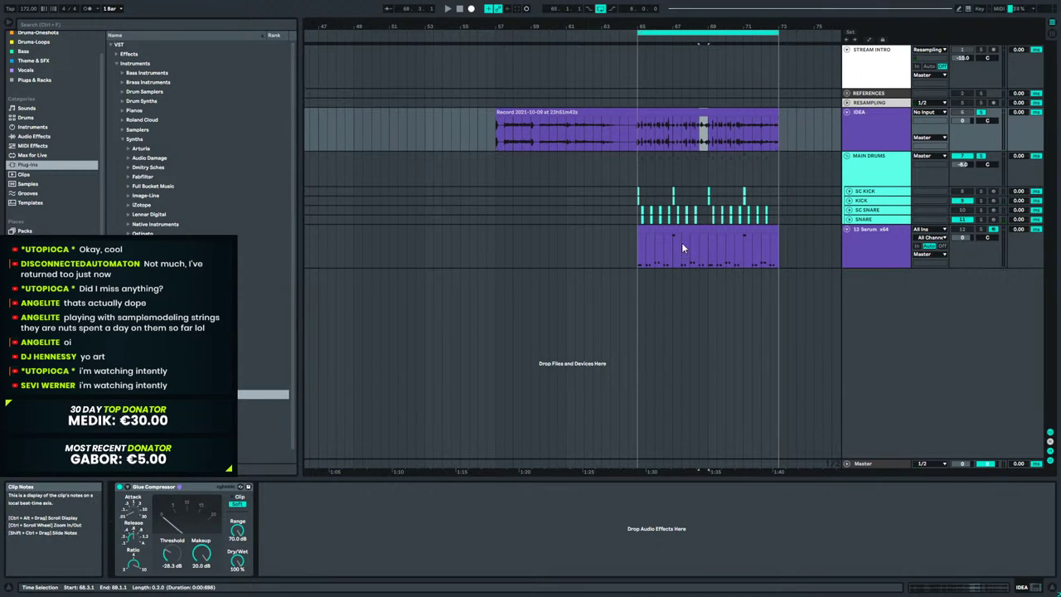
click(980, 112)
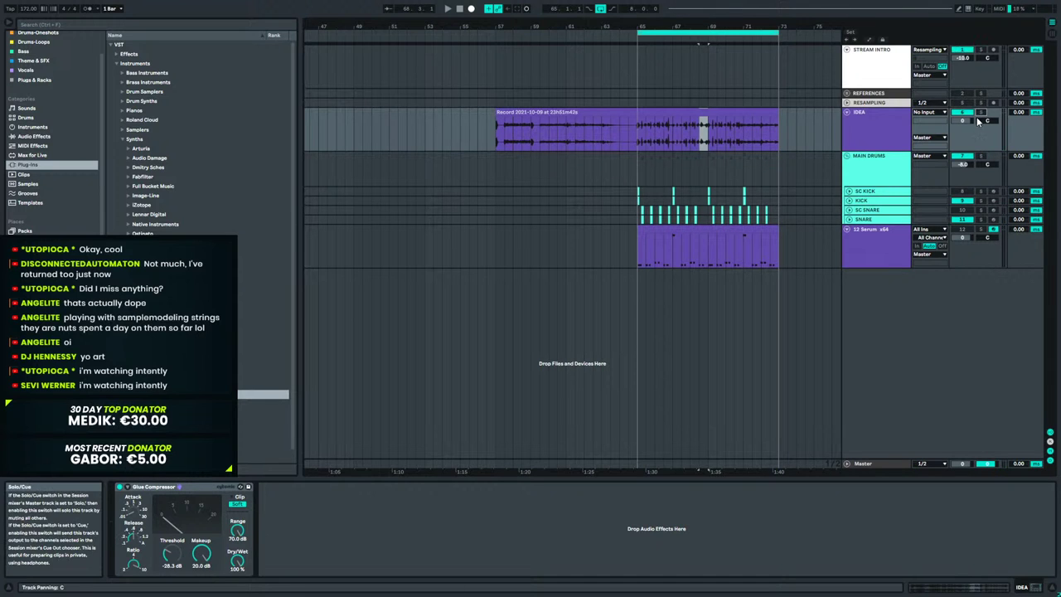
Collapse the IDEA track and place the insert marker at bar 65 on the Serum track.
click(953, 103)
click(869, 122)
click(846, 112)
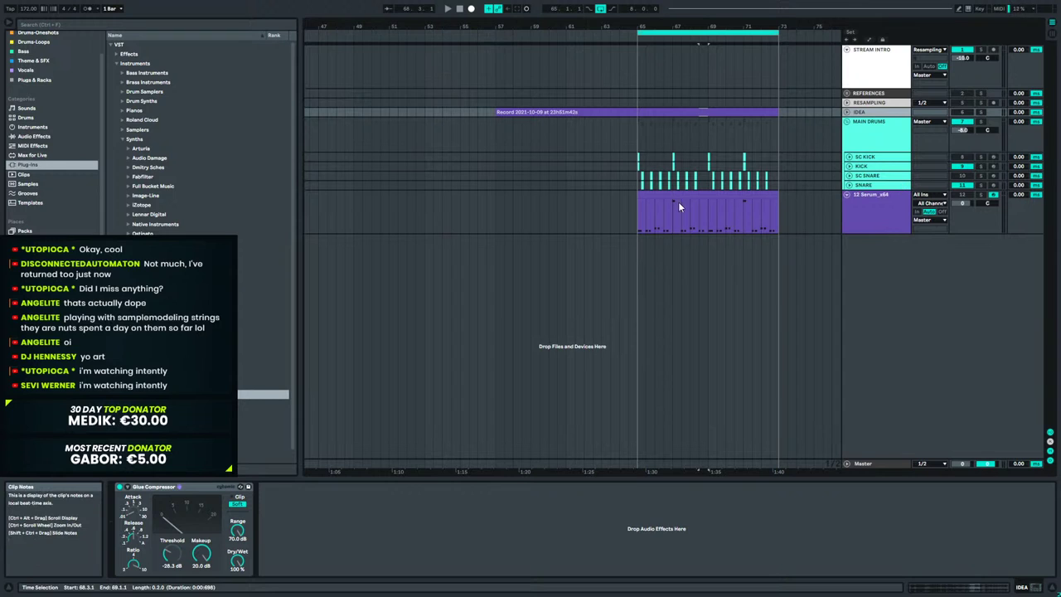
click(636, 214)
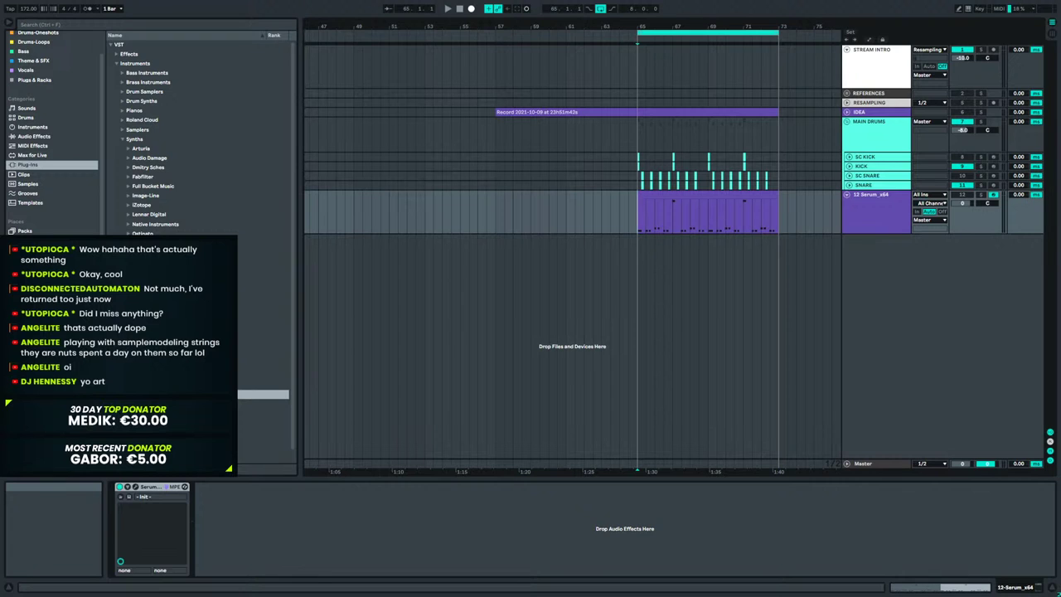
Expand the IDEA track and extend the start of its recording clip back to bar 1.
click(845, 113)
drag(645, 25, 734, 0)
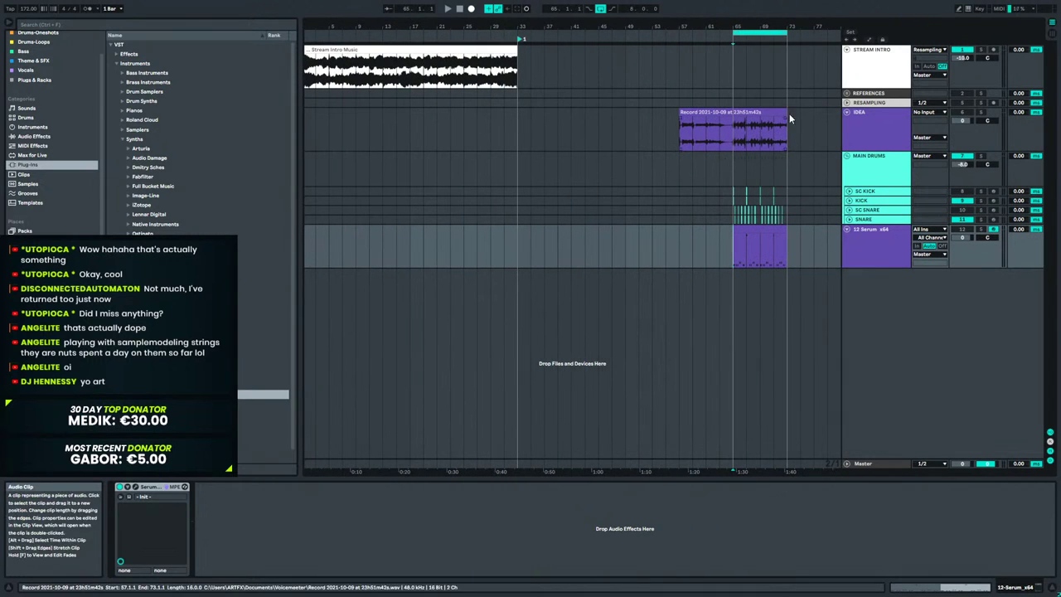
click(862, 113)
click(120, 487)
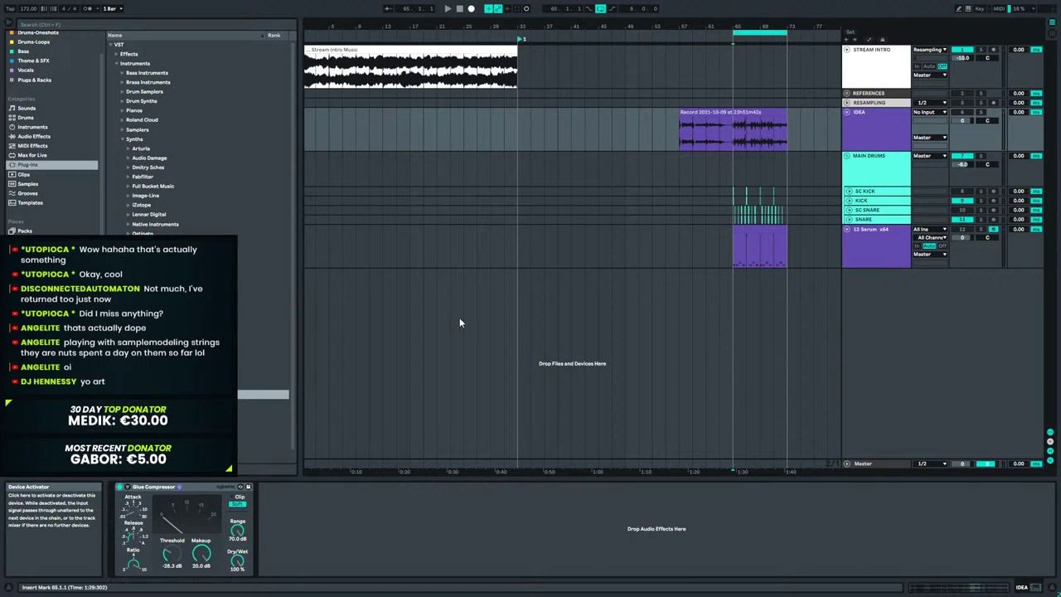
drag(680, 128, 278, 123)
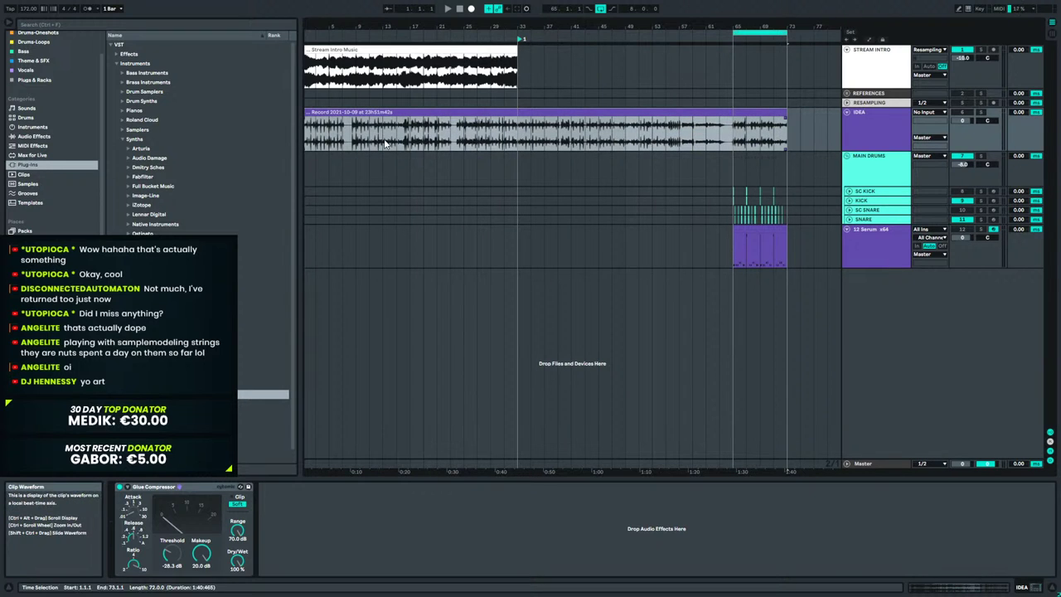
Solo the IDEA track and listen to the beginning of the extended recording.
click(358, 137)
key(space)
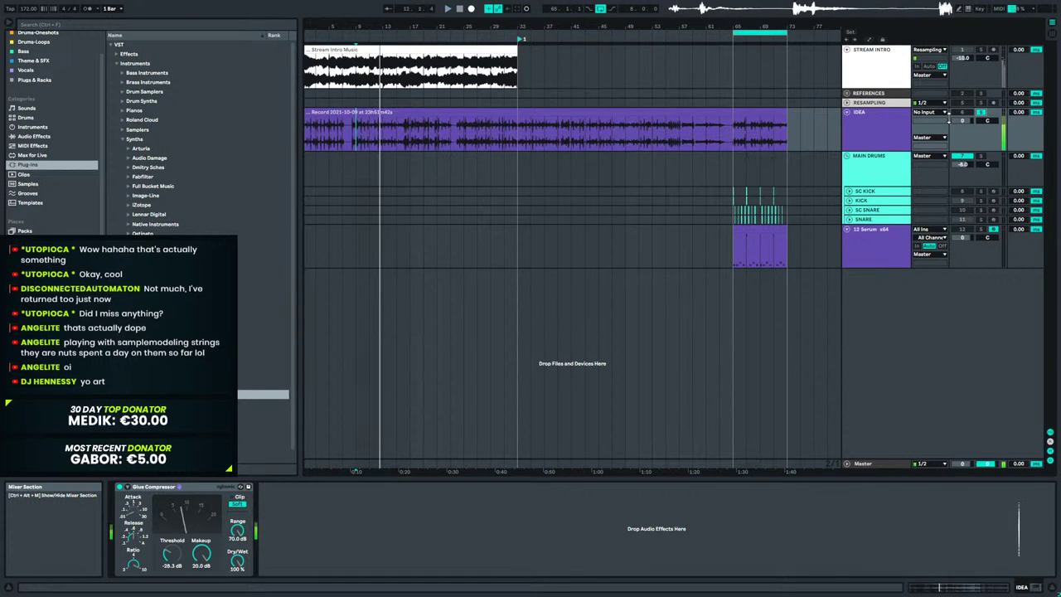
Open the Serum MIDI clip and replace the pairs of short D#0 and E0 notes in the first two bars with single longer notes.
click(739, 228)
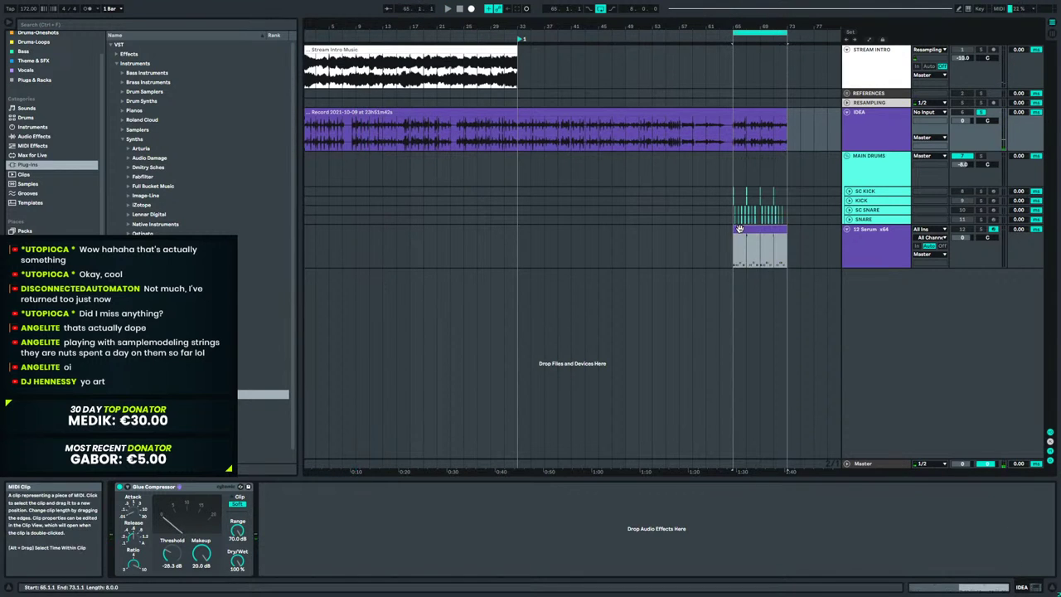
double_click(739, 227)
click(383, 426)
drag(406, 426, 471, 428)
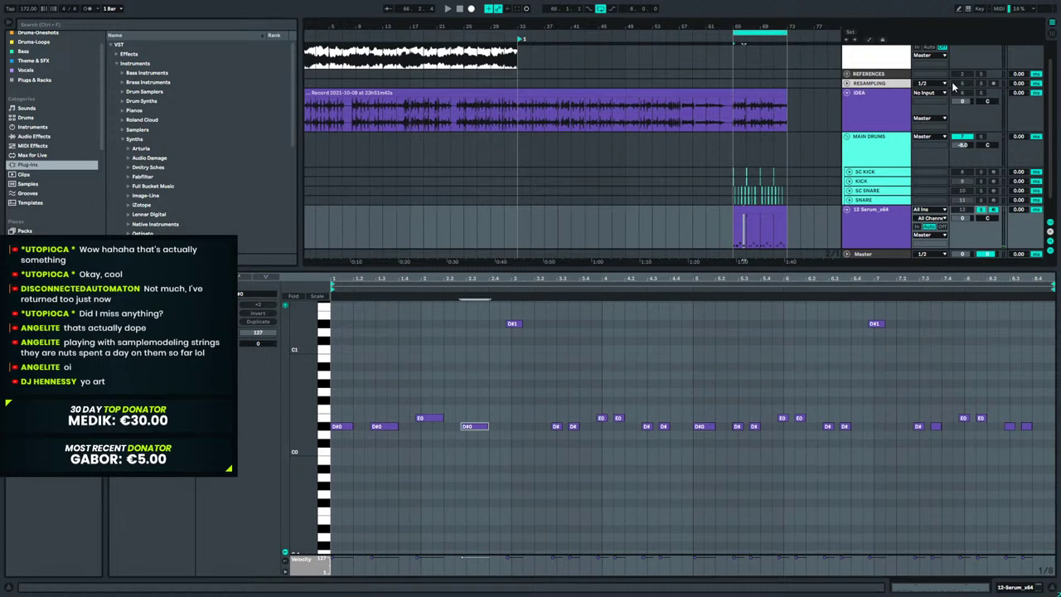
Collapse the IDEA track and listen to the opening bars of the soloed Serum bass line from its first note.
click(847, 93)
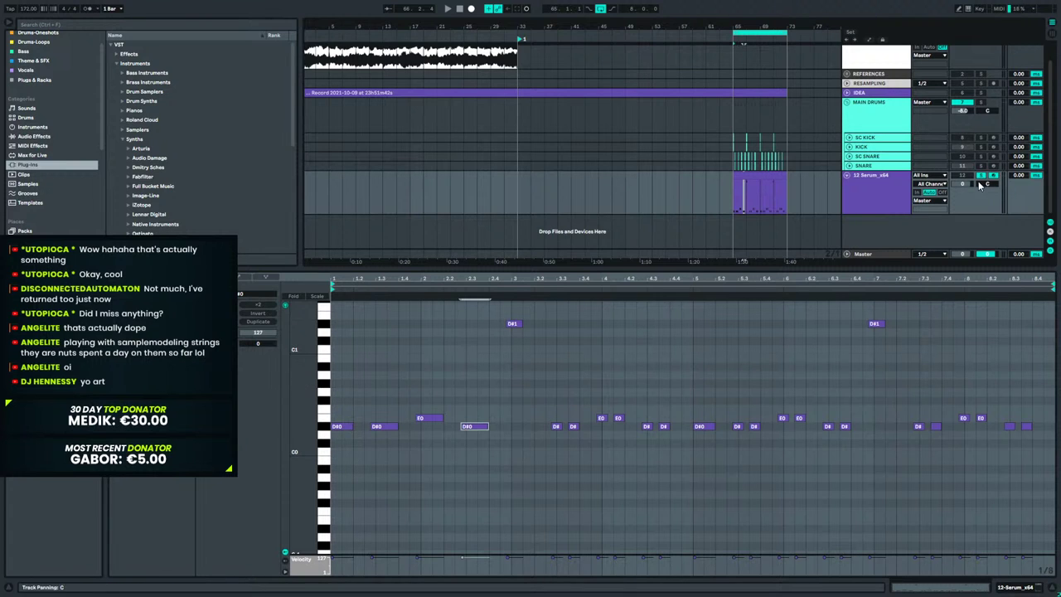
click(883, 199)
click(739, 177)
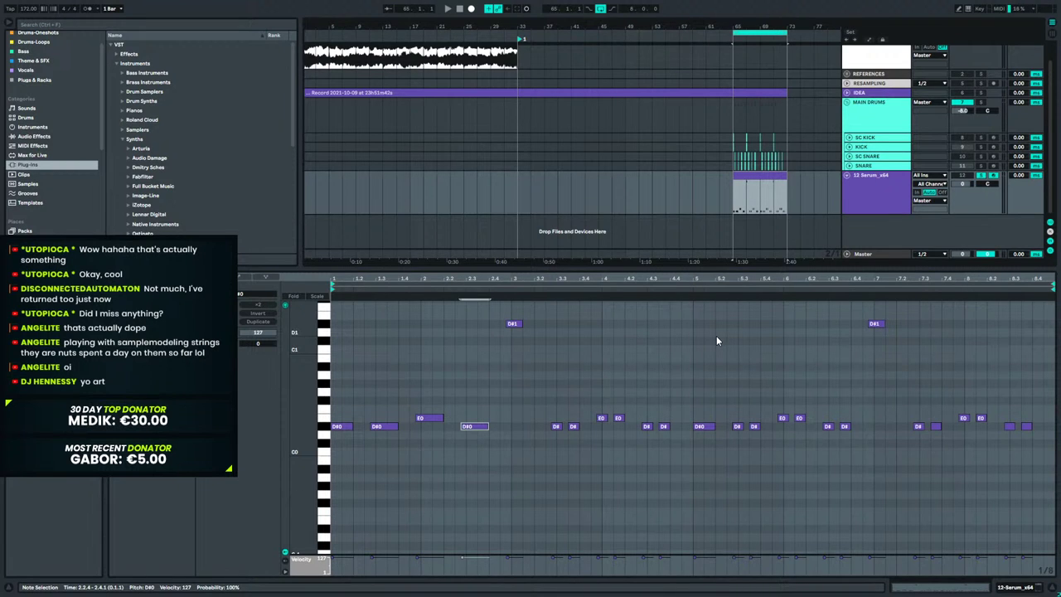
key(space)
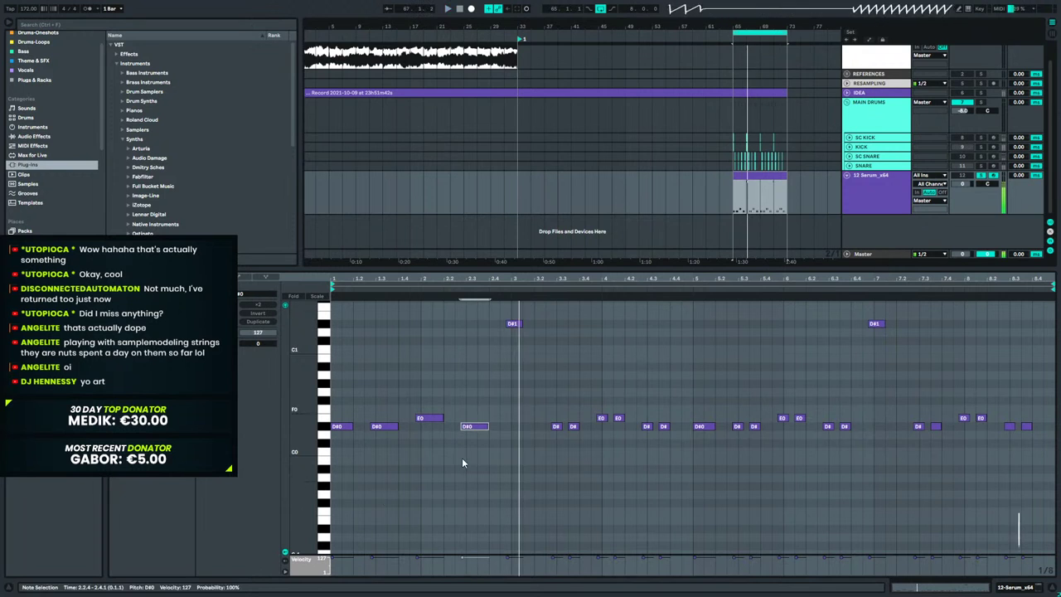
key(space)
click(342, 425)
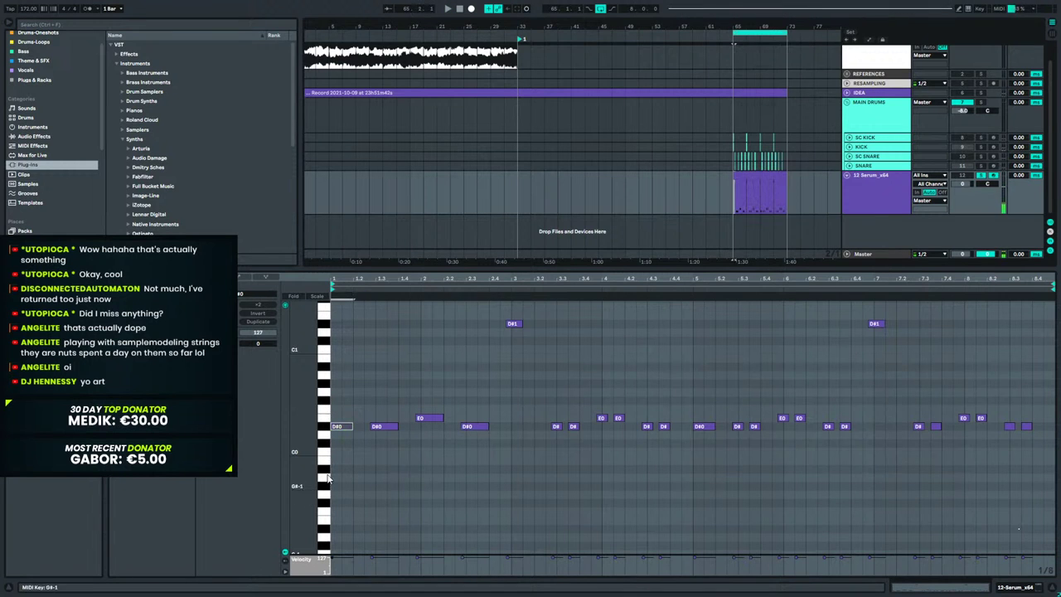
key(space)
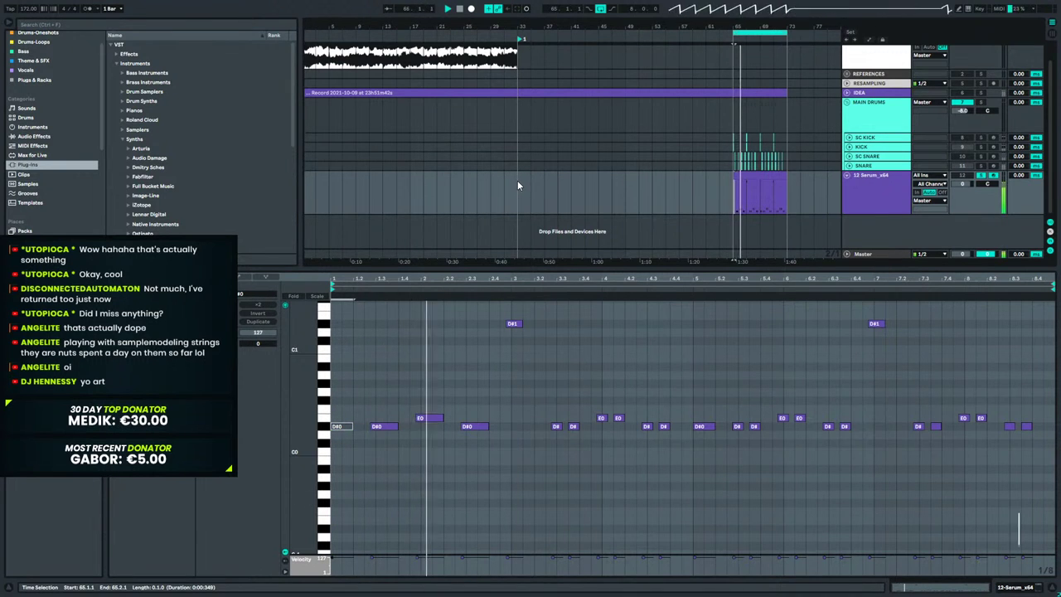
key(space)
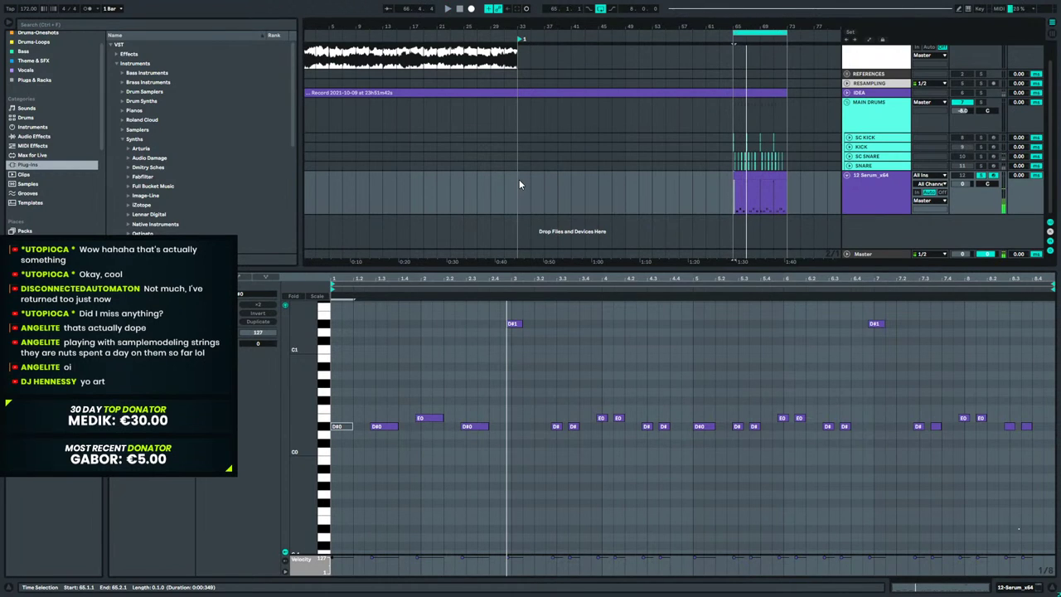
click(341, 426)
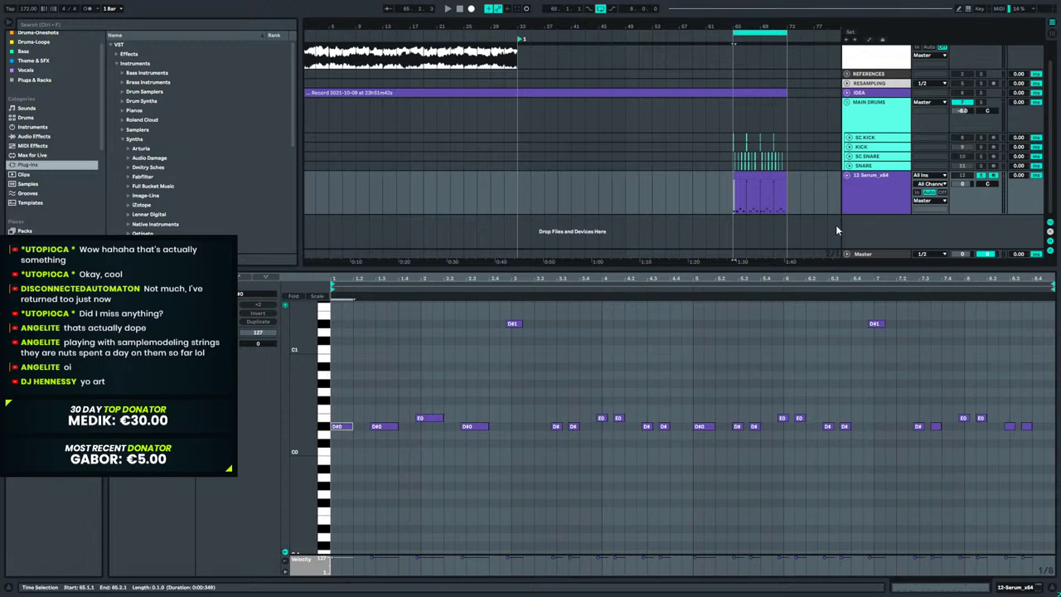
click(869, 196)
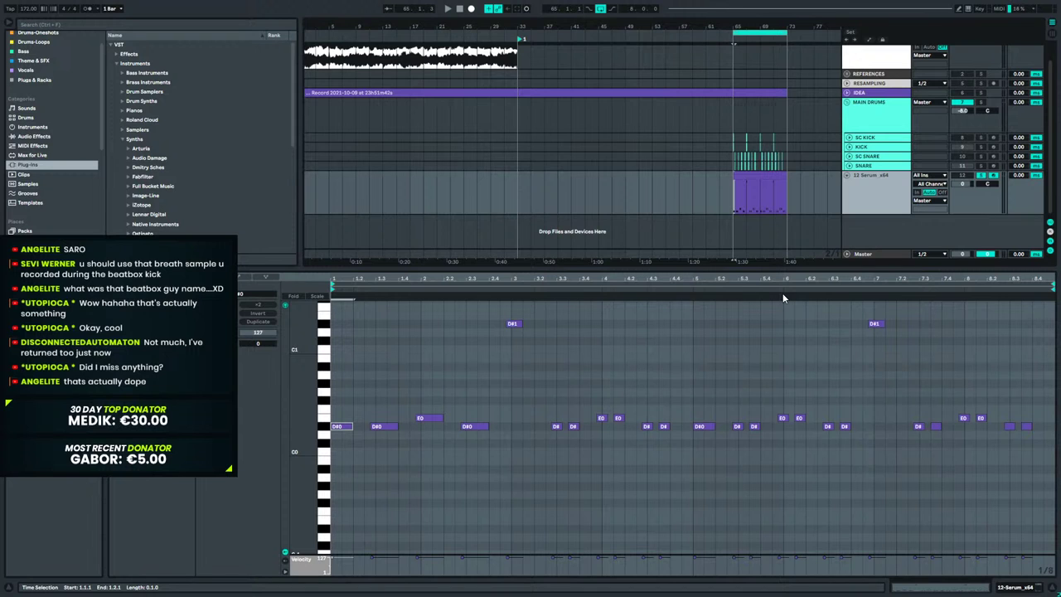
Copy the long D#0, E0, D#0 phrase over the short notes in the rest of the clip and delete the D#0 at bar 5.
drag(383, 391, 469, 446)
drag(382, 427, 935, 431)
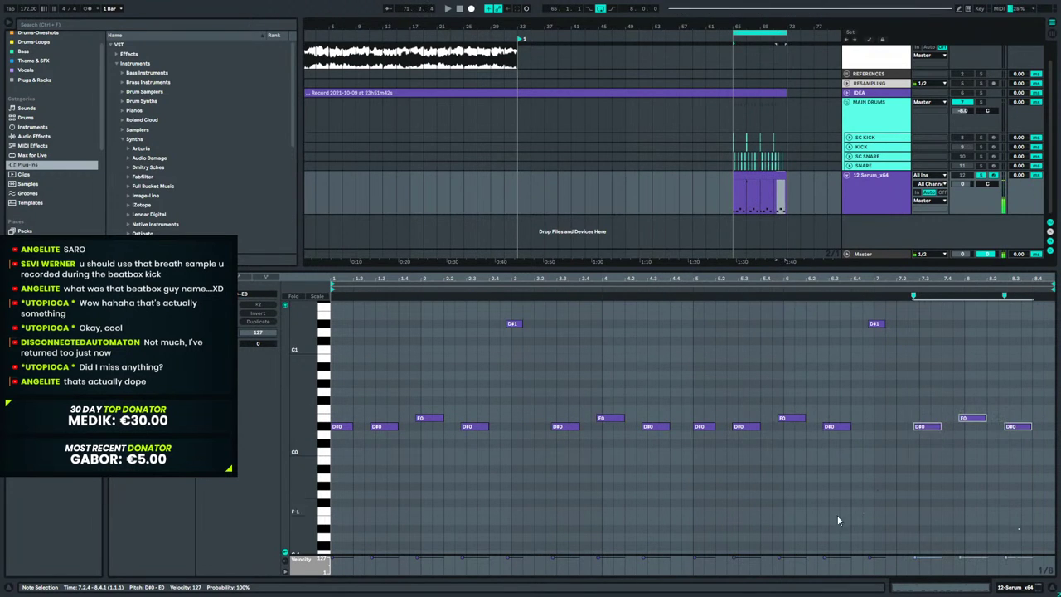
drag(689, 398, 701, 479)
key(Delete)
Move the D#1 note near bar 3 to 4.4.4 and delete the D#1 near bar 7.
drag(515, 323, 714, 325)
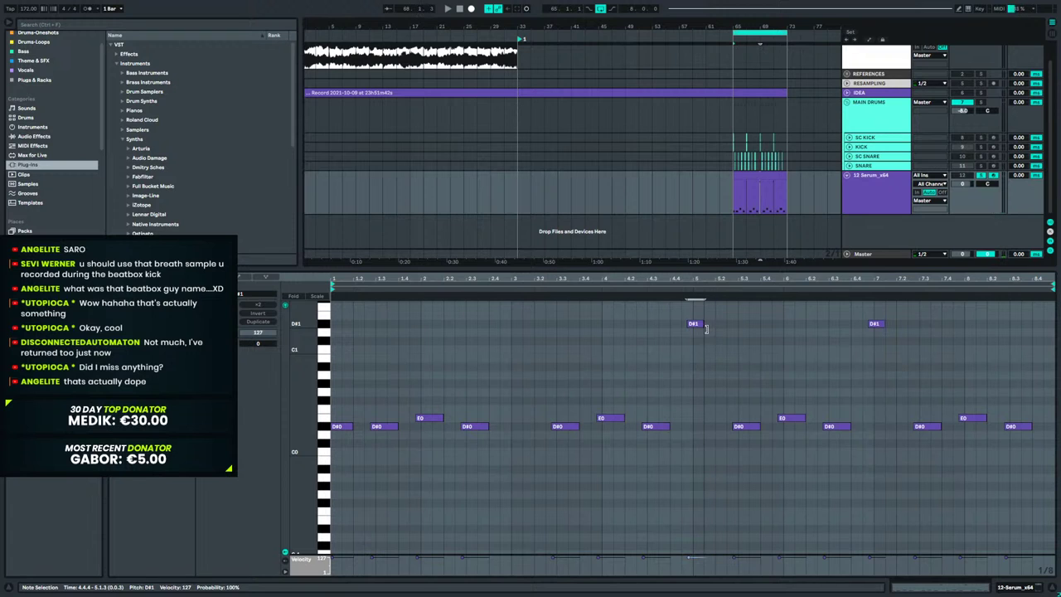
double_click(873, 326)
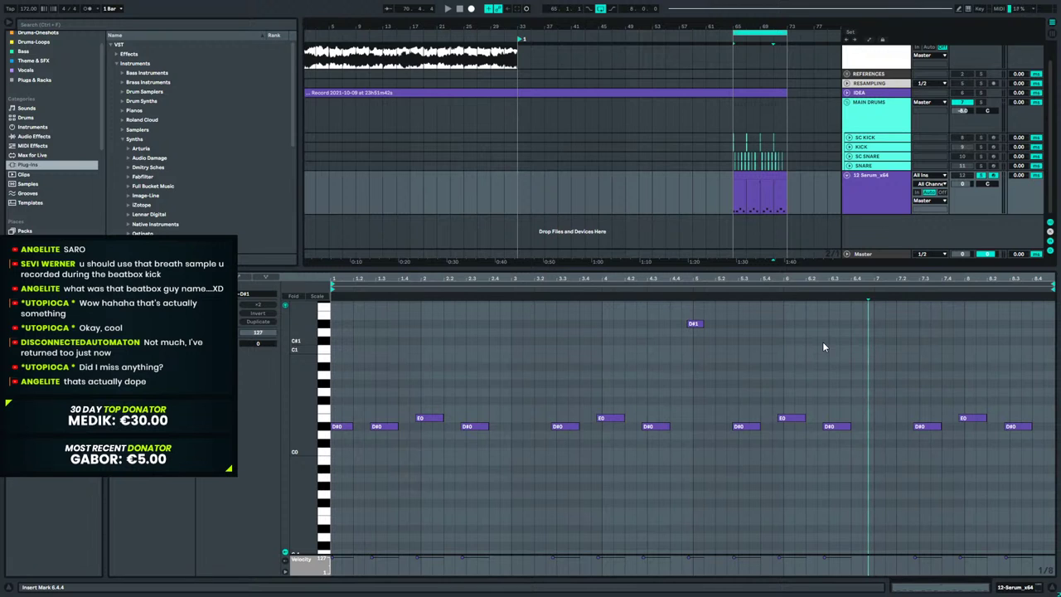
Expand the IDEA track, solo it instead of the Serum track, and listen closely to the recording from bar 65.
click(734, 84)
click(846, 92)
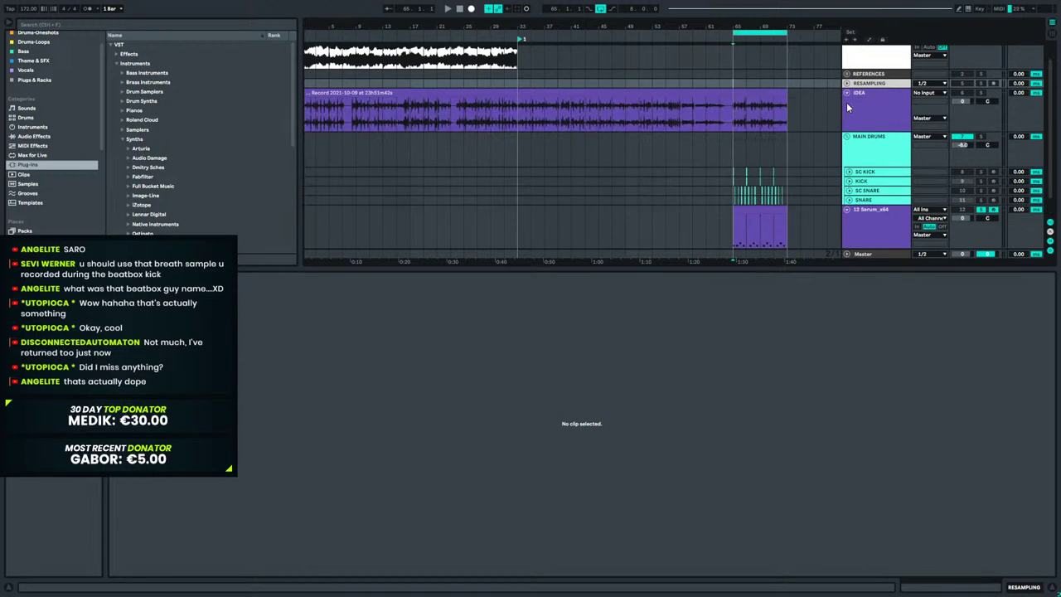
click(733, 111)
click(981, 93)
key(space)
key(space)
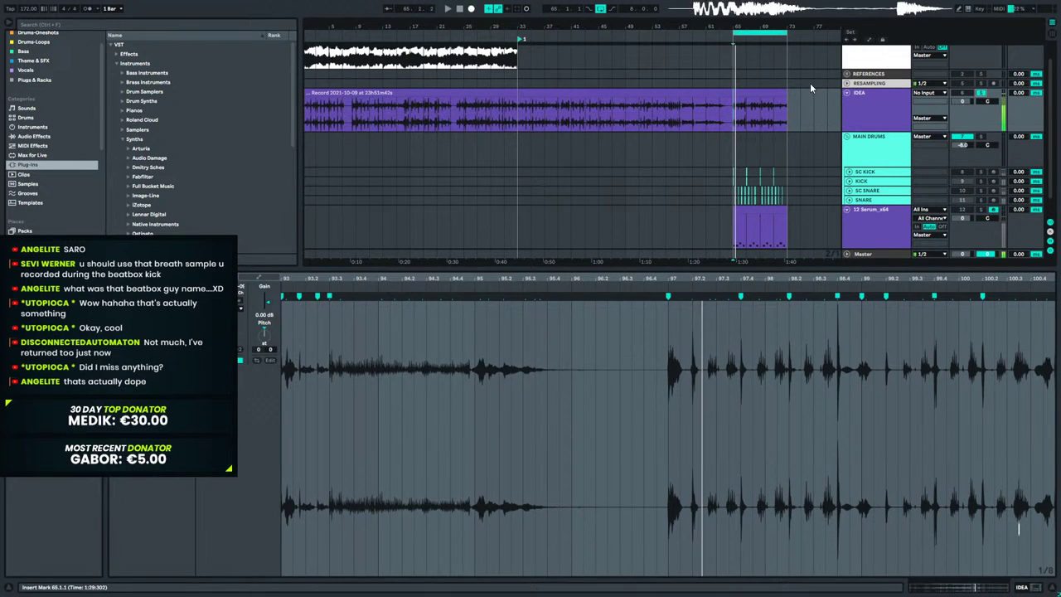
drag(740, 27, 739, 62)
key(space)
key(space)
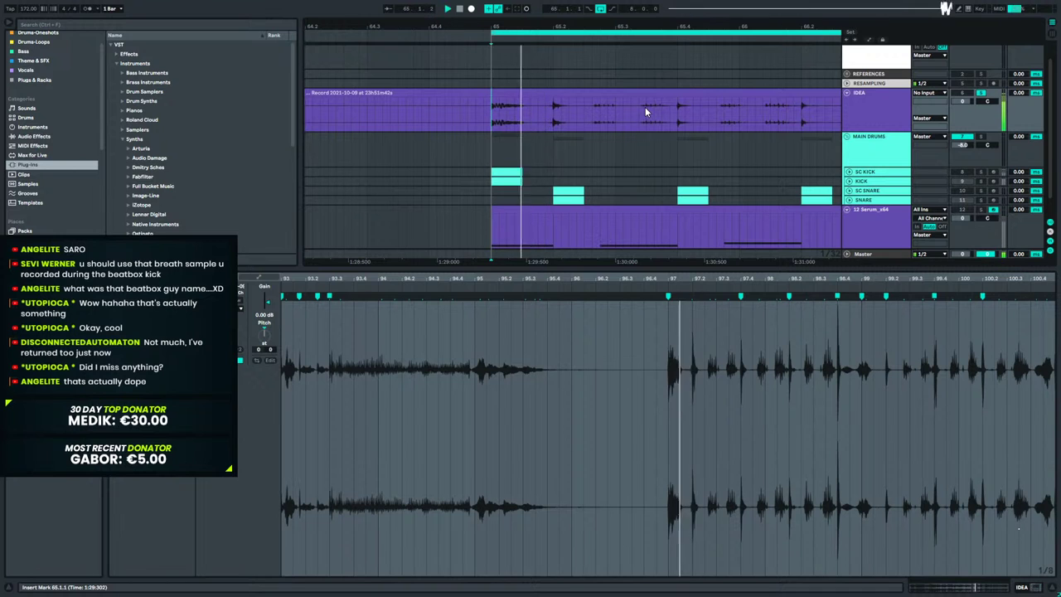
Play the MAIN DRUMS group alongside the IDEA recording from bar 65 to compare their kicks, then unsolo both.
scroll(548, 105, down, 1)
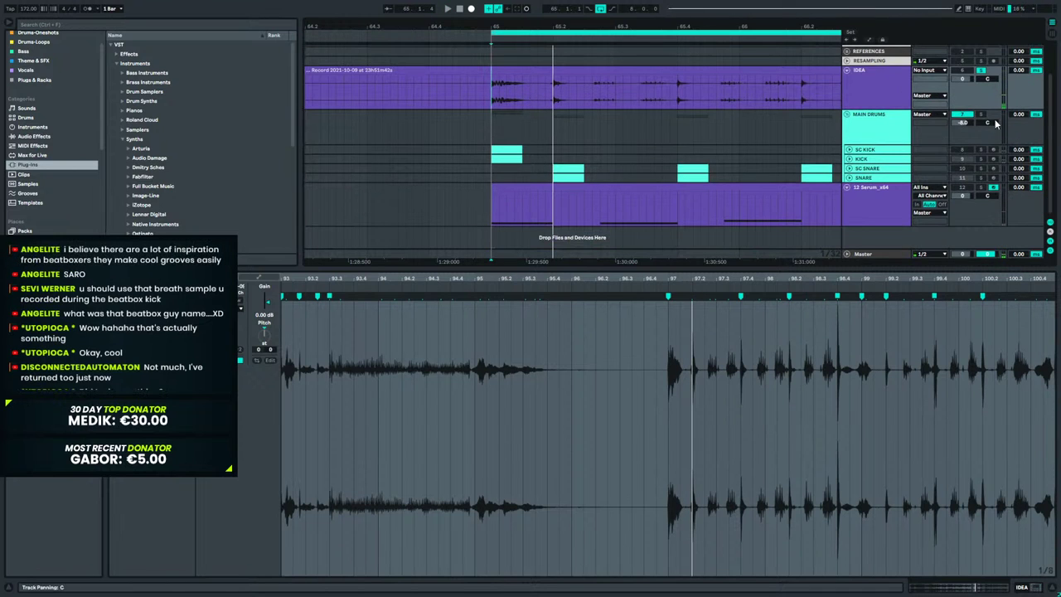
key(space)
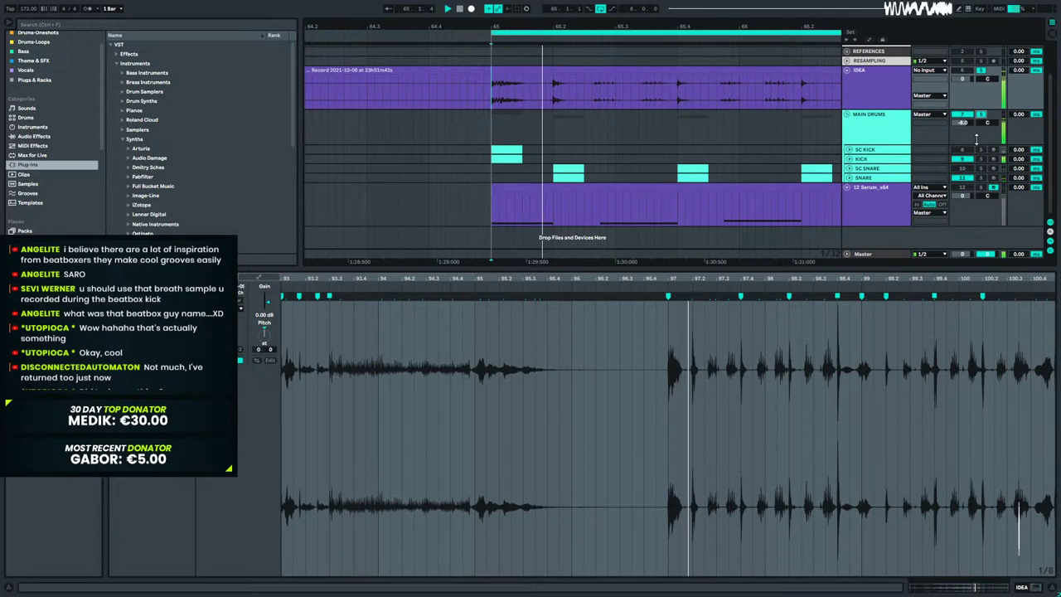
click(868, 159)
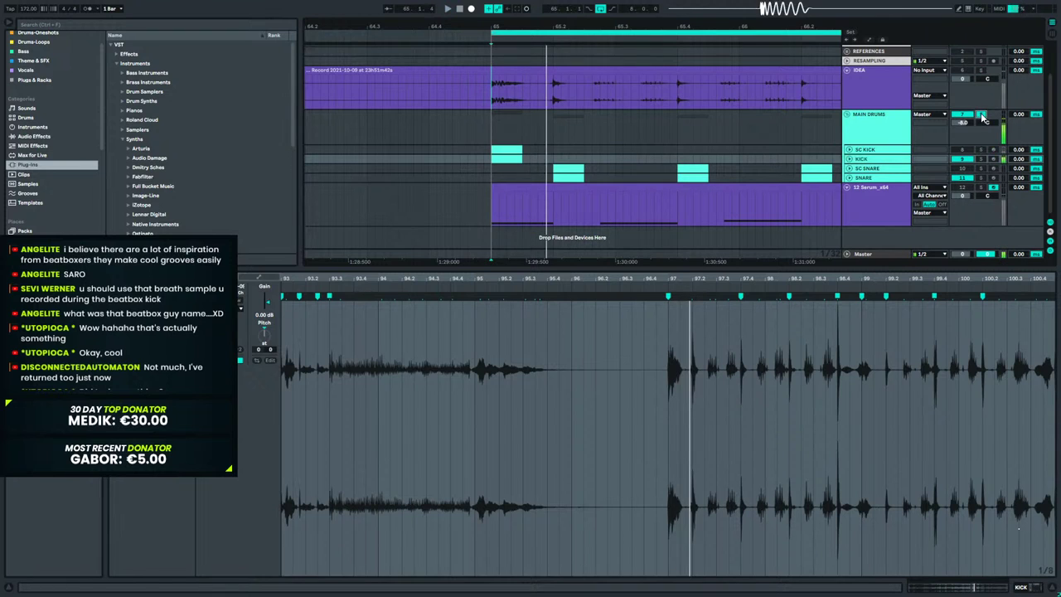
click(960, 81)
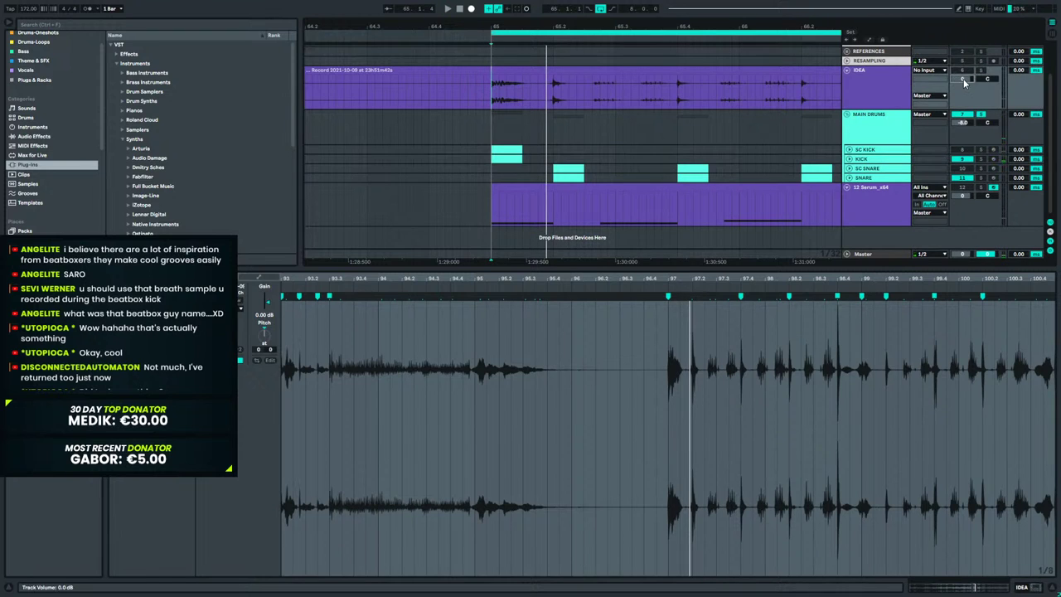
Lower the IDEA track's volume, solo it, and play it together with the MAIN DRUMS group from bar 65.
ctrl+click(981, 70)
key(space)
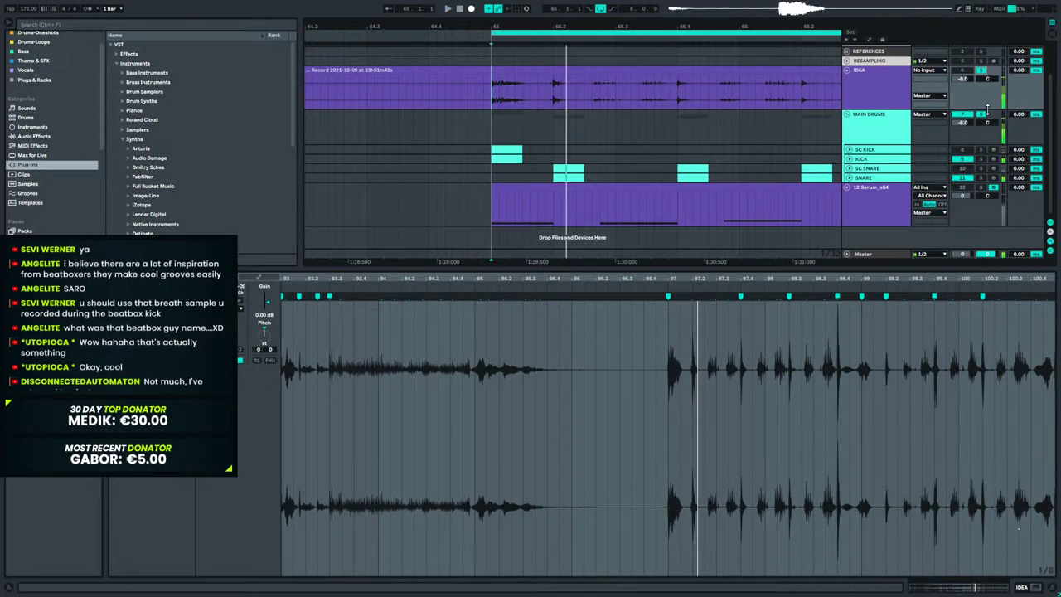
key(space)
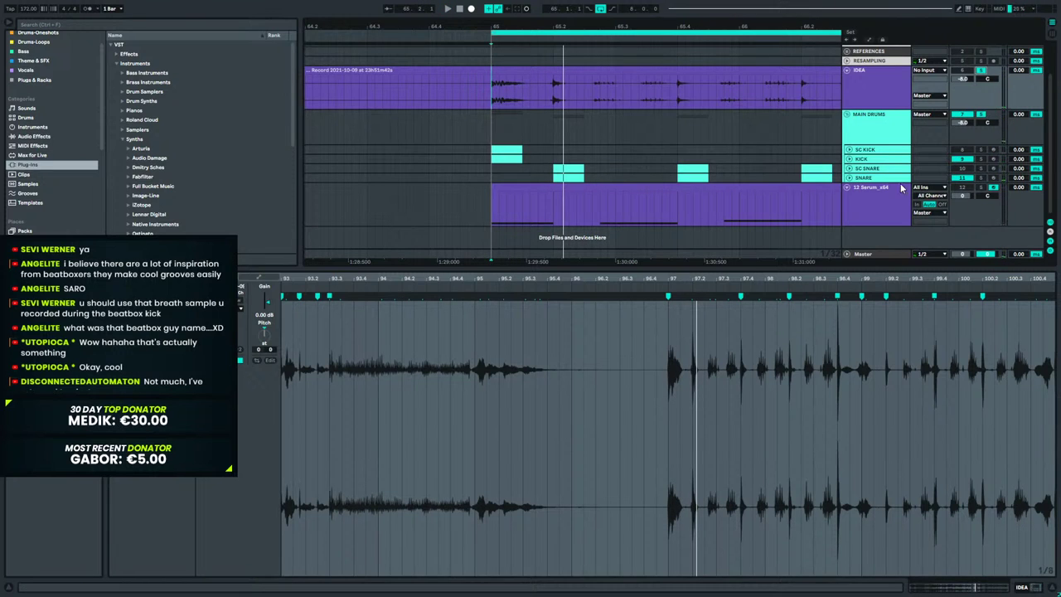
Insert an audio track below KICK in the MAIN DRUMS group and copy the recording's beatbox kick at bar 65 onto it.
right_click(878, 157)
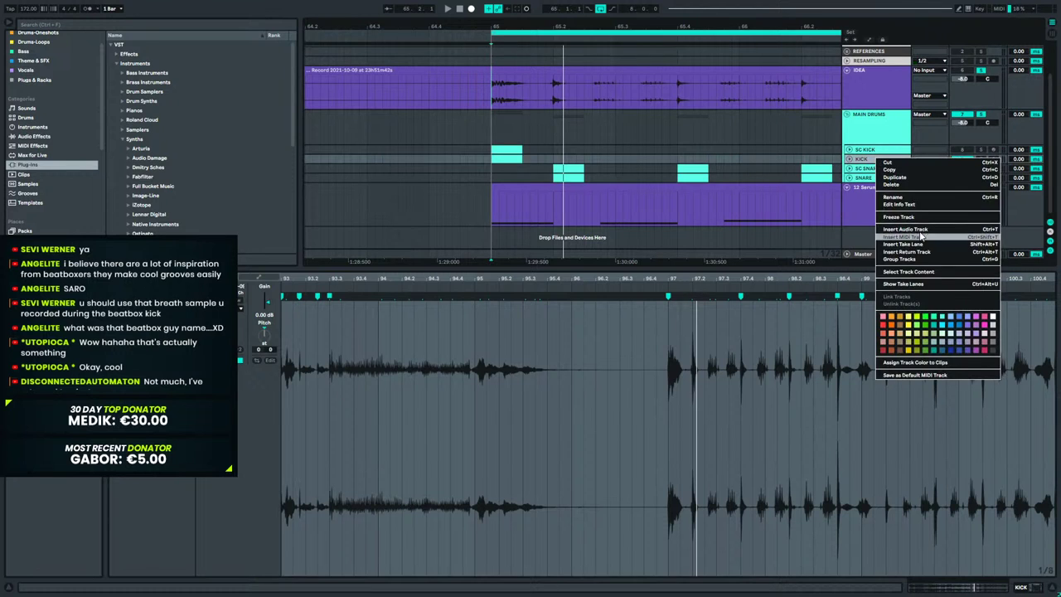
click(899, 230)
key(ctrl+t)
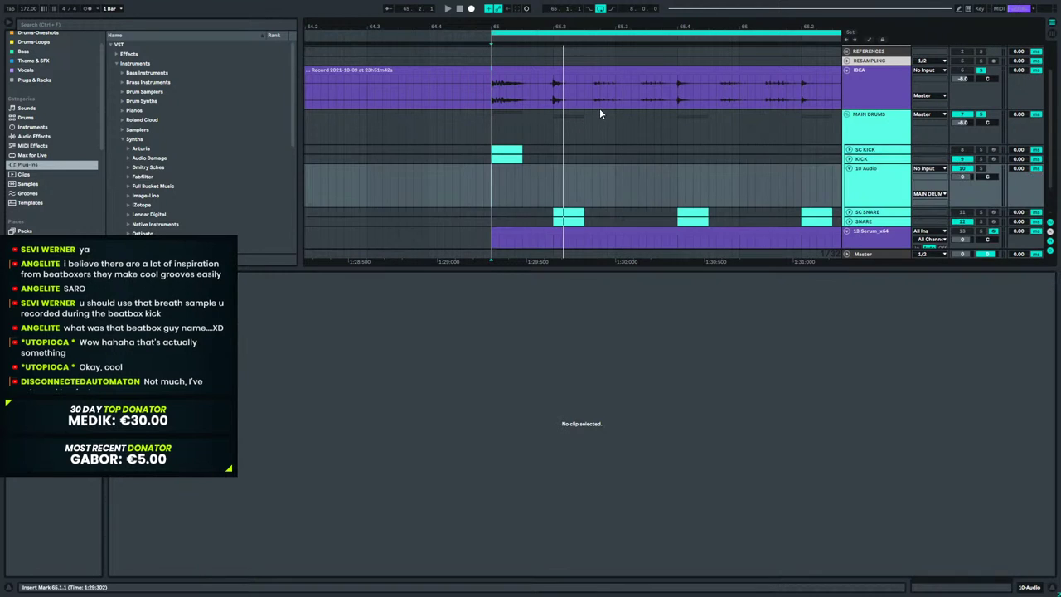
drag(490, 102, 529, 171)
click(544, 171)
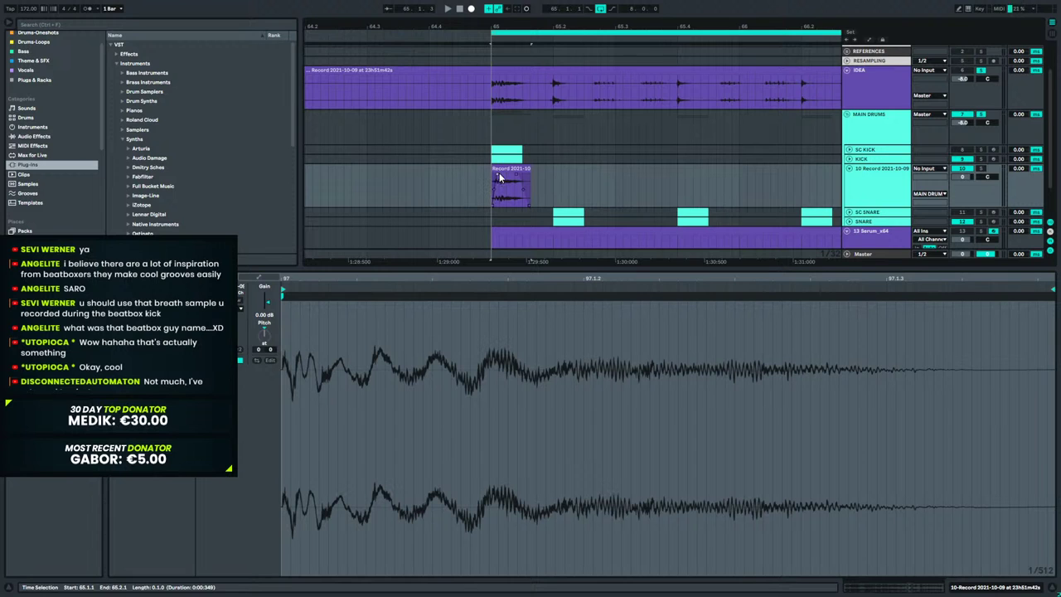
Solo the new recorded-kick track in place of IDEA and audition its clip with the track's devices shown.
click(498, 175)
key(space)
click(1005, 587)
key(space)
key(space)
key(space)
Add EQ Eight from the EQ & Filters audio effects to the recorded-kick track.
click(26, 147)
click(31, 136)
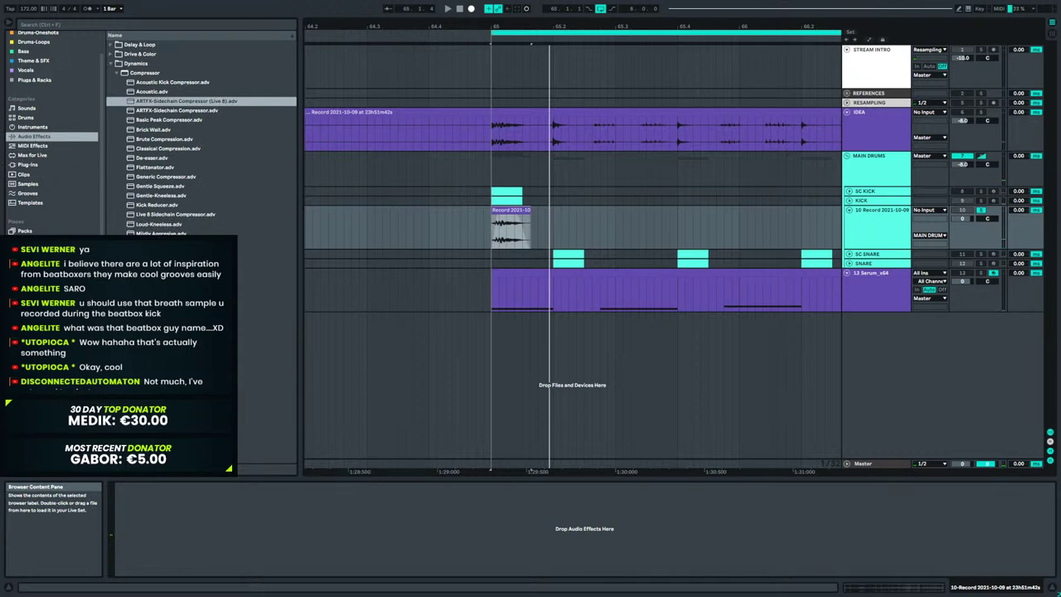
click(130, 460)
click(144, 100)
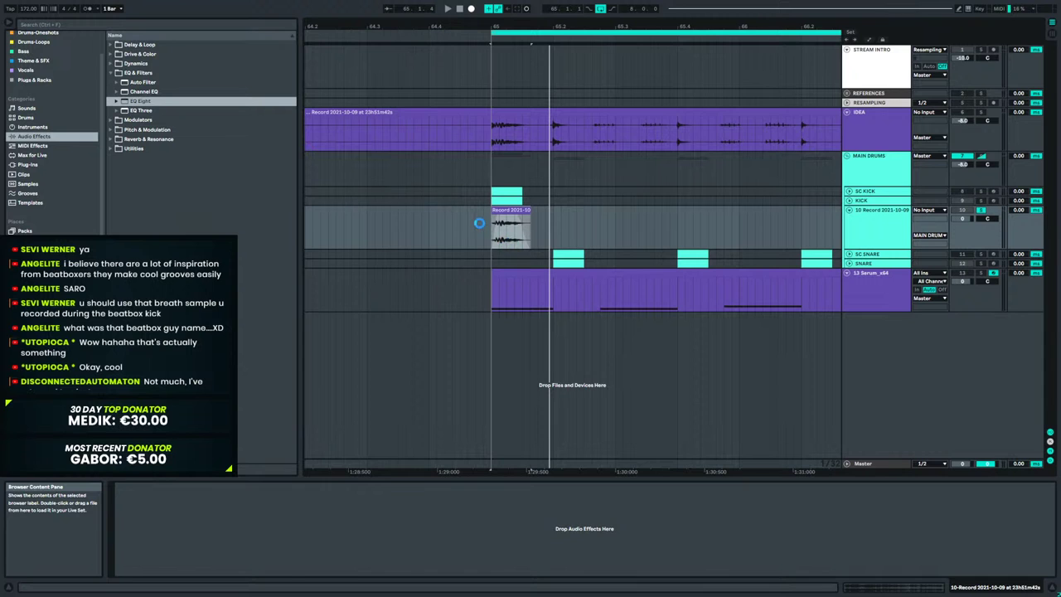
Shape EQ Eight's band 1 into a steeper low cut at about 310 Hz while auditioning the recorded kick.
click(149, 570)
key(space)
key(space)
key(space)
drag(170, 531, 228, 530)
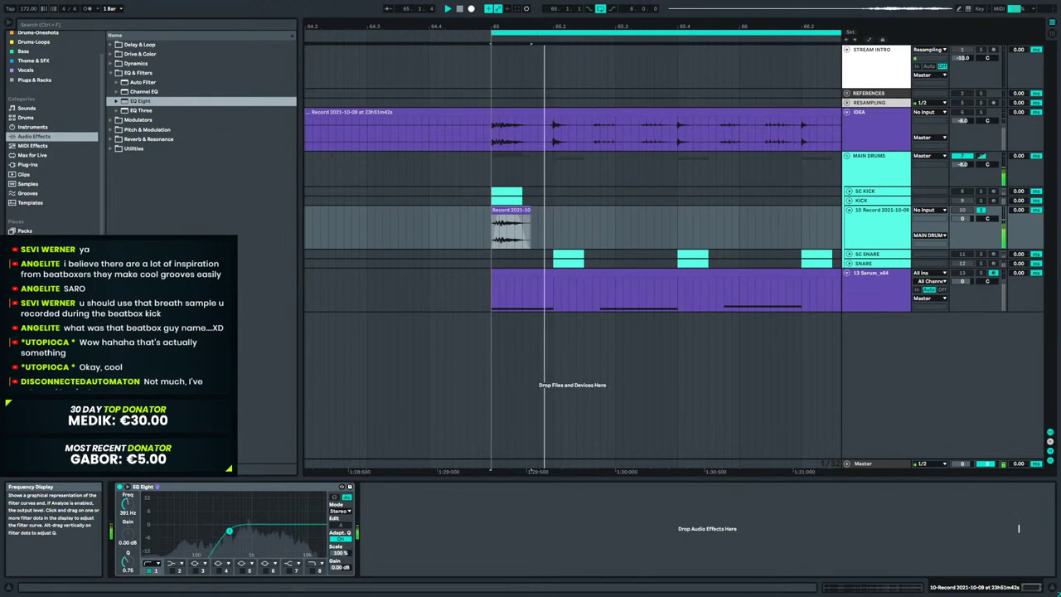
click(149, 564)
click(156, 505)
key(space)
key(space)
drag(229, 530, 226, 534)
key(space)
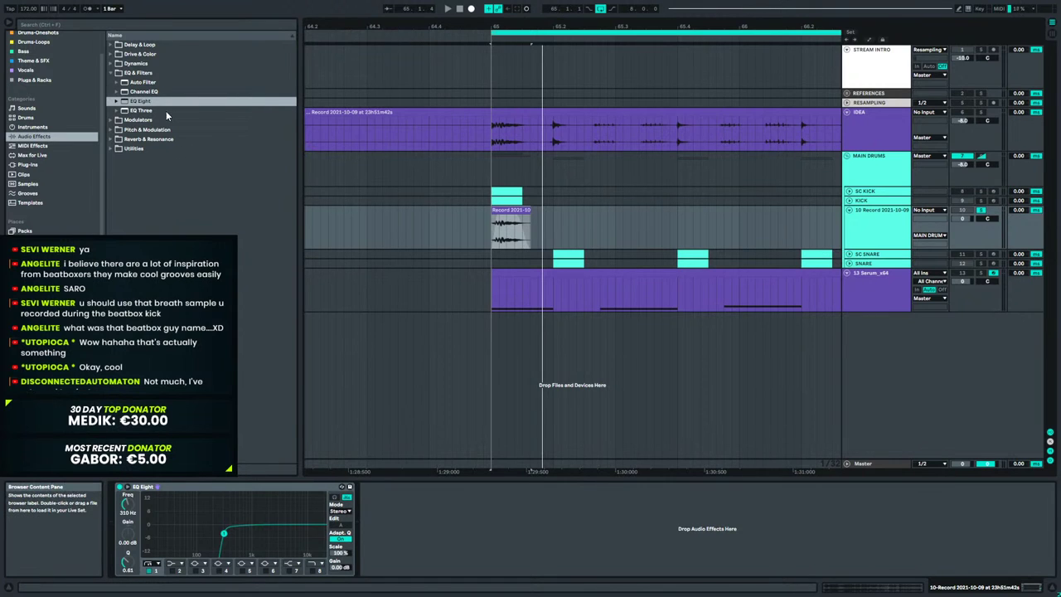
Enable a high cut on EQ Eight's band 8 and try it at about 1.67 kHz alongside the drums.
click(313, 570)
drag(320, 533, 263, 531)
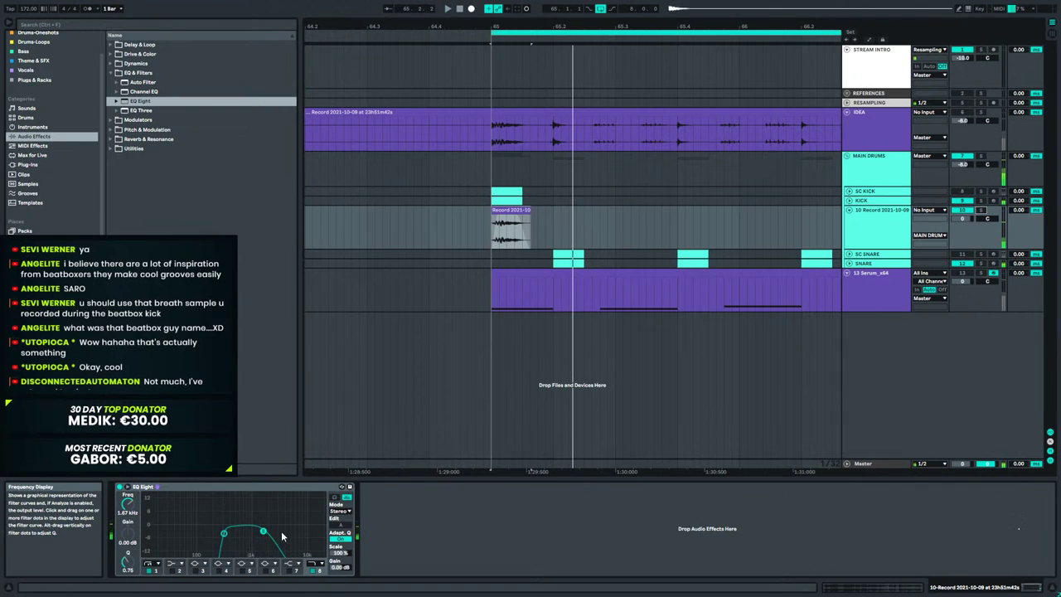
key(space)
key(space)
Open EQ Eight's high cut to 22 kHz and lower the low cut on band 1 to about 255 Hz.
drag(323, 529, 323, 532)
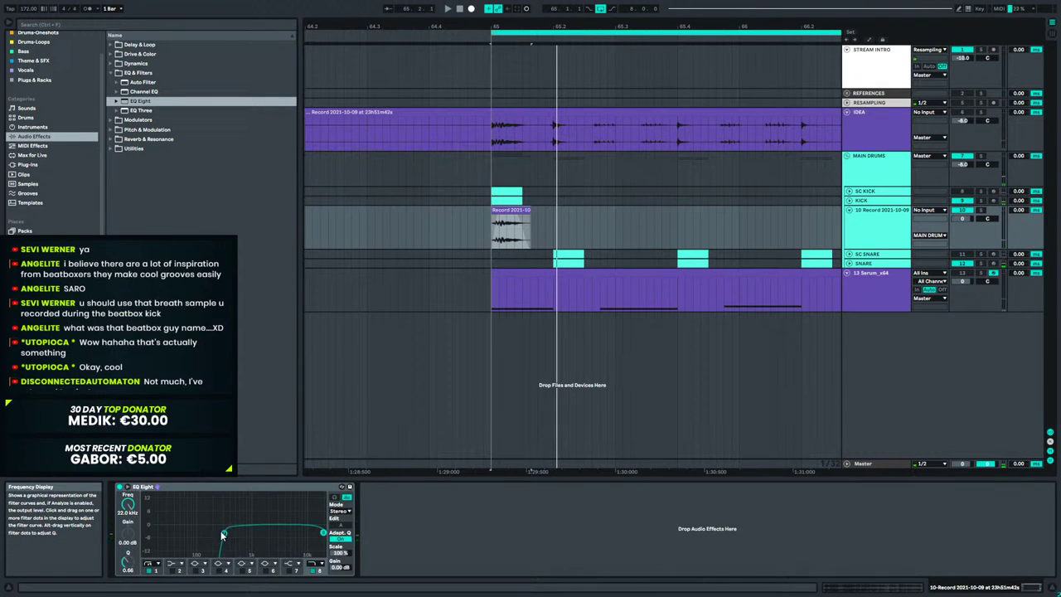
drag(225, 531, 218, 531)
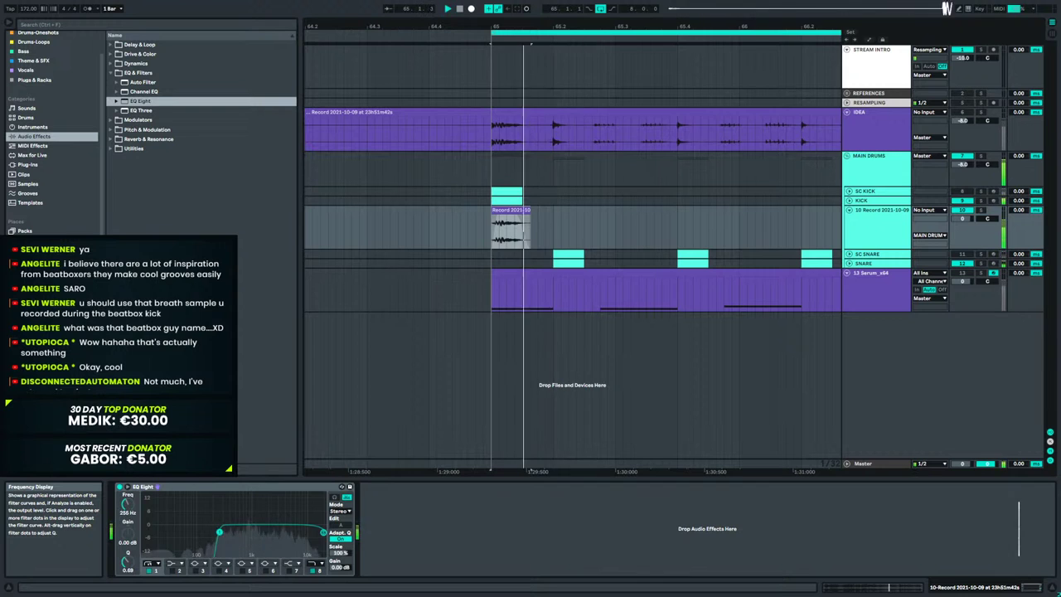
click(861, 286)
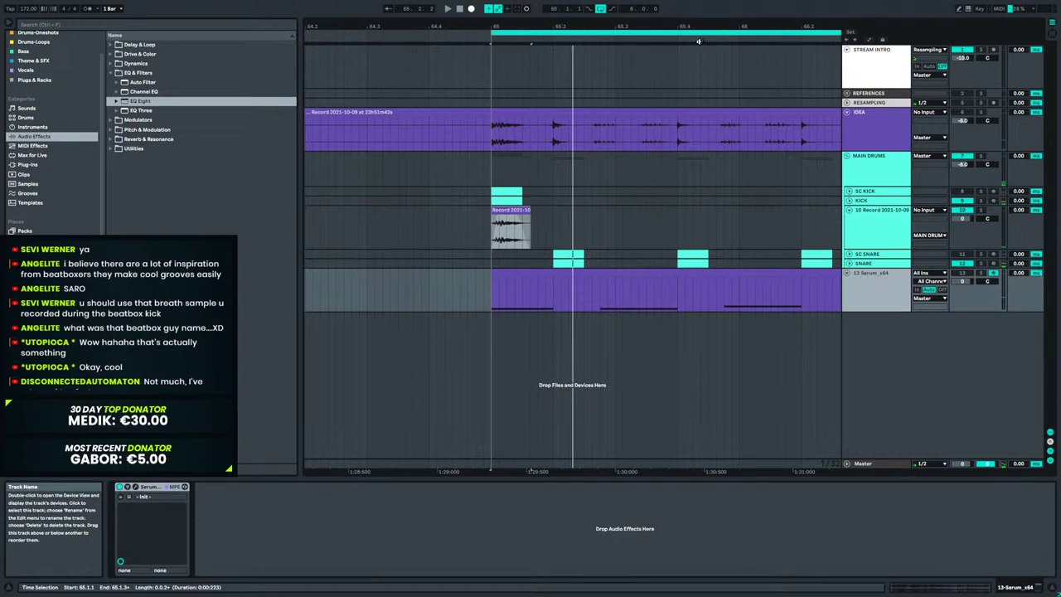
Assign the MAIN DRUMS track color to its grouped tracks and clips.
drag(629, 31, 628, 19)
right_click(880, 165)
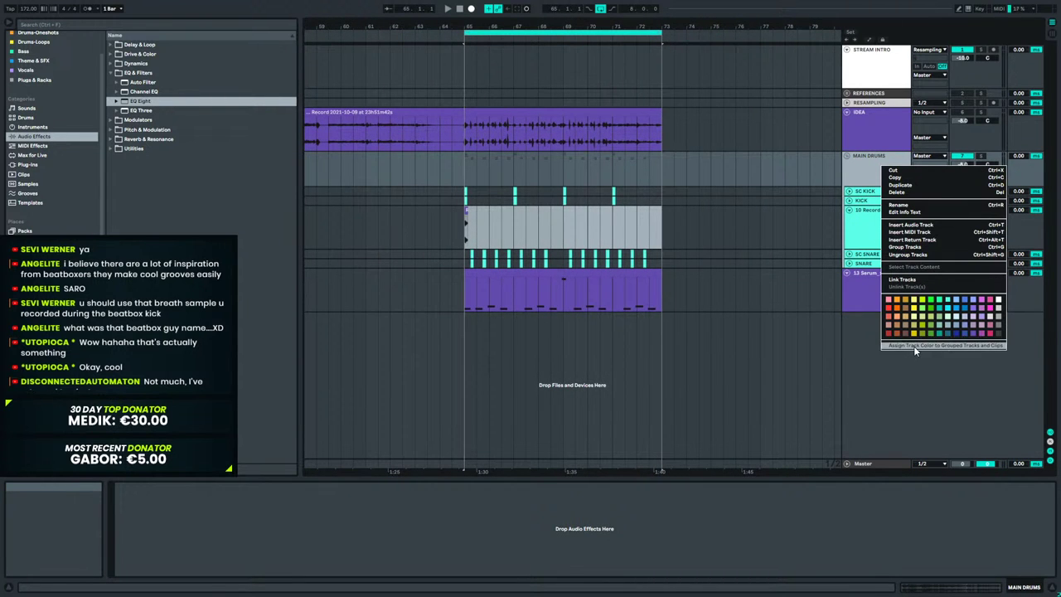
click(649, 322)
Duplicate the two-bar section holding the recorded kick three times so it repeats at bars 67, 69 and 71.
click(878, 230)
drag(515, 214, 467, 223)
key(ctrl+d)
key(ctrl+d)
key(ctrl+d)
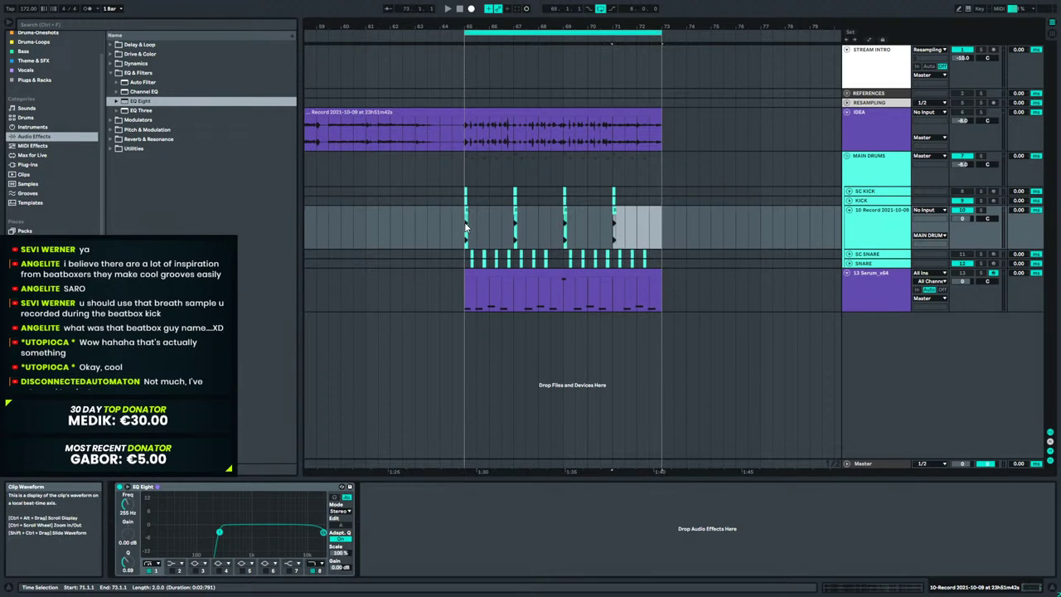
Solo the IDEA track and examine the beatbox rhythm around bar 67, listening from 67.1.1 and 66.4.1.
click(517, 126)
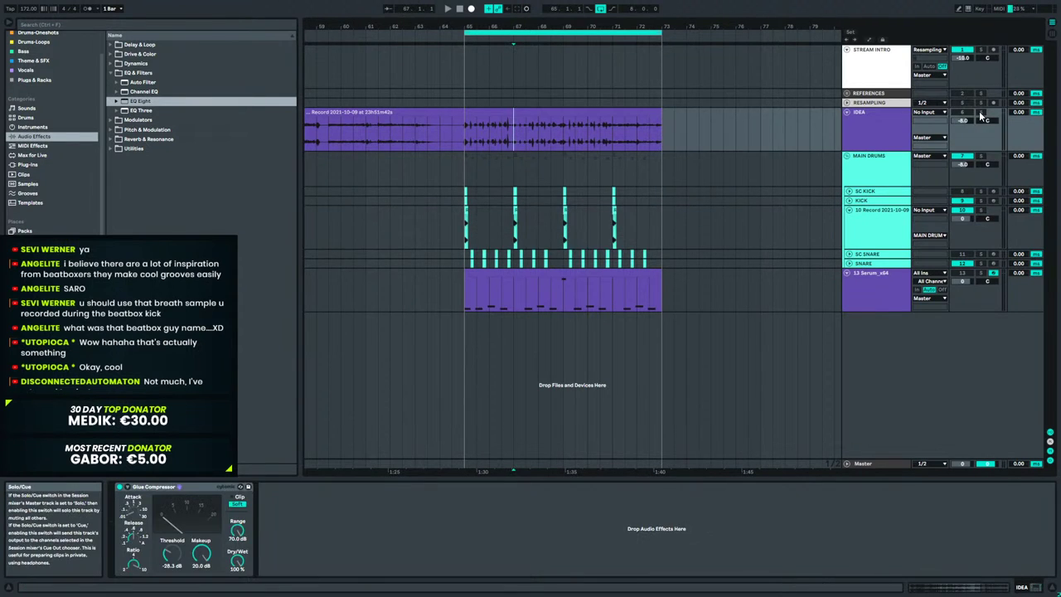
key(space)
key(space)
key(space)
drag(515, 24, 514, 99)
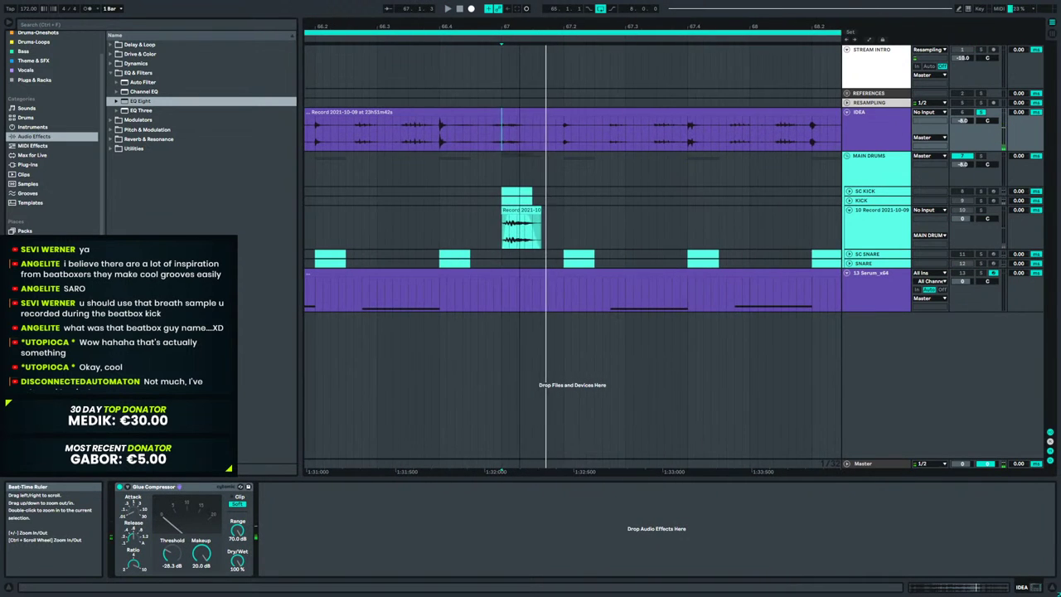
key(space)
key(space)
click(439, 137)
key(space)
key(space)
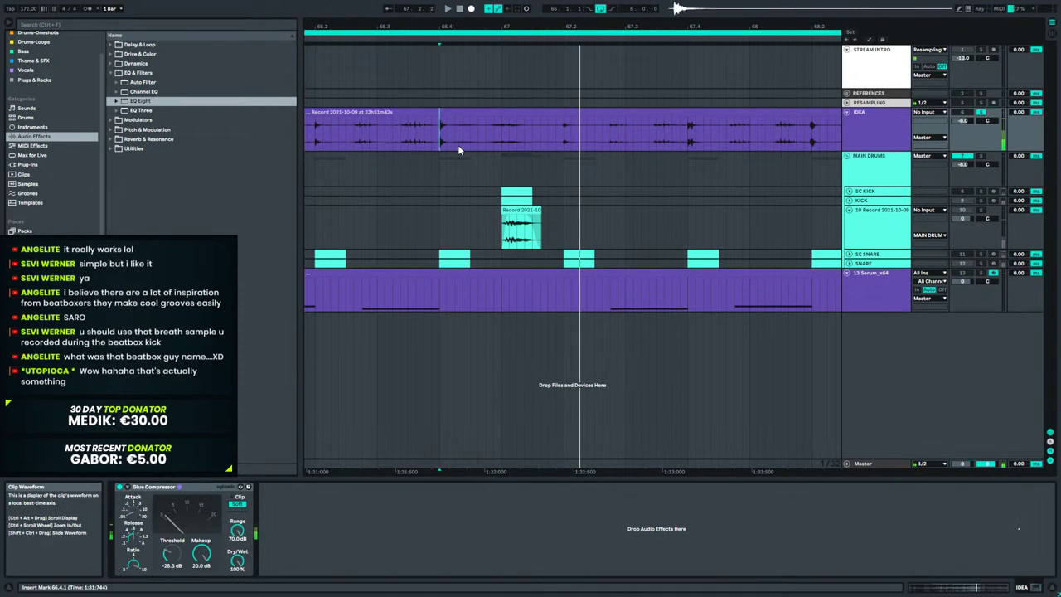
key(space)
key(space)
Listen repeatedly to the IDEA recording from 66.4.3 and examine the passage through 67.1.3 for a kick.
click(477, 138)
key(space)
key(space)
key(space)
key(space)
key(space)
key(space)
key(space)
key(space)
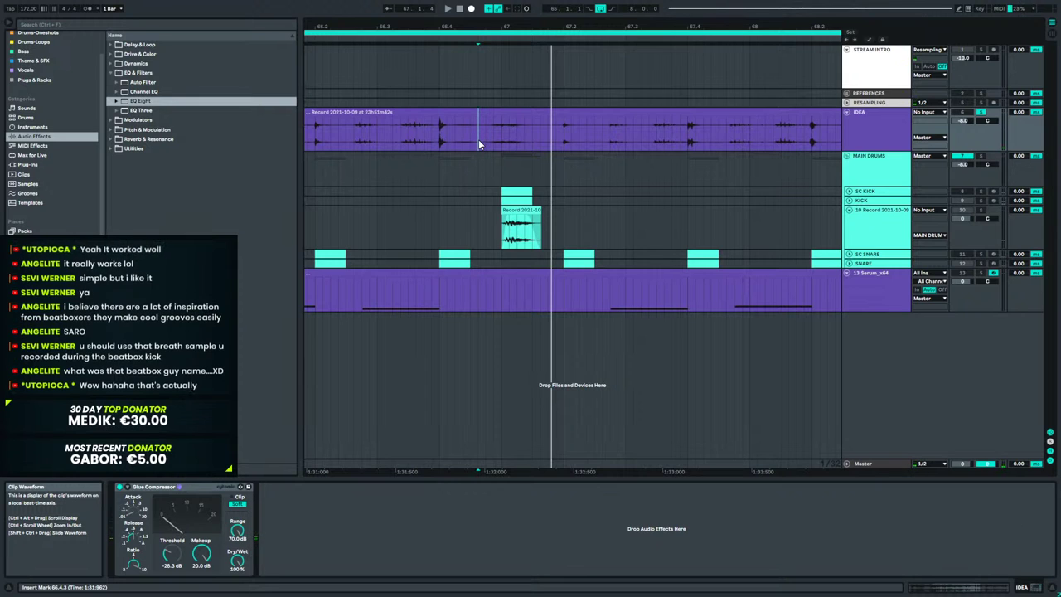
key(space)
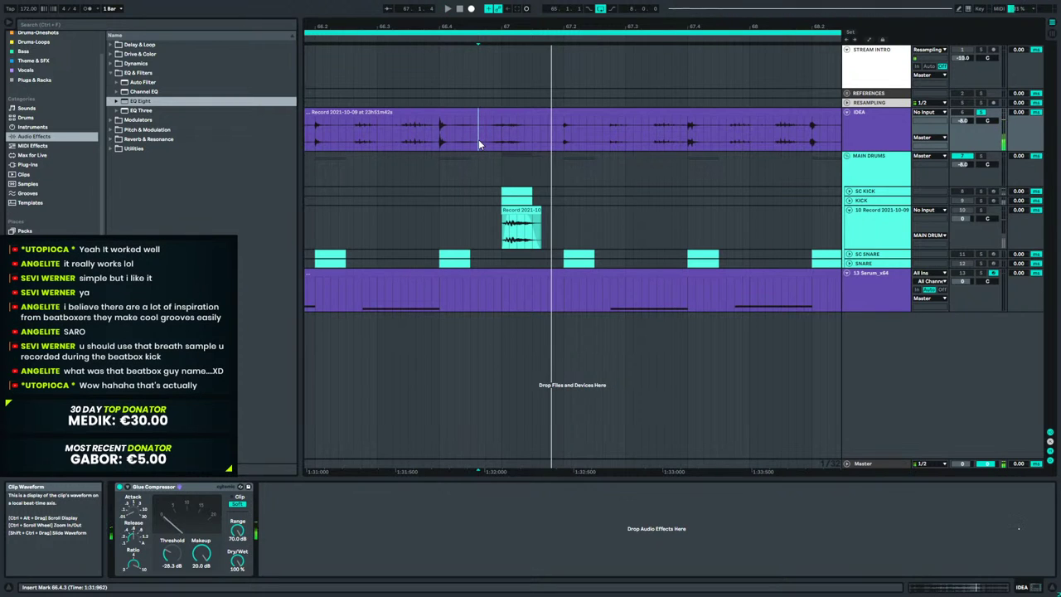
key(space)
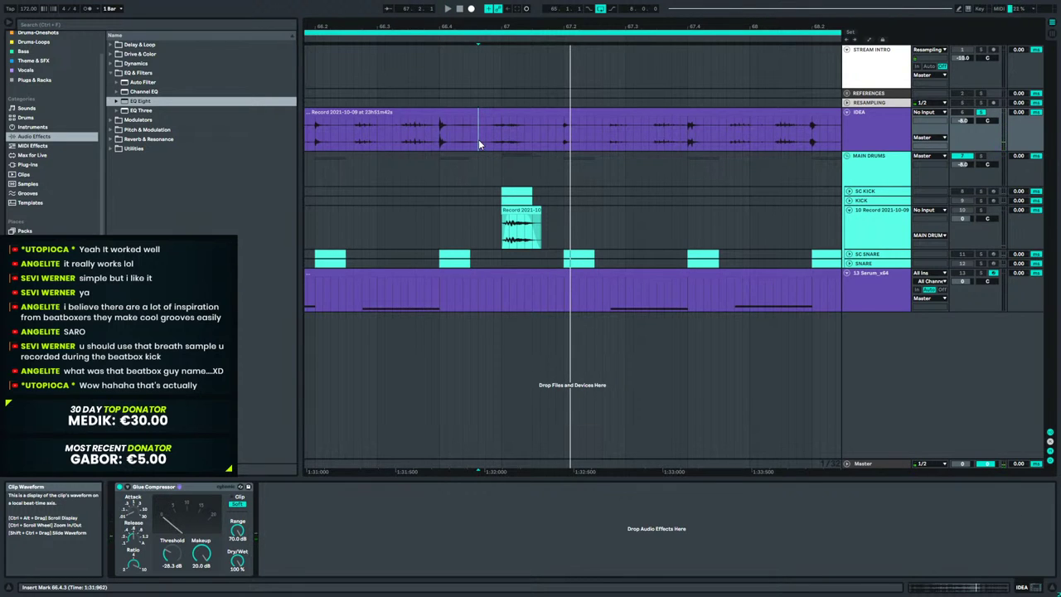
key(space)
drag(479, 139, 544, 147)
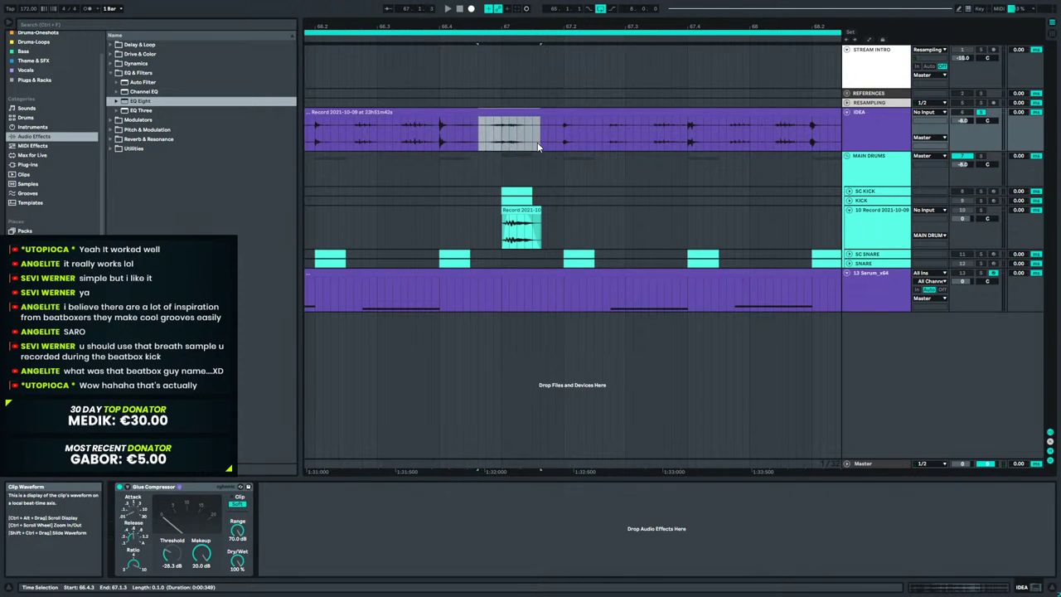
Delete the SC KICK, KICK and recorded-kick clips at bars 67 and 71.
drag(507, 115, 548, 235)
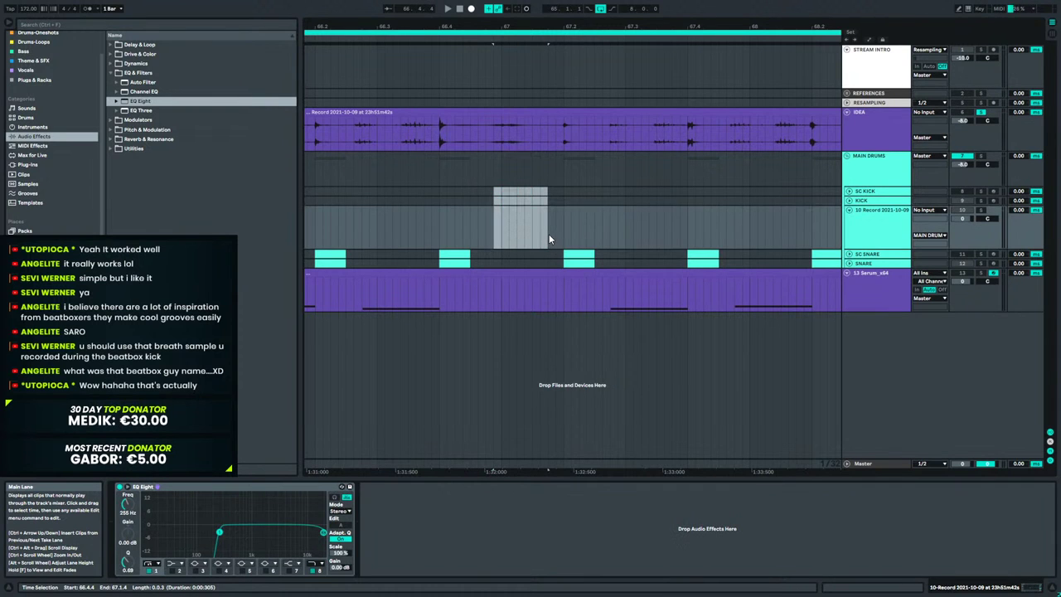
drag(532, 26, 495, 12)
drag(701, 189, 759, 226)
key(Delete)
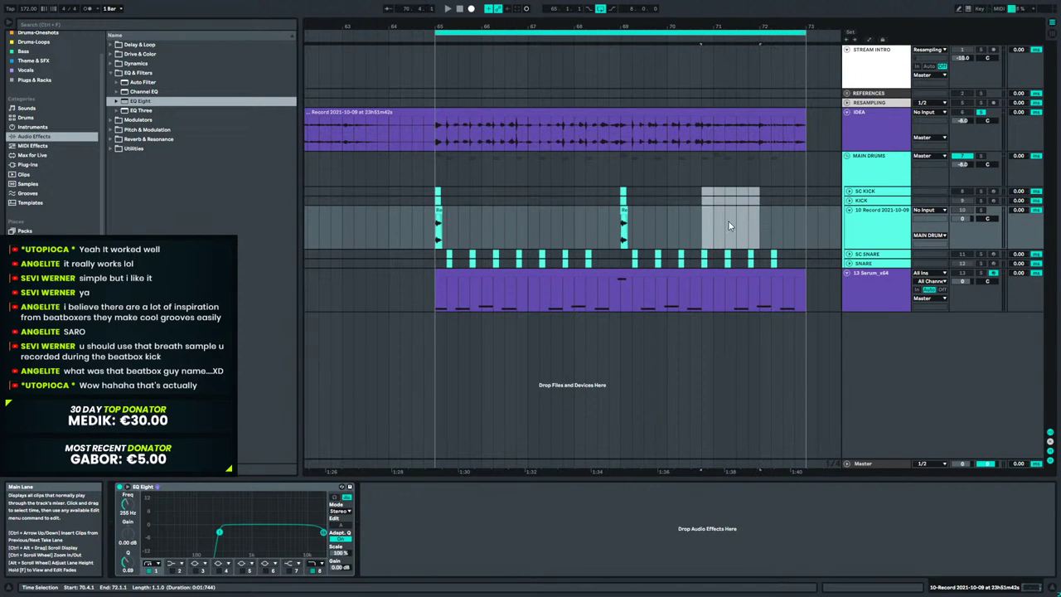
Unsolo the IDEA track and fold both IDEA and the MAIN DRUMS group.
click(442, 198)
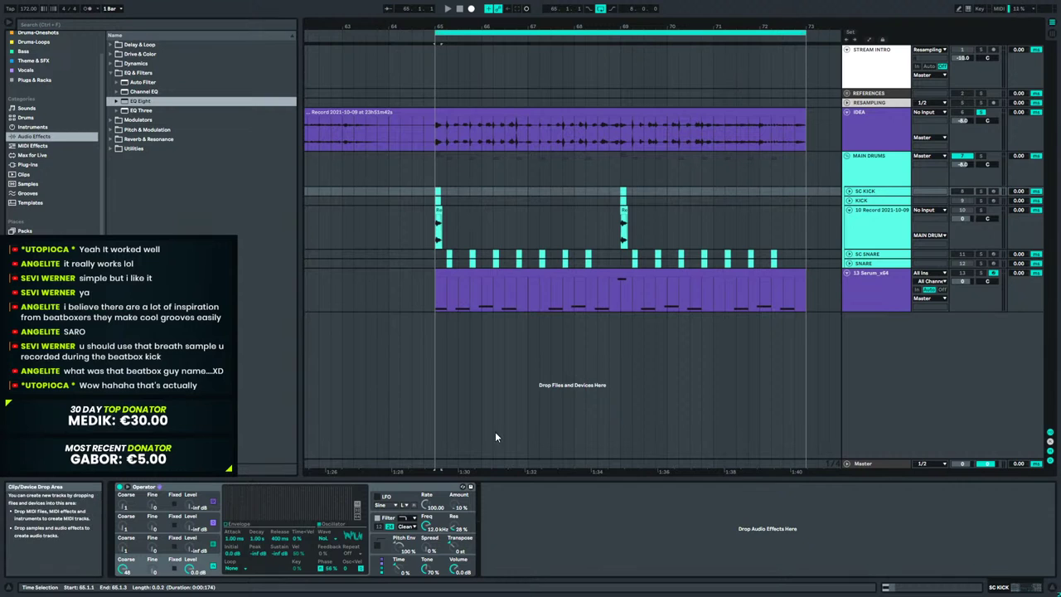
click(883, 280)
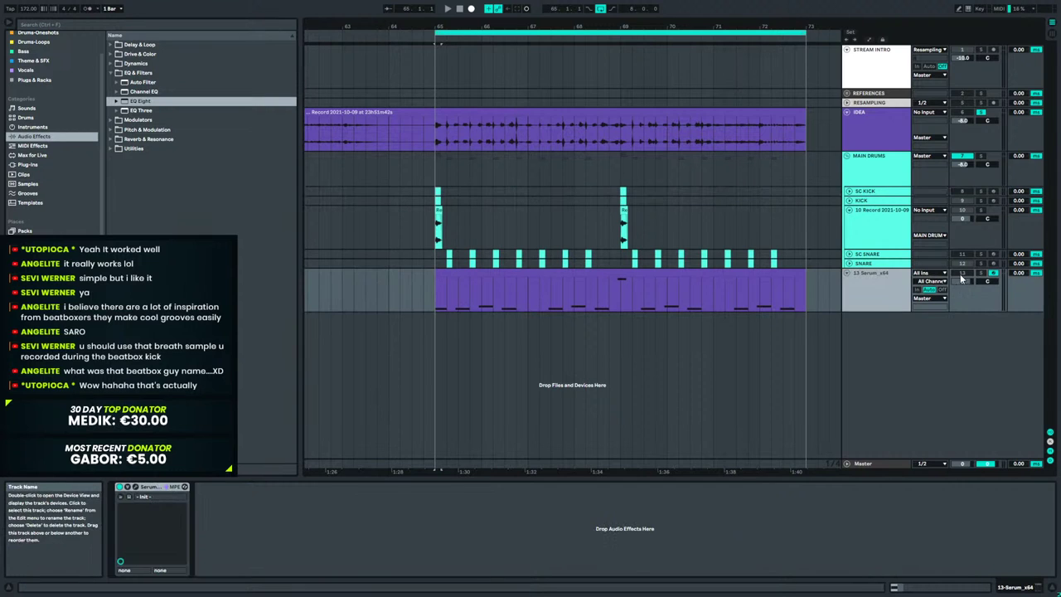
double_click(981, 273)
click(870, 278)
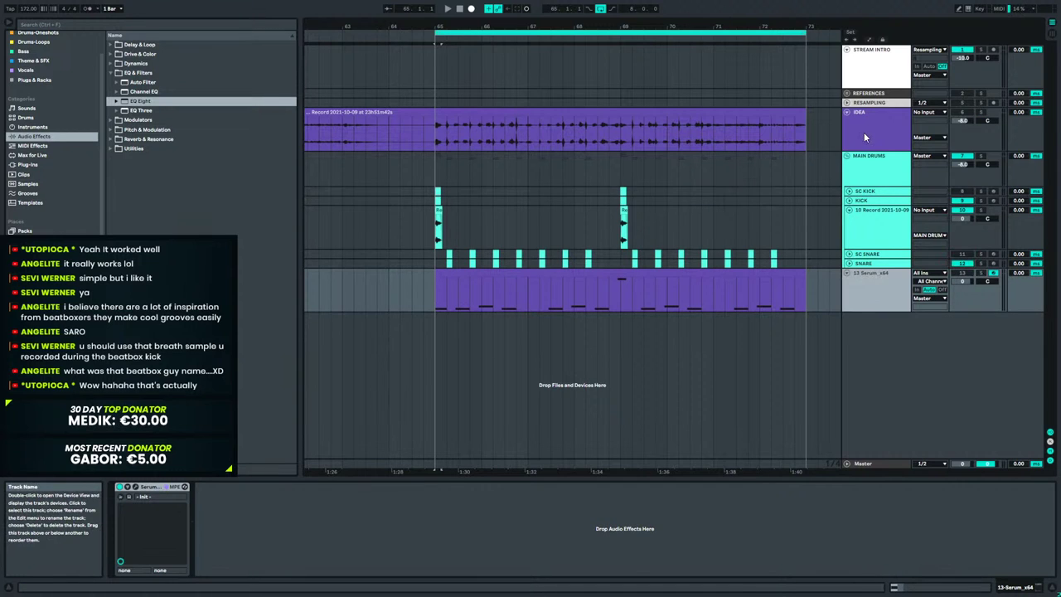
click(846, 112)
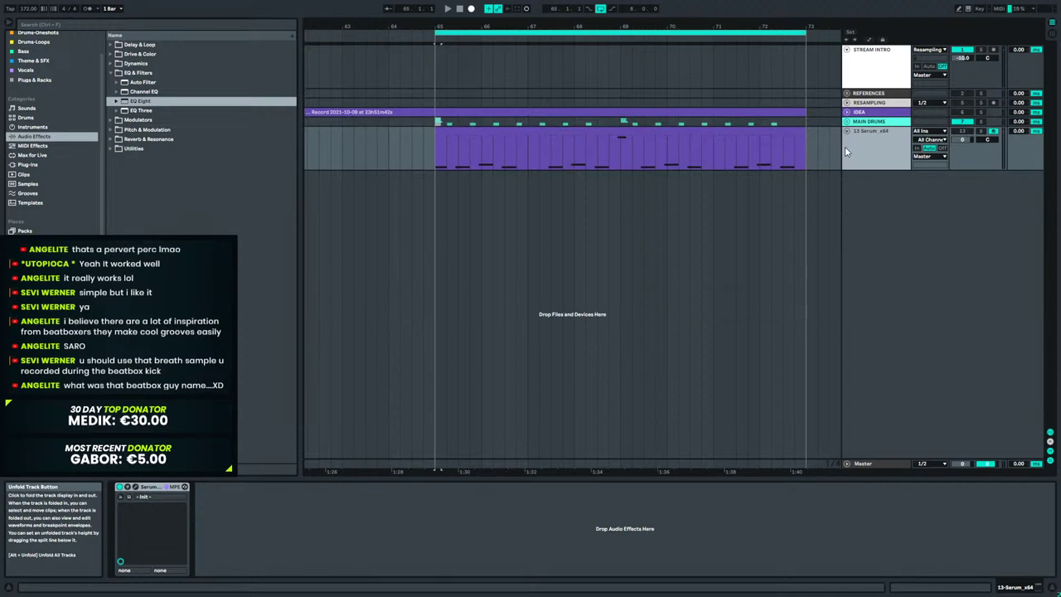
click(471, 135)
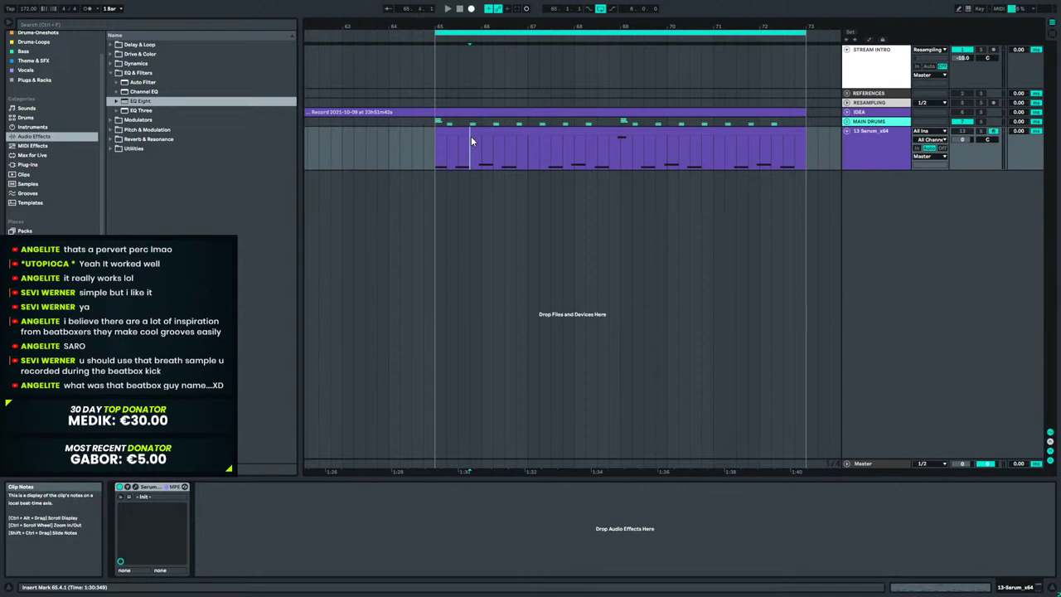
right_click(868, 145)
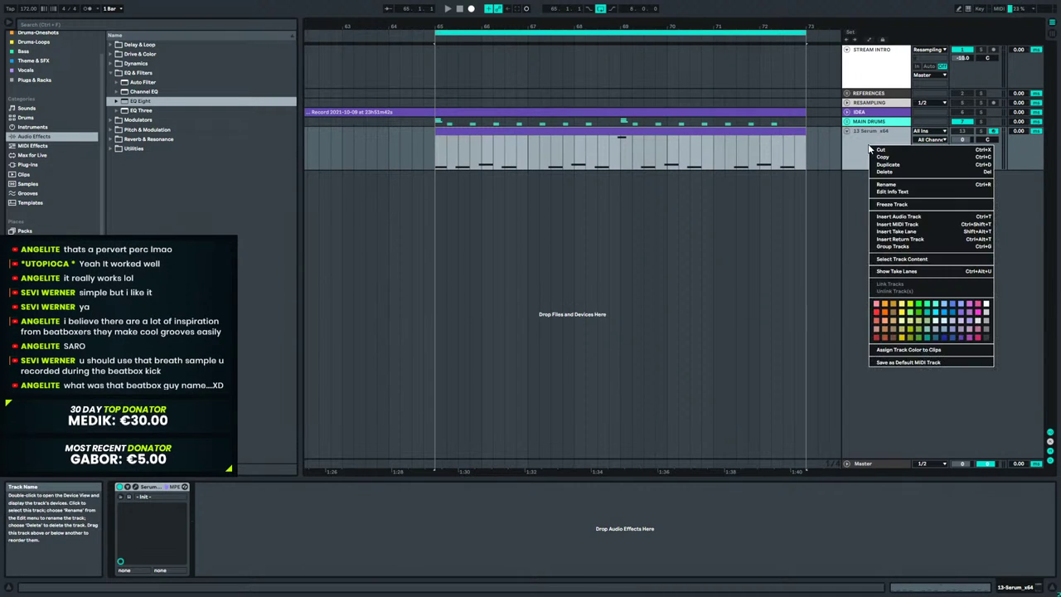
click(896, 224)
key(ctrl+d)
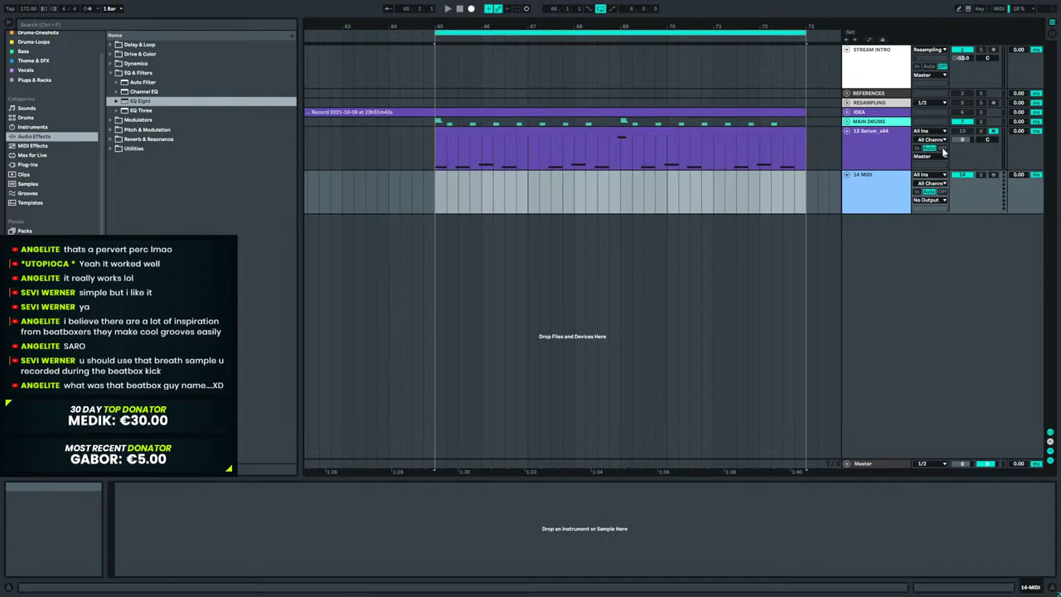
Duplicate the Serum track together with its bass clip and remove the extra empty MIDI track.
right_click(862, 143)
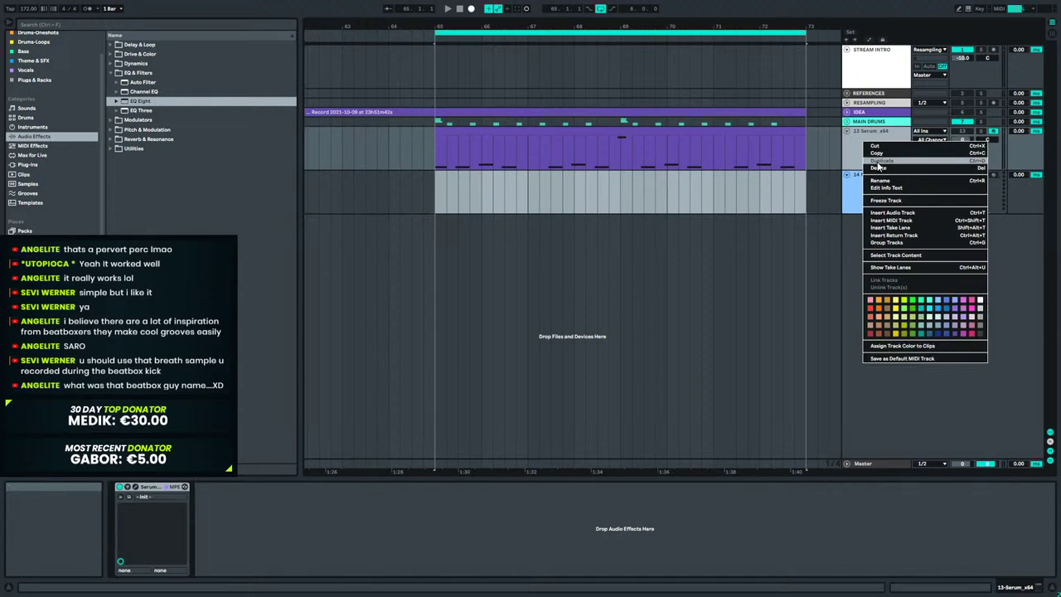
click(761, 201)
key(ctrl+shift+t)
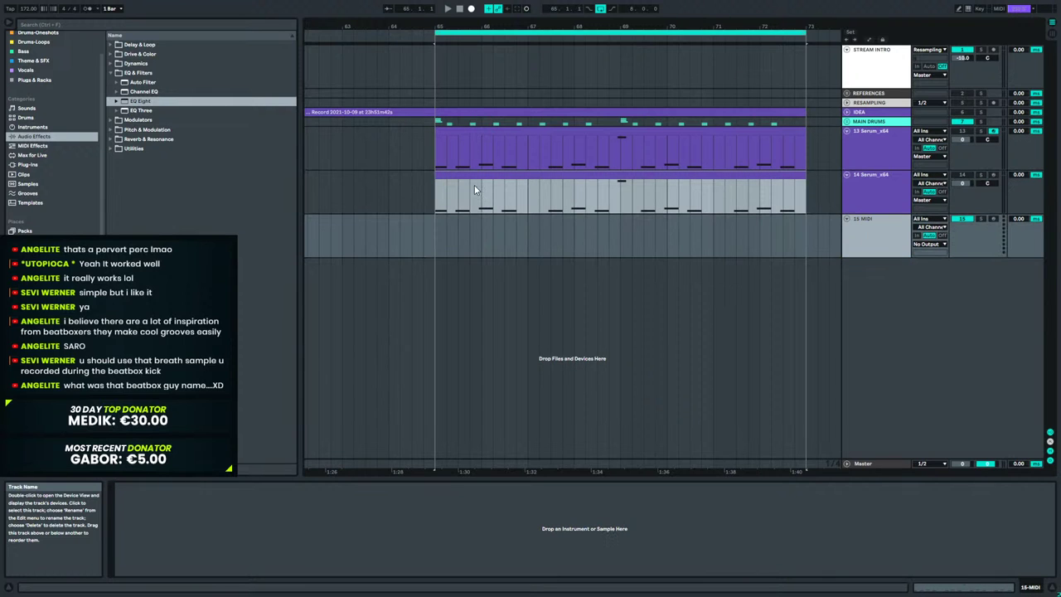
key(ctrl+z)
Clear the duplicate Serum track and move the first beat of the original bass clip, 65.1.1 to 65.2.1, onto it.
click(449, 148)
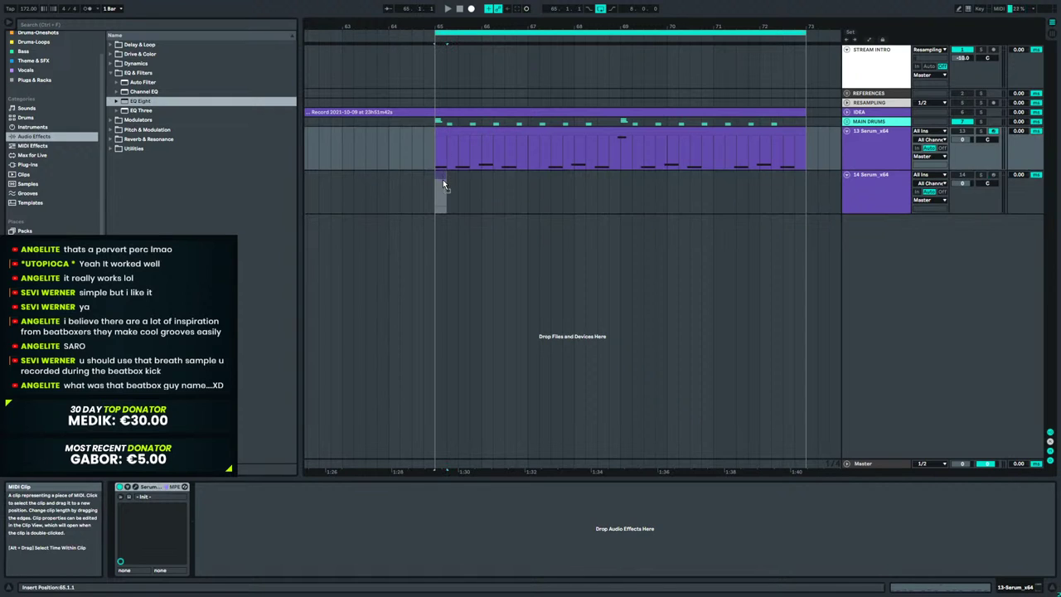
click(443, 179)
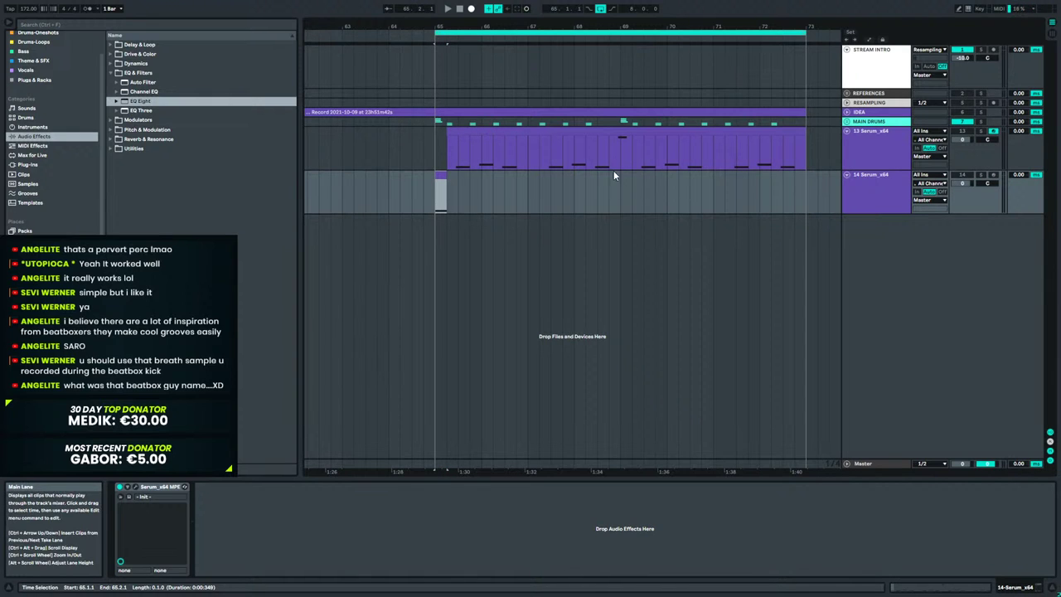
Activate both Serum tracks and open the Serum editor on the duplicate track.
click(442, 177)
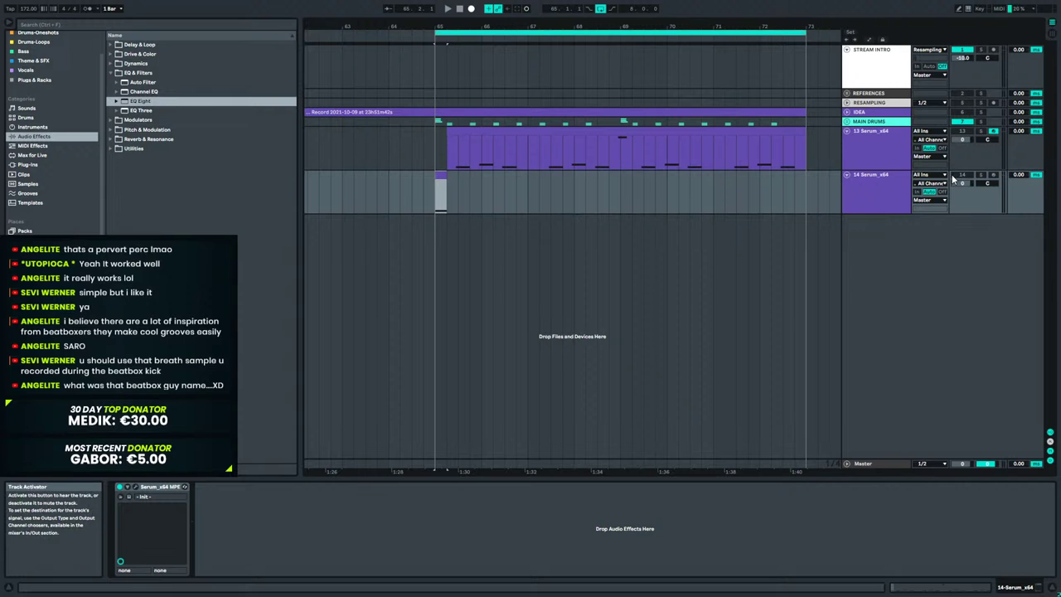
click(888, 132)
click(905, 182)
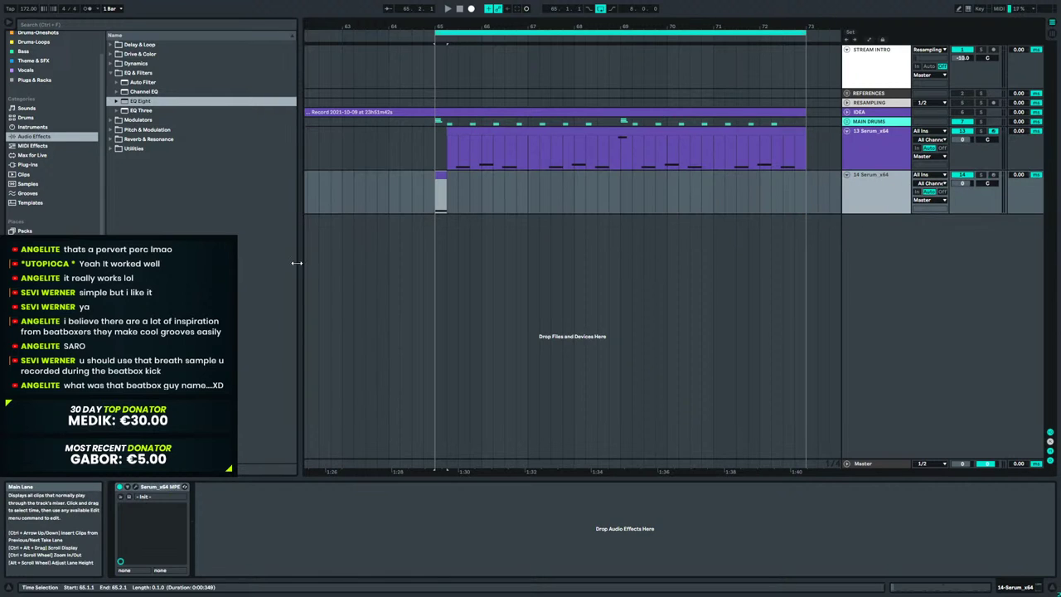
click(135, 487)
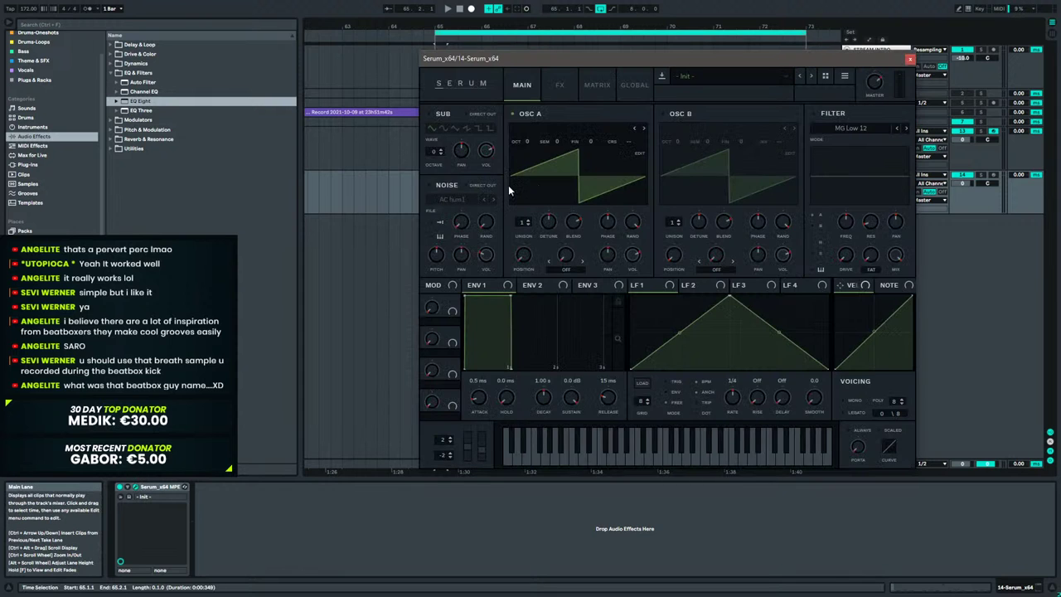
Set OSC A's unison to 6 voices, with unison range 0, width 0 and warp 100.
click(571, 128)
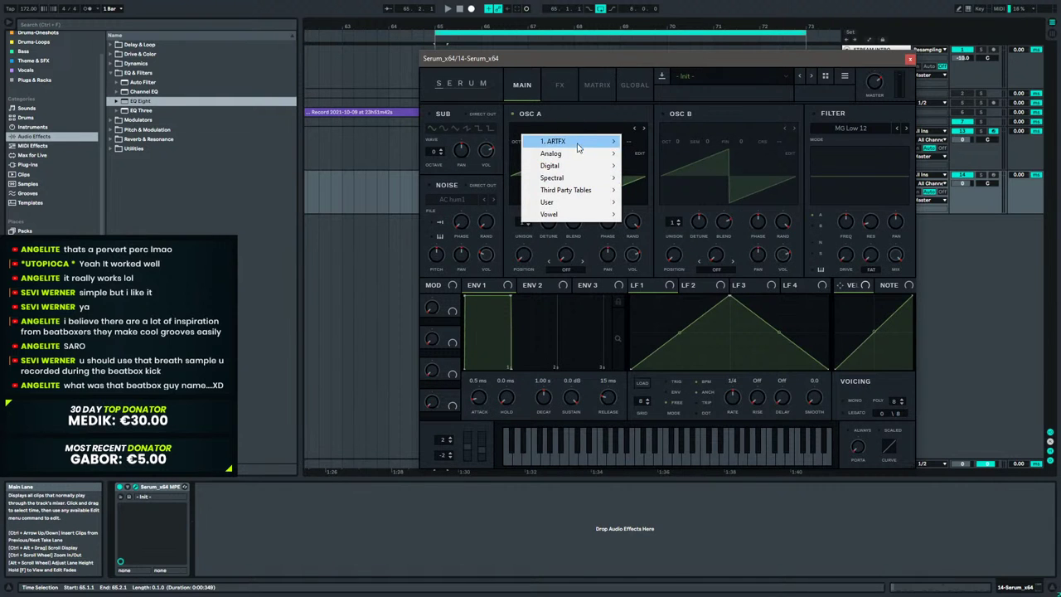
mouse_move(587, 145)
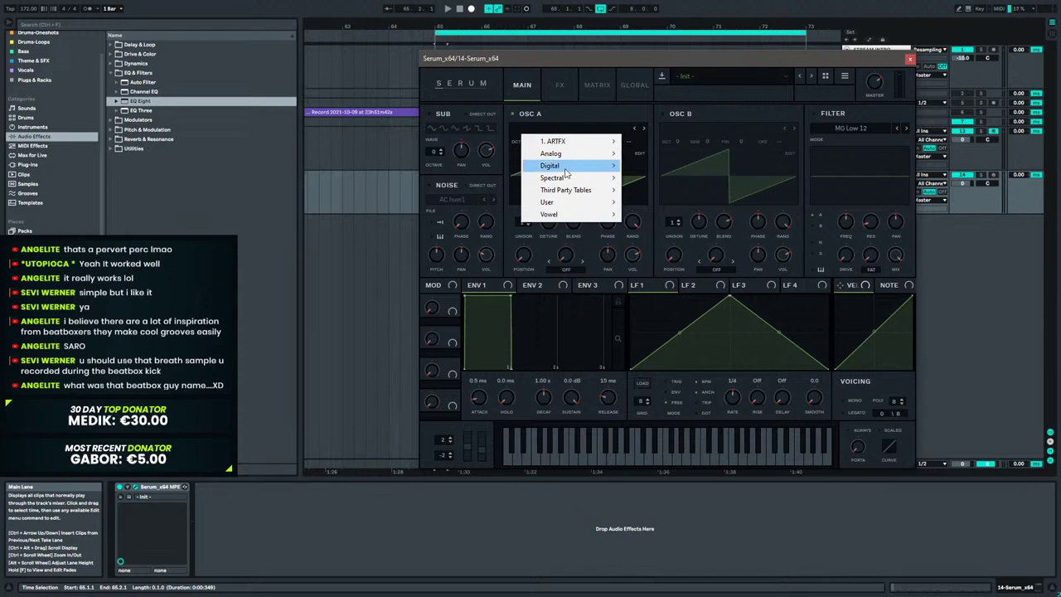
click(577, 111)
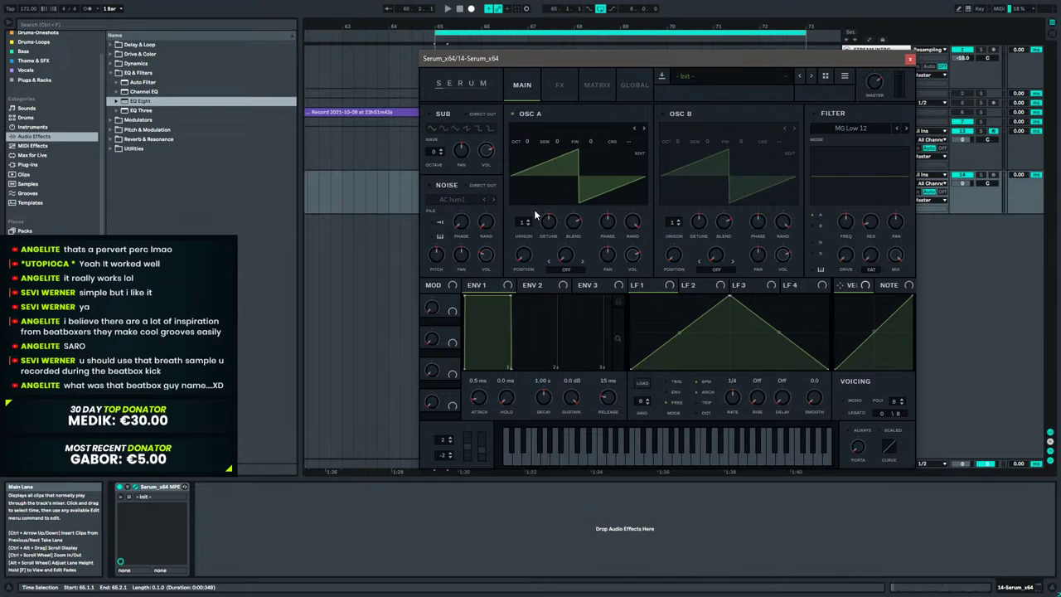
drag(522, 222, 531, 192)
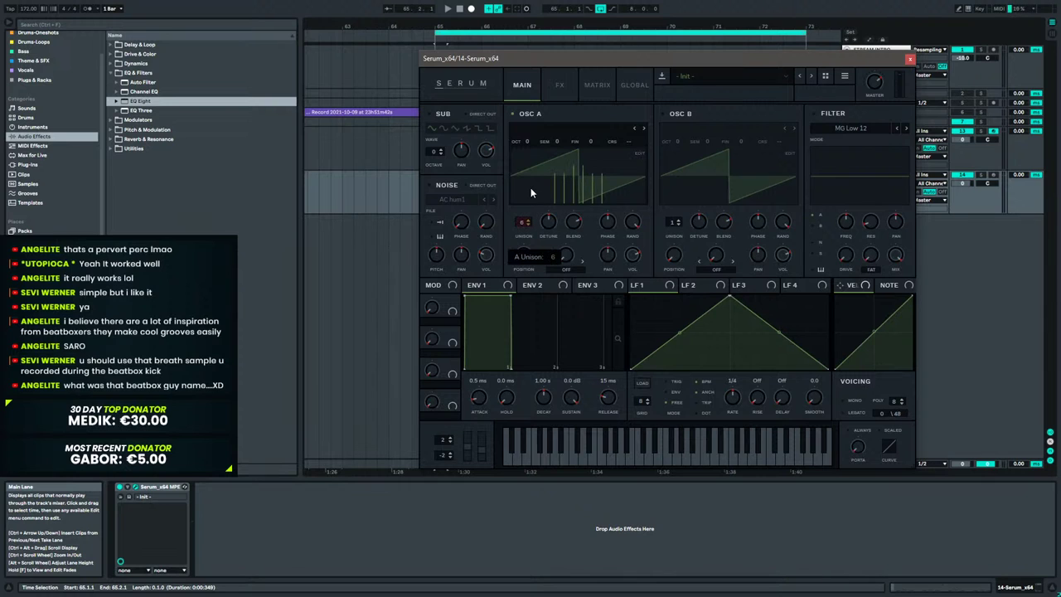
click(633, 84)
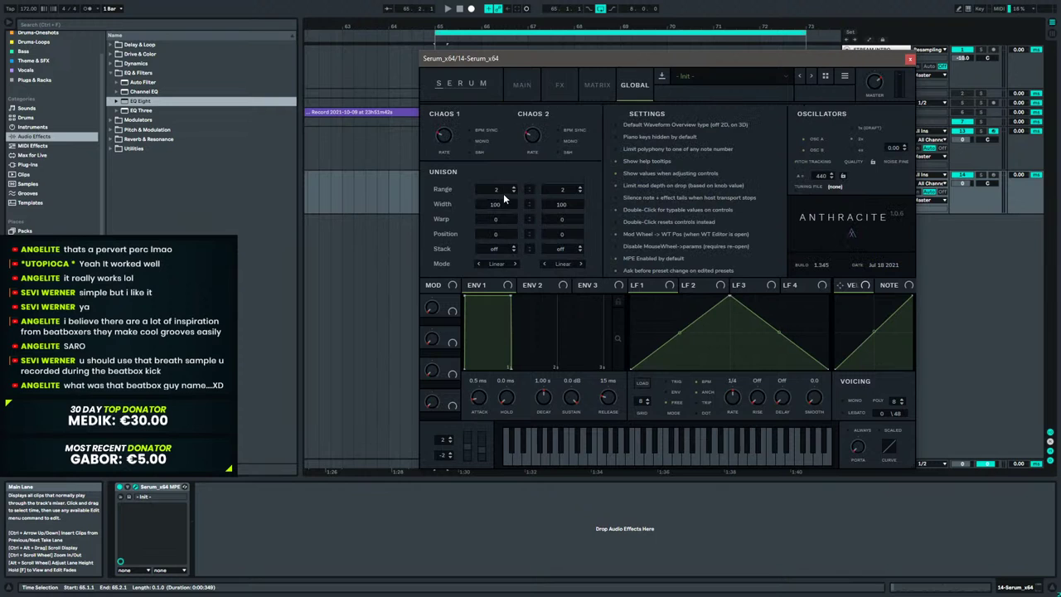
drag(495, 204, 497, 286)
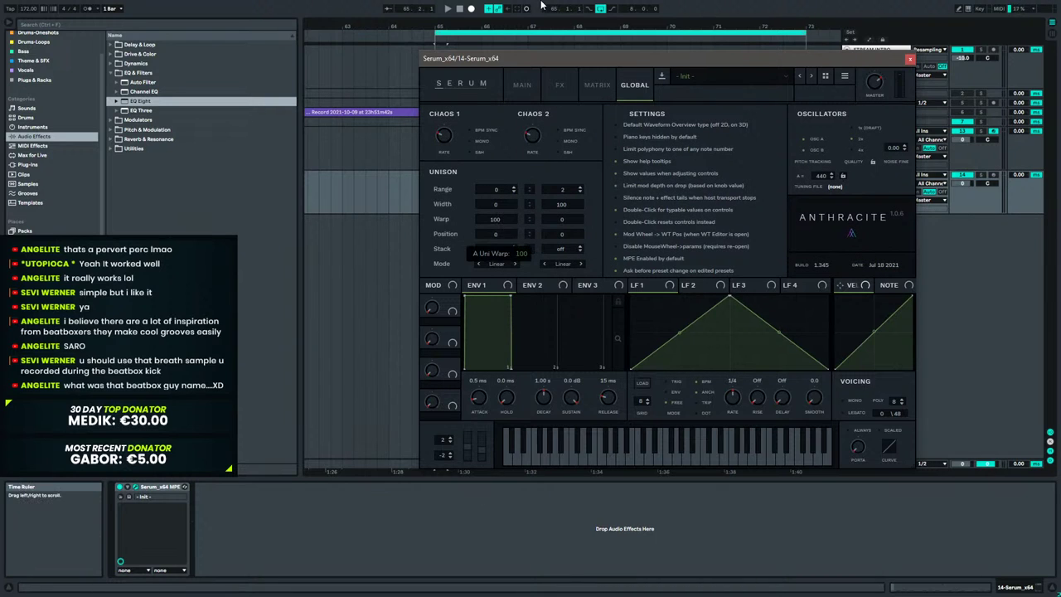
Set OSC A's warp mode to Sync (No Window) and tune the sync amount by ear with the duplicate Serum track armed.
click(522, 83)
click(567, 270)
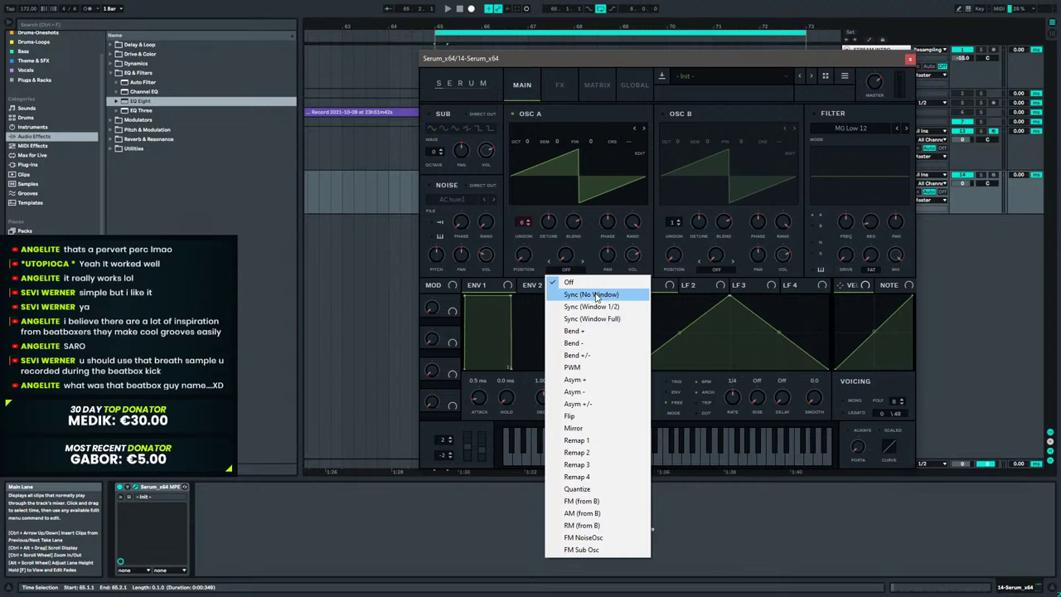
click(593, 295)
drag(573, 240, 582, 213)
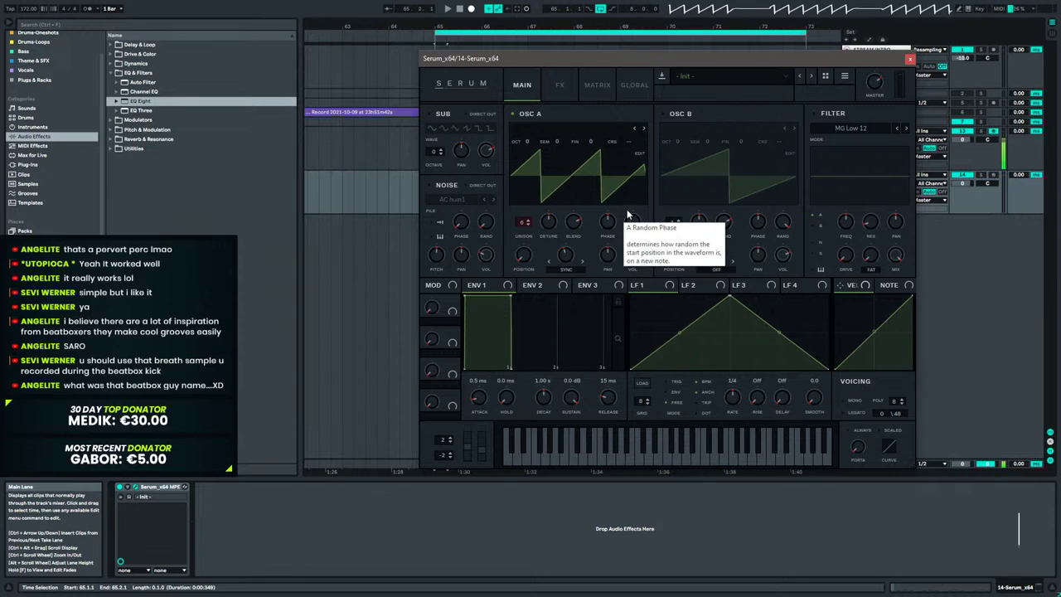
drag(568, 267, 570, 229)
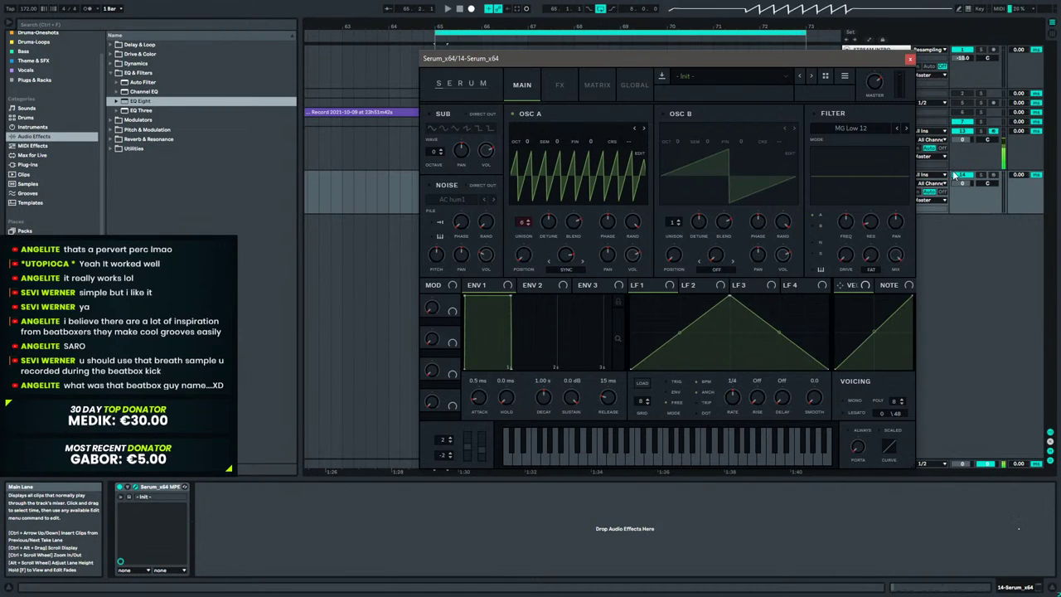
drag(568, 267, 560, 300)
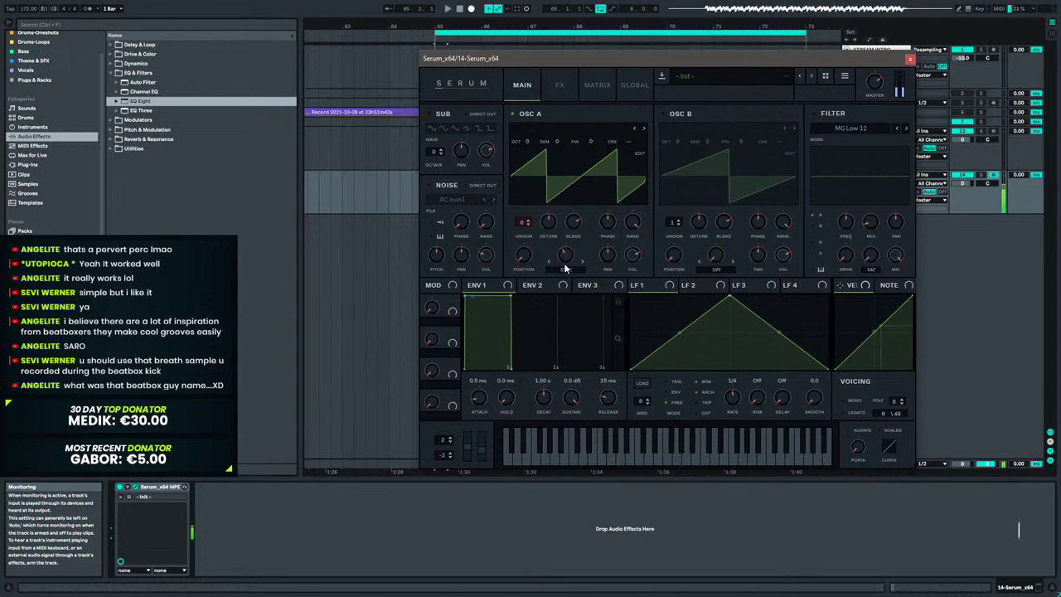
drag(569, 254, 571, 257)
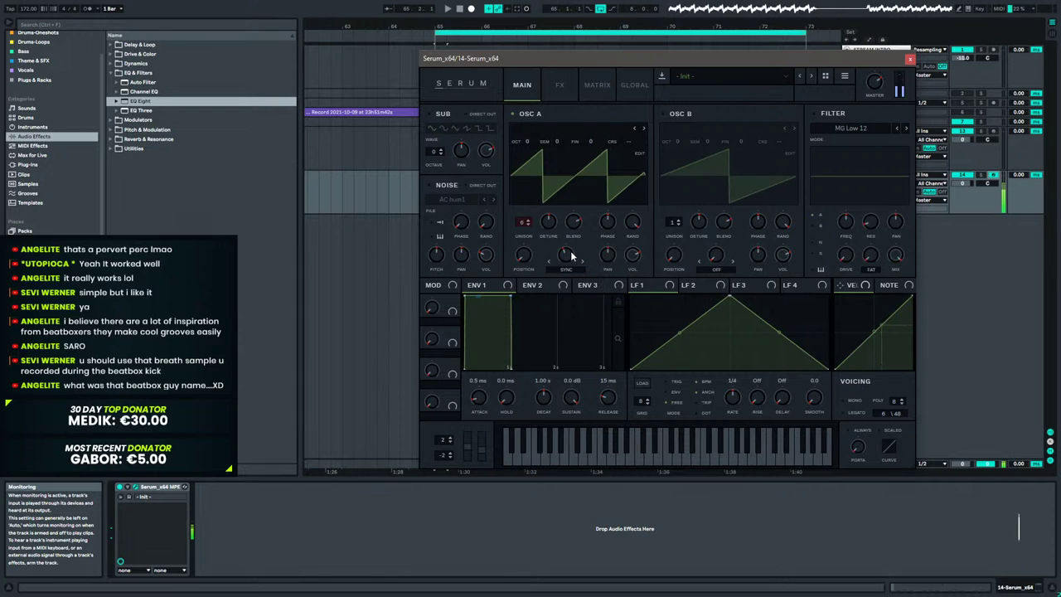
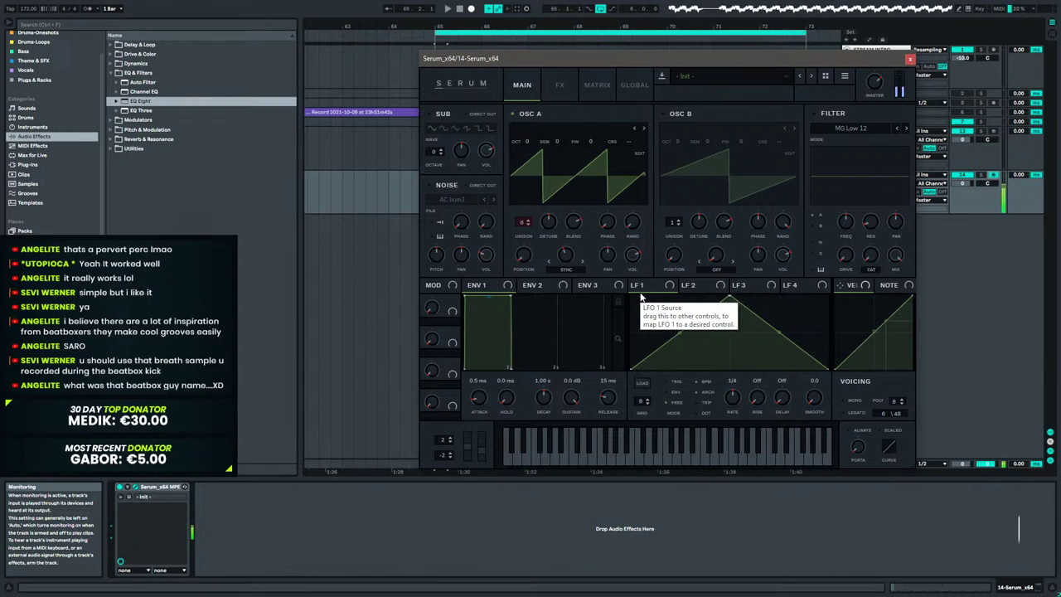
Enable the filter, change its type to MG Low 18, and shape its cutoff, drive and resonance against OSC A's sync amount.
click(813, 114)
mouse_move(853, 226)
mouse_down()
mouse_move(852, 240)
mouse_move(871, 243)
mouse_move(841, 235)
mouse_up()
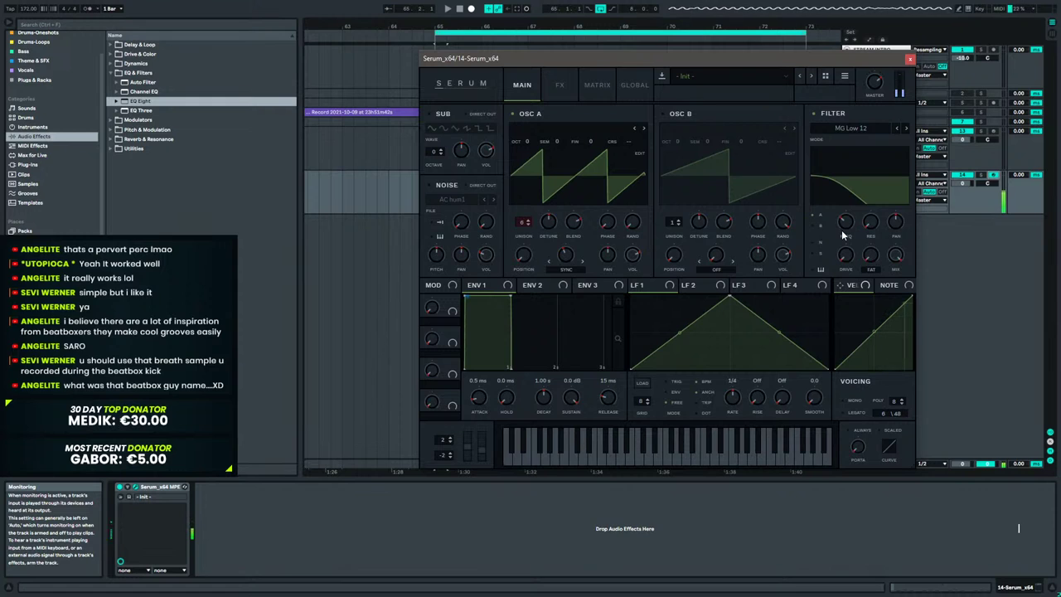
drag(848, 256, 861, 233)
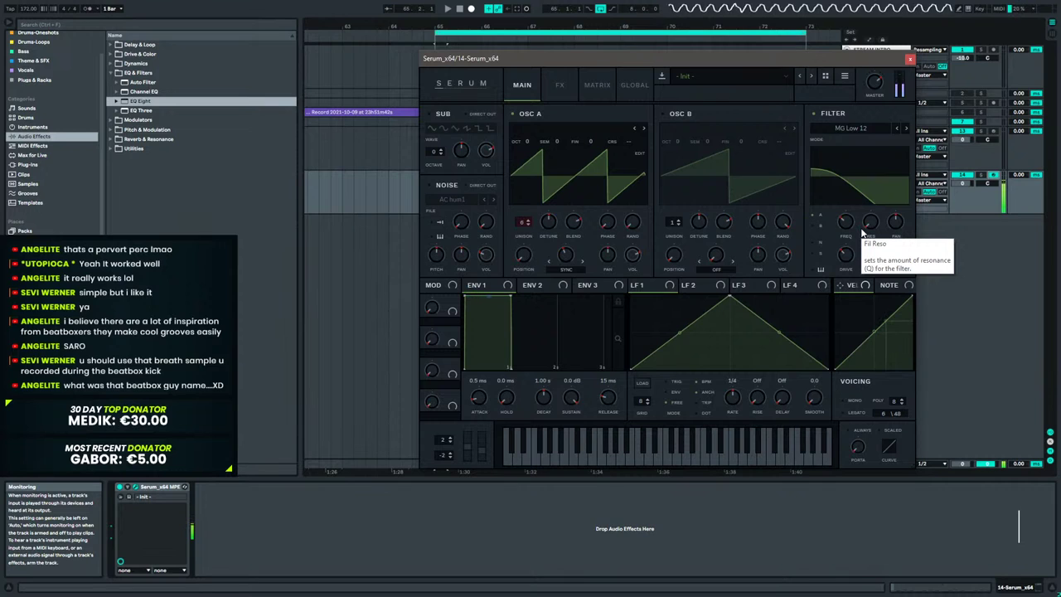
mouse_move(874, 228)
mouse_down()
mouse_move(885, 166)
mouse_move(885, 219)
mouse_move(848, 212)
mouse_move(850, 202)
mouse_move(869, 246)
mouse_move(871, 224)
mouse_up()
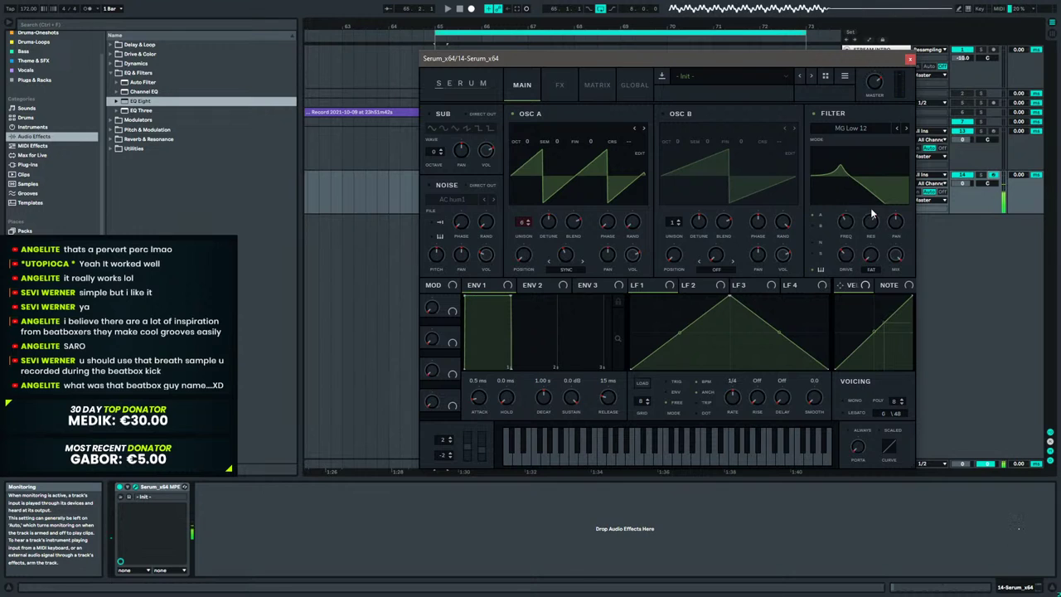
click(905, 129)
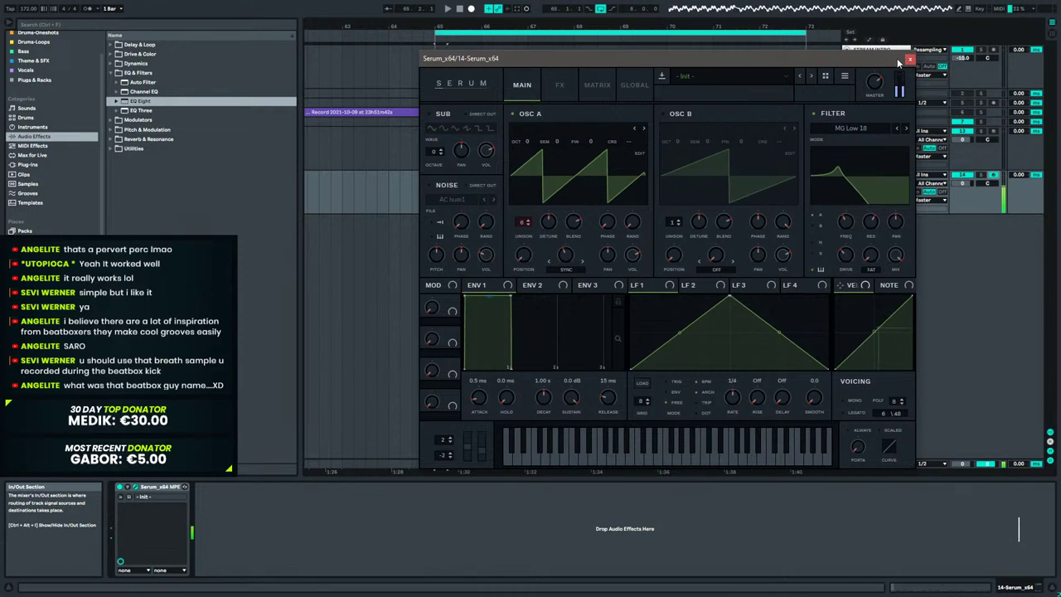
mouse_move(563, 255)
mouse_down()
mouse_move(563, 280)
mouse_move(567, 244)
mouse_move(565, 268)
mouse_up()
drag(843, 222, 866, 207)
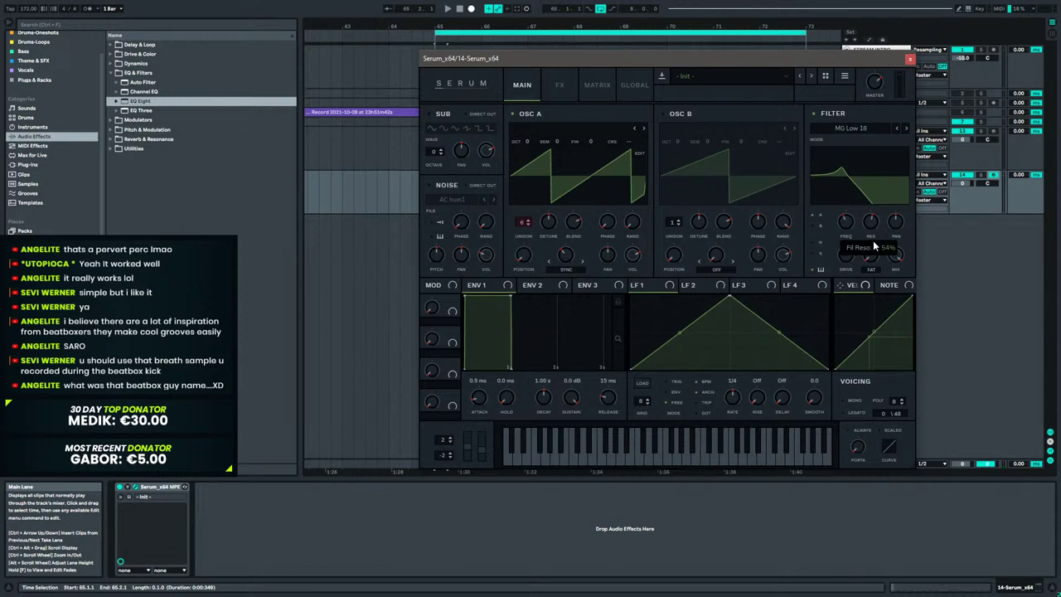
Reshape LFO 1 into a falling ramp in ENV mode at a one-bar rate and adjust its modulation of filter resonance.
drag(736, 305, 630, 295)
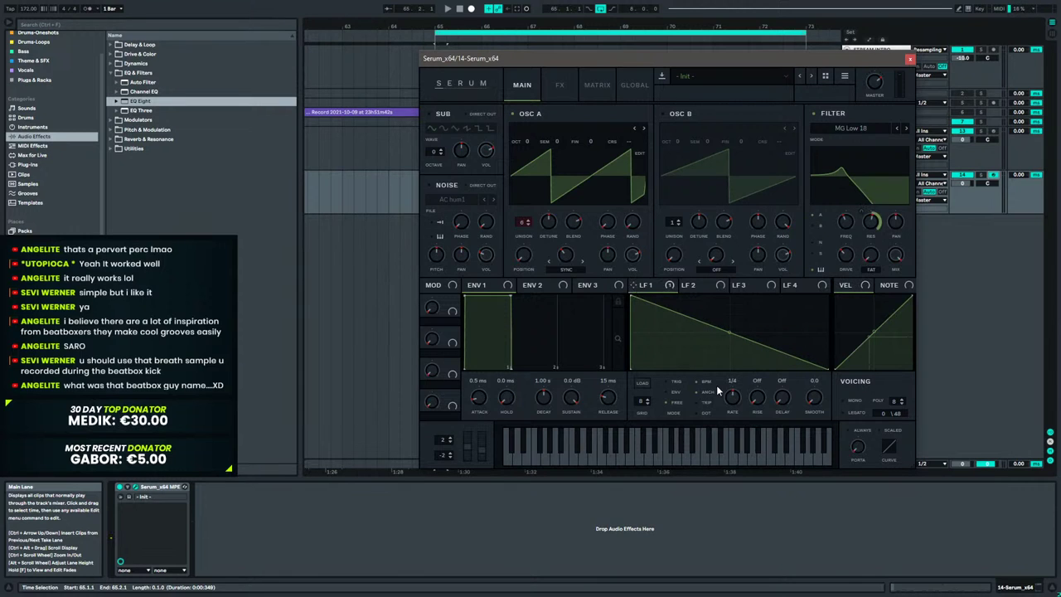
drag(858, 213, 852, 234)
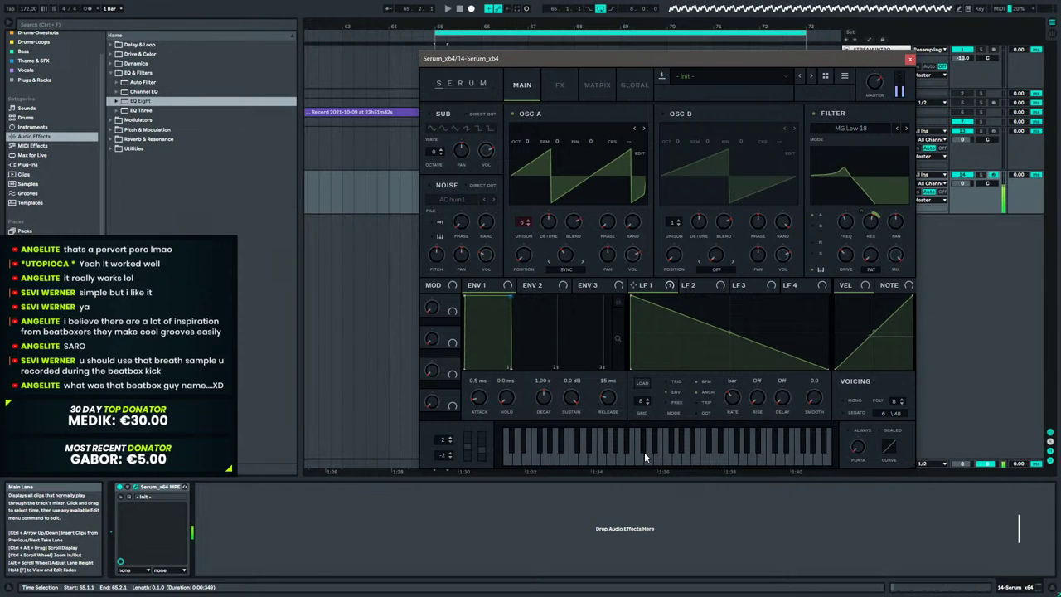
drag(861, 214, 862, 209)
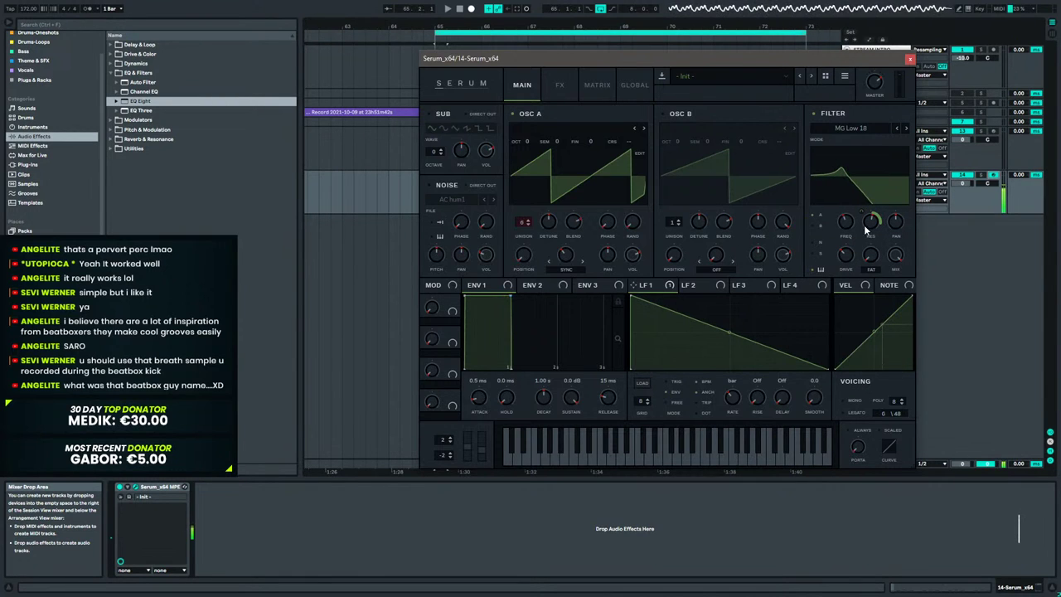
Modulate the filter cutoff with LFO 1 by about 31 at a 1/8 rate and readjust OSC A's sync amount.
mouse_move(843, 232)
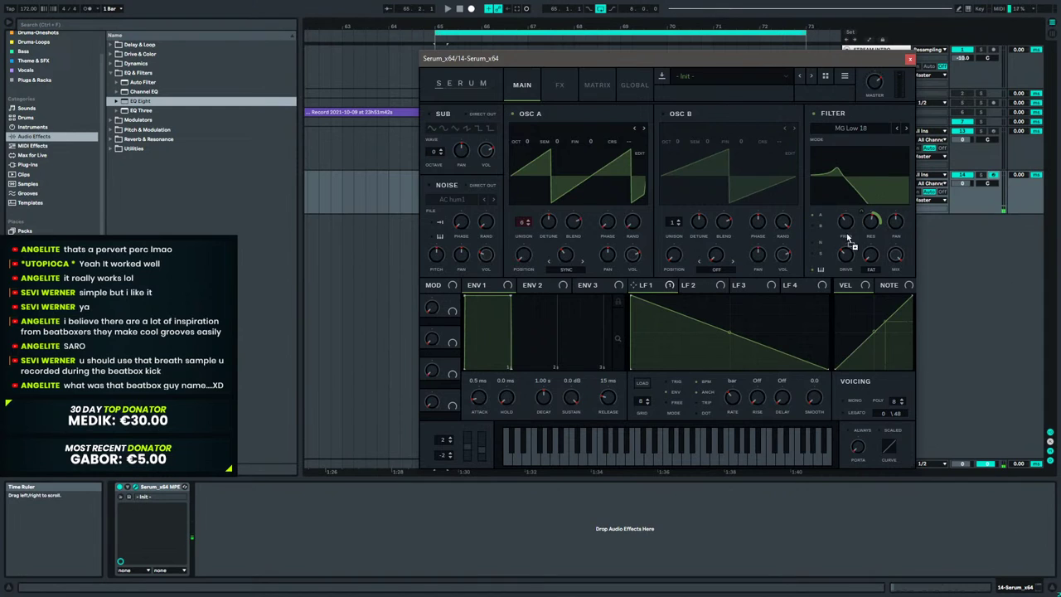
drag(836, 213, 829, 242)
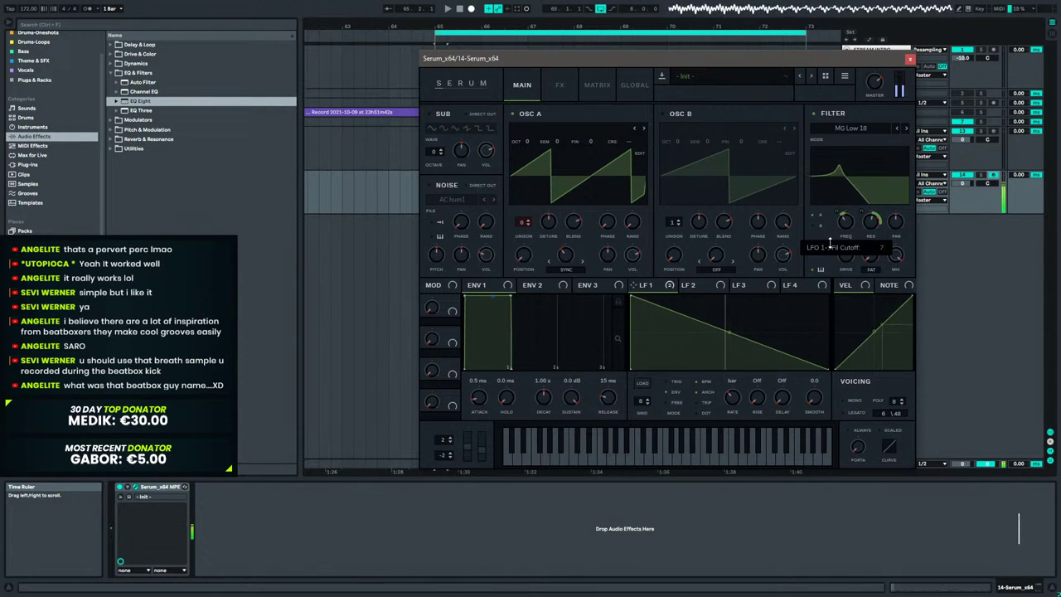
drag(743, 387, 743, 397)
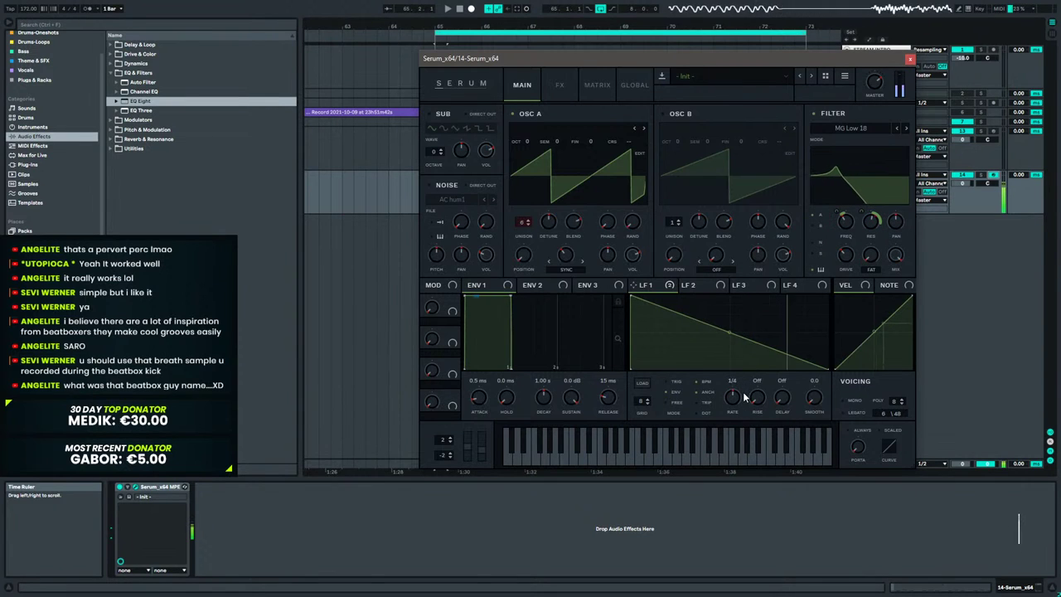
drag(834, 221, 834, 203)
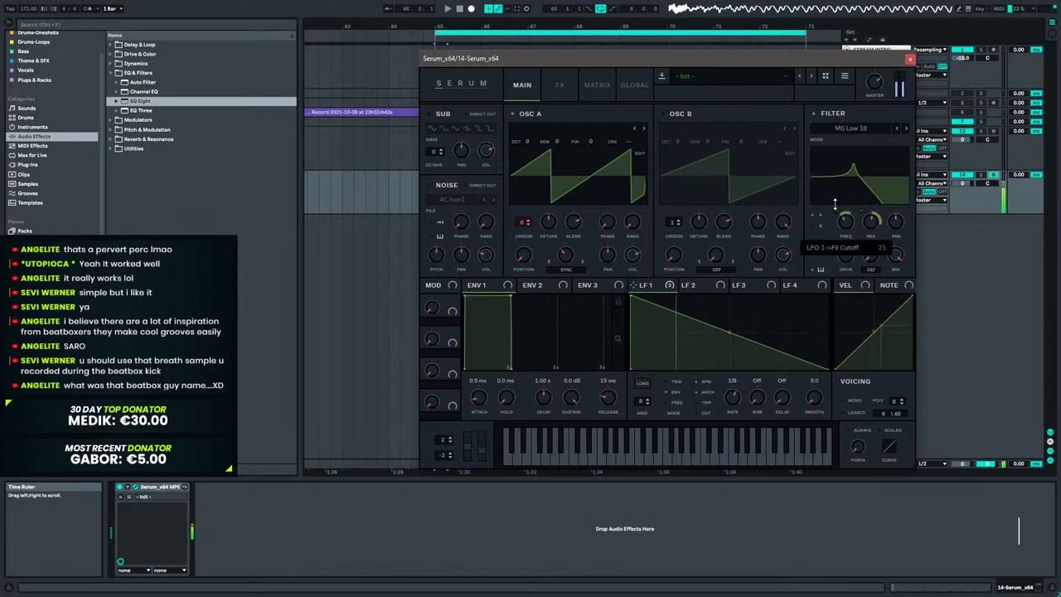
mouse_move(574, 264)
mouse_down()
mouse_move(569, 277)
mouse_move(576, 261)
mouse_up()
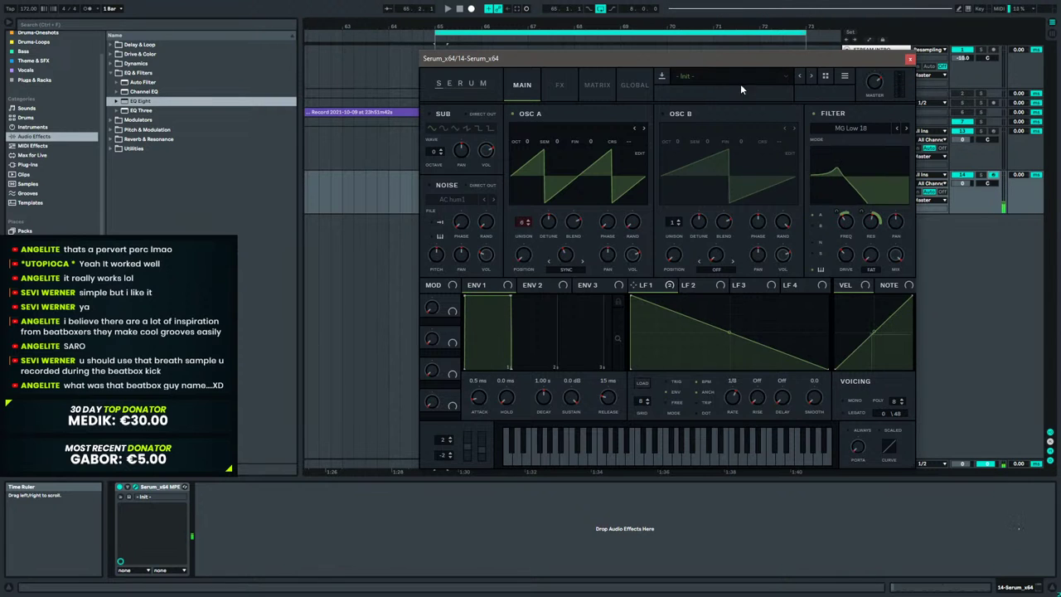
Reset the duplicate Serum to its init preset and adjust OSC A's global unison settings.
click(845, 75)
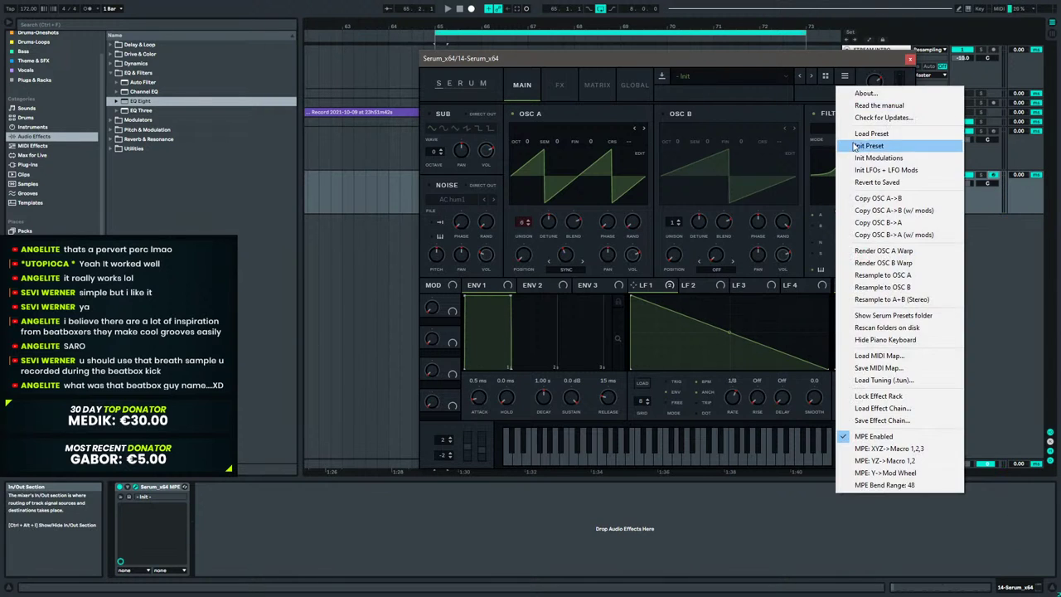
click(866, 145)
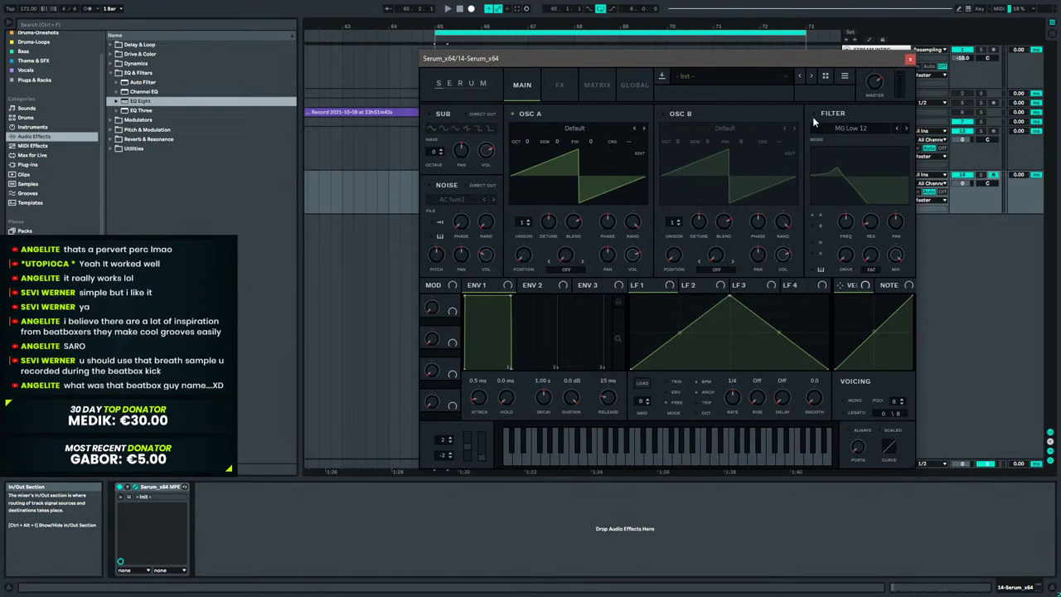
click(634, 86)
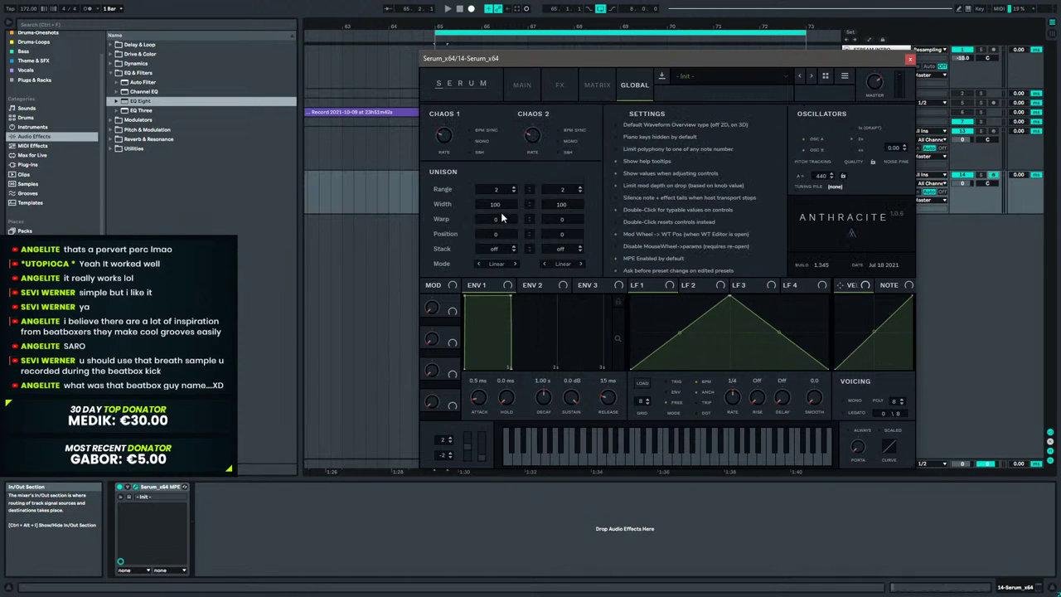
drag(500, 219, 501, 315)
click(521, 85)
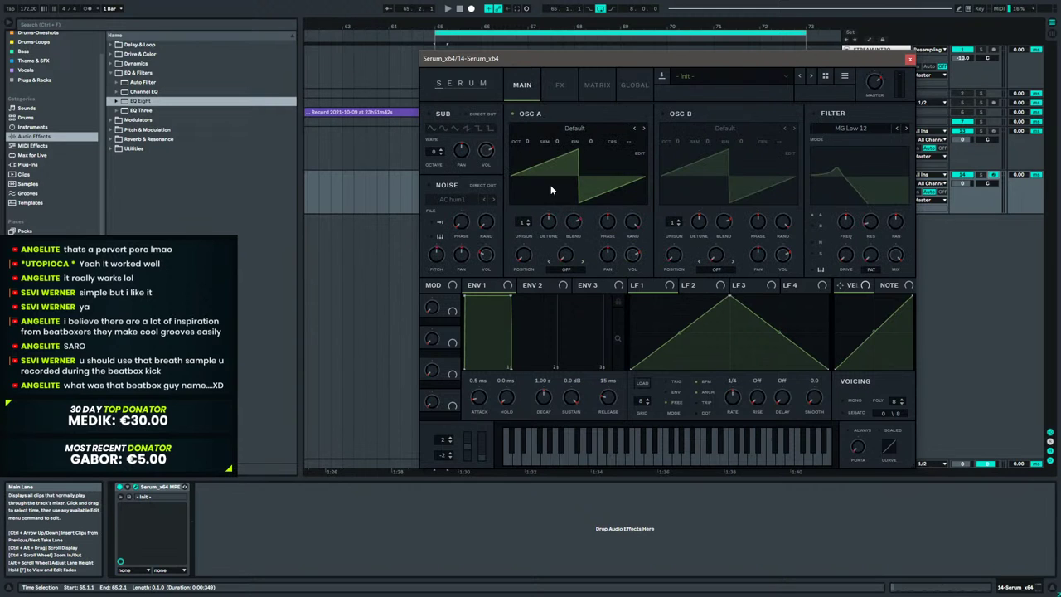
Load the MB Saw analog wavetable into OSC A and raise its wavetable position.
click(580, 127)
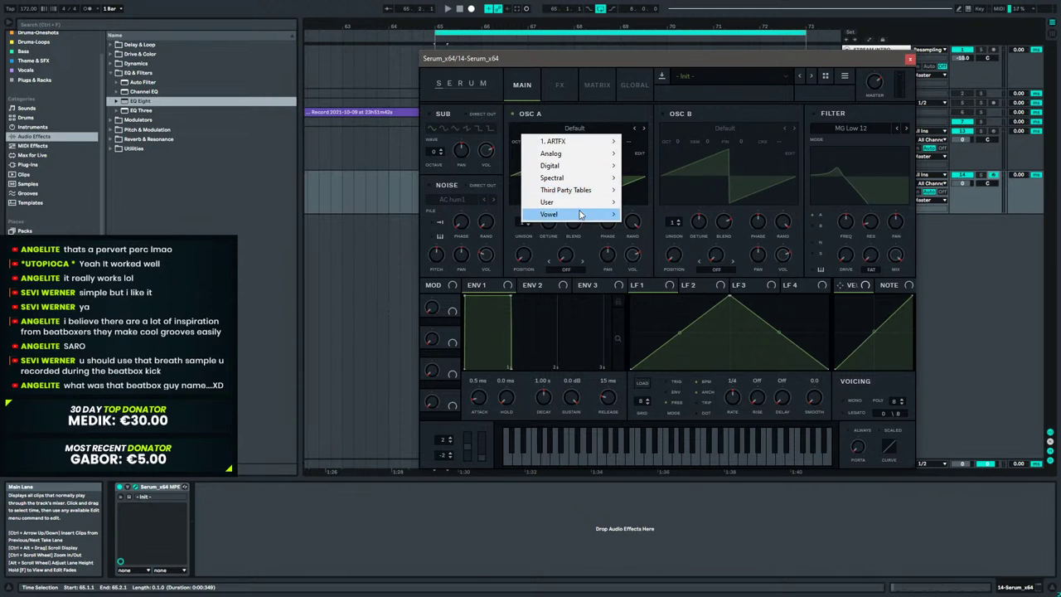
mouse_move(575, 156)
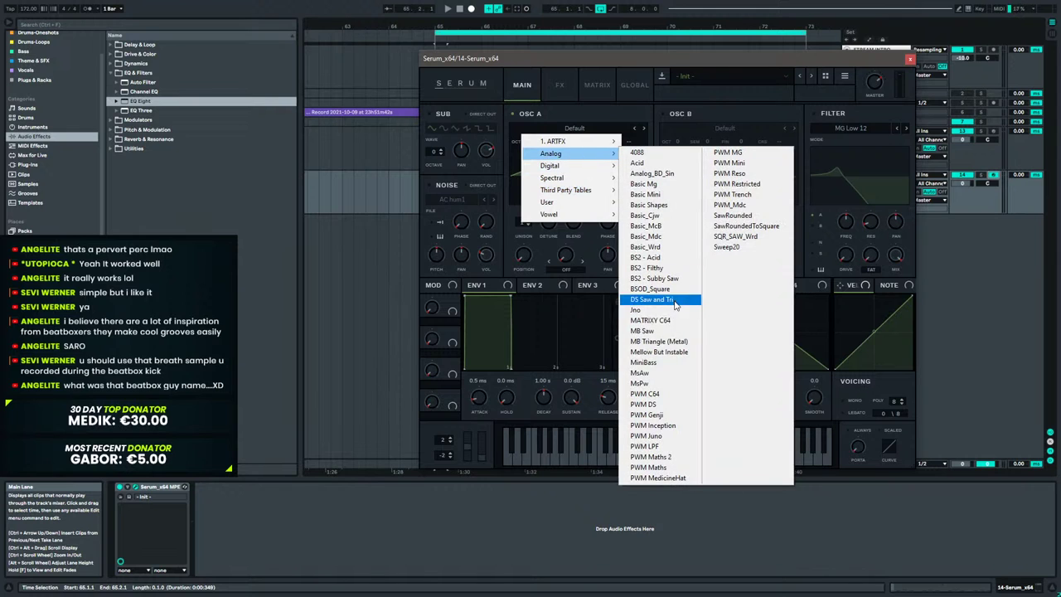
click(664, 331)
drag(523, 251, 531, 199)
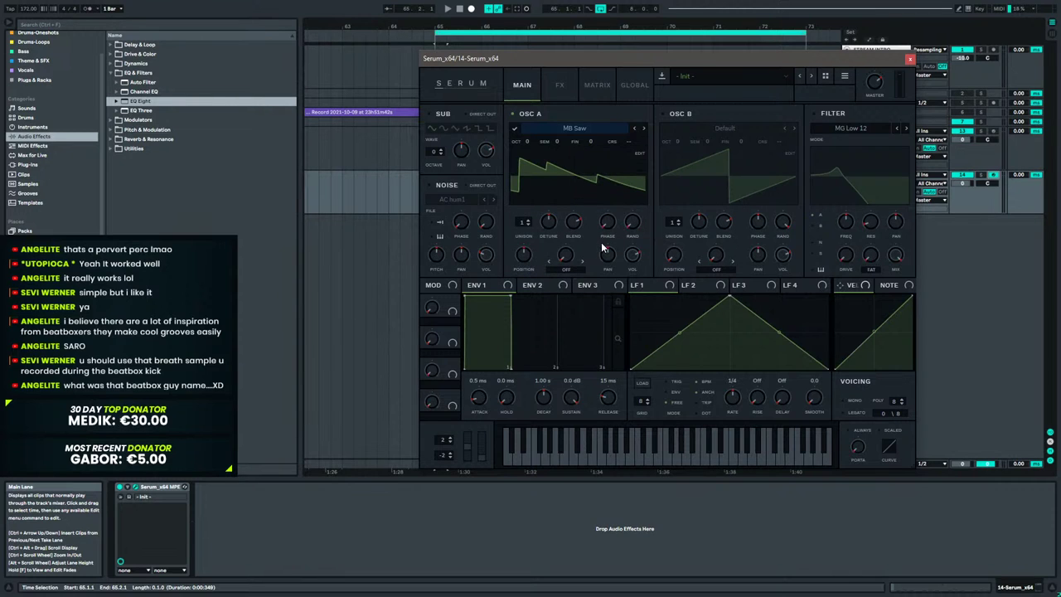
Fine-tune OSC A's wavetable position while auditioning the MB Saw sound.
mouse_move(523, 260)
mouse_down()
mouse_move(521, 281)
mouse_move(532, 245)
mouse_move(538, 251)
mouse_up()
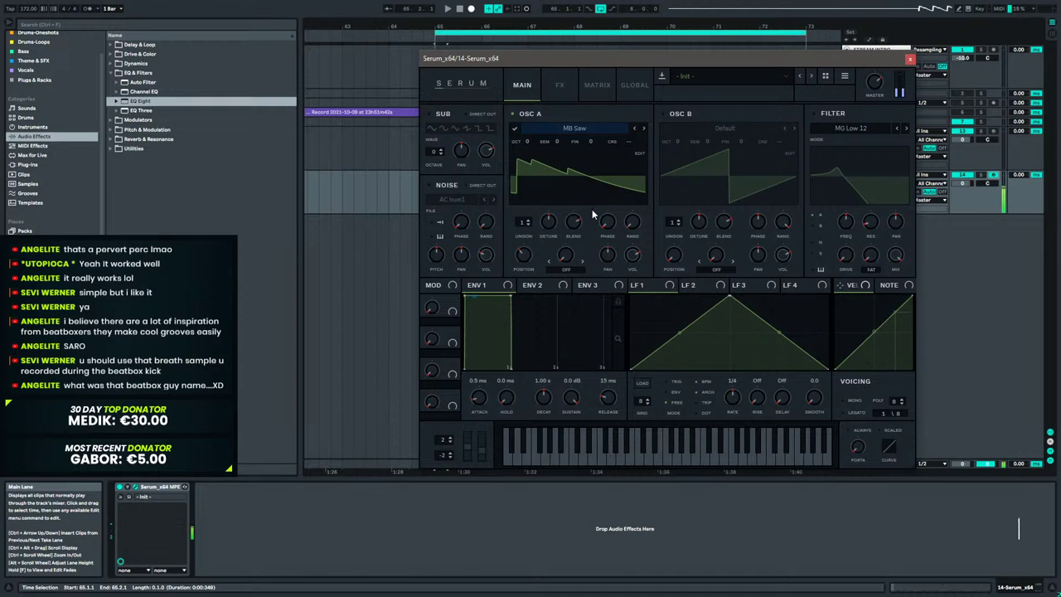
mouse_move(520, 251)
drag(520, 251, 529, 222)
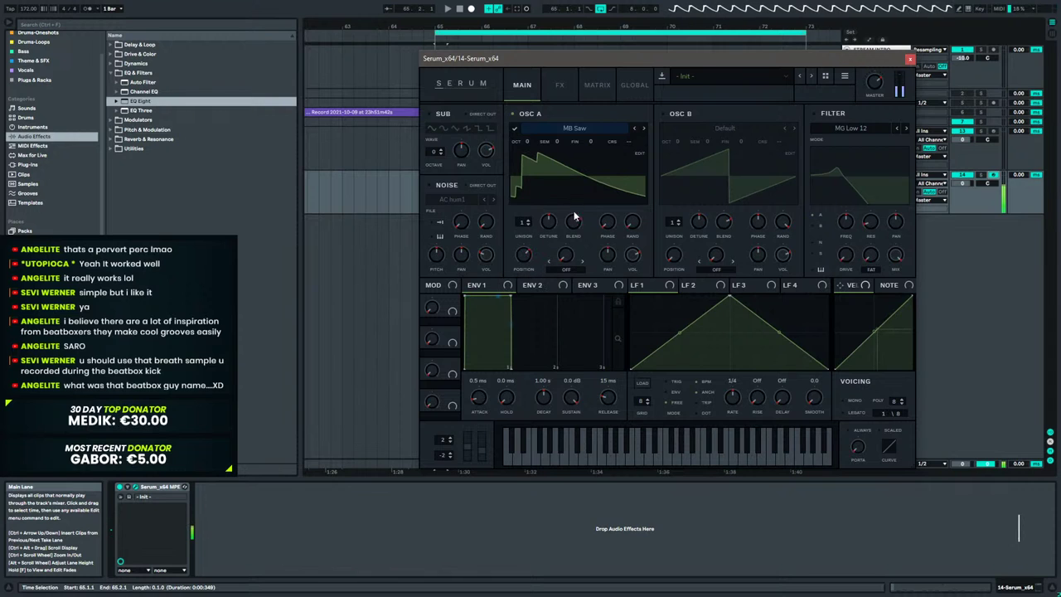
Enable OSC B, load the MB Saw analog wavetable into it and raise its octave to +2.
click(663, 113)
click(737, 128)
mouse_move(713, 154)
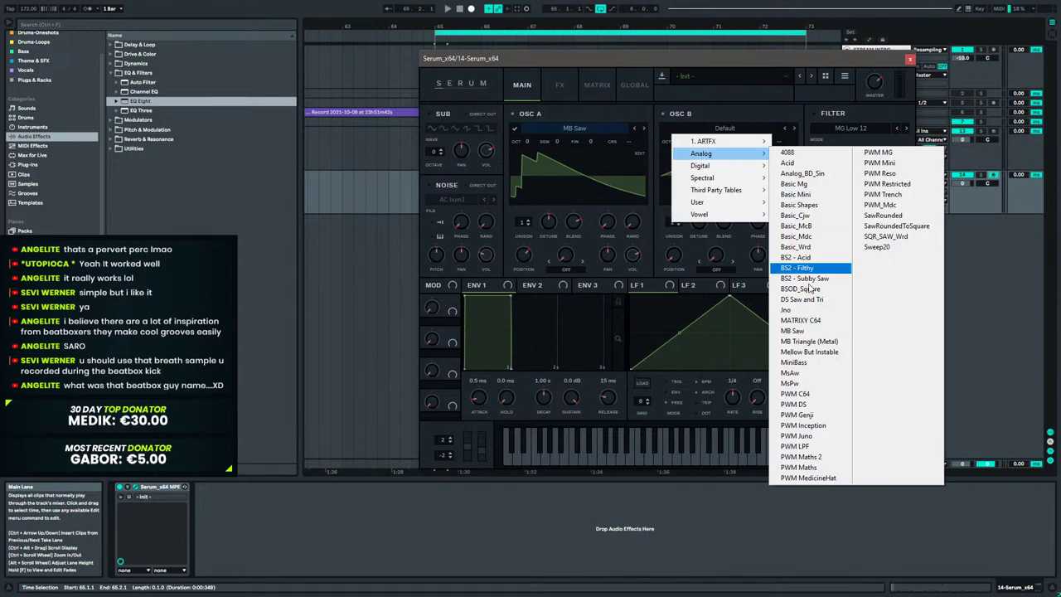
click(794, 331)
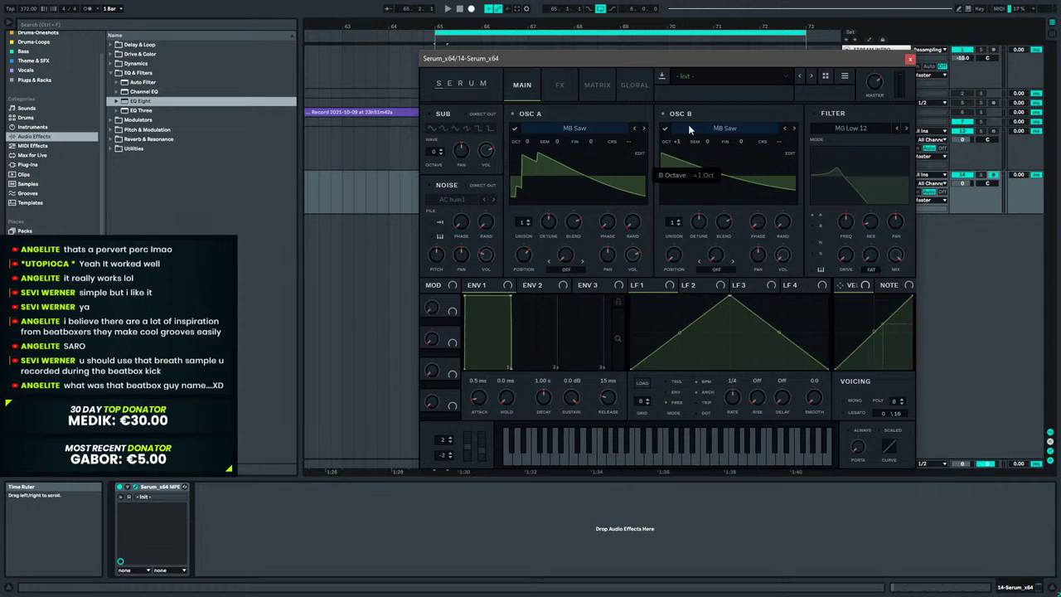
Set OSC A's warp mode to FM (from B), try out its amount and raise OSC B's octave to +3.
click(566, 269)
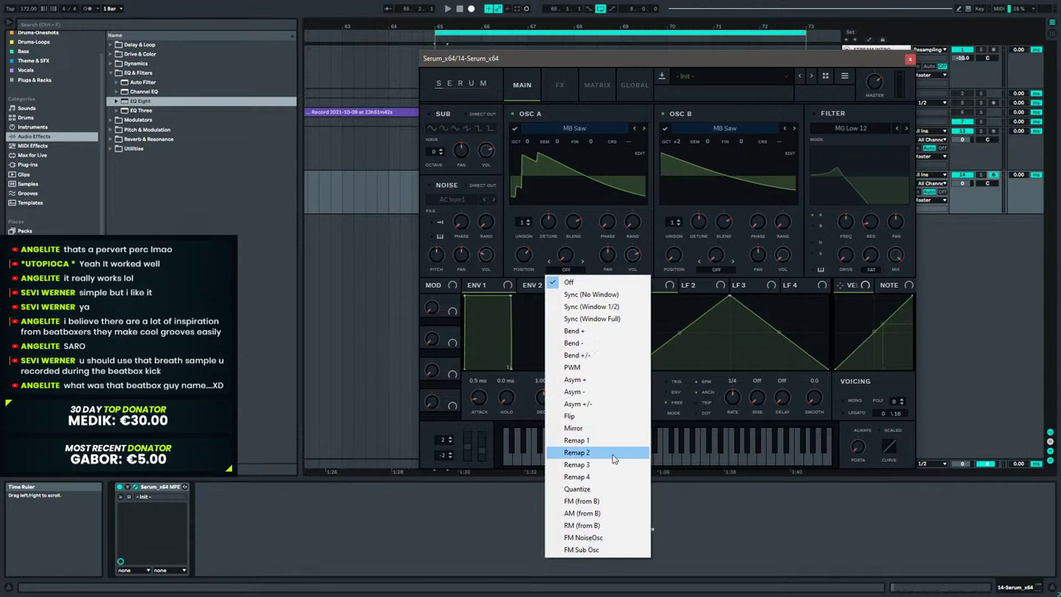
click(598, 500)
drag(566, 257, 581, 196)
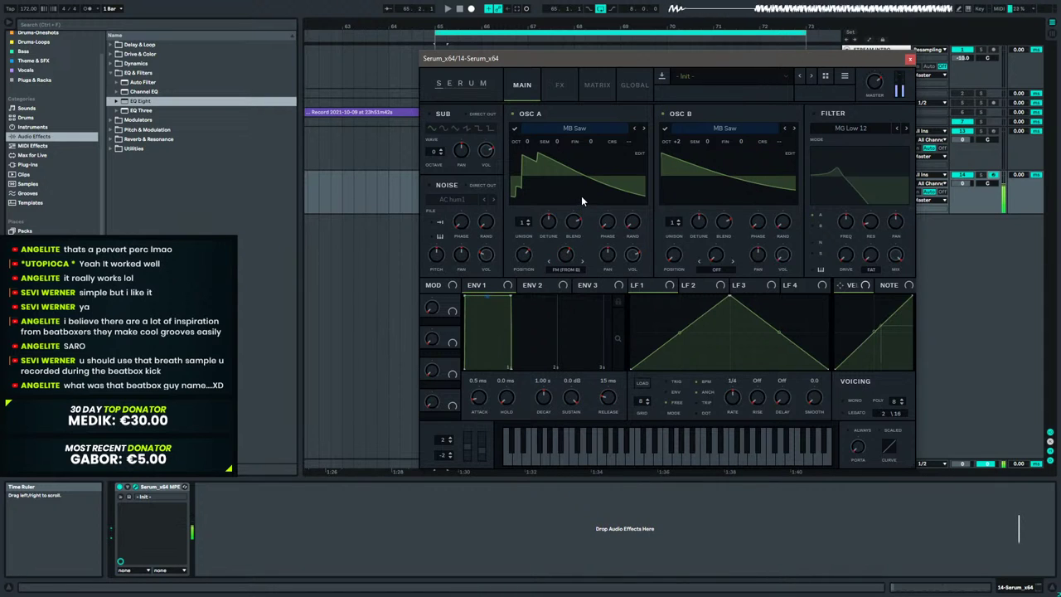
drag(682, 144, 687, 135)
drag(559, 255, 561, 280)
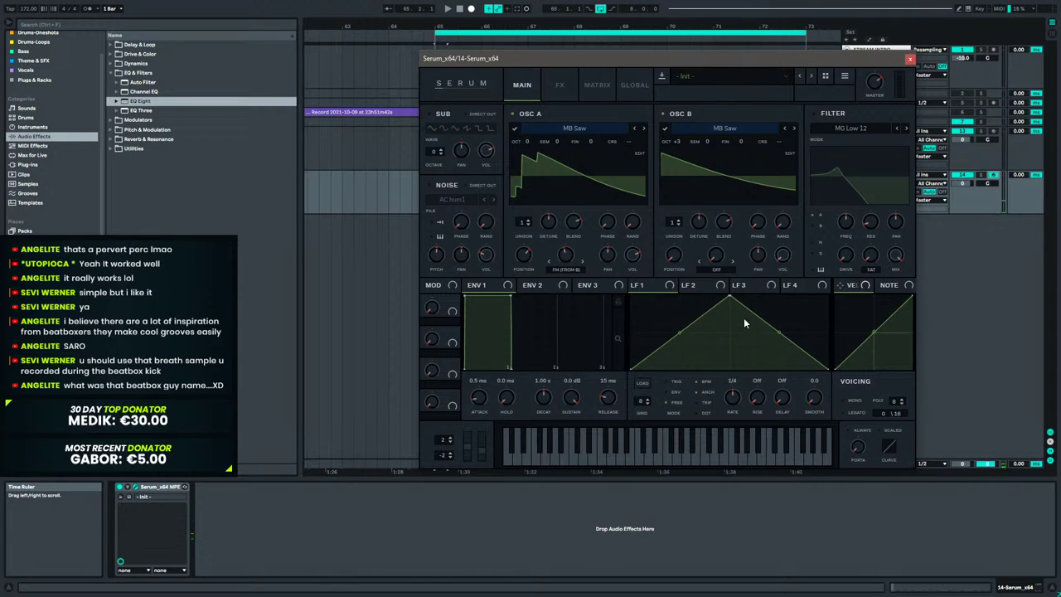
Modulate OSC A's FM amount with LFO 1 and reshape the LFO into a quick rise with a curved, longer fall.
drag(560, 257, 558, 245)
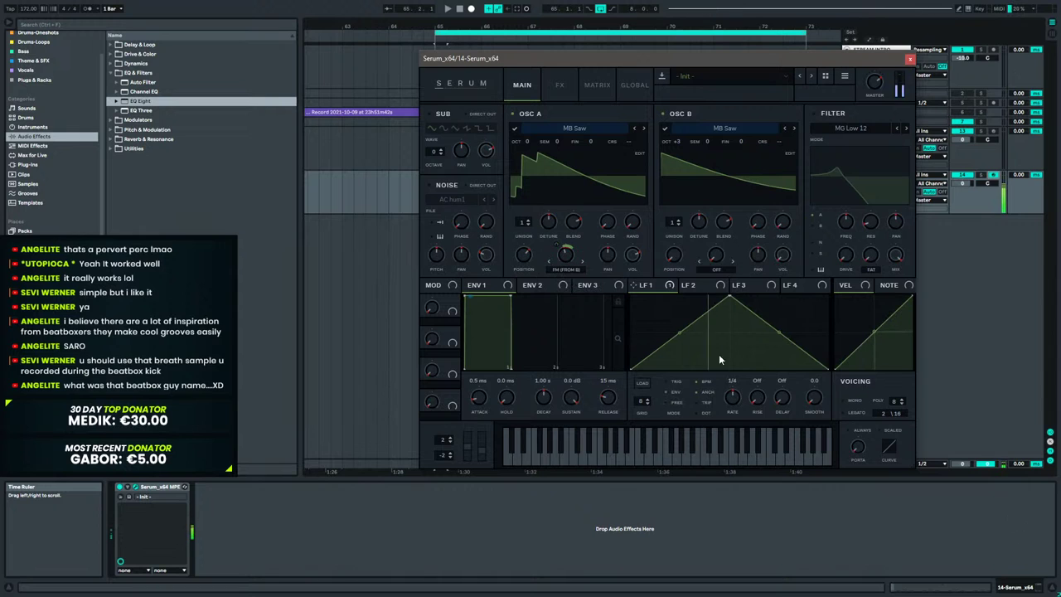
drag(730, 300, 674, 294)
drag(751, 332, 750, 334)
drag(672, 296, 668, 296)
drag(748, 342, 748, 347)
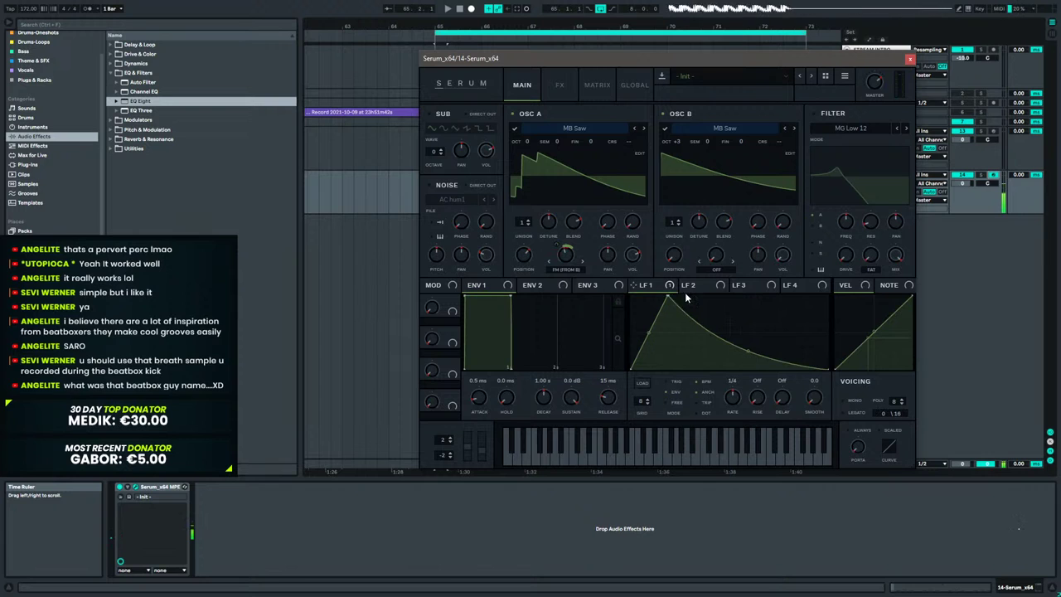
drag(667, 296, 679, 268)
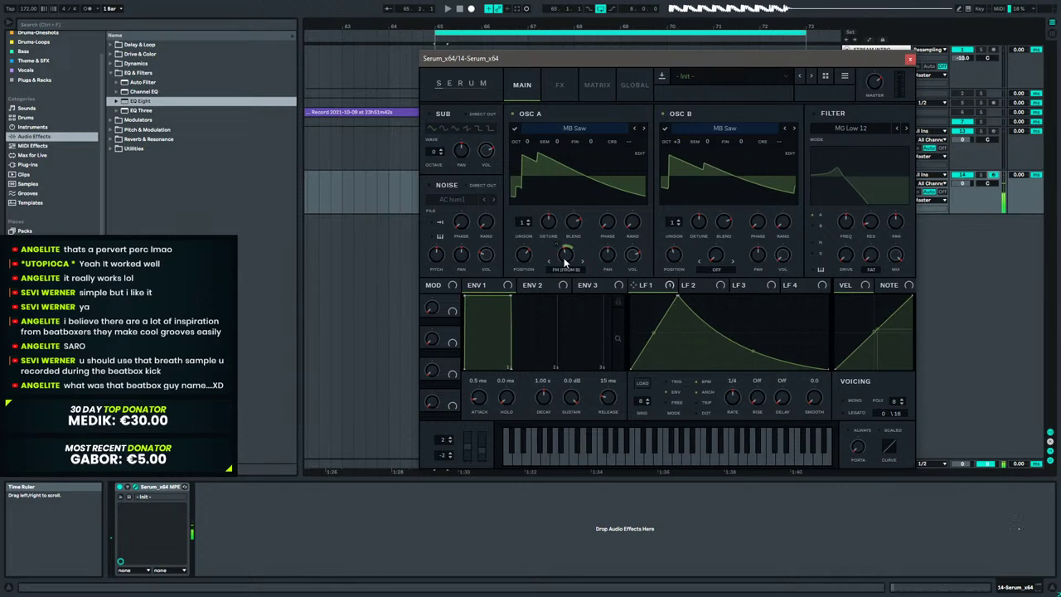
Enable the MG Low 12 filter, lower its cutoff and modulate the cutoff with LFO 1.
click(812, 115)
drag(847, 222, 846, 261)
drag(836, 218, 835, 242)
mouse_move(851, 226)
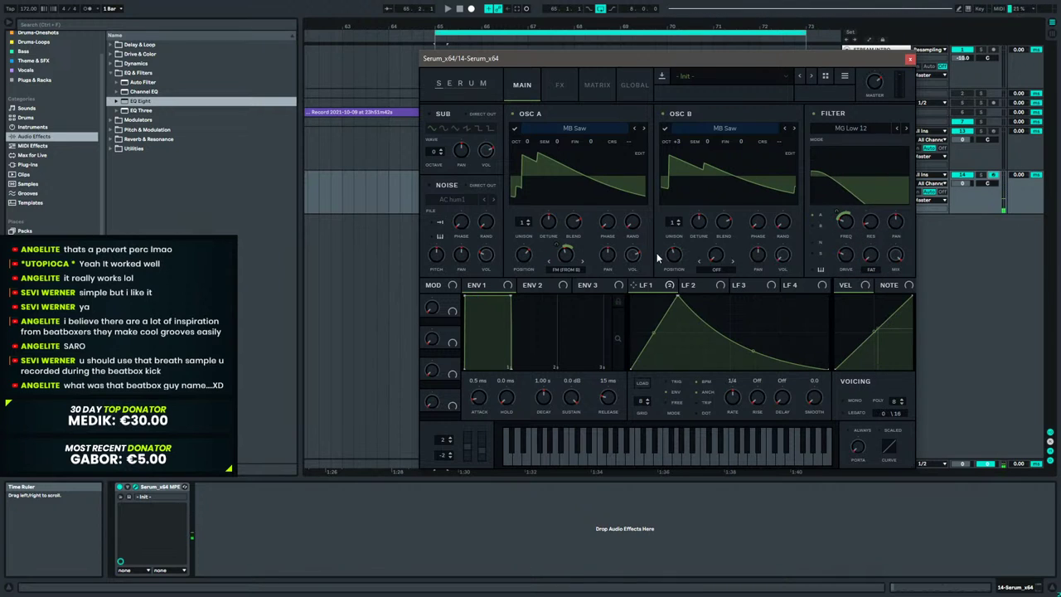
Reshape LFO 2 into a curved early rise, a nearly flat top and a steep fall to zero using two added points.
click(695, 285)
drag(741, 304, 678, 273)
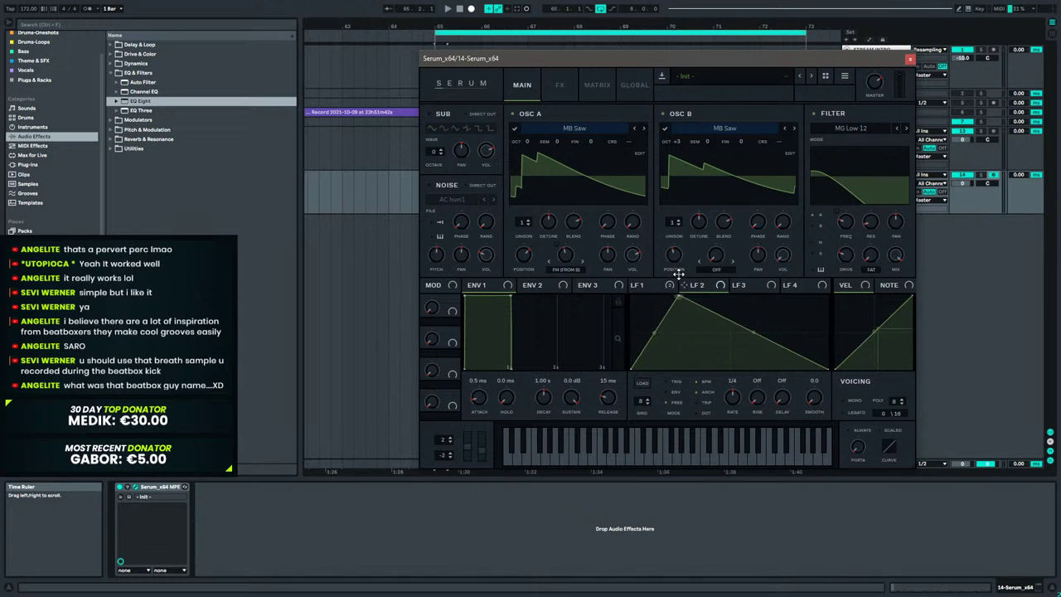
drag(656, 322, 657, 315)
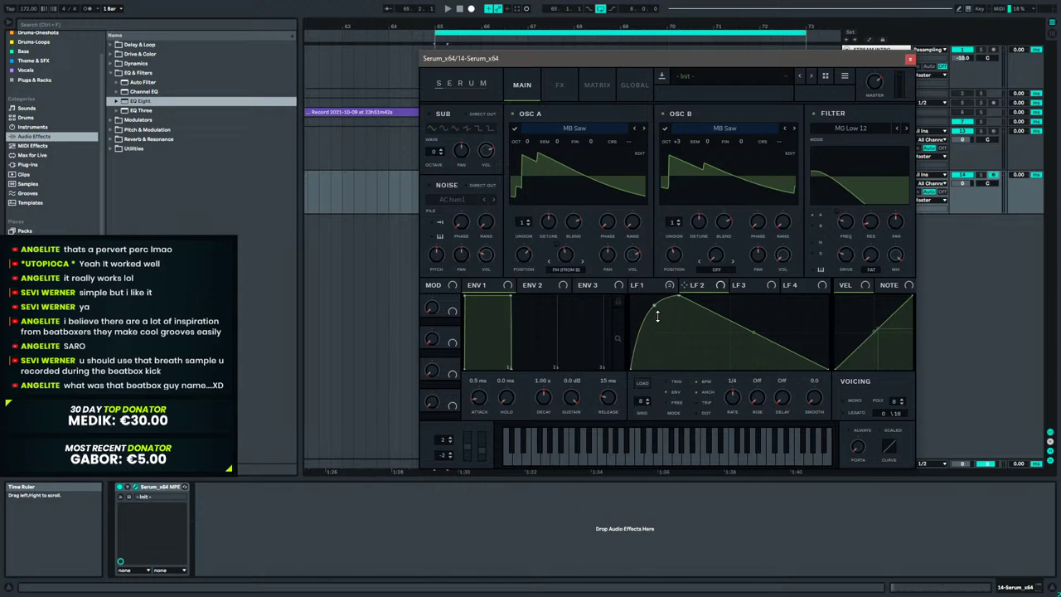
double_click(728, 317)
drag(728, 317, 729, 301)
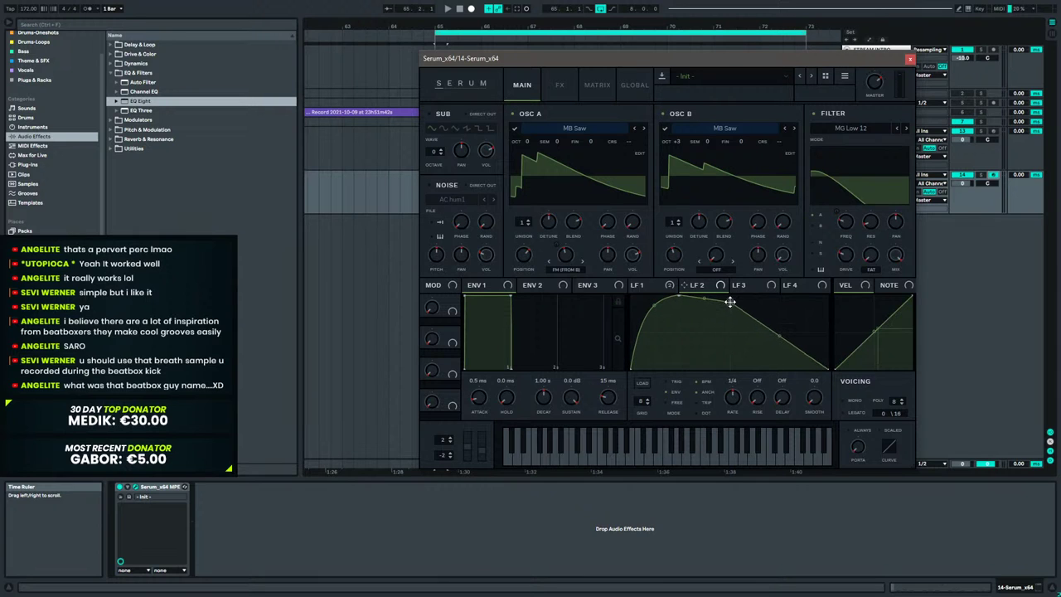
double_click(770, 346)
drag(769, 346, 766, 384)
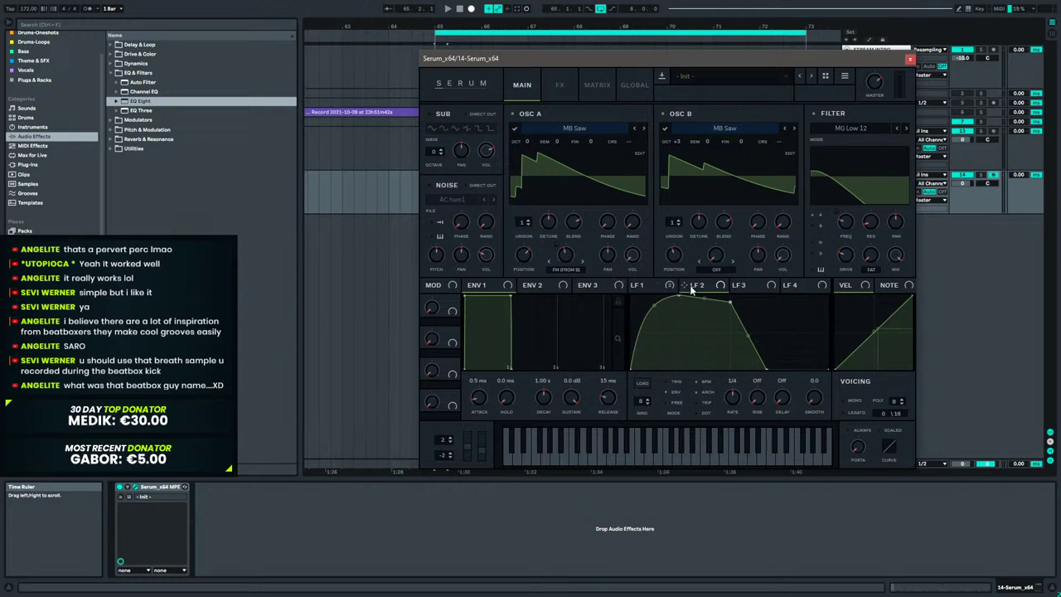
Modulate OSC A's volume with LFO 2 and extend the LFO's fall so it ends near the end of the cycle.
drag(633, 266, 632, 259)
drag(766, 368, 812, 398)
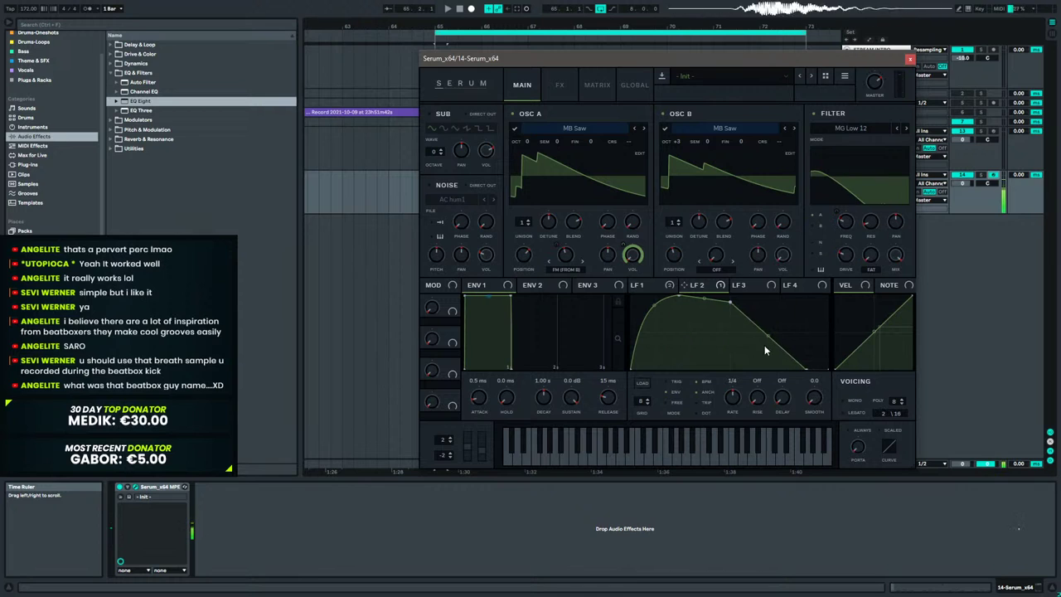
drag(769, 334, 750, 304)
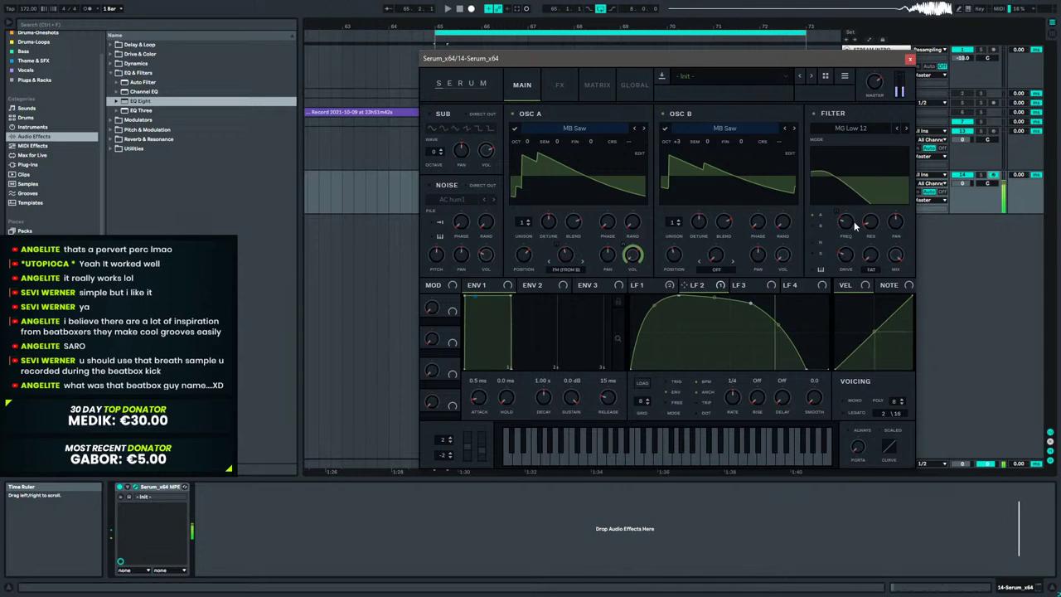
Enable the compressor effect in multiband mode with 10.0 dB gain and place it first in the effects chain.
click(559, 85)
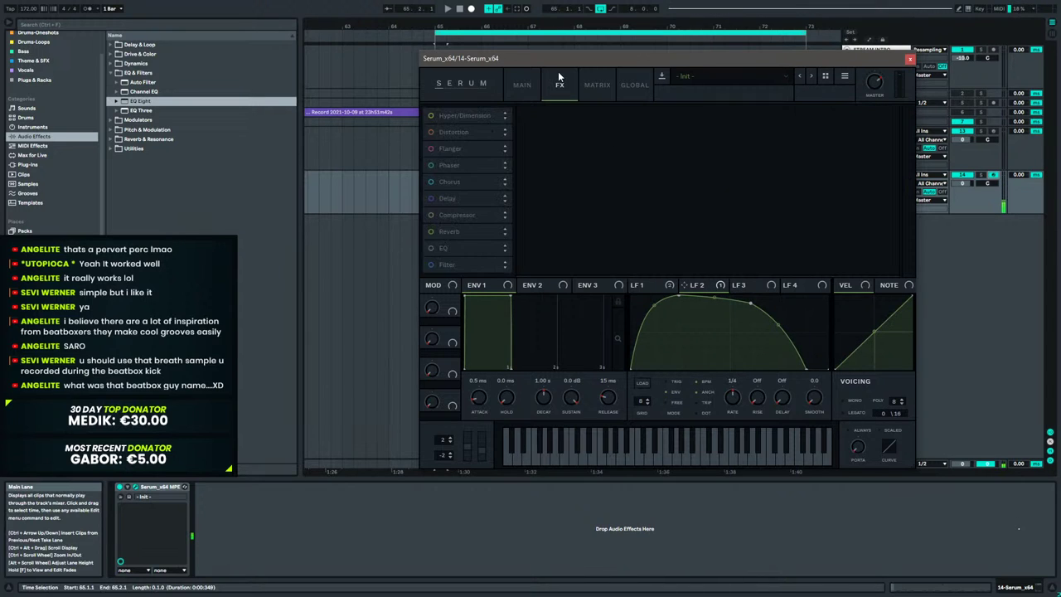
click(430, 216)
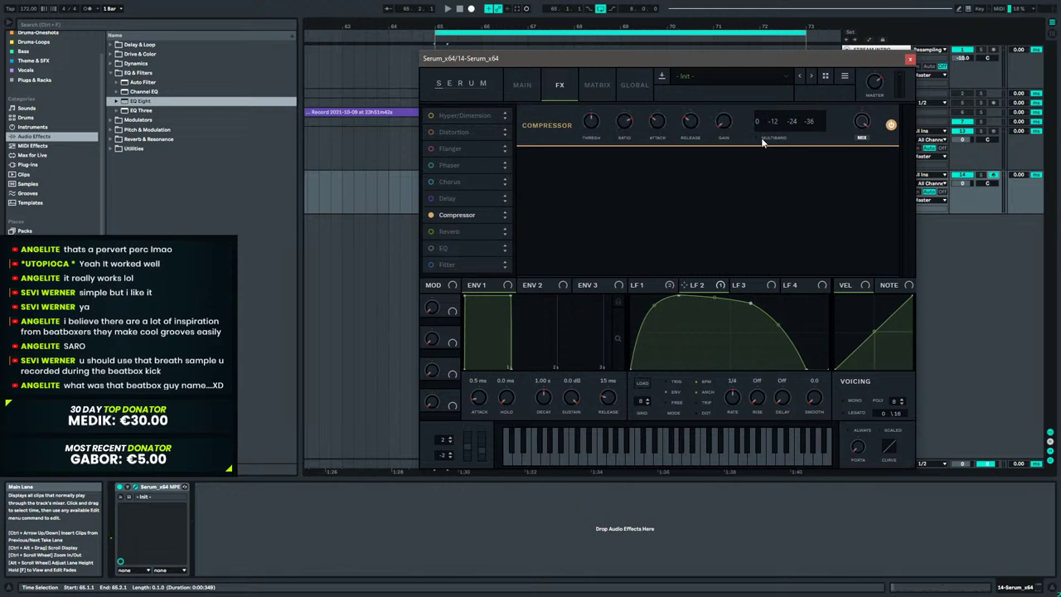
click(762, 139)
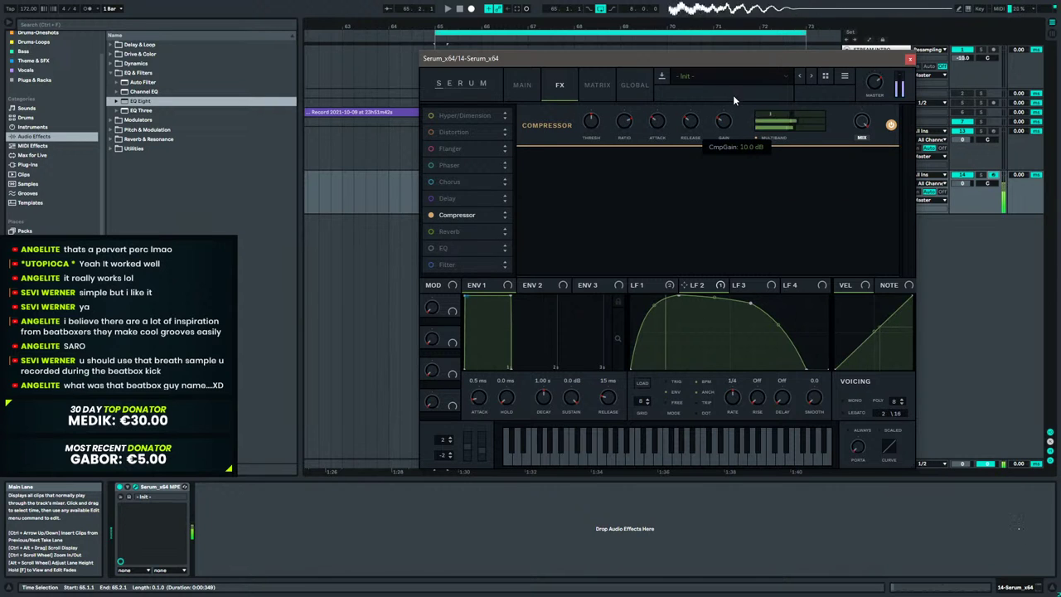
drag(691, 122, 723, 117)
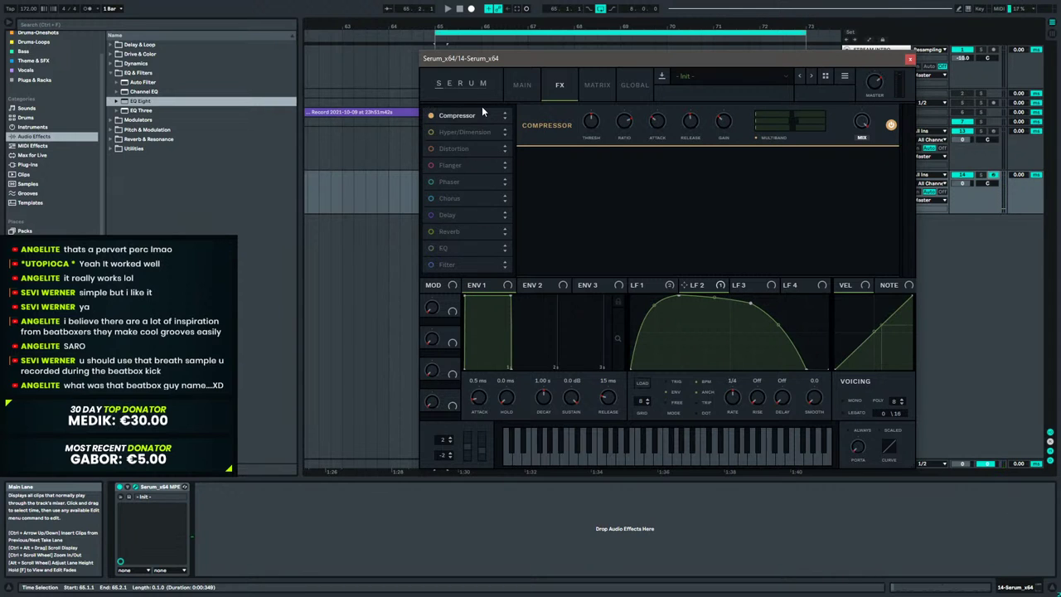
Enable Tube distortion with increased drive and move LFO 2's upper shoulder point slightly later and lower.
click(442, 147)
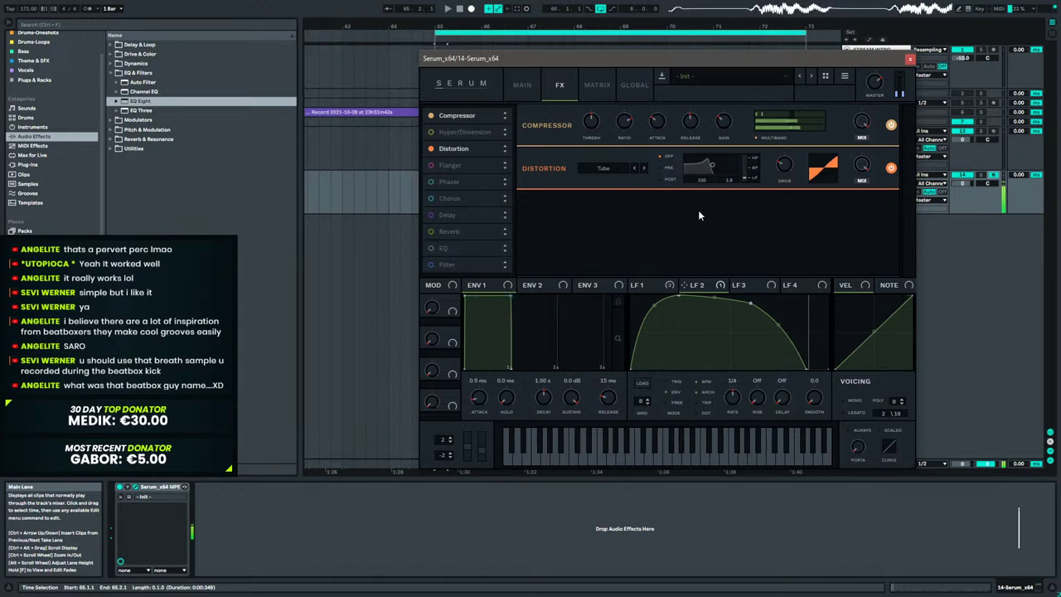
drag(785, 166, 780, 106)
mouse_move(749, 304)
mouse_down()
mouse_move(746, 316)
mouse_move(691, 327)
mouse_move(765, 321)
mouse_move(760, 310)
mouse_up()
Reshape LFO 1 by moving its peak close to the start and adding a low point midway along the fall.
click(644, 285)
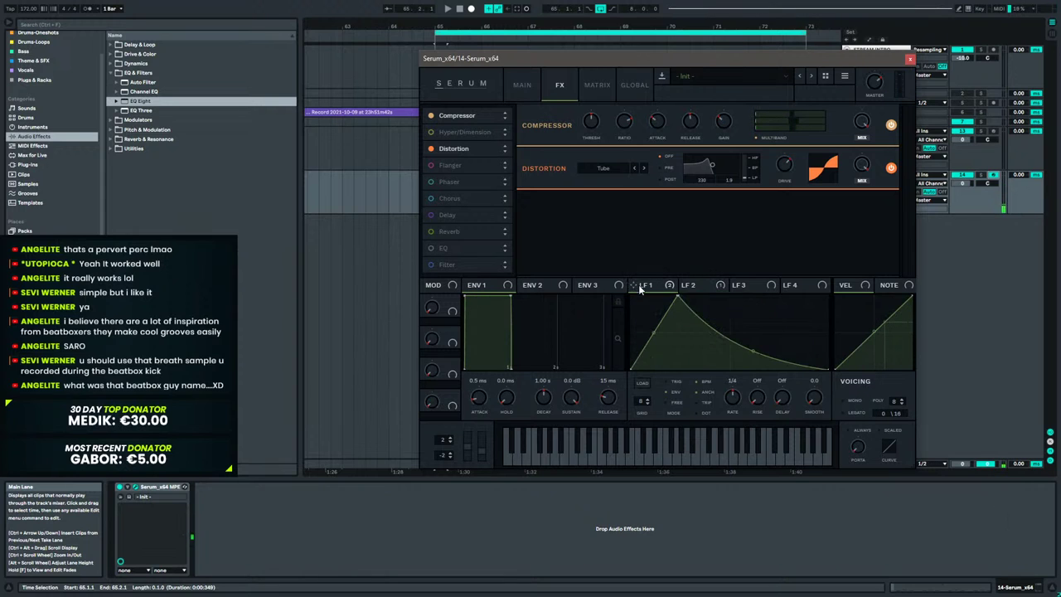
drag(677, 296, 641, 282)
mouse_move(734, 350)
mouse_down()
mouse_move(732, 322)
mouse_move(700, 343)
mouse_move(763, 357)
mouse_move(794, 351)
mouse_move(712, 357)
mouse_move(730, 358)
mouse_up()
Lower OSC A's base volume to 0% and set LFO 2's modulation of it to about 79.
click(523, 85)
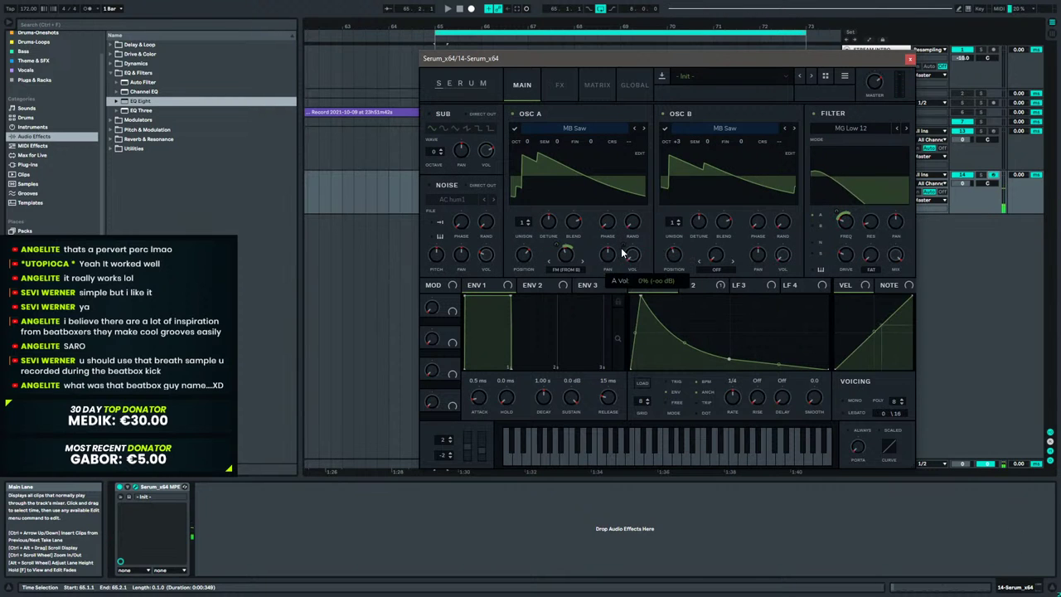
click(696, 284)
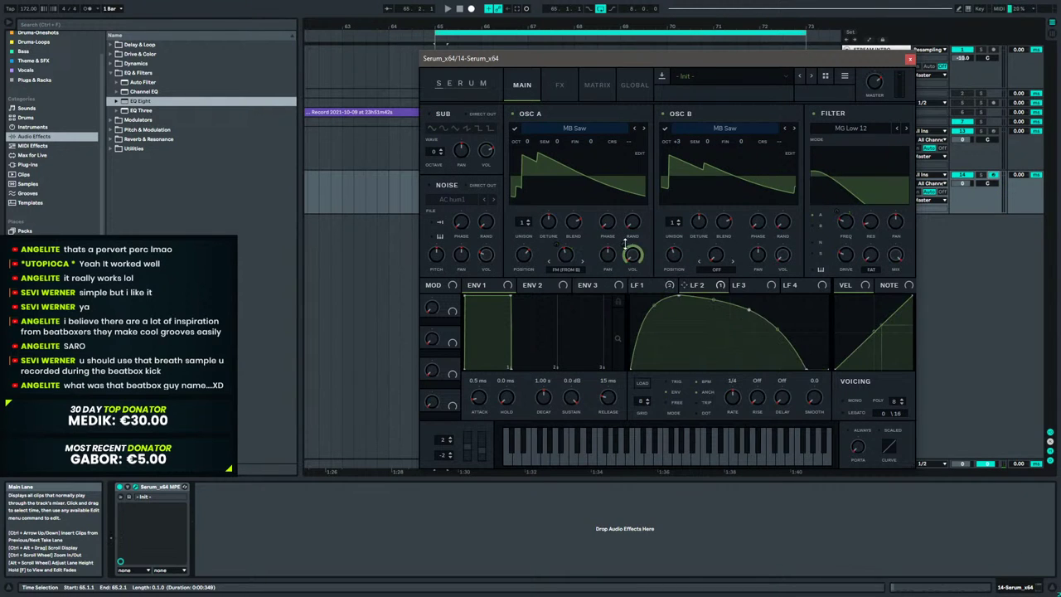
drag(625, 244, 623, 256)
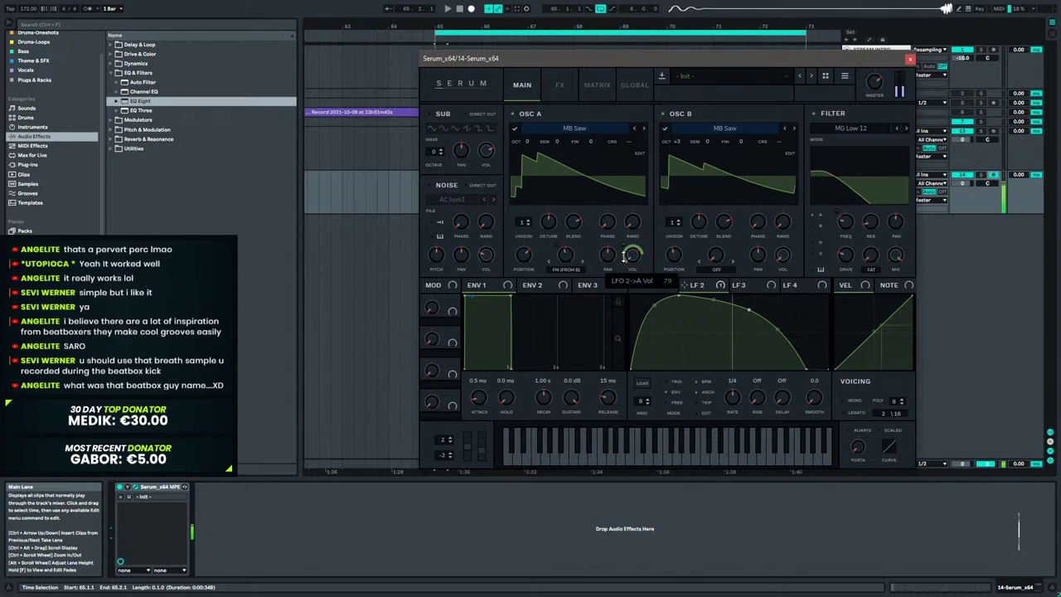
Set the distortion drive to 64% and modulate it with LFO 1 by about 35.
click(560, 84)
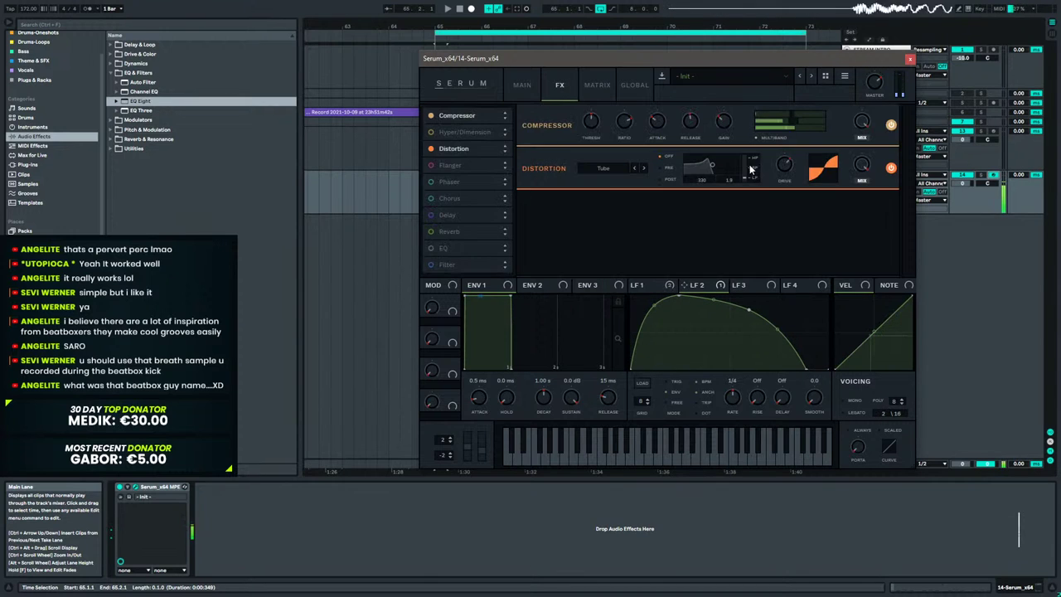
drag(784, 159, 780, 171)
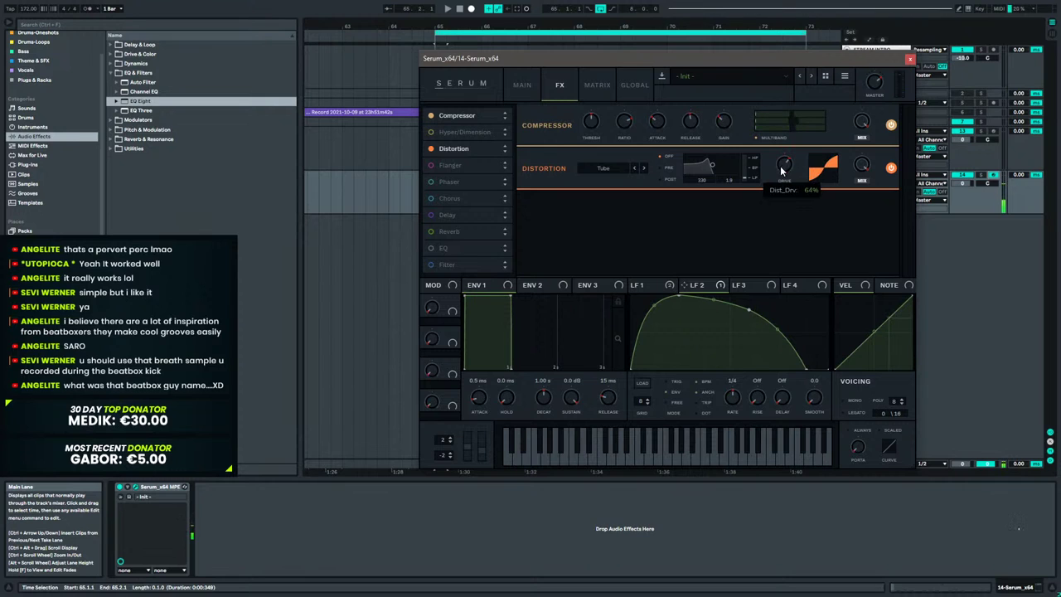
click(636, 287)
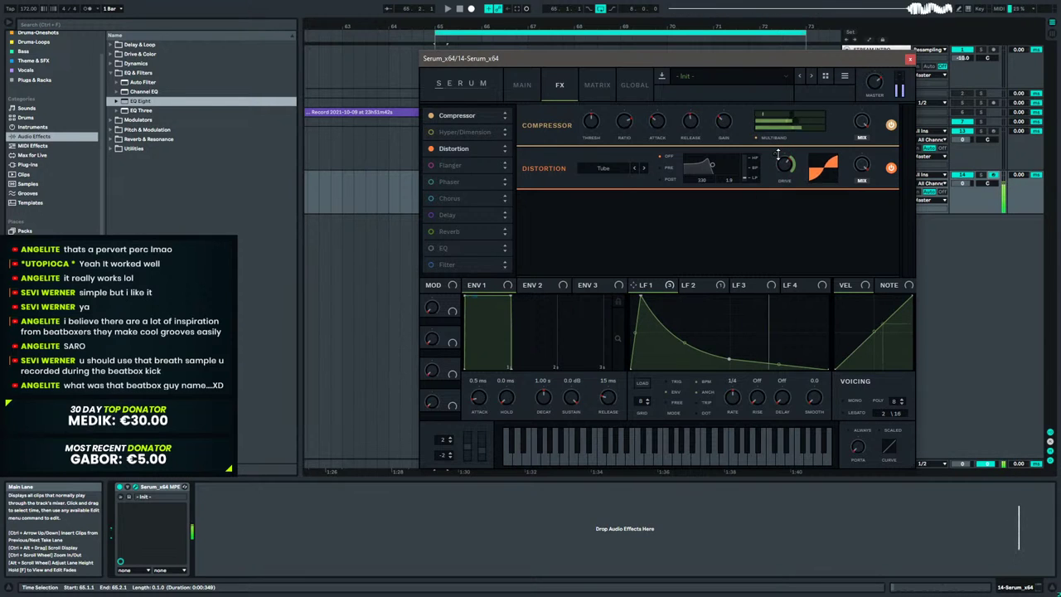
mouse_move(777, 154)
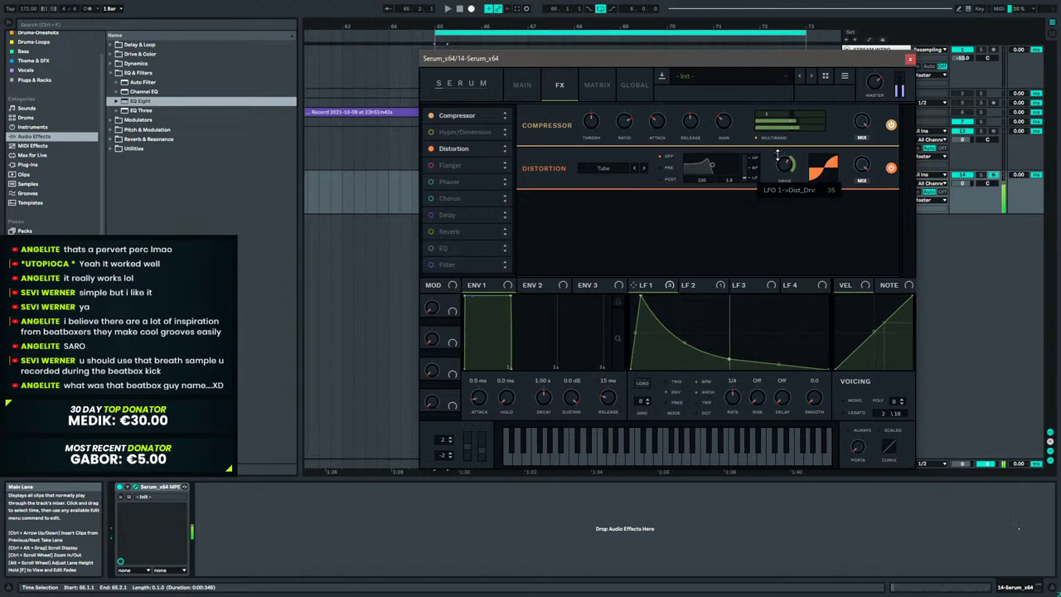
Close the synth window, loop bars 65 to 67 across both Serum tracks and play the section.
click(909, 59)
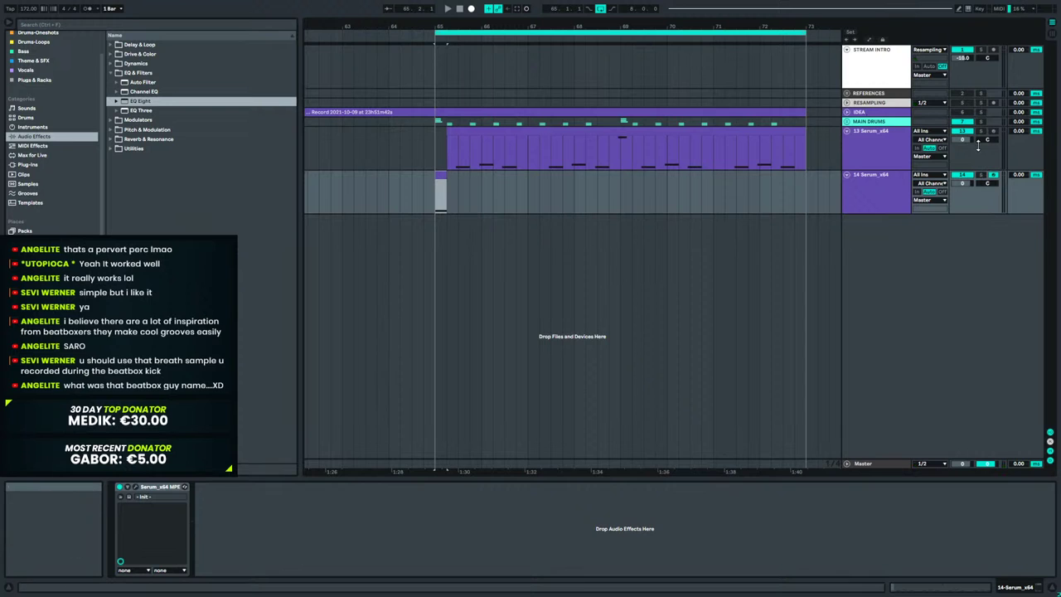
drag(433, 142, 434, 201)
click(511, 151)
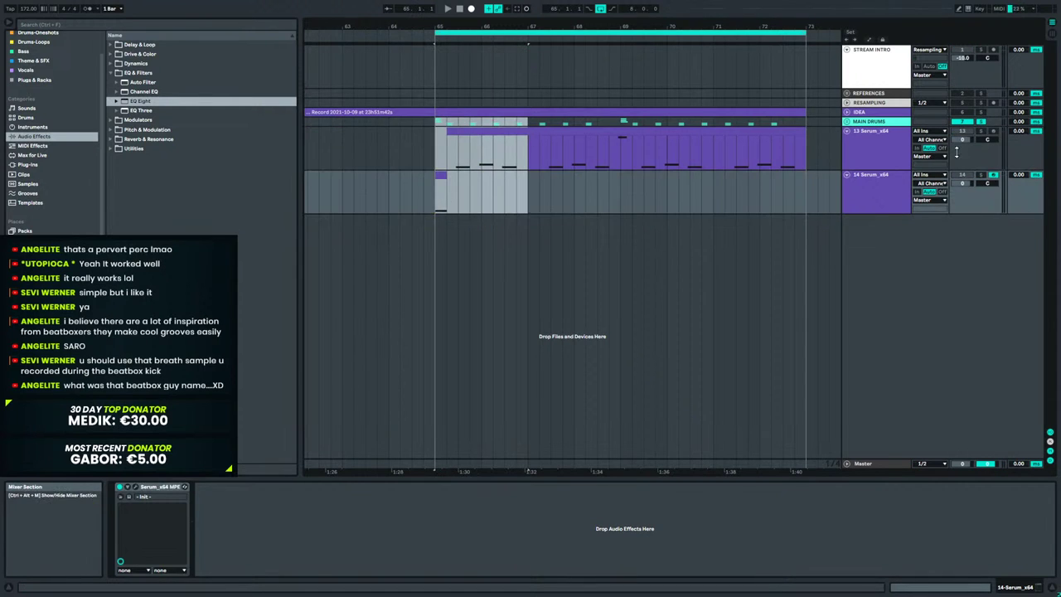
key(ctrl+l)
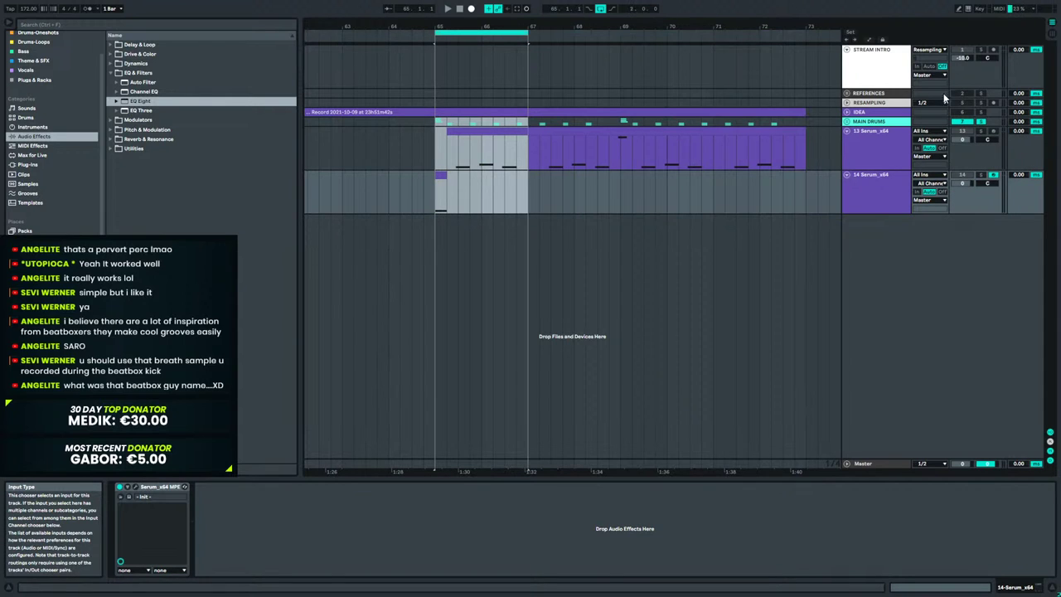
key(space)
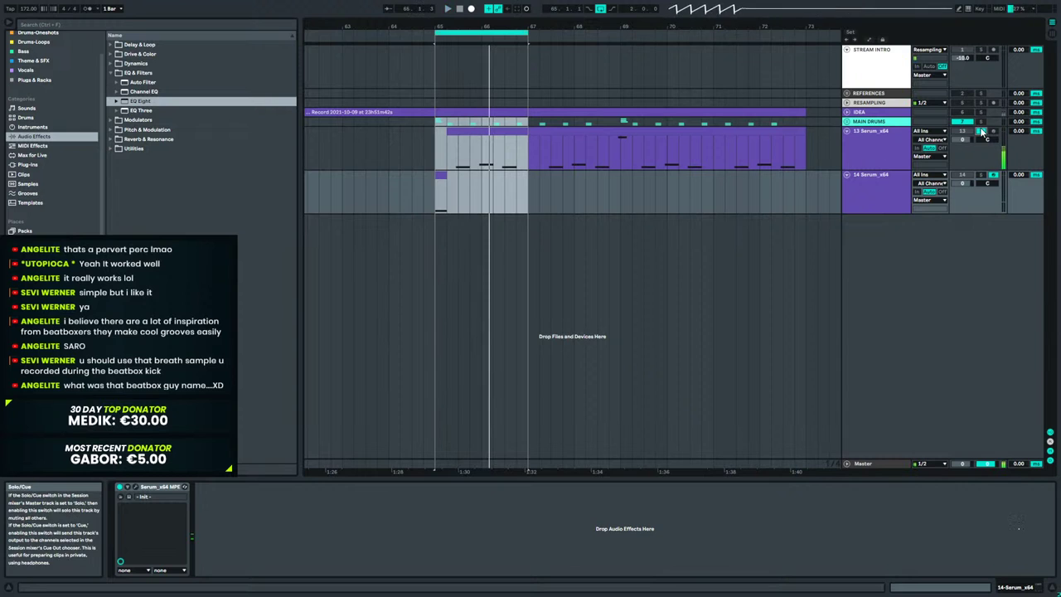
In the track 13 Serum, give OSC A 2 unison voices and enable the MG Low 12 filter with a raised cutoff and 50% drive.
click(134, 487)
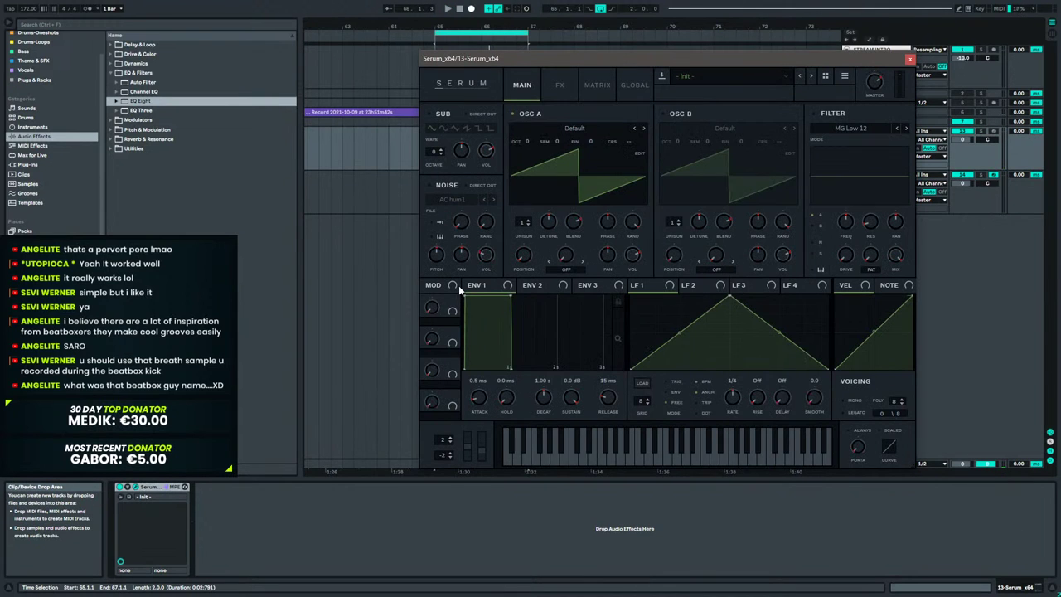
click(622, 85)
click(521, 84)
click(814, 112)
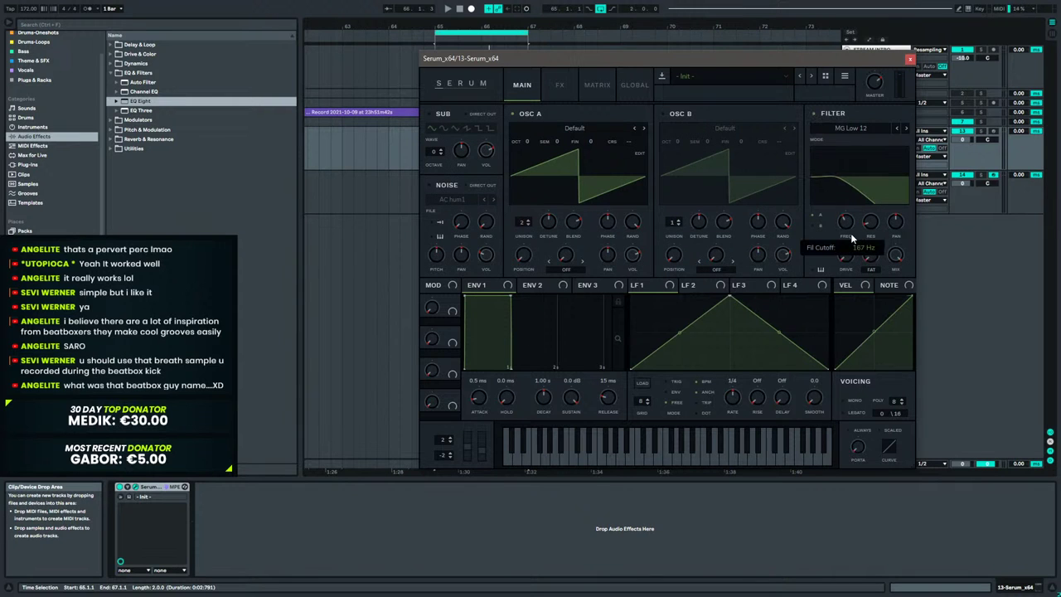
key(space)
drag(851, 234, 845, 216)
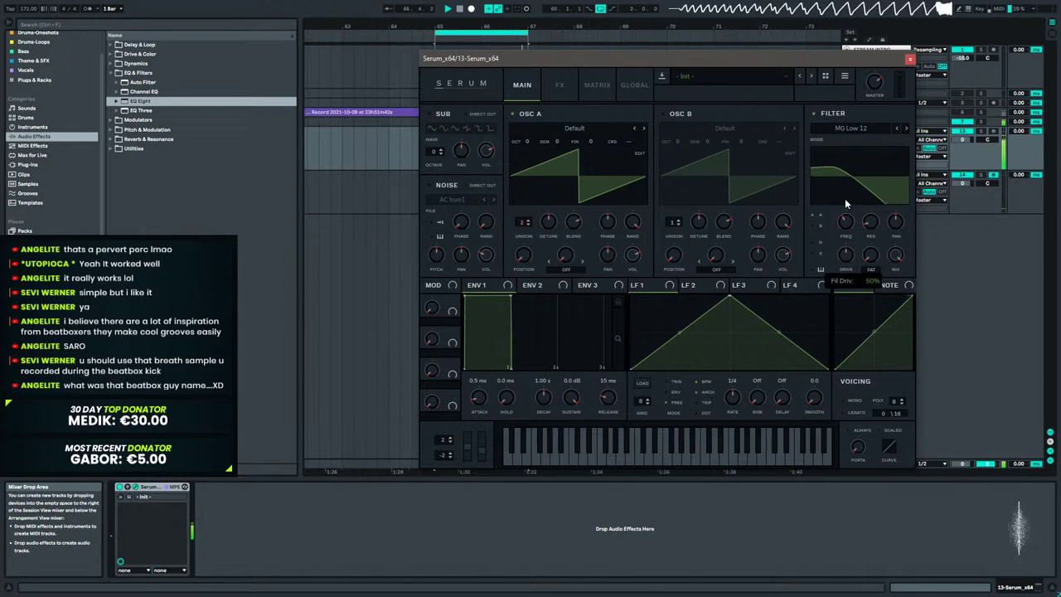
click(909, 59)
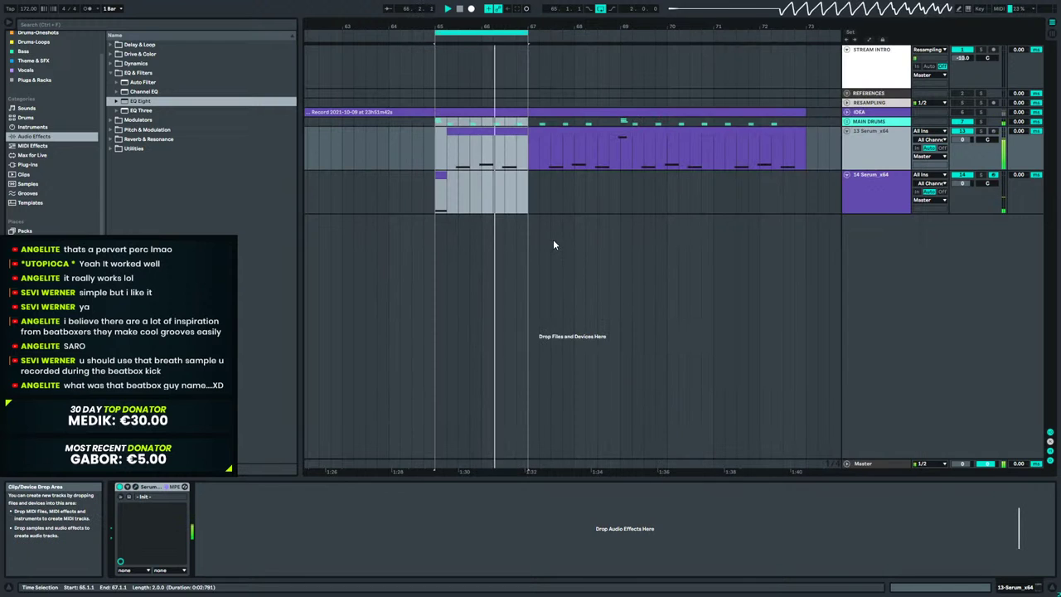
Unfold the MAIN DRUMS group and deactivate the recorded audio track 10 inside it.
click(848, 126)
click(888, 202)
click(961, 175)
click(433, 196)
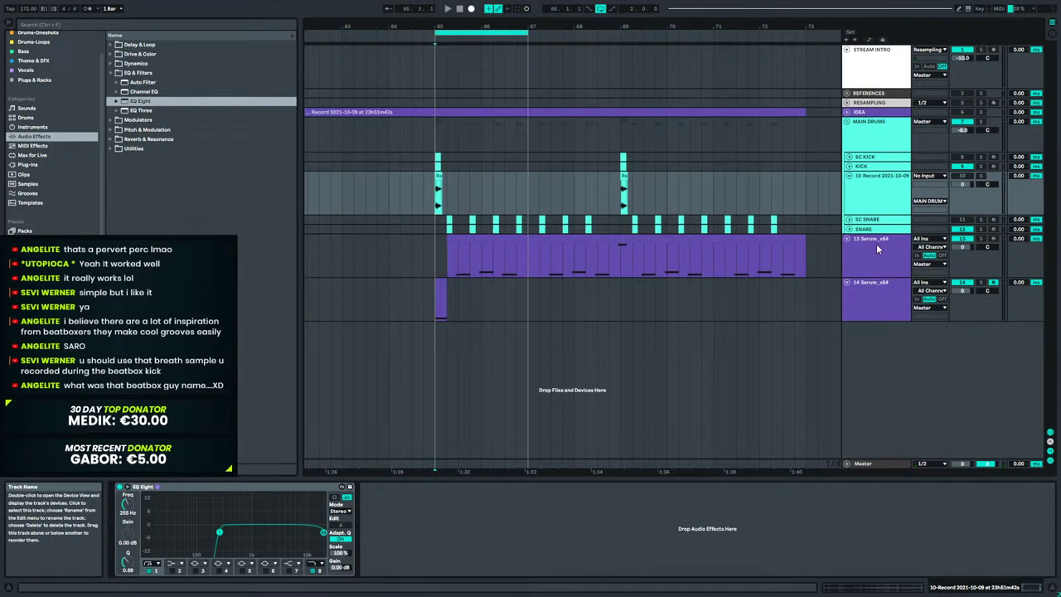
Group the two Serum tracks as BASS and lower the group's volume to match the MAIN DRUMS group.
click(882, 300)
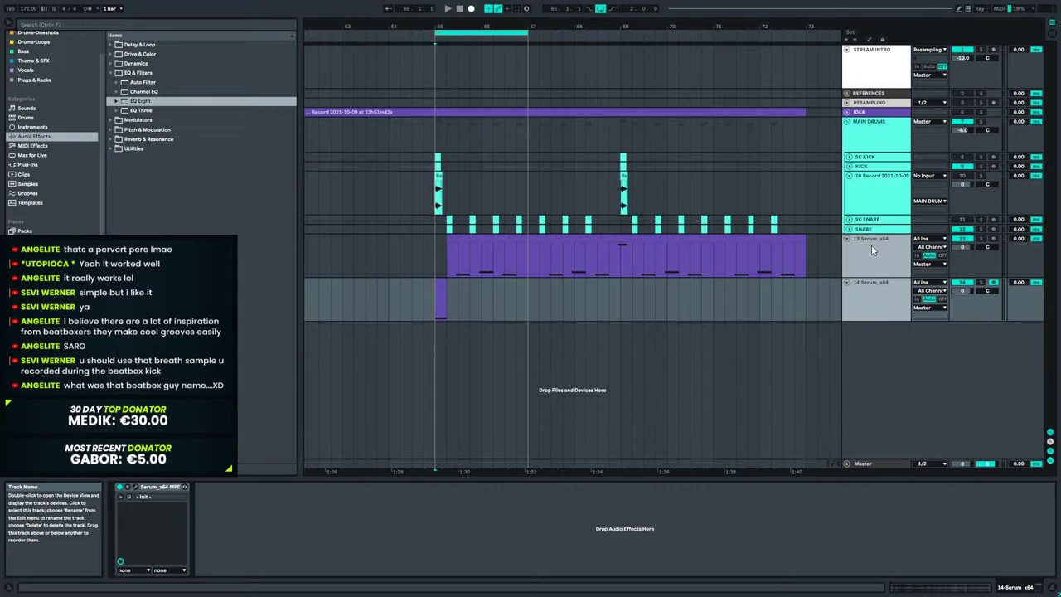
key(ctrl+g)
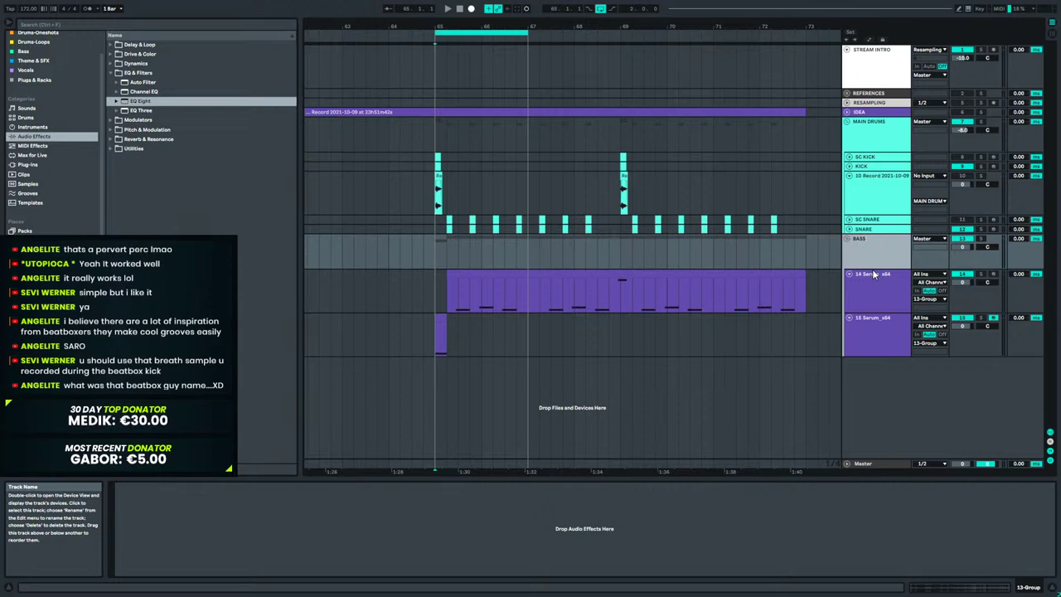
click(963, 228)
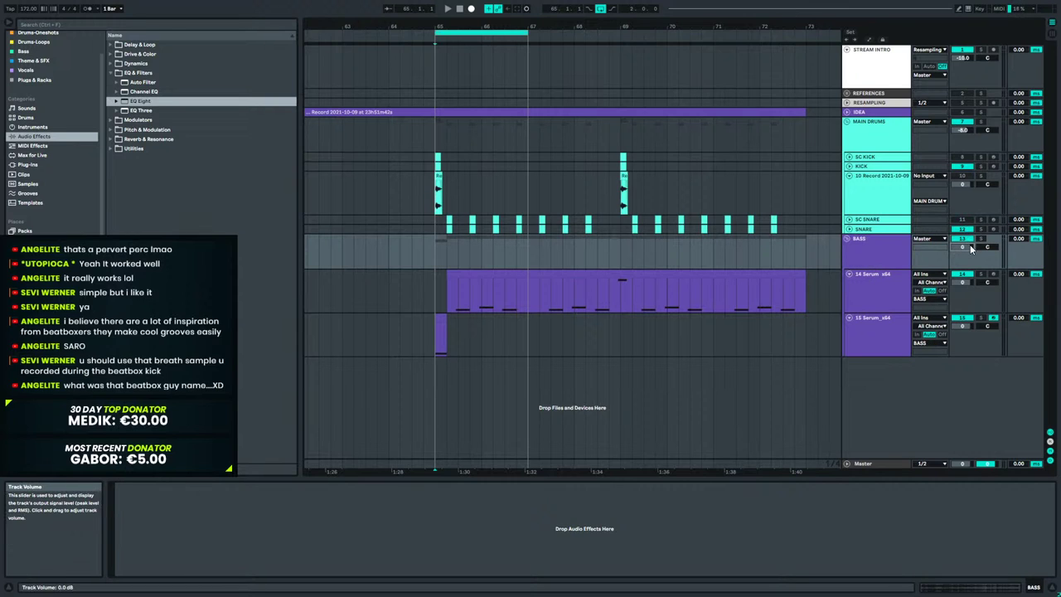
click(869, 251)
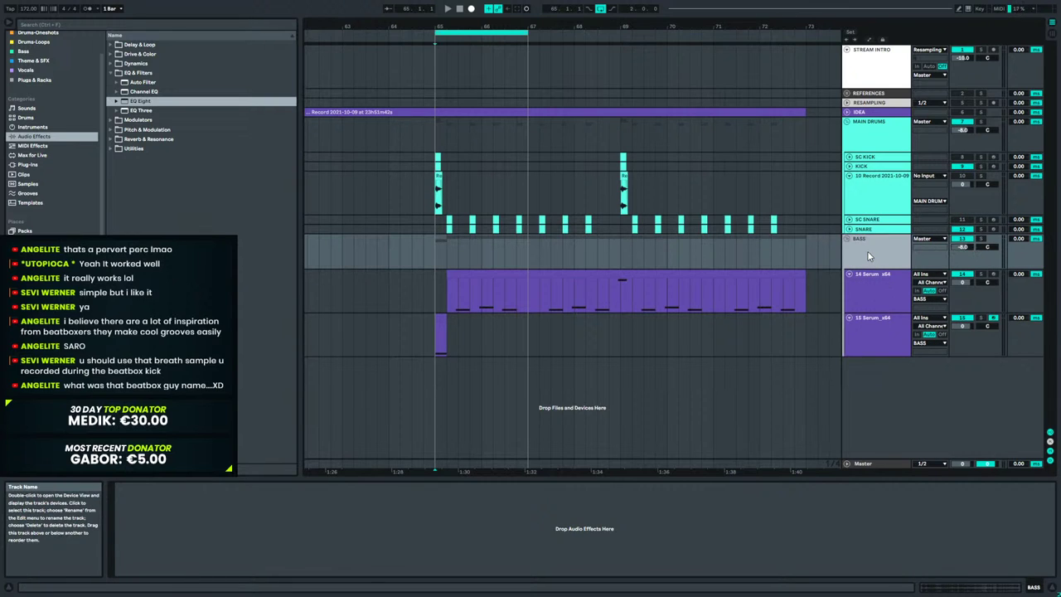
Load ARTFX-Sidechain Compressor (Live 8) on the BASS group, raise its sidechain gain and feed it from SC KICK.
click(877, 213)
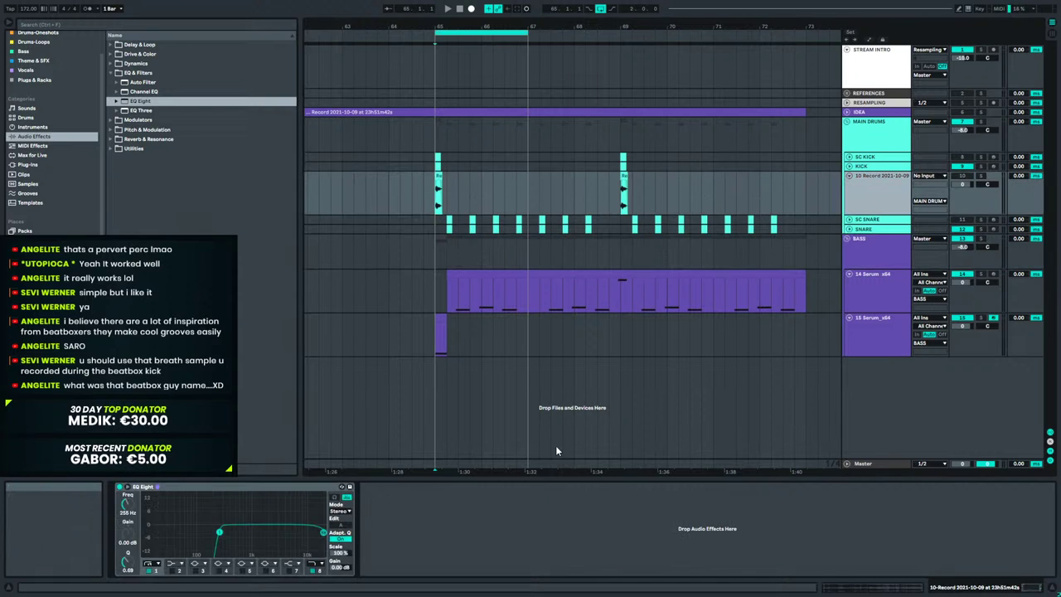
click(112, 64)
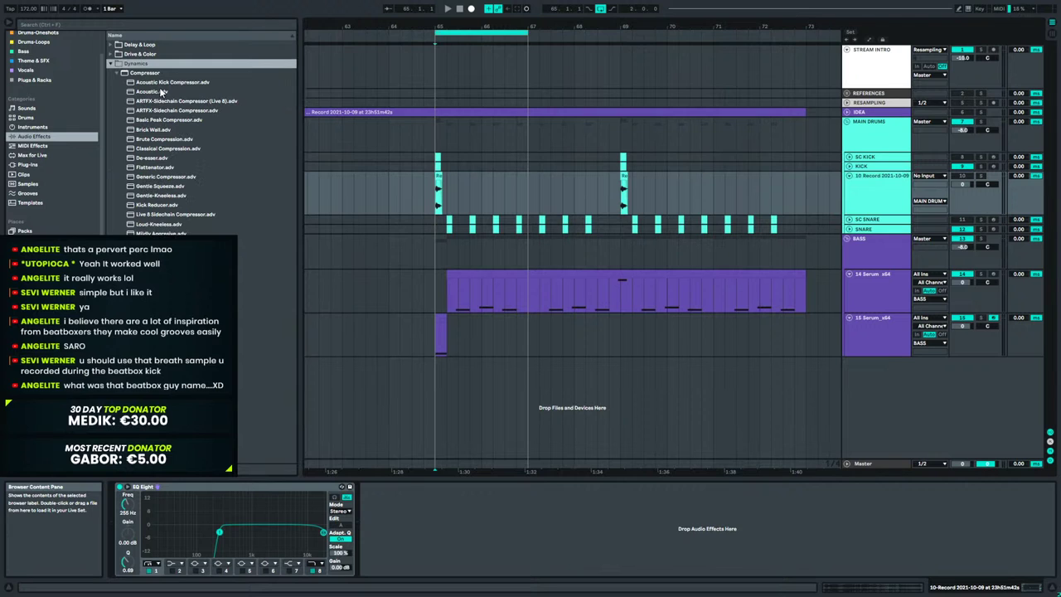
click(201, 101)
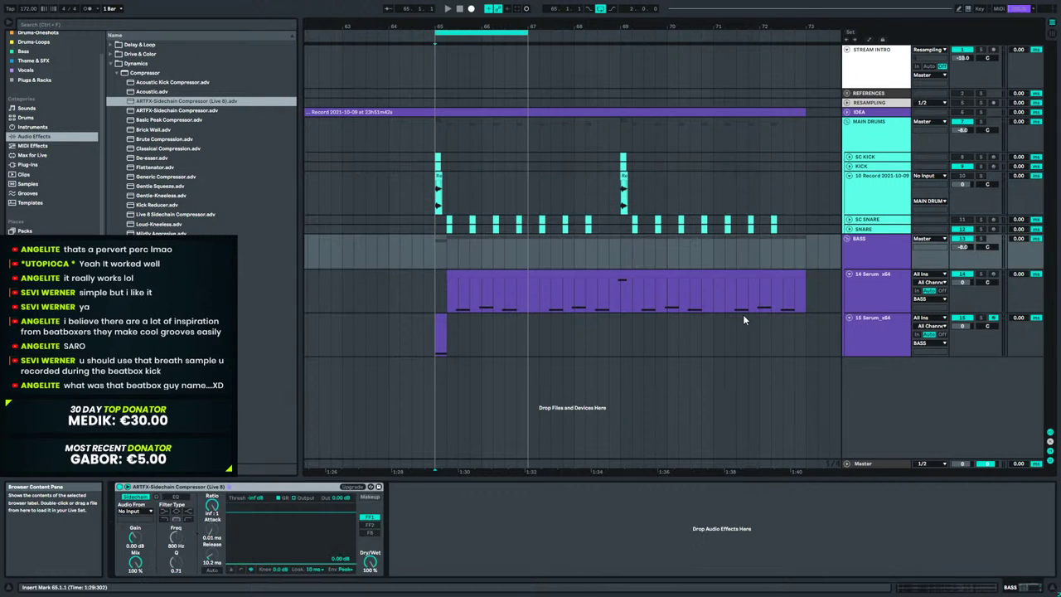
drag(138, 535, 147, 529)
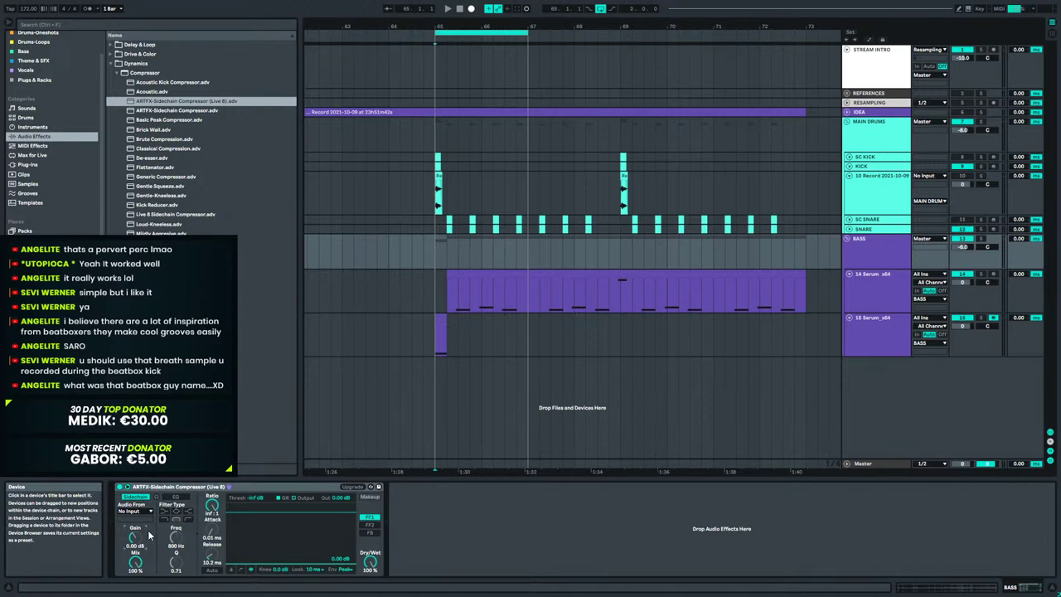
click(136, 511)
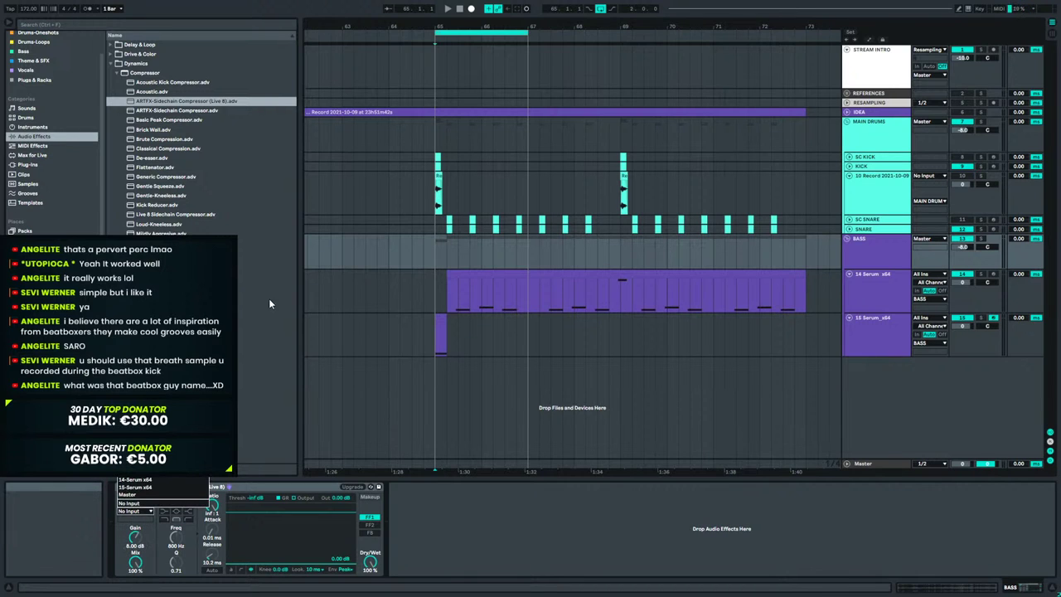
key(Escape)
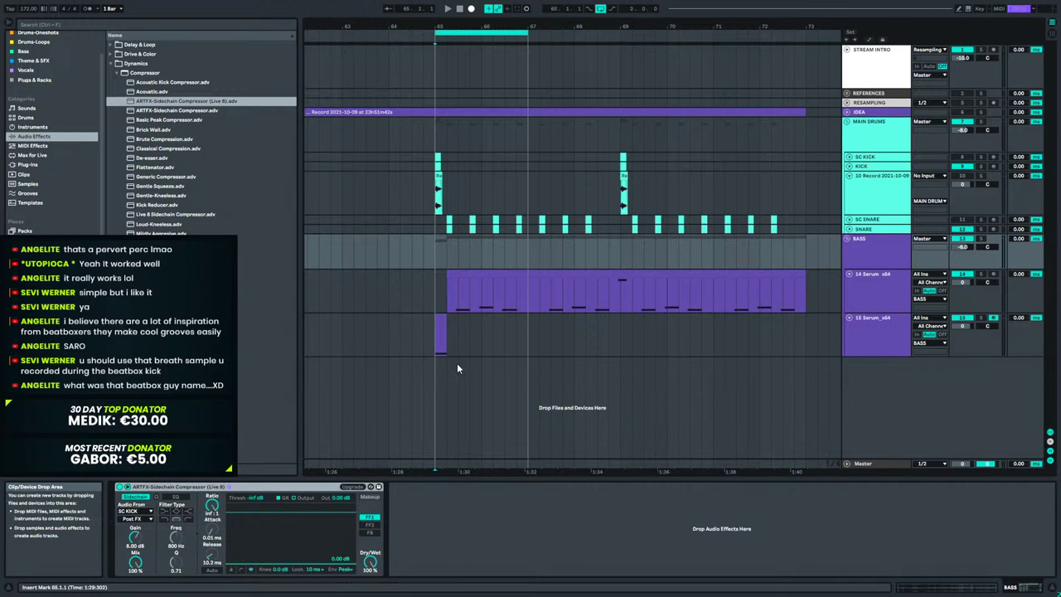
Duplicate the sidechain compressor, feed the copy from SC SNARE and play the soloed BASS group.
key(ctrl+d)
click(409, 511)
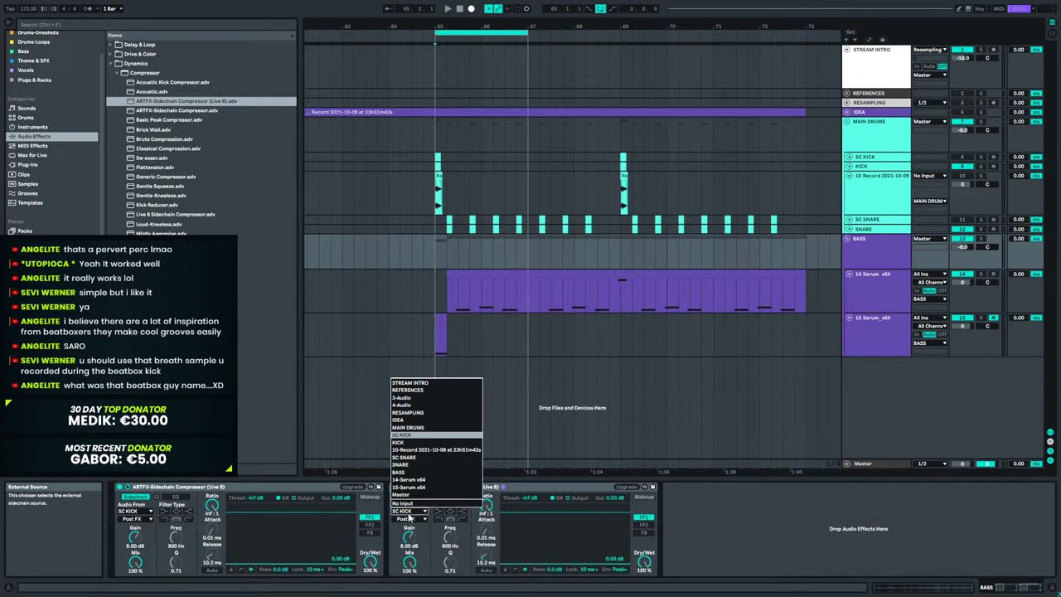
click(412, 461)
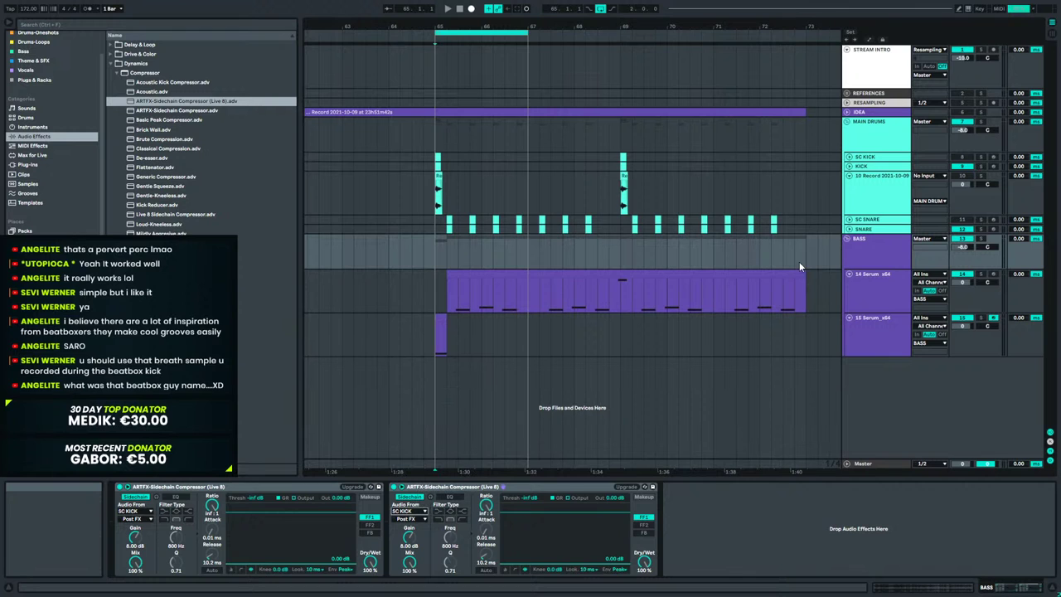
key(space)
key(space)
key(space)
key(space)
key(space)
key(space)
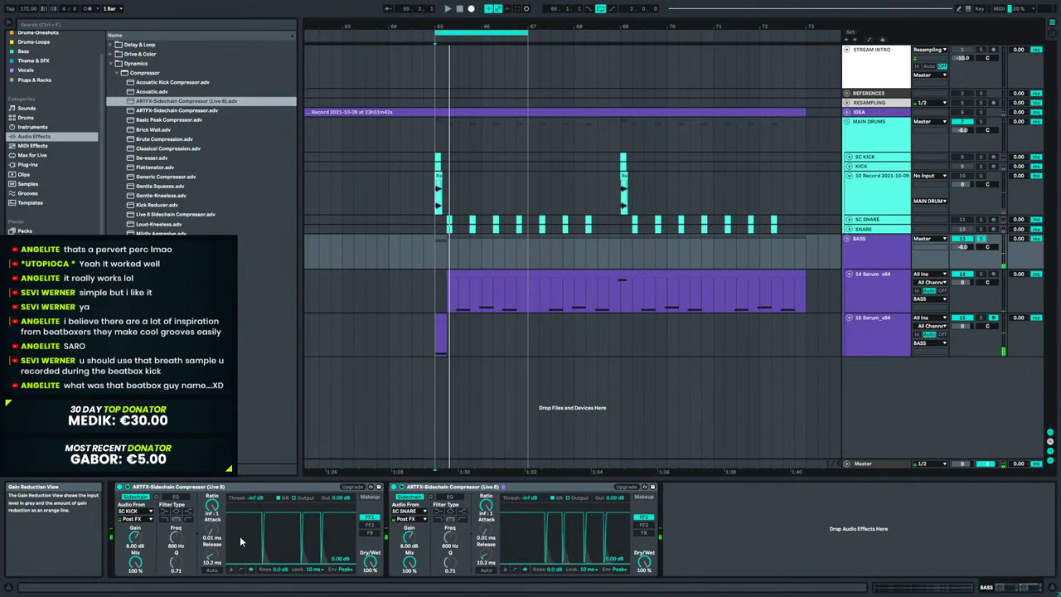
Open the Serum on track 15 and raise its master volume to 100% during playback.
click(870, 338)
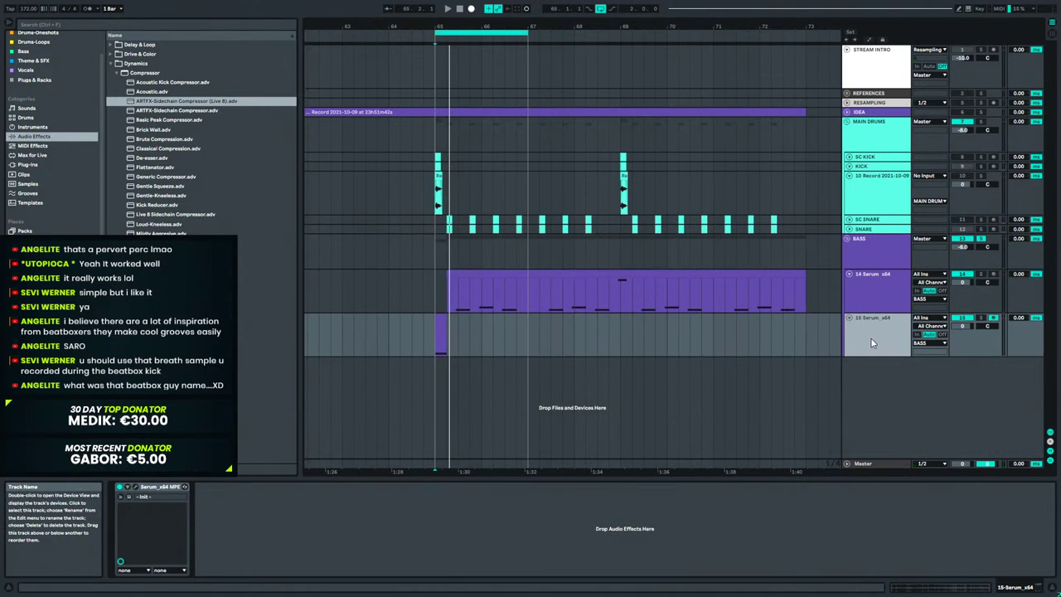
click(135, 486)
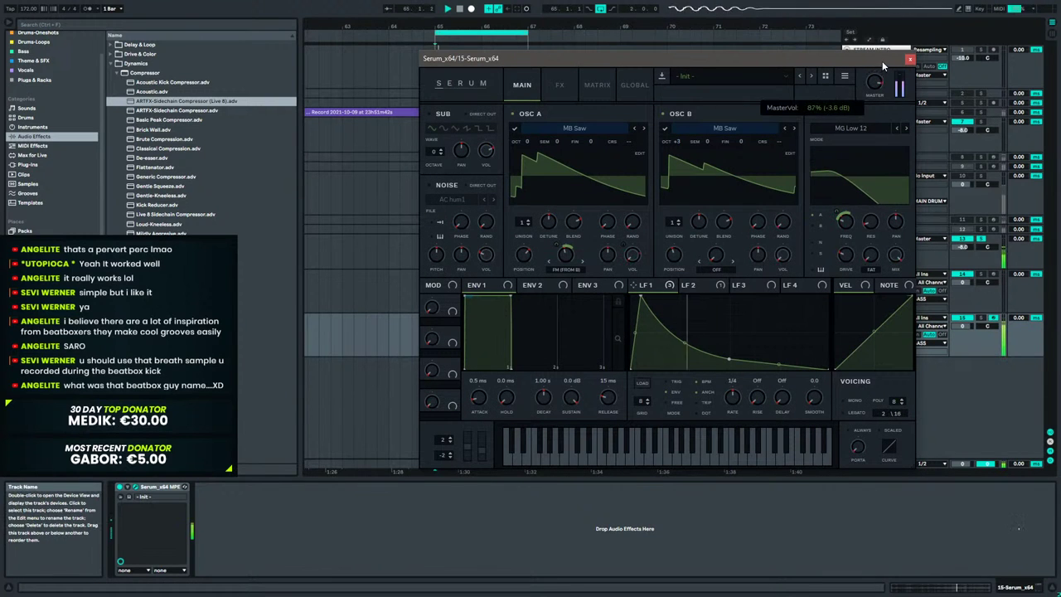
drag(883, 54, 886, 48)
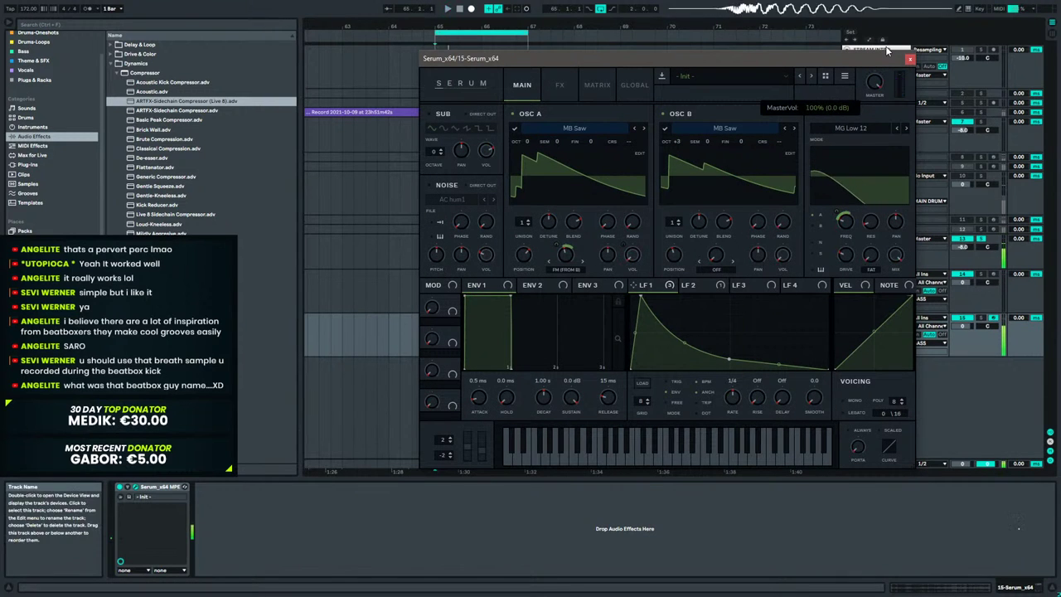
key(space)
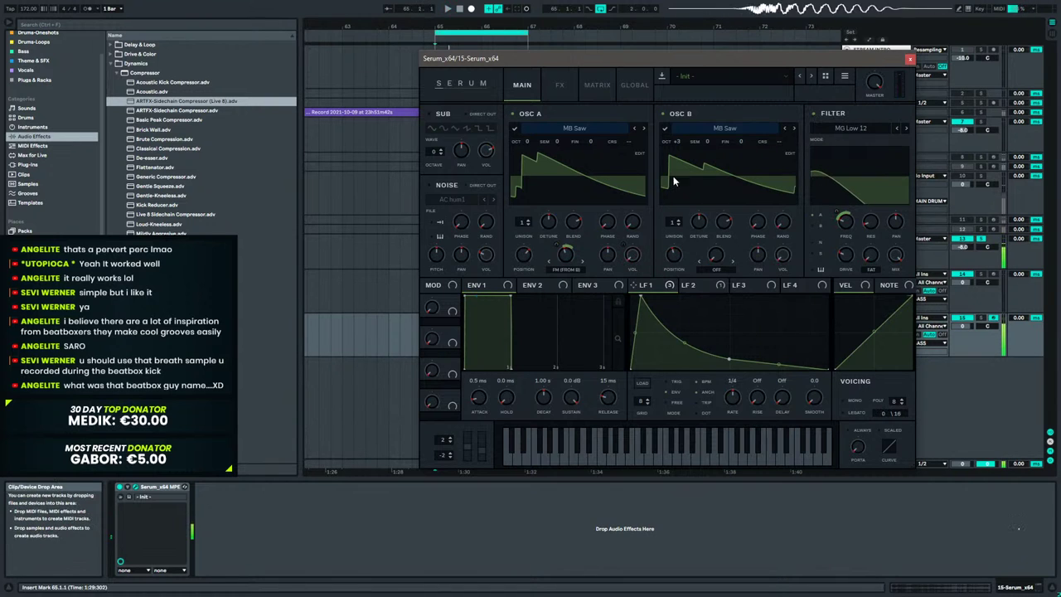
Shift LFO 1's peak and its low point on the falling curve to a slightly later time, checking by playback.
key(space)
drag(641, 297, 658, 285)
key(space)
key(space)
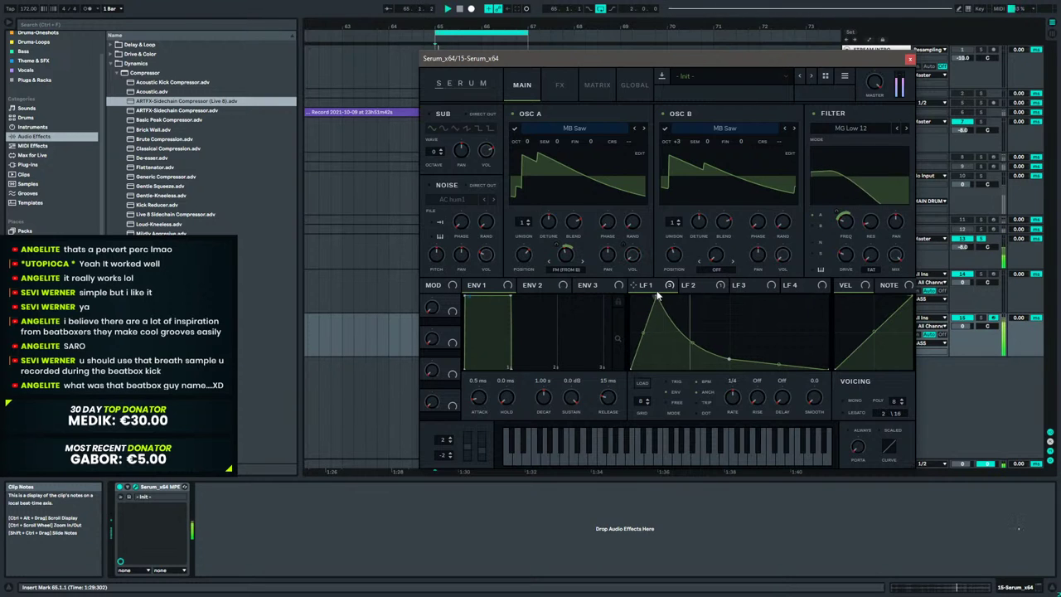
key(space)
drag(665, 291, 665, 288)
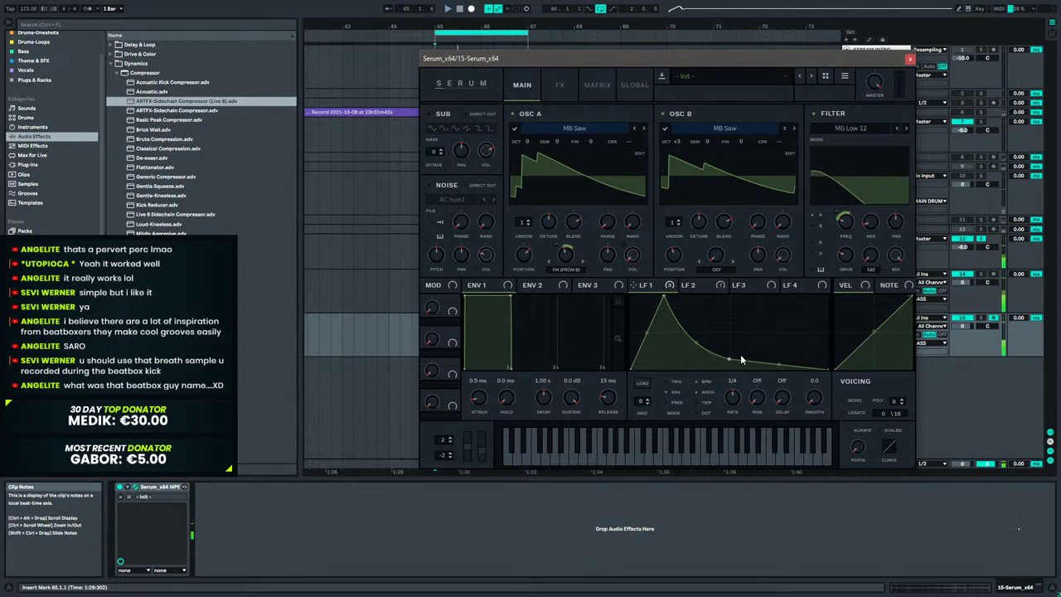
drag(729, 358, 760, 355)
key(space)
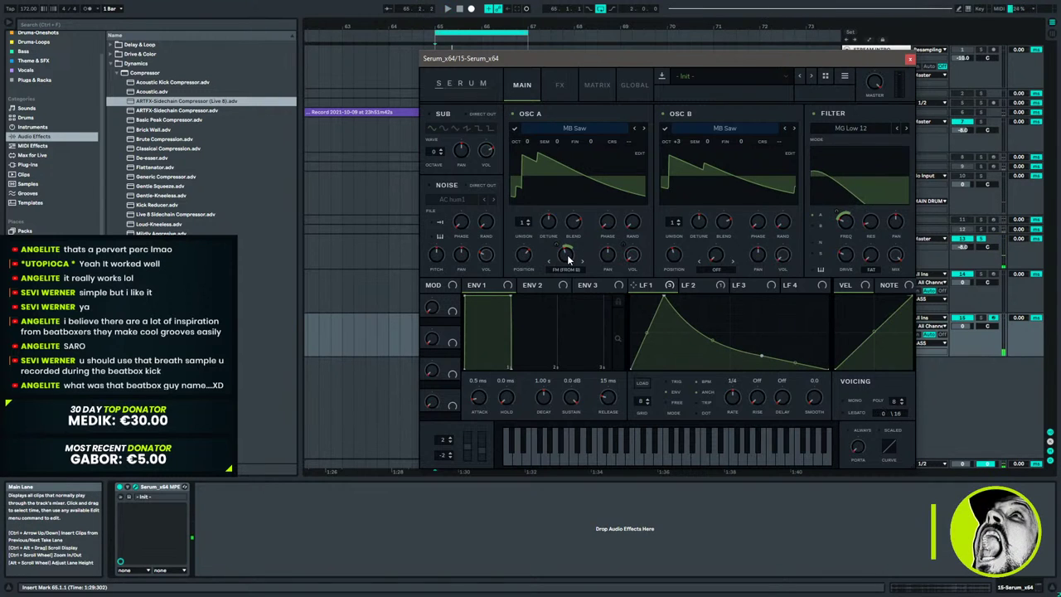
Lower OSC A's FM (from B) amount to about 30% and try the neighbouring filter type.
drag(569, 258, 565, 263)
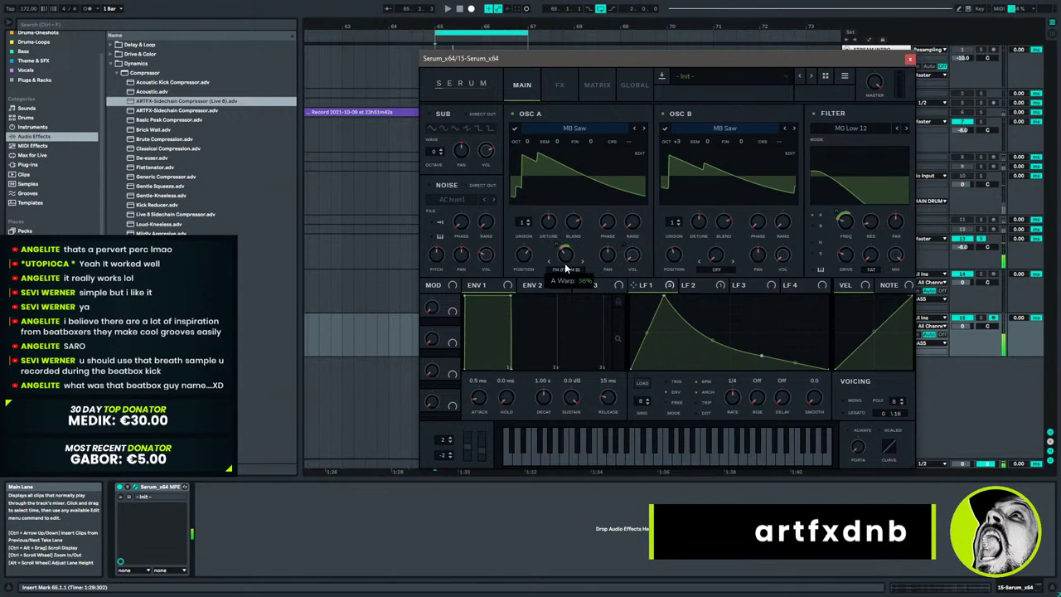
drag(565, 263, 565, 268)
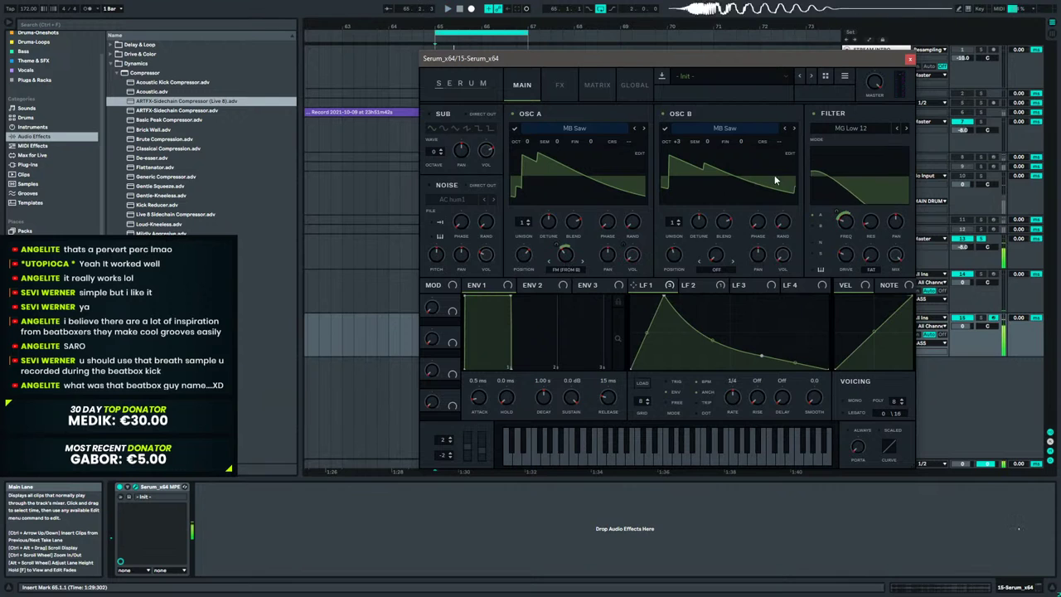
click(905, 130)
click(896, 128)
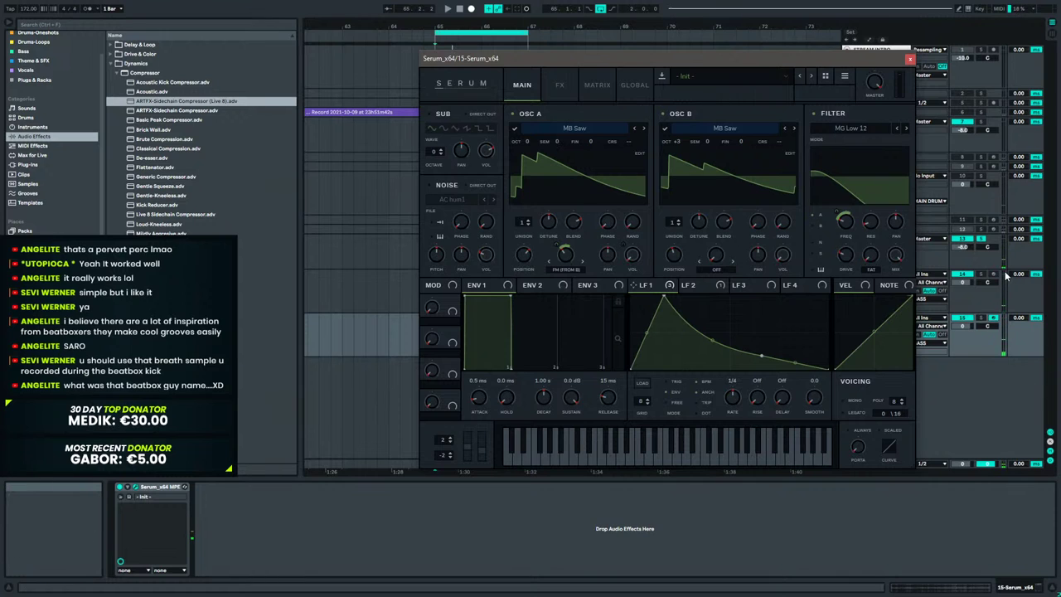
Enable the EQ effect, modulate its high band gain with LFO 1, and lower that band's frequency and base gain.
click(559, 85)
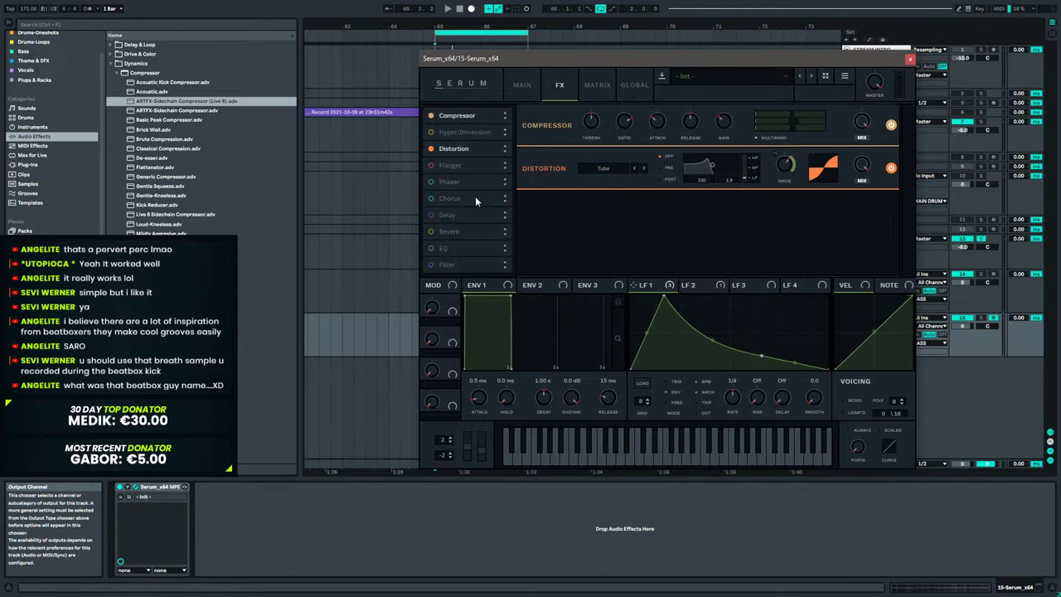
click(431, 249)
mouse_move(831, 210)
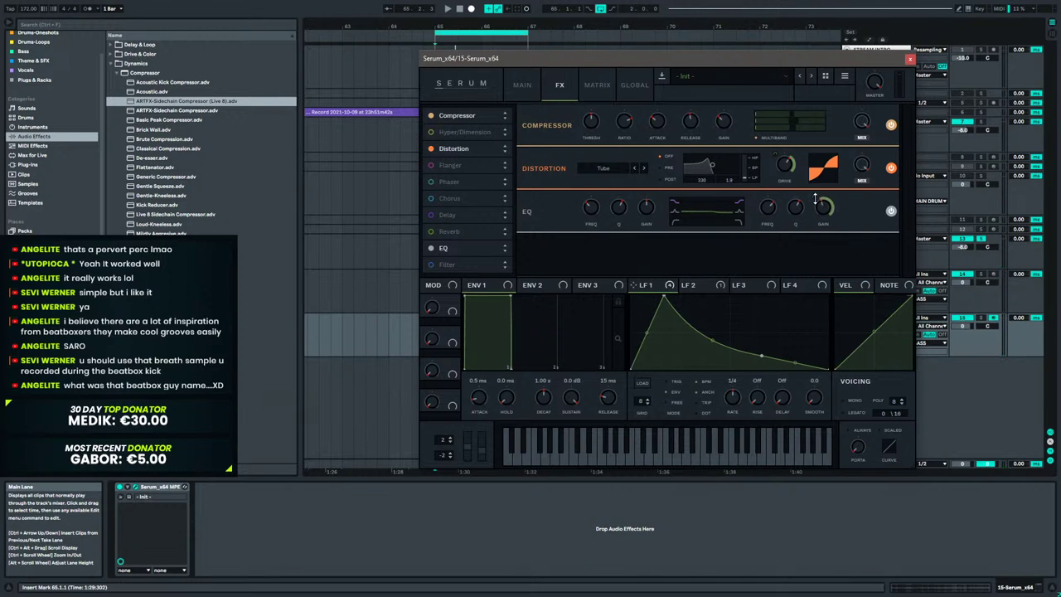
drag(810, 217, 812, 214)
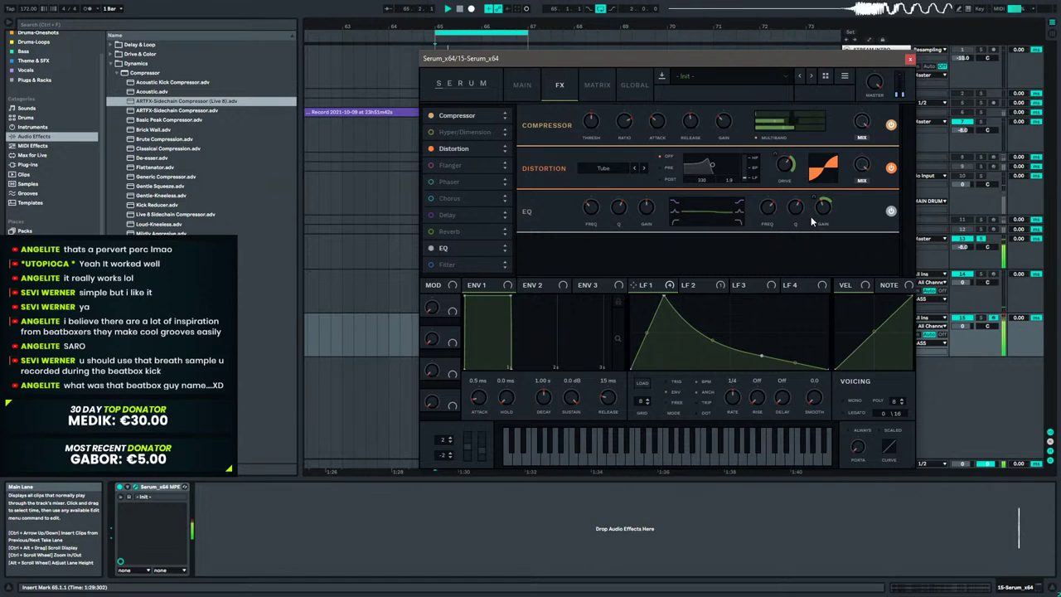
drag(764, 224, 765, 232)
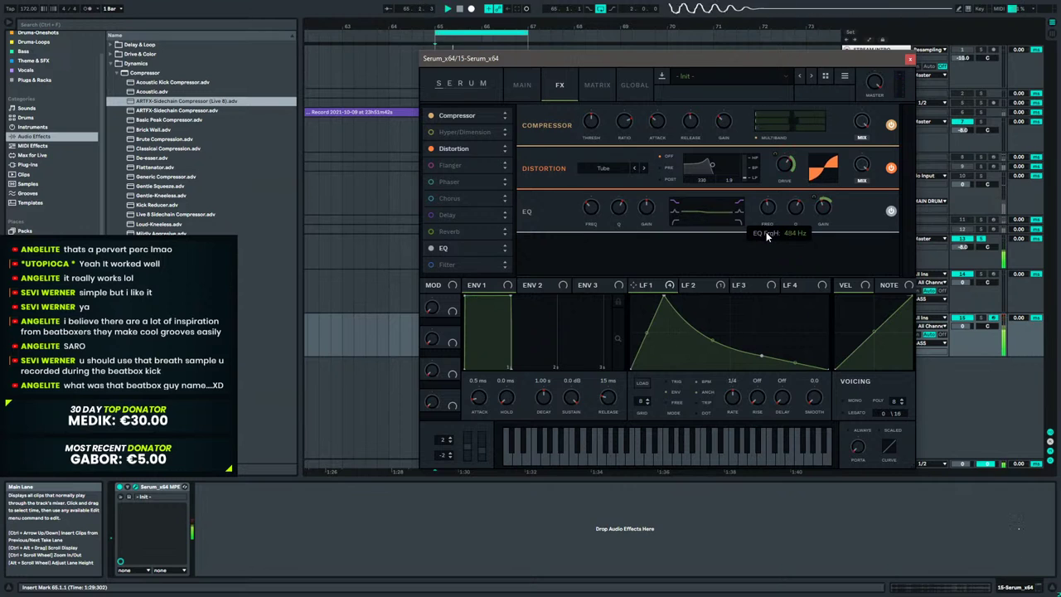
drag(821, 212, 821, 221)
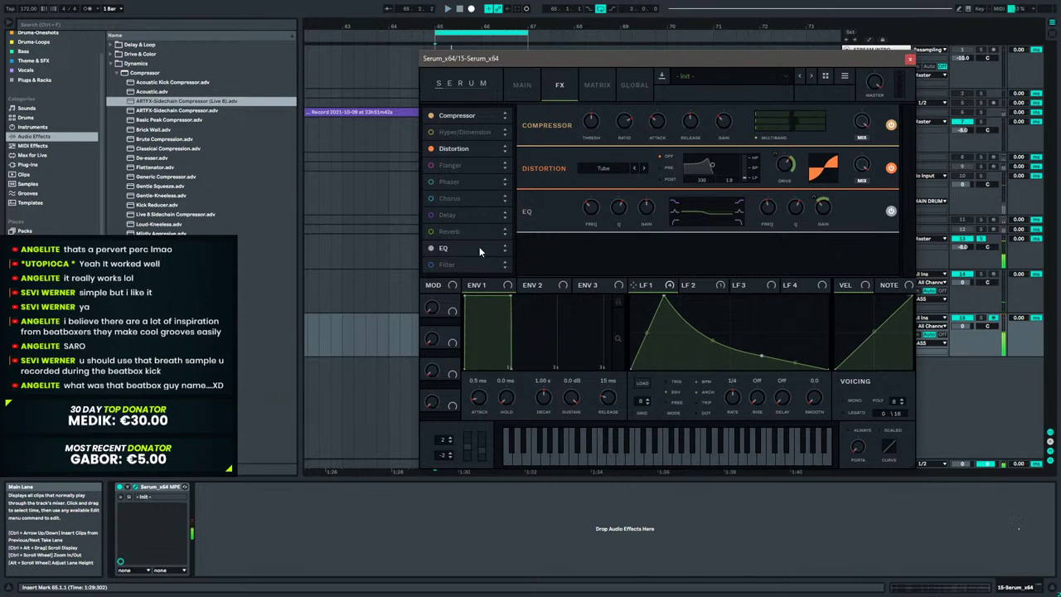
Reopen the track 15 Serum's effects section, with the EQ moved directly after the distortion in the chain.
click(910, 60)
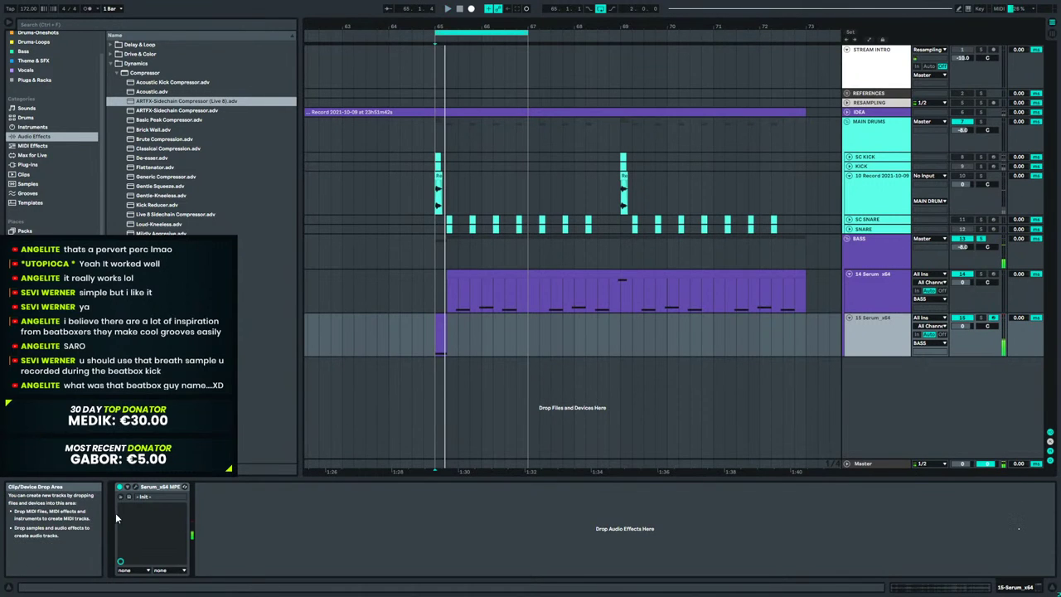
click(135, 487)
click(559, 85)
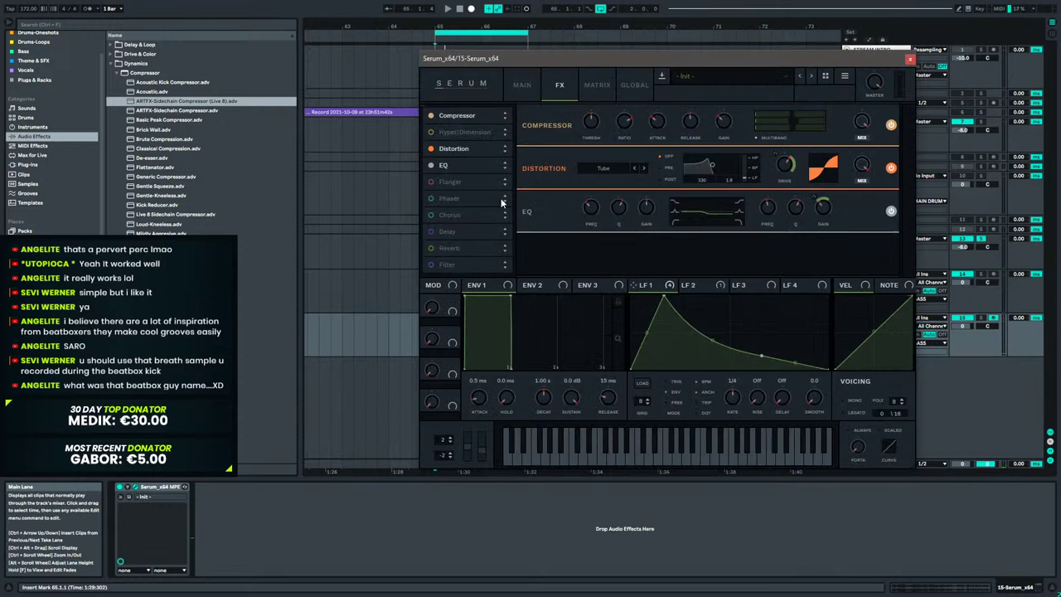
Enable the Chorus effect with its filter switched to HPF and place it between the distortion and the EQ.
click(452, 216)
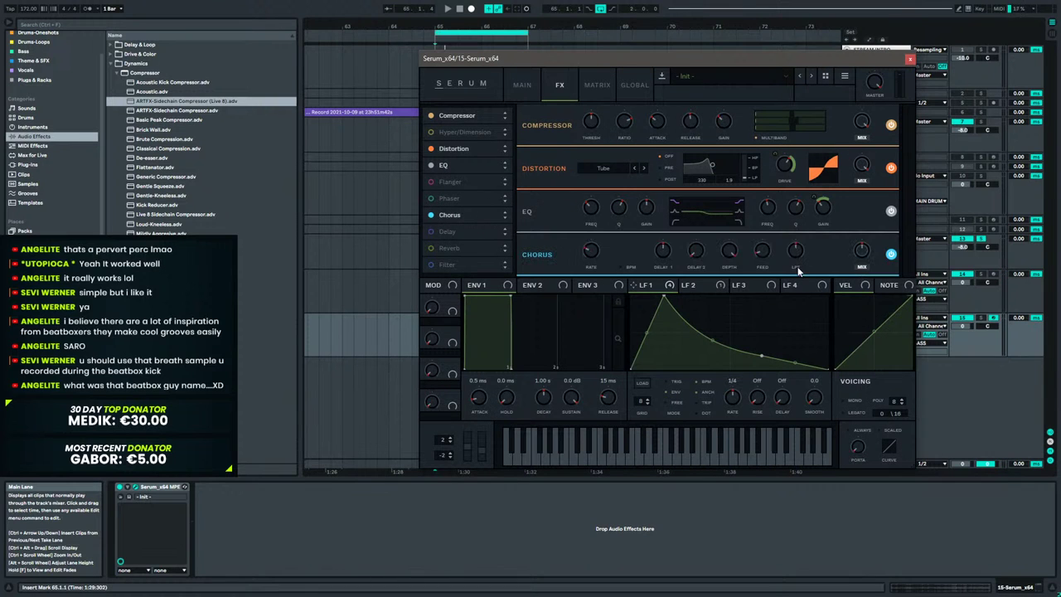
key(space)
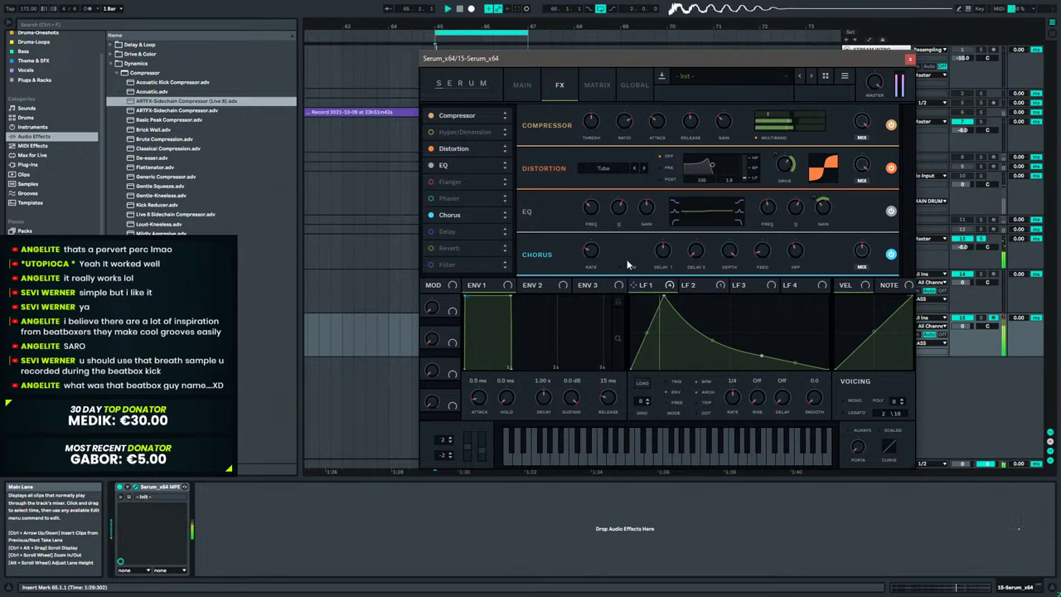
drag(451, 215, 469, 165)
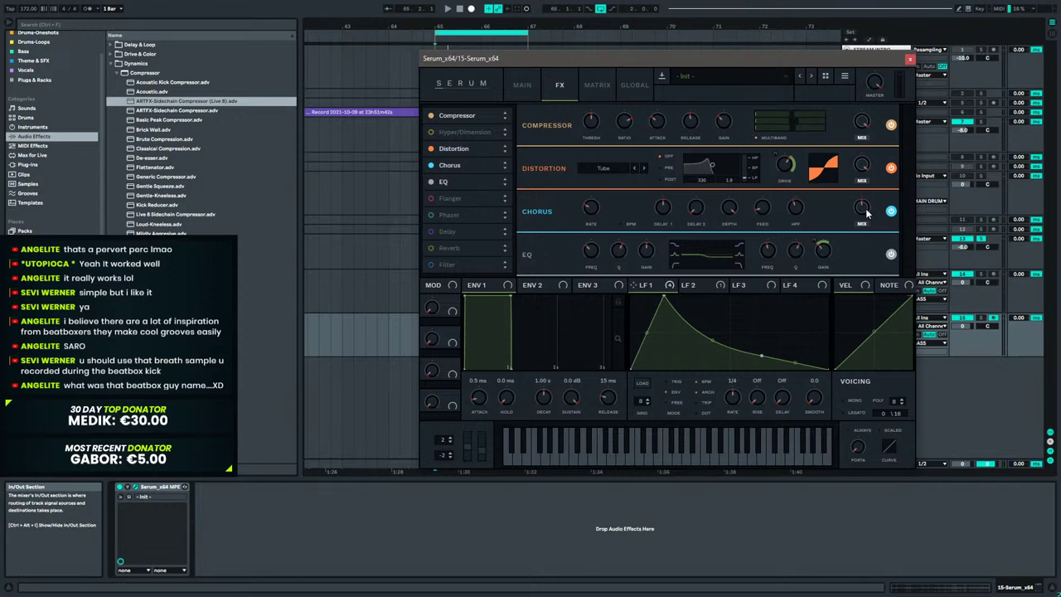
Set the chorus rate to 0.00 Hz and adjust its mix, checking by playback.
drag(861, 242, 855, 217)
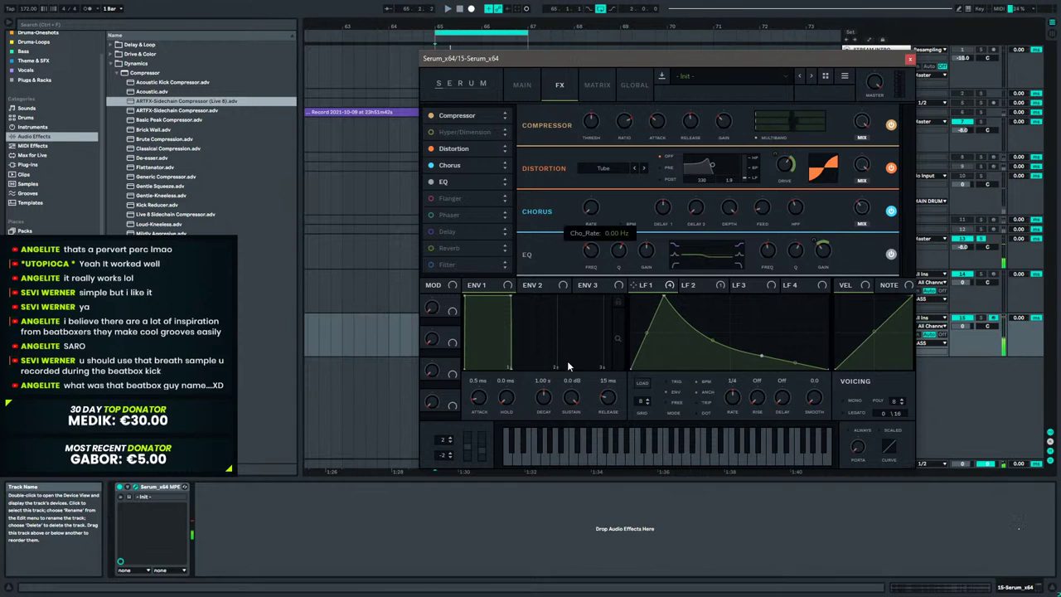
key(space)
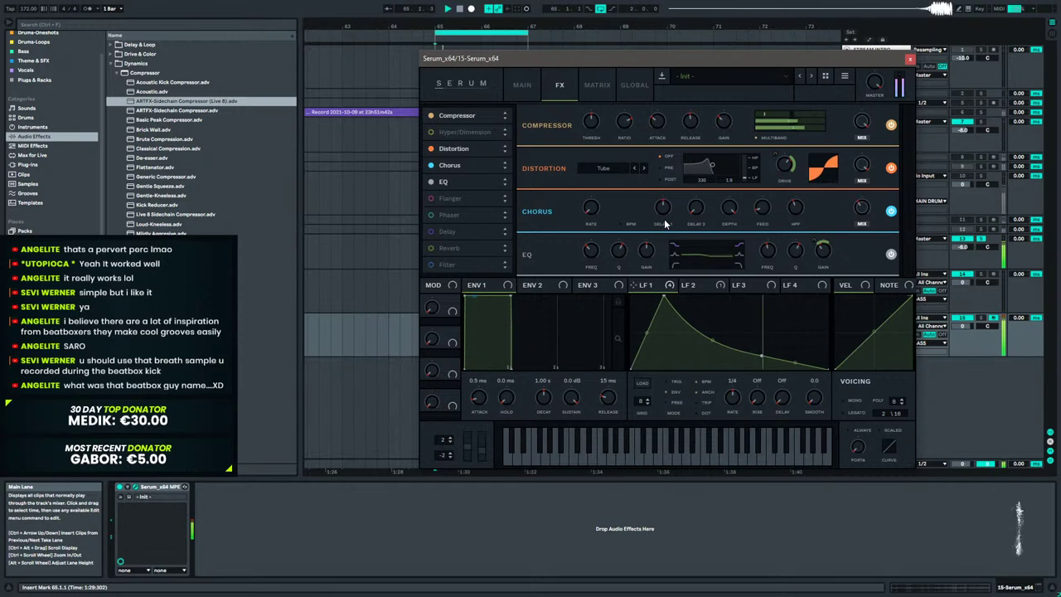
drag(877, 179, 863, 216)
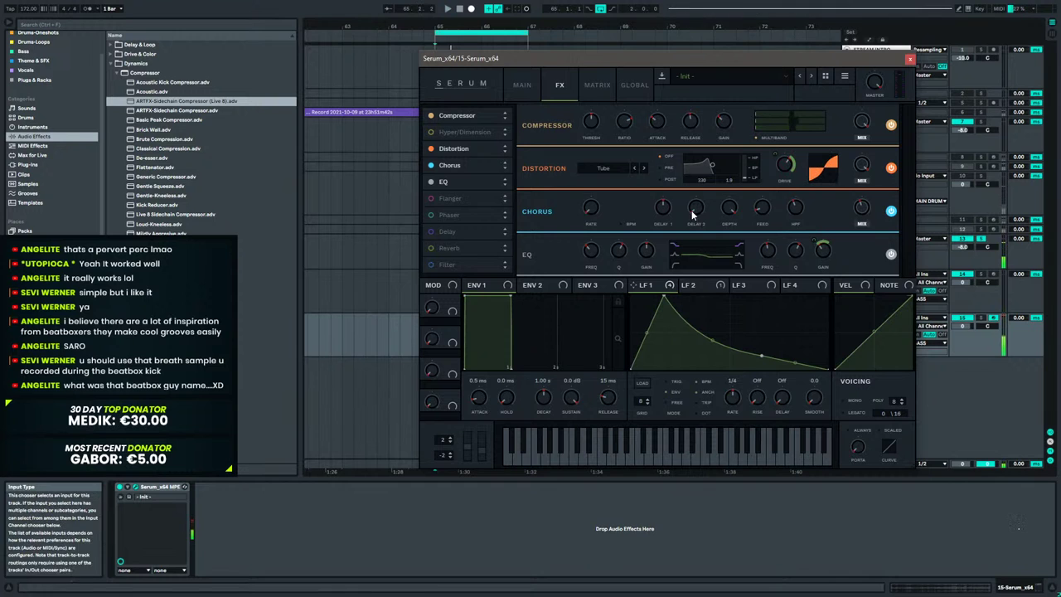
Close Serum, mute track 14 with the BASS group unsoloed, and play the loop with the drums.
click(909, 59)
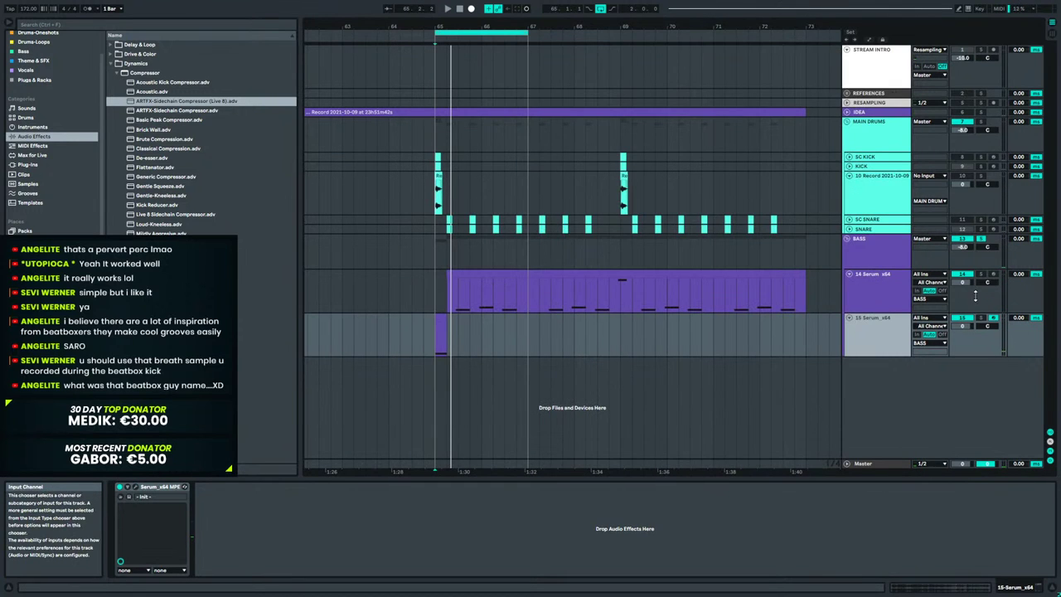
click(962, 273)
click(437, 196)
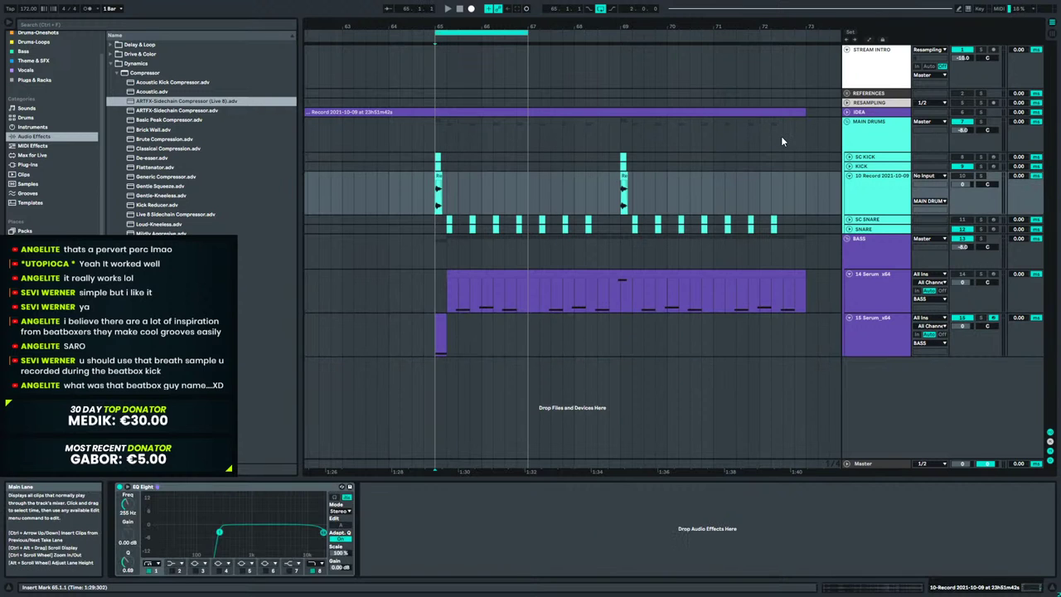
key(space)
Collapse the track 10 recording lane and insert a new audio track below SNARE in the MAIN DRUMS group.
click(847, 175)
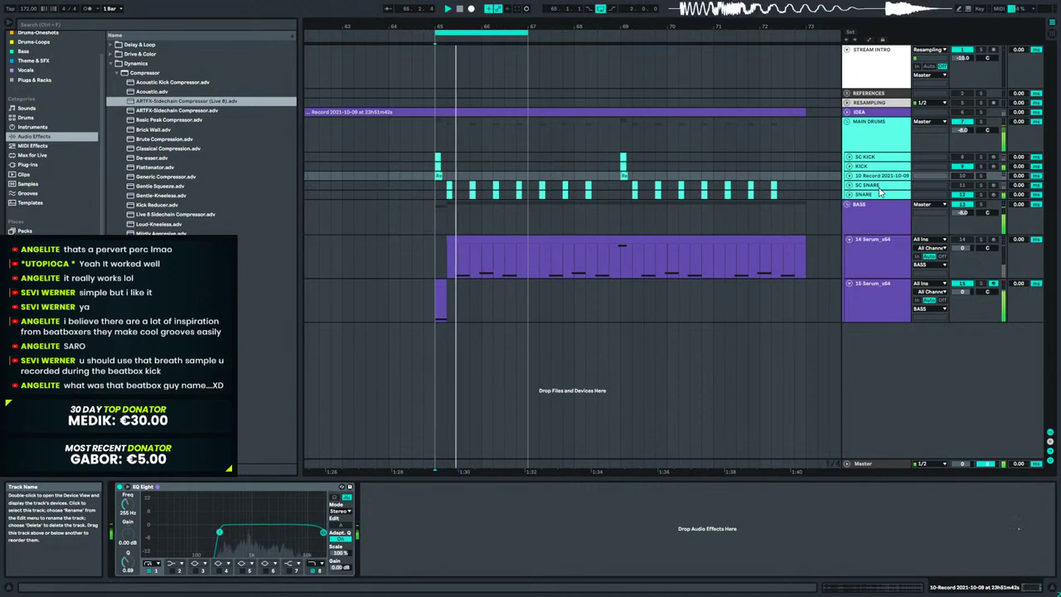
click(876, 311)
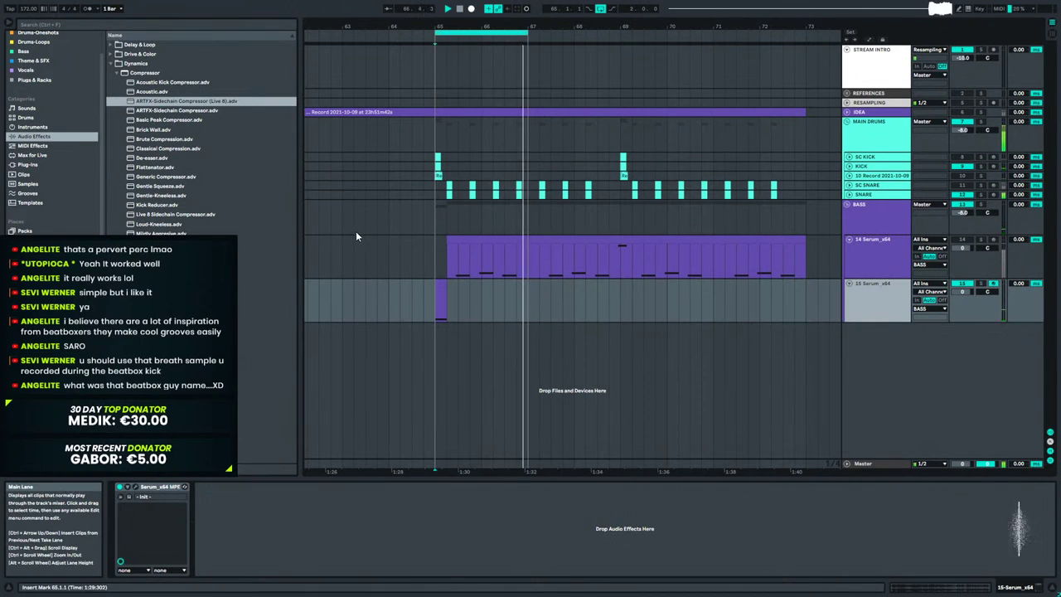
click(880, 209)
key(space)
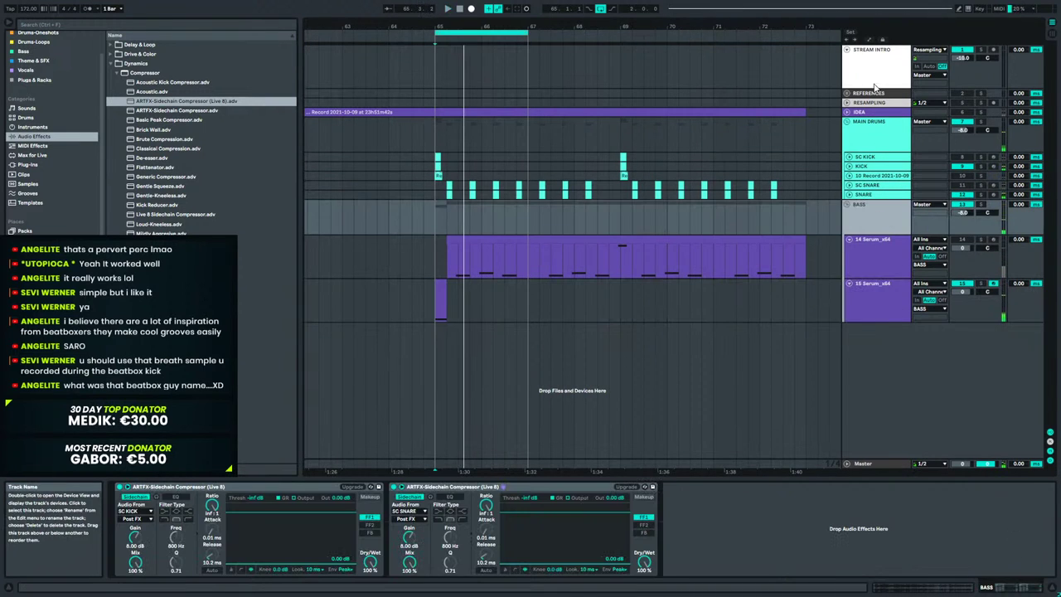
right_click(886, 199)
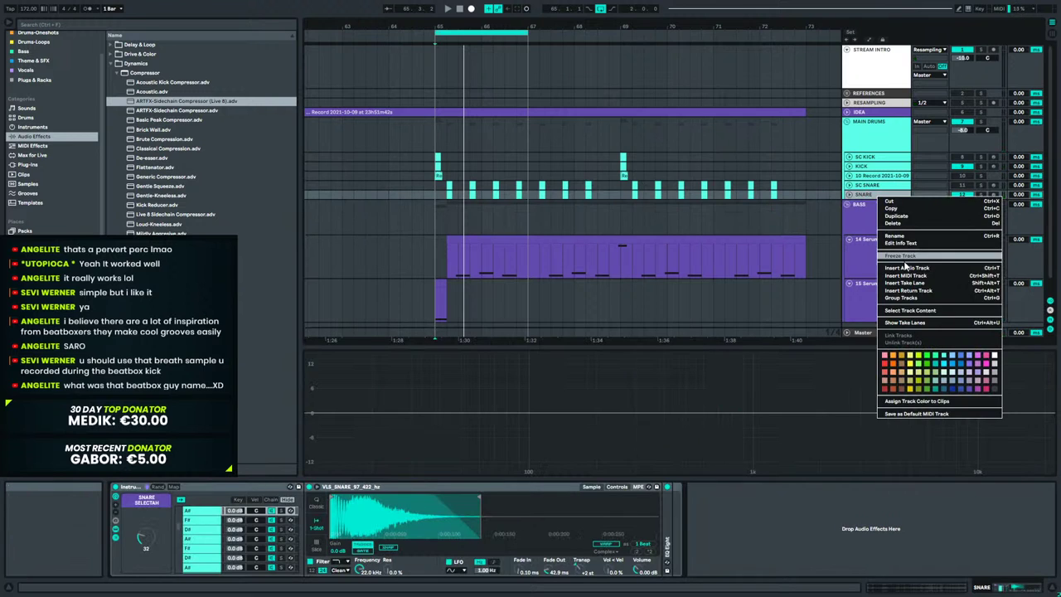
key(Escape)
key(ctrl+t)
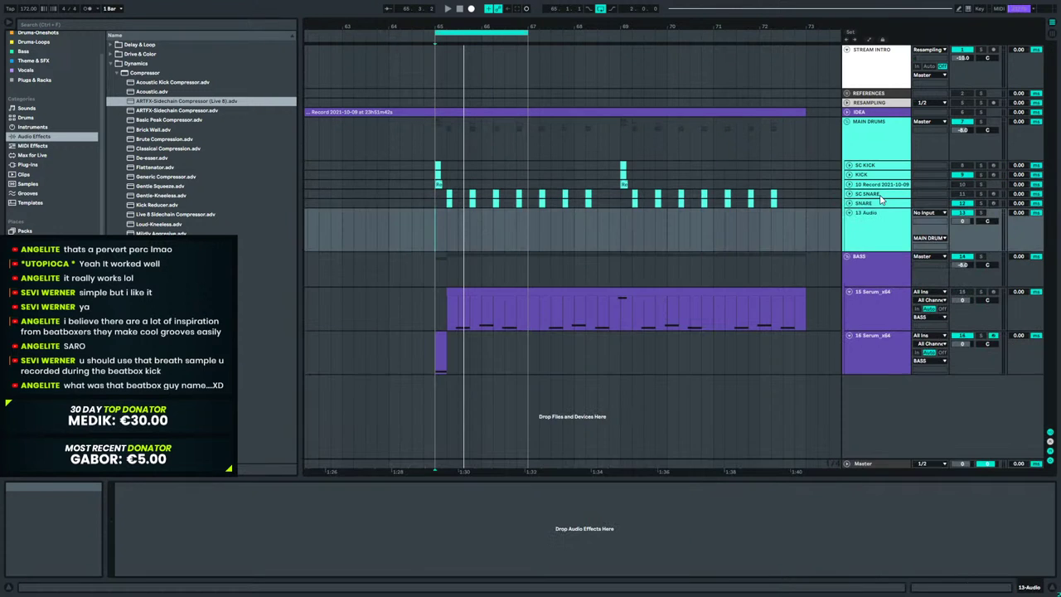
click(878, 314)
click(883, 361)
click(870, 229)
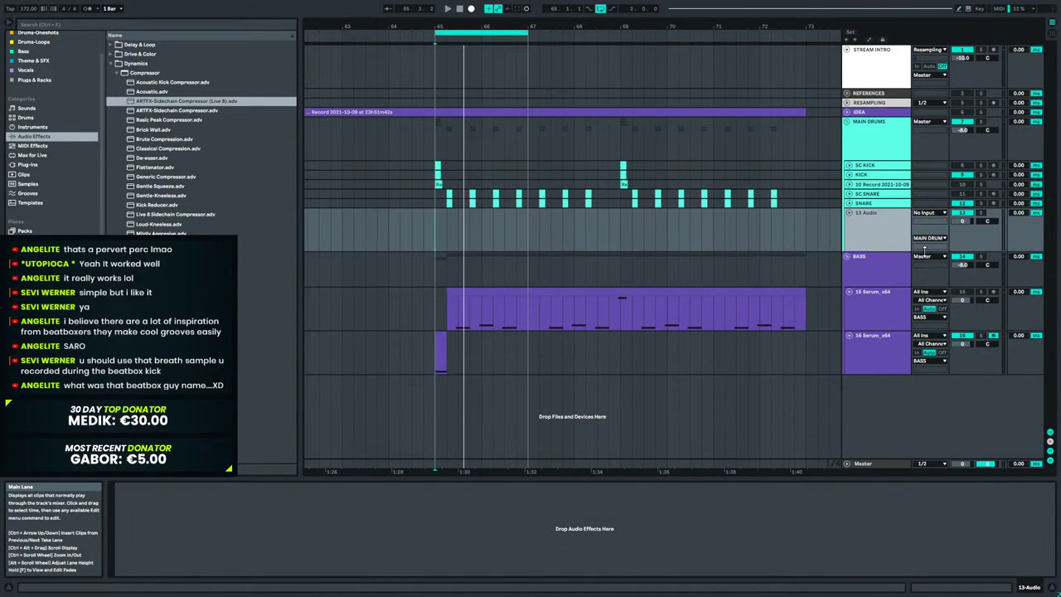
key(Down)
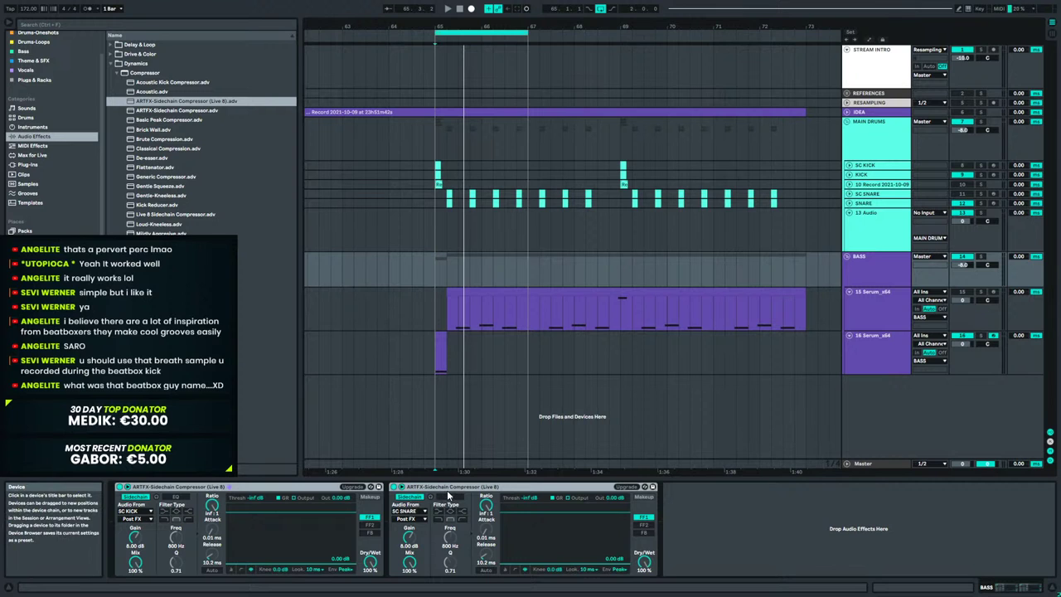
Place ARTFX_172_Hats Get Soothed.wav from the 2021-09 Patreon pack's DRUMS folder at bar 65 on the new audio track.
click(886, 218)
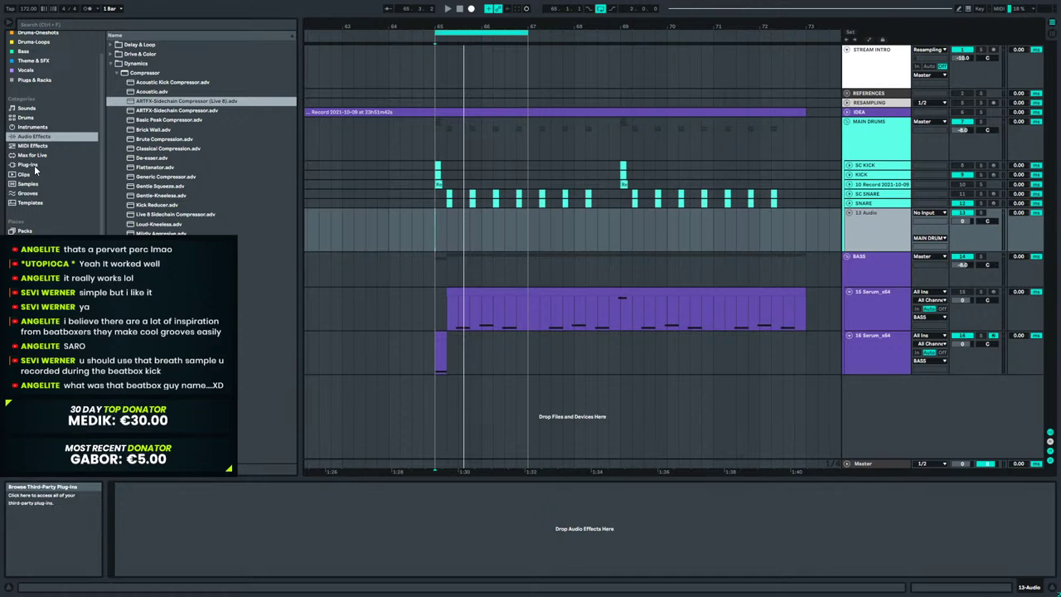
click(34, 259)
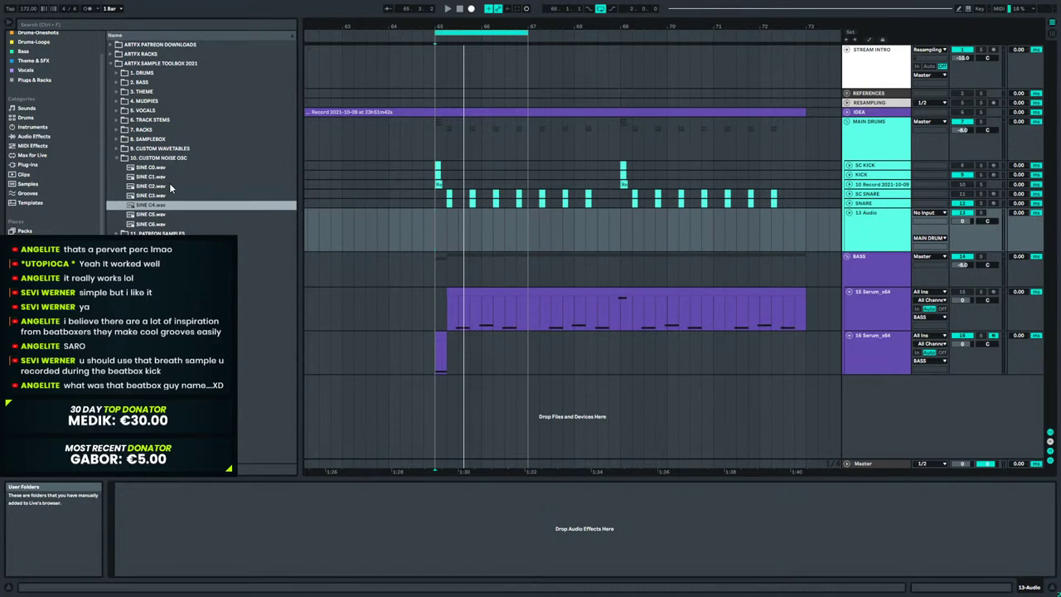
click(111, 45)
click(116, 64)
click(122, 73)
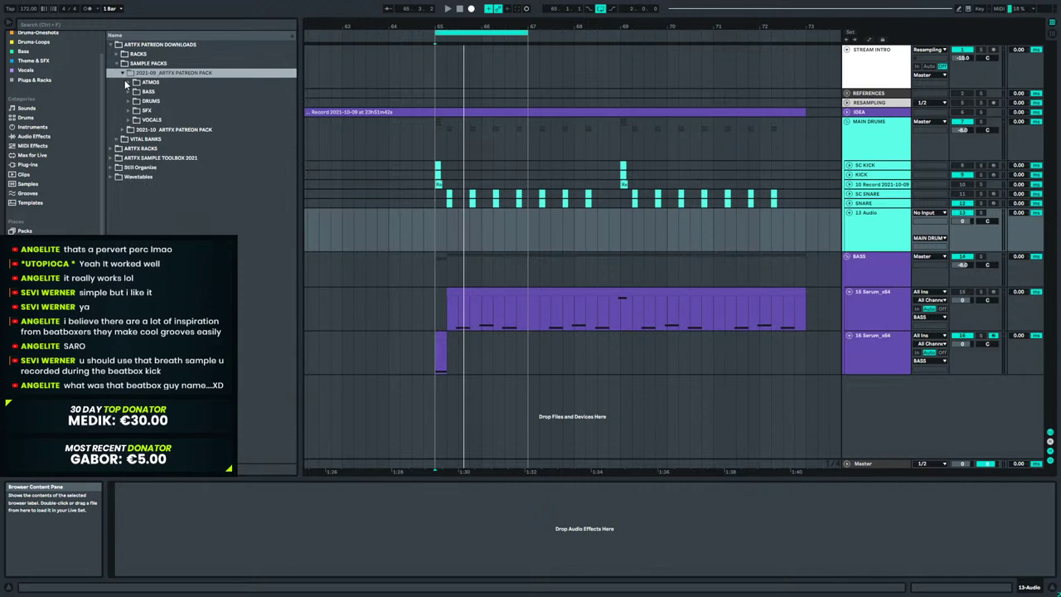
click(129, 92)
click(126, 186)
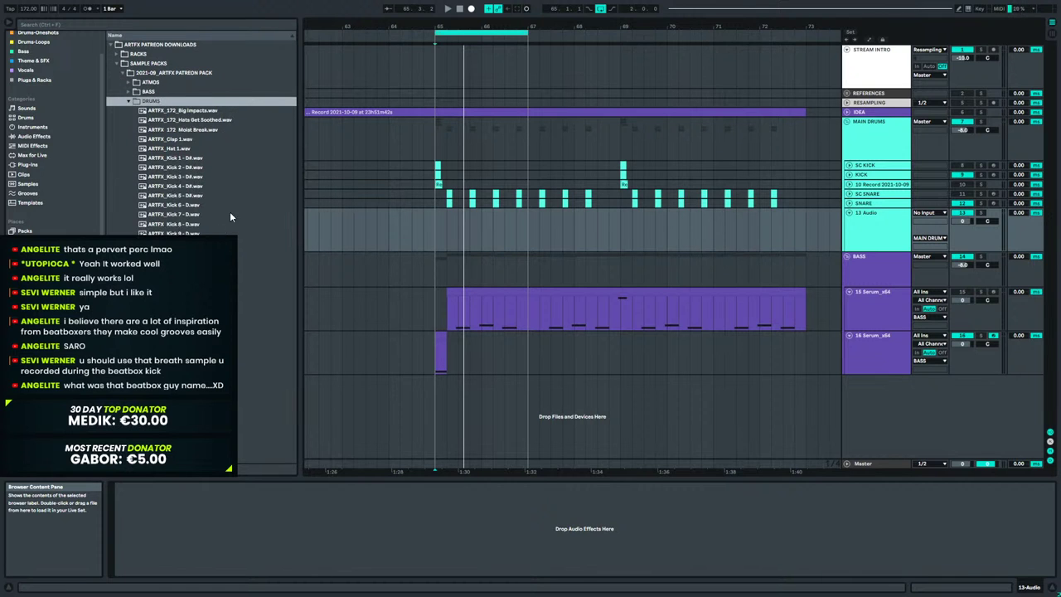
drag(190, 119, 452, 234)
Set the hats clip's warp mode to Beats, turn transient looping off, and lower the transient envelope to 42.
double_click(499, 213)
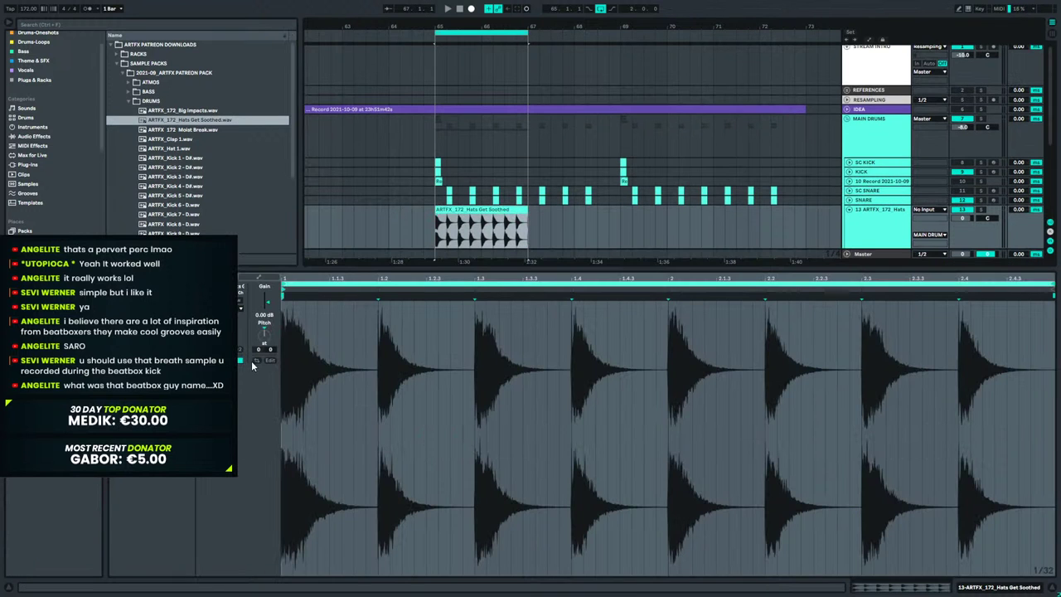
drag(323, 276, 320, 497)
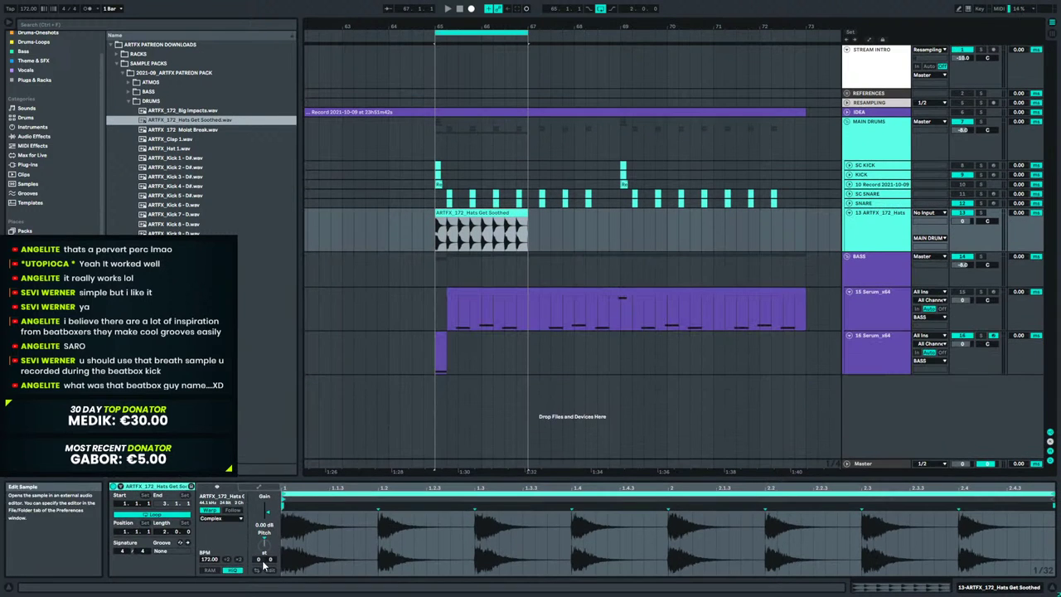
click(220, 518)
click(217, 527)
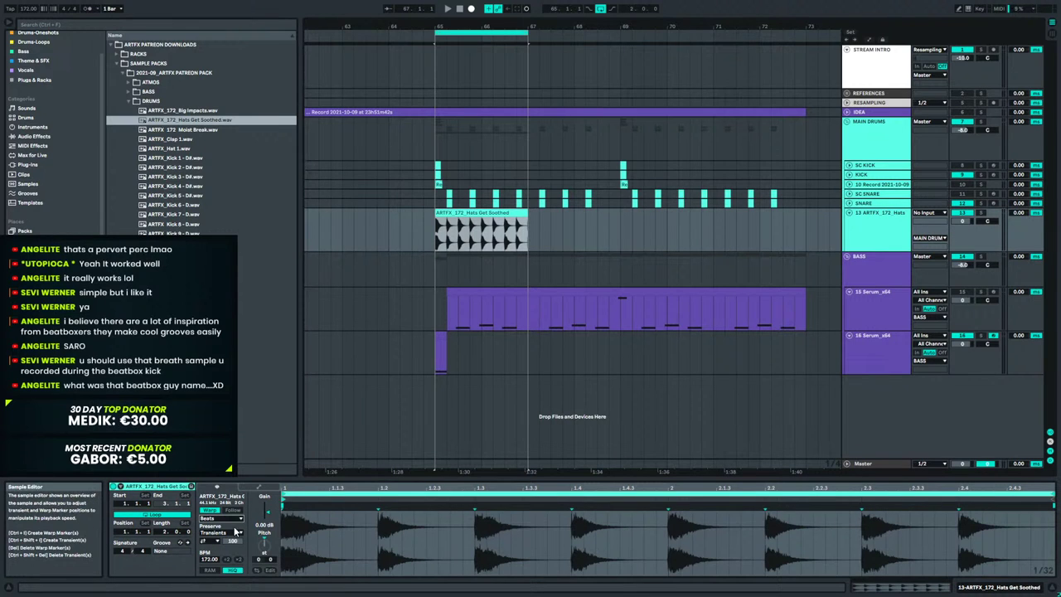
click(211, 541)
click(208, 549)
drag(232, 541, 232, 561)
Lower the hats track's volume to about -2.9 dB while the loop plays.
key(space)
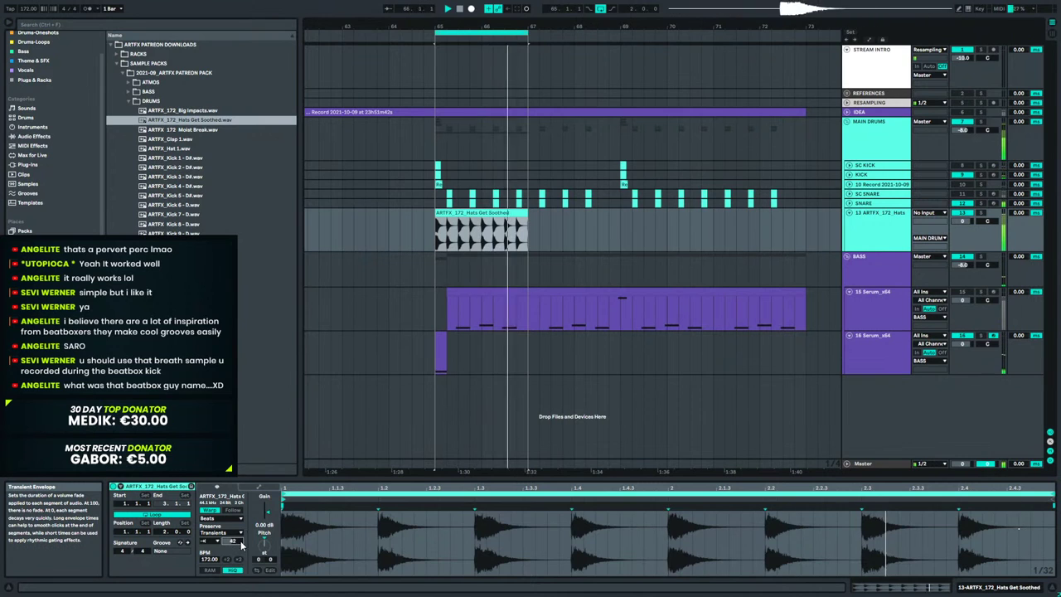
drag(961, 252, 961, 260)
drag(962, 221, 961, 230)
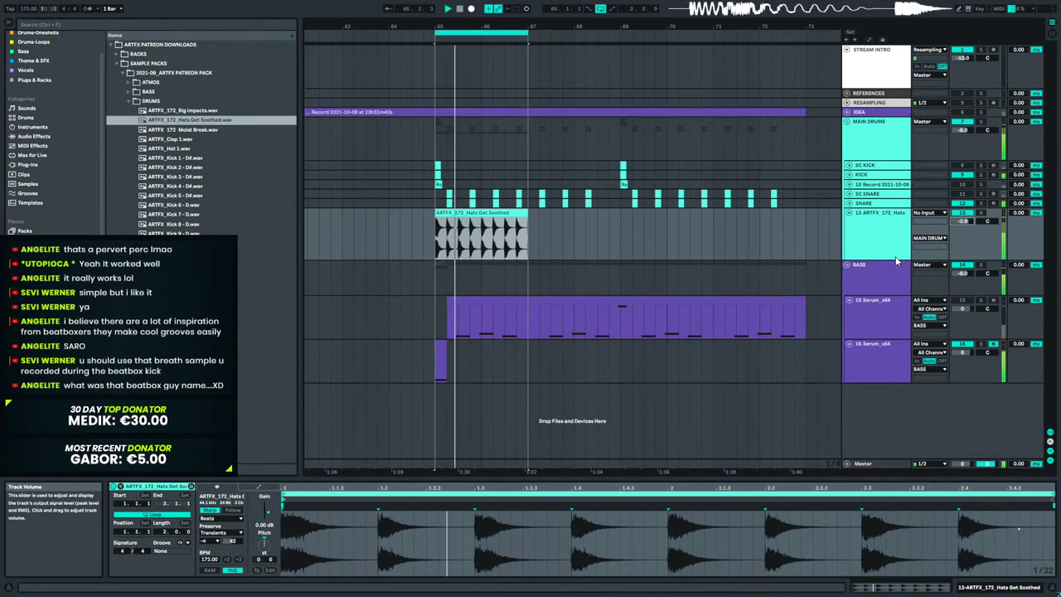
drag(884, 260, 885, 250)
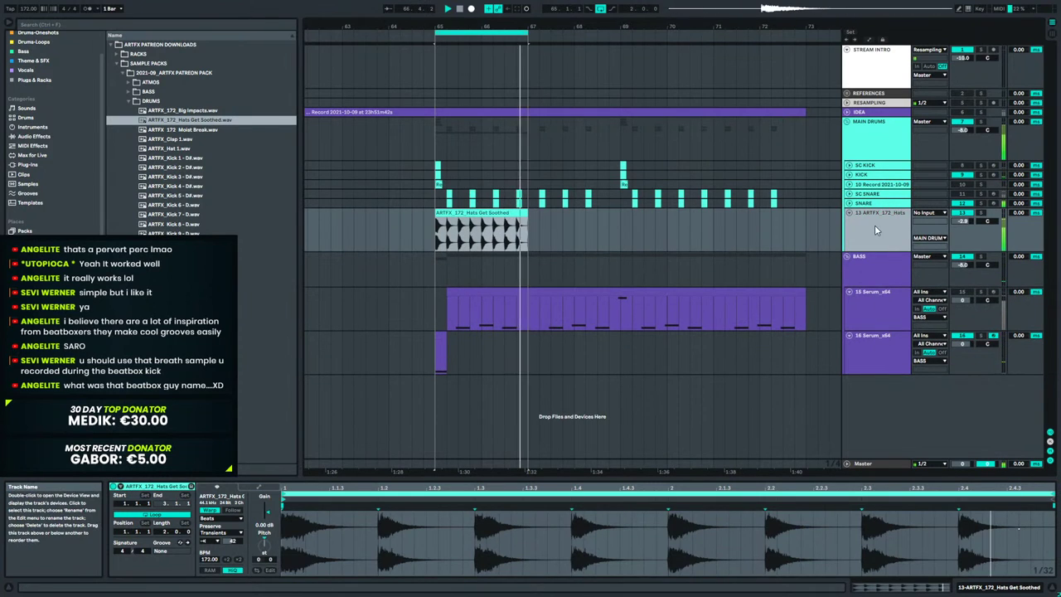
Insert another audio track directly below the hats track.
right_click(874, 226)
click(908, 299)
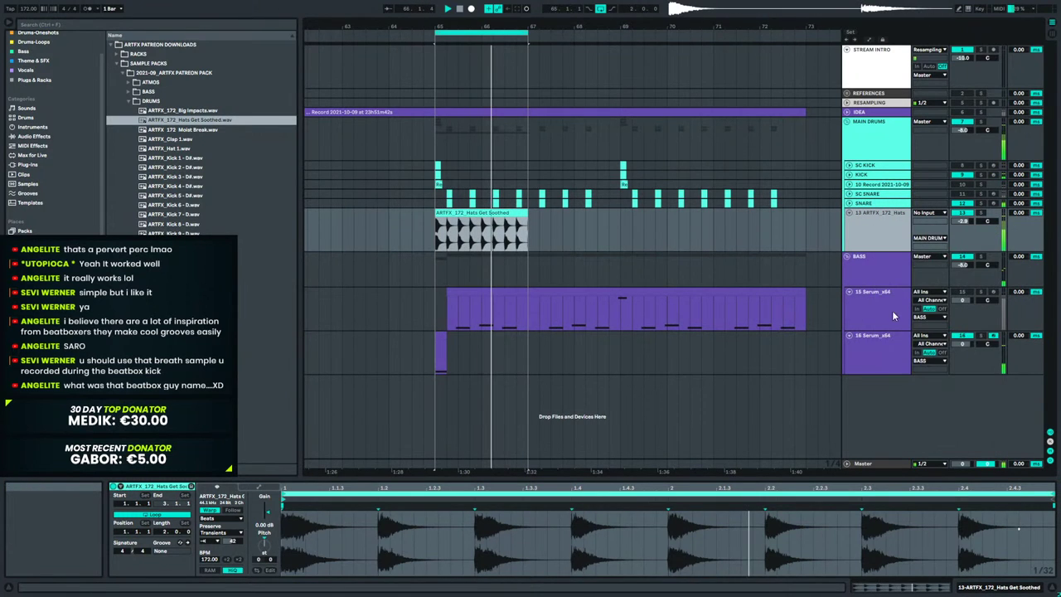
key(ctrl+t)
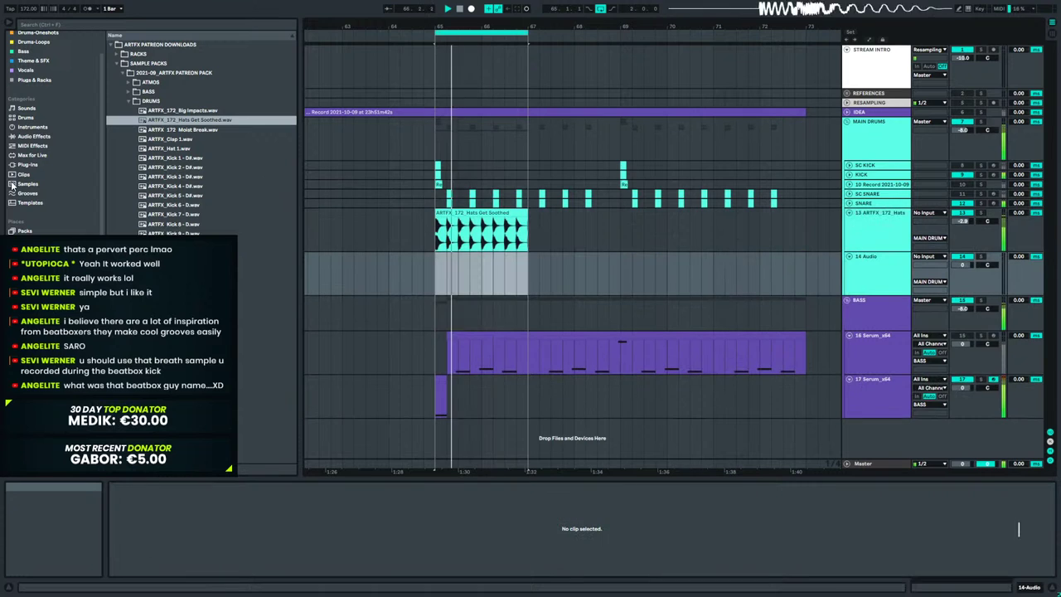
Search the browser for "shaker", limit the results to the Drums-Loops collection, and look through the loops.
click(53, 25)
text(shaker)
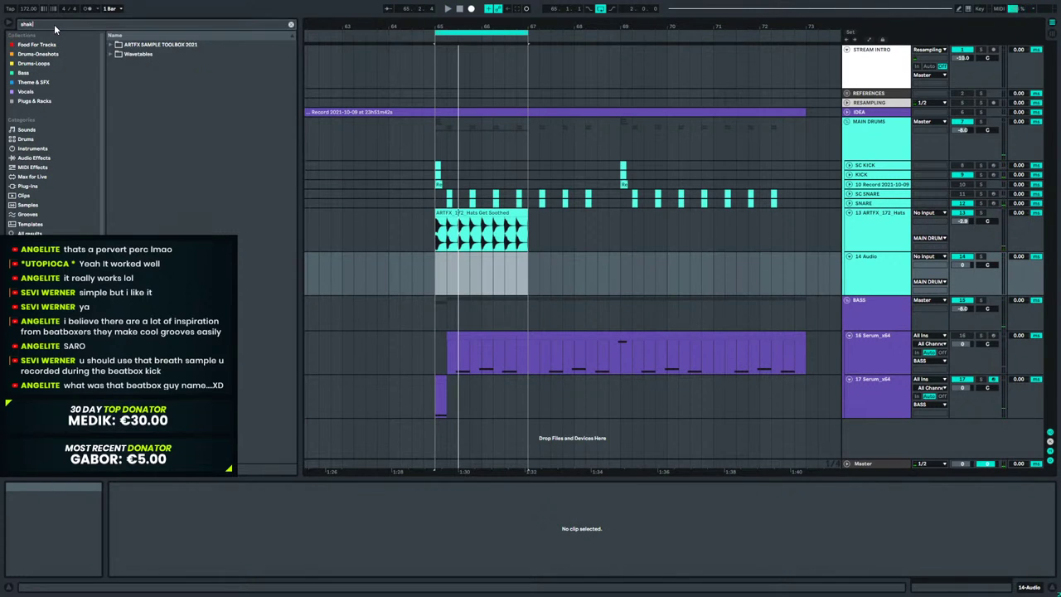
click(51, 233)
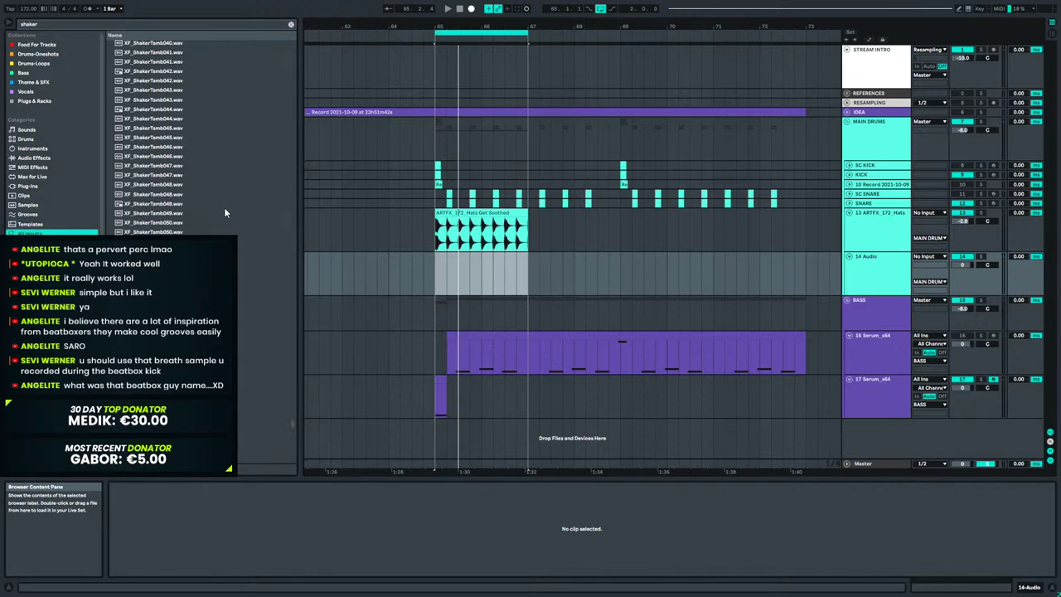
click(43, 65)
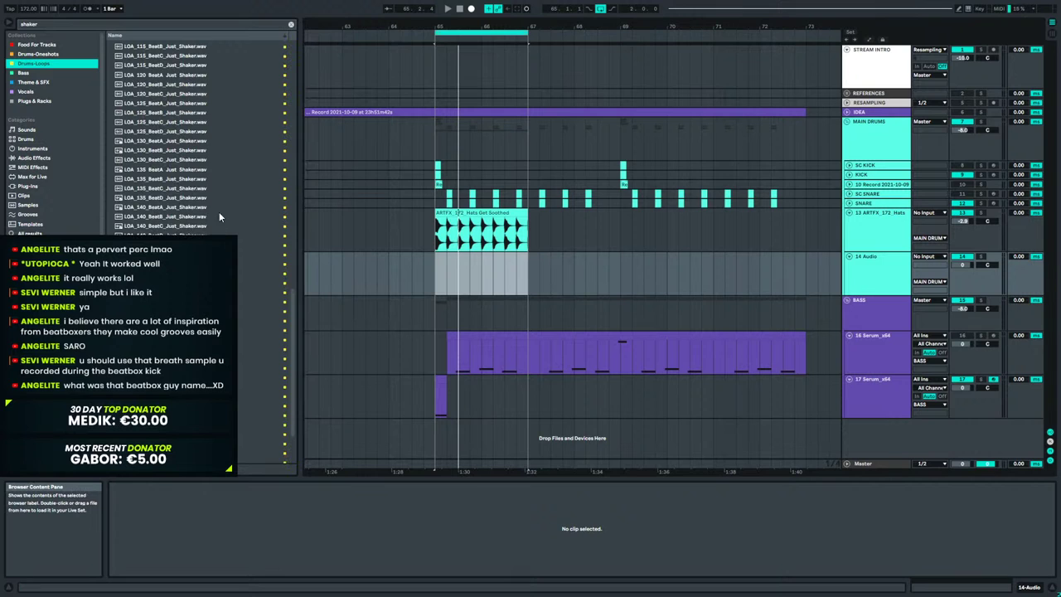
scroll(239, 376, down, 3)
scroll(239, 375, down, 1)
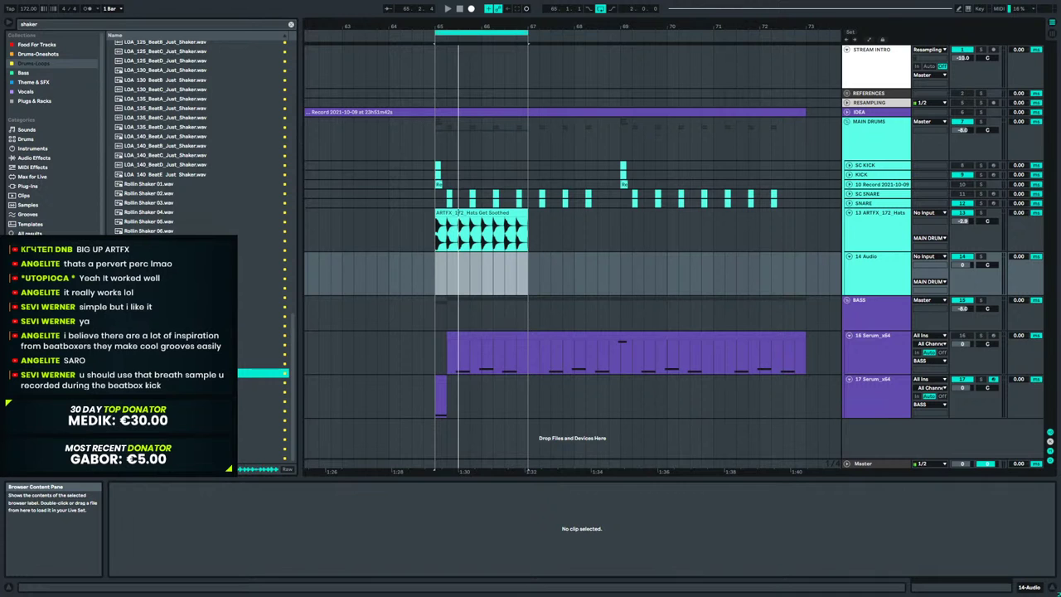
Place the UDN_173_Shaker_03 loop at bar 65 on the new audio track and set the track volume to about -6.9 dB.
drag(264, 374, 447, 272)
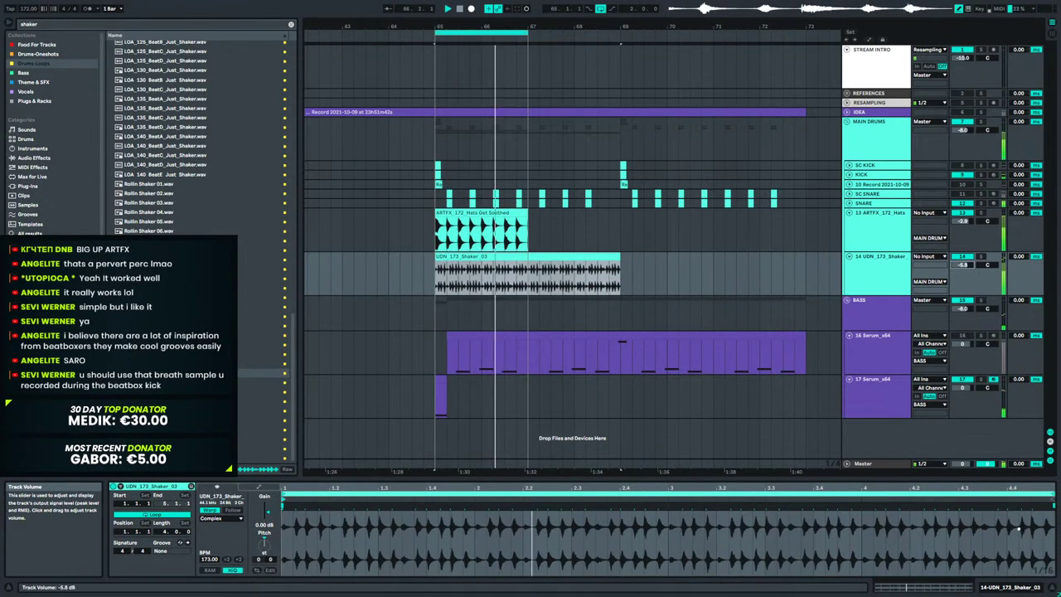
drag(962, 264, 962, 260)
key(space)
Audition the 174_ShakerLoop samples in the browser's shaker search results, comparing several of them.
scroll(232, 220, up, 10)
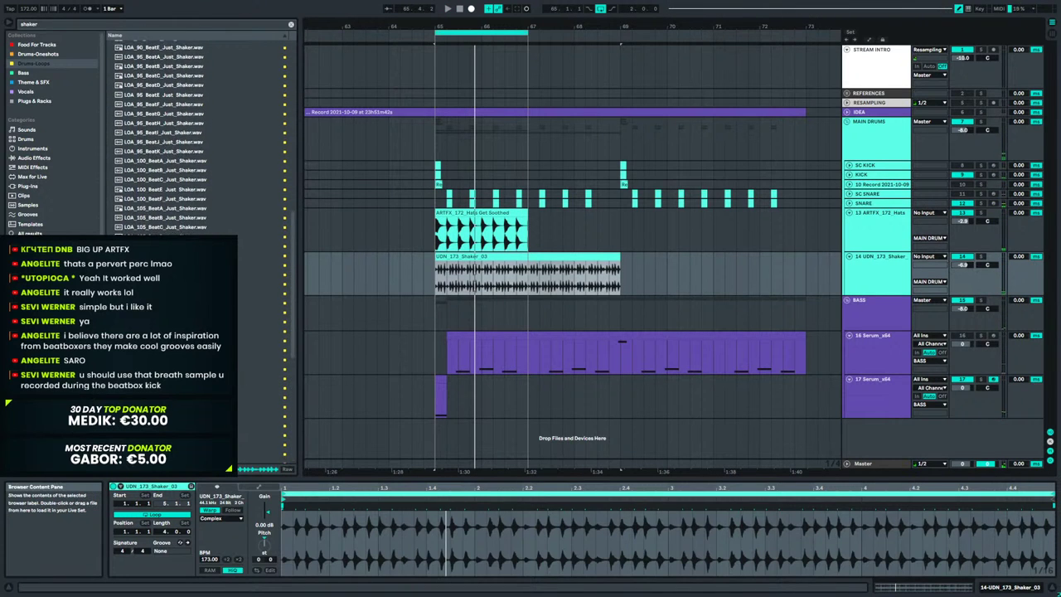
scroll(234, 201, up, 10)
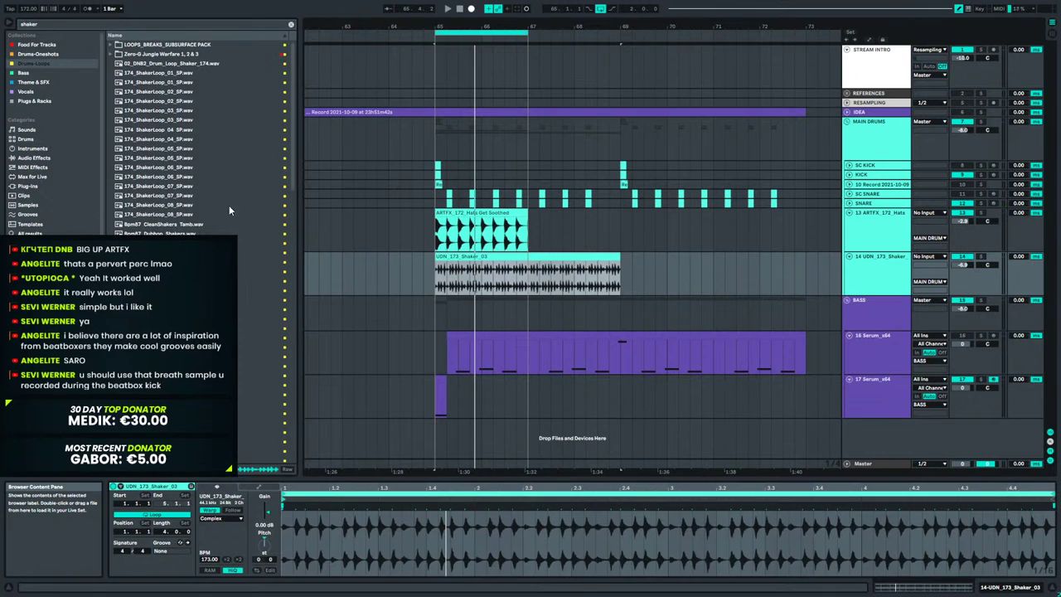
click(189, 159)
click(189, 205)
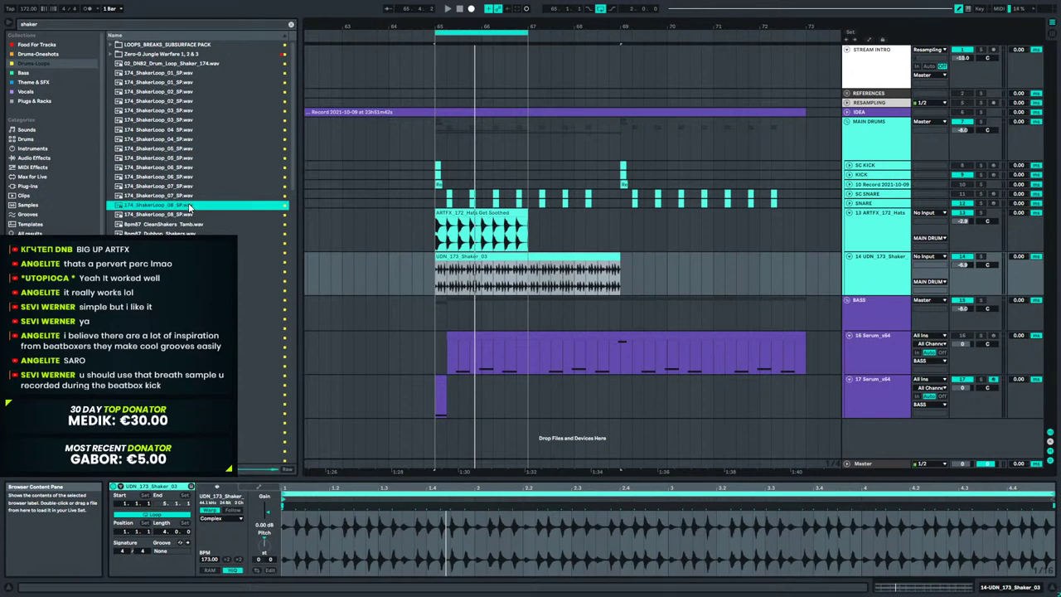
click(191, 158)
click(188, 120)
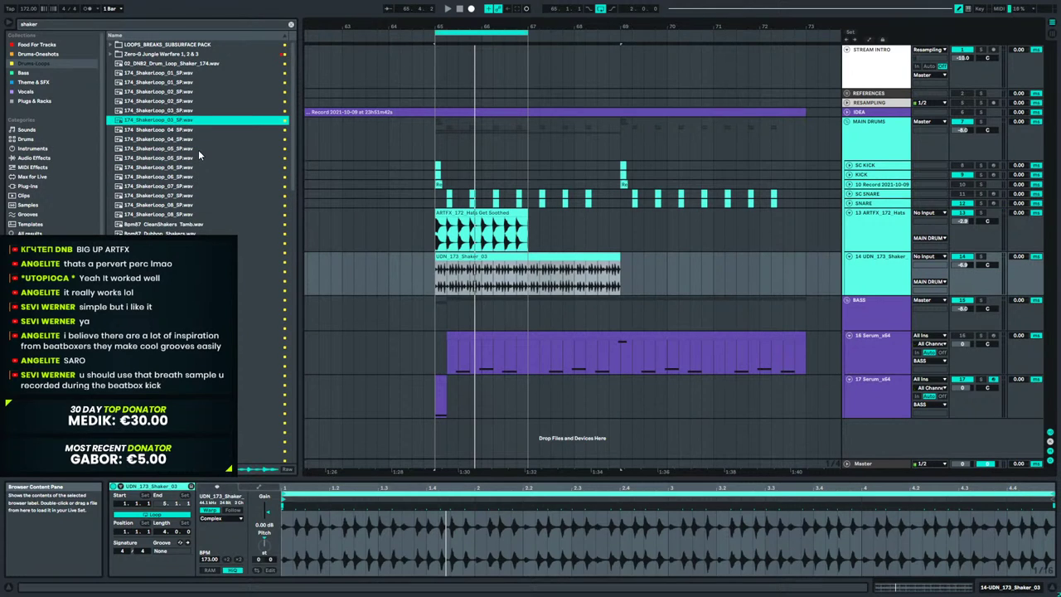
click(189, 91)
click(190, 101)
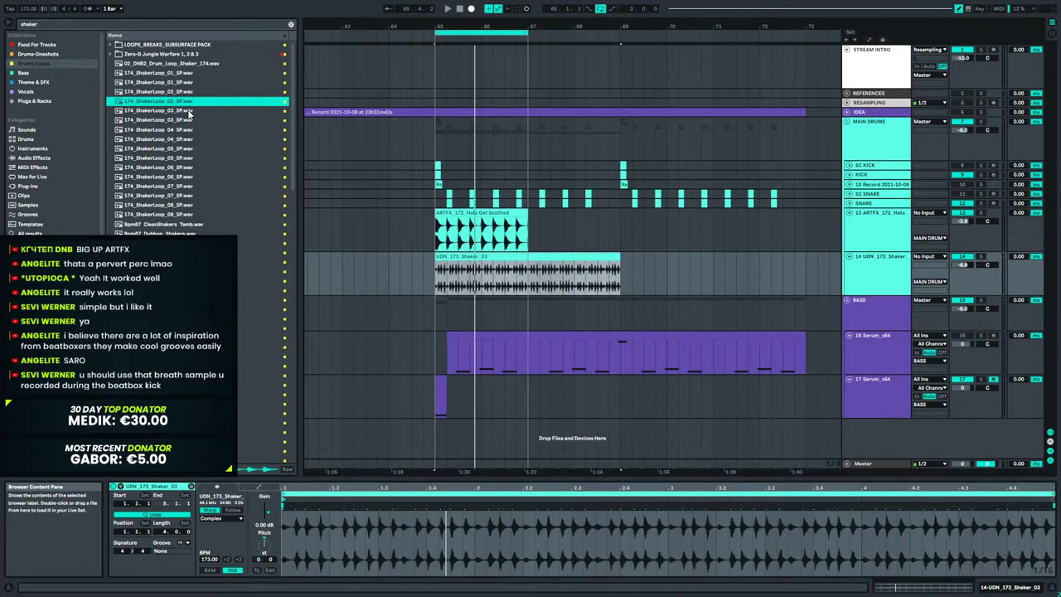
click(189, 110)
click(188, 101)
click(178, 120)
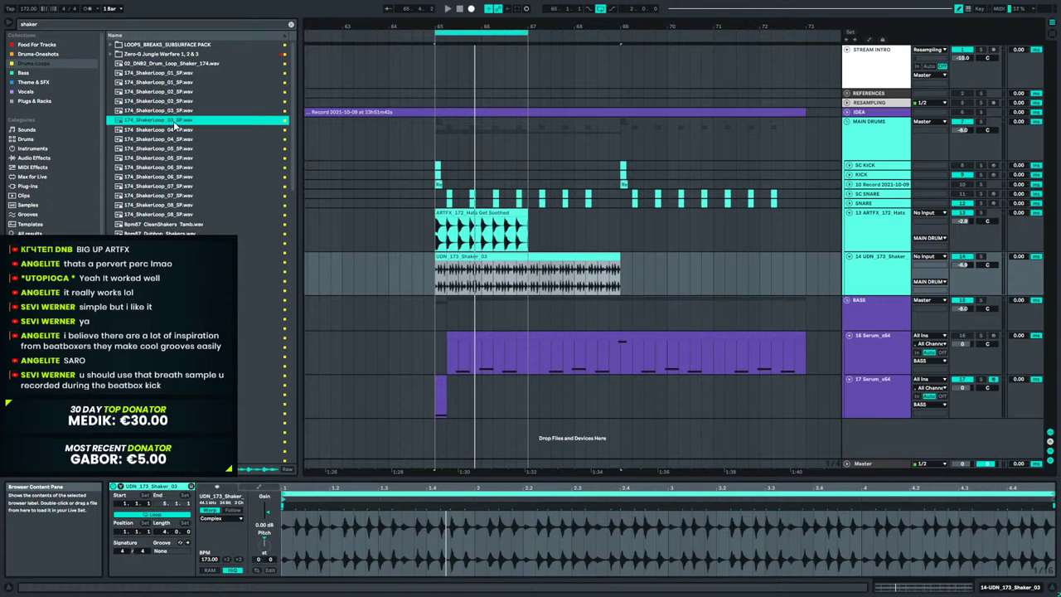
Replace the shaker clip's sample with 174_ShakerLoop_03_SP, shorten the clip to two bars ending at bar 67, and play the loop.
drag(171, 121, 405, 529)
key(space)
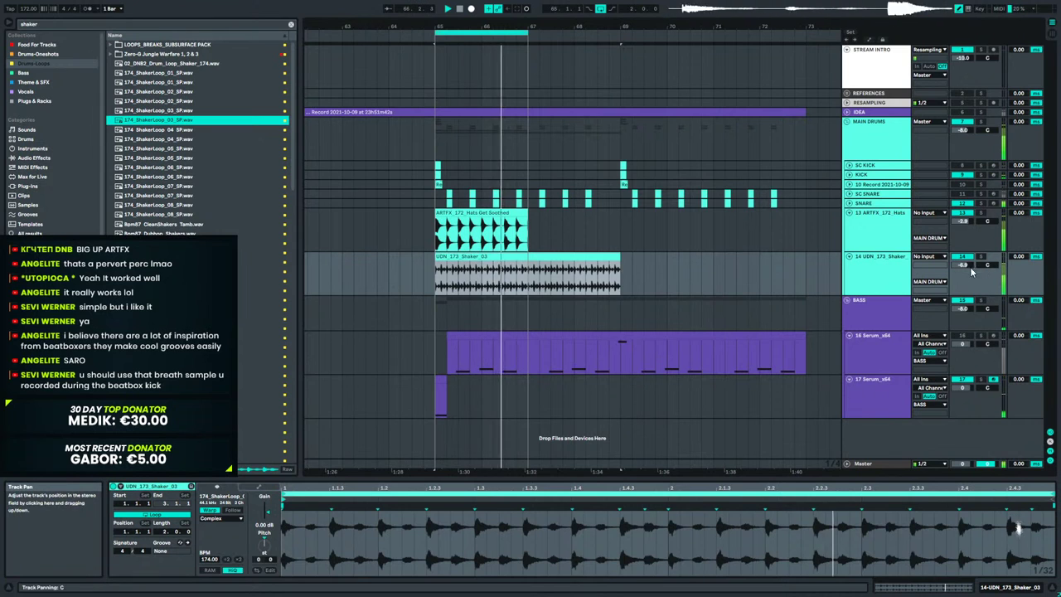
drag(620, 259, 532, 268)
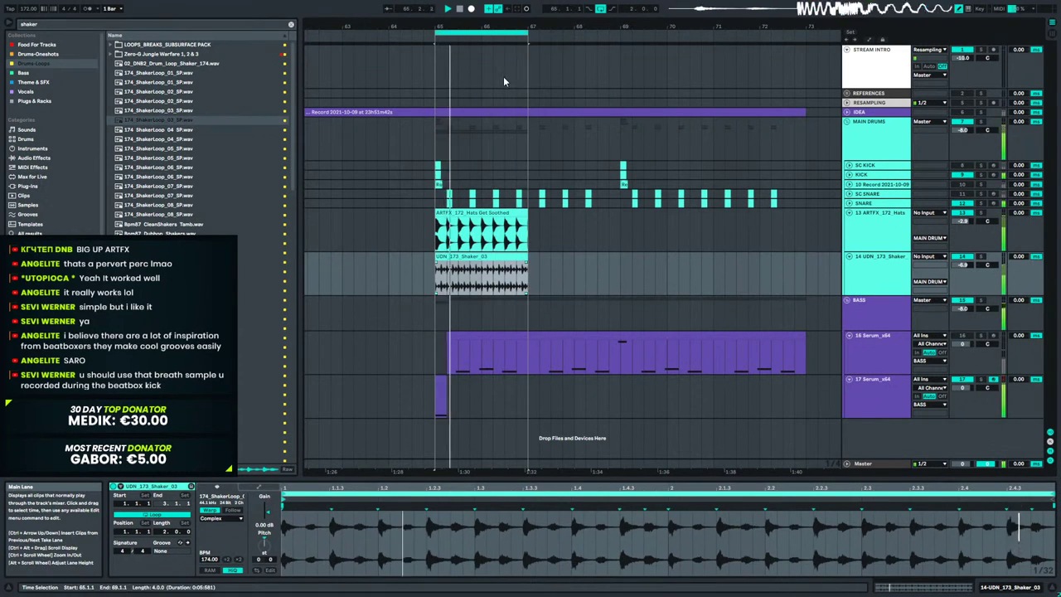
drag(439, 26, 504, 33)
key(space)
key(space)
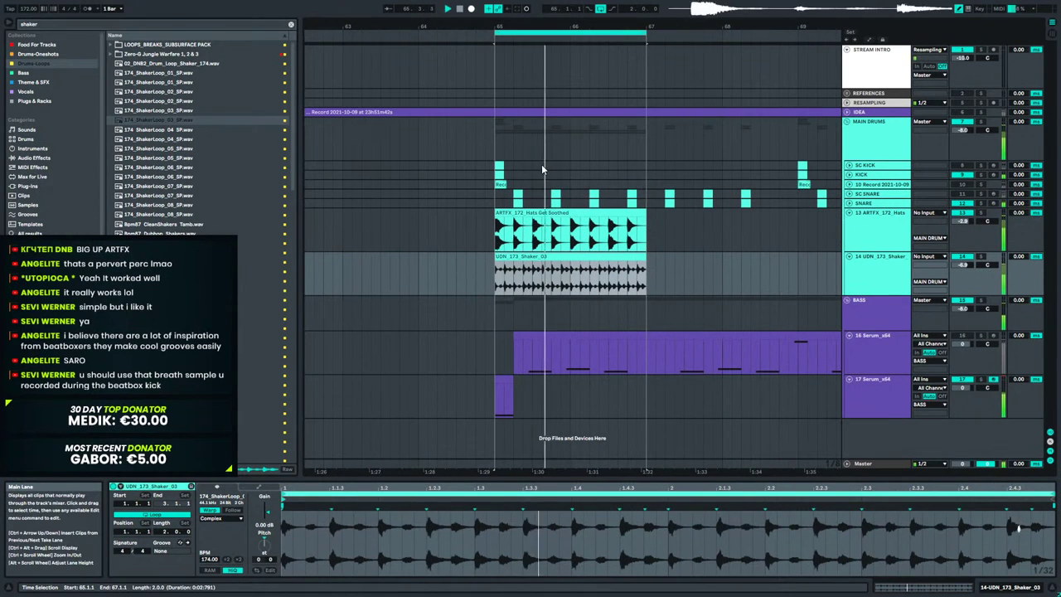
Copy the SC KICK and KICK clips from bar 65 to position 65.3.2 and play the groove.
click(500, 166)
key(space)
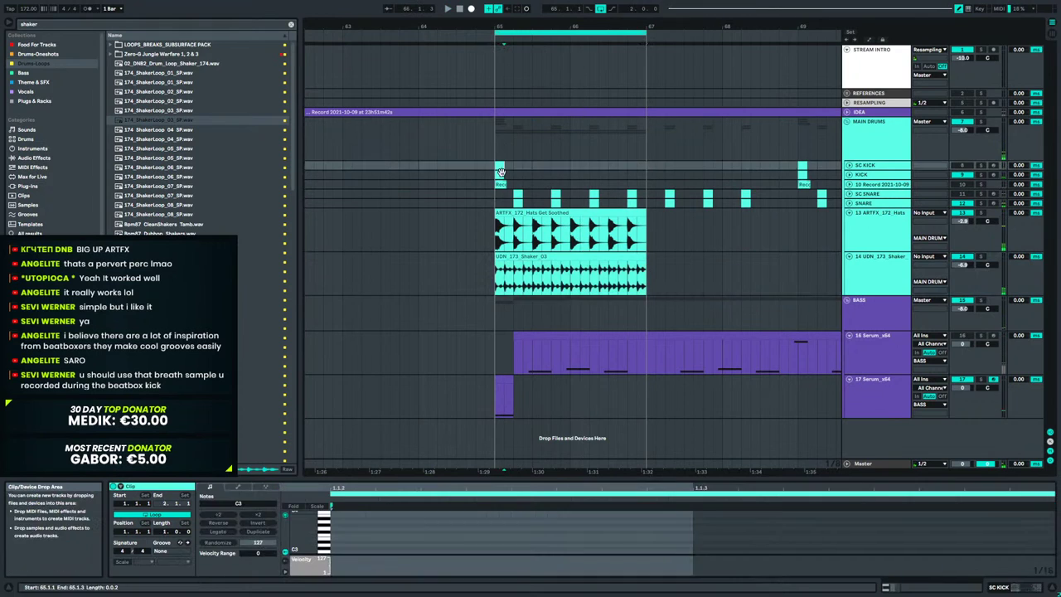
shift+click(500, 175)
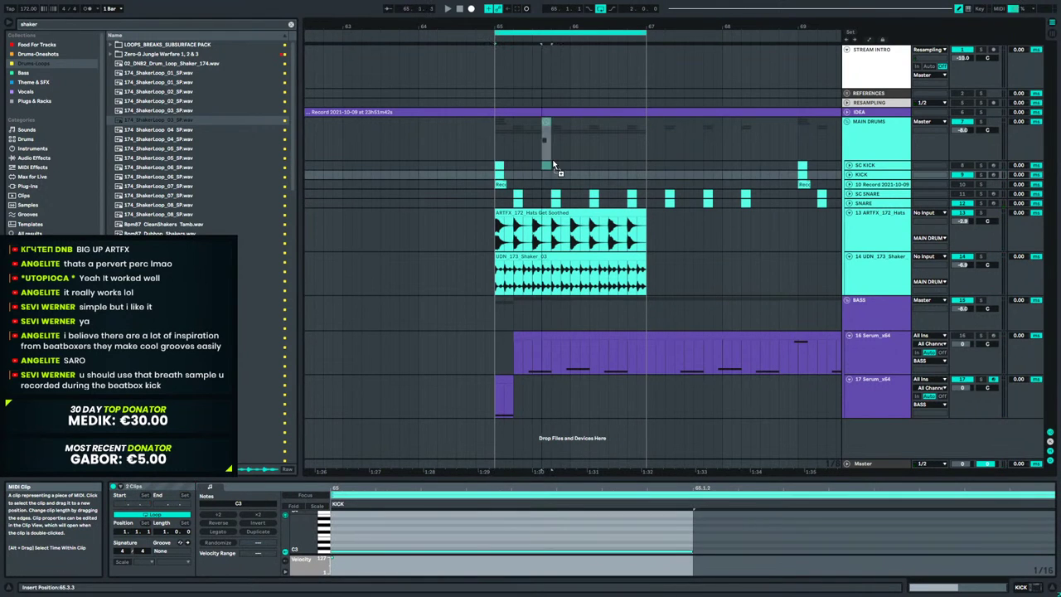
drag(543, 164, 530, 164)
drag(523, 23, 549, 92)
drag(601, 165, 602, 165)
click(461, 165)
key(space)
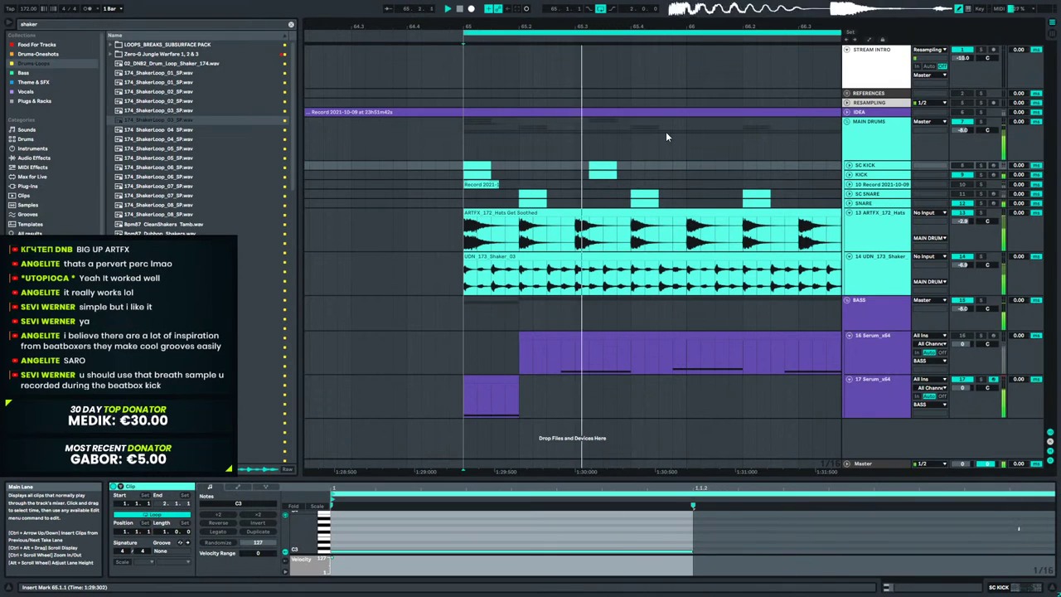
key(space)
Add further copies of the SC KICK and KICK clips at 66.1.2 and 66.3.2 and play the loop.
drag(644, 26, 509, 8)
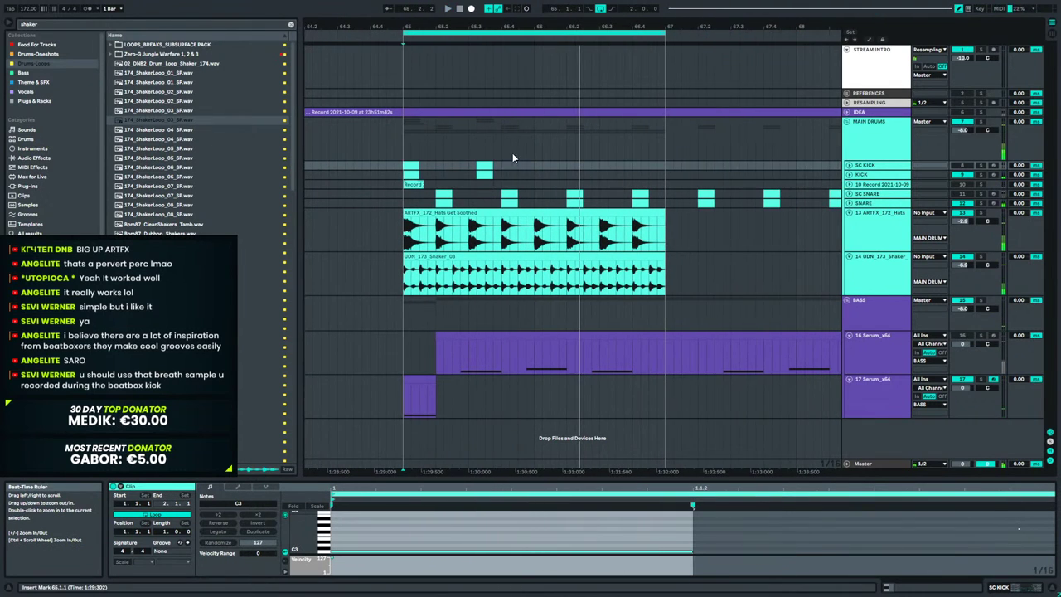
click(484, 168)
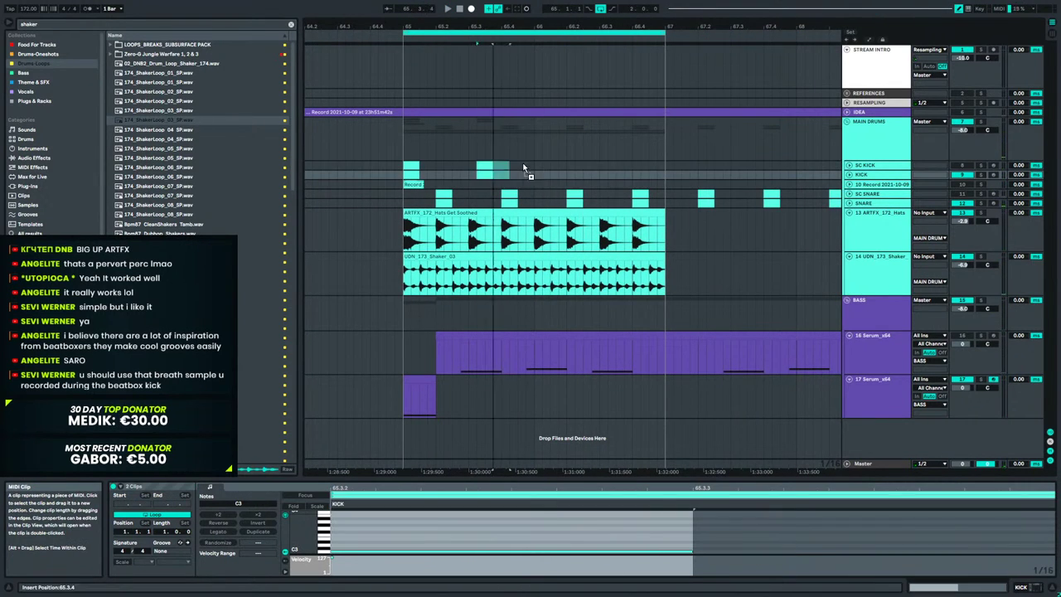
drag(548, 168, 614, 169)
click(375, 172)
key(space)
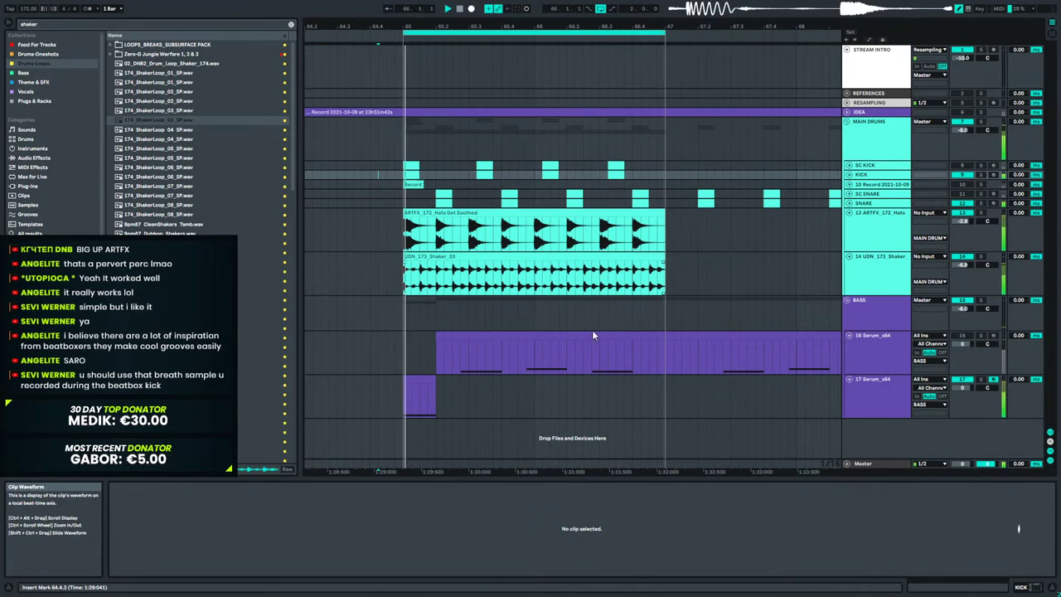
Mute the ARTFX_172_Hats track while the loop plays.
click(877, 354)
click(875, 383)
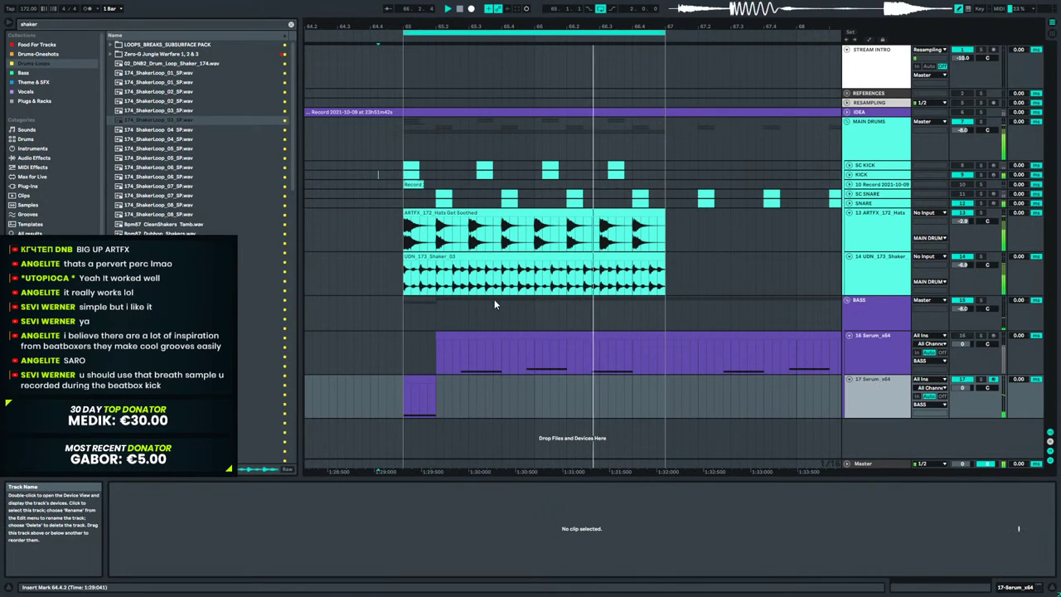
click(962, 212)
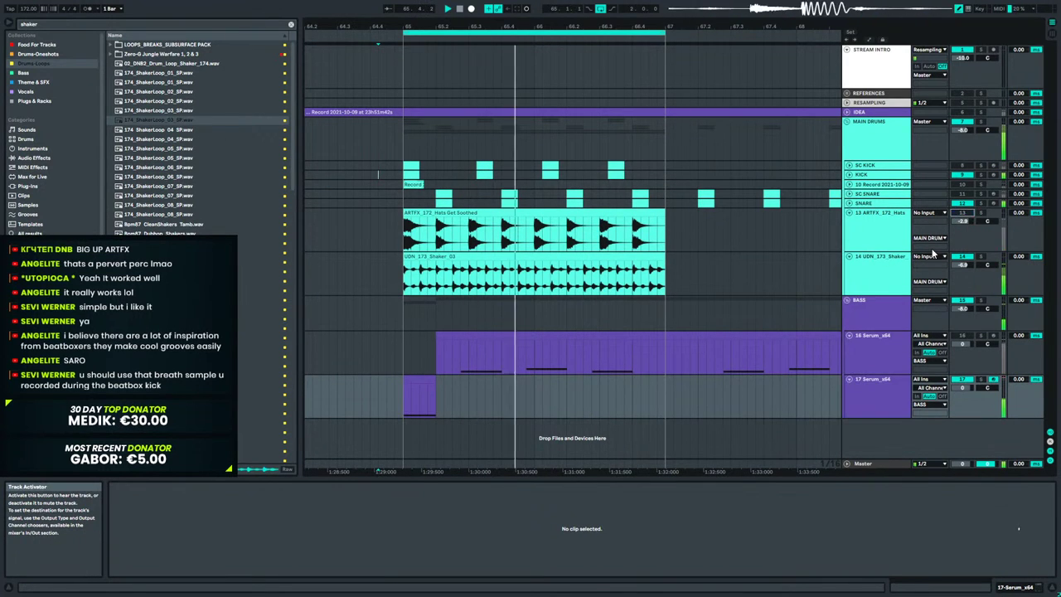
Search the drum loops for "top", audition several results, and replace the shaker clip's sample with 08_DNB2_Drum_Loop_Tops_1_174.
double_click(583, 268)
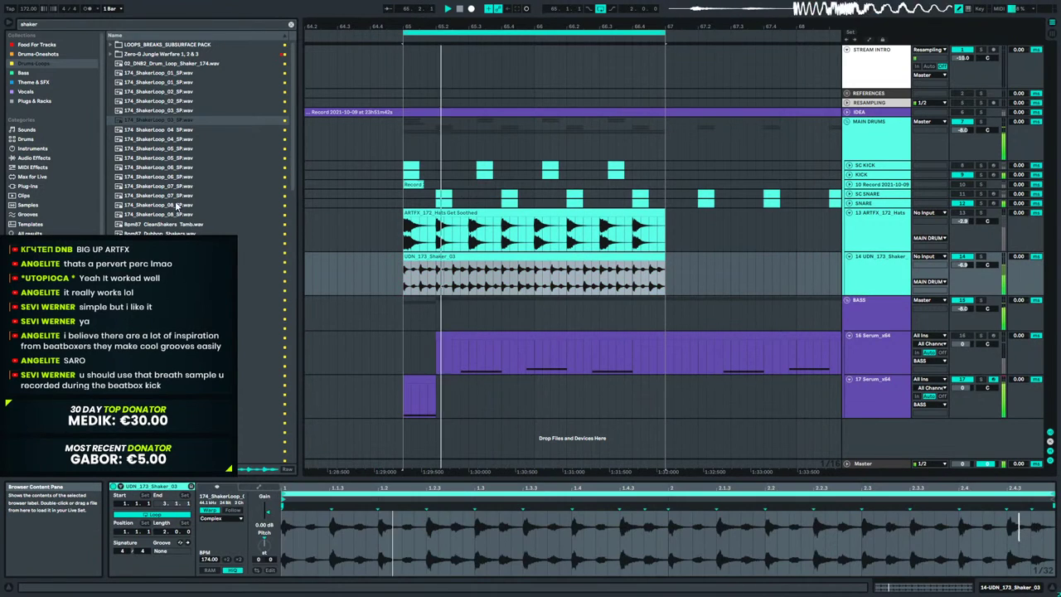
click(165, 149)
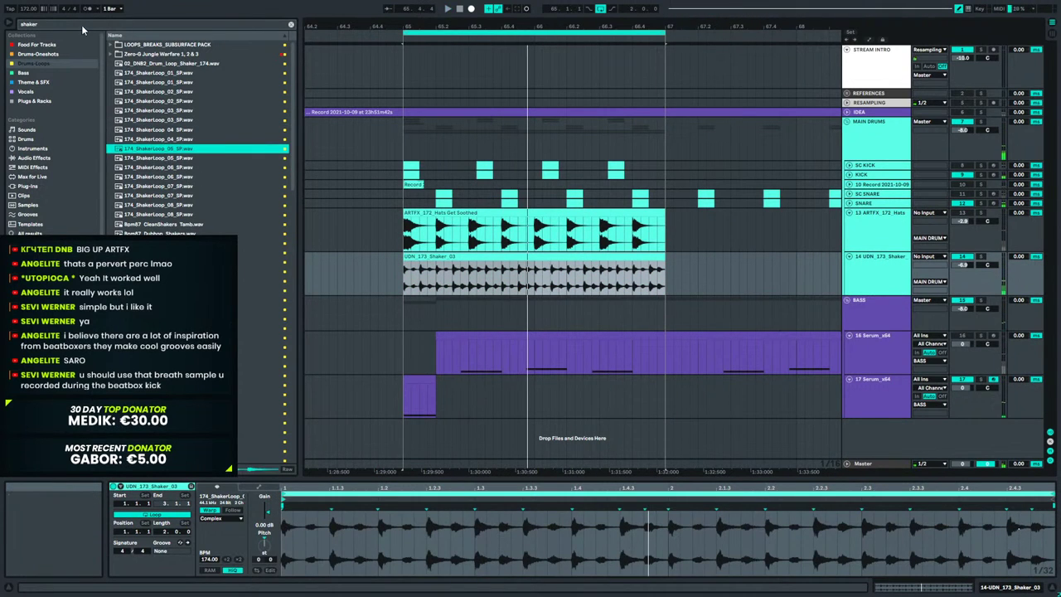
double_click(77, 25)
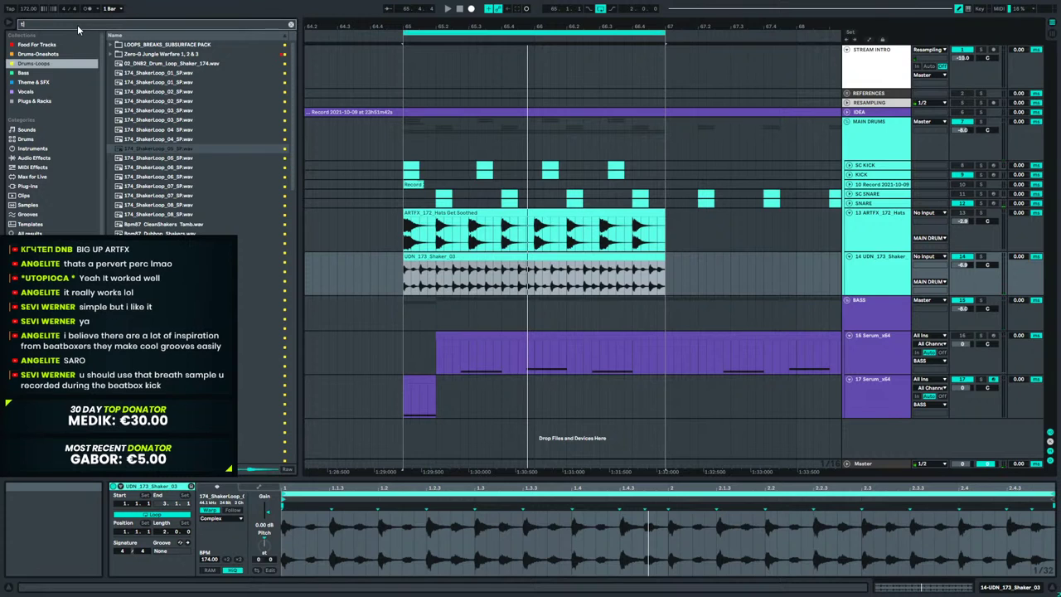
text(op)
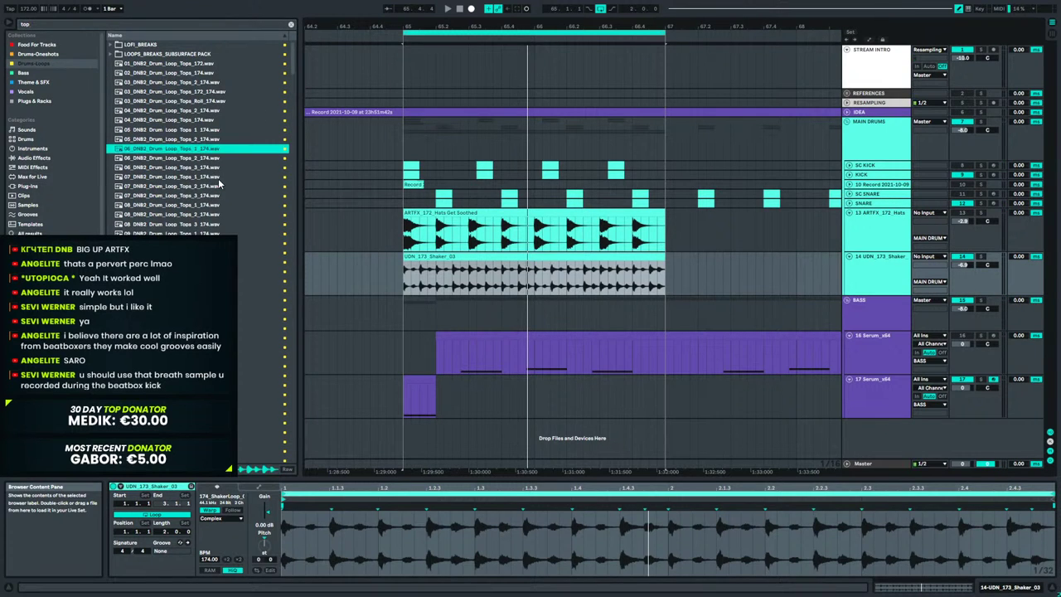
click(211, 204)
click(210, 232)
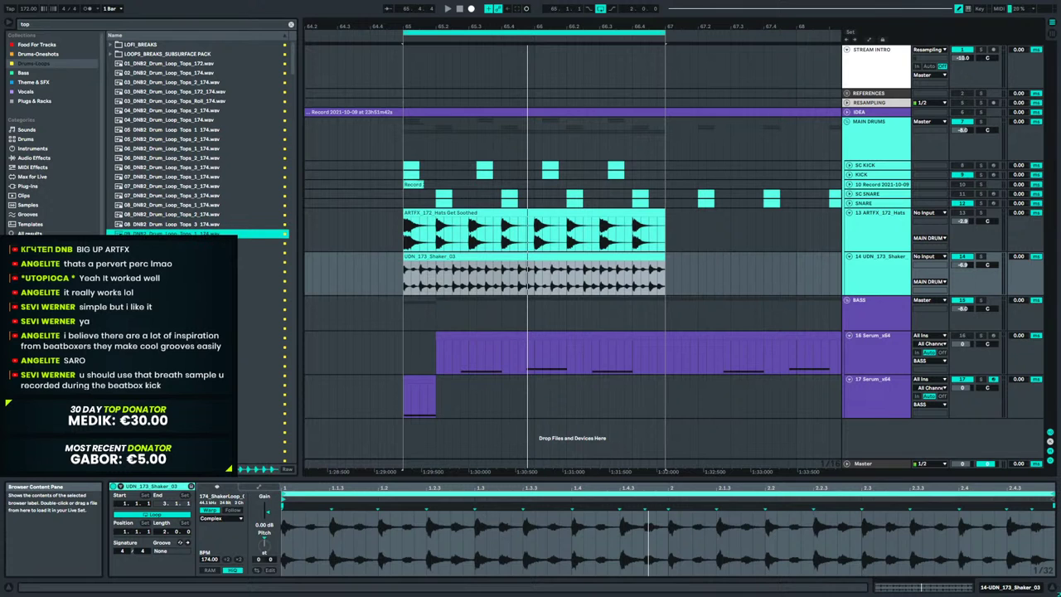
click(210, 206)
drag(201, 207, 424, 528)
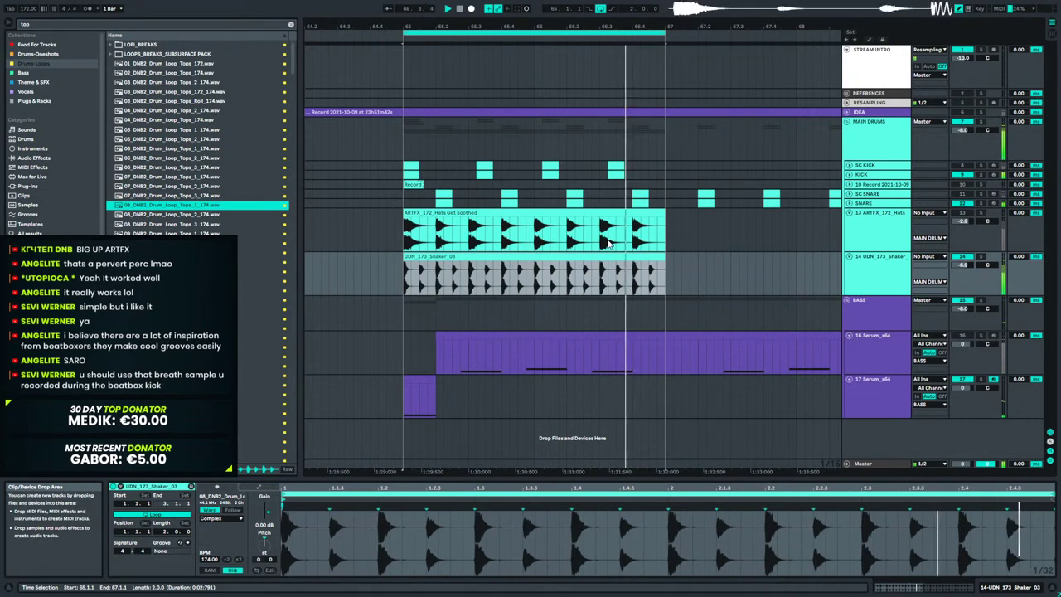
Delete the copied SC KICK and KICK clips after the first kick in bars 65 and 66, and play the loop.
drag(648, 170, 468, 177)
key(Delete)
click(405, 165)
key(space)
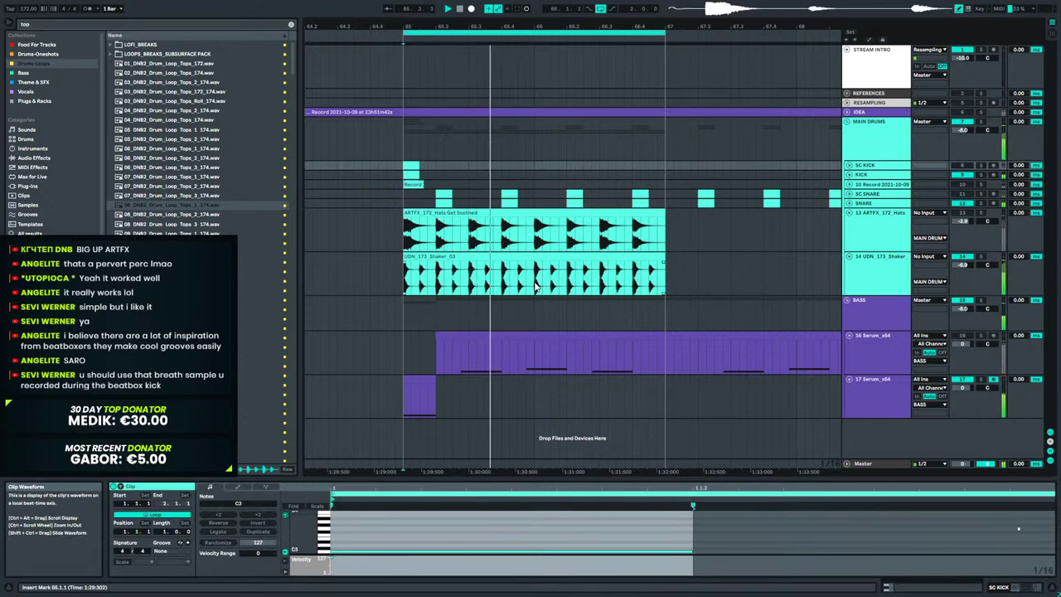
Listen to the hats track in solo, clear the solo, reactivate the track, and play the full loop.
click(868, 255)
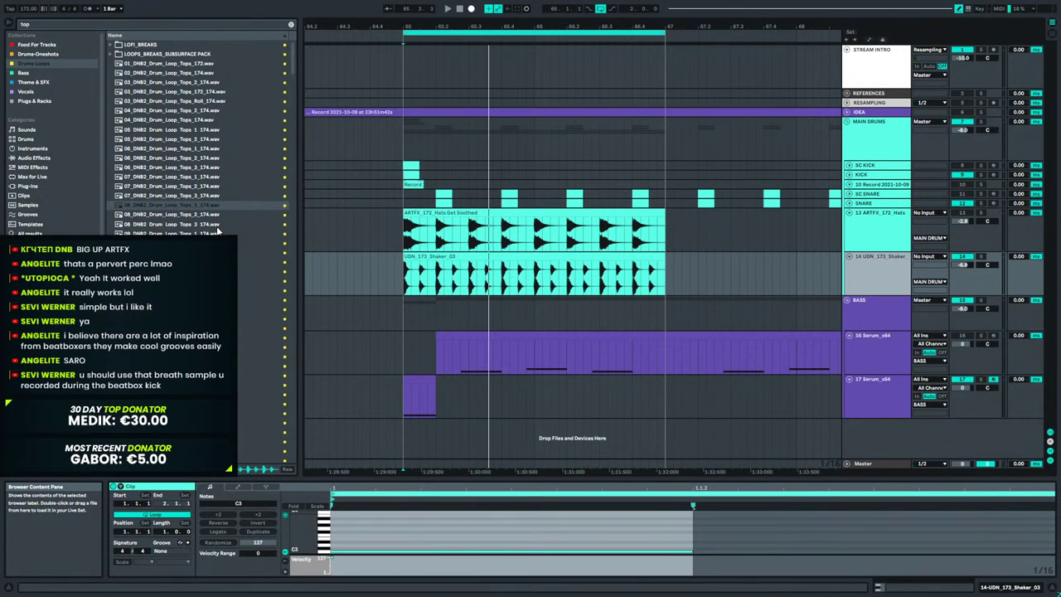
click(980, 213)
key(space)
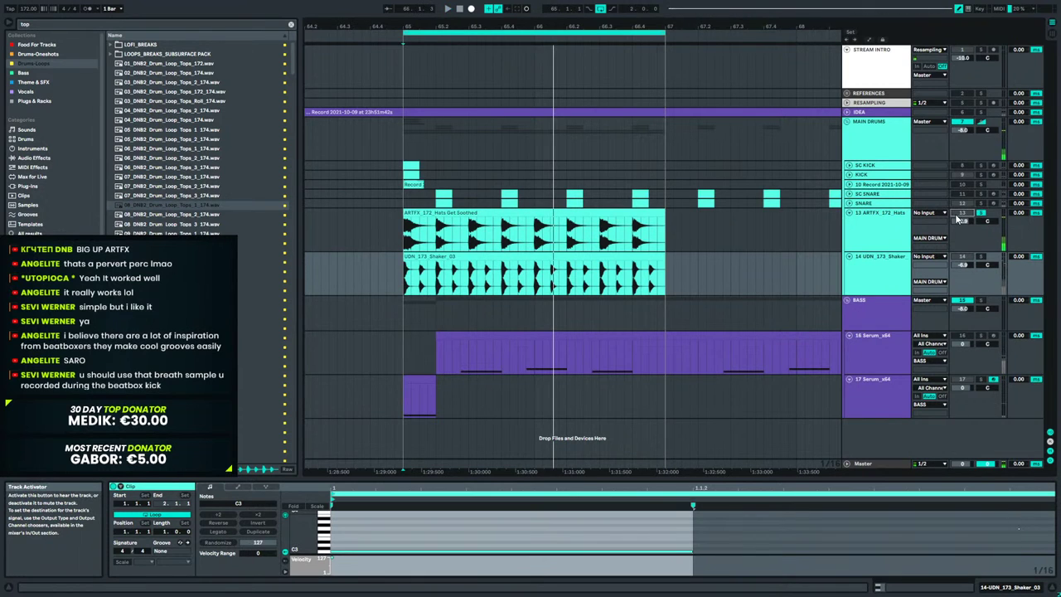
click(980, 213)
key(space)
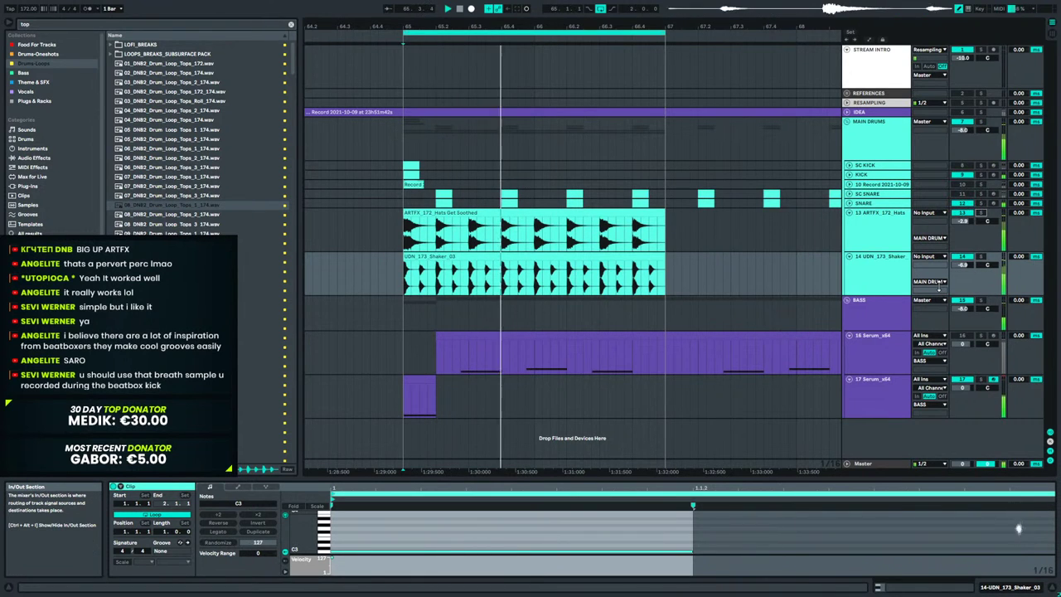
Fold the ARTFX_172_Hats and UDN_173_Shaker tracks to their minimum height.
click(850, 217)
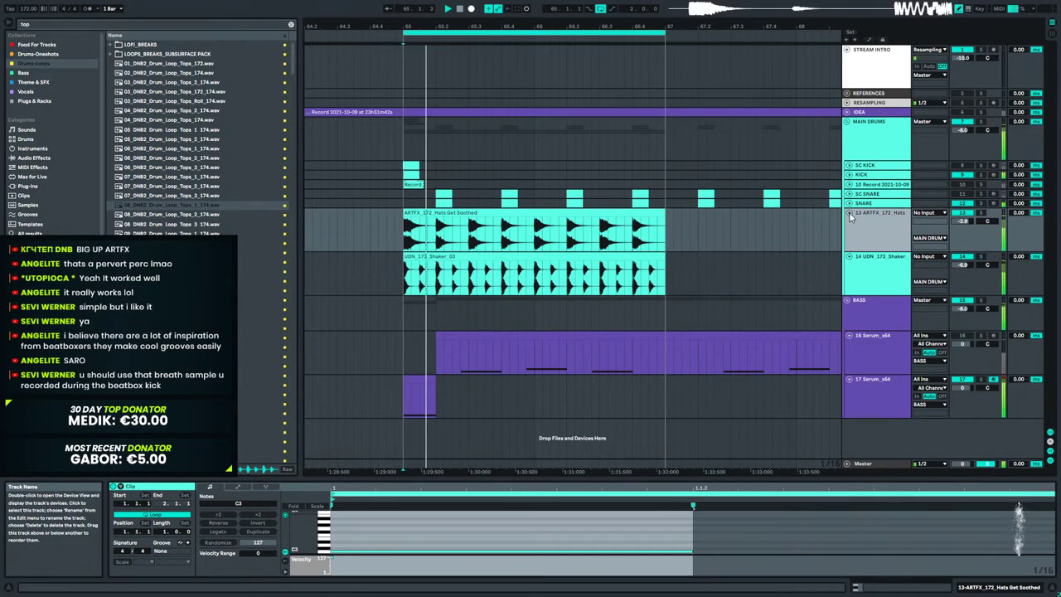
click(848, 213)
click(849, 222)
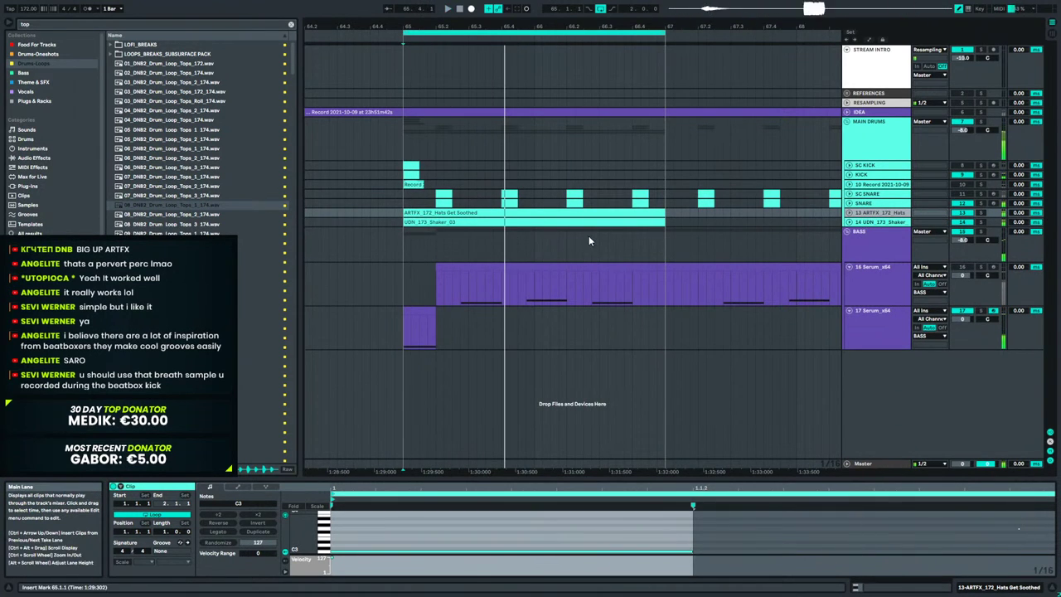
Audition further top loops in the search results, browsing from the DNB2 and Toploop samples down to the UDN Tops loops.
scroll(199, 165, down, 3)
click(198, 156)
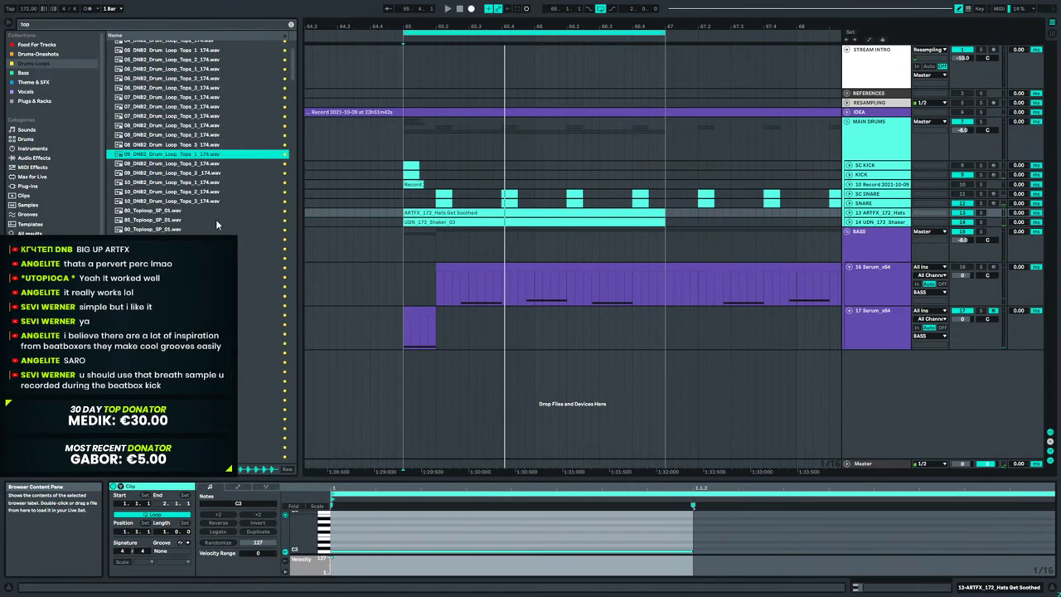
scroll(216, 225, down, 5)
scroll(199, 136, down, 2)
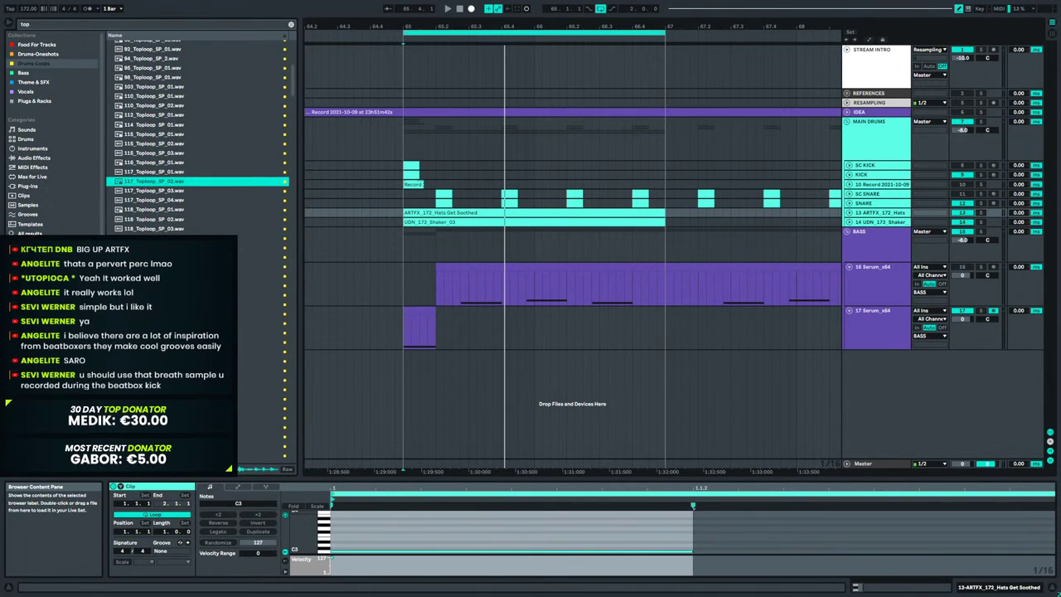
click(199, 228)
scroll(199, 228, down, 3)
click(199, 262)
scroll(191, 211, up, 6)
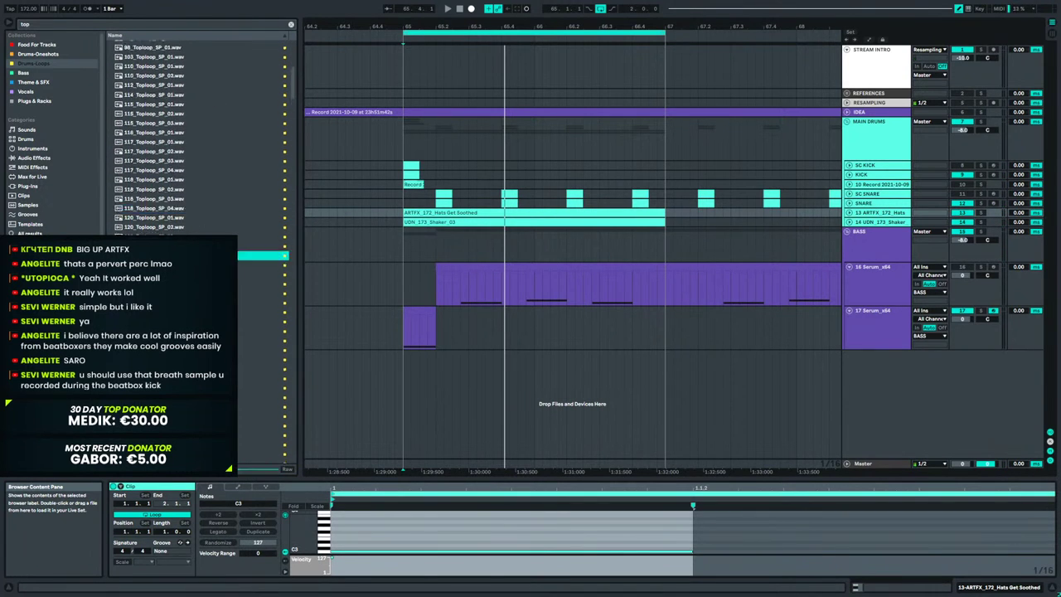
click(179, 195)
scroll(179, 165, down, 5)
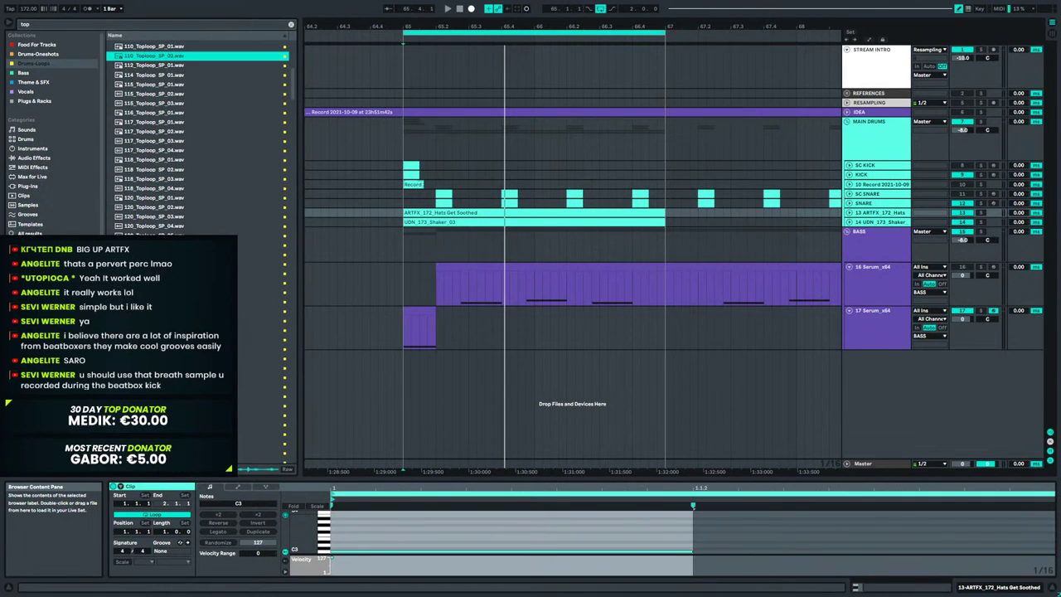
click(199, 320)
scroll(276, 144, up, 2)
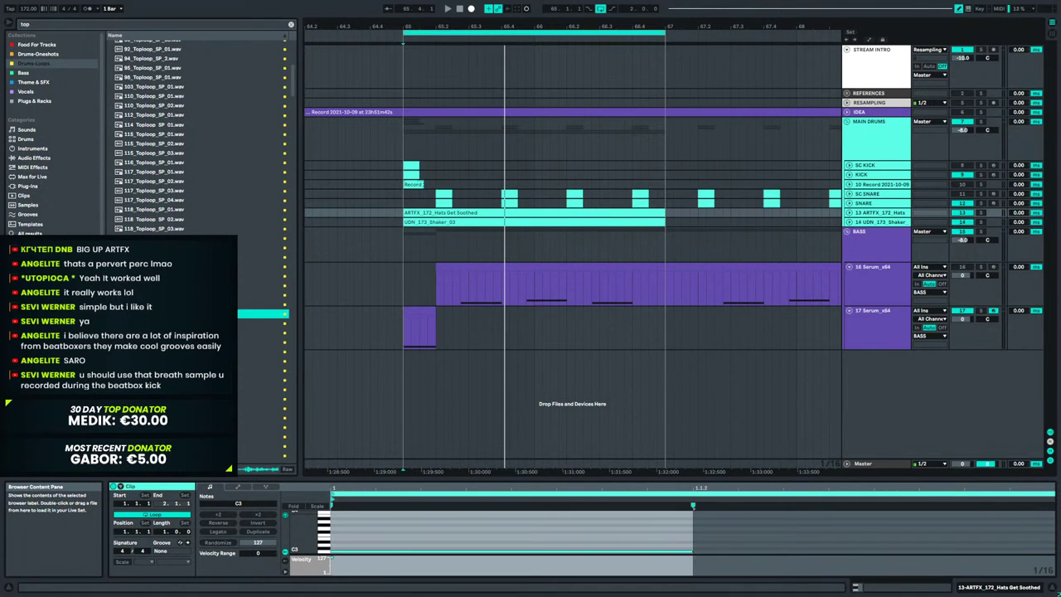
drag(295, 86, 272, 473)
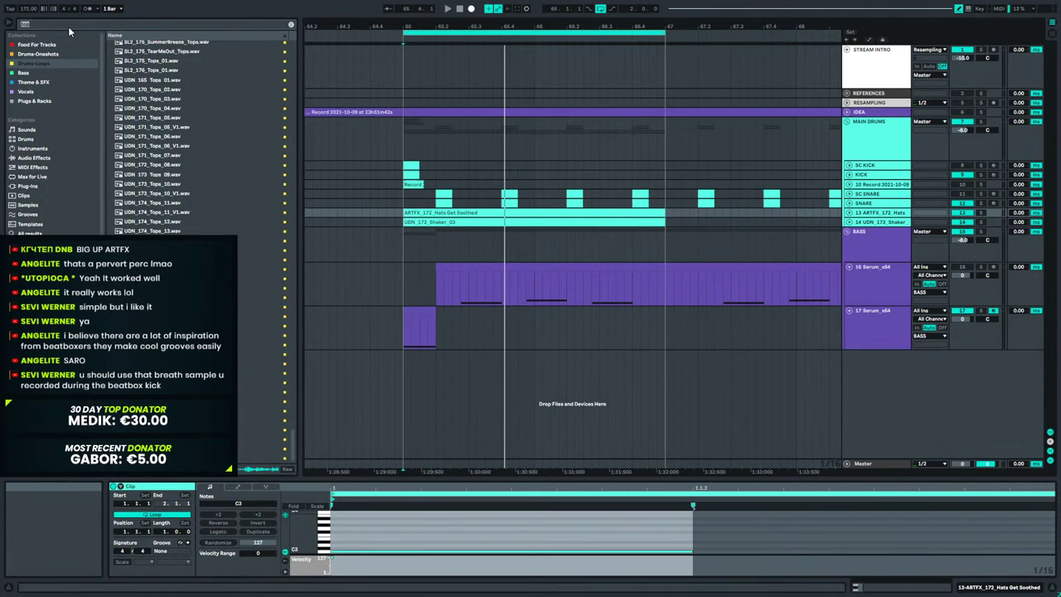
click(68, 26)
text(u)
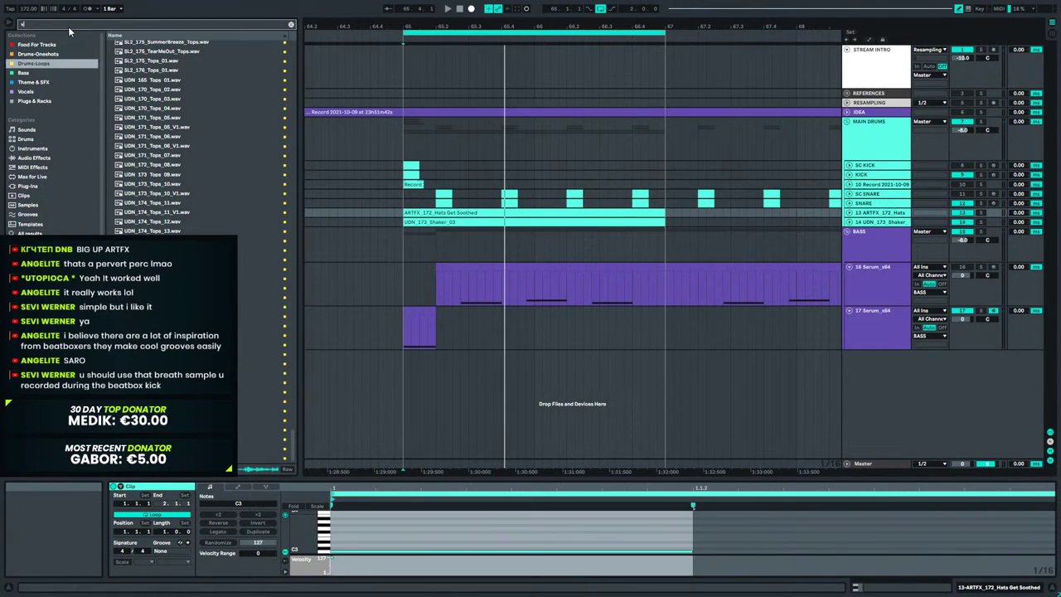
text(en)
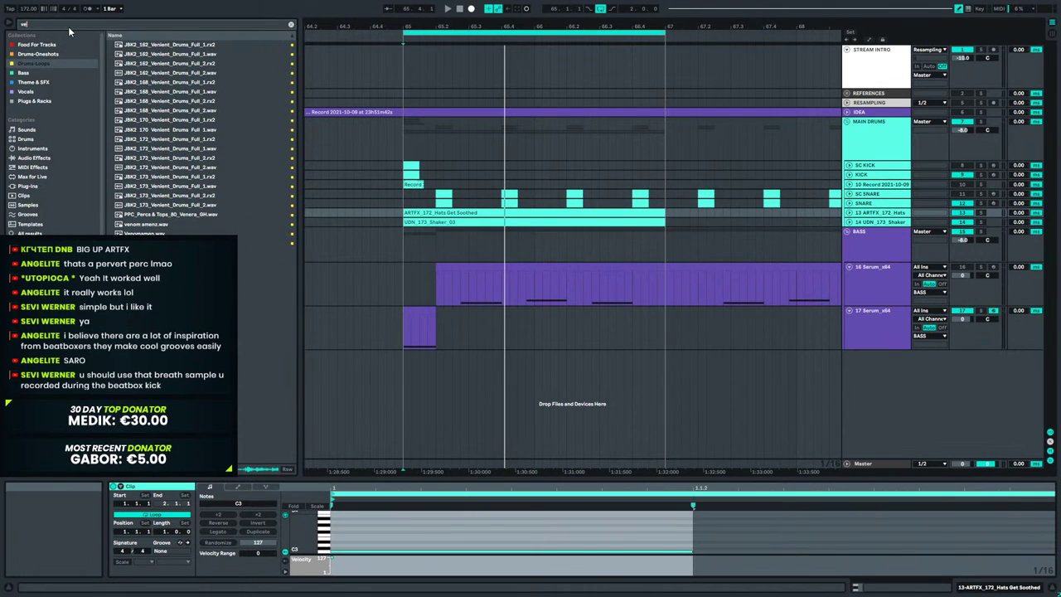
key(BackSpace)
key(BackSpace)
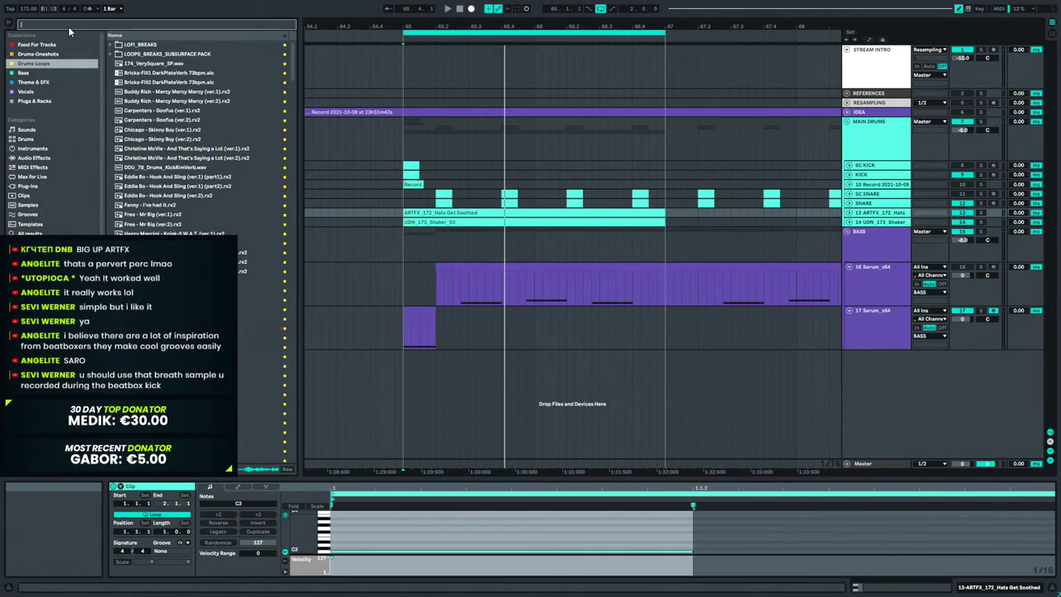
Audition the VFOB3 drum and percussive loops in the Drums-Loops collection, settling on VFOB3 Percussive Loop 39 125bpm.
drag(295, 51, 302, 432)
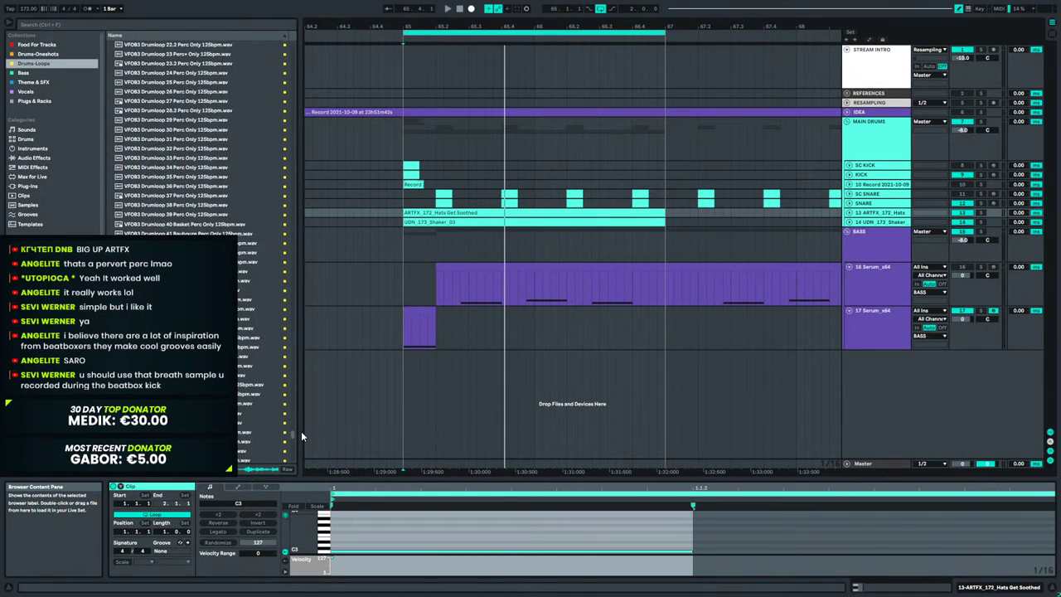
click(224, 272)
scroll(224, 272, down, 2)
click(224, 269)
scroll(224, 269, down, 4)
click(223, 262)
scroll(224, 263, down, 5)
key(Down)
key(Down)
key(Down)
key(Down)
key(Down)
key(Down)
key(Down)
key(Down)
key(Down)
key(Down)
key(Down)
key(Down)
key(Down)
key(Down)
key(Down)
key(Down)
key(Down)
key(Down)
key(Down)
key(Down)
key(Down)
key(Down)
key(Down)
key(Down)
key(Down)
key(Down)
key(Down)
key(Down)
key(Down)
key(Down)
key(Down)
key(Down)
key(Down)
key(Down)
key(Down)
key(Down)
key(Down)
key(Down)
key(Down)
key(Down)
key(Down)
key(Down)
key(Down)
key(Down)
key(Down)
key(Down)
key(Down)
key(Down)
key(Down)
key(Down)
key(Down)
key(Down)
key(Down)
key(Down)
key(Down)
key(Down)
key(Down)
key(Down)
key(Down)
key(Down)
key(Up)
key(Up)
key(Up)
key(Up)
key(Up)
key(Up)
key(Up)
key(Up)
key(Up)
key(Up)
key(Up)
key(Up)
key(Up)
key(Up)
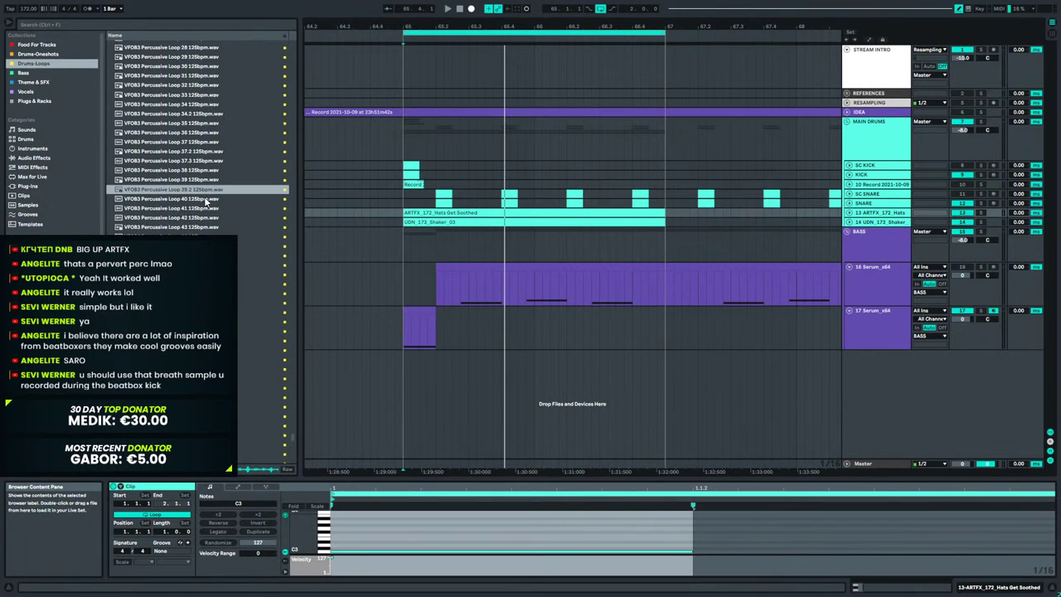
click(193, 179)
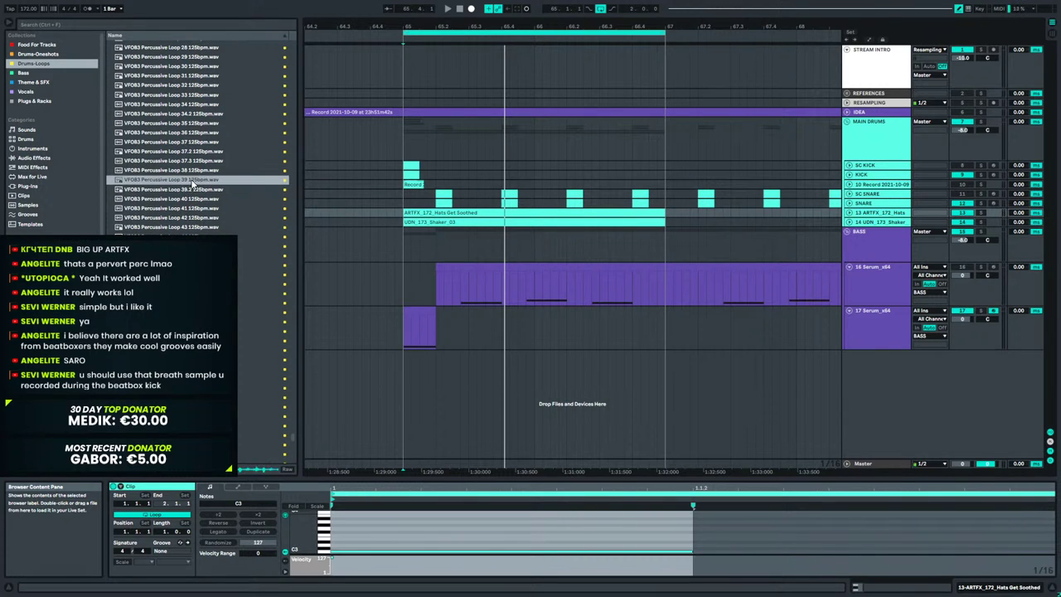
click(192, 174)
click(189, 180)
Insert an audio track below UDN_173_Shaker and place VFOB3 Percussive Loop 39 125bpm on it from bar 65 to 67.
right_click(886, 222)
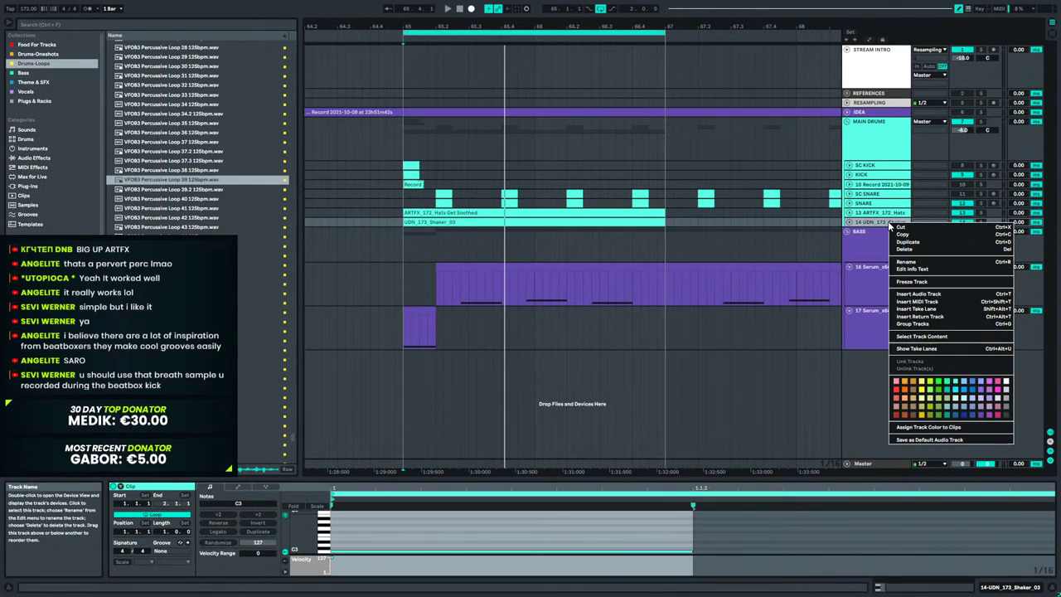
click(936, 294)
drag(156, 178, 404, 251)
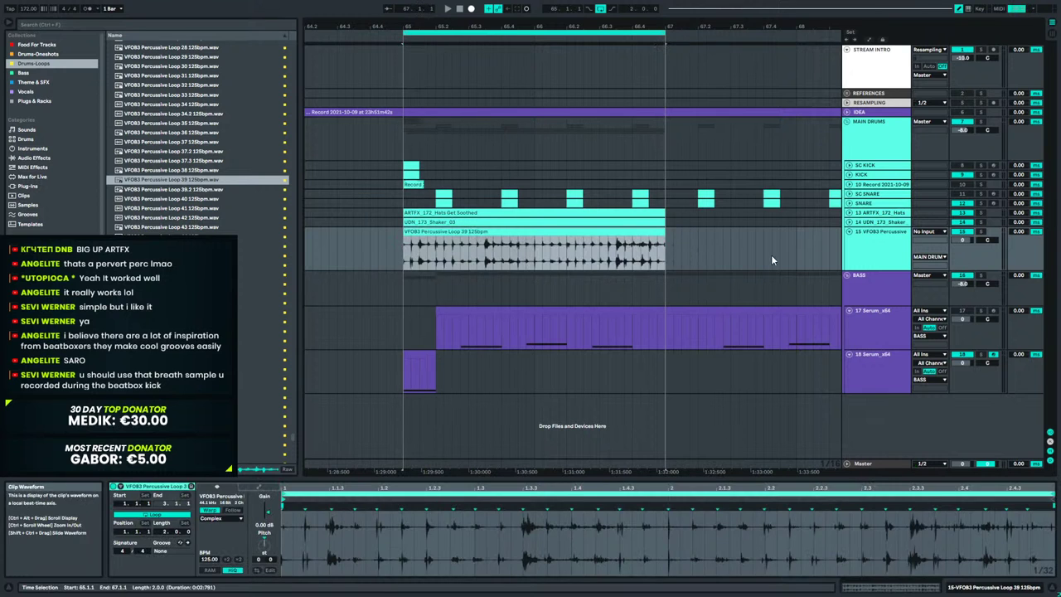
Play the percussive loop in solo, shorten its clip loop to two beats, and solo the MAIN DRUMS group instead.
key(space)
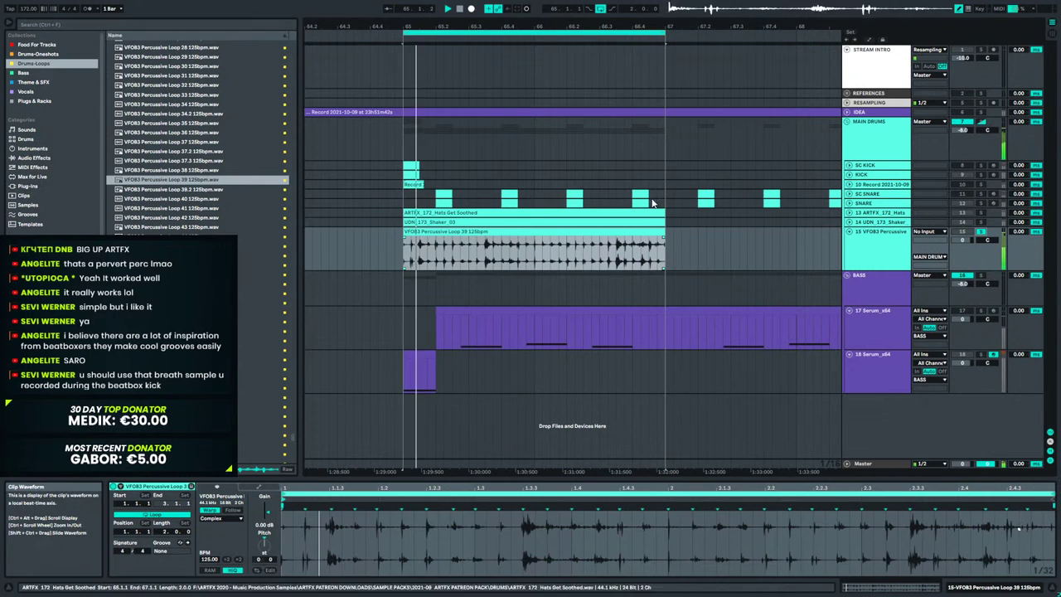
mouse_move(1050, 498)
mouse_down()
mouse_move(386, 506)
mouse_move(487, 507)
mouse_move(469, 509)
mouse_up()
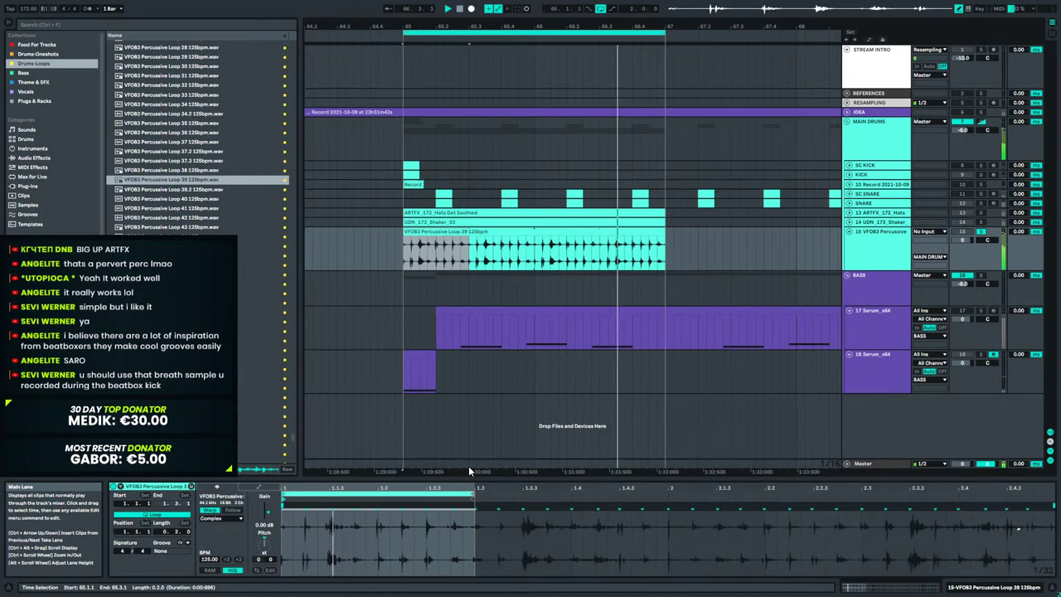
click(983, 124)
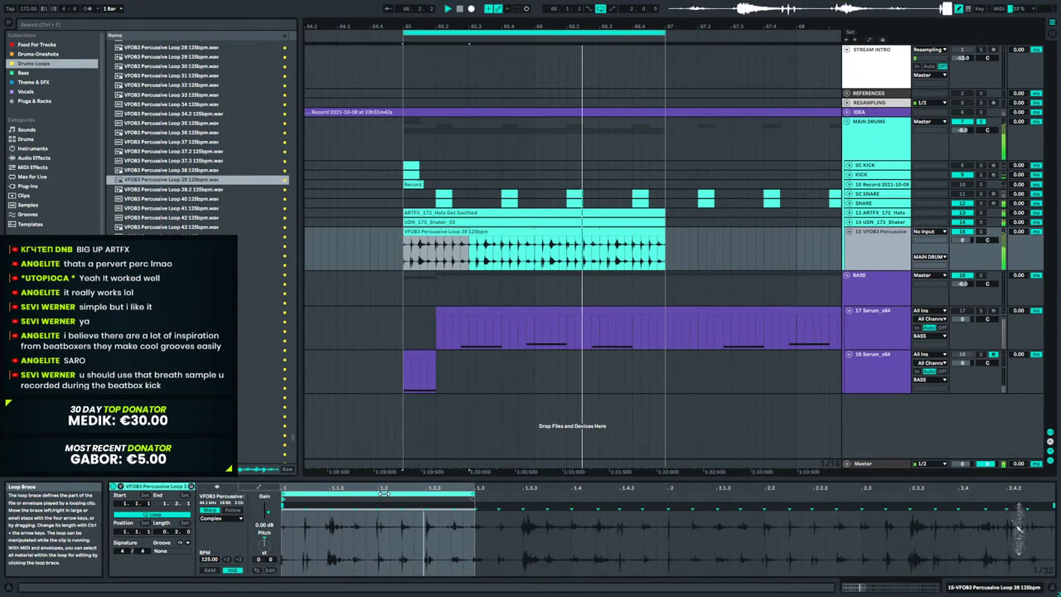
Try the percussive clip's two-beat loop region at positions 1.2.1, 2.2.3 and about 2.1.4 during playback.
drag(385, 493, 485, 505)
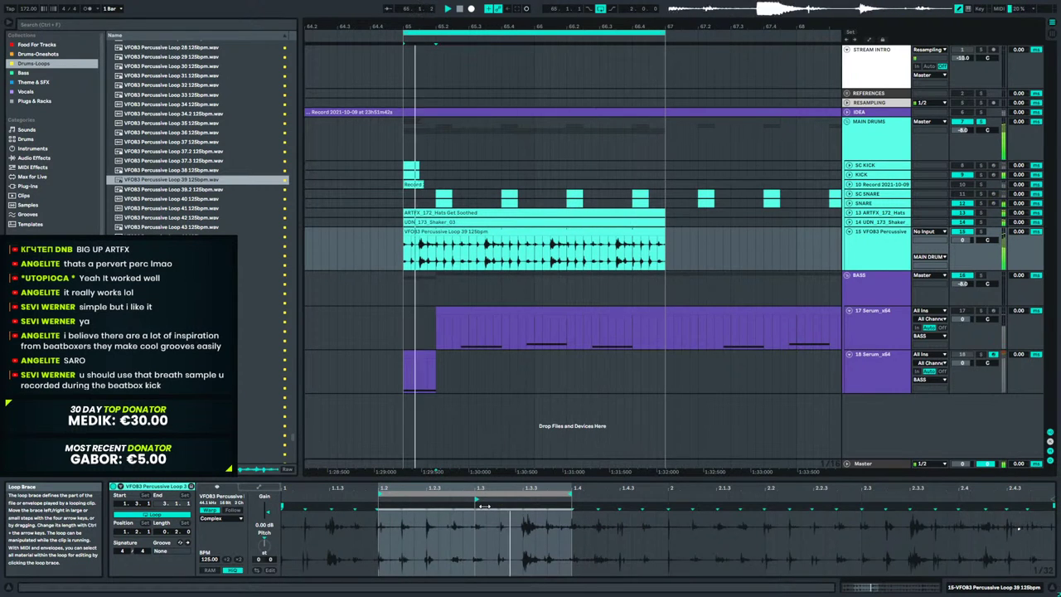
drag(485, 505, 913, 521)
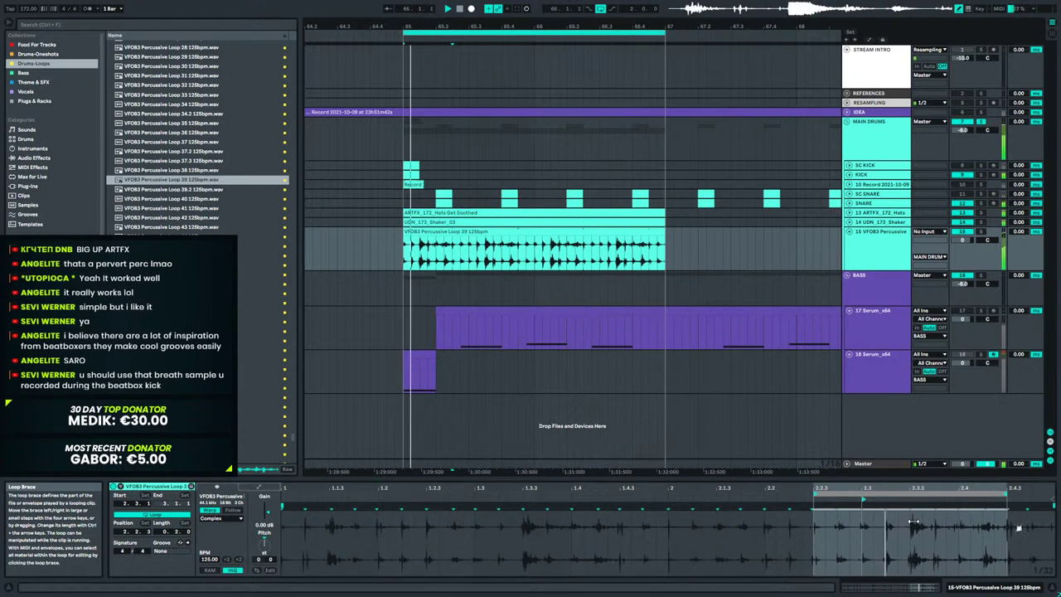
drag(913, 522, 855, 526)
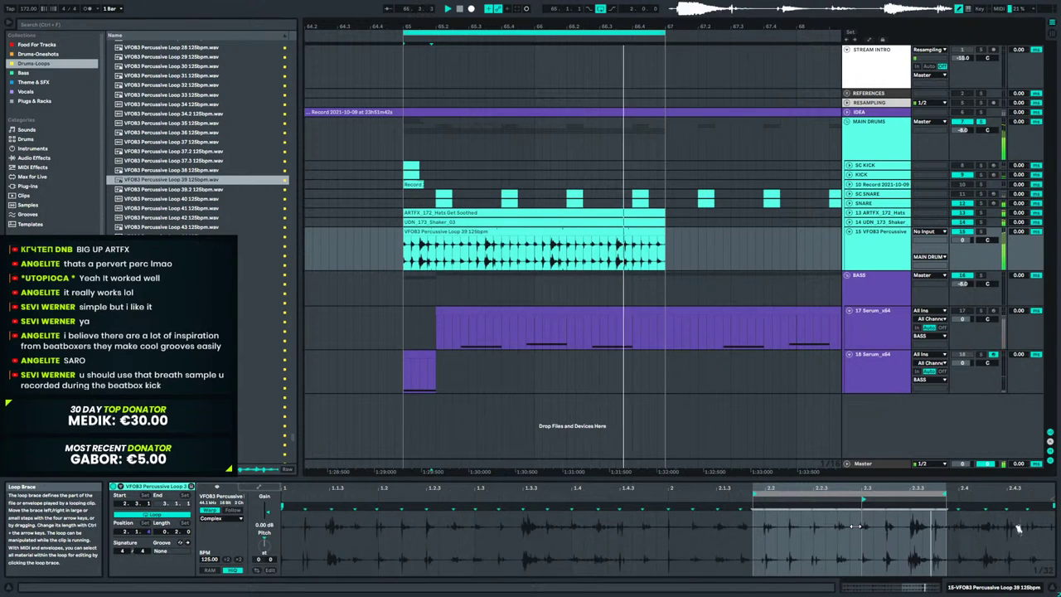
key(space)
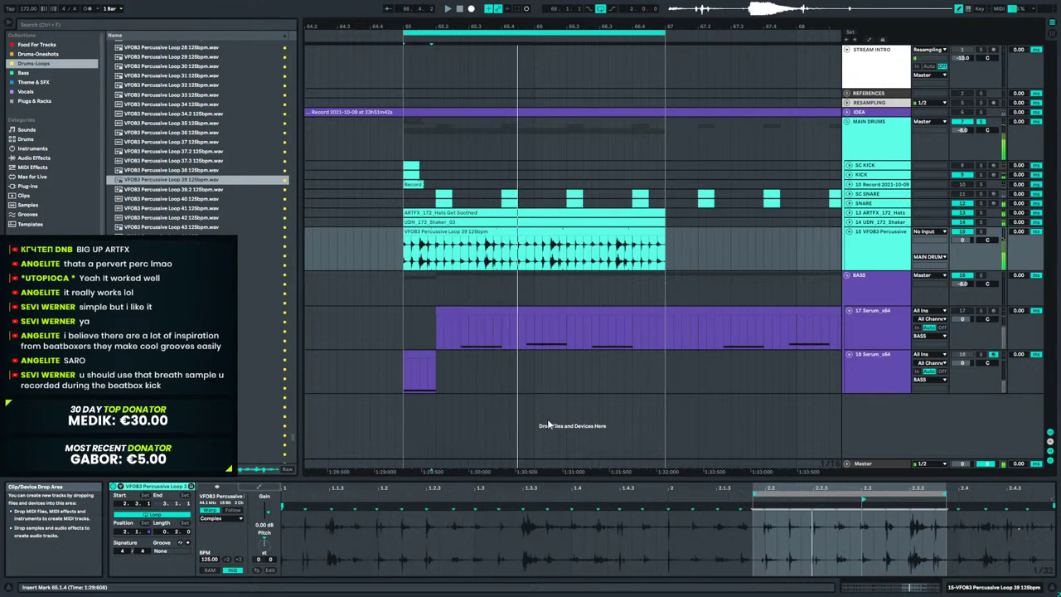
Audition more percussion loops, from the remaining VFOB3 Percussive Loops to the VEH2 Percussive Loops.
scroll(249, 267, down, 4)
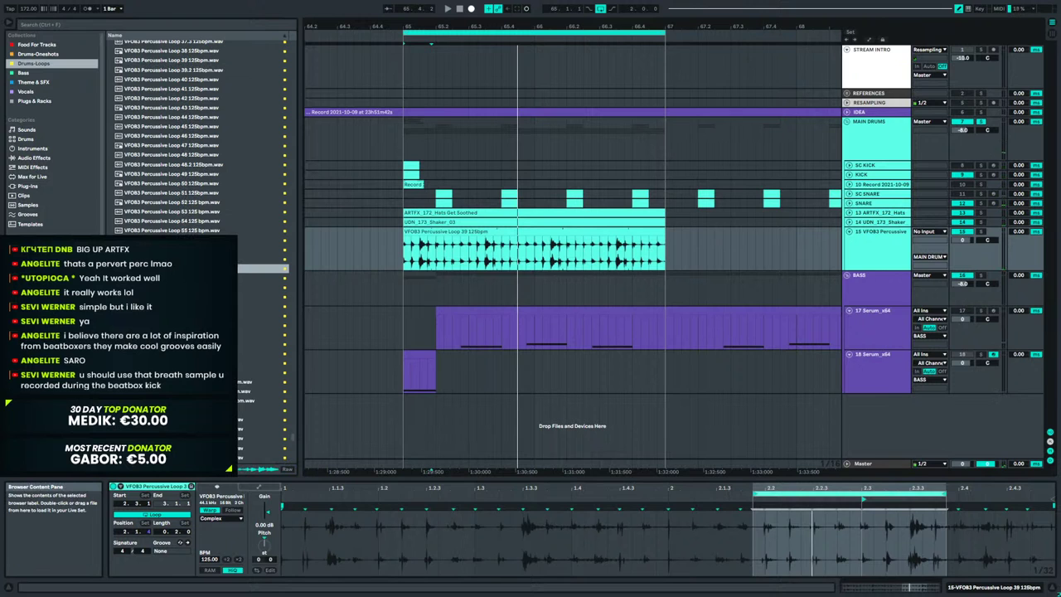
scroll(249, 268, down, 15)
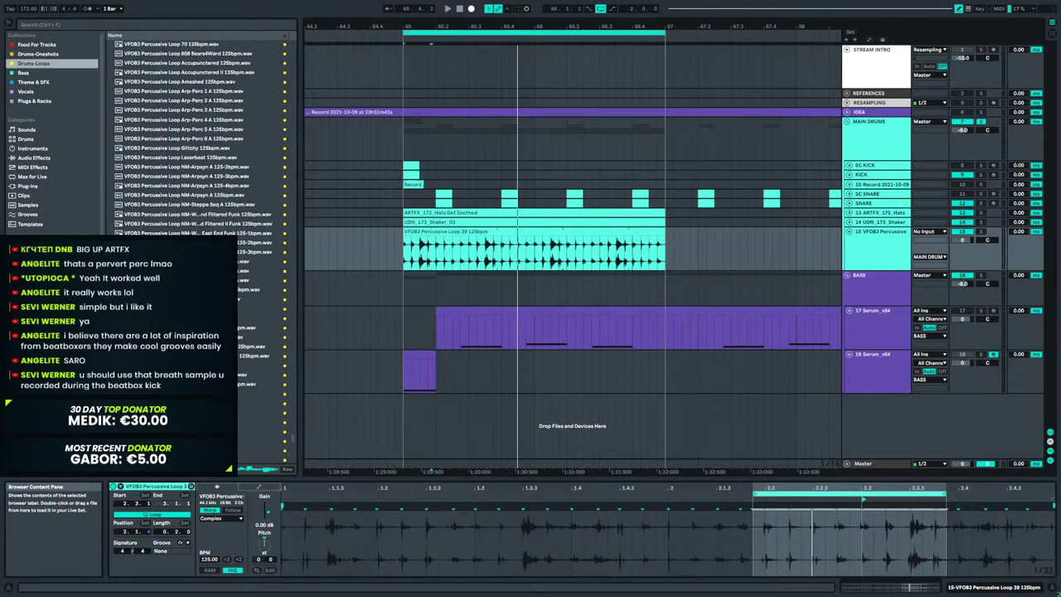
mouse_move(293, 441)
mouse_down()
mouse_move(295, 411)
mouse_move(293, 424)
mouse_up()
click(233, 235)
scroll(233, 230, up, 5)
scroll(264, 361, up, 2)
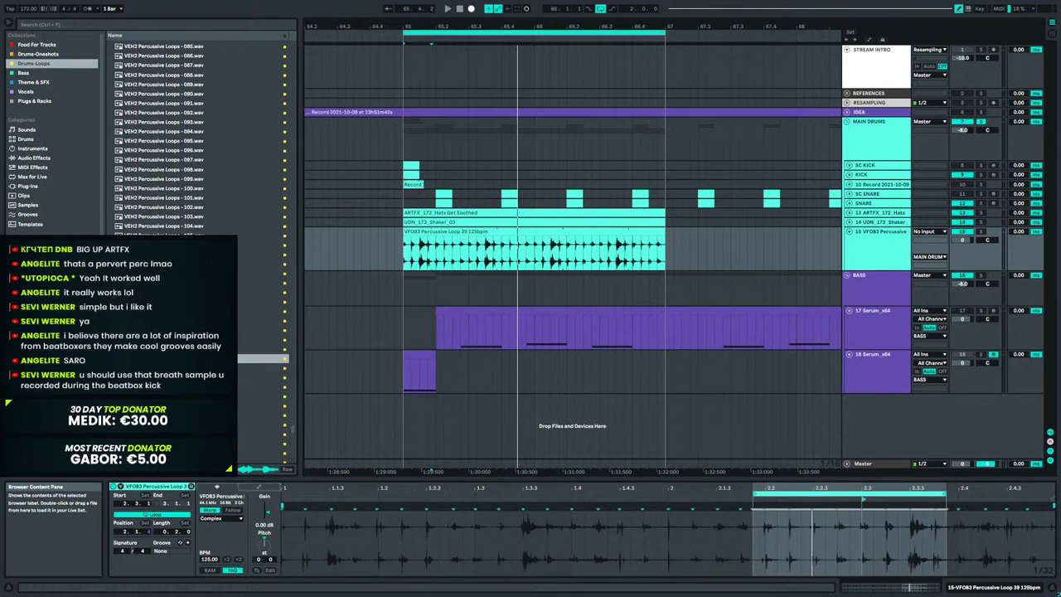
scroll(264, 362, up, 2)
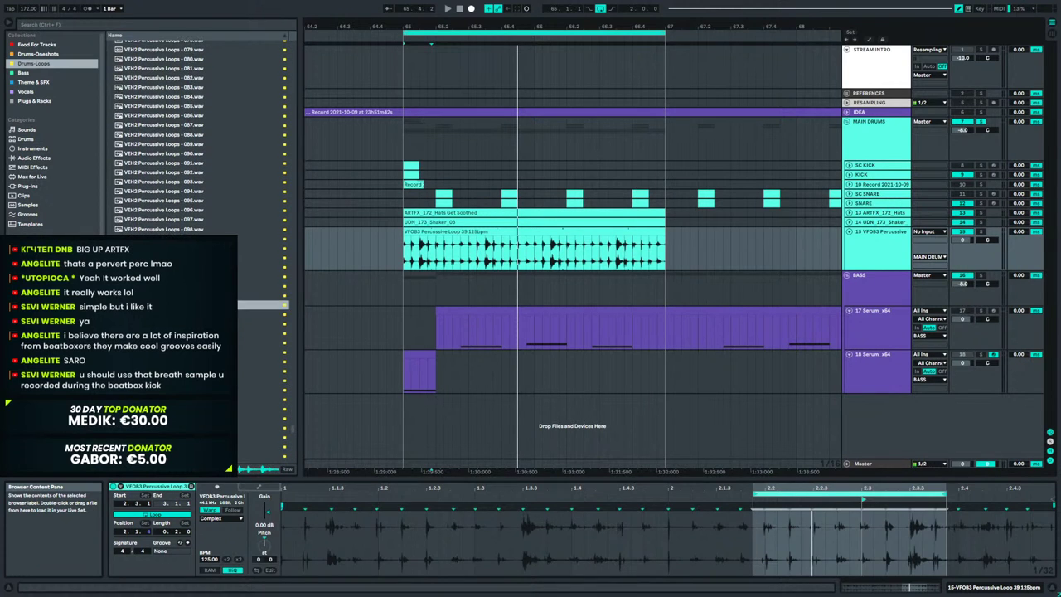
scroll(238, 335, up, 2)
scroll(263, 348, up, 2)
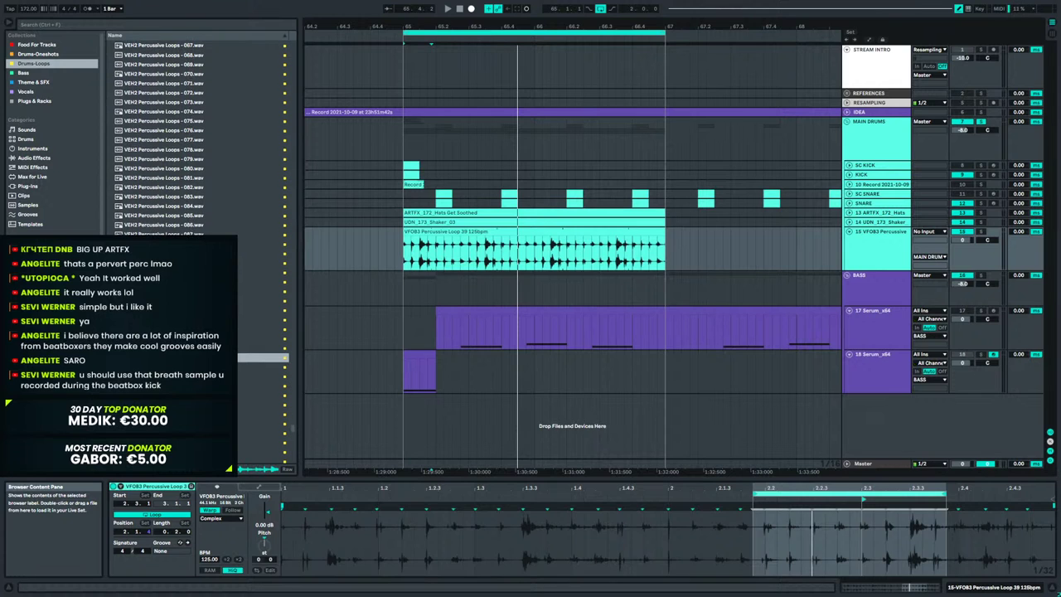
scroll(264, 356, up, 2)
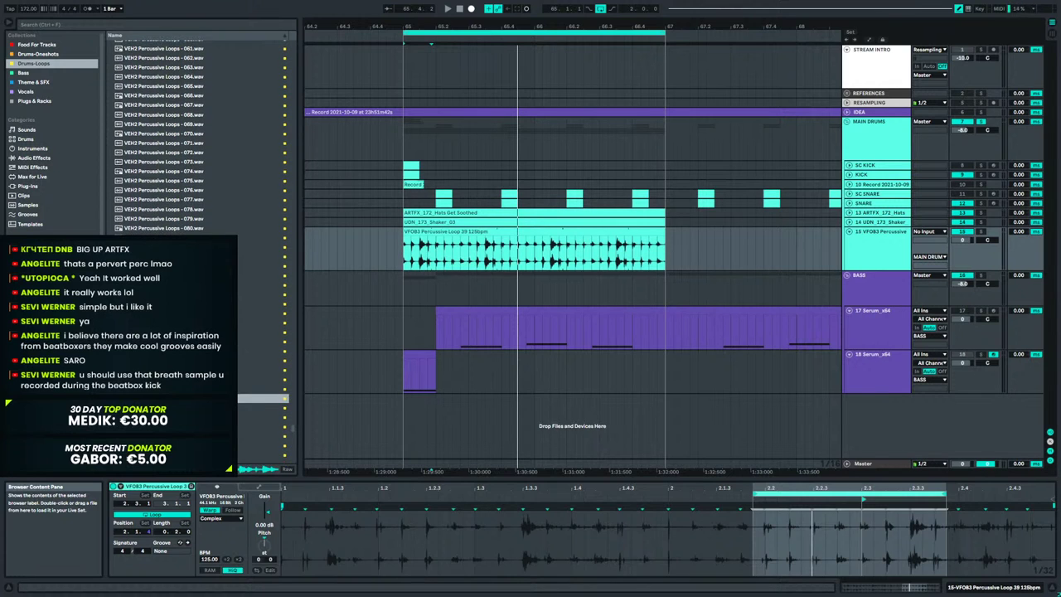
scroll(263, 348, up, 2)
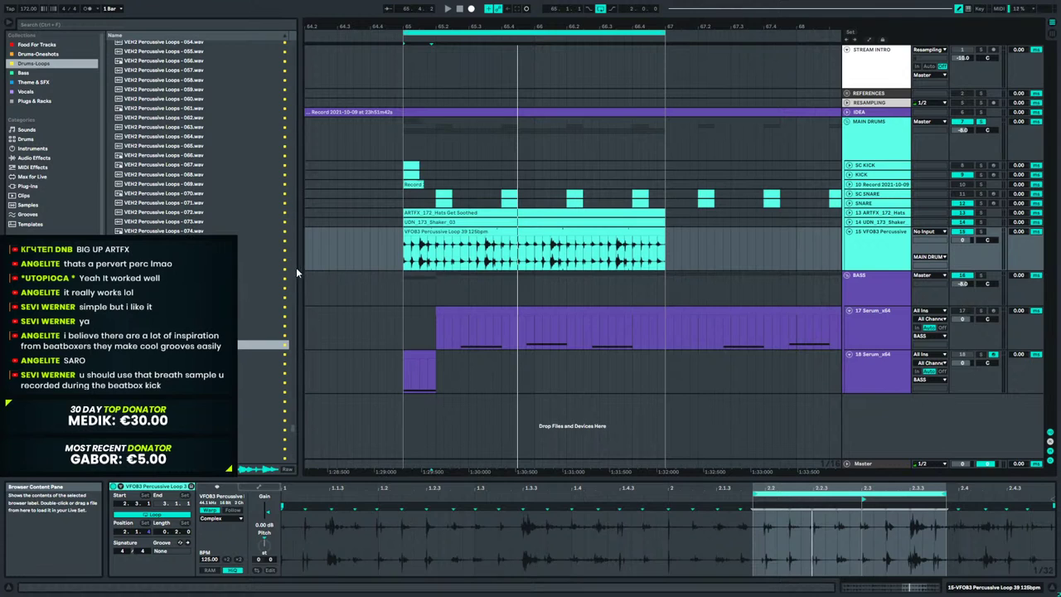
Reveal the selected VEH2 percussive loop's folder in the browser and expand the neighbouring VEH2 Houseloops 128BPM folder.
right_click(250, 346)
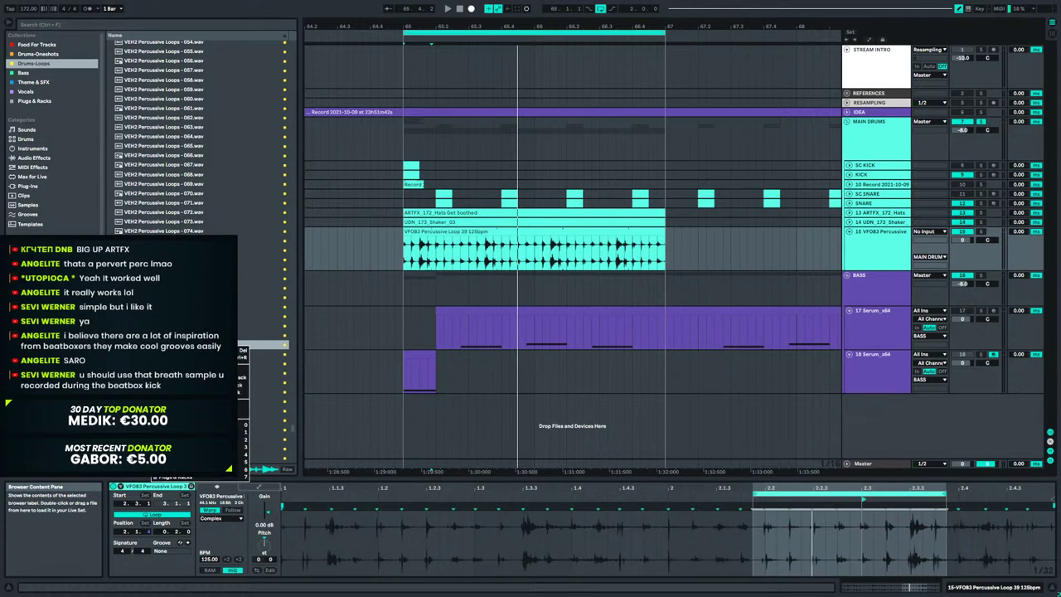
click(215, 412)
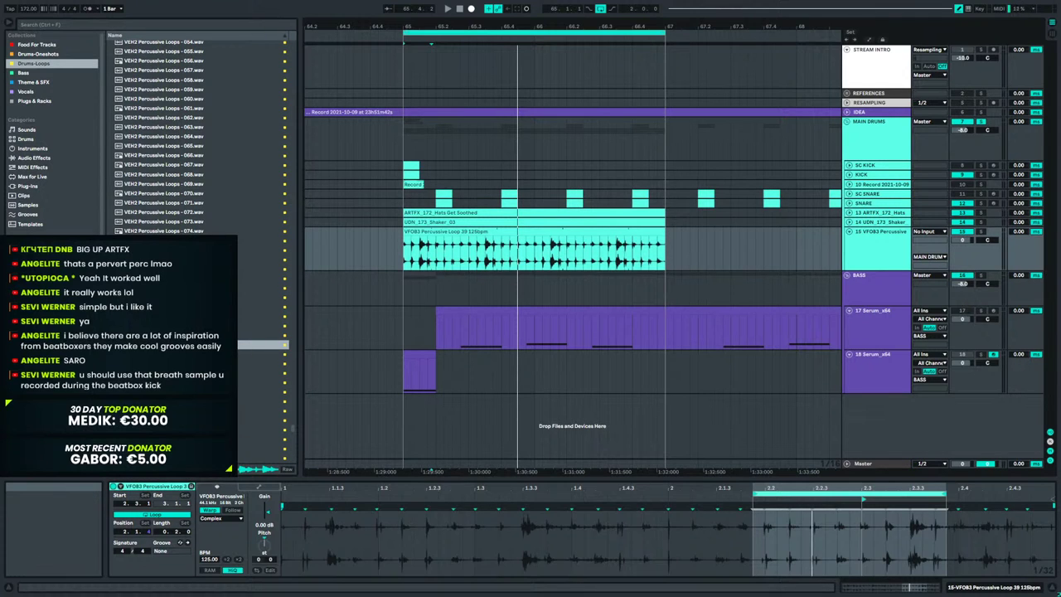
drag(295, 185, 308, 112)
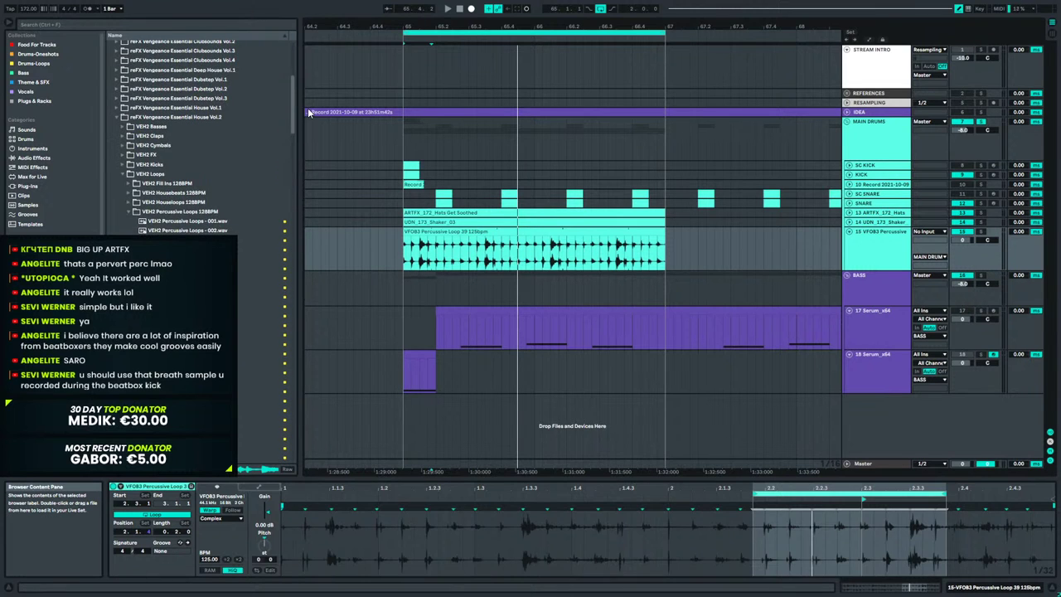
click(130, 202)
drag(294, 90, 291, 142)
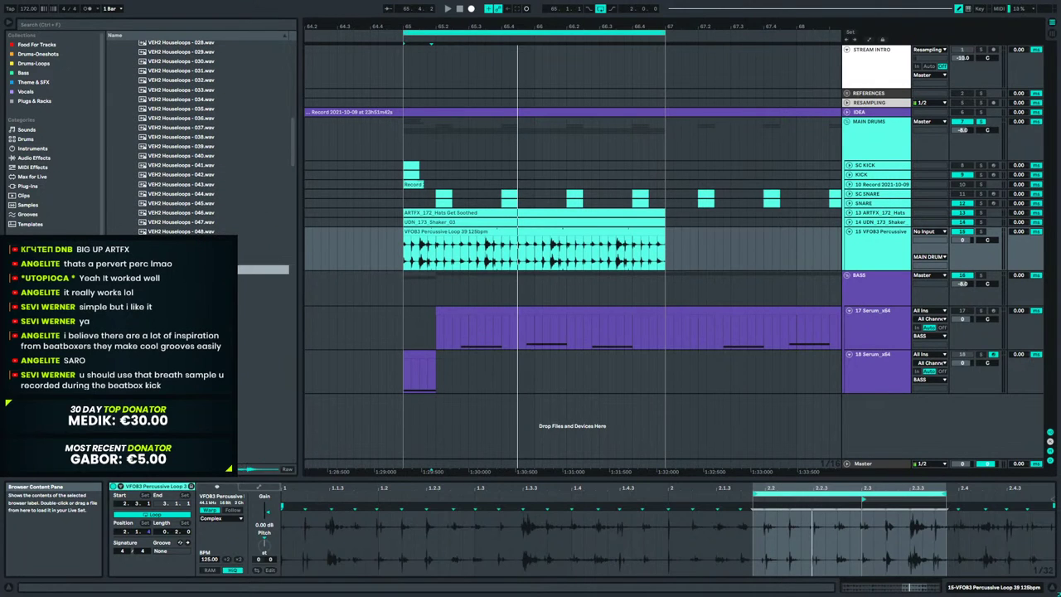
Audition the VEH2 Houseloops, try one as the percussive clip's sample, and play it with the drums.
scroll(199, 137, down, 3)
scroll(176, 137, down, 7)
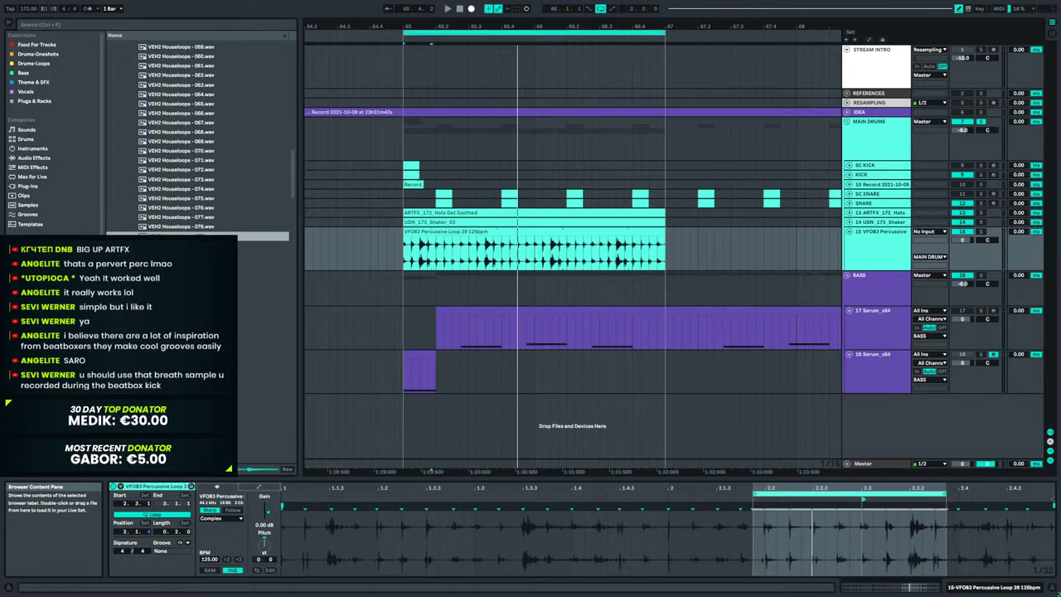
scroll(176, 138, down, 2)
key(space)
key(space)
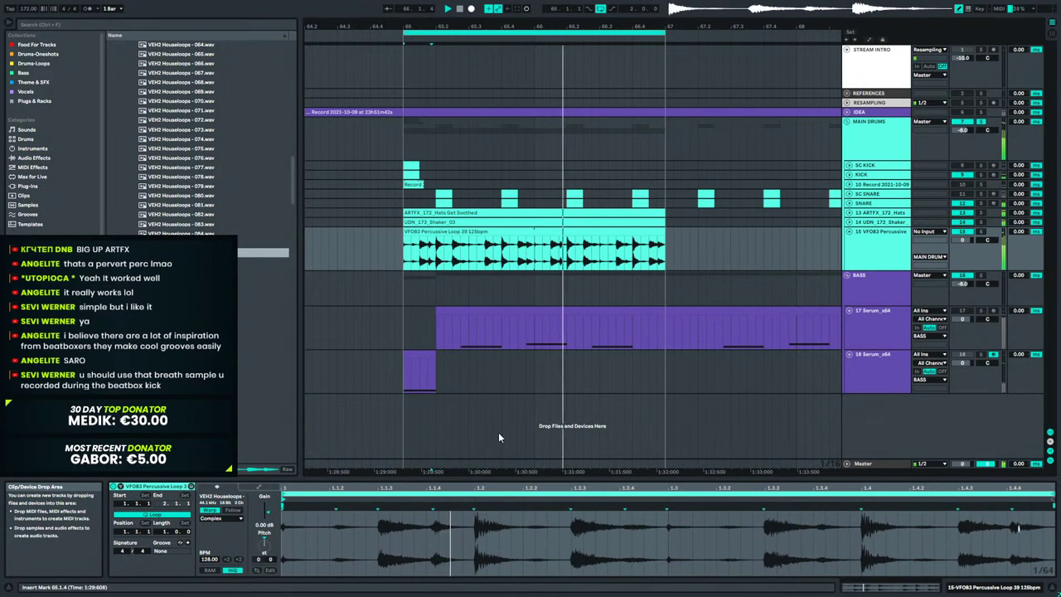
key(space)
Audition further VEH2 Houseloops past number 102, swap another one into the percussive clip, and play it with the drums.
click(191, 309)
scroll(191, 309, down, 4)
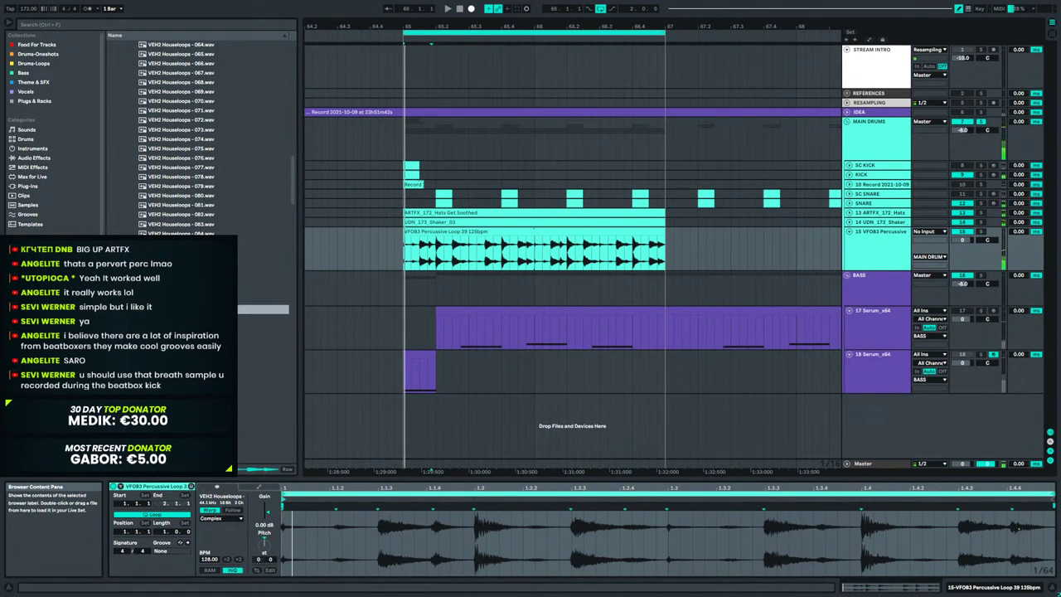
key(Down)
key(Down)
key(Down)
key(Down)
key(Down)
key(Down)
key(Down)
key(Down)
key(Down)
key(Down)
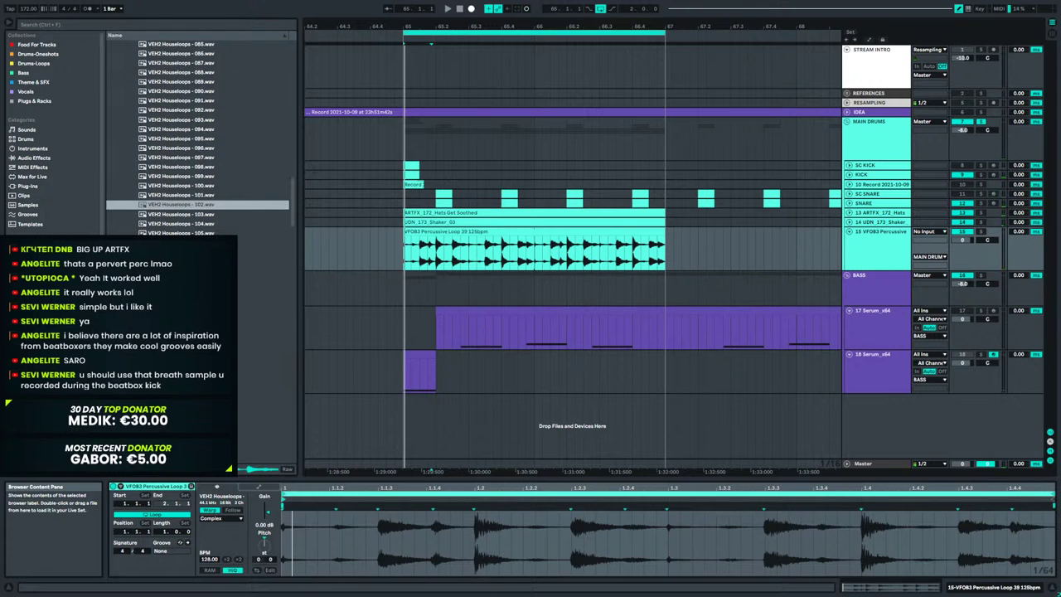
key(Down)
key(Down)
key(Down)
key(Down)
key(Down)
key(Down)
key(Down)
key(Down)
key(Down)
key(Down)
key(Down)
key(Down)
key(Down)
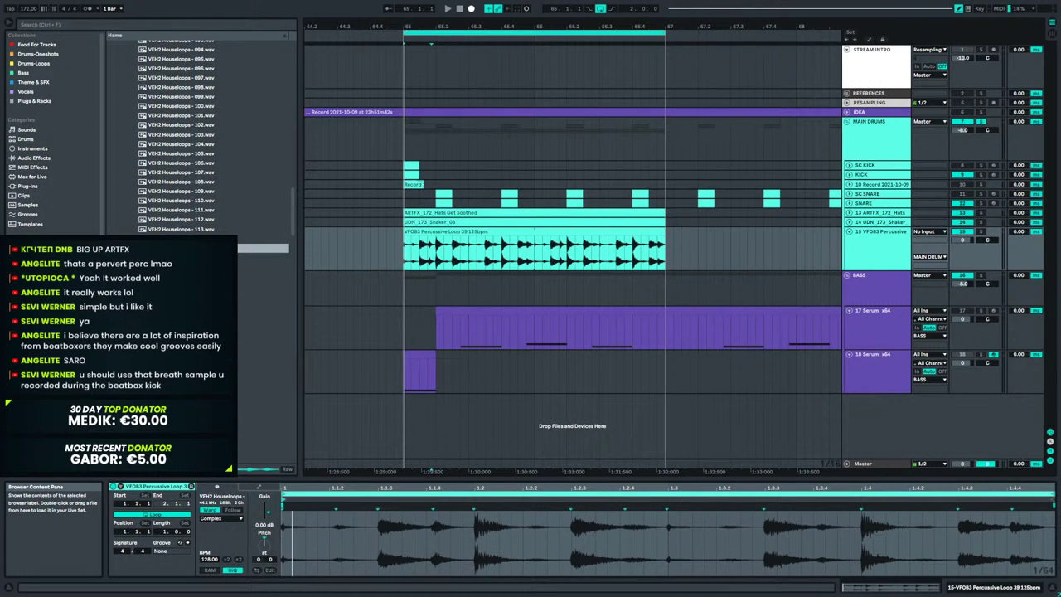
click(515, 498)
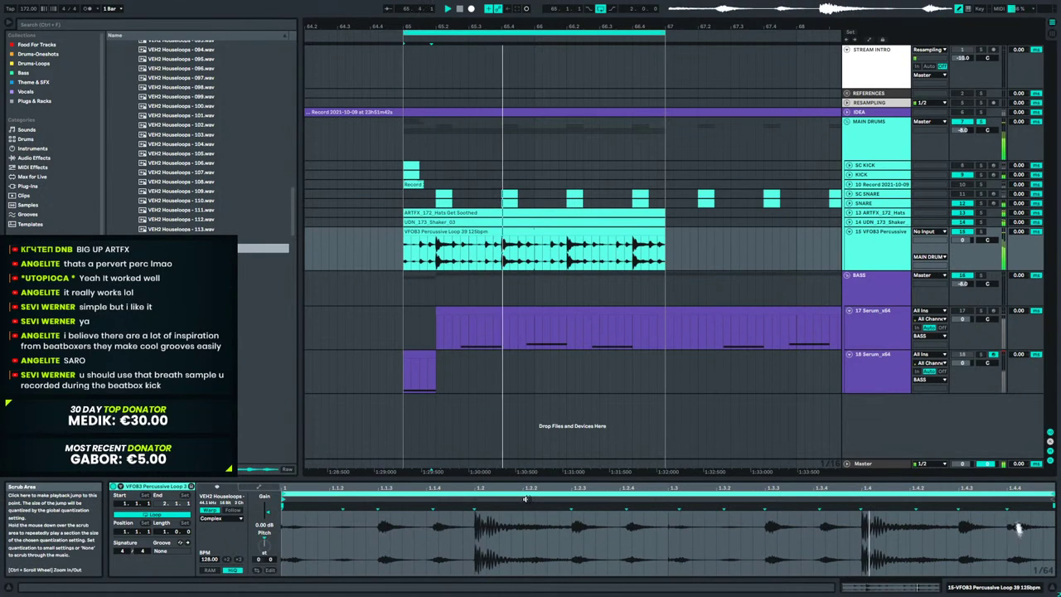
Collapse the Vengeance sample folder in the browser.
drag(292, 220, 312, 31)
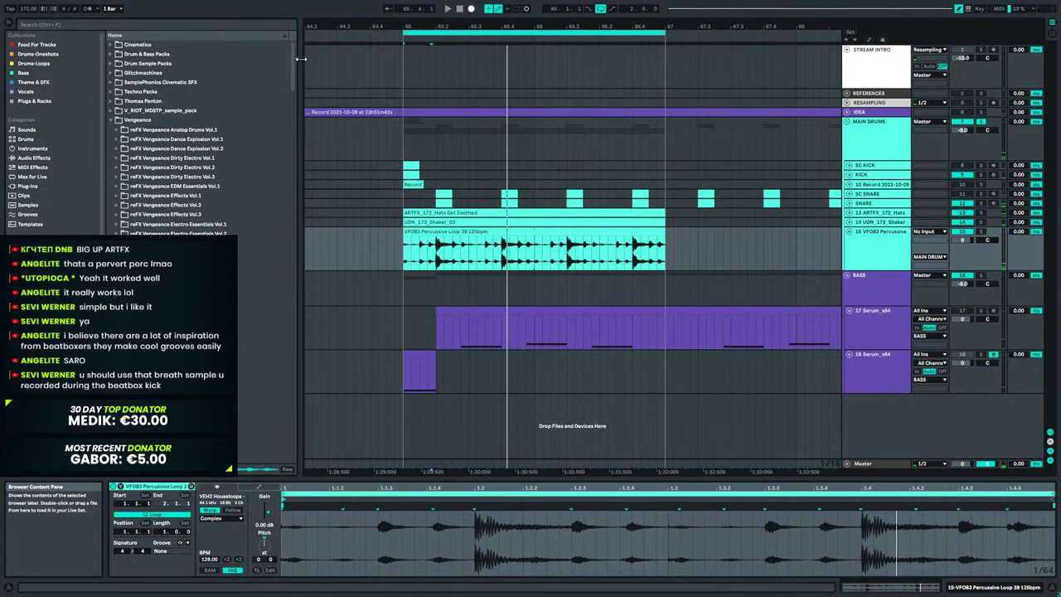
click(109, 120)
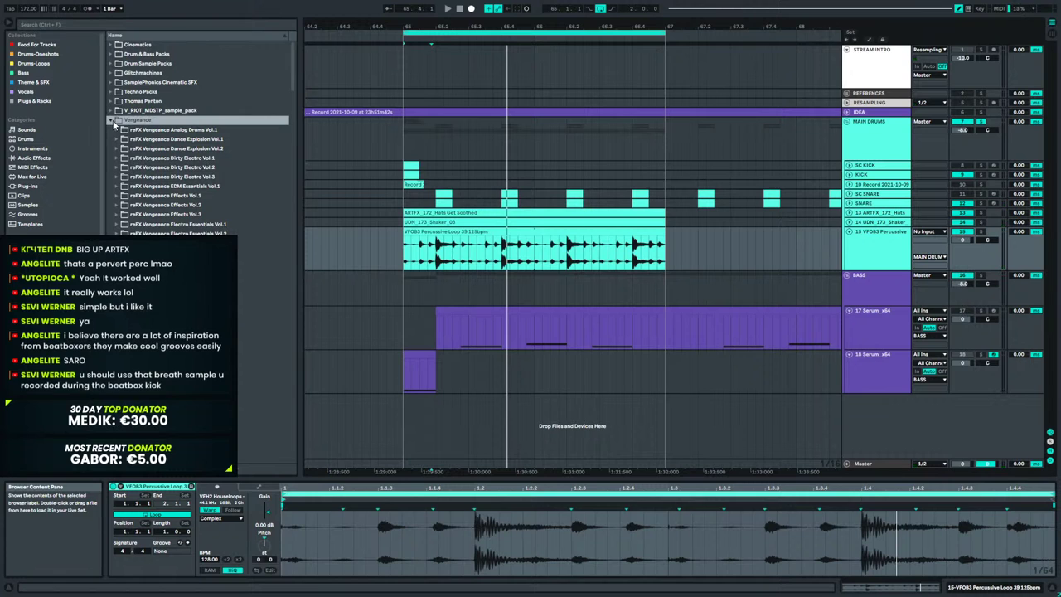
click(115, 124)
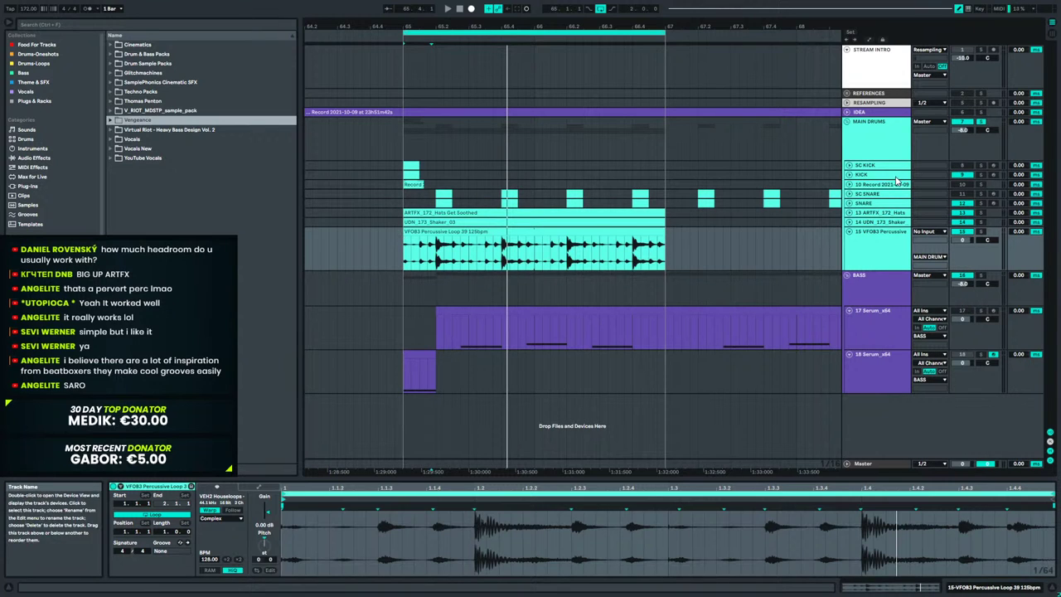
Delete the percussive loop clip from the 15 track and play the groove without it.
click(602, 234)
key(Delete)
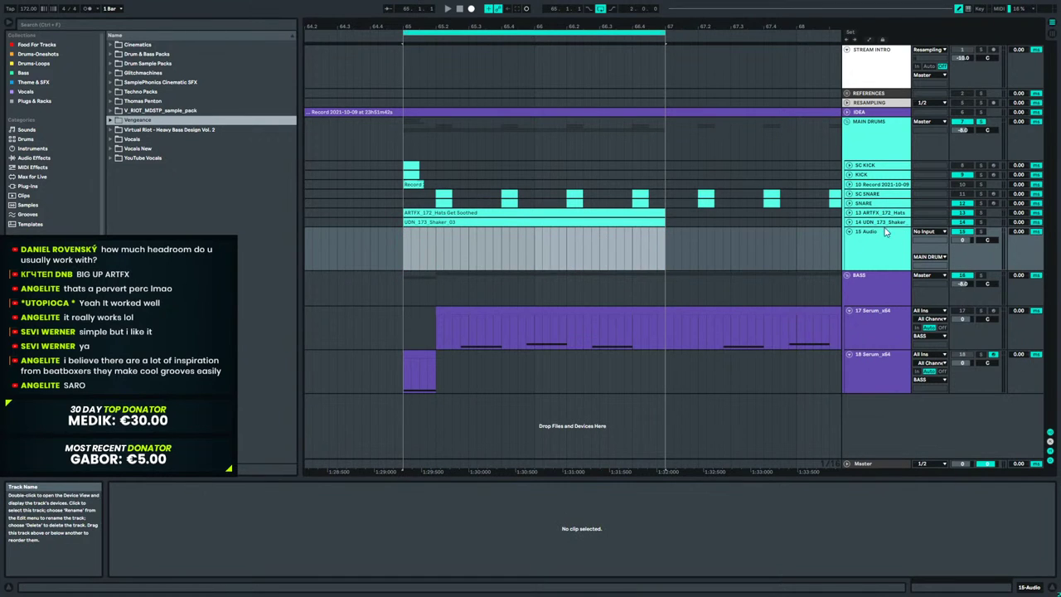
click(897, 125)
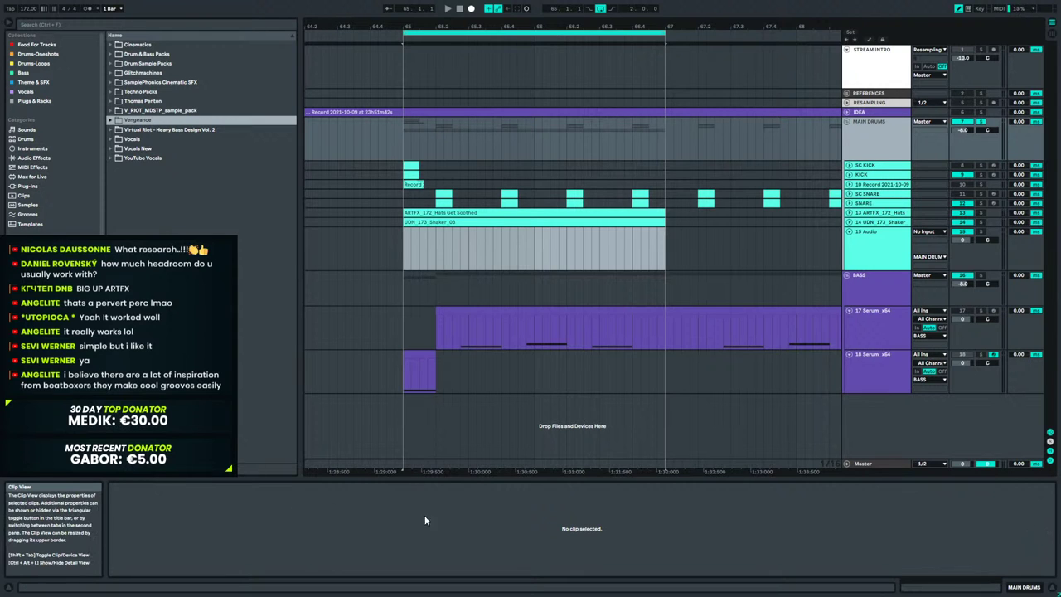
key(space)
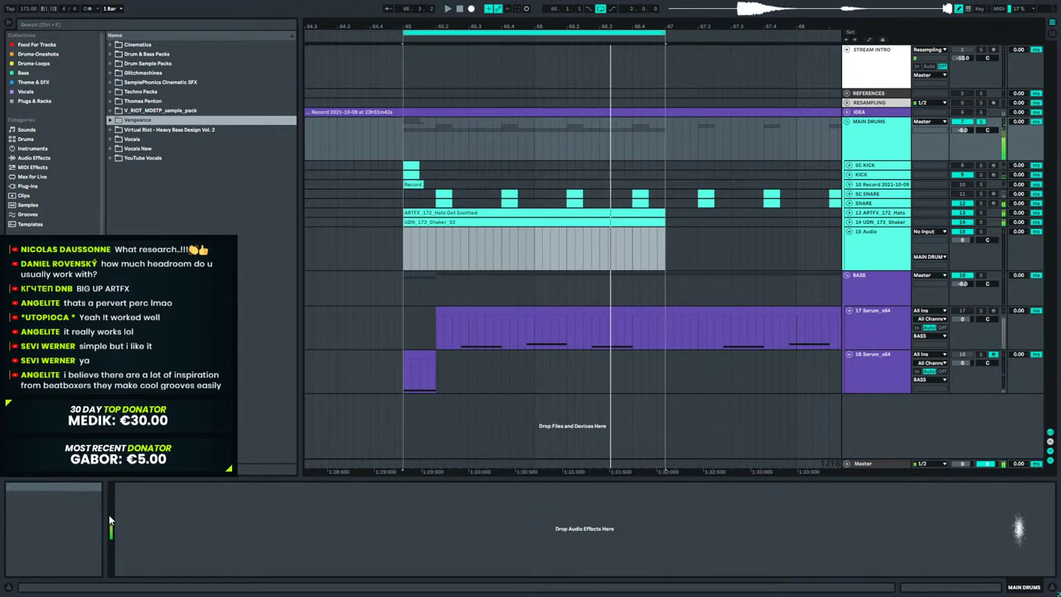
click(866, 135)
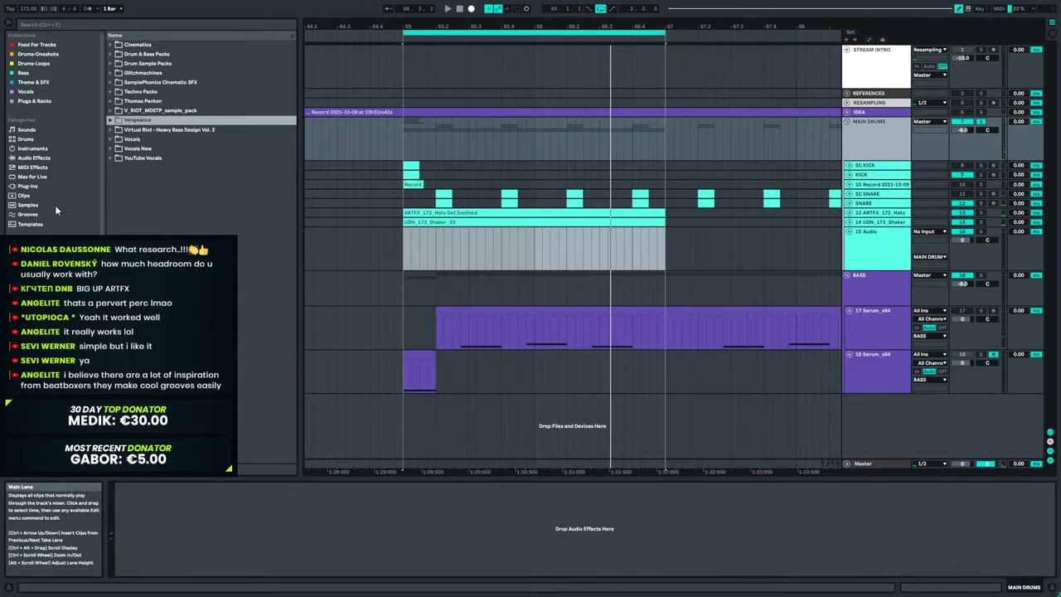
Add the FabFilter Pro-L 2 limiter to the MAIN DRUMS group and load its ARTFX-Kick 1 preset.
click(33, 186)
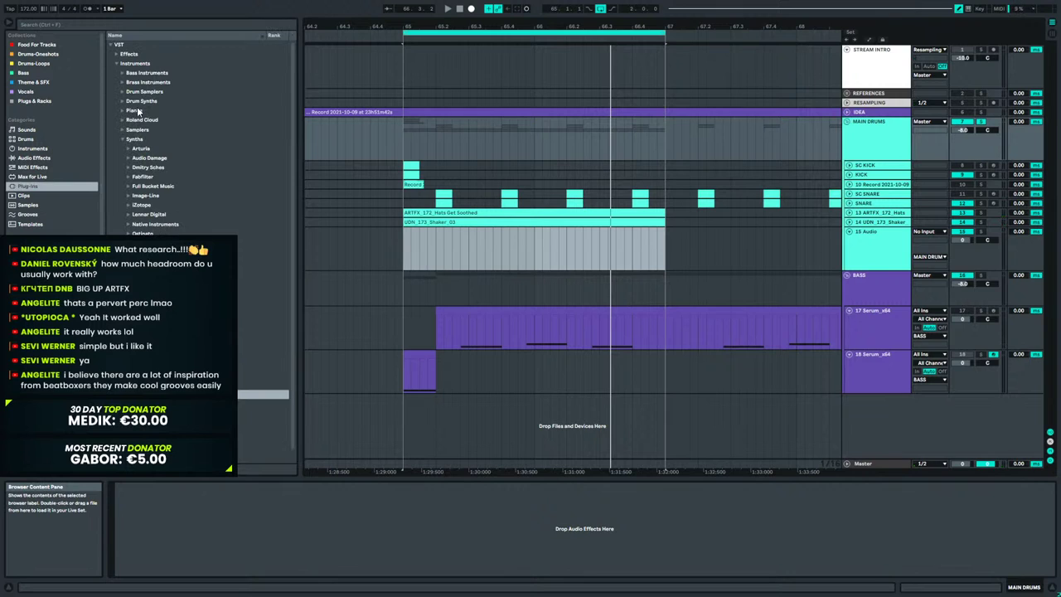
click(117, 64)
click(117, 54)
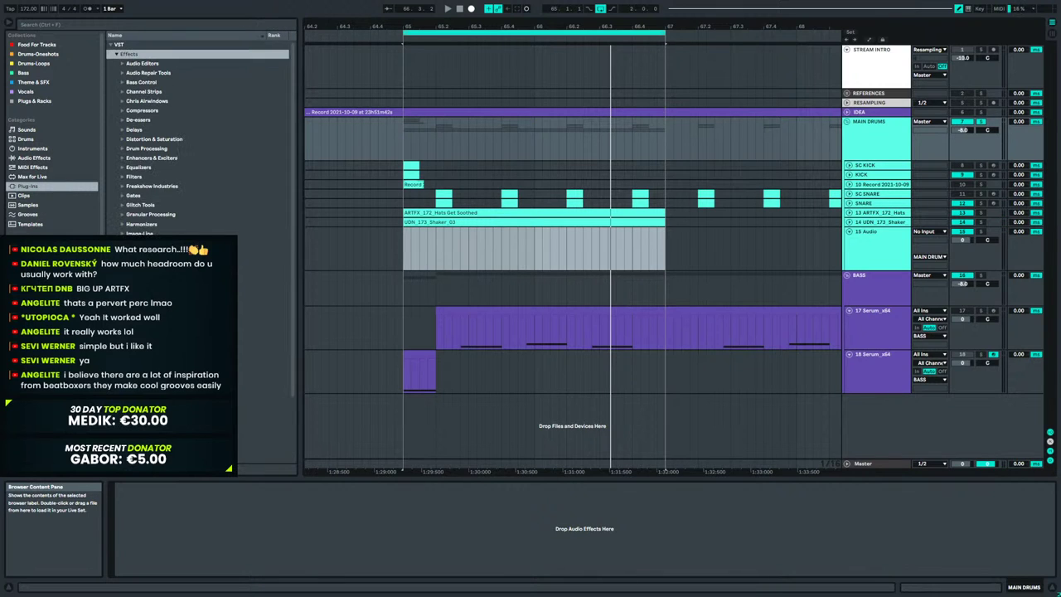
click(122, 261)
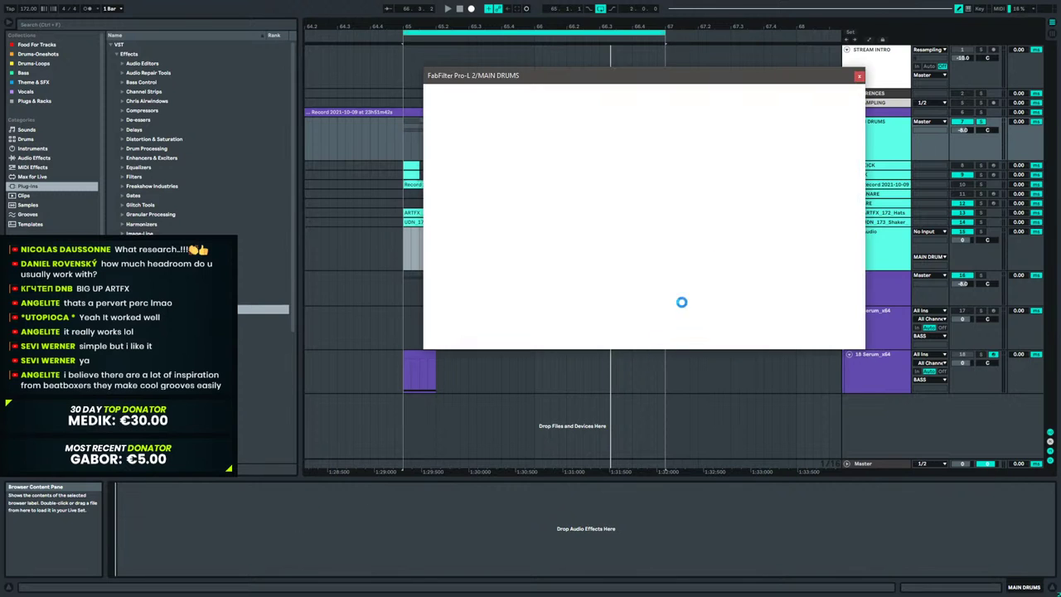
click(732, 94)
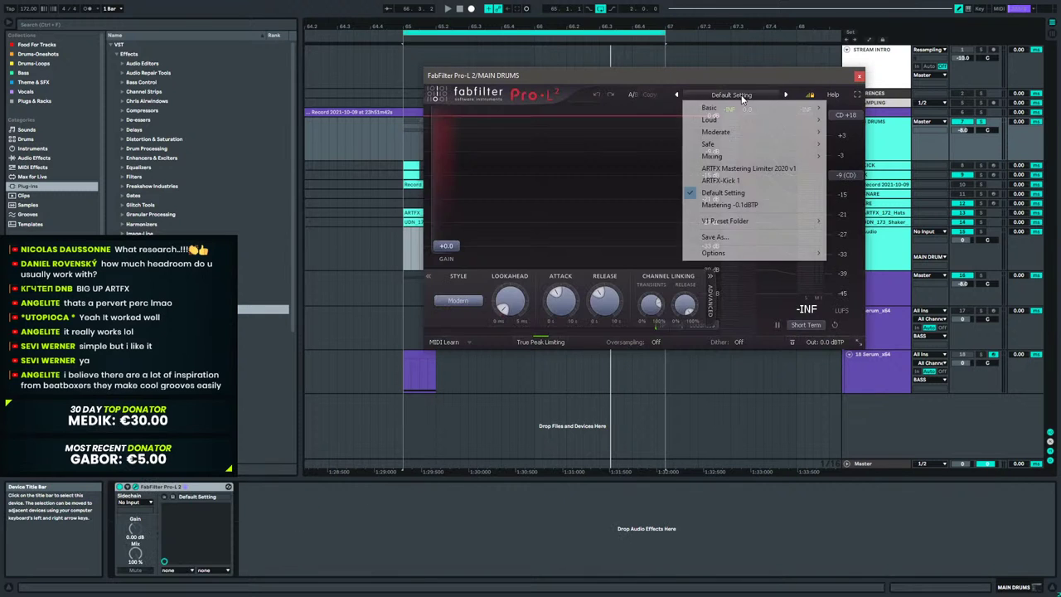
click(775, 181)
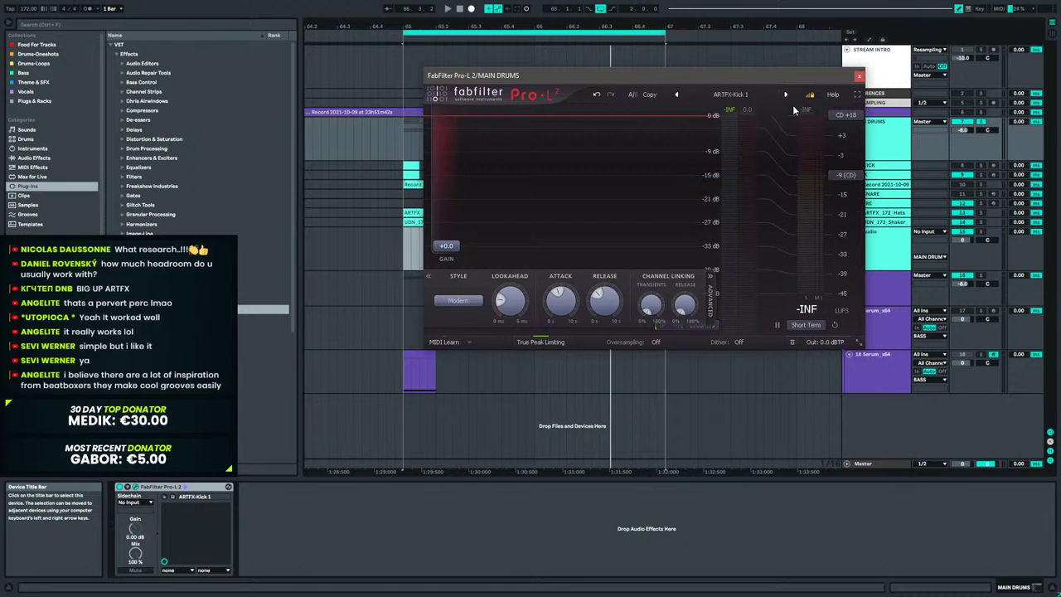
Play the groove through the MAIN DRUMS limiter to check its gain reduction, and close the limiter's window.
key(space)
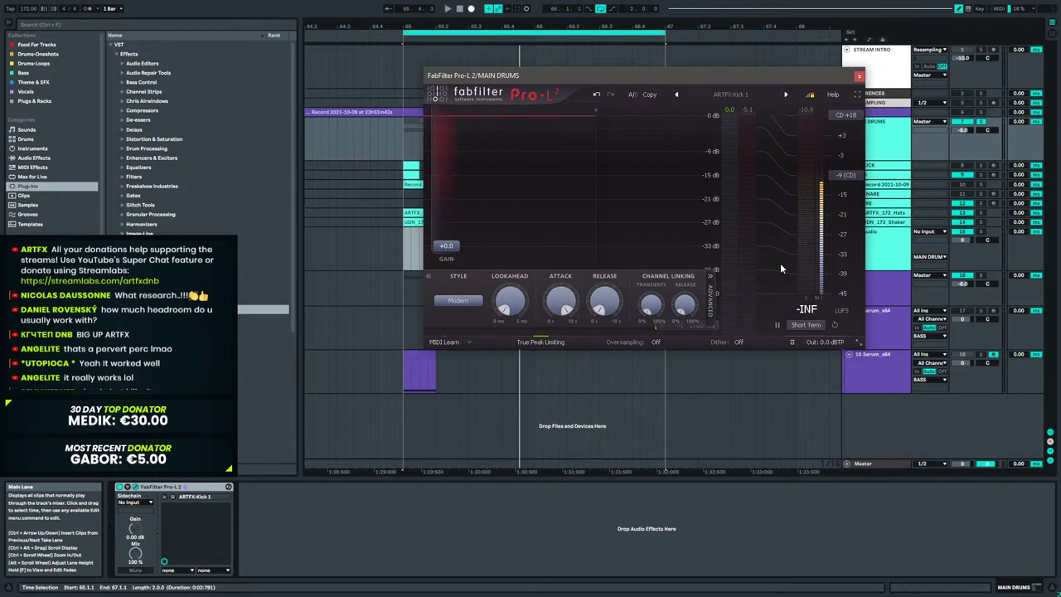
key(space)
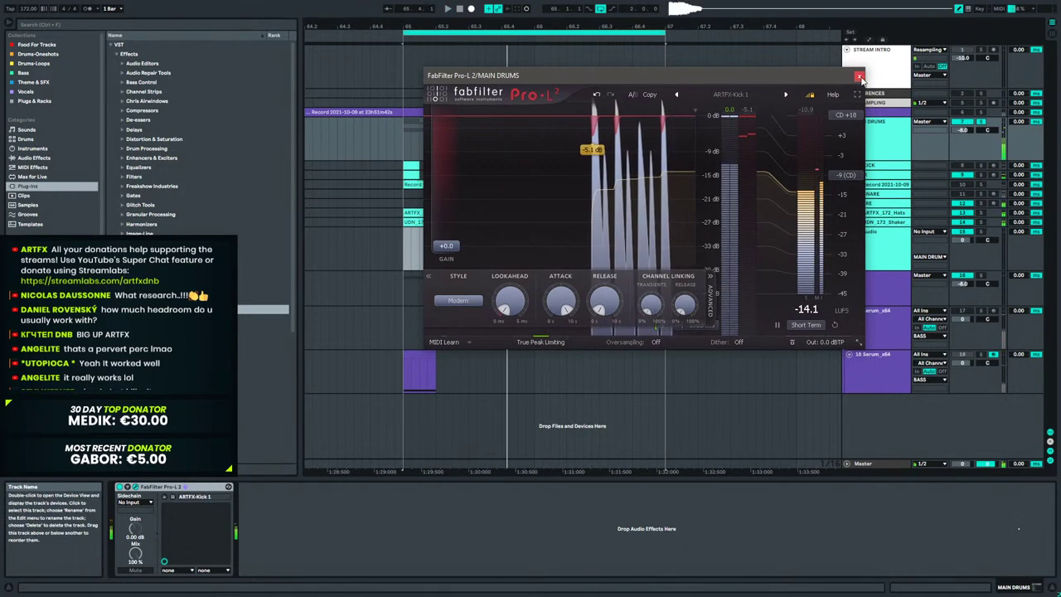
click(859, 77)
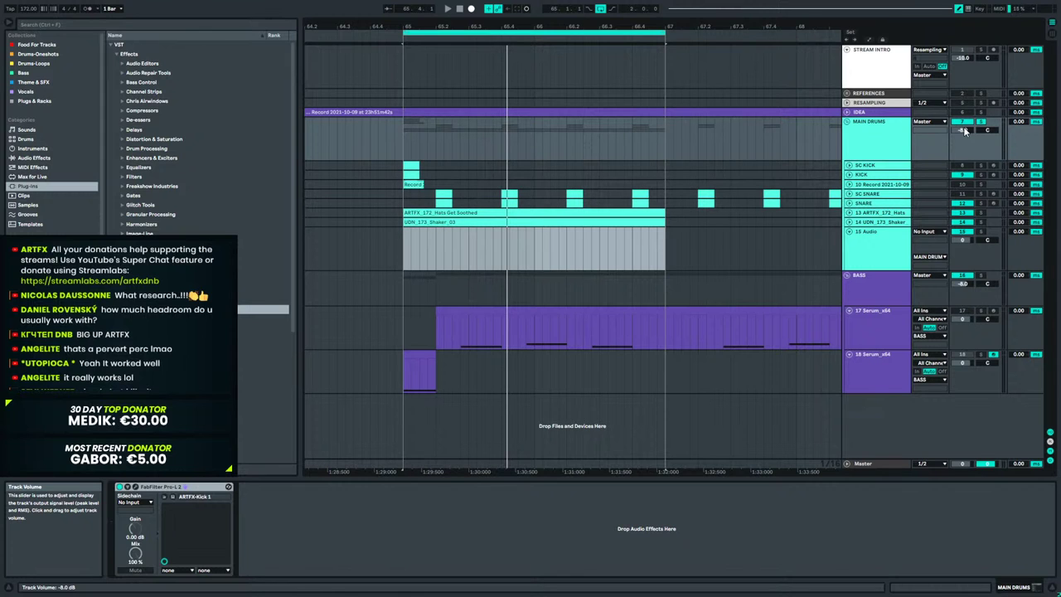
Examine the Pro-L 2 limiter on the Master track while the groove plays, and close its window.
click(881, 289)
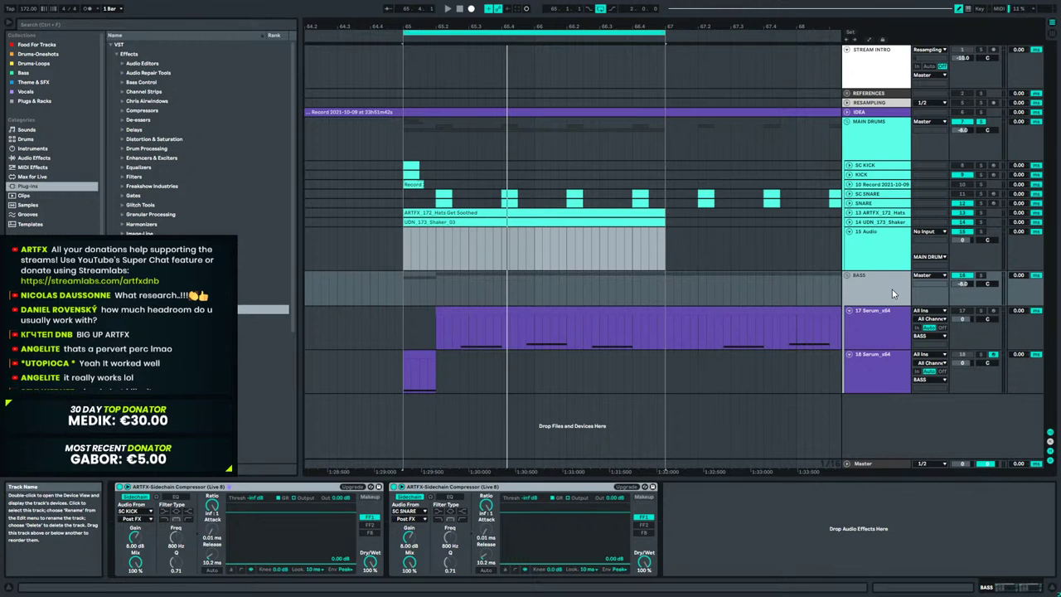
click(890, 463)
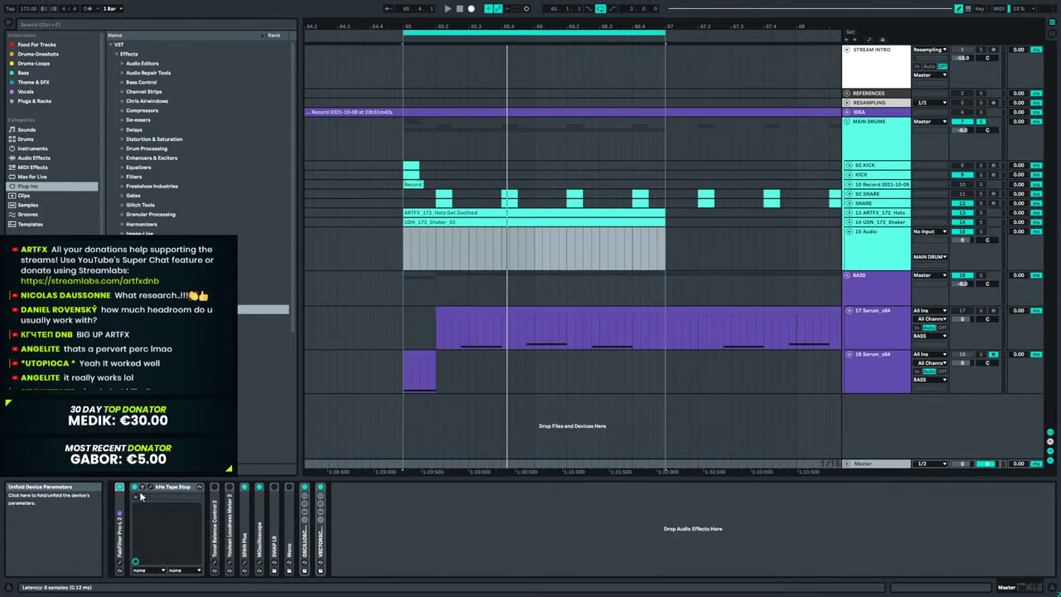
click(119, 563)
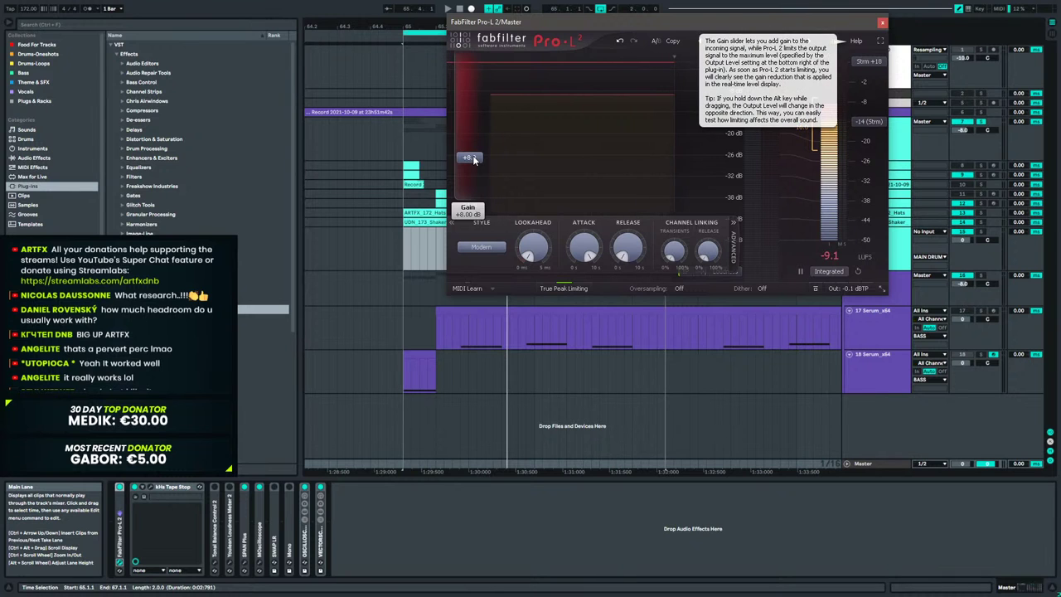
key(space)
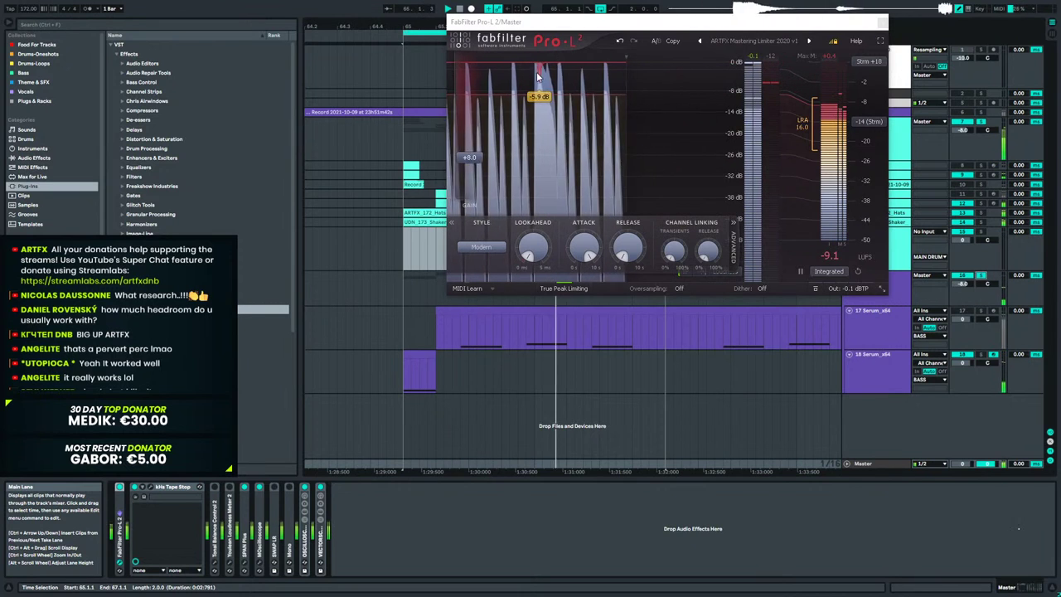
click(882, 22)
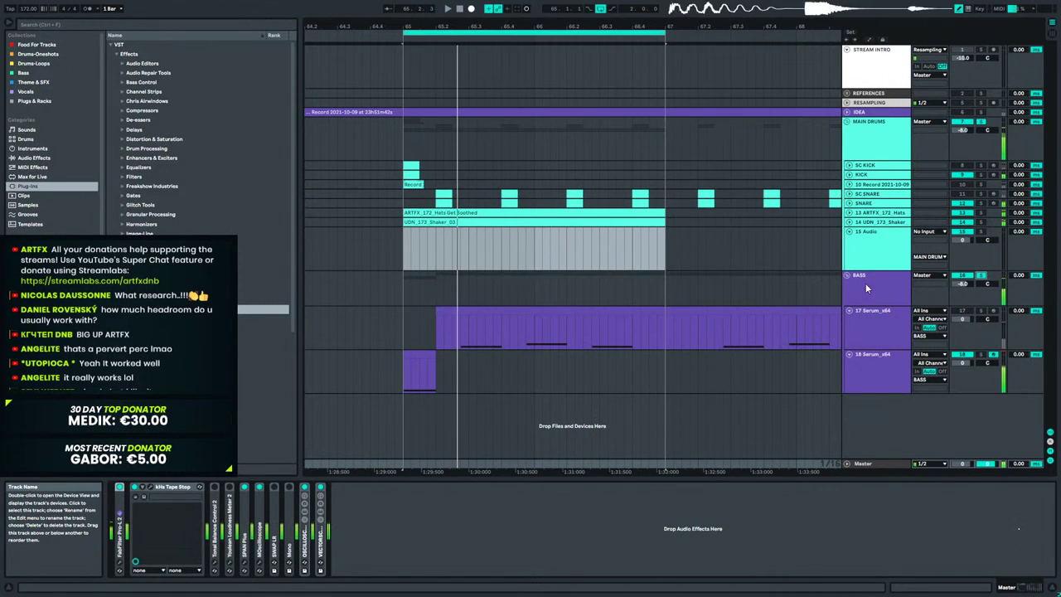
Insert FabFilter Pro-L 2 before the sidechain compressors on the BASS group and play the groove through it.
click(864, 290)
drag(166, 309, 147, 489)
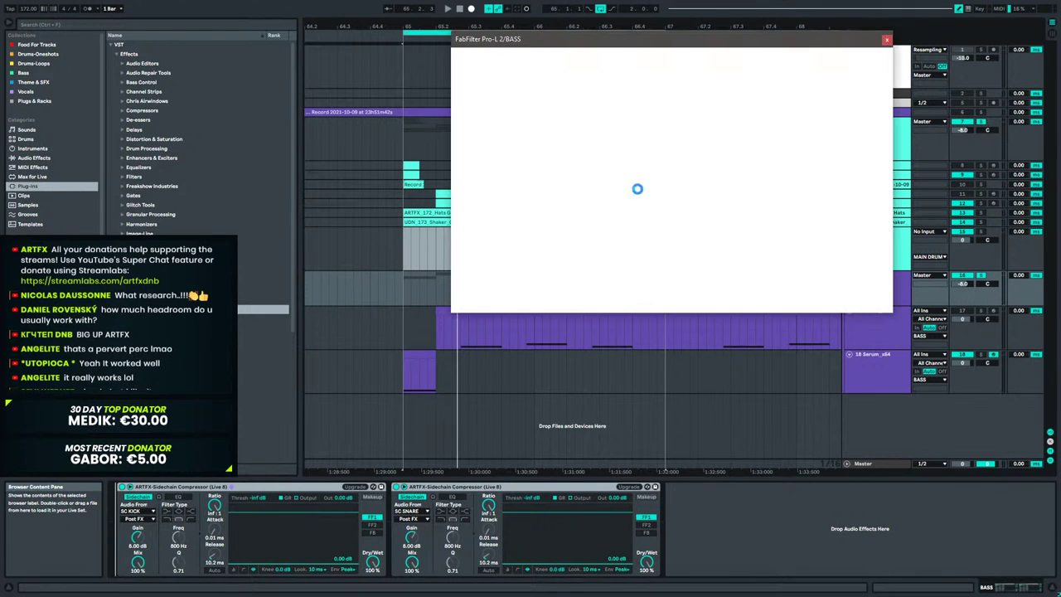
key(space)
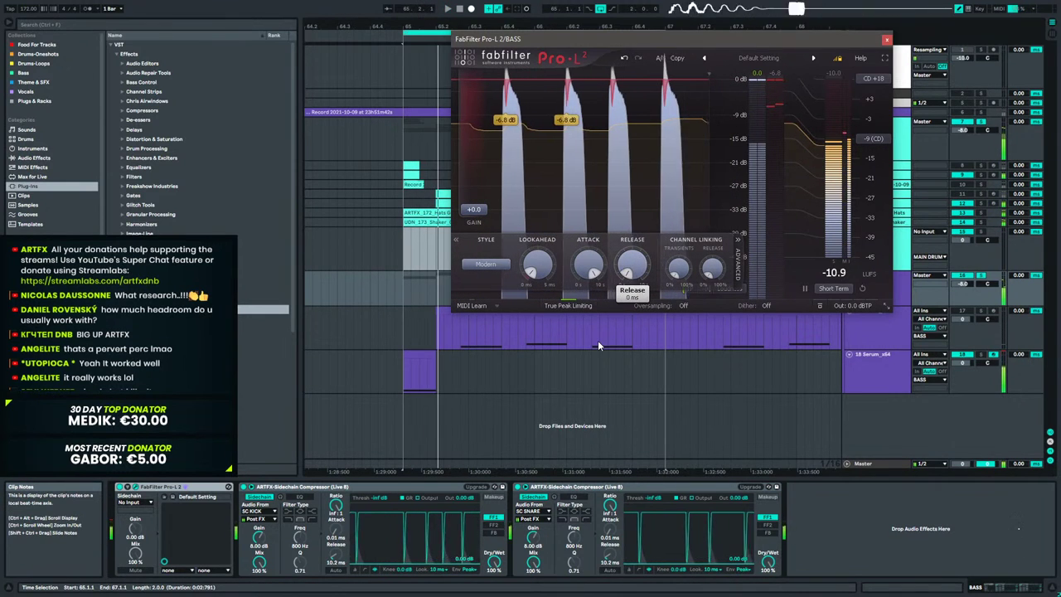
key(space)
Try the Safe limiting style in the BASS group's Pro-L 2 and play the groove.
click(504, 264)
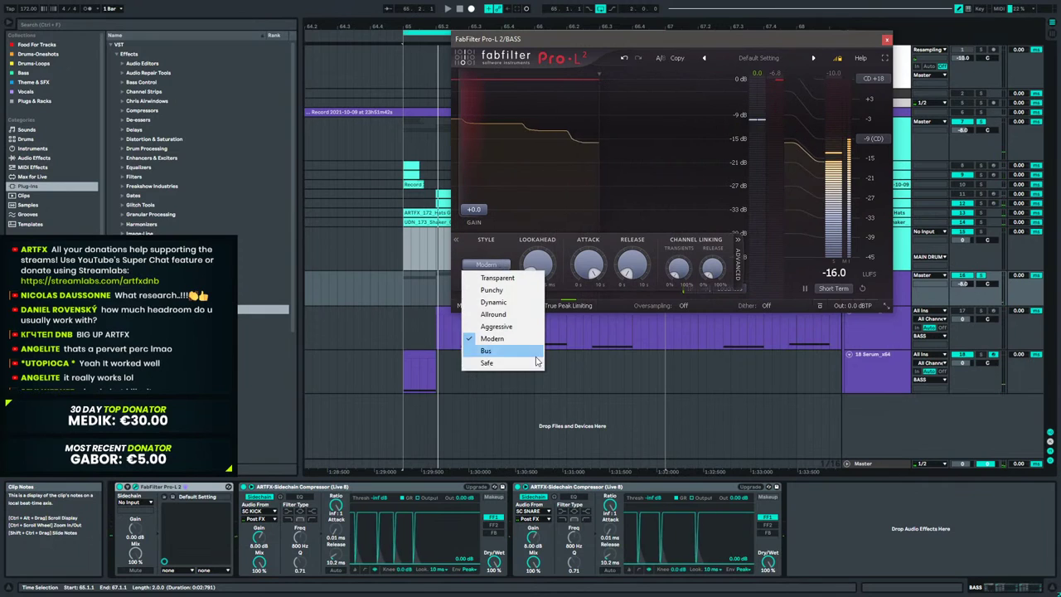
click(498, 363)
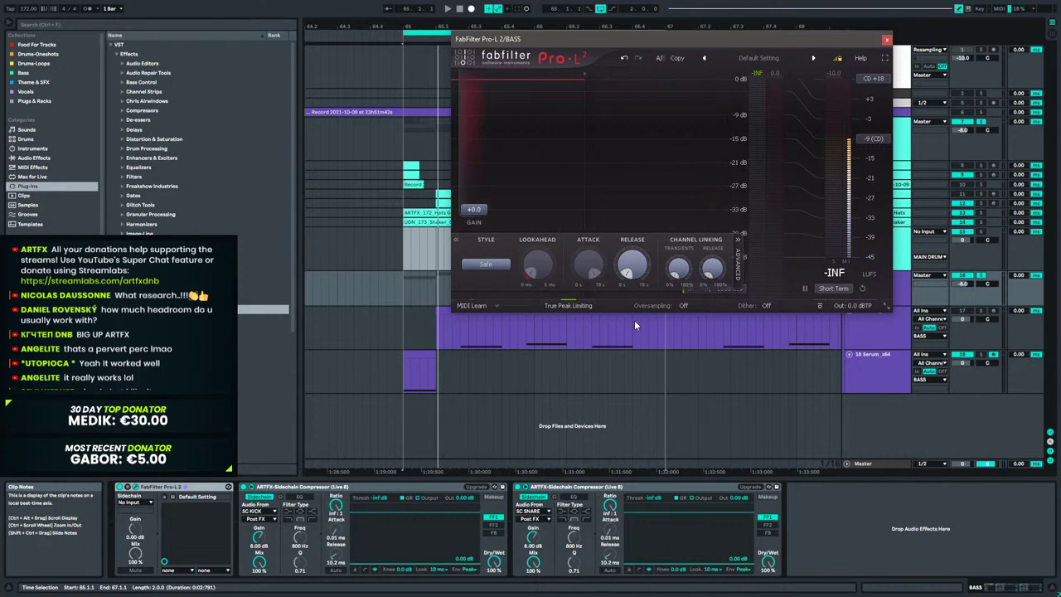
key(space)
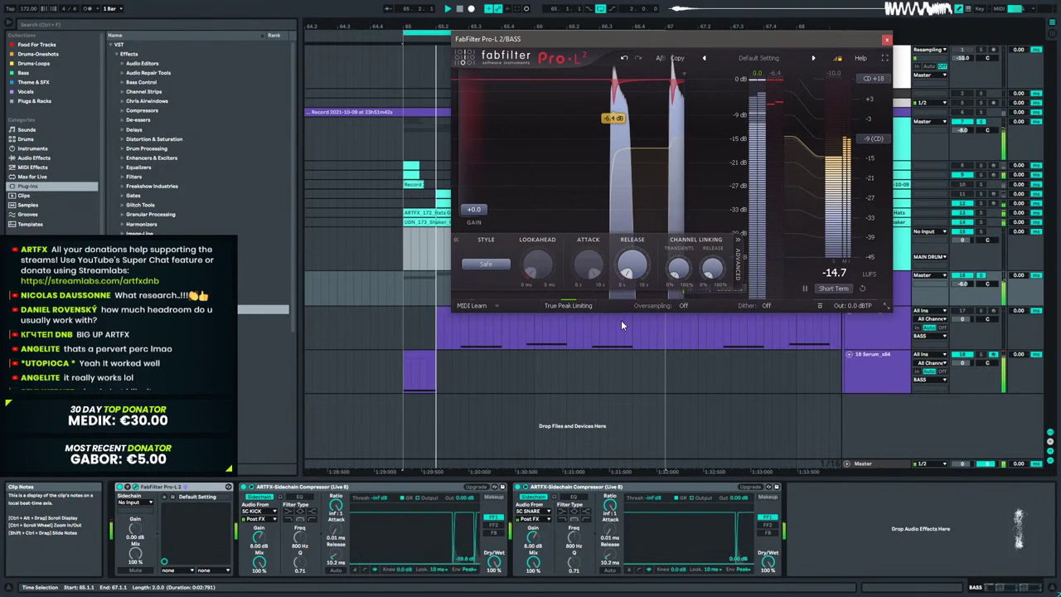
key(space)
Set the BASS limiter's style back to Modern, play the groove with it, and close the limiter's window.
click(486, 263)
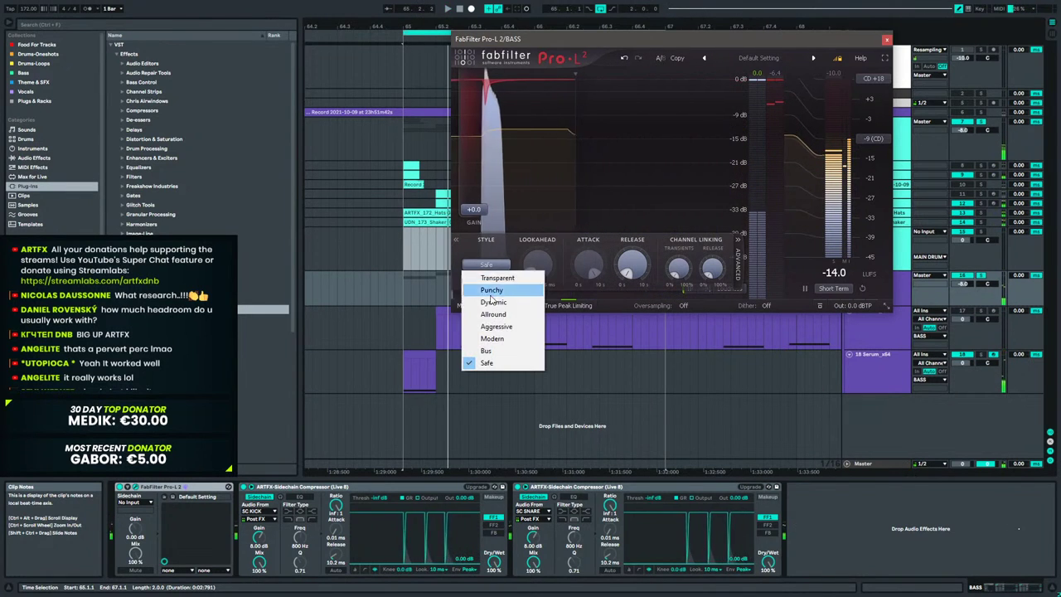
click(497, 339)
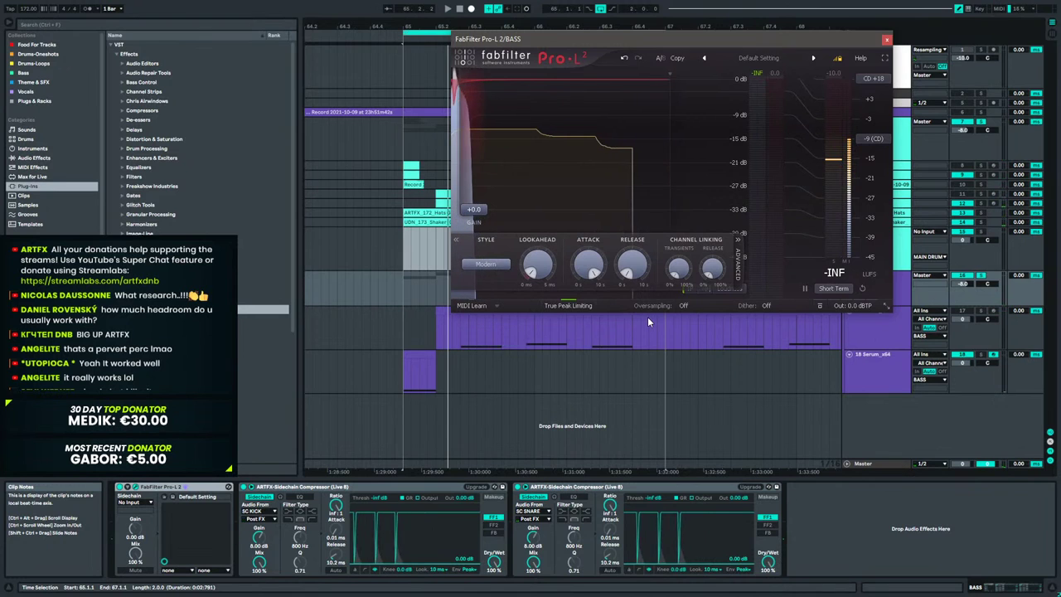
key(space)
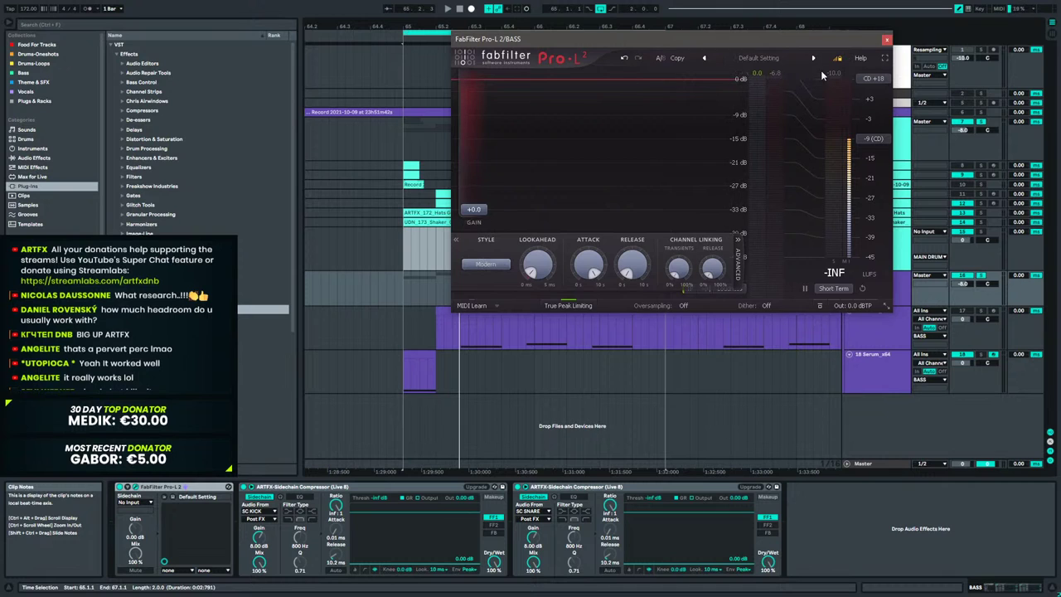
click(887, 39)
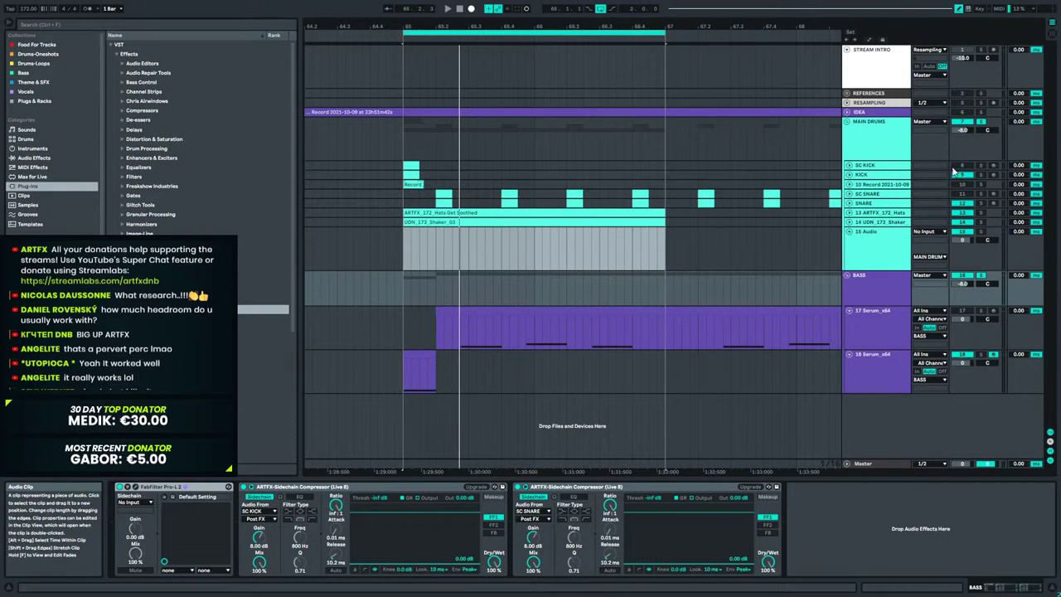
Recheck the gain reduction of the Master track's Pro-L 2 limiter during repeated playback, and close its window.
click(889, 280)
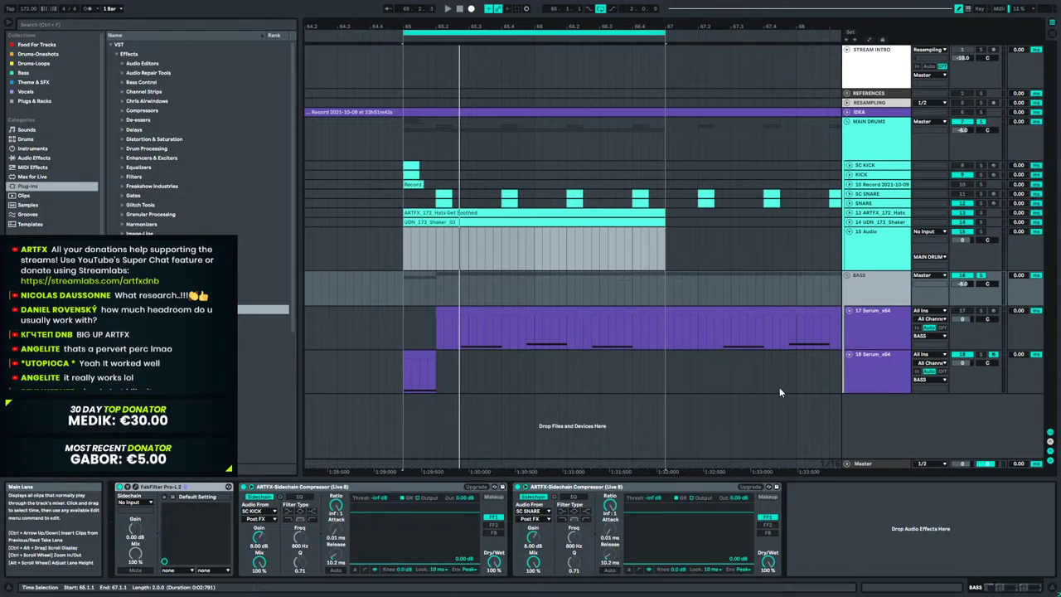
click(872, 463)
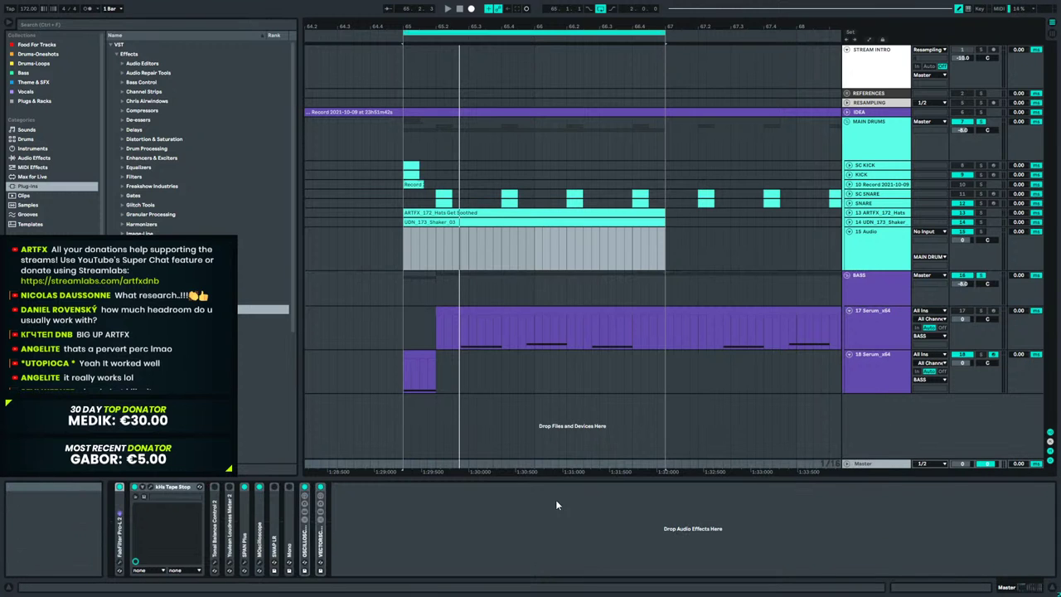
click(119, 562)
key(space)
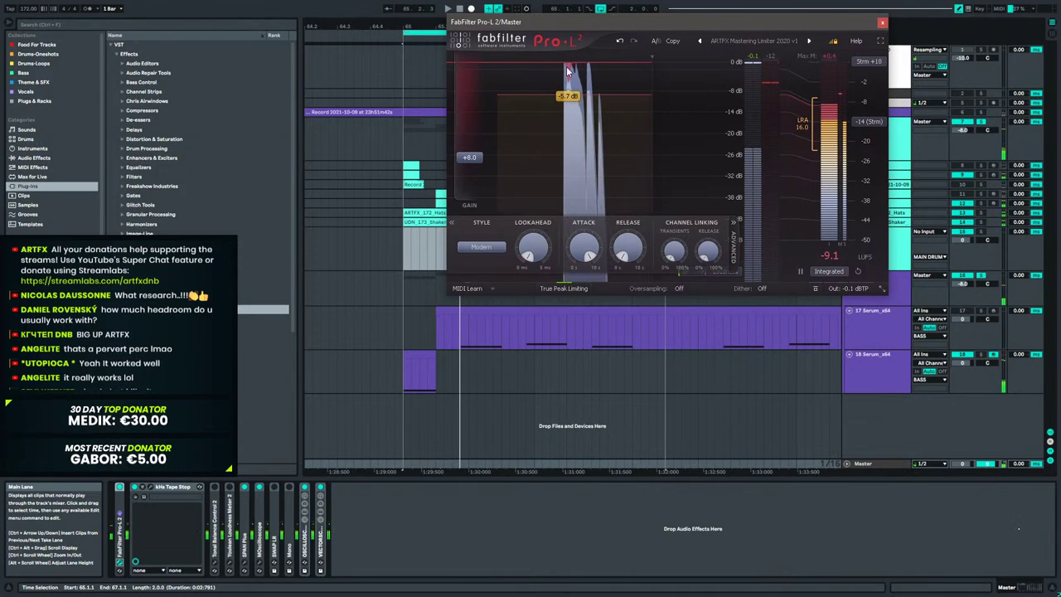
key(space)
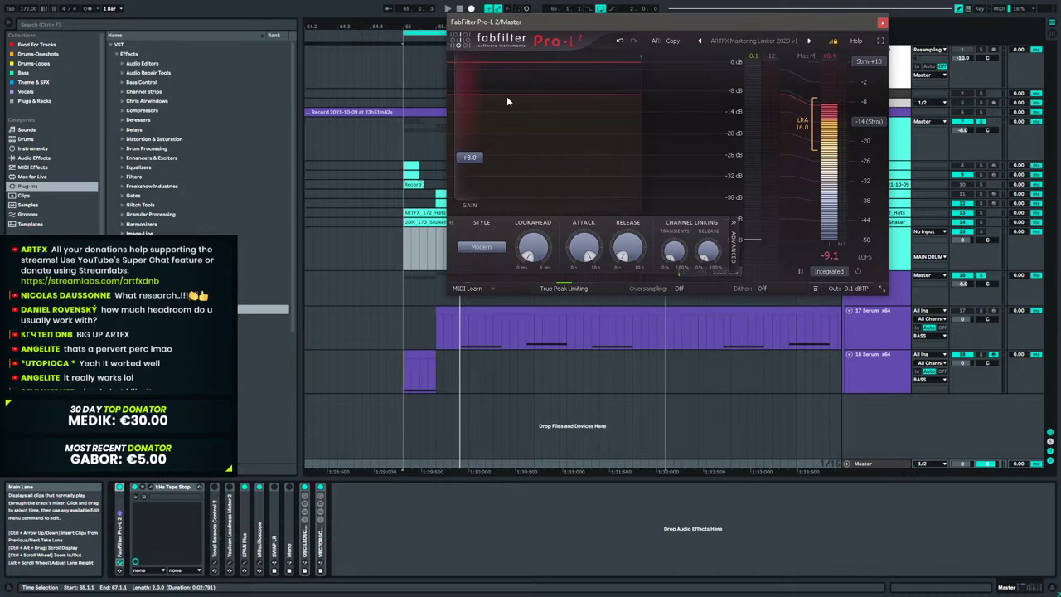
key(space)
key(space)
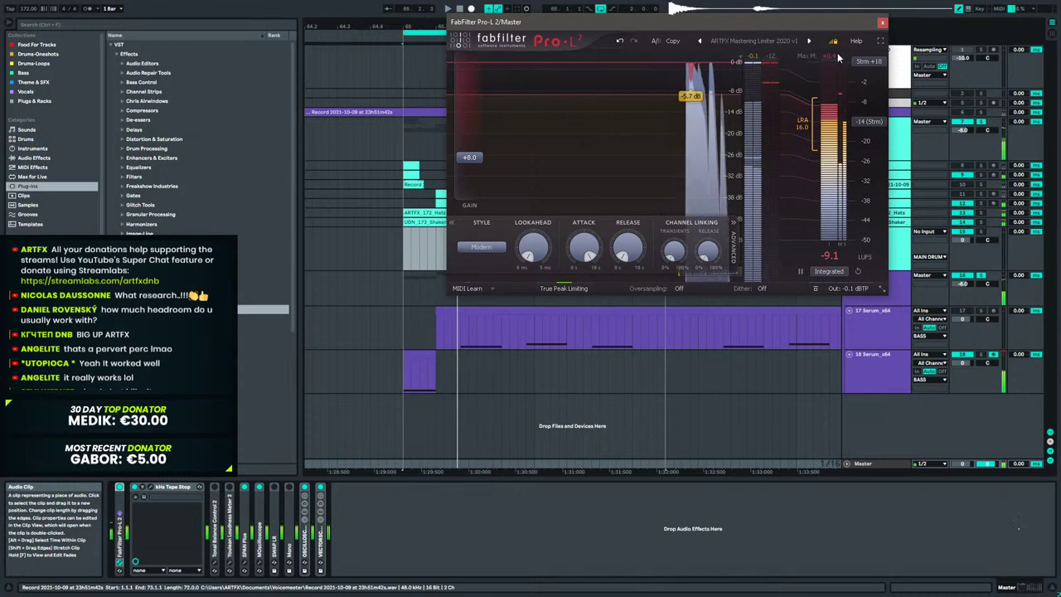
click(881, 22)
Set the release of the BASS group's sidechain compressor keyed from SC KICK to about 10.5 ms.
click(870, 286)
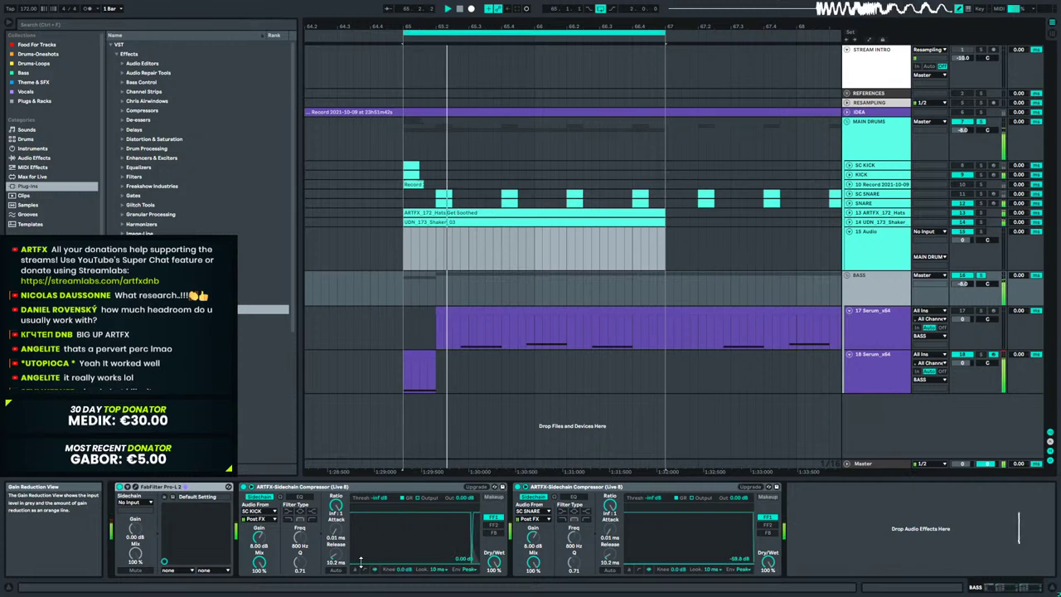
drag(336, 554, 336, 550)
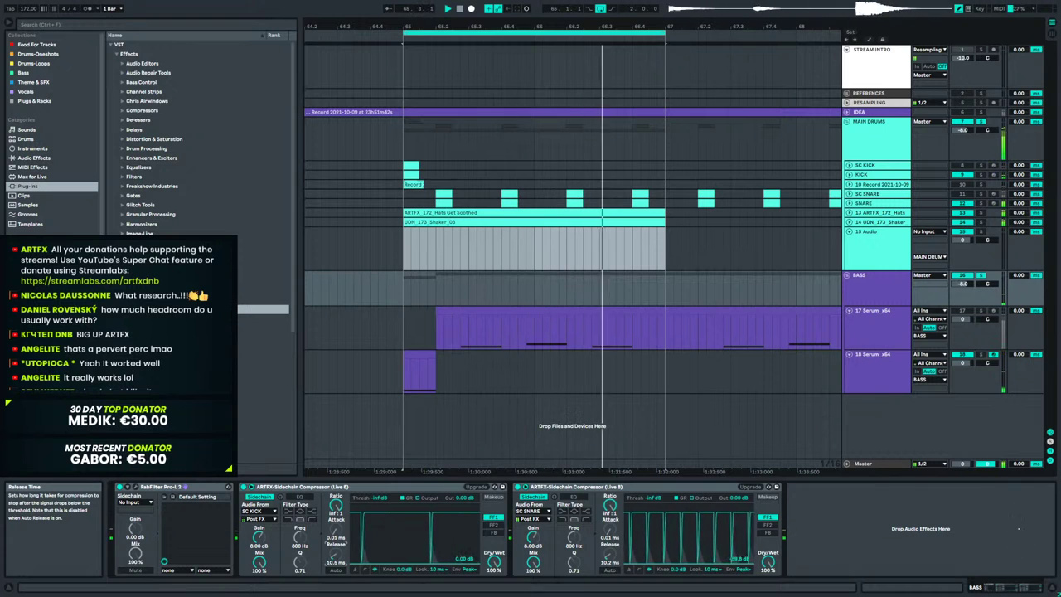
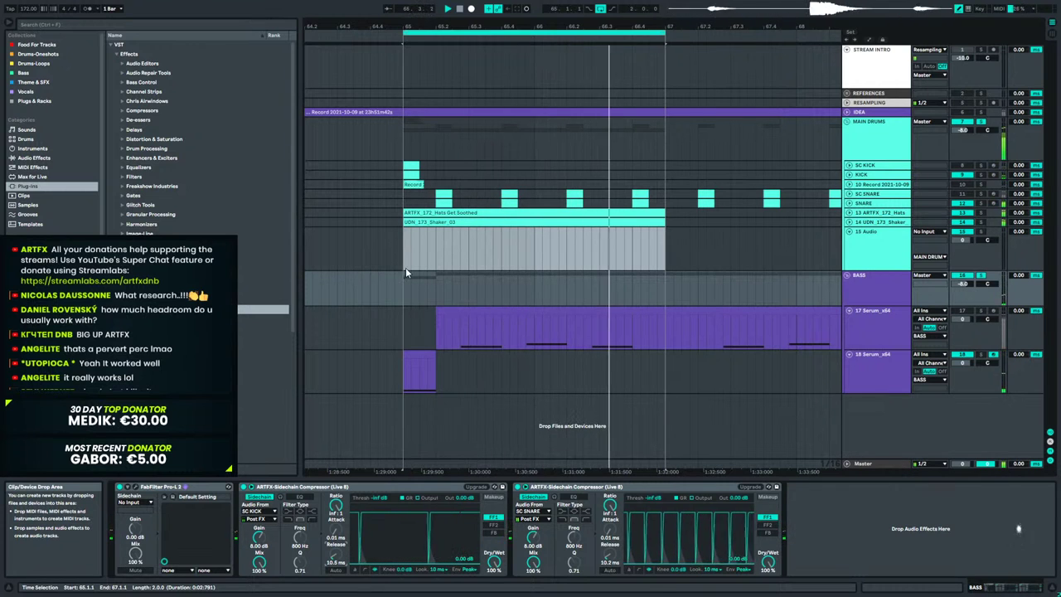
Play the groove and select track 18 Serum_x64 to listen to its short bass clip.
click(483, 221)
key(space)
click(417, 353)
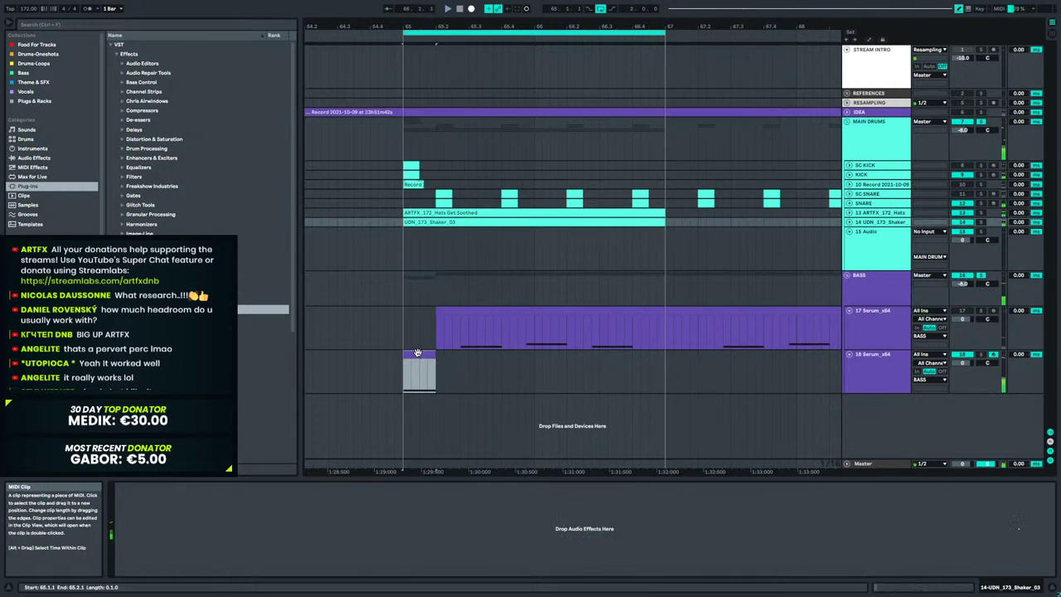
click(904, 349)
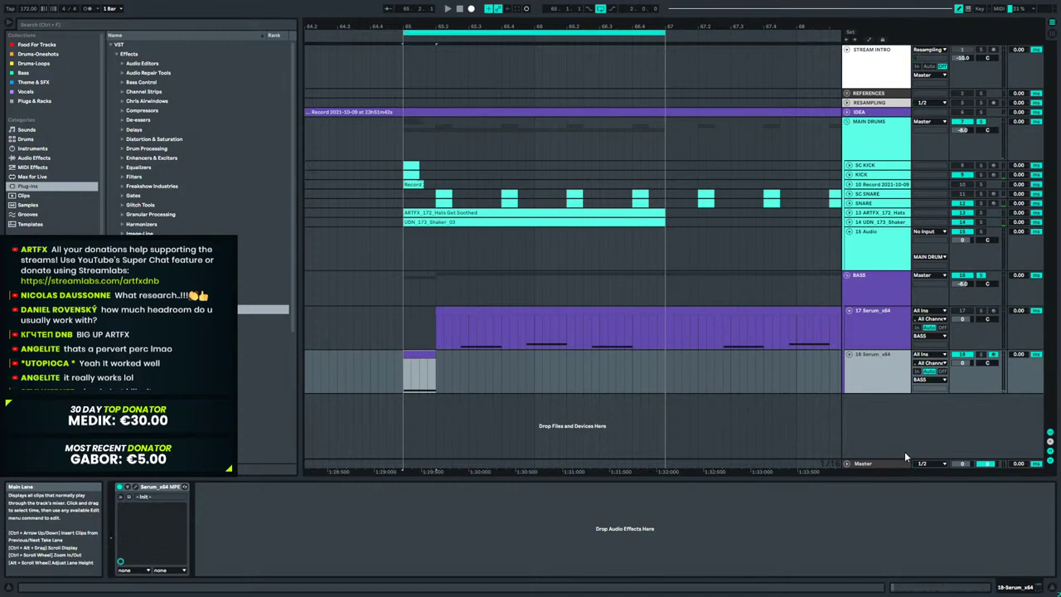
key(space)
key(space)
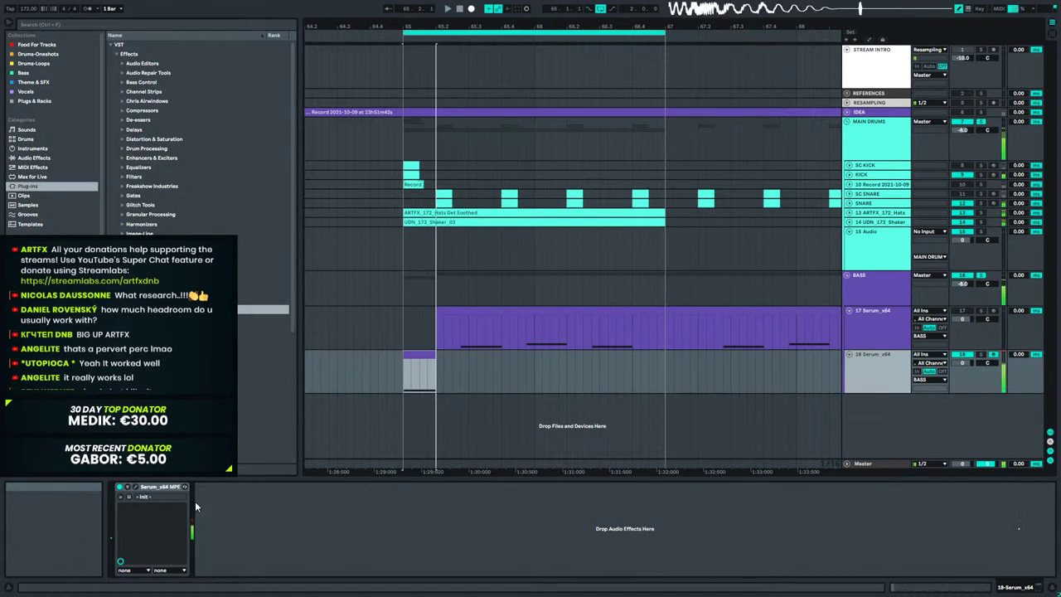
Open Serum on track 18, bend LFO 1's falling slope into a steeper drop after the peak, and audition it.
click(135, 487)
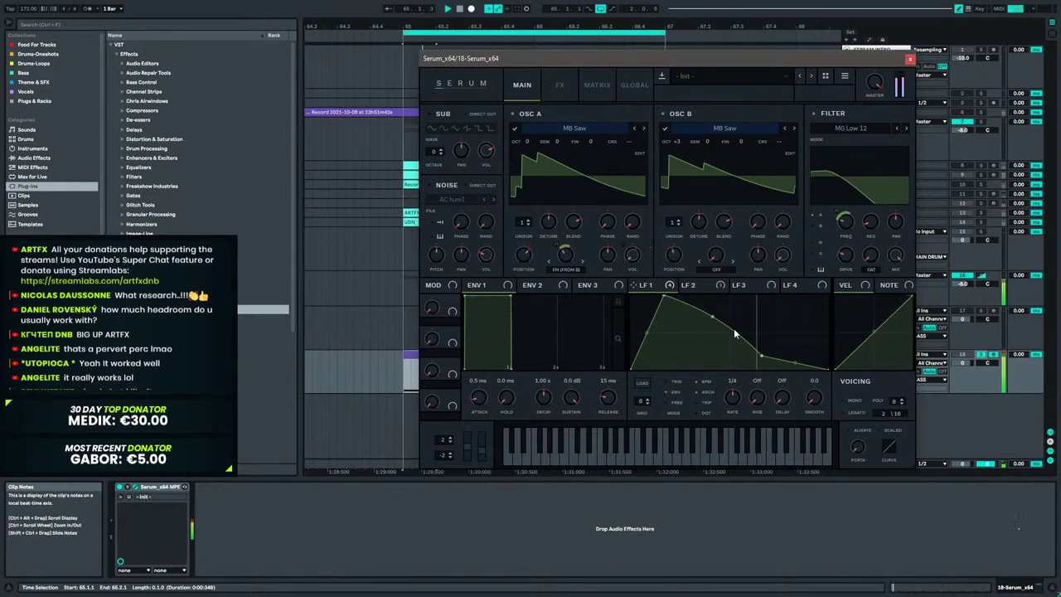
drag(733, 330, 728, 338)
key(space)
key(space)
key(space)
key(space)
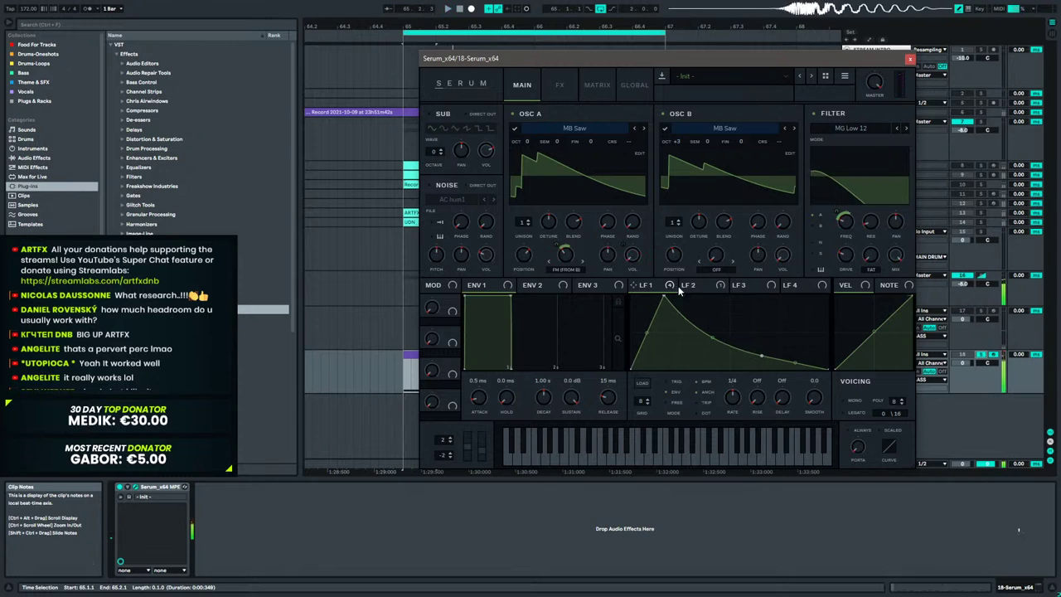
key(space)
Shift LFO 1's peak slightly later, fine-tune the point on its falling slope, and close the Serum window.
mouse_move(555, 252)
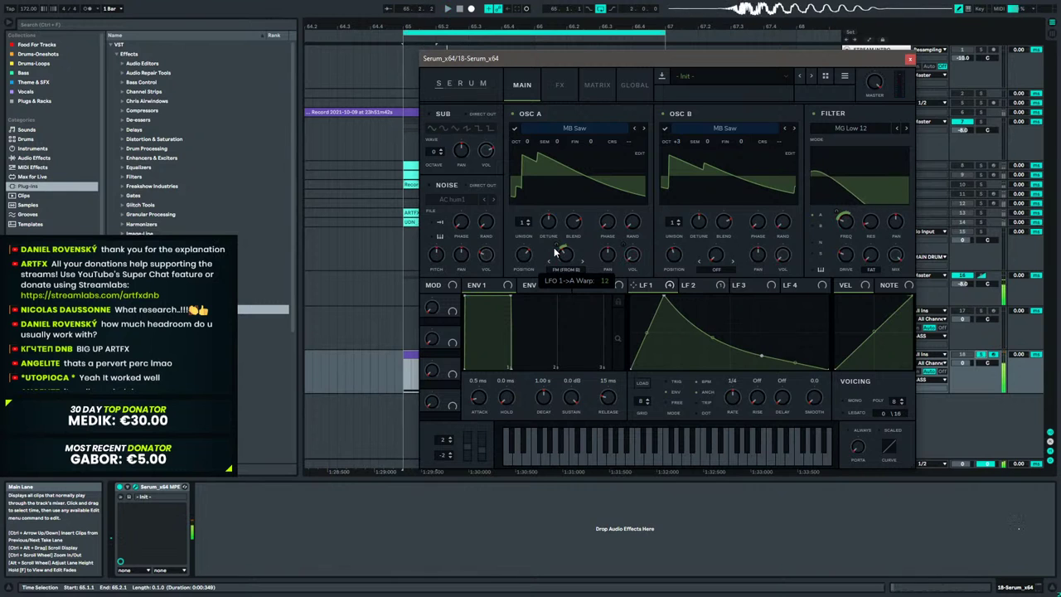
mouse_move(685, 296)
mouse_down()
mouse_move(707, 298)
mouse_move(711, 286)
mouse_move(677, 284)
mouse_up()
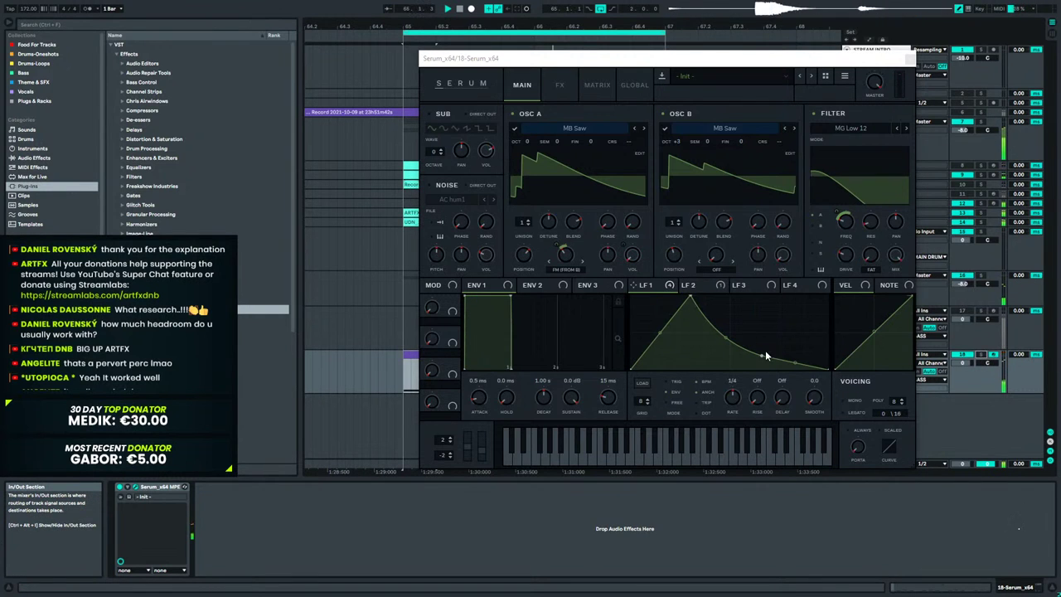
drag(726, 338, 726, 336)
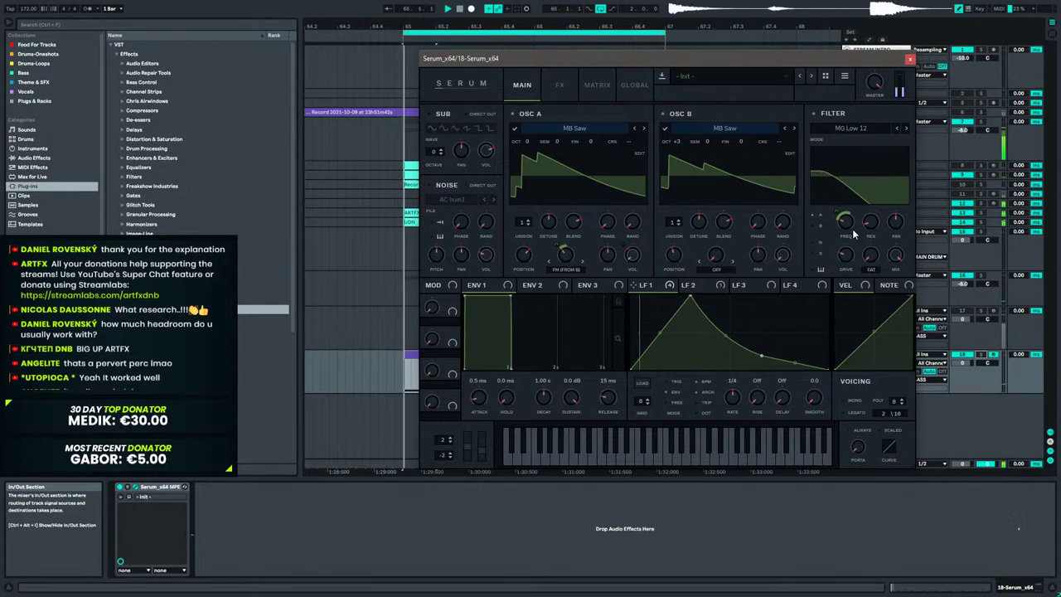
click(909, 59)
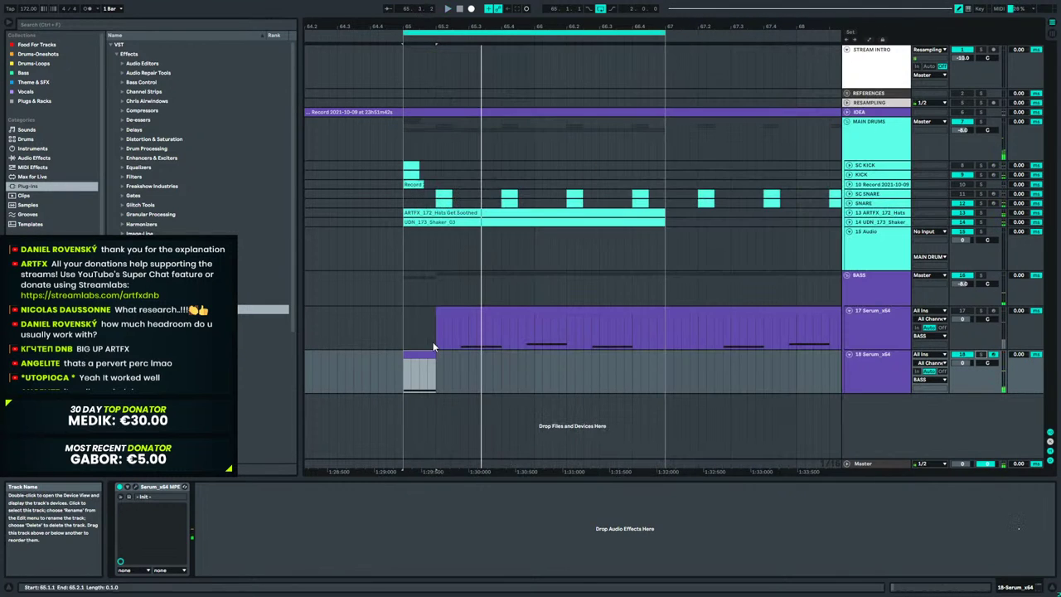
Add the ValhallaRoom reverb after Serum on track 18.
click(862, 373)
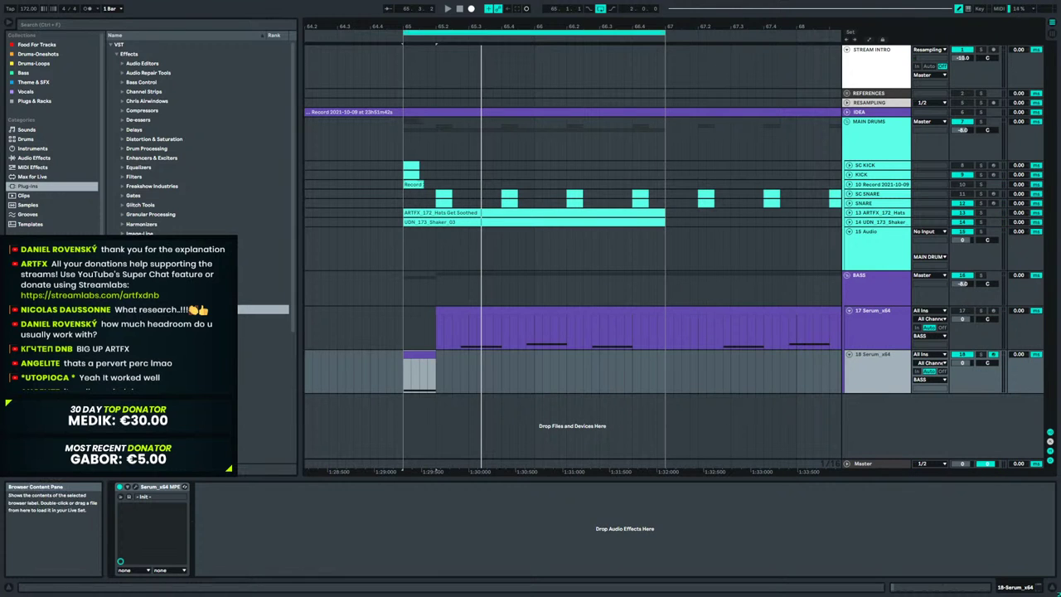
click(262, 262)
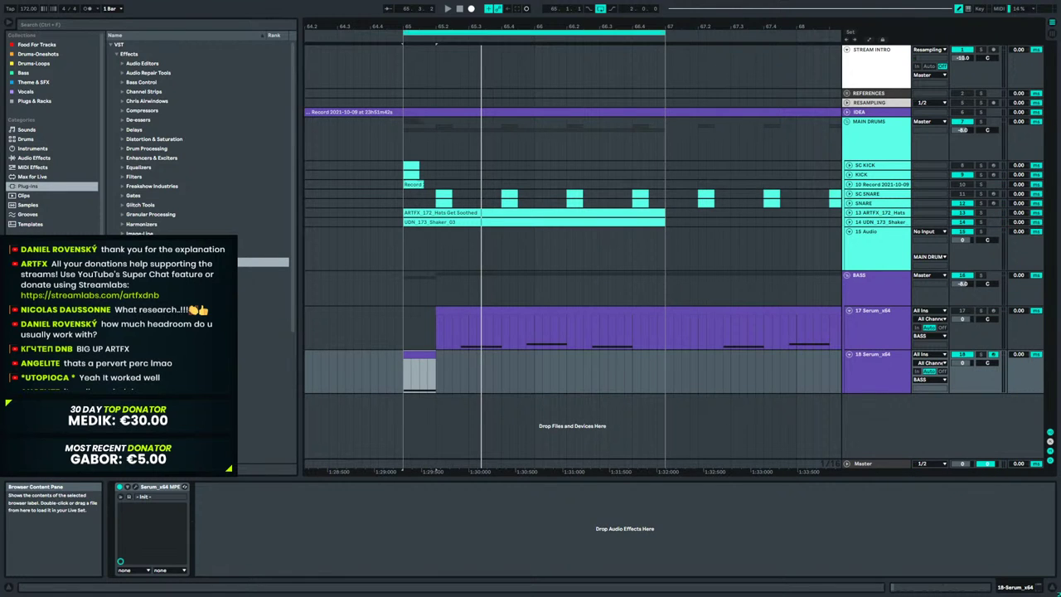
click(874, 367)
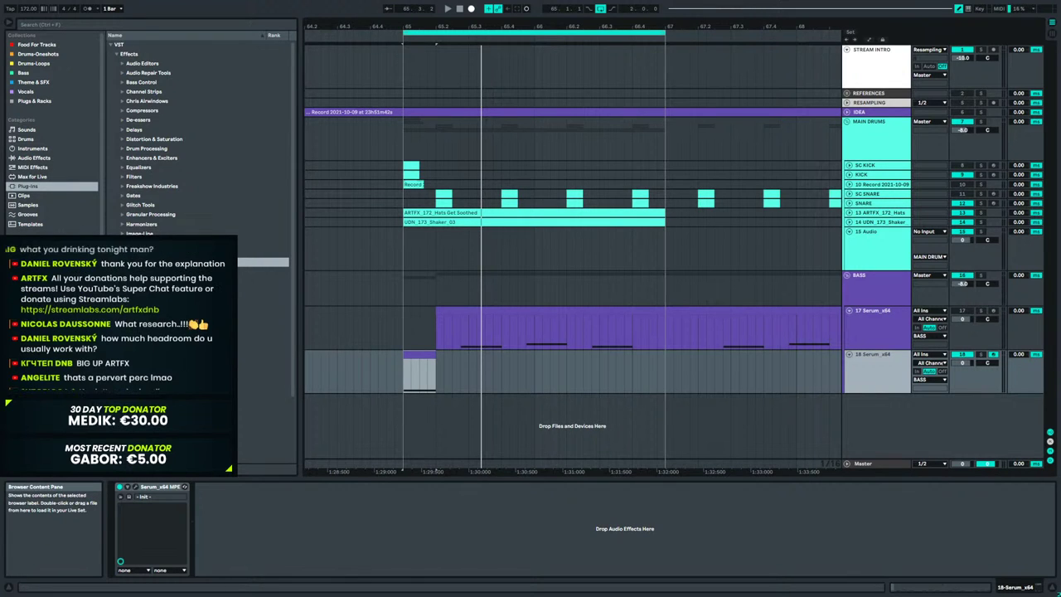
click(262, 365)
scroll(199, 141, down, 3)
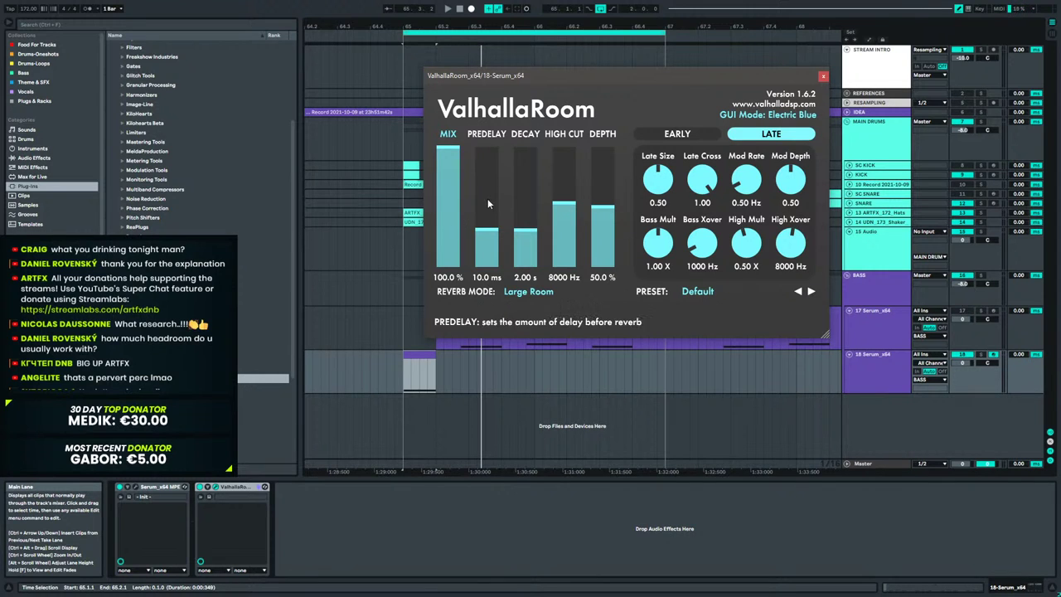
Set ValhallaRoom's mix to 100 %, predelay to 0.0 ms and decay to about 0.52 s during playback.
drag(448, 195, 454, 264)
key(space)
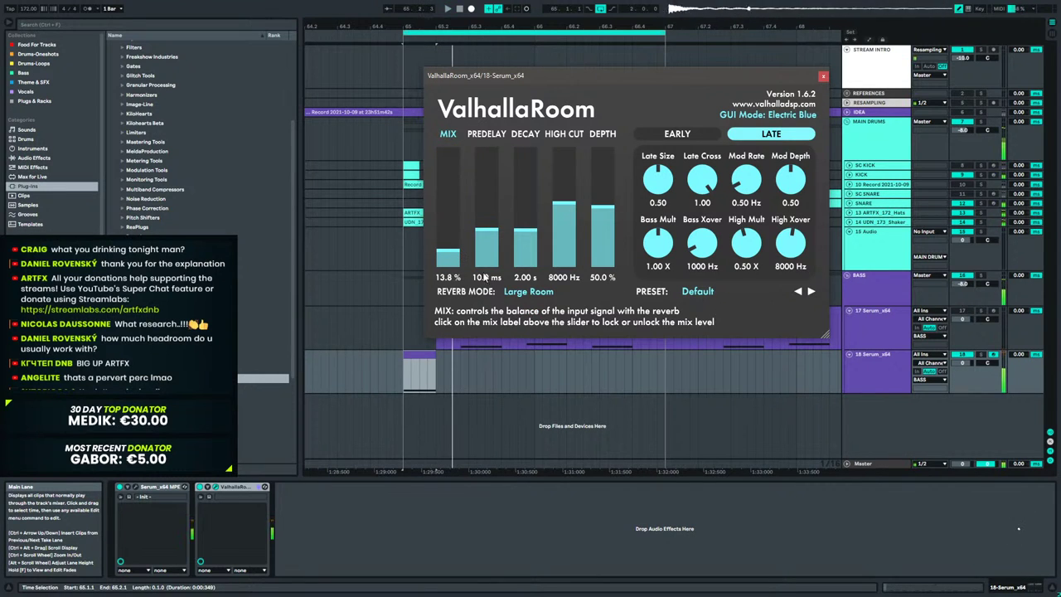
drag(525, 229, 529, 247)
drag(448, 245, 480, 157)
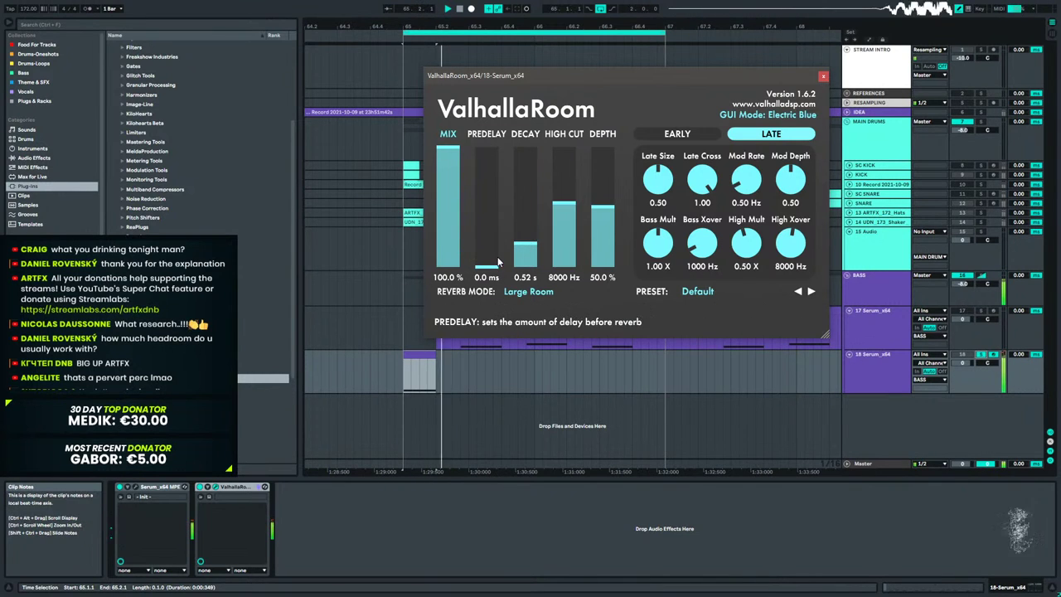
Try ValhallaRoom's Large Chamber mode with a longer decay of about 0.85 s.
click(533, 295)
click(533, 338)
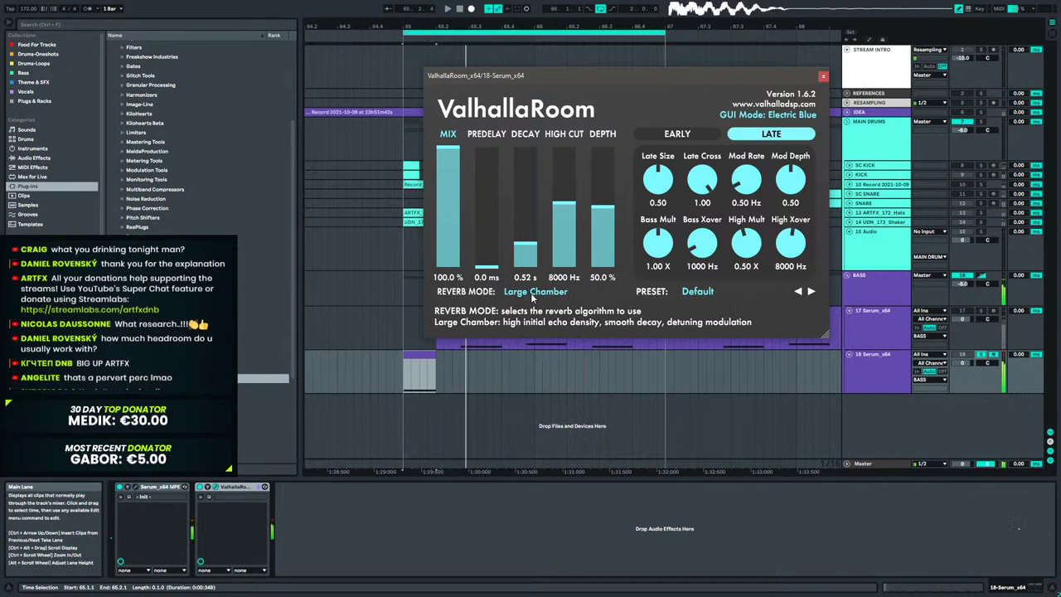
drag(529, 249, 530, 245)
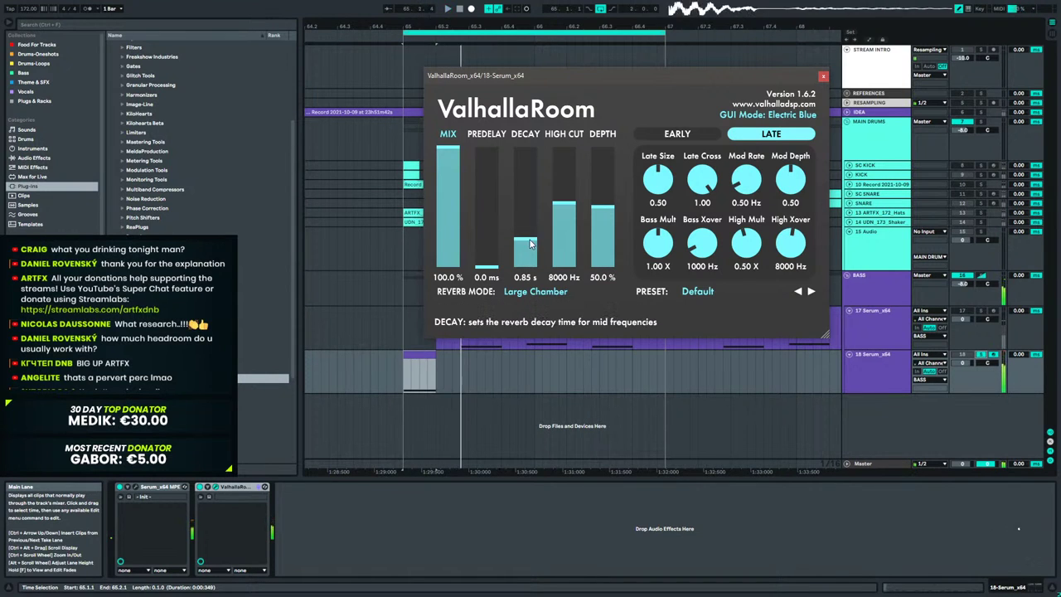
Audition ValhallaRoom's Bright Room, Medium Room, Dark Chamber, Dark Room and Dark Space reverb modes on the bass.
click(534, 292)
click(531, 391)
click(530, 292)
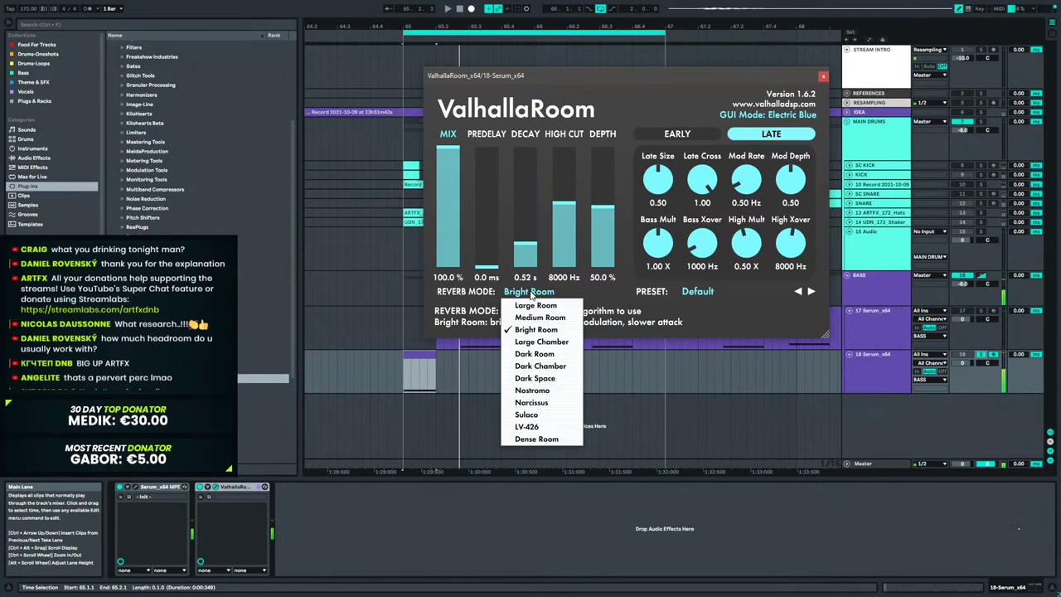
click(535, 318)
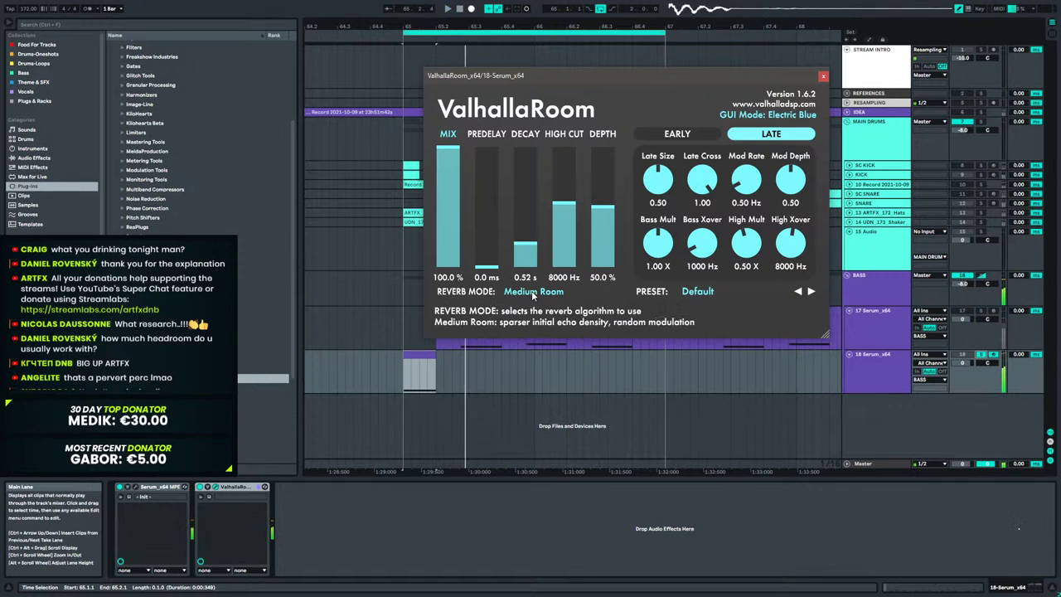
click(533, 291)
click(540, 368)
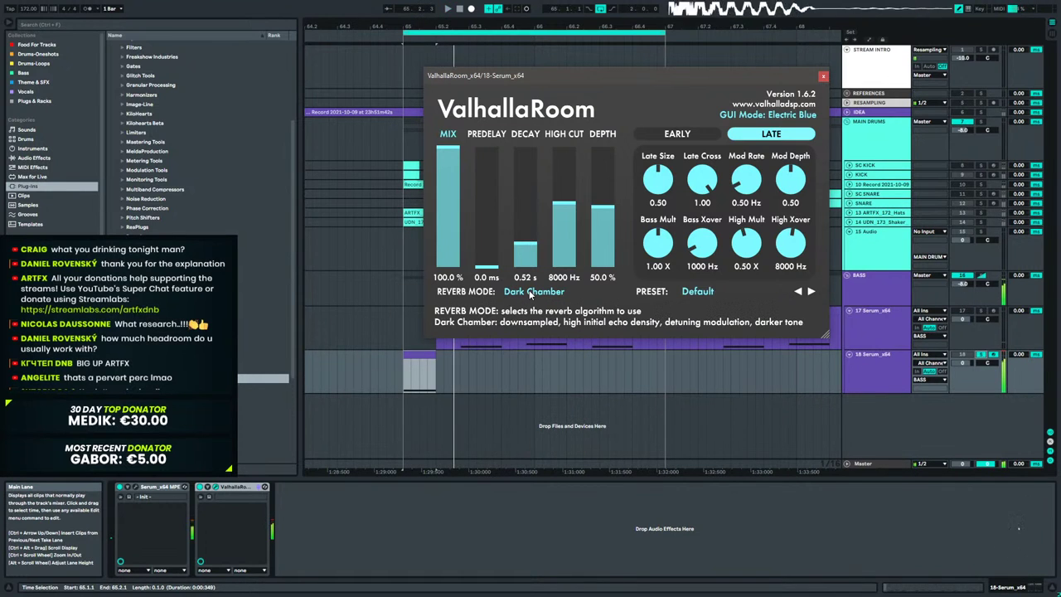
click(531, 292)
click(535, 354)
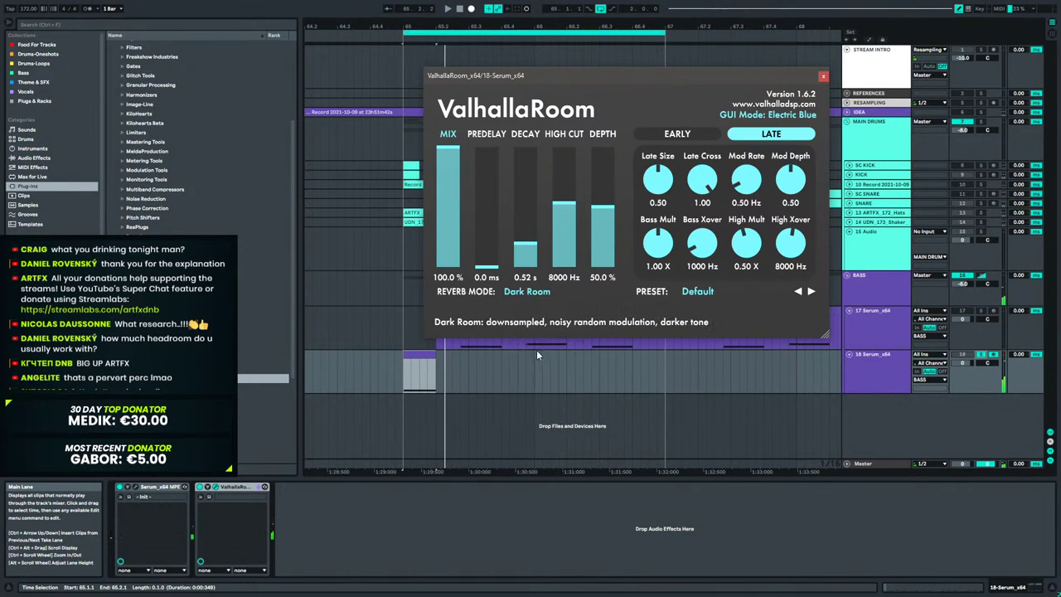
click(540, 291)
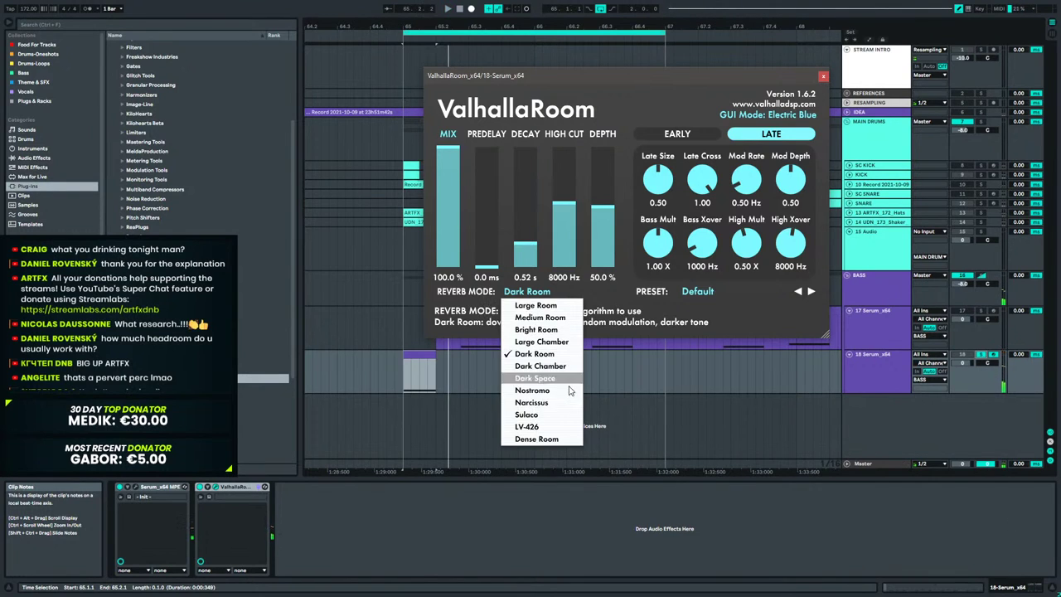
click(535, 378)
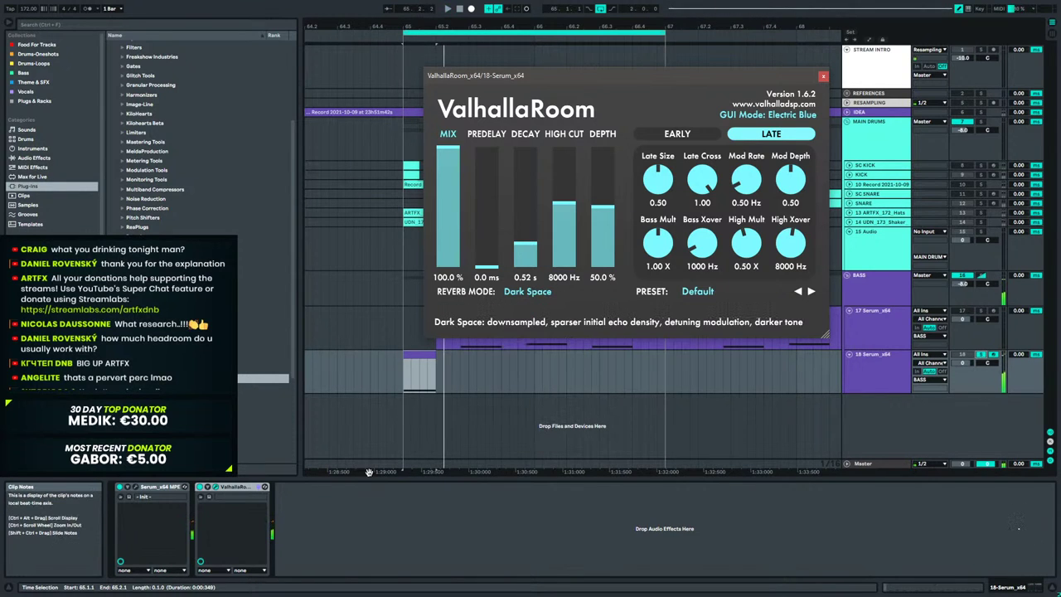
Compare the Narcissus and Bright Room reverb modes and set ValhallaRoom to Large Chamber.
click(515, 291)
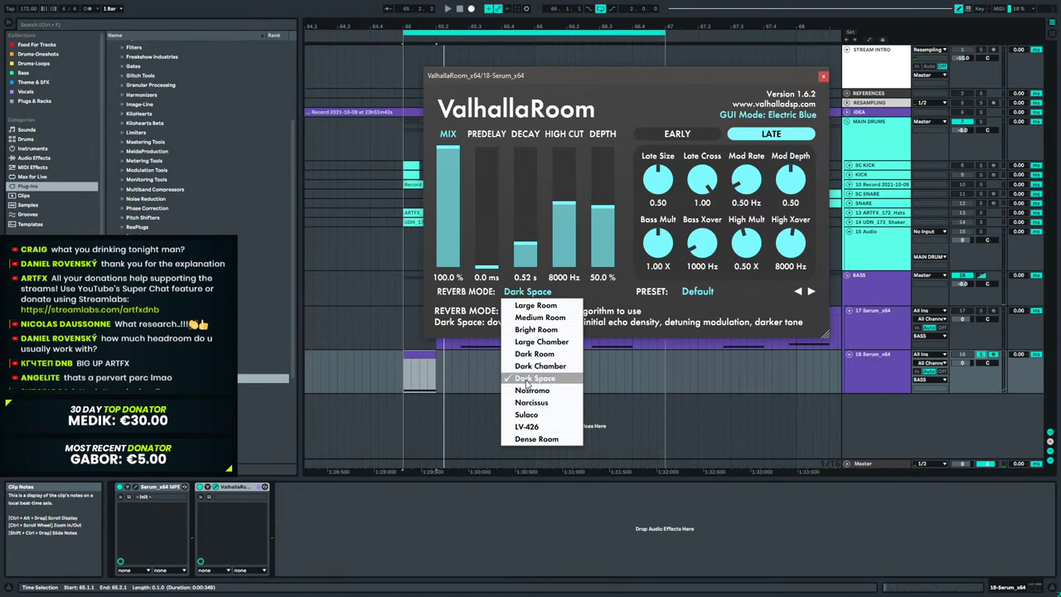
click(530, 403)
click(523, 292)
click(530, 329)
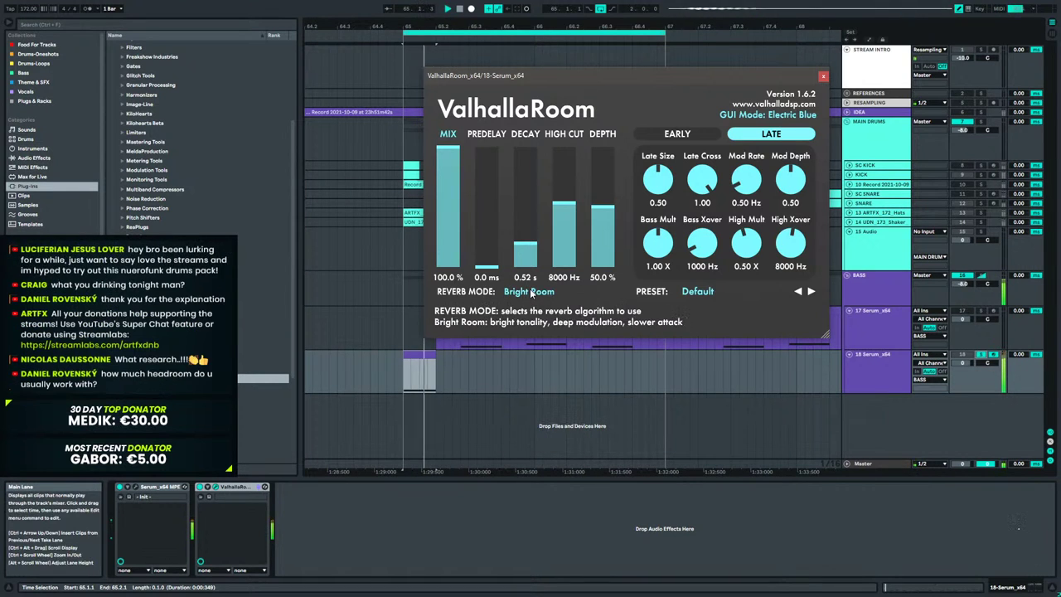
click(530, 292)
click(530, 345)
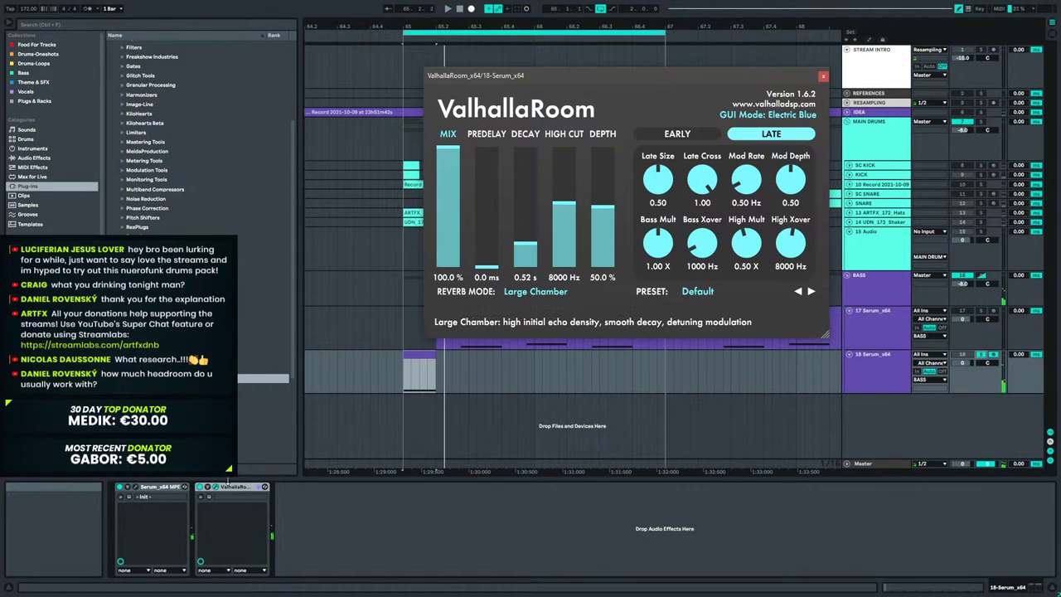
Group ValhallaRoom into an Audio Effect Rack, add an empty second chain, and lower the reverb chain's volume to about -7.7 dB.
click(236, 491)
key(ctrl+d)
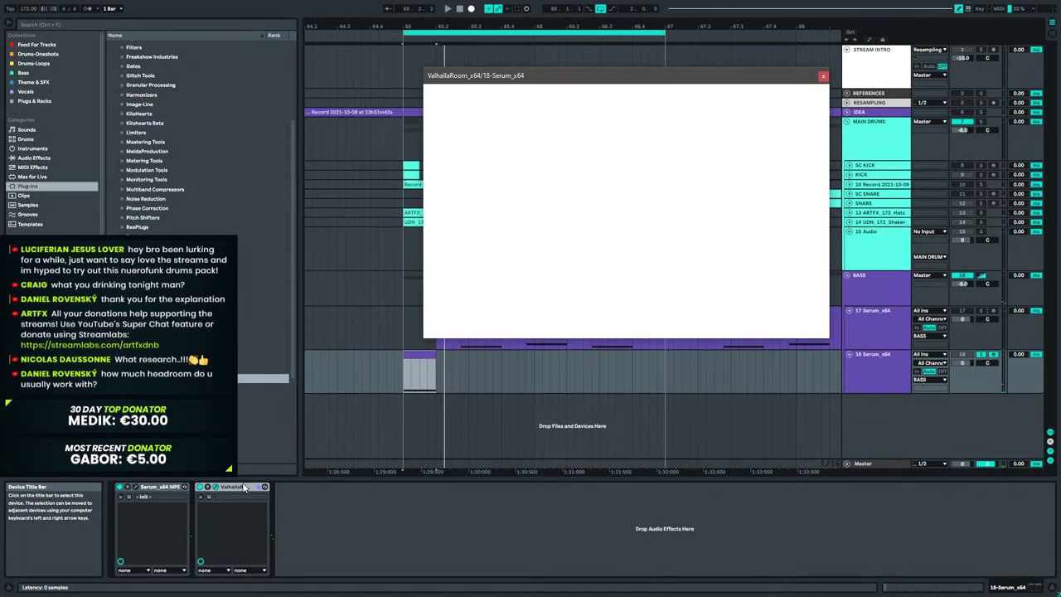
click(200, 524)
right_click(229, 525)
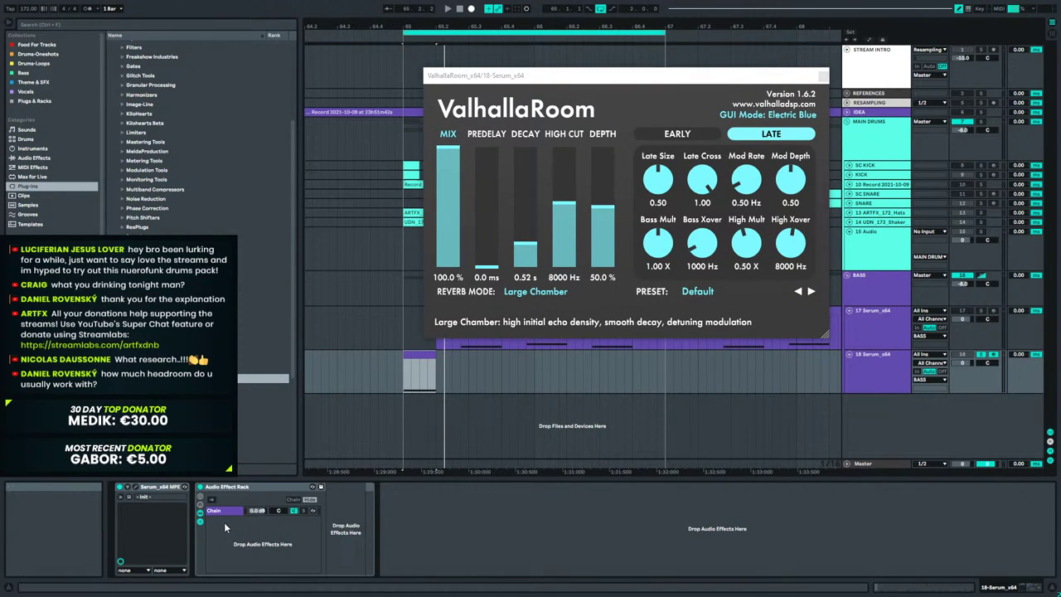
key(ctrl+v)
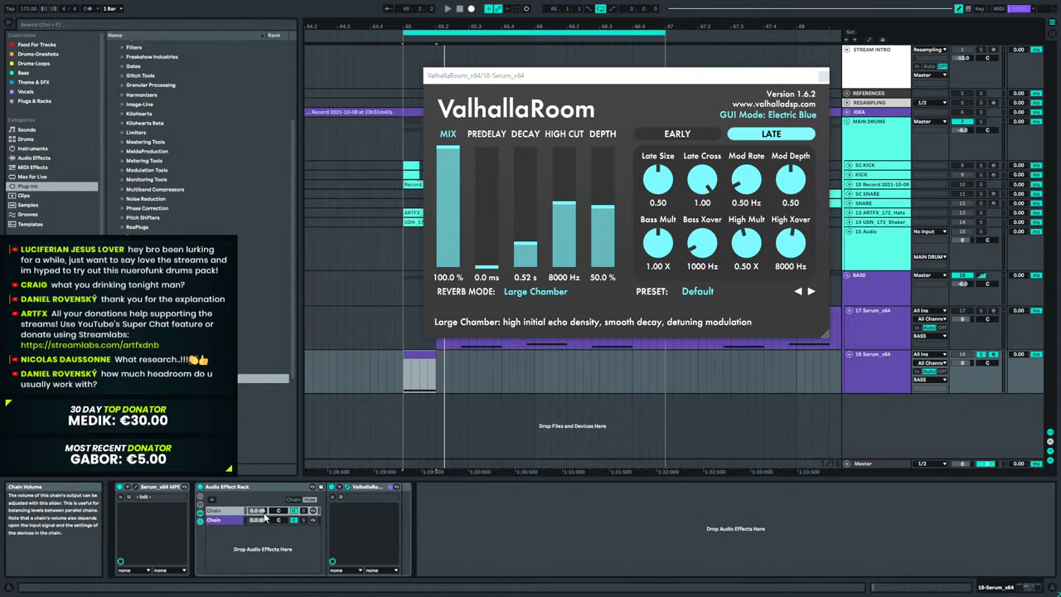
drag(257, 511, 257, 502)
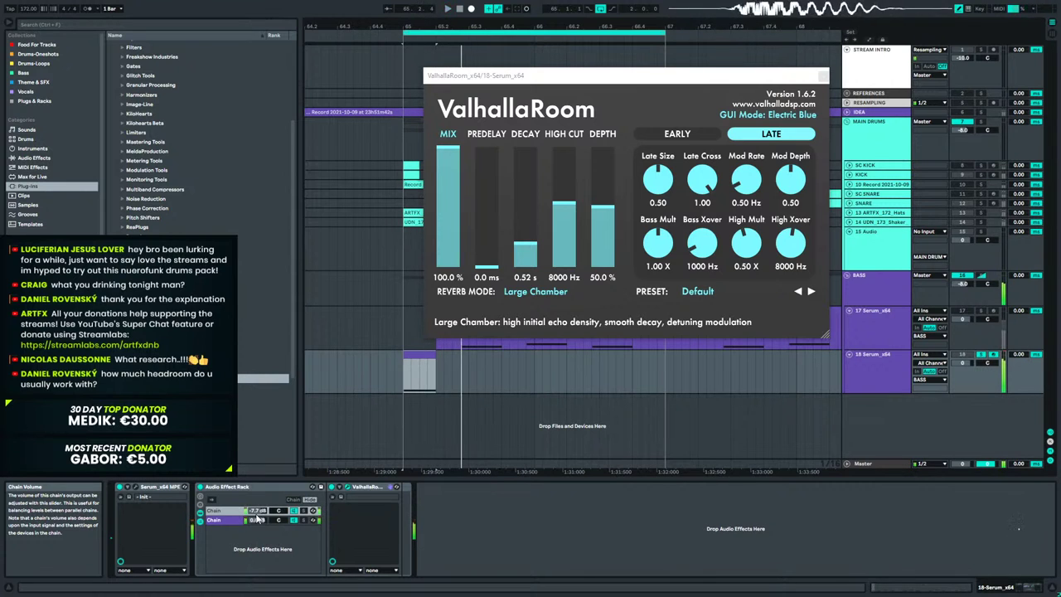
Add an EQ Eight after ValhallaRoom inside the rack's reverb chain.
click(58, 157)
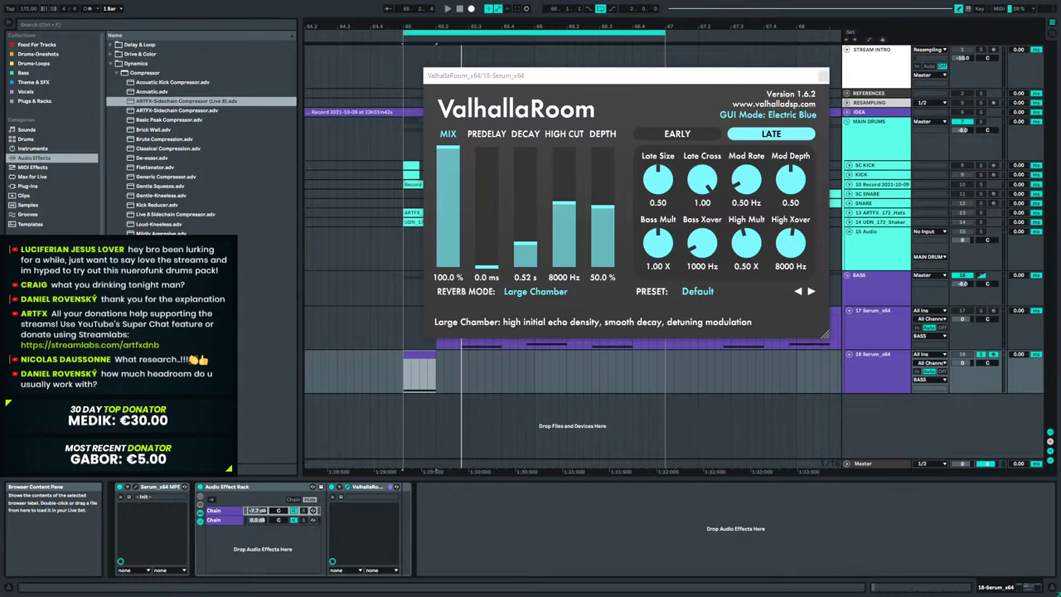
click(137, 72)
drag(139, 101, 184, 175)
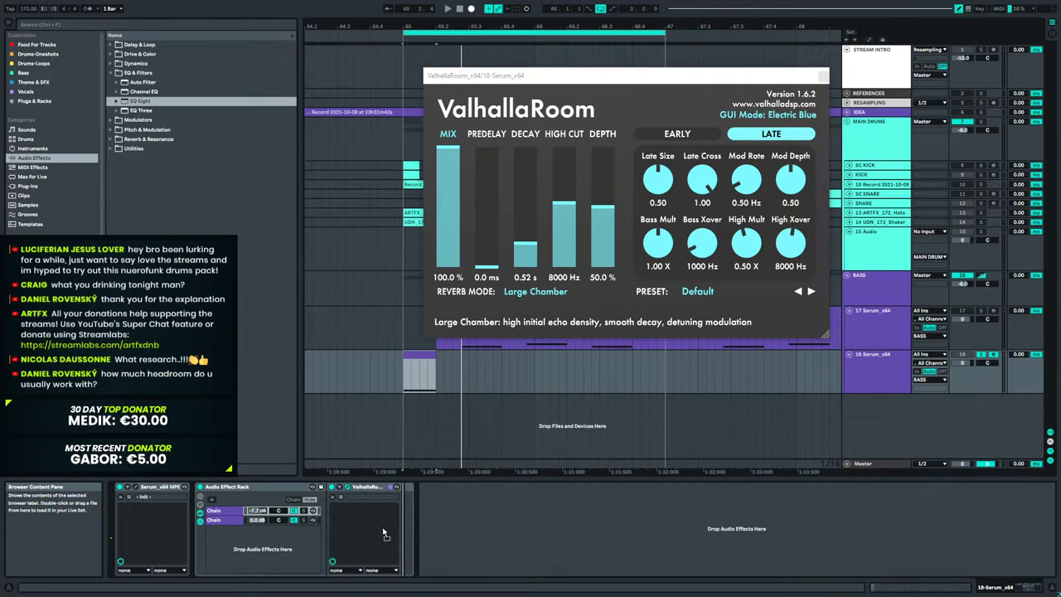
drag(478, 481, 619, 493)
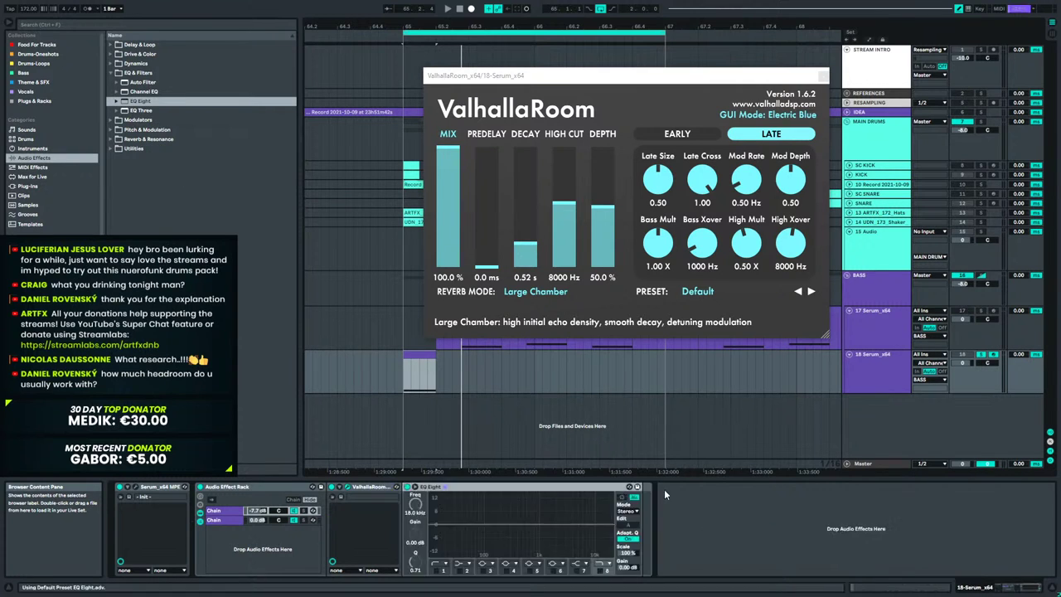
Turn on band 1 of the reverb chain's EQ Eight as a low cut and move its cutoff up into the low mids.
key(space)
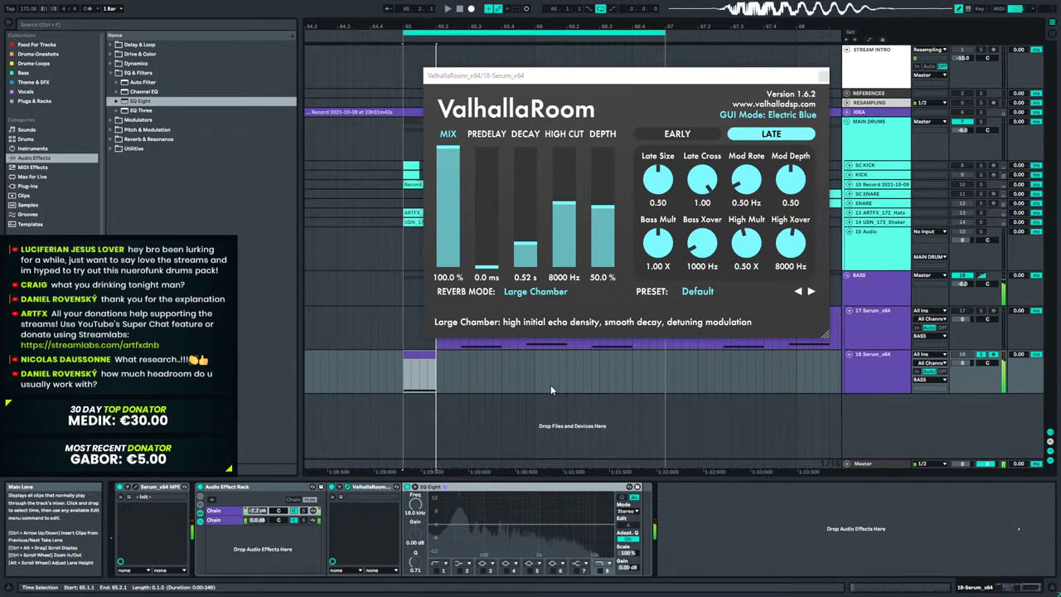
click(437, 570)
click(442, 563)
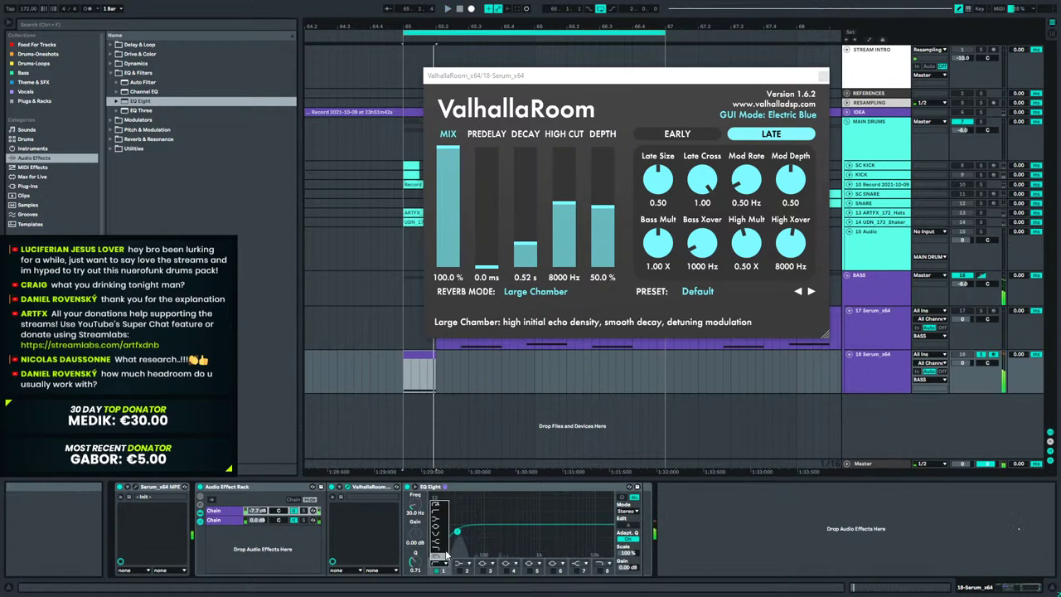
drag(497, 540, 501, 537)
key(space)
key(space)
Enable band 5 of the reverb chain's EQ Eight, boost it 8.55 dB at 264 Hz, and audition the bass.
click(534, 571)
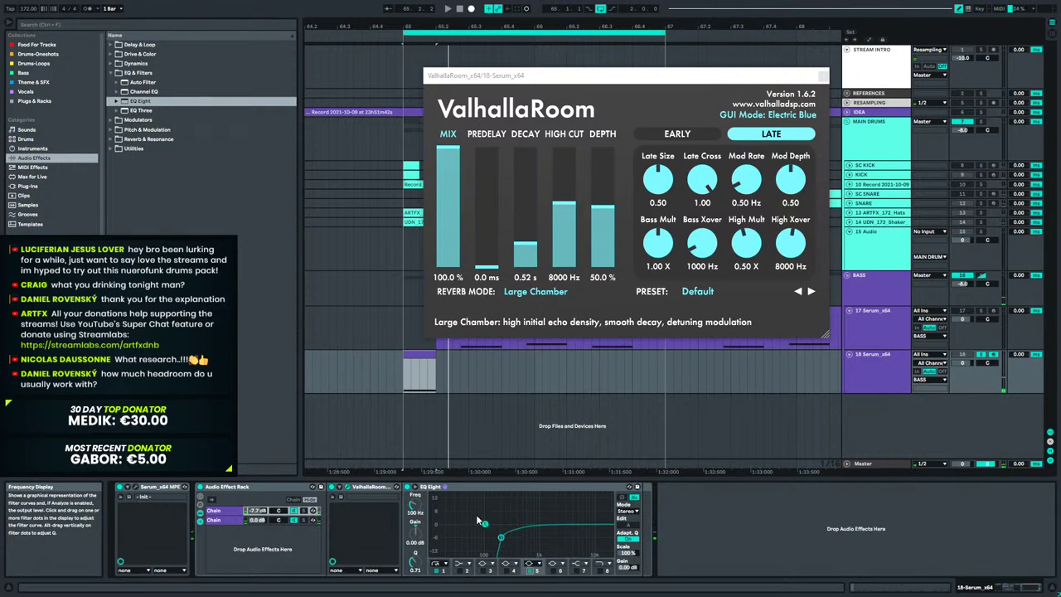
drag(514, 505, 509, 506)
key(space)
key(space)
key(space)
key(space)
key(space)
key(space)
key(space)
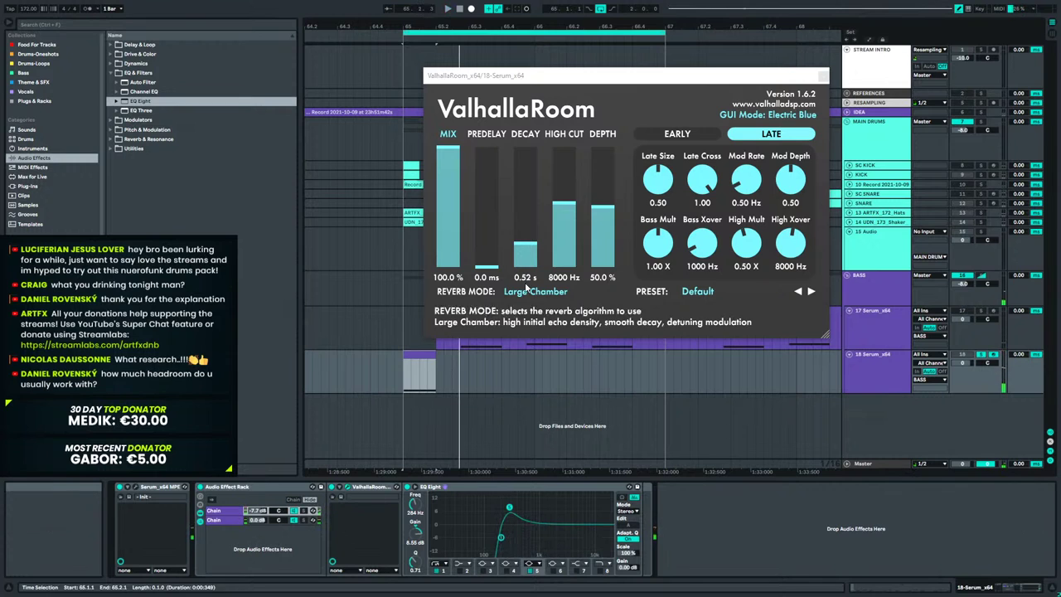
Set ValhallaRoom's decay to 0.49 s, lower the reverb chain's volume to -8.4 dB, and close the plug-in window.
click(535, 245)
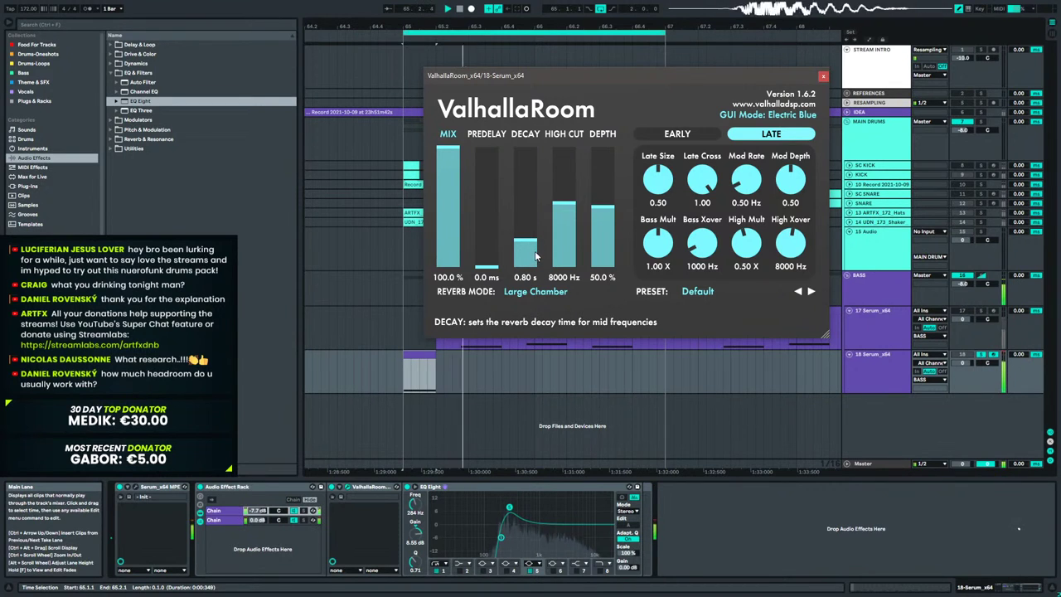
drag(535, 247, 535, 248)
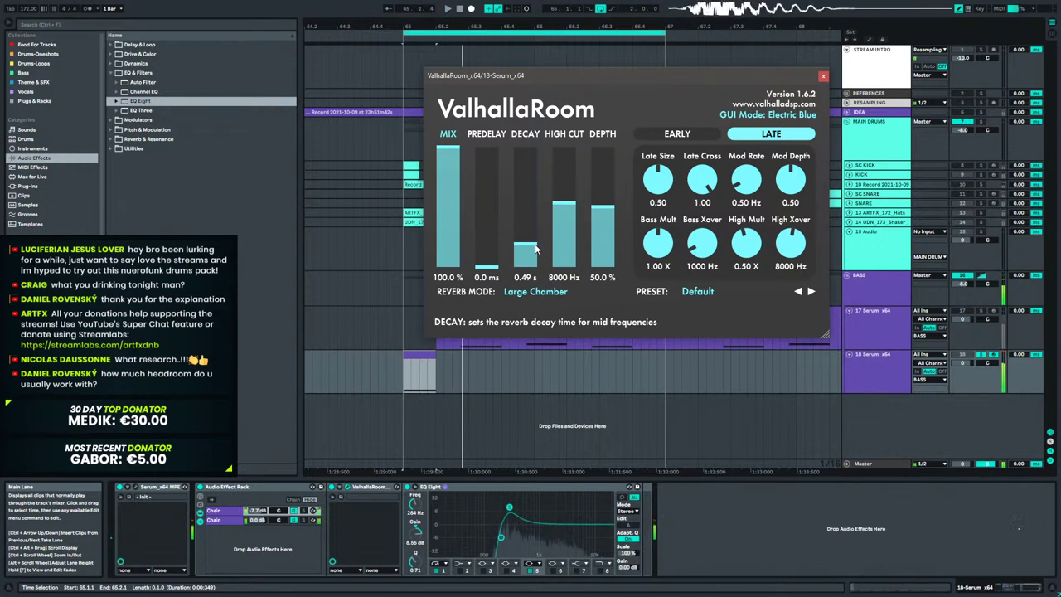
click(320, 496)
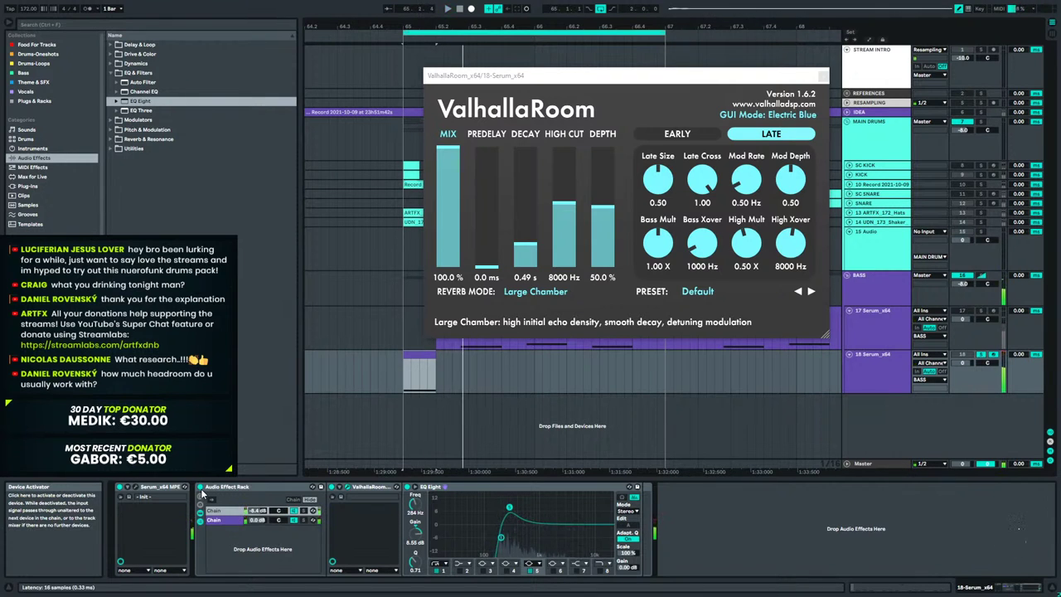
key(space)
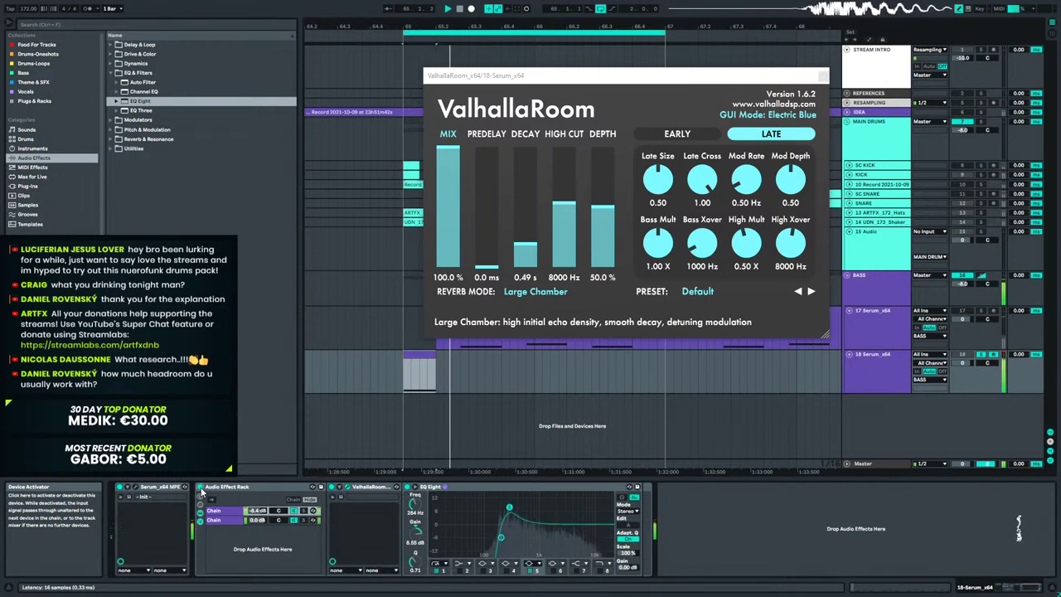
click(823, 75)
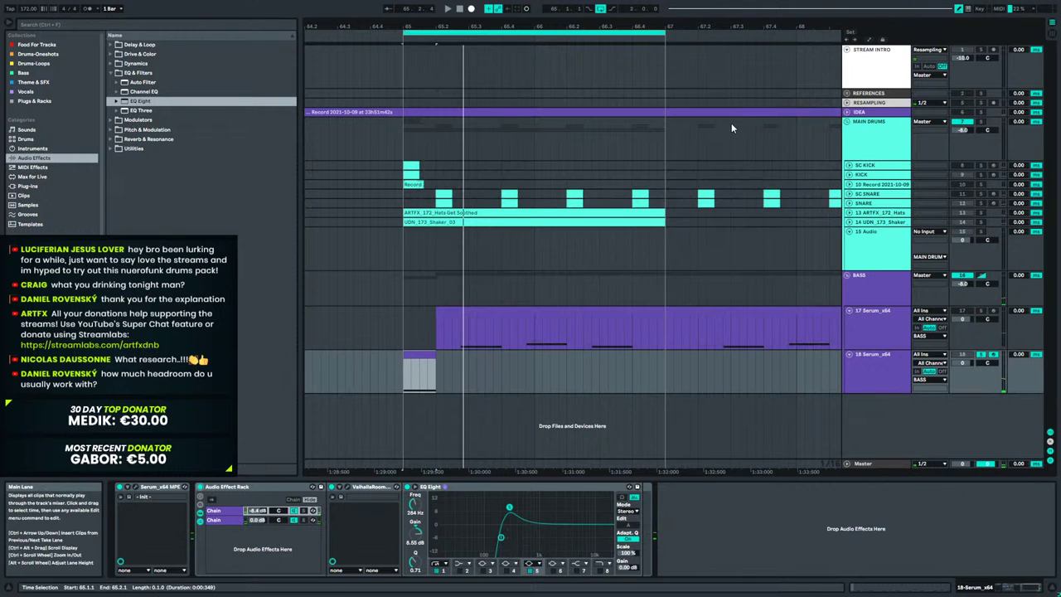
Add an EQ Eight after the effect rack with a 2.85 dB boost at 69.6 Hz and a wide low-mid cut on band 5.
click(111, 72)
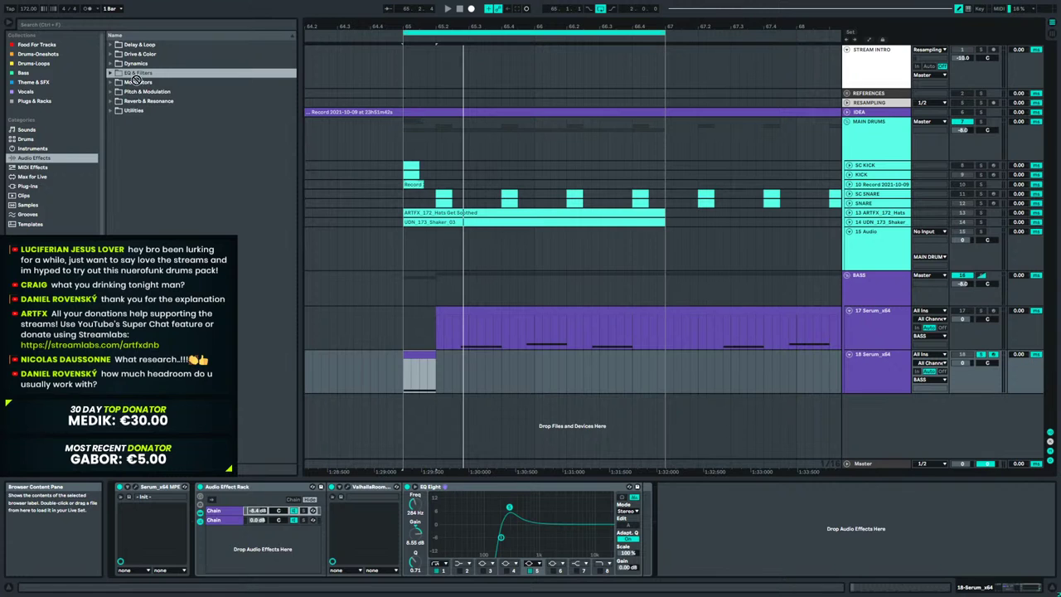
drag(139, 102, 802, 511)
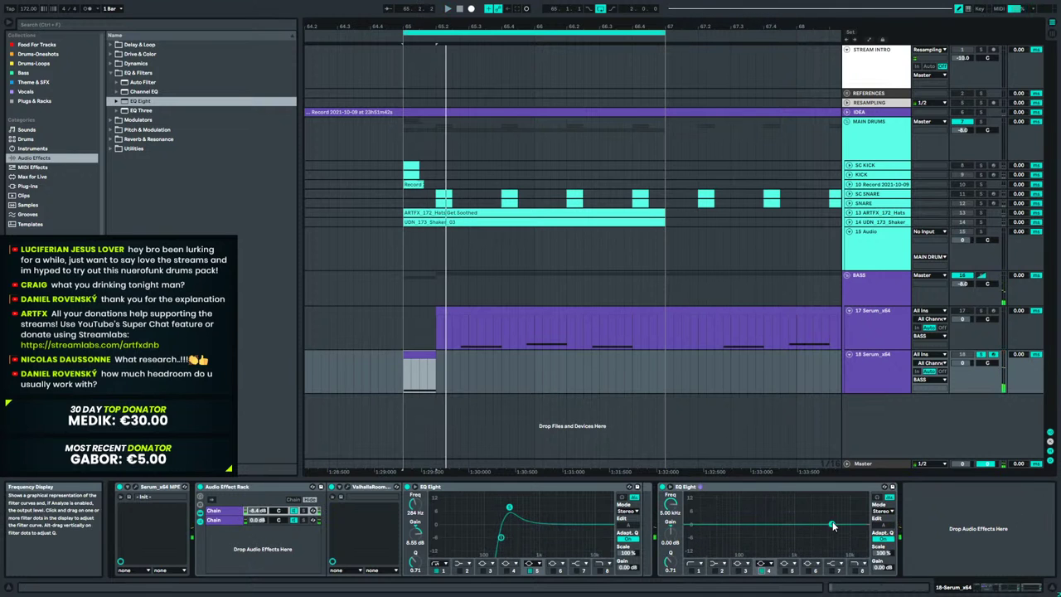
drag(774, 533, 731, 517)
key(space)
click(789, 570)
key(space)
key(space)
key(space)
key(space)
key(space)
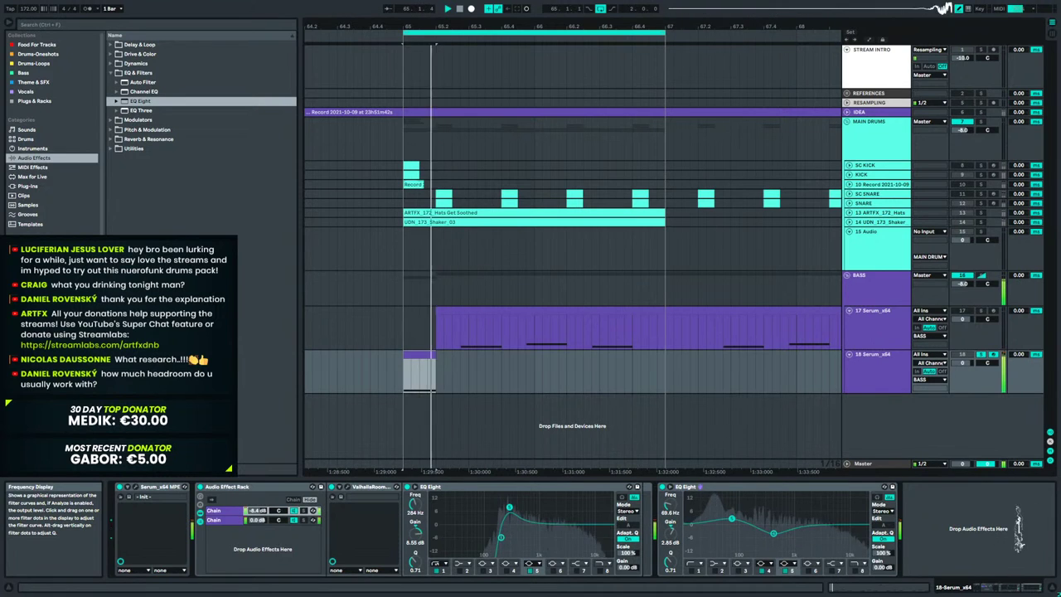
Enable band 7 of the EQ Eight after the rack as a high shelf with 3.84 dB of gain at 5.15 kHz.
click(831, 571)
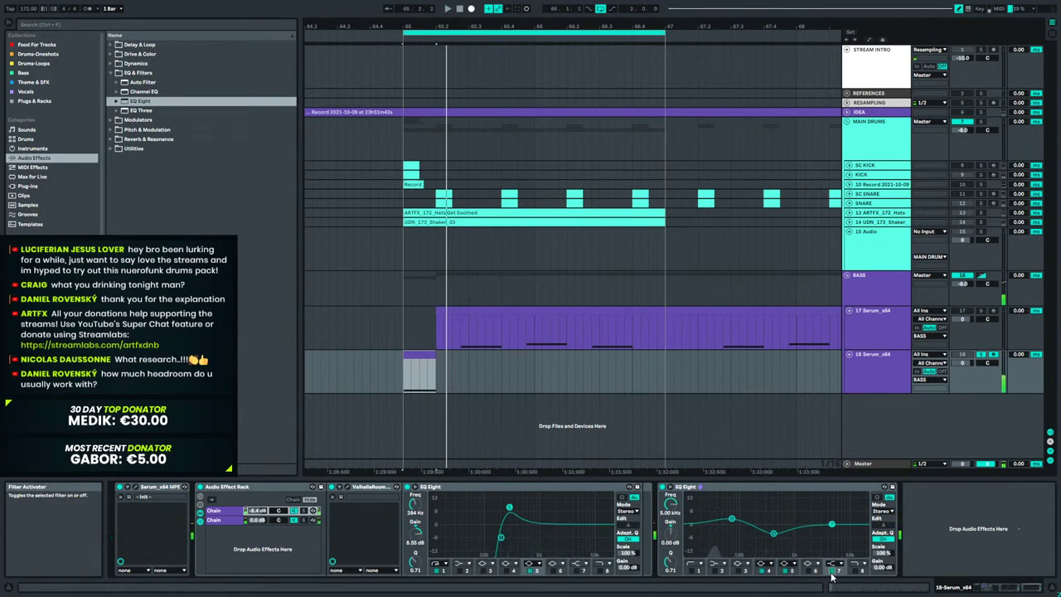
key(space)
drag(834, 517, 832, 516)
key(space)
key(space)
key(space)
key(space)
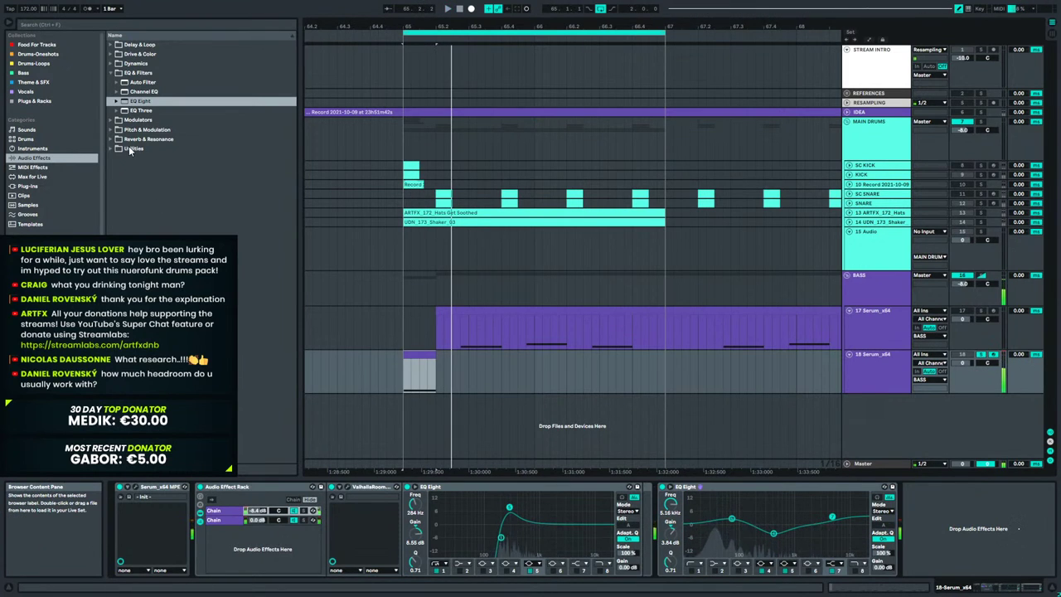
Add a Saturator with Soft Clip on after the EQ Eight at the end of the bass device chain.
click(111, 54)
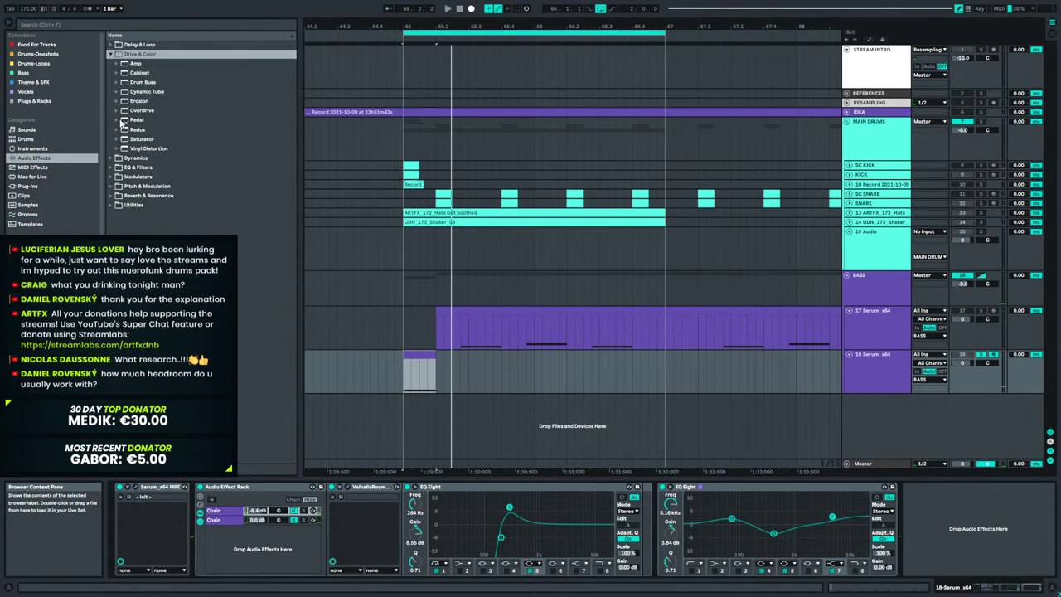
drag(134, 139, 957, 556)
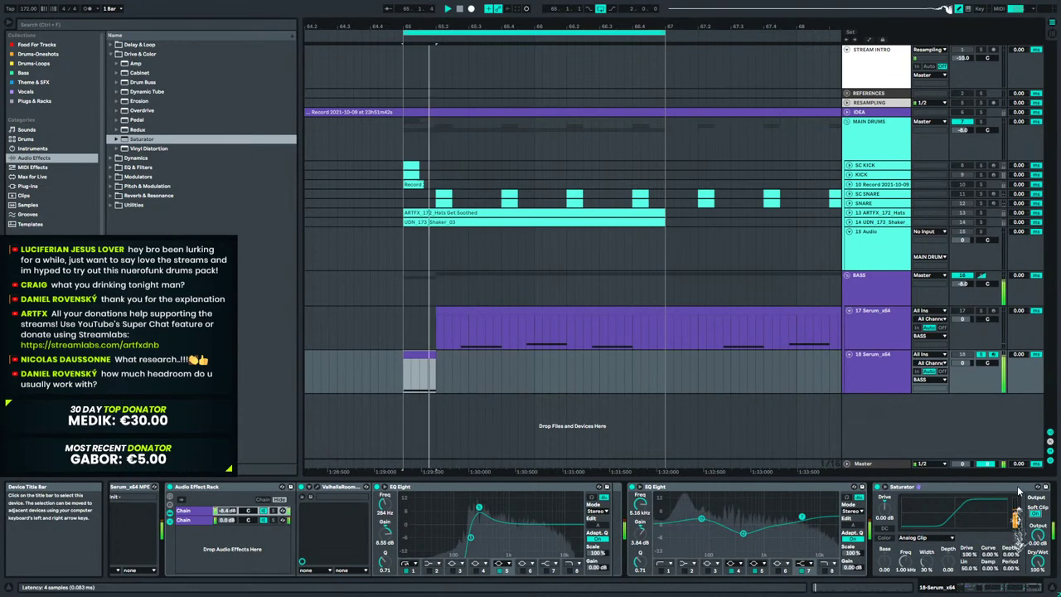
click(1030, 587)
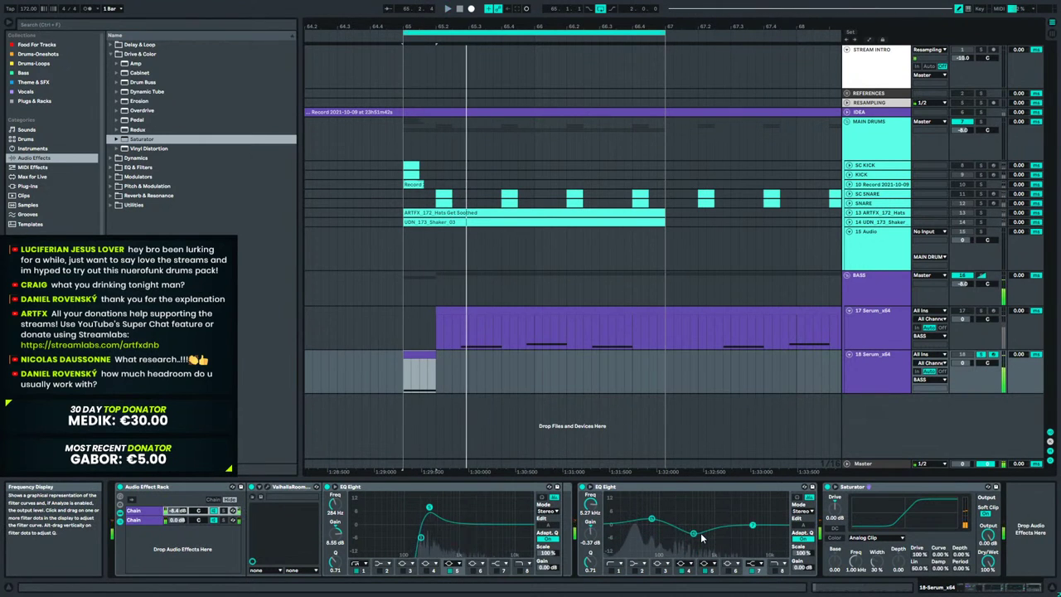
Reshape the EQ Eight before the Saturator with a -2.36 dB dip at 91.8 Hz and a low-mid boost, auditioning the bass.
drag(715, 522, 658, 529)
key(space)
key(space)
key(space)
key(space)
key(space)
key(space)
key(space)
key(space)
key(space)
key(space)
key(space)
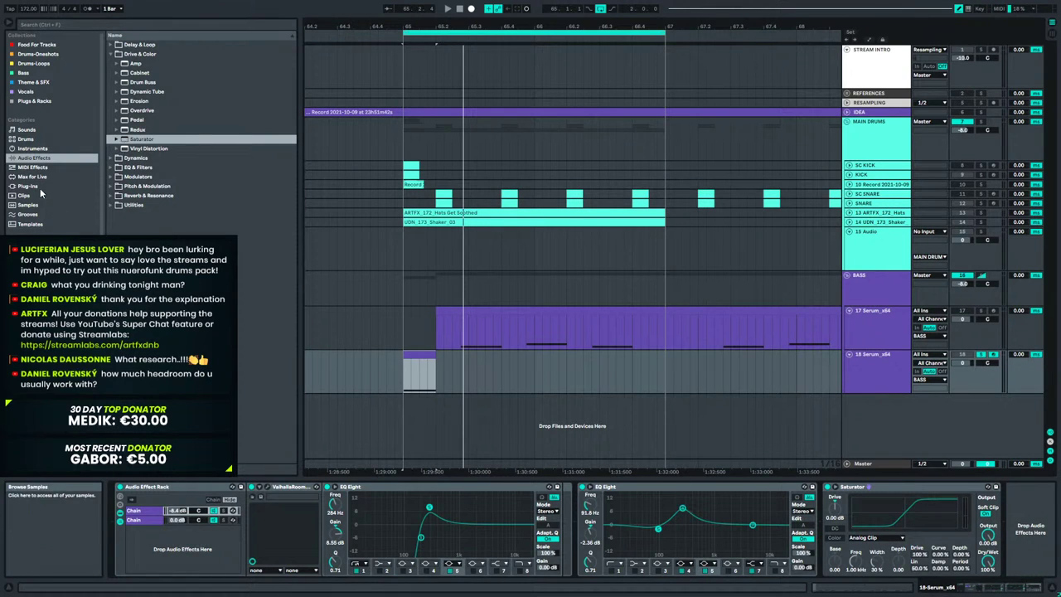
Add another EQ Eight after the Saturator.
click(113, 166)
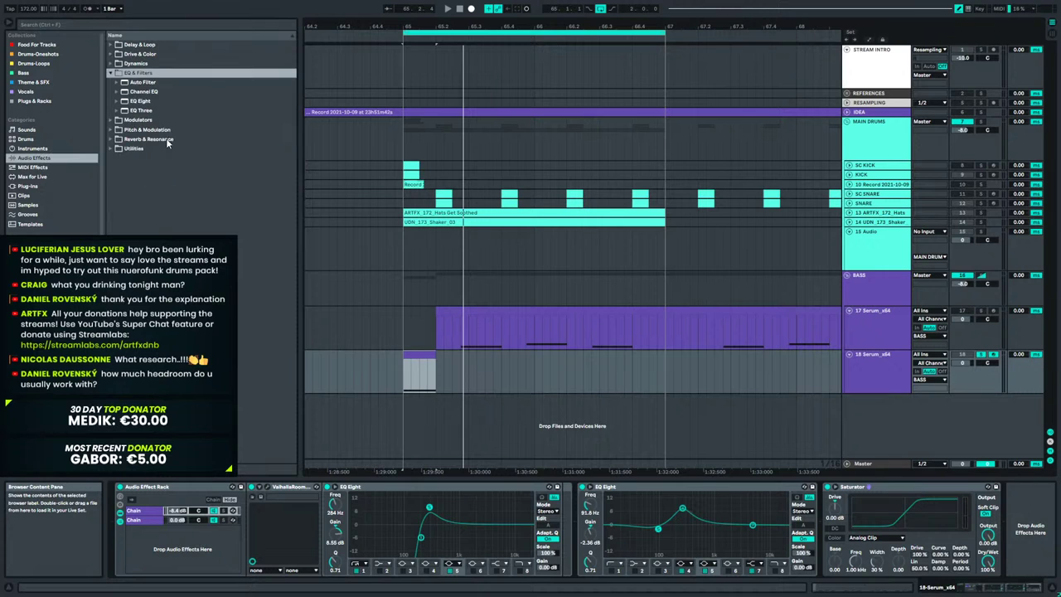
click(142, 101)
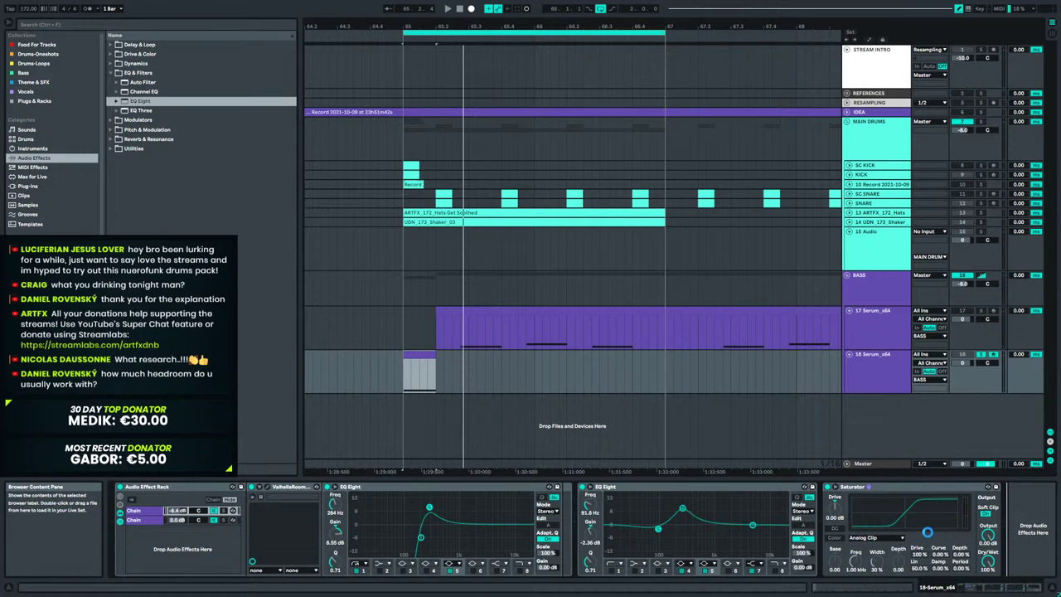
drag(752, 463, 916, 497)
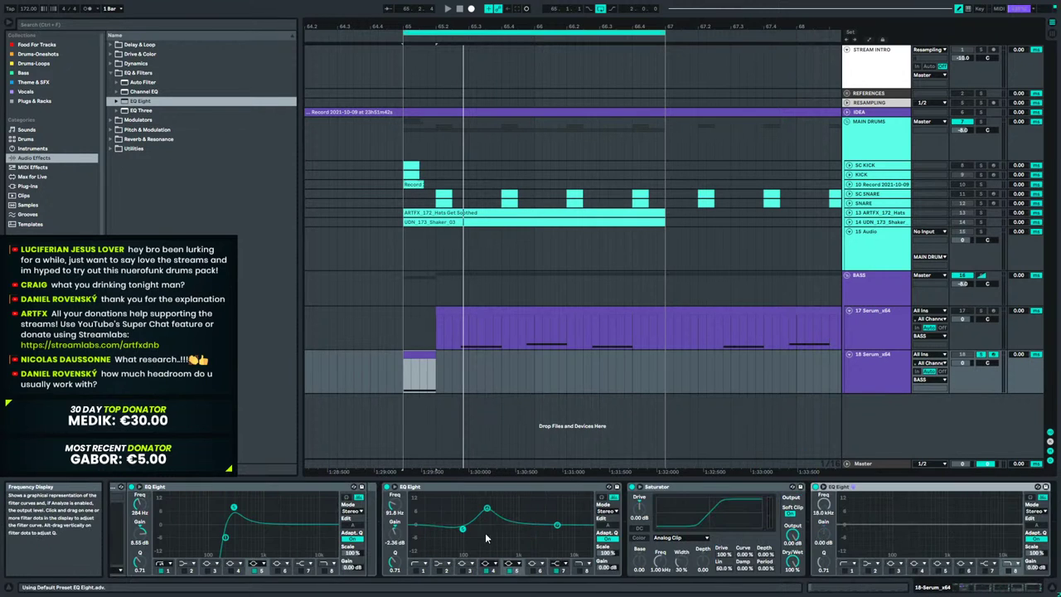
Enable band 4 of the EQ Eight after the Saturator, cut it 5.83 dB at 625 Hz, and audition the result.
click(916, 570)
key(space)
drag(984, 524, 935, 535)
key(space)
key(space)
key(space)
key(space)
key(space)
key(space)
key(space)
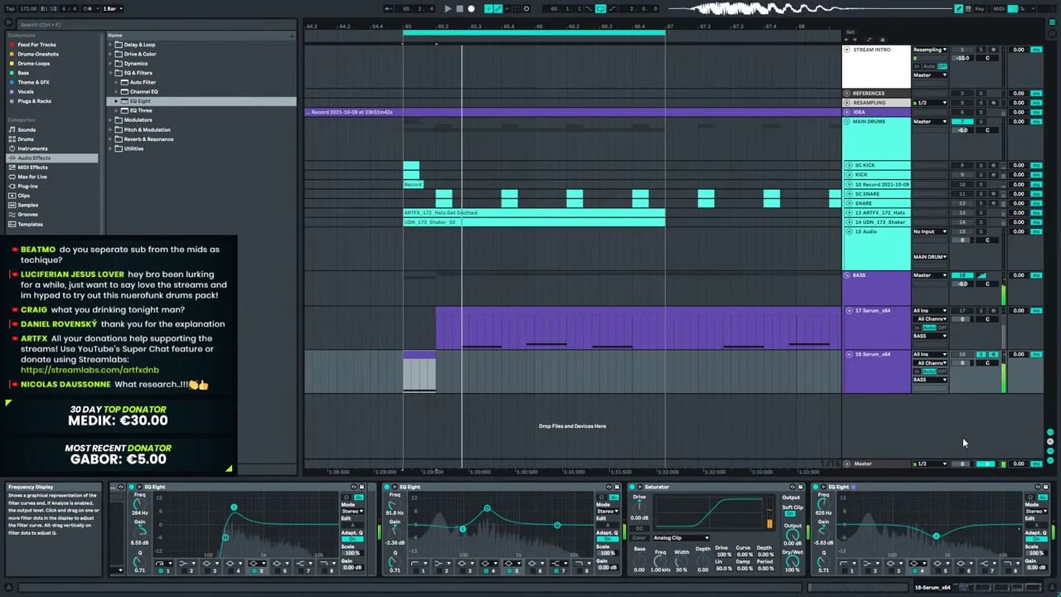
Audition the bass unsoloed with the drums and move the last EQ Eight's band 4 cut to 272 Hz at -6.32 dB.
click(981, 355)
key(space)
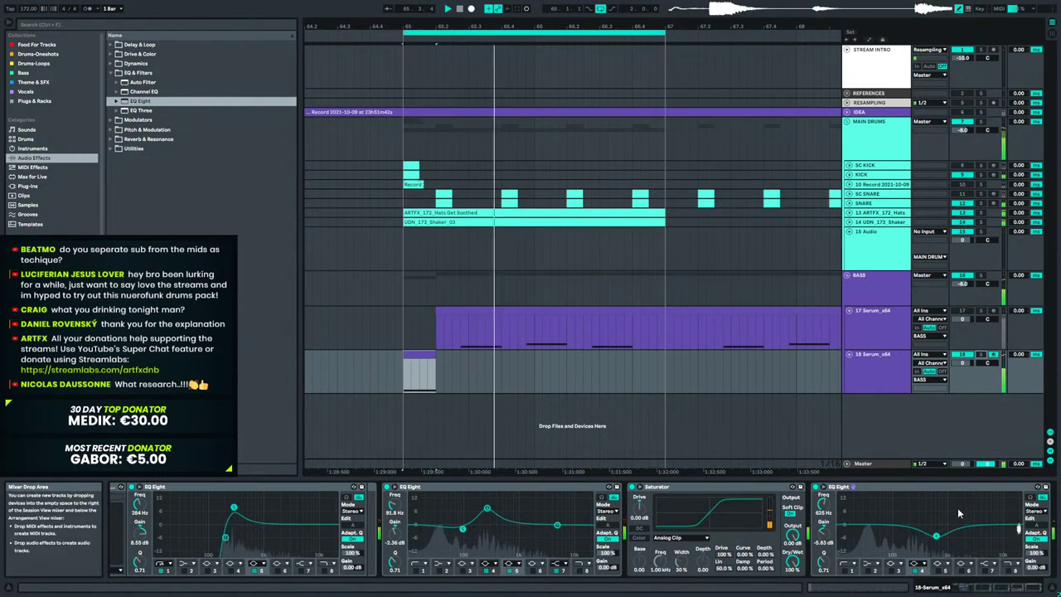
key(space)
key(space)
drag(935, 535, 916, 537)
key(space)
key(space)
key(space)
key(space)
key(space)
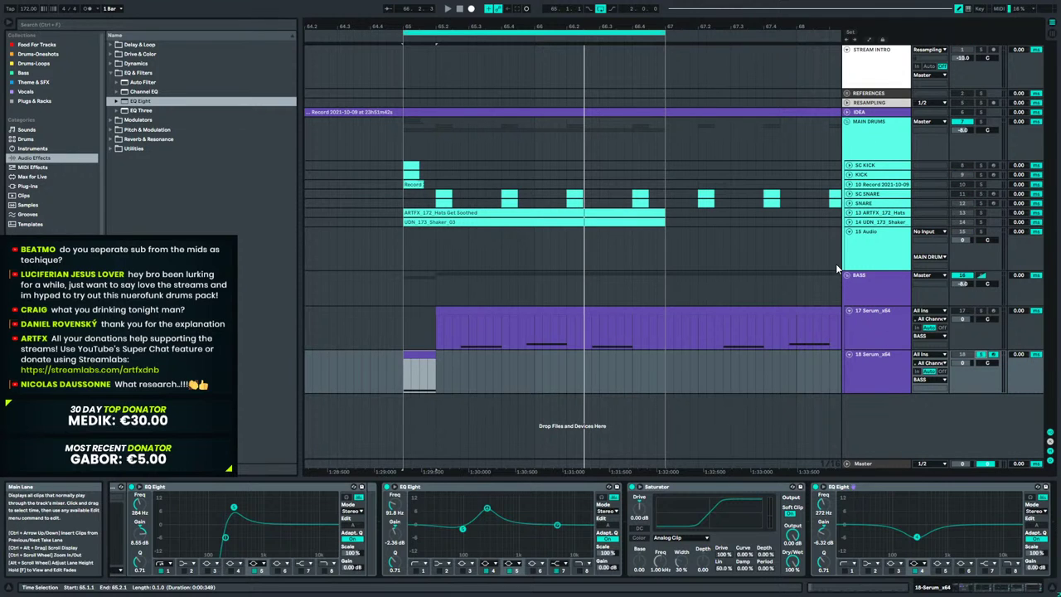
key(space)
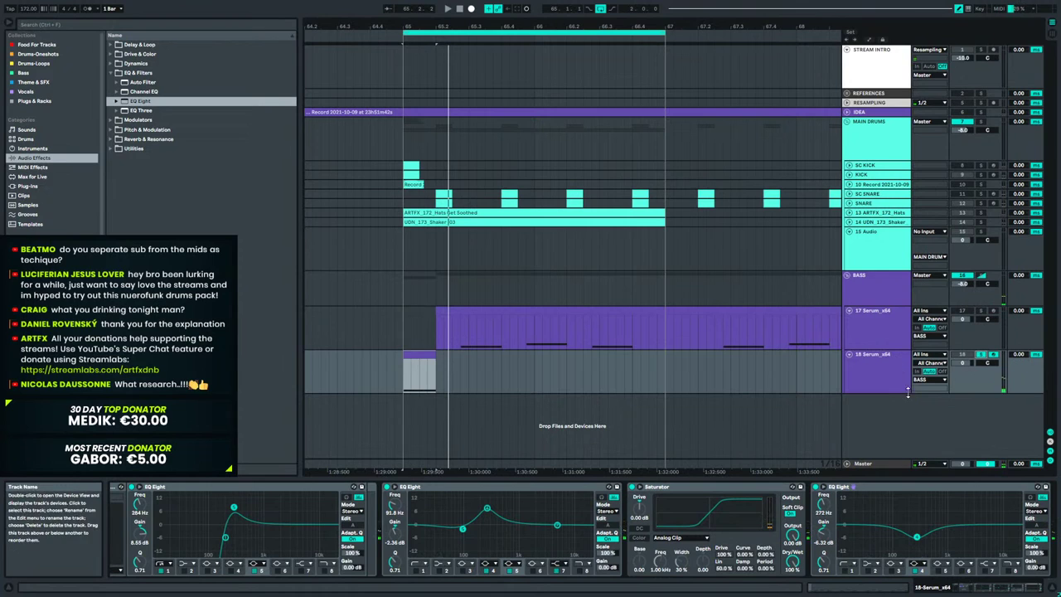
Browse the audio effect categories for another device for the end of the bass chain.
scroll(984, 570, right, 2)
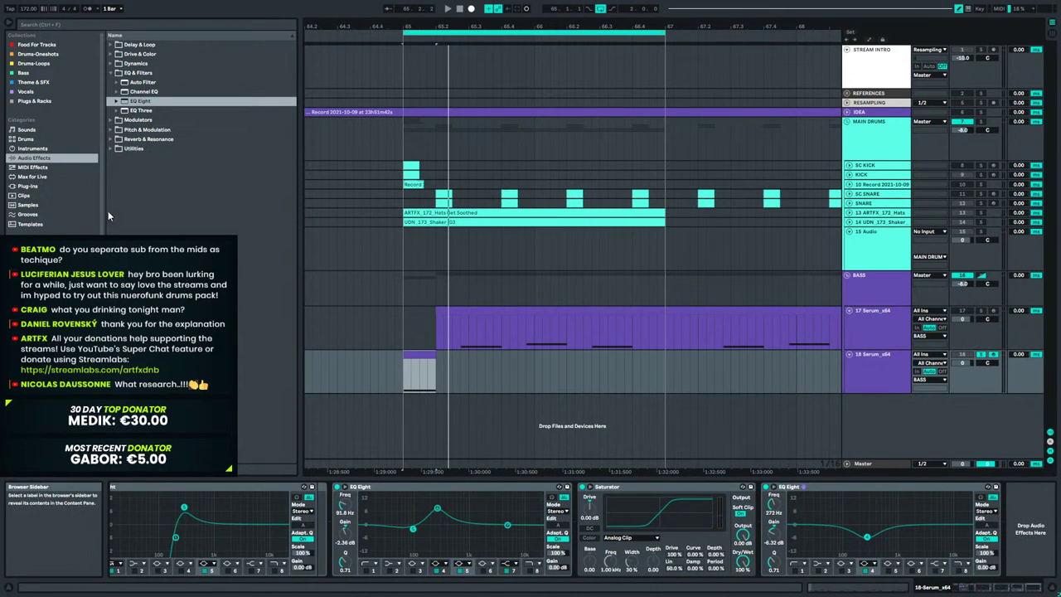
click(111, 73)
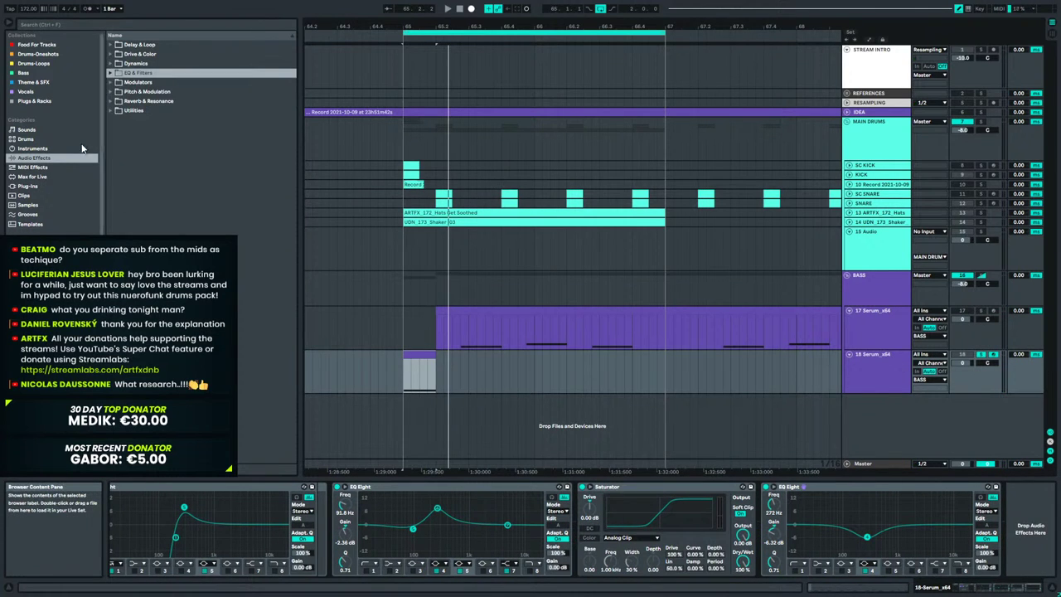
Add a Limiter at the end of track 18's effect chain and raise its gain to 5.50 dB during playback.
click(33, 177)
click(33, 158)
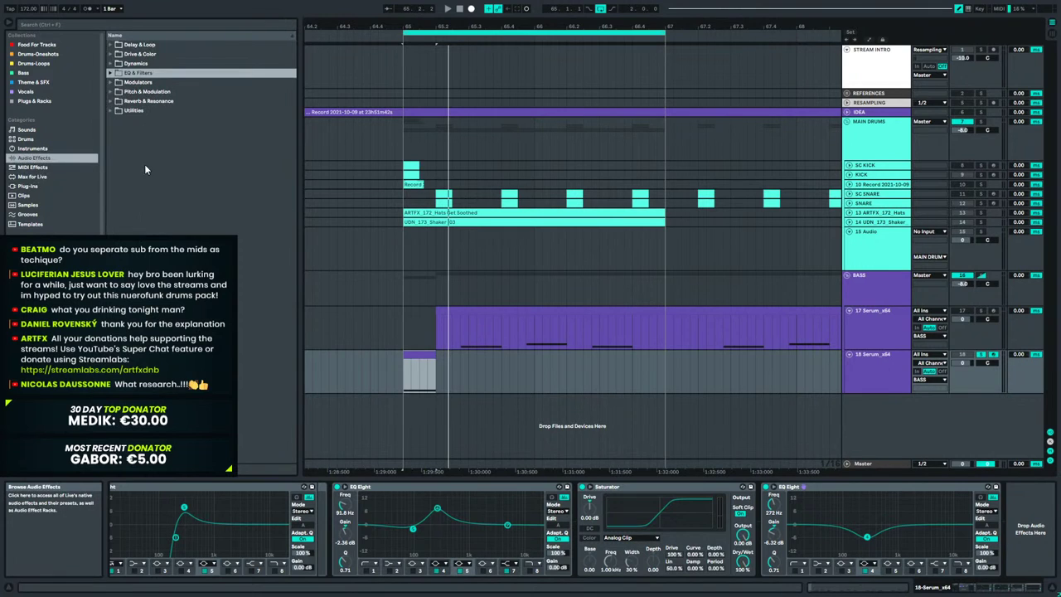
click(112, 63)
click(165, 299)
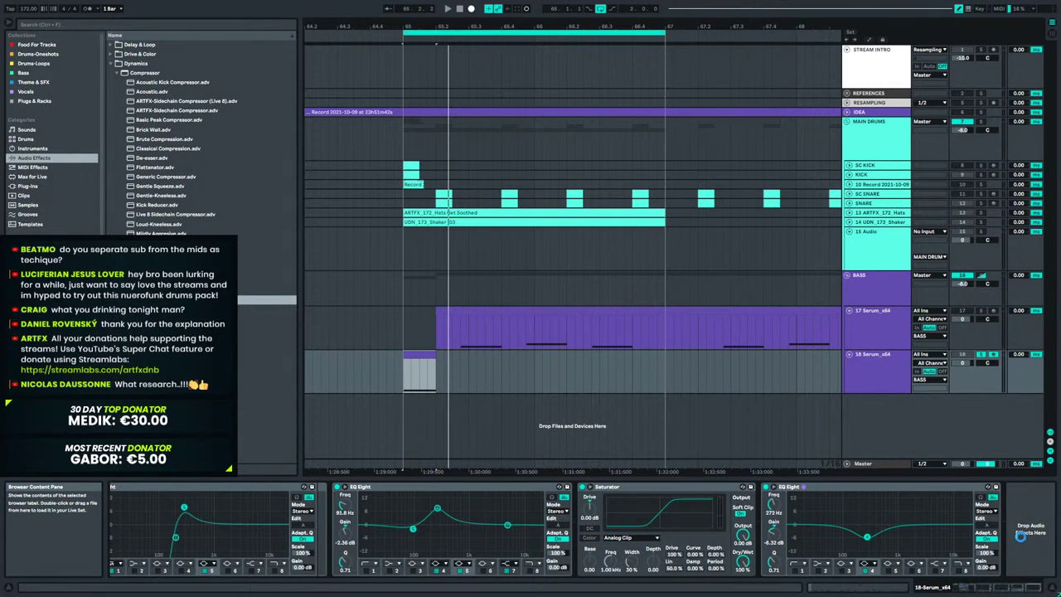
drag(1021, 534, 1020, 535)
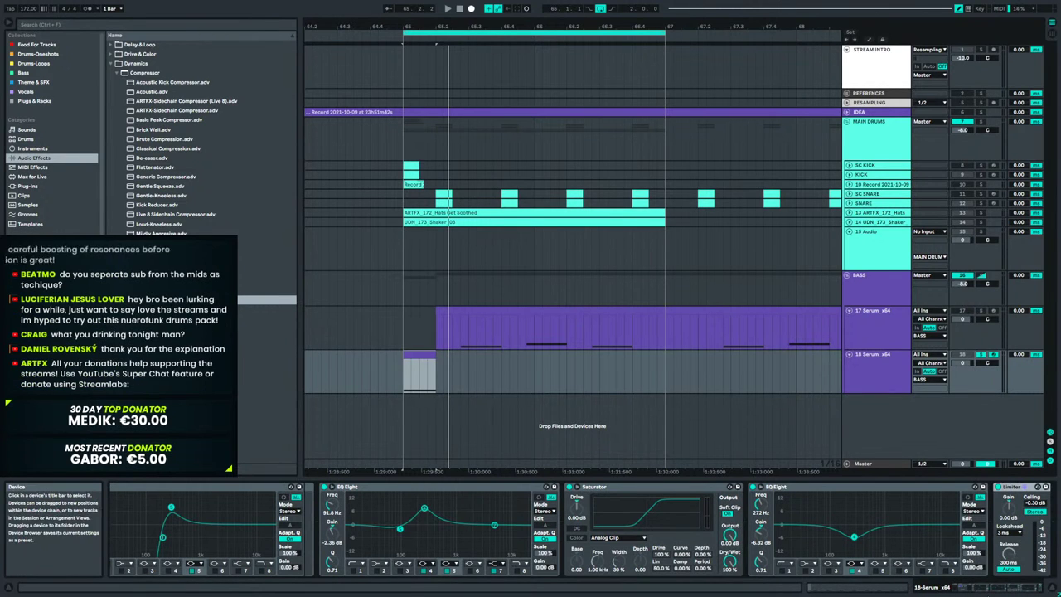
key(space)
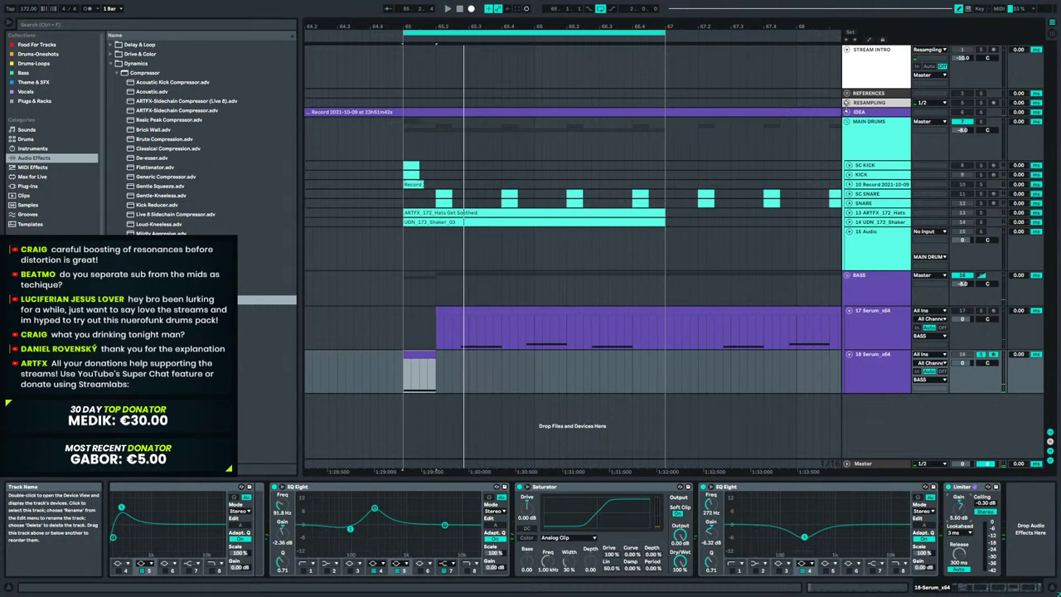
Arm the RESAMPLING track and record the master output onto it from bar 65, then stop the recording.
click(853, 103)
click(846, 103)
click(992, 103)
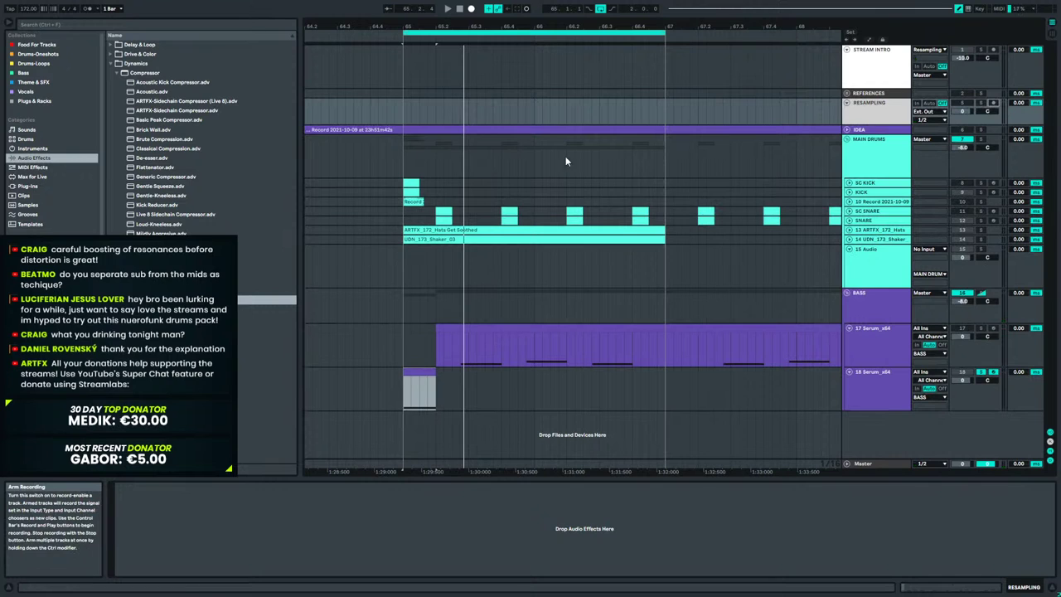
click(405, 111)
click(471, 8)
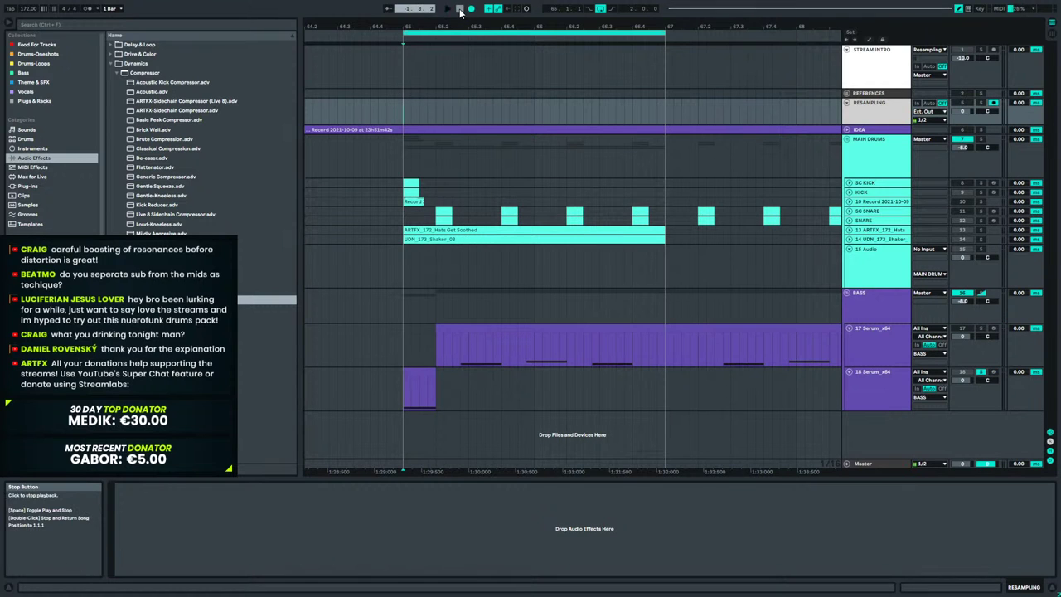
click(459, 10)
Examine the waveform of the newly recorded RESAMPLING clip up close, then fold the track.
drag(414, 26, 446, 98)
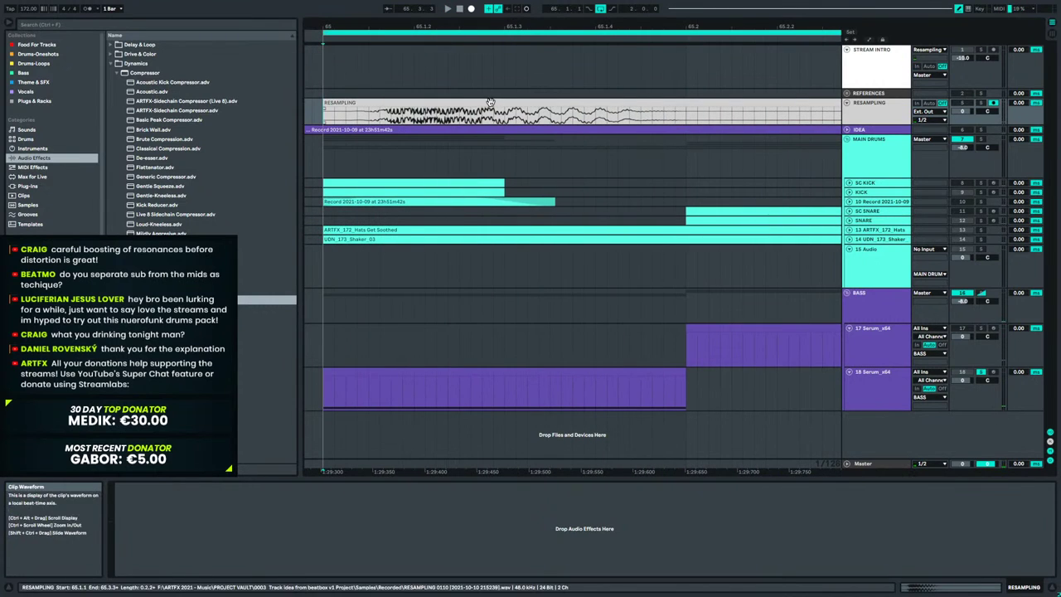
click(583, 112)
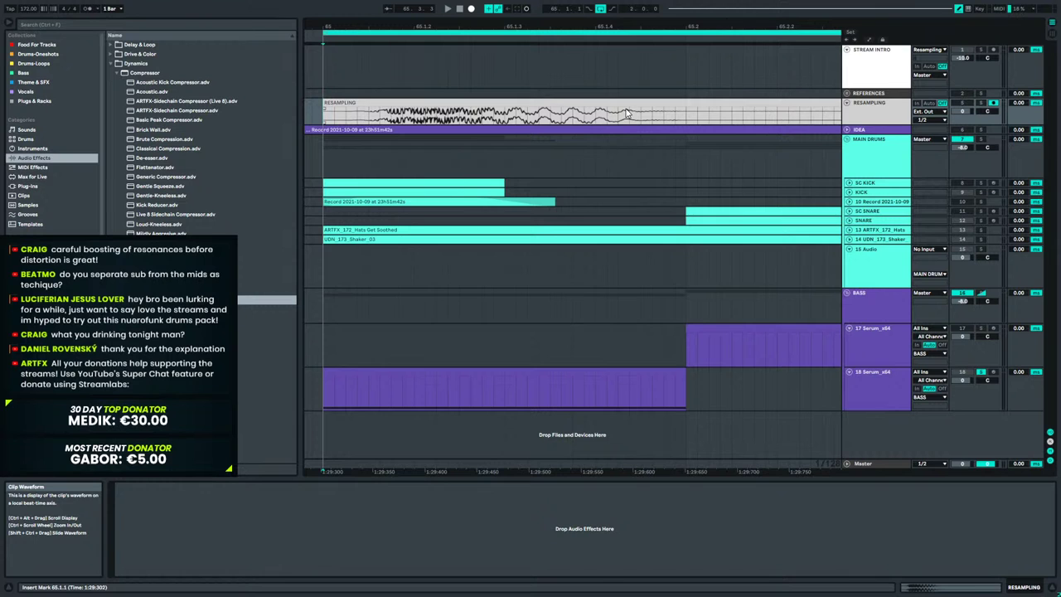
click(846, 102)
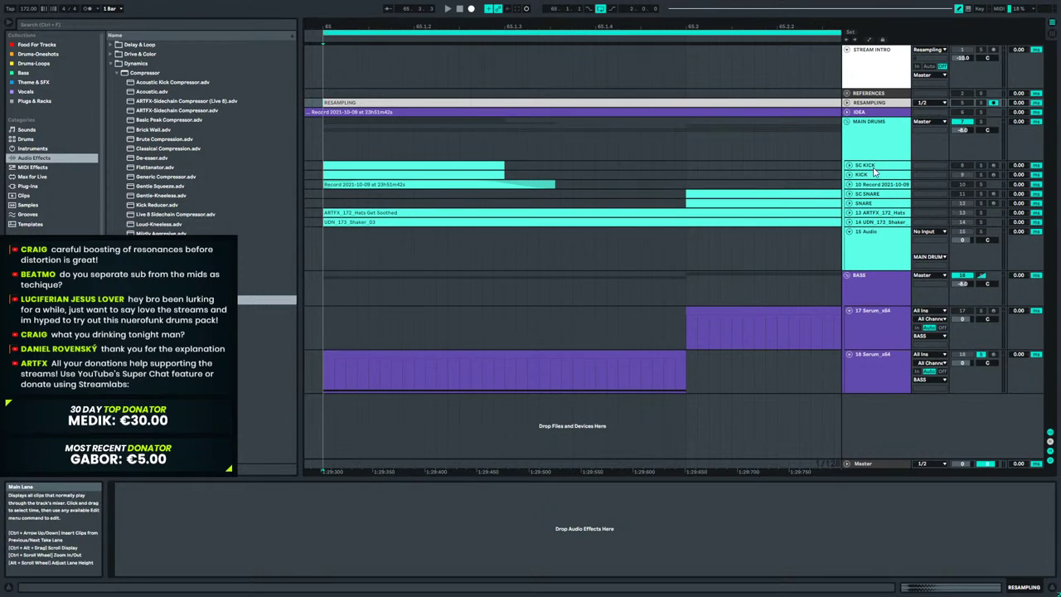
Audition the track 18 bass and insert a new MIDI track below it.
click(867, 371)
key(space)
key(space)
drag(610, 26, 450, 5)
click(872, 326)
click(872, 361)
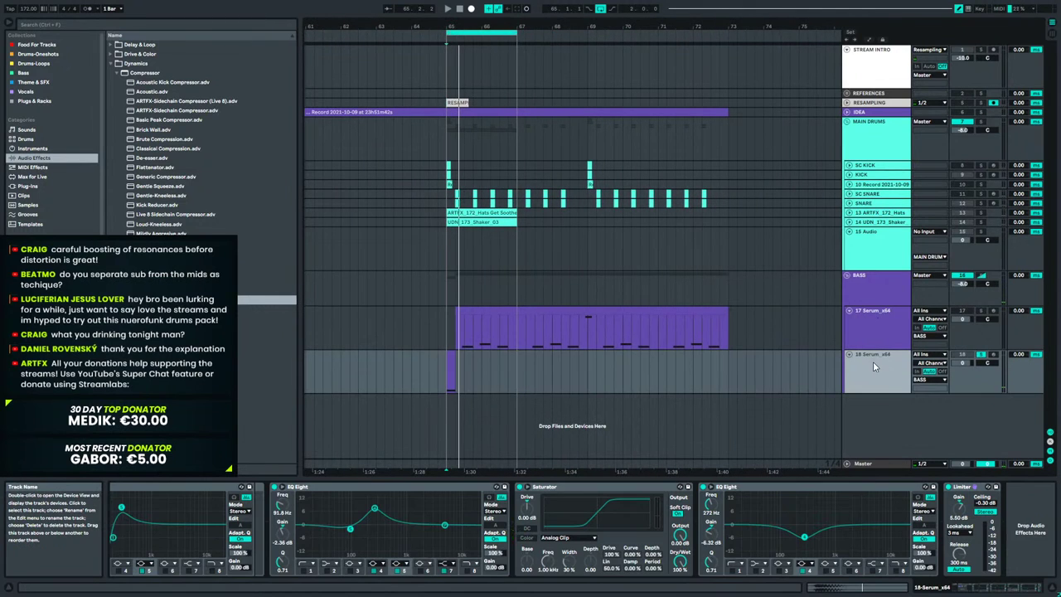
right_click(873, 361)
click(769, 335)
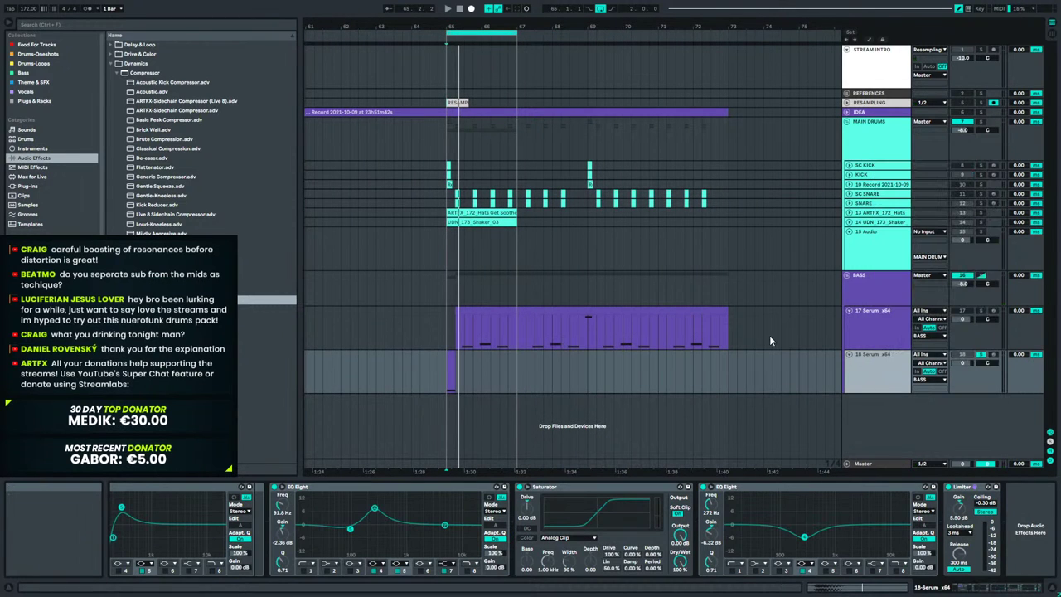
key(ctrl+shift+t)
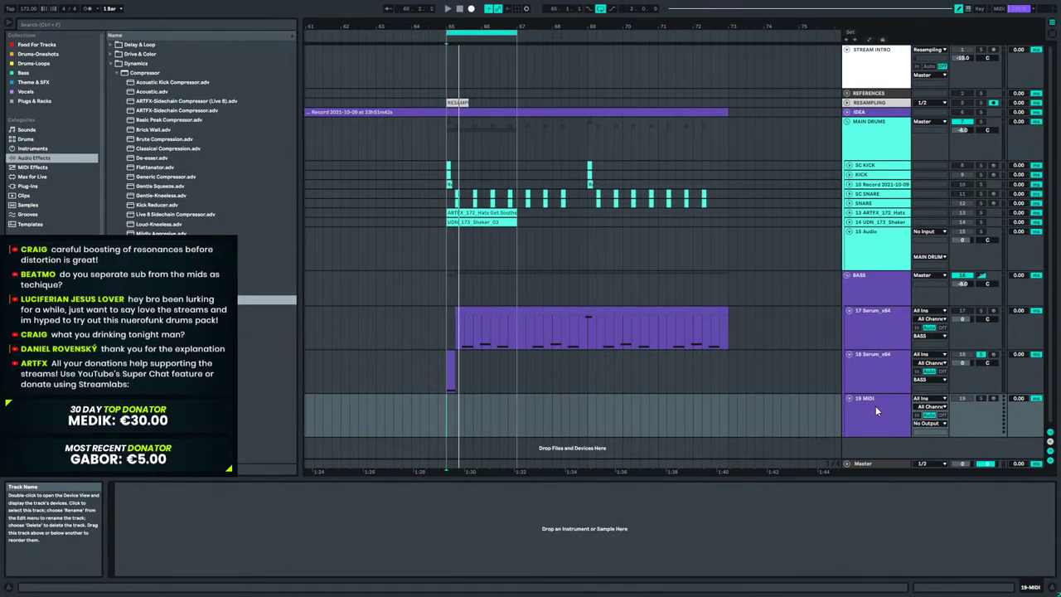
Load the Serum synth from the VST instruments onto the new MIDI track.
click(25, 187)
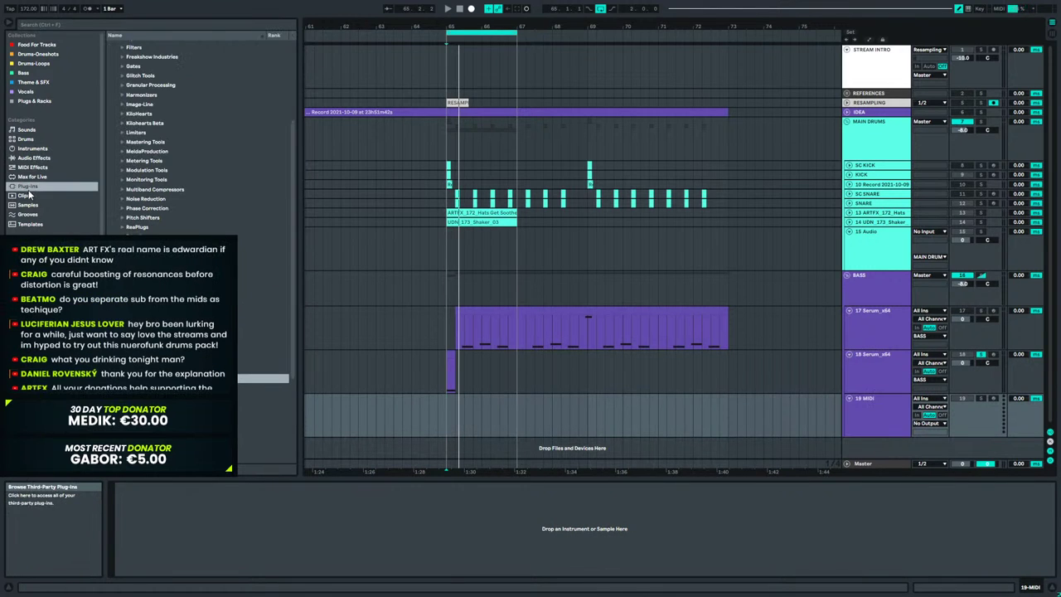
scroll(199, 249, down, 5)
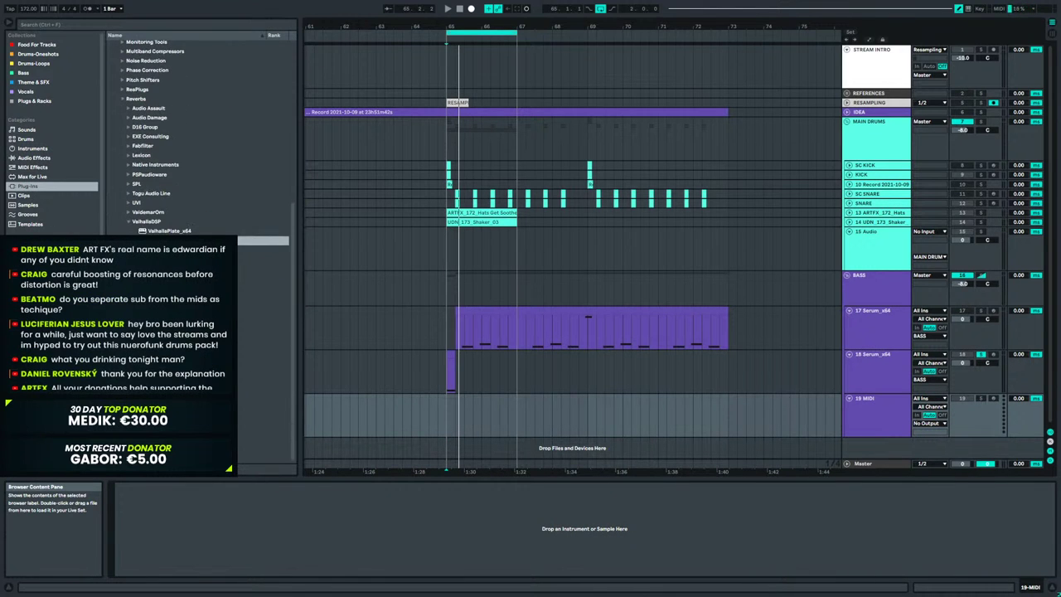
click(135, 455)
drag(135, 63, 290, 406)
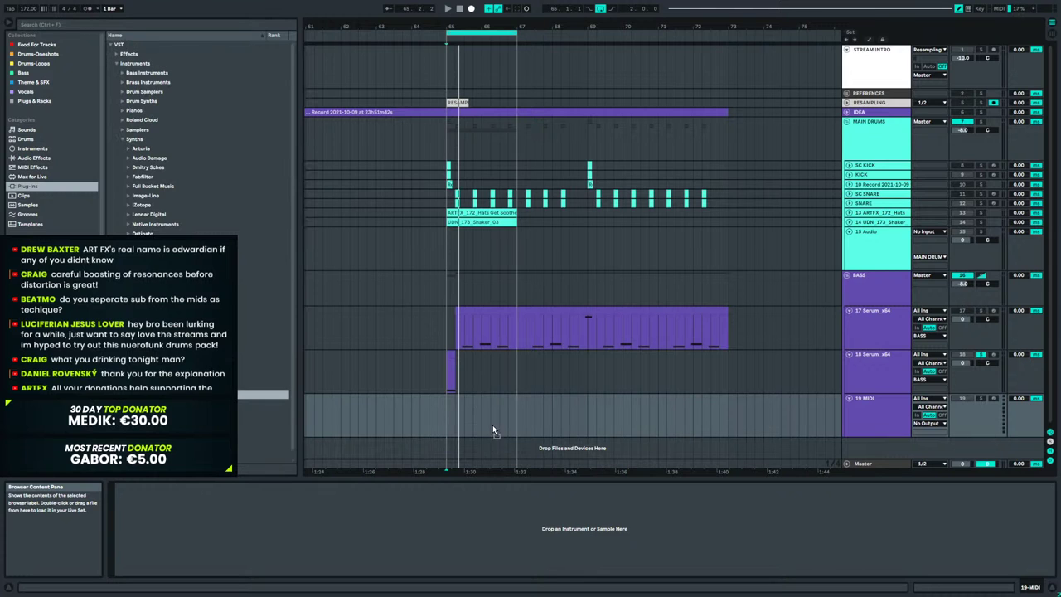
Copy the opening section of track 17's bass clip, from 65.2 to bar 67, onto the new Serum track.
click(492, 310)
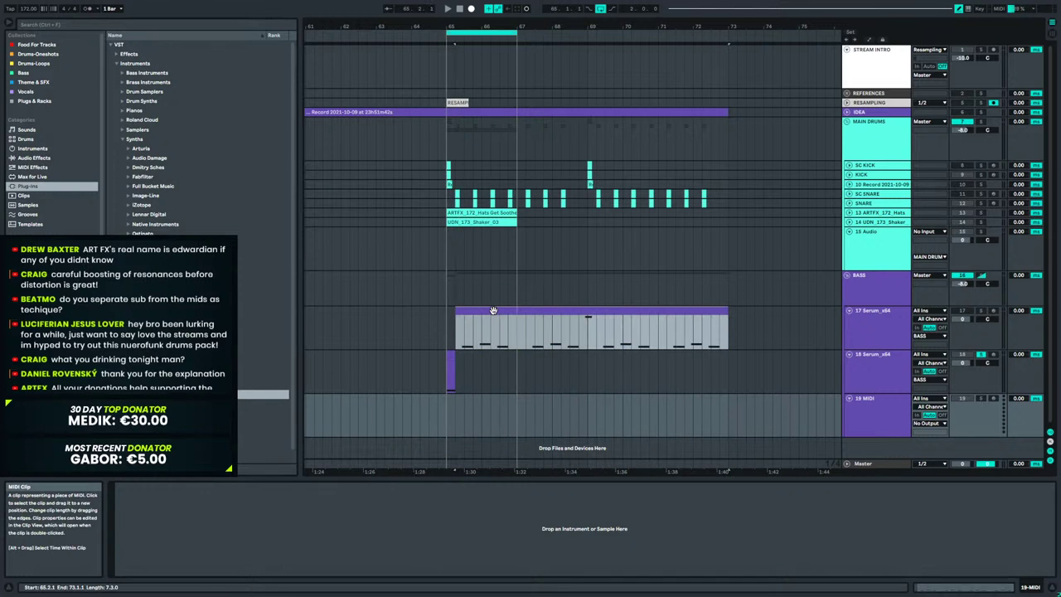
click(512, 334)
drag(458, 331, 471, 401)
click(454, 376)
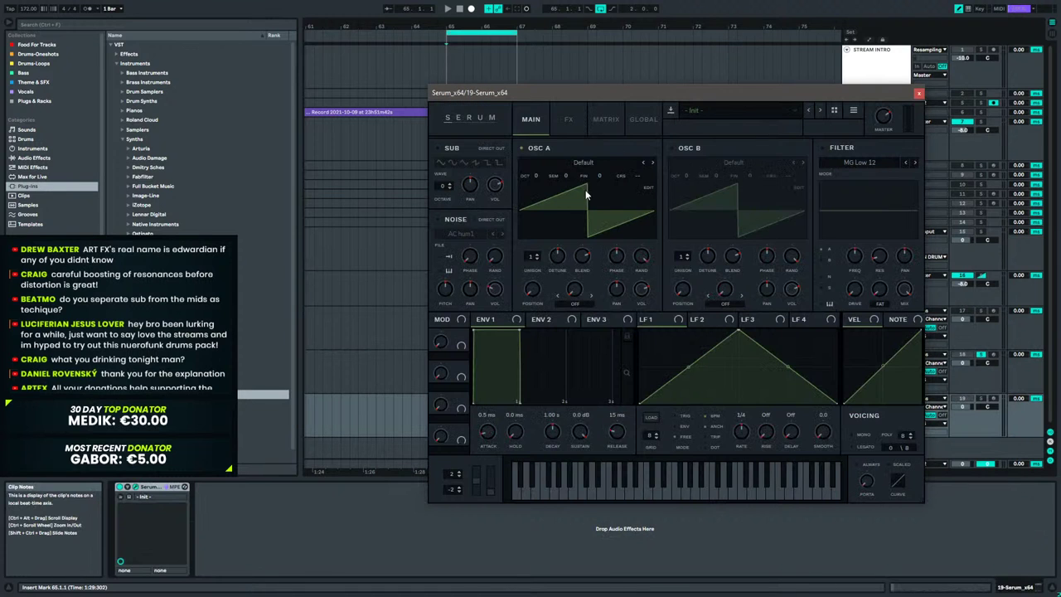
Load the Sub Oscillator I wavetable into oscillators A and B, with oscillator B enabled and set to octave +2.
click(578, 162)
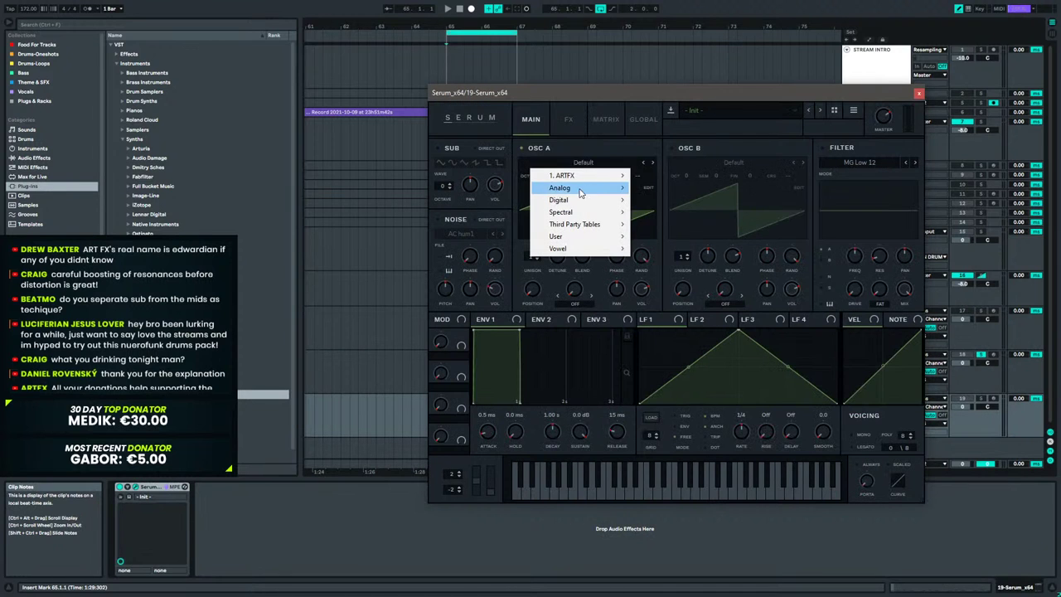
mouse_move(581, 177)
click(671, 177)
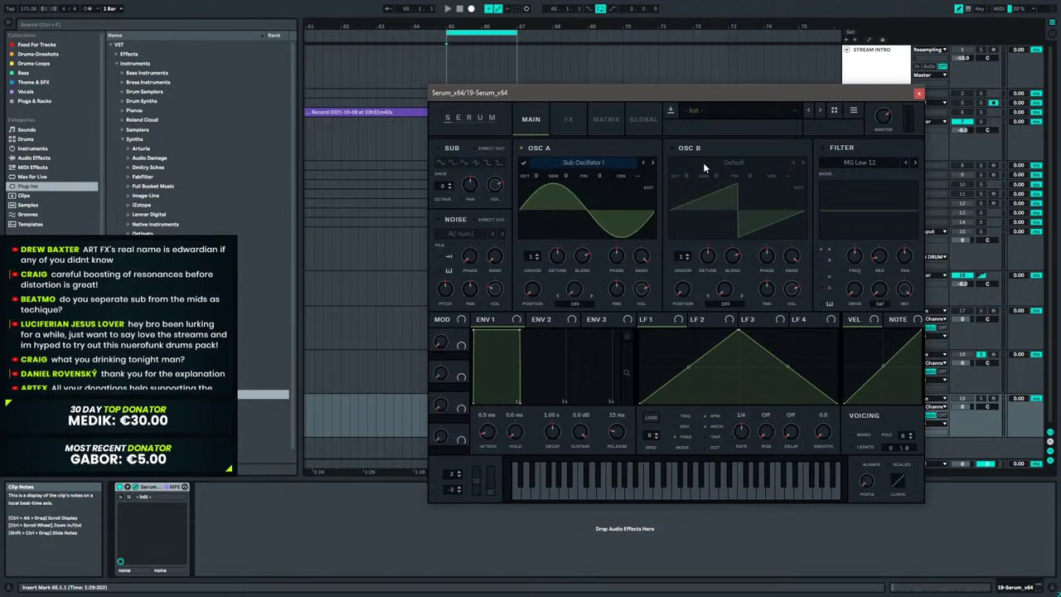
click(677, 147)
click(732, 163)
mouse_move(740, 176)
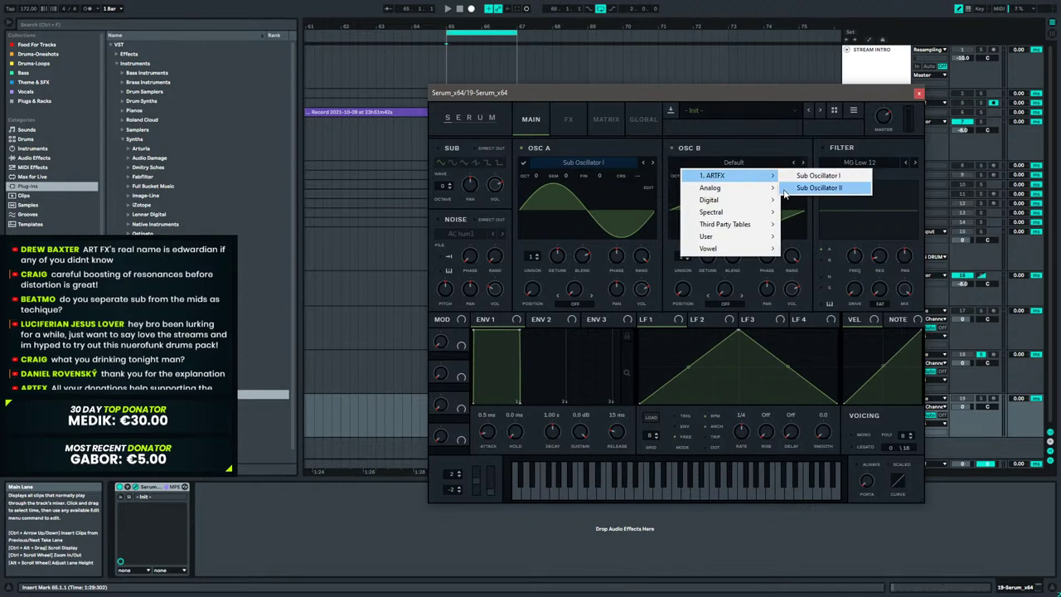
click(807, 176)
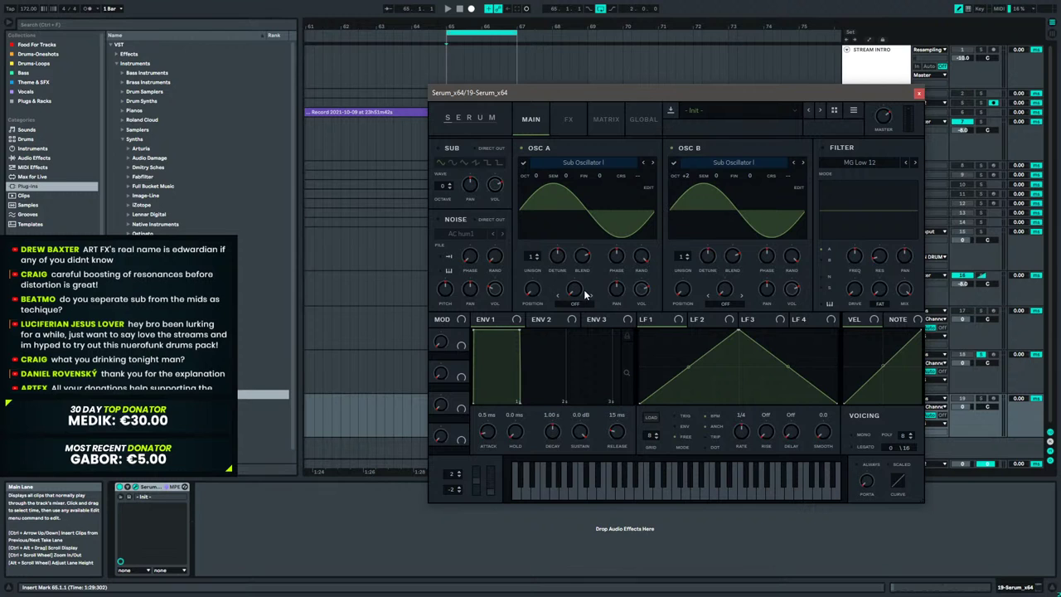
Set oscillator A's warp mode to FM (from B) and adjust its amount with track 19 soloed alongside track 18.
click(568, 304)
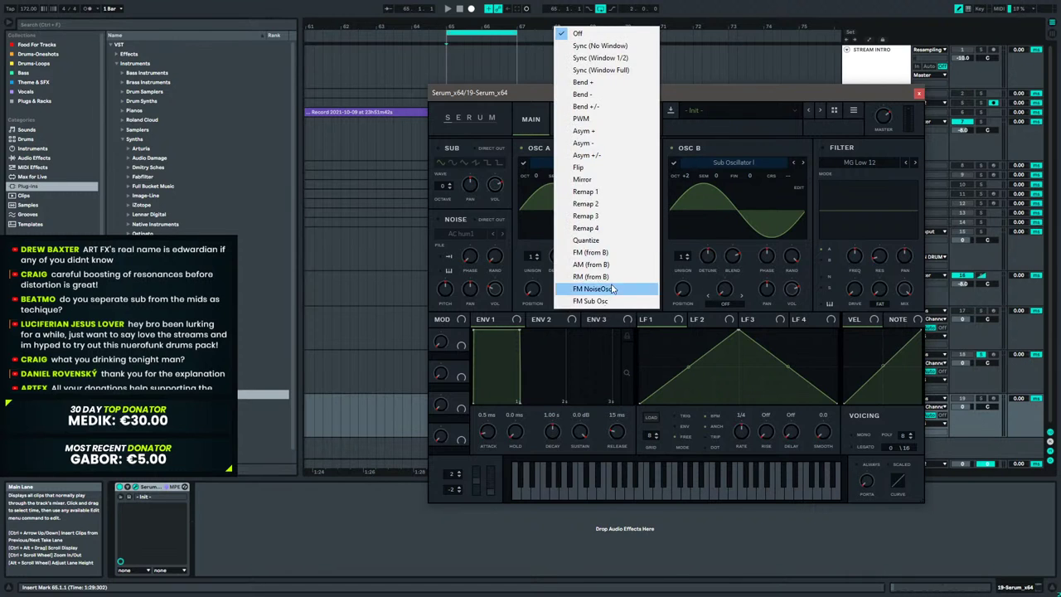
click(590, 252)
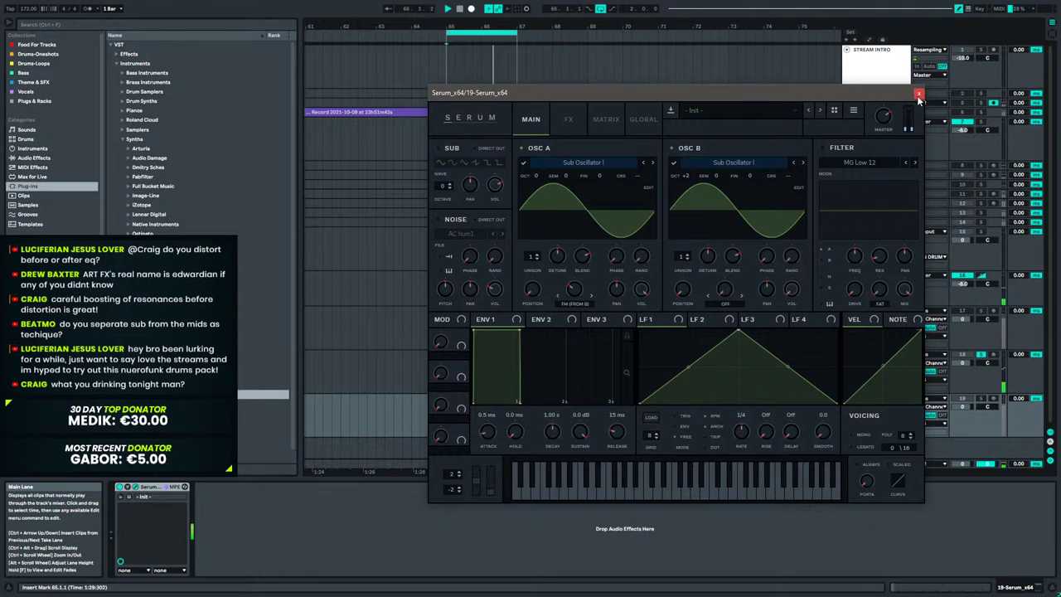
ctrl+click(980, 397)
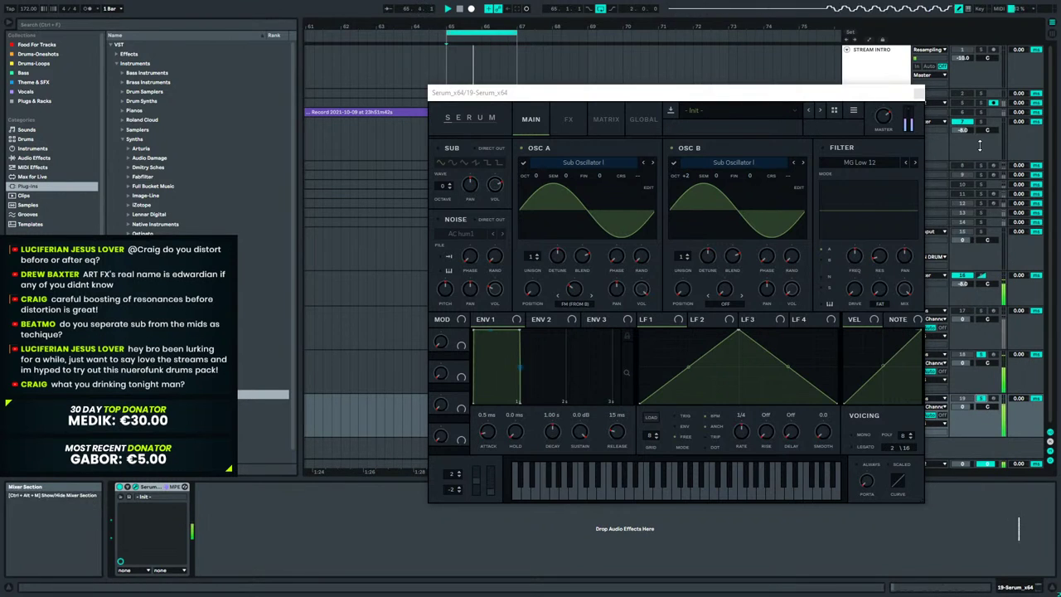
drag(888, 97, 827, 78)
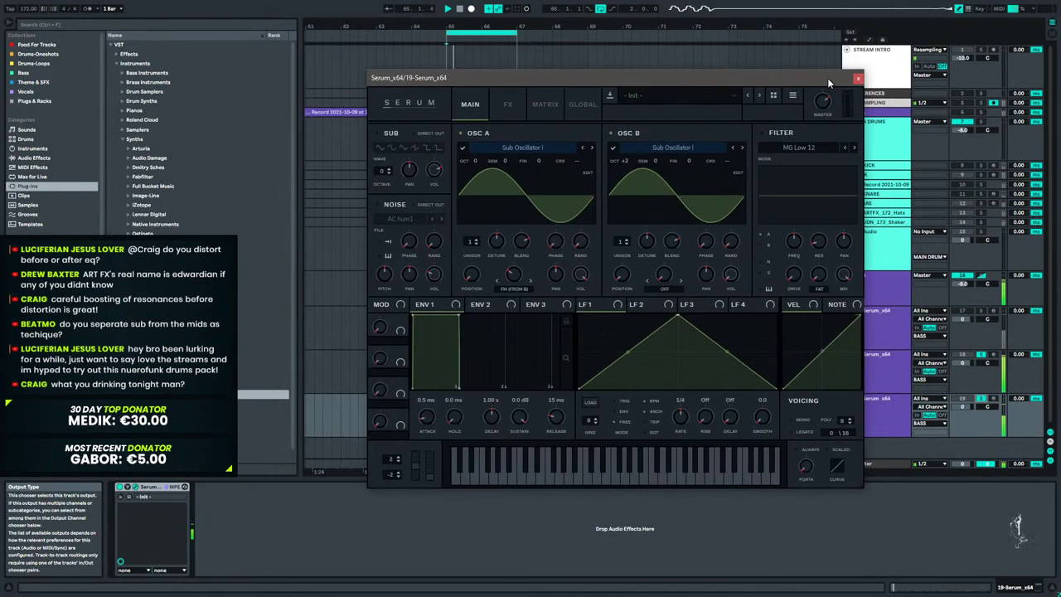
mouse_move(520, 277)
mouse_down()
mouse_move(520, 266)
mouse_move(512, 289)
mouse_up()
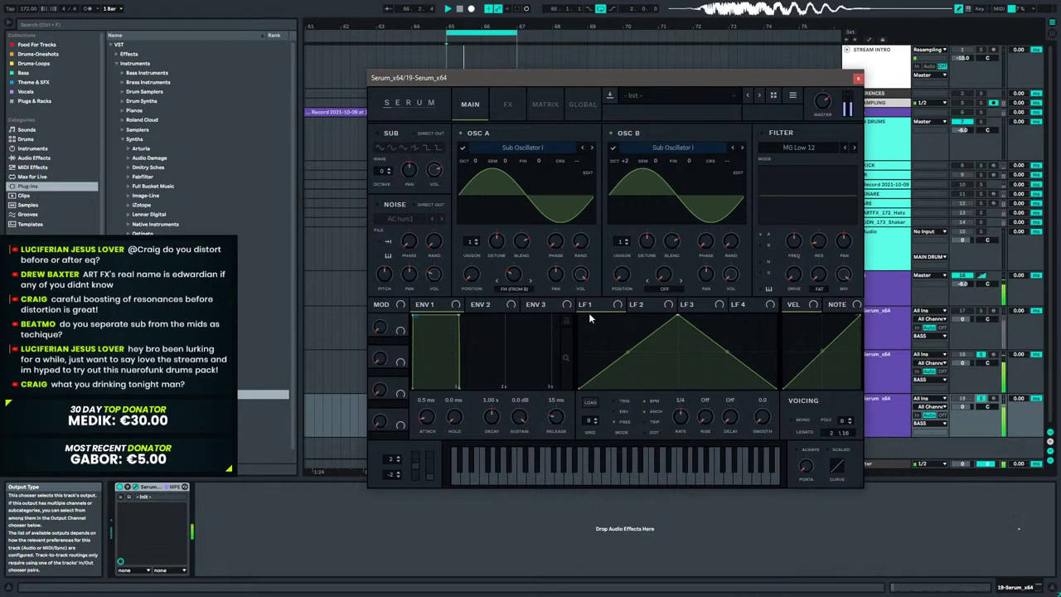
Assign LFO 1 to oscillator A's warp at 11 and reshape the LFO with a later peak, curved rise and extra point.
drag(584, 305, 513, 278)
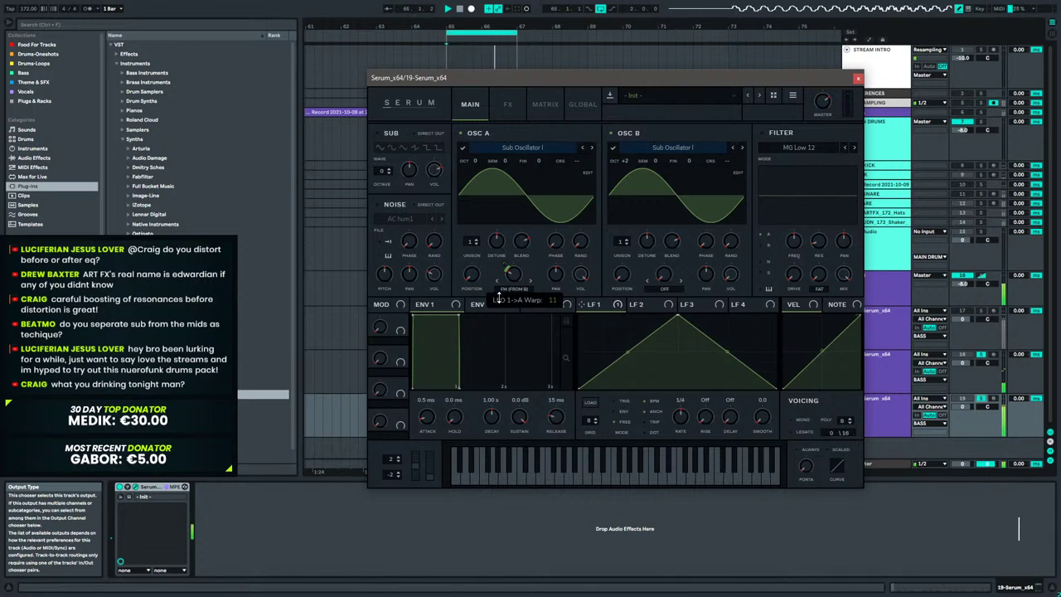
drag(675, 318, 689, 295)
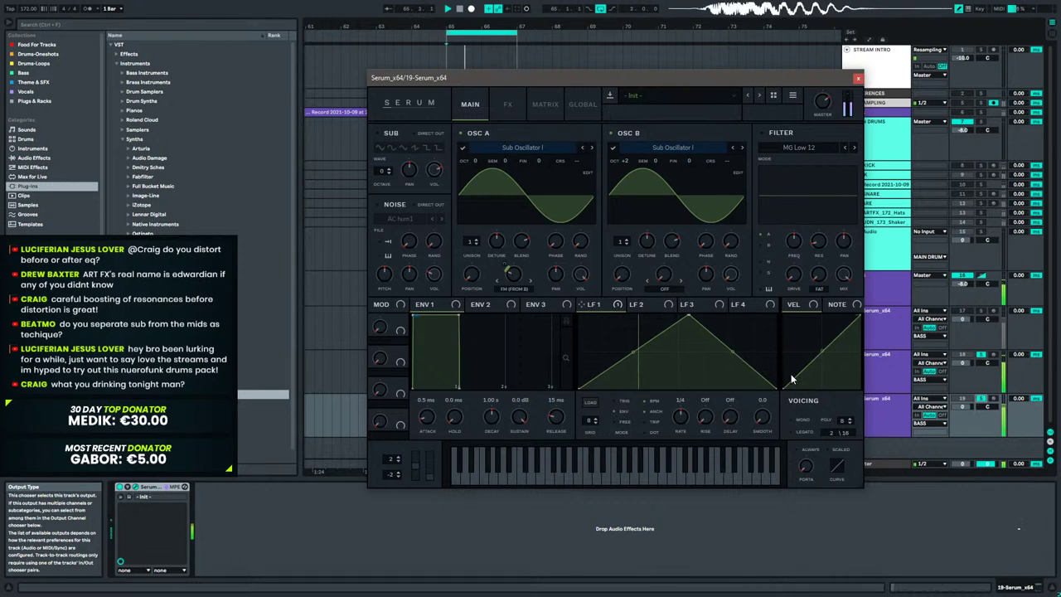
drag(686, 316, 730, 304)
drag(653, 354, 655, 367)
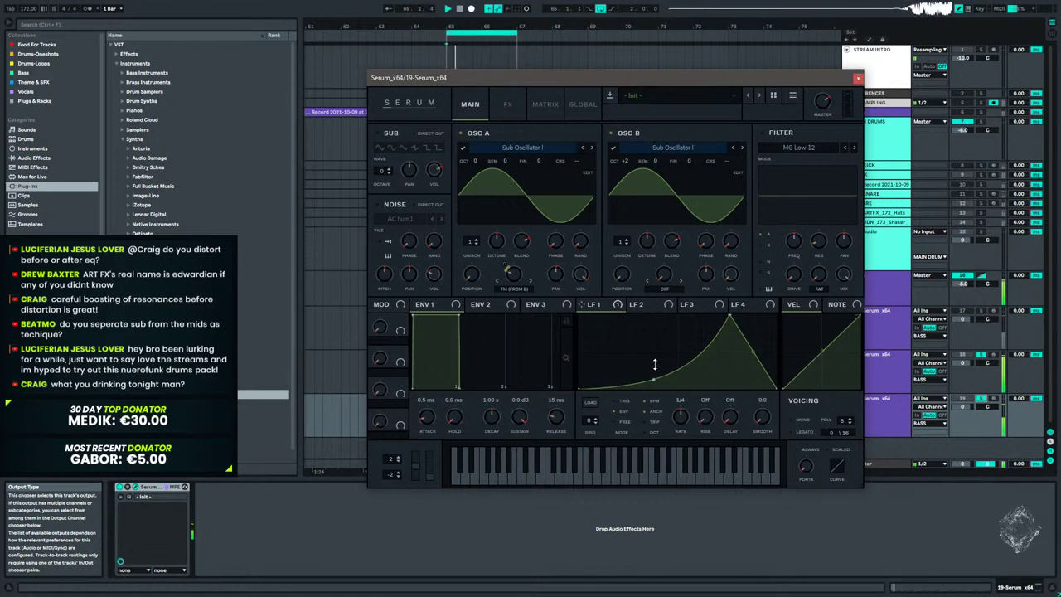
double_click(692, 330)
drag(691, 332, 692, 338)
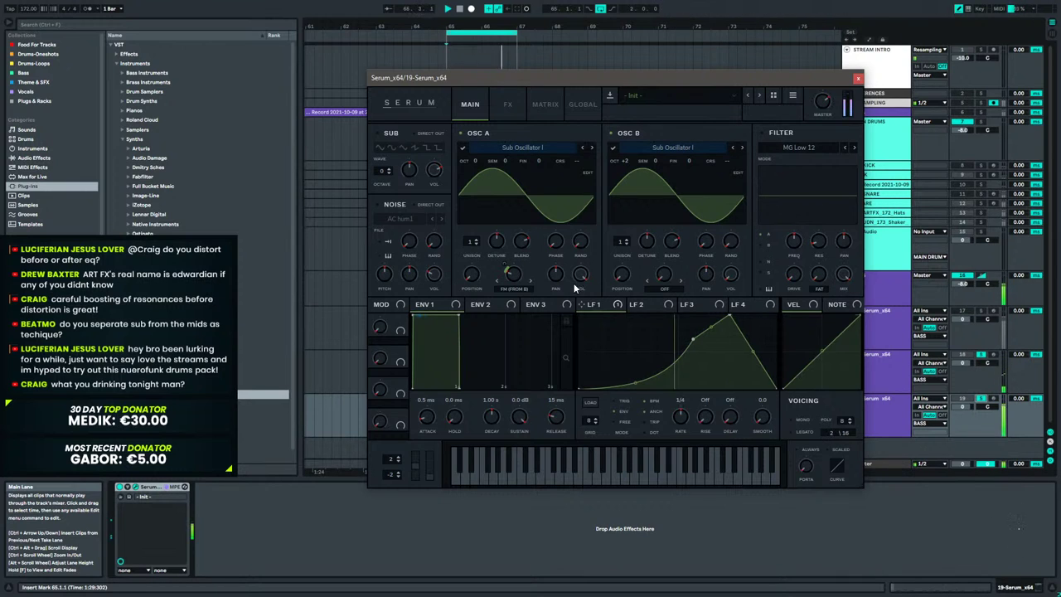
Enable the MG Low 12 filter, lower its cutoff and modulate the cutoff with LFO 1 while auditioning the loop.
click(761, 132)
drag(795, 240, 797, 266)
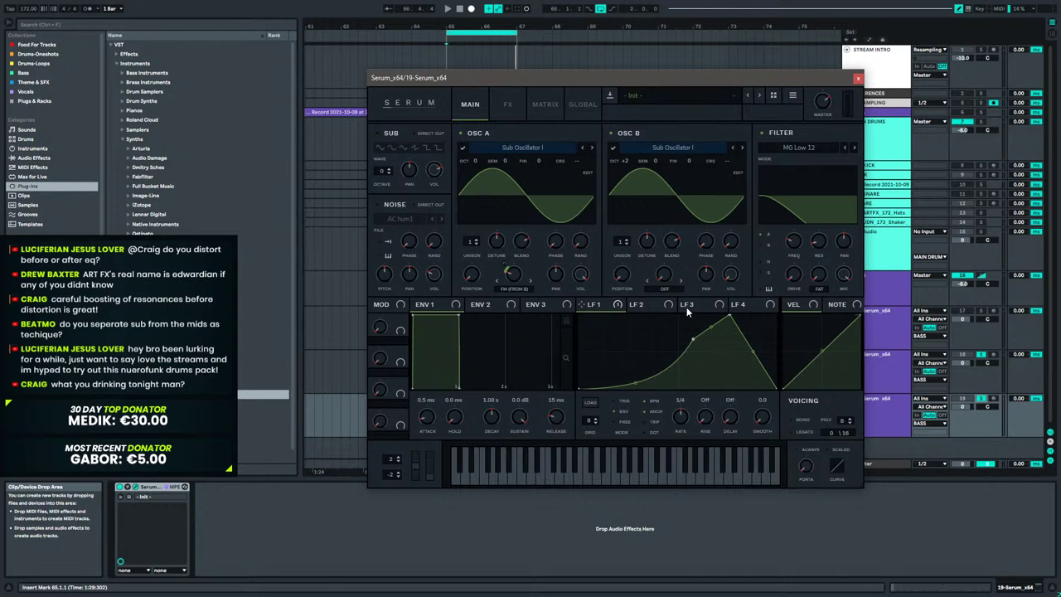
drag(785, 232, 780, 259)
key(space)
key(space)
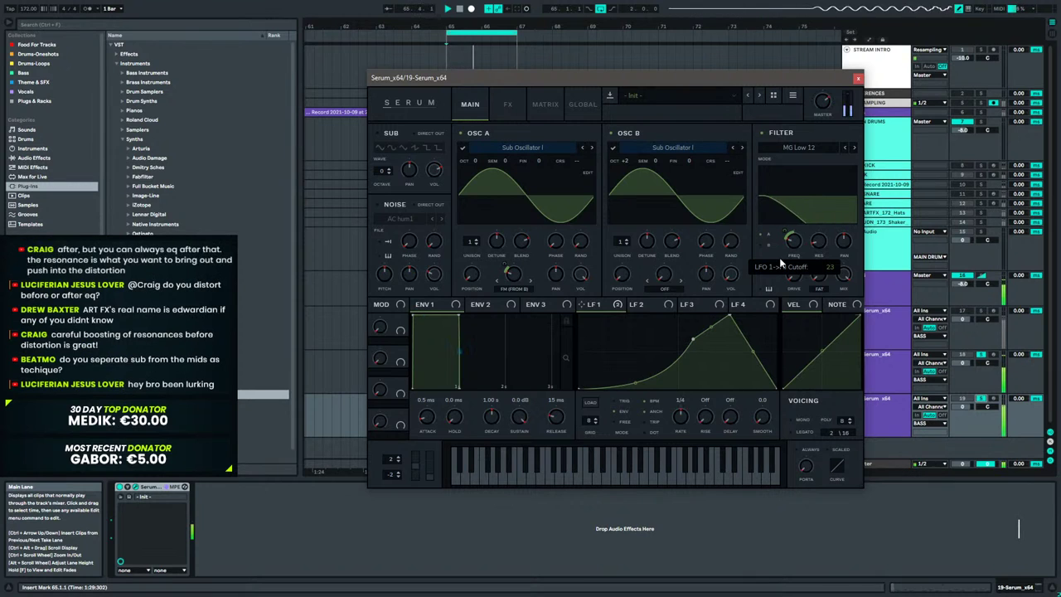
drag(779, 262, 779, 256)
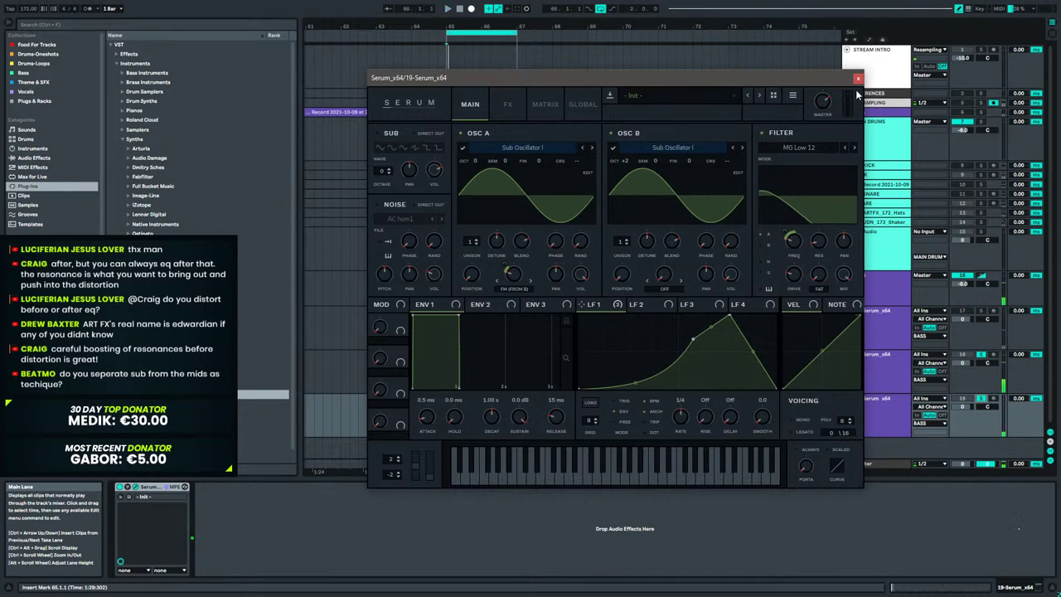
Close the Serum window and group the track 19 synth into an Instrument Rack.
click(858, 78)
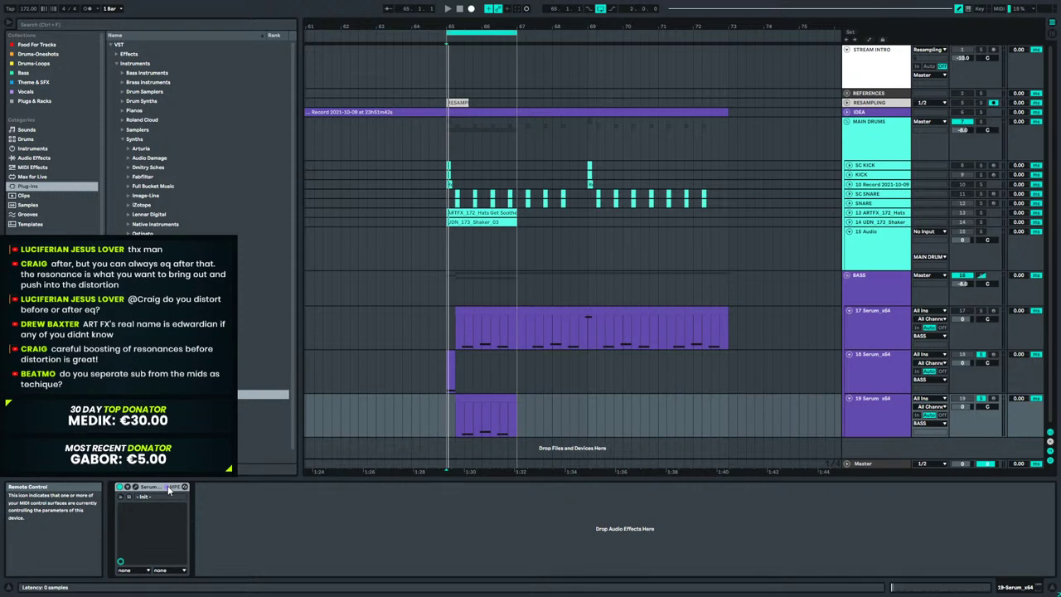
key(ctrl+g)
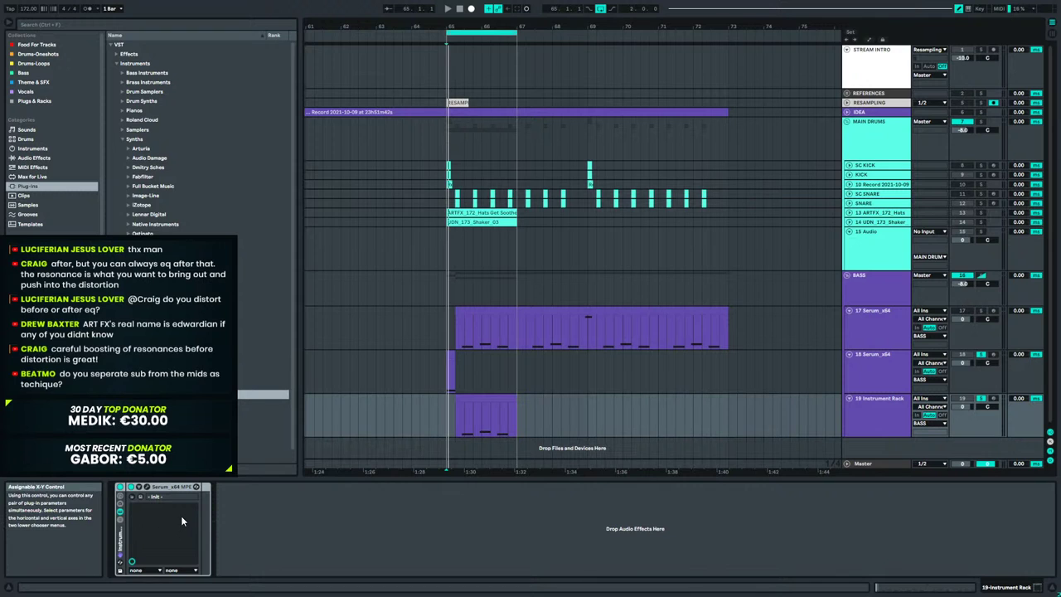
Show the chain list of track 19's Instrument Rack, duplicate its Serum chain and solo the copy.
key(ctrl+z)
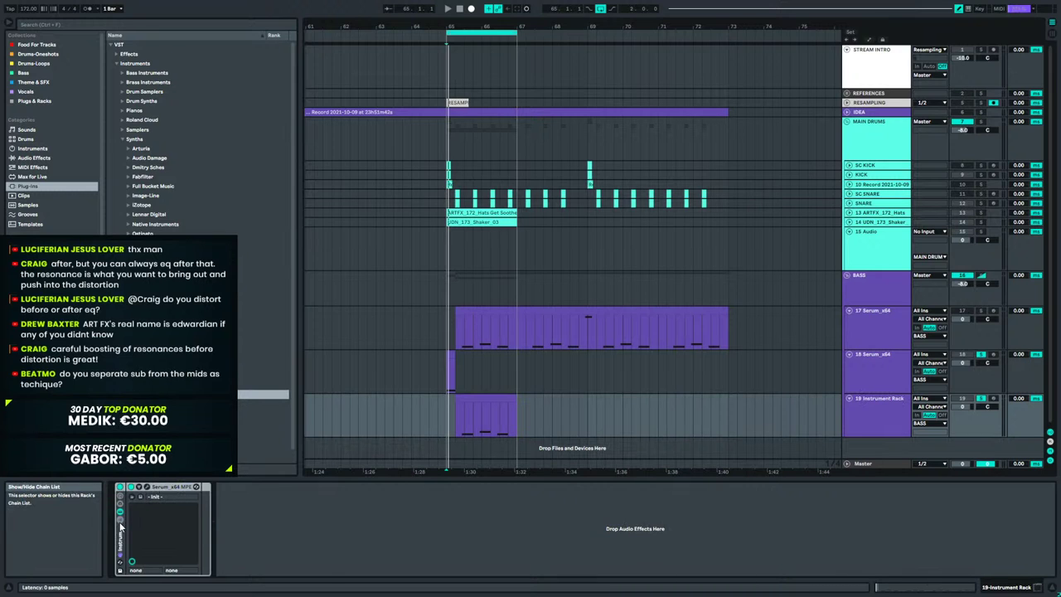
key(ctrl+g)
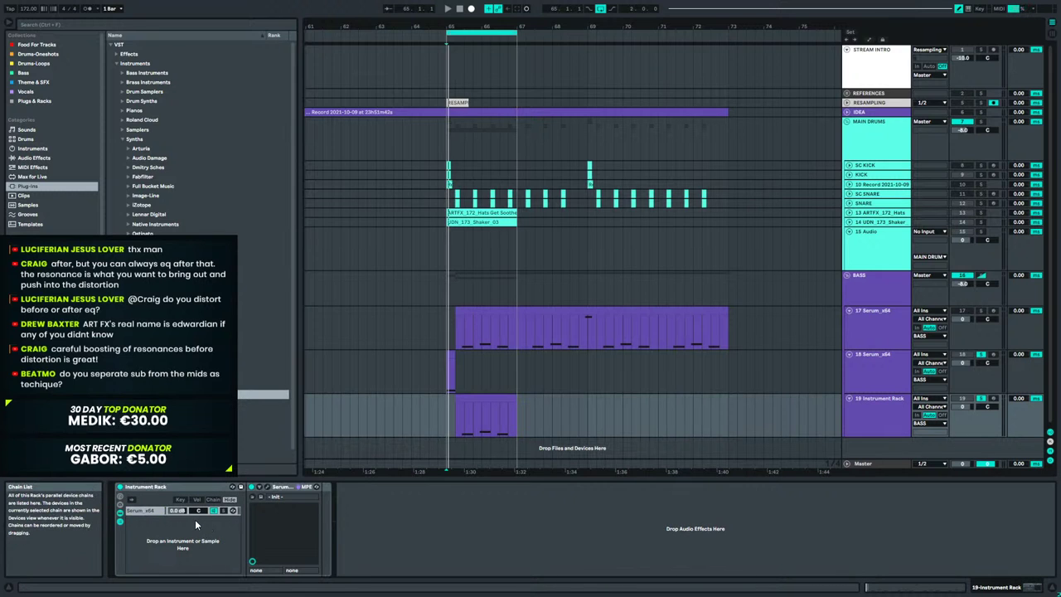
key(ctrl+d)
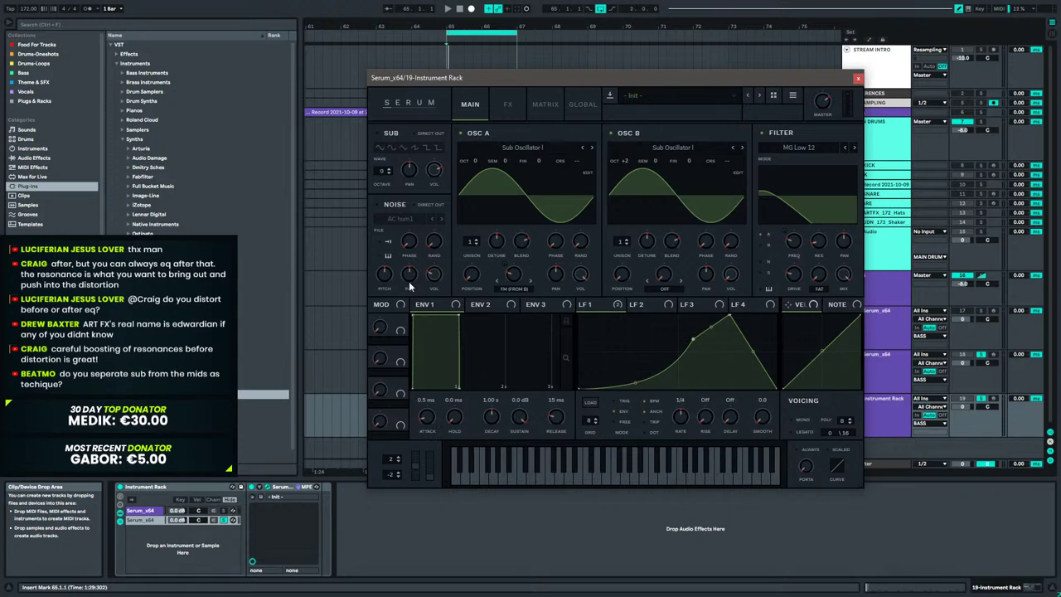
In the duplicated Serum, replace oscillators A and B with the AC hum1 noise and modulate its level with LFO 1 at 19.
click(462, 132)
click(612, 133)
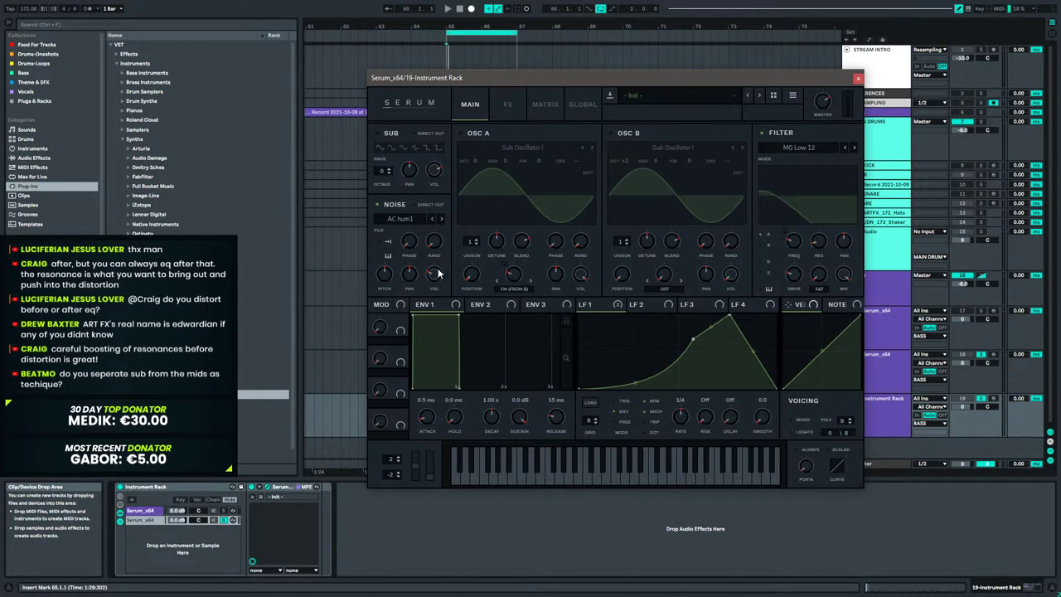
click(409, 219)
mouse_move(418, 235)
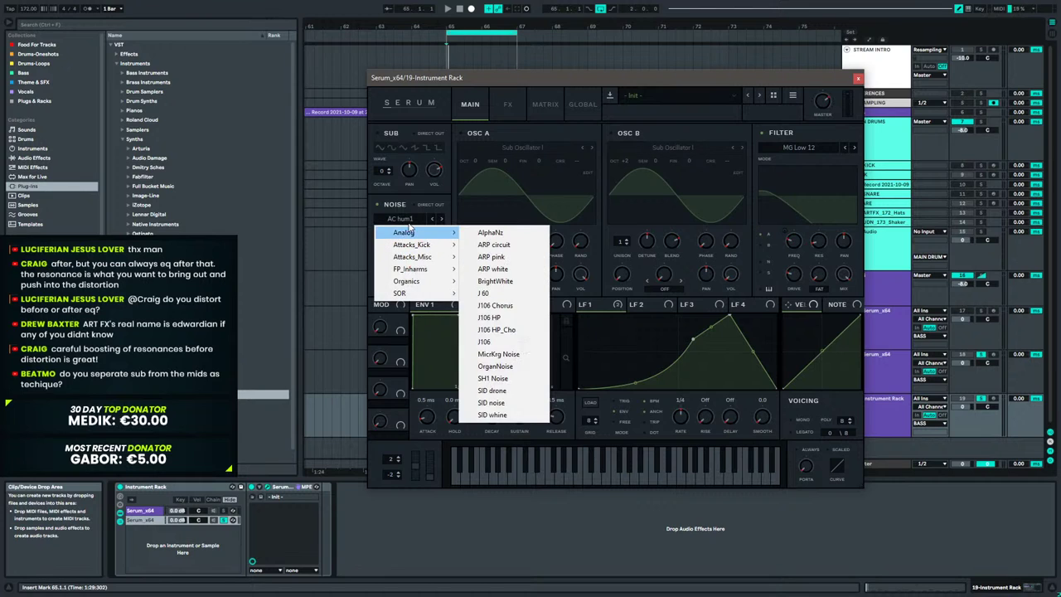
click(412, 206)
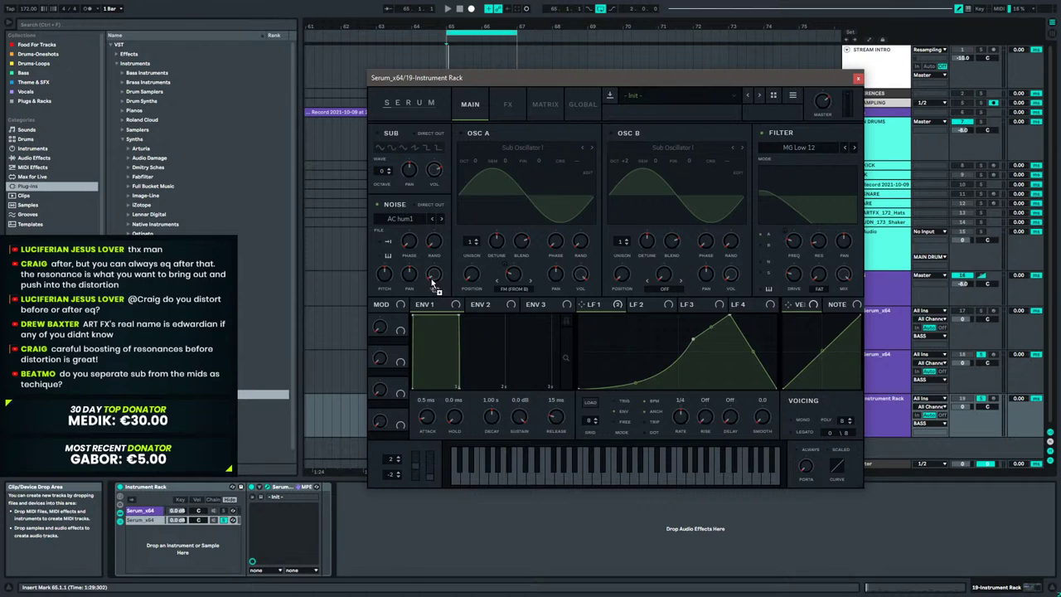
mouse_move(424, 264)
mouse_down()
mouse_move(423, 299)
mouse_move(427, 259)
mouse_move(422, 283)
mouse_up()
key(space)
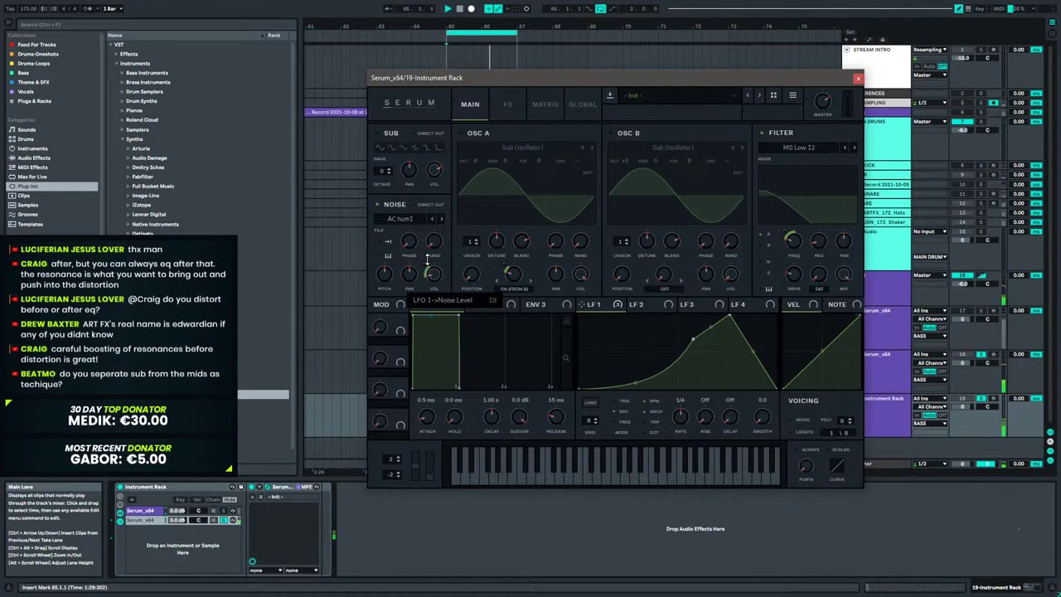
Change the duplicated Serum's filter type to High 18 and remove the LFO 1 modulation from its cutoff.
click(792, 148)
mouse_move(816, 163)
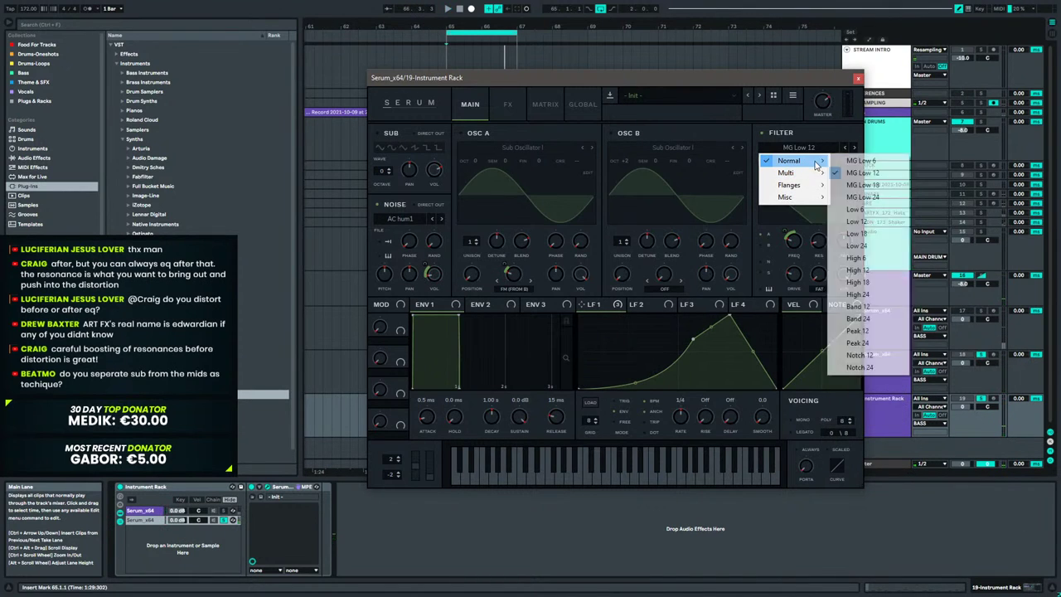
click(858, 282)
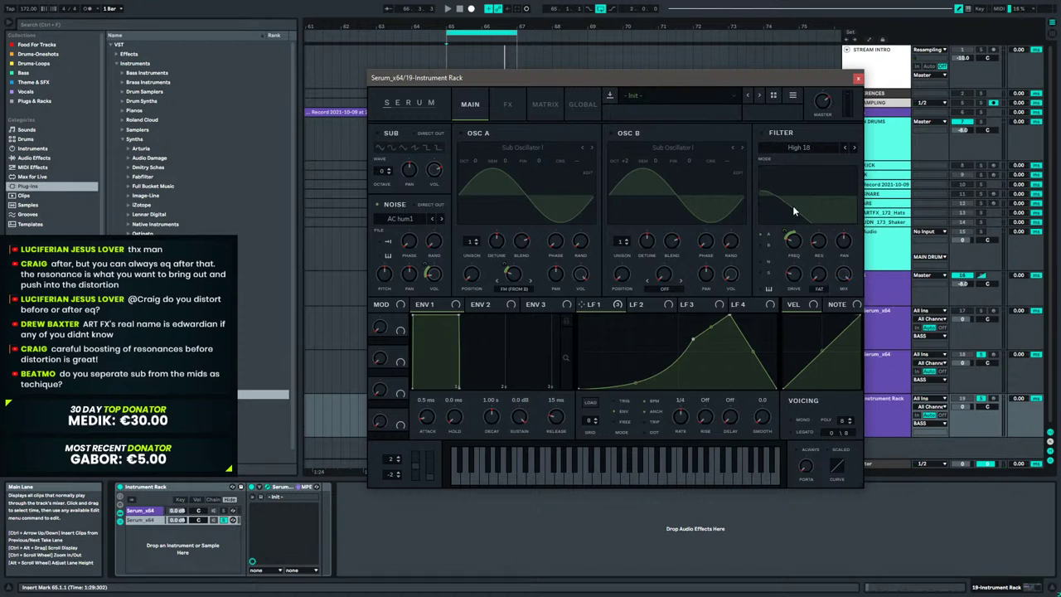
right_click(792, 242)
click(829, 261)
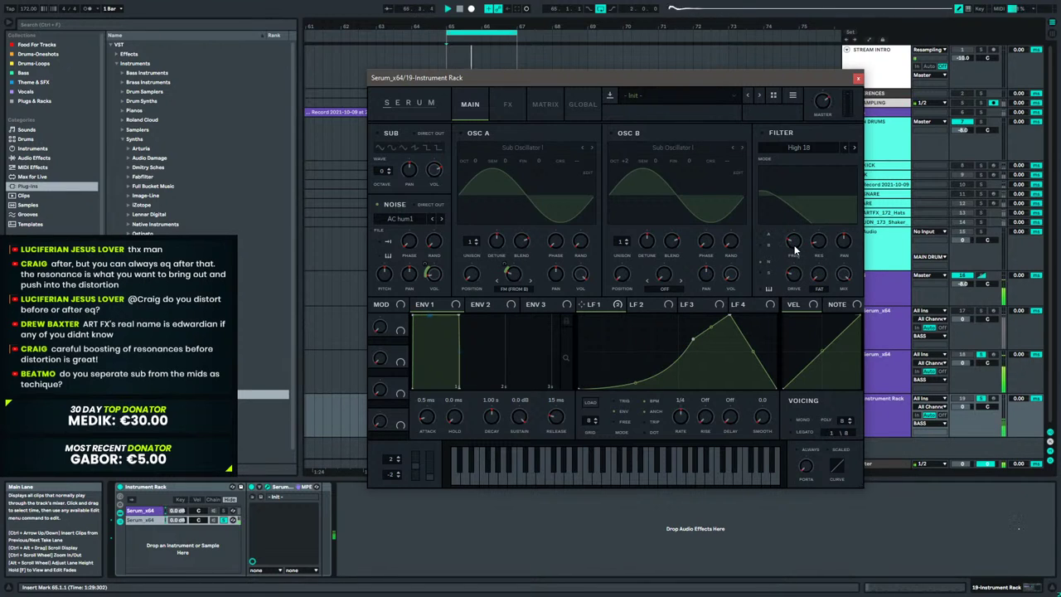
Switch the High 18 filter on and raise its cutoff to about 1334 Hz while the loop plays.
mouse_move(802, 241)
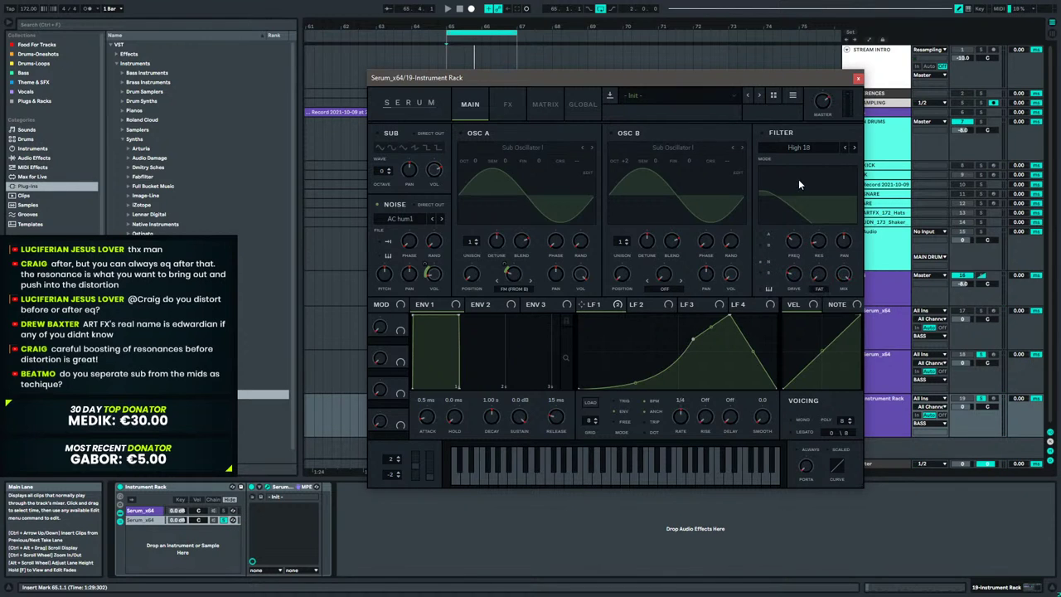
click(760, 134)
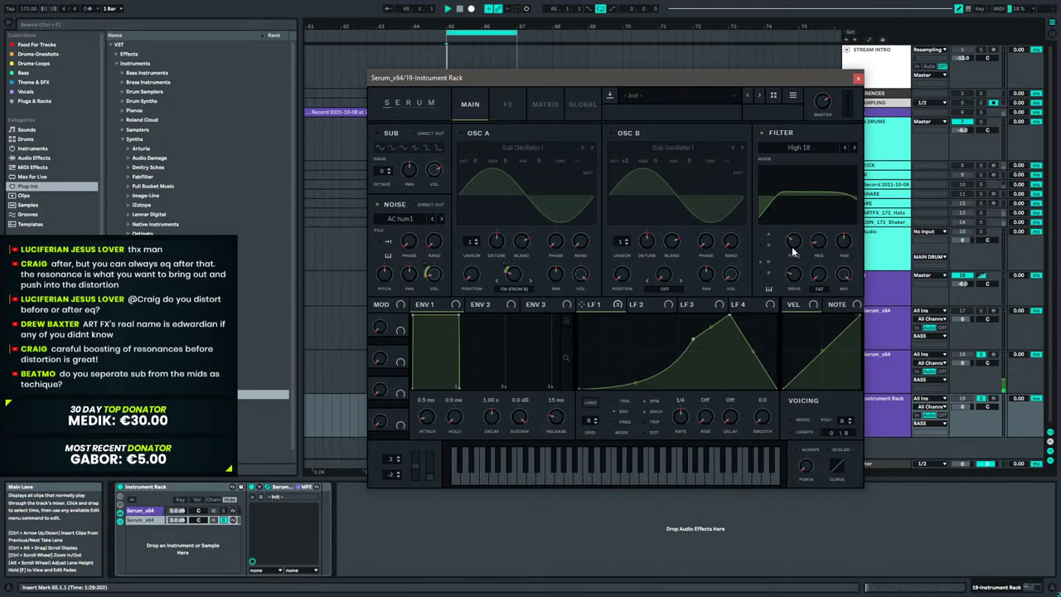
drag(797, 238, 806, 214)
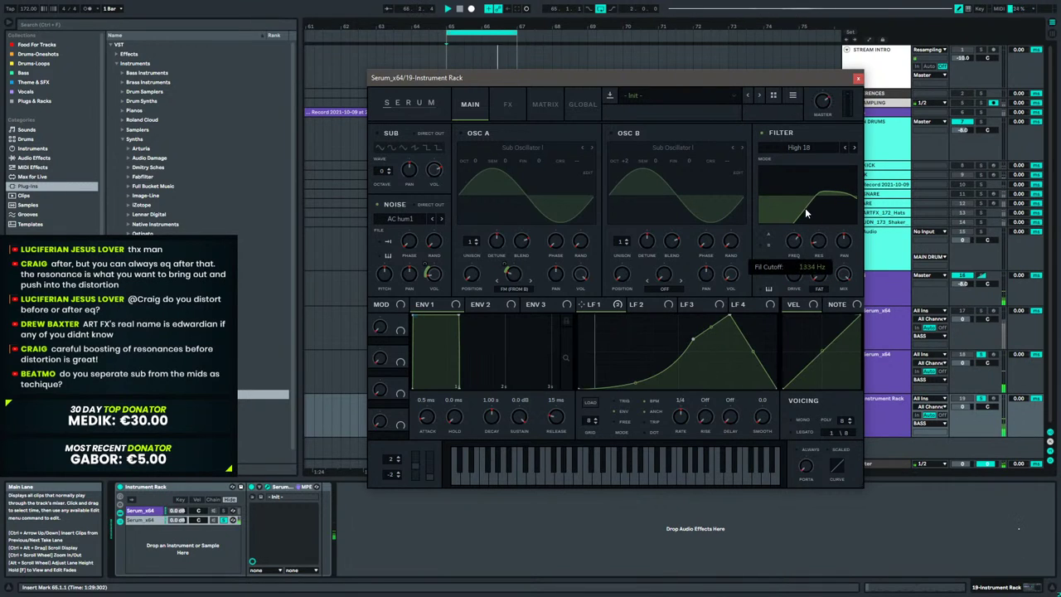
Solo the original Serum chain as well, fine-tune the noise layer's filter cutoff against it and close the Serum window.
click(222, 511)
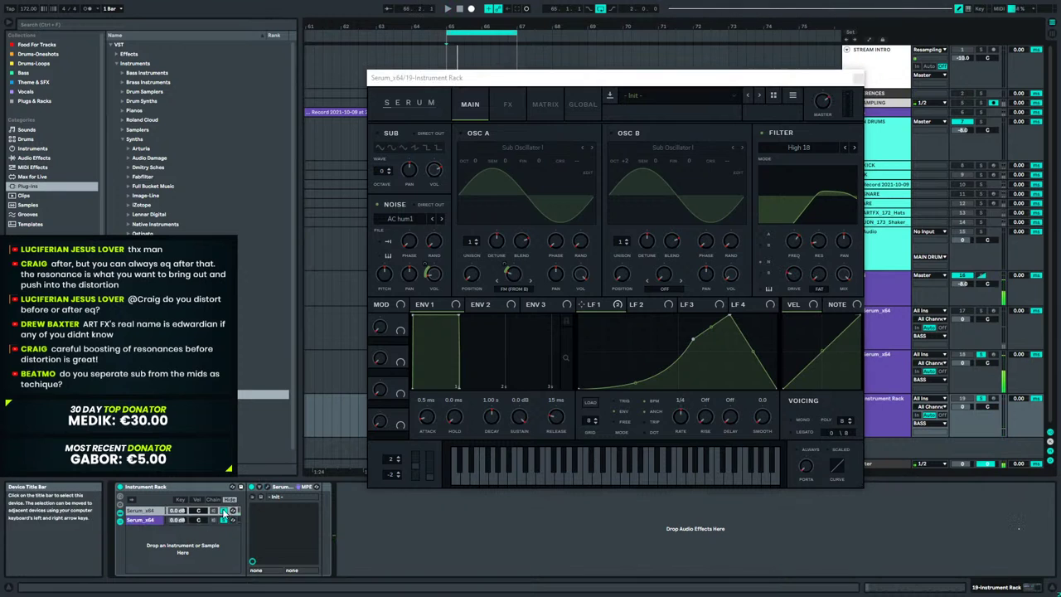
key(space)
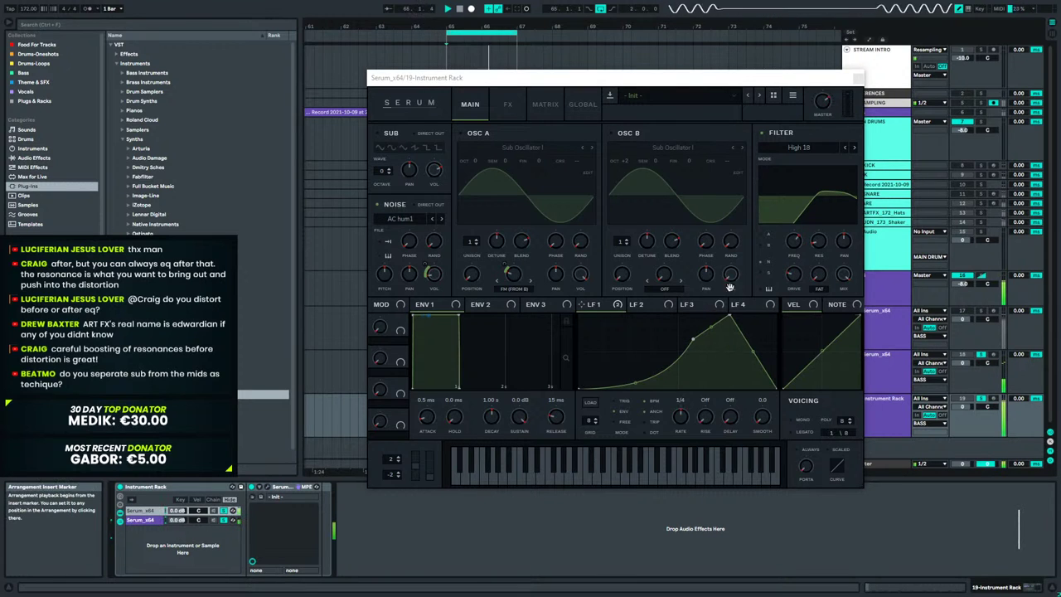
drag(793, 241, 793, 238)
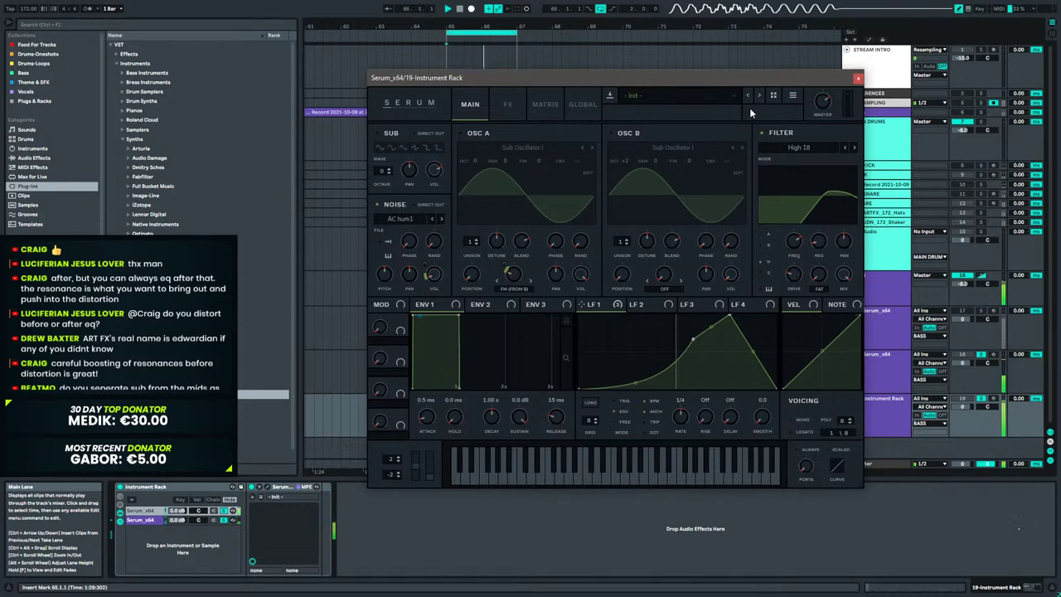
click(857, 78)
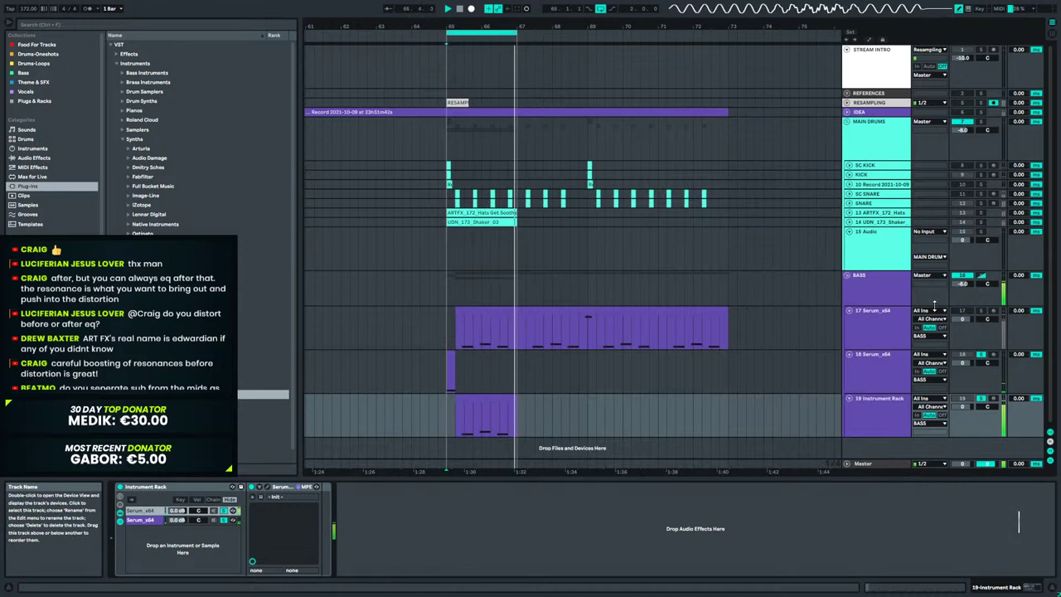
Stop playback and clear the solos from tracks 18 and 19 and from both Serum chains in the rack.
click(882, 408)
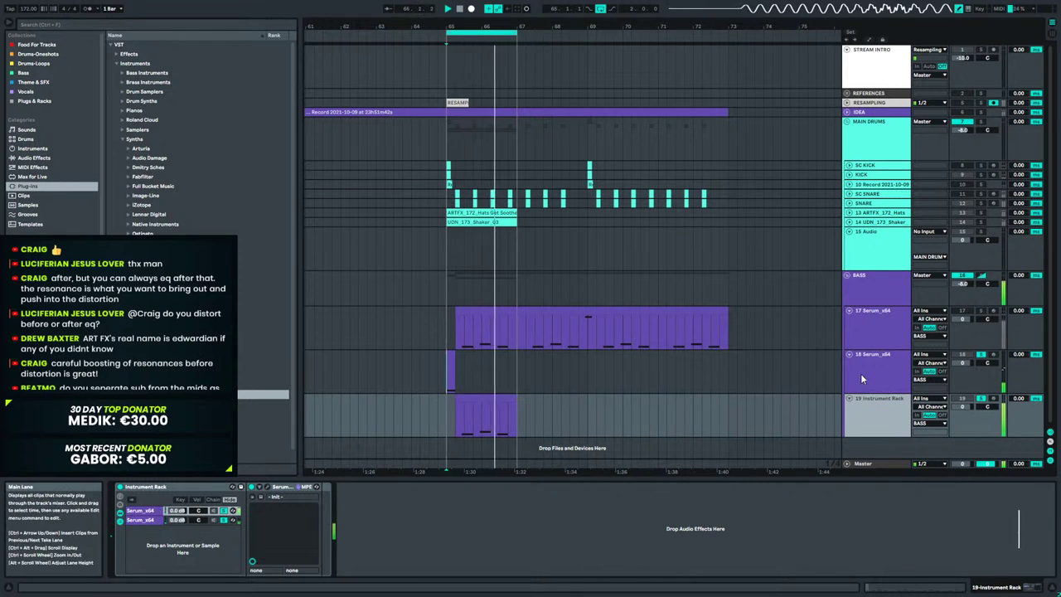
key(space)
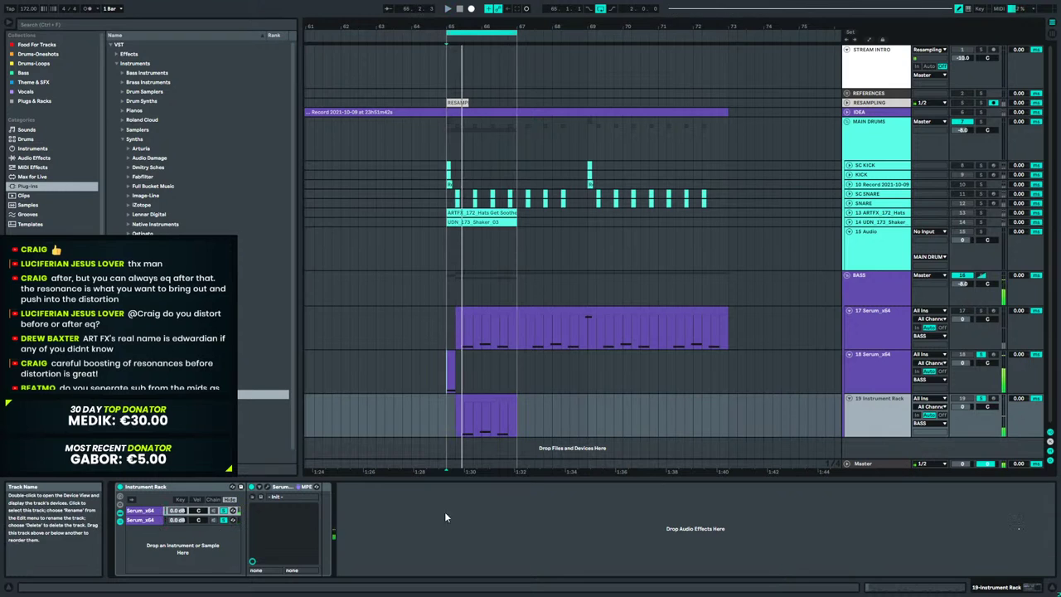
click(143, 489)
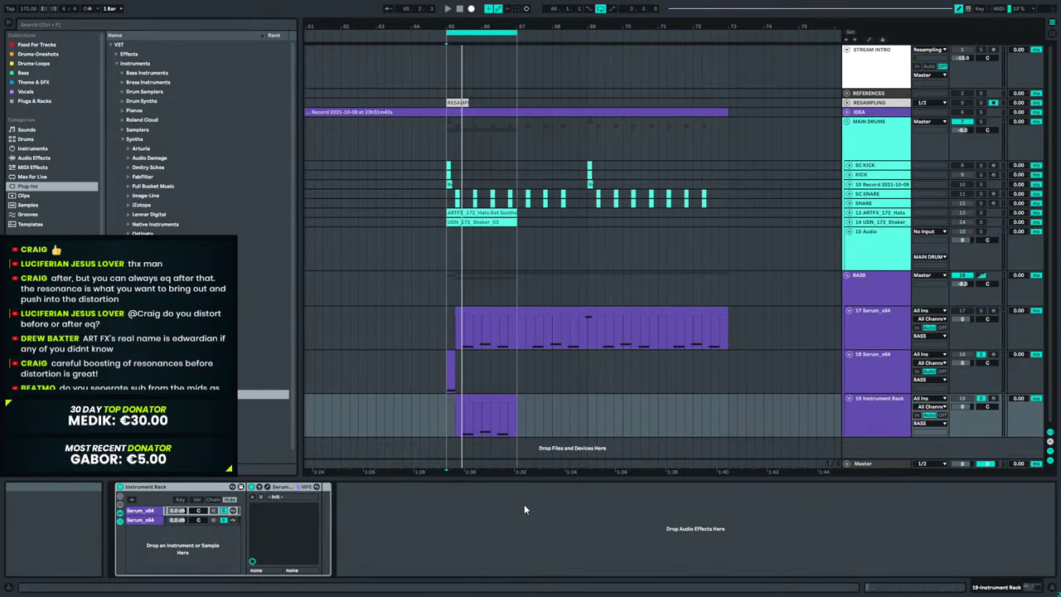
click(442, 520)
scroll(215, 158, down, 1)
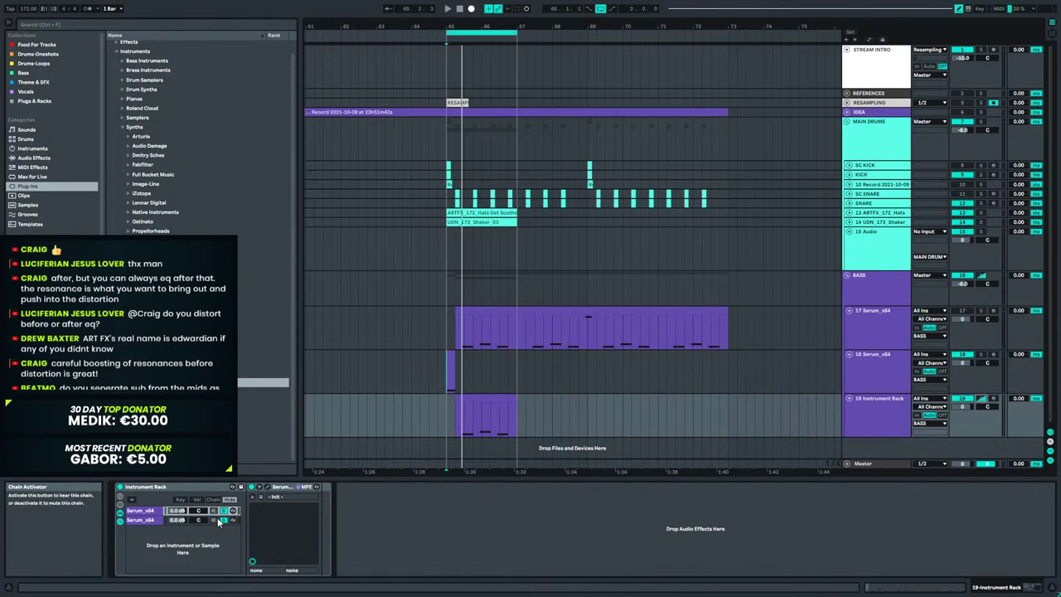
click(154, 519)
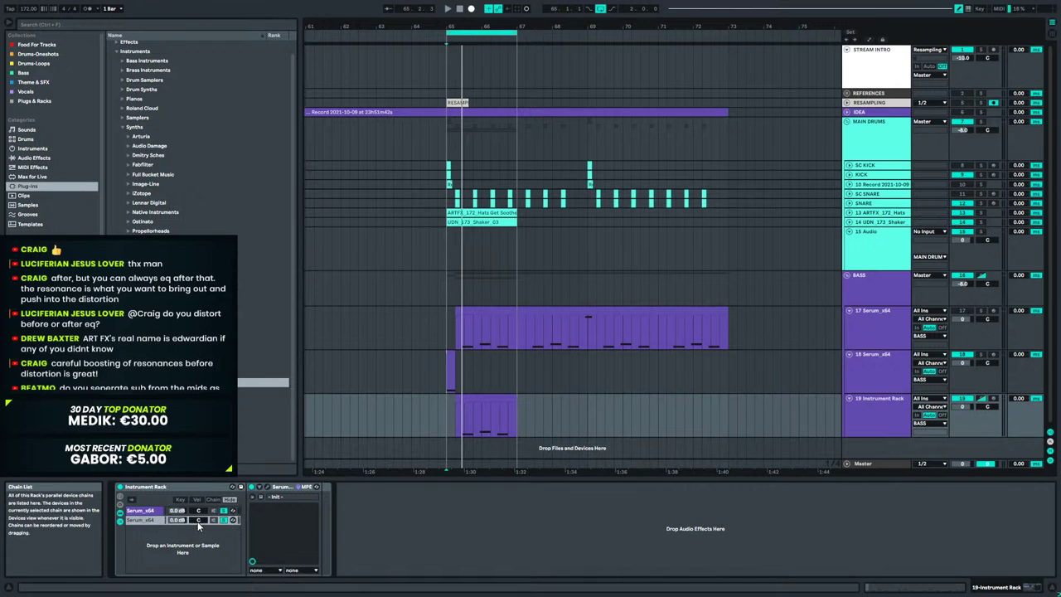
click(149, 510)
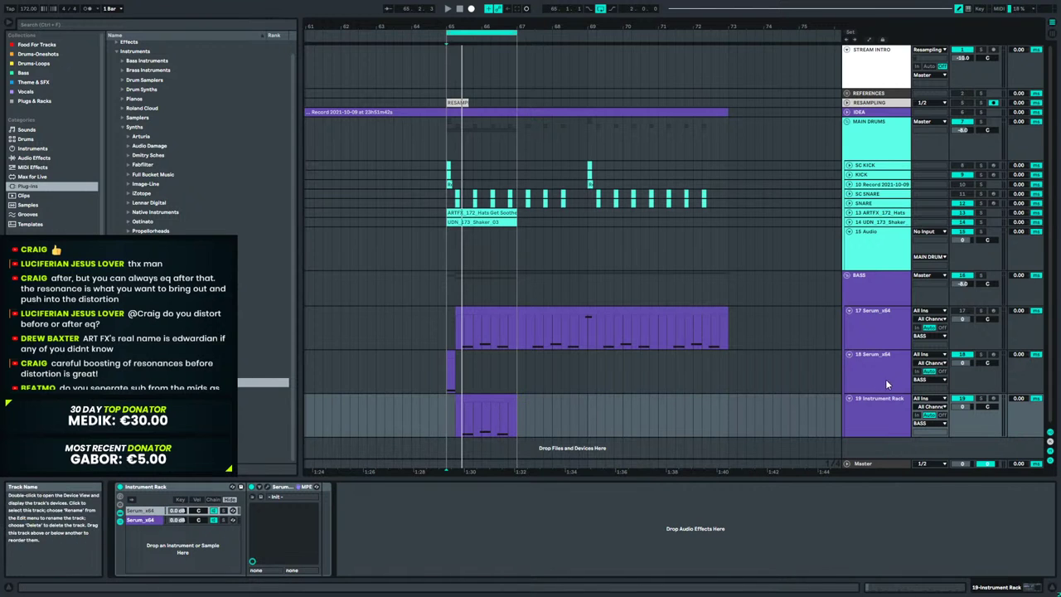
click(892, 399)
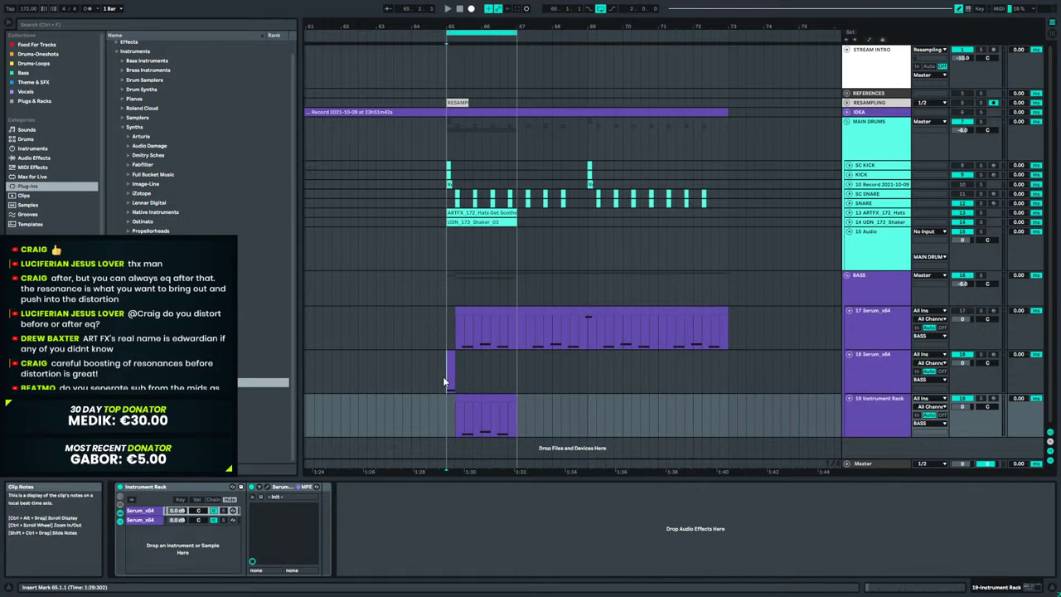
Play the loop from bar 65 to hear the layered bass together with the drums.
click(465, 368)
key(space)
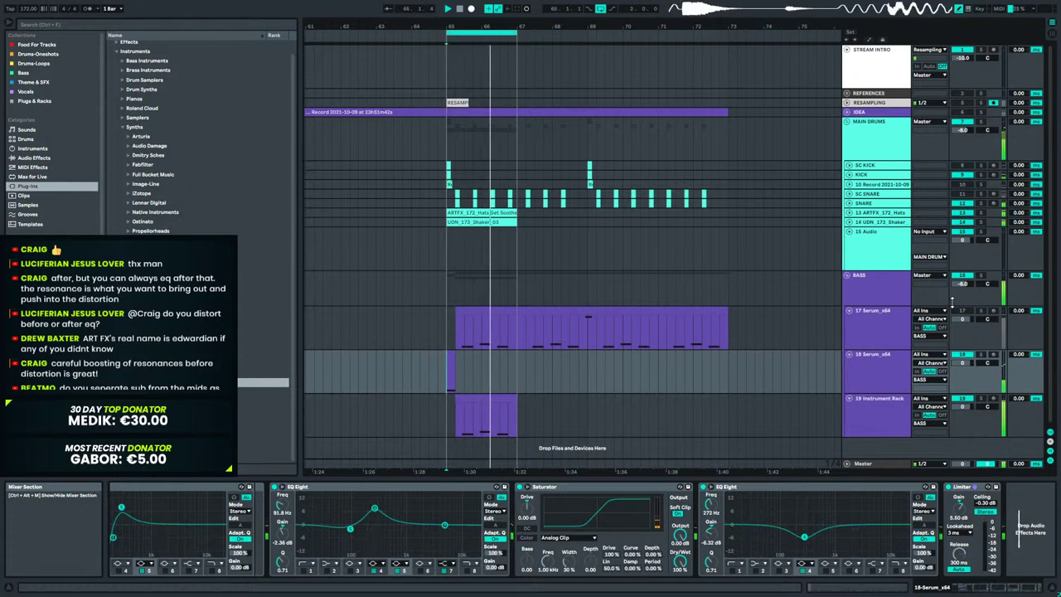
key(space)
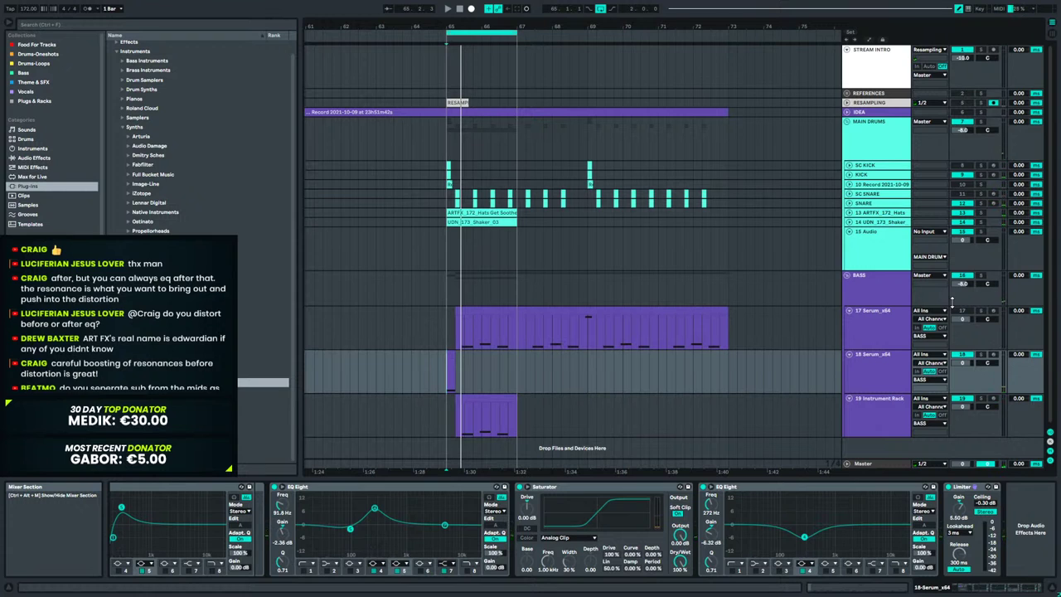
Add an Audio Effect Rack from the Utilities effects after the Instrument Rack on track 19.
click(488, 413)
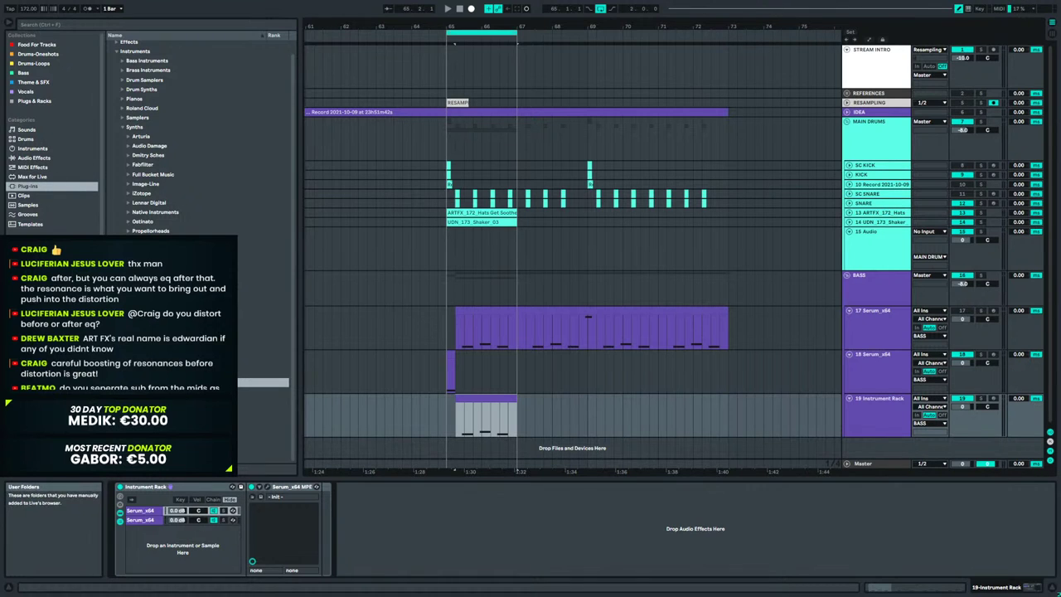
click(47, 158)
click(134, 110)
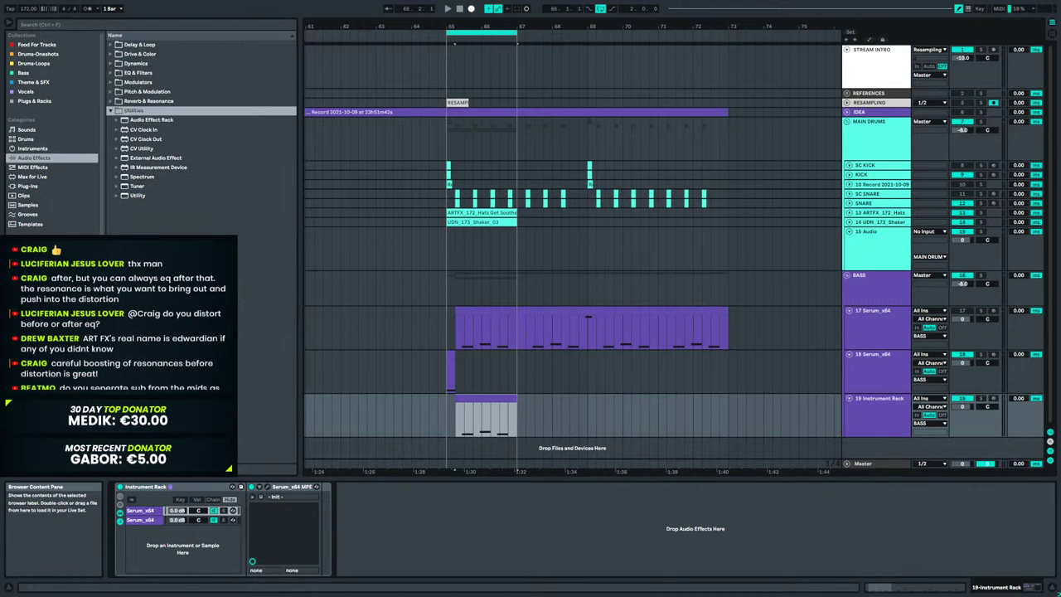
click(154, 120)
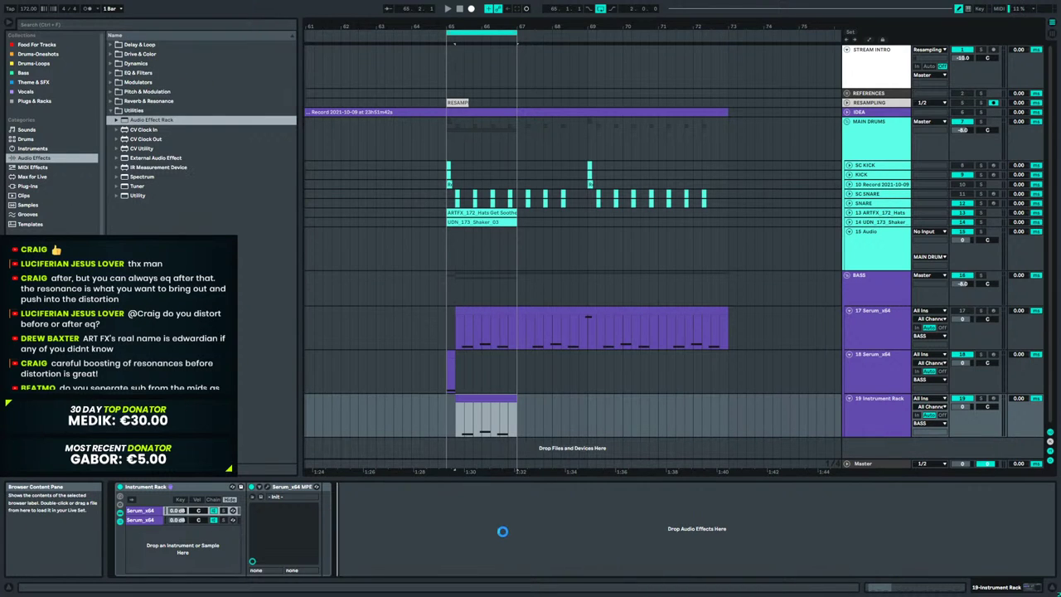
key(Return)
Create two chains named PASS and DIST FX in the Audio Effect Rack and solo DIST FX.
right_click(418, 528)
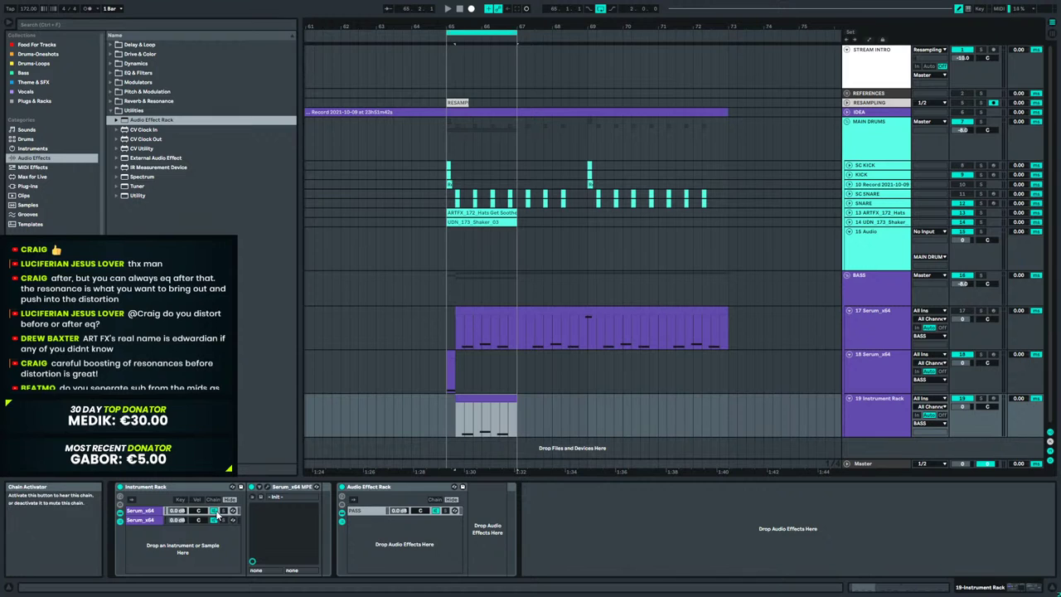
click(485, 524)
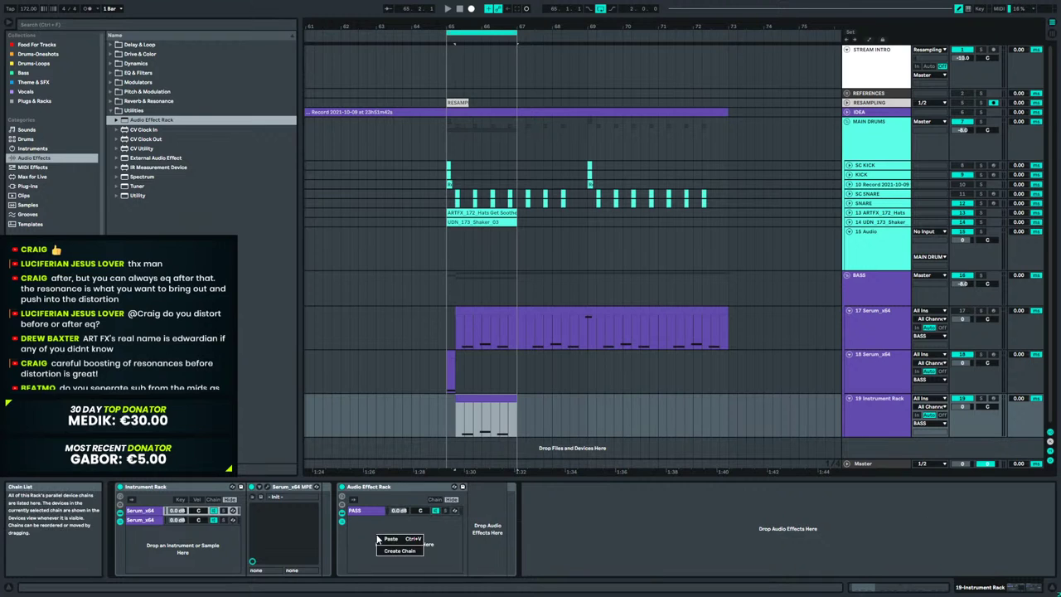
click(363, 558)
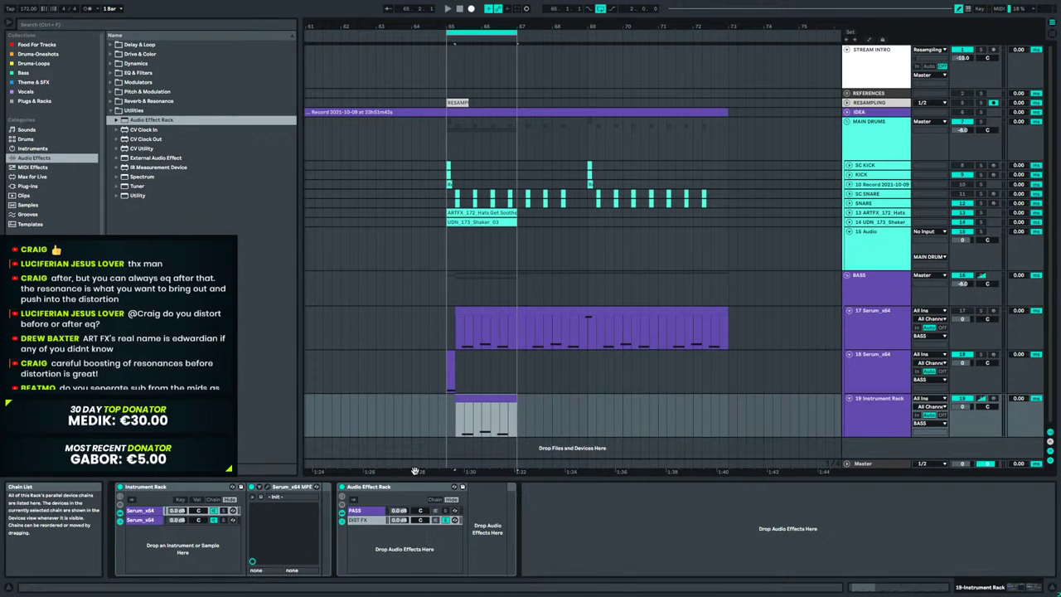
Insert an Overdrive from the Drive & Color effects into the DIST FX chain.
click(111, 111)
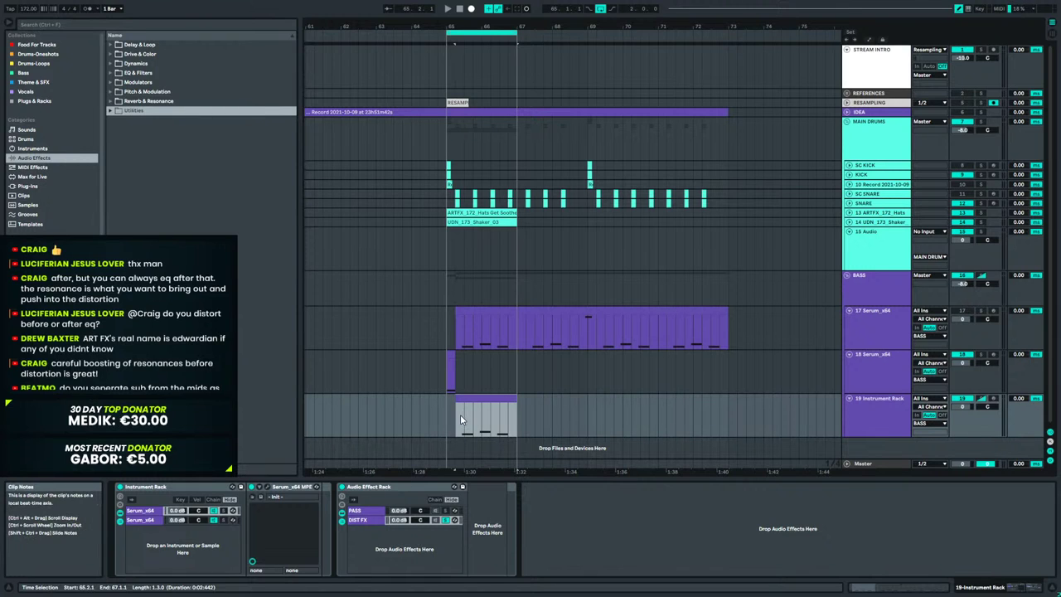
click(110, 54)
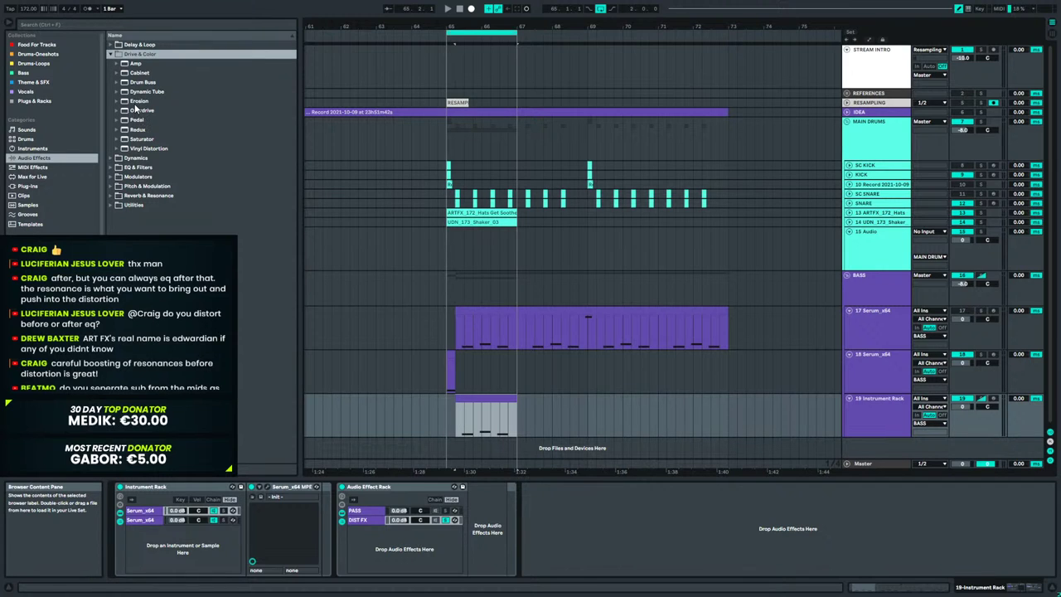
drag(155, 110, 152, 126)
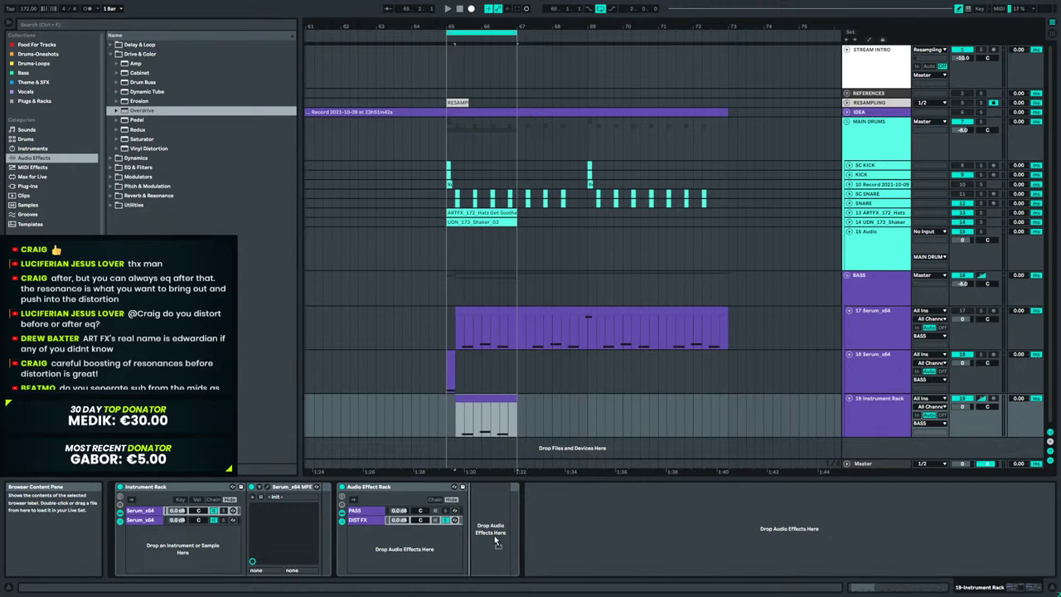
Play the loop and set the Overdrive's filter to 1.11 kHz with bandwidth 5.81, Dynamics to 15% and Dry/Wet to 25%.
drag(565, 533, 530, 529)
key(space)
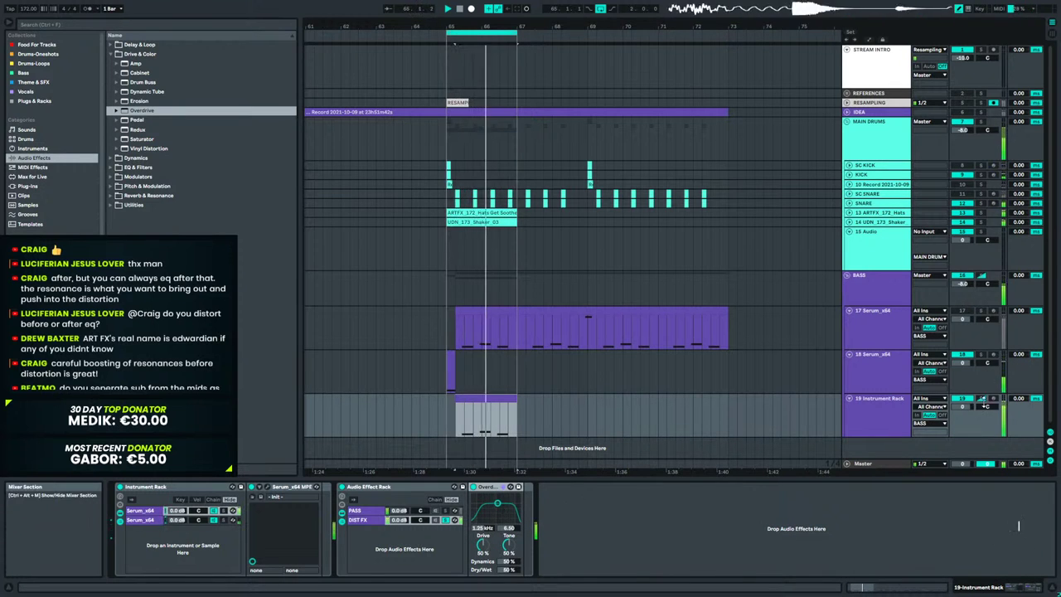
drag(500, 506, 496, 505)
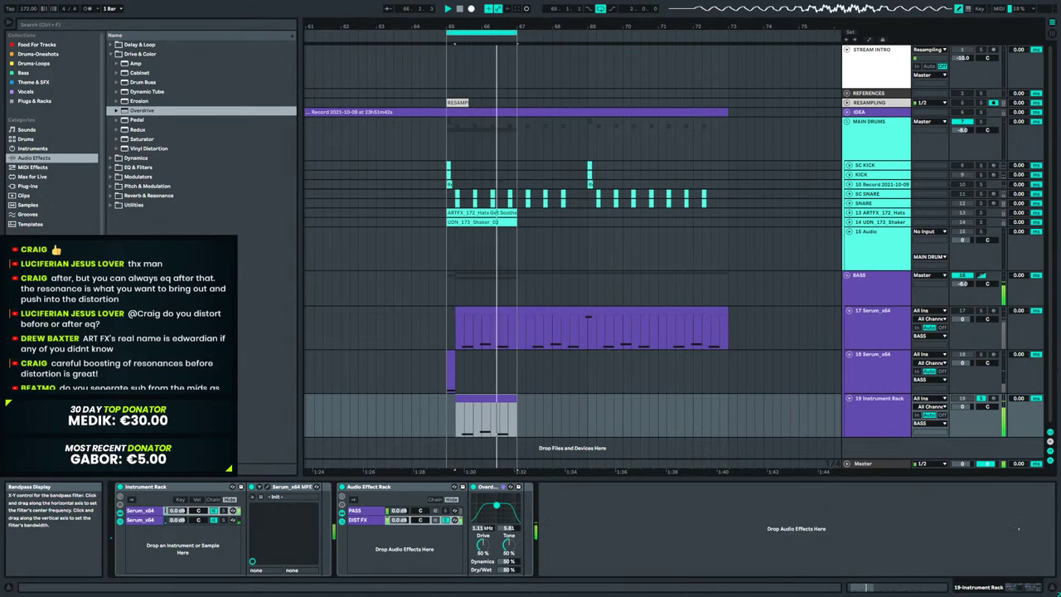
mouse_move(516, 571)
mouse_down()
mouse_move(516, 584)
mouse_move(509, 571)
mouse_up()
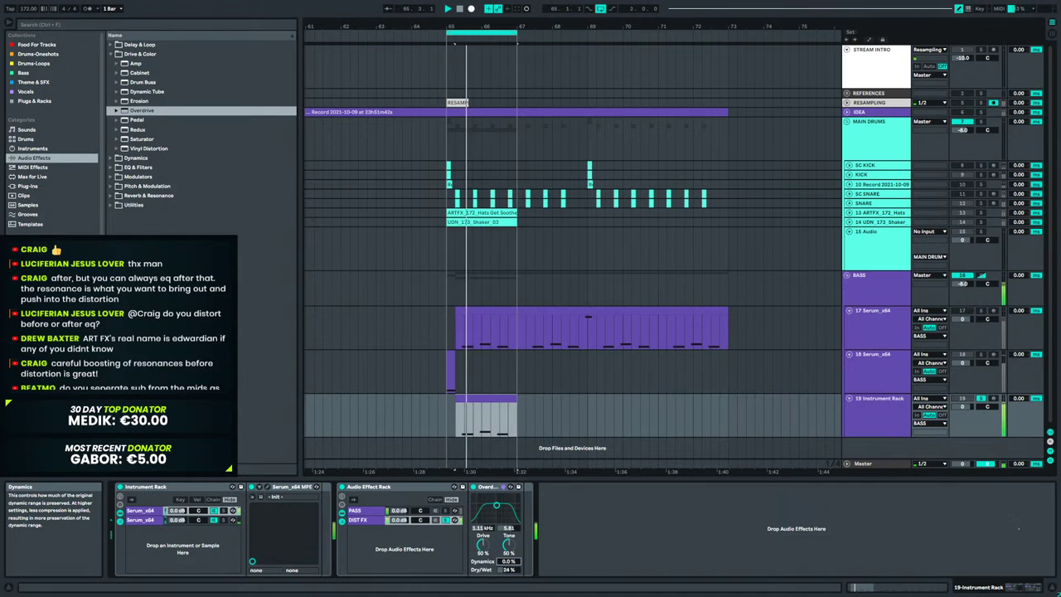
mouse_move(508, 561)
mouse_down()
mouse_move(509, 528)
mouse_move(508, 591)
mouse_move(509, 521)
mouse_move(509, 568)
mouse_up()
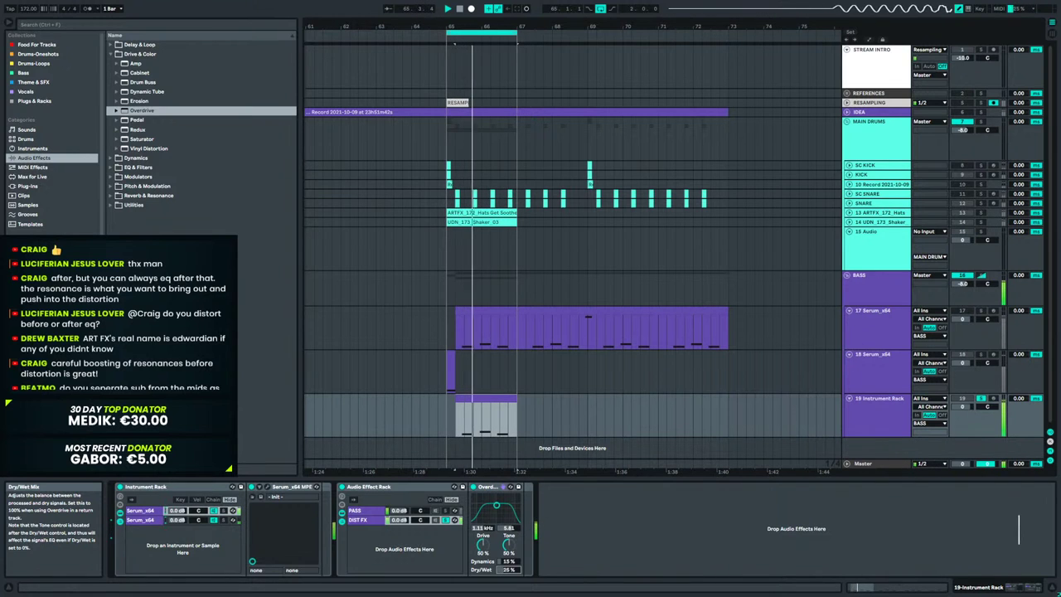
Listen to the soloed PASS chain for comparison and return the solo to DIST FX.
click(358, 512)
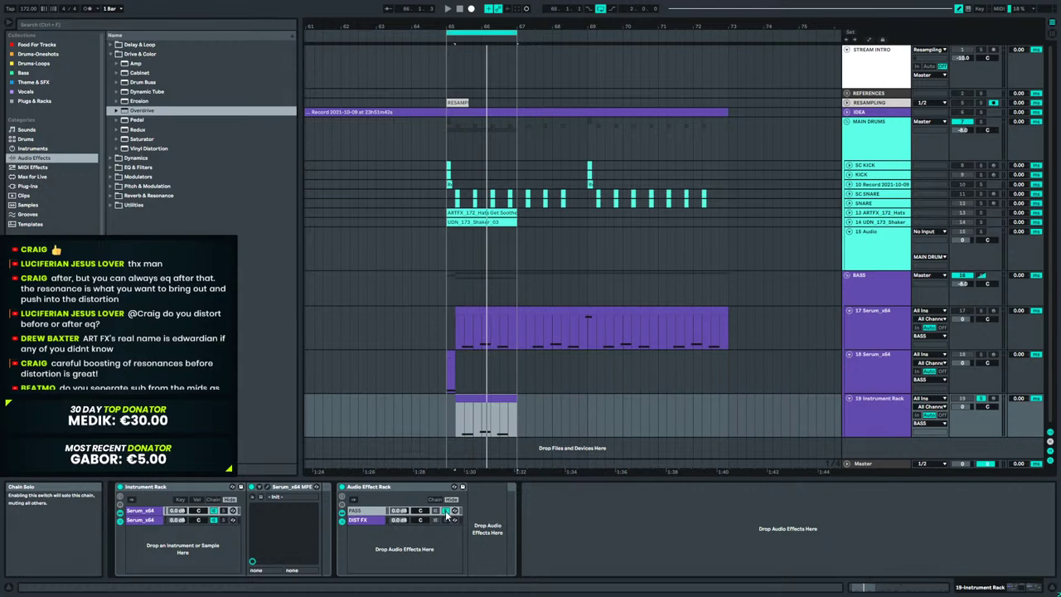
key(space)
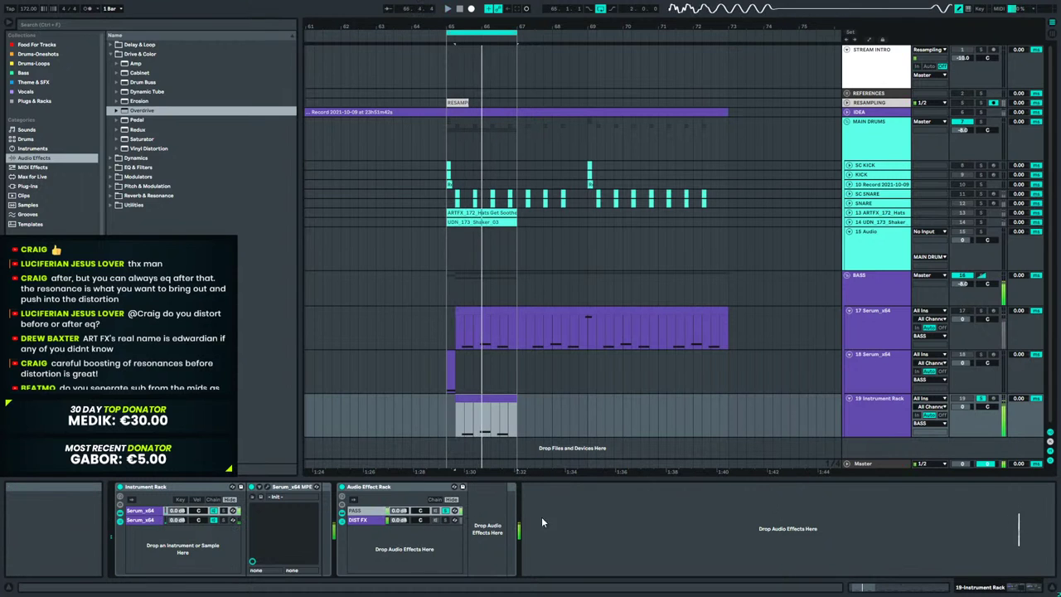
click(445, 521)
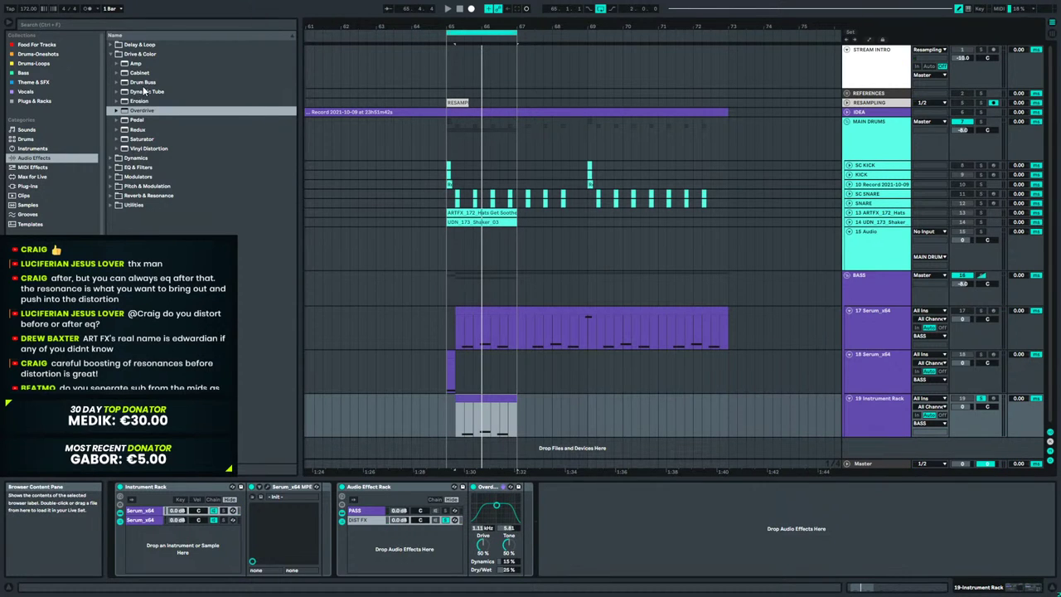
Add a Dynamic Tube after the Overdrive and set its Drive to 0.34 dB, Tone to -0.14 and Bias to 19%.
drag(145, 90, 156, 114)
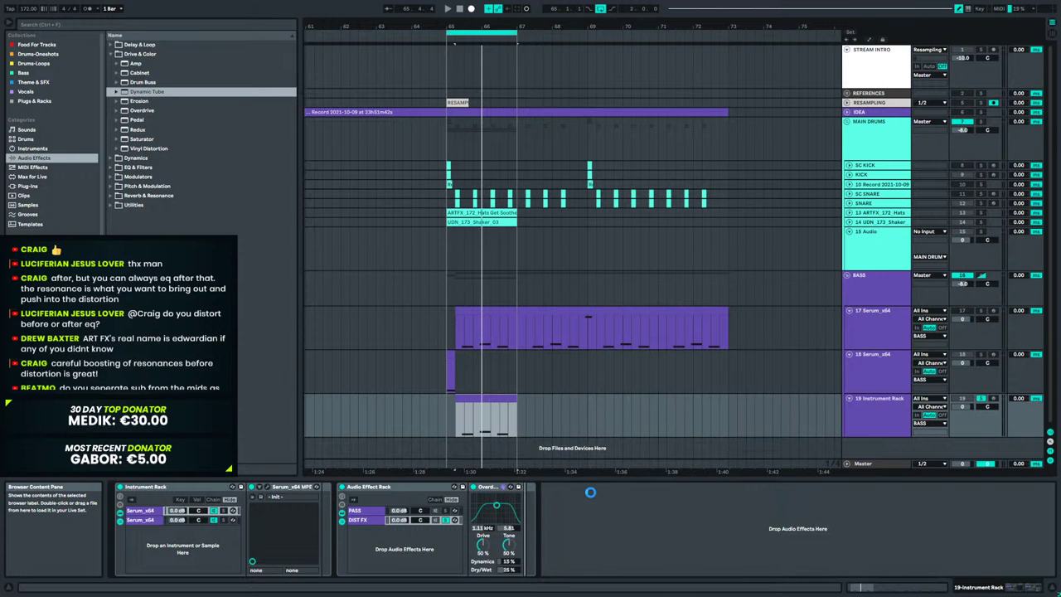
key(space)
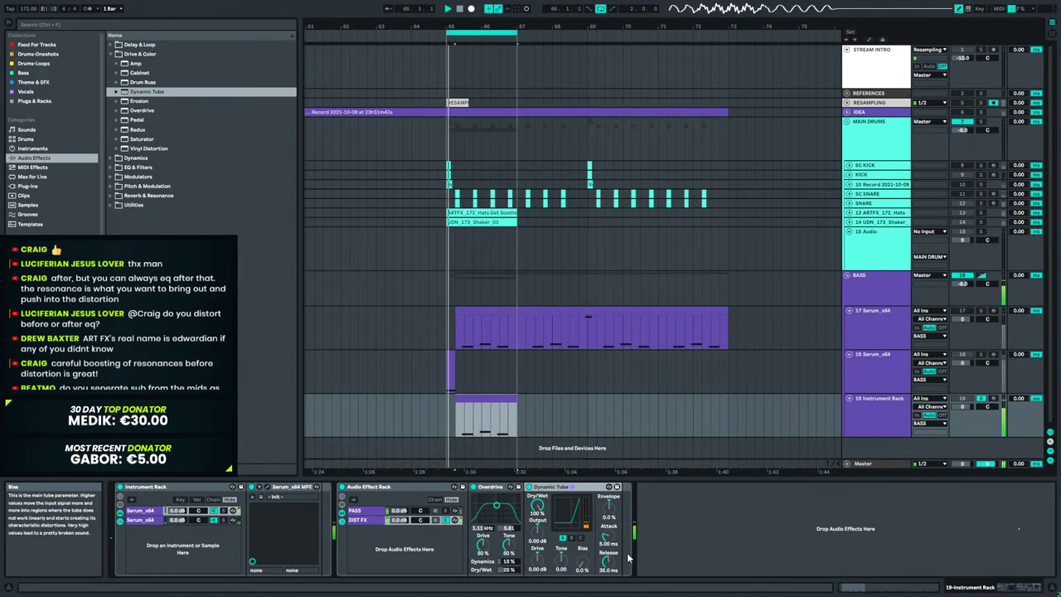
mouse_move(581, 560)
mouse_down()
mouse_move(582, 530)
mouse_move(581, 570)
mouse_up()
click(580, 537)
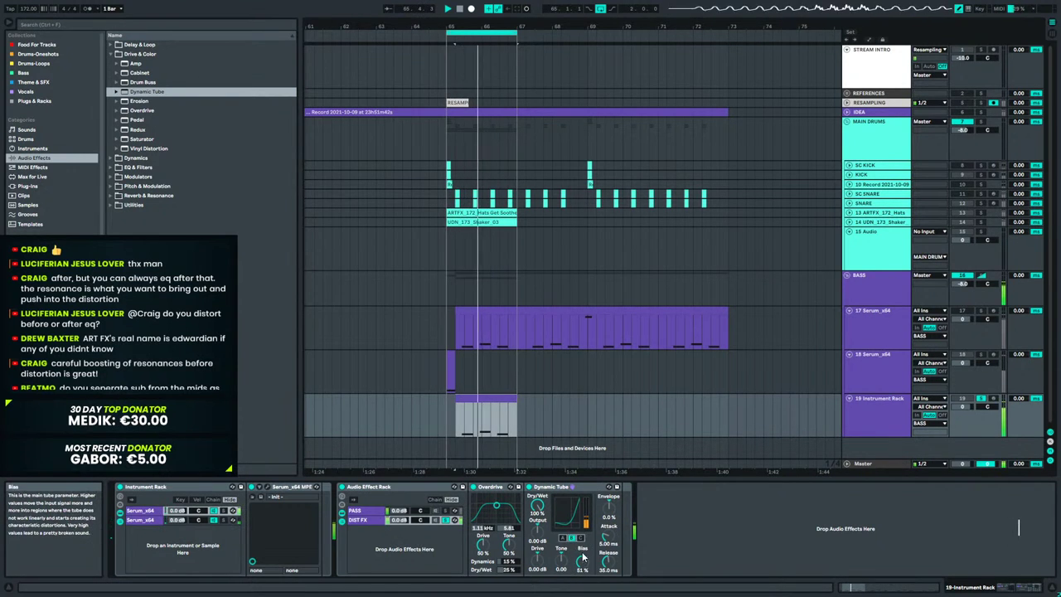
drag(537, 558, 582, 587)
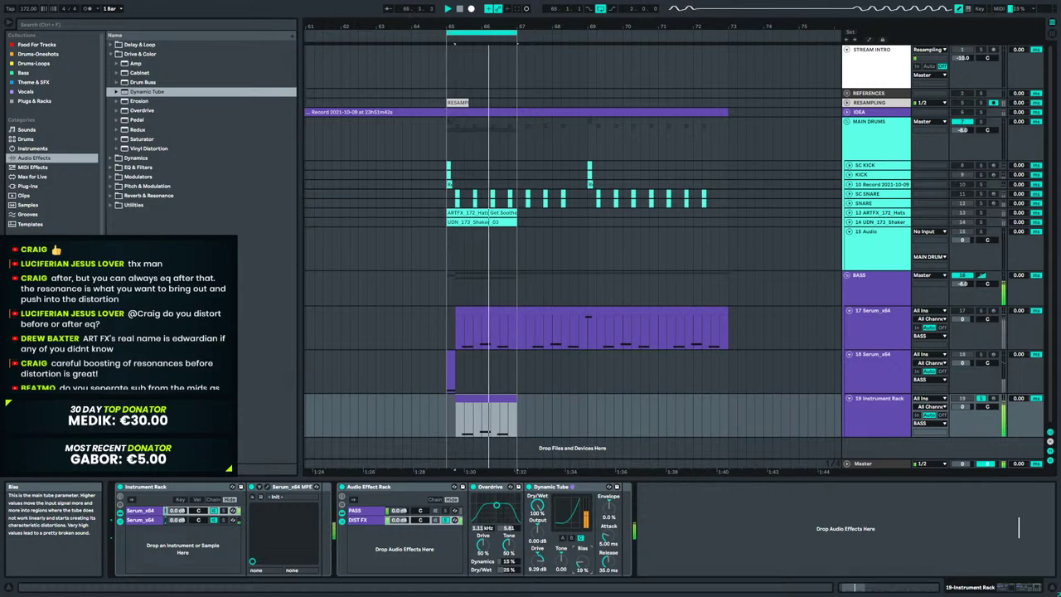
drag(537, 558, 561, 560)
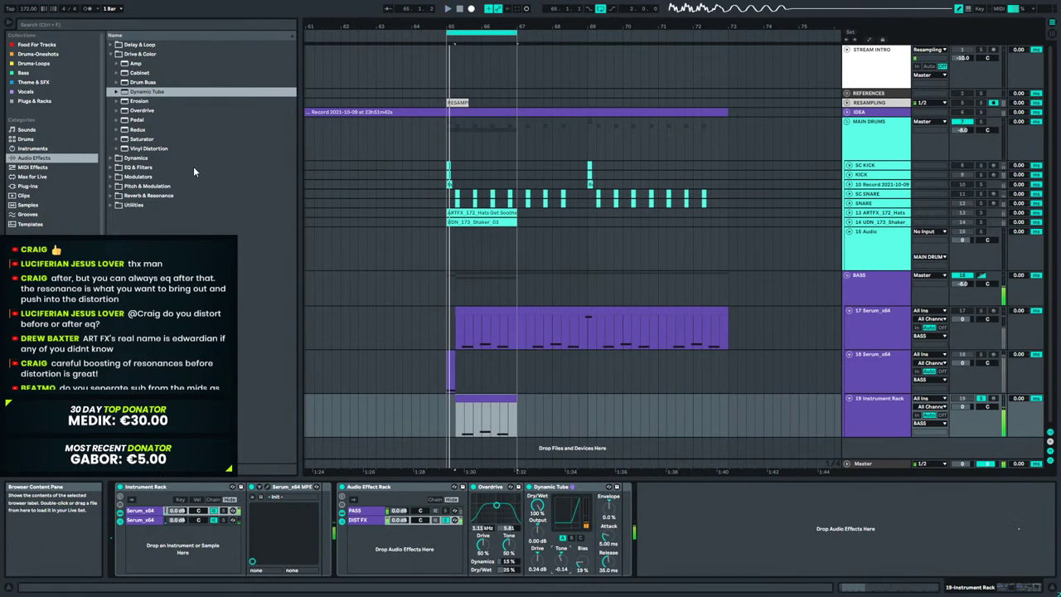
Insert Klanghelm's SDRR2 from the VST distortion and saturation effects after the Dynamic Tube in the DIST FX chain.
click(113, 54)
click(27, 186)
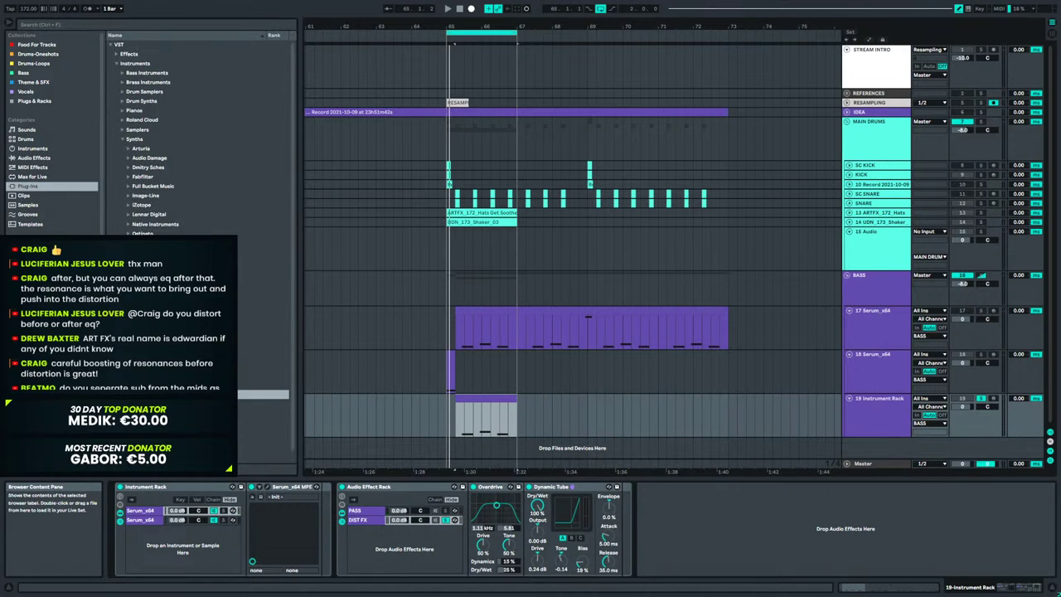
click(117, 53)
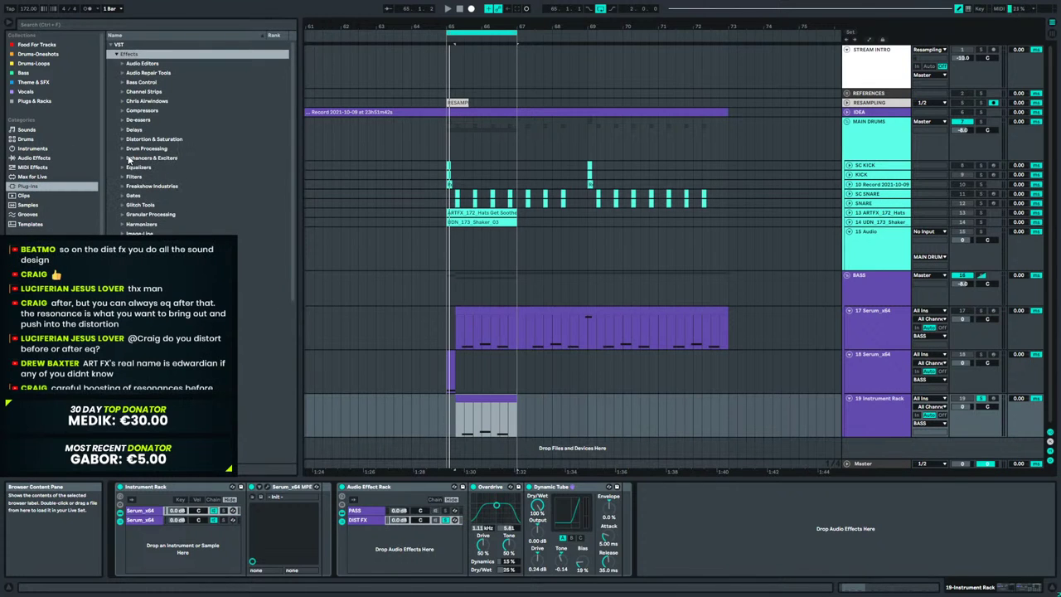
click(126, 139)
click(144, 252)
scroll(197, 150, down, 5)
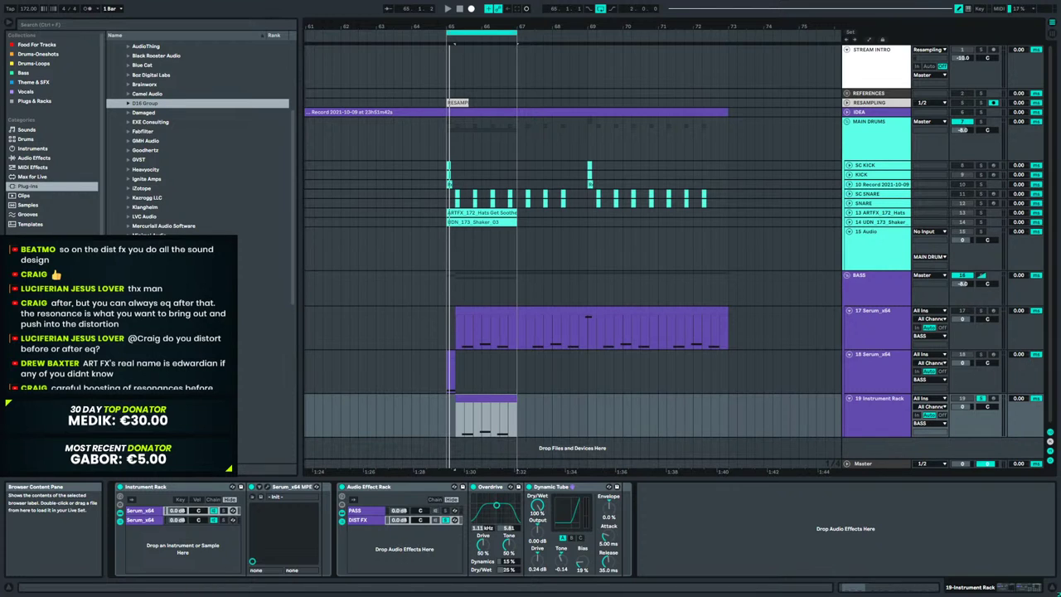
click(128, 396)
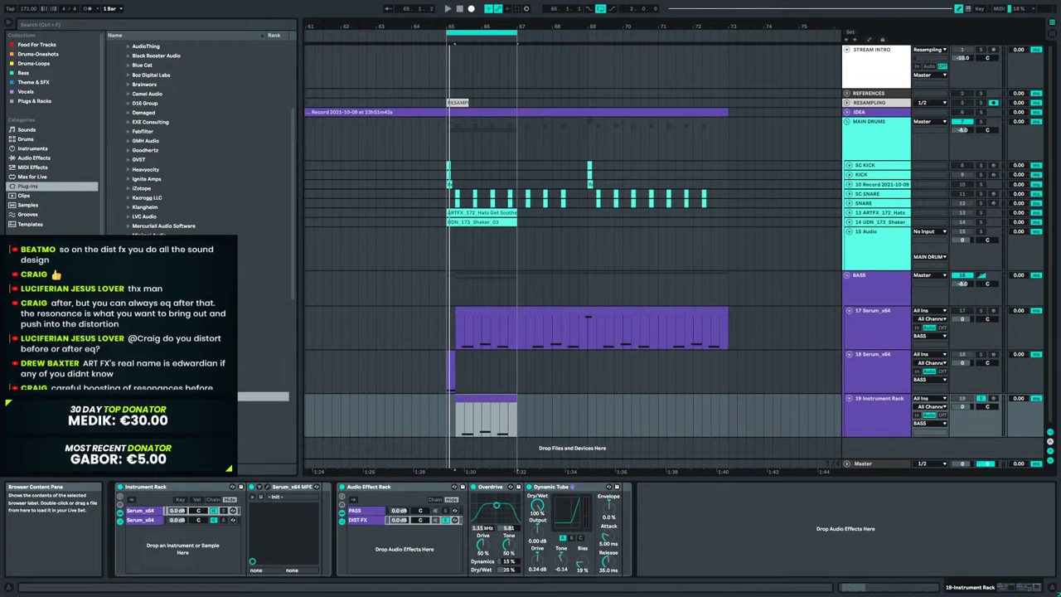
scroll(199, 133, up, 4)
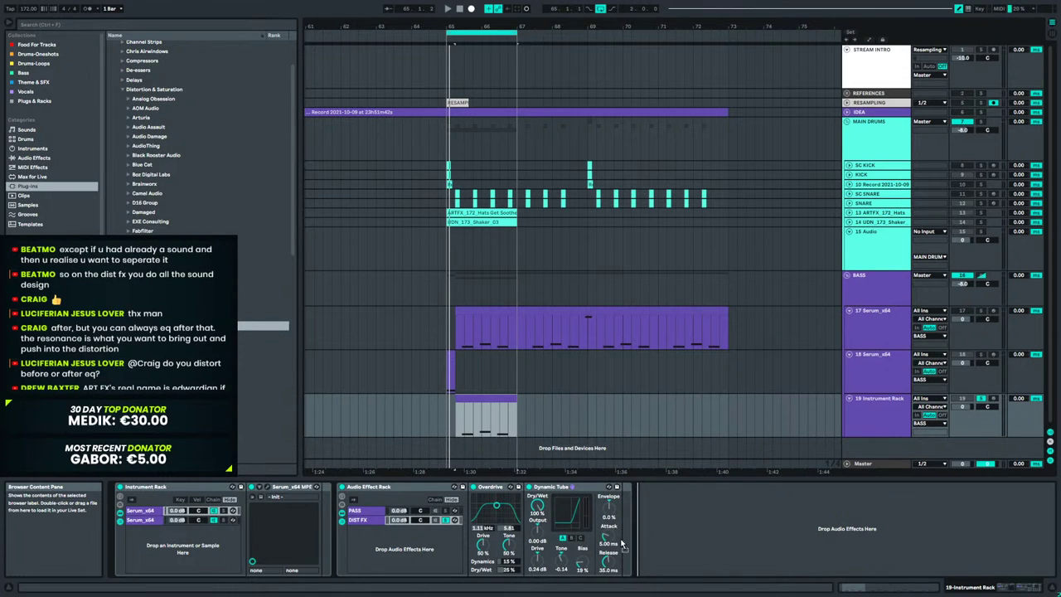
key(ctrl+alt+p)
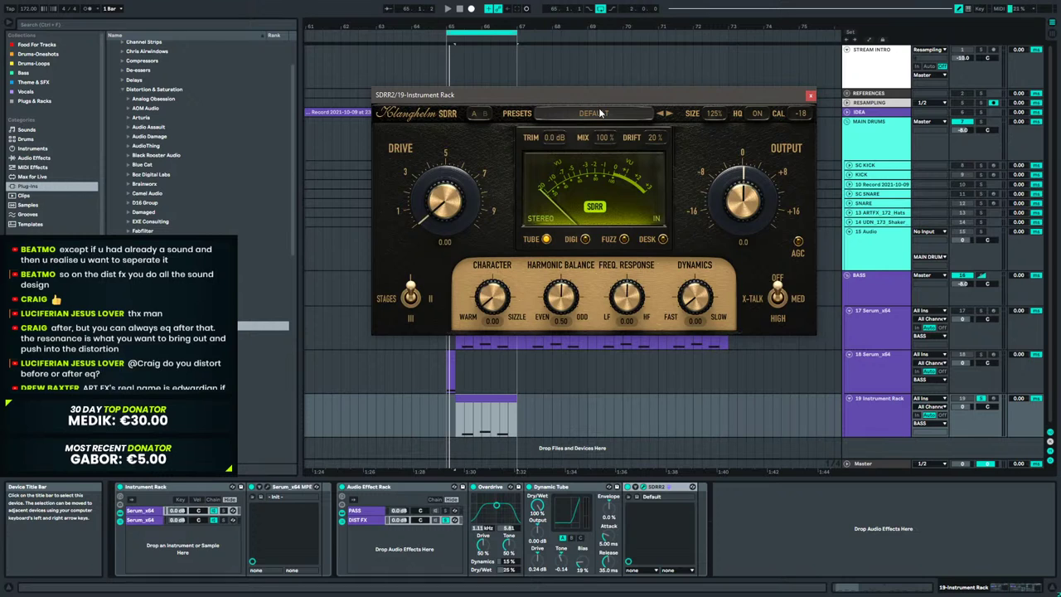
Review the dry and distorted chains of the Audio Effect Rack by soloing PASS and DIST FX in turn, ending on DIST FX.
click(489, 428)
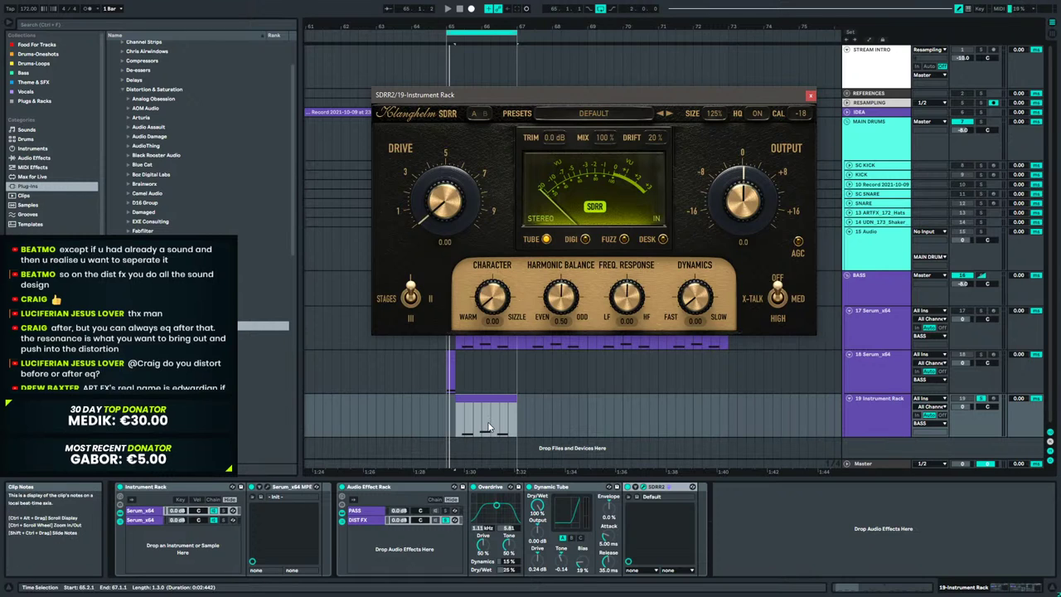
click(498, 398)
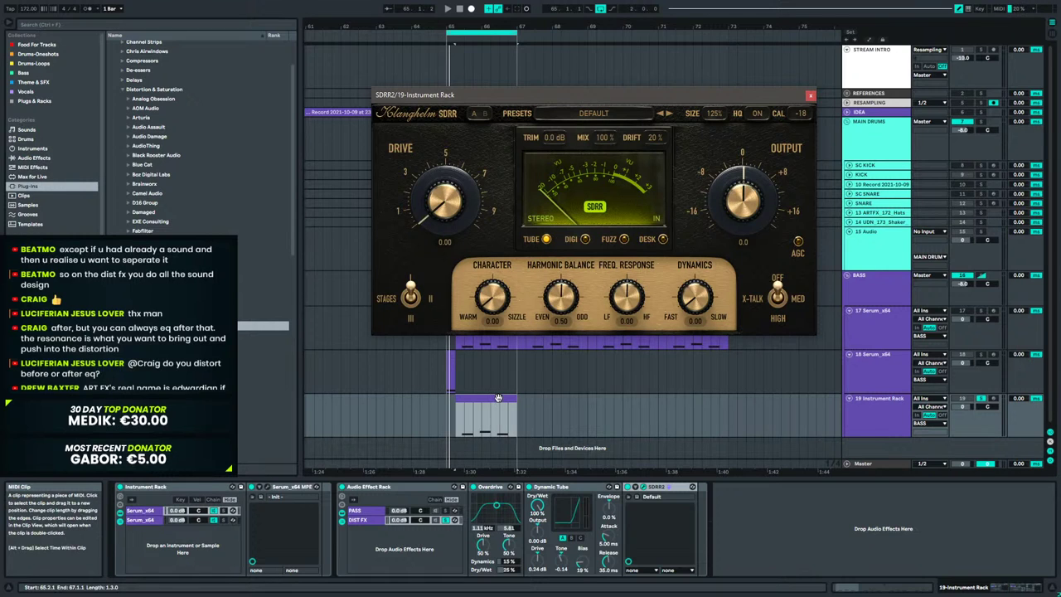
click(444, 511)
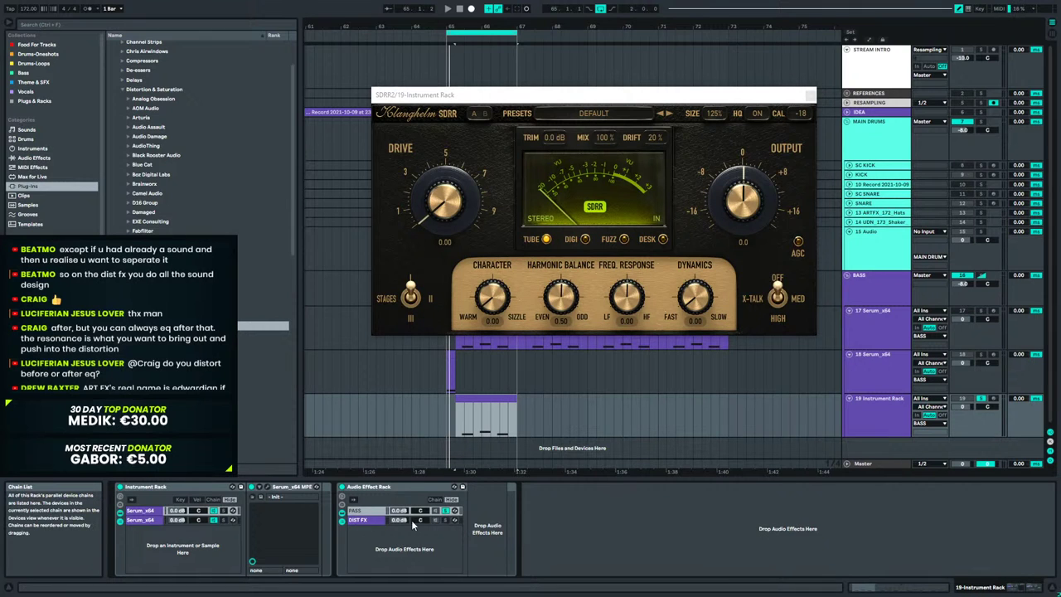
click(369, 520)
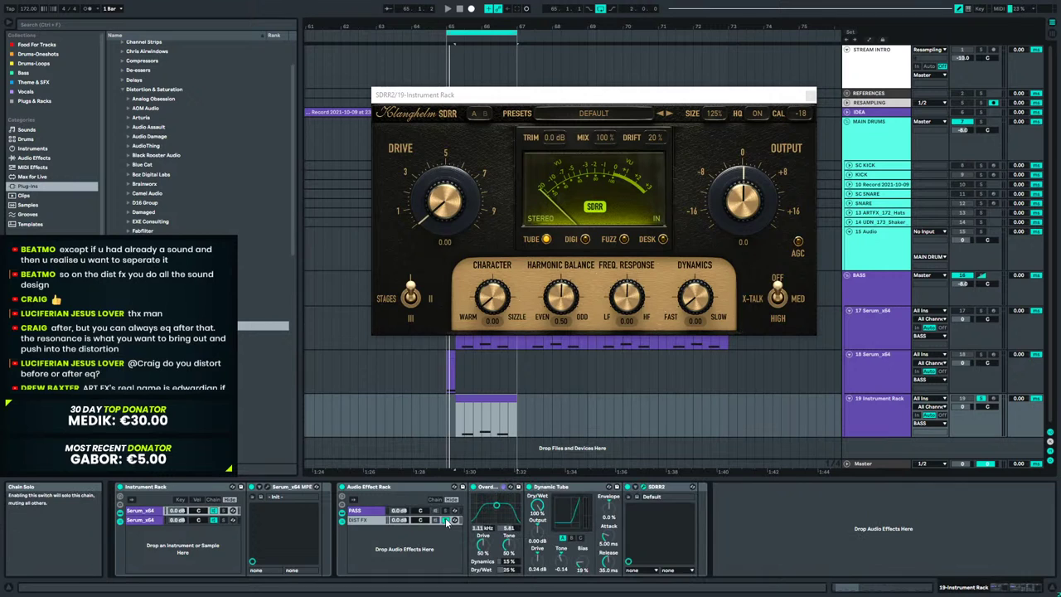
click(445, 511)
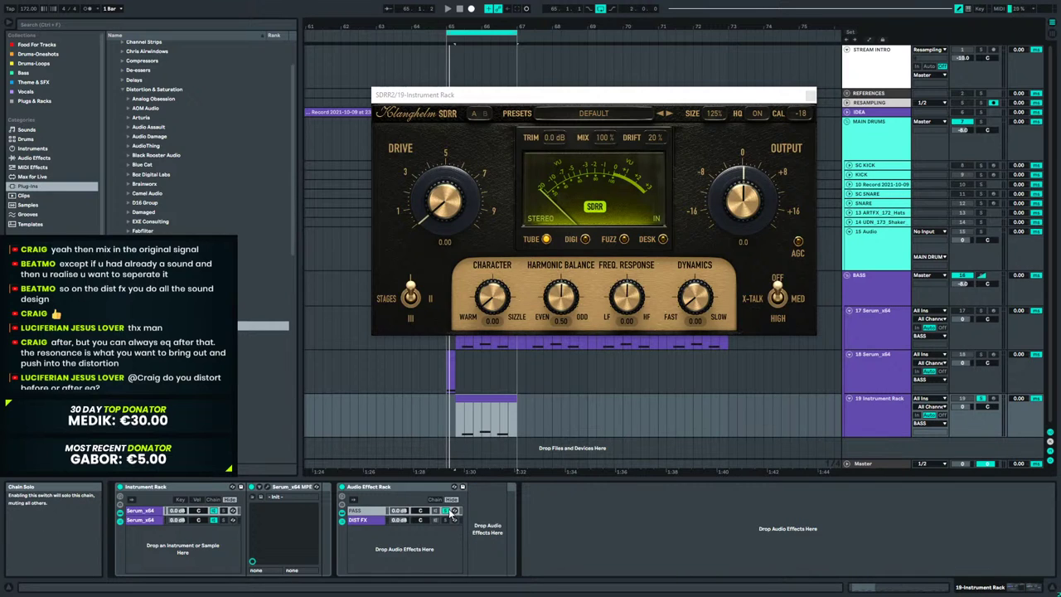
click(358, 520)
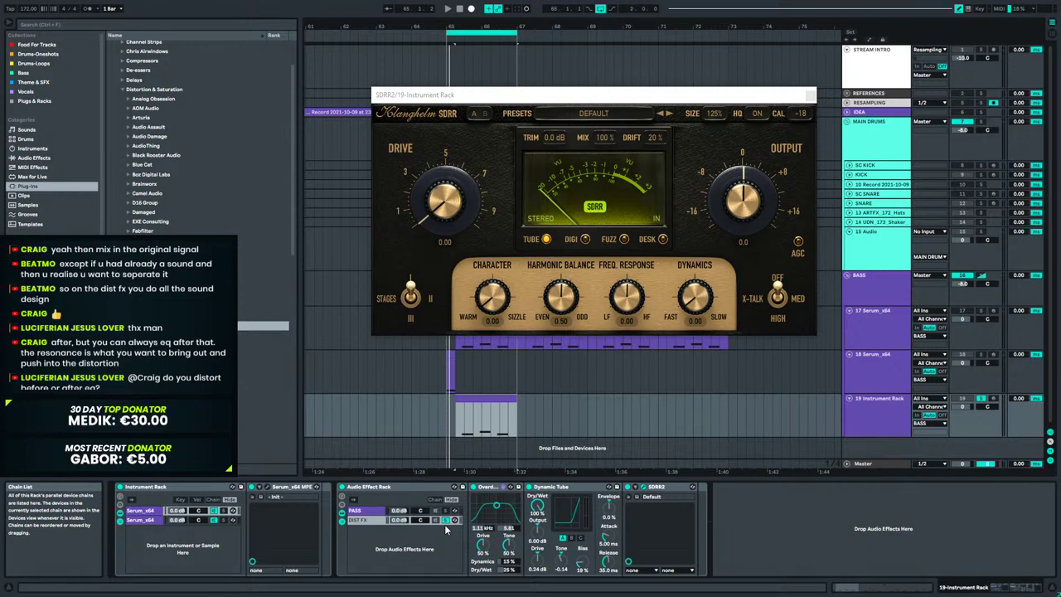
Set SDRR2's Drive to 6.84 and Mix to 83% during playback, and close the plug-in window.
key(space)
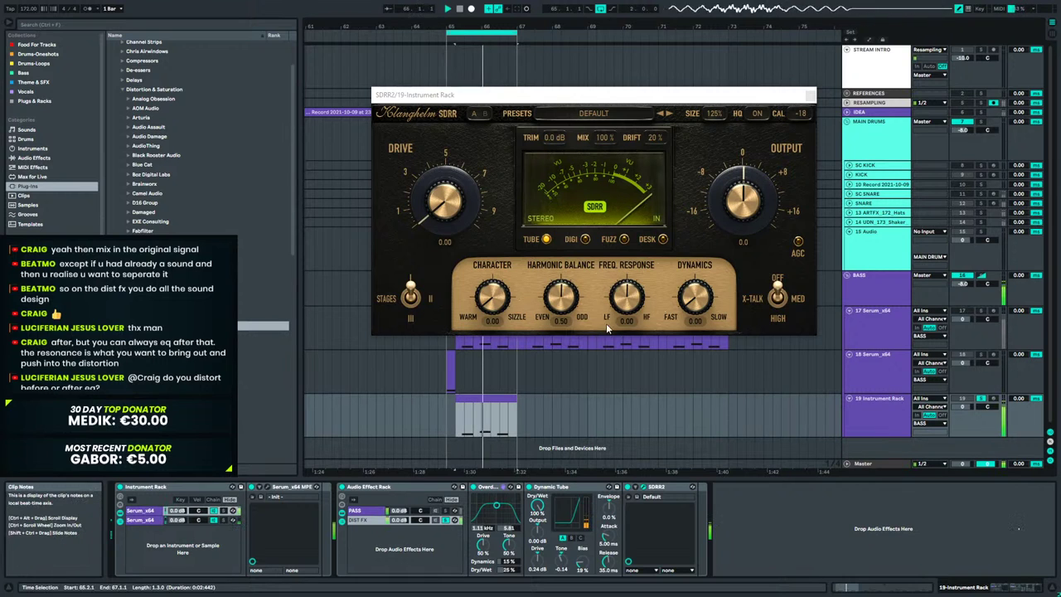
drag(445, 199, 448, 120)
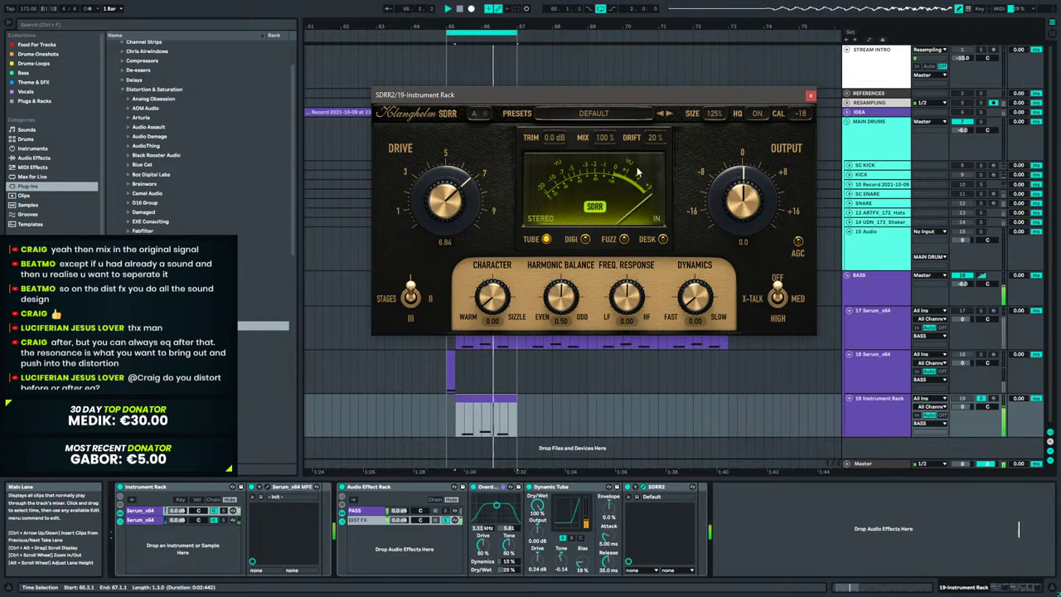
mouse_move(604, 137)
mouse_down()
mouse_move(604, 189)
mouse_move(604, 154)
mouse_up()
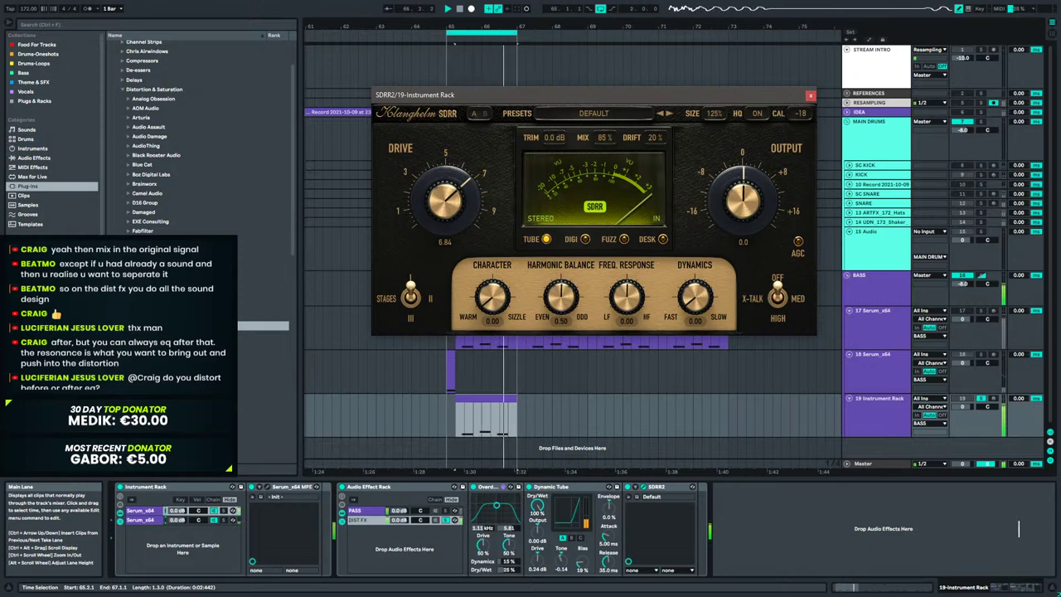
drag(604, 154, 604, 156)
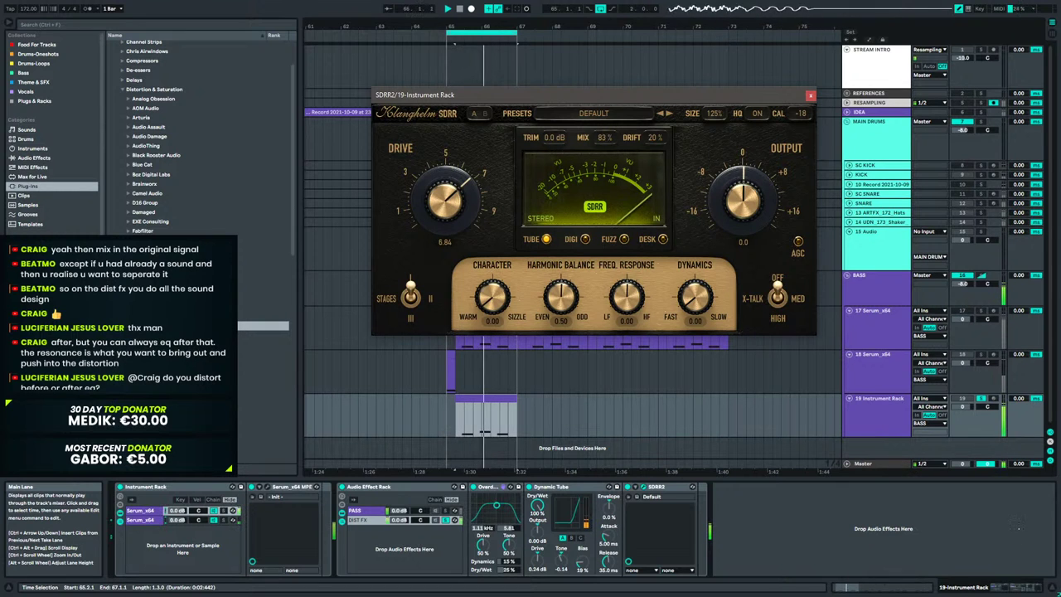
click(810, 95)
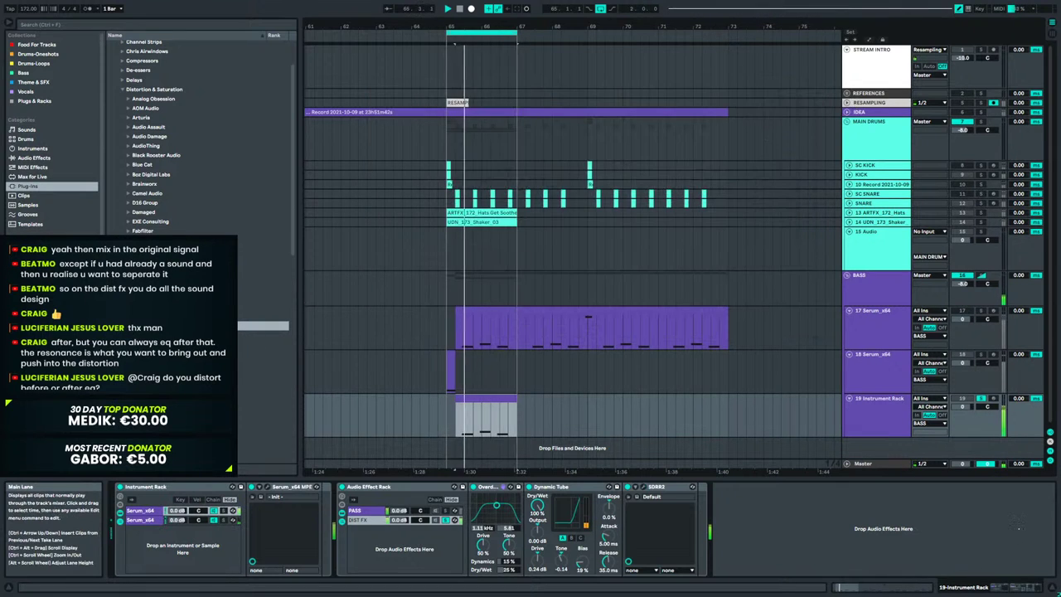
Insert iZotope Trash 2 from the VST distortion effects after SDRR2 in the DIST FX chain.
click(34, 158)
click(35, 186)
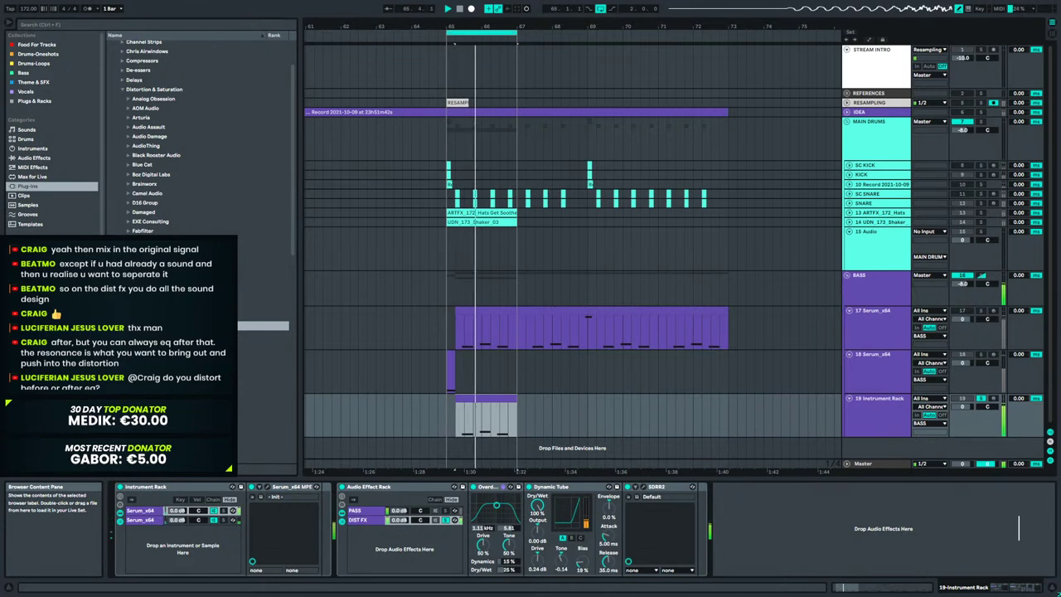
scroll(197, 141, down, 4)
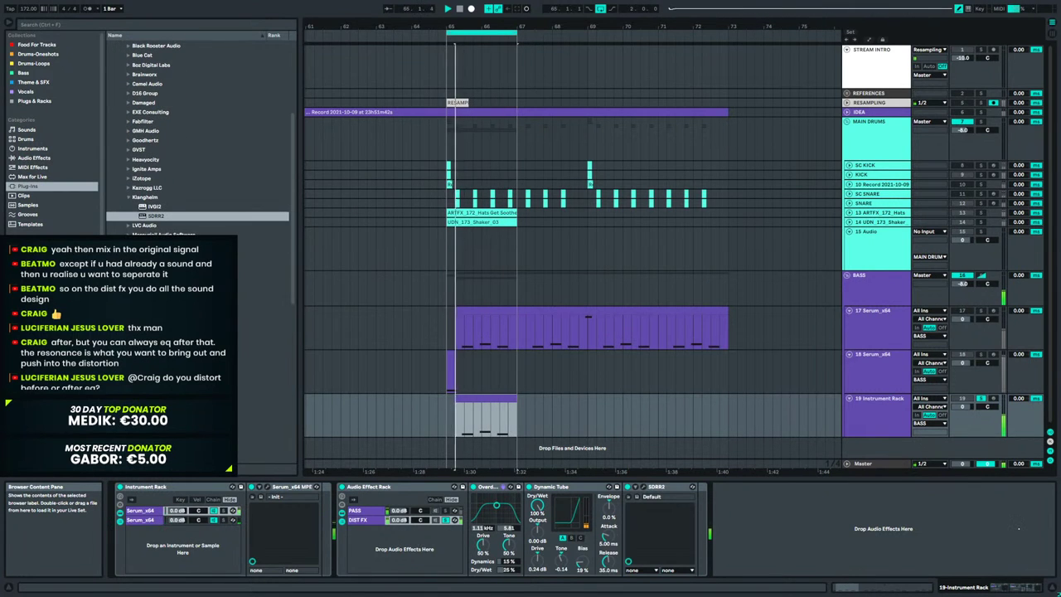
scroll(199, 133, down, 2)
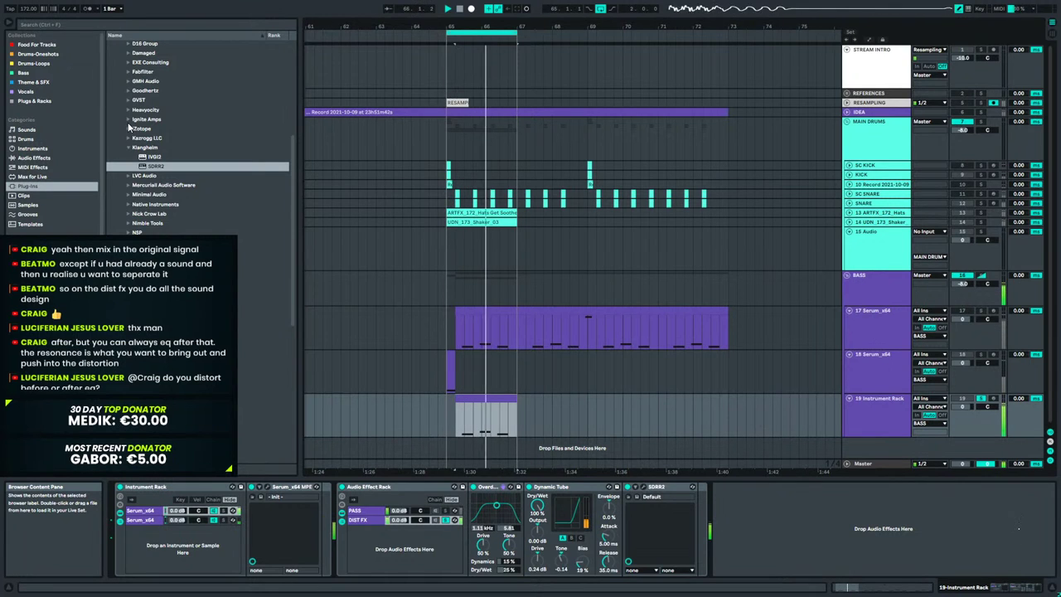
click(129, 129)
drag(154, 138, 683, 515)
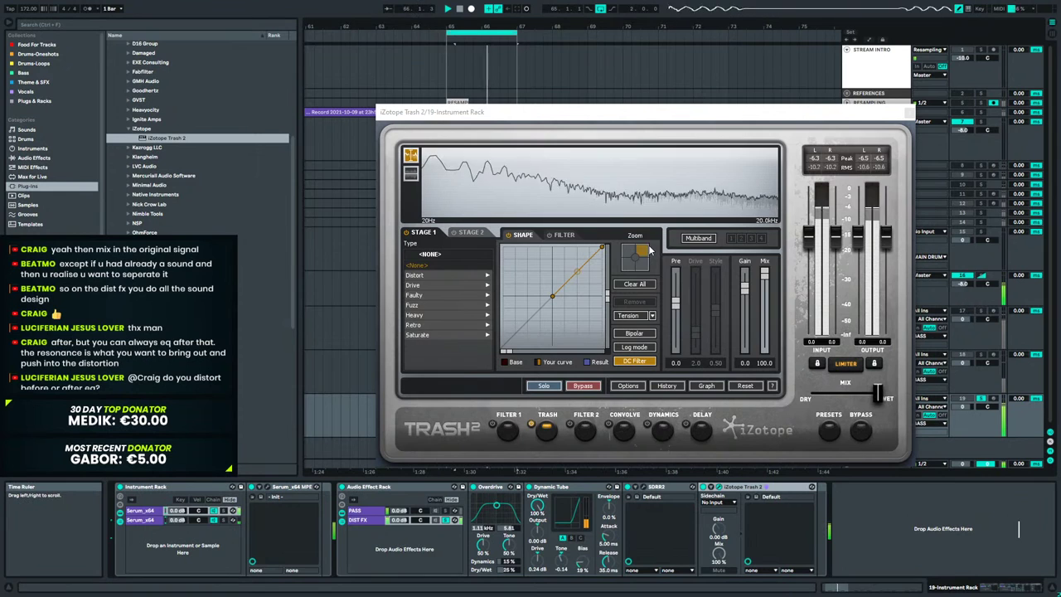
Split Trash 2 into three bands, set the low crossover to 399 Hz and solo the middle band.
drag(776, 113, 883, 72)
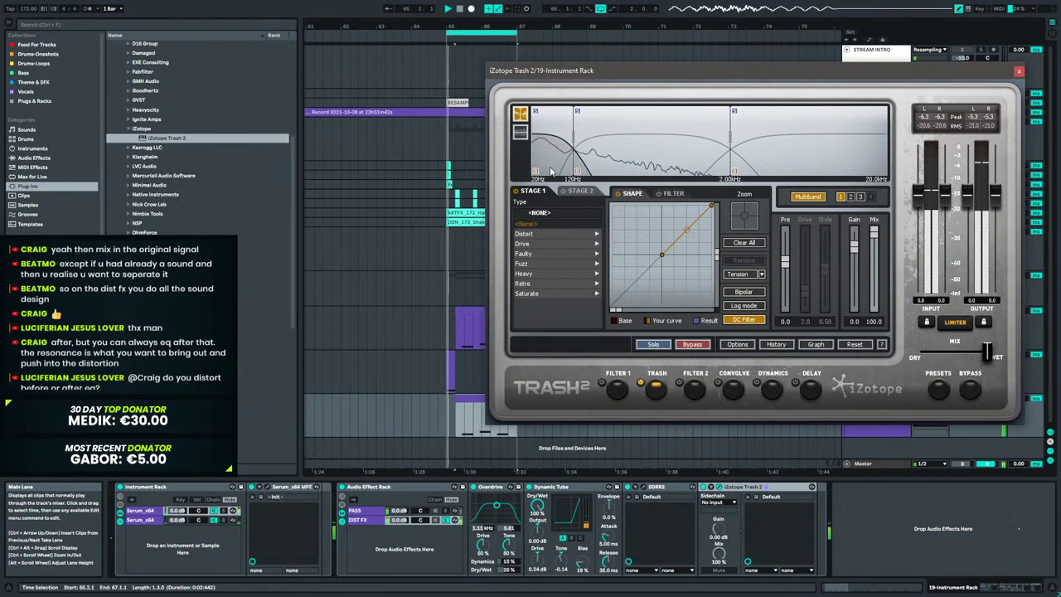
drag(573, 139, 630, 138)
click(662, 156)
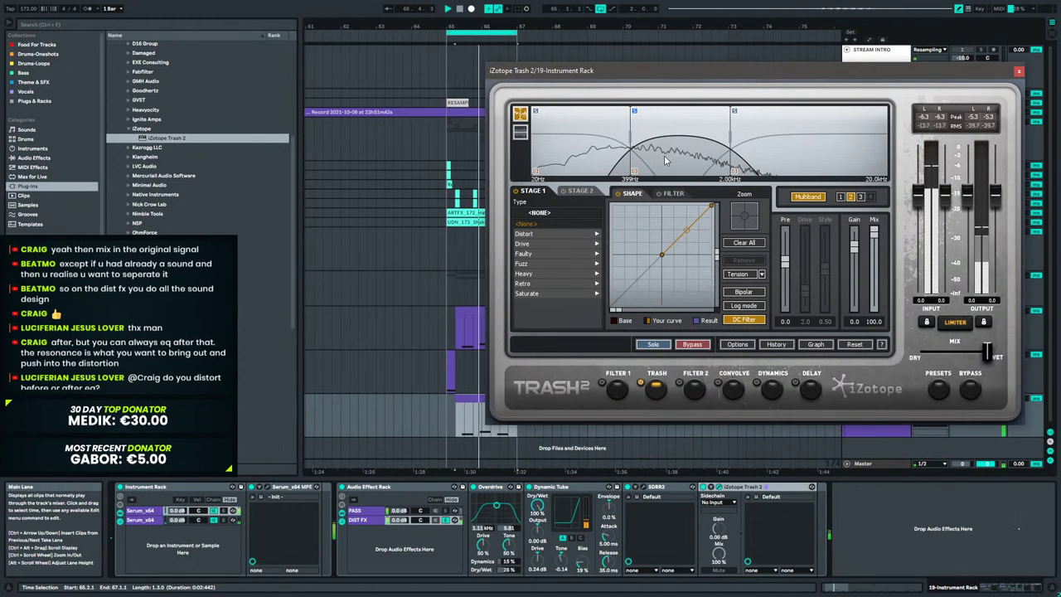
Move Trash 2's low crossover to 171 Hz and its high crossover to 928 Hz.
drag(728, 134, 592, 137)
mouse_move(688, 135)
mouse_down()
mouse_move(662, 135)
mouse_move(677, 142)
mouse_up()
drag(587, 144, 584, 145)
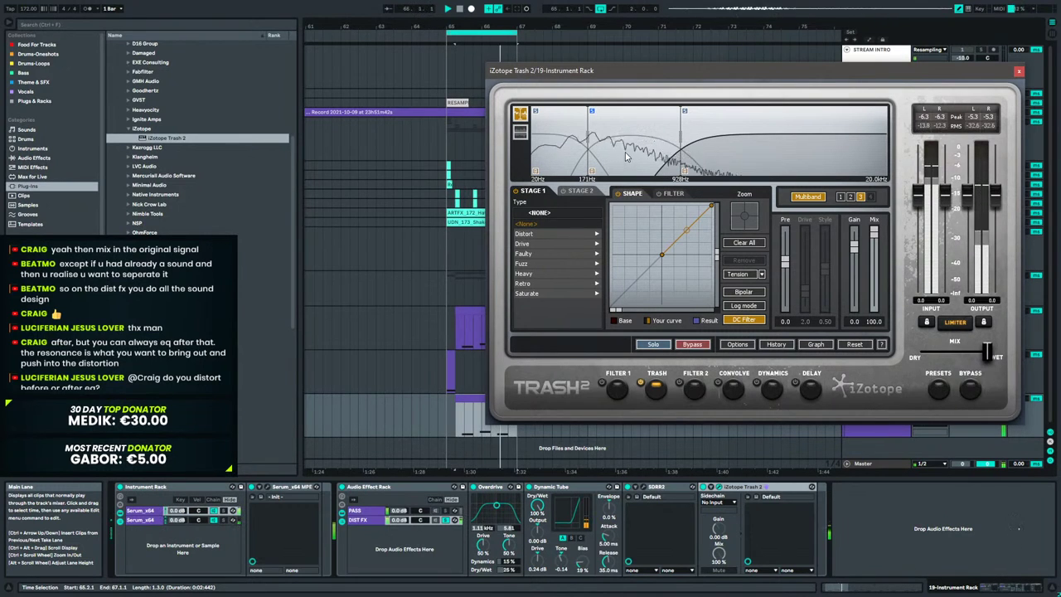
Give Trash 2's middle band the Elastic Trash distortion, narrow it with a 586 Hz high crossover, and set its Mix to 61.2.
click(626, 156)
click(530, 233)
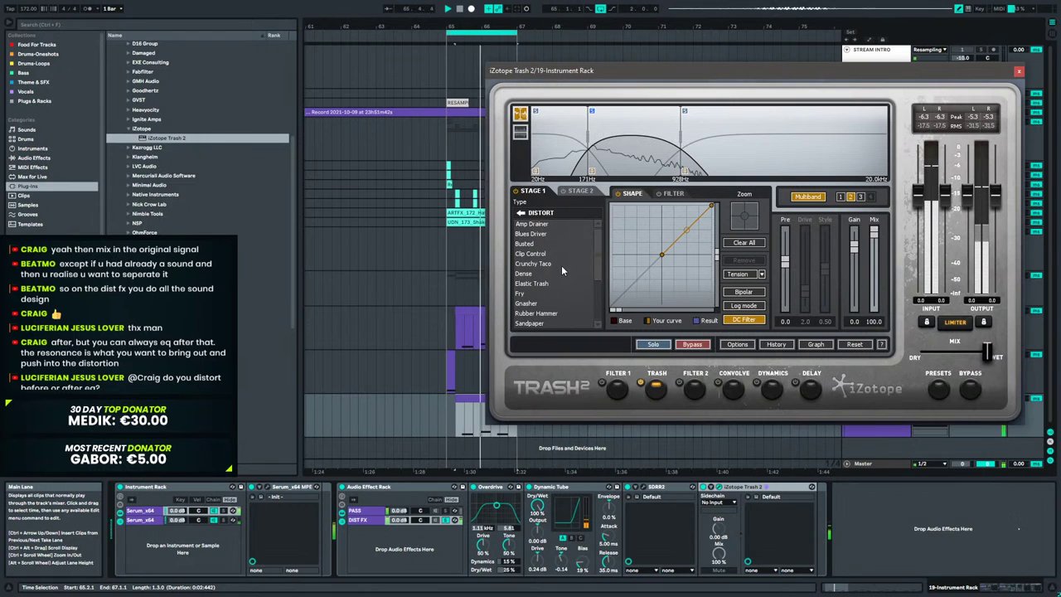
click(540, 284)
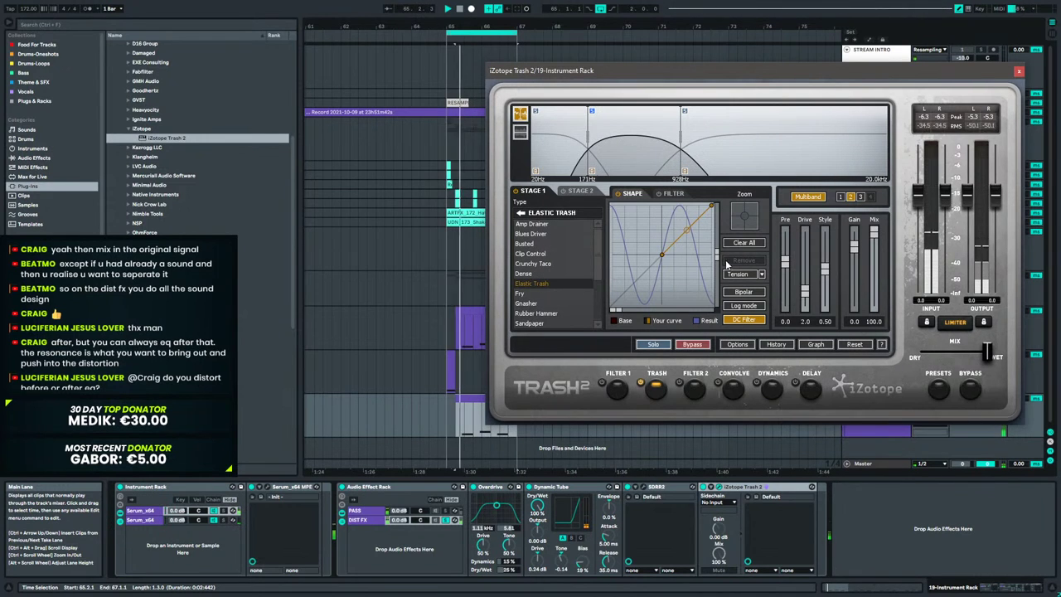
drag(679, 142, 655, 142)
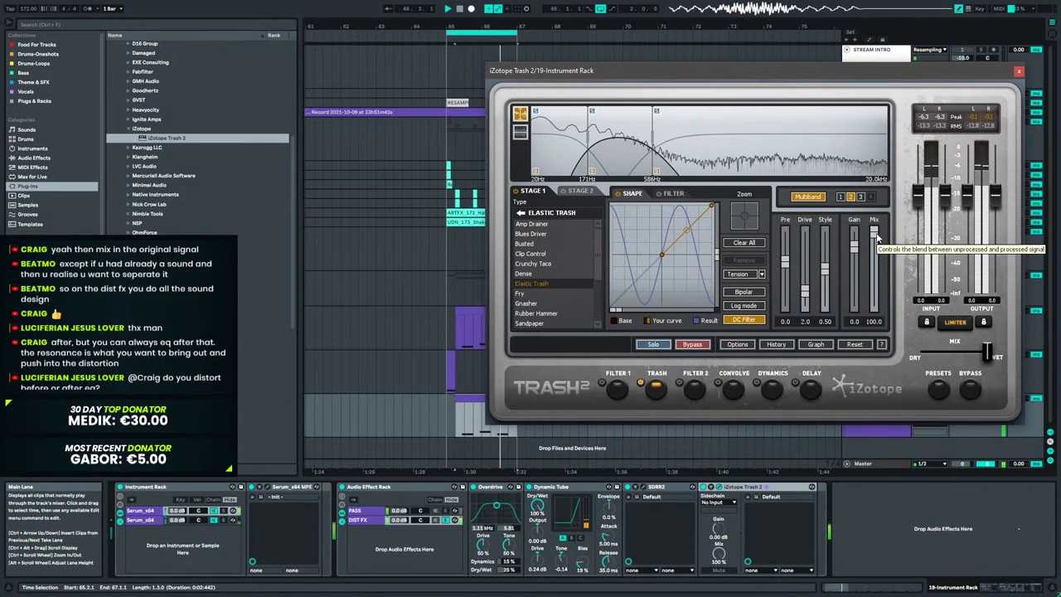
drag(877, 238, 879, 265)
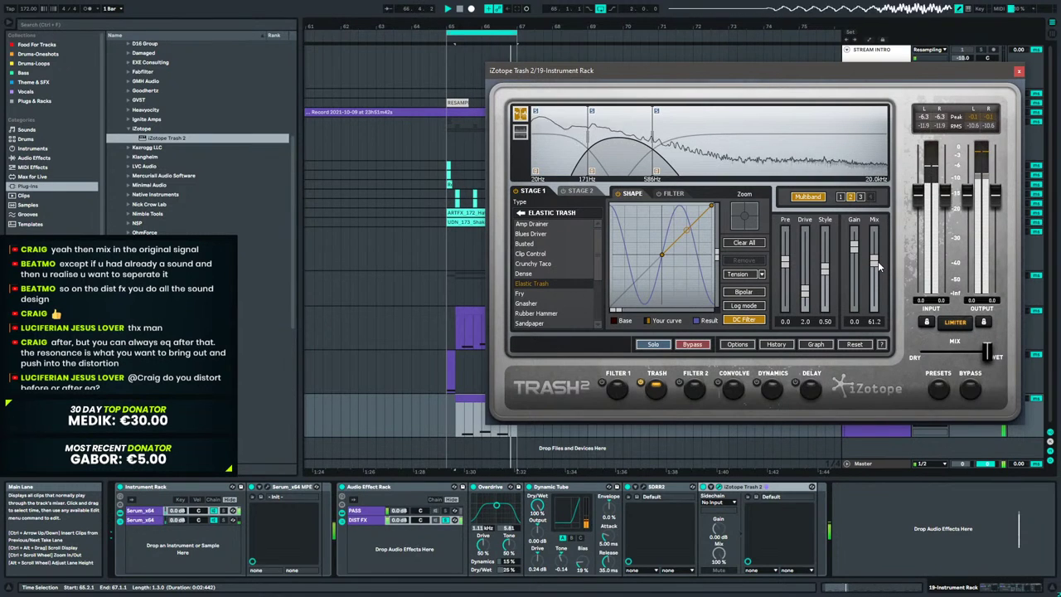
Bend the high band's waveshaping curve upward in Trash 2 and lower the global mix to about halfway between dry and wet.
click(745, 153)
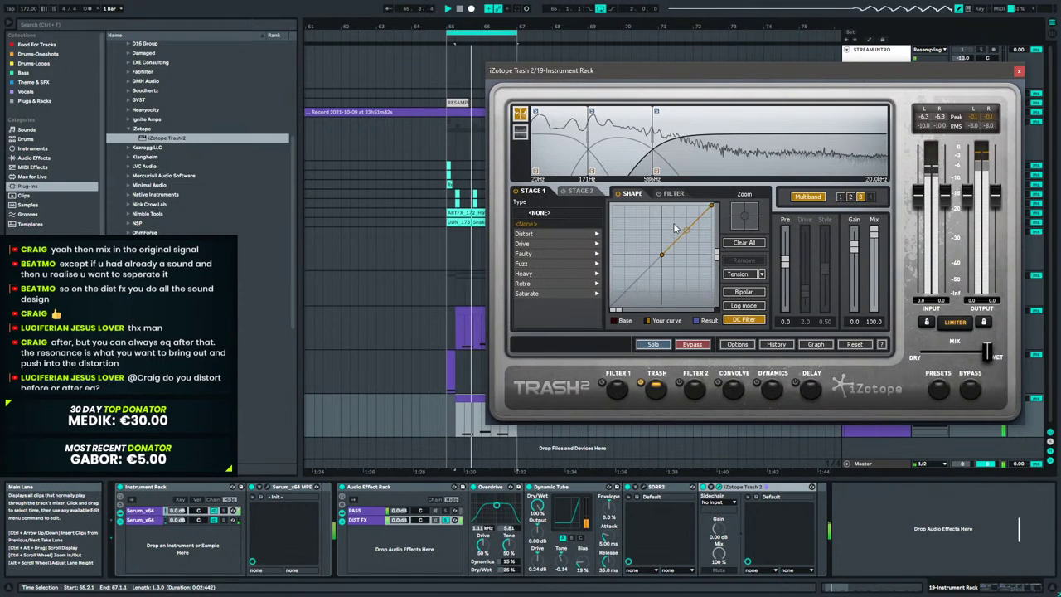
drag(679, 221, 678, 218)
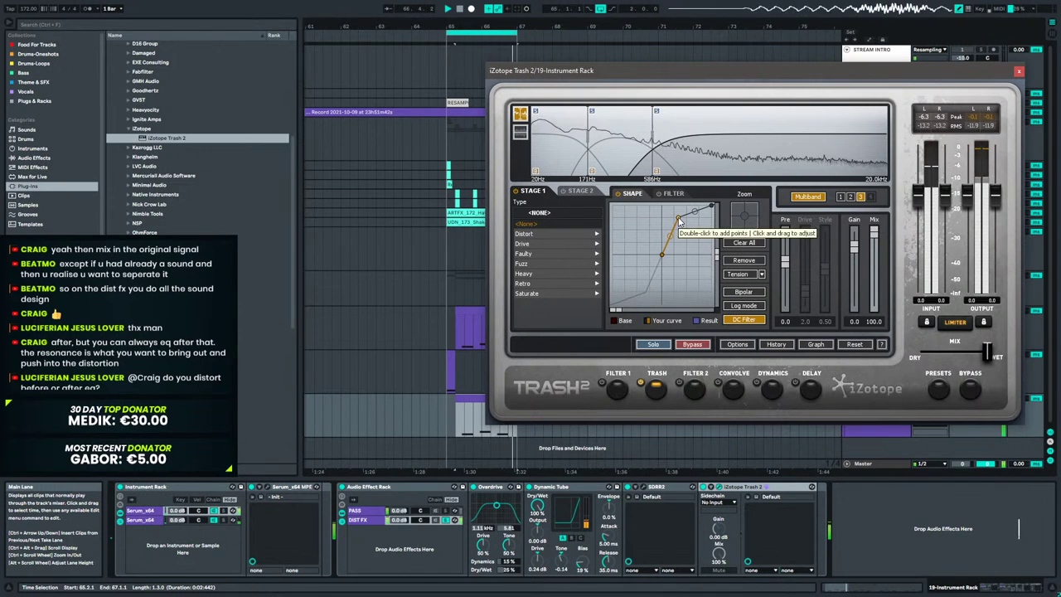
drag(986, 351, 958, 348)
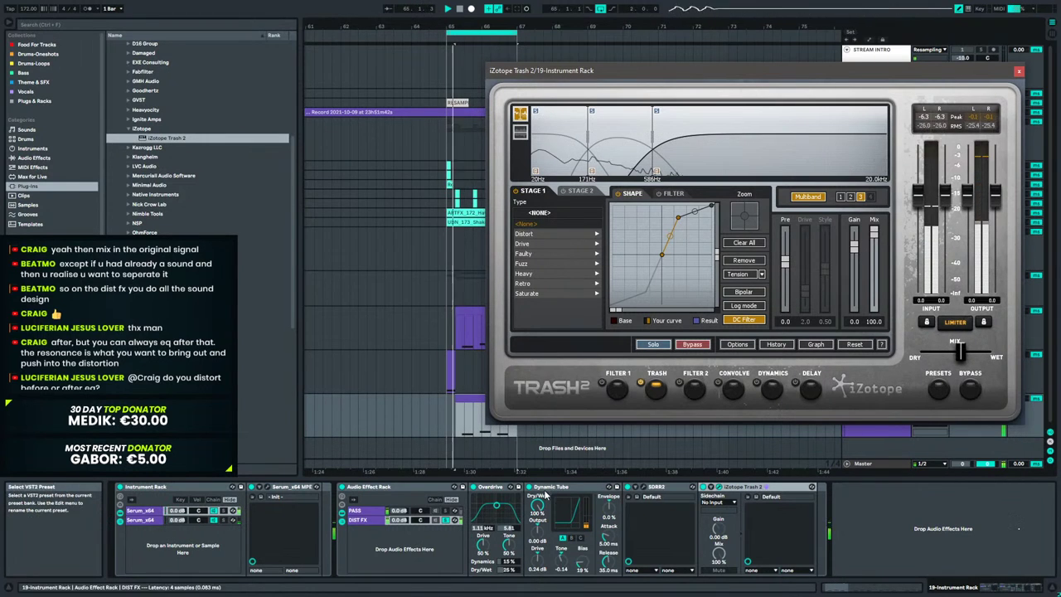
Insert EQ Eight after Trash 2 in the DIST FX chain and set a gentle low cut at 102 Hz.
click(34, 157)
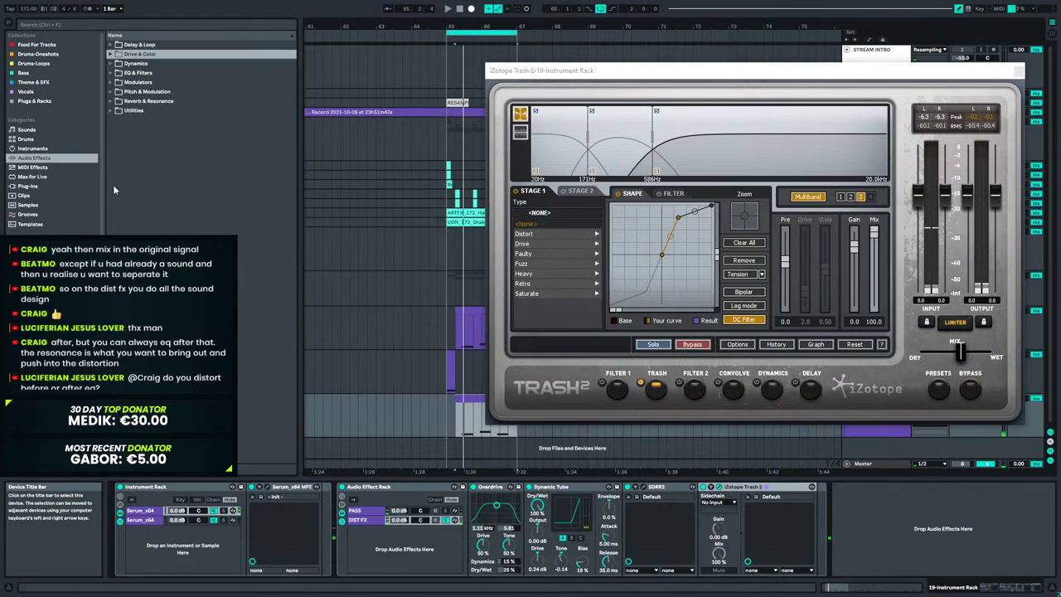
drag(139, 101, 796, 533)
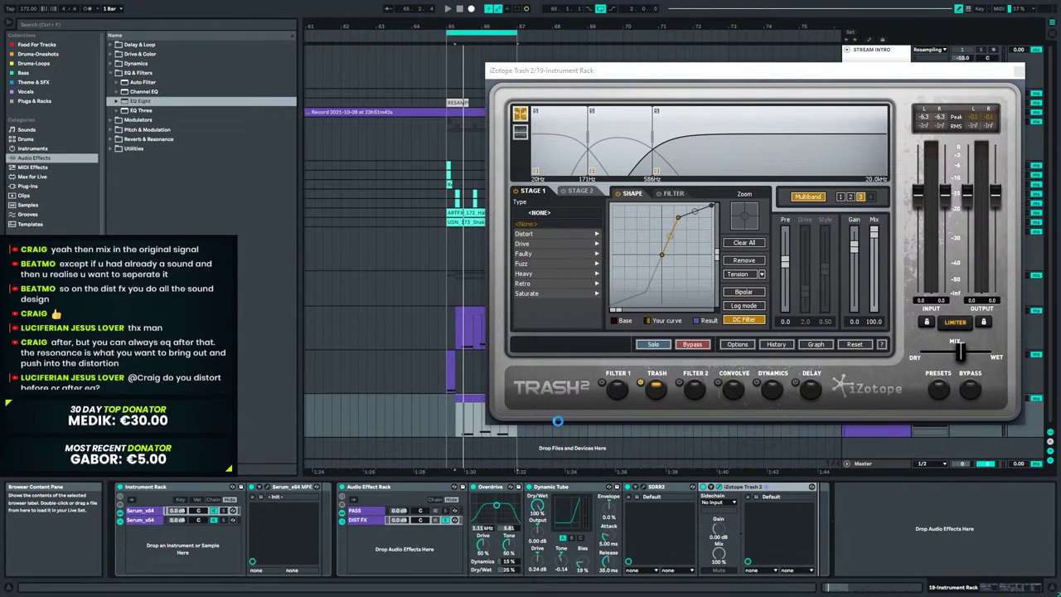
click(851, 511)
drag(869, 531, 897, 539)
Unsolo DIST FX, audition both rack chains together during playback, and close the Trash 2 window.
key(space)
key(space)
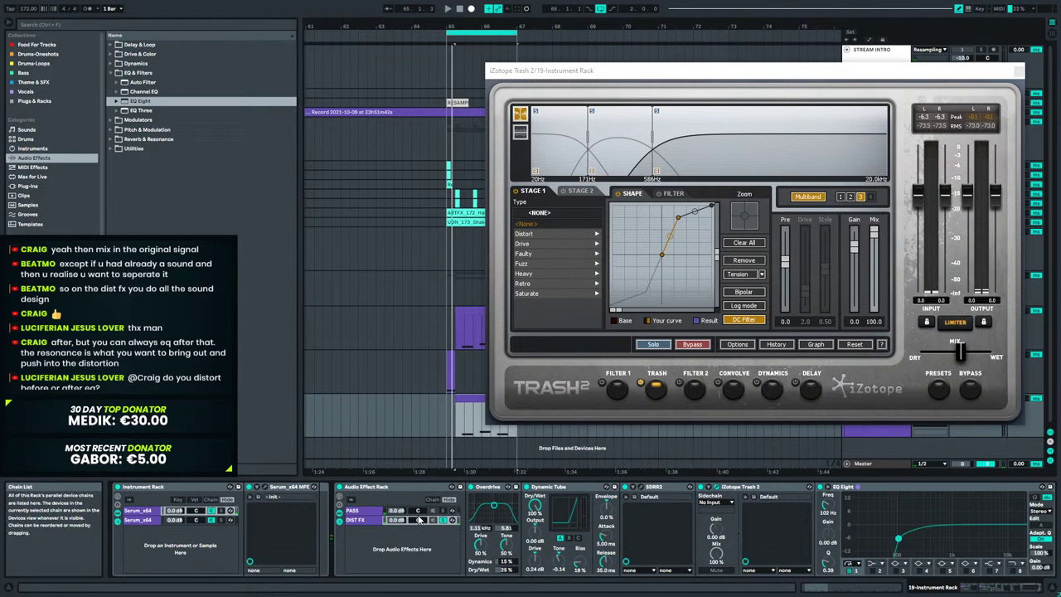
key(space)
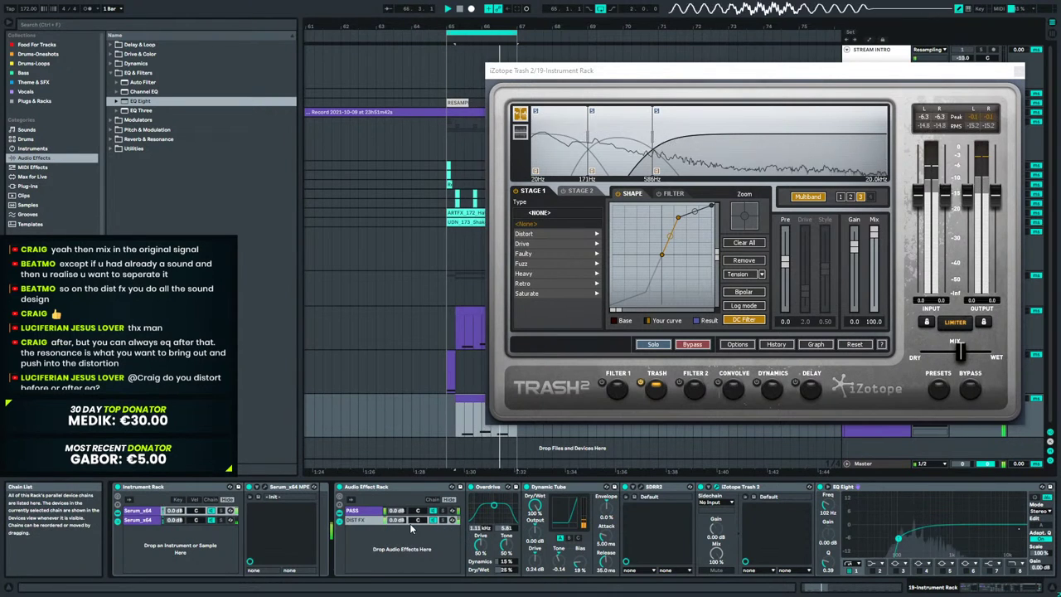
click(339, 486)
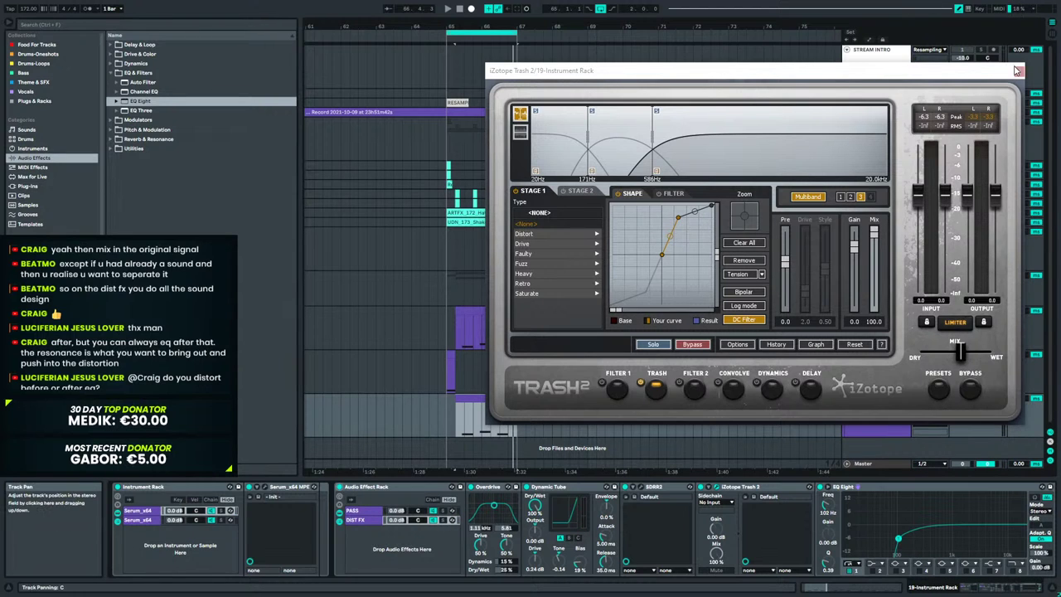
click(1018, 71)
Play the distorted bass layer together with the drums and the other bass tracks to judge it in context.
key(space)
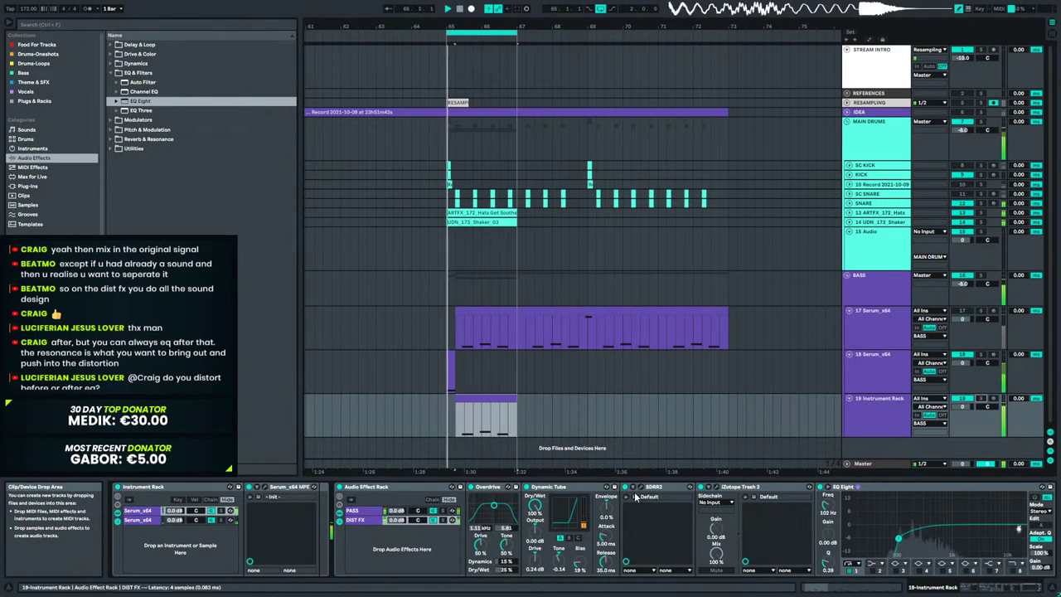
click(869, 411)
key(space)
key(space)
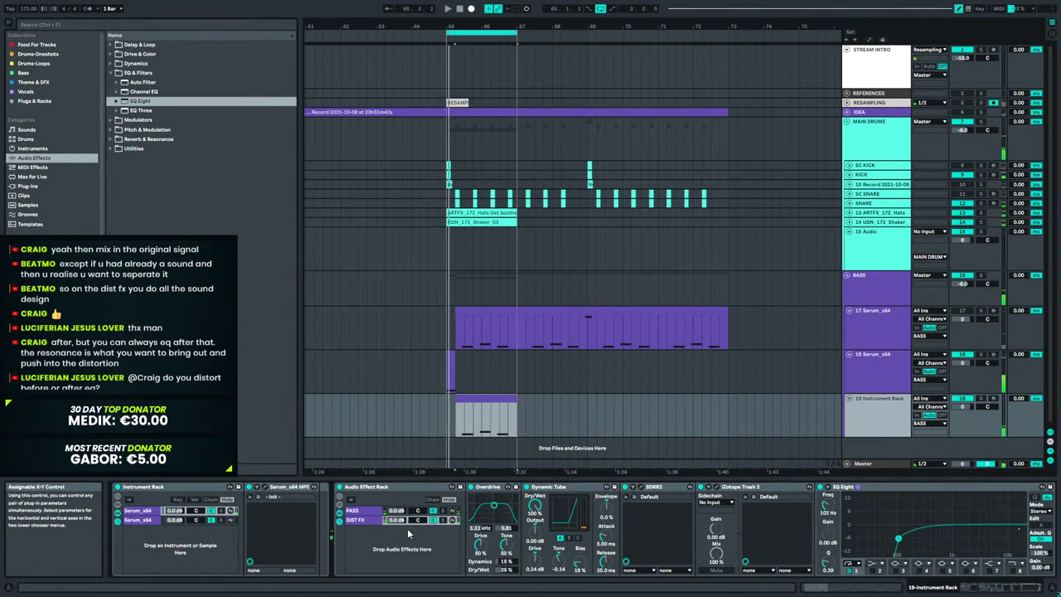
Fold the Overdrive, Dynamic Tube, SDRR2 and Trash 2 devices in the DIST FX chain.
drag(970, 586, 1005, 591)
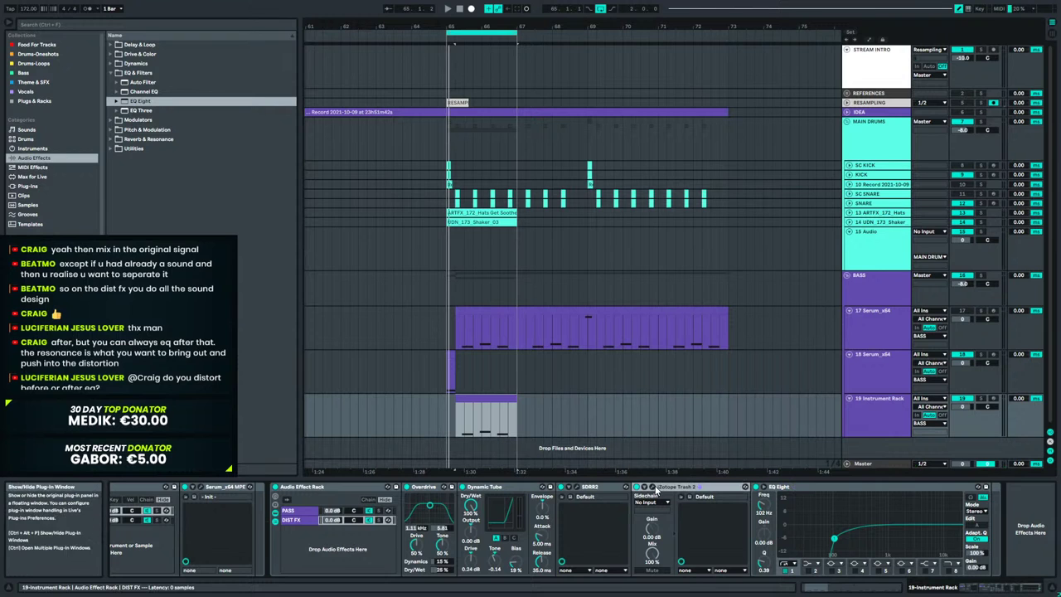
double_click(447, 489)
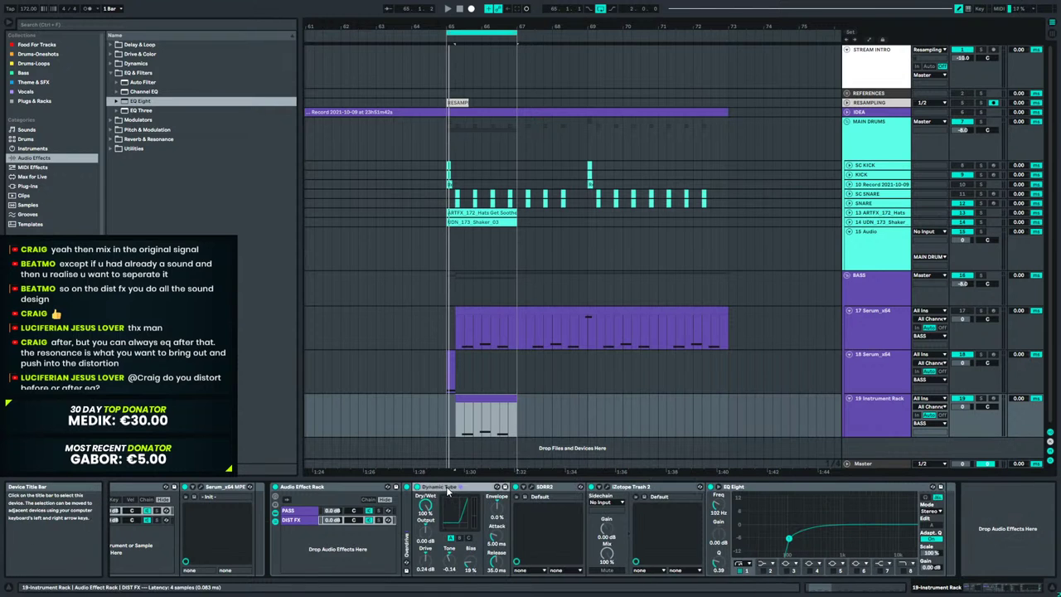
double_click(447, 488)
double_click(447, 489)
double_click(447, 489)
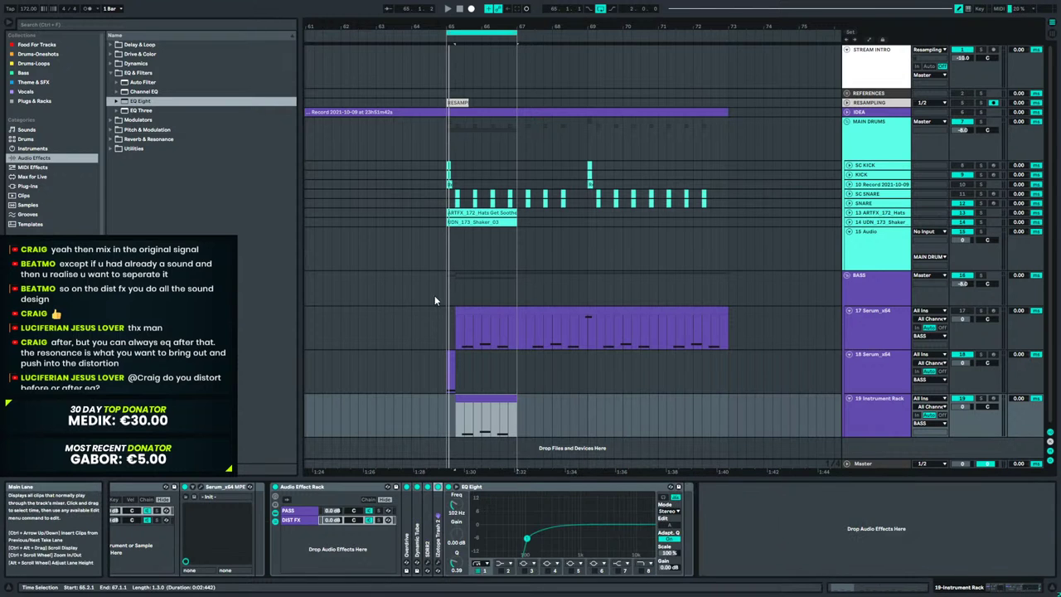
Insert SerumFX from the VST synth instruments before Overdrive in the DIST FX chain.
click(29, 185)
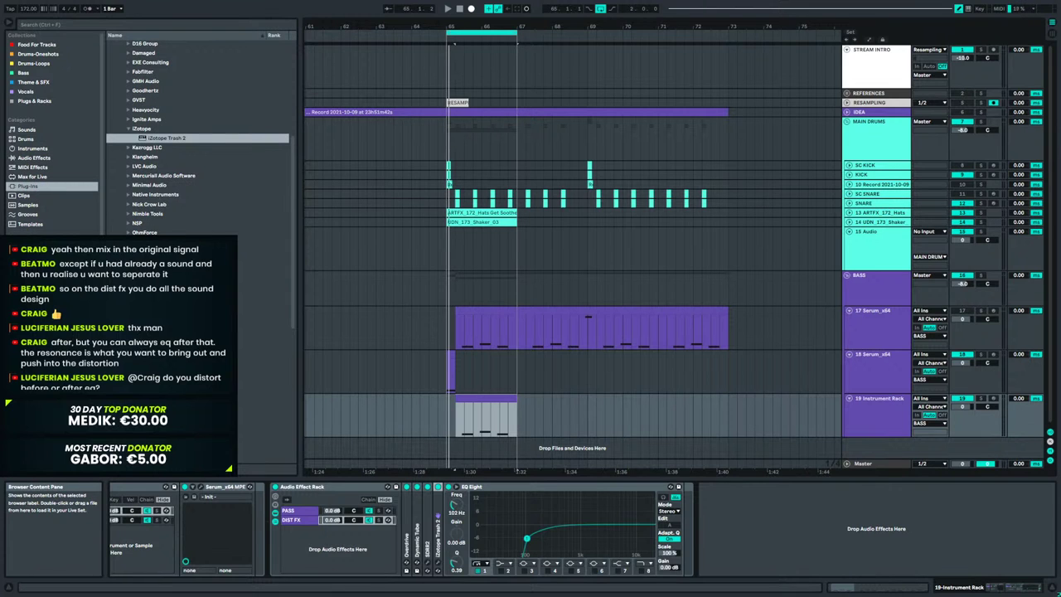
scroll(199, 137, down, 5)
scroll(199, 137, down, 5)
click(116, 453)
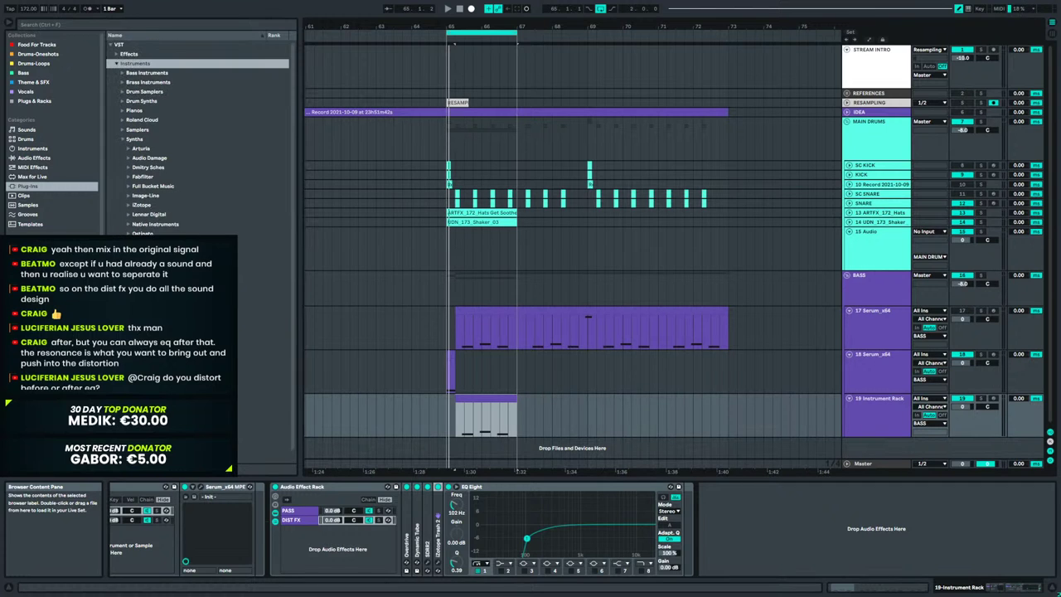
mouse_move(166, 404)
mouse_down()
mouse_move(448, 526)
mouse_move(426, 526)
mouse_move(472, 527)
mouse_move(408, 521)
mouse_up()
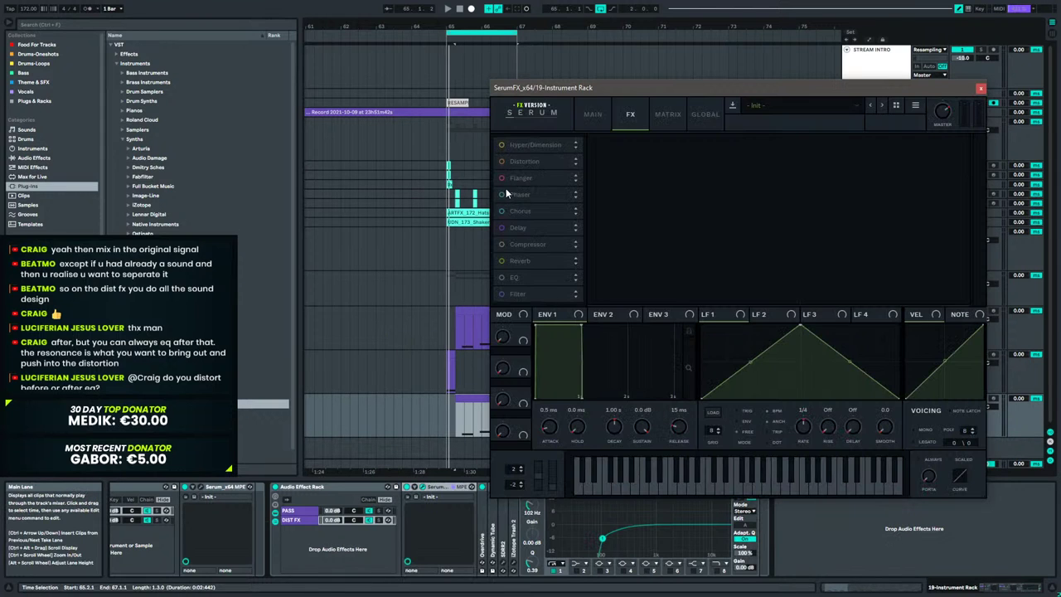
Enable Chorus in SerumFX, adjust its rate, raise its LPF cutoff, and move the plug-in window clear of the mixer.
click(501, 212)
click(694, 166)
drag(669, 151, 664, 170)
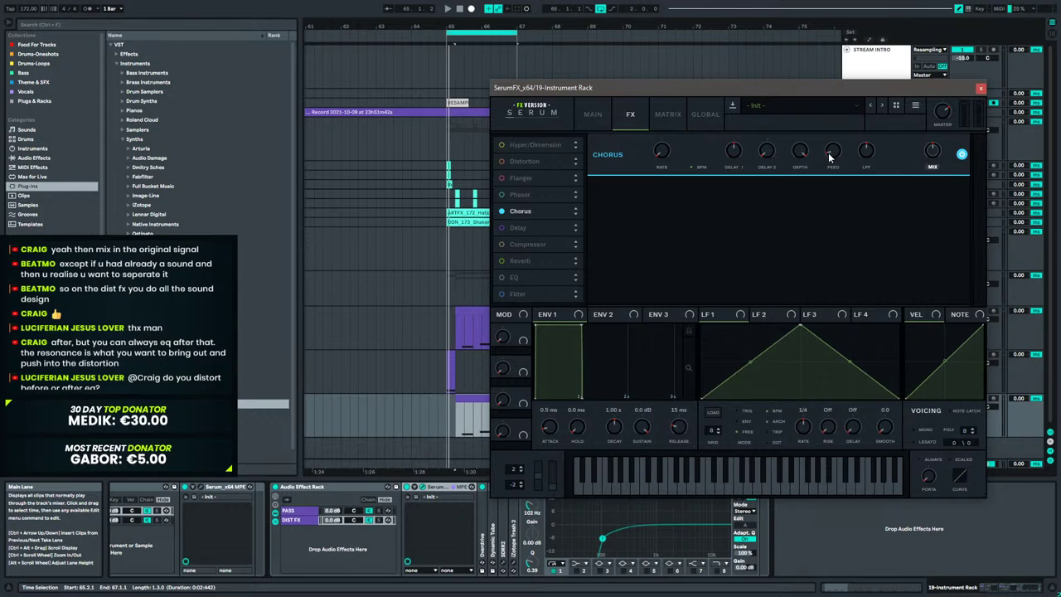
drag(862, 148, 871, 131)
drag(779, 87, 543, 14)
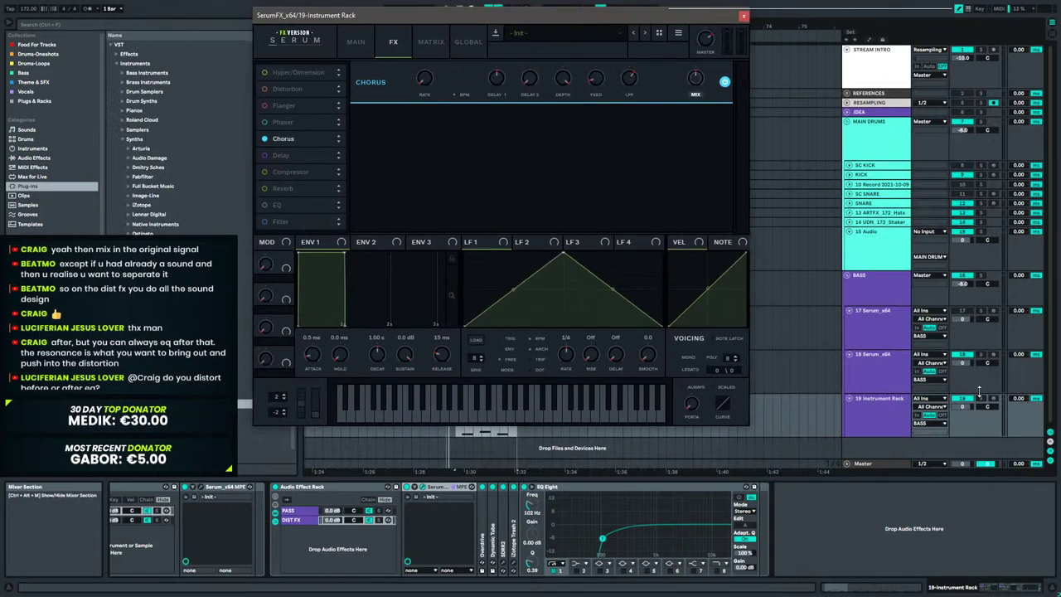
Solo the 19 Instrument Rack track and audition the bass through the SerumFX chorus.
key(space)
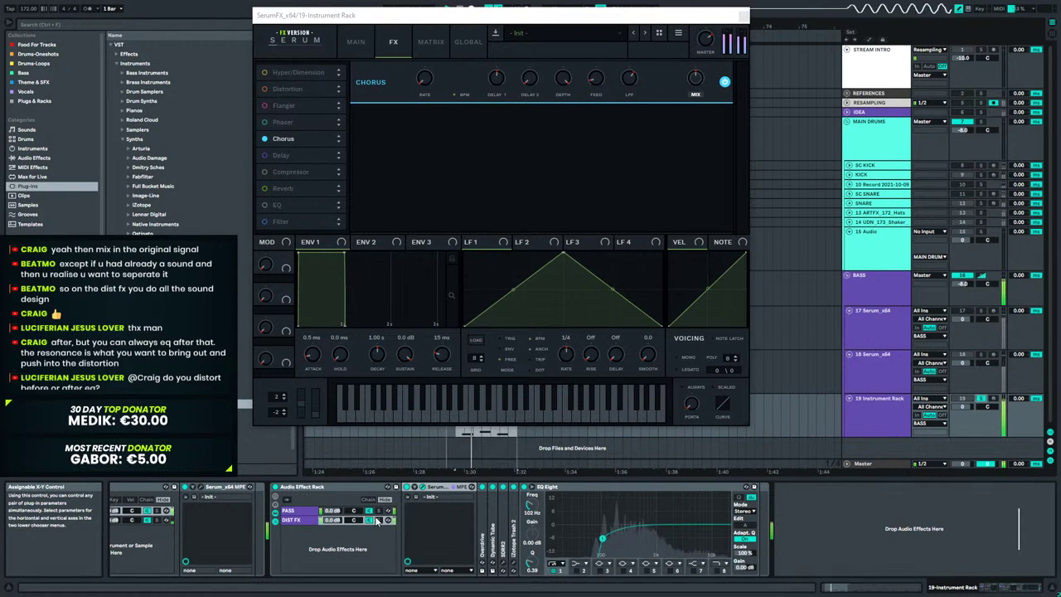
key(space)
key(space)
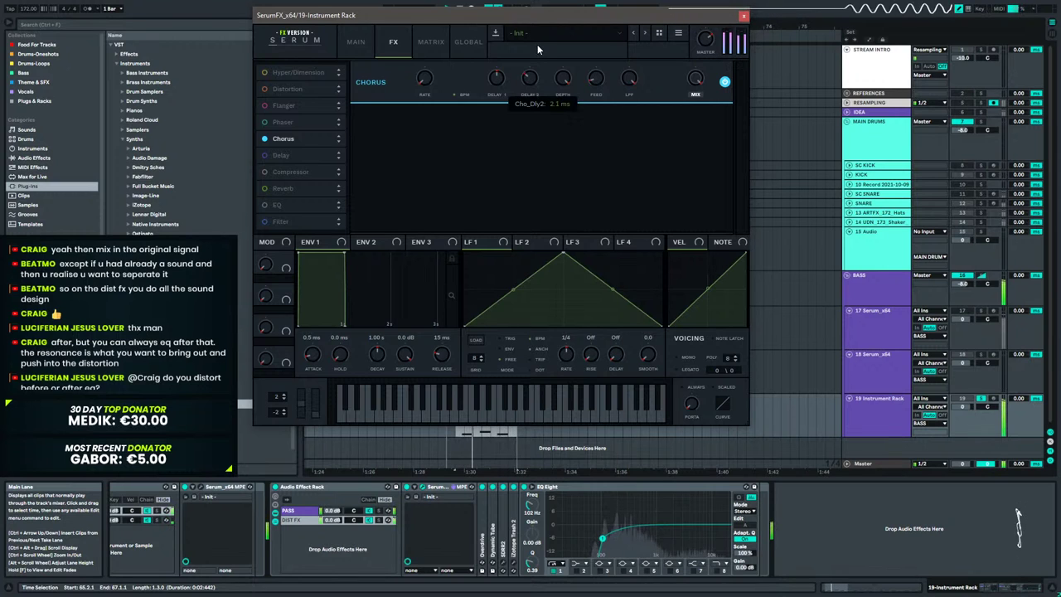
Lower the Chorus Delay 2 to about 0.3 ms and sweep Delay 1 between 0.1 and 6.3 ms during playback.
drag(537, 46, 536, 74)
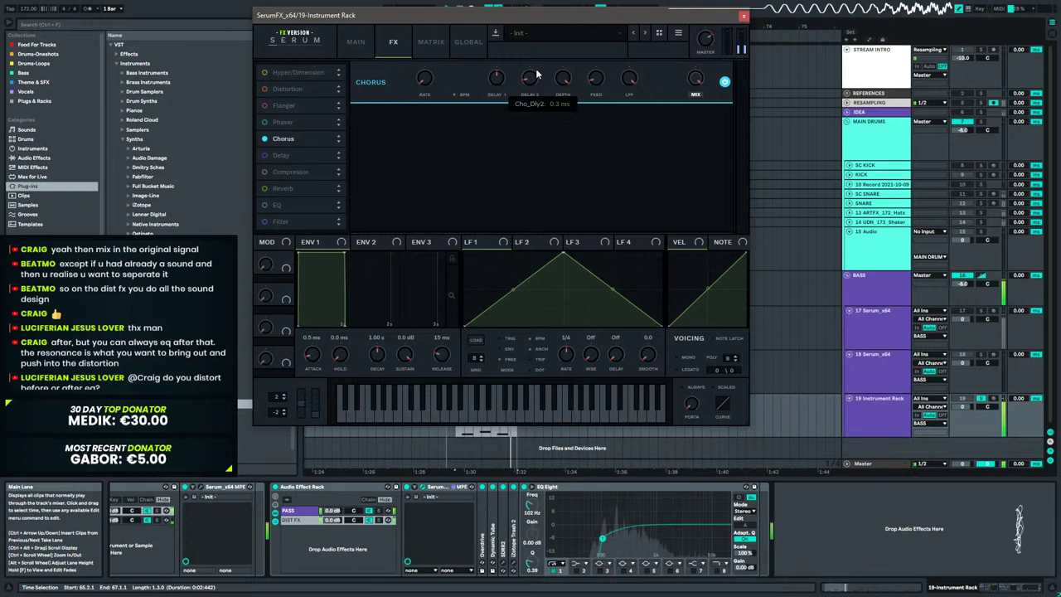
mouse_move(497, 79)
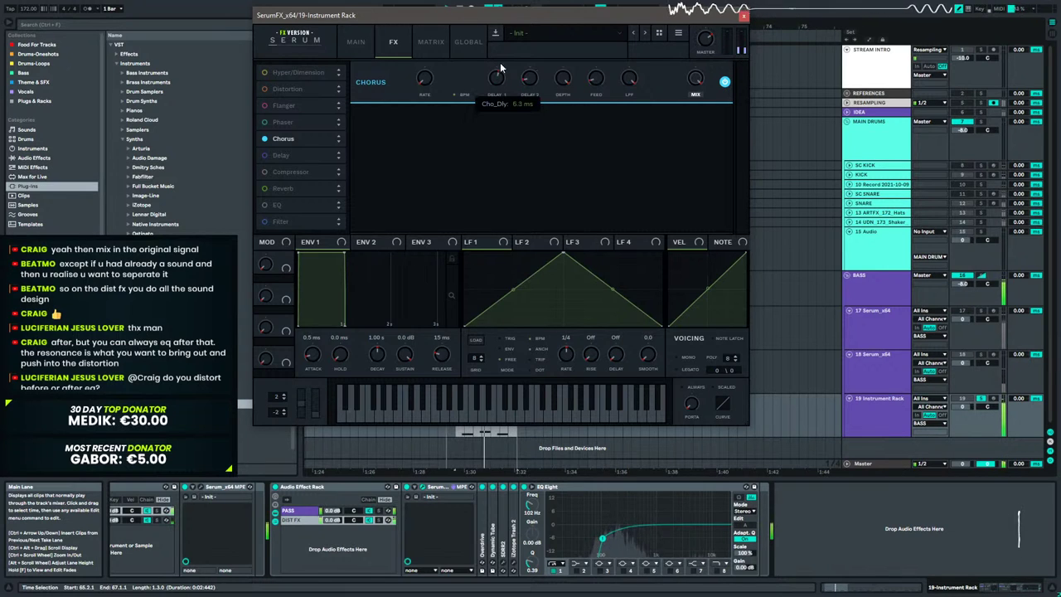
mouse_move(498, 76)
mouse_down()
mouse_move(501, 68)
mouse_move(498, 76)
mouse_up()
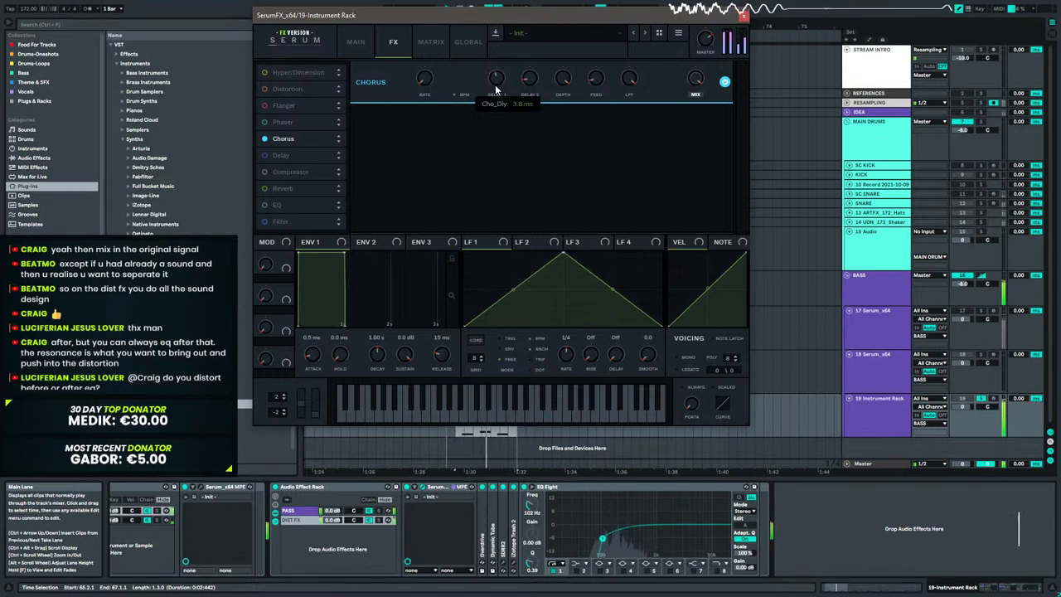
drag(491, 108, 496, 84)
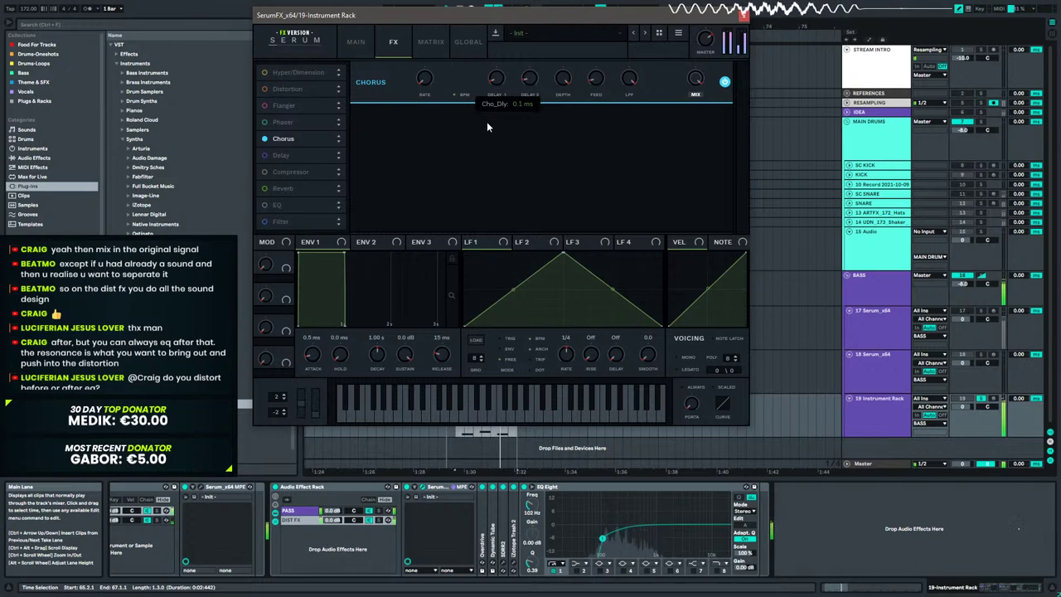
drag(487, 127, 497, 88)
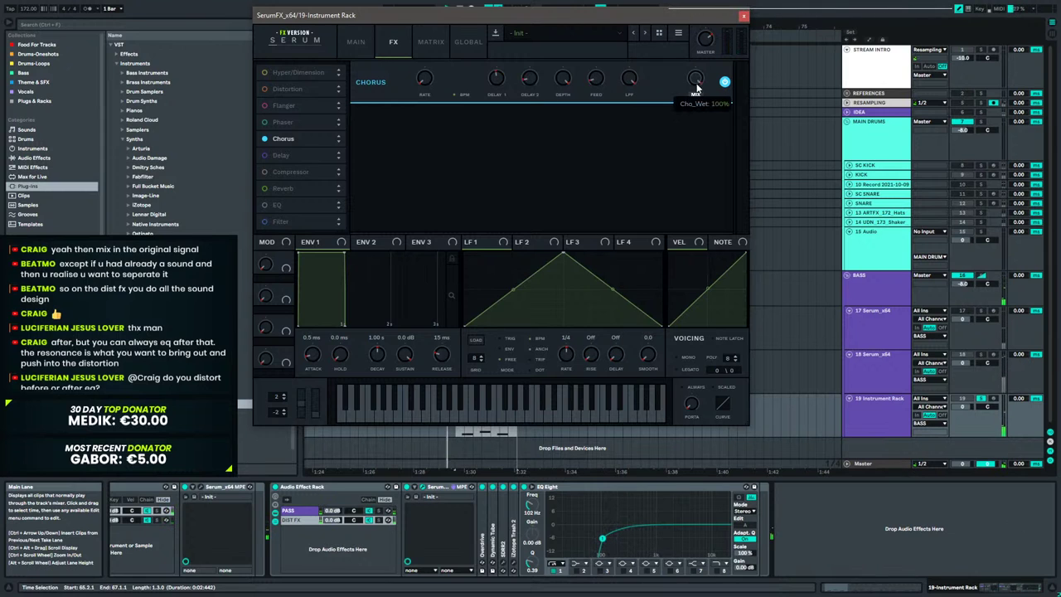
Audition the Chorus with its Mix reduced to 29%, and raise the Mix back up.
drag(694, 143, 693, 163)
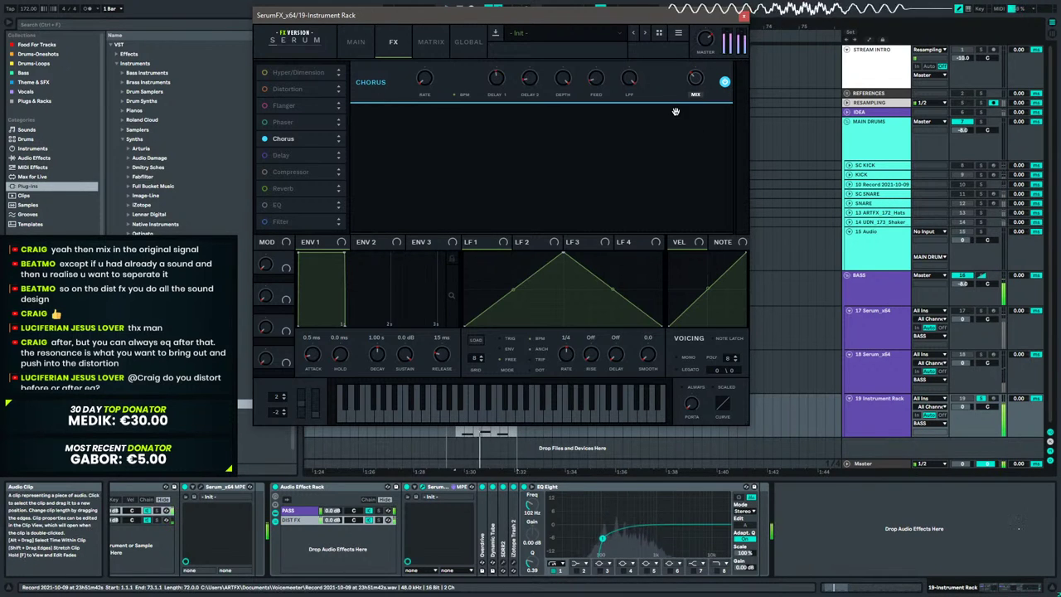
drag(695, 81, 695, 85)
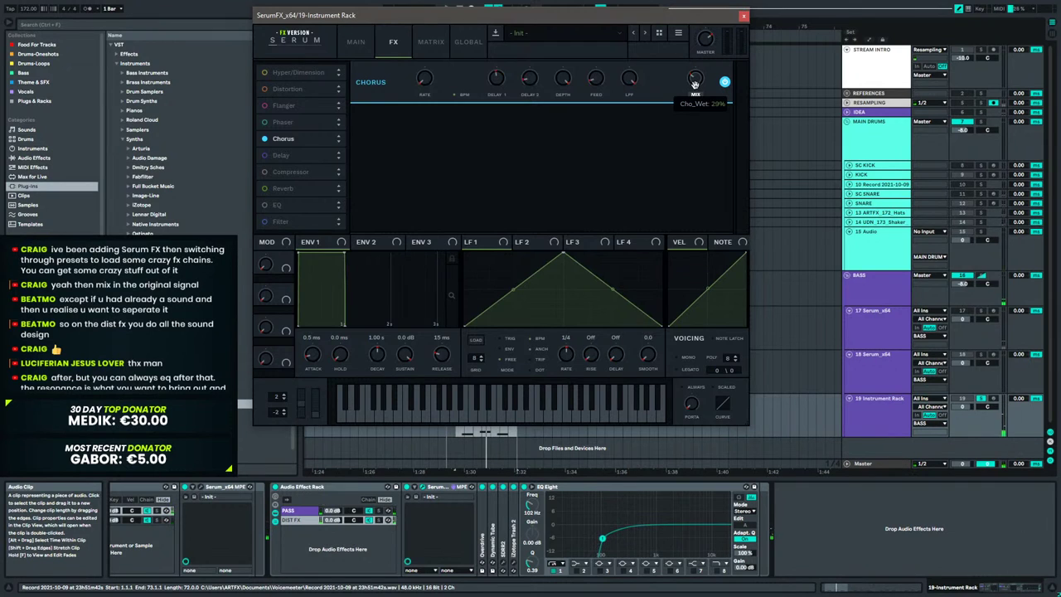
key(space)
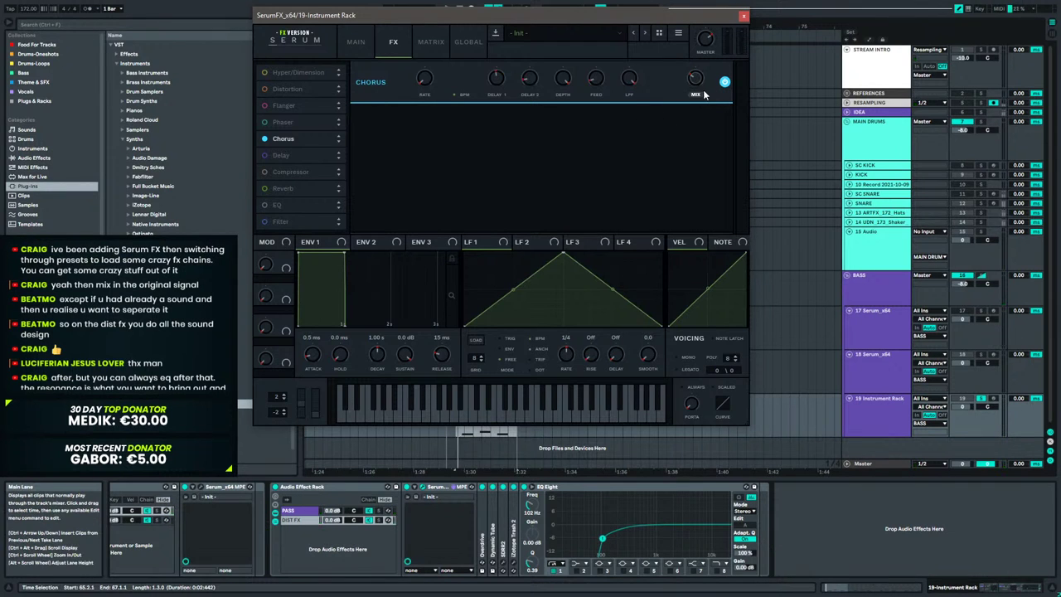
drag(696, 83, 695, 74)
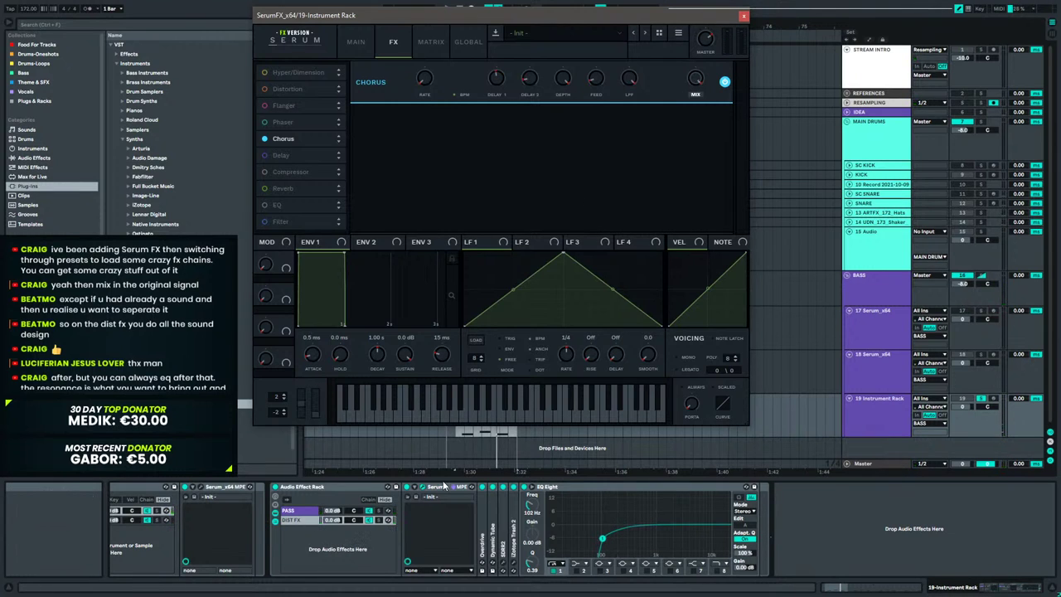
click(477, 528)
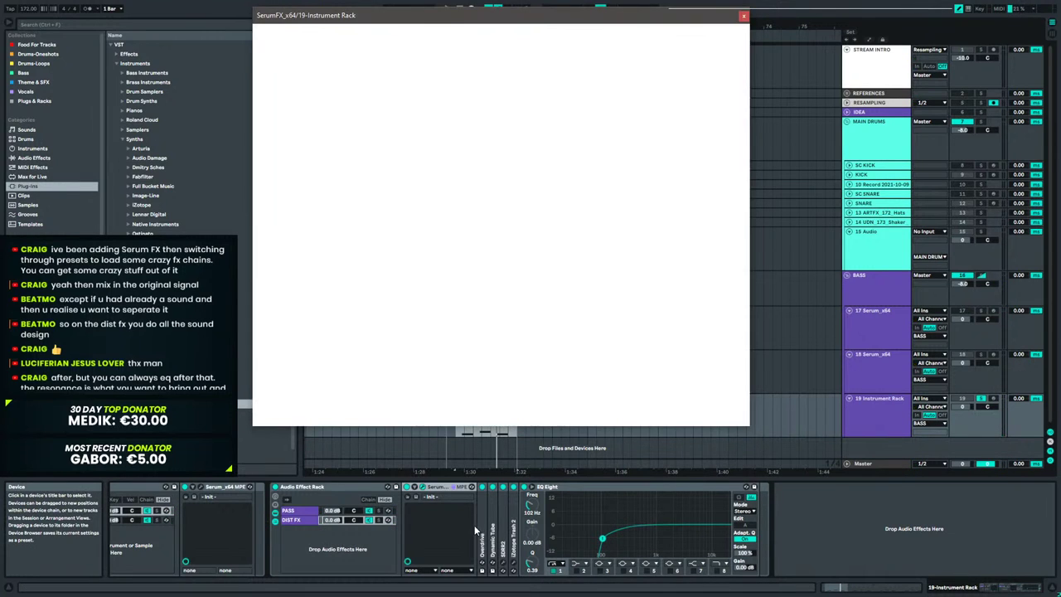
Group SerumFX into its own Audio Effect Rack, add a second chain, and name the two chains STEREO and MONO.
key(ctrl+g)
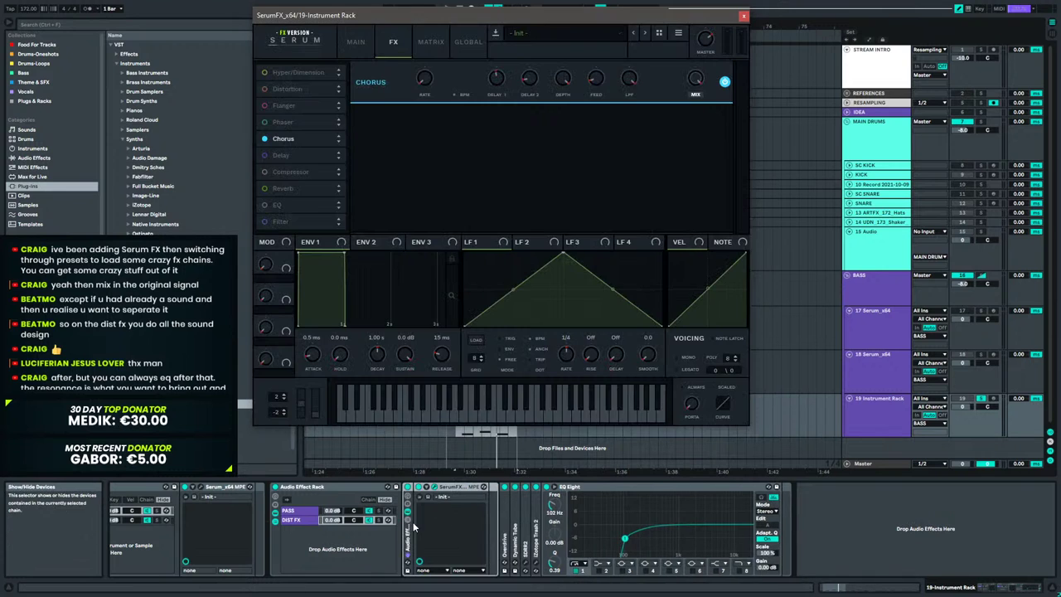
click(408, 512)
right_click(451, 533)
click(363, 569)
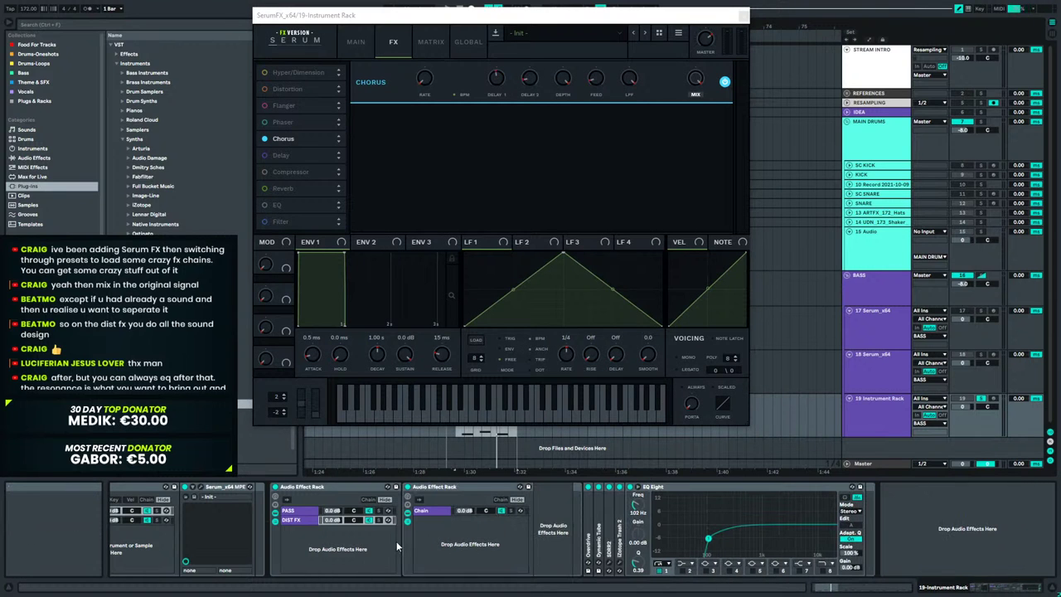
key(ctrl+r)
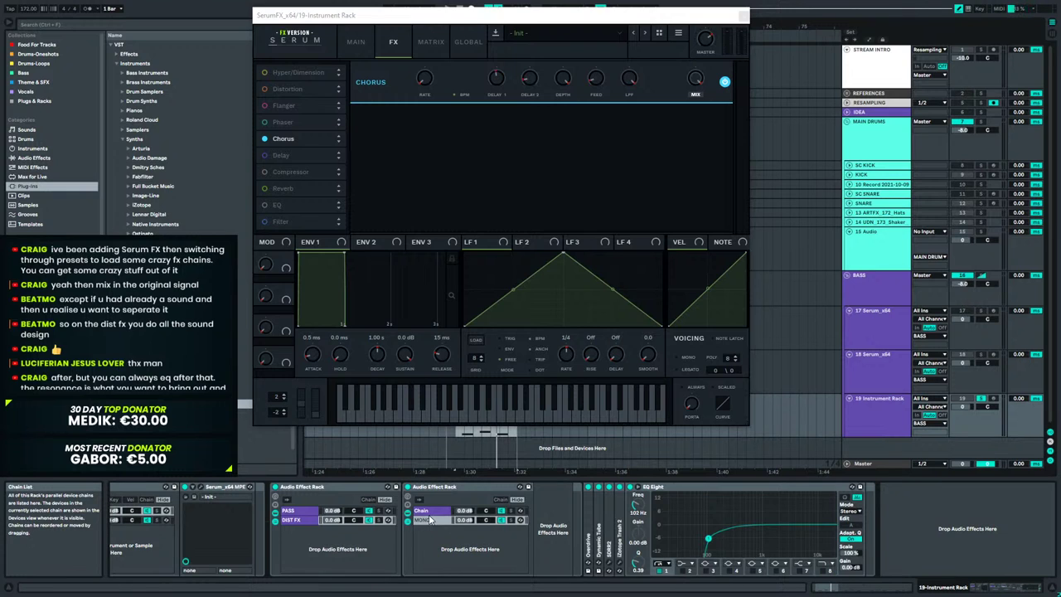
click(427, 520)
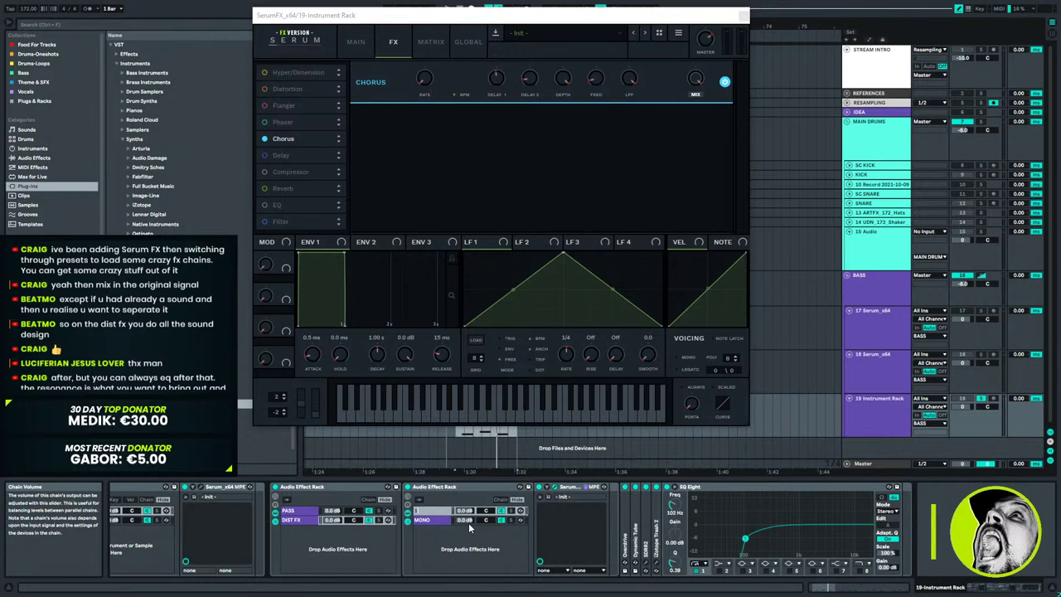
text(STEREO)
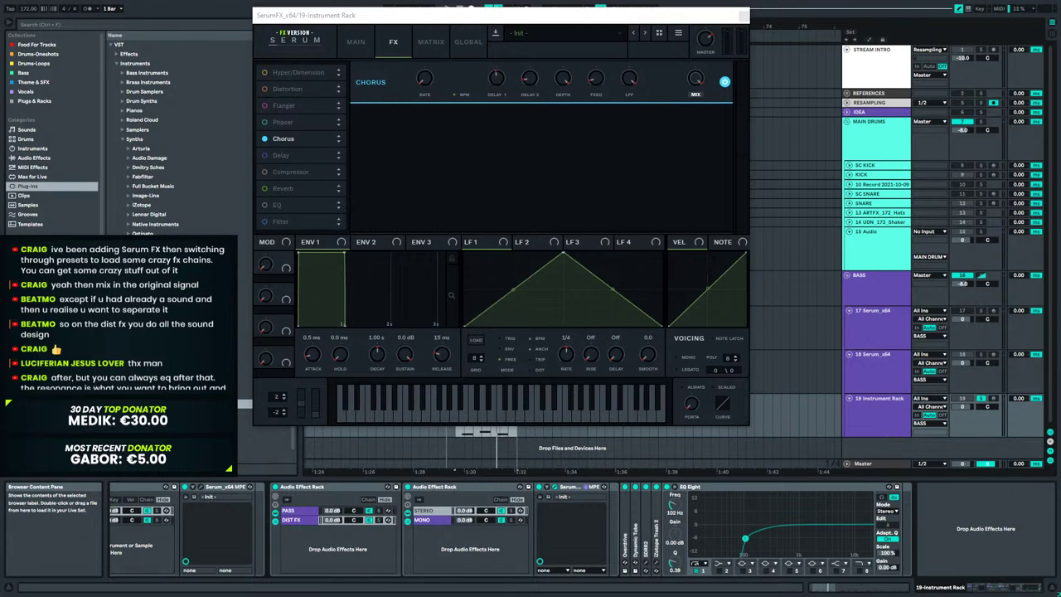
Add a Utility after SerumFX in the STEREO chain, set its Mid/Side control to 100S, and audition the bass.
click(742, 17)
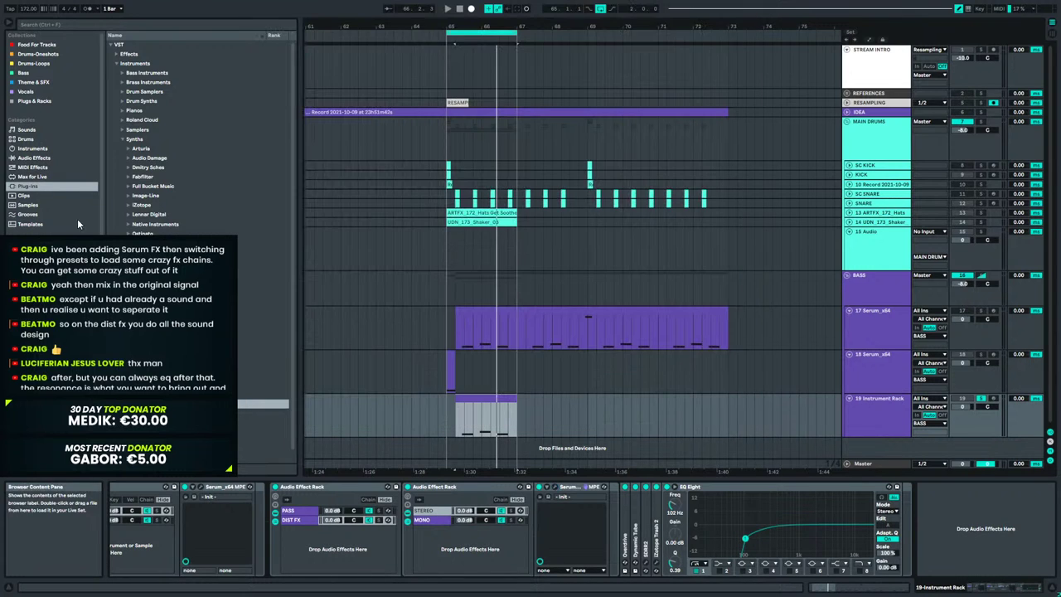
click(33, 158)
click(115, 149)
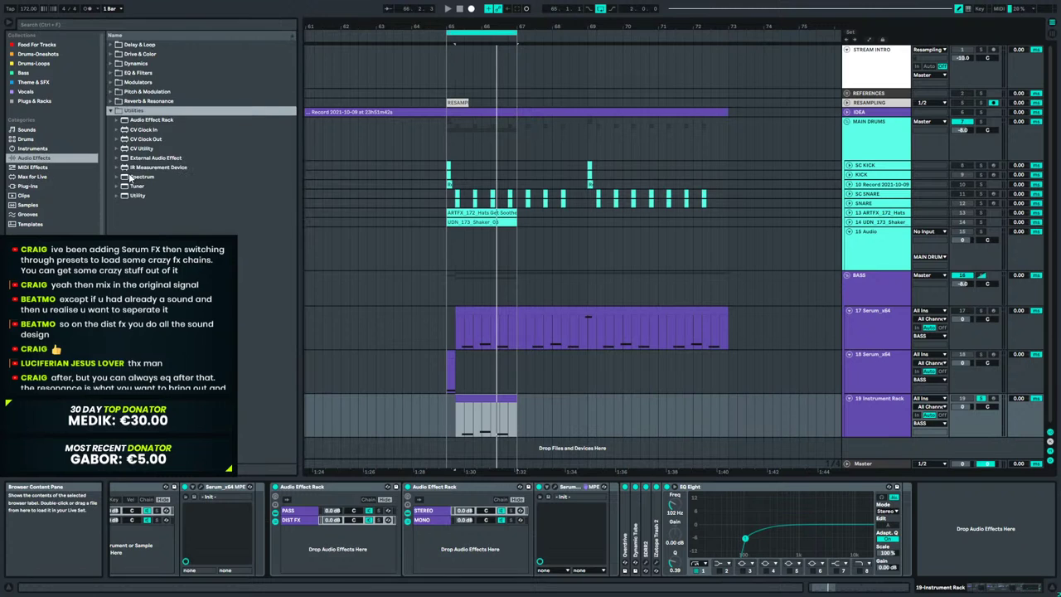
drag(137, 195, 589, 522)
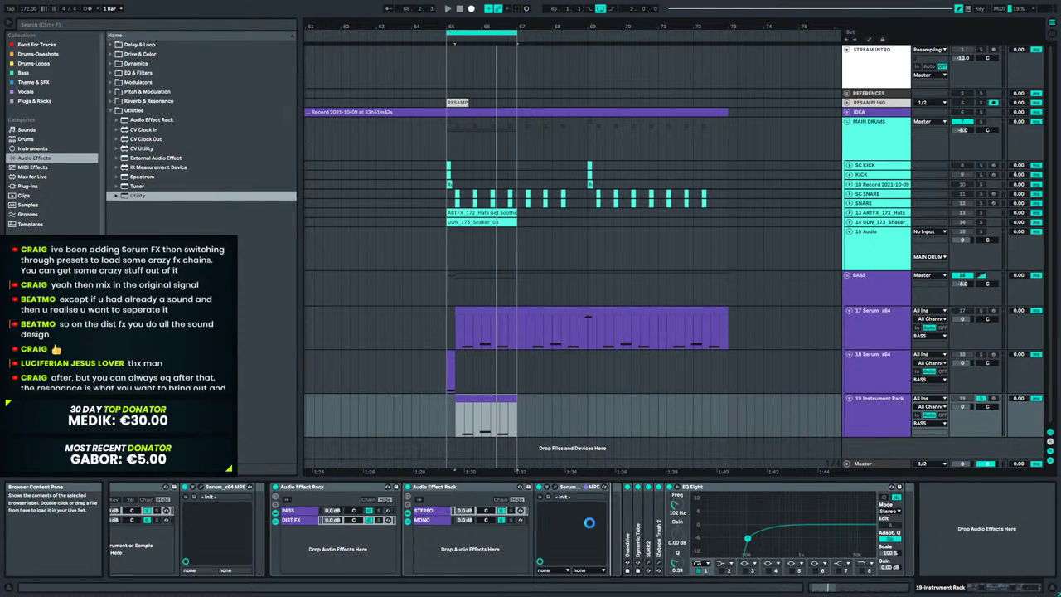
drag(559, 569, 567, 553)
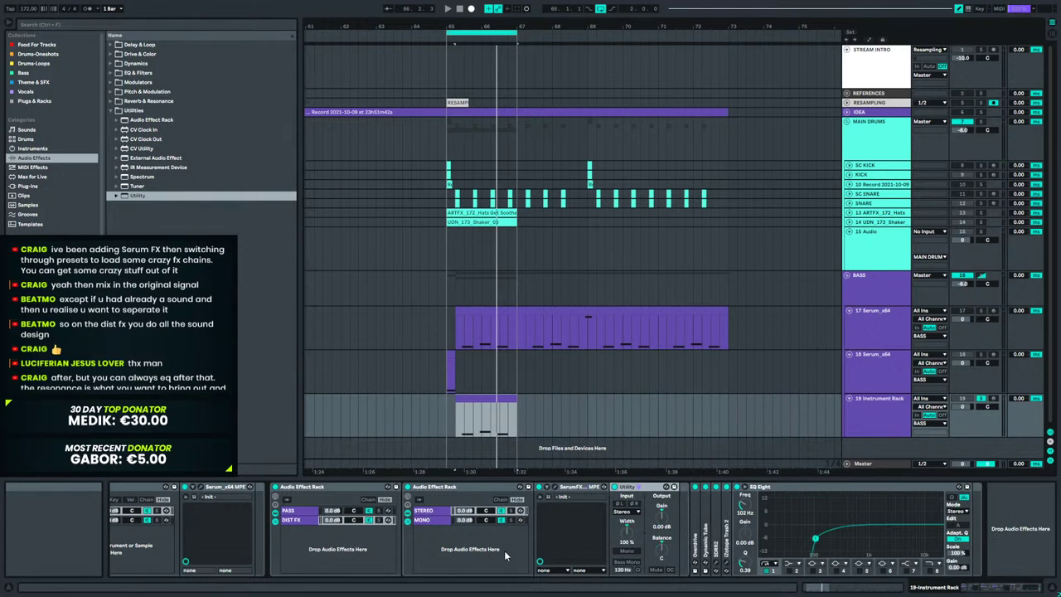
right_click(628, 540)
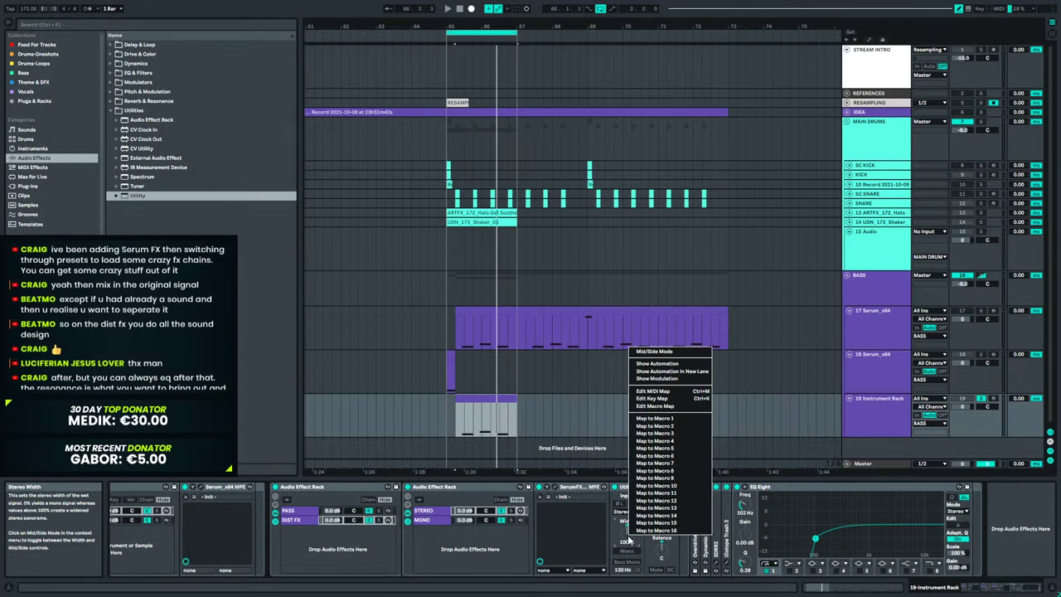
click(671, 353)
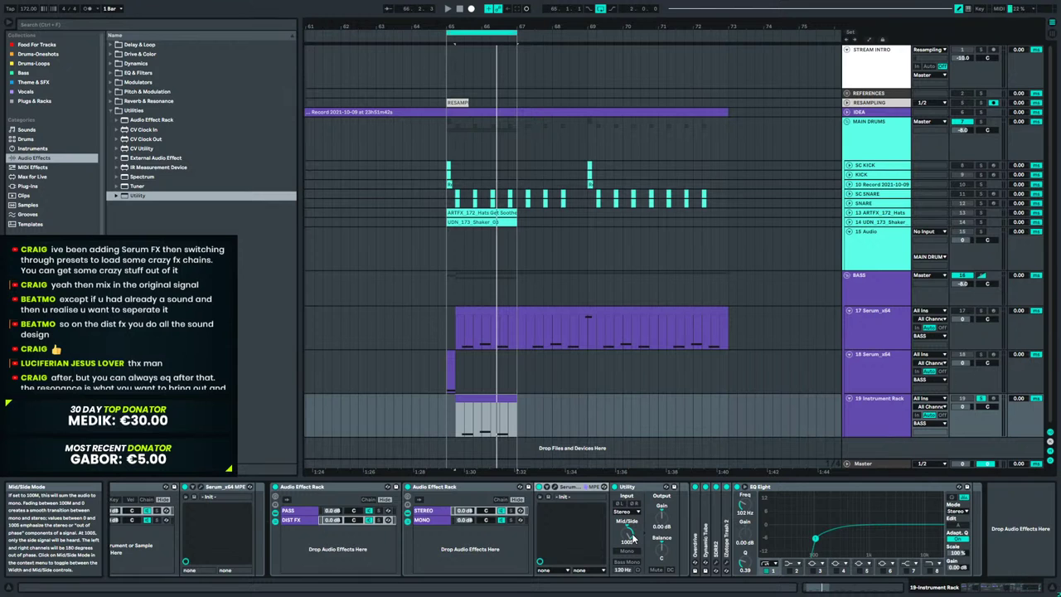
click(431, 520)
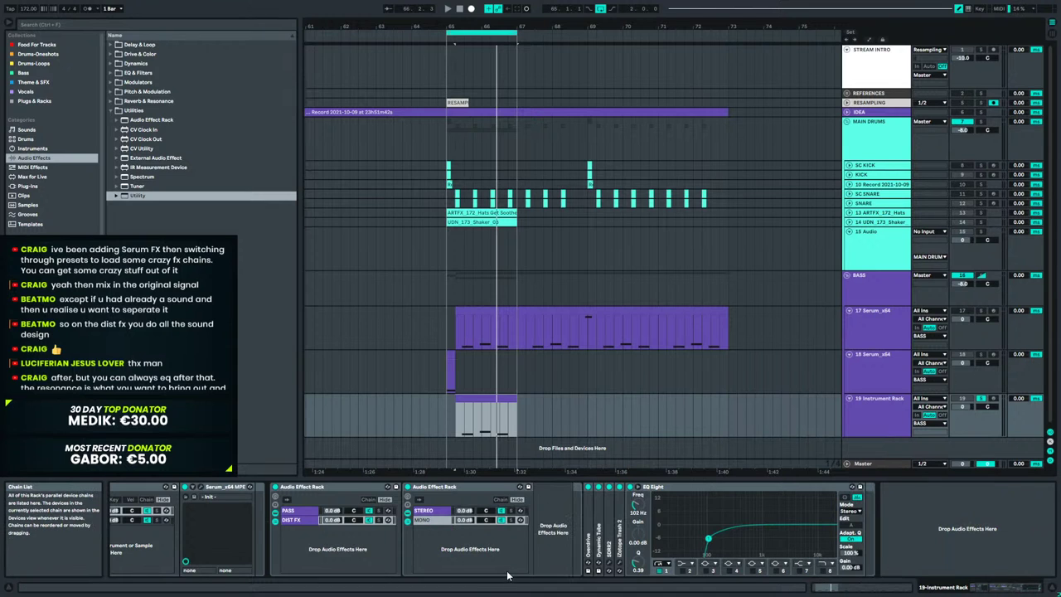
click(430, 513)
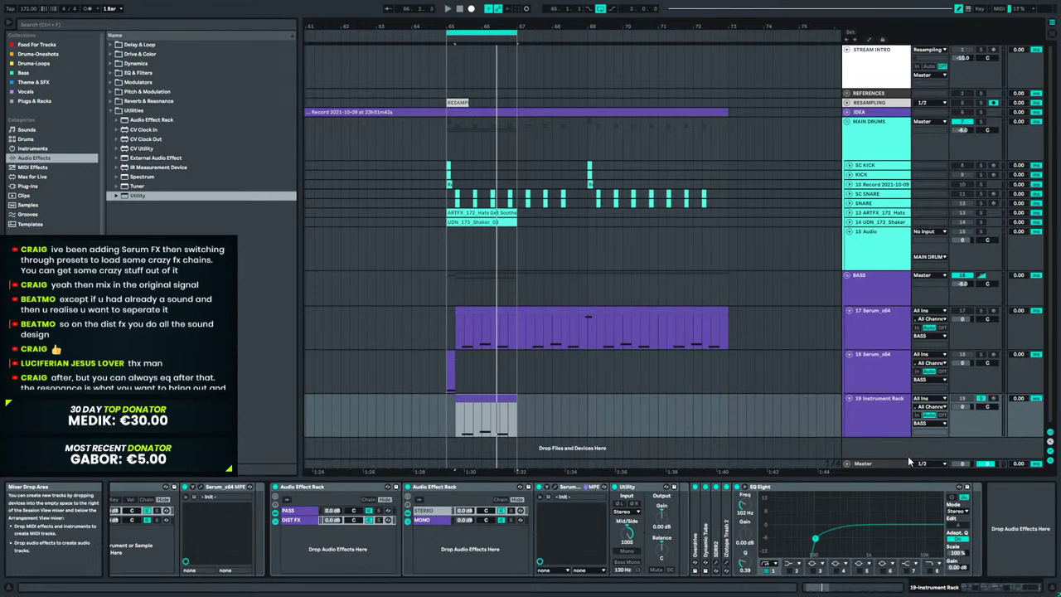
key(space)
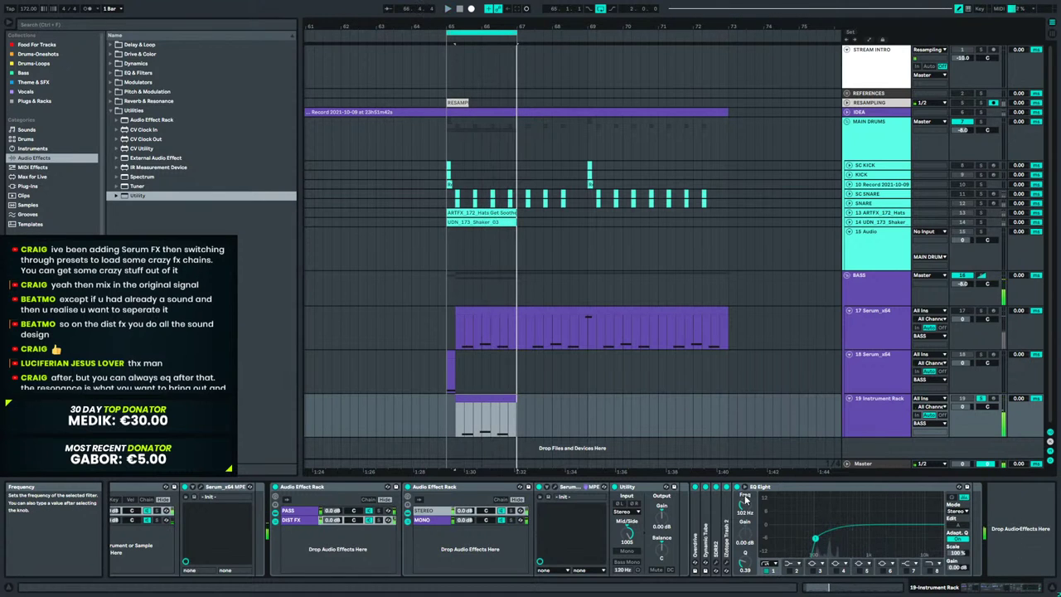
Add a Utility at the end of the 19 Instrument Rack track, enable Mono, and audition the bass.
click(896, 407)
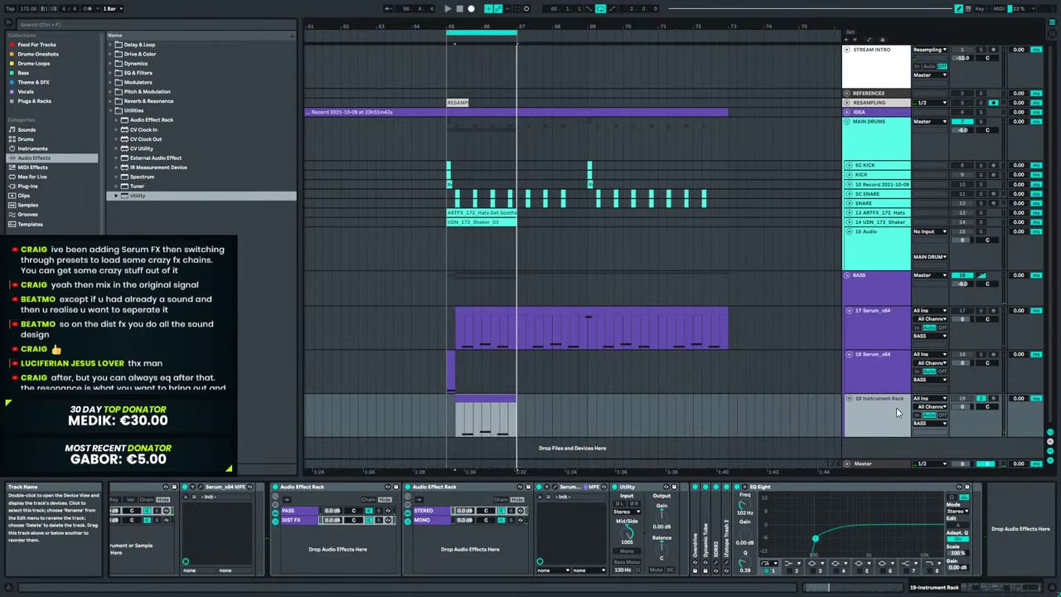
drag(139, 197, 994, 525)
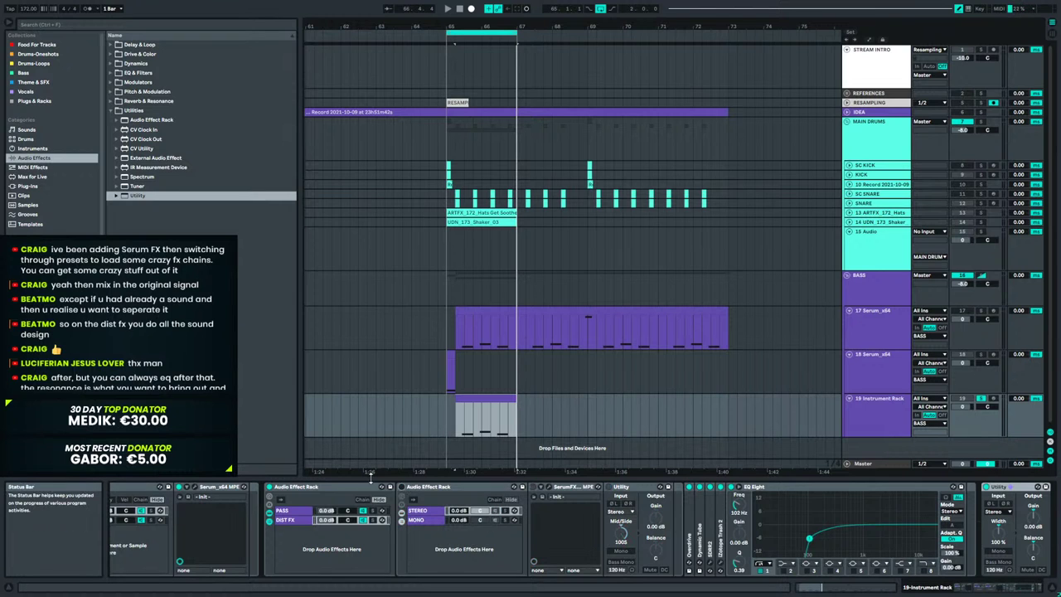
click(999, 551)
key(space)
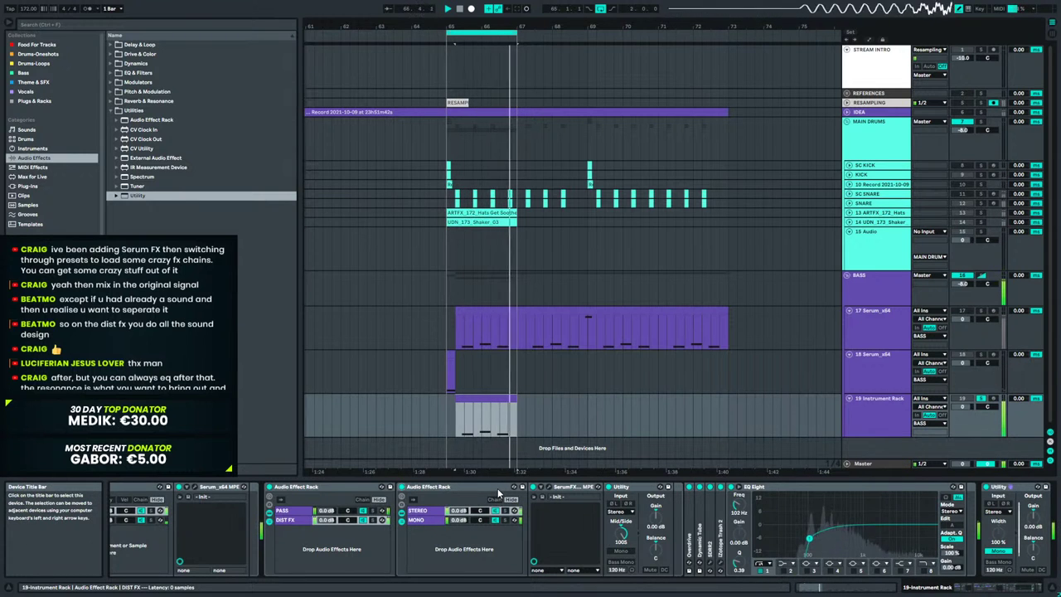
key(space)
Replace the Utility in the STEREO chain with the MSED plug-in, placed after SerumFX.
click(404, 489)
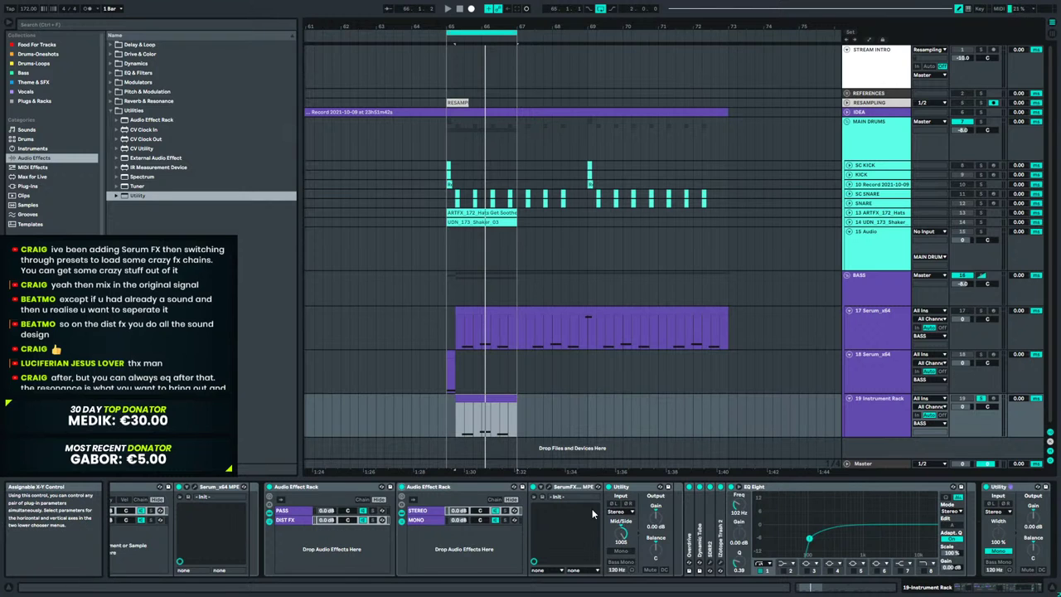
click(635, 488)
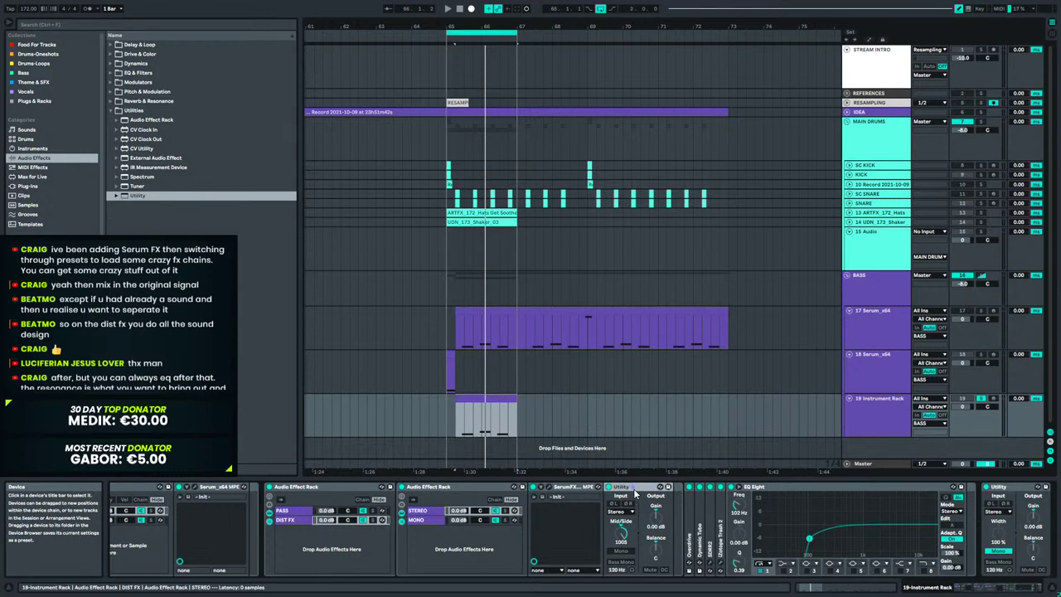
click(29, 186)
scroll(142, 52, up, 1)
click(115, 55)
scroll(116, 112, down, 5)
scroll(166, 132, down, 10)
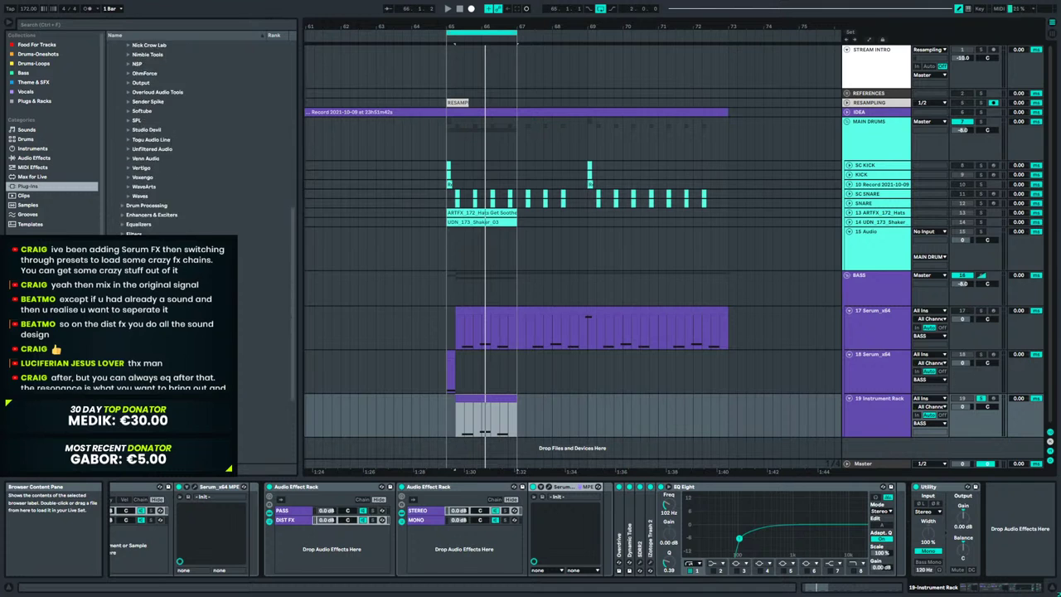
scroll(165, 133, down, 2)
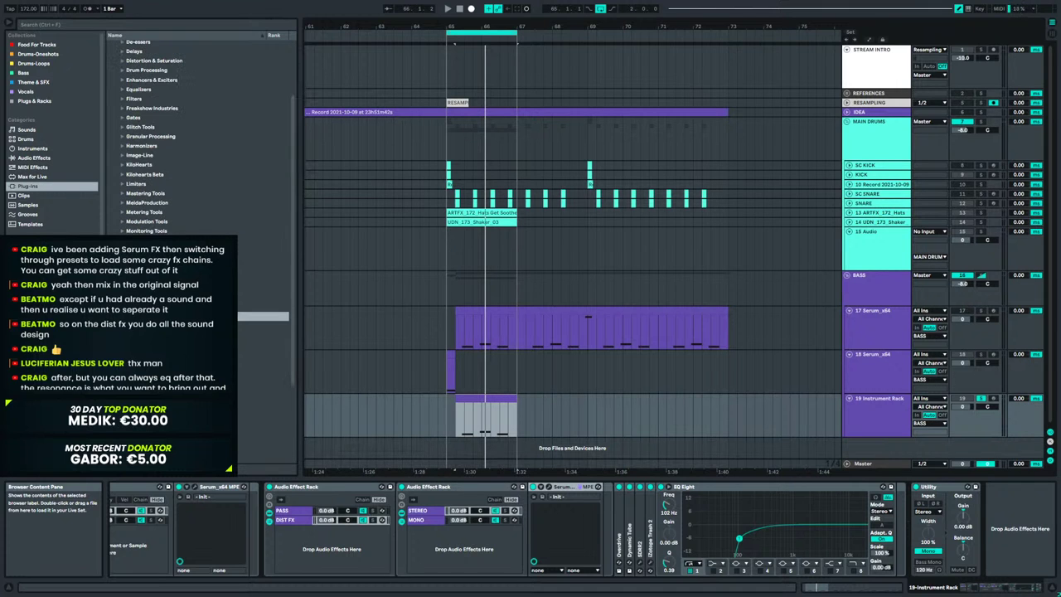
click(165, 420)
drag(165, 429, 567, 527)
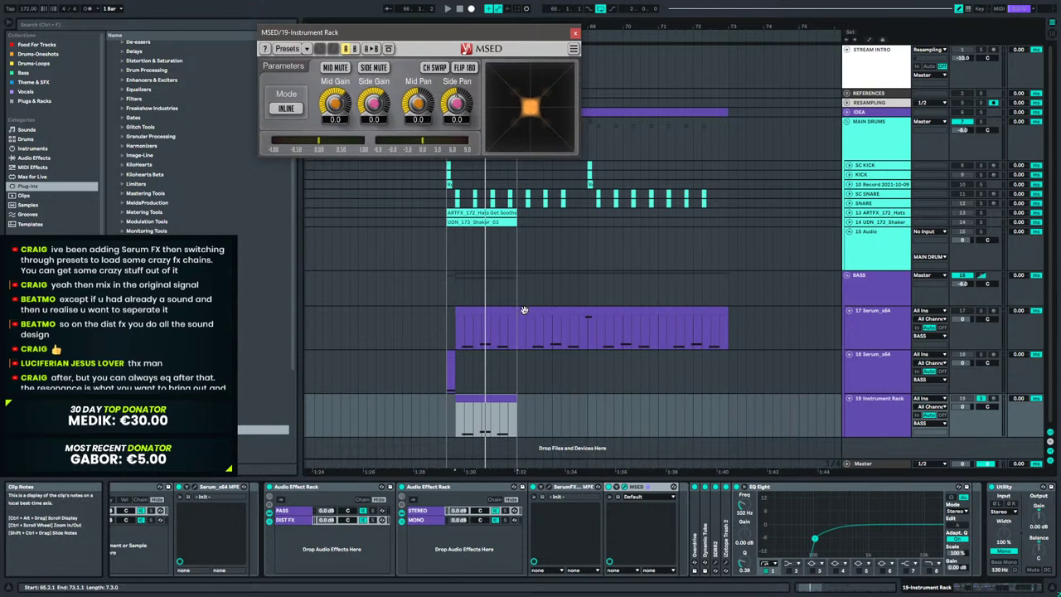
Mute the mid signal in MSED, moving its window clear of the browser, and audition the bass.
drag(395, 32, 652, 154)
click(594, 190)
key(space)
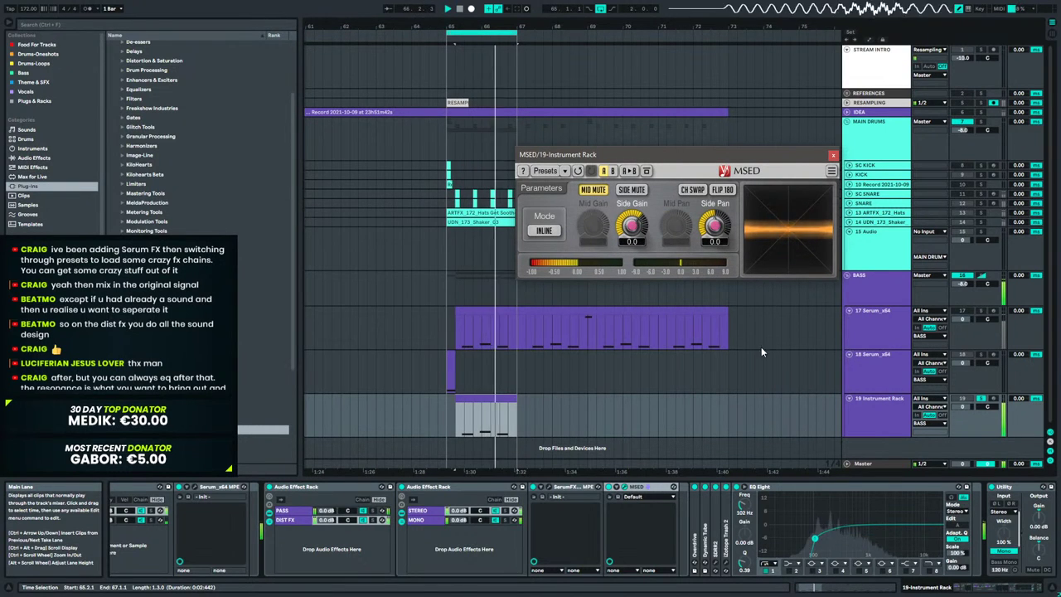
key(space)
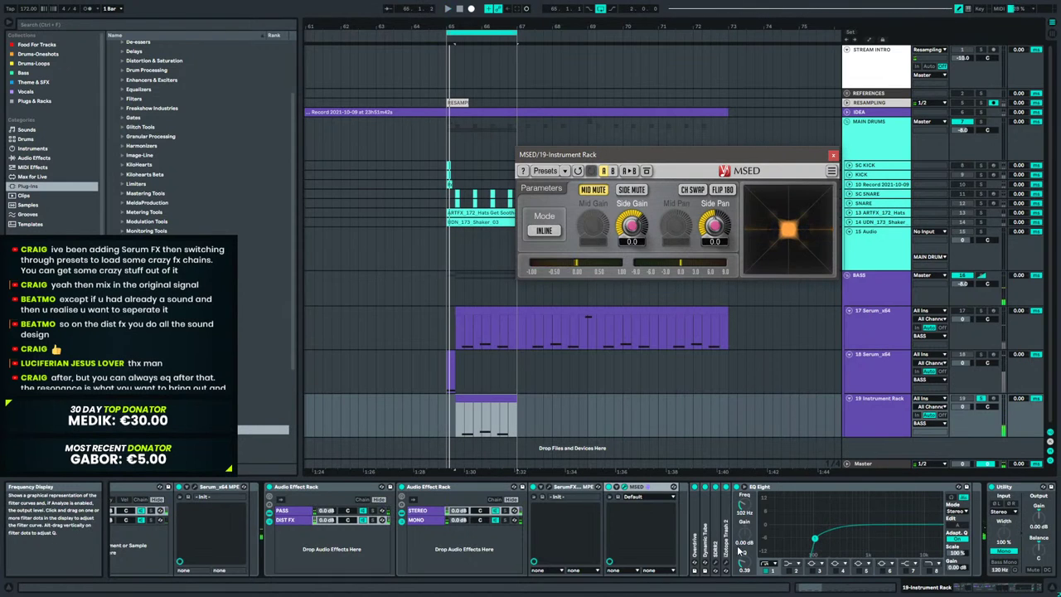
Check the bass with Mono toggled on the track's final Utility, remove that Utility, and close the SerumFX window.
click(554, 493)
click(549, 486)
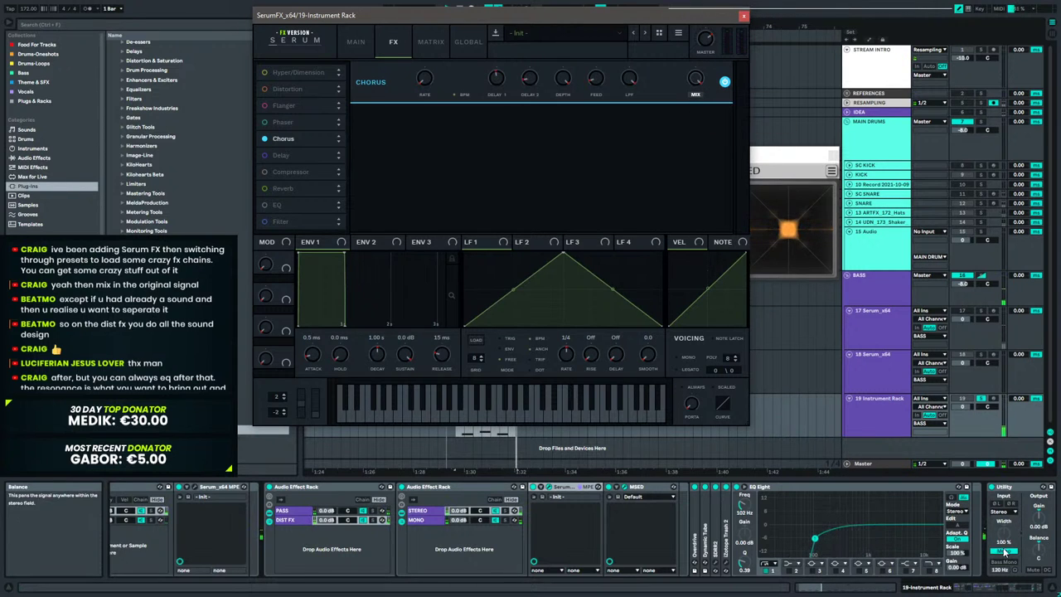
click(1014, 487)
key(space)
click(1001, 551)
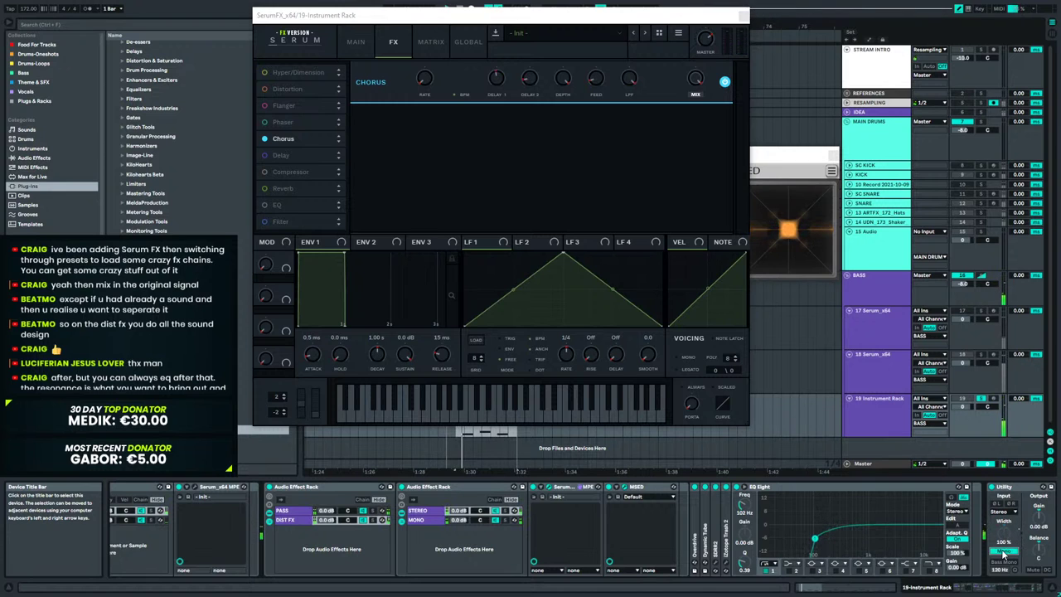
click(1026, 496)
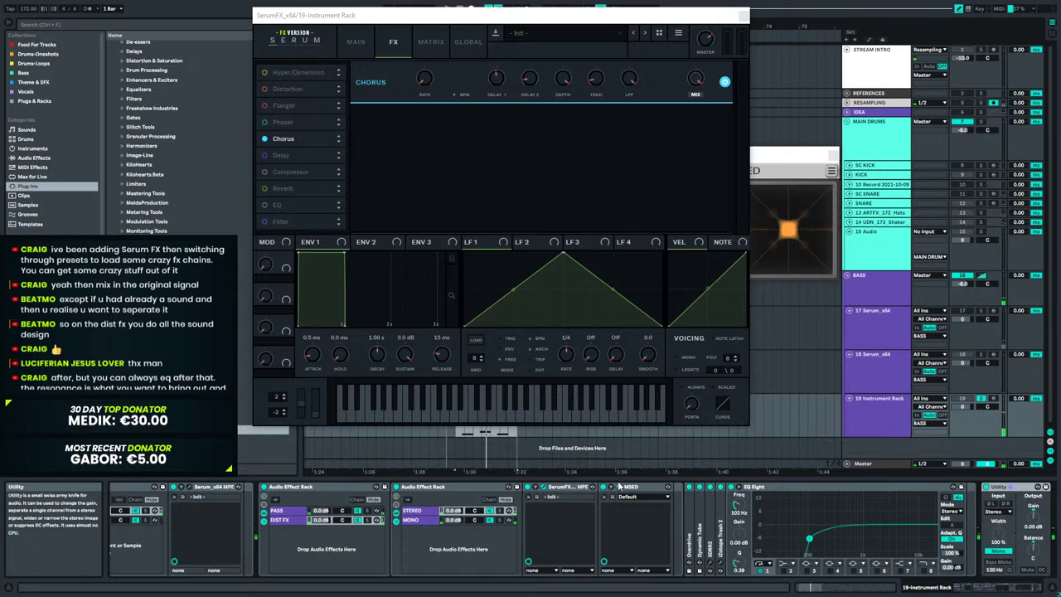
key(Delete)
click(743, 15)
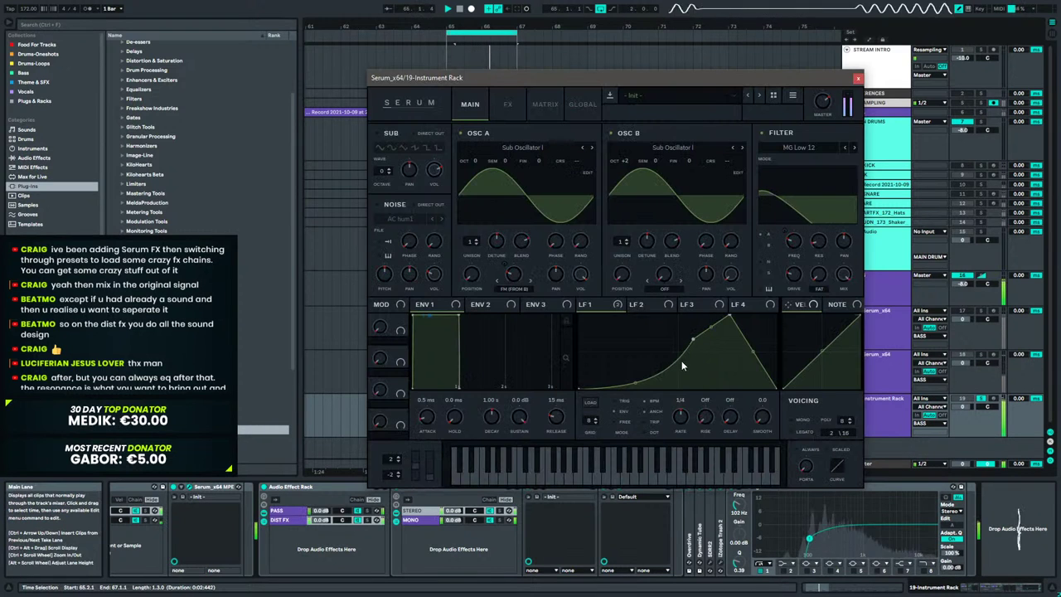
Raise the Envelope 1 release in Serum to 87 ms and review its modulation matrix during playback.
drag(562, 415, 562, 411)
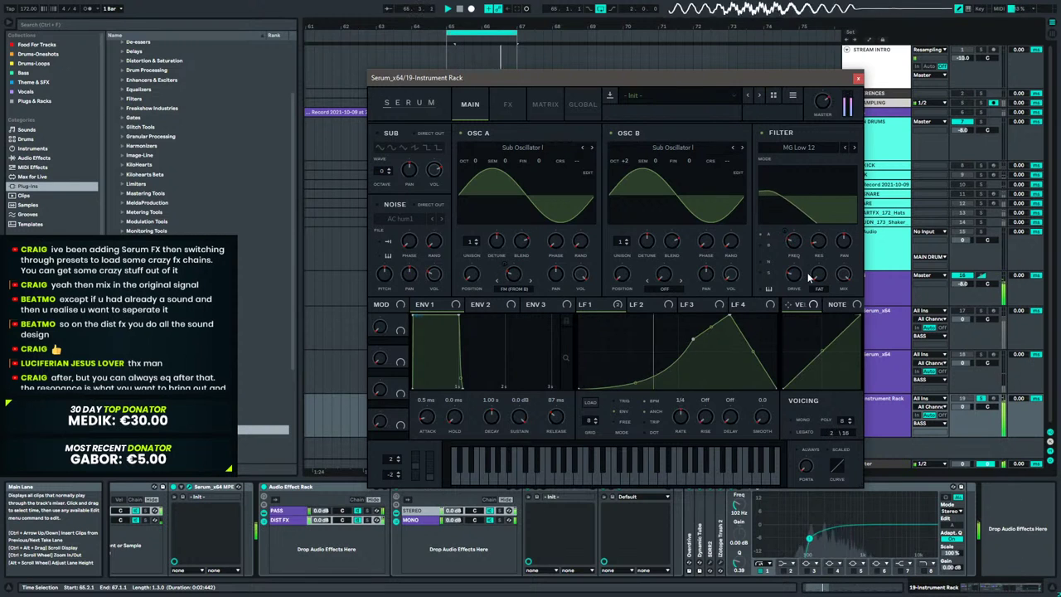
click(520, 110)
click(540, 107)
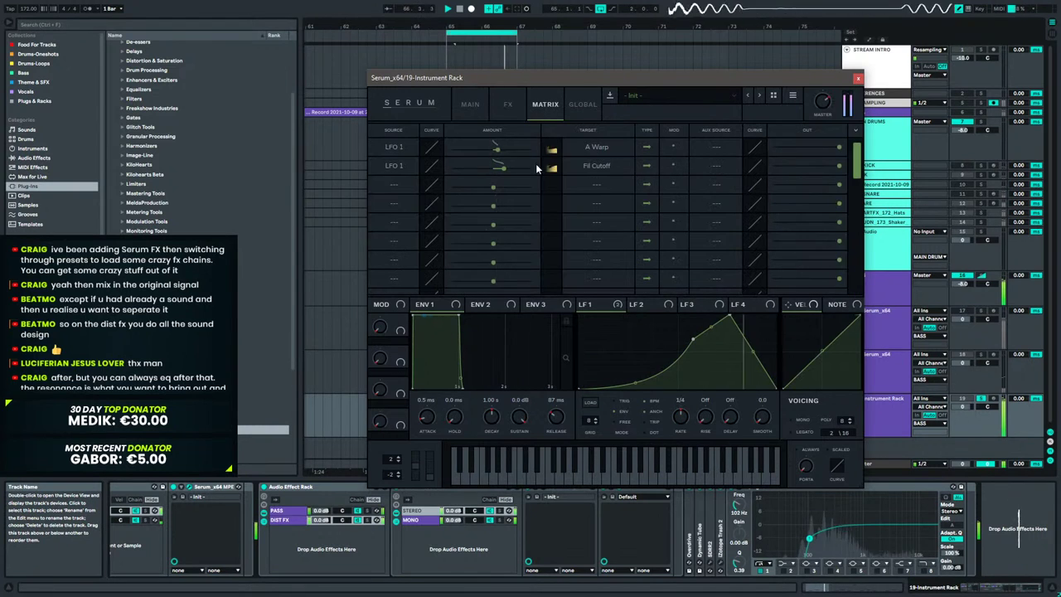
click(856, 79)
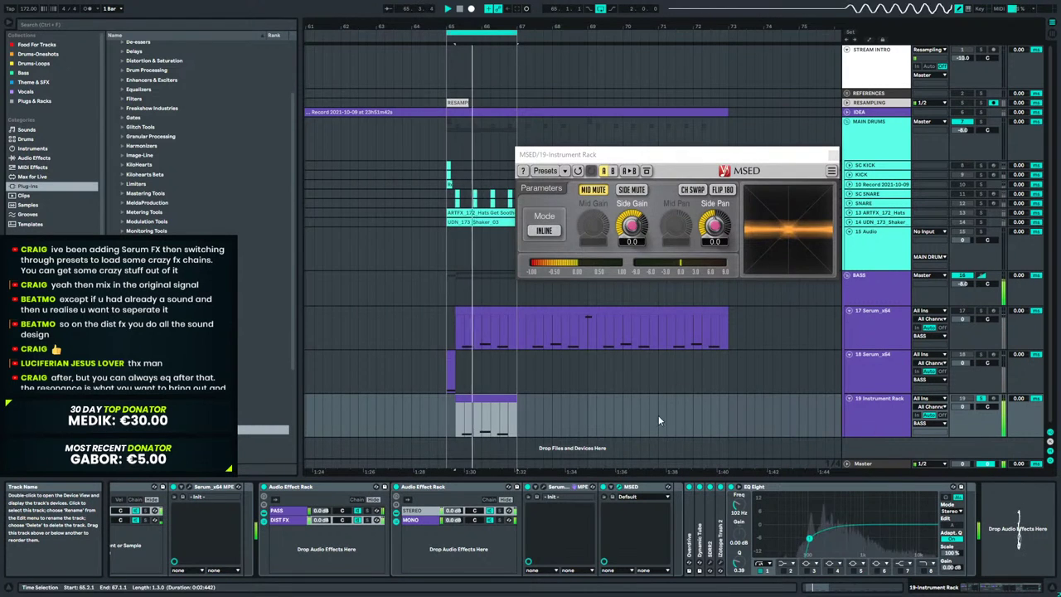
Review the SerumFX Chorus settings during playback and try moving SerumFX within the STEREO chain.
click(545, 489)
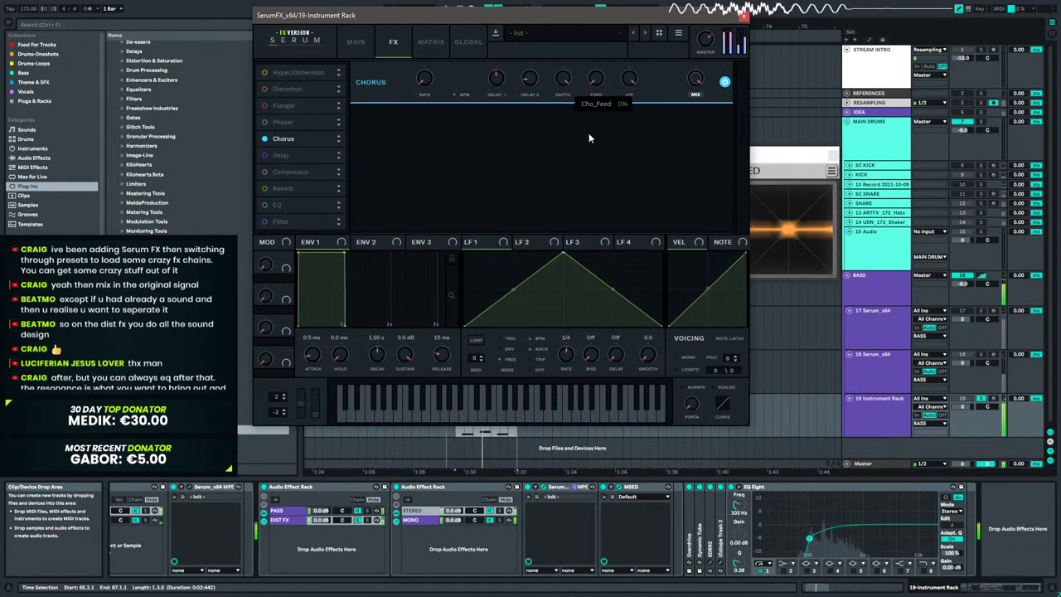
click(741, 16)
mouse_move(561, 486)
mouse_down()
mouse_move(718, 507)
mouse_move(622, 504)
mouse_up()
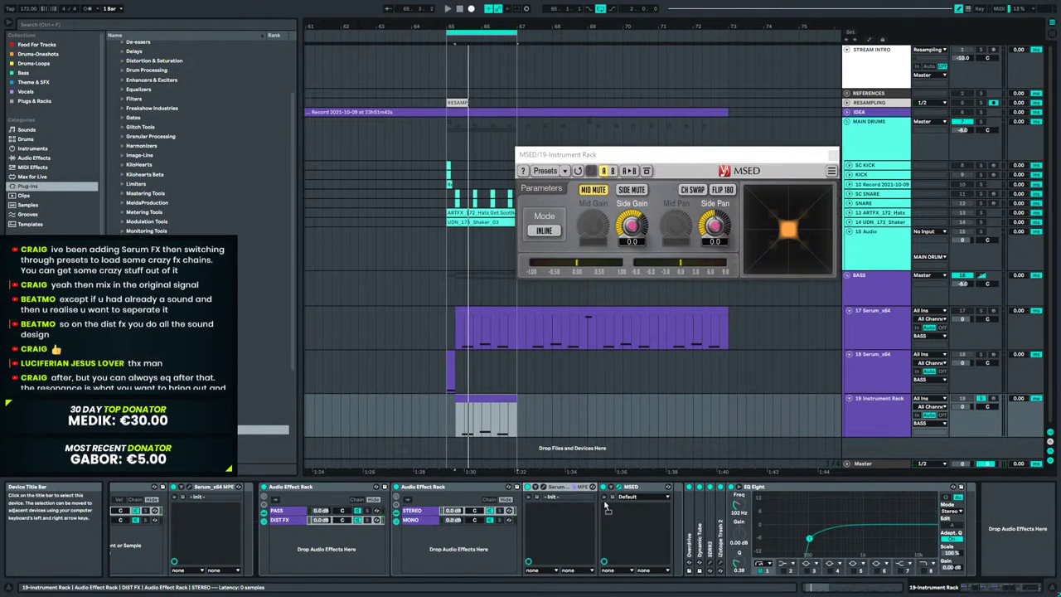
Rename the audio effect rack holding the STEREO and MONO chains as WIDTH.
click(428, 489)
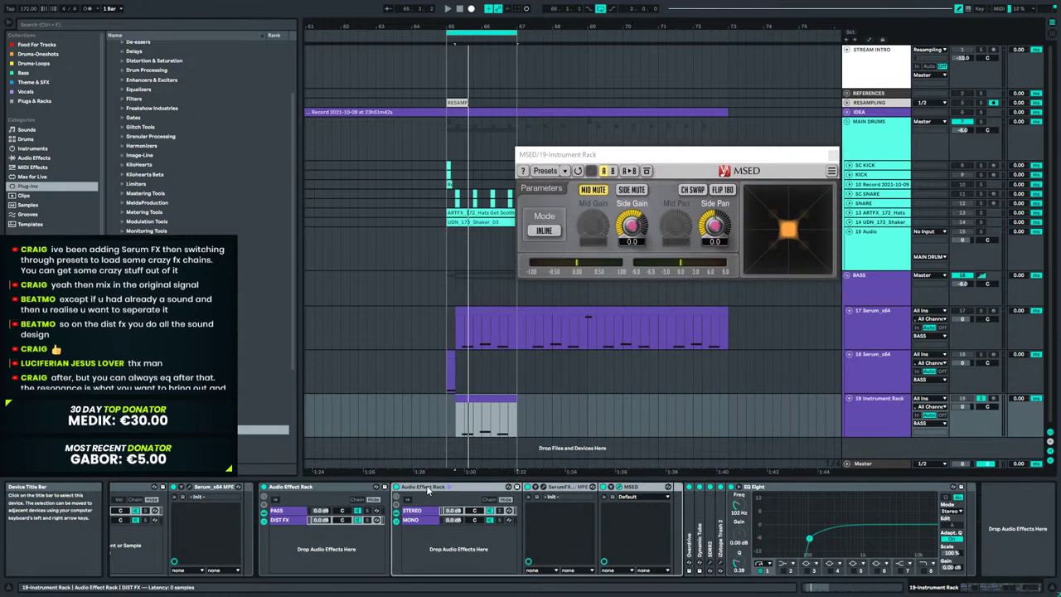
key(ctrl+r)
text(W)
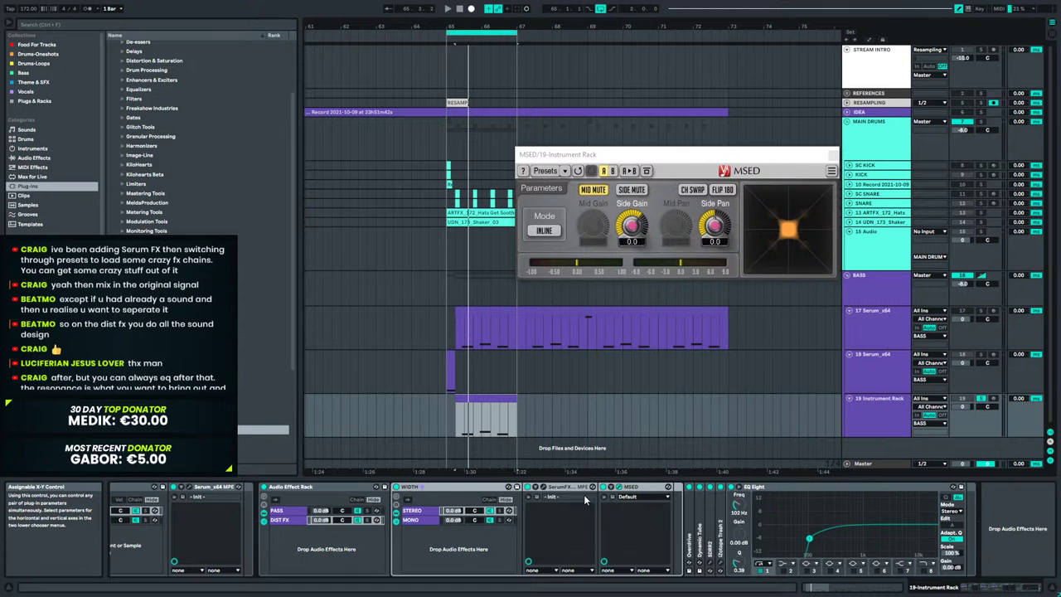
Collapse the WIDTH rack, place it between SDRR2 and iZotope Trash 2, and audition the bass with the new order.
double_click(431, 487)
drag(396, 553, 436, 555)
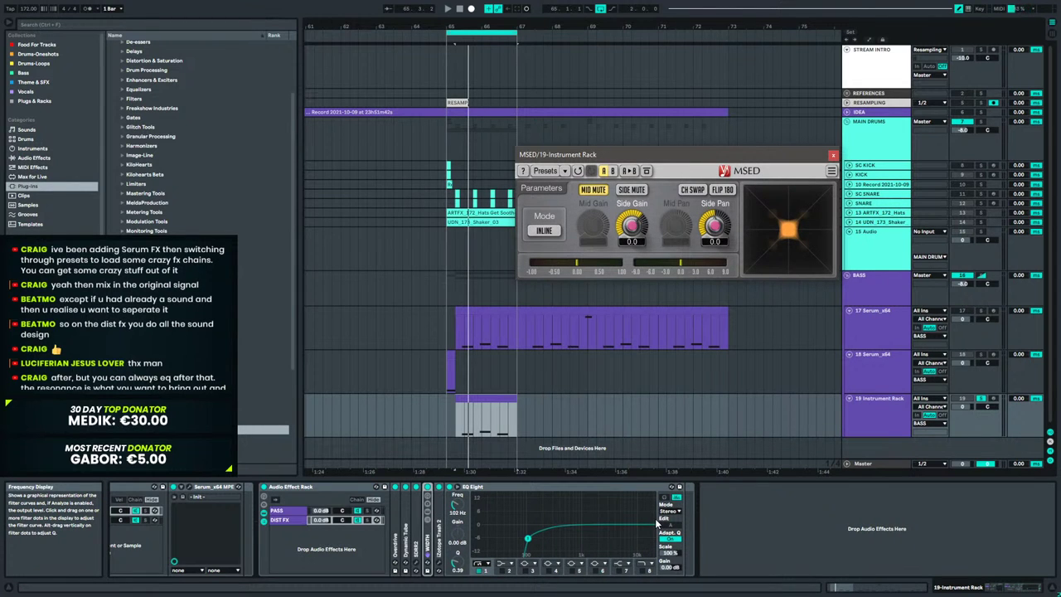
key(space)
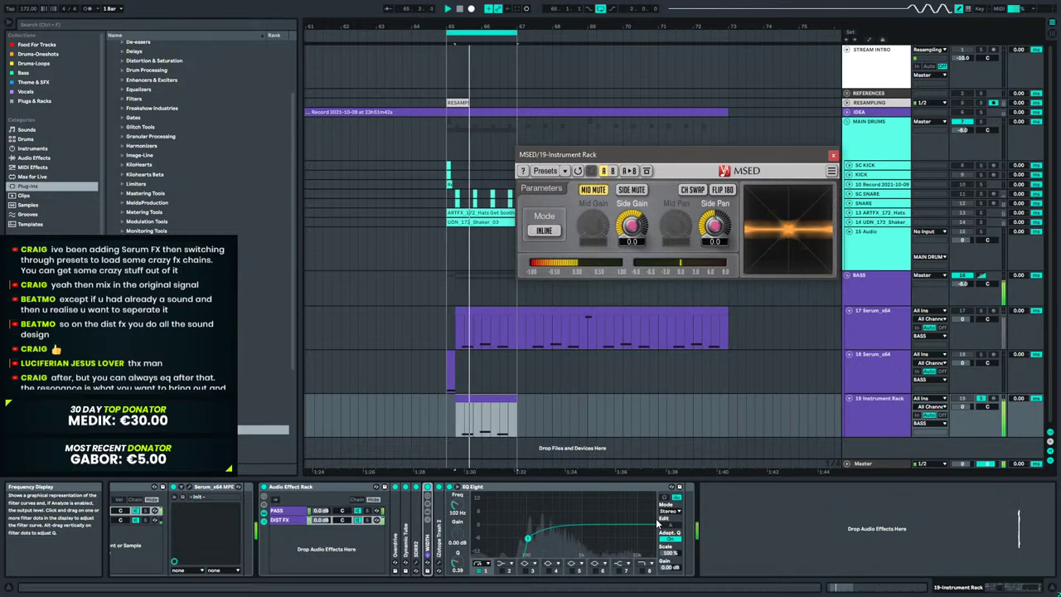
key(space)
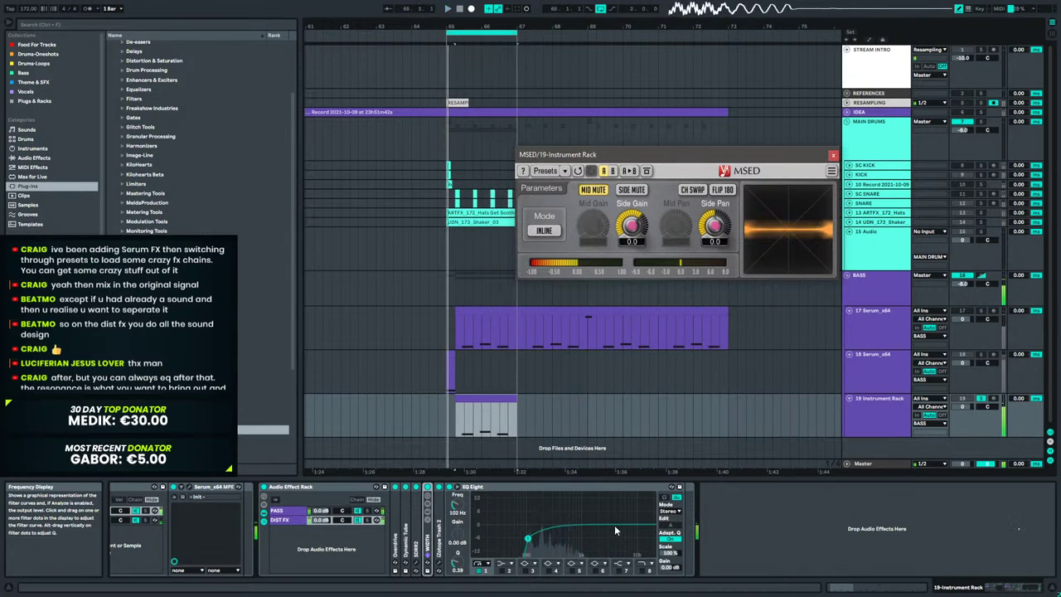
click(411, 544)
click(429, 545)
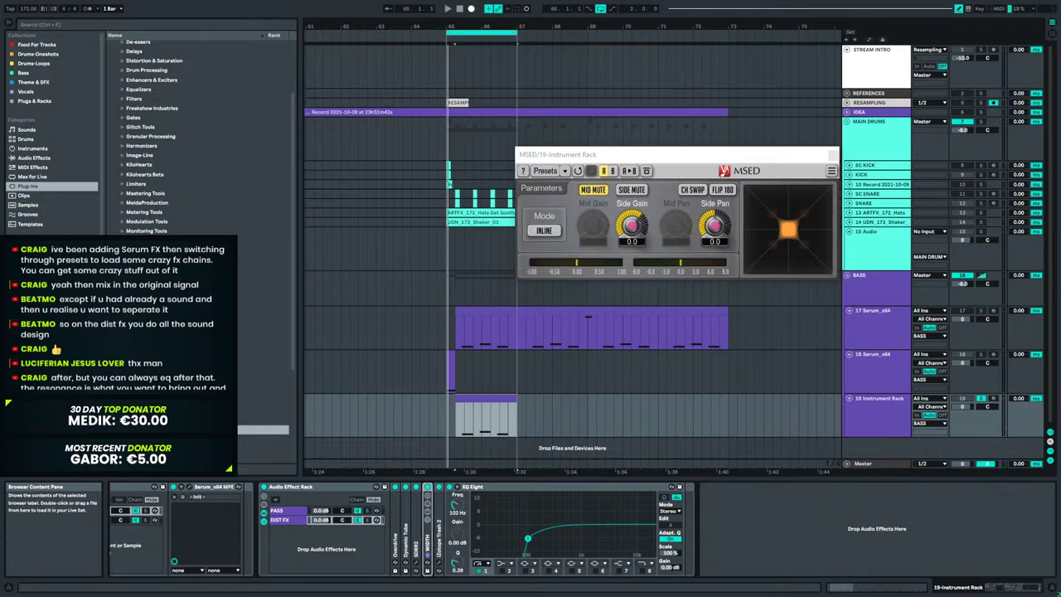
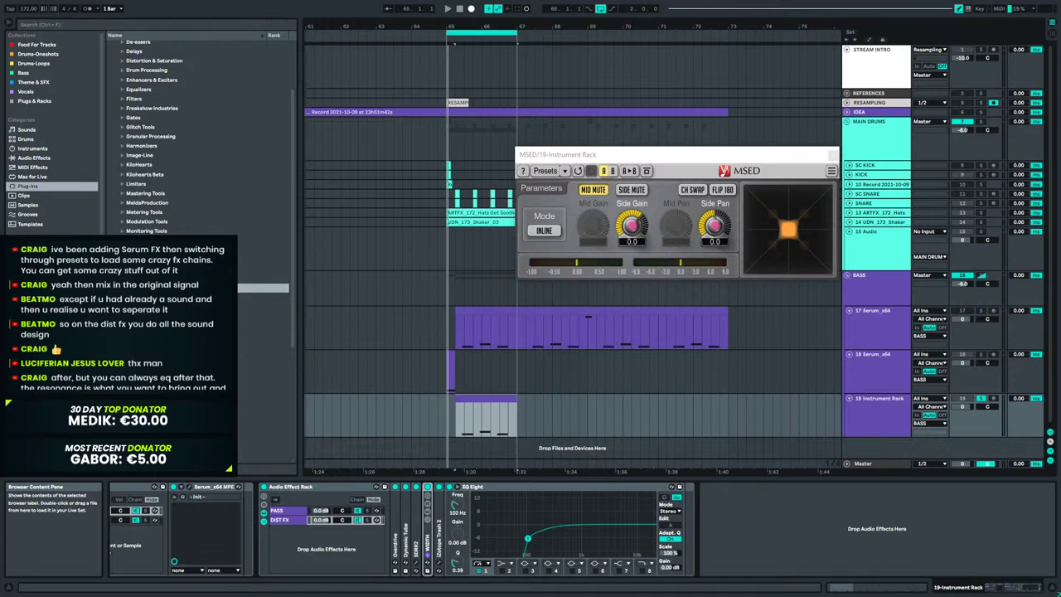
Add ValhallaRoom after iZotope Trash 2 with decay 19.64 s, high cut 15000 Hz and mix 0%, and audition the bass.
scroll(198, 138, down, 3)
drag(191, 340, 666, 520)
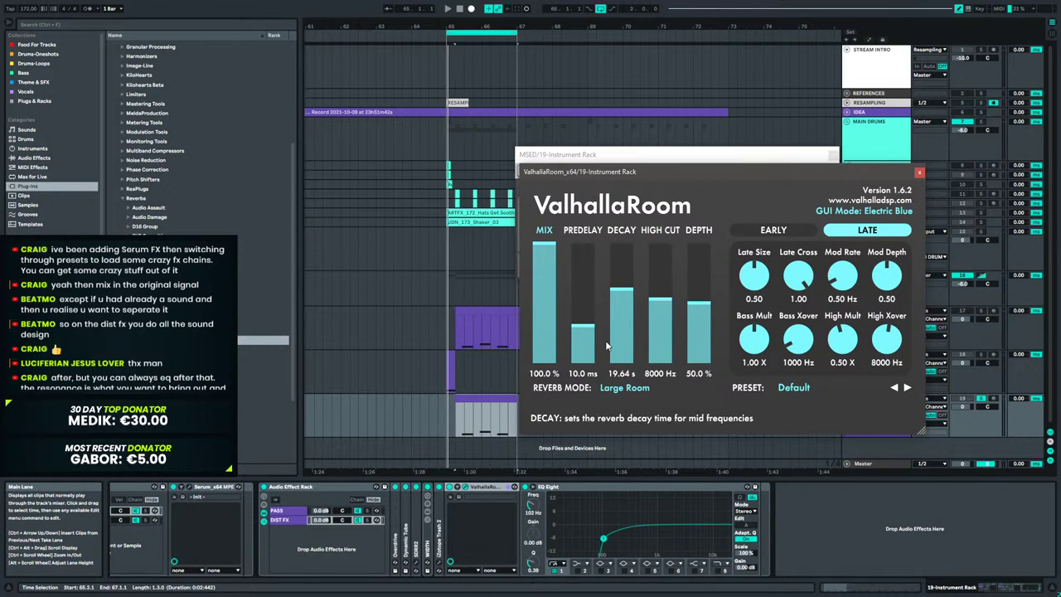
drag(664, 304, 655, 273)
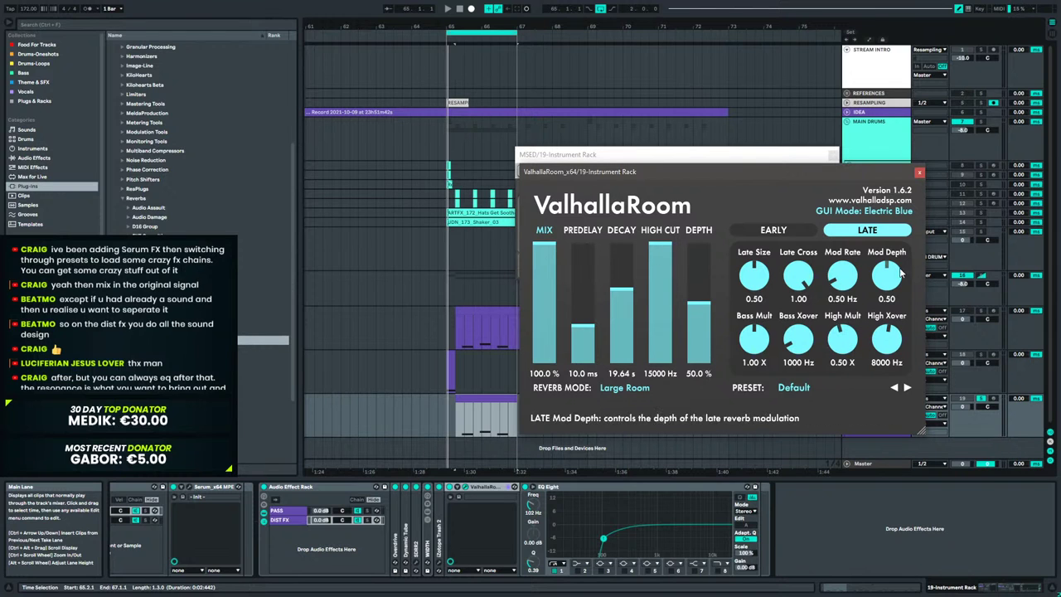
drag(543, 315, 544, 365)
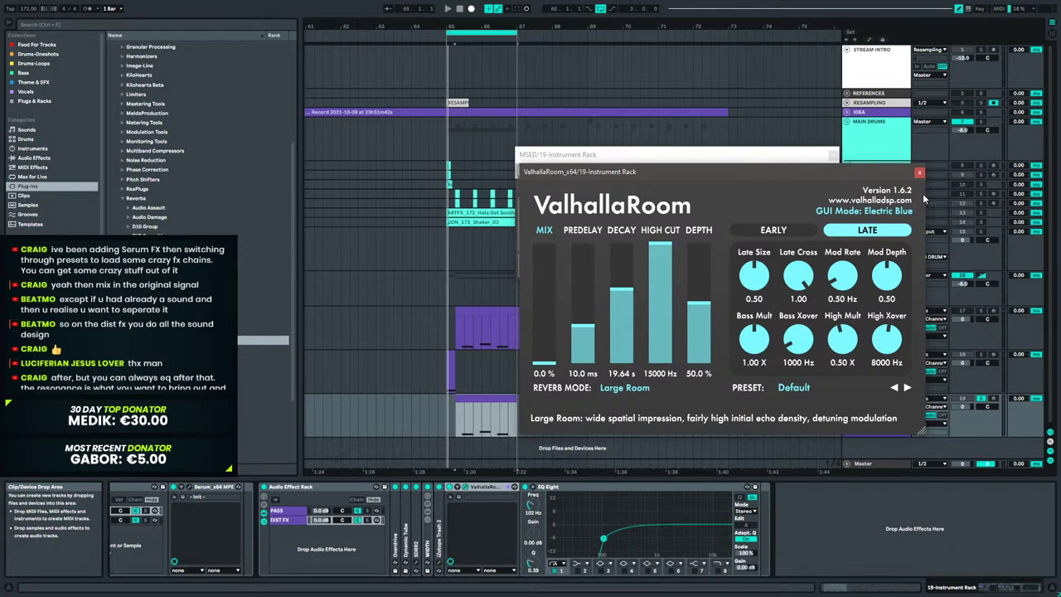
click(918, 174)
key(space)
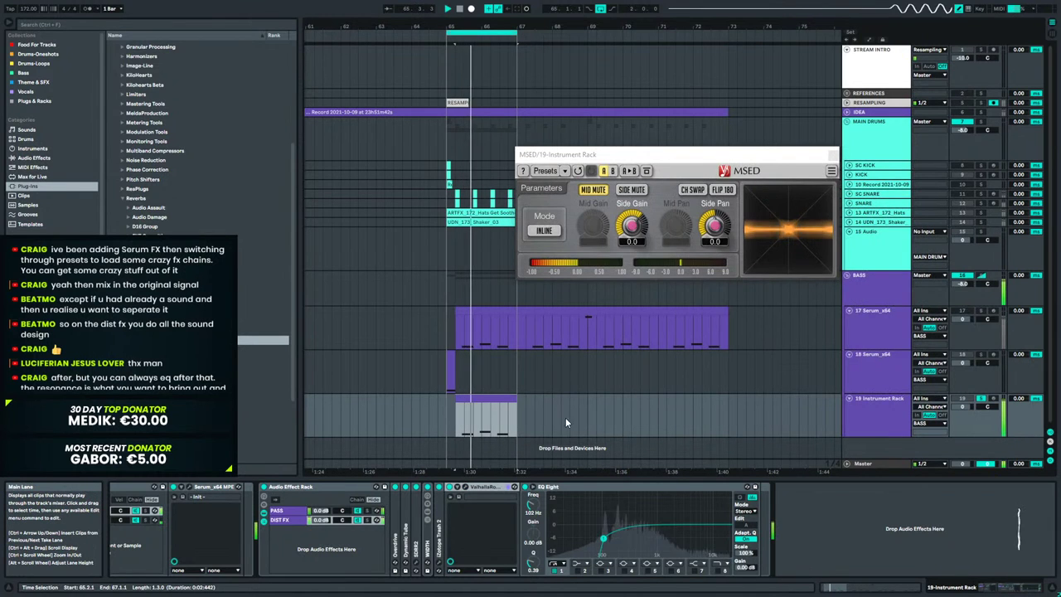
key(space)
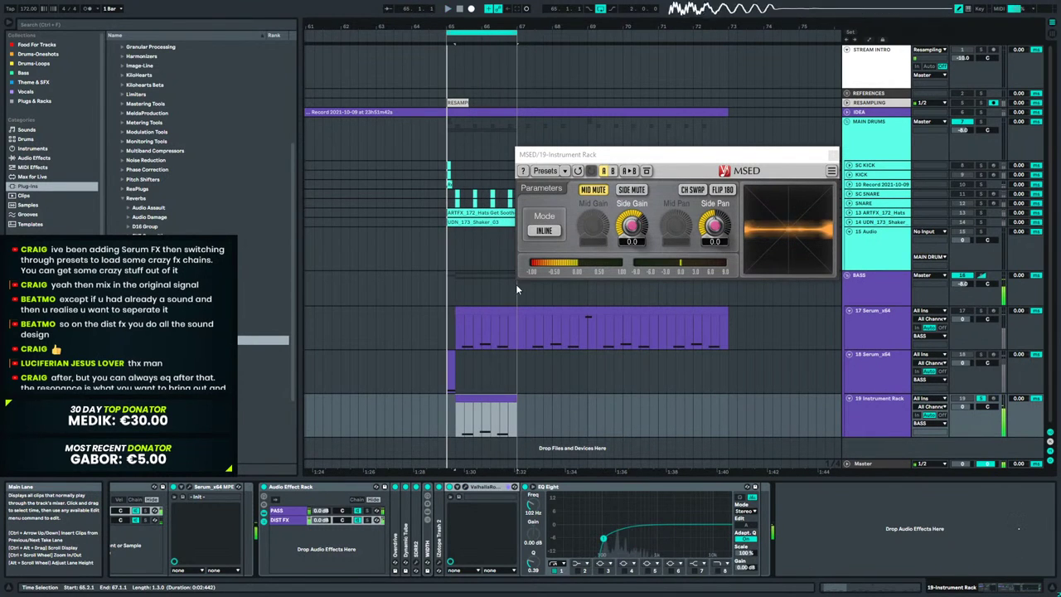
Automate the ValhallaRoom mix on the Instrument Rack track to ramp up from zero between 66.4.1 and 67.1.1, adjusting its peak during playback.
key(a)
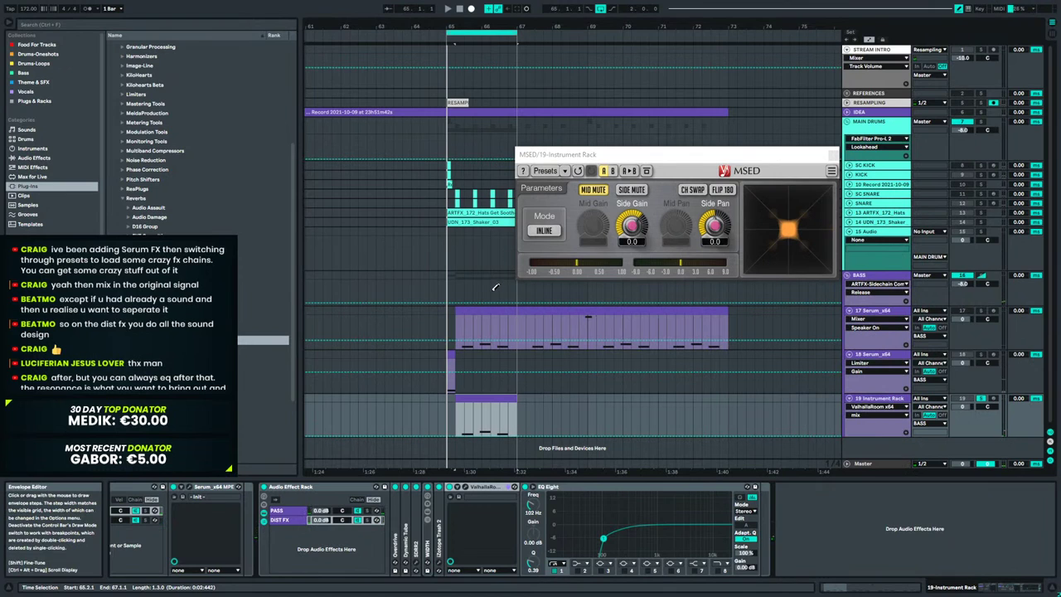
drag(520, 417, 510, 418)
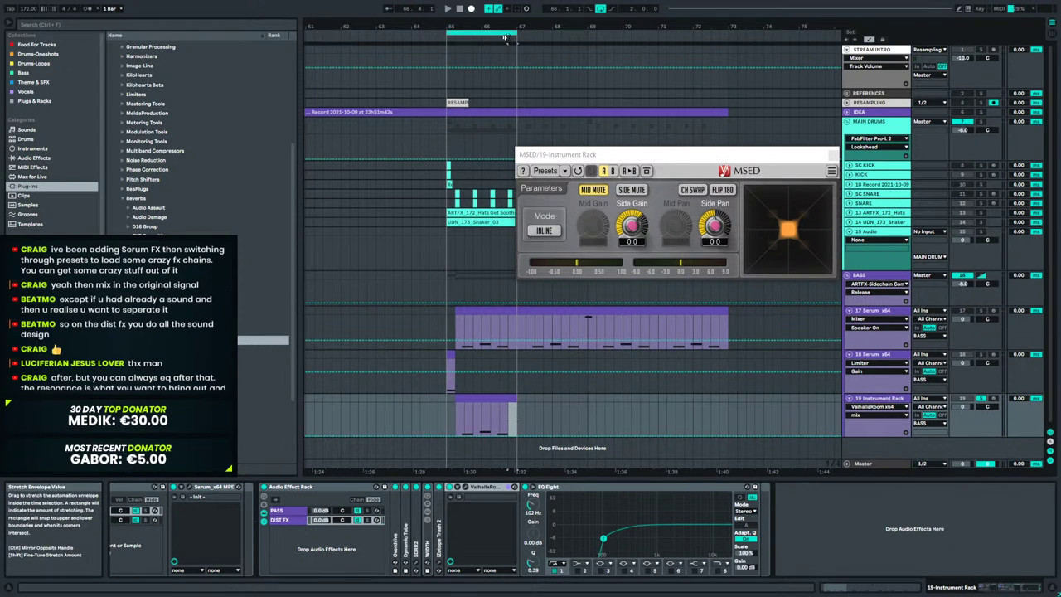
drag(508, 22, 546, 90)
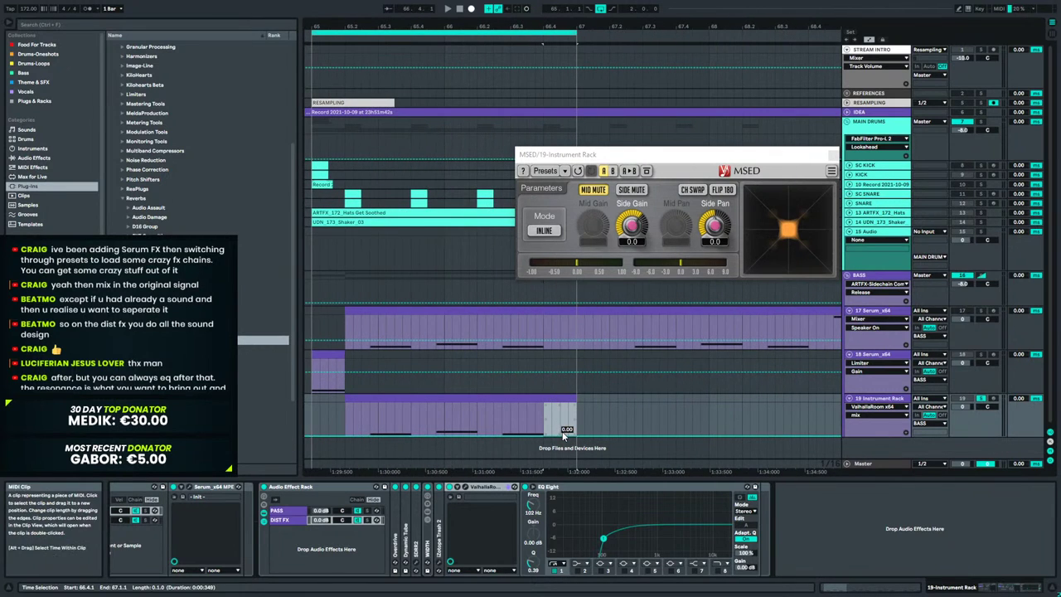
drag(560, 429, 560, 412)
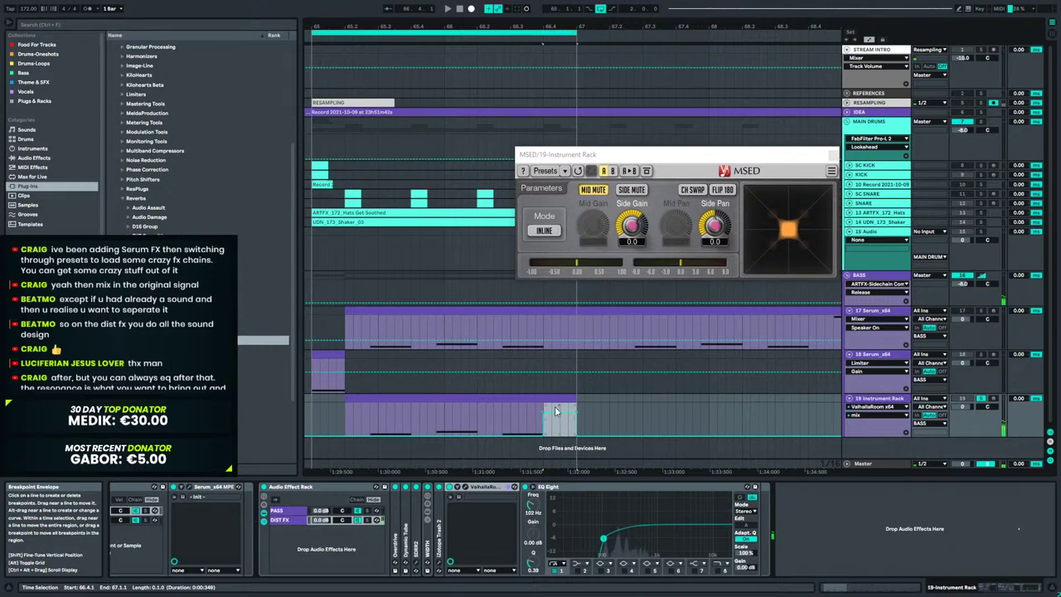
click(308, 424)
key(space)
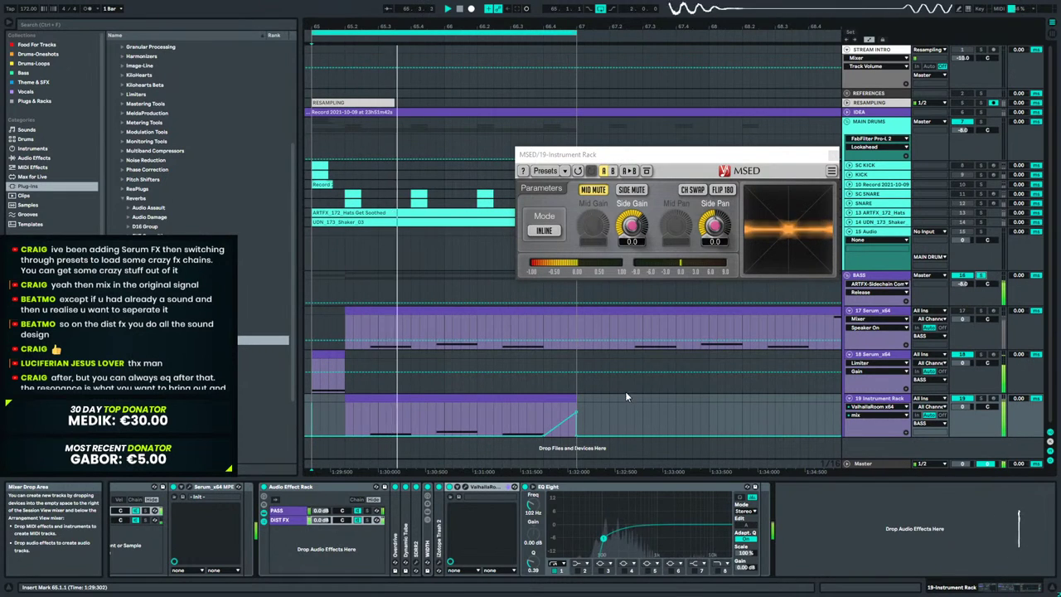
drag(576, 411, 575, 407)
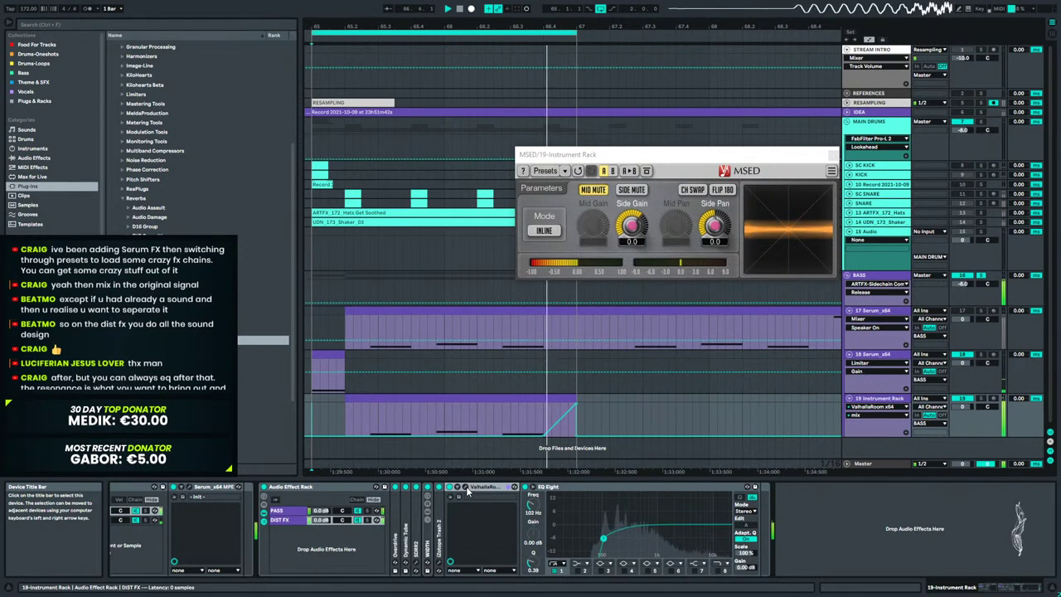
Set ValhallaRoom's High Mult to 1.00 X, decay to 34.79 s and predelay to 0.0 ms during playback, and close its window.
click(468, 490)
drag(854, 343, 863, 231)
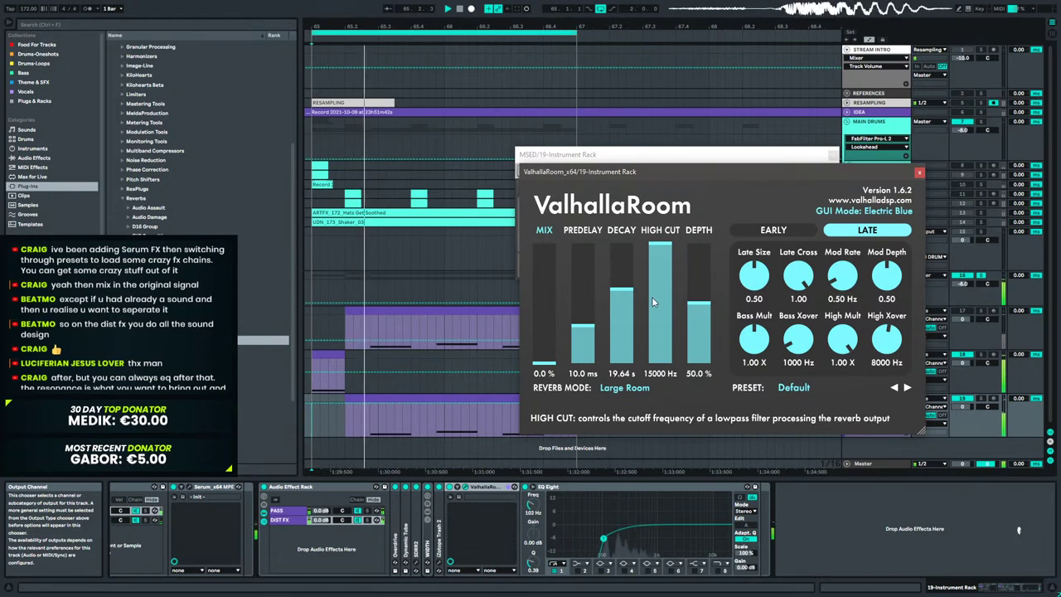
drag(632, 289, 632, 272)
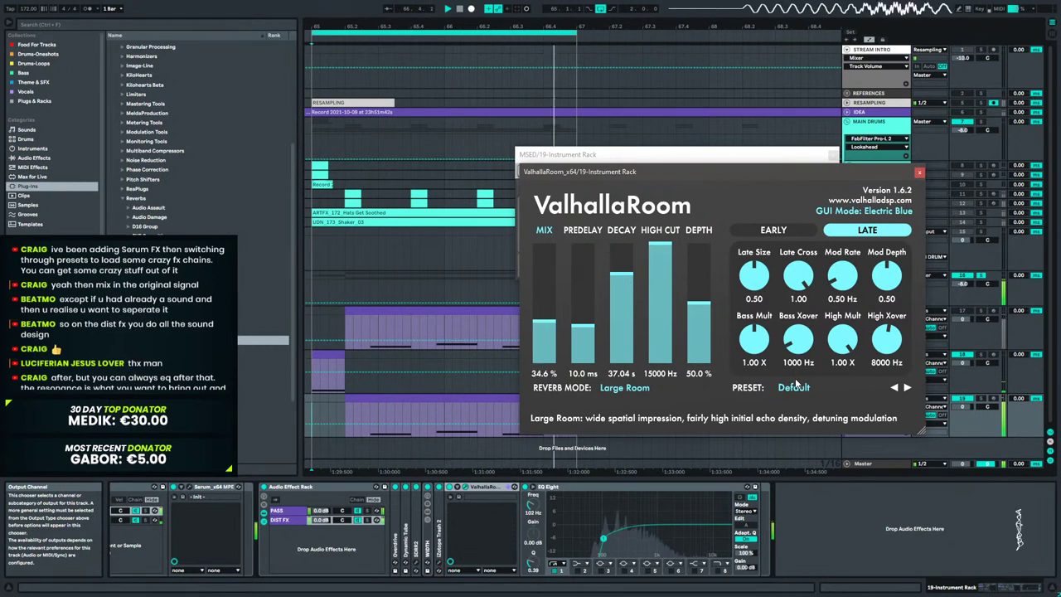
click(633, 275)
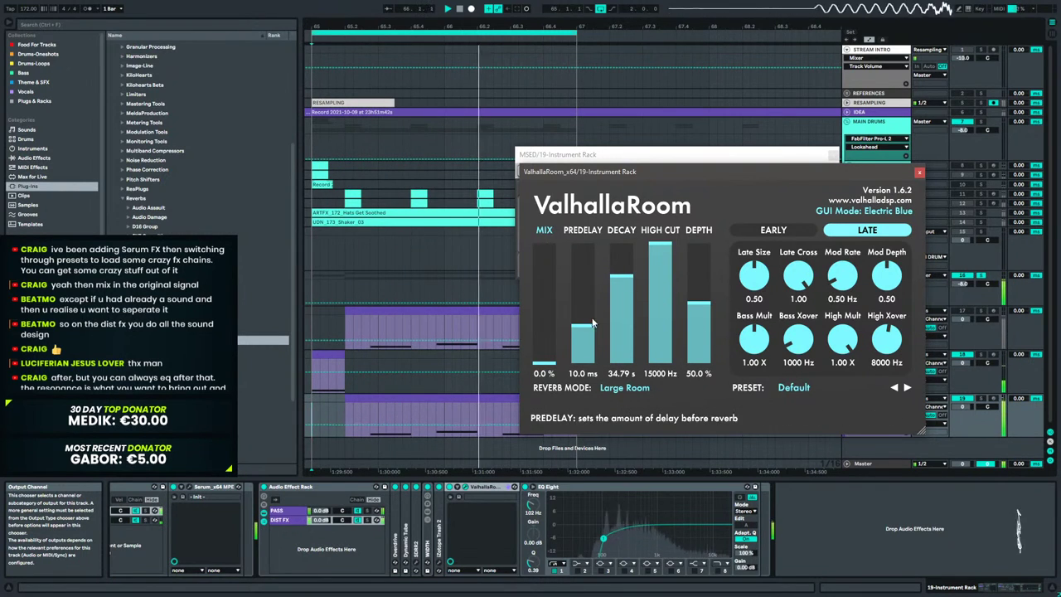
drag(589, 326, 590, 381)
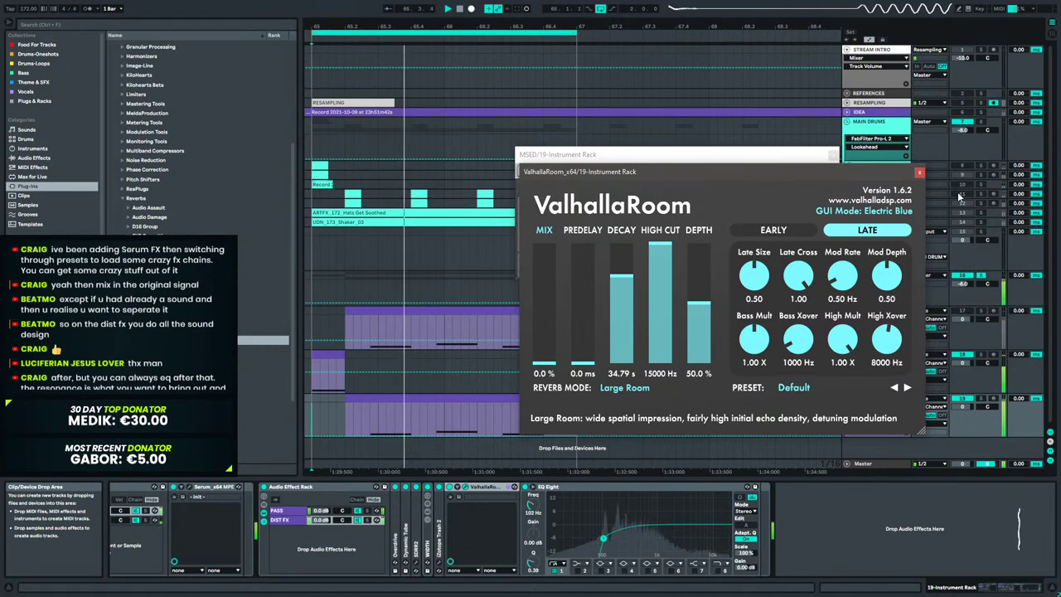
click(918, 172)
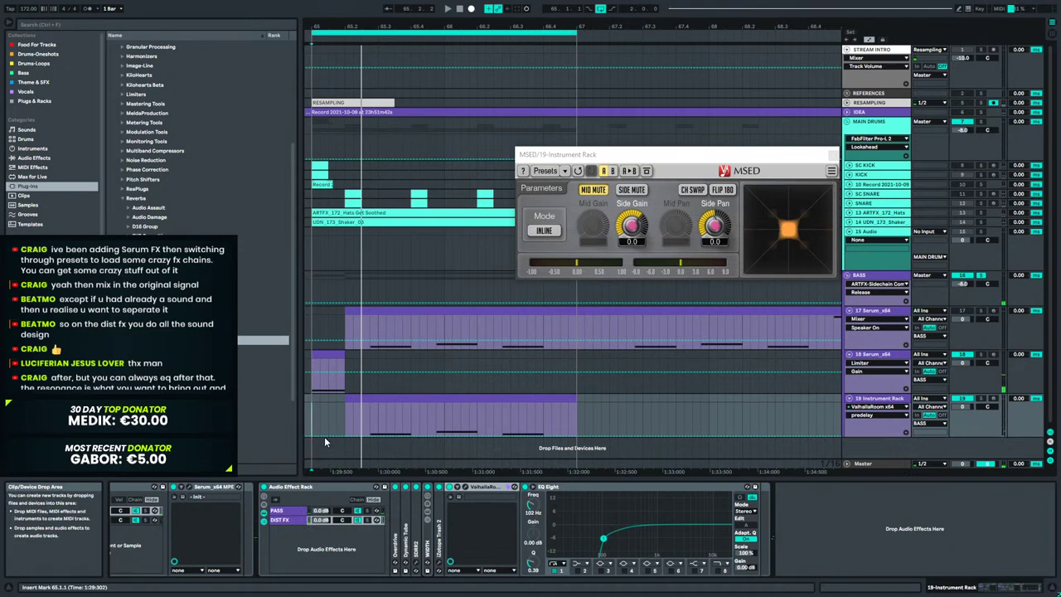
Insert Ableton's Erosion effect from the Drive & Color devices between iZotope Trash 2 and ValhallaRoom.
scroll(124, 211, up, 3)
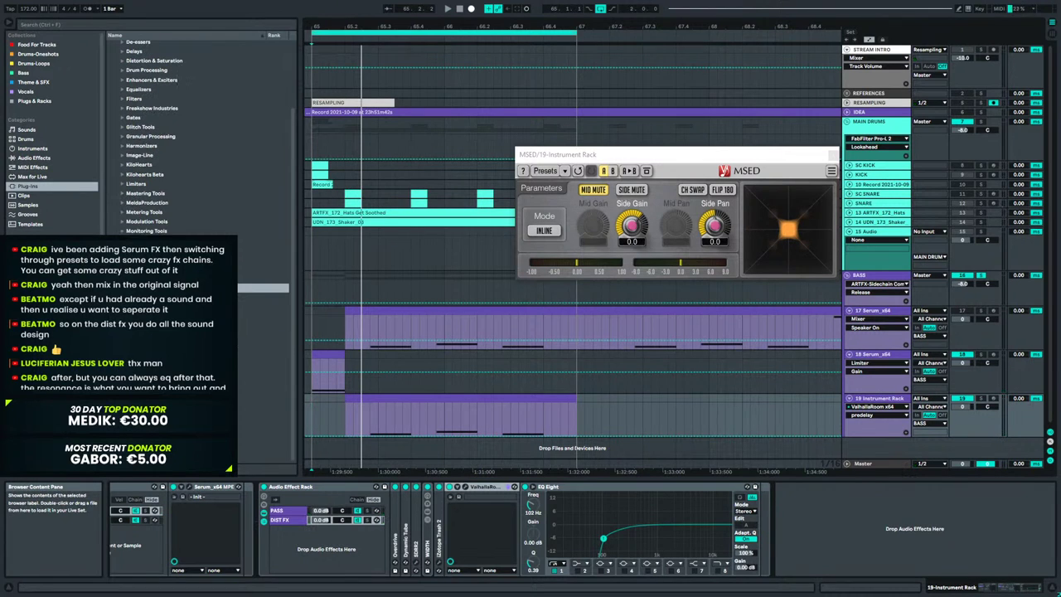
click(33, 157)
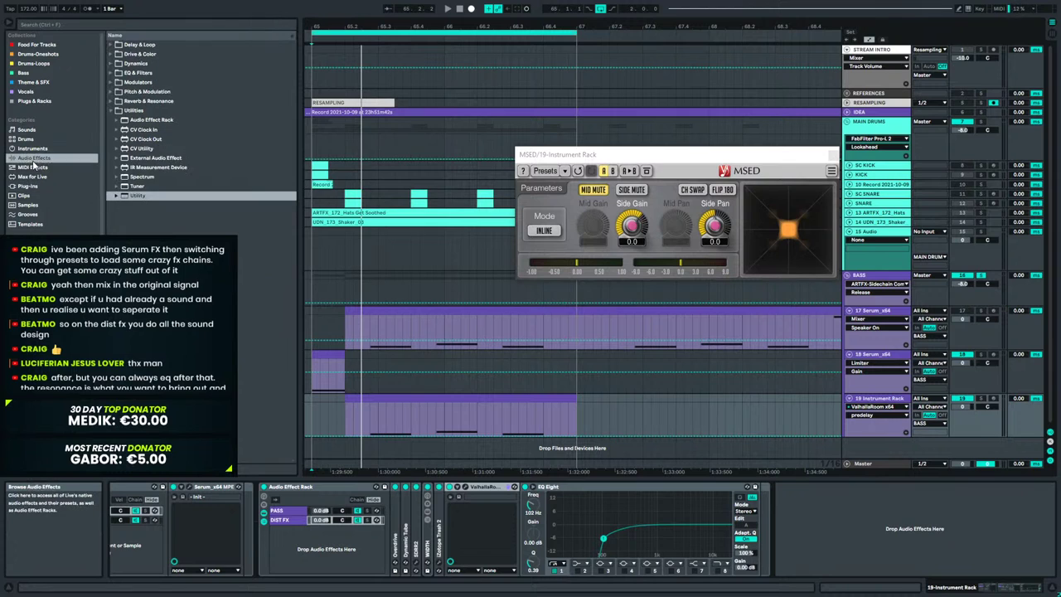
click(113, 72)
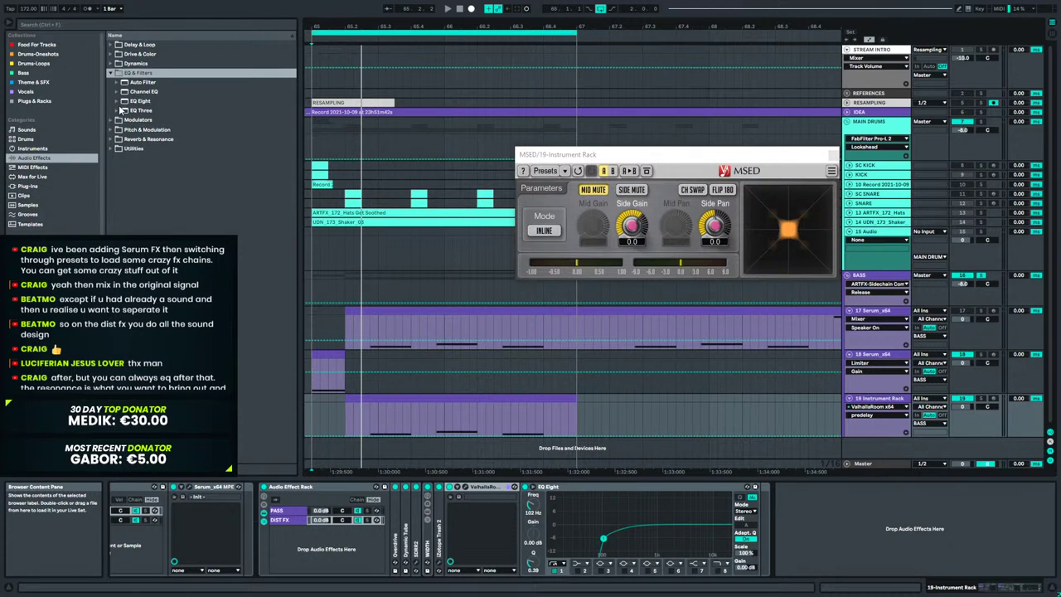
click(113, 54)
drag(137, 101, 464, 522)
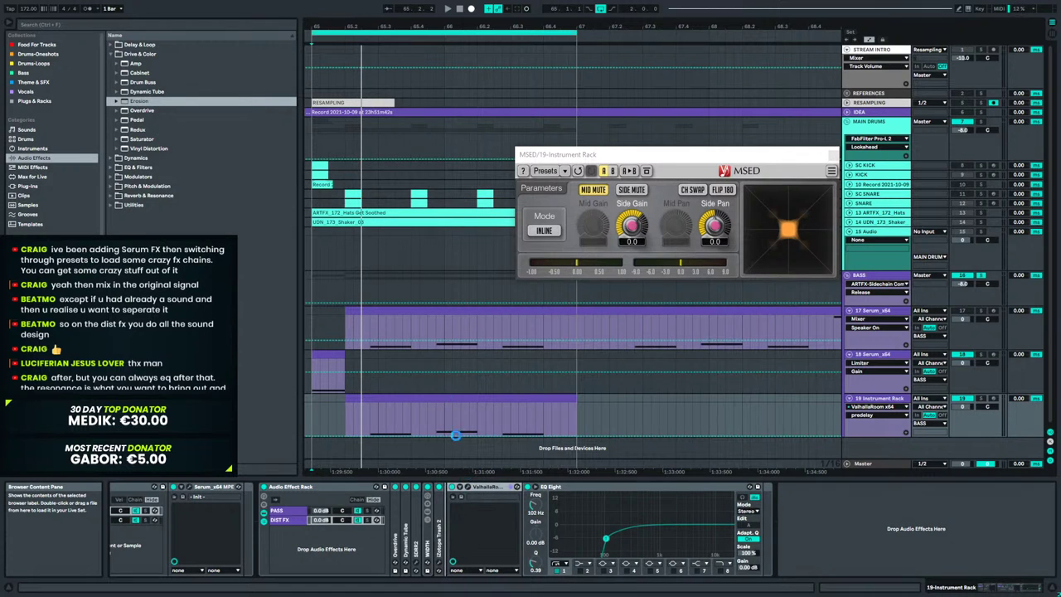
drag(498, 425, 500, 431)
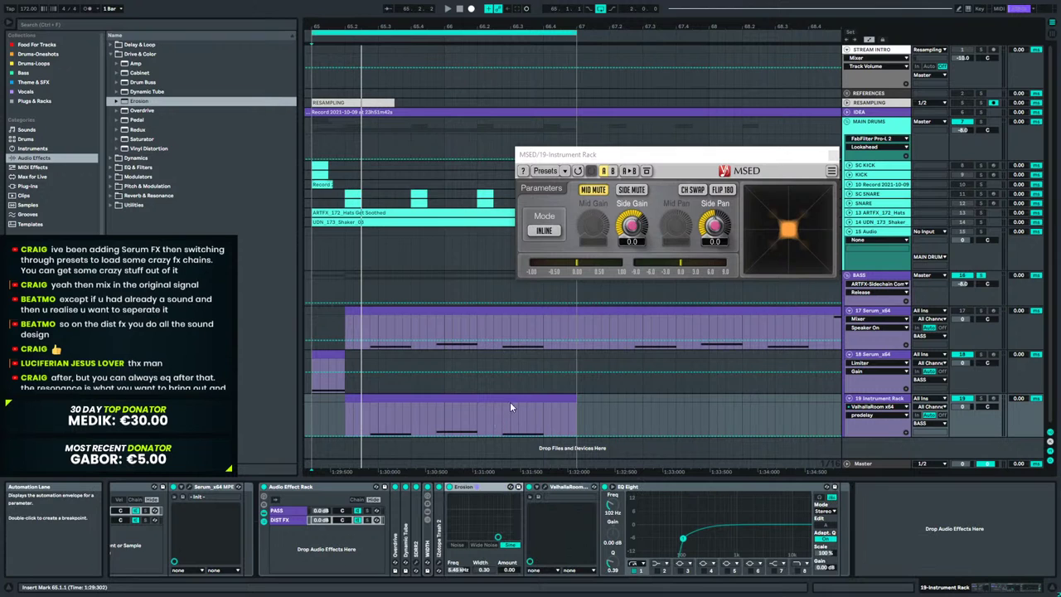
Set Erosion to Wide Noise with frequency 3.88 kHz, width 1.40 and amount 39.7 while auditioning the bass.
click(482, 544)
drag(500, 574, 483, 534)
key(space)
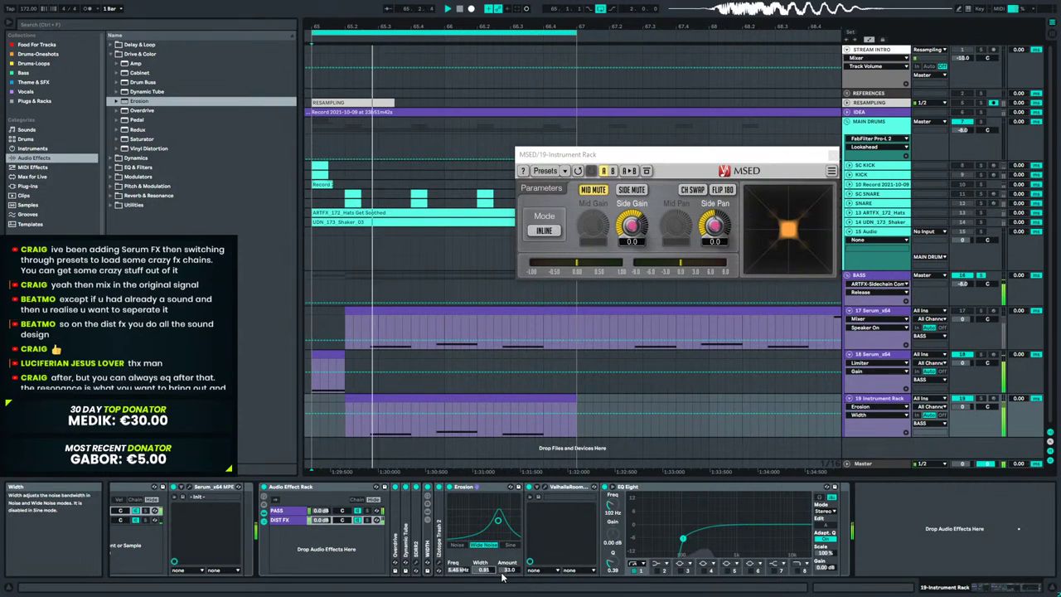
drag(507, 572, 488, 580)
click(458, 569)
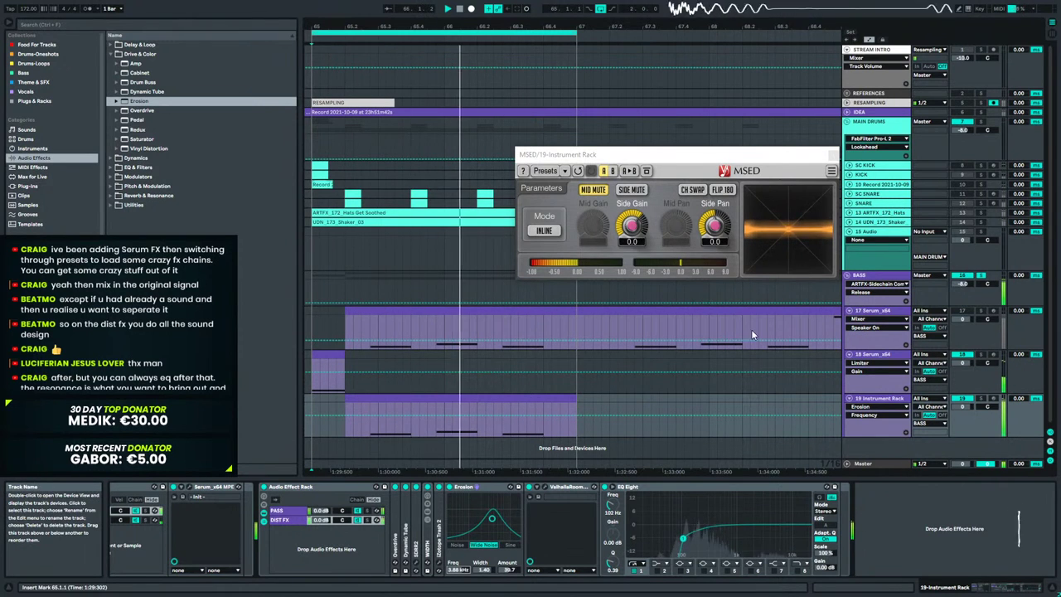
Close the MSED window, collapse Erosion, audition the unsoloed bass with the drums, and hide the automation lanes.
click(832, 155)
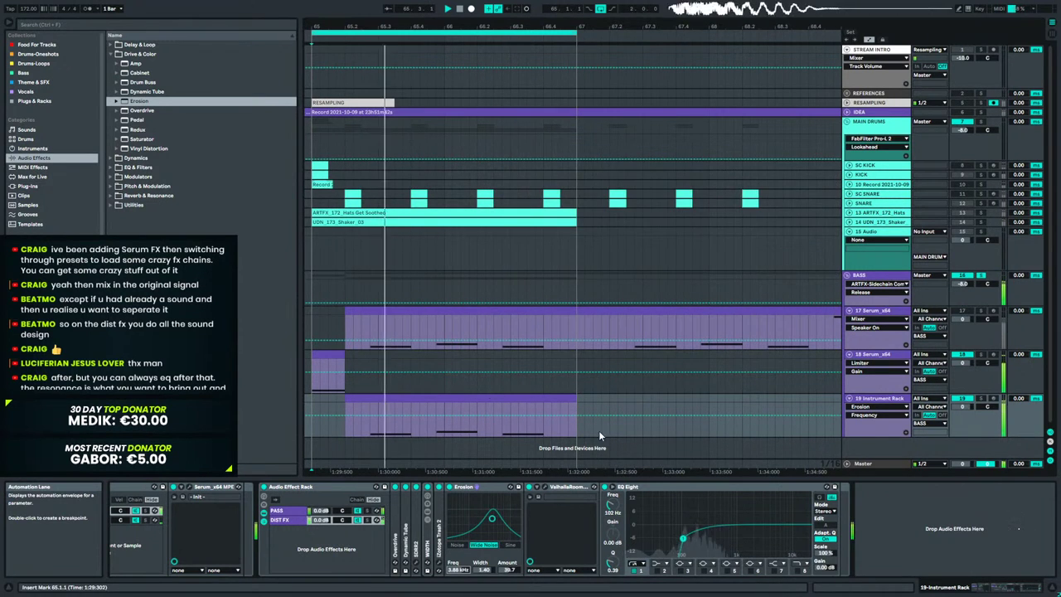
double_click(478, 488)
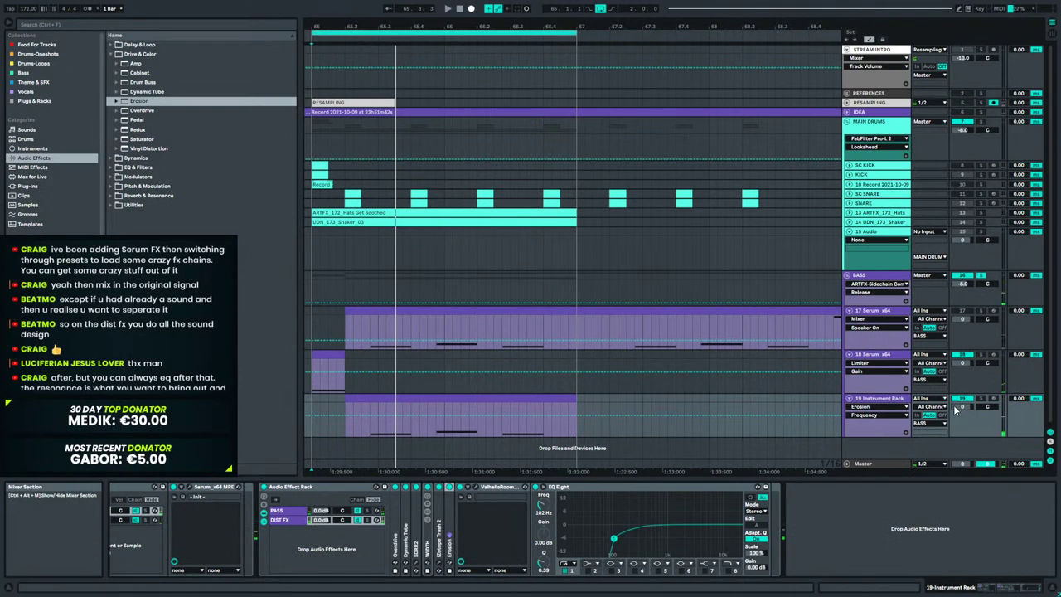
key(space)
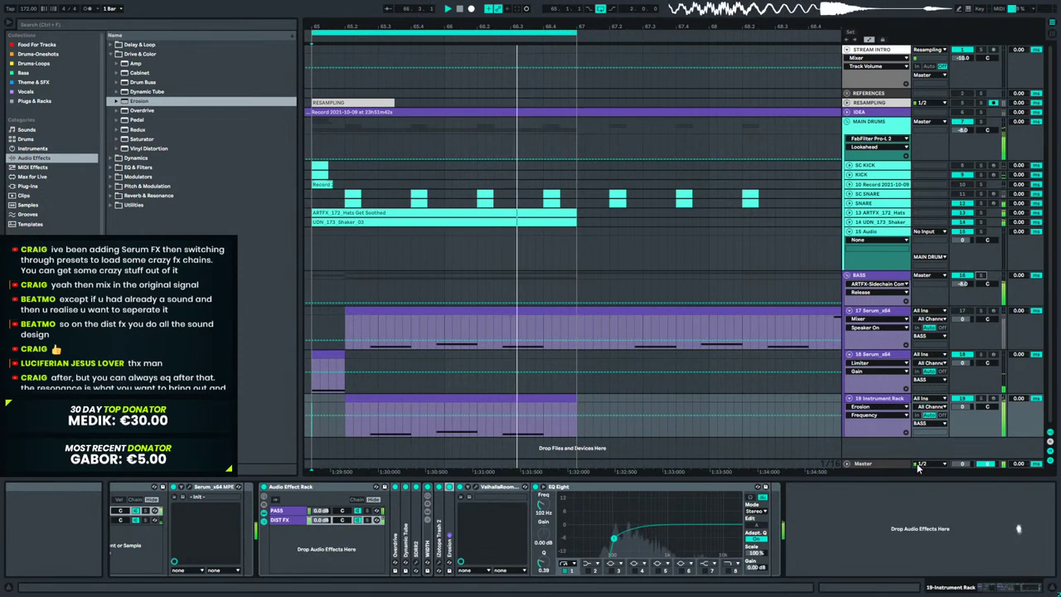
key(a)
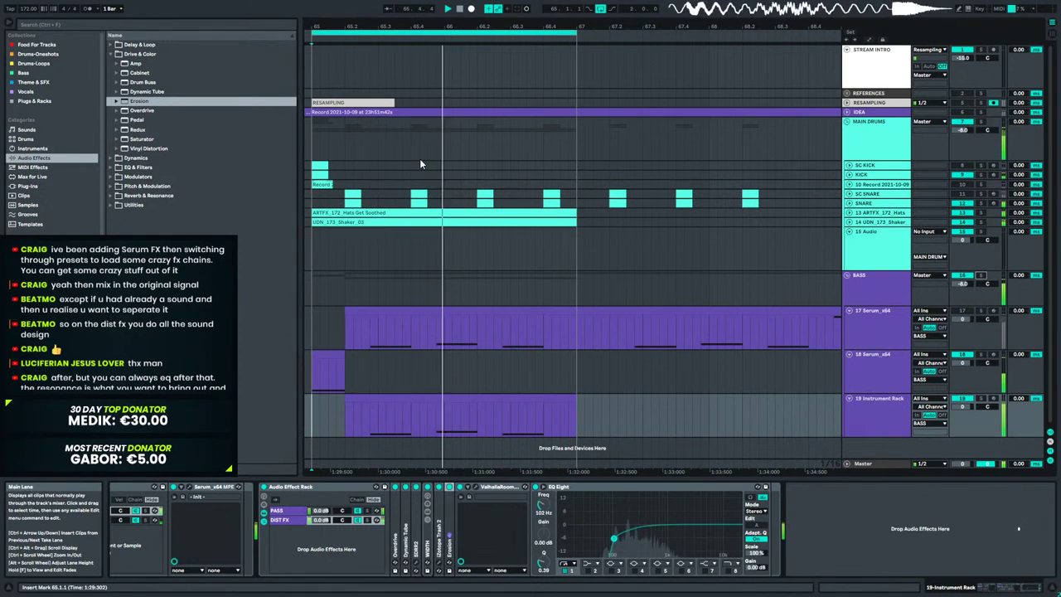
key(space)
Select the MIDI clip on track 19 Instrument Rack and show that track's device chain.
click(323, 172)
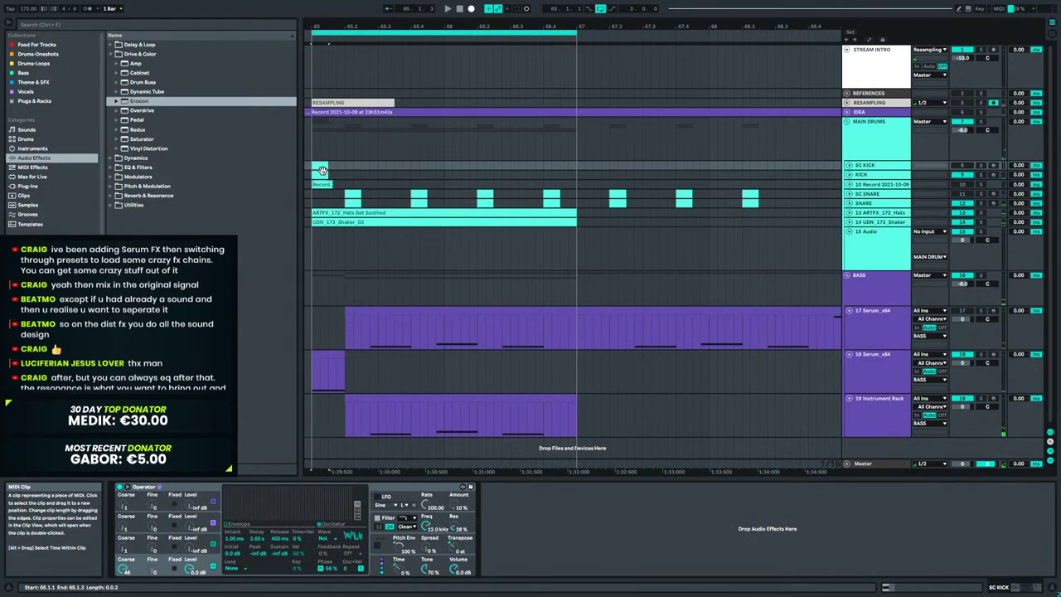
click(350, 401)
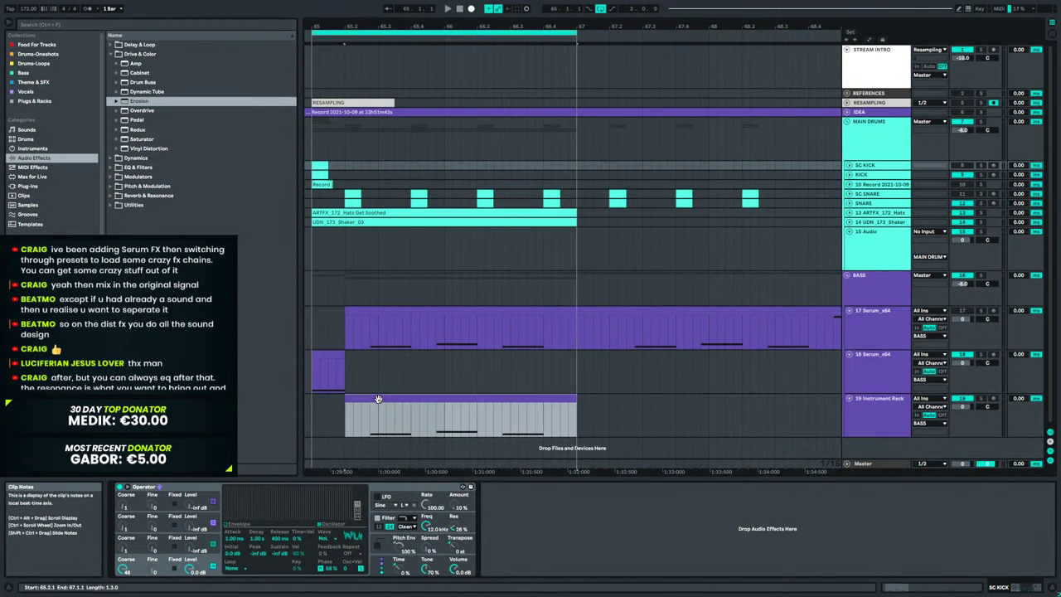
click(1013, 590)
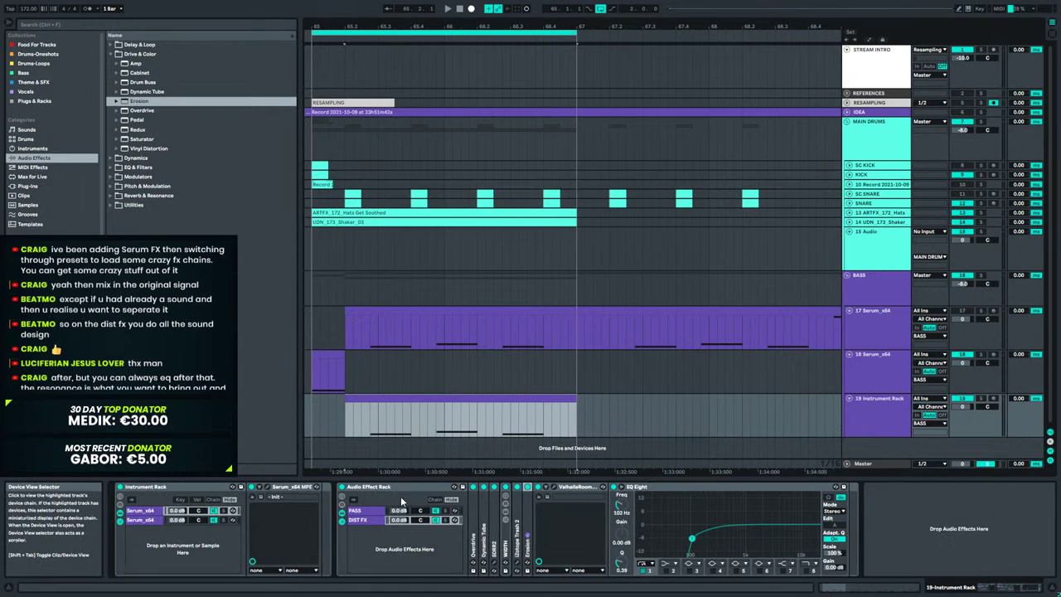
Open the Serum in the rack's first chain and move LFO 1's peak close to the start of the shape.
click(153, 510)
click(267, 486)
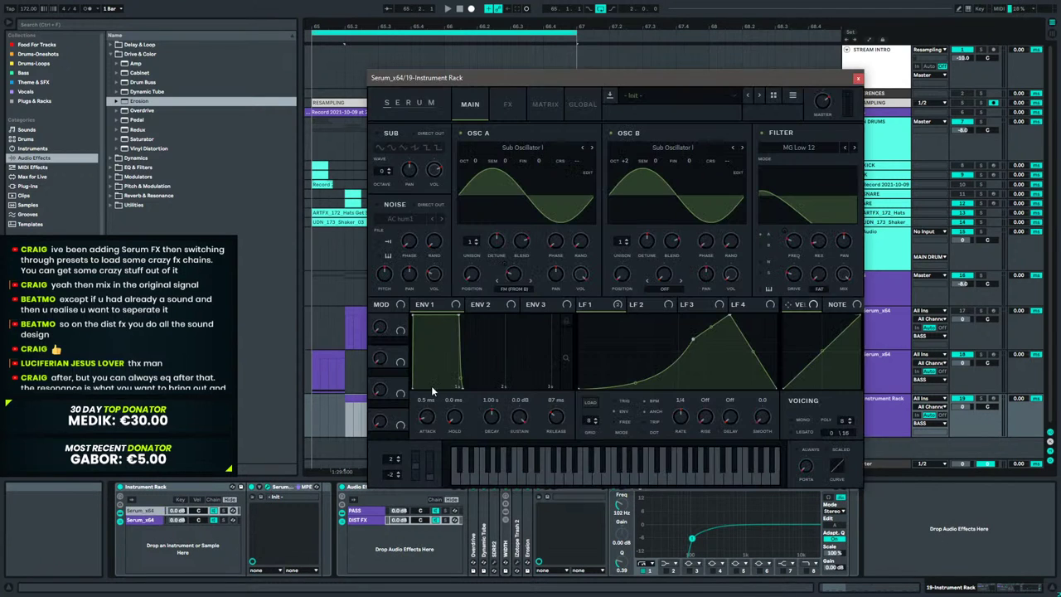
drag(690, 340, 609, 306)
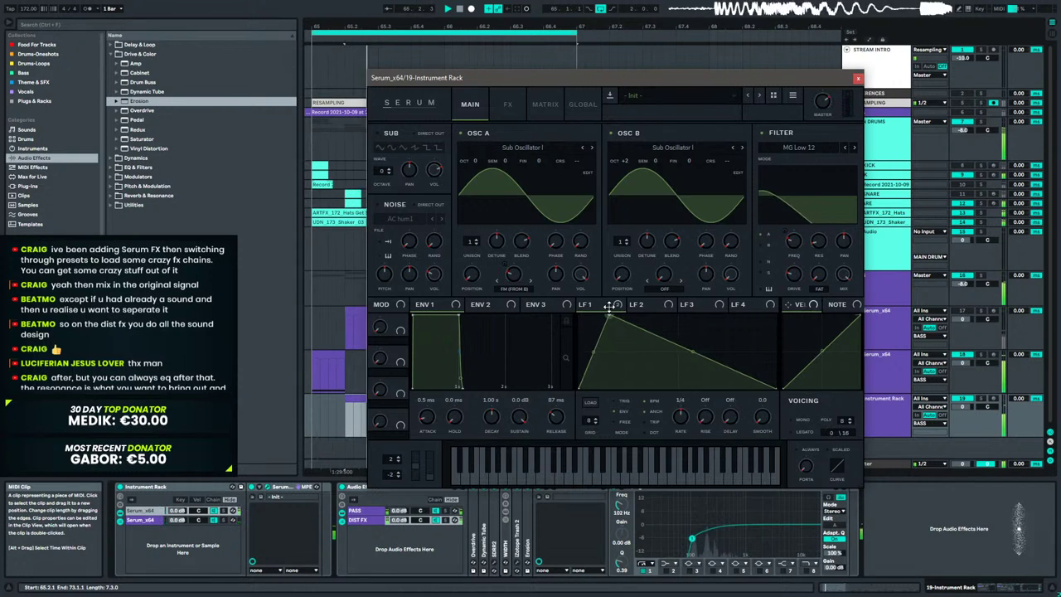
Try adding a second peak to LFO 1 in the latter half of the shape while auditioning the bass.
double_click(675, 372)
drag(676, 372, 679, 380)
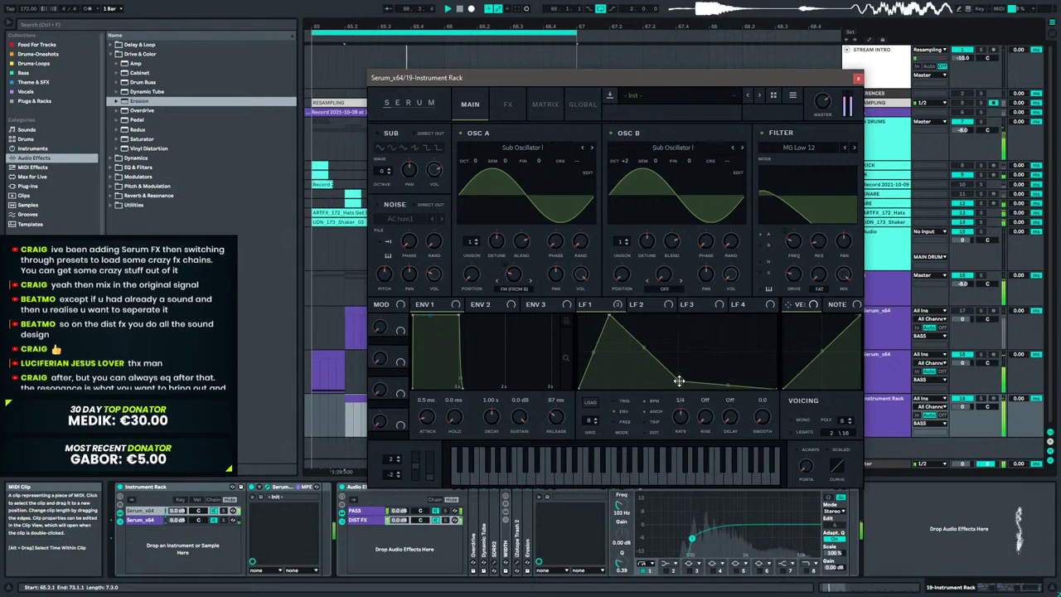
drag(776, 387, 698, 298)
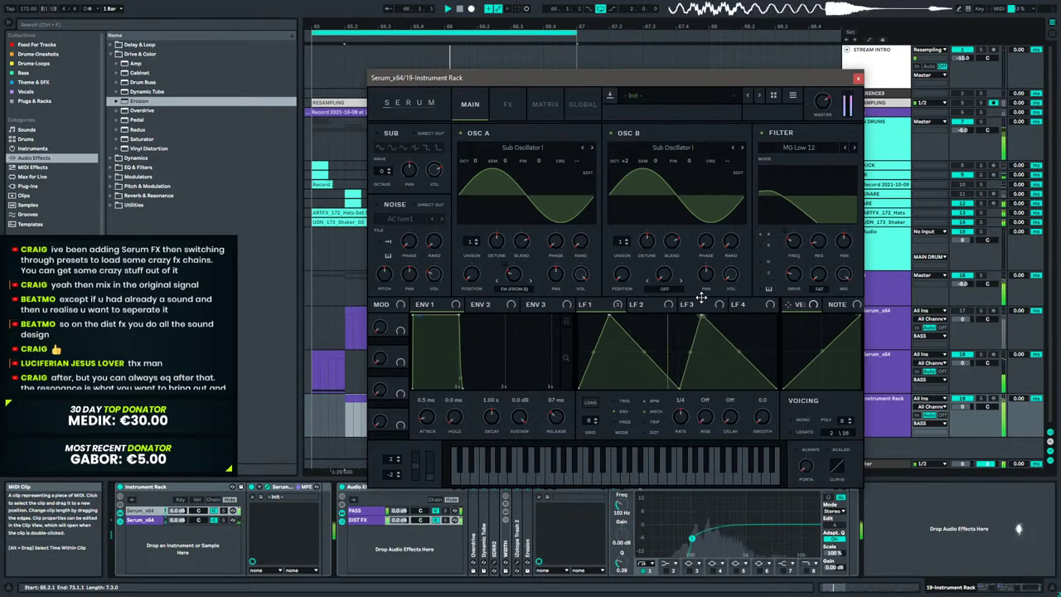
drag(731, 288, 713, 355)
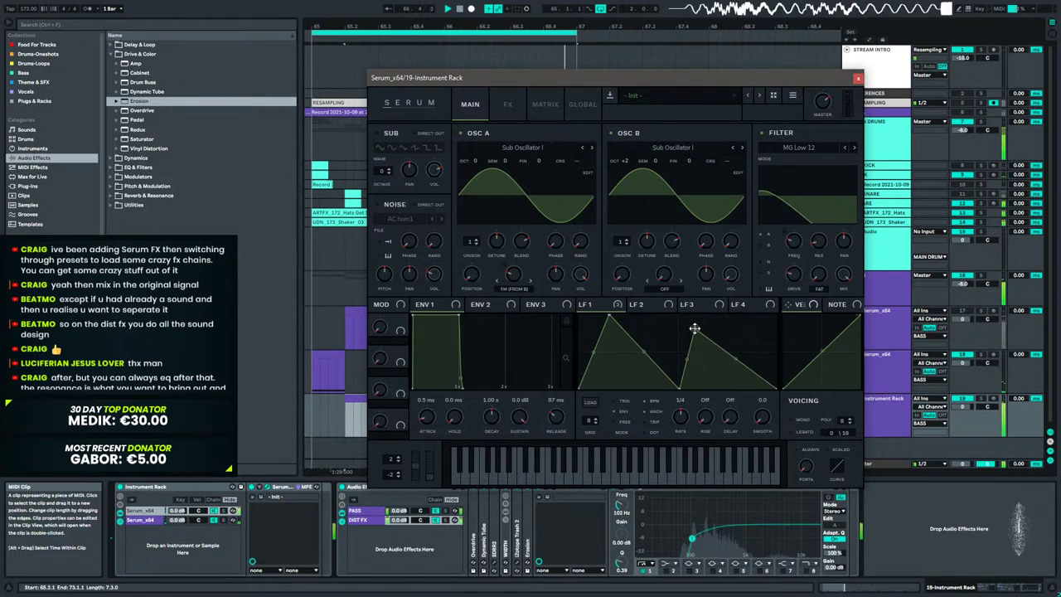
Clear both LFO 1 peaks and redraw a single early peak with a steeply curved rise and a long, straight fall.
double_click(695, 328)
double_click(608, 320)
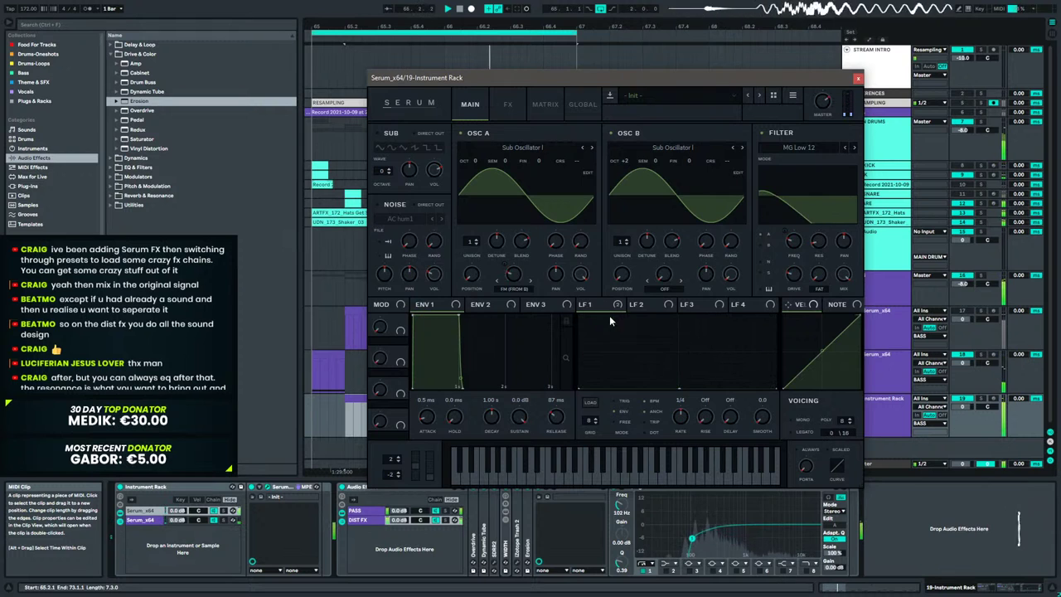
drag(679, 388, 635, 306)
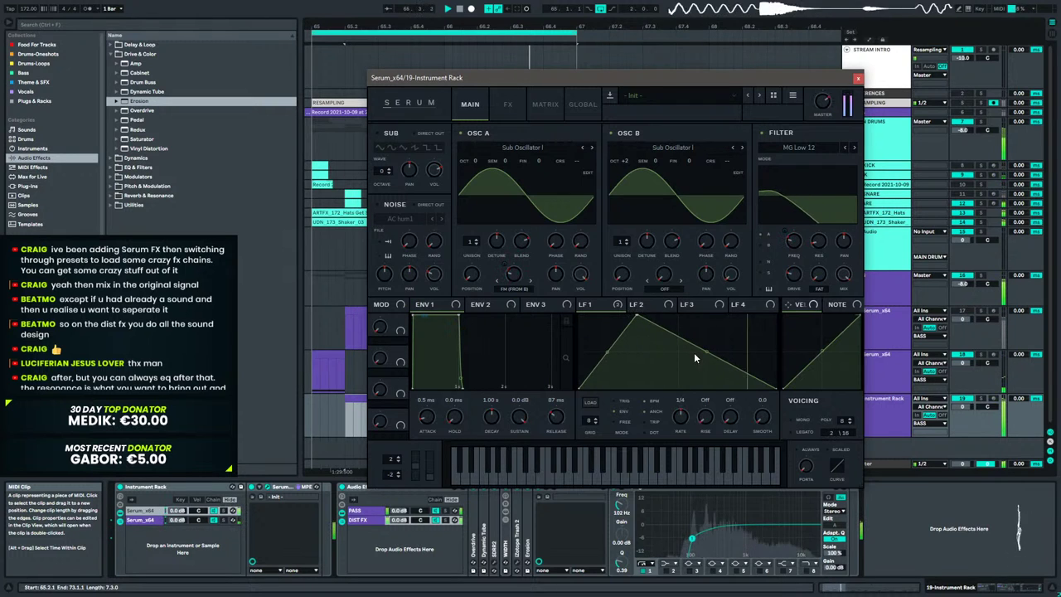
drag(705, 351, 699, 356)
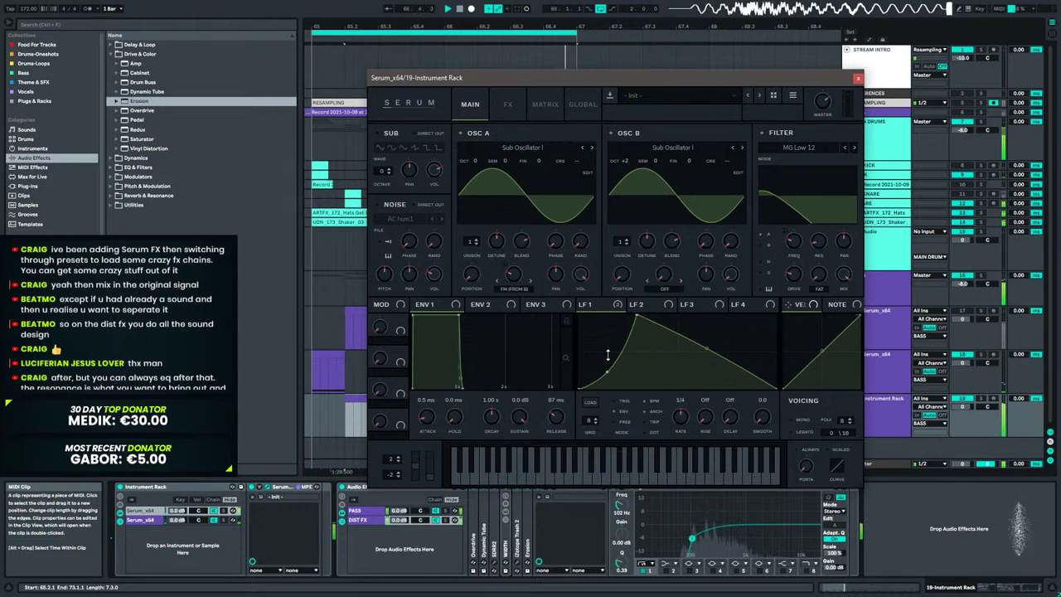
drag(607, 355, 609, 375)
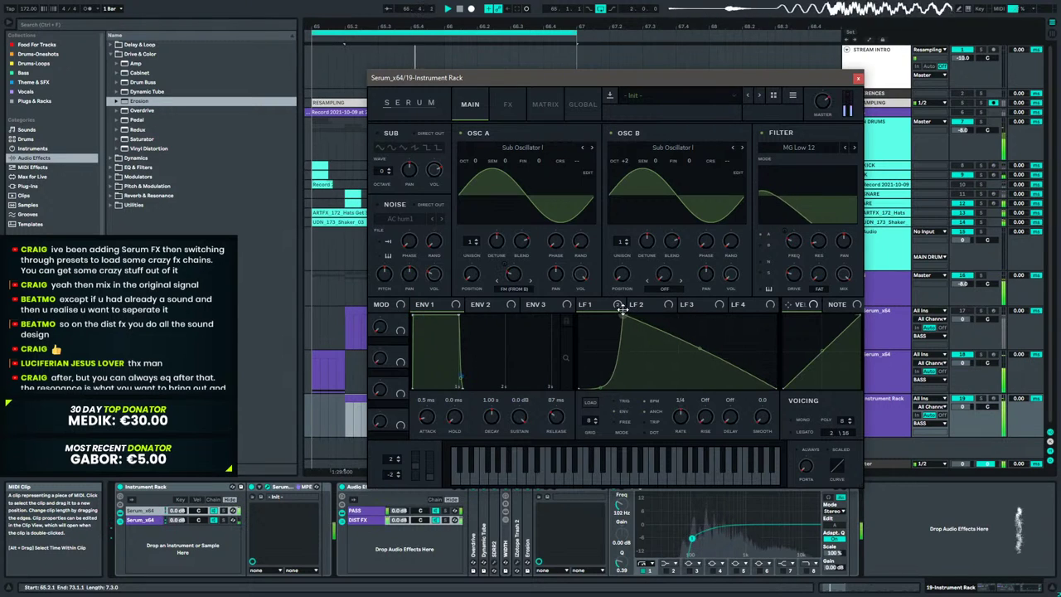
drag(618, 307, 615, 305)
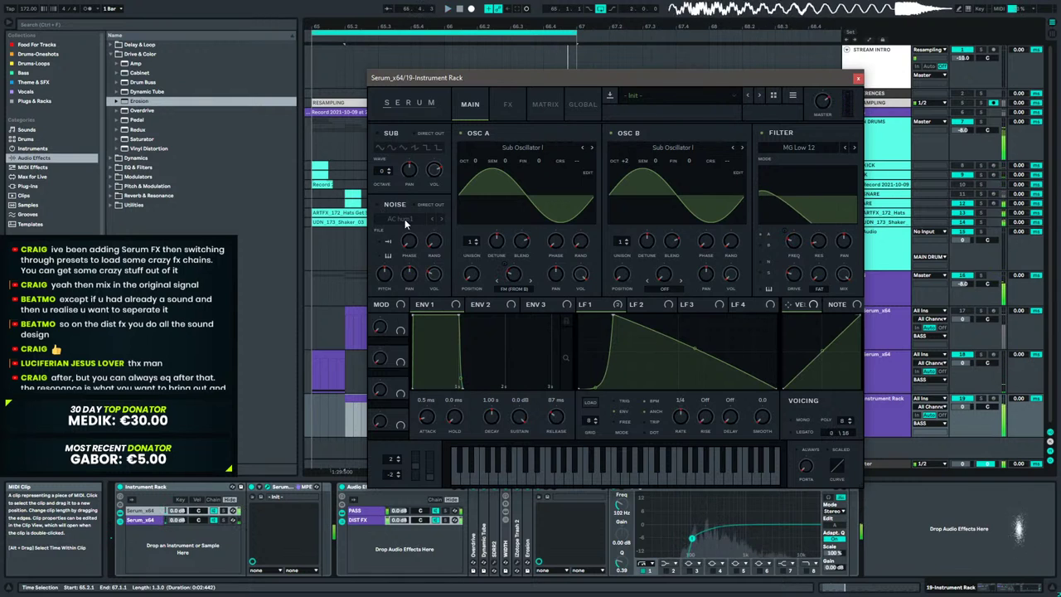
Browse ARTFX SAMPLE TOOLBOX 2021 to the 10. CUSTOM NOISE OSC folder and compare SINE C4.wav with SINE C5.wav.
click(42, 277)
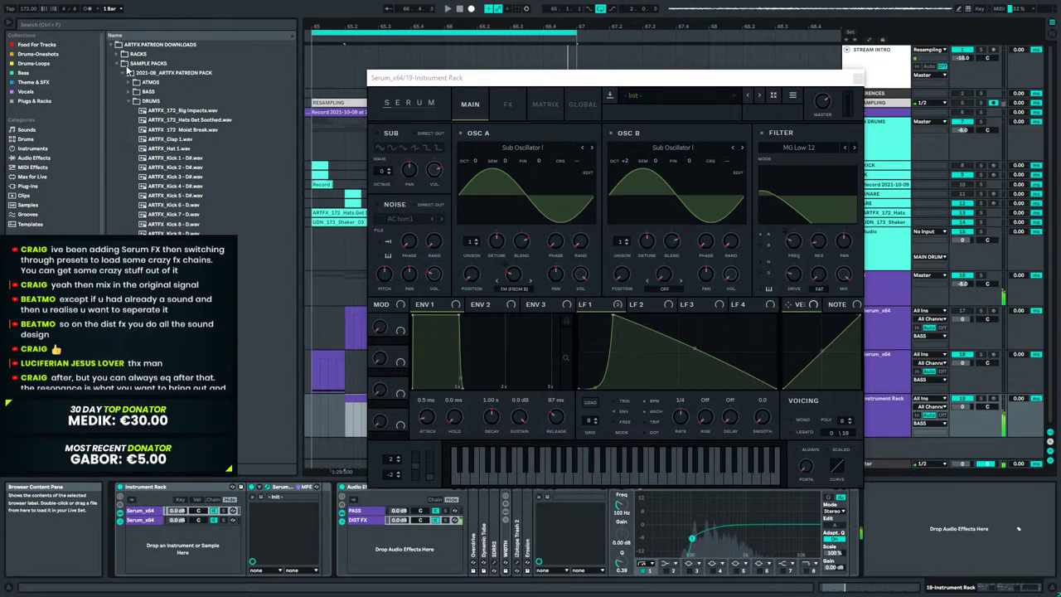
click(111, 45)
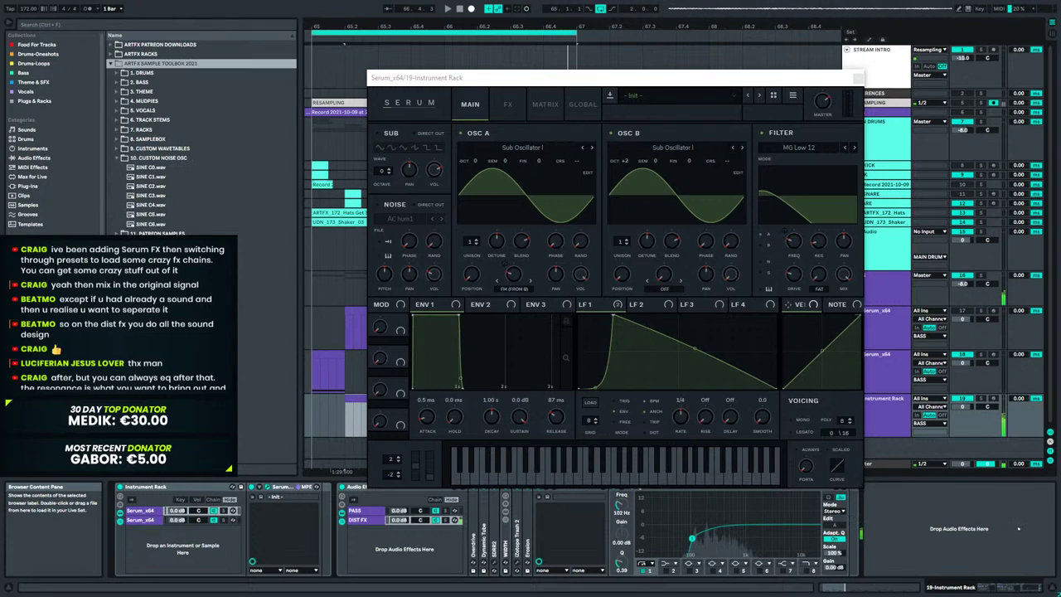
click(159, 205)
click(159, 215)
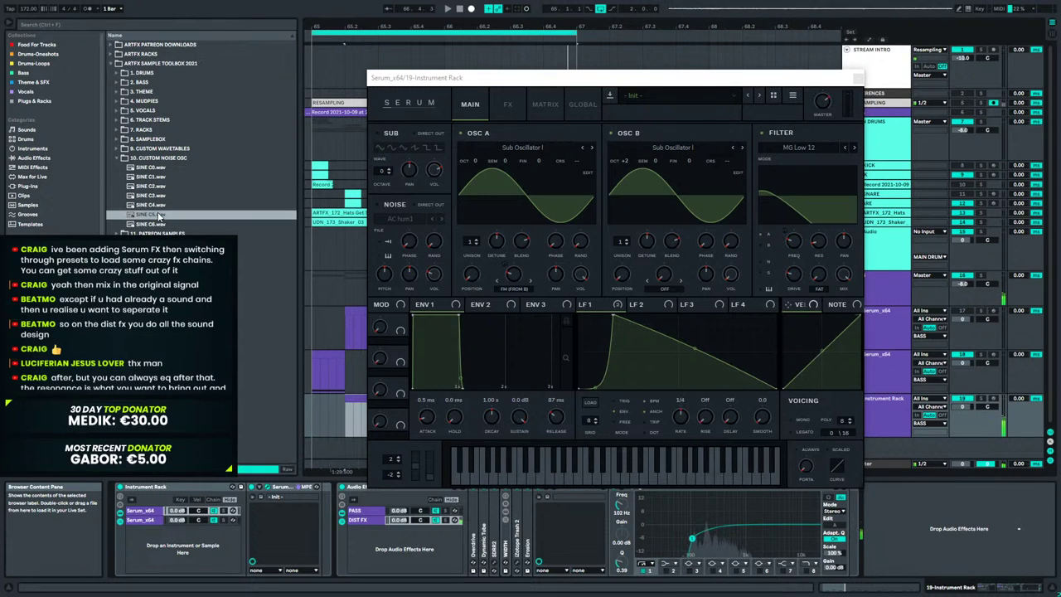
click(156, 207)
click(154, 215)
click(157, 205)
click(154, 214)
click(156, 205)
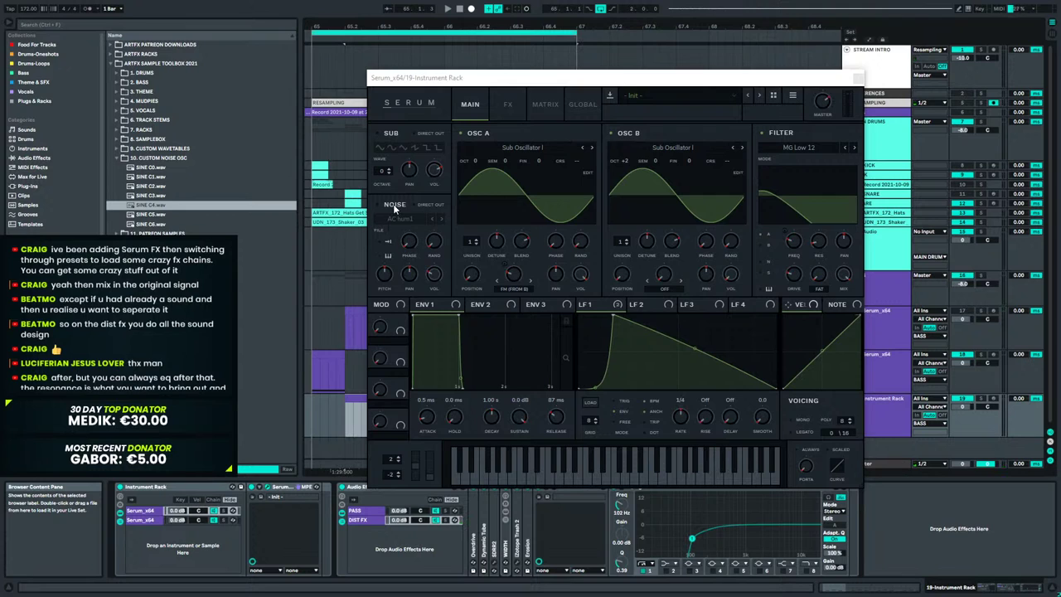
Enable Serum's noise oscillator, load SINE C4.wav into it and turn on its keyboard pitch tracking.
click(396, 209)
click(401, 219)
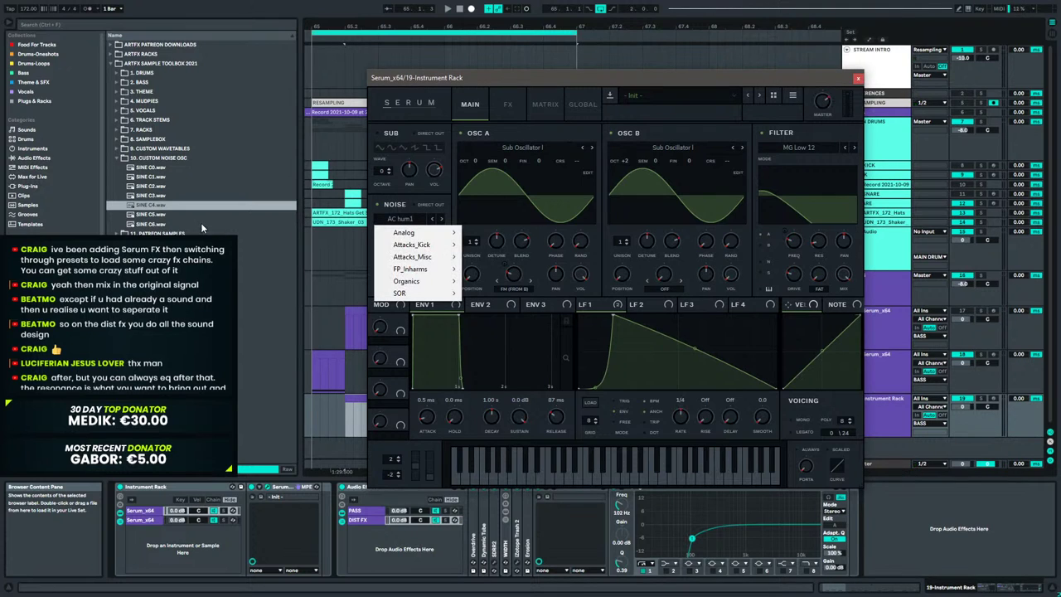
drag(153, 206, 399, 225)
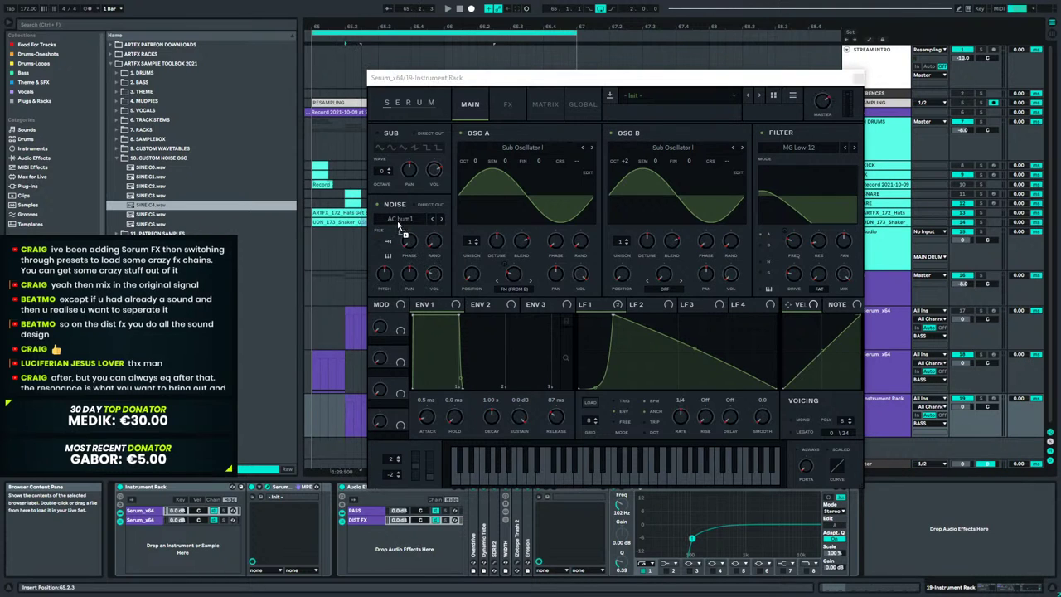
click(381, 261)
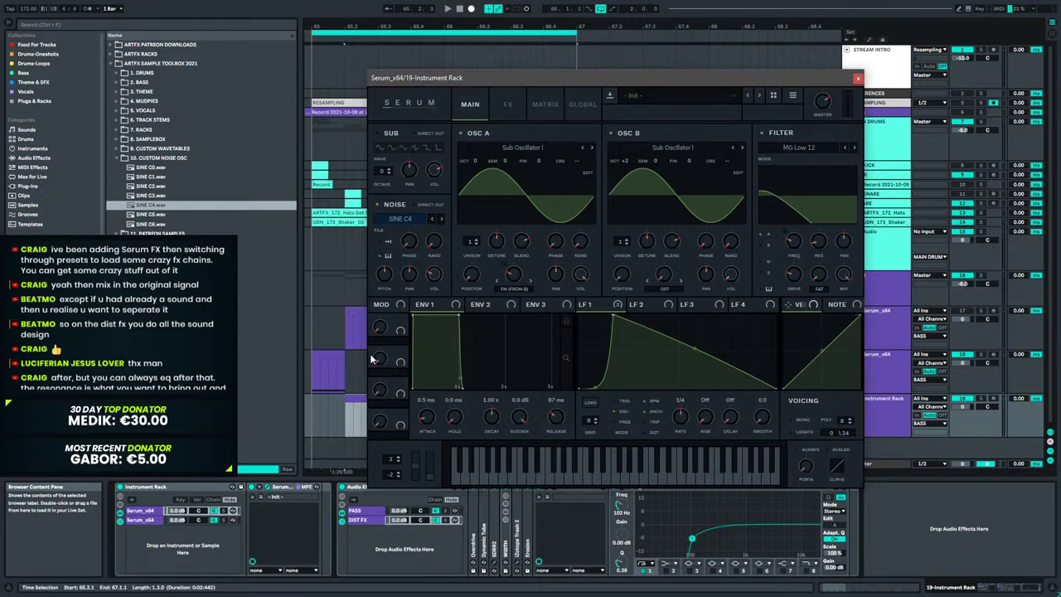
Raise the noise oscillator level to 100% and solo track 19 to audition the layered sine.
key(space)
drag(437, 276, 446, 163)
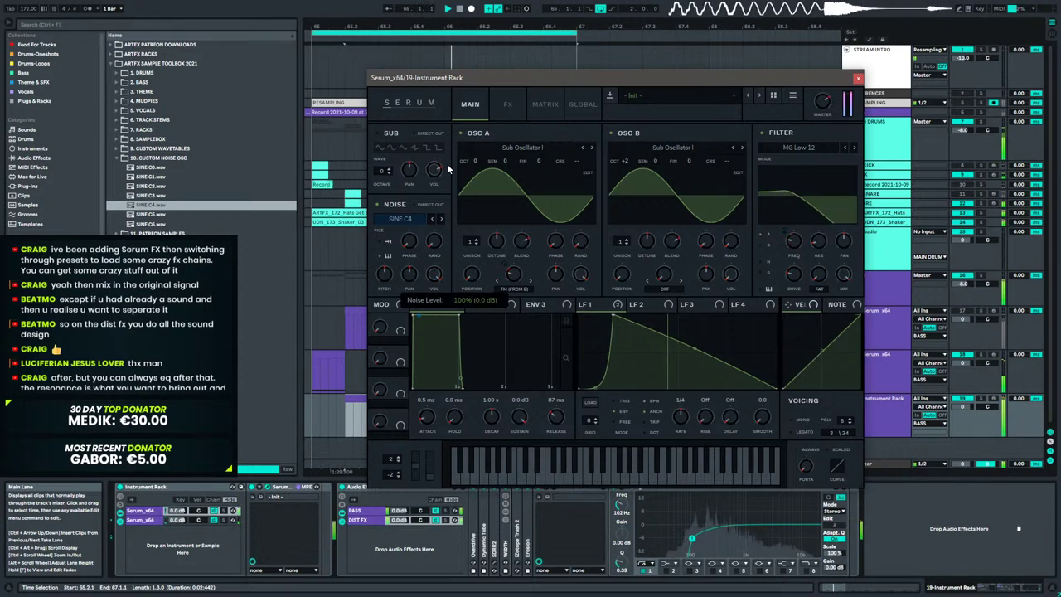
click(981, 398)
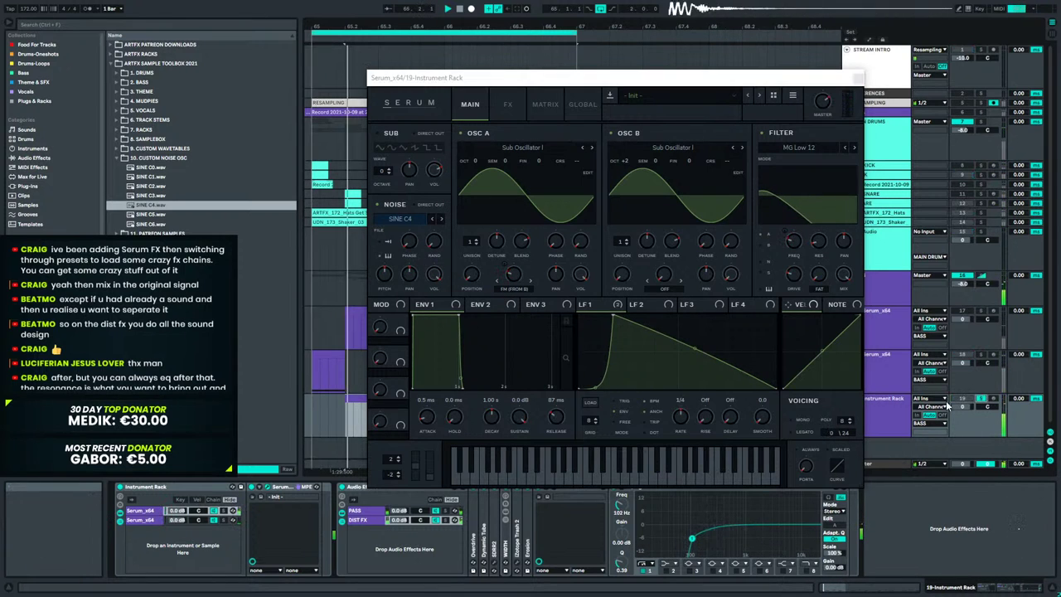
drag(439, 275, 447, 241)
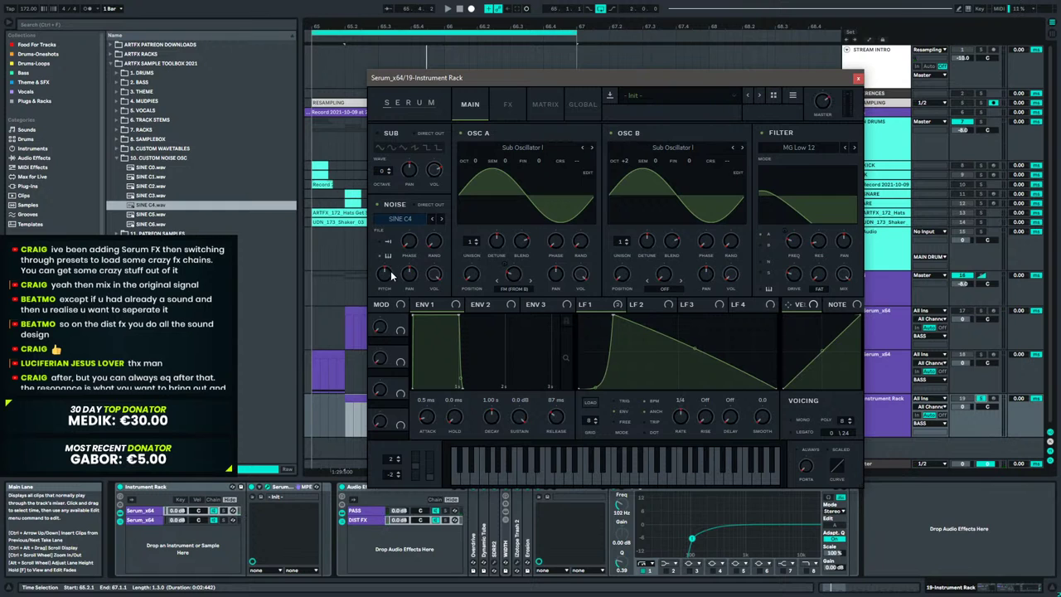
key(space)
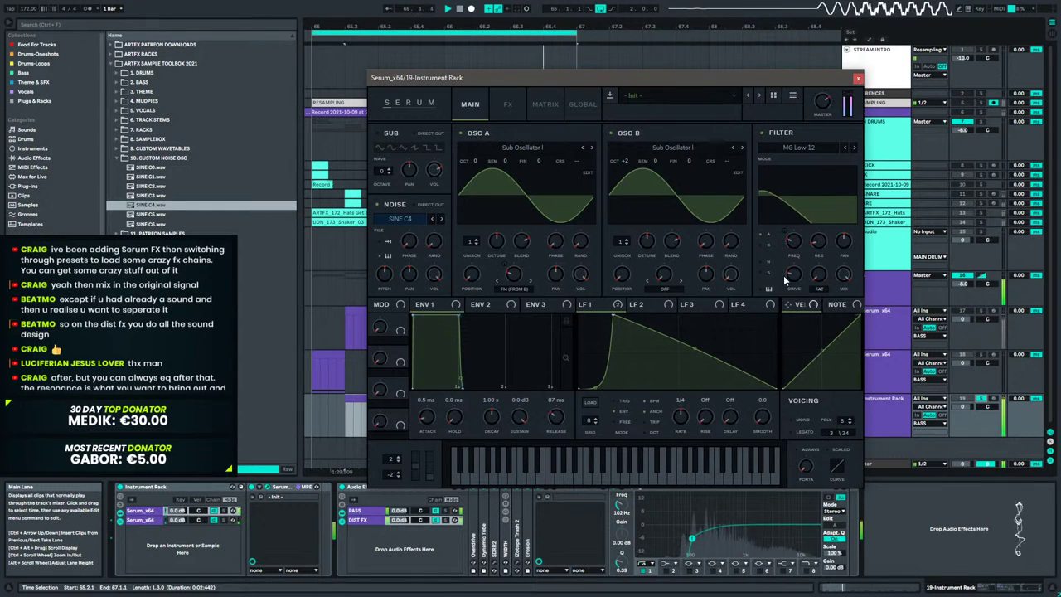
mouse_move(785, 280)
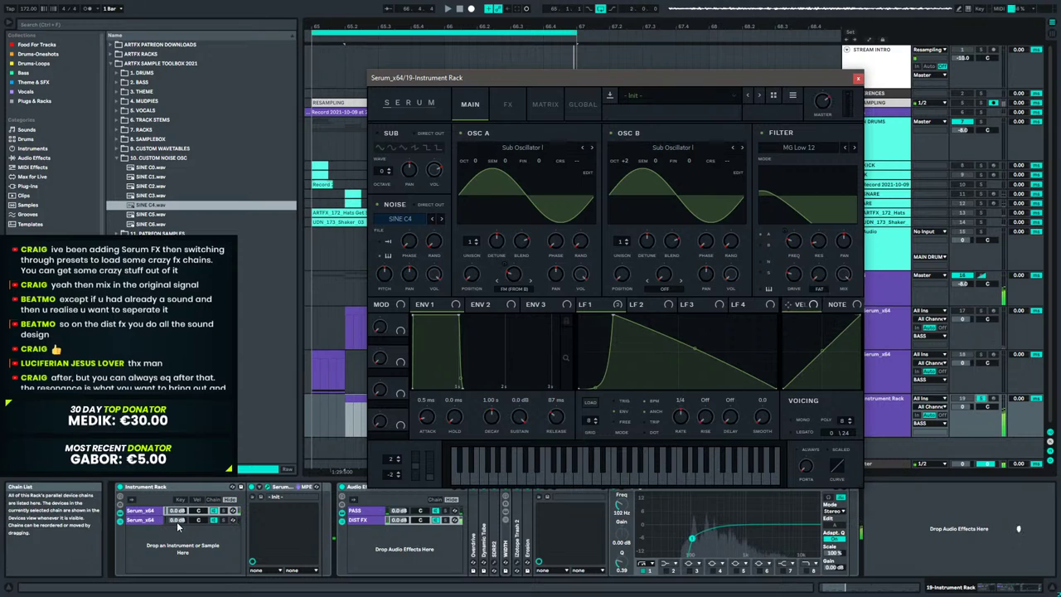
Check the first Serum's FX page, switch off its noise oscillator and audition the bass without it.
click(147, 514)
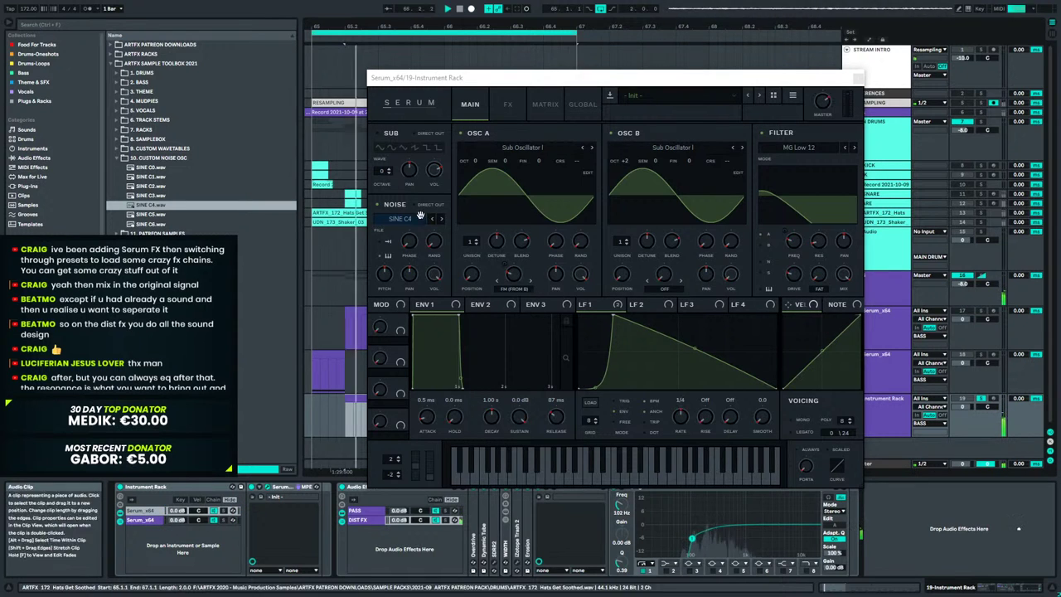
click(446, 131)
click(505, 106)
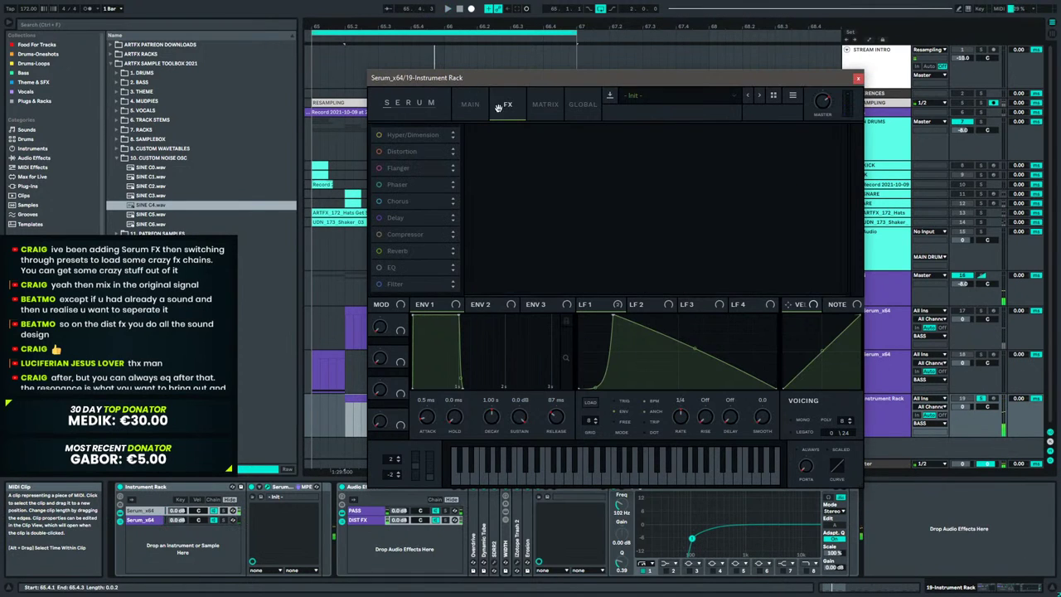
click(470, 104)
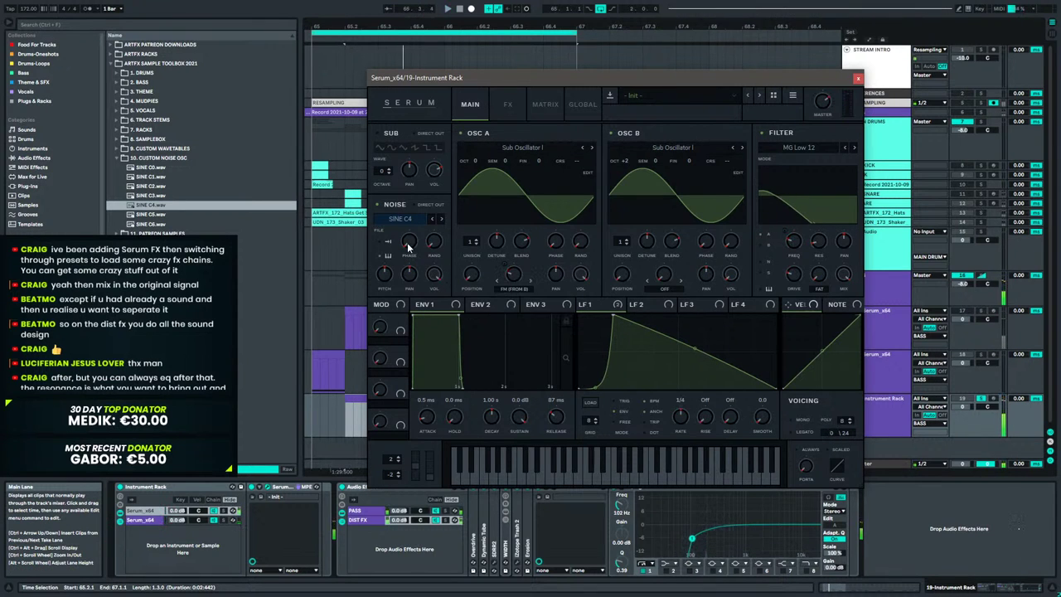
click(377, 204)
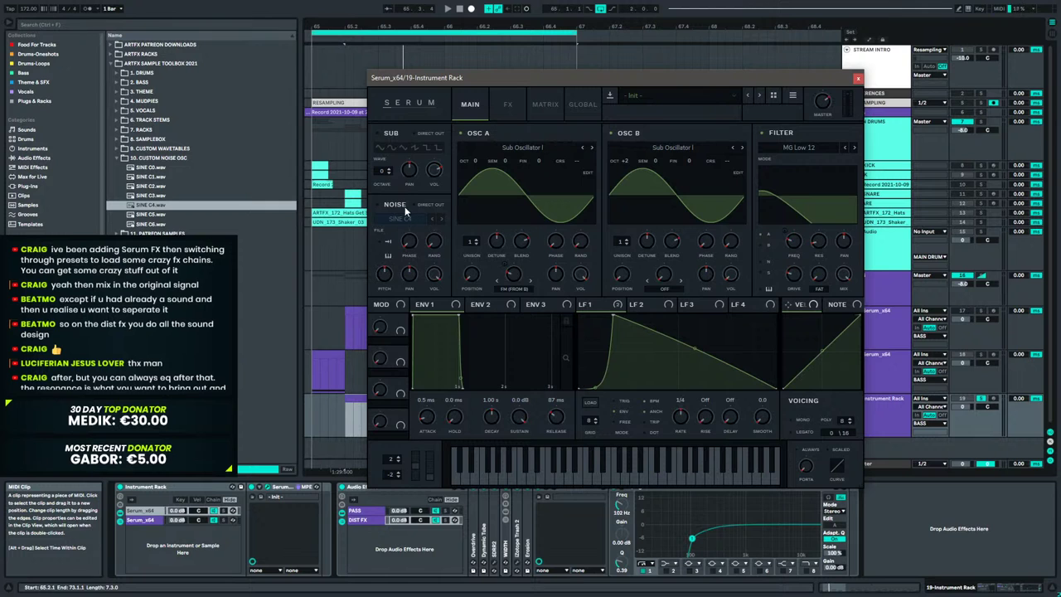
key(space)
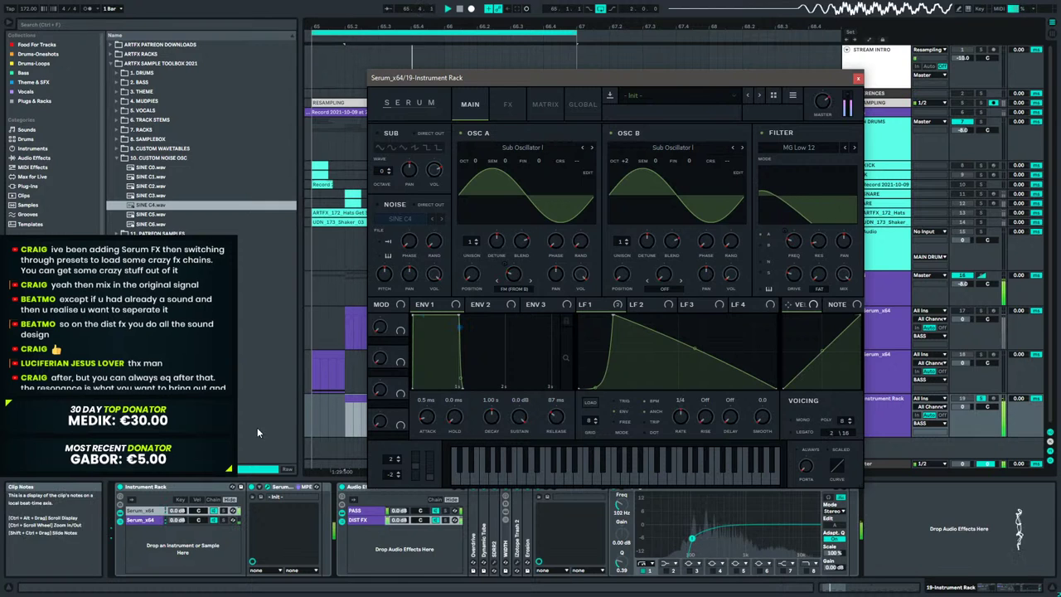
Solo the rack's second Serum chain, open that Serum and place its window clear of the first one.
click(143, 519)
key(space)
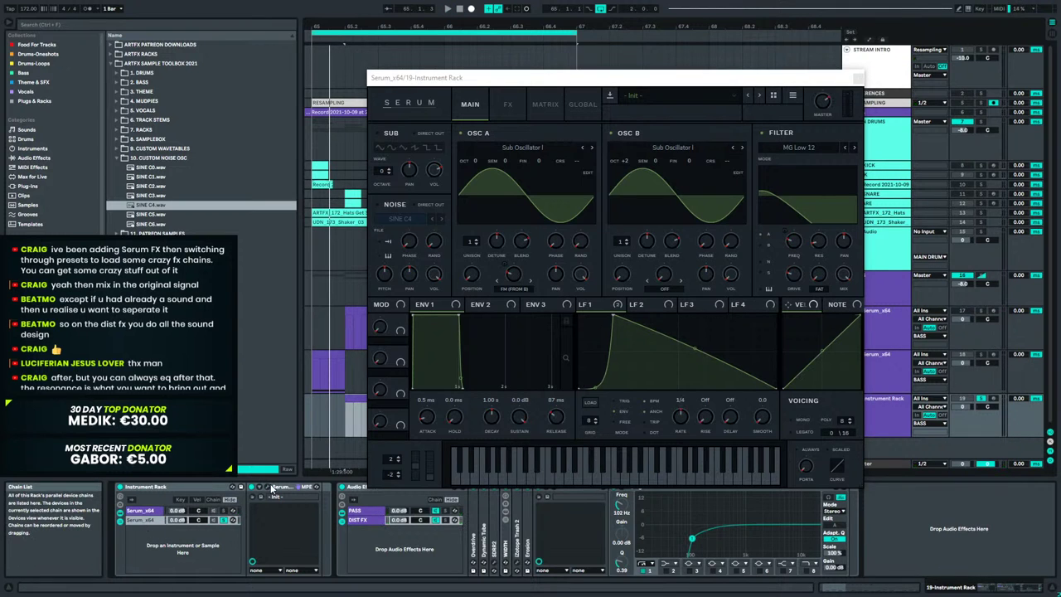
click(271, 489)
drag(593, 77, 702, 126)
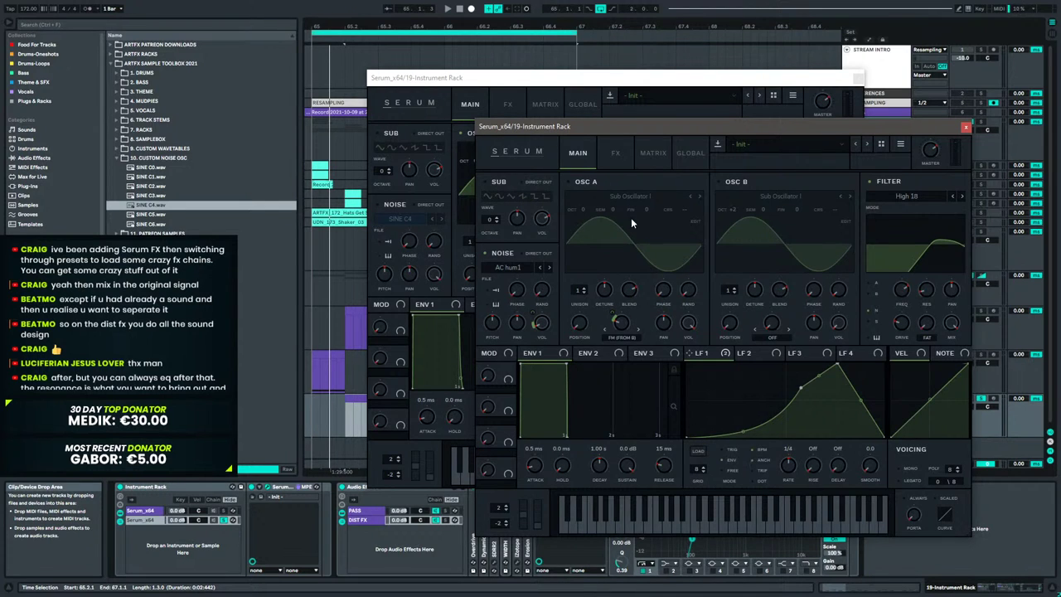
In the second Serum, remove all modulators from OSC A's warp, set the warp mode to Off and disable the filter.
right_click(625, 326)
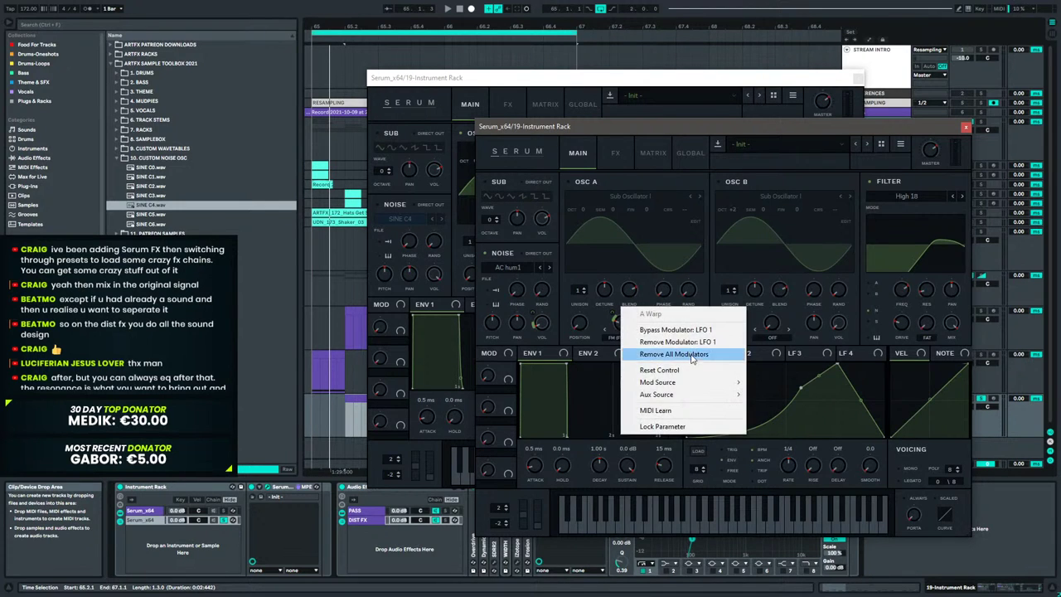
click(692, 355)
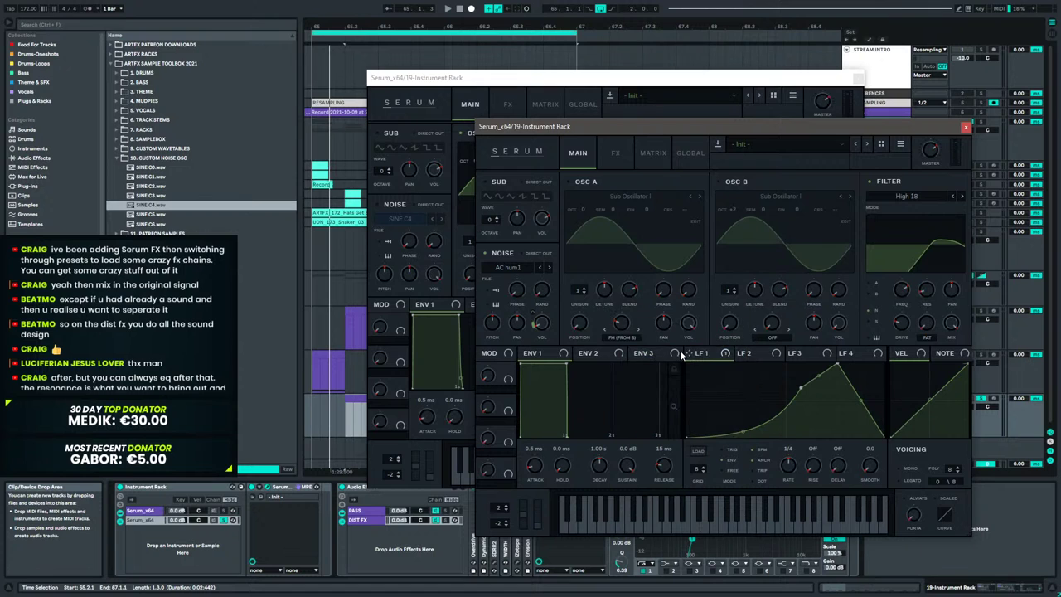
click(618, 338)
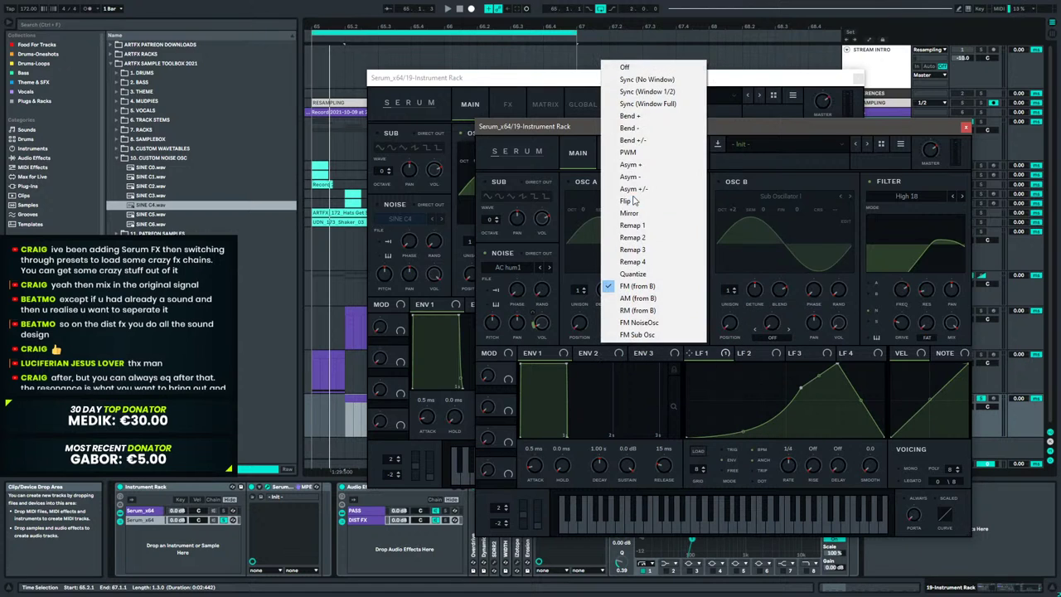
click(635, 51)
click(618, 137)
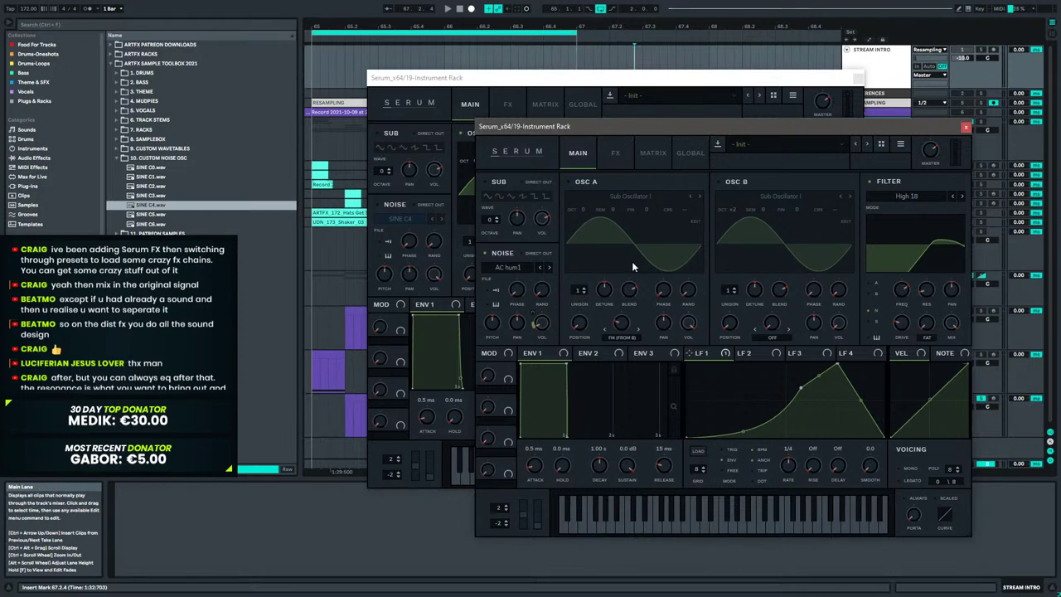
click(629, 338)
click(621, 64)
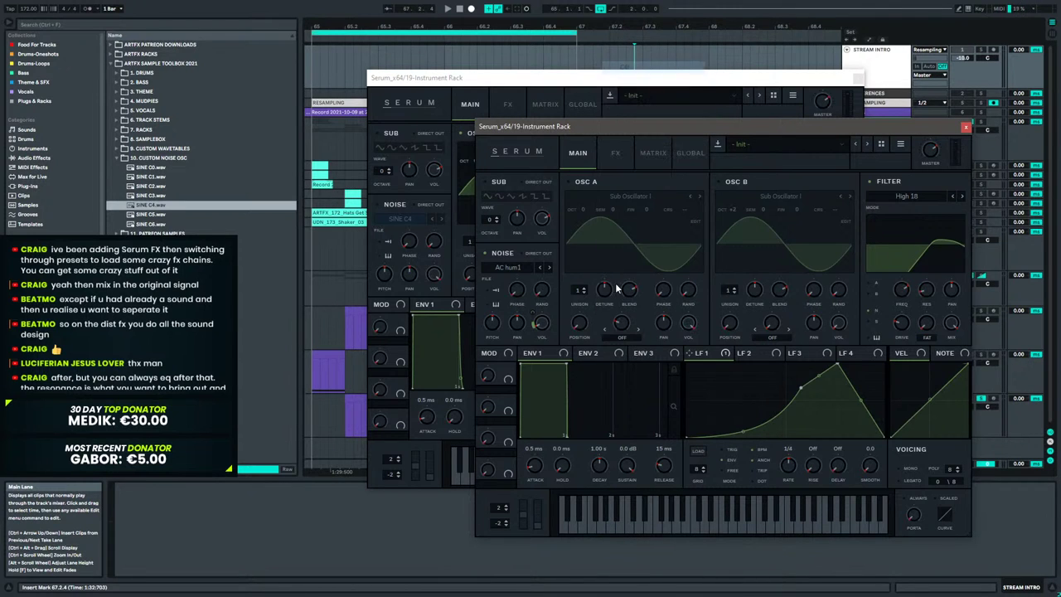
click(870, 182)
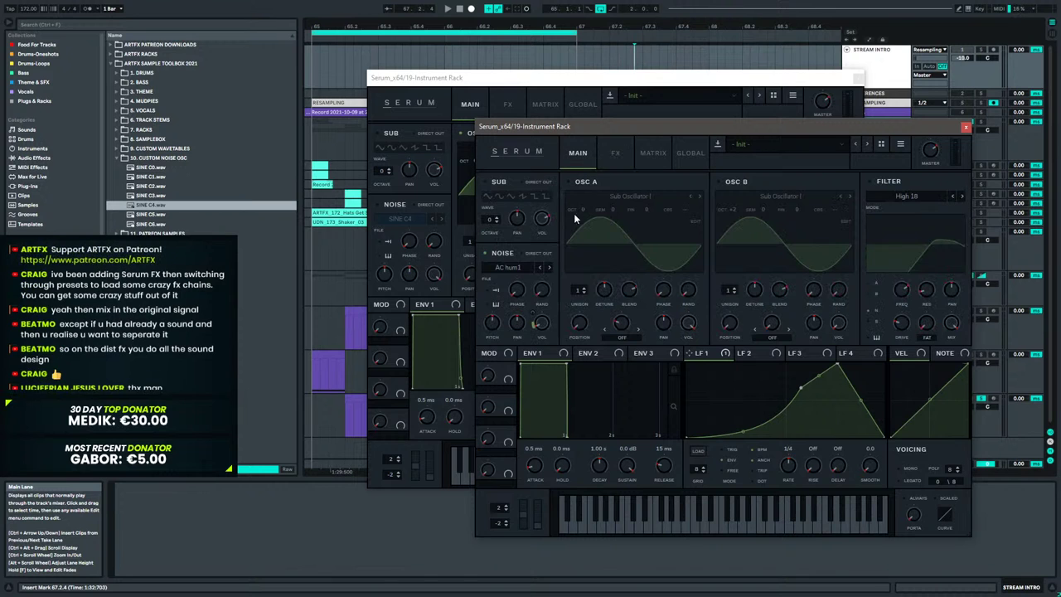
Try removing LFO 1 from the second Serum's noise level and audition the AC hum1 noise layer over the loop.
click(487, 253)
right_click(542, 323)
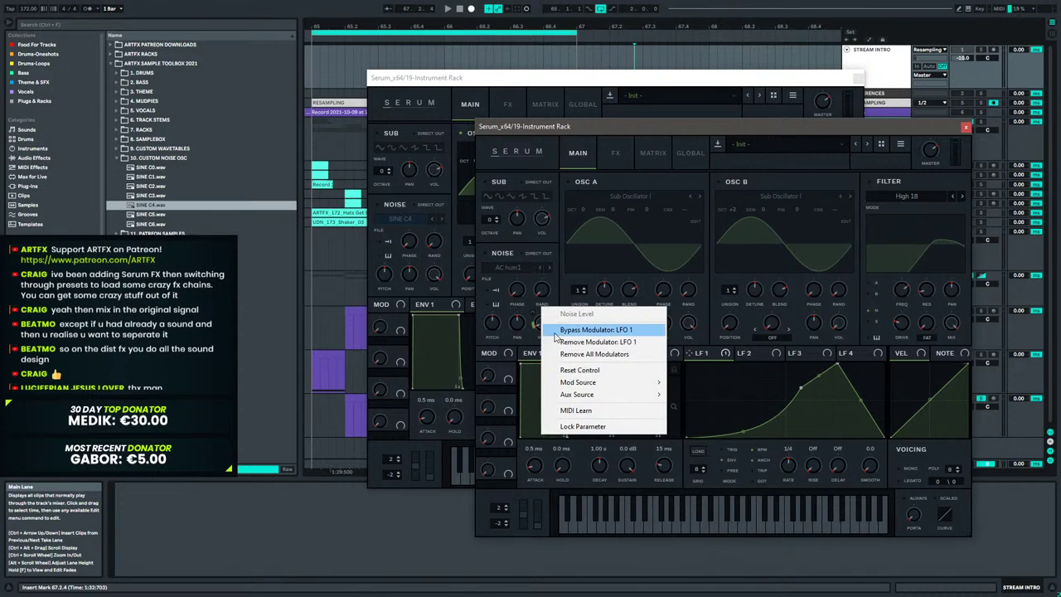
click(626, 342)
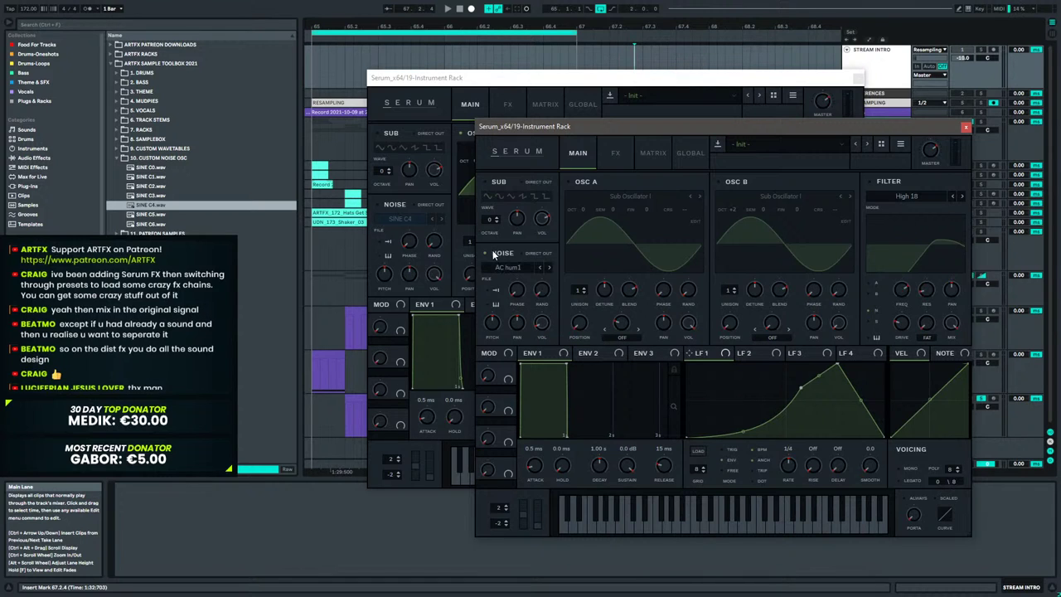
drag(532, 311, 520, 355)
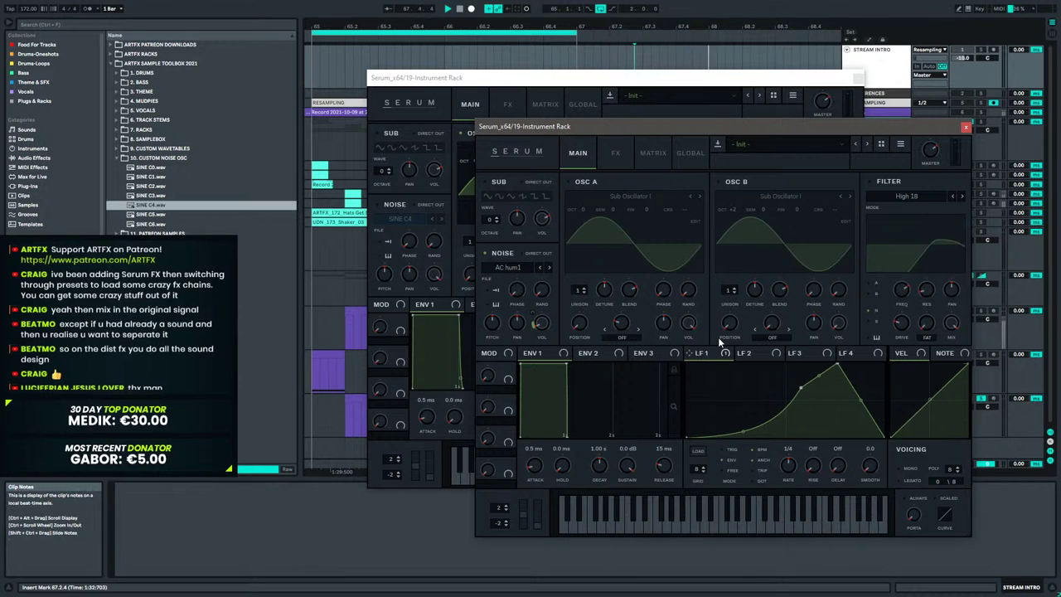
click(479, 32)
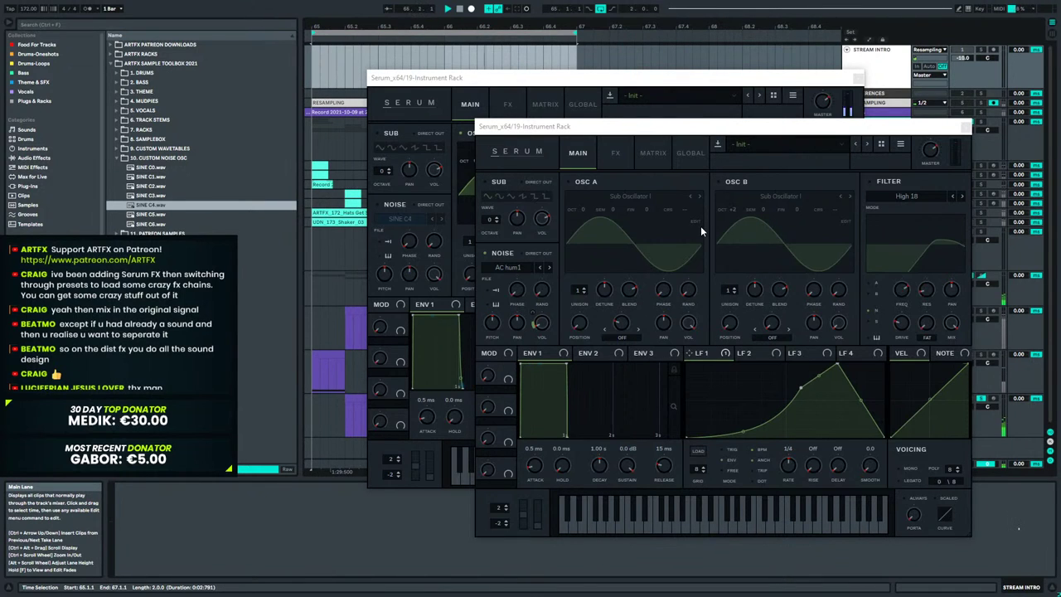
Enable OSC A in the second Serum, raise its octave to +4 and lower its volume to 0%.
drag(922, 122, 752, 121)
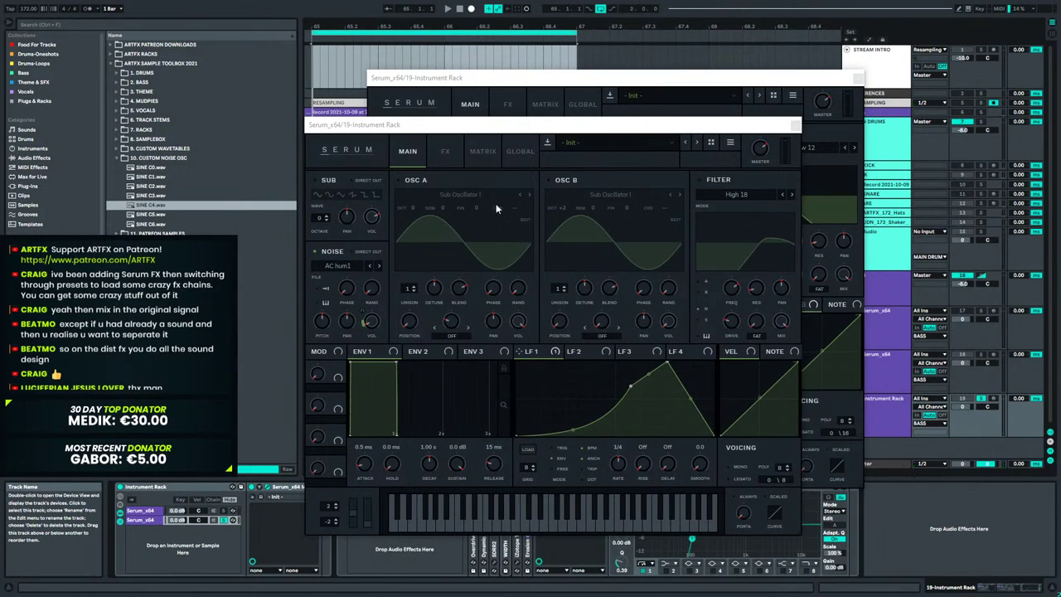
click(409, 182)
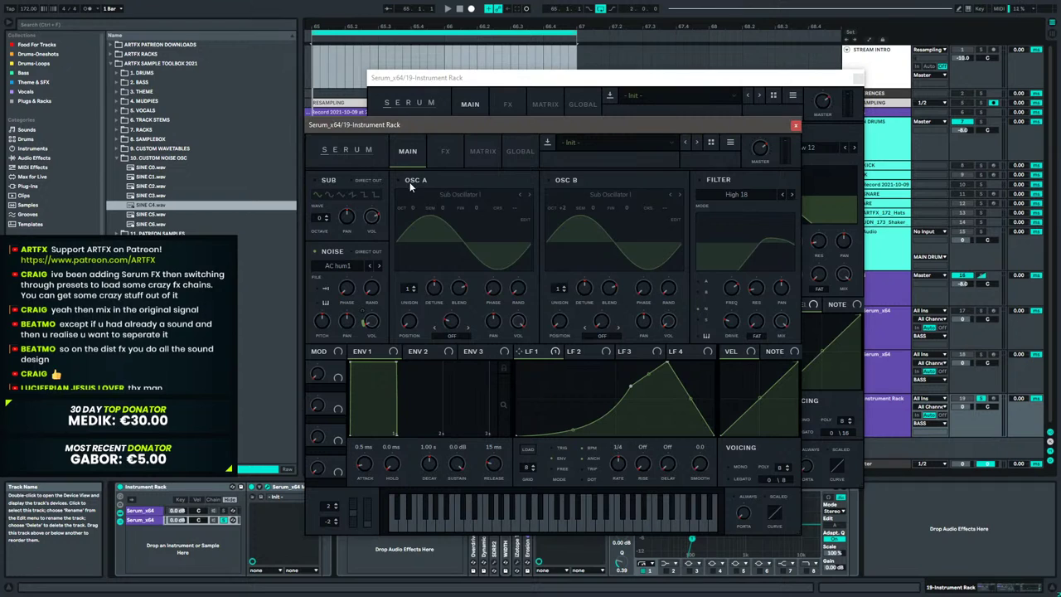
drag(411, 205, 428, 172)
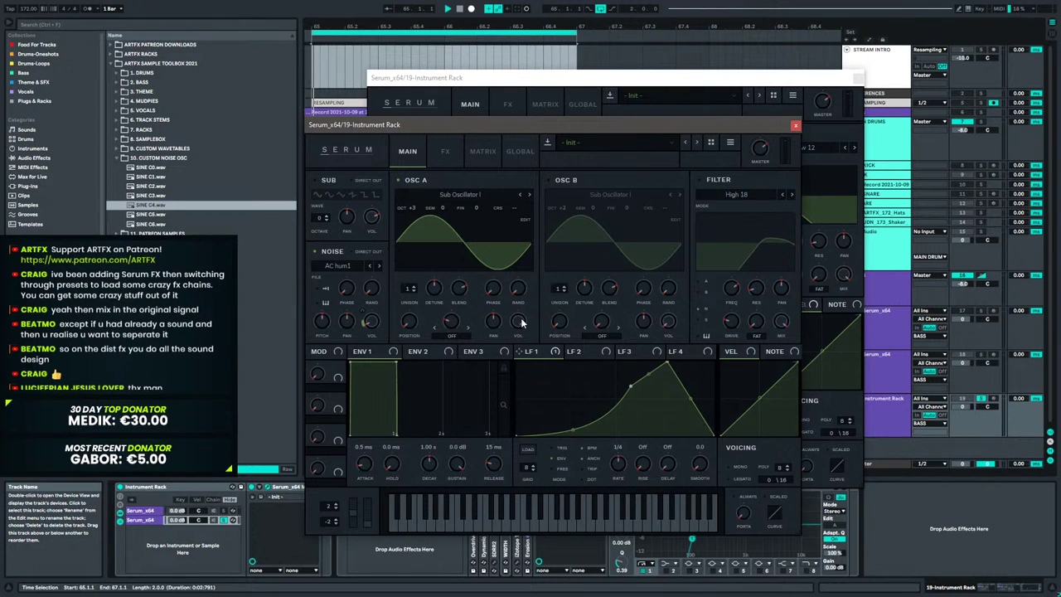
mouse_move(521, 326)
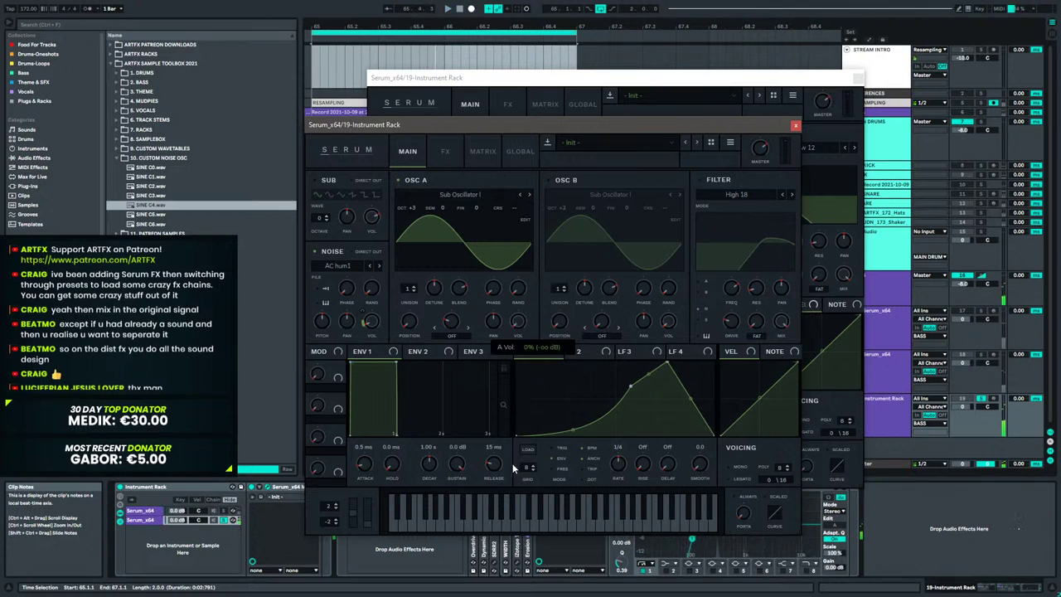
drag(418, 211, 436, 170)
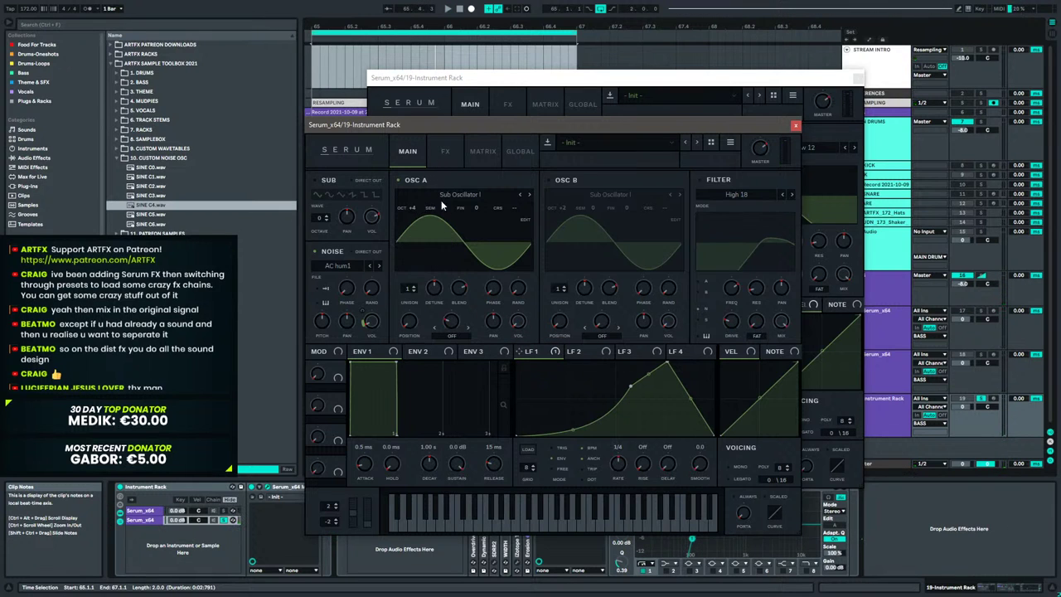
Assign Macro 1 to OSC A's volume under the name HARM and close both Serum windows.
drag(519, 321, 513, 321)
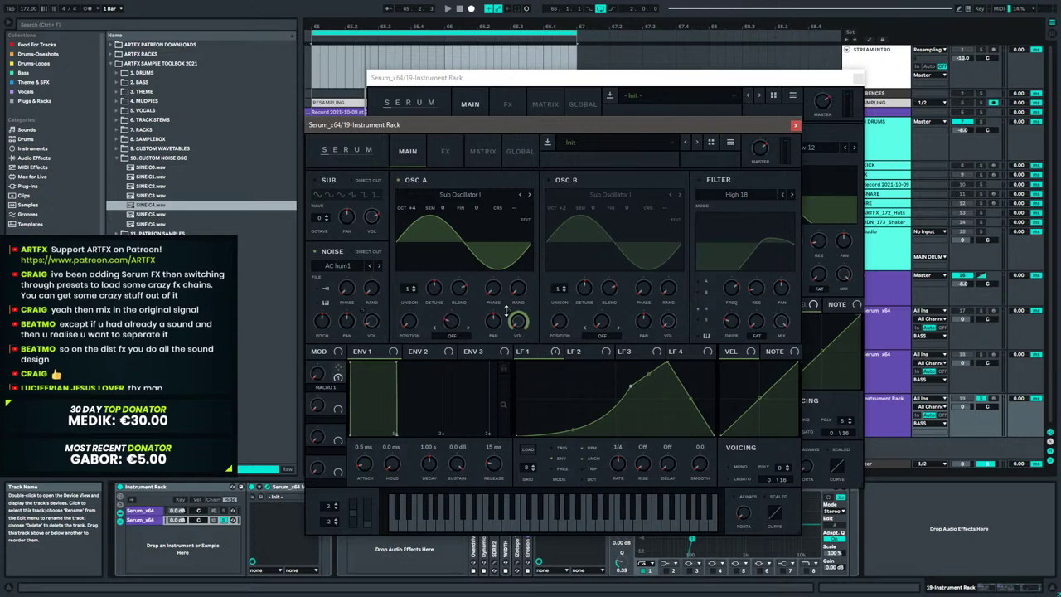
drag(507, 311, 502, 334)
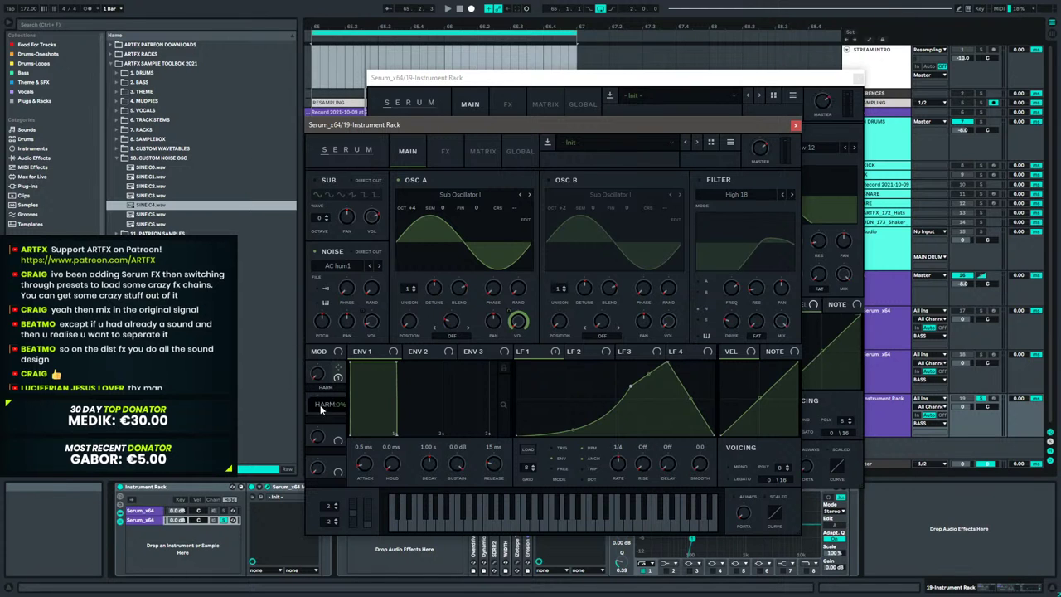
click(795, 125)
click(857, 78)
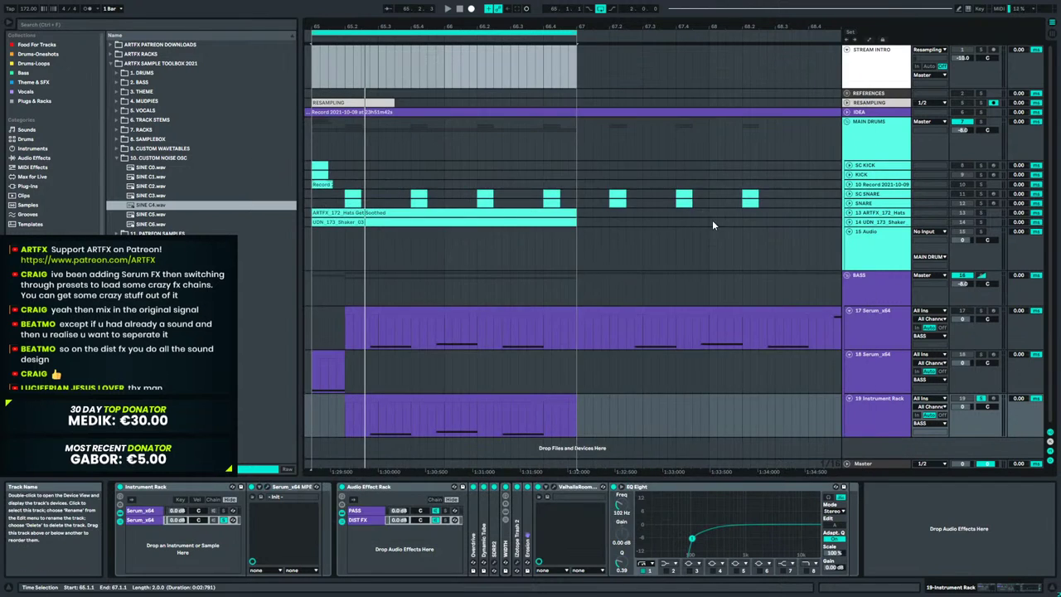
Show the automation for HARM on track 19 and audition the rack with both Serum chains unsoloed.
key(space)
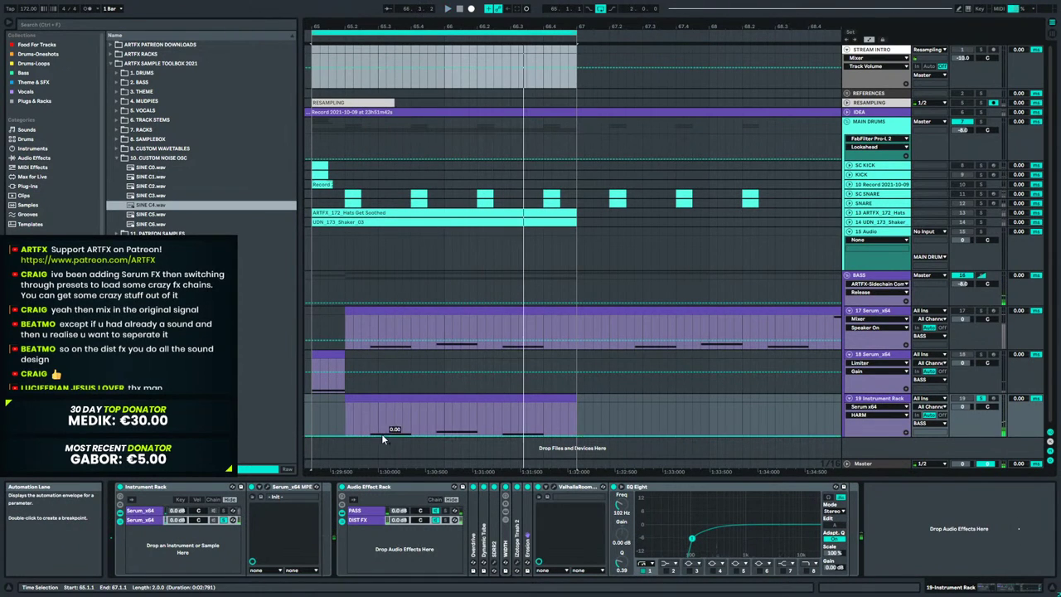
key(space)
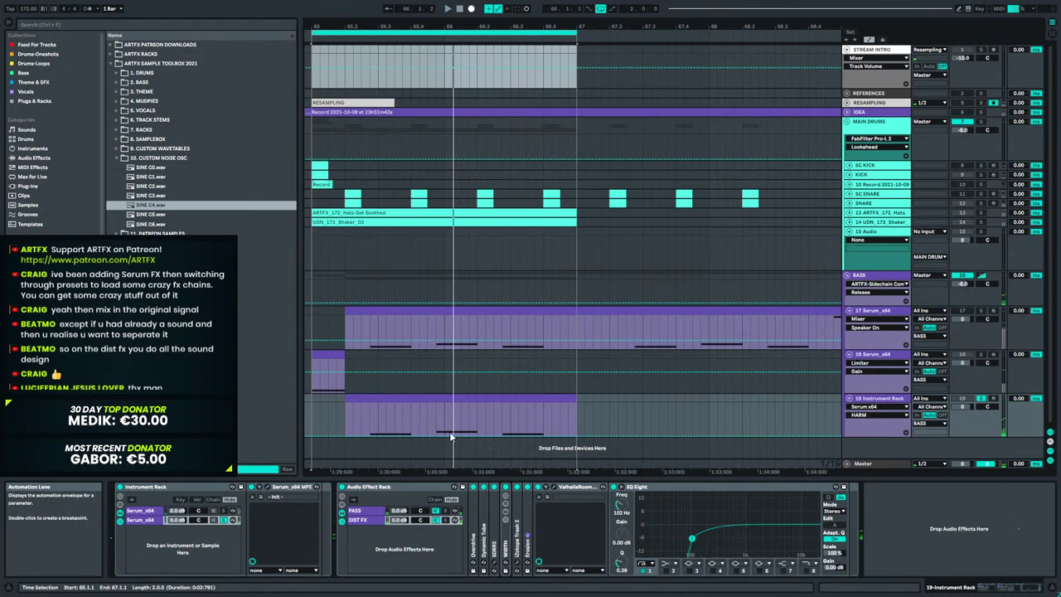
click(223, 510)
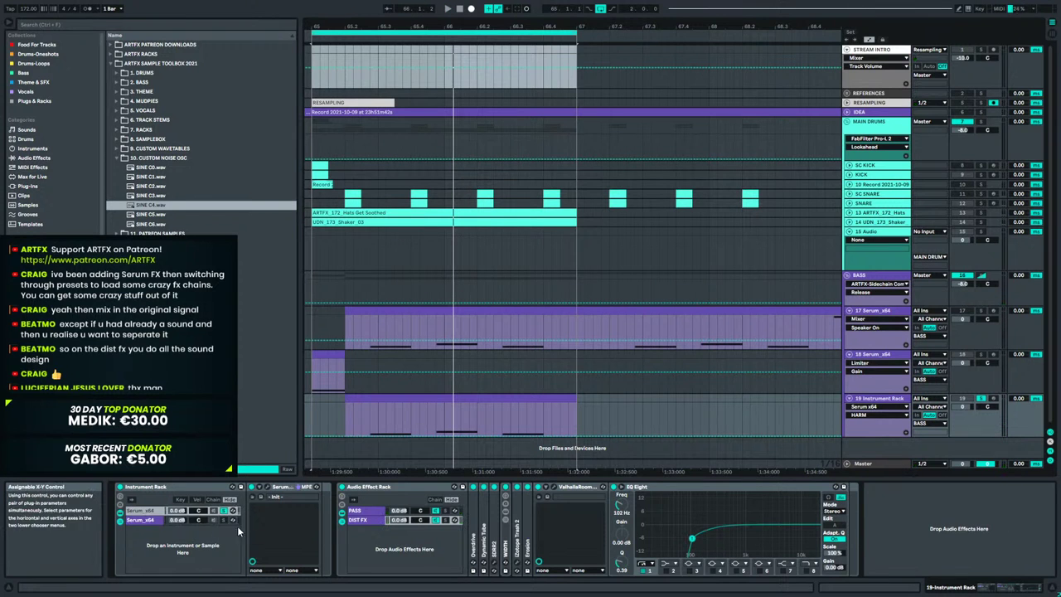
click(223, 511)
key(space)
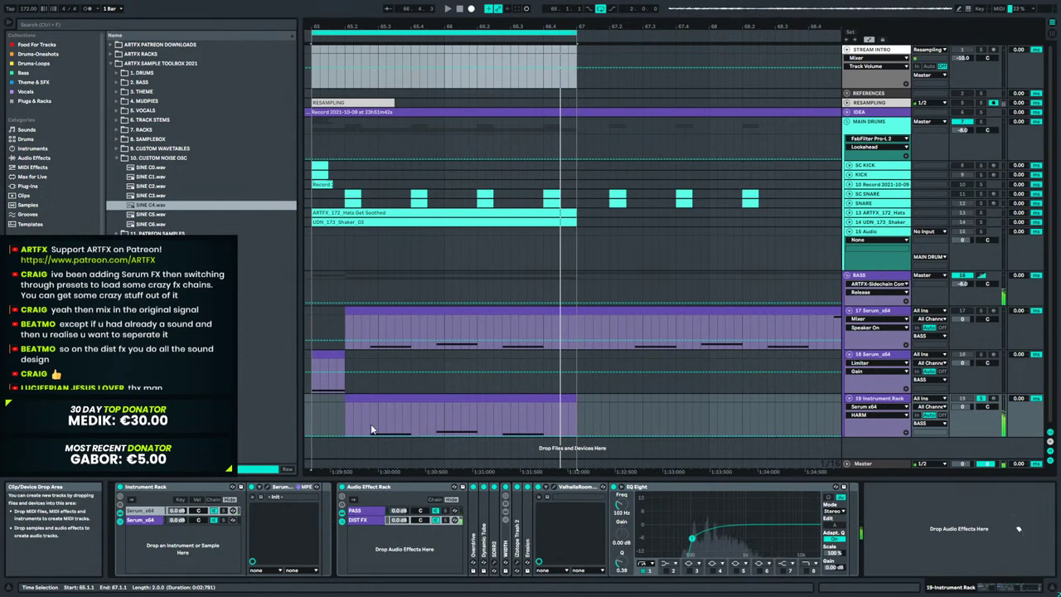
Lengthen the loop to eight bars, 65 to 73, and duplicate track 19's two-bar section three times to fill it.
drag(439, 28, 716, 51)
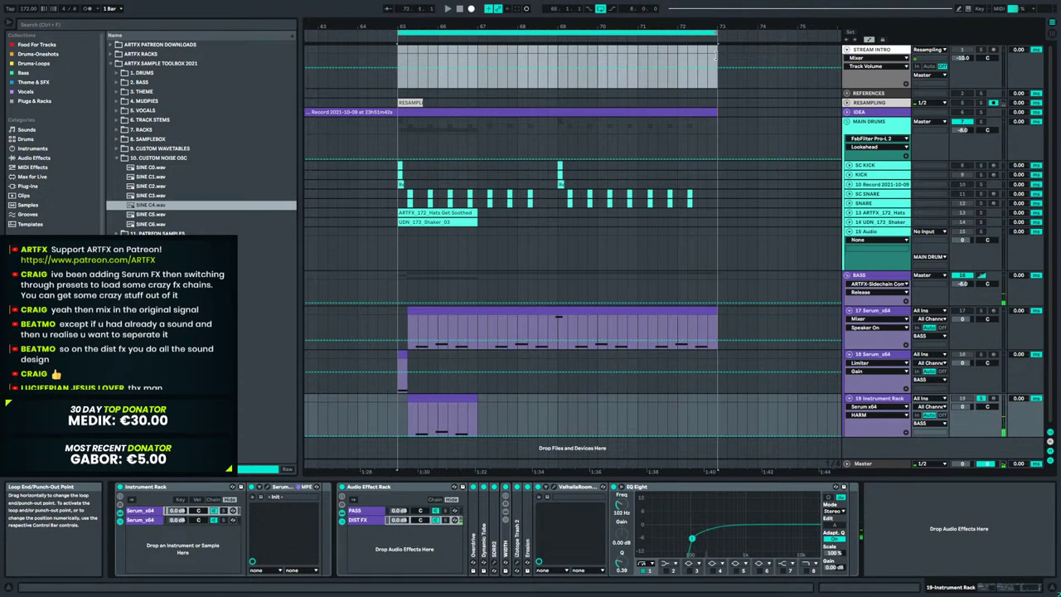
click(458, 397)
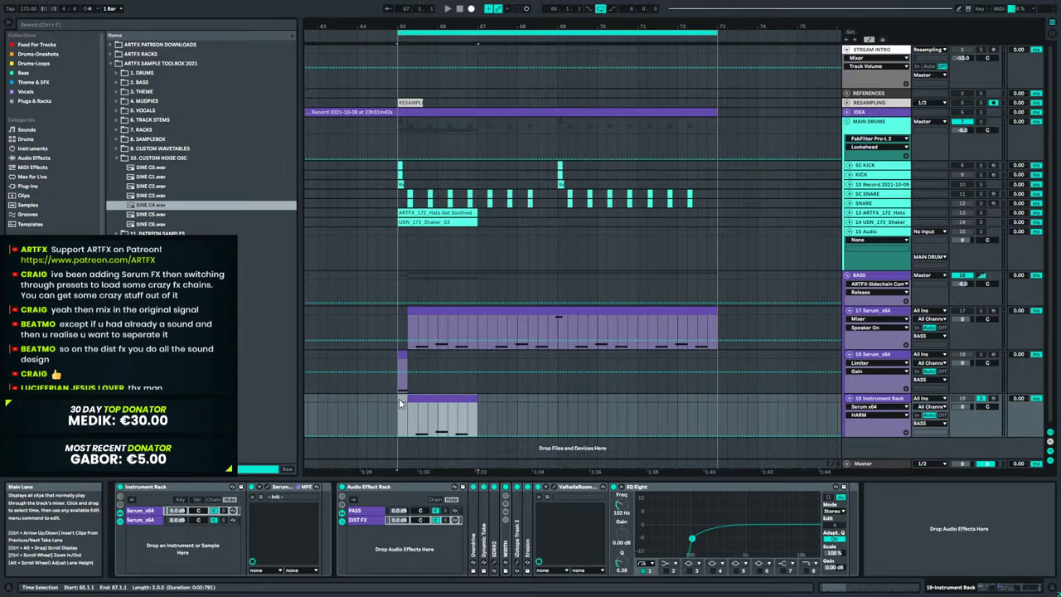
key(ctrl+d)
key(ctrl+d)
key(ctrl+d)
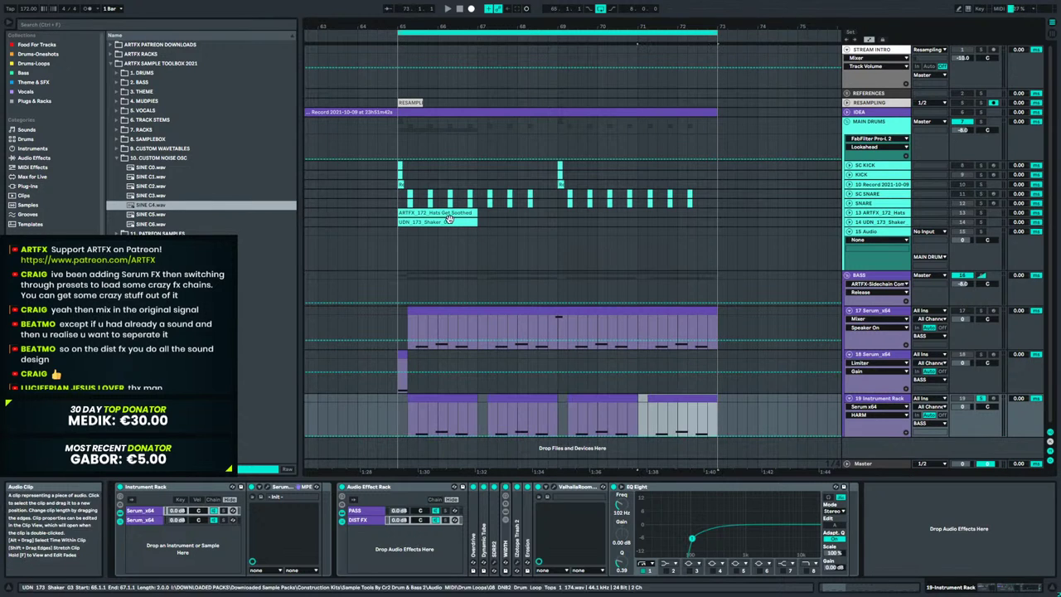
Extend the hats and shaker clips together to cover the longer loop.
click(499, 219)
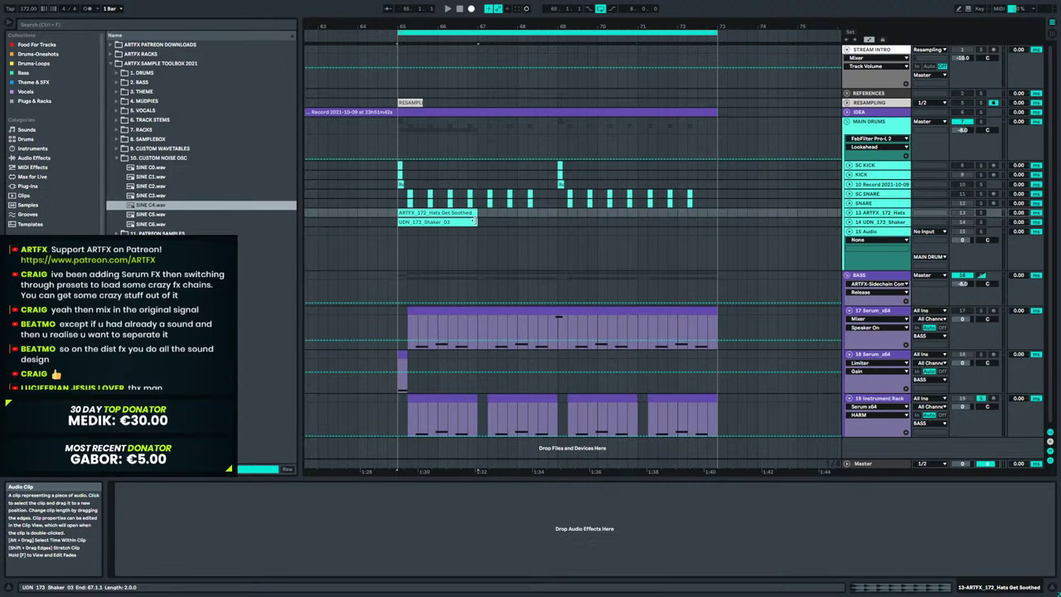
drag(475, 212, 711, 217)
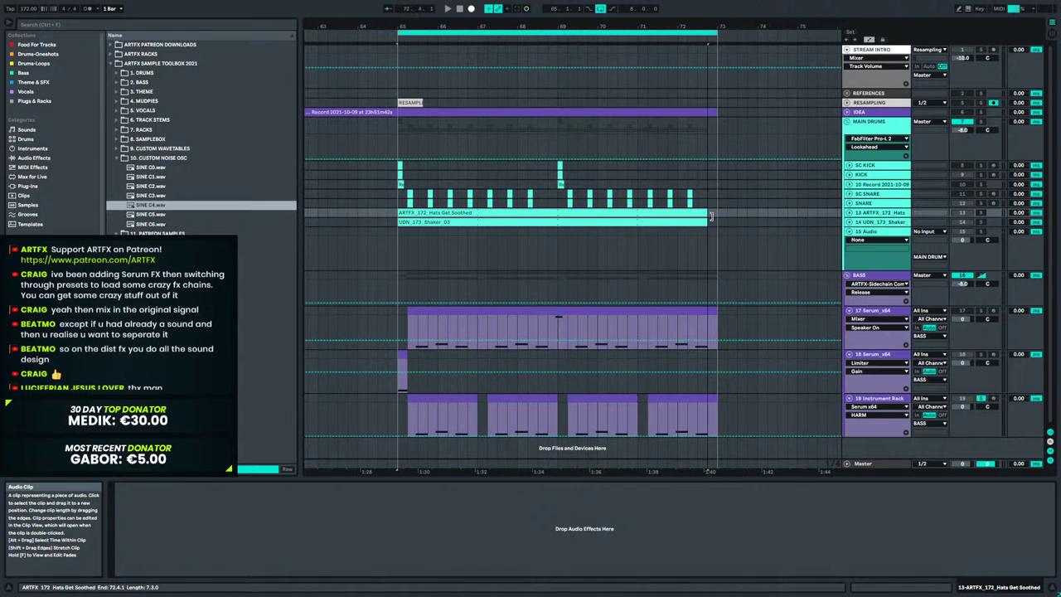
Show track 19's HARM and ValhallaRoom mix automation in their own separate lanes.
click(882, 399)
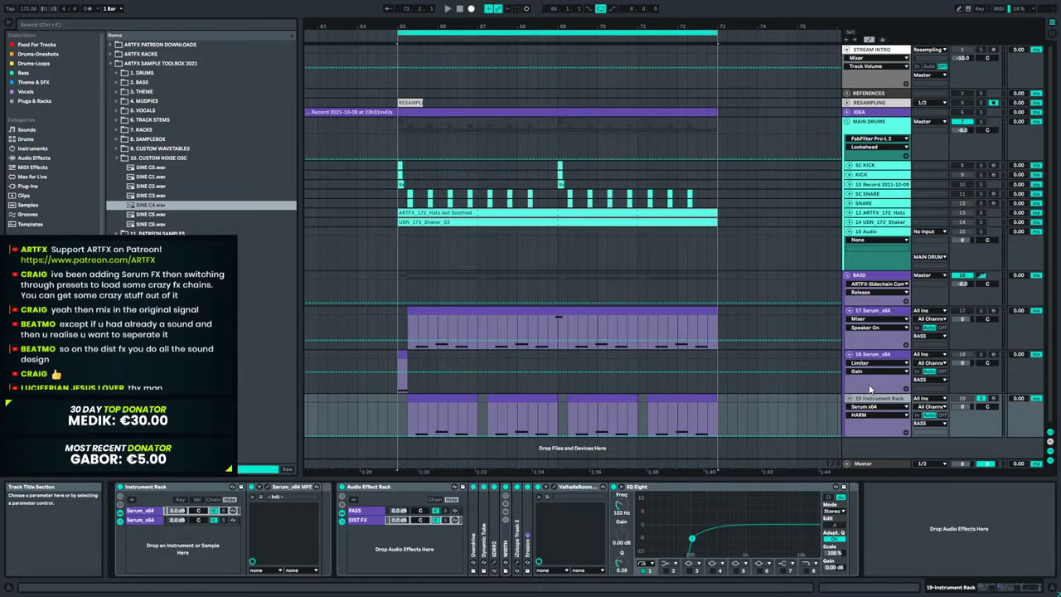
right_click(870, 380)
right_click(857, 401)
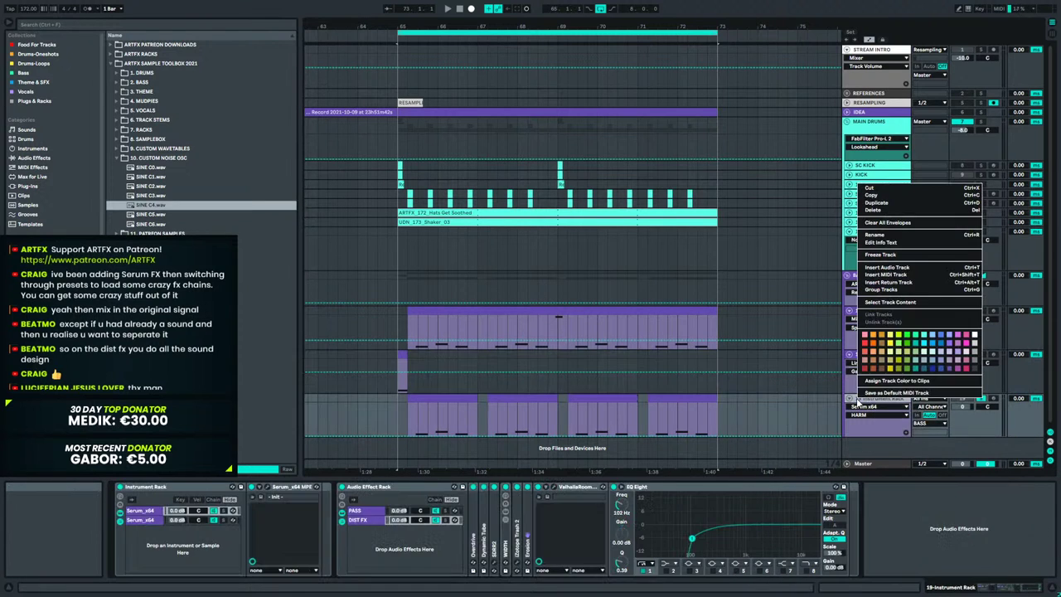
right_click(881, 426)
click(905, 438)
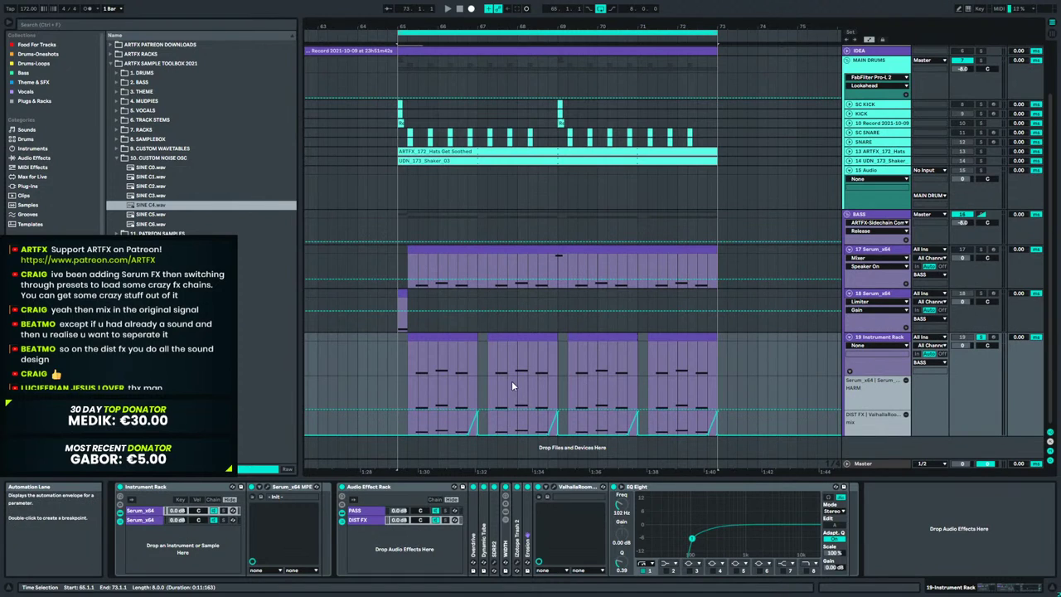
click(880, 337)
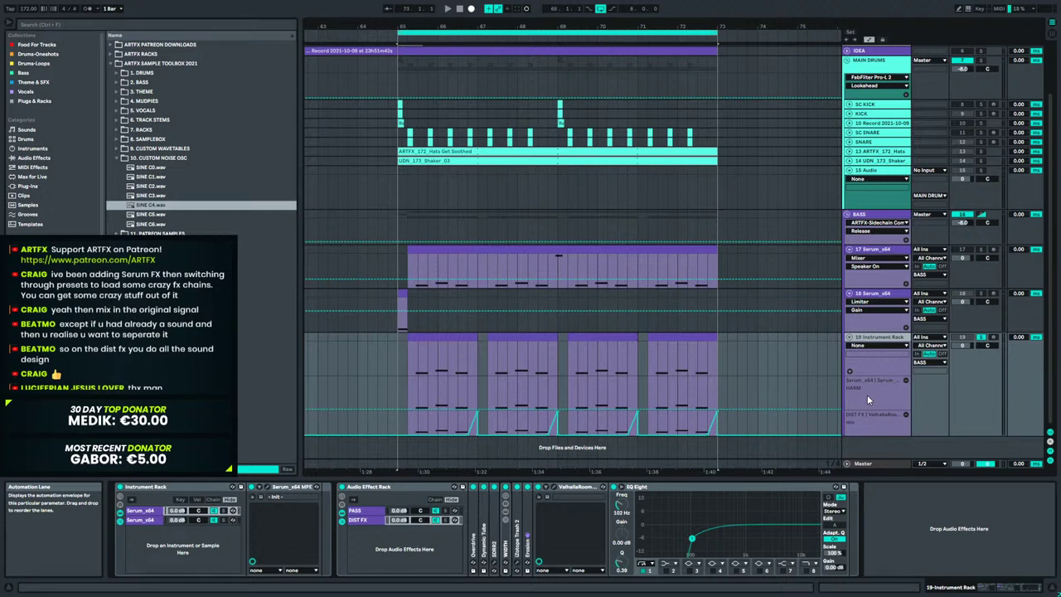
Draw a HARM automation rise to about 0.47 within the second bass clip on track 19, auditioning it from bar 67.
click(484, 365)
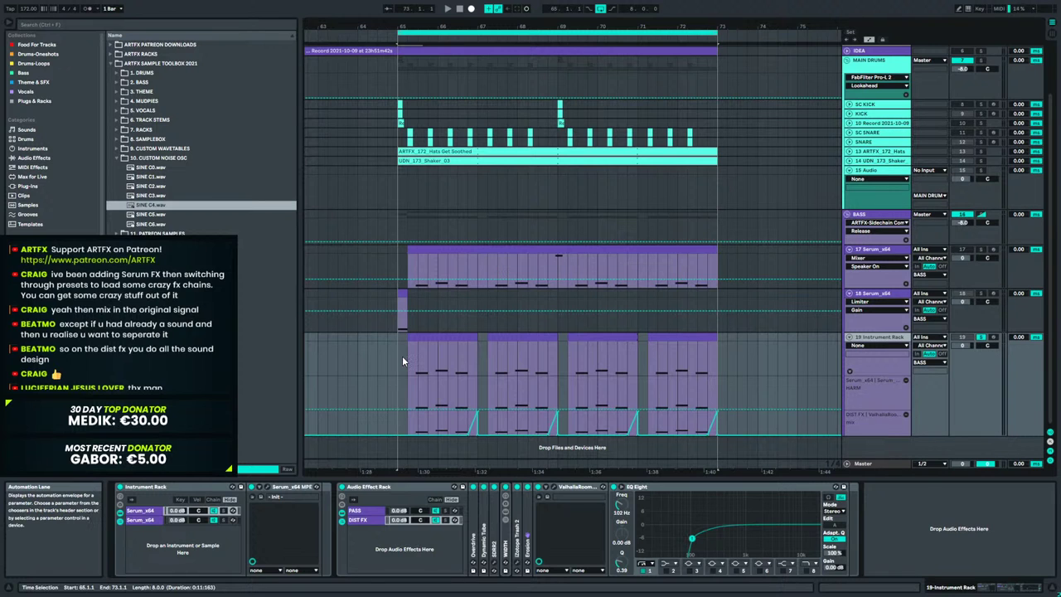
key(space)
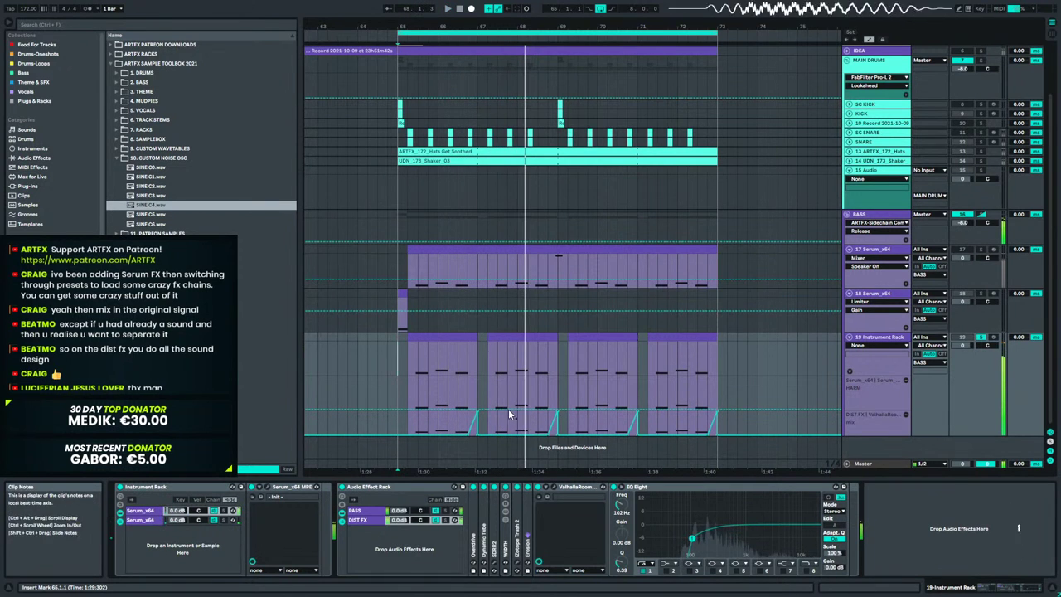
key(space)
click(526, 399)
drag(520, 409, 517, 394)
key(space)
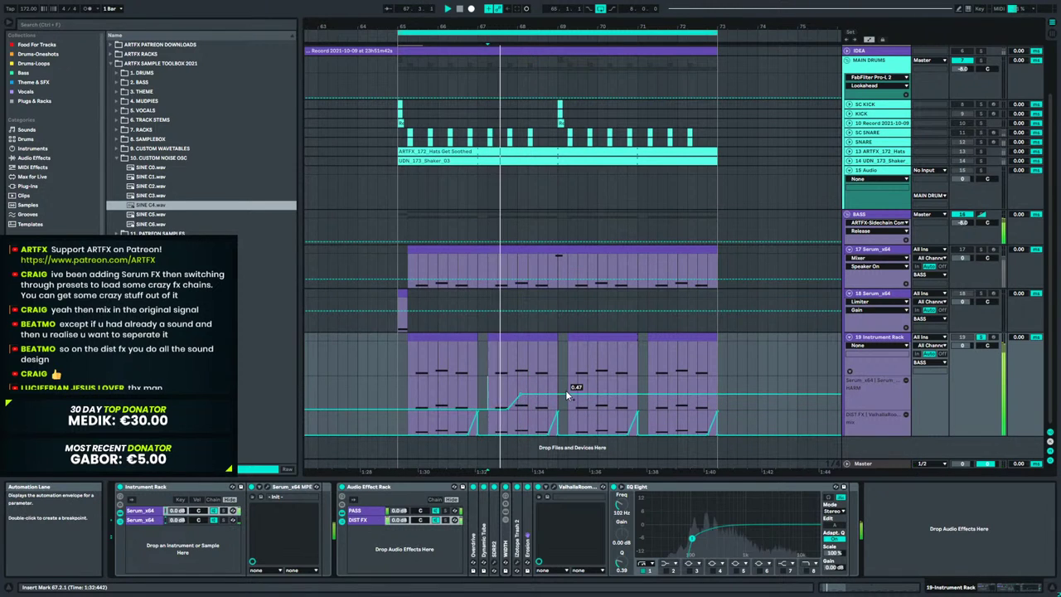
mouse_move(528, 394)
mouse_down()
mouse_move(547, 393)
mouse_move(527, 398)
mouse_up()
key(space)
key(space)
key(space)
Add a HARM automation breakpoint at bar 69 that drops the value back to 0.
drag(521, 26, 520, 166)
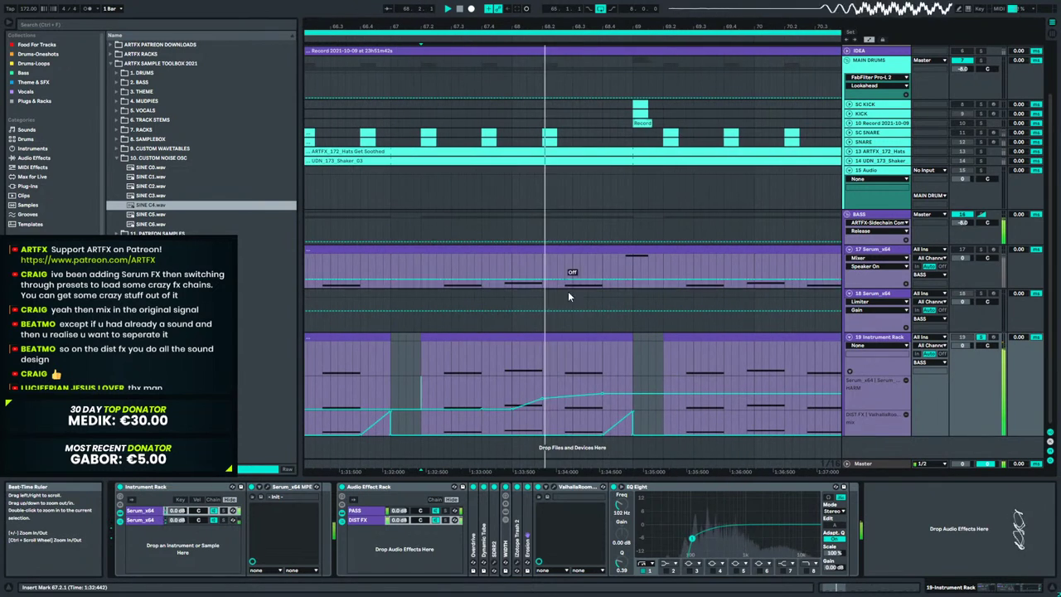
click(633, 393)
drag(633, 394, 633, 409)
Duplicate the four-bar HARM automation across bars 69 to 73 and audition the loop from bar 65 with track 19 unsoloed.
drag(637, 25, 599, 26)
click(593, 386)
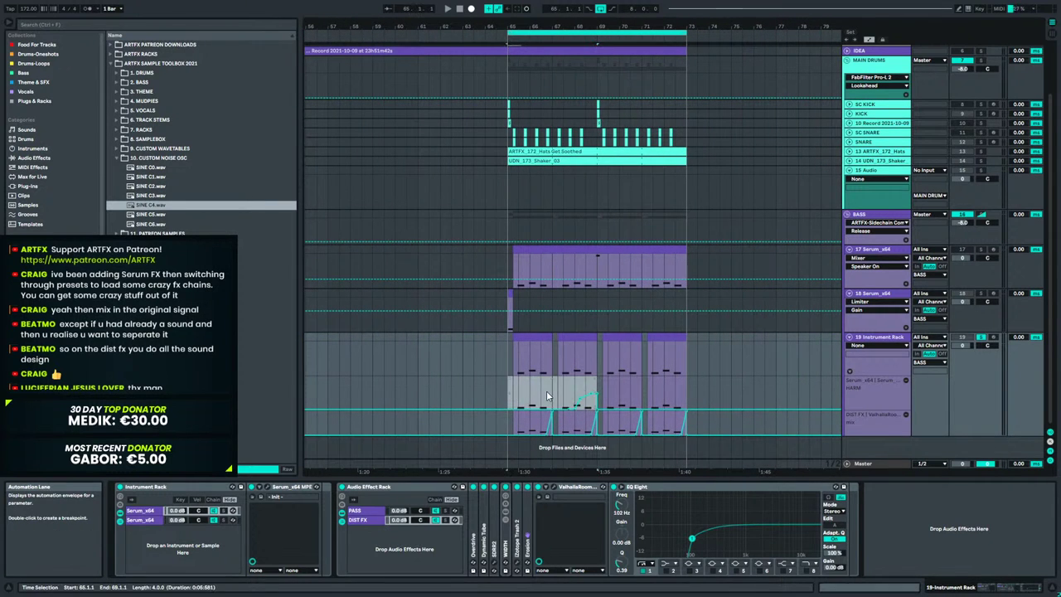
key(ctrl+d)
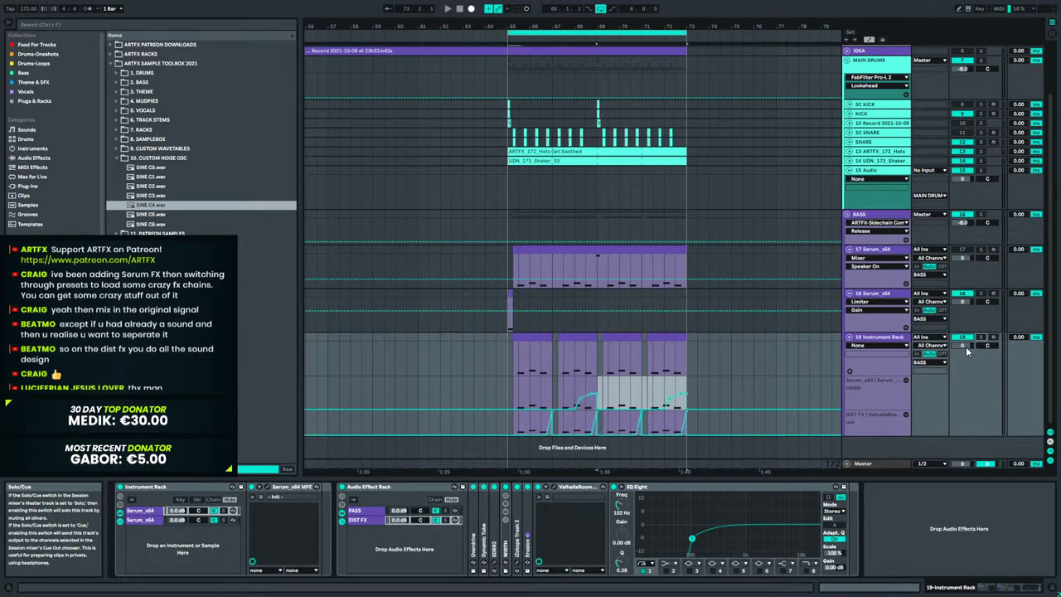
click(508, 362)
key(space)
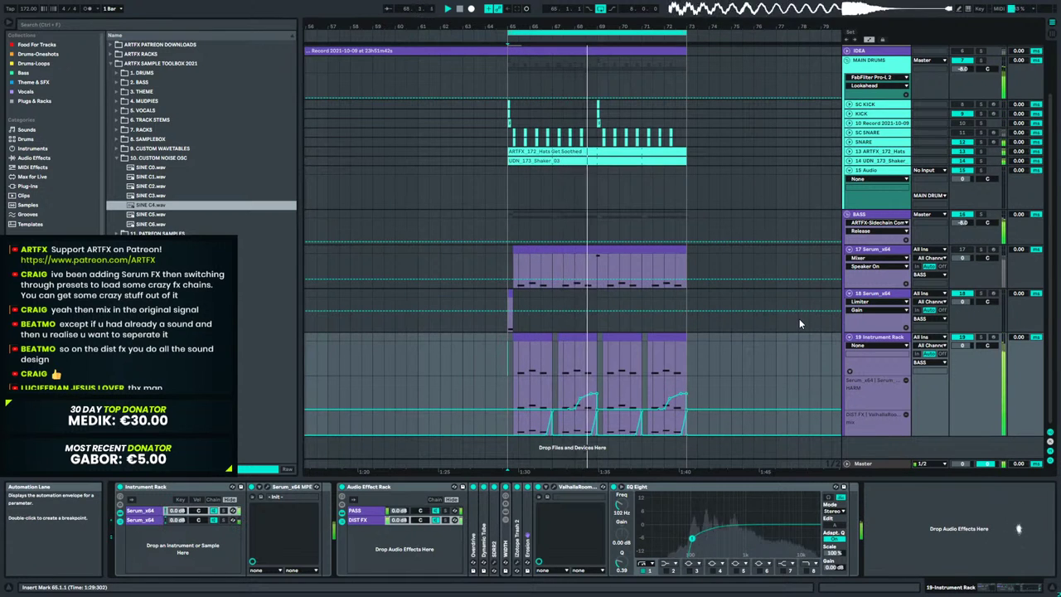
Open the harmonic-layer Serum in track 19's instrument rack and load the HarmonicSeries wavetable into Osc A.
click(278, 488)
click(313, 489)
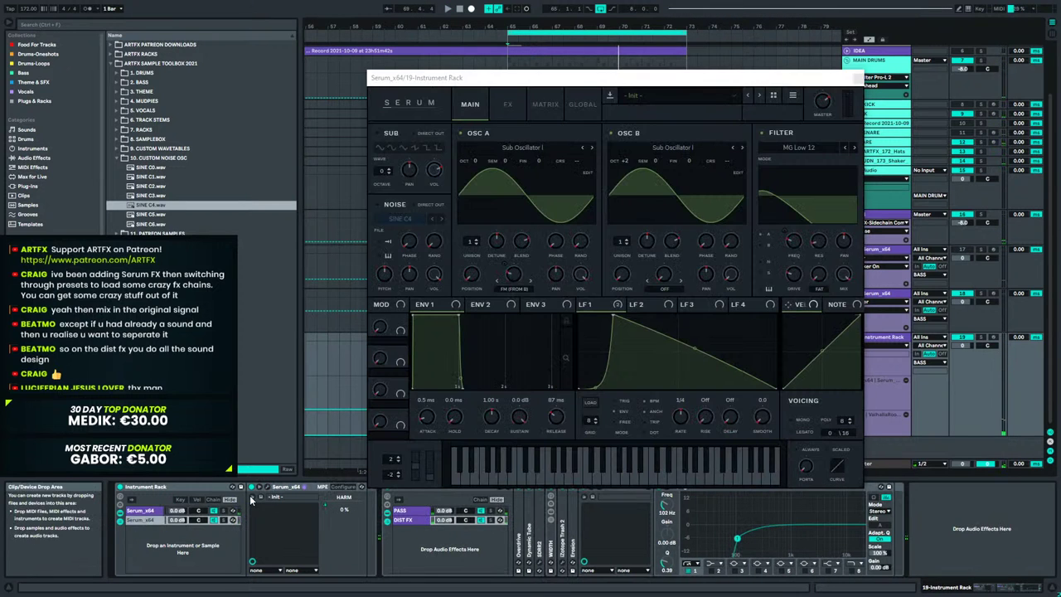
click(274, 490)
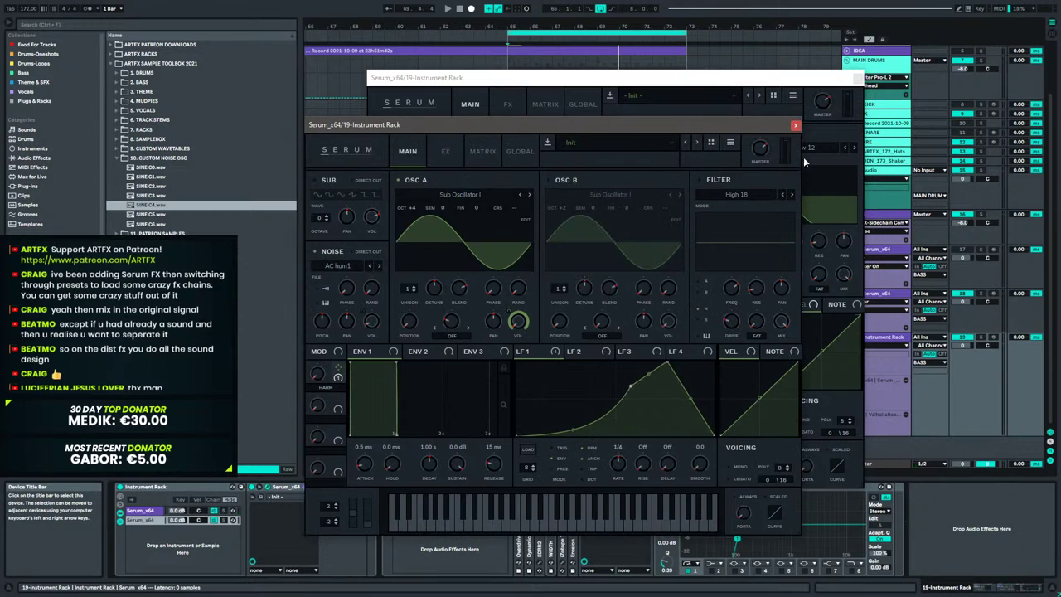
click(858, 78)
click(468, 193)
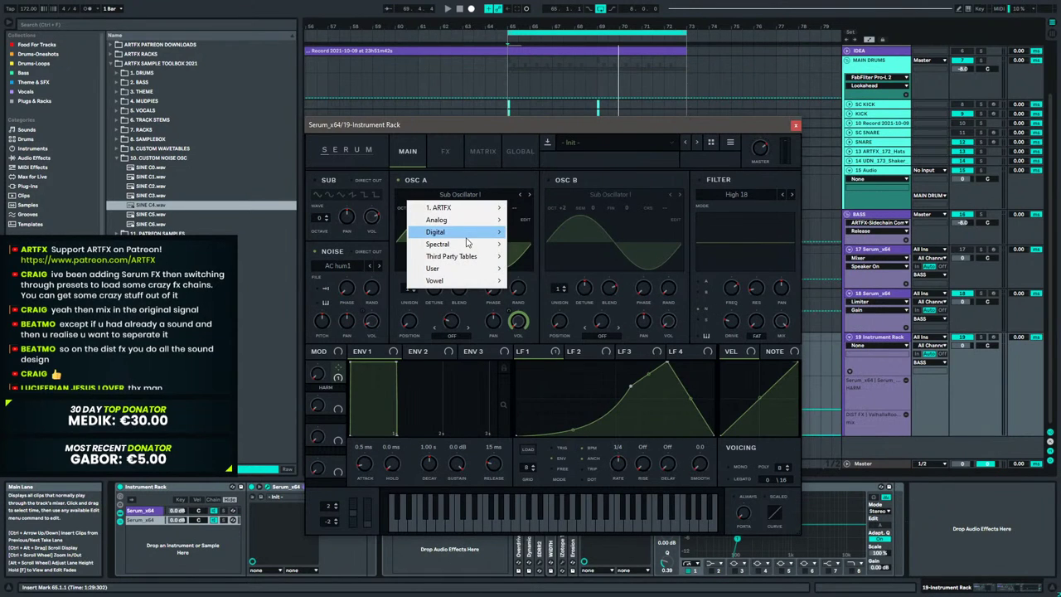
mouse_move(452, 233)
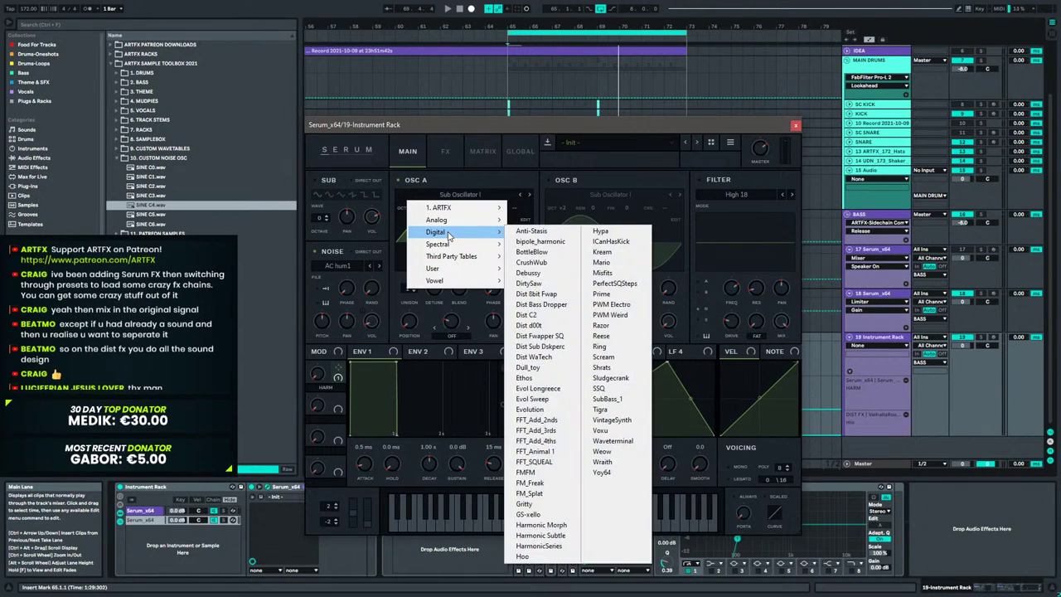
click(548, 546)
Set Osc A's octave to +1 and raise its wavetable position while auditioning the loop, and close the synth window.
drag(414, 212, 407, 240)
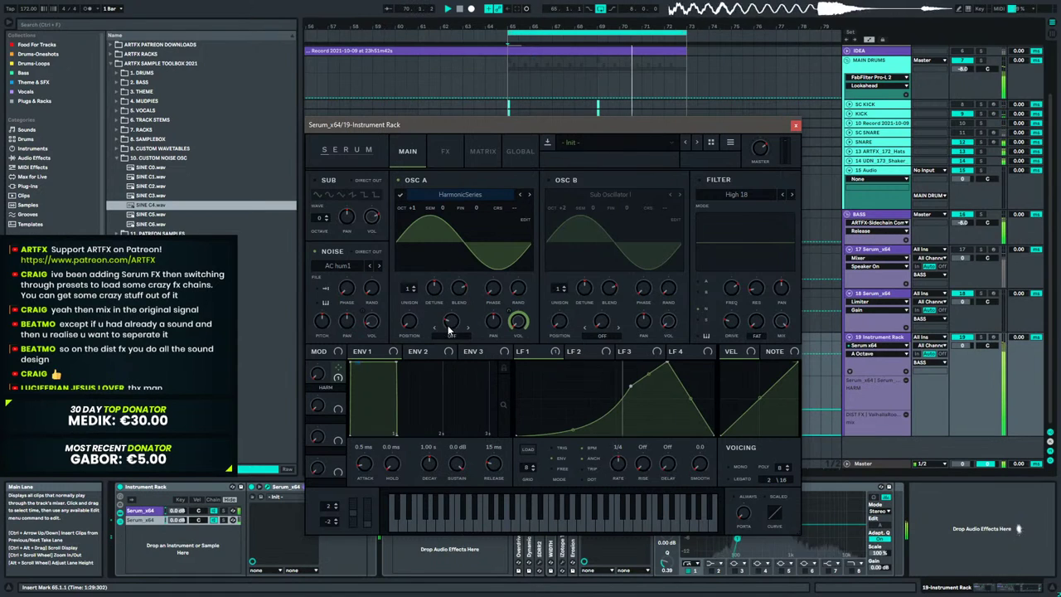
drag(408, 322, 416, 303)
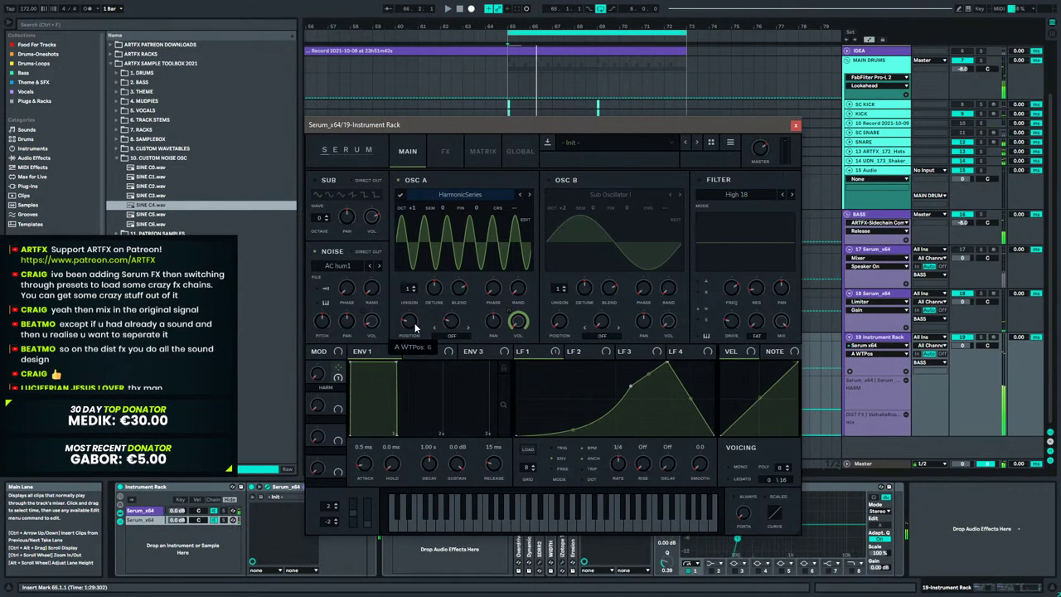
scroll(415, 329, down, 1)
drag(686, 126, 584, 64)
click(570, 385)
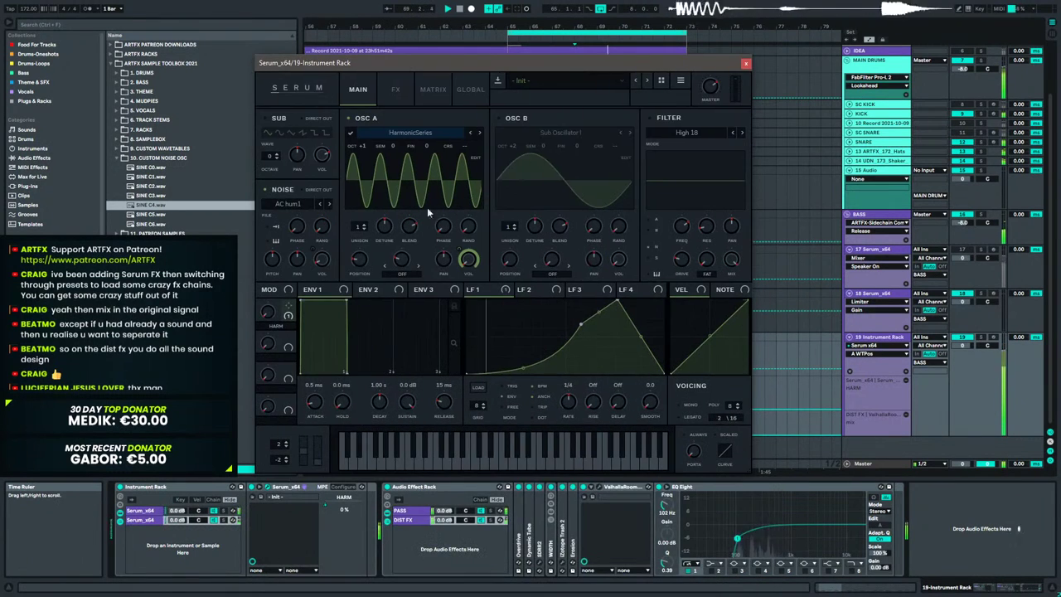
click(745, 64)
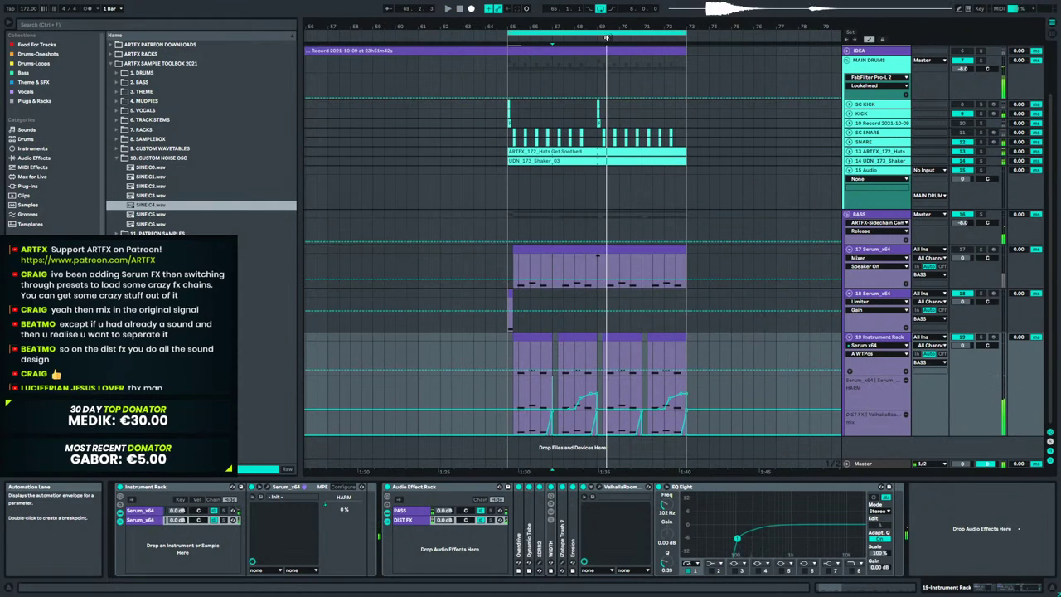
Reshape the second bass clip's HARM automation to rise through about 0.68, peak before the clip's end and fall to 0 at bar 69.
drag(585, 26, 555, 267)
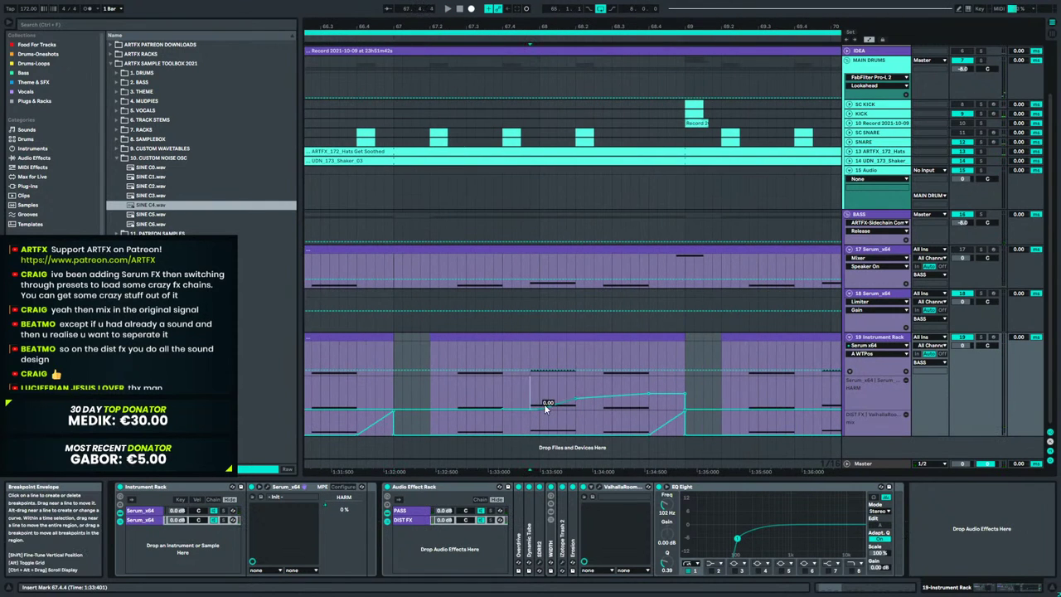
drag(549, 406, 575, 387)
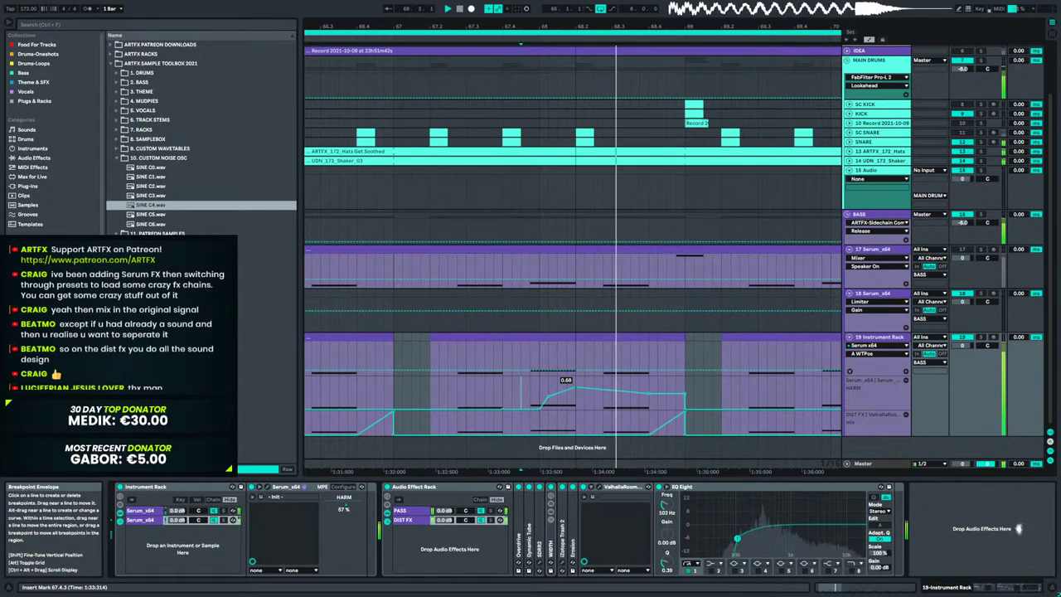
drag(676, 393, 648, 386)
click(686, 395)
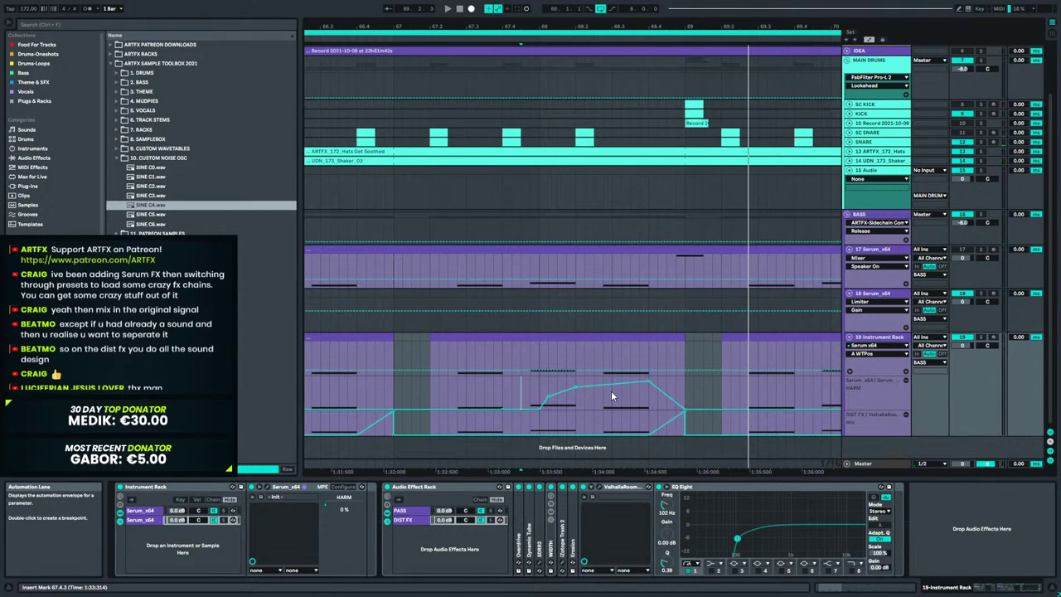
drag(537, 409, 529, 409)
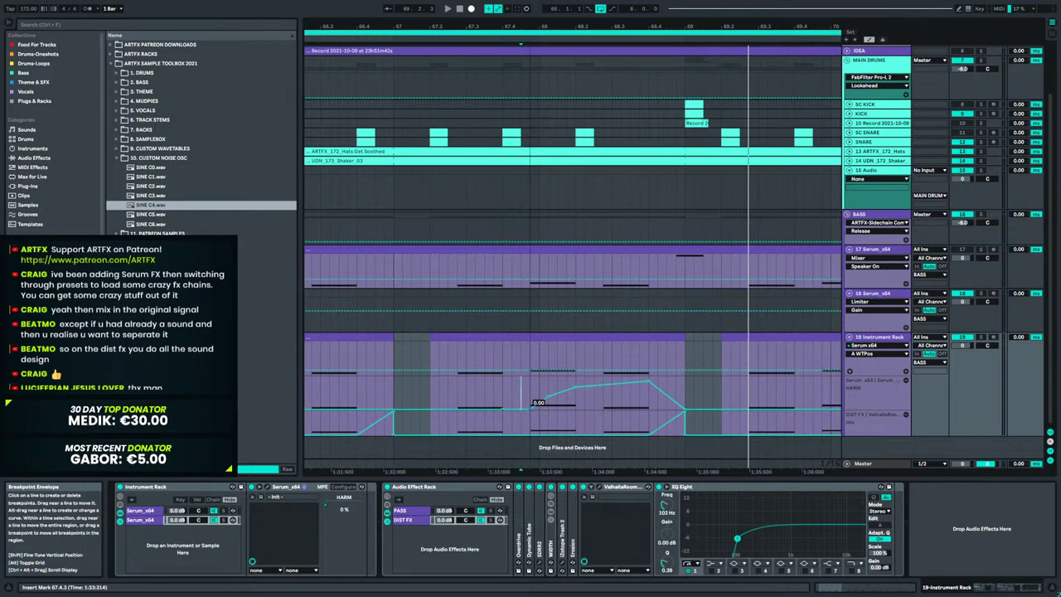
key(space)
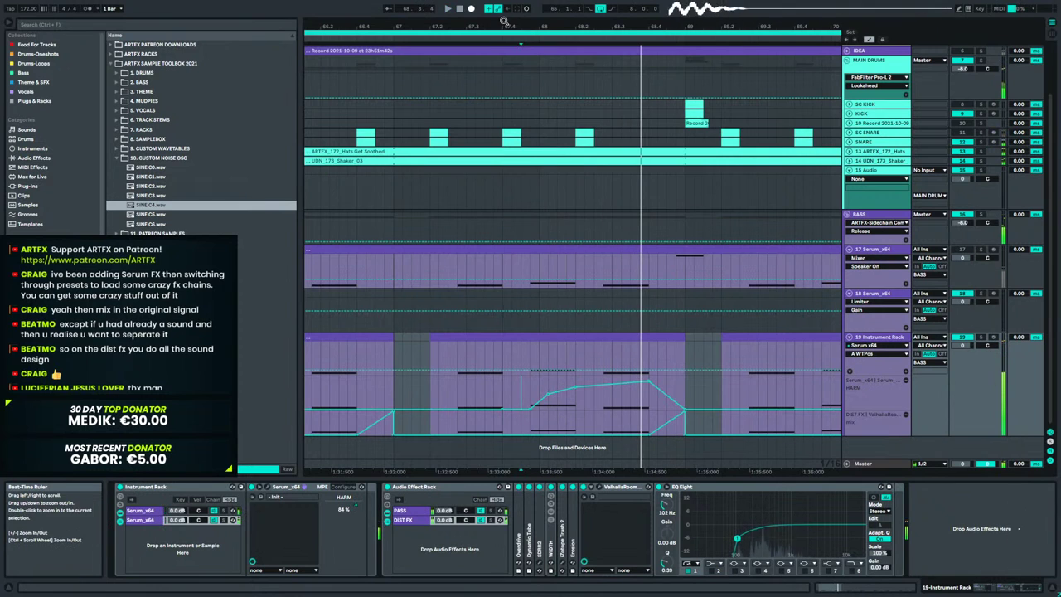
Draw a short HARM automation spike falling to 0 on the first bass clip's note at 65.2.4, and audition it.
drag(530, 27, 721, 10)
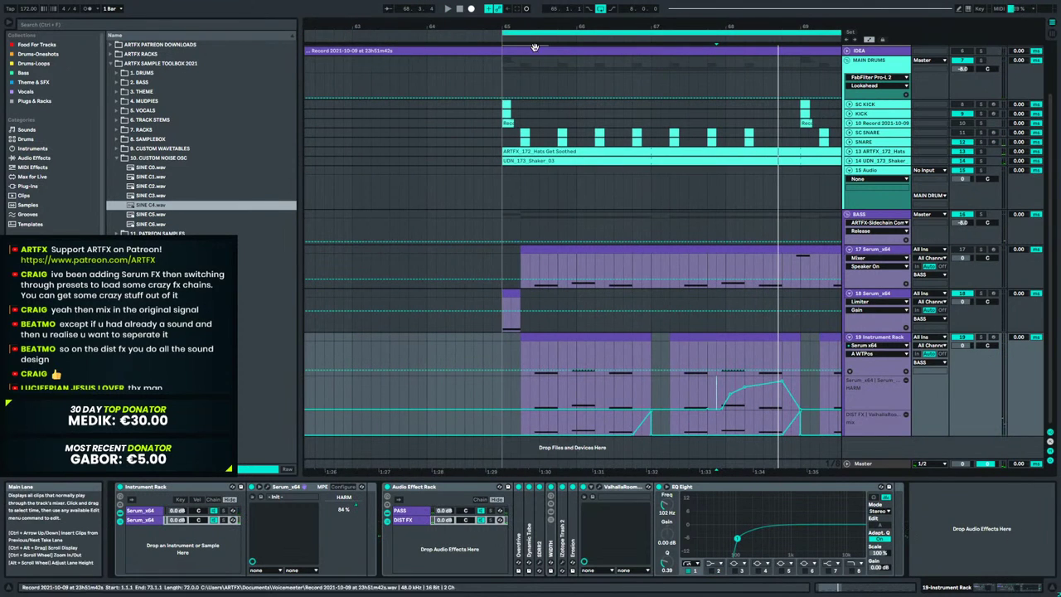
drag(536, 23, 537, 27)
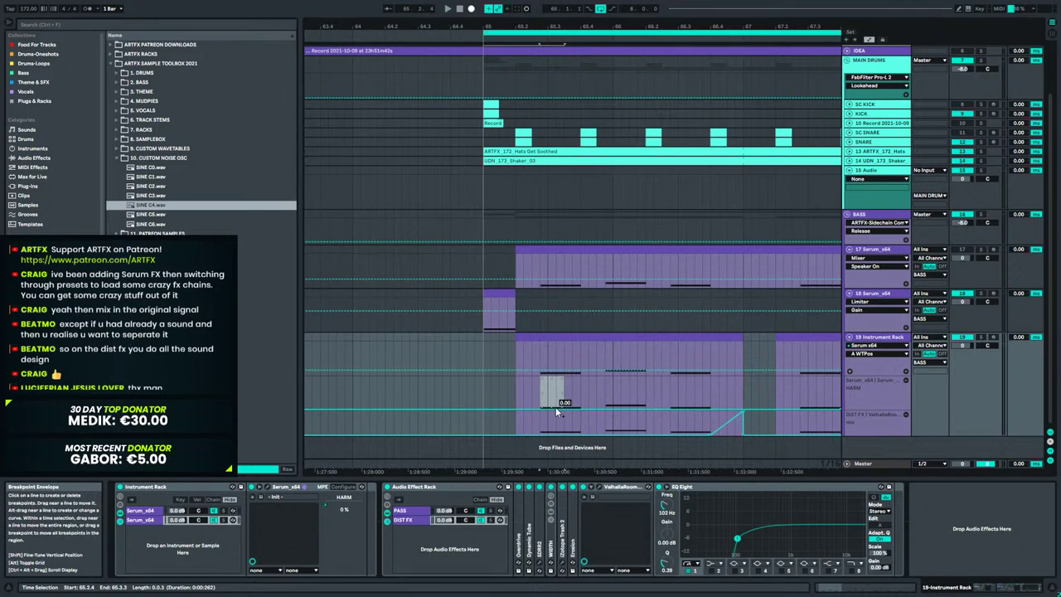
drag(555, 403, 469, 437)
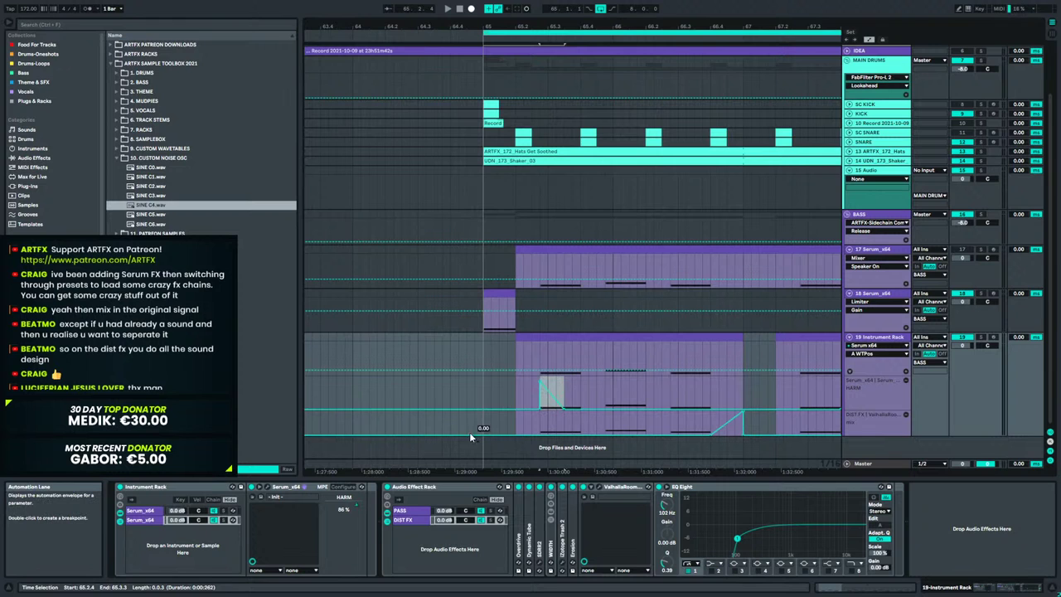
click(492, 391)
key(space)
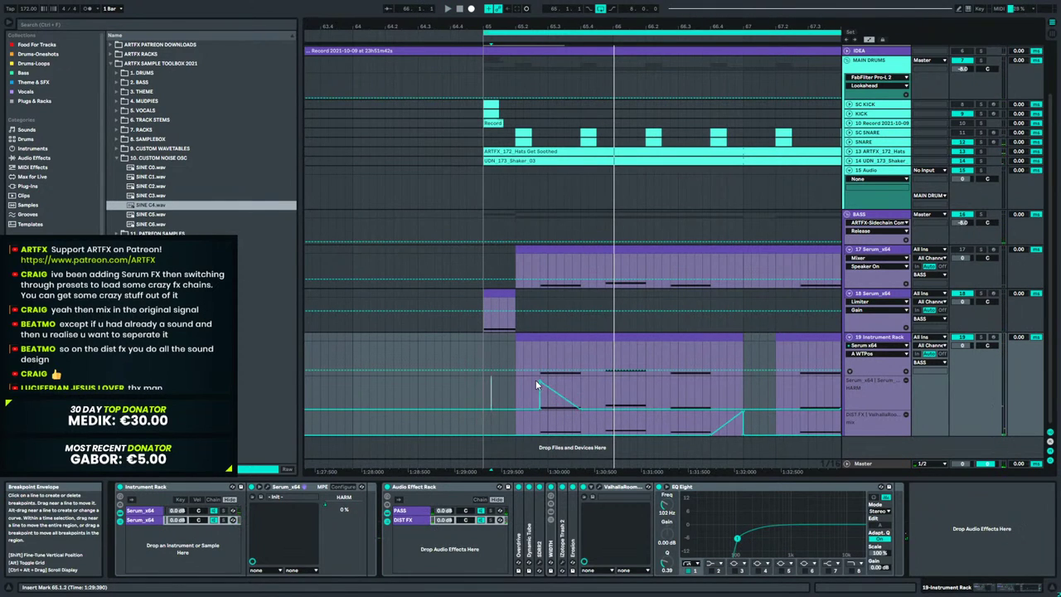
key(space)
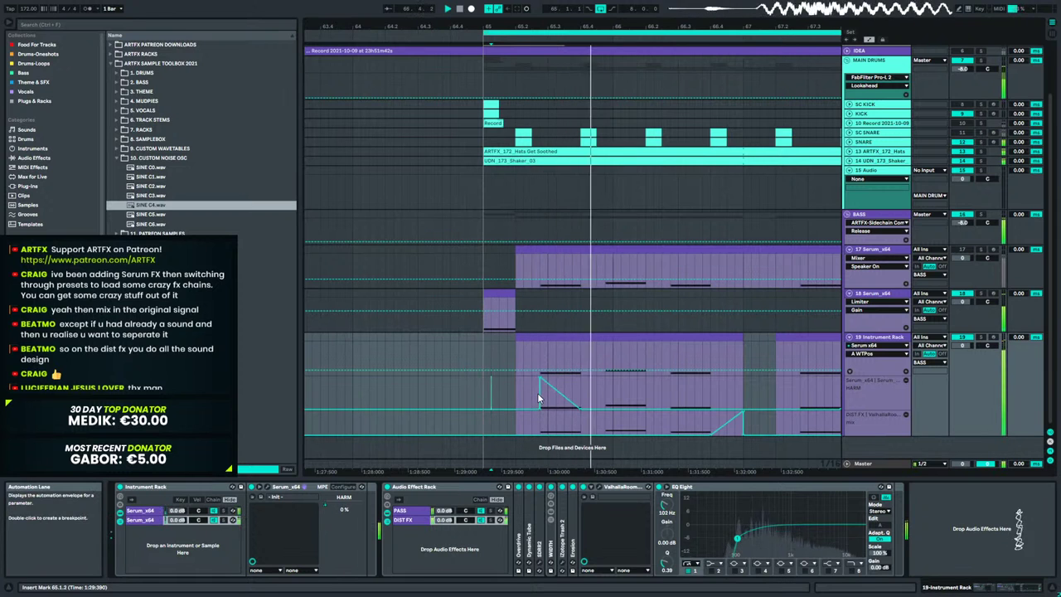
key(space)
key(space)
Shorten the spike's decay, duplicate it twice across the first bass clip's following notes, and audition the result.
mouse_move(568, 399)
mouse_down()
mouse_move(563, 408)
mouse_move(535, 394)
mouse_up()
key(space)
key(ctrl+d)
key(ctrl+d)
click(476, 388)
key(space)
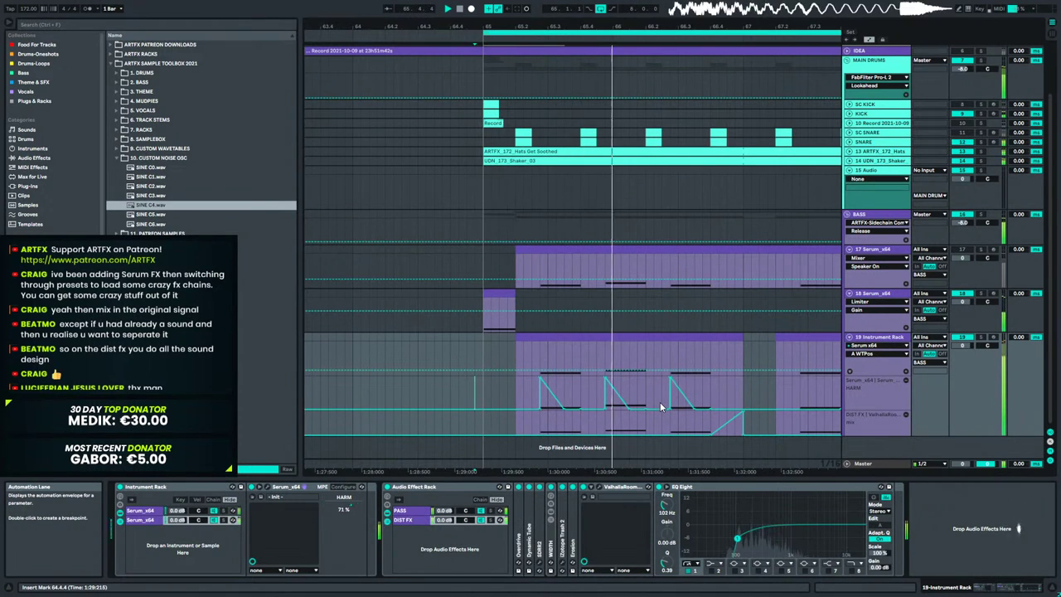
key(space)
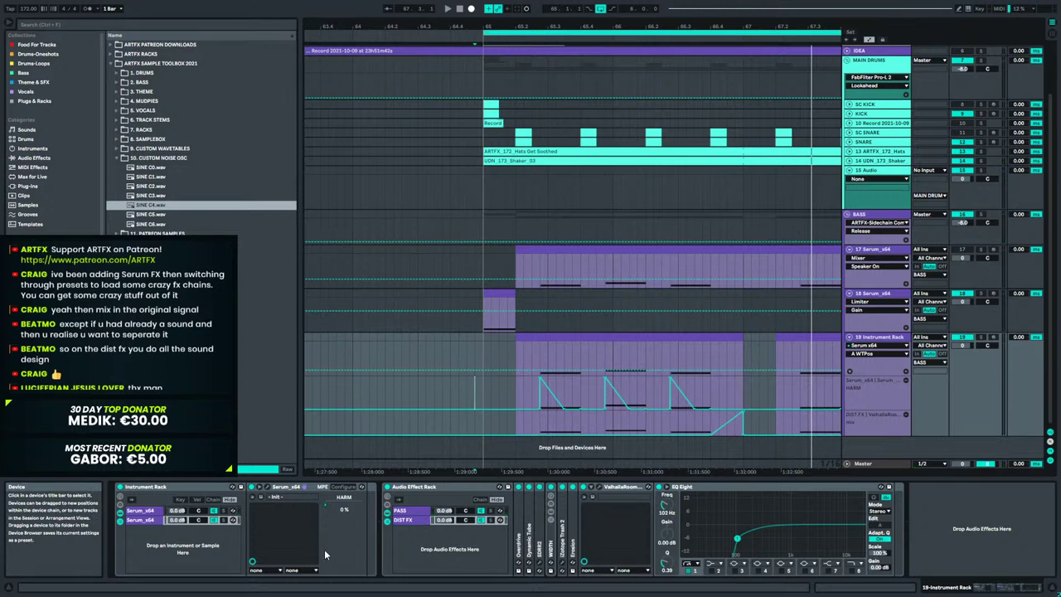
Enable Osc B in the harmonic-layer Serum and load the HarmonicSeries wavetable into it.
click(267, 486)
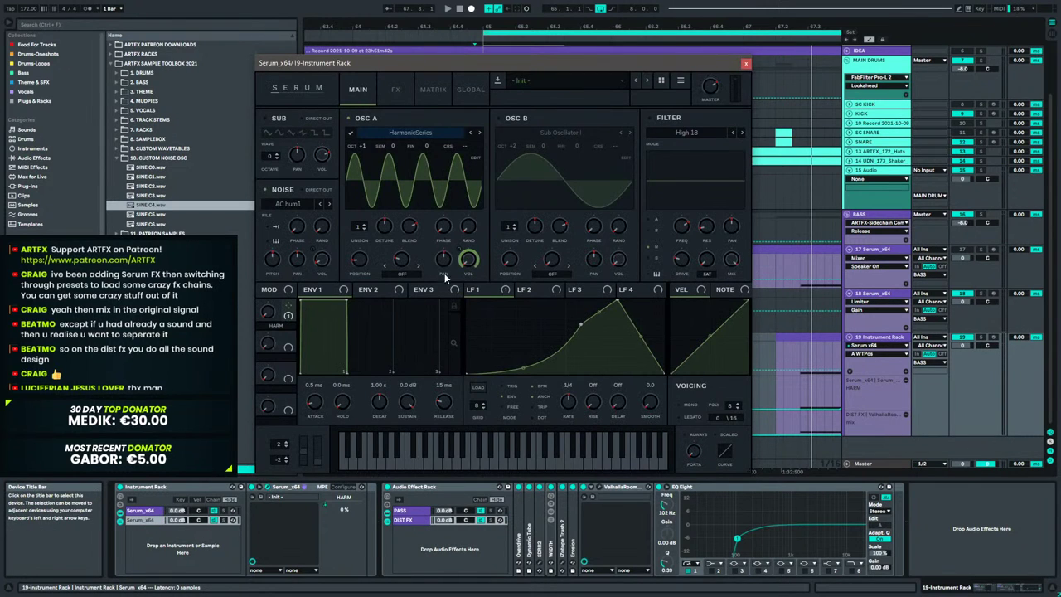
click(517, 121)
click(572, 131)
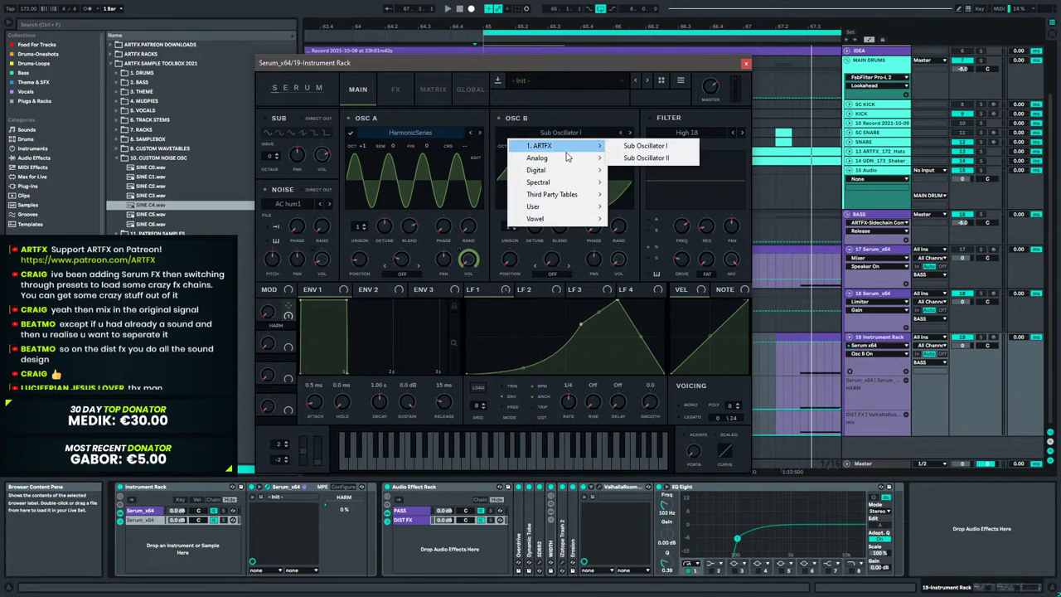
mouse_move(578, 177)
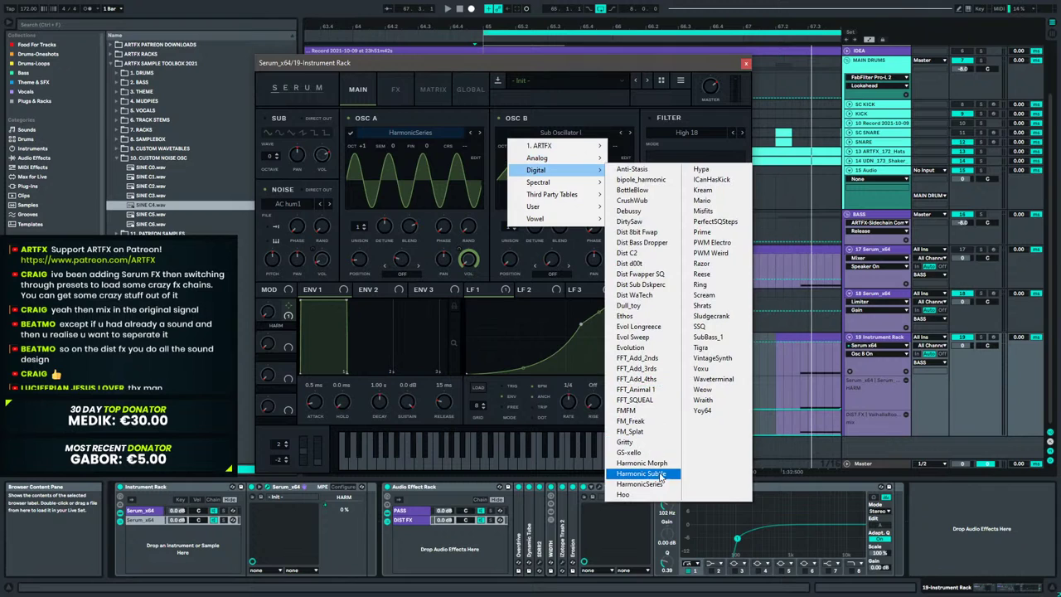
click(642, 484)
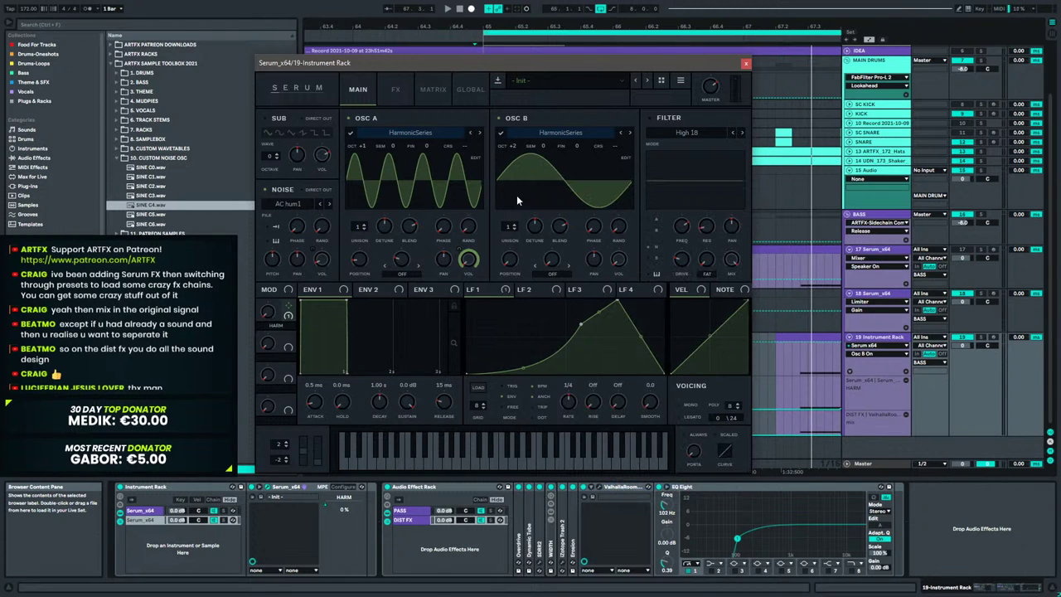
Set Osc B's octave to +1, assign Macro 2 to its volume and raise its wavetable position.
drag(517, 157, 515, 165)
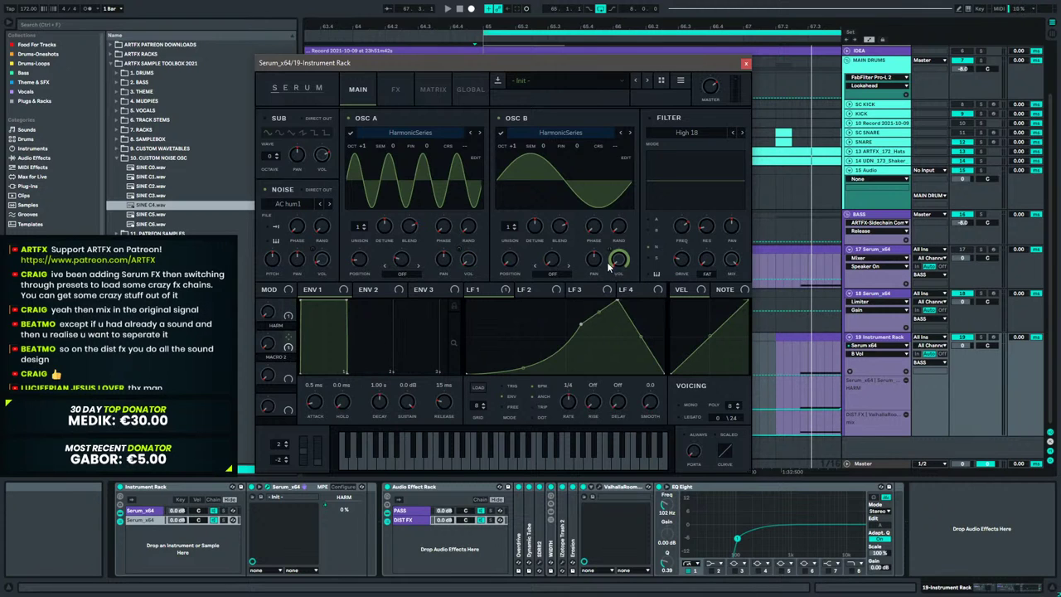
drag(515, 261, 512, 236)
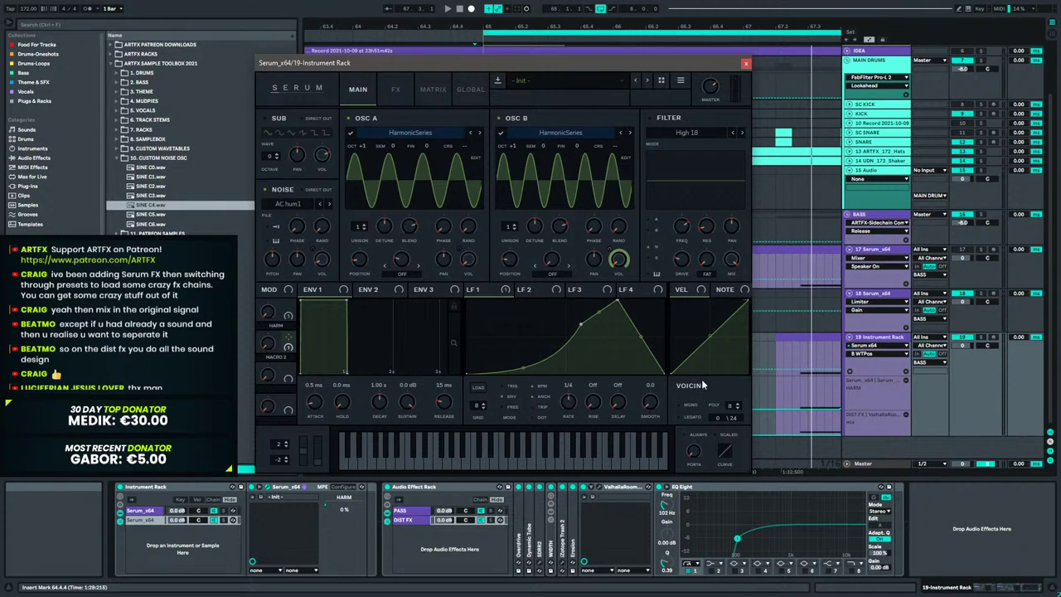
click(745, 63)
Rename Macro 2 as HARM2 and expose it as an automatable parameter alongside HARM on the Serum device.
drag(611, 471, 580, 452)
drag(580, 26, 611, 31)
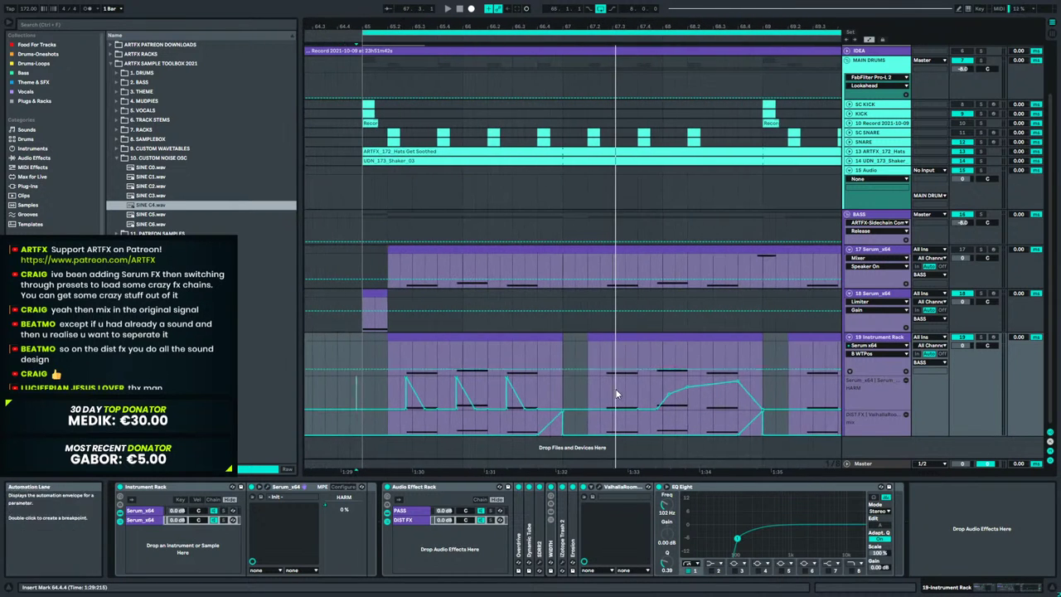
click(258, 487)
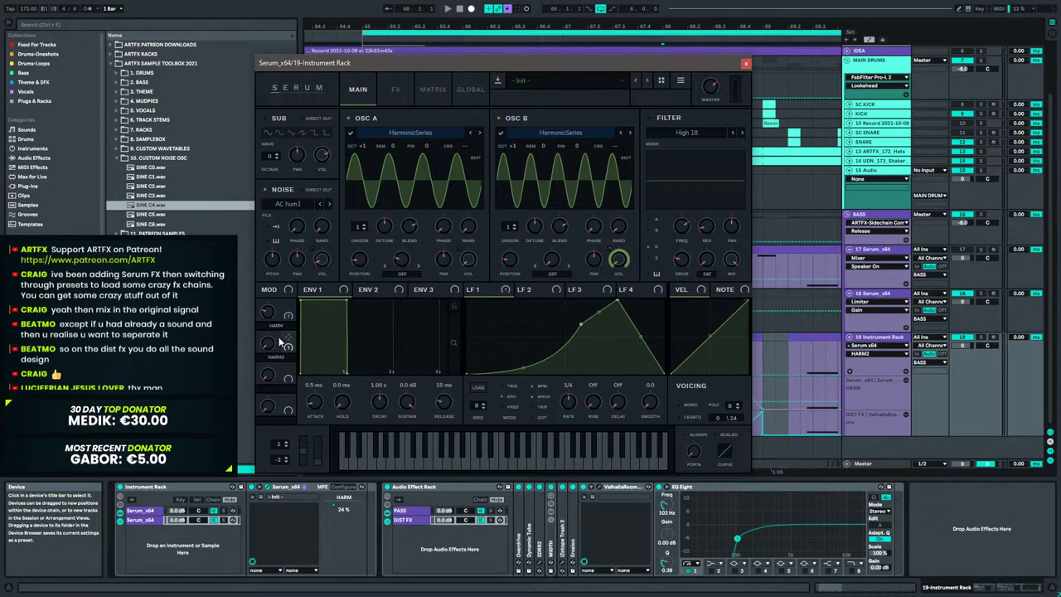
click(745, 63)
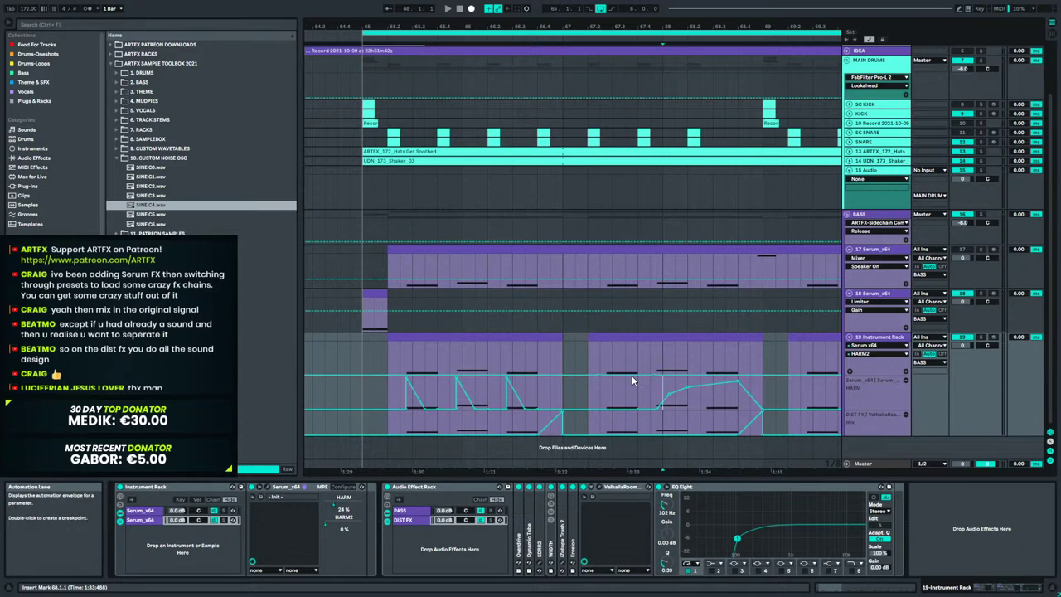
Try a HARM2 automation peak of 1.00 on the first note of the second bass clip and audition it.
drag(632, 372, 633, 345)
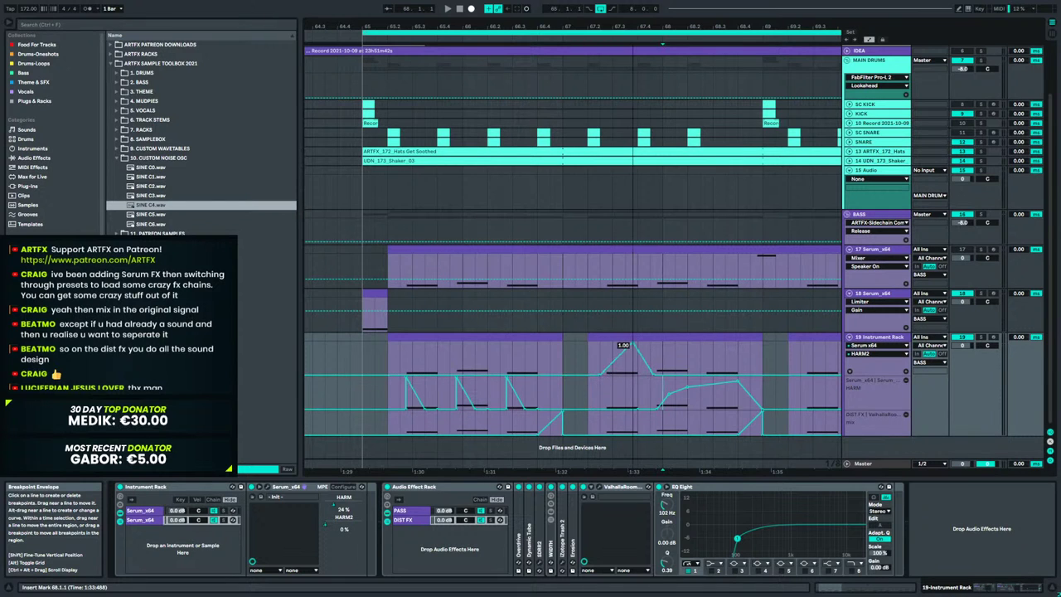
click(590, 353)
key(space)
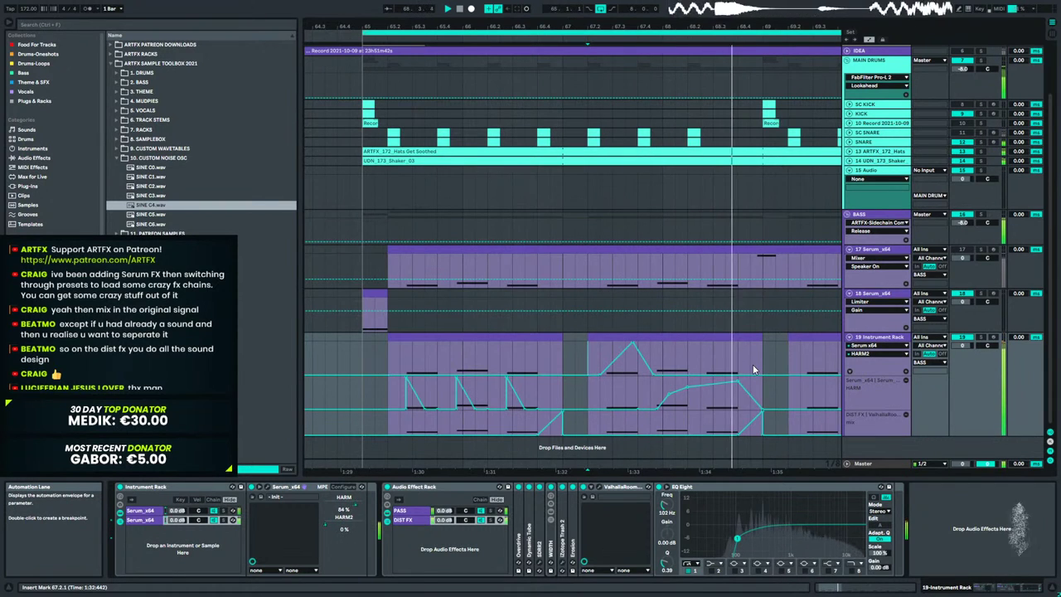
key(space)
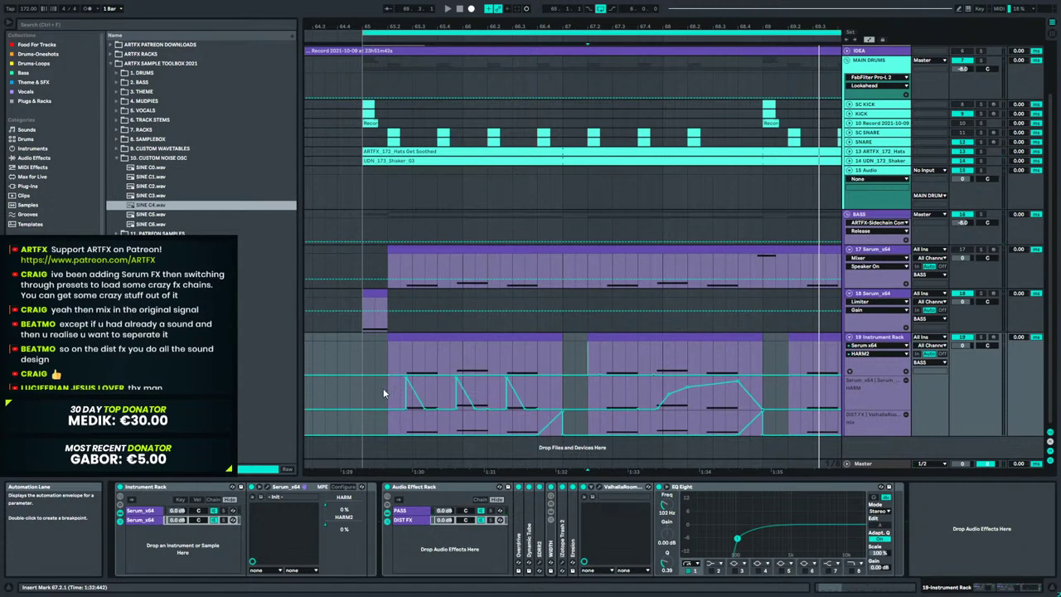
Clear the HARM automation spikes from track 19's first bass clip and hide the automation lanes.
drag(383, 392, 575, 400)
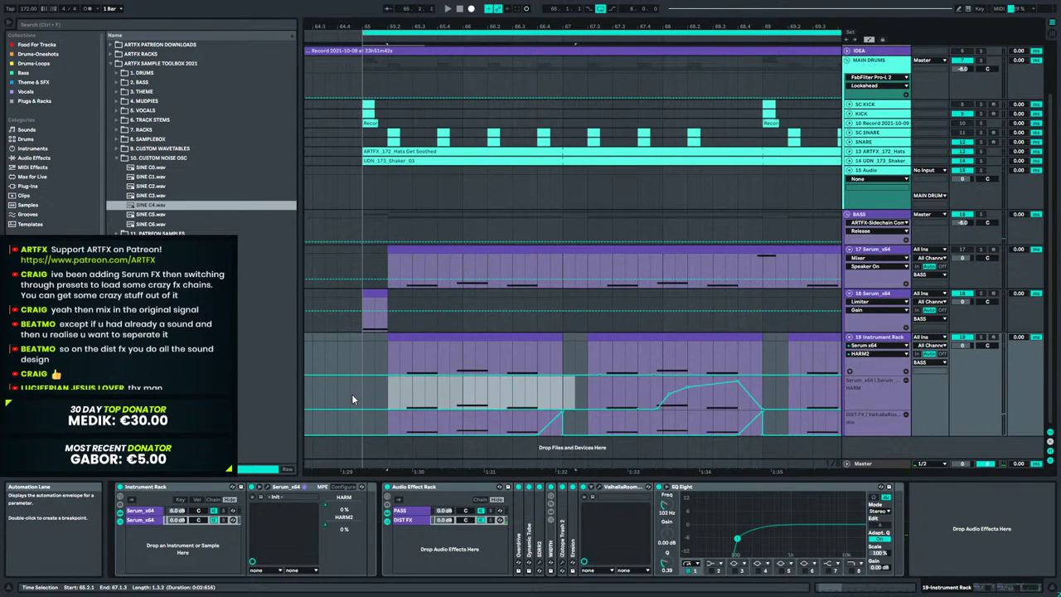
key(a)
Arm track 18's Serum bass for recording.
click(988, 298)
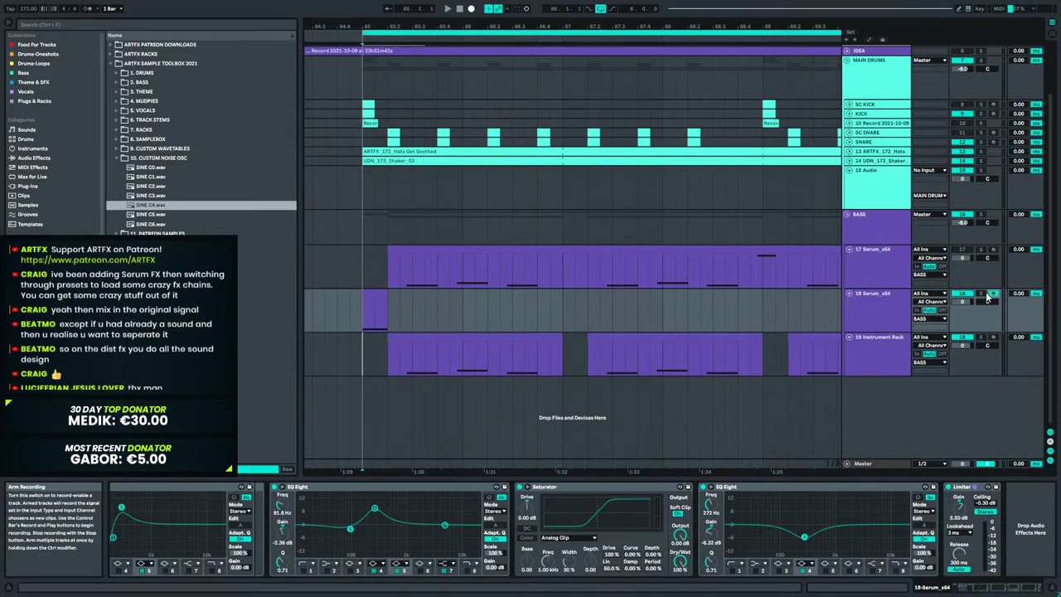
drag(475, 27, 501, 18)
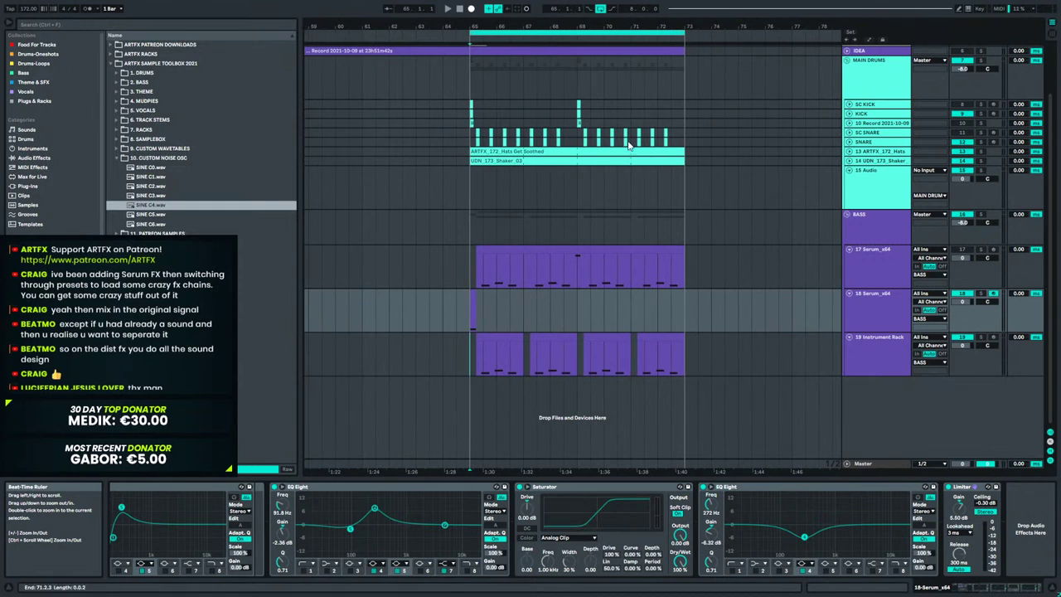
Audition the full loop with the drums and basses from just before bar 65.
click(461, 78)
key(space)
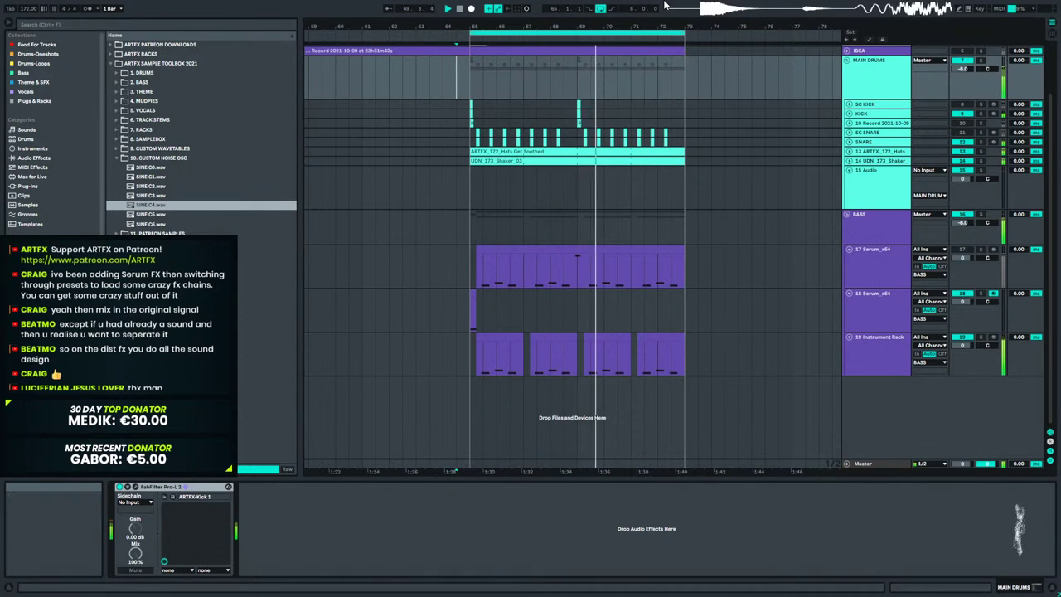
key(space)
Open the first Serum in track 19's rack and shorten LFO 1's decay to about half the cycle while auditioning.
click(498, 352)
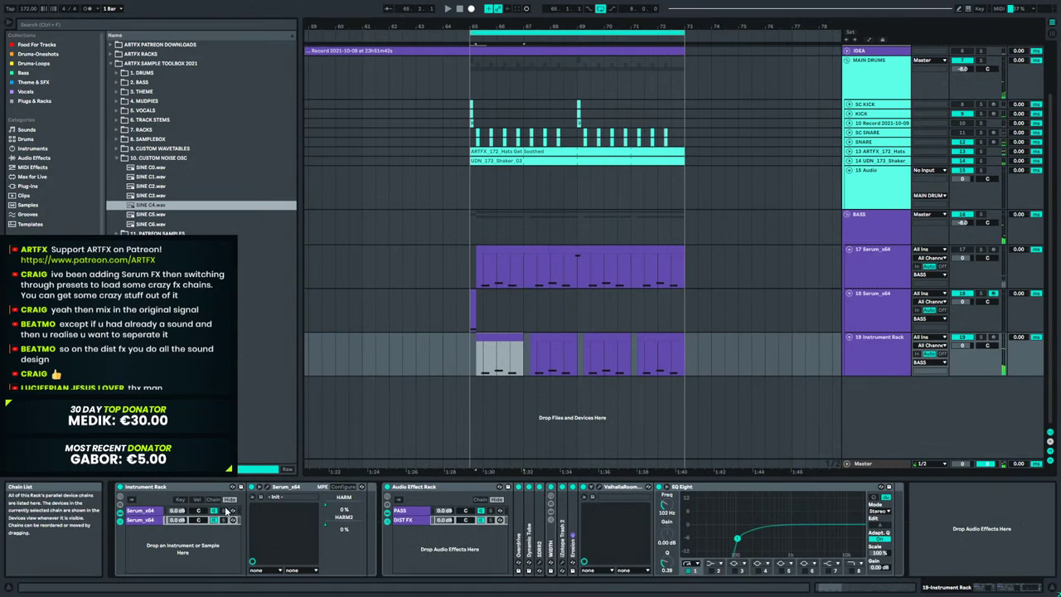
click(137, 511)
click(268, 486)
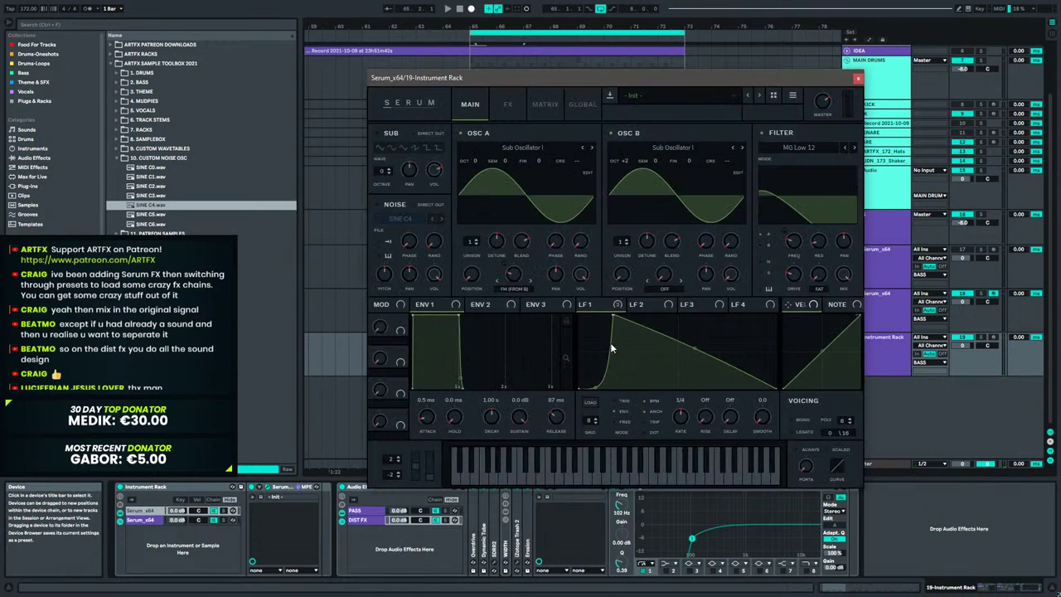
drag(598, 387, 587, 315)
key(space)
drag(680, 352, 680, 401)
double_click(661, 383)
key(space)
key(space)
key(space)
Reshape LFO 1 with its peak near the start and a curved decay to the cycle's end, audition it, and close Serum.
drag(588, 316, 620, 309)
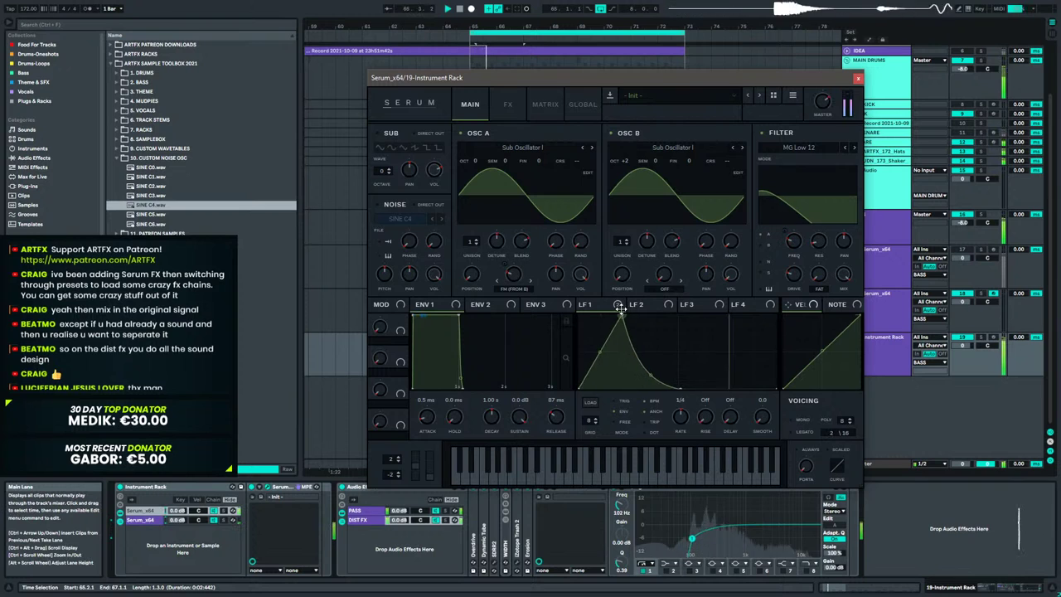
drag(648, 372, 665, 354)
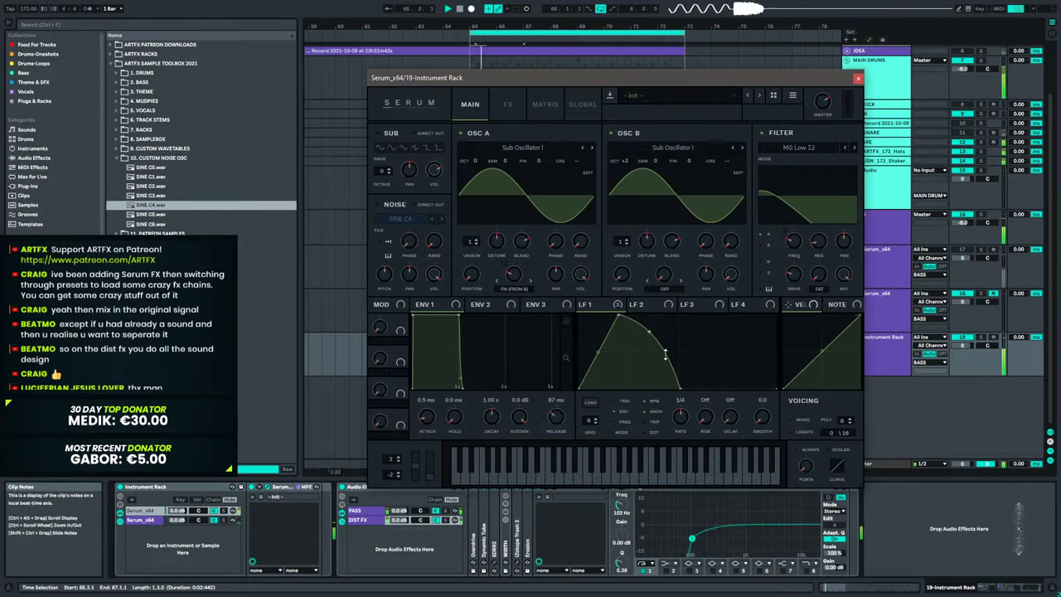
mouse_move(620, 310)
mouse_down()
mouse_move(587, 308)
mouse_move(617, 315)
mouse_up()
drag(680, 388, 686, 357)
double_click(713, 363)
key(space)
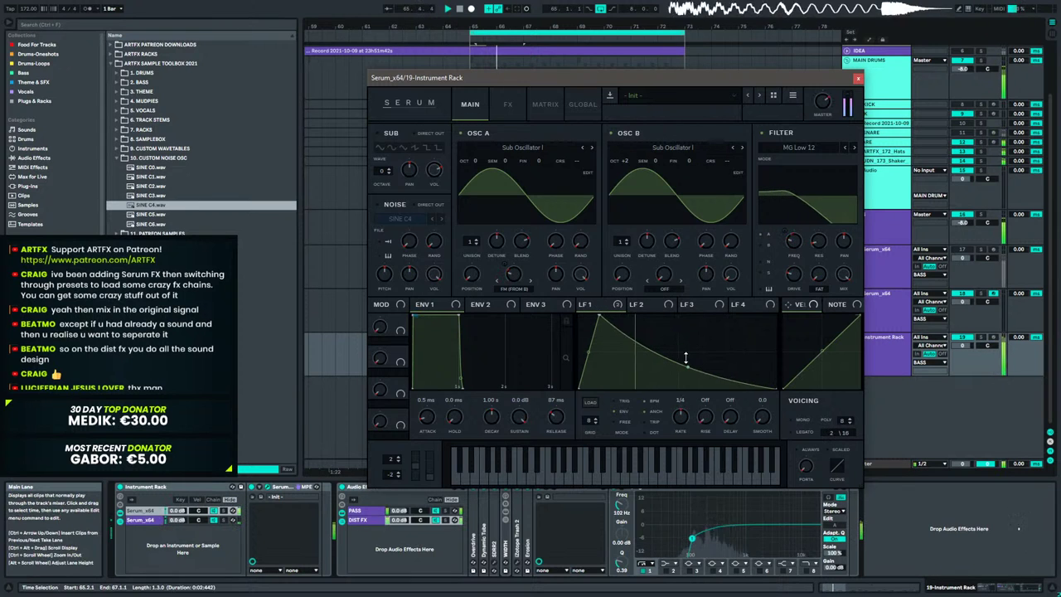
key(space)
click(858, 78)
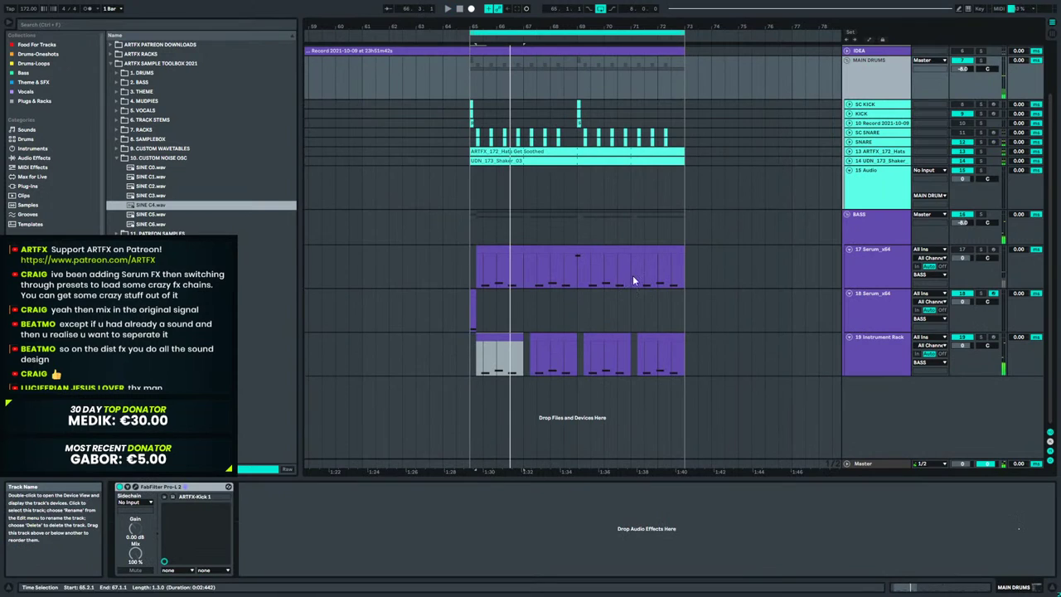
Delete the three later bass clips on track 19 and show the first clip's notes for editing.
double_click(495, 336)
drag(511, 477, 523, 247)
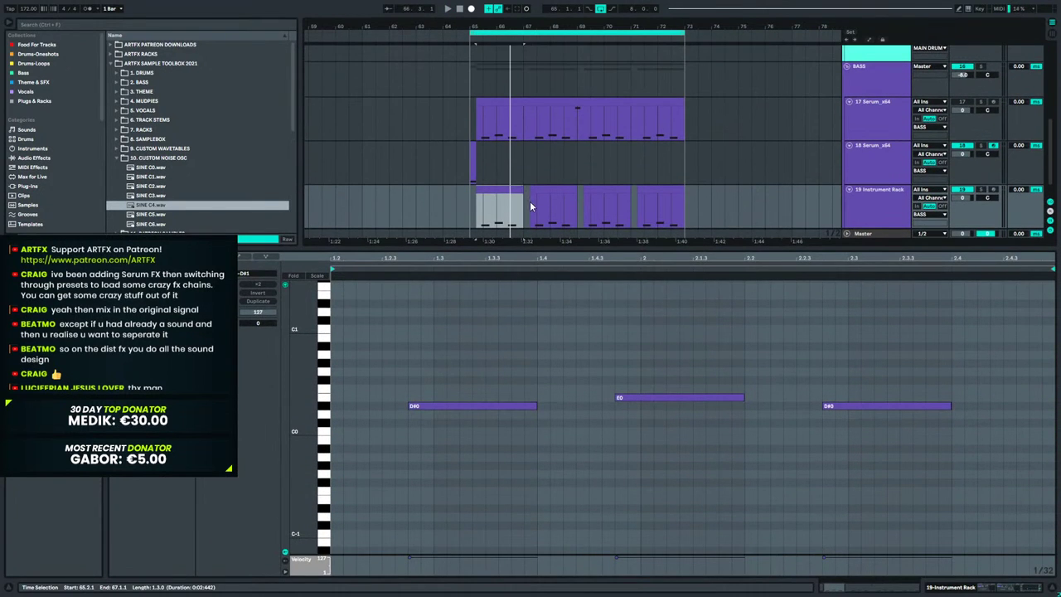
drag(665, 202, 522, 207)
key(Delete)
click(503, 189)
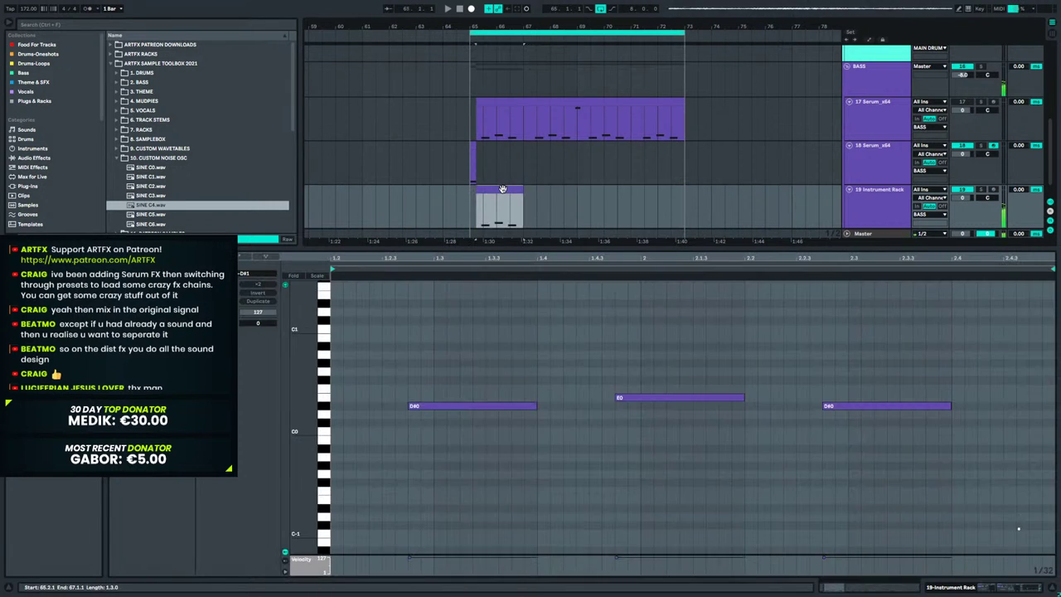
Split each of the clip's three long notes (D#0, E0, D#0) into two short repeated notes and audition them.
drag(535, 405, 474, 410)
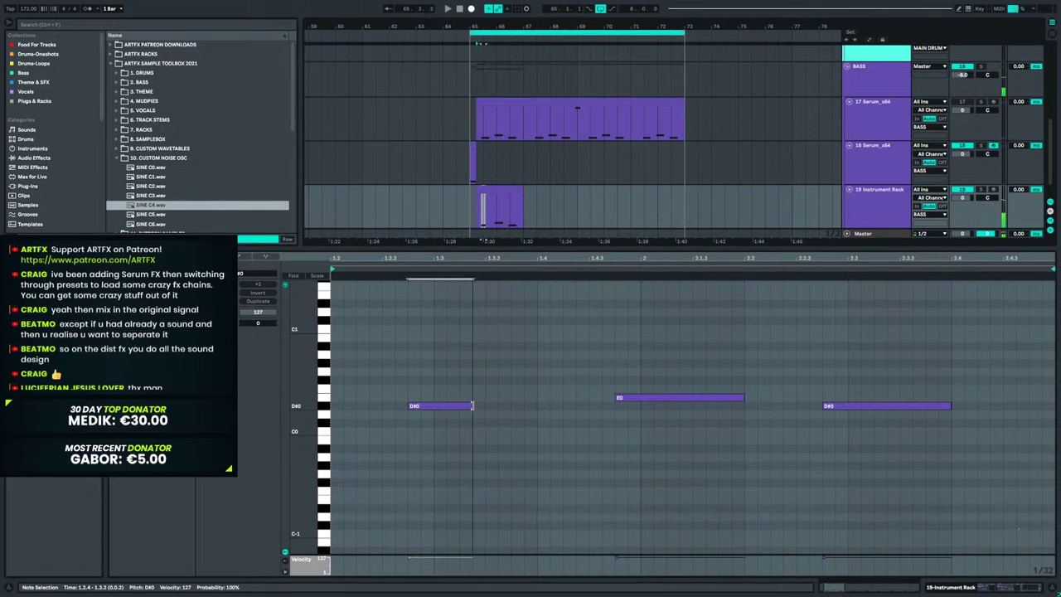
drag(444, 407, 532, 409)
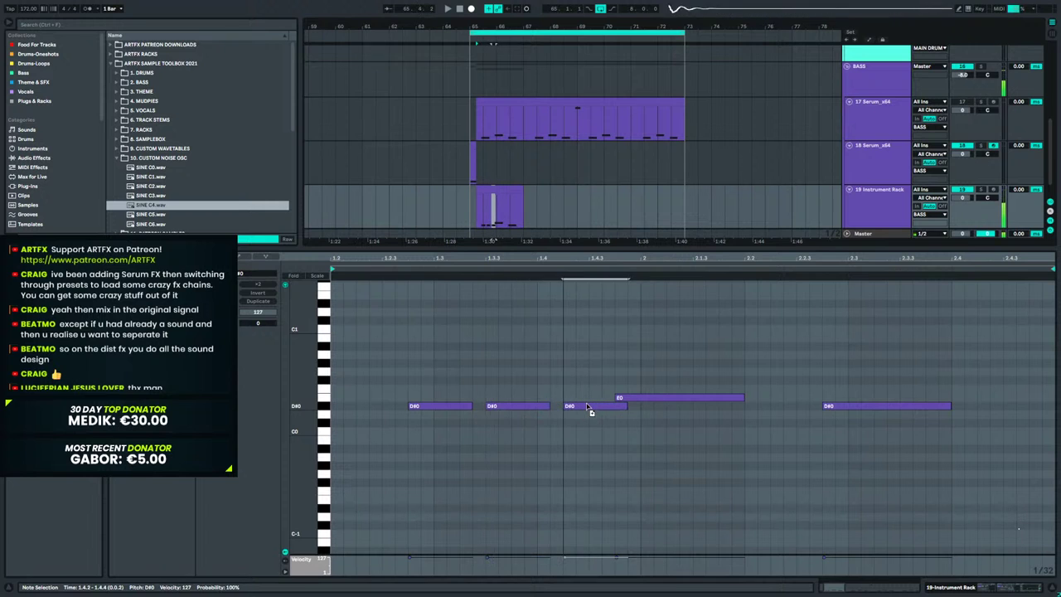
drag(569, 414, 652, 401)
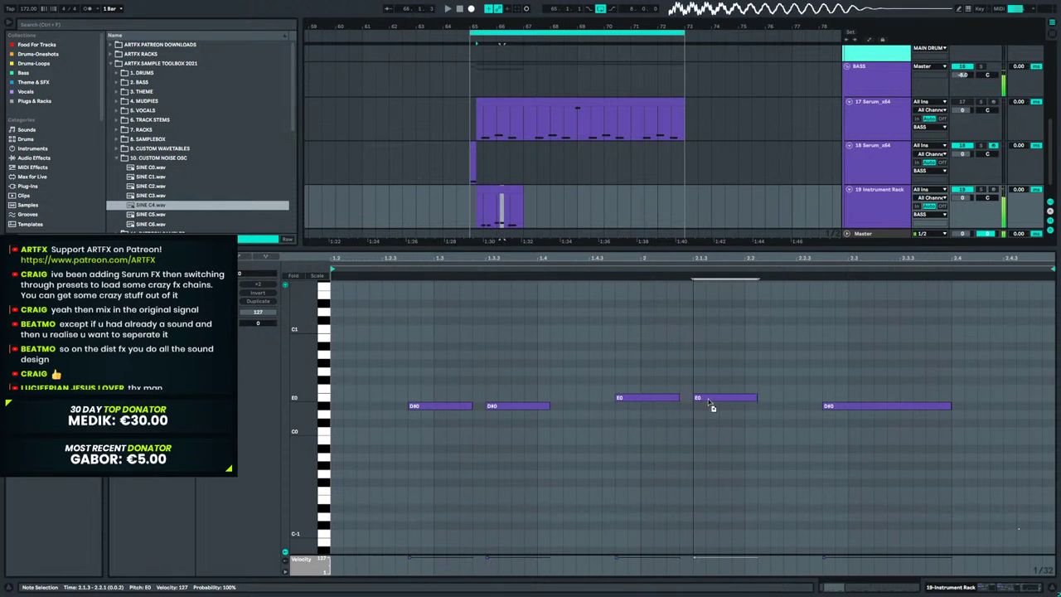
drag(702, 401, 829, 415)
drag(893, 408, 913, 413)
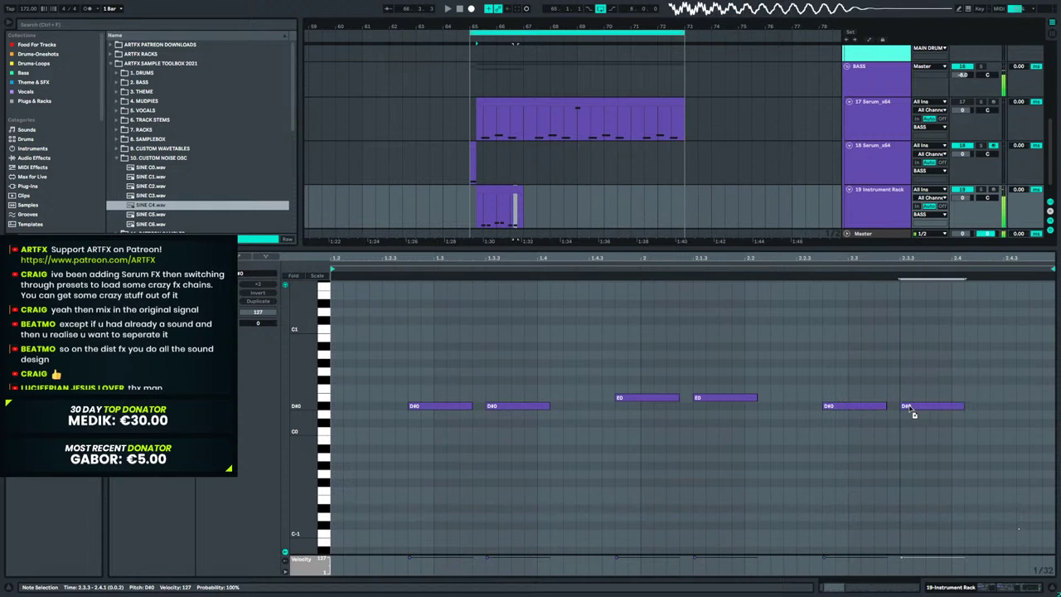
key(space)
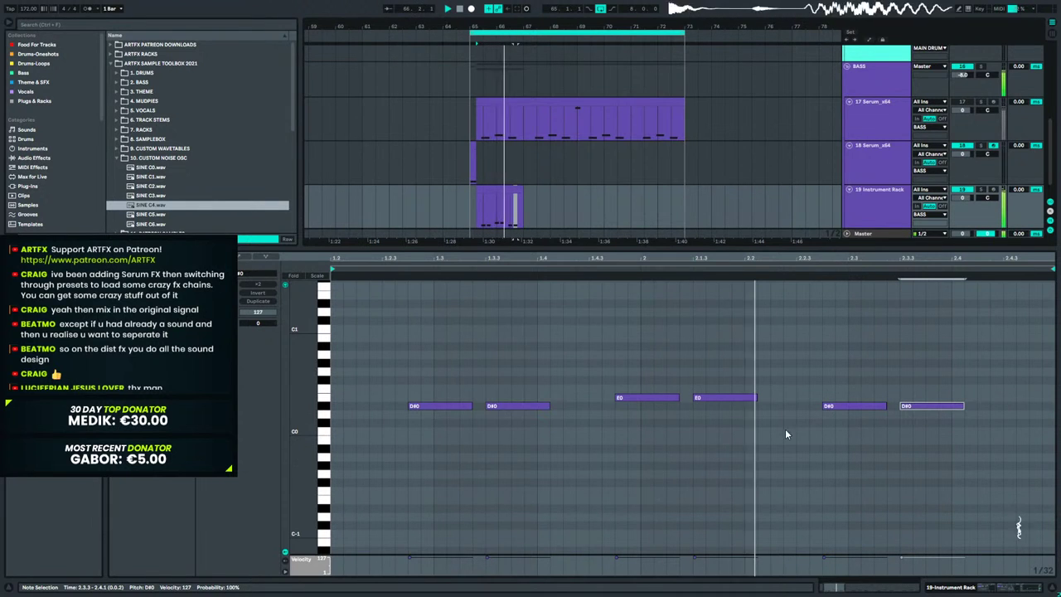
key(space)
Show the automation lanes and remove the HARM2 automation rise at the end of track 19's bass clip.
click(953, 585)
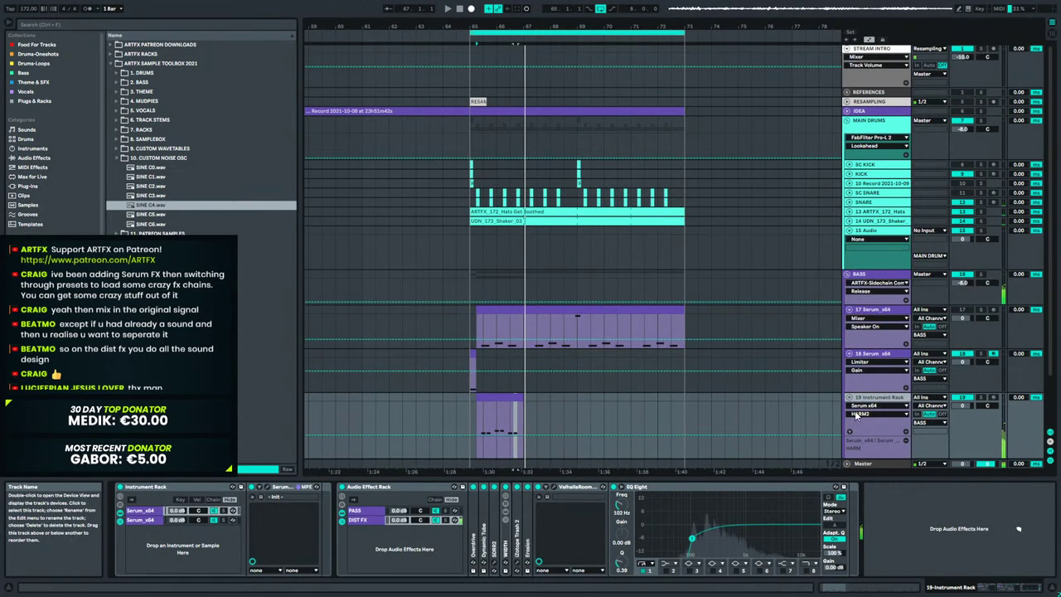
key(a)
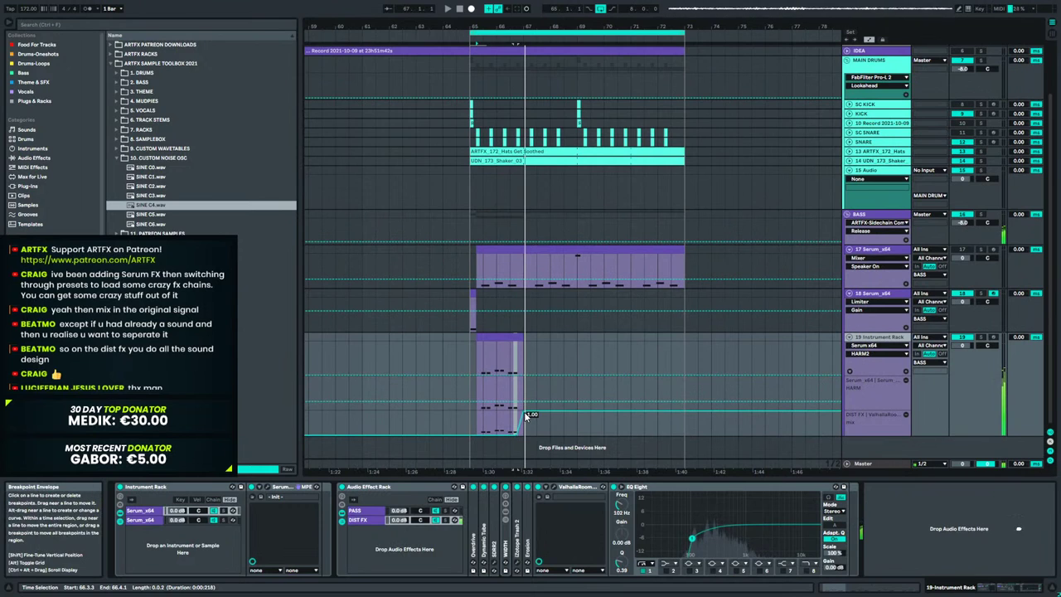
drag(522, 411, 523, 443)
click(517, 432)
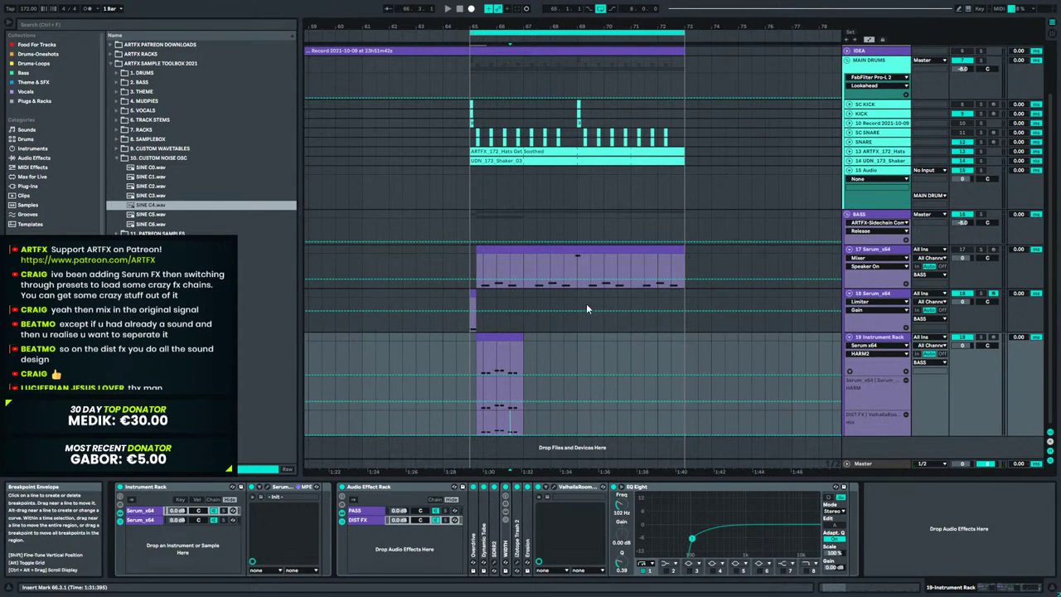
Delete the remaining bass clip on track 19 and hide the automation lanes.
drag(469, 341, 522, 433)
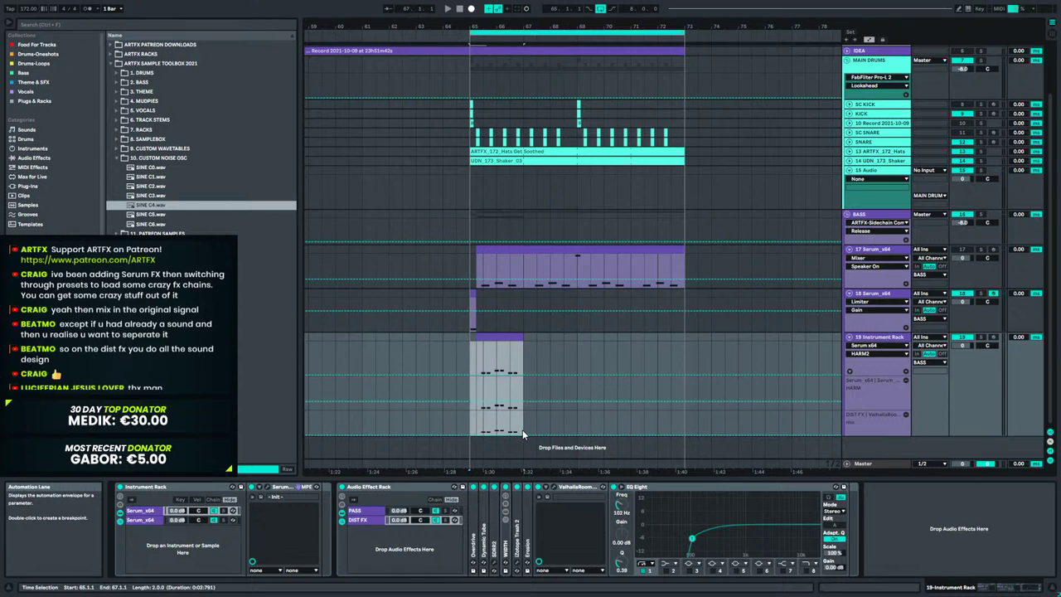
click(512, 336)
key(Delete)
key(a)
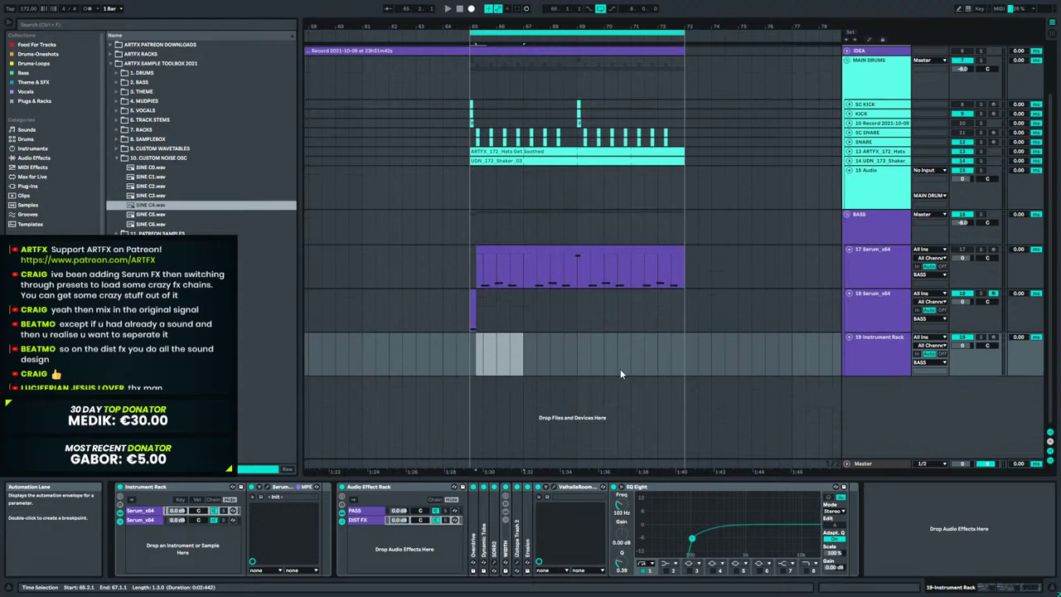
Audition the loop without the track 19 bass layer.
click(448, 346)
key(space)
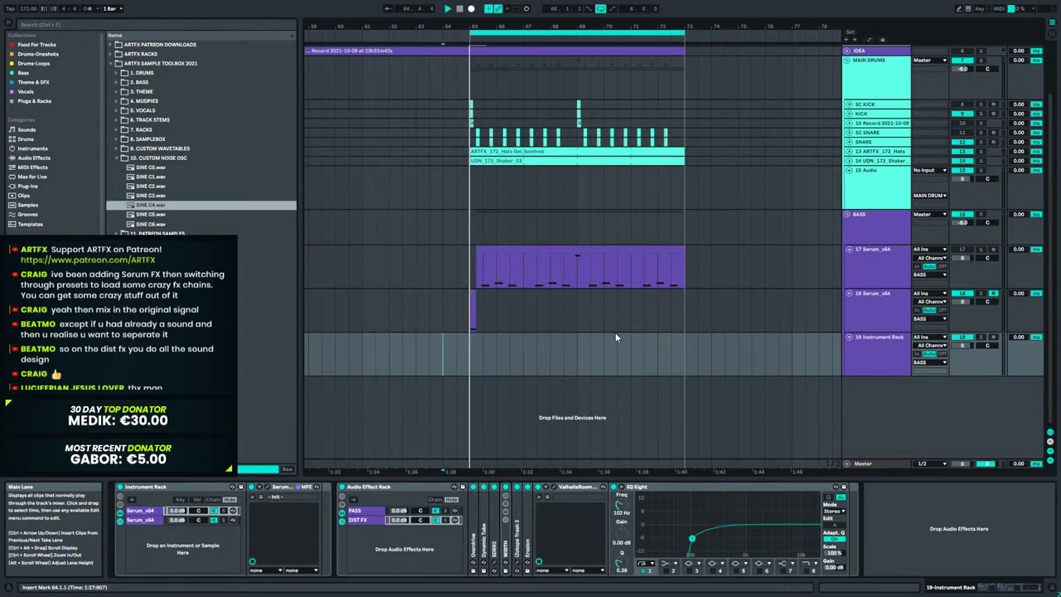
key(space)
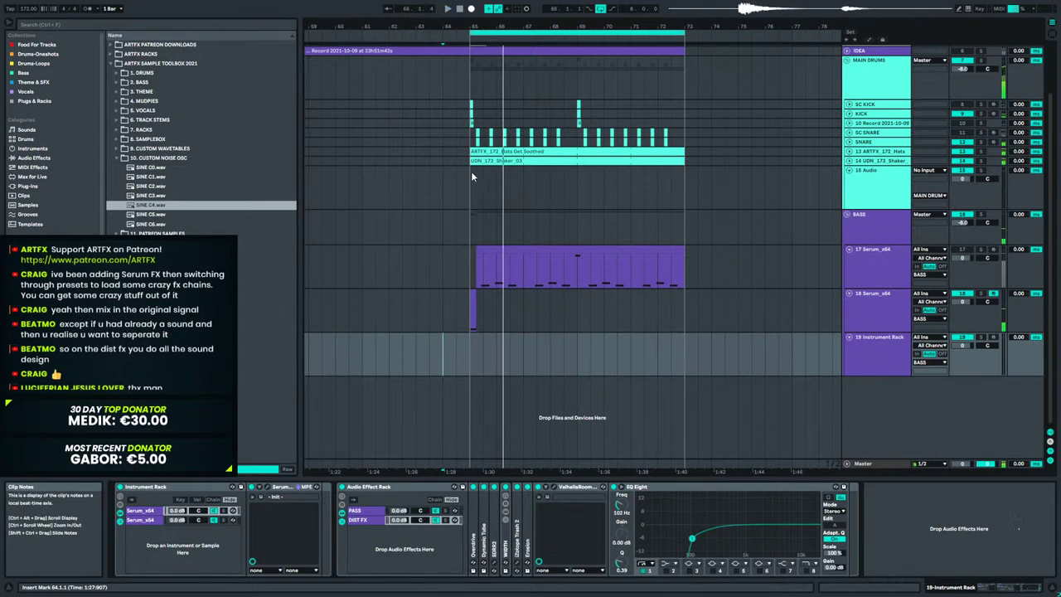
scroll(472, 132, up, 3)
Add a cut at 958 Hz in the EQ Eight after the Saturator on track 18, auditioning the bass hit.
click(466, 360)
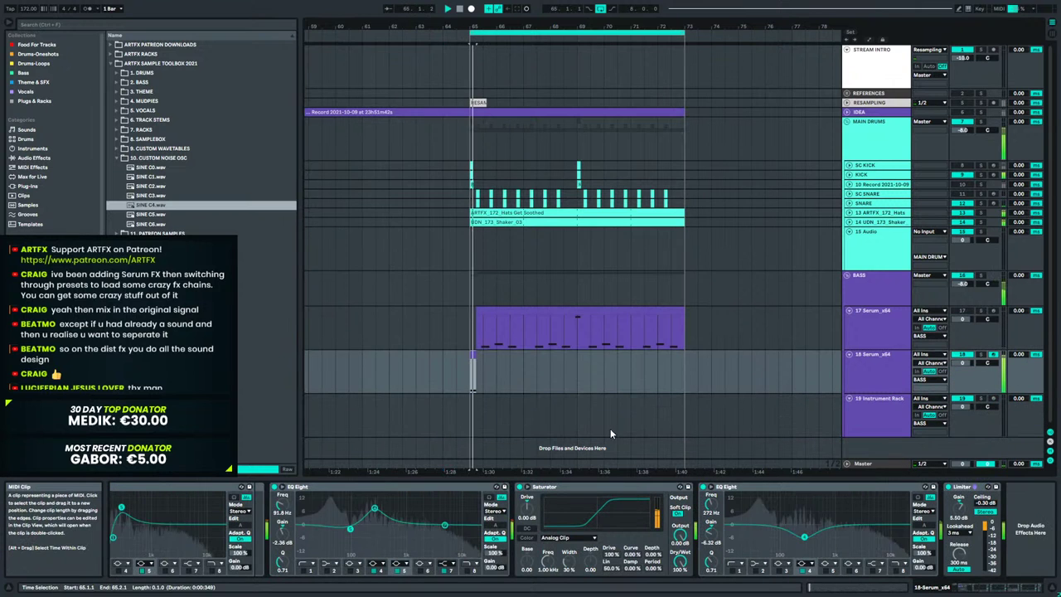
key(space)
drag(887, 524, 832, 537)
key(space)
key(space)
key(space)
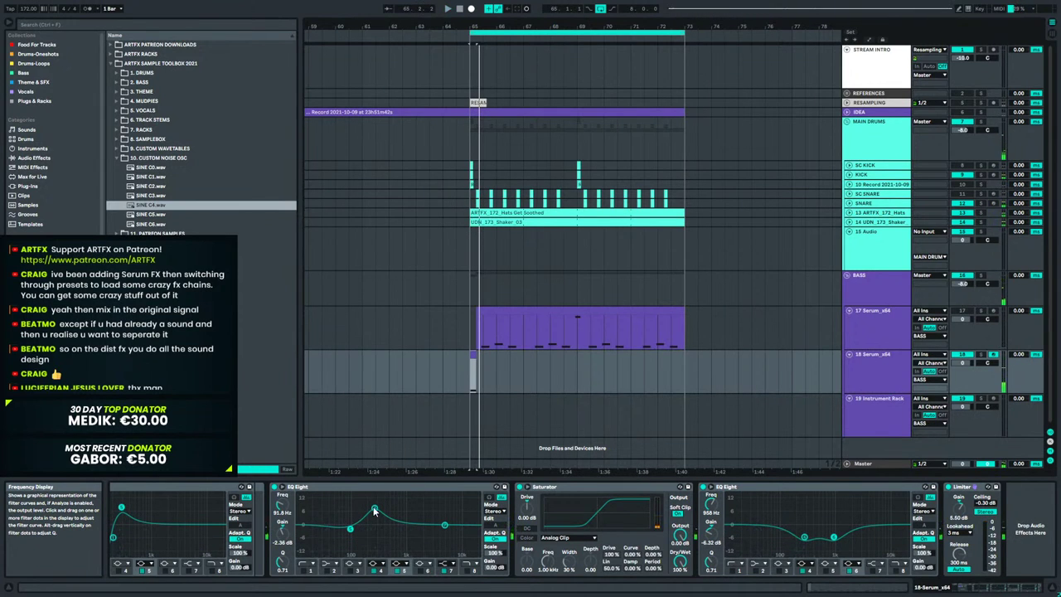
Set the peak band of the EQ Eight before track 18's Saturator to 250 Hz with about 8 dB gain, and audition it.
key(space)
key(space)
mouse_move(371, 503)
mouse_down()
mouse_move(373, 494)
mouse_move(374, 506)
mouse_up()
key(space)
key(space)
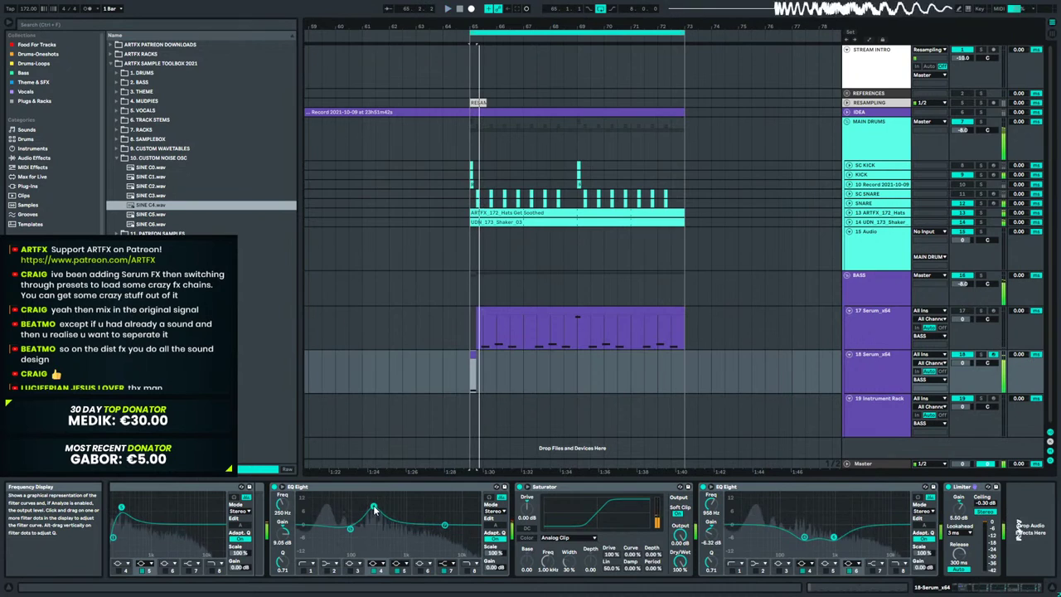
click(471, 325)
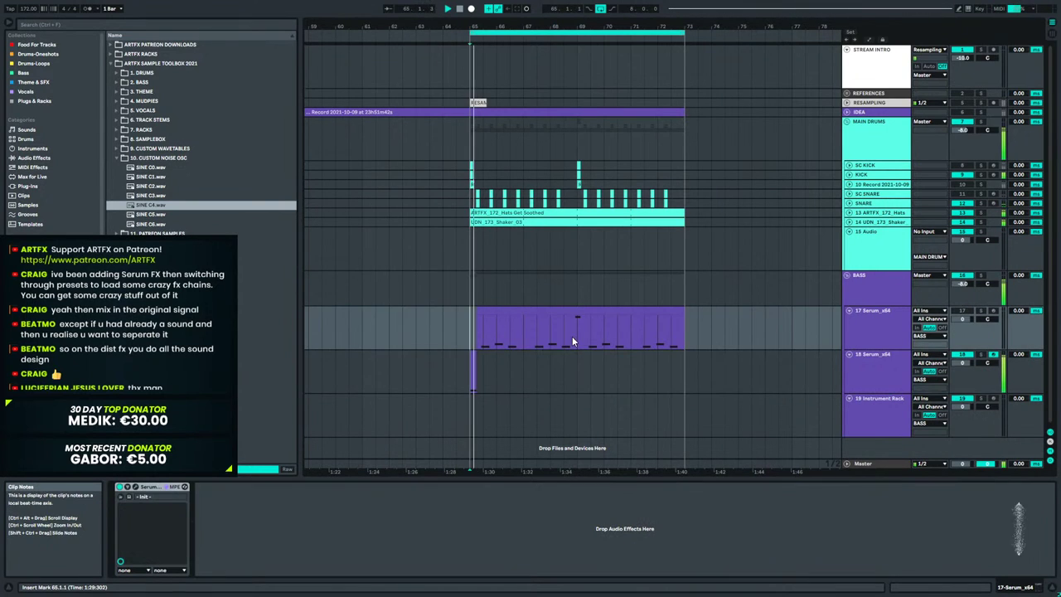
key(space)
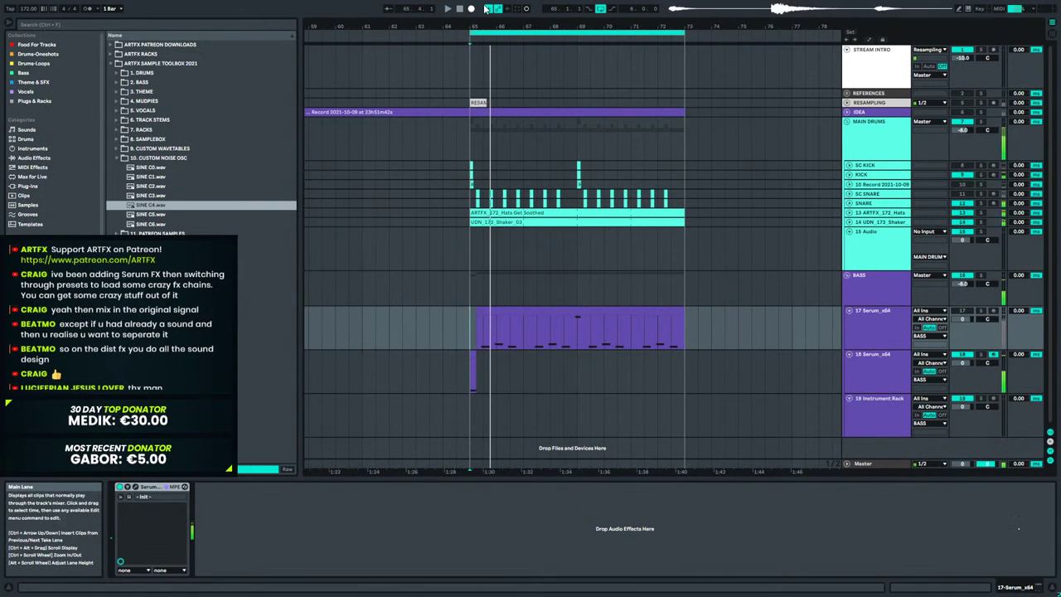
Mute the shaker track, cut the hats clip from 65.3 to 65.4, and audition the gap.
click(849, 223)
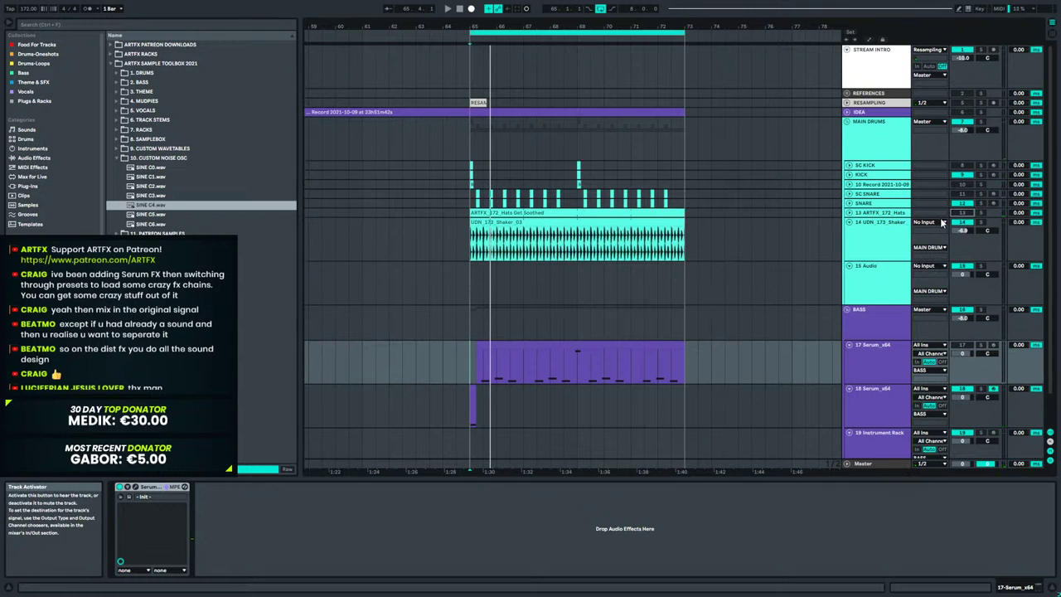
click(848, 223)
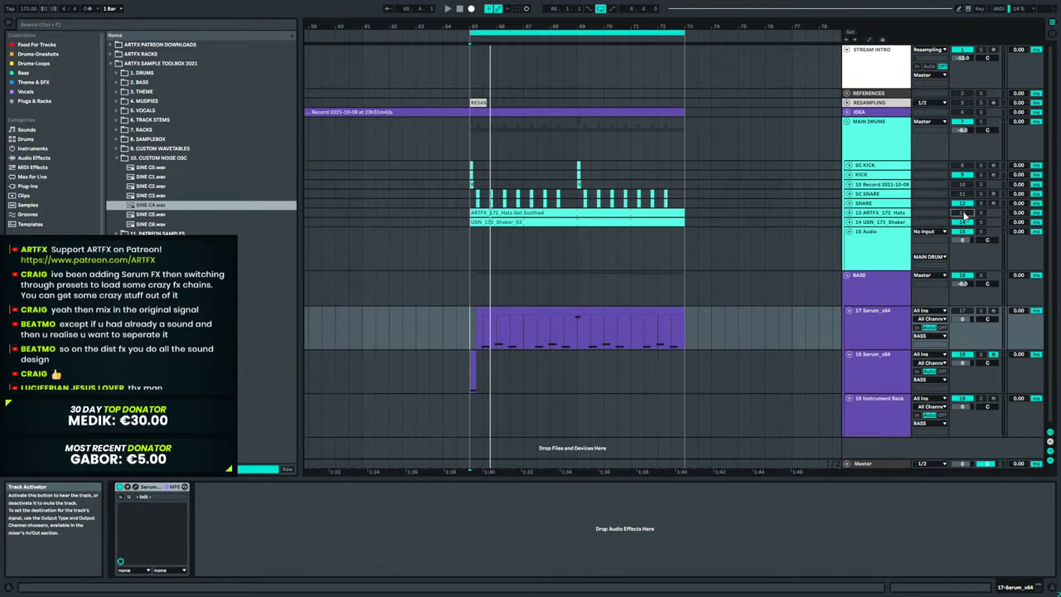
click(849, 213)
drag(474, 27, 474, 99)
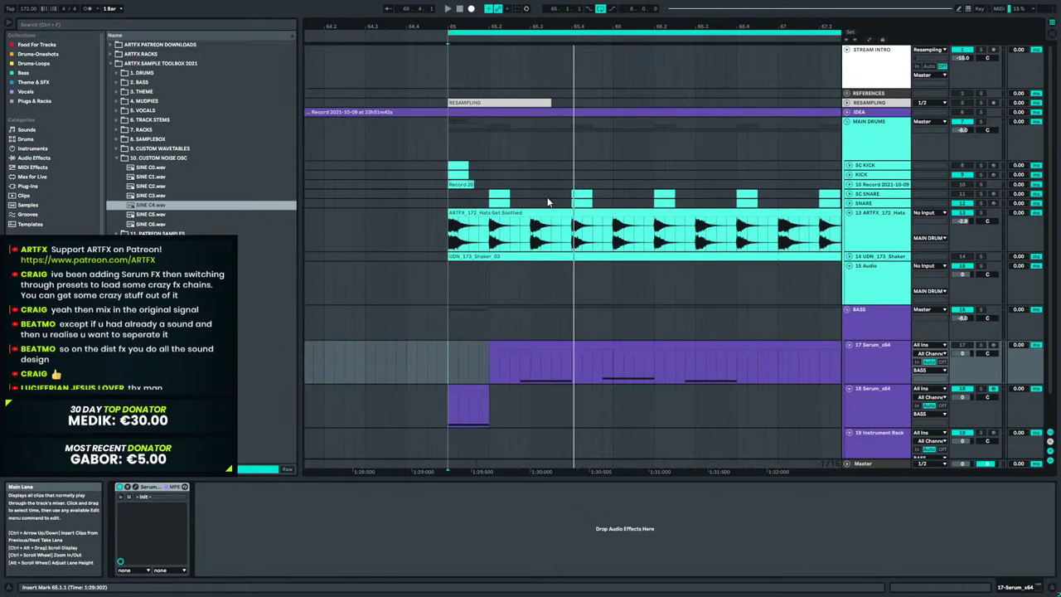
drag(530, 240, 570, 240)
key(Delete)
click(451, 232)
key(space)
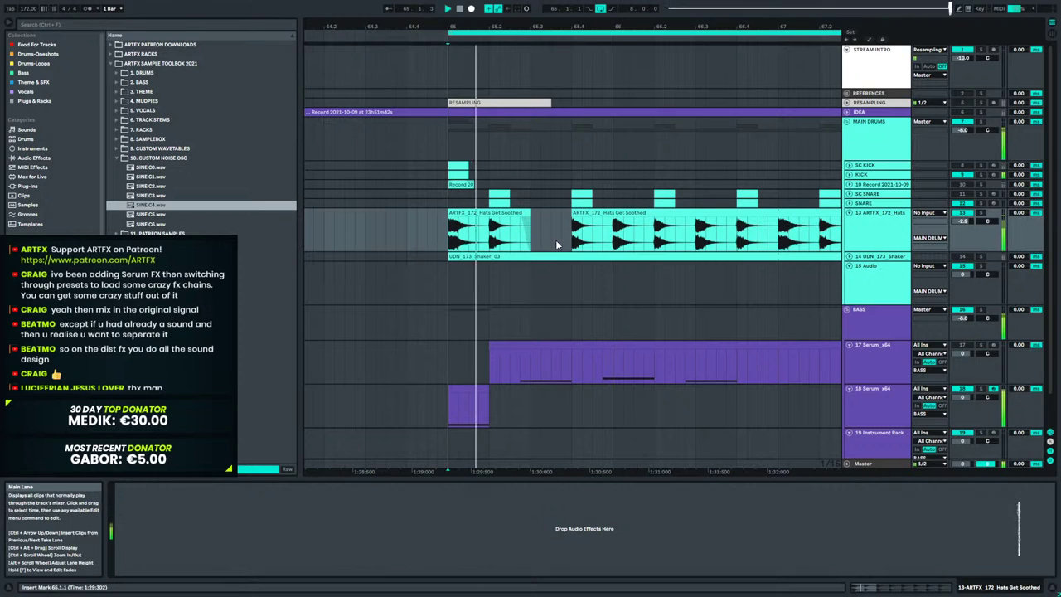
Cut the hats clip from 68.4 to bar 69 and audition the loop from bar 65.
drag(627, 25, 437, 4)
click(506, 236)
key(space)
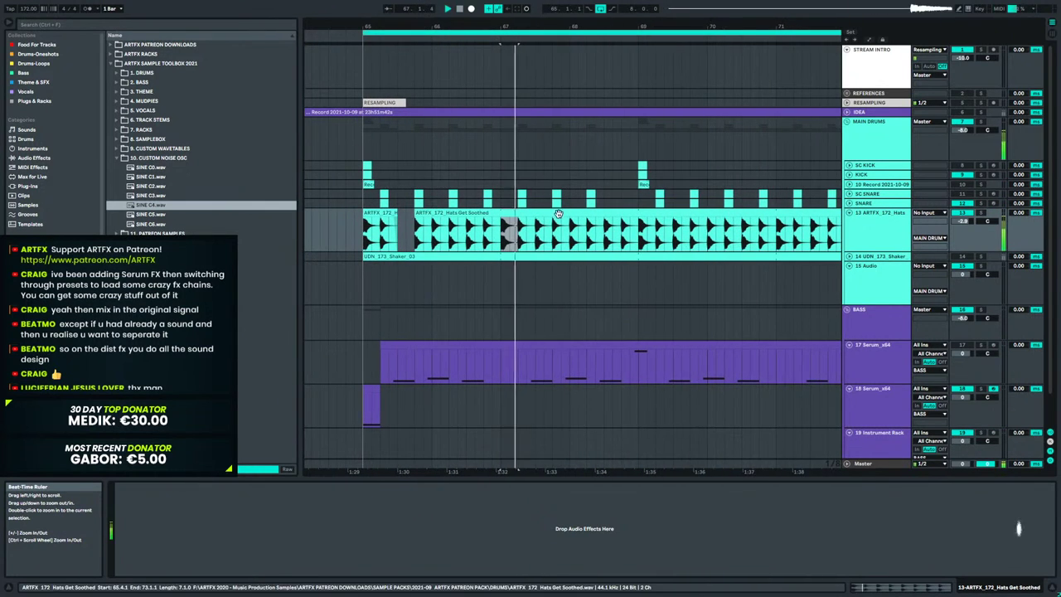
key(space)
click(626, 236)
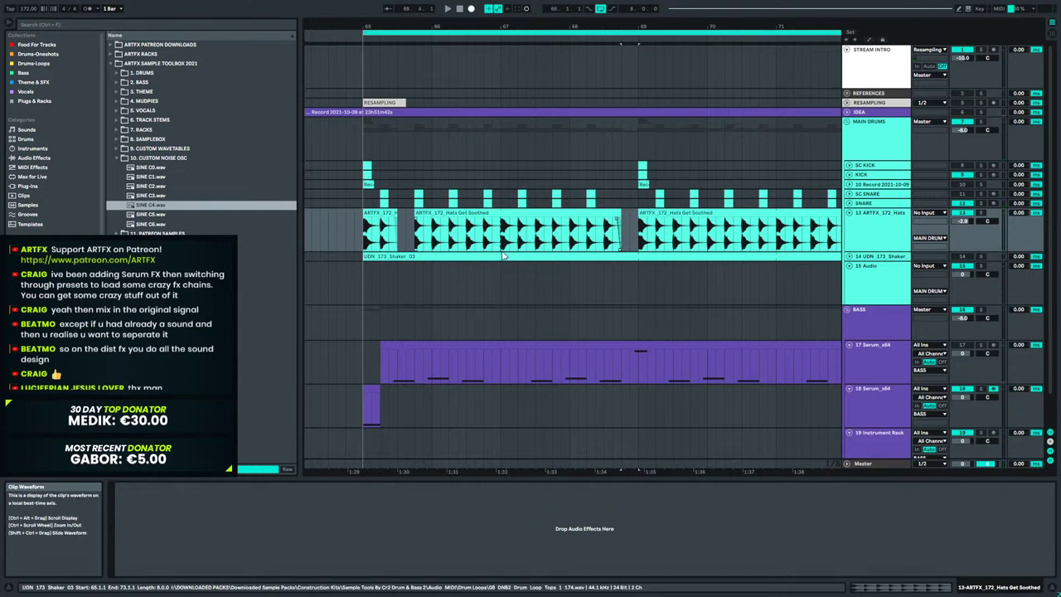
click(365, 233)
key(space)
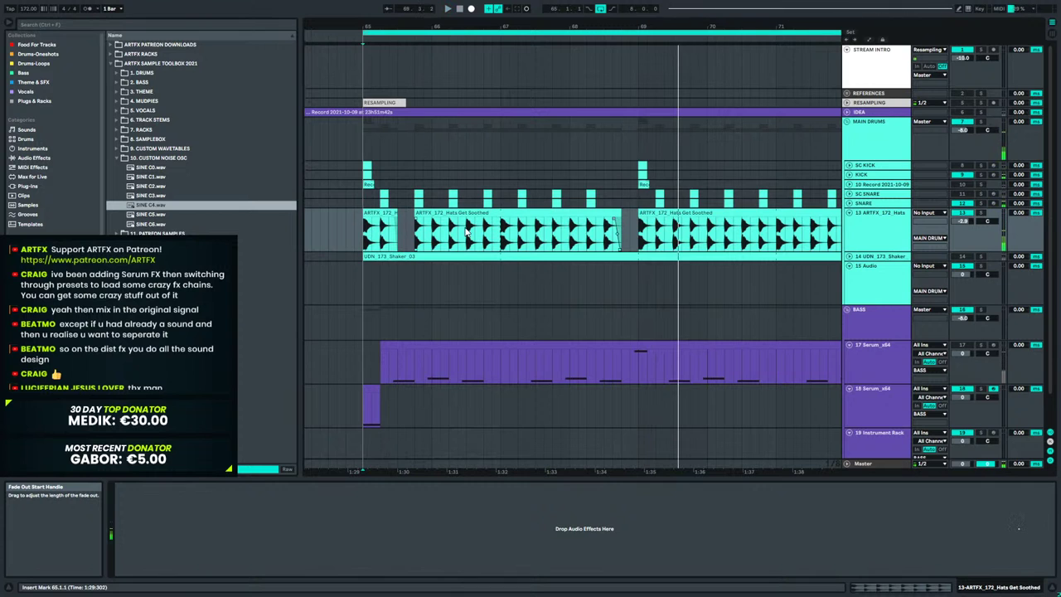
Duplicate the bar 65 KICK and SC KICK clips to shortly after the start of bar 66 and audition the groove.
click(366, 165)
click(368, 174)
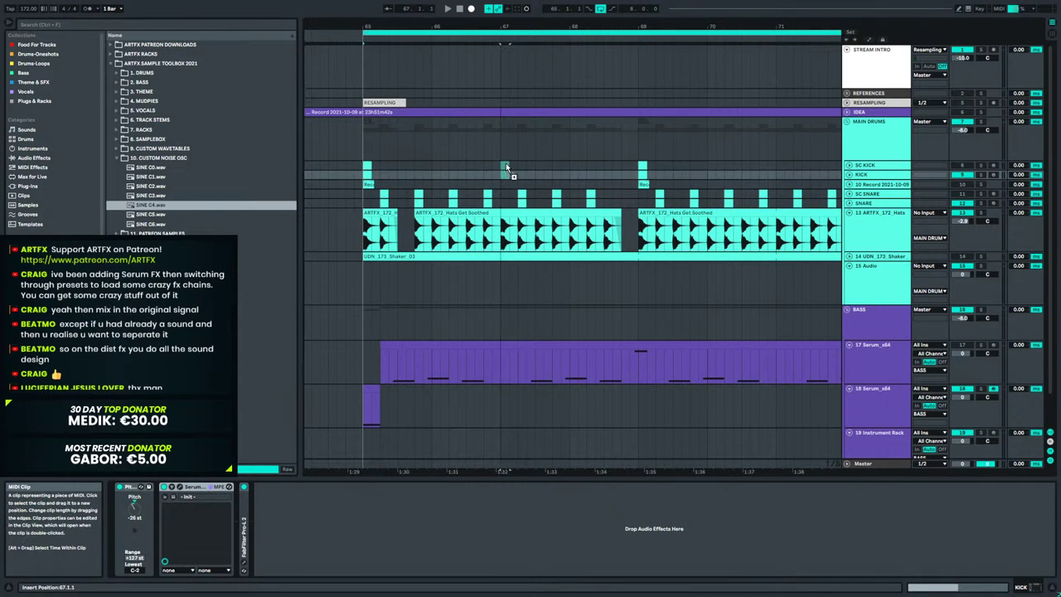
mouse_move(505, 163)
mouse_down()
mouse_move(589, 161)
mouse_move(430, 161)
mouse_move(495, 166)
mouse_up()
drag(415, 164, 442, 166)
click(353, 167)
key(space)
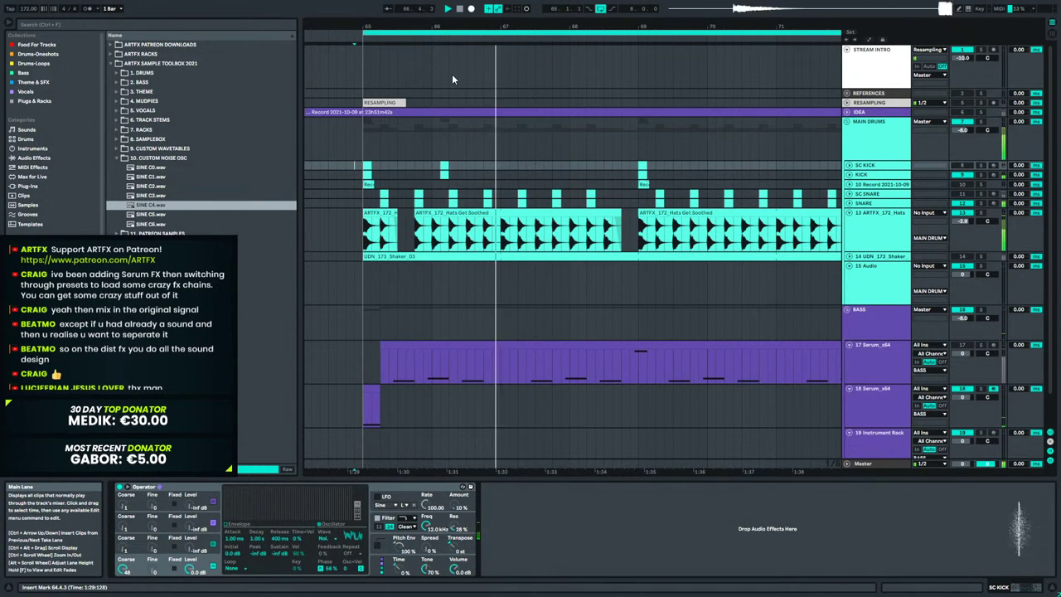
Stop playback and remove the duplicated KICK and SC KICK clips at 66.1.3.
key(space)
drag(429, 27, 495, 97)
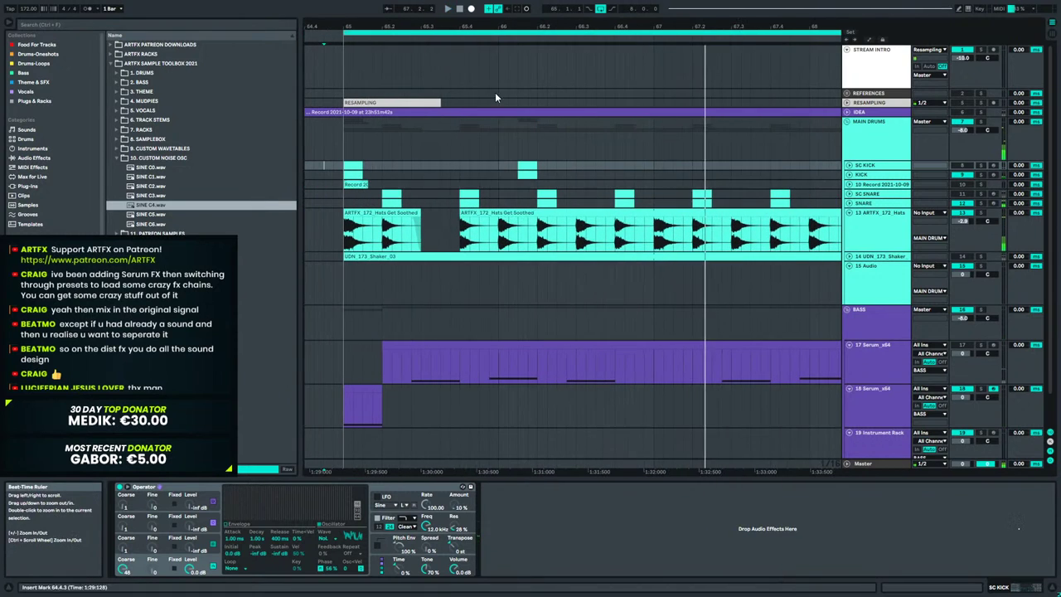
shift+click(527, 172)
key(0)
drag(617, 26, 509, 3)
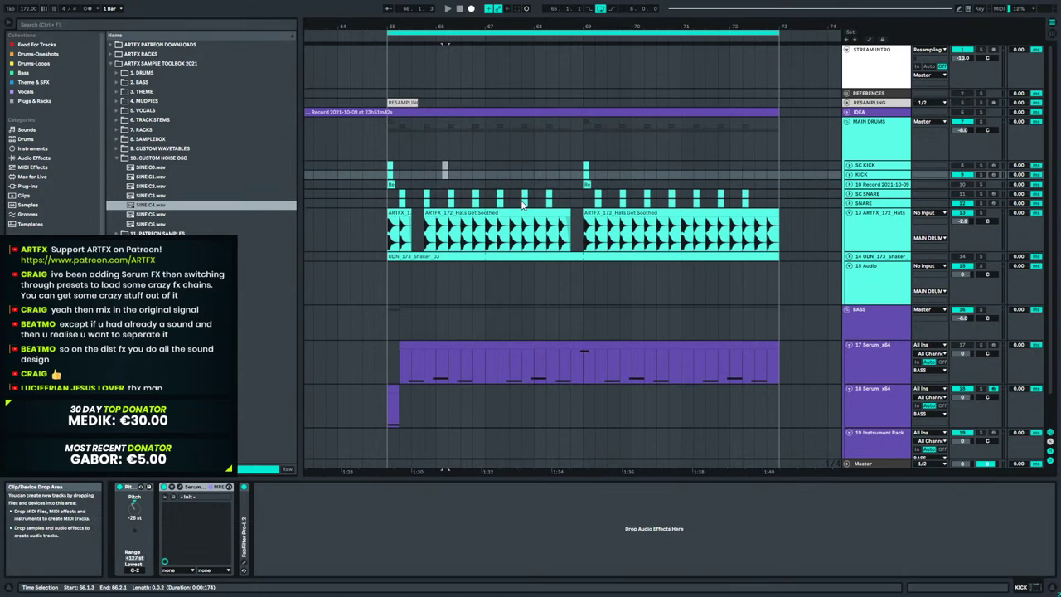
Replace the hats clip starting at bar 69 with a duplicate of the bar 65 to 69 hats pattern, and audition from bar 65.
click(603, 213)
key(Delete)
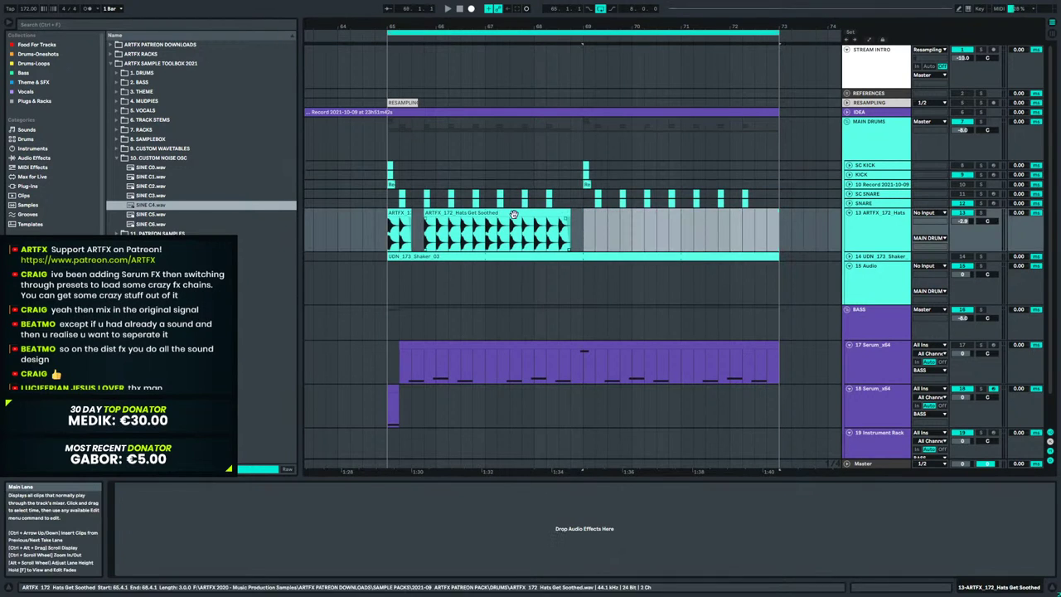
drag(580, 224, 405, 229)
key(ctrl+d)
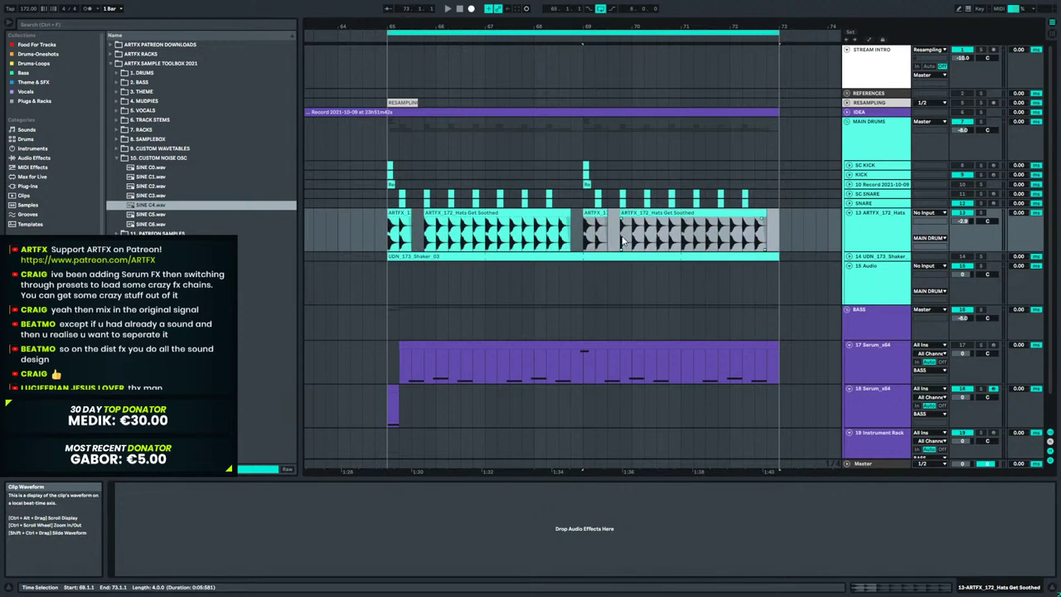
click(389, 167)
key(space)
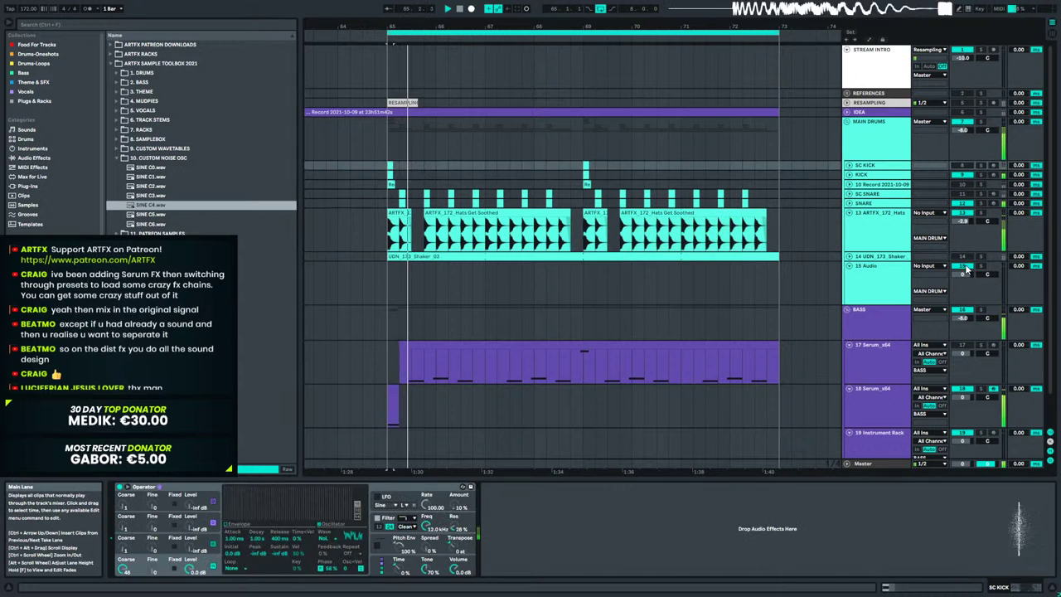
Unfold and solo the IDEA track, select its recording from bar 65 to 73, and audition it.
click(848, 114)
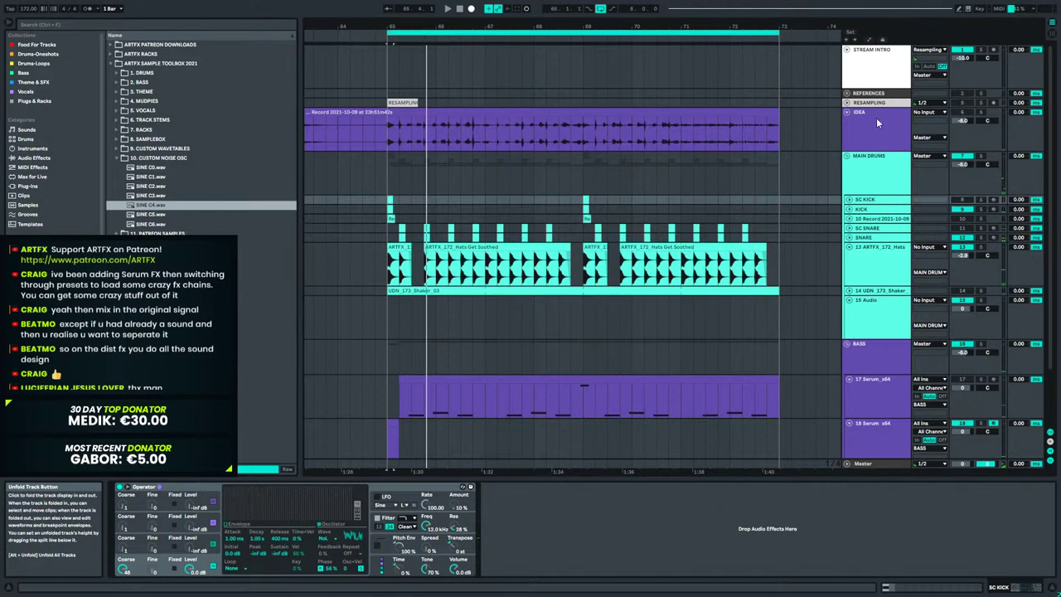
click(392, 114)
drag(382, 133, 778, 138)
key(space)
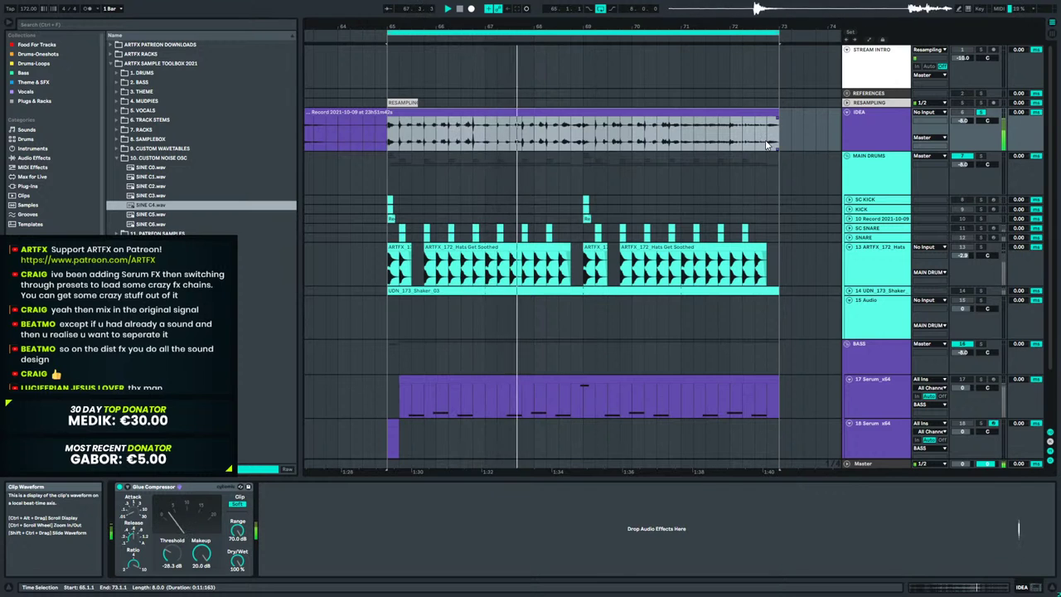
key(space)
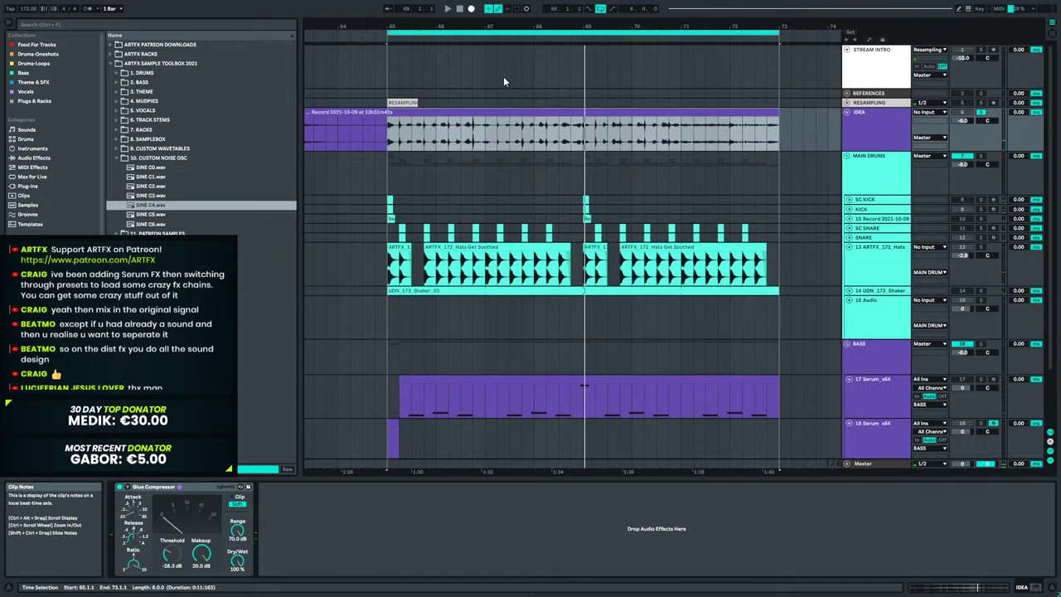
Cut the hats clip from 67.1.1 to 67.2.1.
drag(442, 20, 538, 68)
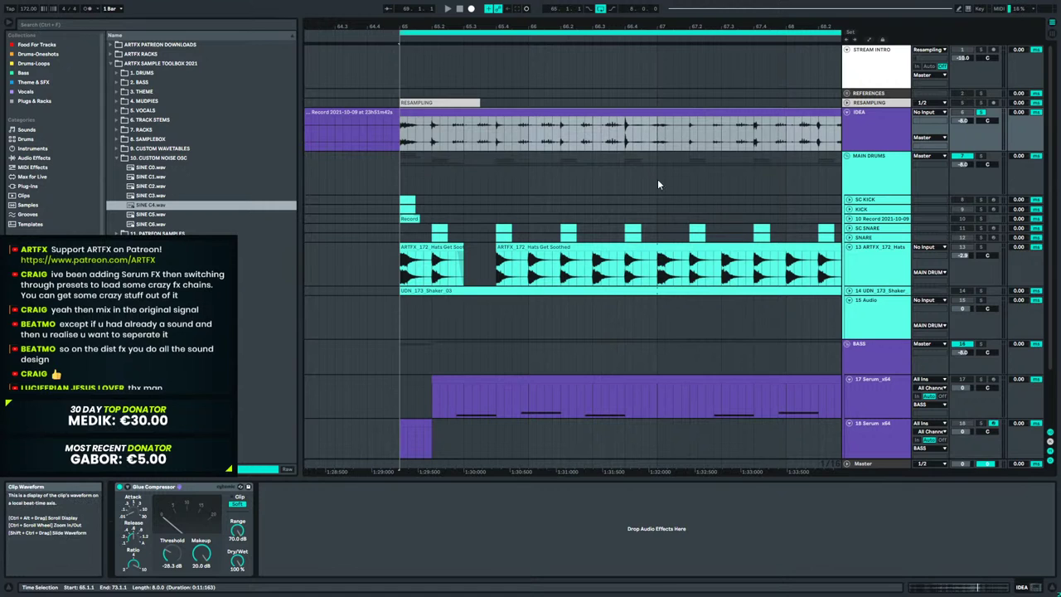
drag(657, 269, 682, 271)
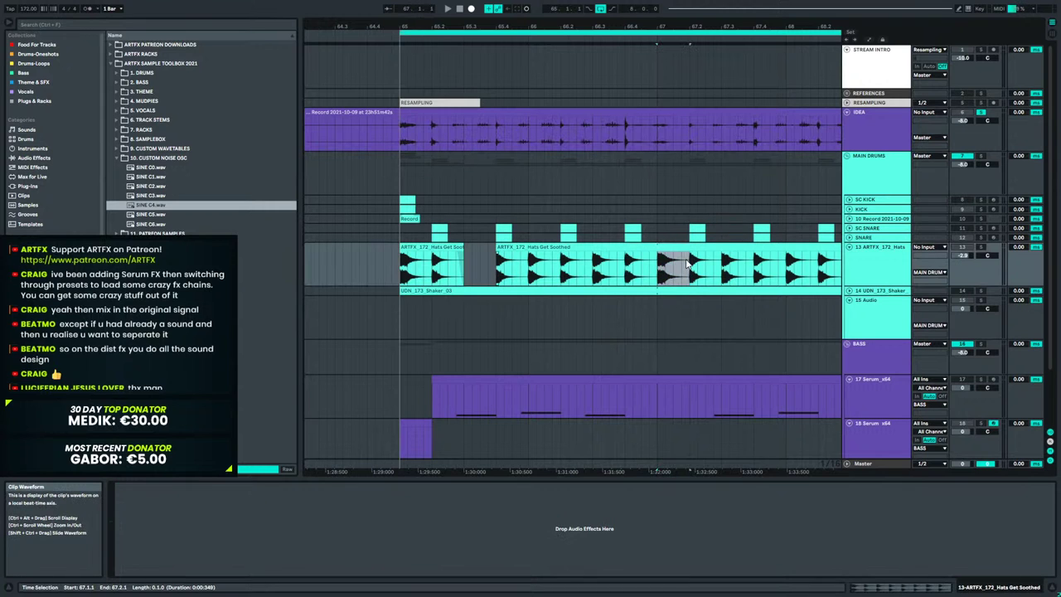
key(ctrl+e)
key(Delete)
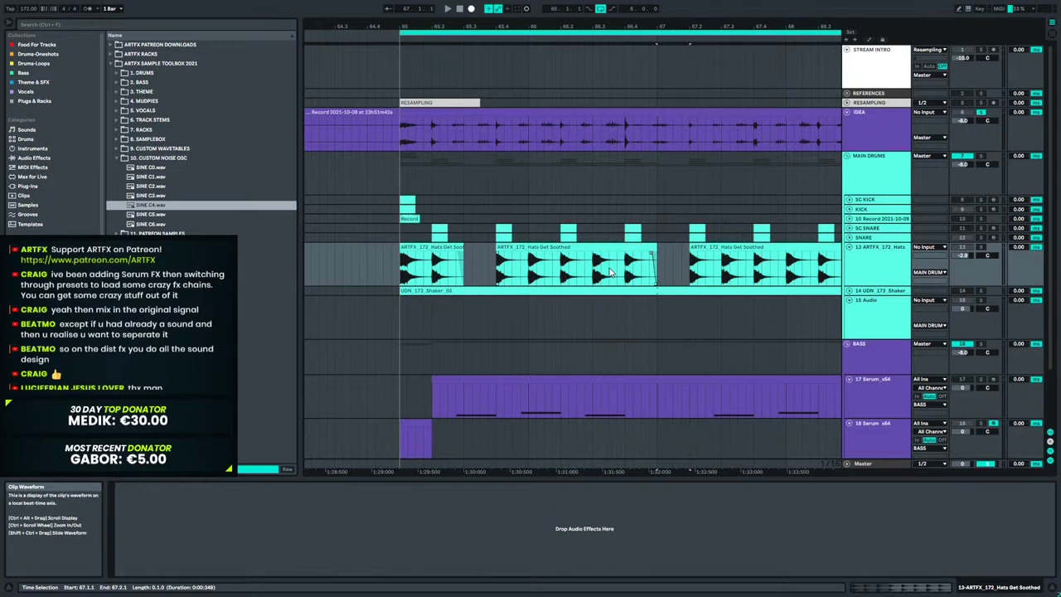
Examine the IDEA recording around bars 67 and 69, audition it from 68.4, and unsolo the track.
drag(636, 134, 694, 132)
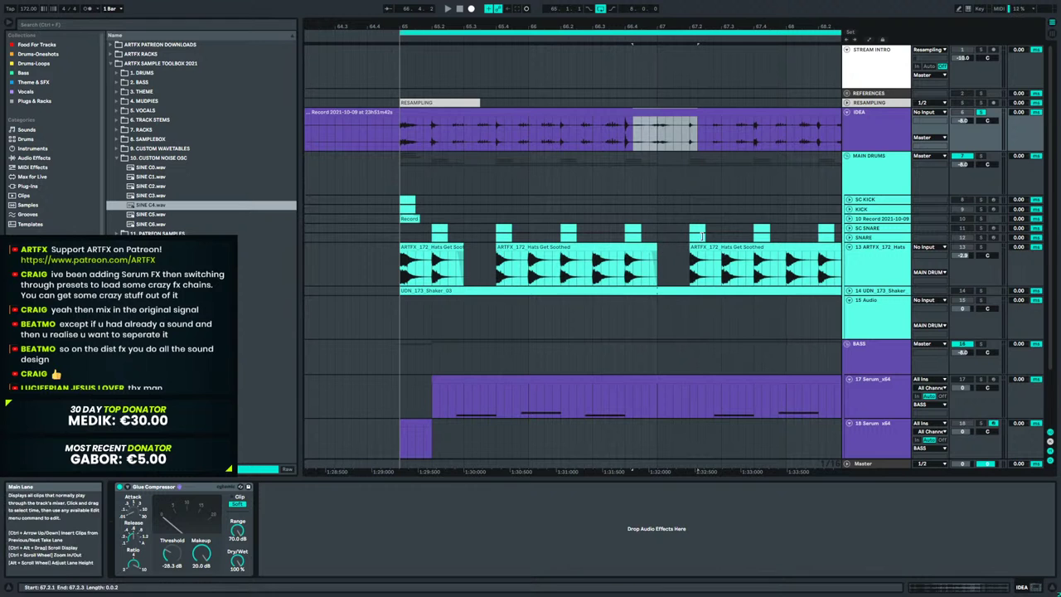
drag(720, 26, 500, 35)
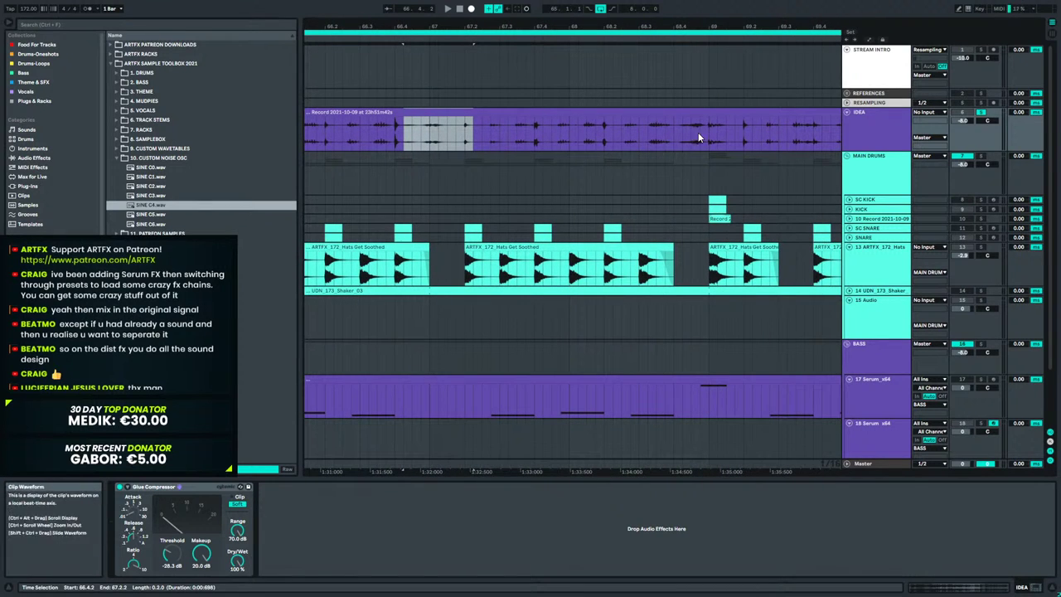
drag(684, 135, 724, 137)
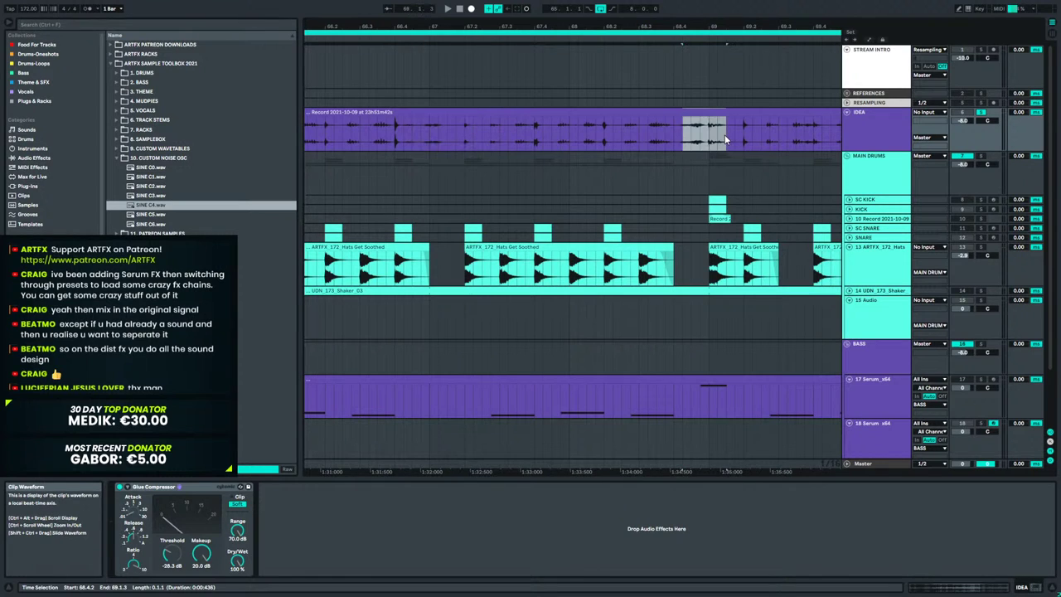
click(676, 135)
key(space)
key(space)
drag(590, 24, 600, 3)
click(980, 112)
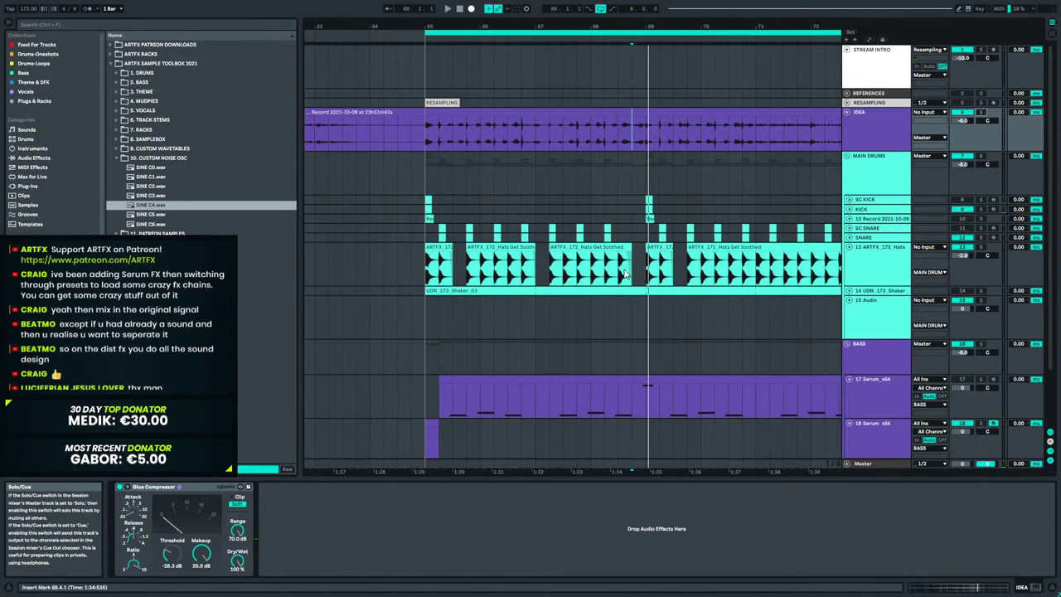
Delete the hats, SNARE and SC SNARE clips from bar 71 to bar 73.
drag(682, 22, 532, 12)
drag(591, 267, 677, 233)
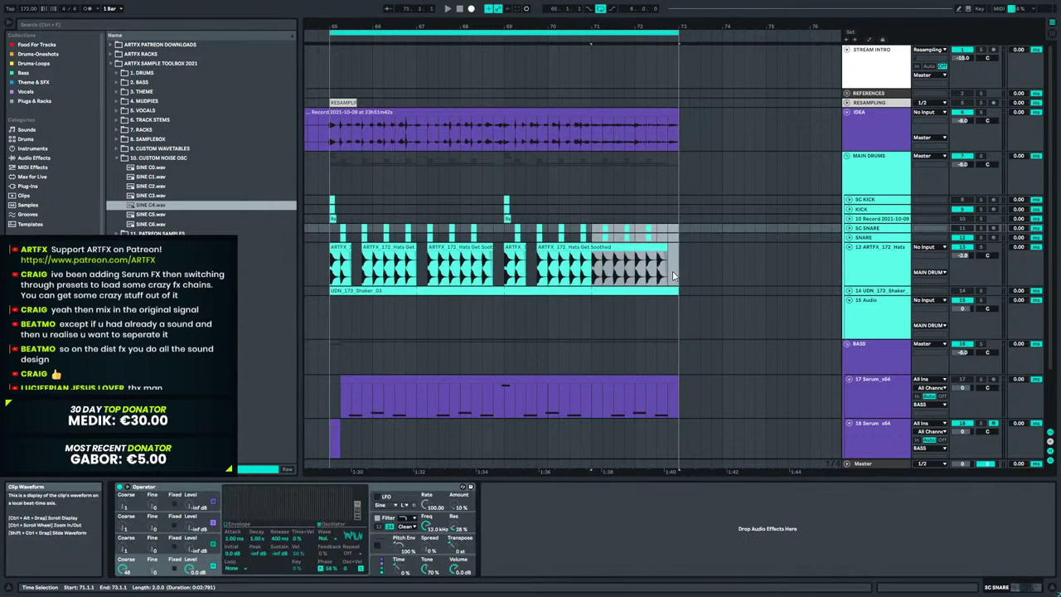
key(Delete)
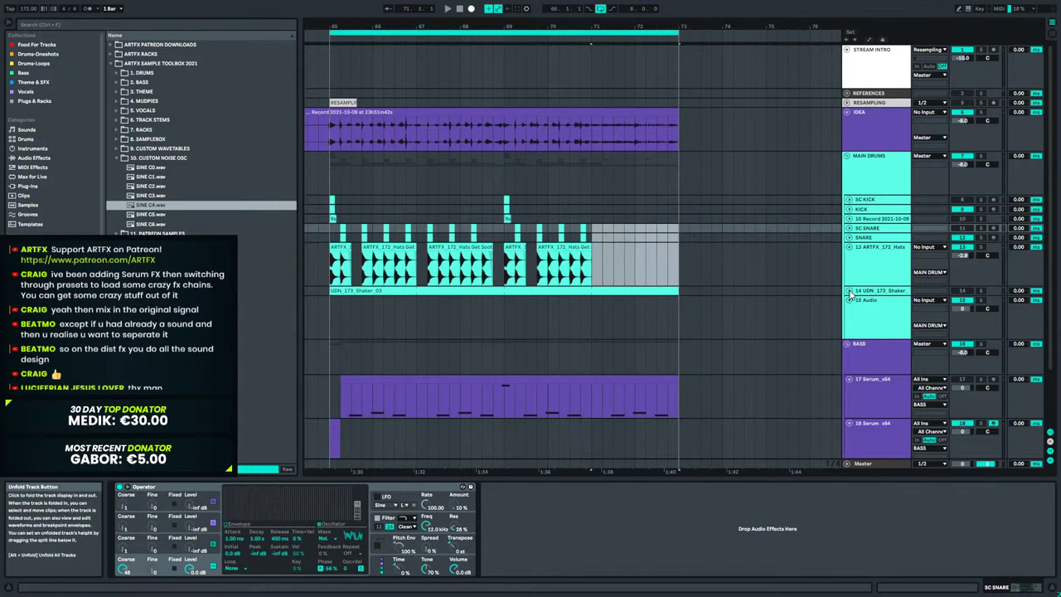
Unfold the shaker track, open its clip, and delete everything after the clip's first beat at bar 65.
click(848, 290)
click(347, 291)
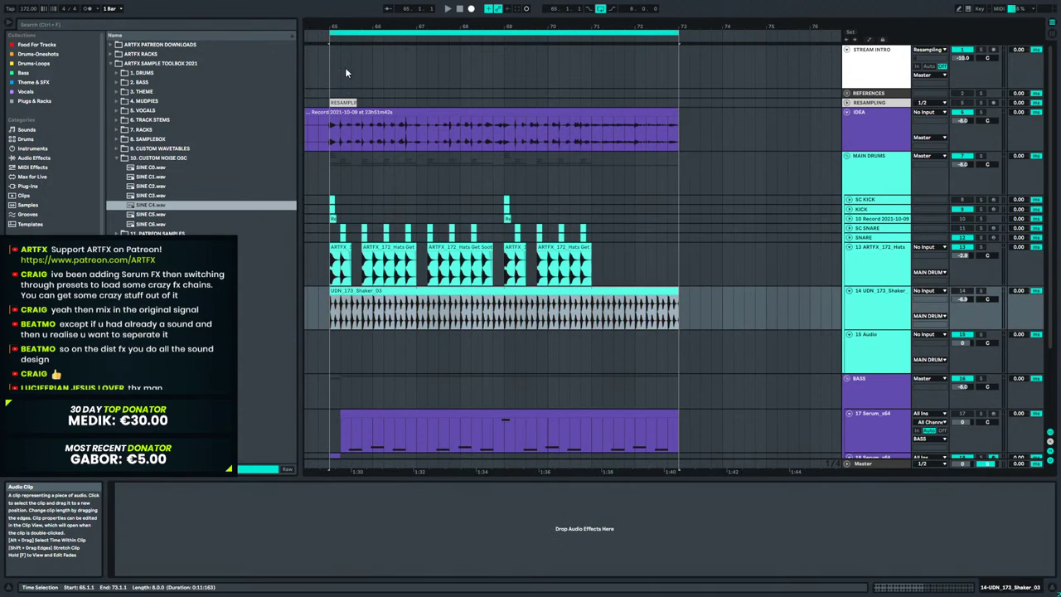
double_click(396, 290)
drag(335, 27, 335, 133)
drag(565, 27, 553, 9)
drag(414, 62, 661, 65)
drag(630, 27, 560, 9)
drag(773, 192, 440, 199)
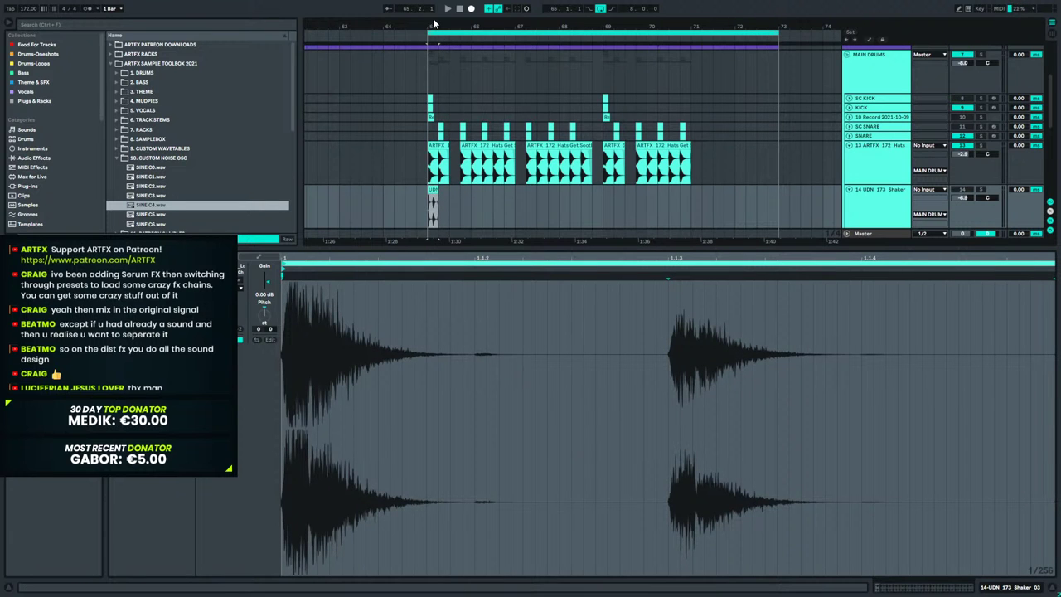
Separate the second hit of the remaining shaker clip, move it to 65.2.4, and fade out the first hit.
drag(432, 22, 445, 78)
drag(447, 207, 737, 202)
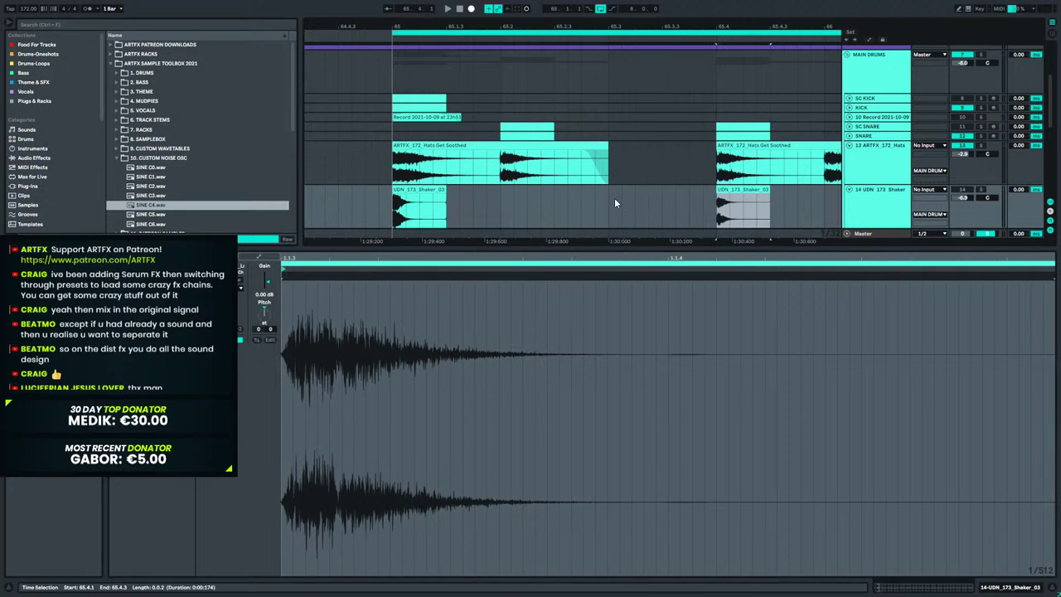
mouse_move(427, 197)
mouse_down()
mouse_move(609, 201)
mouse_move(408, 207)
mouse_up()
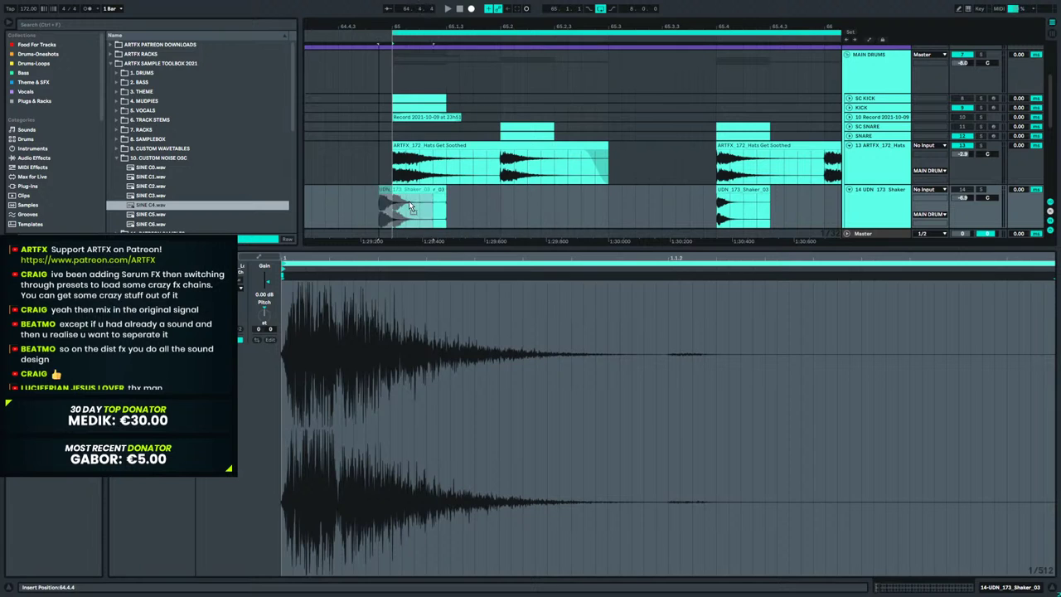
click(426, 201)
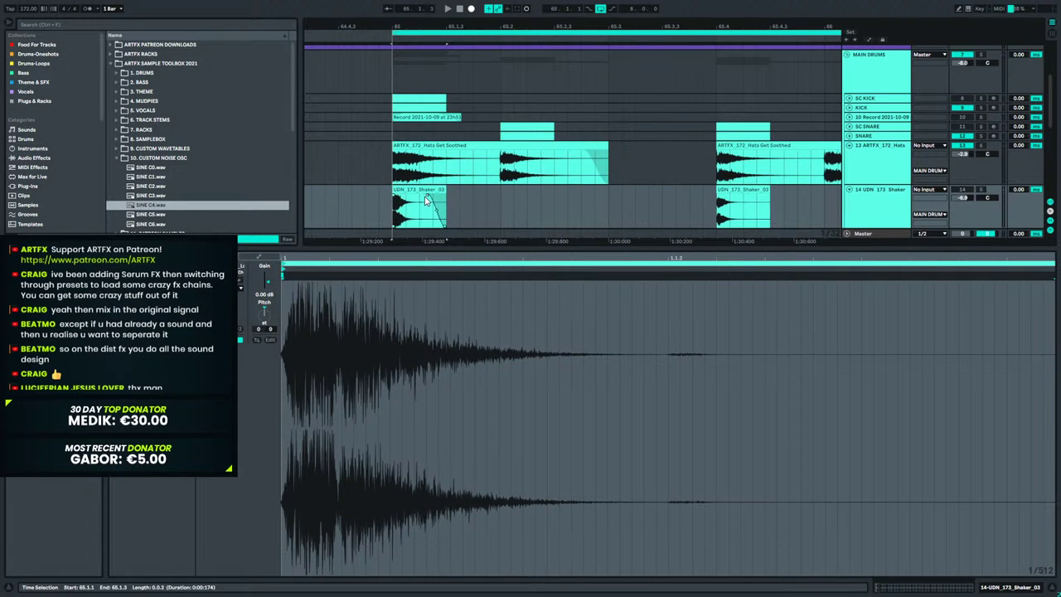
drag(725, 190, 597, 197)
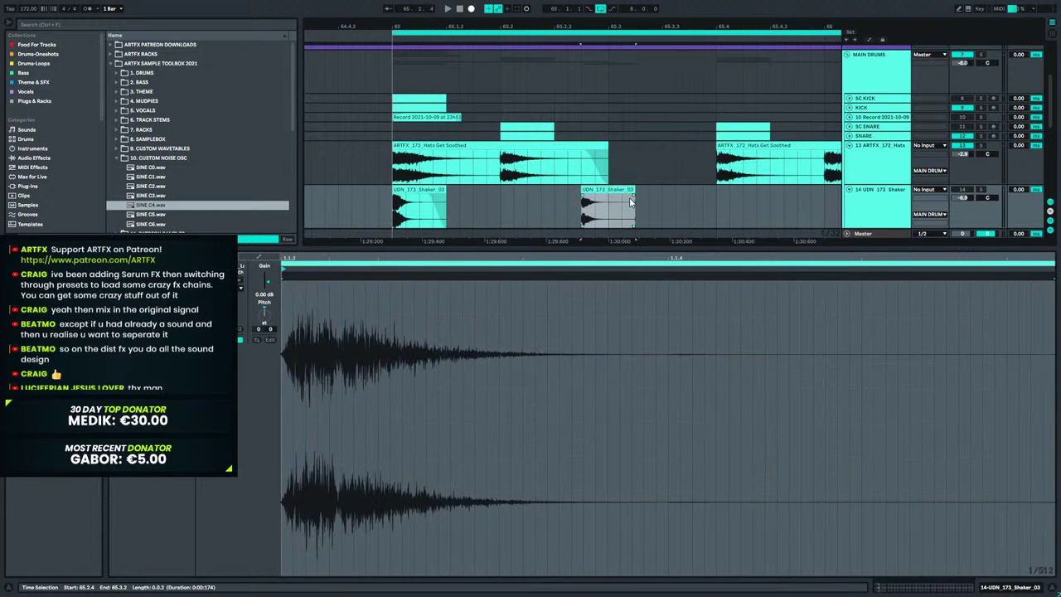
Audition the separated shaker hits from bar 65 and return to the IDEA track.
click(416, 187)
key(space)
key(space)
drag(587, 23, 485, 10)
scroll(950, 71, up, 5)
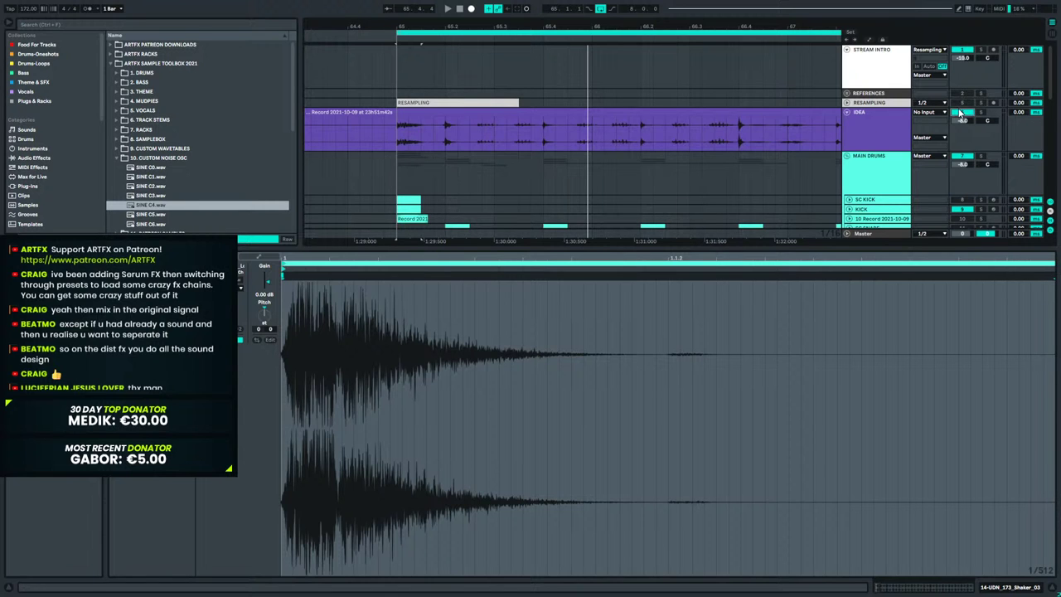
Loop the four bars from 65.1.1 to 69.1.1 across the drum tracks and play the section back.
click(1020, 587)
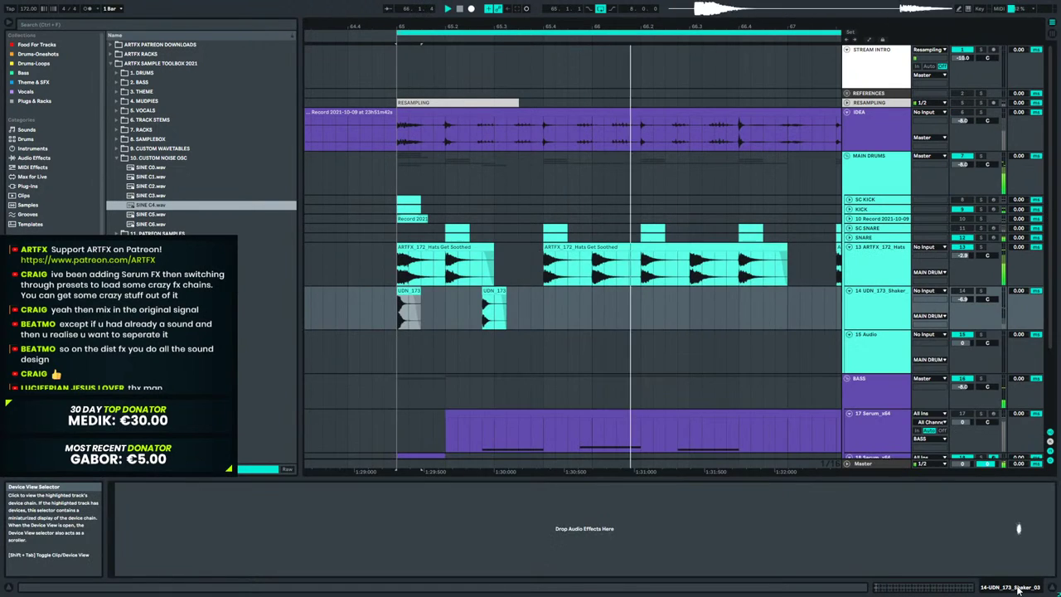
drag(519, 26, 443, 61)
key(space)
drag(595, 273, 373, 199)
key(ctrl+l)
key(space)
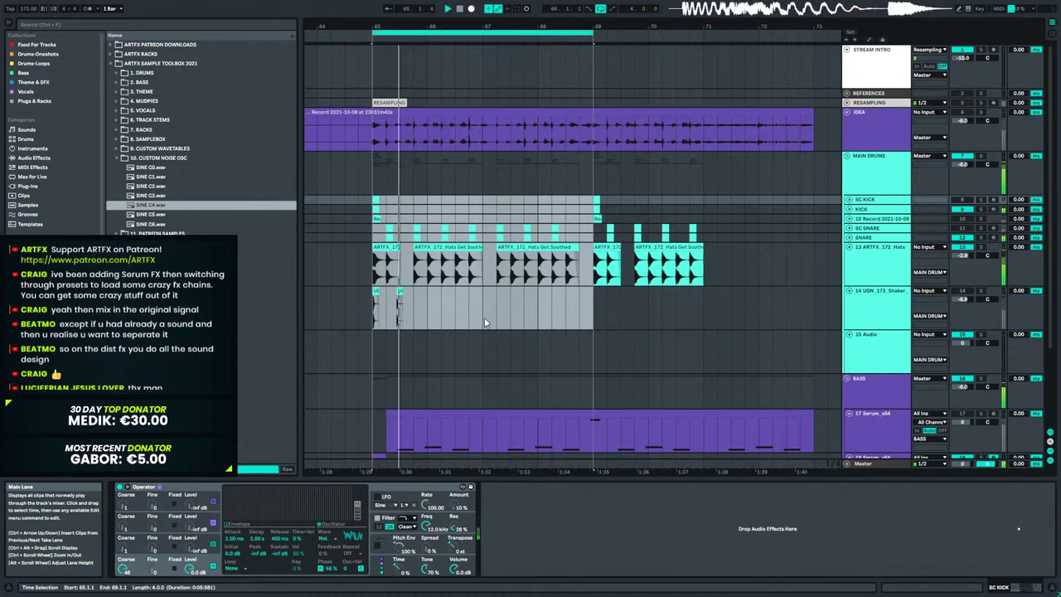
scroll(484, 333, down, 3)
scroll(488, 325, up, 2)
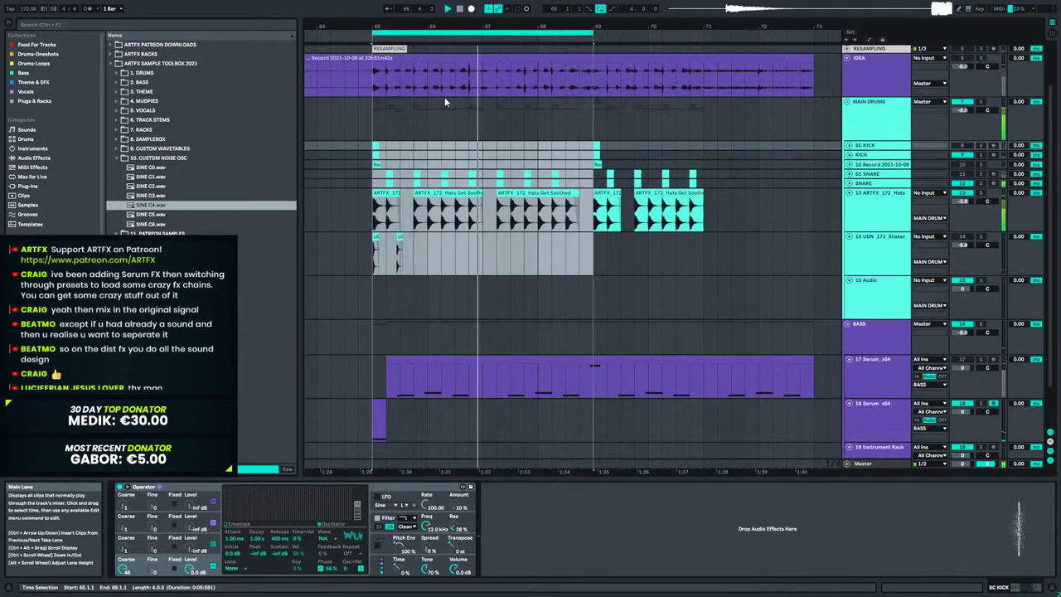
key(space)
Copy the second shaker clip to 65.3.3 on the shaker track and audition the pattern from 65.1.1.
drag(403, 28, 432, 82)
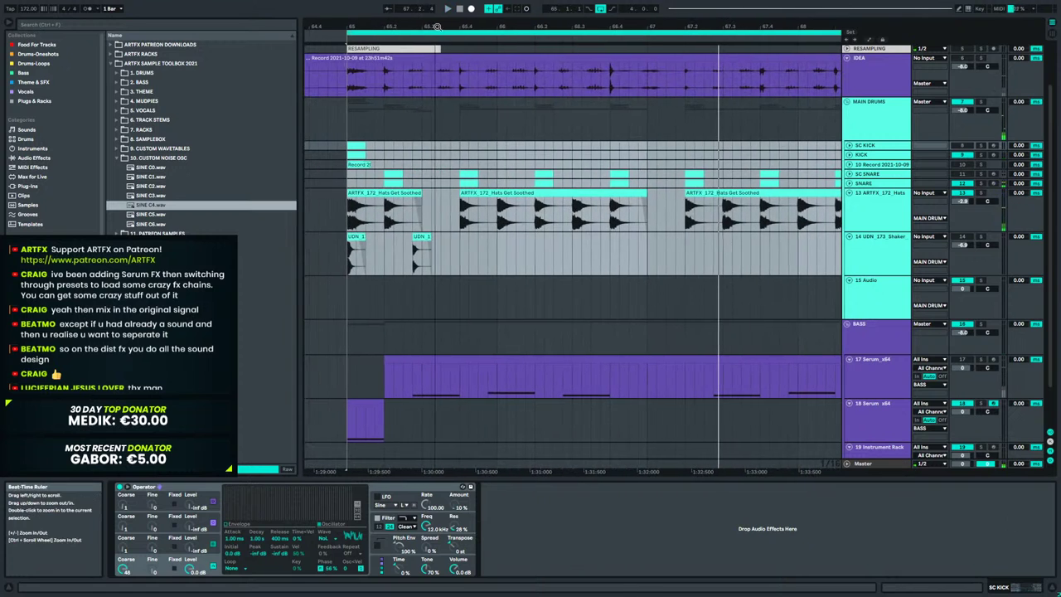
drag(423, 237, 447, 236)
key(space)
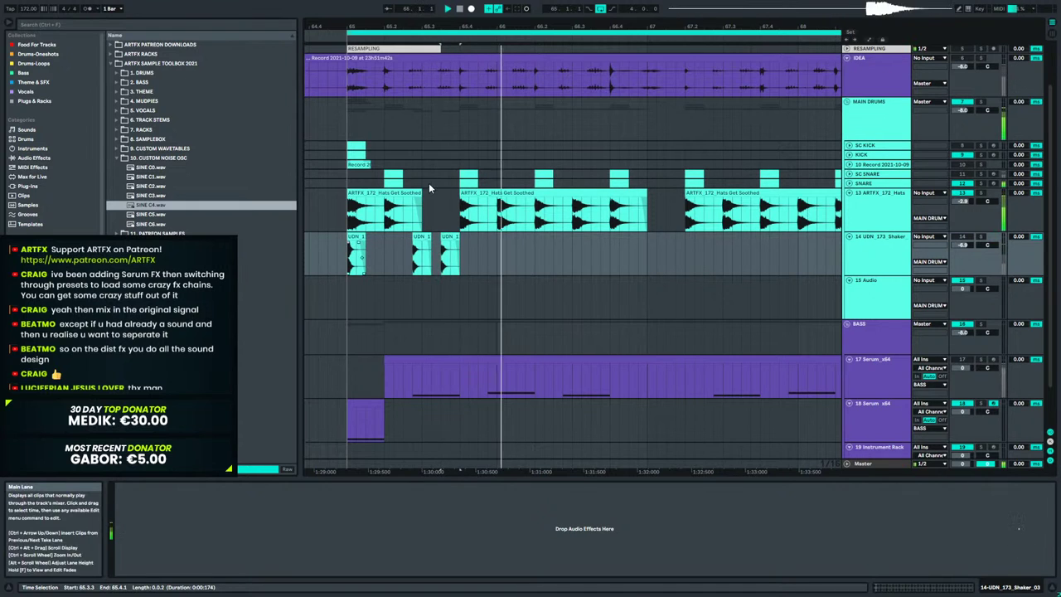
click(352, 237)
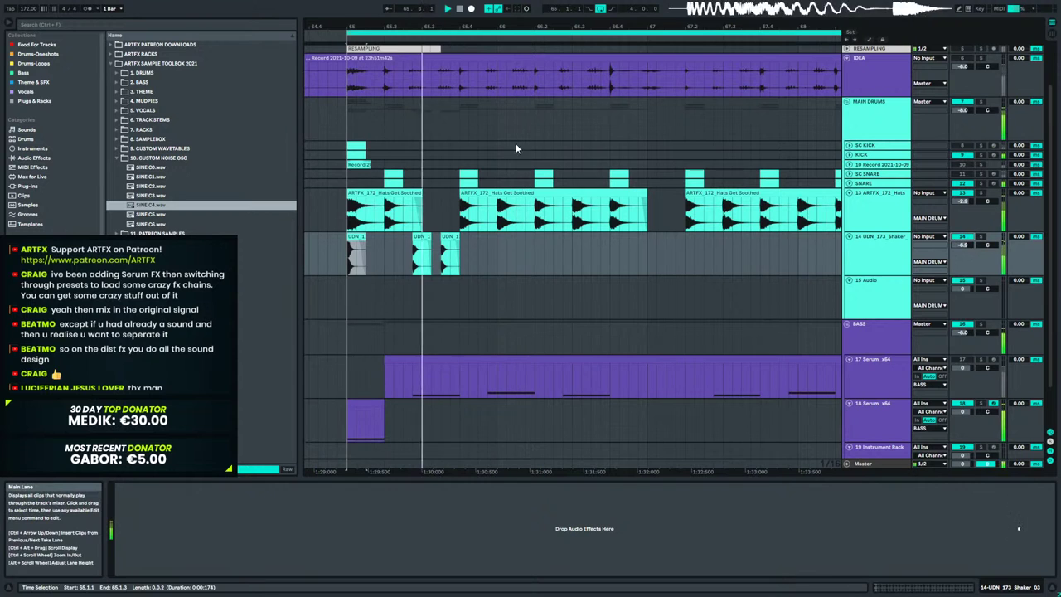
key(space)
Place another copy of the shaker clip at 65.2.4 and play the pattern from the start of bar 65.
mouse_move(448, 26)
mouse_down()
mouse_move(489, 71)
mouse_move(531, 42)
mouse_move(439, 23)
mouse_up()
click(423, 239)
mouse_move(406, 238)
mouse_down()
mouse_move(383, 243)
mouse_move(425, 247)
mouse_up()
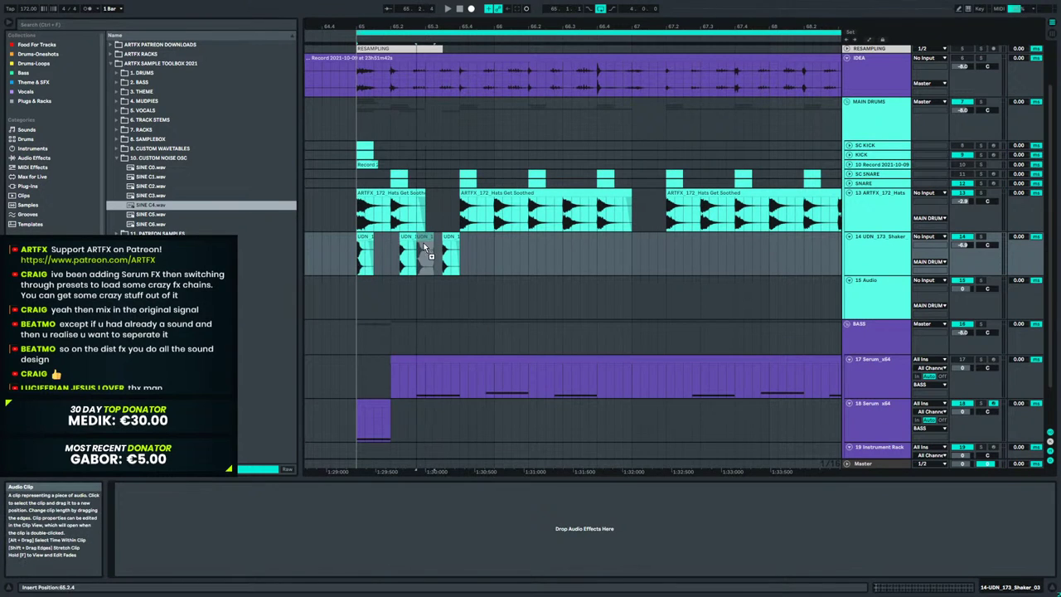
click(364, 237)
key(space)
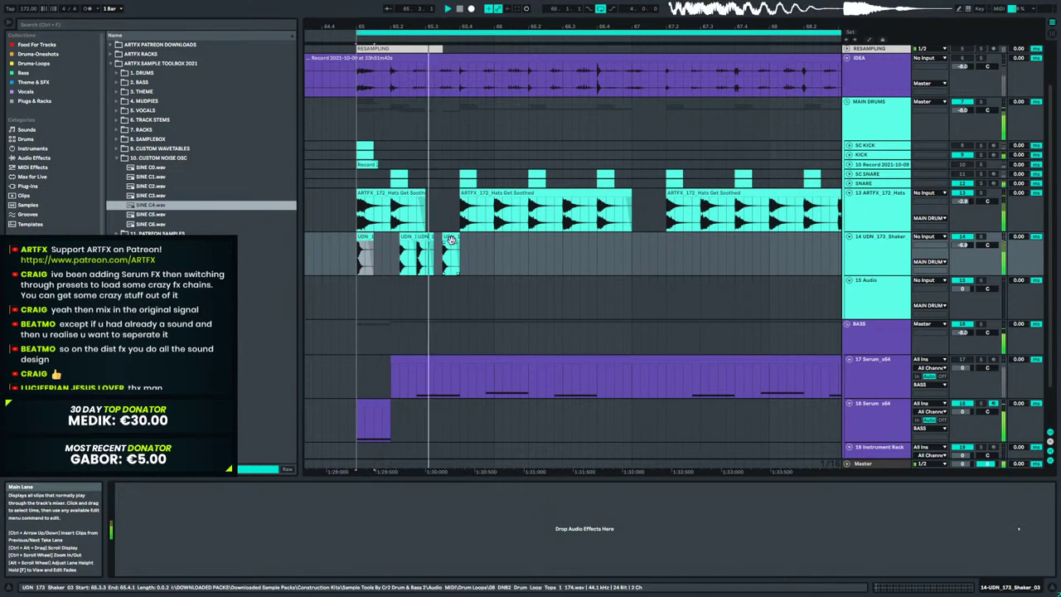
Delete the shaker clips at 65.3.3 and directly before 65.2.4, and play the thinned pattern.
key(space)
click(448, 238)
key(Delete)
click(405, 238)
key(Delete)
click(363, 237)
key(space)
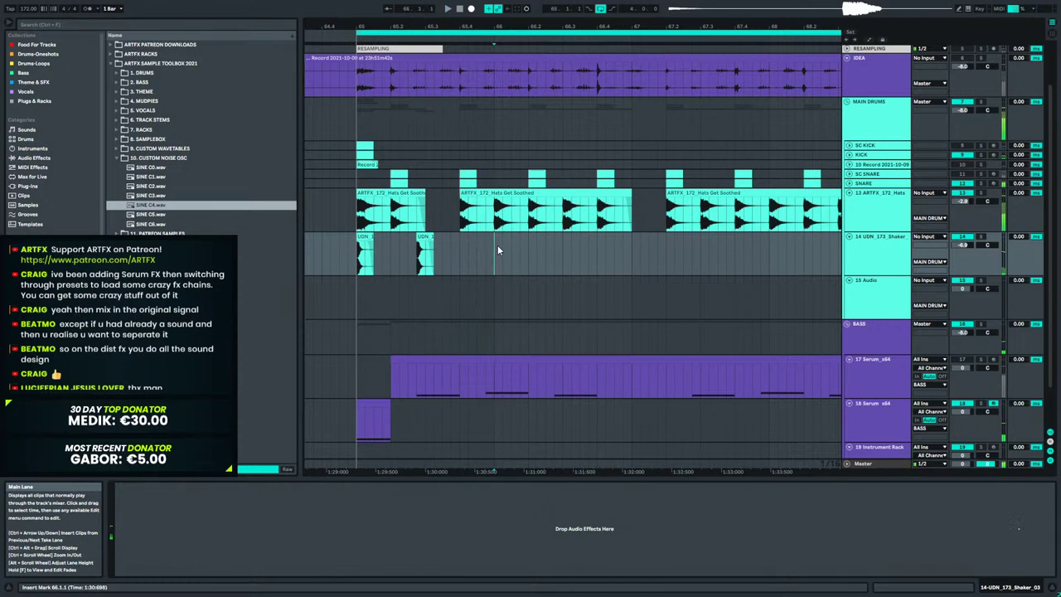
Duplicate the one-bar shaker pattern from bar 65 across the four-bar loop and play it back.
key(space)
drag(495, 246, 389, 255)
key(ctrl+d)
key(ctrl+d)
key(ctrl+d)
key(ctrl+d)
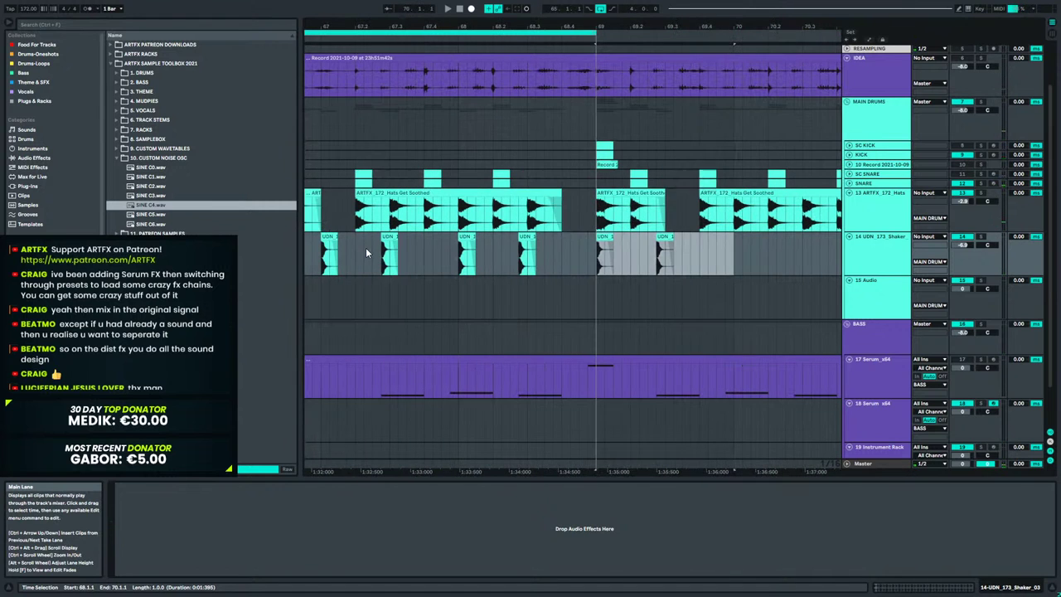
click(497, 32)
key(space)
drag(498, 26, 667, 12)
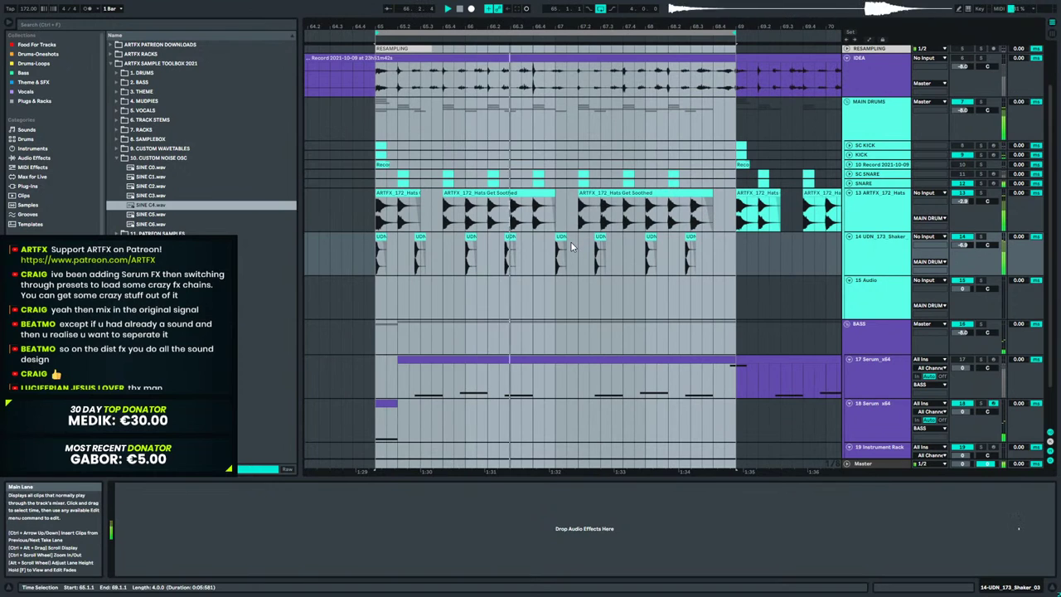
key(space)
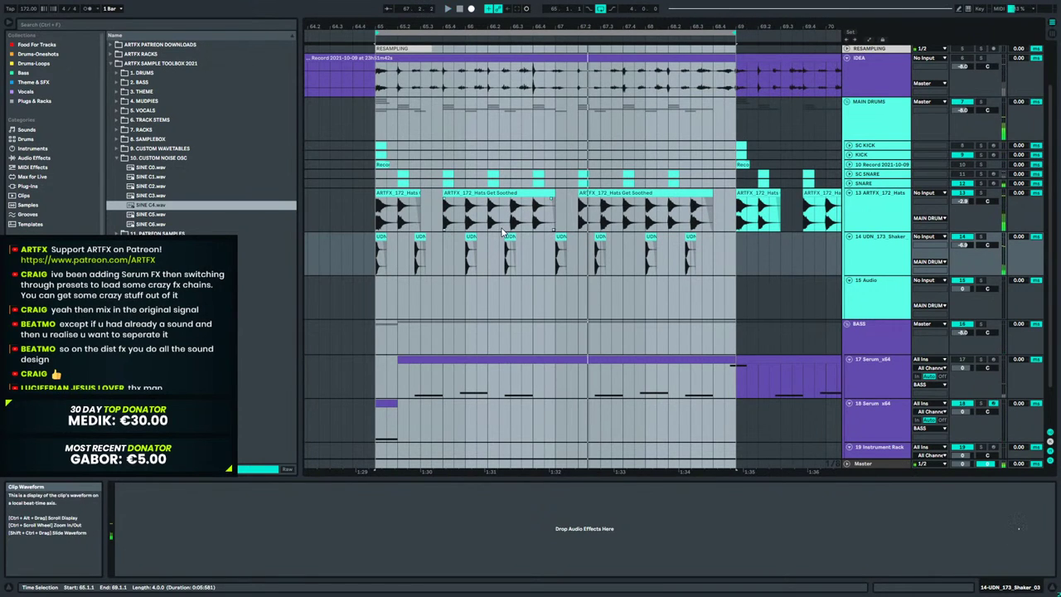
Delete the shaker track with its clips and the empty audio track below it.
click(458, 257)
drag(458, 257, 675, 260)
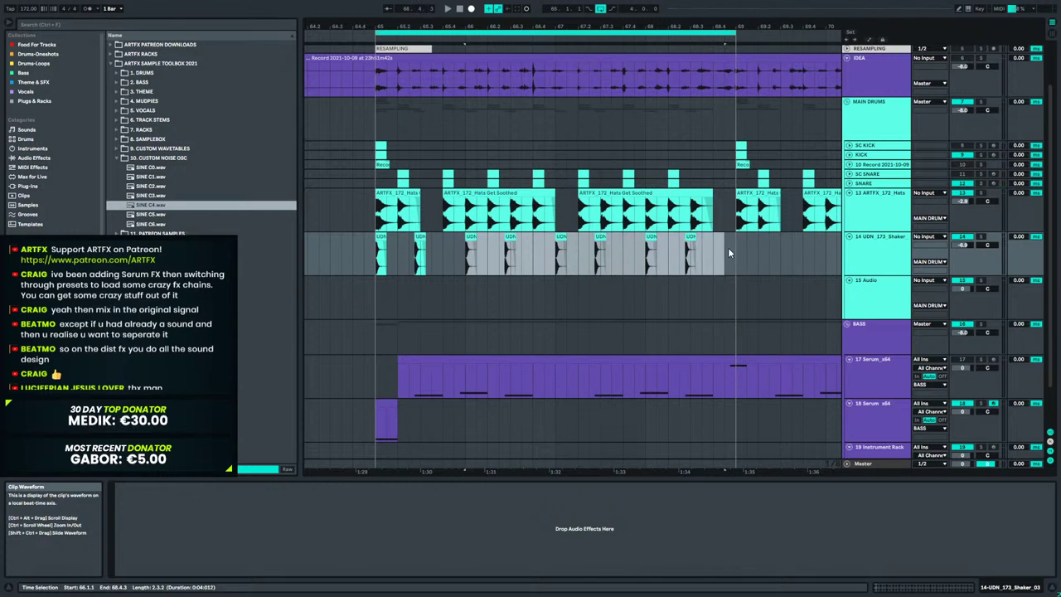
key(Delete)
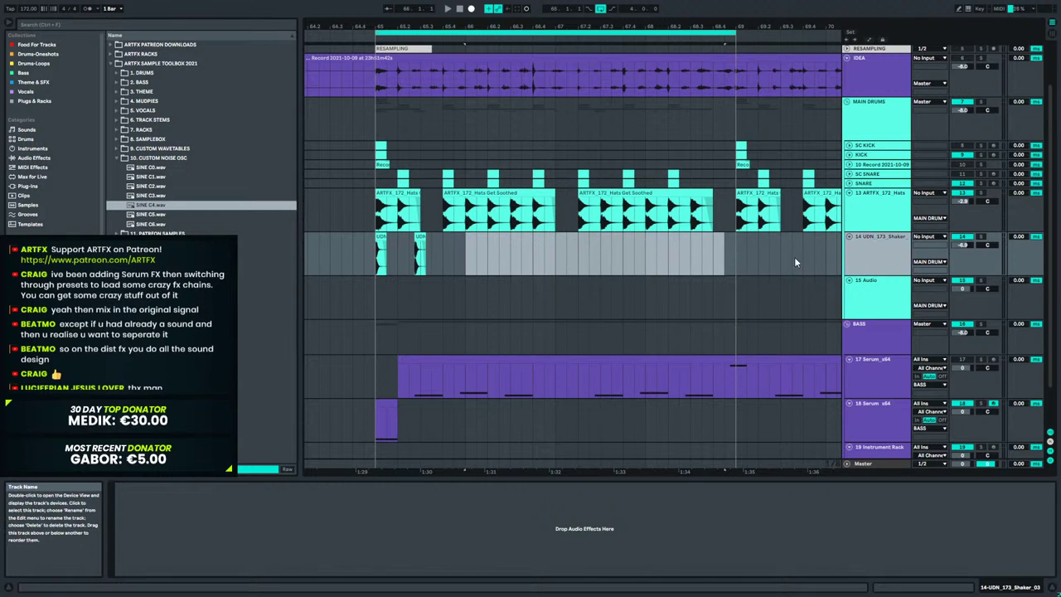
key(Delete)
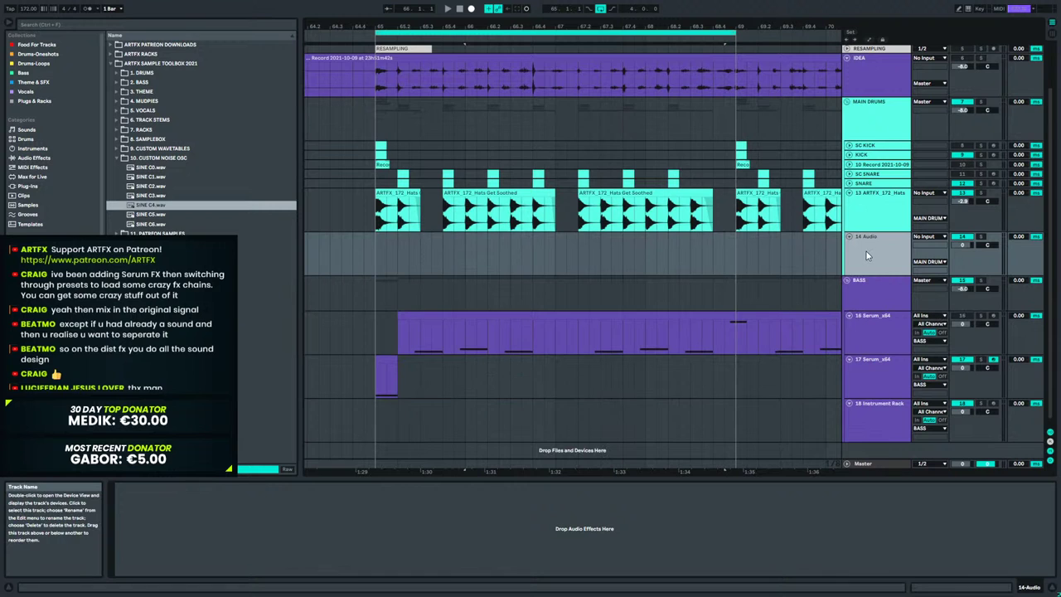
key(Delete)
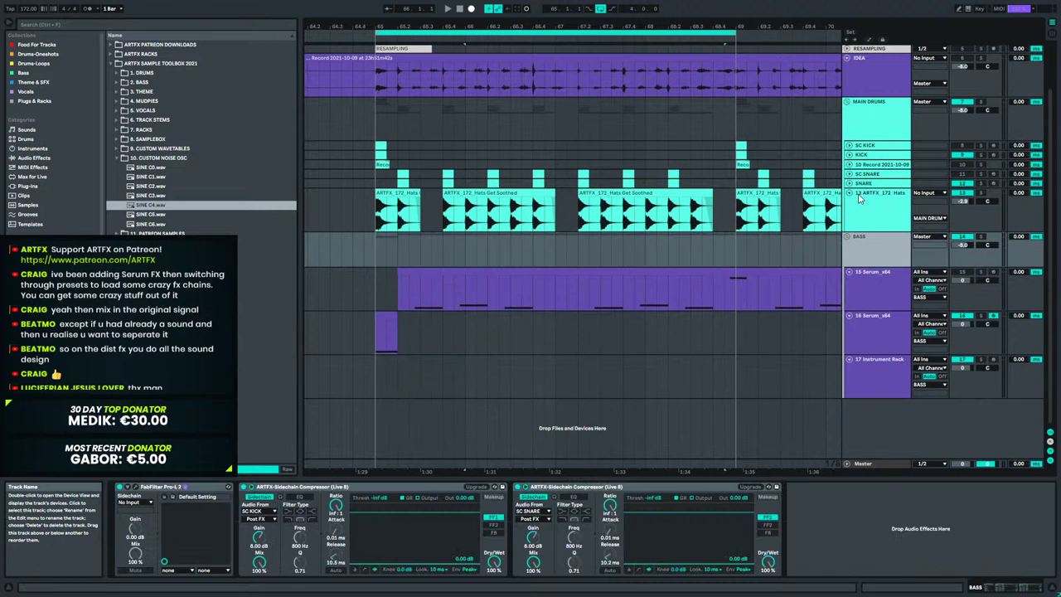
Create an empty MIDI clip on the Instrument Rack track from 65.2.1 to 69.1.1 and start playback.
click(871, 194)
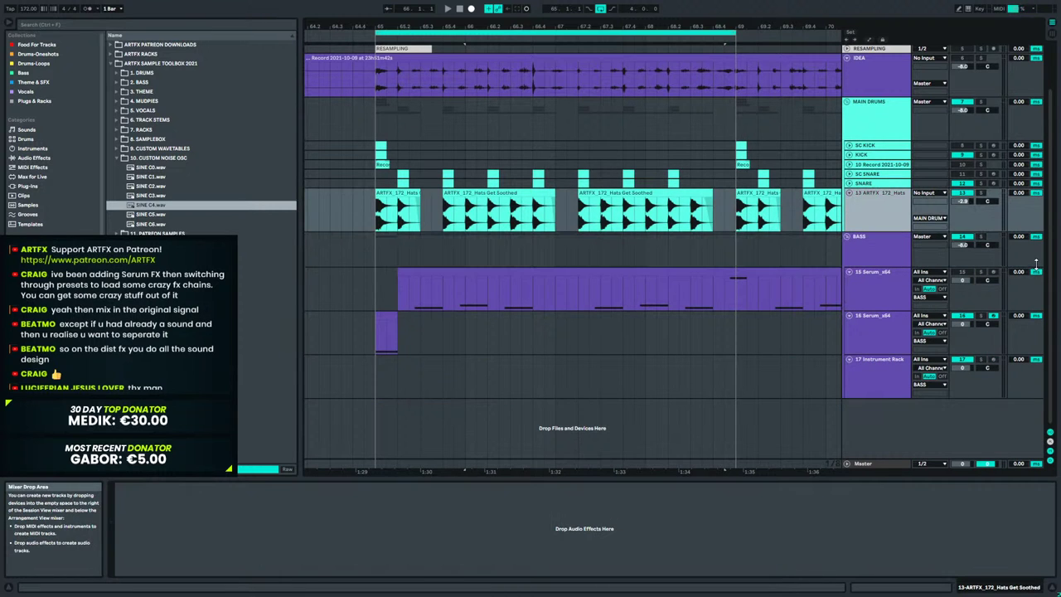
click(850, 283)
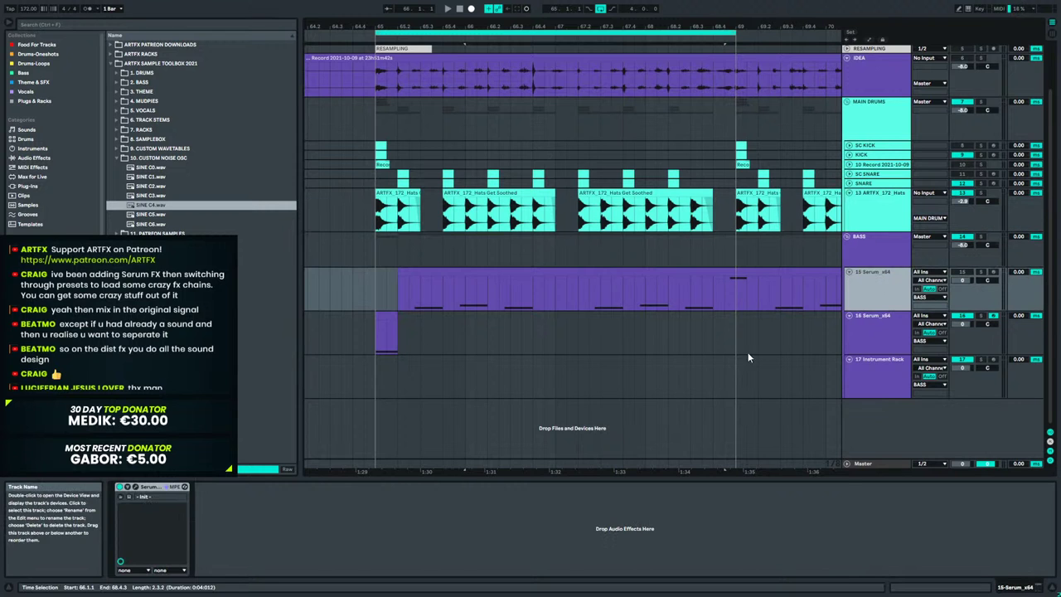
click(864, 372)
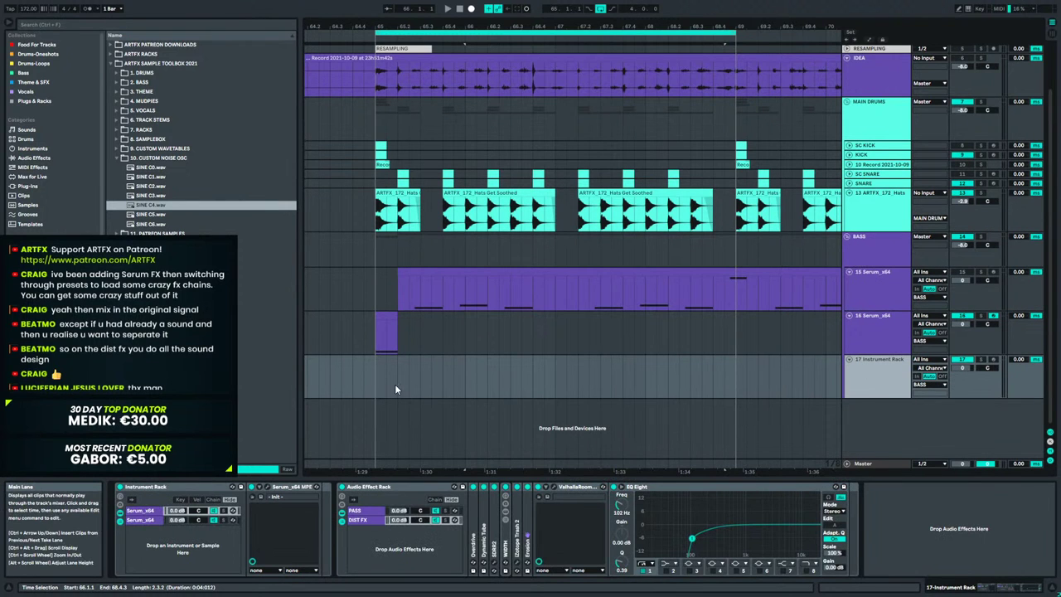
click(373, 328)
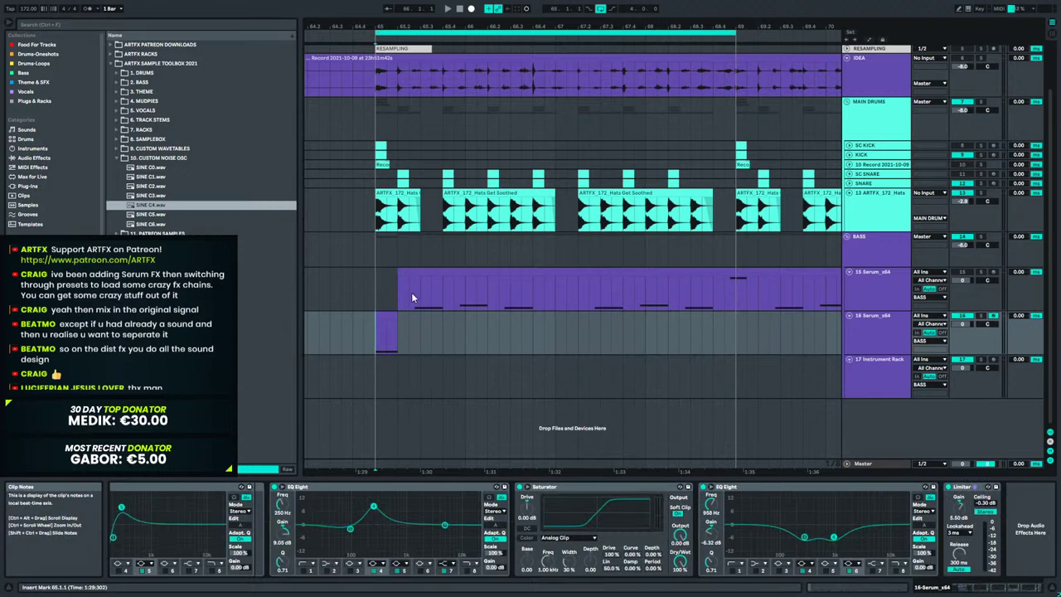
drag(406, 395, 467, 383)
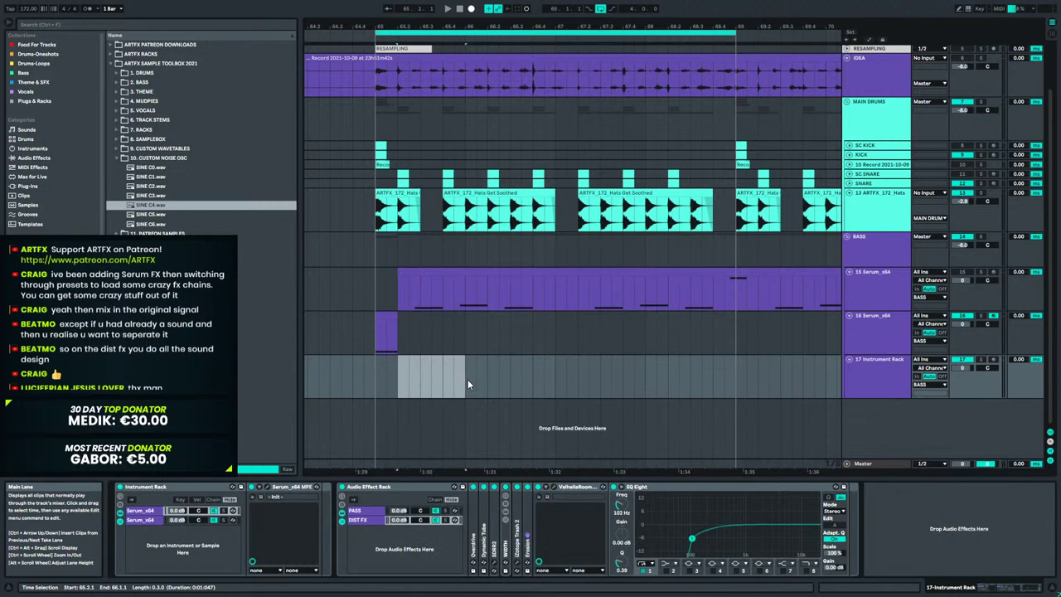
drag(382, 373, 733, 389)
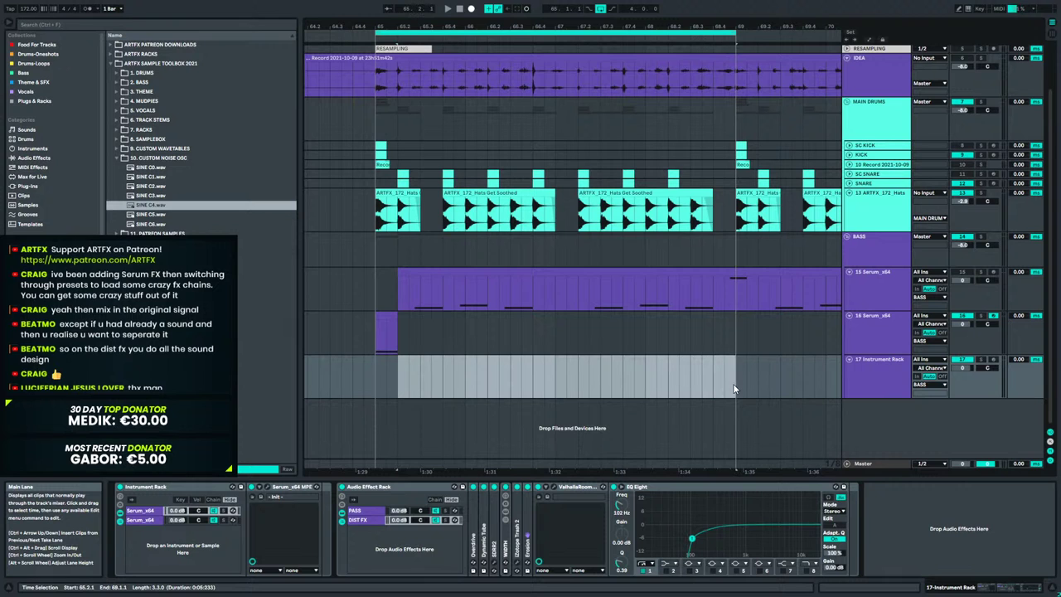
key(ctrl+shift+m)
key(space)
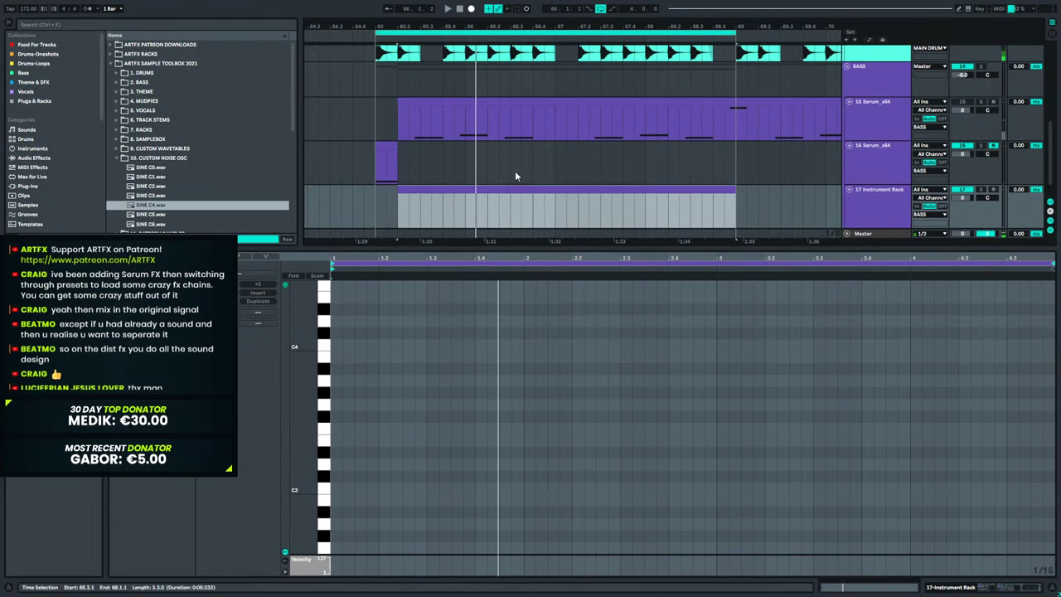
Move the whole recording on the IDEA track later so that it starts at about 31.3.4.
scroll(515, 95, up, 6)
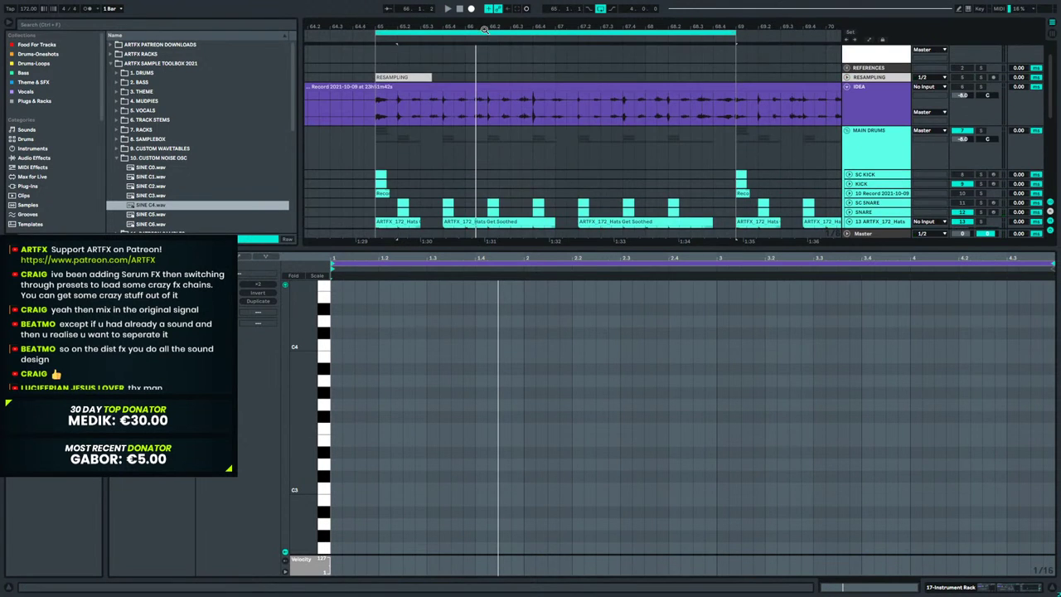
drag(484, 30, 485, 8)
key(minus)
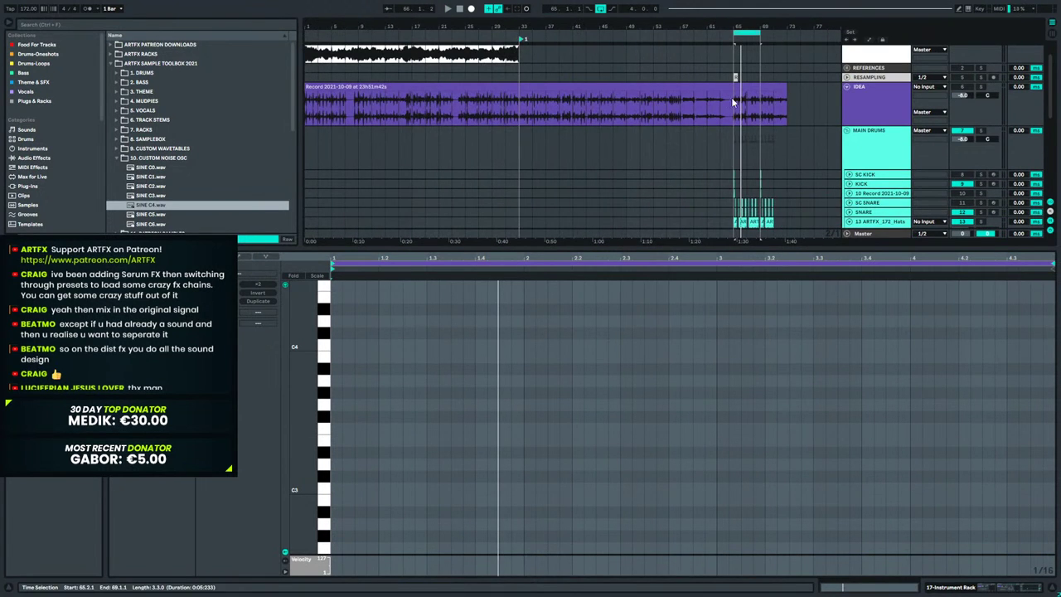
drag(733, 108, 788, 109)
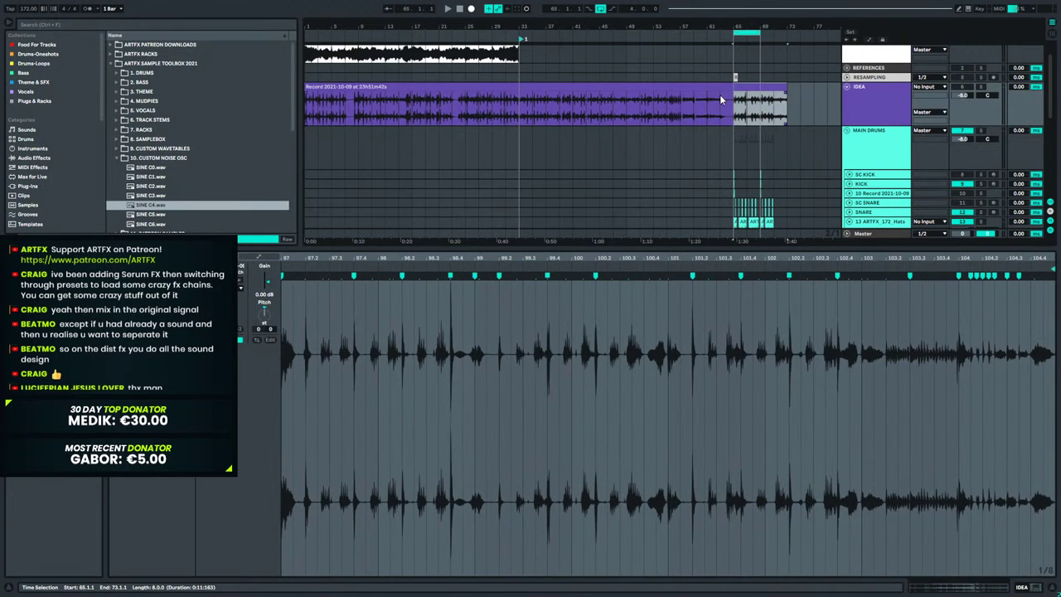
click(711, 87)
drag(405, 110, 340, 110)
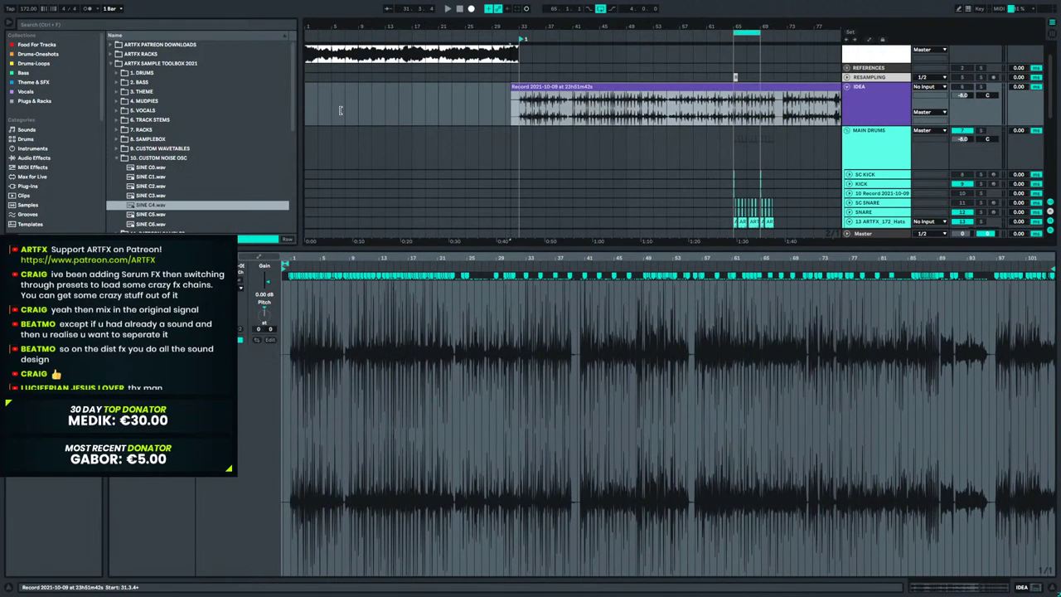
Listen to the soloed IDEA recording from 40.3.1 and select the two bars from 41.1.1 to 43.1.1.
click(572, 114)
mouse_move(587, 26)
mouse_down()
mouse_move(587, 112)
mouse_move(604, 114)
mouse_up()
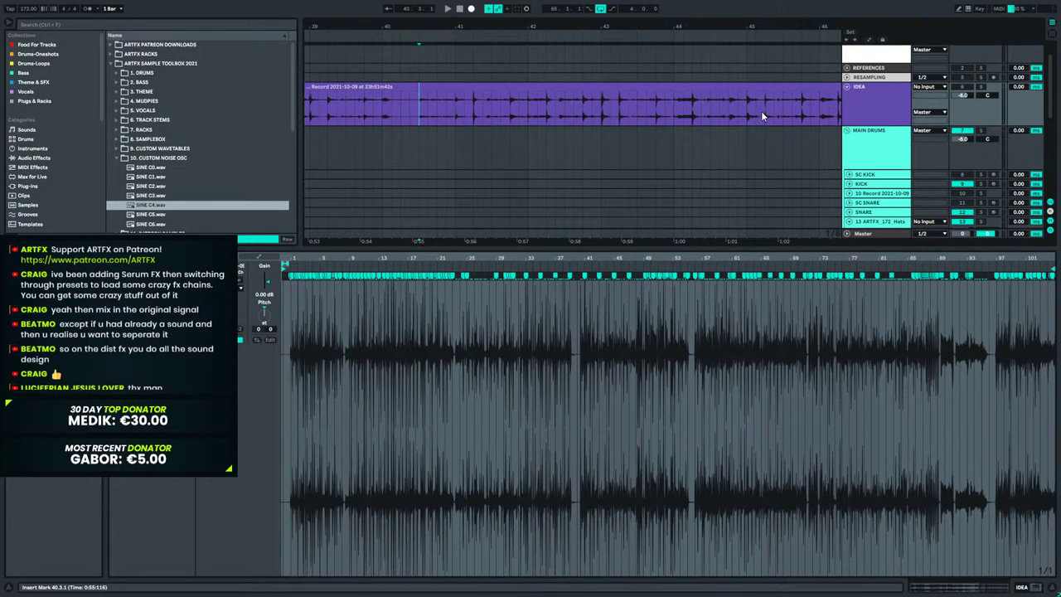
key(space)
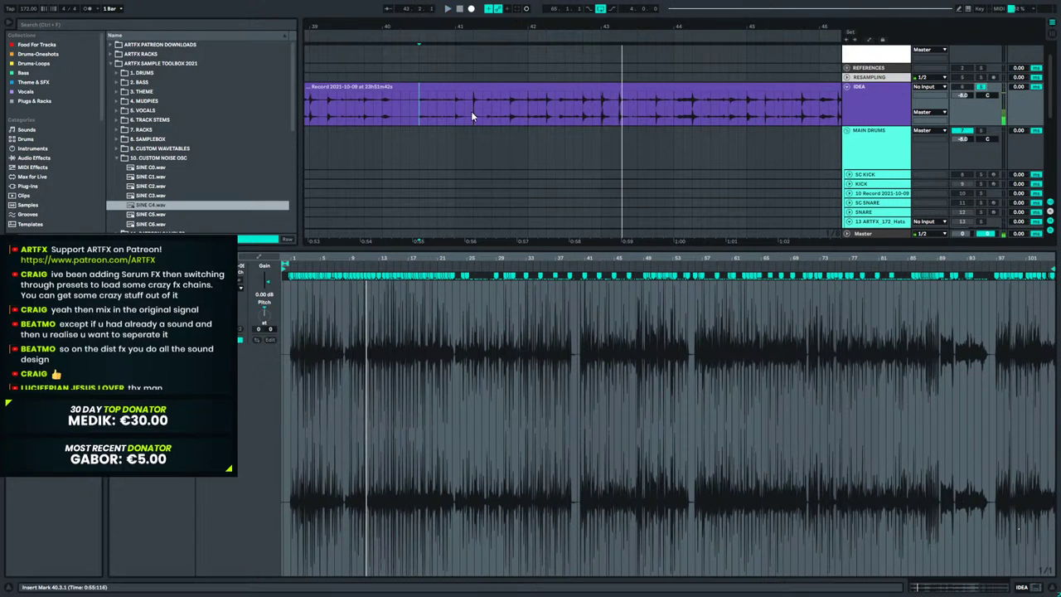
drag(462, 116, 603, 114)
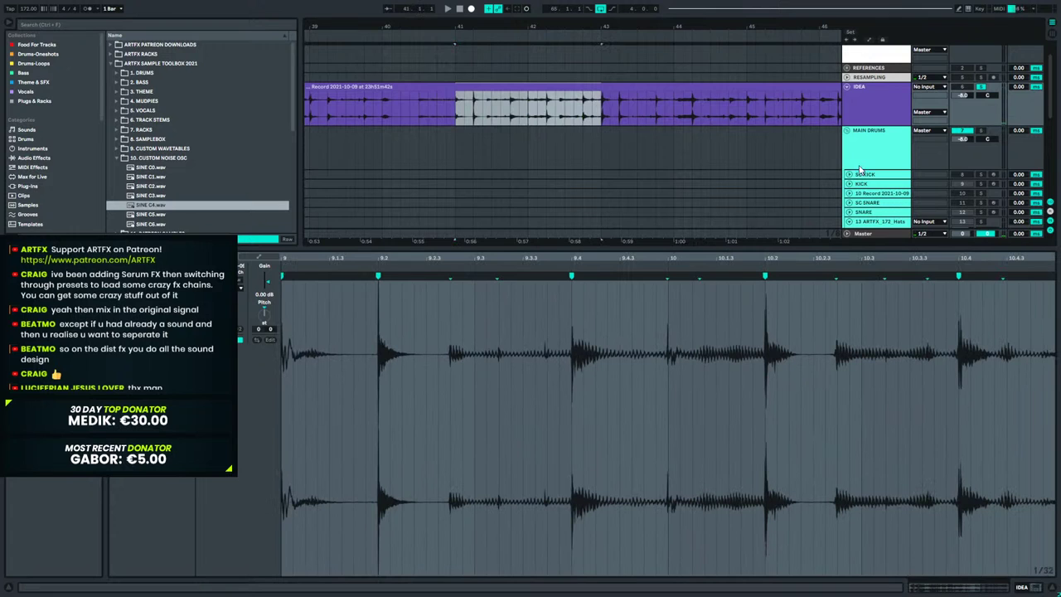
Open the empty MIDI clip on the Instrument Rack track for note editing.
scroll(869, 162, down, 10)
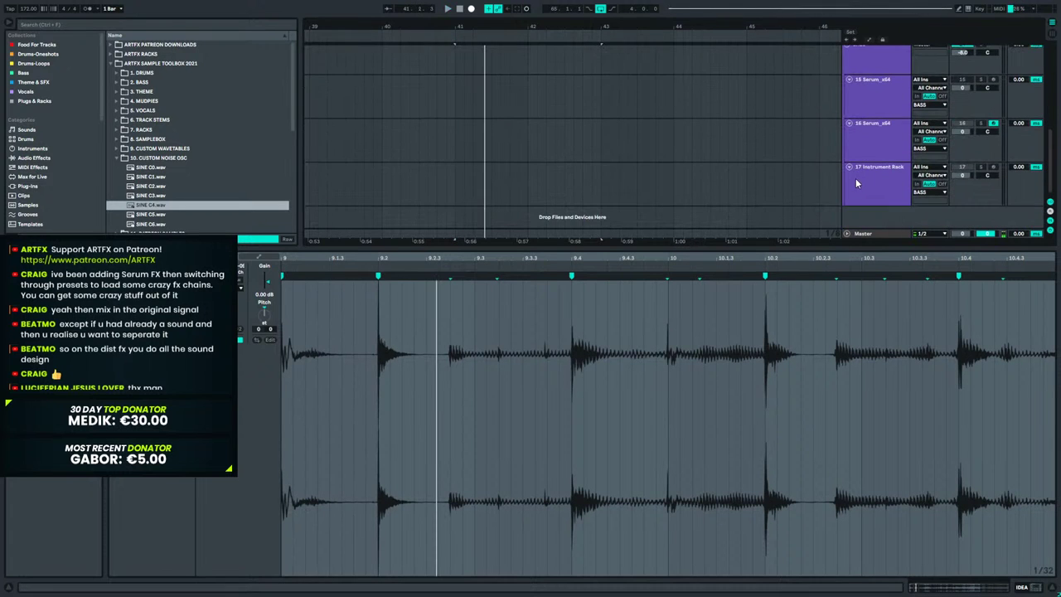
click(880, 196)
click(994, 589)
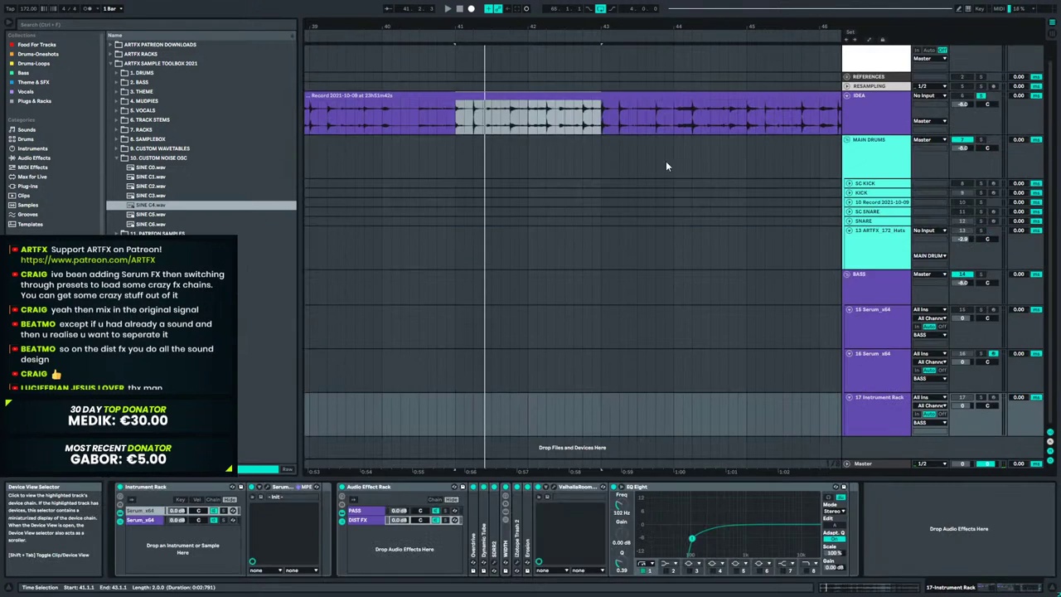
drag(552, 28, 497, 3)
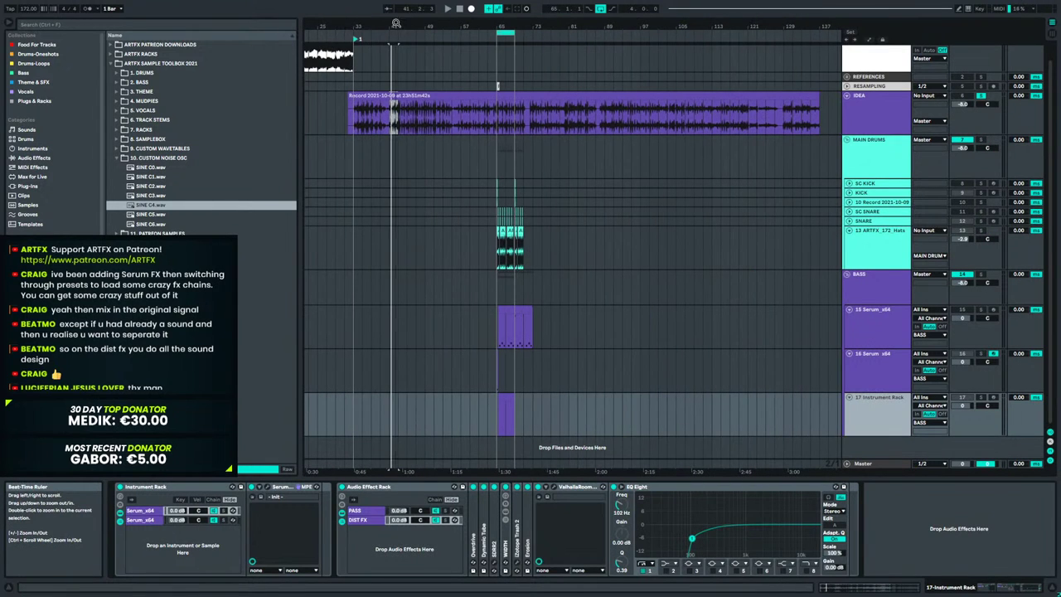
click(506, 396)
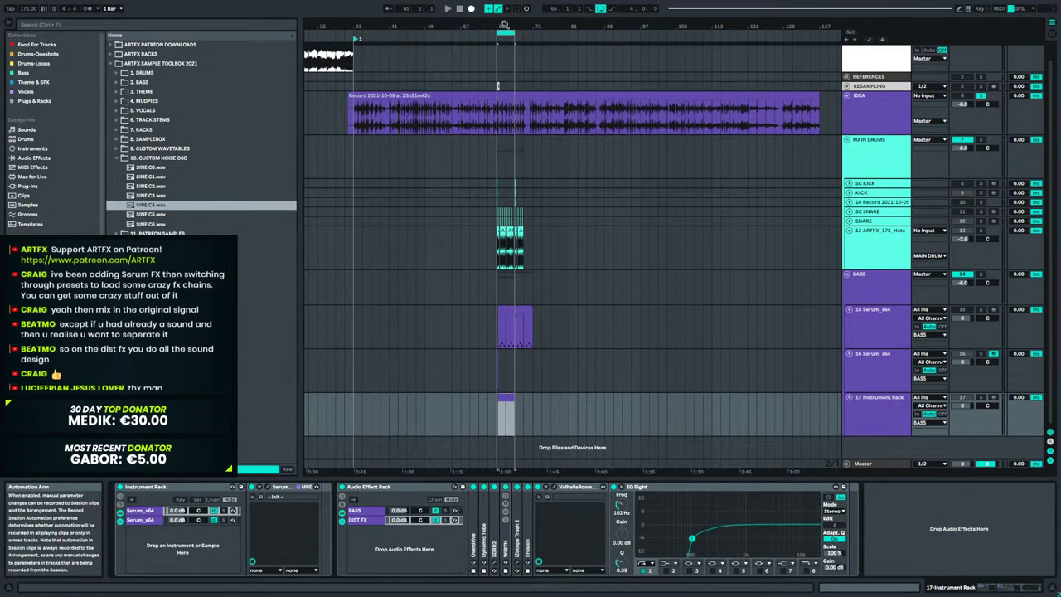
key(z)
double_click(468, 403)
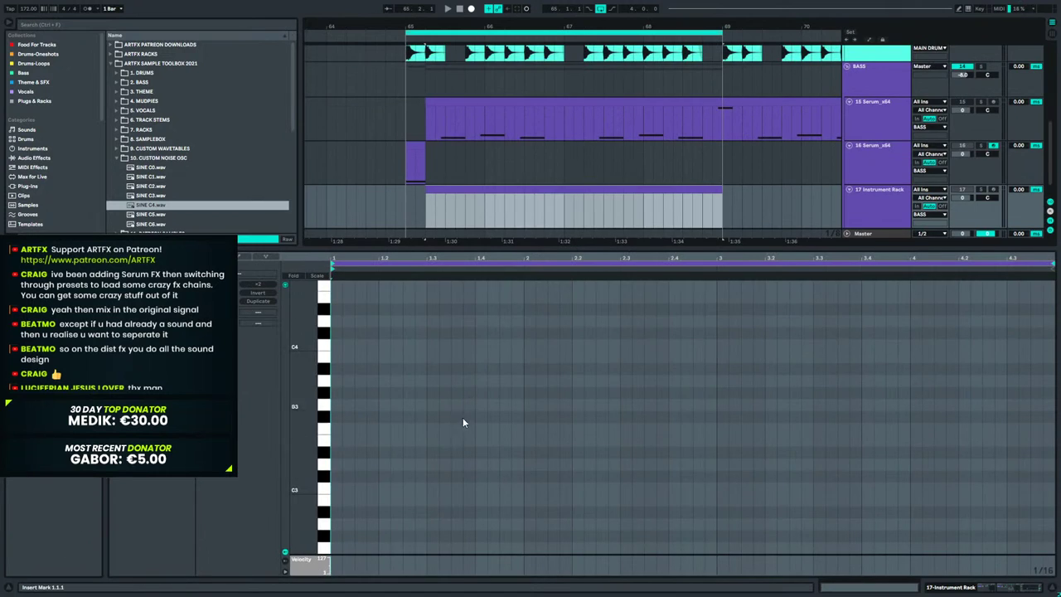
Play back the loop from bar 65 alongside the empty Instrument Rack clip to judge where its bass note should enter.
click(365, 469)
click(415, 493)
scroll(800, 175, up, 8)
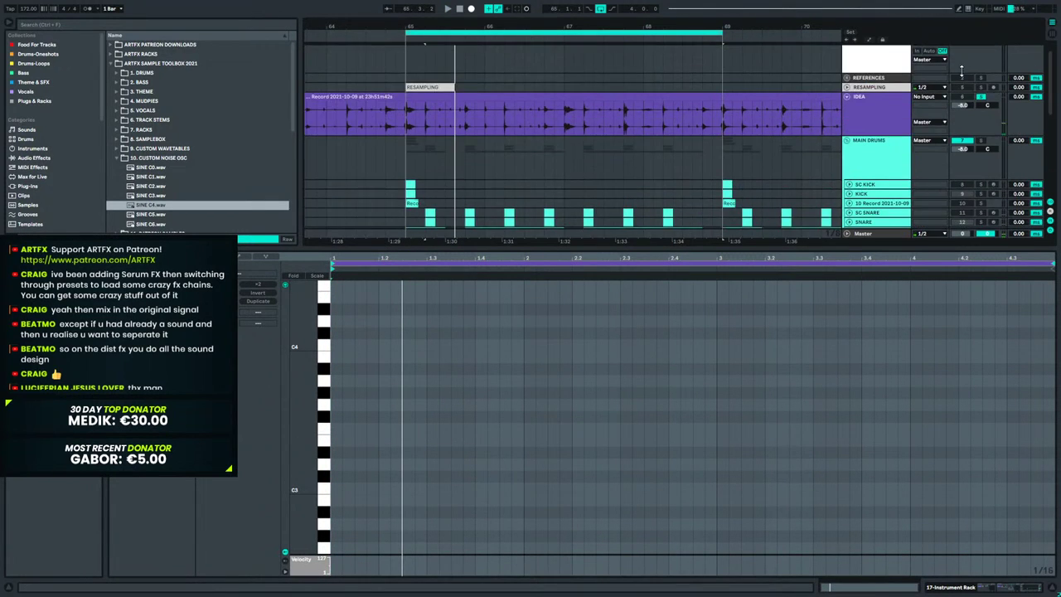
scroll(809, 198, down, 8)
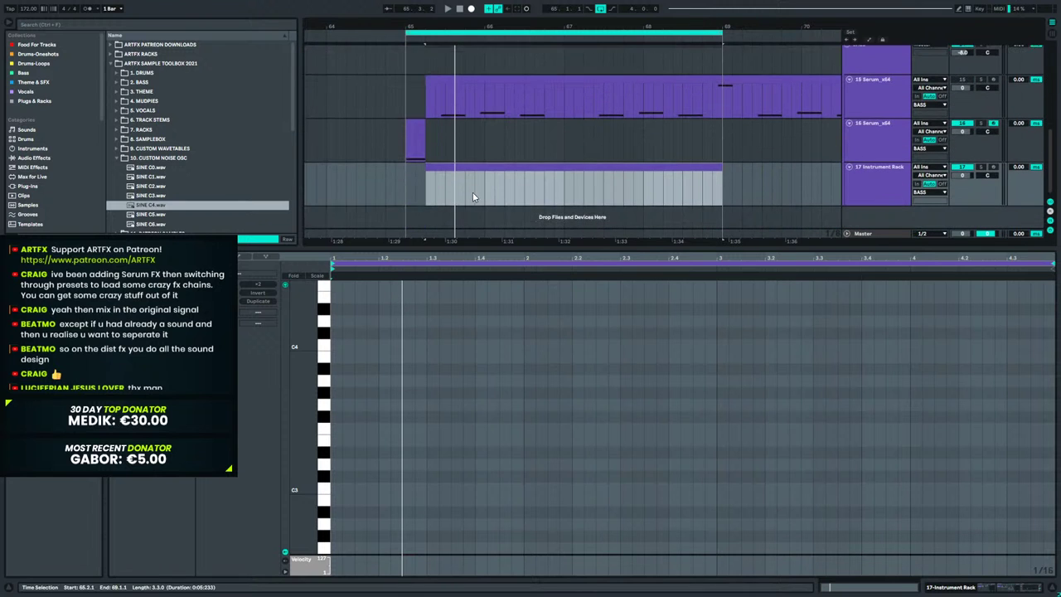
click(406, 184)
key(space)
click(453, 166)
key(space)
key(space)
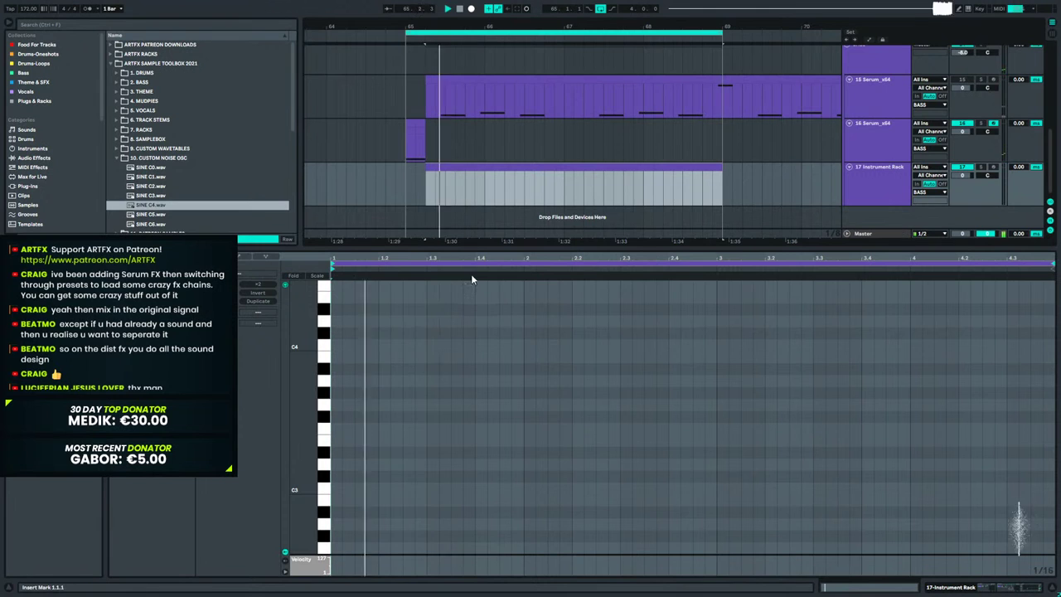
key(space)
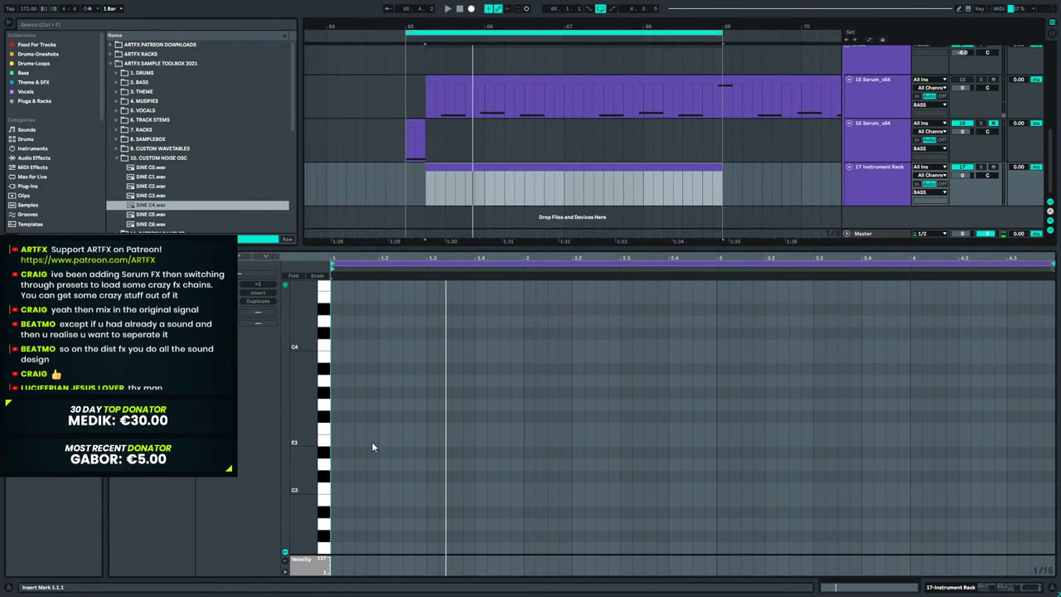
Extend the start of the Instrument Rack clip back to 65.1.1 so it covers the loop up to 69.1.1.
click(412, 122)
key(space)
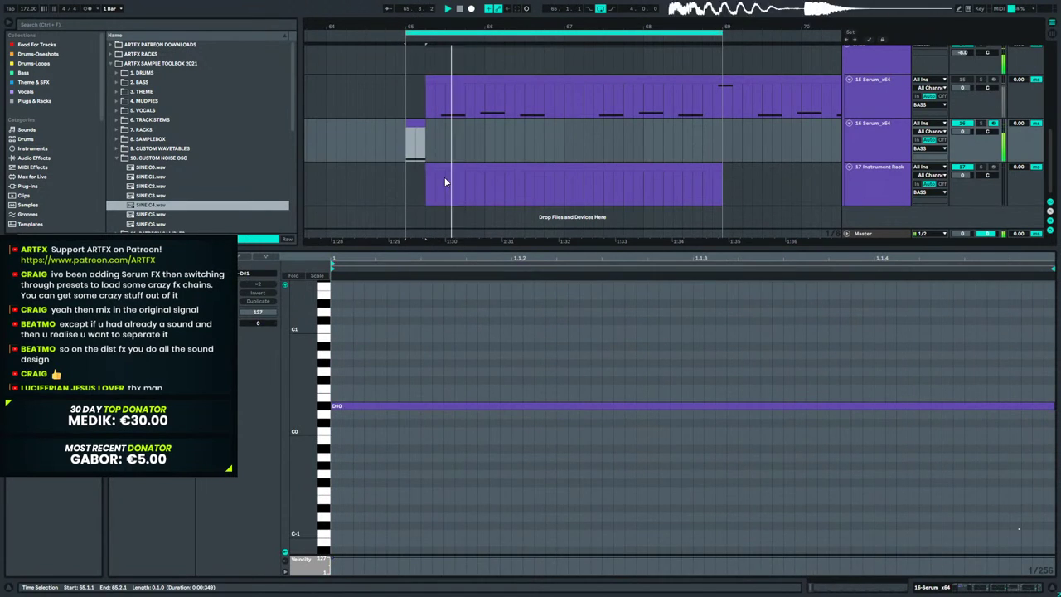
click(454, 167)
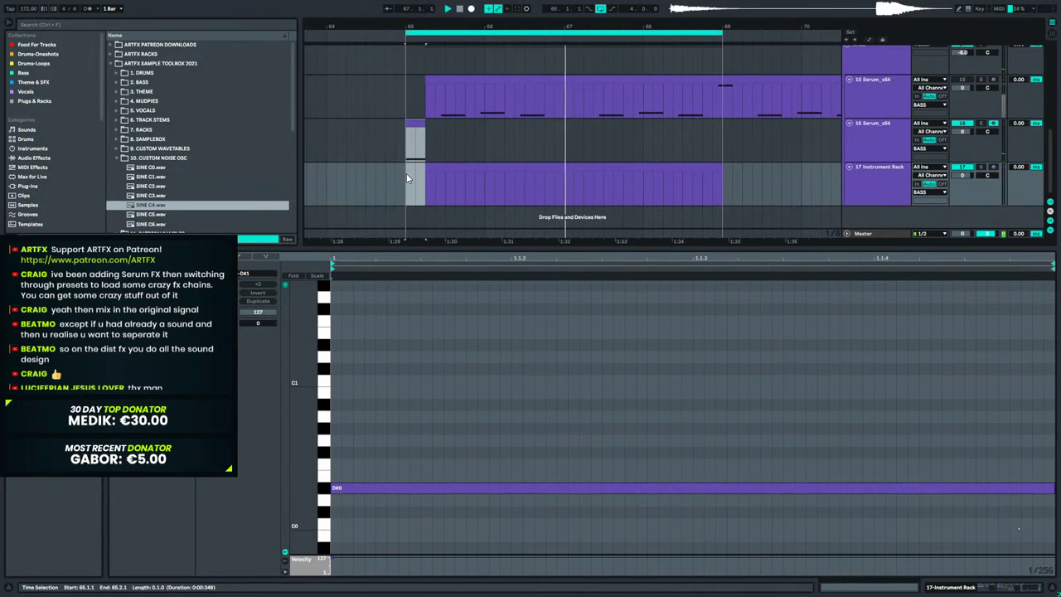
click(455, 167)
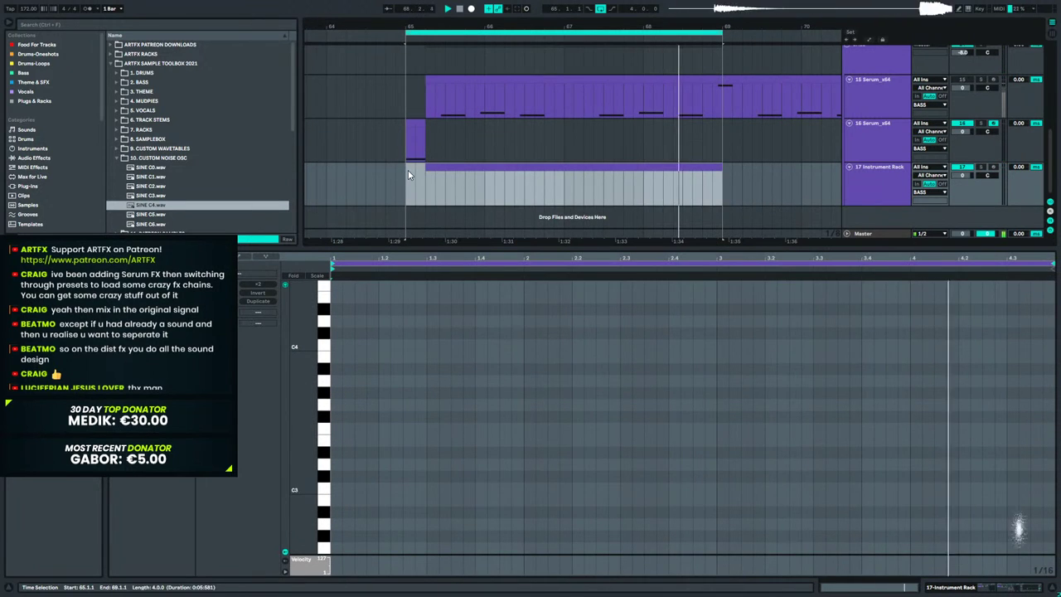
key(space)
Audition the low keys, then add a D#0 note at 1.2.4 and a slightly later E0 note in the Instrument Rack clip.
click(323, 455)
drag(308, 464, 249, 406)
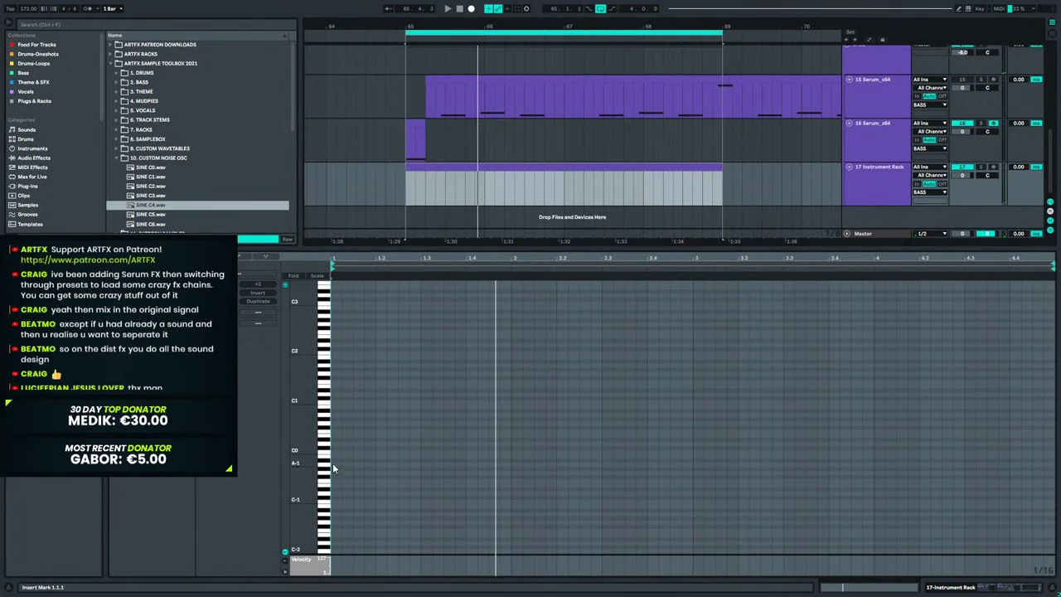
click(325, 440)
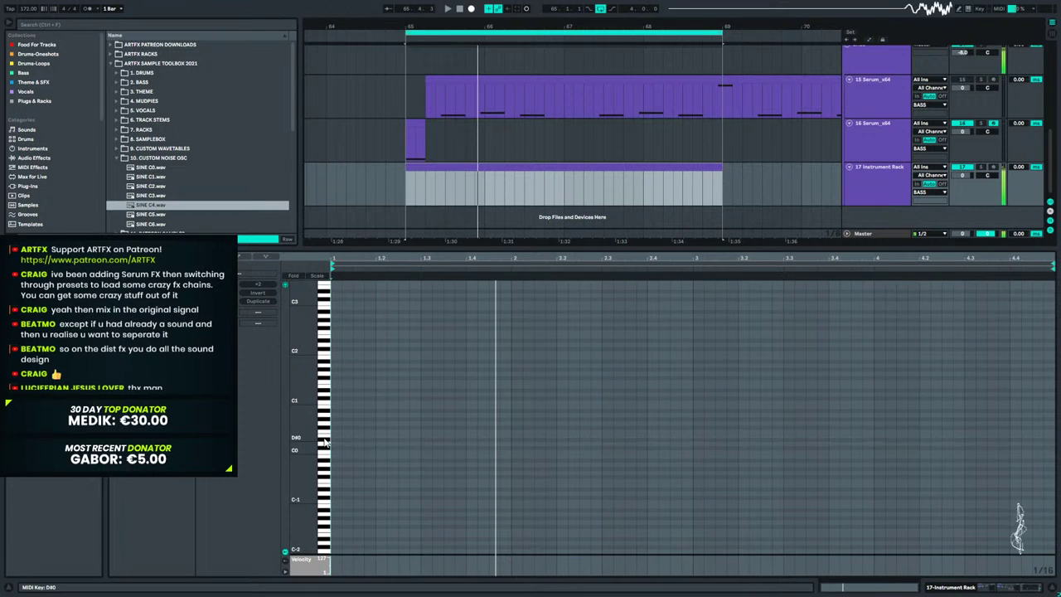
double_click(379, 439)
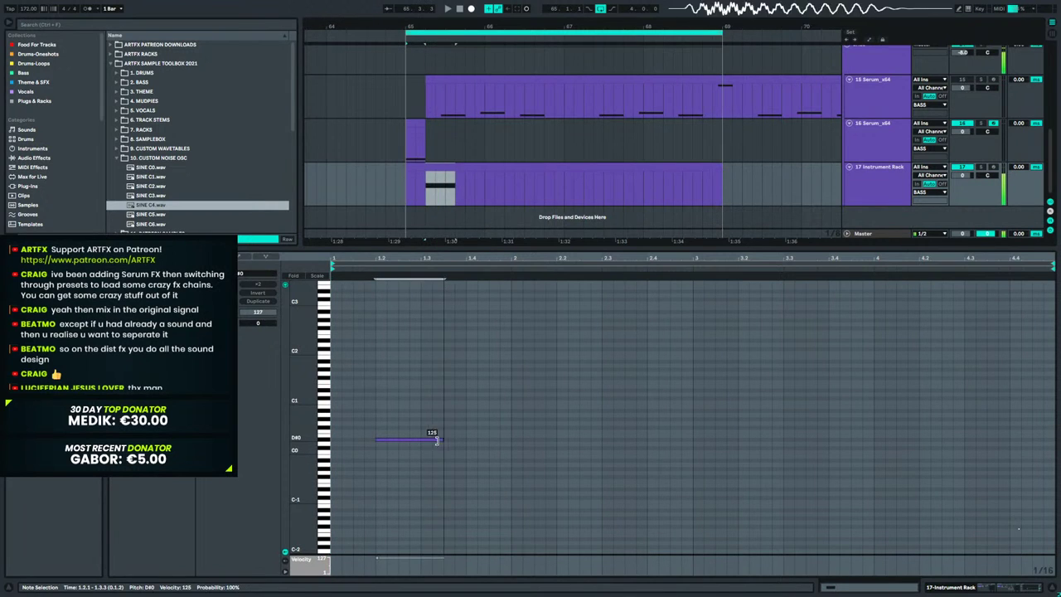
drag(416, 441, 464, 435)
double_click(436, 435)
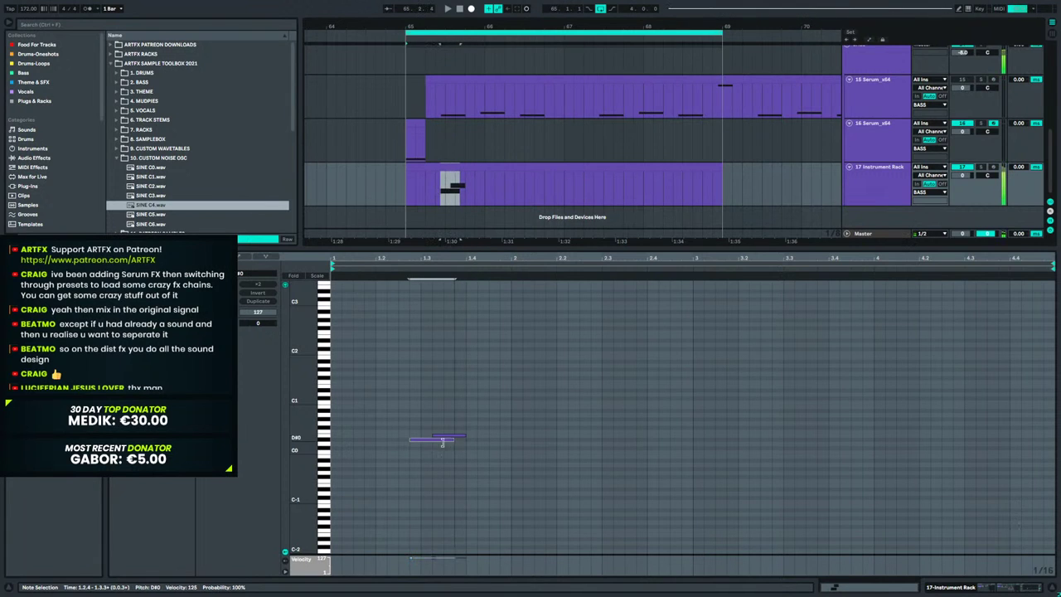
click(458, 436)
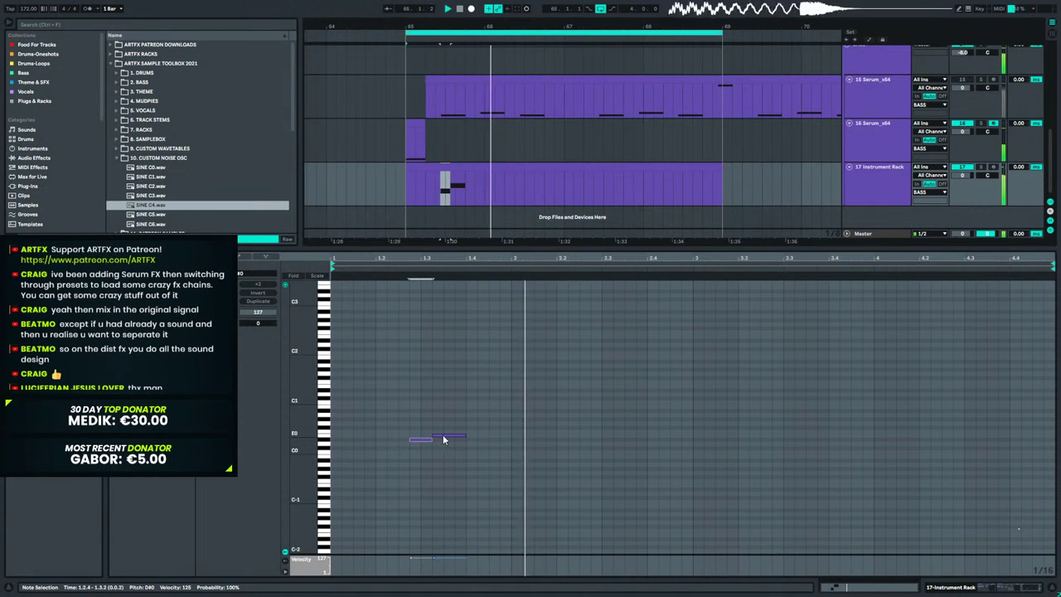
Shorten the D#0 note to end at 1.3.2 and shift the E0 note slightly later while checking playback.
click(428, 442)
key(space)
click(459, 436)
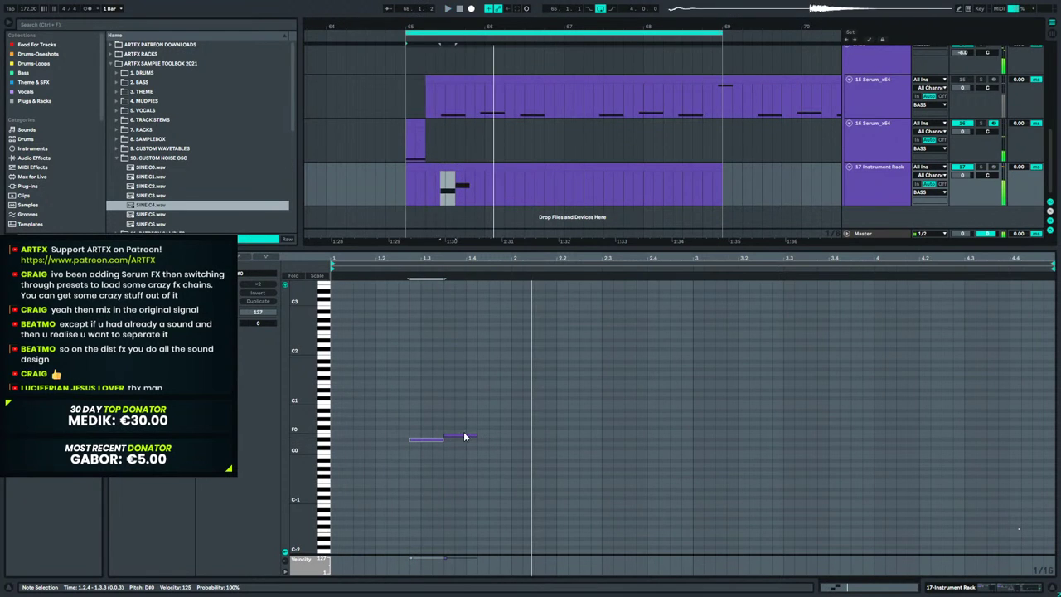
key(space)
click(439, 439)
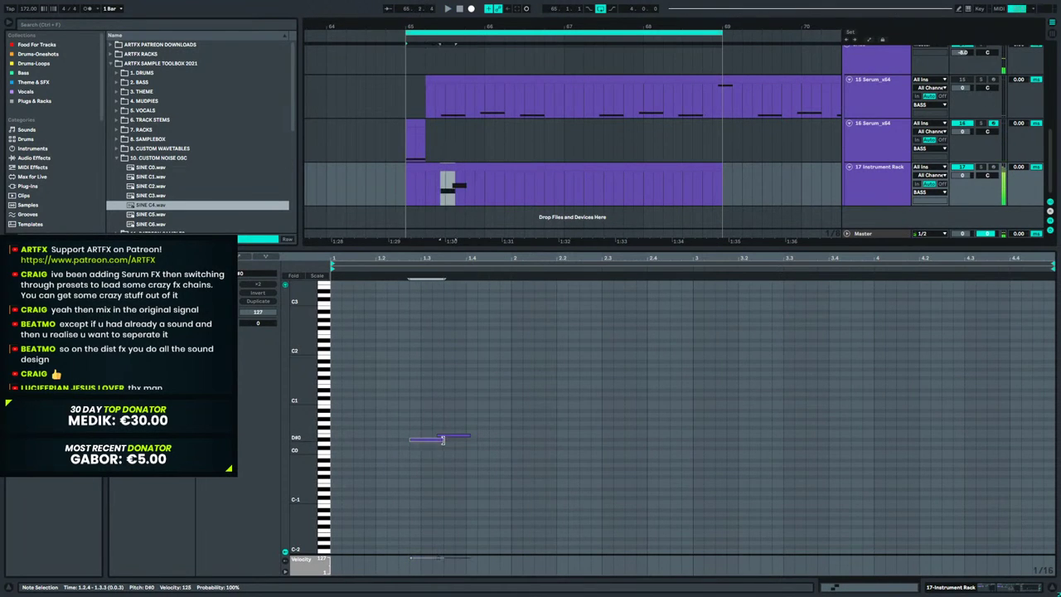
key(space)
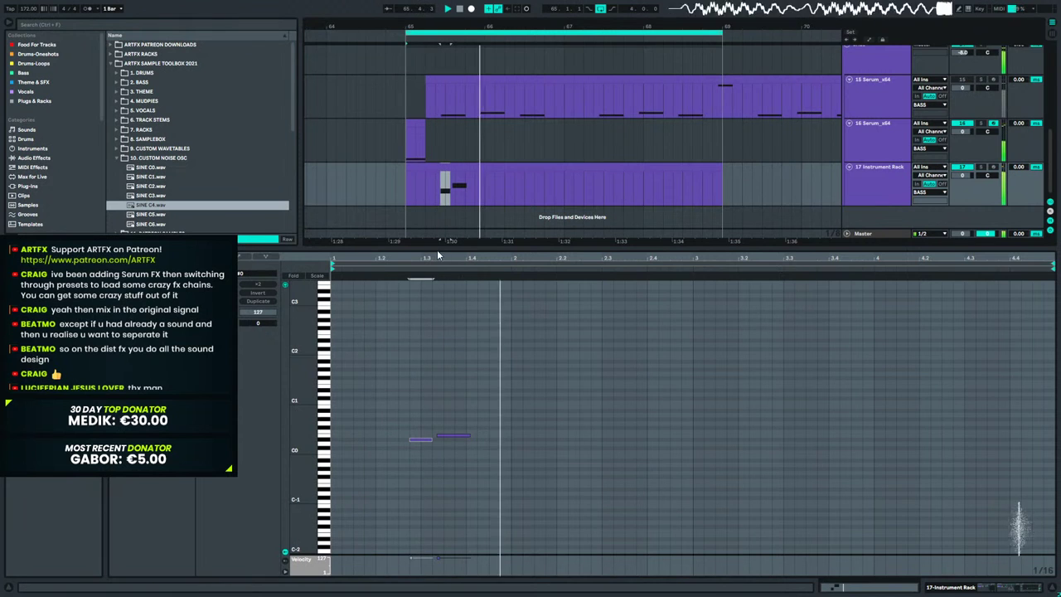
Add a third note on D#0 from 1.4.1 to 2.1.1 and shift it later to start around 1.4.2.
drag(440, 258, 522, 340)
drag(582, 436, 630, 445)
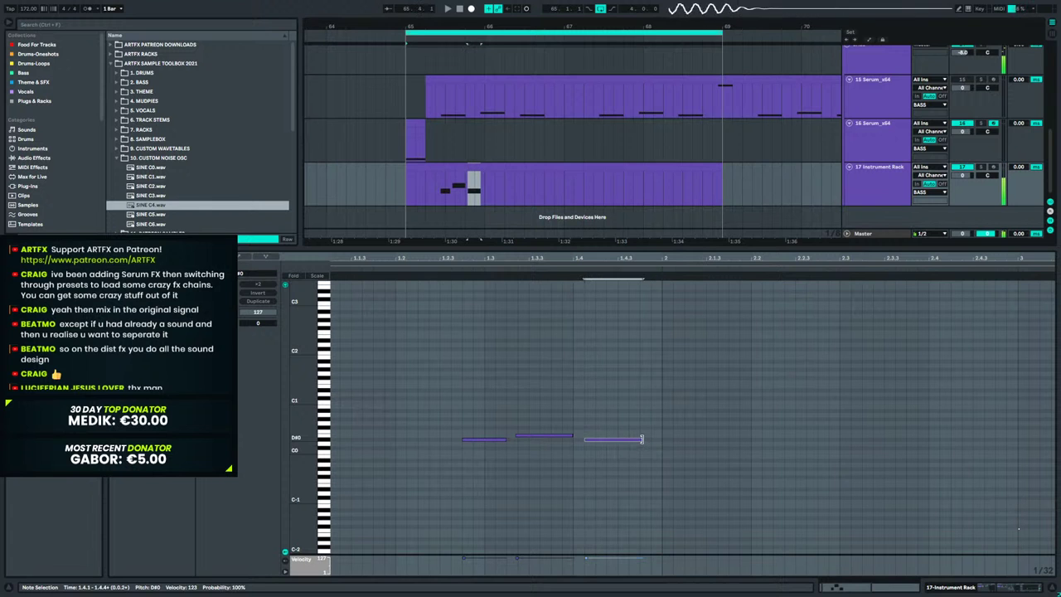
key(space)
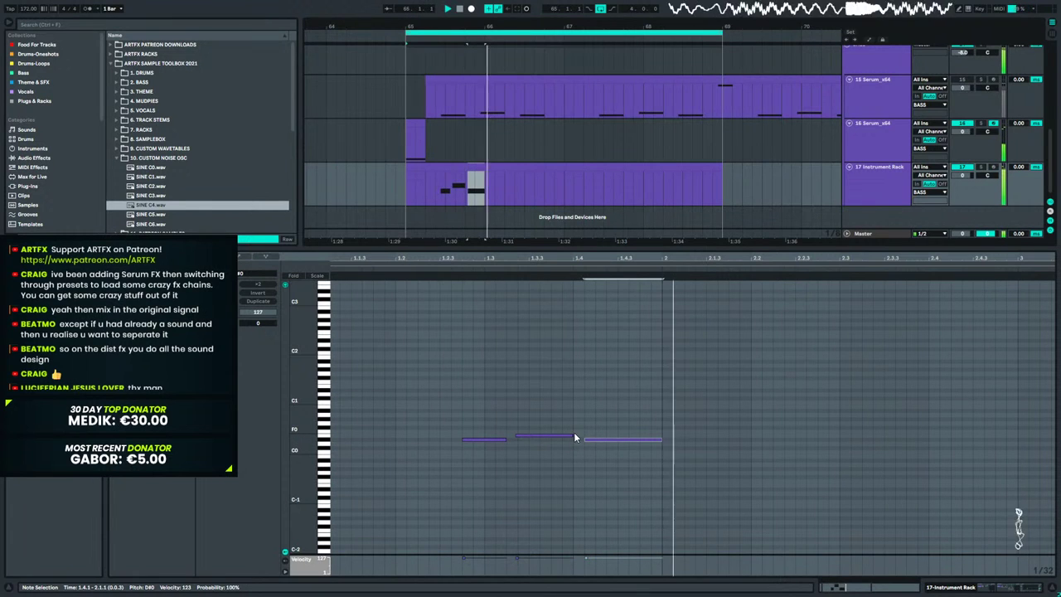
key(Right)
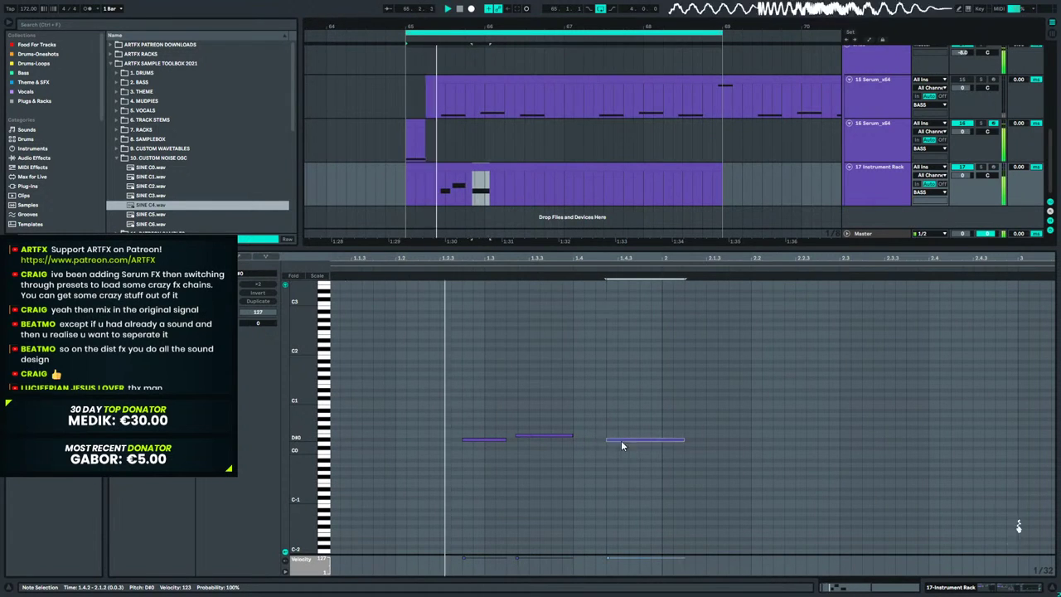
Lengthen the E0 note to end just past 1.4.1 and make the third note end at 2.1.1, auditioning the changes.
drag(571, 434, 605, 444)
key(space)
key(space)
drag(672, 440, 663, 440)
key(space)
drag(594, 435, 583, 435)
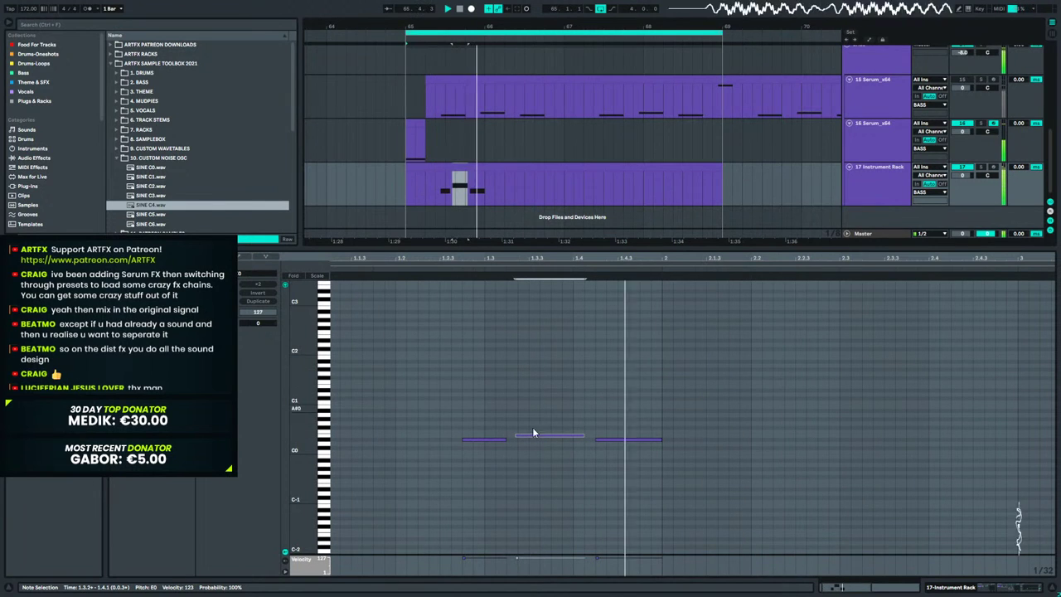
Add a D#0 note three sixteenths long at 2.1.1 and duplicate it twice back to back.
drag(663, 439, 817, 443)
key(space)
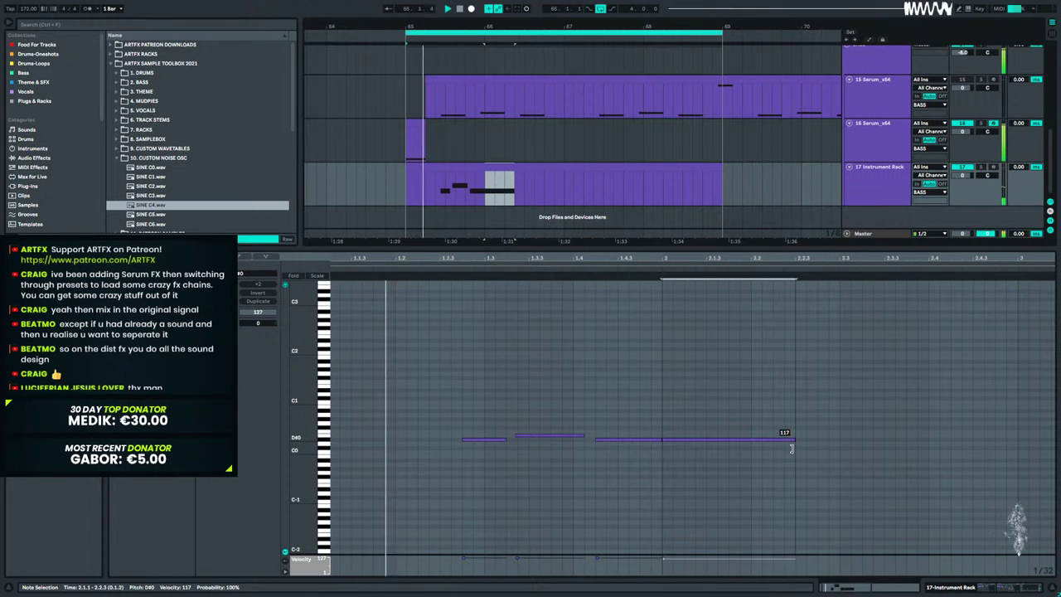
drag(791, 448, 726, 441)
click(752, 443)
key(ctrl+d)
key(ctrl+d)
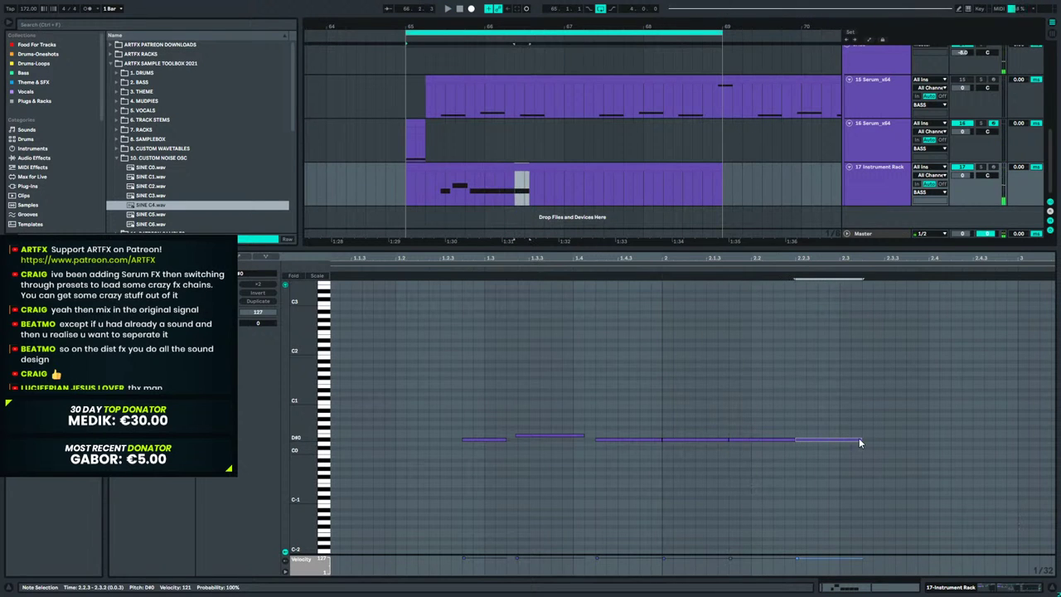
Delete every note in the Instrument Rack clip except the first D#0 note.
drag(851, 404, 708, 462)
key(Delete)
drag(649, 405, 572, 499)
key(Delete)
Adjust the length of the remaining D#0 note against playback so that it runs from 1.2.4 to 1.3.3.
drag(506, 439, 582, 456)
click(493, 442)
click(493, 438)
key(space)
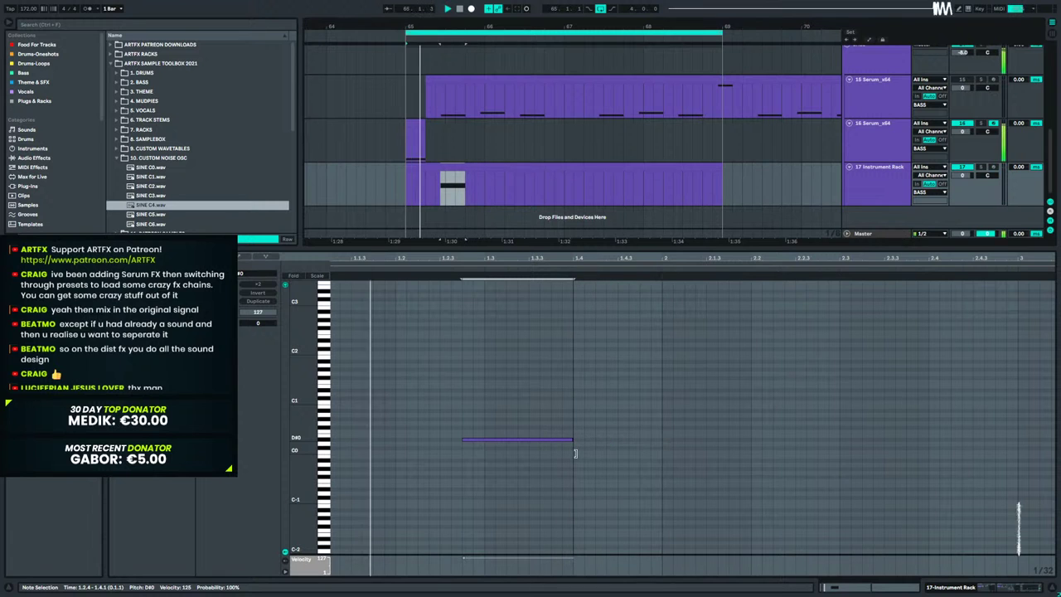
drag(575, 453, 520, 447)
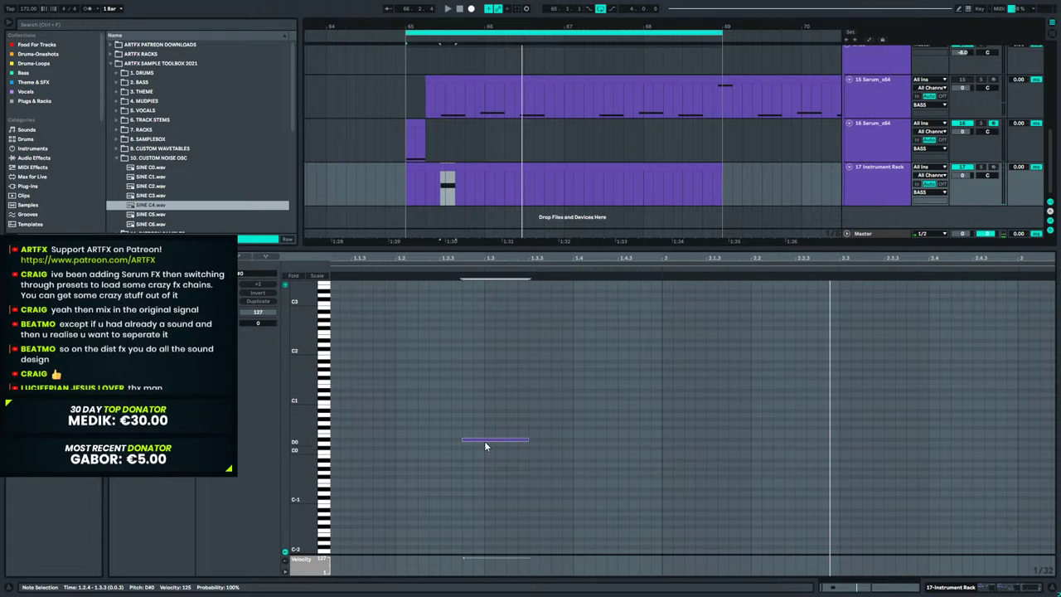
Copy the D#0 note one bar later to 2.2.4, duplicate the two-bar pattern over the rest of the loop, and play it.
drag(484, 442, 853, 440)
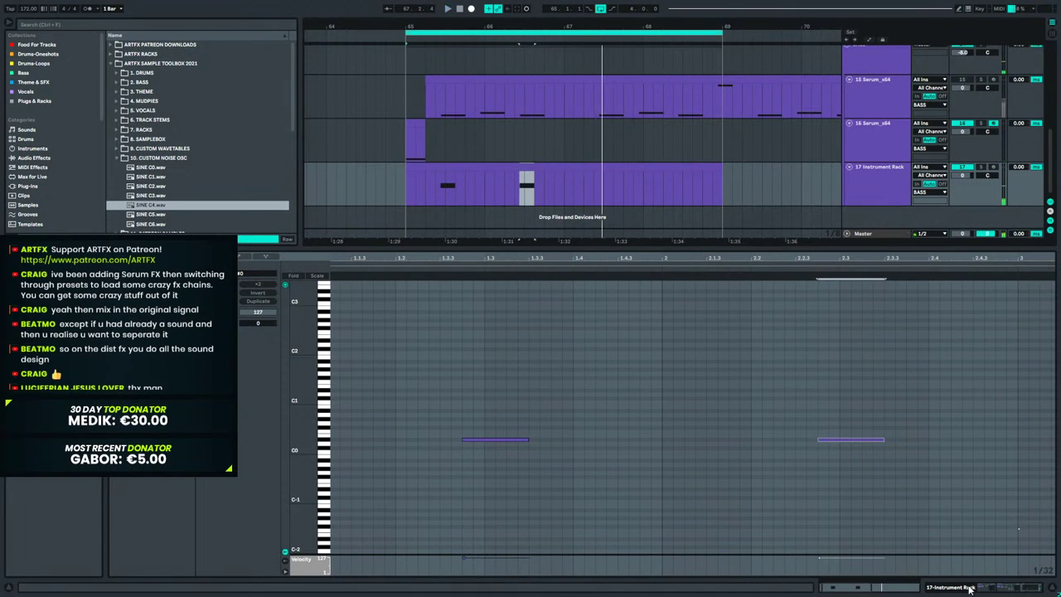
double_click(534, 186)
drag(576, 196, 411, 189)
key(ctrl+d)
click(412, 182)
key(space)
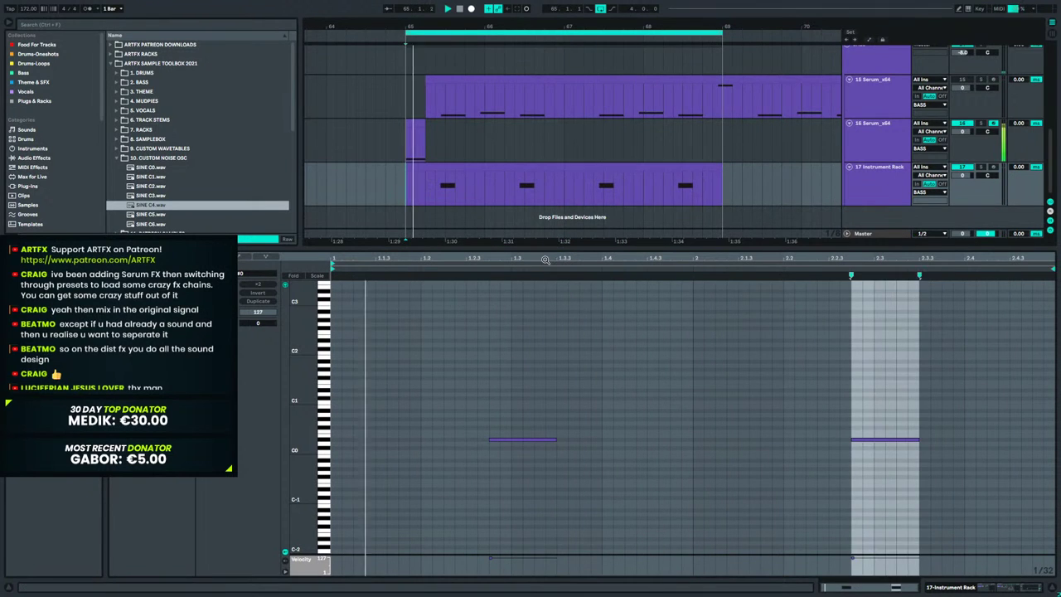
Show the Instrument Rack track's device chain, collapse the 10. CUSTOM NOISE OSC folder, and browse the plug-ins.
click(961, 585)
scroll(547, 164, up, 1)
scroll(547, 207, down, 1)
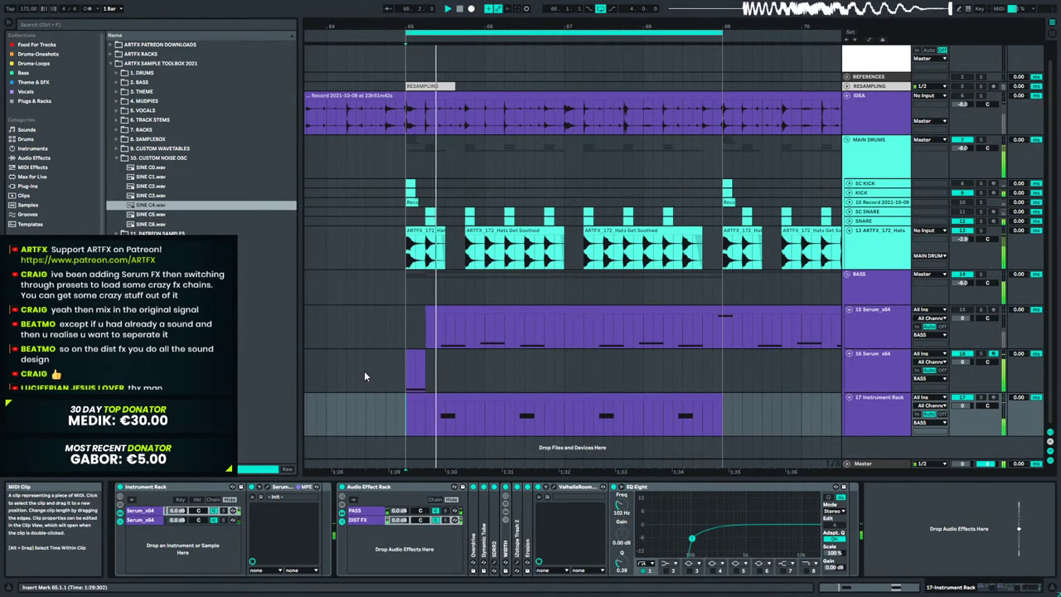
click(116, 157)
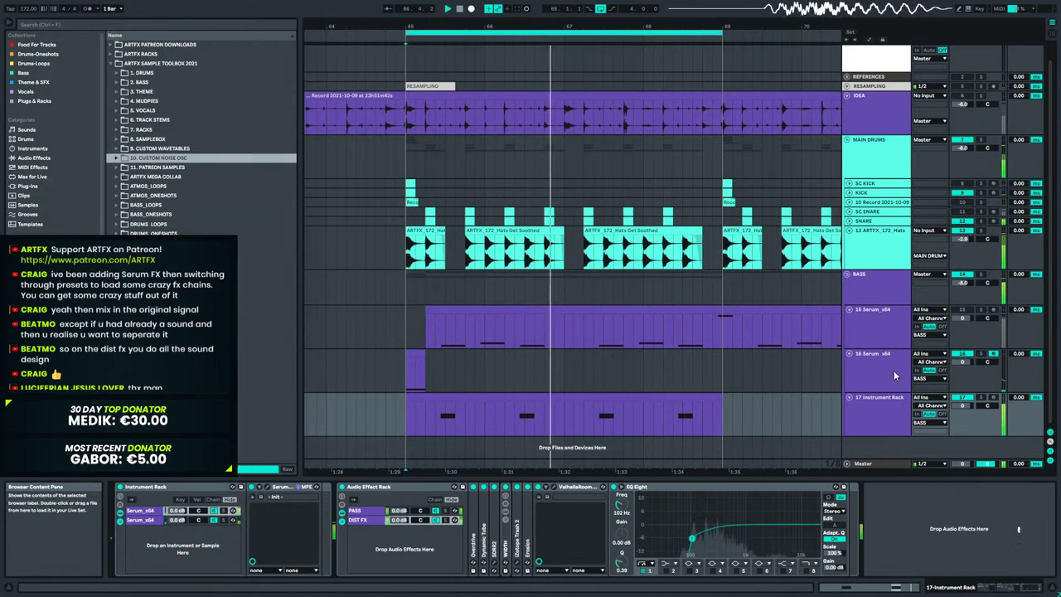
click(875, 398)
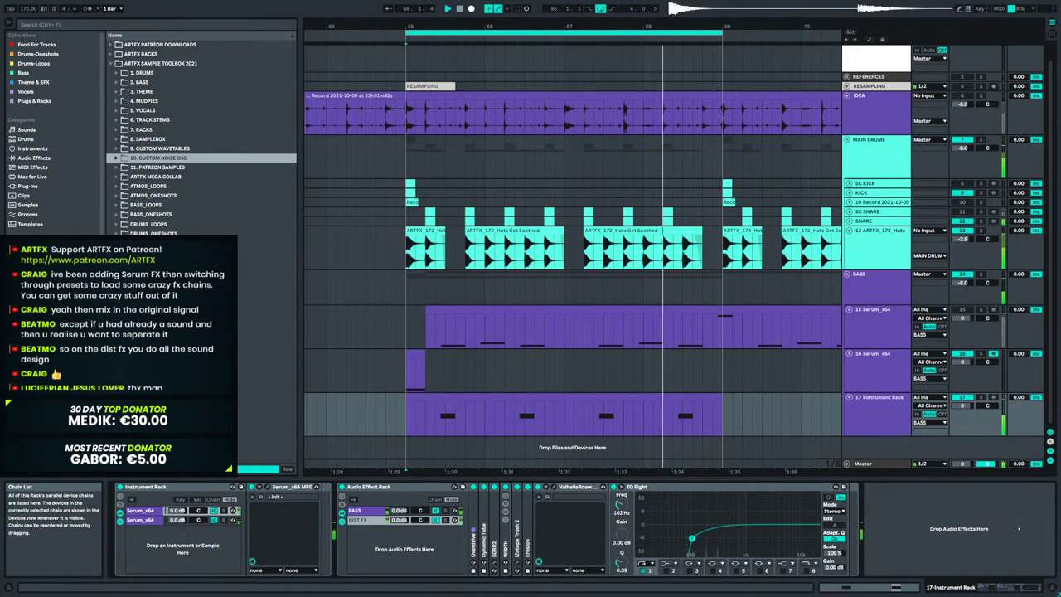
click(27, 186)
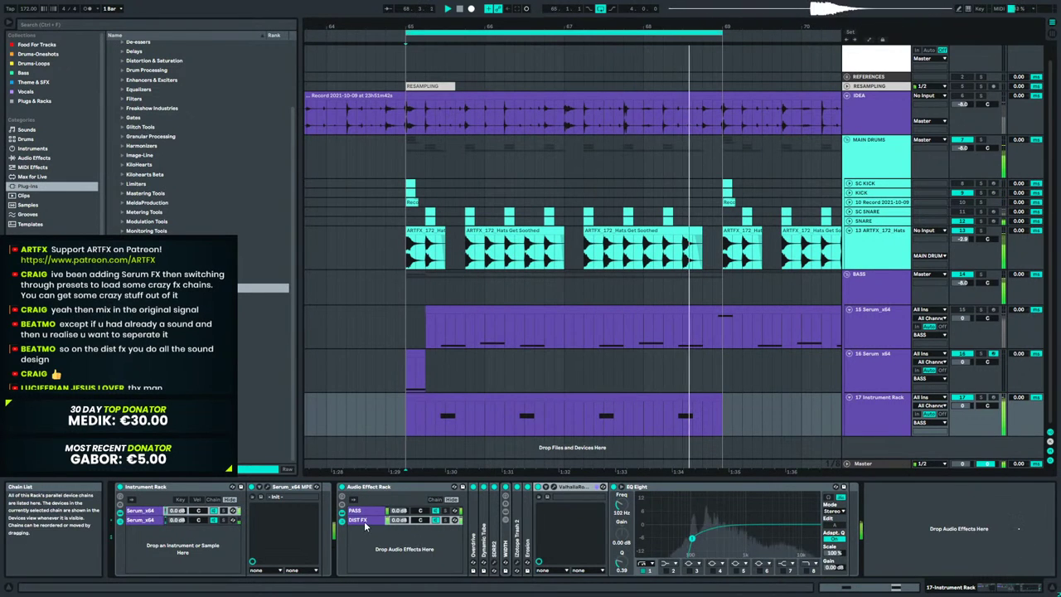
Touch the Mix control of ValhallaRoom in the DIST FX chain, keeping it at 0.0 %, and show its automation lane.
double_click(570, 487)
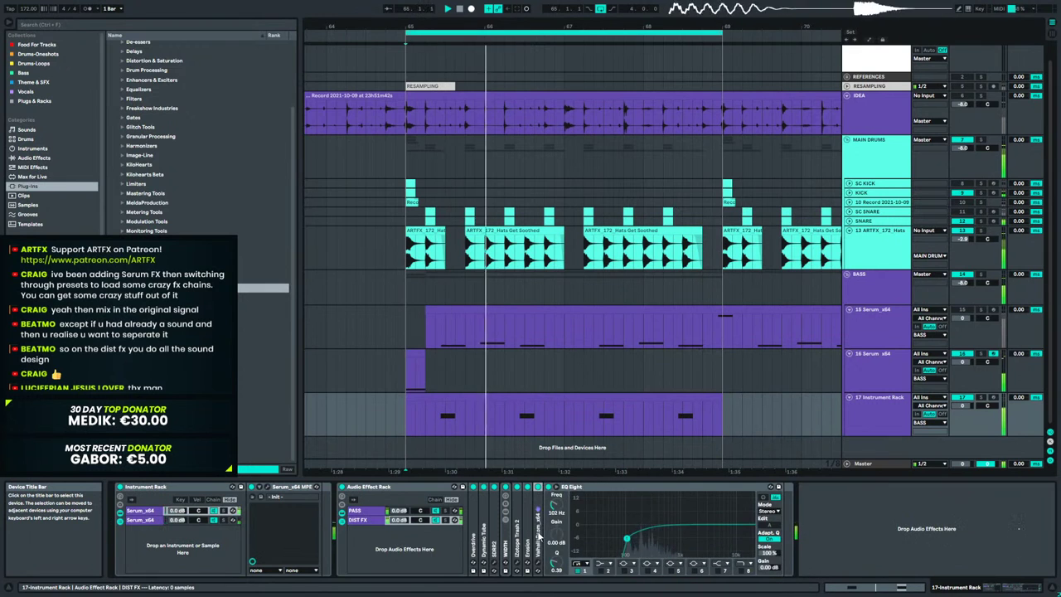
double_click(547, 498)
click(553, 488)
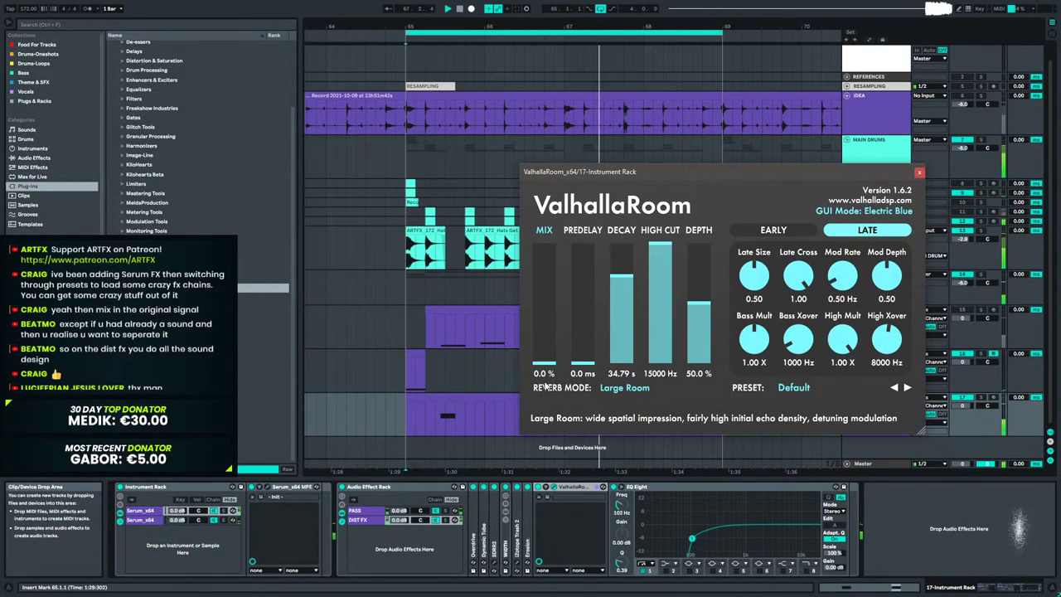
mouse_move(546, 363)
mouse_down()
mouse_move(550, 273)
mouse_move(540, 372)
mouse_up()
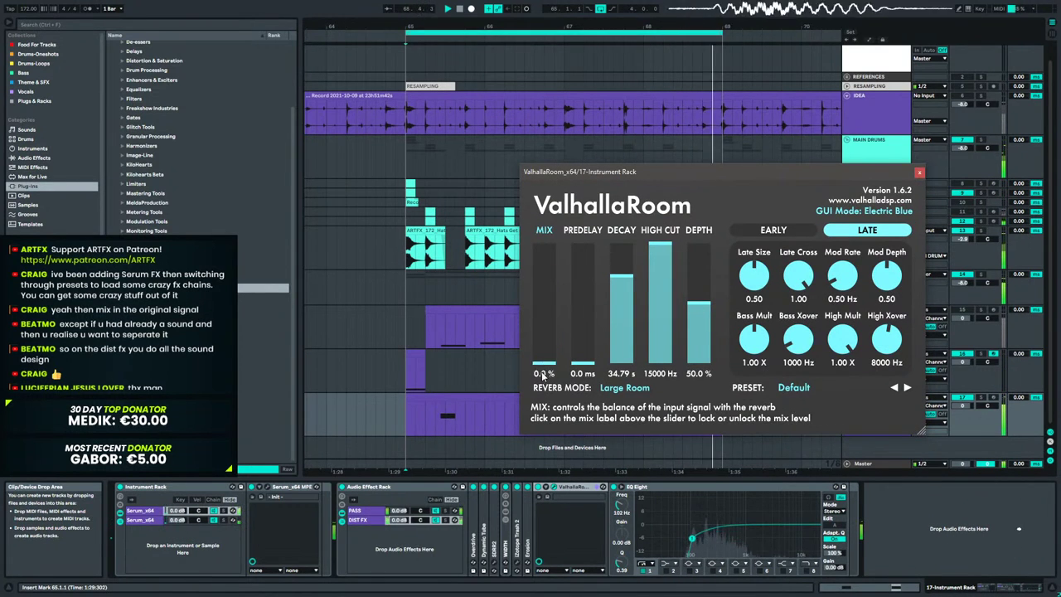
click(918, 172)
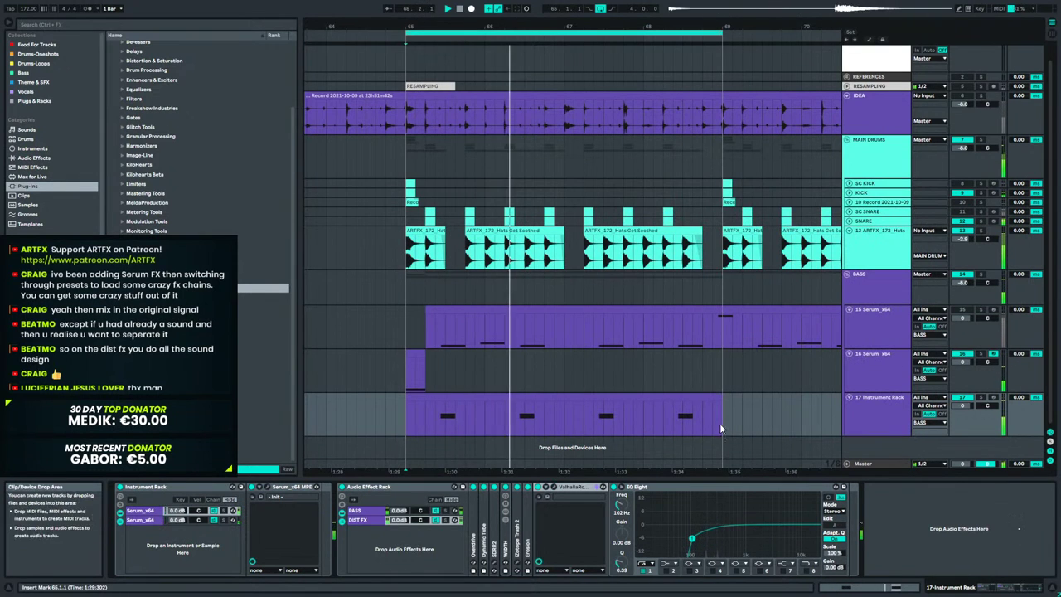
key(a)
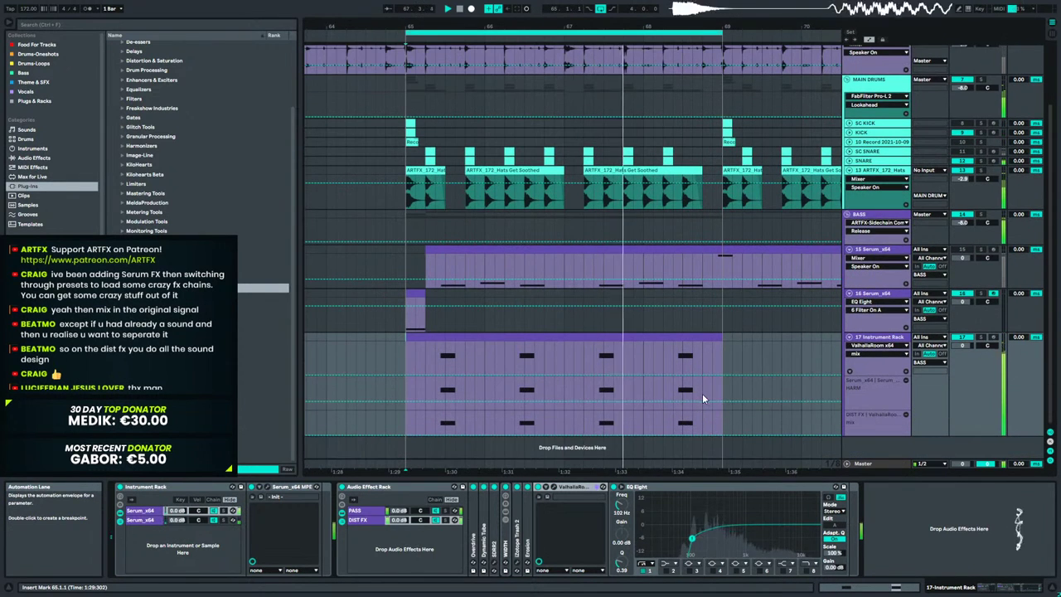
key(space)
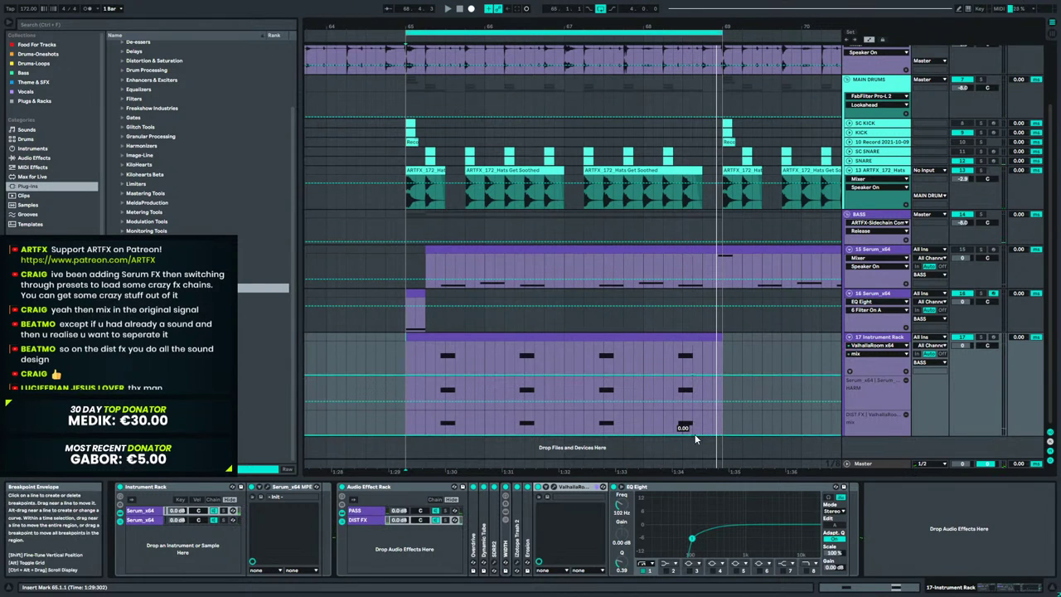
Draw a ValhallaRoom mix automation ramp from 0 up to maximum across the last beat before bar 69, and play it.
drag(720, 432, 720, 341)
mouse_move(728, 412)
mouse_down()
mouse_move(721, 434)
mouse_move(703, 434)
mouse_up()
click(673, 422)
key(space)
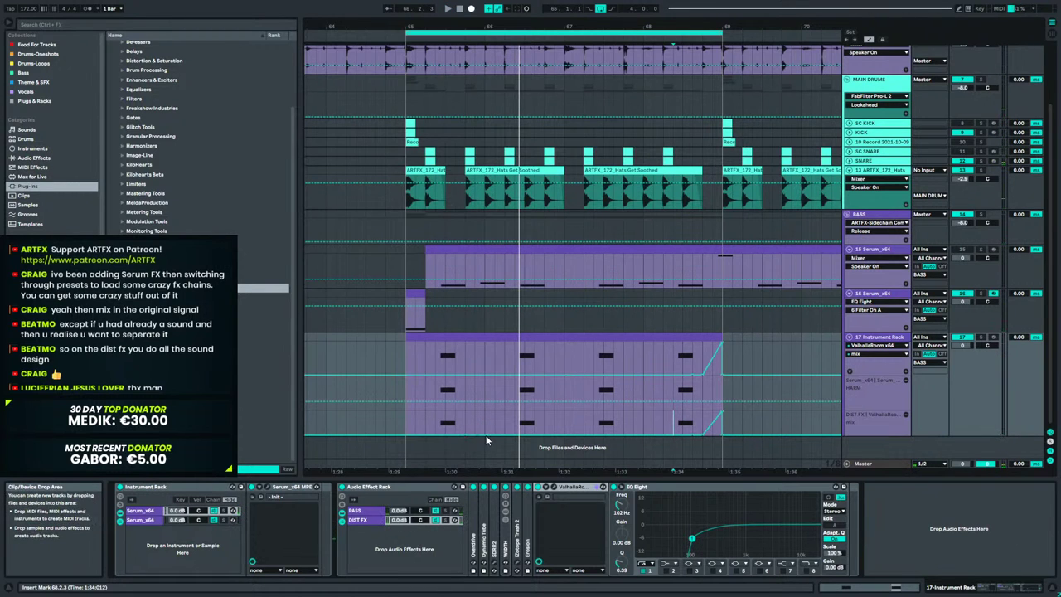
Add matching one-beat mix ramps rising into bars 66 and 68, playing the loop between the edits.
mouse_move(484, 433)
mouse_down()
mouse_move(485, 411)
mouse_move(502, 417)
mouse_move(484, 435)
mouse_up()
click(410, 419)
key(space)
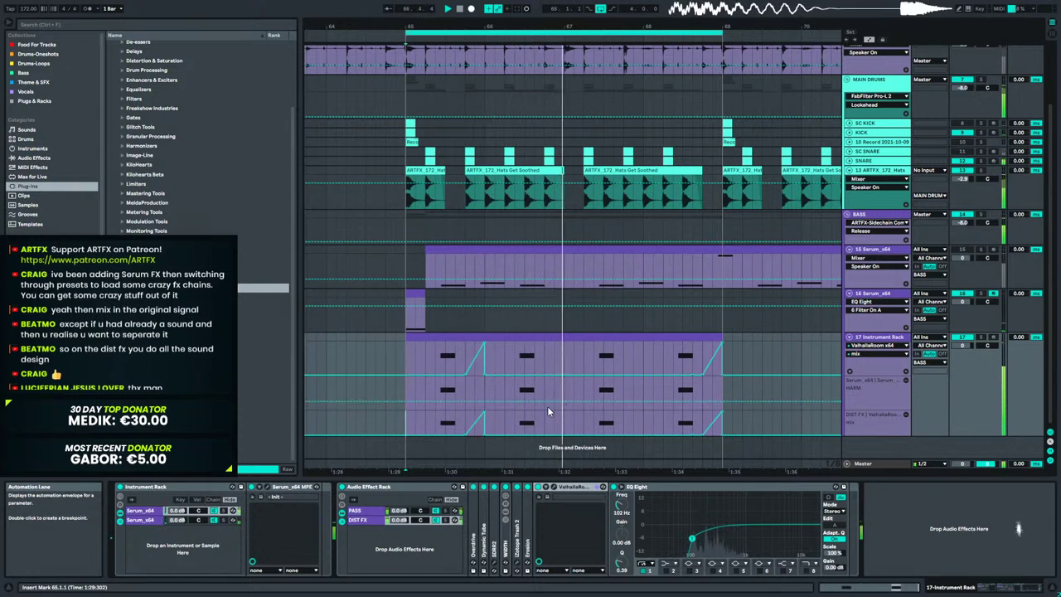
key(space)
drag(641, 427, 623, 427)
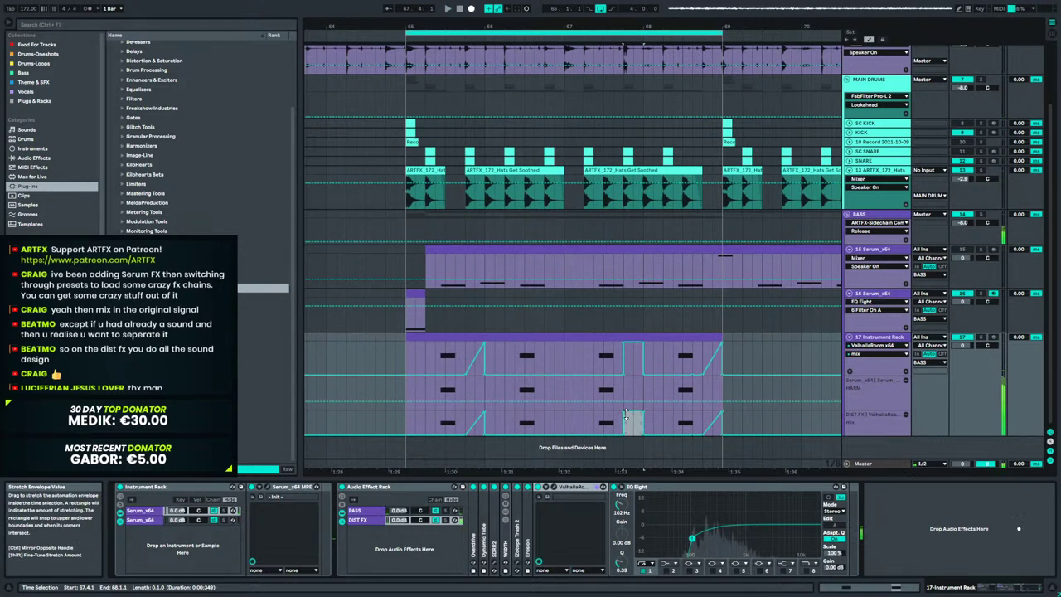
click(622, 414)
click(613, 447)
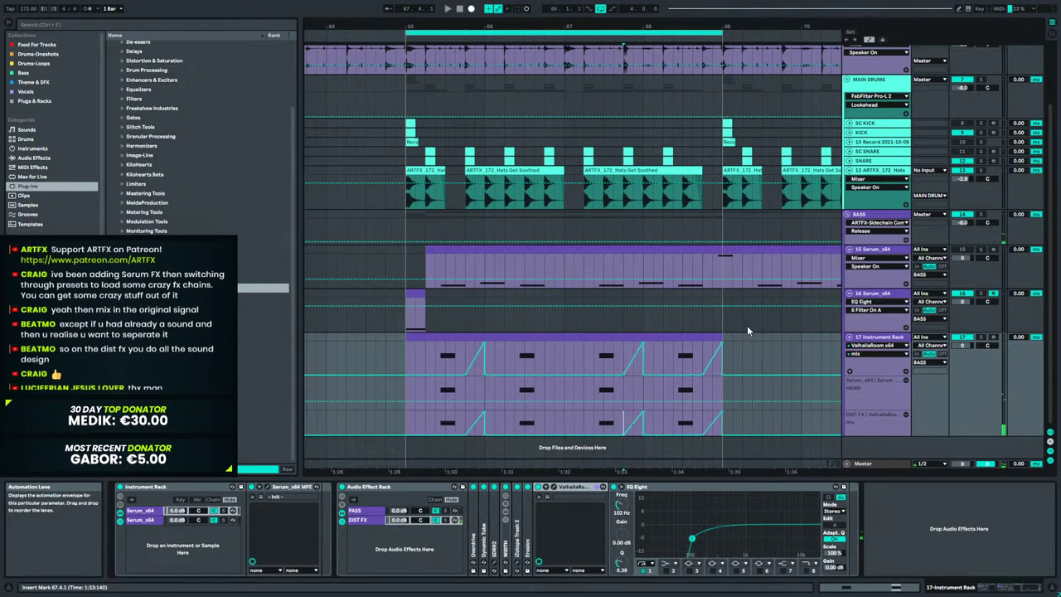
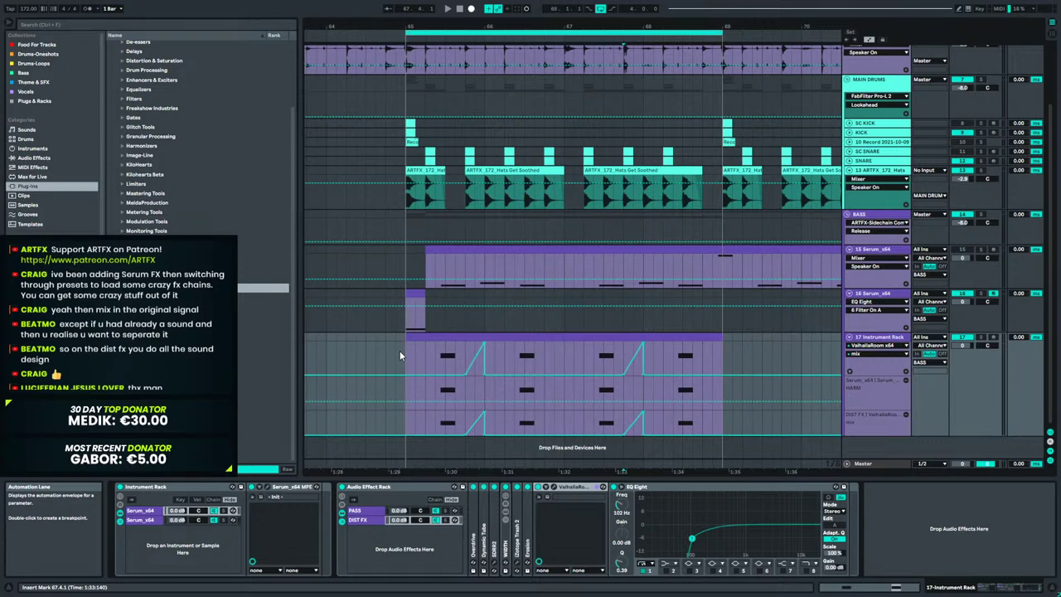
Group ValhallaRoom in the DIST FX chain into its own Audio Effect Rack and set its mix to 100 %.
key(ctrl+g)
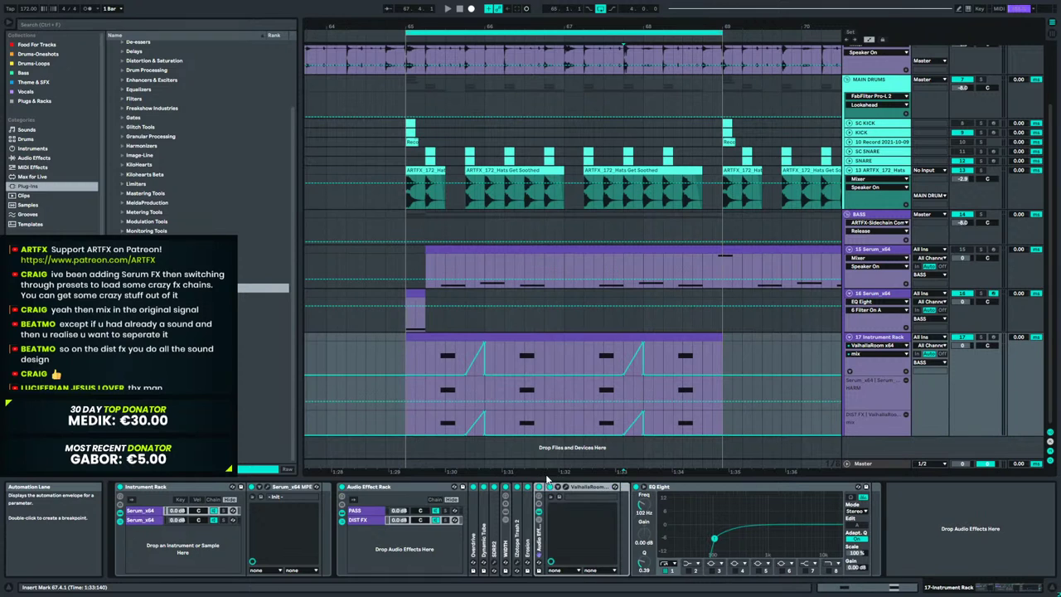
click(539, 524)
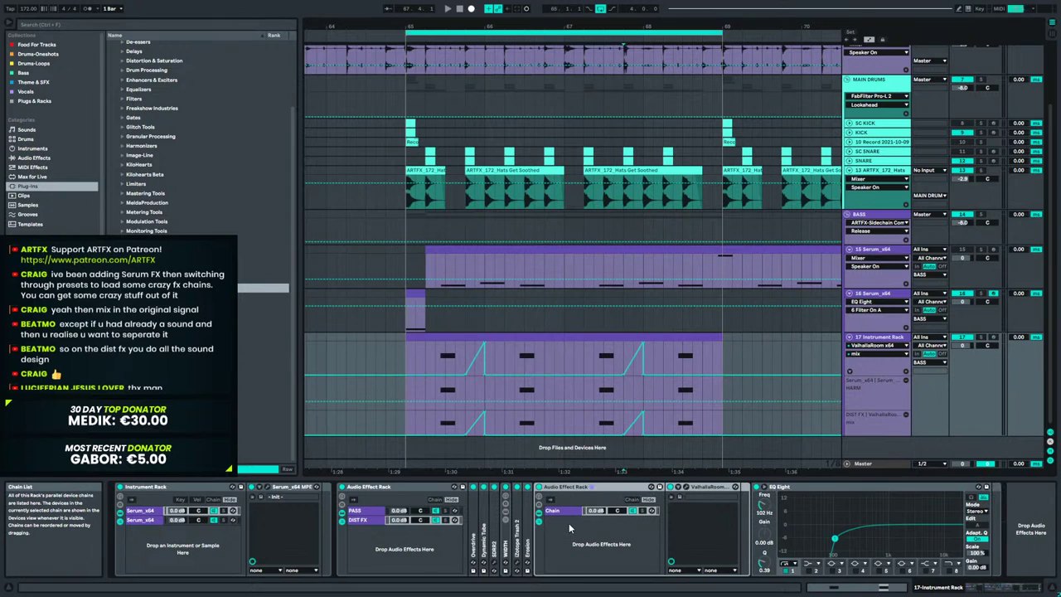
right_click(571, 527)
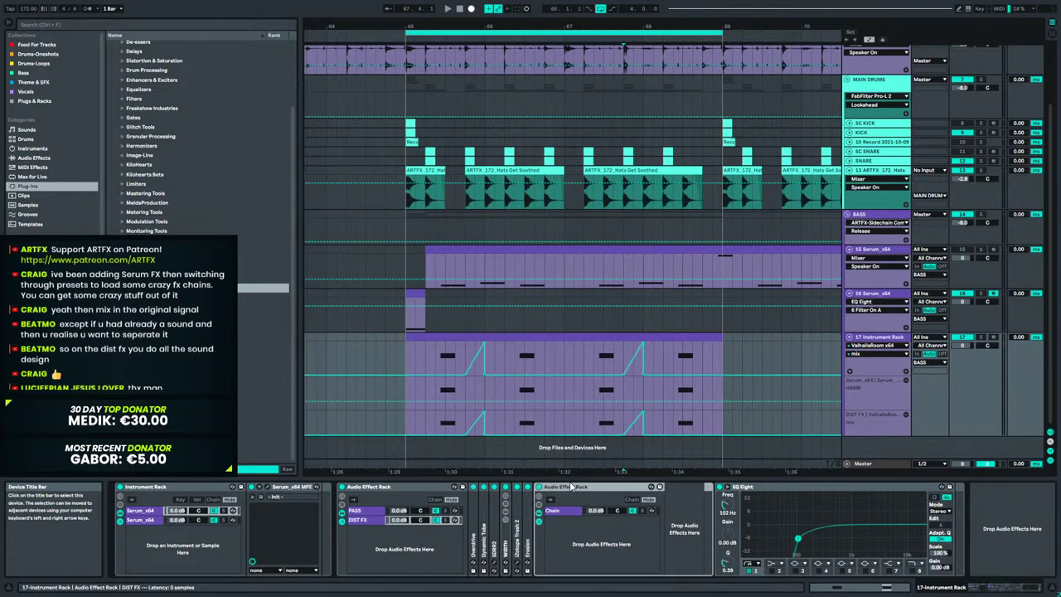
right_click(570, 528)
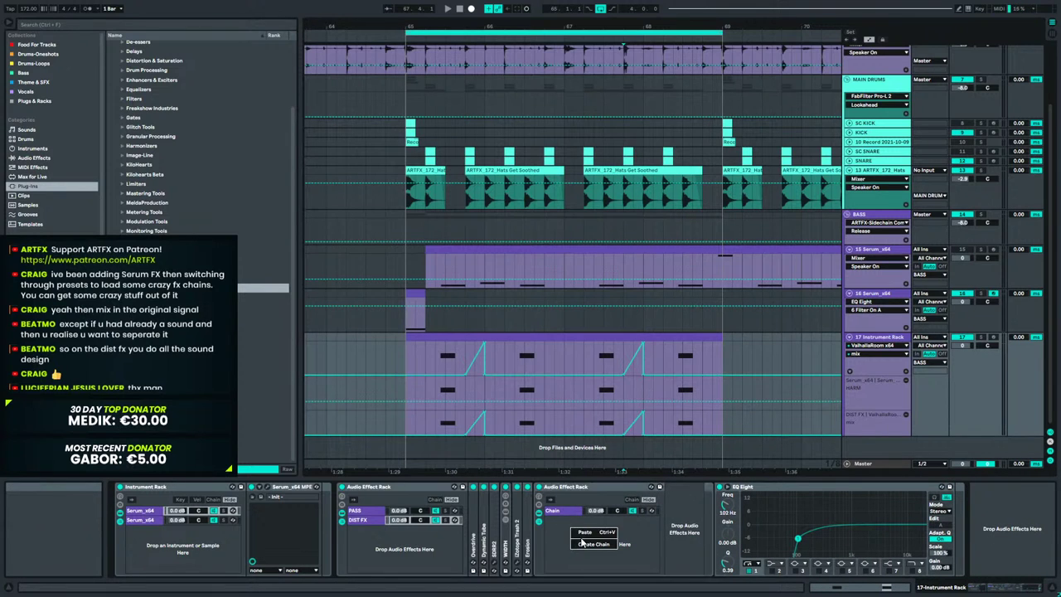
click(584, 485)
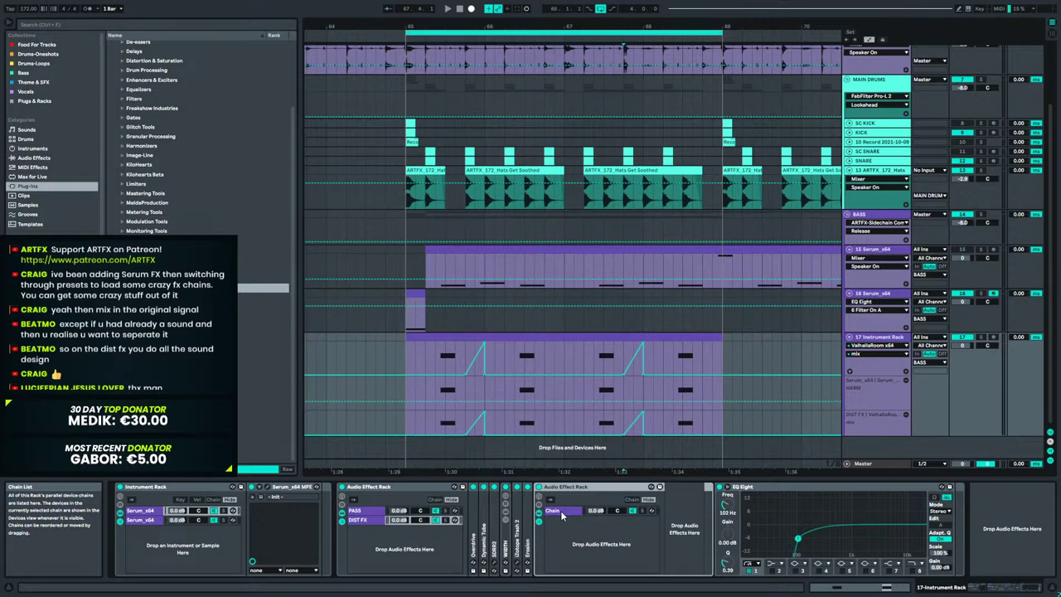
click(560, 514)
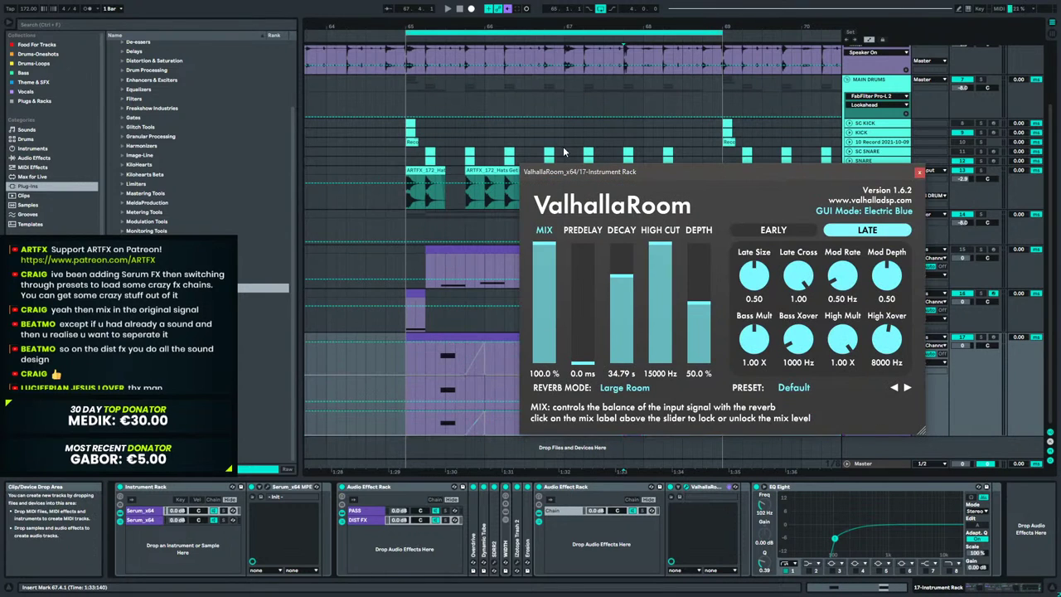
click(920, 174)
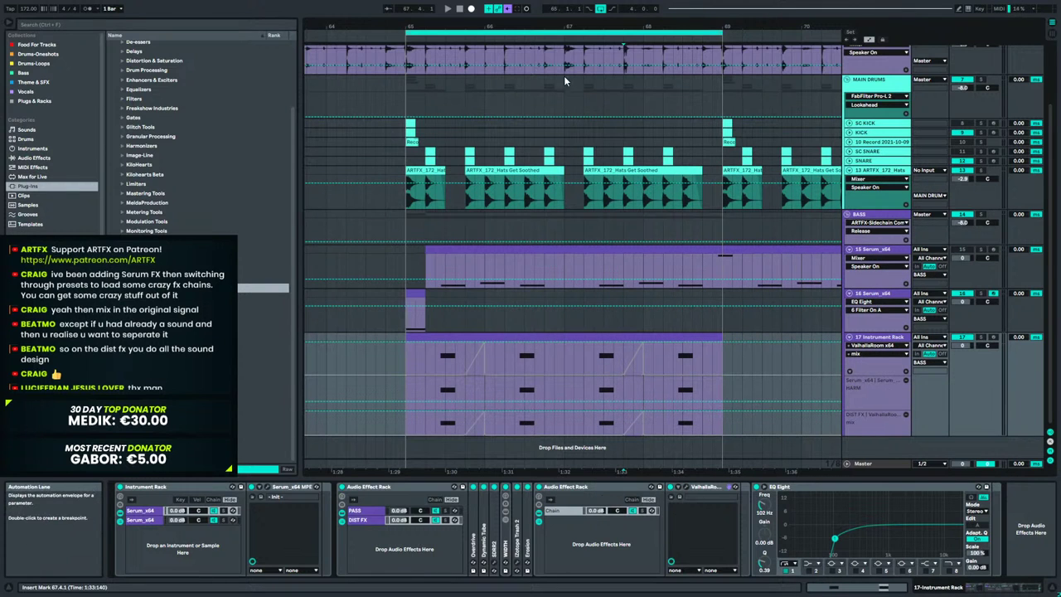
Delete the ValhallaRoom mix automation between bars 65 and 69, and check the reverb's settings.
drag(404, 423, 692, 422)
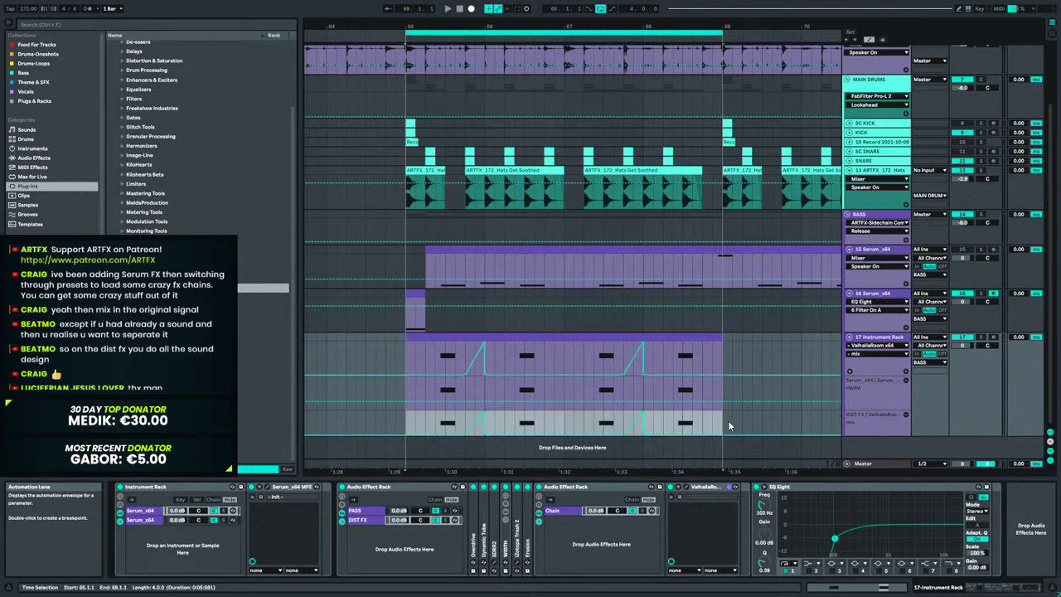
key(Delete)
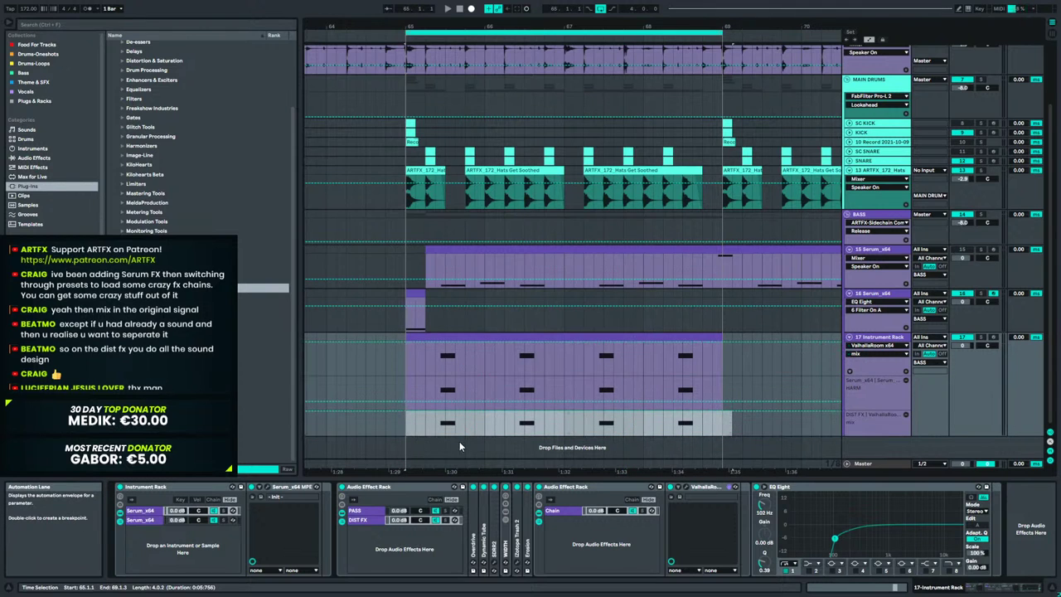
click(685, 487)
click(919, 174)
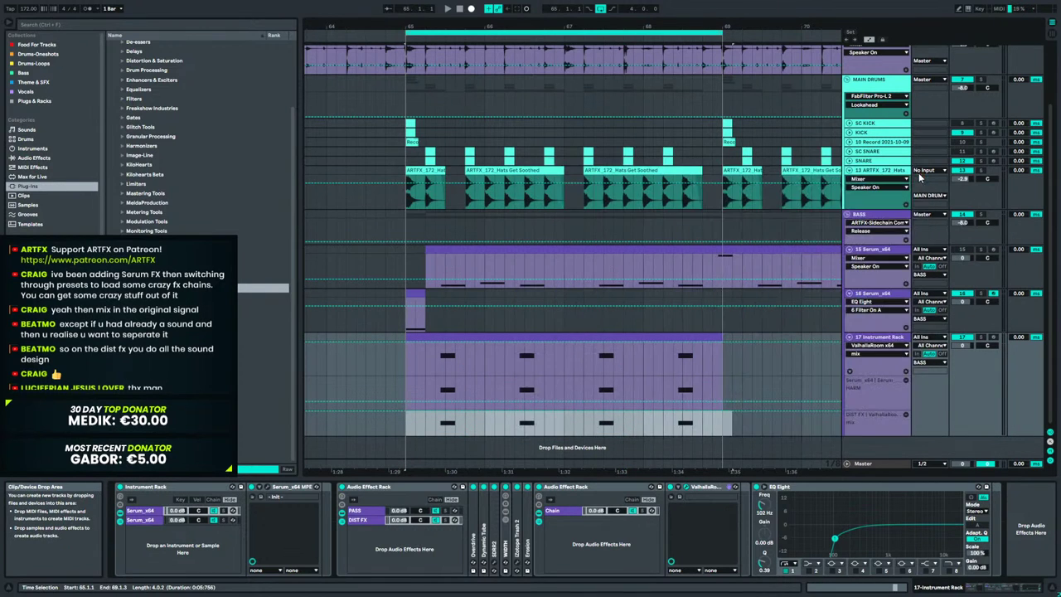
Add a second chain to the new Audio Effect Rack and map the reverb chain's volume to Macro 1.
right_click(600, 536)
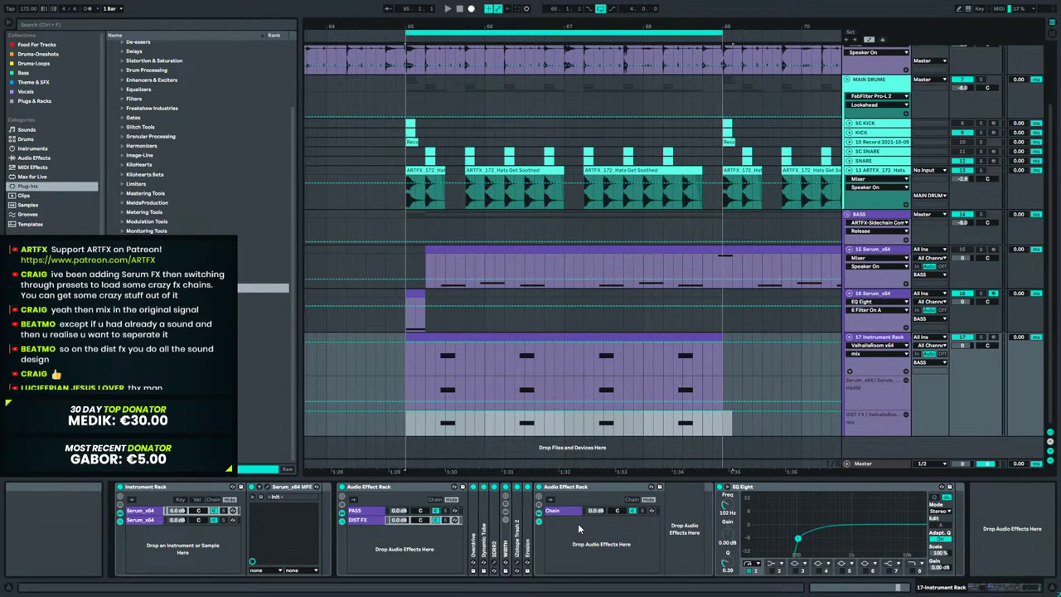
click(577, 522)
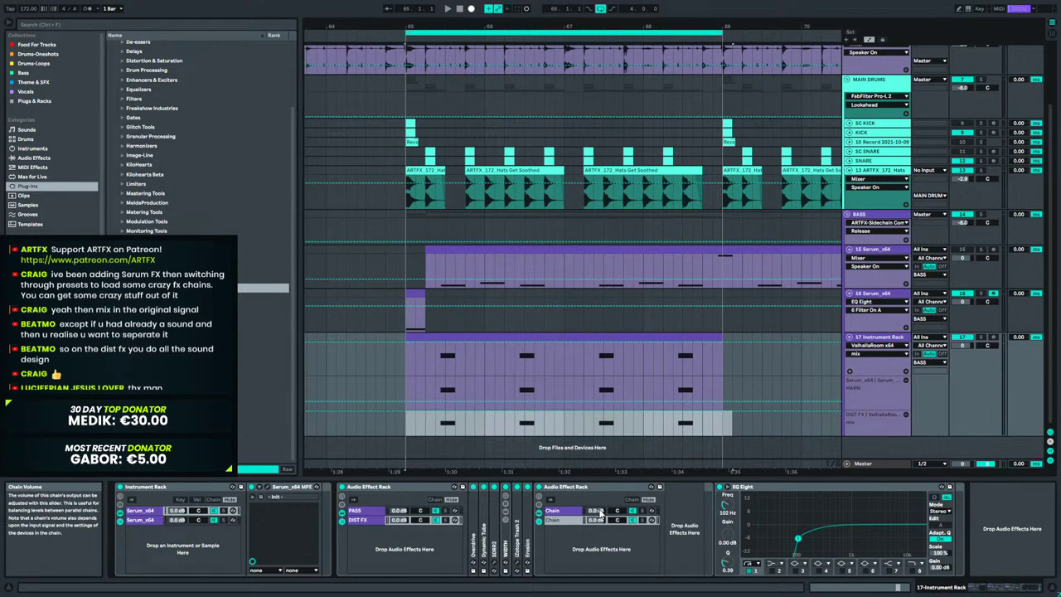
right_click(598, 518)
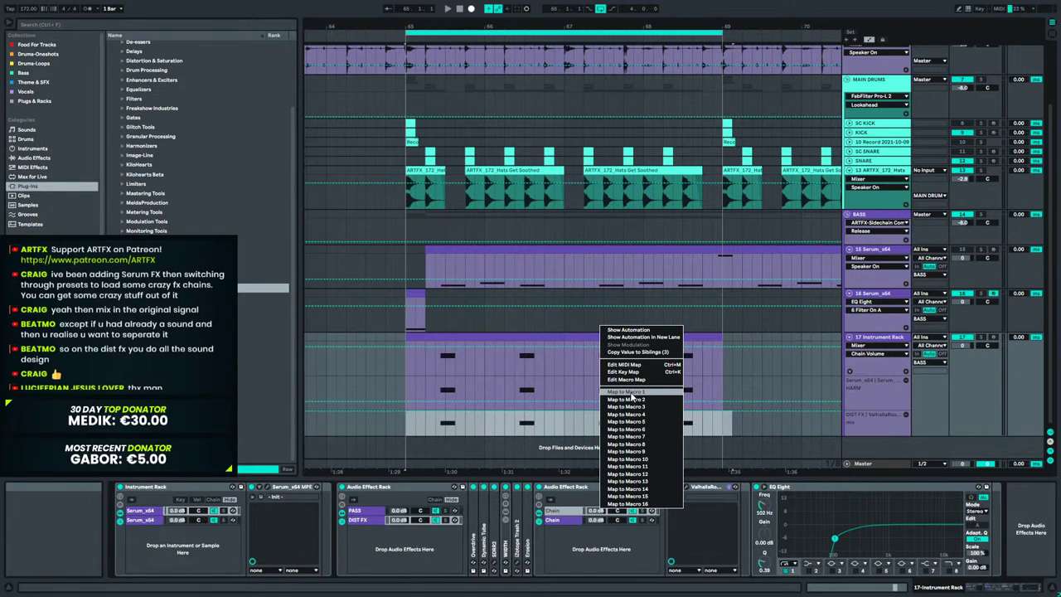
click(630, 392)
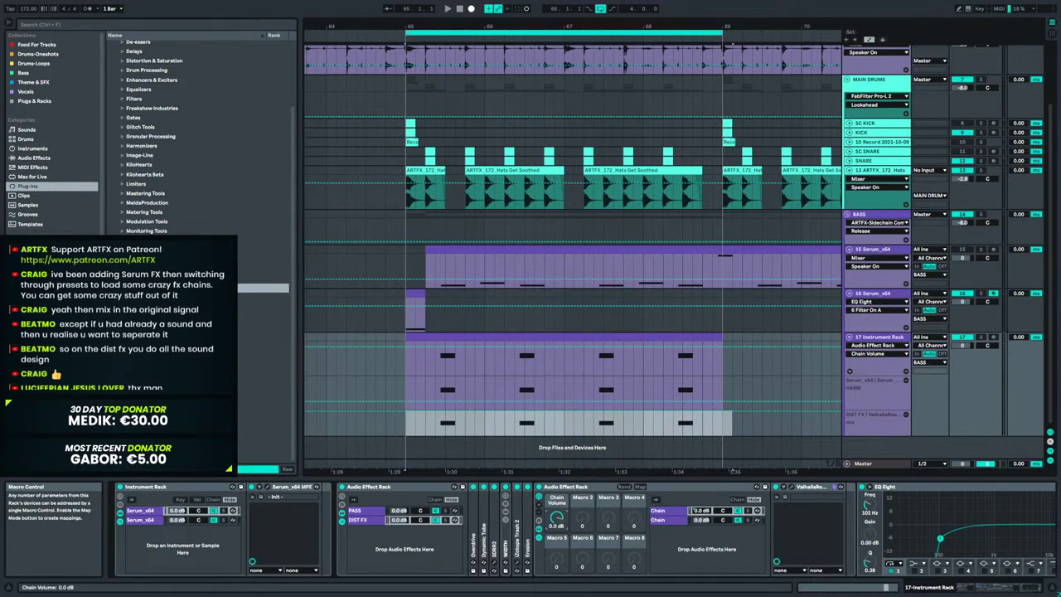
Set the Chain Volume mapping's maximum to 0.0 dB, turn the macro down to -inf dB, and leave mapping mode.
click(639, 487)
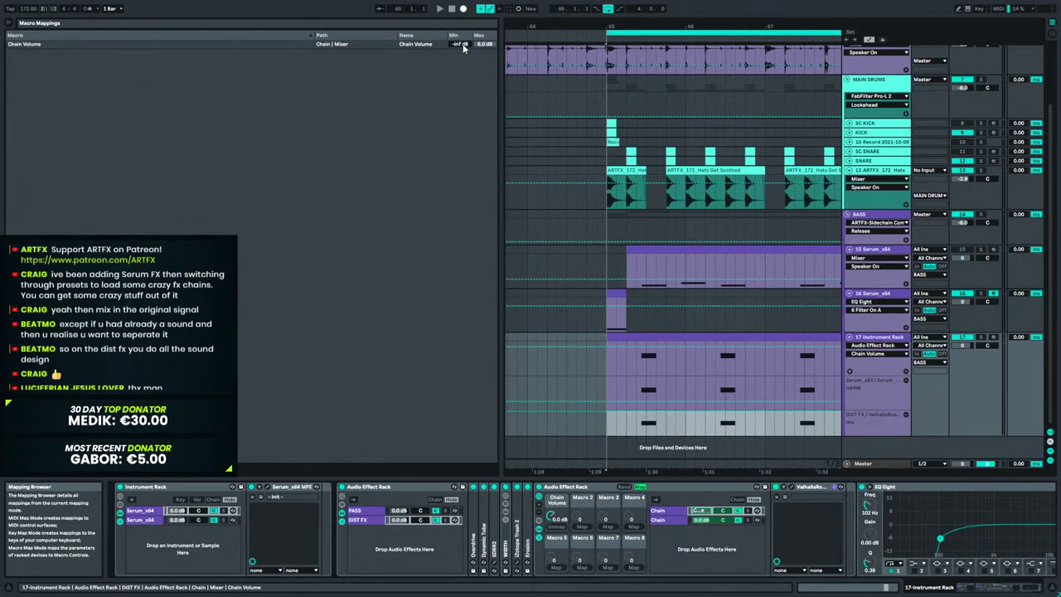
click(485, 47)
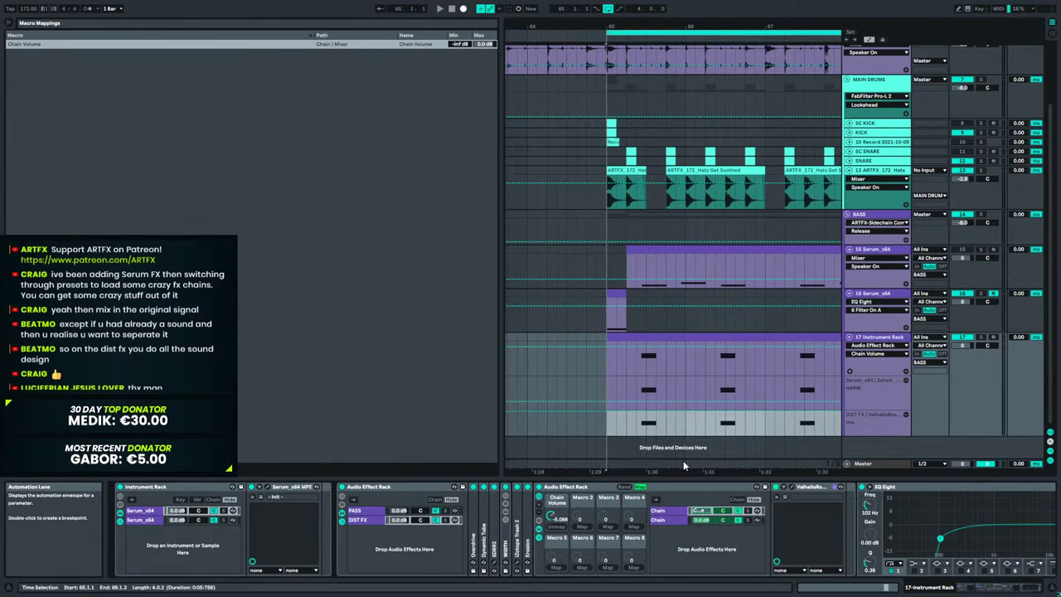
drag(561, 520, 561, 497)
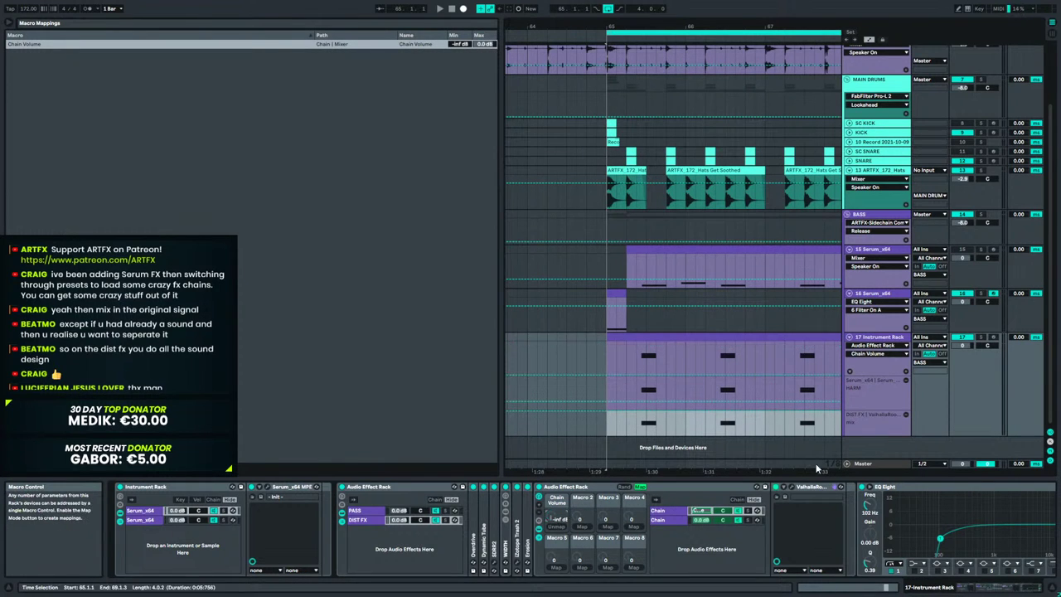
click(668, 519)
click(669, 511)
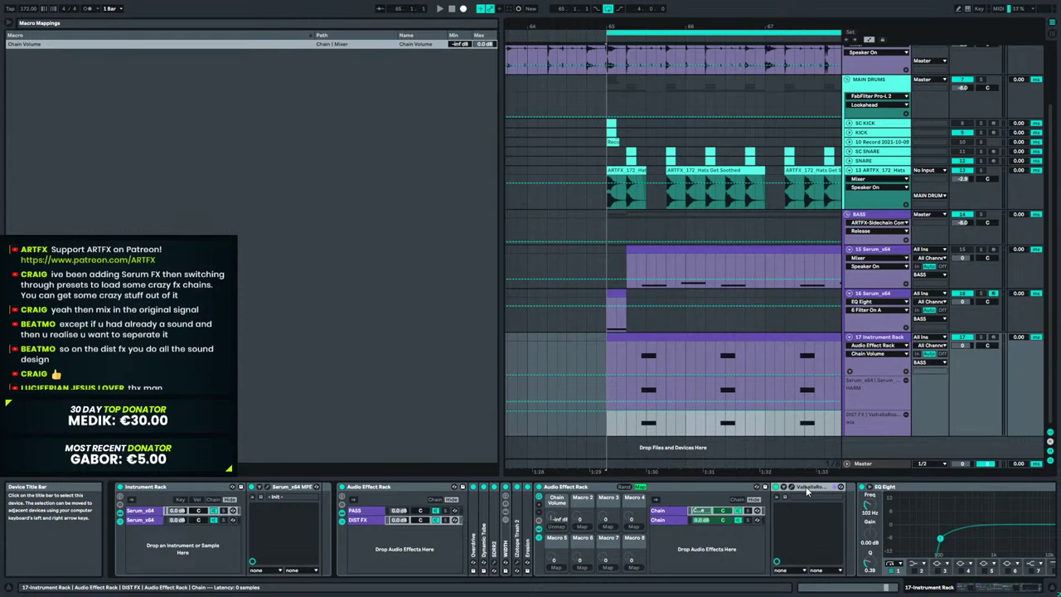
click(640, 486)
Insert the Overdrive audio effect before ValhallaRoom in the reverb chain.
click(73, 159)
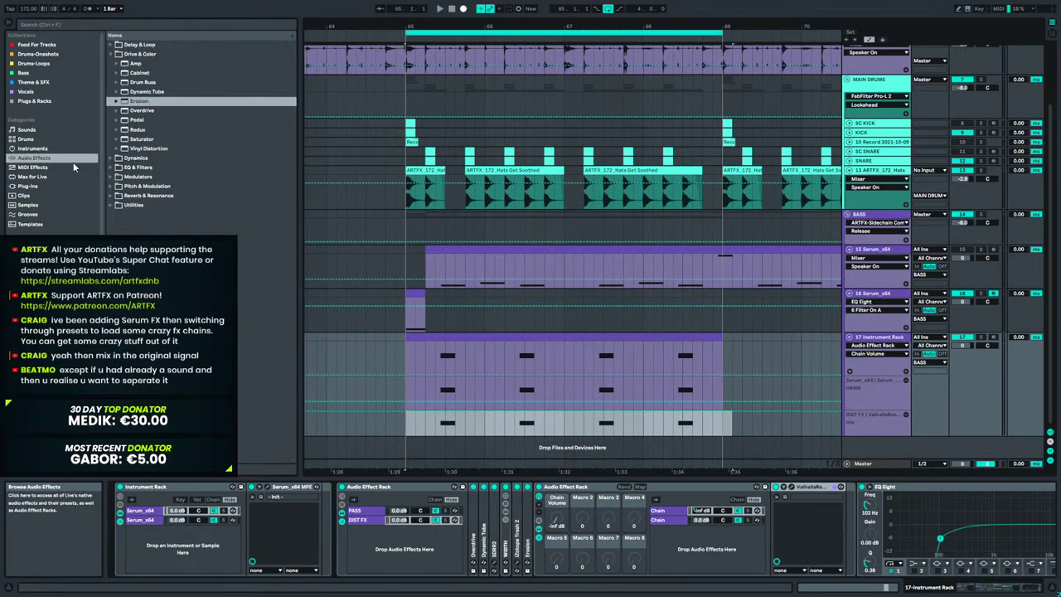
mouse_move(138, 114)
mouse_down()
mouse_move(580, 449)
mouse_move(647, 531)
mouse_move(779, 537)
mouse_up()
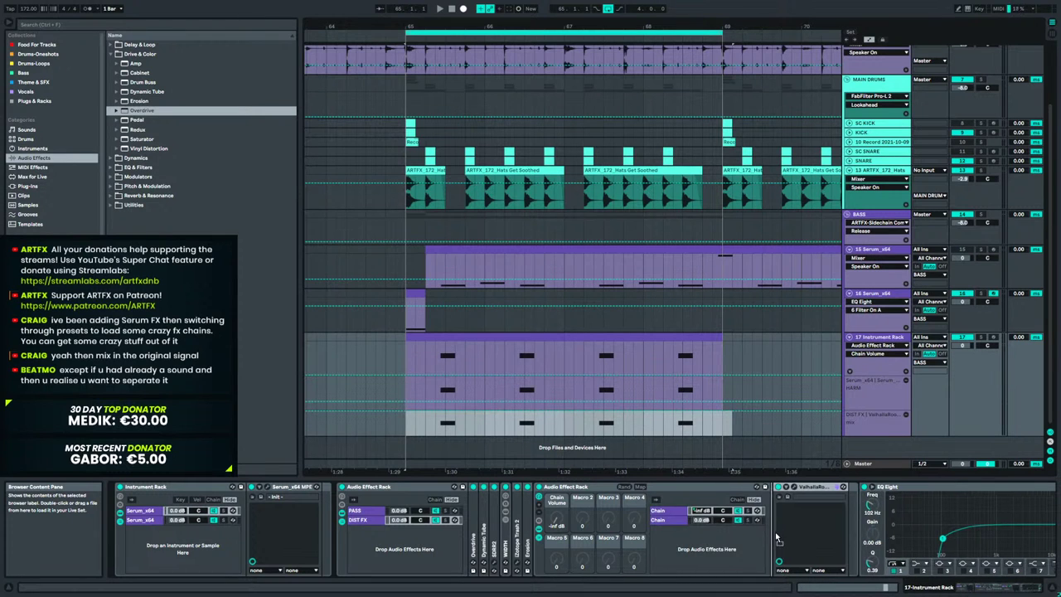
drag(772, 492, 773, 498)
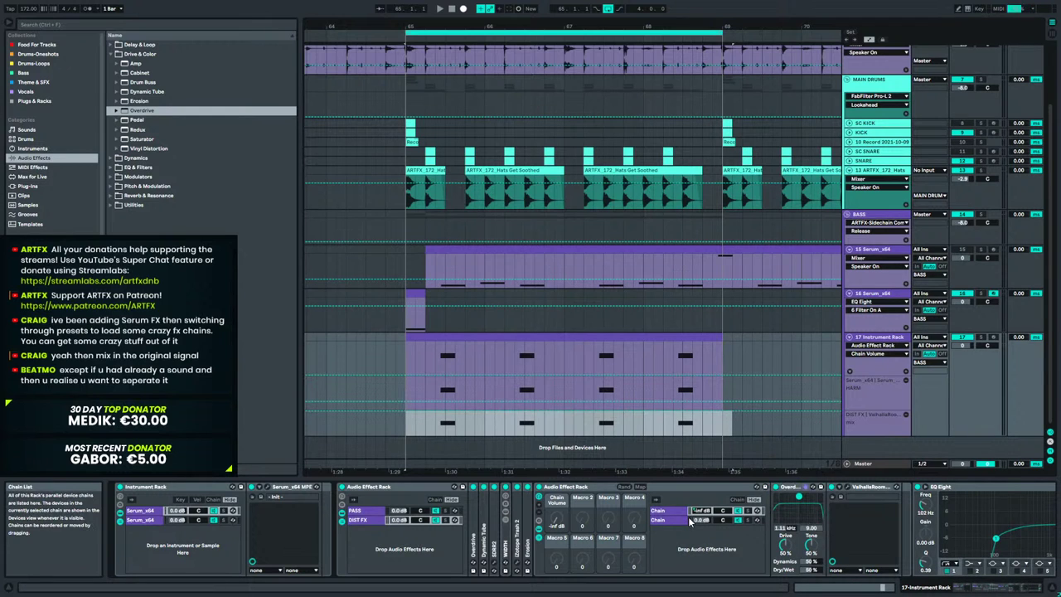
Bypass ValhallaRoom, raise the Chain Volume macro to 0.0 dB, and solo the chain containing Overdrive.
click(831, 486)
click(556, 517)
click(747, 520)
click(747, 510)
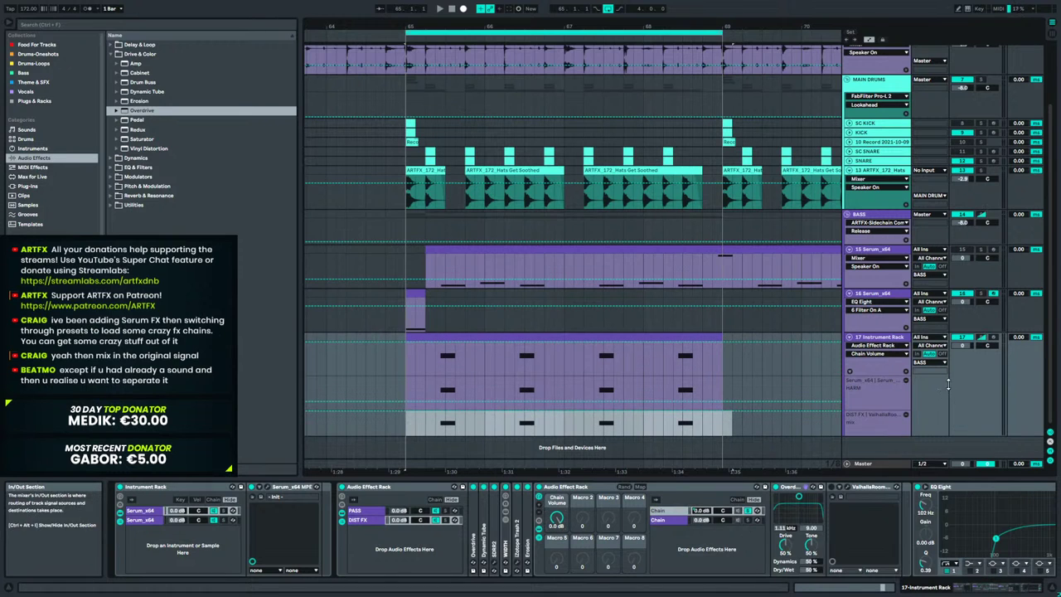
Play the loop from 65.2.3 and set Overdrive's bandpass bandwidth to 5.46, keeping its frequency at 1.11 kHz.
click(451, 431)
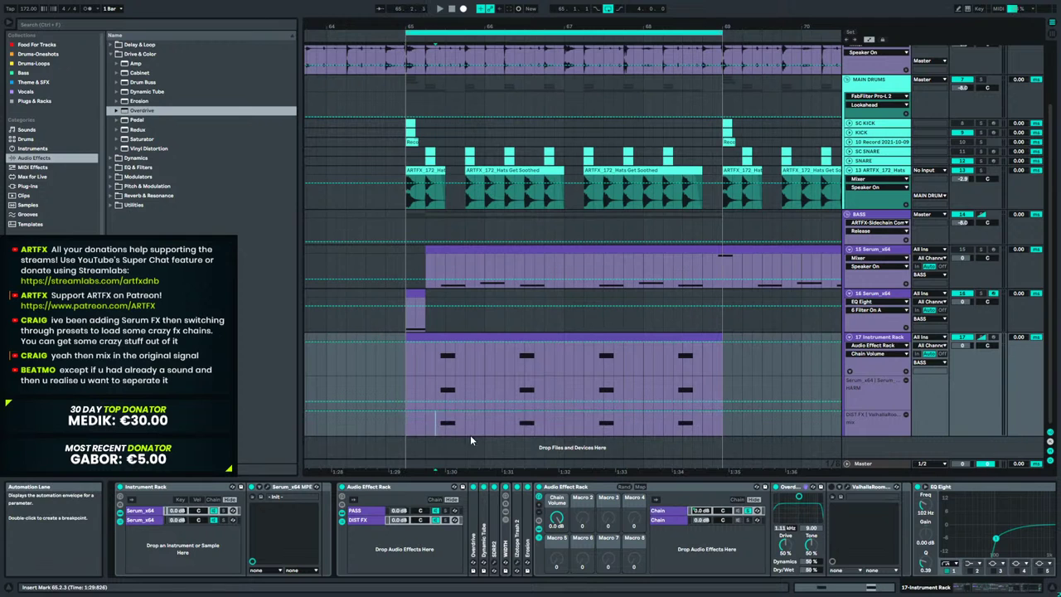
key(space)
key(space)
key(space)
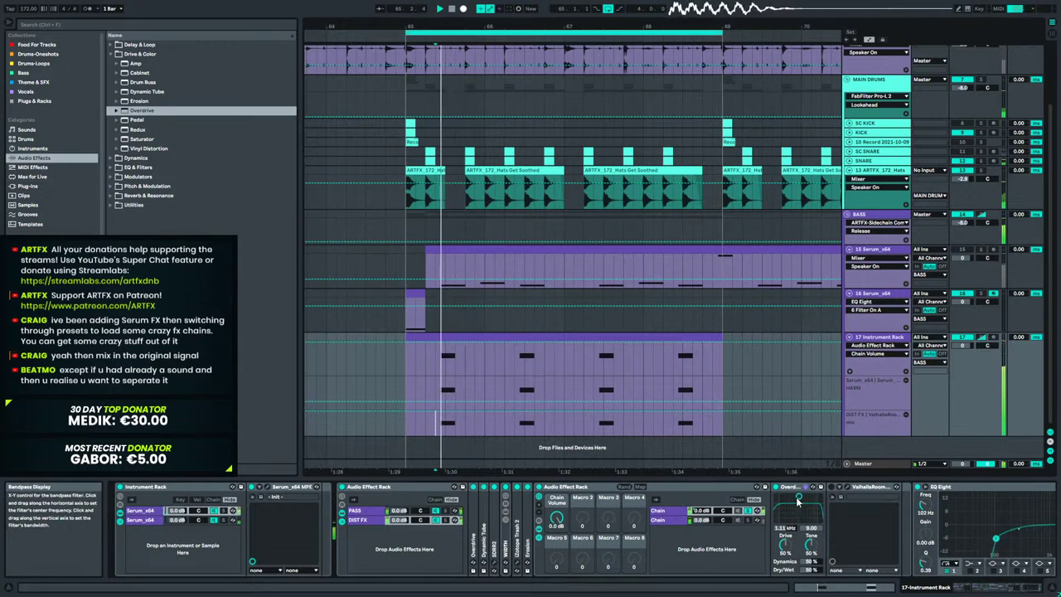
key(space)
key(space)
drag(800, 497, 798, 502)
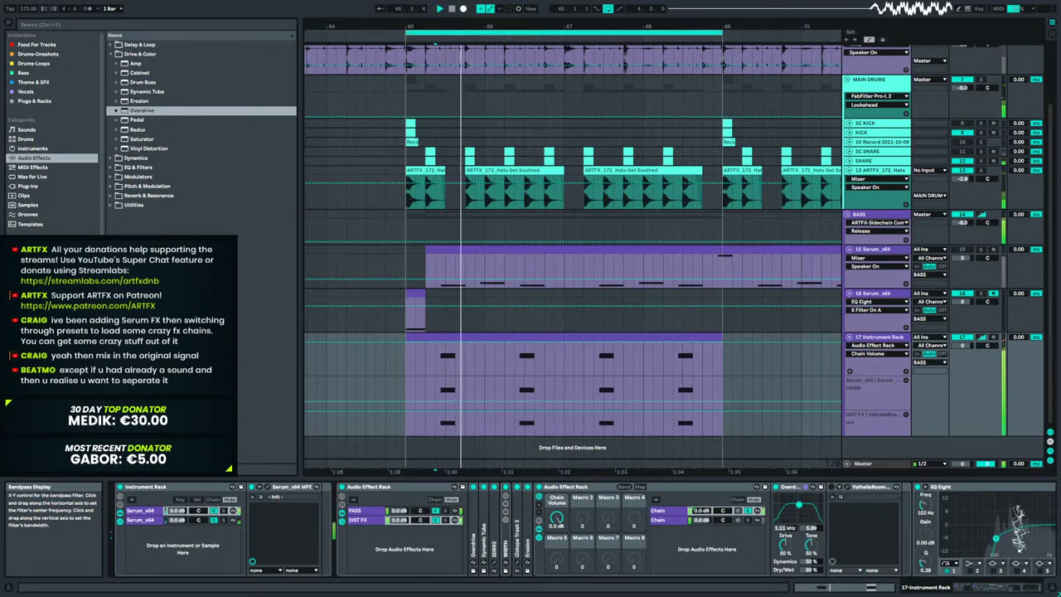
key(space)
Set Overdrive's Drive to 79 %, Tone to 73 % and Dynamics to 24 %, and raise its Dry/Wet while listening.
drag(784, 545, 784, 489)
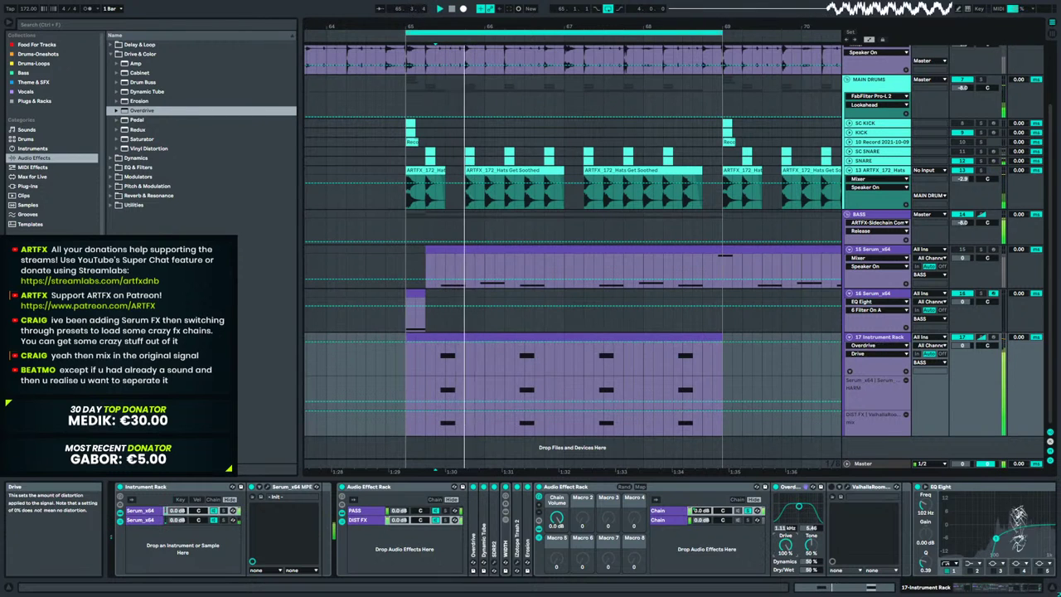
click(811, 546)
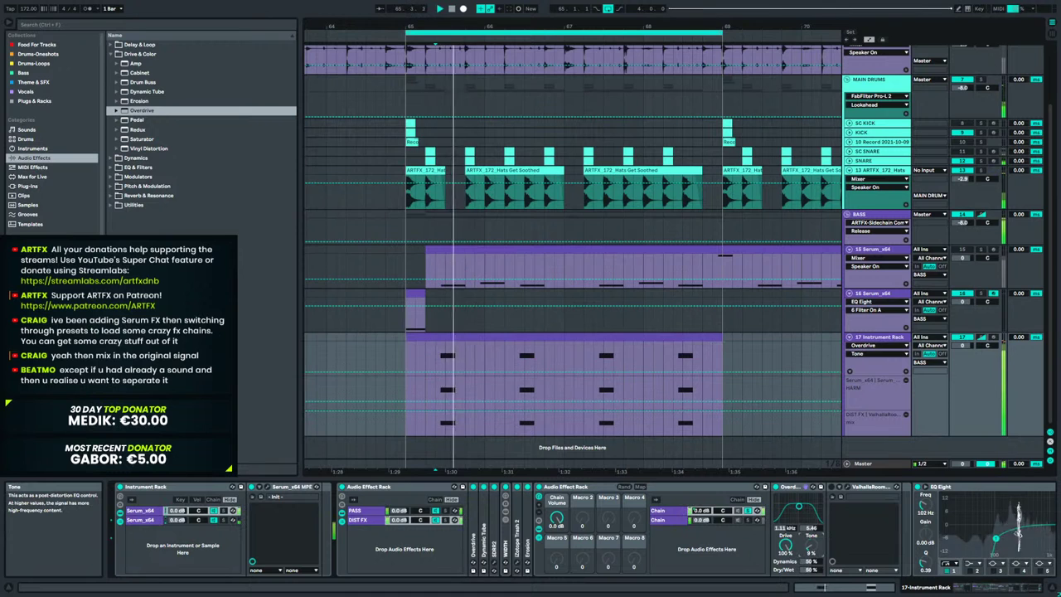
drag(811, 544, 810, 579)
key(space)
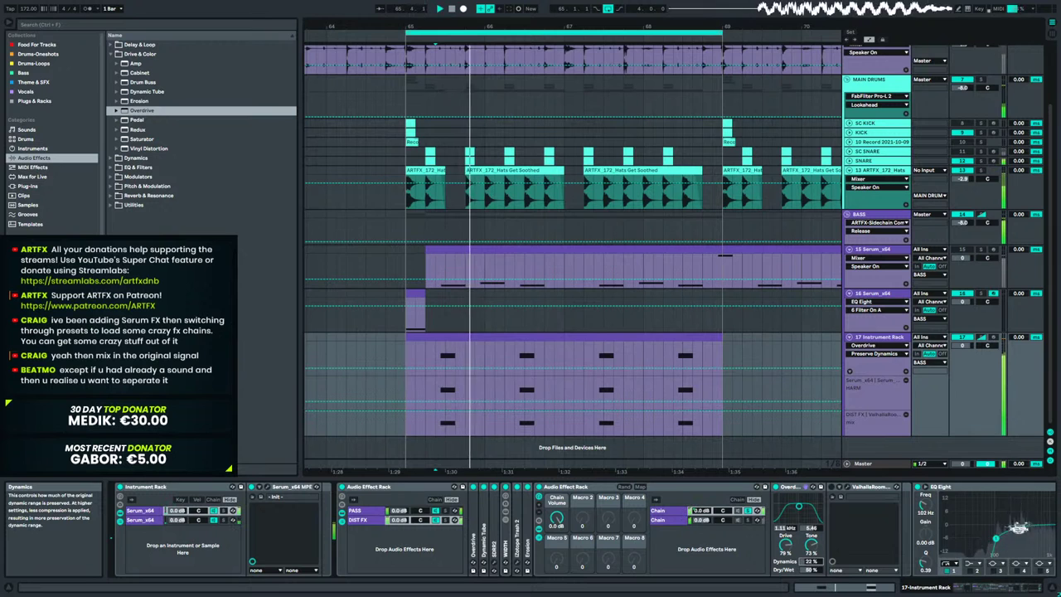
drag(810, 569, 811, 553)
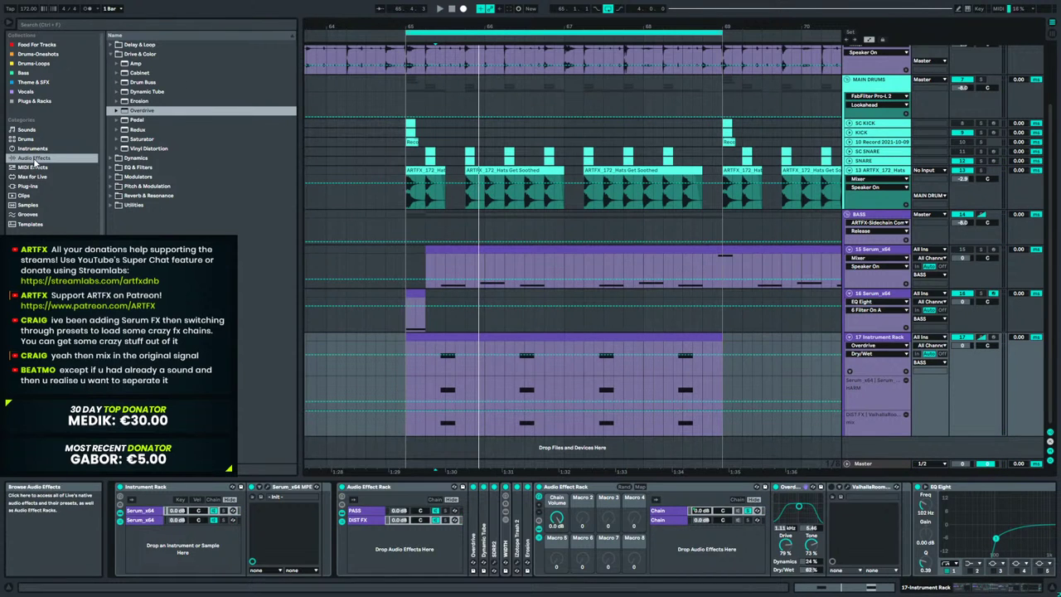
Add EQ Eight after Overdrive in the parallel chain and set its filter 1 to a low cut.
click(124, 168)
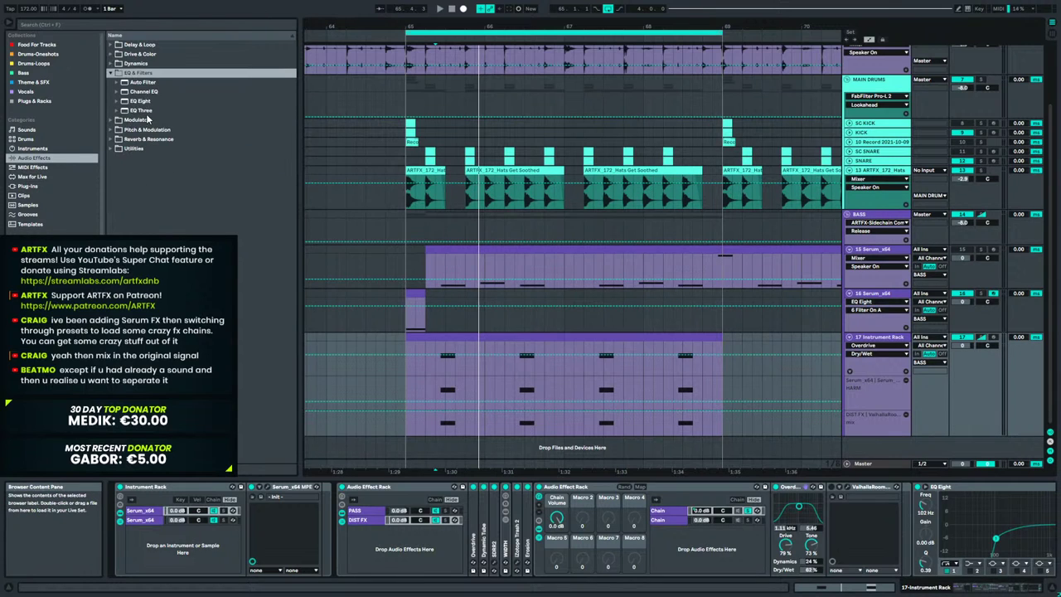
click(139, 102)
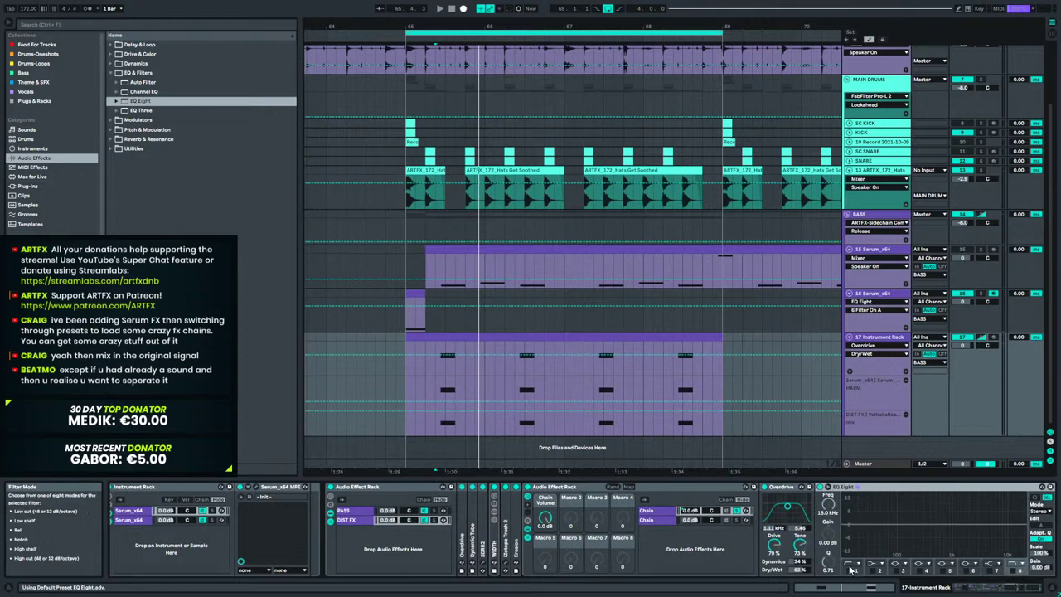
click(851, 569)
click(858, 562)
click(856, 508)
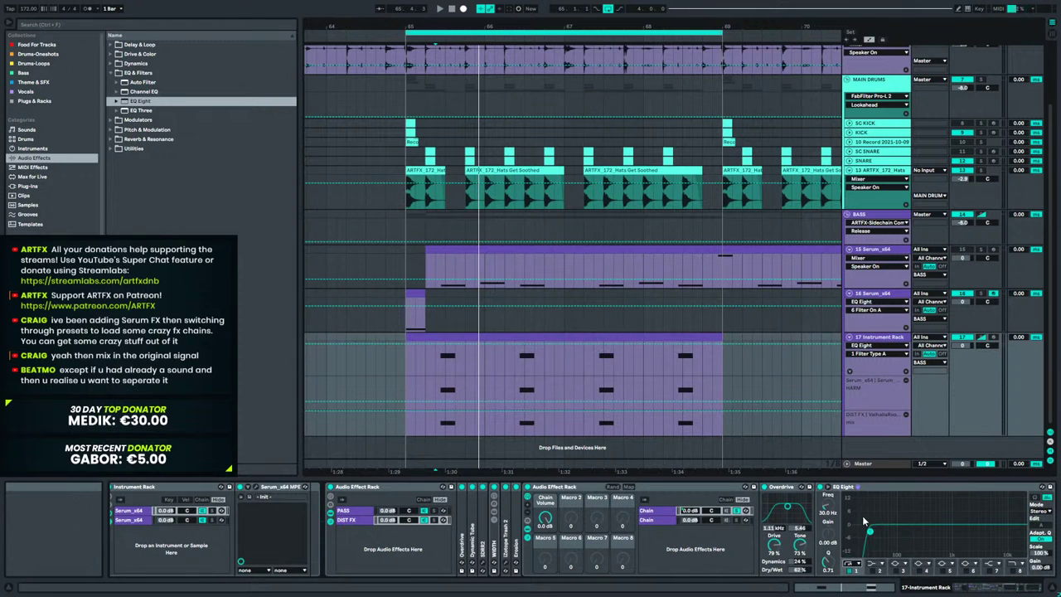
Raise EQ Eight's filter 1 low-cut frequency to about 160 Hz while playing the loop.
key(space)
drag(924, 531, 909, 533)
key(space)
key(space)
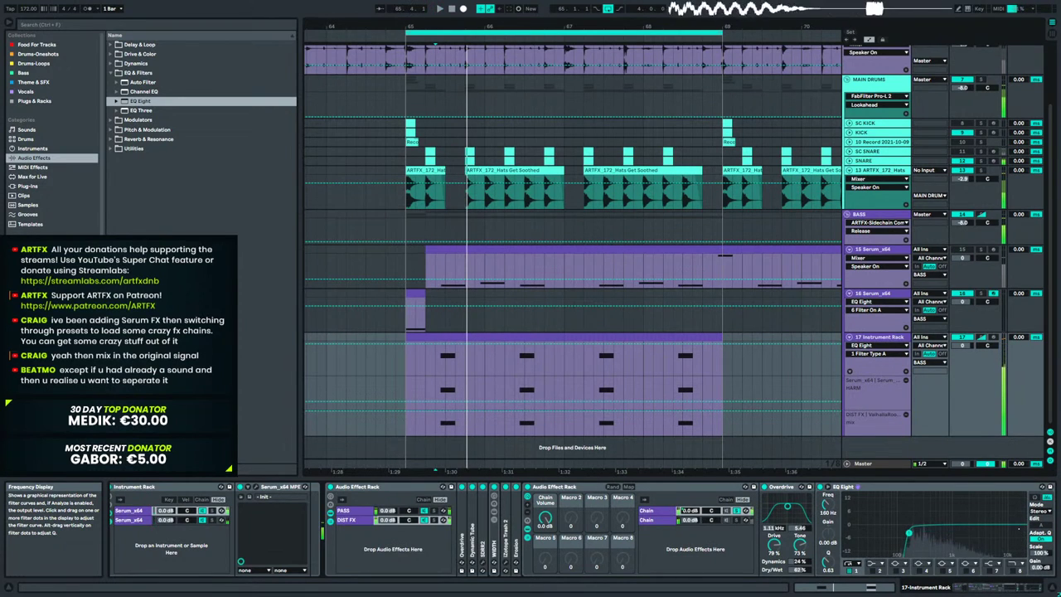
Enable EQ Eight's band 5 and boost it about 5.33 dB at 4.54 kHz while listening to the loop.
click(943, 570)
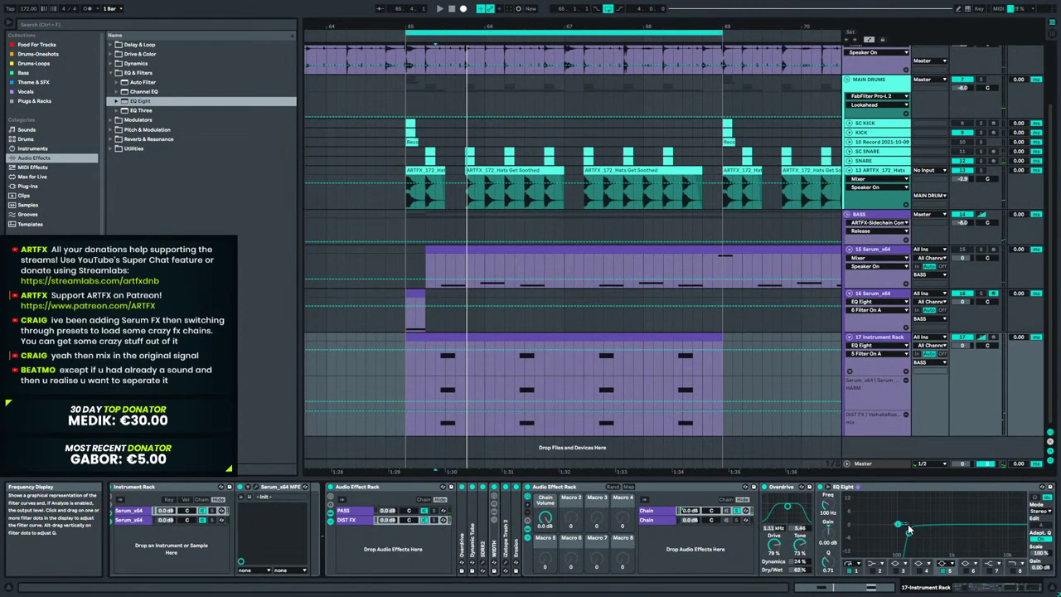
key(space)
drag(934, 513, 986, 515)
key(space)
key(space)
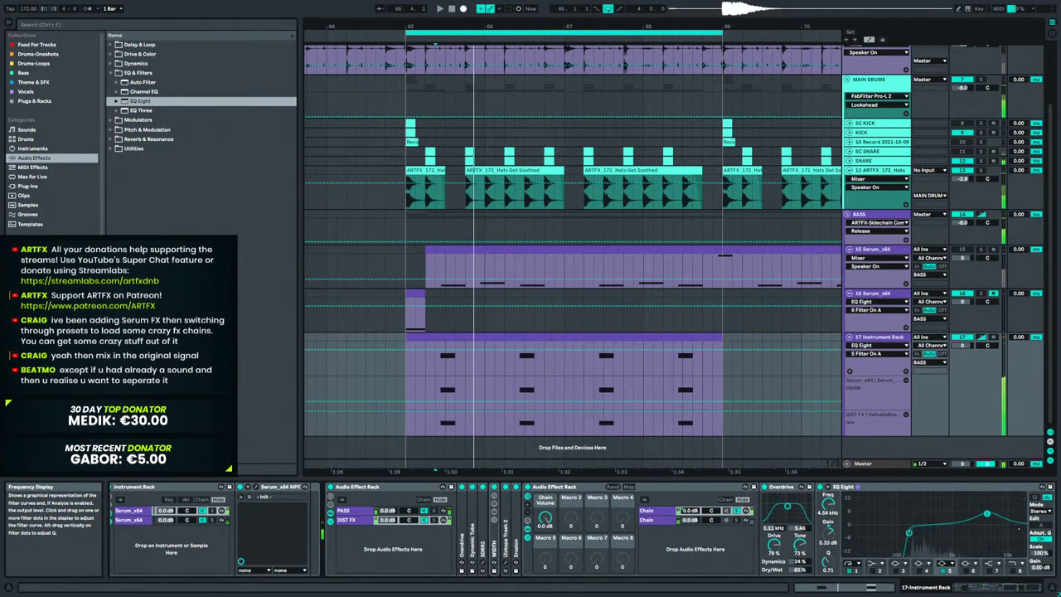
Widen EQ Eight's band 5 to a Q of 0.28 and boost it 11.3 dB at 7.26 kHz.
mouse_move(827, 561)
mouse_down()
mouse_move(827, 587)
mouse_move(827, 577)
mouse_up()
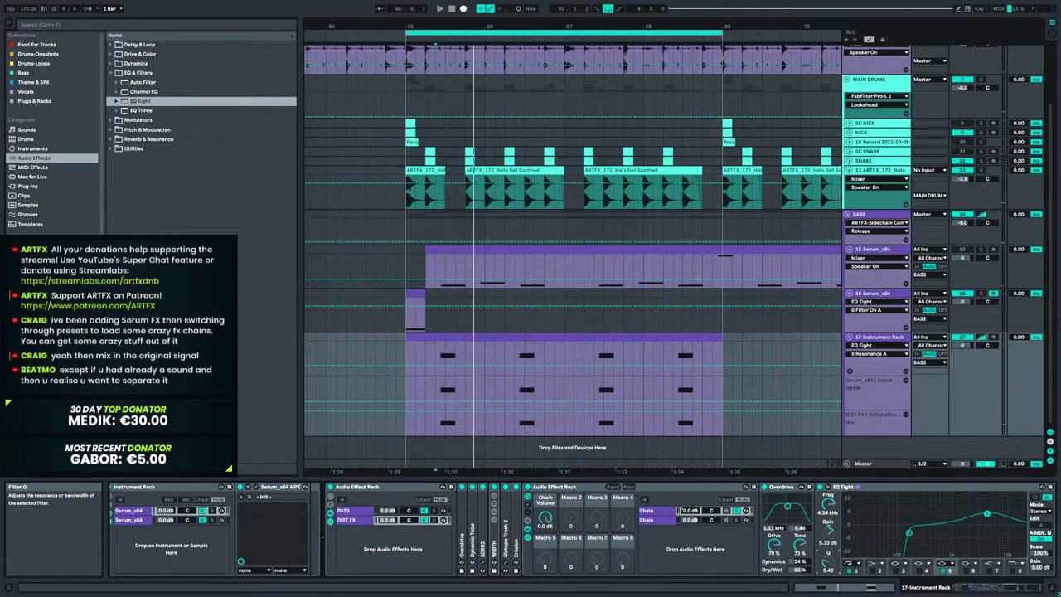
mouse_move(993, 507)
mouse_down()
mouse_move(991, 498)
mouse_move(991, 508)
mouse_up()
drag(827, 561, 827, 587)
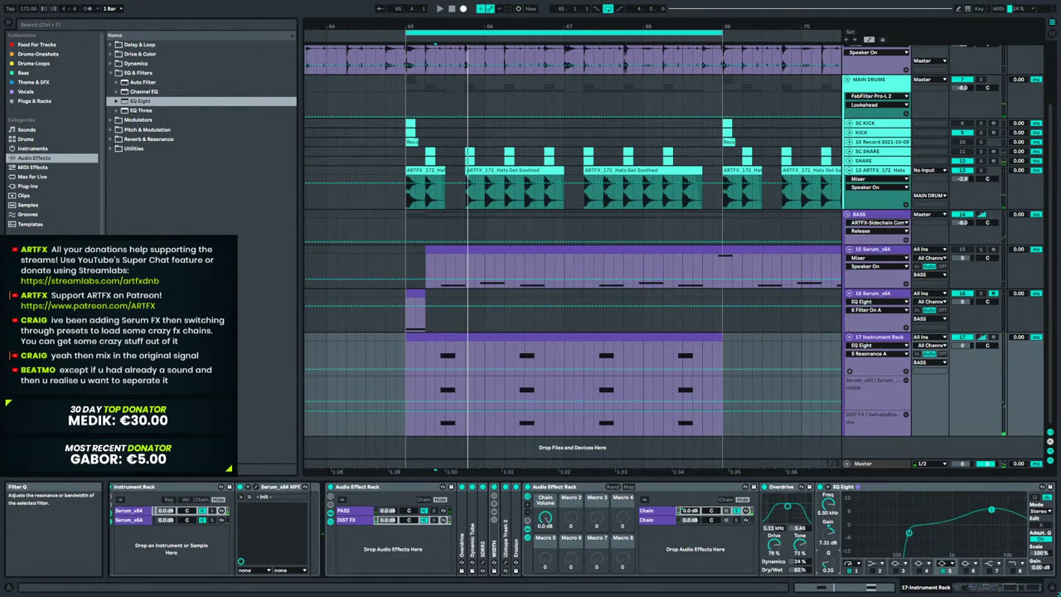
drag(991, 509, 991, 508)
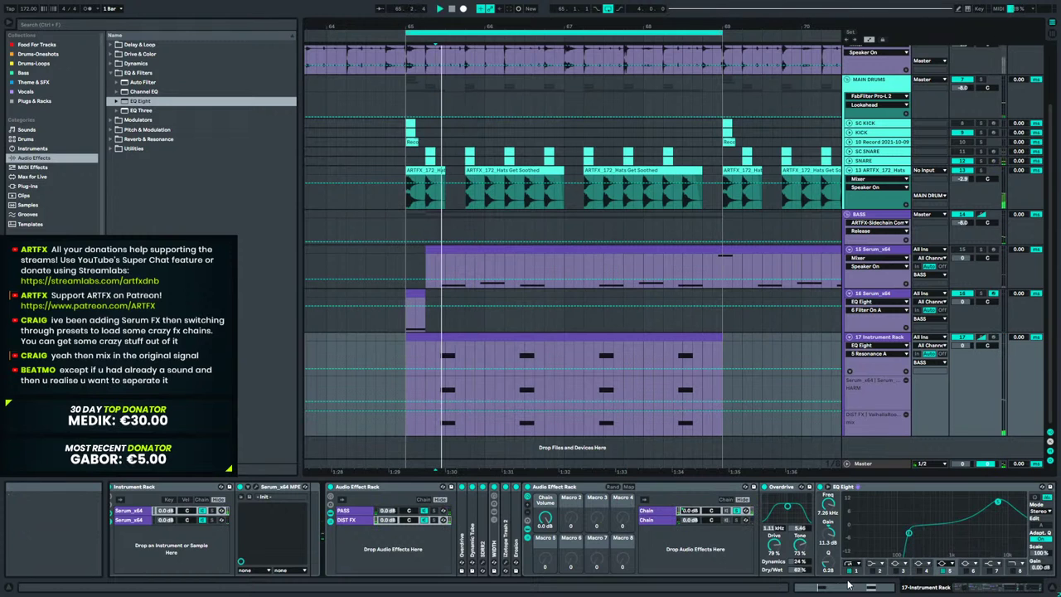
Turn ValhallaRoom back on in the parallel chain and lower the Chain Volume macro to -inf dB.
click(1019, 589)
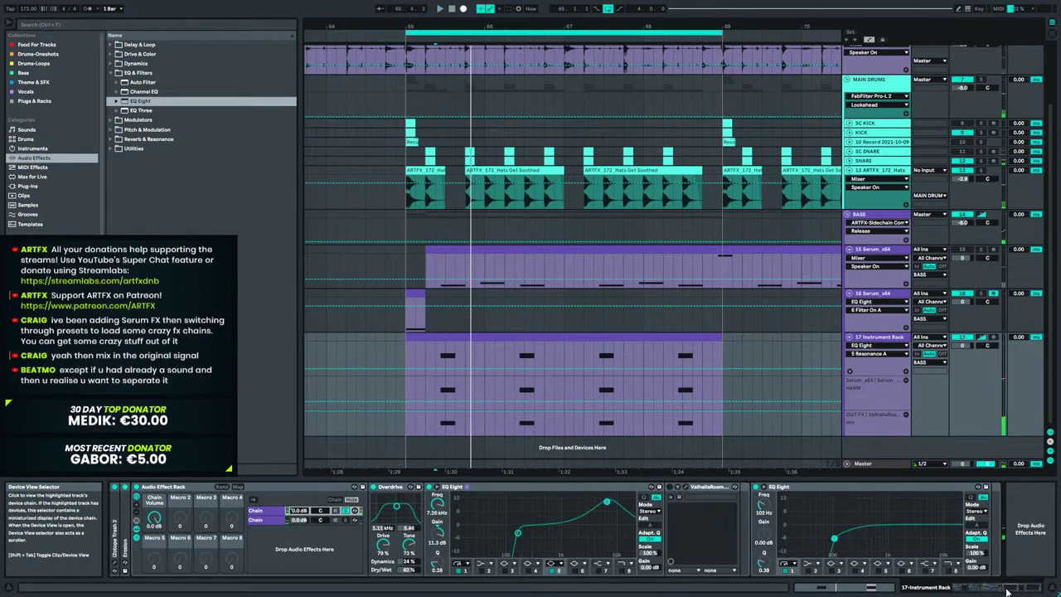
drag(1007, 592, 982, 590)
click(945, 487)
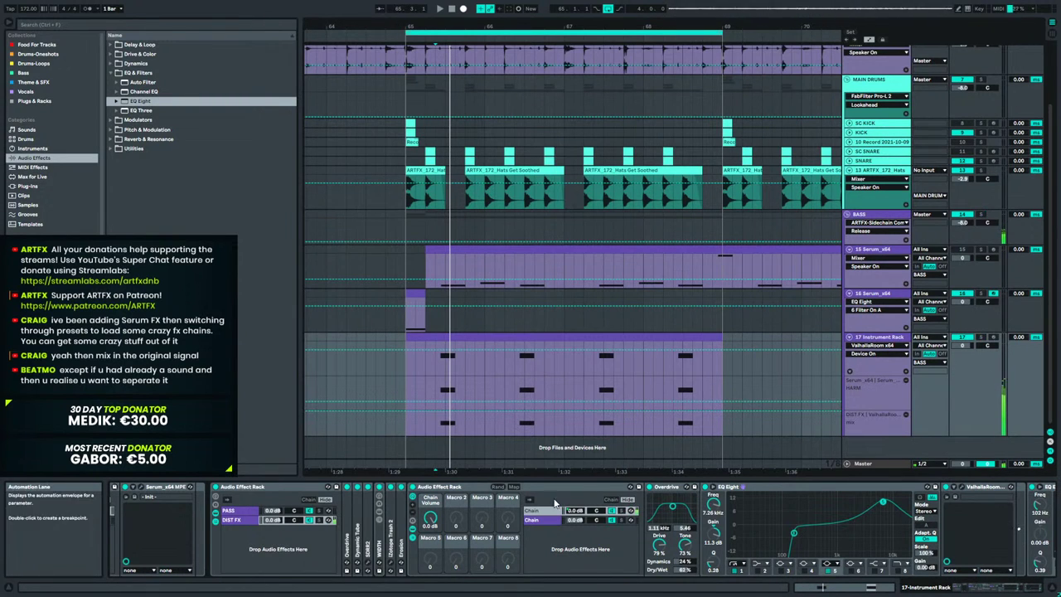
drag(430, 517, 429, 555)
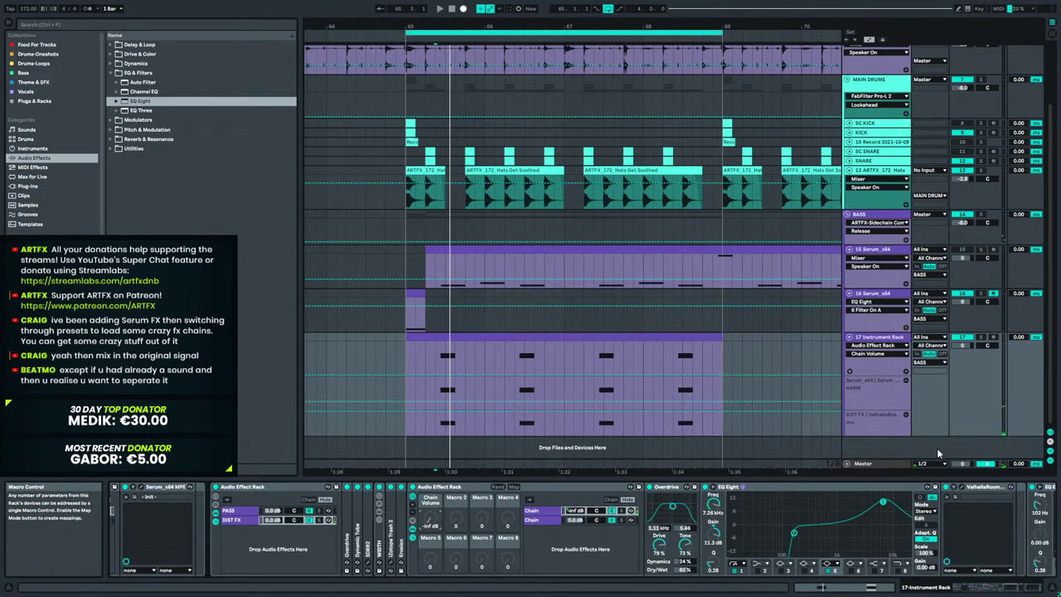
Draw Chain Volume automation ramps on the Instrument Rack track, rising over the last beat of bars 65 and 67 and dropping to -inf dB.
key(space)
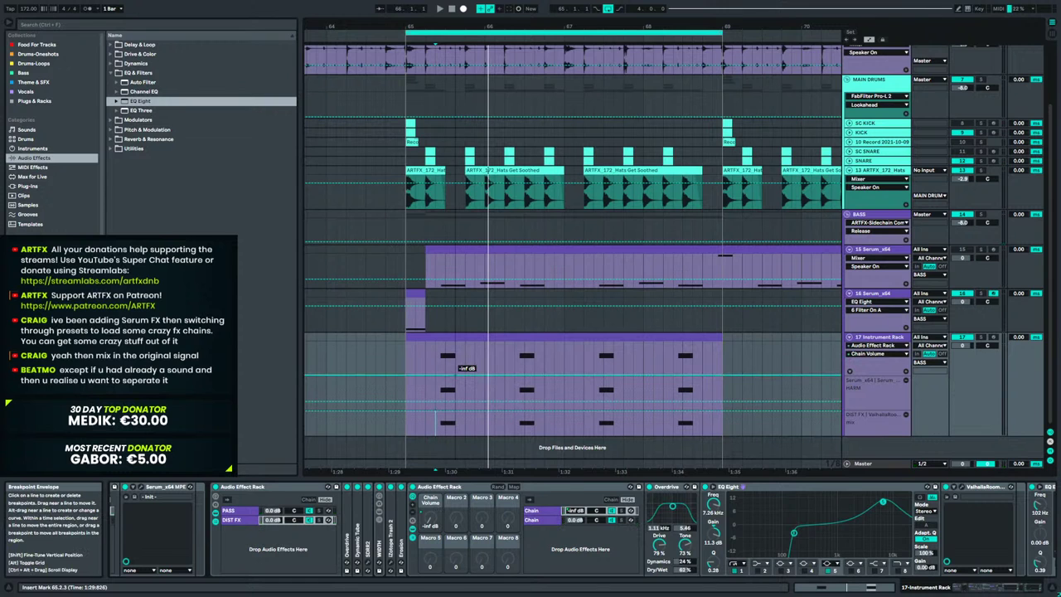
drag(484, 374, 487, 342)
click(409, 352)
key(space)
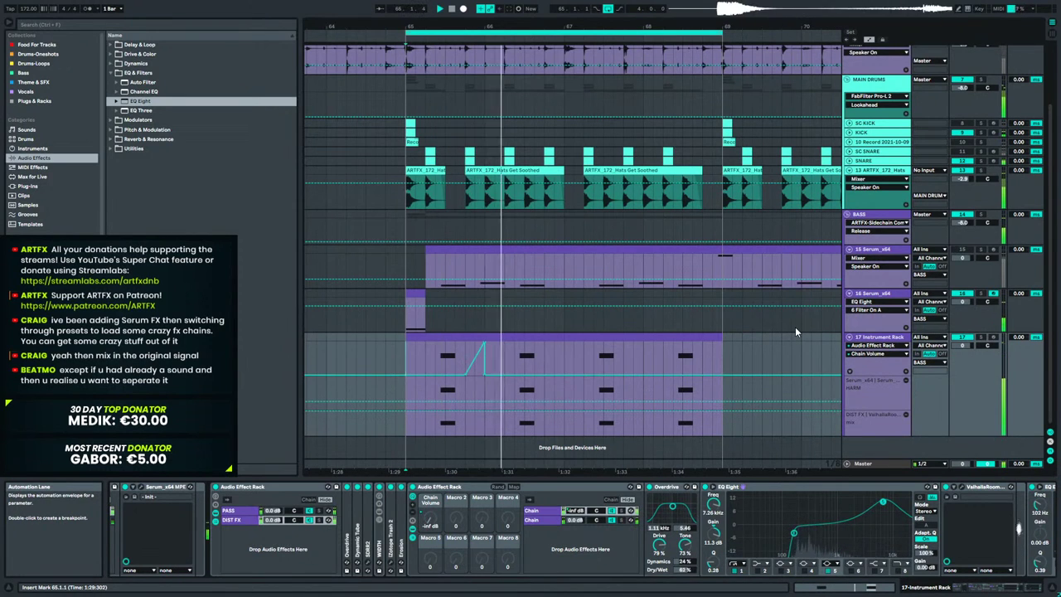
key(space)
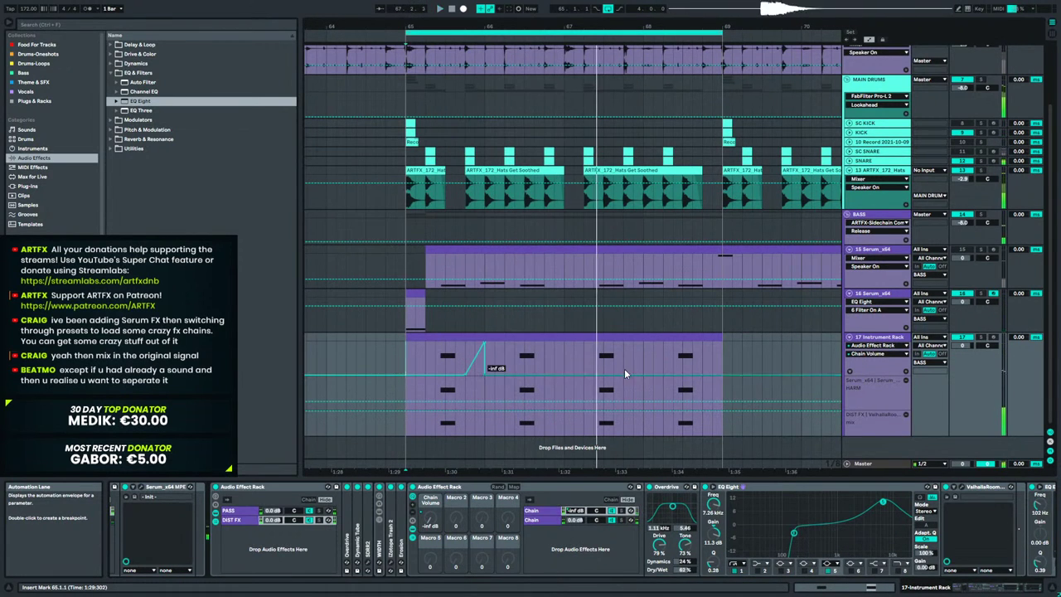
mouse_move(646, 374)
mouse_down()
mouse_move(643, 338)
mouse_move(645, 386)
mouse_up()
click(444, 362)
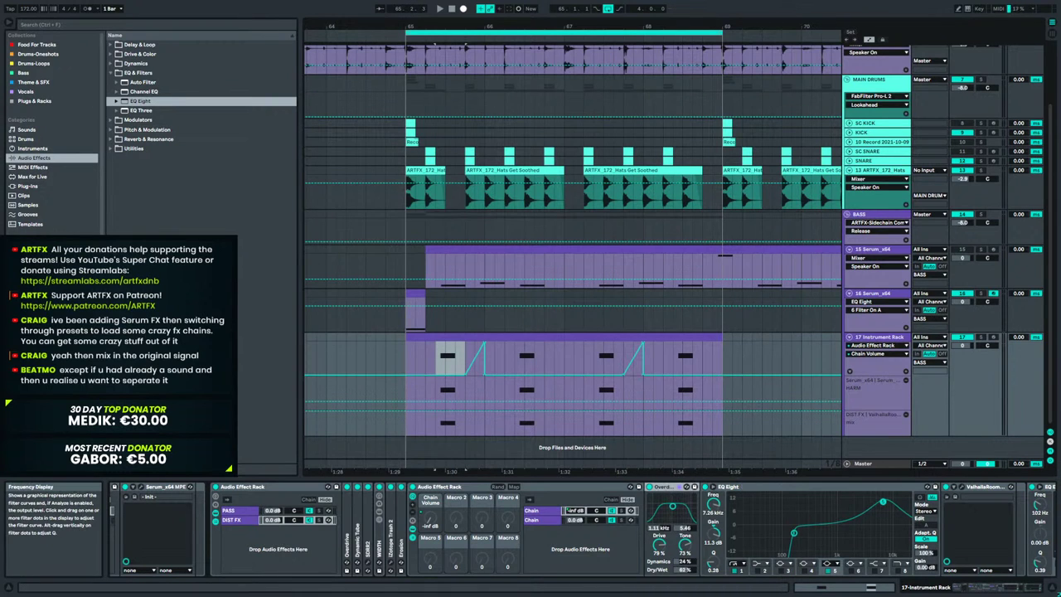
Set EQ Eight's band 5 to 8.80 kHz with 4.29 dB gain, and compare playback with Overdrive and EQ Eight bypassed.
drag(712, 507, 711, 544)
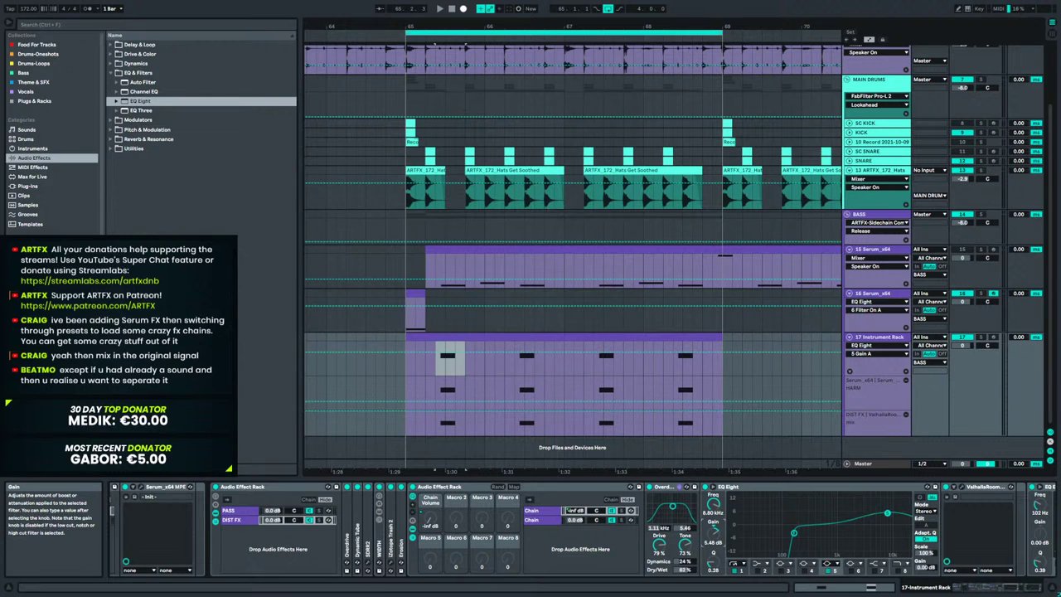
key(space)
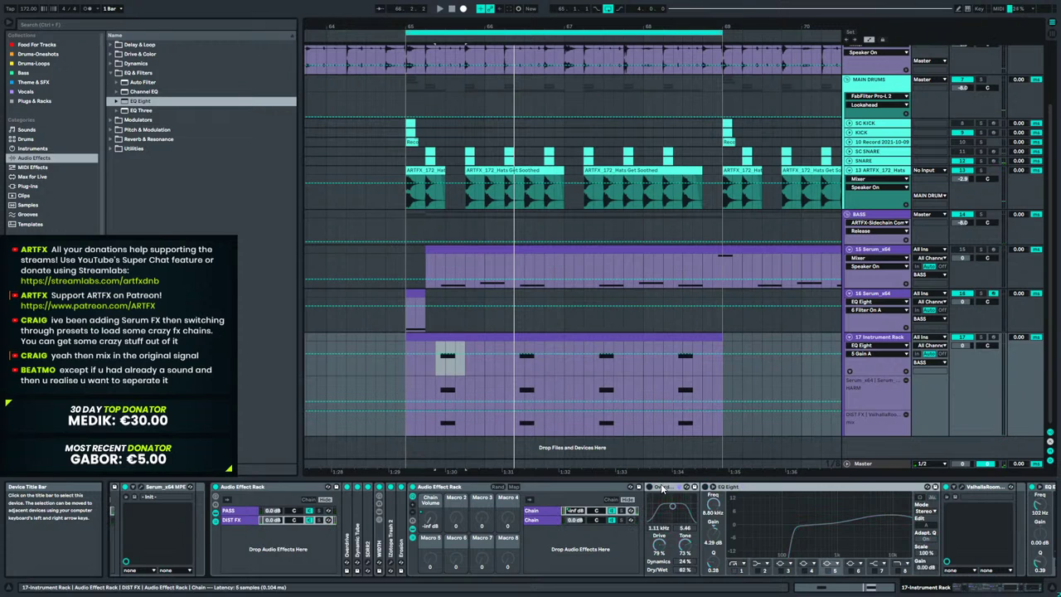
key(space)
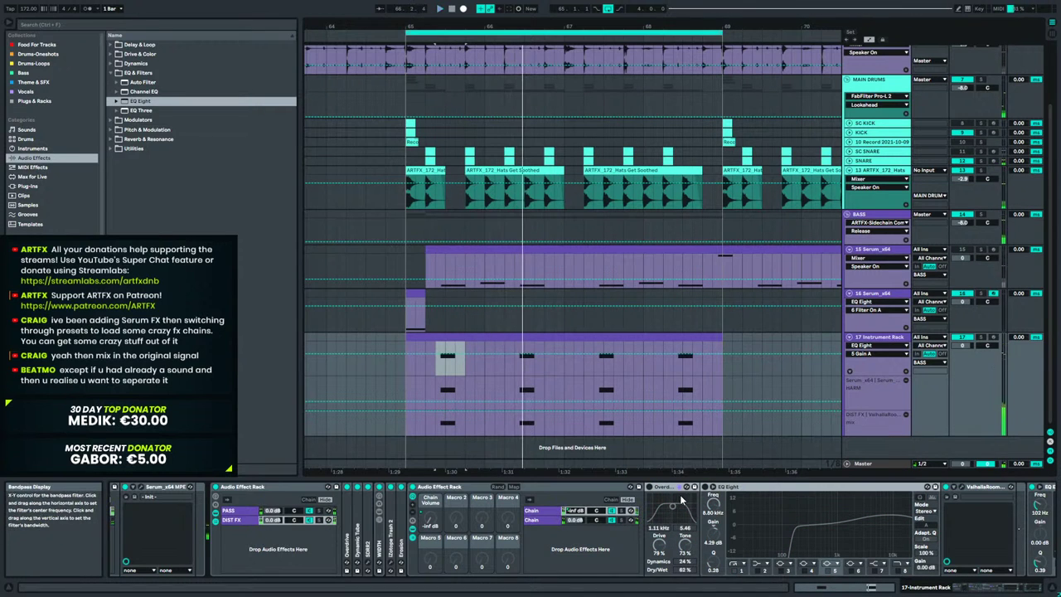
key(space)
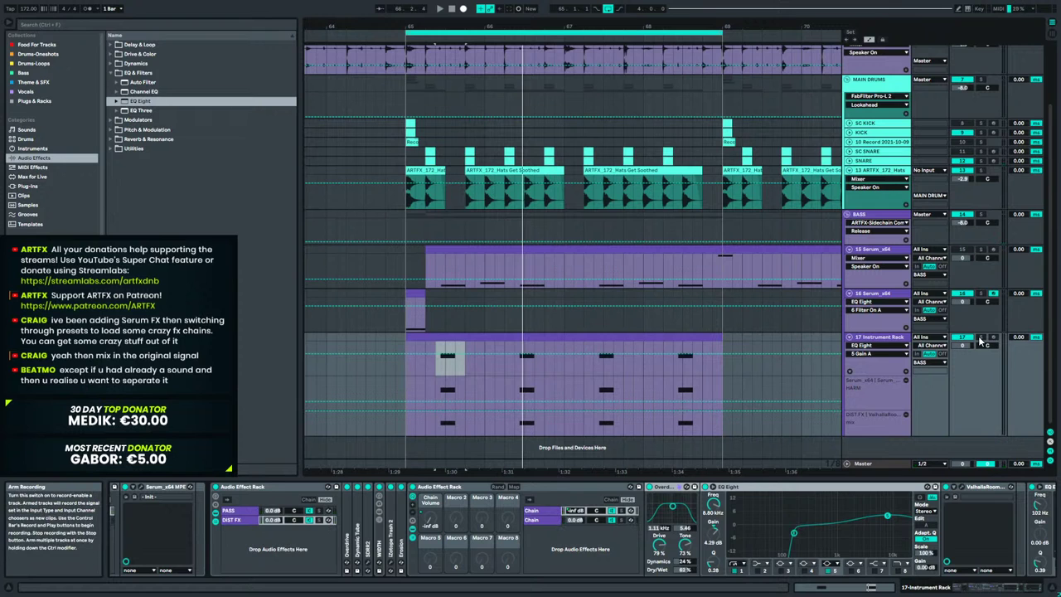
Hide the automation lanes and play the loop from 65.1.1.
key(a)
click(405, 351)
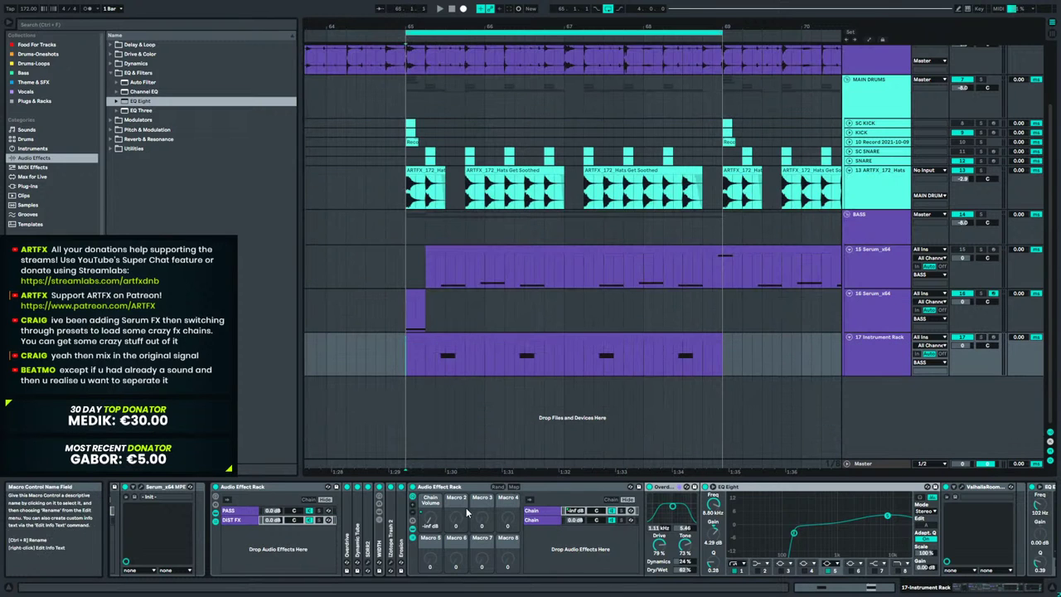
key(space)
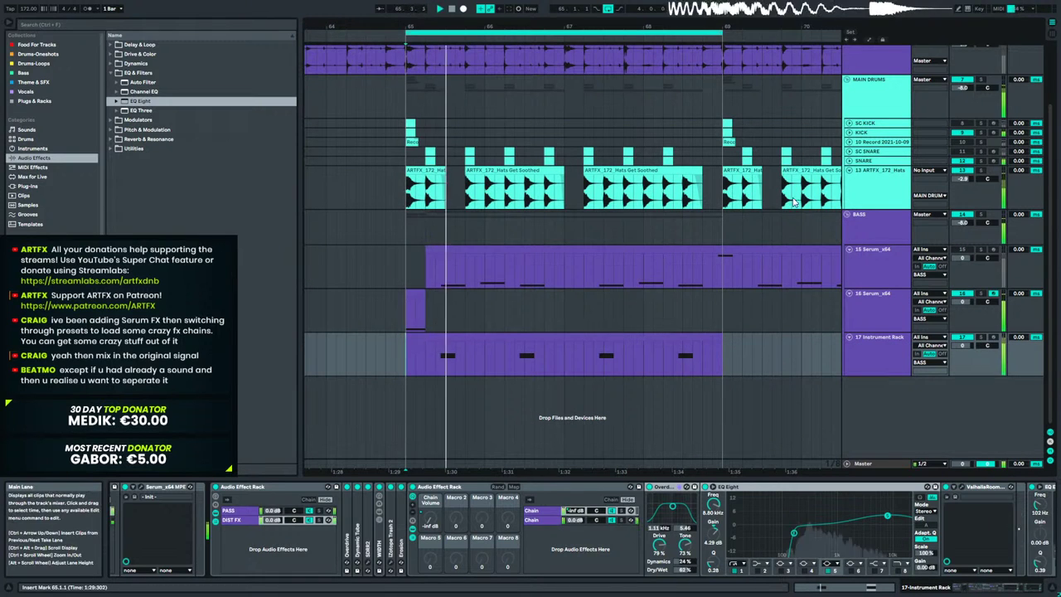
Change the SNARE track's sample by setting its Snare Selectah macro to 1, choosing VLS_SNARE_131_760_hz.
click(864, 160)
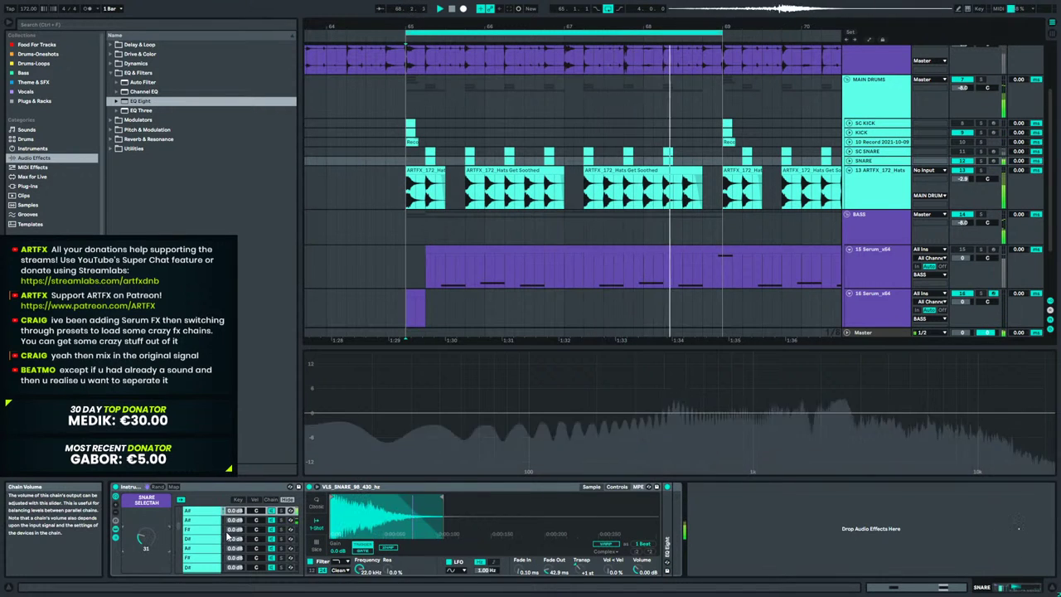
click(188, 534)
click(189, 531)
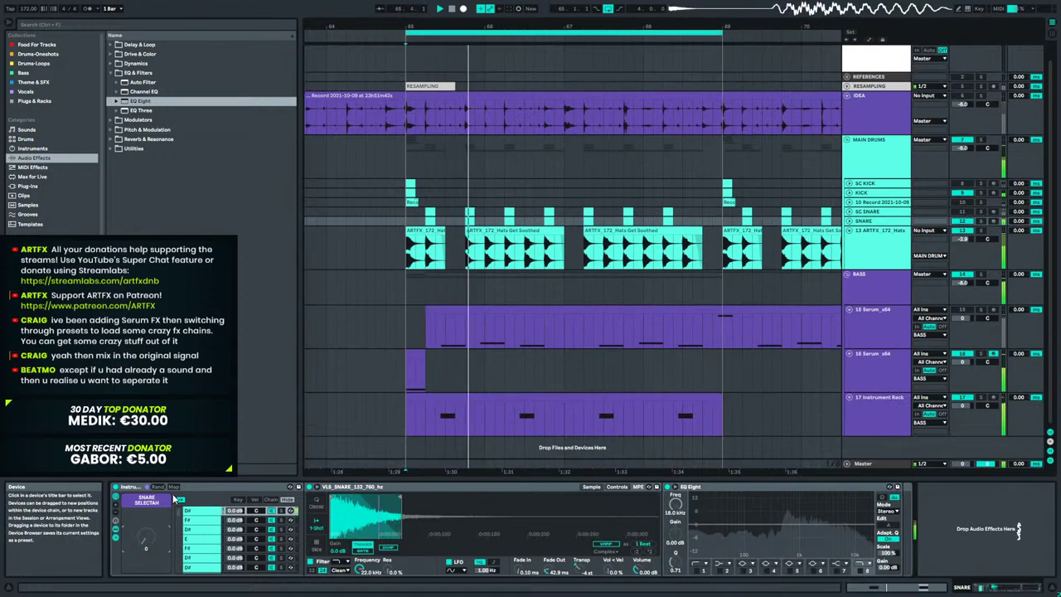
click(157, 487)
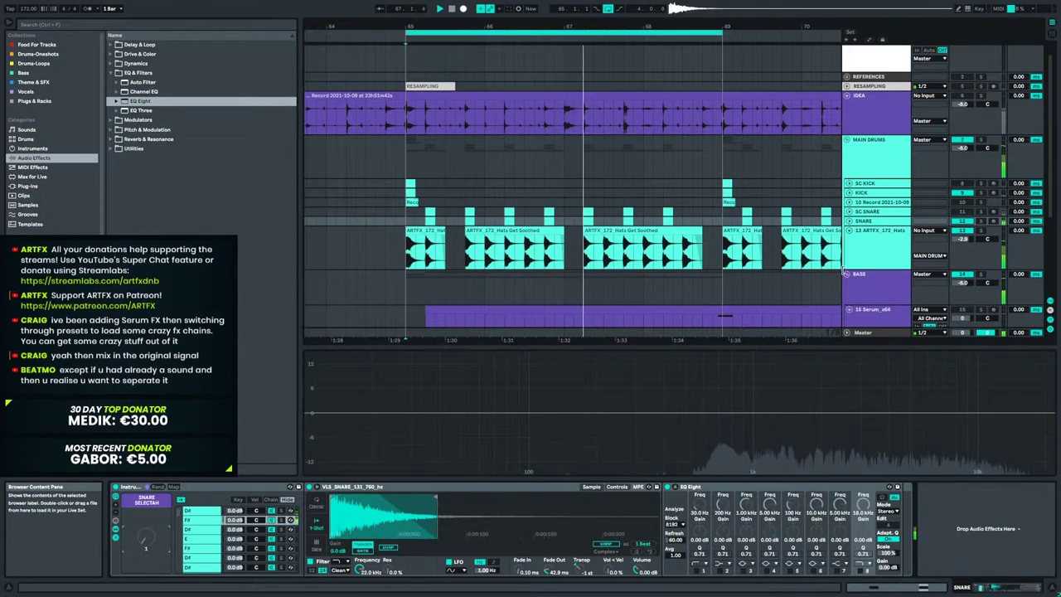
Open the Instrument Rack track's MIDI clip and add an E0 note from 1.4.4 to 2.1.3 between the first two notes.
scroll(849, 212, down, 5)
scroll(849, 218, down, 1)
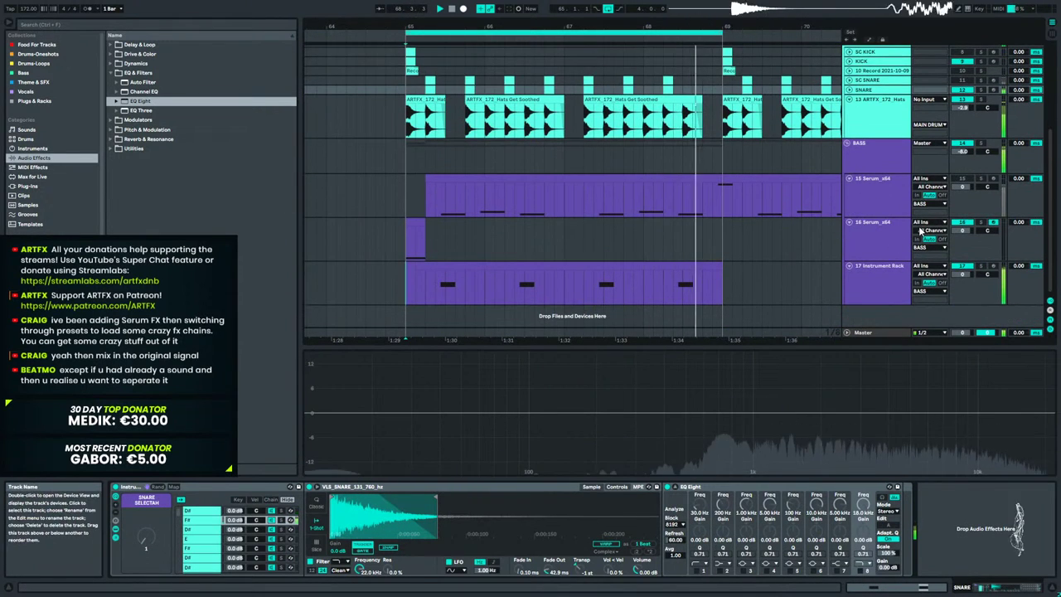
click(506, 270)
click(510, 289)
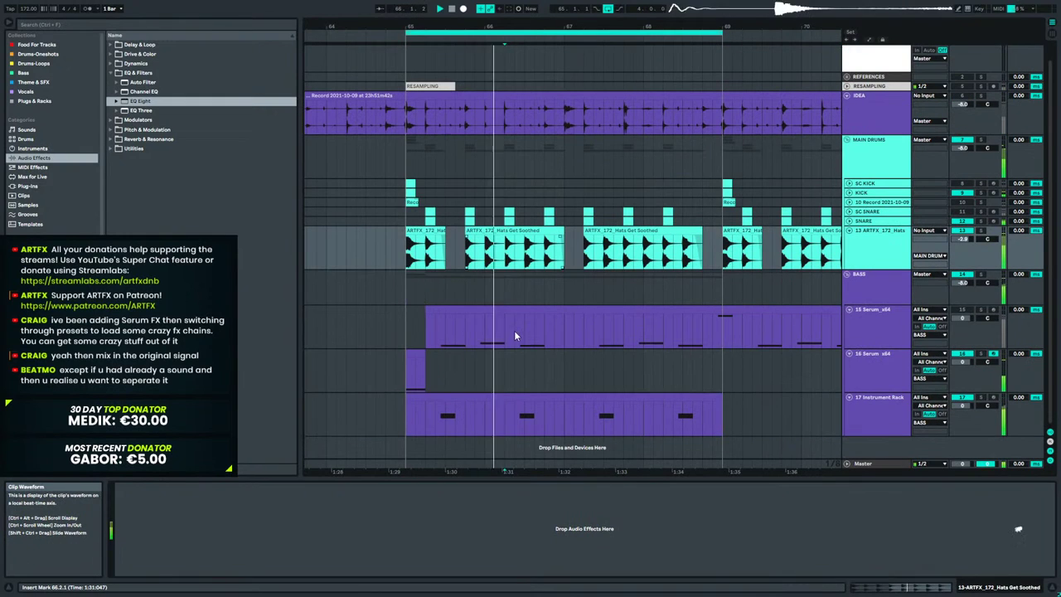
double_click(489, 397)
drag(539, 442, 715, 442)
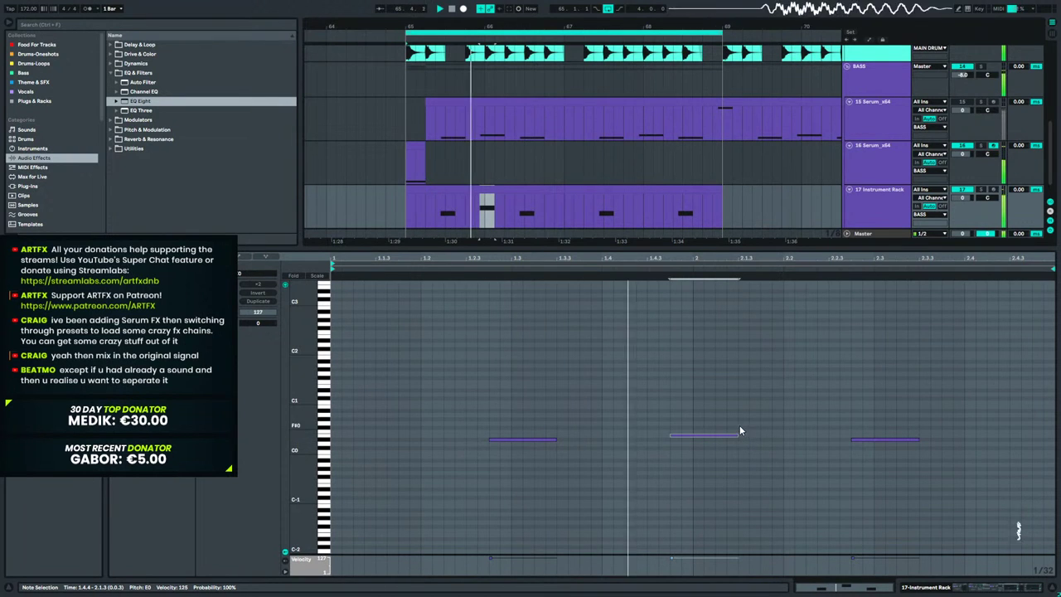
Try the added E0 note at 2.1.3 with lengths of 0.0.2 and 0.0.3, and restore it to 1.4.4.
drag(738, 435, 780, 437)
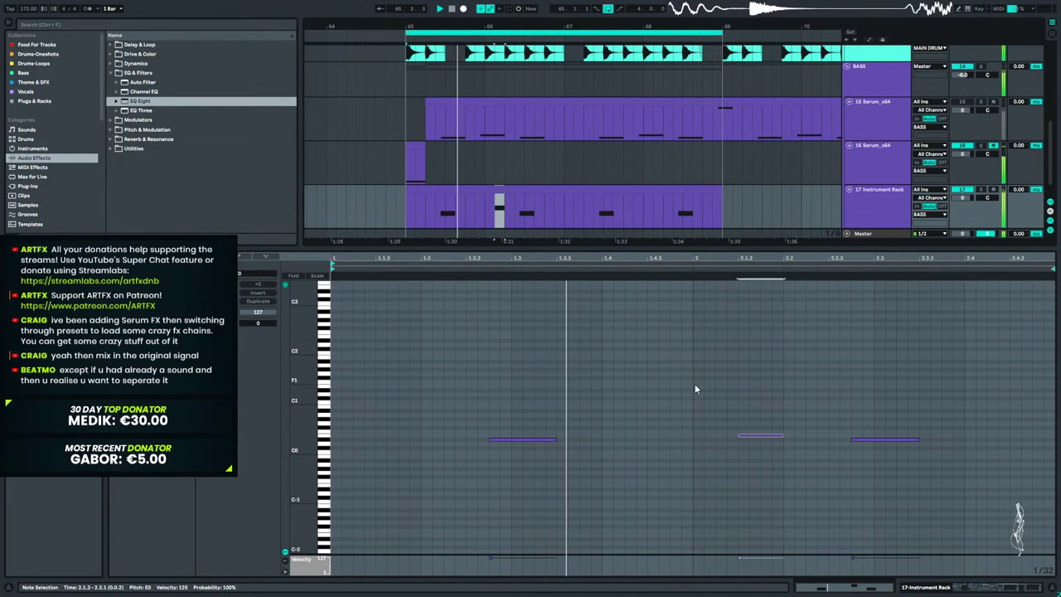
drag(783, 436, 807, 436)
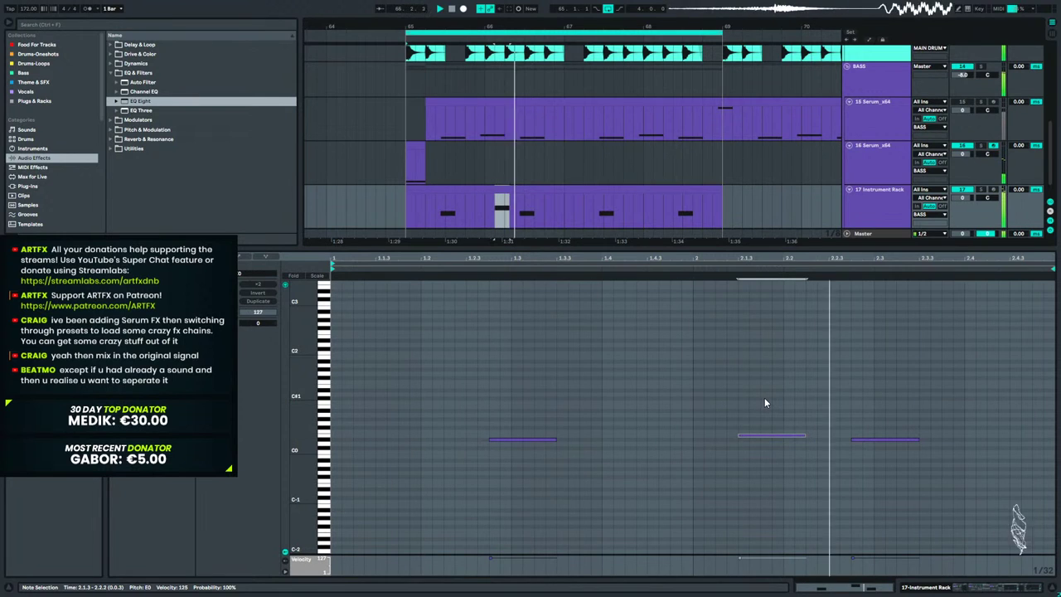
drag(761, 412, 695, 439)
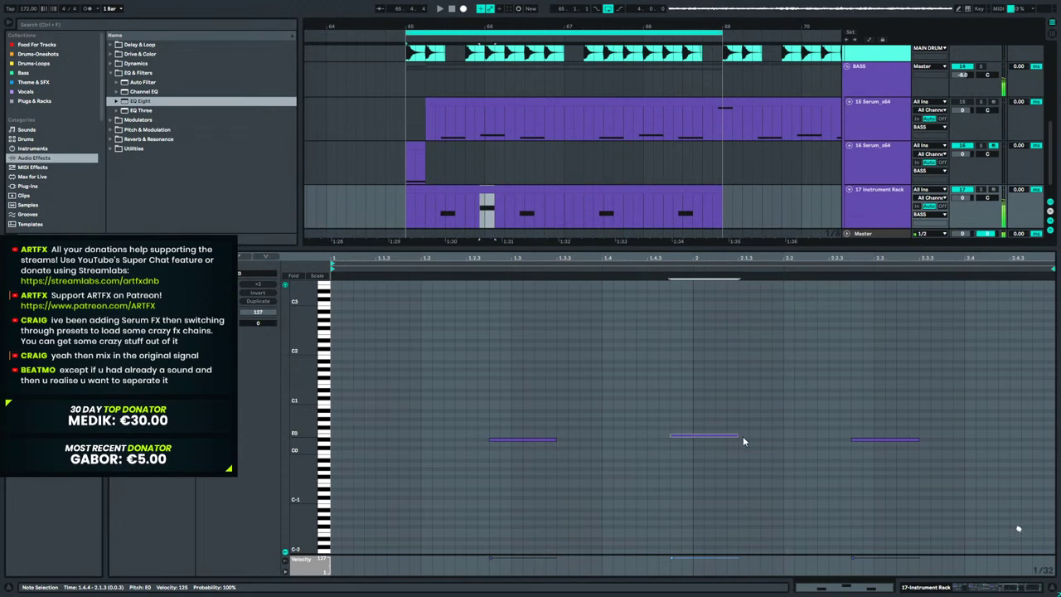
mouse_move(737, 437)
mouse_down()
mouse_move(794, 439)
mouse_move(738, 438)
mouse_up()
Select 66.4.1 to 67.1.1 on the Instrument Rack track and show the Audio Effect Rack's Chain Volume automation.
scroll(499, 153, down, 1)
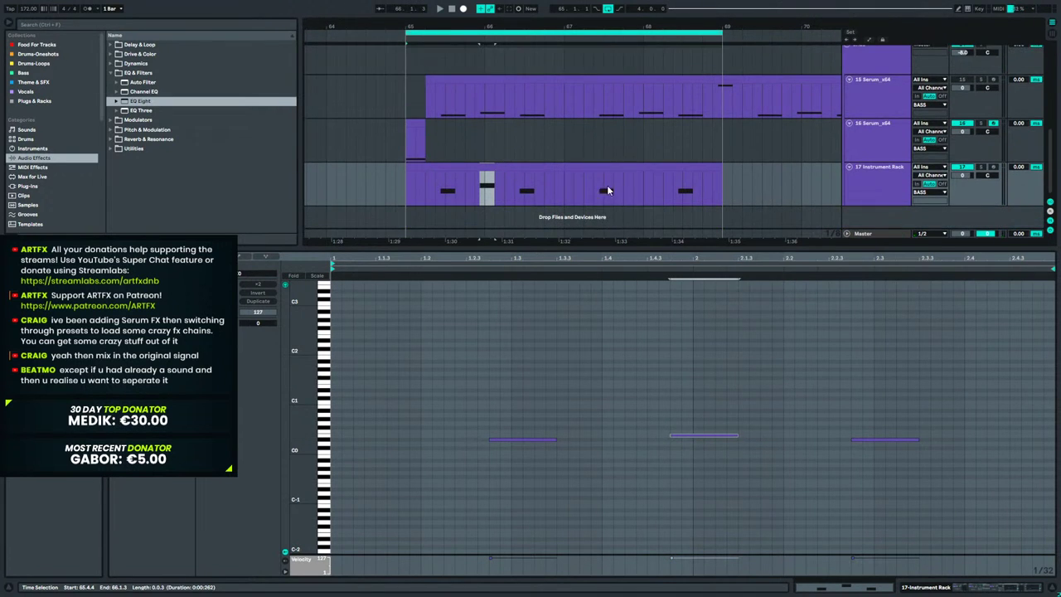
drag(564, 181, 545, 180)
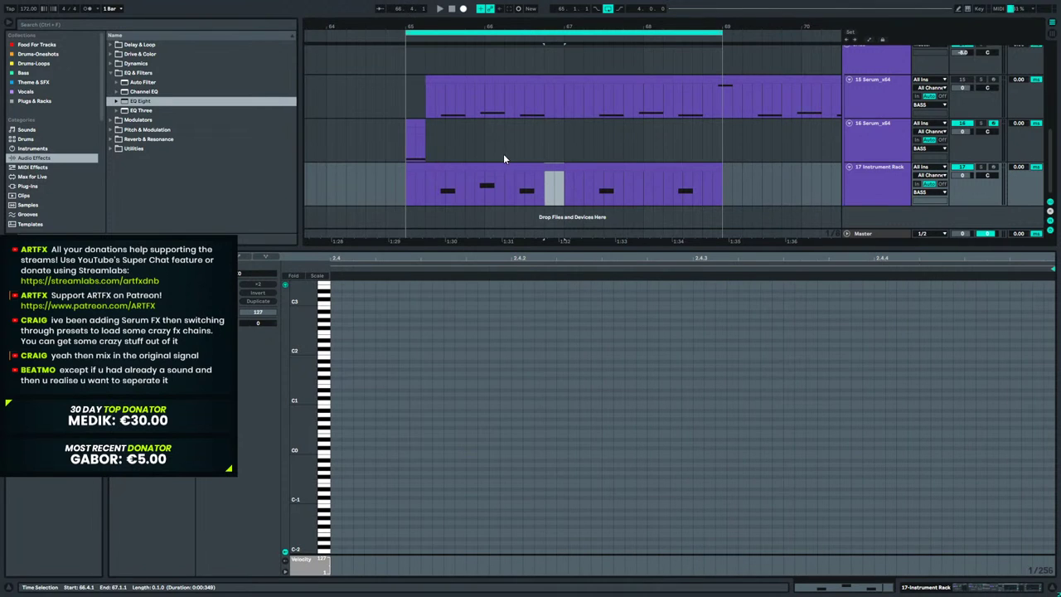
key(a)
scroll(539, 156, down, 2)
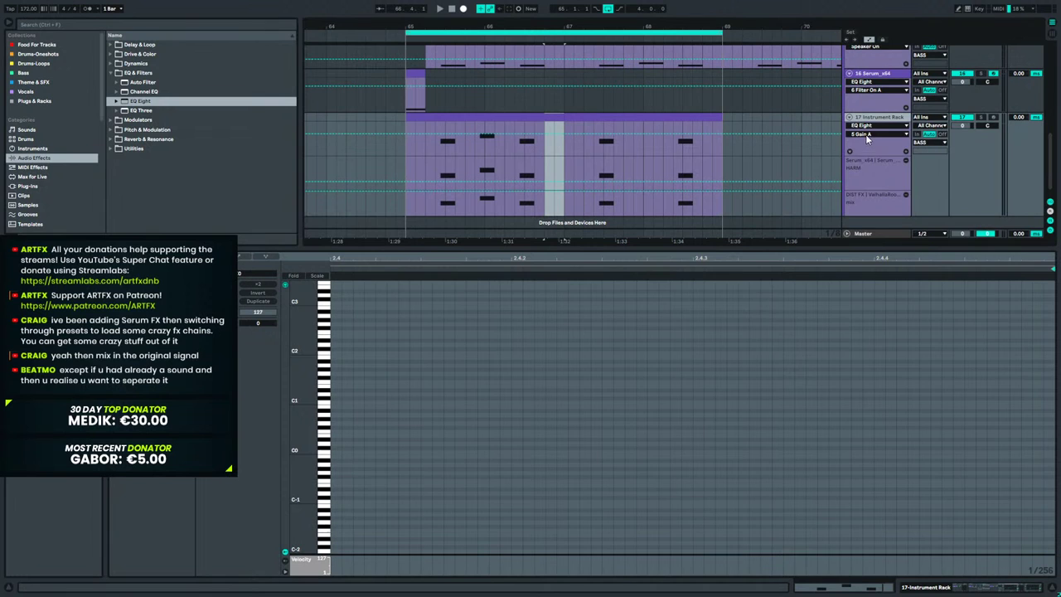
click(870, 125)
click(881, 269)
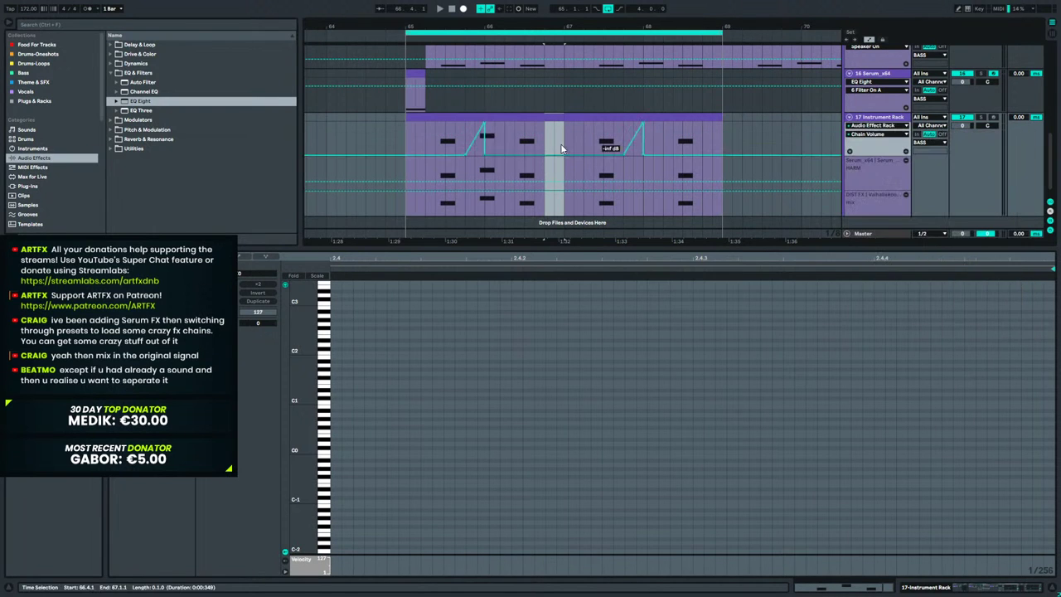
Move the Instrument Rack track's Chain Volume ramp from 65.4.1 to 66.4.1, and remove the ramp leading into bar 68.
drag(468, 141, 492, 138)
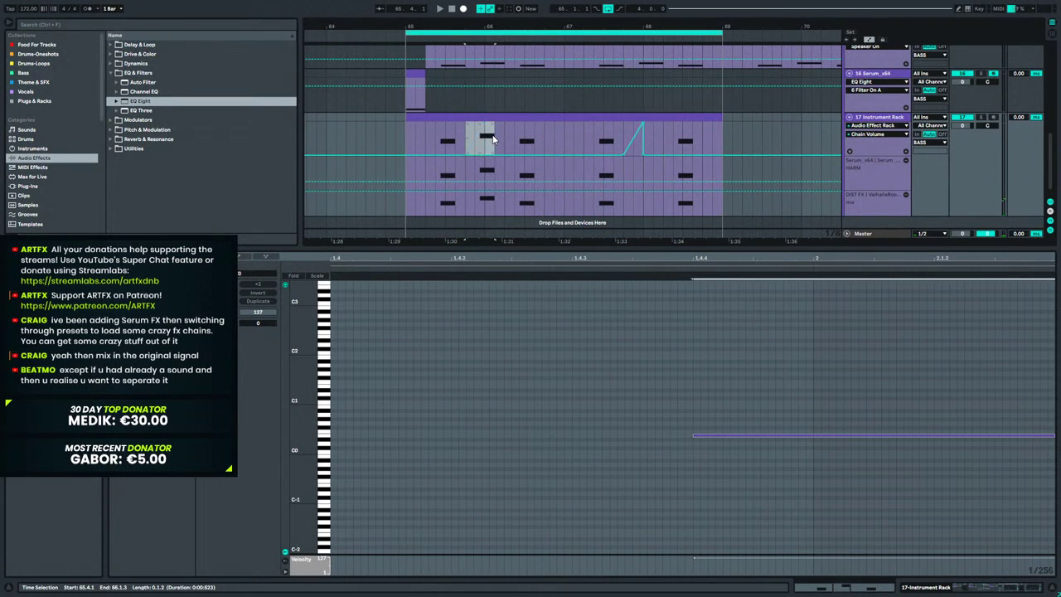
click(545, 142)
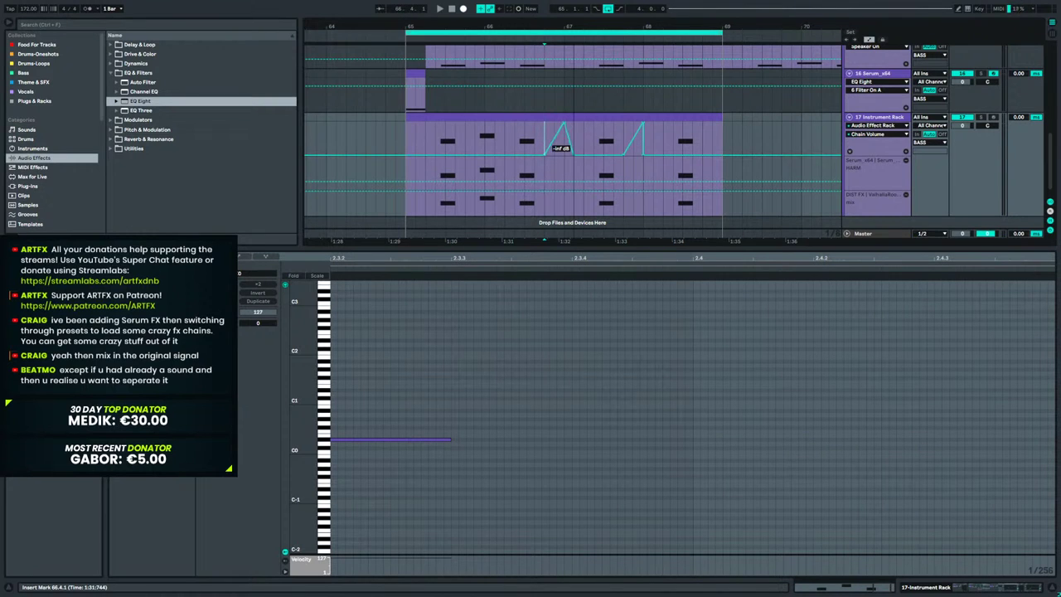
click(623, 155)
Play the loop from 65.1.1, and duplicate the Instrument Rack track's section from 65.1.1 to 67.1.1 directly after itself.
click(395, 126)
key(space)
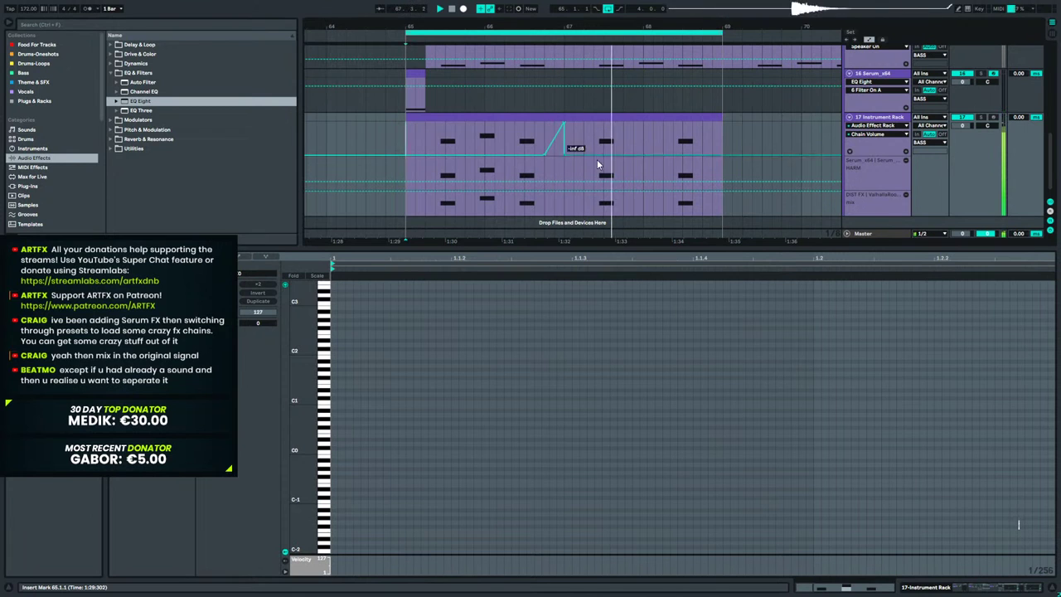
drag(406, 141, 564, 144)
key(ctrl+d)
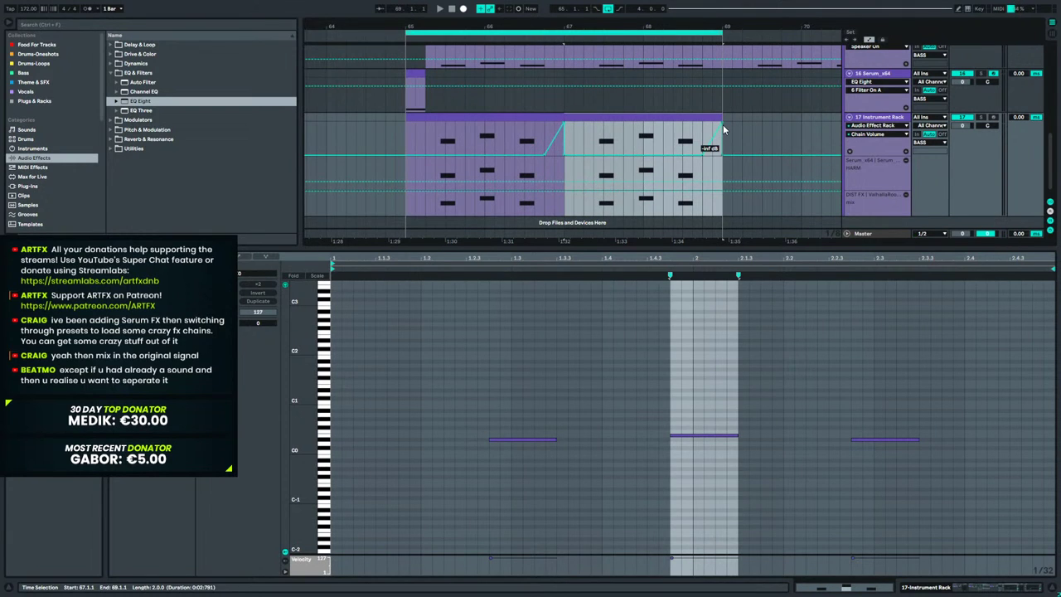
Rename the Instrument Rack's two Serum_x64 chains as SUB and NOISE.
key(shift+Tab)
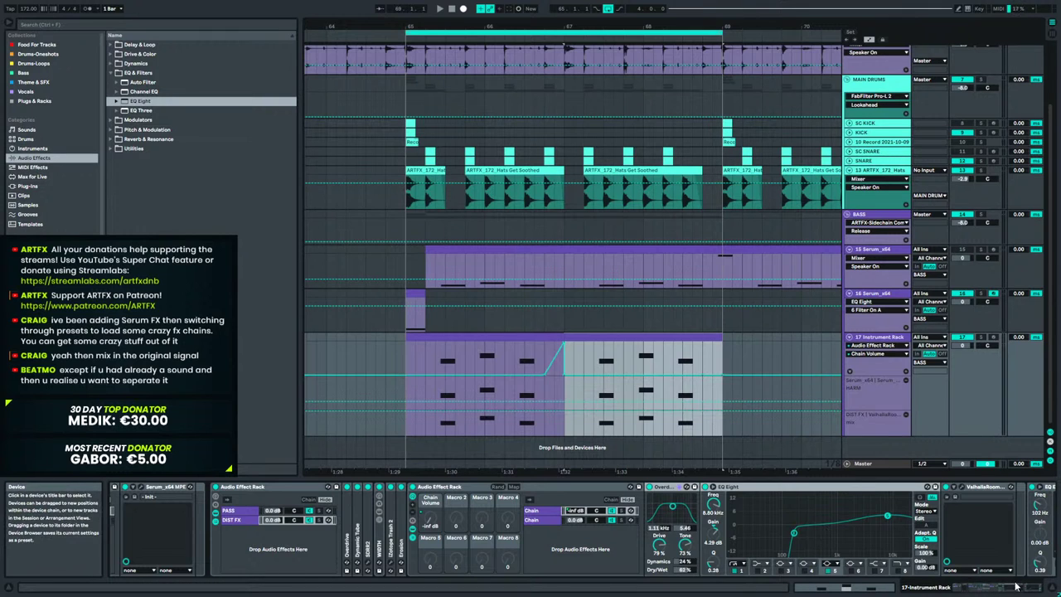
drag(1013, 588, 1003, 592)
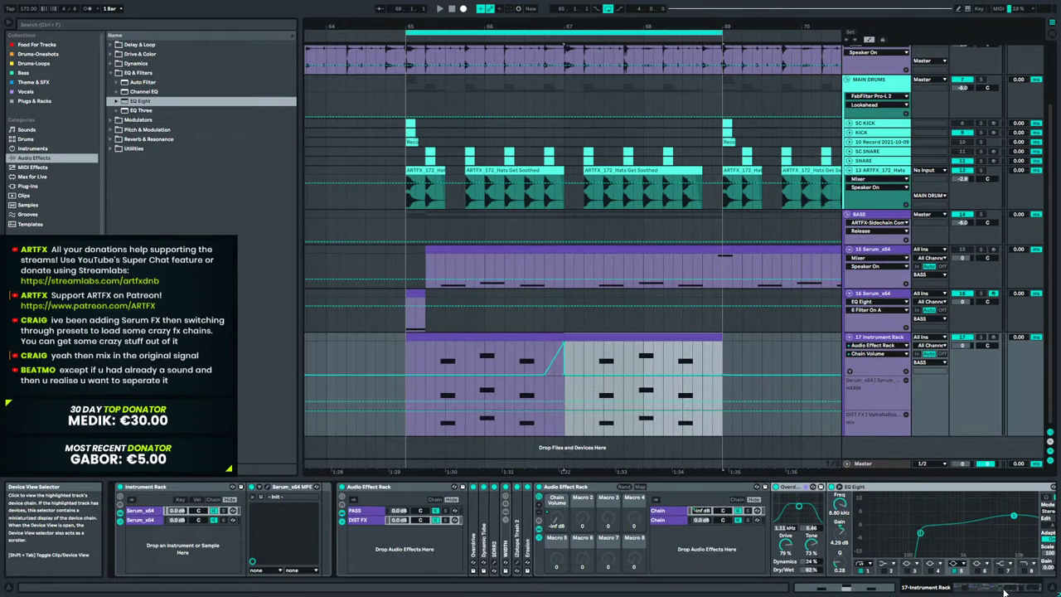
click(149, 521)
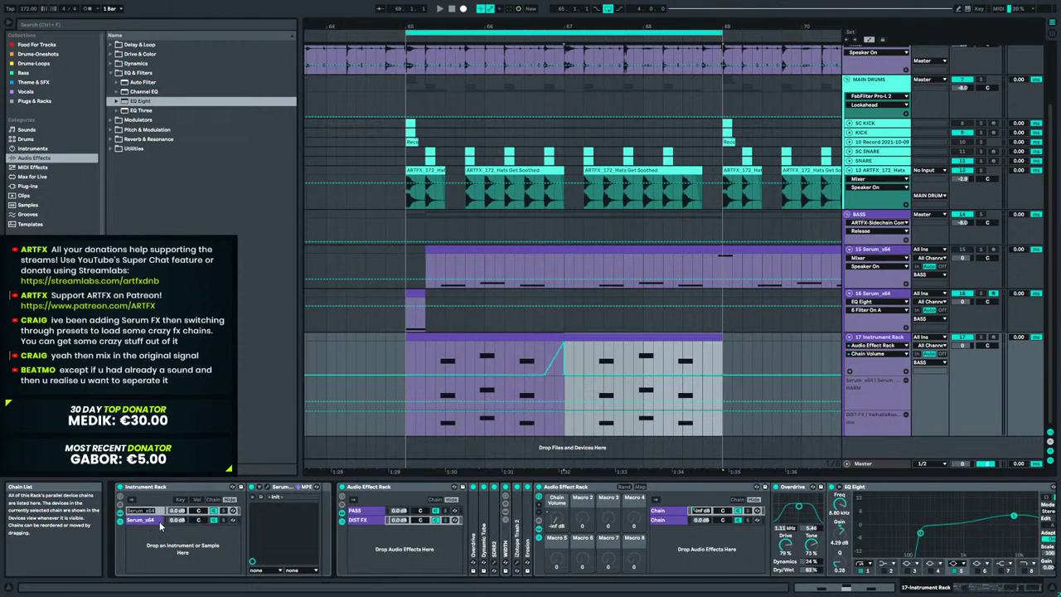
click(145, 522)
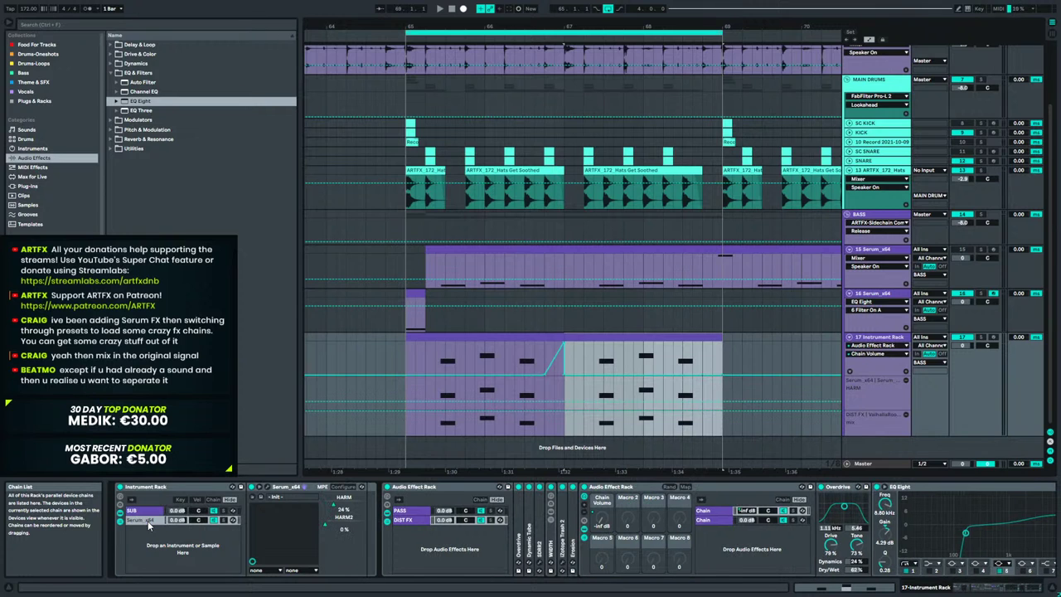
text(NOISE)
Audition the DIST FX chain and the Instrument Rack track in solo, and open the MIDI clip at 65.1.1.
scroll(428, 502, down, 3)
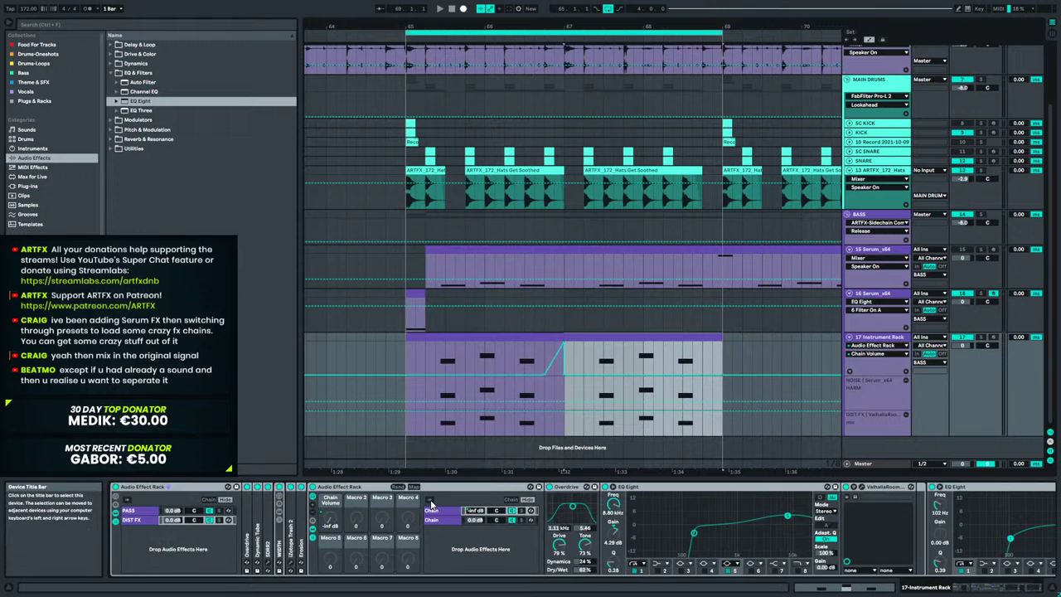
click(219, 519)
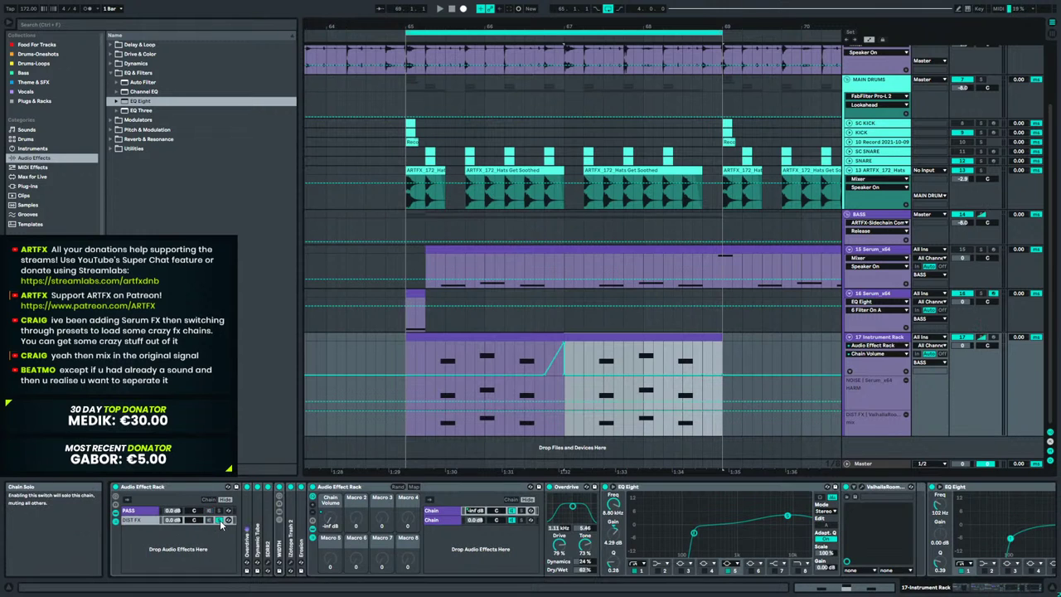
key(space)
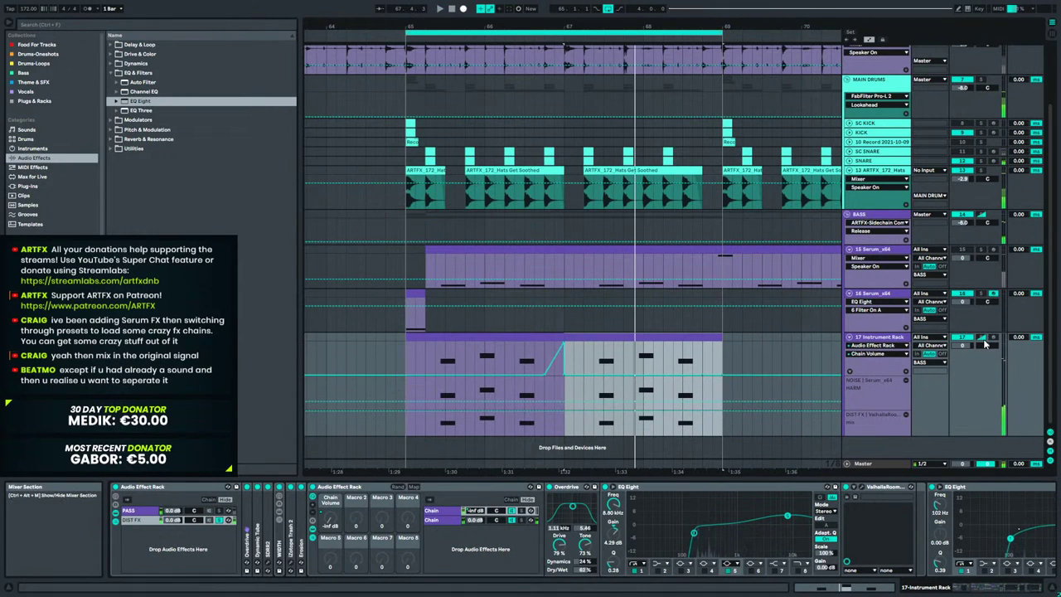
click(436, 360)
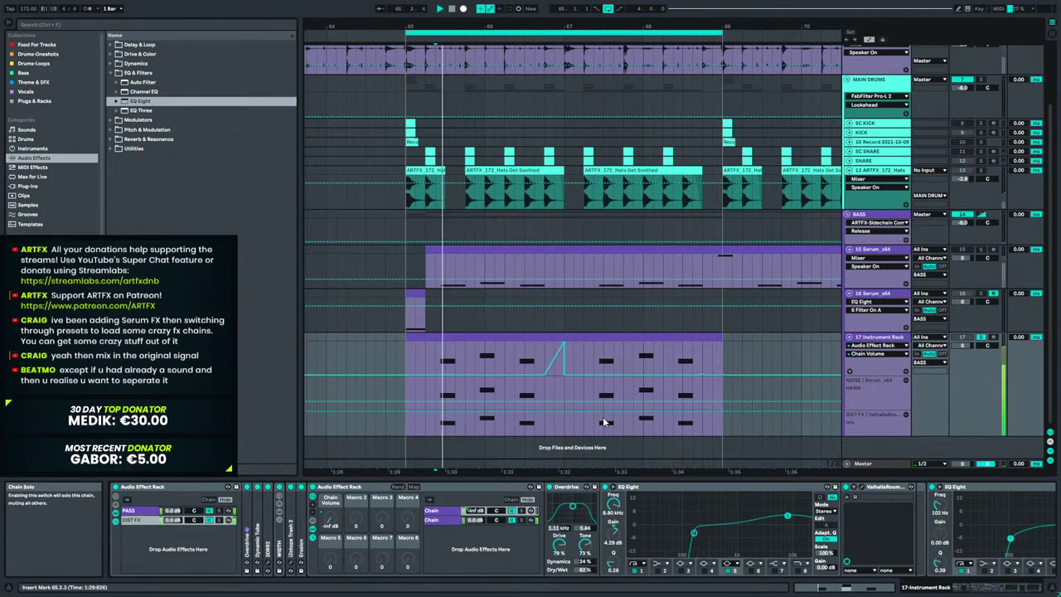
click(457, 339)
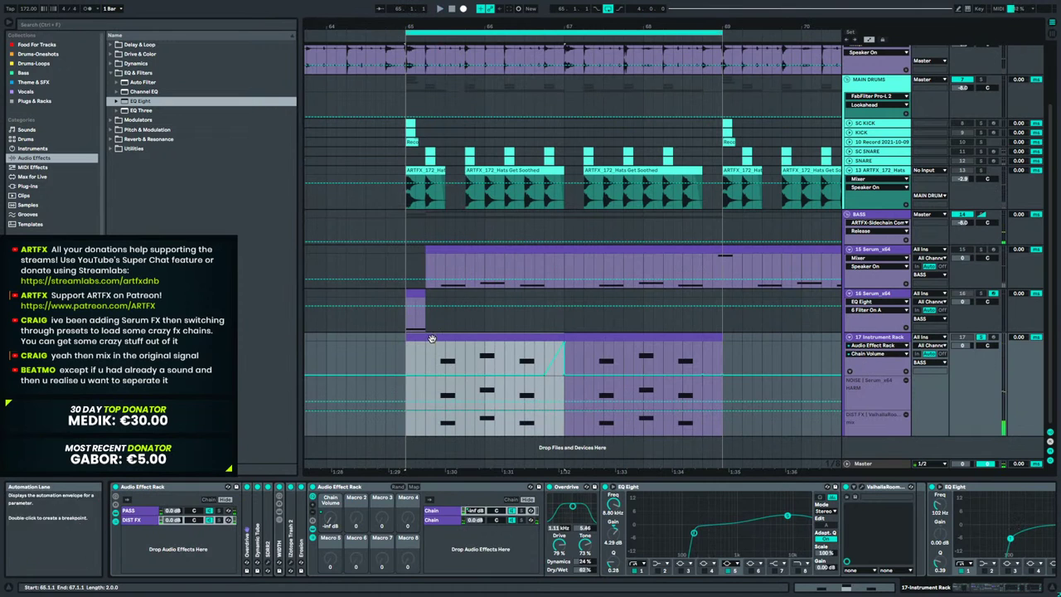
double_click(423, 336)
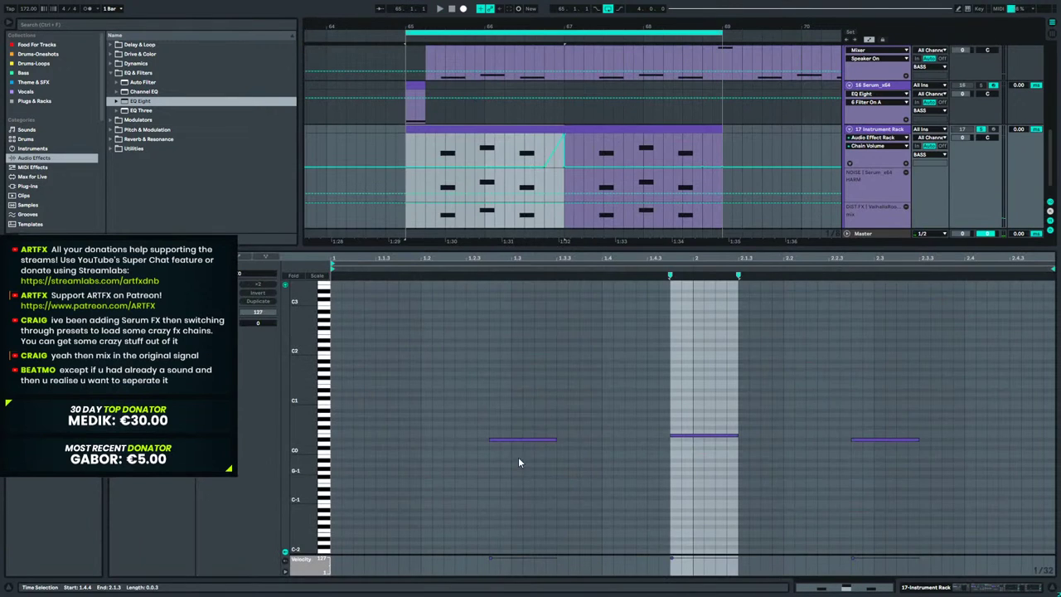
Copy the SC KICK and KICK clips from 65.1.1 to 65.2.4, in line with the first bass note.
click(1008, 589)
drag(422, 26, 455, 79)
click(417, 122)
key(Down)
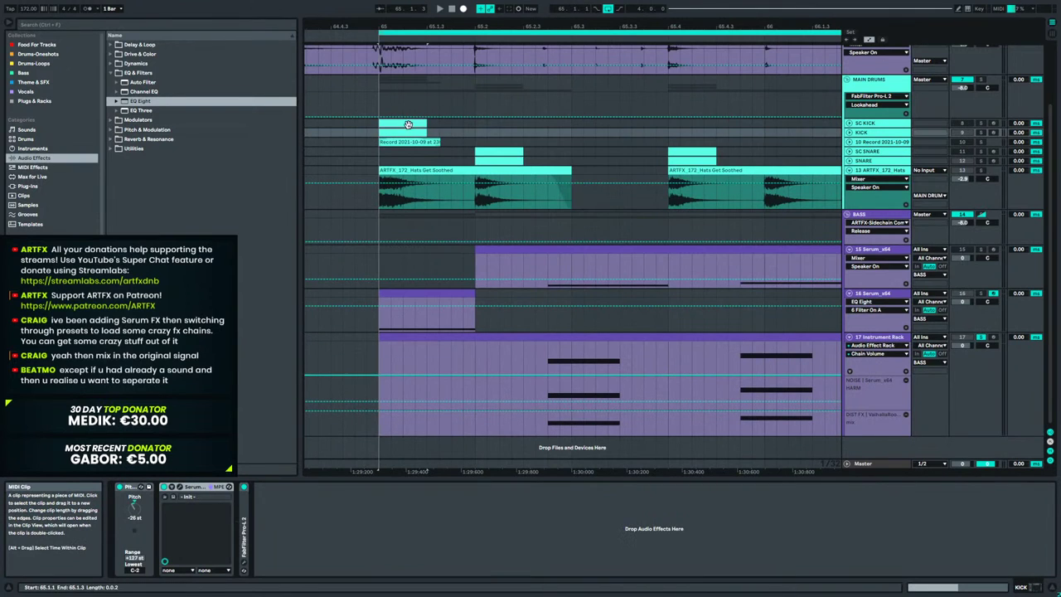
drag(428, 126, 575, 125)
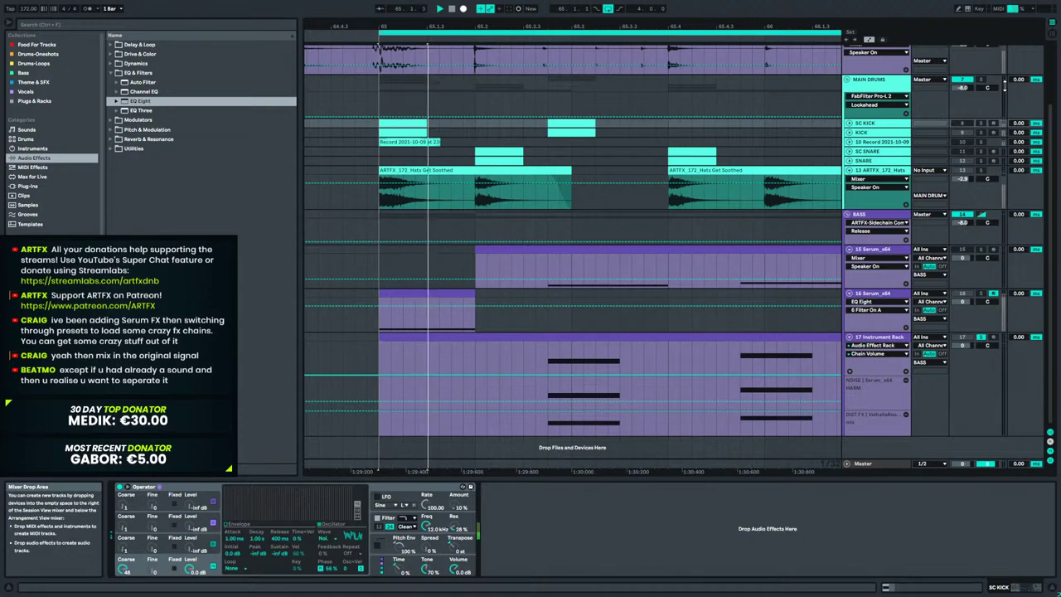
Audition the added kick with MAIN DRUMS soloed and again with the bass.
key(space)
click(981, 79)
key(space)
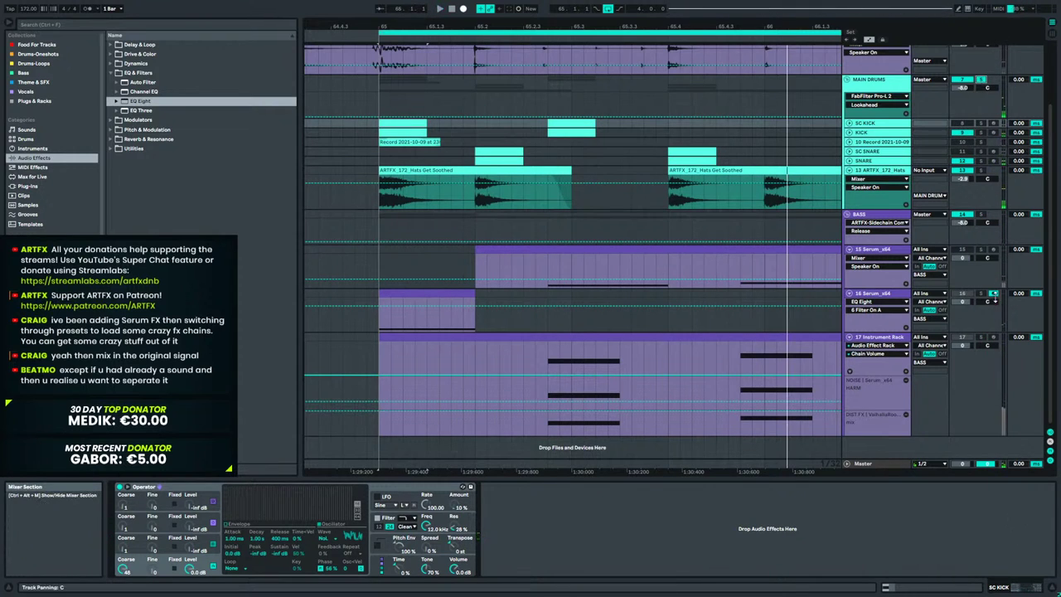
click(980, 79)
key(space)
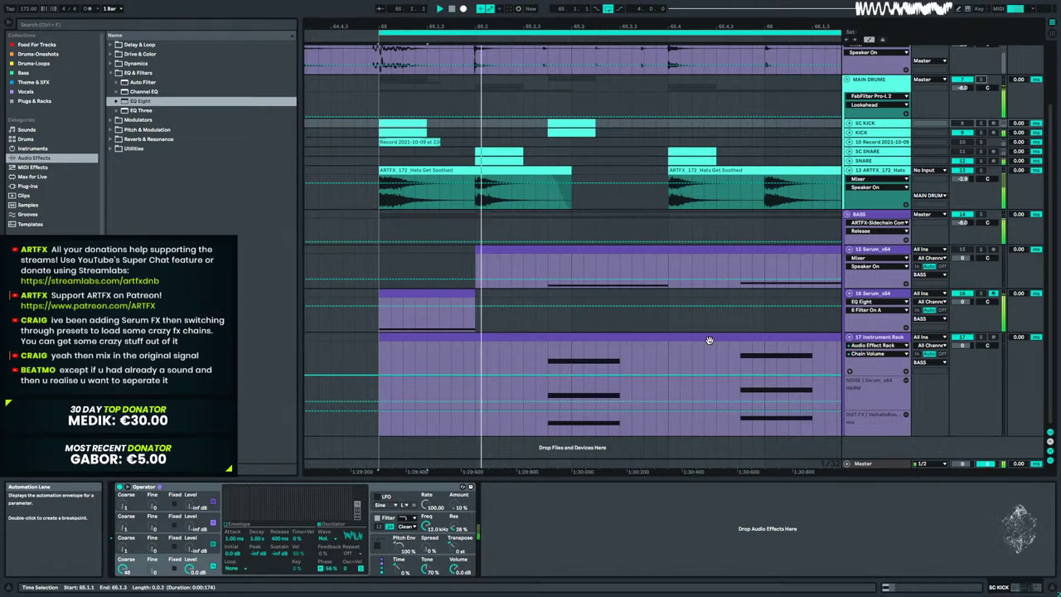
key(space)
Examine the Instrument Rack track's device chain during playback, including the NOISE chain's Serum settings and the SUB chain.
click(878, 338)
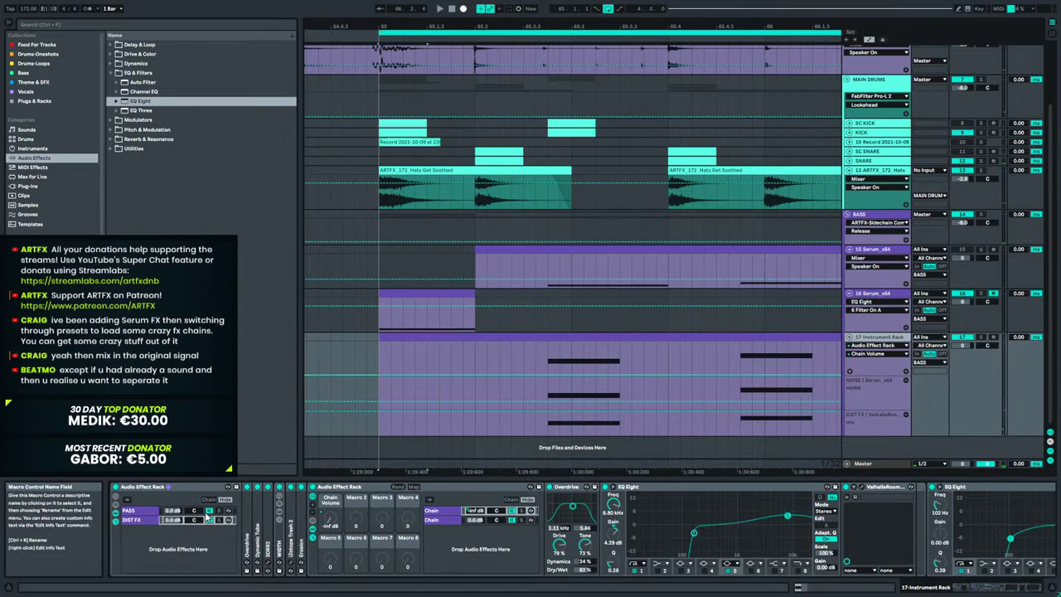
drag(1002, 587, 984, 594)
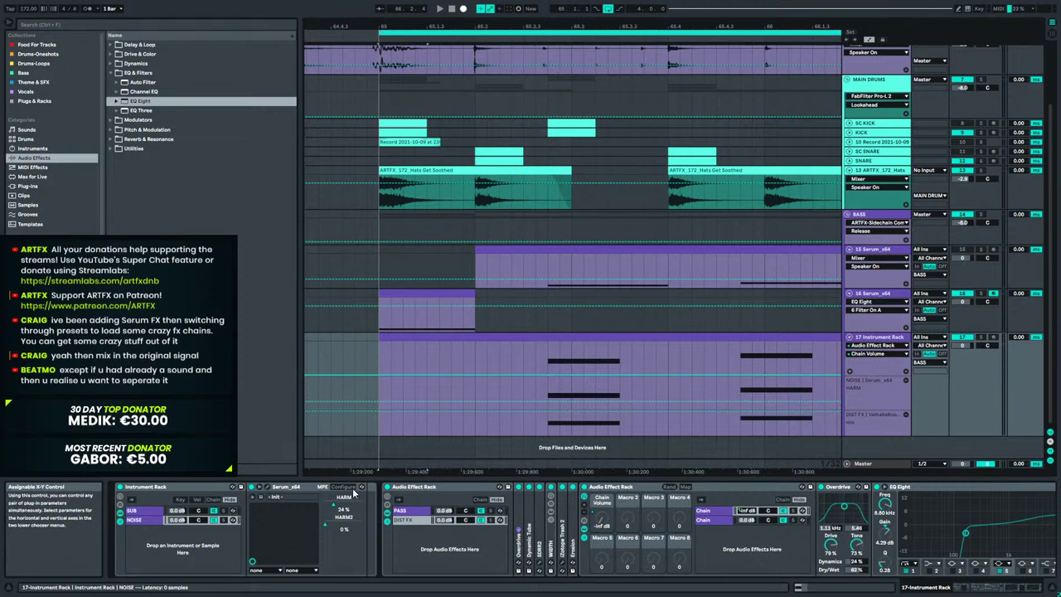
click(1018, 590)
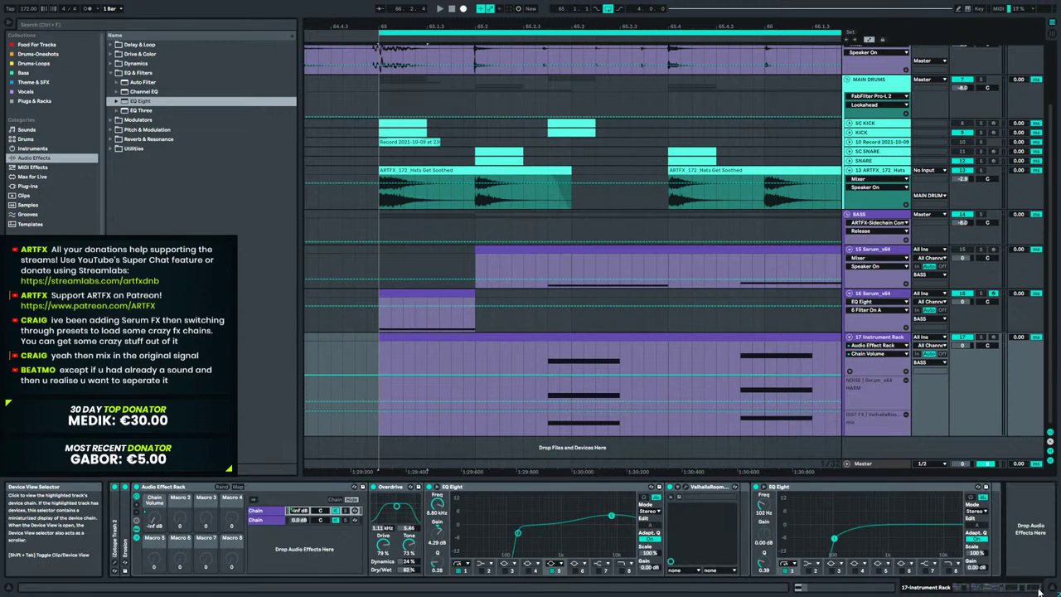
scroll(323, 537, left, 5)
key(space)
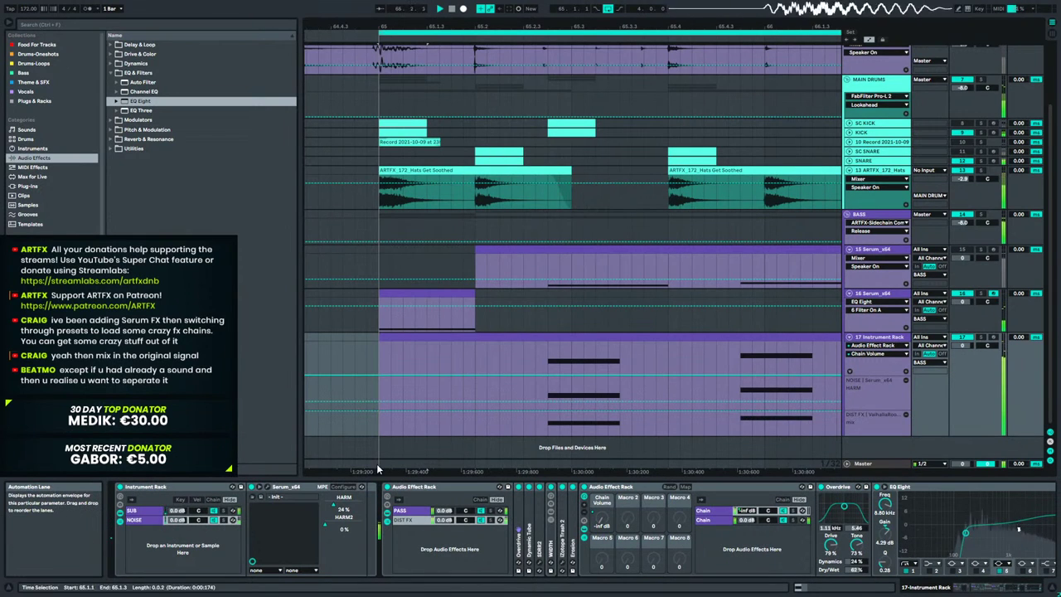
click(266, 486)
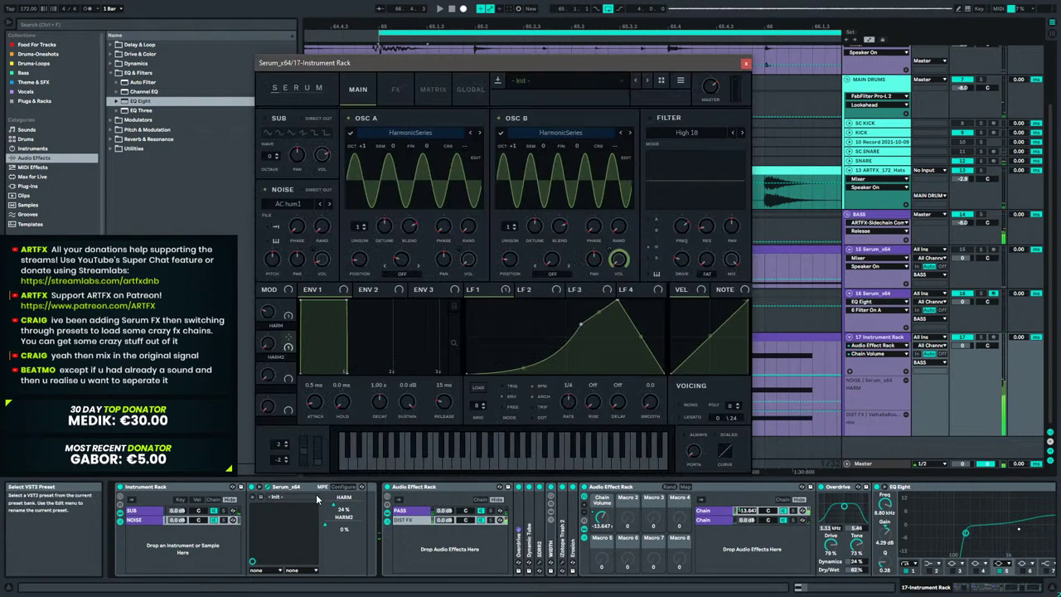
click(136, 510)
click(374, 511)
click(370, 520)
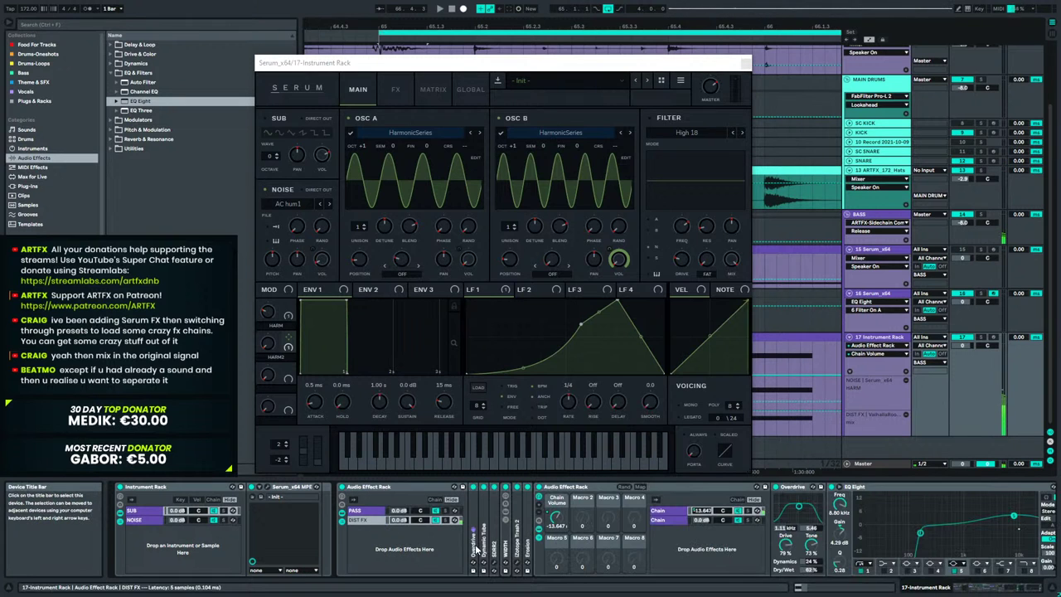
Rename the Audio Effect Rack with the Chain Volume macro as REVERB CHAIN, collapse it, and close the Serum window.
click(572, 487)
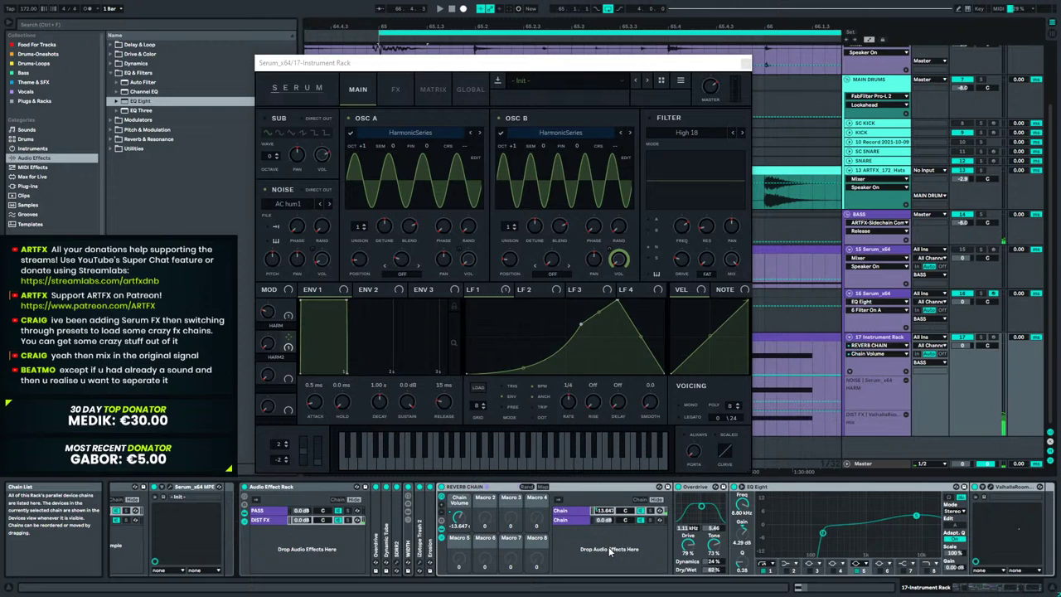
double_click(476, 488)
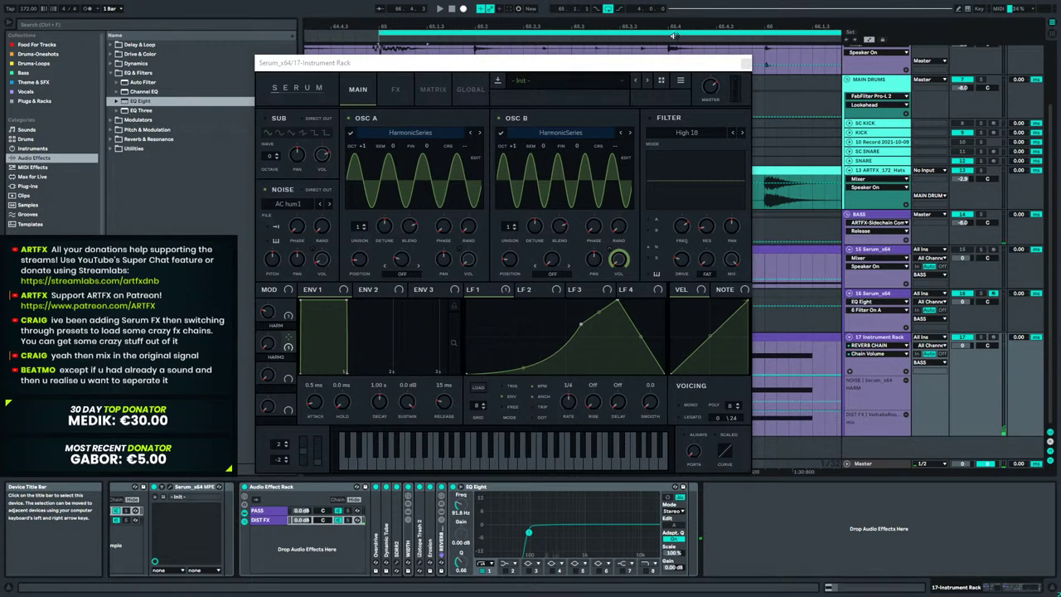
click(745, 63)
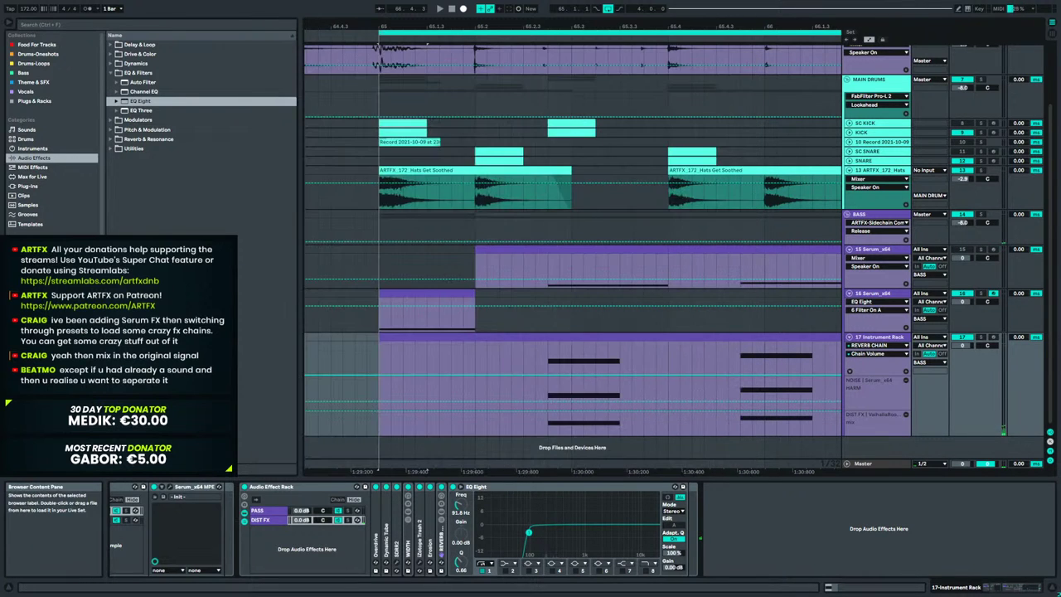
Add an iZotope Trash 2 distortion plug-in to the DIST FX chain between Erosion and REVERB CHAIN, and close its window.
click(28, 186)
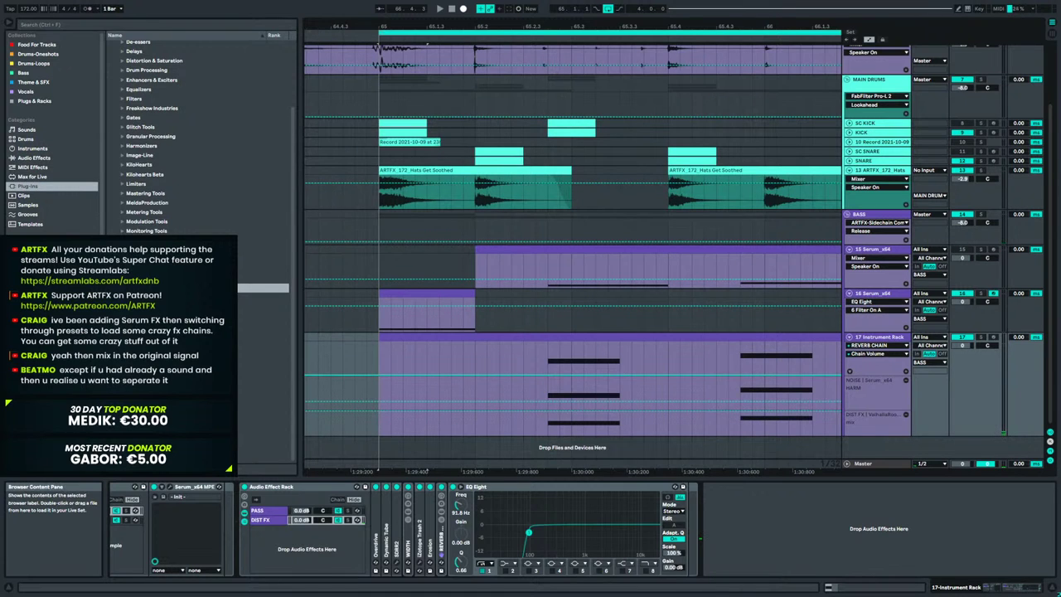
scroll(131, 107, up, 3)
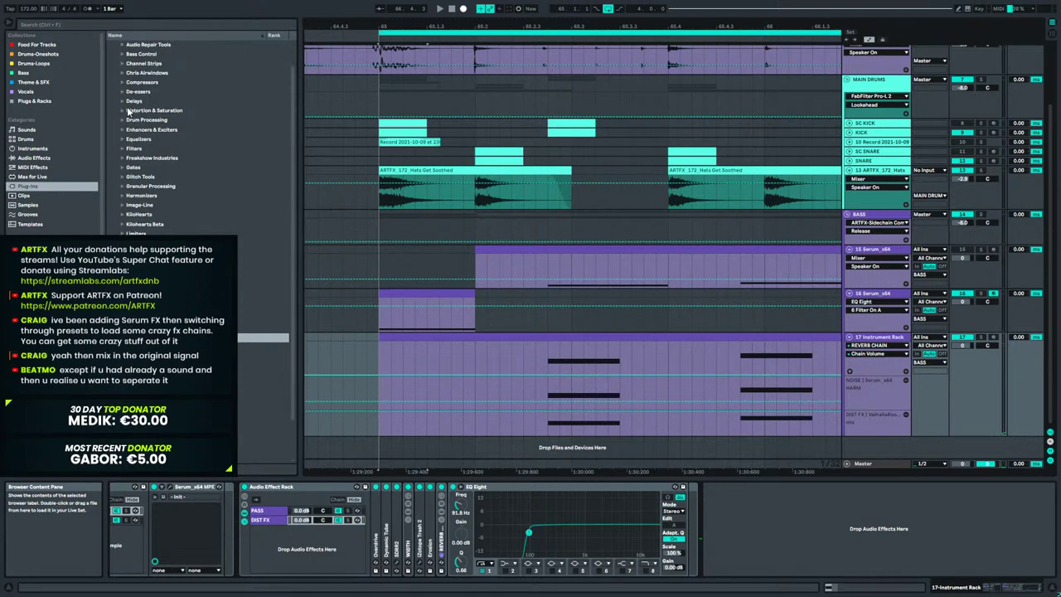
click(122, 110)
drag(166, 318, 426, 534)
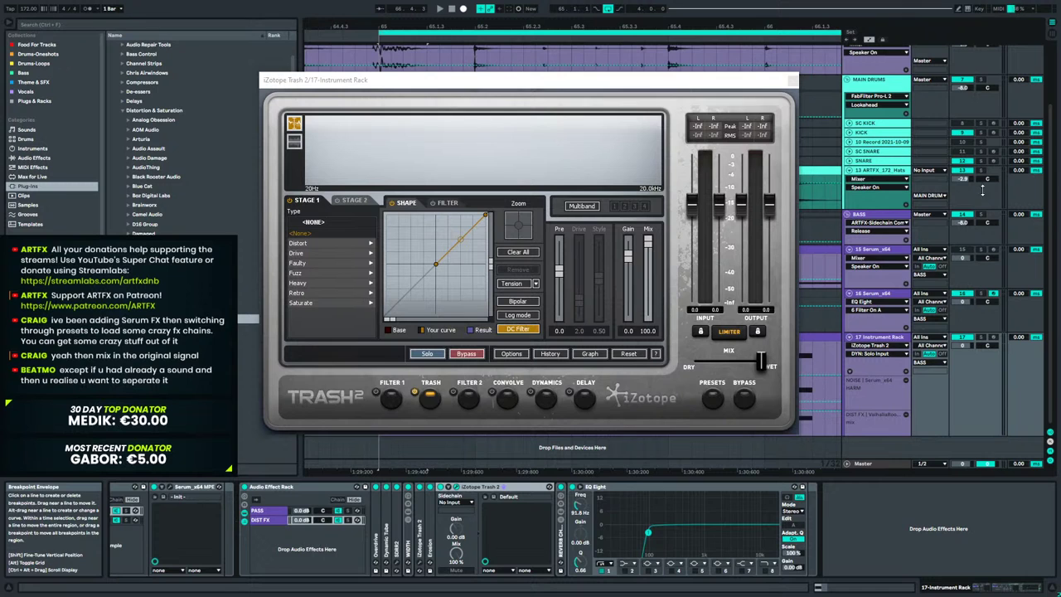
click(792, 81)
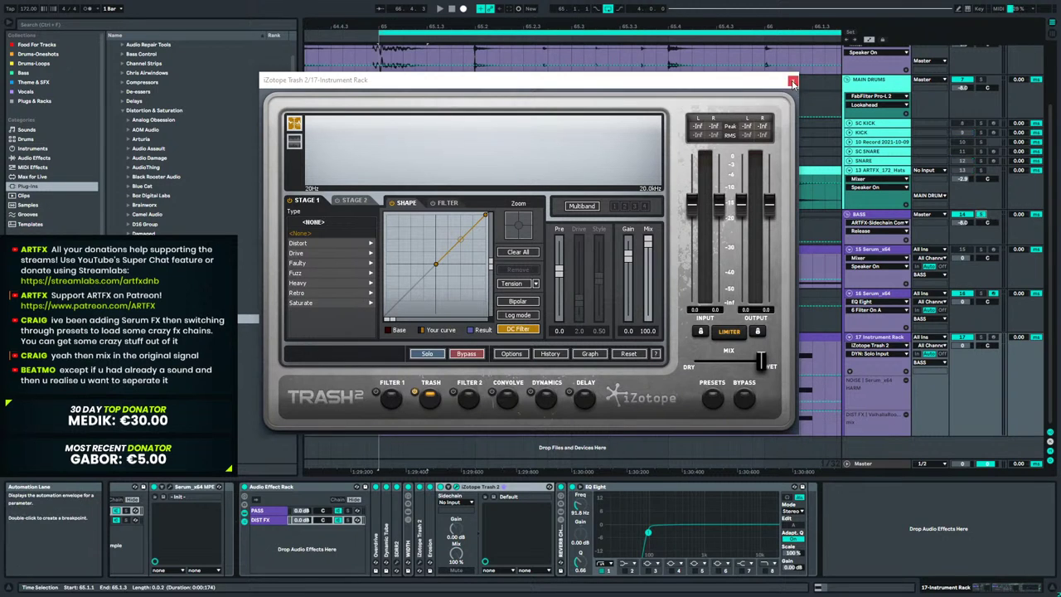
Deactivate the BASS group's SC KICK and SC SNARE sidechain compressors, play the loop, and reselect the Instrument Rack track.
click(873, 216)
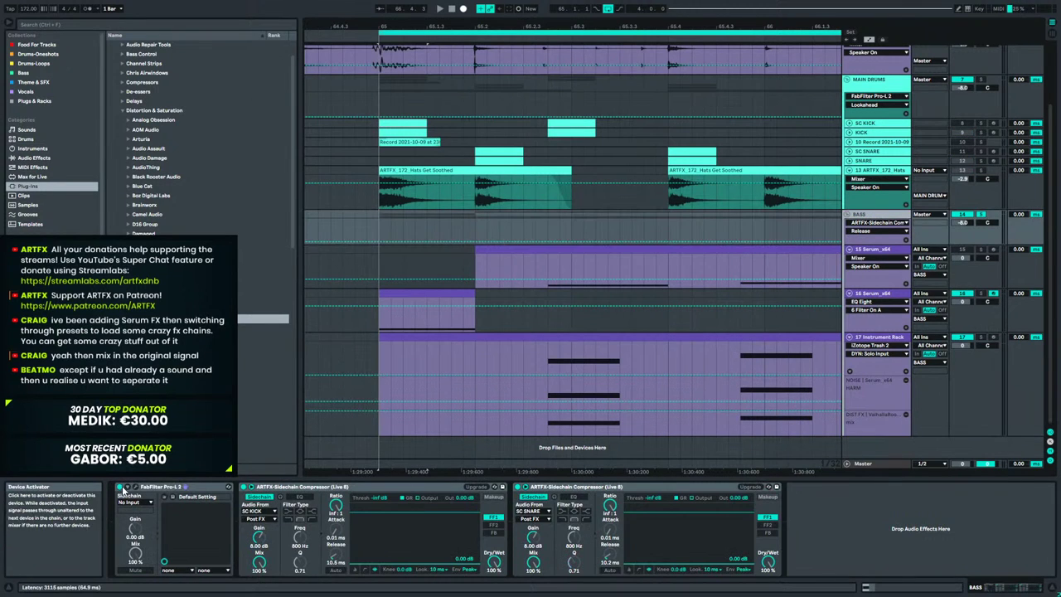
click(244, 486)
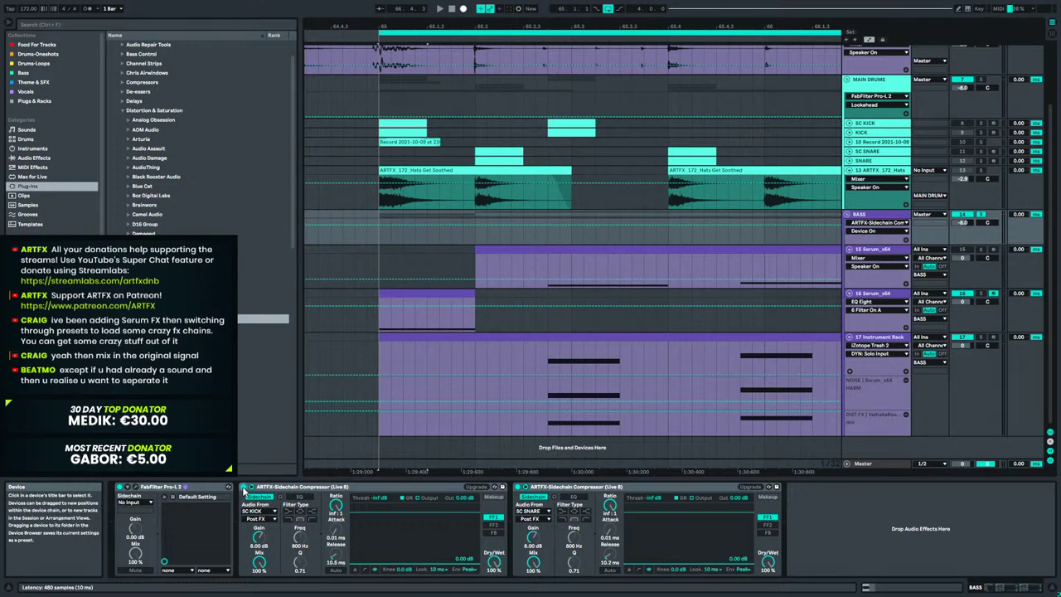
click(517, 486)
key(space)
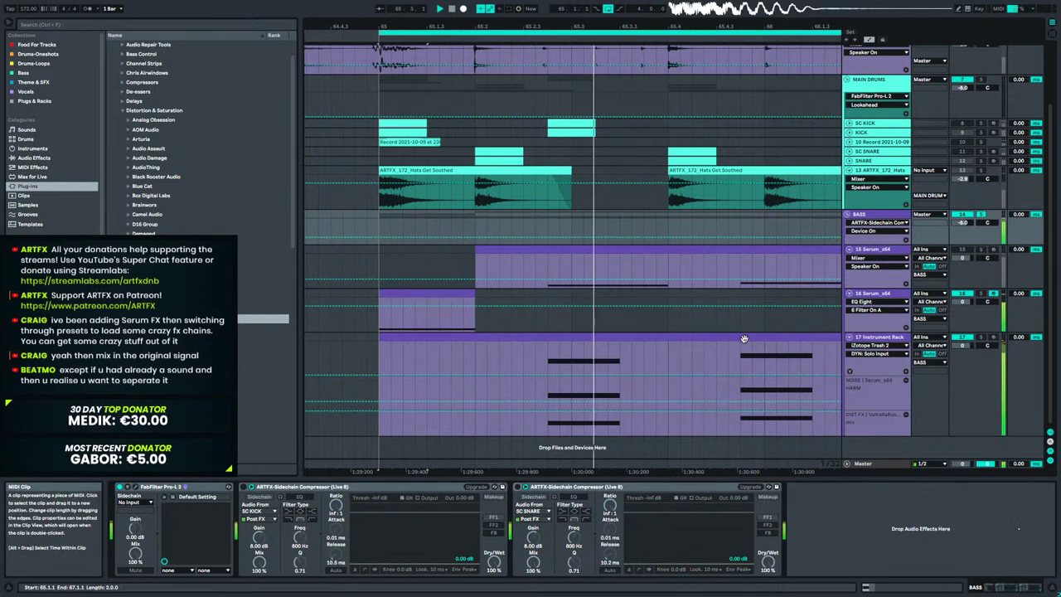
click(872, 342)
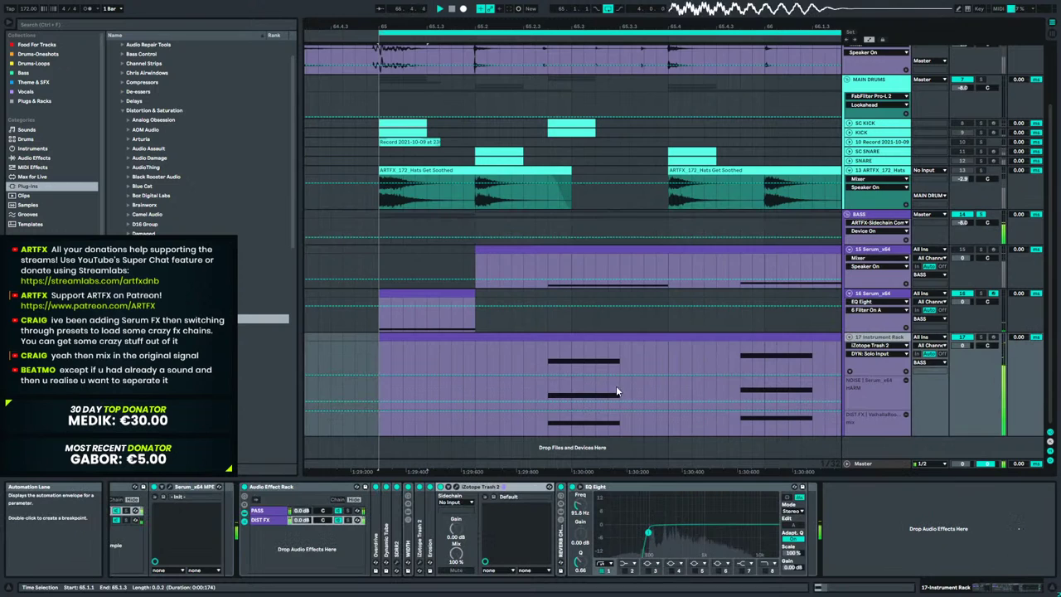
Hide the automation lanes, move the LFO 1 peak late in the SUB chain's Serum, adjust its falling curve, and close the plug-in window.
key(a)
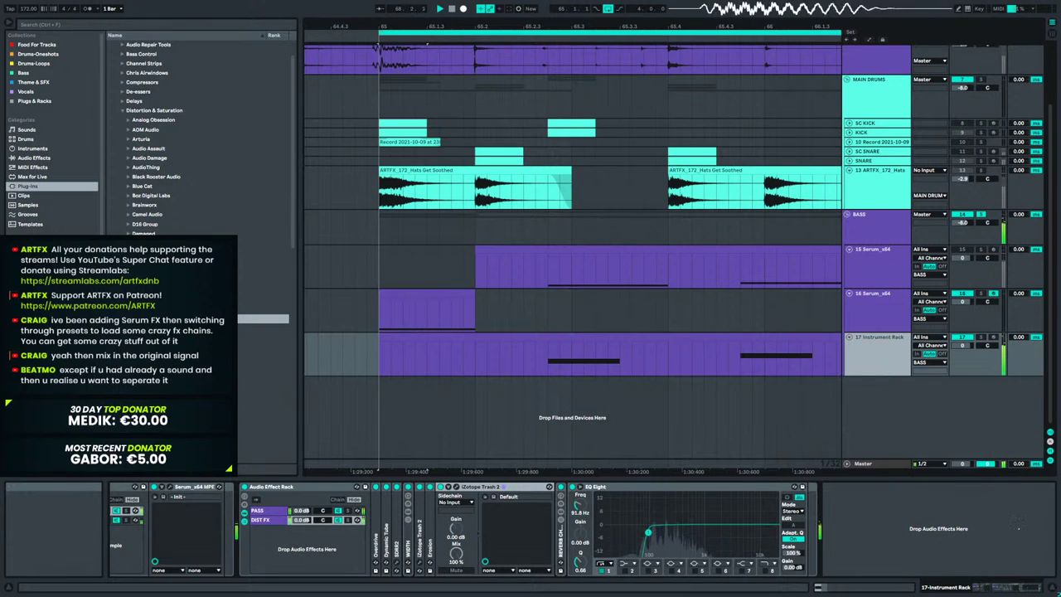
click(979, 587)
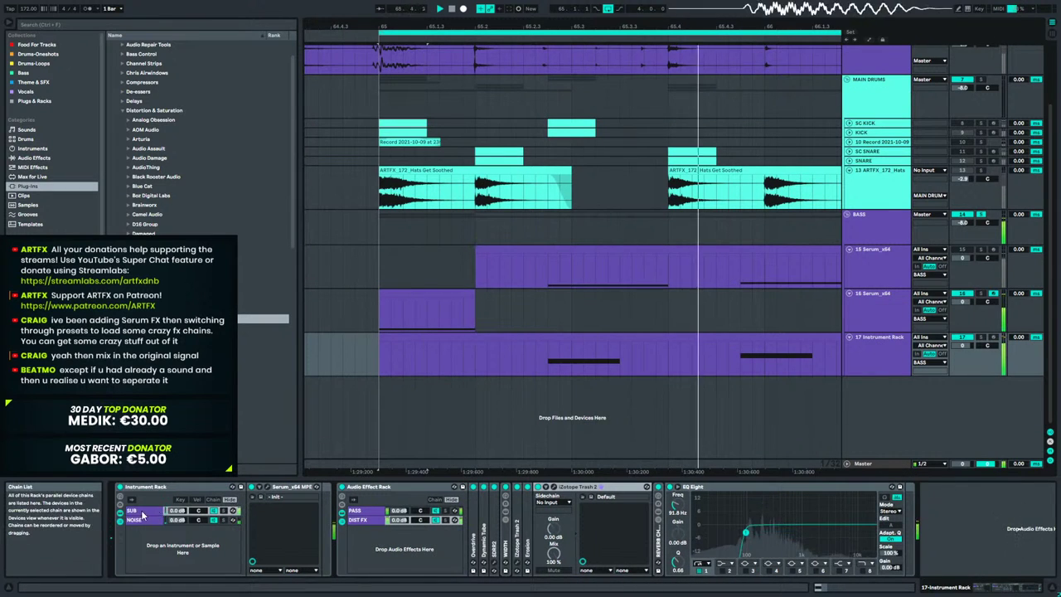
click(268, 488)
drag(596, 322, 747, 291)
drag(759, 362, 764, 352)
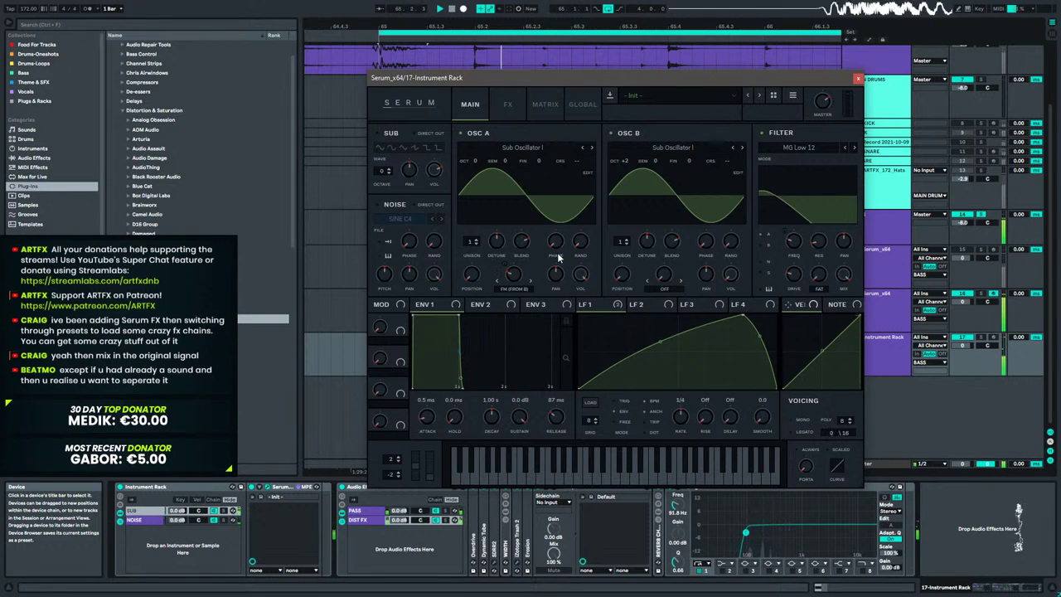
click(858, 78)
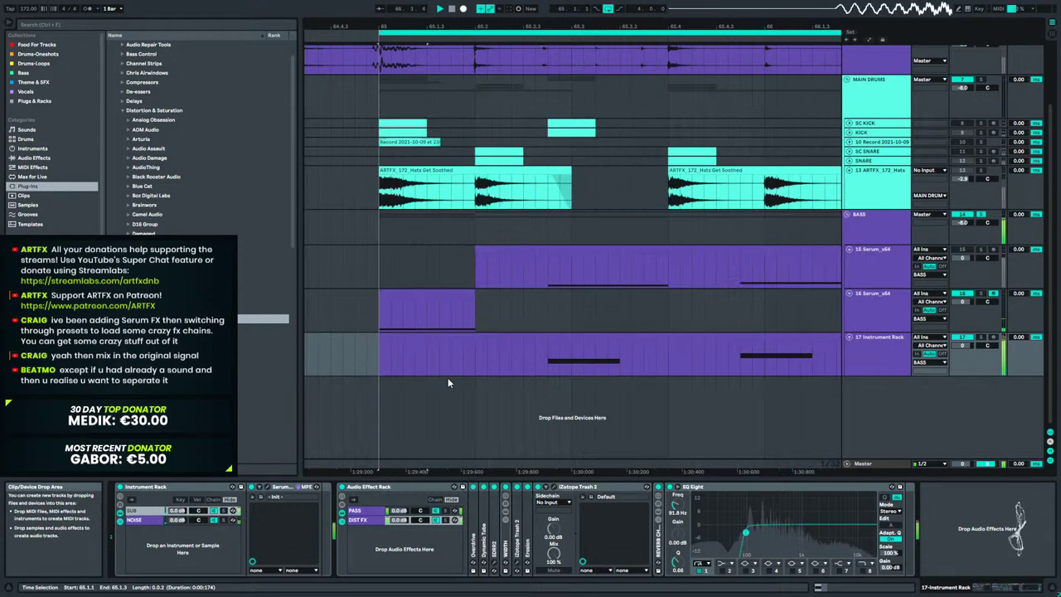
Lengthen the three notes in the Instrument Rack track's bar 65 clip to 0.1.1 each, and return to the device chain.
double_click(644, 346)
drag(558, 440, 605, 440)
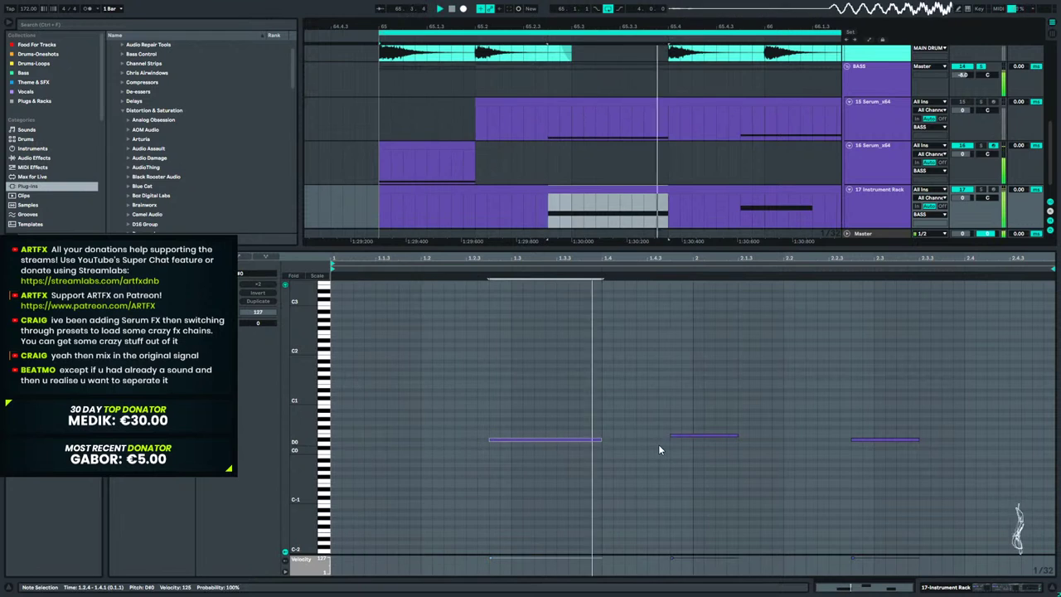
drag(738, 435, 779, 437)
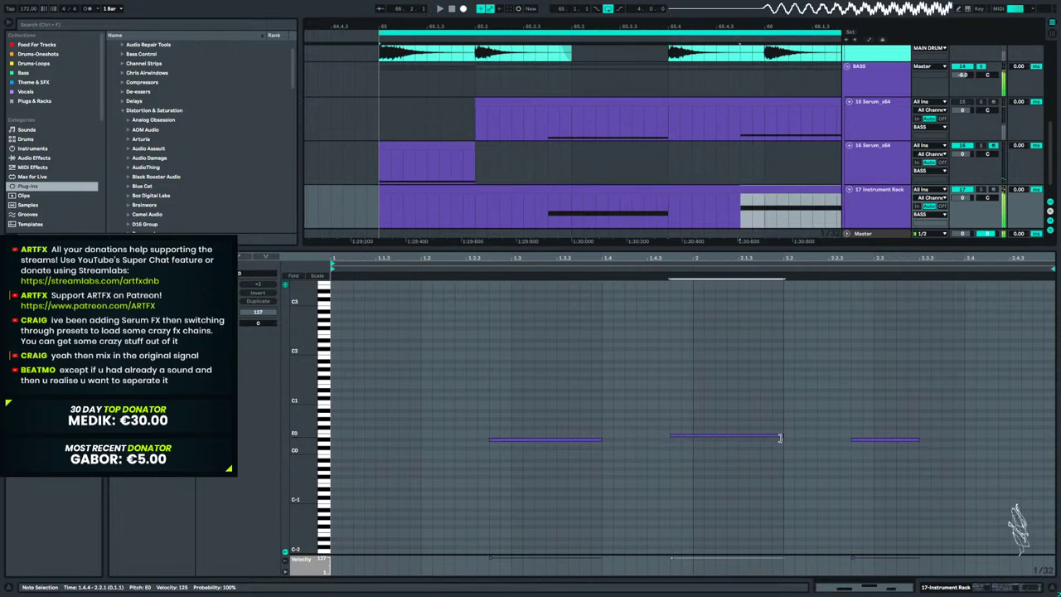
click(918, 440)
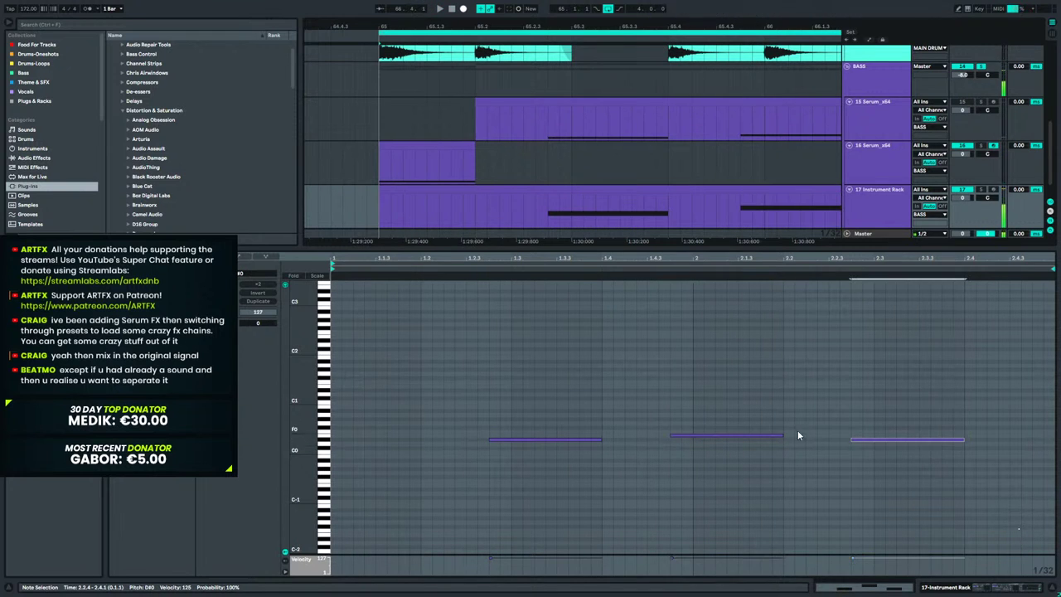
key(shift+Tab)
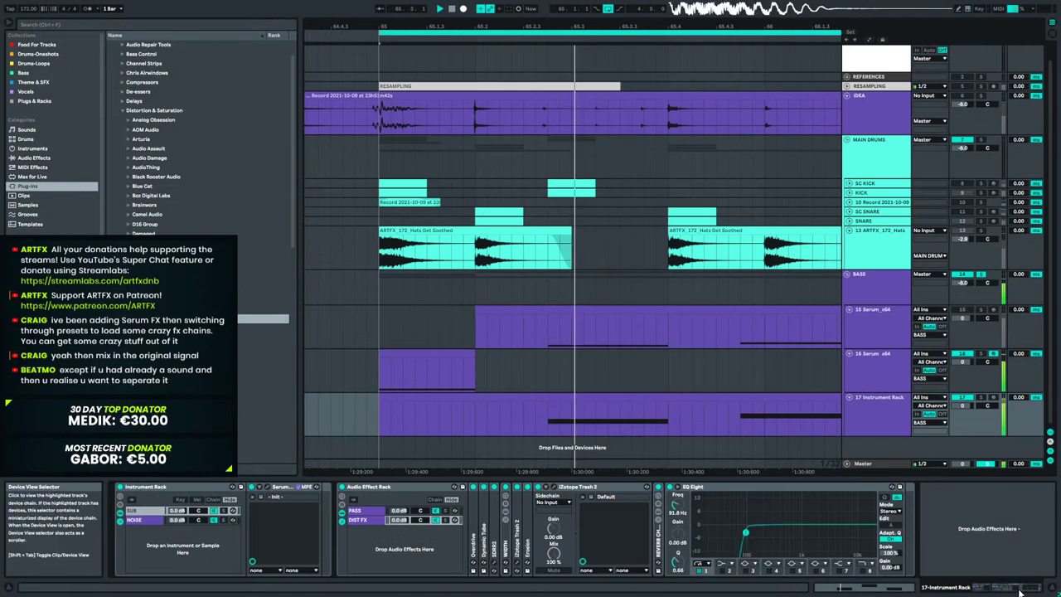
Set LFO 1 of the SUB chain's Serum to a 1/2 rate and reshape it into one hump filling the first half.
click(282, 490)
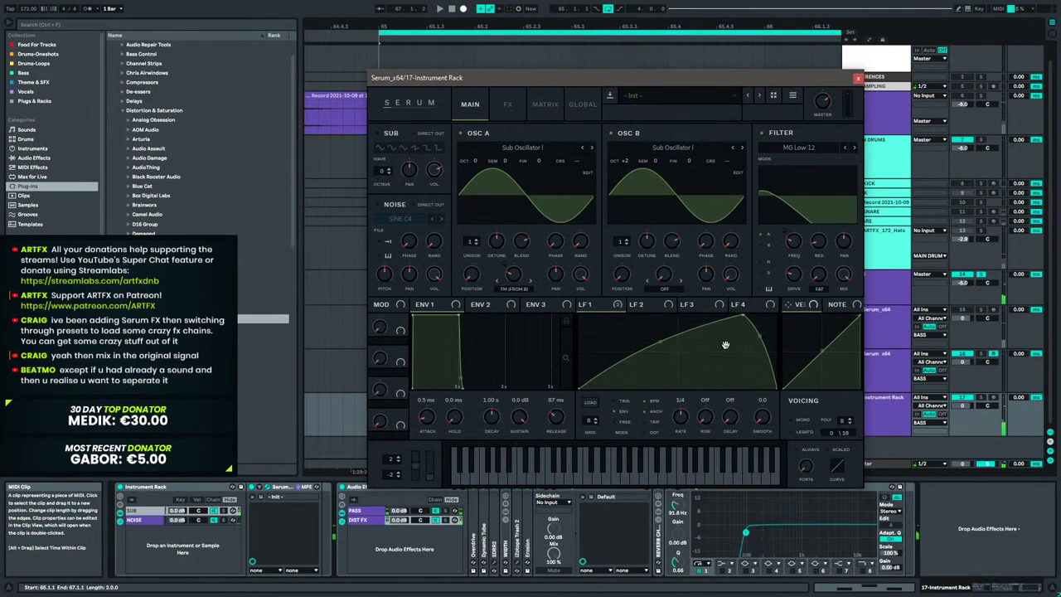
drag(740, 316, 665, 305)
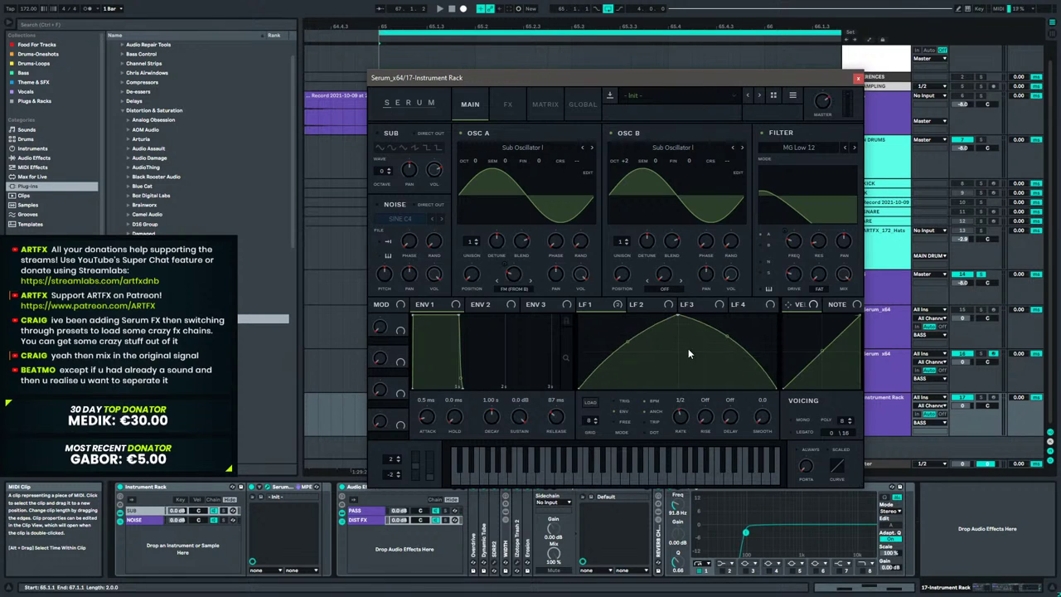
mouse_move(680, 314)
mouse_down()
mouse_move(705, 315)
mouse_move(678, 315)
mouse_up()
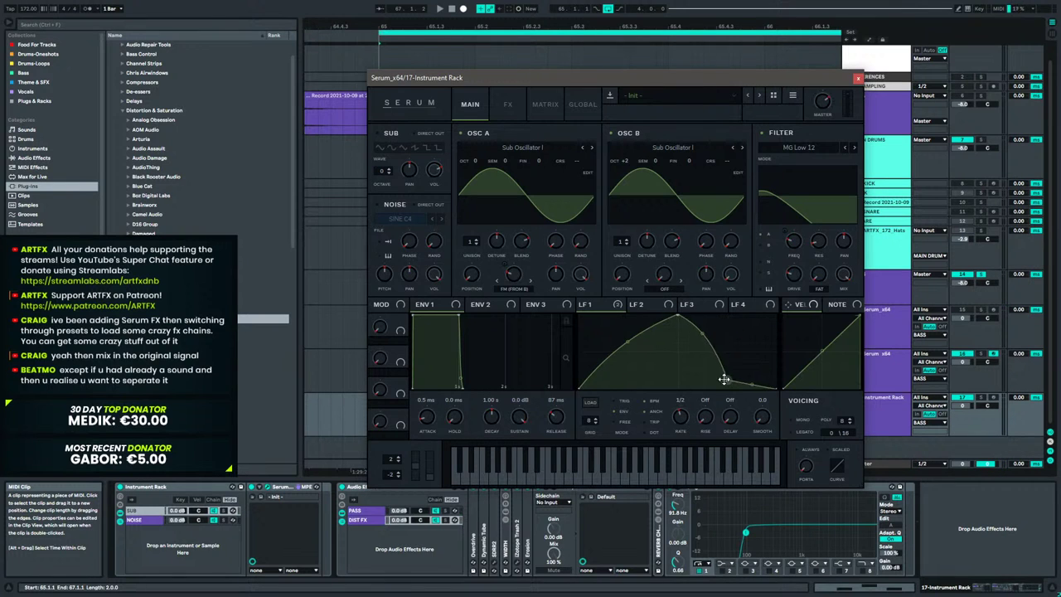
drag(719, 405, 700, 411)
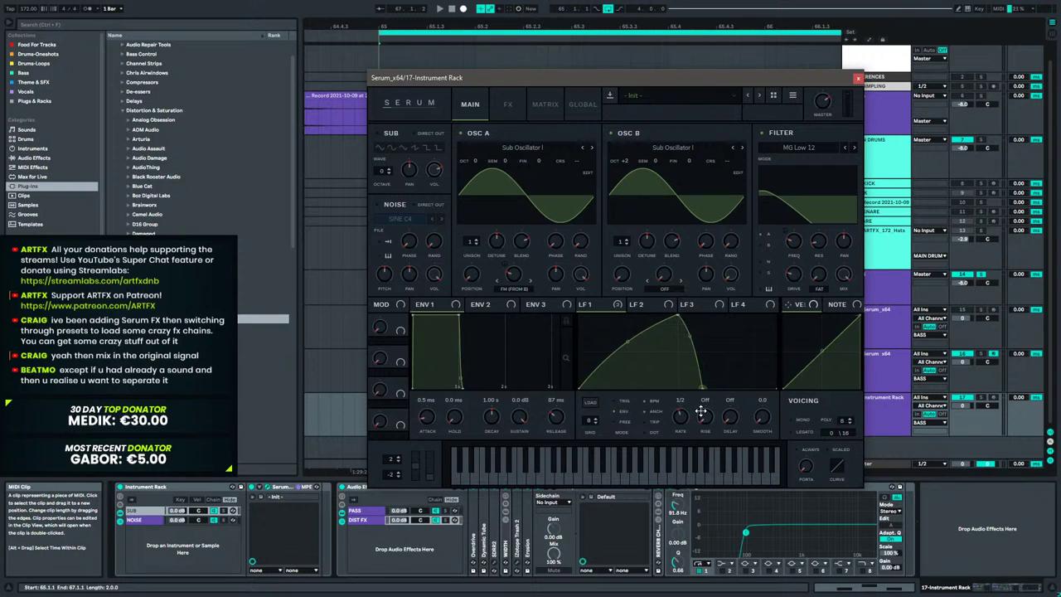
drag(677, 316, 652, 316)
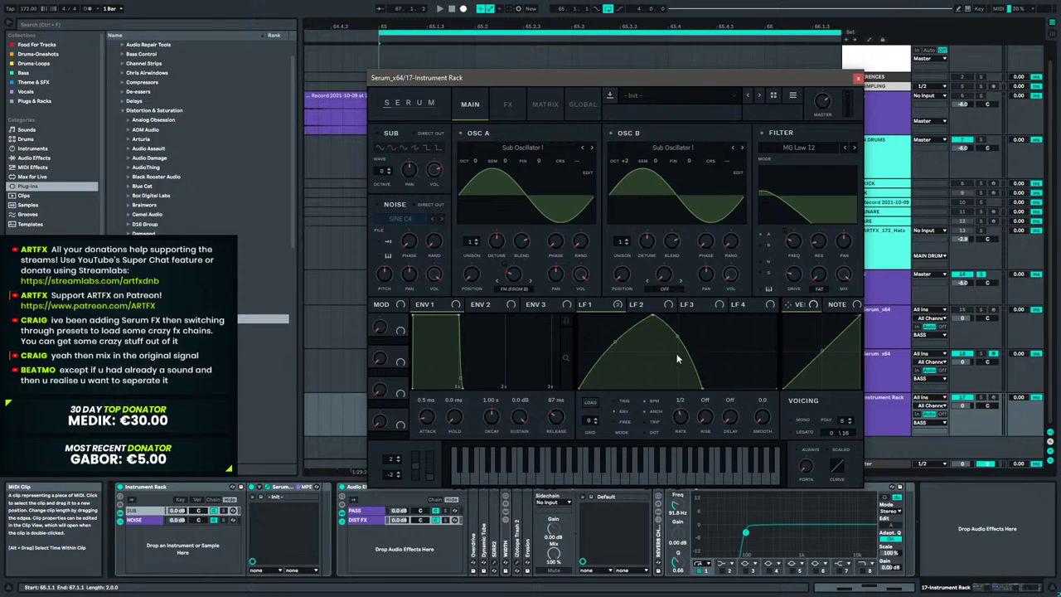
drag(705, 387, 678, 400)
Add a narrower second full-height peak to LFO 1 in the second half of its shape, and close the Serum window.
double_click(711, 361)
drag(711, 361, 700, 318)
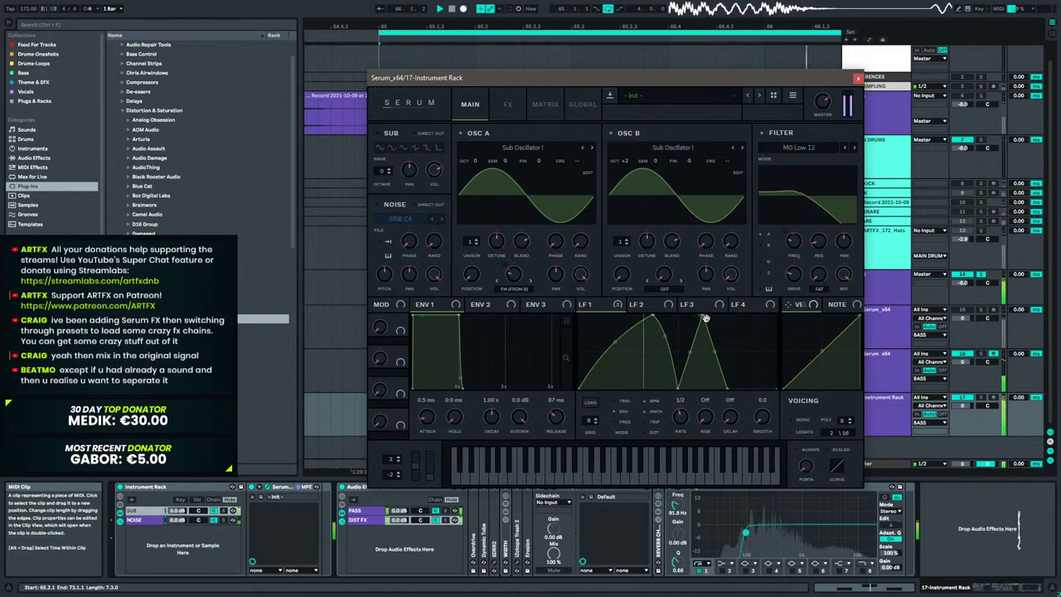
mouse_move(704, 315)
mouse_down()
mouse_move(701, 337)
mouse_move(702, 310)
mouse_up()
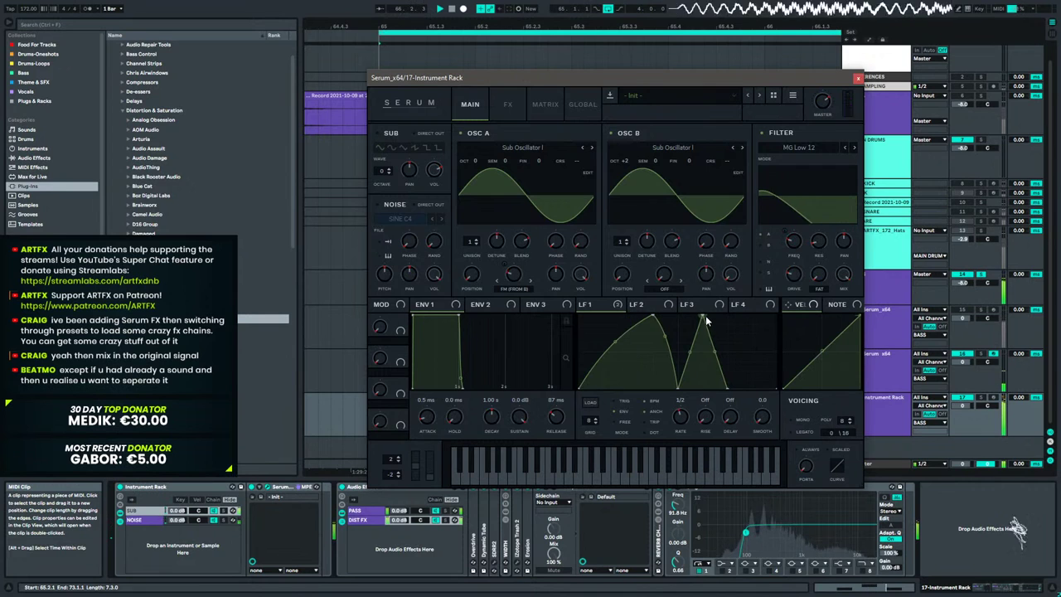
mouse_move(705, 319)
mouse_down()
mouse_move(702, 379)
mouse_move(705, 316)
mouse_up()
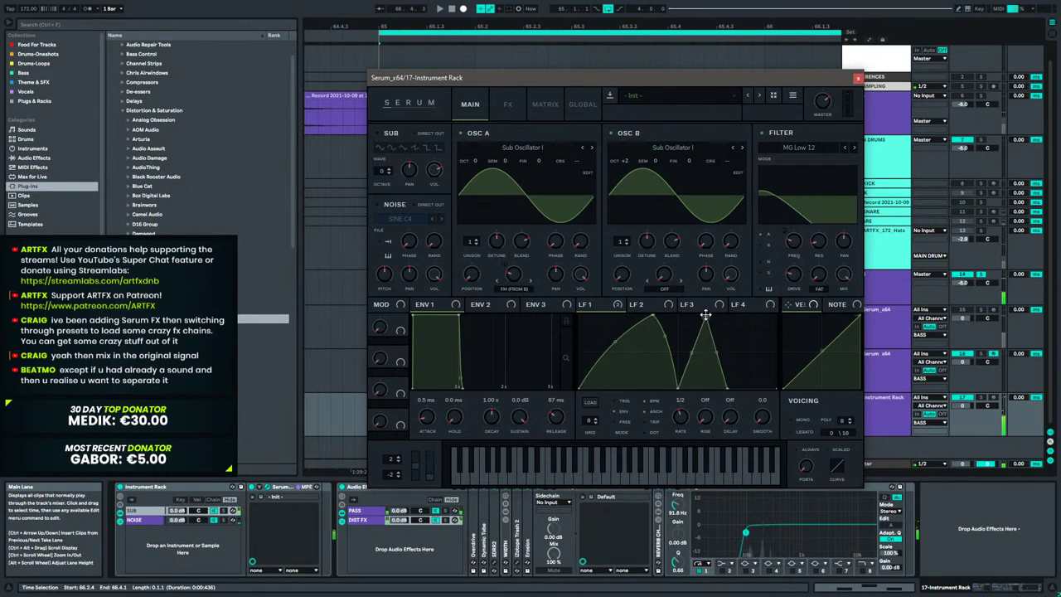
click(858, 78)
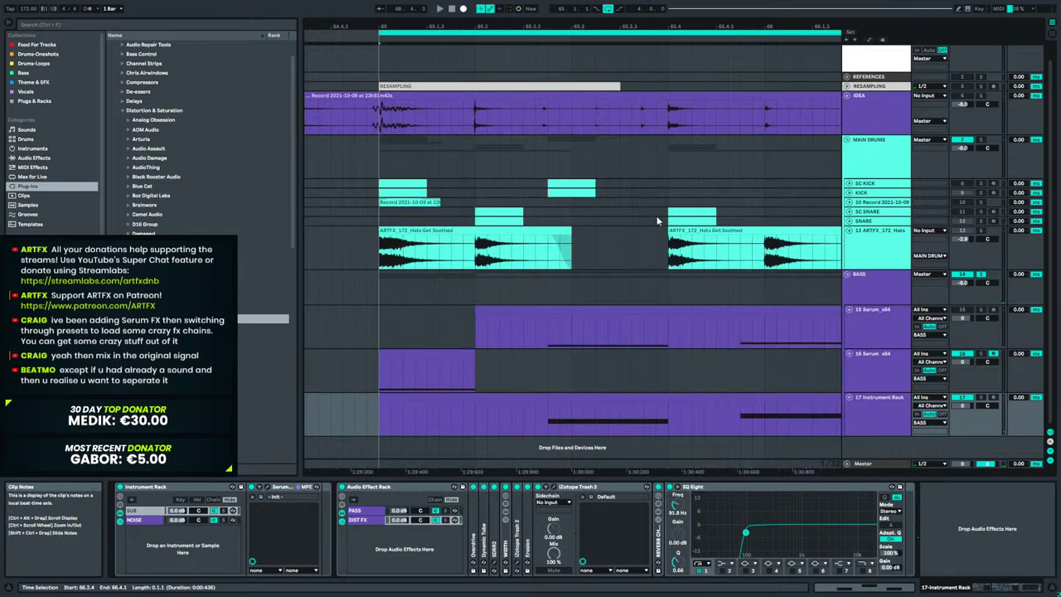
Play the four-bar loop from bar 65 to hear the modified sub bass.
drag(675, 31, 462, 8)
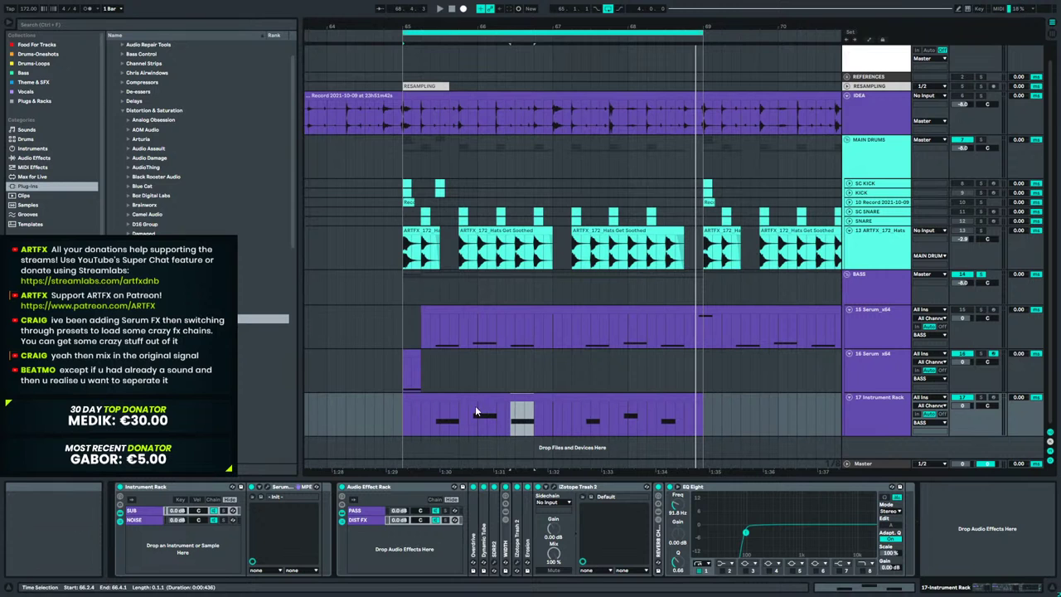
click(398, 418)
key(space)
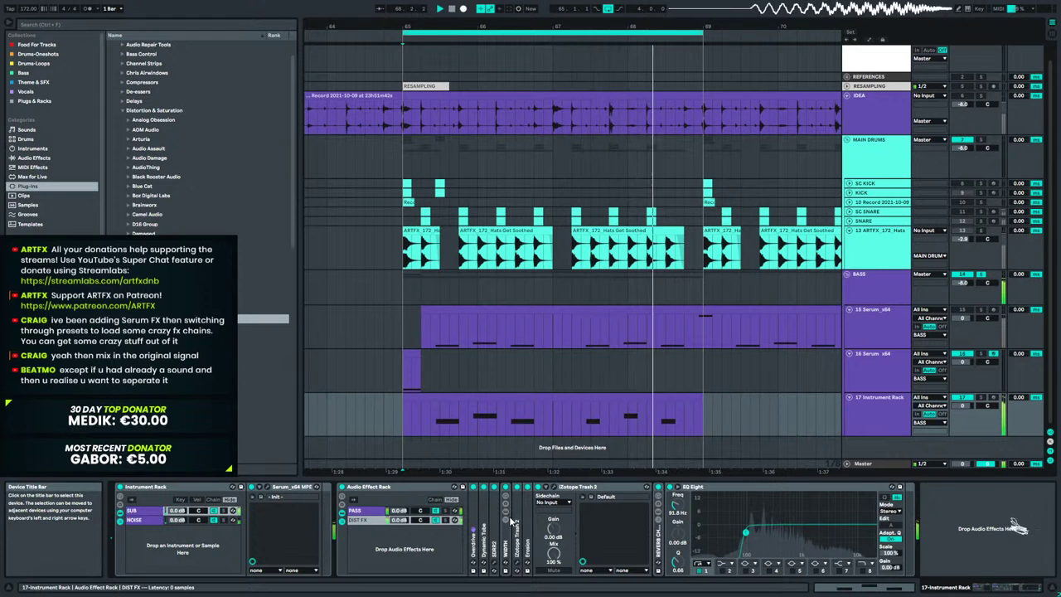
Lengthen the three notes in the Instrument Rack track's bar 67 clip to 0.1.0 each, and return to the device chain.
click(615, 402)
double_click(614, 402)
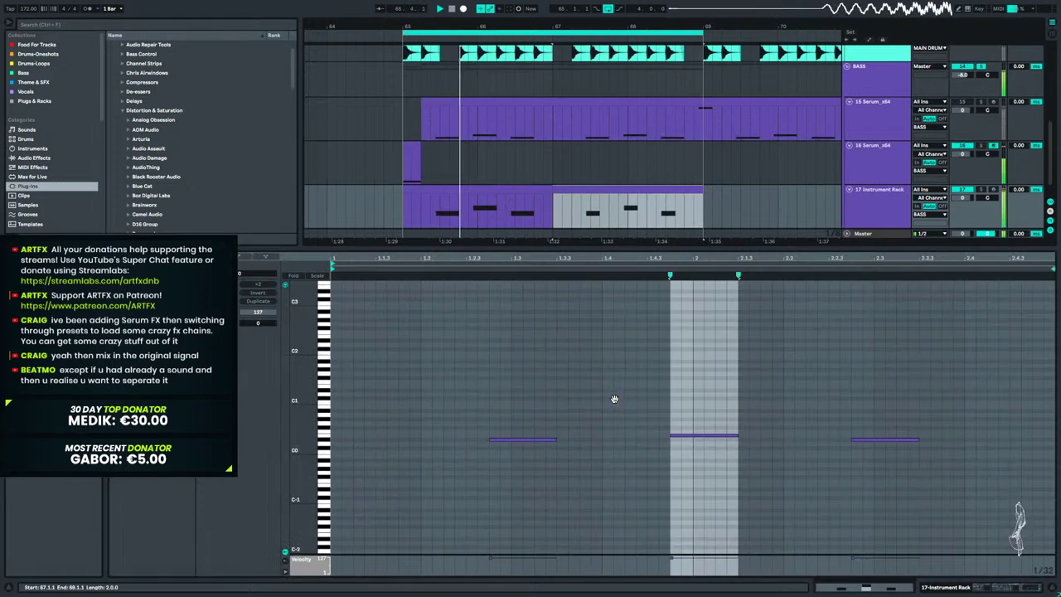
drag(555, 439, 579, 438)
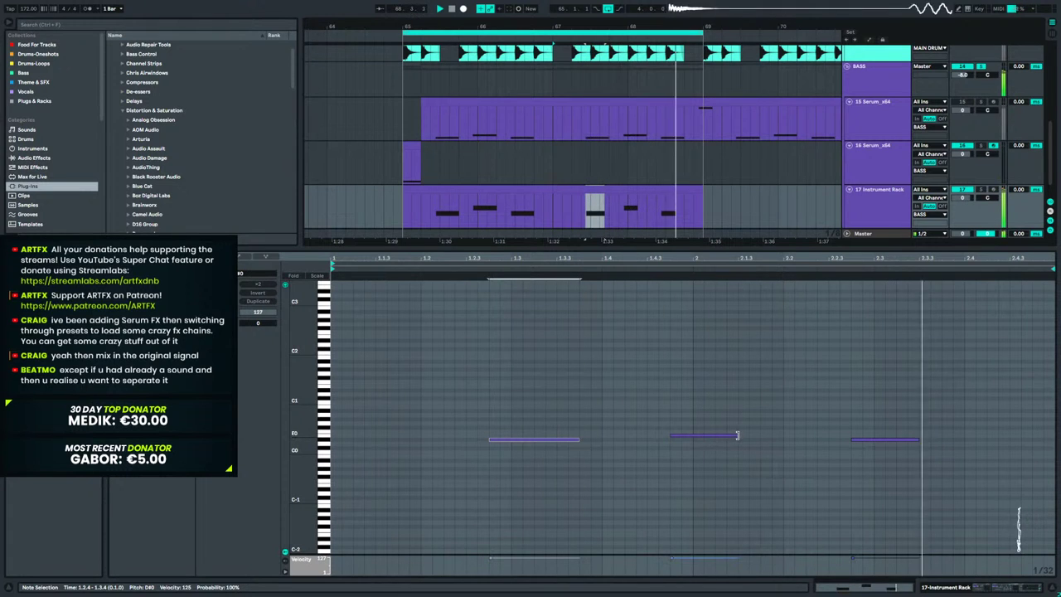
drag(737, 434, 760, 434)
drag(917, 438, 941, 439)
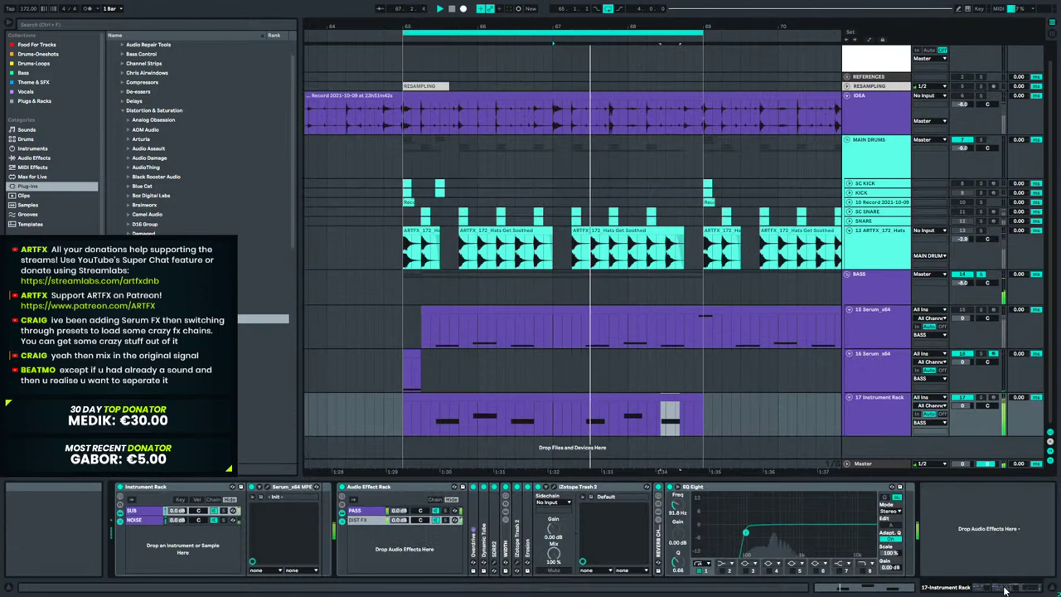
key(shift+Tab)
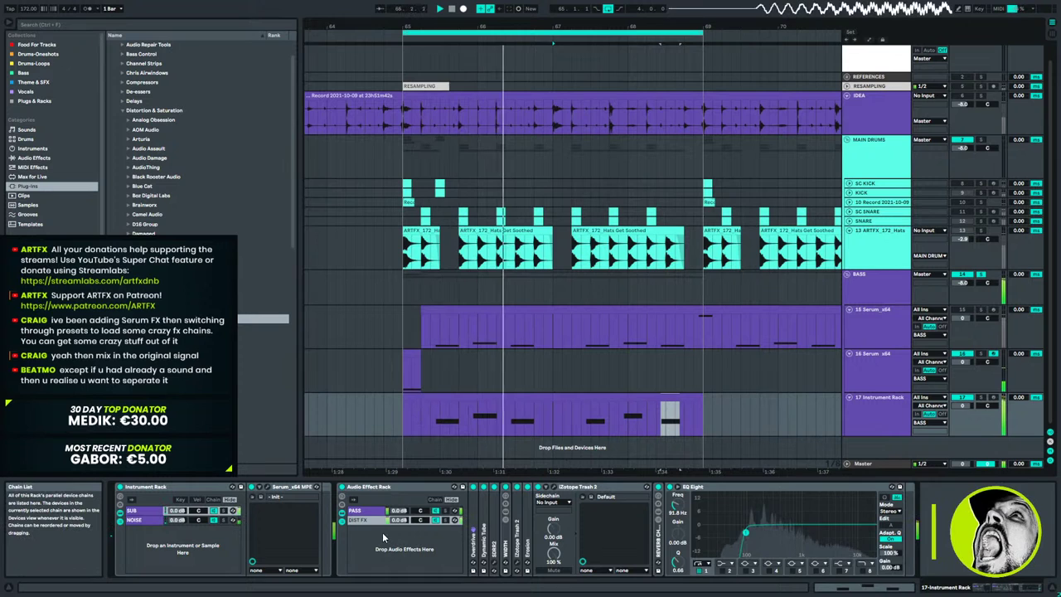
Enable multiband processing in the DIST FX chain's Trash 2, reduce it to two bands, select the upper band, and set the crossover to 1.95 kHz.
click(553, 489)
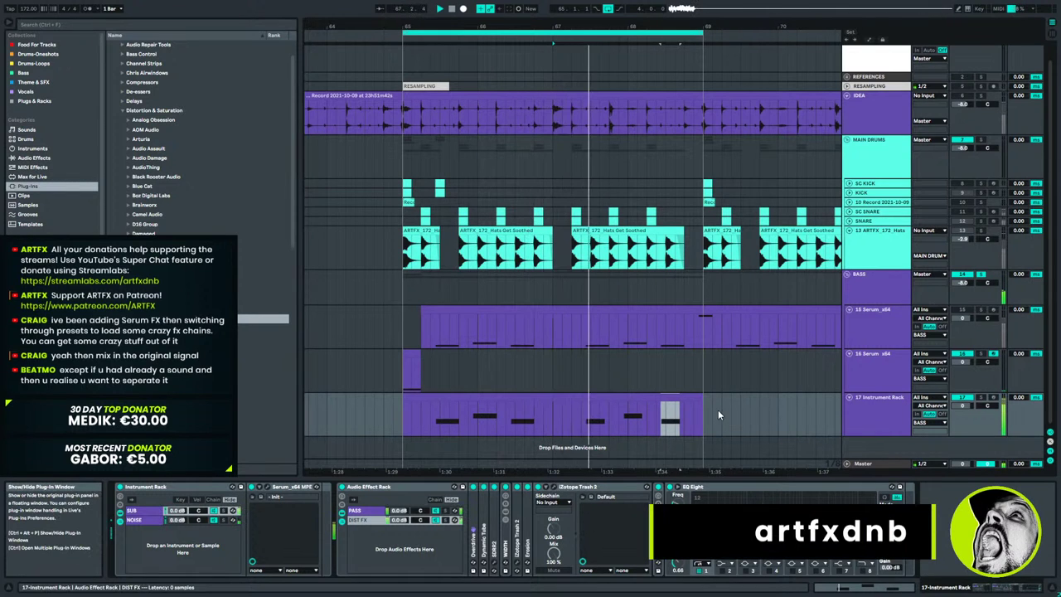
key(space)
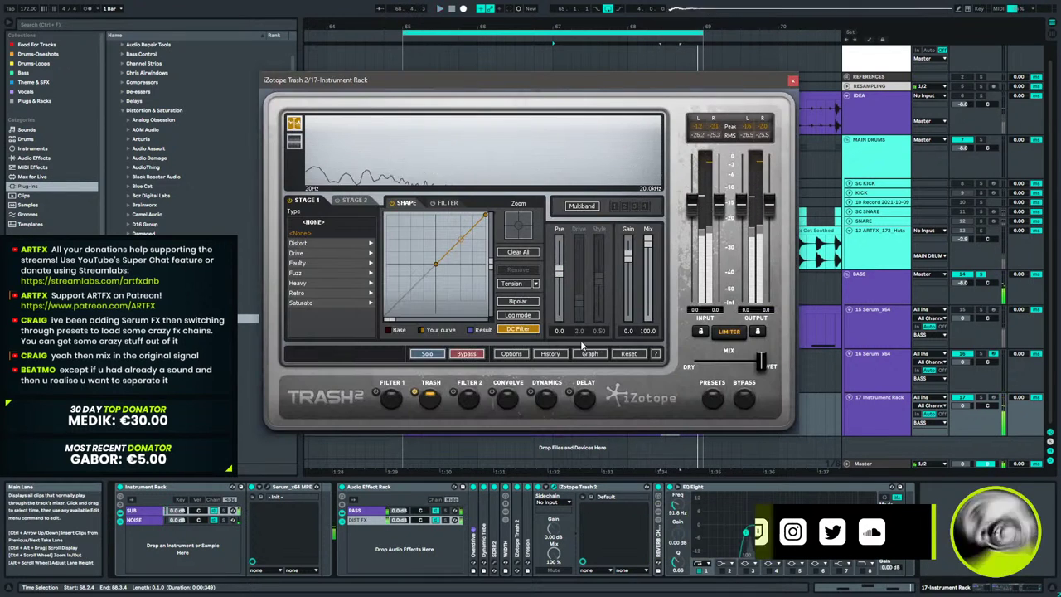
click(590, 205)
drag(342, 157, 409, 141)
right_click(407, 140)
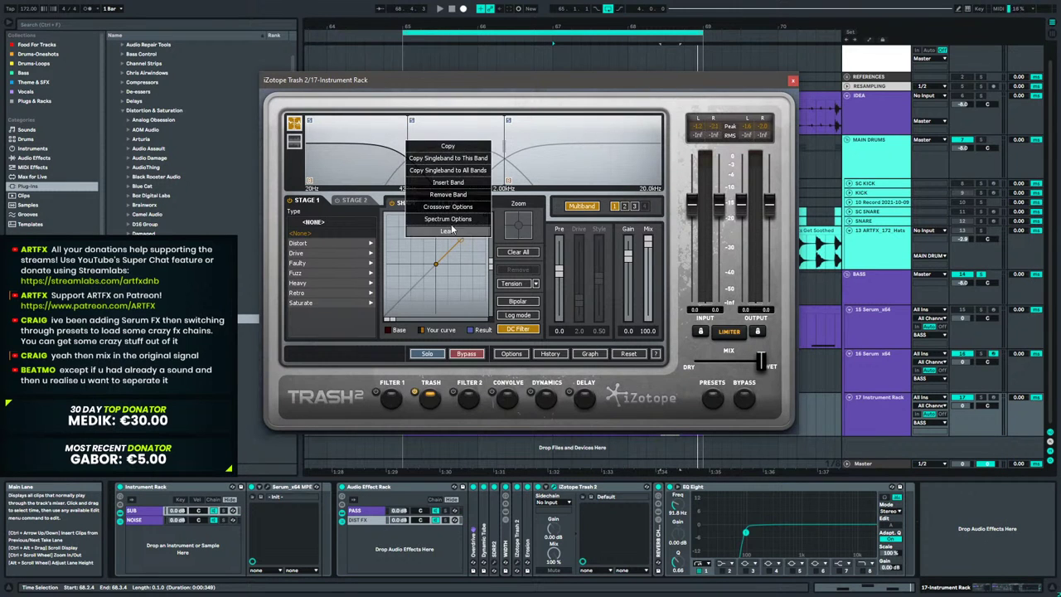
click(452, 196)
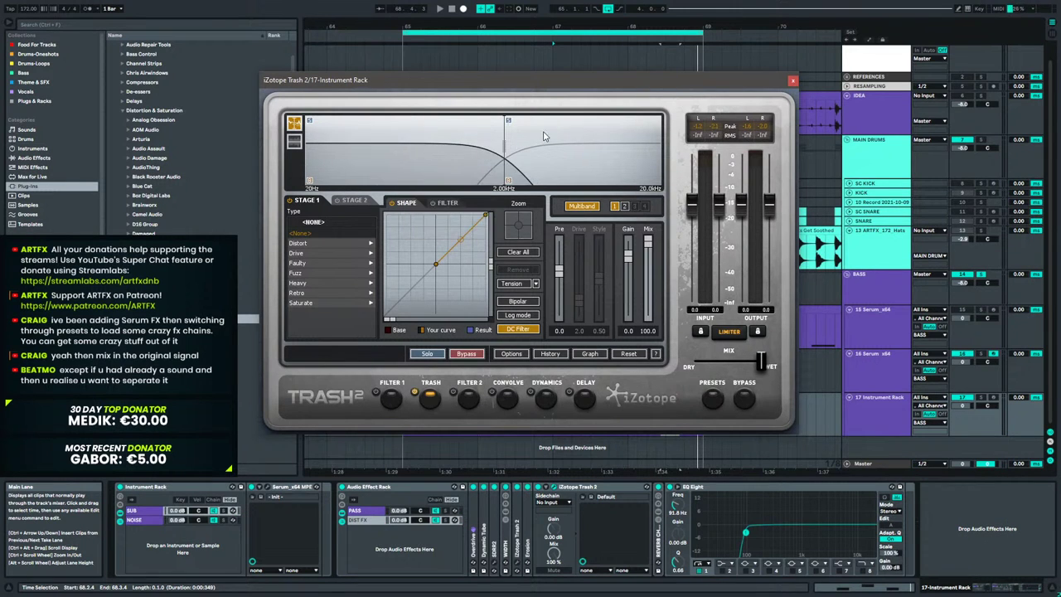
click(567, 129)
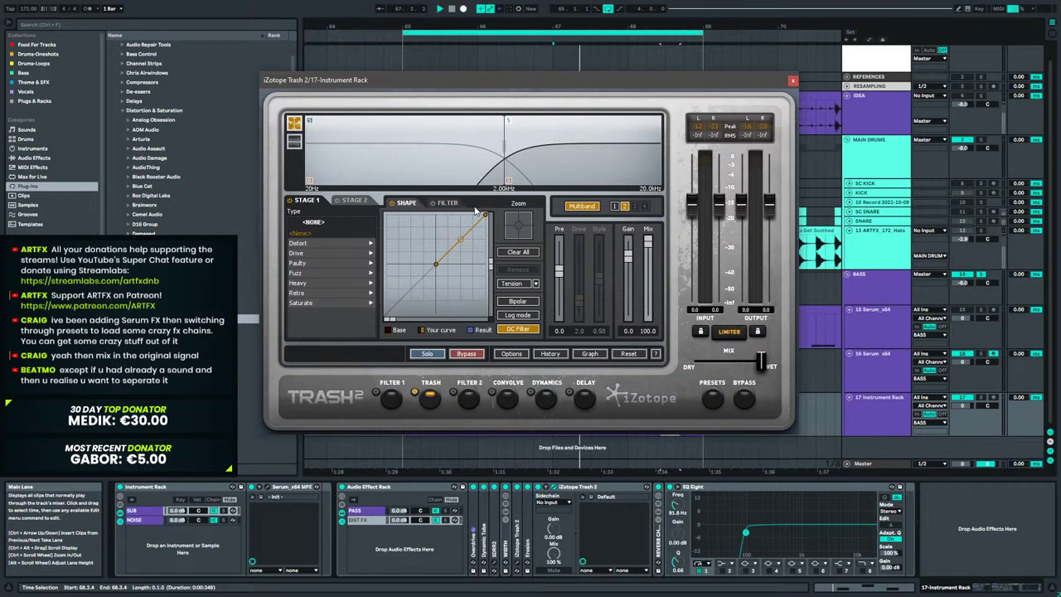
mouse_move(505, 141)
mouse_down()
mouse_move(540, 141)
mouse_move(503, 145)
mouse_up()
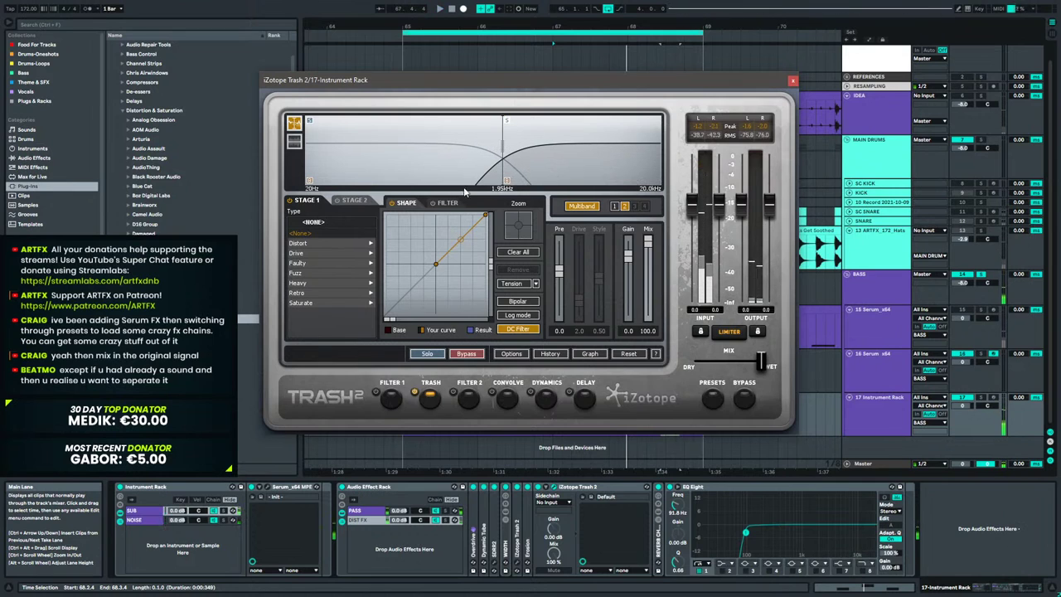
Apply the Crunchy Grunge distortion to the upper band with Drive at 3.8, and raise the crossover to 3.61 kHz.
click(298, 255)
click(315, 273)
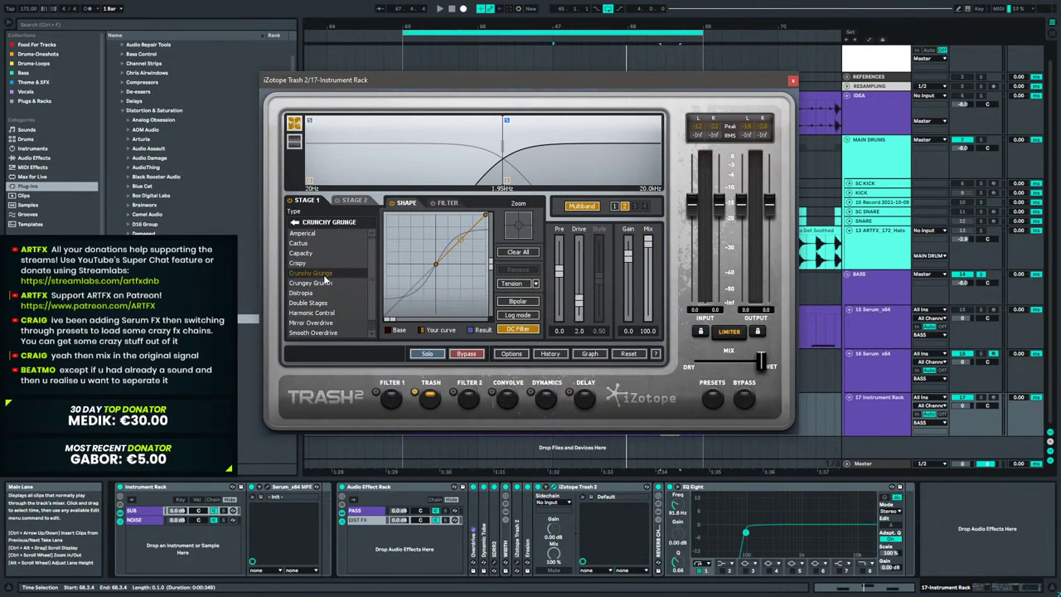
drag(579, 305, 585, 293)
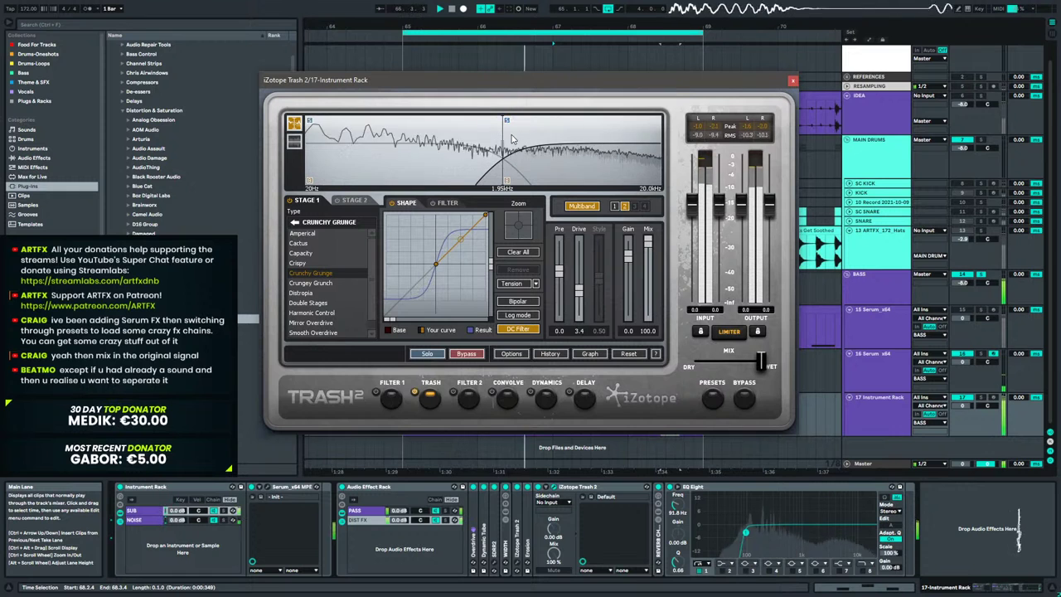
drag(479, 143, 543, 155)
drag(580, 291, 581, 289)
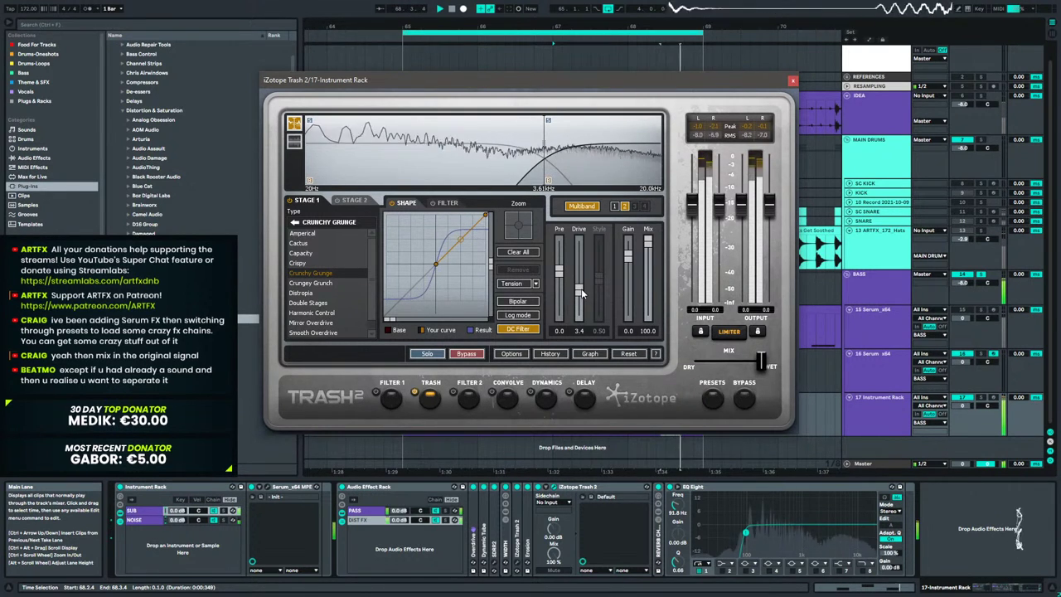
Unfold Erosion in the DIST FX chain, close the Trash 2 window, and play from bar 67 with Erosion deactivated.
double_click(529, 518)
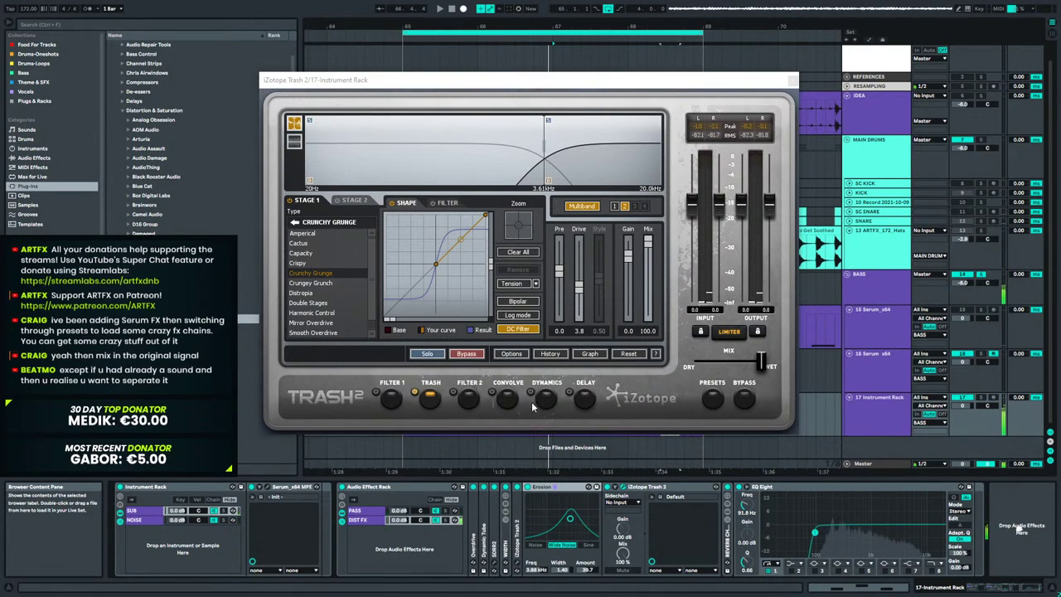
click(792, 80)
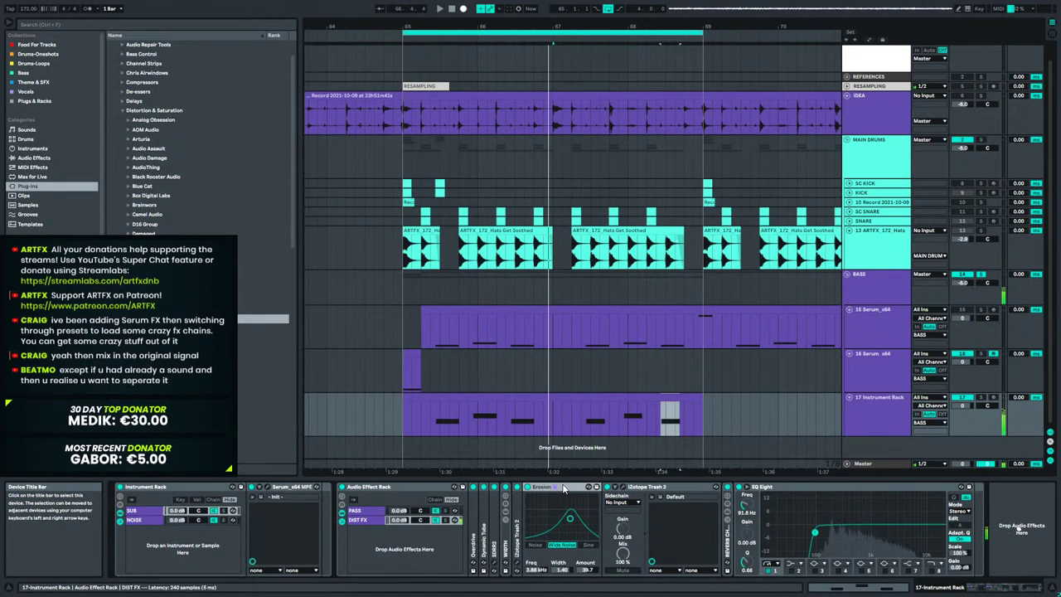
click(546, 419)
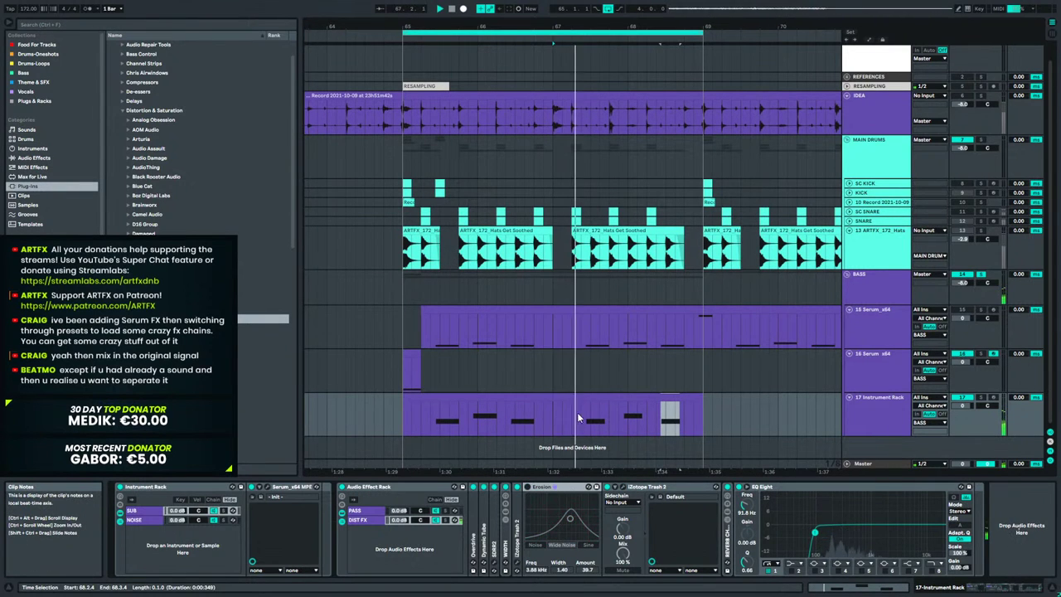
Select Erosion in the DIST FX chain and save the project.
click(529, 485)
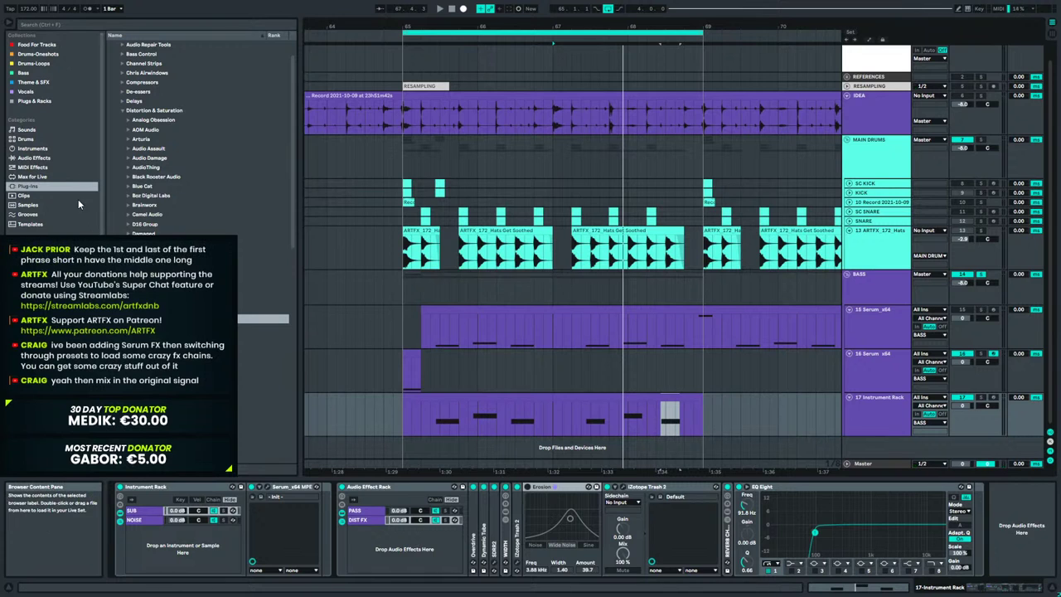
key(ctrl+s)
Insert a Shaper modulator from the audio effects directly before Erosion in the DIST FX chain.
click(33, 158)
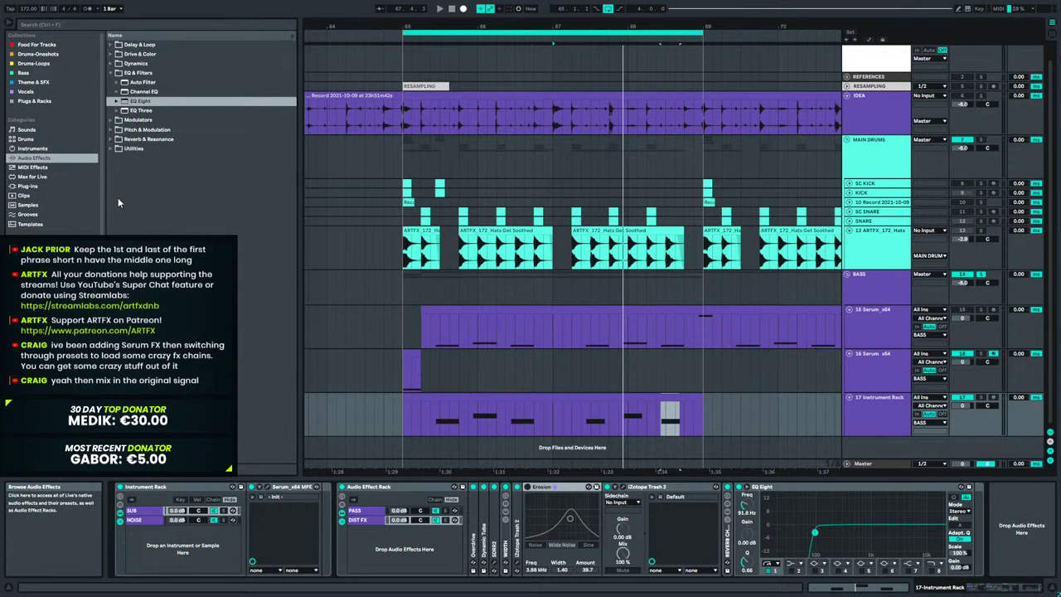
click(111, 73)
click(112, 82)
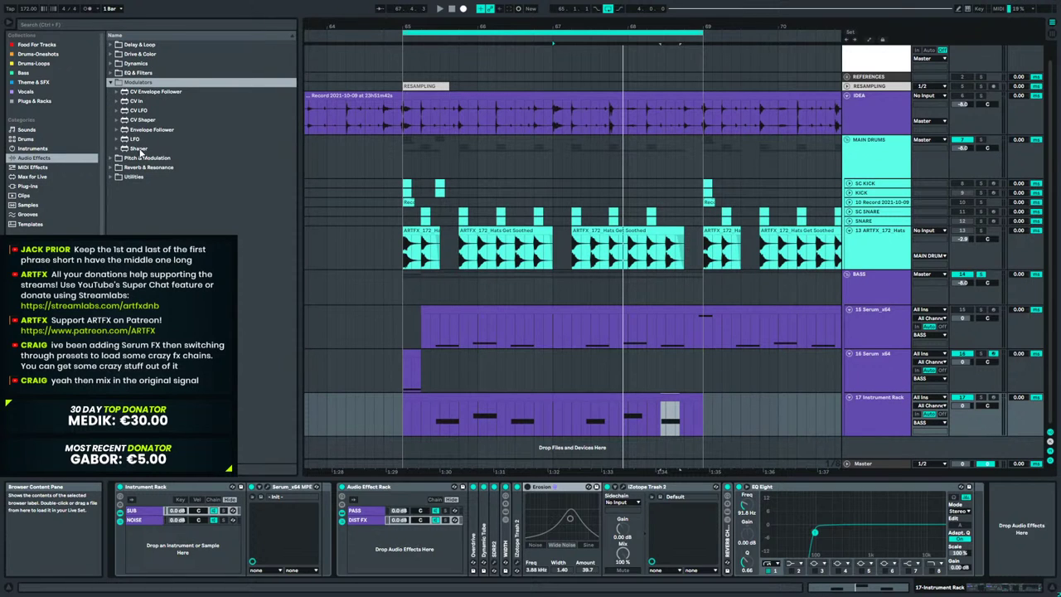
click(137, 150)
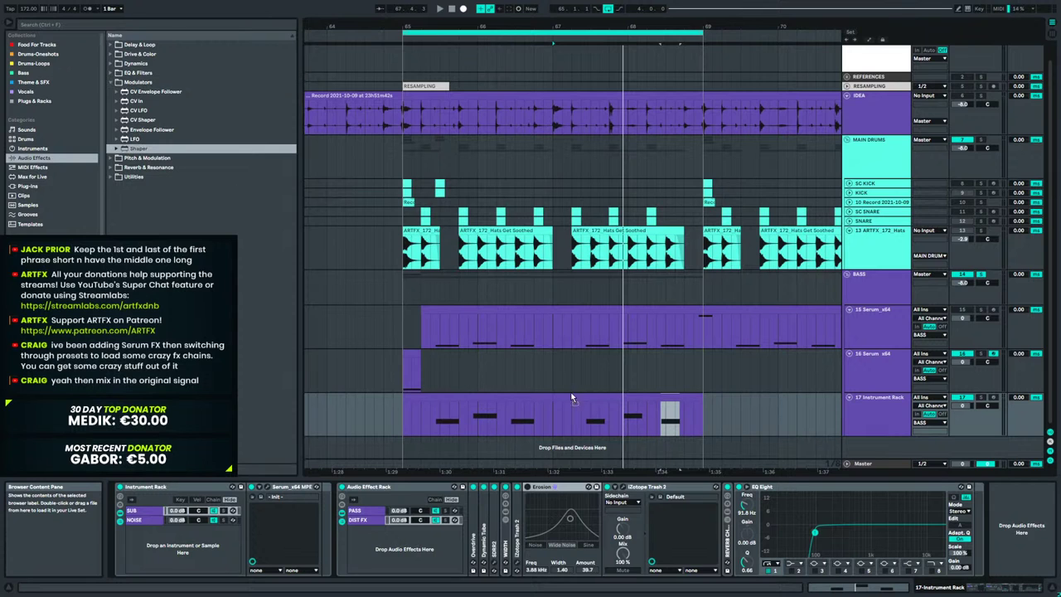
drag(601, 433, 544, 544)
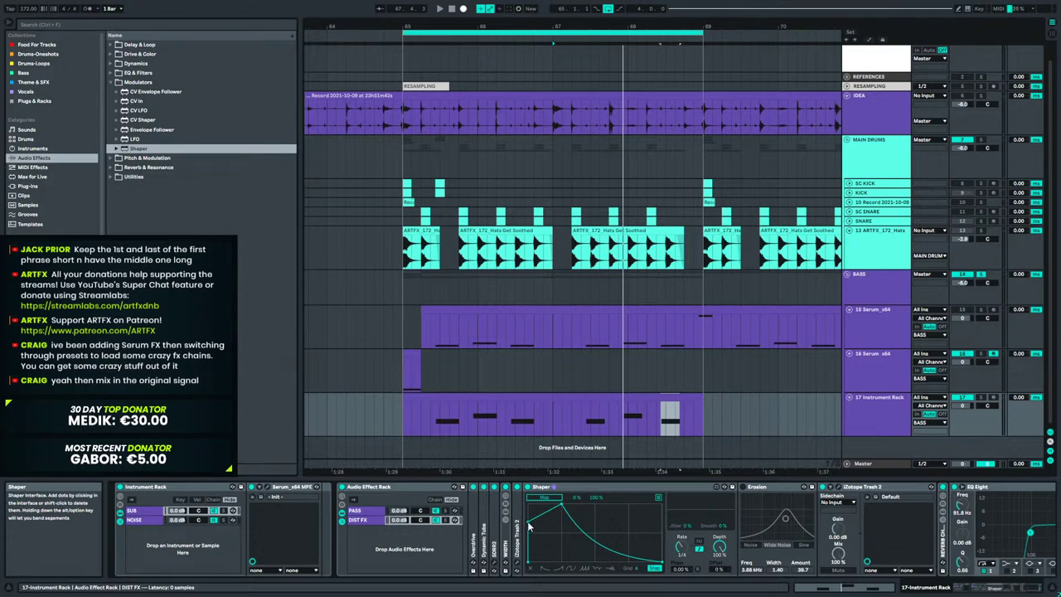
Lower the Shaper curve's starting point to zero, map the modulator to Erosion's Amount, and activate Erosion.
mouse_move(527, 520)
mouse_down()
mouse_move(573, 533)
mouse_move(528, 539)
mouse_up()
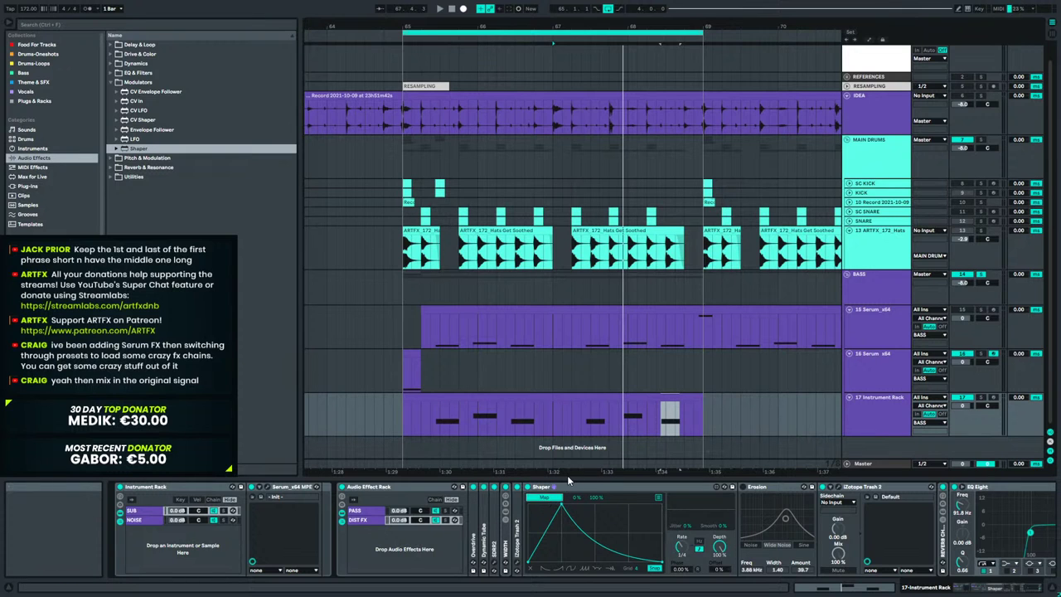
click(801, 569)
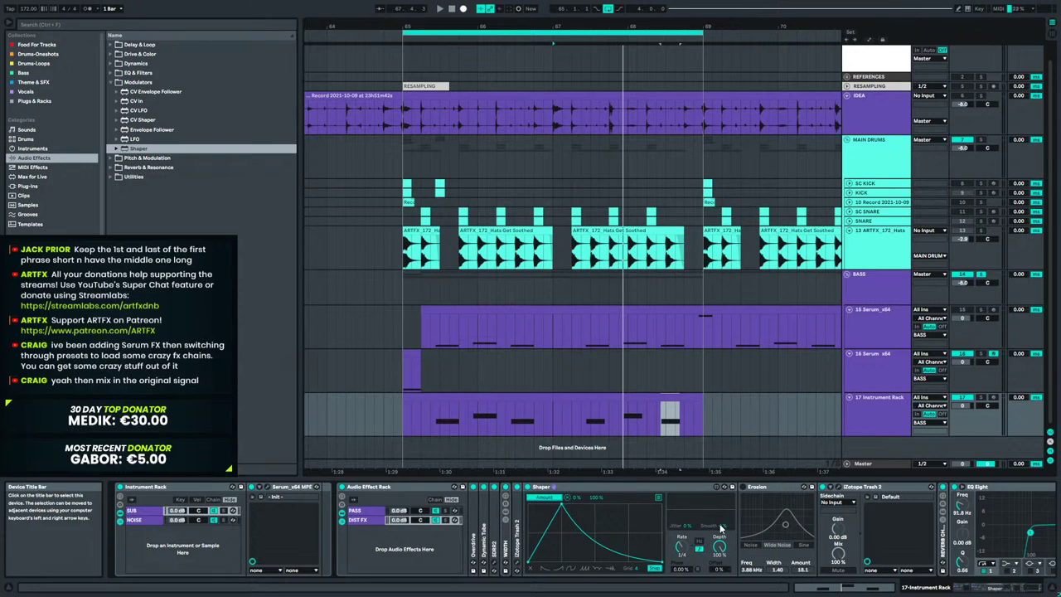
click(744, 487)
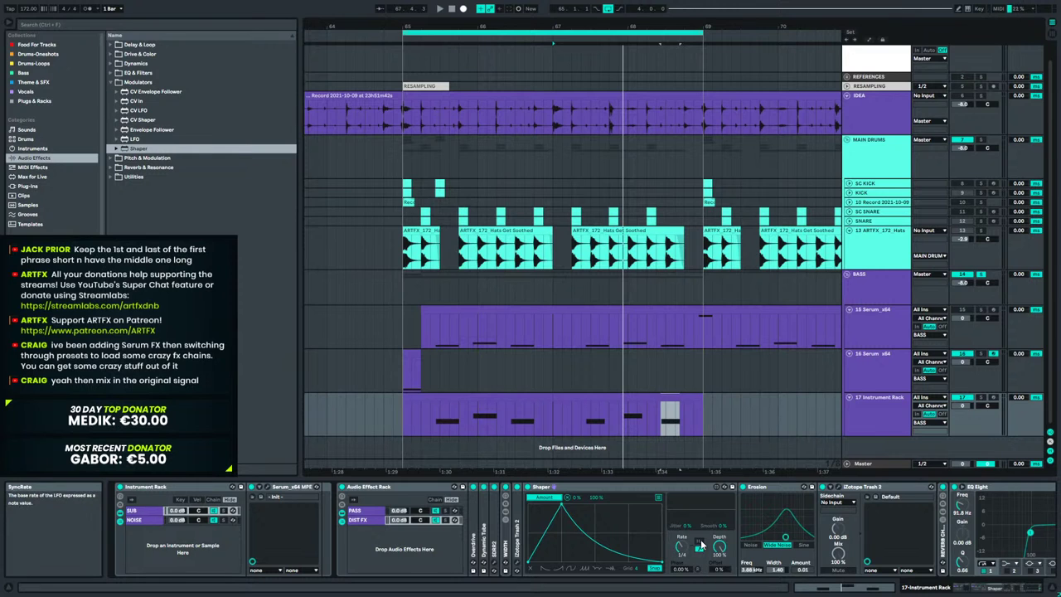
Set Shaper's Rate to 1/2 and Grid to 8, and move the curve's peak one grid step earlier.
drag(680, 554, 680, 550)
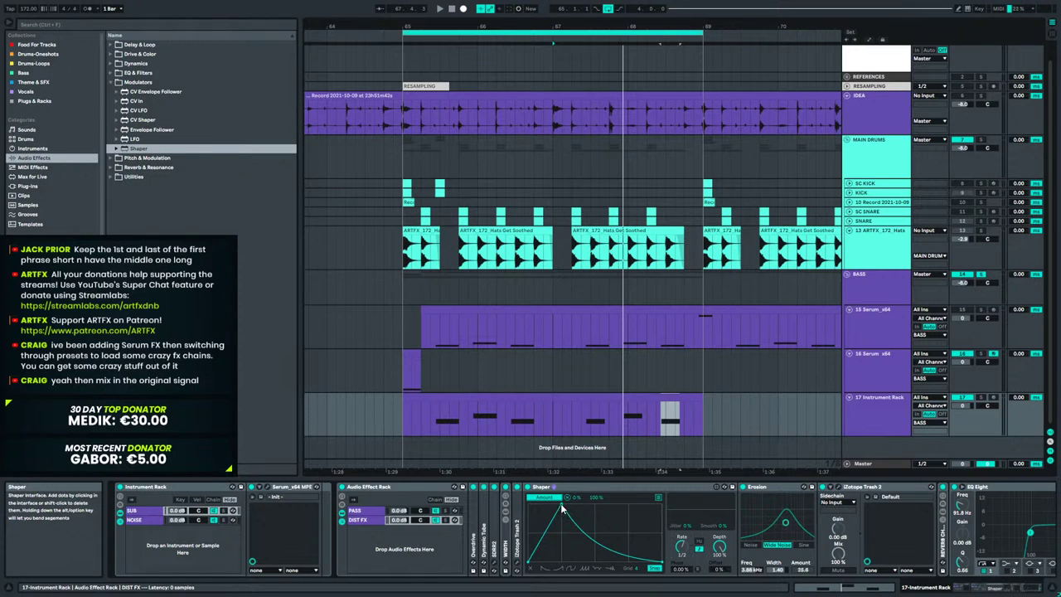
drag(636, 568, 636, 553)
scroll(638, 568, up, 3)
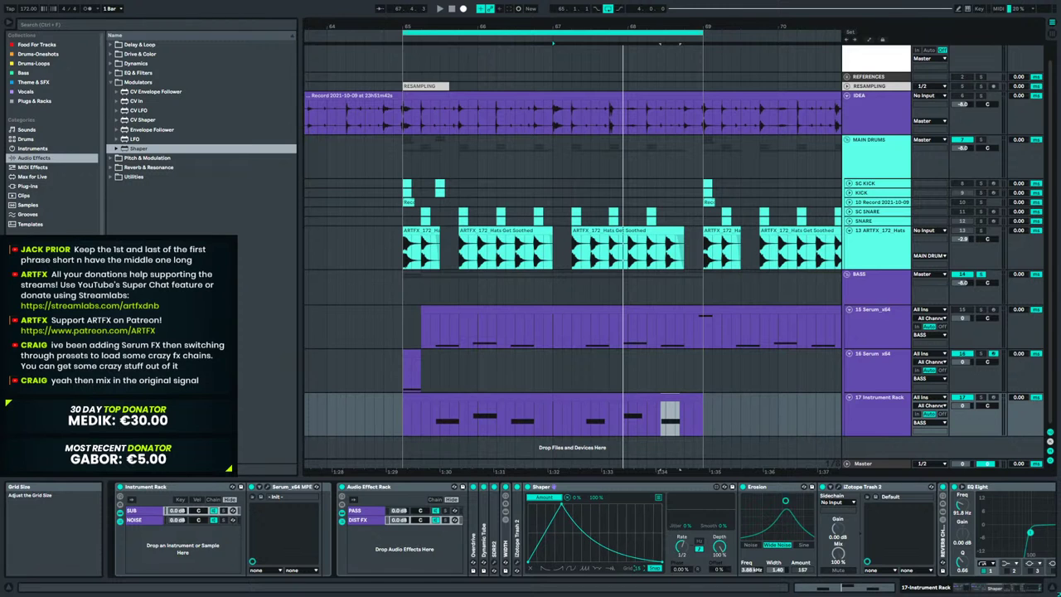
drag(564, 506, 542, 499)
Add a breakpoint at zero on the Shaper curve's falling side and bend the decay segment inward.
click(606, 555)
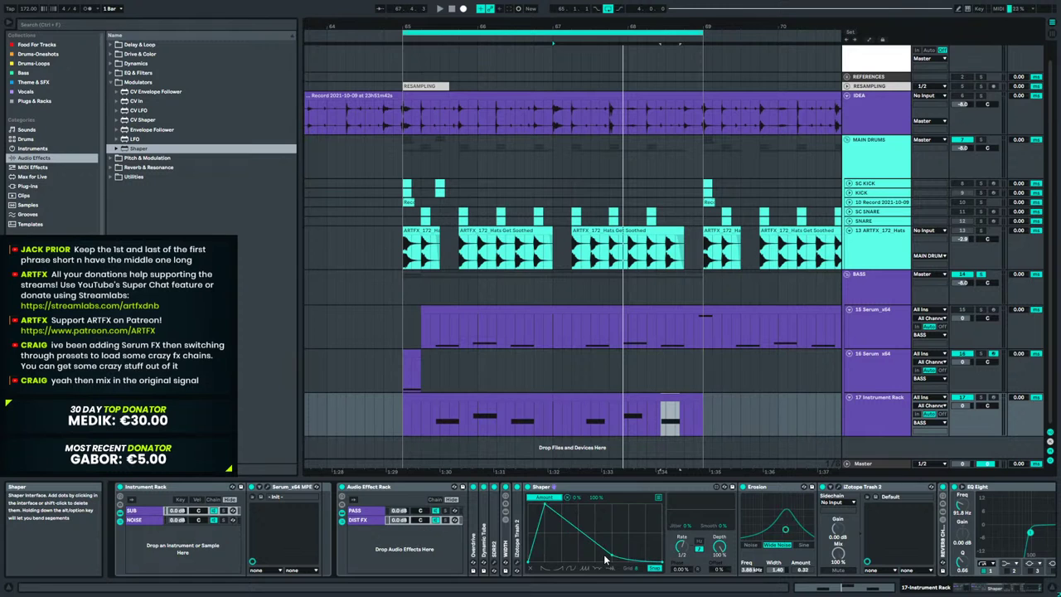
drag(612, 558, 584, 562)
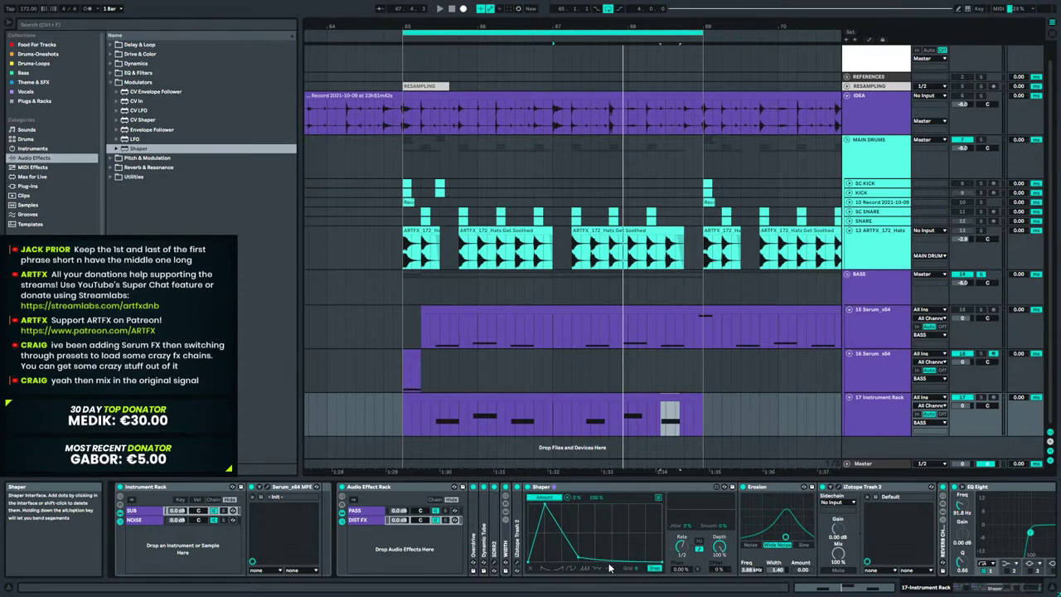
drag(576, 558, 605, 570)
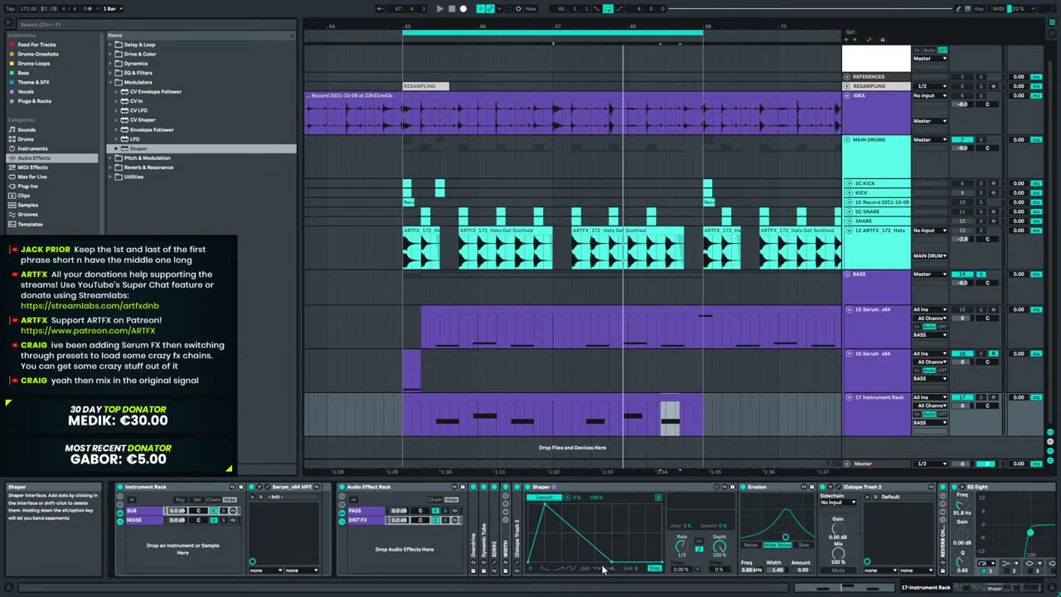
drag(579, 538, 580, 580)
key(ctrl+z)
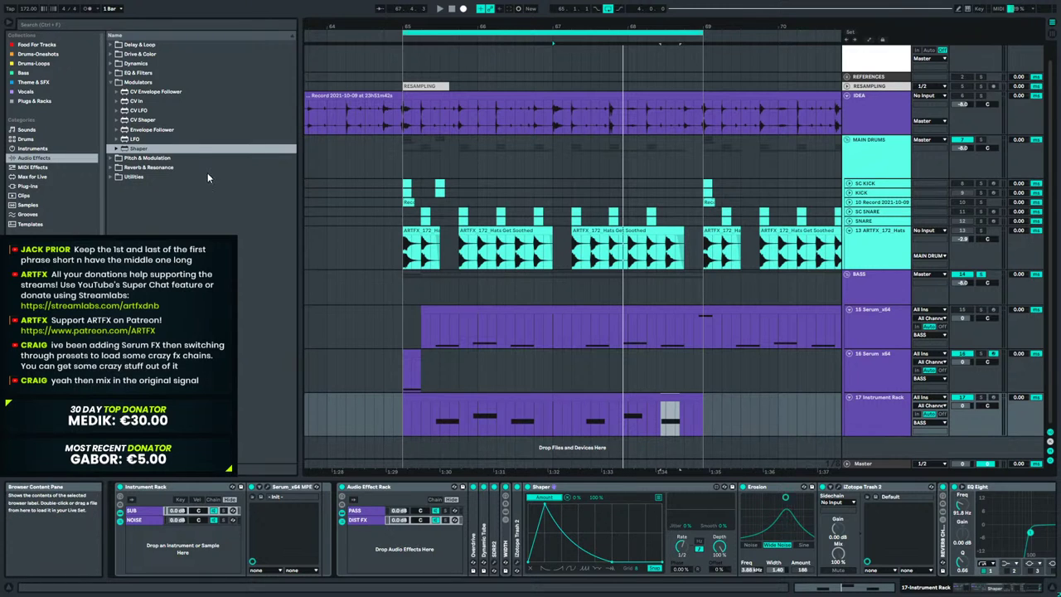
Add an External Instrument chain to the Instrument Rack and route its MIDI to 17-Instrument Rack, 1-SerumFX x64.
click(39, 149)
drag(133, 114, 180, 544)
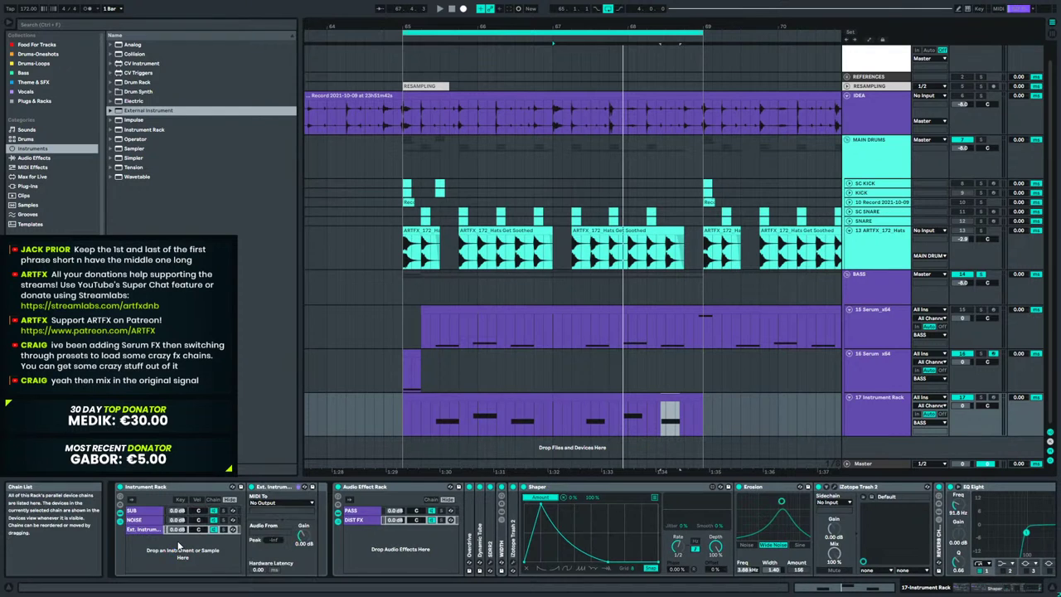
click(286, 503)
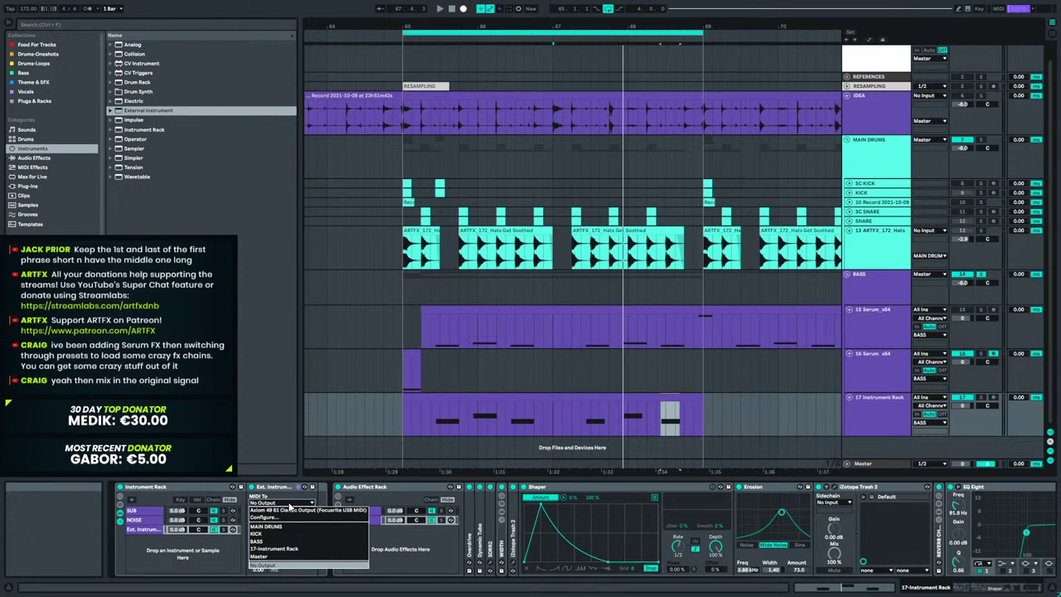
click(291, 552)
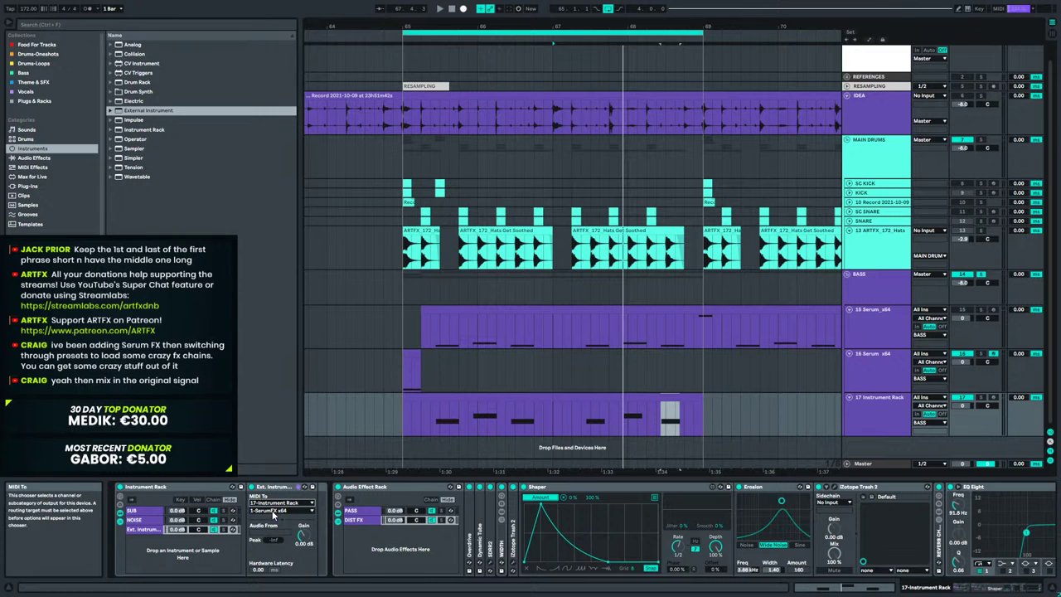
click(275, 511)
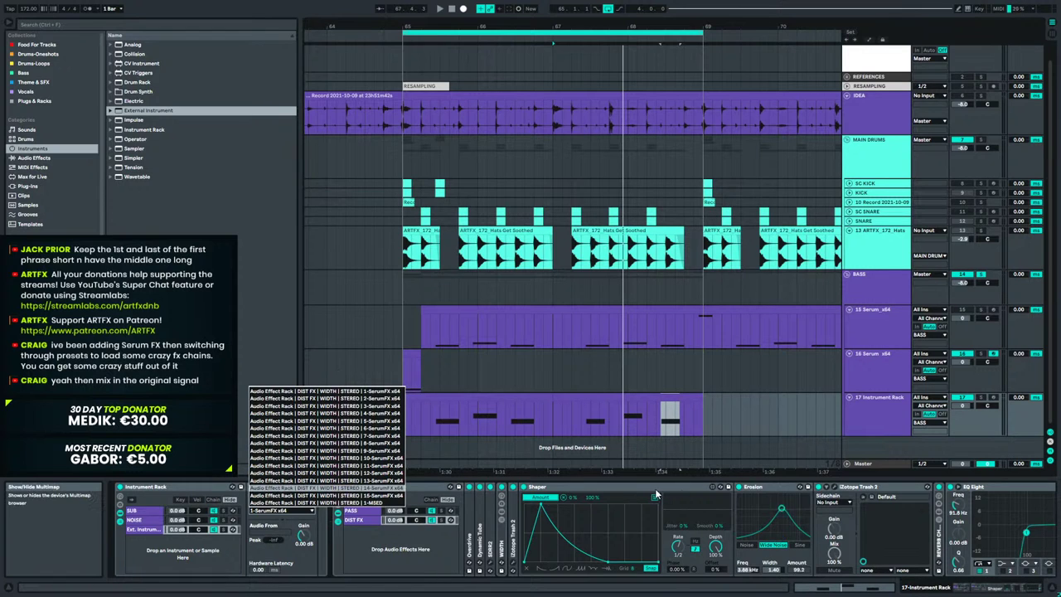
Delete Shaper from the DIST FX chain and insert an LFO modulator before Erosion in its place.
click(631, 487)
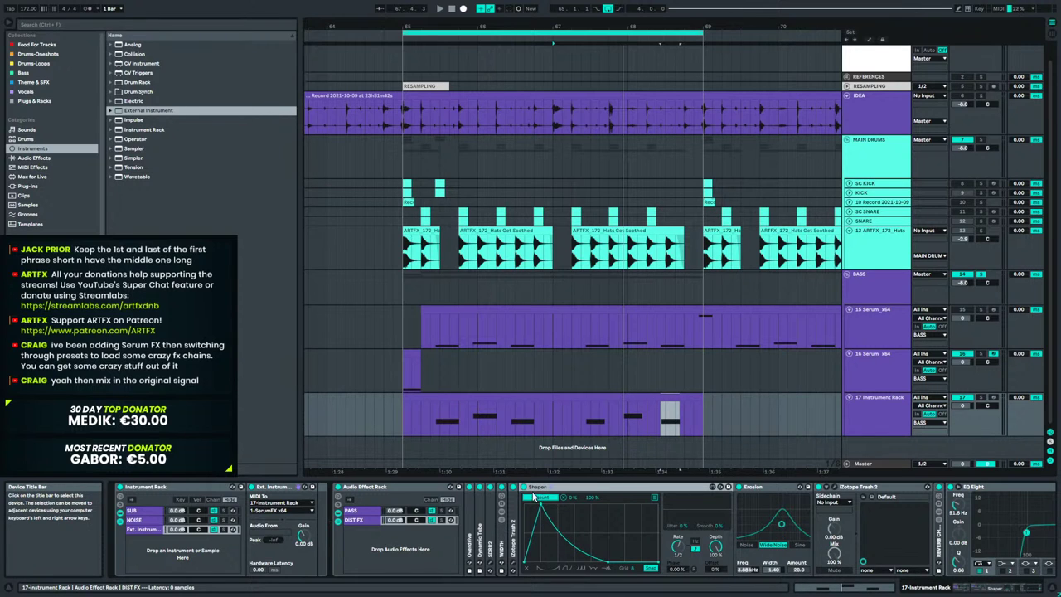
key(Delete)
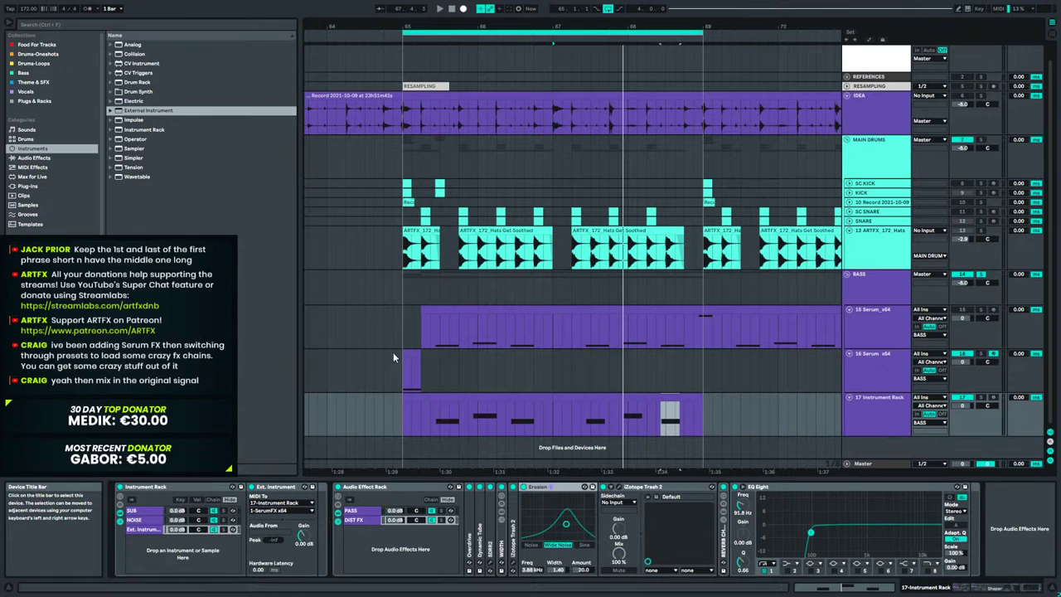
click(34, 158)
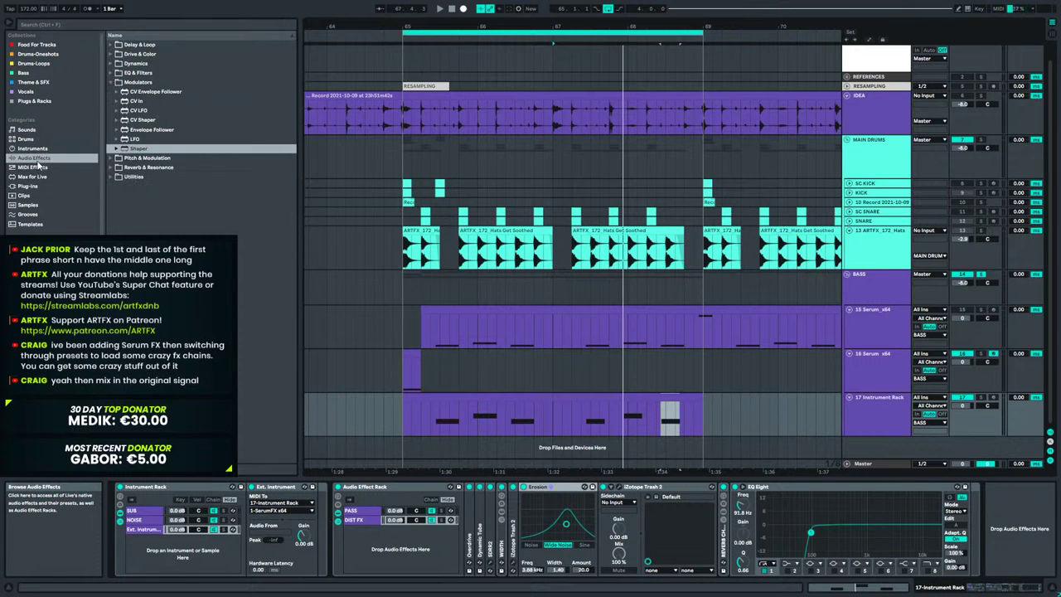
drag(133, 139, 534, 536)
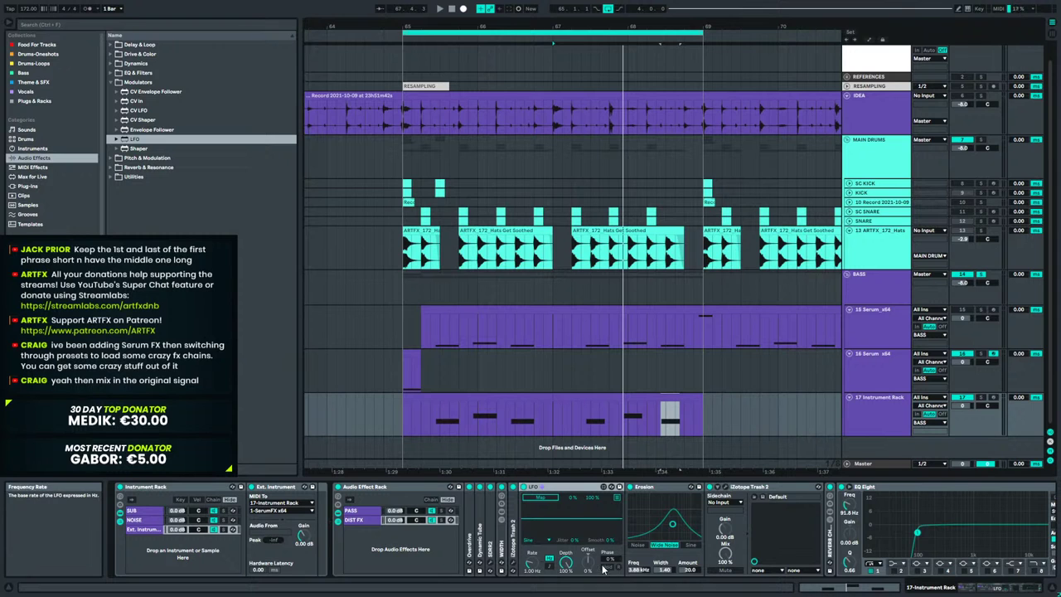
Check the External Instrument's available MIDI destinations, and delete the LFO and Erosion from the DIST FX chain.
click(278, 512)
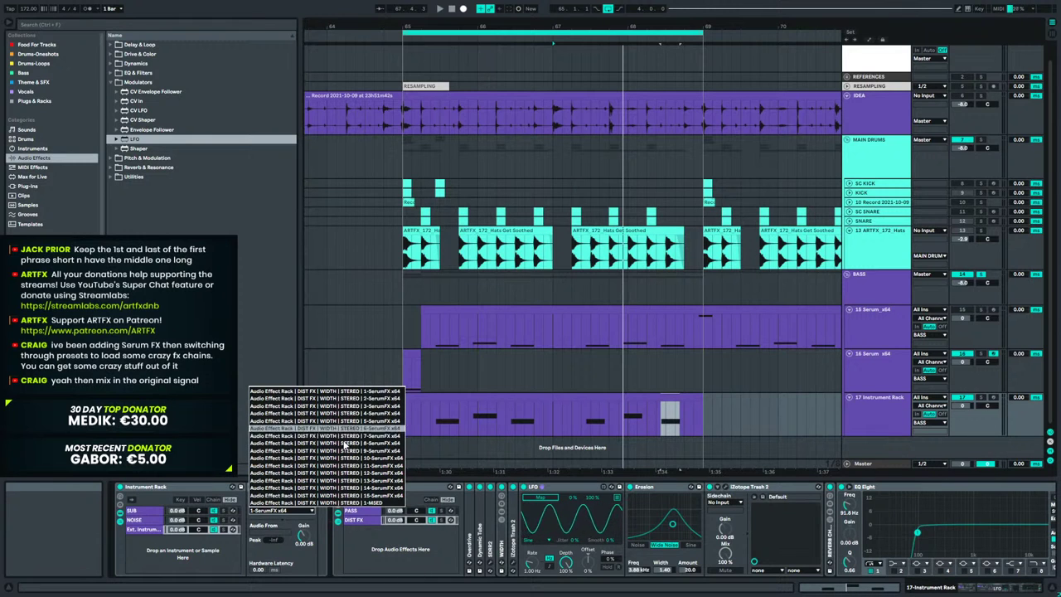
click(365, 558)
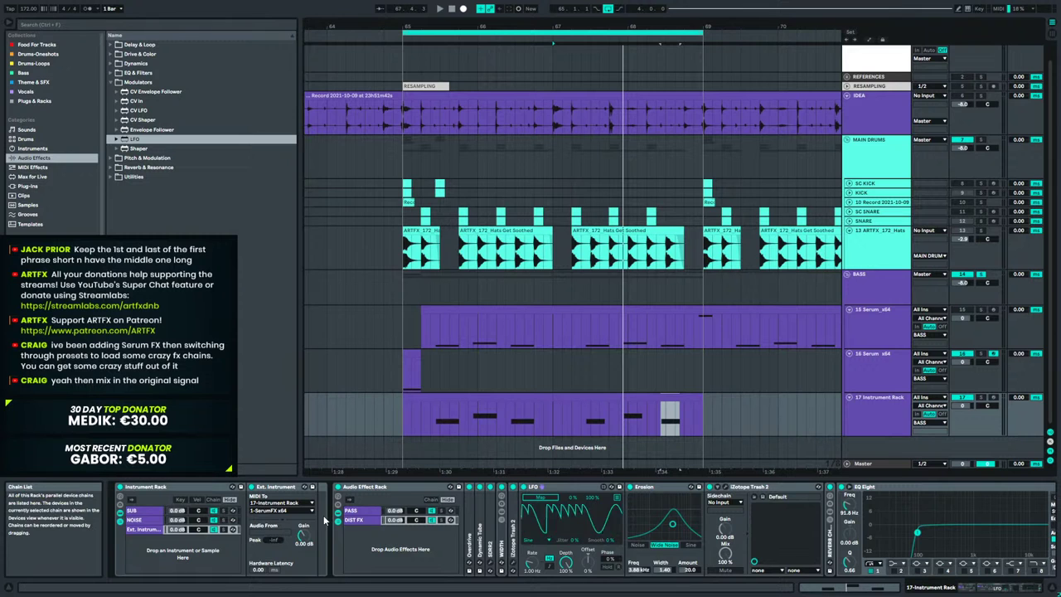
click(274, 511)
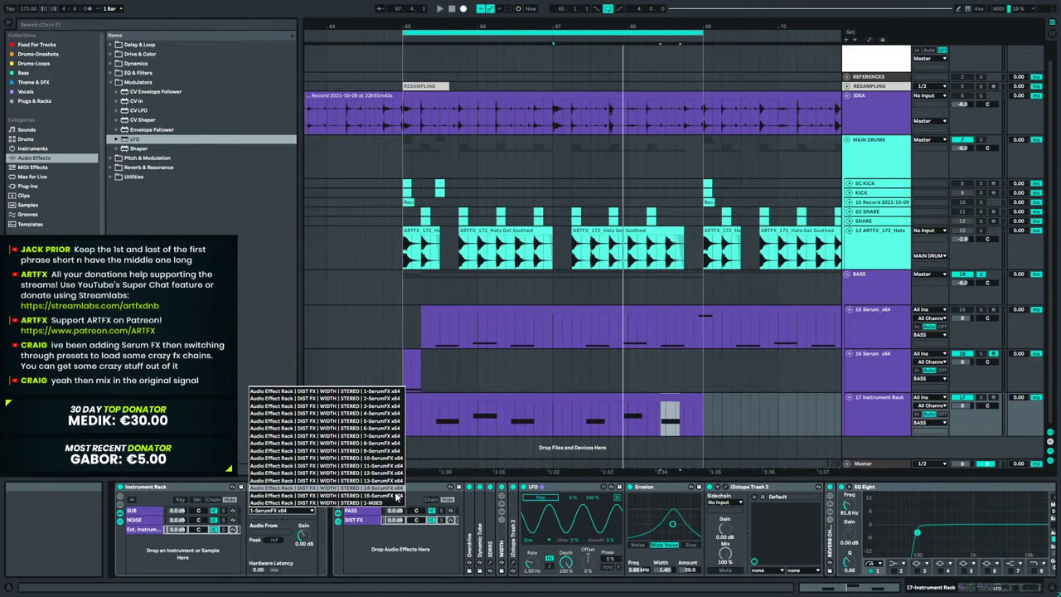
click(557, 486)
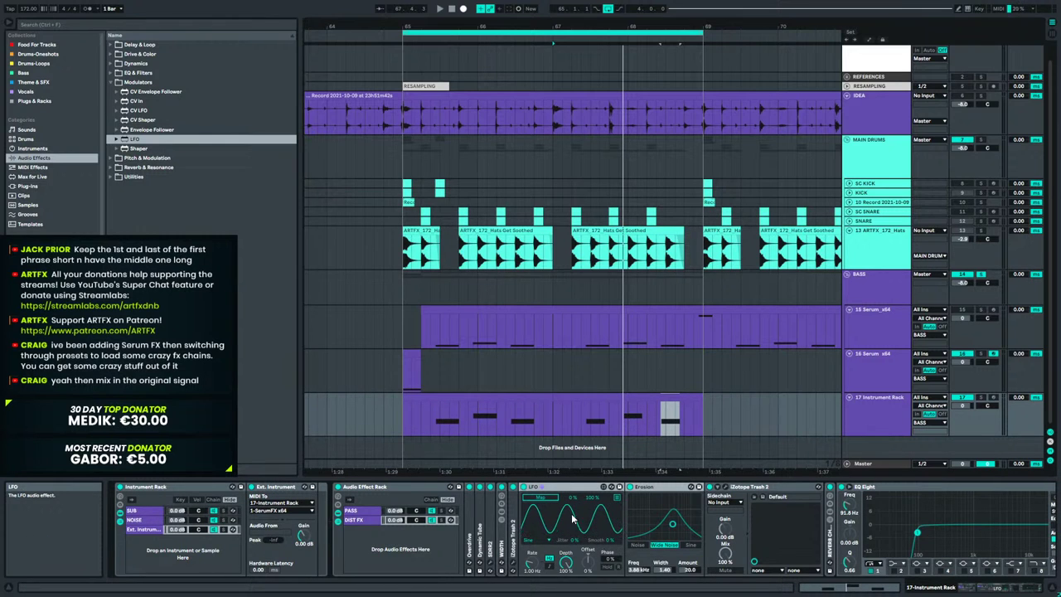
key(Delete)
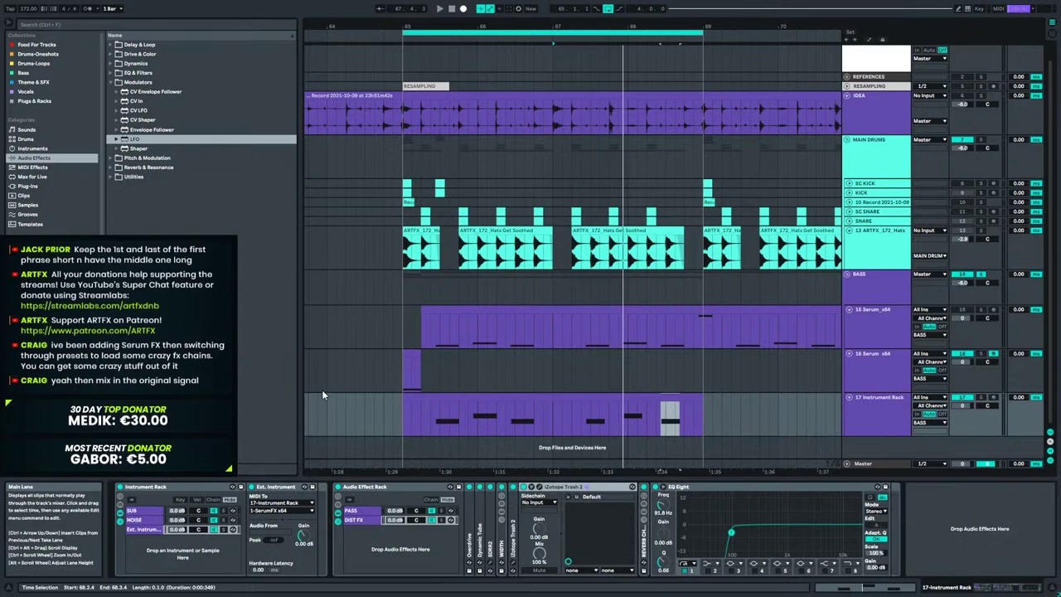
Insert the SerumFX_x64 plug-in between the two Trash 2 devices in the DIST FX chain, and move its window clear of the browser.
click(27, 185)
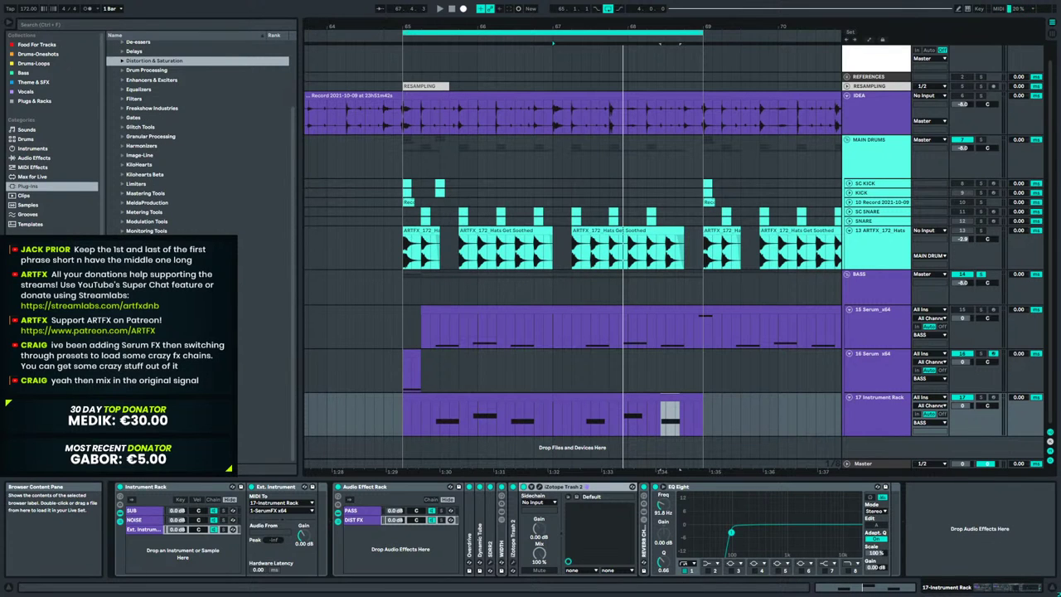
key(Left)
key(Left)
key(Down)
drag(182, 404, 536, 513)
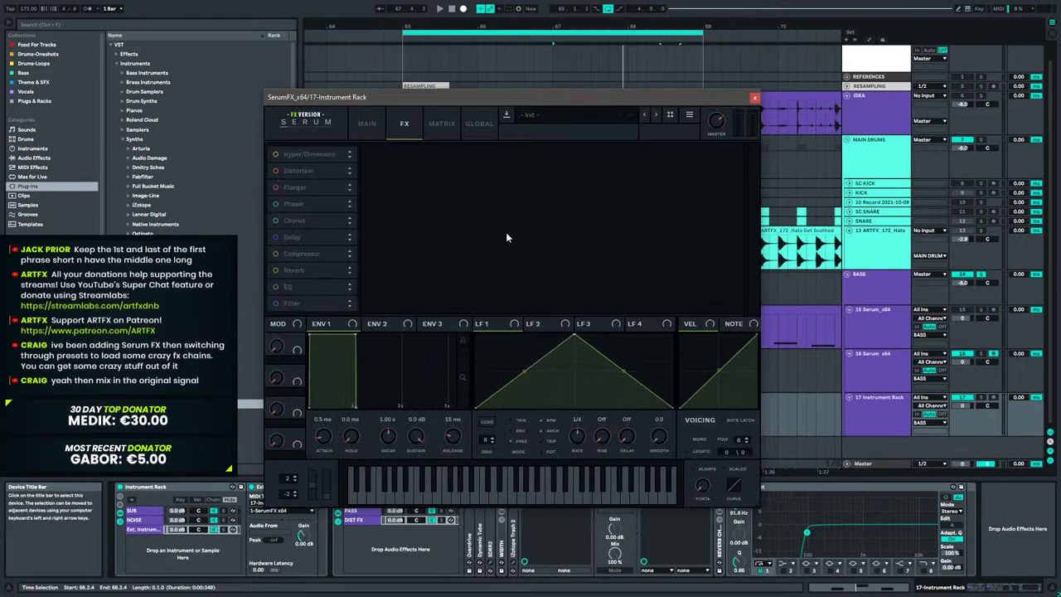
drag(474, 94, 687, 49)
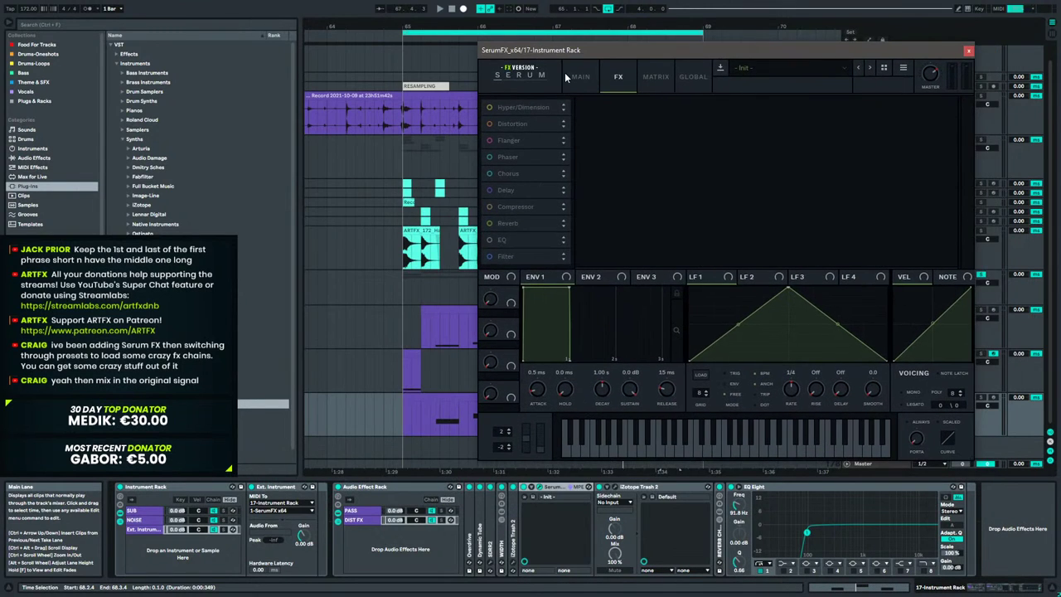
Enable SerumFX's noise oscillator and load the AlphaNz sample from the Analog category.
click(568, 73)
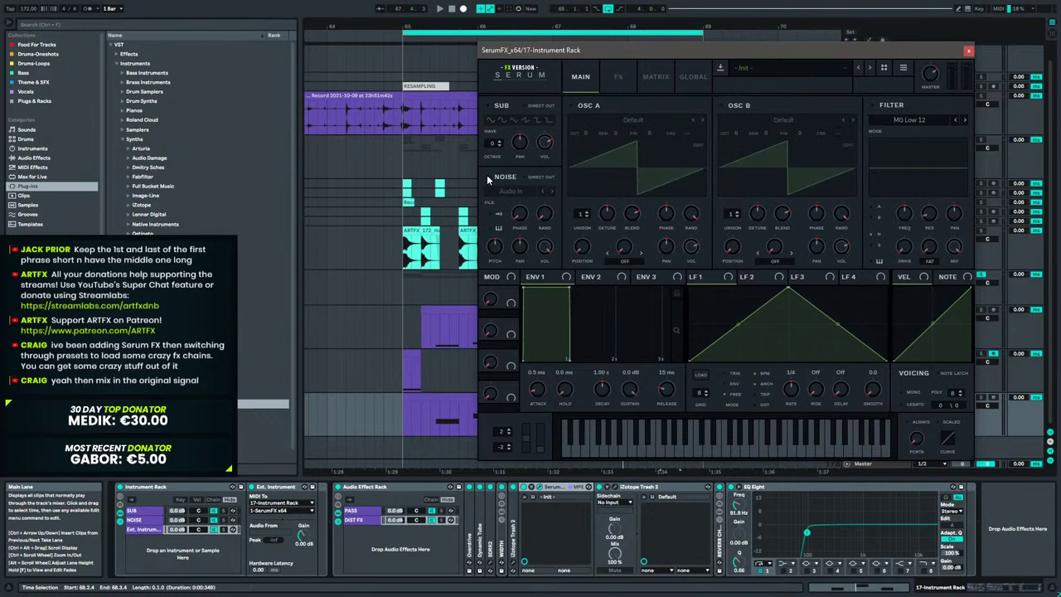
click(488, 177)
click(513, 190)
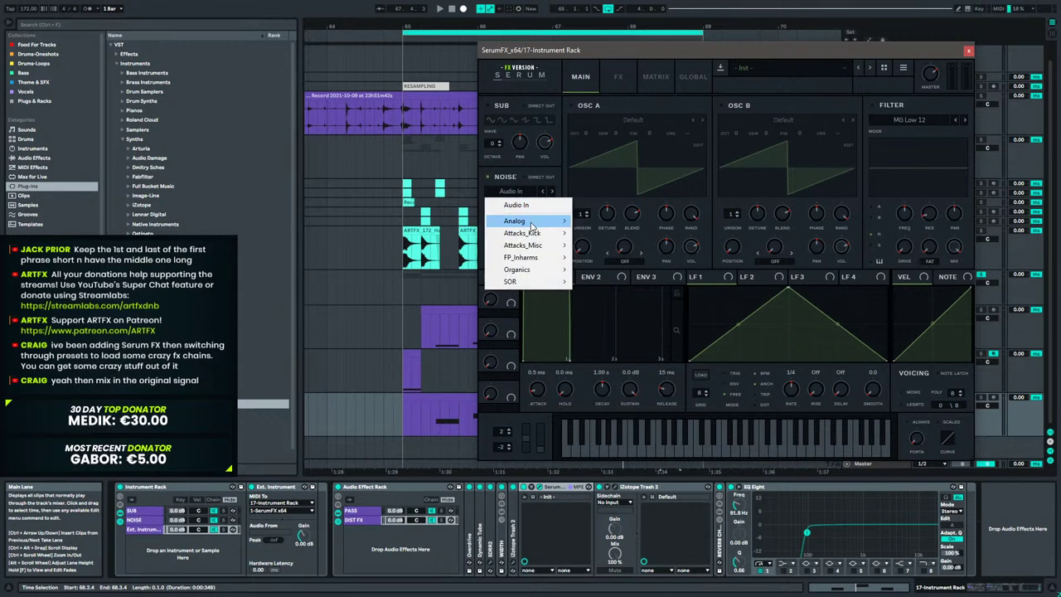
mouse_move(530, 224)
click(617, 218)
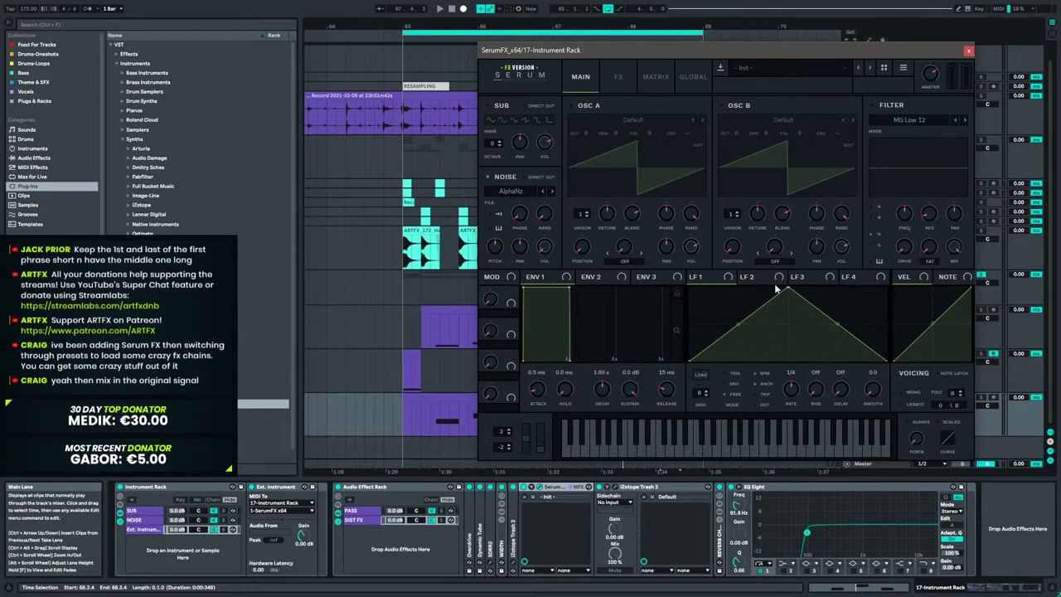
Shape SerumFX's LFO 1 with its peak a quarter of the way in and an inward-curved decay, with Rate at 1/2.
drag(786, 288, 730, 274)
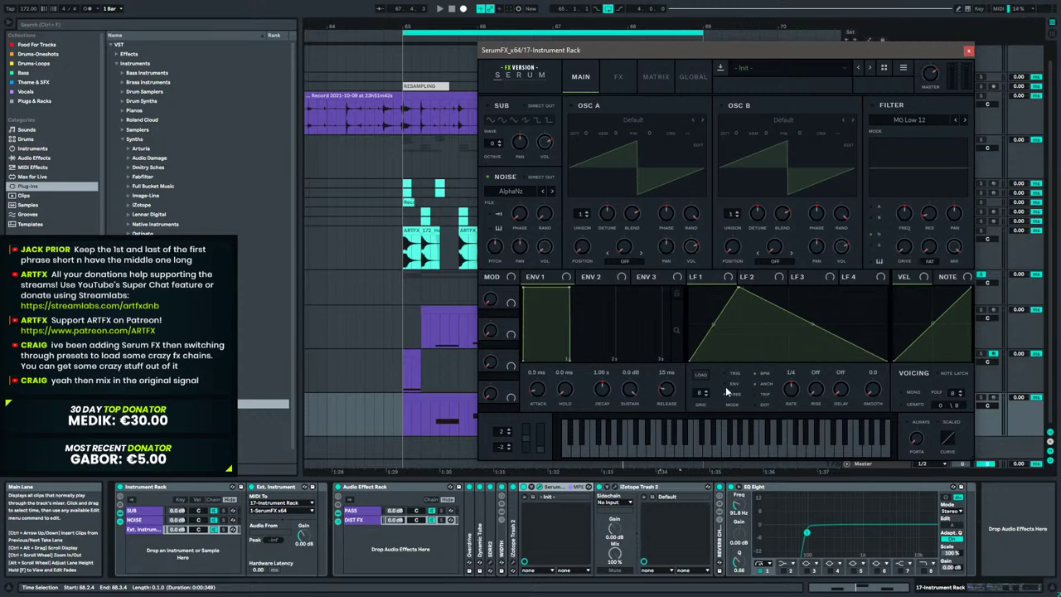
drag(790, 396, 789, 399)
drag(814, 327, 812, 356)
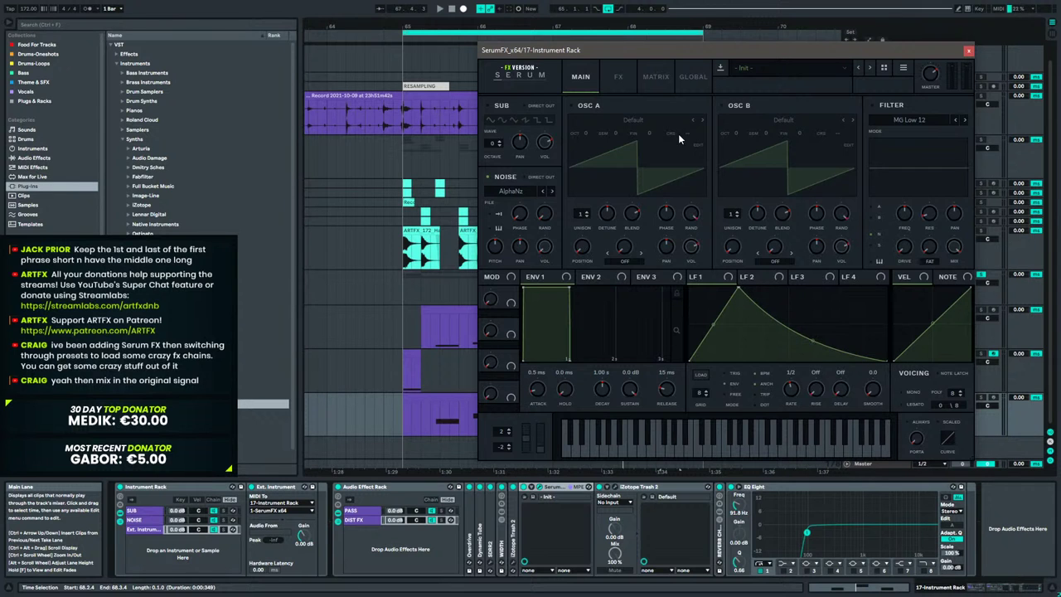
Group SerumFX into its own Audio Effect Rack within the DIST FX chain and name the rack ADD NOISE.
drag(704, 52, 606, 23)
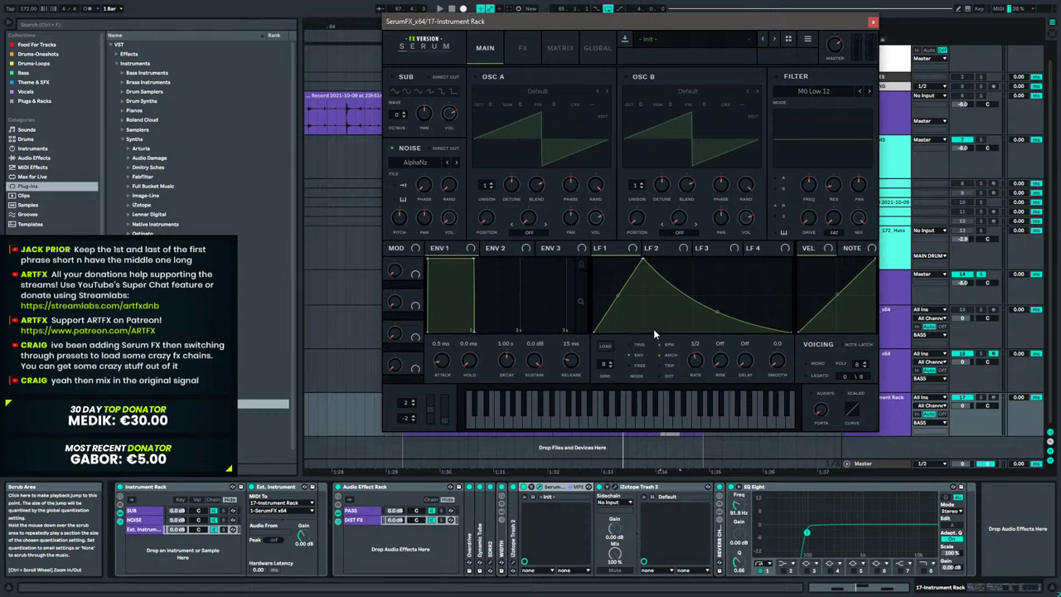
click(566, 489)
key(ctrl+r)
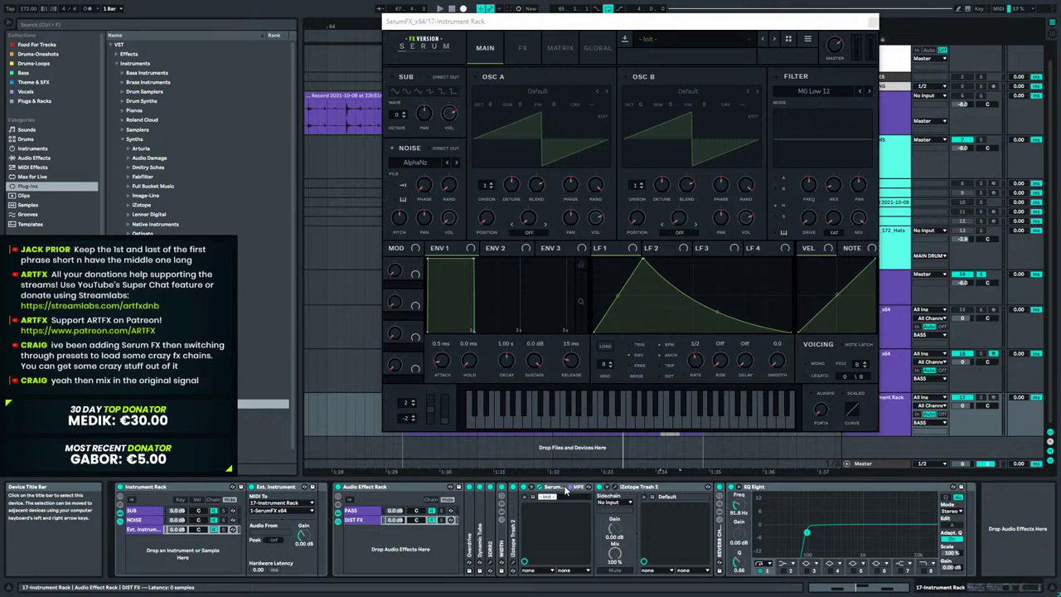
click(559, 490)
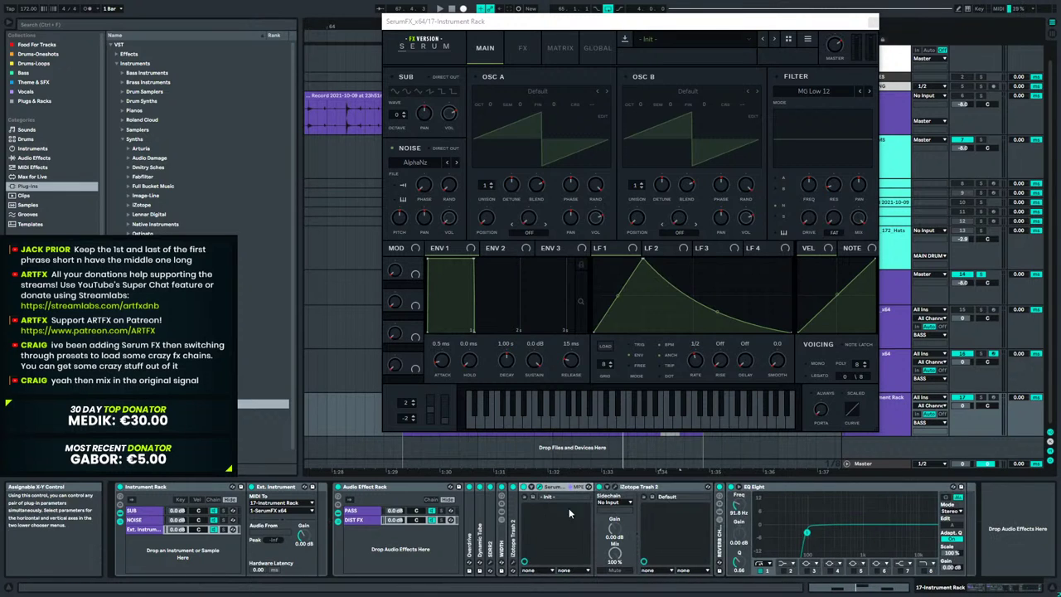
click(569, 489)
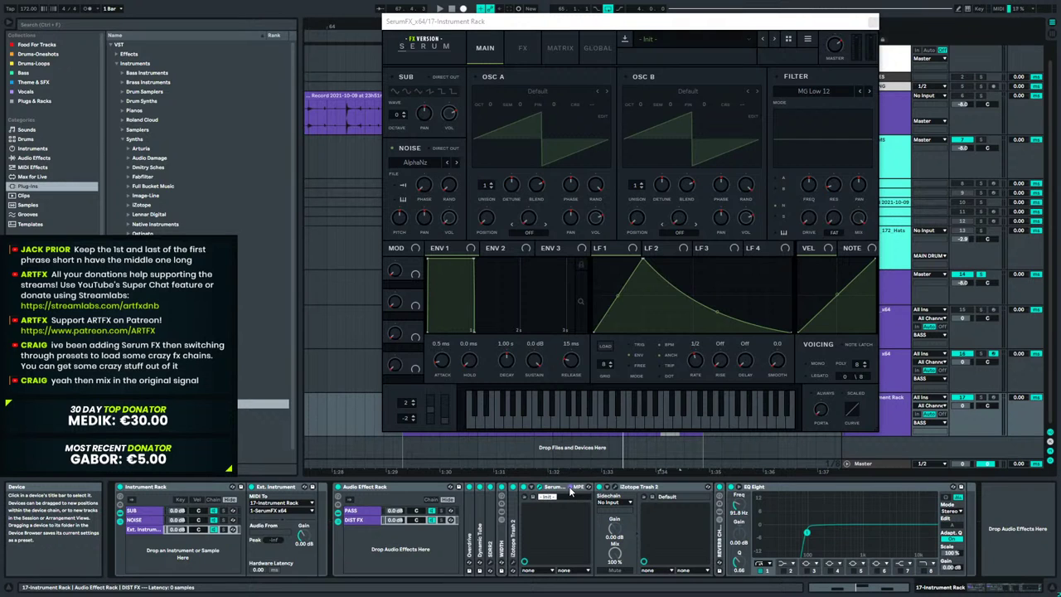
click(569, 490)
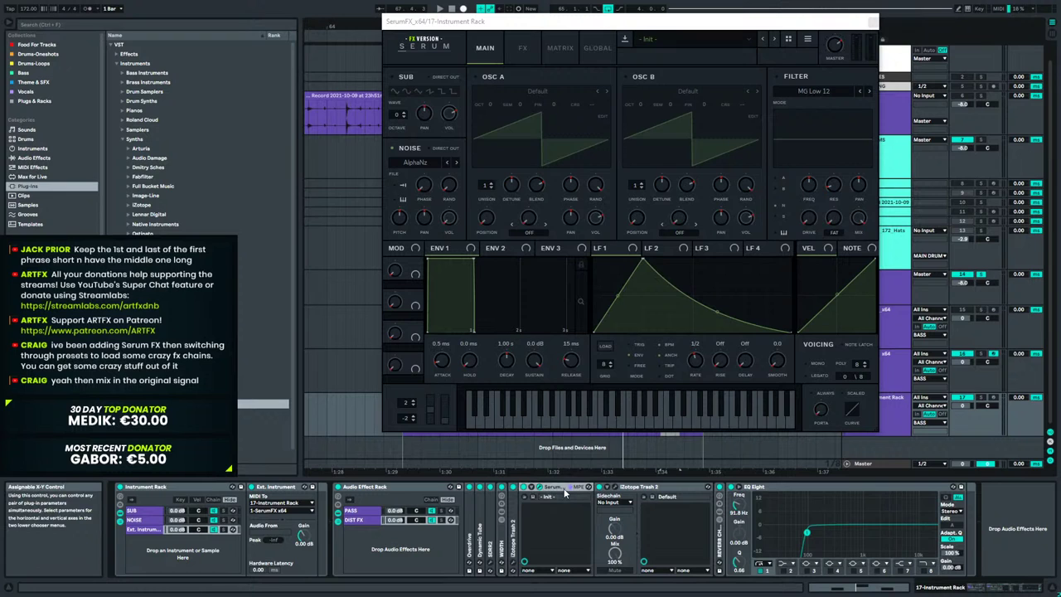
right_click(554, 490)
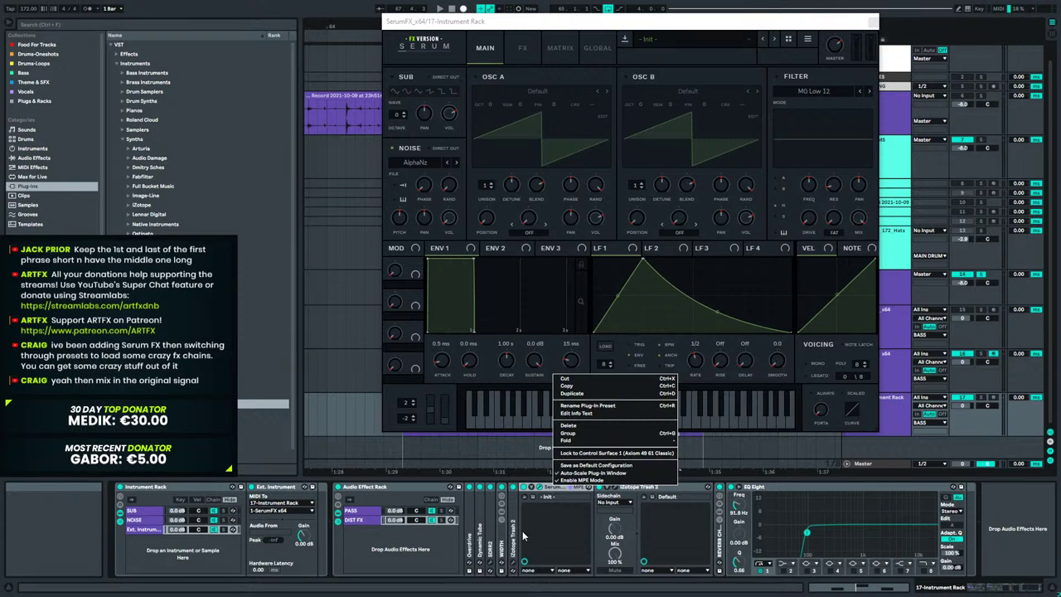
click(555, 489)
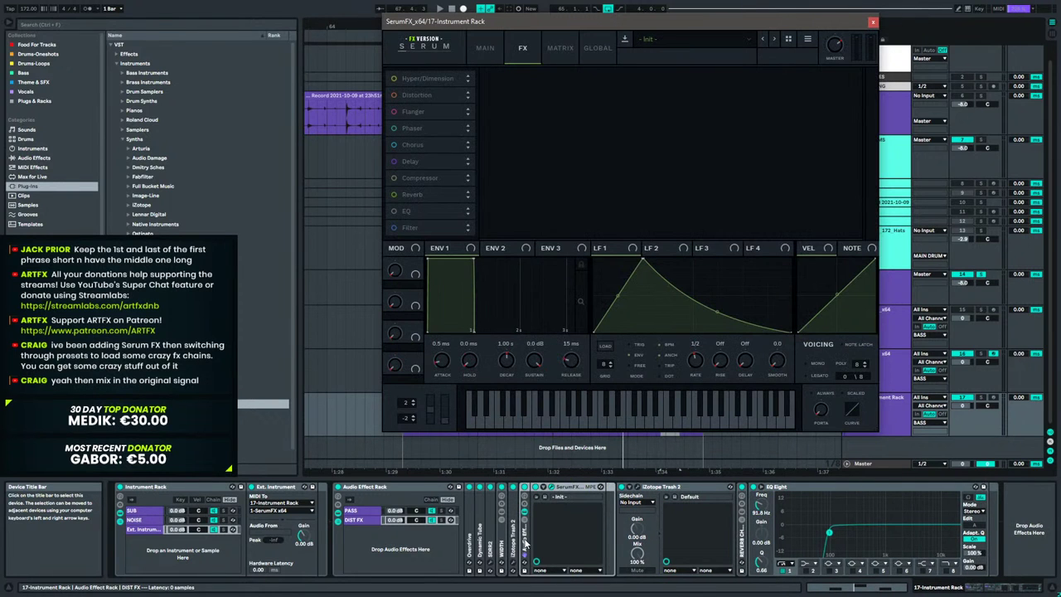
click(524, 540)
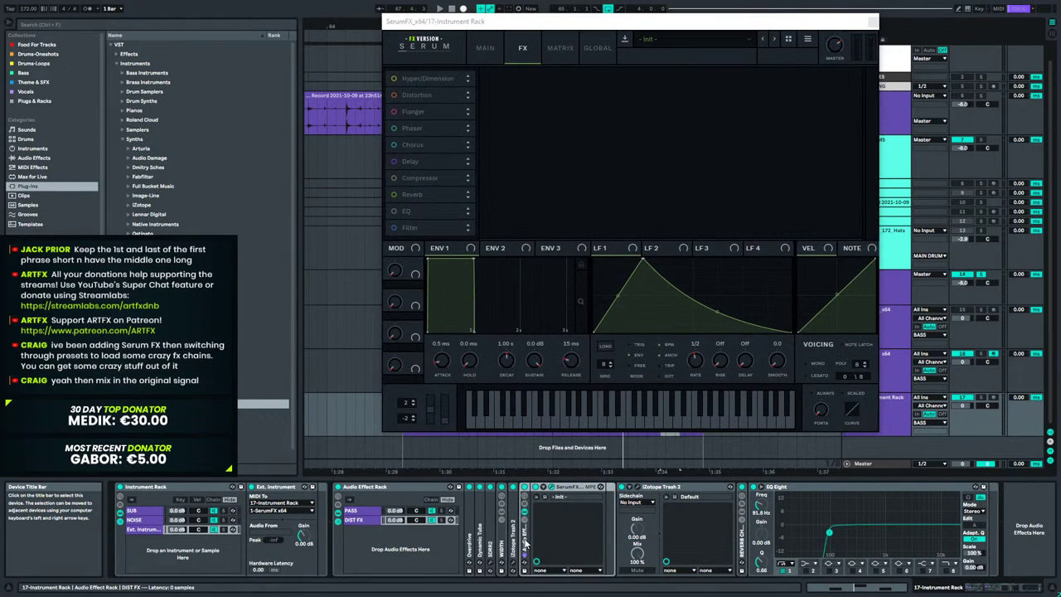
double_click(523, 519)
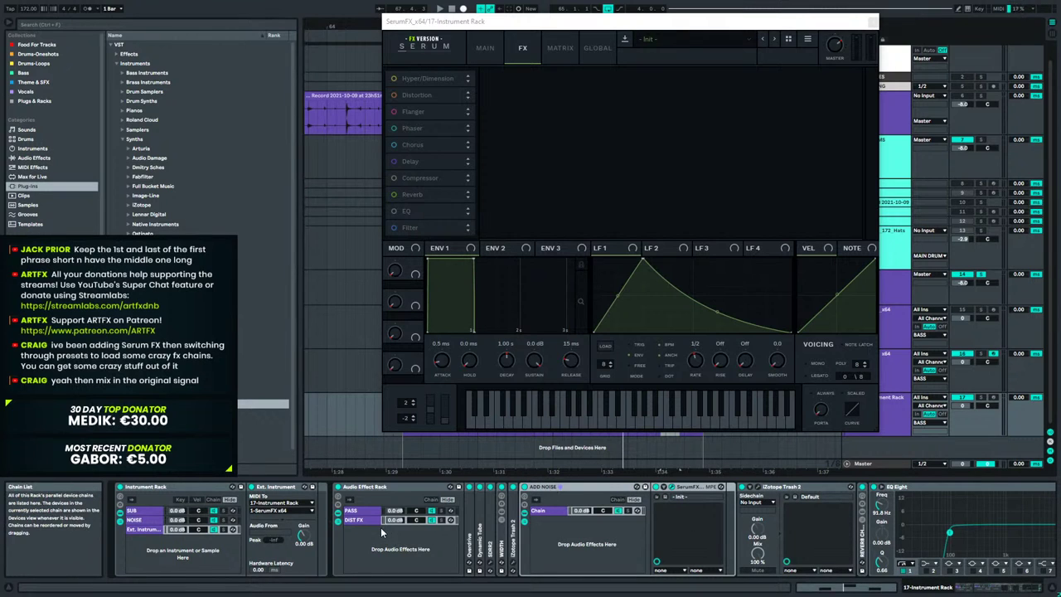
Route the External Instrument's MIDI to 1-SerumFX x64 in the ADD NOISE chain, and set SerumFX's voicing to Mono.
click(280, 510)
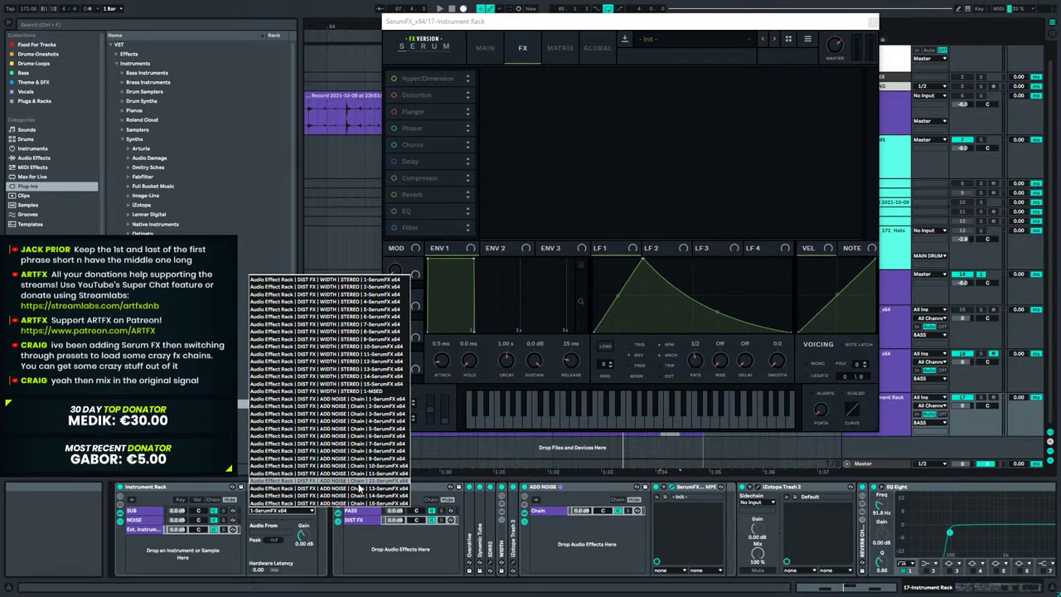
click(362, 401)
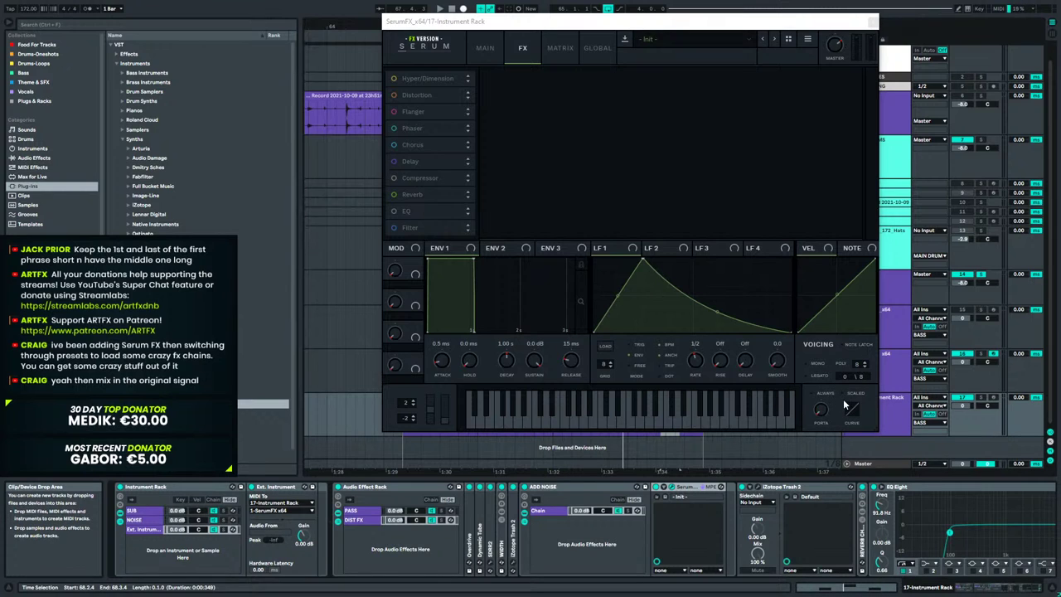
click(848, 347)
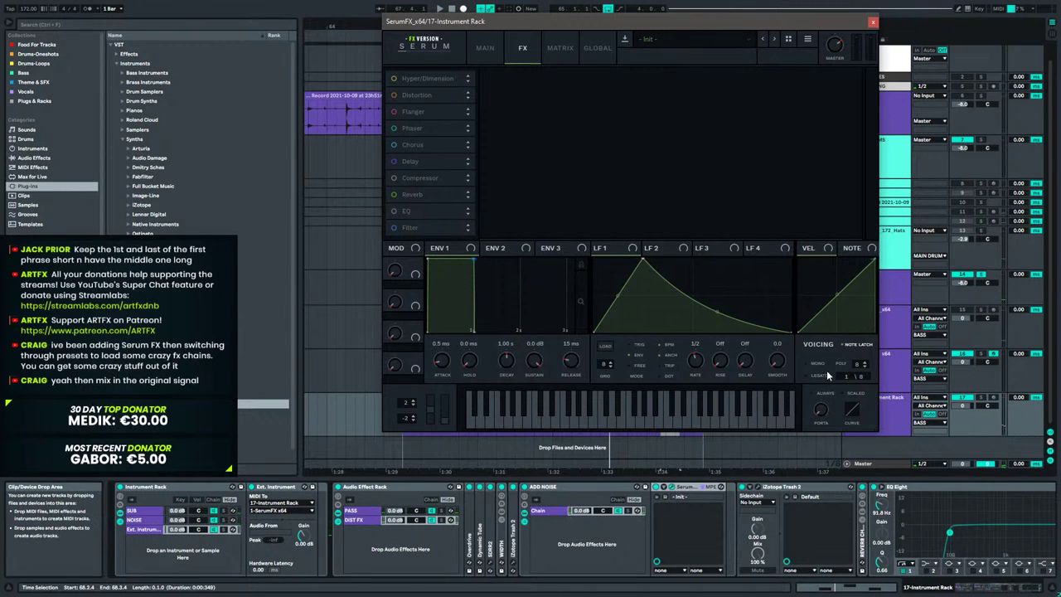
key(space)
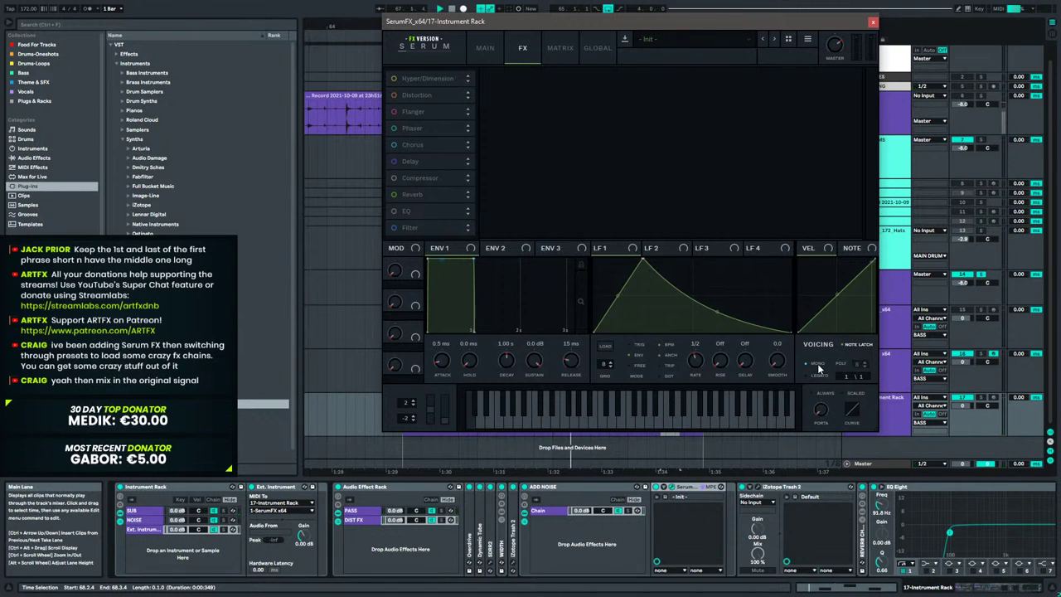
click(849, 347)
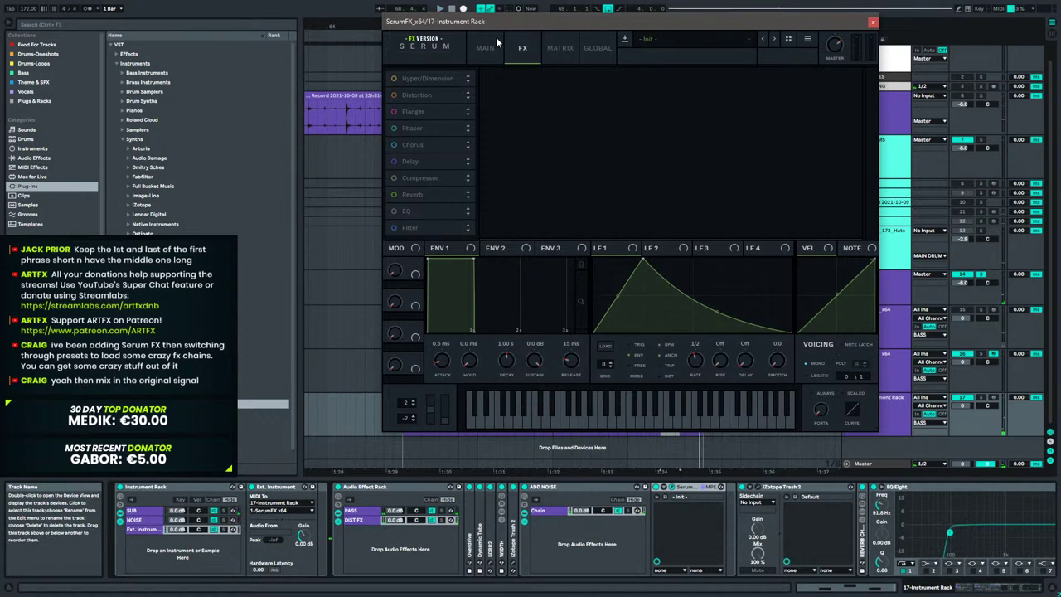
Assign LFO 1 to SerumFX's noise volume at a reduced depth, and set the LFO's Rate to 1/4.
click(497, 46)
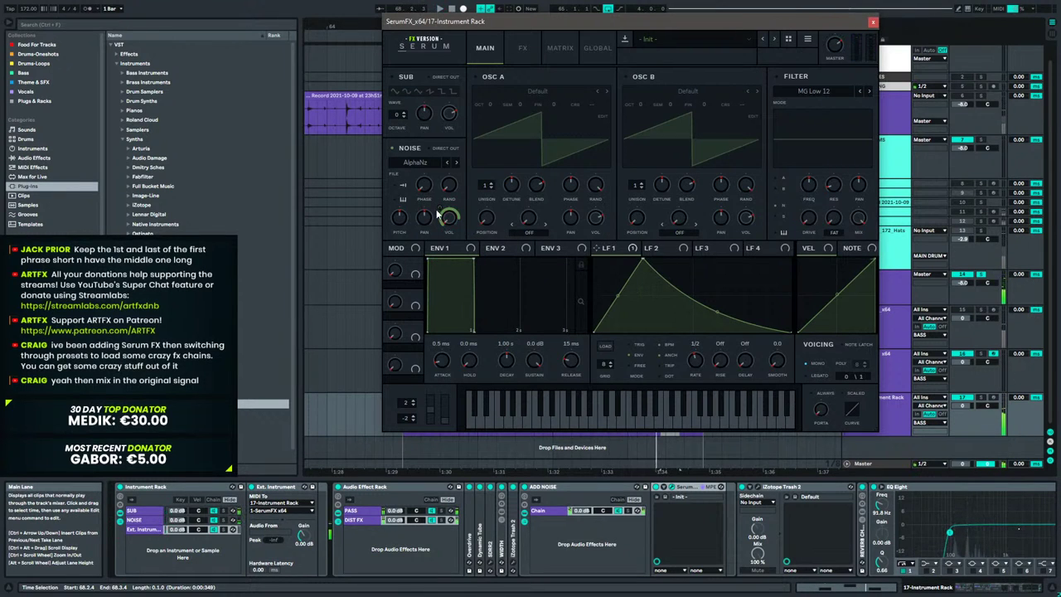
drag(654, 265, 611, 261)
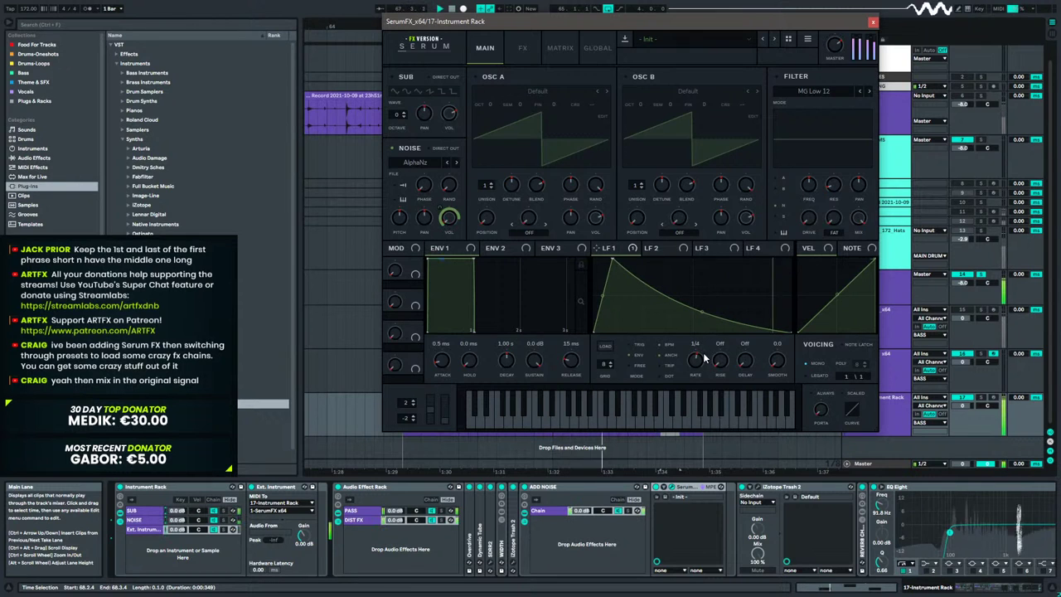
drag(702, 315, 742, 313)
double_click(672, 311)
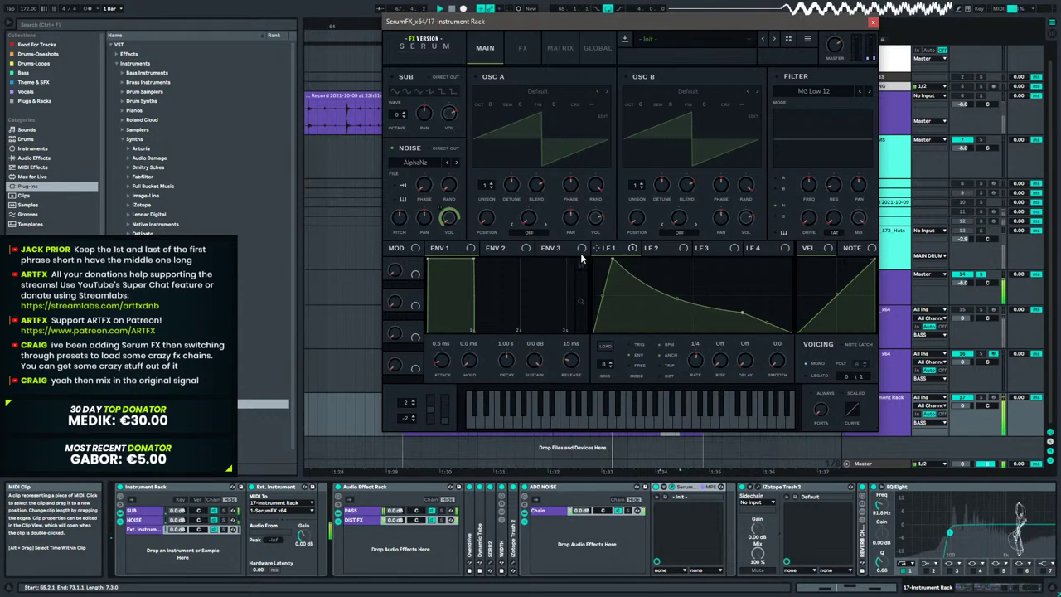
drag(441, 207, 450, 229)
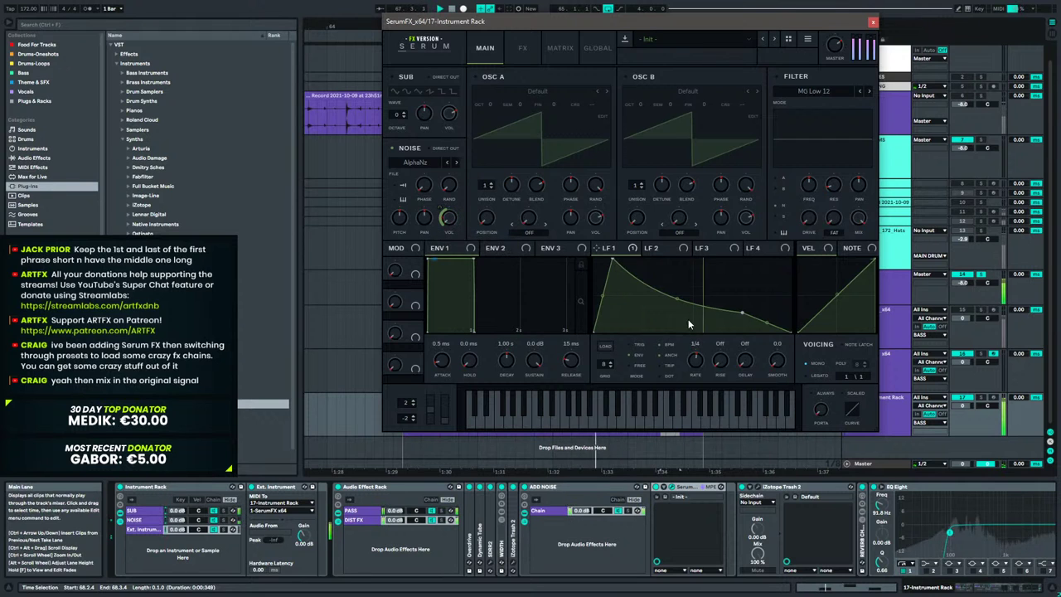
Reshape LFO 1 to stay at zero briefly, curve up to a full peak just before the middle, and fall in a straight line.
drag(741, 311, 749, 270)
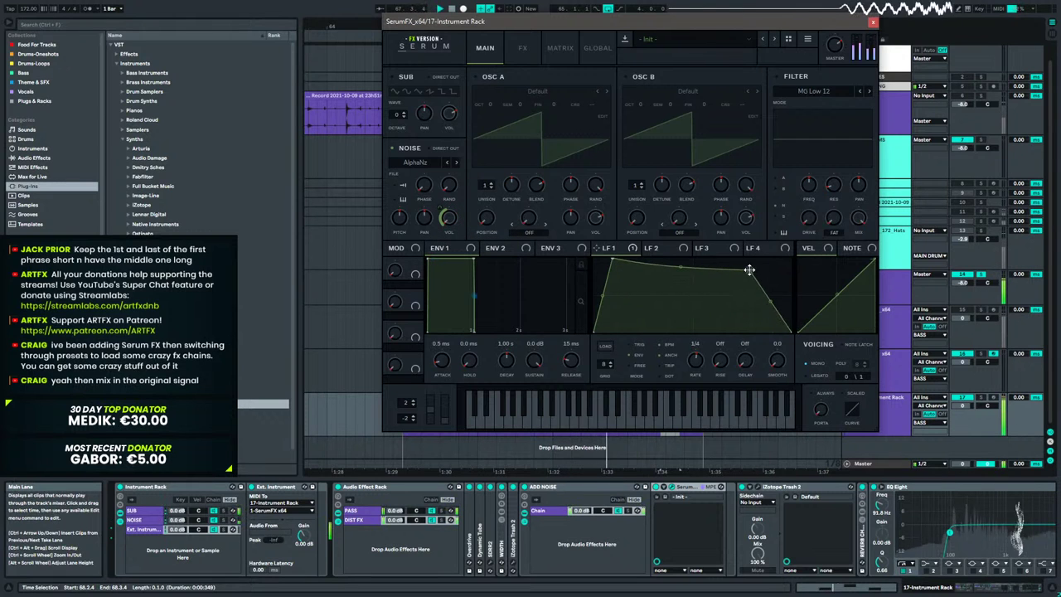
drag(613, 260, 616, 301)
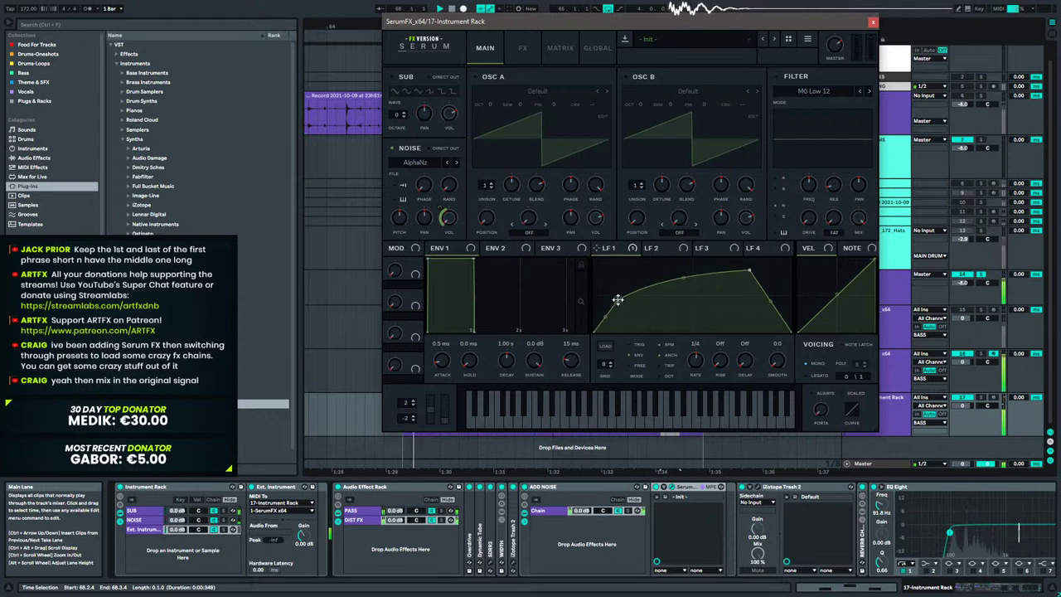
drag(751, 267, 752, 257)
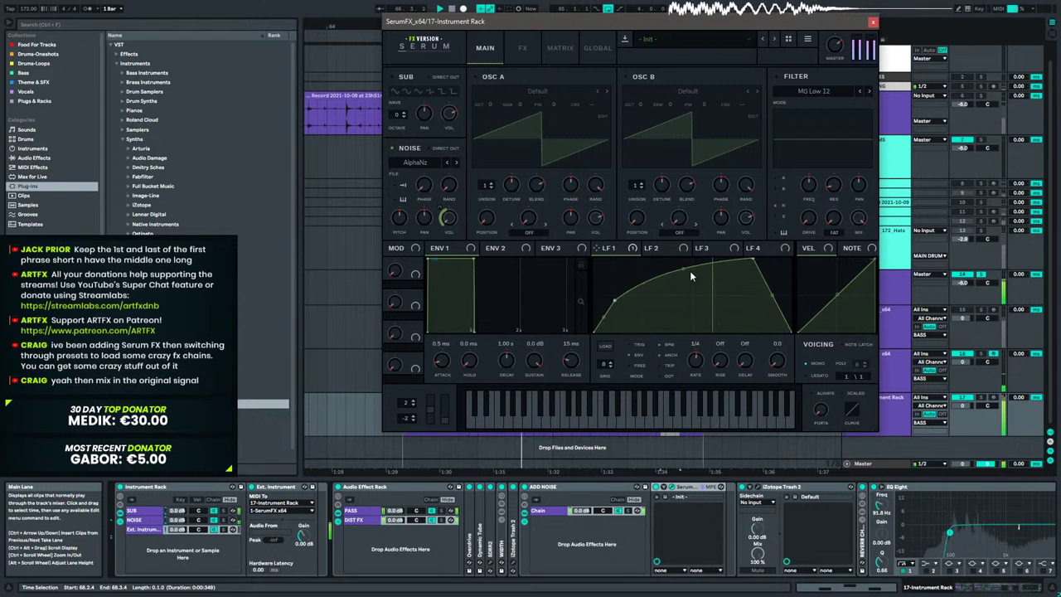
drag(678, 297, 681, 331)
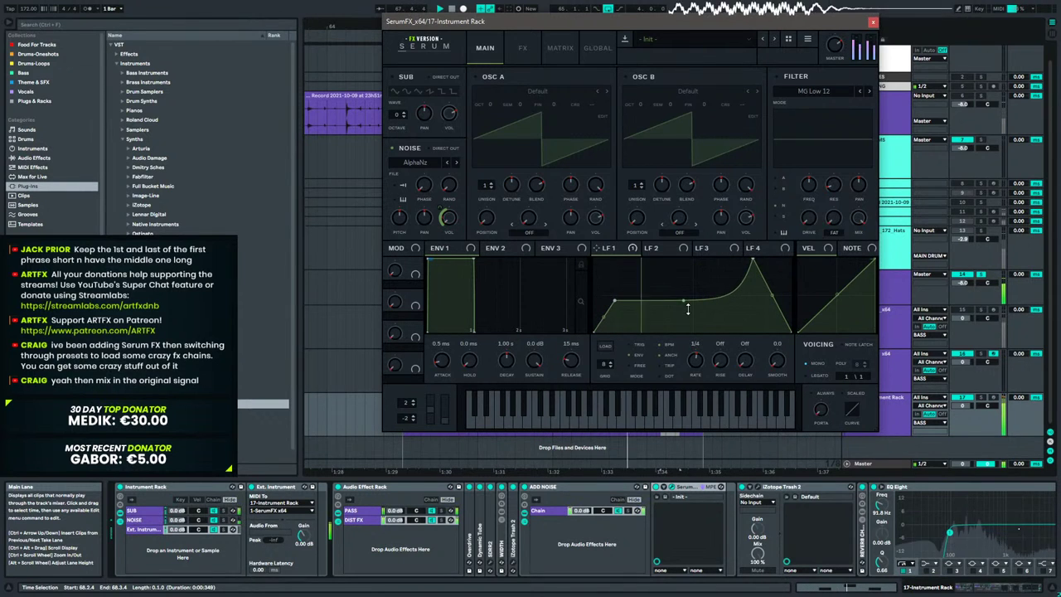
drag(751, 261, 679, 259)
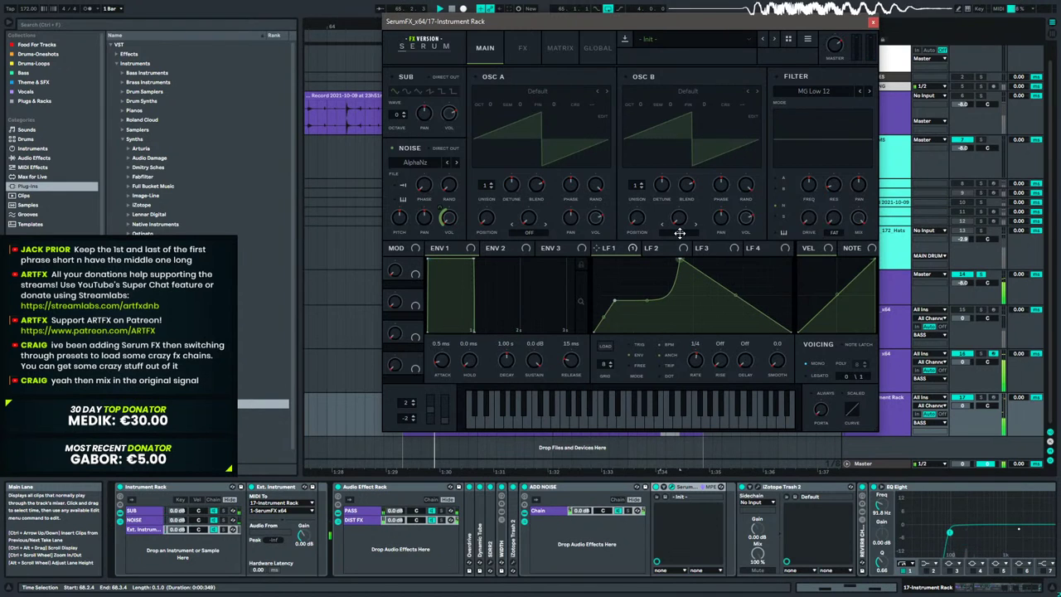
drag(615, 300, 647, 309)
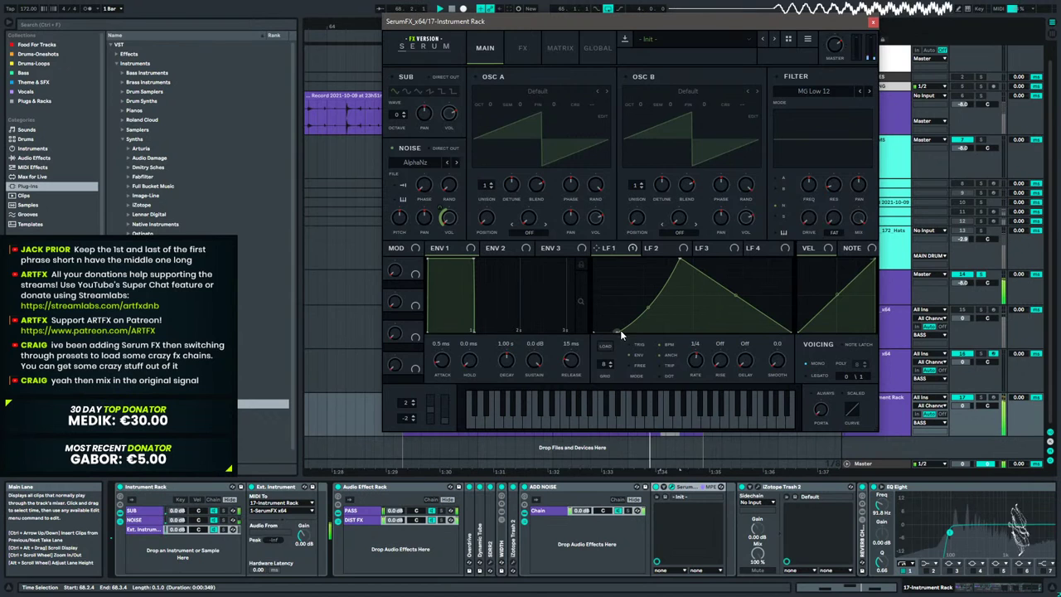
mouse_move(680, 258)
mouse_down()
mouse_move(696, 252)
mouse_move(677, 256)
mouse_up()
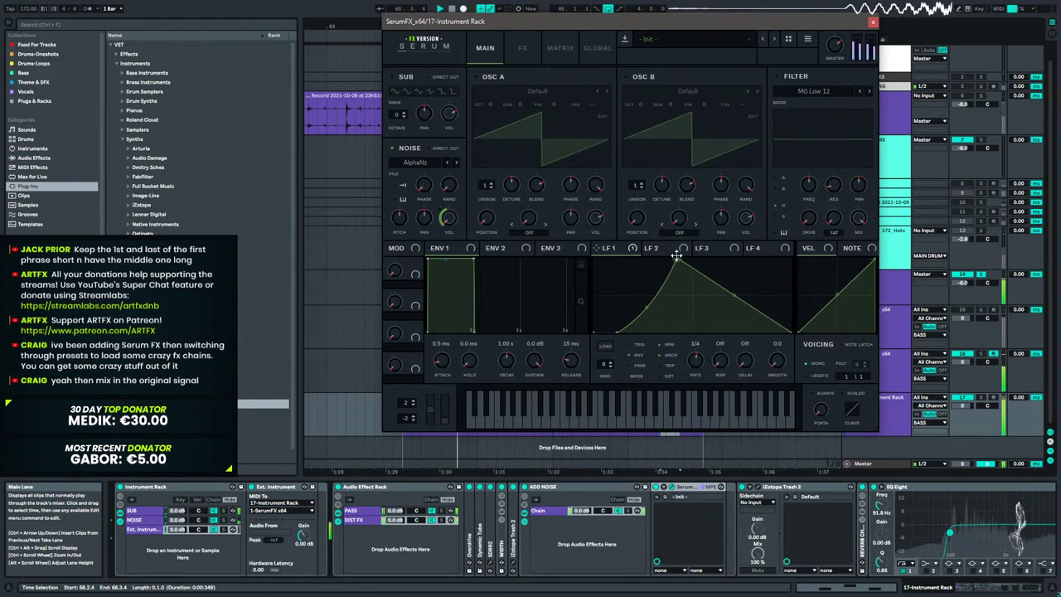
Load SH1 Noise from the Analog category into the noise oscillator, and fine-tune its pitch and LFO volume depth.
click(416, 163)
mouse_move(446, 193)
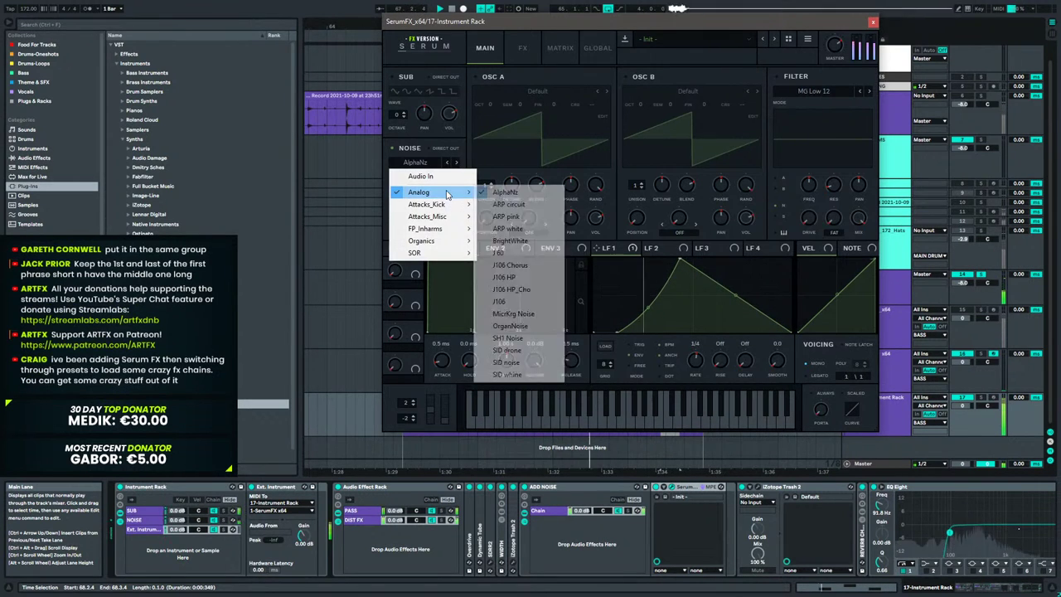
click(510, 338)
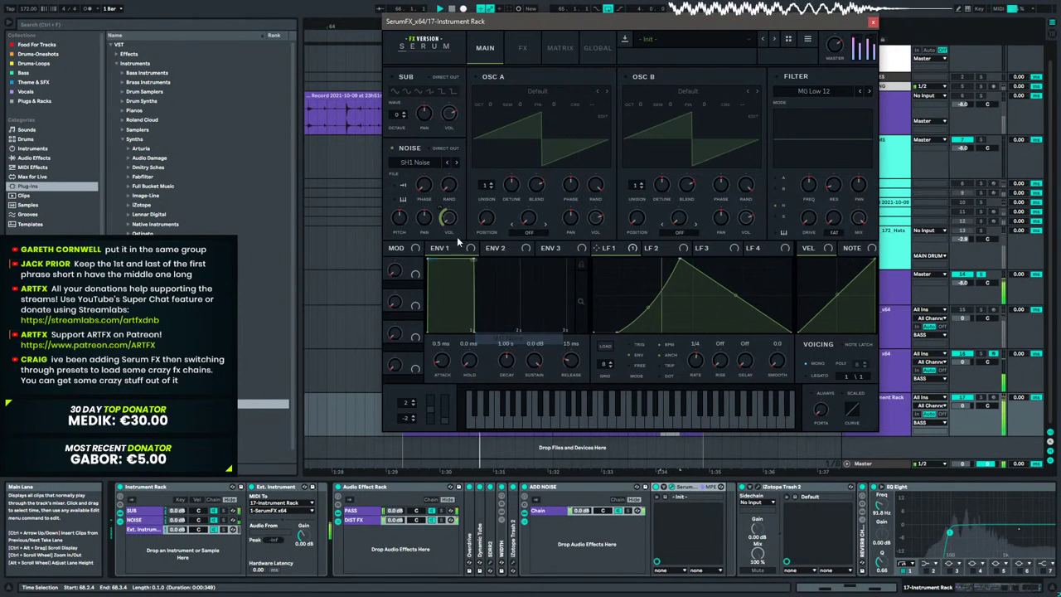
mouse_move(402, 218)
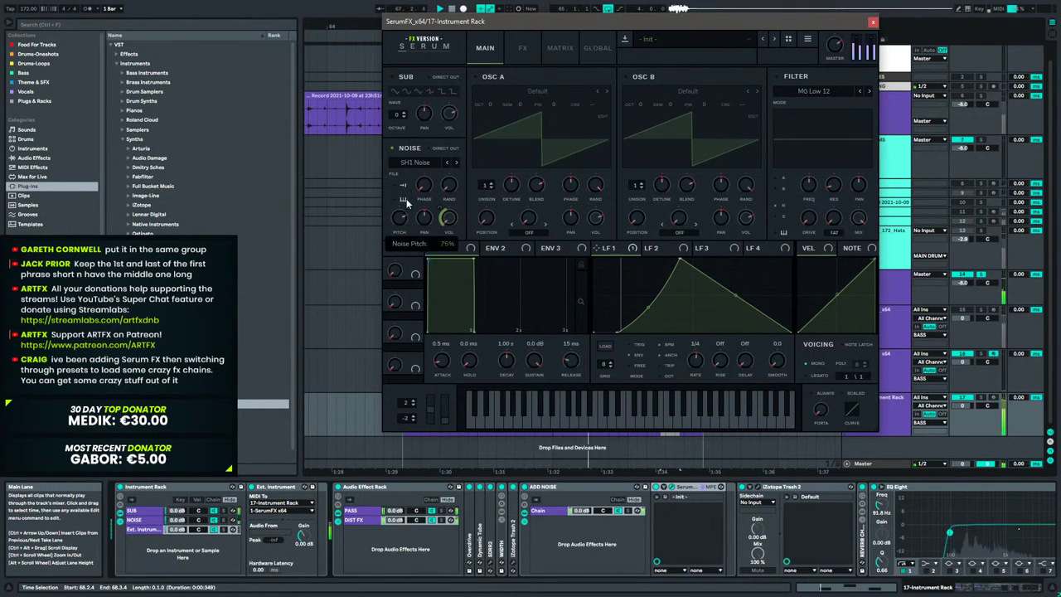
drag(402, 218, 401, 221)
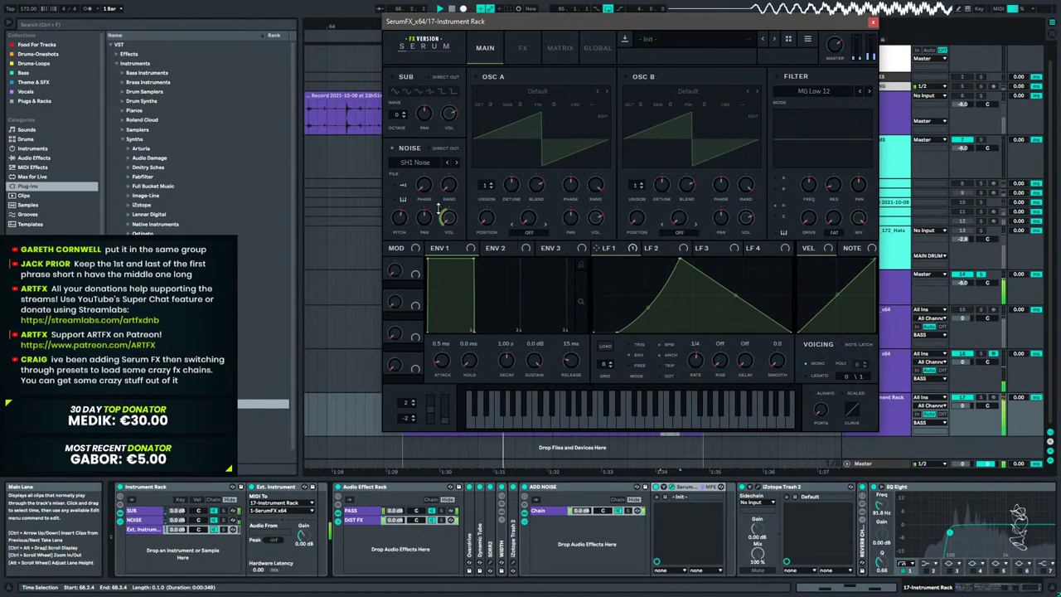
mouse_move(438, 201)
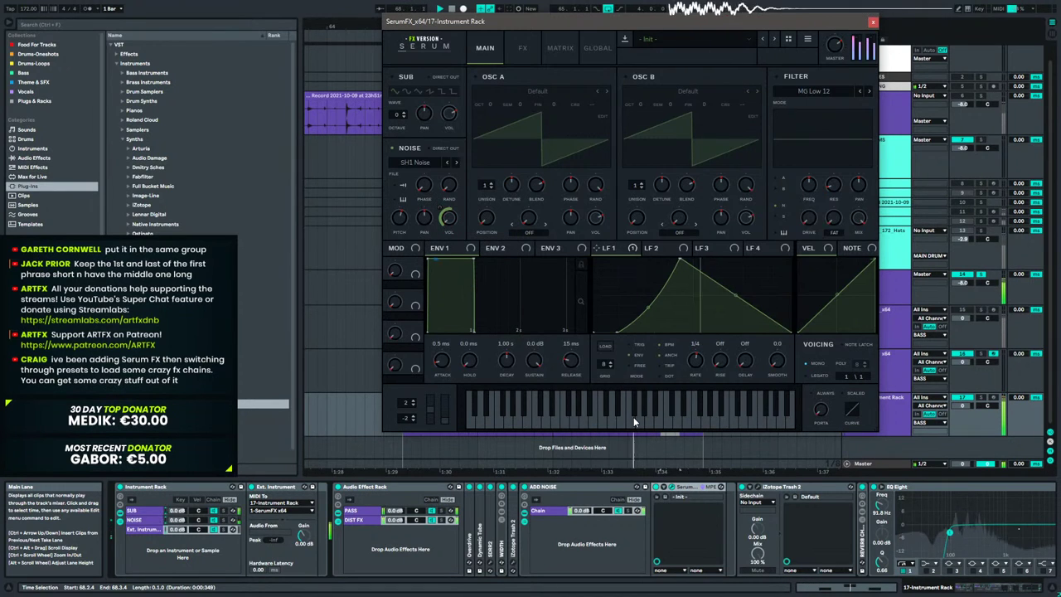
Open the Trash 2 that follows the ADD NOISE rack and lower its multiband crossover to about 1.56 kHz during playback.
click(578, 491)
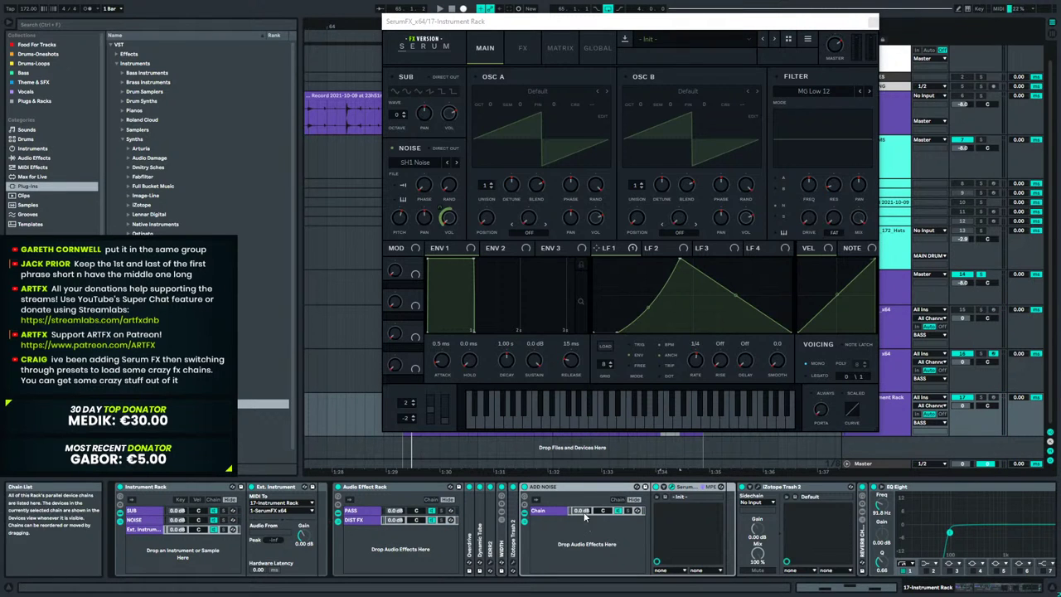
click(1048, 589)
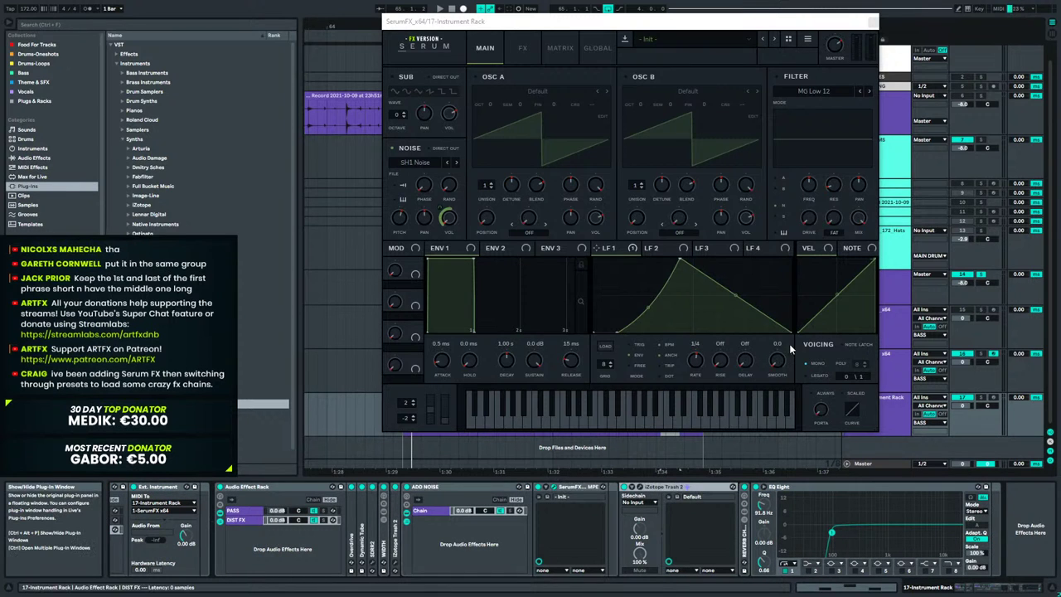
key(space)
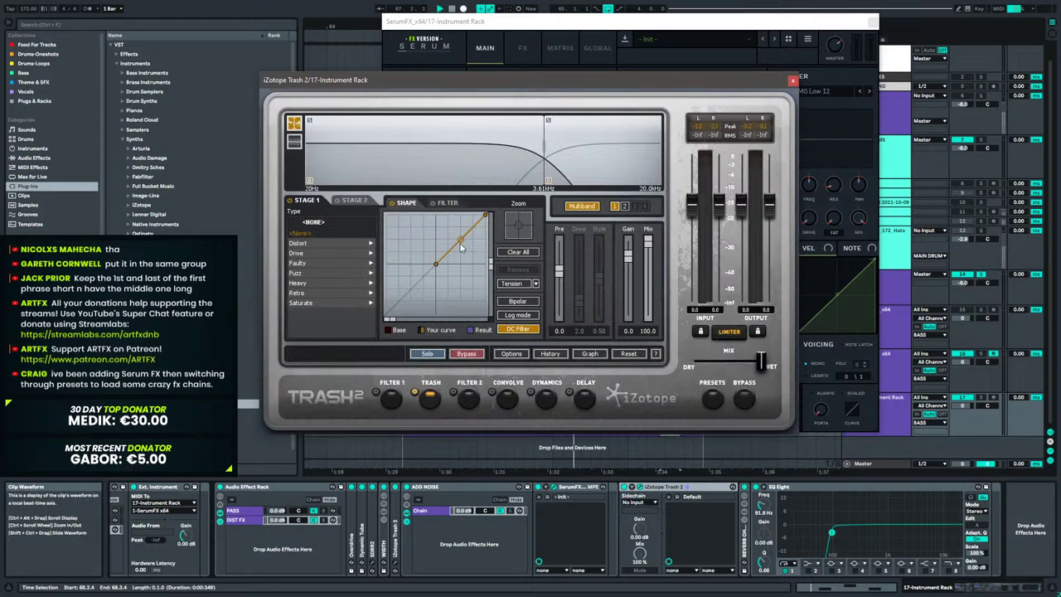
click(624, 205)
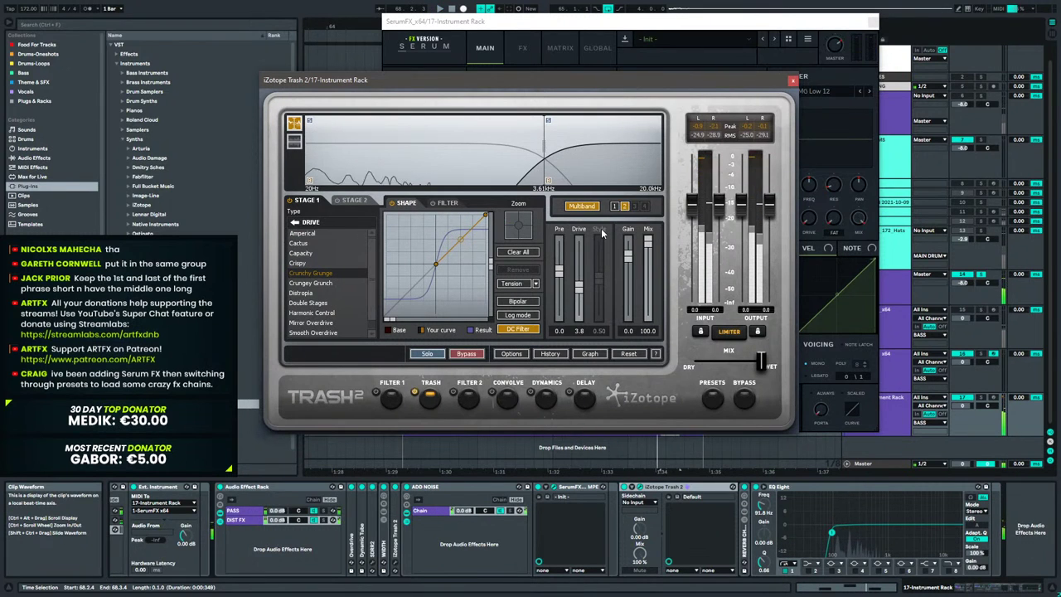
drag(544, 162, 493, 169)
drag(493, 169, 489, 168)
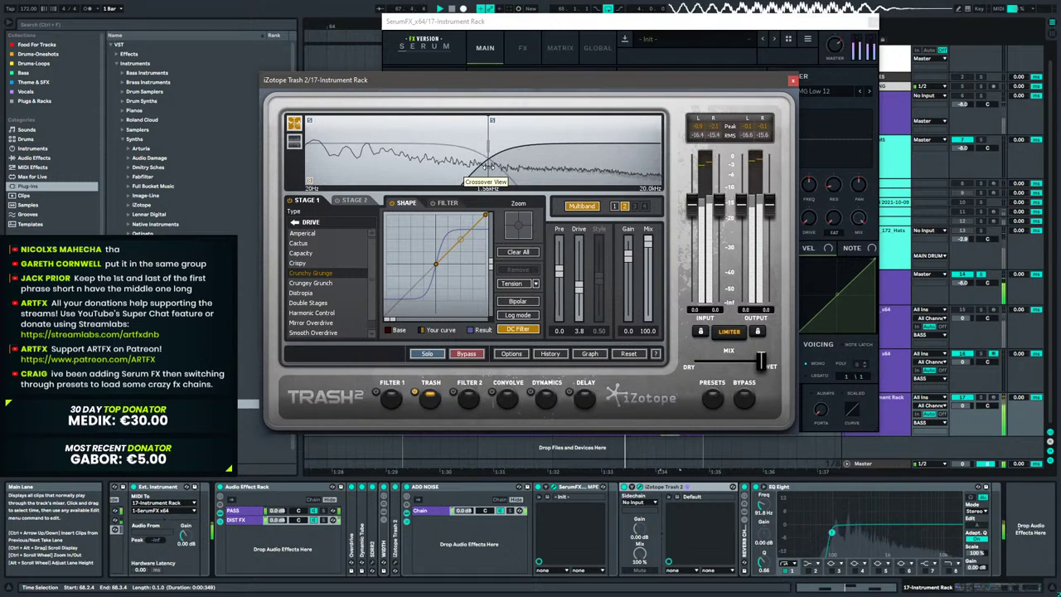
Close the Trash 2 and SerumFX windows, unsolo the BASS group, and play the full loop from bar 65.
click(792, 81)
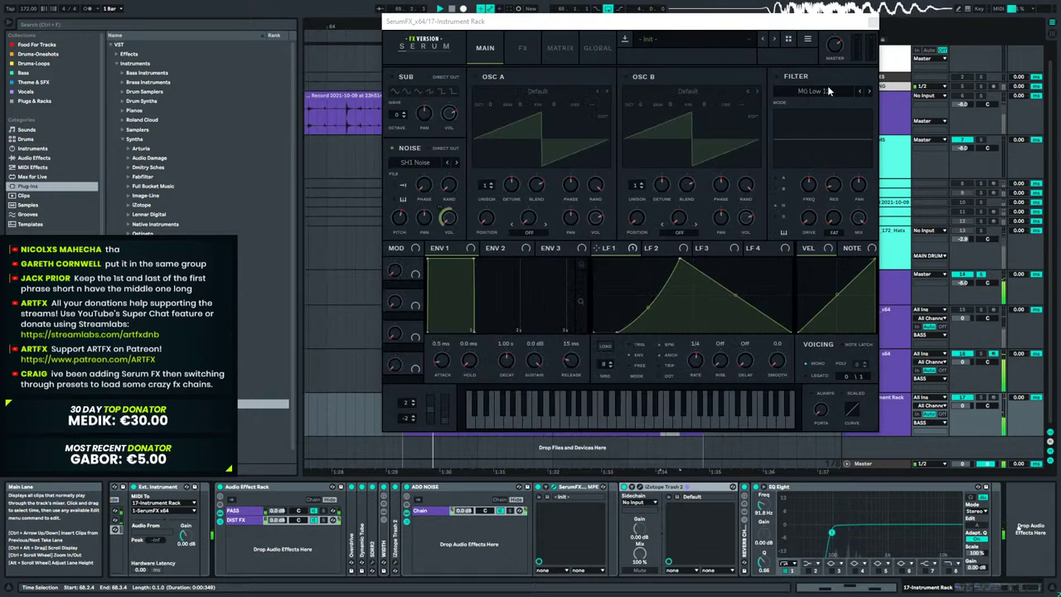
click(872, 22)
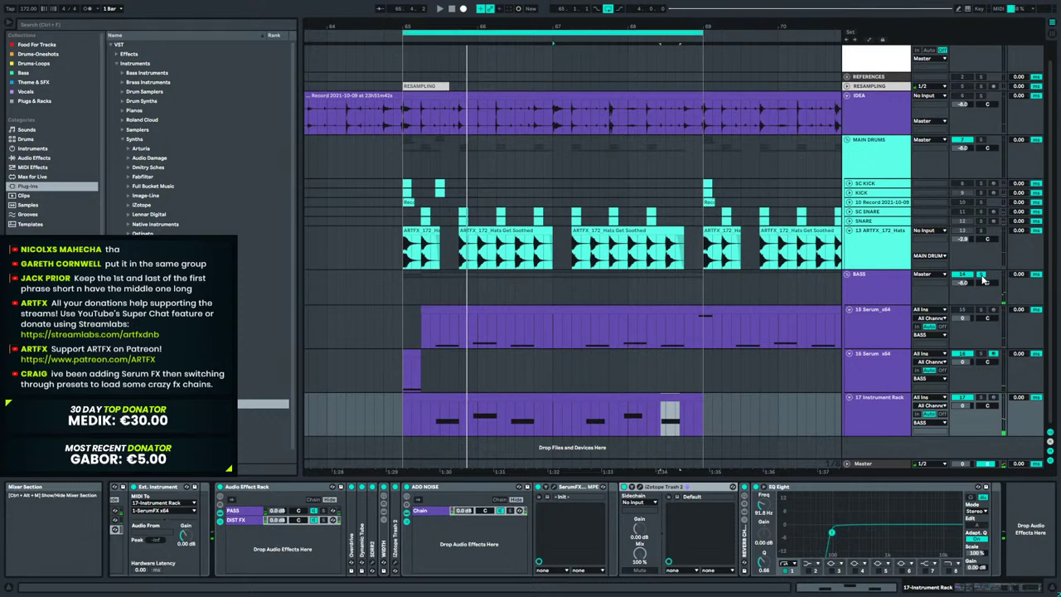
click(553, 333)
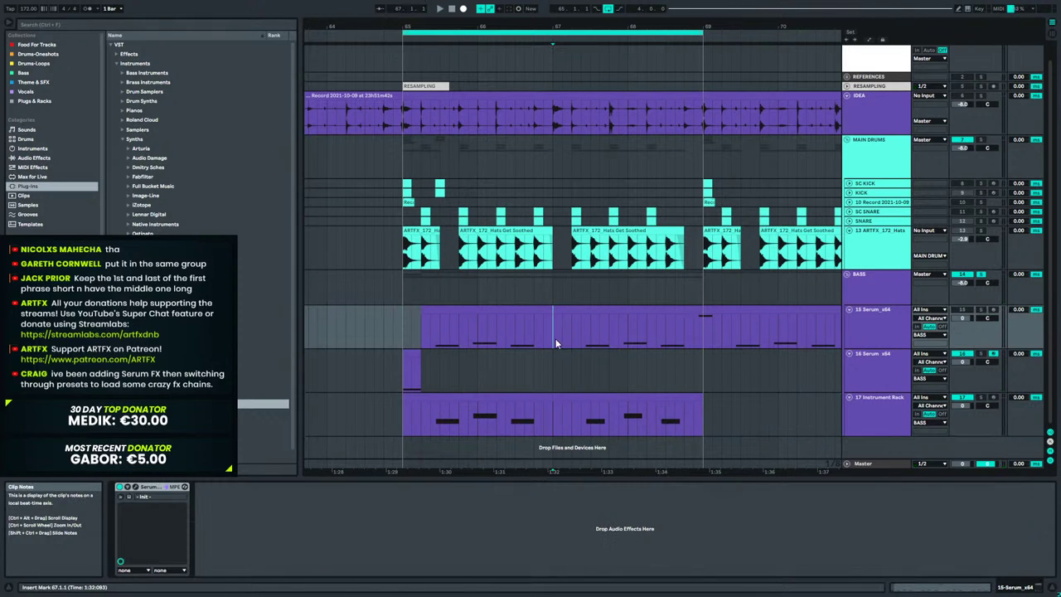
click(406, 327)
key(space)
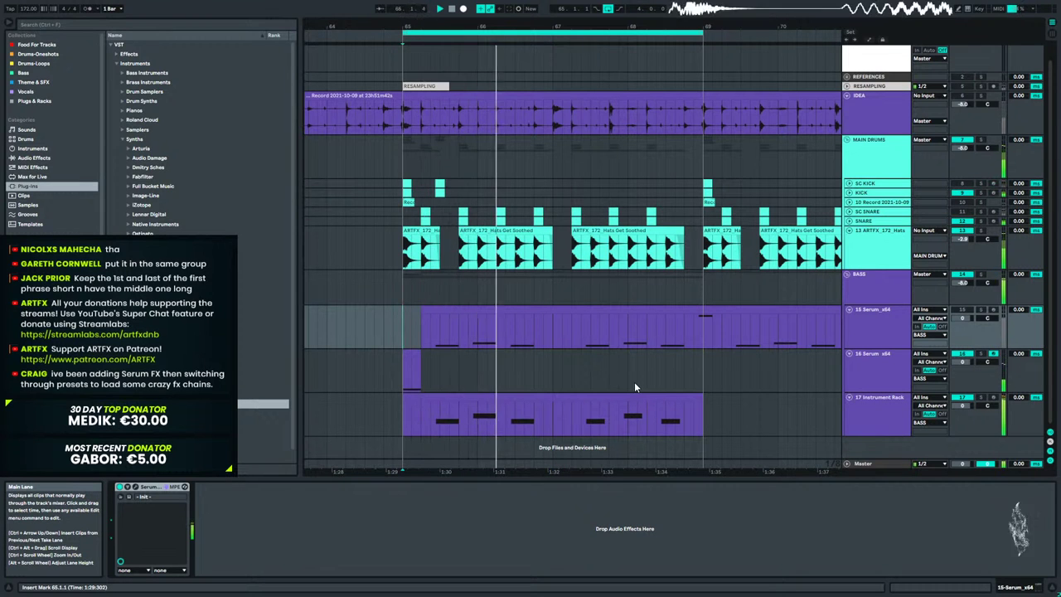
Swap the first and second two-bar halves of the Instrument Rack clip between bars 65 and 69.
click(590, 400)
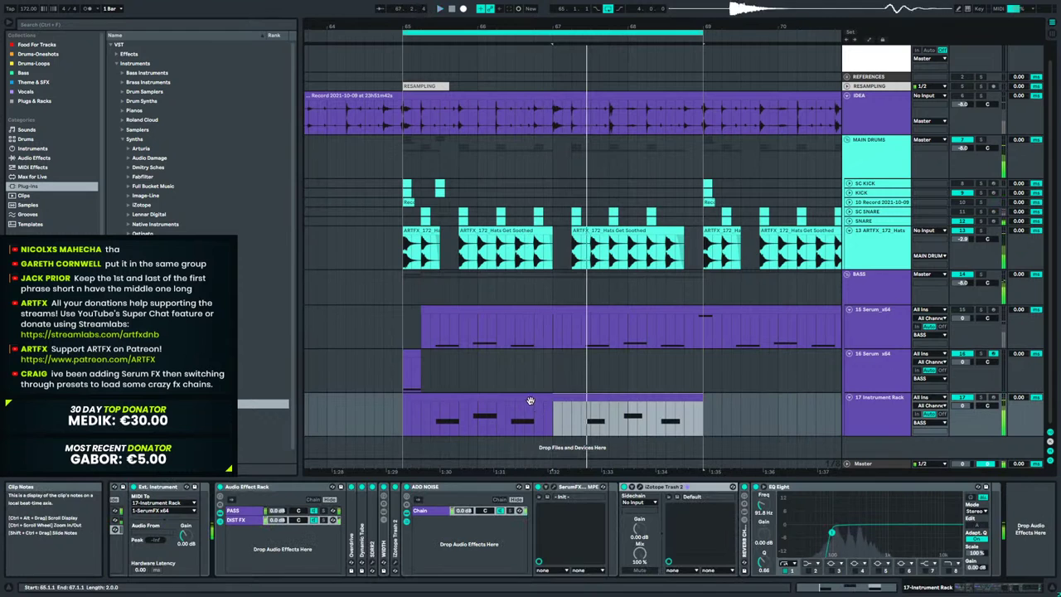
drag(688, 406, 781, 411)
shift+click(673, 400)
drag(683, 403, 538, 402)
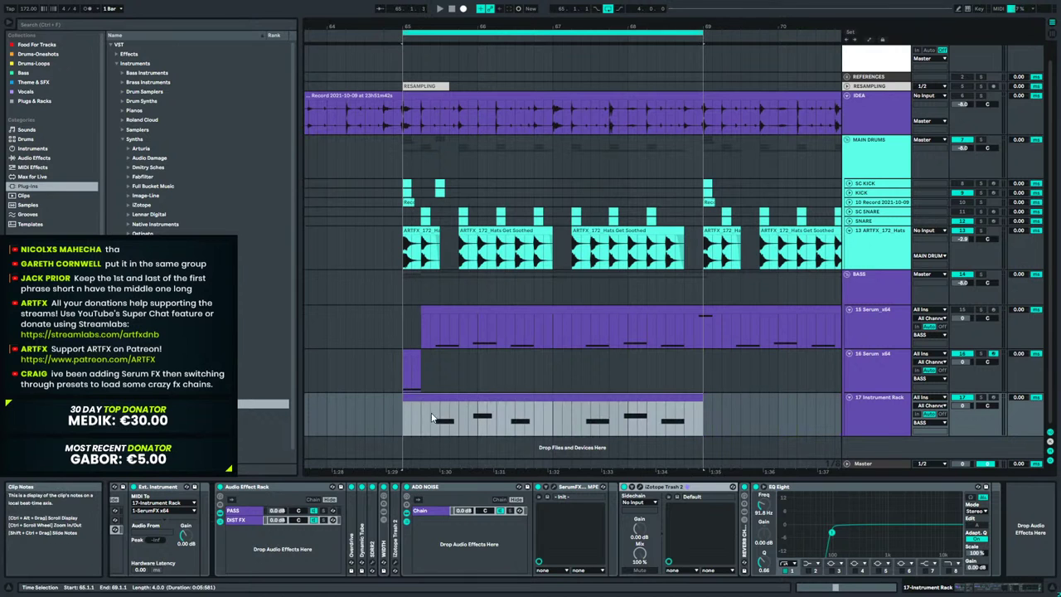
Show automation and spread the Instrument Rack track's automated parameters across separate lanes.
key(a)
scroll(816, 387, down, 3)
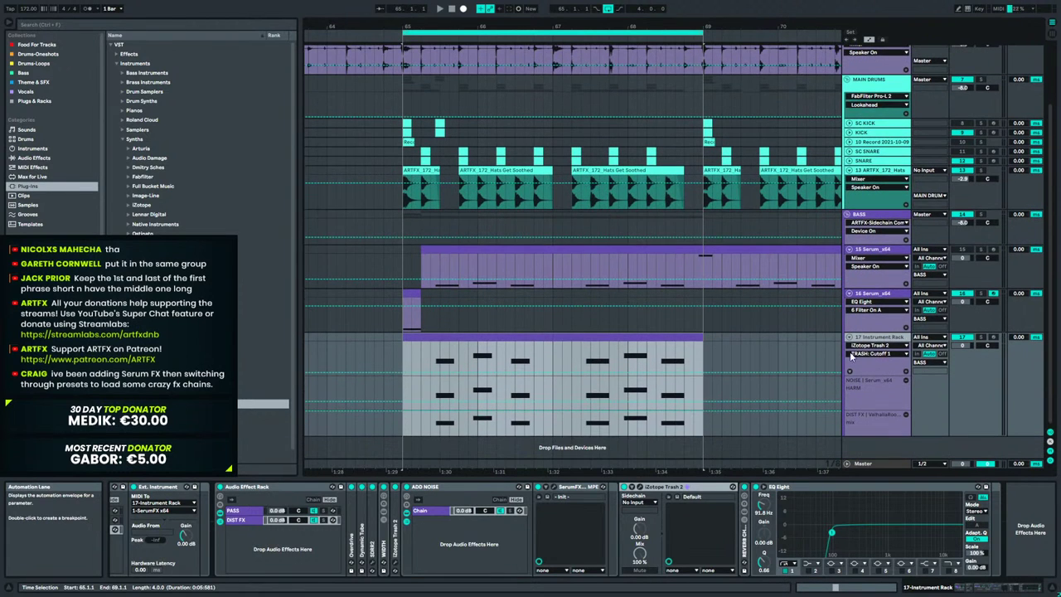
right_click(873, 371)
click(886, 380)
scroll(806, 367, down, 3)
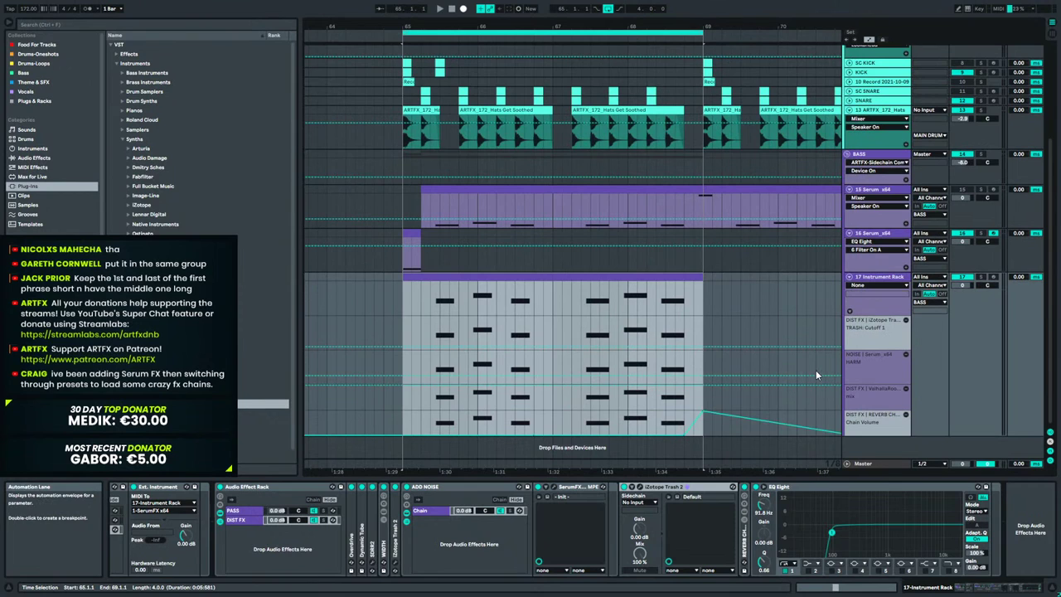
Remove the descending reverb Chain Volume automation after bar 69 and audition the loop from bar 65.
click(717, 413)
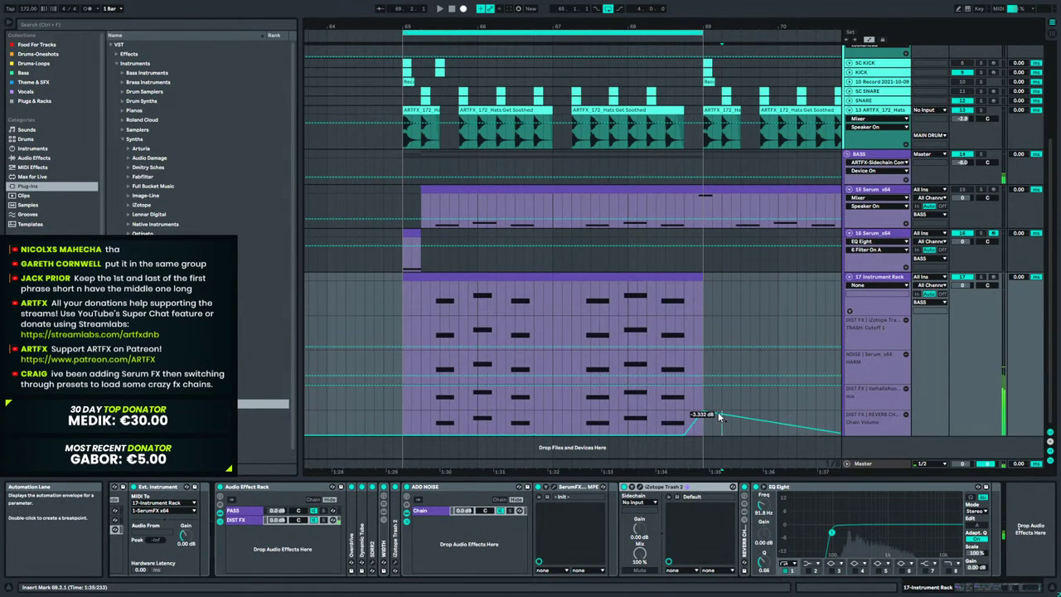
drag(716, 412, 701, 434)
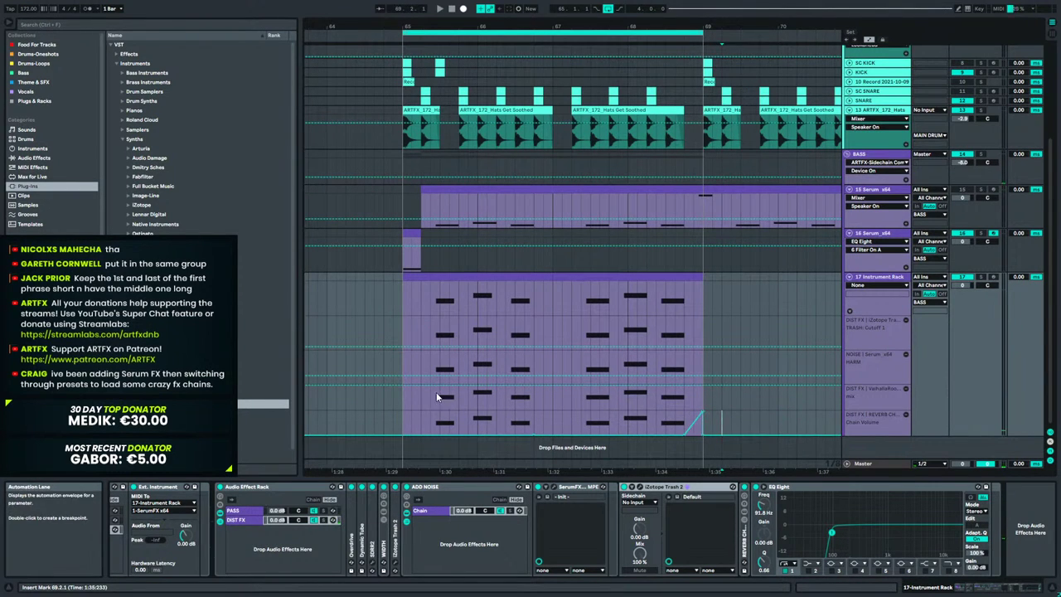
key(space)
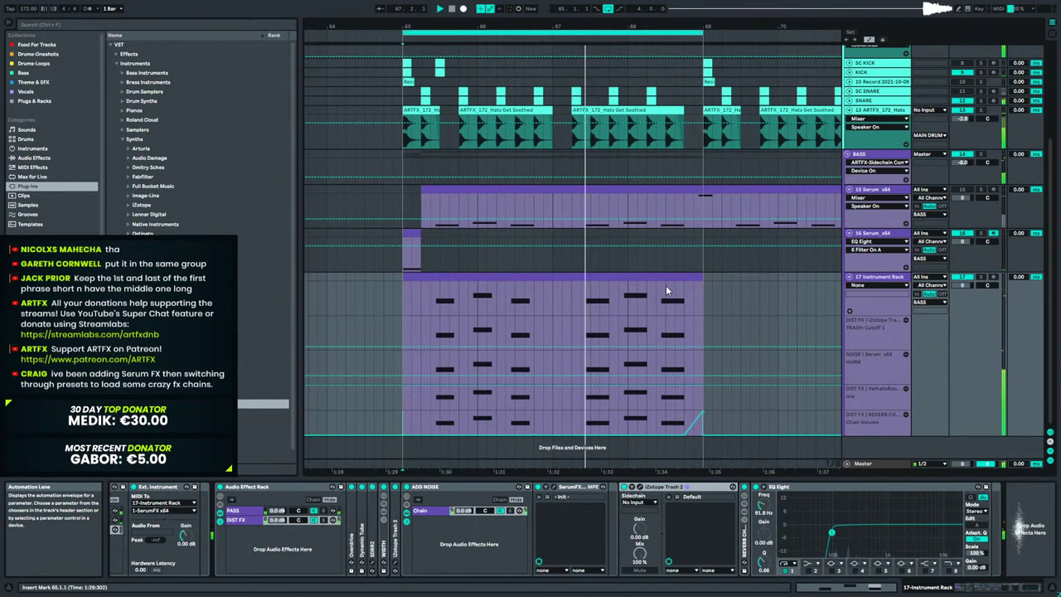
key(space)
Move the reverb Chain Volume ramp from before bar 69 to just before bar 67 and play the loop.
drag(687, 414, 703, 418)
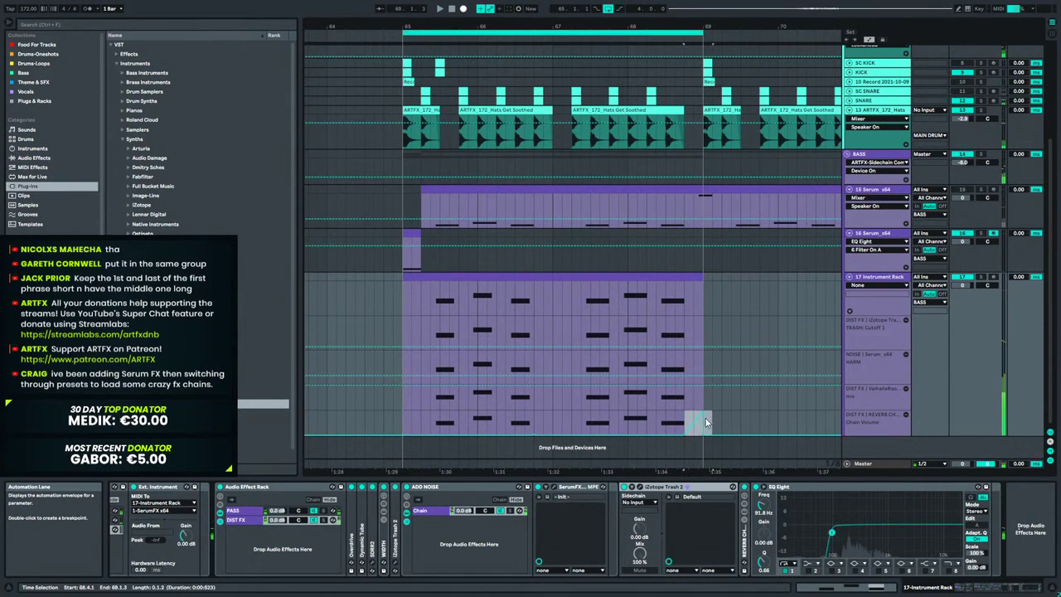
key(ctrl+v)
click(398, 421)
key(space)
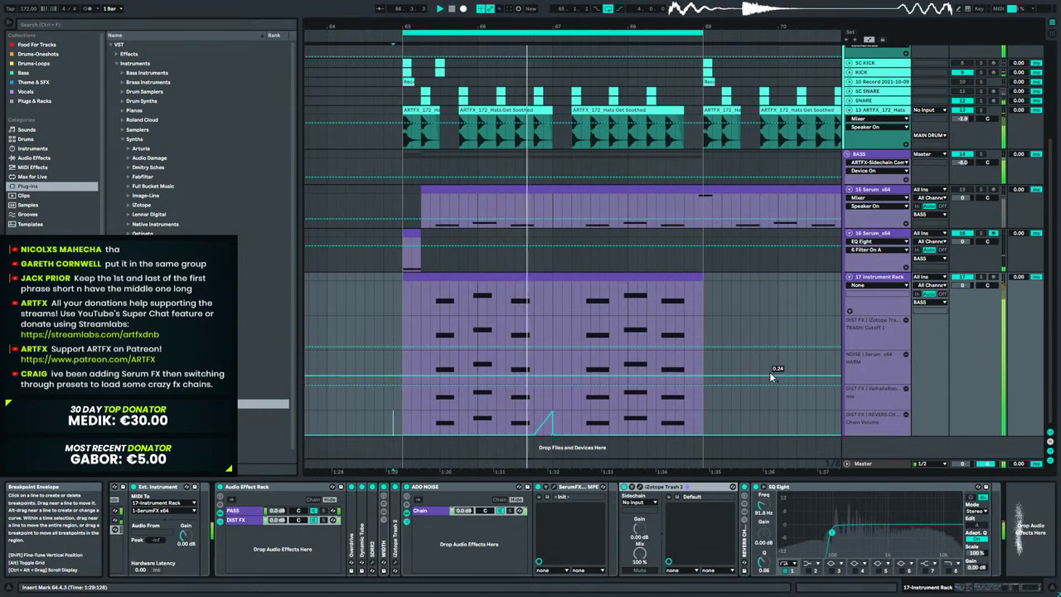
Delete the second kick hit of bar 65 from the SC KICK and KICK tracks, and replay from bar 65.
scroll(455, 124, up, 3)
drag(458, 124, 435, 132)
key(Delete)
click(403, 124)
key(space)
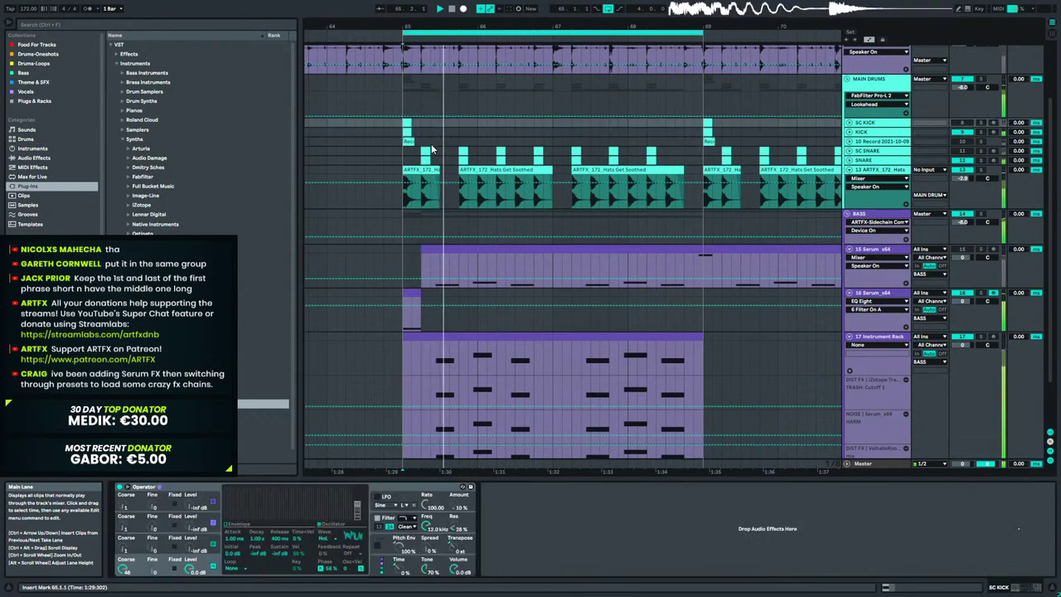
Hide the automation, show the SNARE track's devices, set SNARE SELECTAH to 11, and play the loop.
scroll(631, 306, down, 3)
key(a)
scroll(899, 259, up, 7)
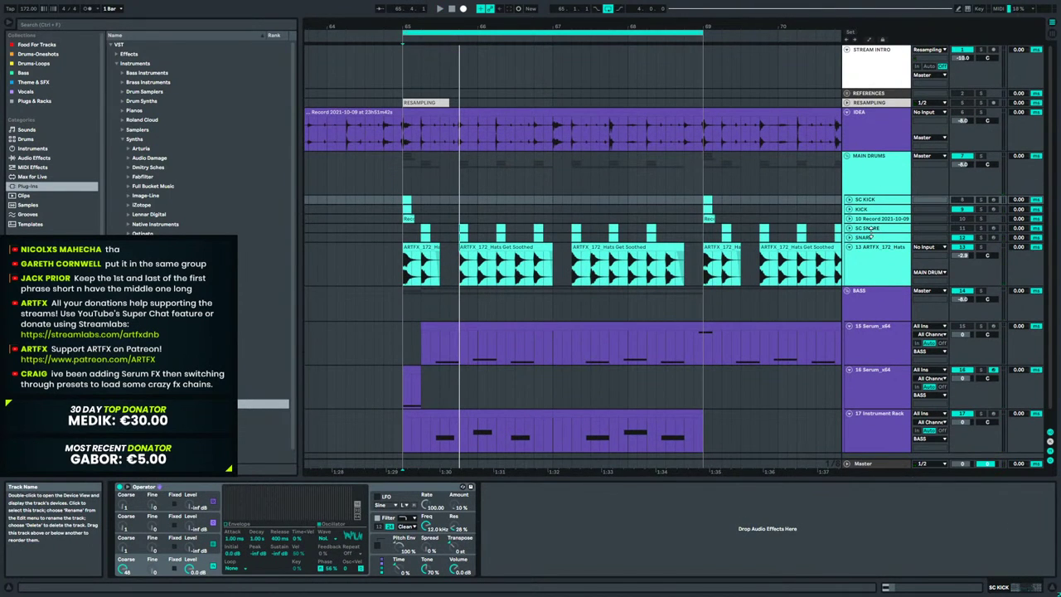
click(870, 238)
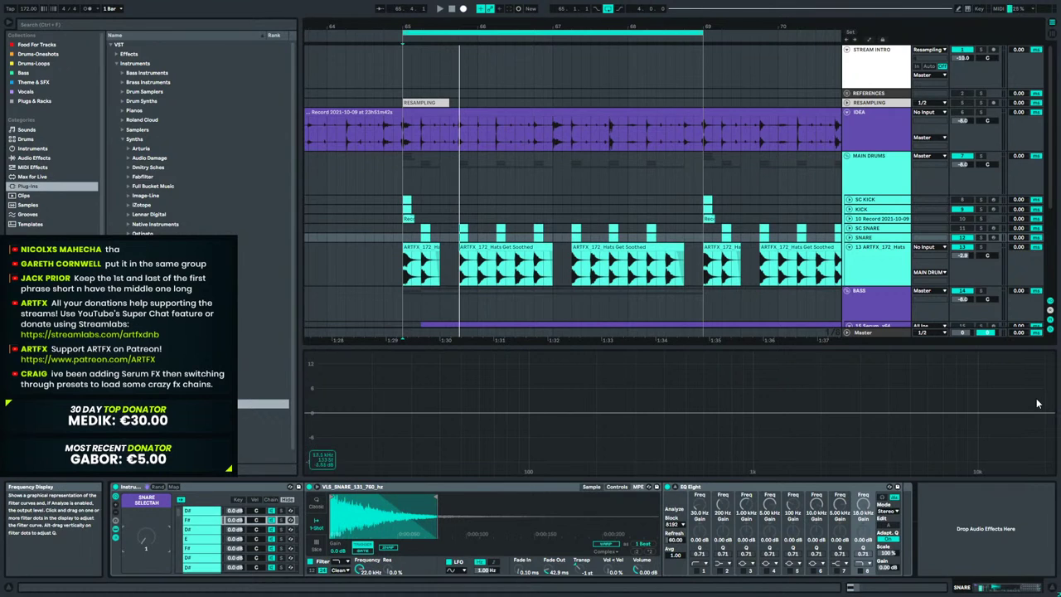
key(space)
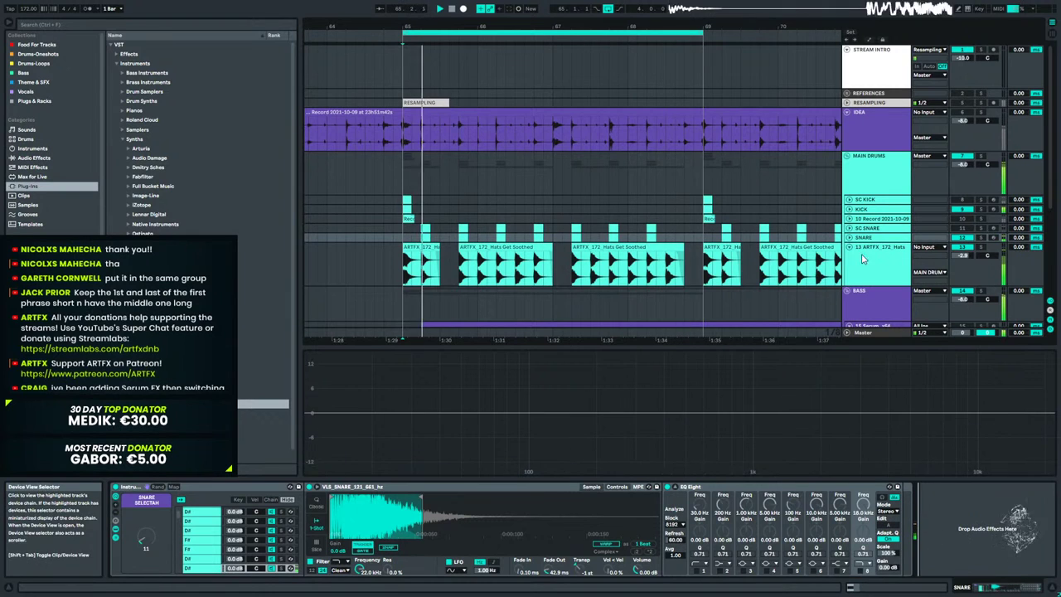
Insert a new MIDI track directly below the ARTFX_172_Hats track.
scroll(862, 260, down, 2)
scroll(862, 261, down, 5)
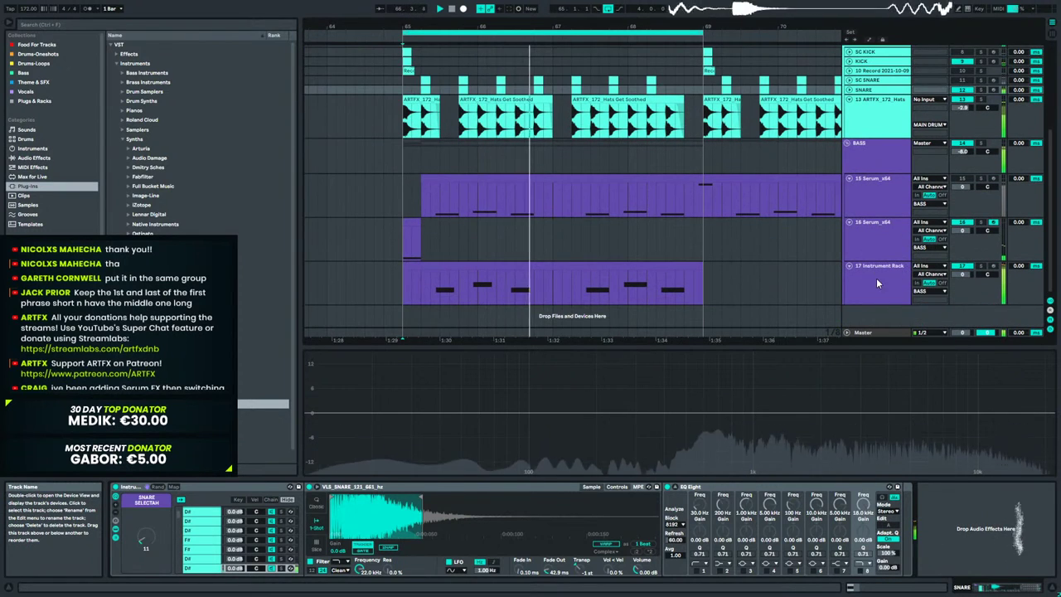
right_click(877, 279)
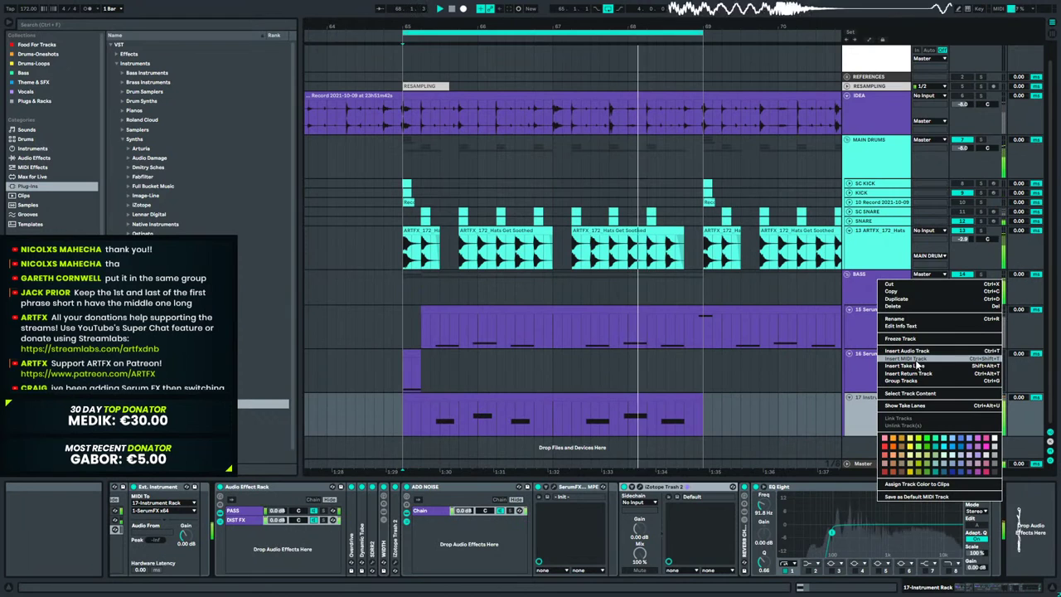
click(869, 233)
right_click(870, 235)
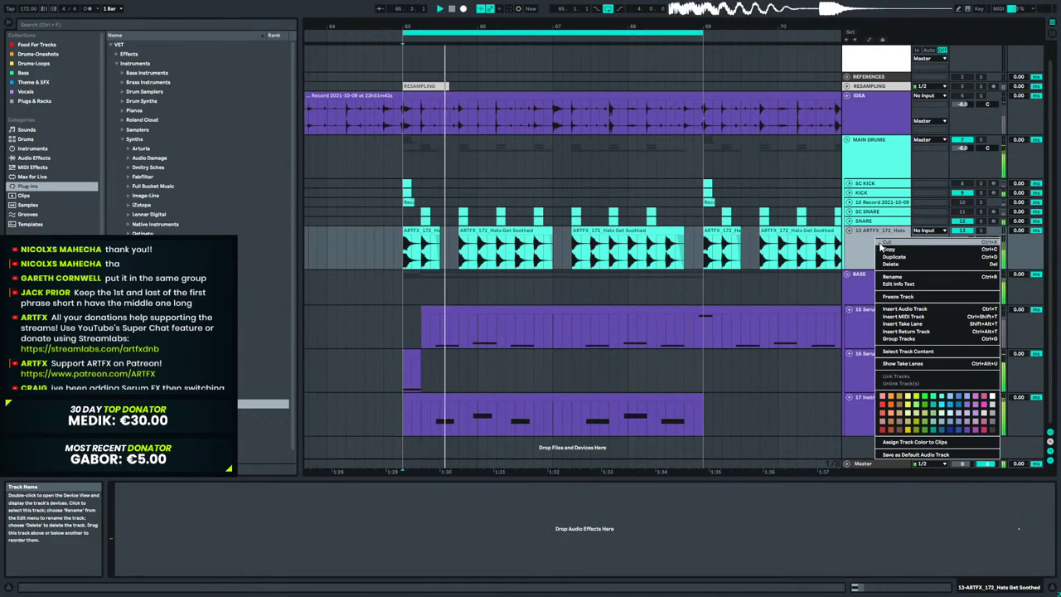
click(804, 288)
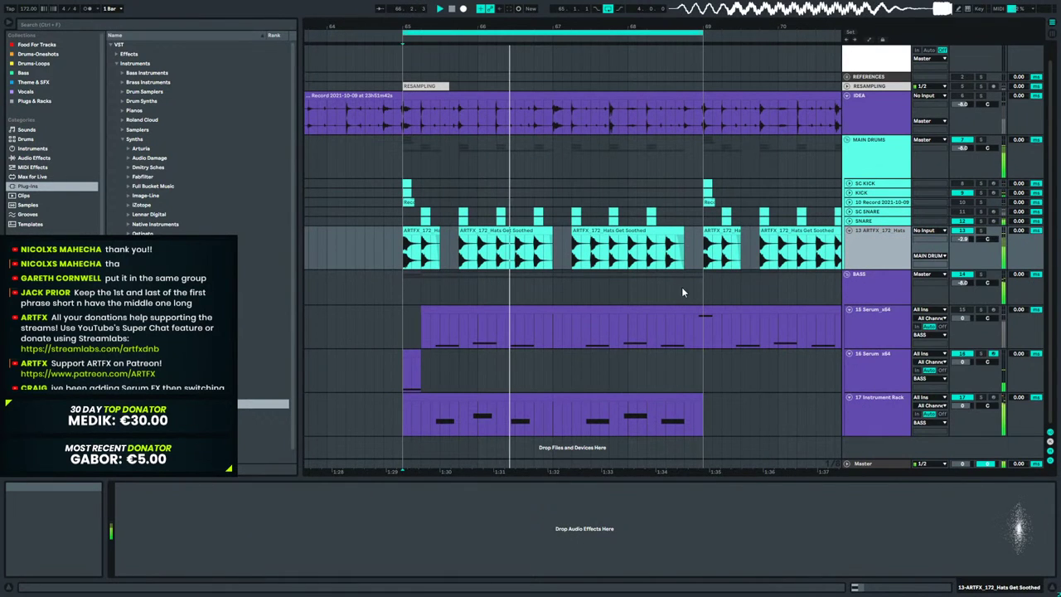
key(ctrl+shift+t)
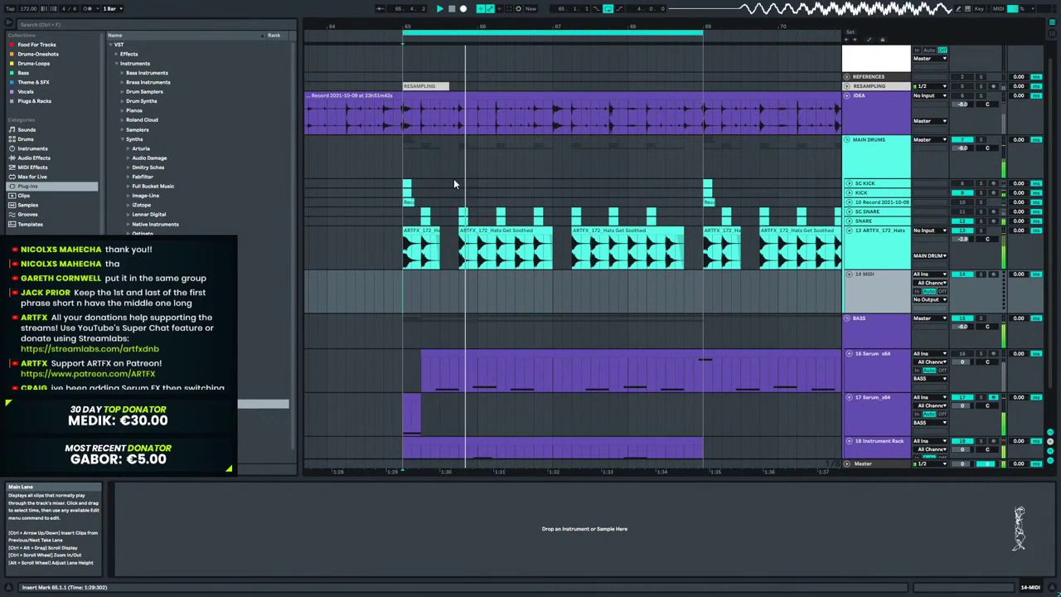
Listen to the loop from bar 65 across the drum and bass tracks.
click(396, 114)
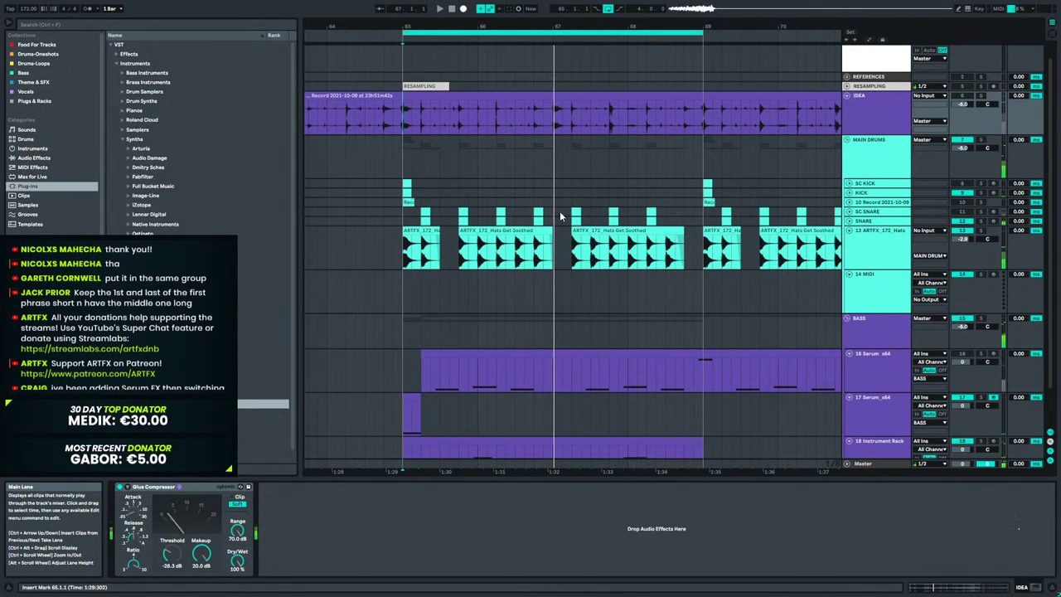
click(548, 259)
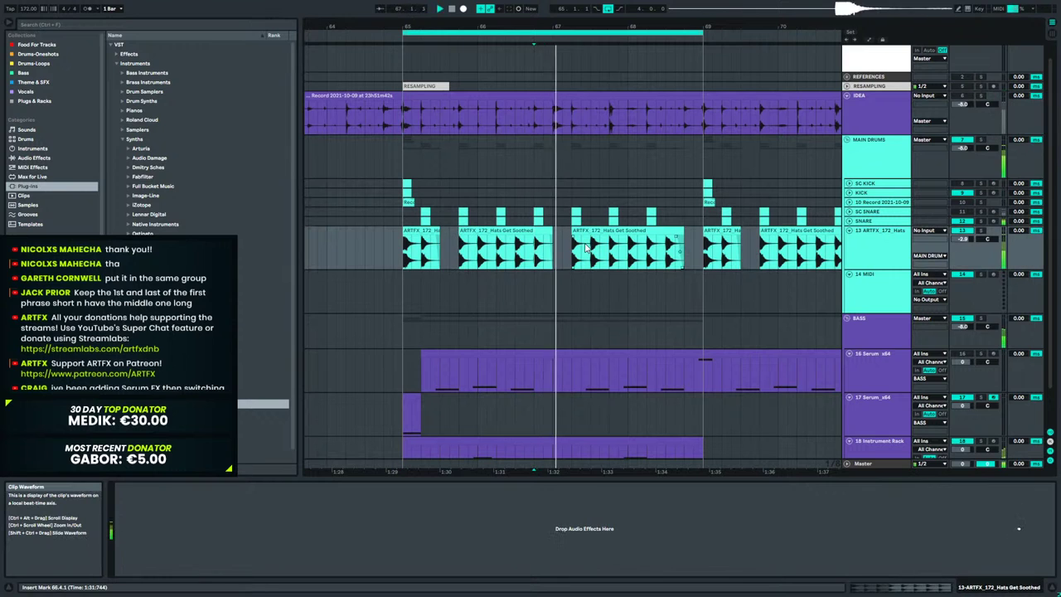
scroll(588, 296, down, 2)
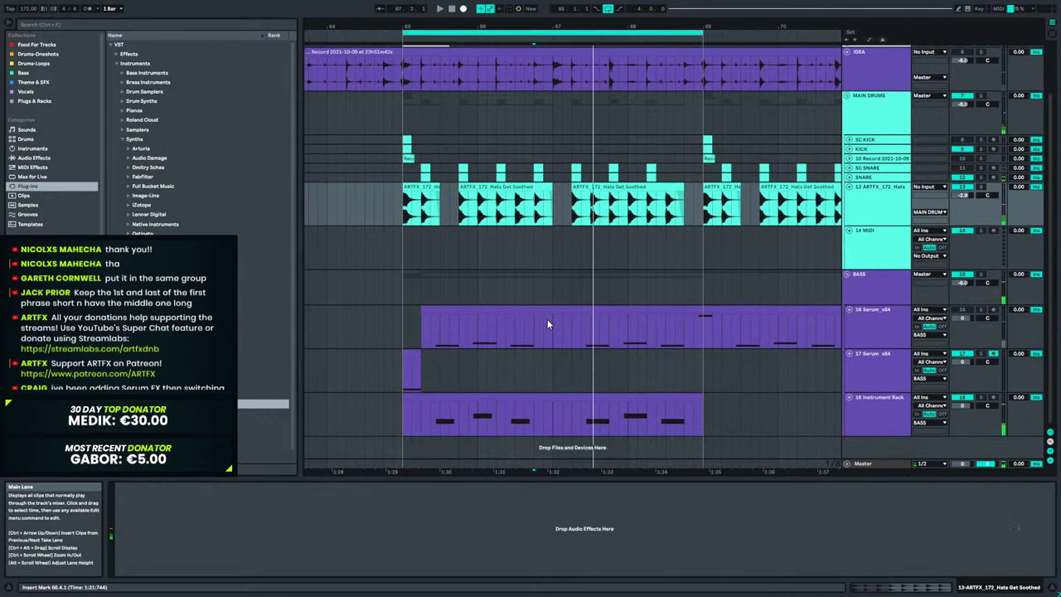
scroll(544, 320, up, 3)
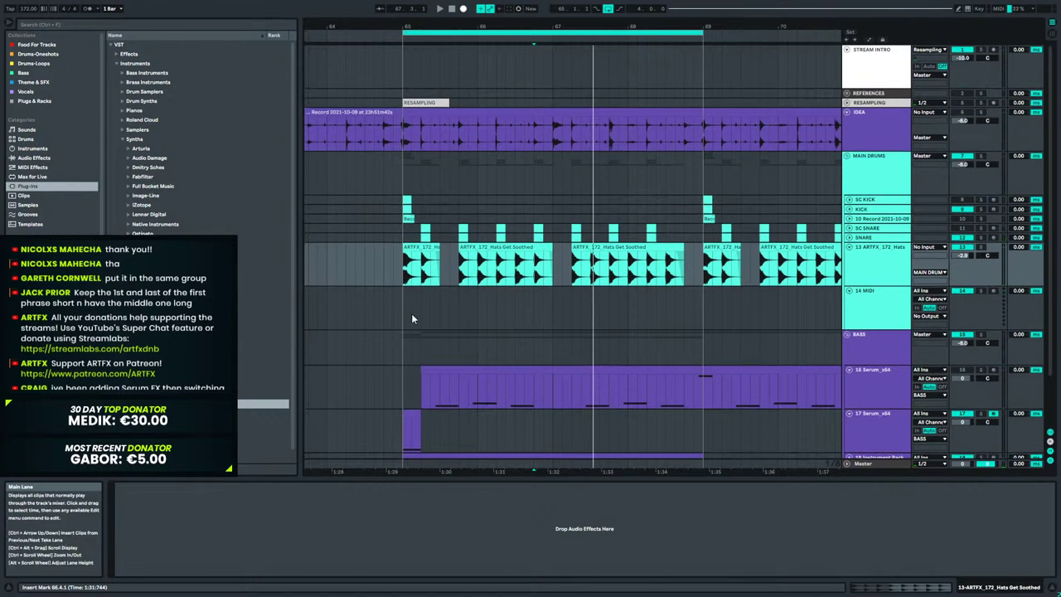
Solo the IDEA track and play its recording from bar 65.
drag(591, 27, 580, 7)
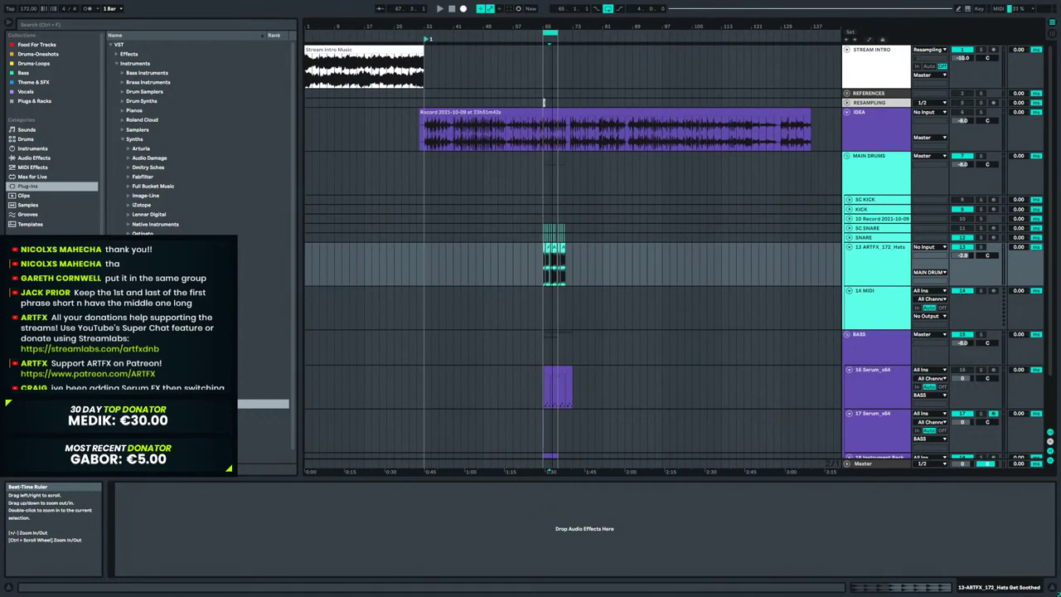
click(542, 133)
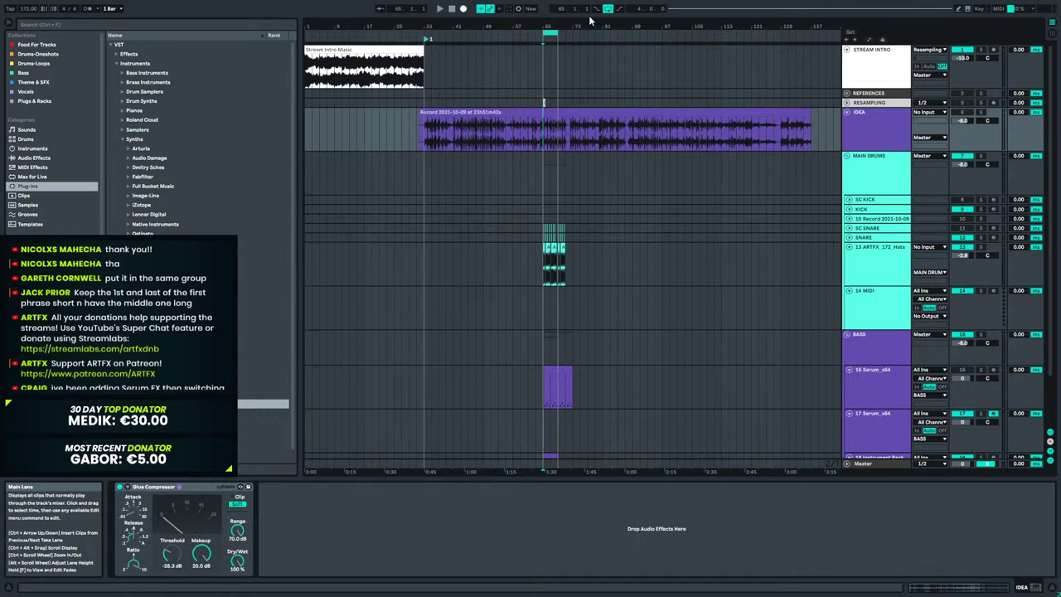
drag(611, 22, 731, 23)
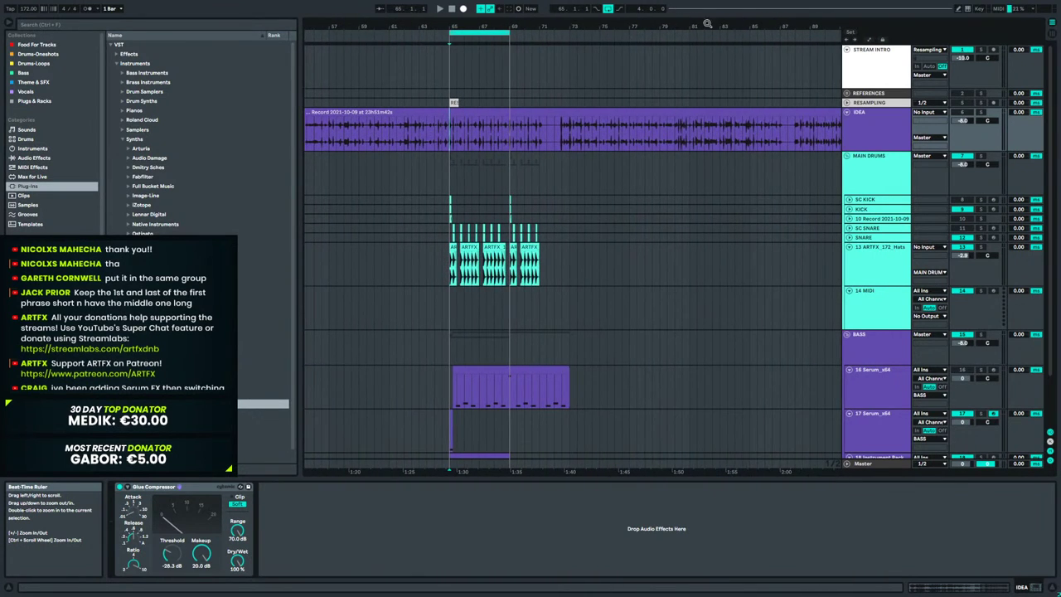
drag(358, 23, 391, 68)
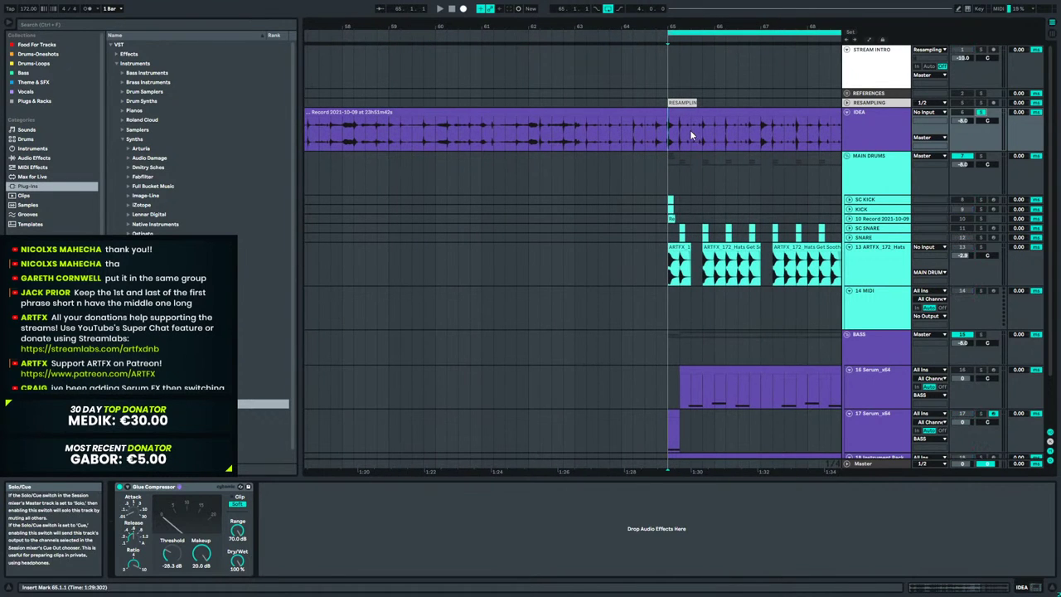
key(space)
key(space)
Listen to the soloed IDEA recording from about bar 55.
drag(537, 29, 781, 5)
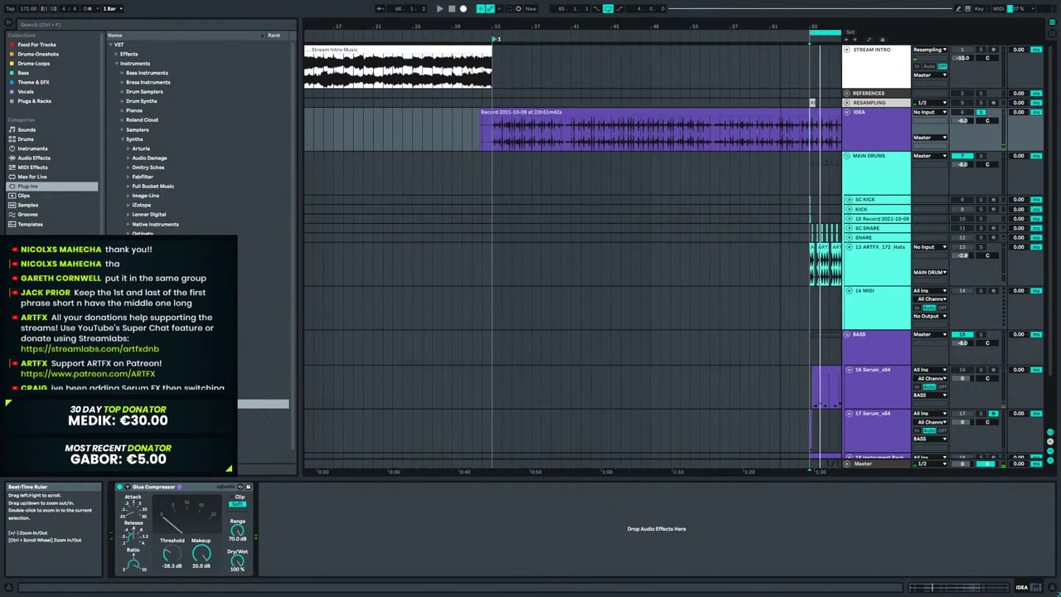
drag(583, 27, 522, 48)
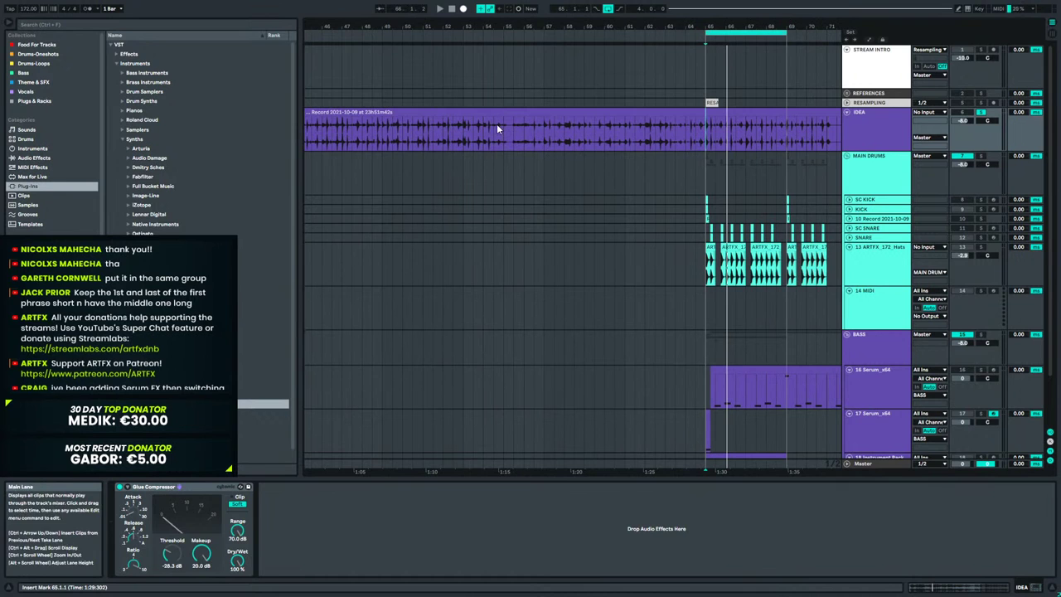
key(space)
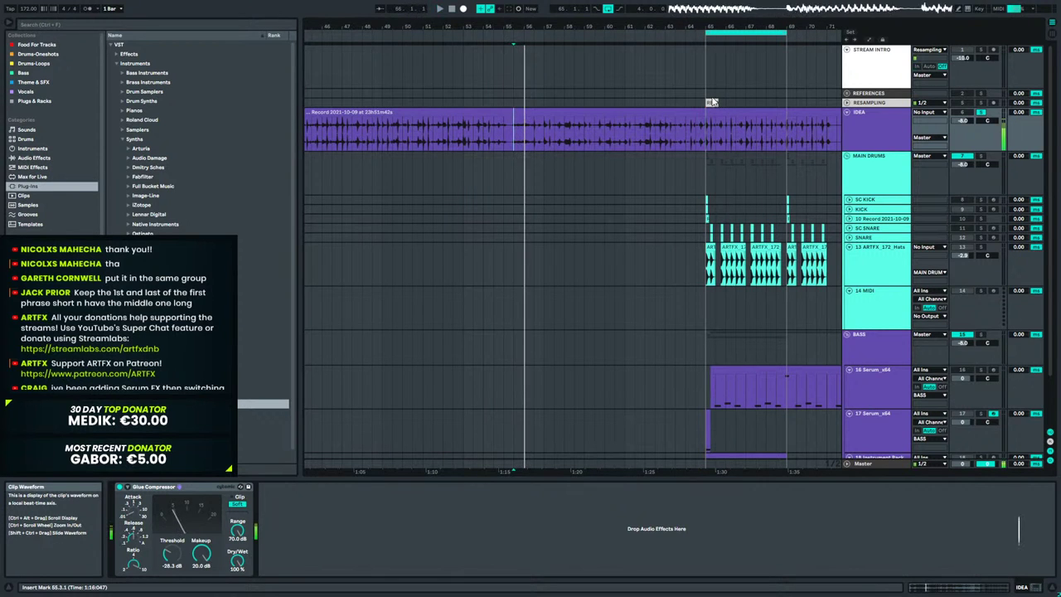
Place the four-bar section of the IDEA recording from bar 129 at bar 65.
drag(707, 27, 126, 16)
drag(768, 26, 407, 28)
click(514, 140)
drag(599, 30, 768, 11)
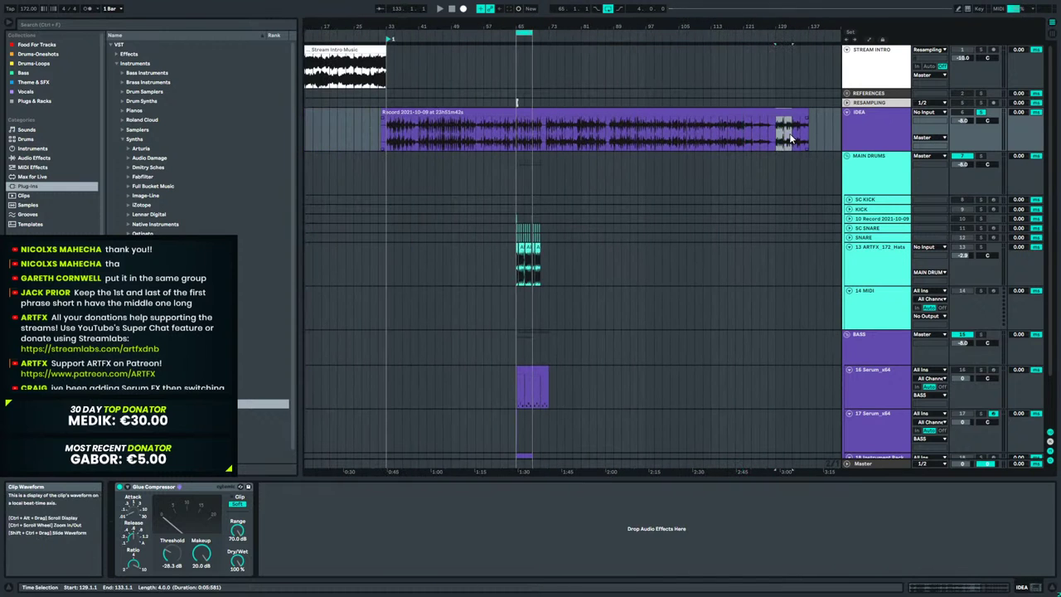
click(693, 124)
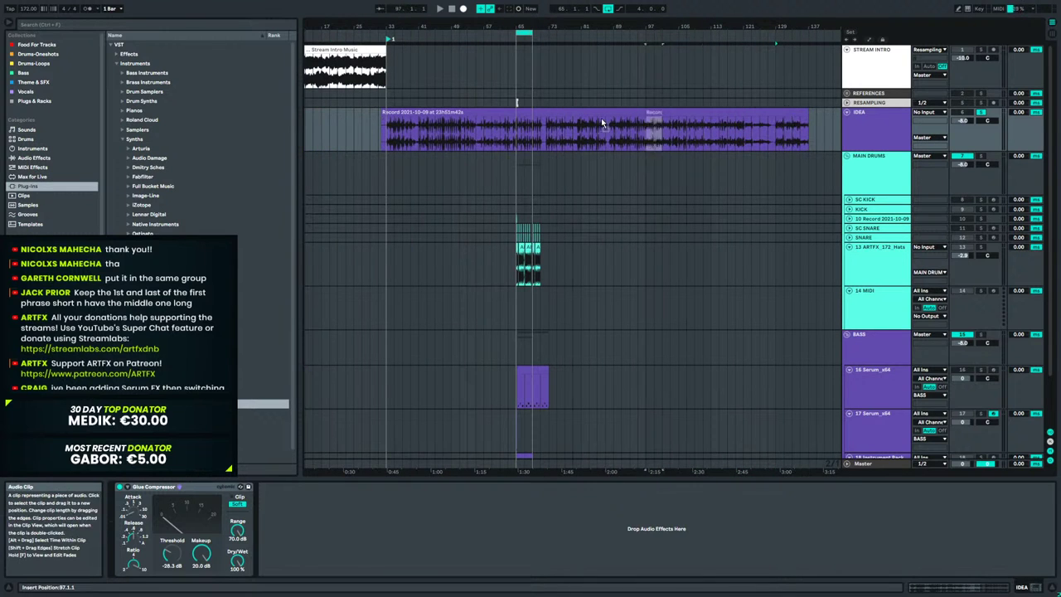
drag(525, 125, 523, 124)
Delete the rest of the IDEA recording on both sides of bars 65 to 69, and play the remaining section.
click(552, 112)
key(Delete)
key(Delete)
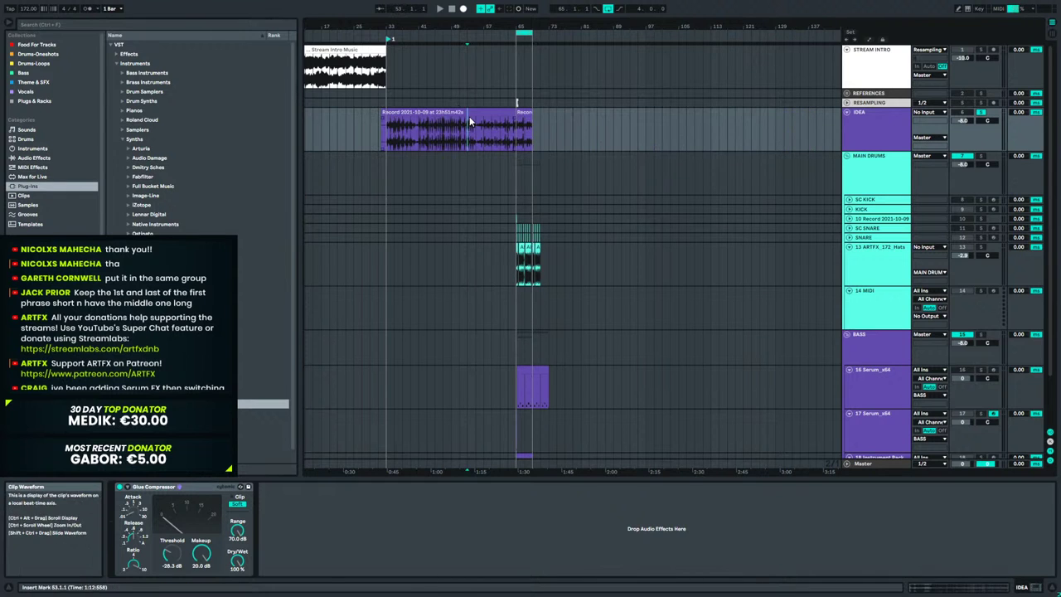
click(469, 116)
drag(522, 27, 497, 114)
click(497, 114)
key(space)
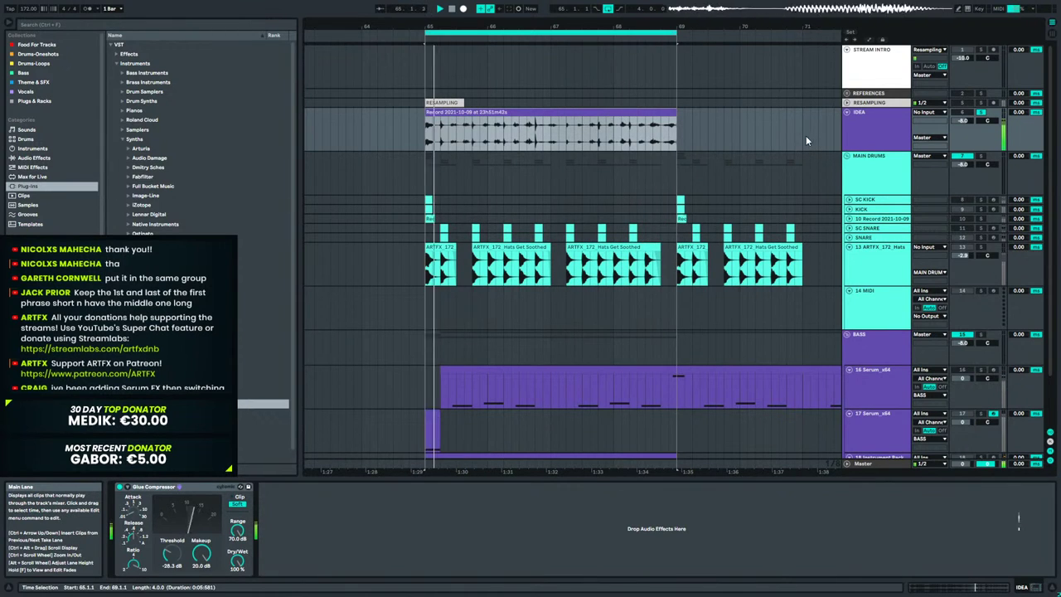
Show the Instrument Rack track's automation and remove the iZotope Trash cutoff and ValhallaRoom mix lanes from view.
drag(669, 388, 684, 385)
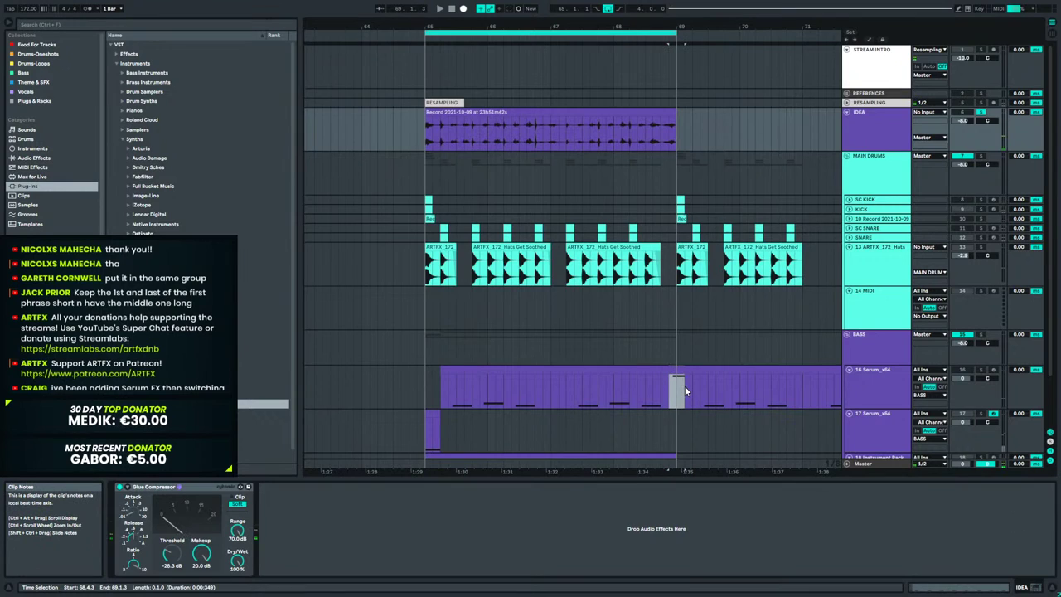
click(678, 380)
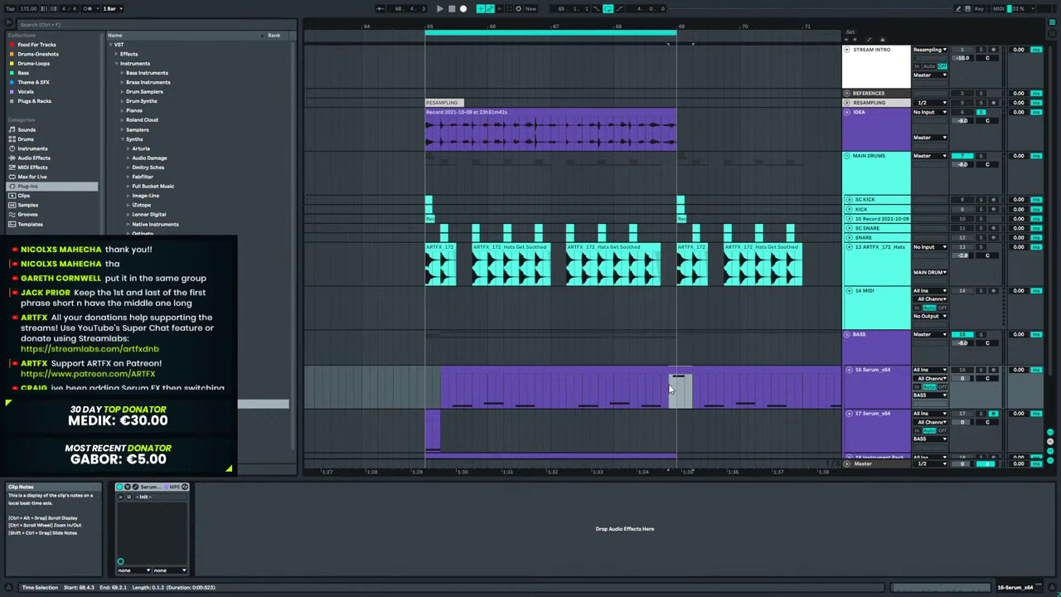
scroll(712, 343, down, 3)
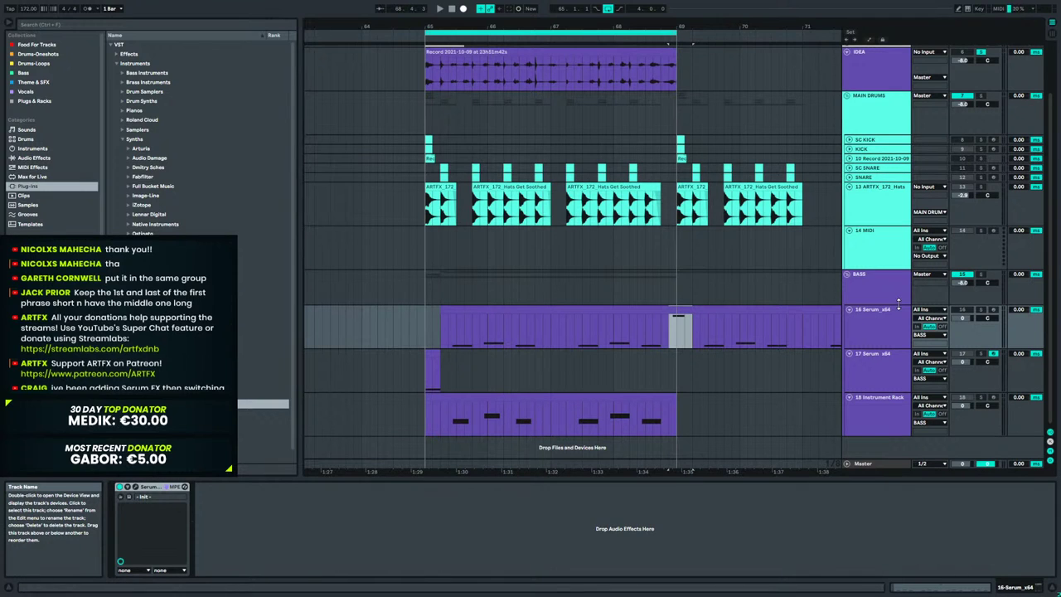
click(901, 432)
key(a)
scroll(842, 440, down, 5)
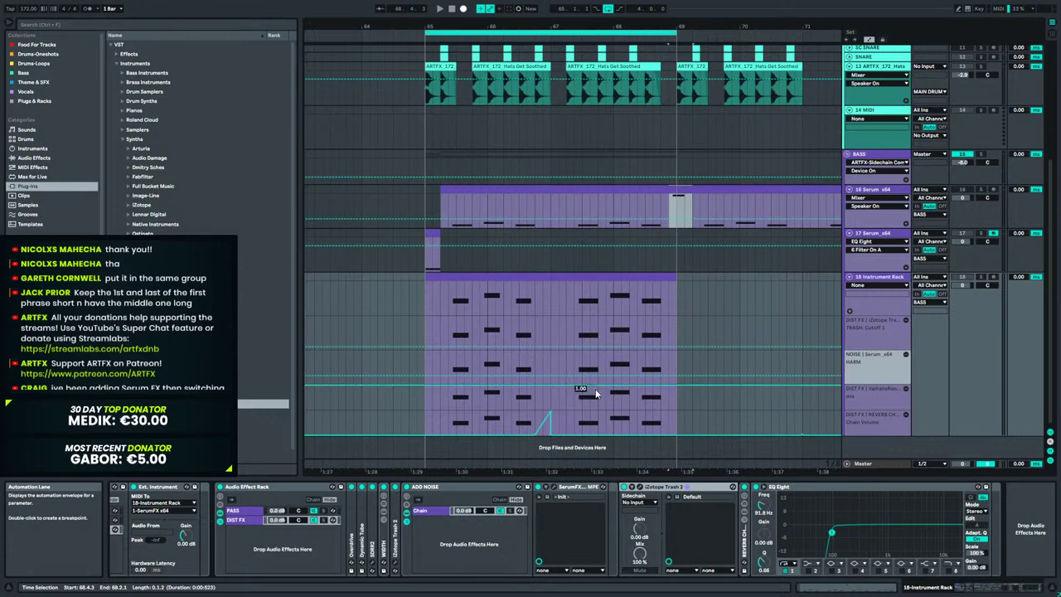
click(904, 320)
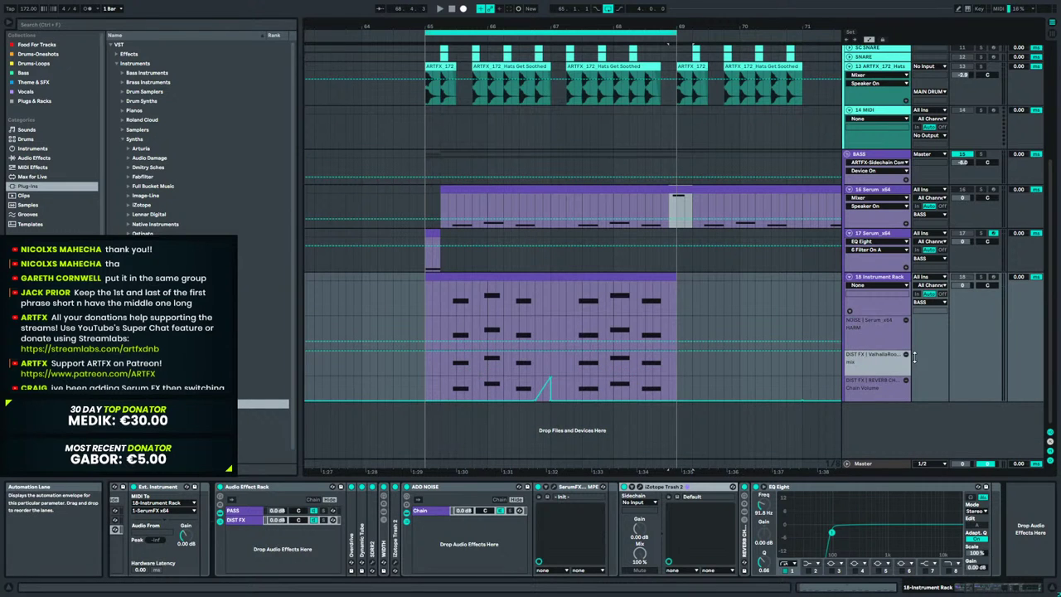
click(905, 354)
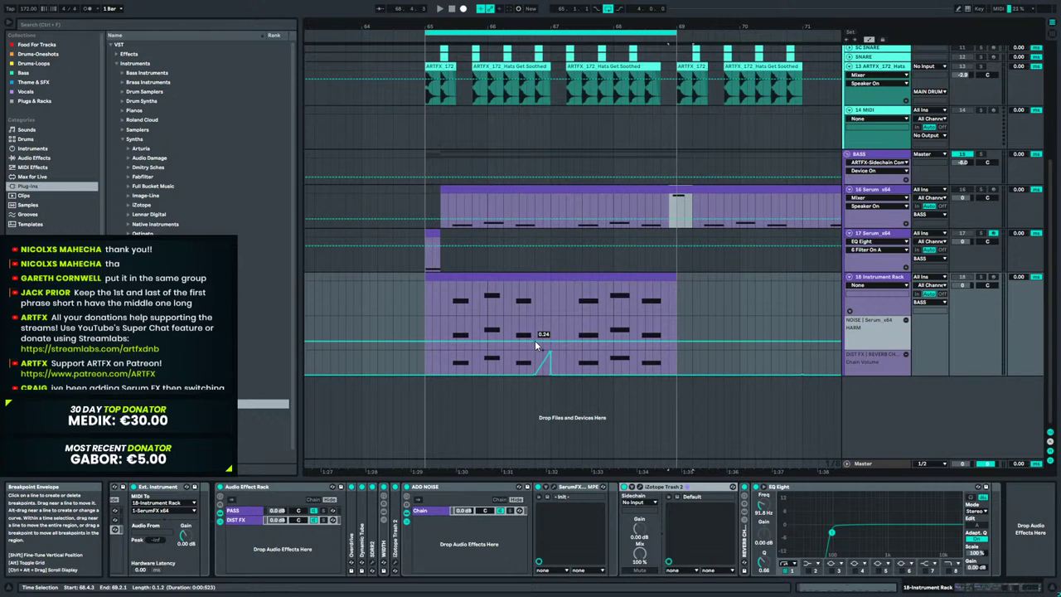
Lower the noise Serum's HARM automation to 0.00 on the Instrument Rack track and listen to the loop.
drag(535, 341, 534, 350)
click(450, 340)
key(space)
key(space)
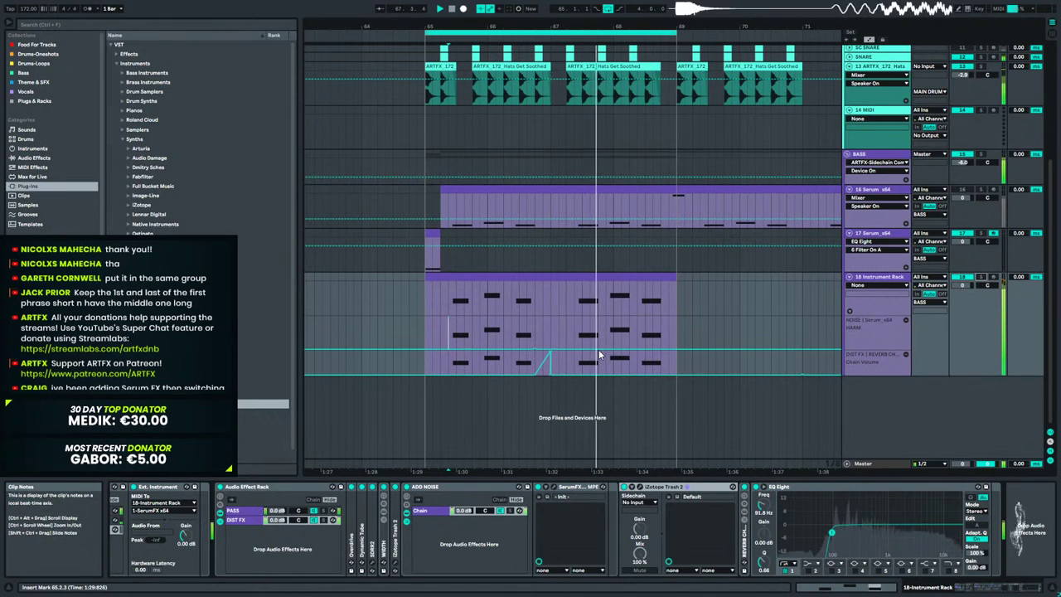
key(space)
Ramp the HARM automation up to 1.00 during the last bass note of bar 68 and listen to the change.
drag(646, 26, 663, 108)
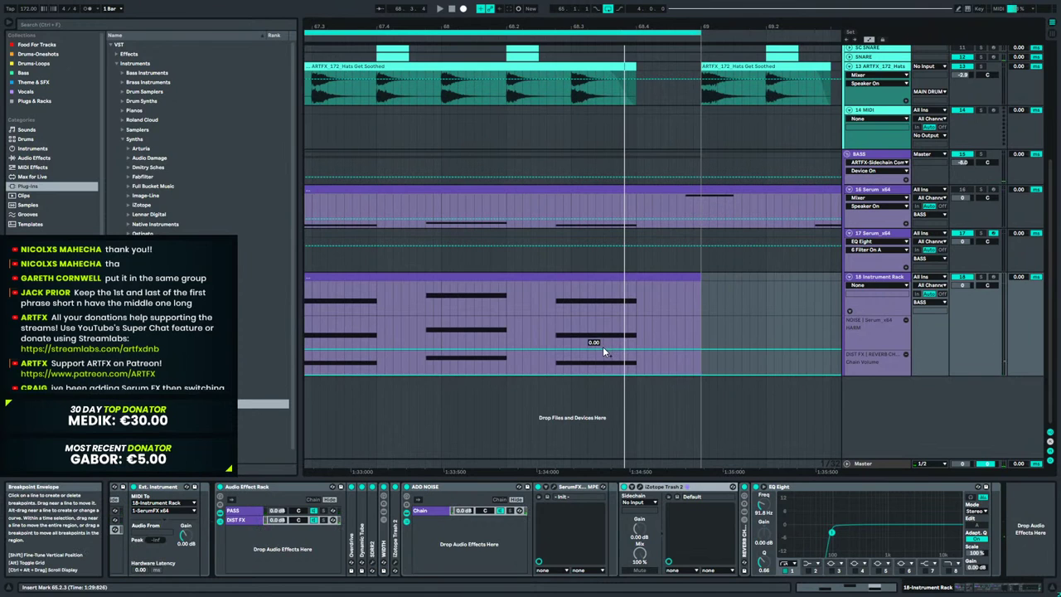
drag(608, 348, 611, 317)
click(555, 333)
key(space)
key(space)
key(space)
key(space)
key(space)
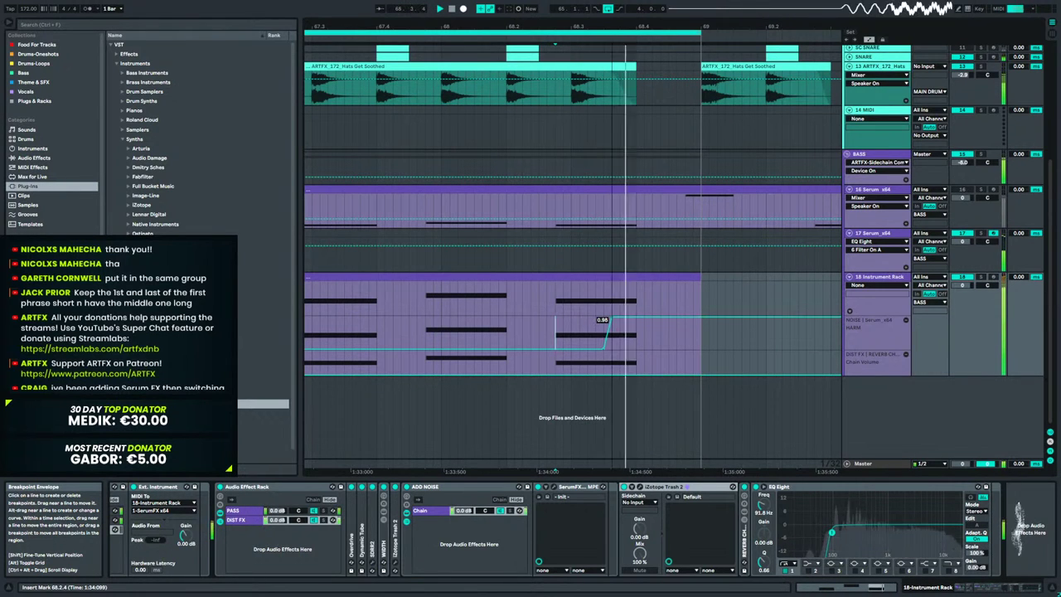
key(space)
Extend the last D#0 note of the Instrument Rack clip to the clip's end and play it.
double_click(656, 277)
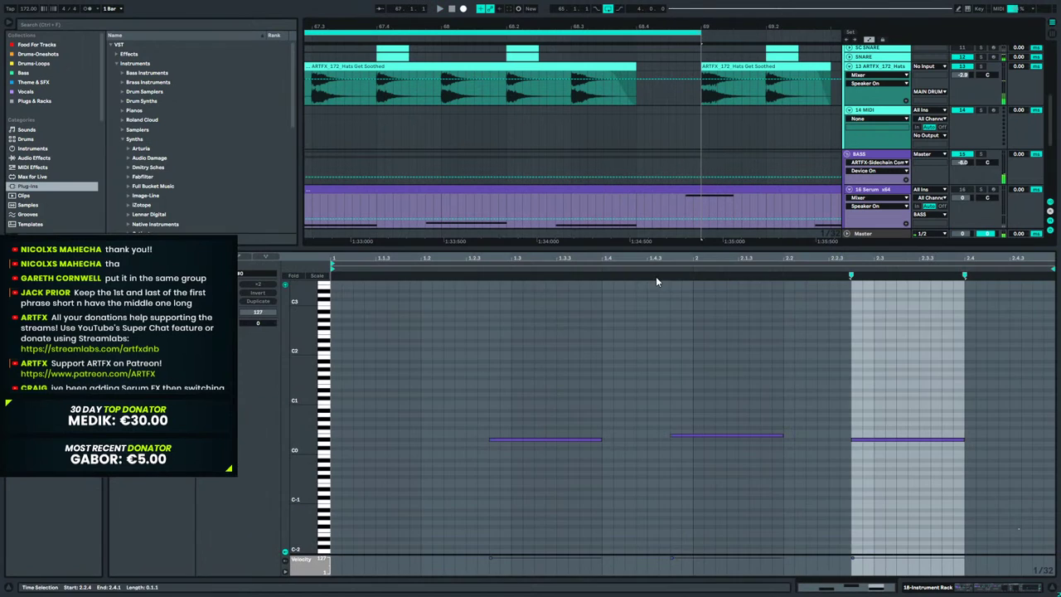
drag(965, 440, 1049, 439)
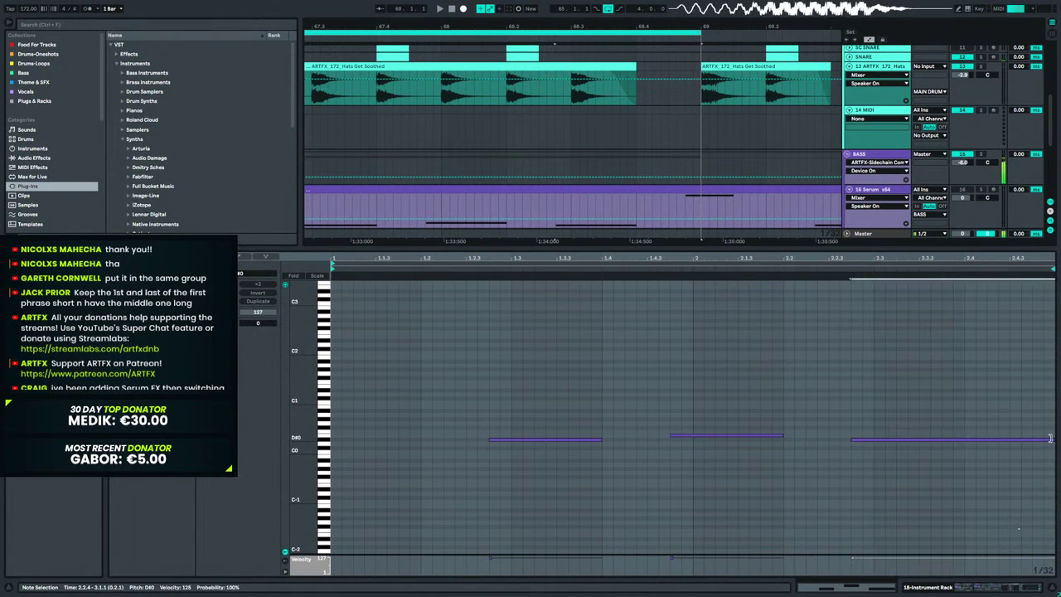
key(space)
Reshape the HARM automation to peak at 68.4.1 and fall back to zero at bar 69, and play it.
scroll(623, 166, down, 3)
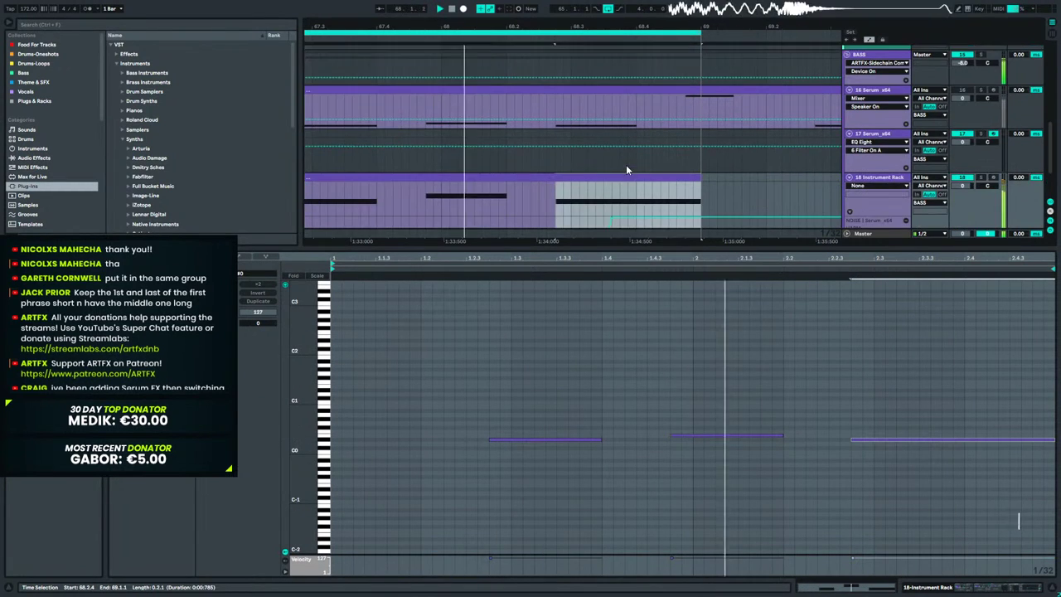
scroll(634, 161, down, 1)
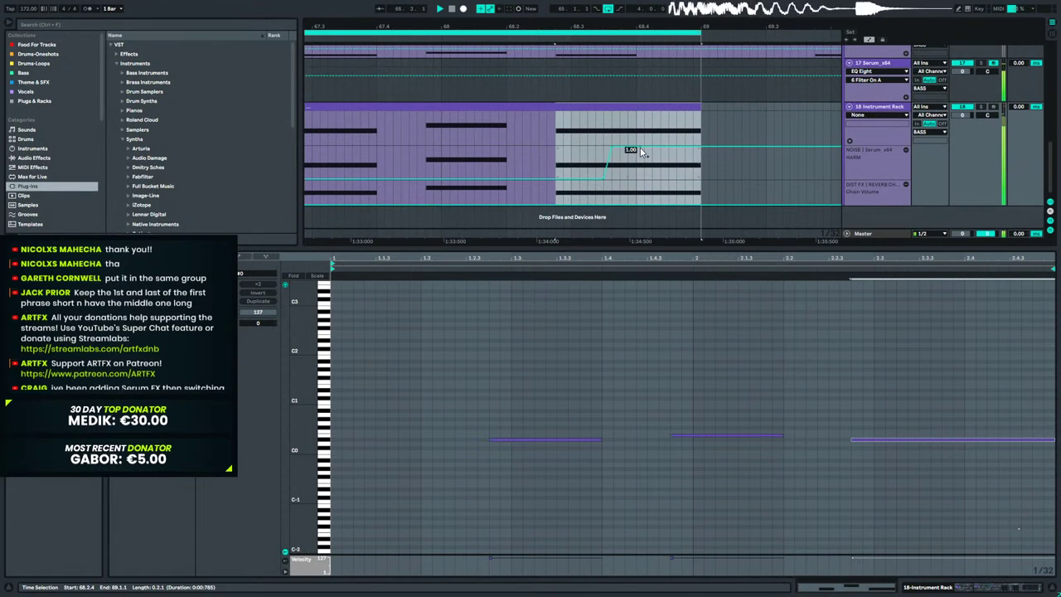
drag(638, 150, 660, 162)
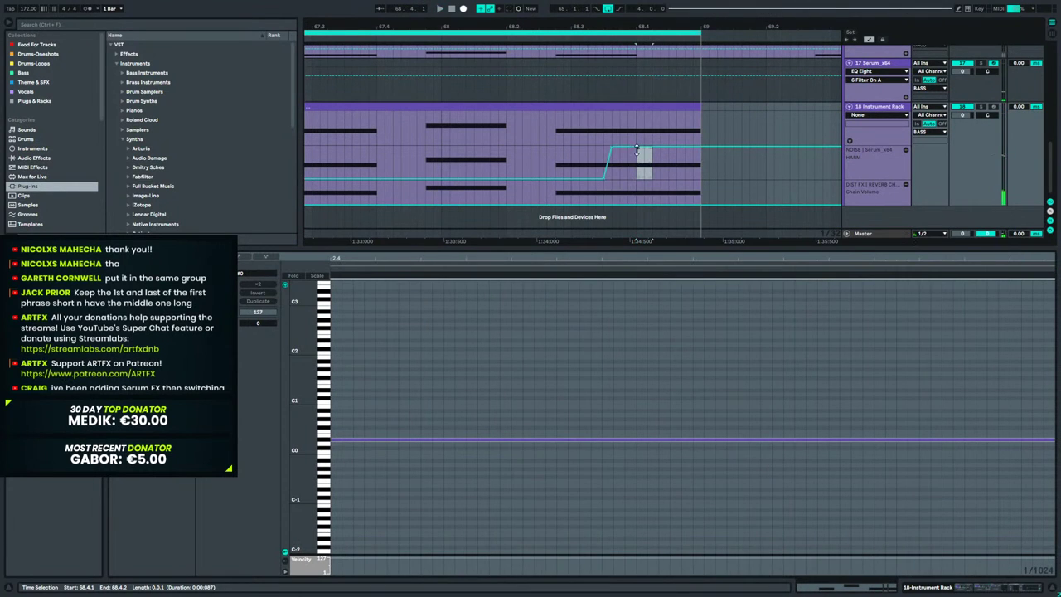
click(636, 147)
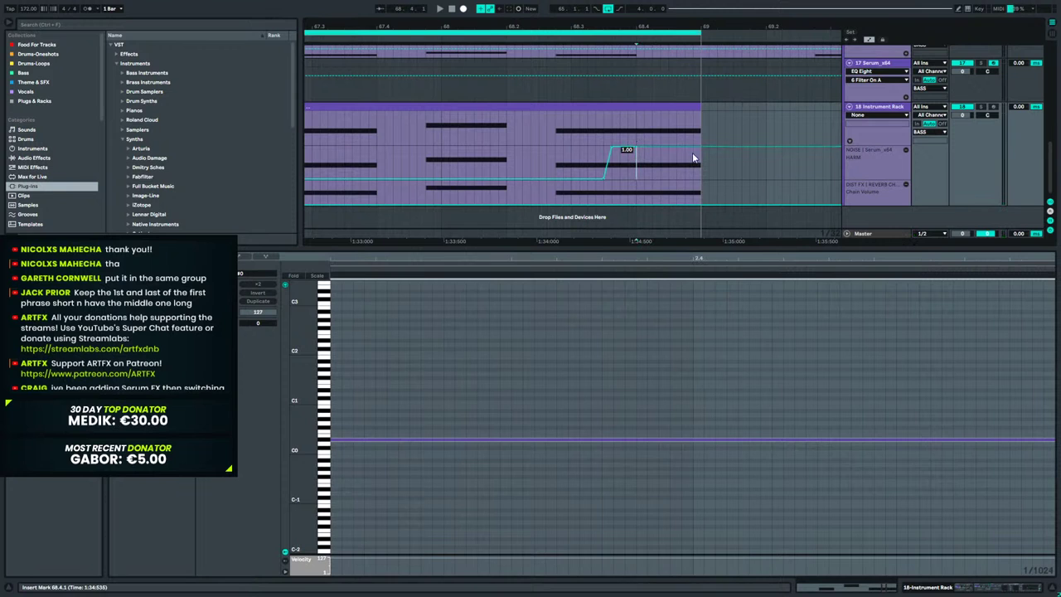
key(space)
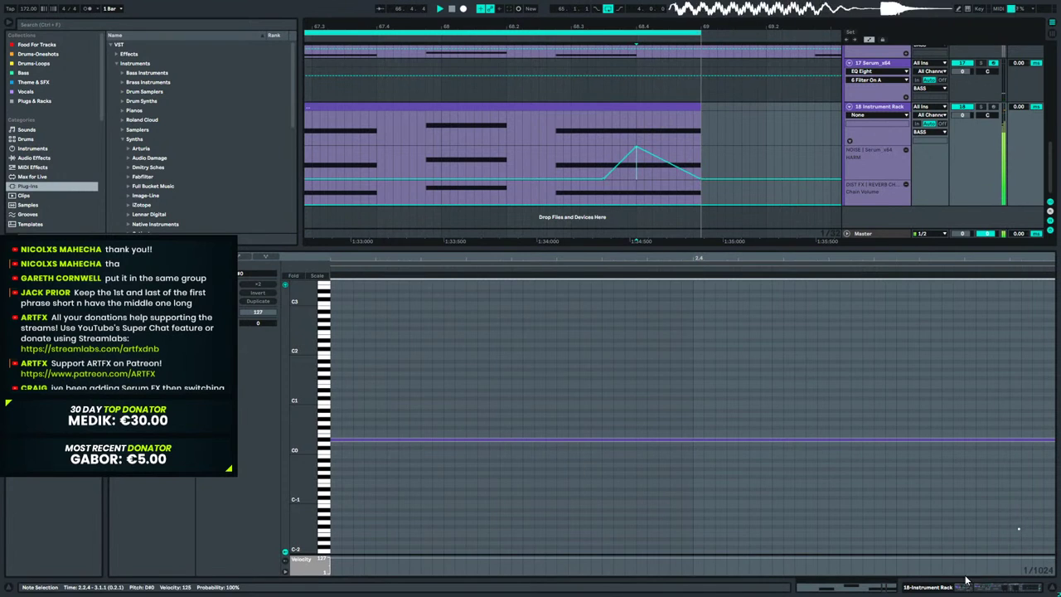
Try another snare on the SNARE track by setting the SNARE SELECTAH macro to 16.
key(shift+Tab)
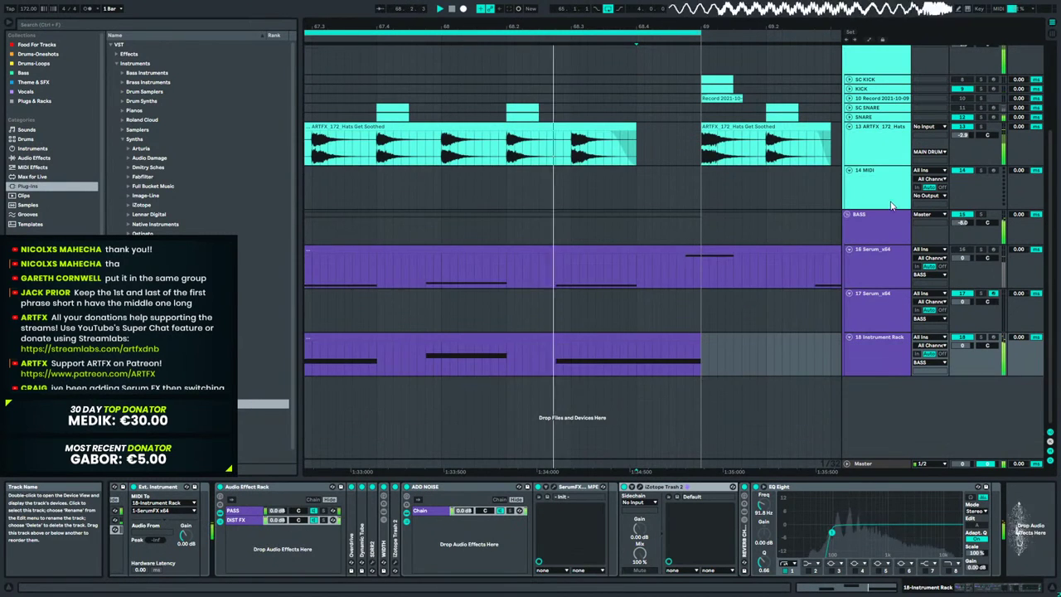
click(866, 117)
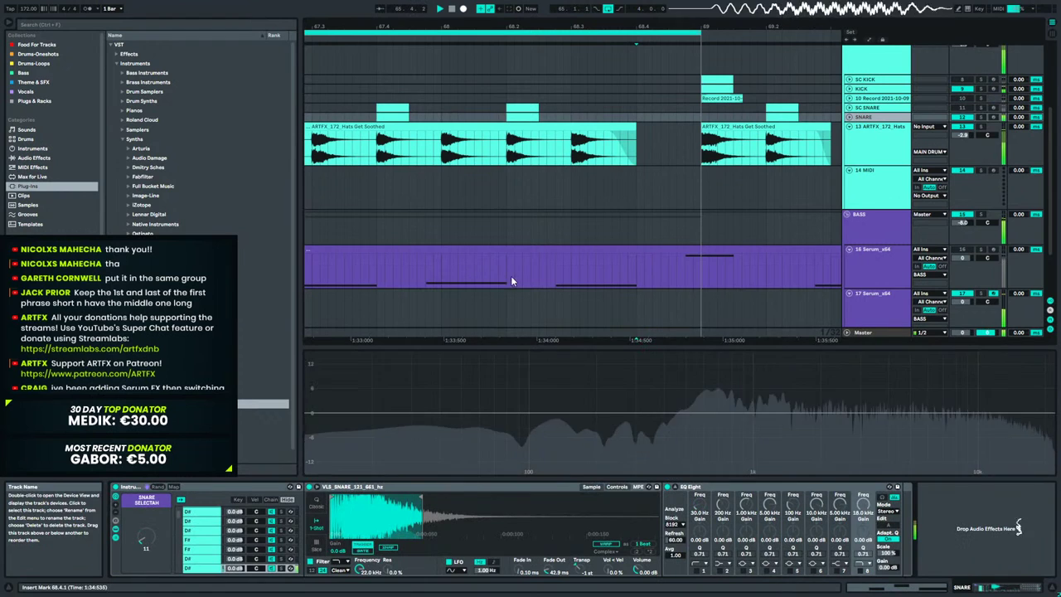
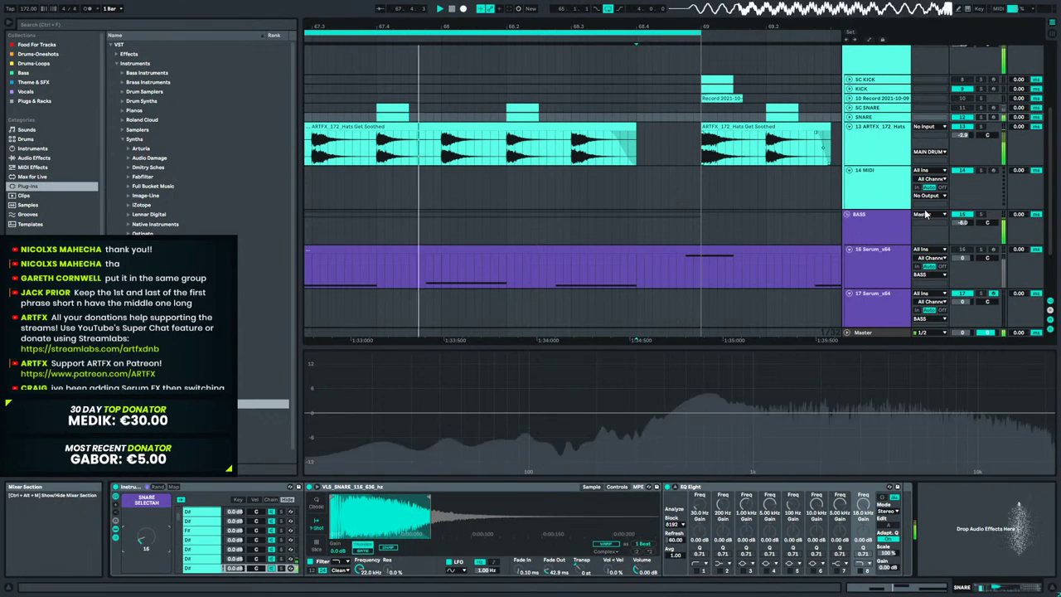
Undo the recent changes to the BASS group and move it out of MAIN DRUMS, below the empty MIDI track.
click(866, 213)
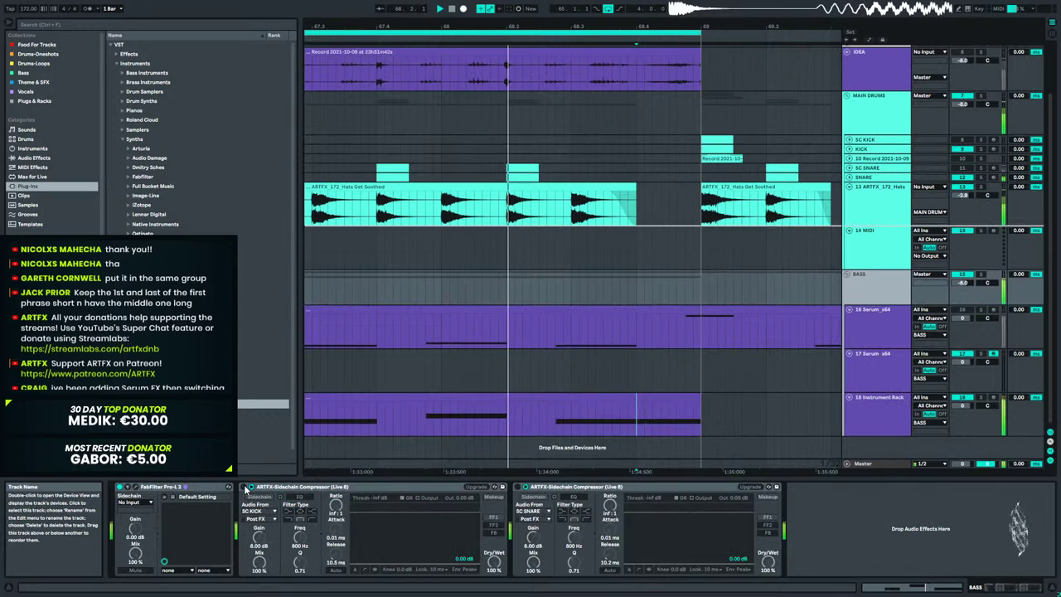
key(ctrl+z)
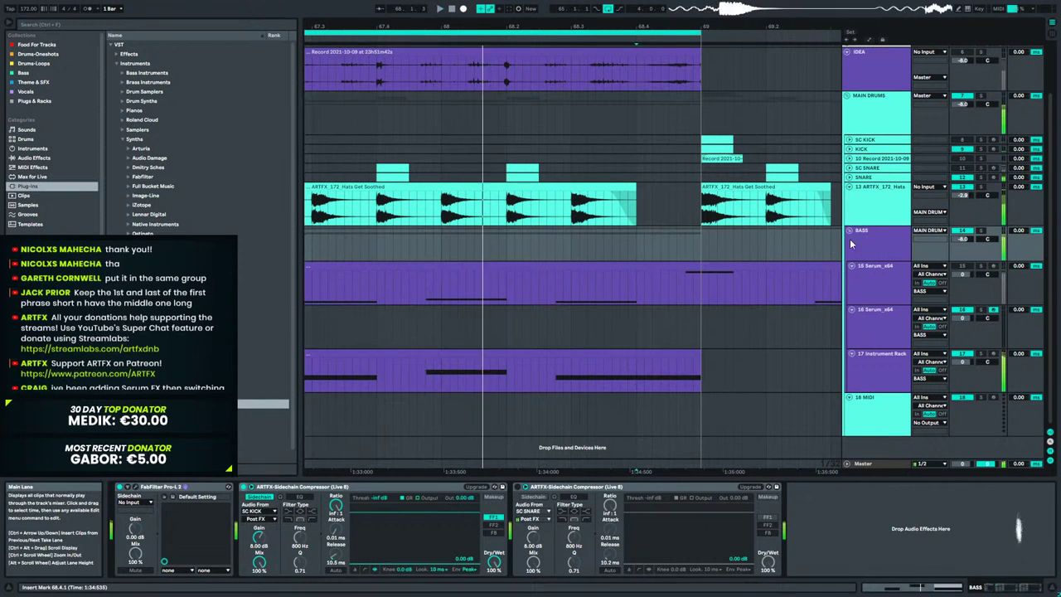
drag(872, 235, 866, 455)
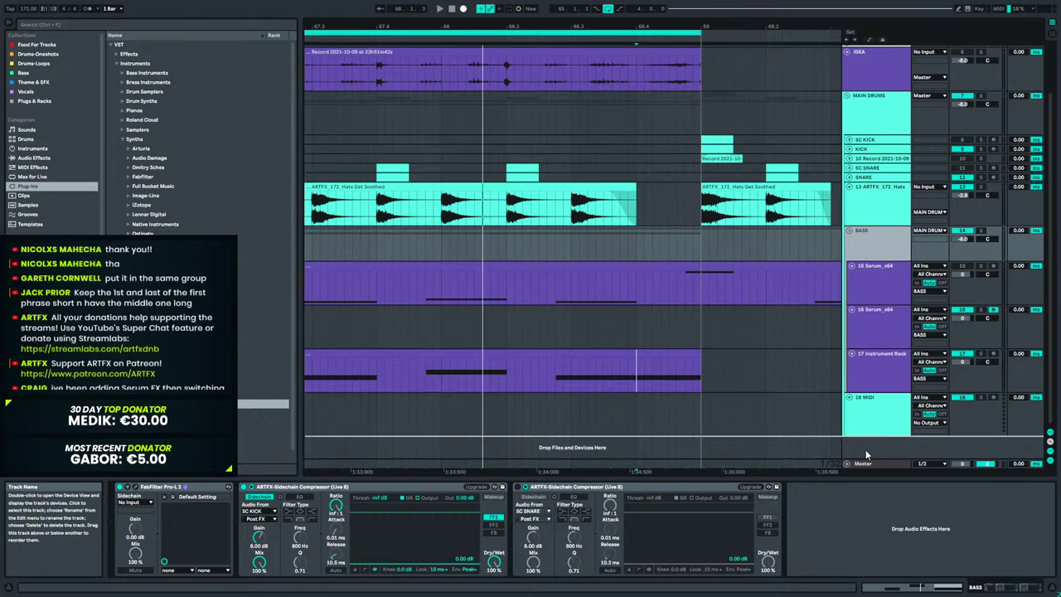
drag(865, 450, 865, 449)
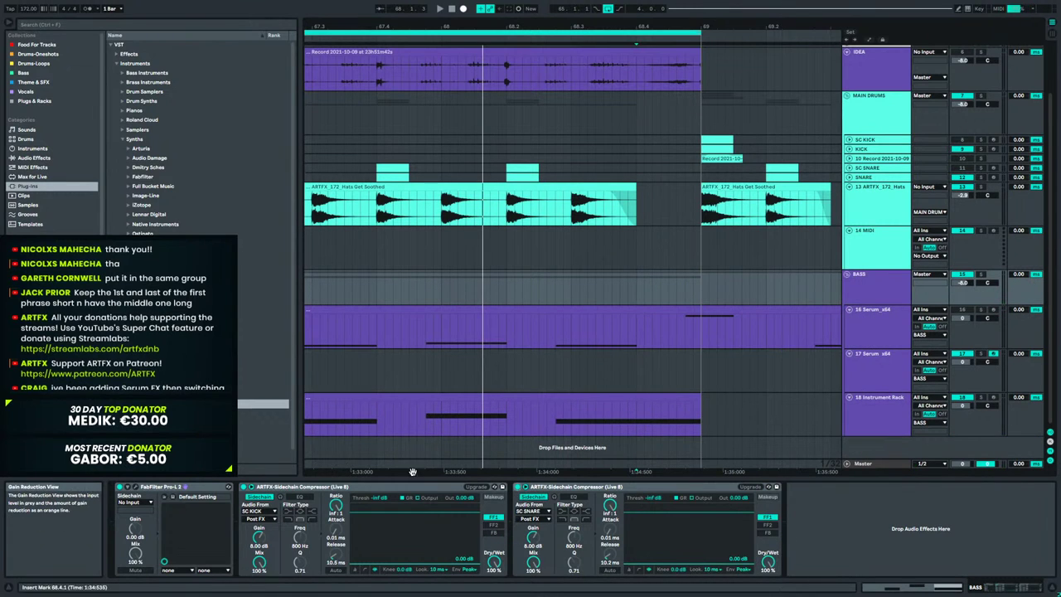
click(882, 277)
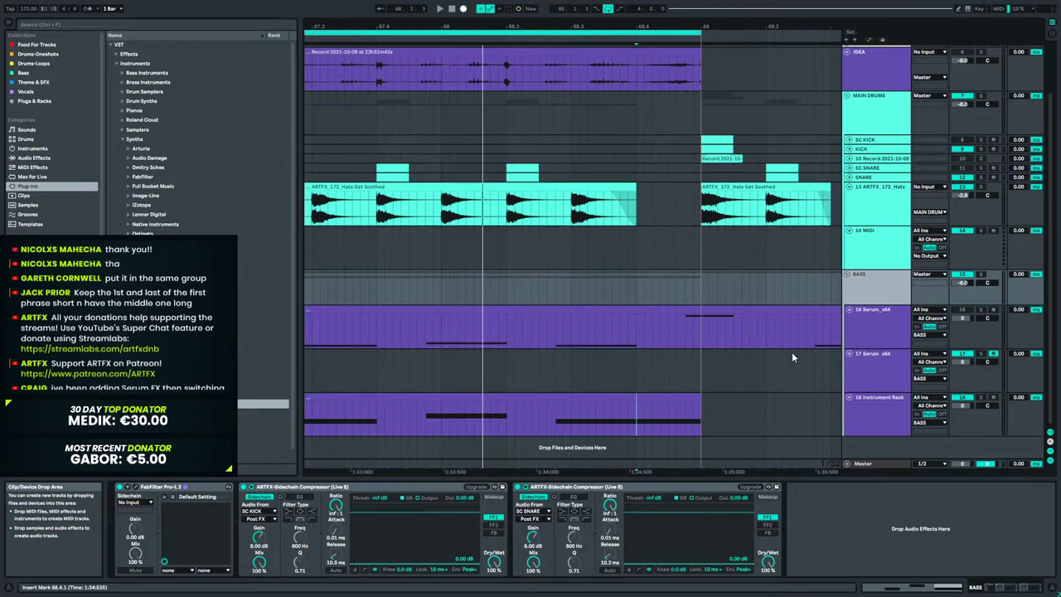
Audition snares with the SNARE SELECTAH macro while the loop plays and choose VLS_SNARE_100_464_hz.
click(443, 31)
key(space)
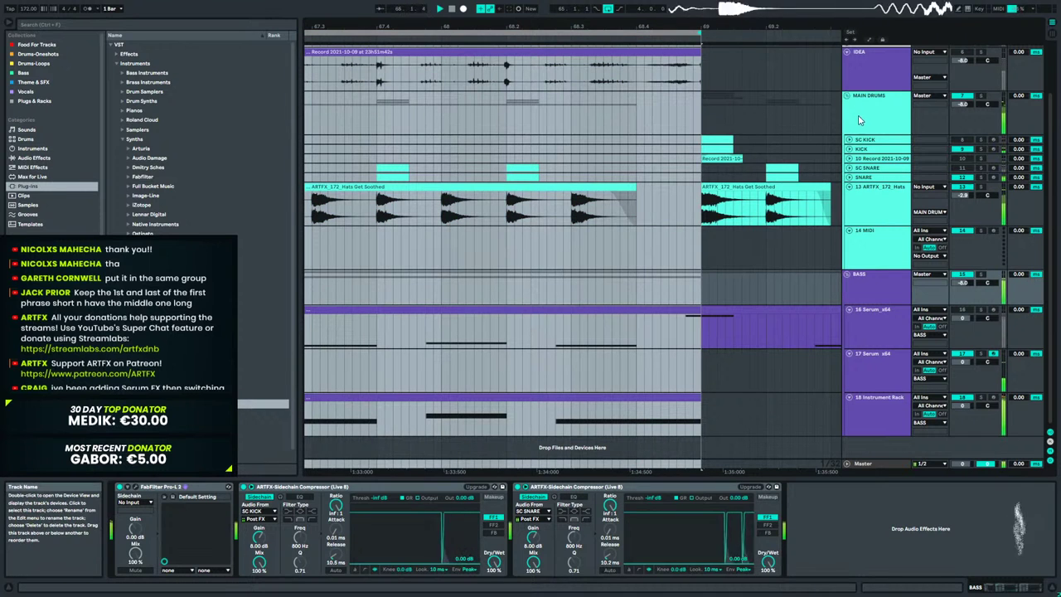
click(862, 176)
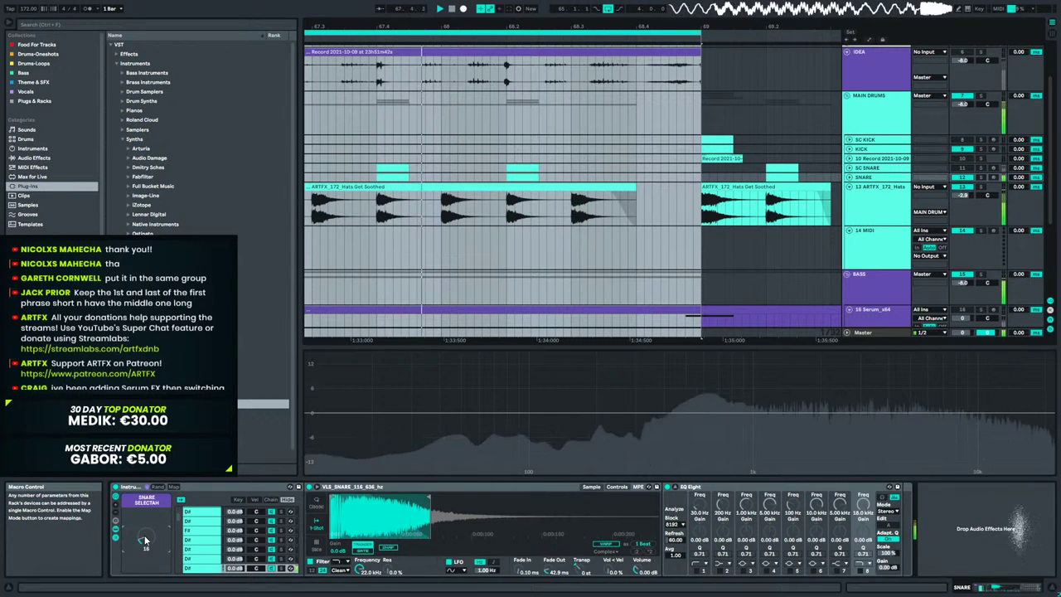
key(Up)
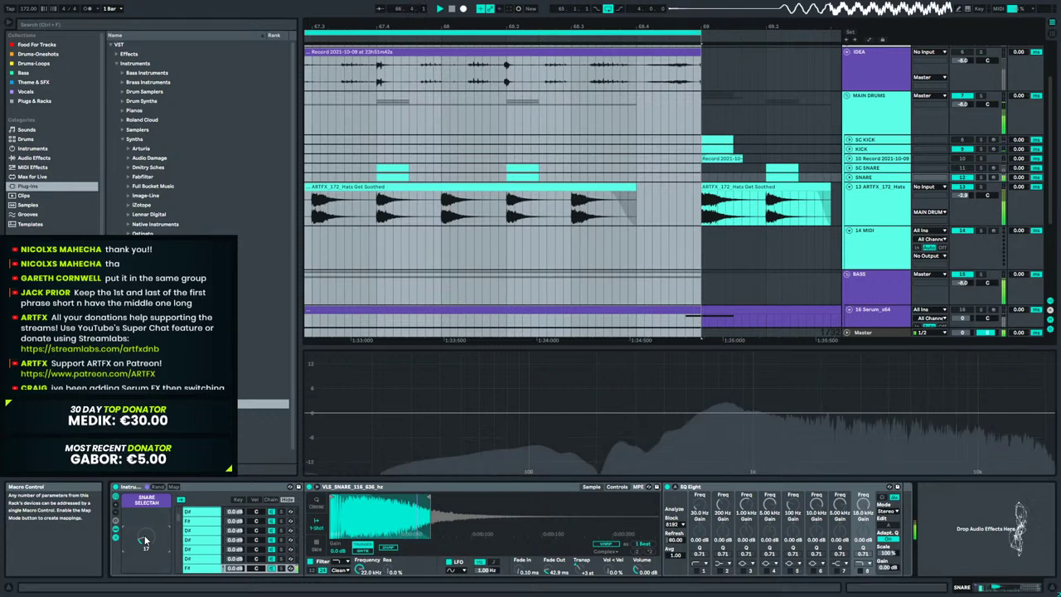
drag(145, 540, 145, 543)
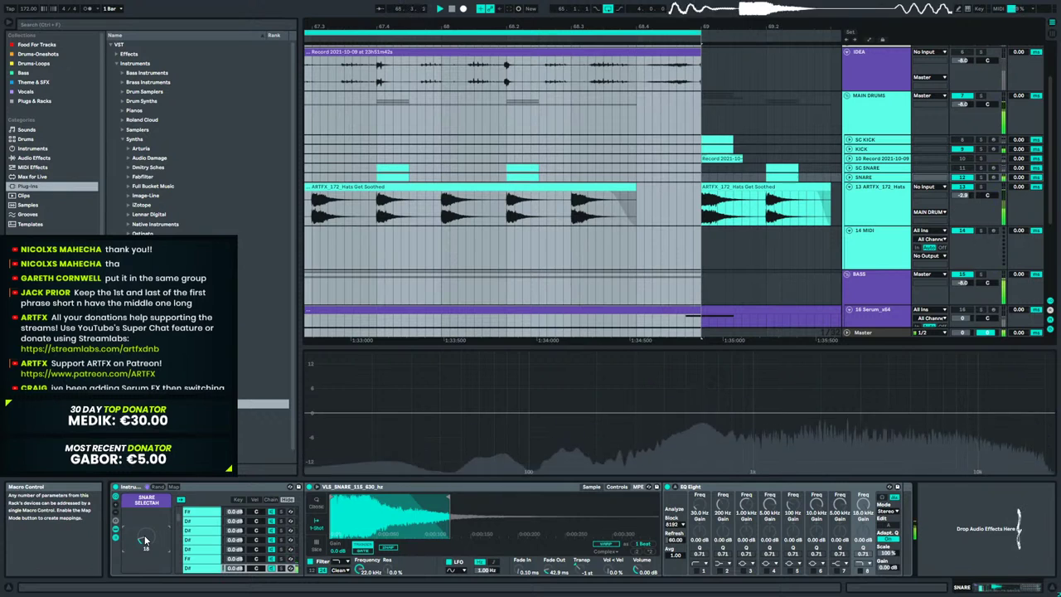
drag(145, 539, 145, 539)
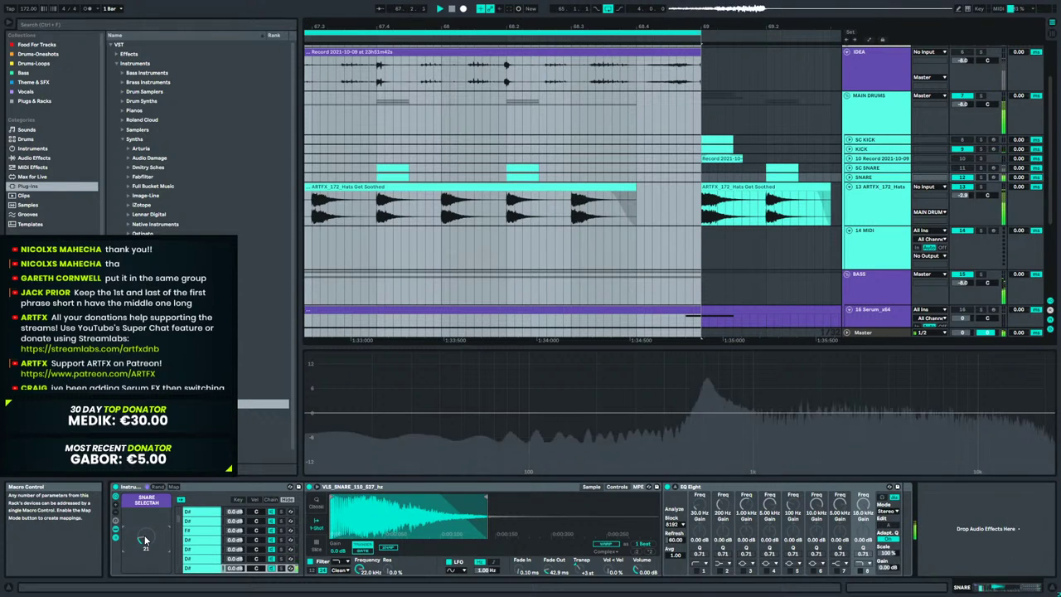
drag(145, 540, 145, 539)
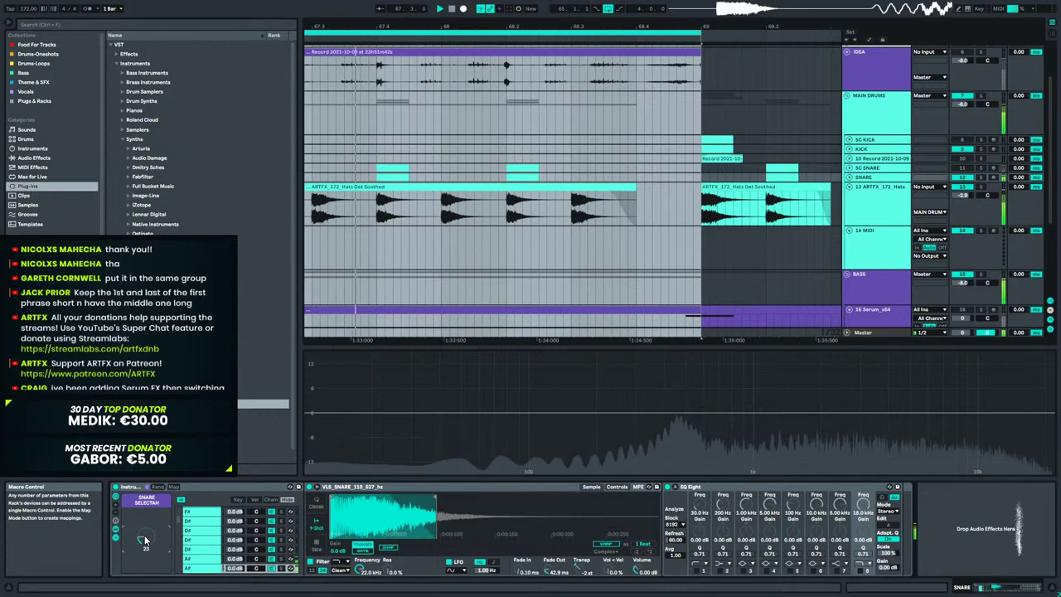
drag(145, 540, 145, 539)
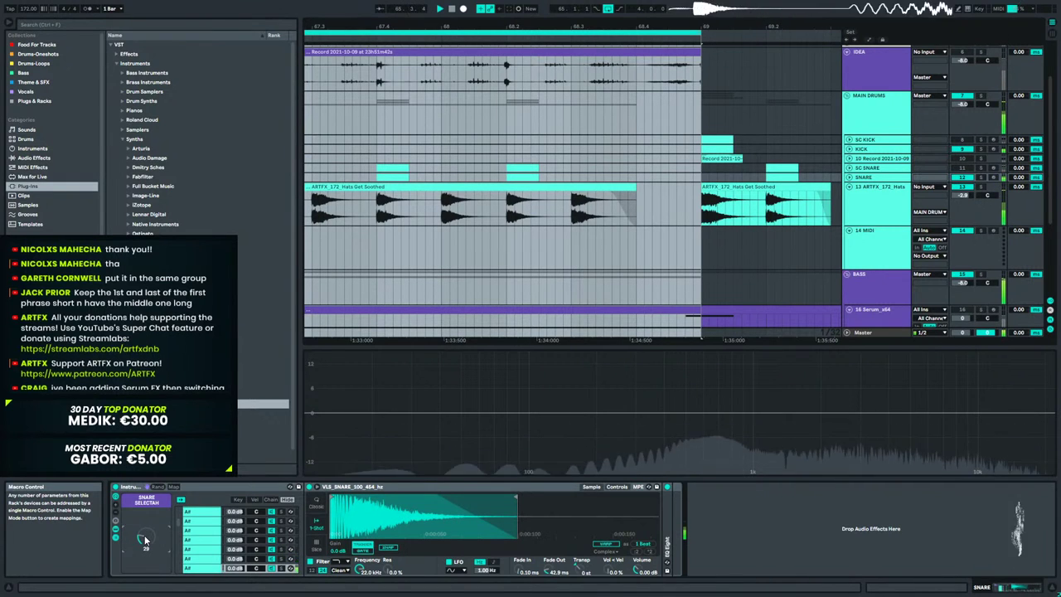
Choose VLS_SNARE_96_420_hz with the SNARE SELECTAH macro and shorten the sample's end, bringing its fade out to 59.3 ms.
drag(145, 540, 145, 538)
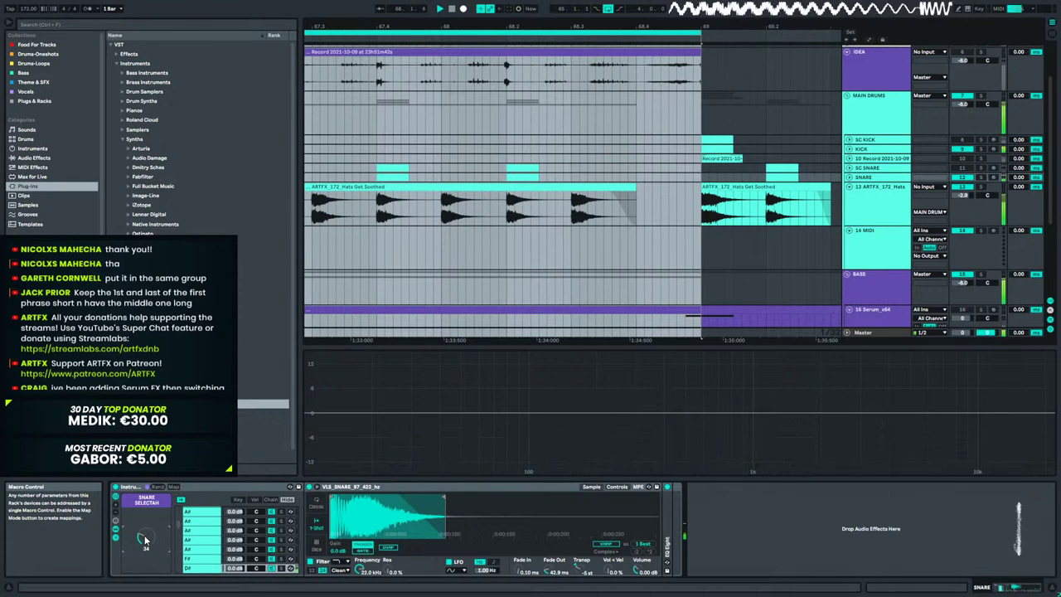
scroll(145, 539, up, 1)
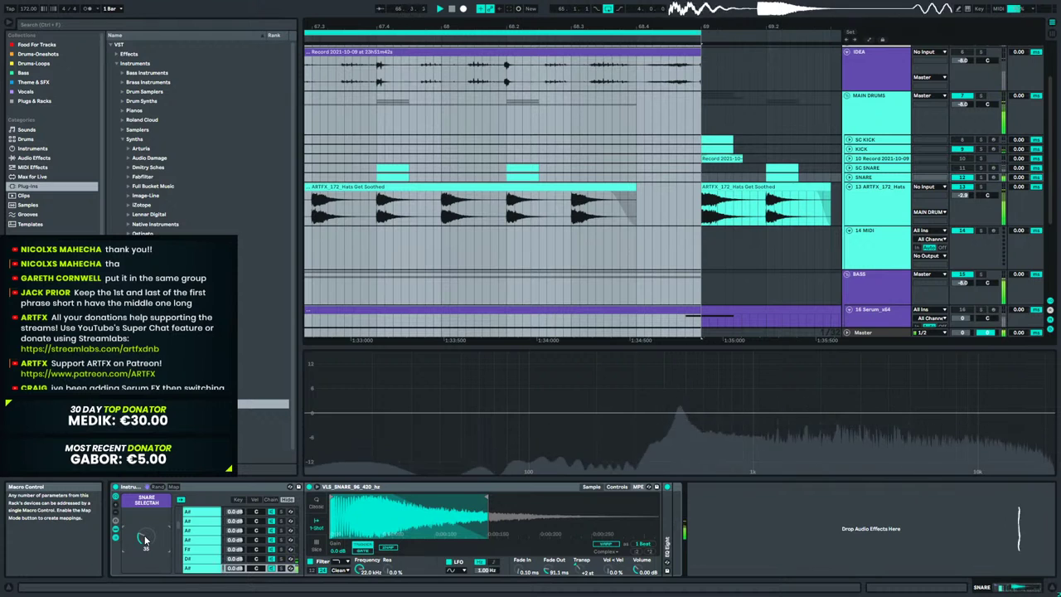
scroll(145, 539, up, 2)
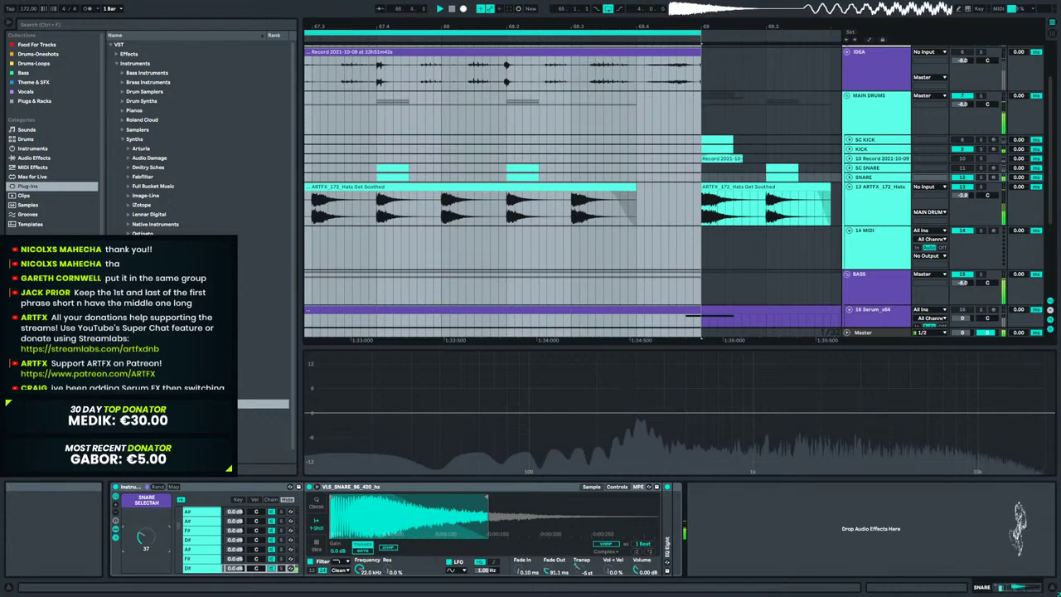
drag(546, 570, 546, 587)
drag(487, 498, 432, 496)
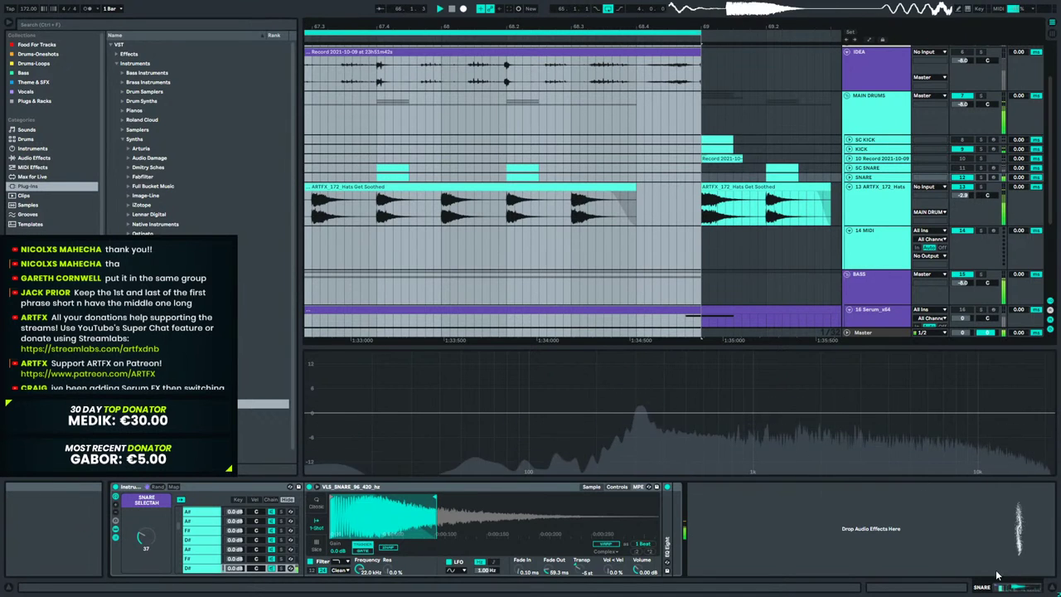
Rename the NOISE chain of the rack on track 18 to MIDS and view its Serum synth.
click(764, 259)
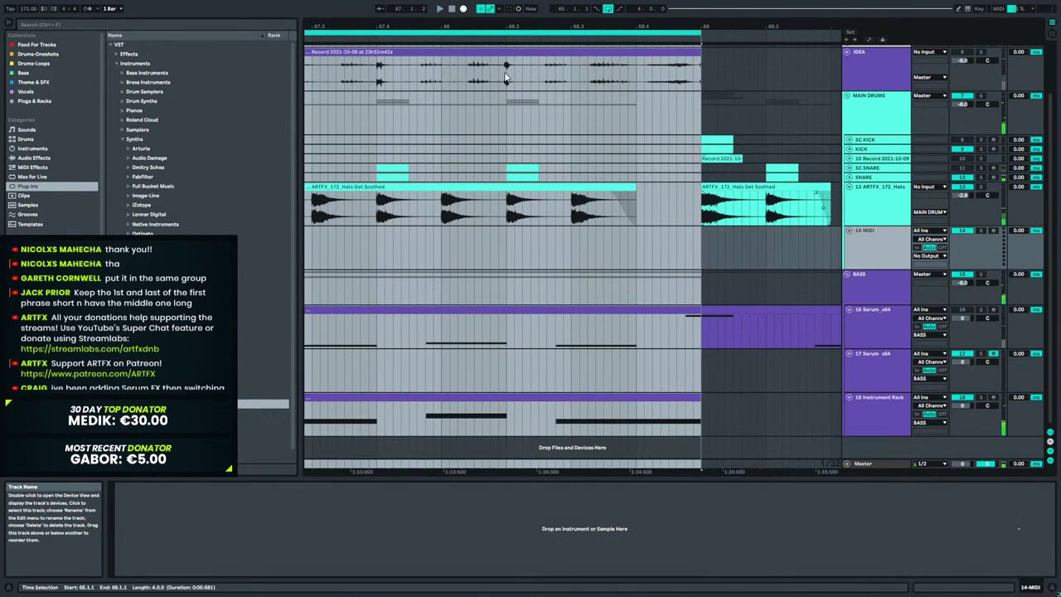
drag(428, 27, 669, 7)
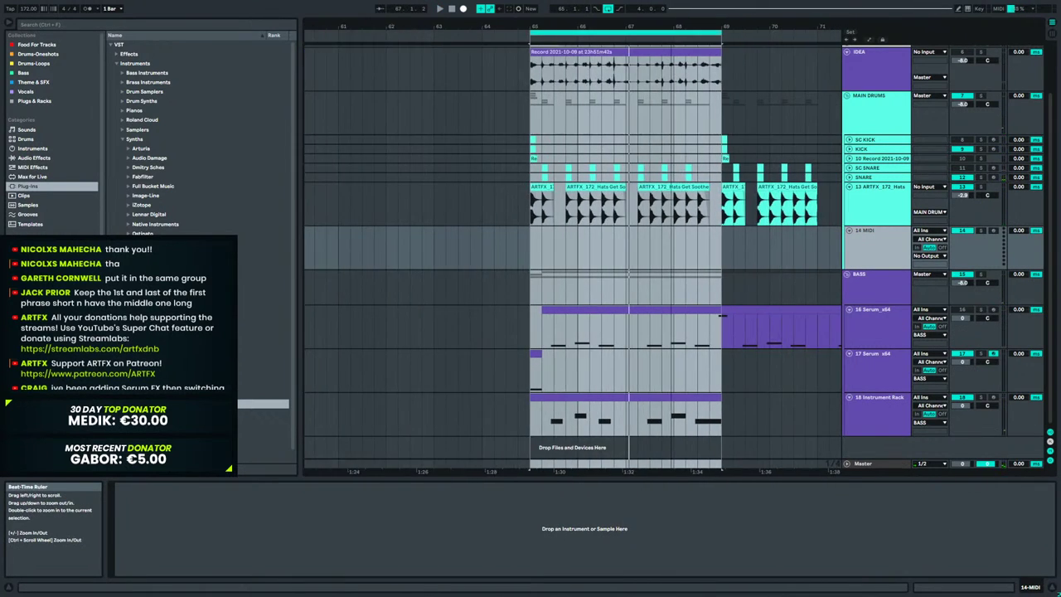
click(528, 319)
click(865, 330)
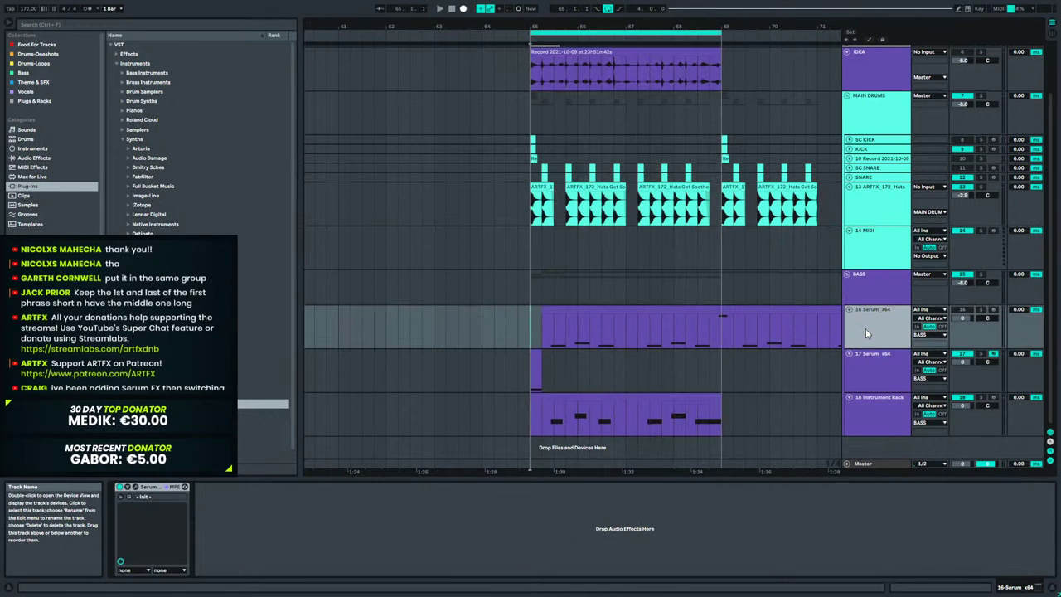
click(868, 398)
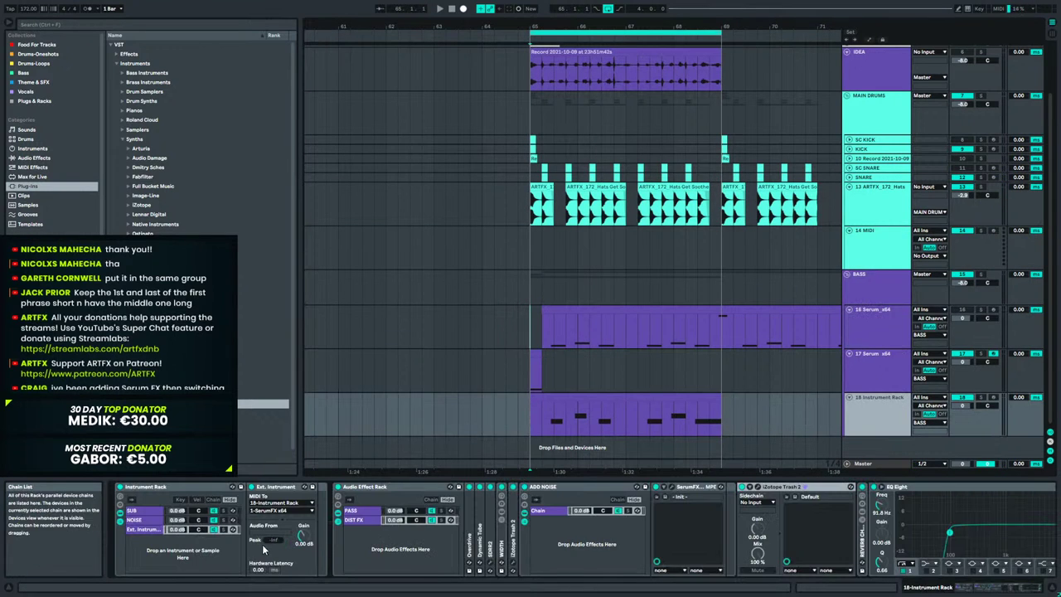
click(151, 520)
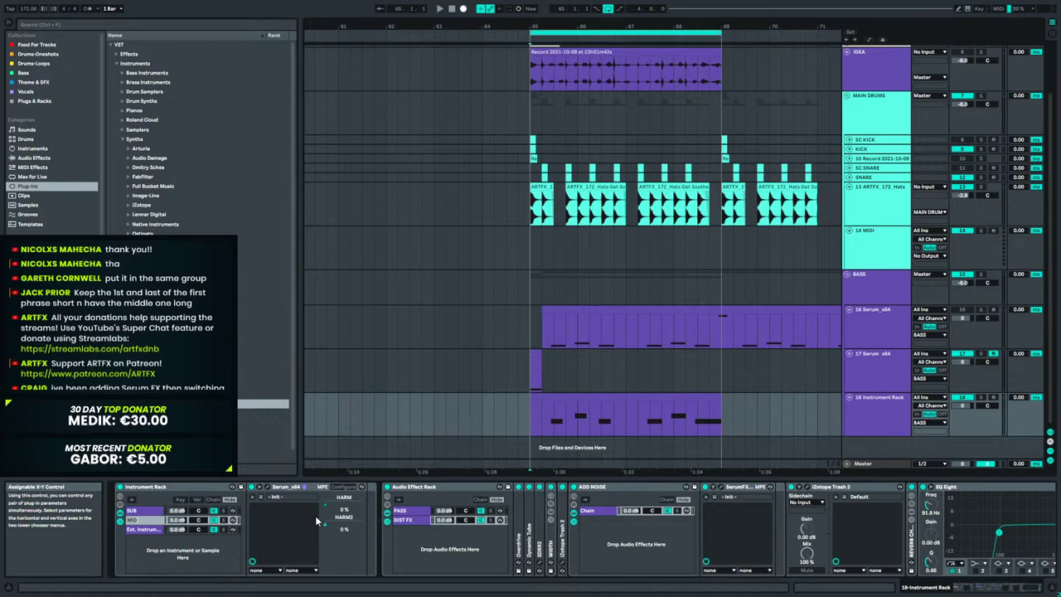
click(267, 486)
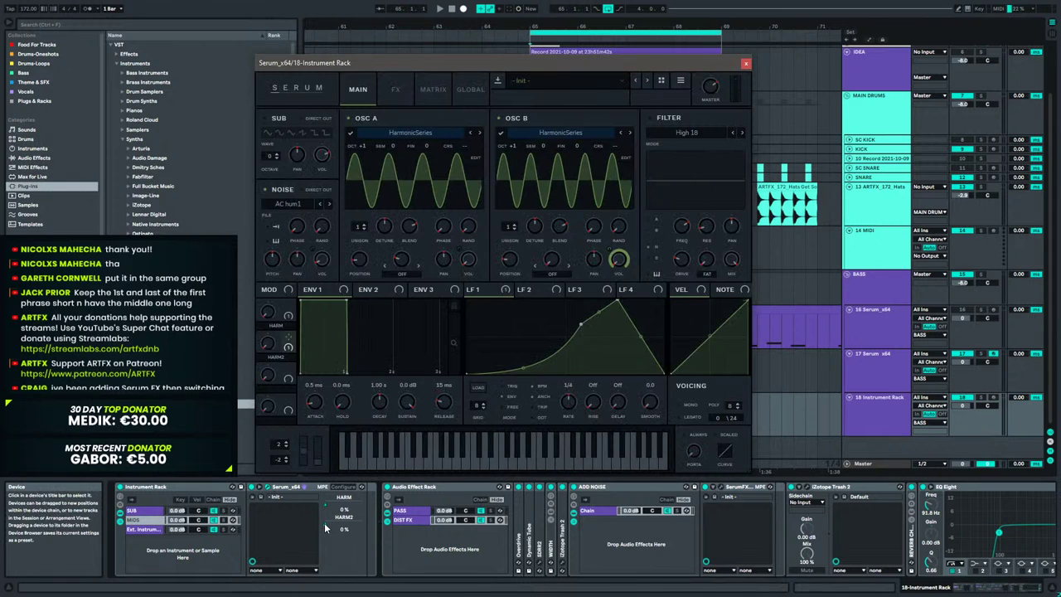
click(746, 63)
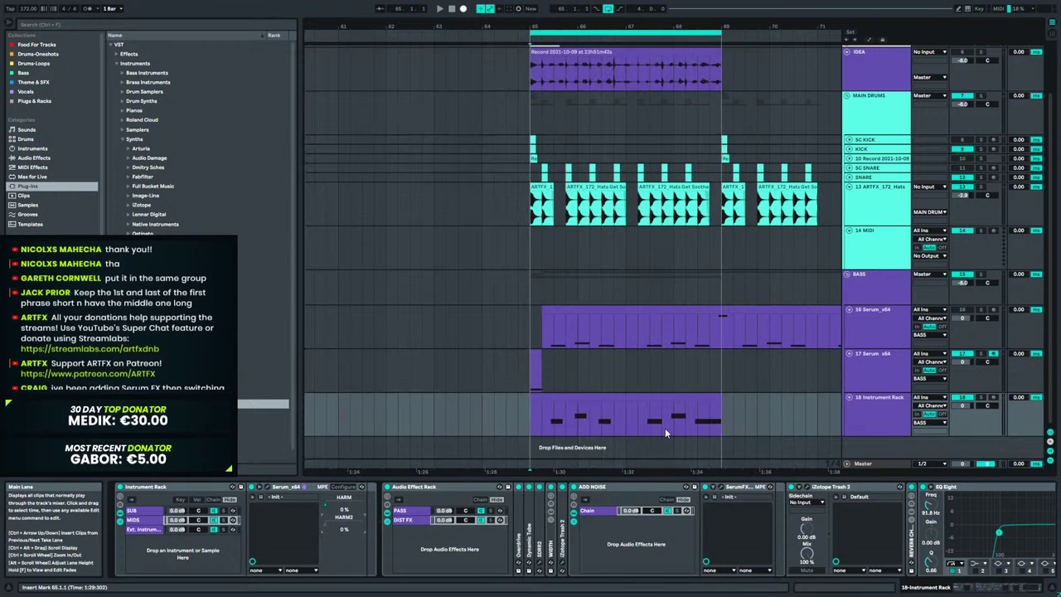
Show the automation lanes for the bass tracks around bar 68.
key(a)
drag(723, 25, 714, 112)
scroll(636, 275, down, 2)
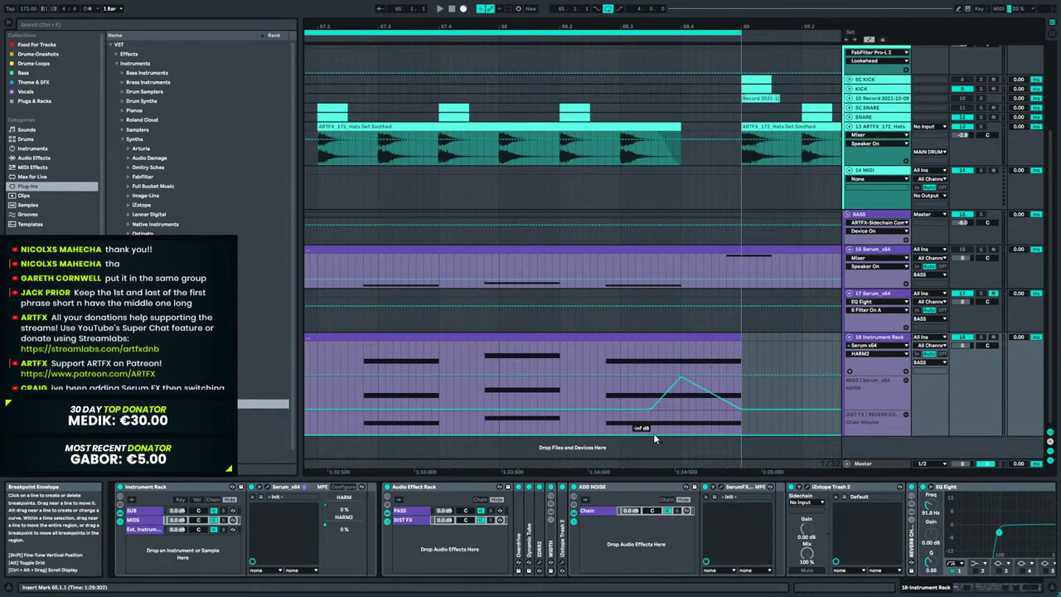
Try a DIST FX reverb Chain Volume swell from 68.2.4, peaking near -0.8 dB just after 68.3 with a lengthened fall, and play it.
drag(629, 432, 627, 412)
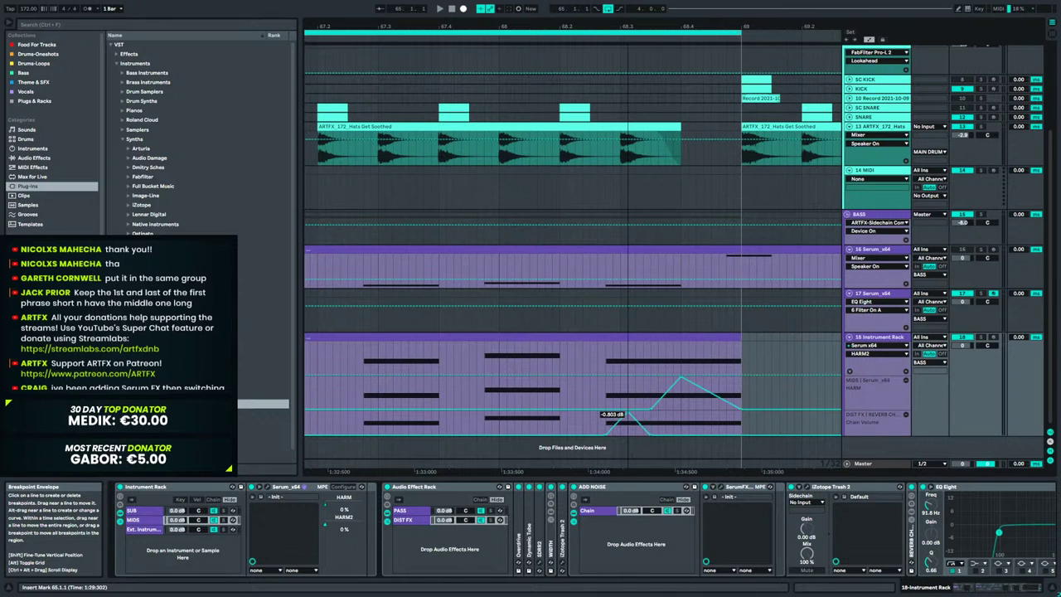
click(606, 419)
key(space)
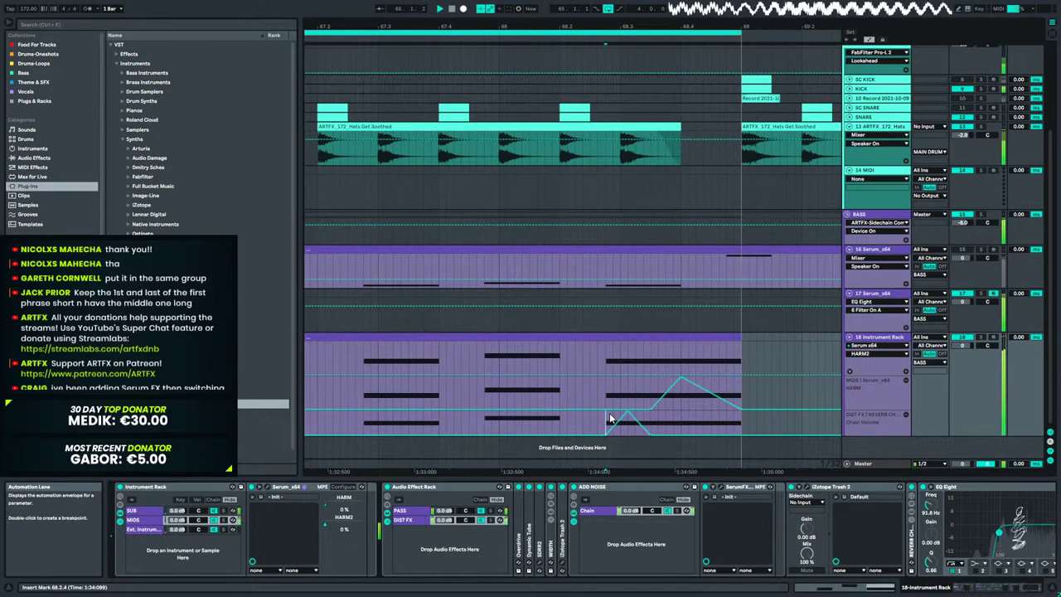
drag(651, 433, 701, 433)
key(space)
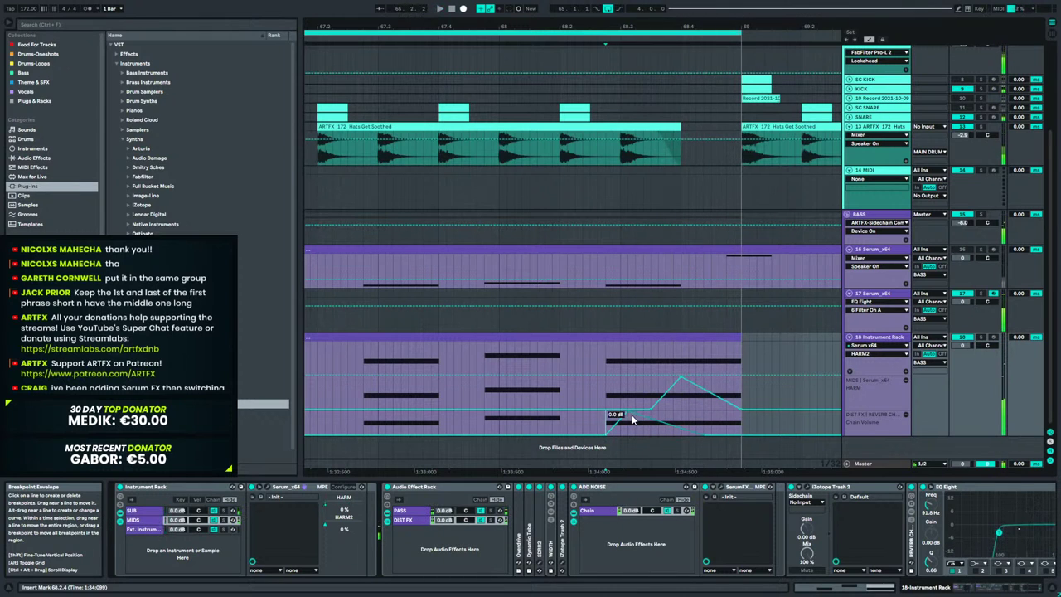
click(627, 414)
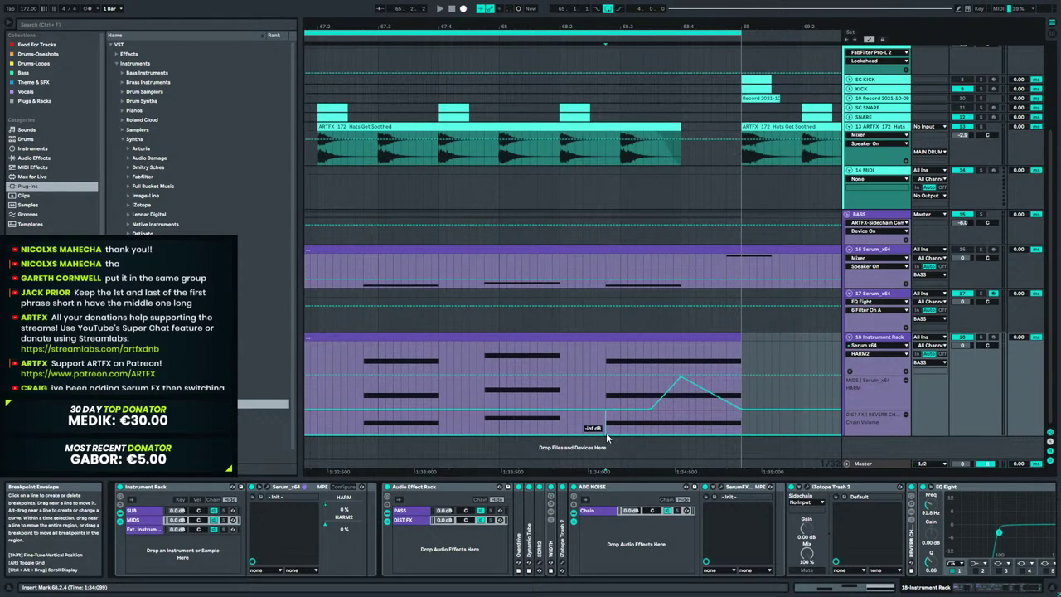
Draw a HARM2 automation swell from 68.2.4, peaking just after 68.3 and returning to zero at 68.4, and play it.
click(604, 380)
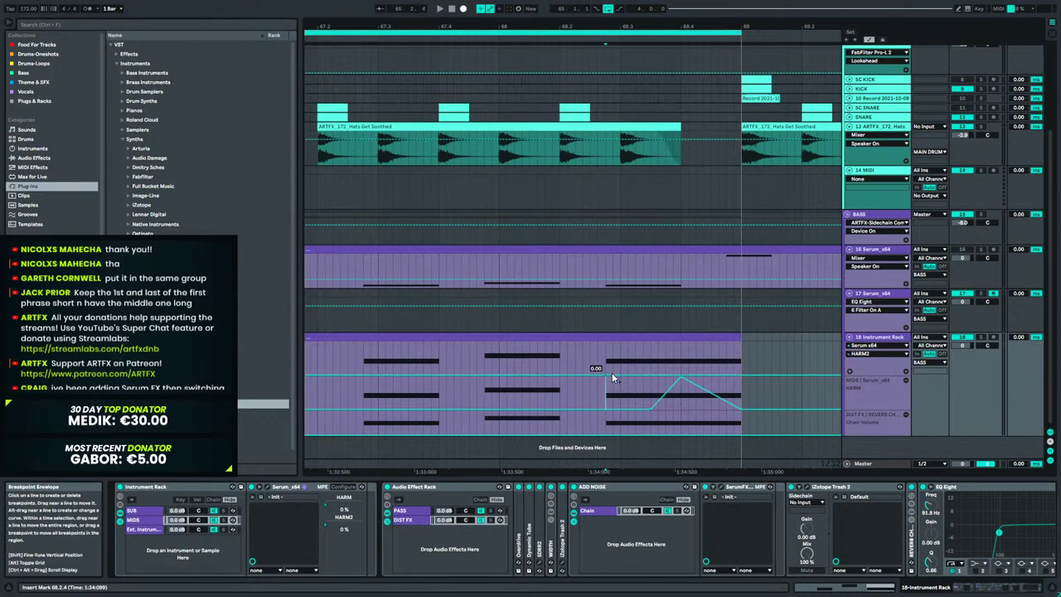
click(652, 374)
mouse_move(628, 375)
mouse_down()
mouse_move(628, 342)
mouse_move(628, 358)
mouse_move(627, 344)
mouse_move(704, 368)
mouse_move(682, 378)
mouse_up()
key(space)
key(space)
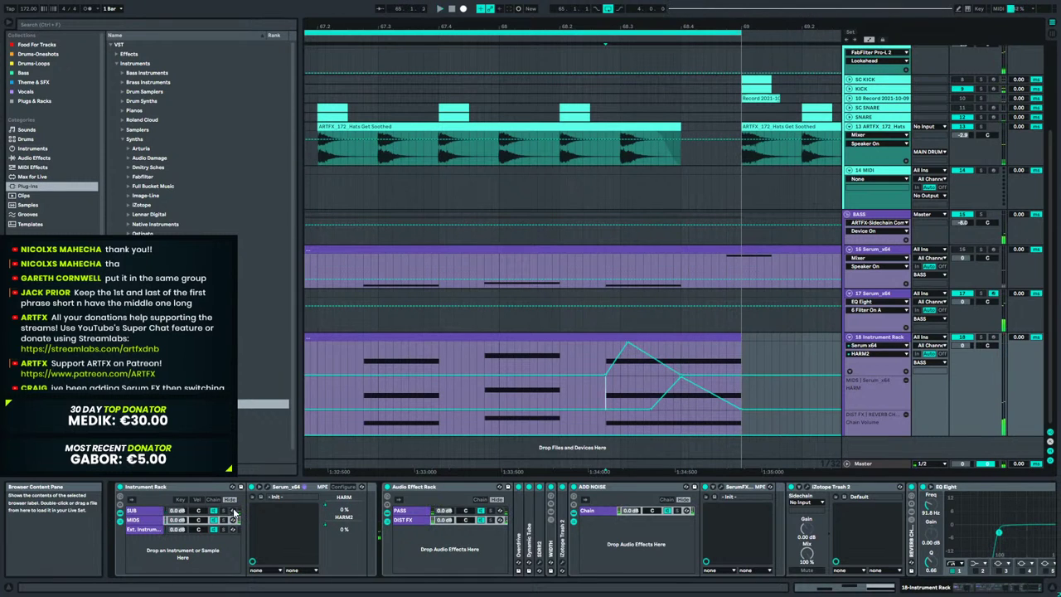
Raise the wavetable position of OSC B in the MIDS chain's Serum, trying 7, and play the phrase repeatedly.
click(266, 489)
click(512, 265)
key(space)
mouse_move(512, 262)
mouse_down()
mouse_move(515, 249)
mouse_move(514, 276)
mouse_move(519, 241)
mouse_move(520, 261)
mouse_up()
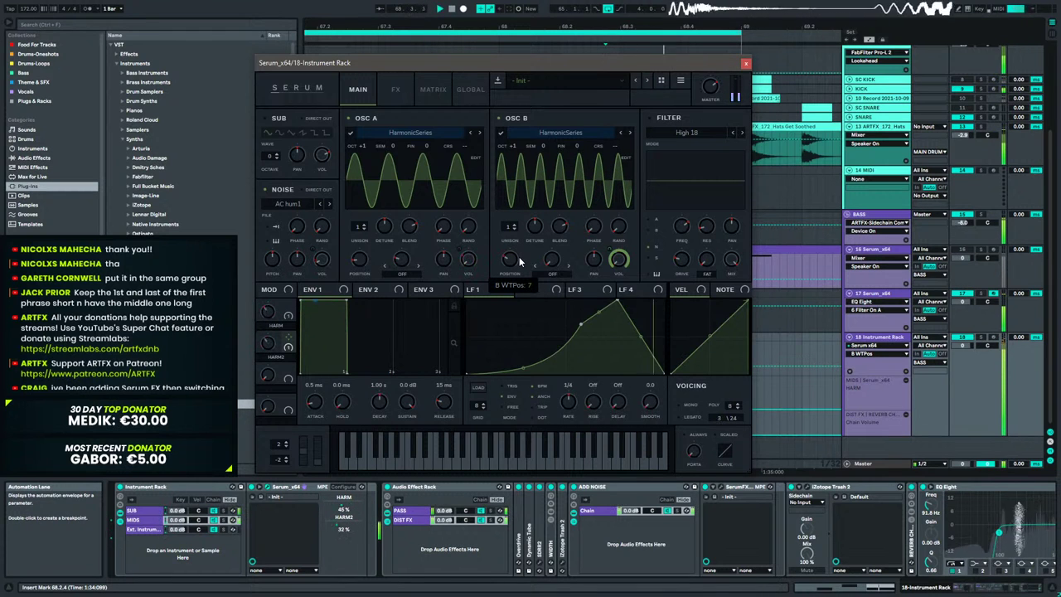
mouse_move(519, 259)
mouse_down()
mouse_move(522, 250)
mouse_move(523, 260)
mouse_up()
key(space)
key(space)
key(space)
key(space)
key(space)
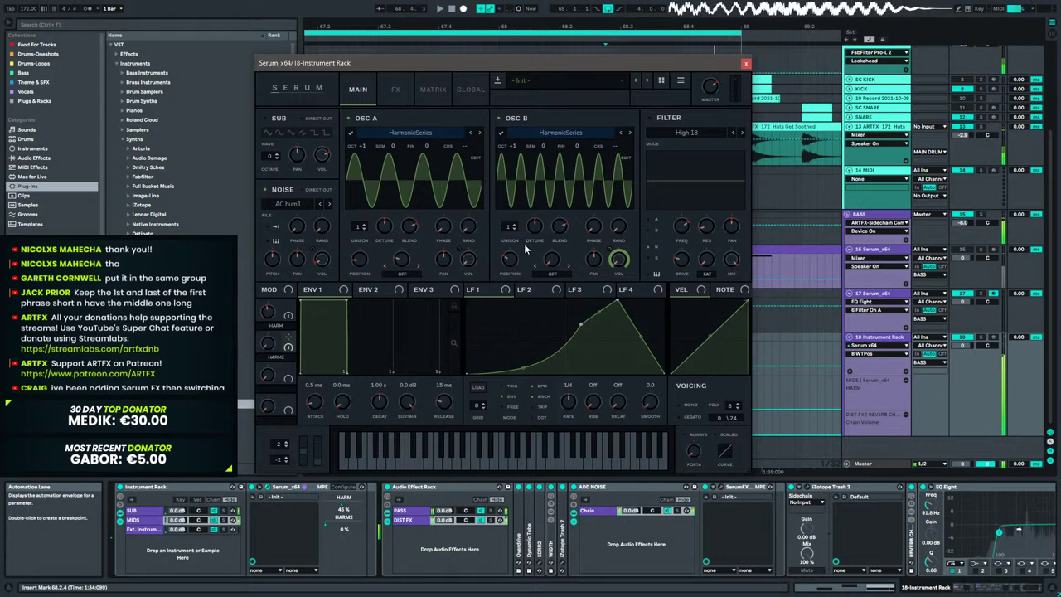
Try another octave for OSC B during playback, readjust its wavetable position and close Serum.
drag(516, 145, 516, 161)
key(space)
key(space)
mouse_move(512, 265)
mouse_down()
mouse_move(506, 247)
mouse_move(517, 239)
mouse_move(516, 275)
mouse_move(517, 260)
mouse_up()
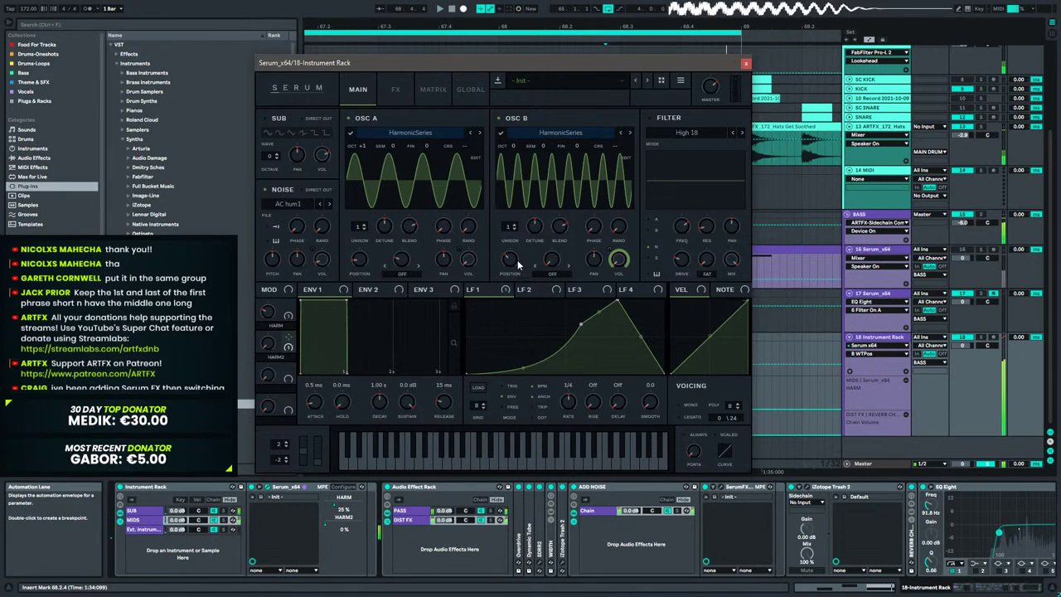
click(746, 63)
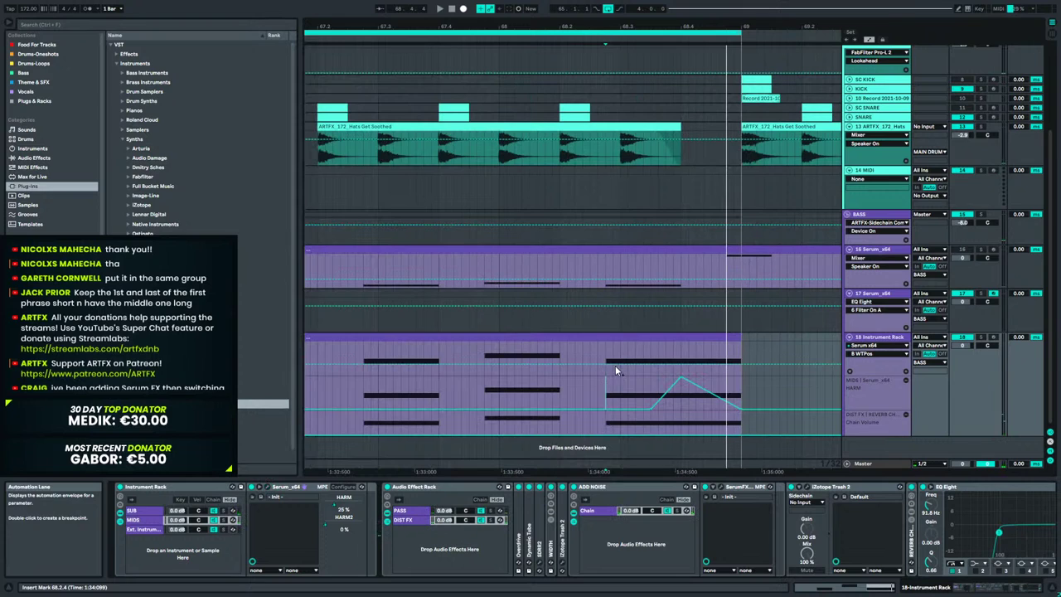
Bring back the HARM2 automation on the Instrument Rack track and remove its swell after 68.2.4.
click(870, 353)
click(870, 381)
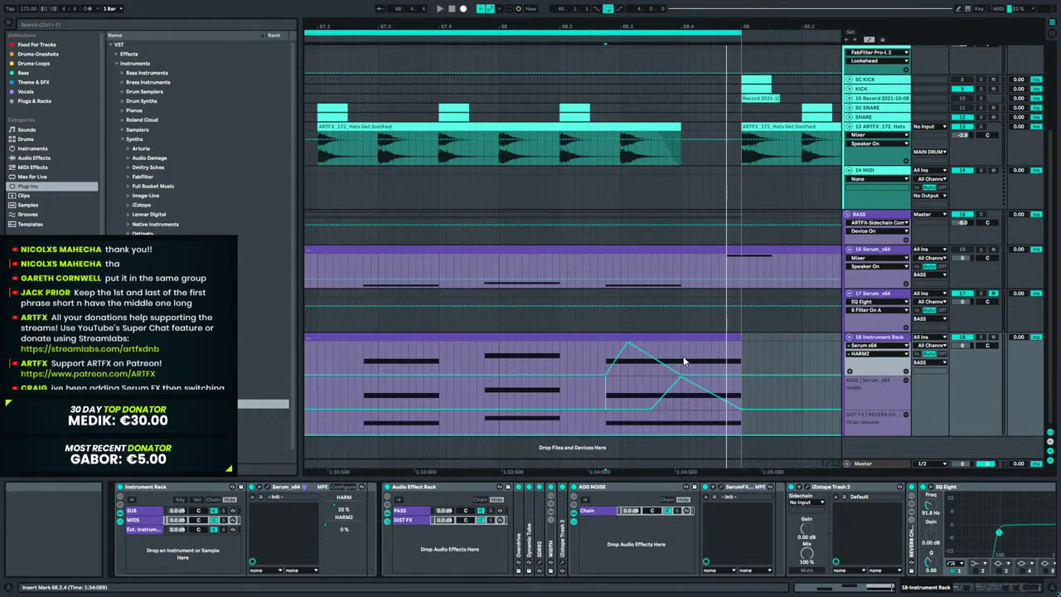
click(628, 347)
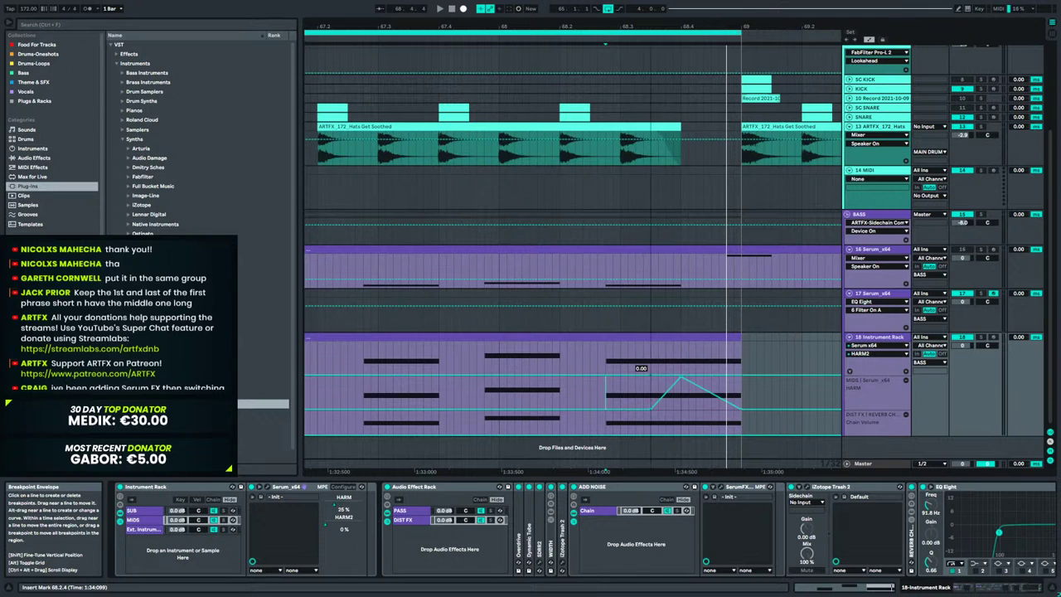
Draw a HARM2 automation peak of 1.00 at 68.4, ramp it back to 0 by bar 69, and play it back.
drag(681, 379, 683, 342)
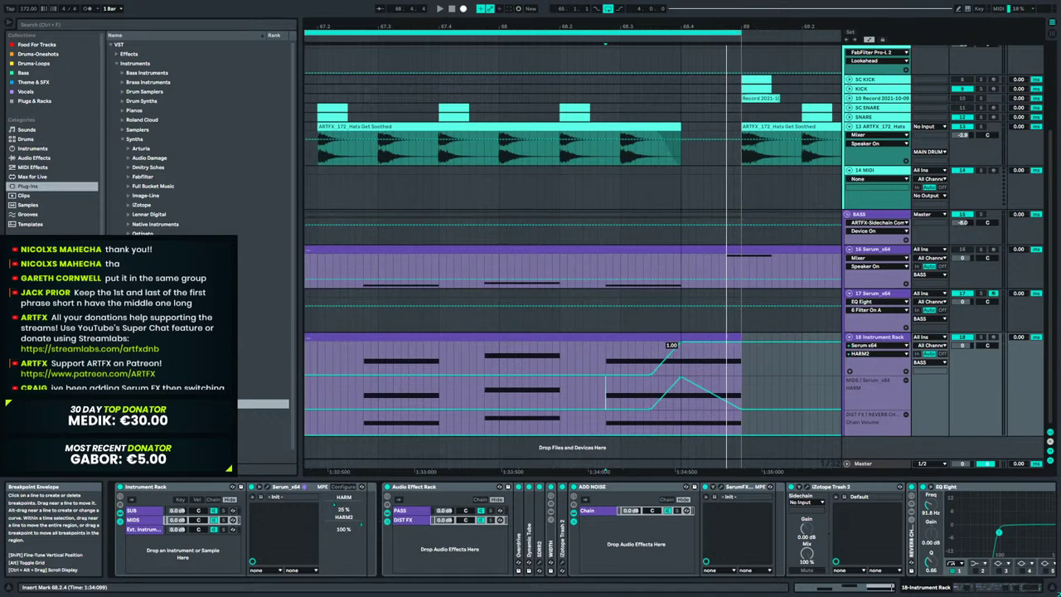
click(742, 347)
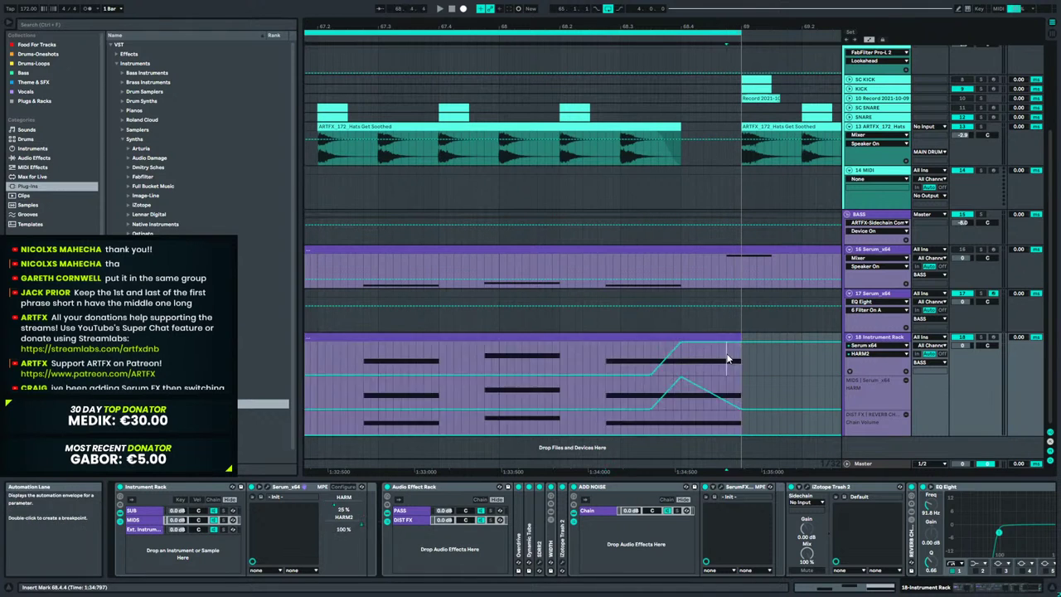
drag(743, 348, 740, 372)
click(606, 360)
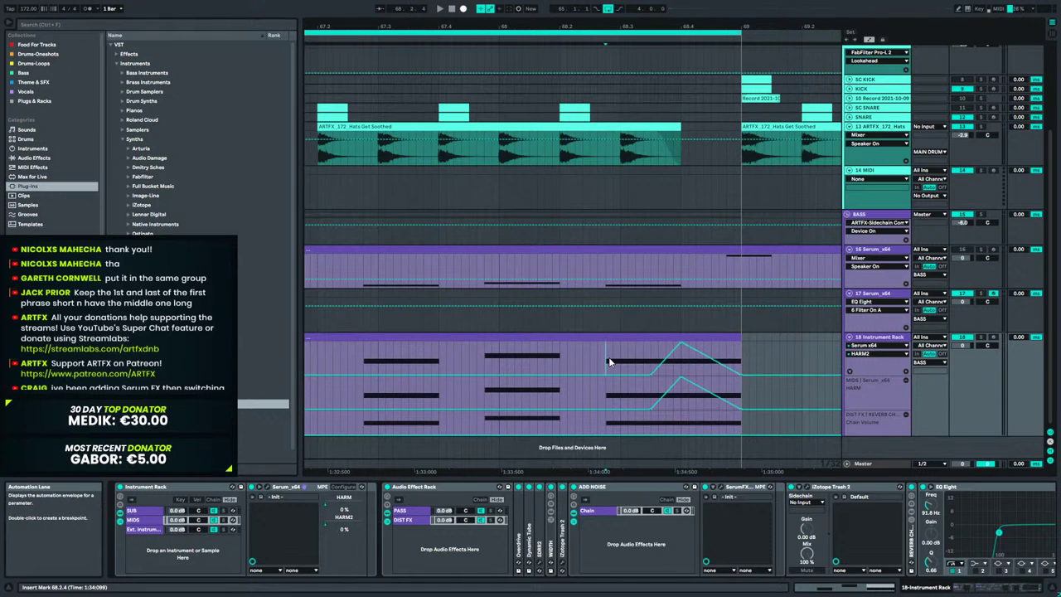
key(space)
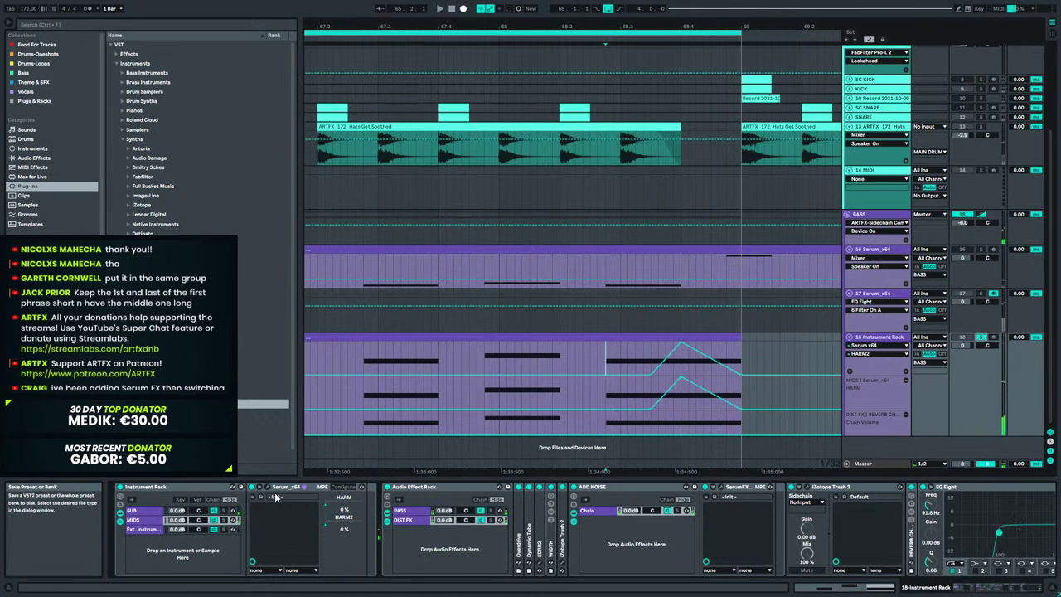
Open the MIDS chain's Serum, set oscillator B's octave to +1 and lower its wavetable position.
click(268, 487)
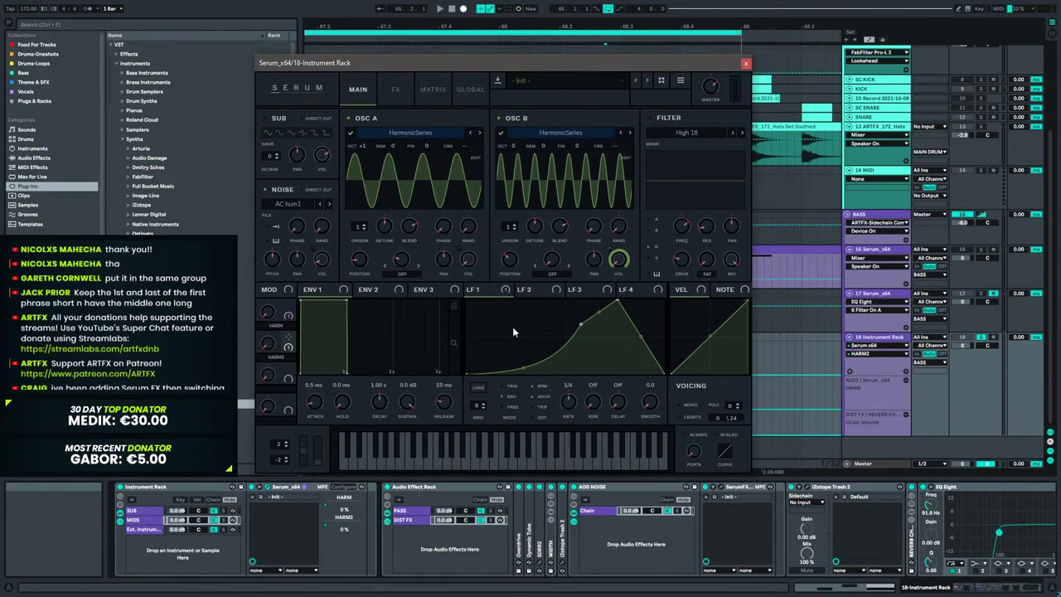
drag(515, 147, 522, 143)
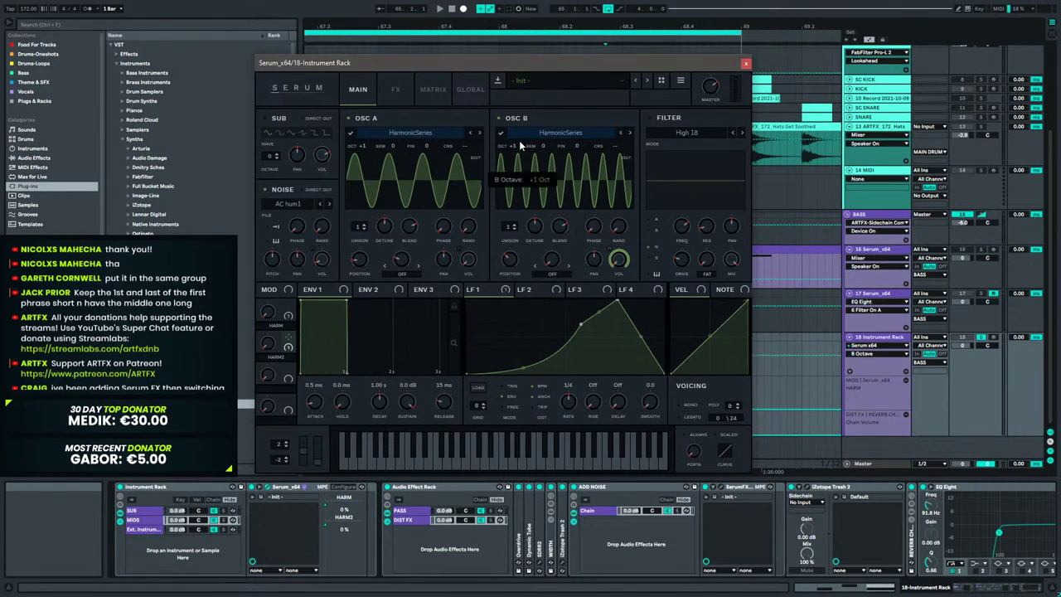
drag(509, 261, 504, 280)
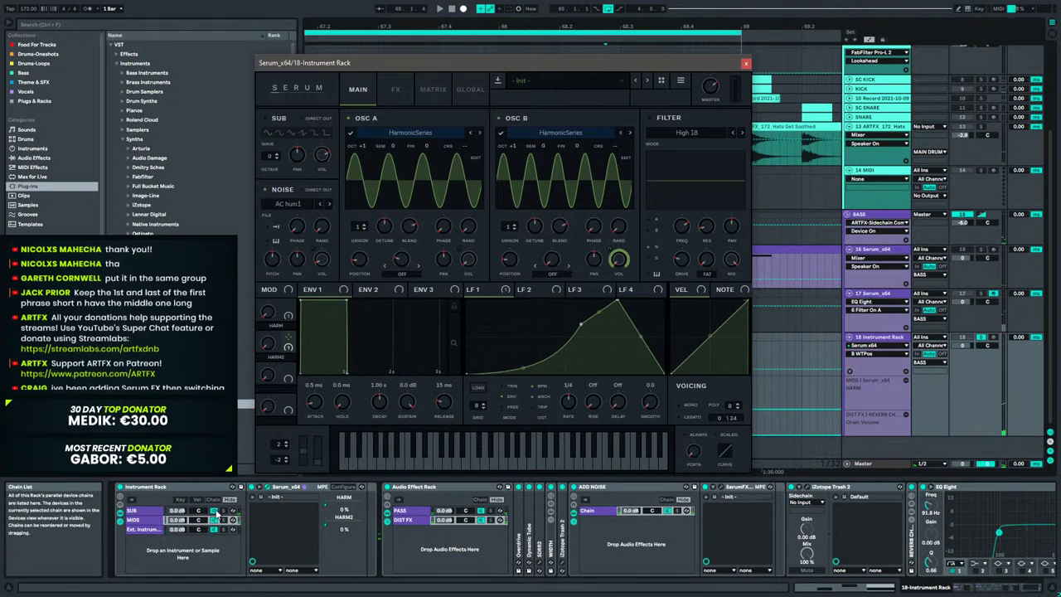
Audition the bass while toggling the Instrument Rack's SUB chain, and reselect the MIDS chain.
click(250, 559)
click(152, 521)
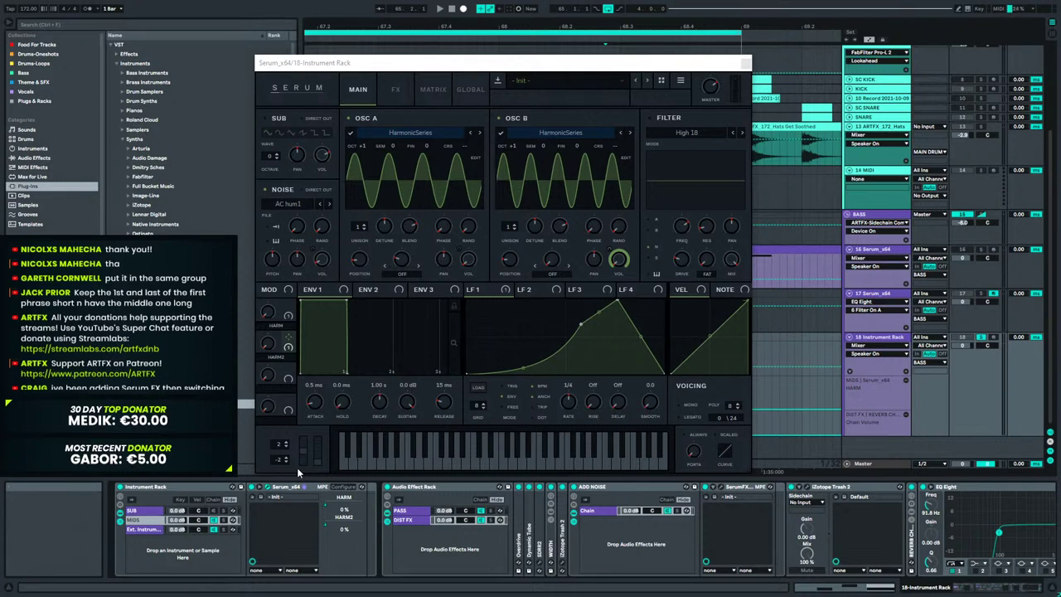
click(214, 511)
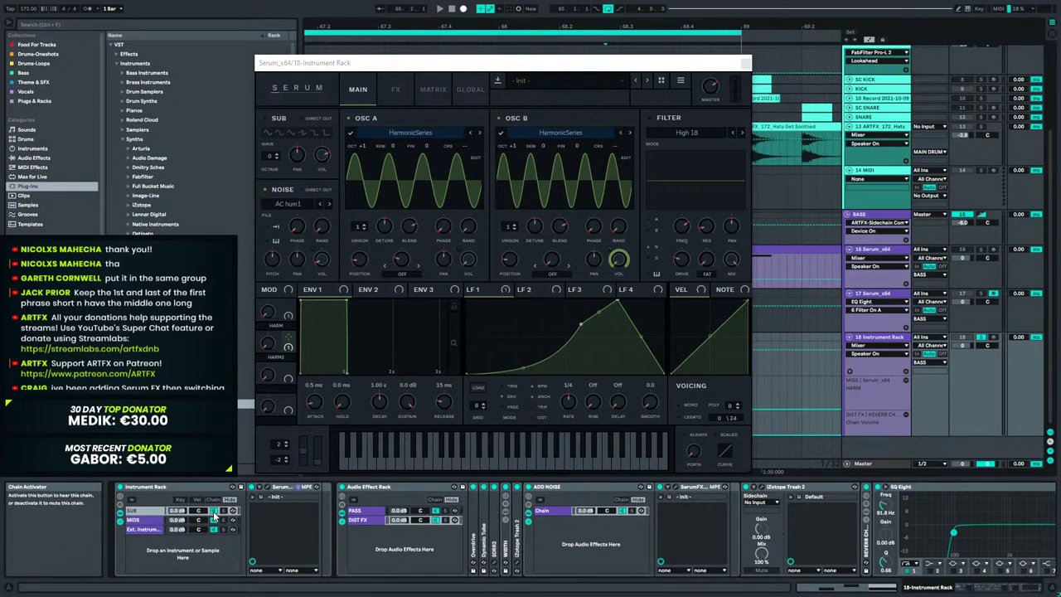
key(space)
key(space)
click(146, 520)
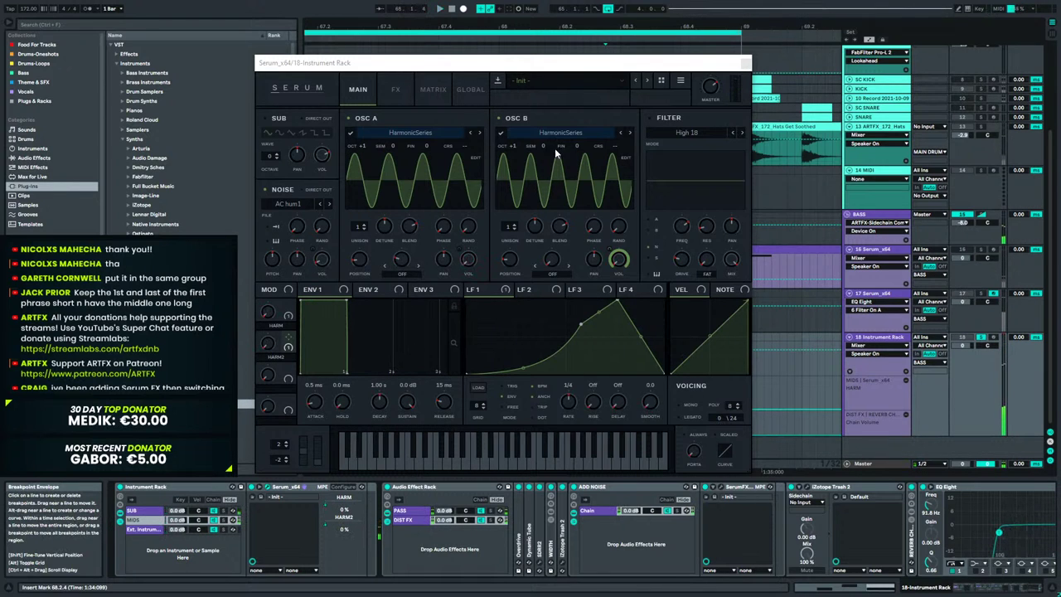
Adjust oscillator B's wavetable position during playback and set its octave back to +1.
drag(518, 264, 514, 260)
key(space)
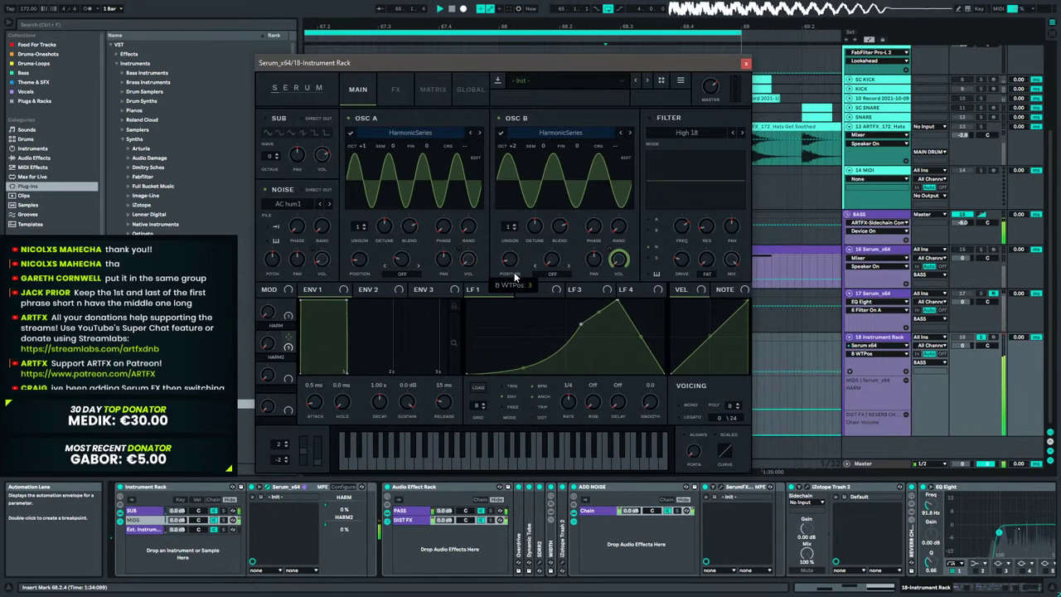
drag(515, 146, 515, 156)
key(space)
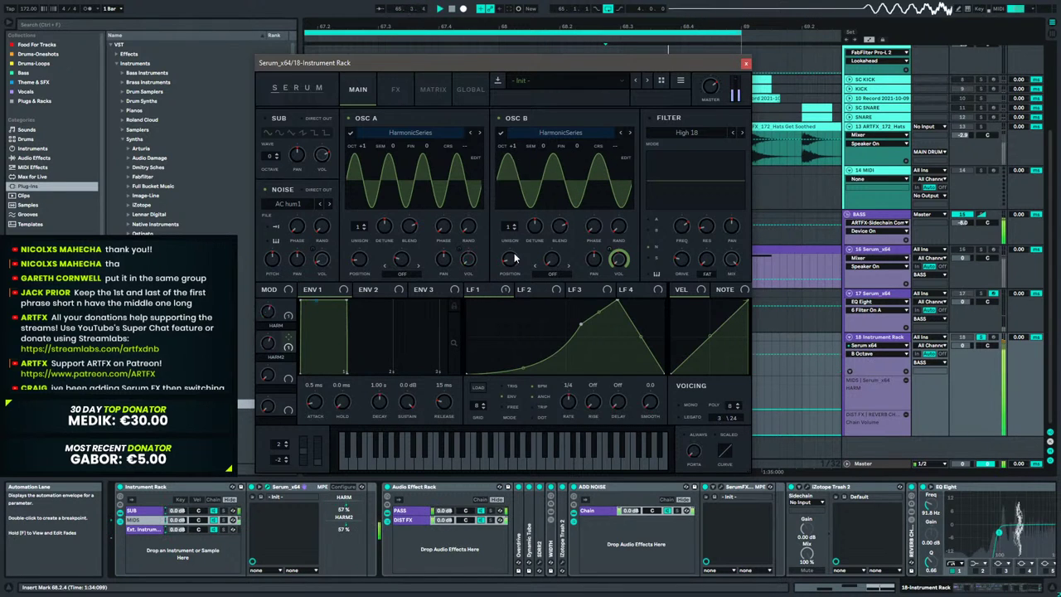
drag(511, 264, 514, 253)
key(space)
Try detuning oscillator B with negative fine values such as -80 and -26 cents, and reset fine tuning to 0.
mouse_move(574, 144)
mouse_down()
mouse_move(574, 182)
mouse_move(584, 105)
mouse_move(584, 152)
mouse_up()
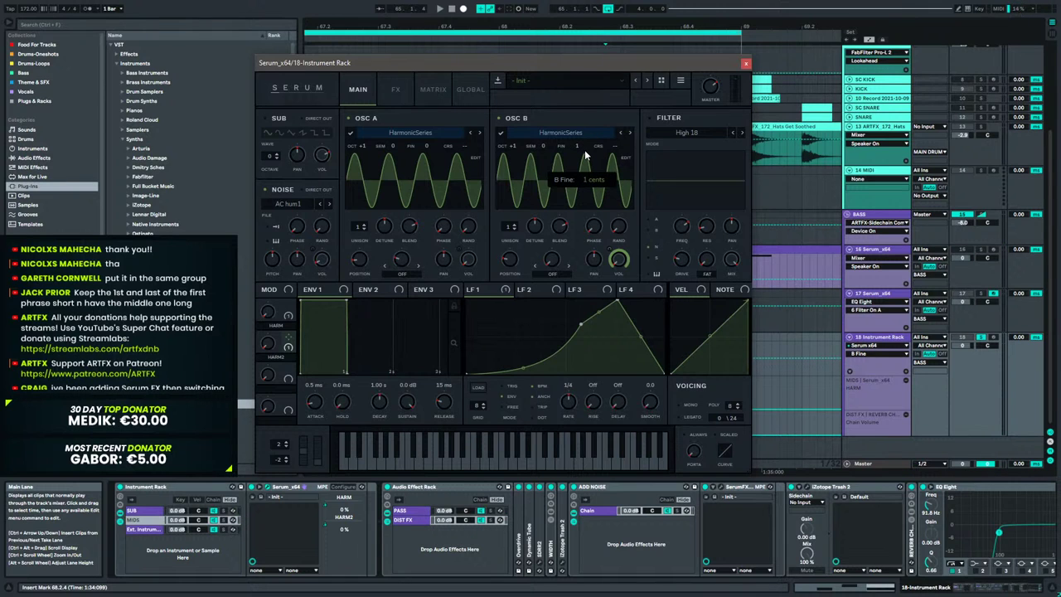
drag(585, 155, 570, 195)
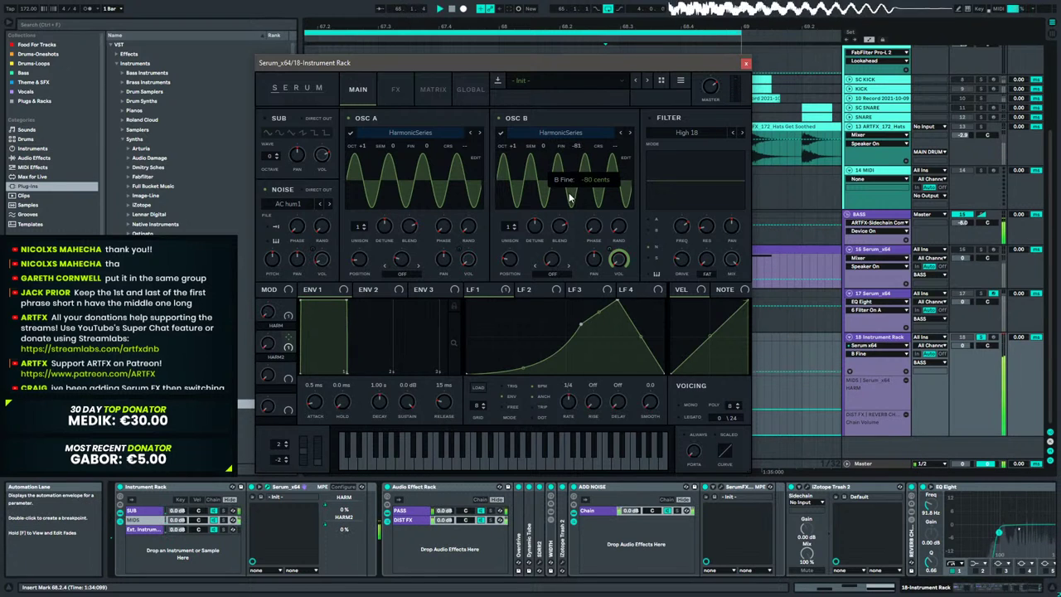
mouse_move(580, 160)
mouse_down()
mouse_move(569, 179)
mouse_move(580, 136)
mouse_move(584, 146)
mouse_up()
drag(590, 153, 604, 192)
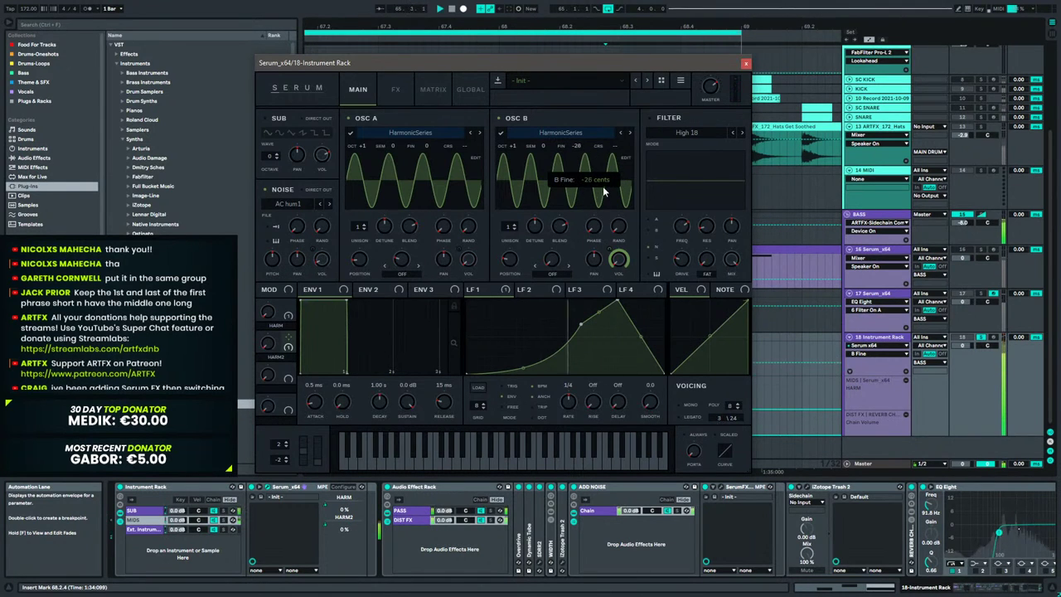
key(space)
double_click(578, 148)
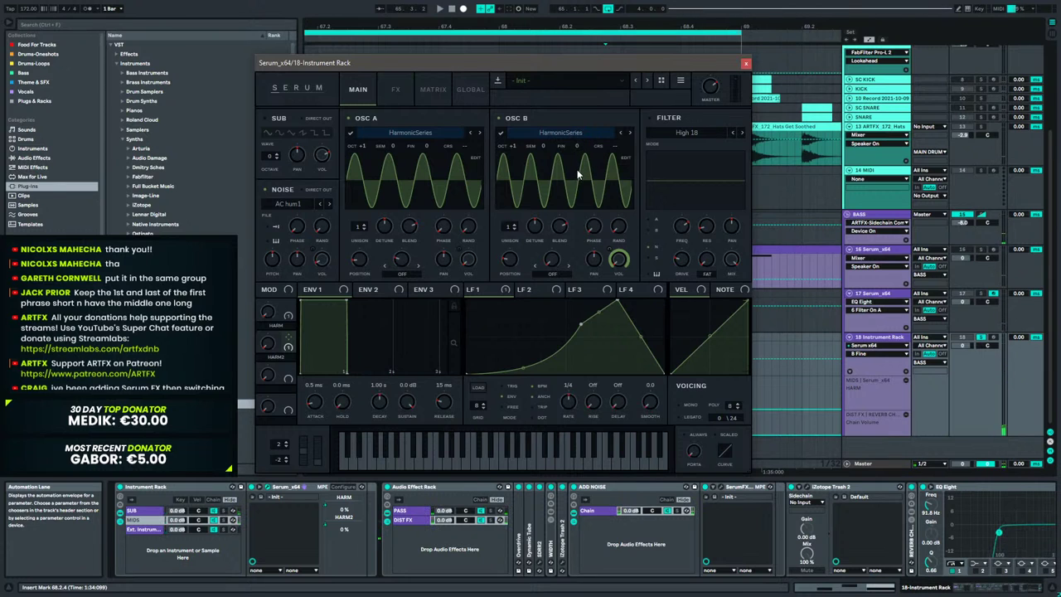
Close Serum and delete the HARM2 automation breakpoints between 68.3 and bar 69 on the Instrument Rack track.
click(745, 63)
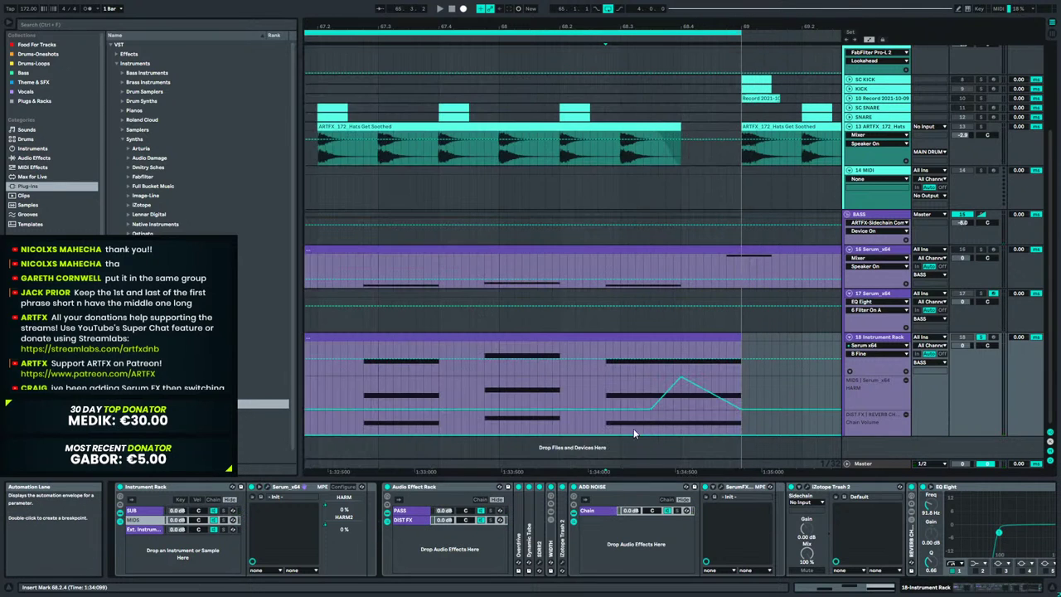
click(870, 353)
click(864, 379)
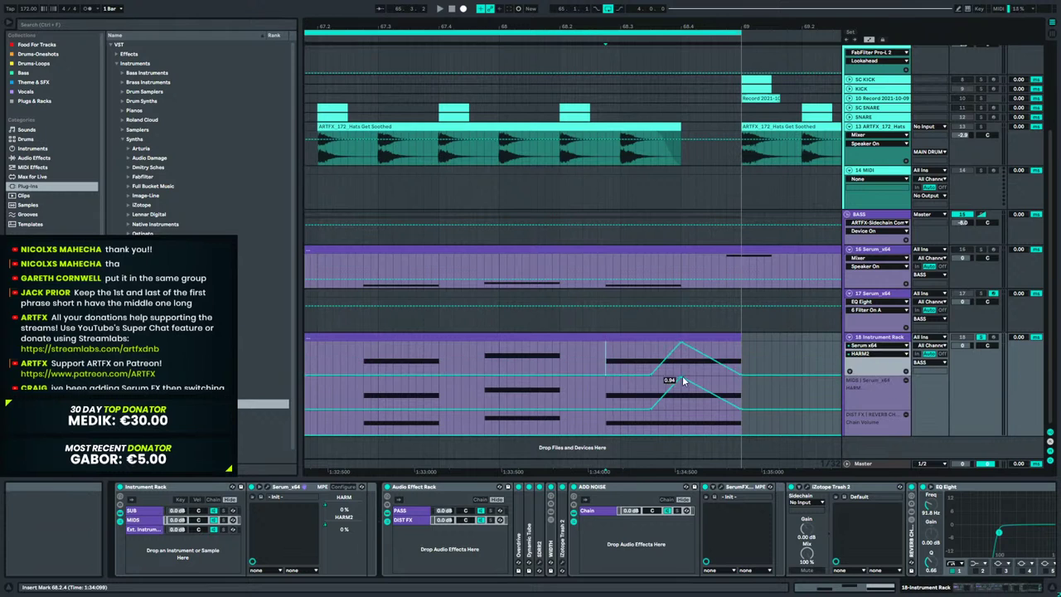
click(682, 344)
click(650, 374)
click(739, 373)
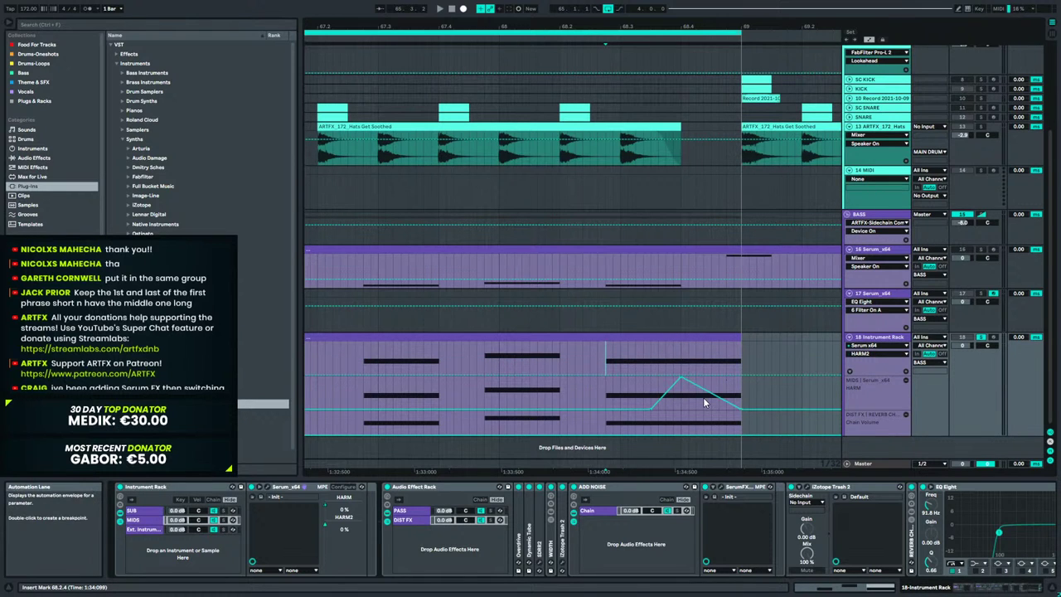
Play the bass loop from bar 65 and hide the arrangement's automation.
mouse_move(647, 27)
mouse_down()
mouse_move(647, 4)
mouse_move(651, 24)
mouse_up()
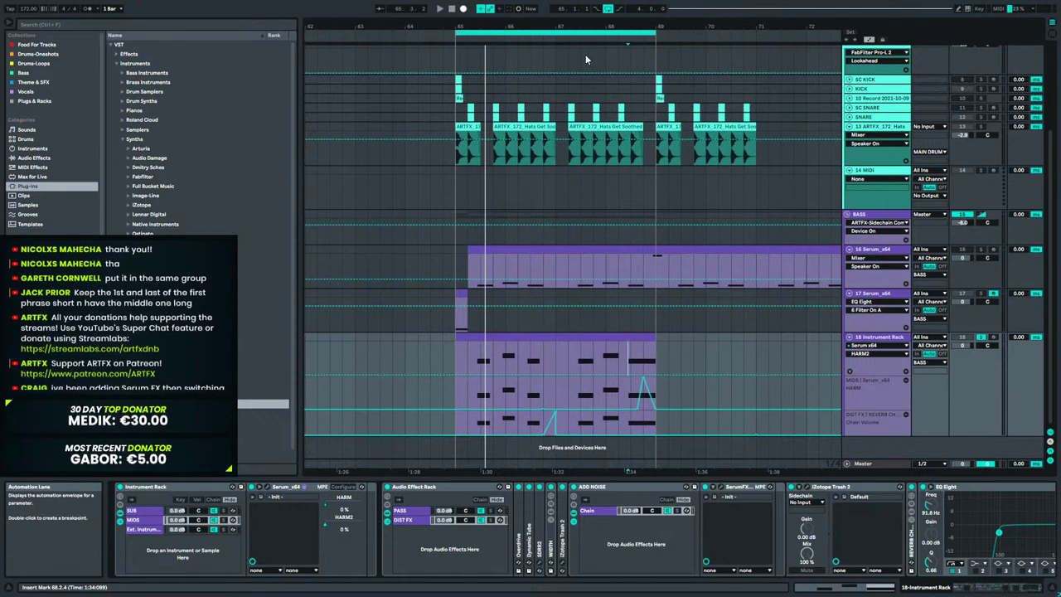
click(467, 368)
key(space)
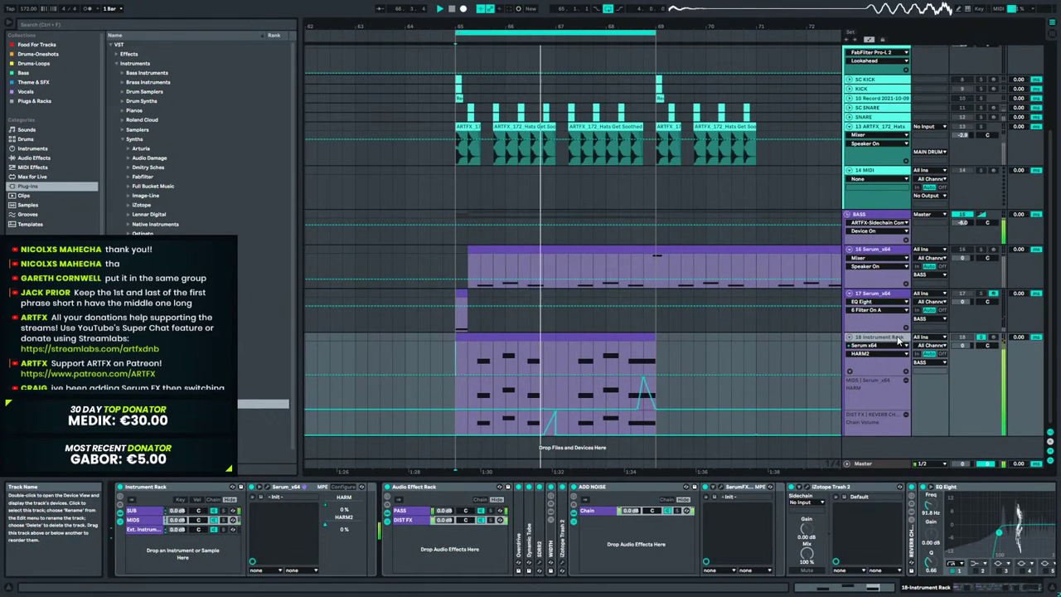
key(a)
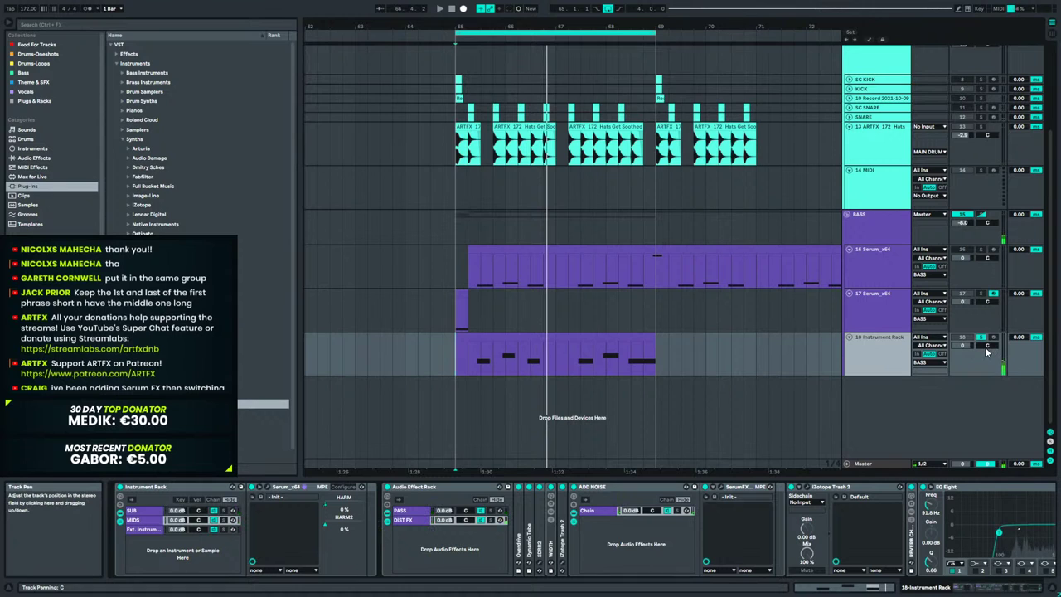
Add FabFilter Pro-L 2 from the VST effects after EQ Eight at the end of the Instrument Rack track's device chain.
click(1029, 588)
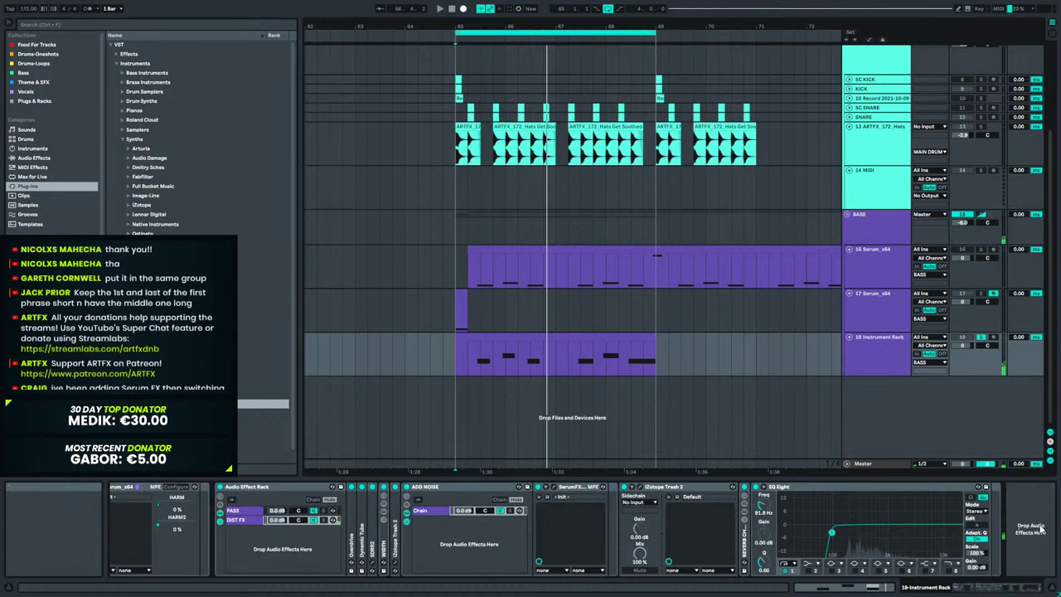
click(39, 187)
click(111, 44)
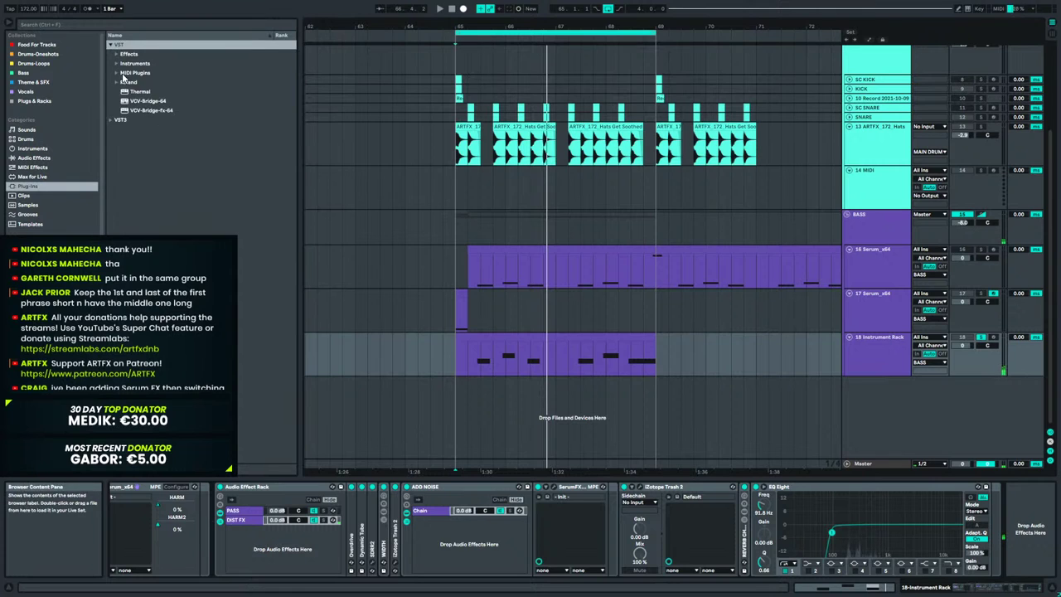
click(117, 54)
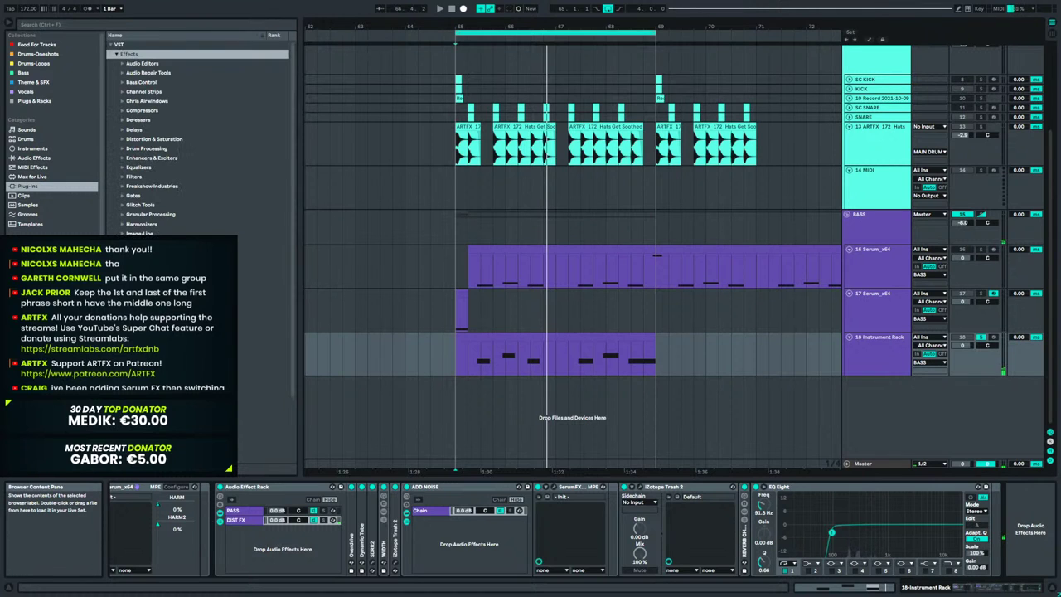
click(121, 262)
drag(166, 309, 1018, 543)
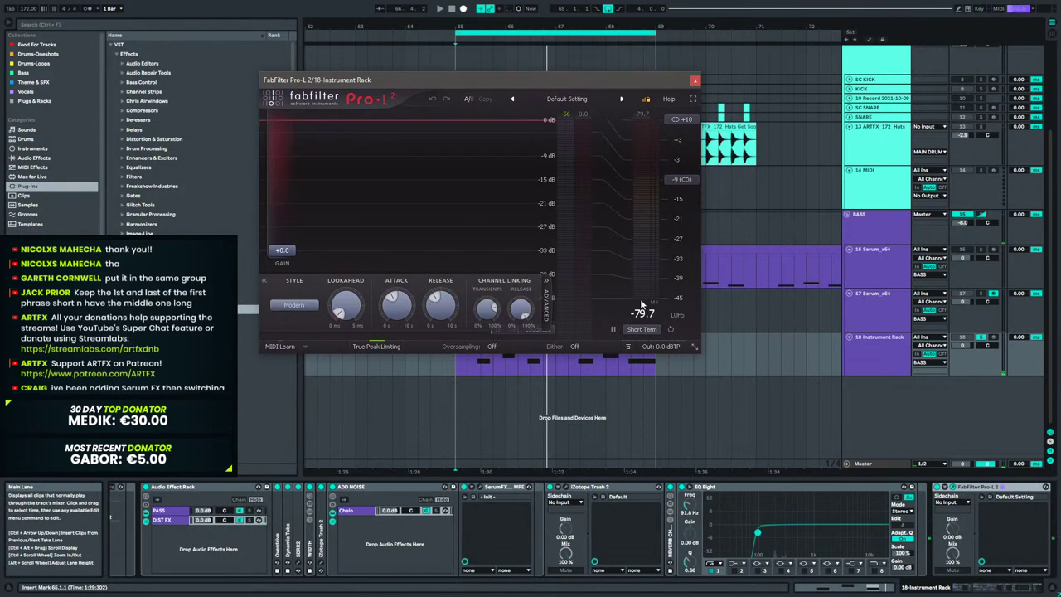
Load the ARTFX Mastering Limiter 2020 v1 preset in Pro-L 2 and close the plug-in window.
click(580, 99)
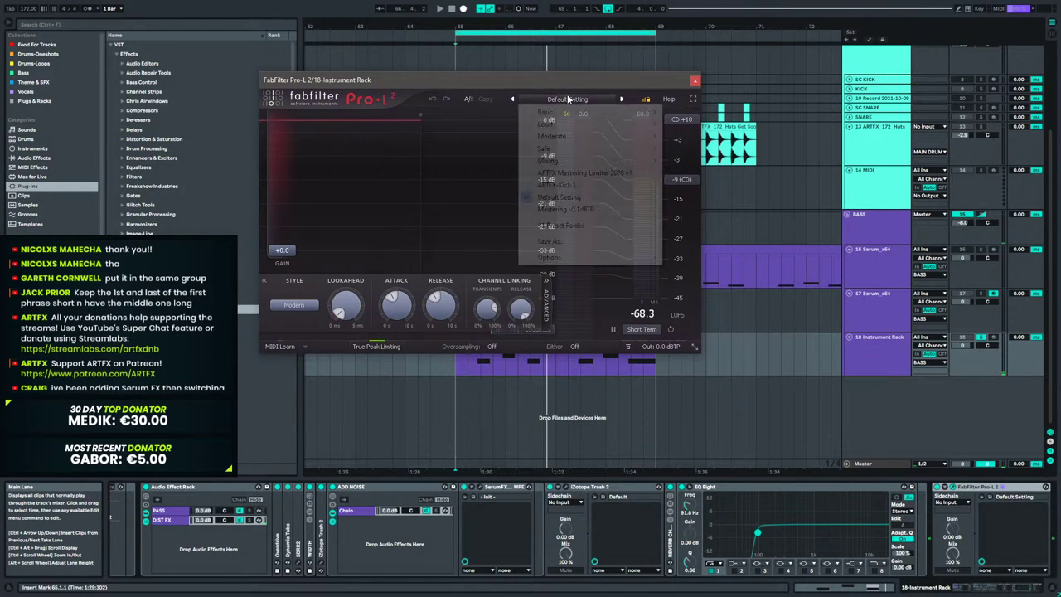
click(580, 172)
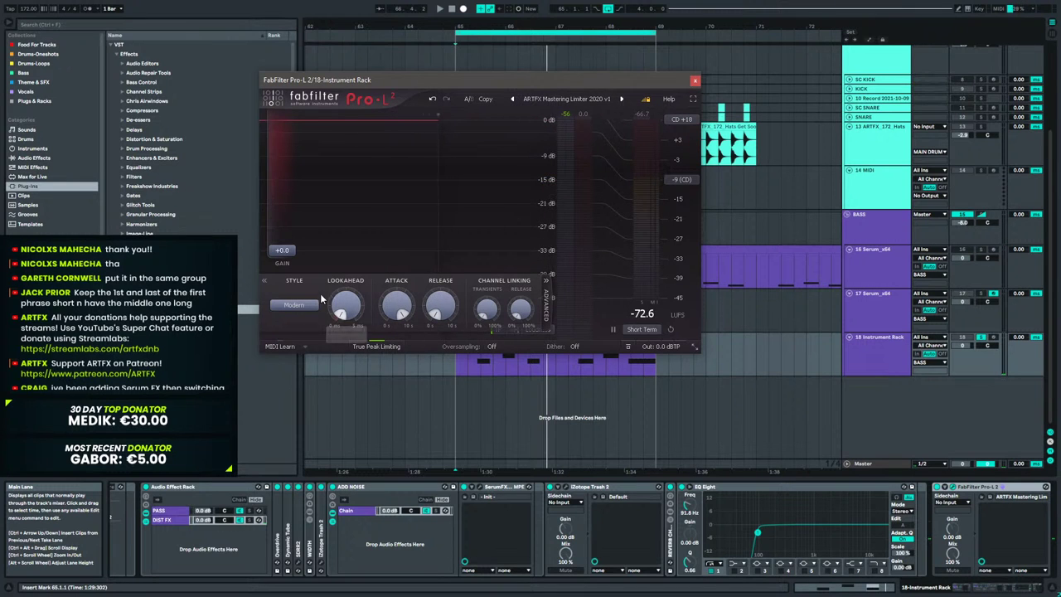
click(696, 81)
Audition the loop through the limiter on the Instrument Rack track and select that track.
key(space)
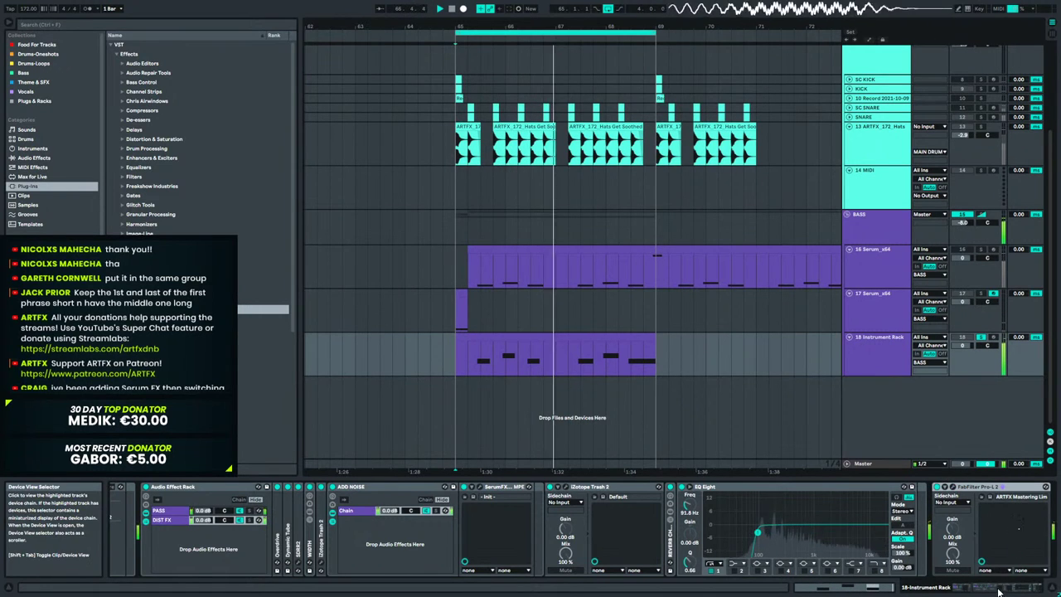
scroll(755, 564, right, 1)
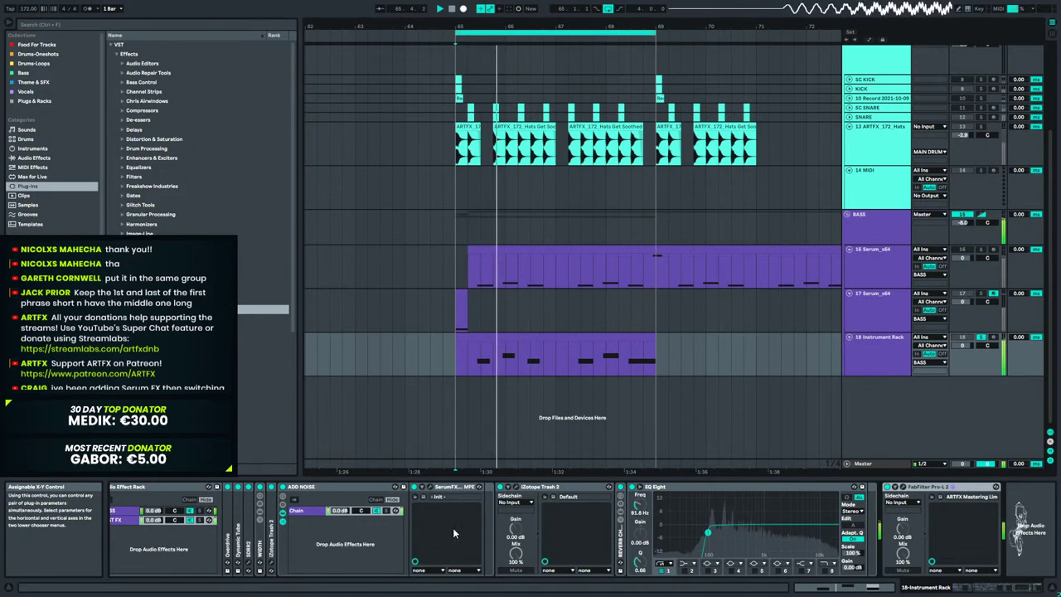
click(882, 359)
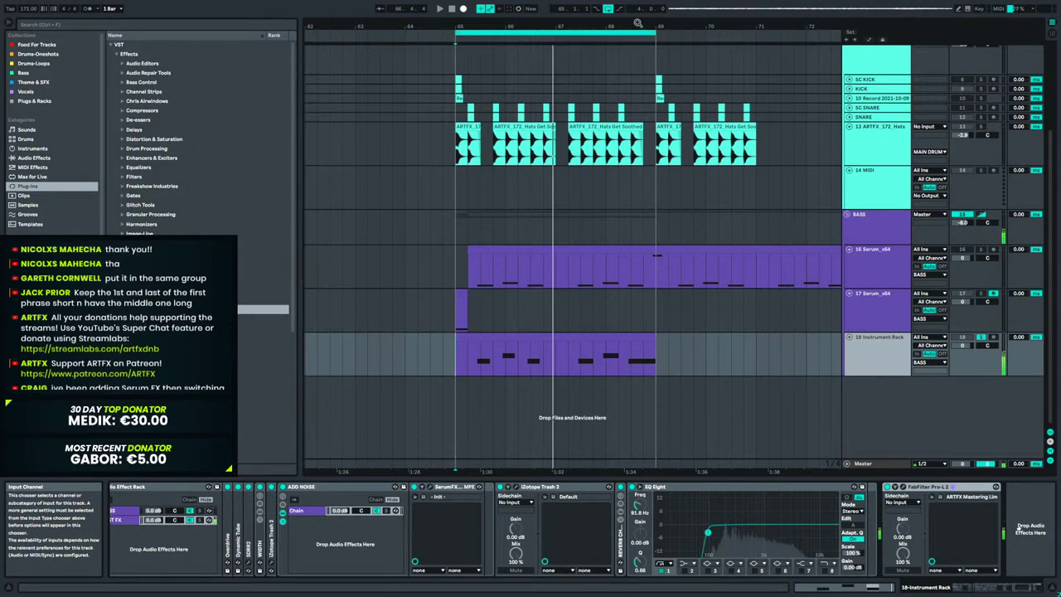
Browse the project folders to 0001_Newproject_v1 Project and expand its Samples and Recorded folders.
scroll(52, 133, down, 1)
click(52, 264)
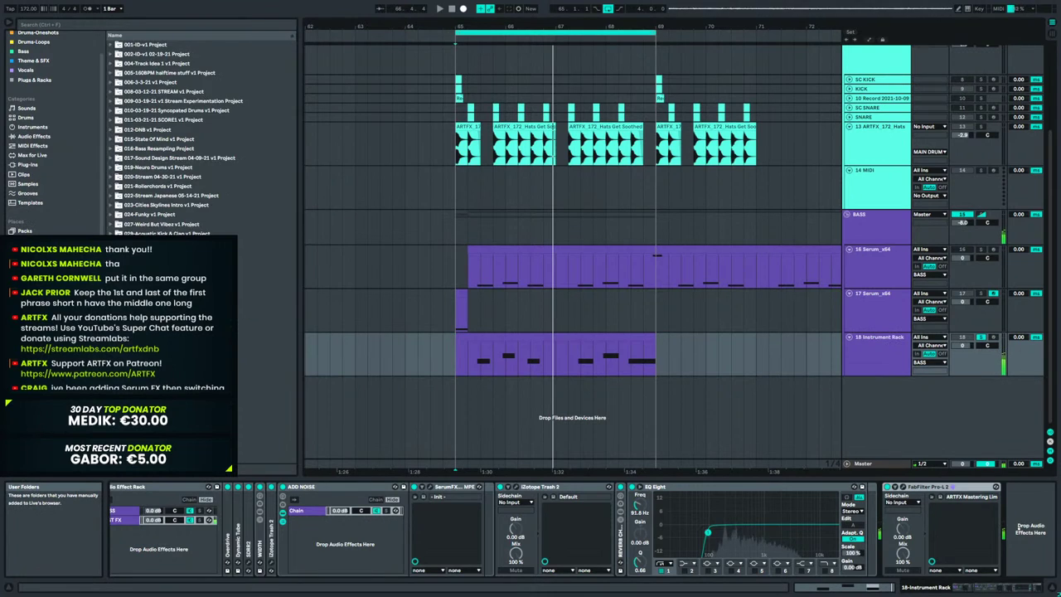
click(52, 273)
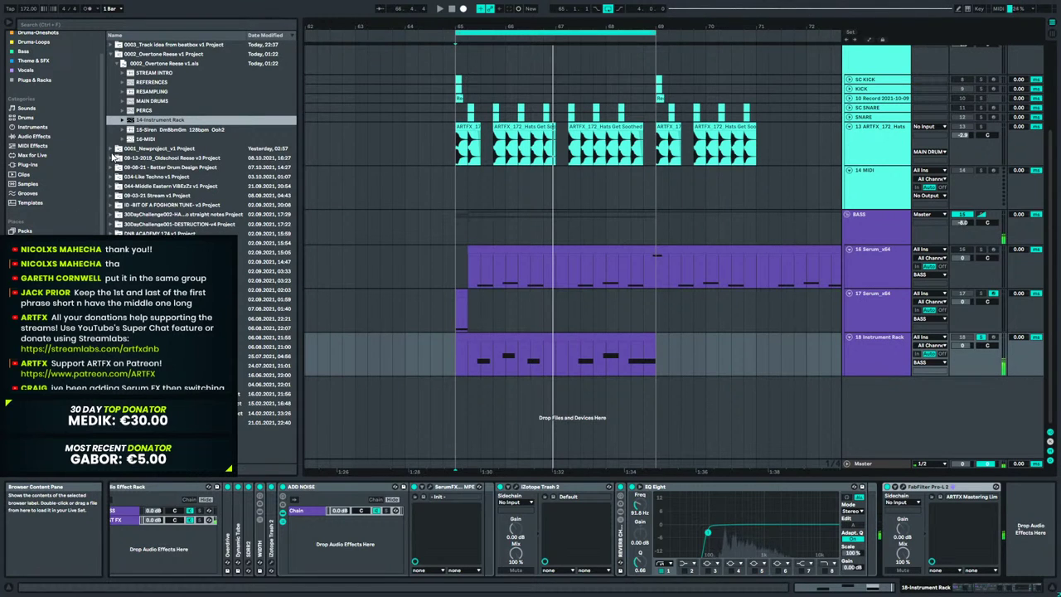
click(117, 150)
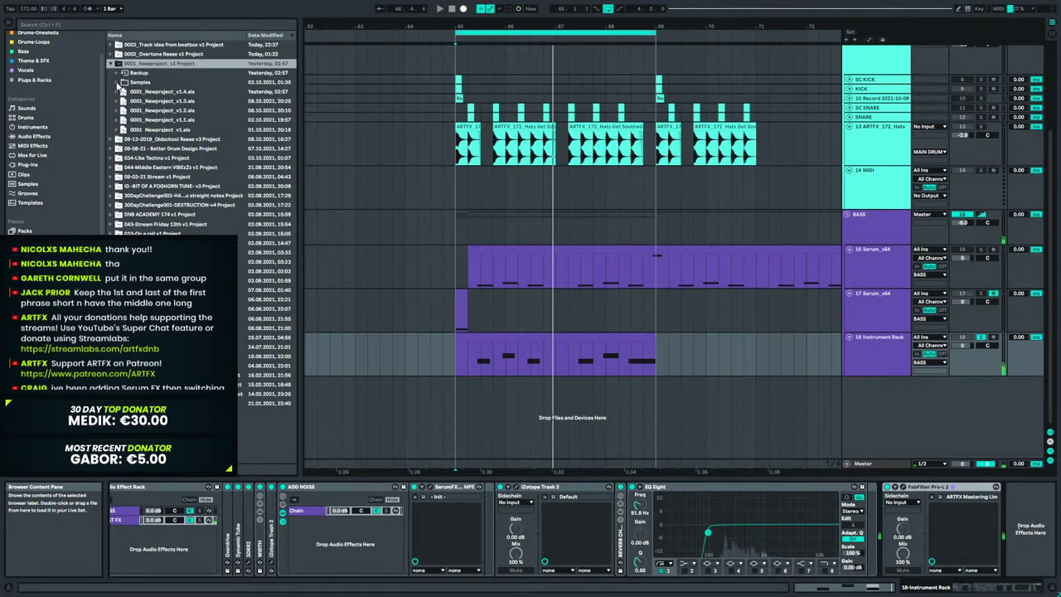
click(118, 83)
click(123, 92)
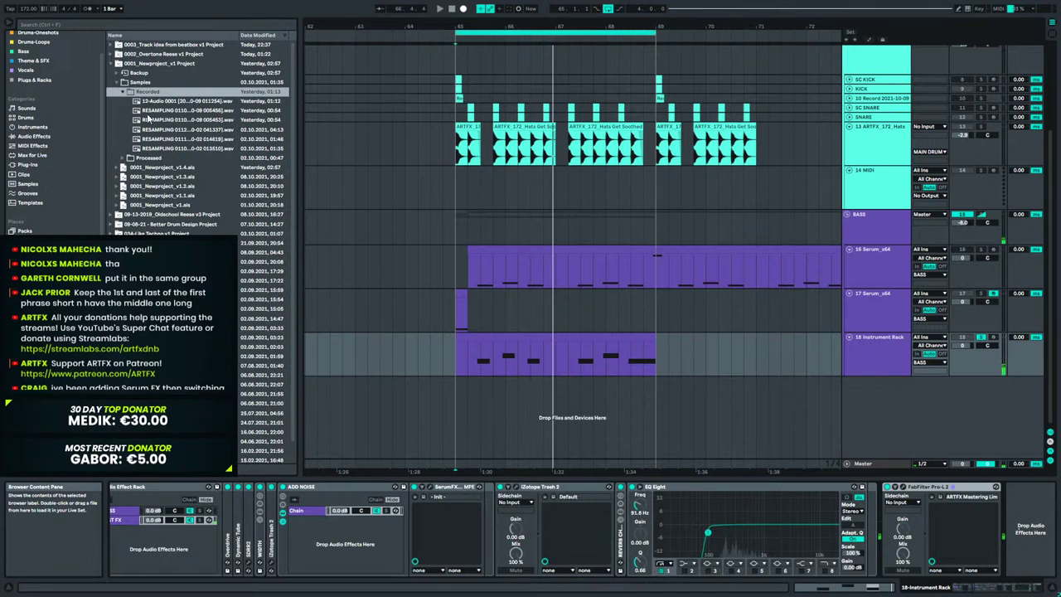
Preview the RESAMPLING recordings in the Recorded folder, widening the browser to show the full file names.
click(220, 148)
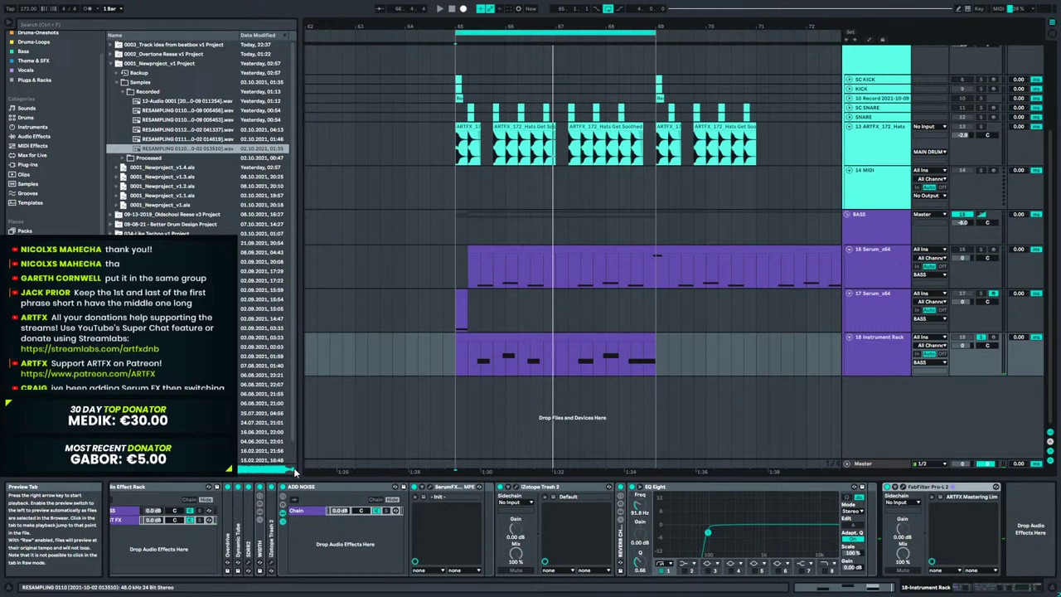
drag(297, 469, 344, 469)
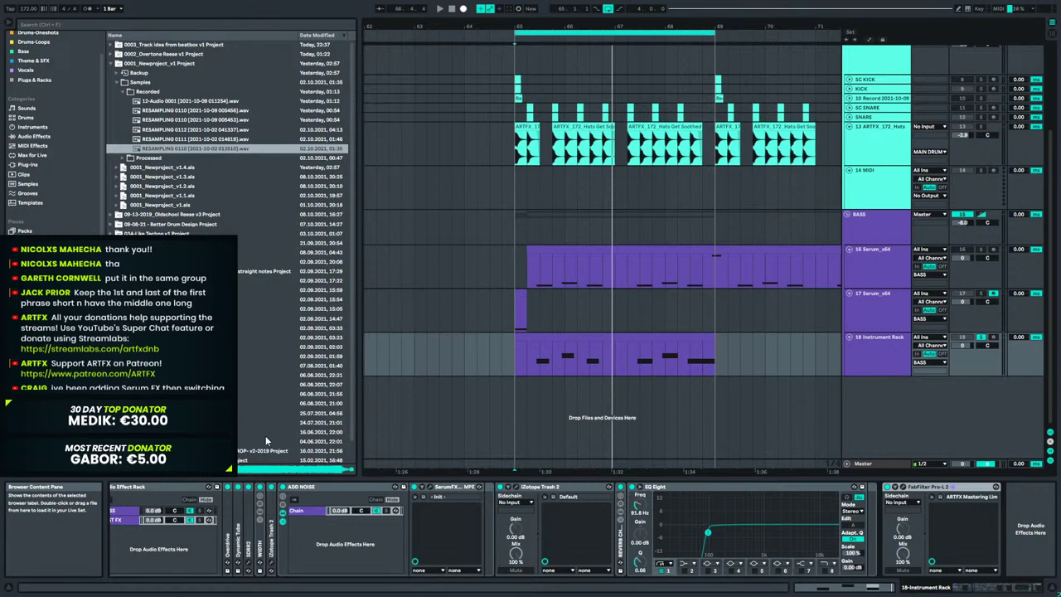
click(213, 139)
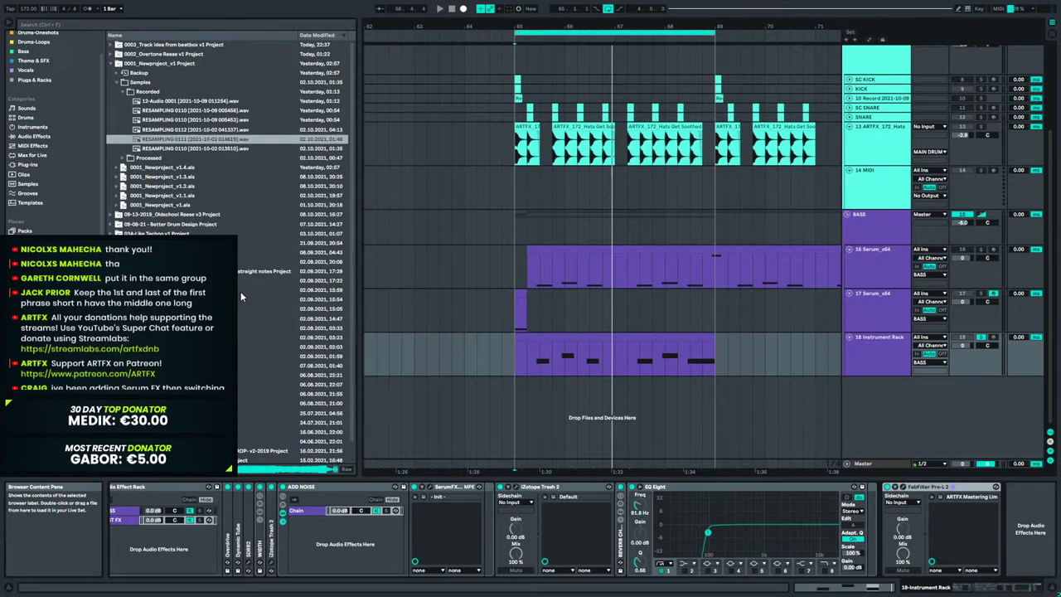
click(236, 130)
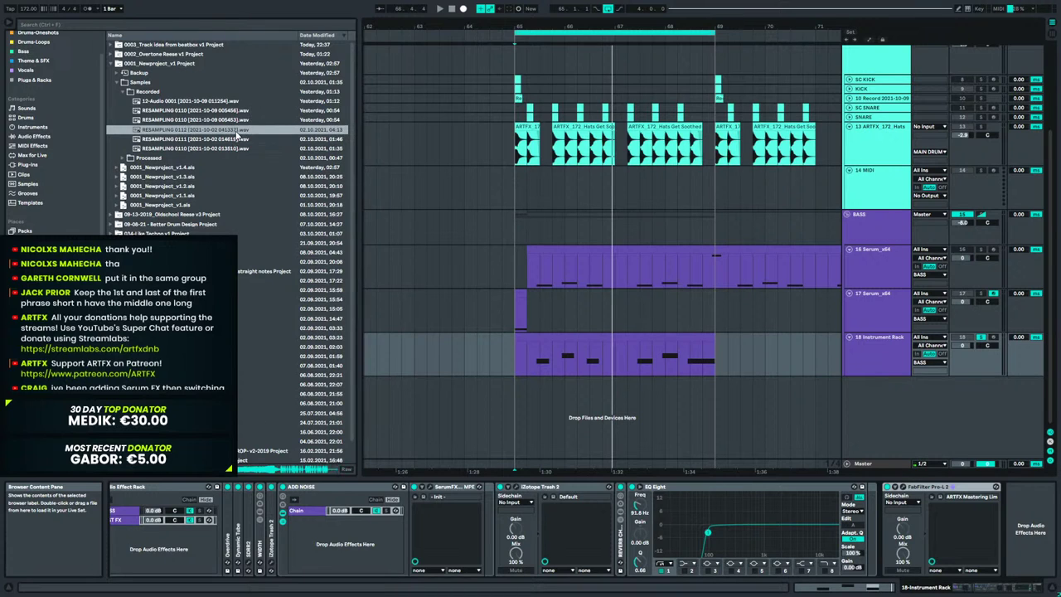
click(236, 123)
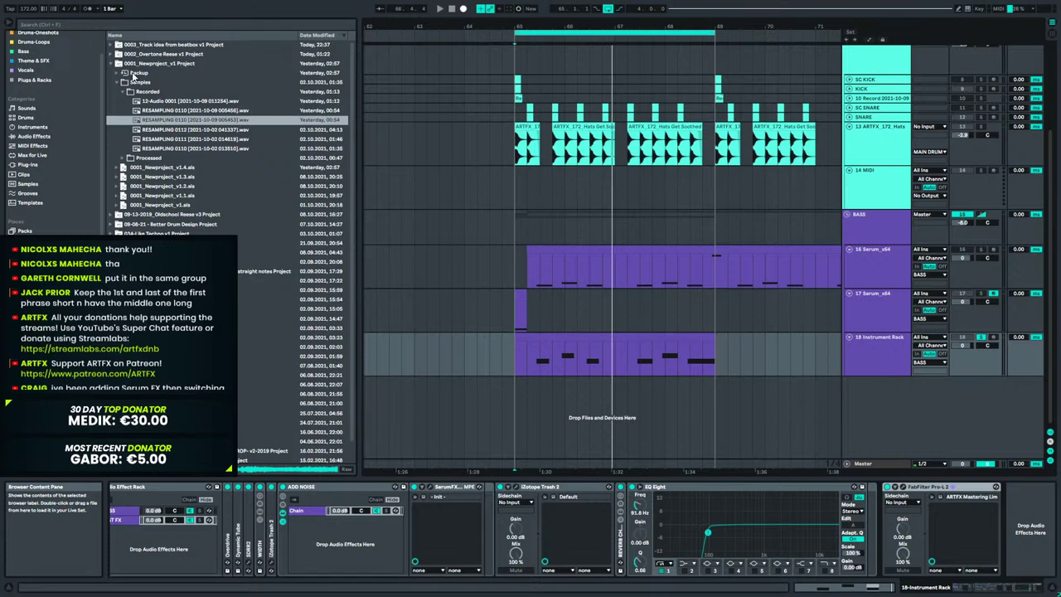
Collapse the project's Samples folder and expand the 0001_Newproject_v1.4.als set to list its tracks.
click(114, 66)
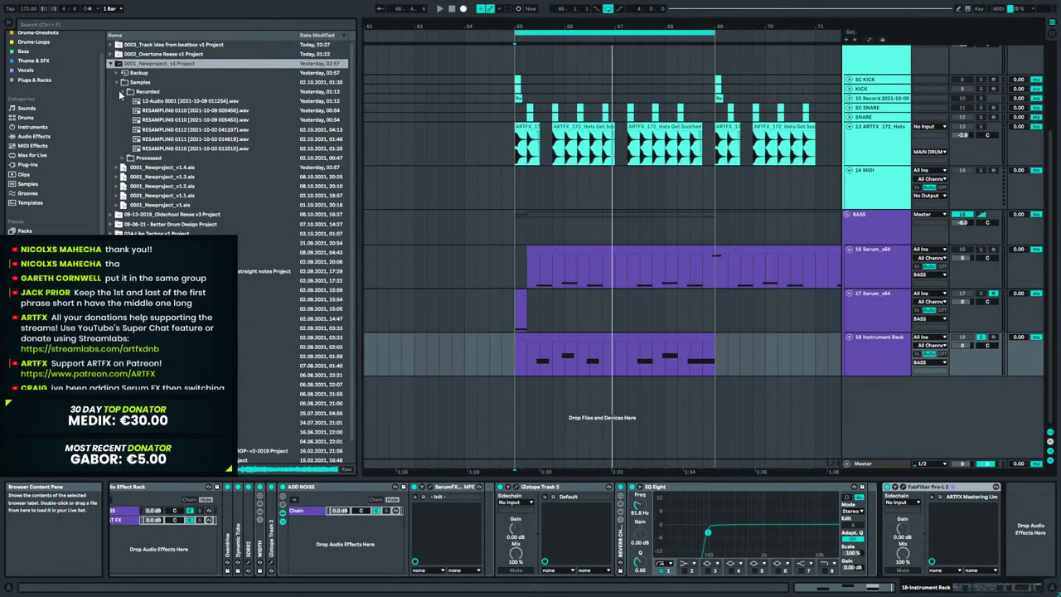
click(117, 82)
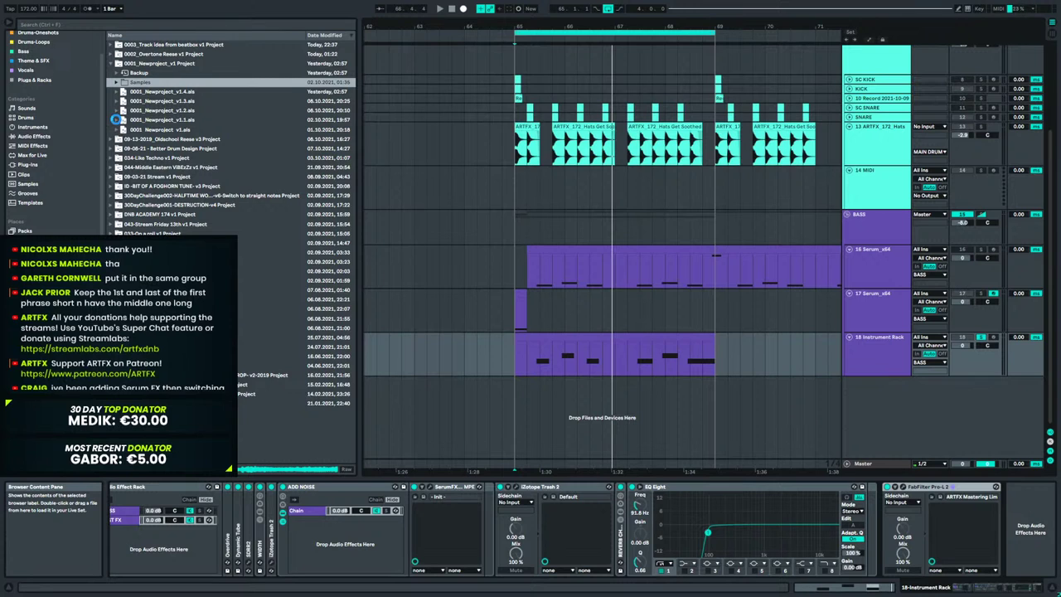
click(117, 120)
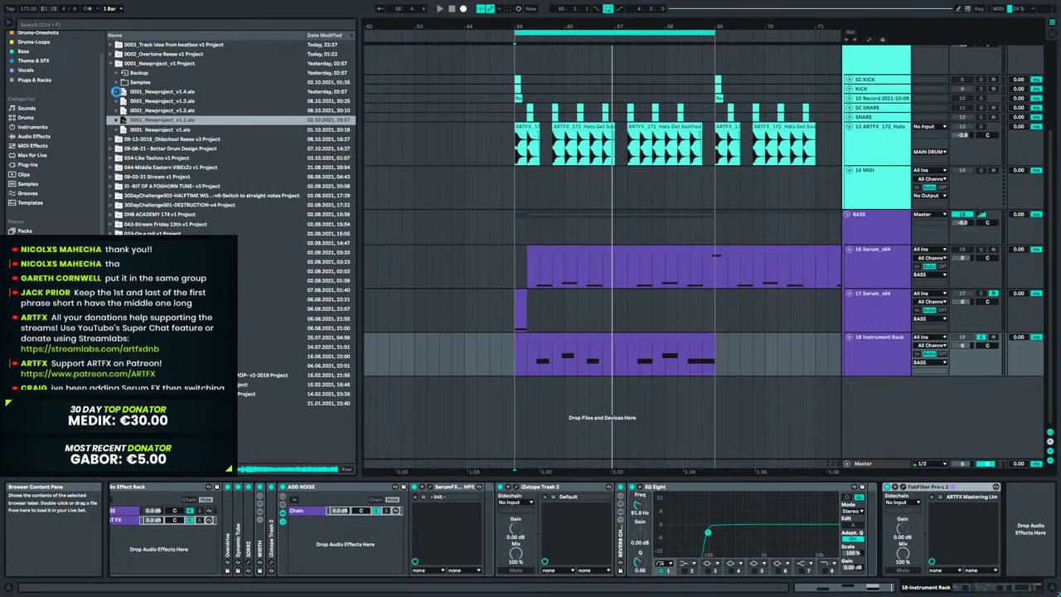
click(117, 92)
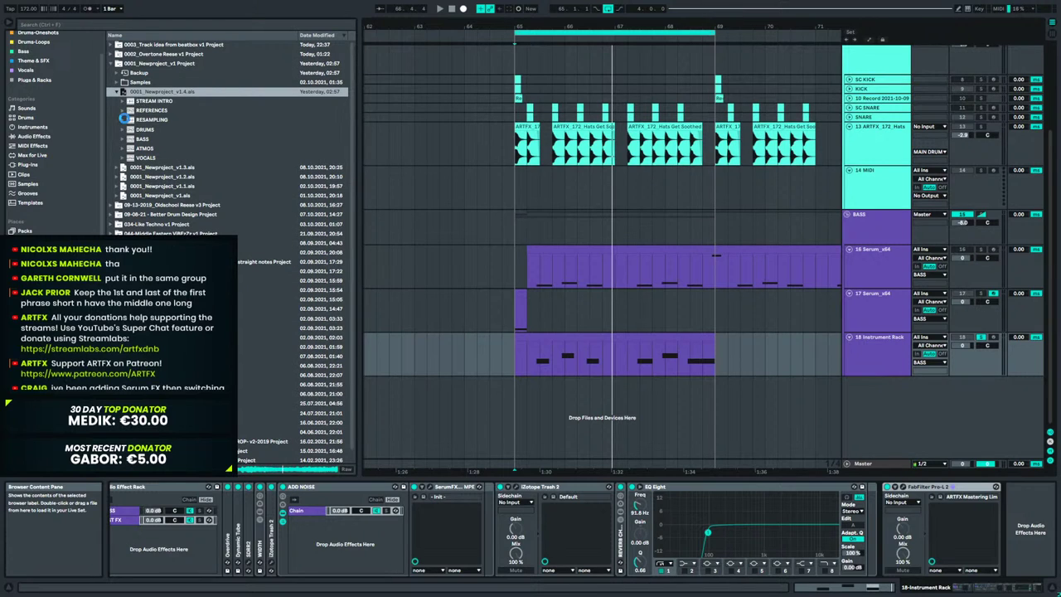
Import the RESAMPLING track from 0001_Newproject_v1.4.als as a new track below the Instrument Rack track.
click(123, 120)
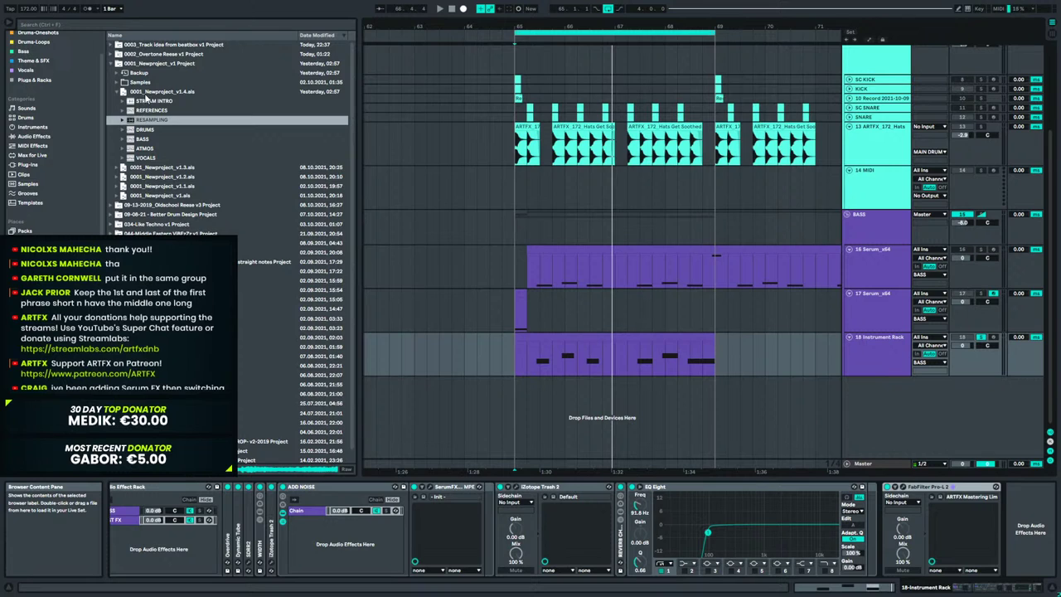
click(148, 93)
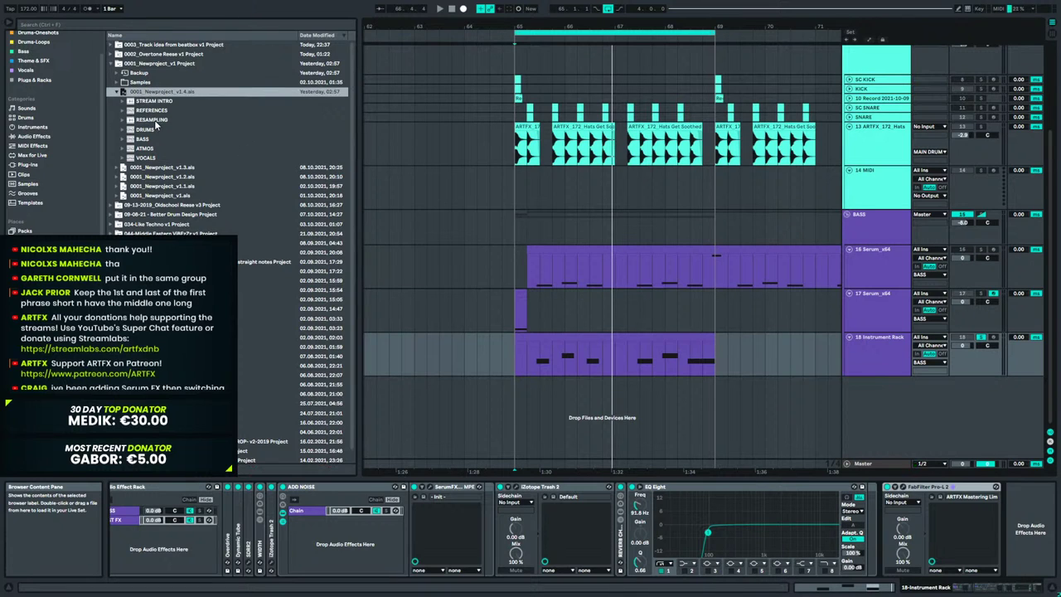
click(148, 120)
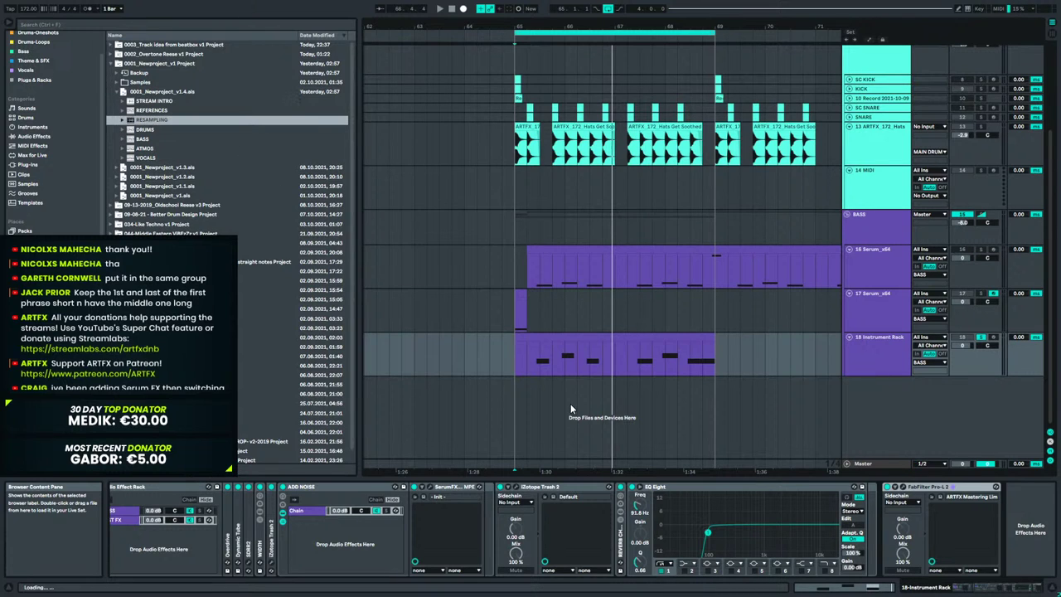
drag(571, 408, 569, 403)
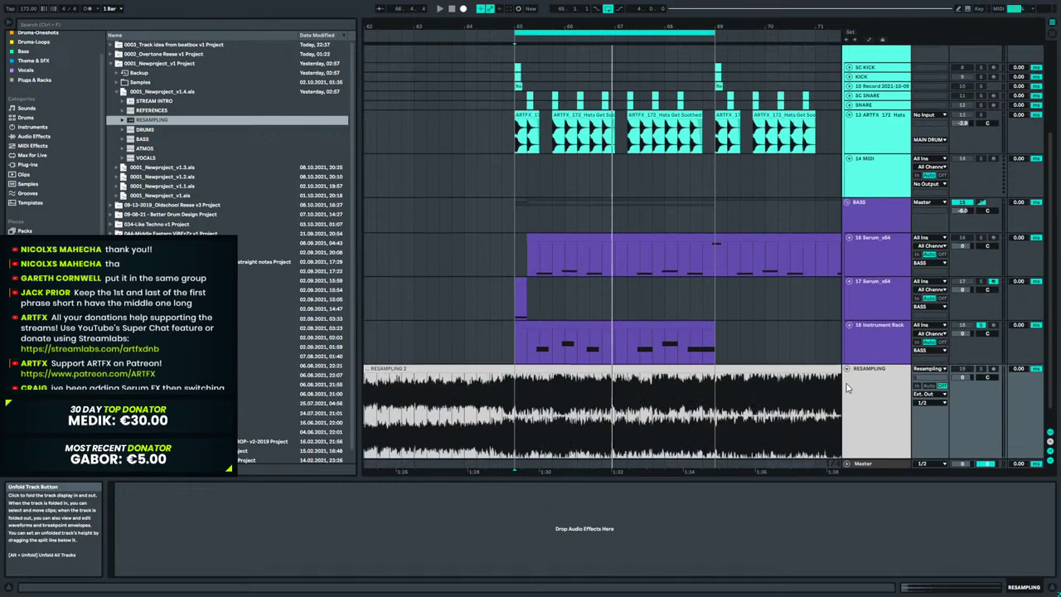
Inspect the full imported RESAMPLING 2 clip in the arrangement and its waveform in the clip view.
drag(590, 28, 579, 3)
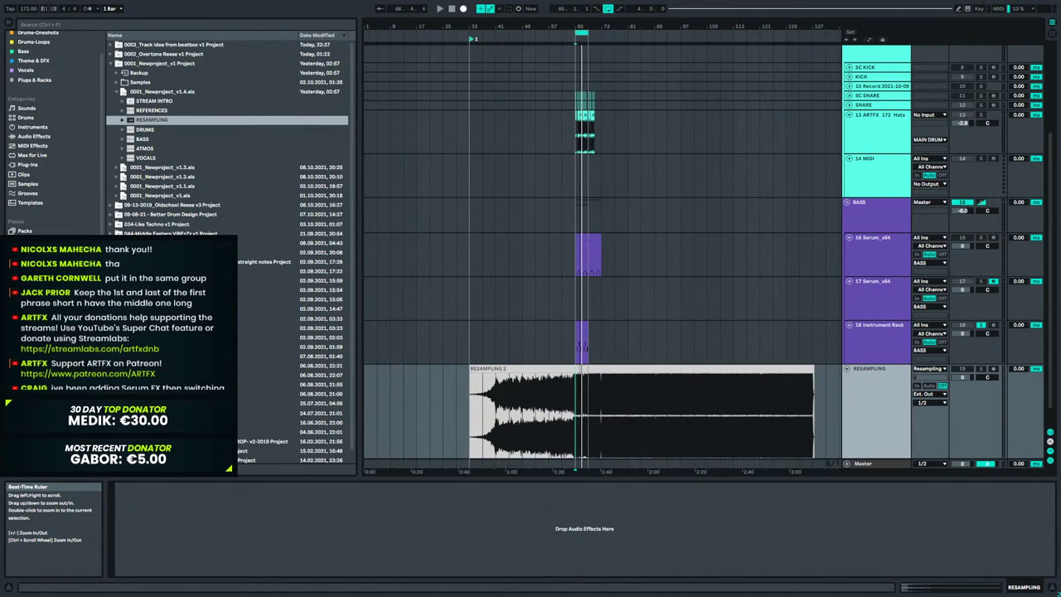
click(718, 367)
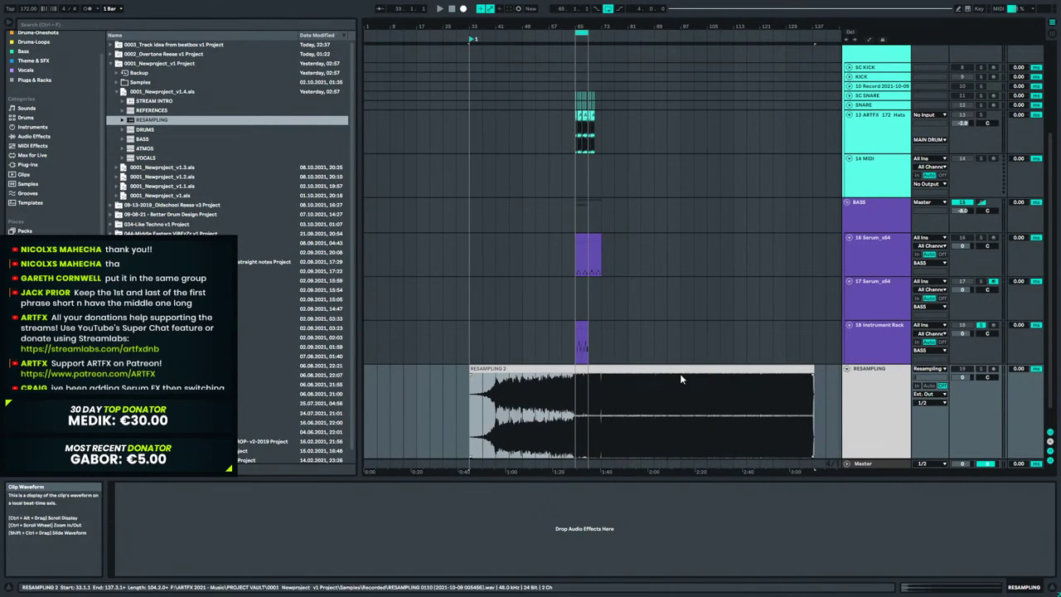
double_click(718, 367)
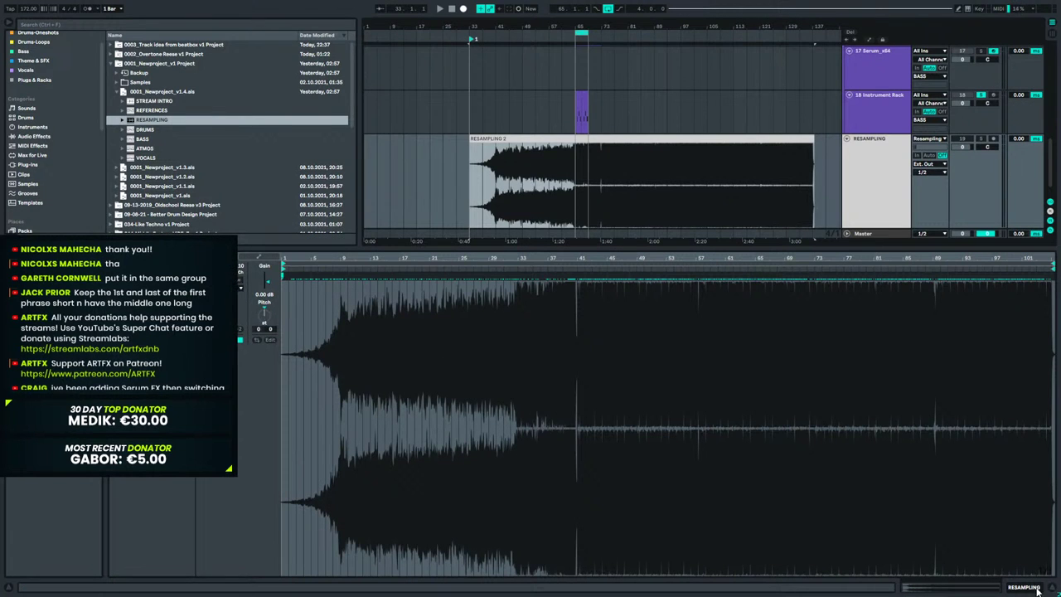
click(1030, 588)
mouse_move(581, 26)
mouse_down()
mouse_move(581, 40)
mouse_move(581, 20)
mouse_up()
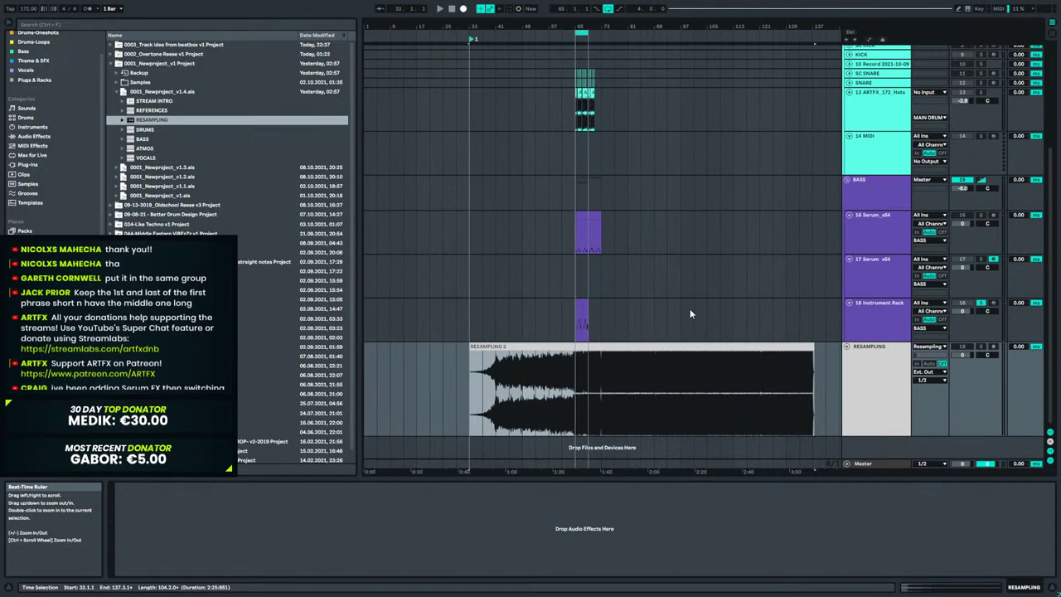
Set the arrangement loop to the whole RESAMPLING 2 clip, bars 33 to 137, and solo the RESAMPLING track.
click(786, 398)
drag(785, 394, 469, 385)
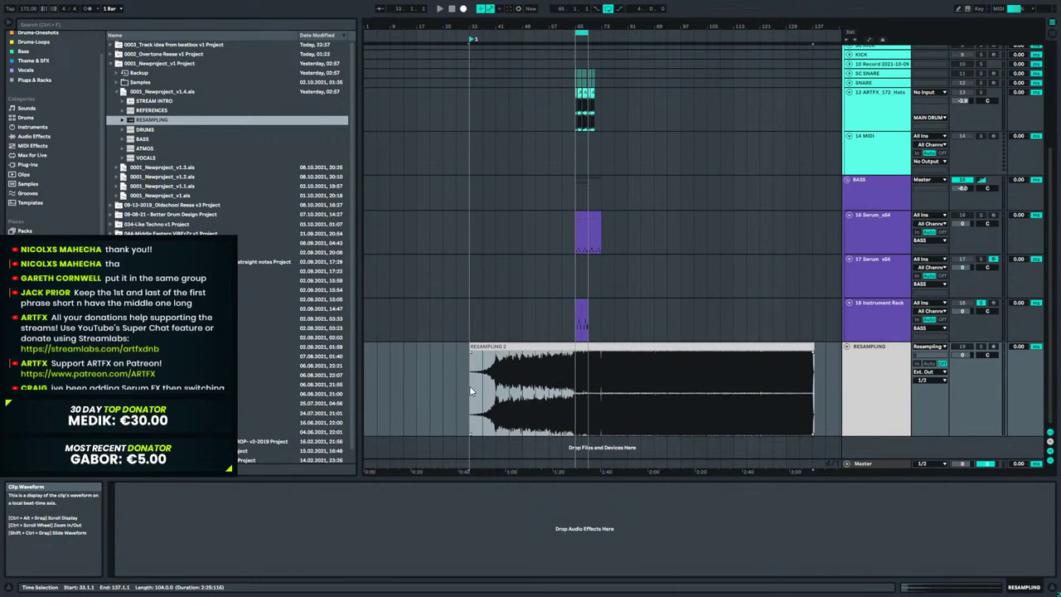
key(ctrl+l)
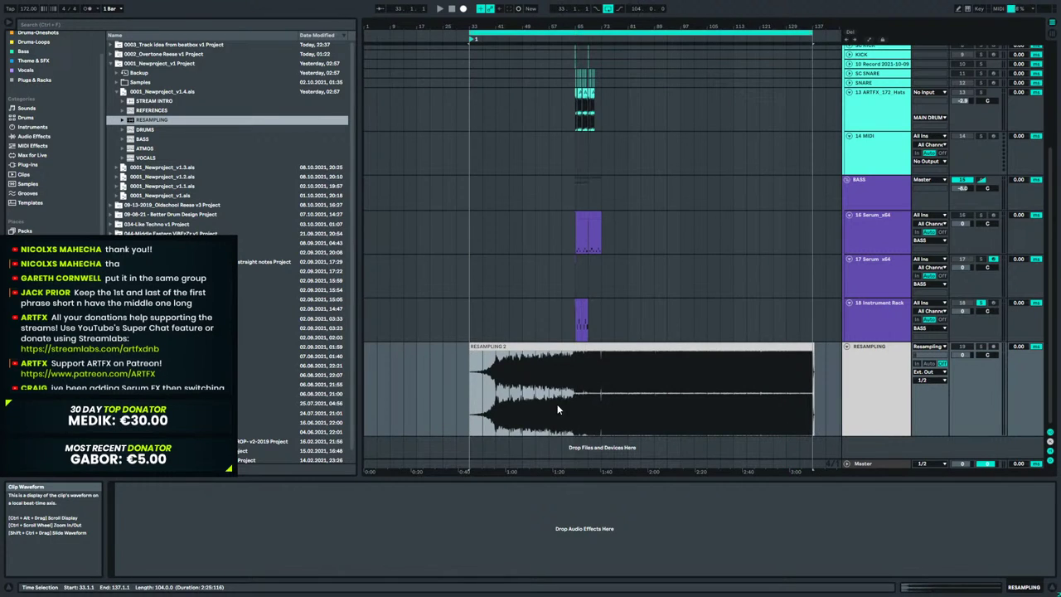
click(936, 348)
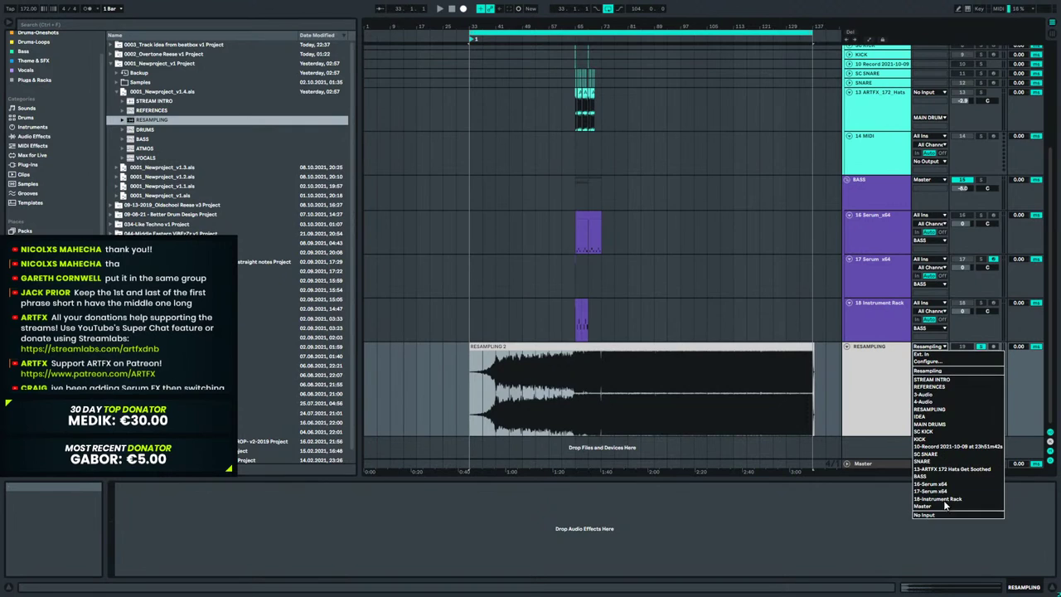
click(875, 394)
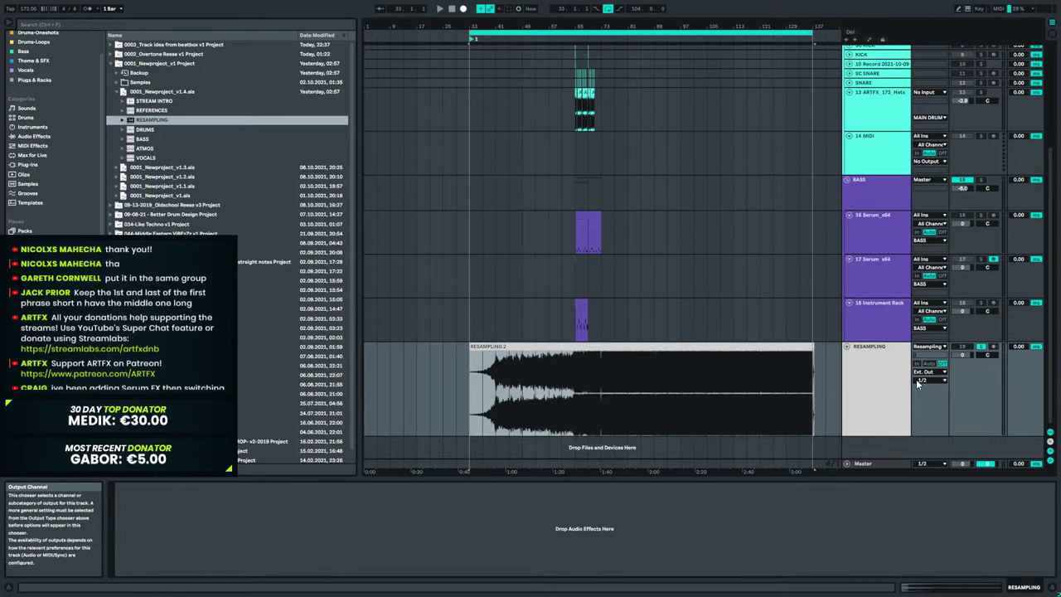
Audition the soloed RESAMPLING 2 recording through its drop section and stop playback.
key(space)
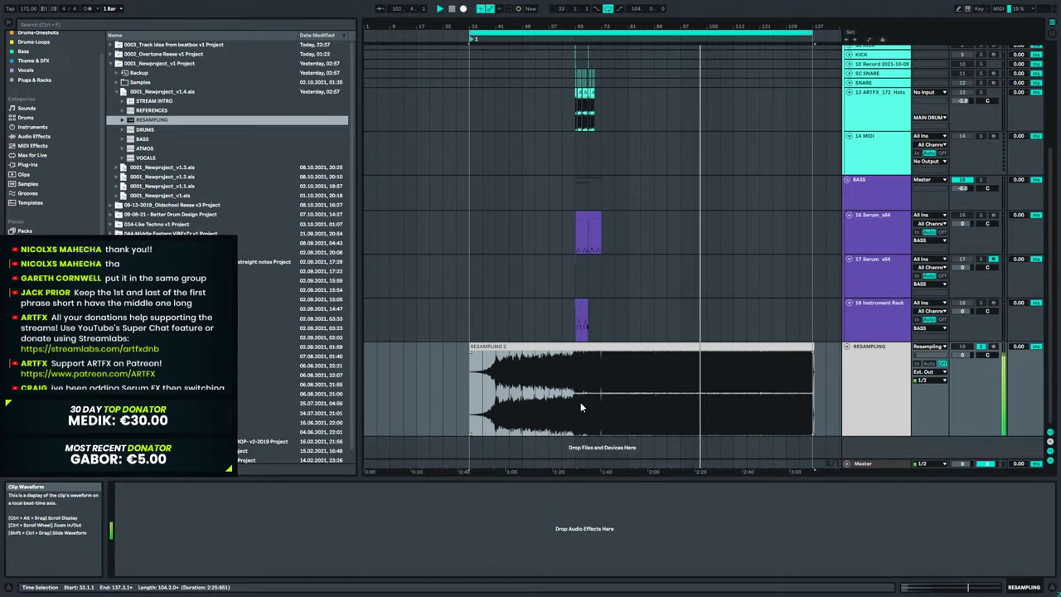
click(685, 31)
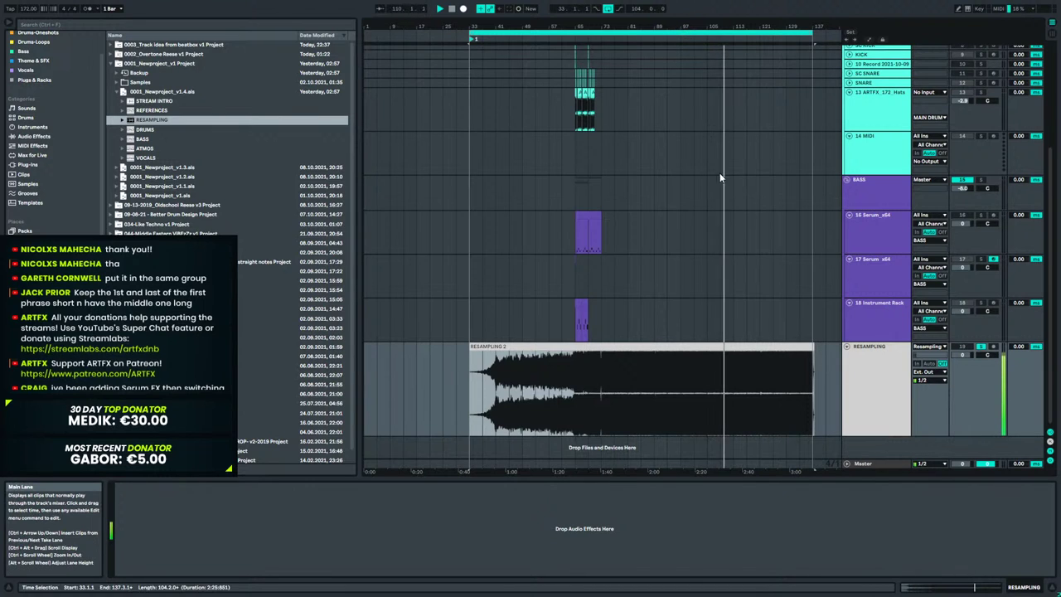
click(452, 10)
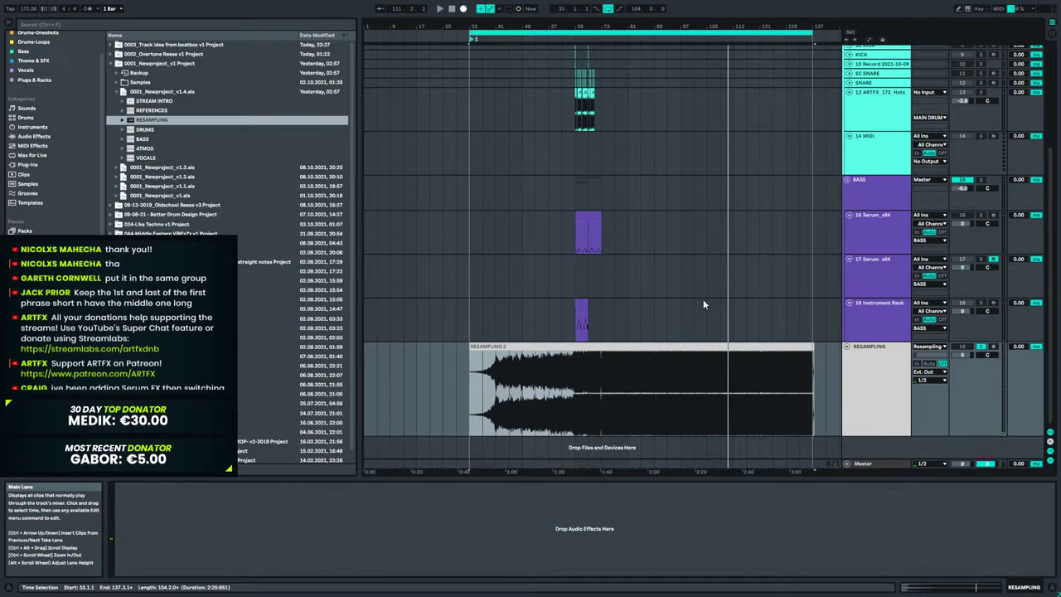
Save the set and briefly play the drop of the 0001_Newproject_v1.4 set from bar 73.
key(ctrl+s)
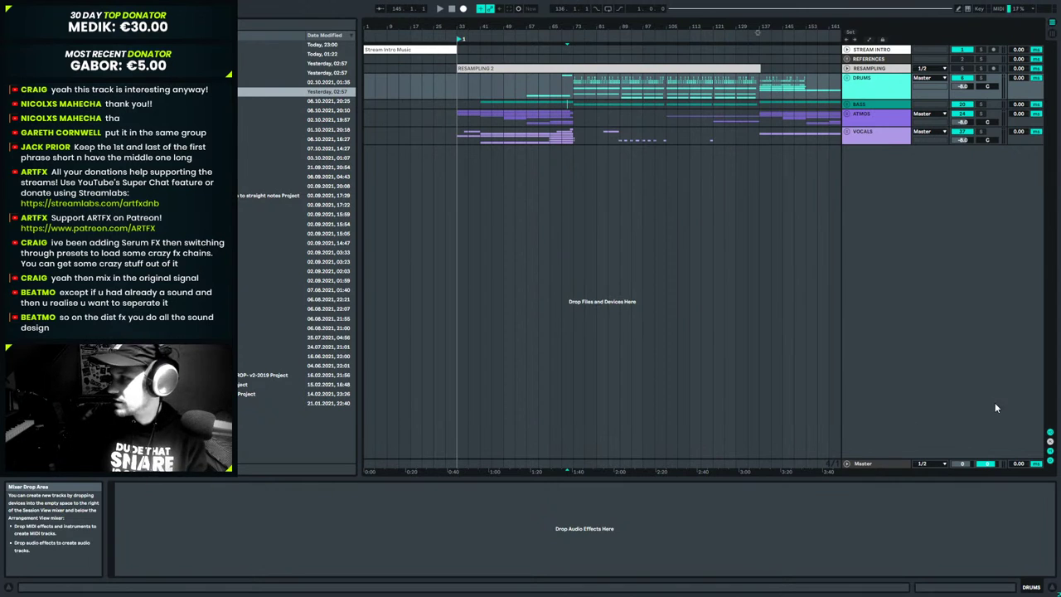
key(space)
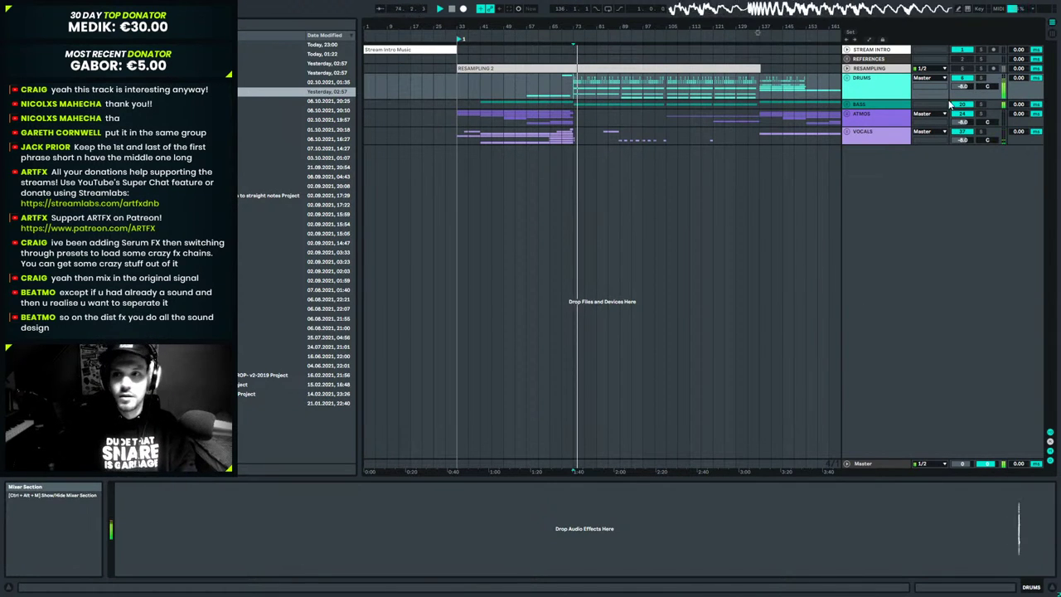
key(space)
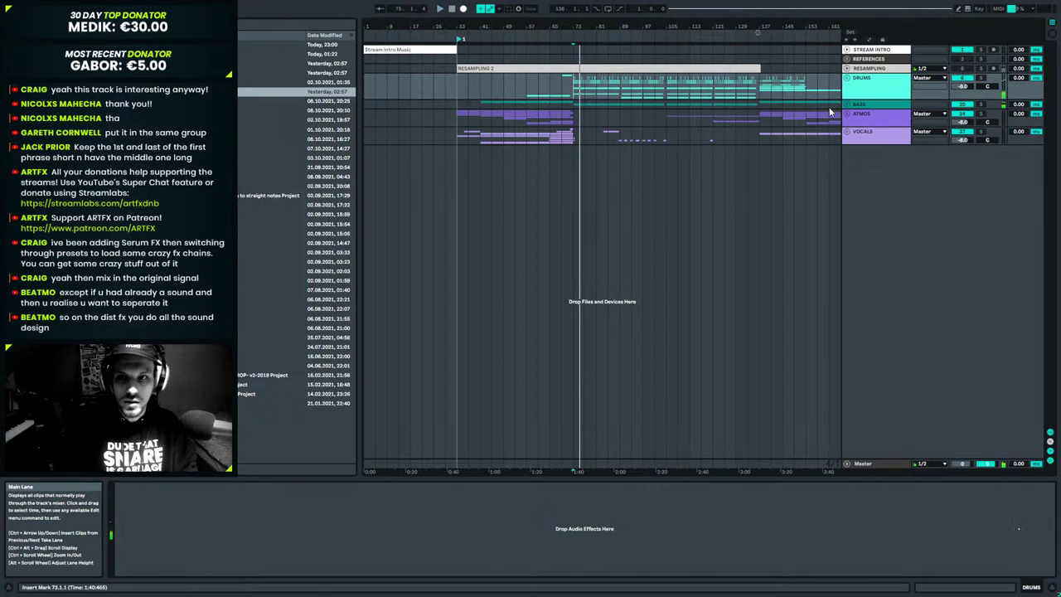
Expand the BASS group, unfold the DROP BASS track, open its first MIDI clip and audition it from bar 73.
click(846, 104)
click(868, 140)
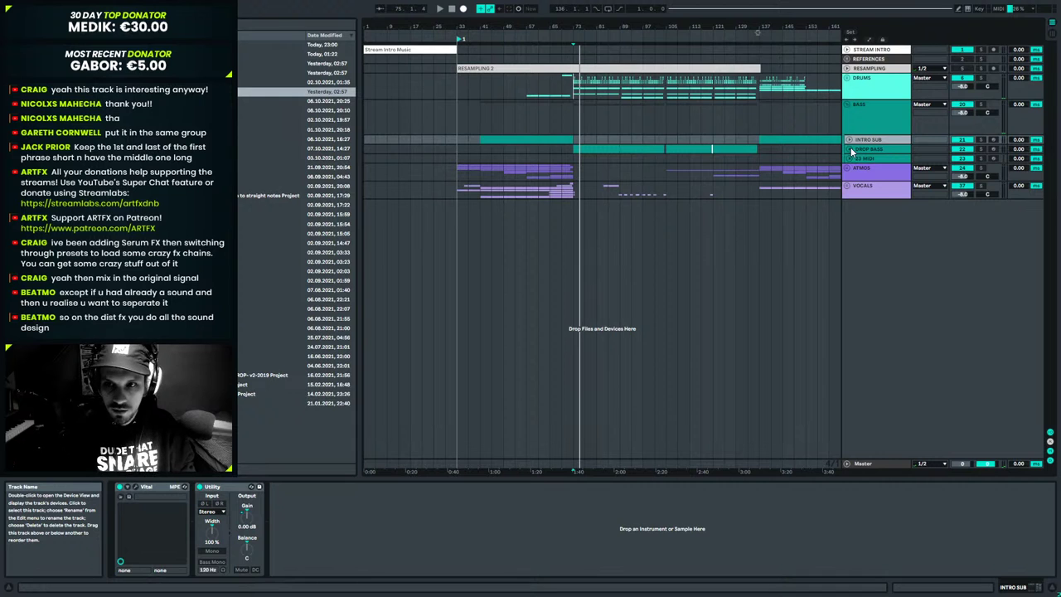
click(867, 149)
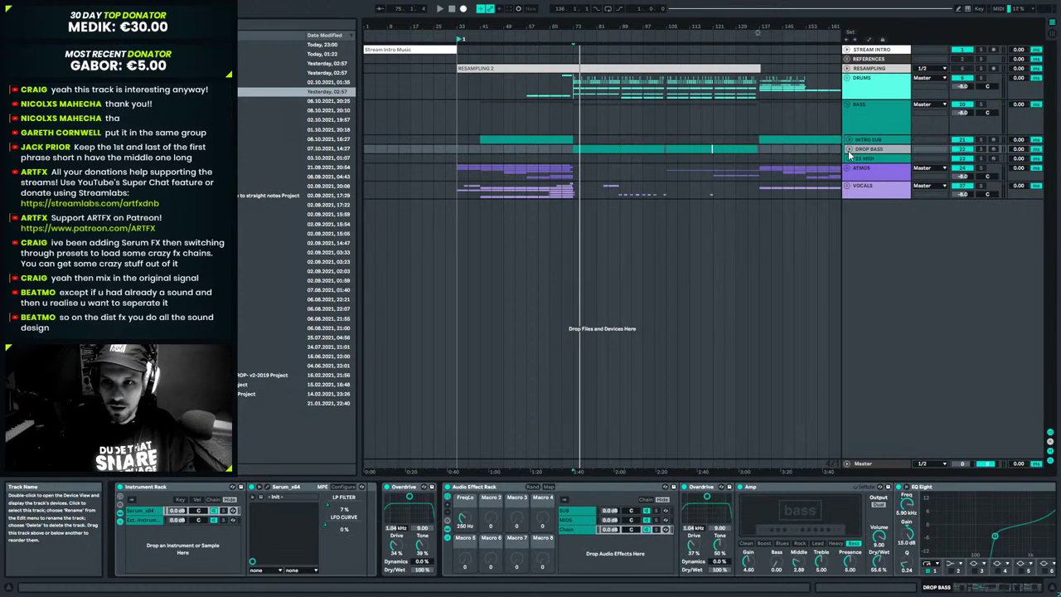
click(848, 149)
double_click(597, 165)
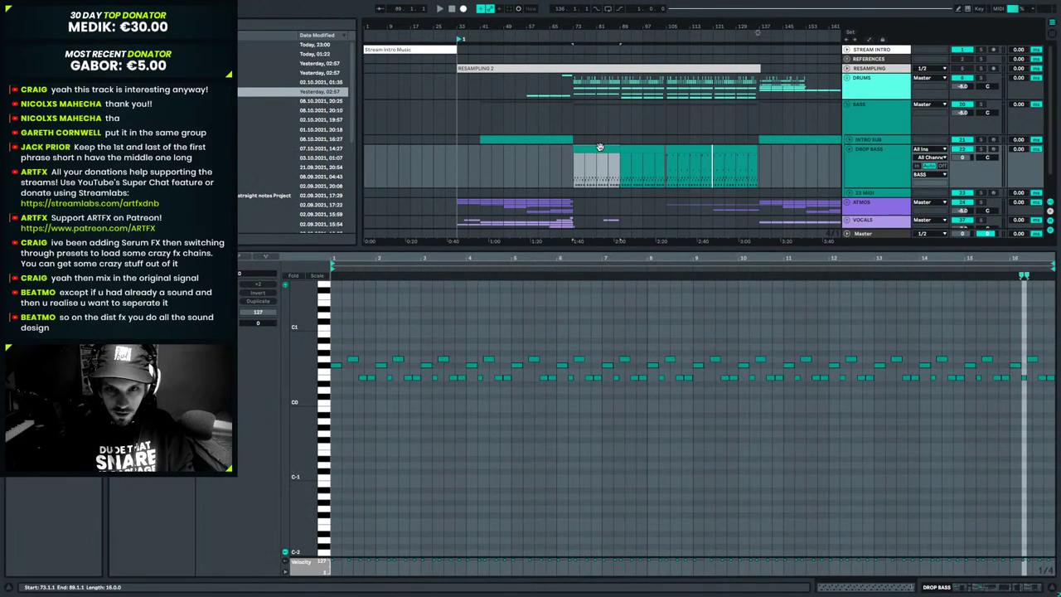
key(space)
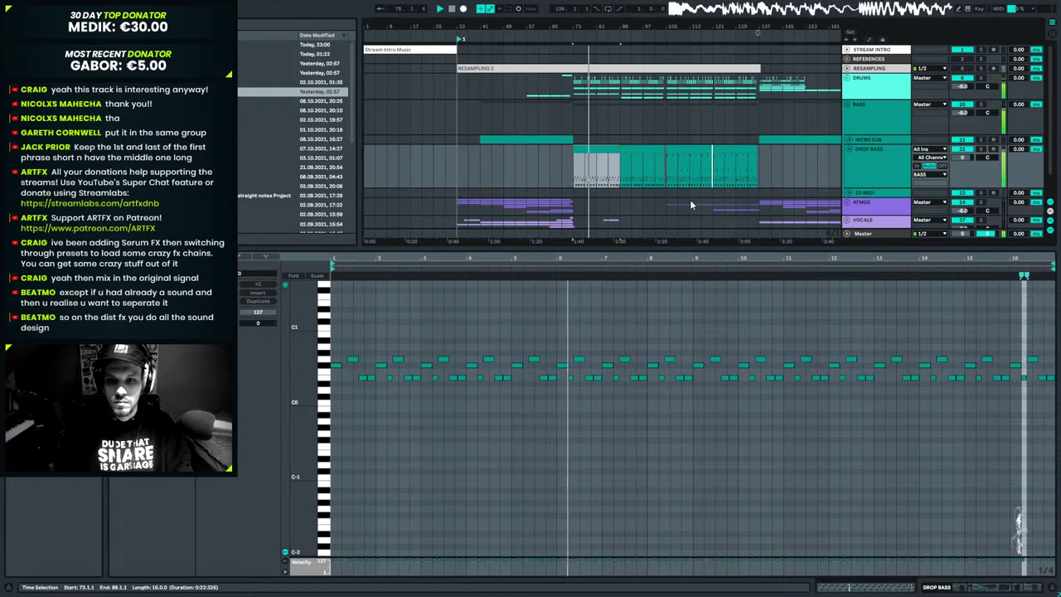
key(space)
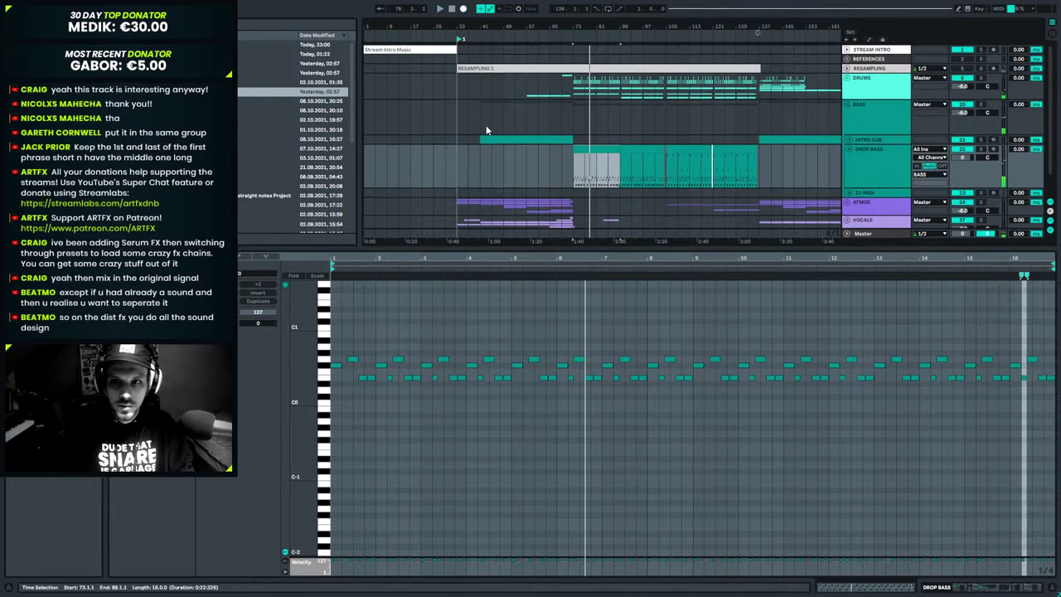
Unfold and solo the RESAMPLING track, and audition its recording from bar 73.
click(846, 69)
click(571, 97)
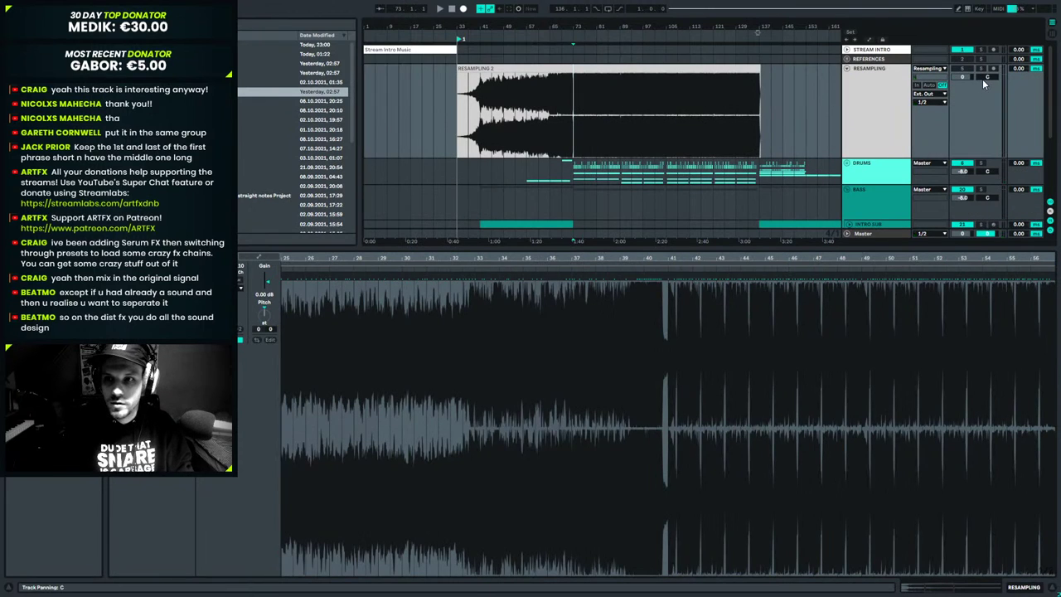
key(space)
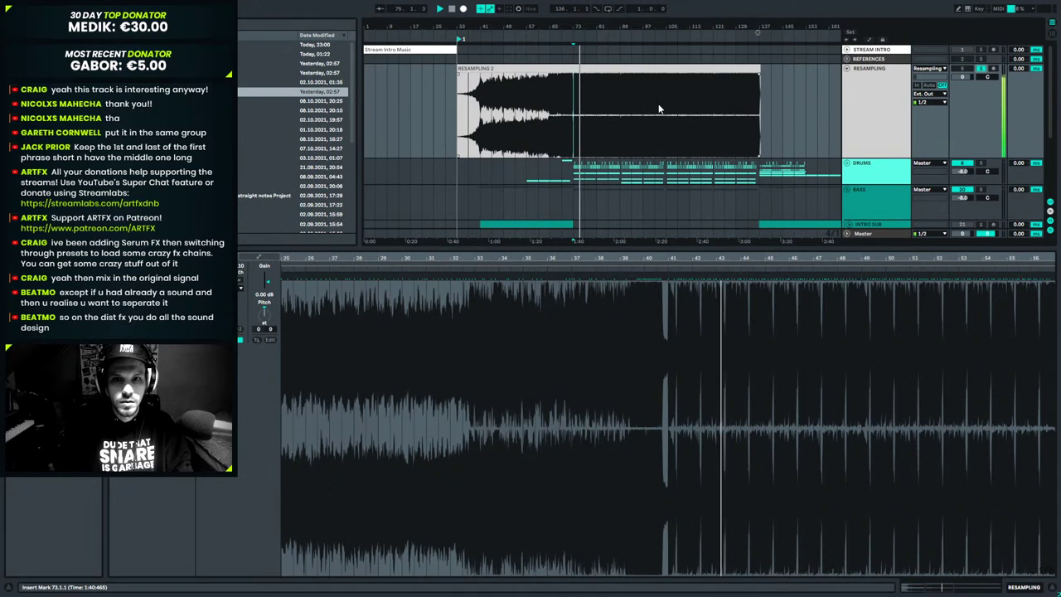
key(space)
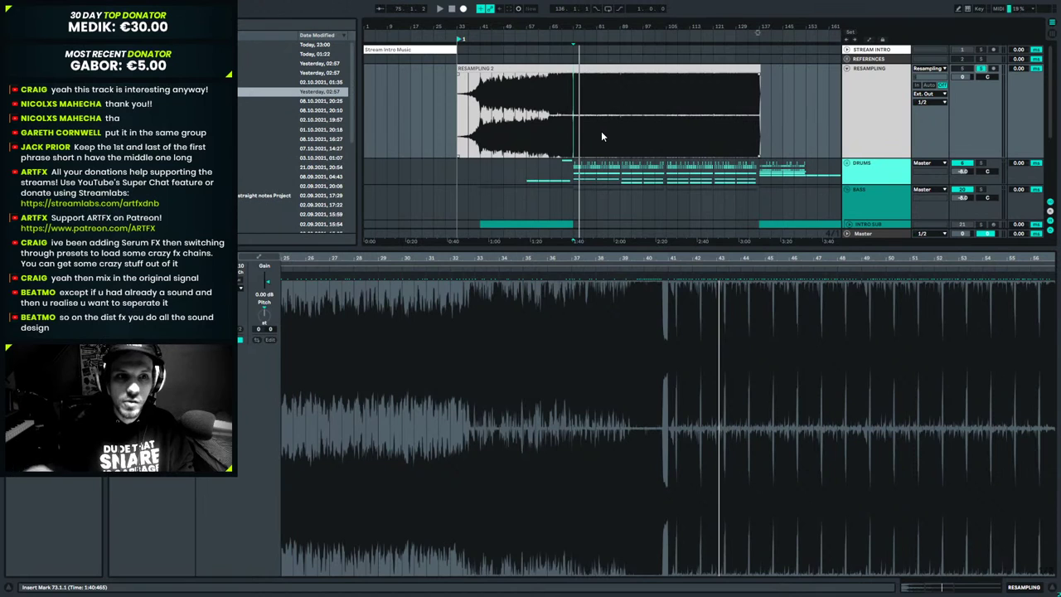
Stop the resampled playback, open the DROP BASS track's first MIDI clip, solo the track and audition it from bar 73.
key(space)
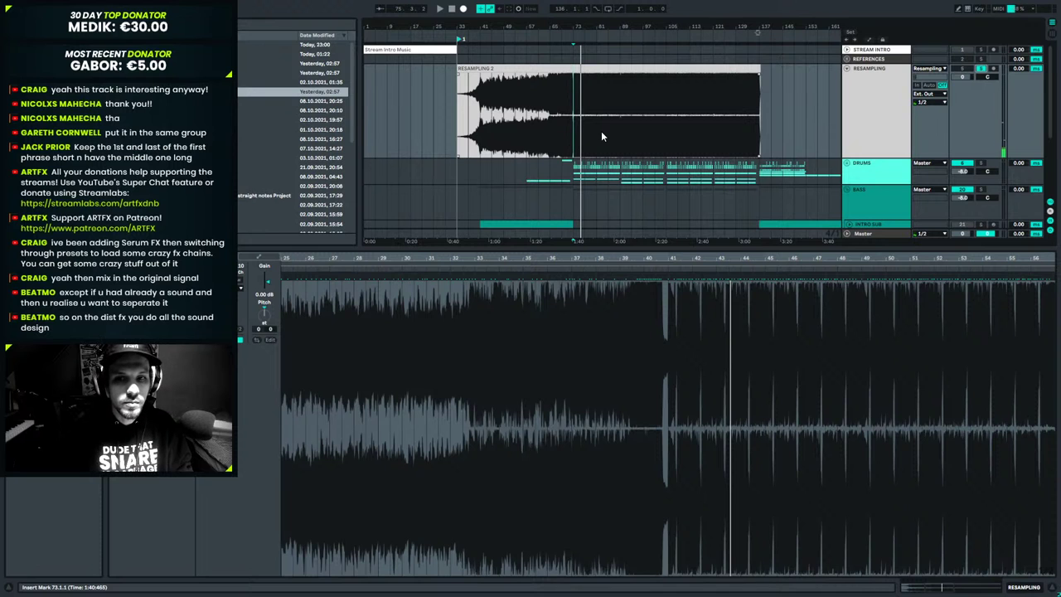
scroll(601, 131, down, 4)
click(587, 166)
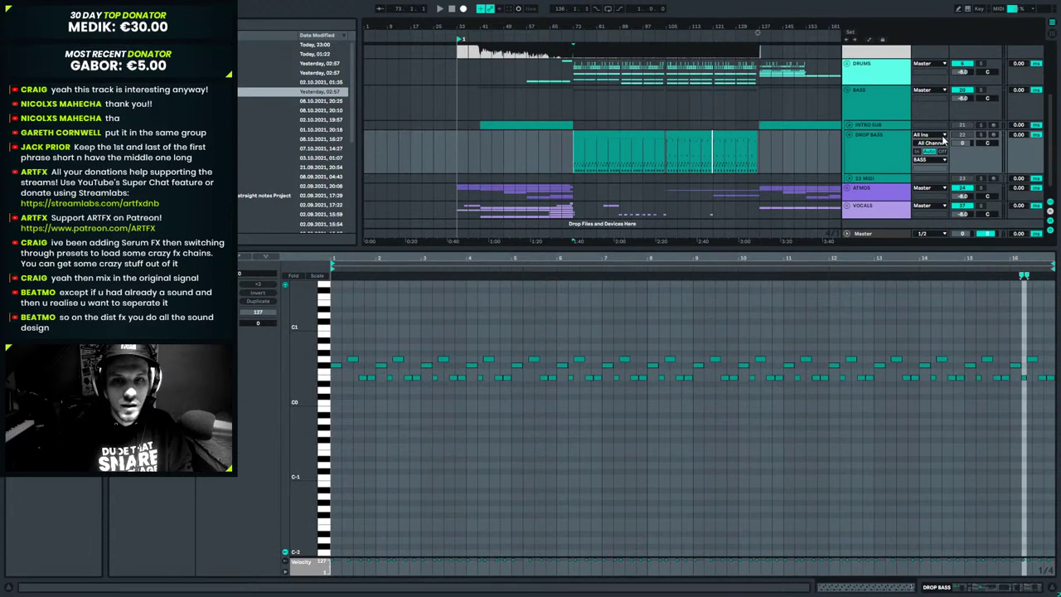
click(980, 134)
key(space)
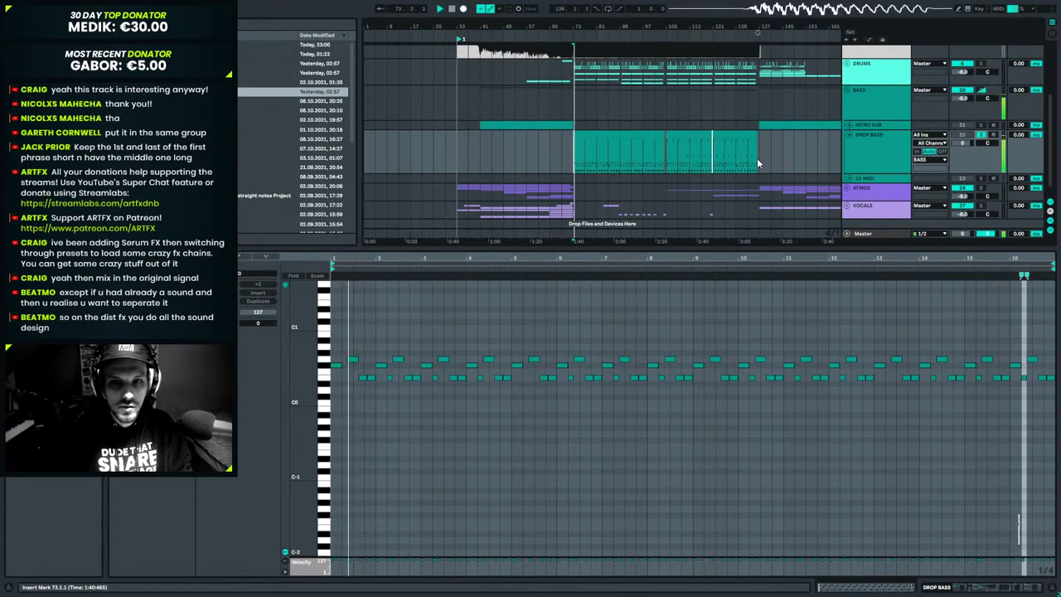
key(space)
Select the isolated short E0 notes in the DROP BASS clip from bar 3 through bar 16.
click(391, 378)
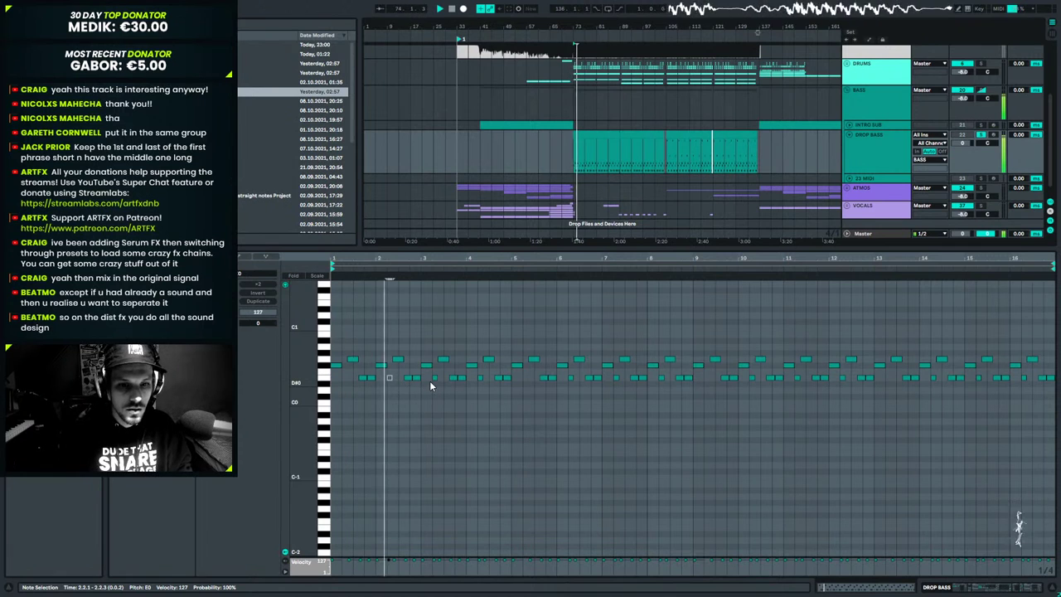
click(434, 378)
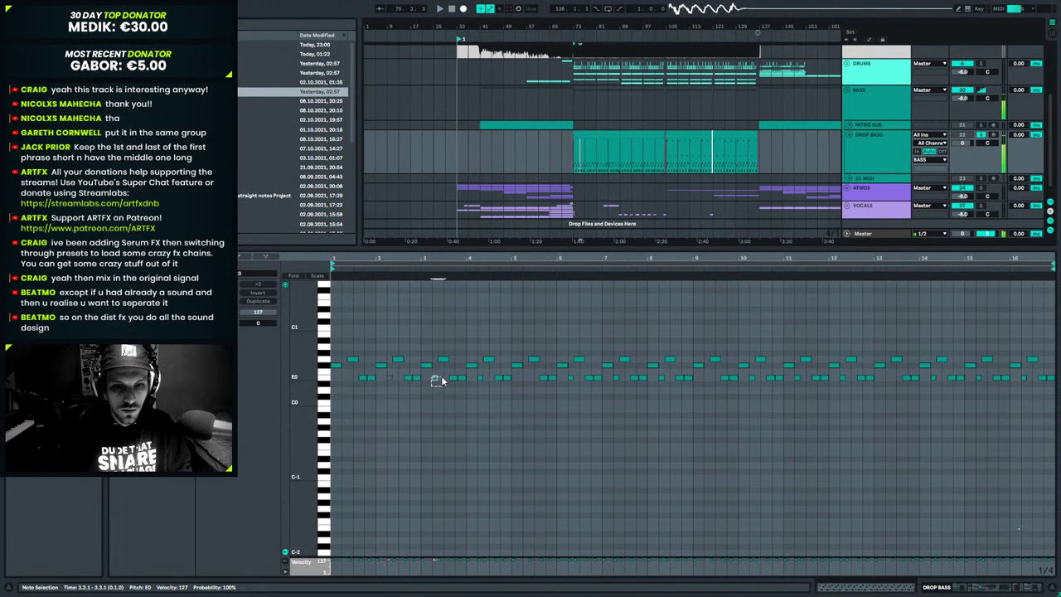
shift+click(479, 378)
shift+click(571, 378)
shift+click(616, 378)
shift+click(661, 378)
shift+click(751, 378)
shift+click(797, 377)
shift+click(842, 378)
shift+click(933, 378)
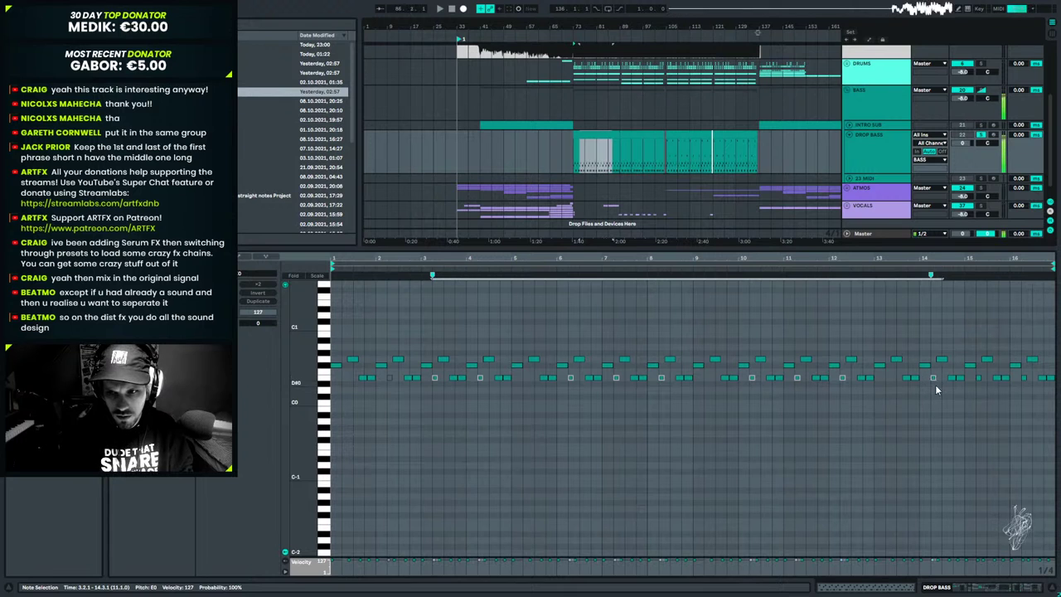
shift+click(979, 378)
shift+click(1024, 378)
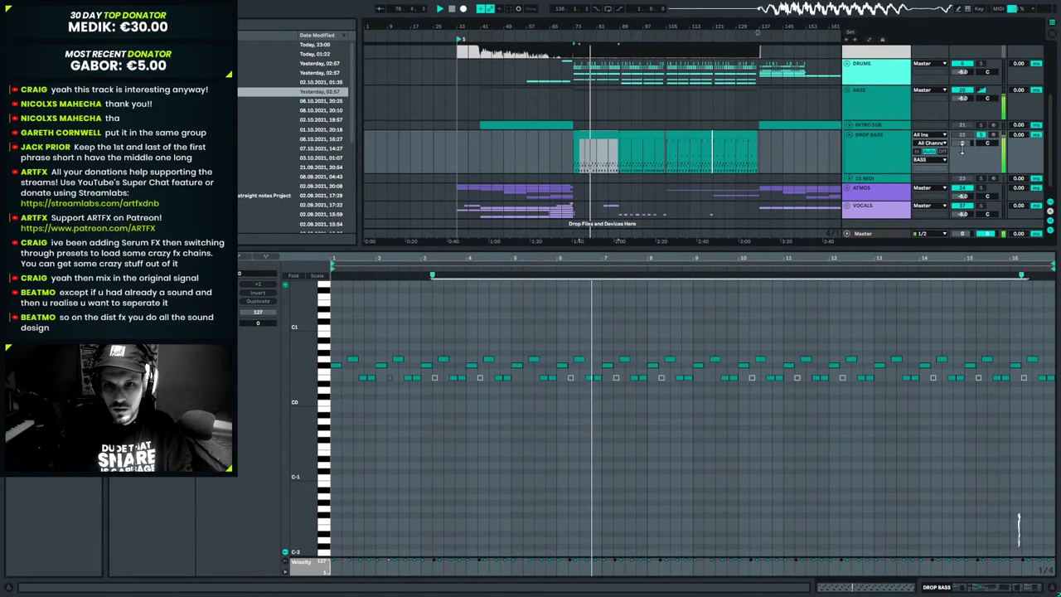
Show the DROP BASS track's device chain and examine its Serum, Overdrive and Audio Effect Rack devices during playback.
click(862, 147)
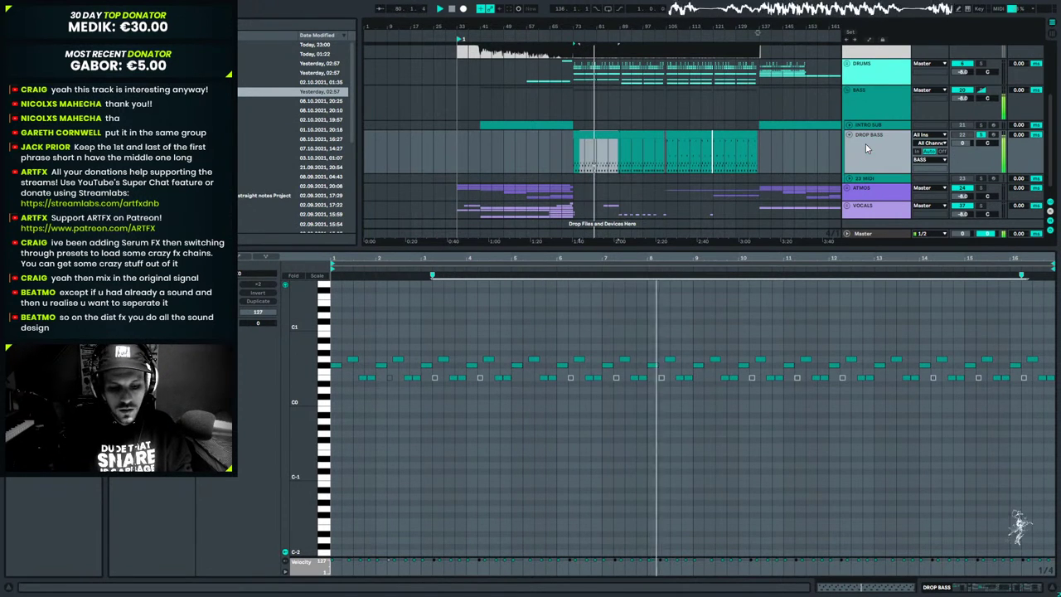
click(953, 590)
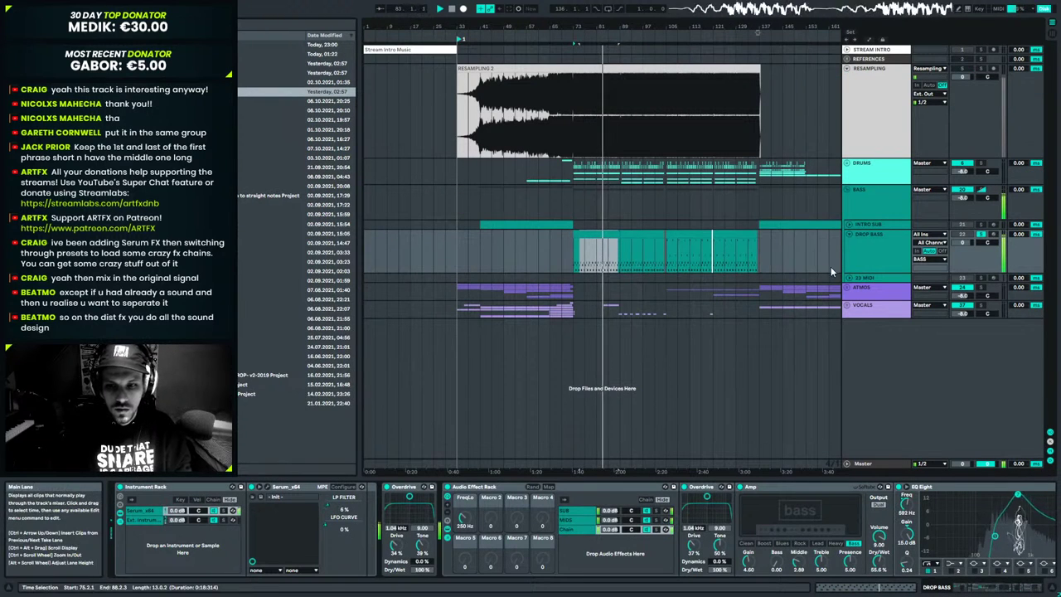
click(516, 486)
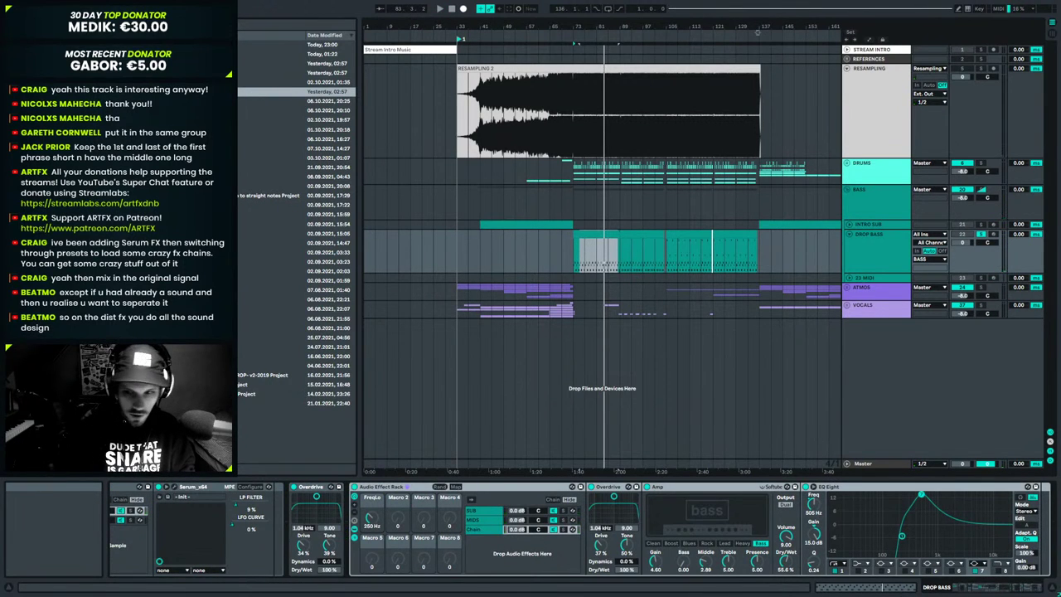
mouse_move(992, 589)
mouse_down()
mouse_move(1044, 590)
mouse_move(986, 586)
mouse_up()
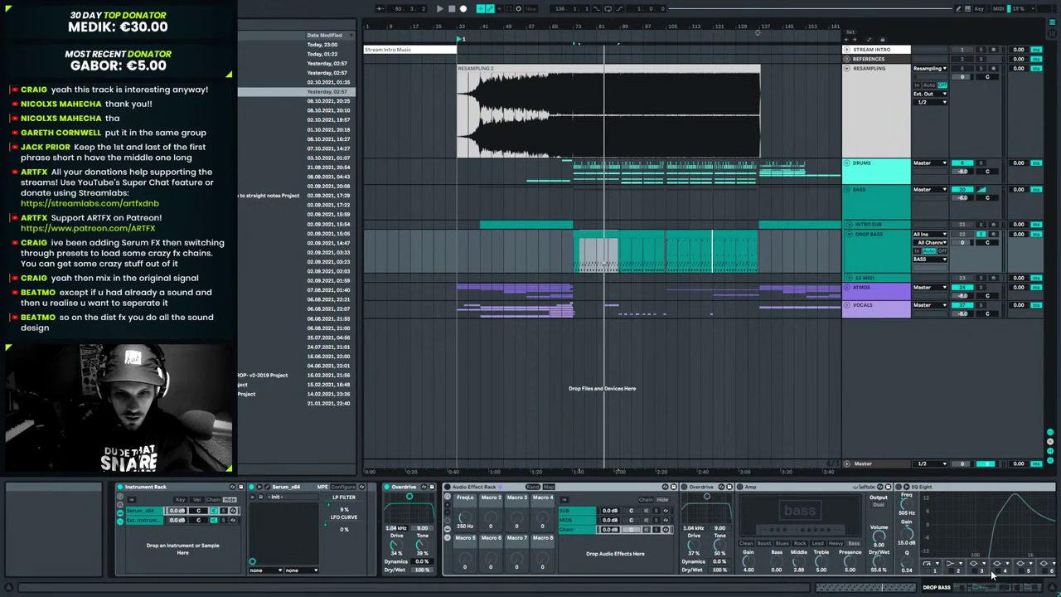
key(space)
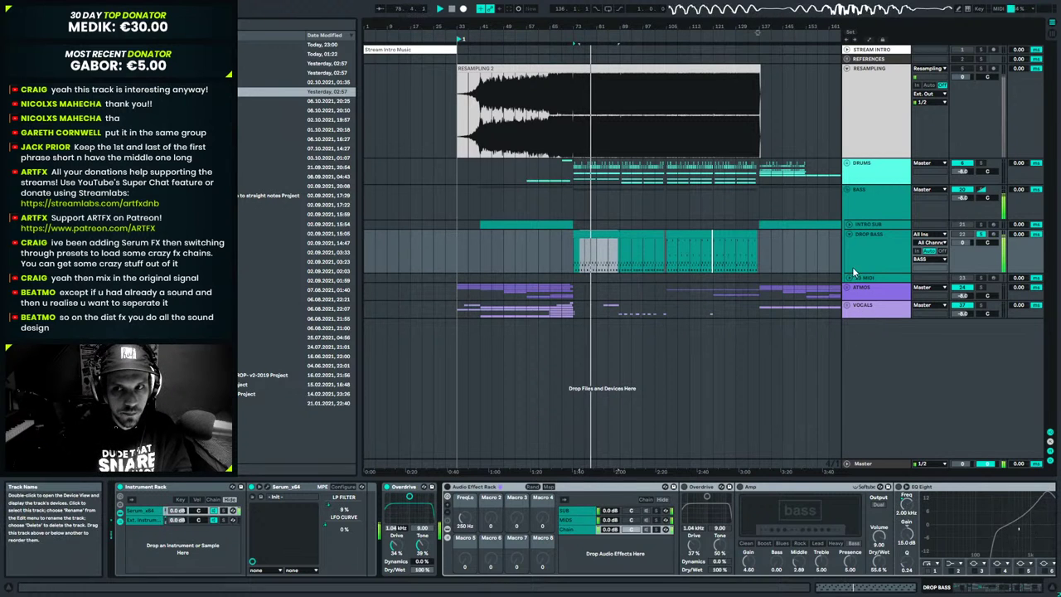
Compare the RESAMPLING and DROP BASS tracks by soloing each, and inspect the rest of the DROP BASS device chain.
click(980, 69)
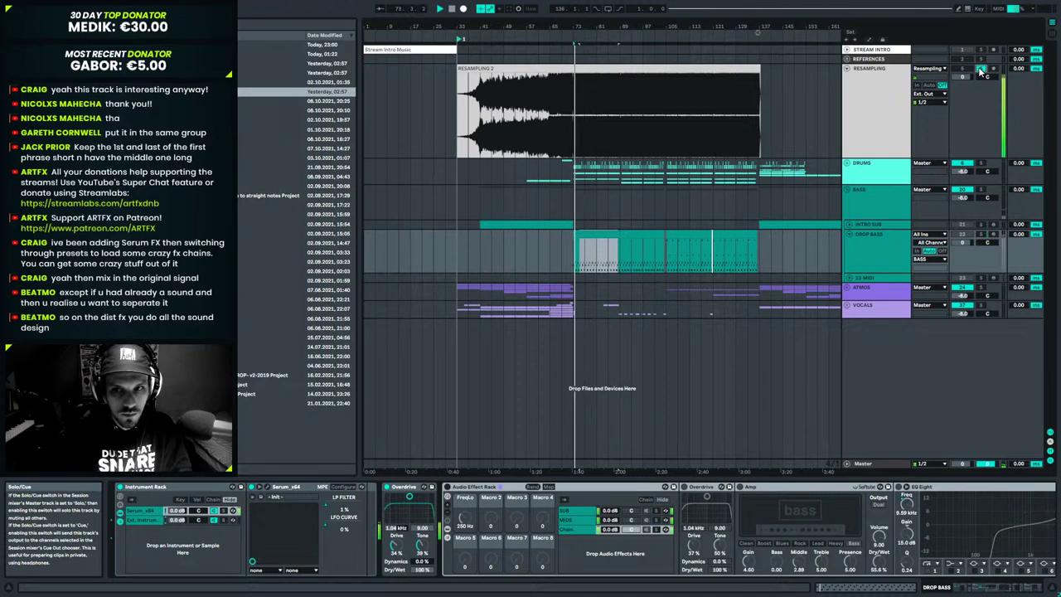
click(982, 235)
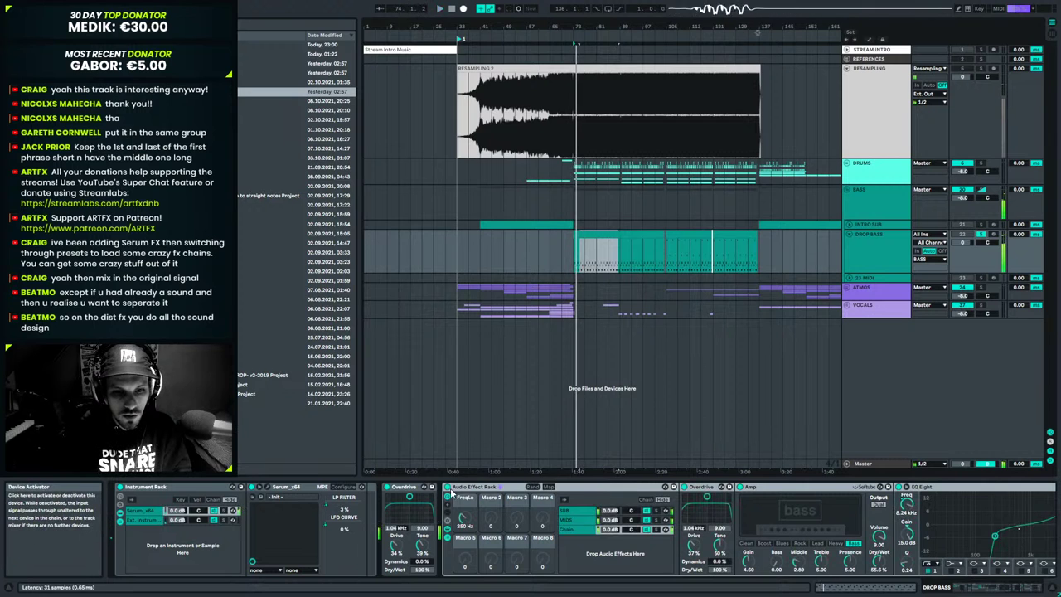
scroll(729, 535, right, 8)
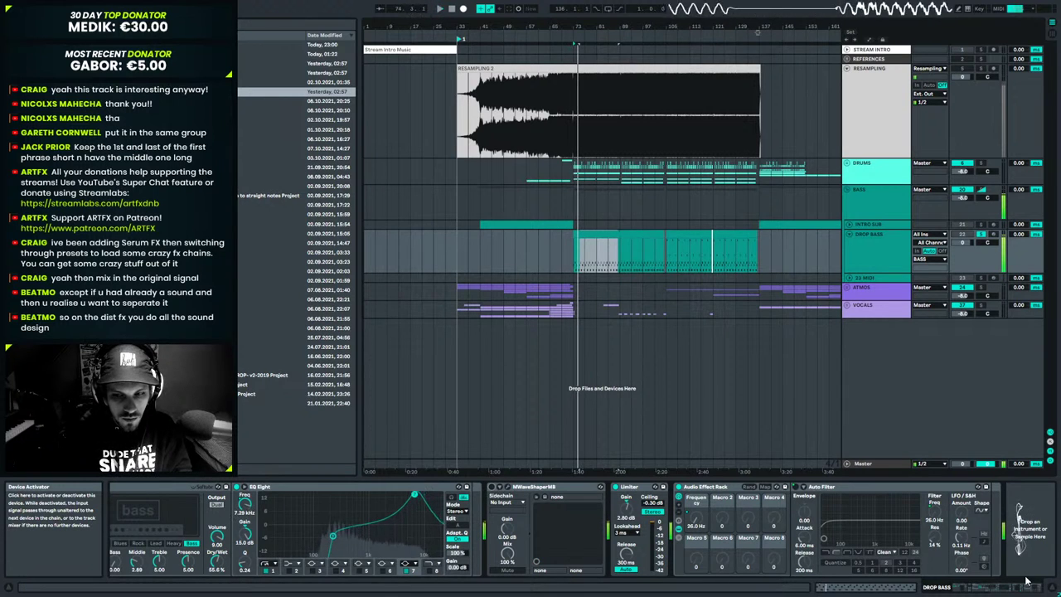
drag(1005, 591, 982, 591)
click(347, 529)
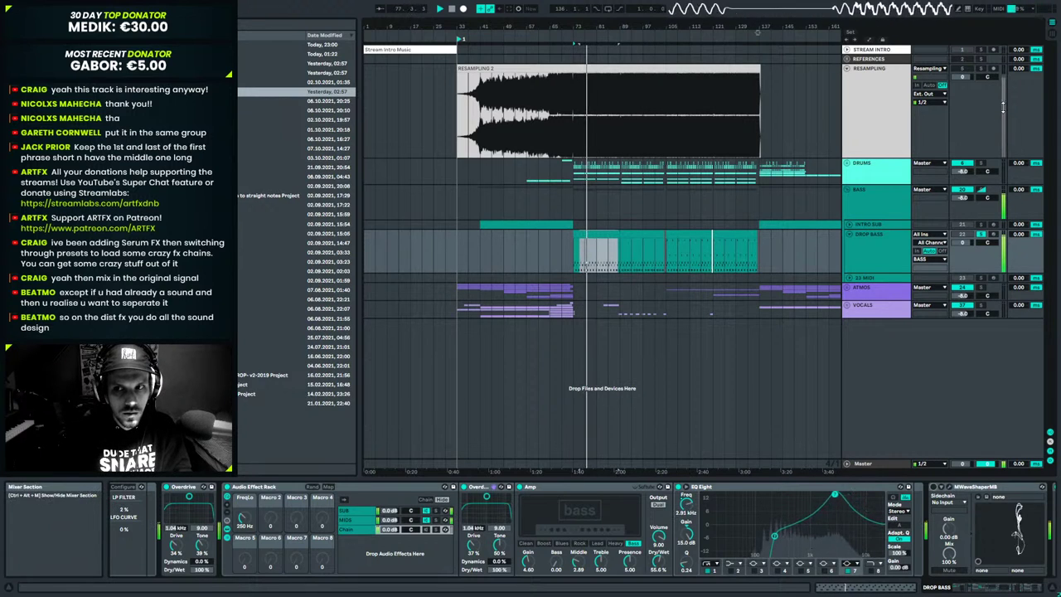
Solo RESAMPLING for a brief comparison, clear the solo and play the full drop from bar 73.
click(982, 69)
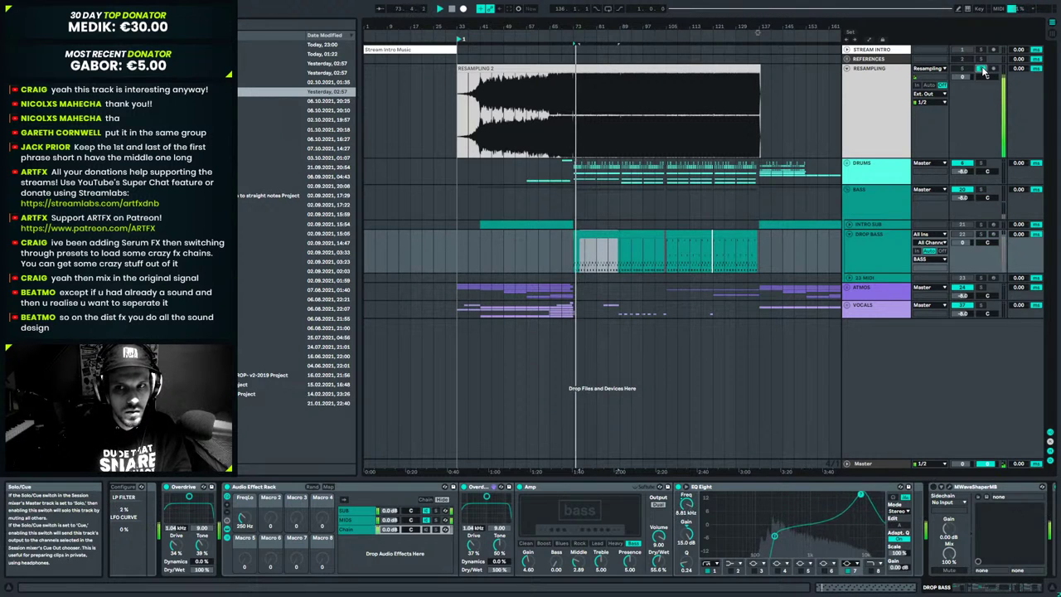
click(984, 69)
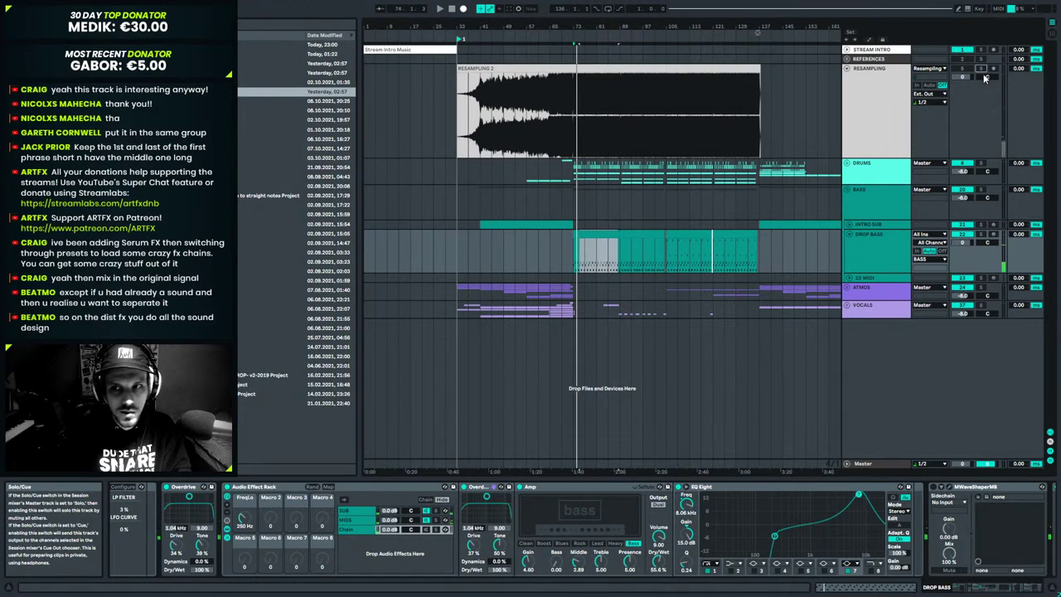
key(space)
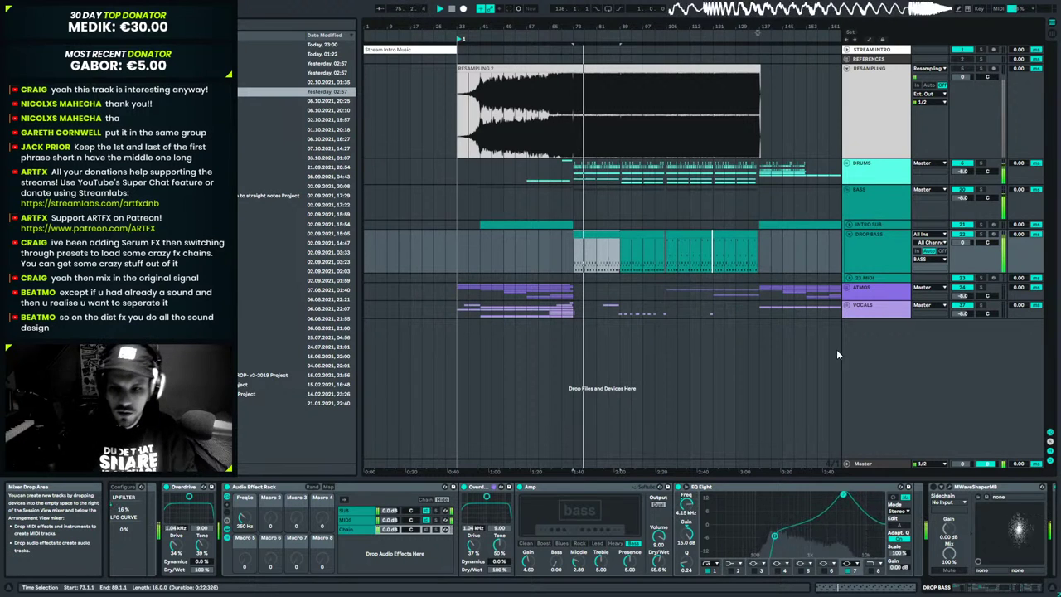
key(space)
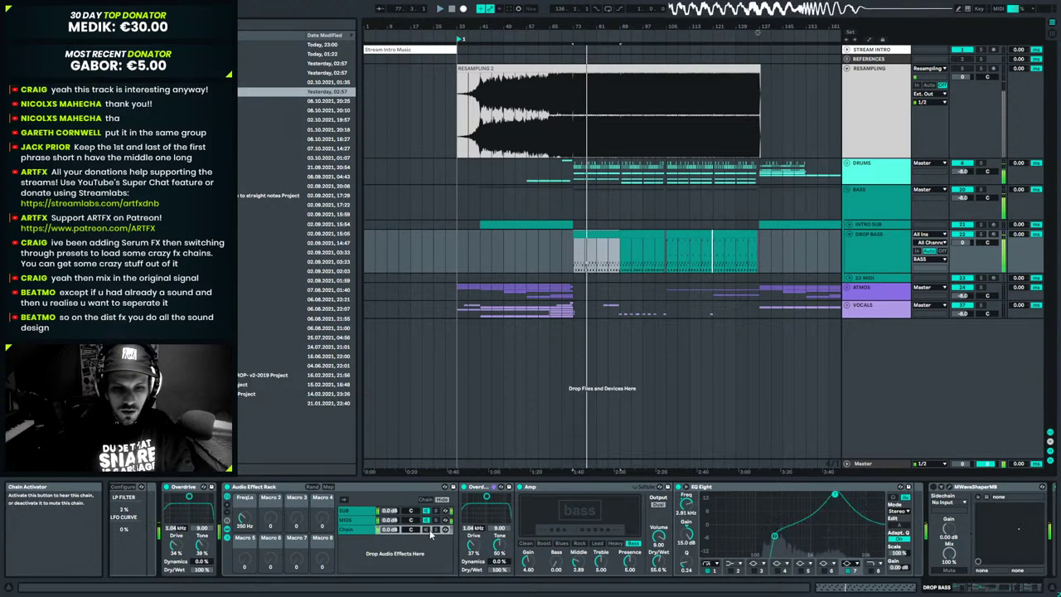
Isolate the third chain of the DROP BASS Audio Effect Rack and audition it.
click(426, 529)
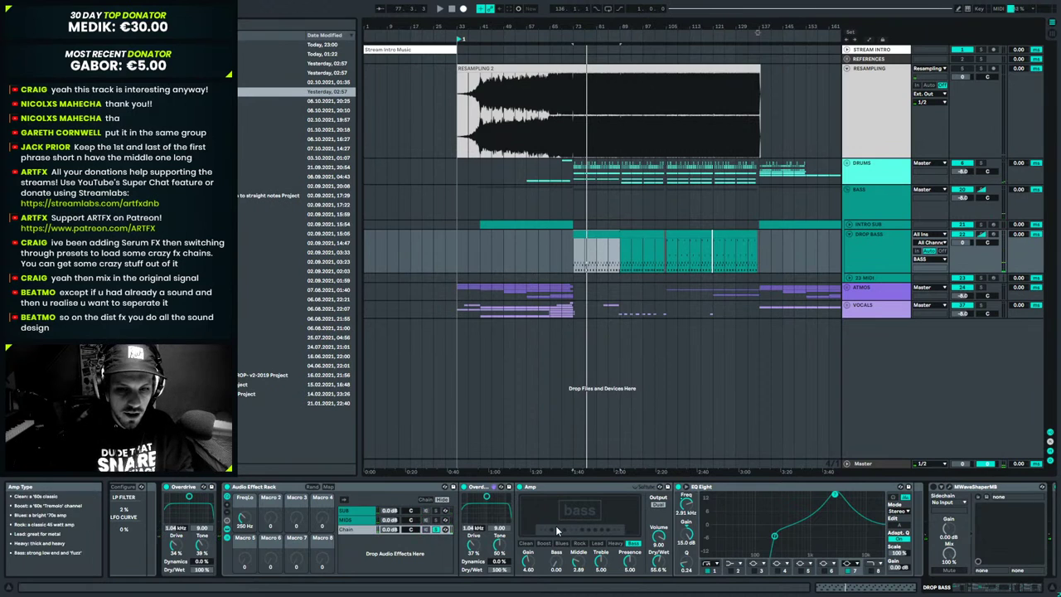
key(space)
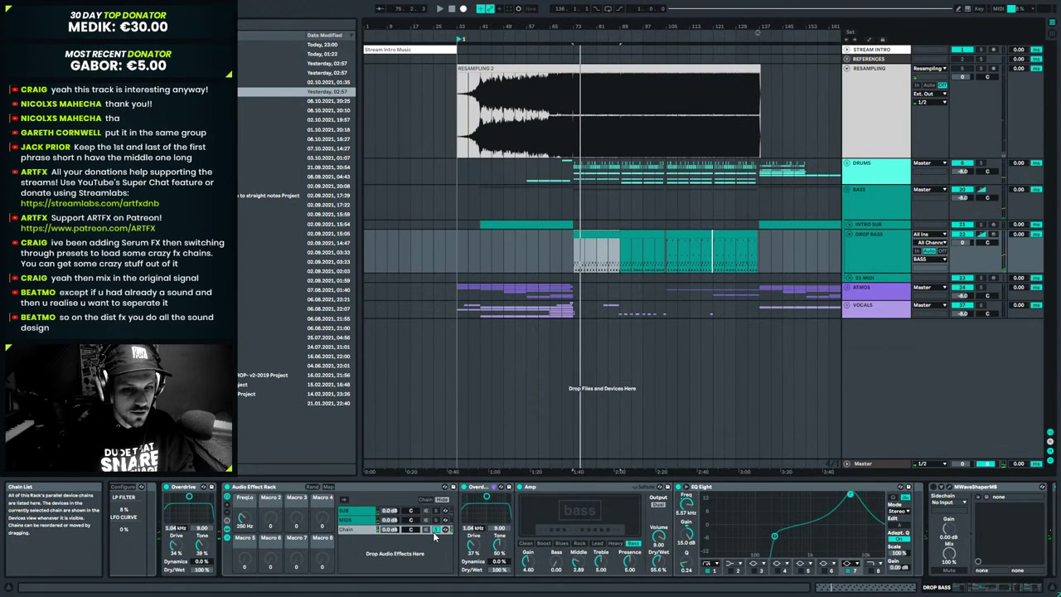
key(space)
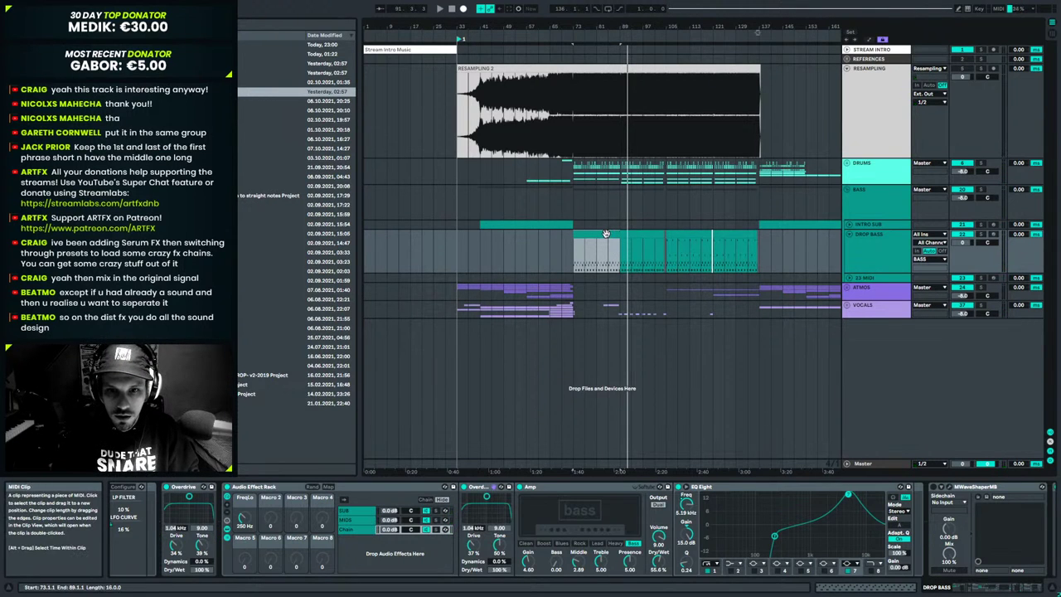
Duplicate the 16-bar DROP BASS clip at bar 73 onto bars 89 to 105.
key(ctrl+d)
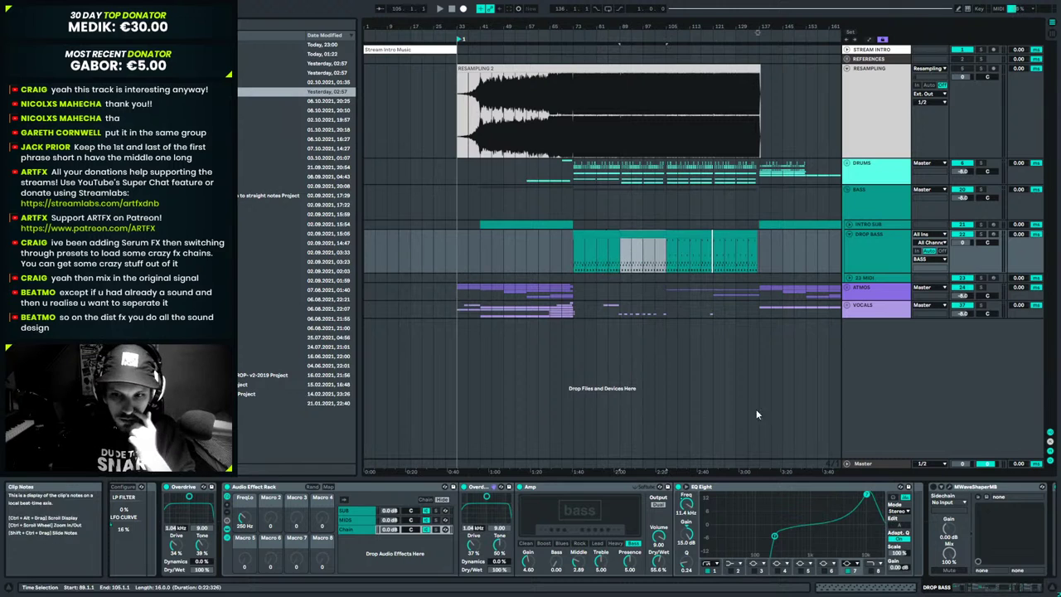
Delete the chain named Chain from the DROP BASS Audio Effect Rack and play the drop from bar 89.
click(426, 530)
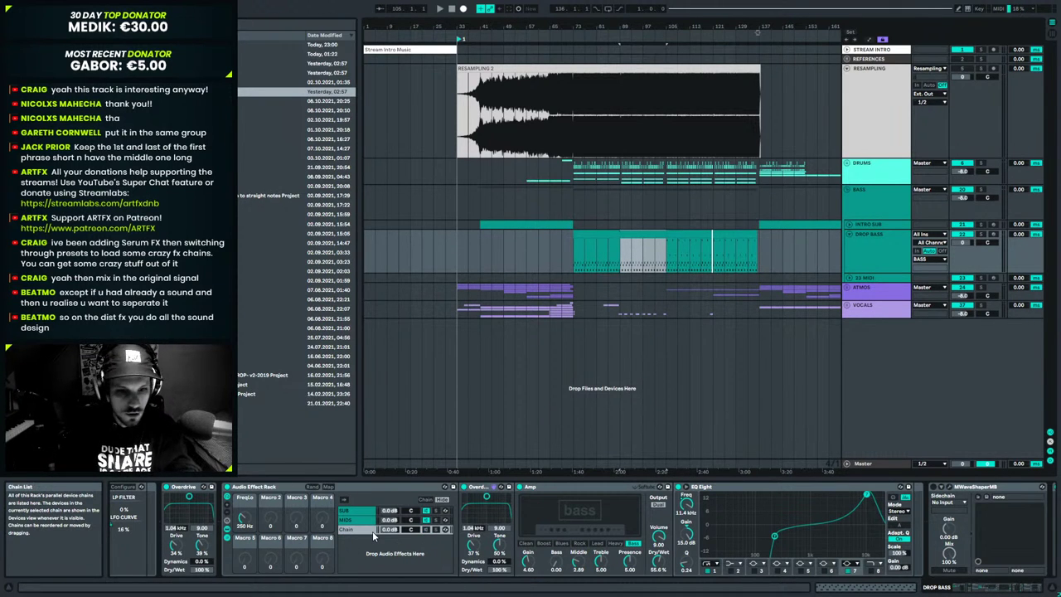
key(Delete)
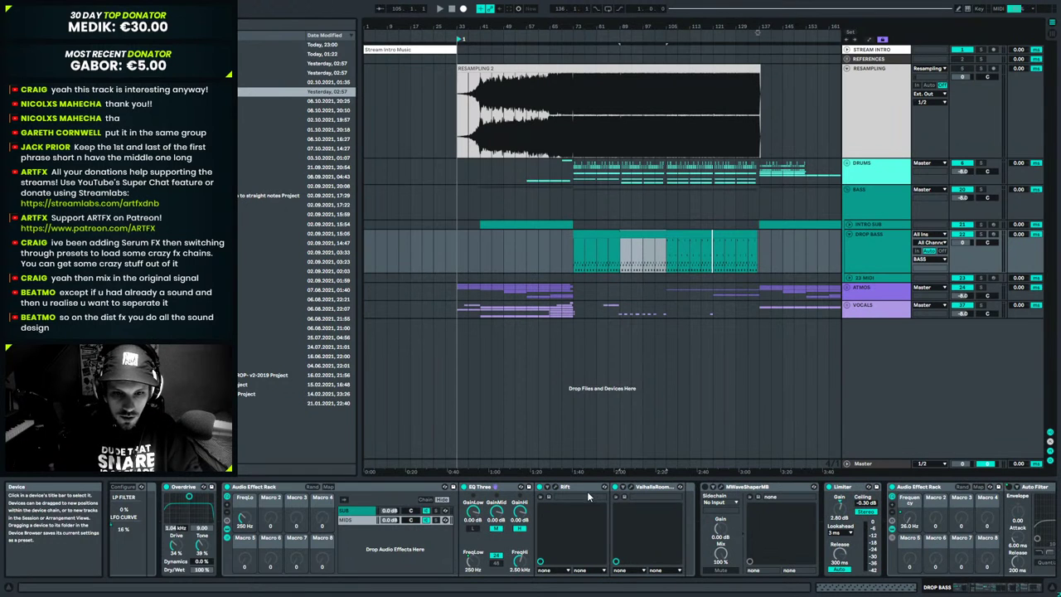
key(space)
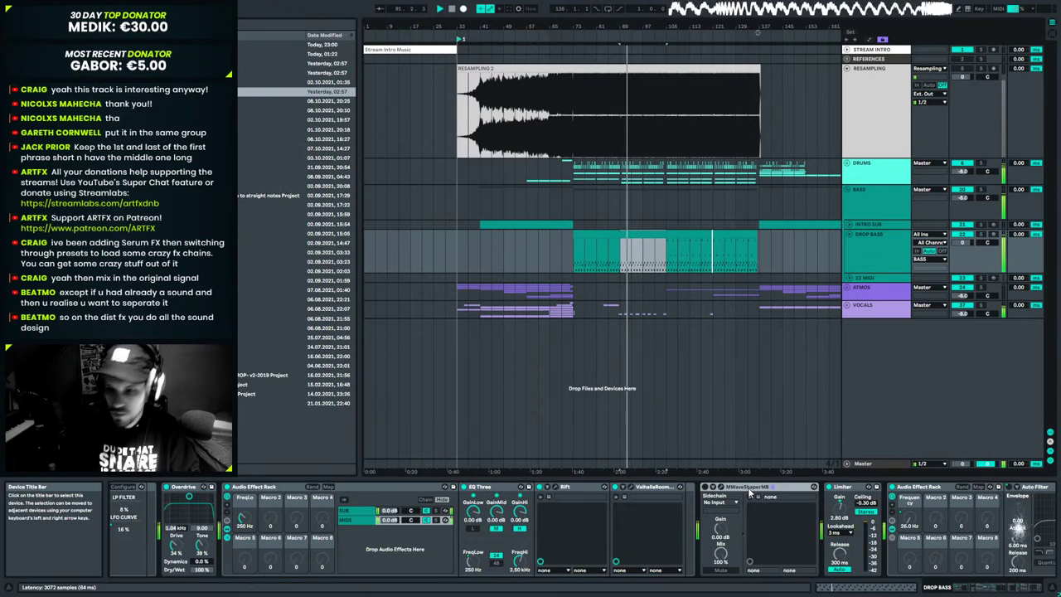
Collapse the Overdrive, both Audio Effect Racks, MWaveShaperMB and Limiter devices on the DROP BASS track.
click(1032, 589)
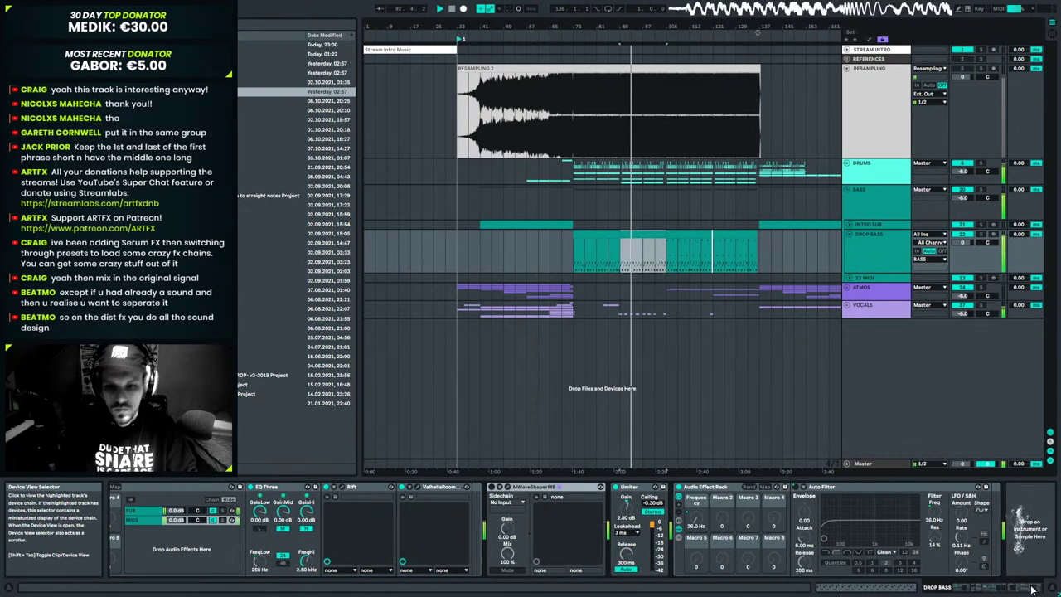
drag(1033, 588, 978, 592)
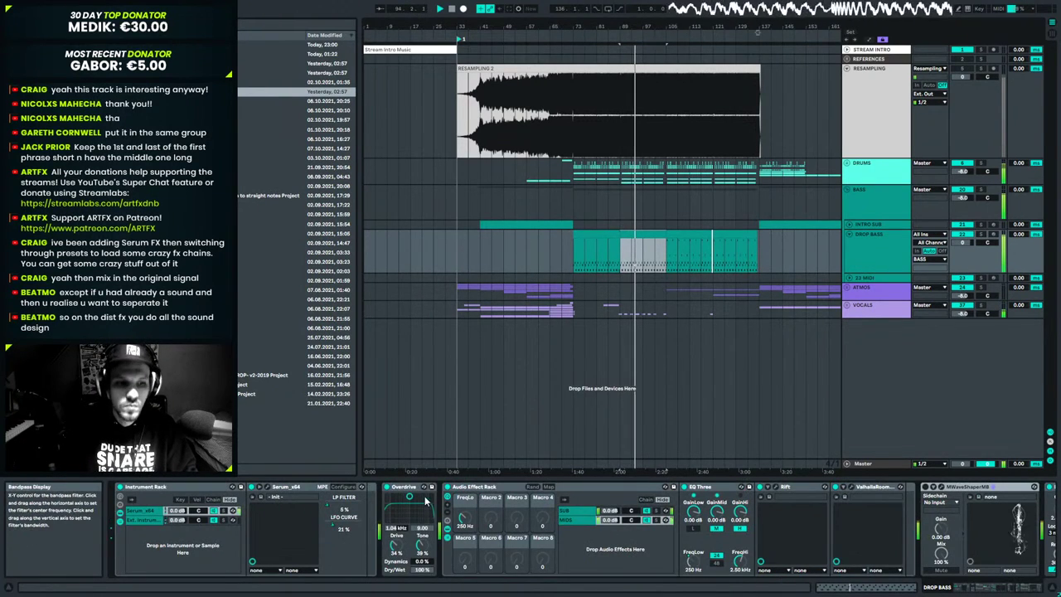
double_click(422, 489)
double_click(421, 488)
double_click(469, 489)
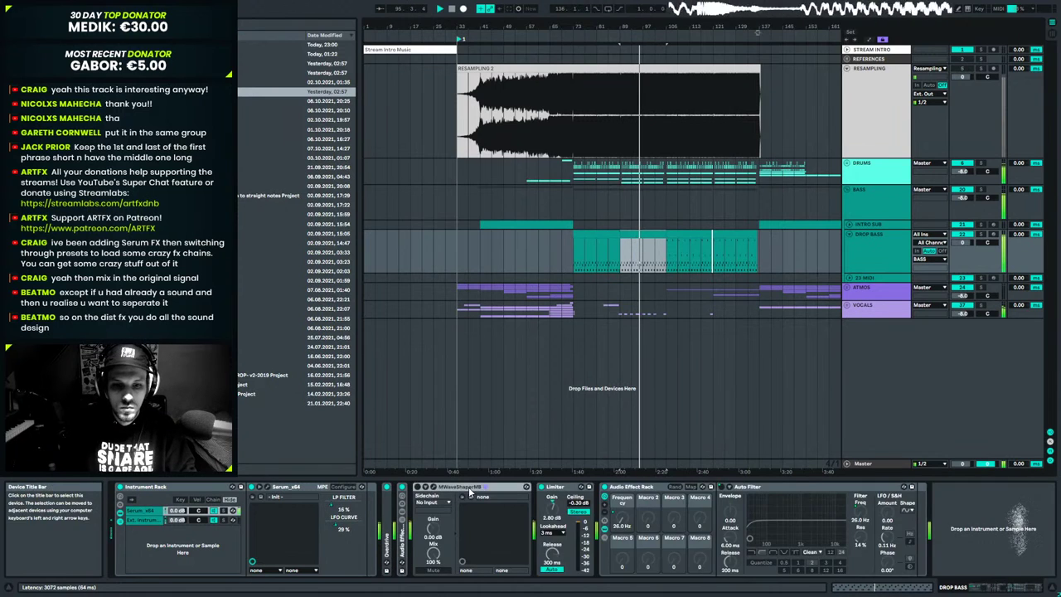
double_click(464, 488)
double_click(486, 488)
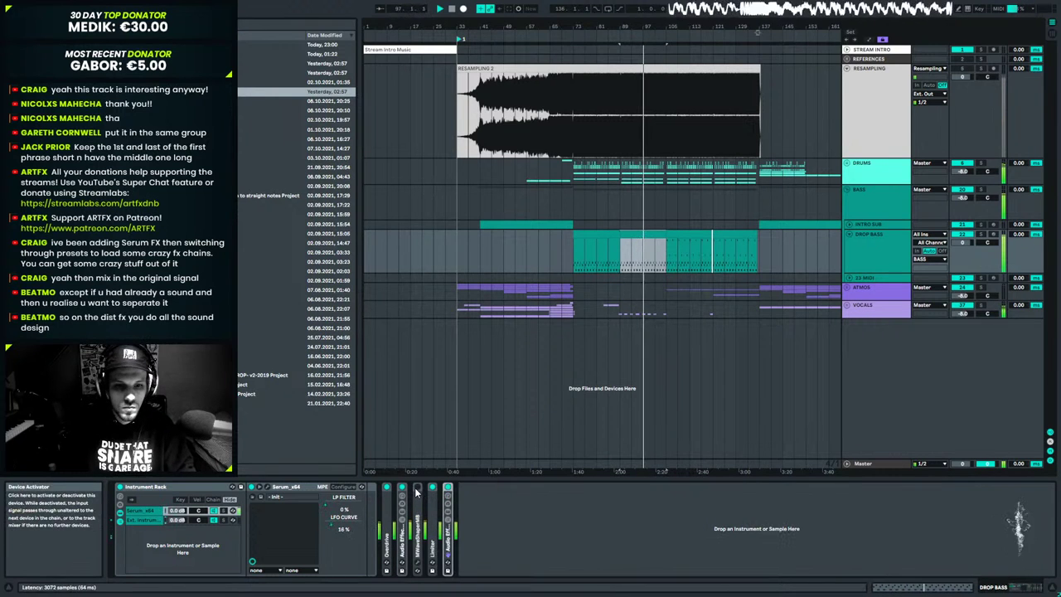
Open MWaveShaperMB and set Dry/Wet to 15.2% on band 2 and 10.4% on band 3.
click(421, 567)
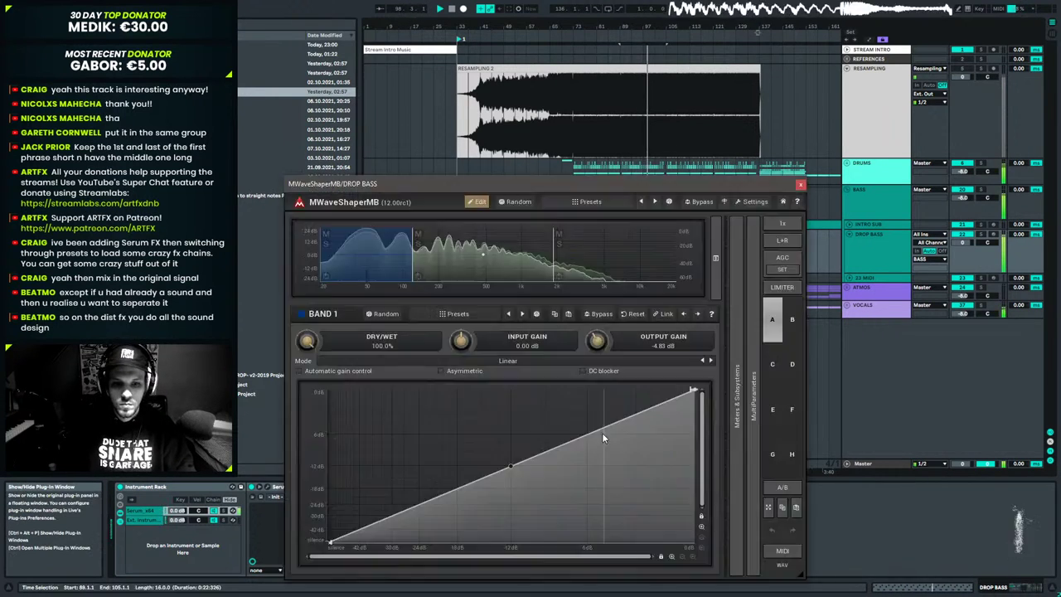
click(480, 236)
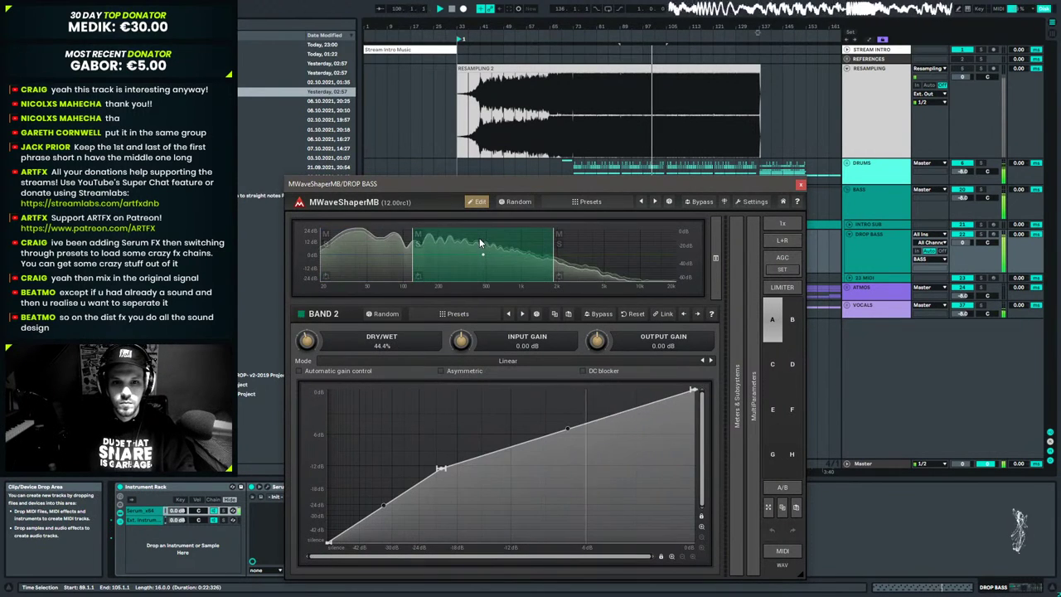
drag(306, 340, 307, 373)
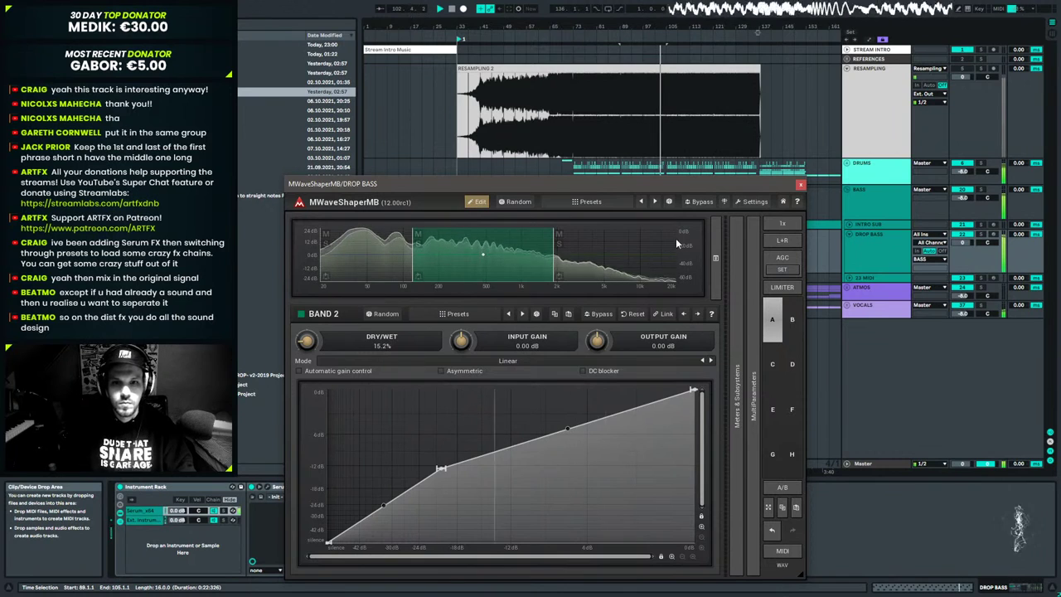
click(630, 244)
drag(306, 340, 307, 368)
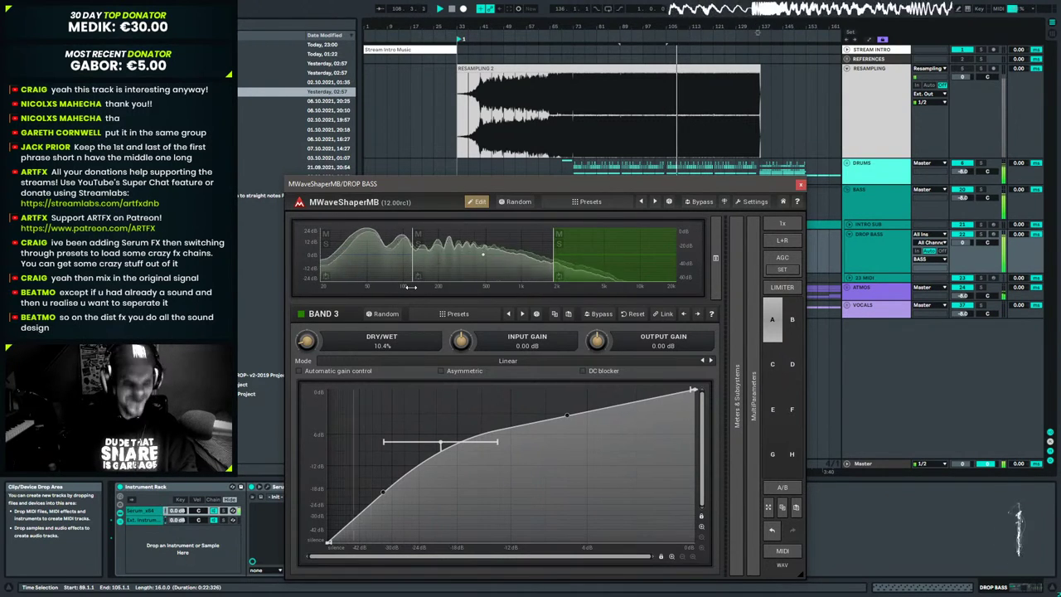
Close the MWaveShaperMB window and play the drop from bar 105.
click(800, 184)
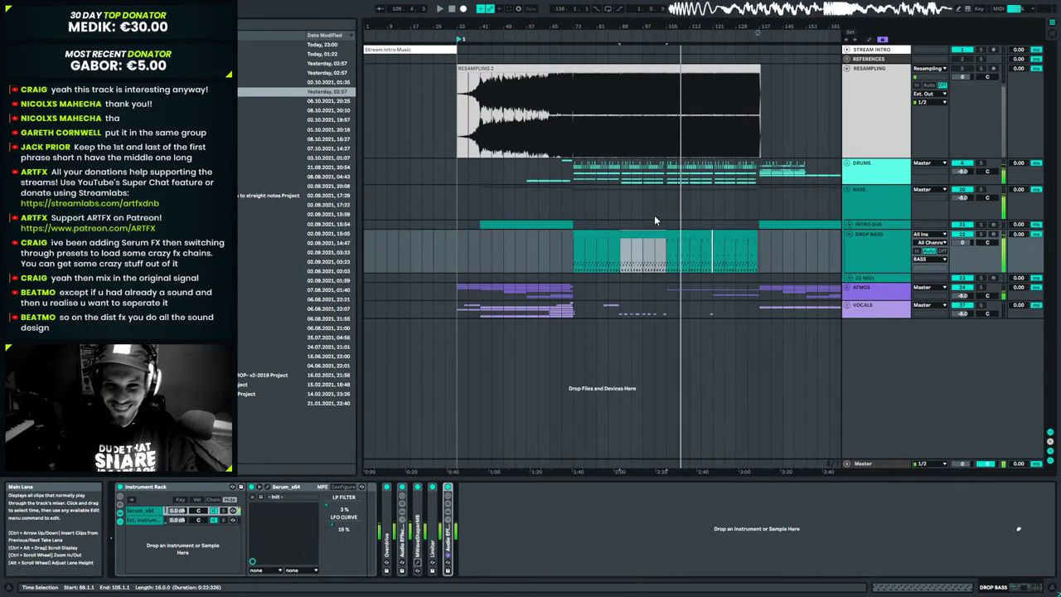
click(675, 262)
key(space)
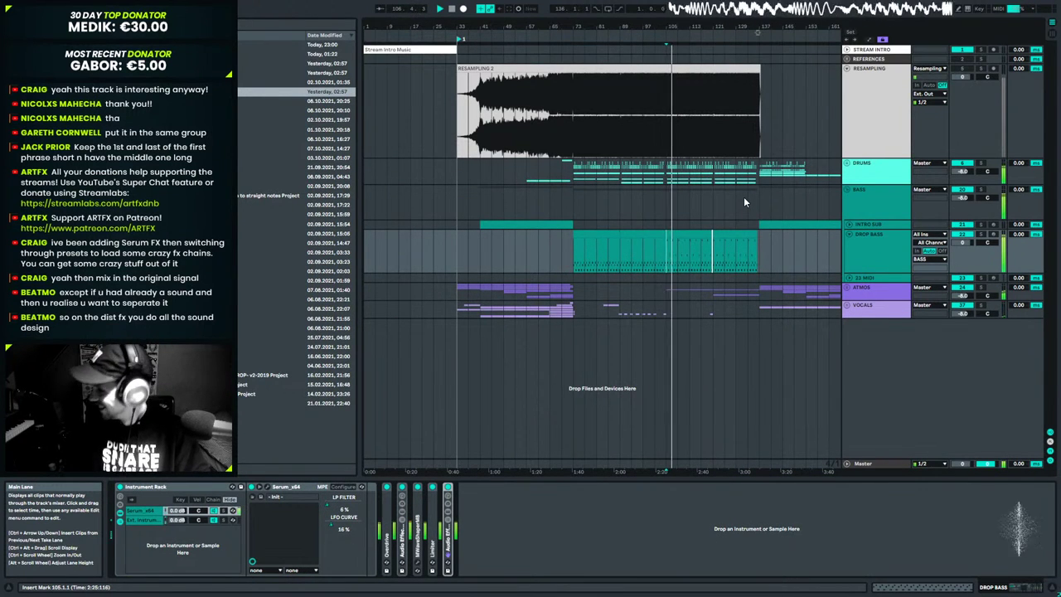
Open the DROP BASS clip at bar 105 and deactivate all its E1 and A#0 notes.
click(688, 232)
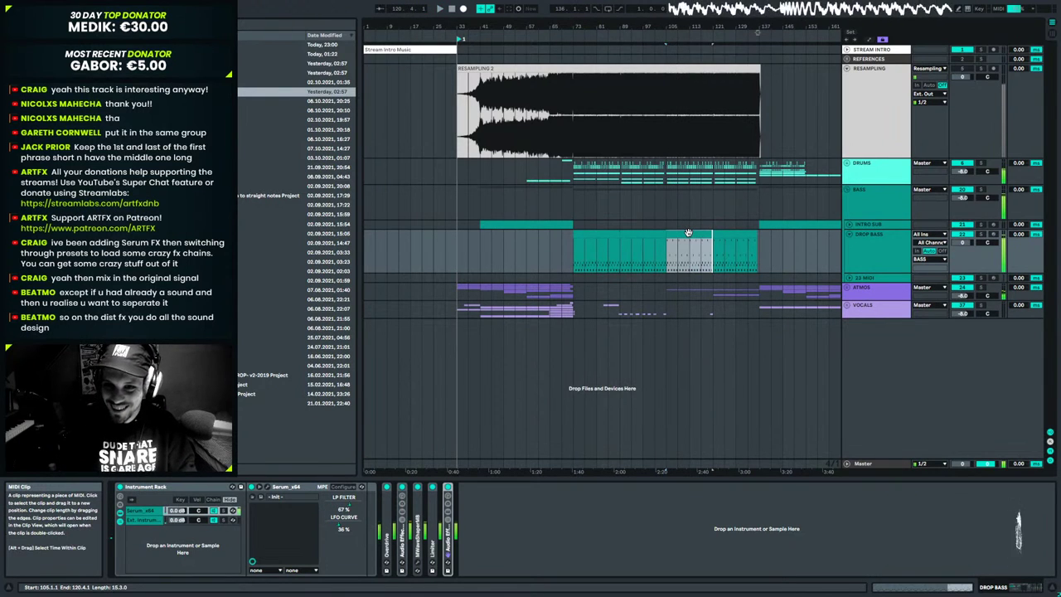
double_click(687, 232)
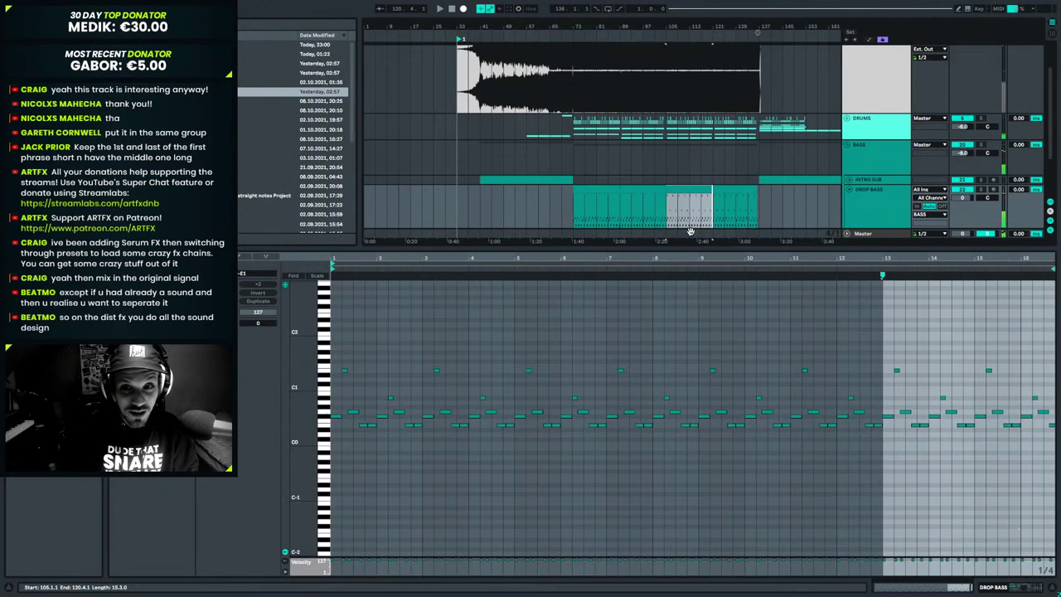
click(327, 377)
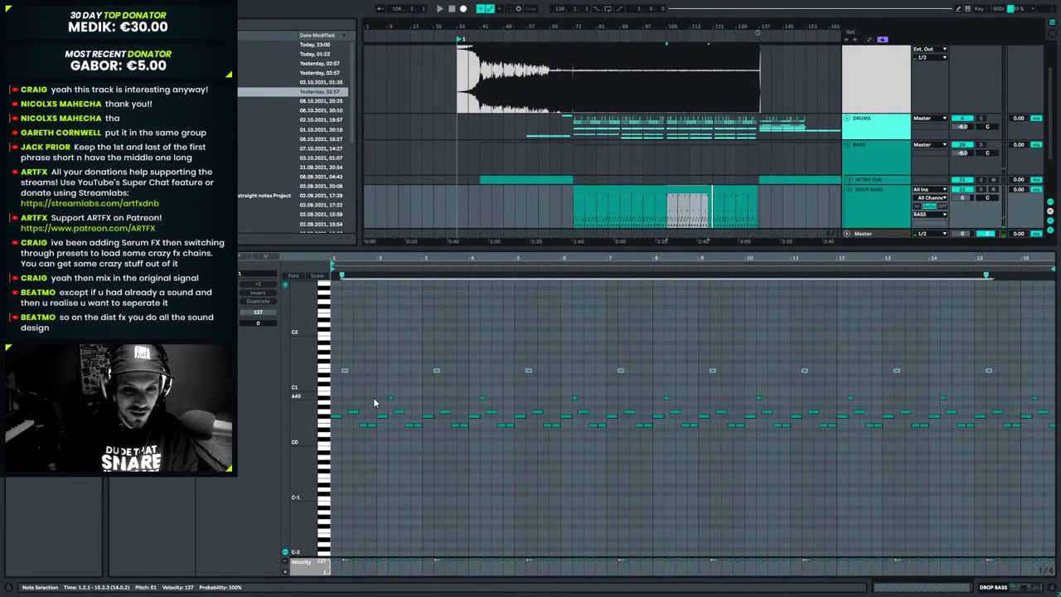
drag(328, 403, 331, 372)
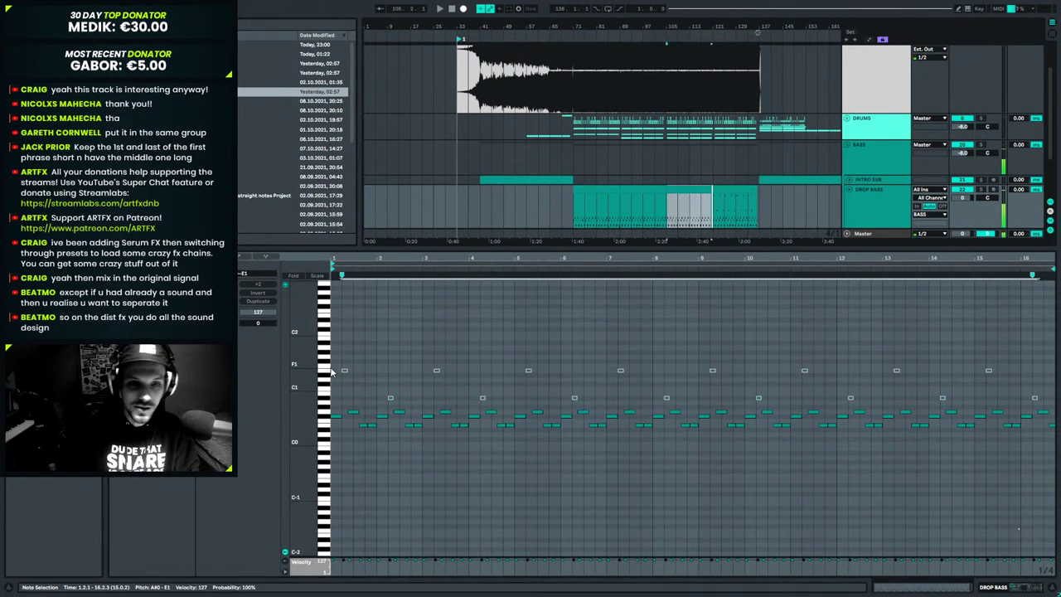
Play the arrangement from bar 101 and examine the DROP BASS transition into bar 105.
click(655, 209)
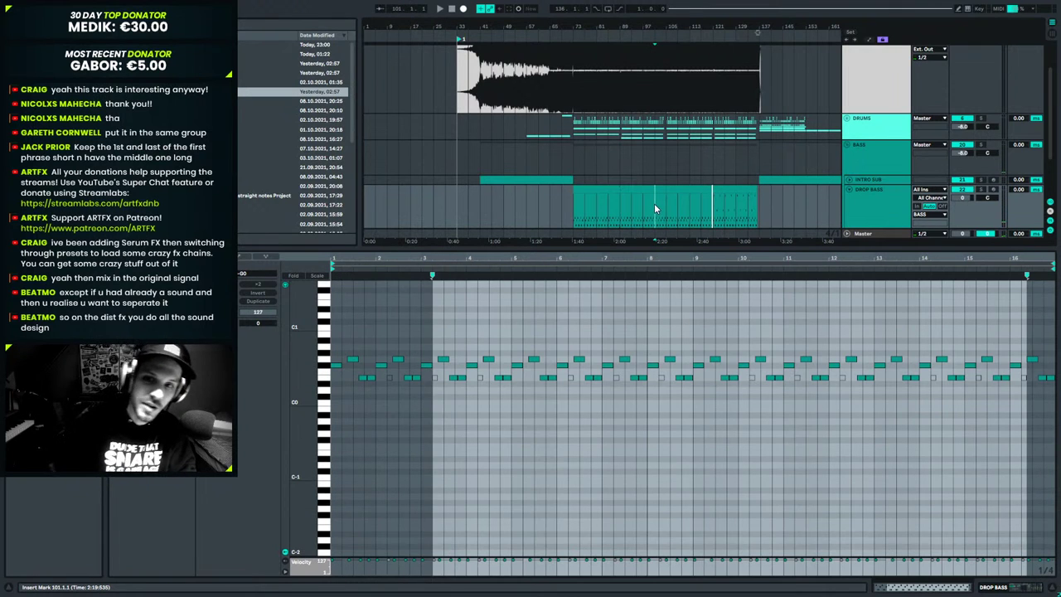
key(space)
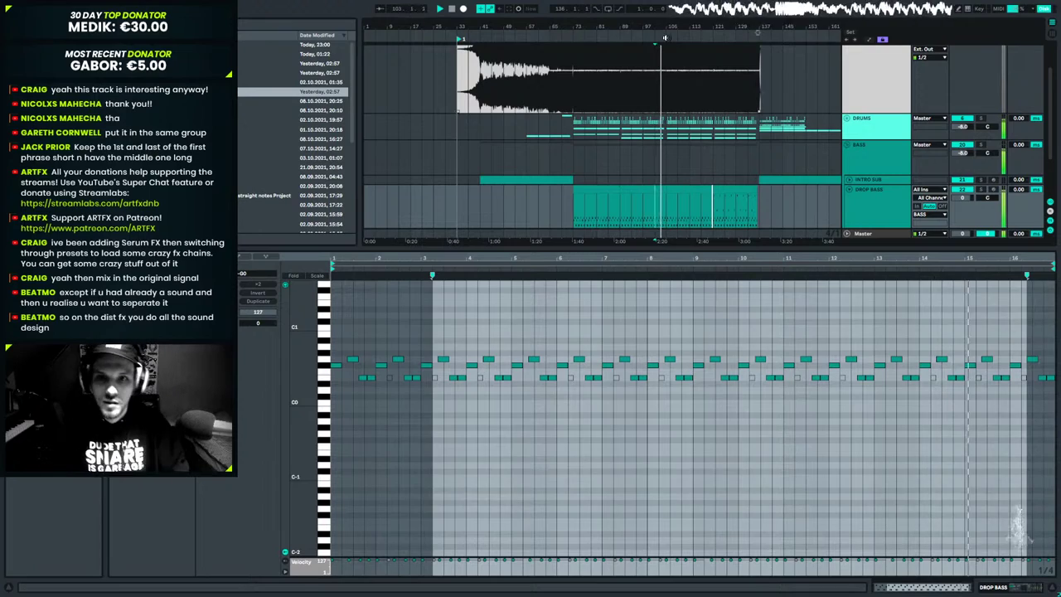
drag(665, 28, 693, 126)
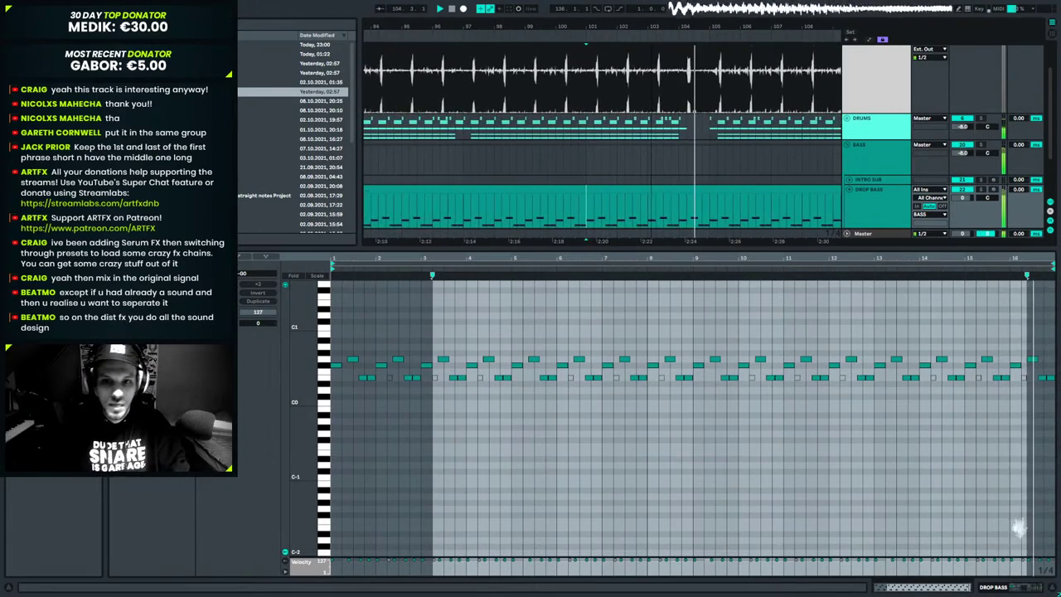
drag(549, 27, 549, 10)
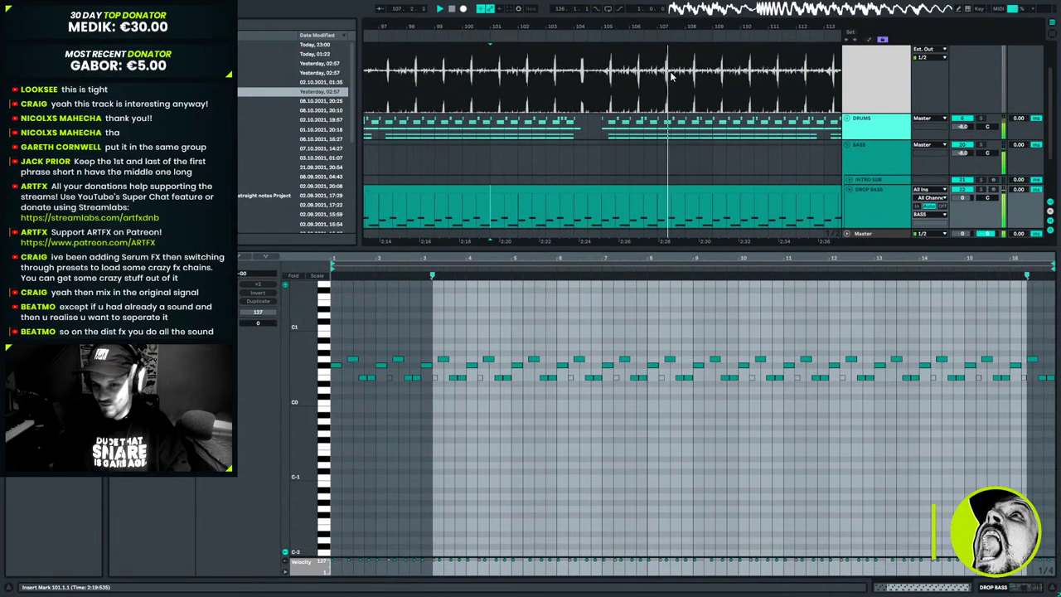
drag(588, 27, 637, 186)
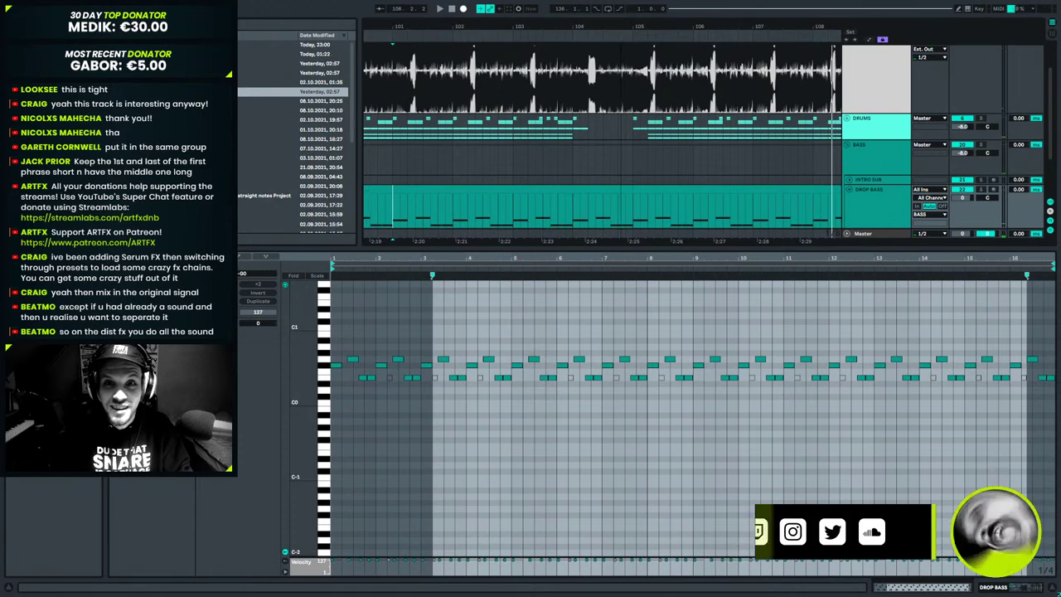
Deactivate the DROP BASS section from 104.4.1 to 105.1.1 and play the transition from 103.3.3.
drag(612, 28, 624, 79)
drag(641, 211, 629, 213)
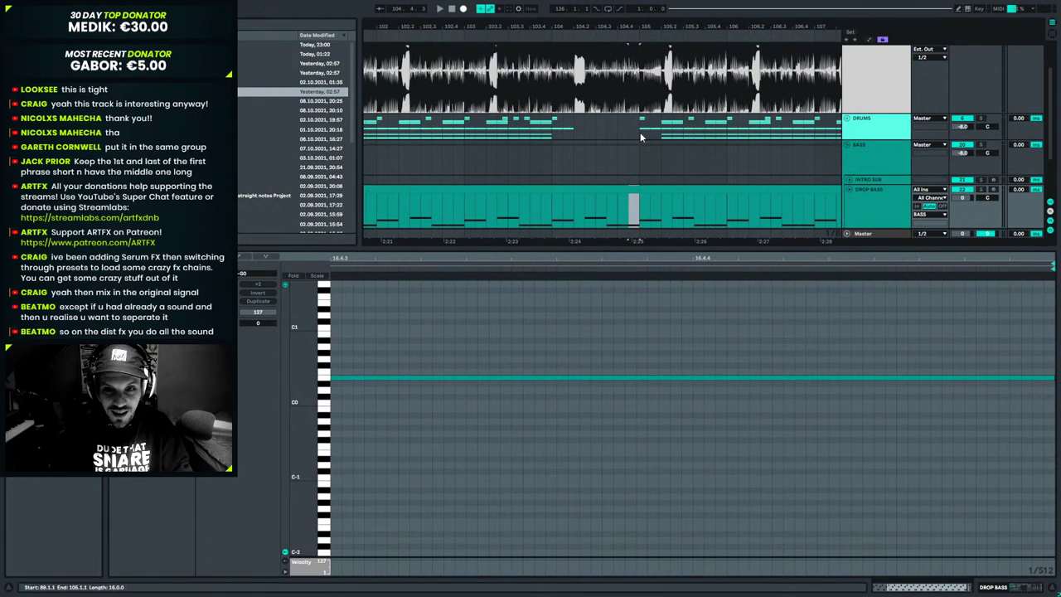
drag(627, 38, 632, 58)
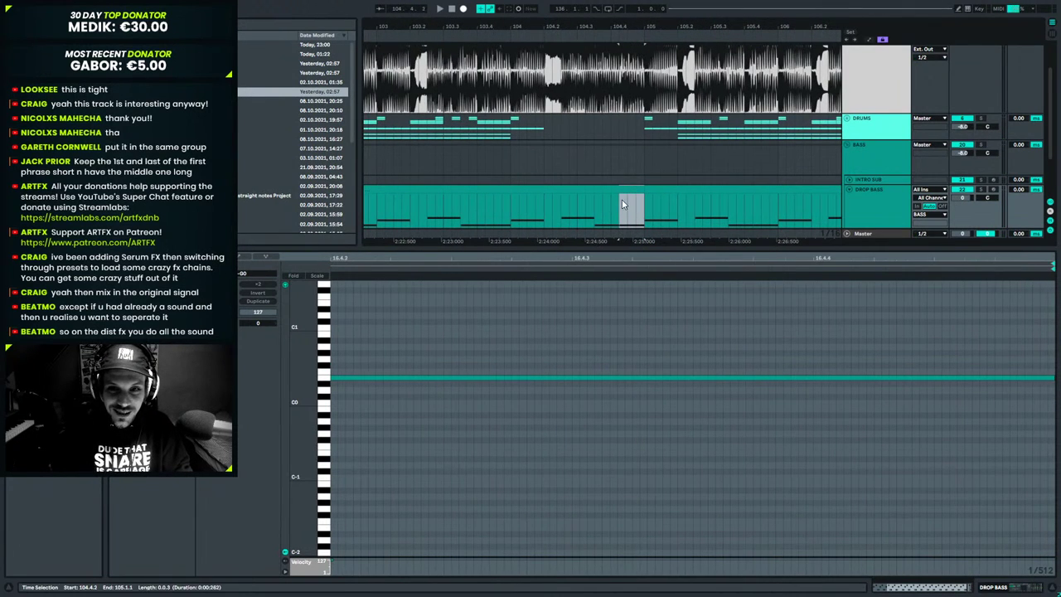
shift+click(613, 201)
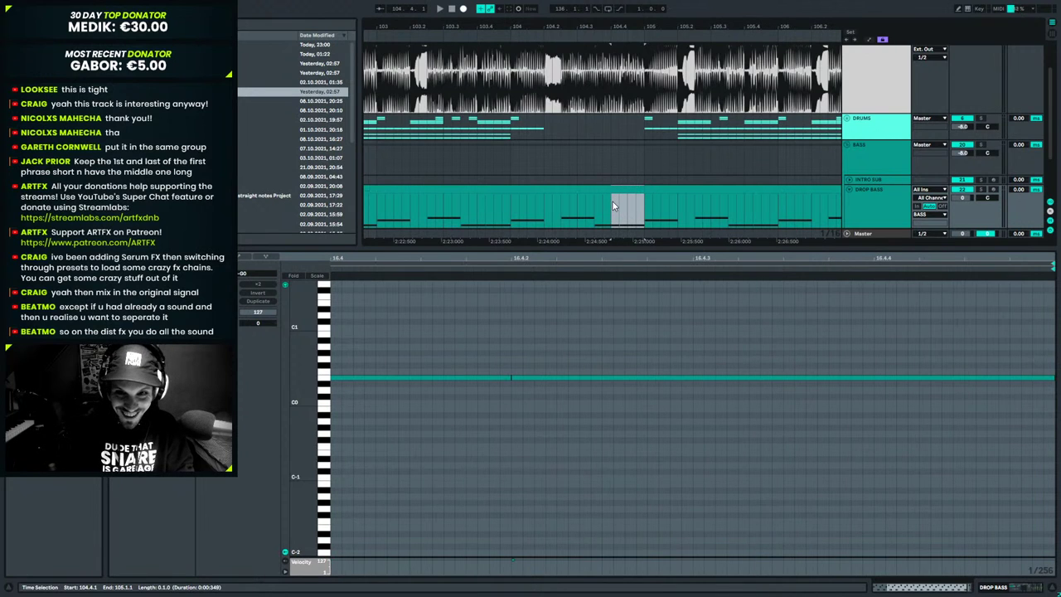
key(0)
click(470, 213)
key(space)
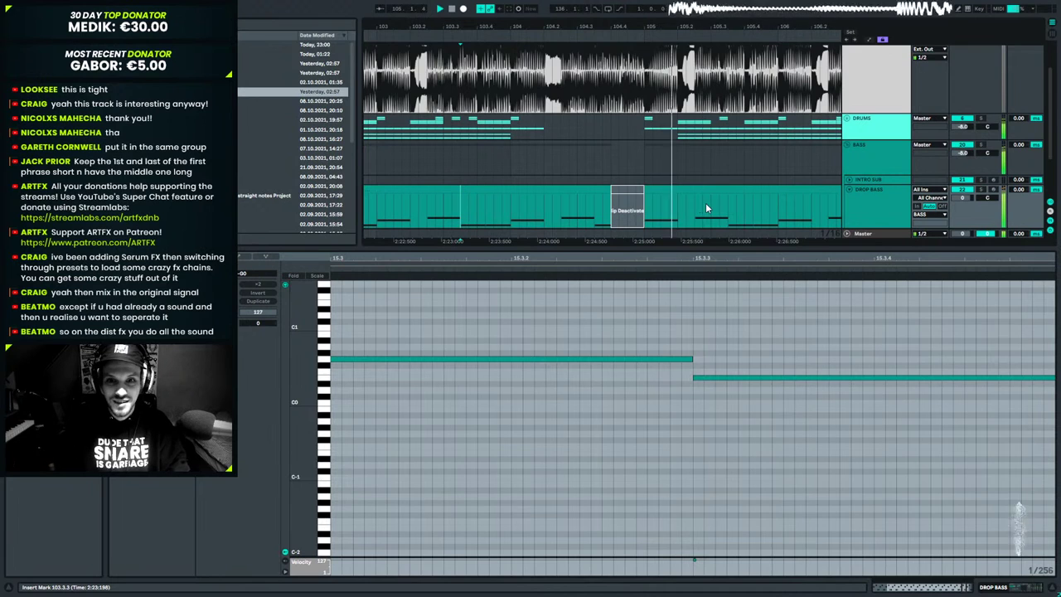
Deactivate the DROP BASS section from 104.2.1 to 104.4.1 and play the transition from bar 103.
key(space)
click(560, 202)
drag(607, 202, 613, 195)
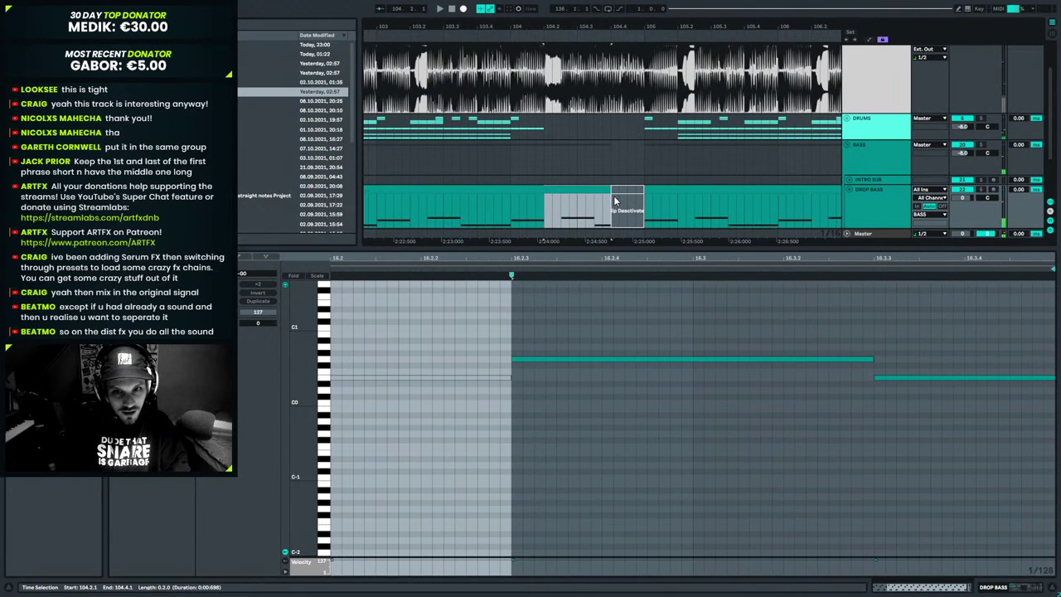
key(0)
scroll(357, 205, down, 6)
key(space)
click(379, 213)
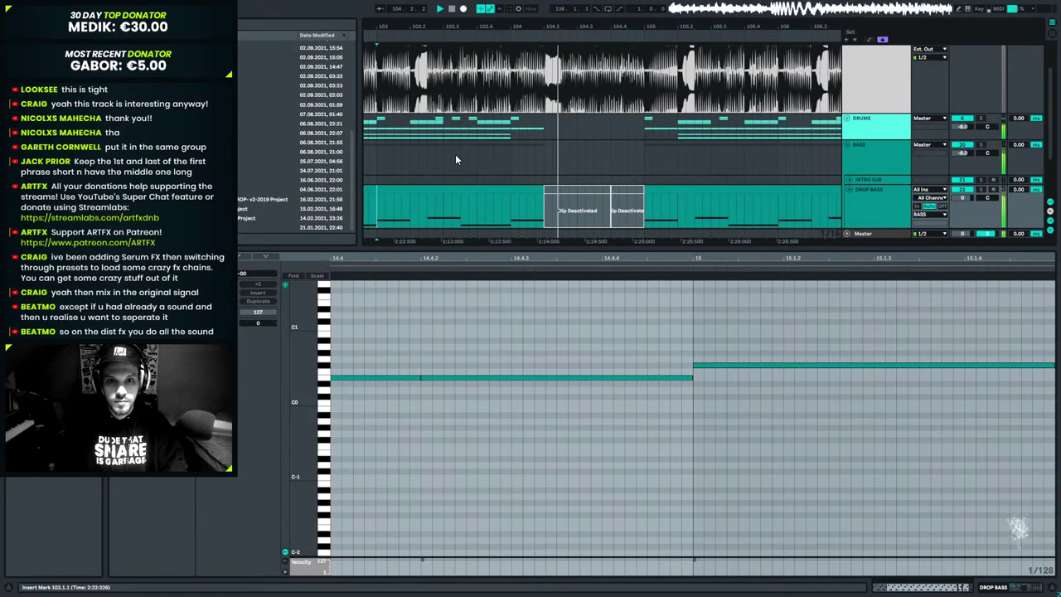
Deactivate all A#0 and E1 notes in the DROP BASS clip at bar 121.
drag(618, 36, 618, 10)
drag(386, 33, 386, 29)
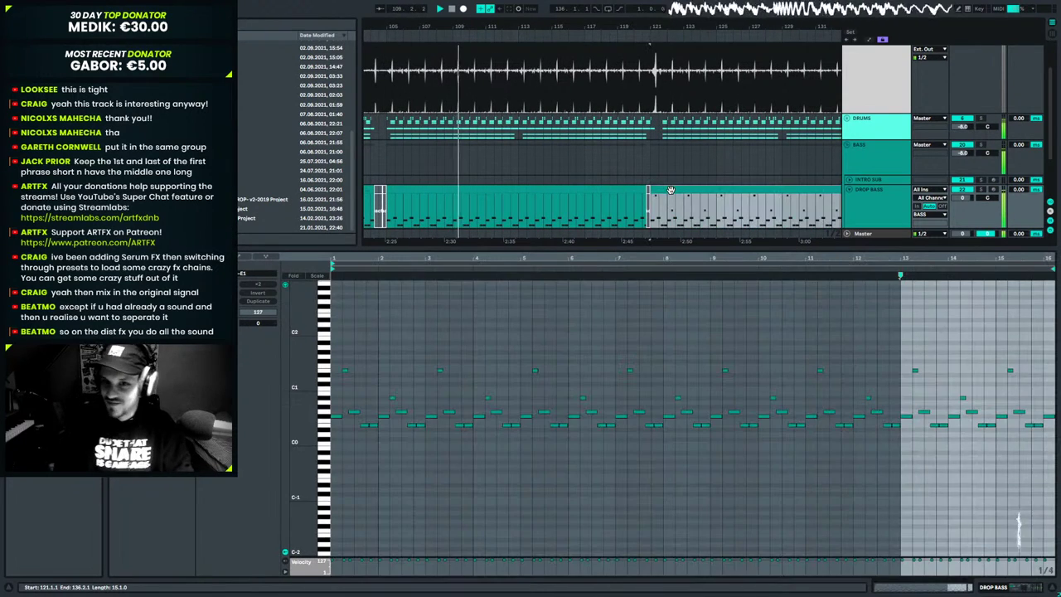
click(670, 190)
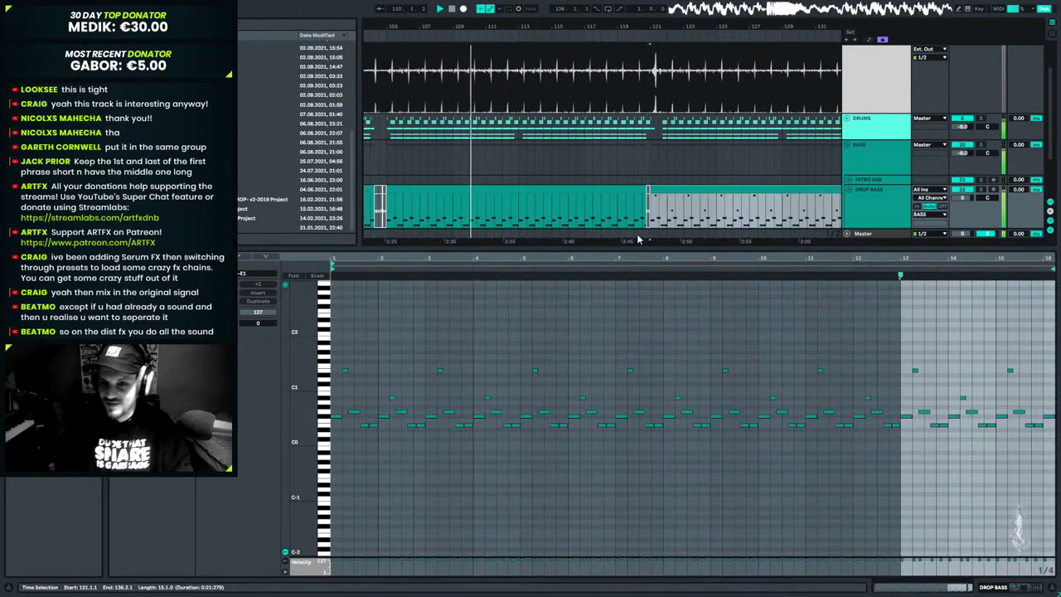
click(323, 398)
shift+click(322, 370)
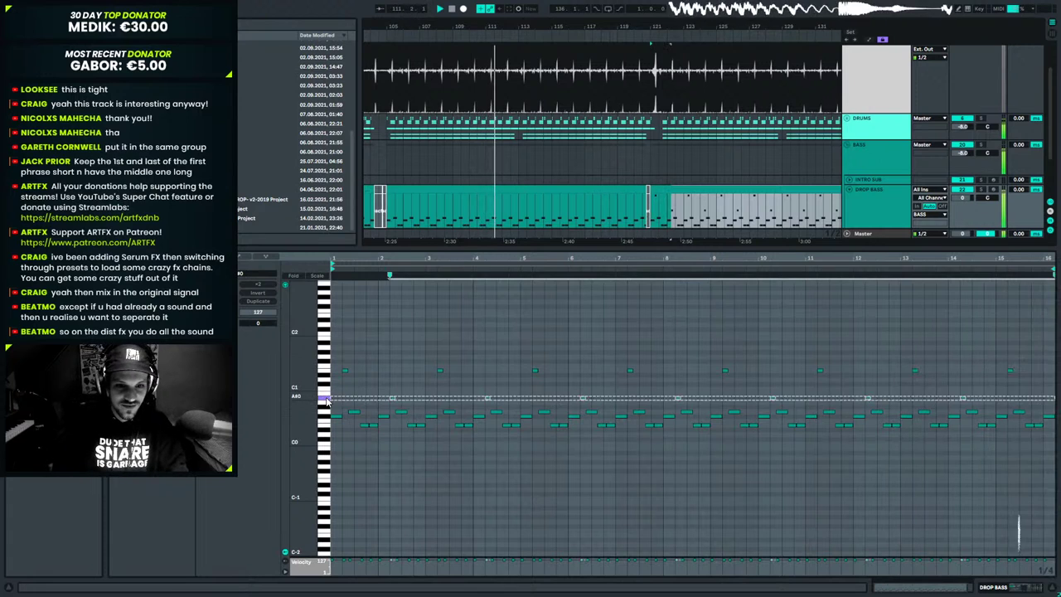
key(0)
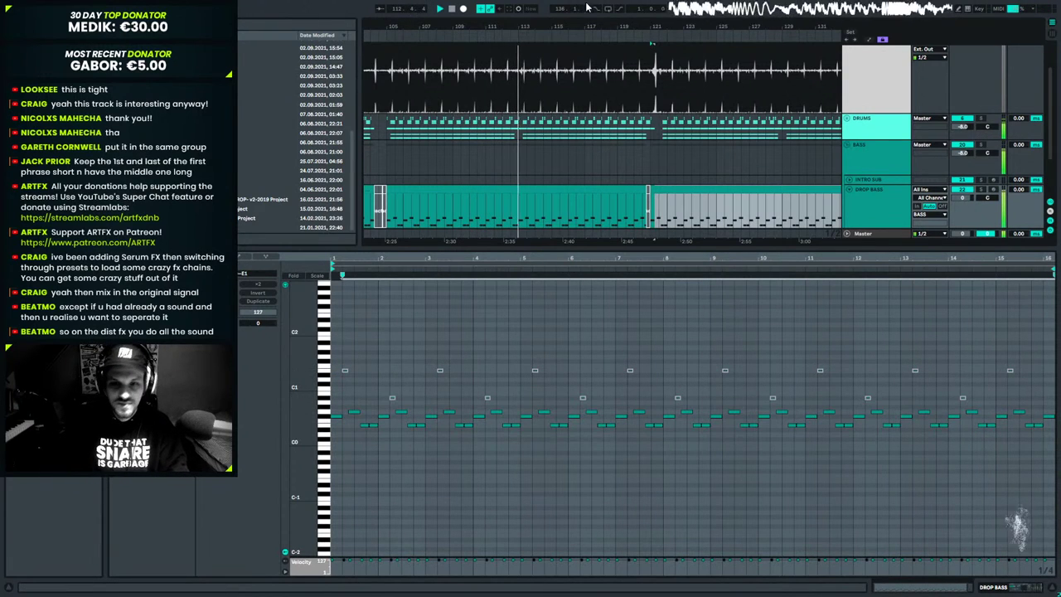
Review the full DROP BASS section from bar 73 to 137 and play briefly from bar 137.
drag(588, 33, 683, 4)
key(space)
click(735, 201)
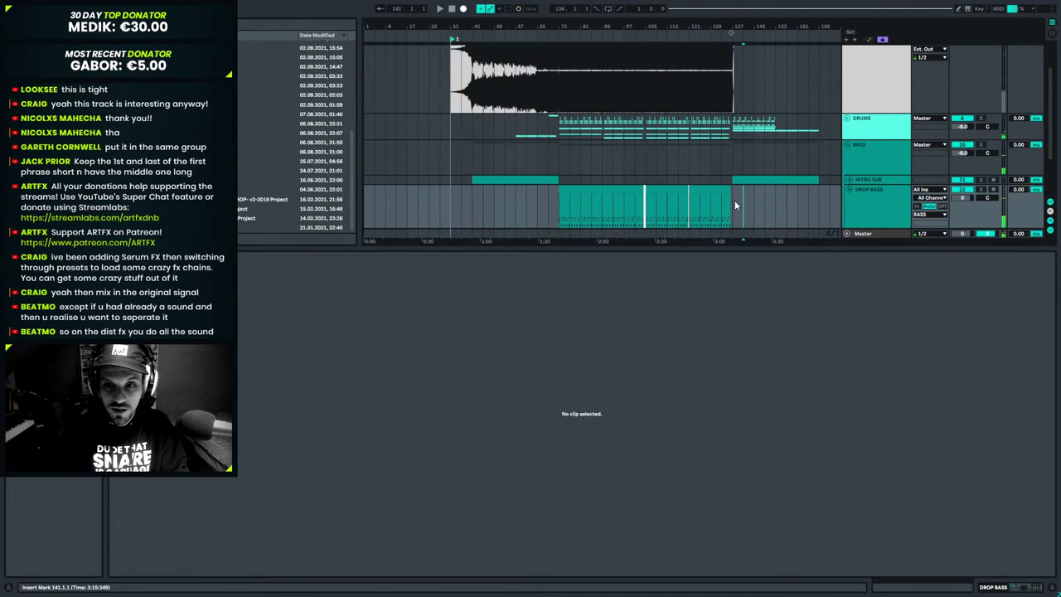
click(604, 227)
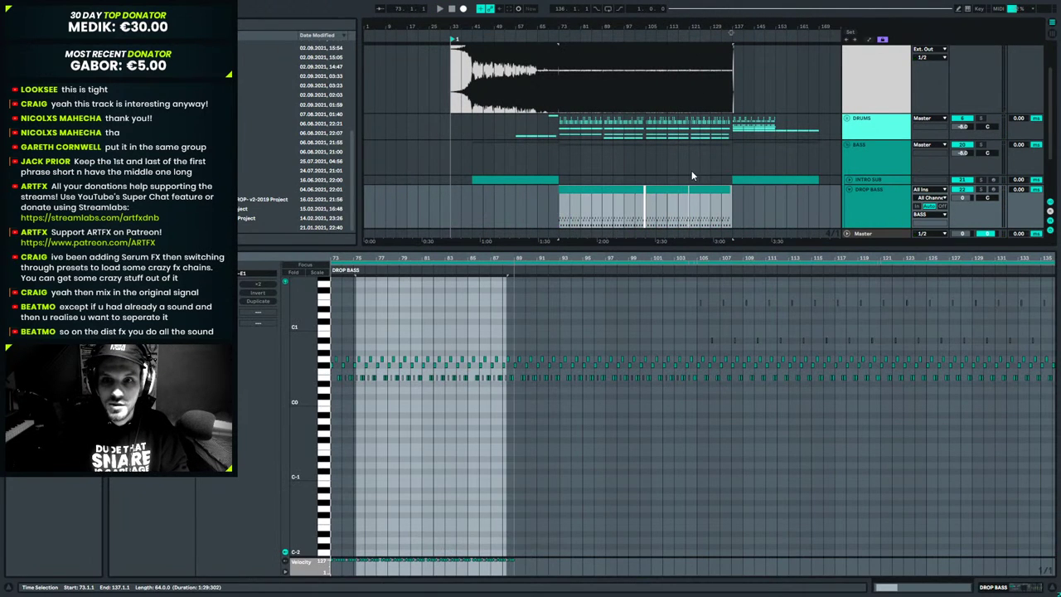
click(732, 126)
key(space)
key(space)
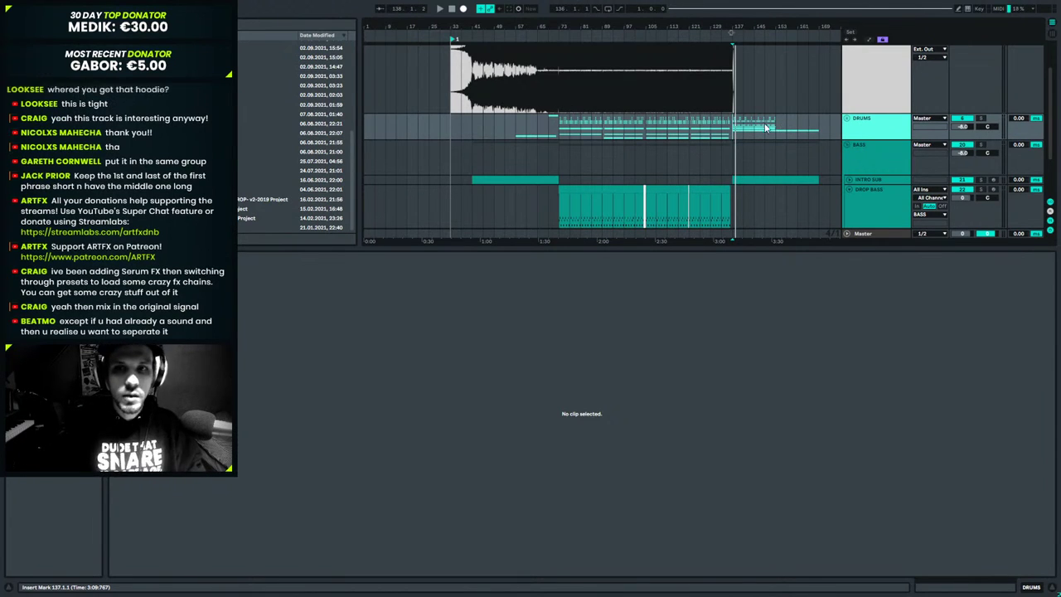
Examine the DRUMS section between bars 137 and 169, including its first 16 bars.
drag(763, 23, 740, 24)
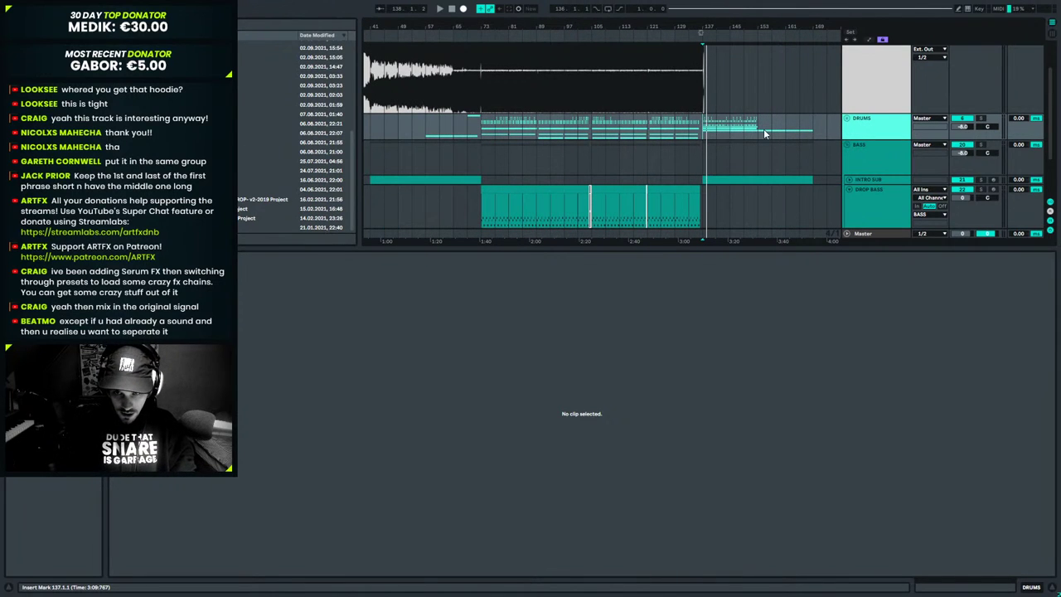
drag(714, 128, 812, 123)
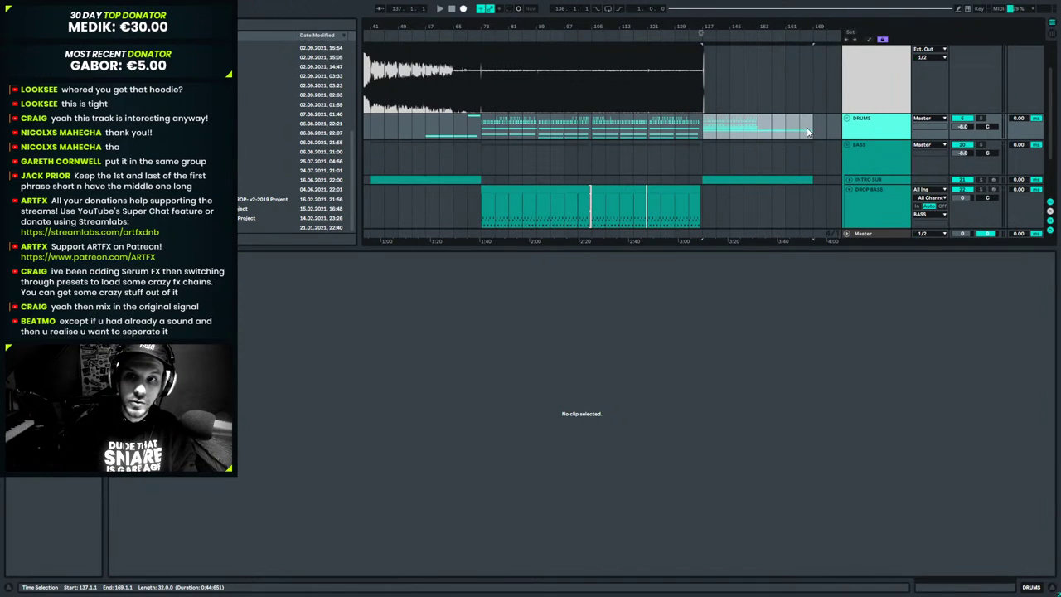
drag(756, 127, 702, 132)
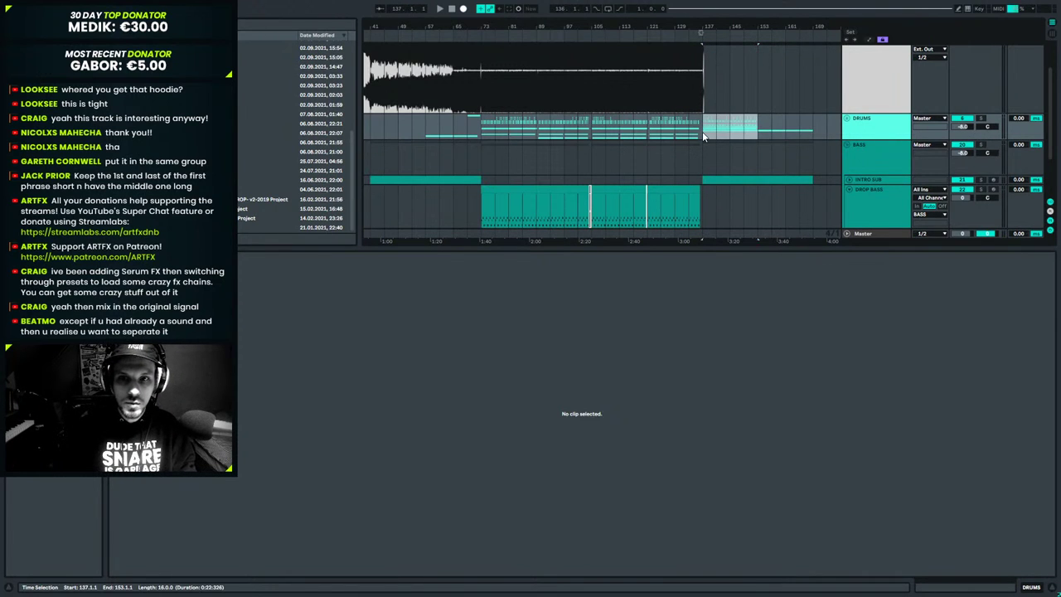
click(813, 129)
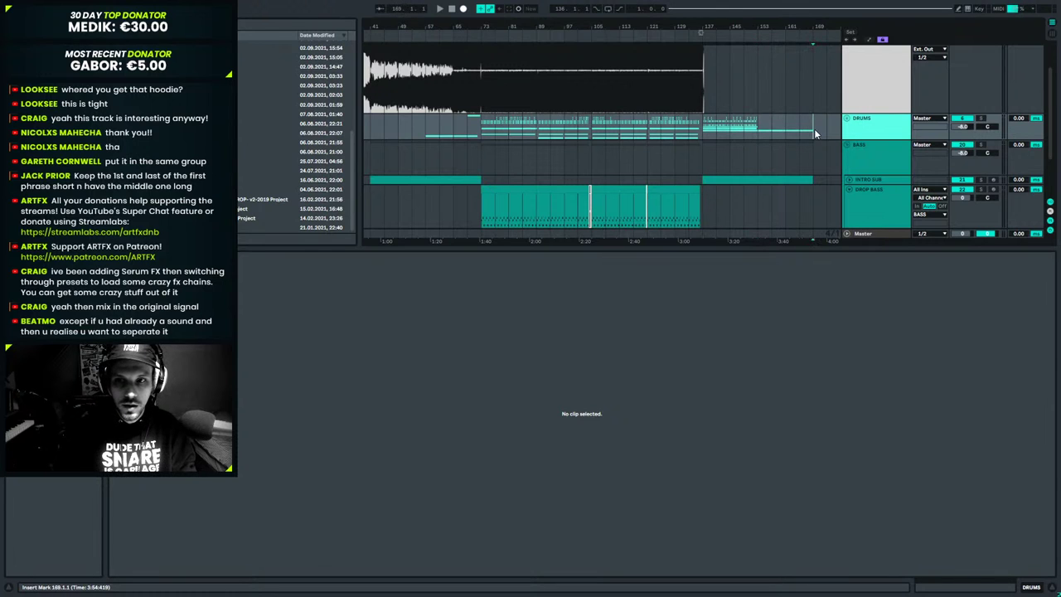
Copy the 64-bar DROP BASS section from bars 73 to 137 to bar 169.
click(812, 201)
scroll(819, 199, down, 2)
click(539, 126)
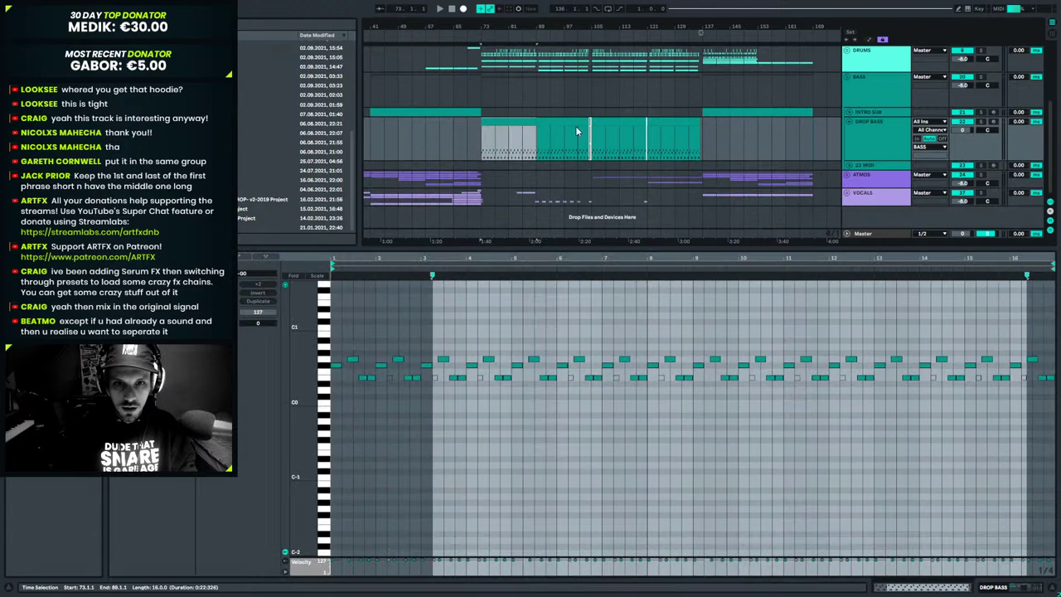
shift+click(702, 125)
drag(504, 125, 822, 131)
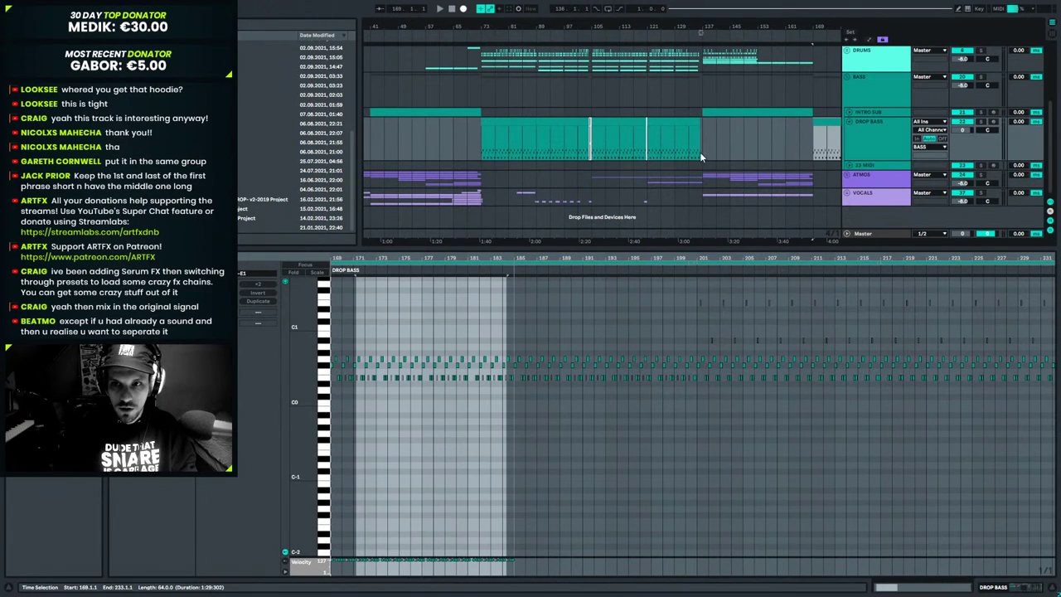
Delete the copied DROP BASS clips between bars 169 and 201.
drag(768, 34, 532, 38)
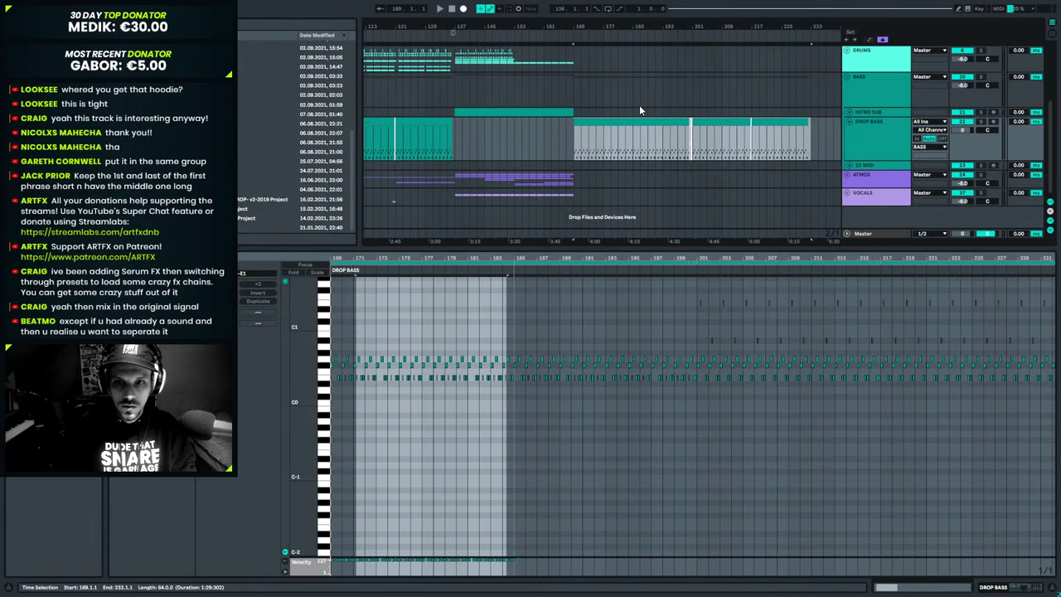
click(712, 122)
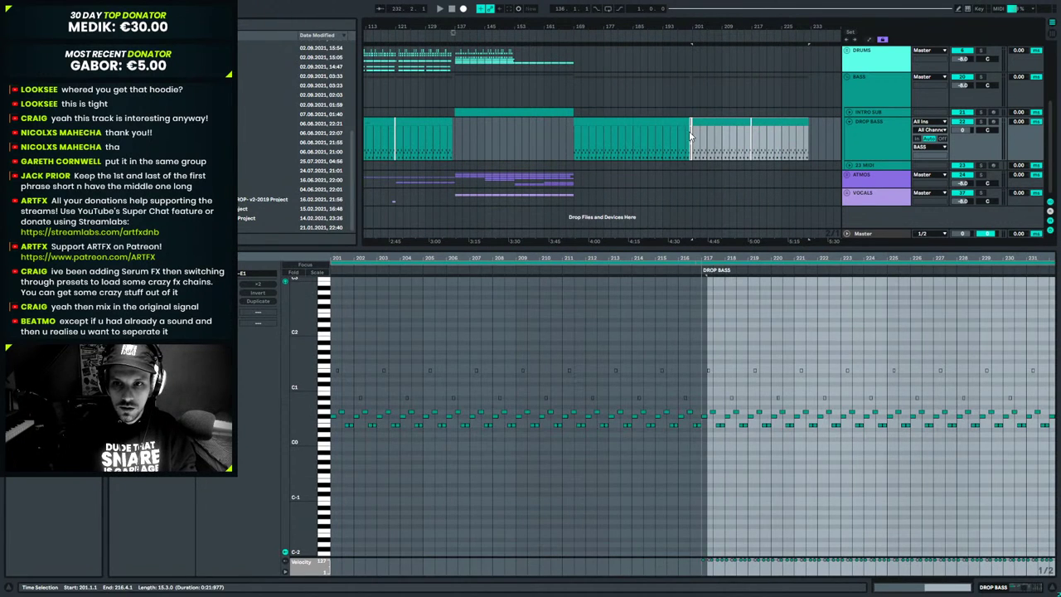
click(668, 123)
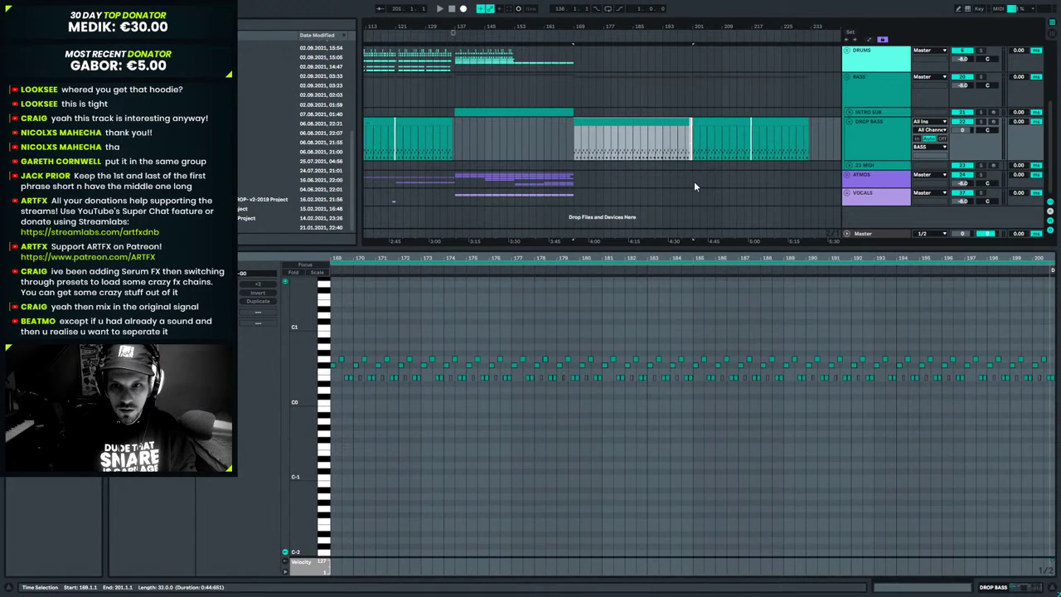
key(Delete)
Move the remaining copied DROP BASS clips from bar 201 to bar 169.
click(714, 121)
shift+click(776, 122)
drag(699, 133, 587, 128)
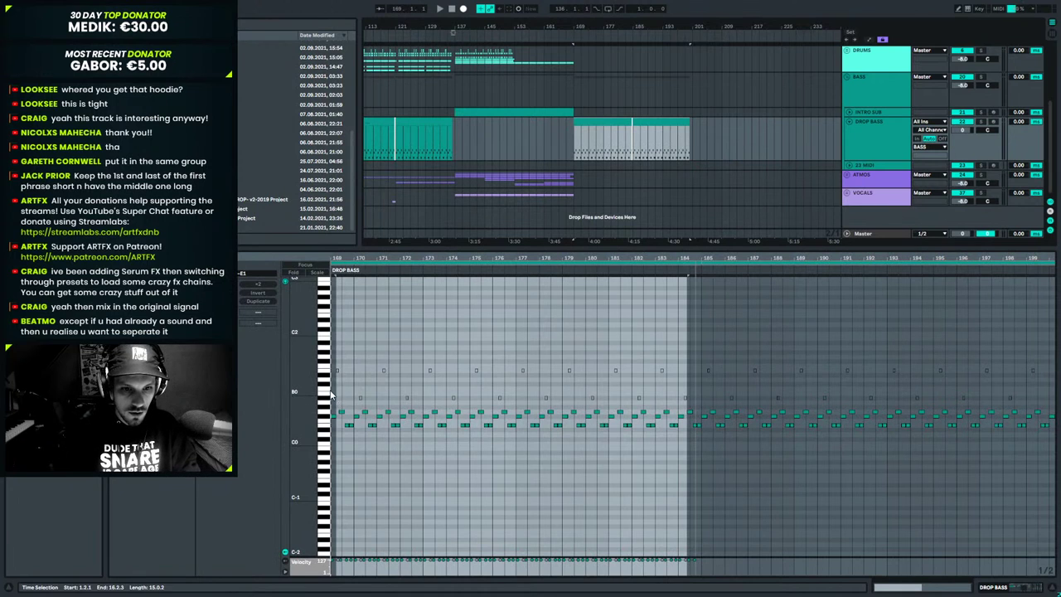
Select the A#0 to E1 notes in the DROP BASS clips starting at bar 169.
drag(324, 371, 323, 400)
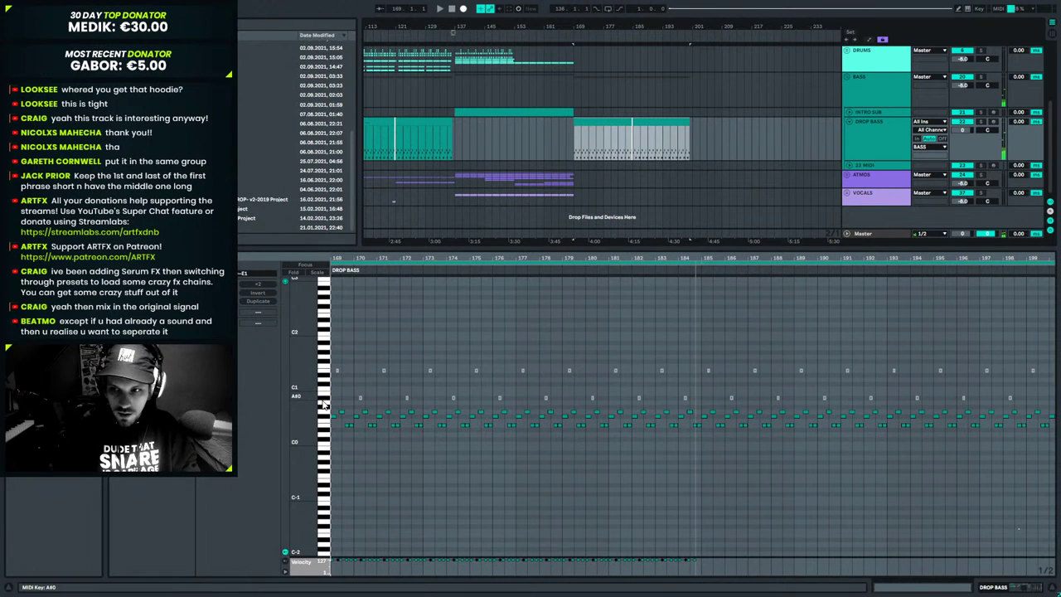
click(469, 338)
drag(324, 371, 324, 398)
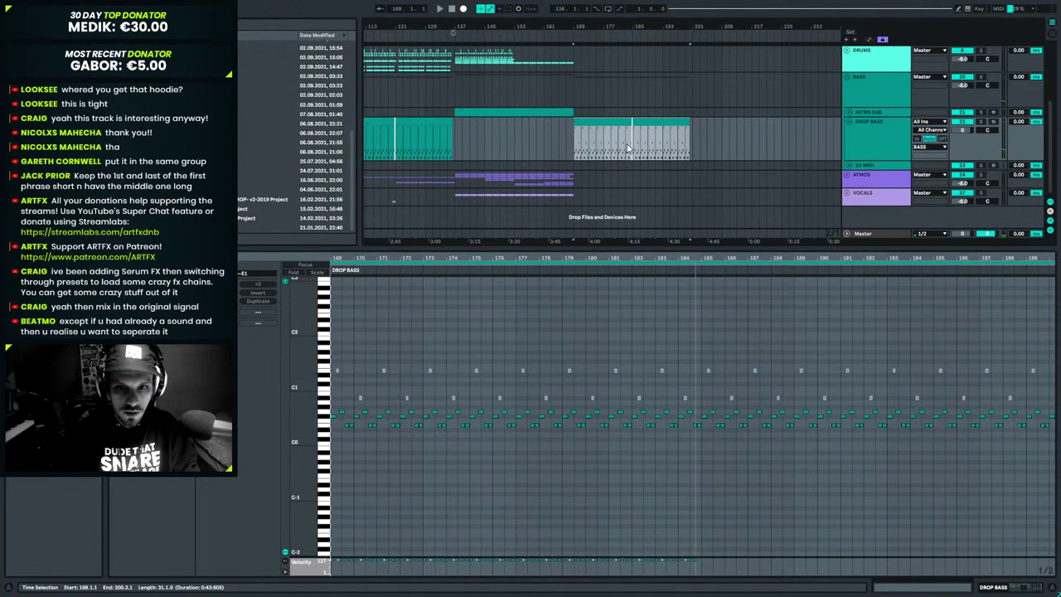
Play the transition into the second drop from bar 165.
click(568, 142)
click(559, 128)
key(space)
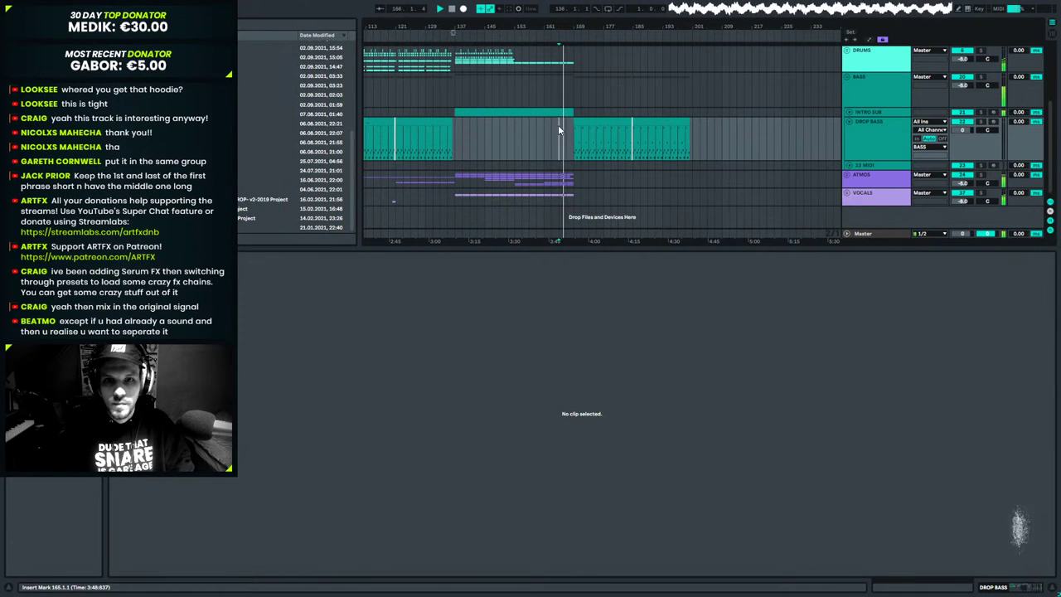
key(space)
Copy the 32-bar DRUMS section from bars 105 to 137 to bar 169 and play the arrangement from bar 165.
scroll(476, 109, up, 2)
drag(484, 24, 680, 12)
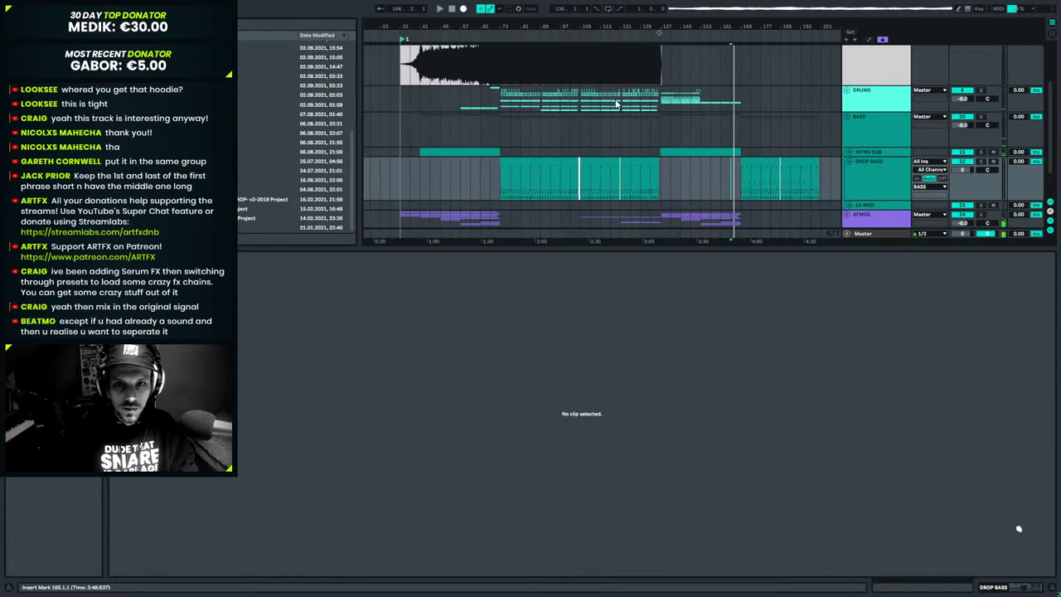
drag(579, 99, 659, 102)
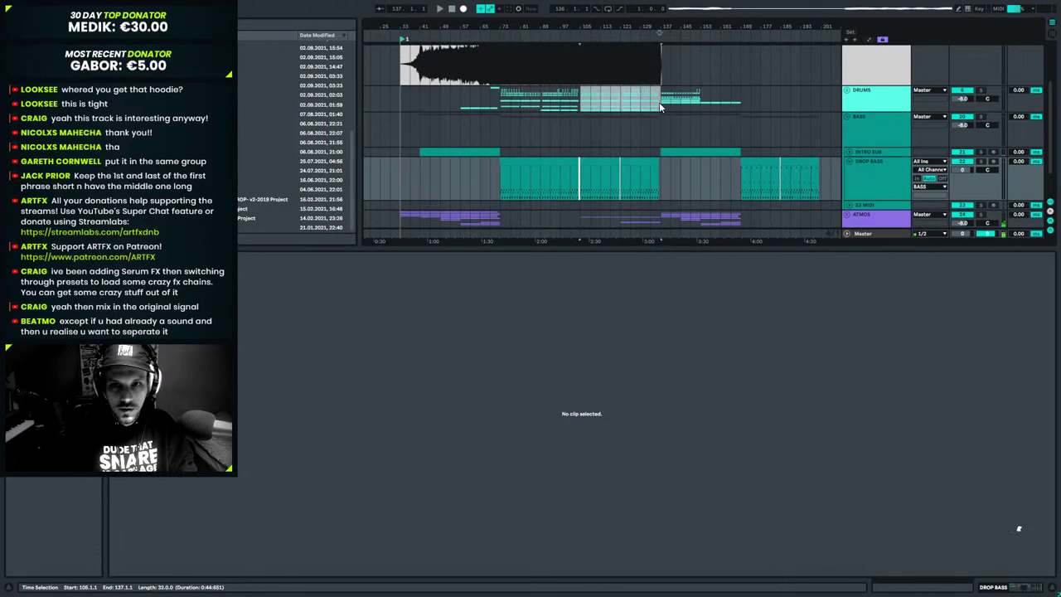
key(ctrl+c)
click(736, 96)
key(ctrl+v)
click(729, 92)
key(space)
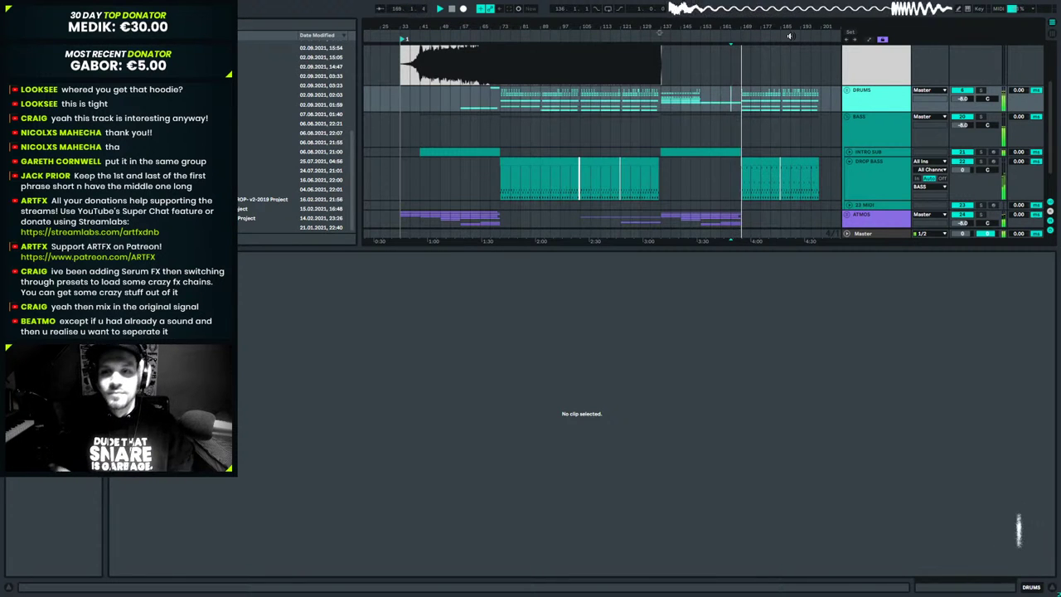
click(849, 178)
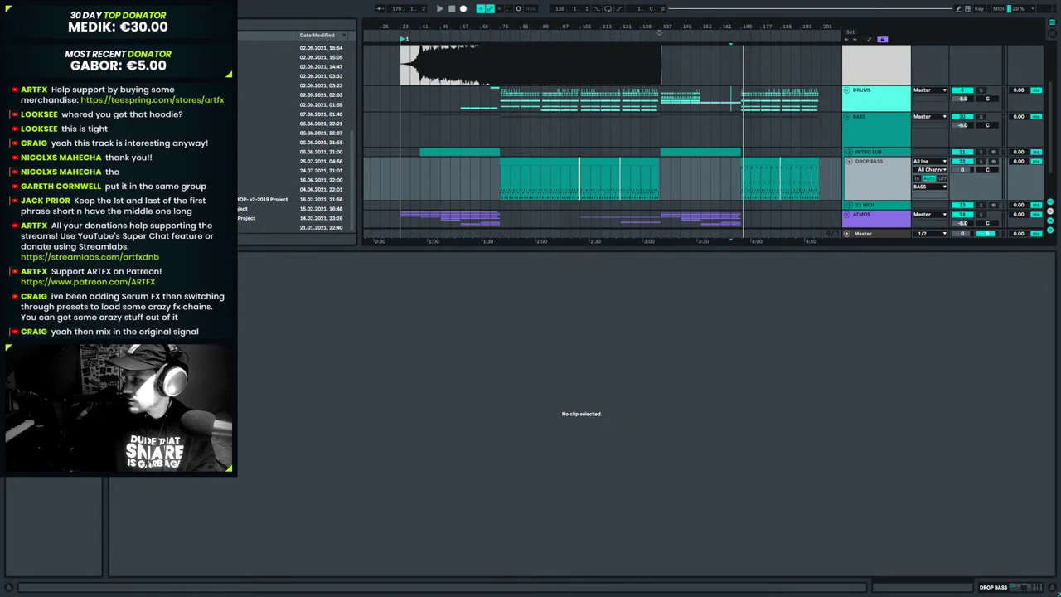
key(alt+Tab)
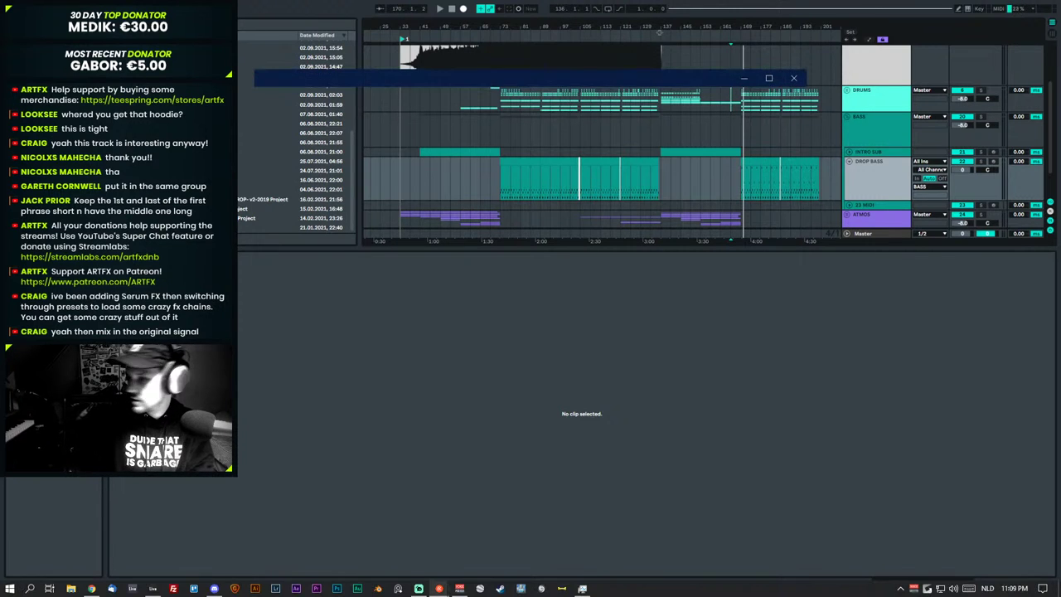
key(alt+Tab)
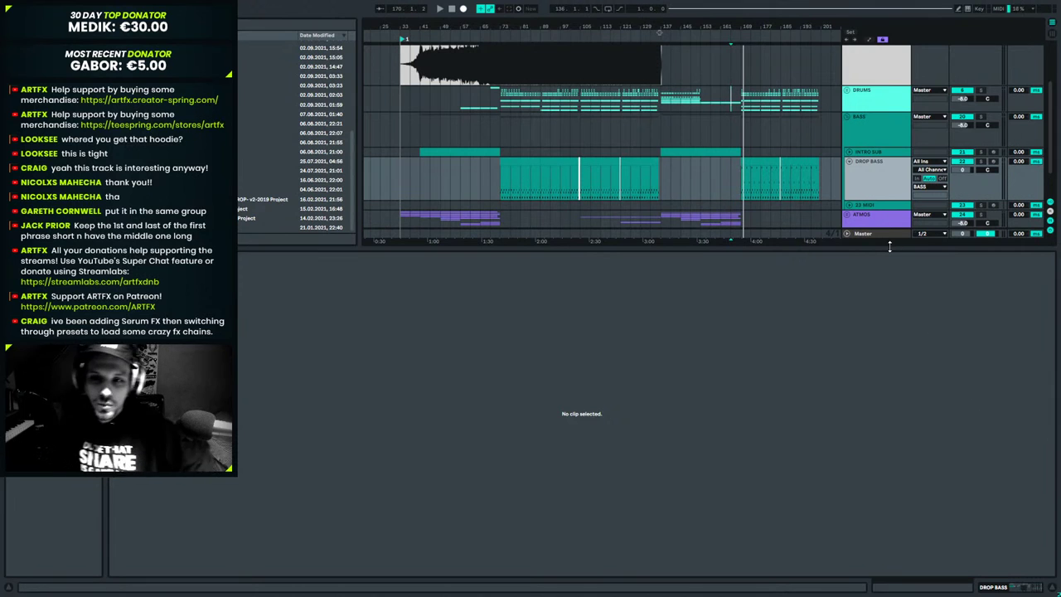
Show the DROP BASS device chain and play the start of the first drop from bar 73.
click(1028, 586)
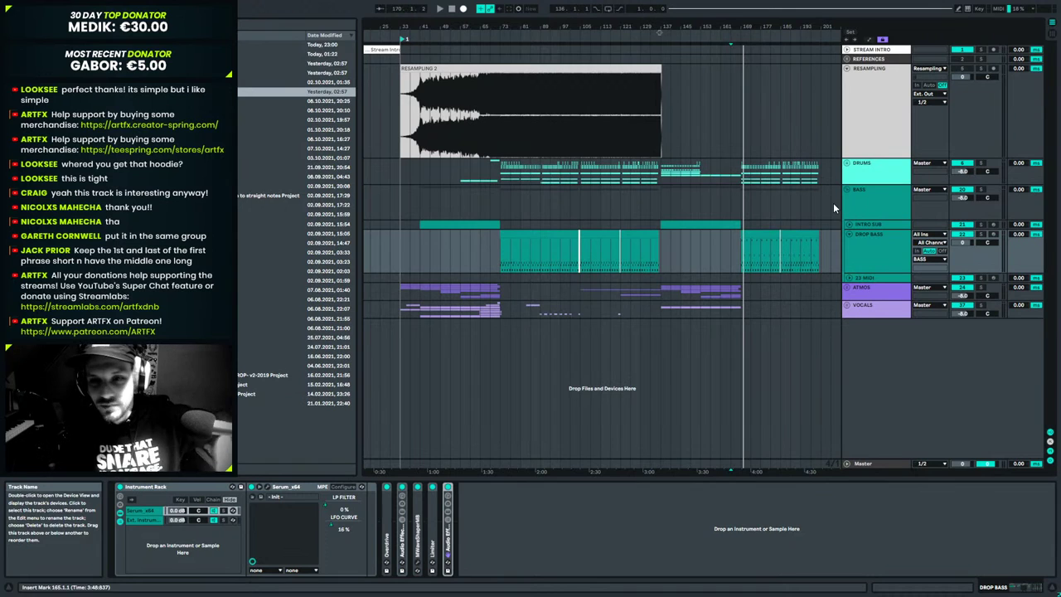
click(757, 233)
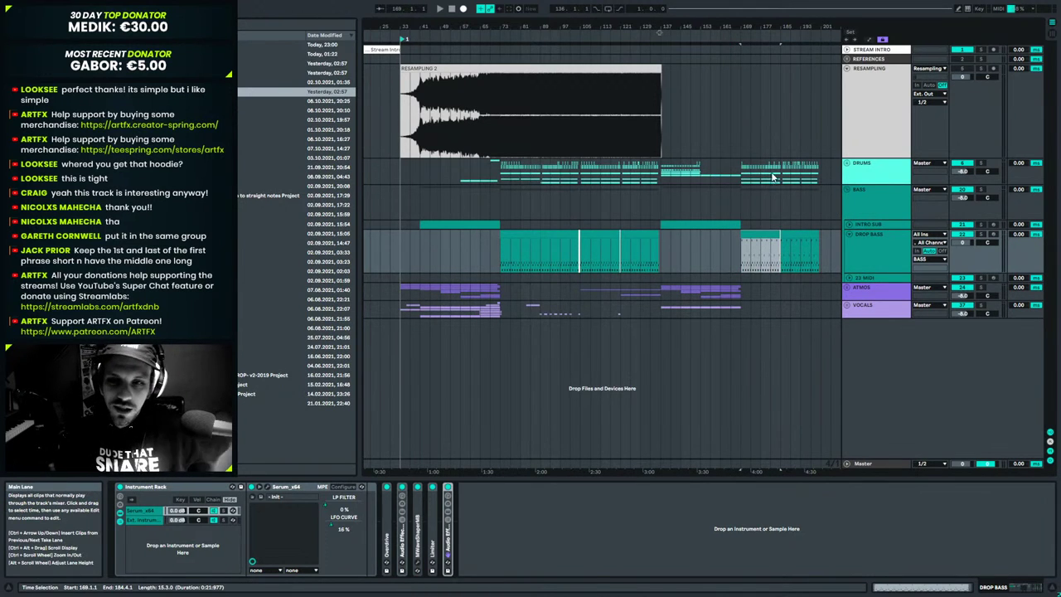
click(640, 251)
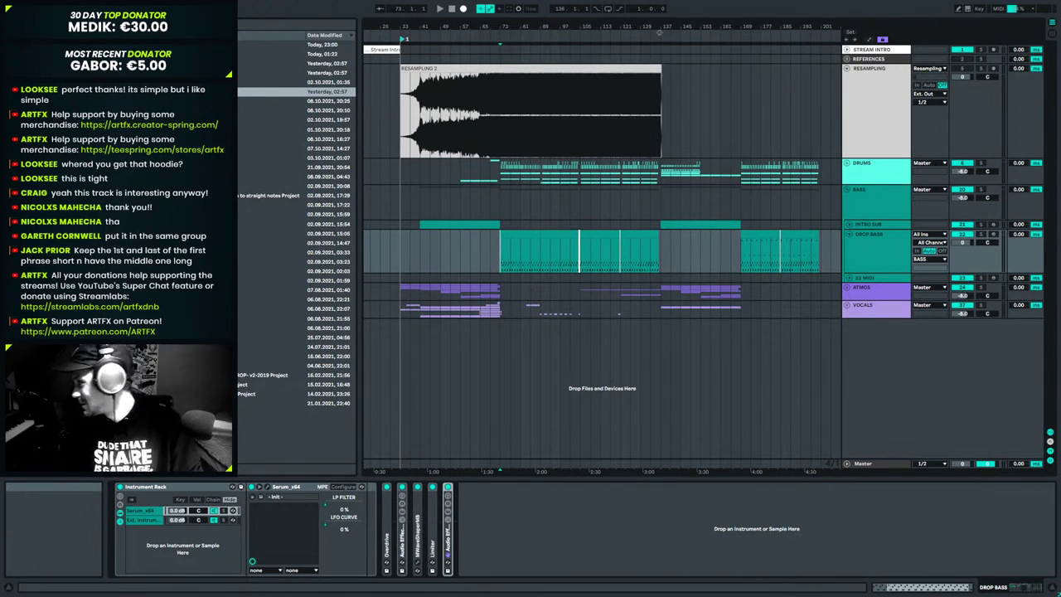
key(space)
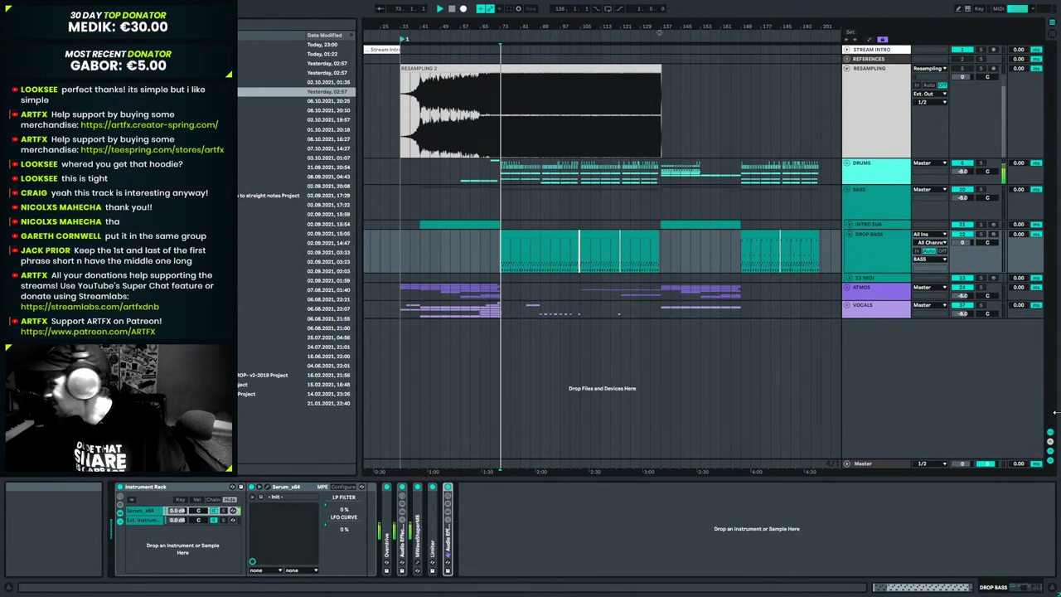
key(space)
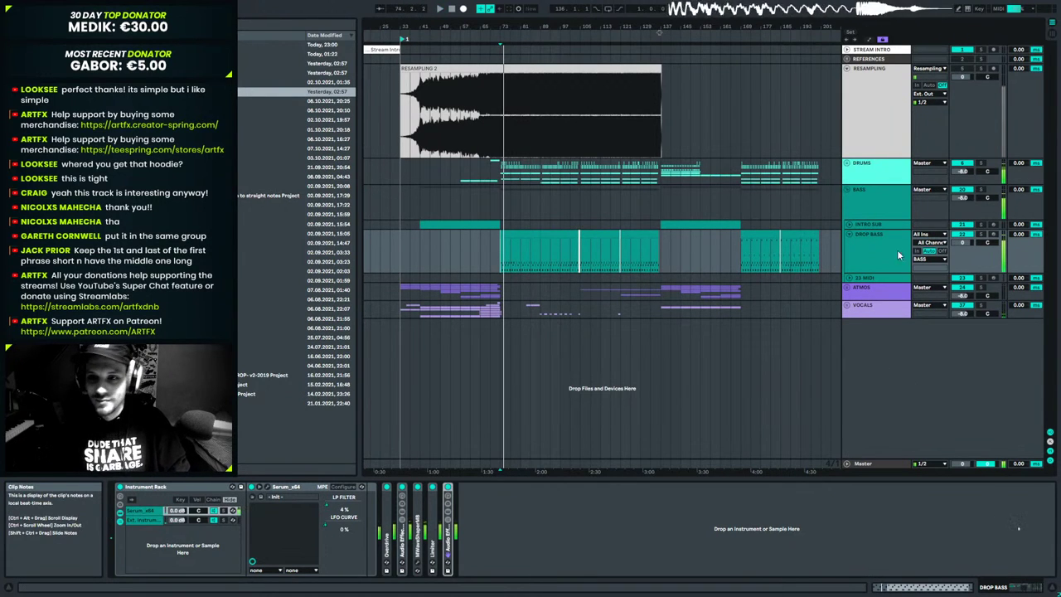
Show the DROP BASS automation and give MWaveShaperMB Band 3 - Dry/Wet its own automation lane.
click(874, 247)
key(a)
scroll(820, 309, down, 3)
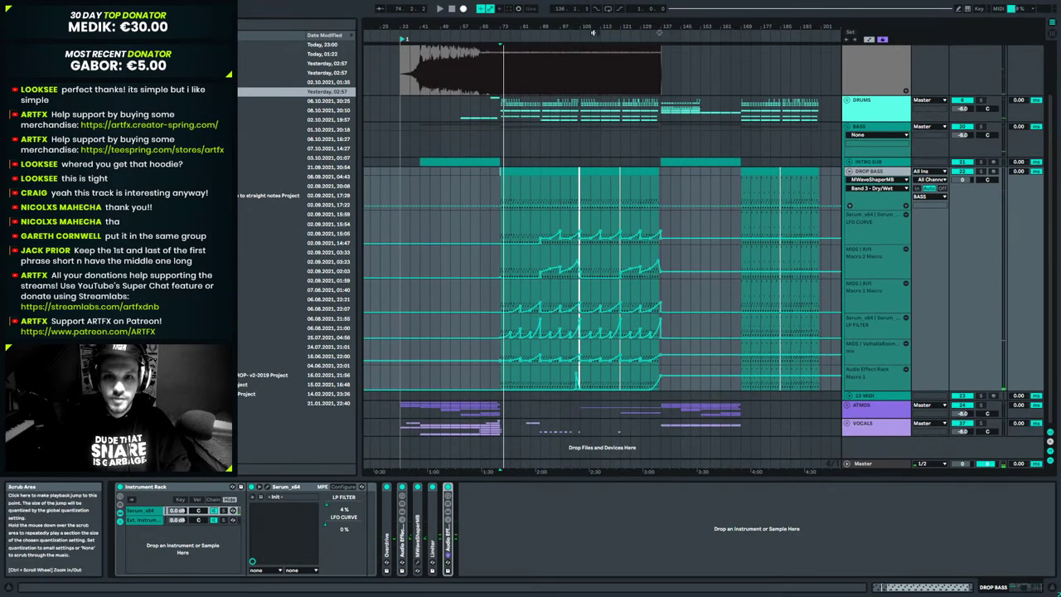
drag(592, 27, 572, 58)
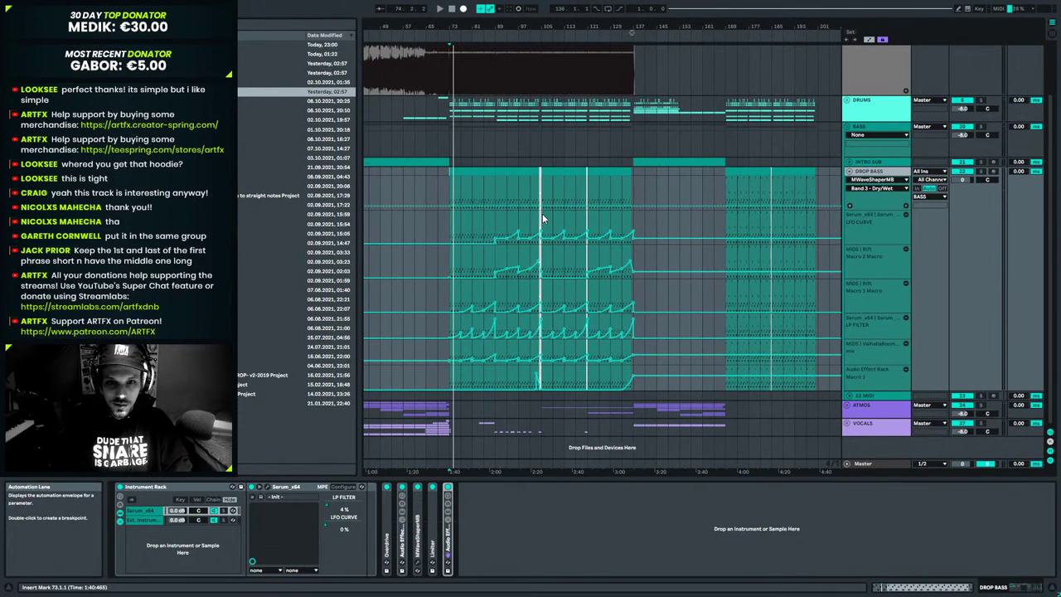
right_click(875, 196)
click(899, 213)
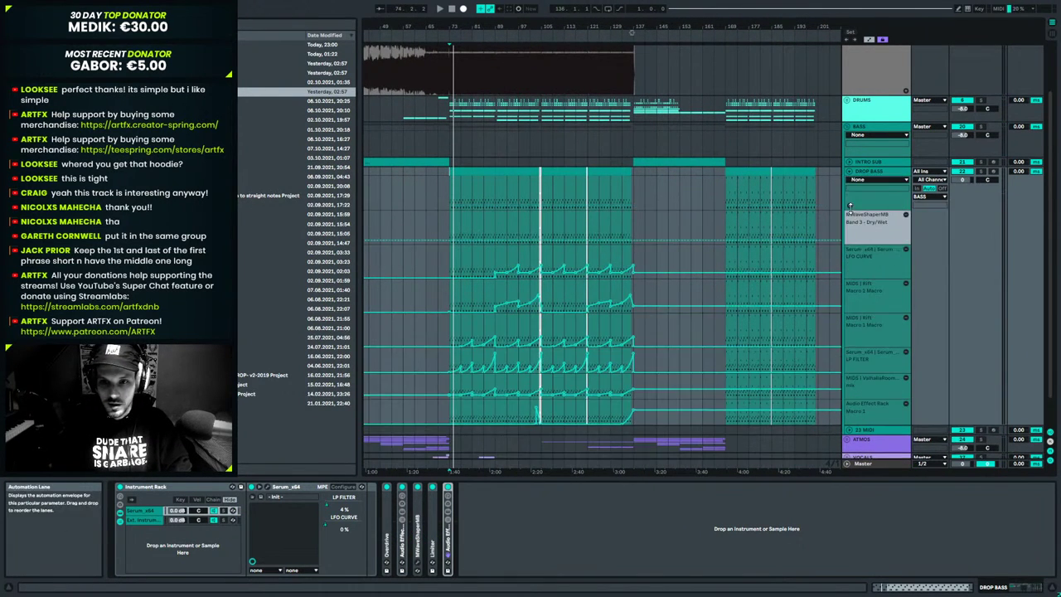
Copy the DROP BASS automation from bars 105 to 137, LFO CURVE lane through Audio Effect Rack lane, to bar 169.
scroll(800, 212, down, 1)
drag(546, 223, 634, 379)
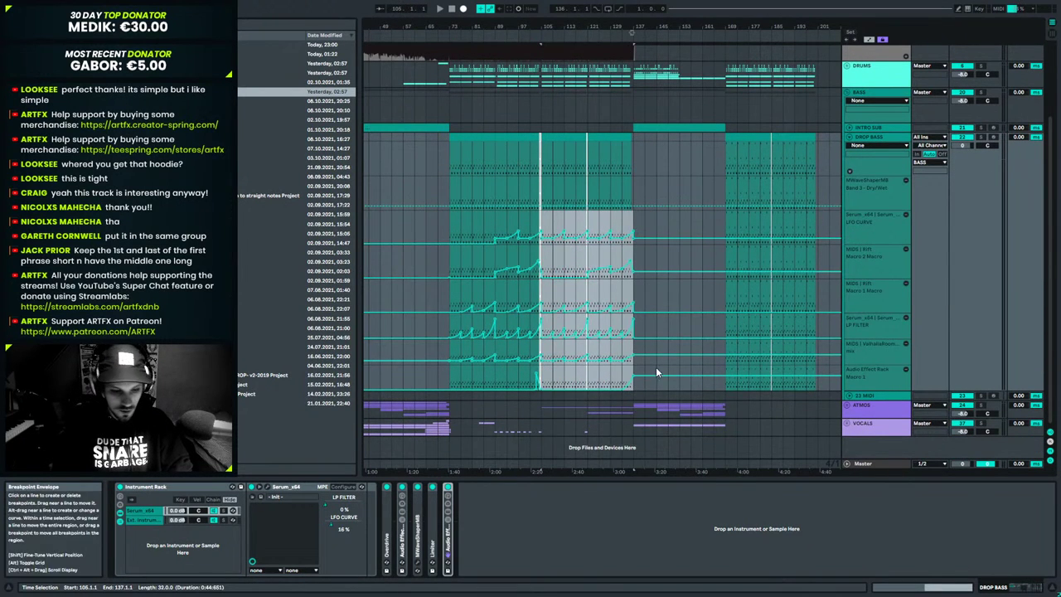
click(728, 222)
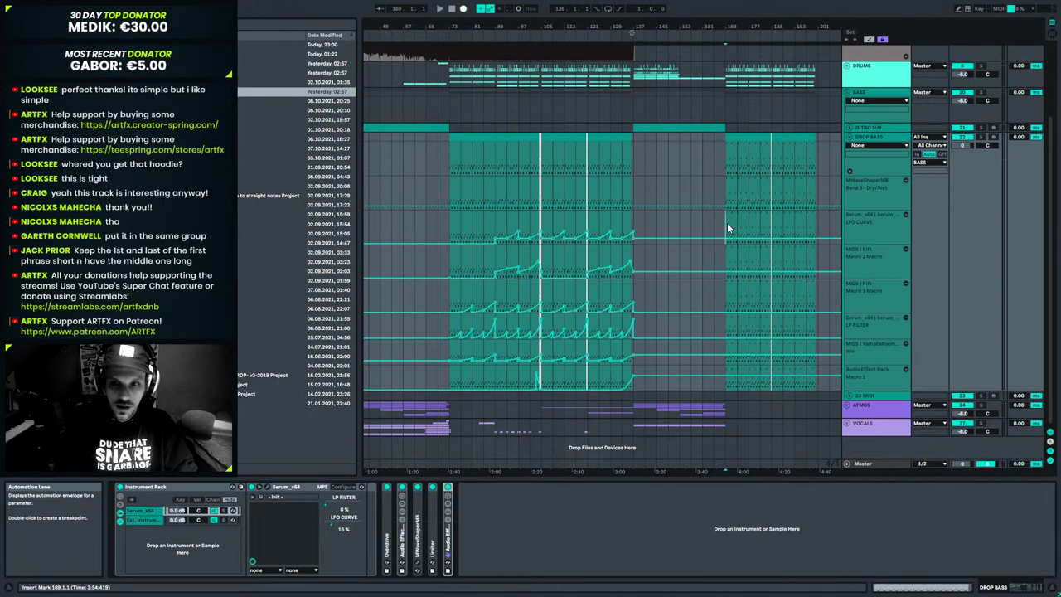
key(ctrl+v)
click(717, 221)
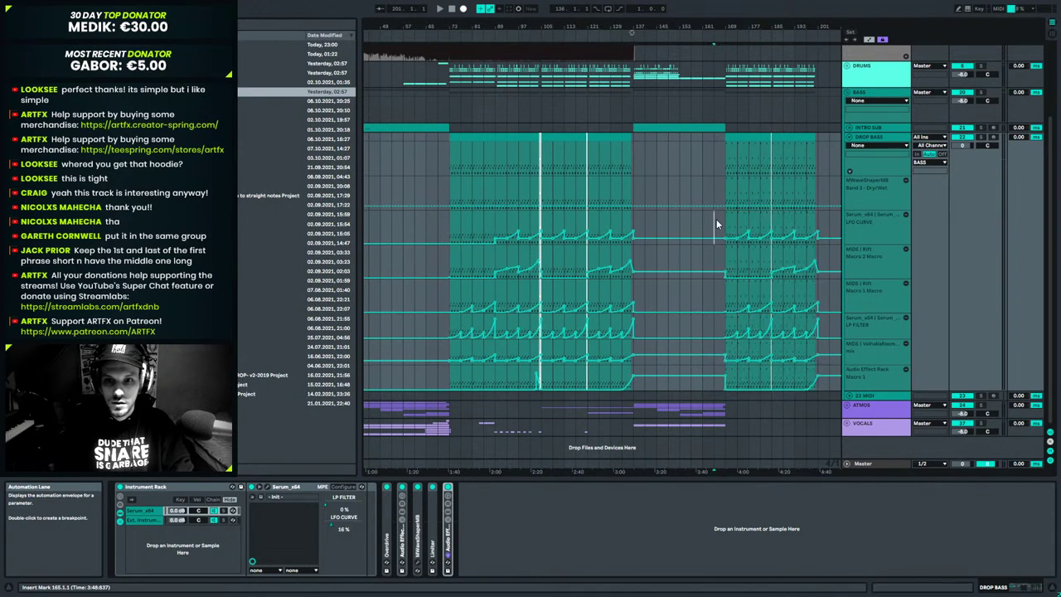
Flatten the Audio Effect Rack Macro 1 automation between bars 137 and 169, and play the second drop from bar 169.
click(726, 375)
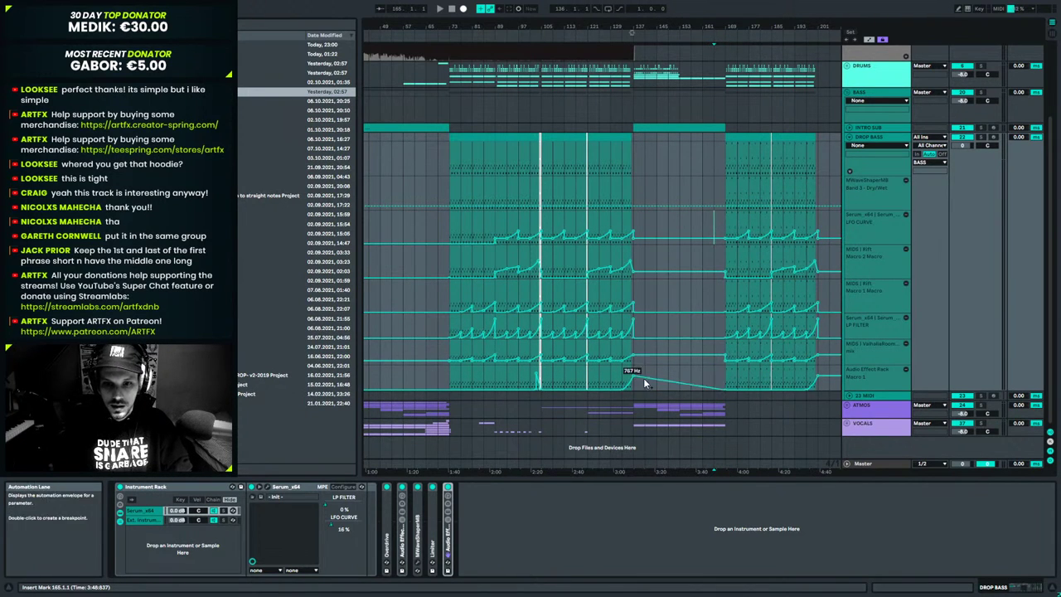
drag(647, 374, 640, 382)
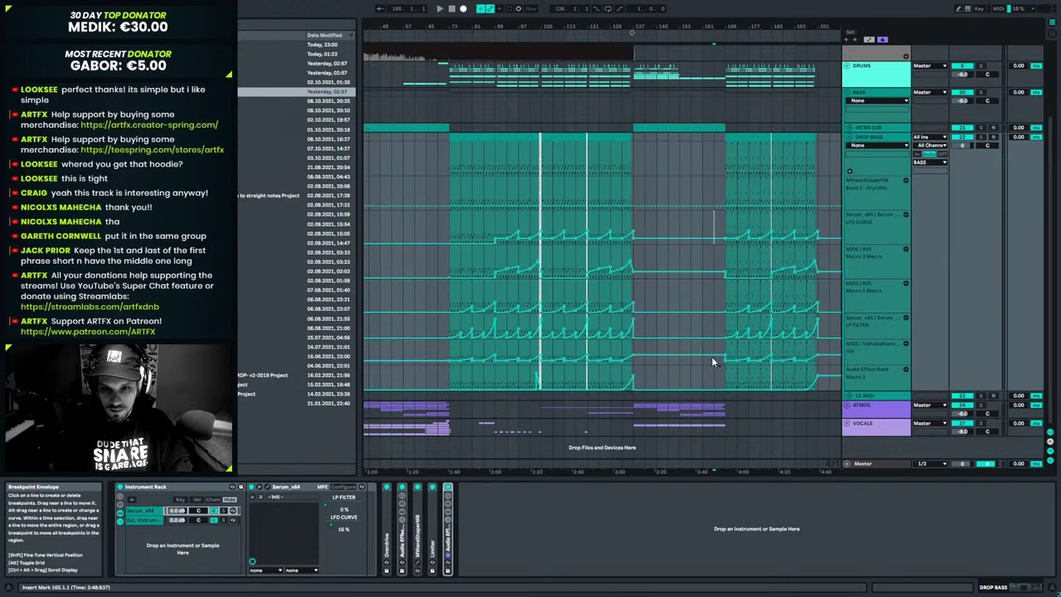
click(724, 155)
key(space)
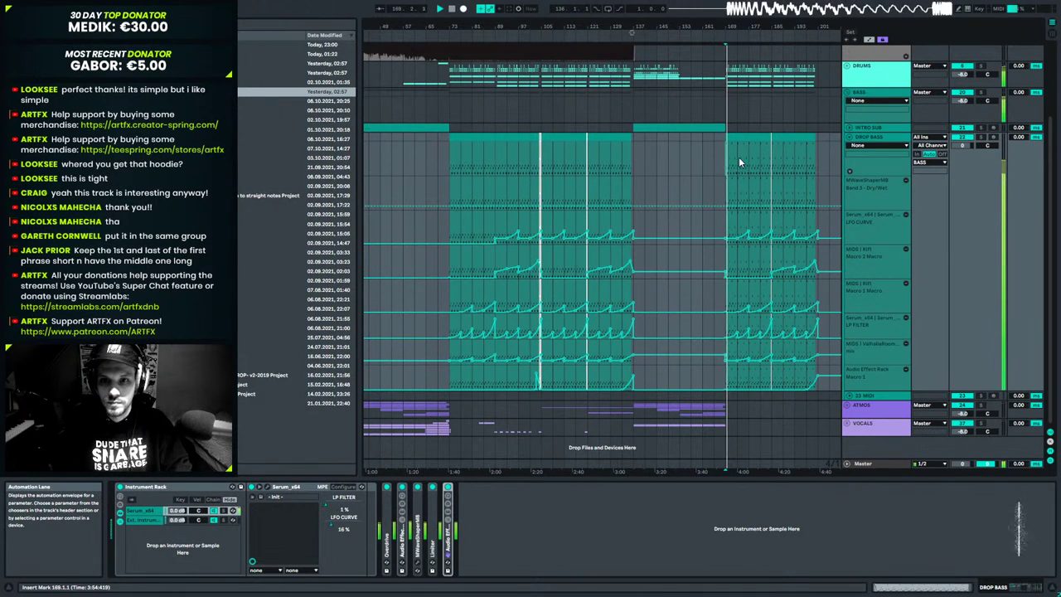
Expand the DRUMS group to inspect its tracks in the second drop, and return to the DROP BASS automation lanes.
click(848, 137)
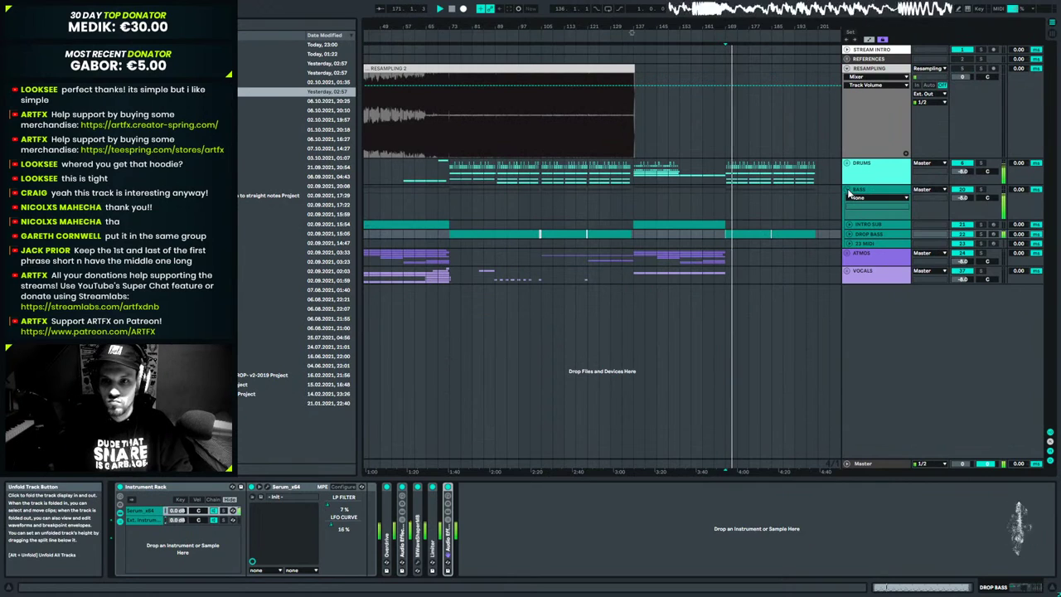
click(848, 192)
click(849, 163)
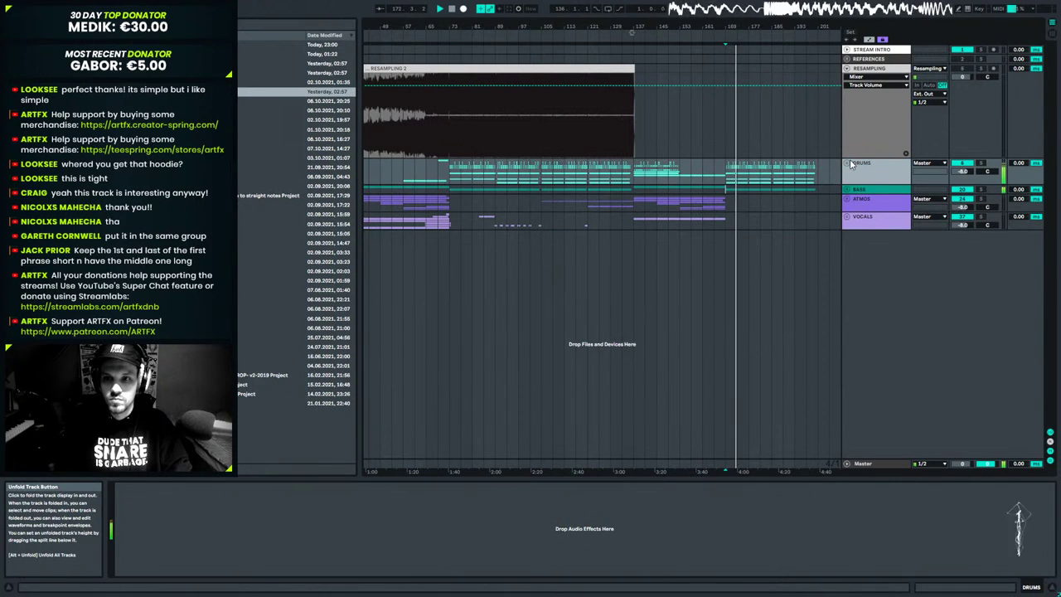
click(848, 163)
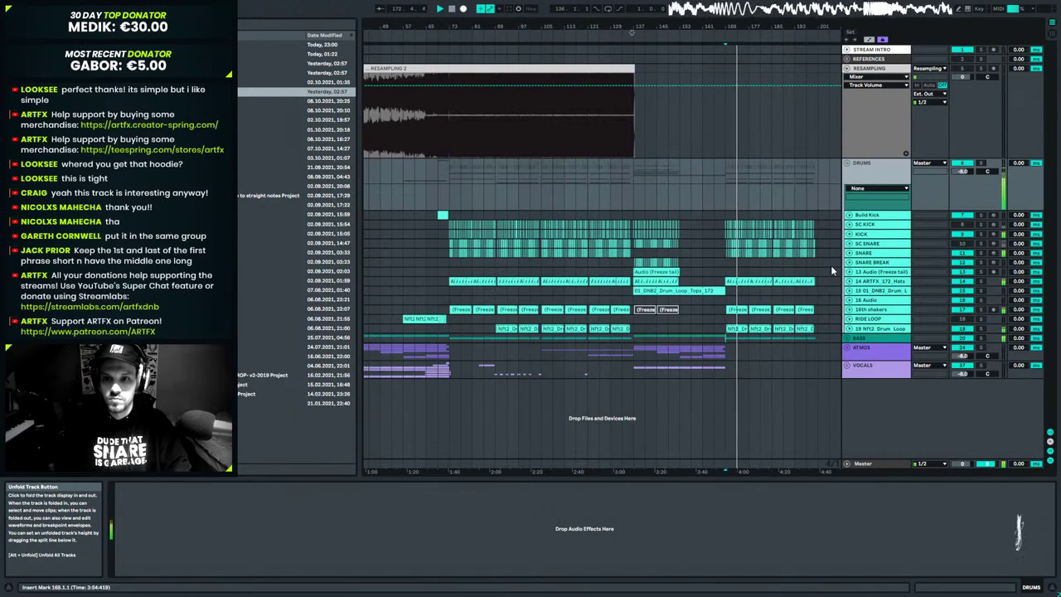
click(847, 338)
click(848, 383)
scroll(857, 390, down, 2)
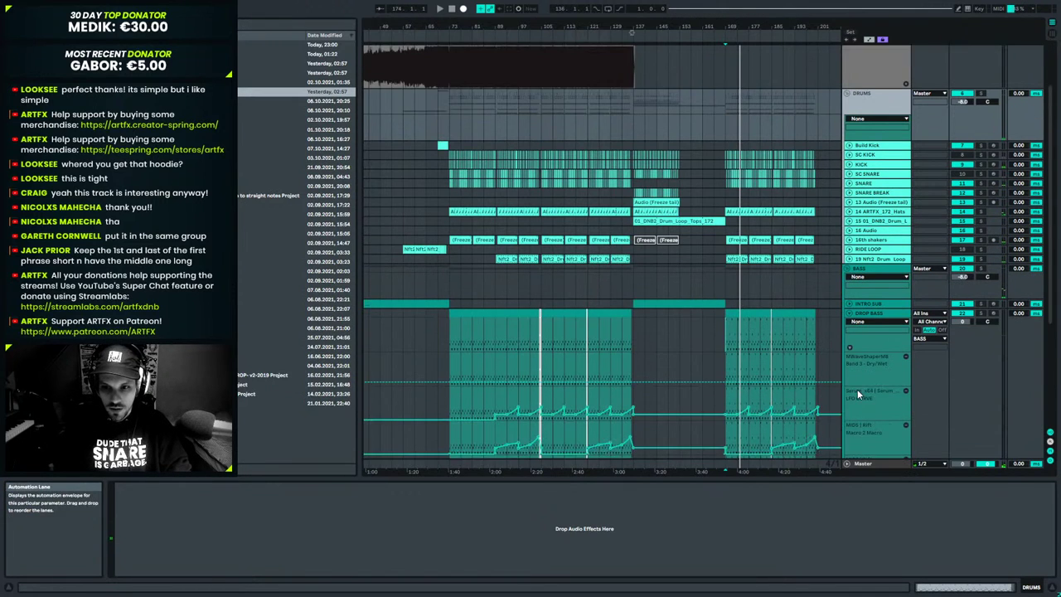
scroll(857, 389, down, 5)
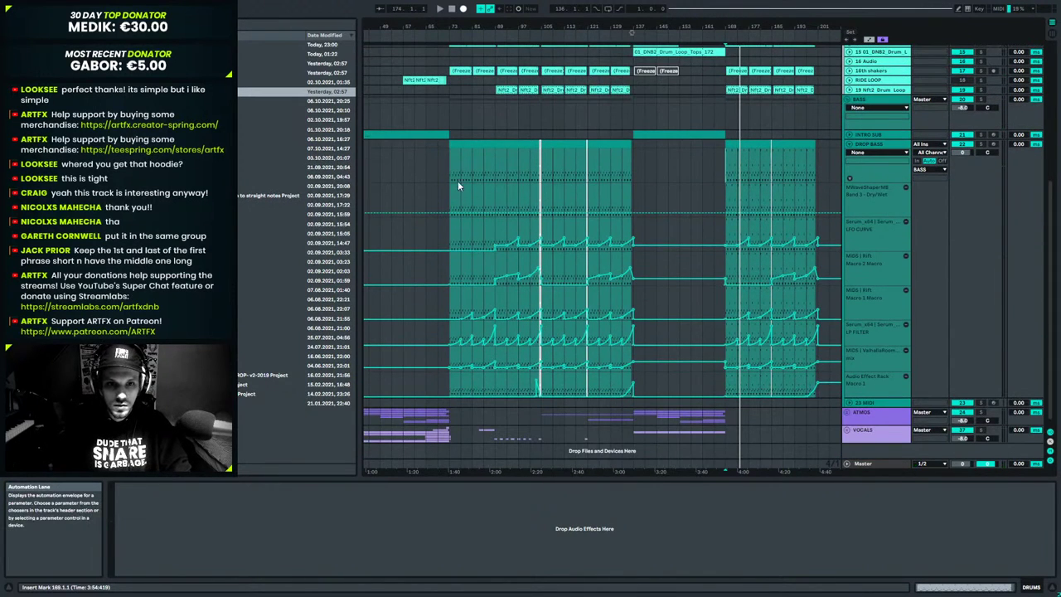
Duplicate the DROP BASS clips between bars 169 and 201 to extend the second drop to bar 233.
drag(455, 174, 496, 174)
drag(726, 146, 819, 146)
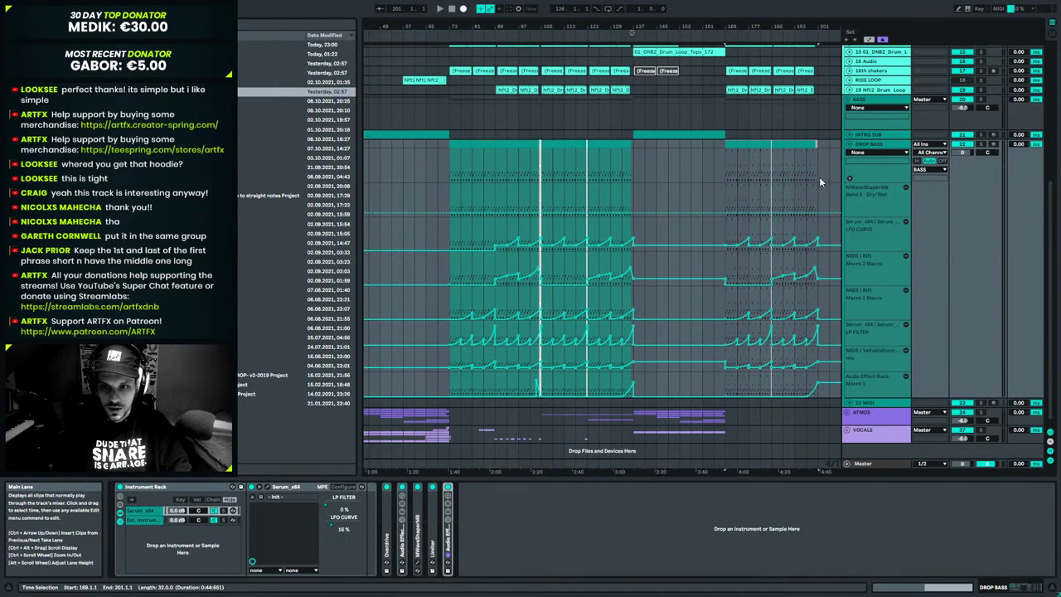
key(ctrl+d)
drag(675, 27, 675, 10)
Copy all DROP BASS automation lanes from bars 73 to 137 to bar 169.
drag(638, 379, 508, 203)
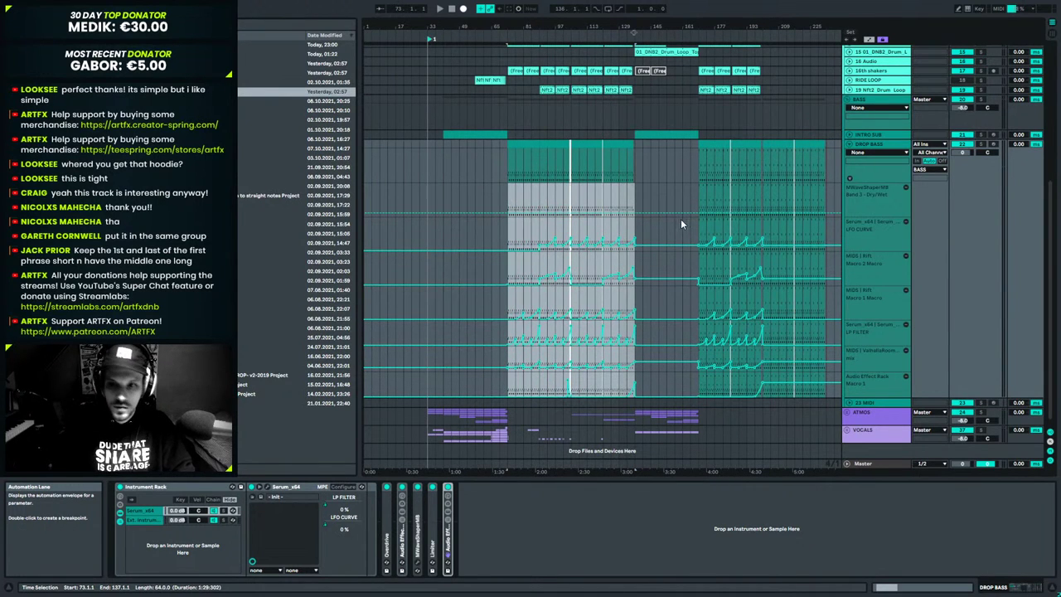
click(698, 190)
key(ctrl+v)
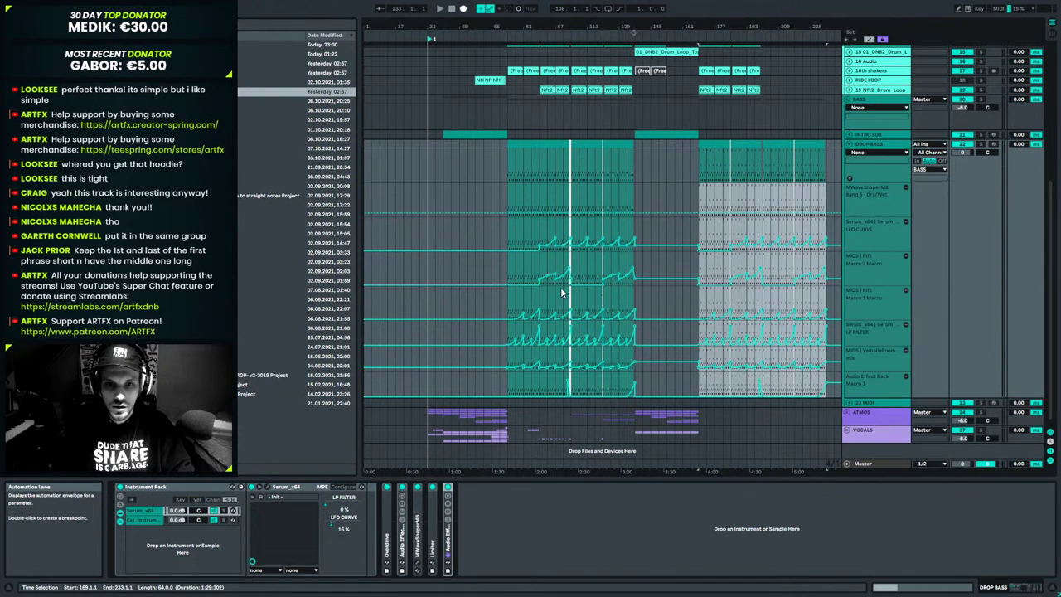
click(701, 195)
Deactivate the A#0 and E1 notes in the DROP BASS clip at bar 169 and return to the track's device chain.
click(709, 151)
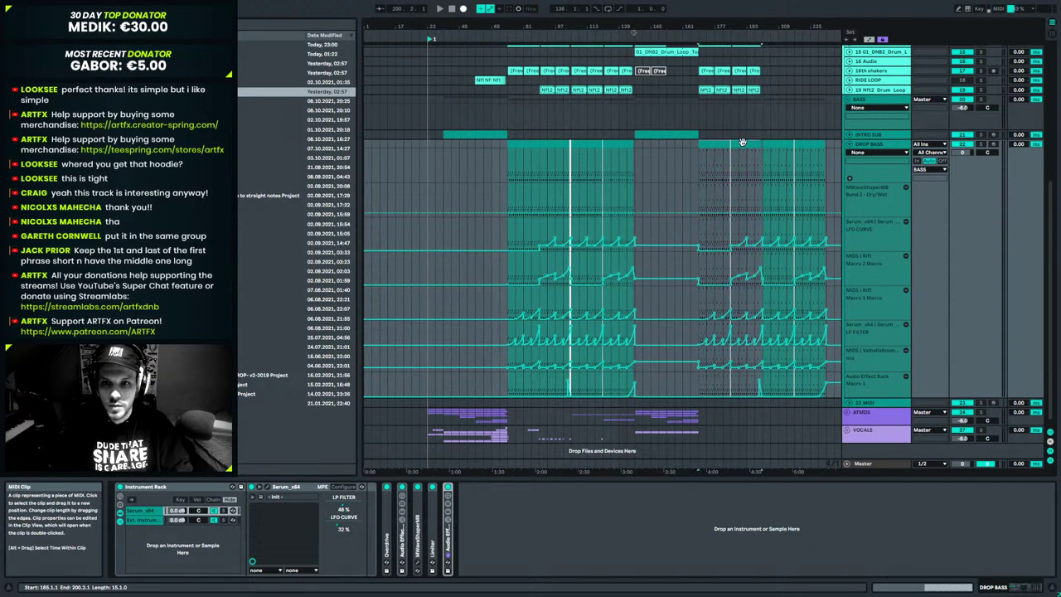
double_click(707, 145)
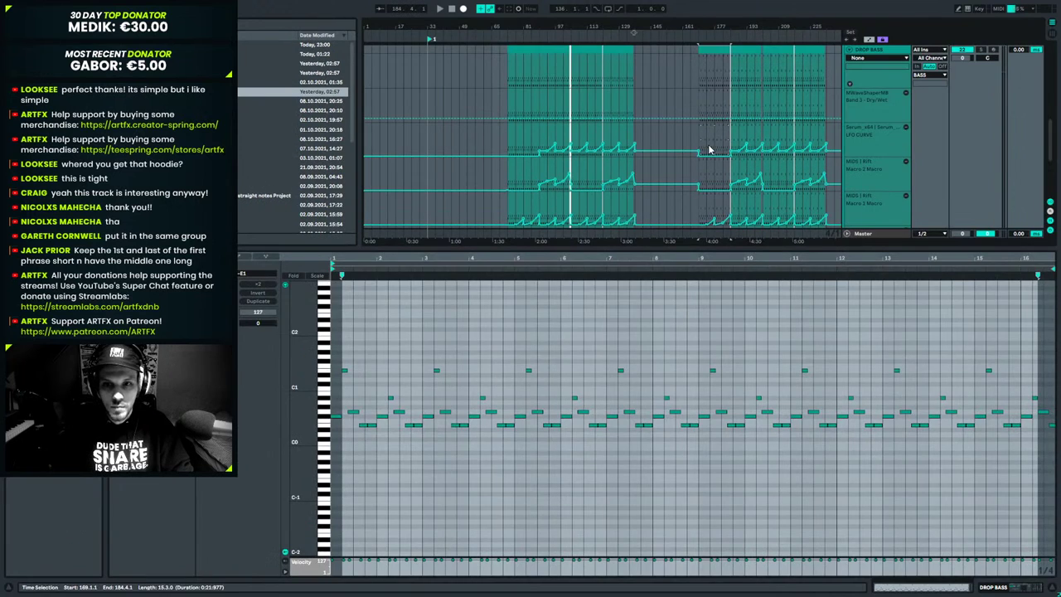
drag(324, 372, 324, 400)
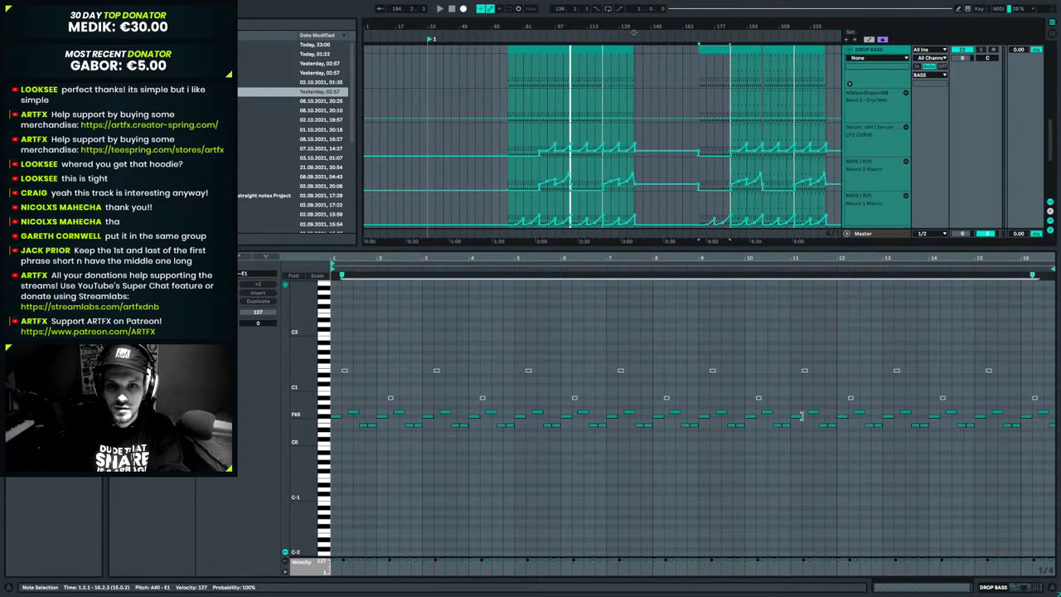
click(1012, 587)
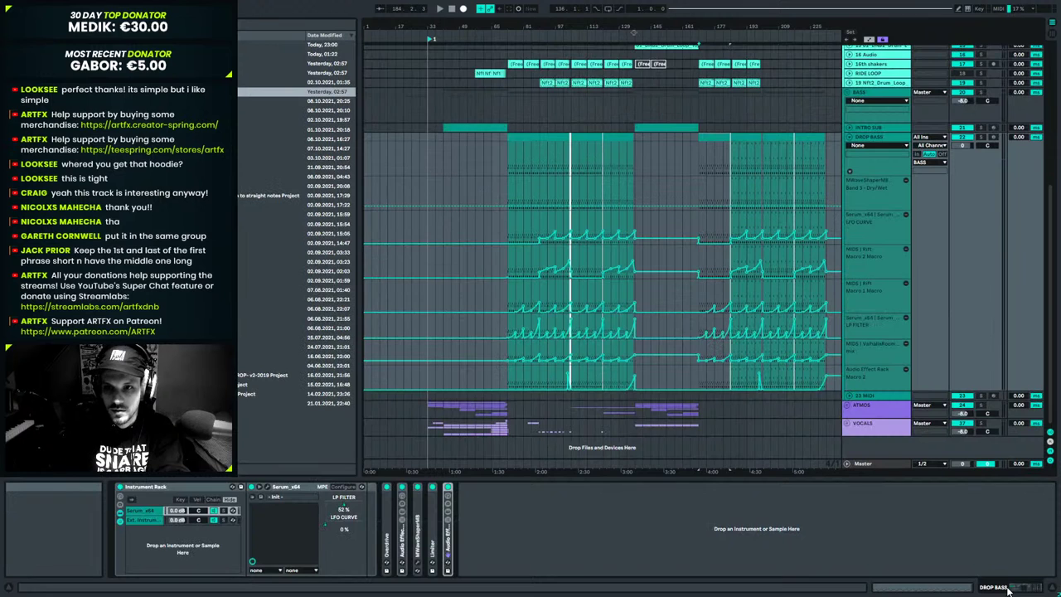
Deactivate the E1 and A#0 notes in the DROP BASS clip at bar 185 and play the arrangement from bar 165.
click(739, 137)
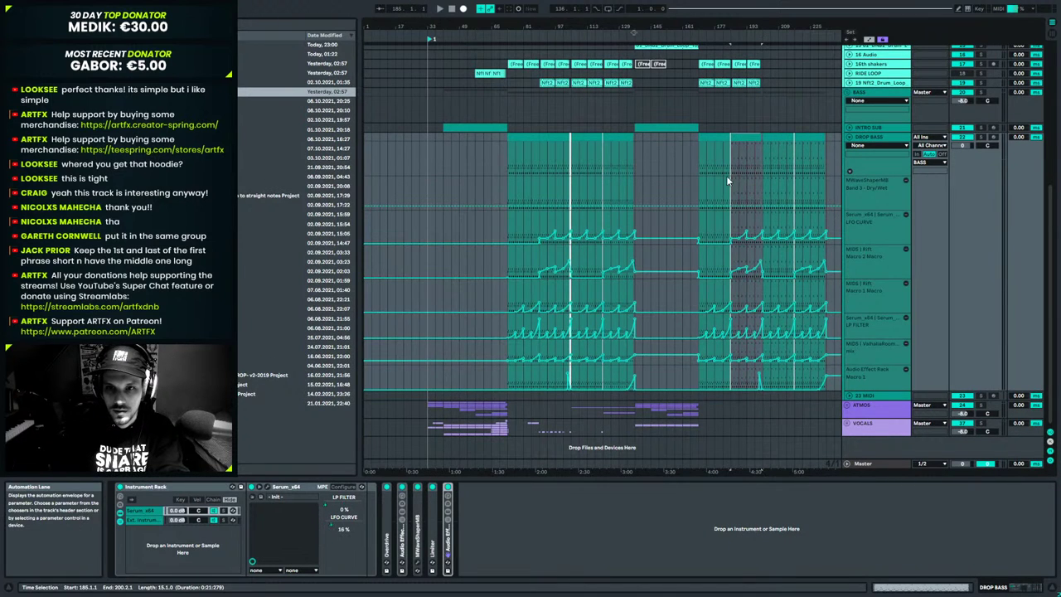
key(shift+Tab)
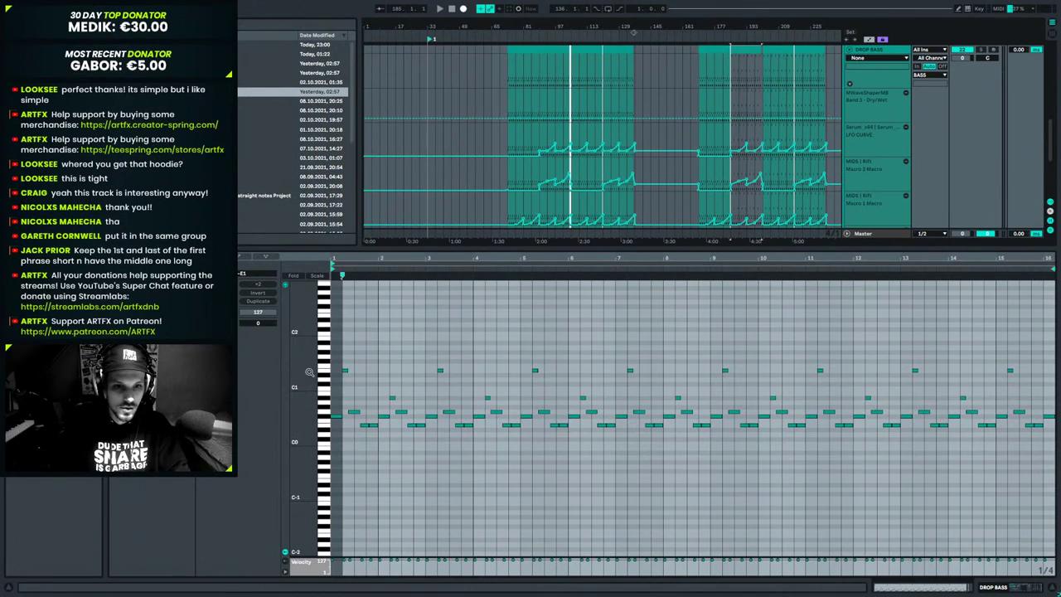
click(322, 371)
shift+click(323, 398)
key(0)
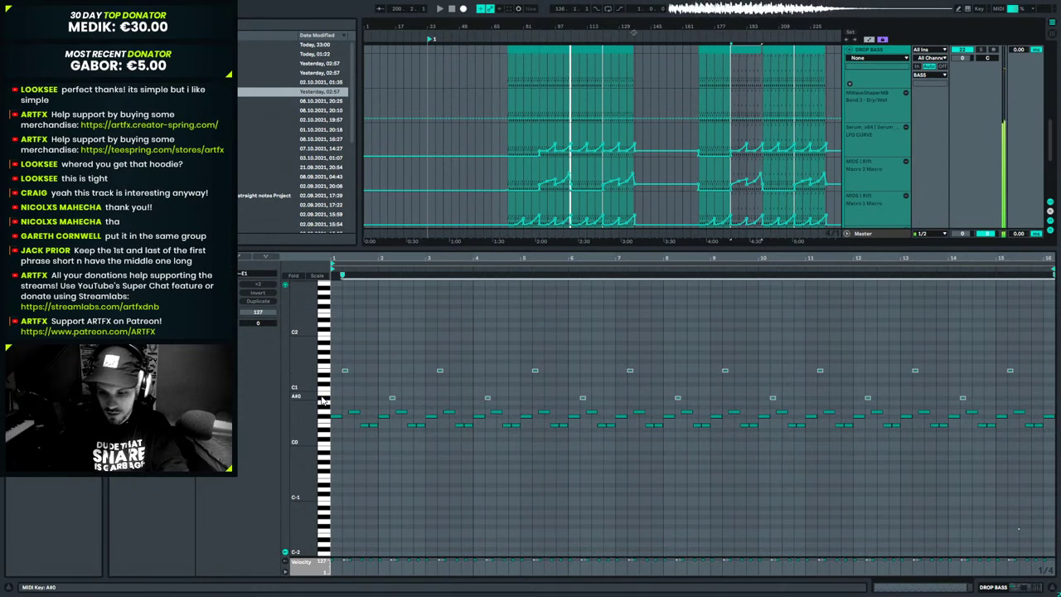
key(shift+Tab)
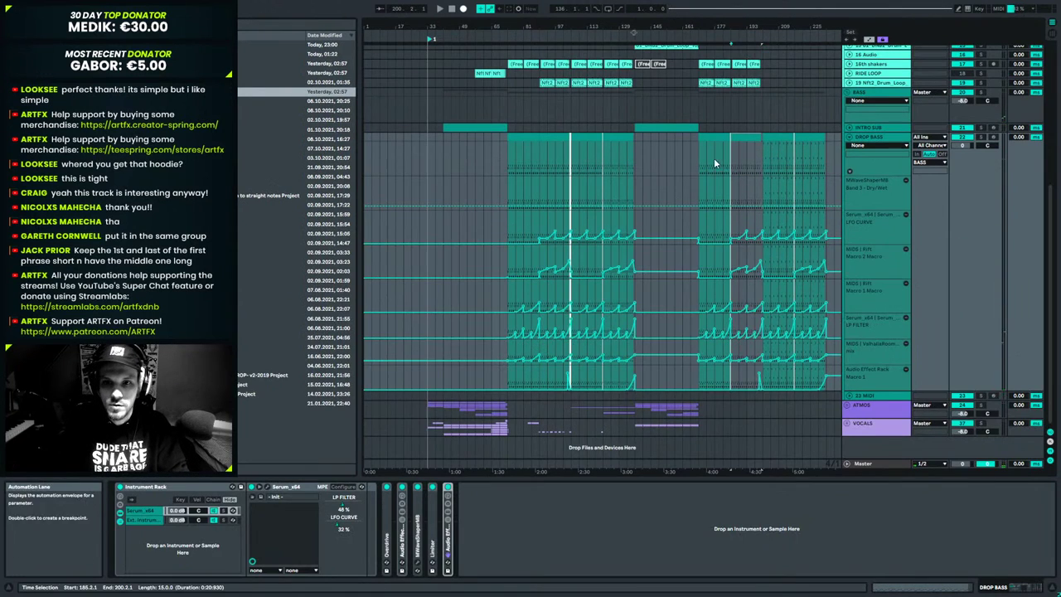
click(692, 145)
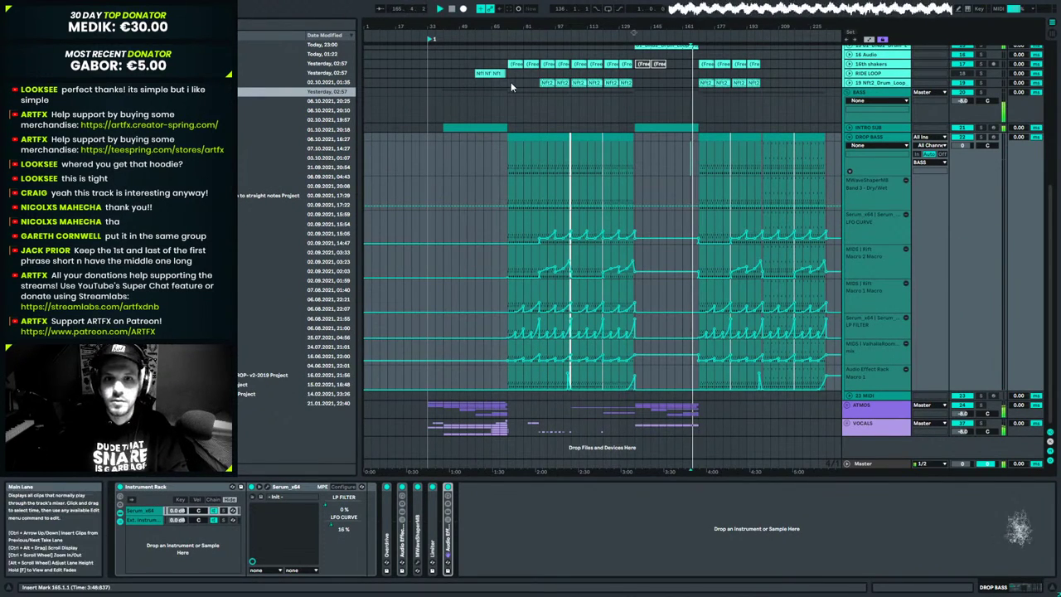
Delete all drum clips of the second drop between bars 169 and 201.
scroll(710, 107, up, 3)
scroll(711, 118, up, 5)
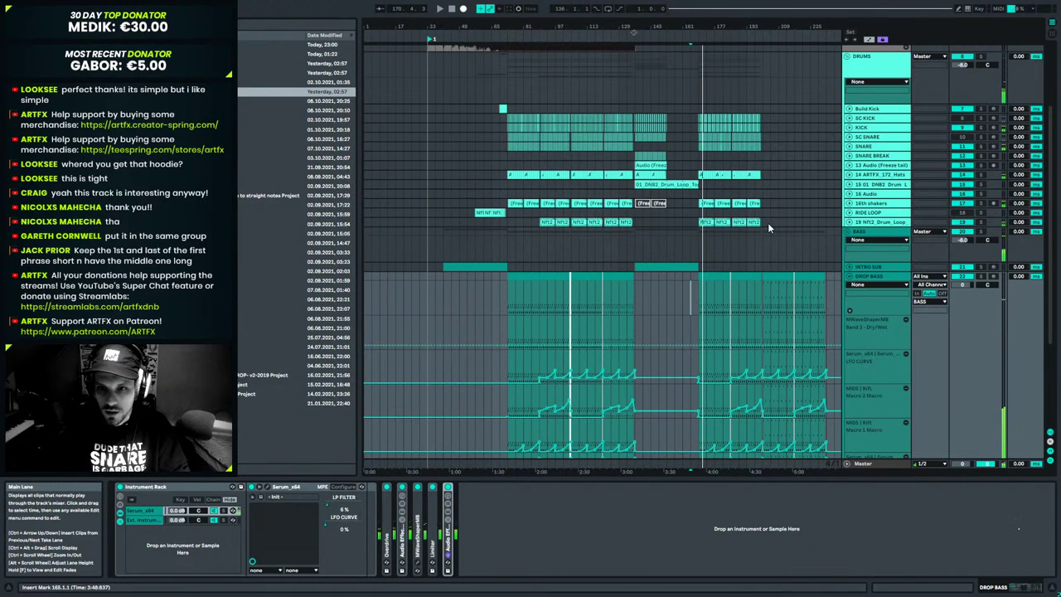
drag(754, 210, 705, 118)
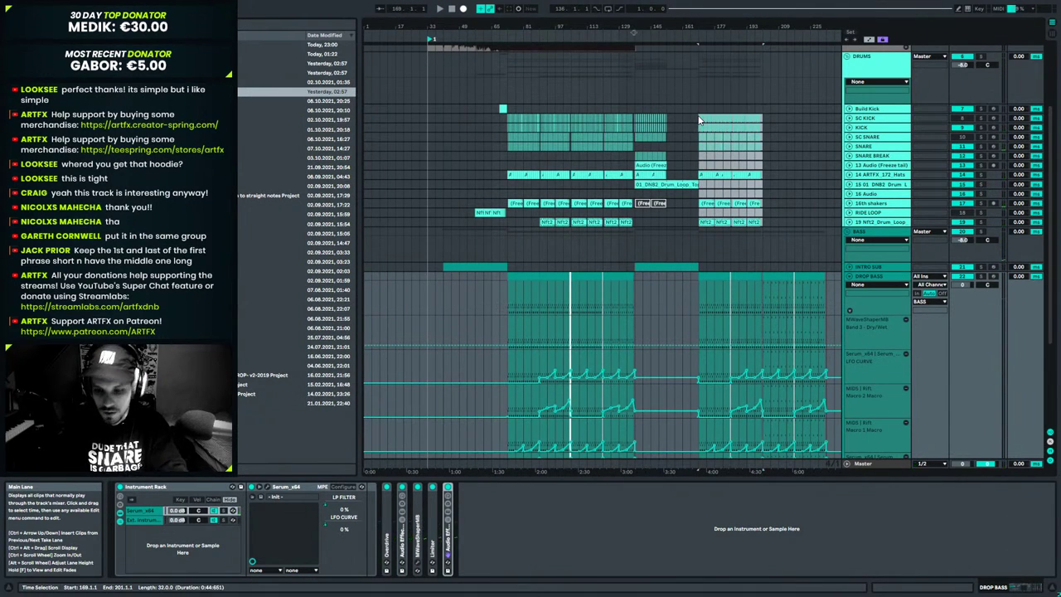
key(Delete)
Copy the drum clips from bars 73 to 137, SC KICK through Nft2_Drum_Loop, to bar 169 and play from bar 161.
click(504, 113)
drag(505, 113, 634, 221)
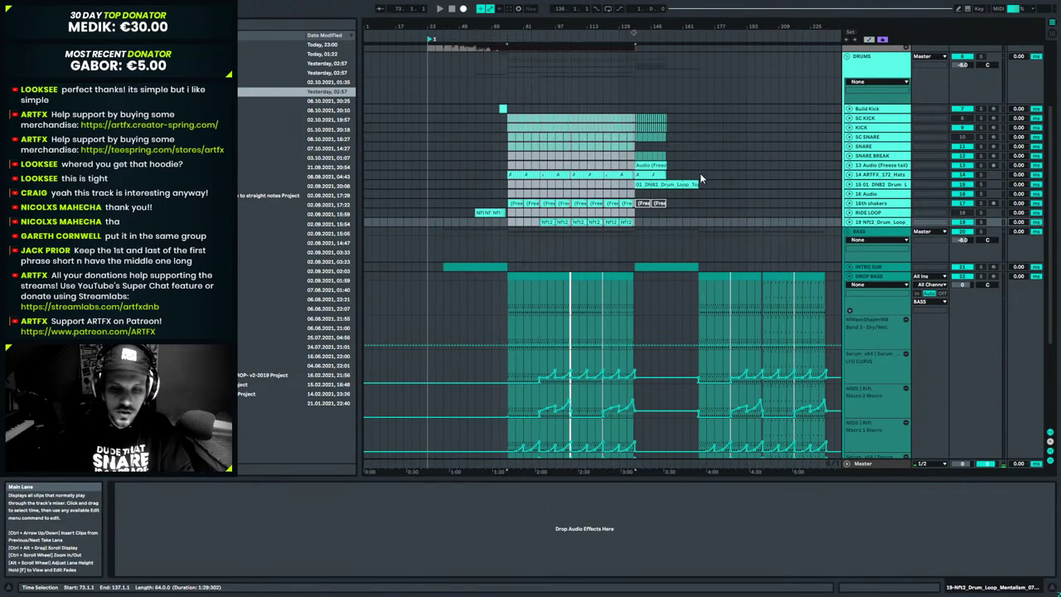
click(701, 118)
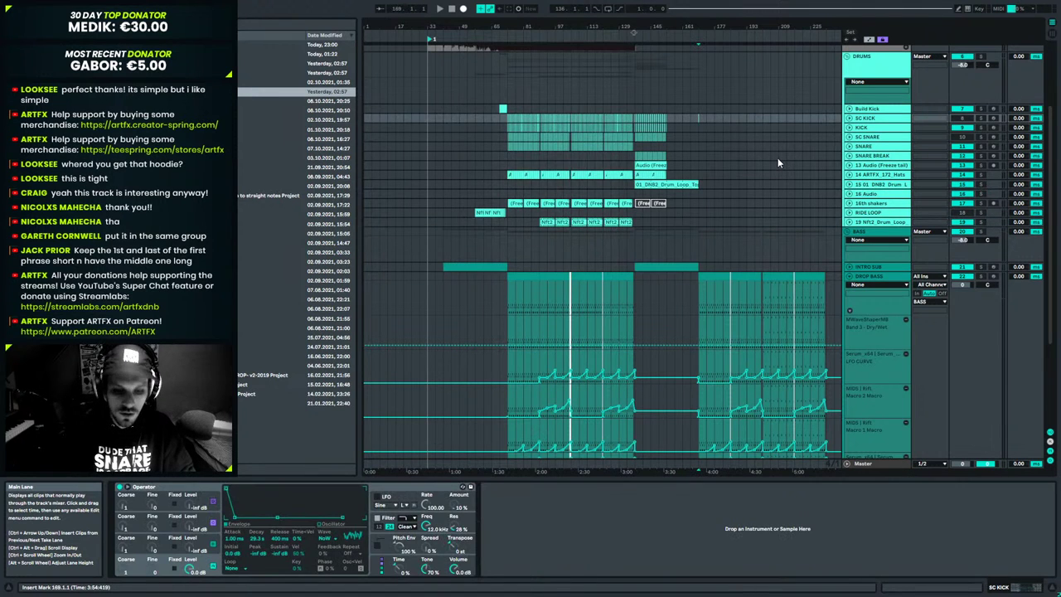
key(ctrl+v)
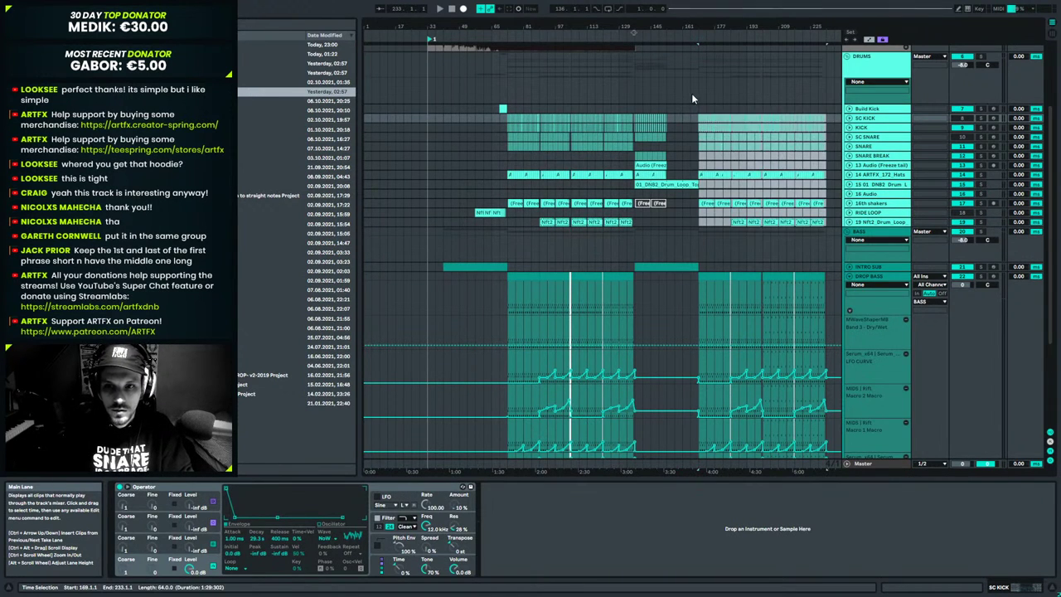
click(749, 144)
key(space)
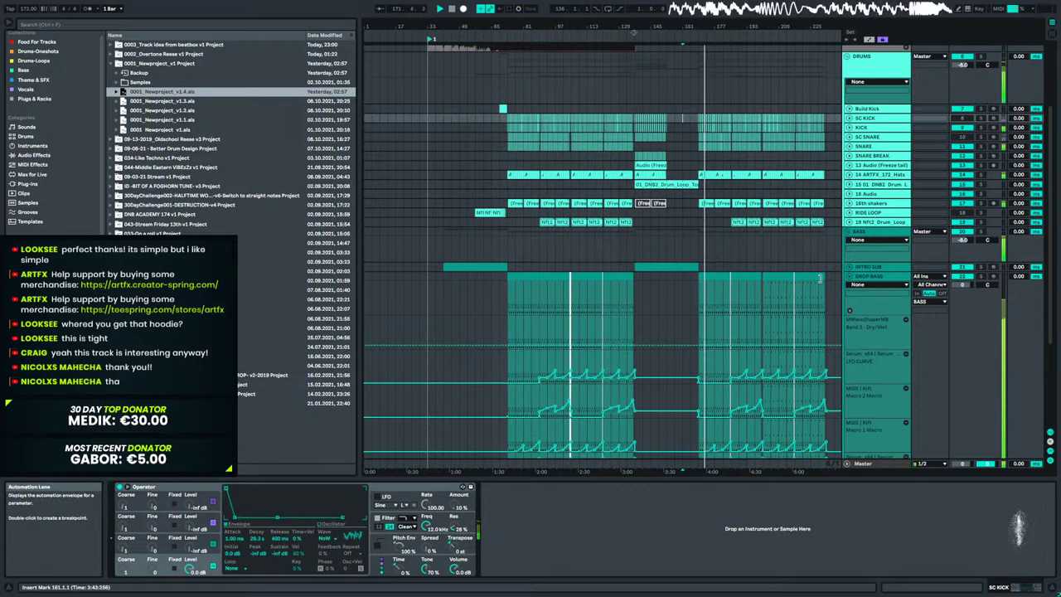
Collapse the DROP BASS lanes and all track groups, and hide the automation.
click(848, 276)
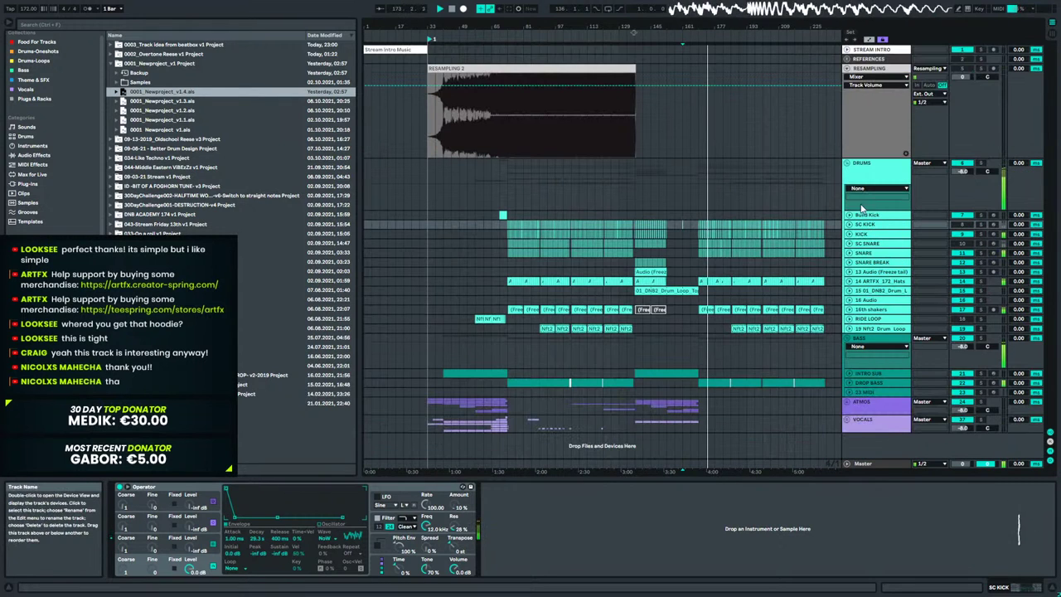
alt+click(847, 163)
key(a)
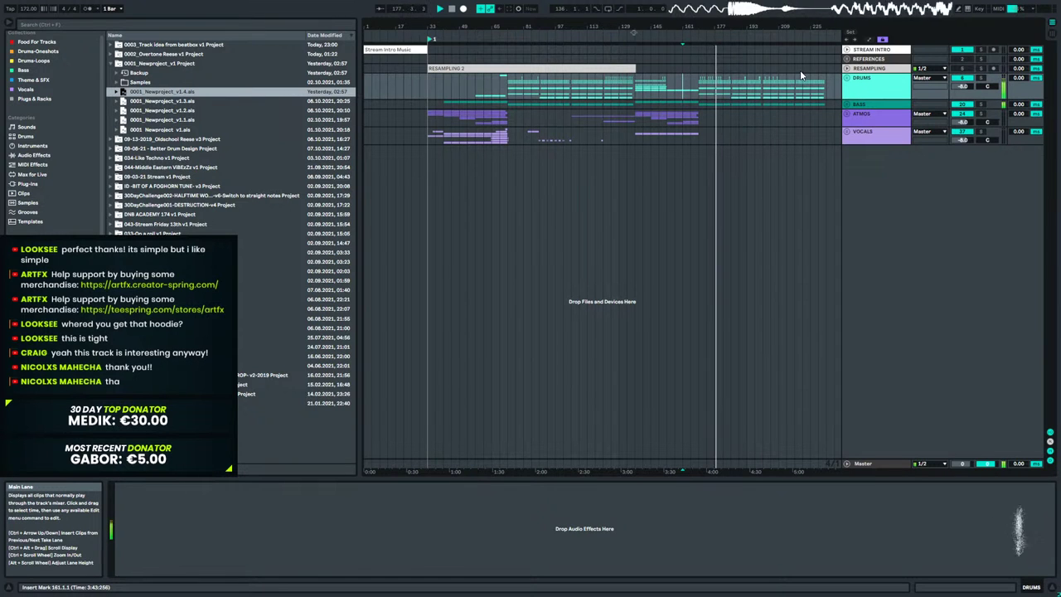
Expand the DRUMS group and copy the SC KICK and KICK clips at 184.1.1 to 184.1.4, auditioning the fill.
drag(756, 26, 738, 179)
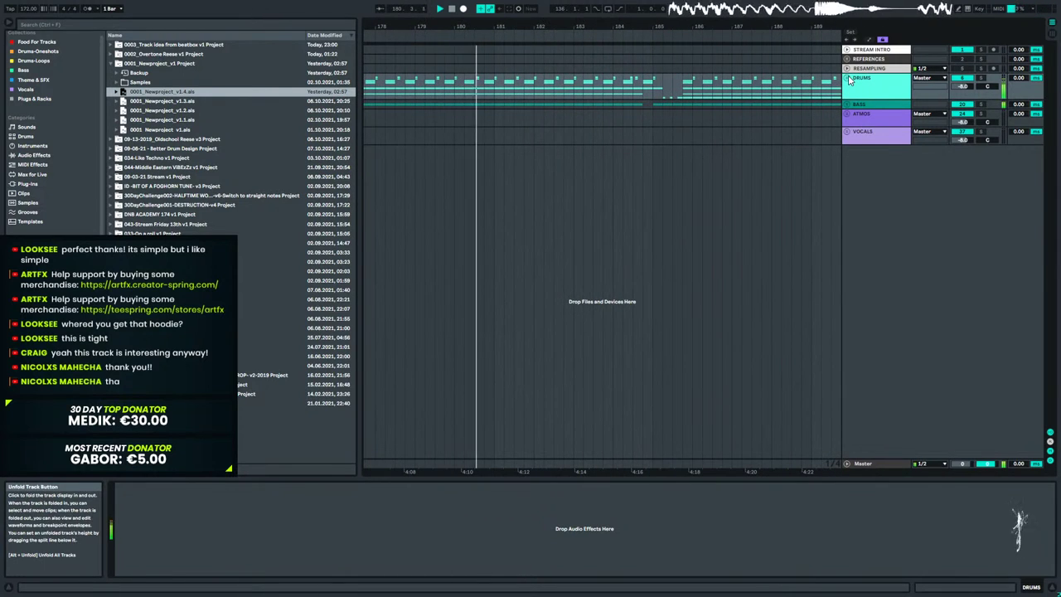
click(846, 77)
drag(611, 26, 611, 64)
drag(695, 32, 649, 32)
key(space)
click(592, 139)
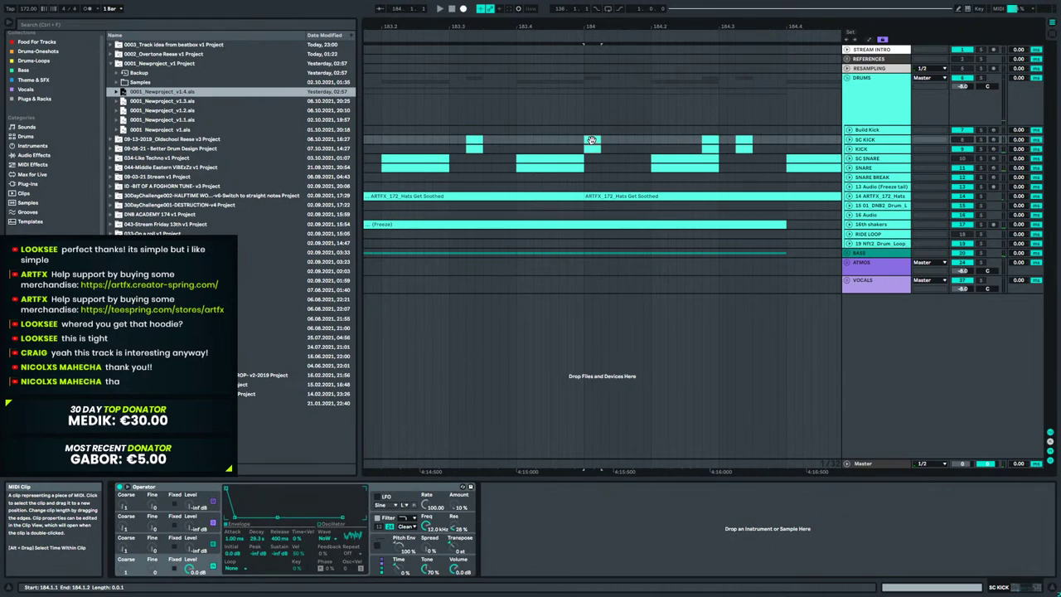
key(space)
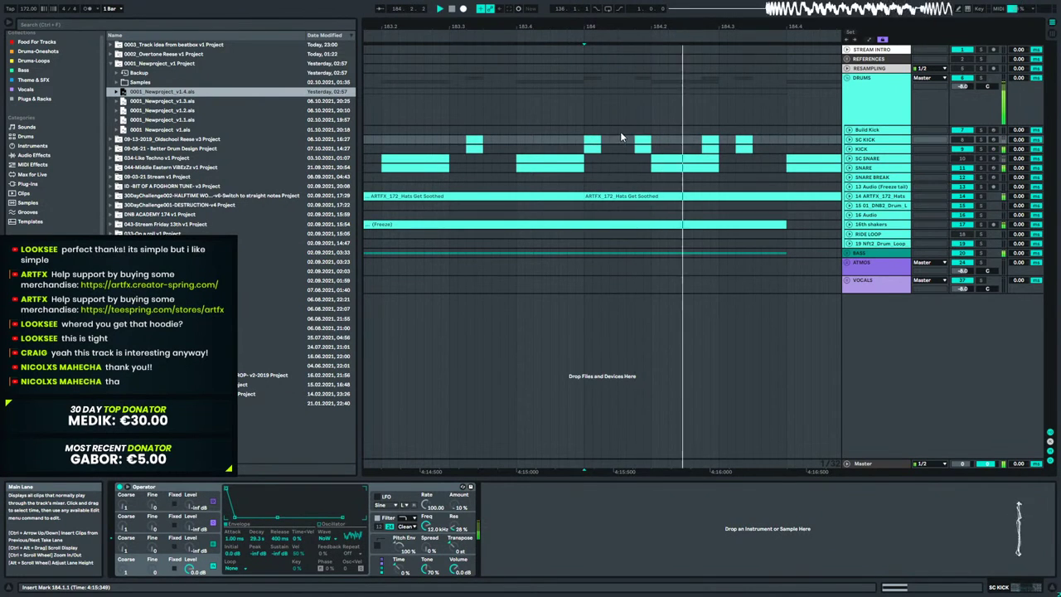
key(space)
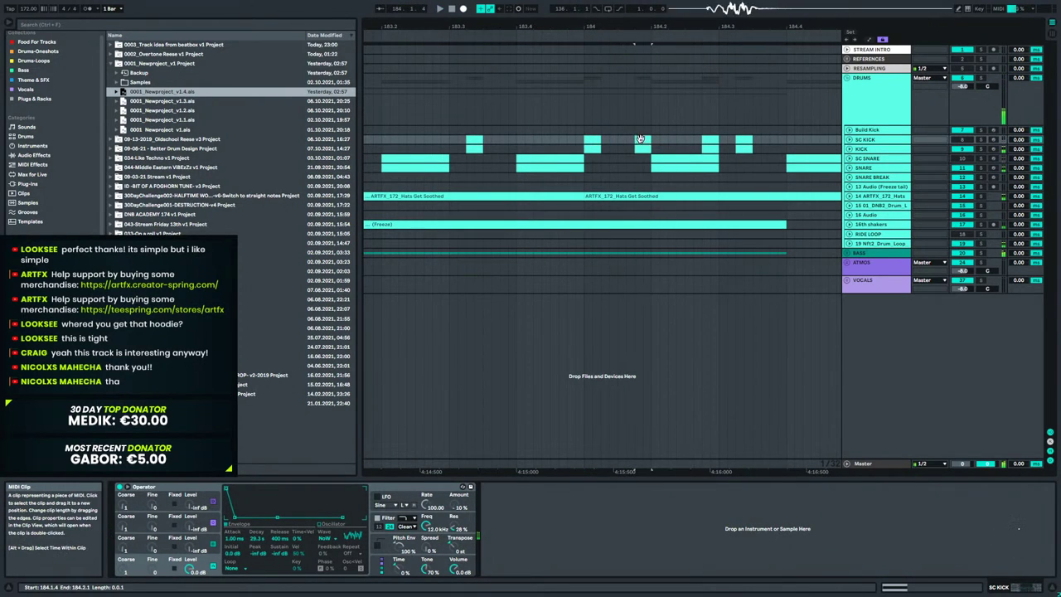
Copy the two kick clips to 184.2.3, delete the ones directly after them, and audition the fill.
click(642, 144)
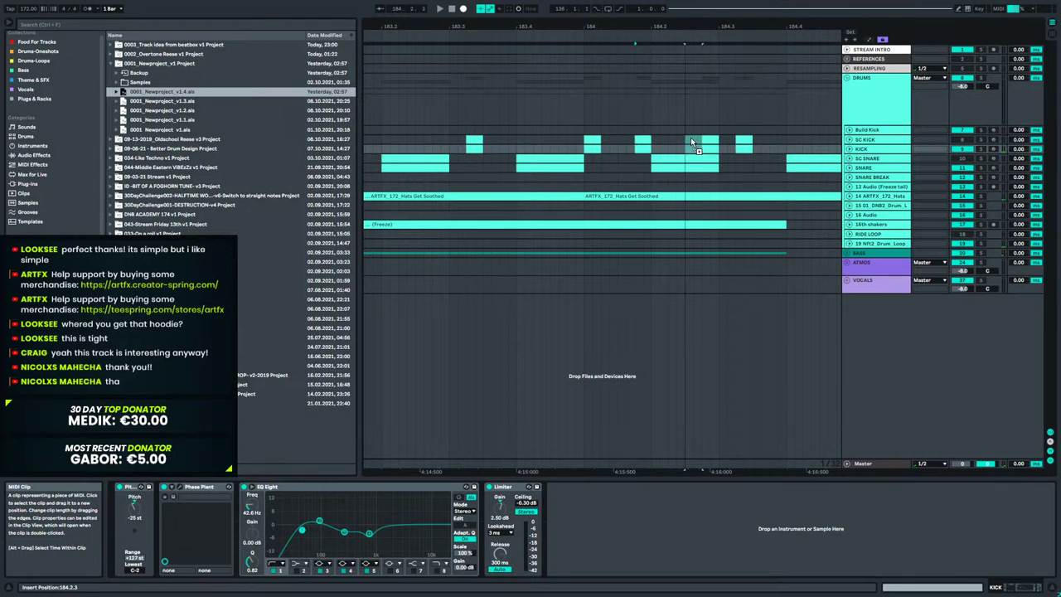
drag(690, 138, 693, 140)
click(710, 145)
key(Delete)
click(570, 144)
key(space)
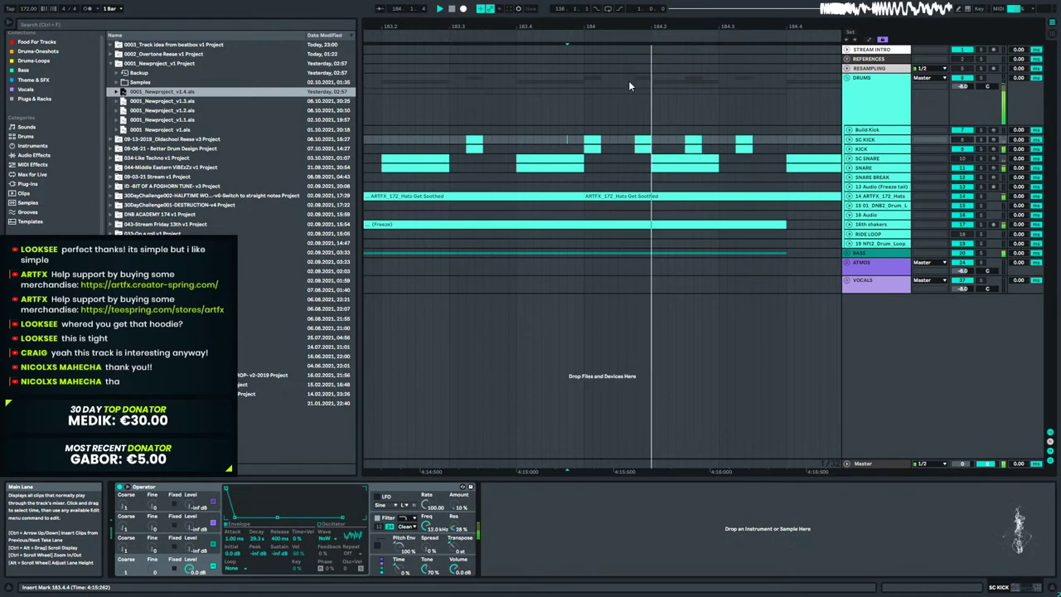
Expand the BASS group and extend the DROP BASS clip from bar 169 over the short white clip to bar 185.
click(847, 253)
drag(667, 29, 667, 5)
click(848, 297)
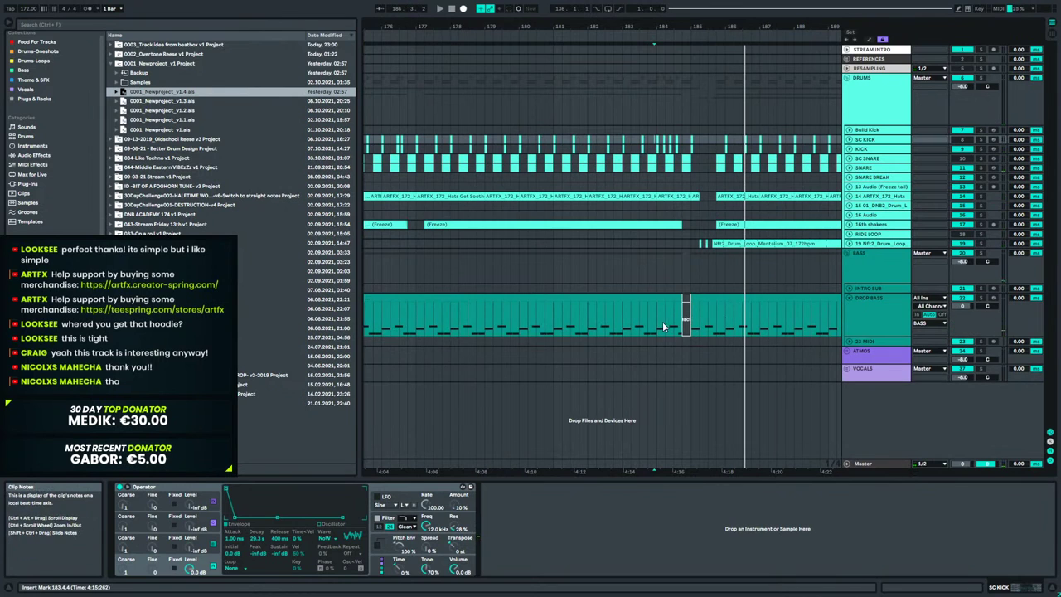
click(592, 318)
key(space)
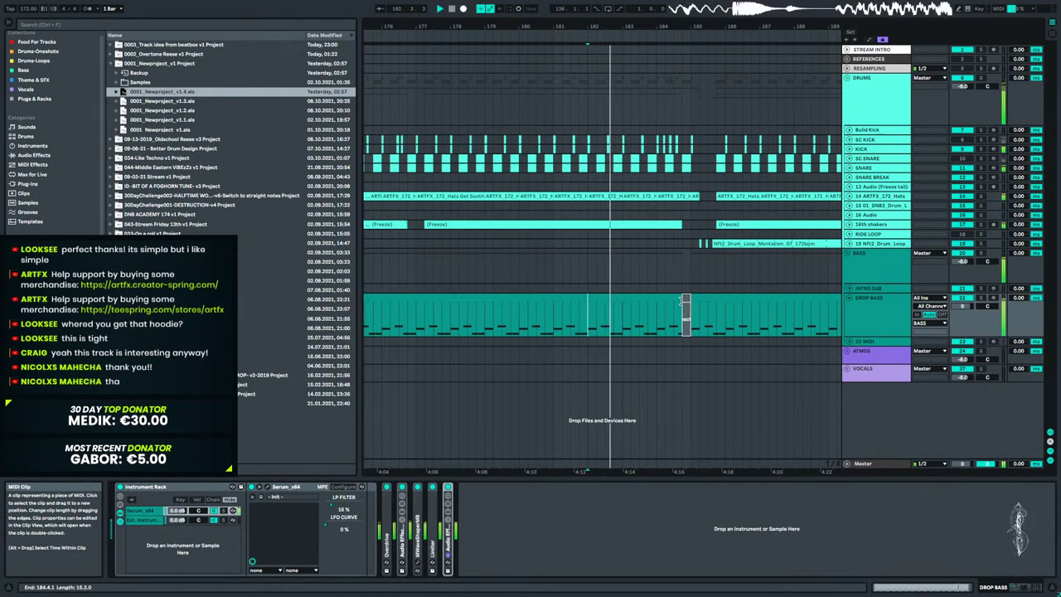
drag(681, 301, 691, 301)
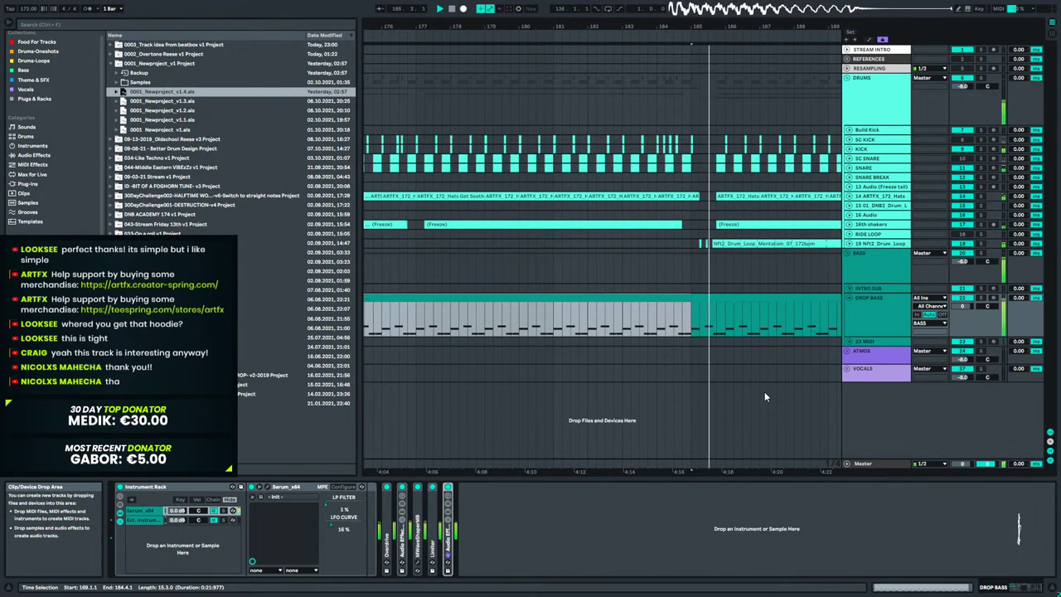
Delete the two short Nft2_Drum_Loop slices after bar 185 and trim the following clip's start to 185.4.1.
click(849, 245)
drag(728, 471, 727, 518)
drag(632, 267, 698, 268)
click(709, 268)
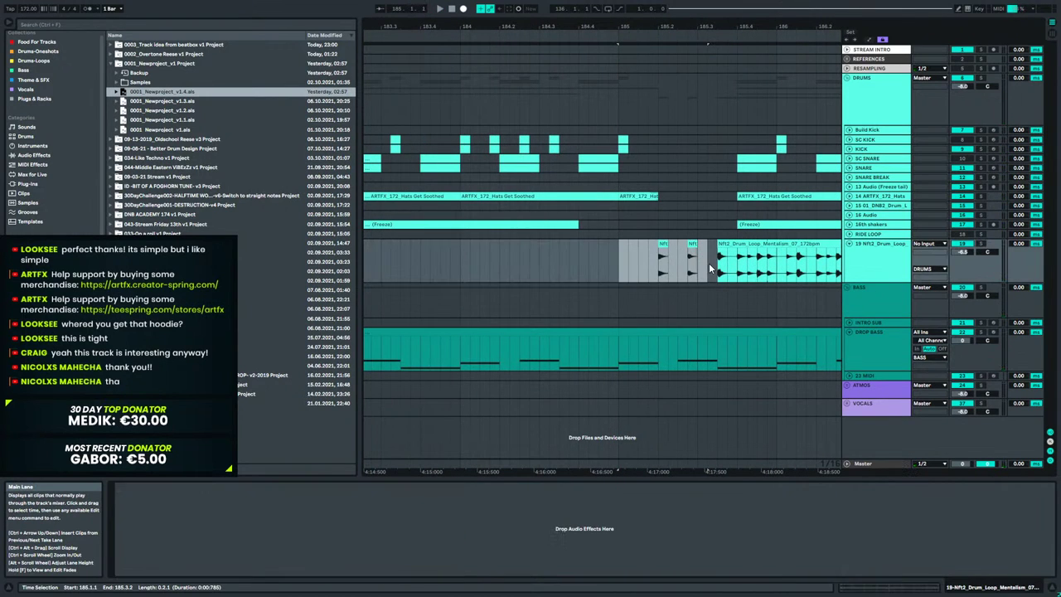
click(502, 267)
key(space)
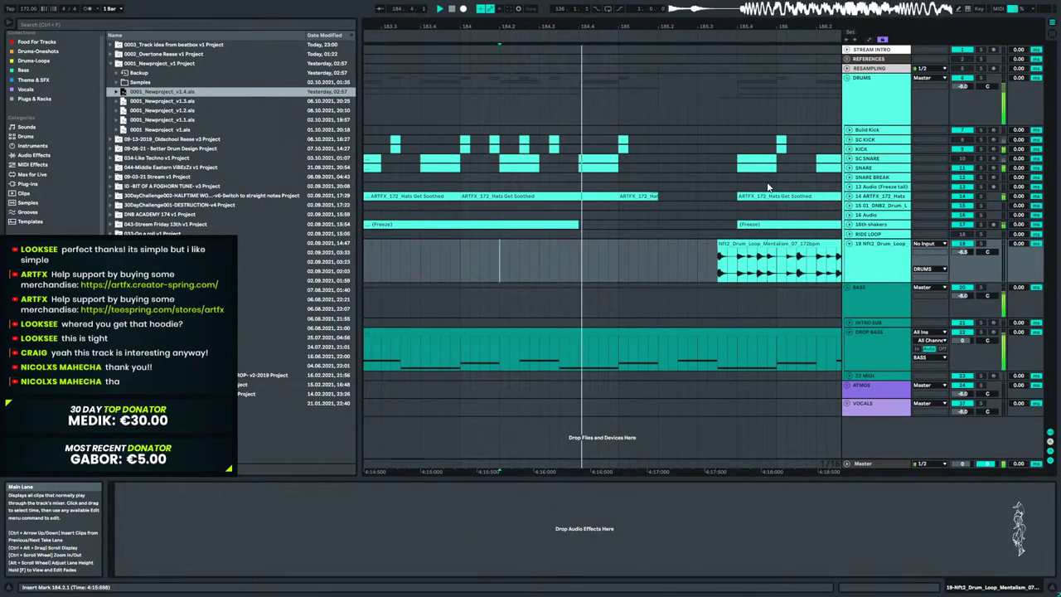
drag(720, 244, 739, 247)
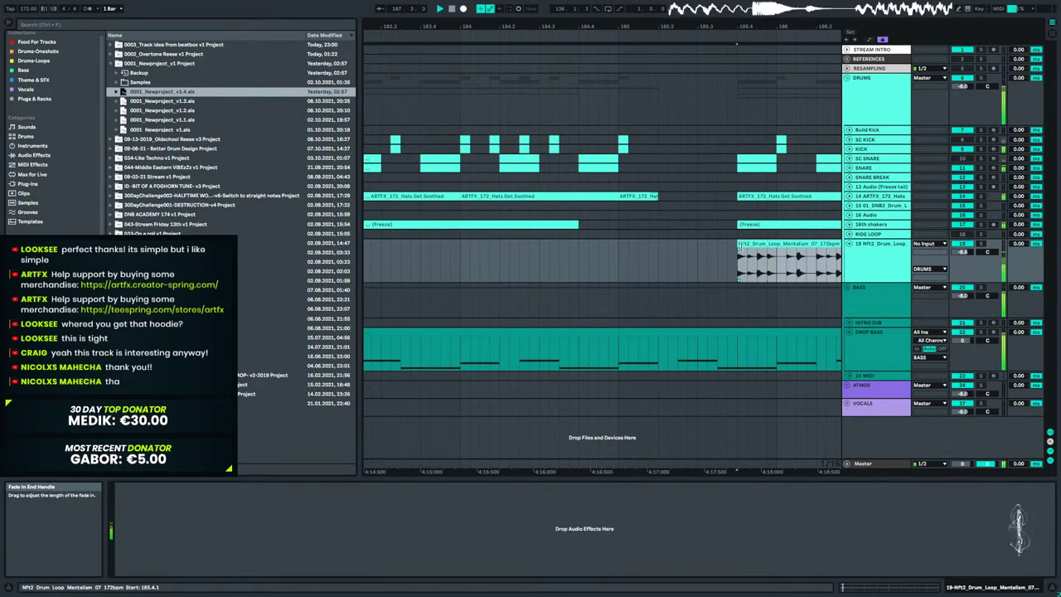
Expand the ARTFX_172_Hats track and review the whole second drop during playback.
click(850, 196)
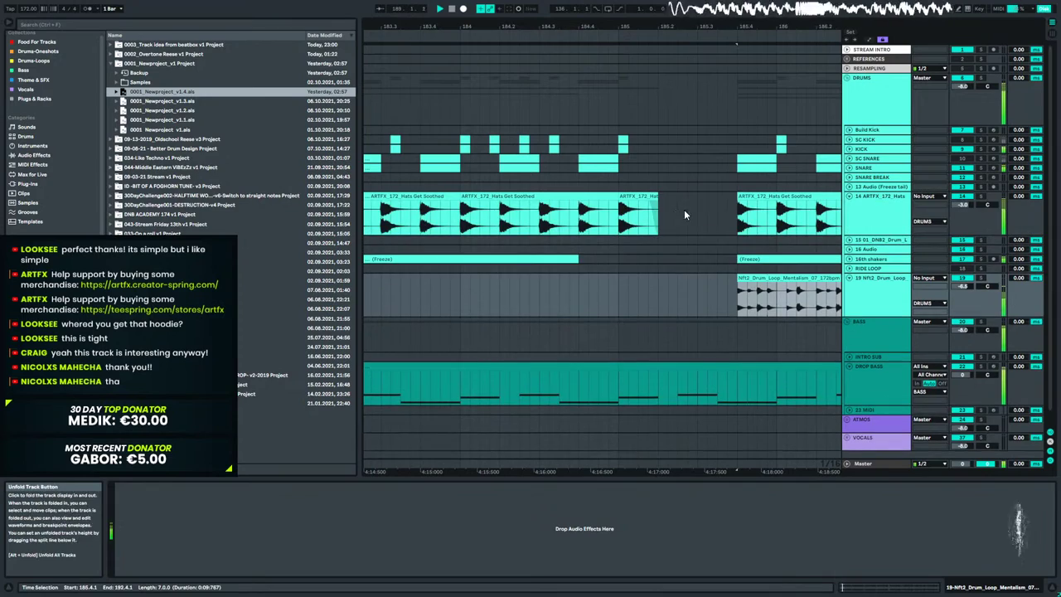
drag(664, 27, 551, 1)
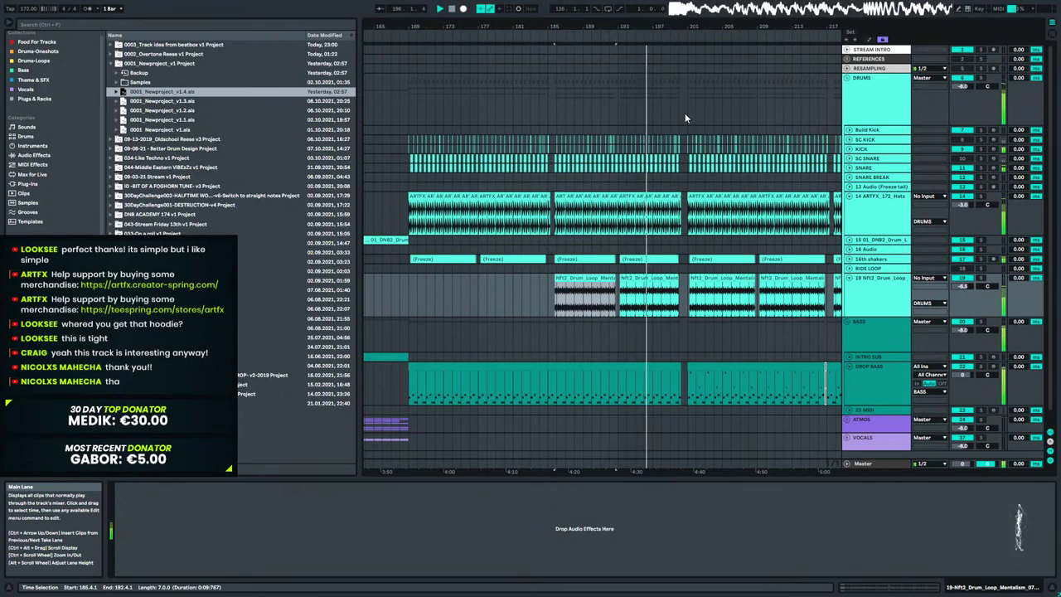
drag(715, 30, 717, 7)
scroll(695, 238, down, 1)
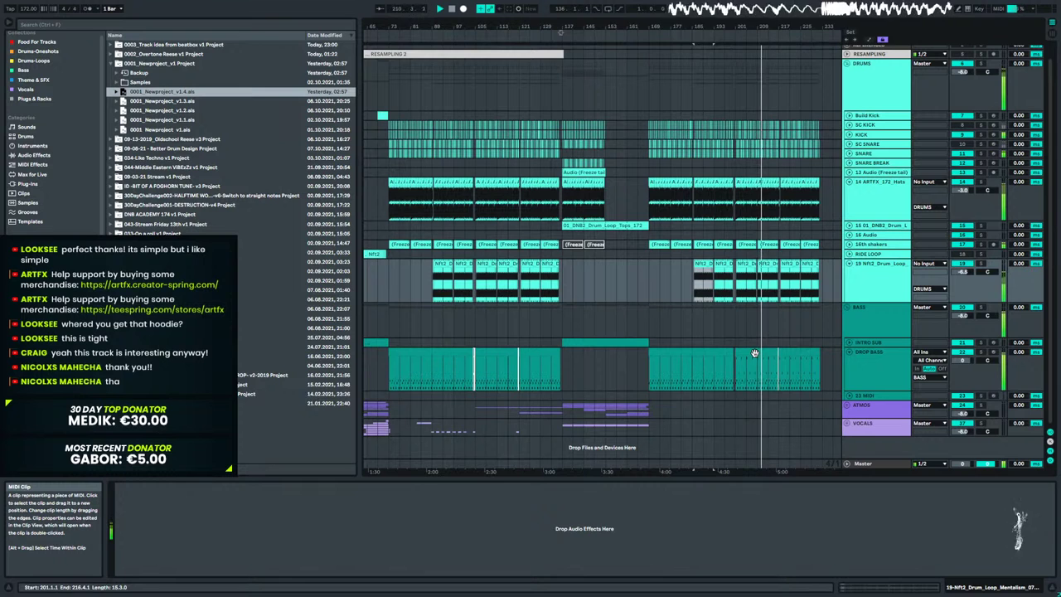
Show the DROP BASS automation lanes and audition the second drop from bars 209 and 217.
click(874, 362)
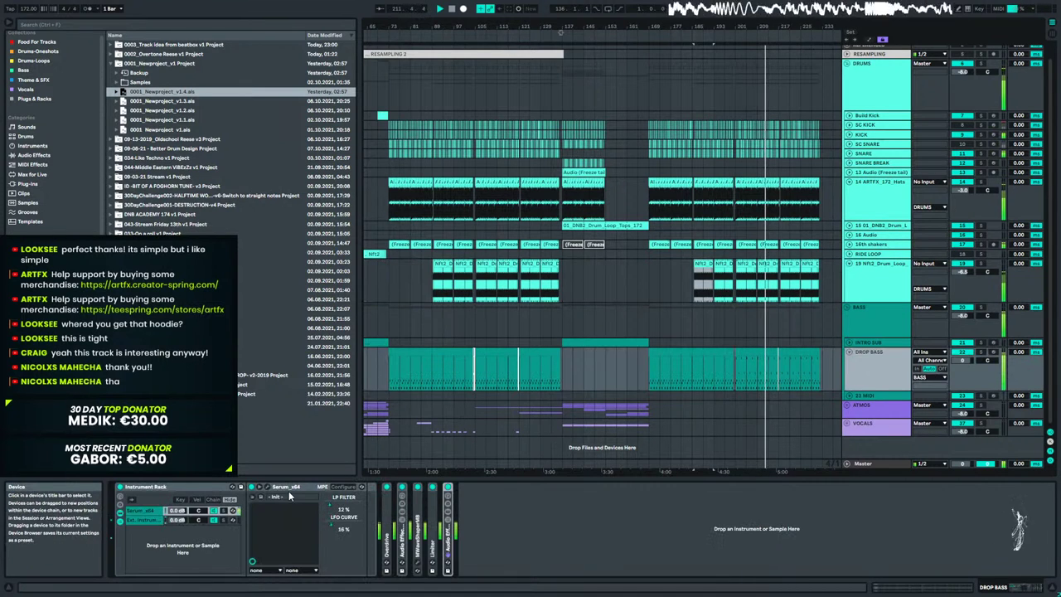
click(847, 353)
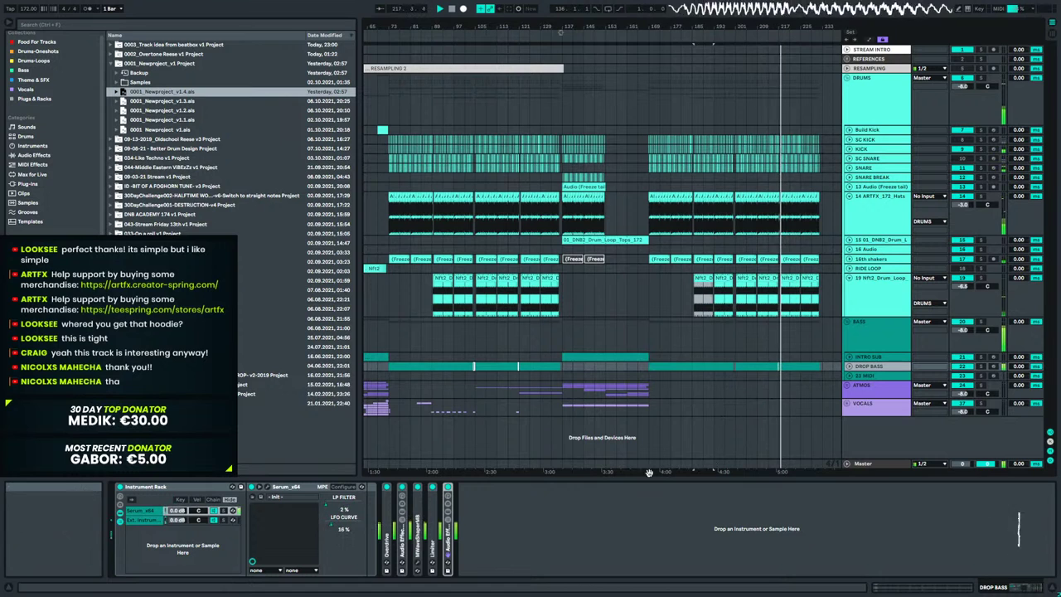
click(848, 366)
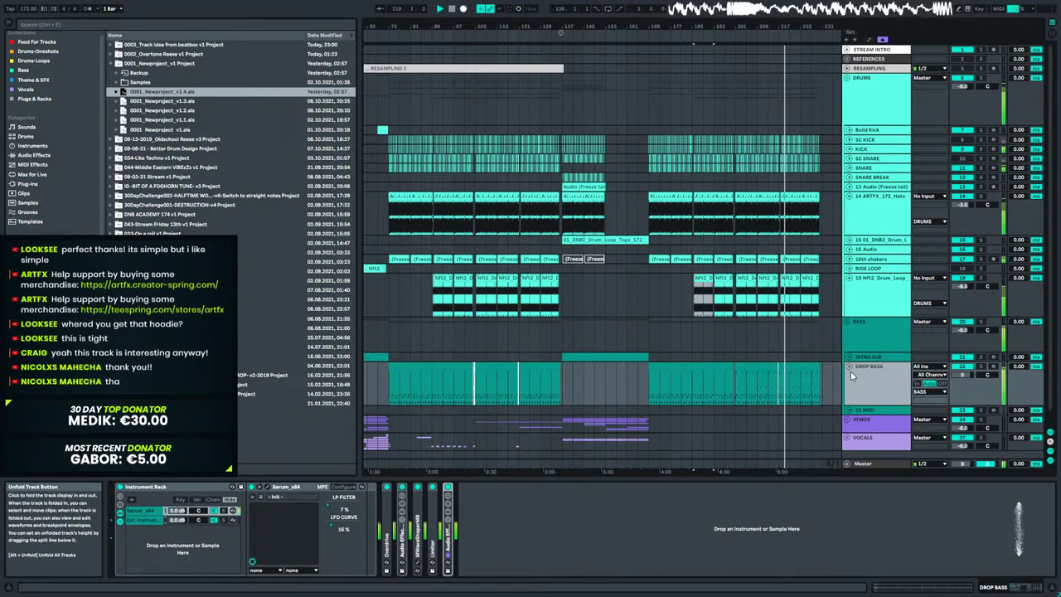
key(a)
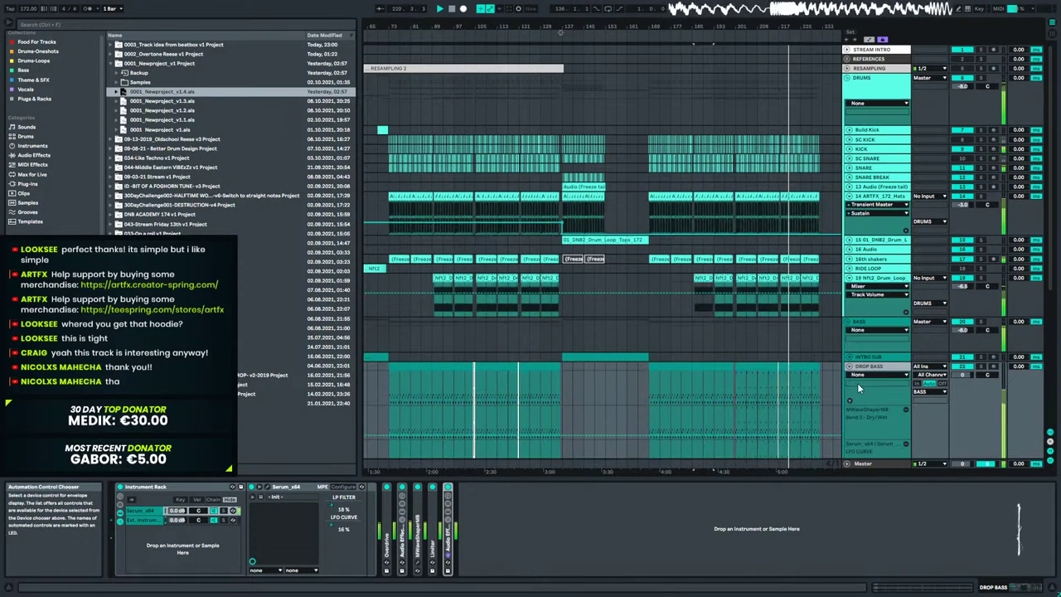
scroll(792, 418, down, 3)
scroll(788, 406, down, 3)
scroll(789, 391, down, 2)
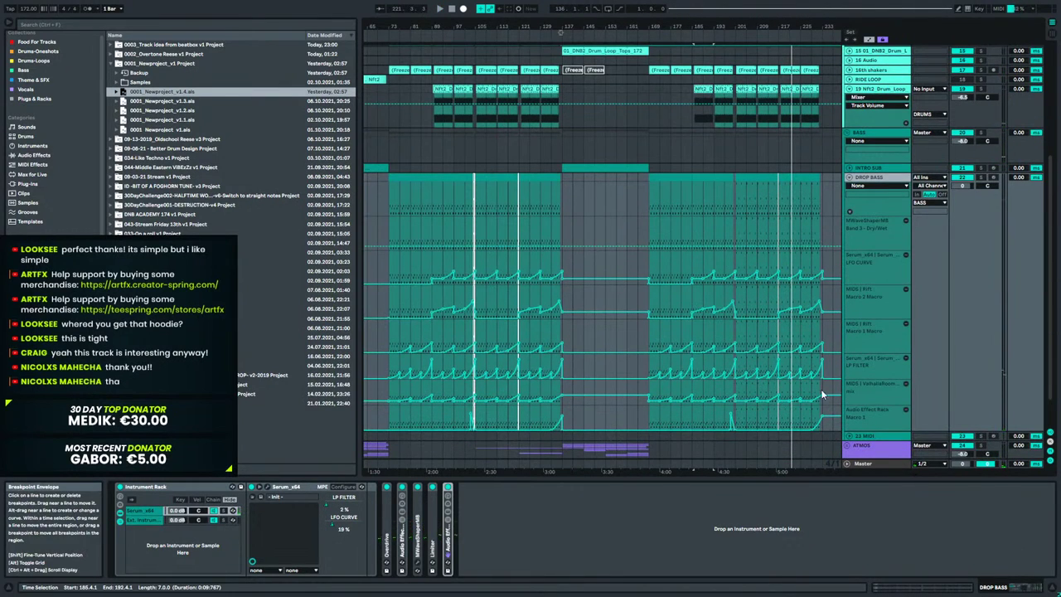
click(756, 295)
key(space)
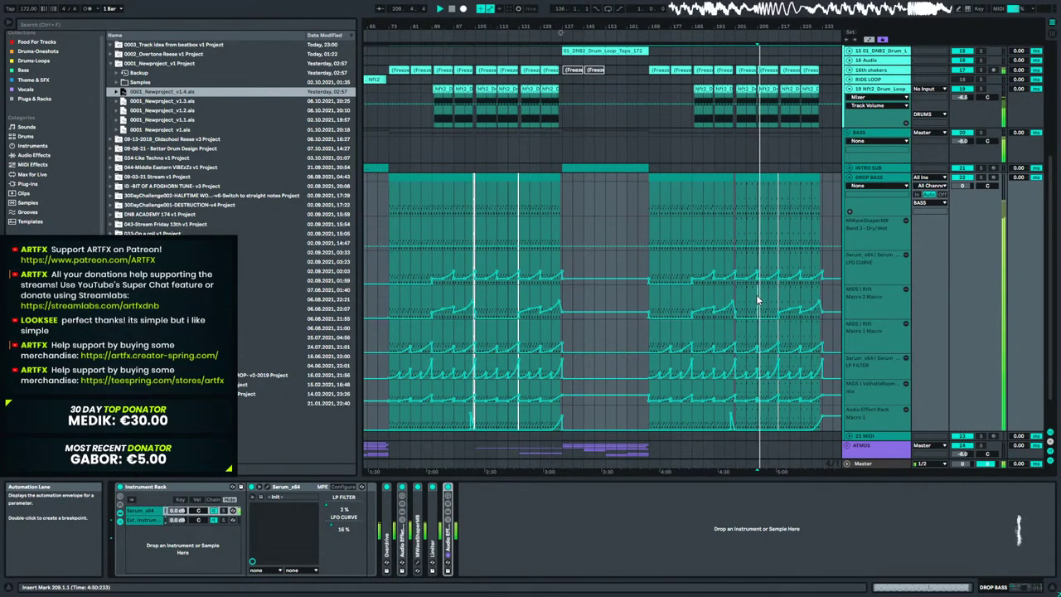
click(777, 294)
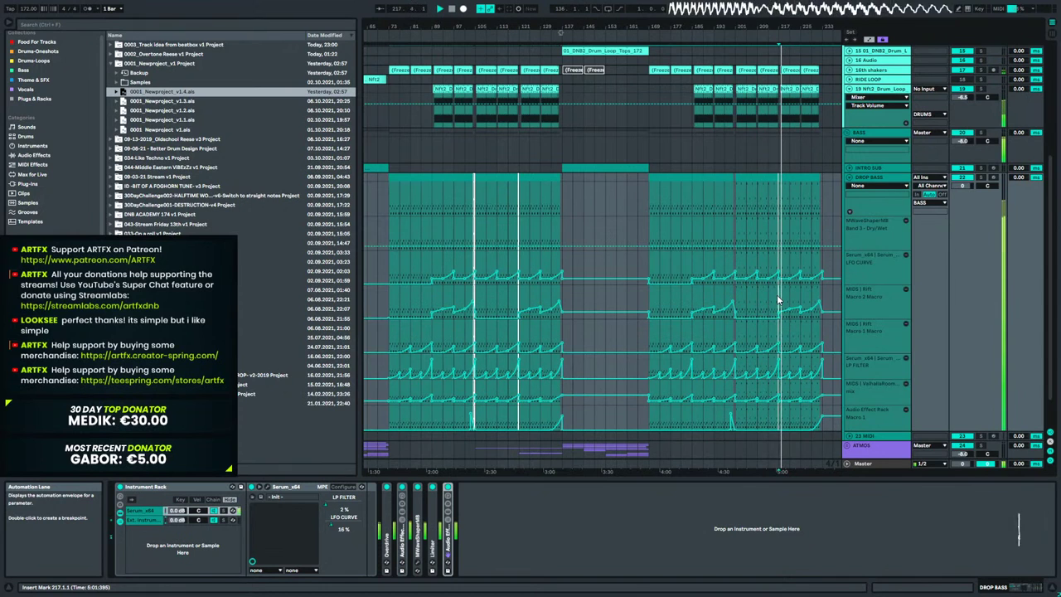
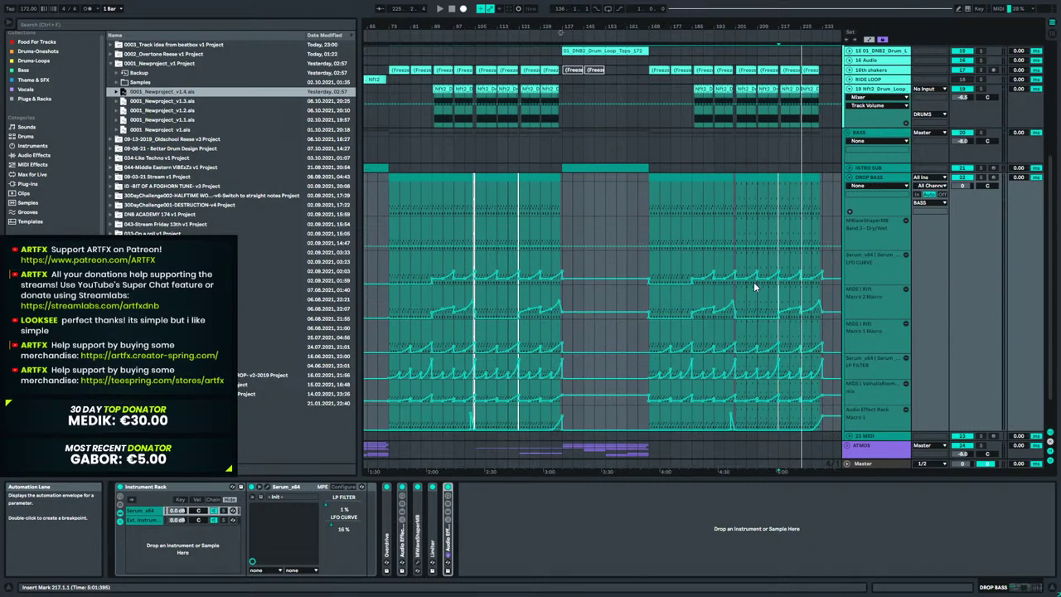
Collapse the DROP BASS lanes, hide the arrangement automation and play the first drop from bar 69.
click(850, 177)
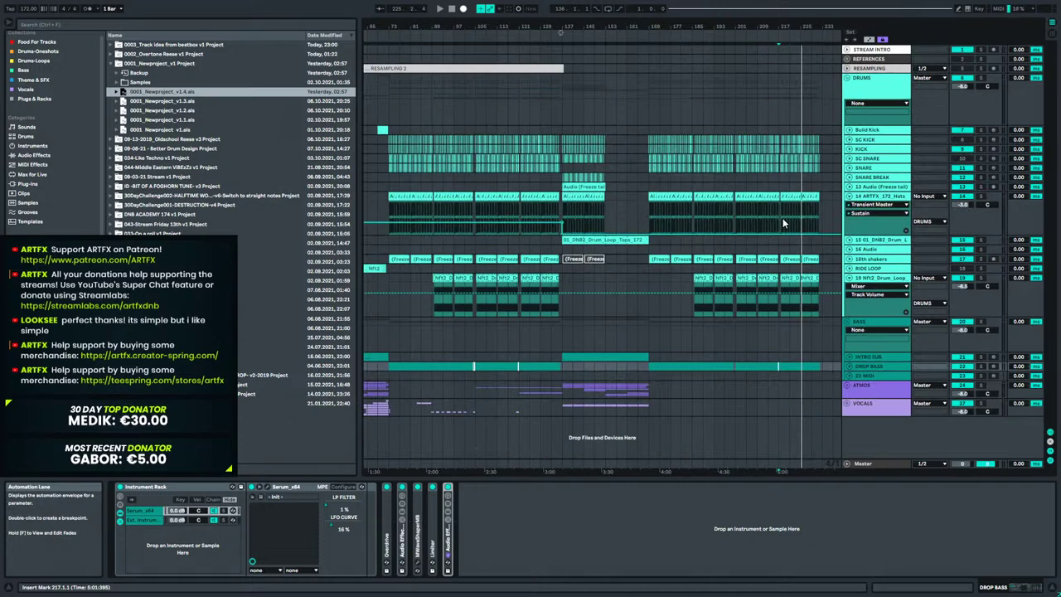
key(a)
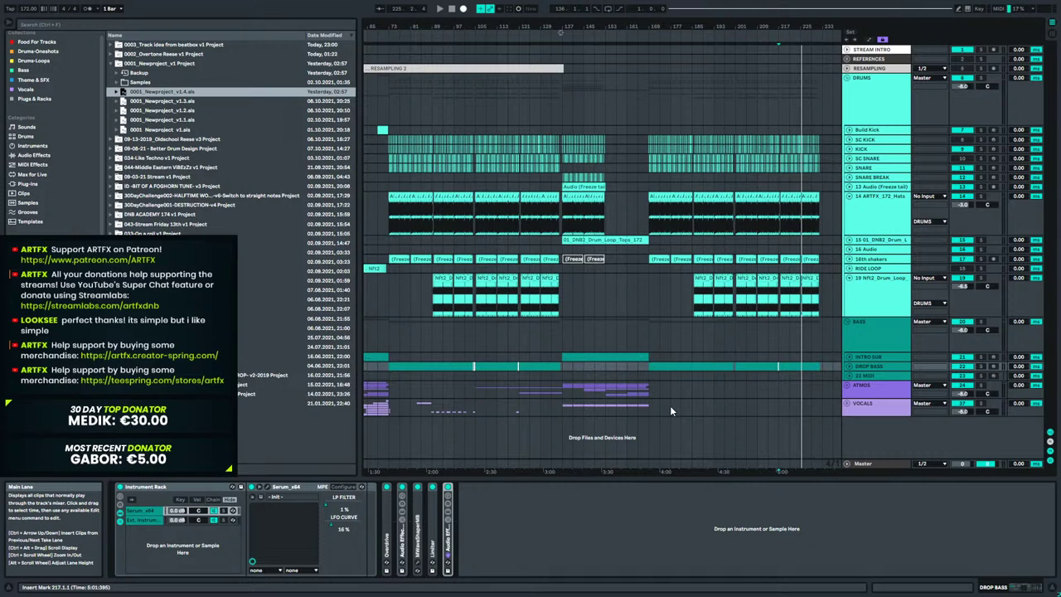
click(380, 143)
drag(439, 27, 623, 60)
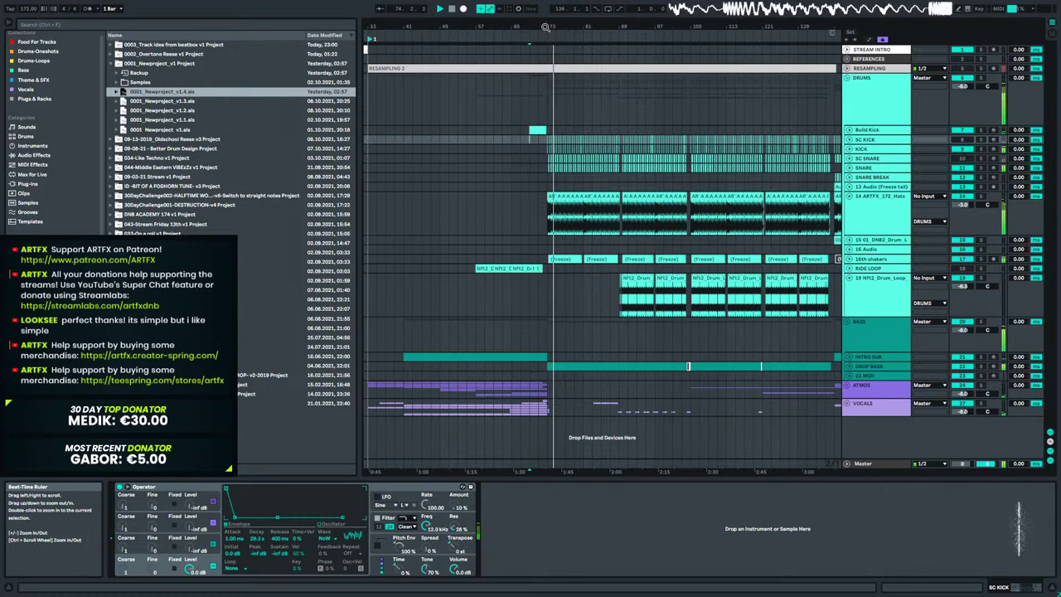
click(863, 211)
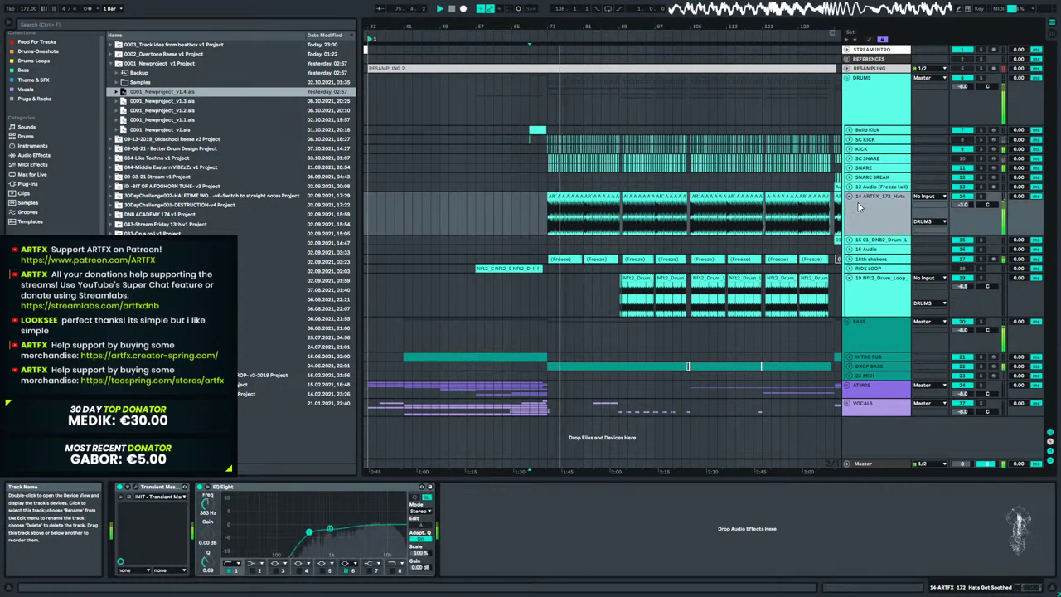
drag(576, 26, 682, 107)
Expand the 16th shakers track and deactivate its two frozen clips at bars 73 and 81 of the first drop.
click(642, 260)
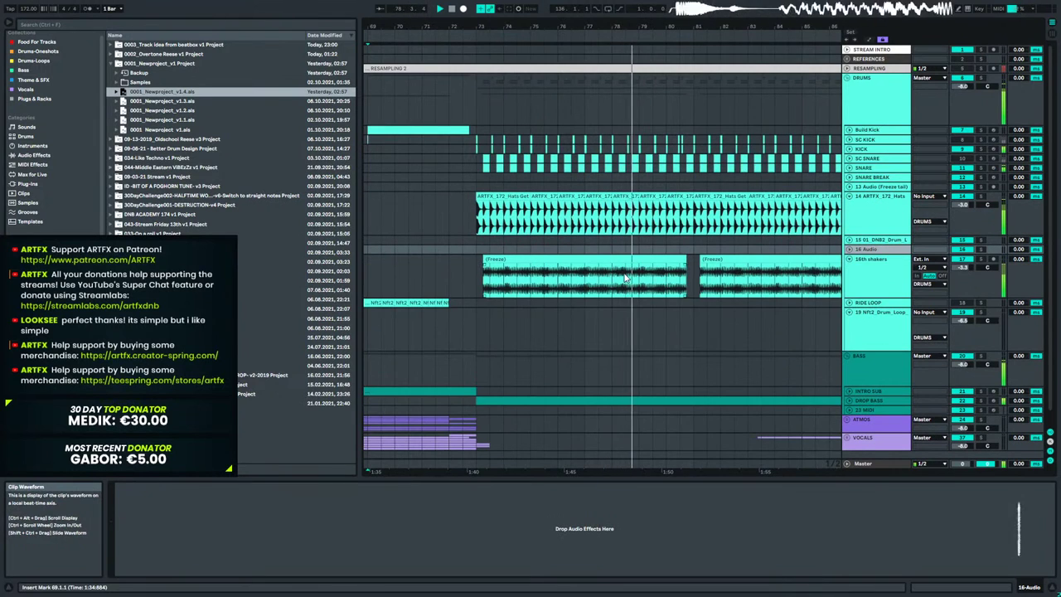
click(642, 262)
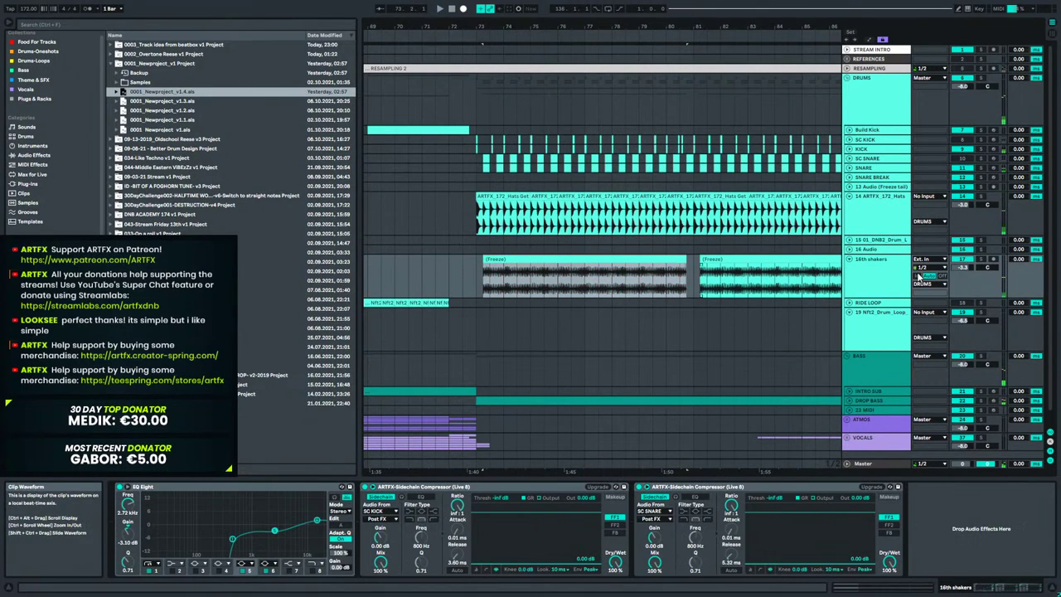
key(0)
click(466, 258)
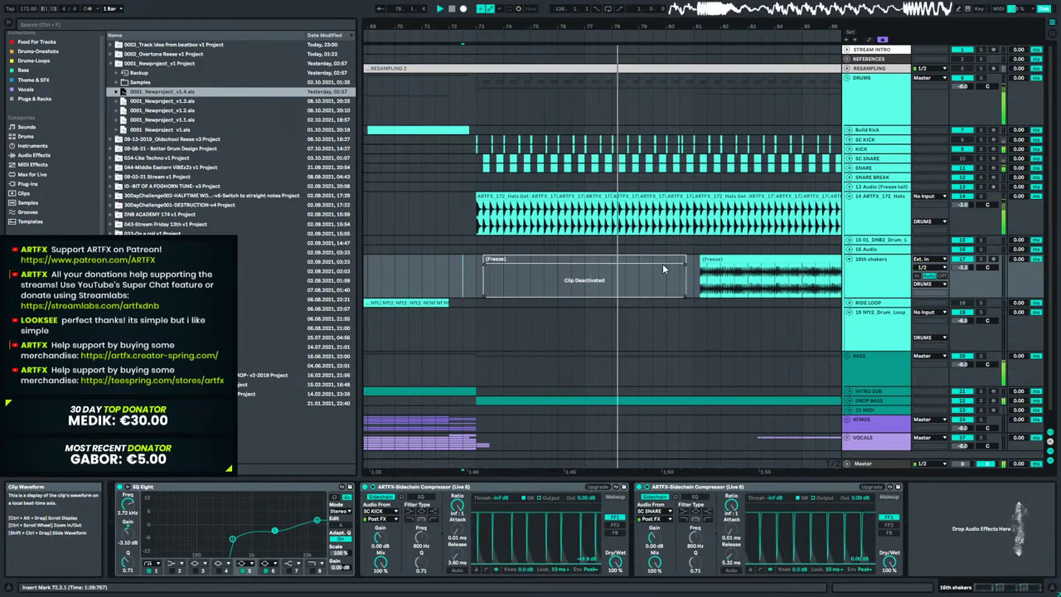
click(710, 257)
key(0)
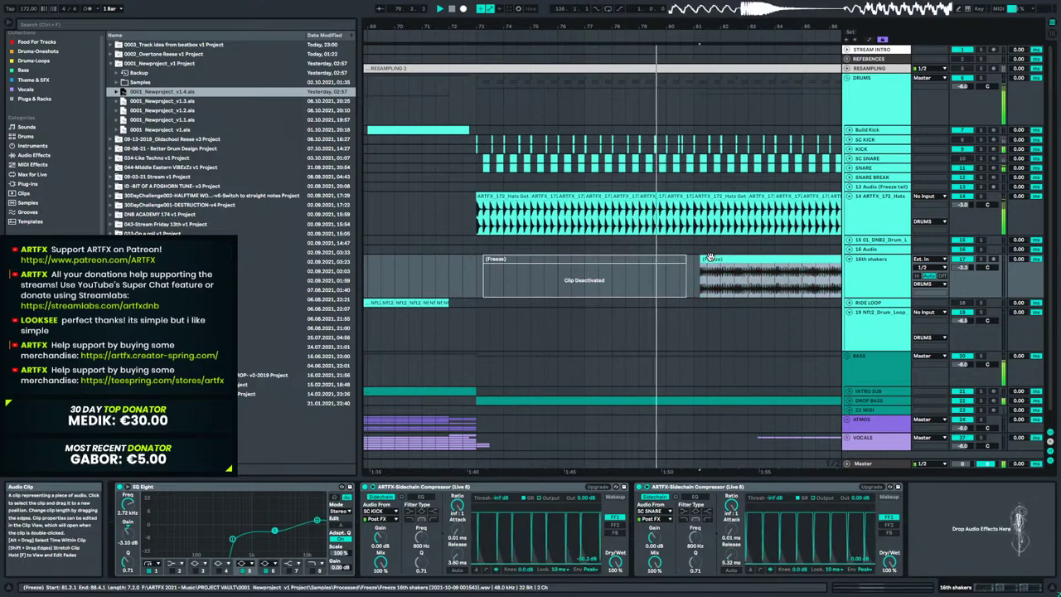
key(0)
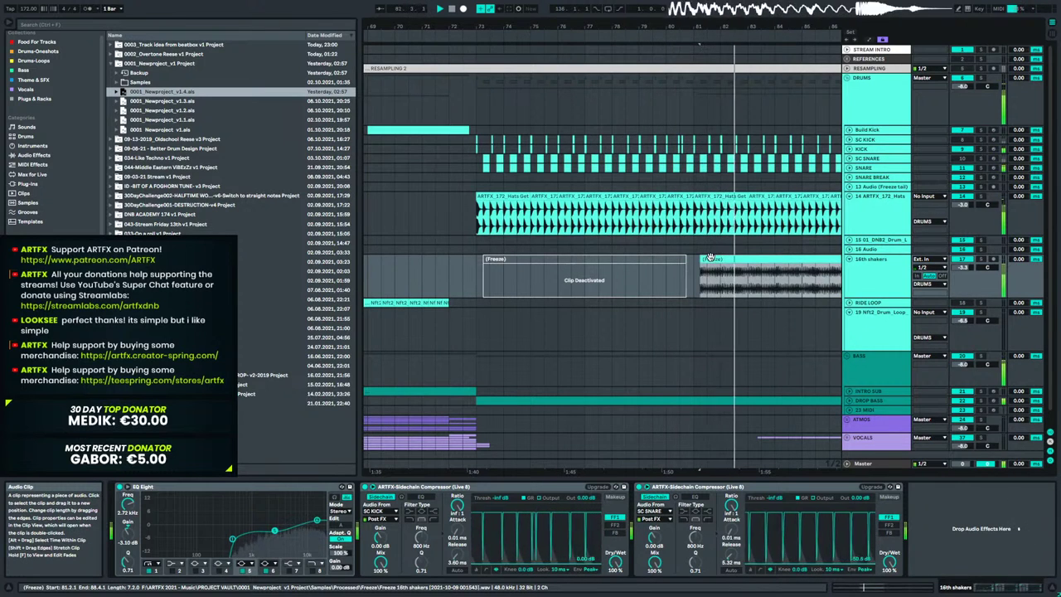
key(0)
Delete the short Nft2_Drum_Loop slices before 89.4.1 in the first drop.
drag(712, 33, 448, 31)
drag(583, 33, 583, 150)
click(563, 330)
key(Delete)
drag(632, 330, 645, 331)
key(Delete)
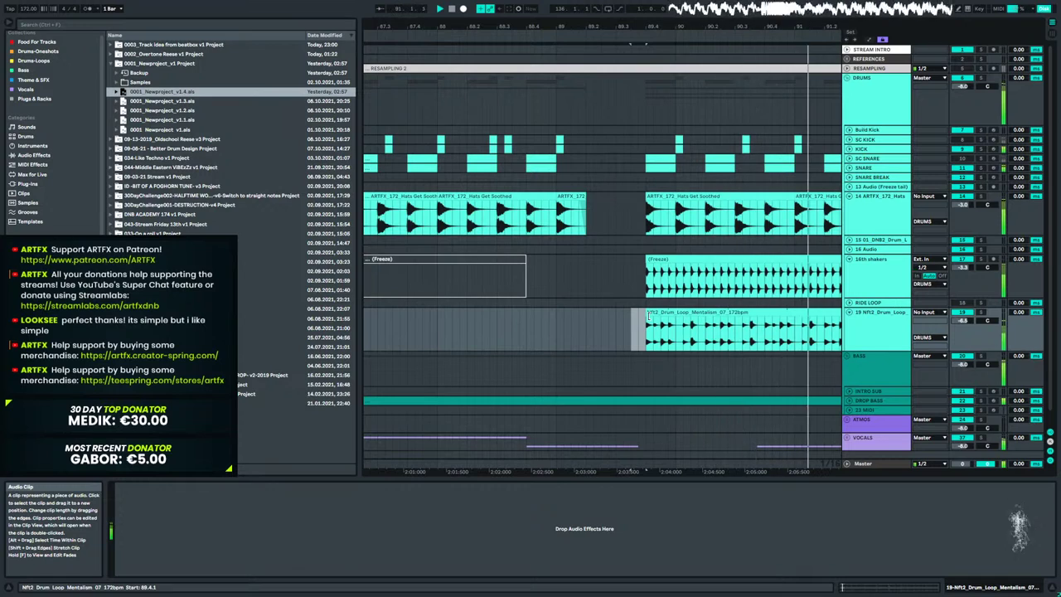
Set the Nft2_Drum_Loop track volume to -6.1 dB and the 16th shakers track volume to -5.0 dB.
drag(638, 26, 552, 8)
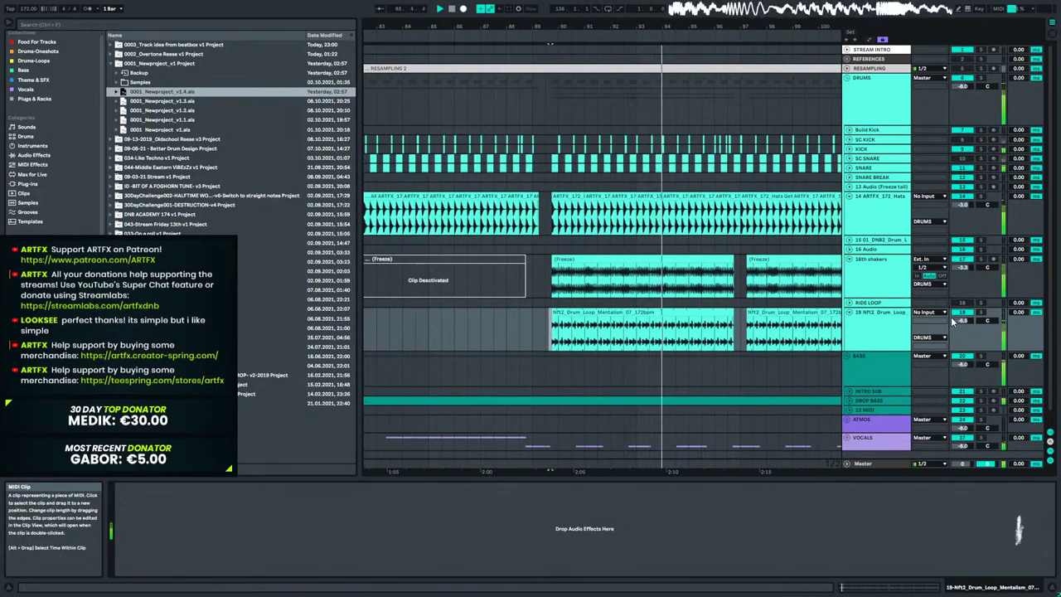
drag(962, 319, 962, 313)
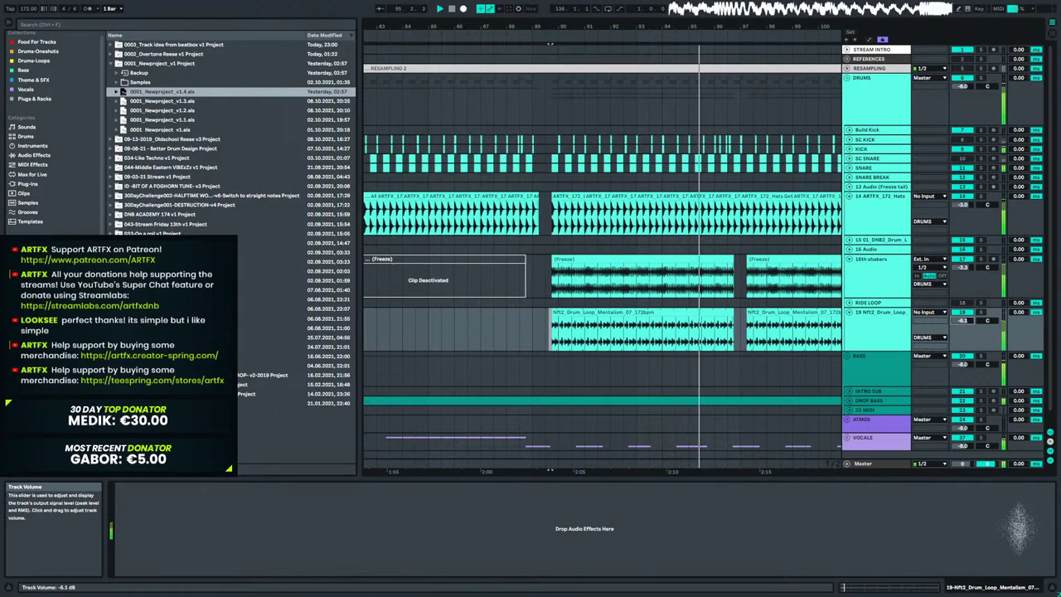
drag(962, 267, 962, 286)
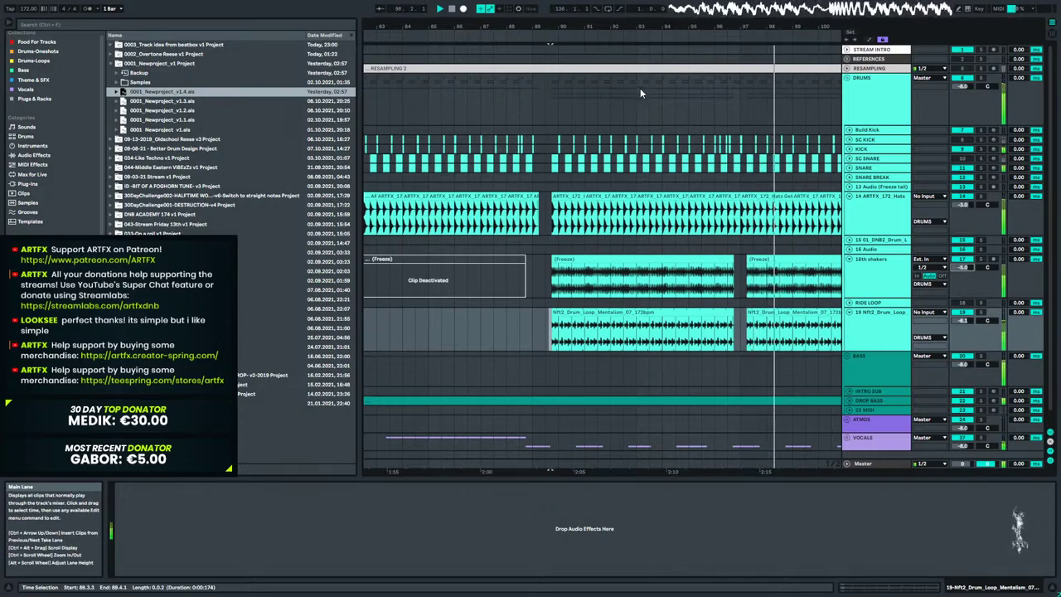
Audition the first drop and its transitions from bars 72, 103 and 71.
drag(544, 22, 554, 246)
scroll(555, 248, down, 1)
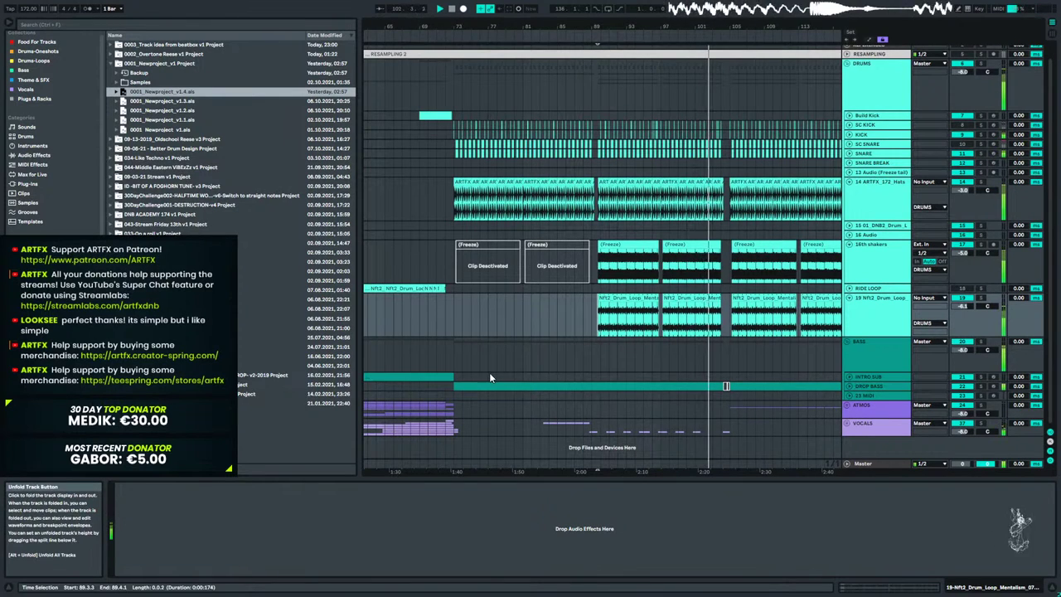
click(444, 127)
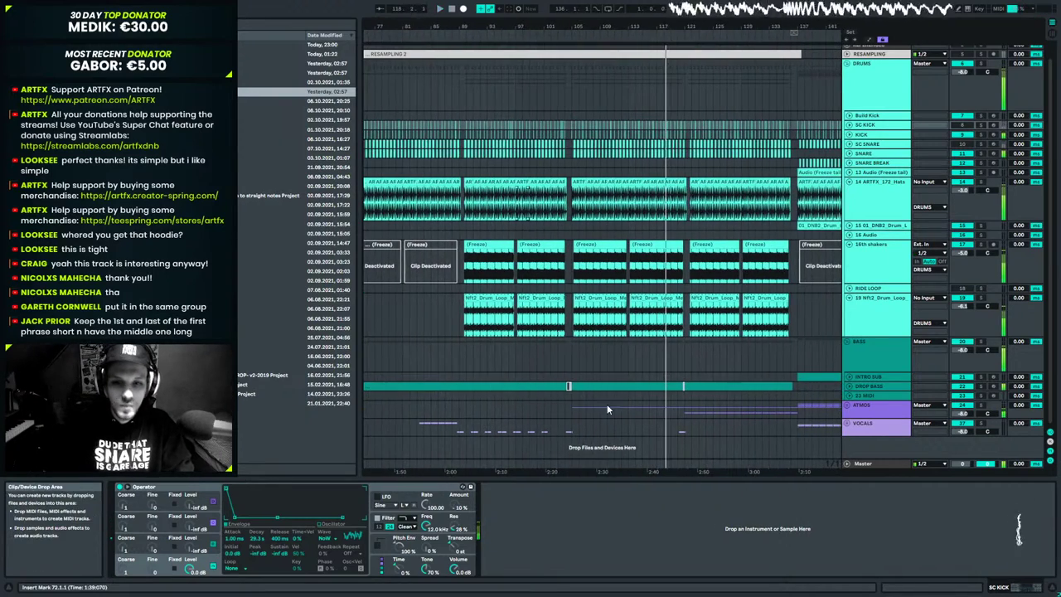
click(566, 363)
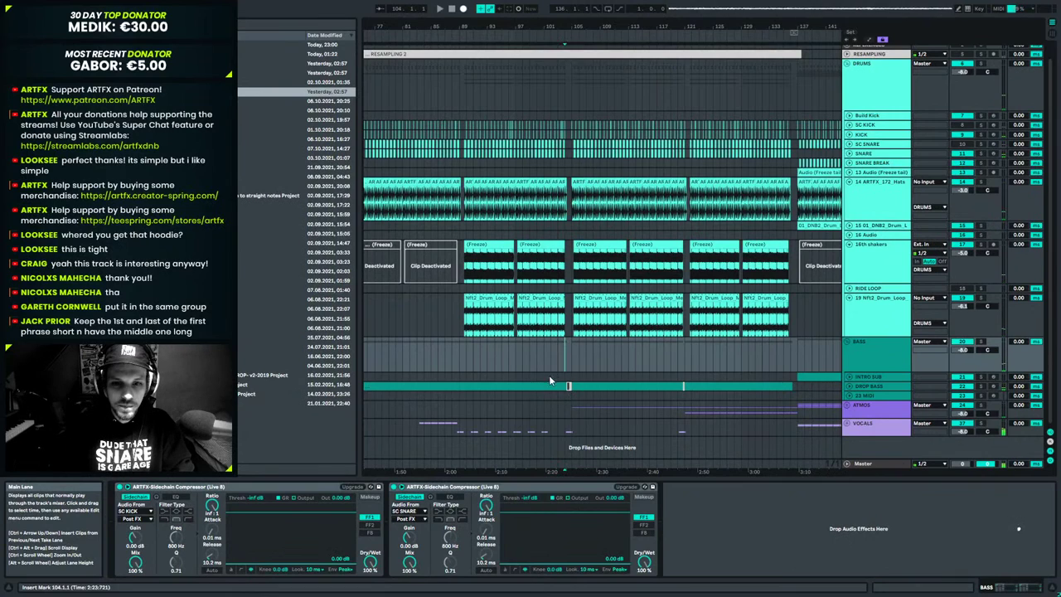
key(space)
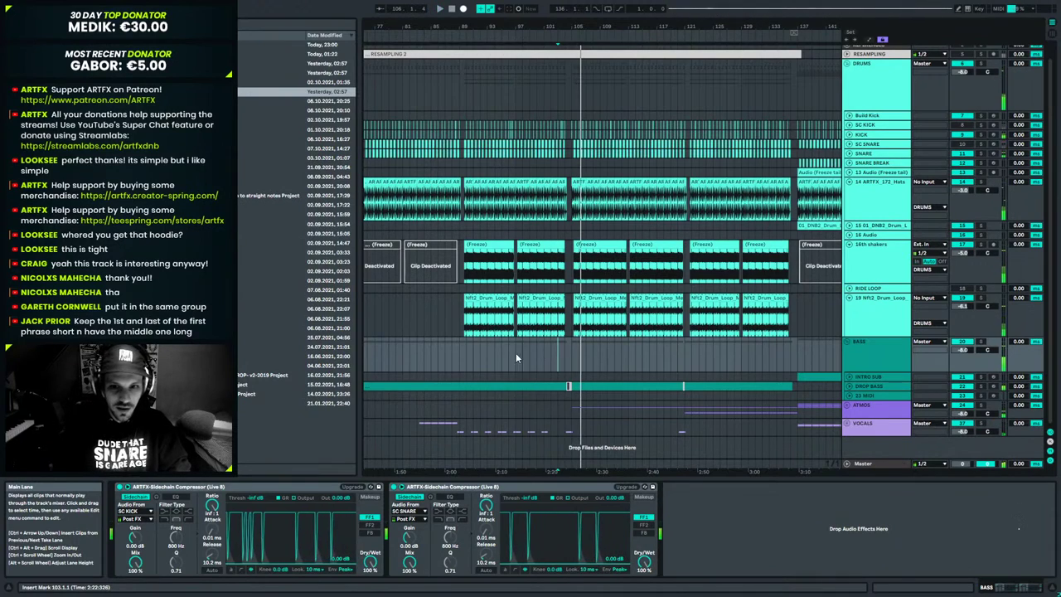
drag(522, 353, 502, 353)
key(space)
drag(489, 26, 698, 18)
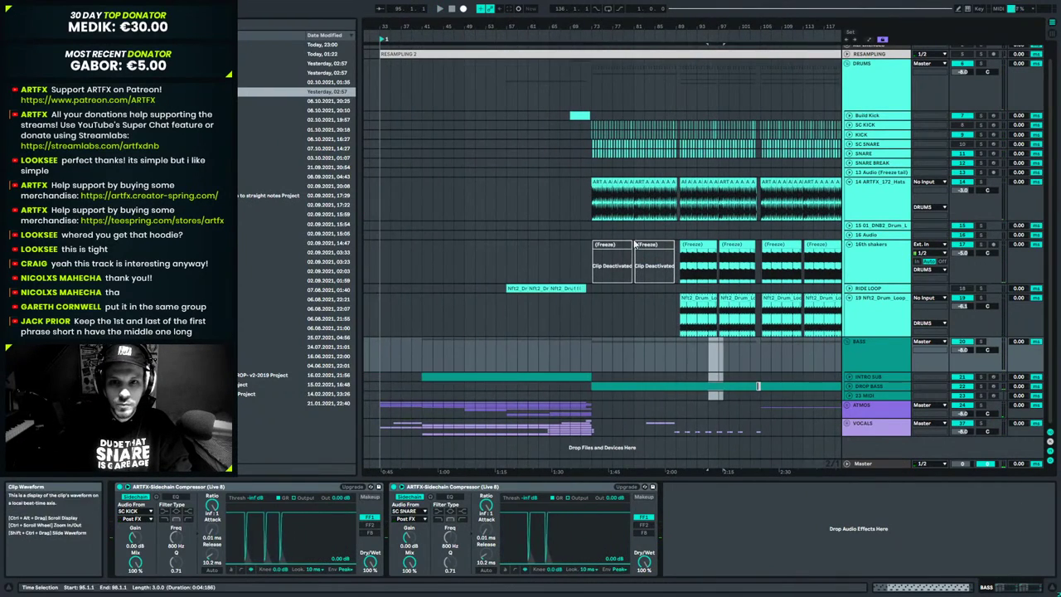
click(587, 261)
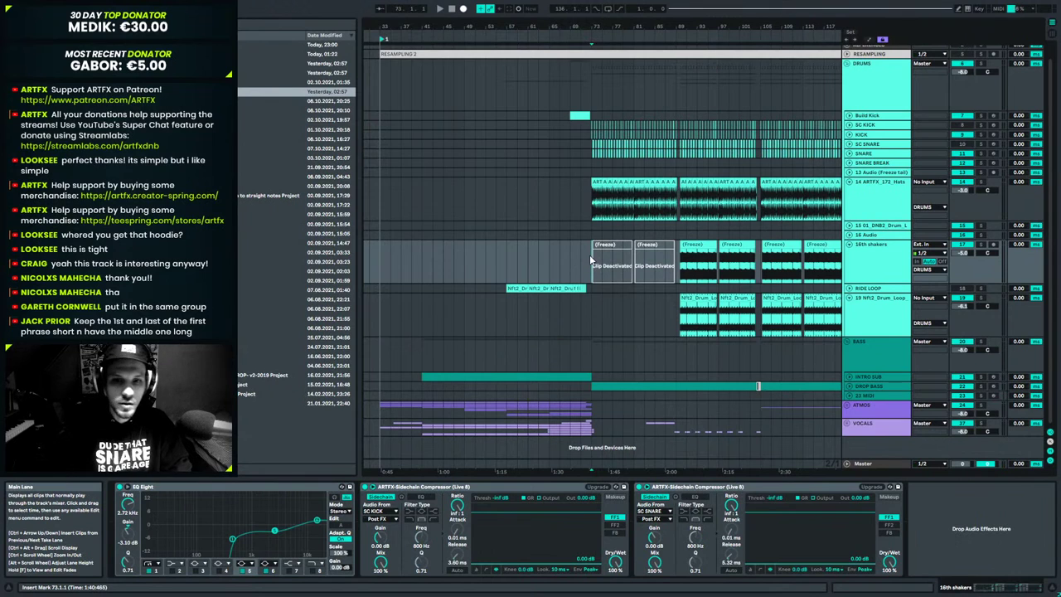
click(577, 256)
key(space)
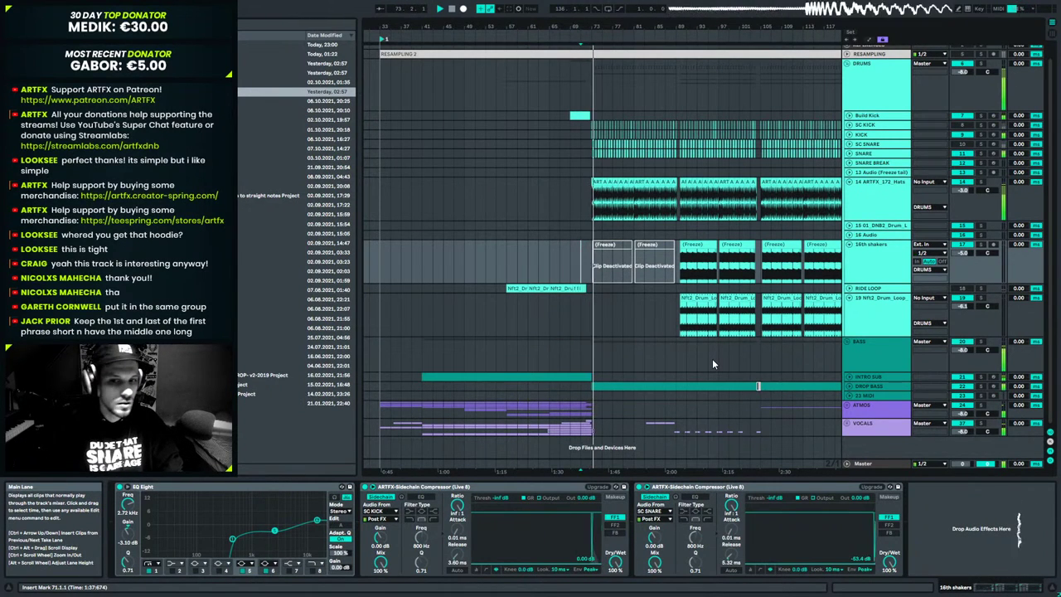
Expand the VOCALS group and play the build-up into the first drop from bar 65.
click(866, 428)
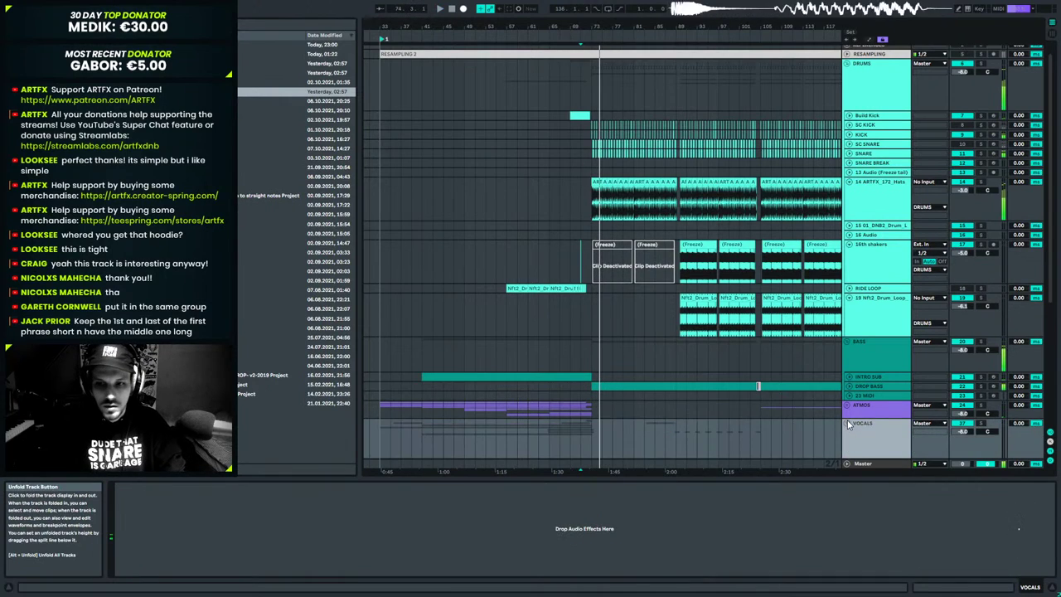
click(848, 423)
drag(547, 347, 595, 345)
scroll(597, 265, up, 3)
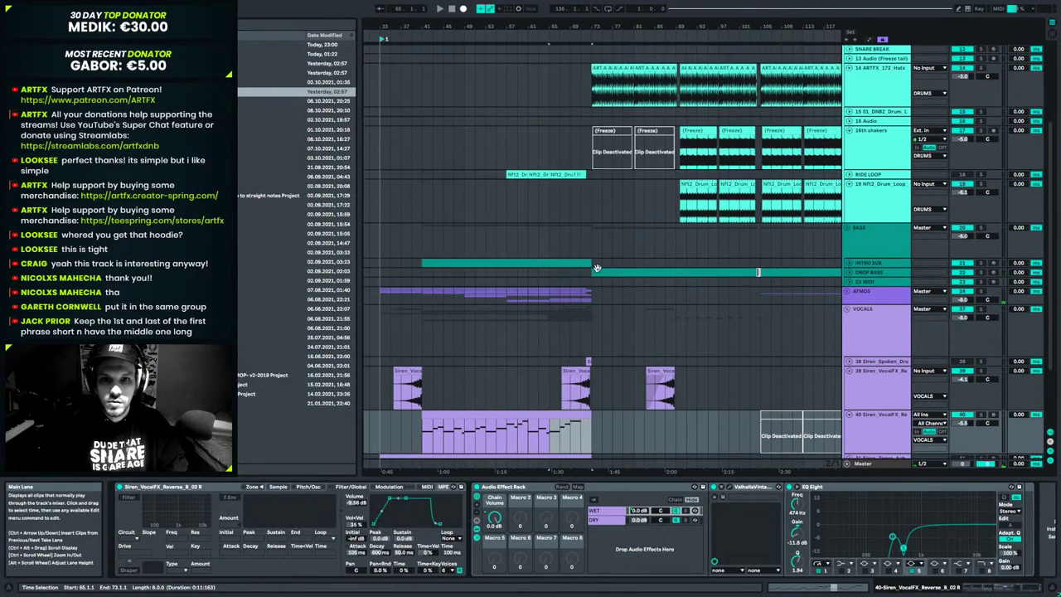
click(550, 292)
key(space)
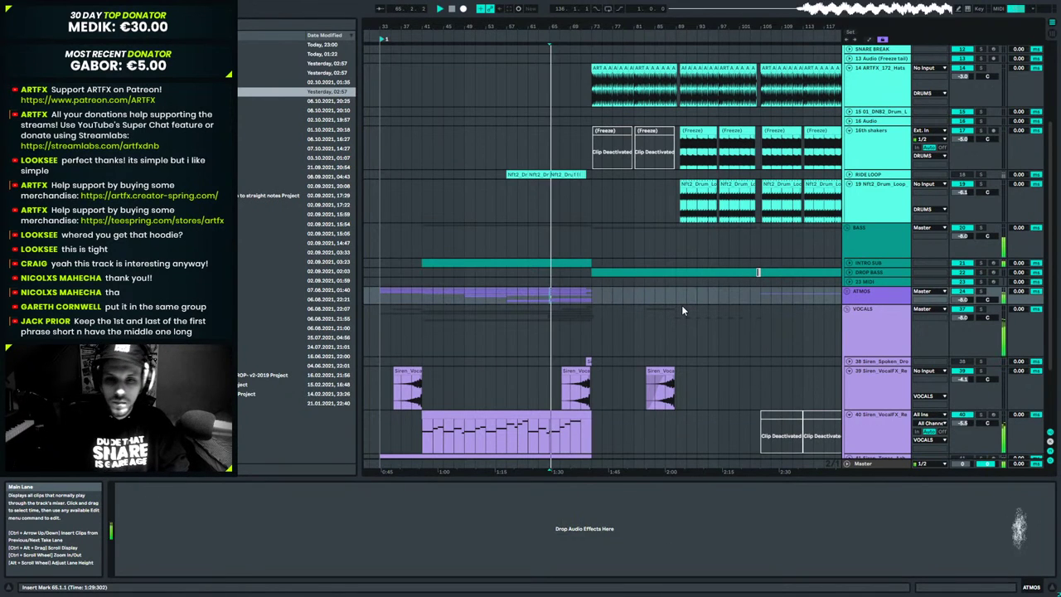
Shorten the end of the Build Kick clip to 72.3.1, before the first drop.
scroll(637, 328, up, 8)
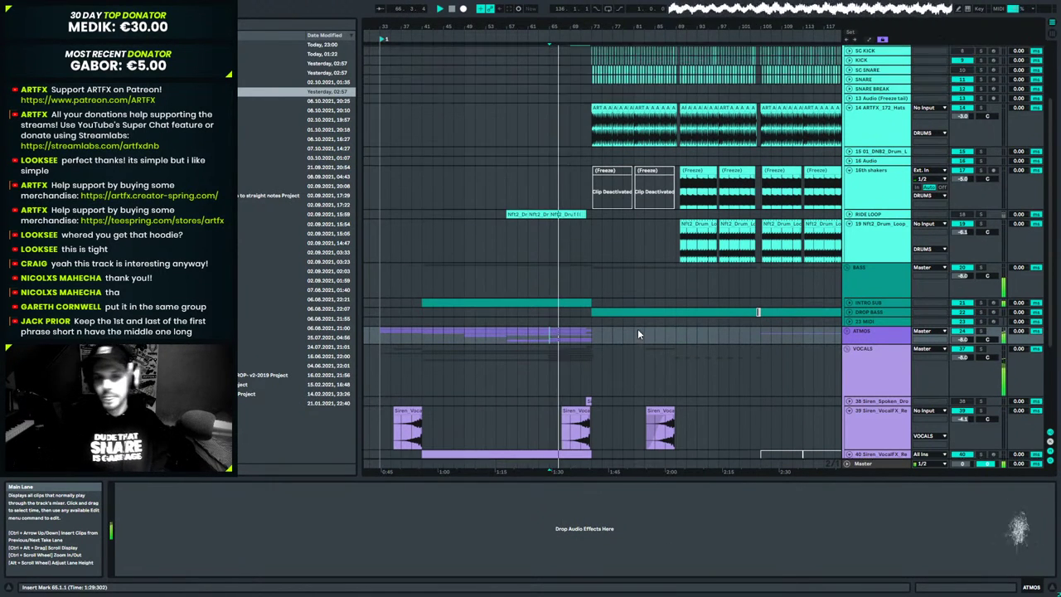
drag(591, 36, 591, 108)
scroll(616, 214, down, 7)
scroll(611, 231, down, 6)
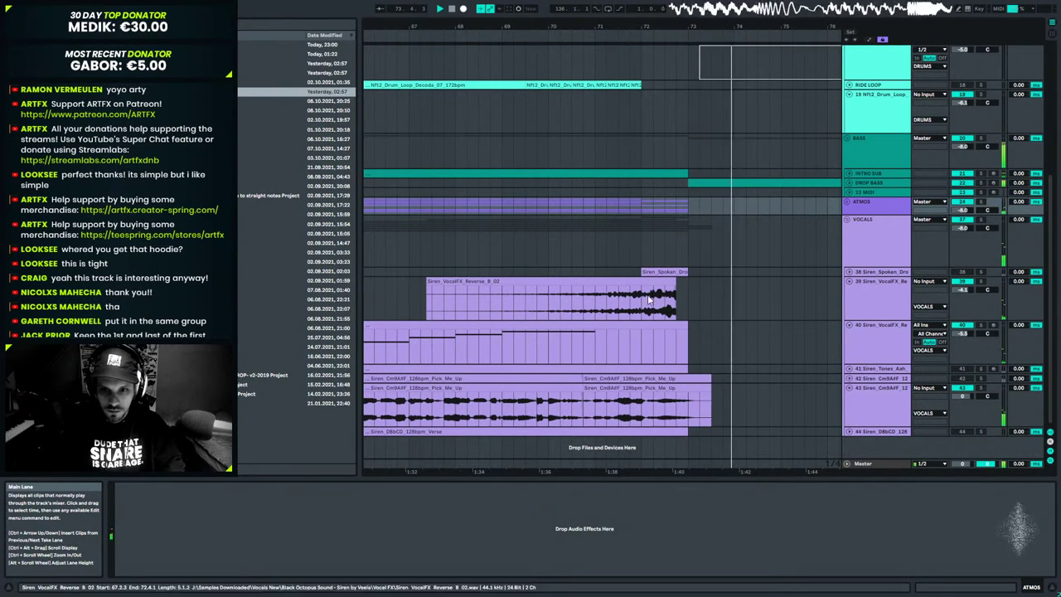
scroll(638, 304, up, 4)
scroll(636, 290, up, 7)
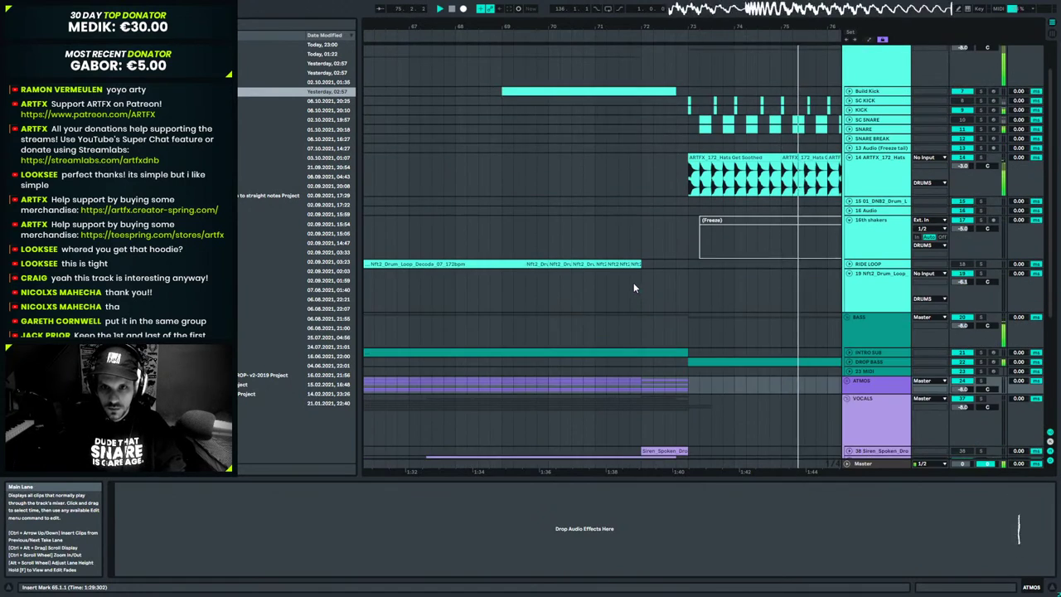
scroll(643, 158, up, 5)
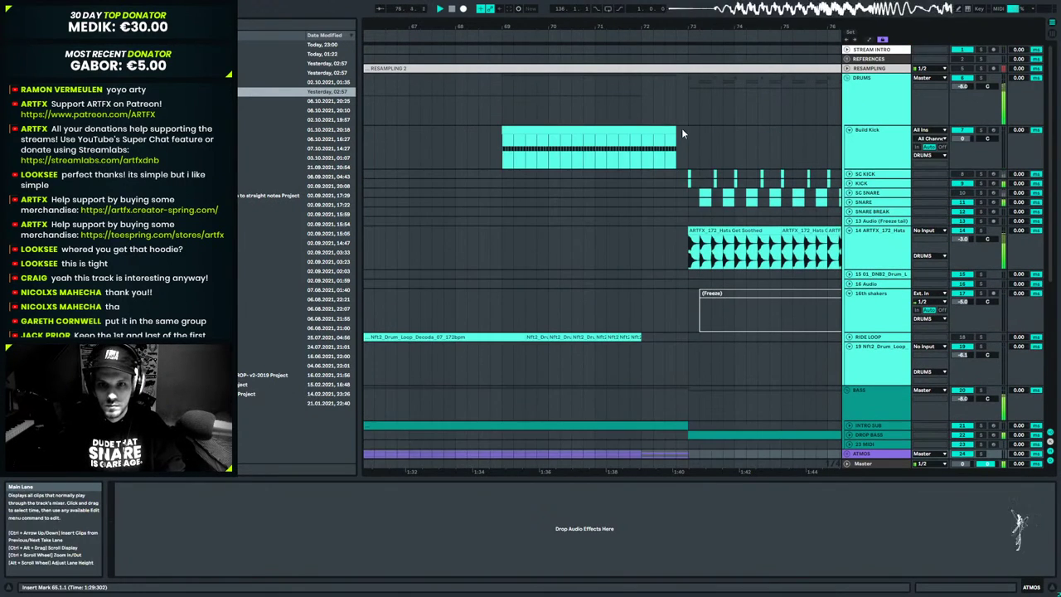
drag(675, 129, 663, 129)
key(space)
Show the automation, expand the ATMOS and PADS groups, and move the PADS Speaker Off point to 72.3.1.
key(a)
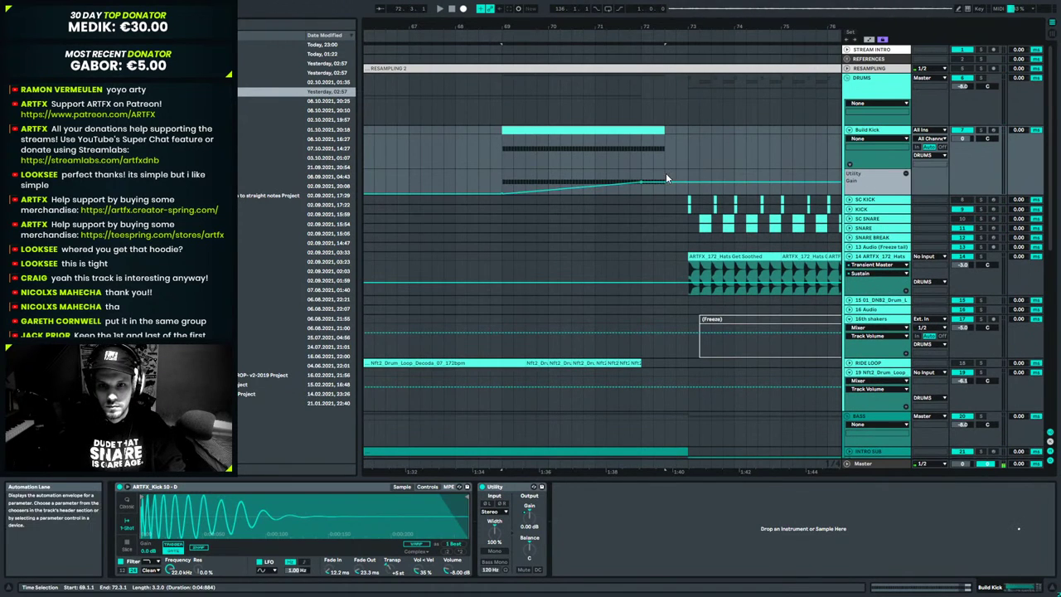
scroll(835, 166, down, 8)
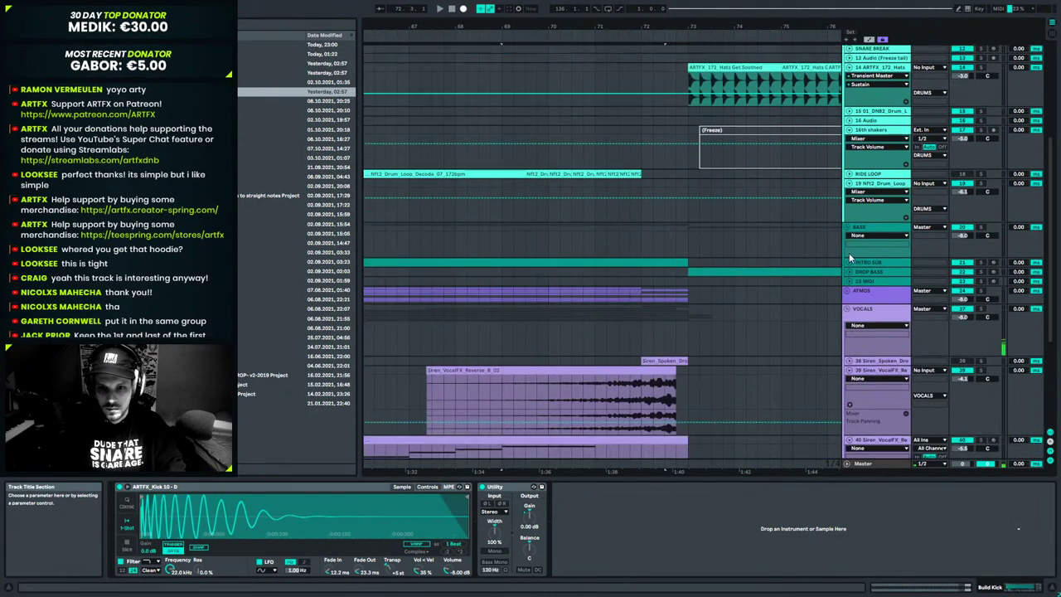
click(847, 241)
scroll(867, 257, down, 4)
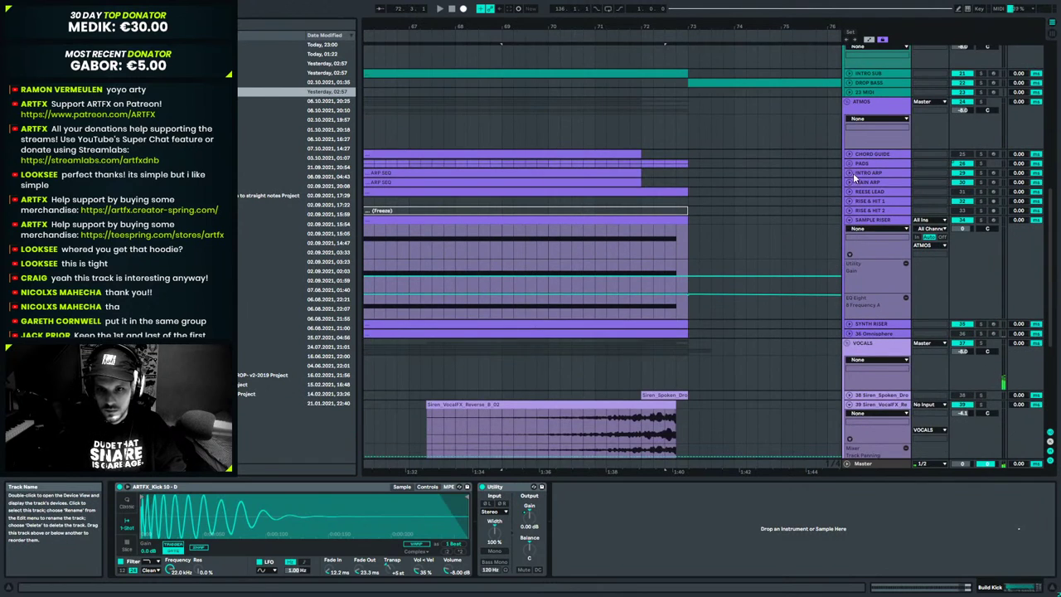
click(848, 164)
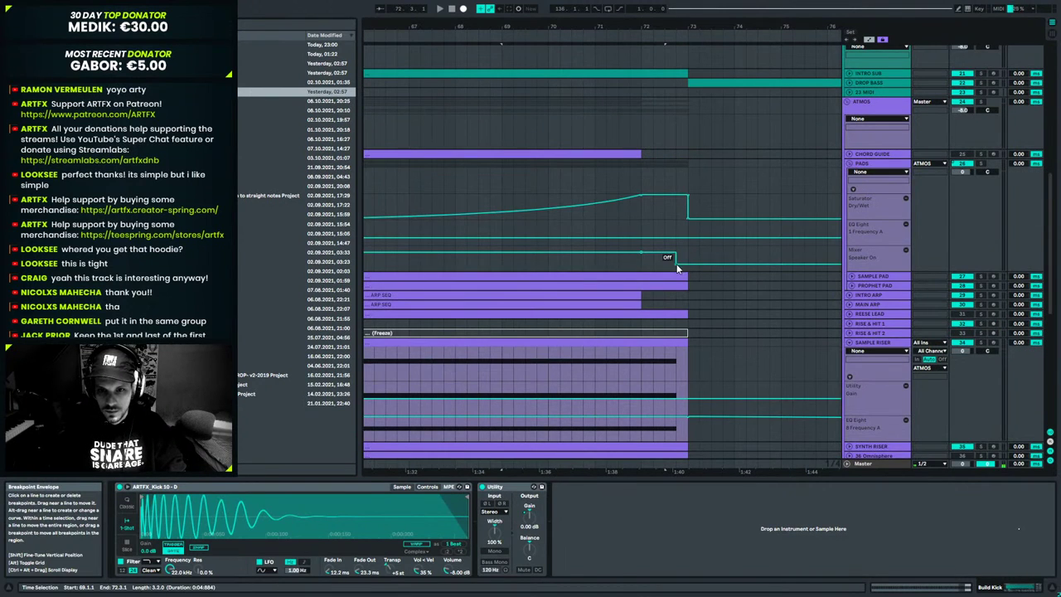
click(677, 263)
Unfold the SAMPLE PAD, PROPHET PAD, INTRO ARP, MAIN ARP and REESE LEAD tracks and examine where their parts end before bar 73.
scroll(878, 264, down, 4)
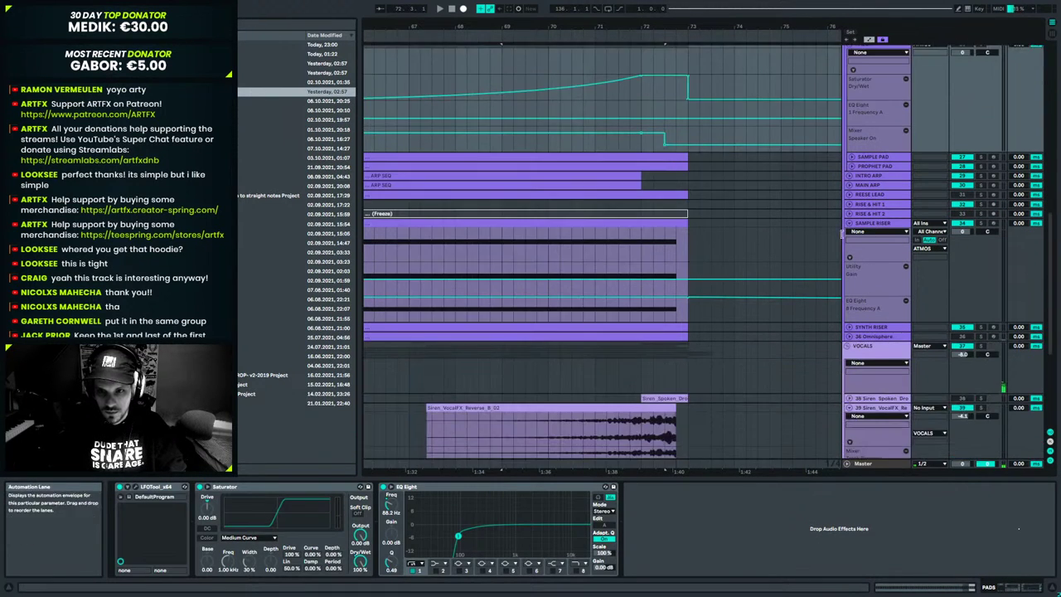
click(850, 157)
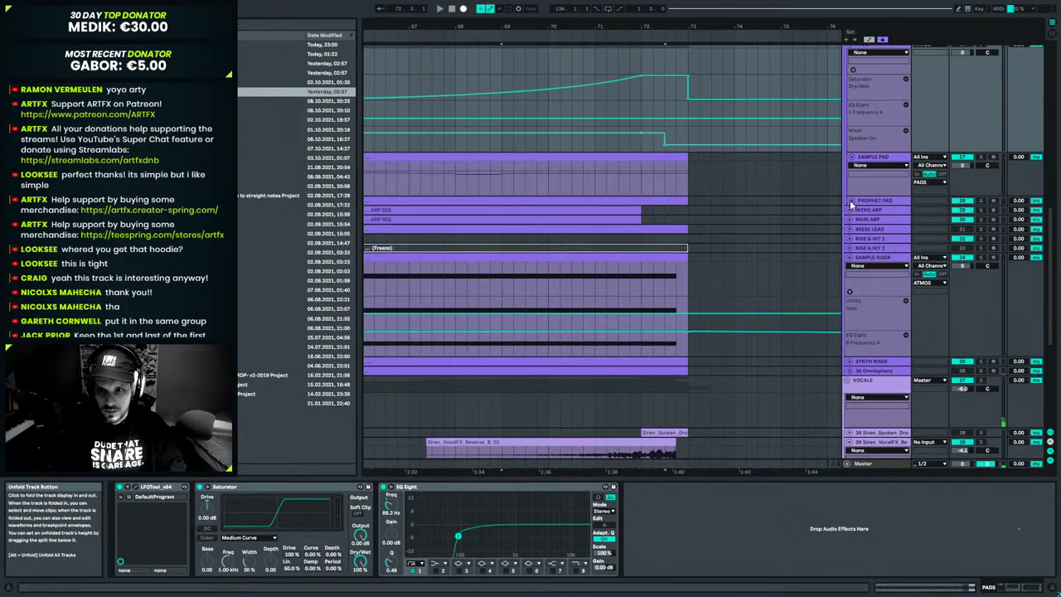
click(849, 200)
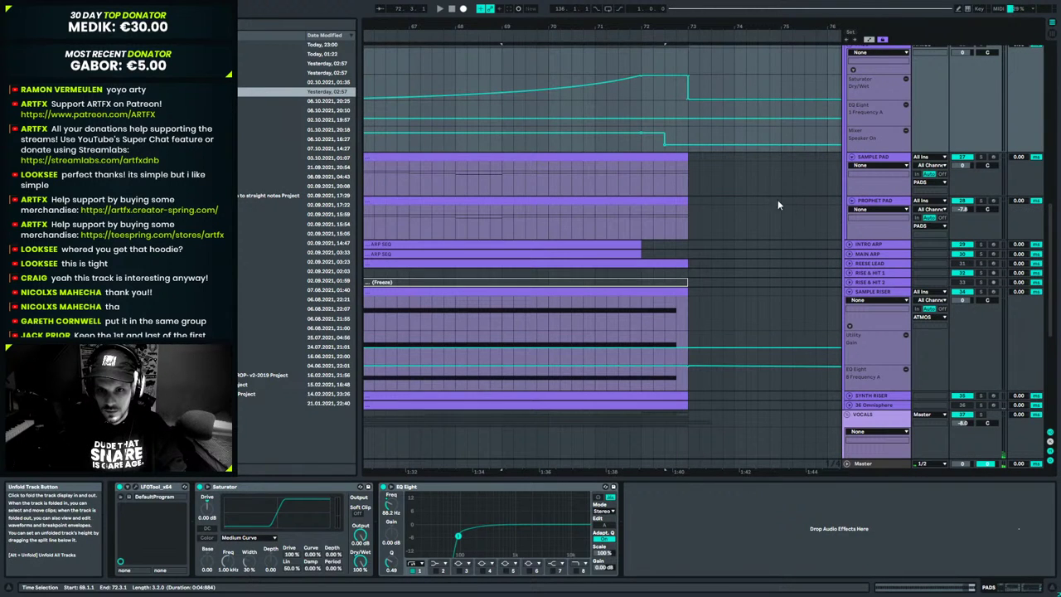
click(848, 243)
scroll(853, 265, down, 6)
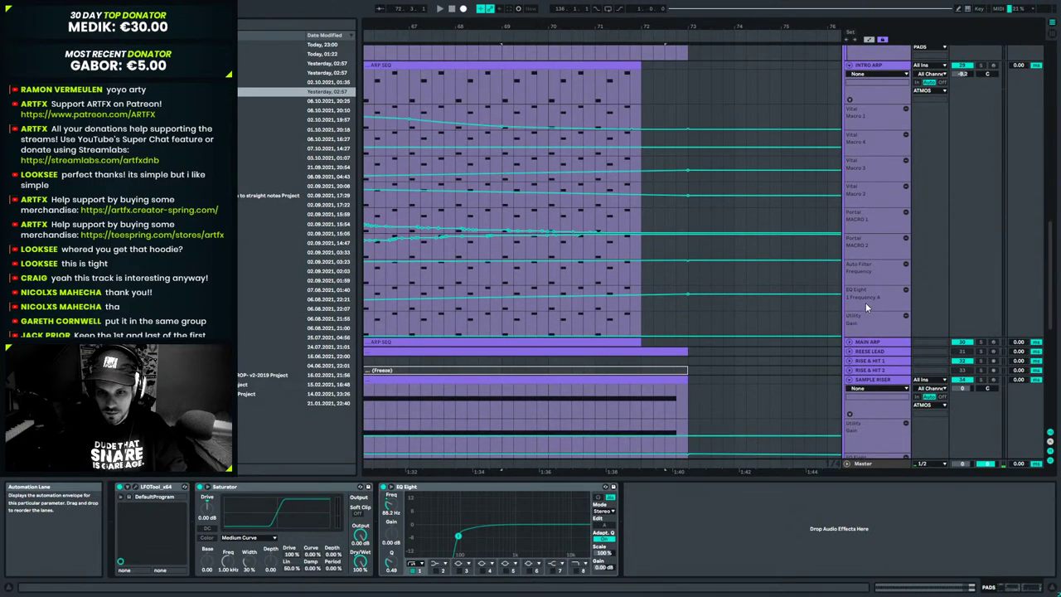
scroll(865, 302, down, 3)
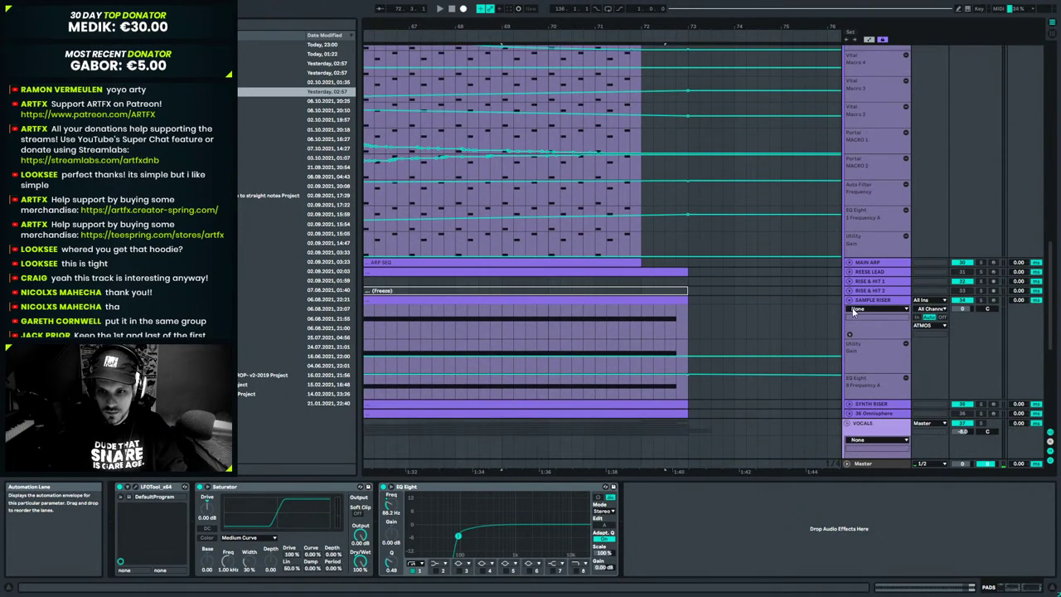
click(849, 262)
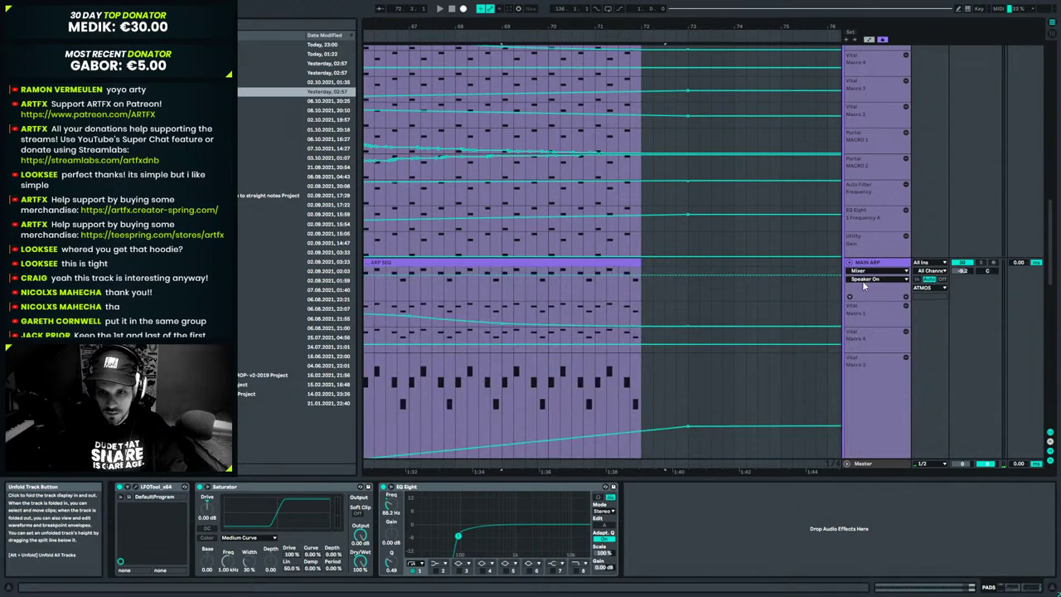
scroll(874, 295, down, 4)
scroll(875, 299, down, 3)
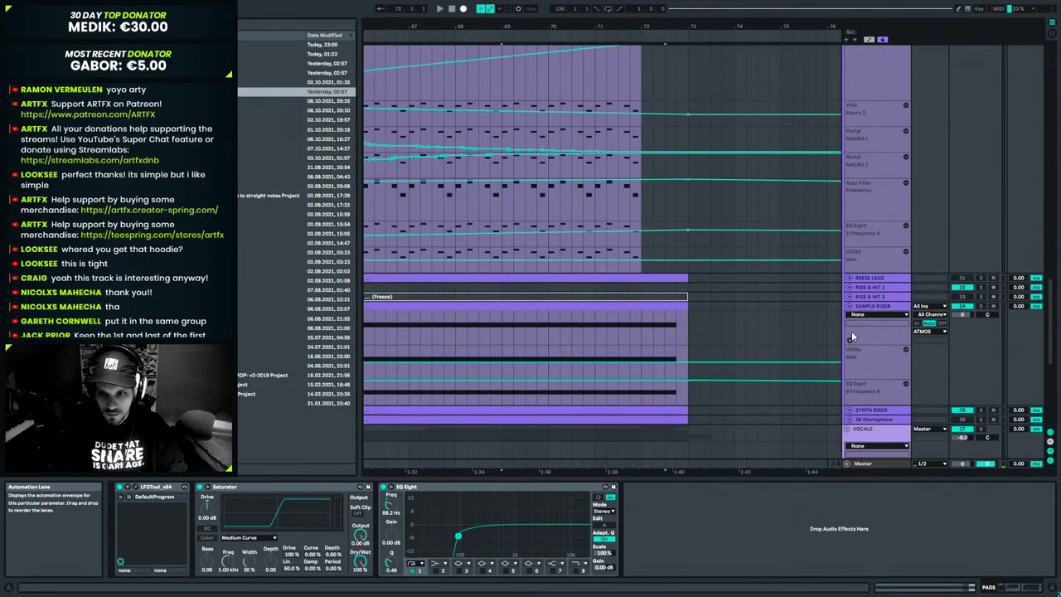
click(849, 276)
scroll(868, 301, down, 2)
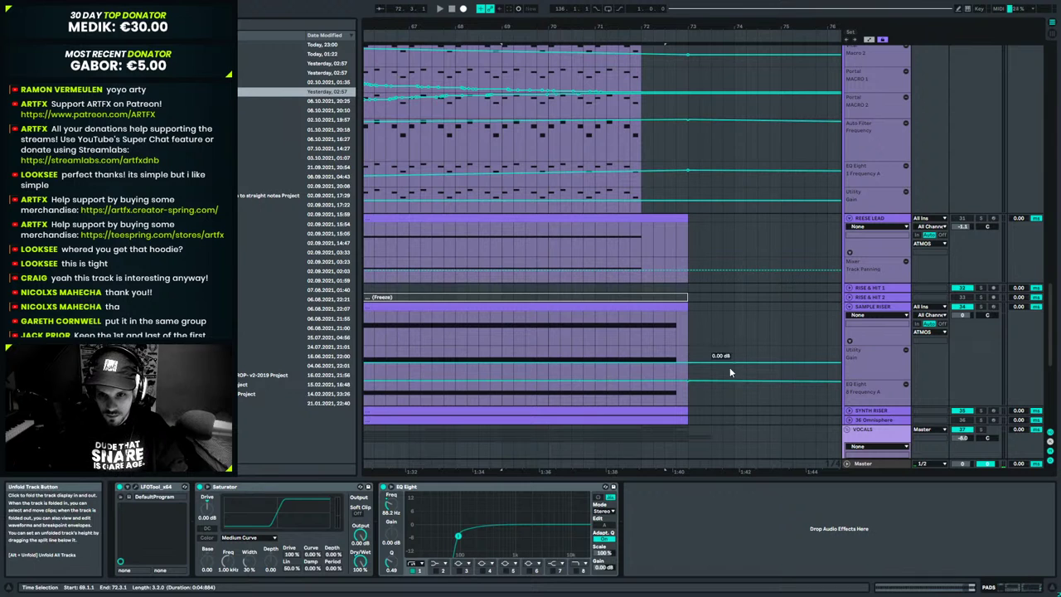
Check the SAMPLE RISER clip's pitch bend envelope and shorten its F#2 note to end at 8.3.1.
double_click(679, 319)
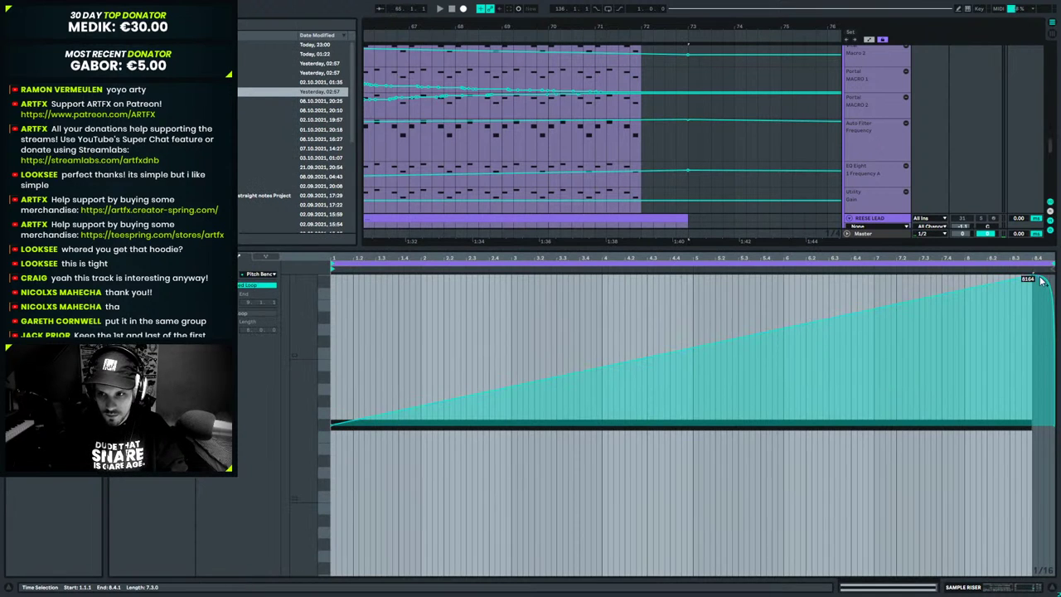
click(1016, 315)
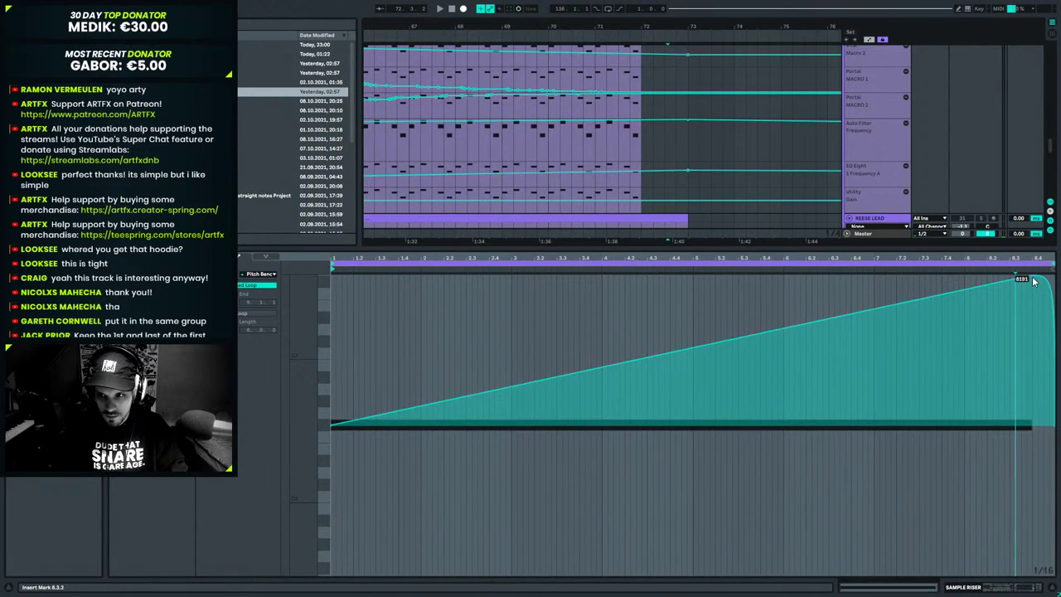
click(217, 256)
drag(1031, 414, 1007, 419)
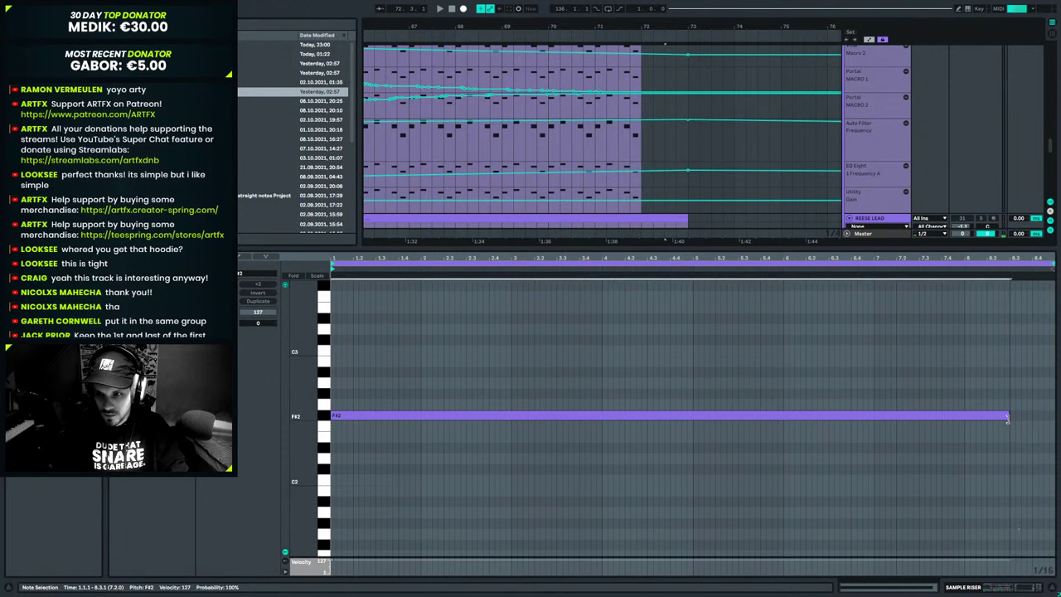
click(1024, 588)
Shorten the F#3 note in the SYNTH RISER clip to end at 16.3.1 and check the clip's pitch bend envelope.
scroll(683, 311, down, 3)
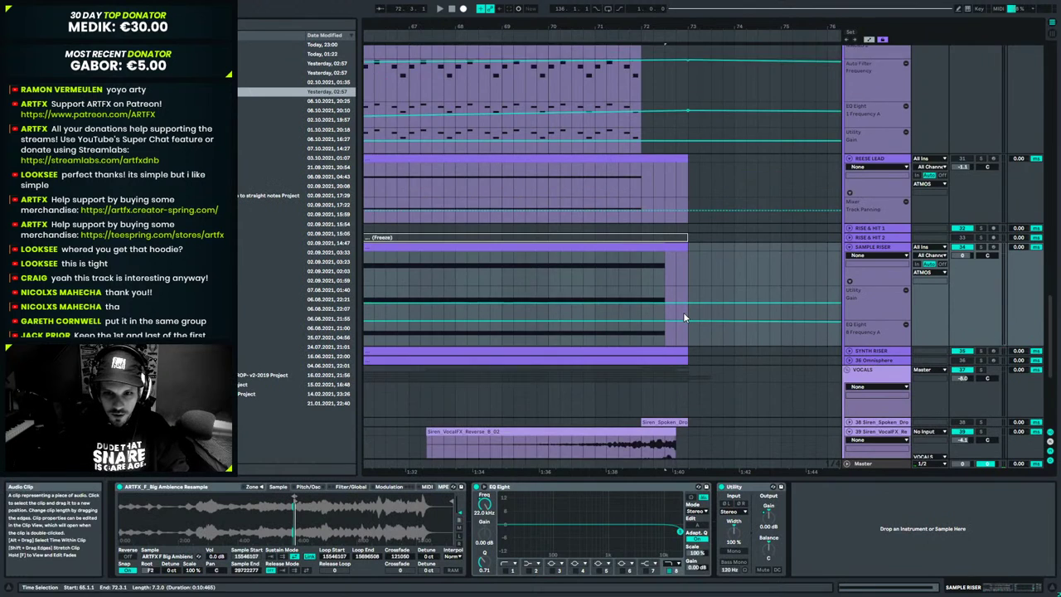
click(849, 320)
double_click(686, 319)
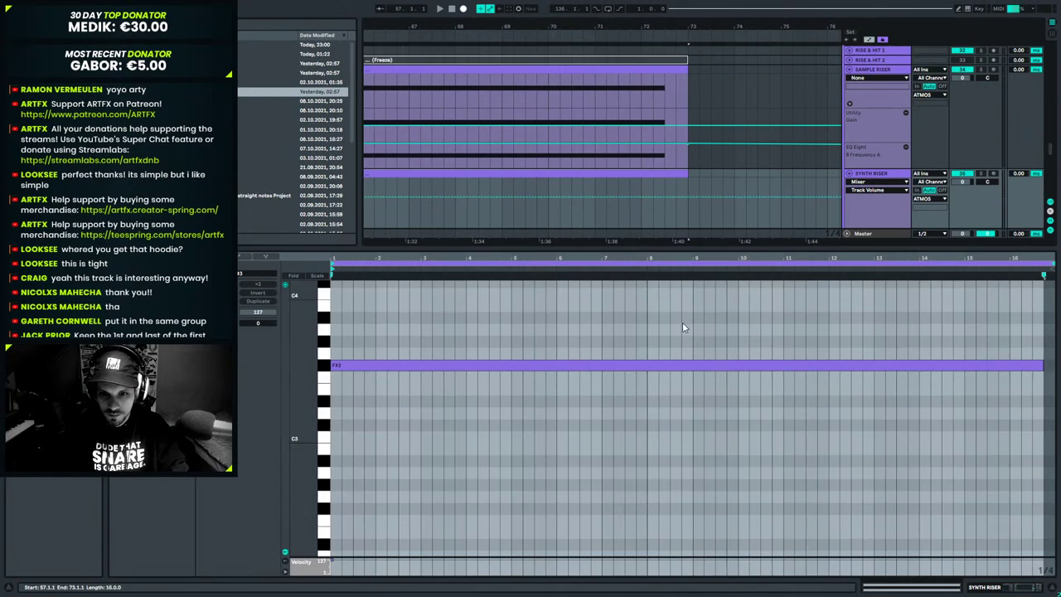
drag(1044, 369, 1031, 368)
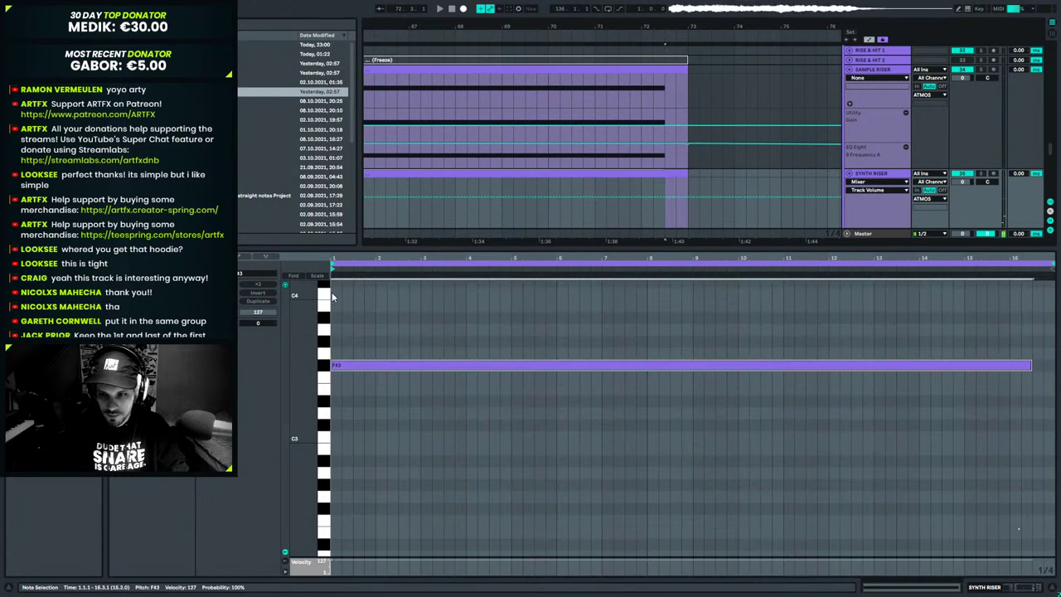
click(264, 256)
click(238, 257)
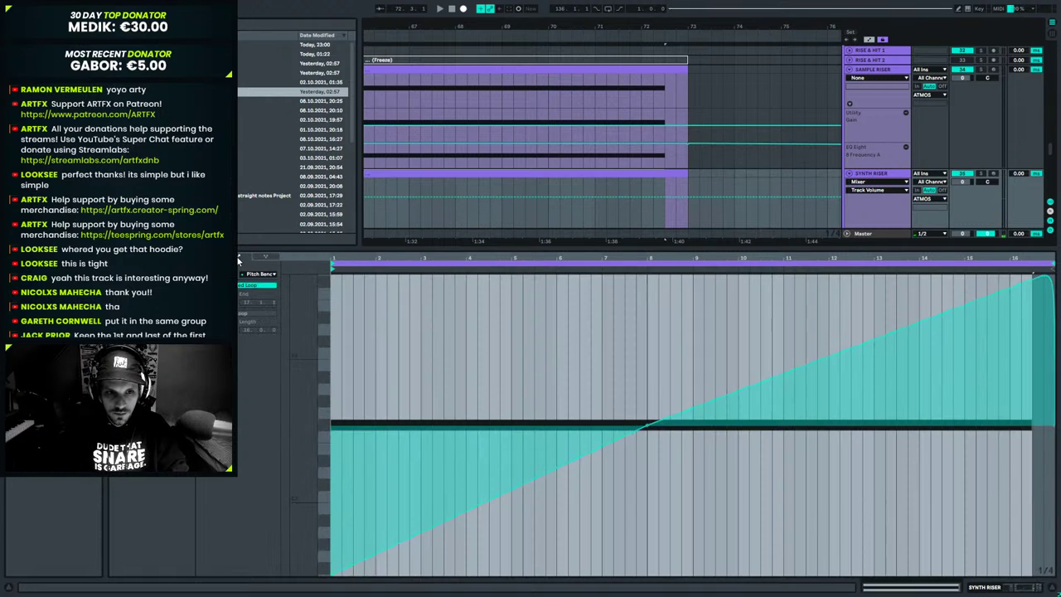
click(1031, 357)
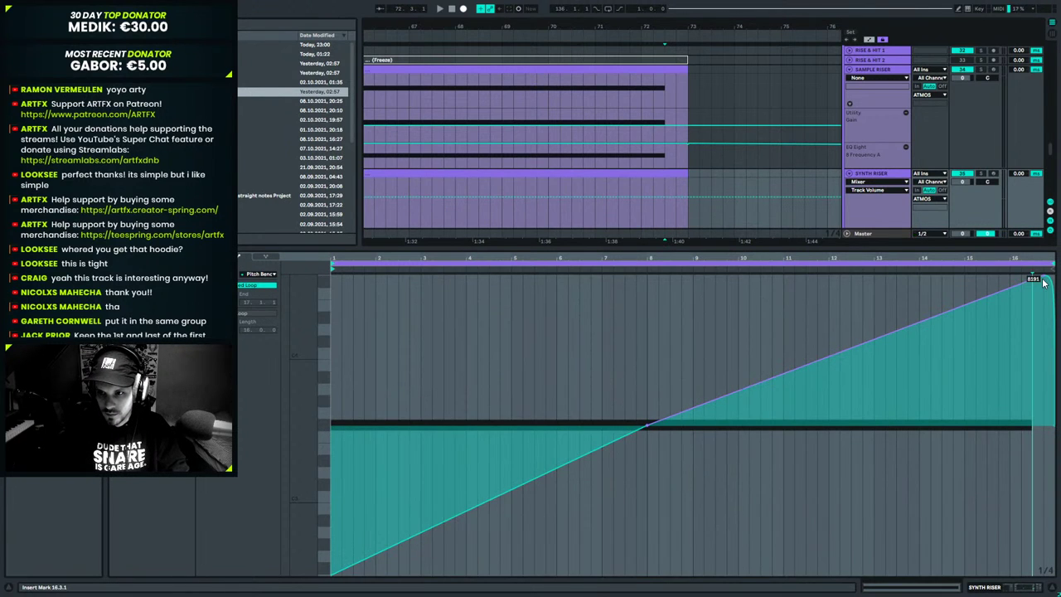
click(1008, 586)
Move the Siren_VocalFX_Reverse_B_02 audio clip earlier so that it ends at 72.3.1.
scroll(631, 393, down, 3)
scroll(631, 389, down, 2)
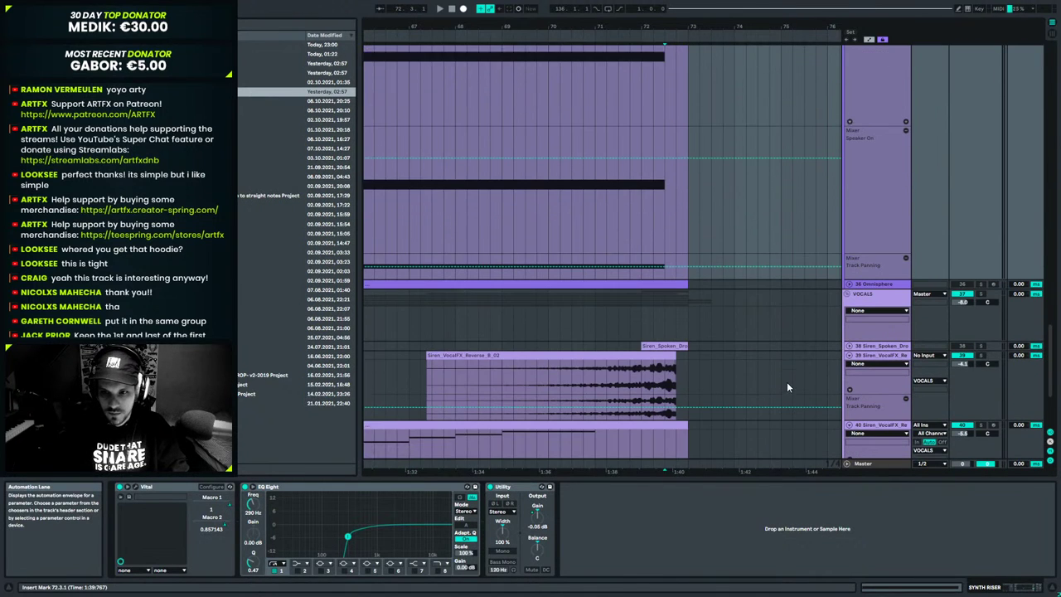
click(655, 358)
drag(655, 356, 646, 358)
Move the drop in the Audio Effect Rack Macro 1 automation on track 40 to 72.3.1.
scroll(663, 370, down, 3)
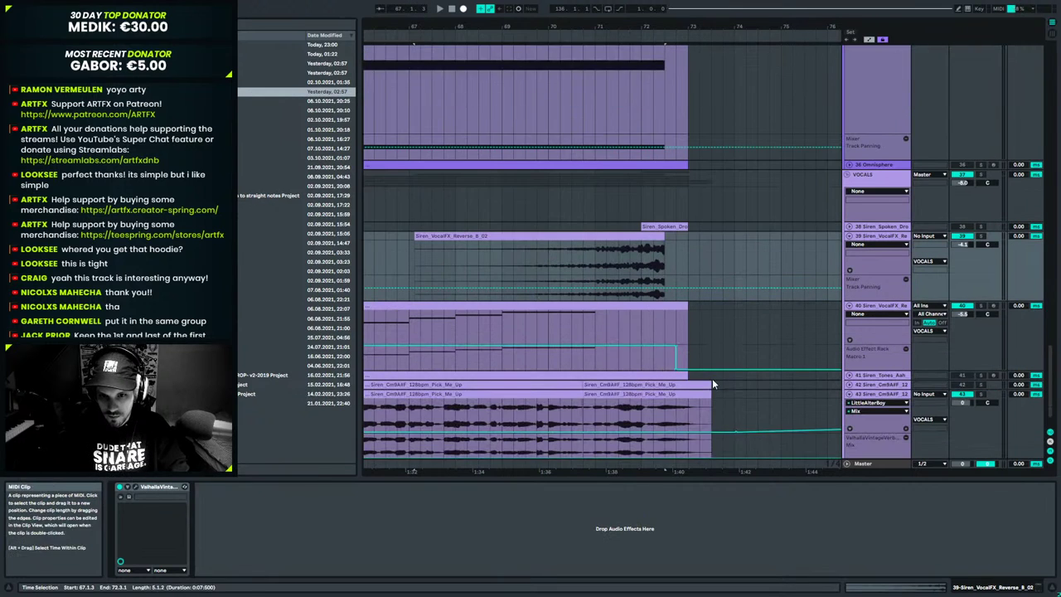
scroll(696, 362, down, 2)
mouse_move(675, 337)
mouse_down()
mouse_move(664, 336)
mouse_move(673, 317)
mouse_move(677, 338)
mouse_move(666, 337)
mouse_up()
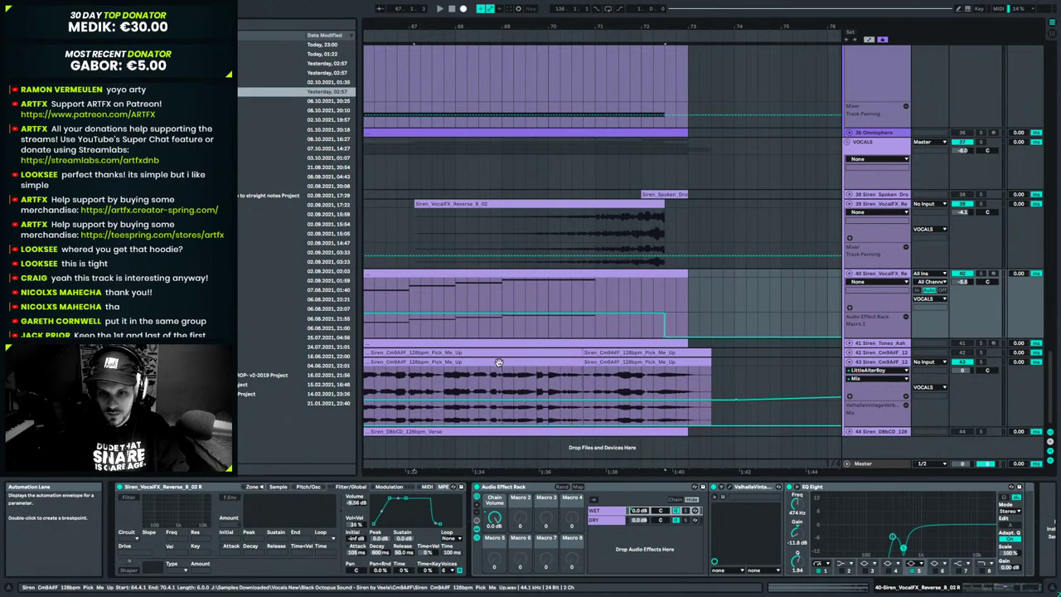
Play the arrangement from 67.3.1 into the first drop and review the shortened build-up tracks.
click(430, 378)
key(space)
scroll(771, 251, up, 2)
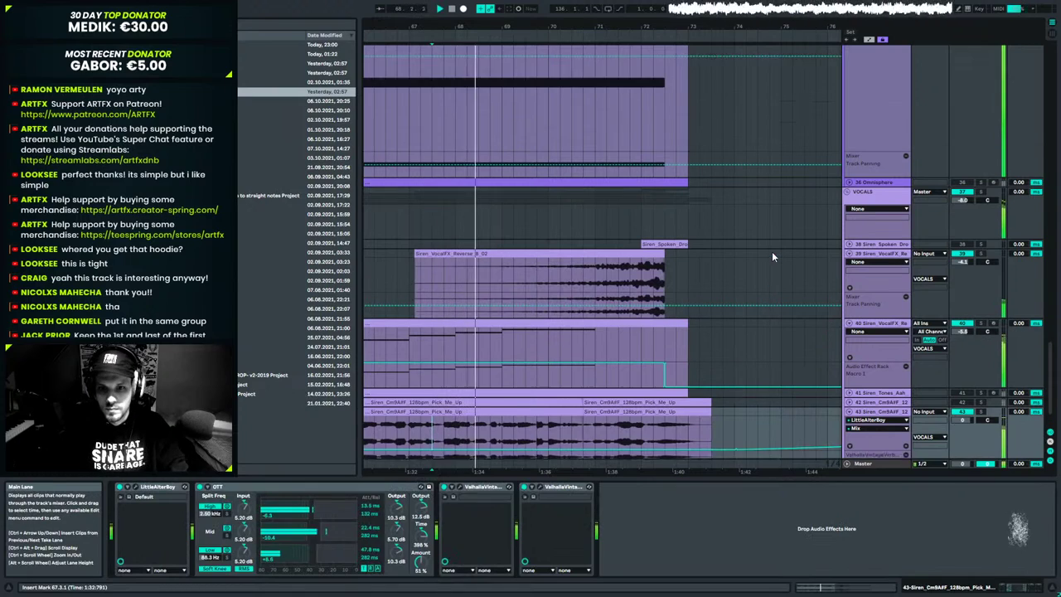
scroll(771, 251, up, 8)
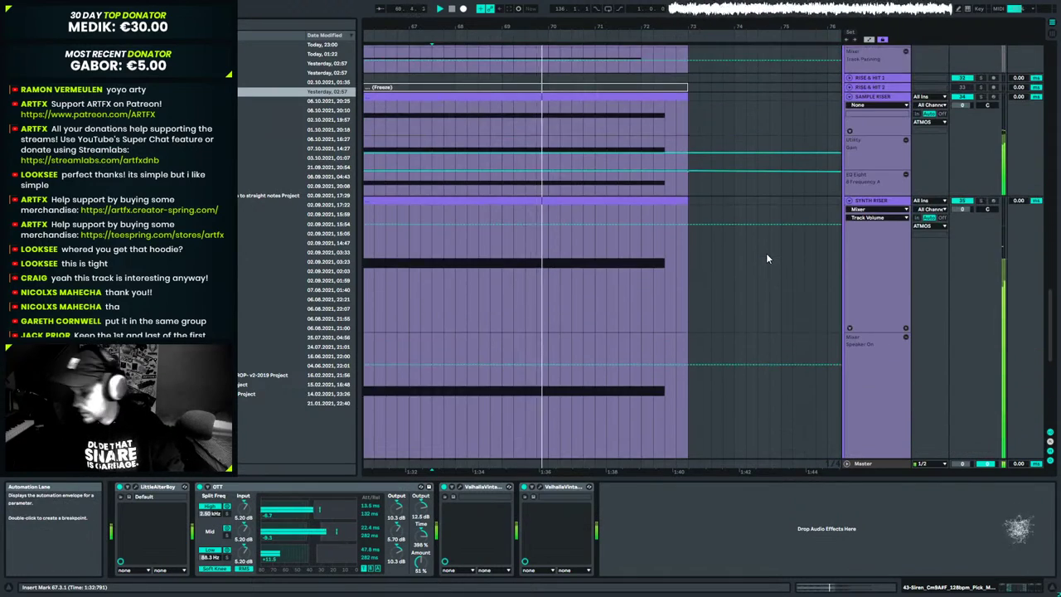
scroll(766, 253, up, 8)
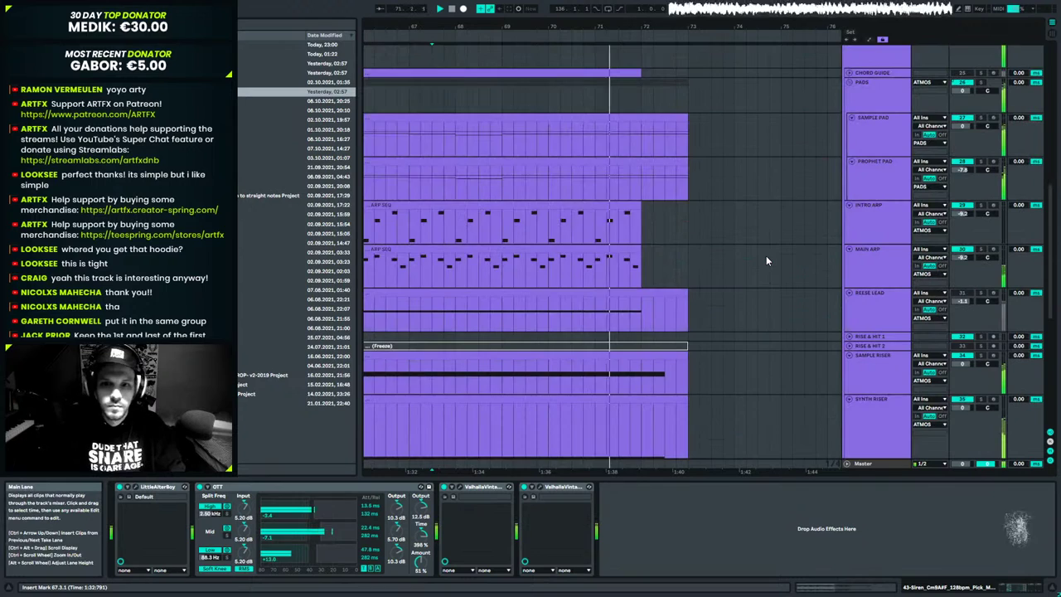
scroll(766, 261, up, 1)
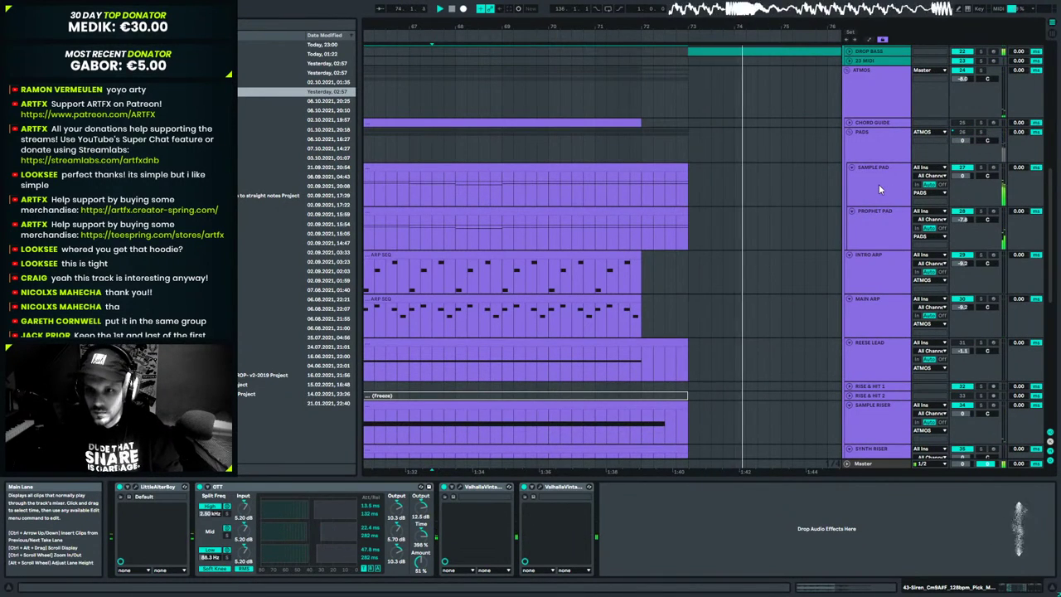
Fold the track groups, expand only the DRUMS group, and select the SNARE track with playback stopped.
alt+click(849, 131)
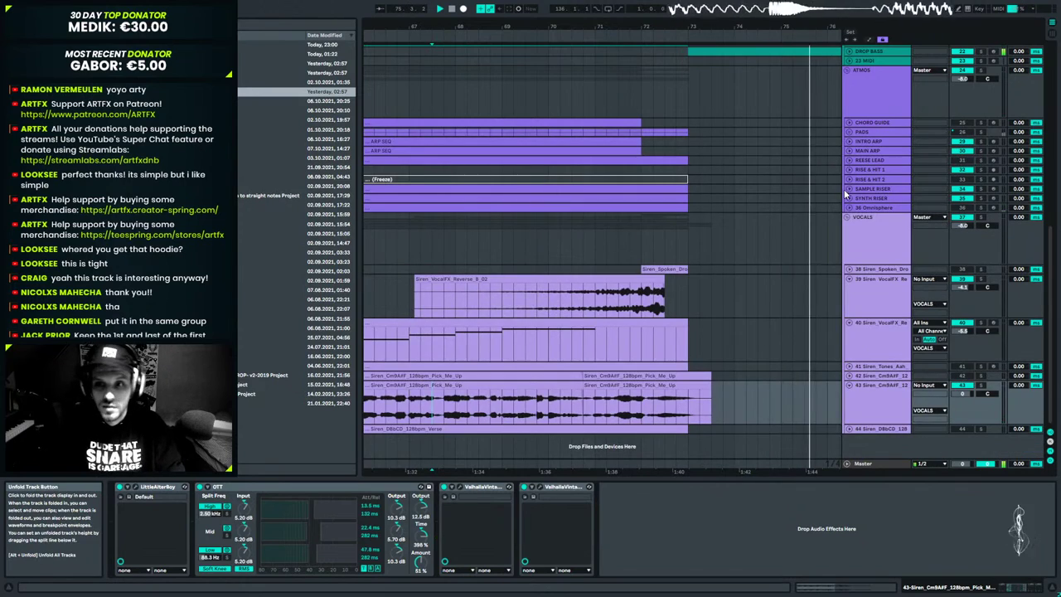
alt+click(847, 70)
click(855, 86)
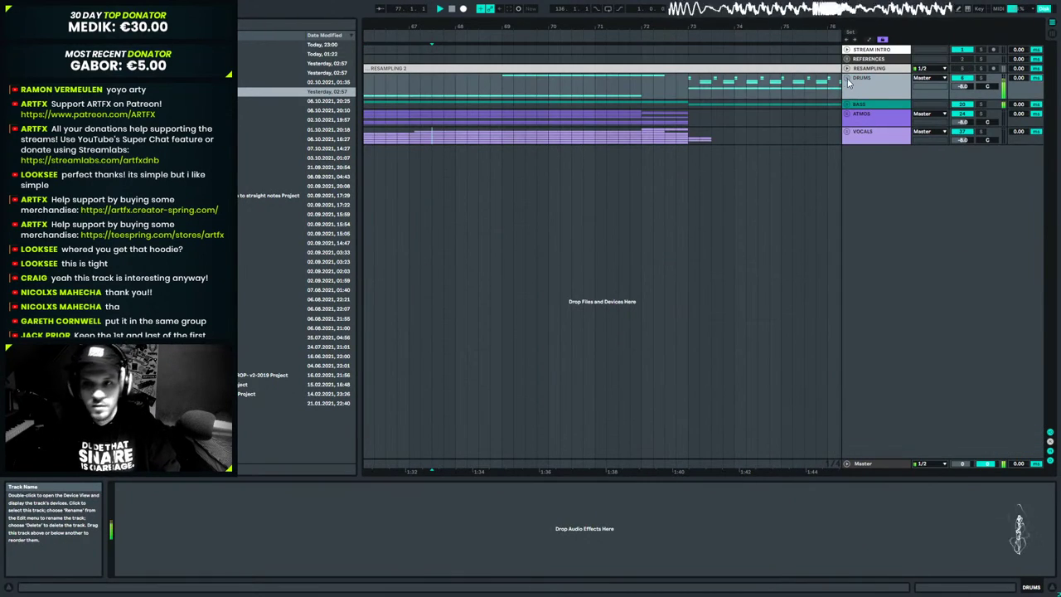
click(846, 78)
click(853, 203)
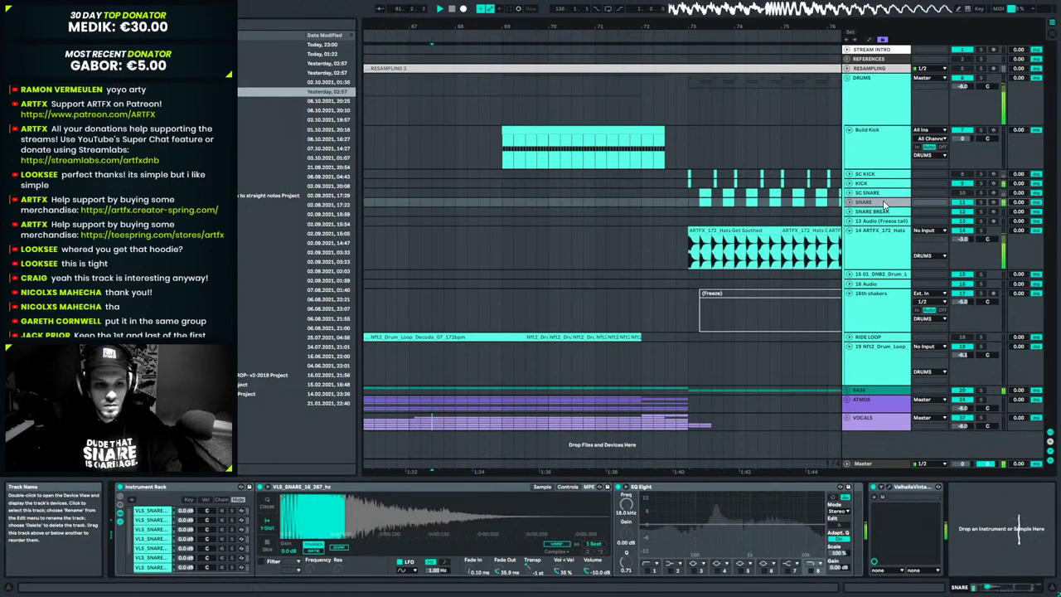
key(space)
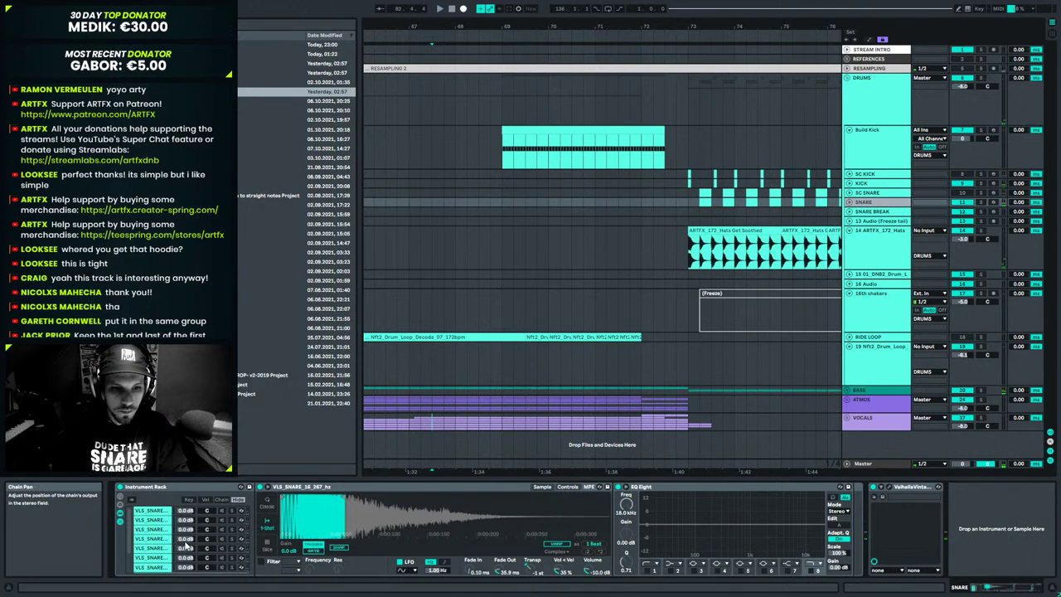
Select the last chain in the SNARE track's Instrument Rack and duplicate the SNARE track.
scroll(189, 543, down, 3)
click(185, 548)
click(874, 203)
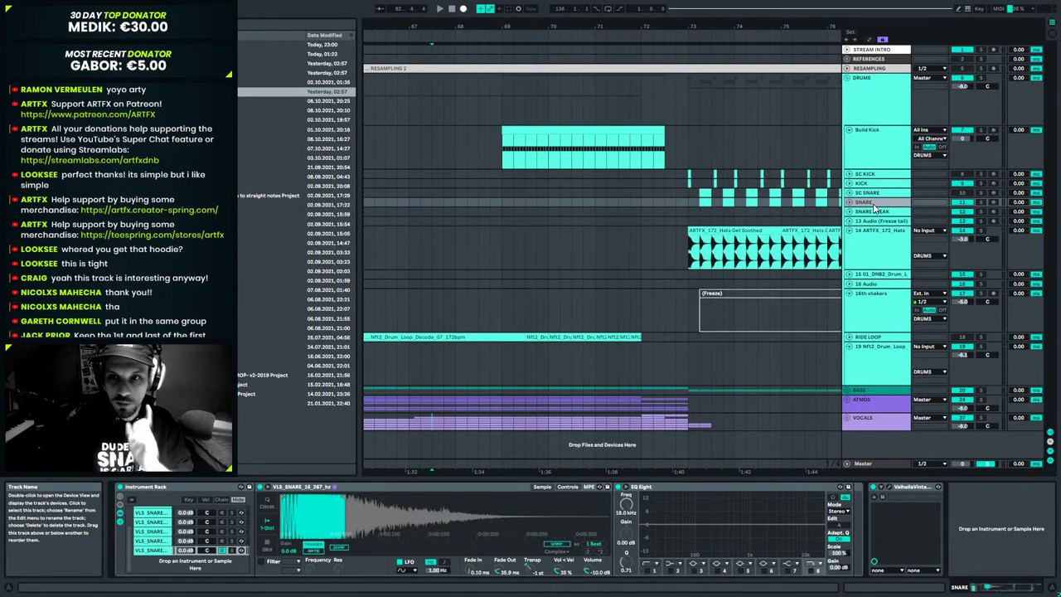
key(ctrl+z)
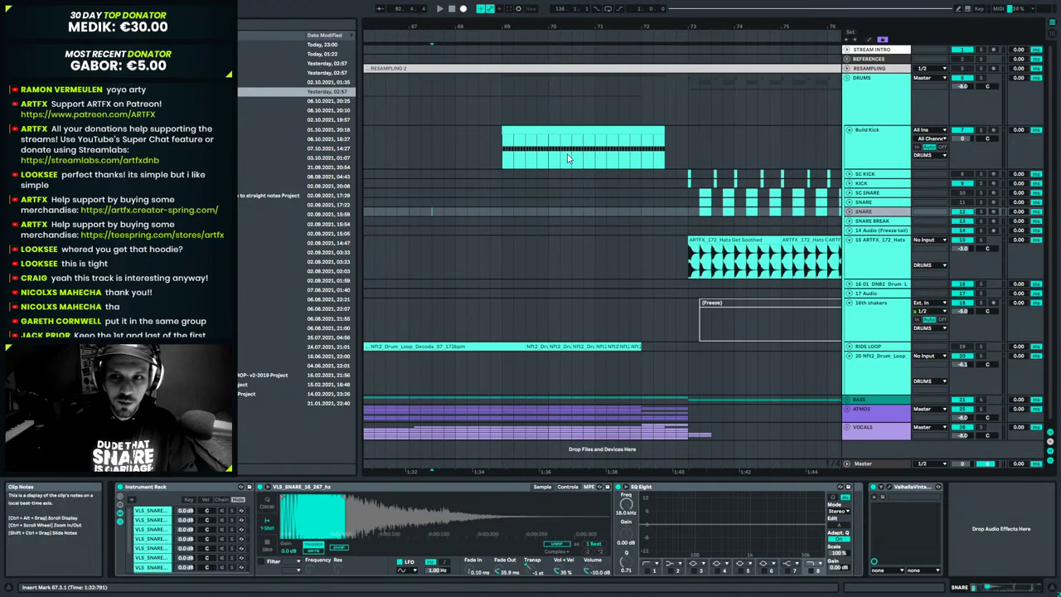
Delete the duplicated SNARE track, leave the original SNARE track deactivated, and save the project.
click(152, 488)
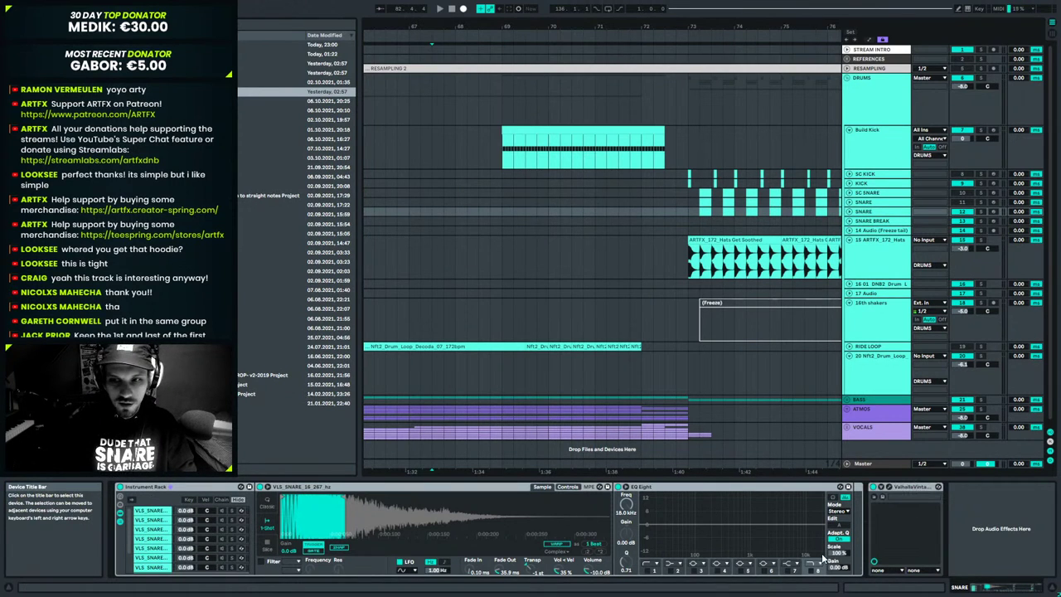
key(Delete)
click(877, 202)
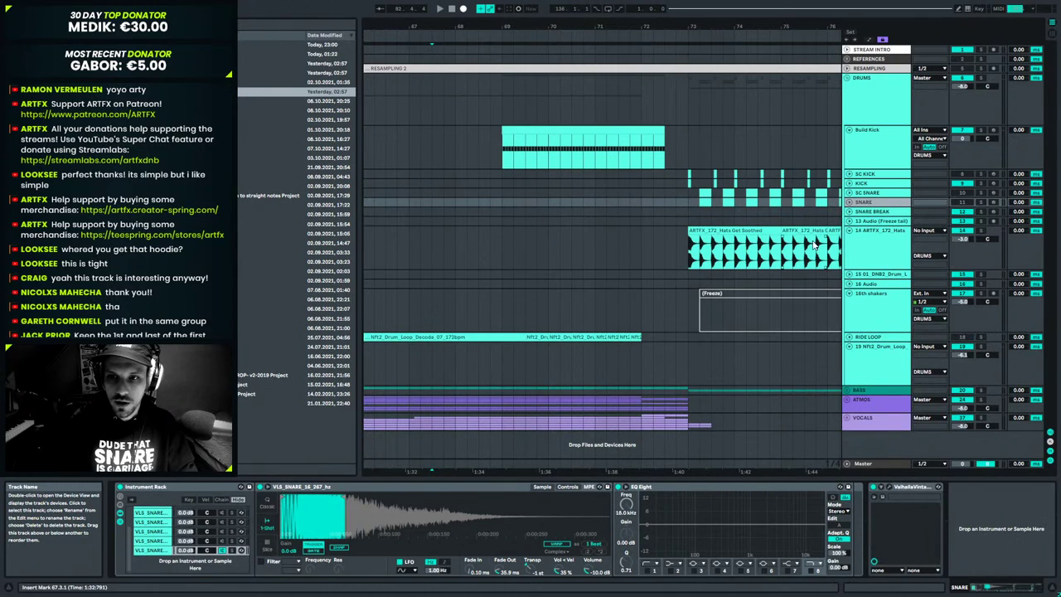
key(ctrl+s)
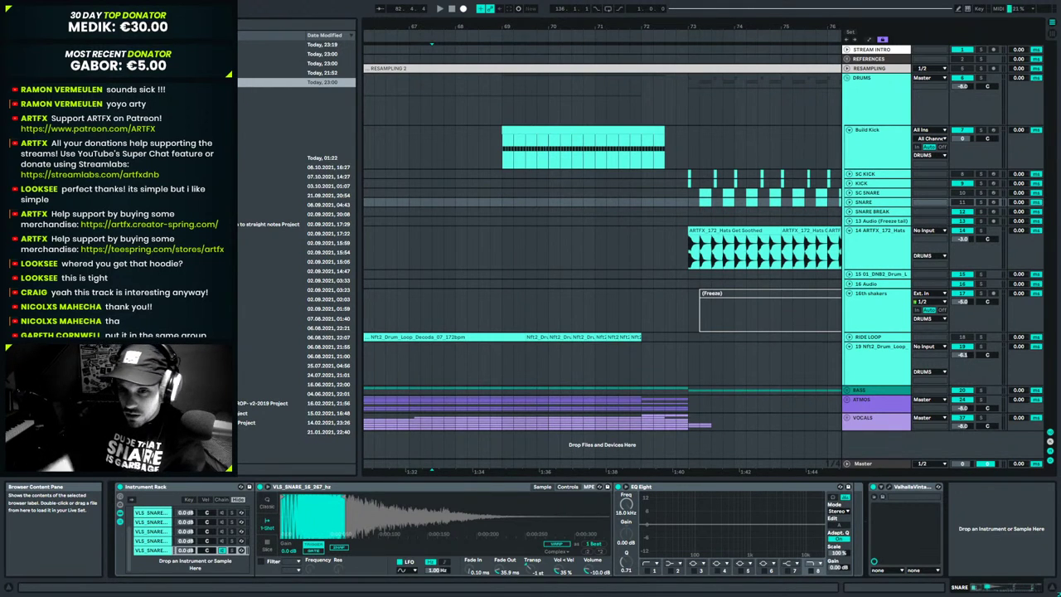
Expand the BASS group, open the DROP BASS clip starting at bar 73, and select its highest row of notes.
click(848, 390)
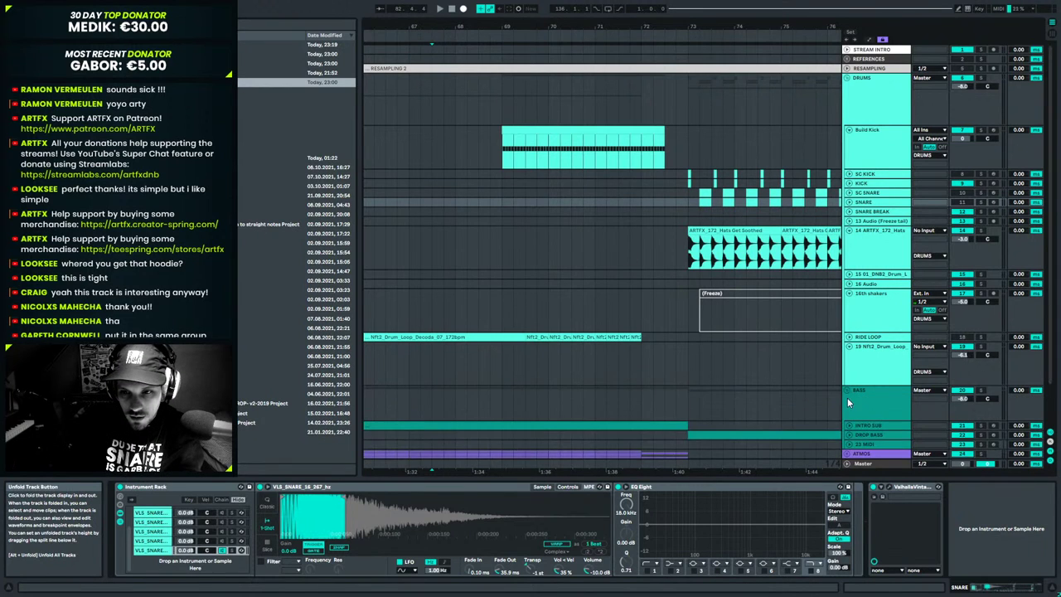
scroll(825, 417, down, 2)
click(852, 394)
click(848, 394)
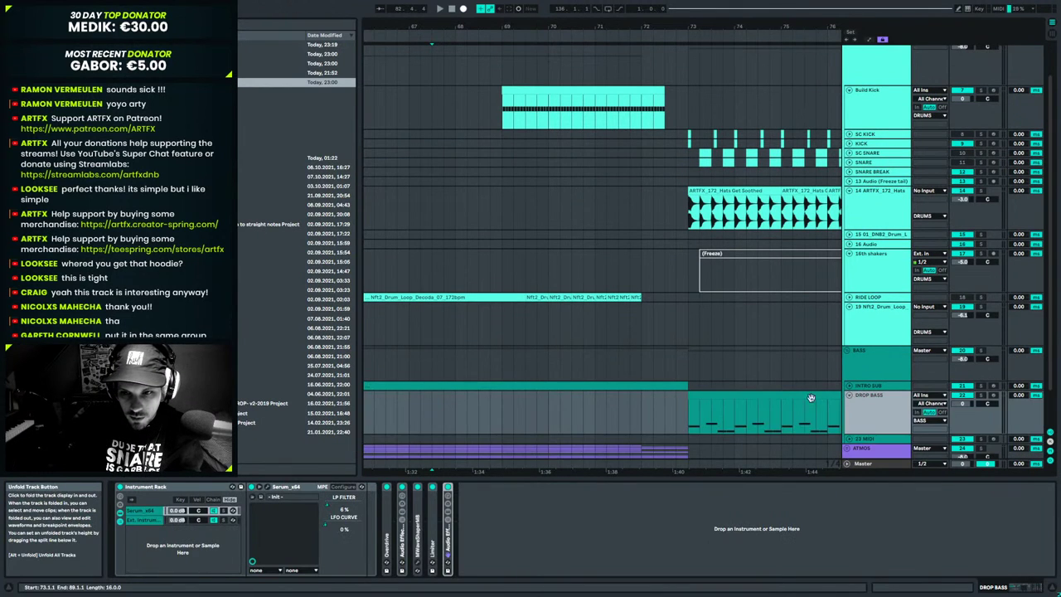
double_click(794, 394)
click(324, 369)
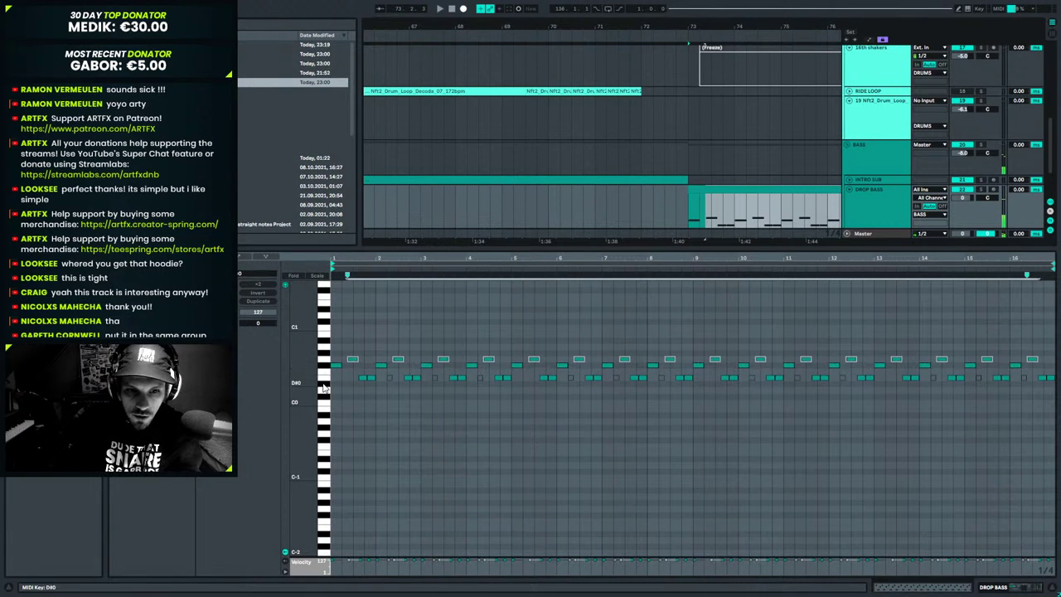
Preview the D#0 key in the DROP BASS clip and view the track's device chain.
click(324, 388)
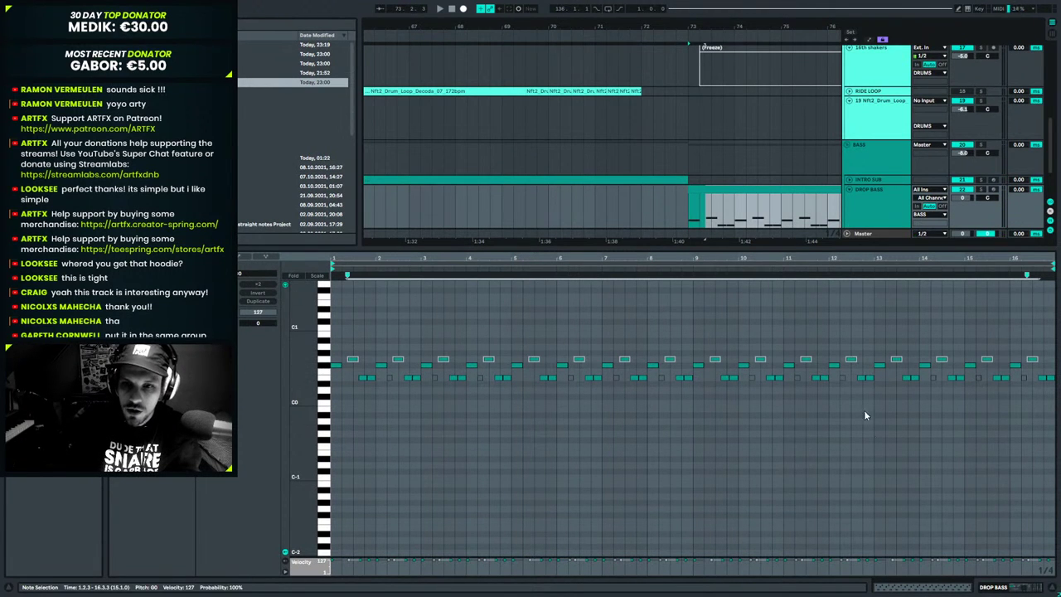
key(shift+Tab)
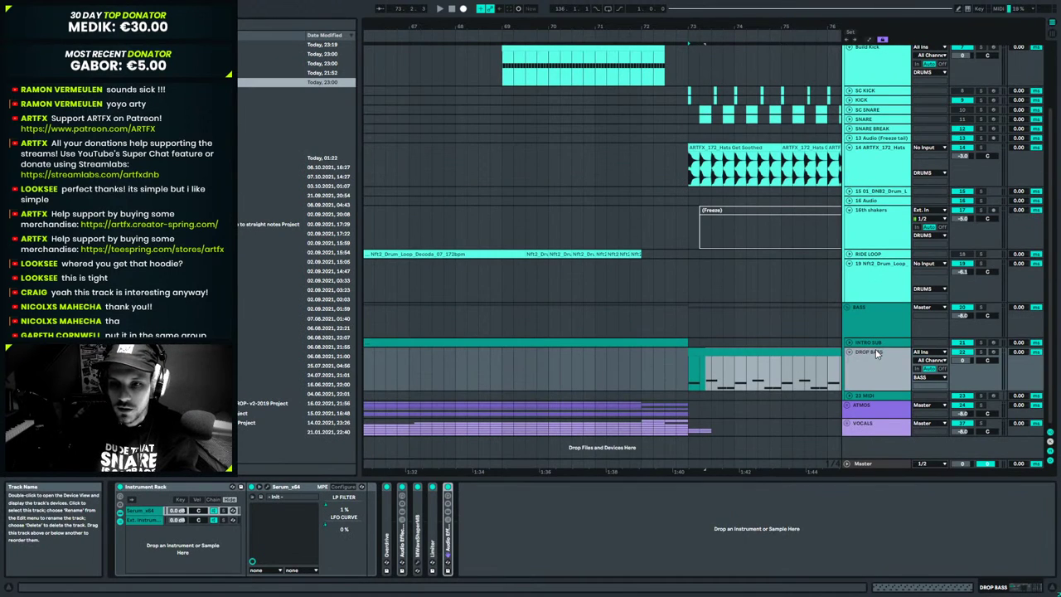
drag(551, 24, 576, 4)
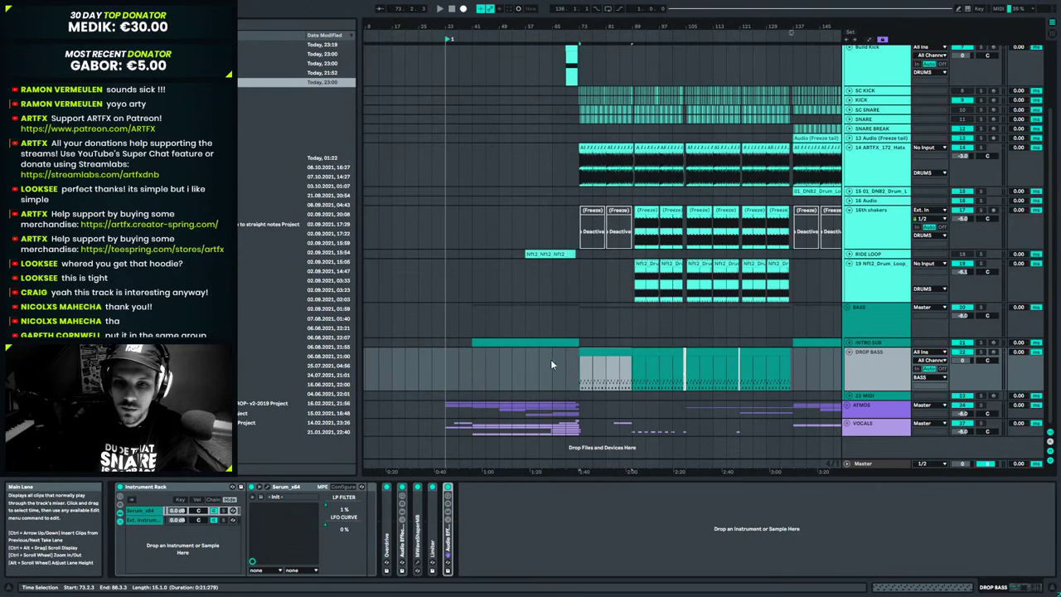
Expand the INTRO SUB track and examine the notes of its clip starting at bar 41 and its device chain.
click(488, 343)
click(850, 342)
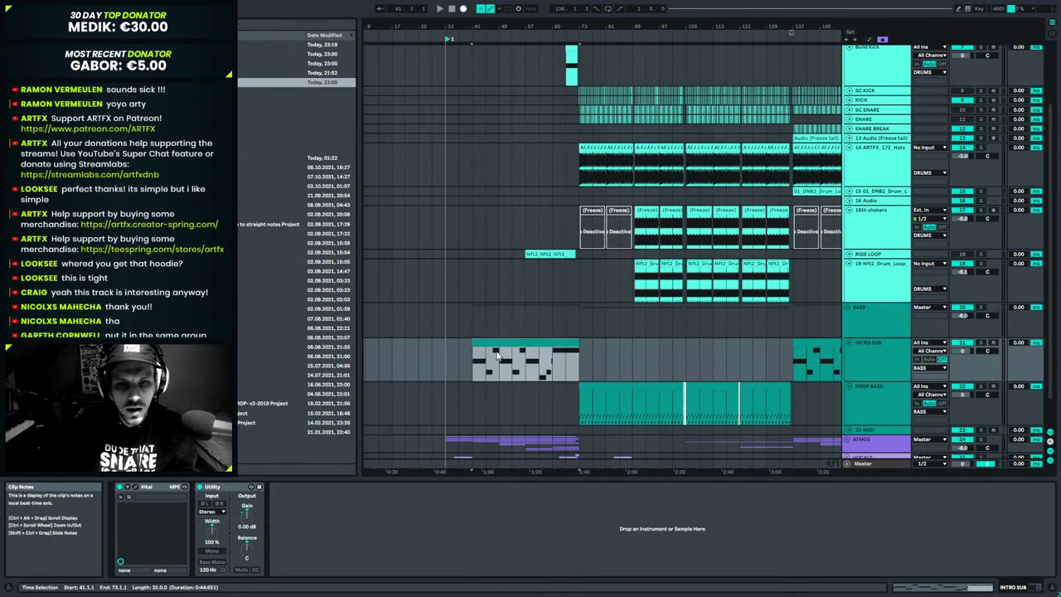
double_click(489, 343)
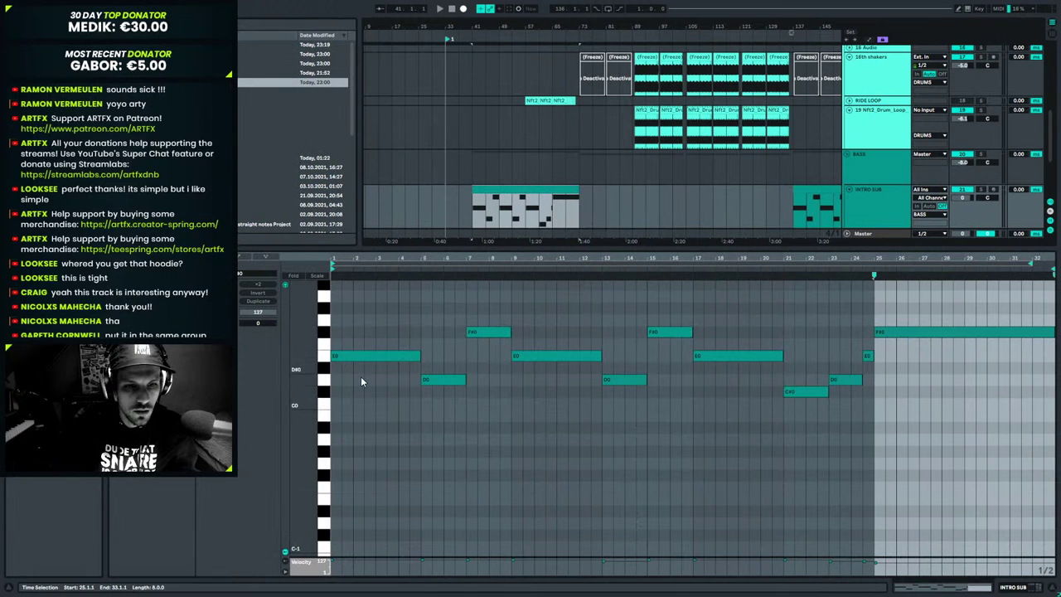
scroll(350, 366, up, 4)
click(1012, 586)
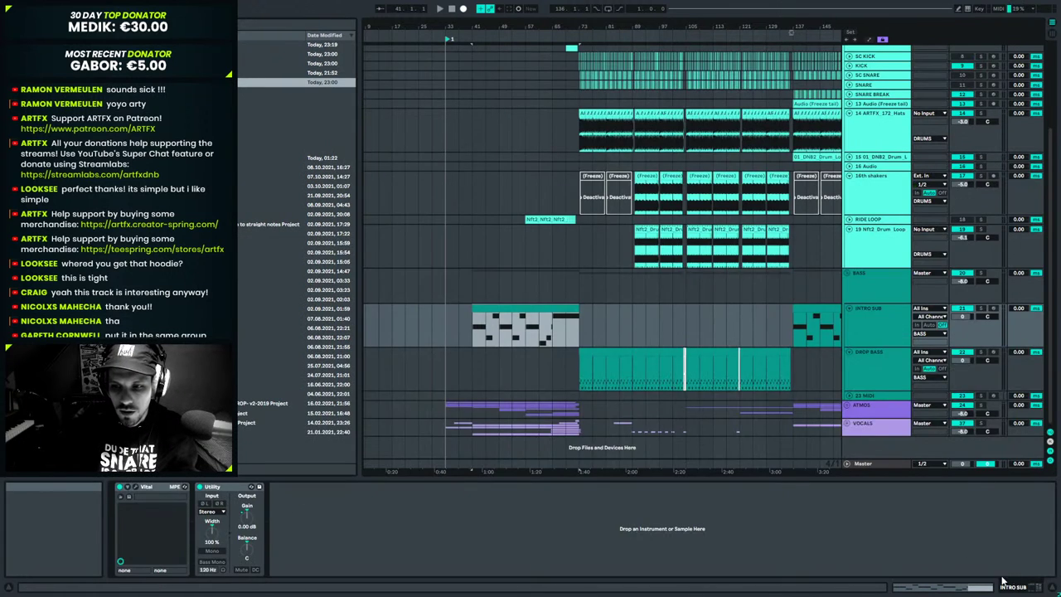
scroll(570, 276, up, 6)
scroll(582, 298, down, 4)
scroll(581, 315, down, 2)
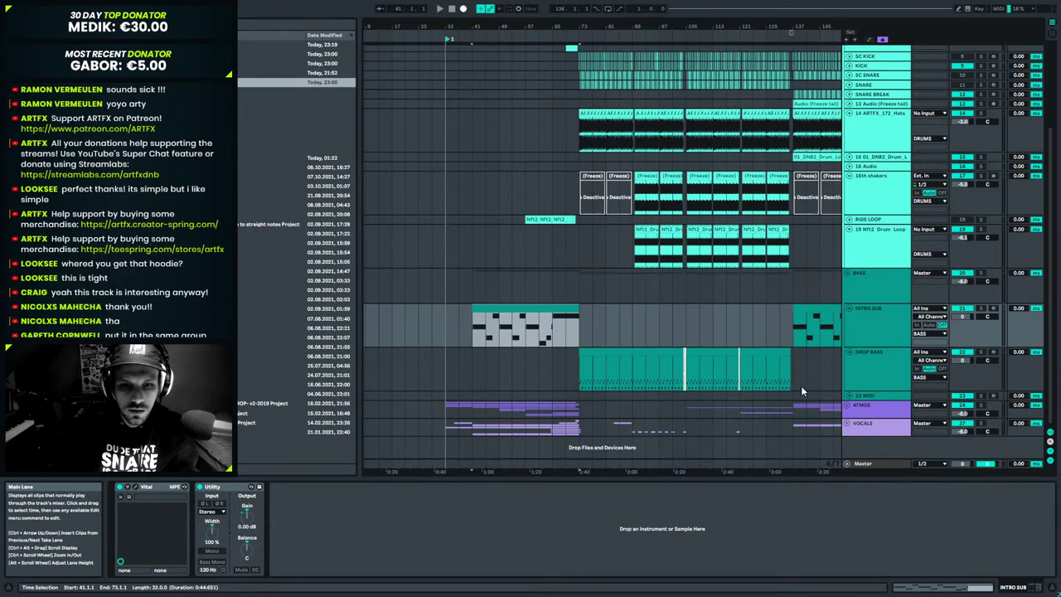
Expand the ATMOS group with its MAIN ARP and PADS tracks, and examine the SAMPLE PAD clip starting at bar 33 and its devices.
click(845, 403)
scroll(844, 403, down, 3)
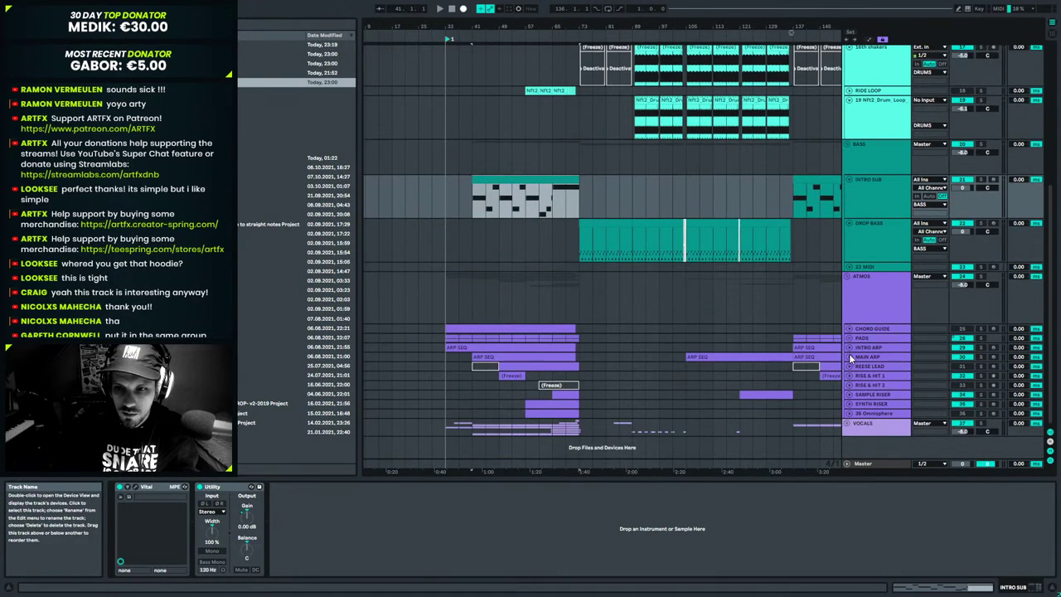
click(849, 356)
click(849, 337)
scroll(867, 356, down, 2)
scroll(867, 357, down, 2)
double_click(479, 246)
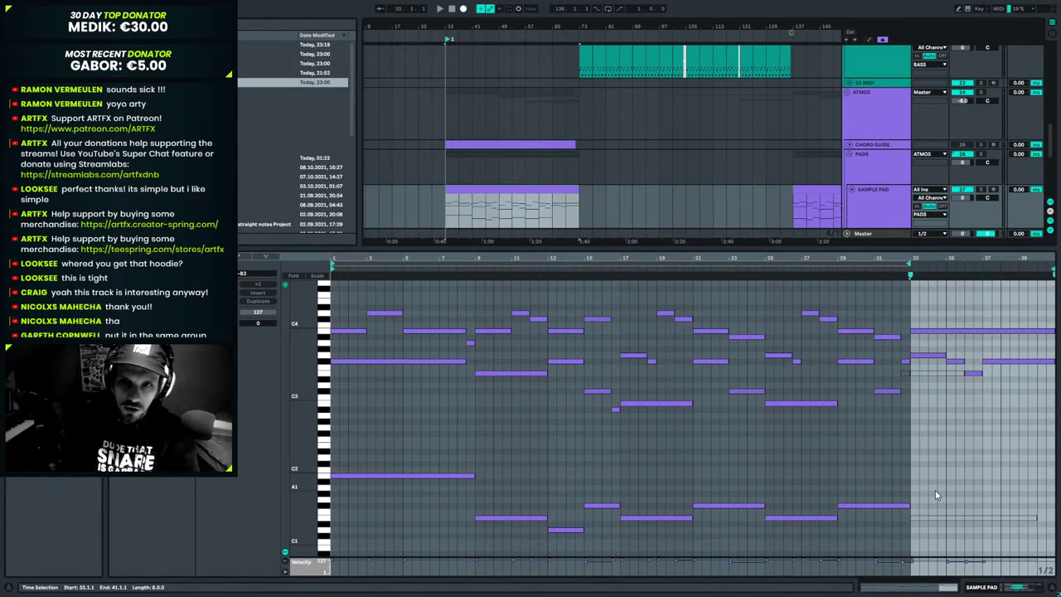
click(1018, 587)
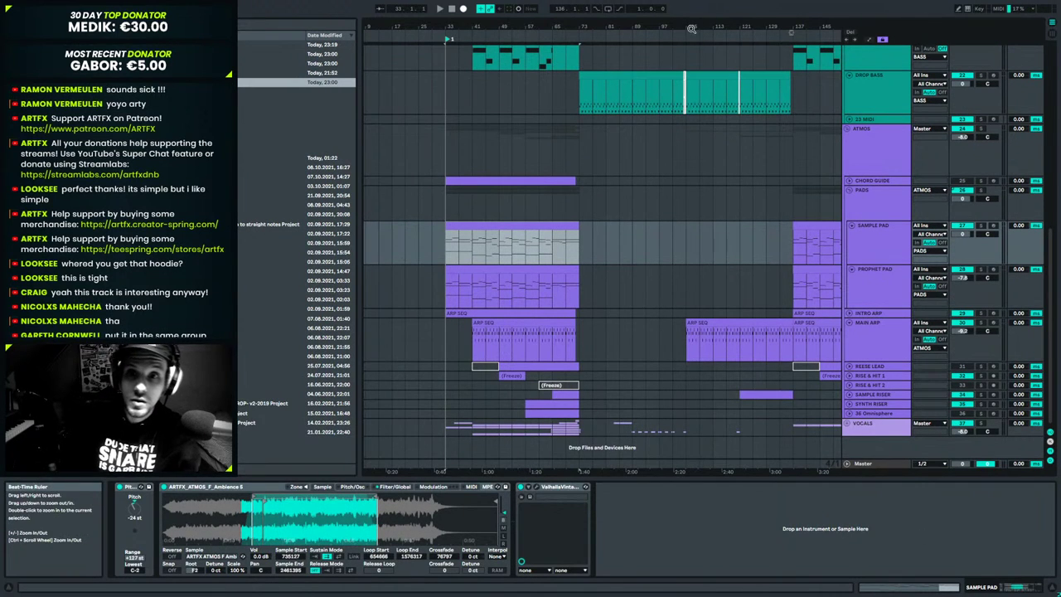
Load the SNARE SELECTAH instrument rack from the browser onto a new SNARE track directly below the existing SNARE track.
ctrl+scroll(719, 57, down, 3)
scroll(724, 173, up, 3)
scroll(724, 173, up, 7)
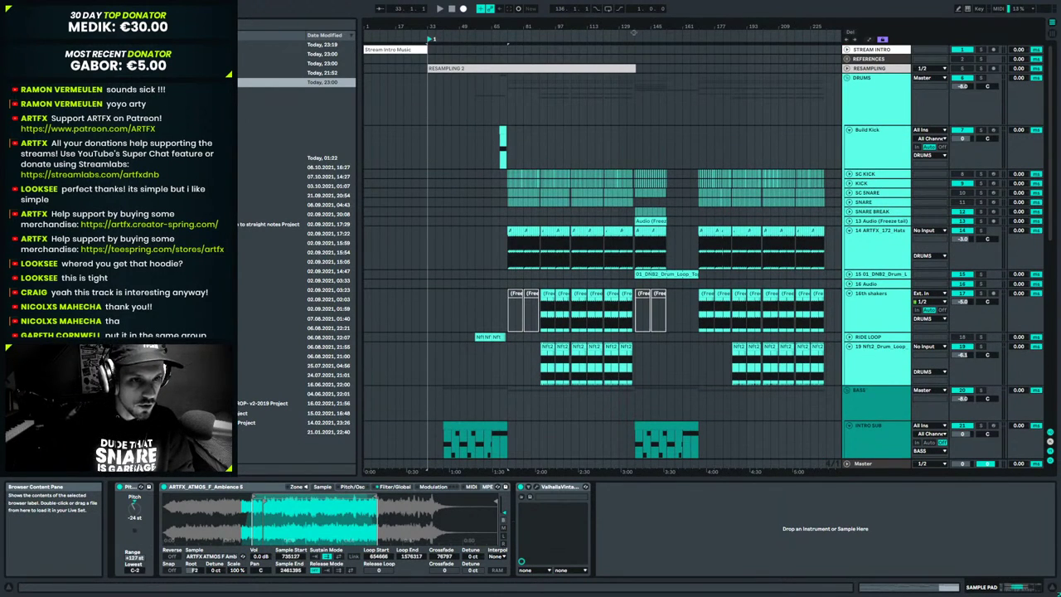
click(293, 129)
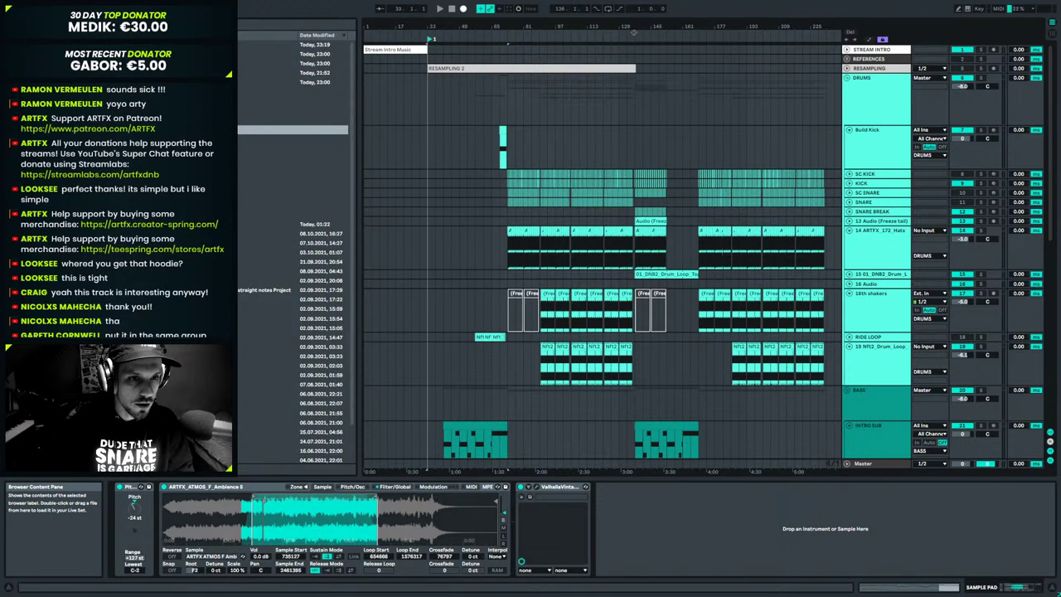
click(292, 176)
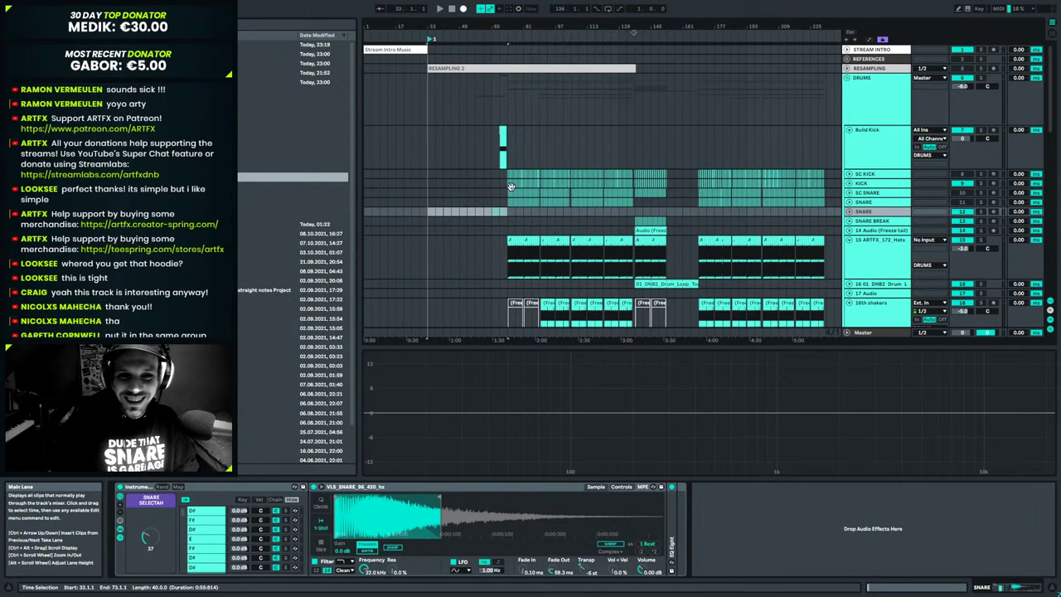
Copy the original SNARE clips from 73.1.1 to 233.1.1 onto the new SNARE track and deactivate the originals.
drag(514, 209, 704, 206)
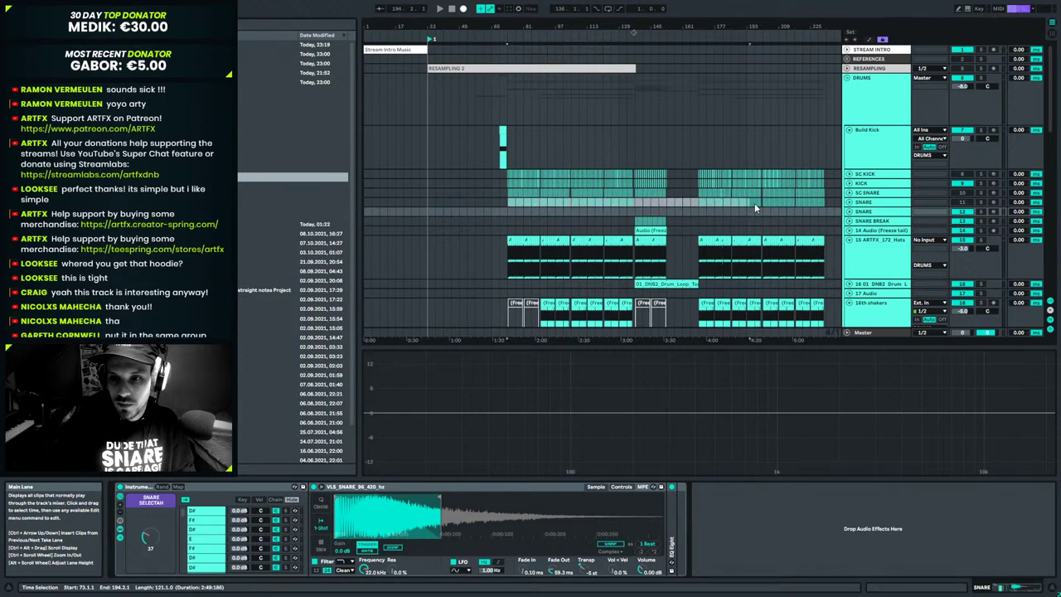
drag(833, 209, 823, 208)
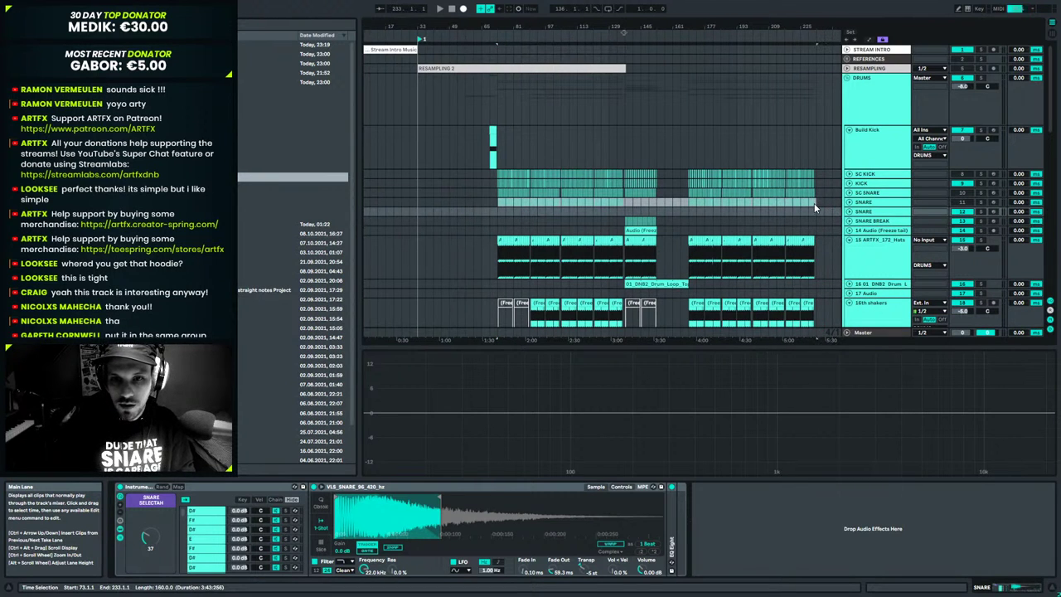
drag(818, 204, 818, 204)
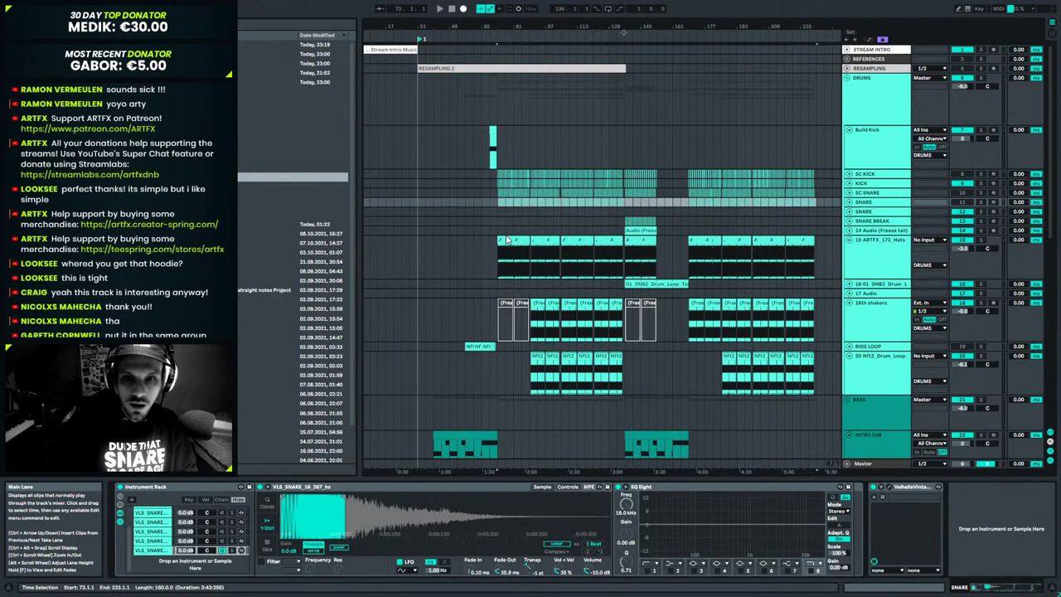
click(497, 209)
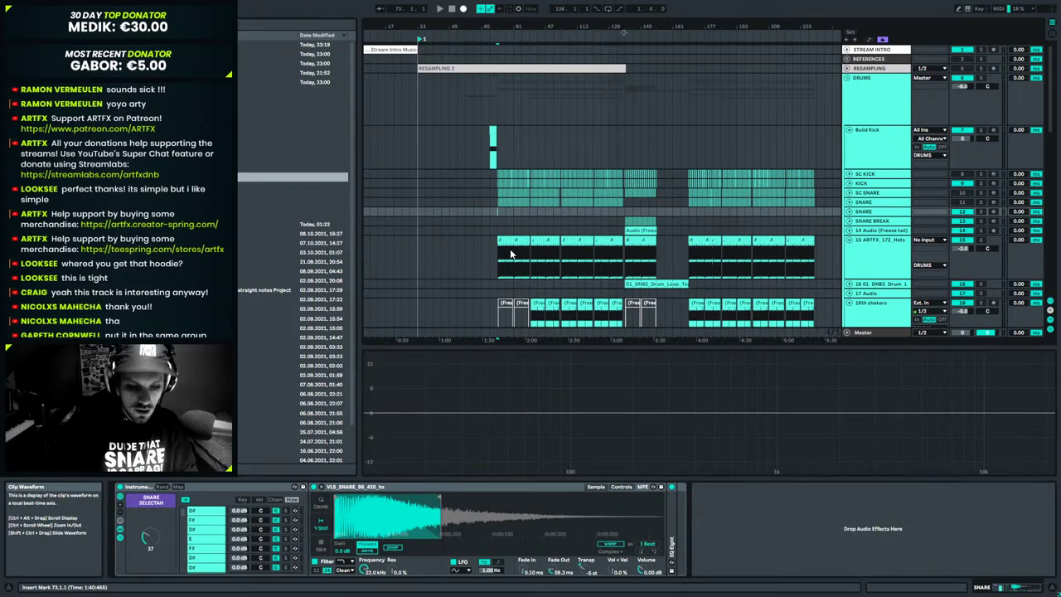
click(864, 209)
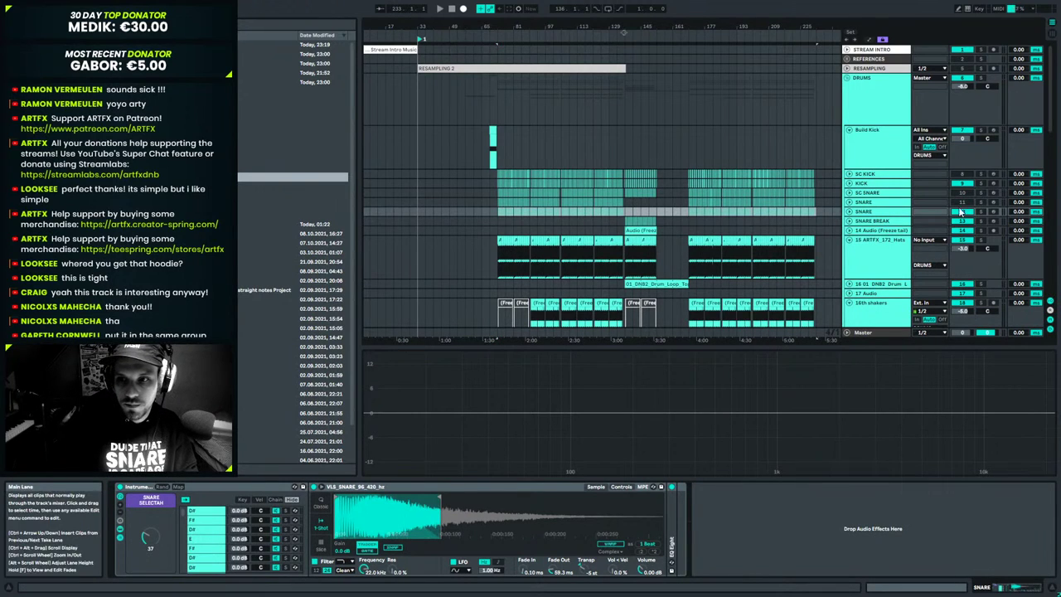
mouse_move(821, 201)
mouse_down()
mouse_move(492, 209)
mouse_move(824, 211)
mouse_up()
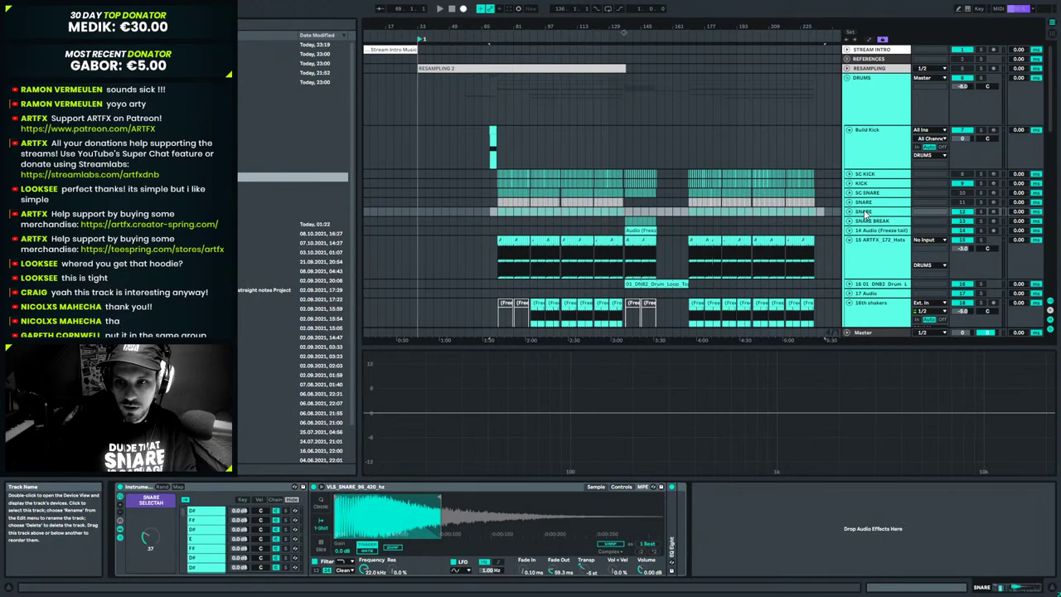
click(497, 222)
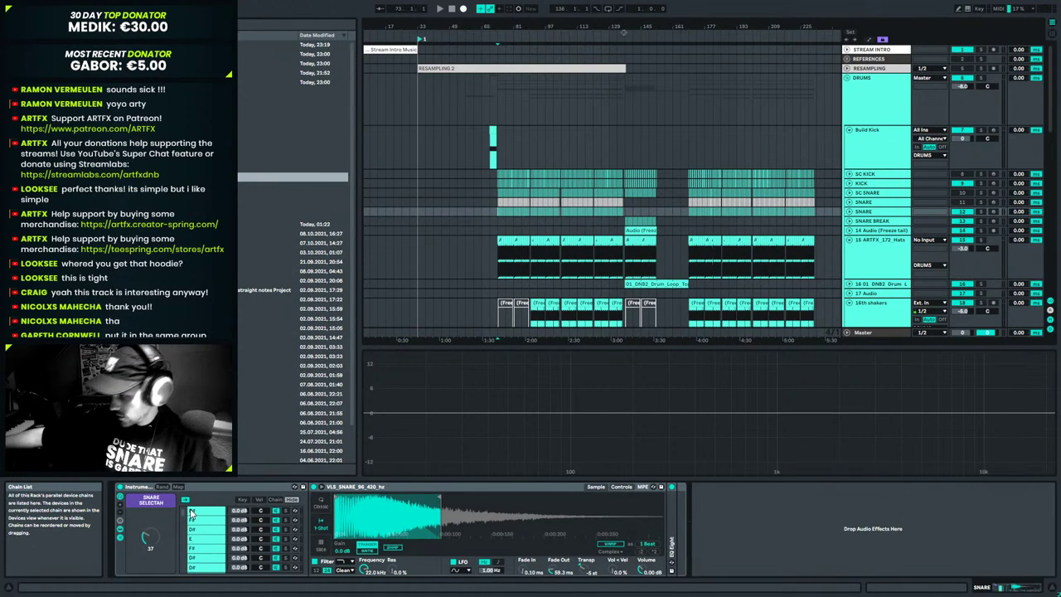
Add a Pitch MIDI effect set to +3 st before the SNARE SELECTAH rack and play the drop from bar 73.
click(296, 168)
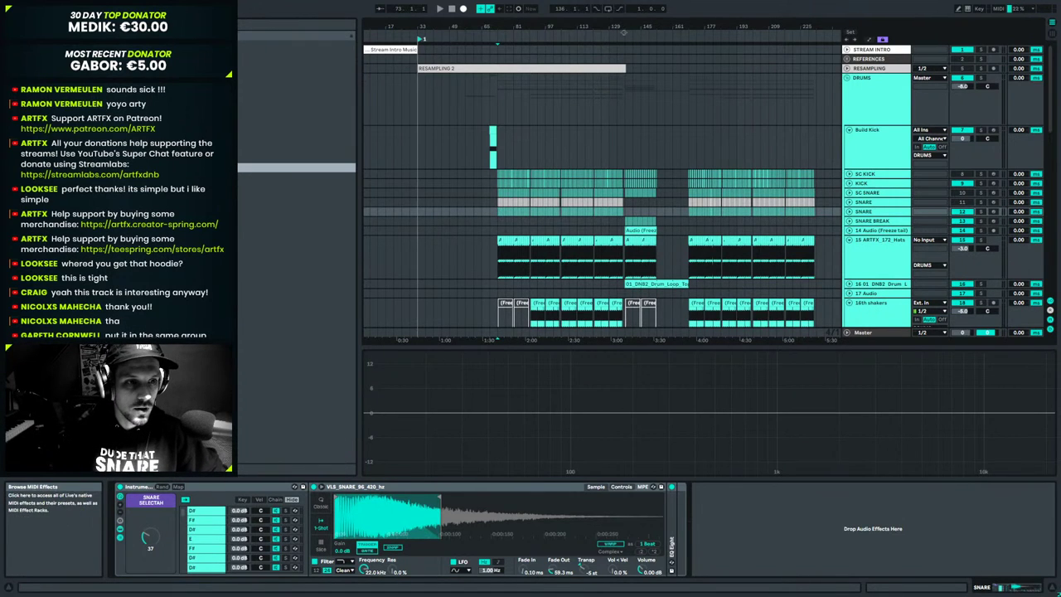
drag(232, 129, 133, 554)
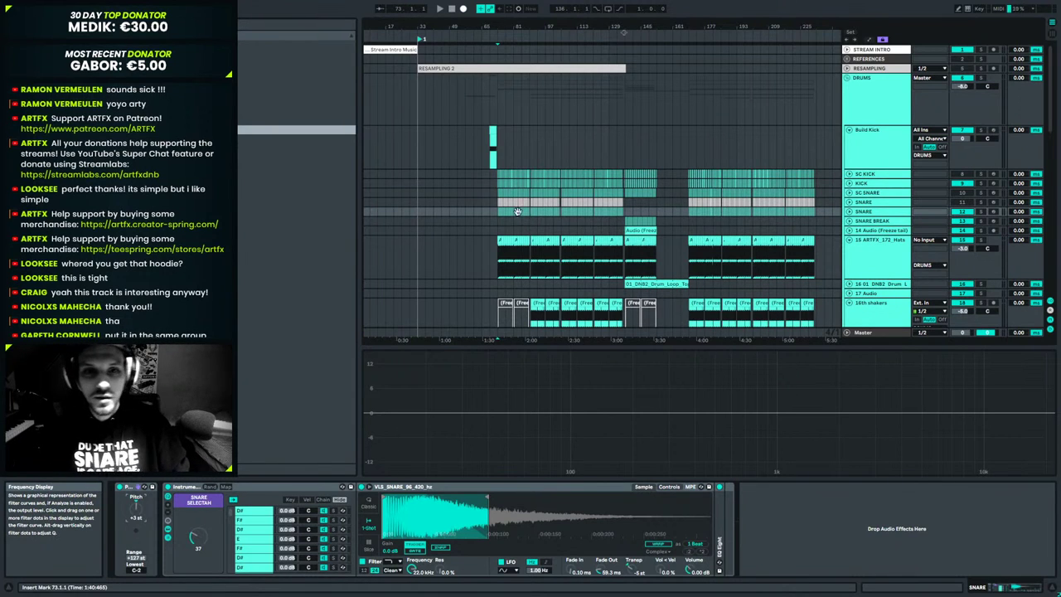
key(space)
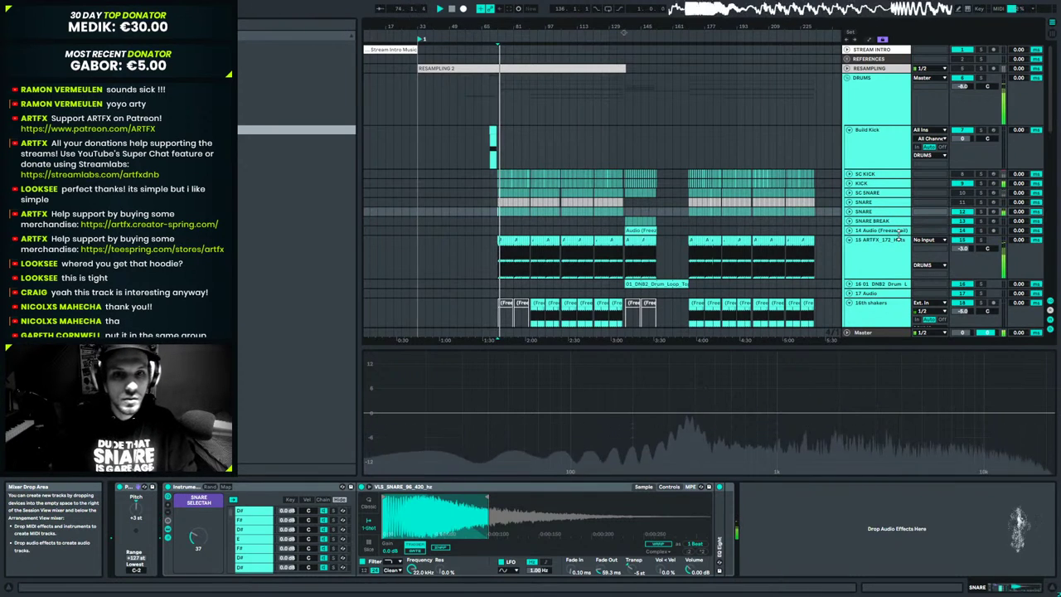
Set the new snare rack's SNARE SELECTAH macro to 0, stop playback and select the rack's first chain.
click(880, 211)
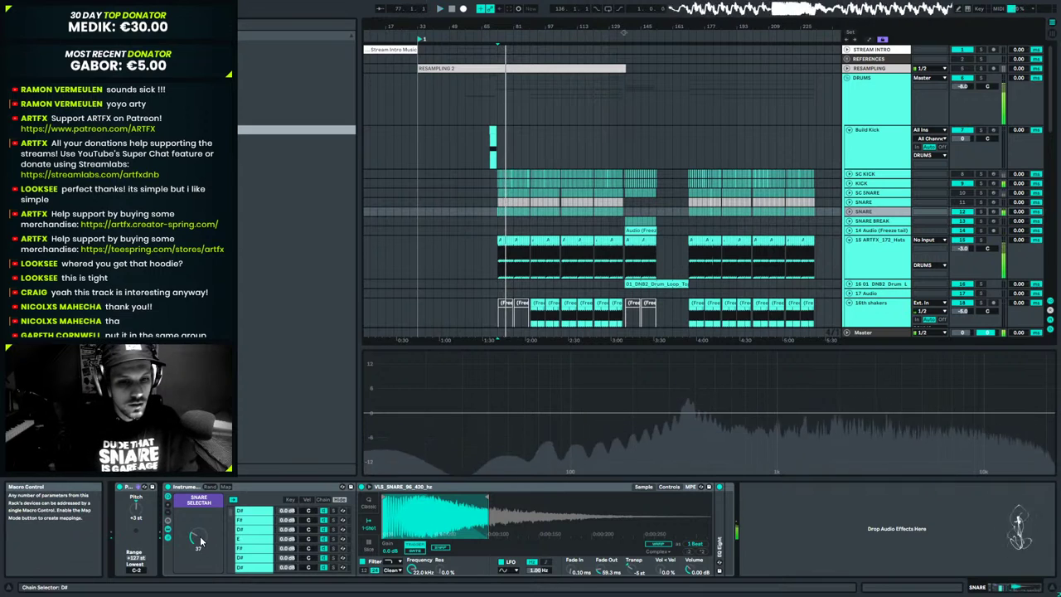
drag(198, 539, 199, 578)
key(space)
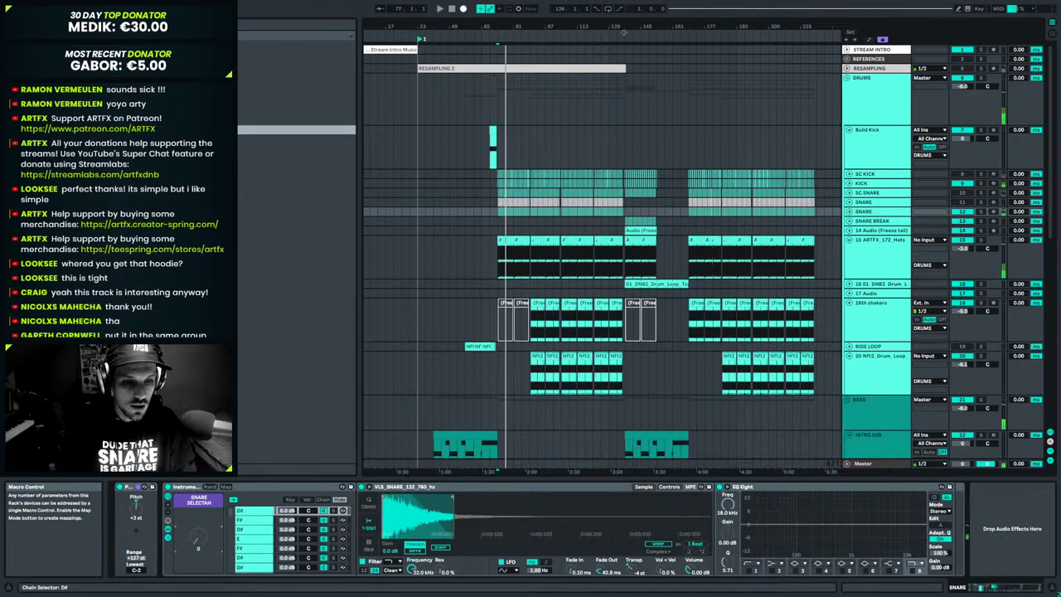
click(247, 513)
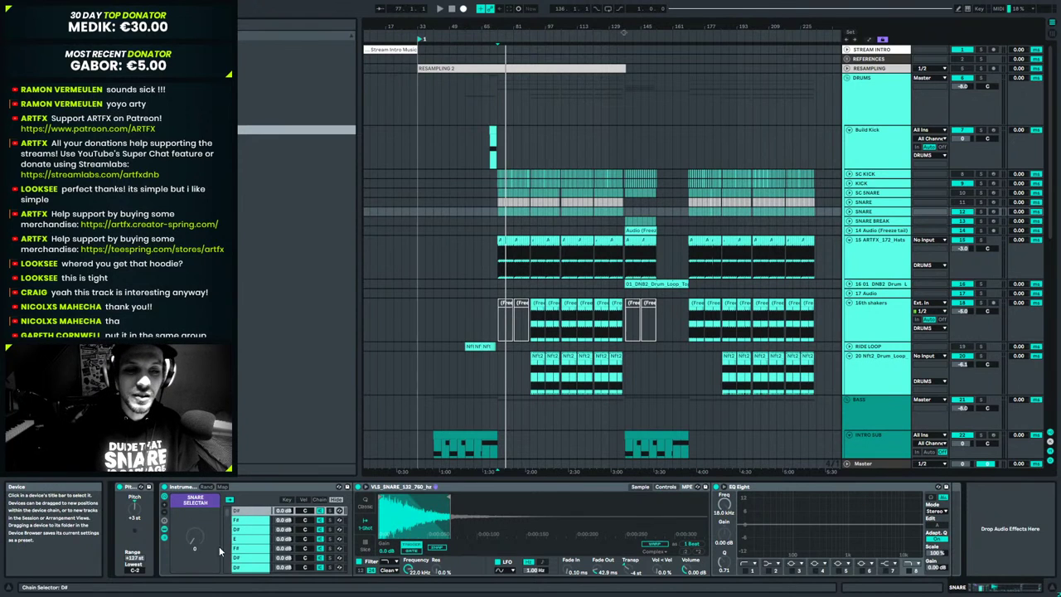
Play the first drop and audition the new snare rack's sounds by raising the SNARE SELECTAH macro from 0 to 8.
click(511, 262)
key(space)
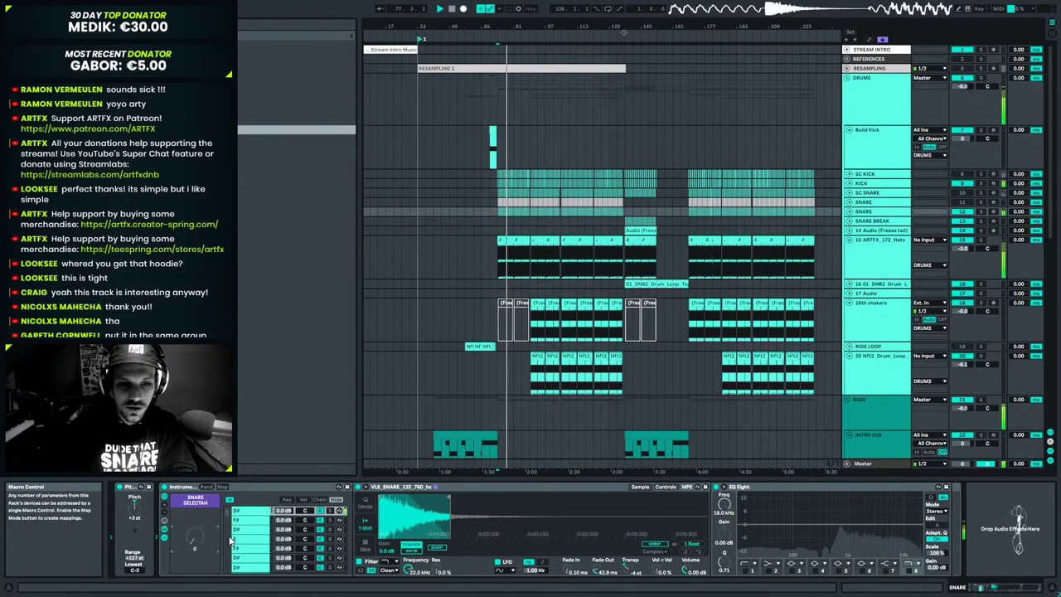
key(Up)
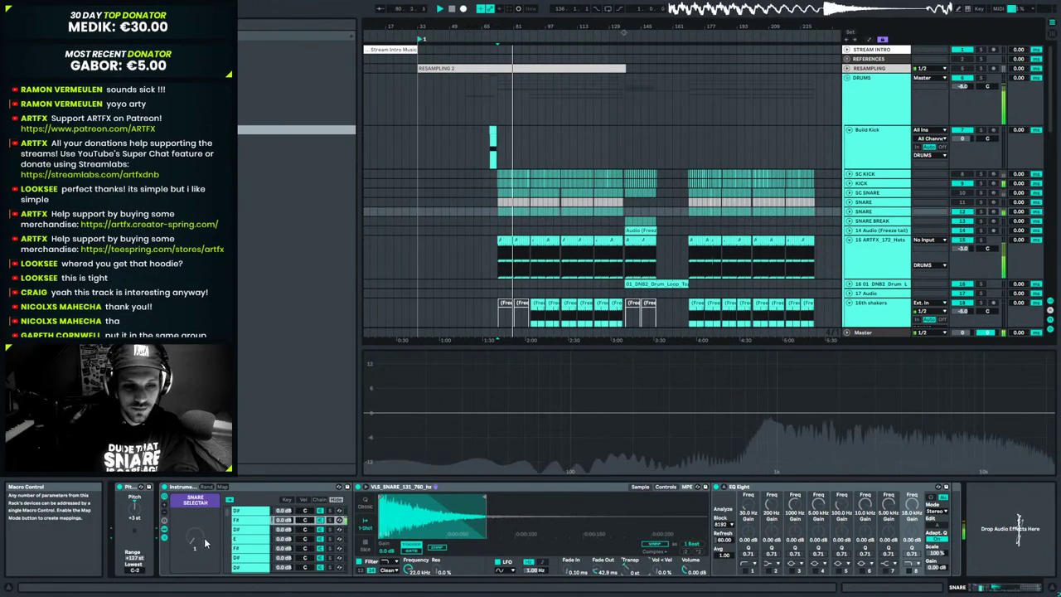
drag(196, 538, 196, 531)
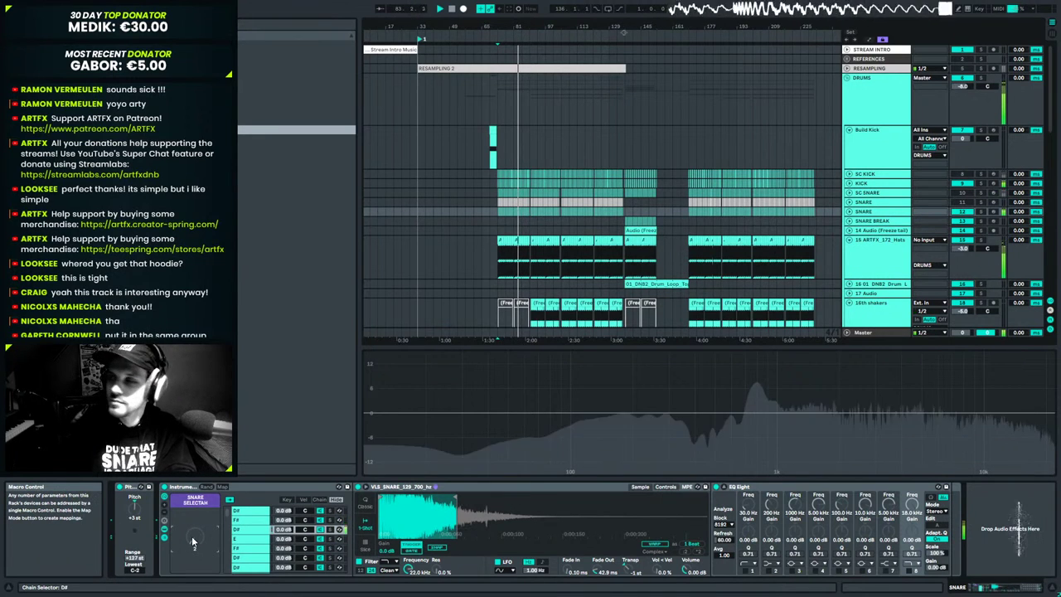
mouse_move(192, 541)
mouse_down()
mouse_move(182, 533)
mouse_move(199, 541)
mouse_up()
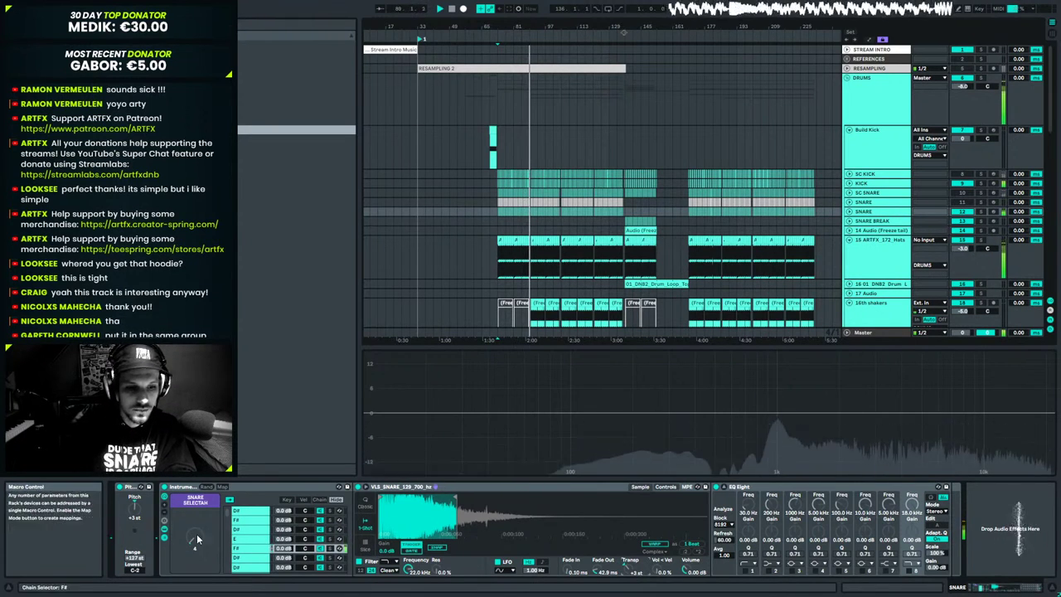
key(Down)
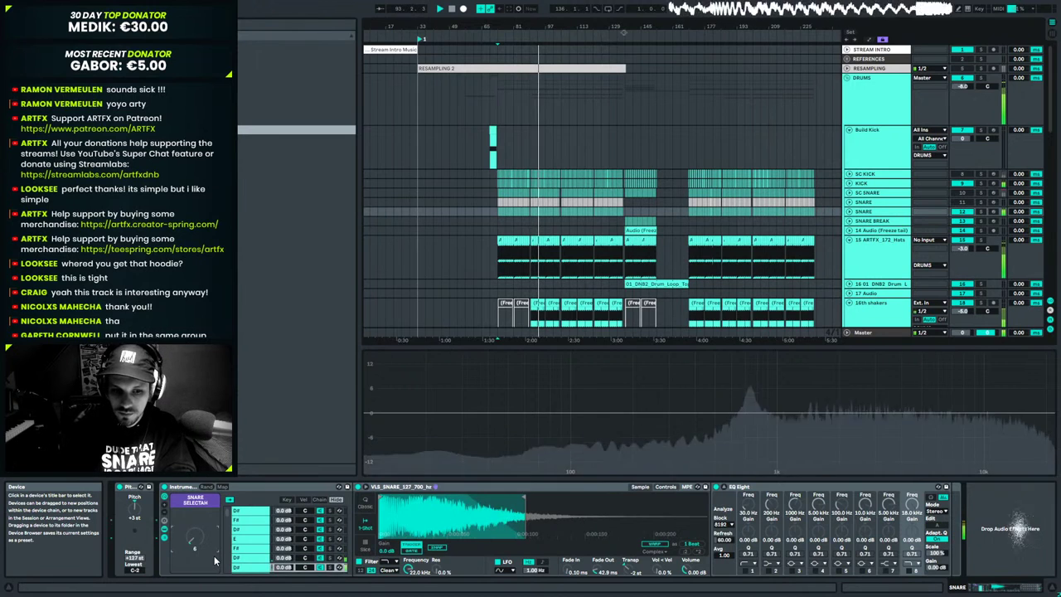
key(Up)
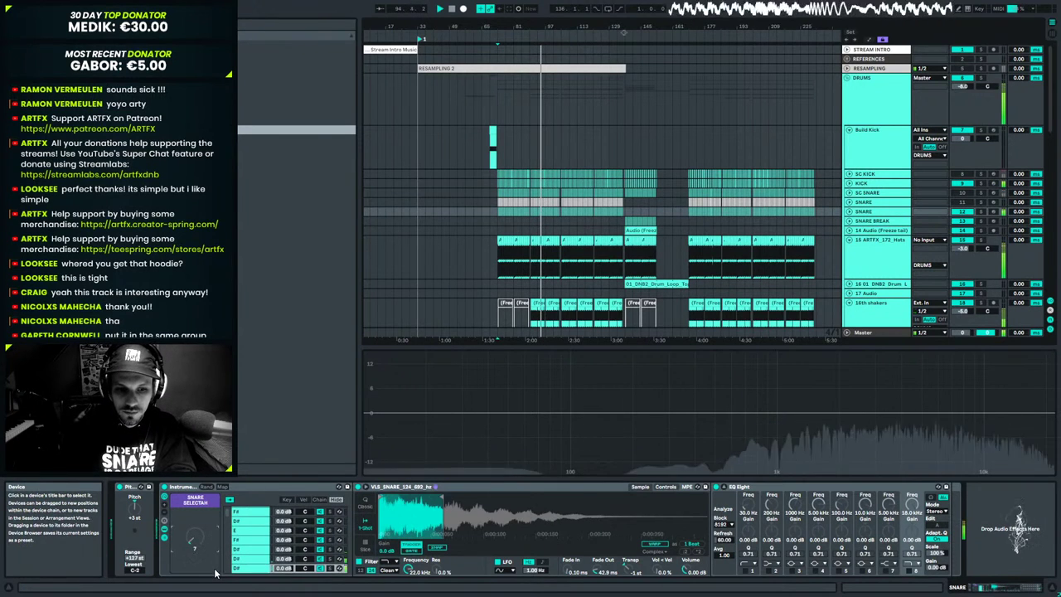
key(Up)
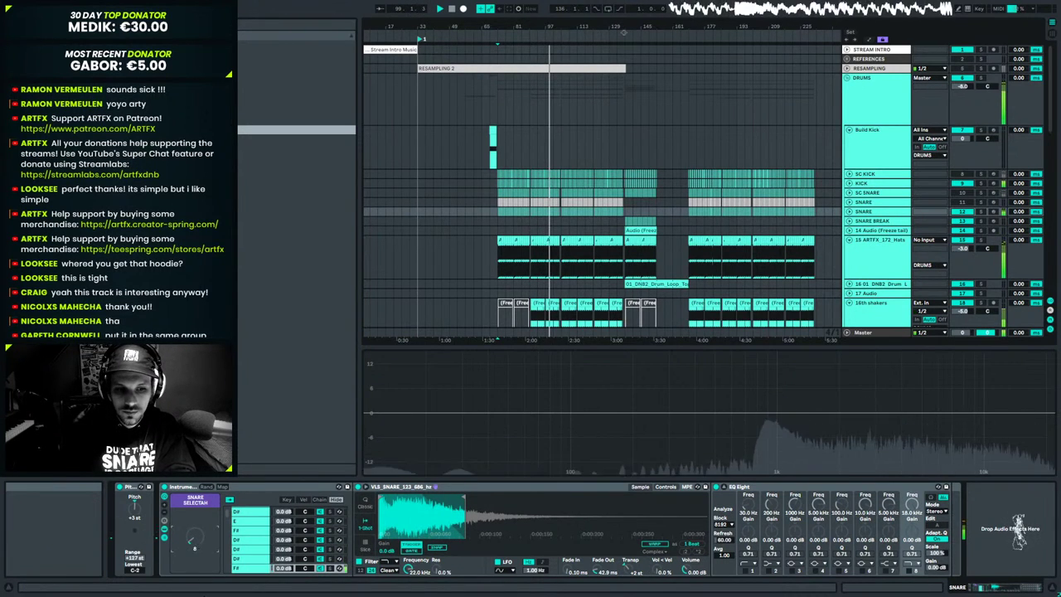
Raise the SNARE SELECTAH macro to 11, adjusting the transpose of the VLS_SNARE_122_686_hz sample on the way.
scroll(200, 570, down, 1)
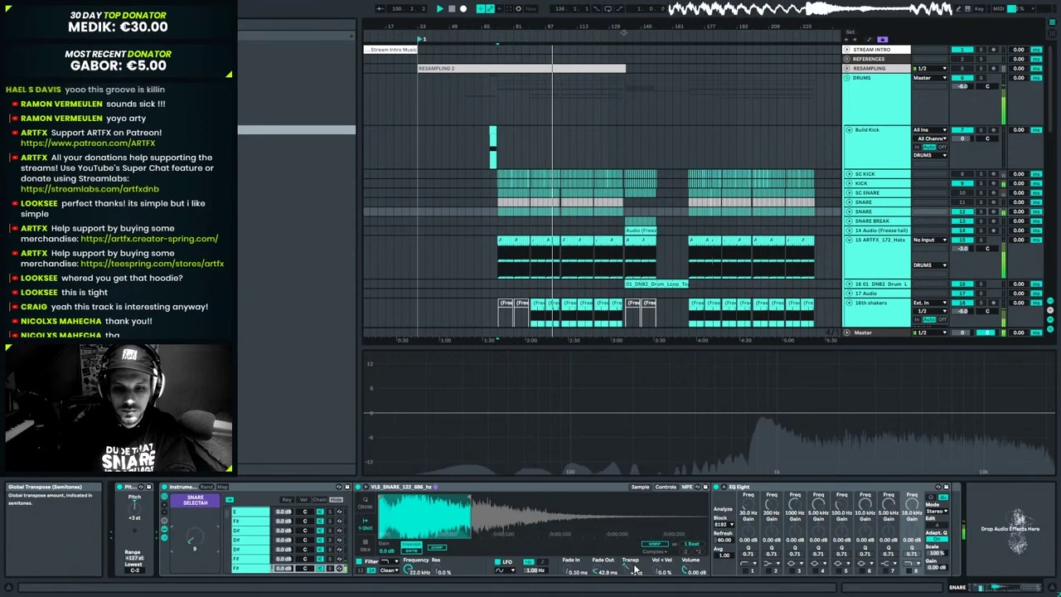
drag(634, 568, 634, 562)
scroll(197, 538, down, 3)
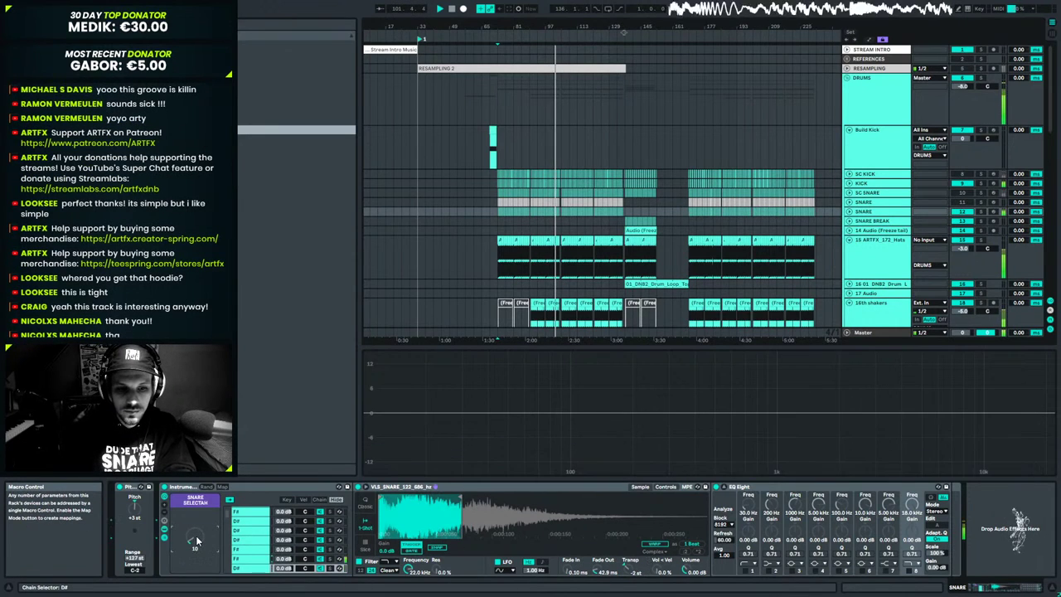
scroll(197, 540, up, 1)
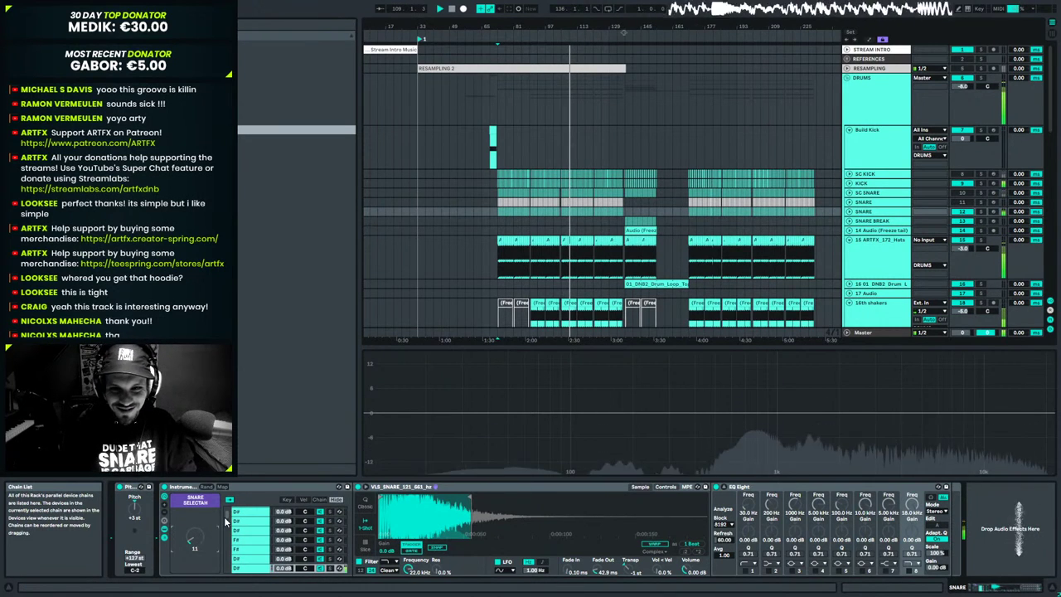
Play the arrangement from 105.1.1 and again from about bar 101 to check the MAIN ARP track.
scroll(601, 250, down, 6)
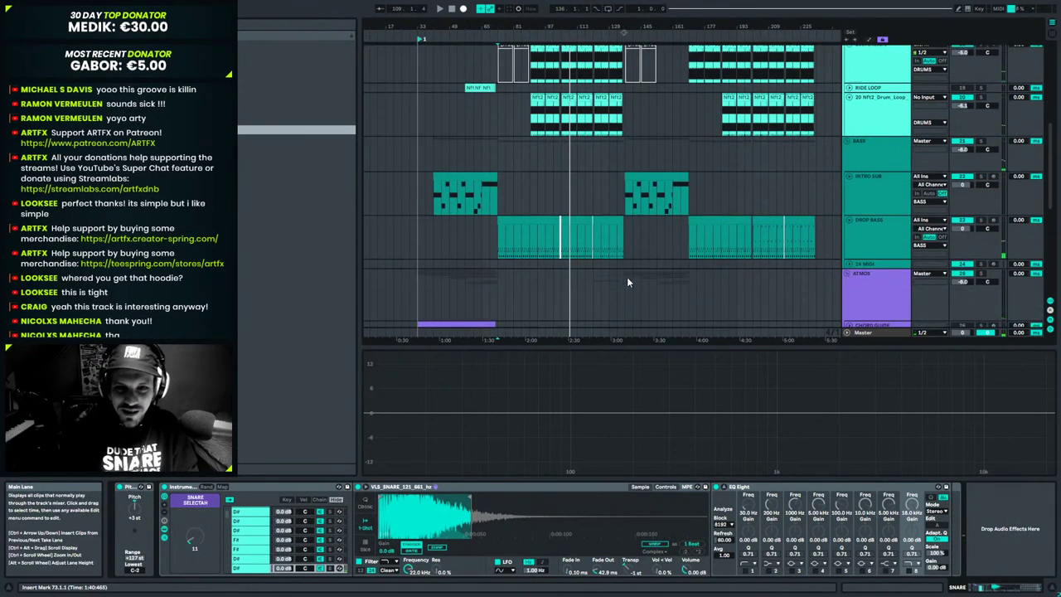
click(561, 240)
scroll(845, 363, down, 5)
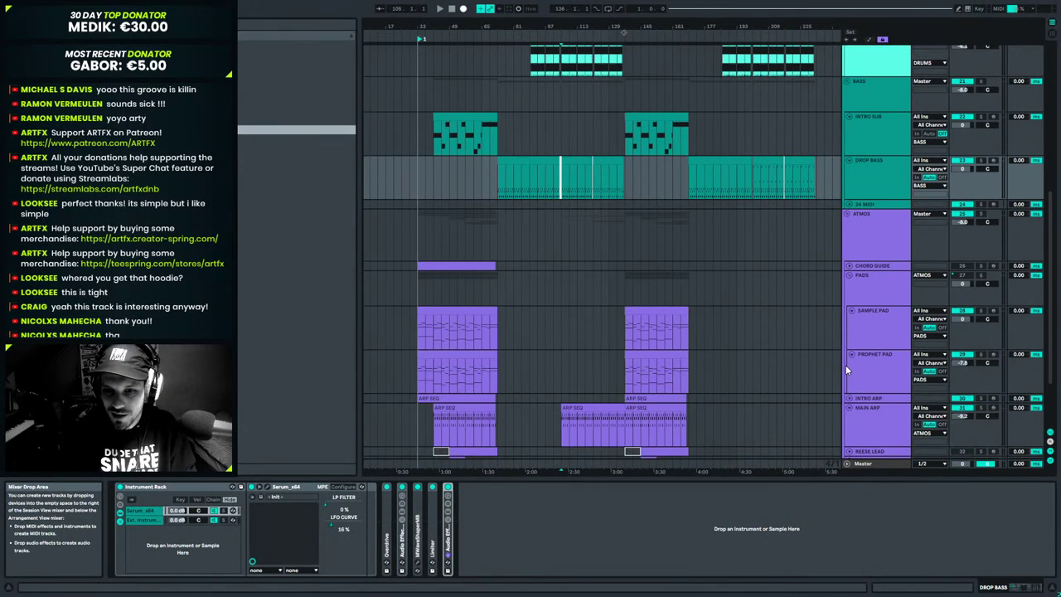
scroll(845, 365, down, 1)
click(583, 336)
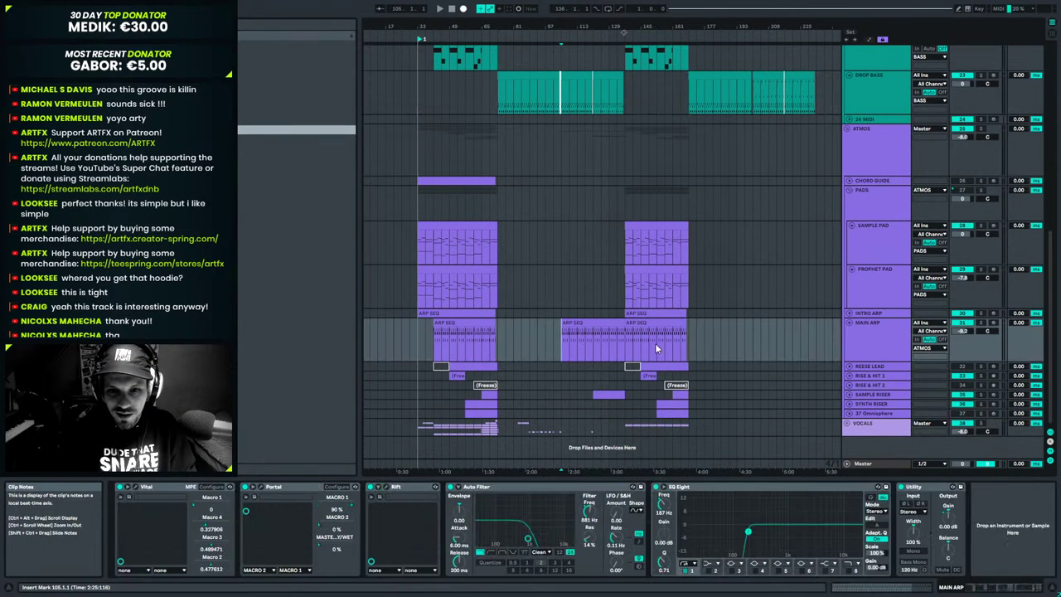
click(982, 324)
key(space)
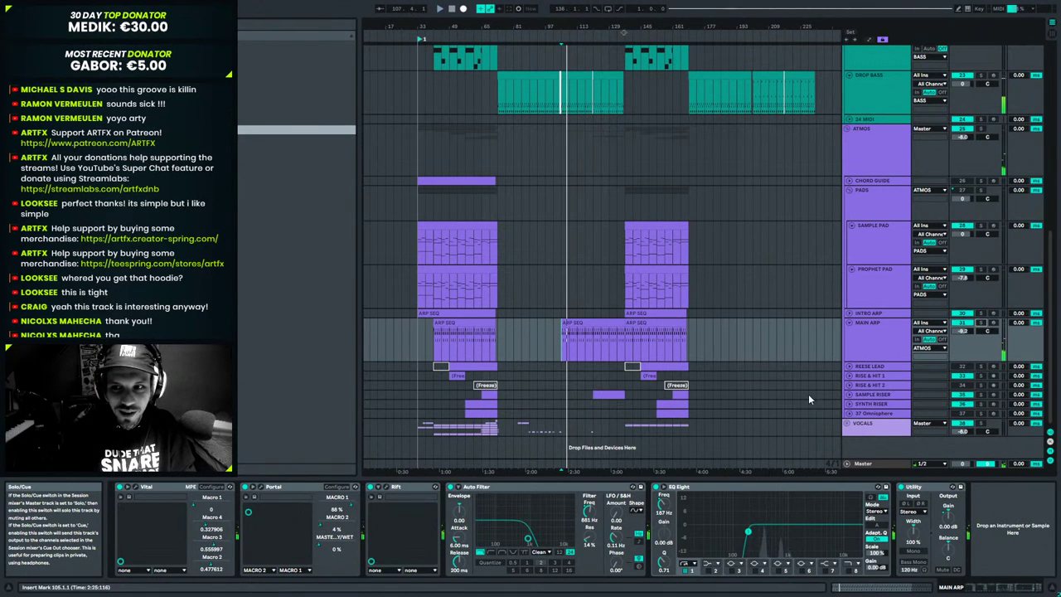
click(552, 335)
key(space)
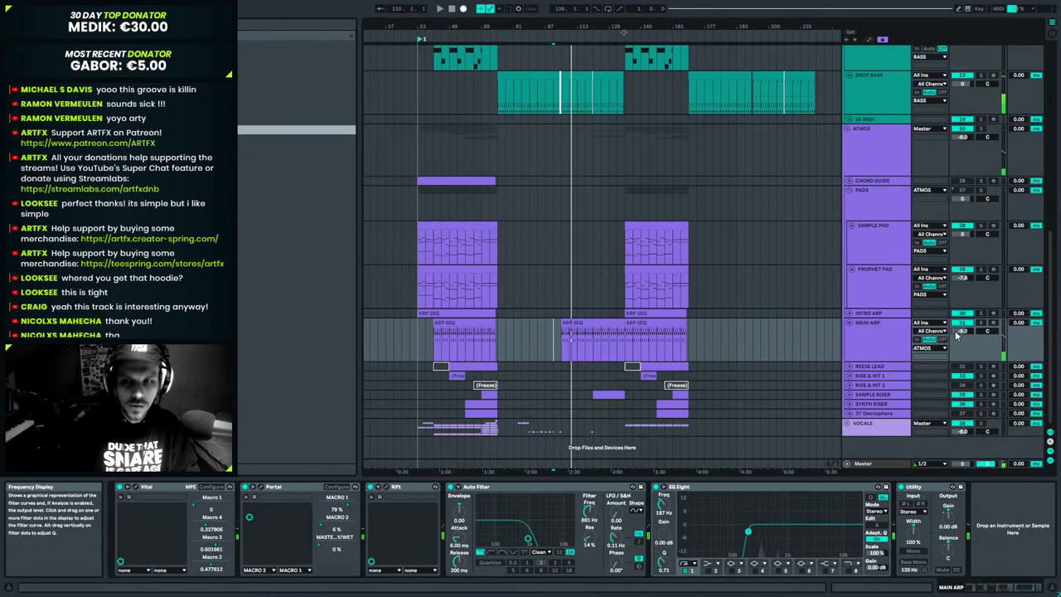
Add a Glue Compressor with a threshold of -14.3 dB between EQ Eight and Utility on the MAIN ARP track.
click(891, 342)
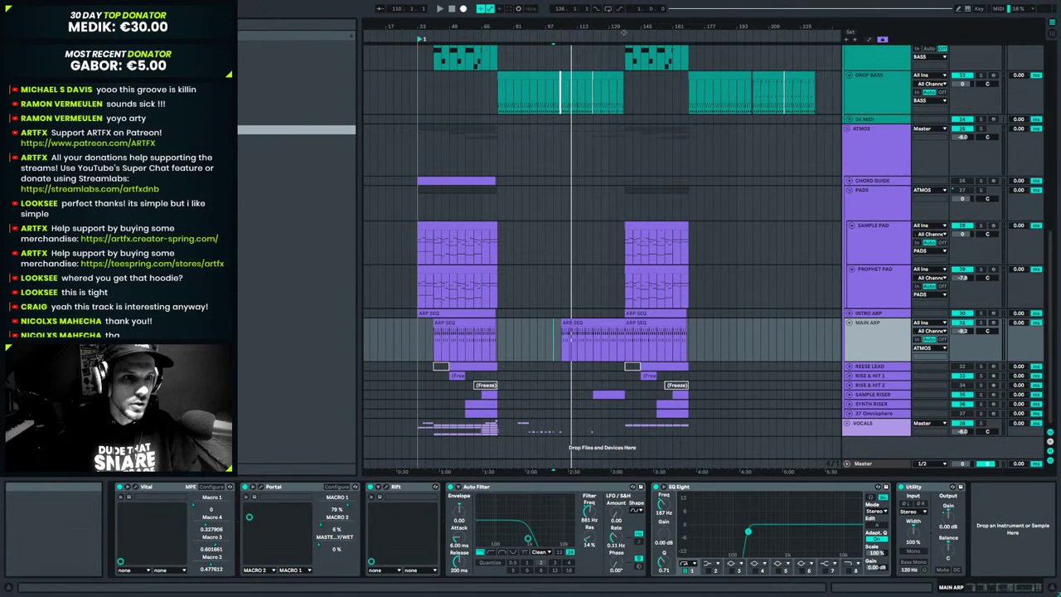
click(296, 139)
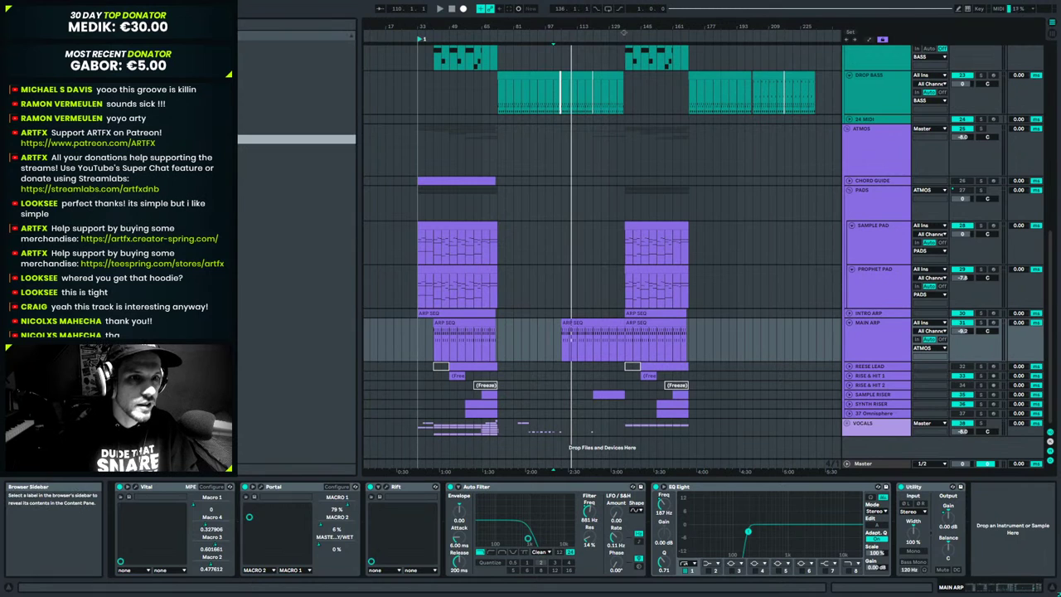
click(296, 63)
key(Down)
key(Down)
key(Down)
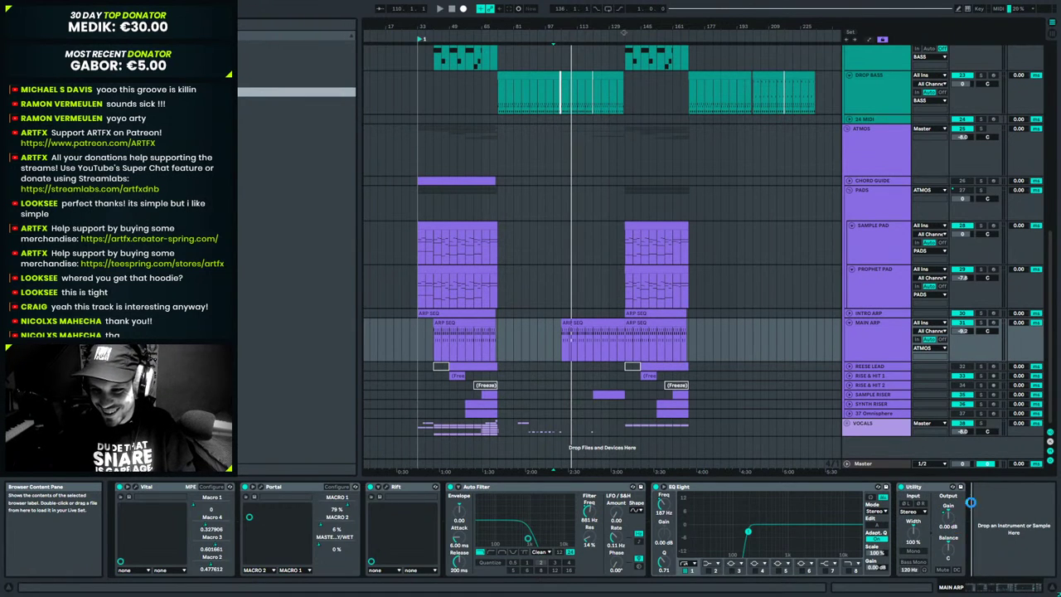
key(Return)
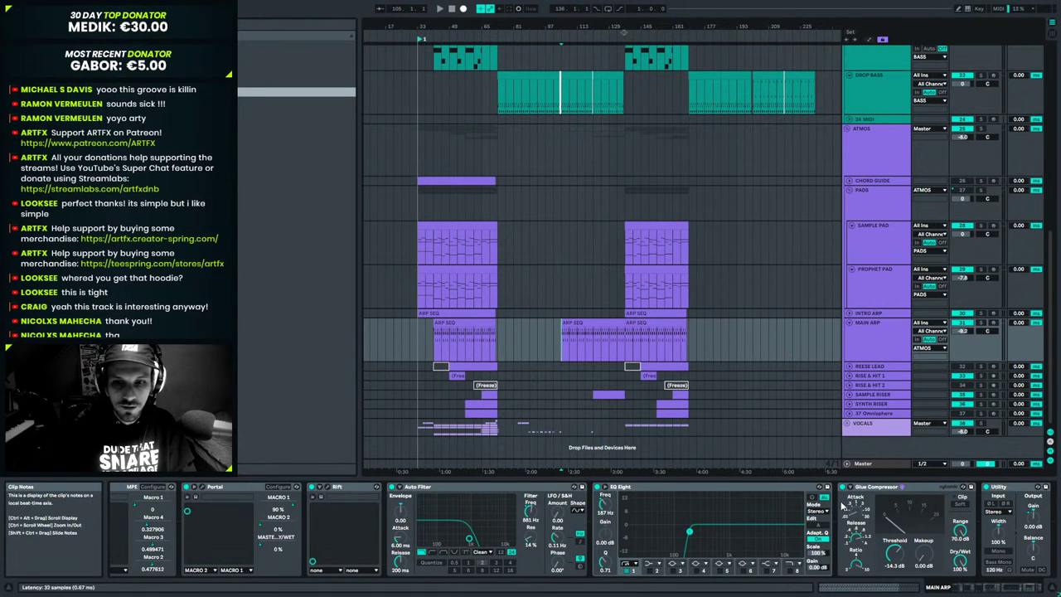
Raise the MAIN ARP Glue Compressor's makeup gain to about 5 dB during playback and replay from bar 97.
key(space)
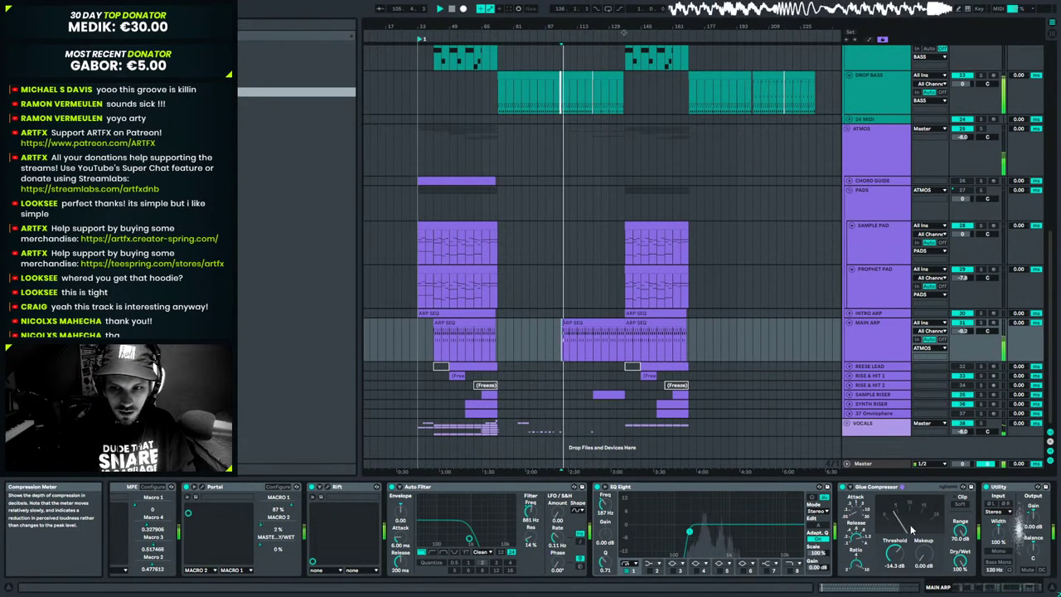
key(space)
drag(921, 554, 921, 542)
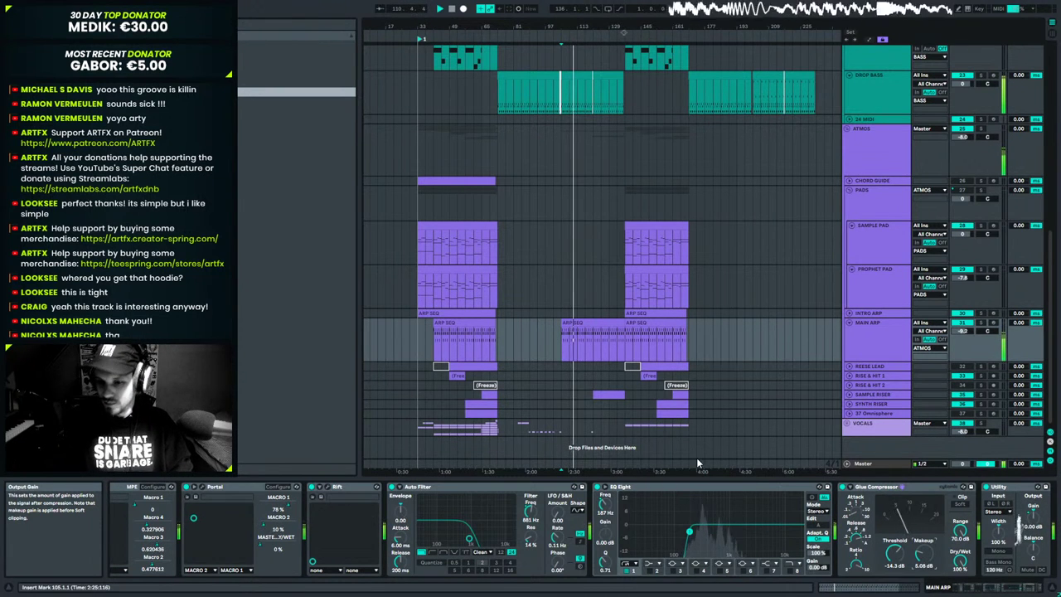
click(545, 355)
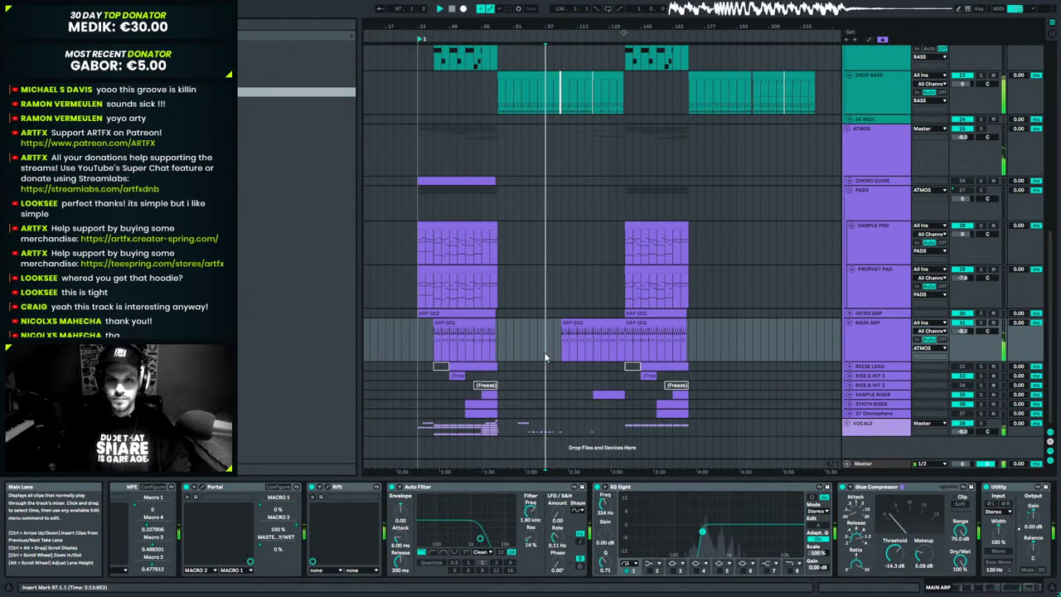
Audition more snares on the new SNARE track by raising SNARE SELECTAH to 17, and transpose that chain's sample to +4 st.
scroll(912, 199, up, 3)
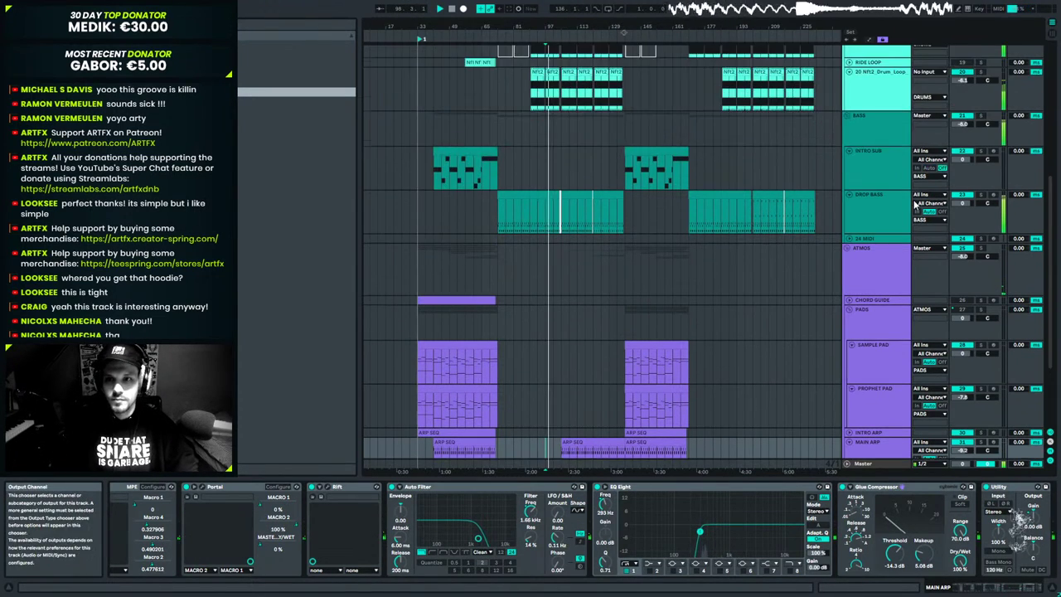
scroll(903, 205, up, 7)
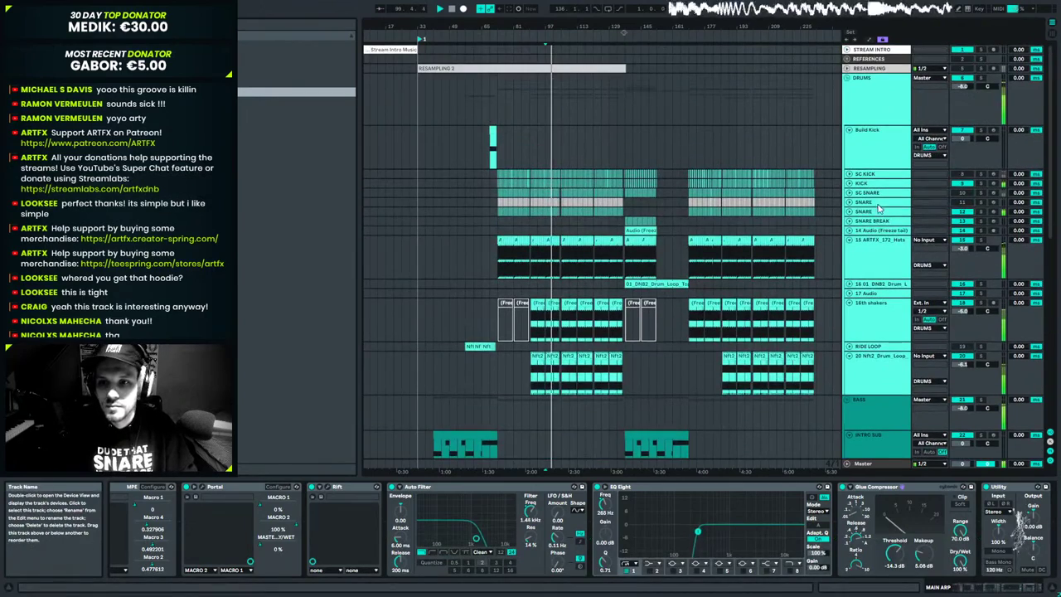
click(873, 213)
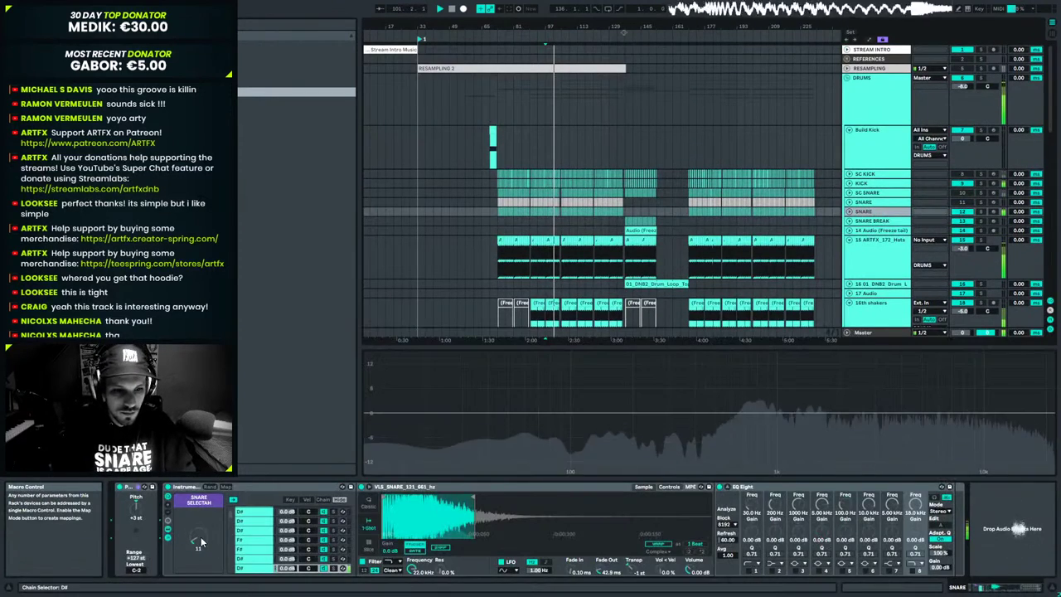
drag(203, 542, 202, 536)
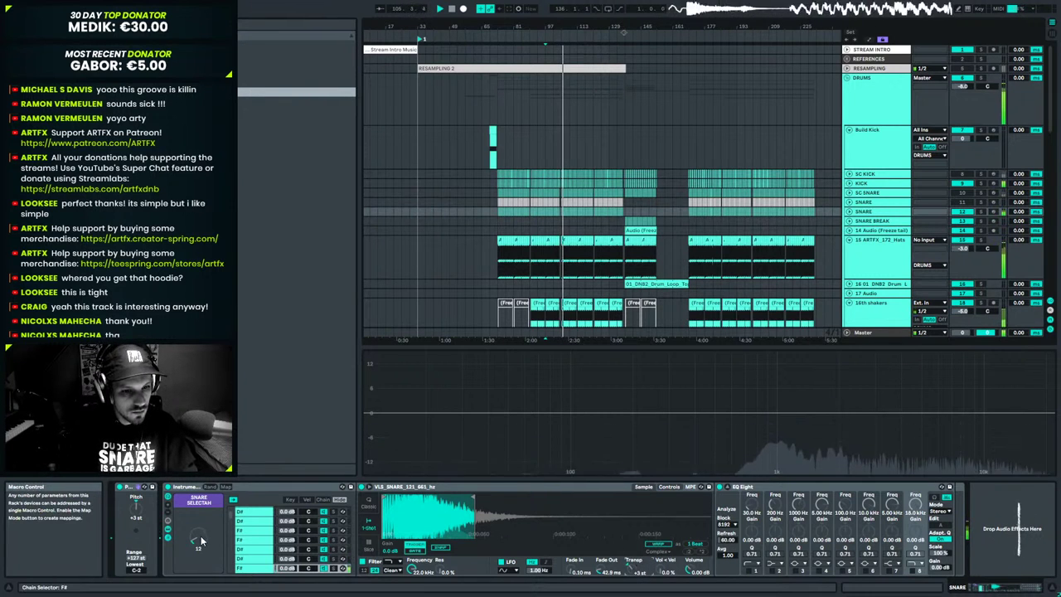
scroll(201, 540, up, 1)
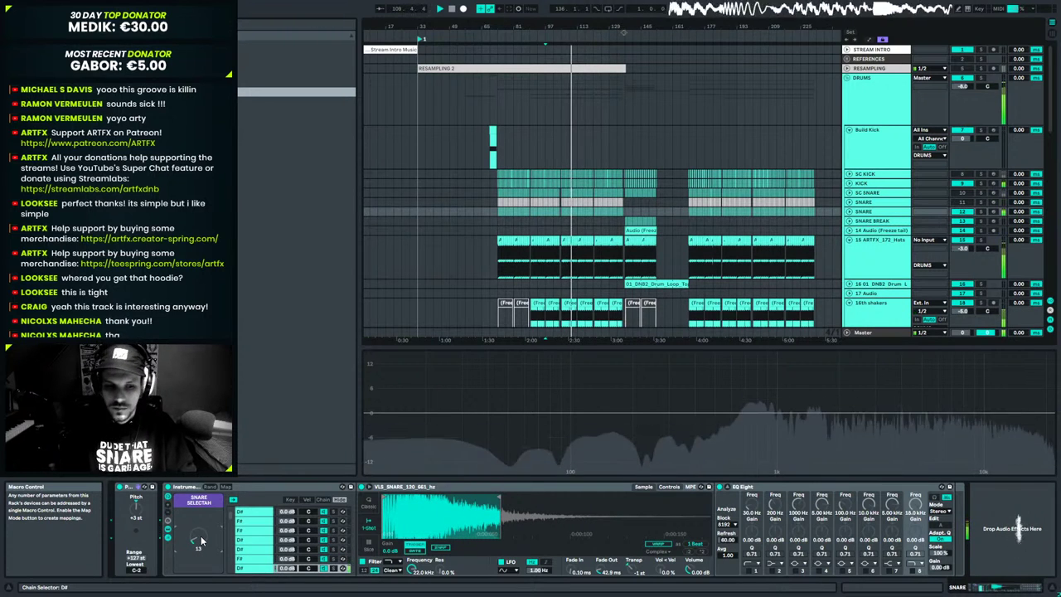
scroll(200, 540, up, 1)
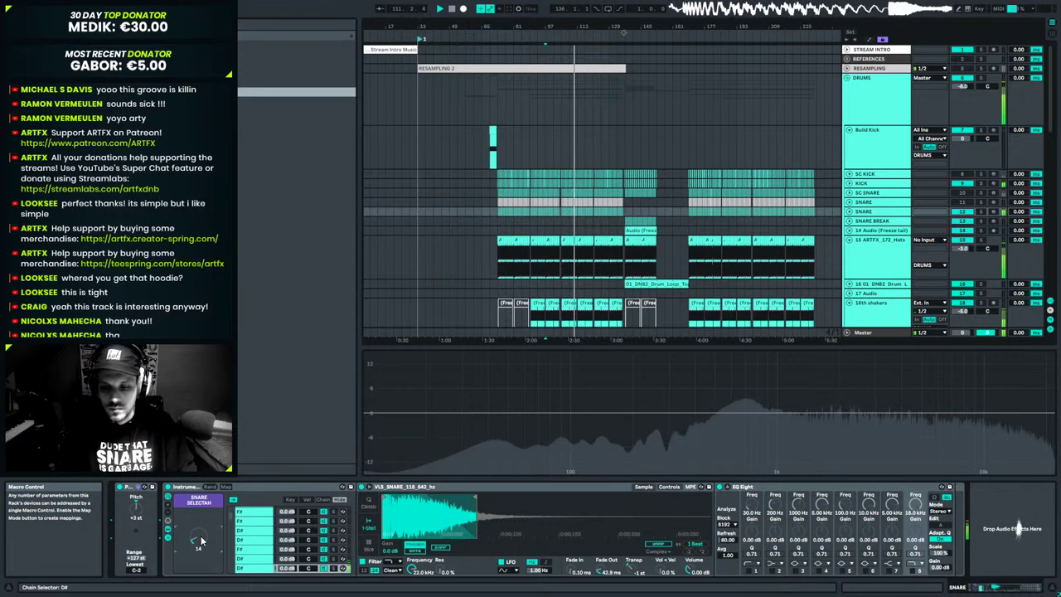
scroll(200, 541, up, 1)
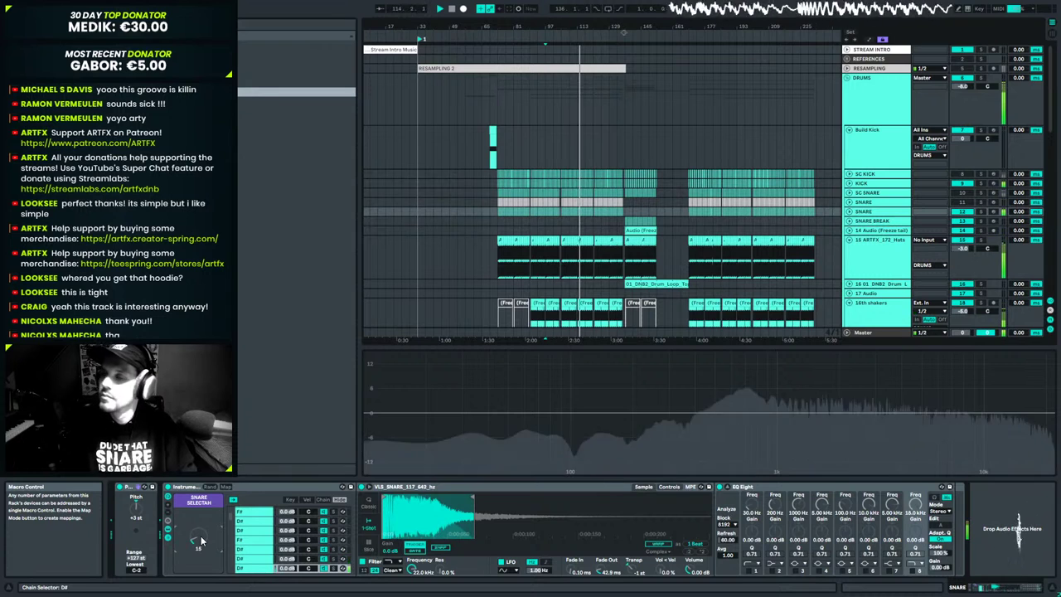
scroll(200, 540, up, 1)
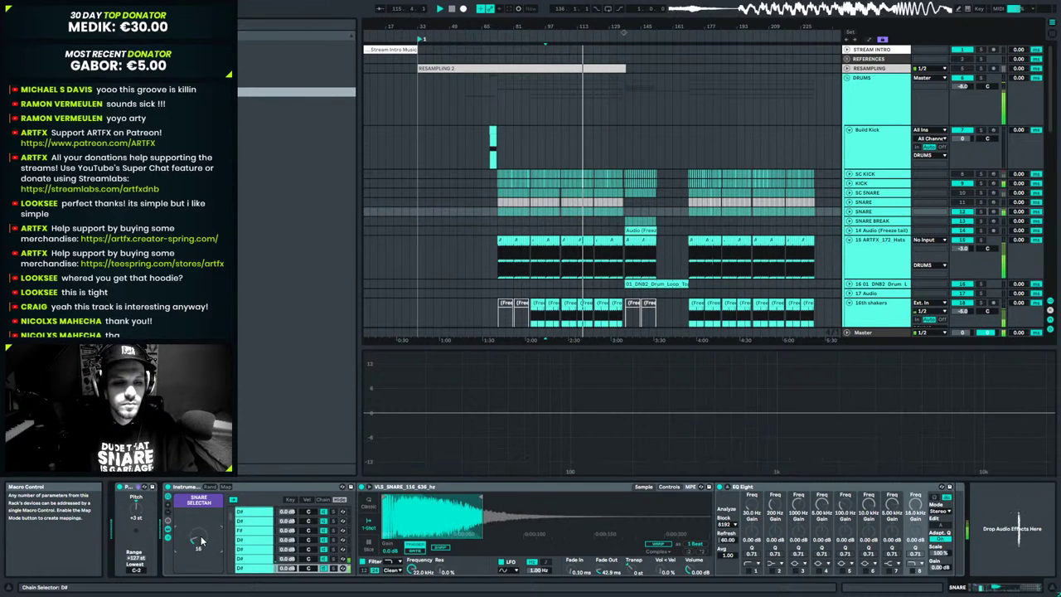
scroll(201, 540, up, 1)
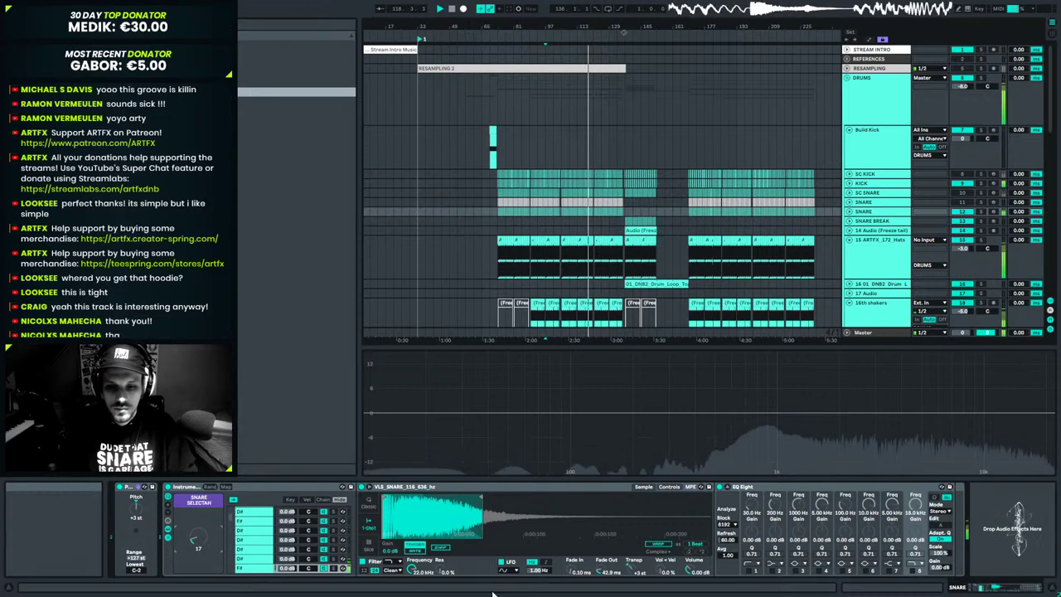
scroll(625, 572, up, 1)
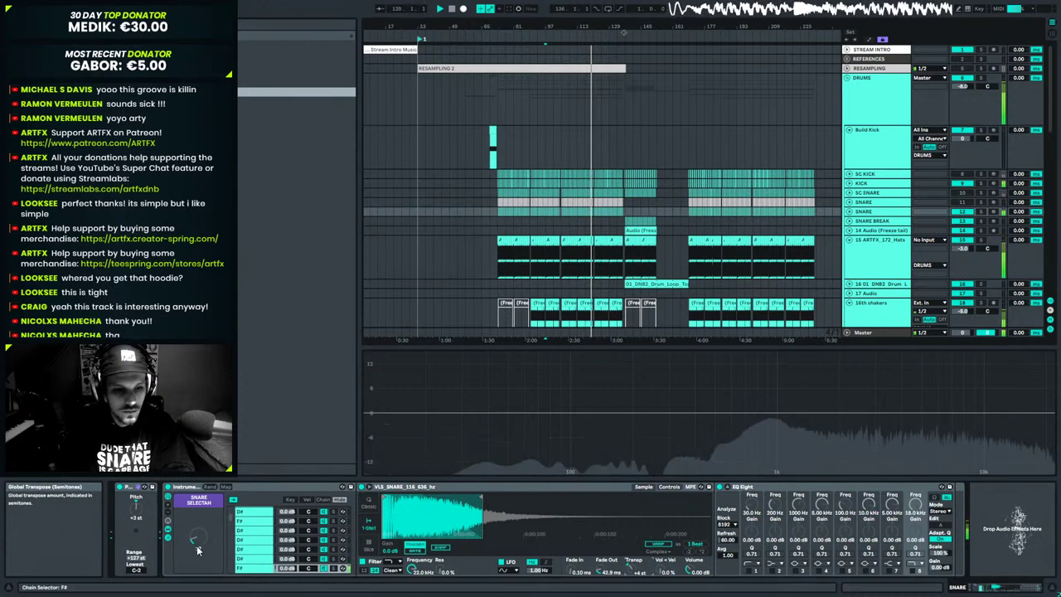
Set the SNARE SELECTAH macro to 18 and slightly lengthen the played region of the VLS_SNARE_115_630_hz sample.
scroll(201, 544, up, 1)
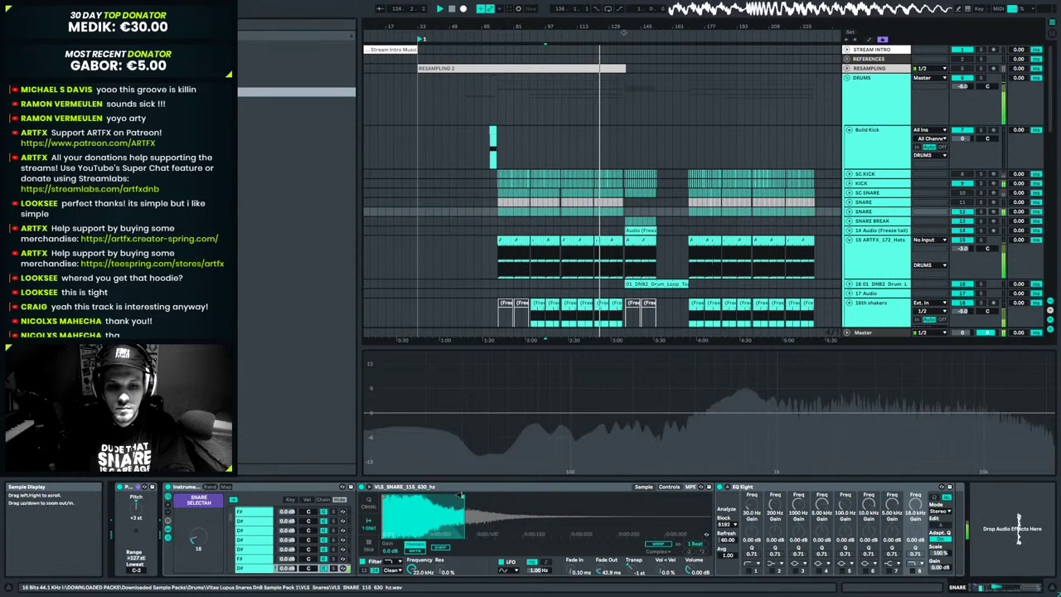
drag(459, 494, 467, 497)
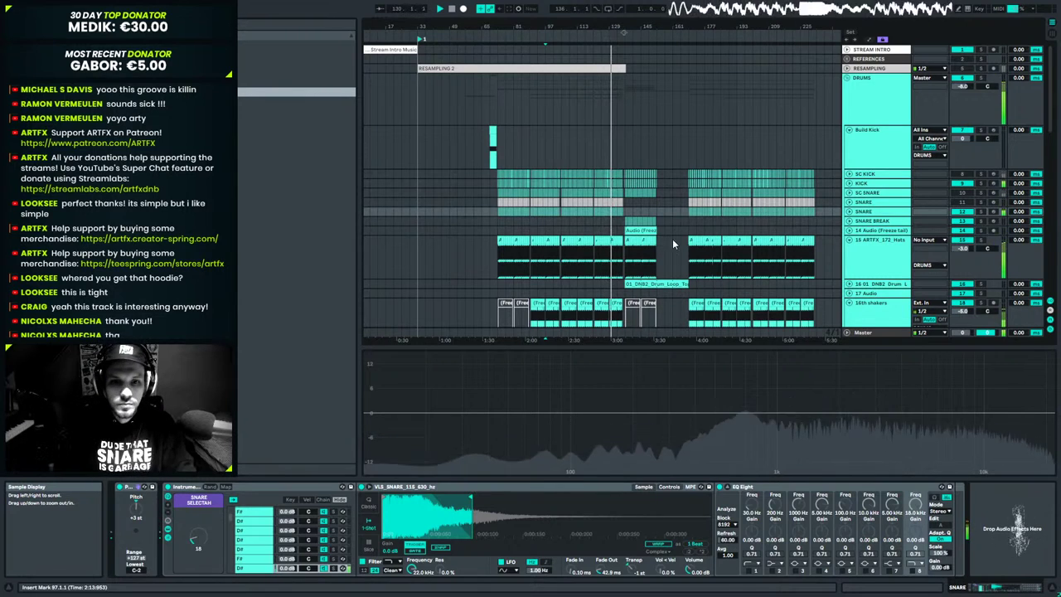
Loop the first drop from bar 73 to bar 137 and color the current SNARE SELECTAH chain red.
drag(497, 266, 626, 273)
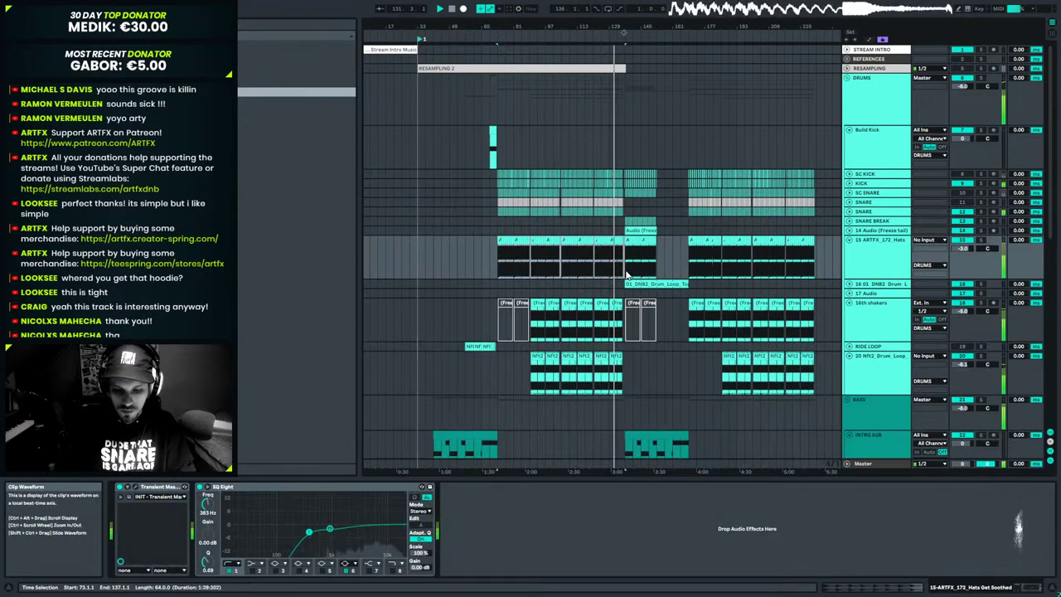
key(ctrl+l)
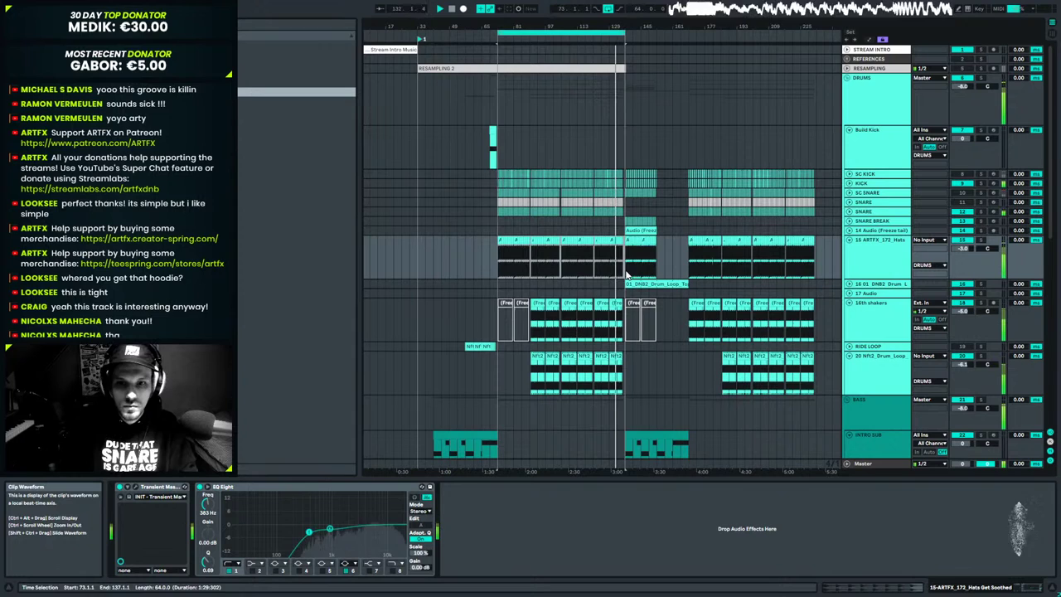
click(868, 213)
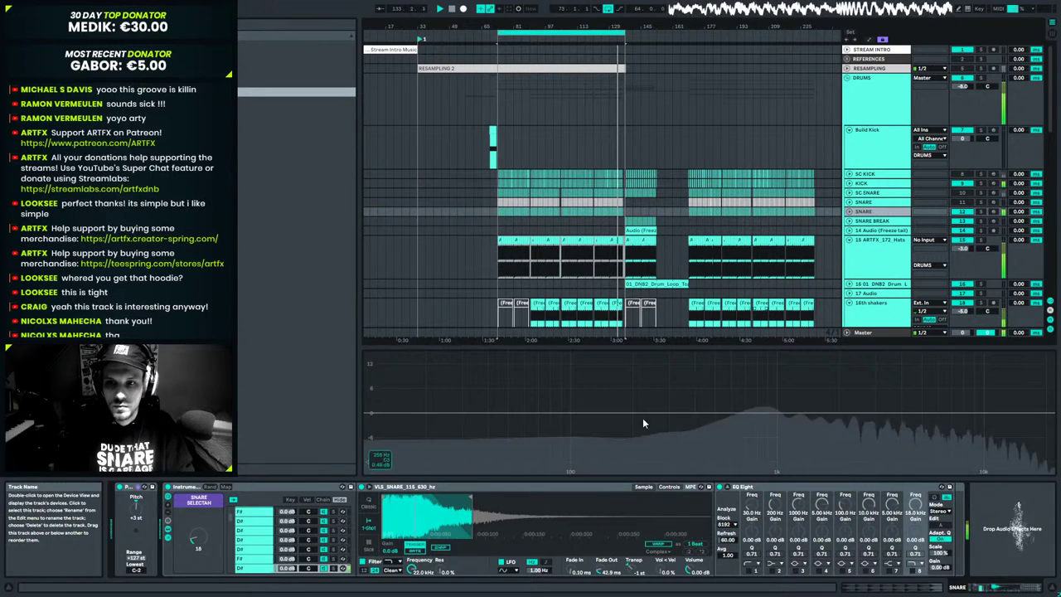
right_click(259, 570)
click(271, 537)
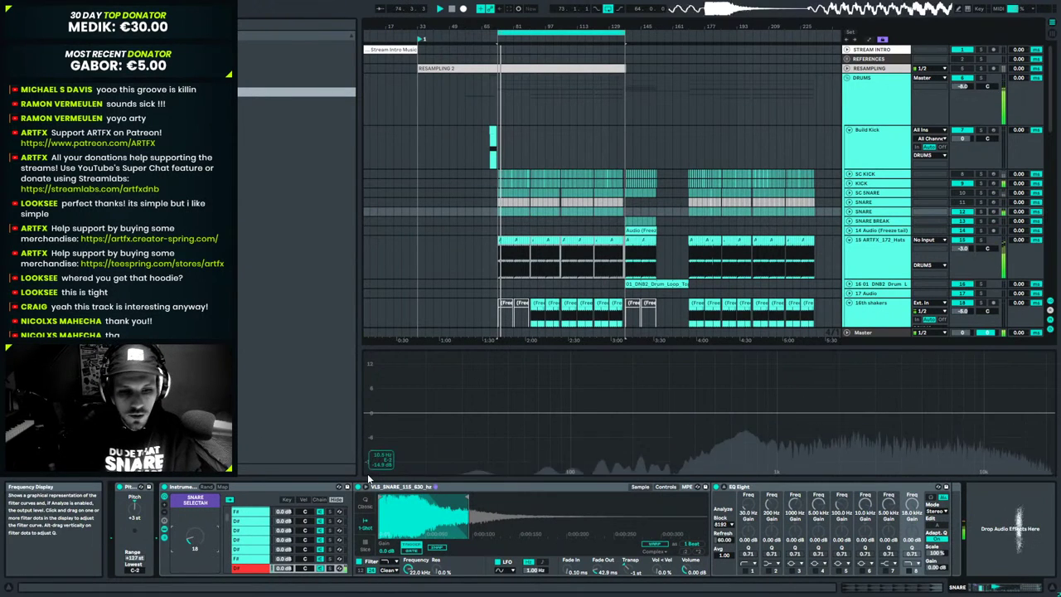
Audition other snares in the looped drop by changing SNARE SELECTAH to 13 and 23.
key(Up)
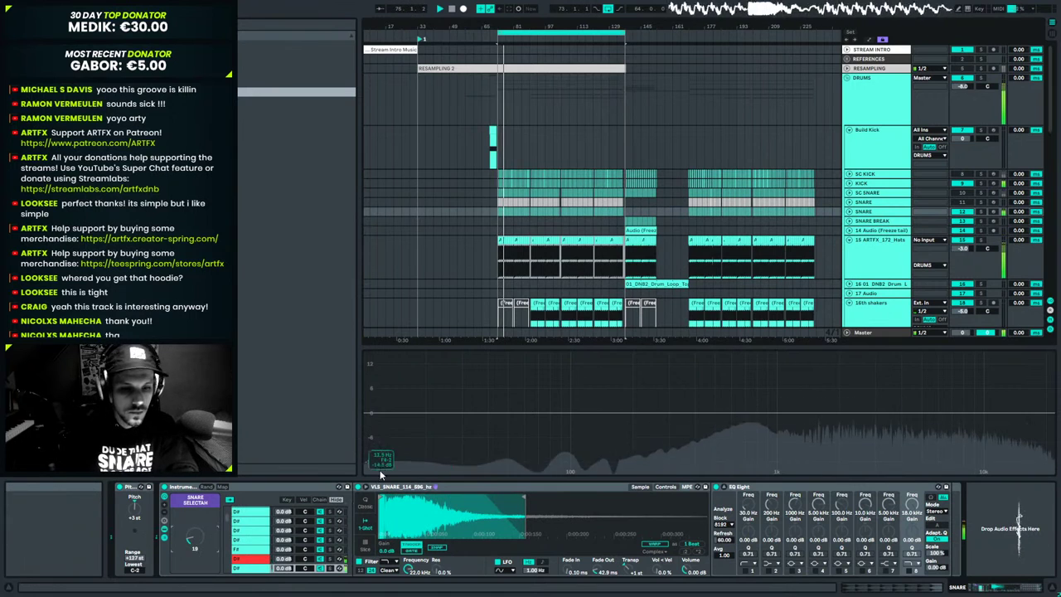
key(Up)
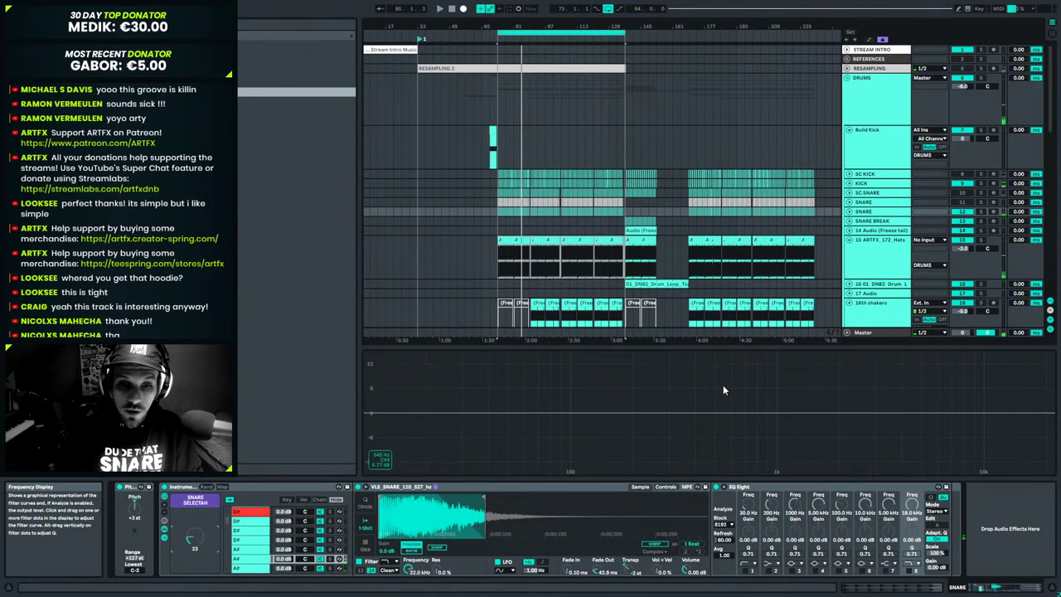
key(space)
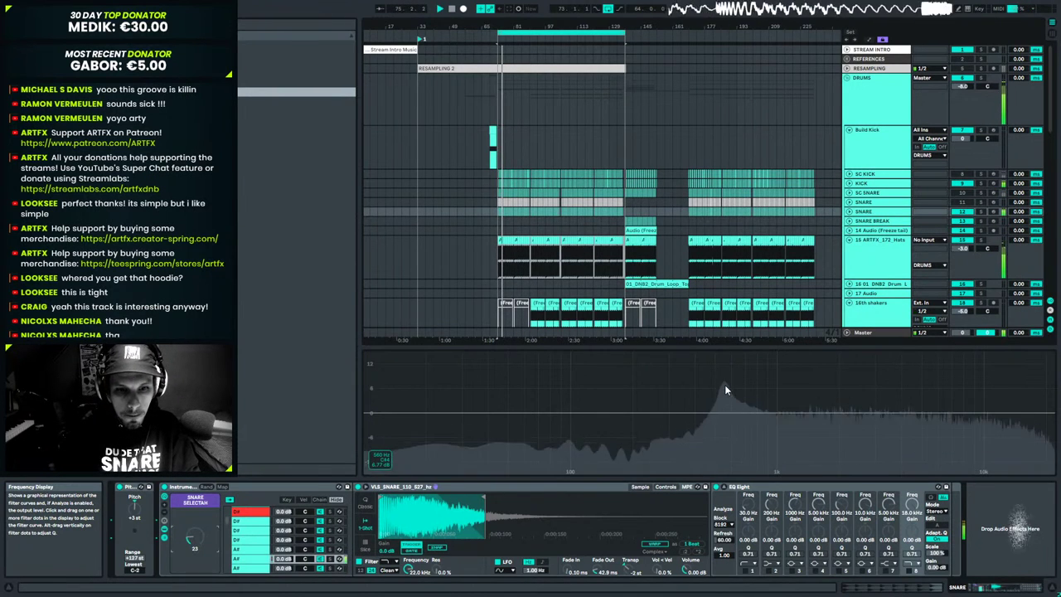
key(space)
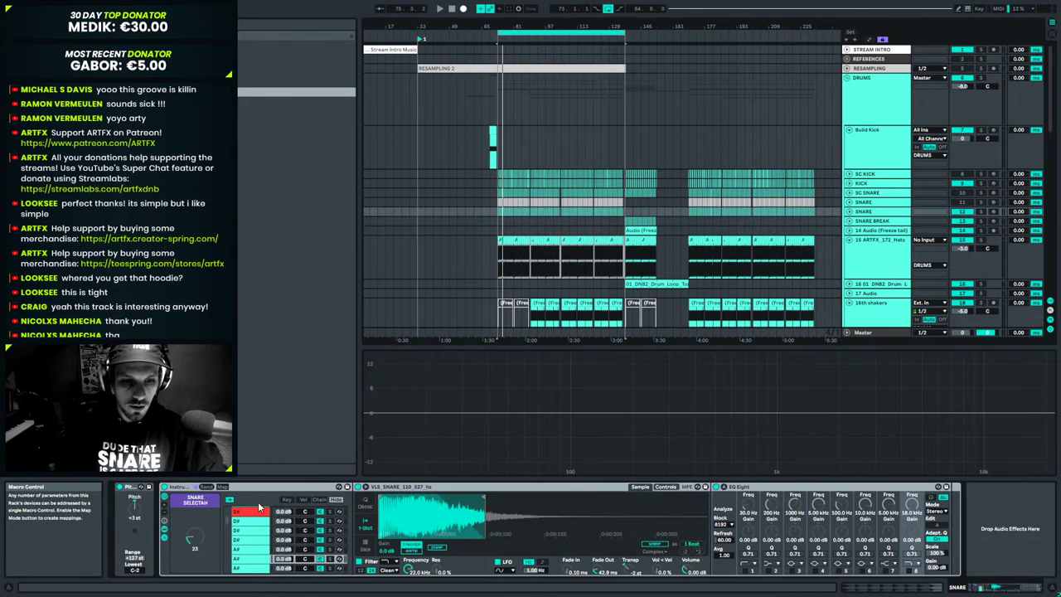
Display the snare rack's chain select zones and inspect the zones of the first two chains.
scroll(259, 542, down, 3)
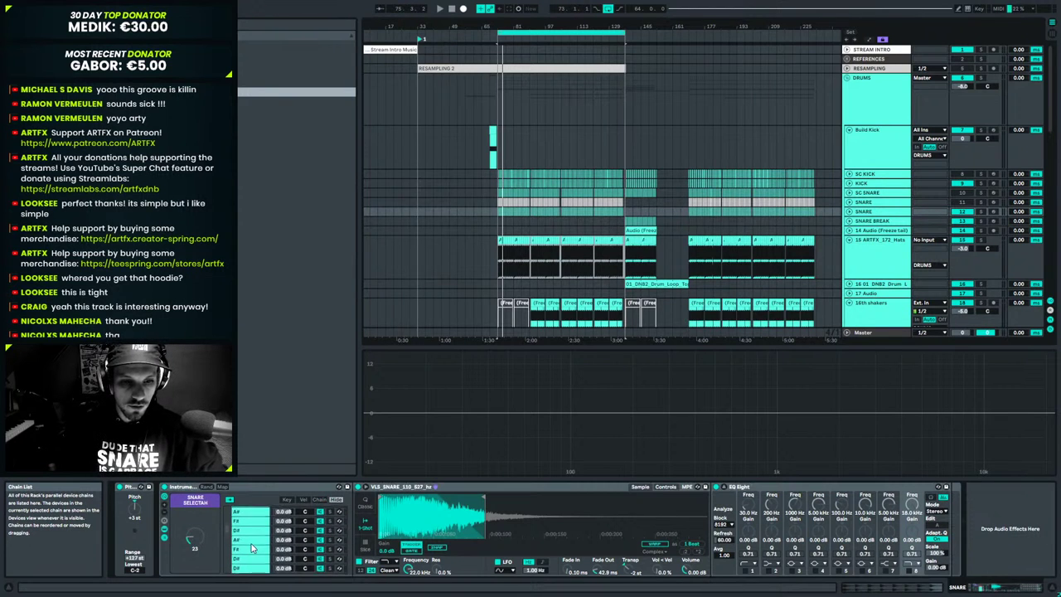
scroll(258, 536, up, 2)
scroll(229, 553, down, 3)
drag(221, 558, 224, 477)
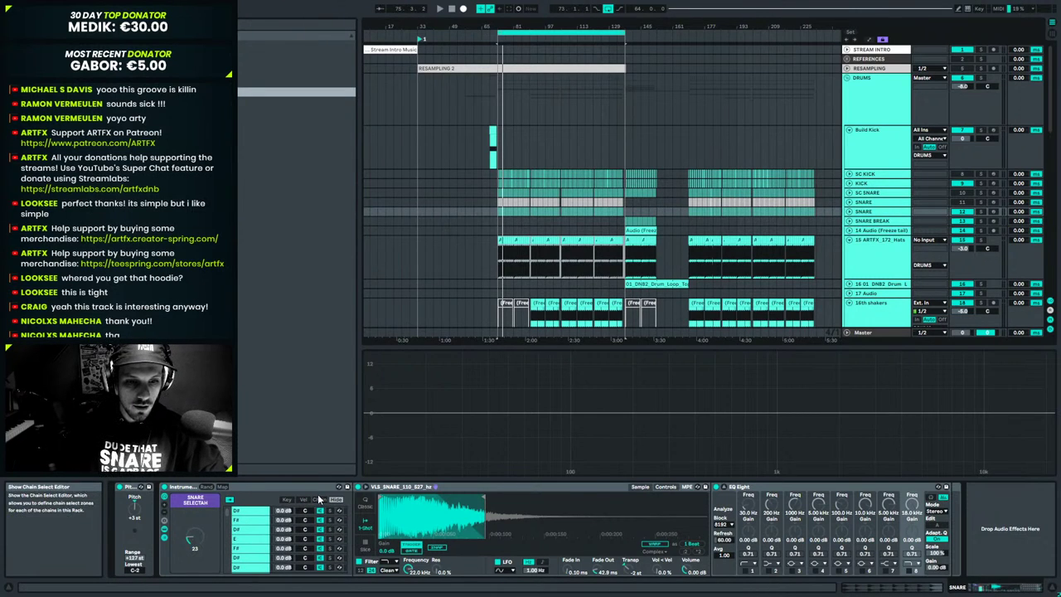
click(319, 501)
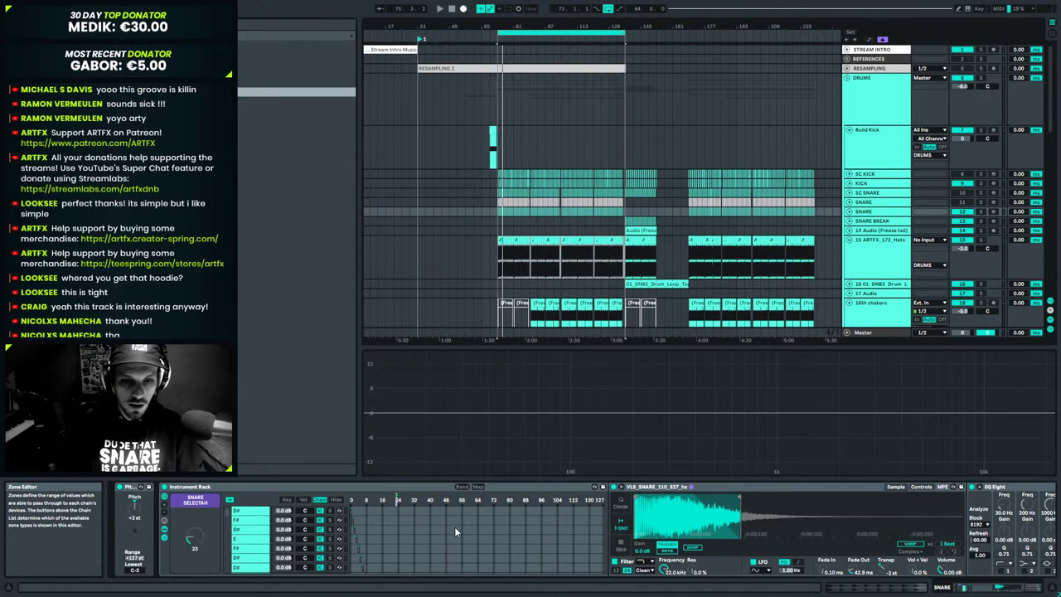
click(380, 519)
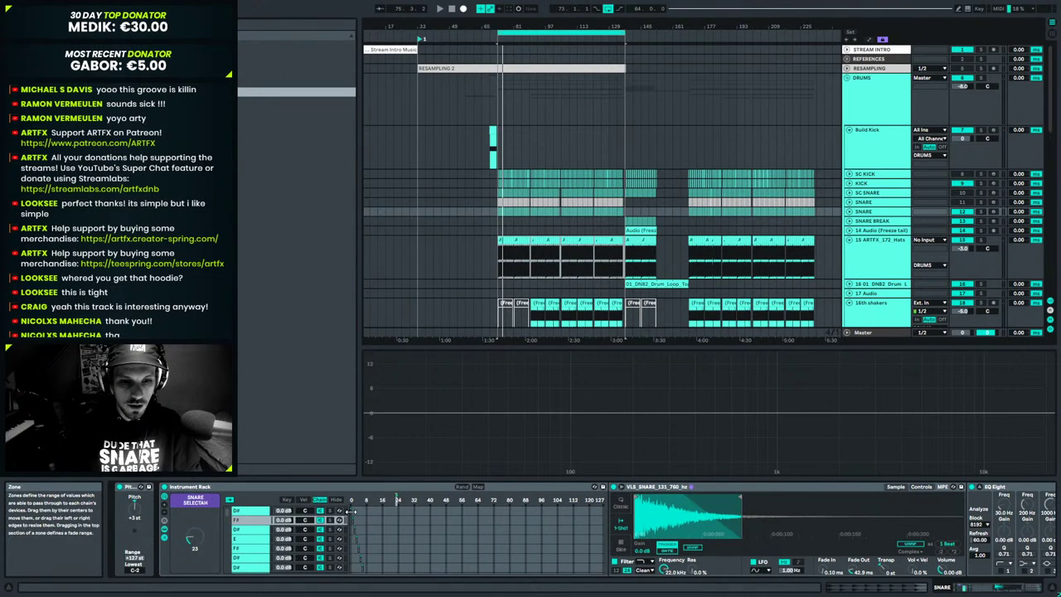
click(352, 511)
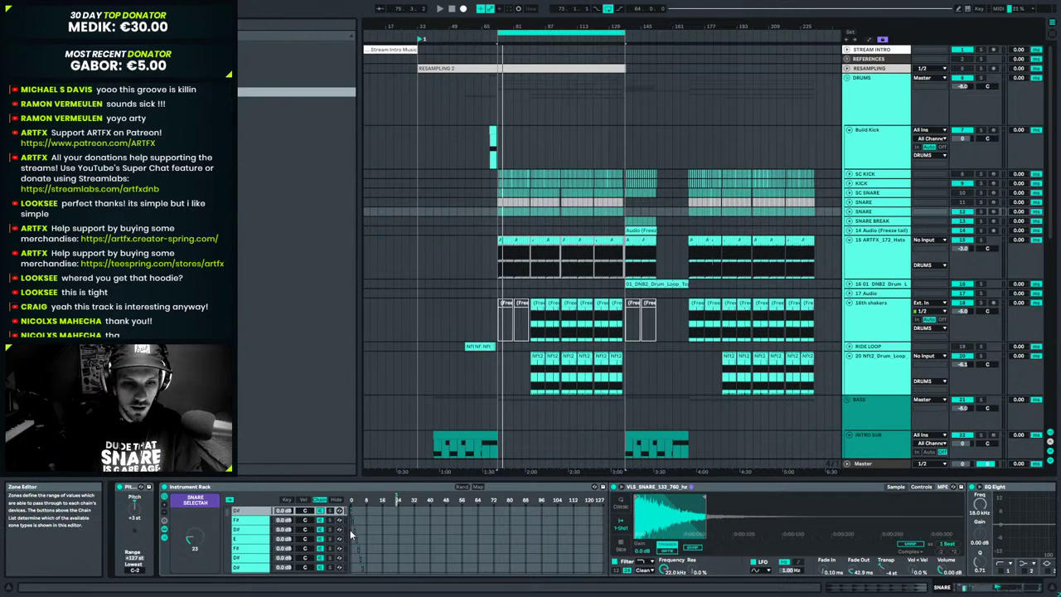
Select every chain in the snare rack and stretch all their chain select zones across the full 0 to 127 range.
drag(351, 570, 614, 520)
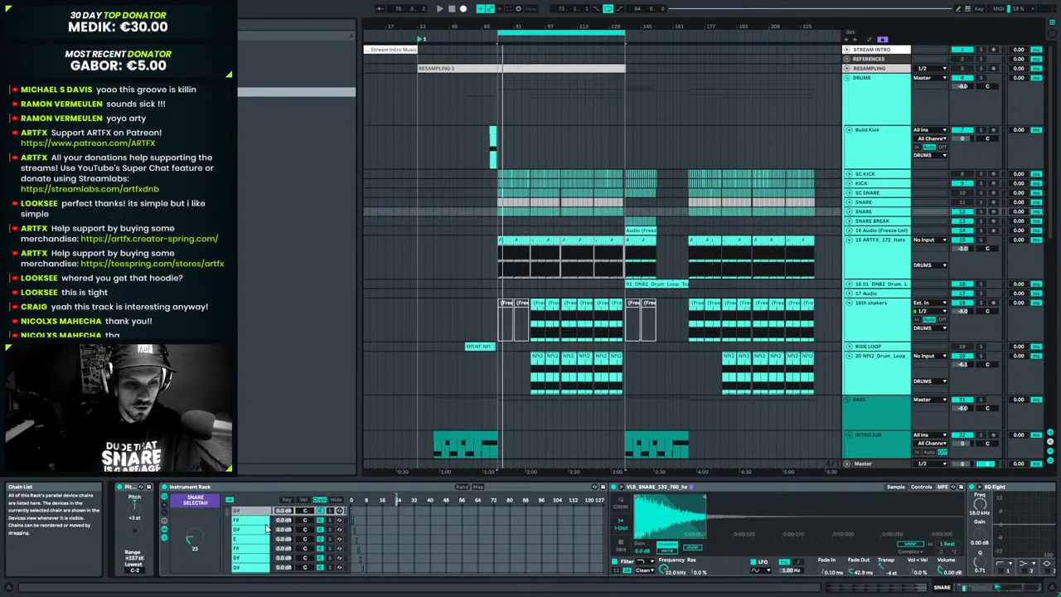
key(ctrl+a)
drag(354, 510, 673, 524)
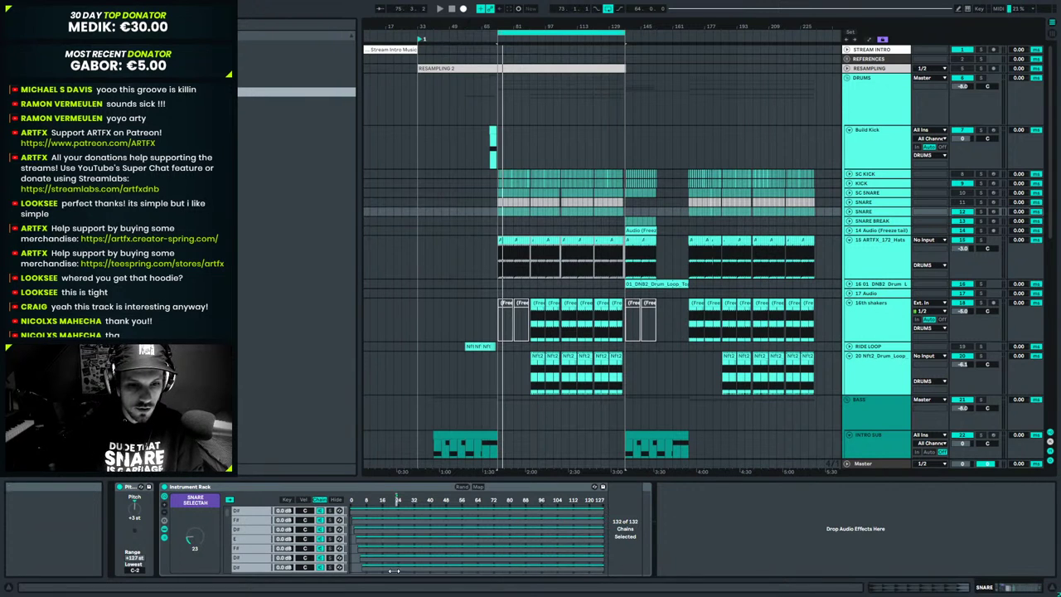
scroll(365, 538, down, 15)
scroll(424, 561, down, 6)
drag(229, 543, 233, 577)
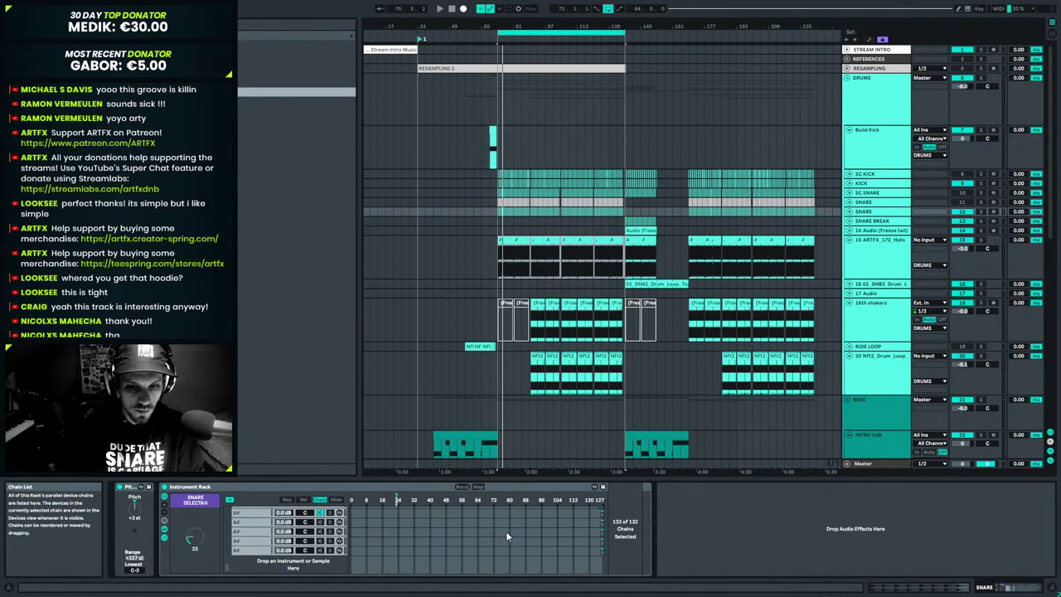
drag(598, 557, 336, 564)
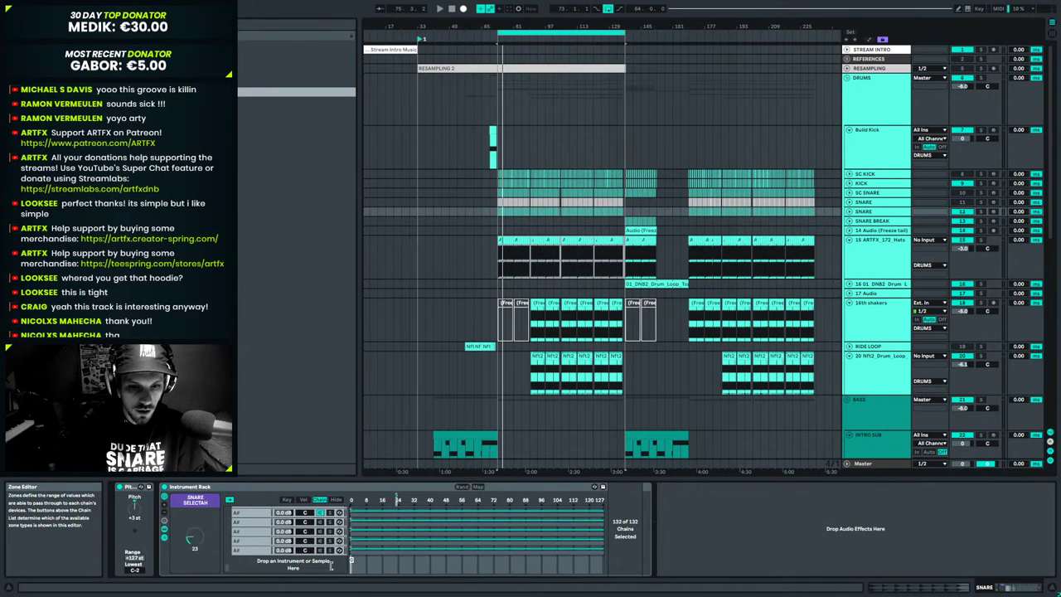
Distribute the chain select ranges equally across all selected snare chains and check the zones down the chain list.
scroll(451, 548, up, 5)
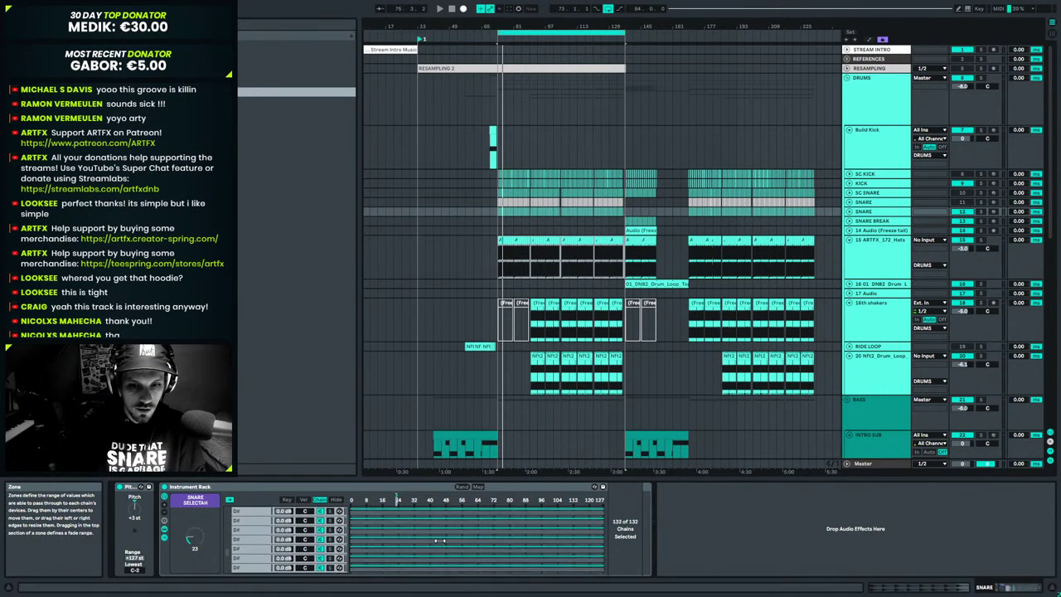
scroll(437, 540, up, 10)
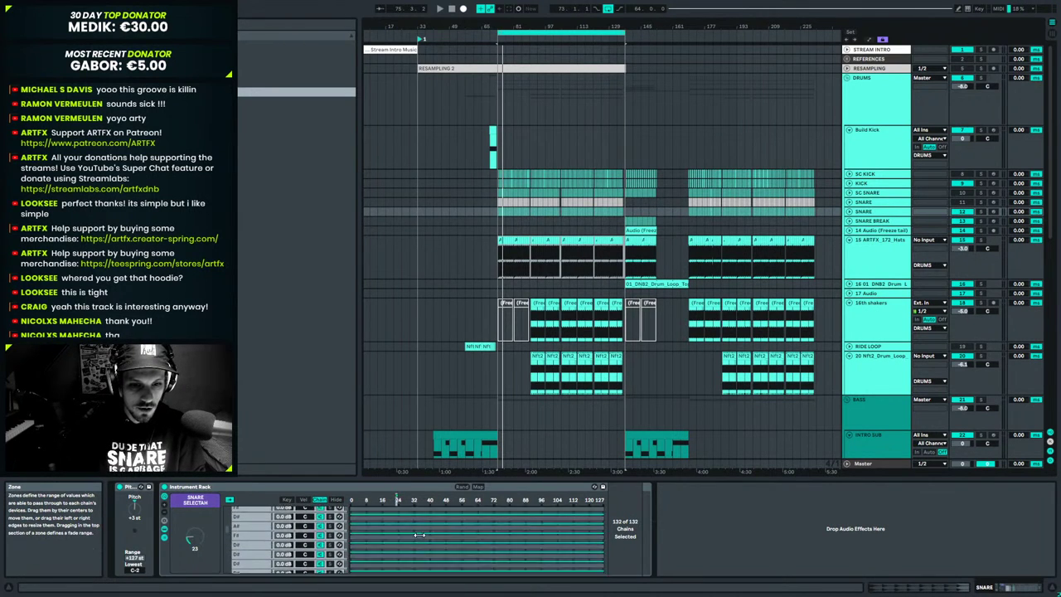
scroll(419, 535, up, 10)
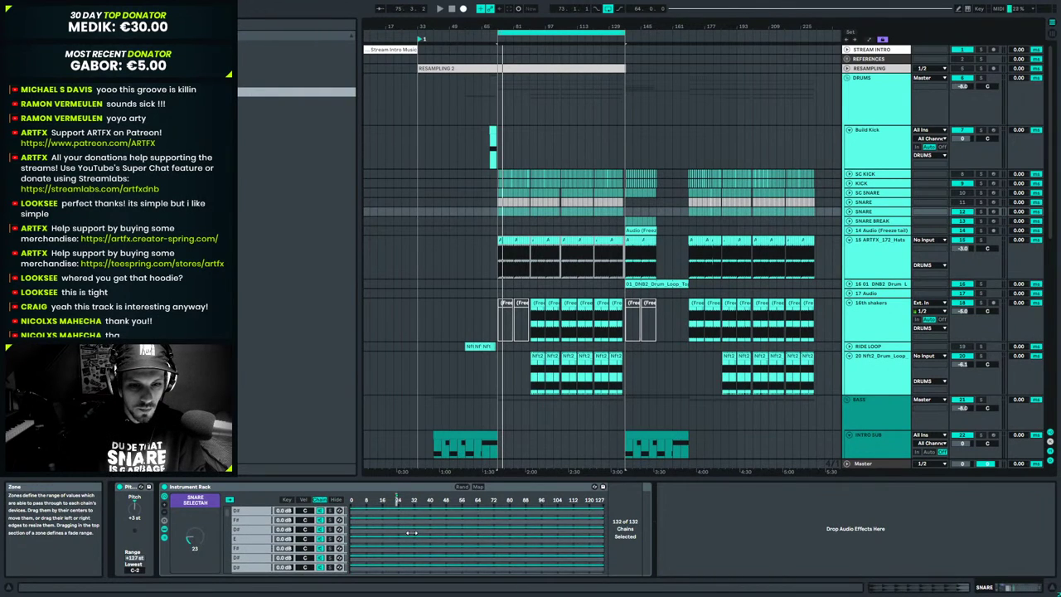
right_click(407, 529)
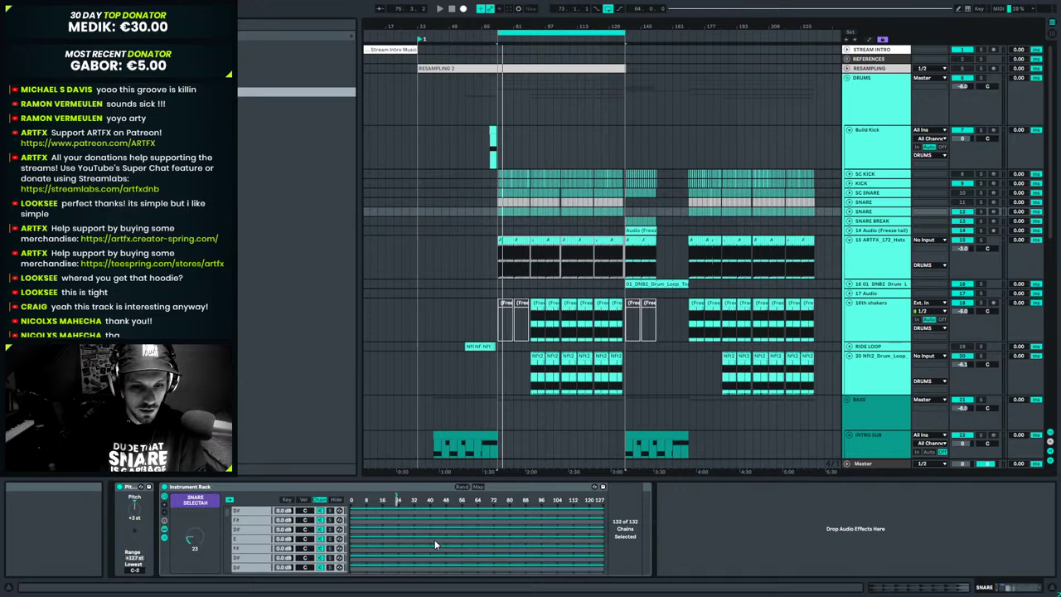
scroll(428, 556, down, 7)
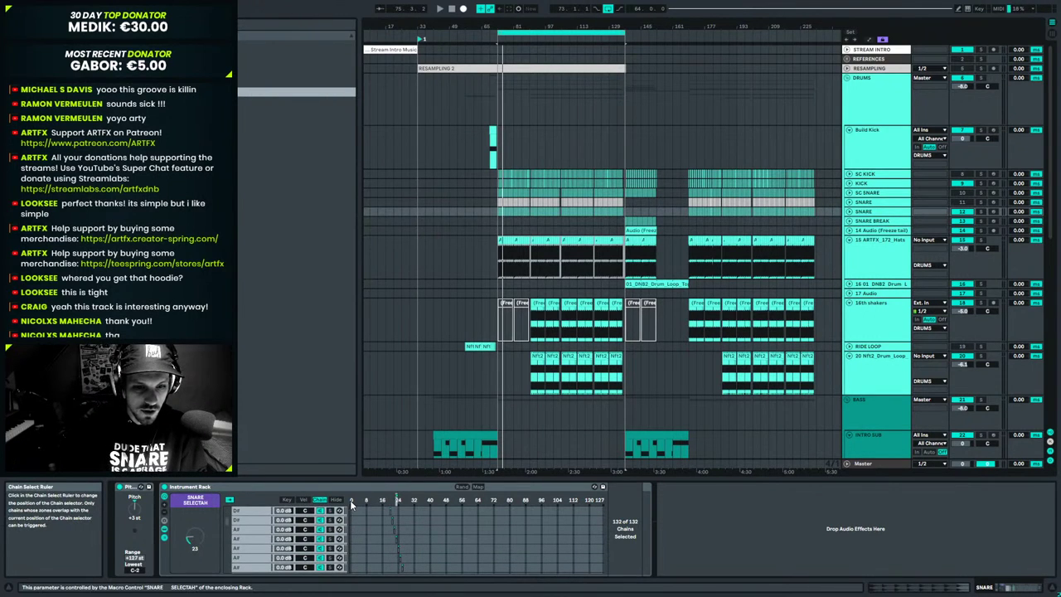
scroll(417, 557, down, 8)
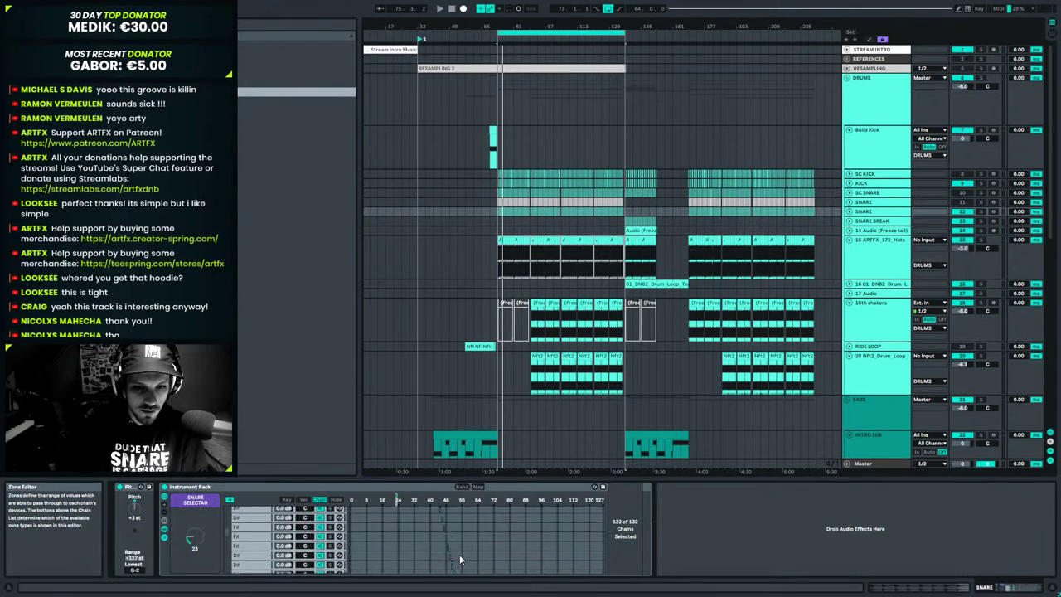
scroll(506, 557, down, 10)
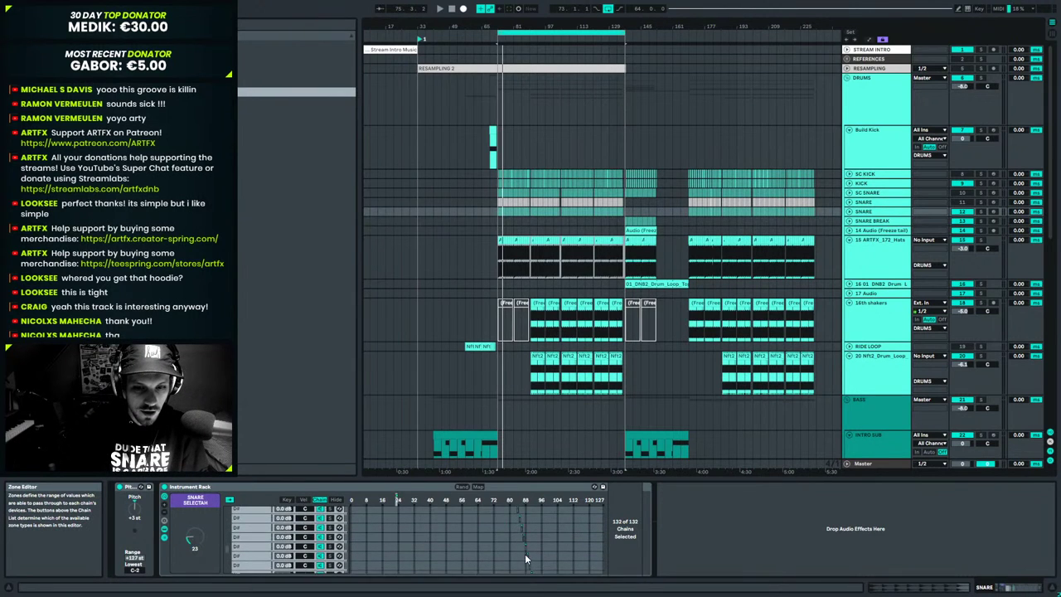
scroll(497, 551, down, 3)
Check the chain selector's macro mapping options and set the SNARE SELECTAH macro to 0.
right_click(398, 500)
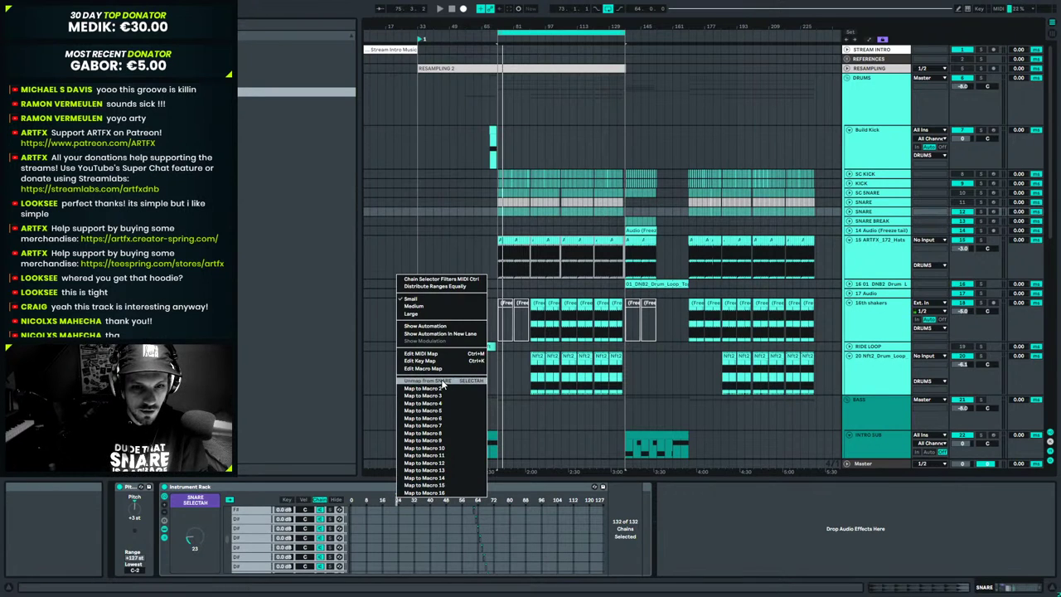
click(560, 495)
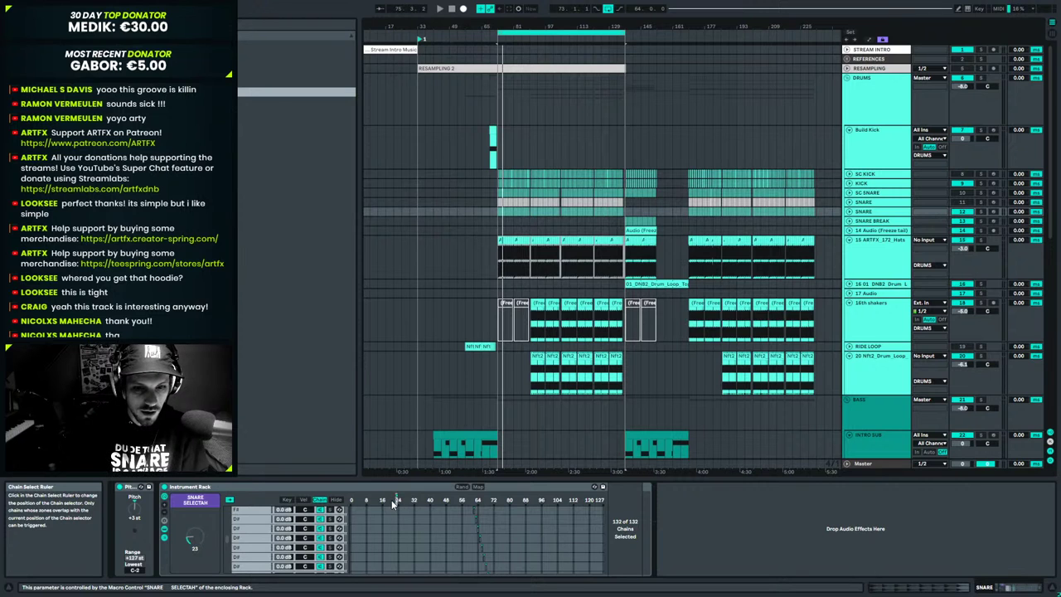
drag(191, 539, 191, 568)
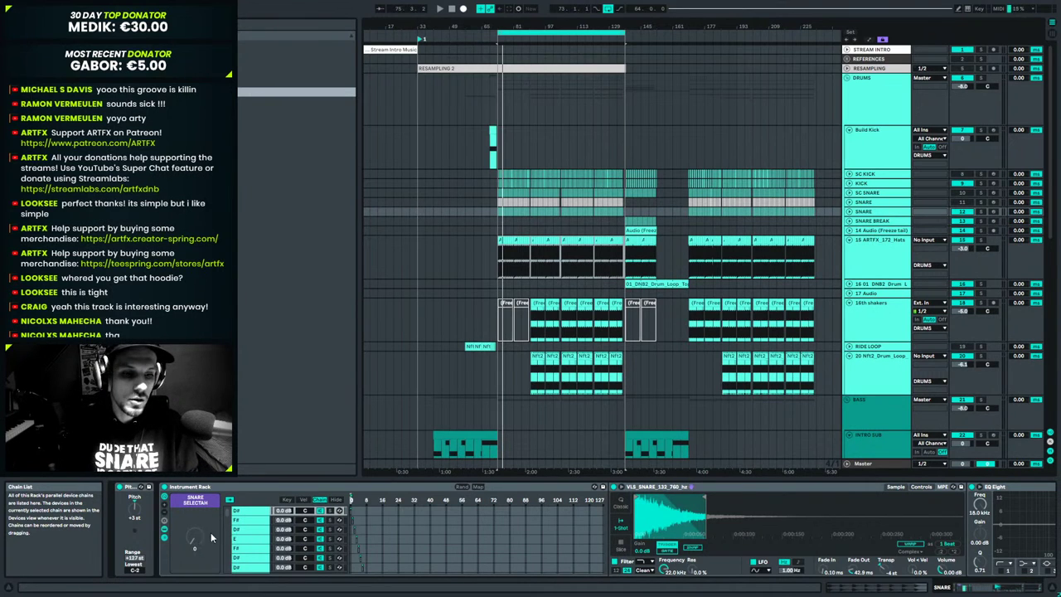
Audition snares against the looped drop with the SNARE SELECTAH macro, trying 13 and settling on 29.
mouse_move(191, 544)
mouse_down()
mouse_move(191, 531)
mouse_move(193, 543)
mouse_up()
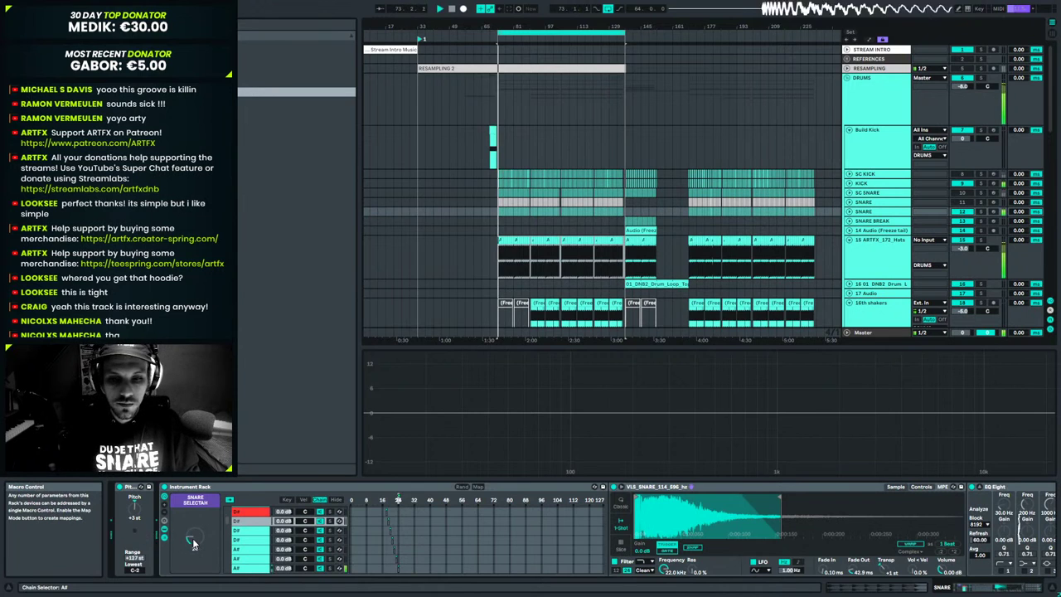
drag(194, 539, 193, 547)
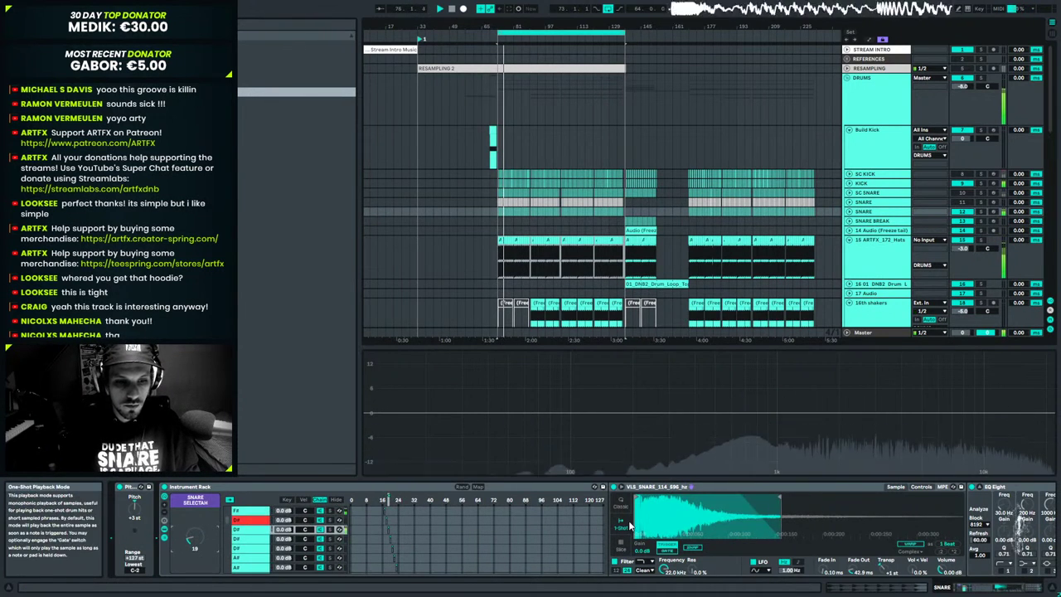
key(Up)
key(Up)
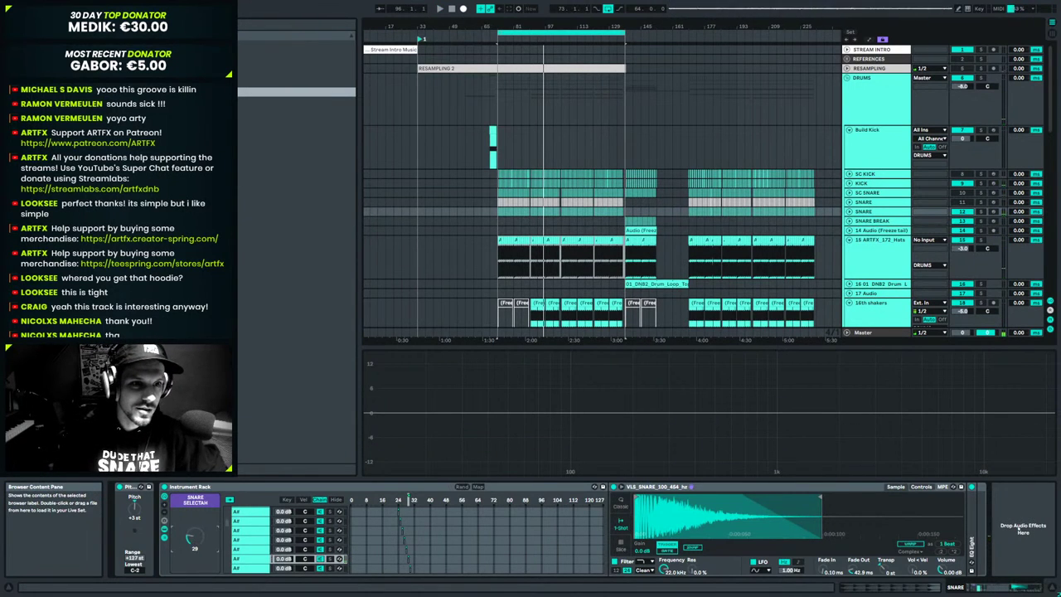
Add a Saturator directly after the selected snare's sampler, raise its Drive to about 2.86 dB and play the loop.
click(296, 63)
key(Up)
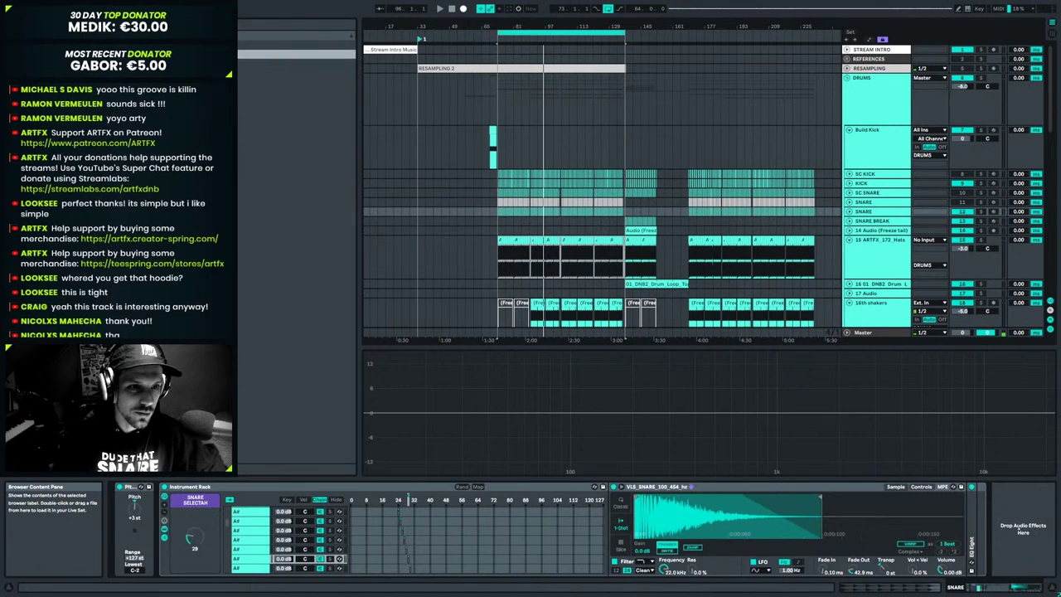
drag(256, 139, 256, 205)
drag(962, 536, 968, 535)
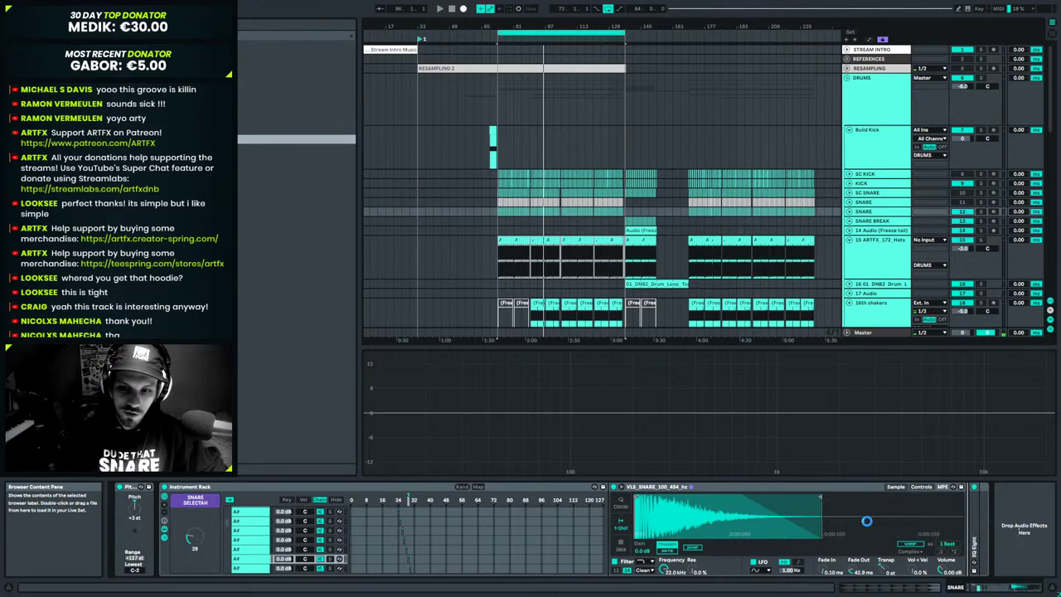
key(Return)
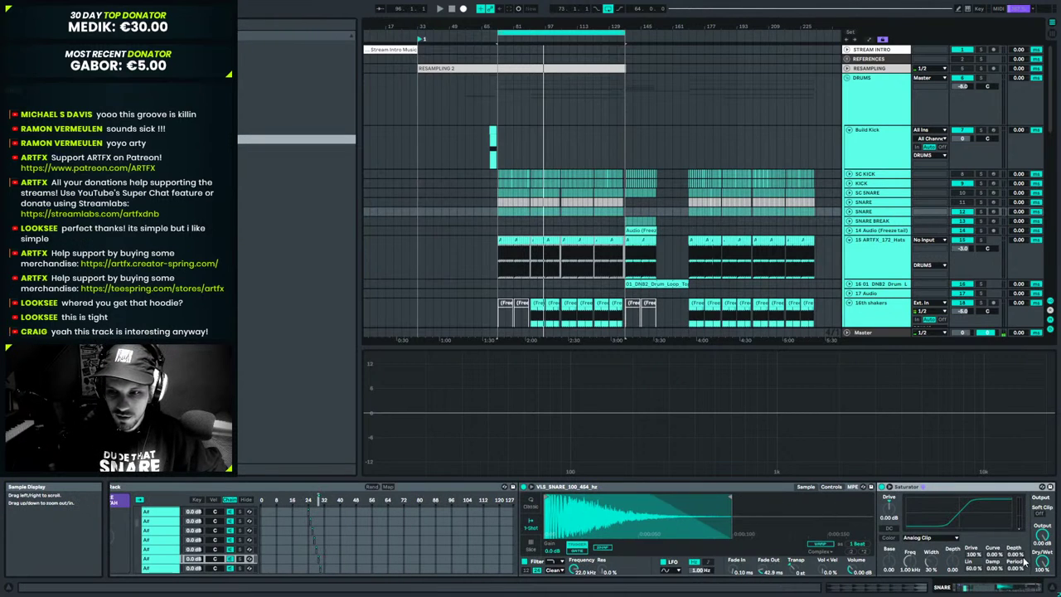
drag(889, 505, 888, 500)
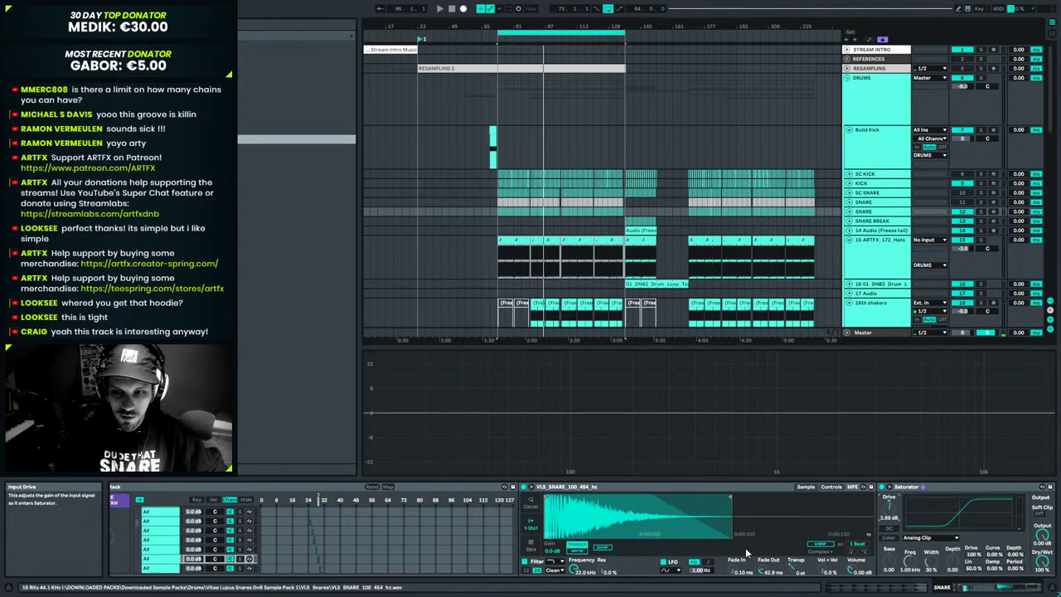
key(space)
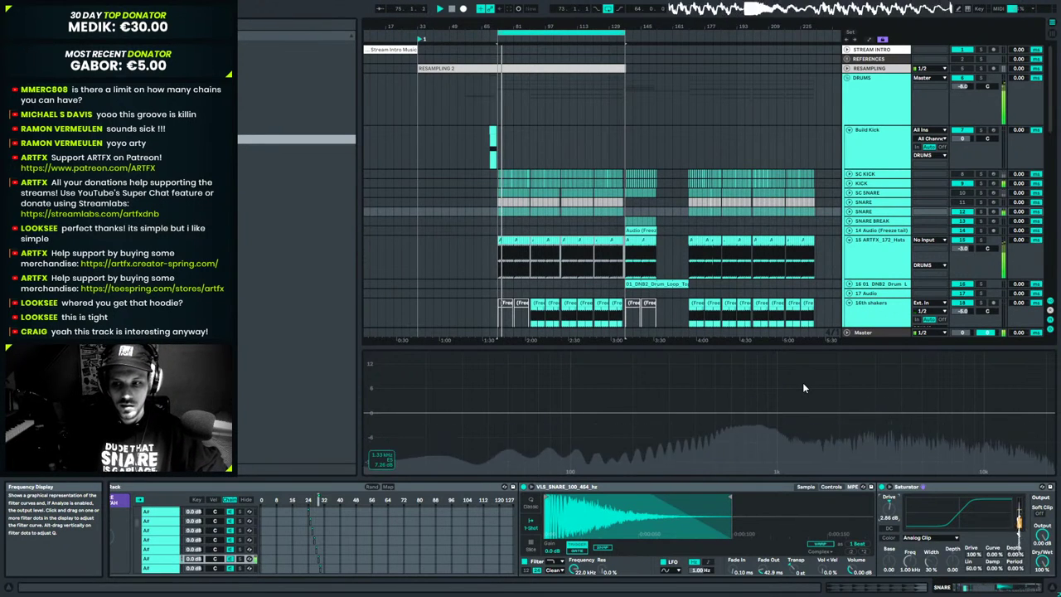
Enable Soft Clip on the snare chain's Saturator and lower its Drive to 1.71 dB.
click(1040, 513)
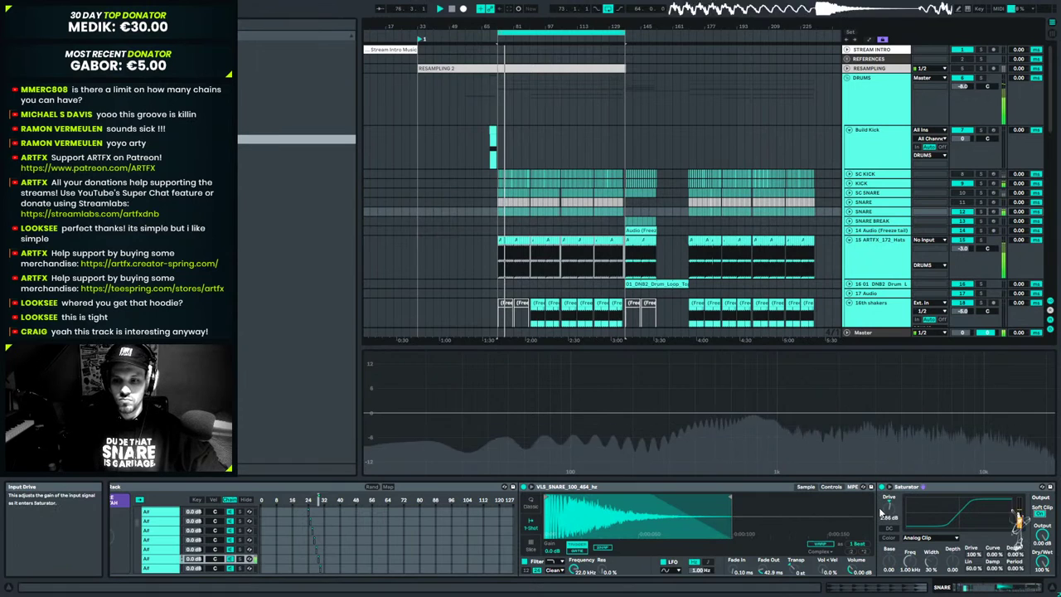
drag(888, 506, 888, 517)
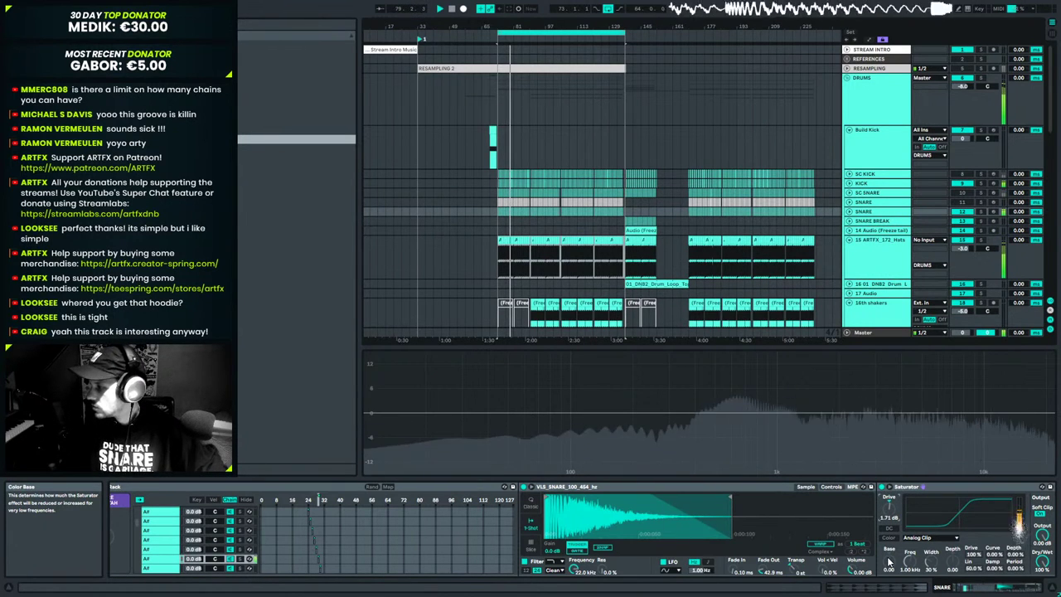
key(space)
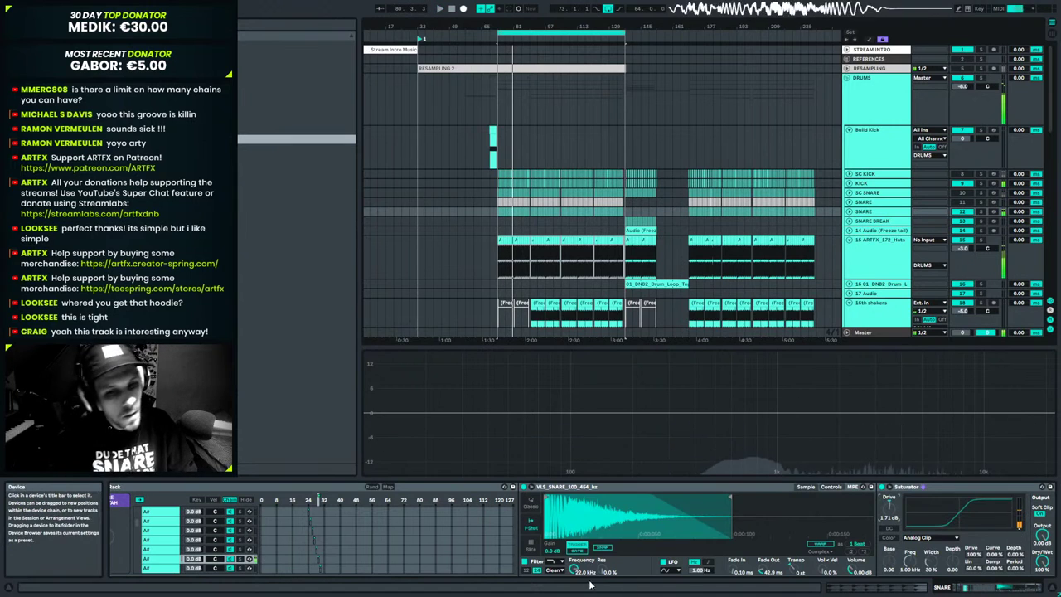
Examine the snare Instrument Rack's chain list through to its last chains, along with the neighbouring devices.
scroll(379, 552, down, 10)
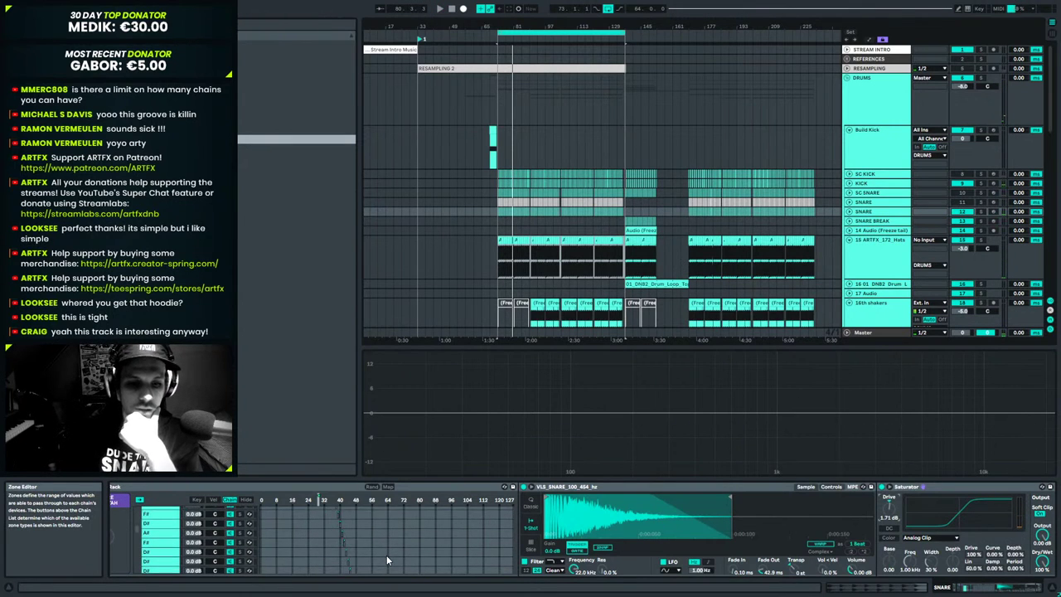
scroll(386, 556, down, 10)
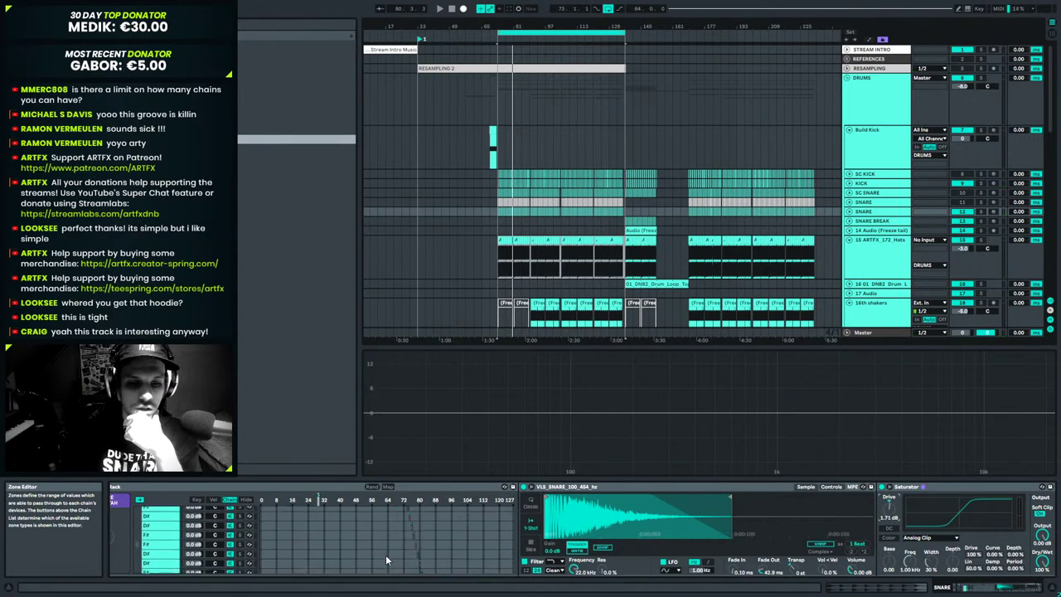
scroll(386, 535, down, 10)
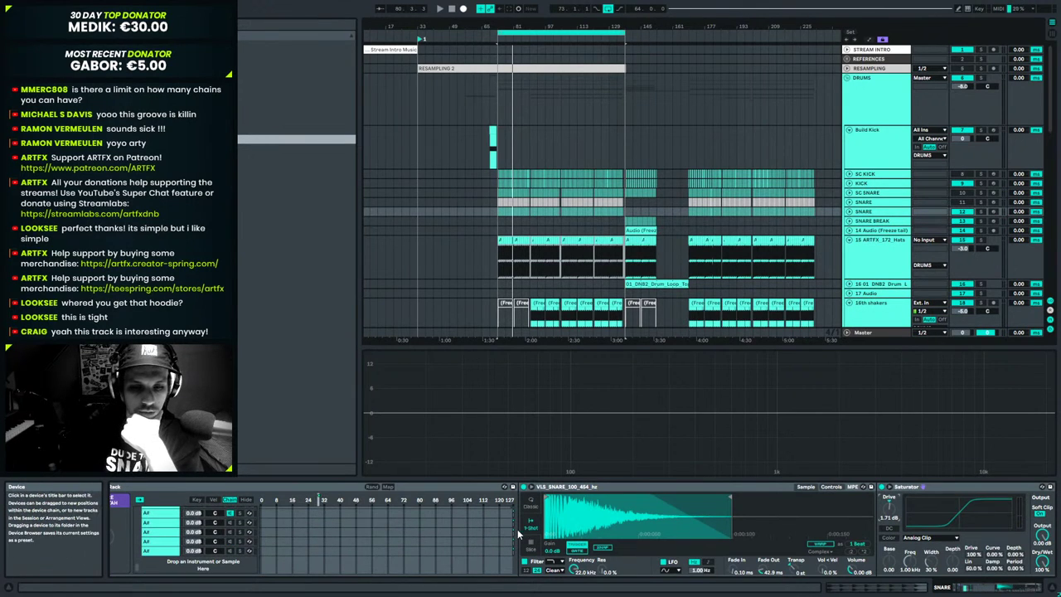
scroll(504, 532, up, 1)
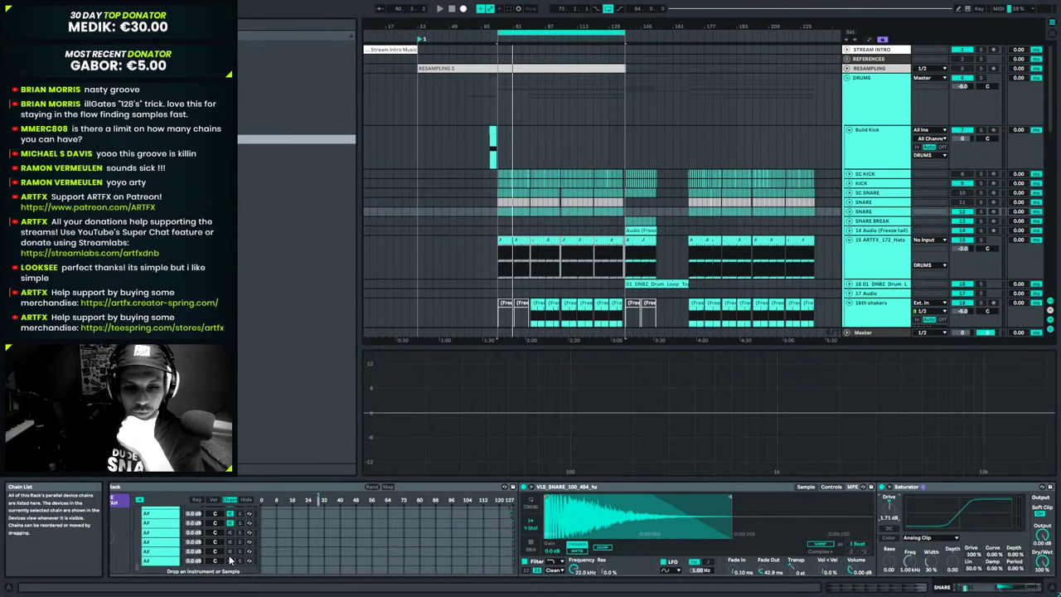
scroll(202, 567, down, 1)
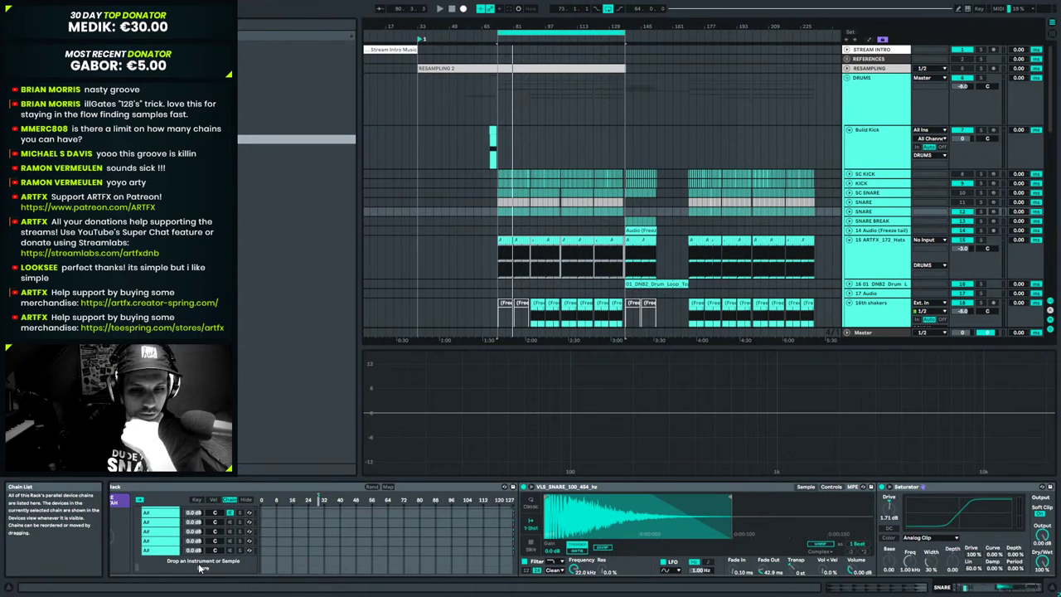
key(ctrl+z)
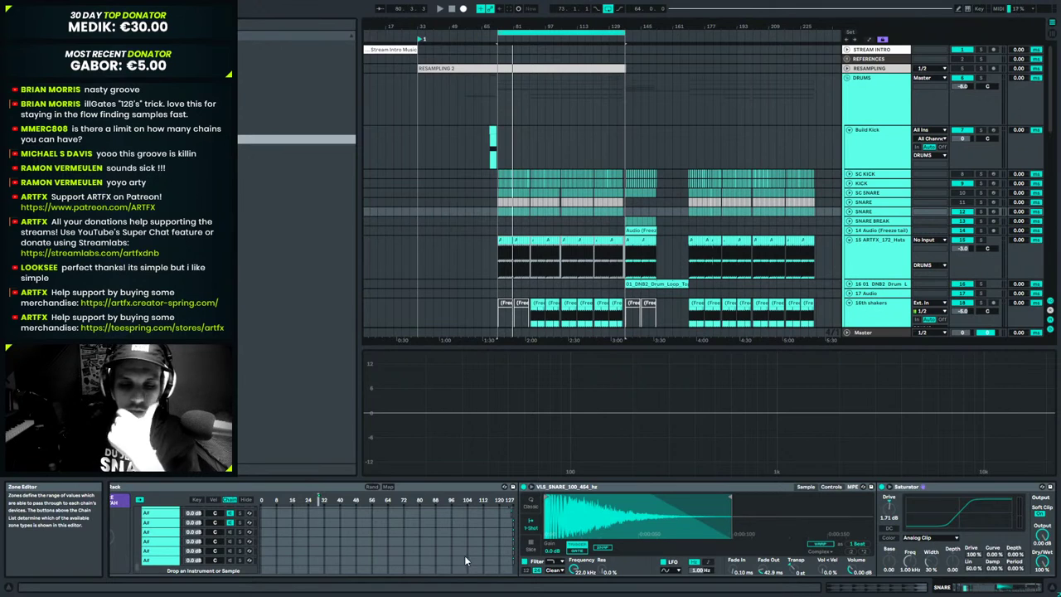
scroll(471, 544, down, 2)
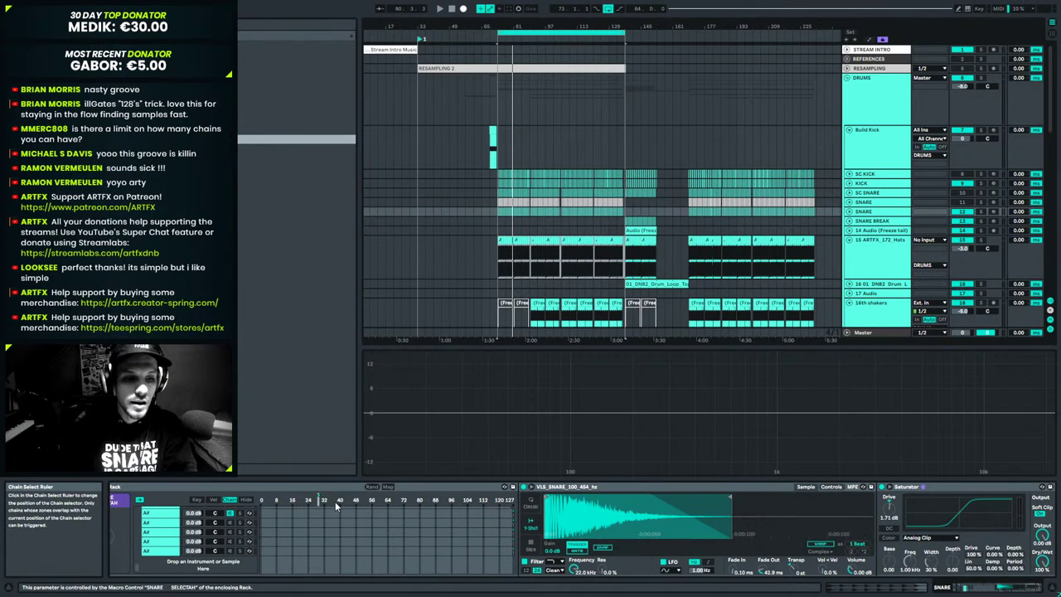
drag(1021, 588, 1005, 590)
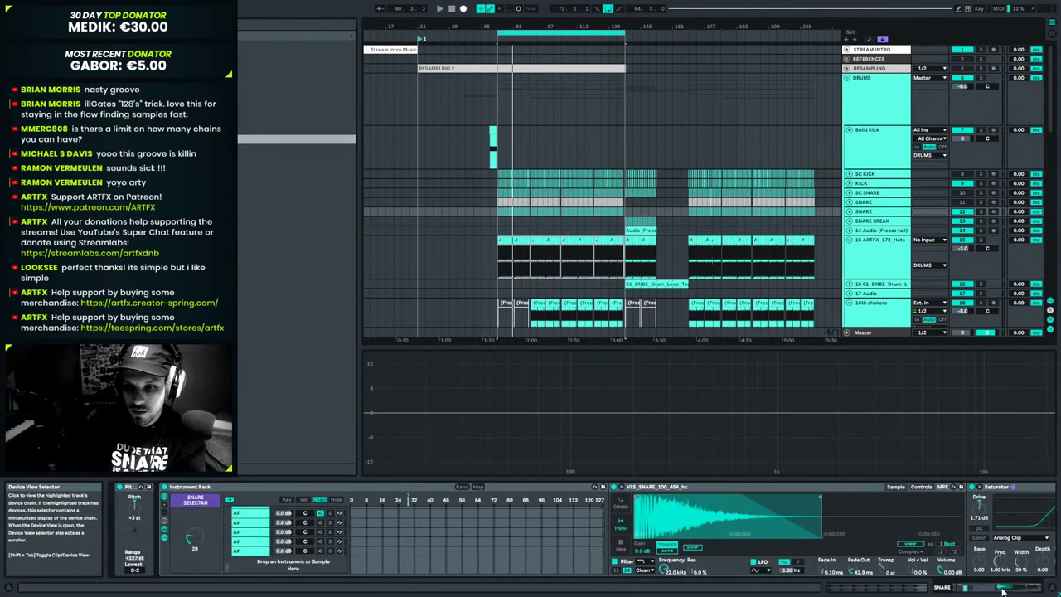
click(211, 487)
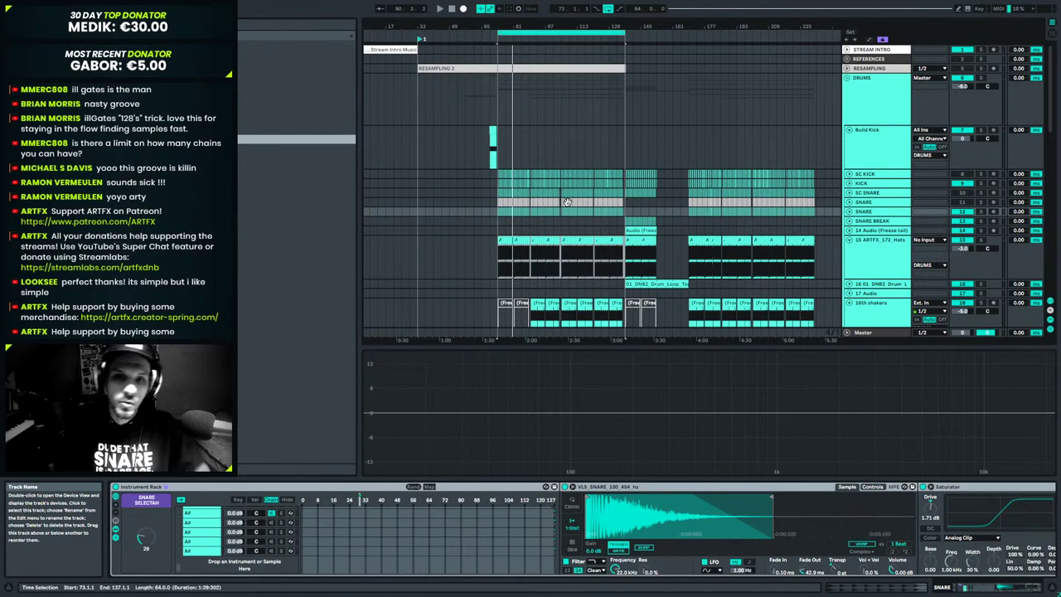
Play the drop section and colour the A# snare chain at selector value 29 red.
click(497, 211)
key(space)
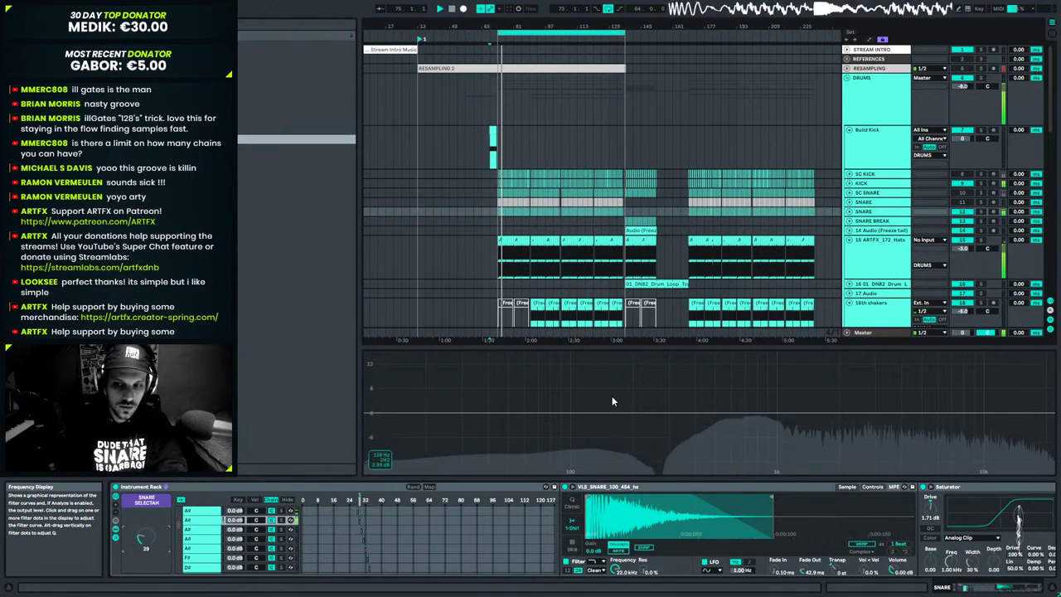
right_click(201, 522)
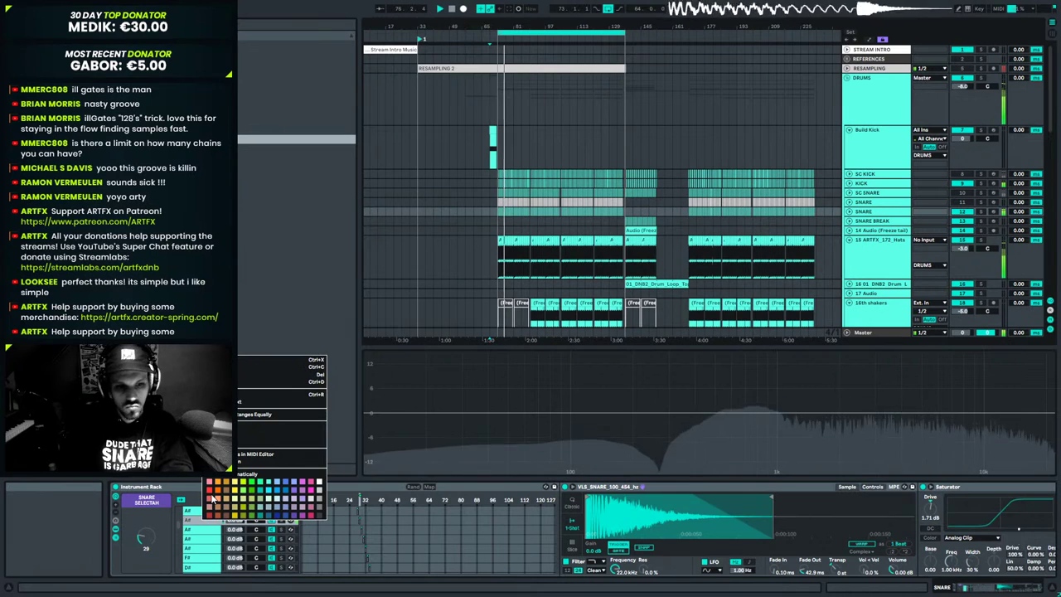
click(210, 488)
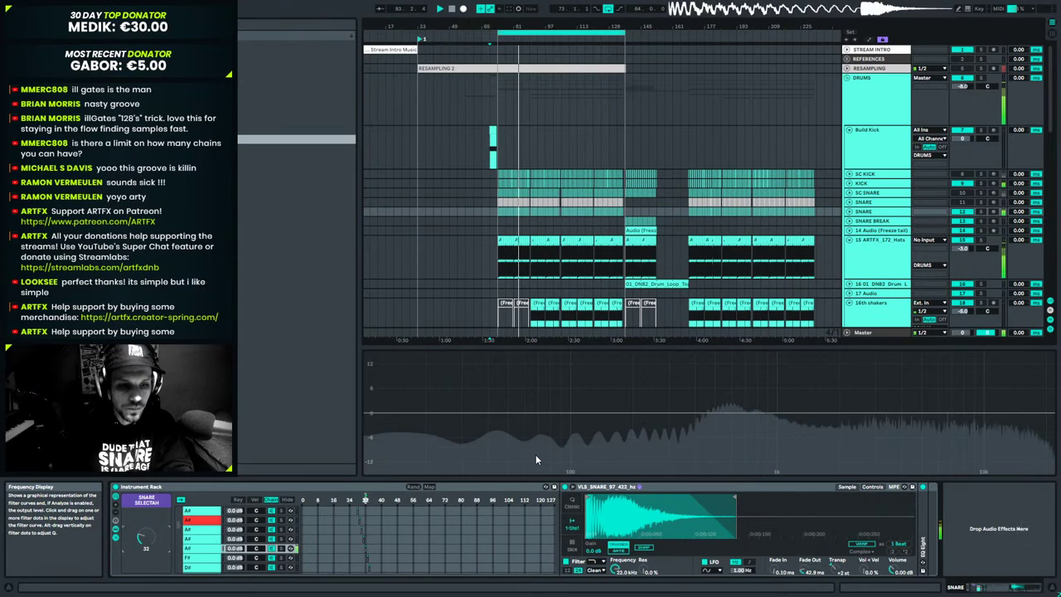
Audition the F# snare chain at SNARE SELECTAH value 33, colour it red and stop playback.
key(Up)
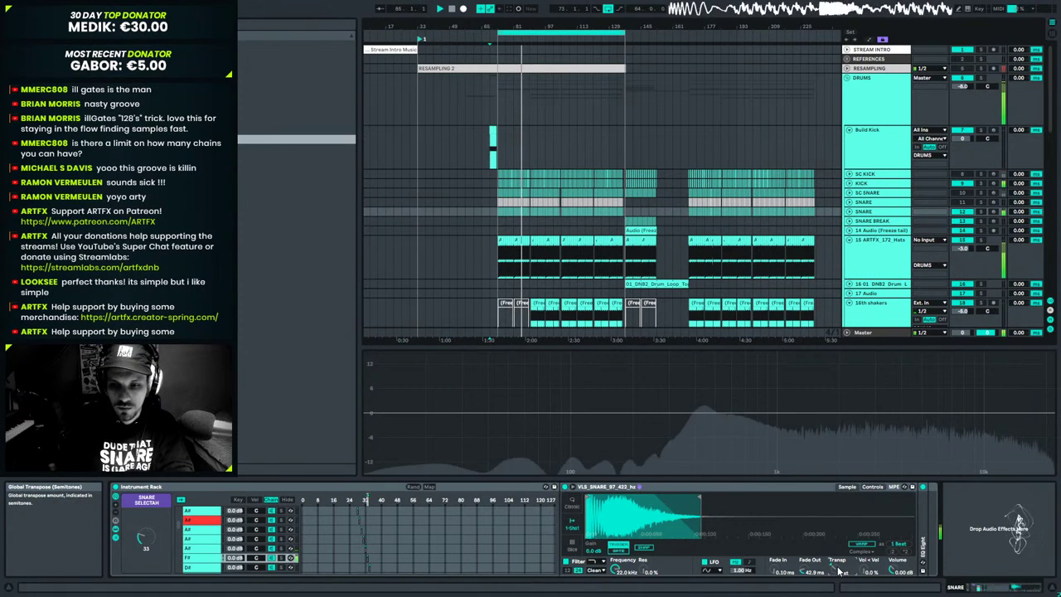
right_click(218, 555)
click(219, 527)
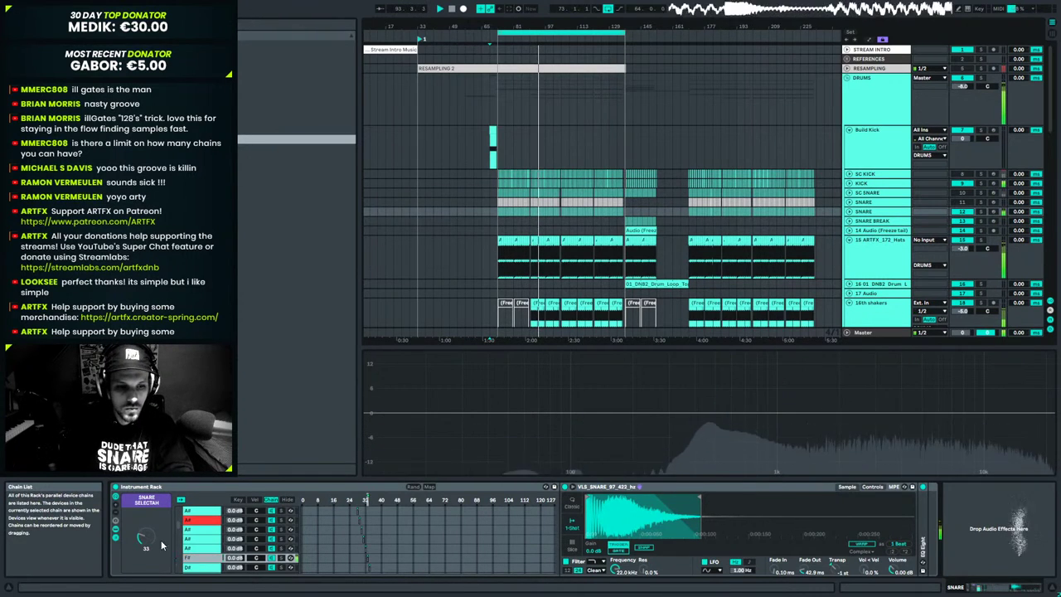
drag(148, 540, 148, 536)
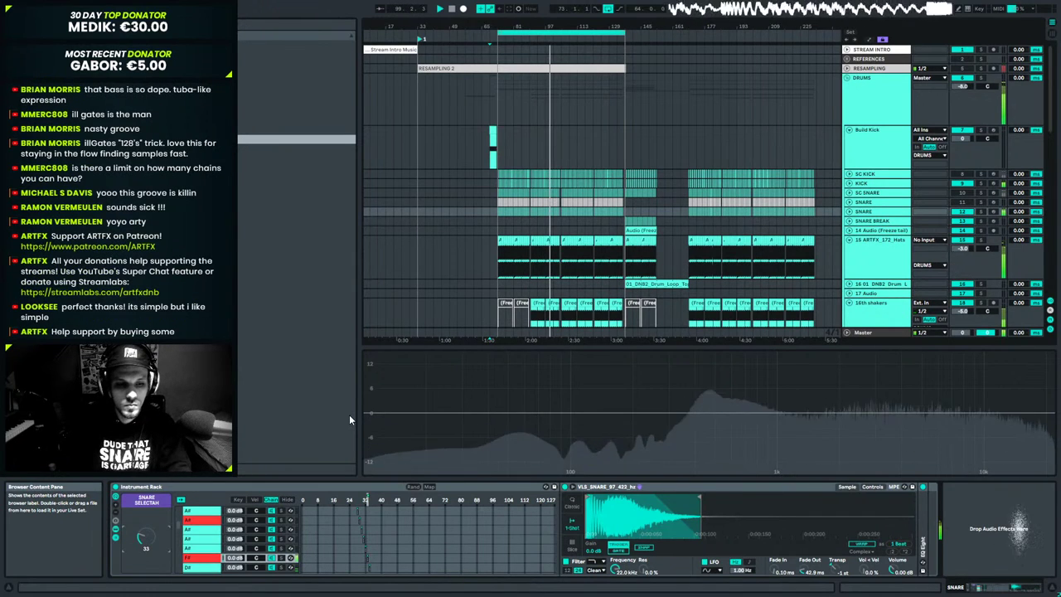
key(space)
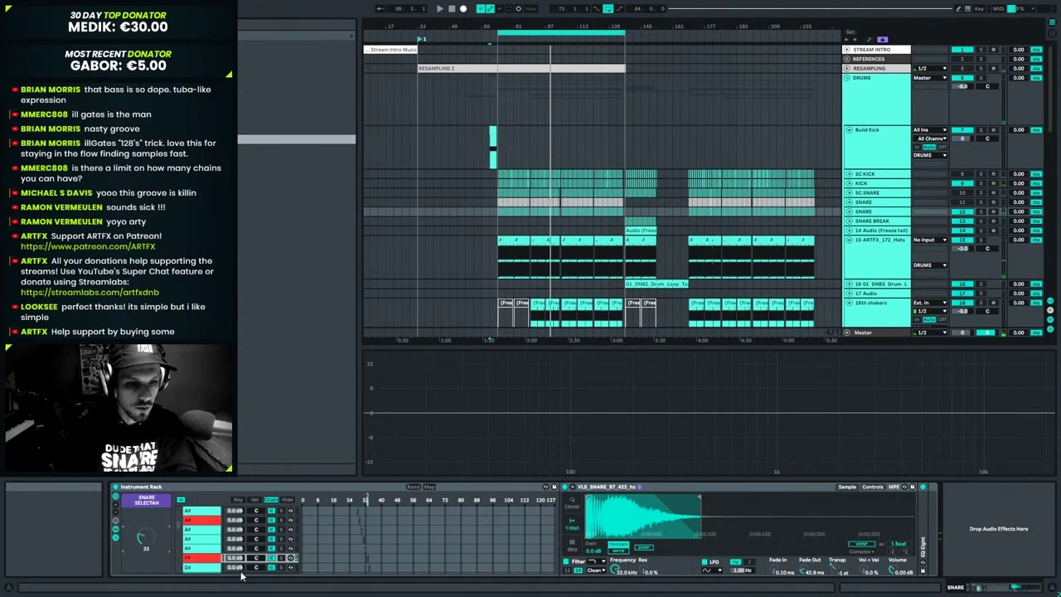
Compare the Simpler settings of the red F# chain and the D# chain below it.
scroll(207, 548, down, 3)
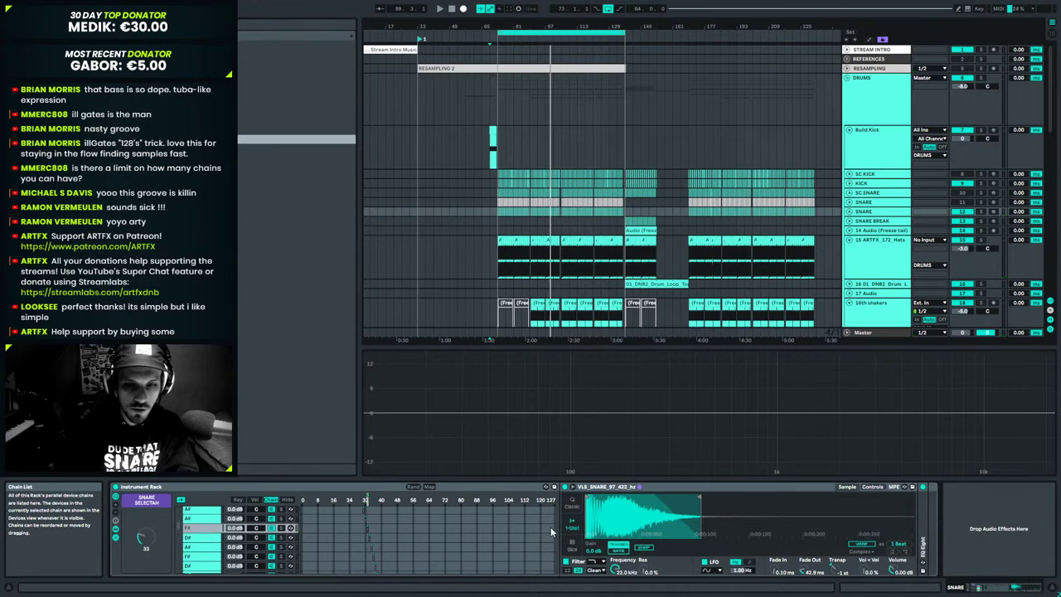
click(201, 539)
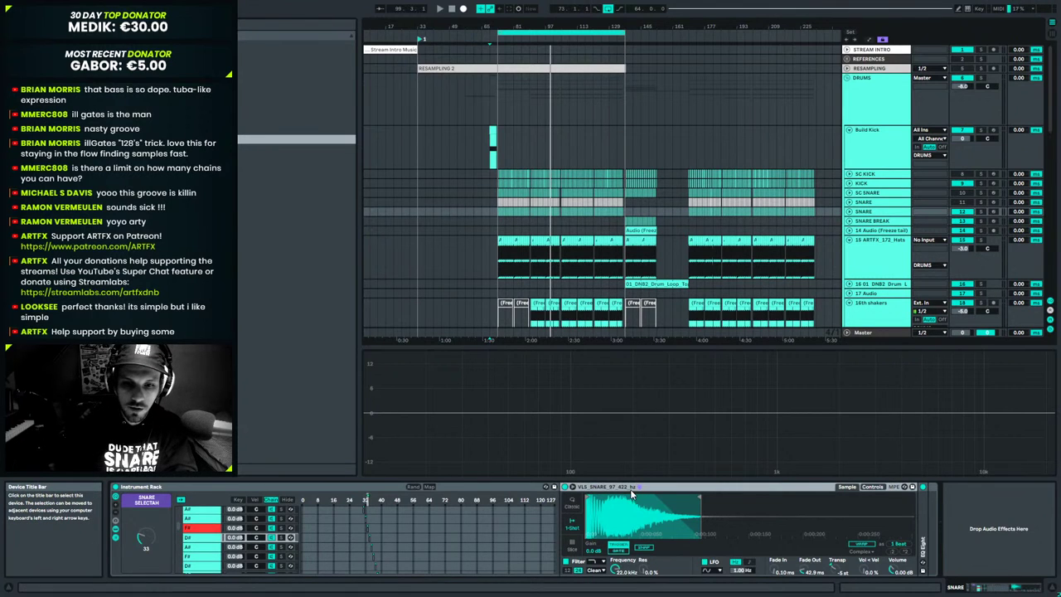
click(202, 534)
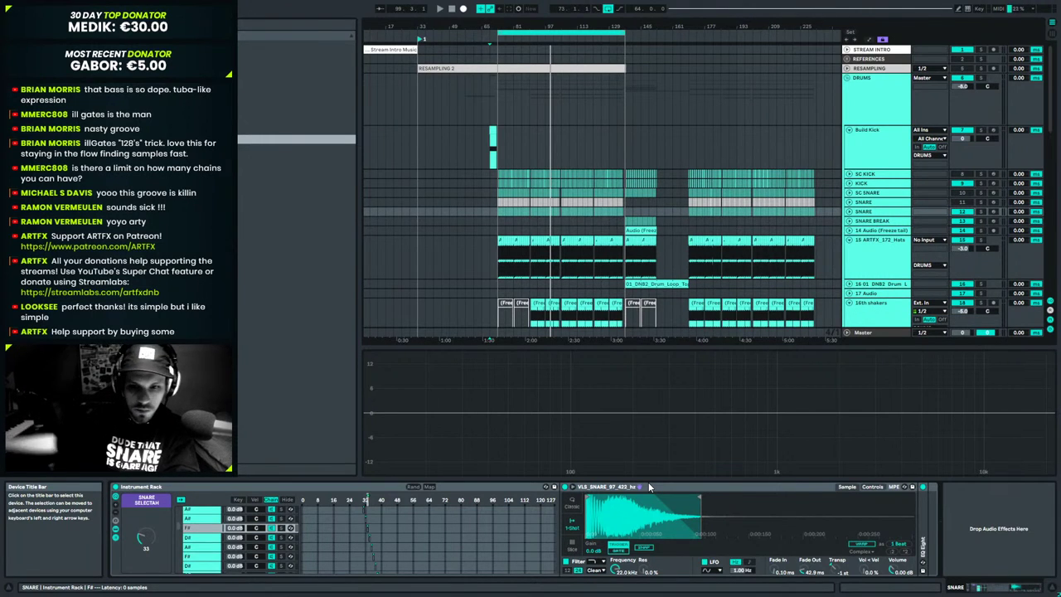
Audition the D# snare chain at SNARE SELECTAH value 34 from the start of the drop and colour it red.
key(space)
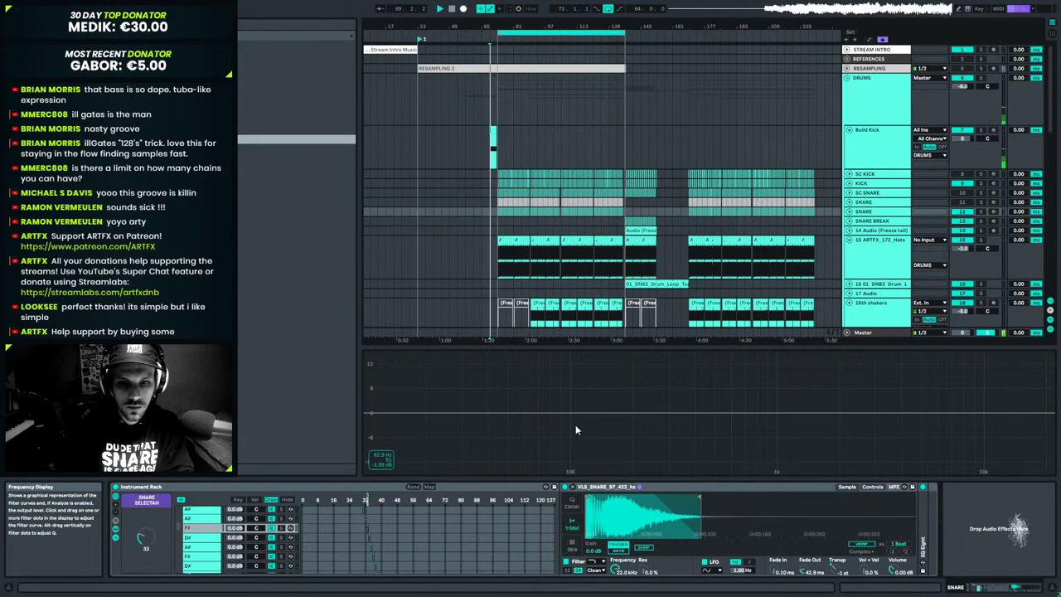
click(496, 210)
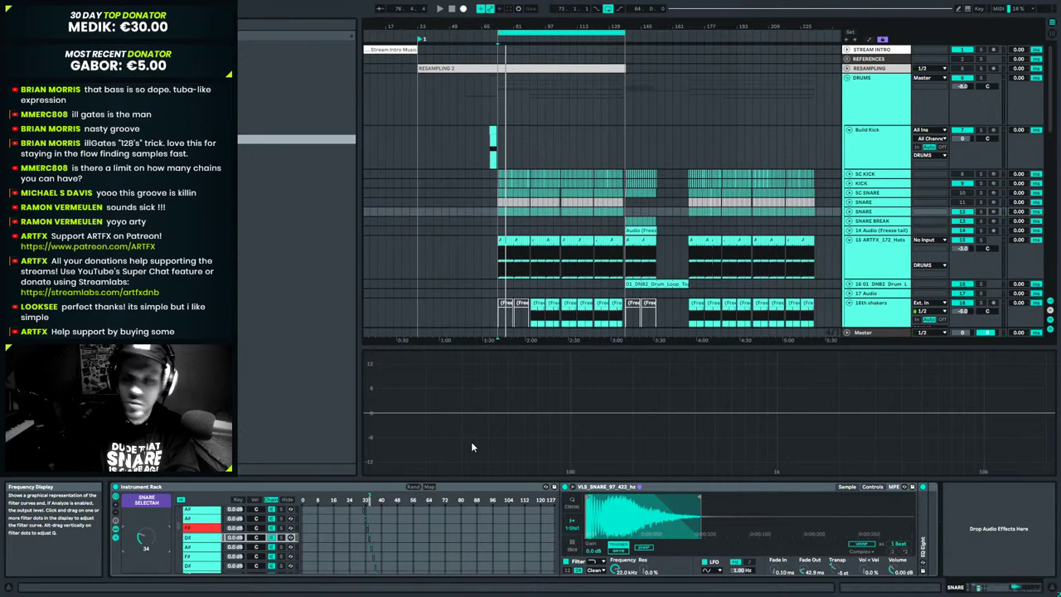
key(space)
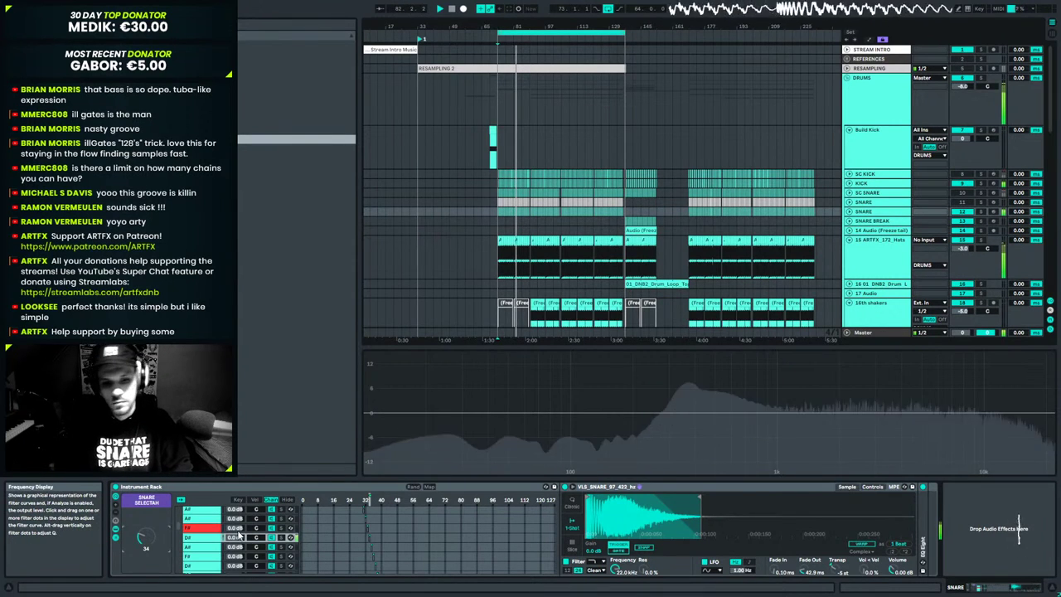
right_click(199, 538)
click(208, 505)
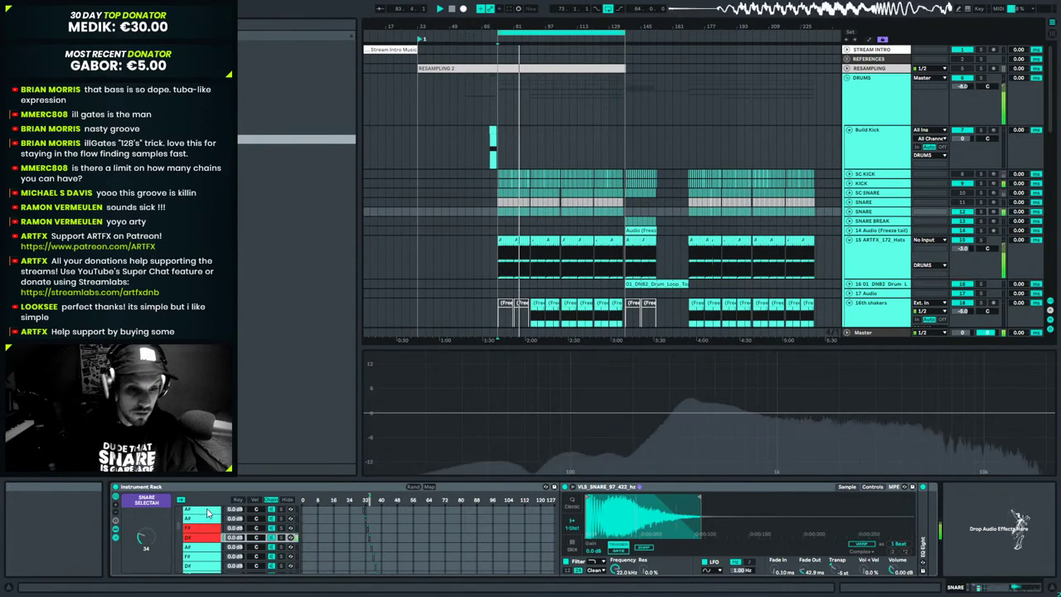
Audition the A# and F# snare chains at selector values 35 and 36, trying the F# sample's transposition.
key(Down)
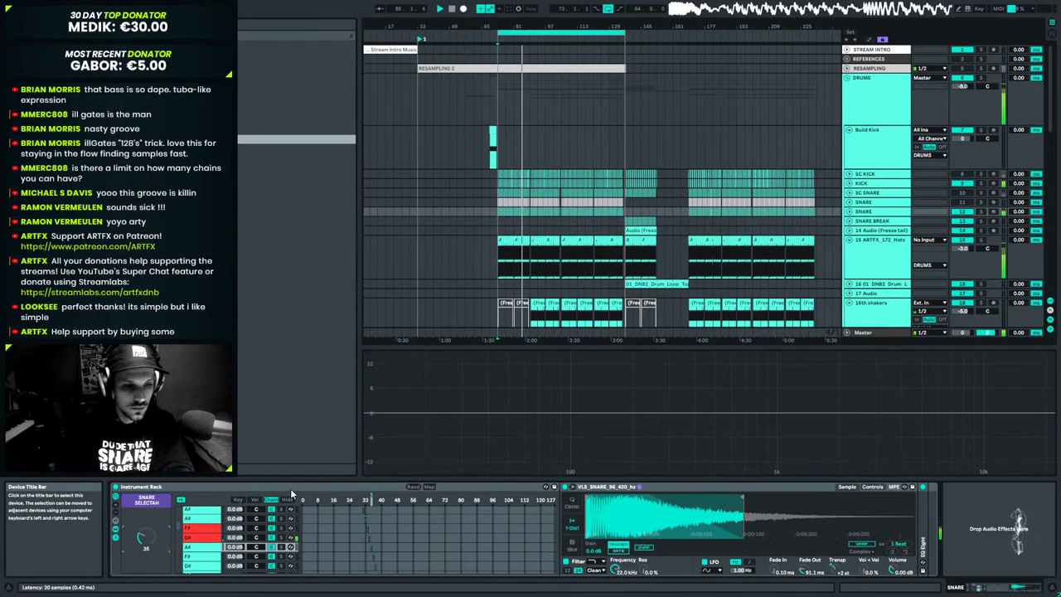
key(Down)
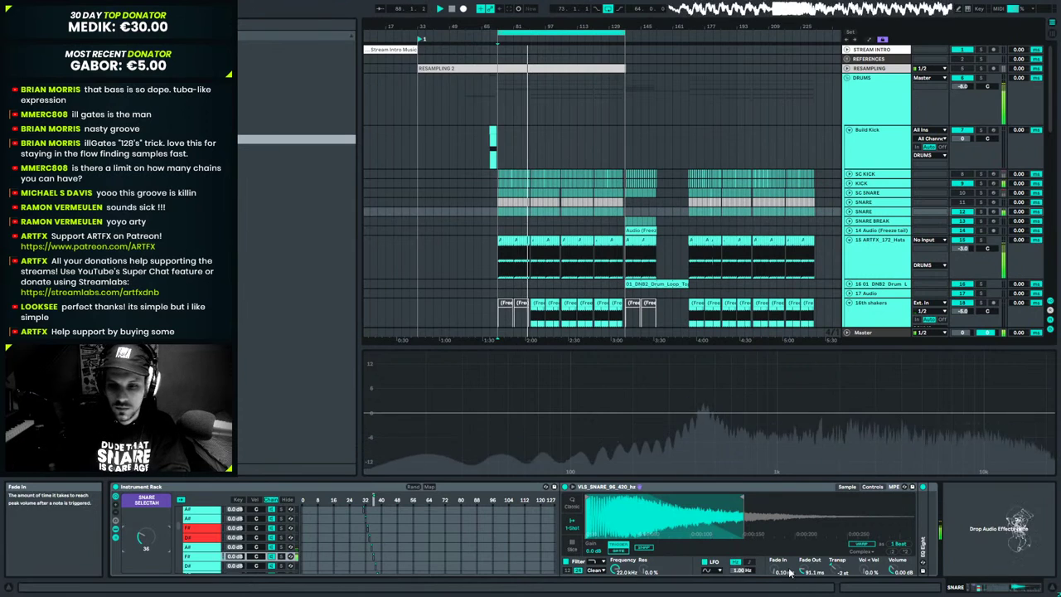
drag(831, 573, 831, 564)
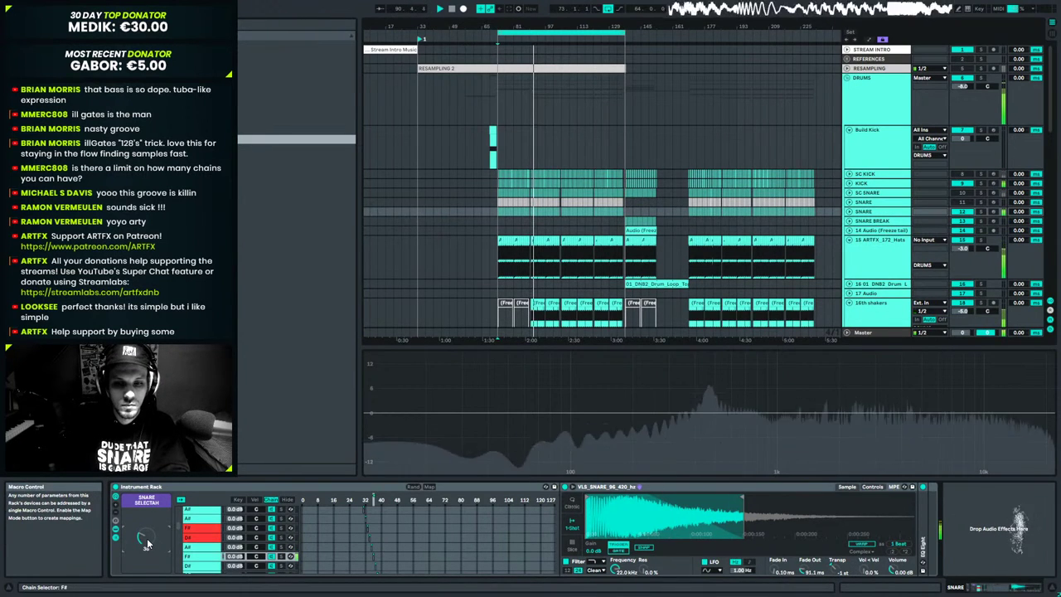
Switch to the D# chain at selector value 37, shorten its snare sample and set Fade Out to 50.8 ms.
scroll(149, 538, up, 1)
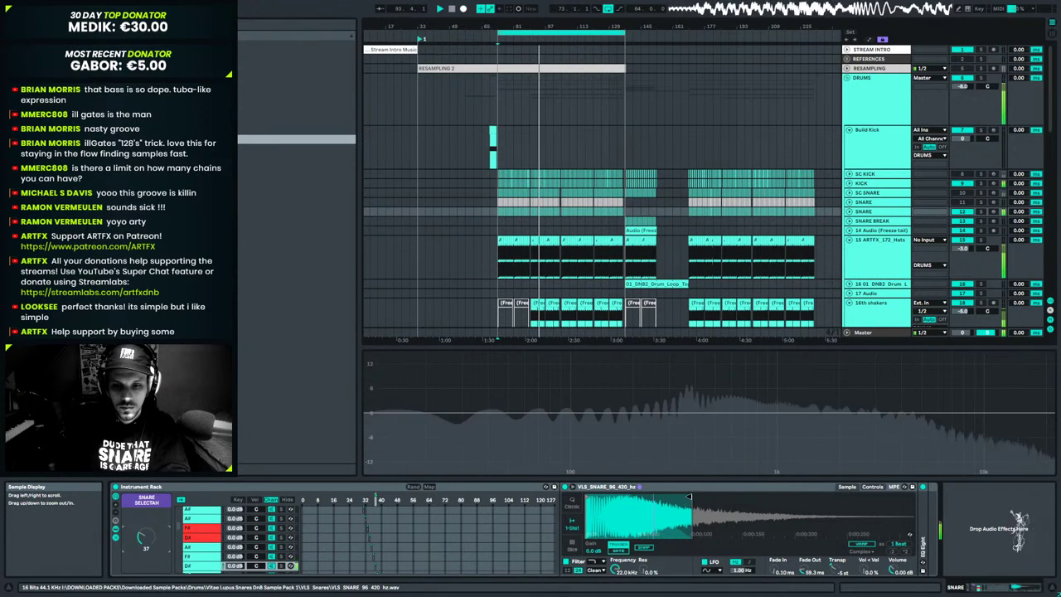
drag(671, 500, 677, 500)
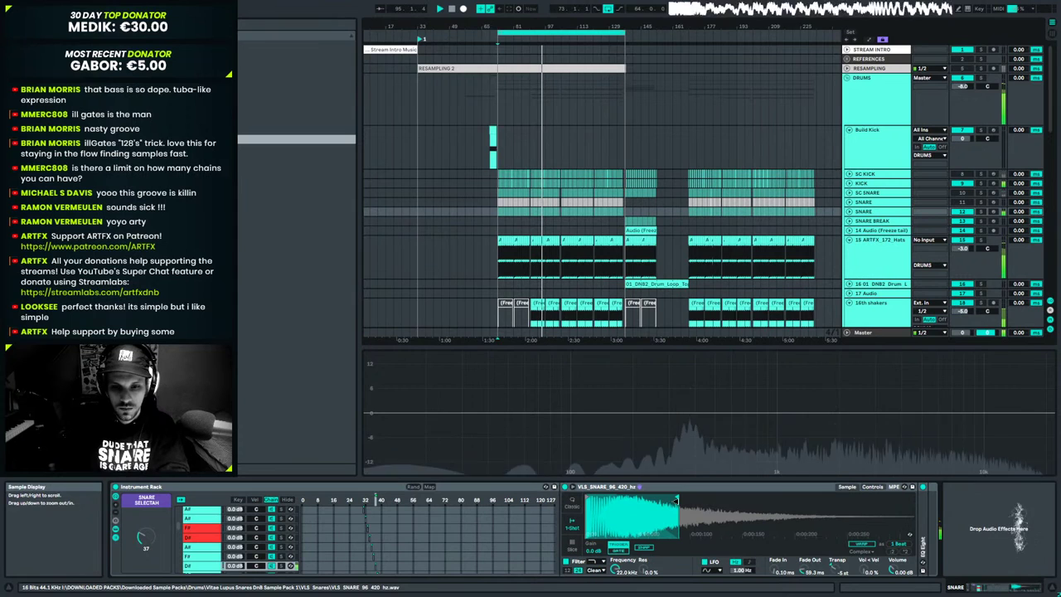
mouse_move(803, 570)
mouse_down()
mouse_move(804, 585)
mouse_move(804, 574)
mouse_up()
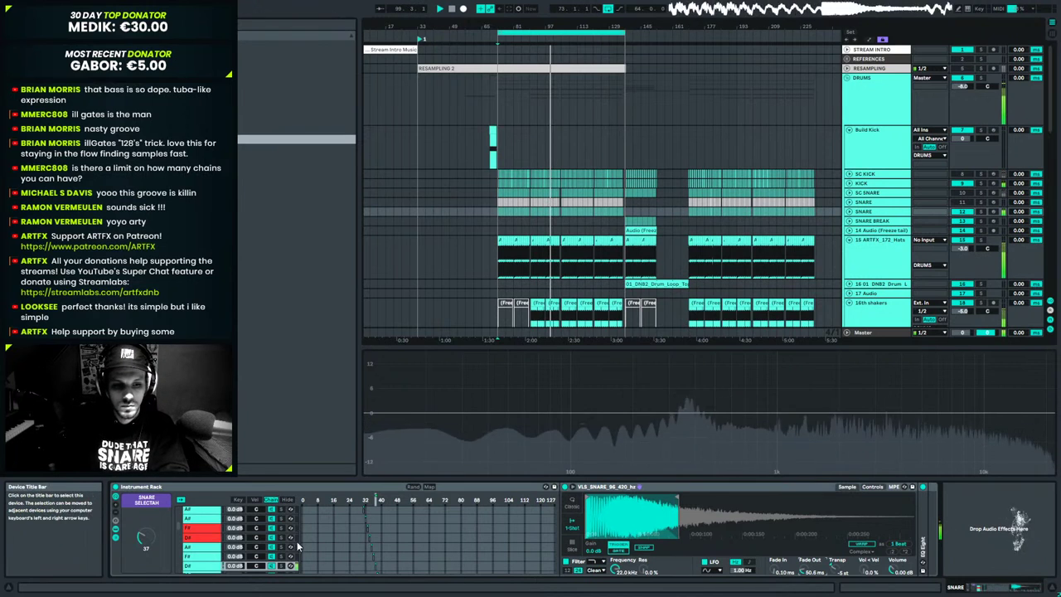
Colour the D# snare chain at selector value 37 red.
right_click(207, 569)
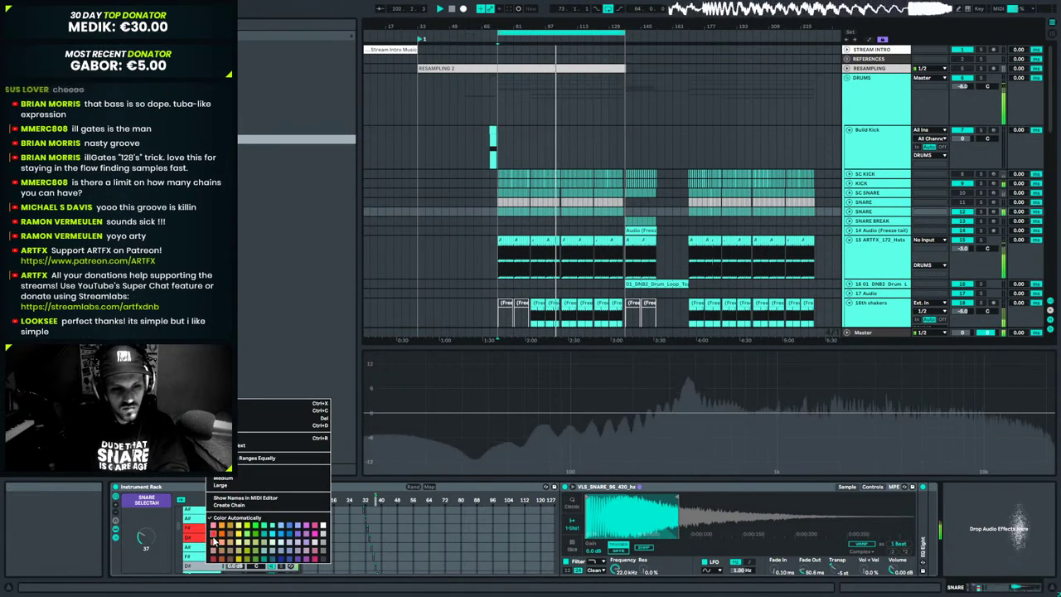
click(214, 525)
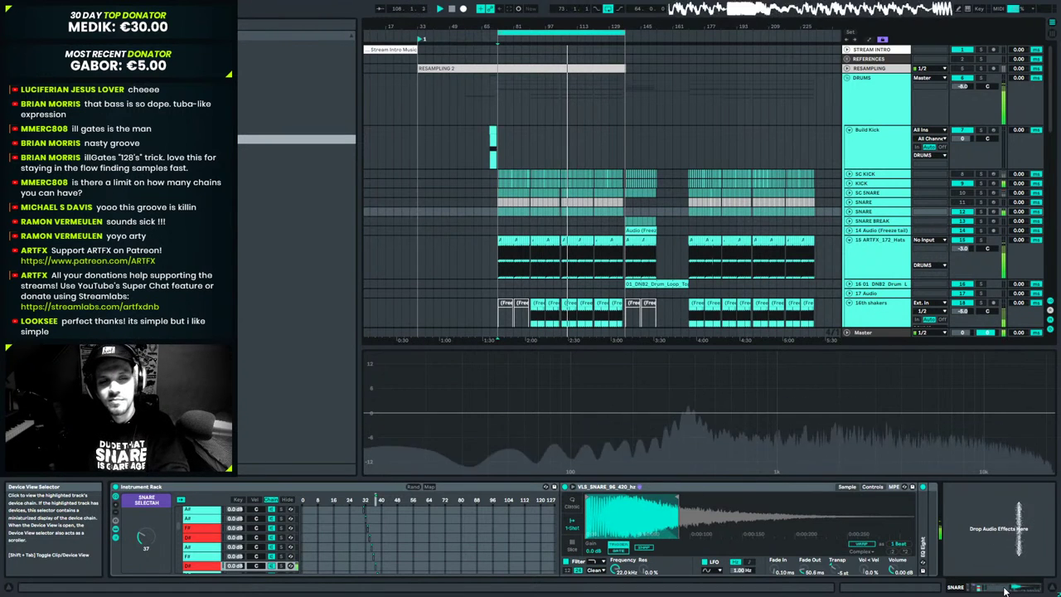
Copy the D# snare sample's Fade In value of 0.00 ms to all its sibling samples in the rack.
right_click(779, 569)
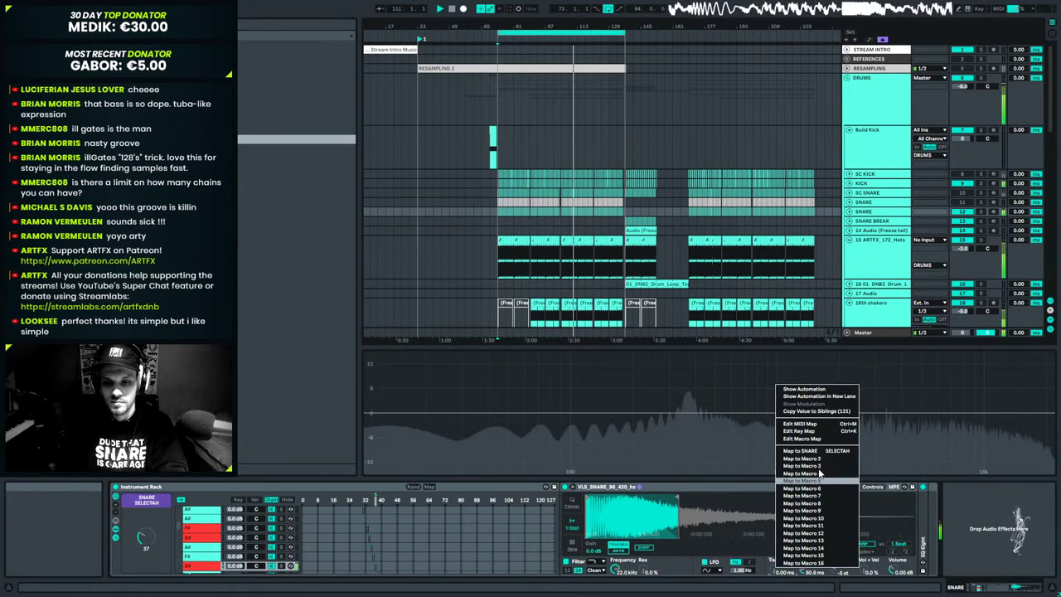
click(820, 410)
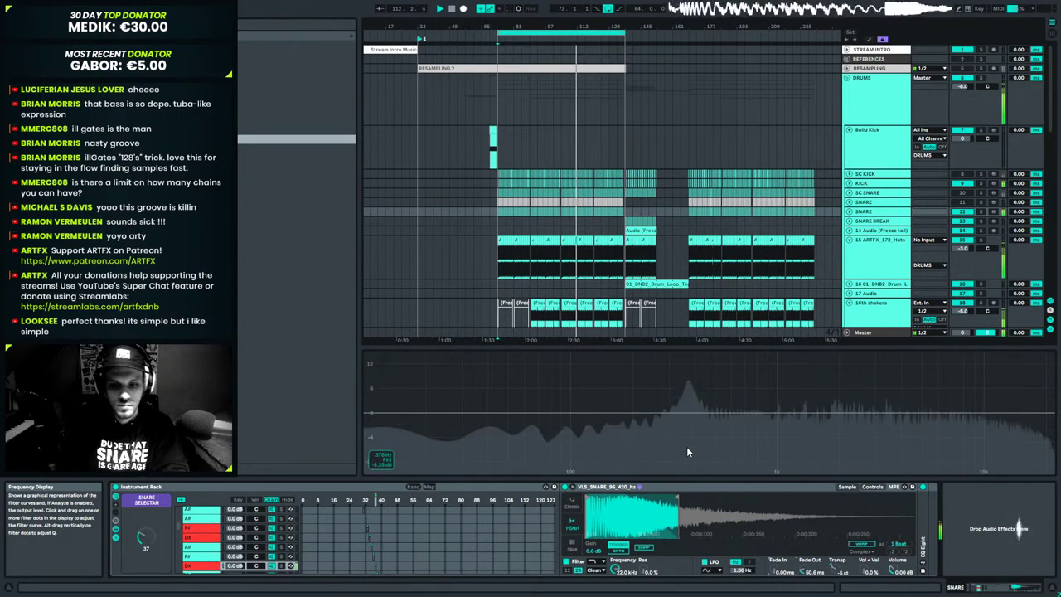
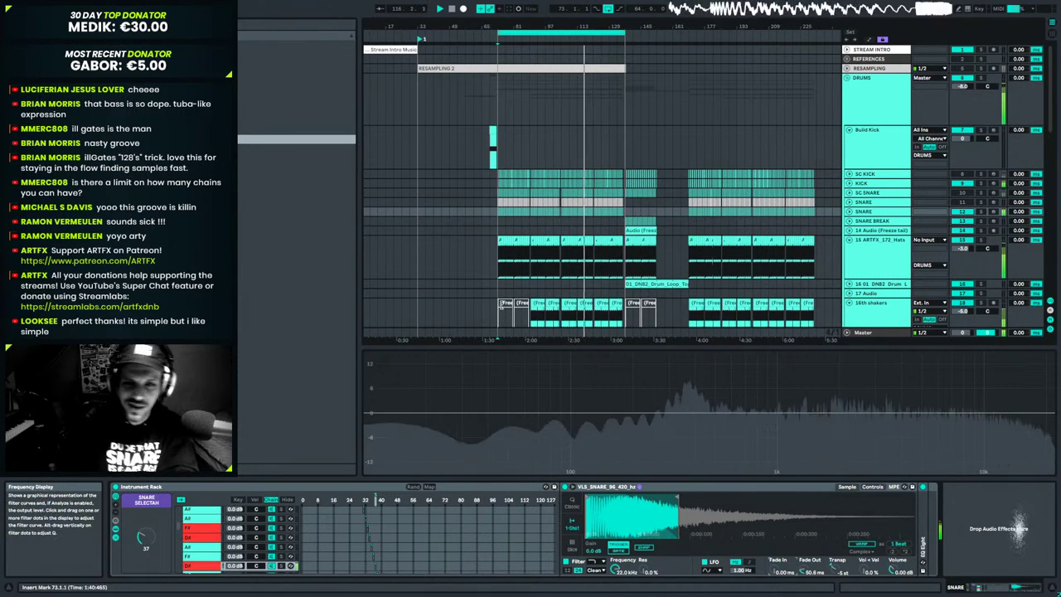
Extend the end of the arrangement loop to bar 233 and place the insert marker at bar 133.
drag(625, 33, 811, 48)
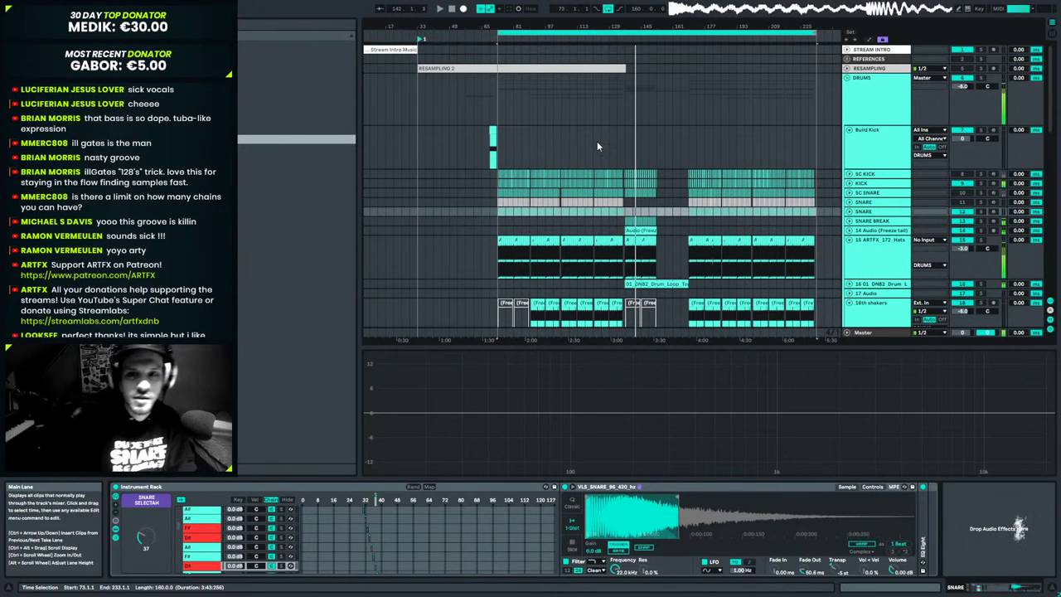
click(620, 137)
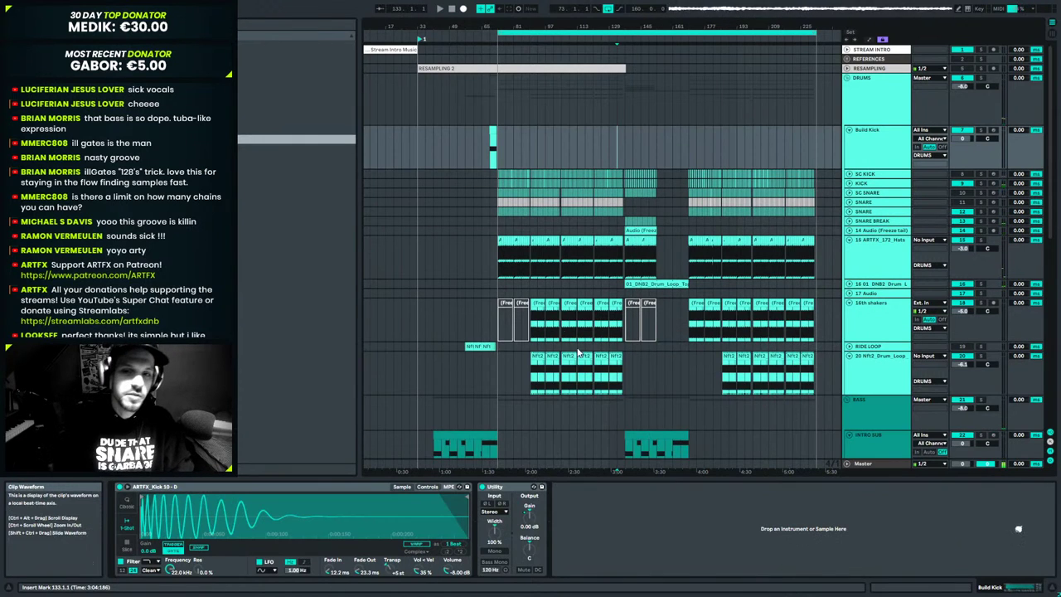
Examine the end of the first DROP BASS clip, selecting bar 134 and the empty bars 138 to 142 after it.
scroll(609, 370, down, 3)
scroll(610, 364, down, 3)
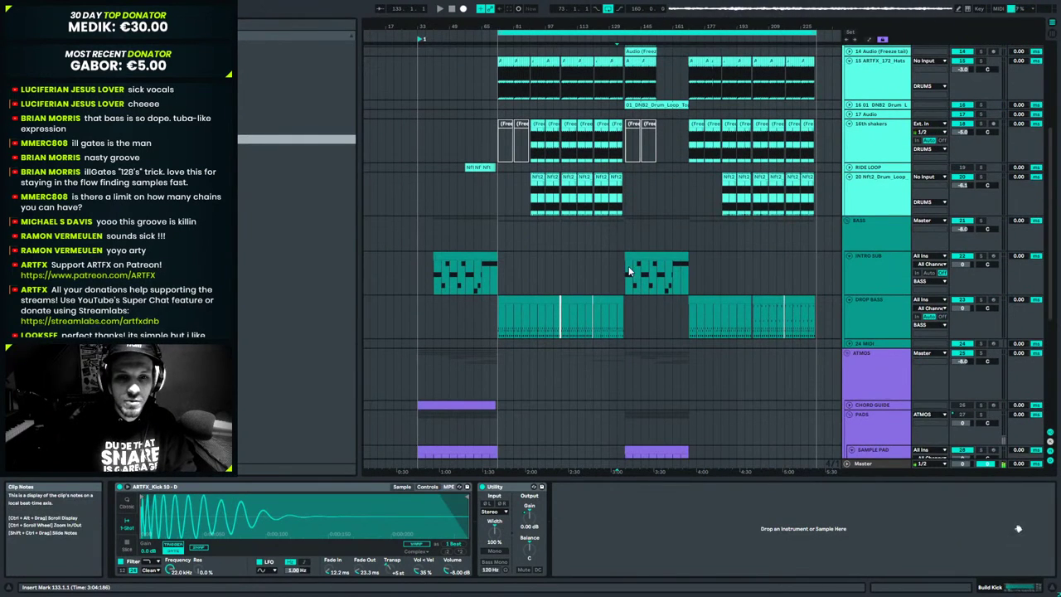
drag(626, 25, 629, 107)
click(598, 330)
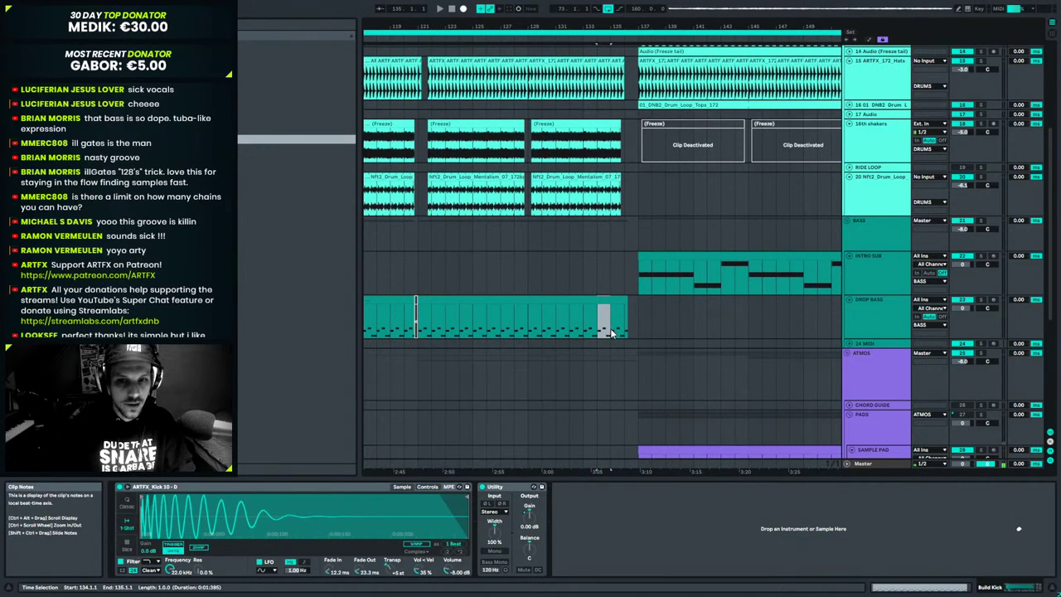
click(610, 332)
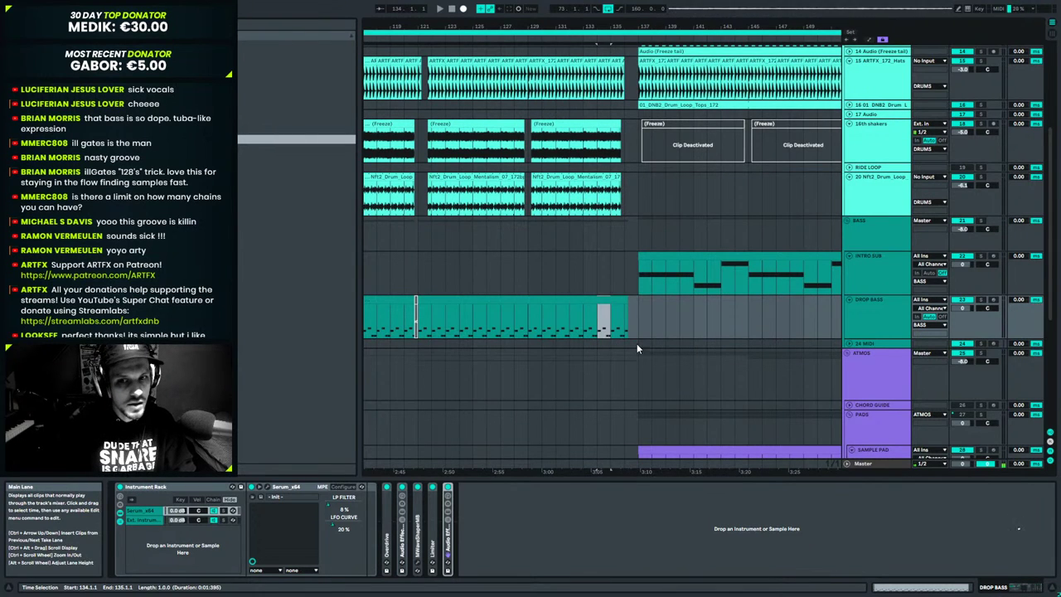
drag(651, 310, 710, 314)
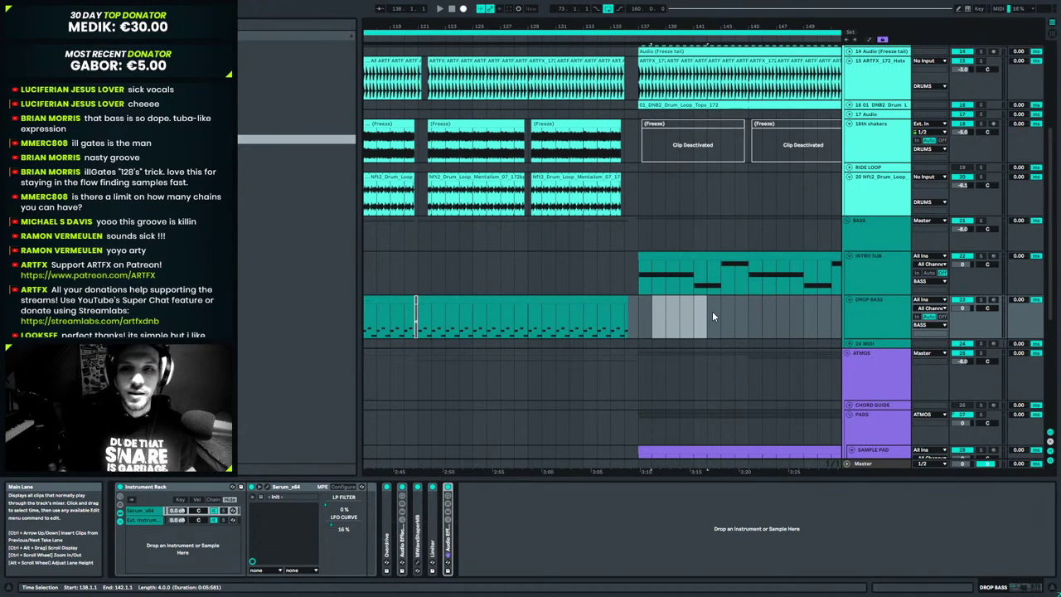
drag(580, 25, 589, 4)
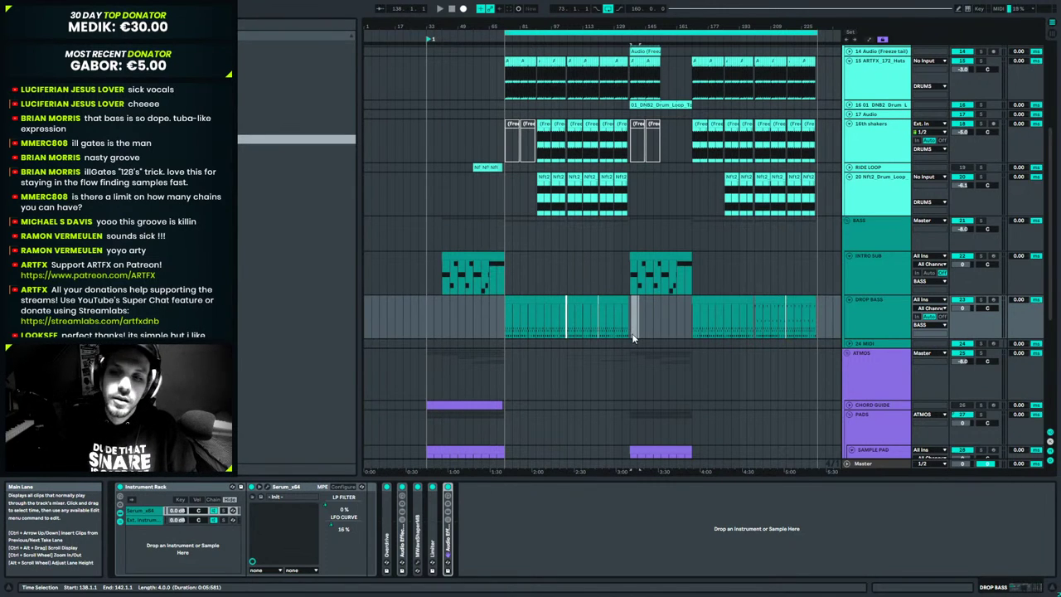
Play the soloed DROP BASS track from the first drop at bar 73 and show its automation lanes up close.
click(514, 319)
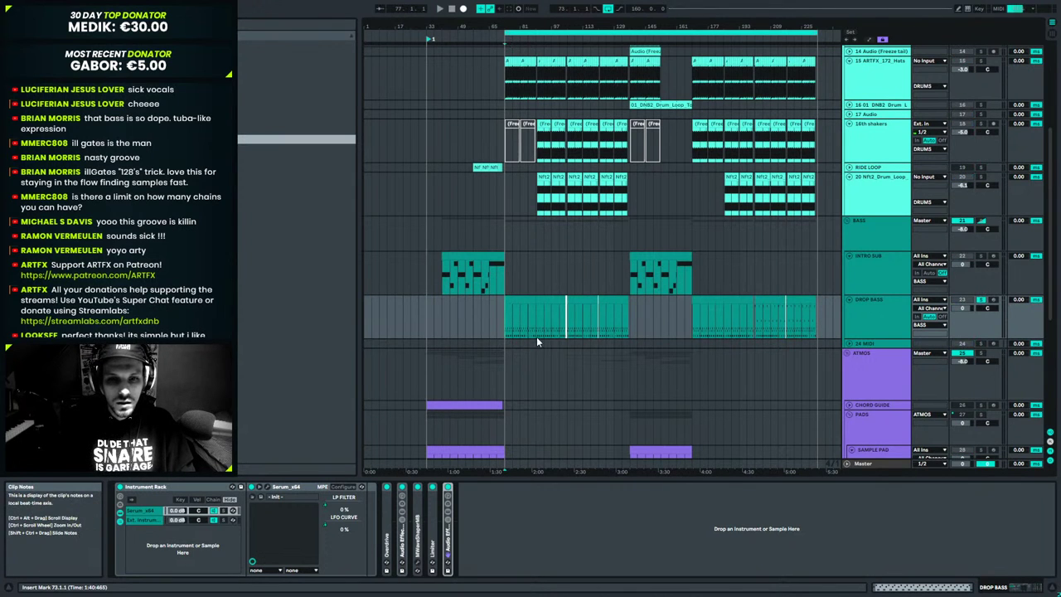
key(space)
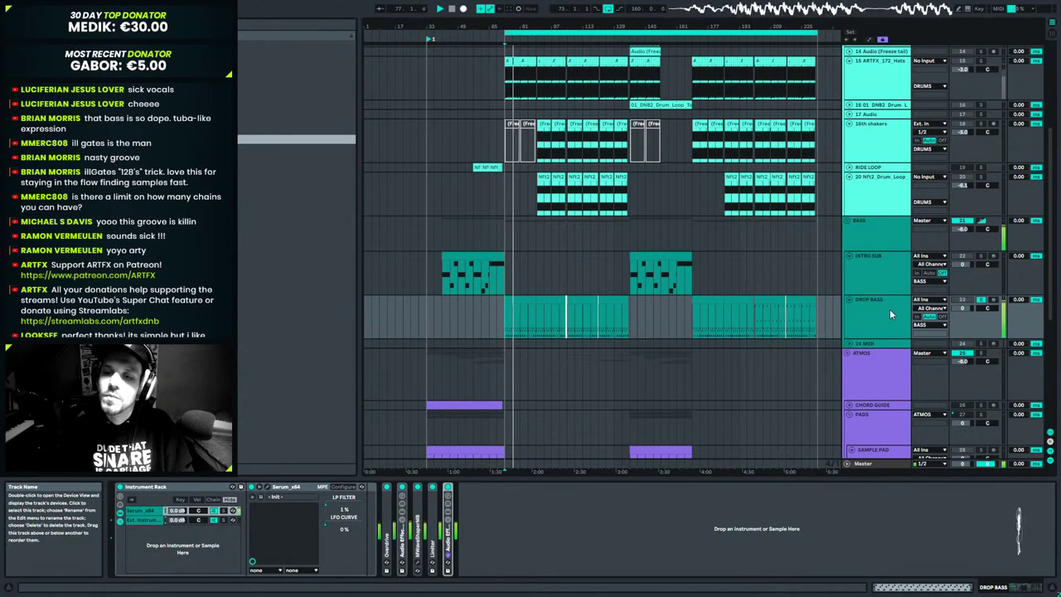
key(a)
scroll(852, 361, down, 5)
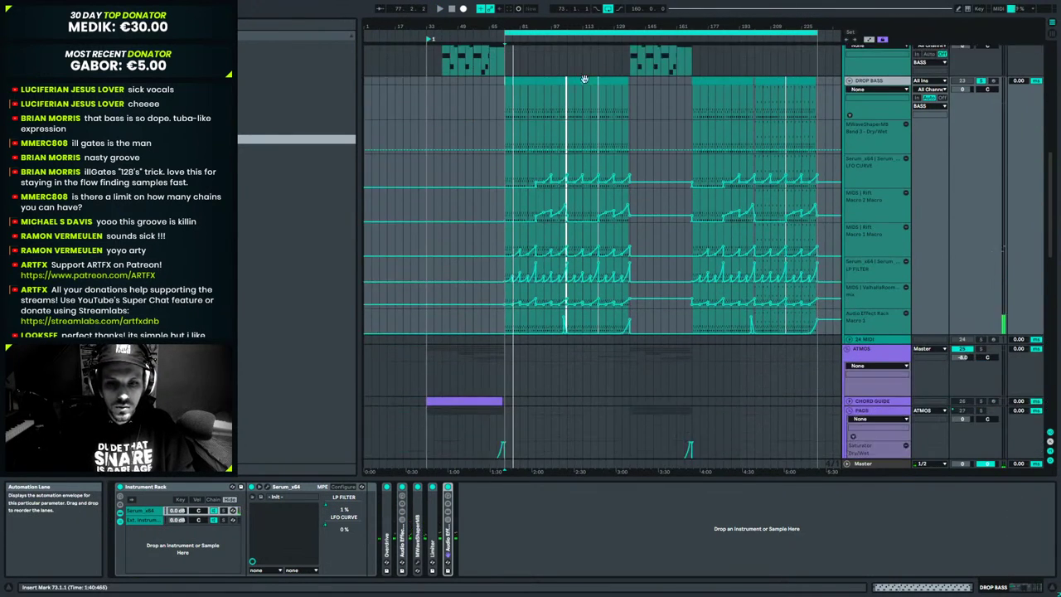
drag(524, 26, 556, 87)
key(space)
drag(528, 25, 547, 55)
Enlarge the DROP BASS automation lanes for Audio Effect Rack Macro 1, ValhallaRoom mix, Serum LP FILTER and Rift Macro 1.
drag(872, 331, 871, 390)
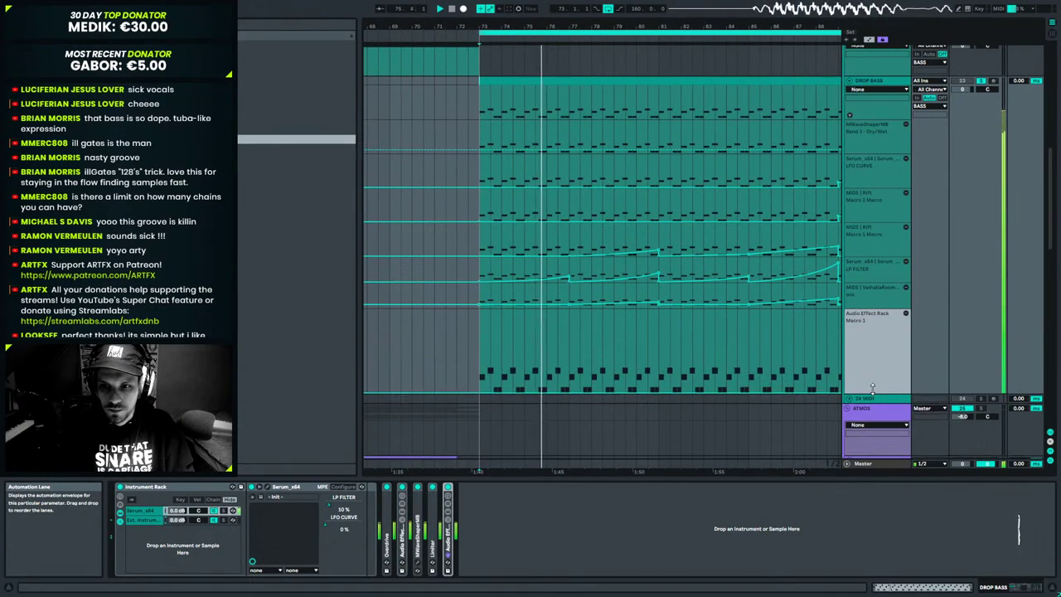
drag(869, 304, 867, 352)
click(873, 279)
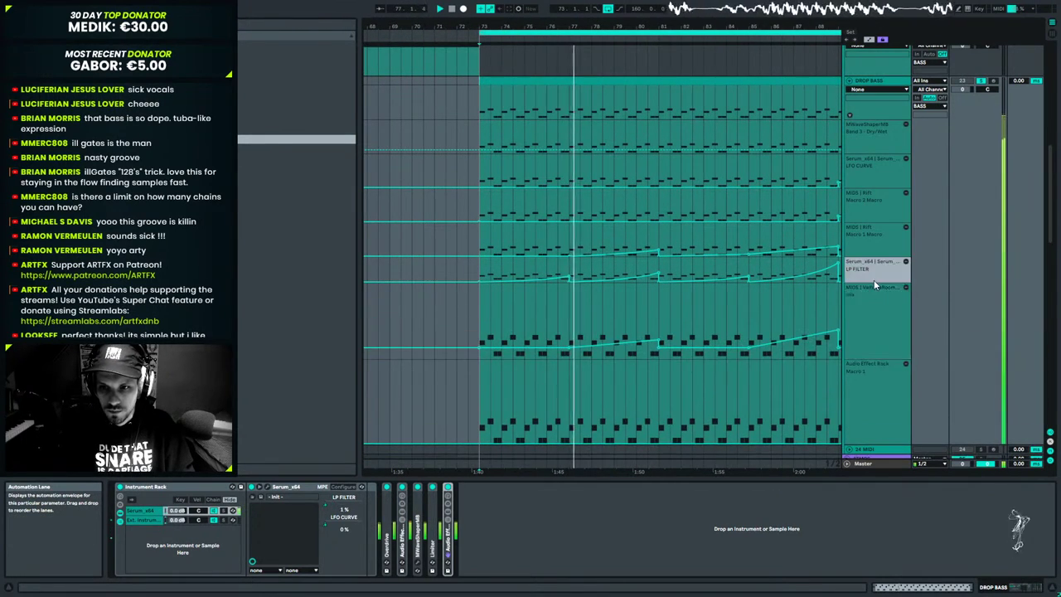
key(alt+plus)
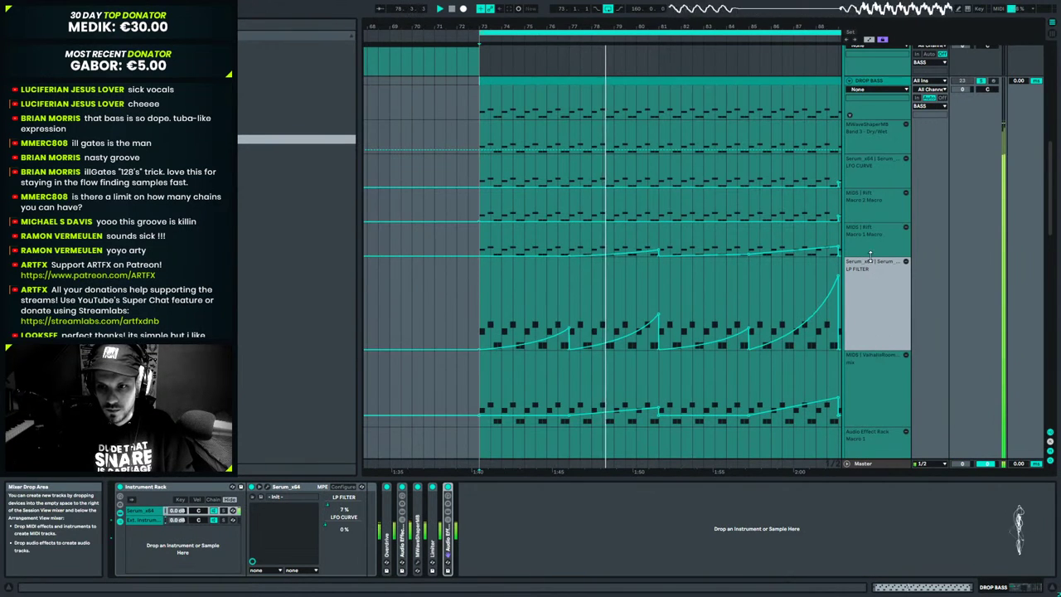
click(881, 226)
key(alt+plus)
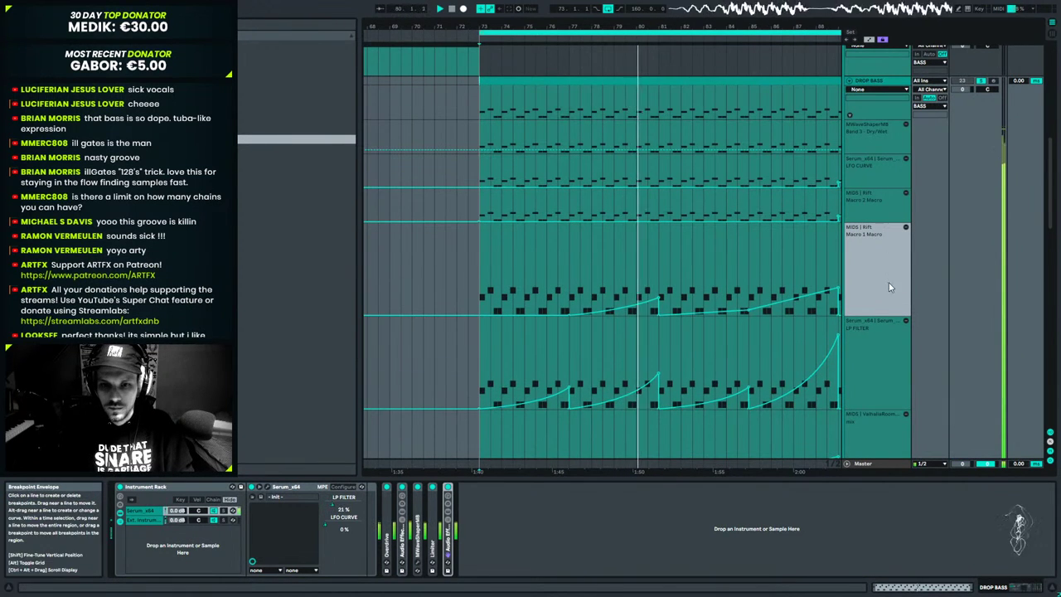
Lower the LP FILTER automation peaks at bars 77 and 81, and the Rift Macro 1 peak at bar 81 to about 0.16.
scroll(882, 286, down, 3)
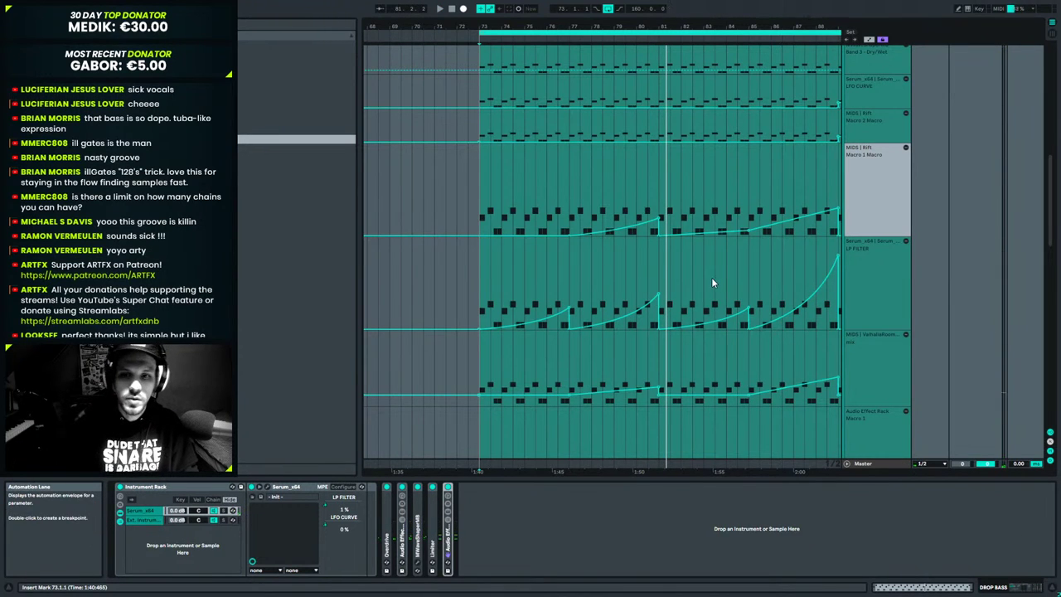
drag(569, 306, 569, 309)
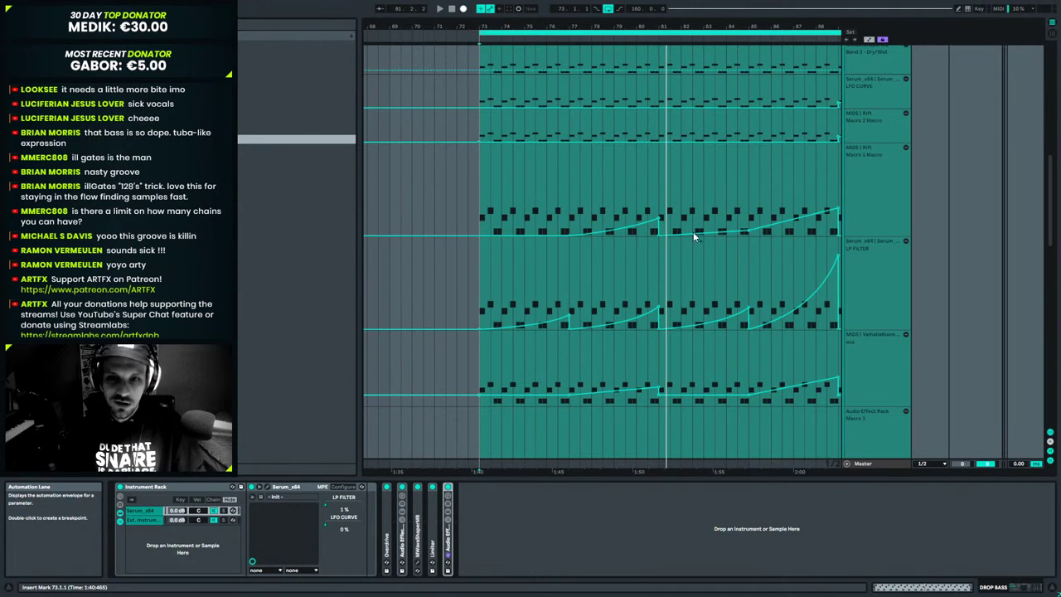
mouse_move(660, 222)
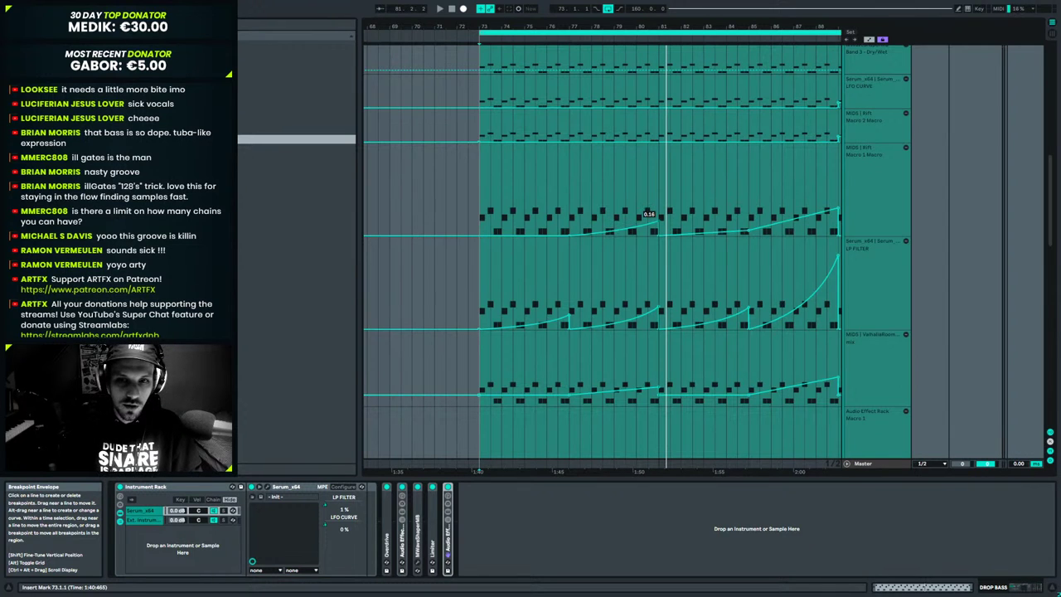
Hide the automation lanes and play the drop from bar 73 with DROP BASS taken off solo.
click(480, 222)
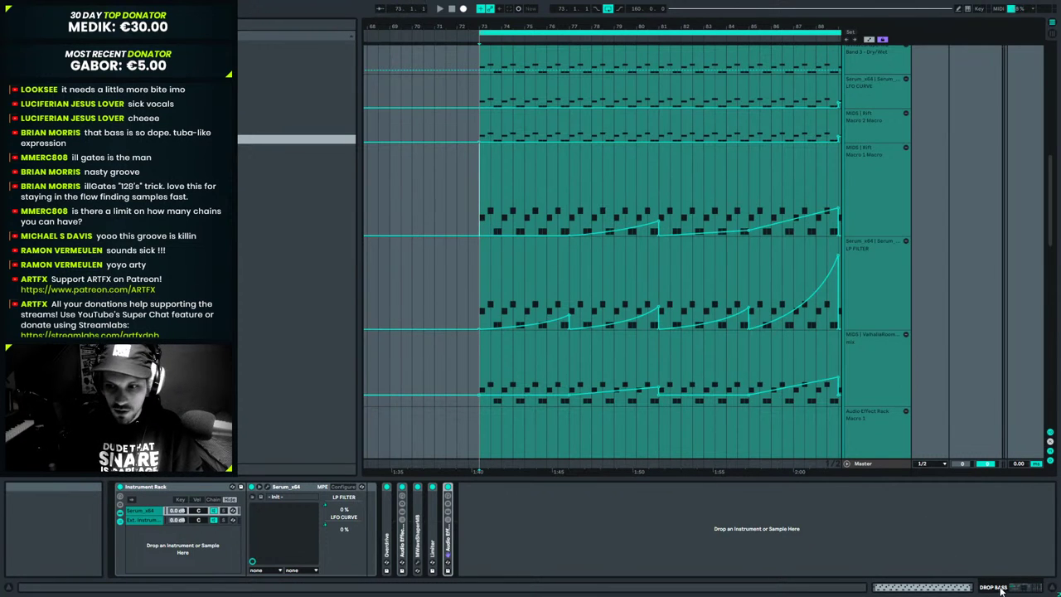
key(a)
key(space)
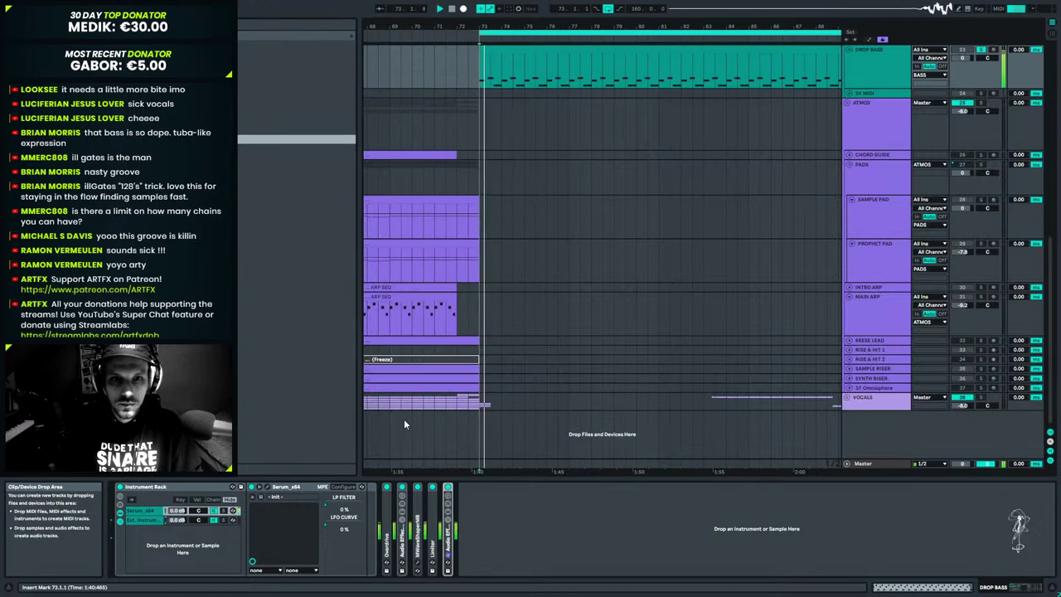
scroll(645, 328, up, 3)
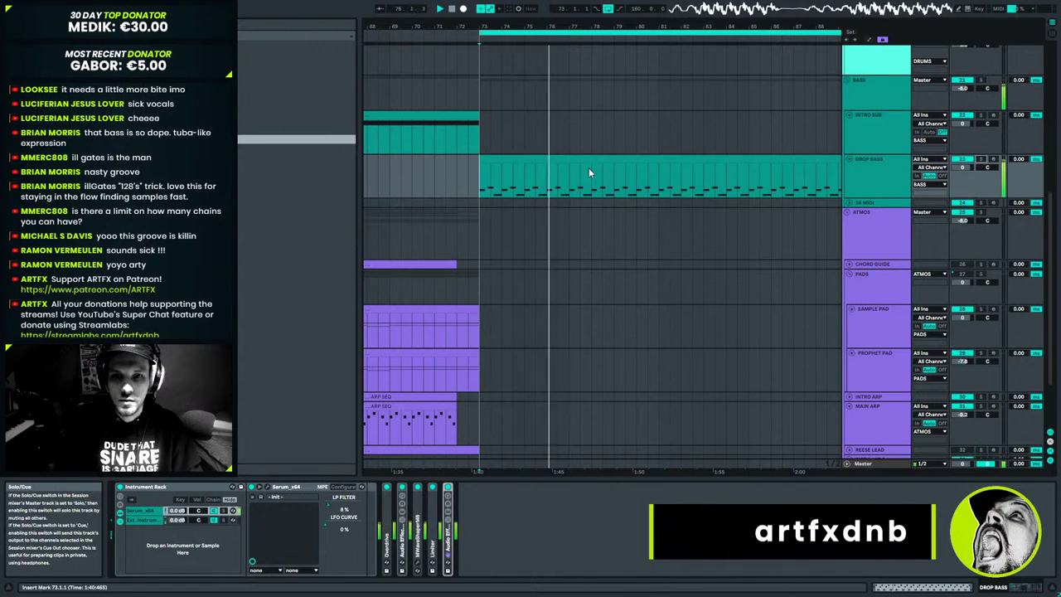
Unfold the DROP BASS Audio Effect Rack and Limiter, trying Limiter gains of 10.0 and 6.60 dB in playback before settling on 2.50 dB.
click(854, 165)
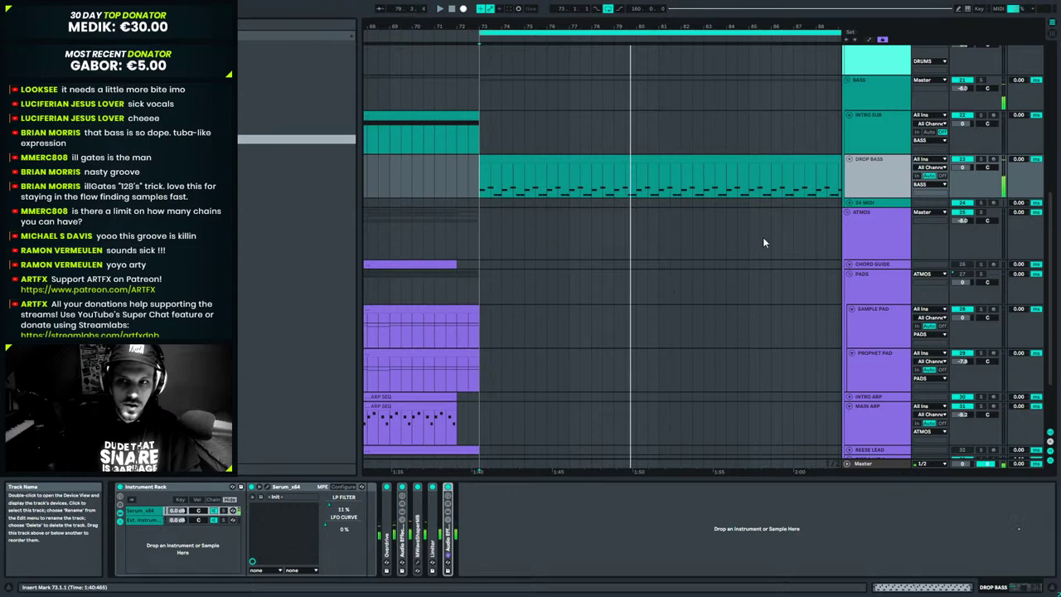
double_click(448, 544)
double_click(431, 534)
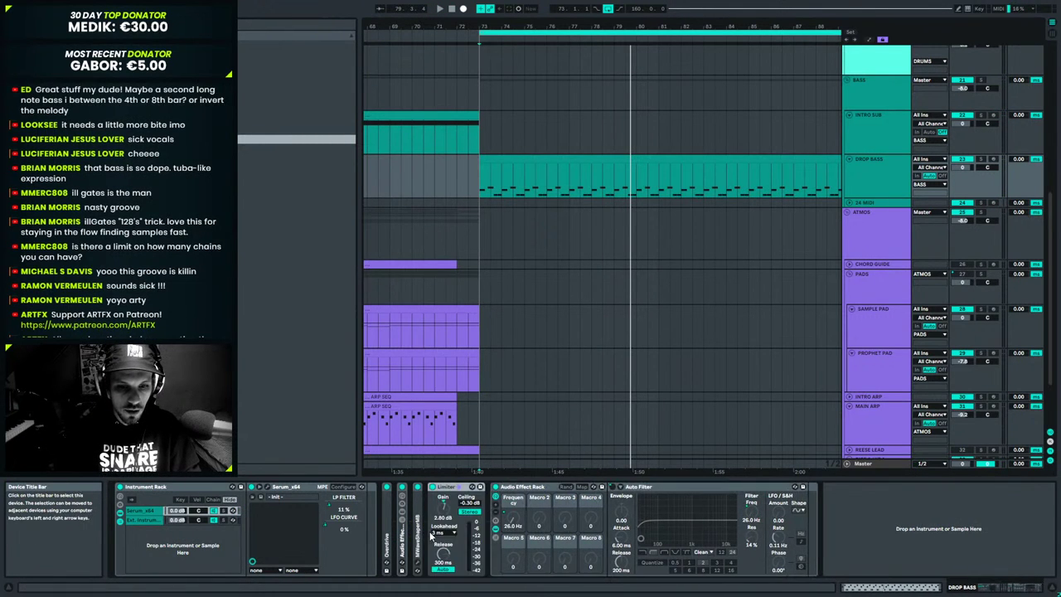
key(space)
drag(444, 504, 444, 485)
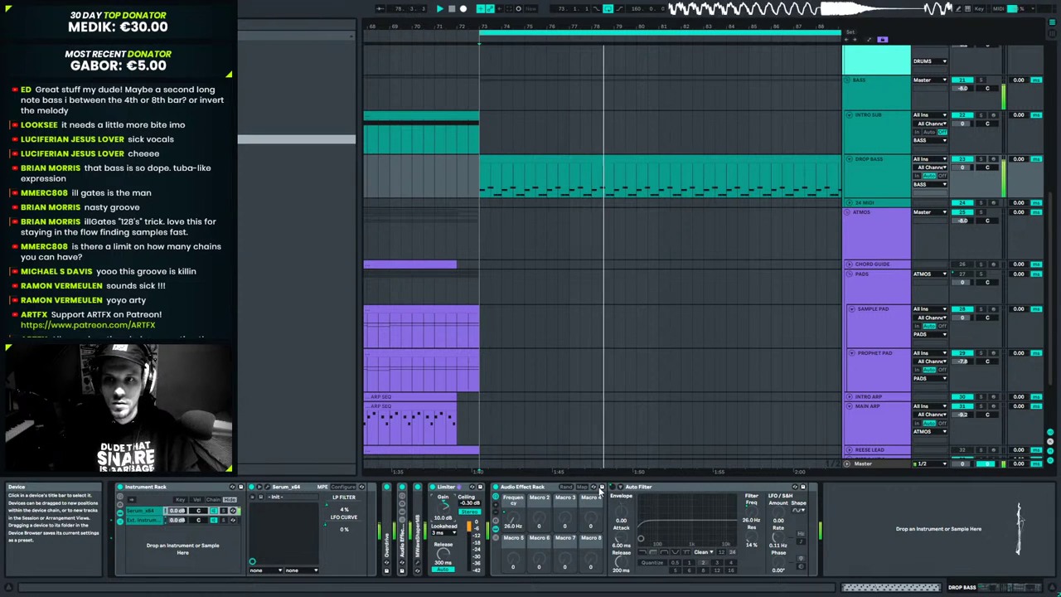
mouse_move(443, 510)
mouse_down()
mouse_move(442, 525)
mouse_move(444, 510)
mouse_up()
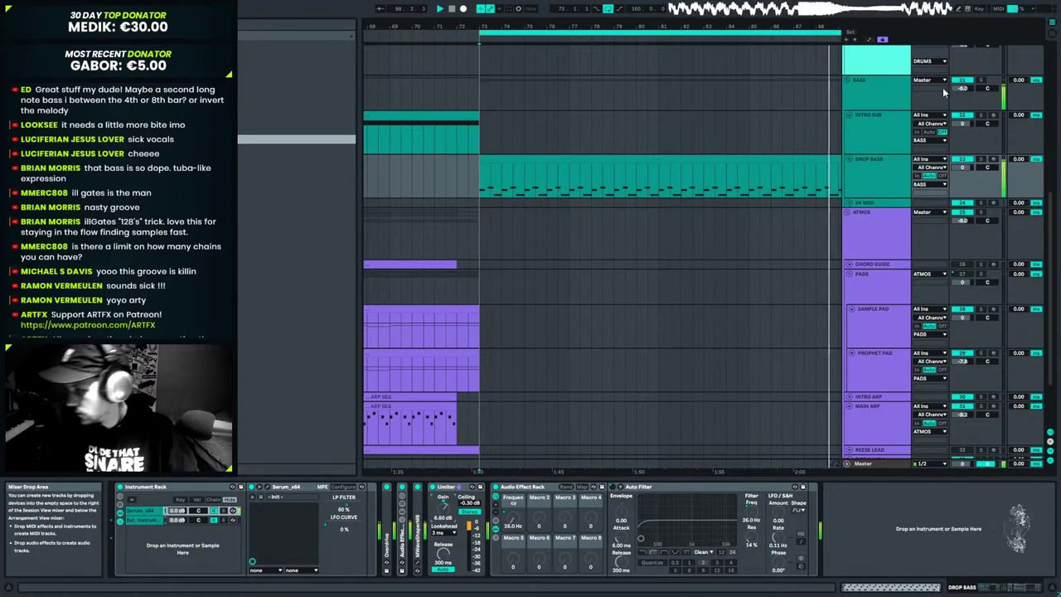
Play the drop from bar 101 and listen through the break in the DROP BASS clip around bar 105.
drag(821, 28, 564, 43)
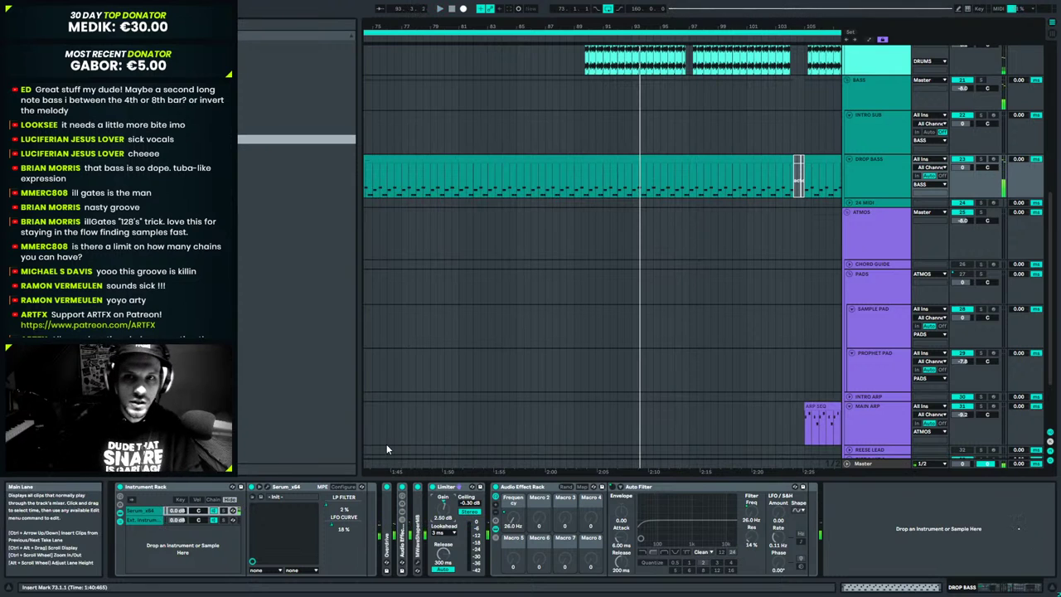
drag(529, 23, 530, 6)
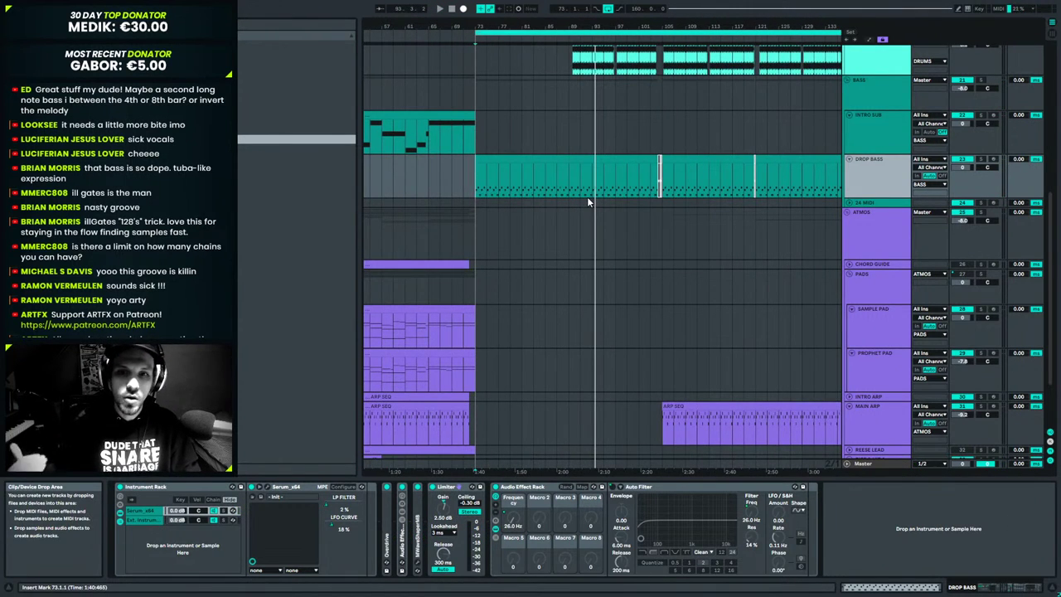
drag(714, 23, 572, 14)
scroll(580, 274, down, 3)
scroll(660, 375, up, 8)
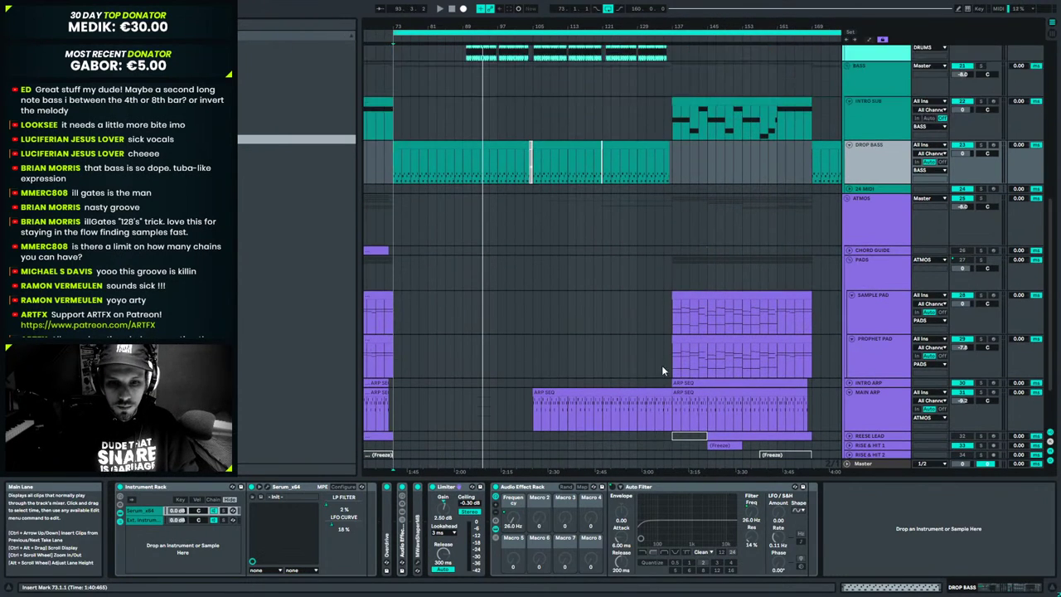
scroll(781, 400, down, 2)
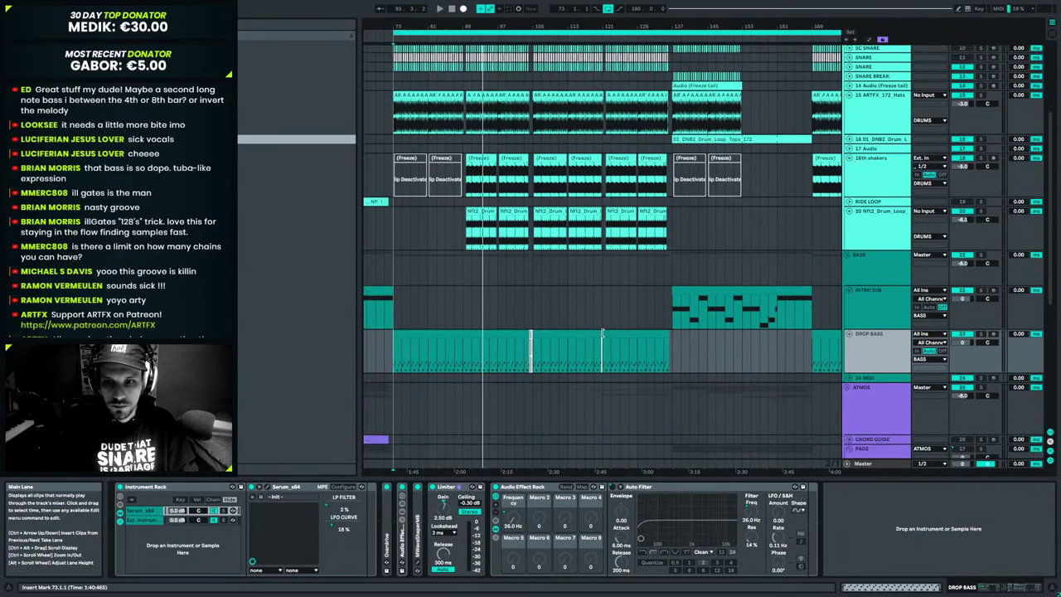
click(517, 356)
key(space)
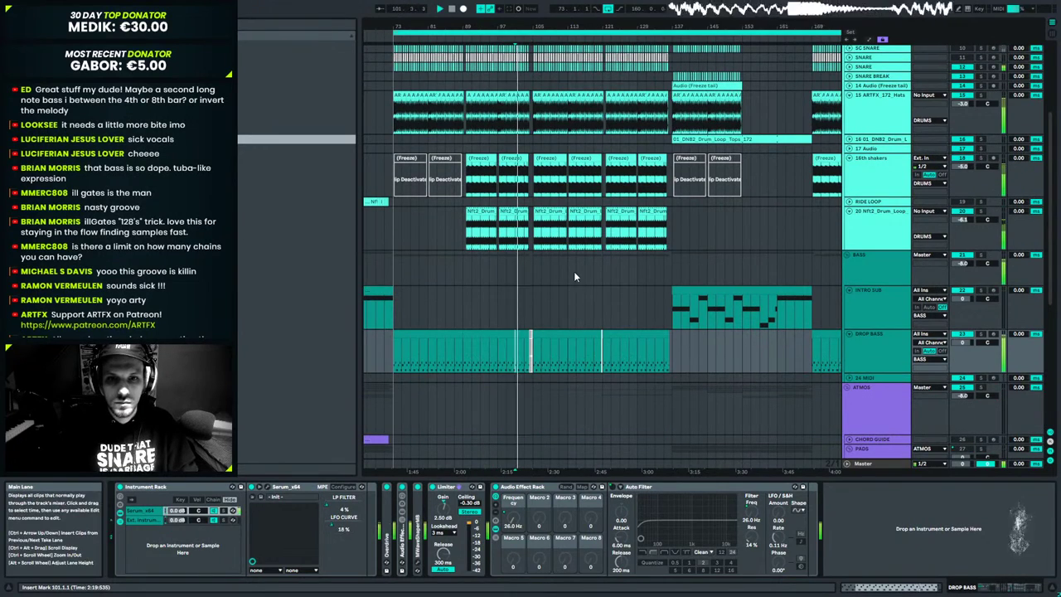
drag(531, 30, 530, 118)
drag(596, 117, 597, 40)
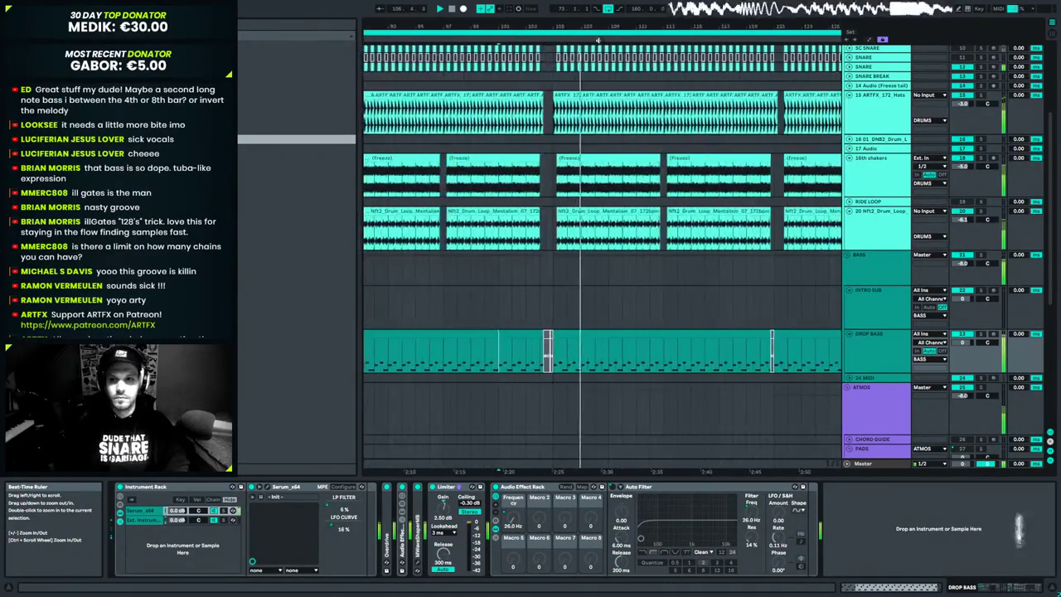
Fold all tracks in the DRUMS group and collapse every track group in the arrangement.
alt+click(849, 94)
scroll(846, 100, up, 4)
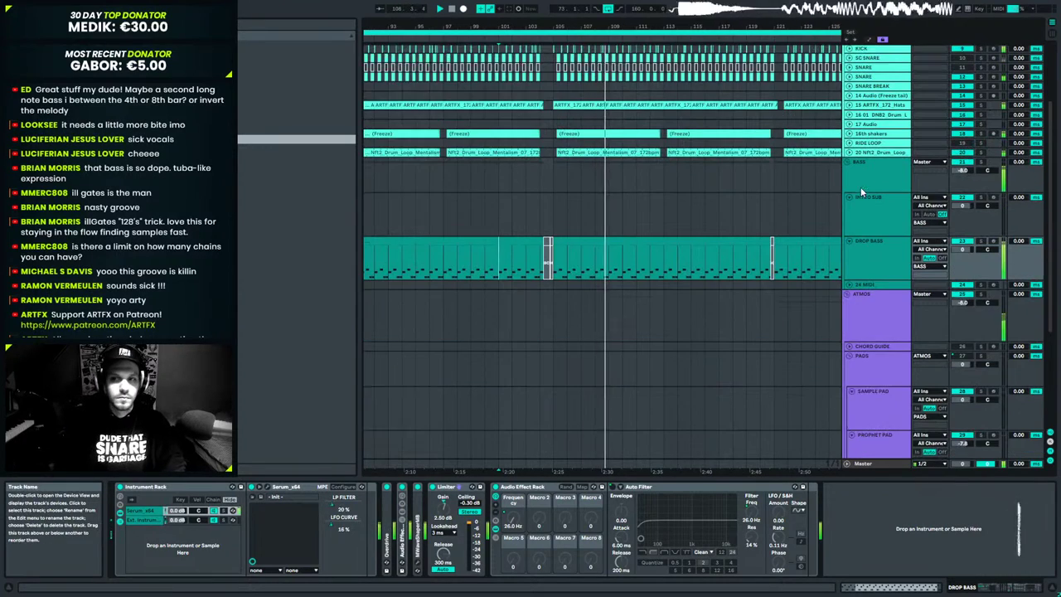
alt+click(847, 78)
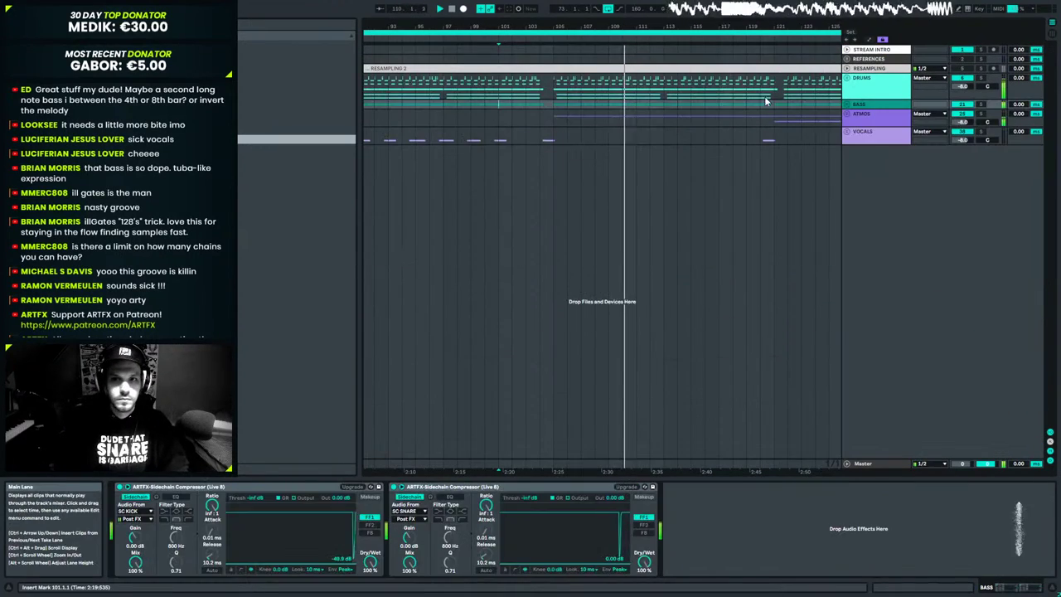
Unfold the BASS group, select the DROP BASS track and solo it during playback of the drop.
drag(567, 26, 568, 8)
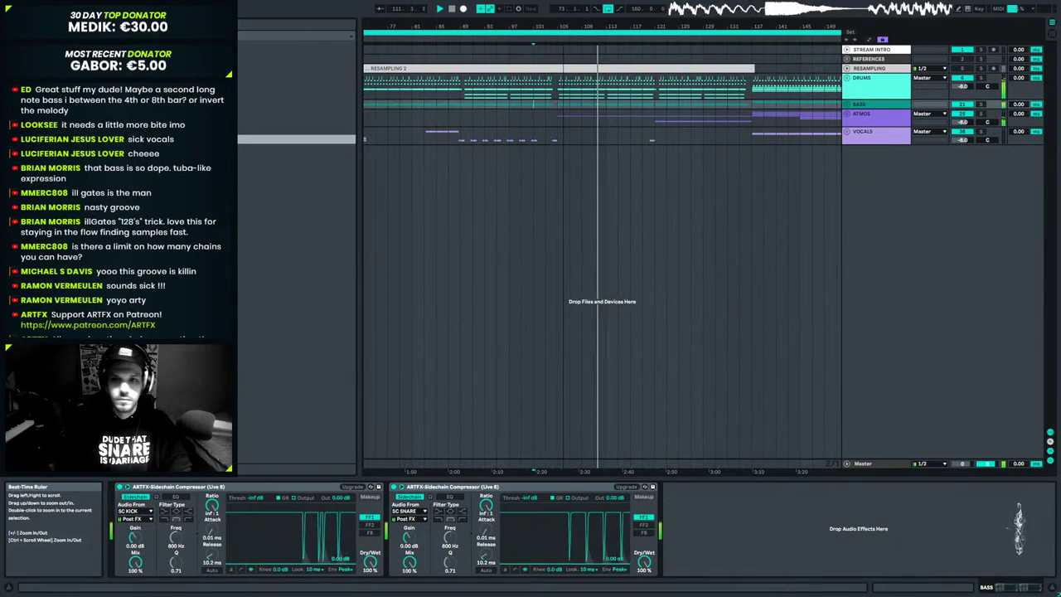
click(846, 104)
click(848, 199)
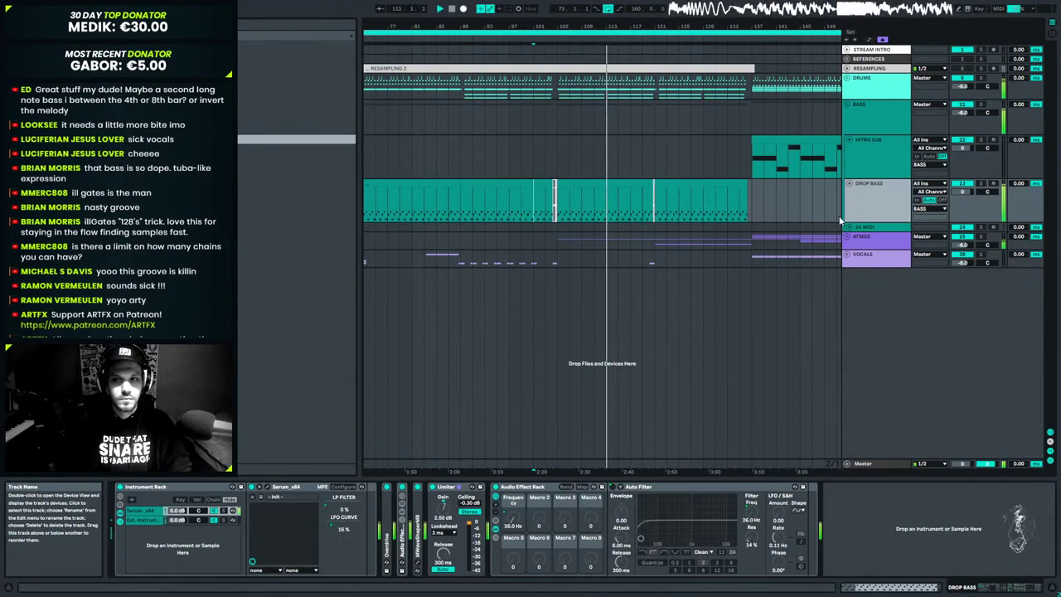
drag(758, 31, 758, 17)
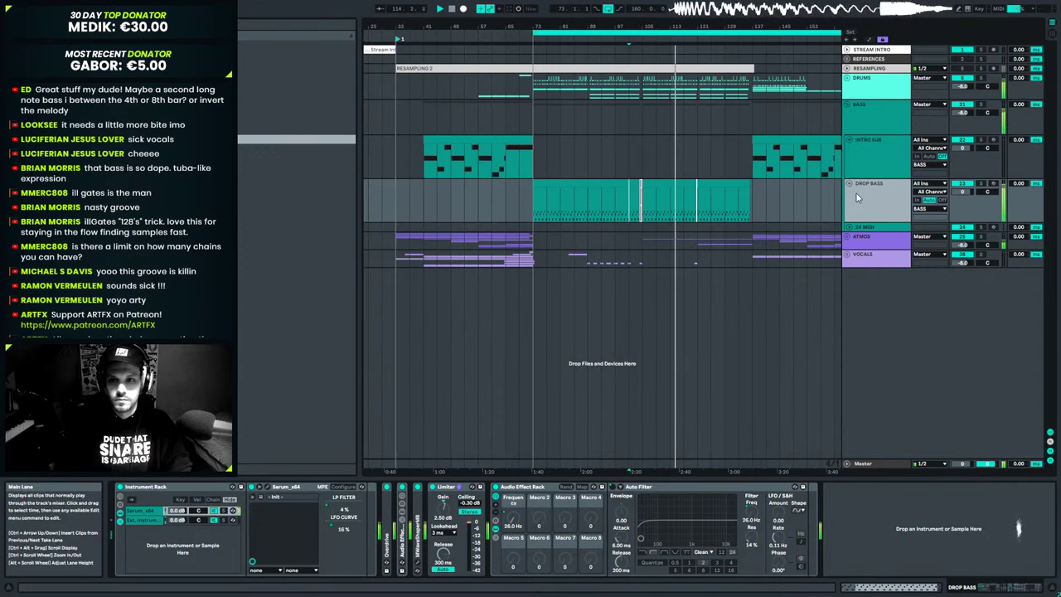
click(980, 183)
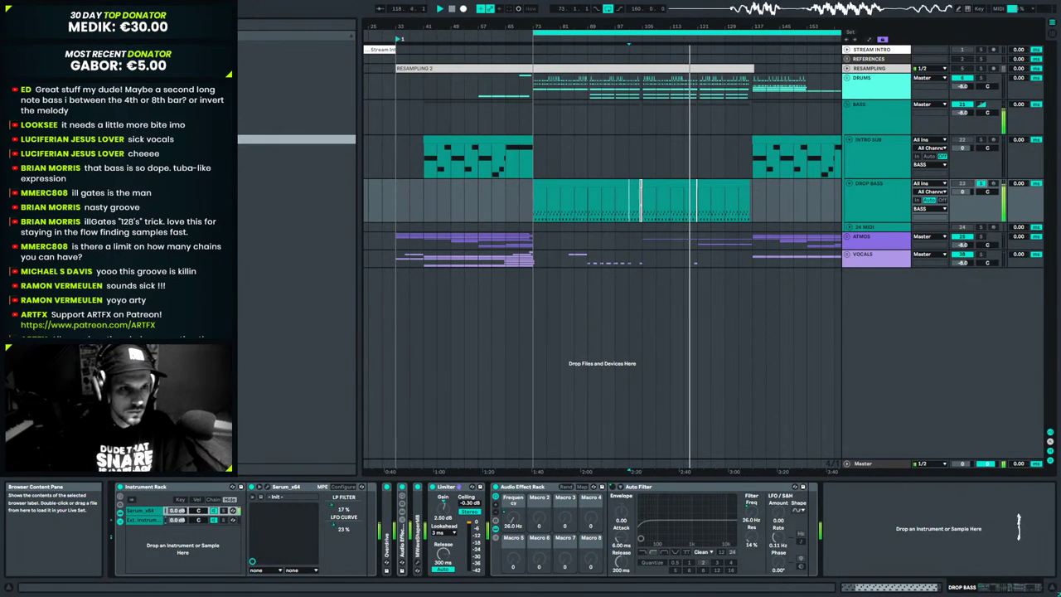
Unfold MWaveShaperMB and the Audio Effect Rack on DROP BASS and select the rack's MIDS chain.
double_click(419, 539)
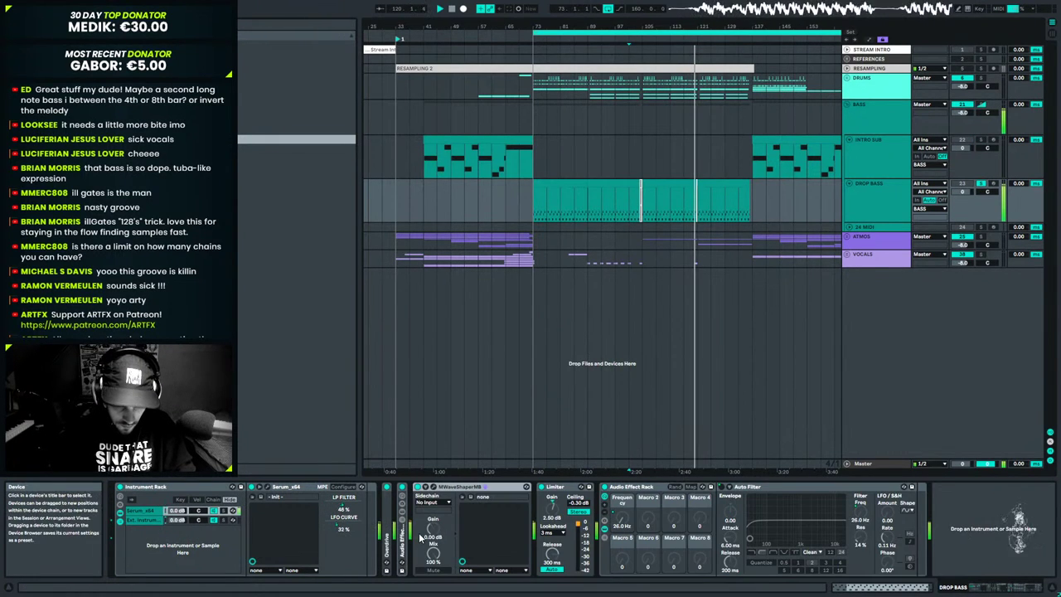
double_click(403, 538)
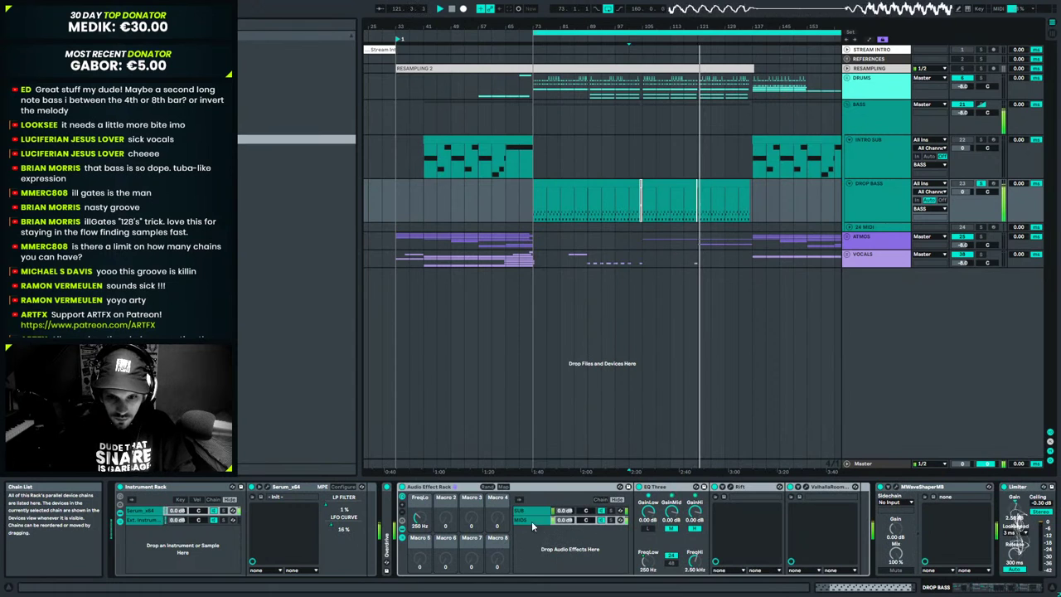
click(529, 520)
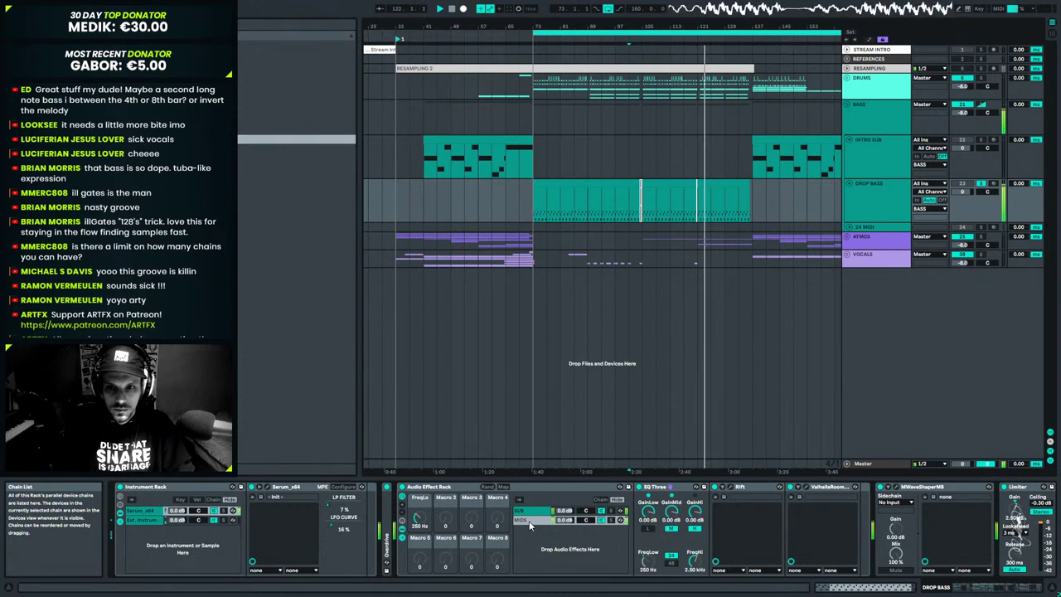
Show the DROP BASS automation lanes and compare how the bass sounds at bar 105 and bar 121.
alt+click(850, 188)
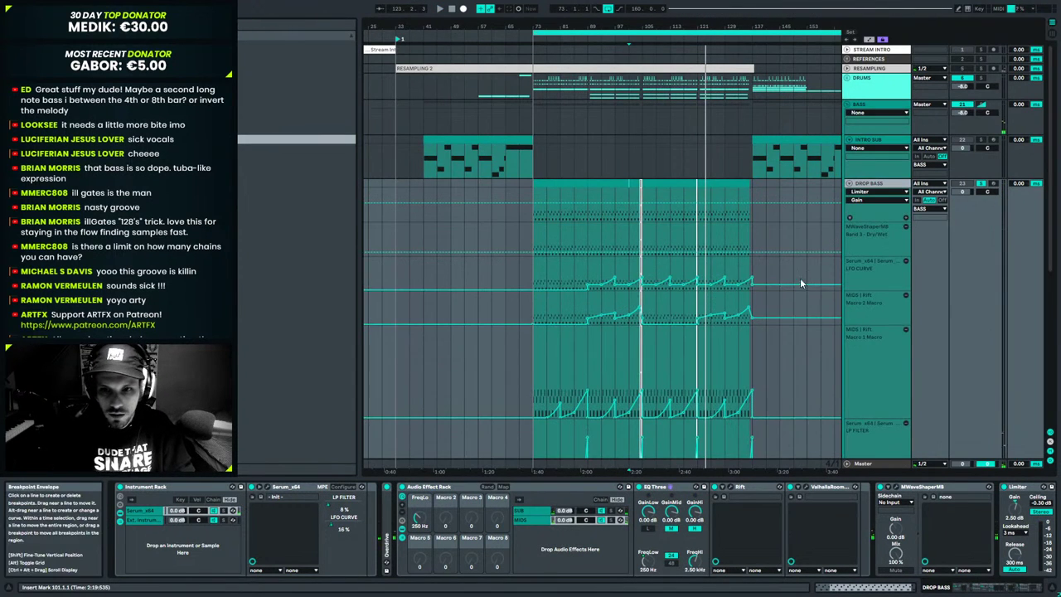
scroll(779, 284, down, 1)
scroll(874, 269, down, 5)
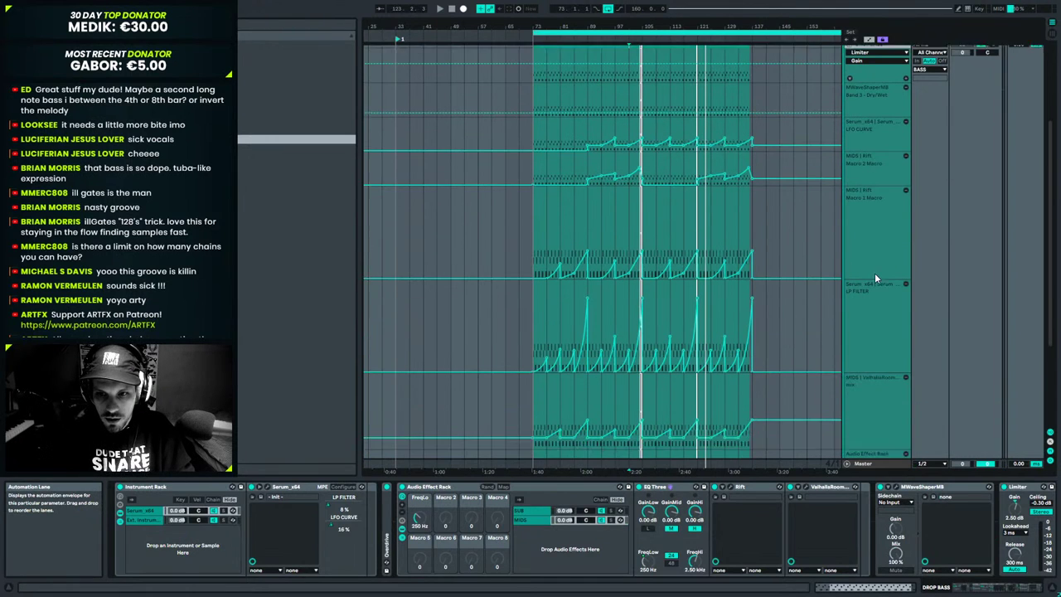
scroll(874, 345, down, 1)
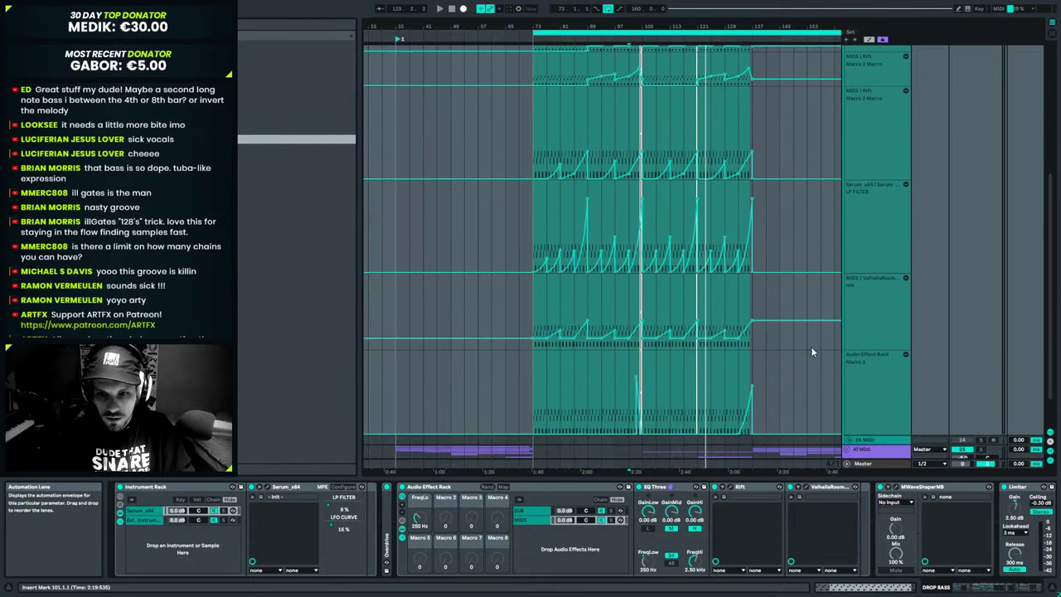
scroll(828, 348, down, 1)
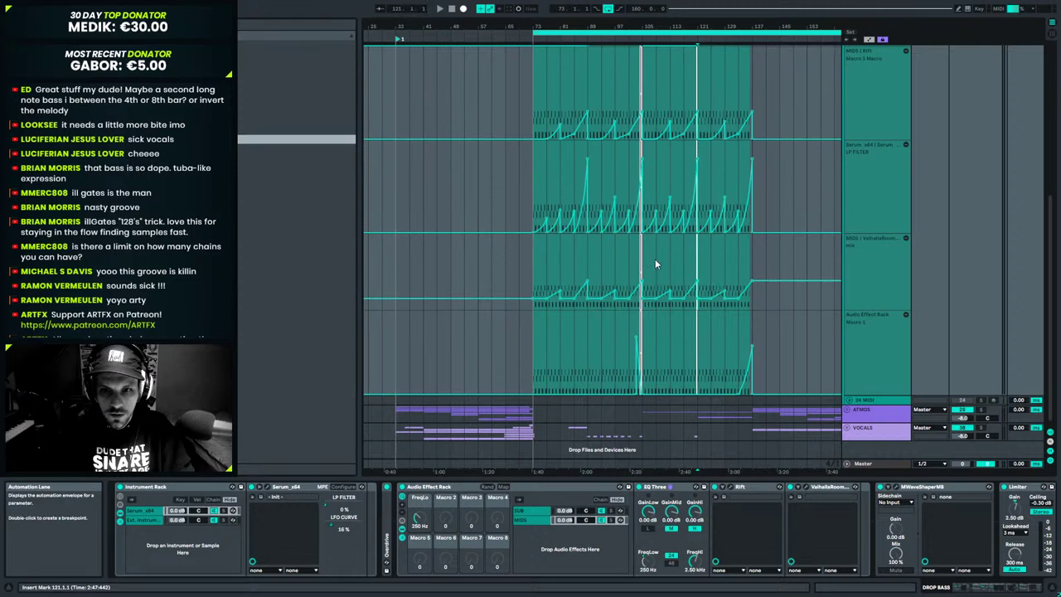
key(space)
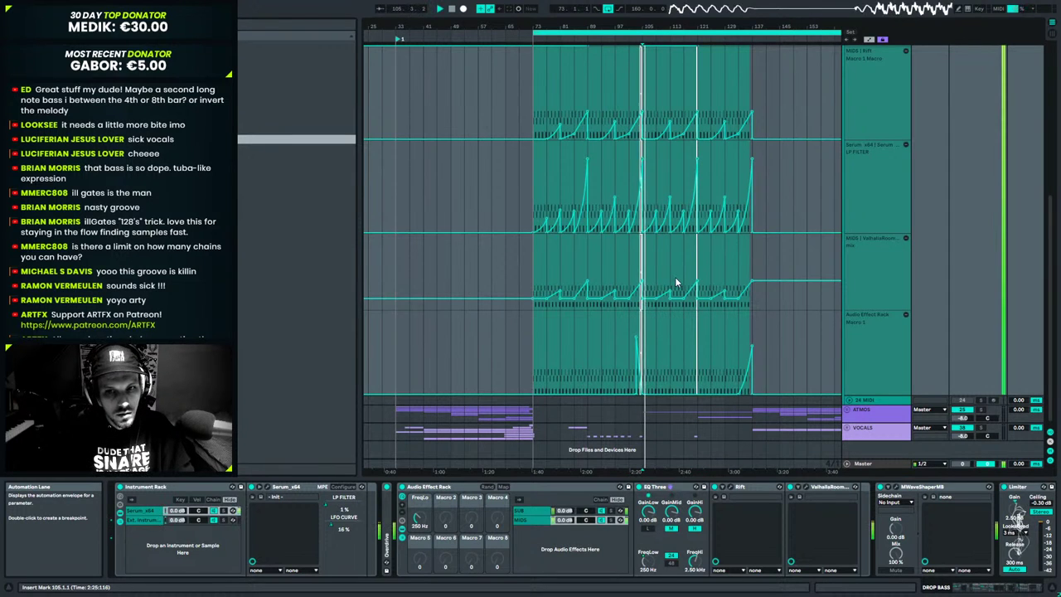
click(700, 261)
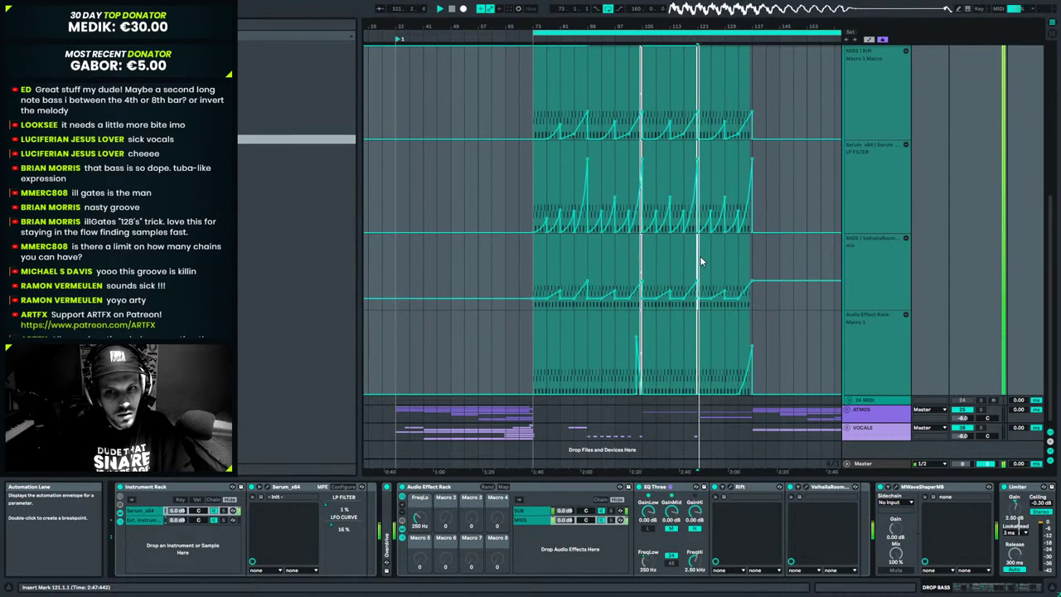
Raise the low points of the MIDS Rift Macro 2 automation before bar 89 and after bar 105 to about 0.18.
scroll(725, 283, up, 4)
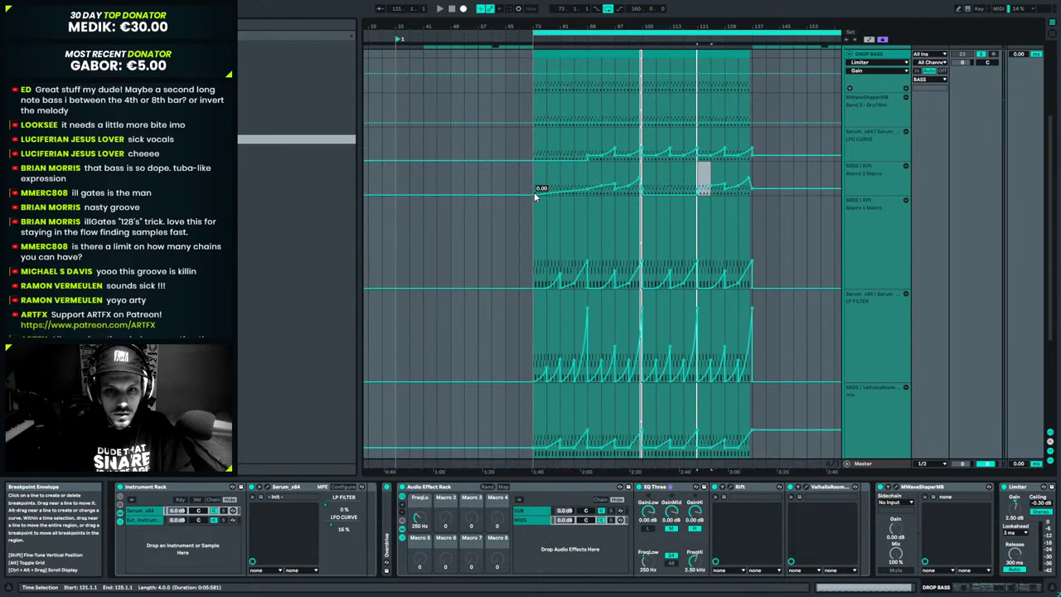
drag(534, 191, 545, 191)
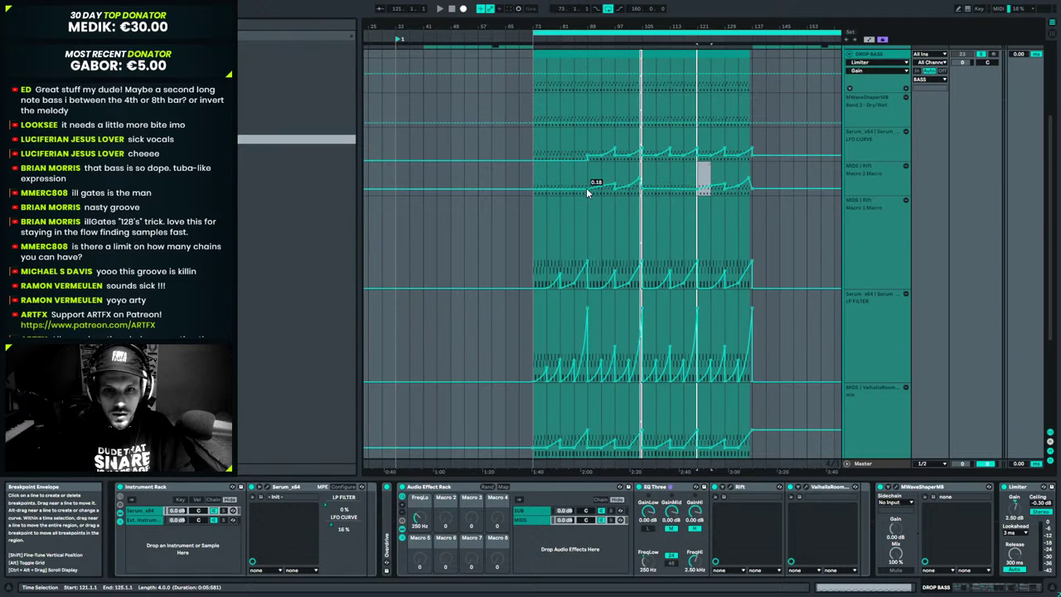
right_click(643, 190)
click(660, 194)
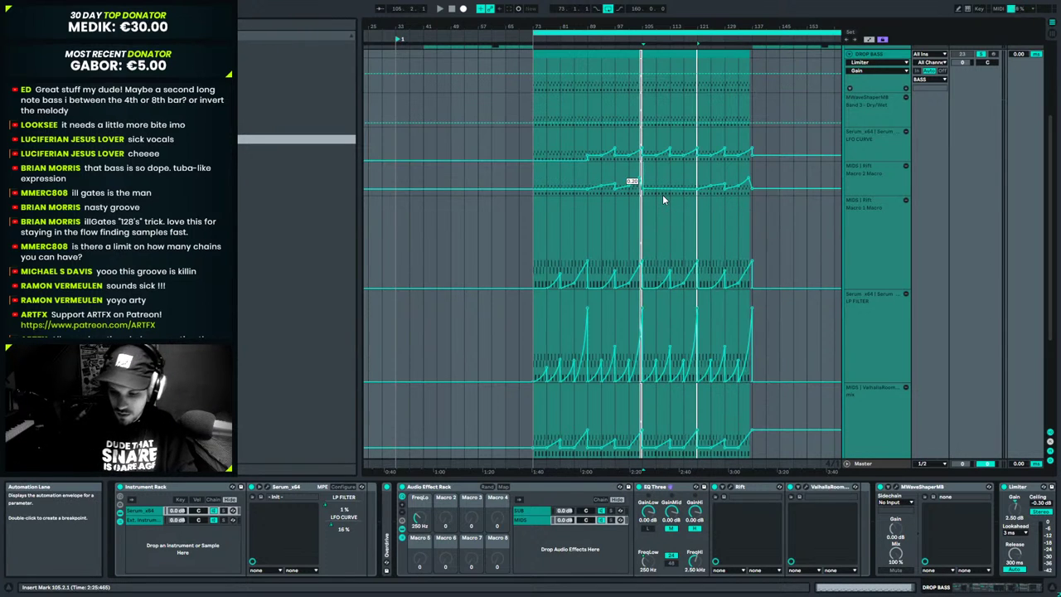
Play the soloed drop bass from bar 73, and replay from bar 69 in the full mix.
click(536, 165)
key(space)
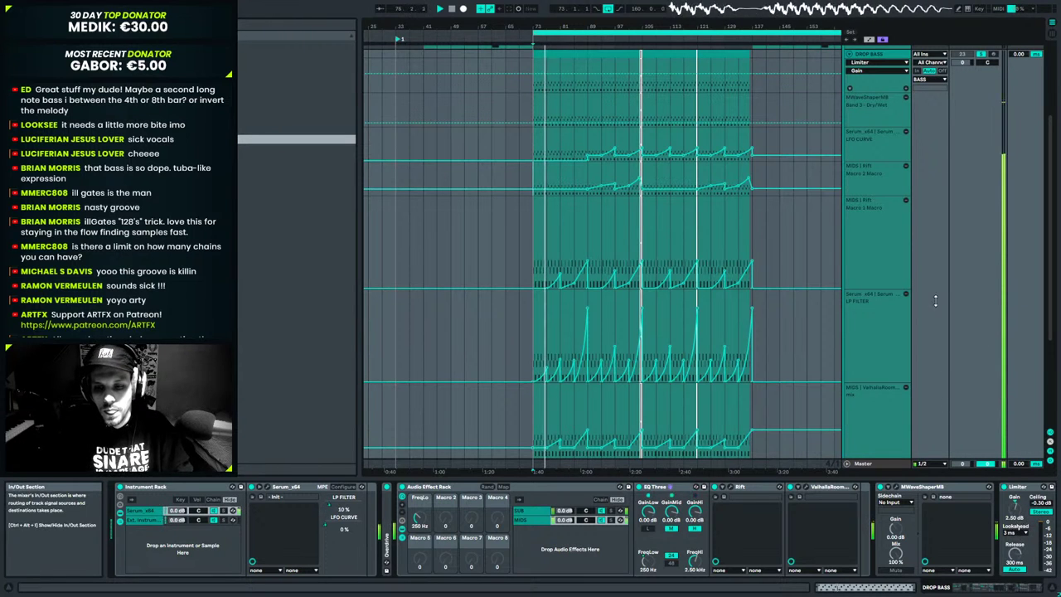
click(524, 93)
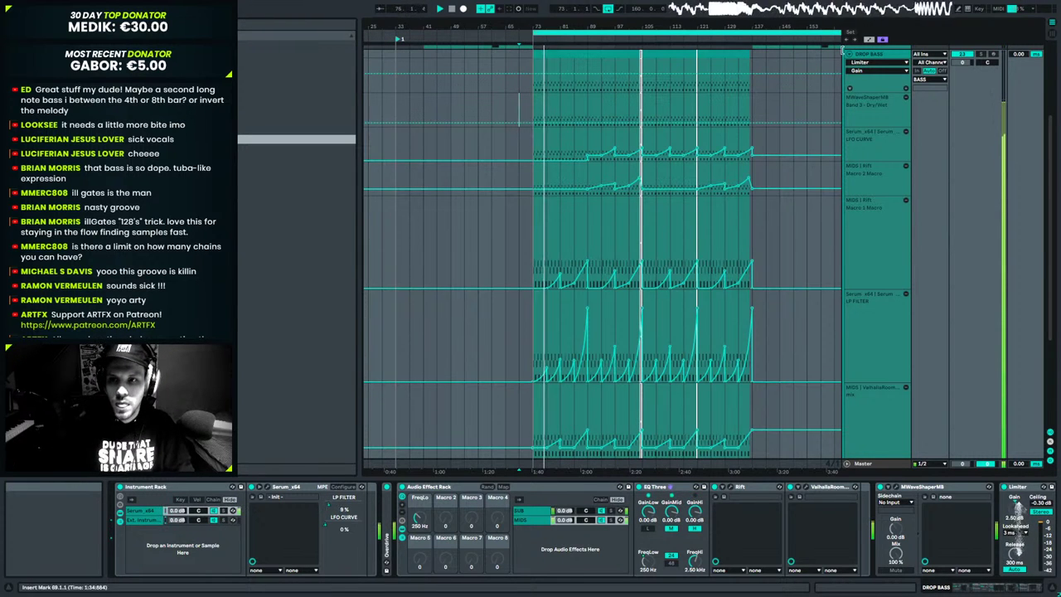
Hide the automation lanes and select the Serum_x64 chain in the DROP BASS Instrument Rack.
click(868, 39)
click(885, 198)
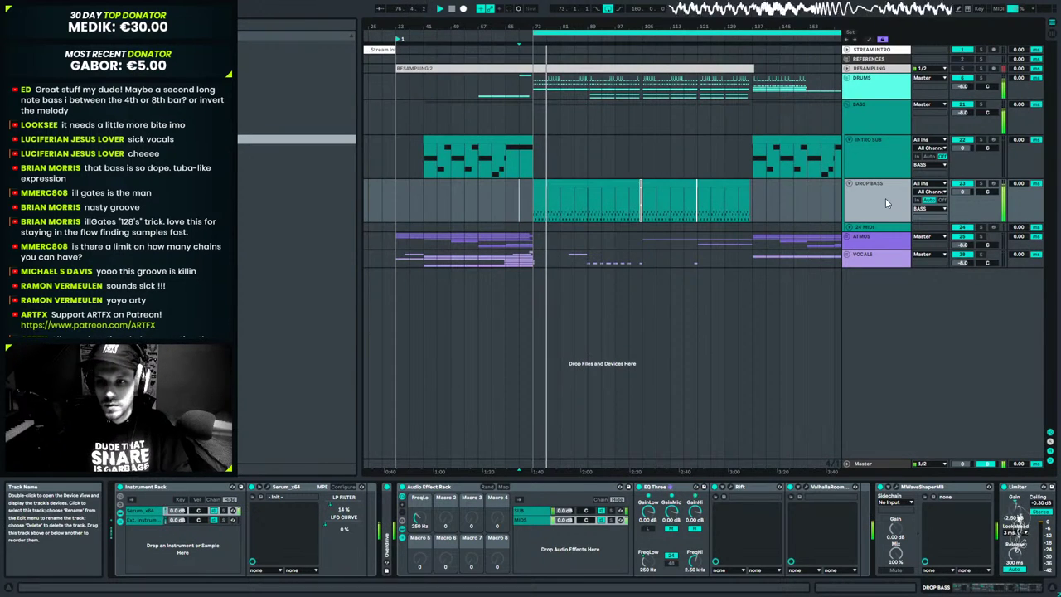
click(141, 512)
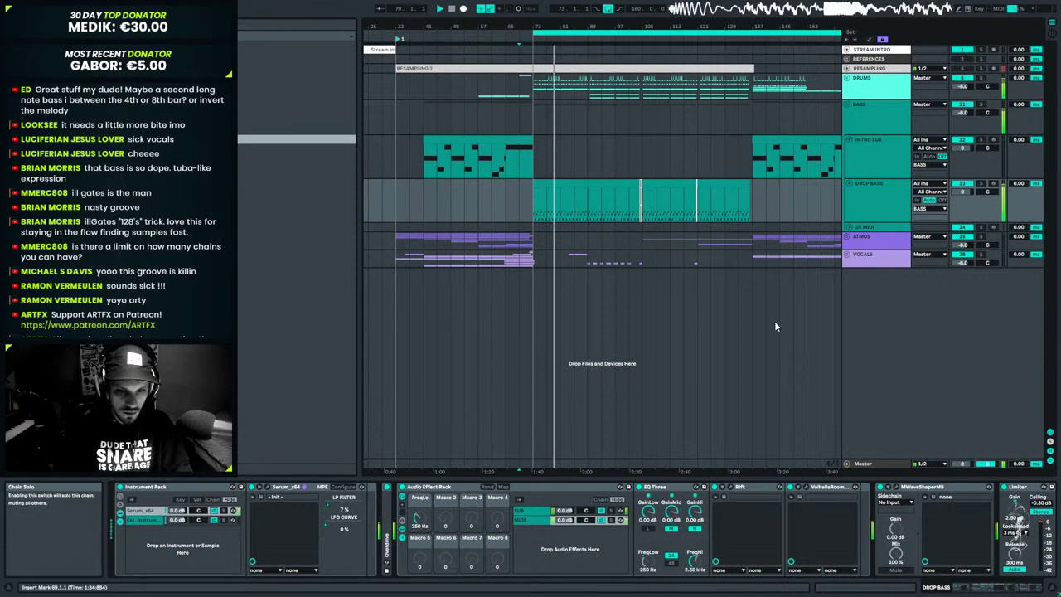
Solo DROP BASS and insert an EQ Eight between MWaveShaperMB and the Limiter.
click(981, 183)
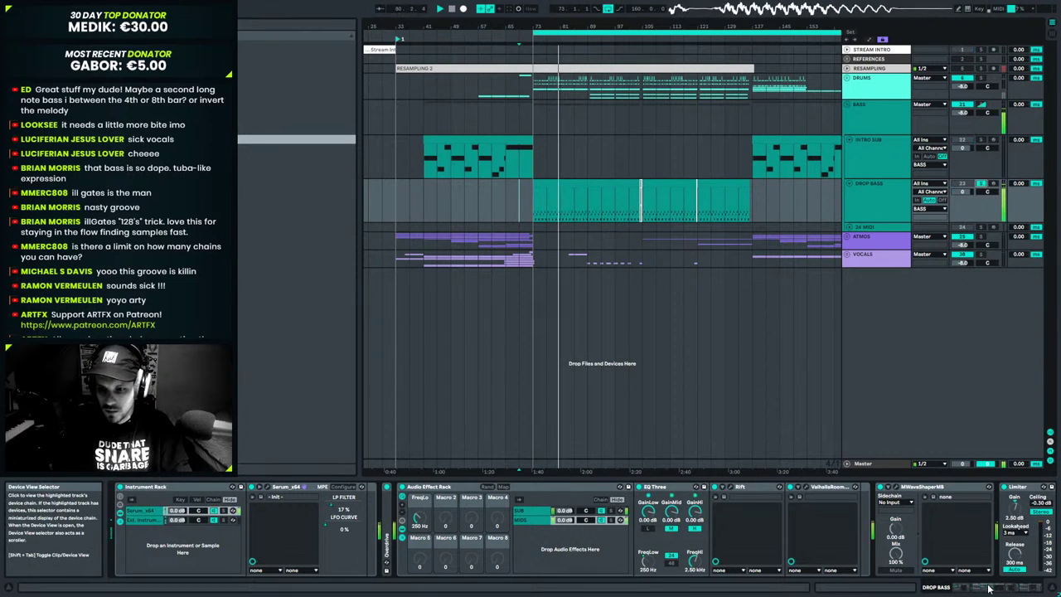
drag(989, 586, 1027, 586)
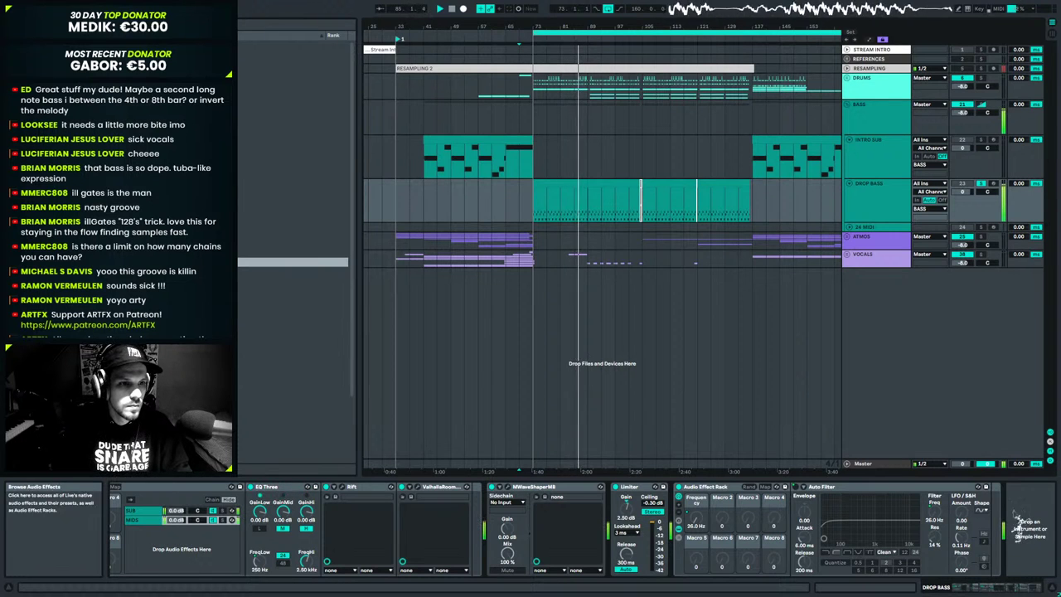
click(296, 139)
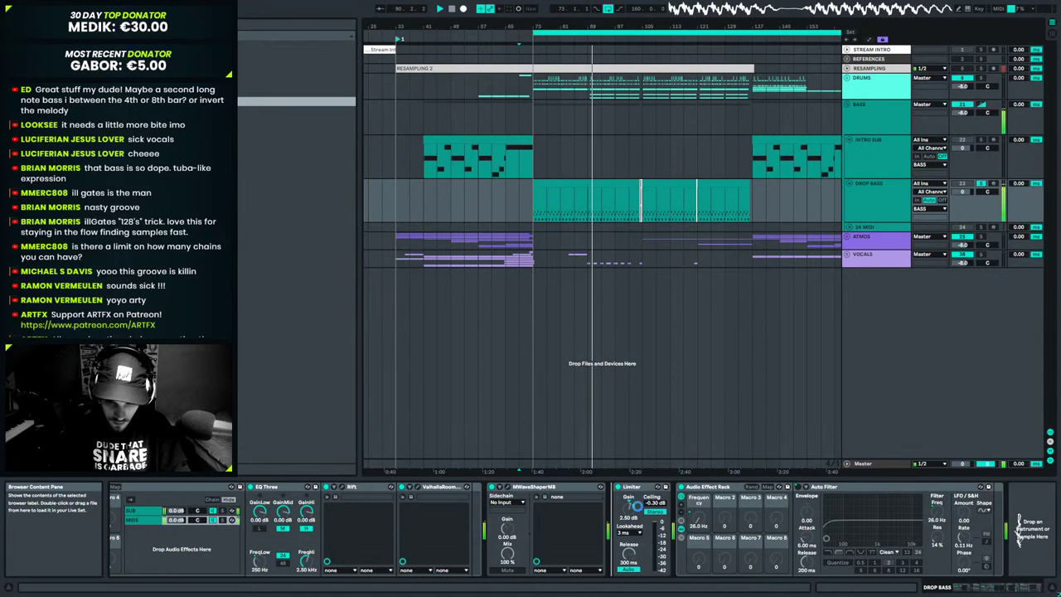
double_click(297, 102)
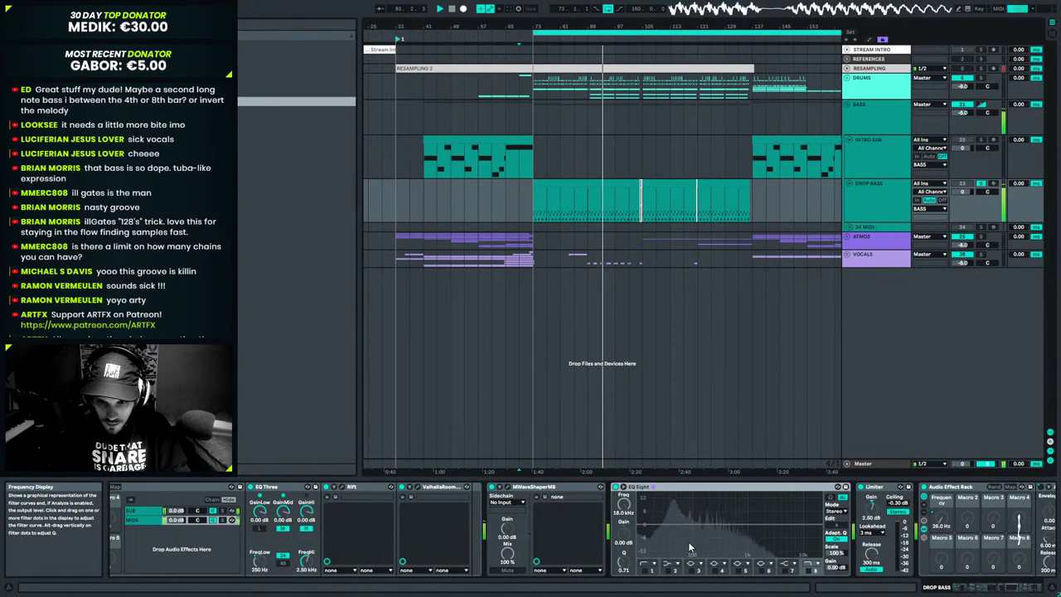
Cut the bass mids with EQ Eight bands 3 and 5, placing the deeper dip at 808 Hz and -4.34 dB.
click(692, 570)
drag(748, 524, 717, 535)
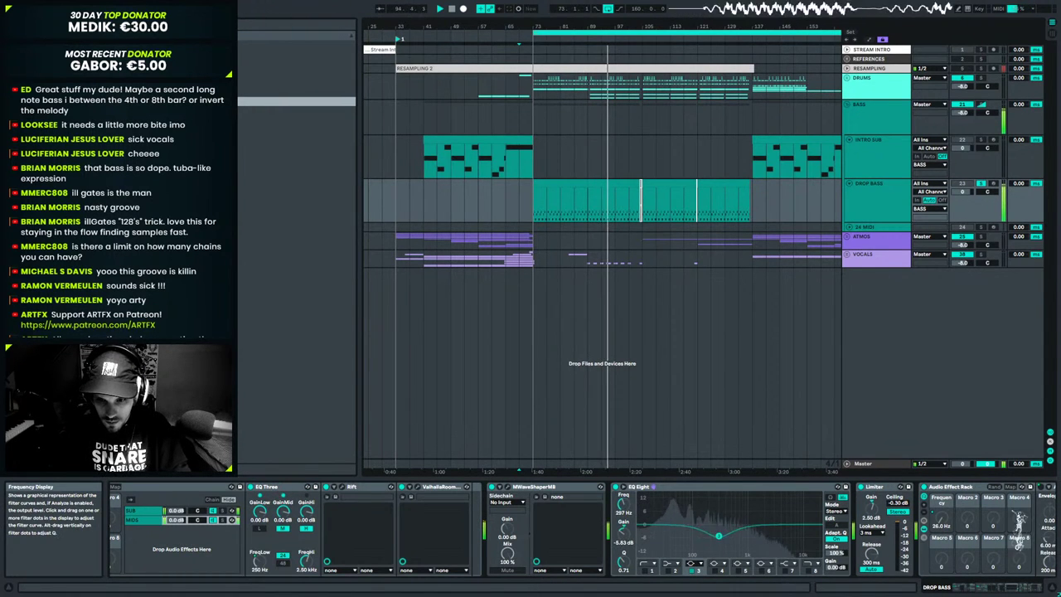
drag(1018, 527, 1018, 520)
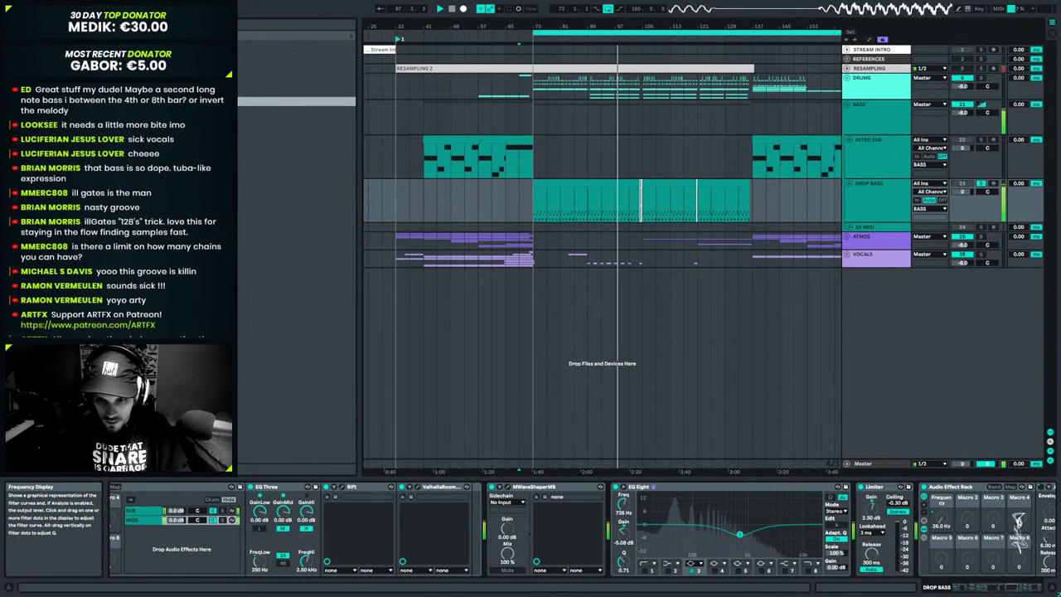
drag(739, 534, 741, 533)
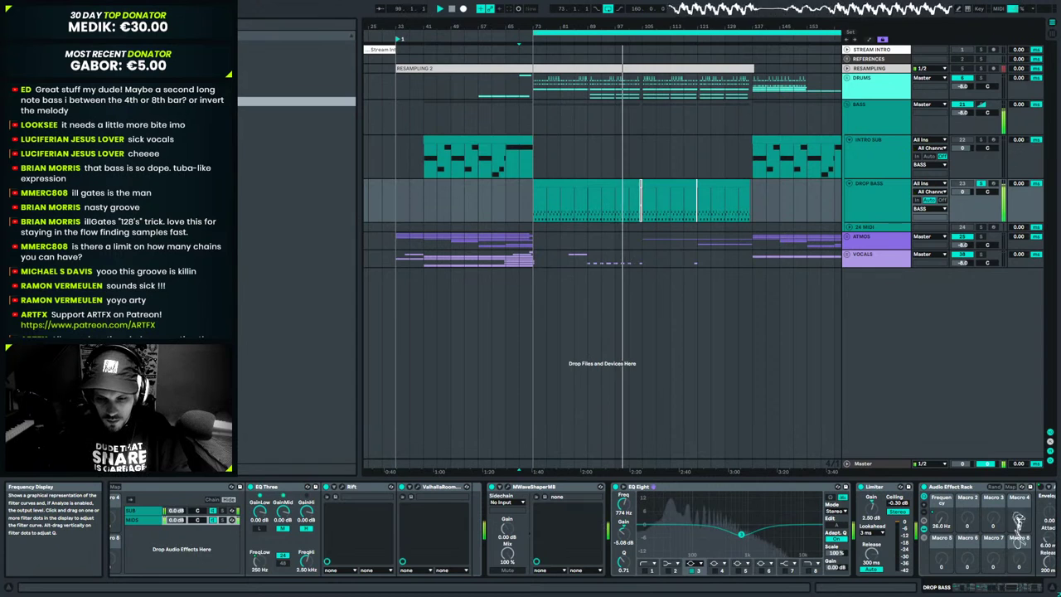
click(738, 570)
drag(692, 523, 741, 530)
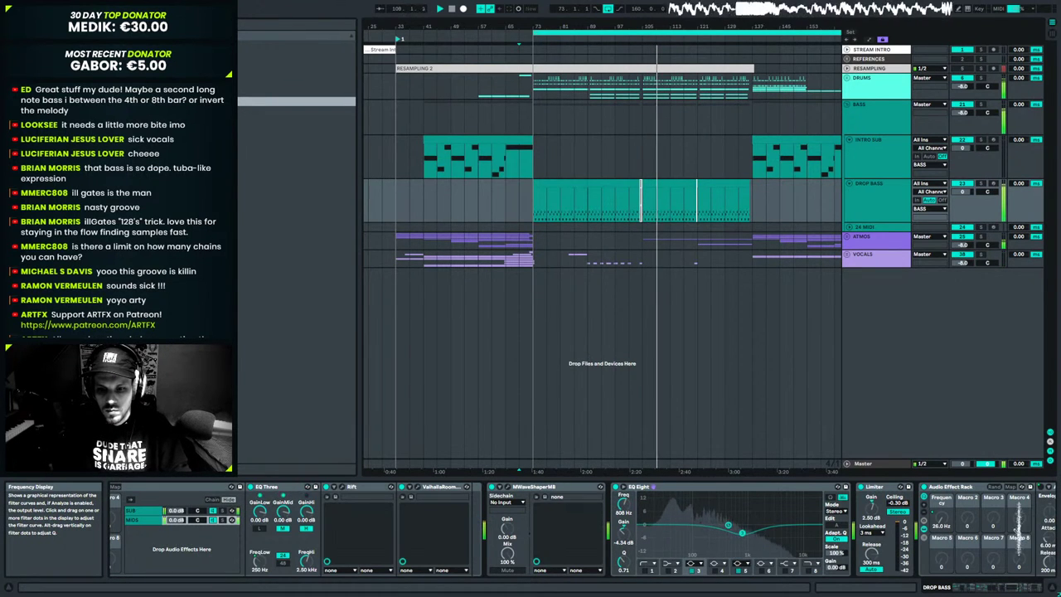
Enable EQ Eight band 4 as a low boost at 35.2 Hz with 1.36 dB gain and a Q of 0.59.
click(714, 571)
drag(791, 524, 672, 518)
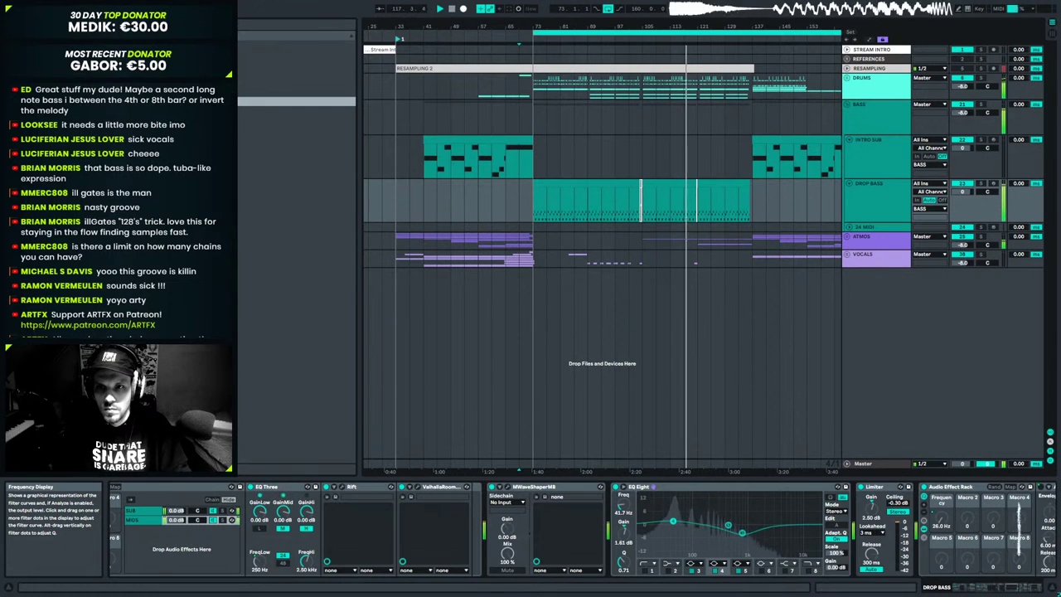
drag(622, 560, 621, 565)
drag(673, 520, 670, 521)
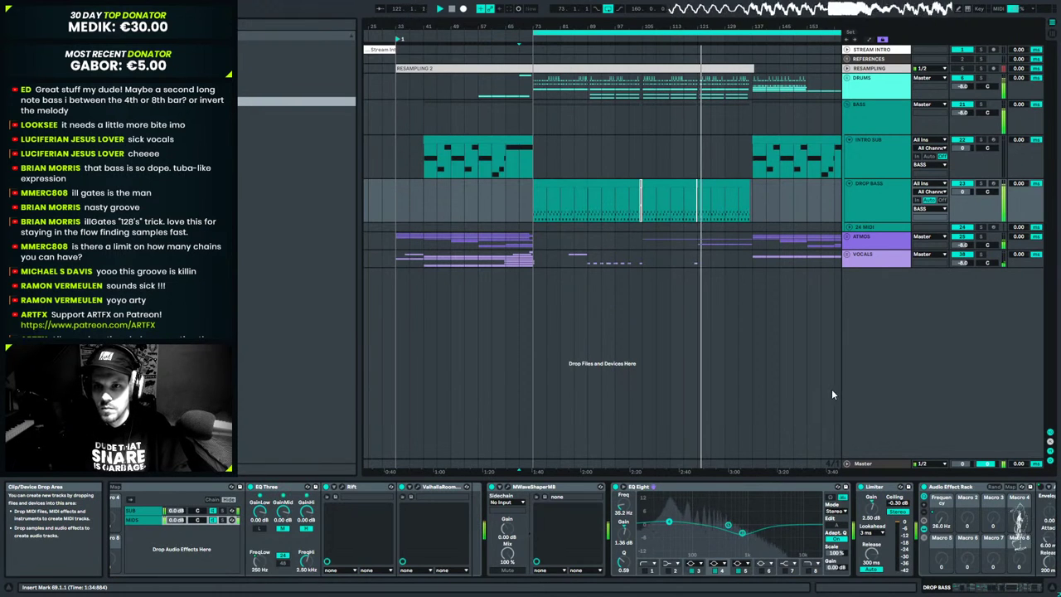
Bypass and re-enable the EQ Eight twice during full-mix playback to compare the bass with and without it.
click(616, 488)
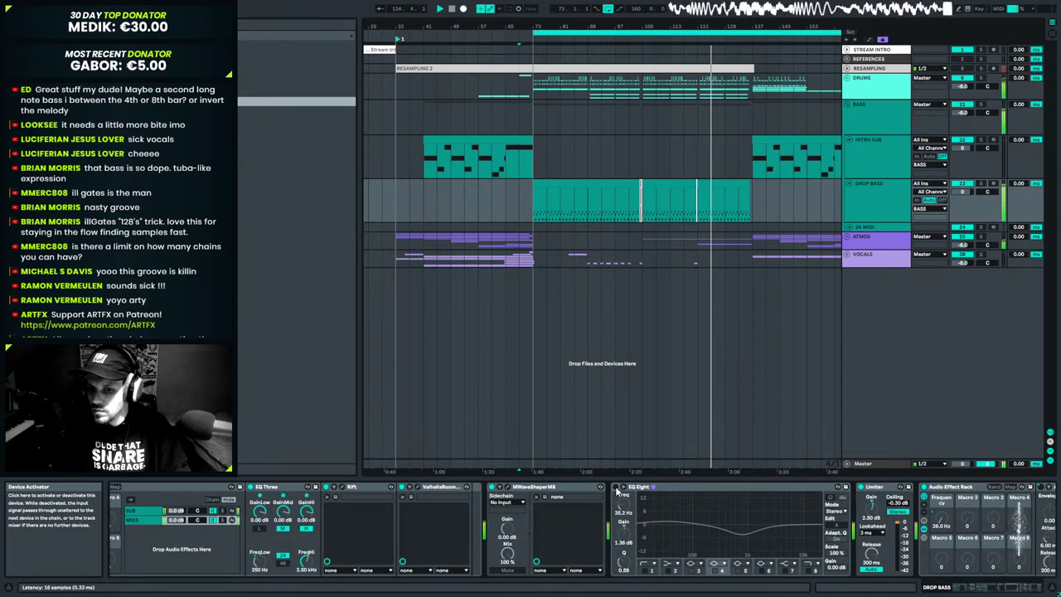
click(615, 487)
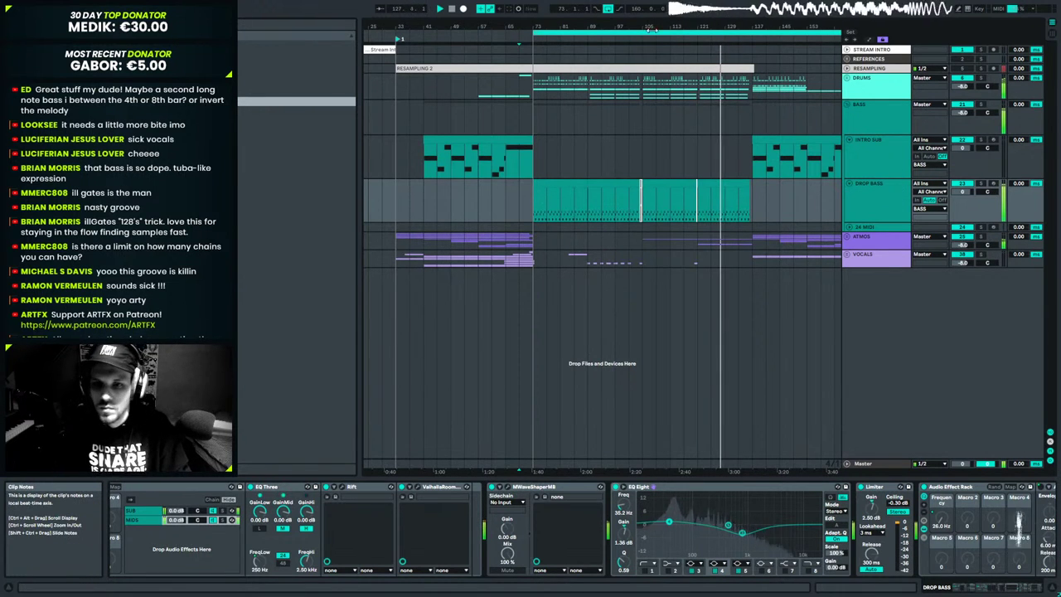
drag(658, 25, 657, 6)
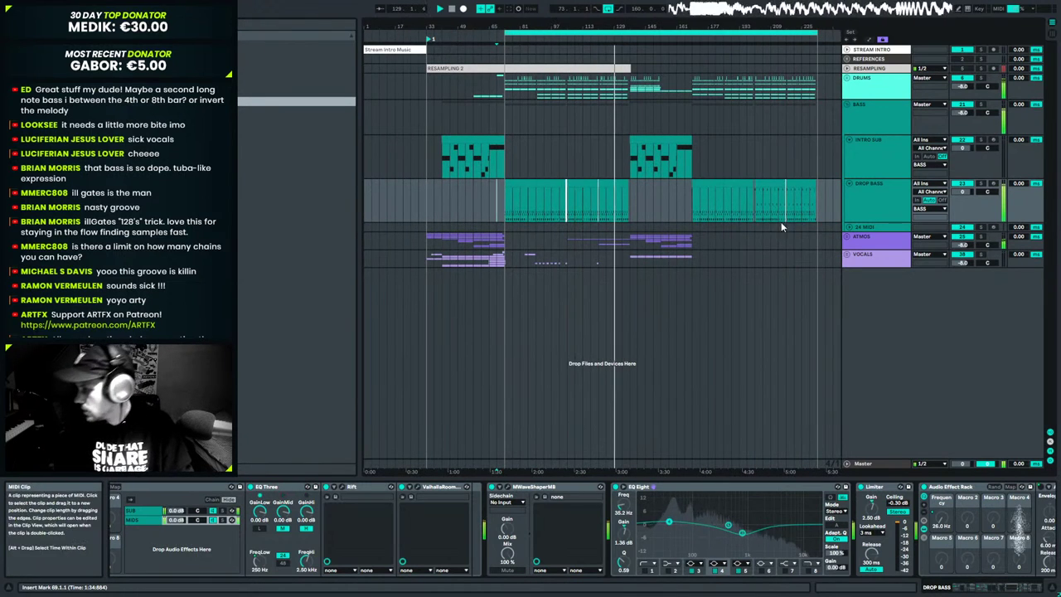
click(615, 487)
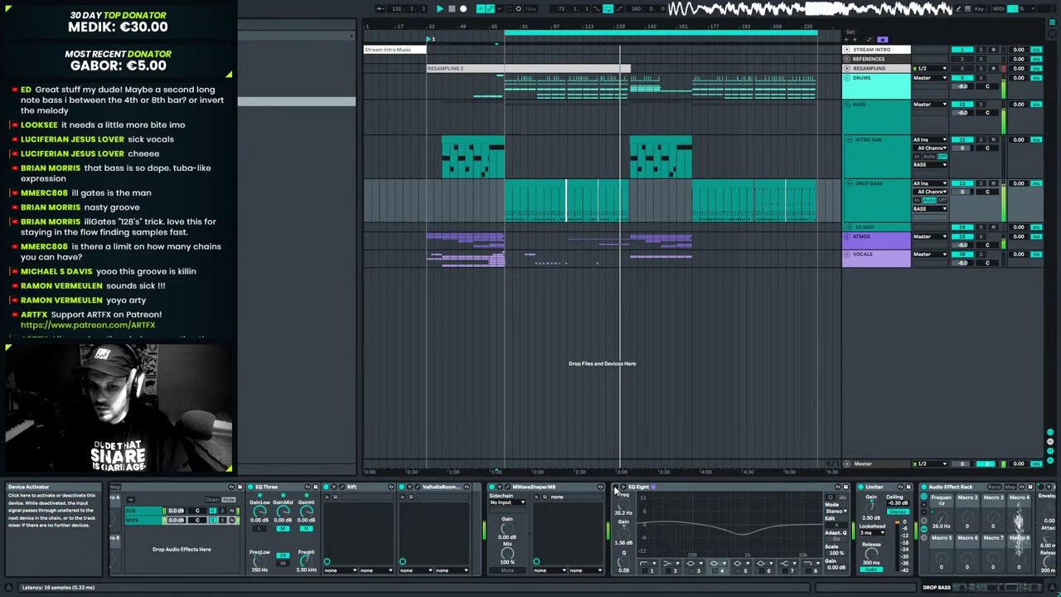
click(615, 487)
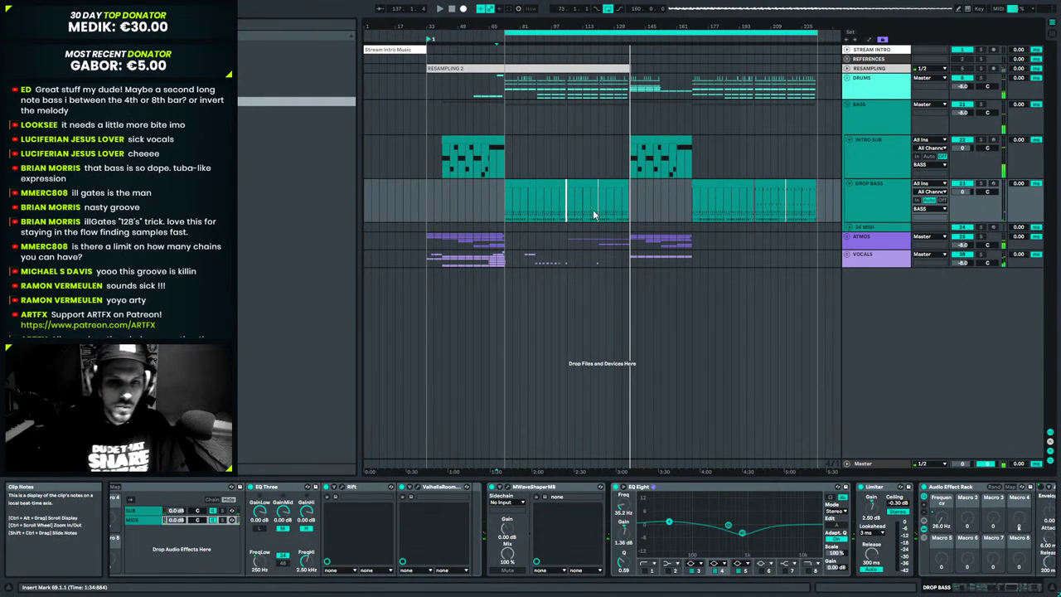
Play the second drop from bar 201 and loop its second half, the 32 bars from bar 201 to bar 233.
click(754, 206)
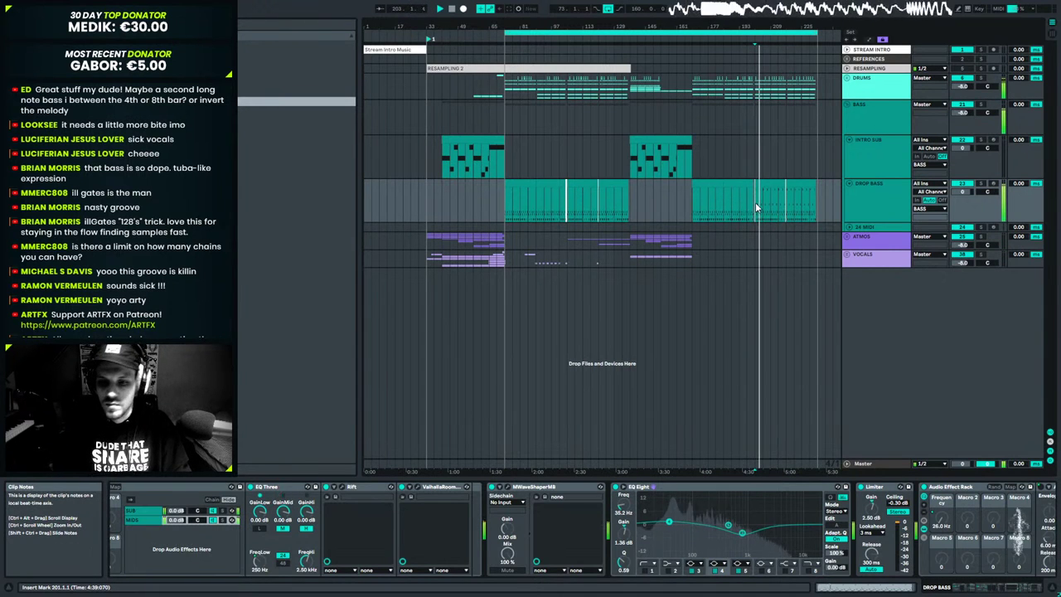
drag(754, 206, 817, 206)
key(ctrl+l)
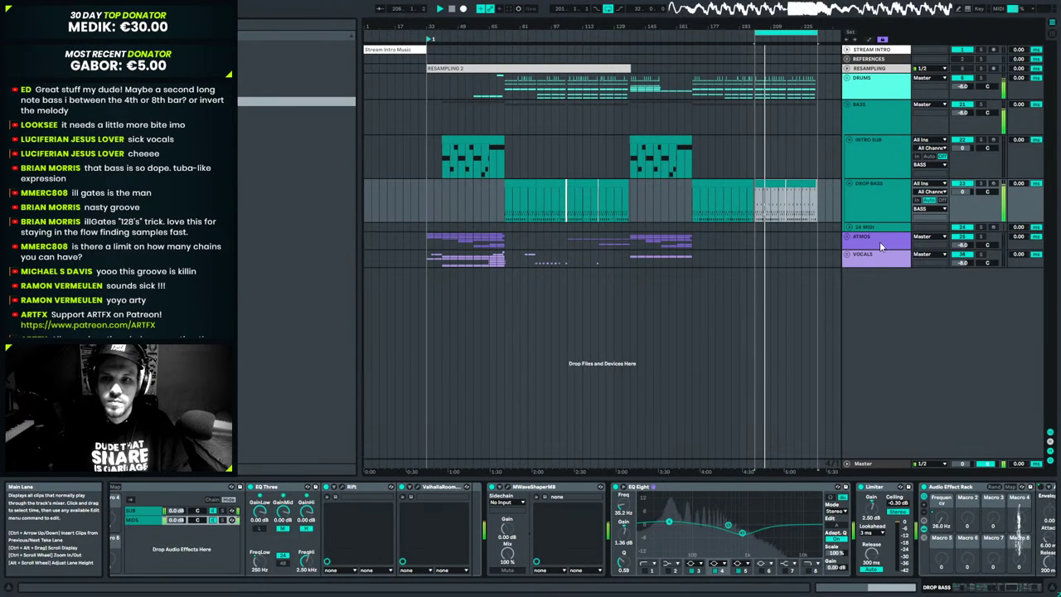
Copy the 32-bar ATMOS section starting at bar 105 to bar 201 and play it back.
click(576, 241)
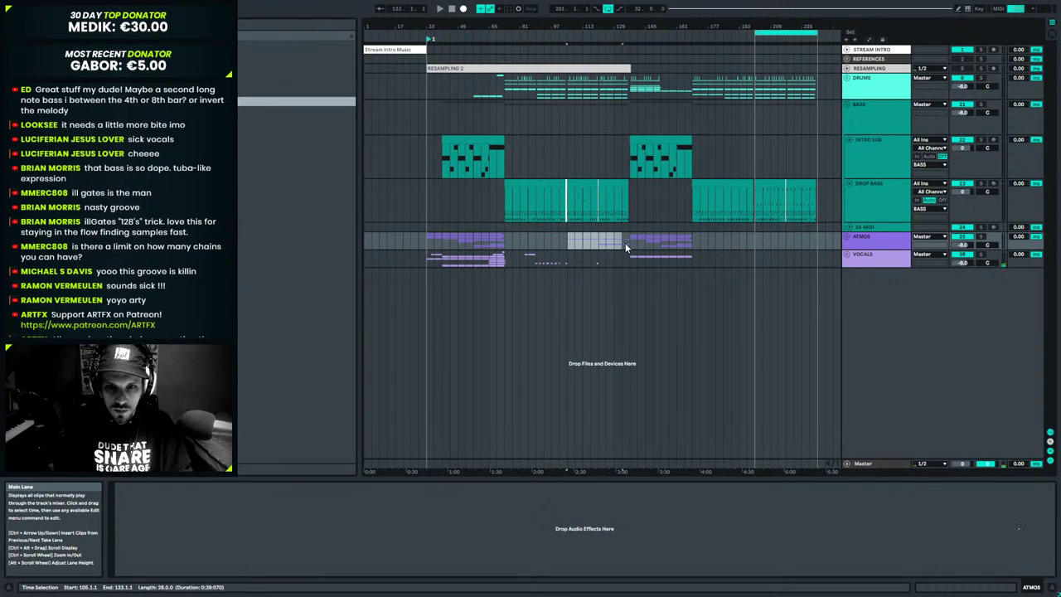
click(755, 241)
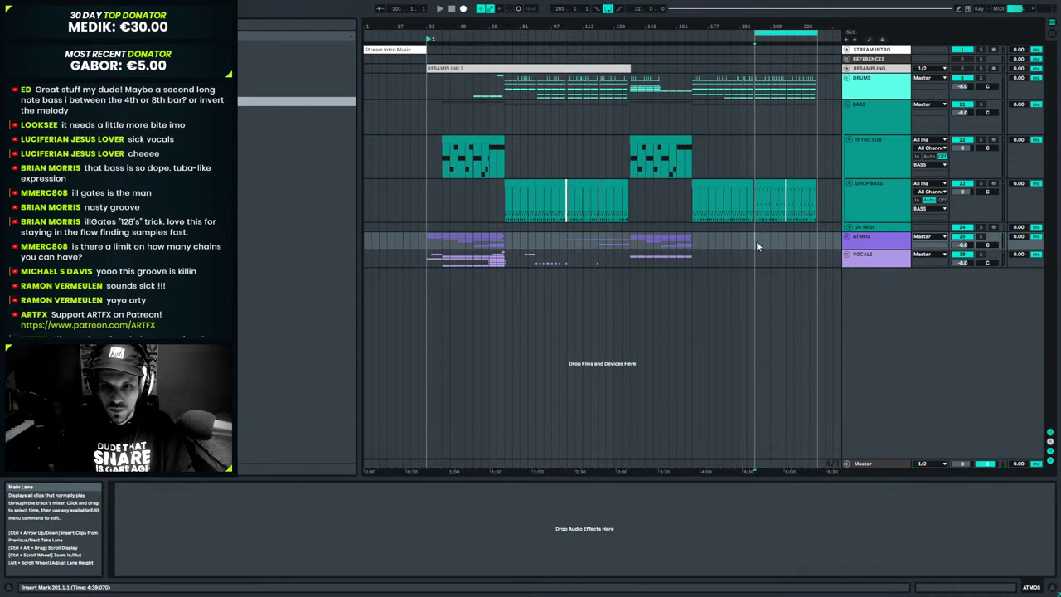
key(ctrl+v)
key(space)
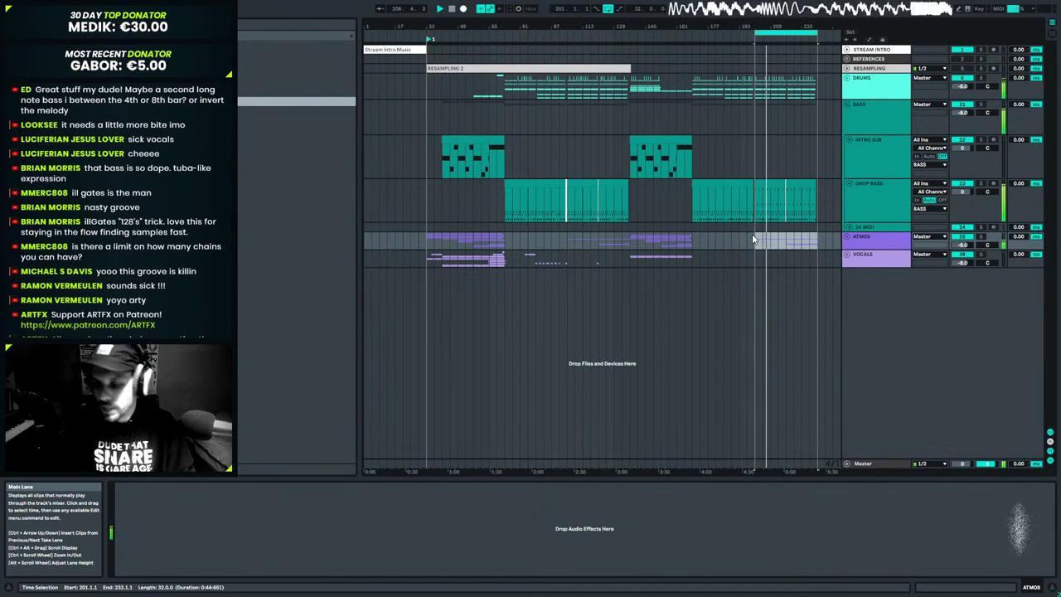
Copy the four-bar VOCALS section from bar 117 to bar 197 and audition the transition from bar 193.
click(597, 260)
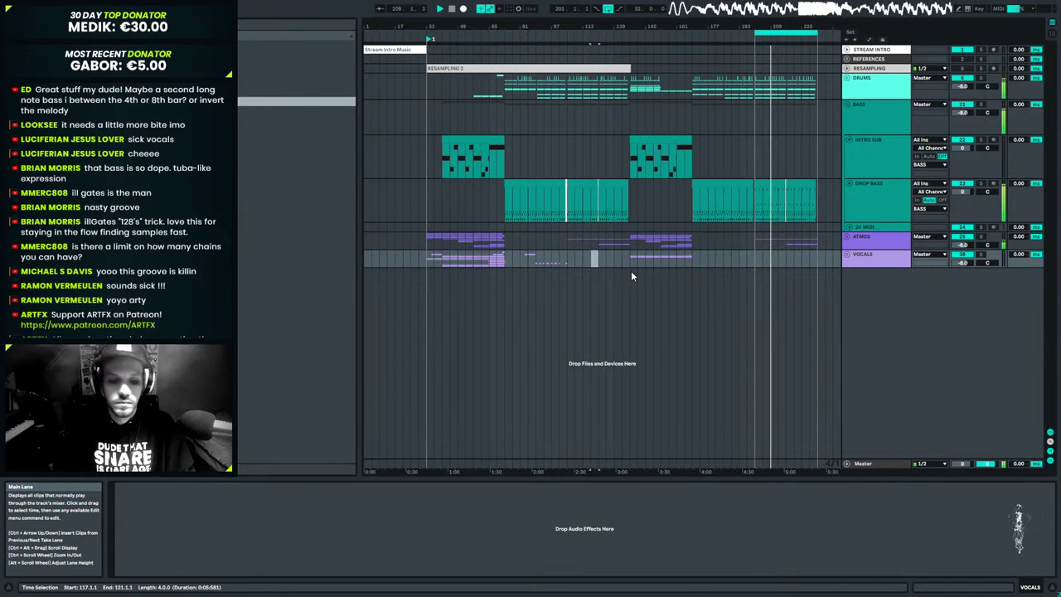
click(746, 257)
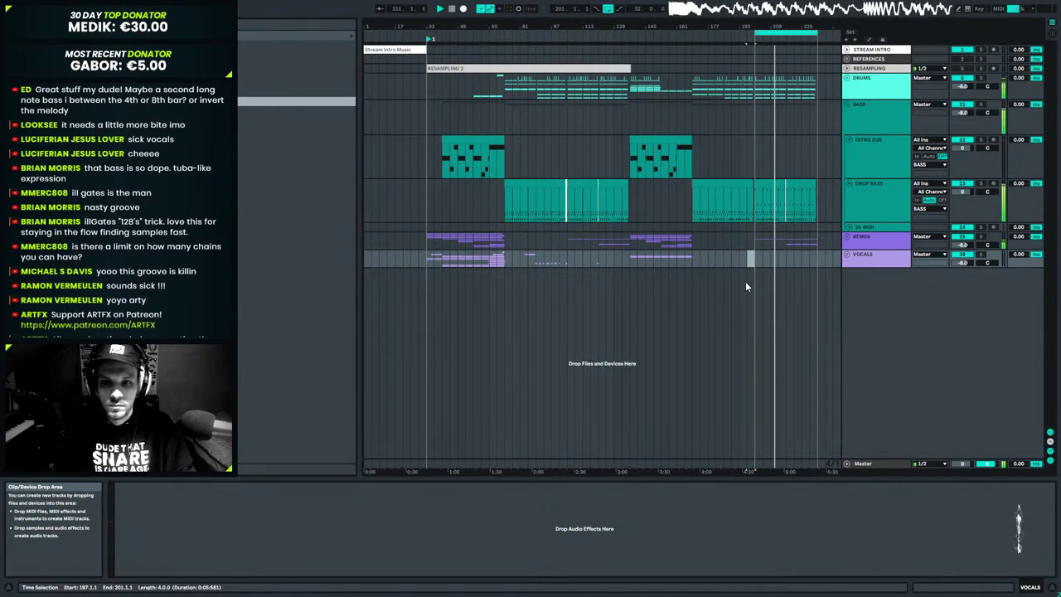
click(739, 258)
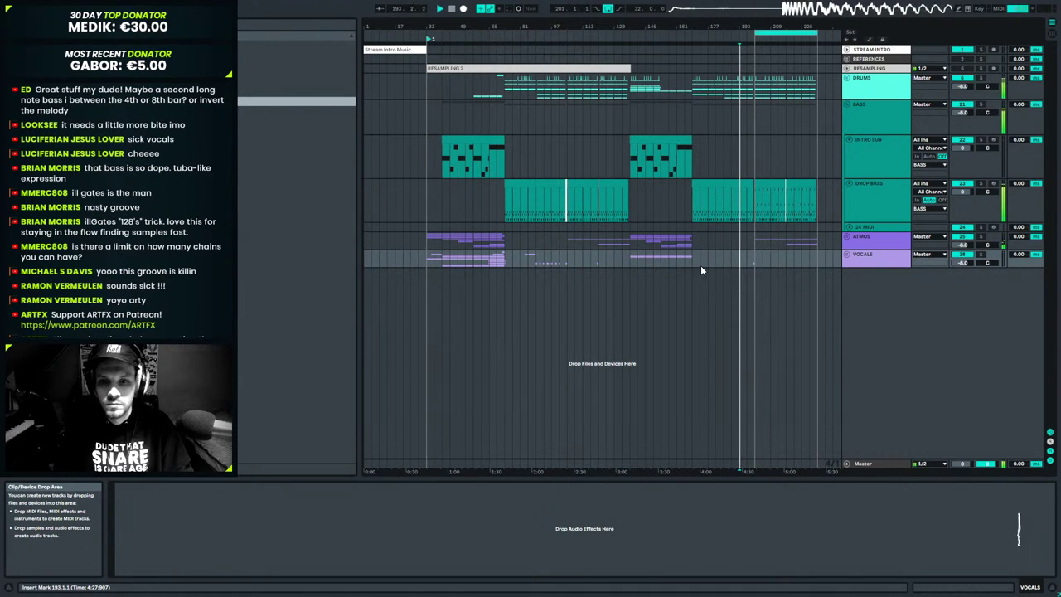
drag(592, 257, 608, 255)
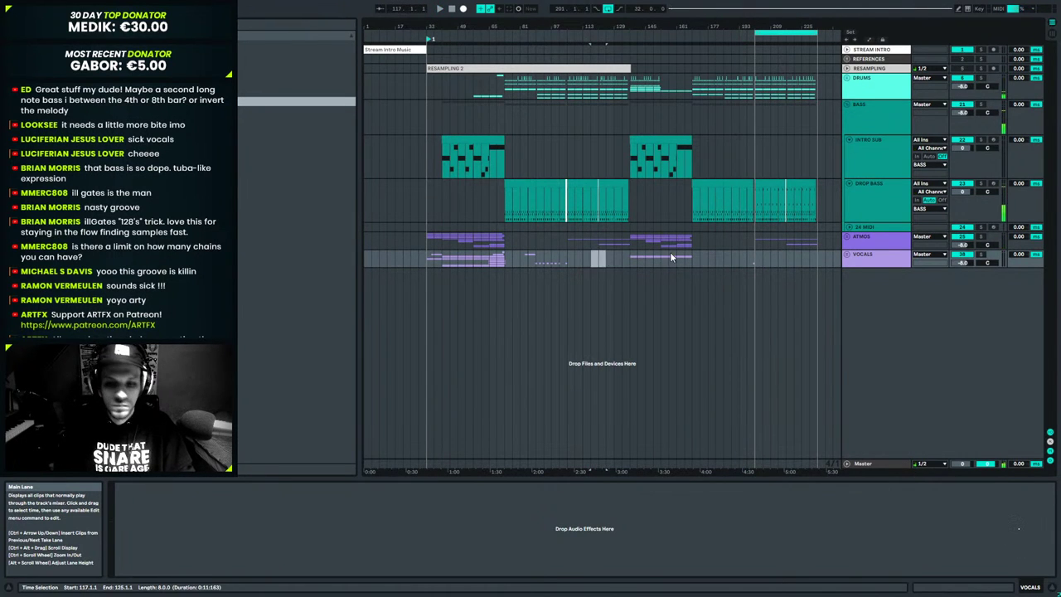
click(755, 260)
click(740, 257)
key(space)
drag(773, 26, 697, 80)
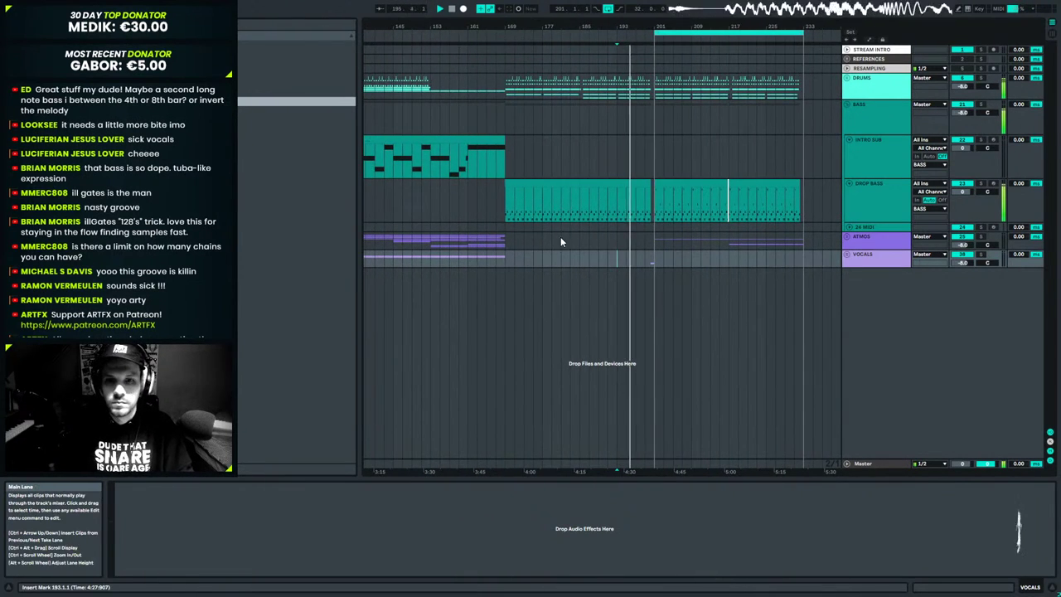
drag(609, 25, 729, 3)
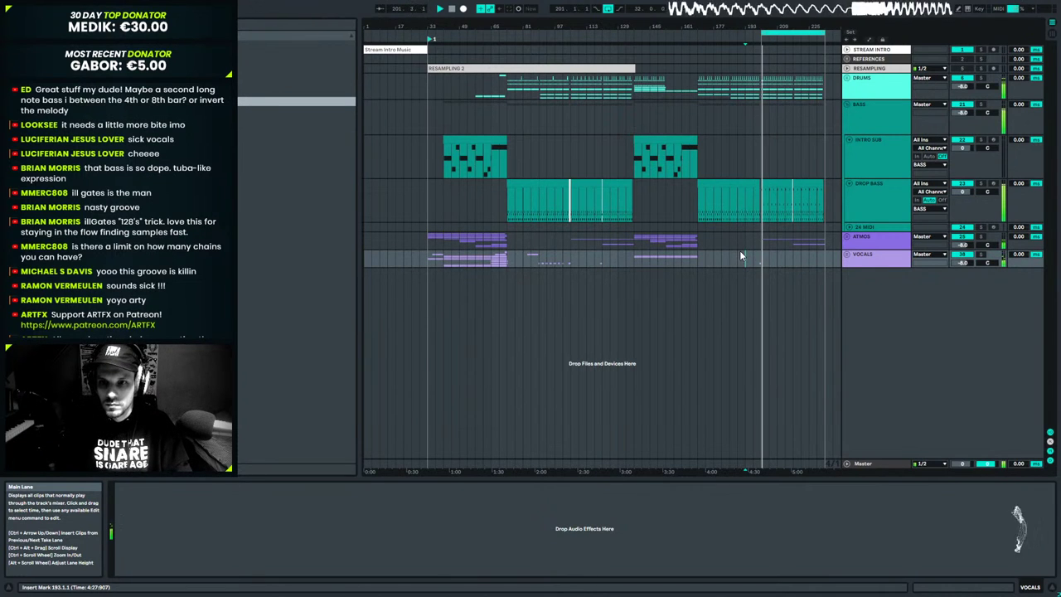
Unfold the DRUMS group to show its individual tracks over the looped section.
drag(786, 27, 750, 128)
drag(769, 83, 768, 89)
click(877, 75)
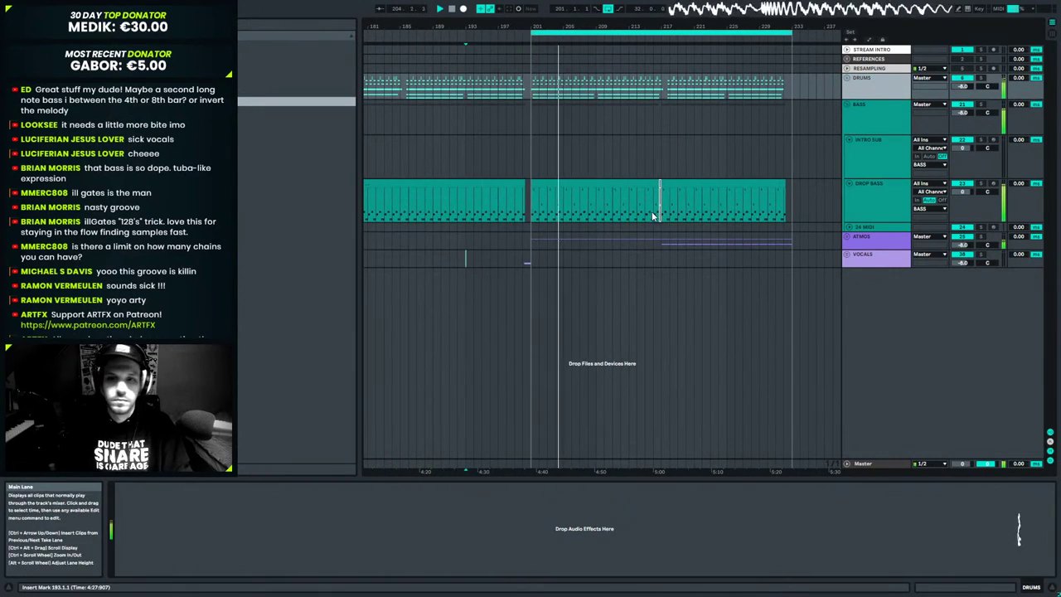
click(846, 77)
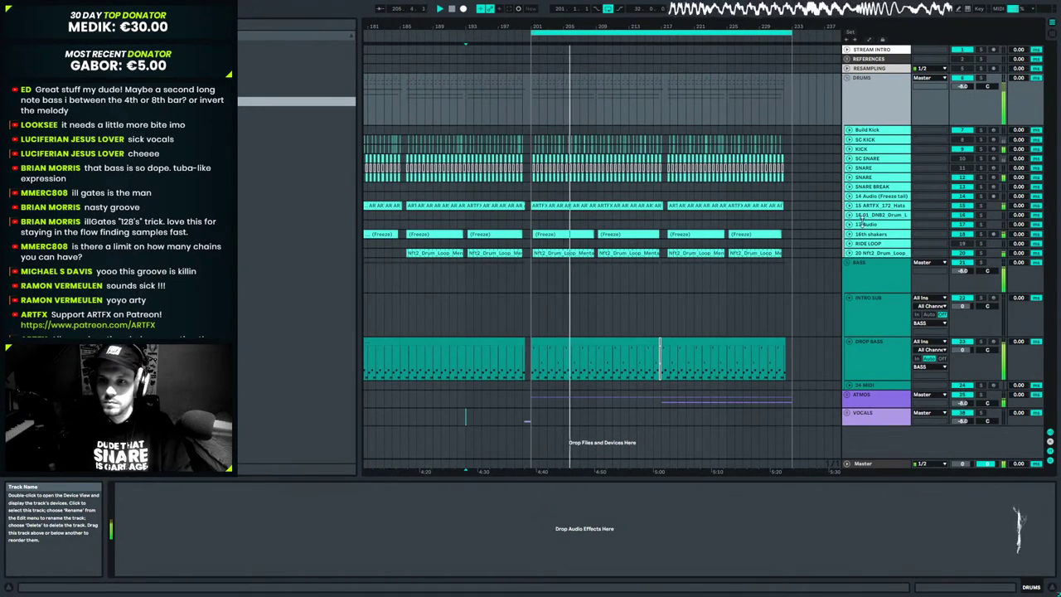
In the DROP BASS clip at bar 201, shorten the opening F#0 notes of bars 1 to 4 to three sixteenths and audition them.
click(896, 348)
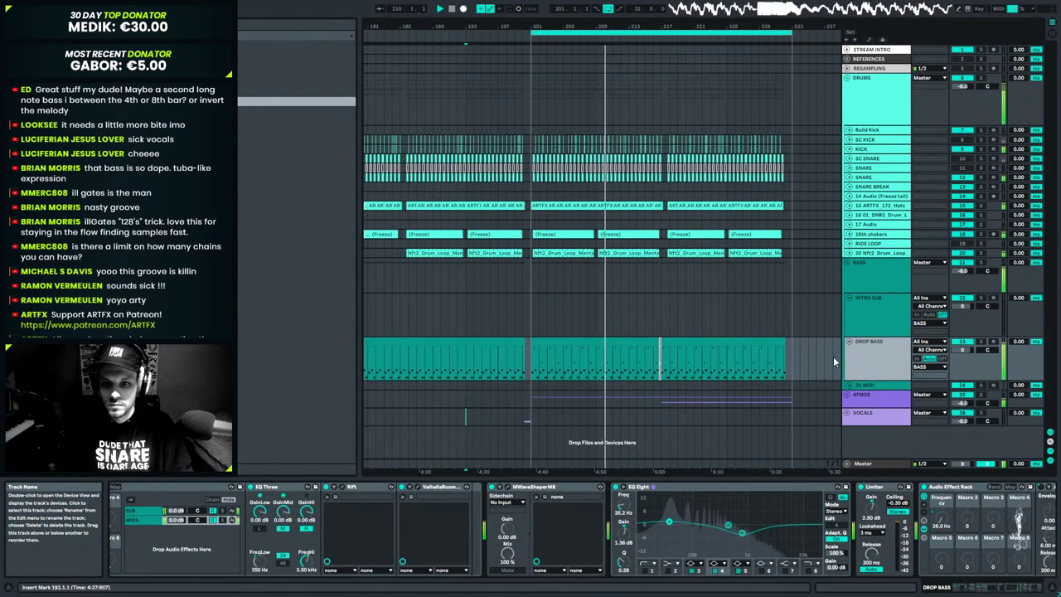
double_click(585, 343)
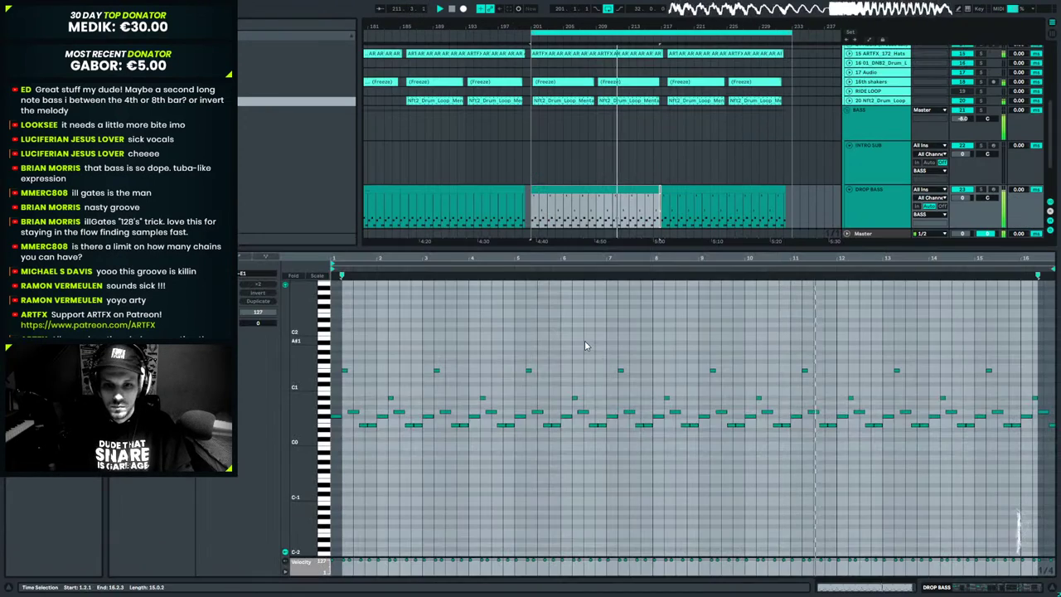
key(space)
drag(335, 258, 336, 339)
scroll(388, 421, up, 1)
click(388, 420)
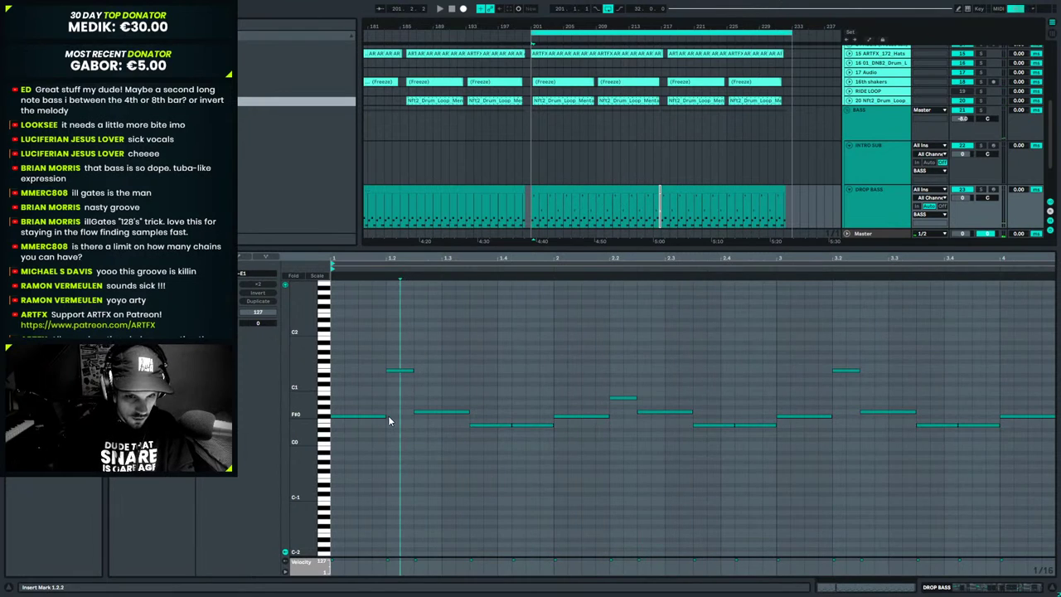
drag(386, 415, 371, 415)
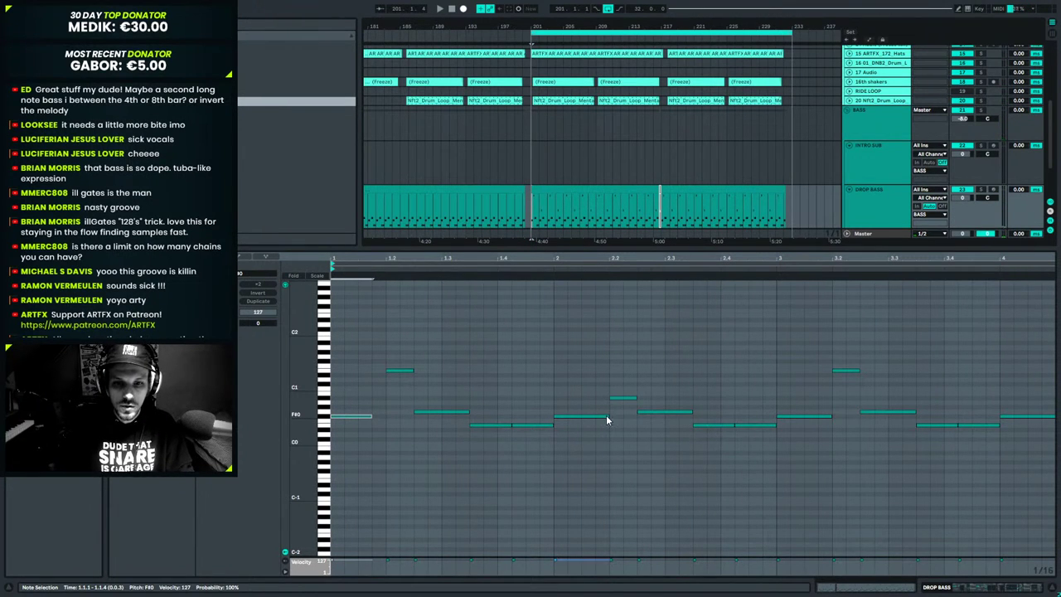
drag(608, 416, 595, 416)
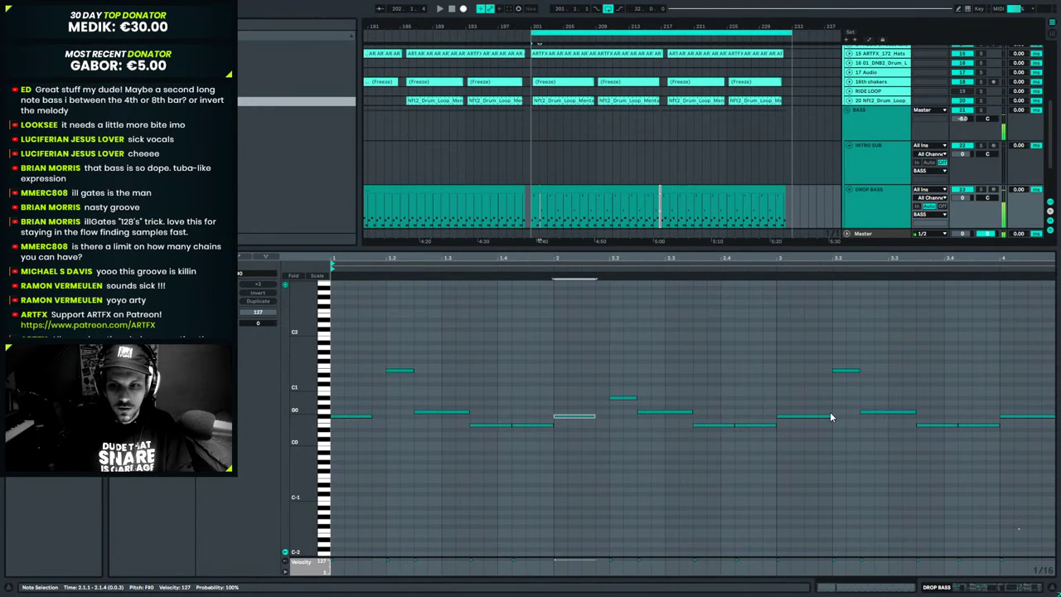
drag(830, 416, 817, 416)
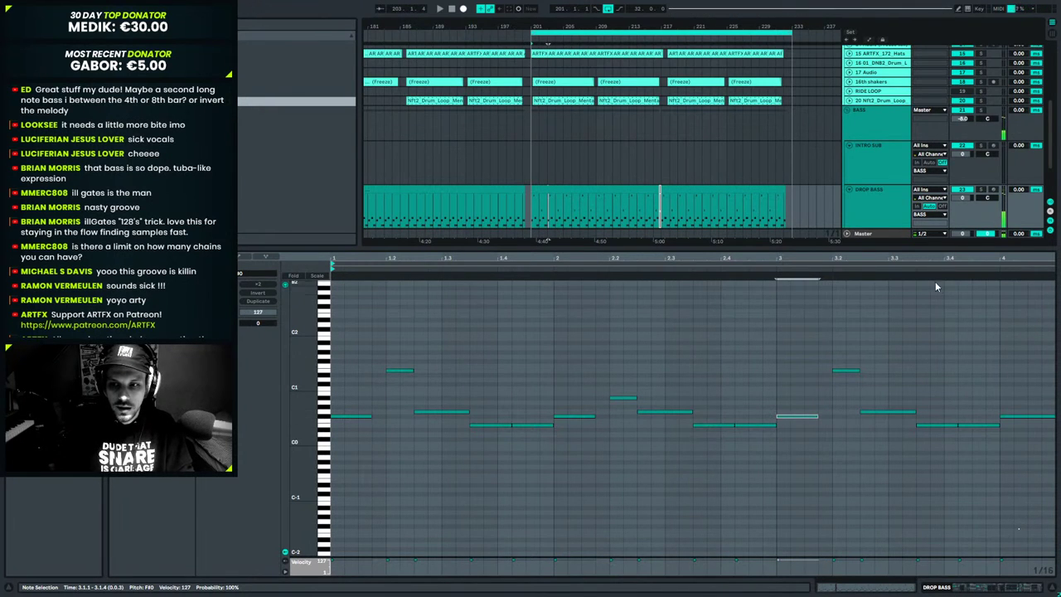
drag(917, 256, 917, 232)
drag(899, 417, 888, 418)
key(space)
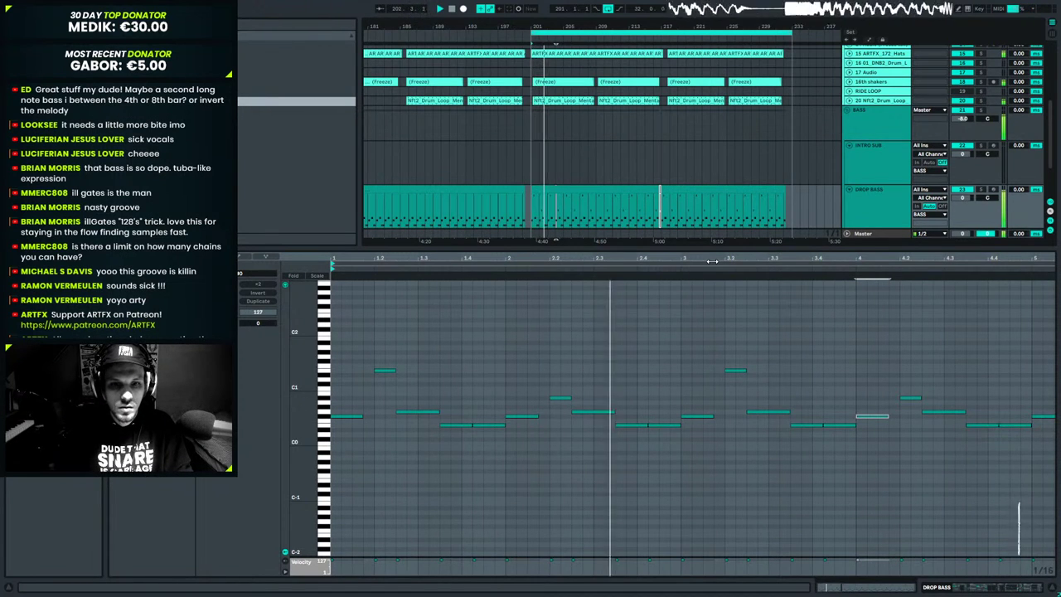
key(space)
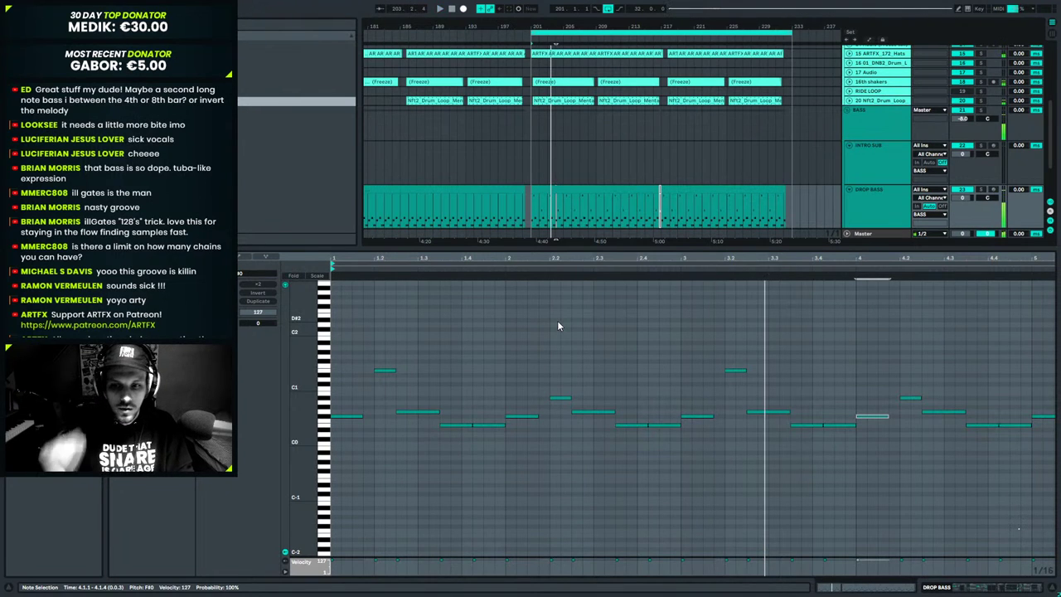
Set the Envelope 1 release of the DROP BASS Serum synth to 70 ms while listening to the mix.
click(967, 588)
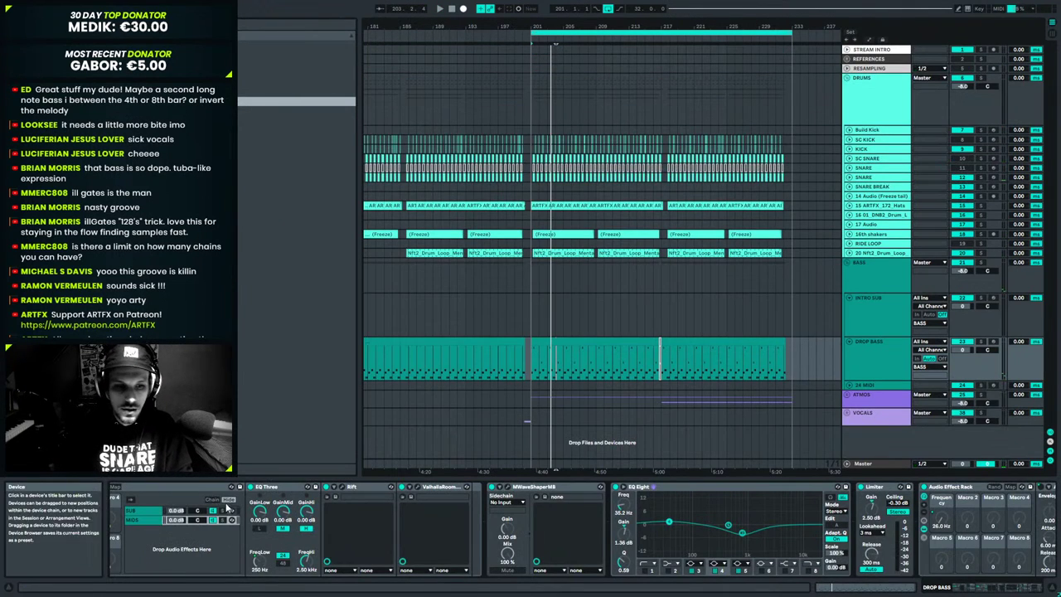
click(977, 590)
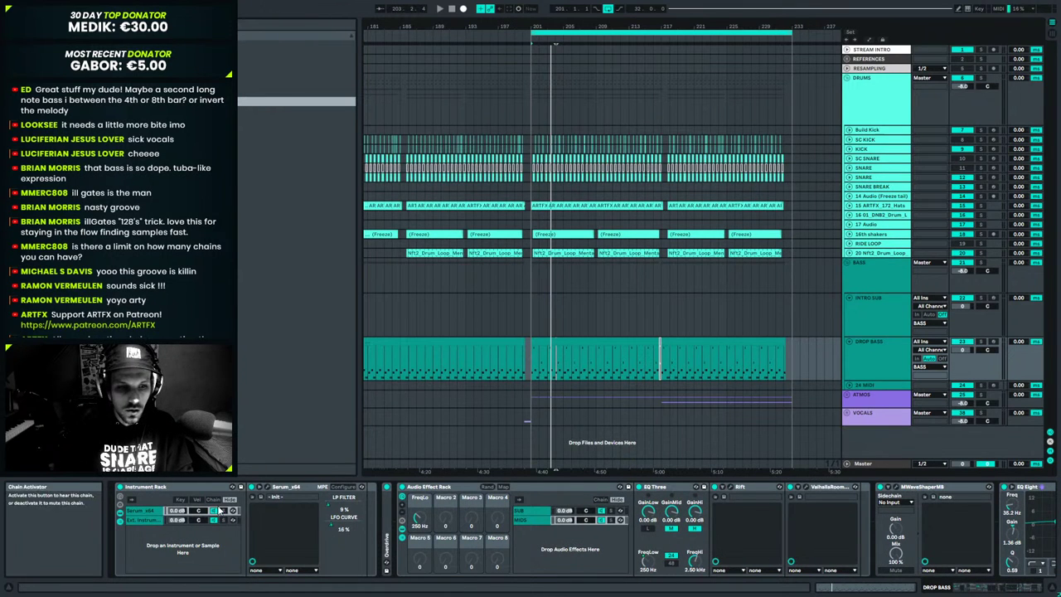
click(261, 496)
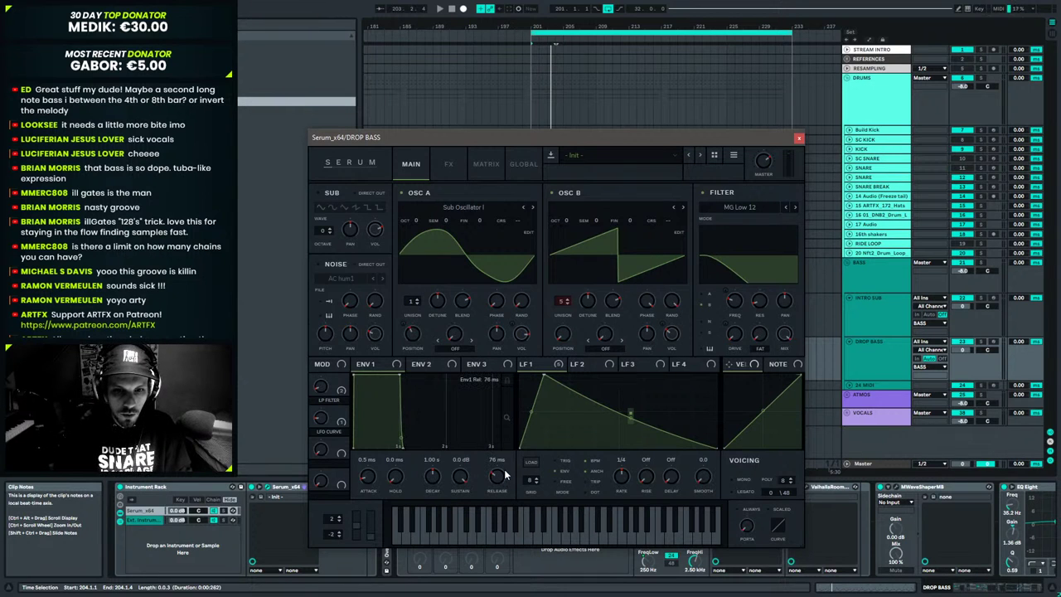
key(space)
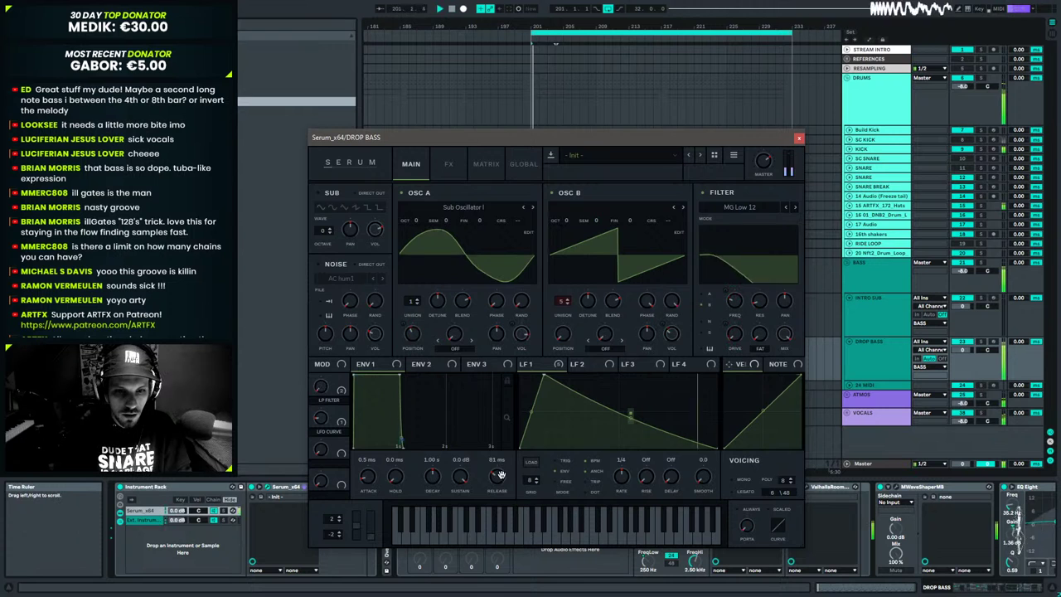
drag(499, 476, 502, 472)
scroll(500, 472, up, 2)
scroll(498, 475, up, 2)
scroll(498, 475, down, 3)
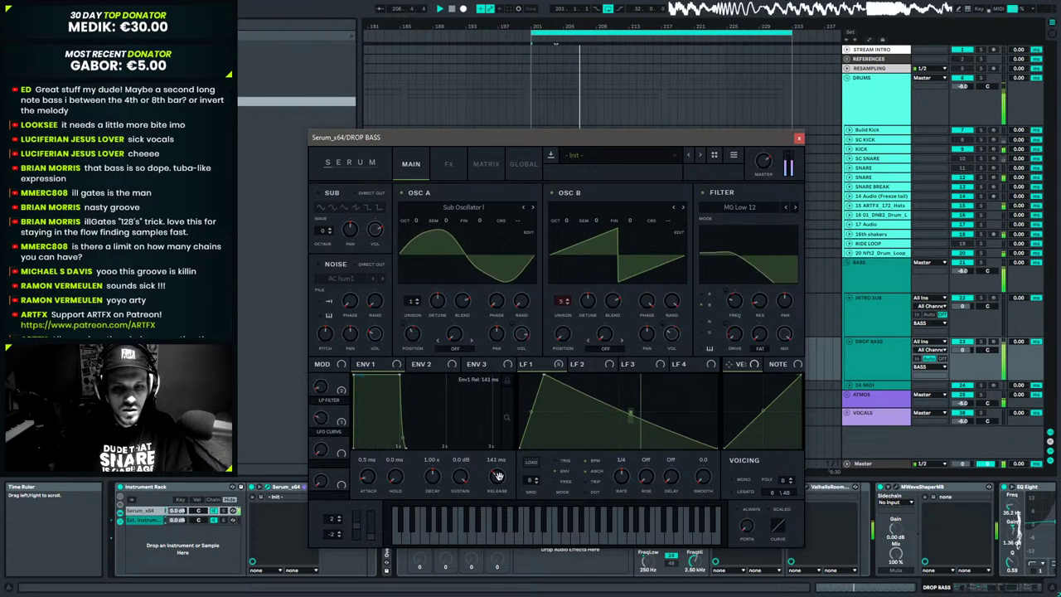
scroll(498, 475, down, 4)
scroll(498, 476, down, 1)
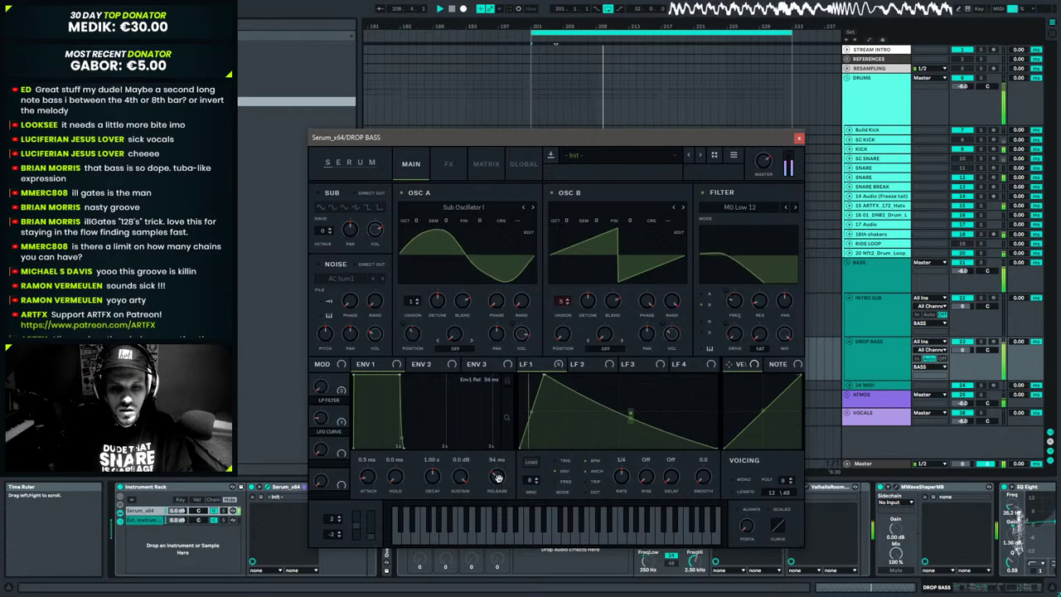
drag(498, 478, 498, 479)
scroll(498, 478, down, 5)
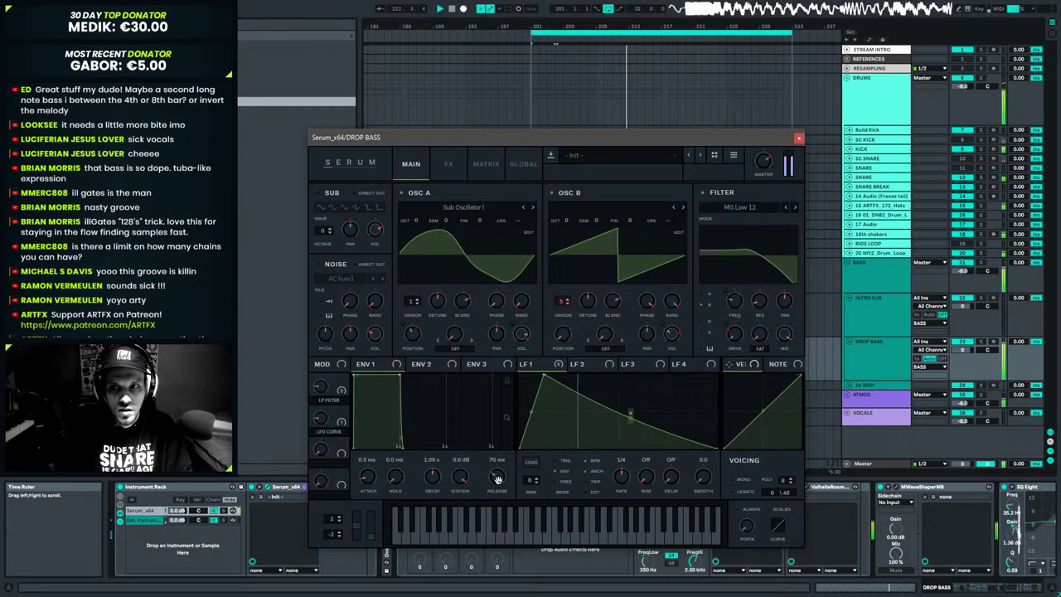
key(space)
click(798, 139)
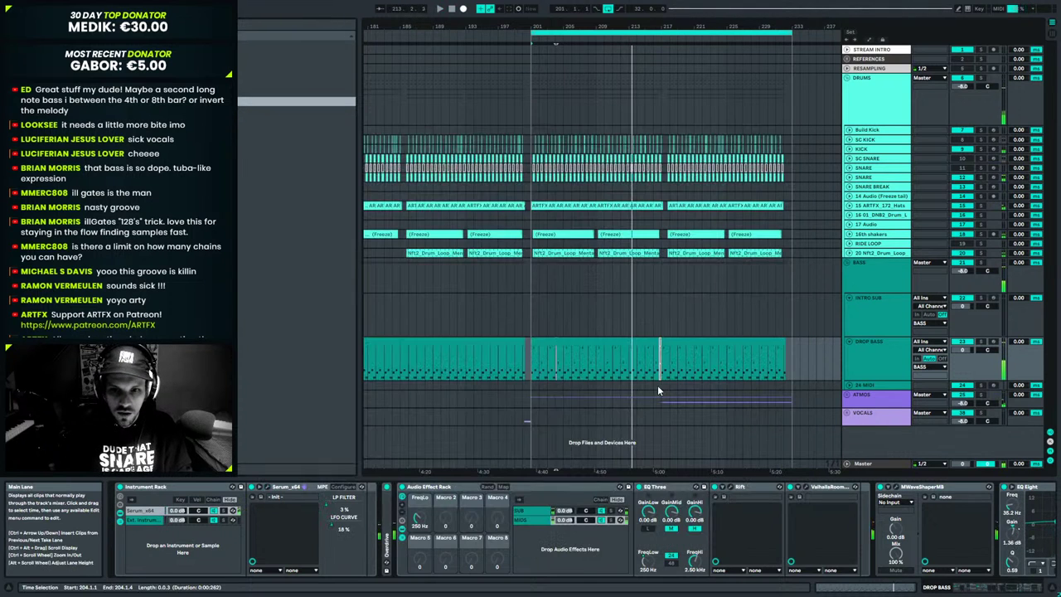
Try lengthening the opening F#0 note of bar 2 in the DROP BASS clip to one beat, audition it and undo it.
double_click(556, 340)
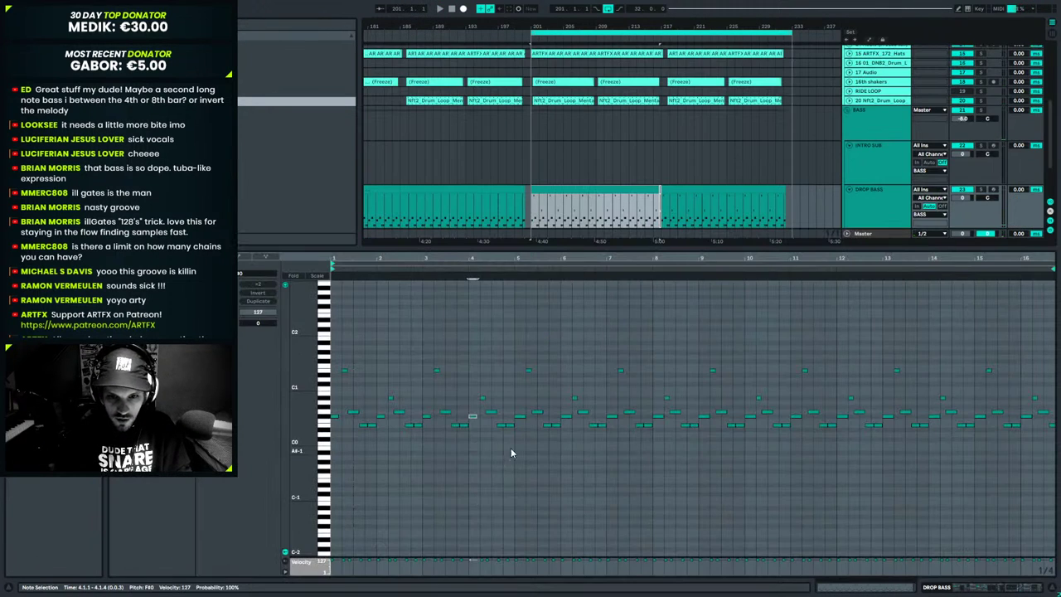
key(space)
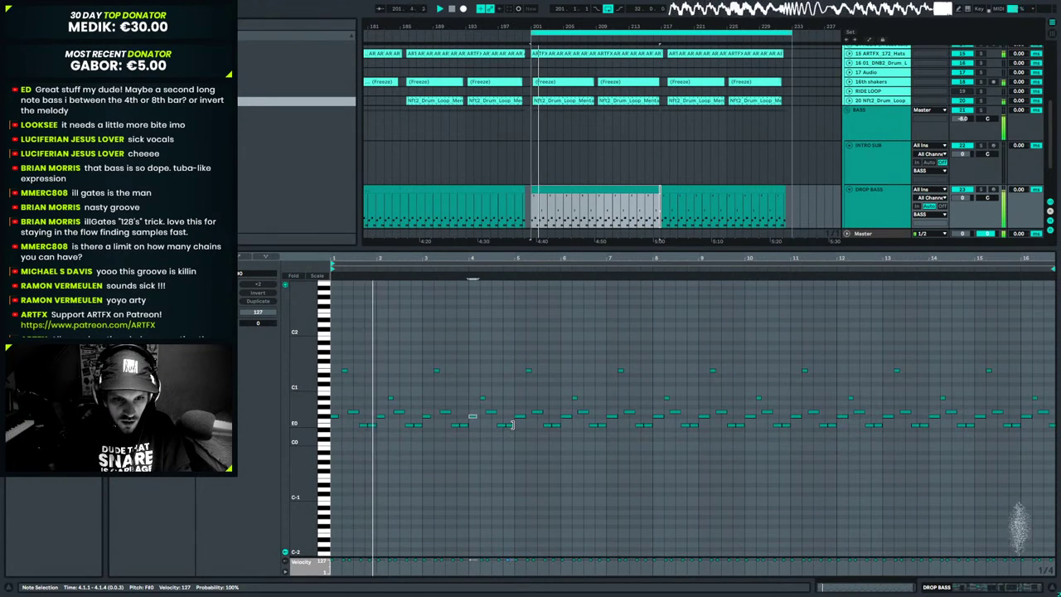
click(393, 416)
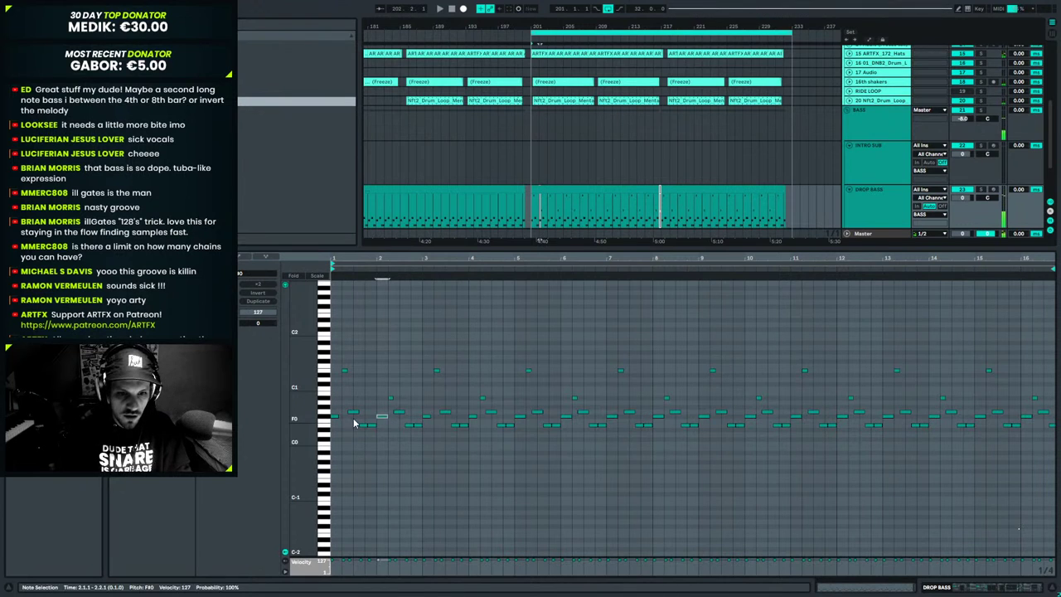
key(space)
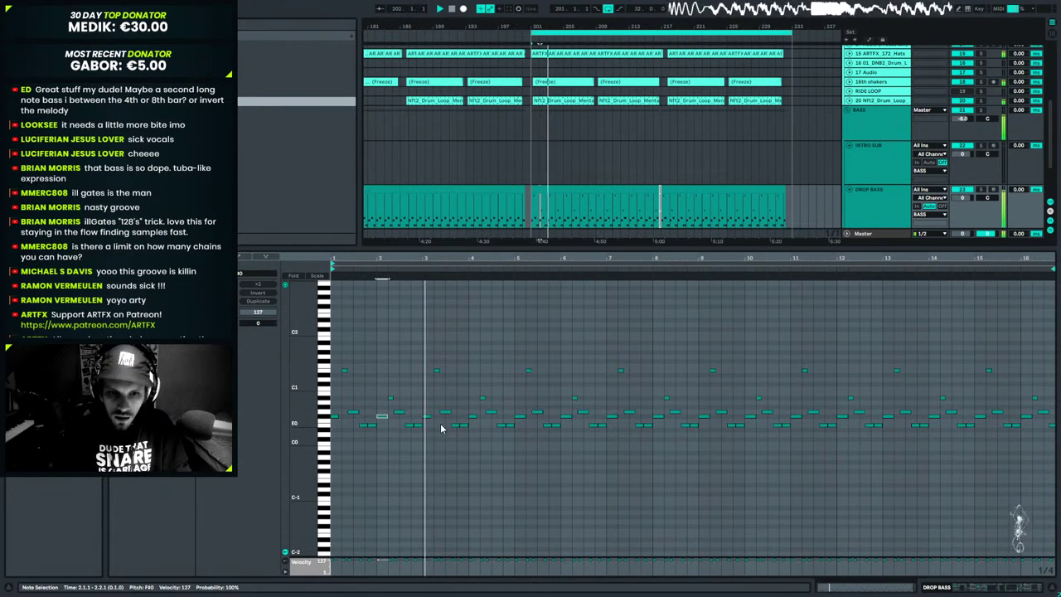
key(space)
key(ctrl+z)
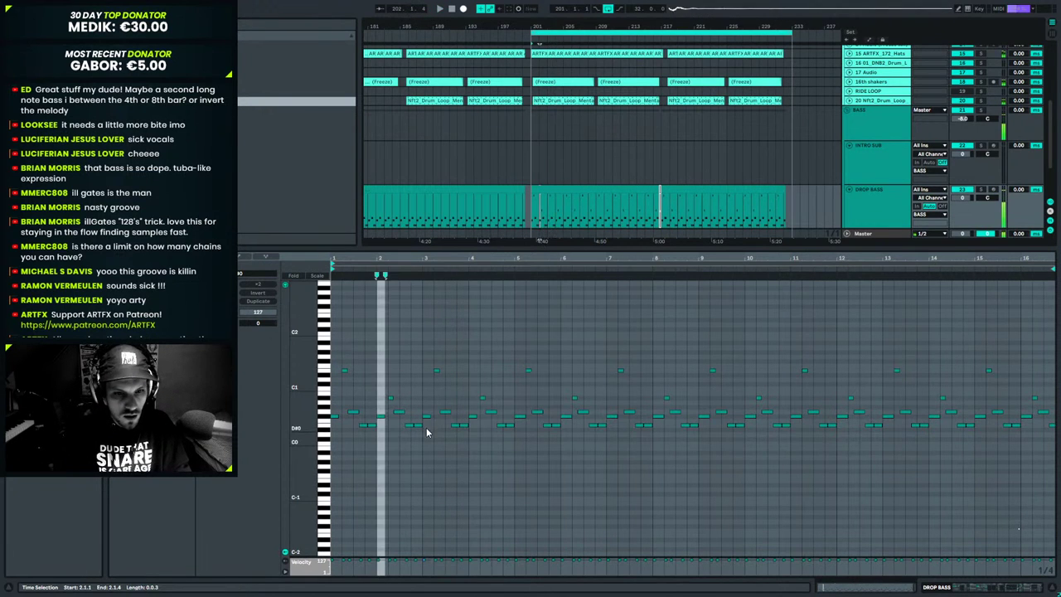
Loop bars 201 and 202 on the DROP BASS track and play them with the track's device chain shown.
click(991, 591)
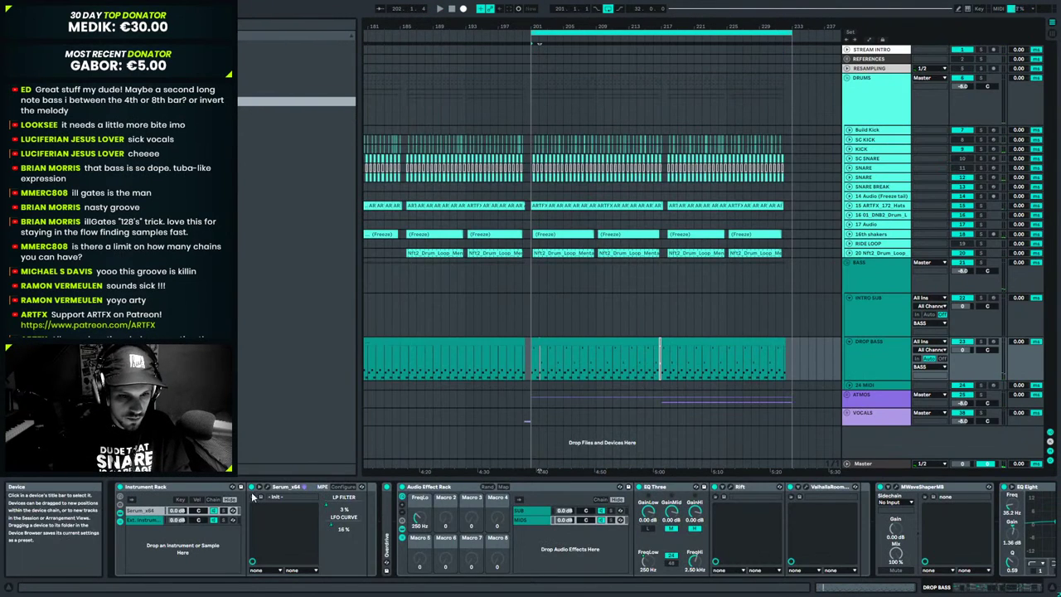
click(303, 486)
click(798, 137)
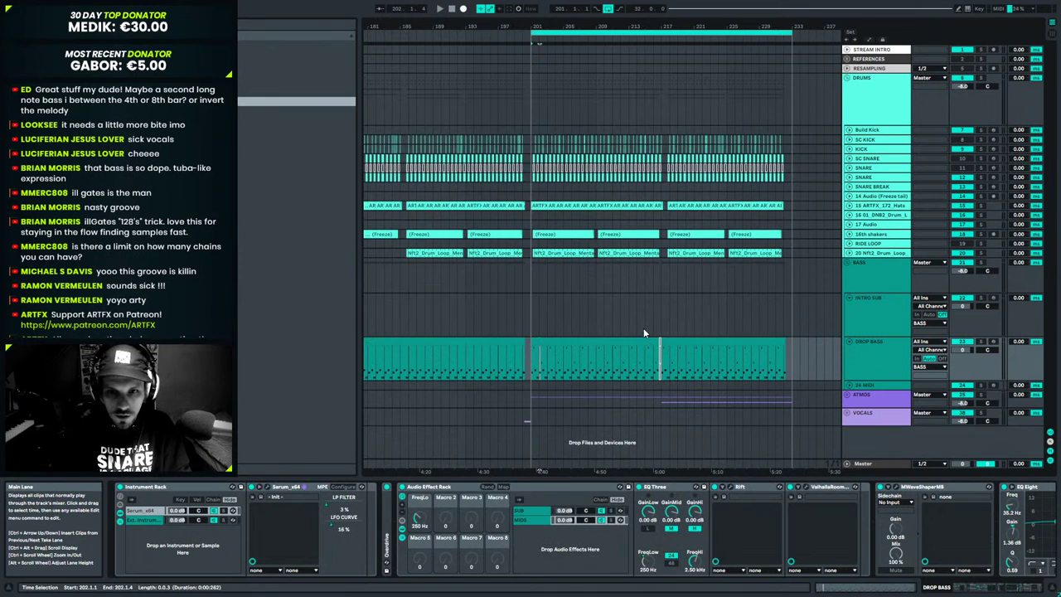
click(538, 365)
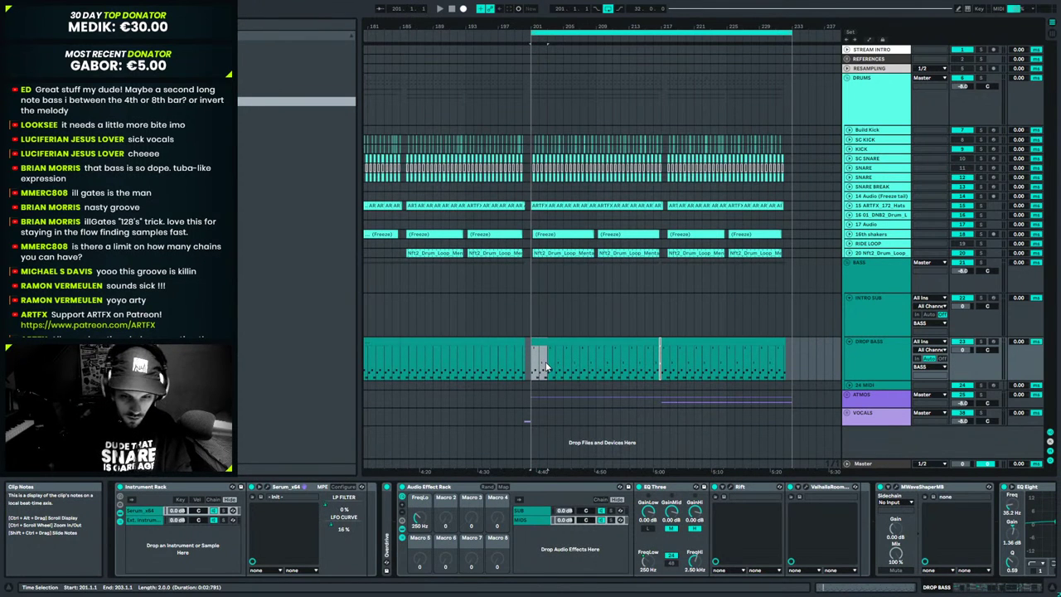
key(space)
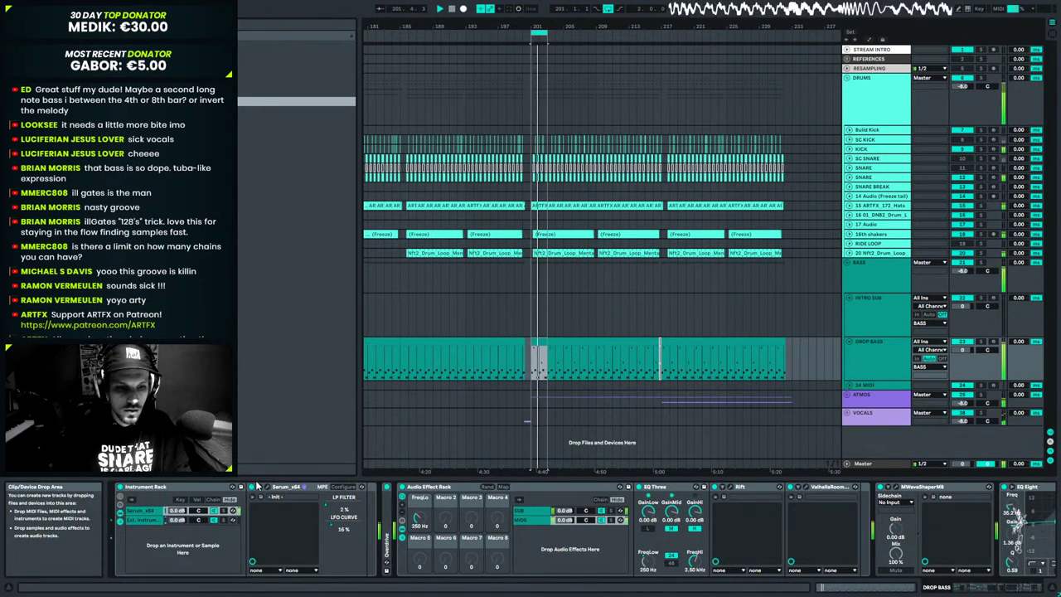
Raise the Envelope 1 release of the DROP BASS Serum synth to 180 ms while listening, and close the synth window.
click(262, 486)
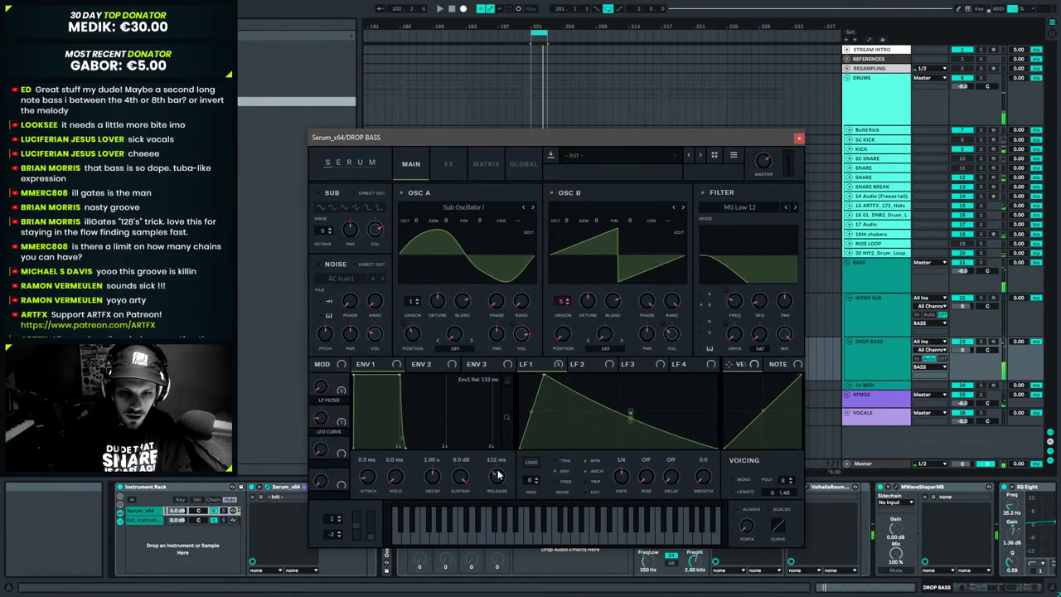
drag(497, 474, 497, 470)
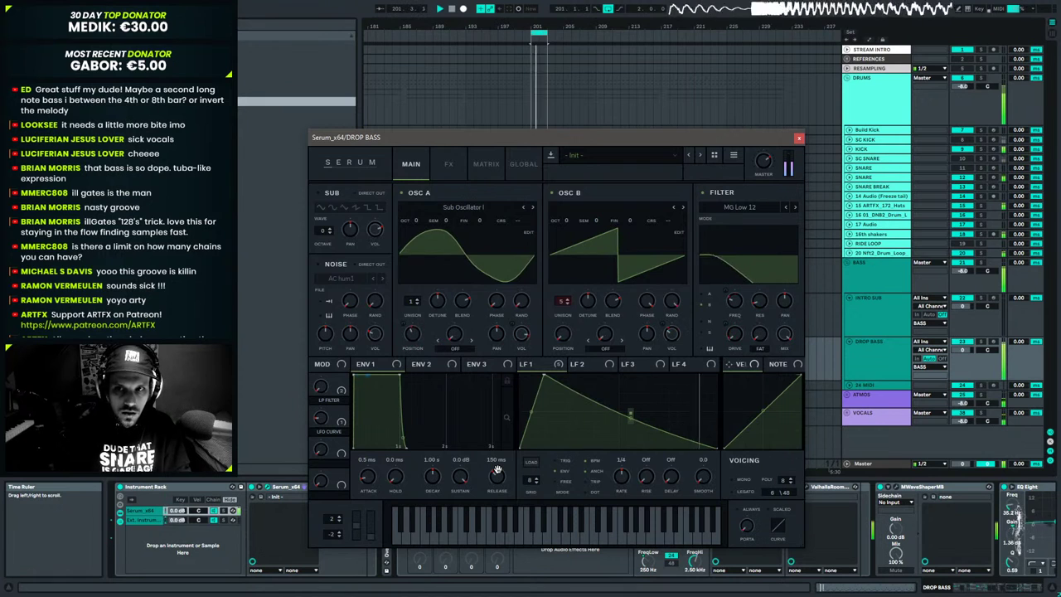
drag(497, 470, 497, 469)
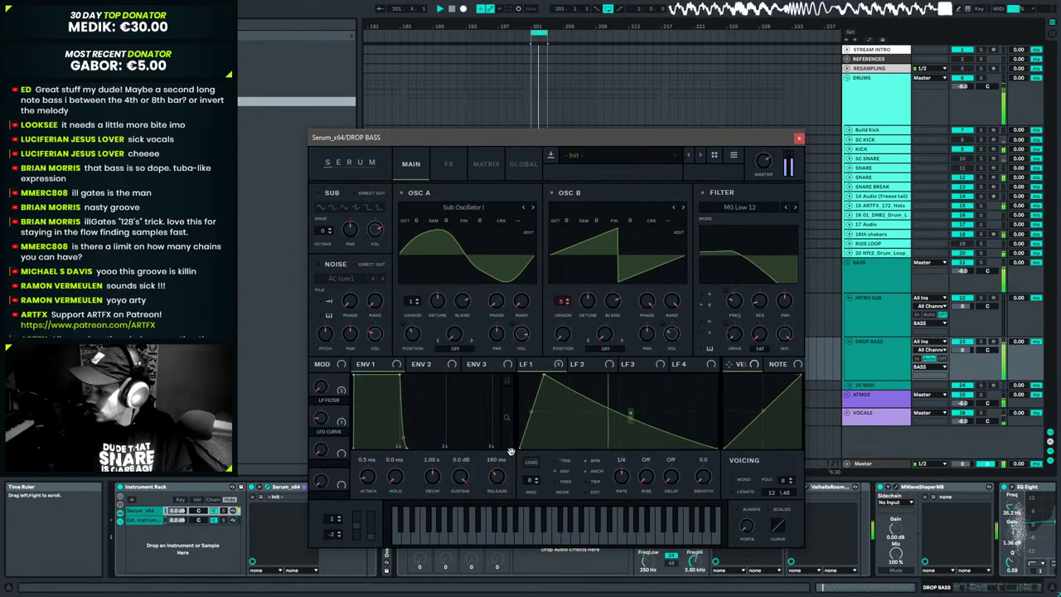
click(799, 139)
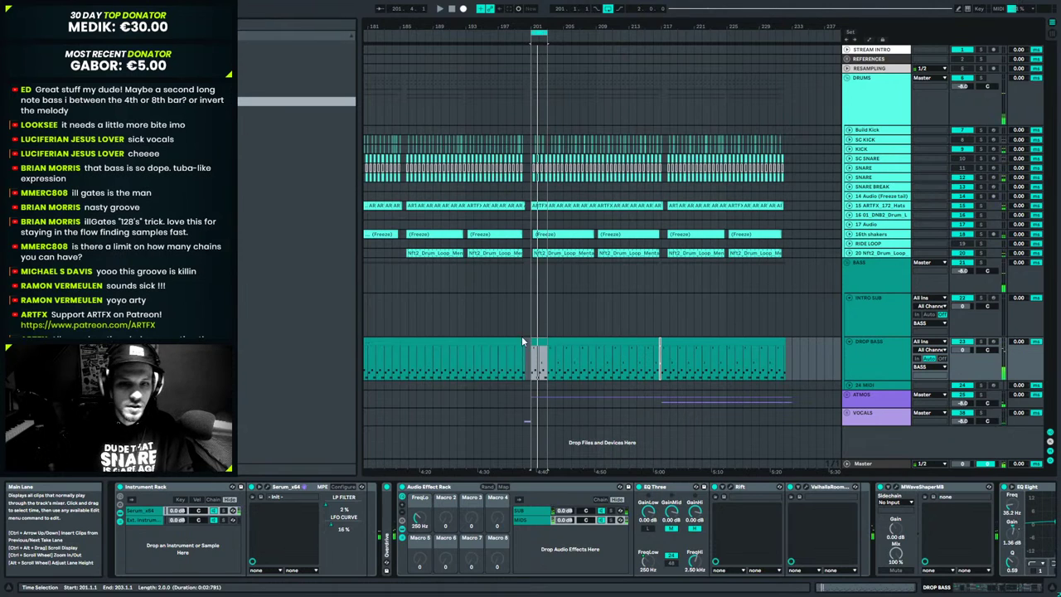
In the DROP BASS clip at bar 201, shorten the opening F#0 notes of bars 4 to 16 to three sixteenths.
double_click(535, 356)
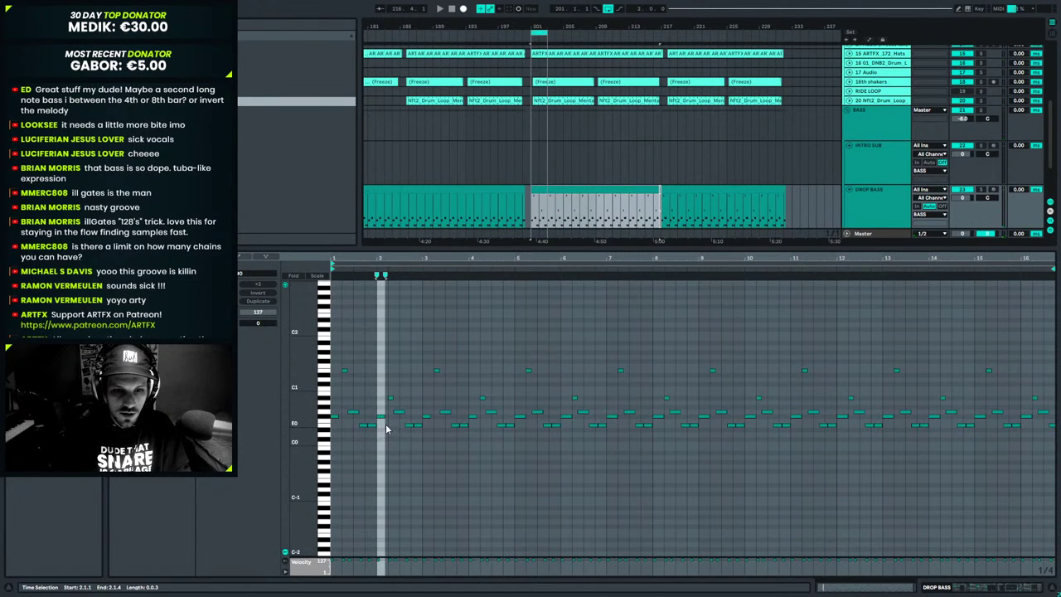
click(473, 416)
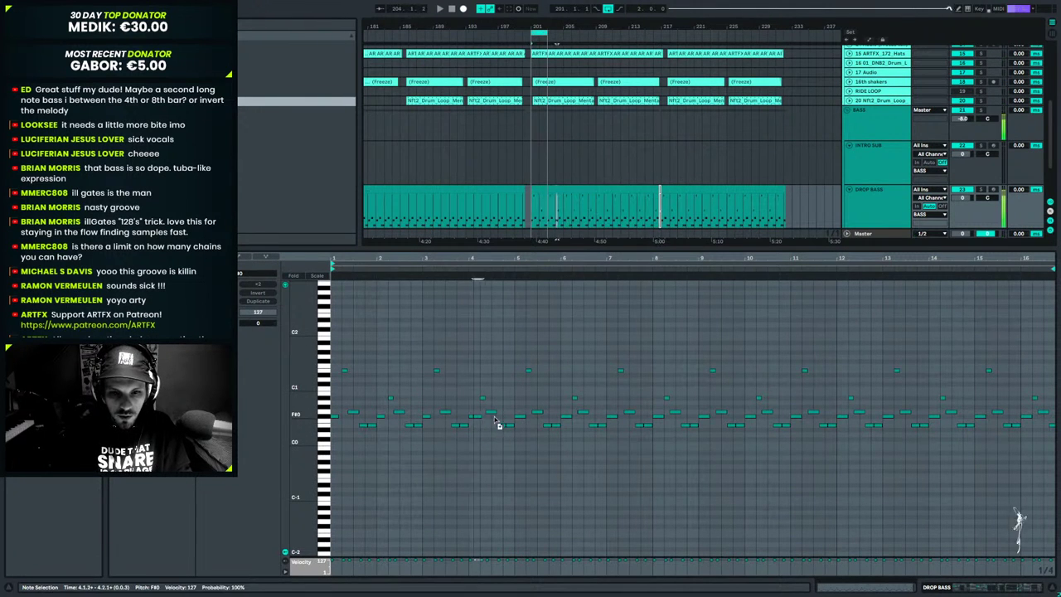
click(565, 416)
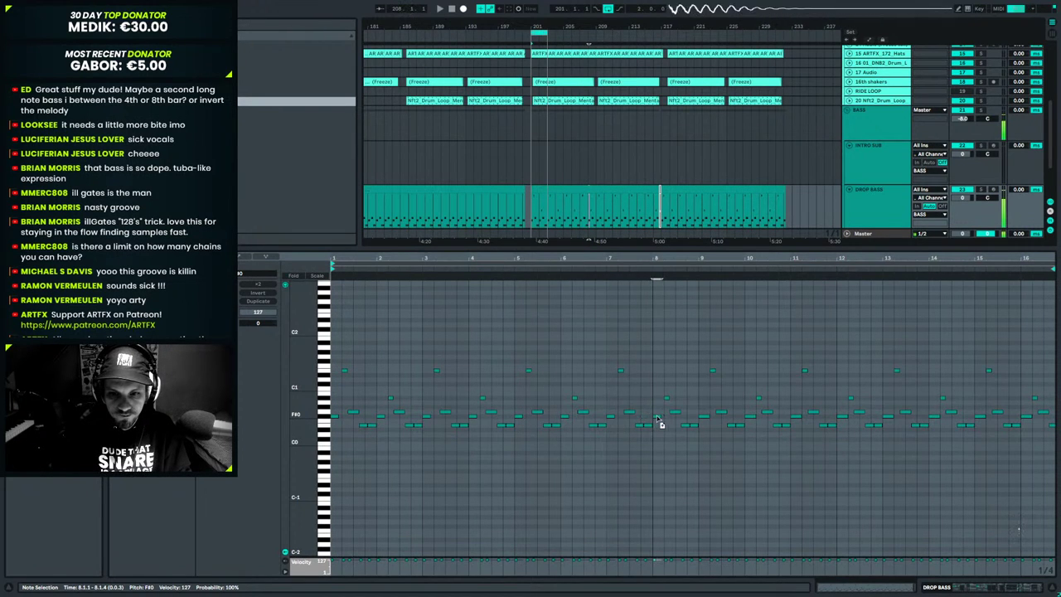
click(748, 416)
click(803, 425)
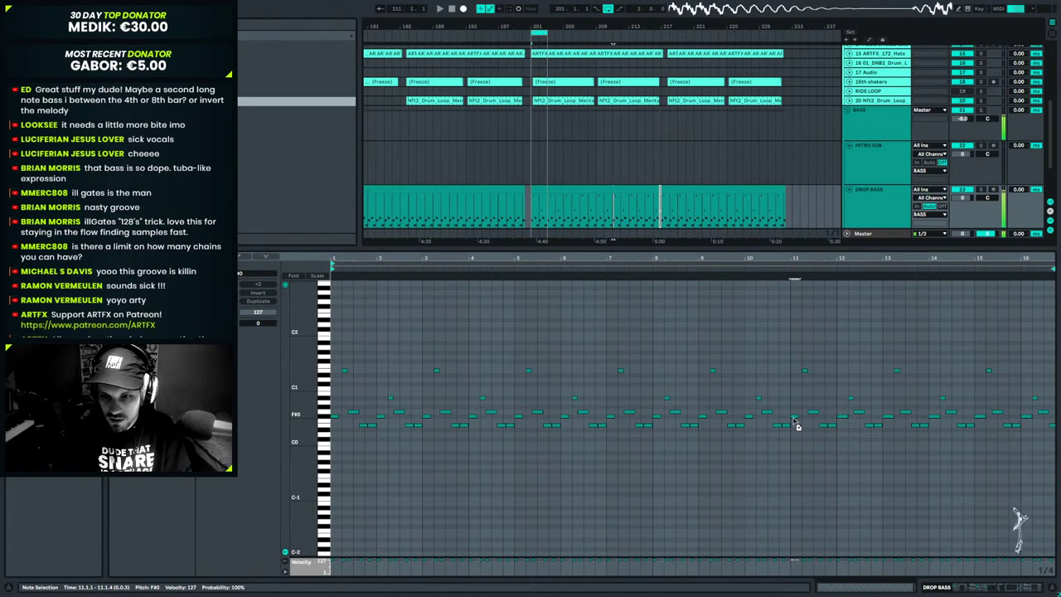
click(884, 419)
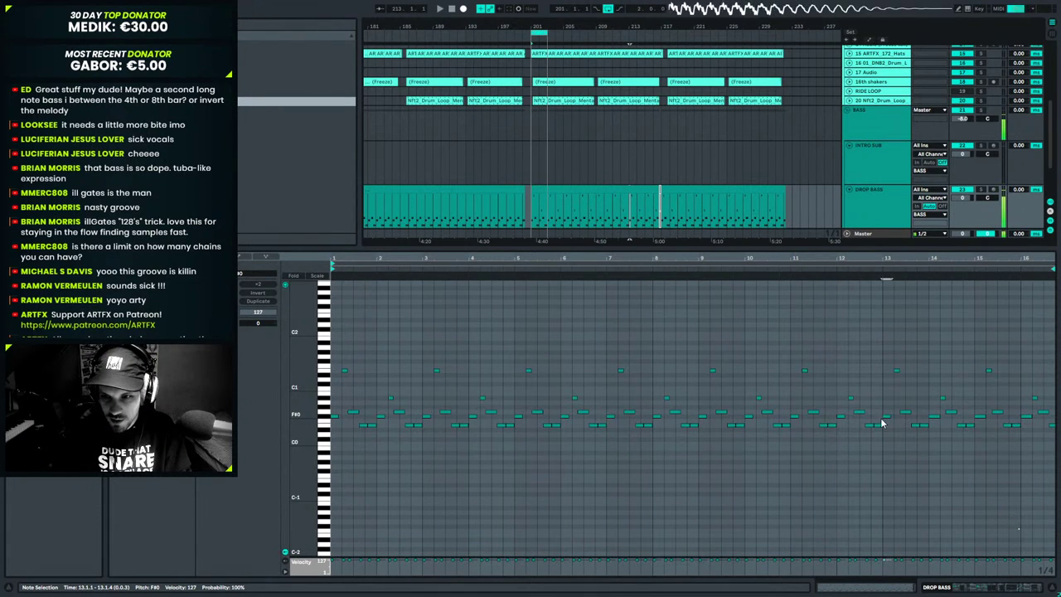
click(933, 419)
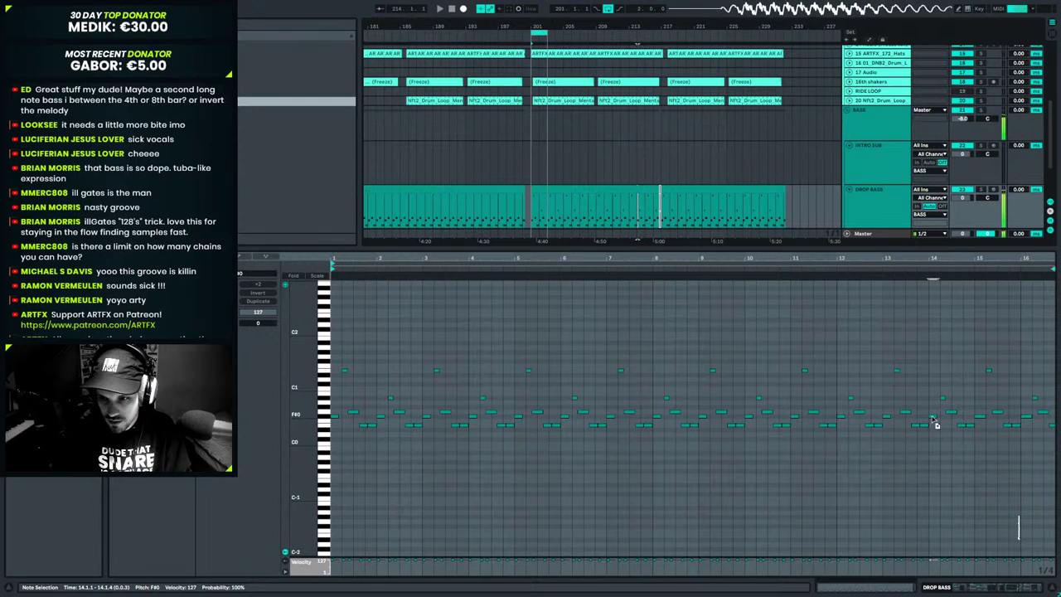
click(1020, 418)
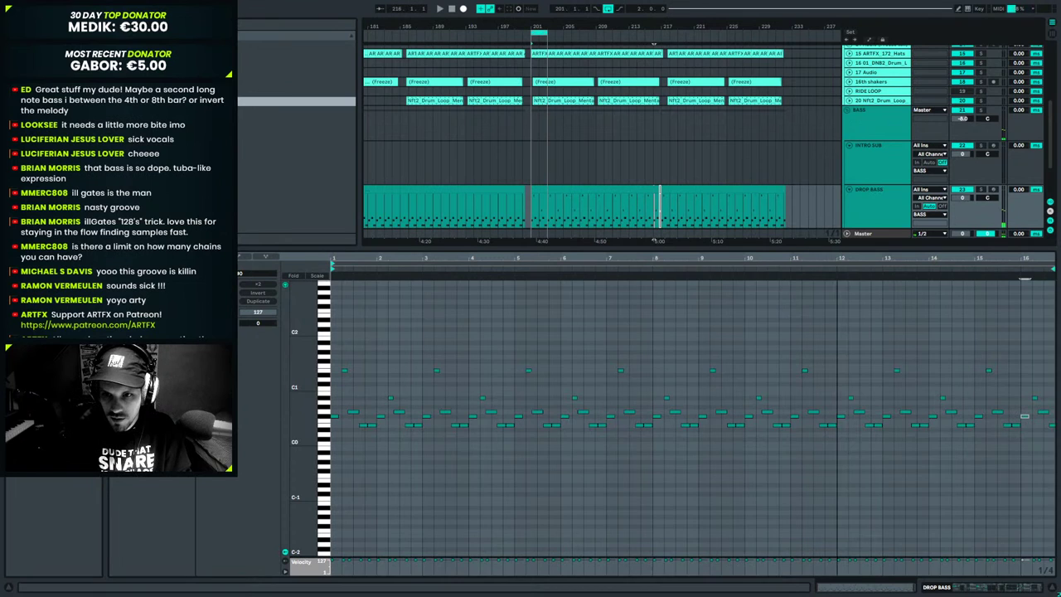
Set the loop to bars 201 to 217 and audition the DROP BASS clip from just before bar 201.
drag(836, 258, 836, 245)
drag(531, 203, 660, 203)
click(523, 218)
key(space)
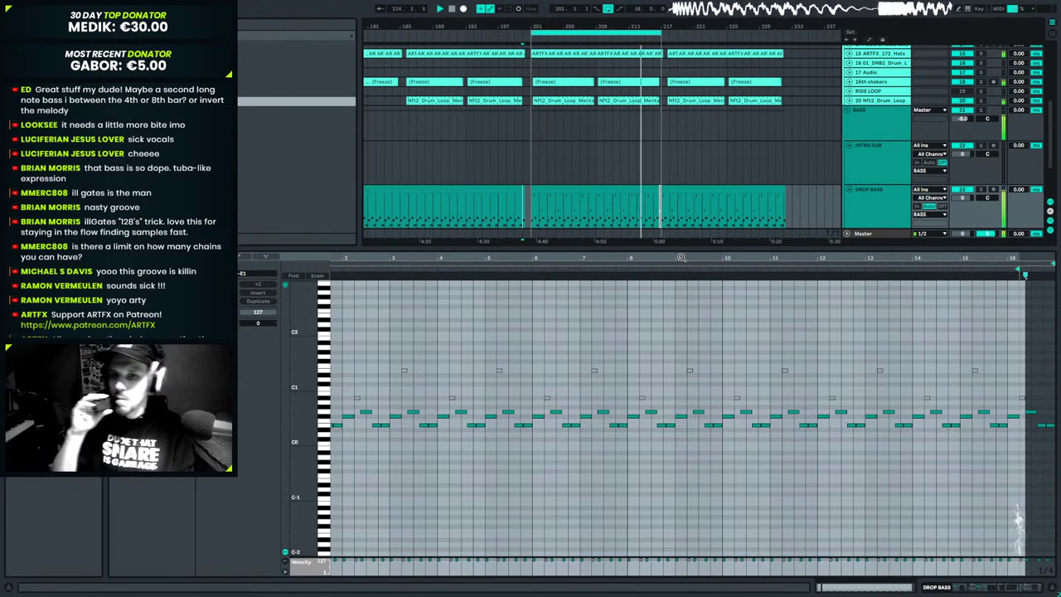
Turn off looping and replay the arrangement from shortly before bar 201.
click(607, 9)
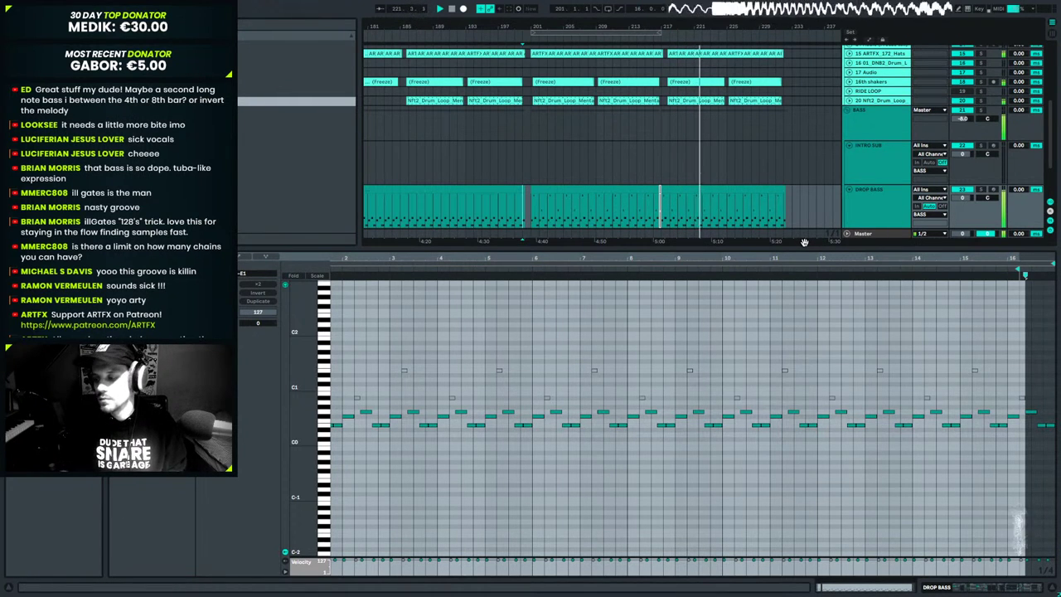
click(515, 215)
key(space)
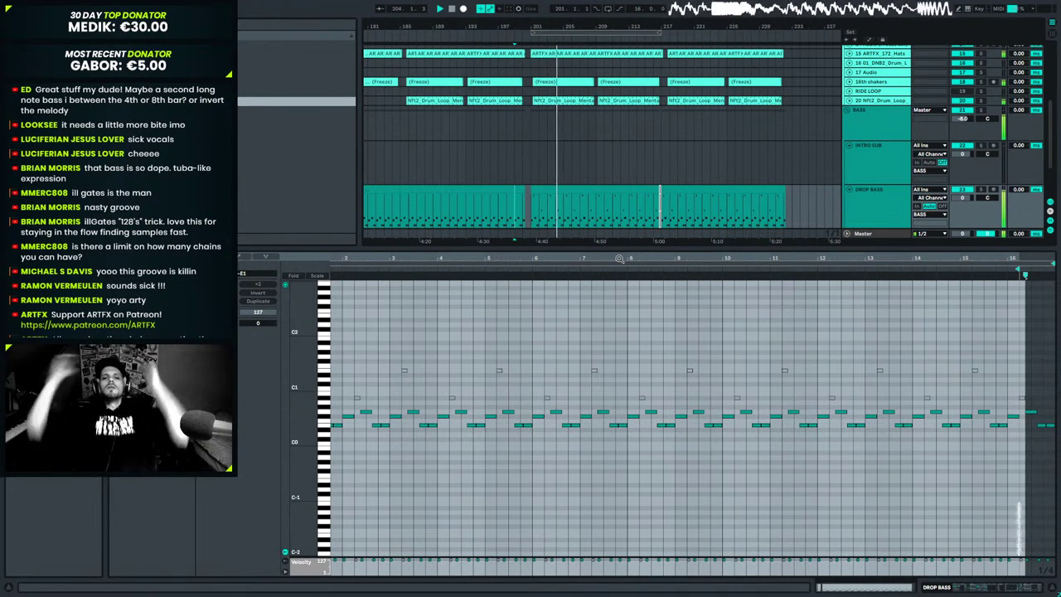
Lengthen the opening F#0 notes of bars 2–4, 6–8, 10–12 and 14–16 to one beat in the bar 201 clip, and audition from bar 197.
click(566, 189)
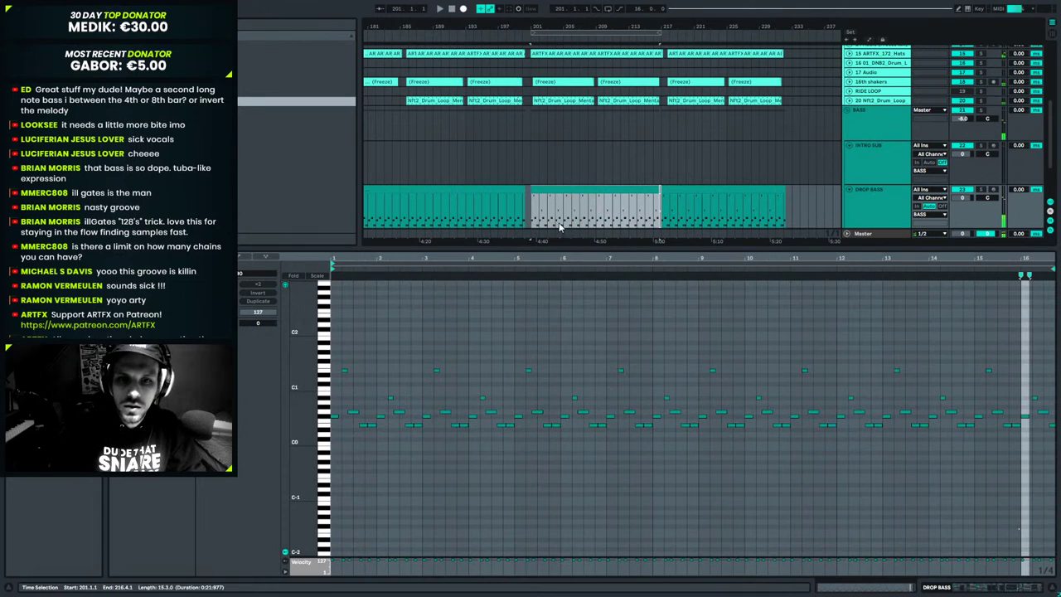
double_click(381, 415)
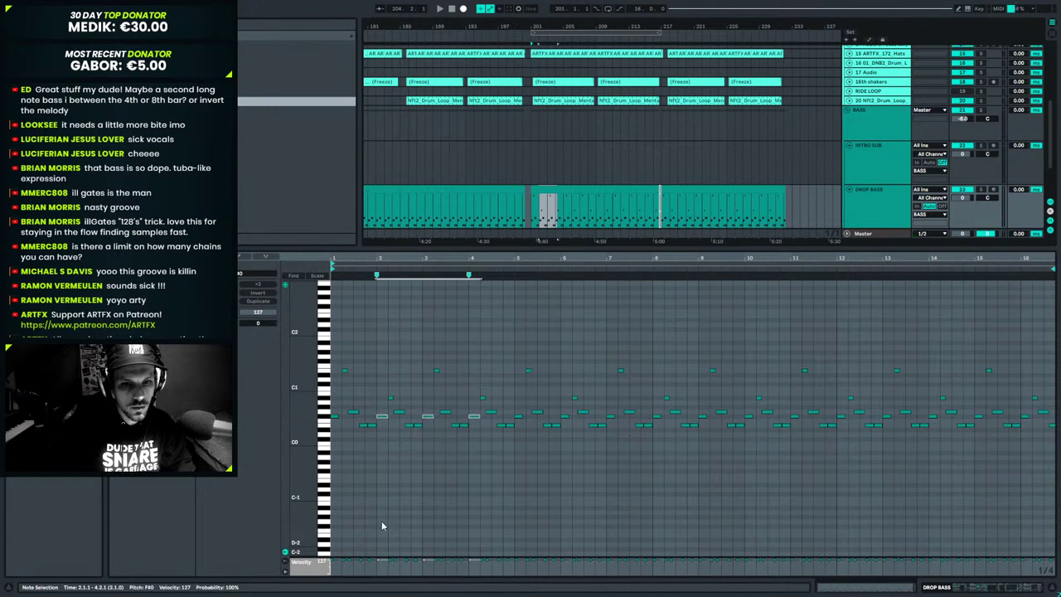
key(space)
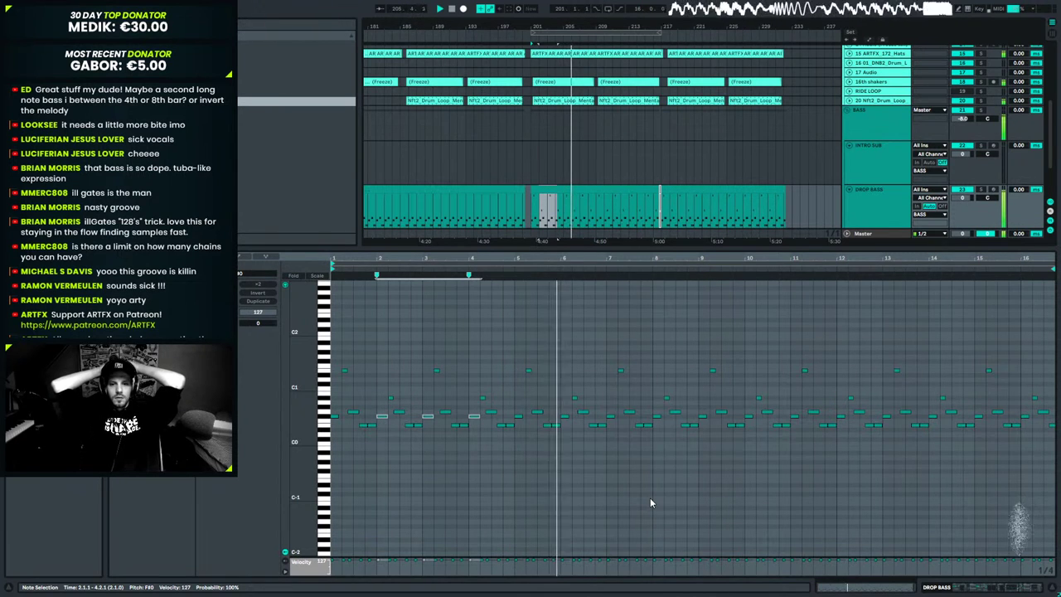
drag(564, 404, 572, 436)
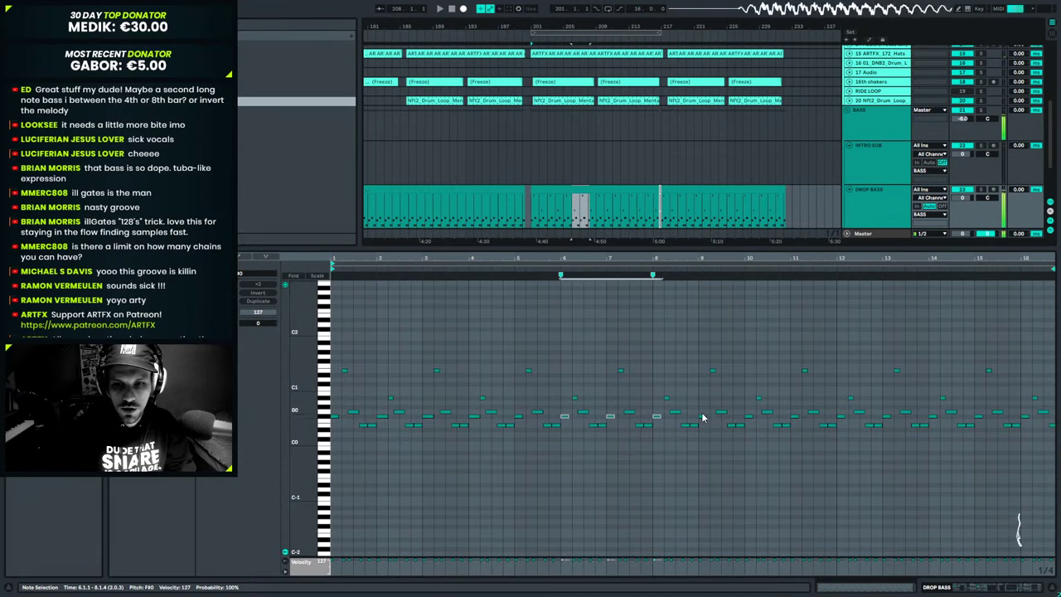
shift+click(748, 416)
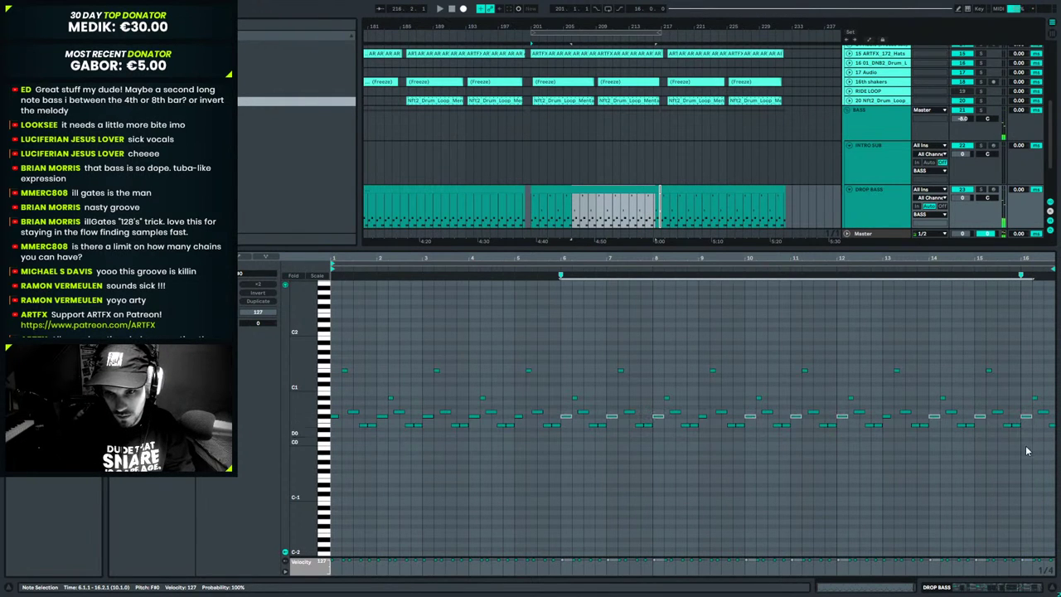
click(500, 212)
key(space)
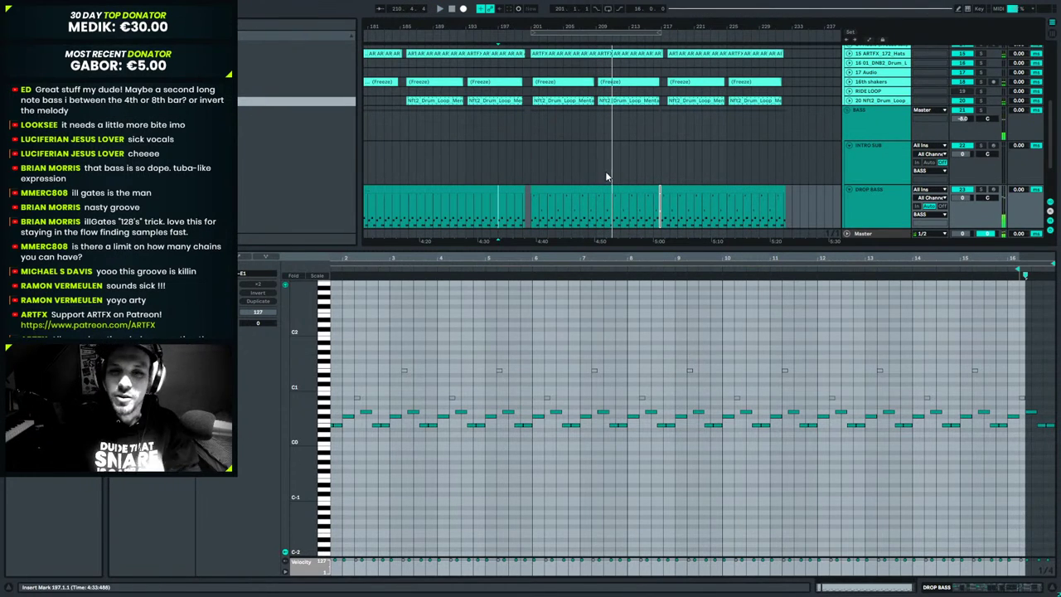
Copy the edited DROP BASS clip from bar 201 to bar 217, replacing the bass there.
click(587, 187)
drag(545, 187, 688, 203)
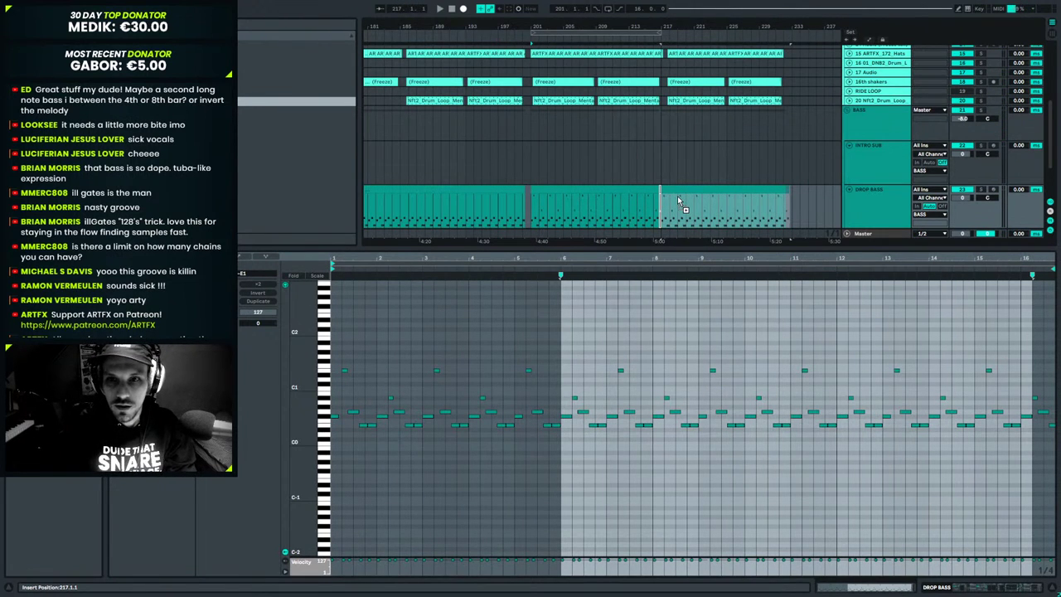
mouse_move(678, 201)
mouse_down()
mouse_move(545, 199)
mouse_move(686, 202)
mouse_up()
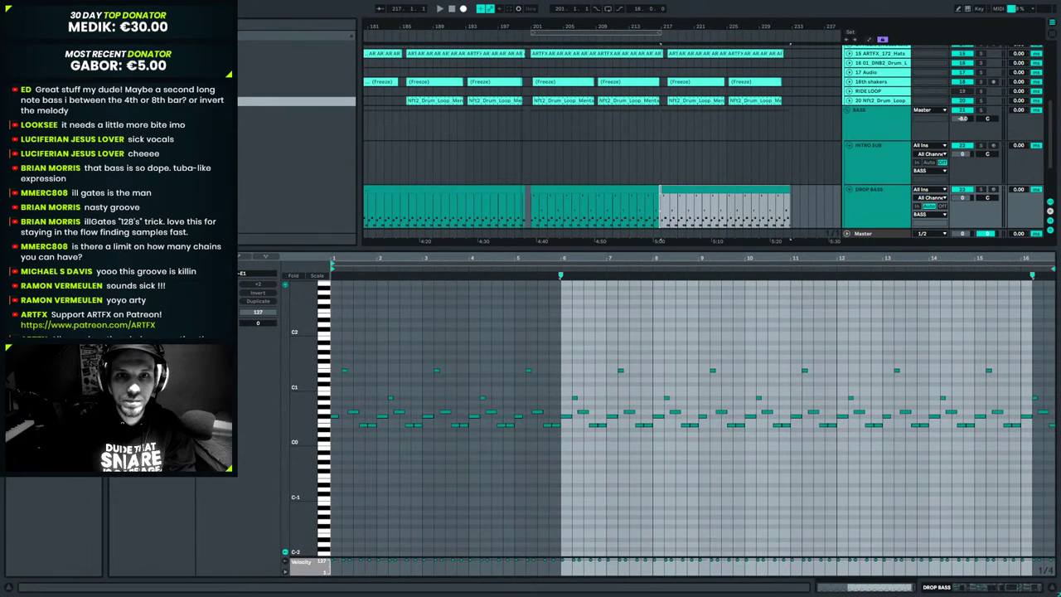
Copy the edited DROP BASS clip to bar 169, deactivate its high accent notes up to E1, and audition it.
scroll(602, 133, down, 3)
drag(742, 191, 568, 197)
drag(323, 406, 319, 374)
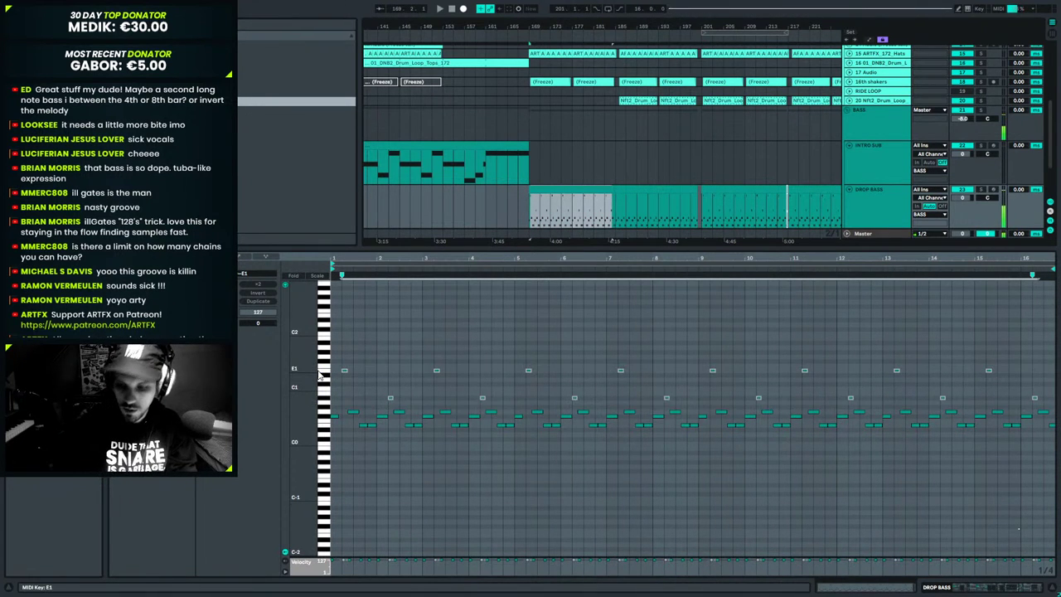
click(546, 217)
key(space)
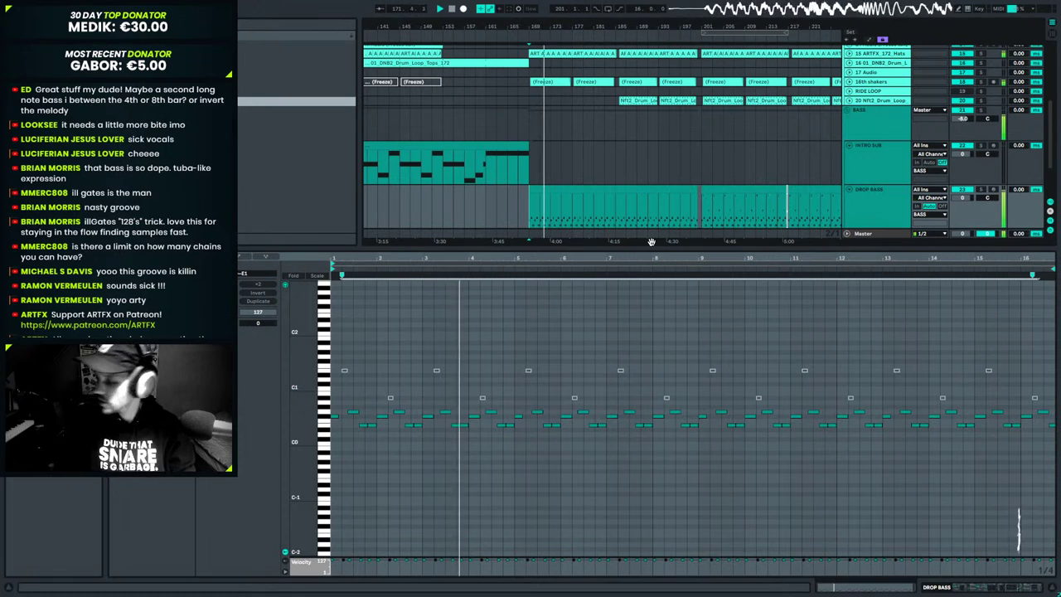
key(space)
Extend the bar 169 DROP BASS clip to 16 bars, then copy it to bar 185, trimming the copy's end to match the hats clip.
click(568, 189)
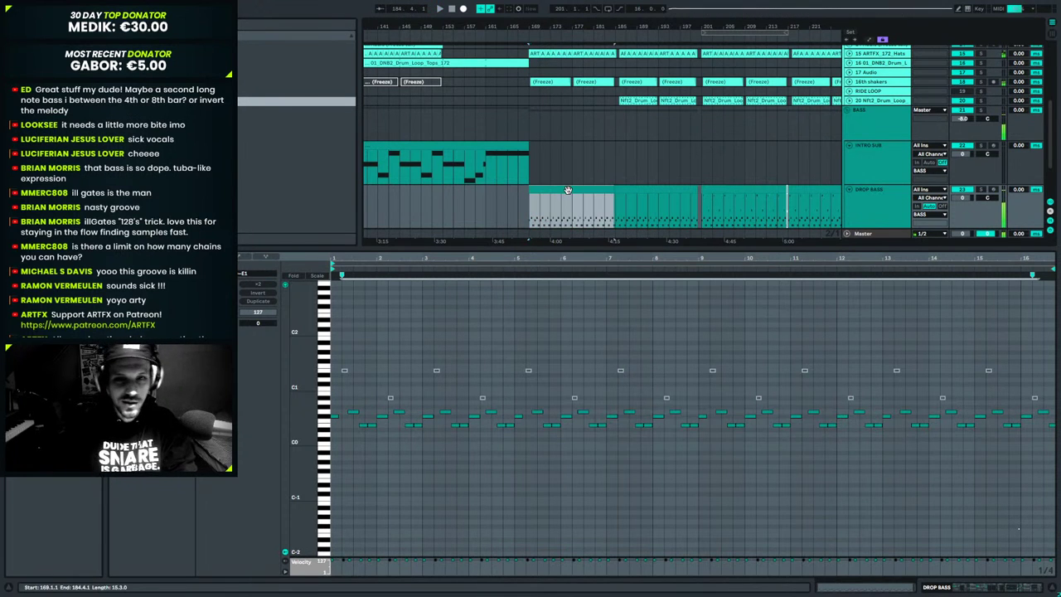
drag(615, 190, 617, 191)
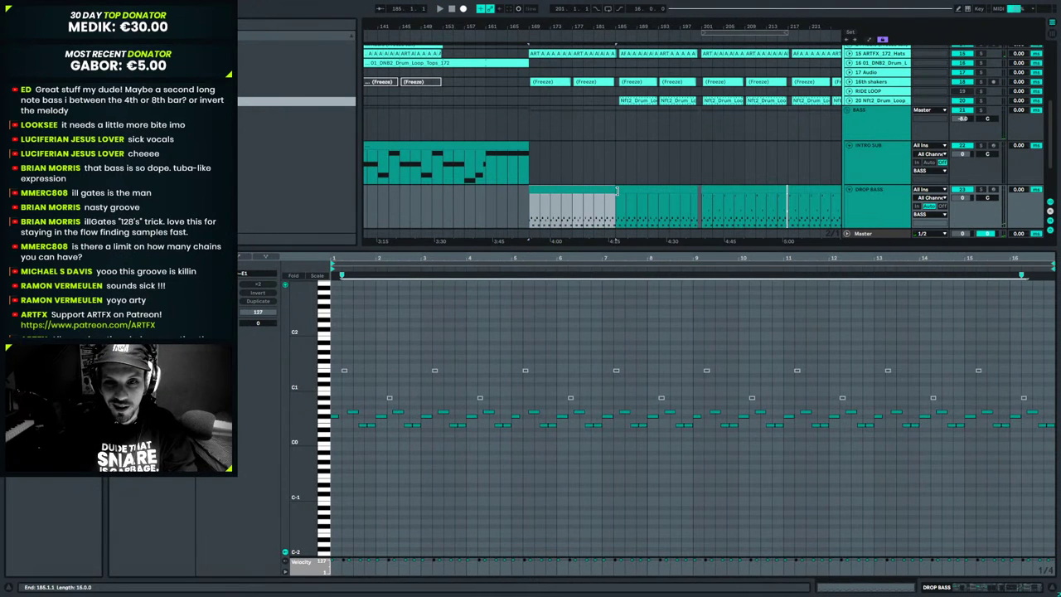
drag(548, 193, 634, 198)
drag(696, 25, 717, 189)
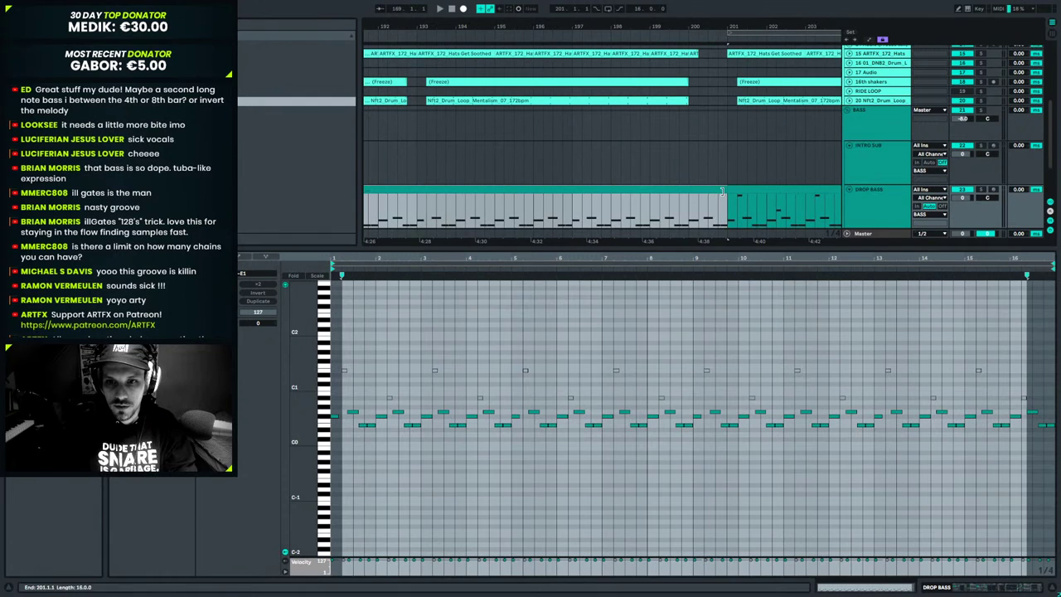
Play the transition from bar 196 into the section at bar 201, with the full arrangement and the DROP BASS device chain shown.
click(536, 222)
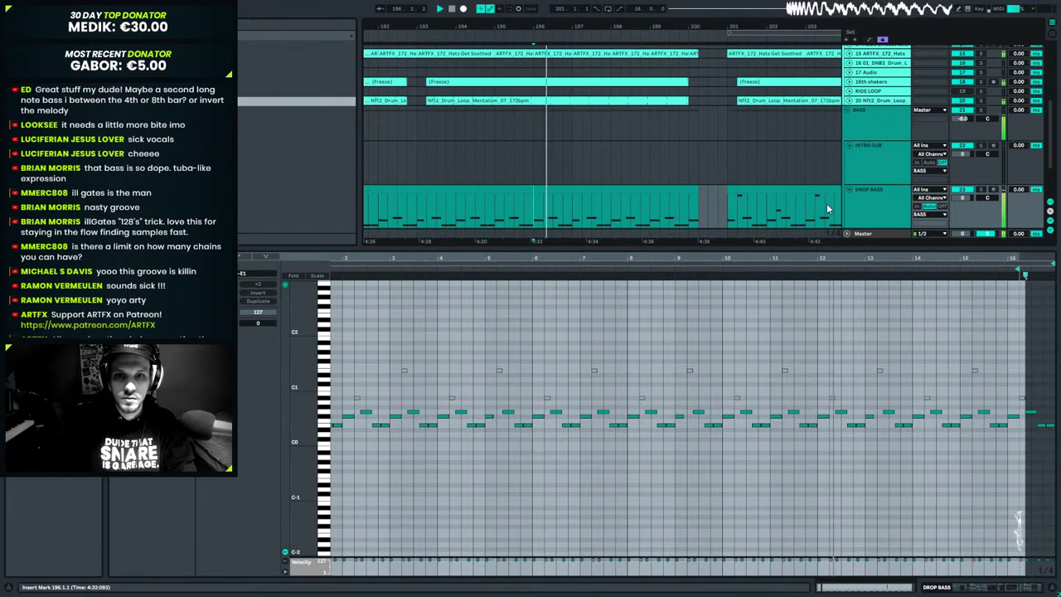
key(minus)
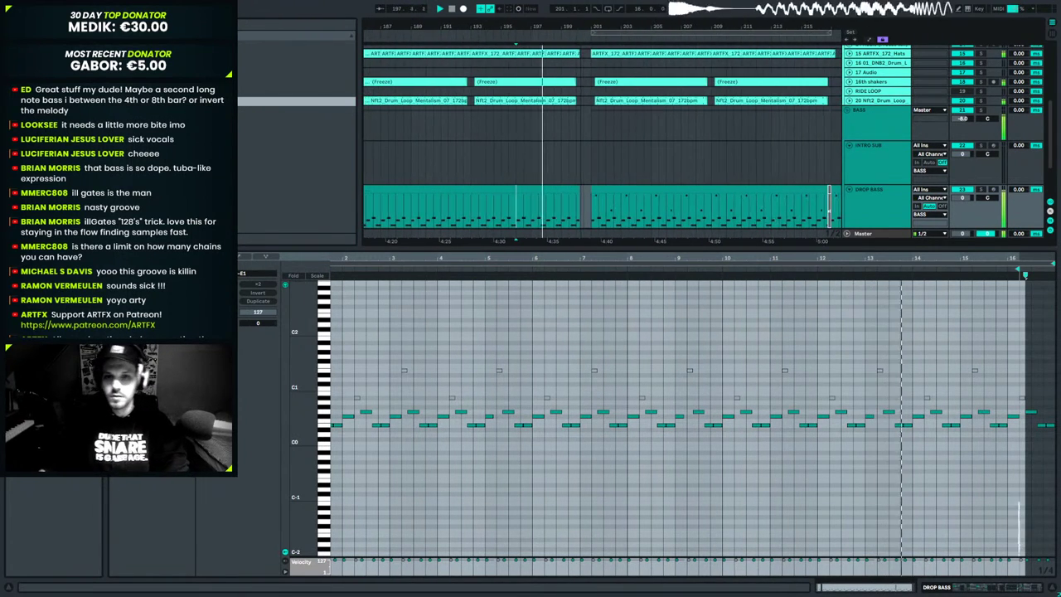
key(shift+Tab)
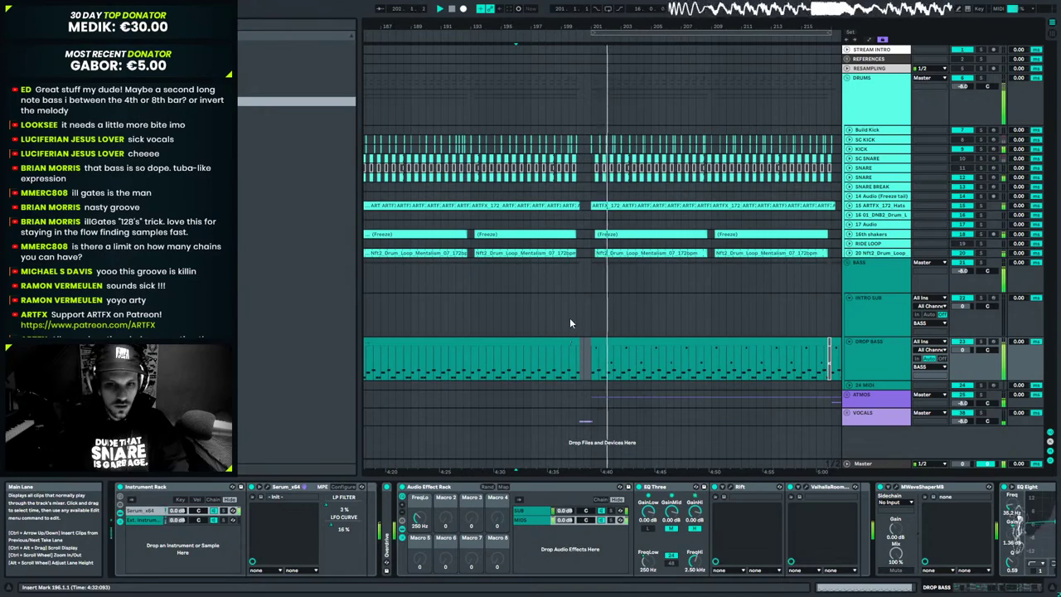
drag(602, 27, 663, 2)
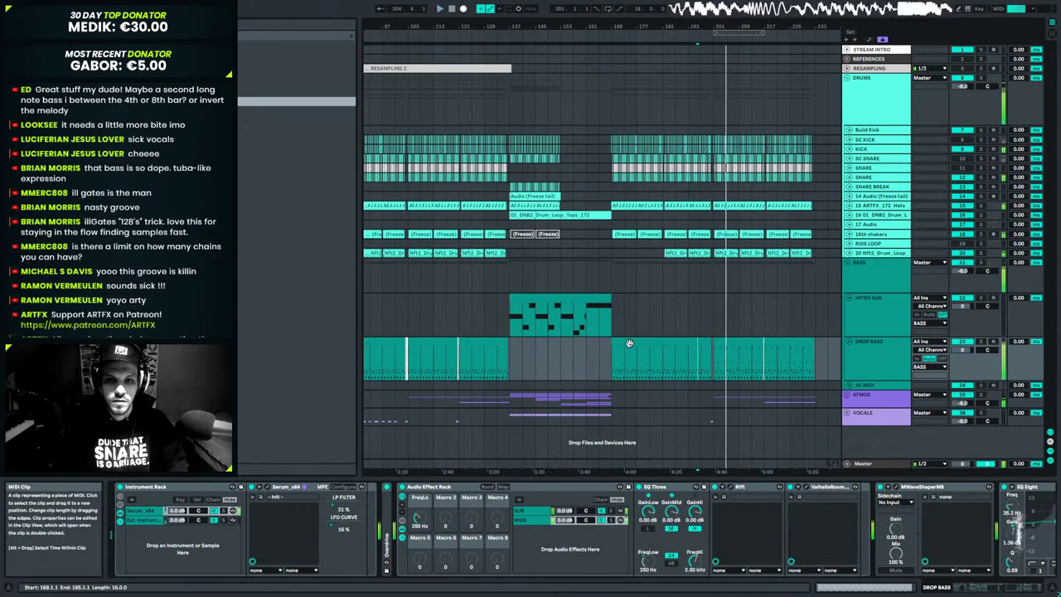
Copy the DROP BASS section starting at bar 169 to bar 105, replacing the bass there up to 136.2.1.
click(435, 348)
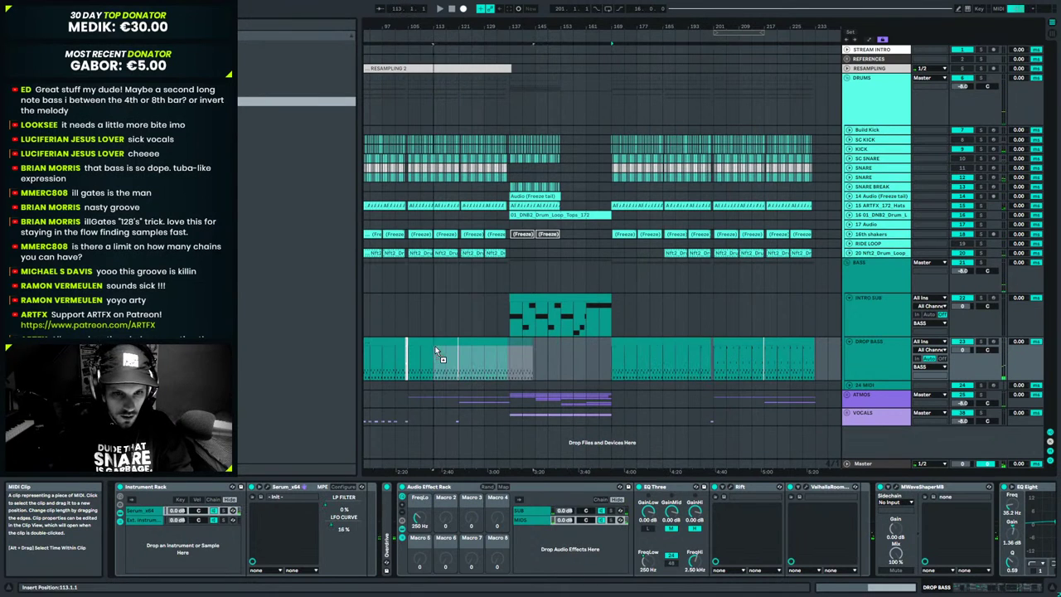
click(421, 347)
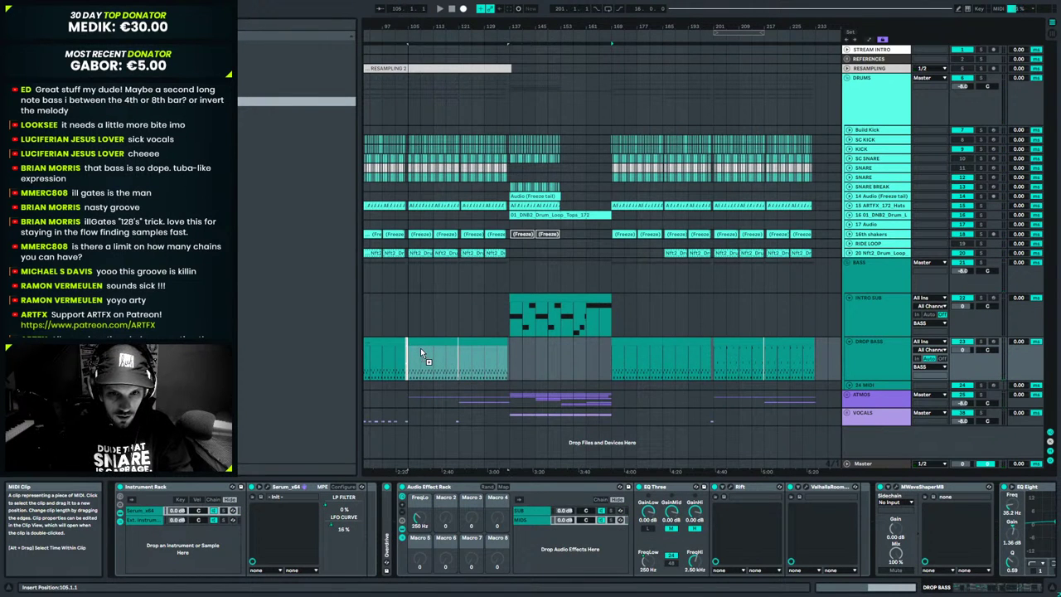
mouse_move(420, 347)
mouse_down()
mouse_move(362, 354)
mouse_move(427, 356)
mouse_move(409, 350)
mouse_up()
drag(483, 342, 517, 343)
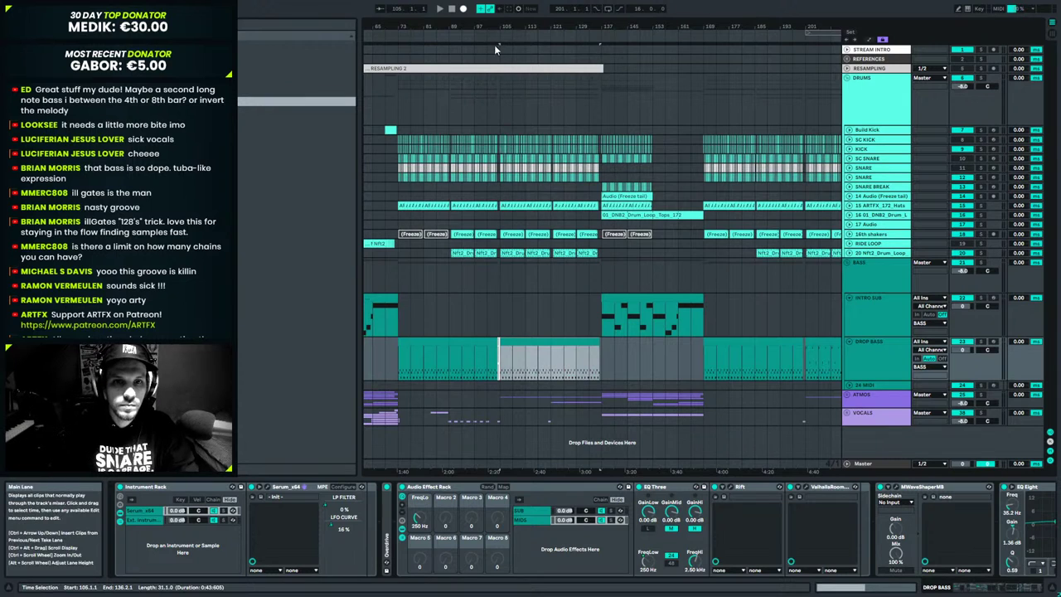
Delete the DROP BASS notes between 120.3.3 and 121.1.1 to leave a gap, and audition the transition from bar 119.
mouse_move(551, 27)
mouse_down()
mouse_move(551, 104)
mouse_move(583, 133)
mouse_up()
click(534, 371)
key(space)
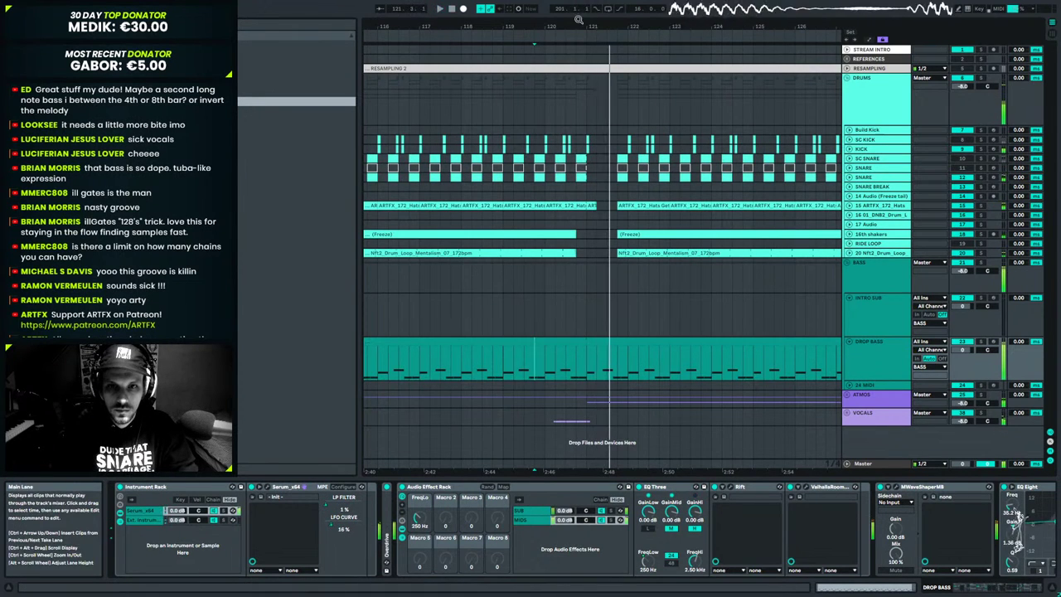
drag(580, 25, 583, 59)
drag(601, 362, 573, 364)
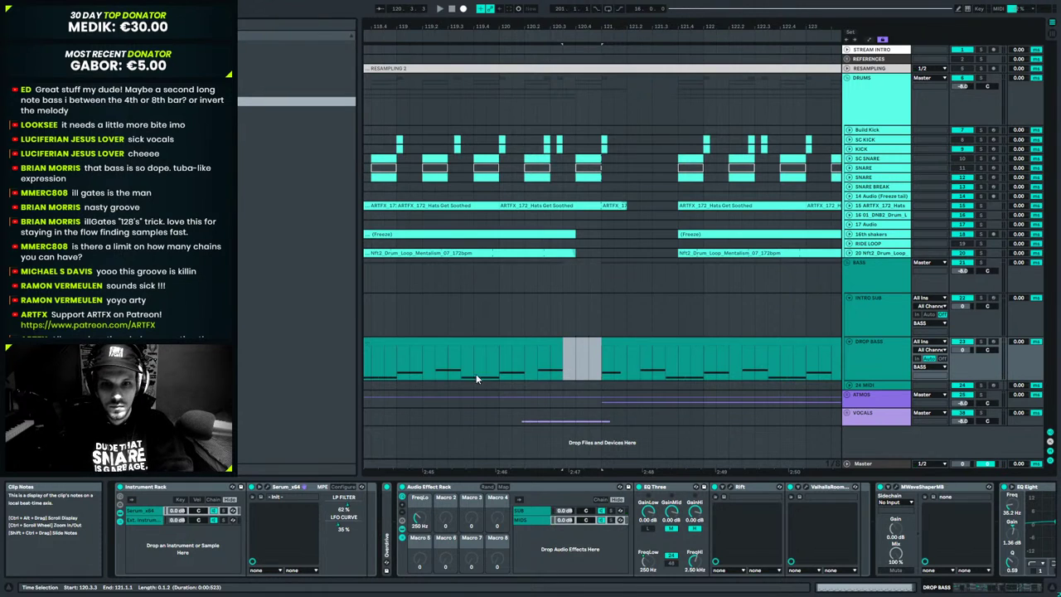
click(410, 365)
key(space)
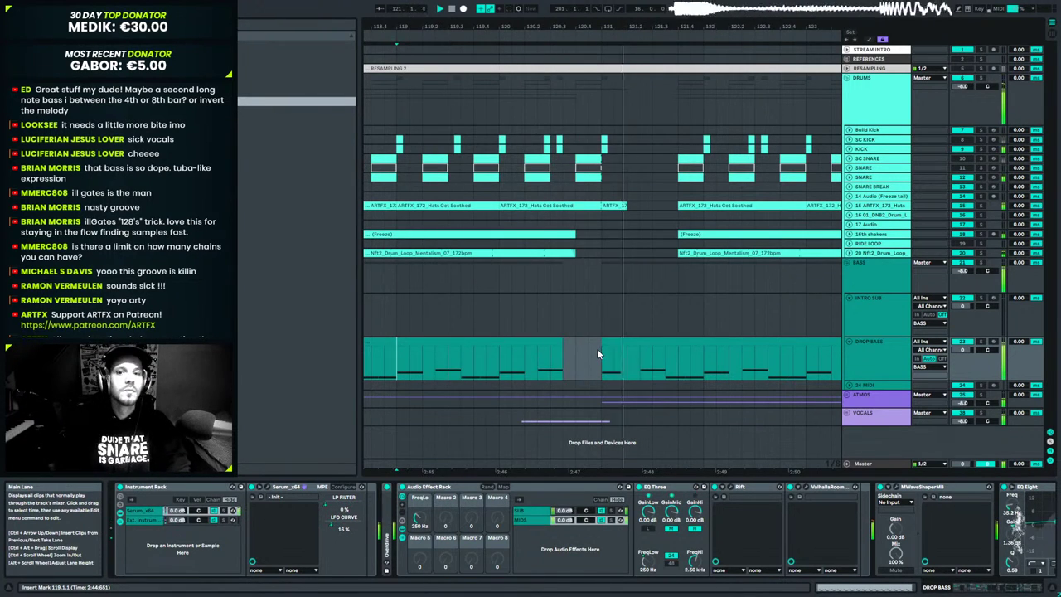
Play the build-up before the first drop from bar 61.
drag(590, 26, 644, 21)
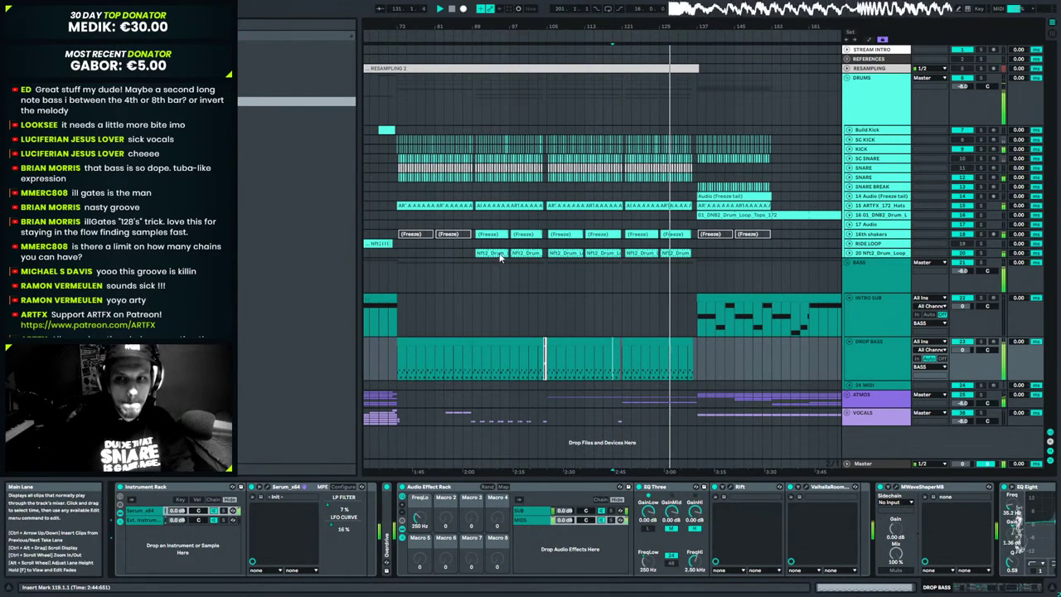
drag(516, 25, 561, 8)
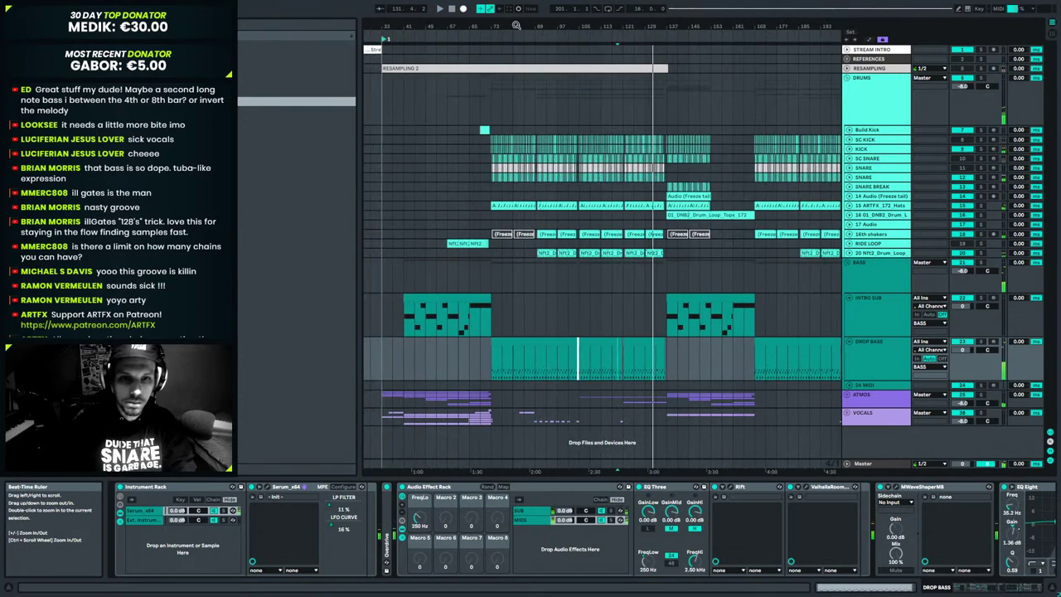
click(458, 151)
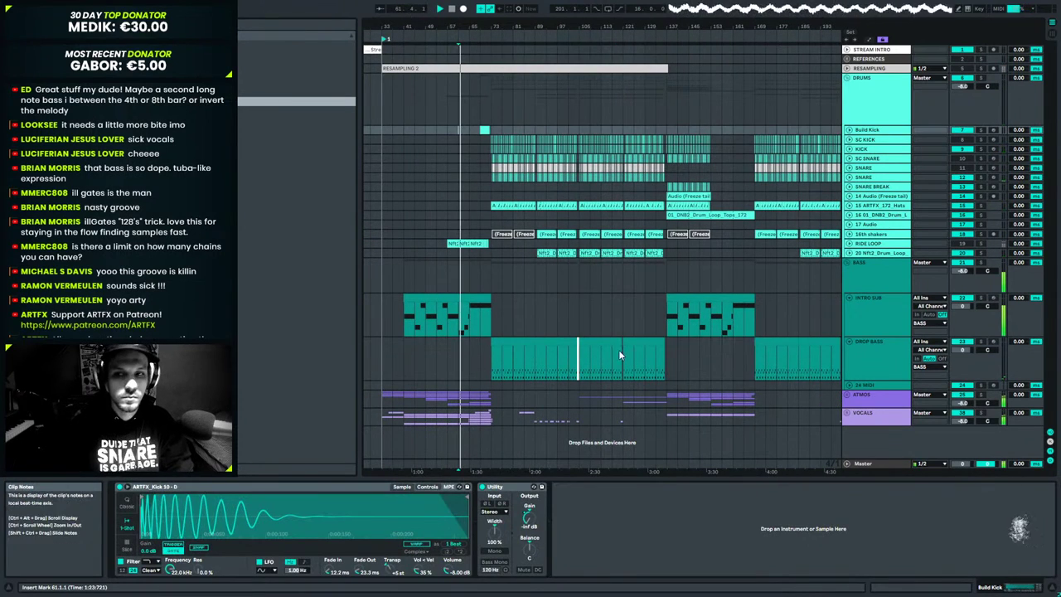
Collapse the bass tracks, expand the VOCALS group, and view the LittleAlterBoy settings on track 44, the Siren Pick_Me_Up vocal.
alt+click(849, 341)
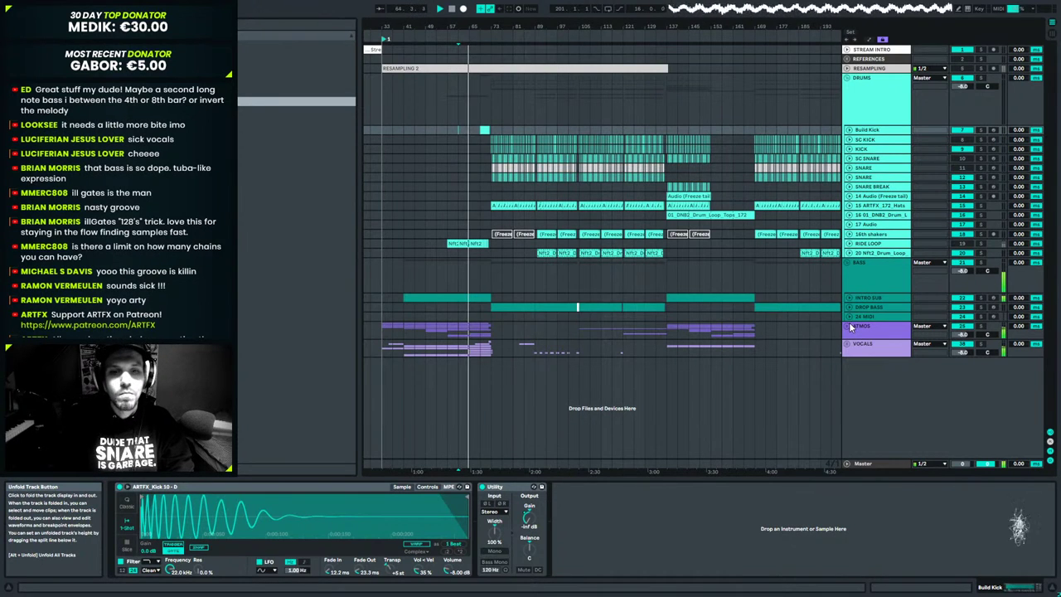
click(862, 317)
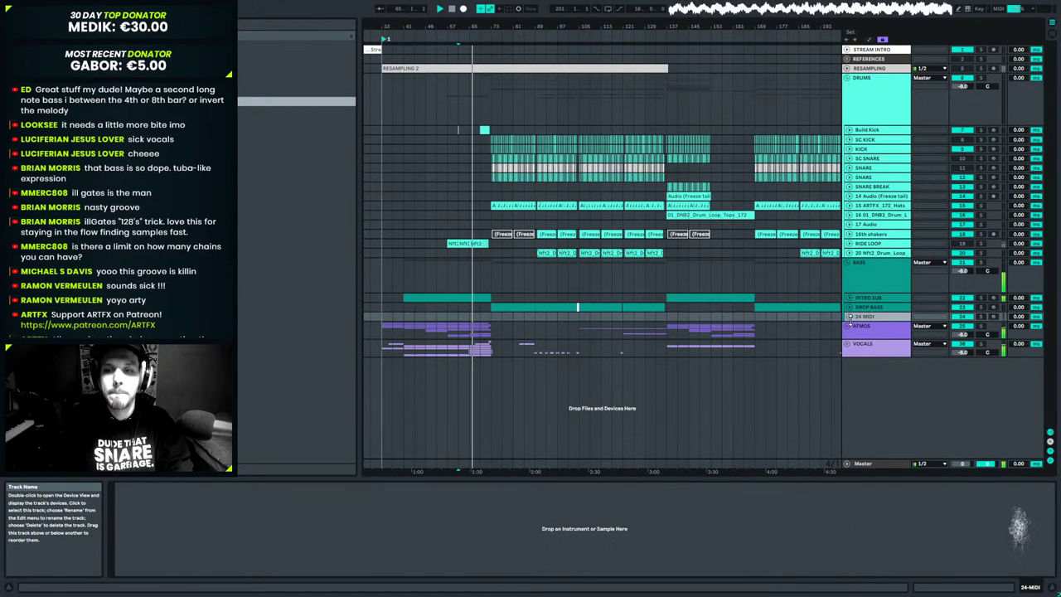
click(846, 343)
scroll(877, 373, down, 5)
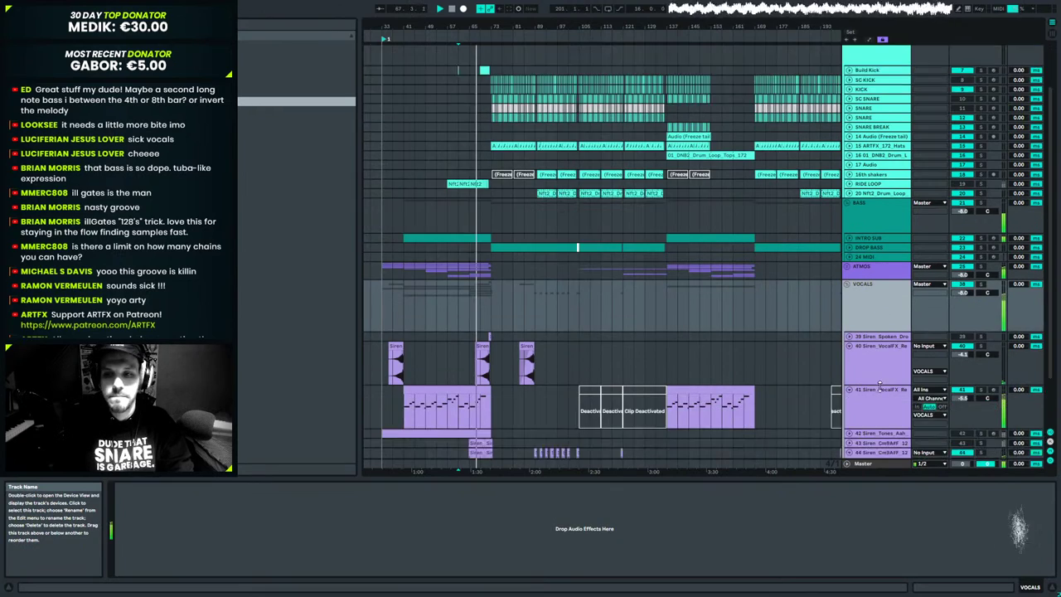
click(888, 407)
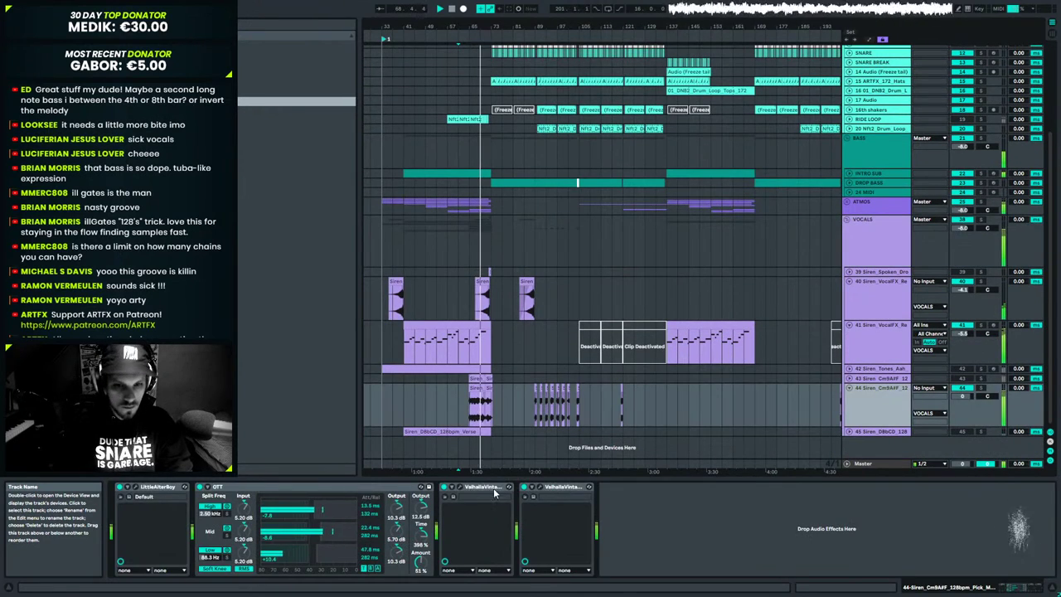
click(132, 495)
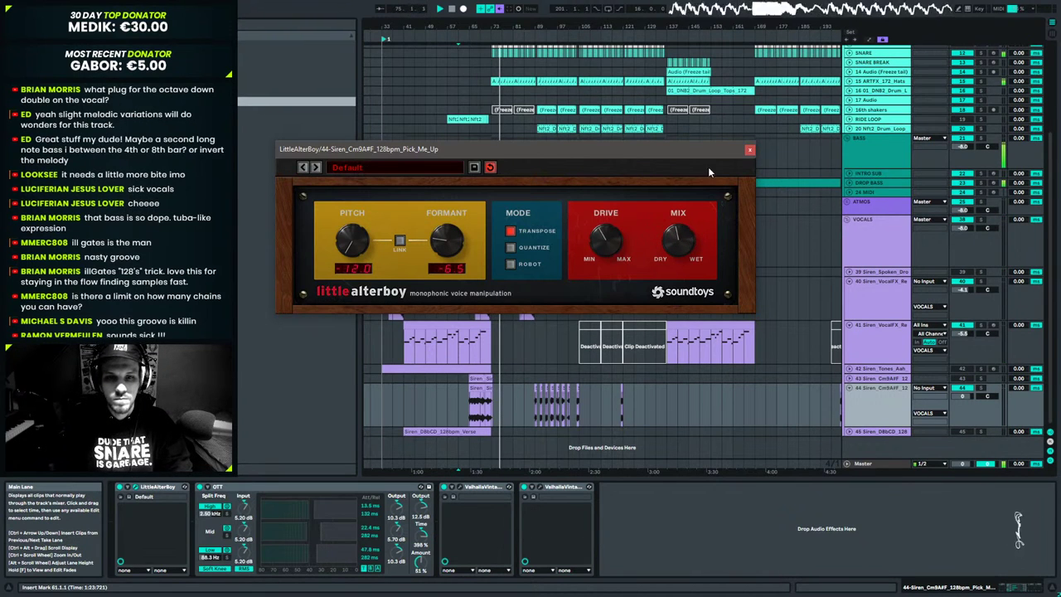
click(749, 150)
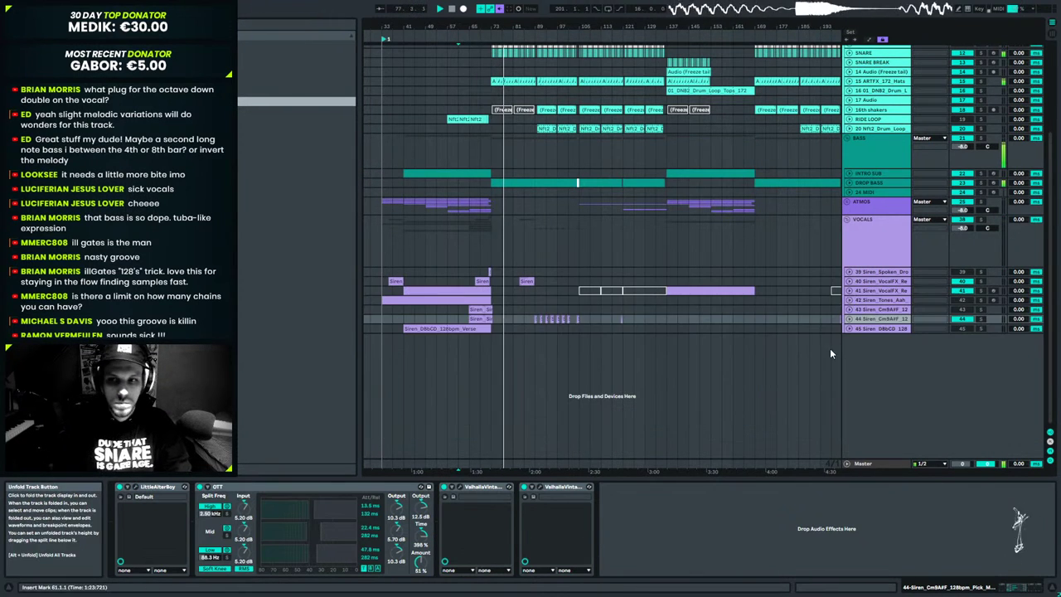
On the SNARE track's Instrument Rack, set the SNARE SELECTAH macro to 45 and colour the selected D# chain red.
scroll(871, 274, up, 5)
scroll(886, 200, up, 1)
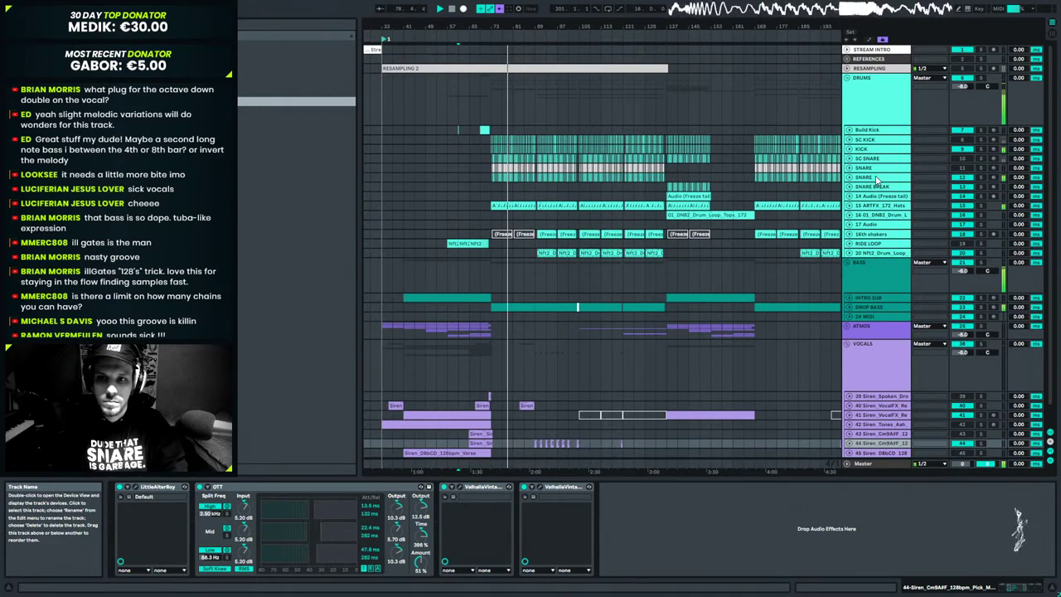
click(876, 178)
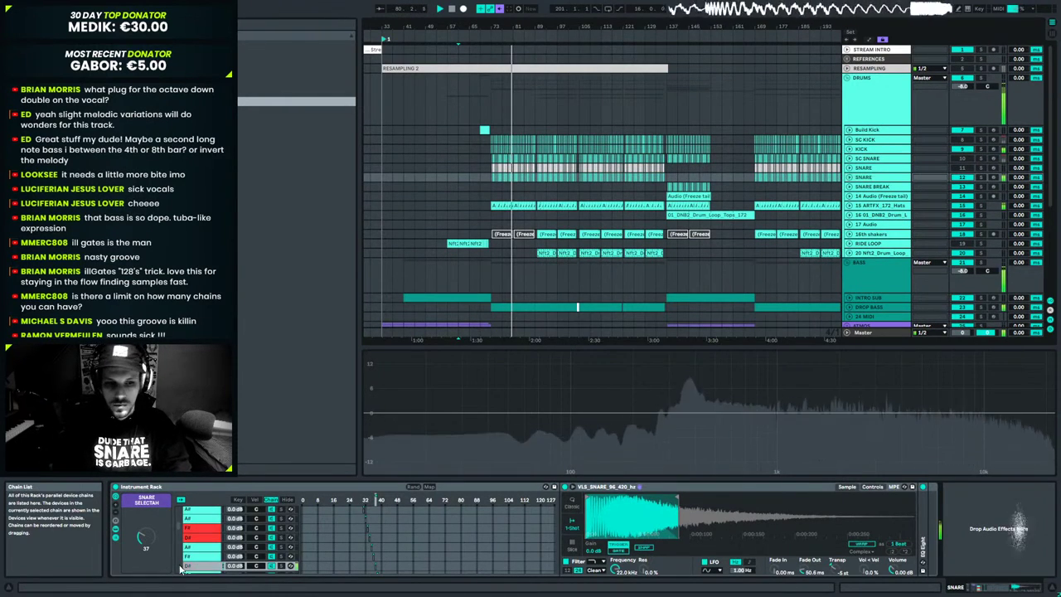
drag(144, 538, 146, 532)
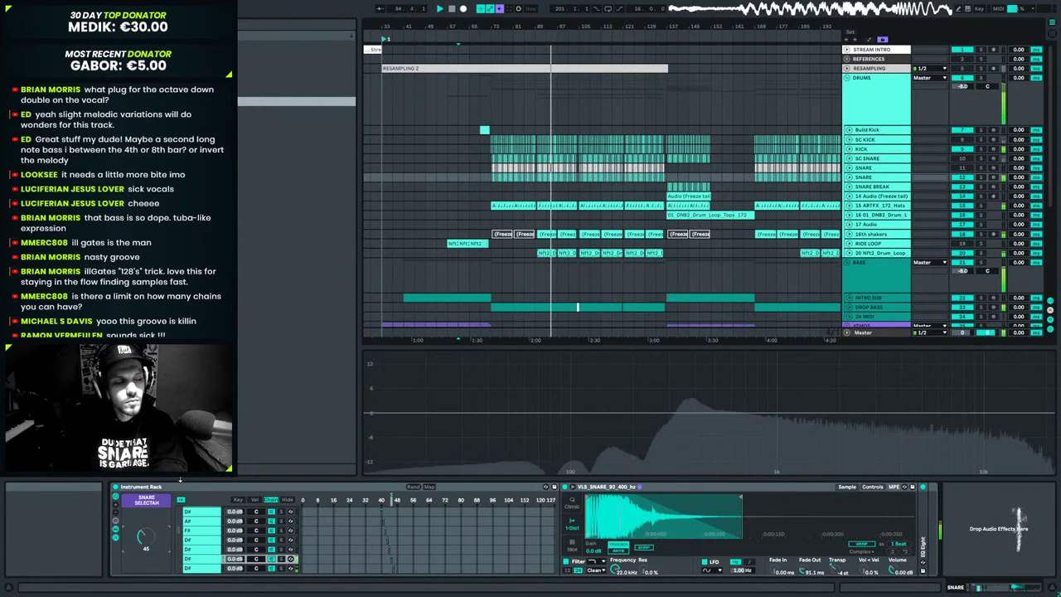
right_click(212, 561)
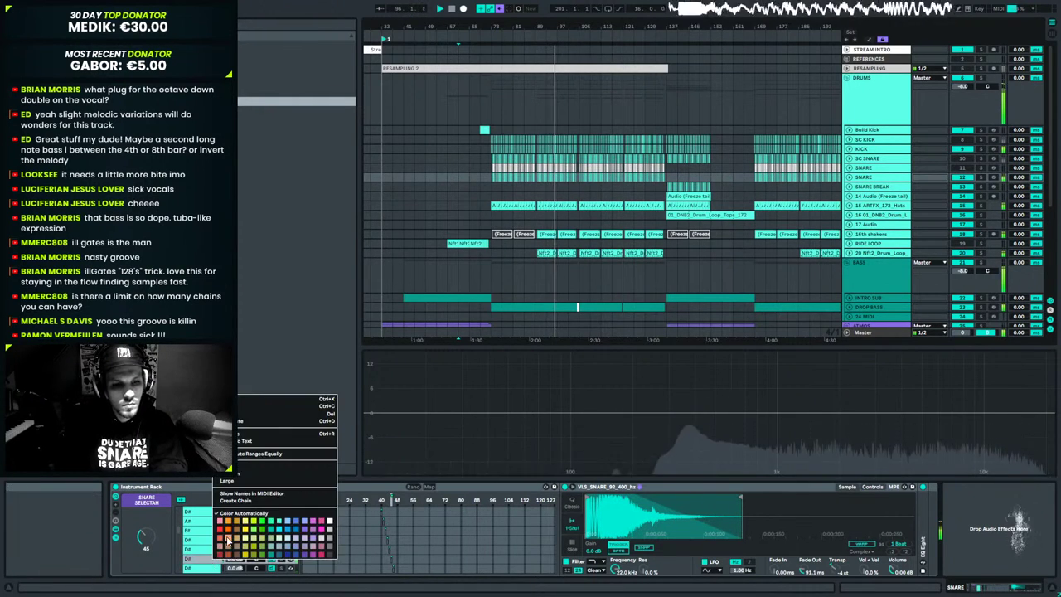
click(221, 530)
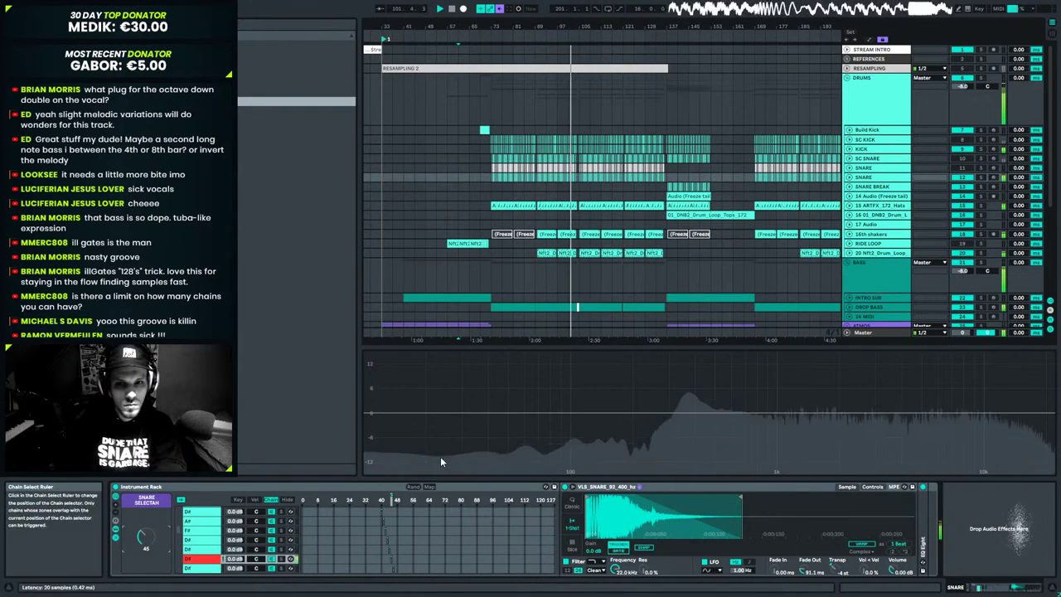
scroll(656, 244, down, 3)
scroll(660, 249, down, 2)
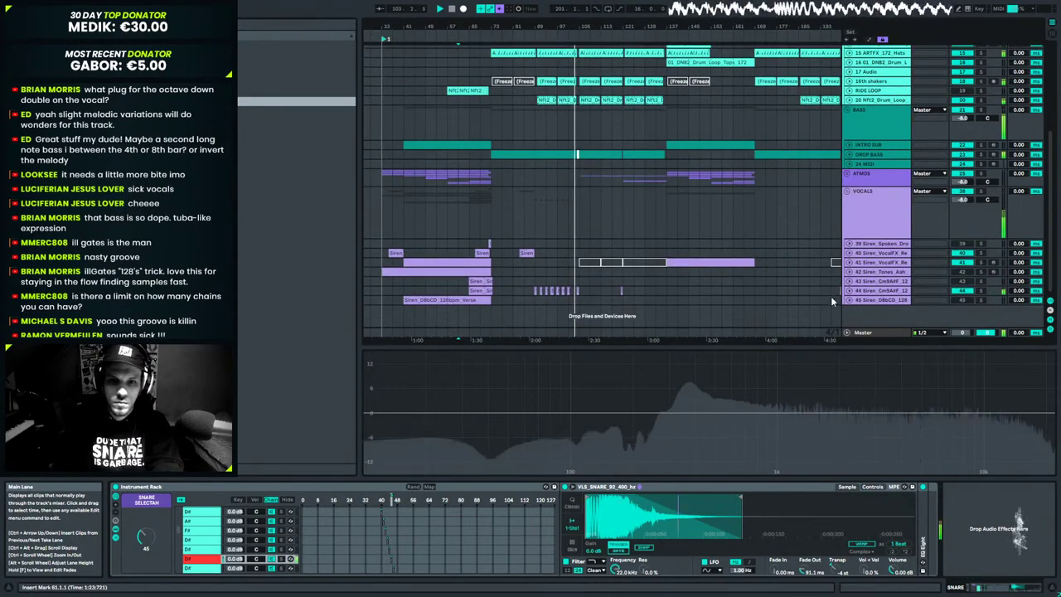
click(854, 293)
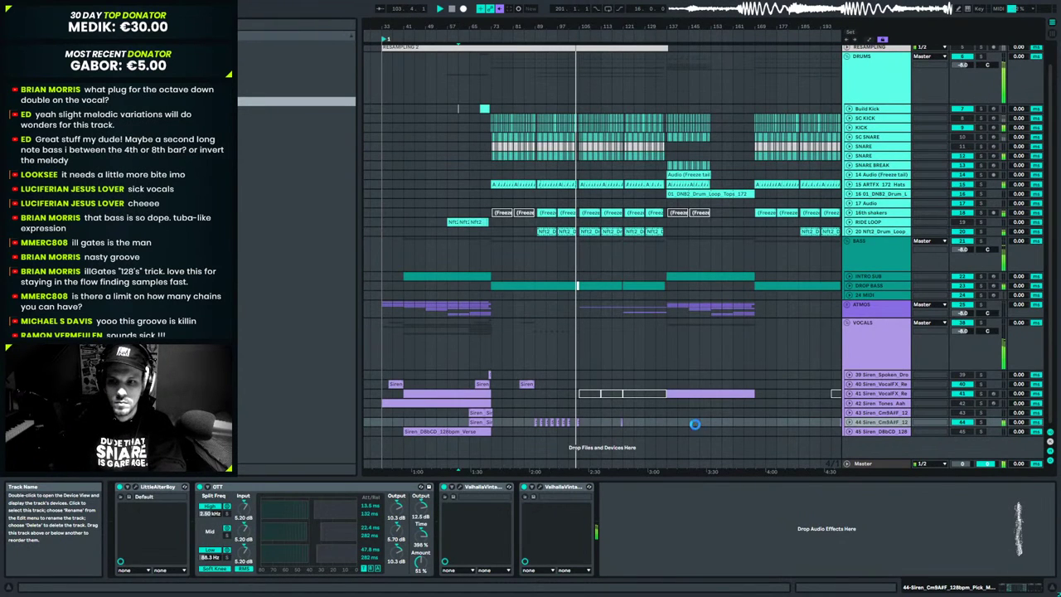
key(space)
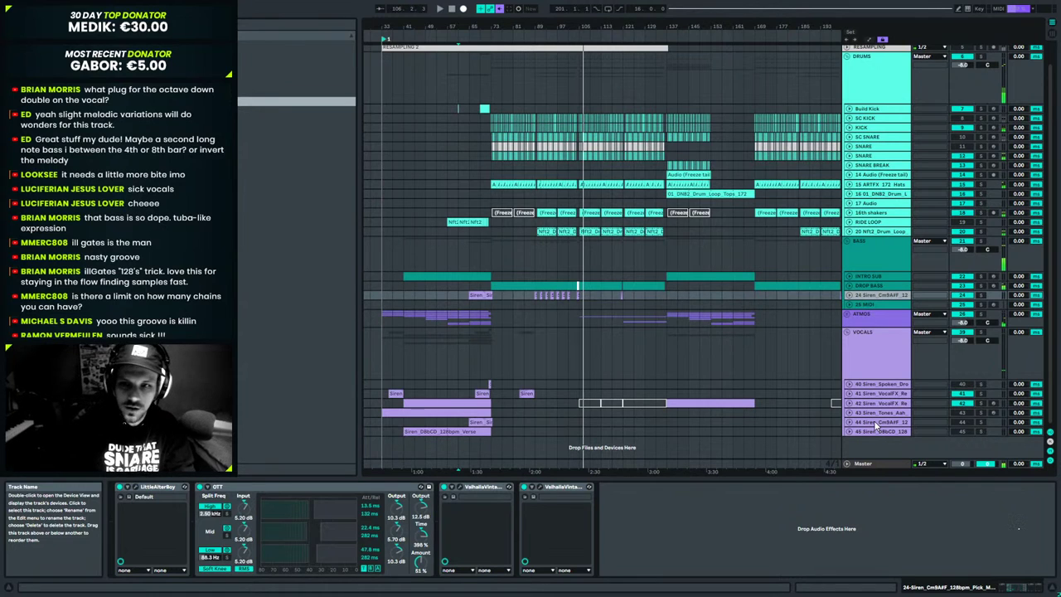
key(ctrl+y)
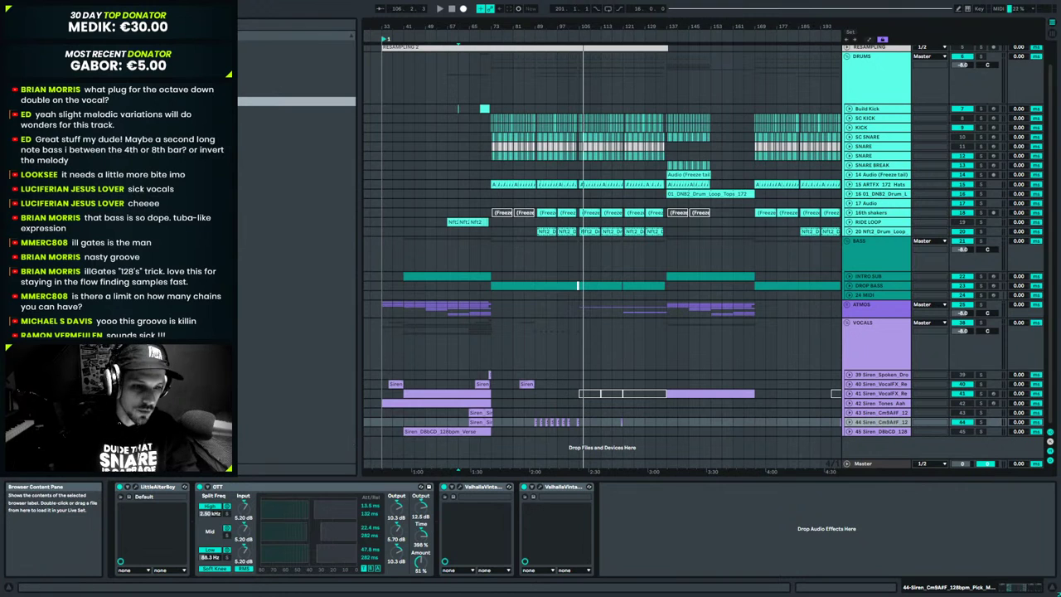
Open LittleAlterBoy on track 44, solo the track, and play its vocal chops from 88.4.1.
click(138, 489)
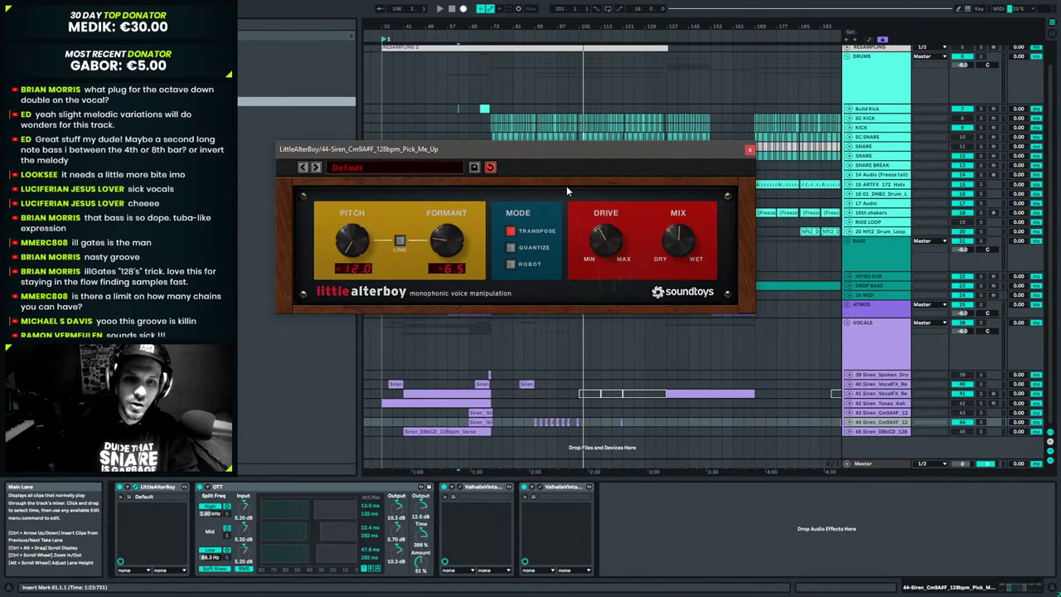
drag(574, 150, 615, 181)
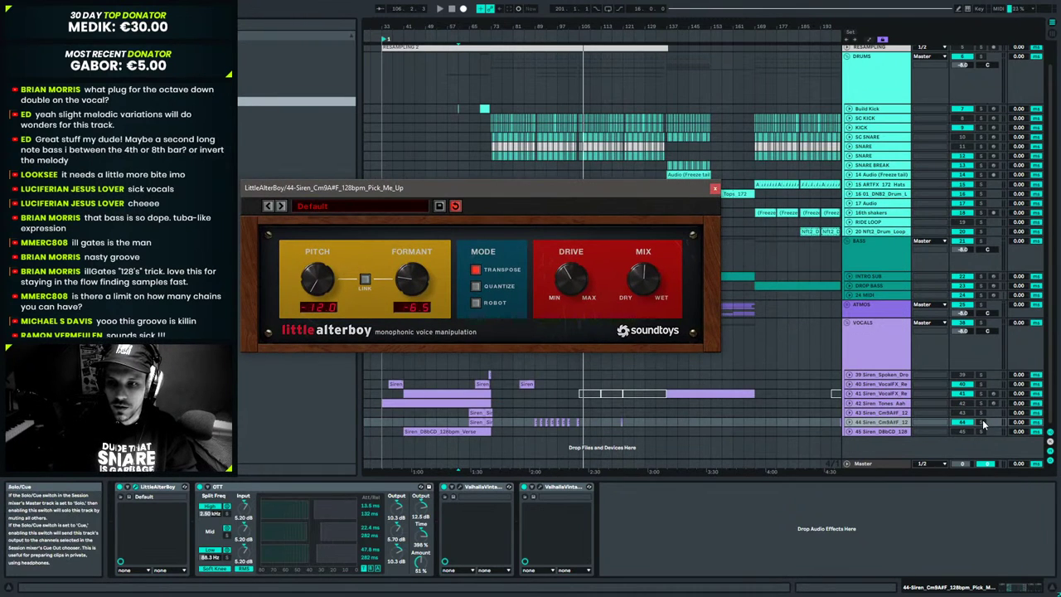
click(609, 455)
click(533, 420)
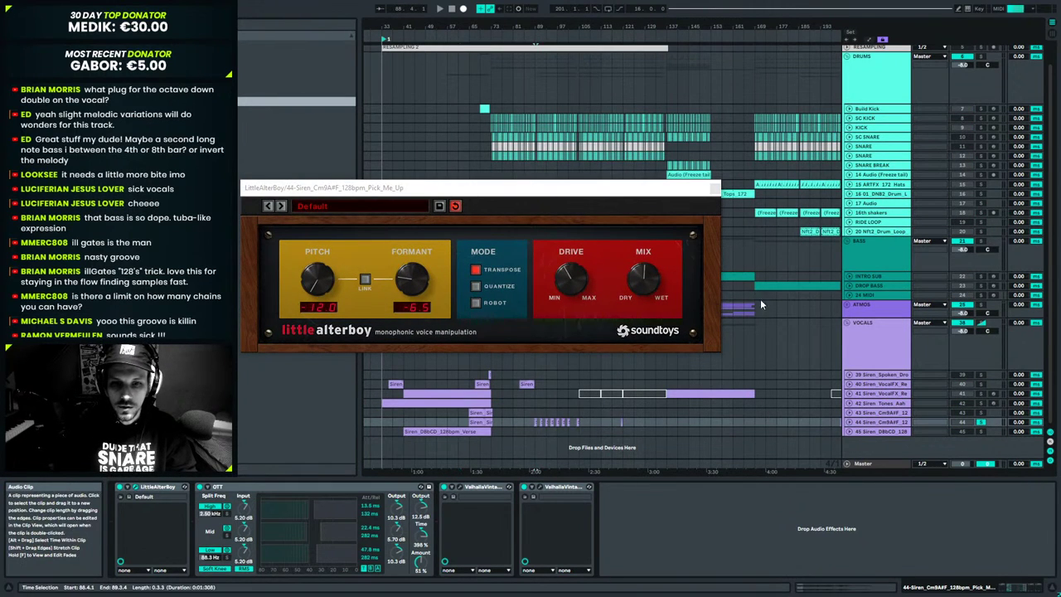
key(space)
Adjust LittleAlterBoy's mix and drive and set its formant to -6.8, comparing the vocal soloed and in the full mix.
click(652, 293)
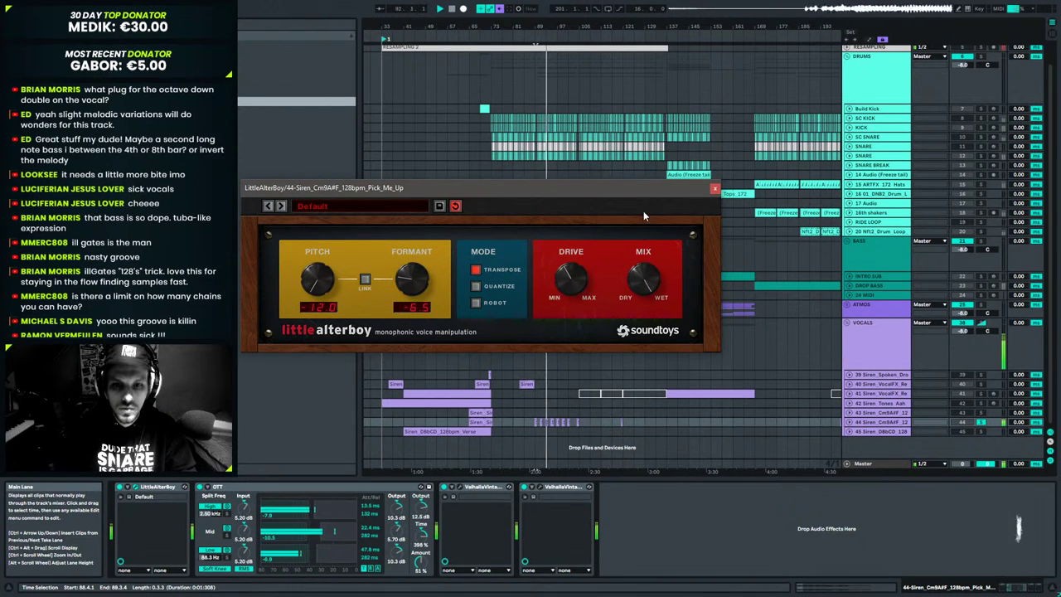
drag(420, 292, 425, 329)
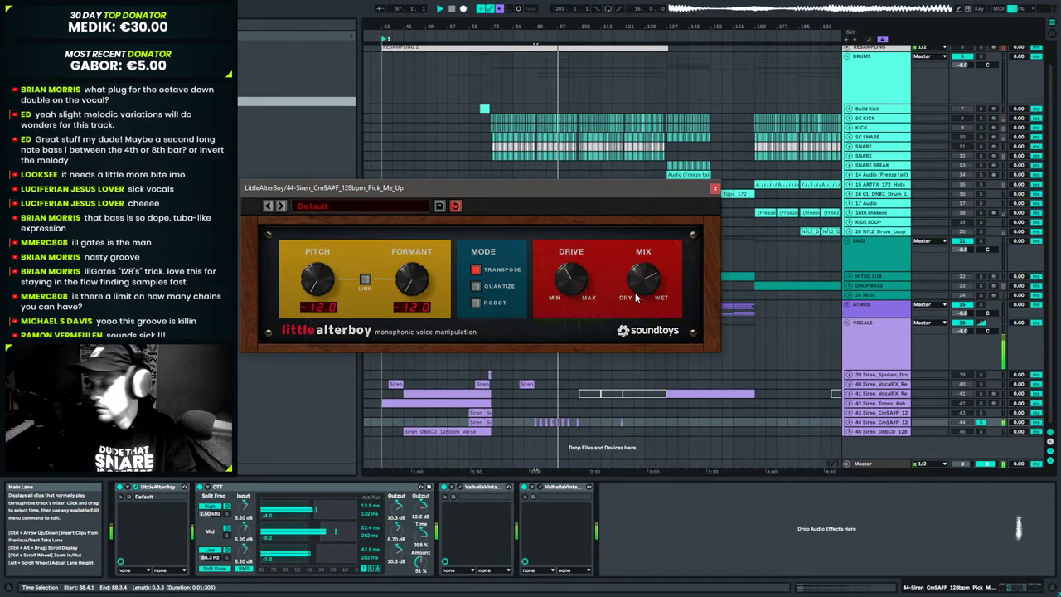
drag(410, 283, 408, 249)
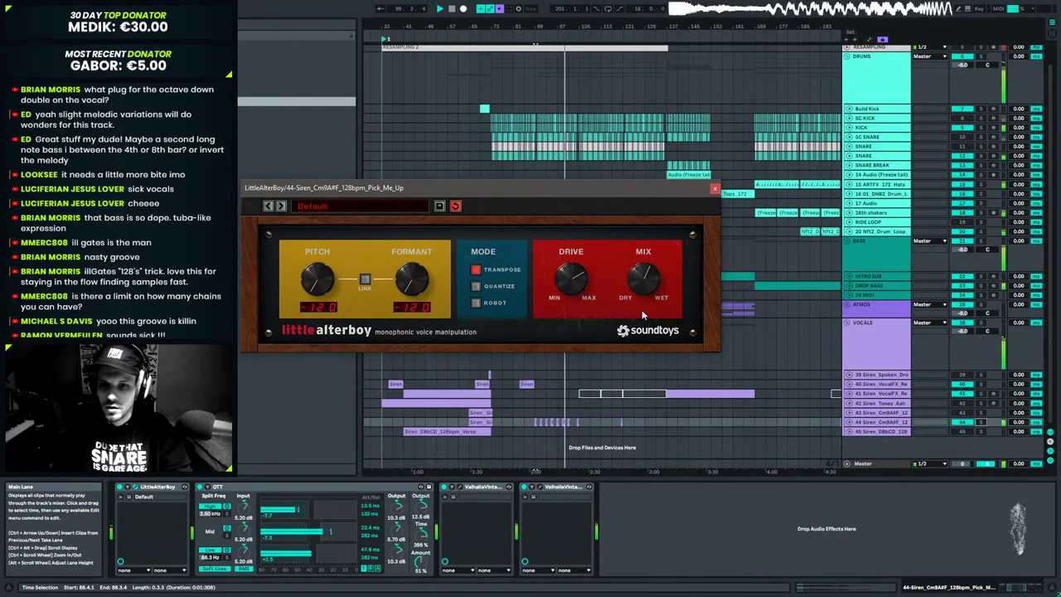
drag(412, 284, 411, 278)
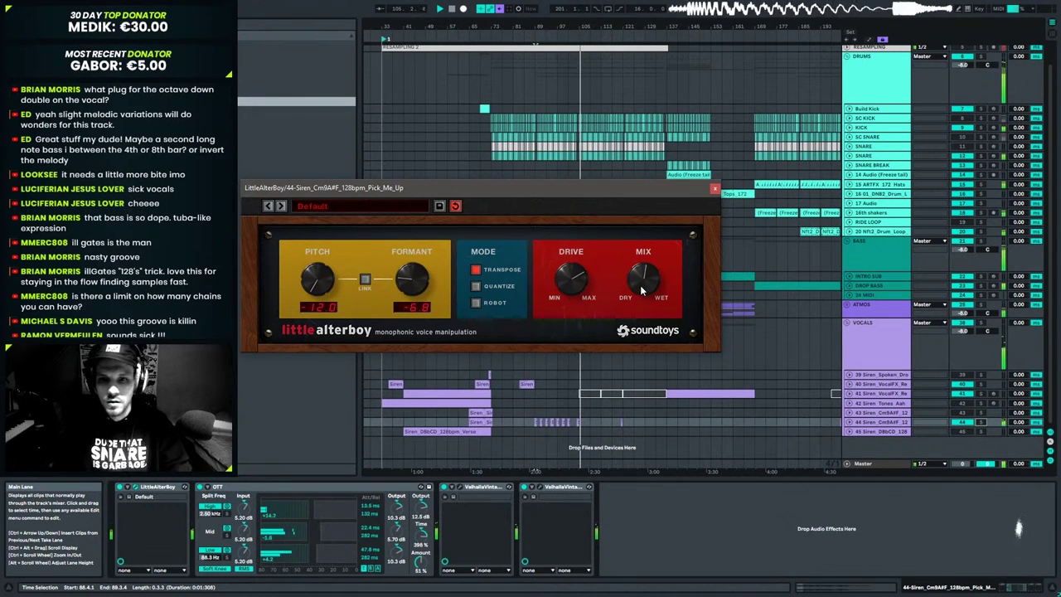
click(715, 188)
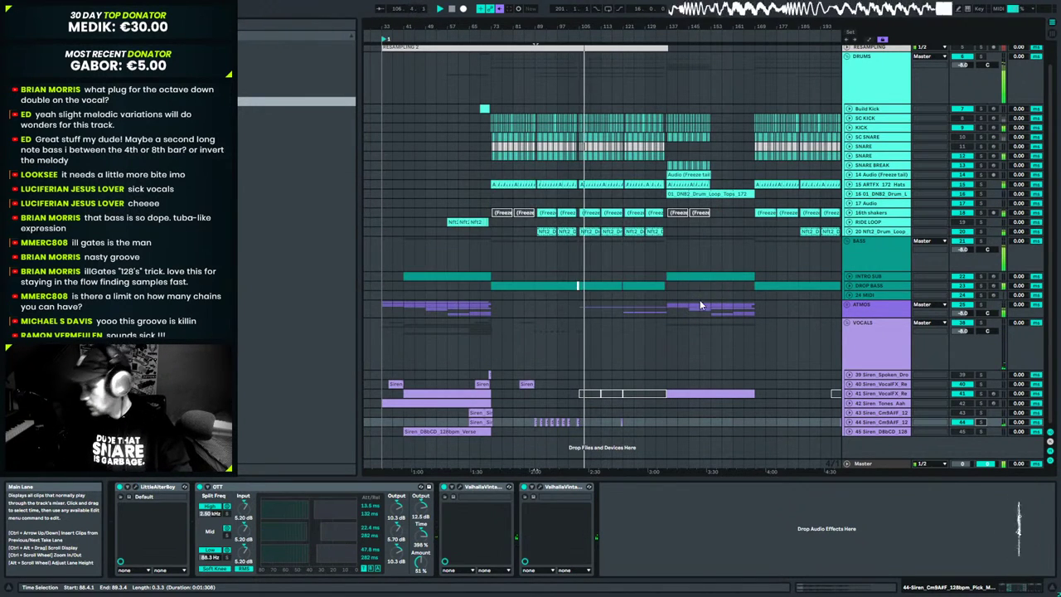
Examine the settings of the vocal's first Valhalla reverb and LittleAlterBoy, leaving both plugin windows closed.
click(510, 488)
click(138, 488)
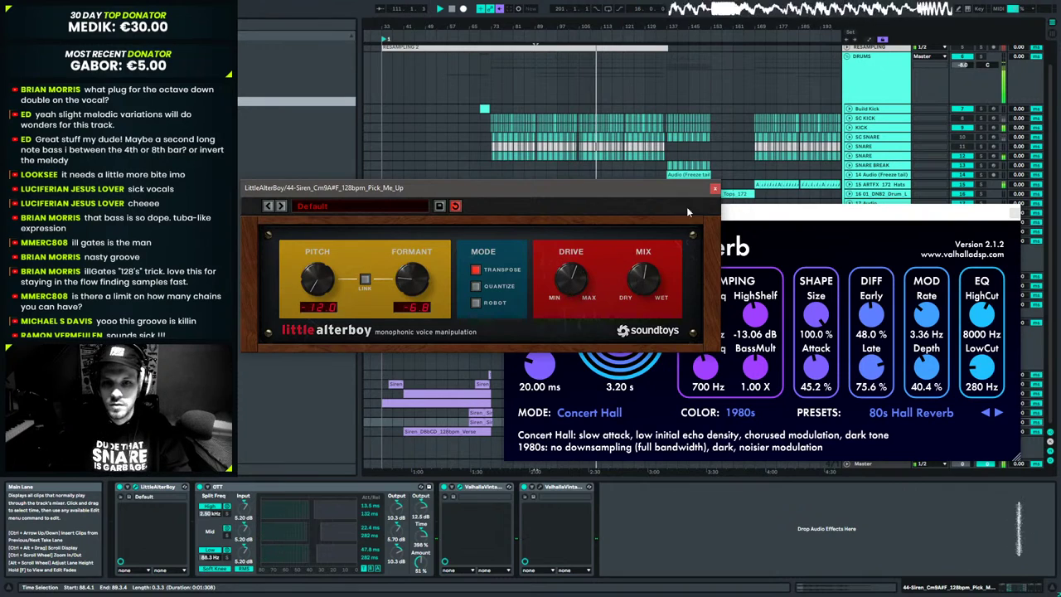
click(714, 189)
click(1012, 212)
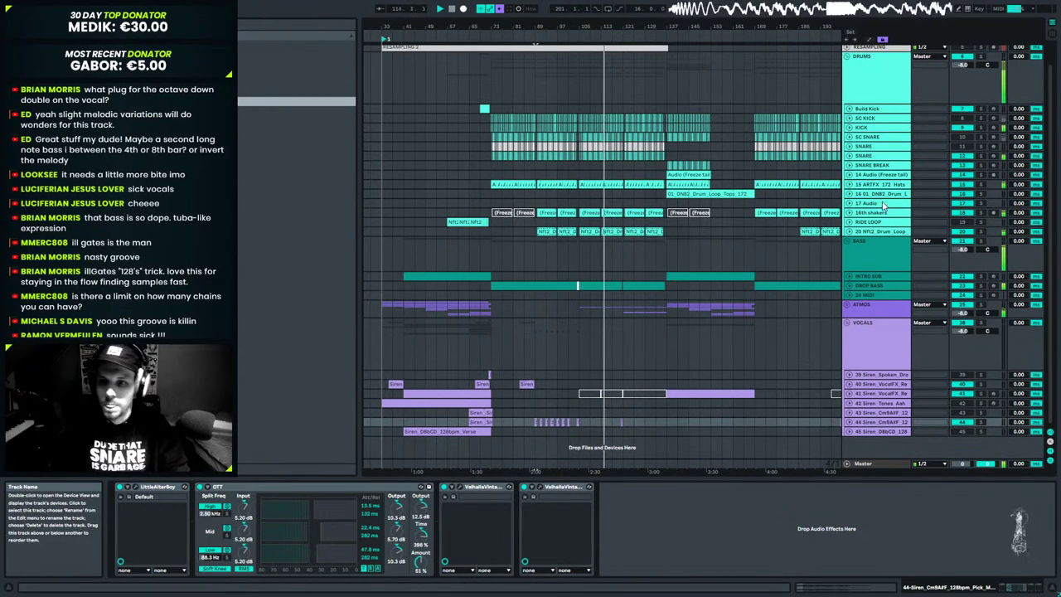
Open the SNARE track's Instrument Rack and compare the snares at SNARE SELECTAH values 47 to 49 in the mix.
click(861, 155)
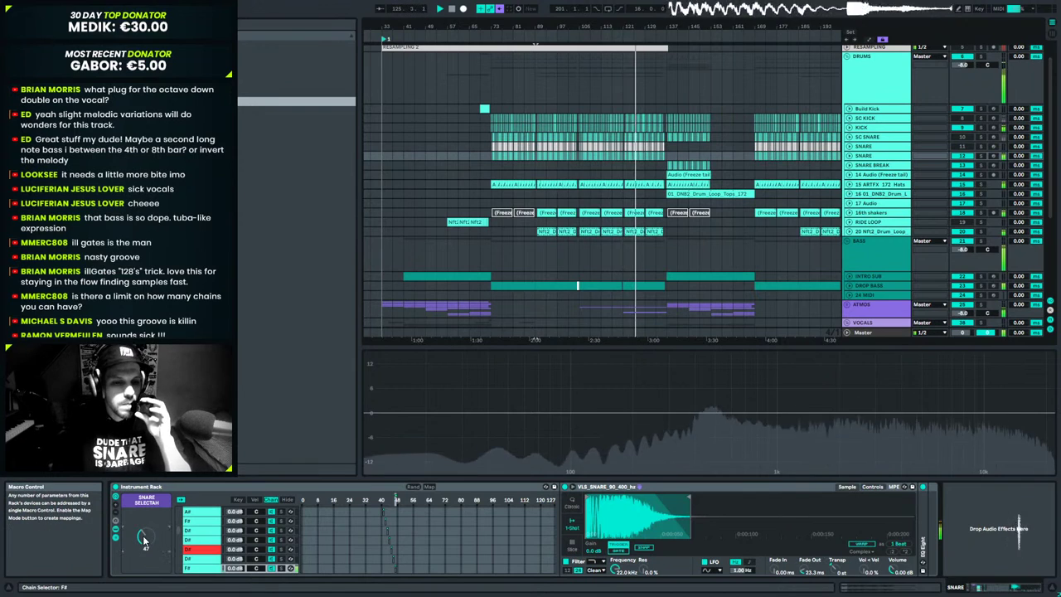
key(Up)
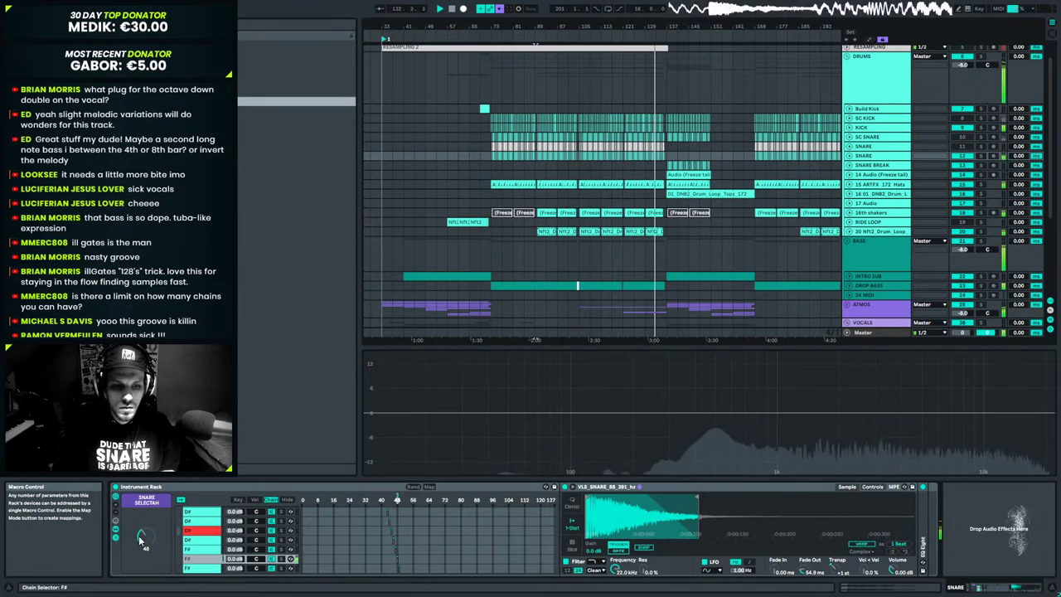
drag(140, 541, 139, 537)
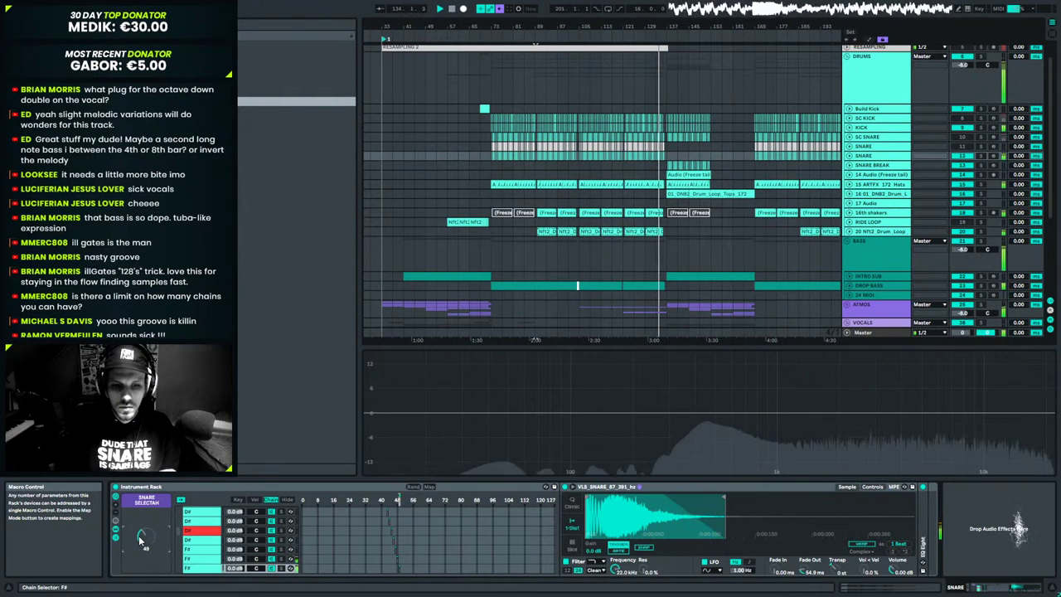
scroll(141, 539, down, 1)
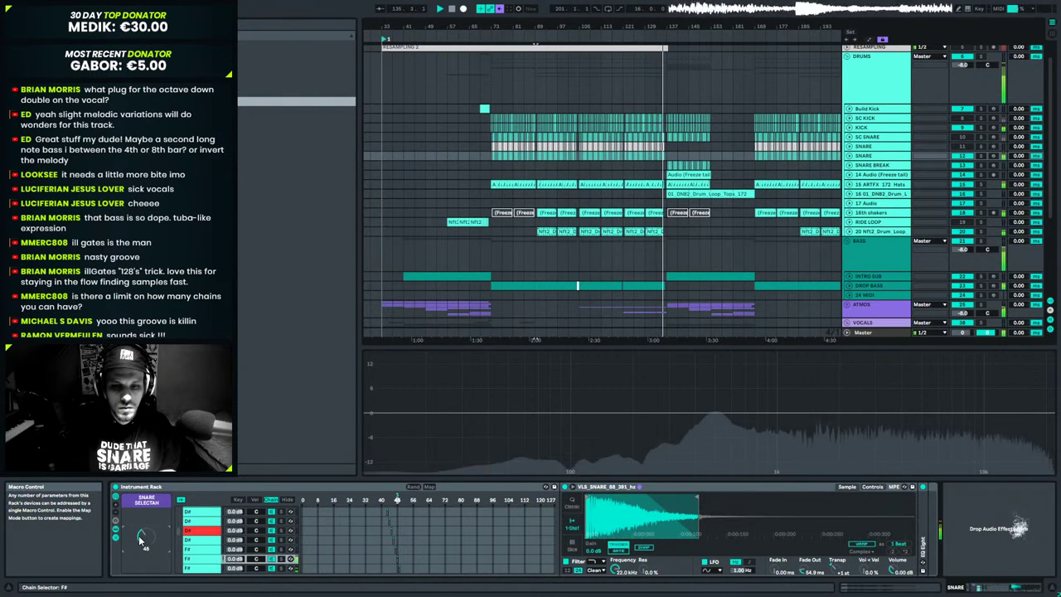
scroll(140, 540, down, 1)
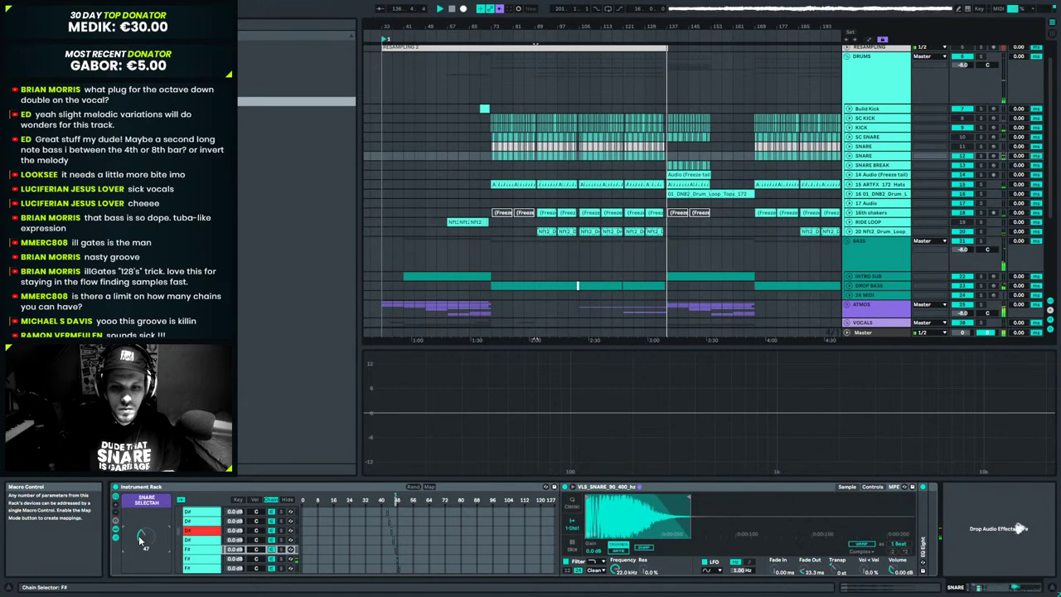
scroll(141, 540, up, 1)
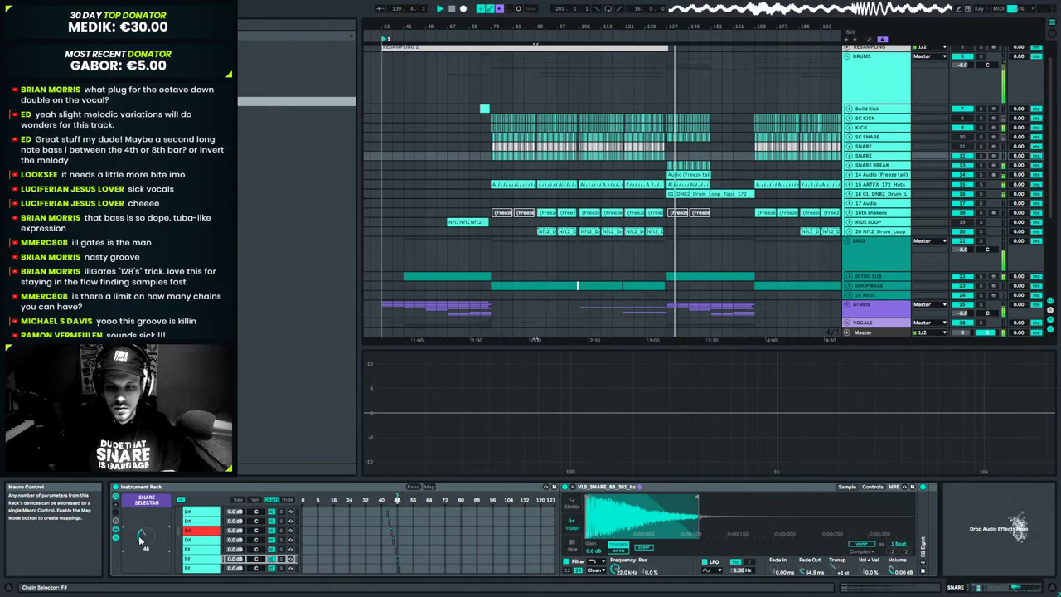
scroll(140, 539, up, 1)
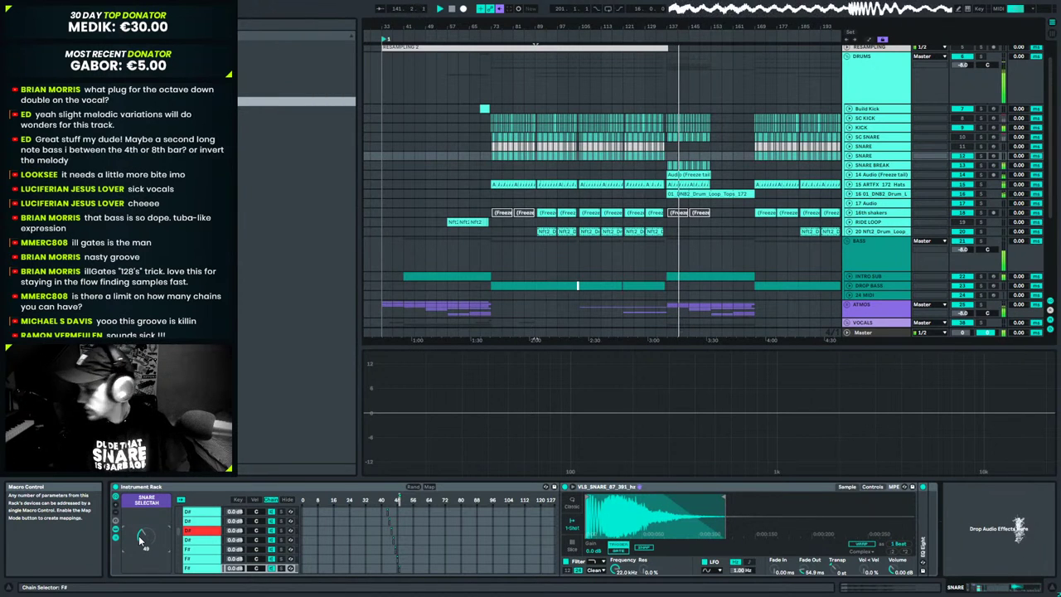
key(space)
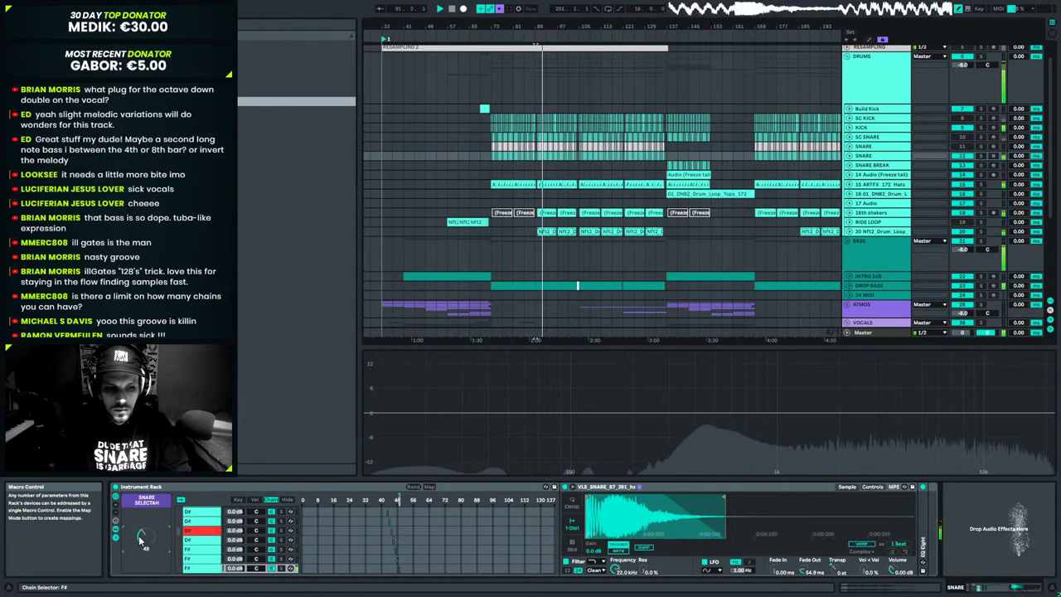
Set the SNARE SELECTAH macro to 50 and colour the D# chain it selects red.
scroll(141, 539, down, 1)
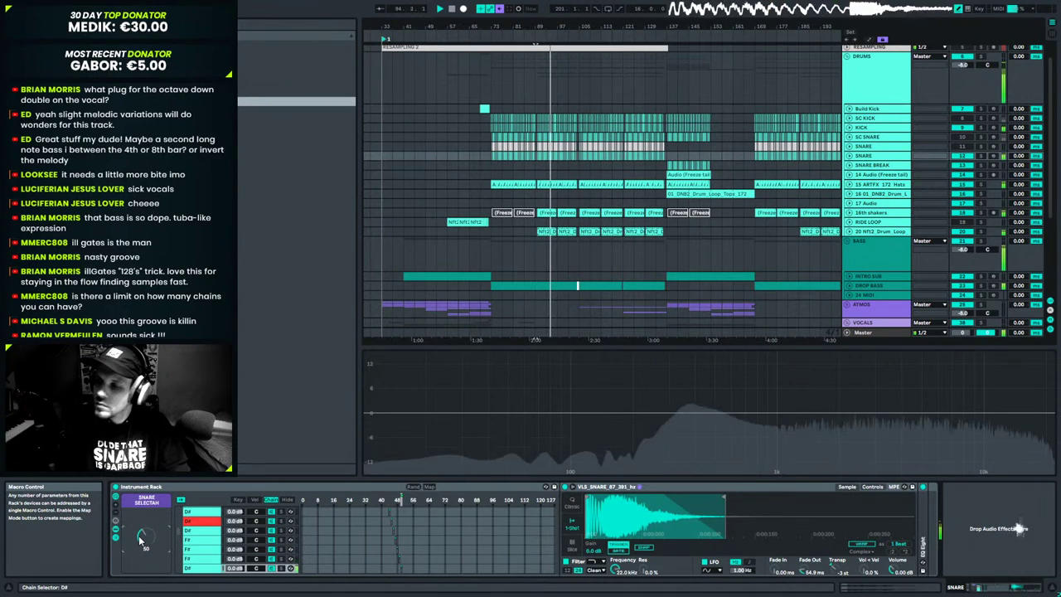
right_click(196, 539)
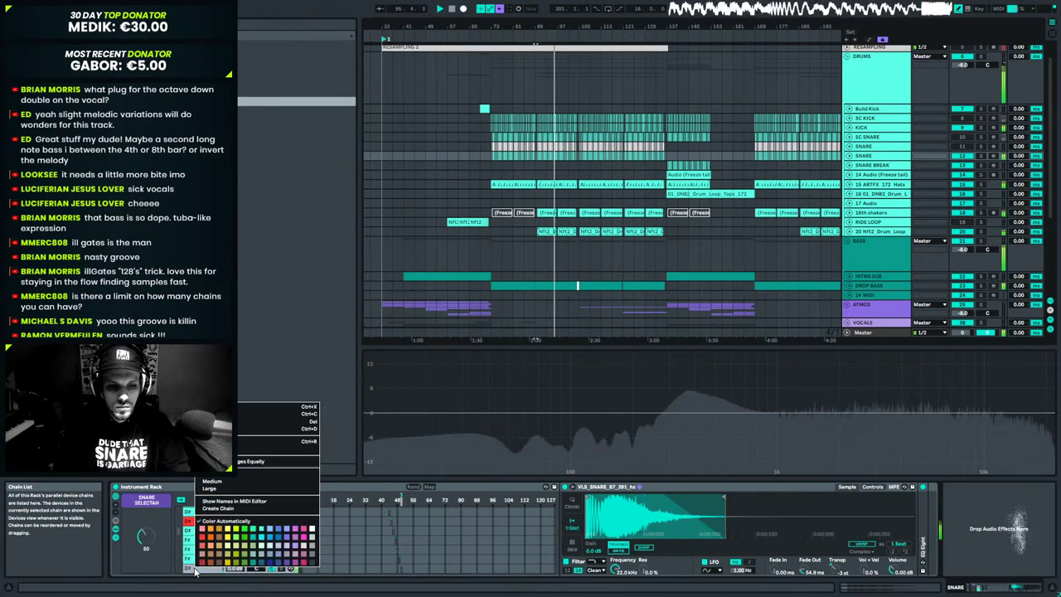
click(205, 538)
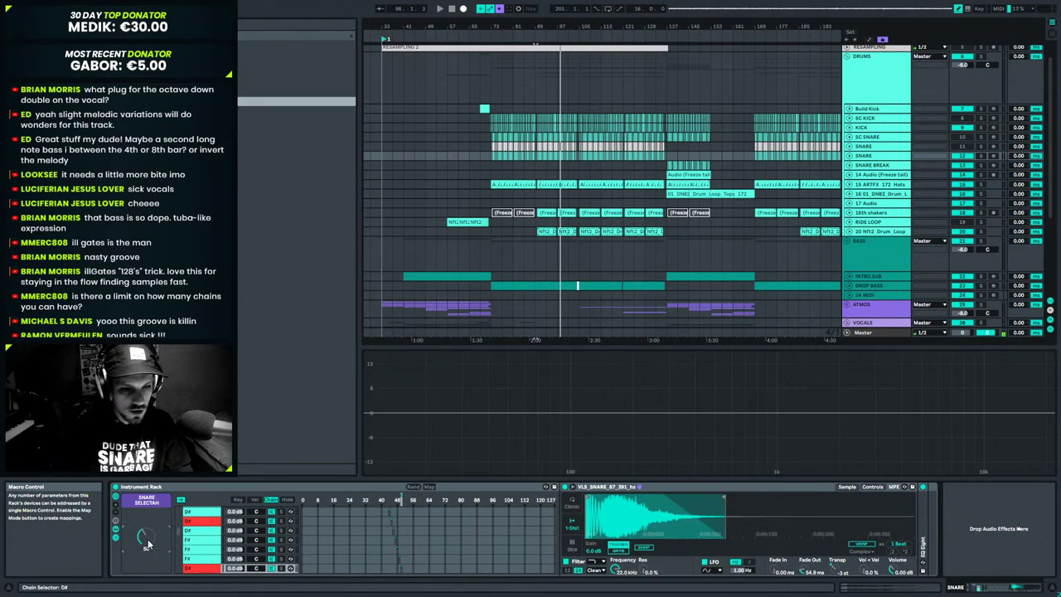
Compare SNARE SELECTAH values 50 and 51 in the mix and colour the D# chain at 51 red.
scroll(148, 542, down, 1)
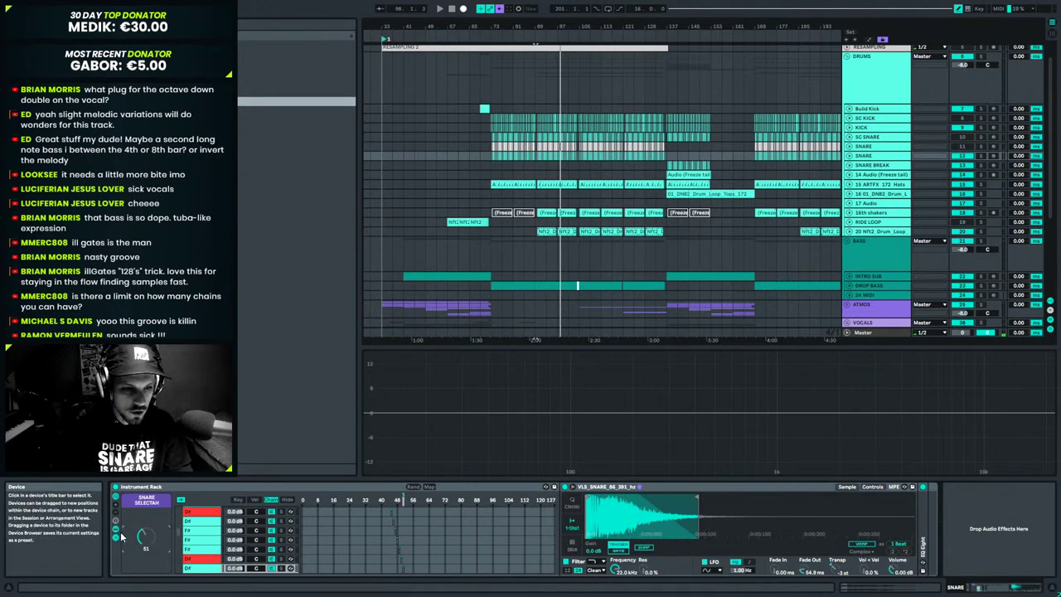
drag(1036, 590, 1011, 589)
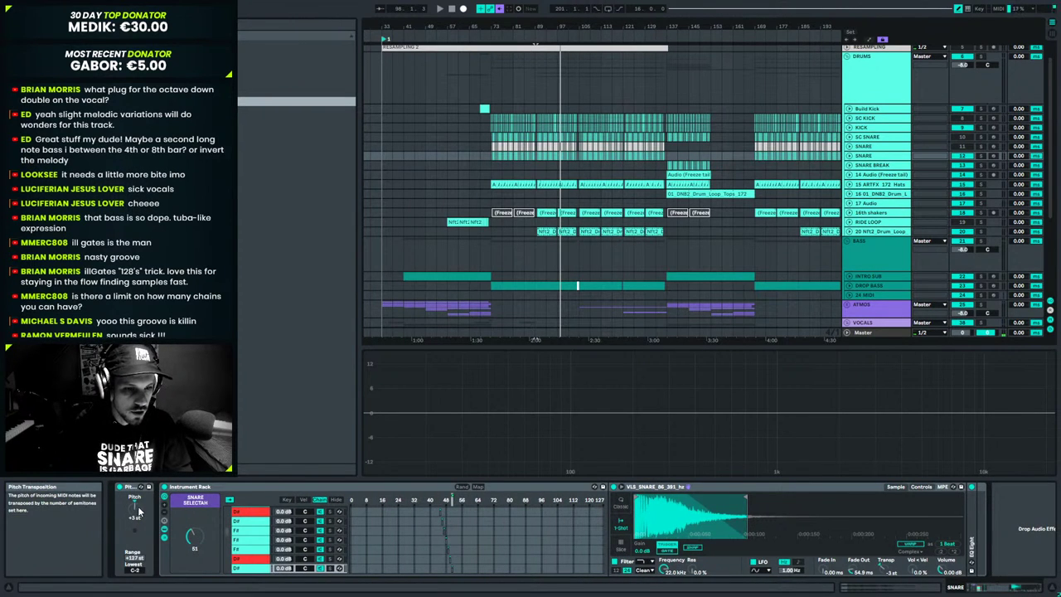
key(space)
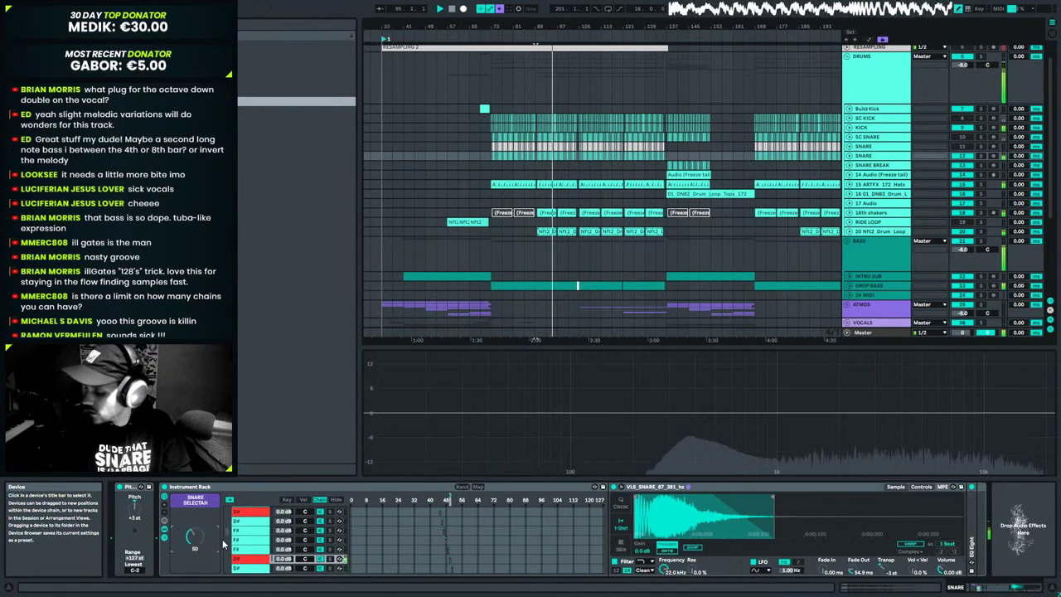
right_click(250, 538)
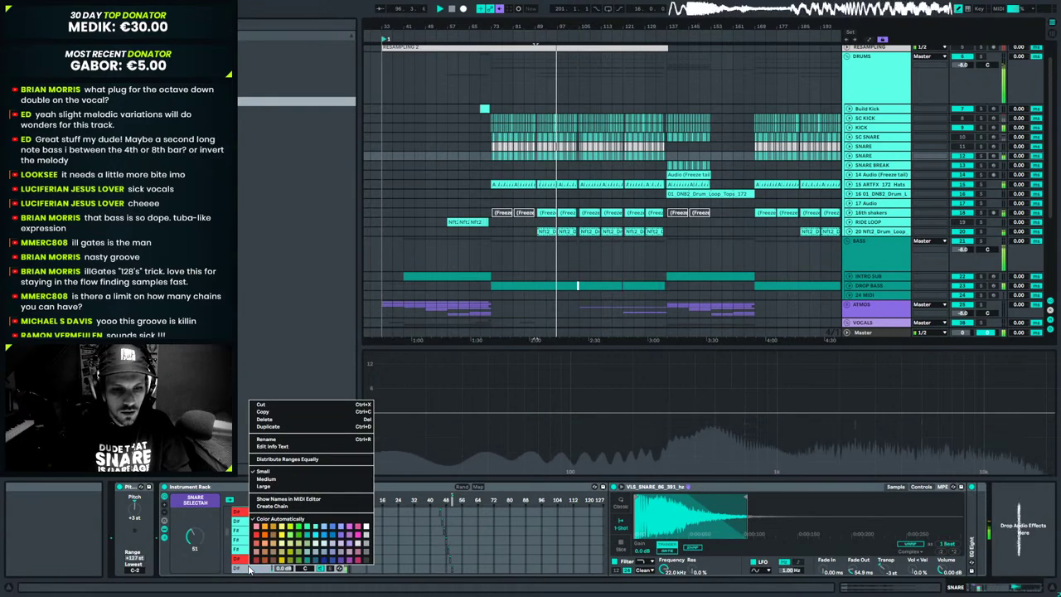
click(262, 540)
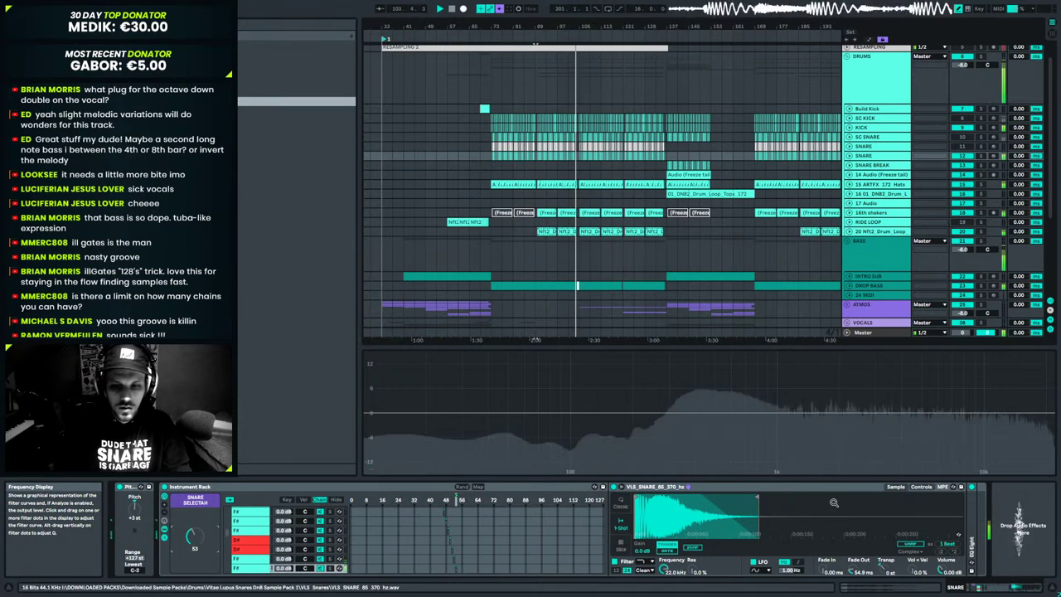
Adjust the sample transposition of the snare at SNARE SELECTAH 53 and colour the D# chain at 54 red.
drag(882, 571, 884, 564)
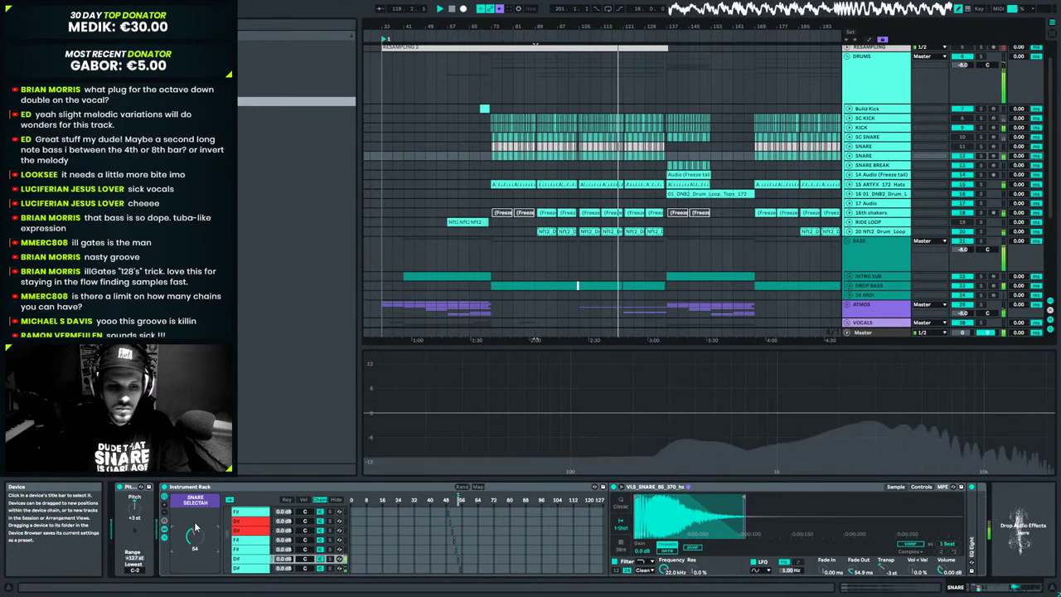
right_click(246, 558)
click(252, 527)
Audition the snares at SNARE SELECTAH 56 and 57, adjusting the sample transposition of the one at 56.
click(190, 534)
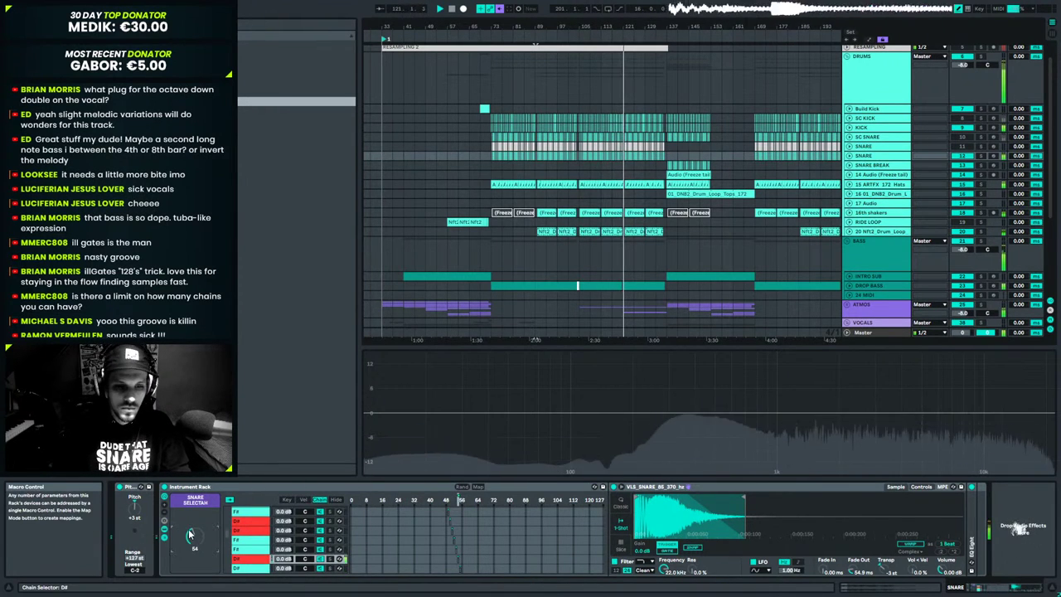
key(Up)
key(Up)
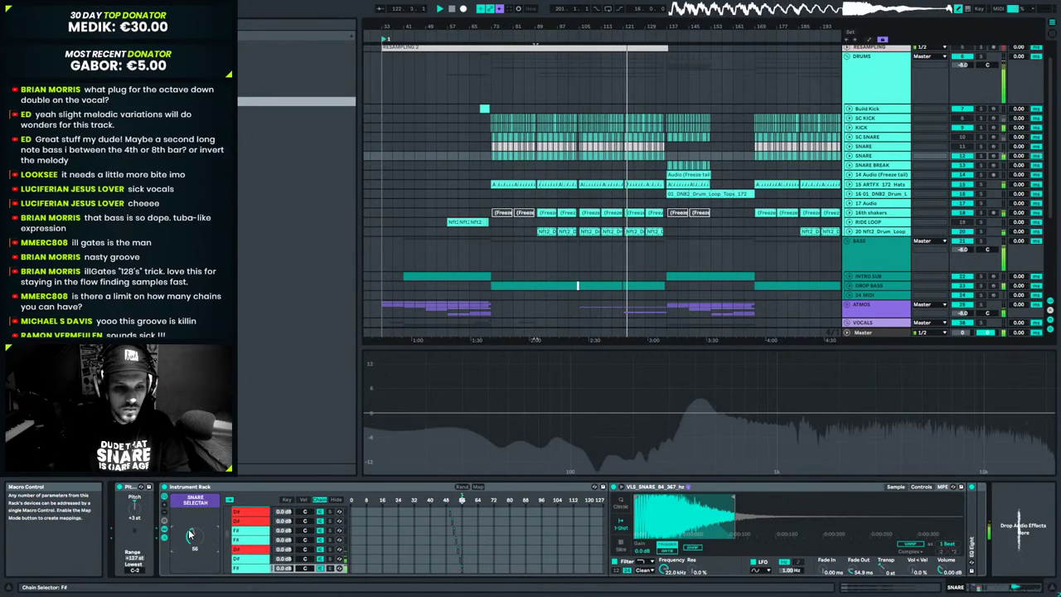
click(882, 571)
key(Up)
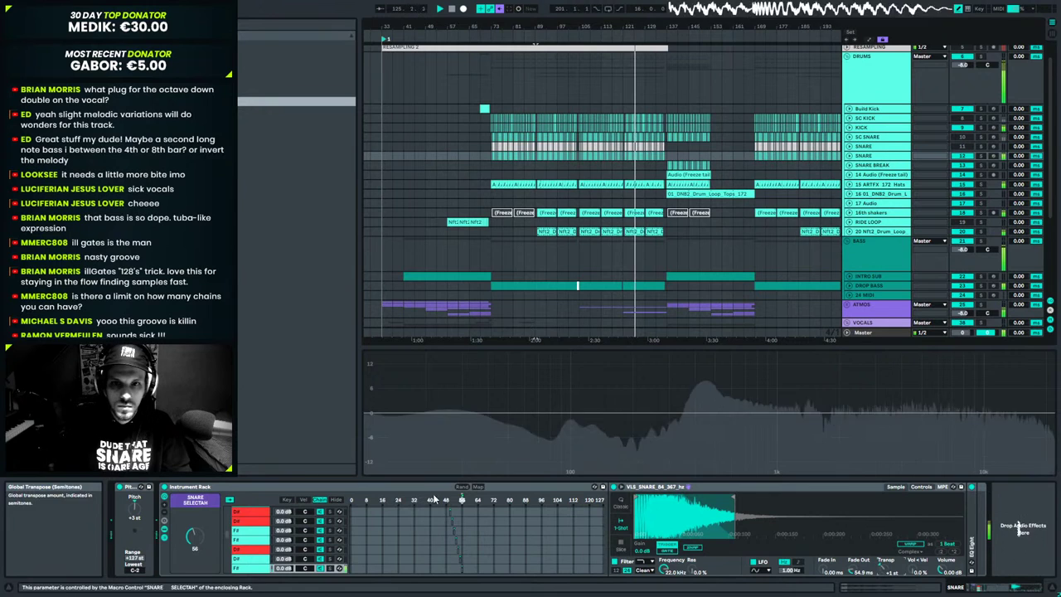
scroll(201, 545, up, 1)
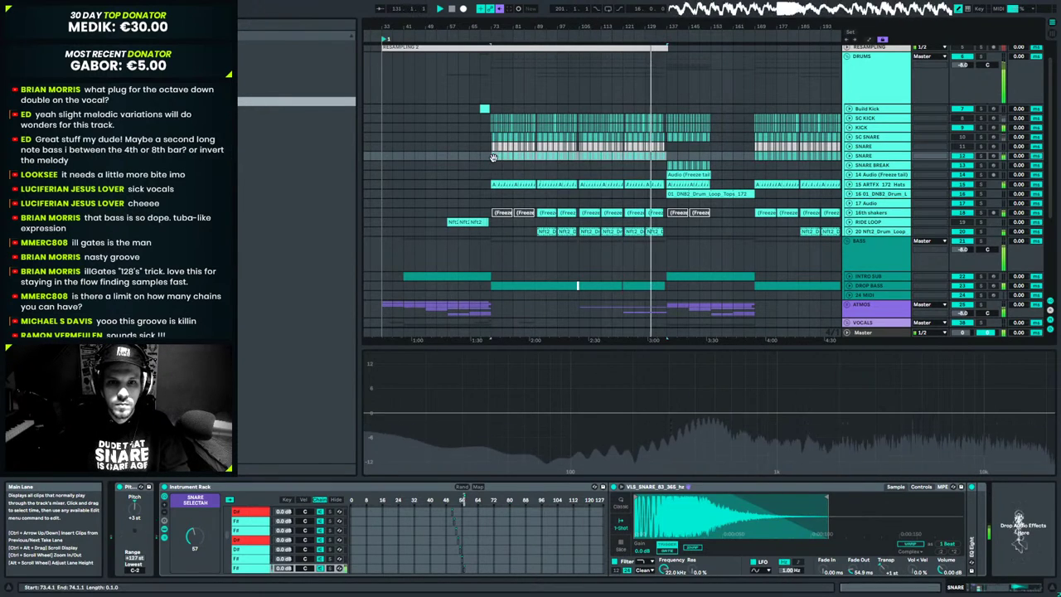
Loop the 64 bars from 73.1.1, shorten the end of the snare sample at SNARE SELECTAH 58 and colour its chain red.
key(ctrl+l)
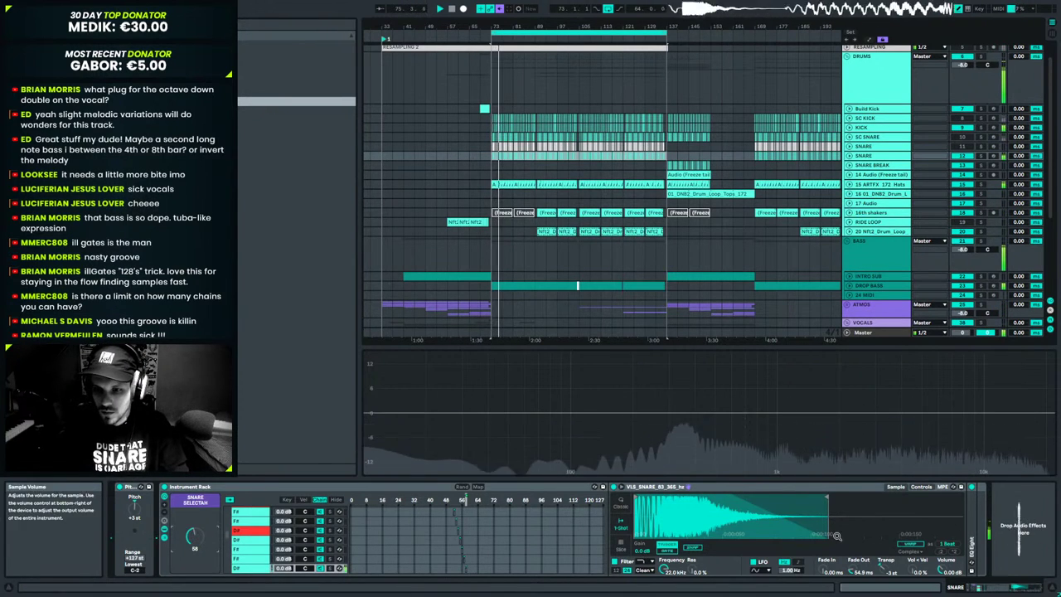
mouse_move(826, 497)
mouse_down()
mouse_move(770, 496)
mouse_move(800, 495)
mouse_up()
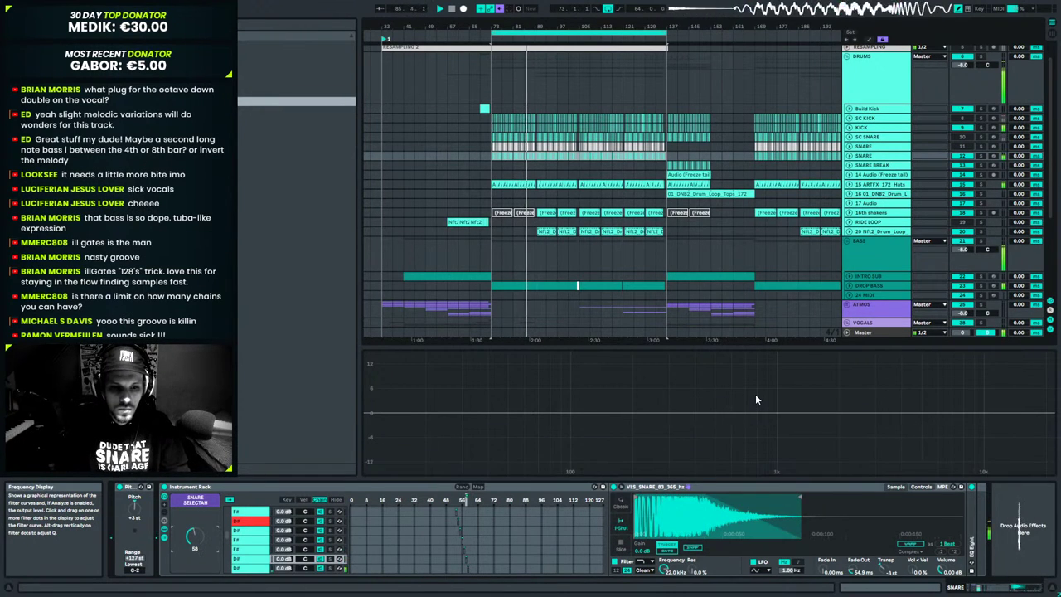
right_click(259, 531)
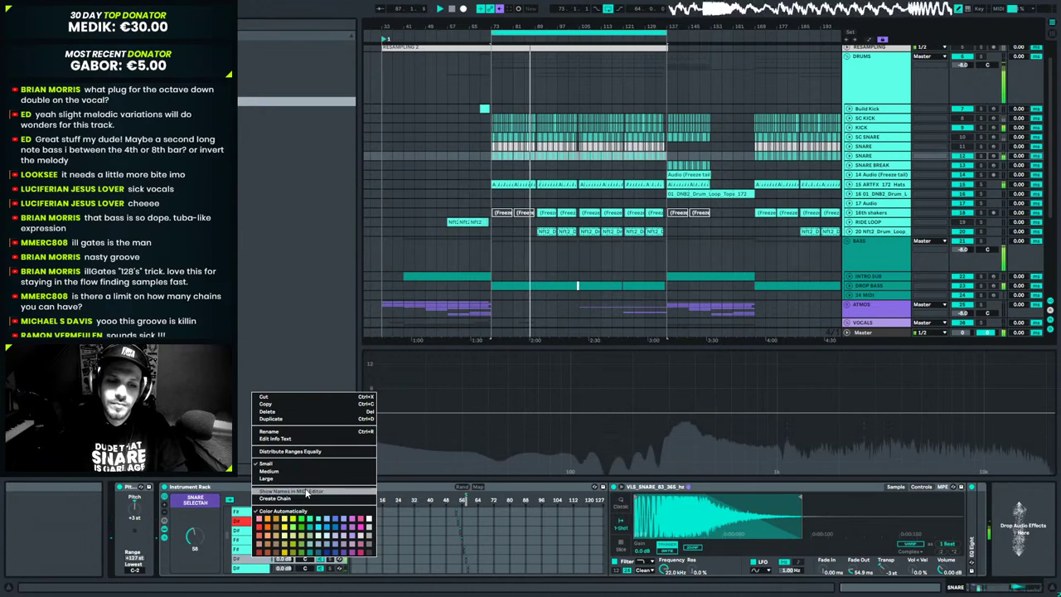
click(260, 531)
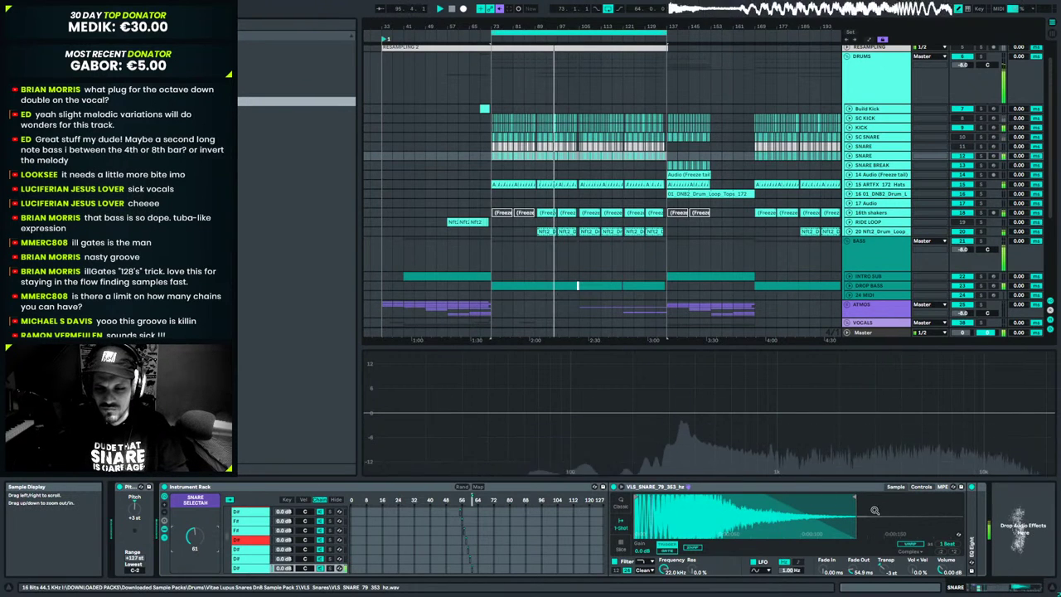
At SNARE SELECTAH 61, slightly shorten the end of the VLS_SNARE_79_353_hz sample and colour its D# chain red.
mouse_move(855, 495)
mouse_down()
mouse_move(769, 505)
mouse_move(850, 508)
mouse_up()
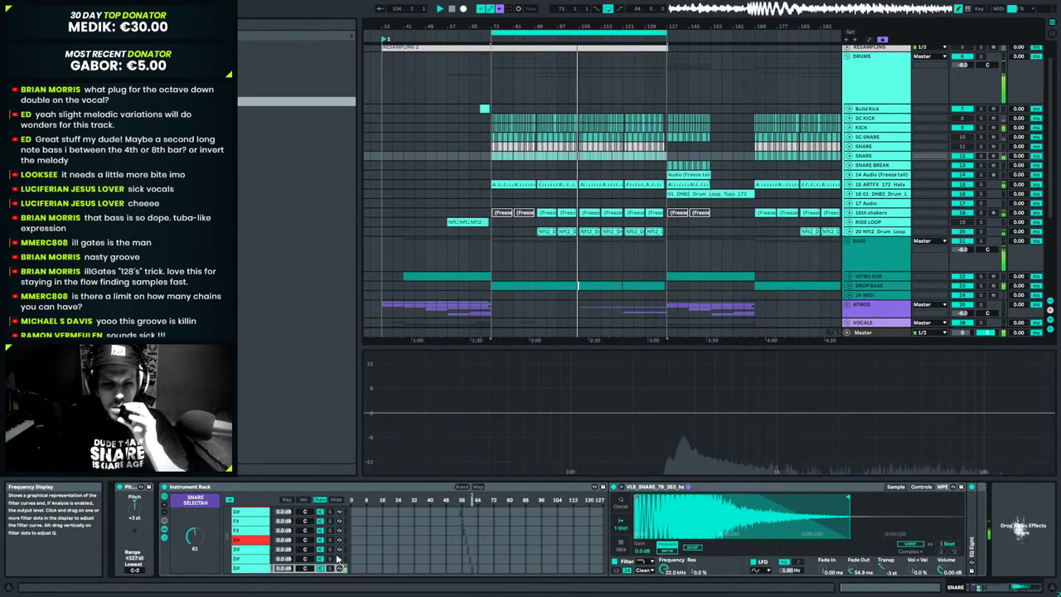
right_click(250, 571)
click(260, 539)
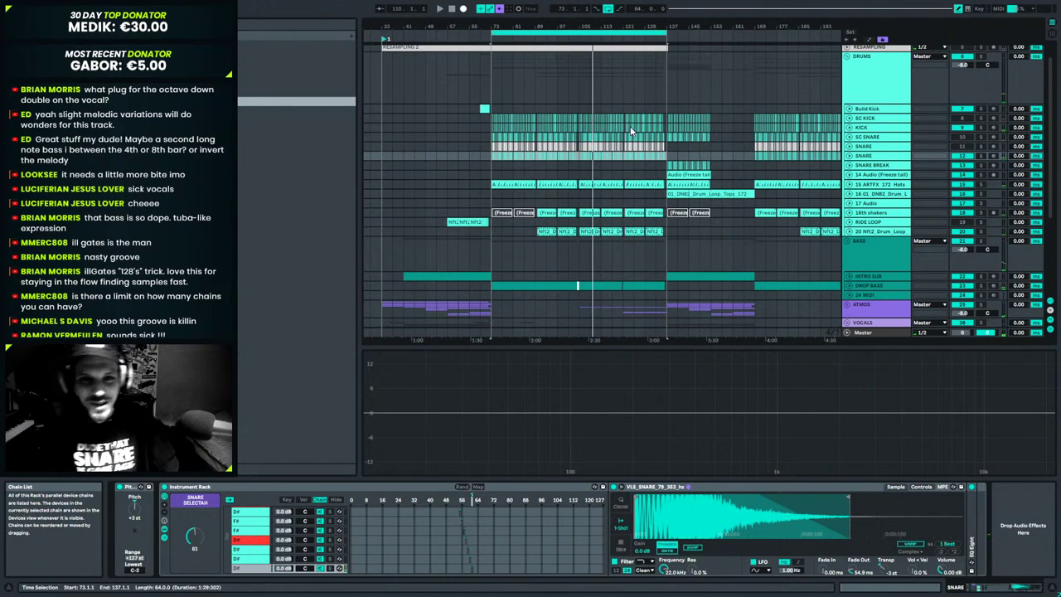
Fold all track groups in the arrangement and place the insert marker at 33.1.1.
click(580, 32)
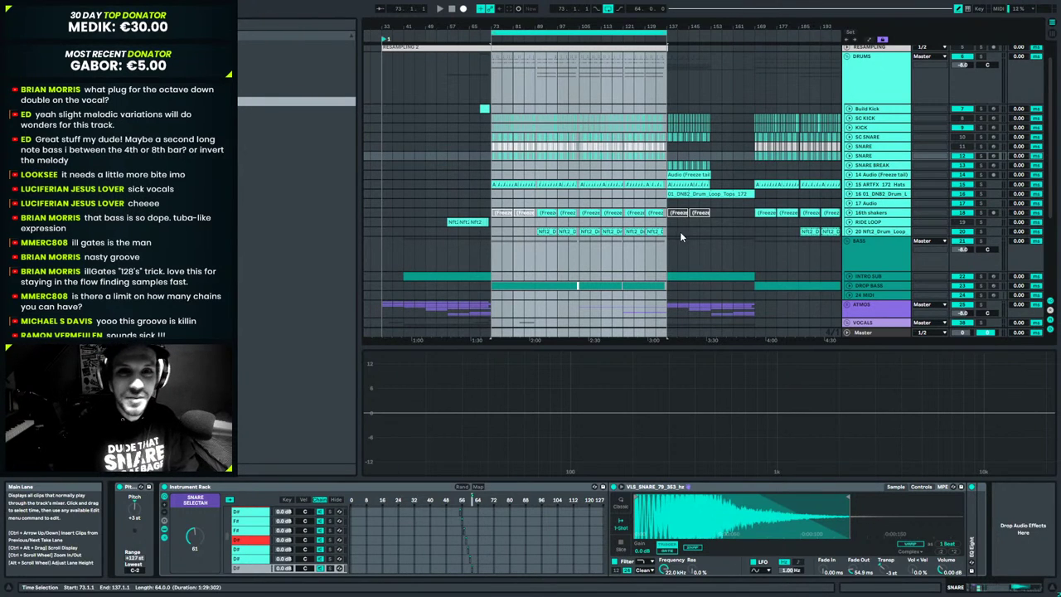
alt+click(846, 57)
click(383, 89)
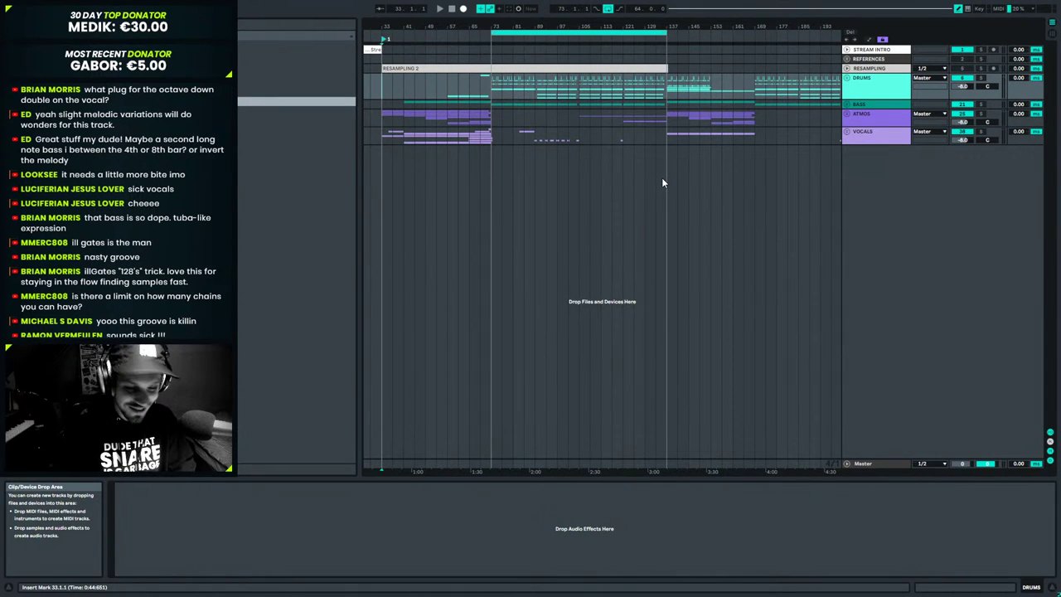
Extend the loop to cover the whole track, 200 bars from 33.1.1, and play it from the start.
drag(491, 31, 383, 32)
drag(459, 27, 483, 14)
drag(633, 33, 824, 58)
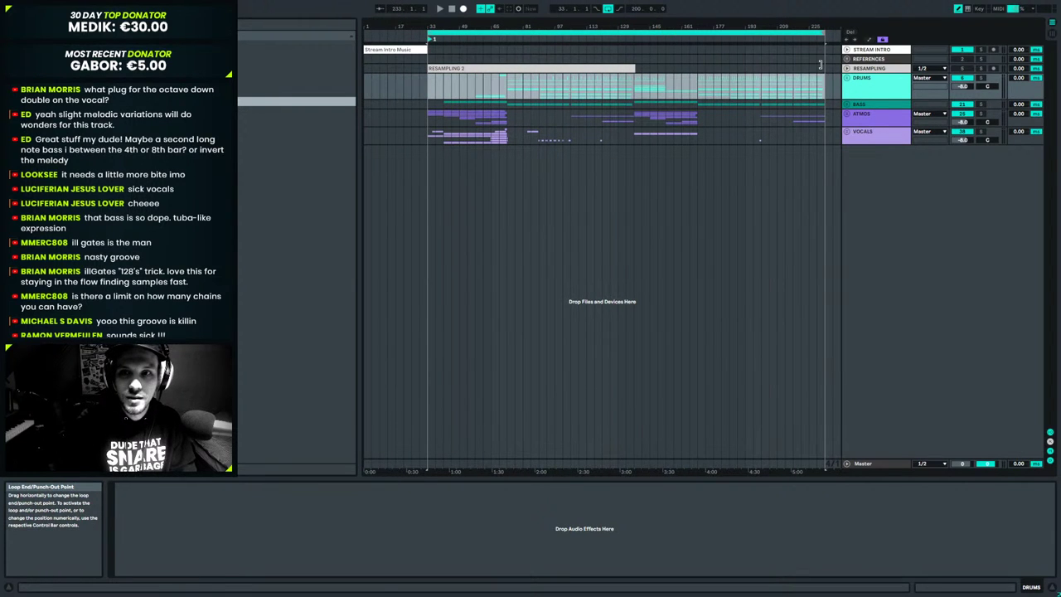
click(426, 95)
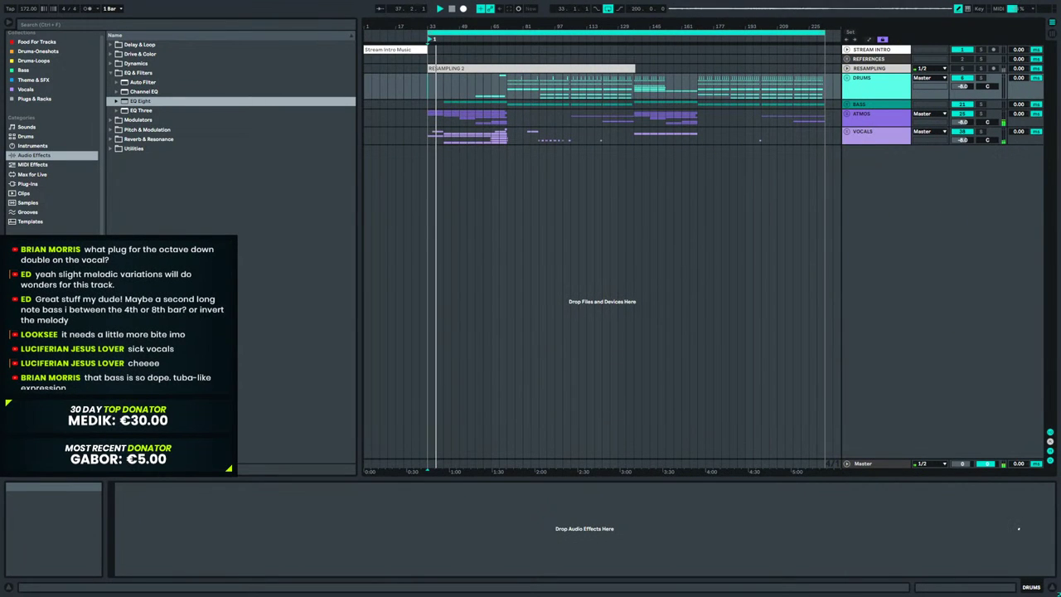
Narrow the browser to widen the arrangement and unfold the DRUMS, BASS and ATMOS groups.
drag(363, 203, 246, 209)
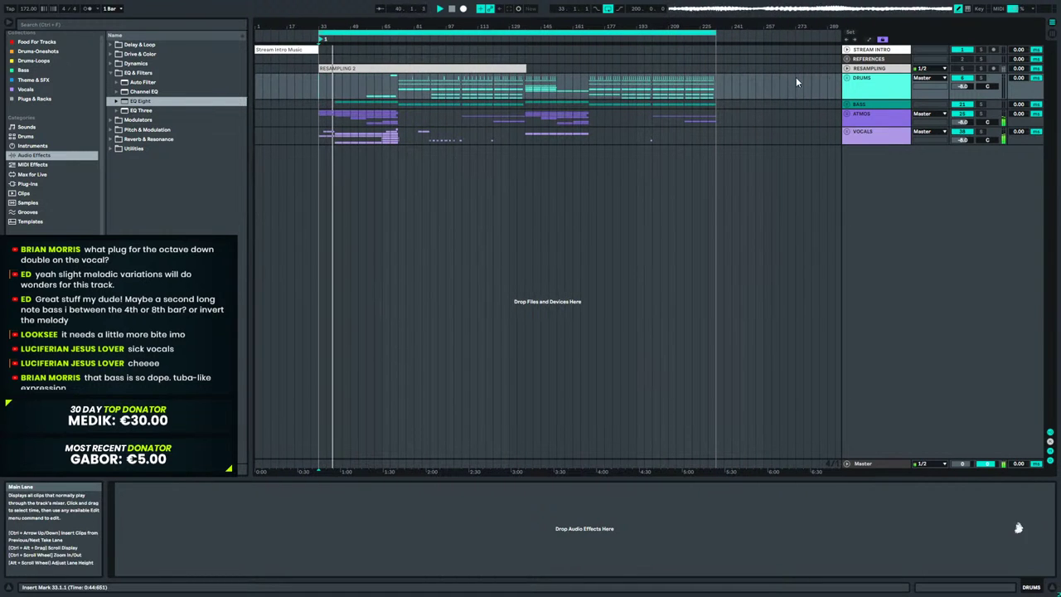
drag(405, 26, 405, 43)
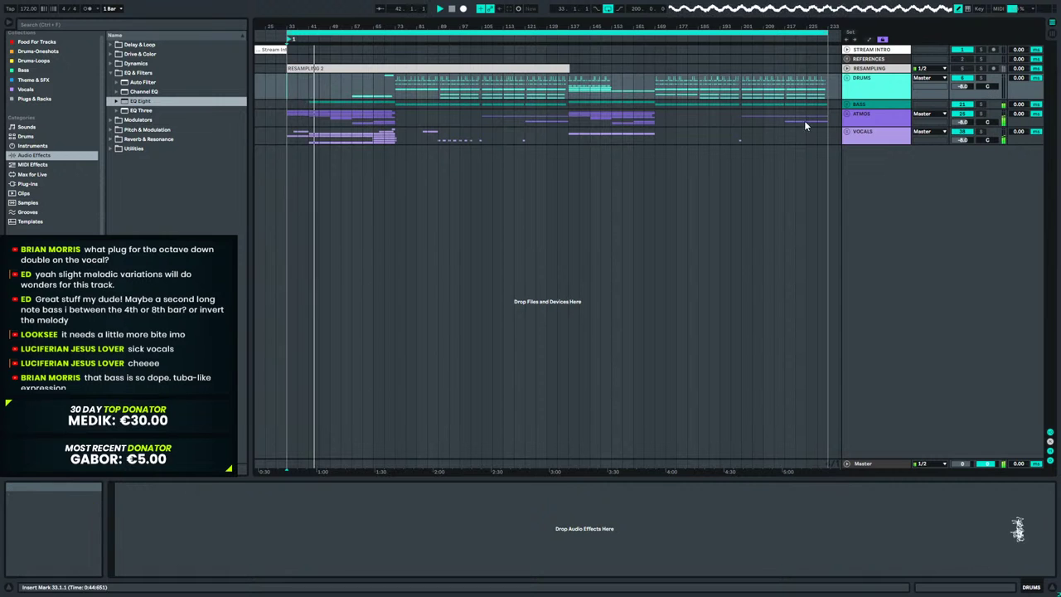
click(846, 78)
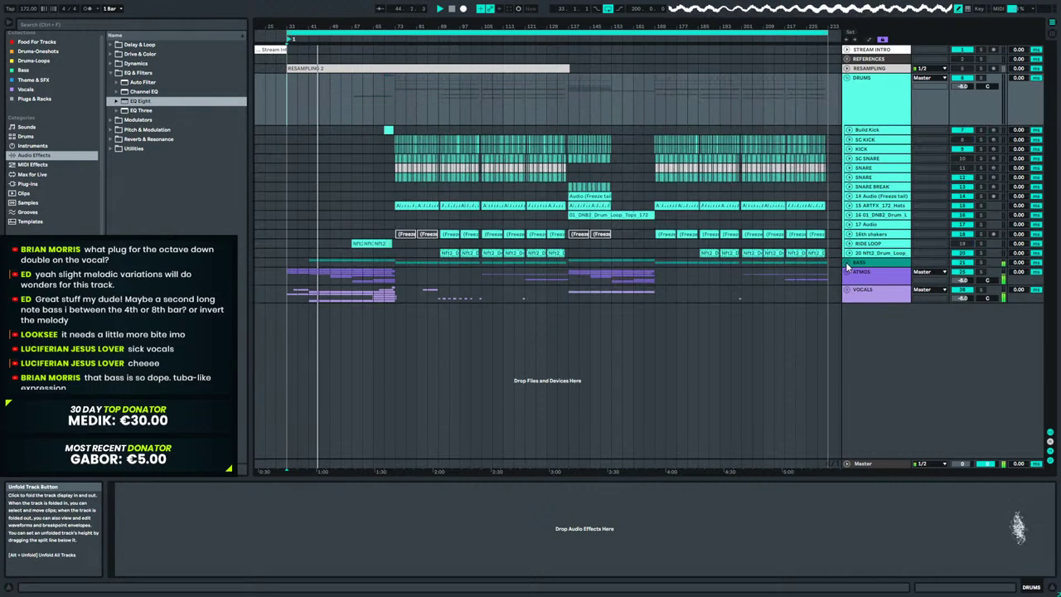
click(847, 262)
click(847, 326)
scroll(853, 346, down, 3)
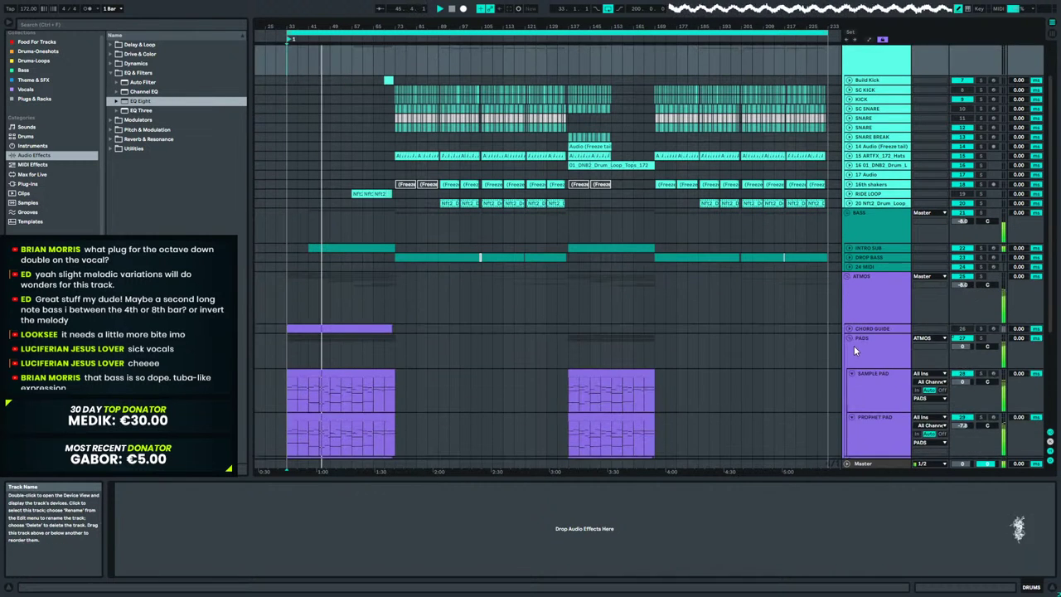
Fold the PADS group and the MAIN ARP track inside ATMOS while the arrangement plays.
click(850, 338)
click(851, 358)
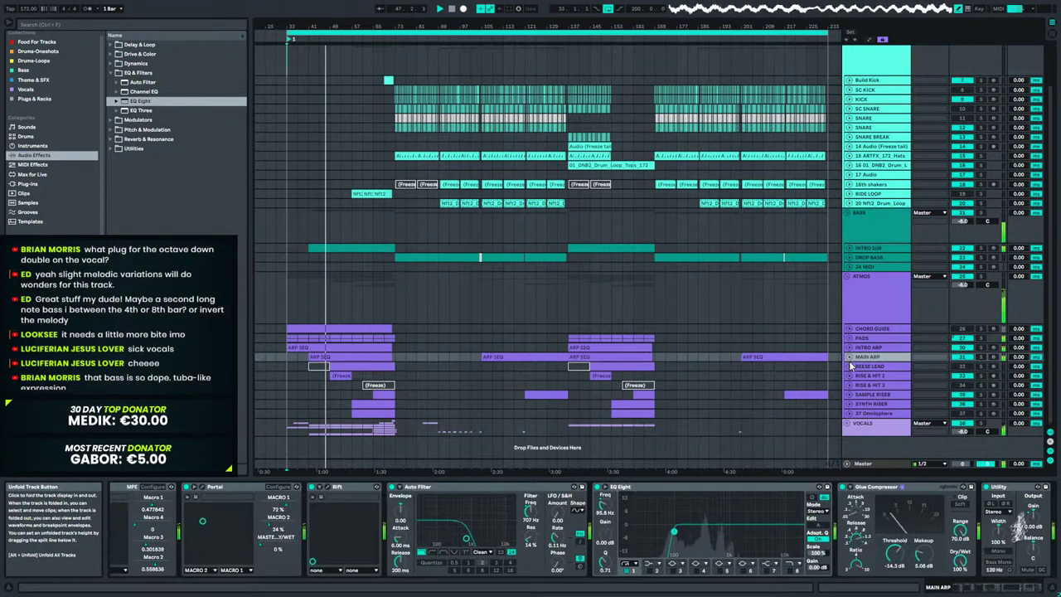
scroll(866, 353, up, 1)
scroll(865, 353, up, 2)
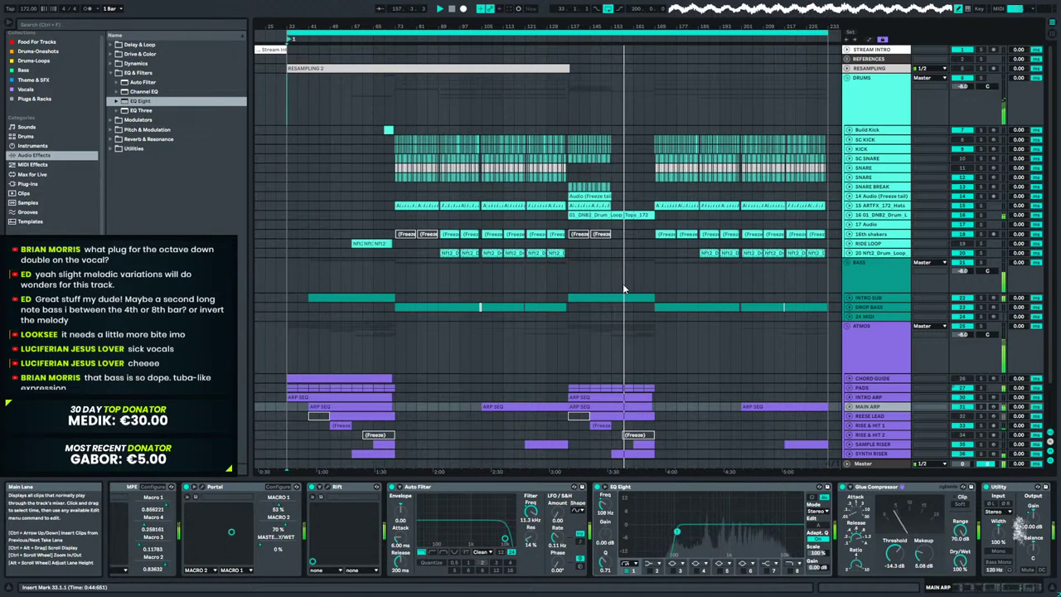
Fold all track groups, and unfold only VOCALS and its track 44 (Siren_Cm9A#F_128bpm_Pick_Me_Up).
click(396, 91)
key(ctrl+alt+u)
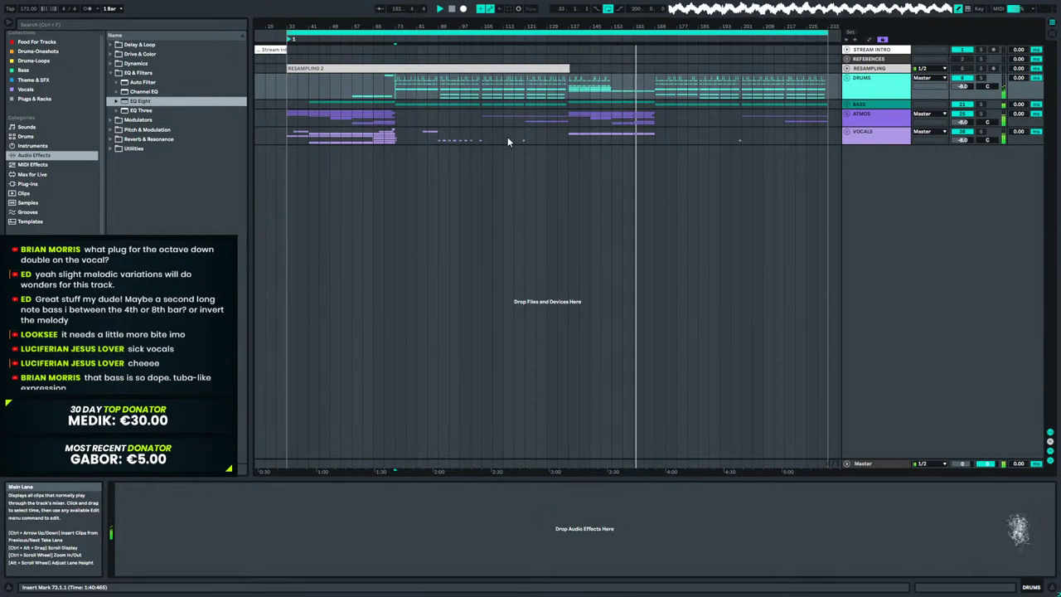
click(846, 132)
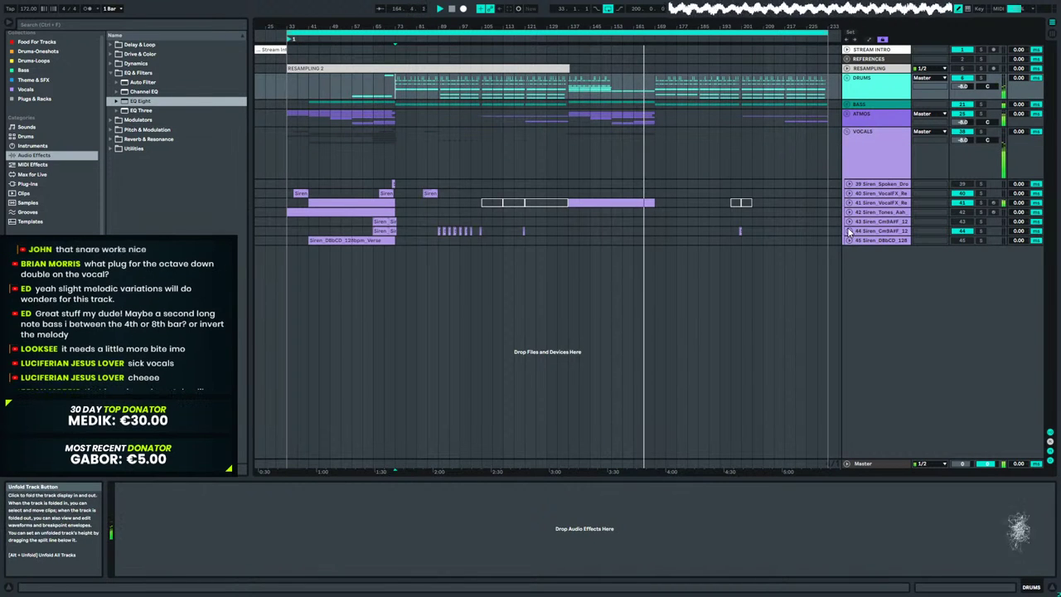
click(897, 232)
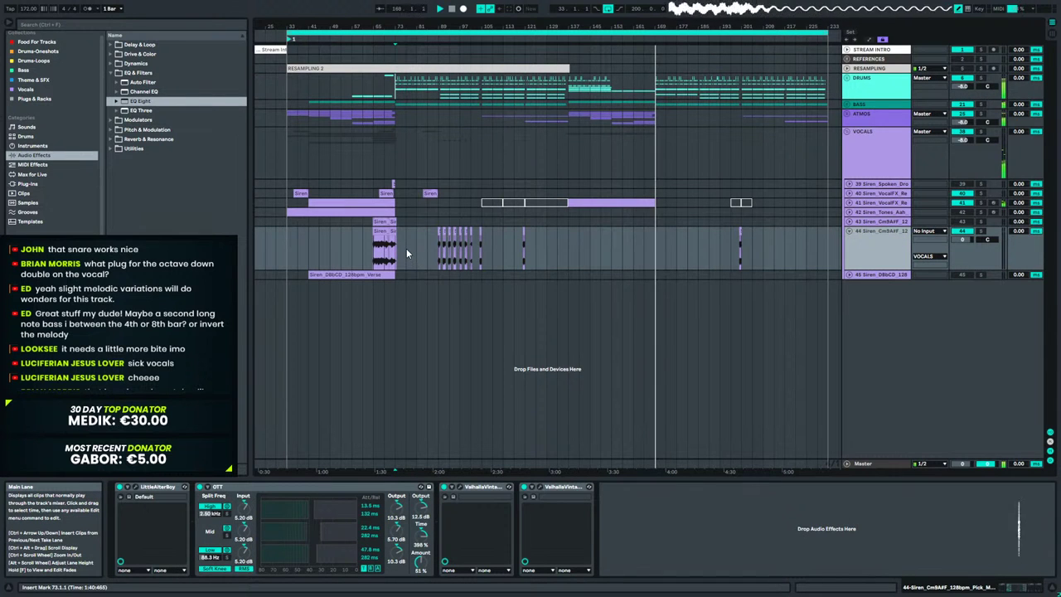
Try to copy track 44's vocal chops from around bars 89 to 104 into the breakdown near bar 153.
drag(364, 242, 638, 242)
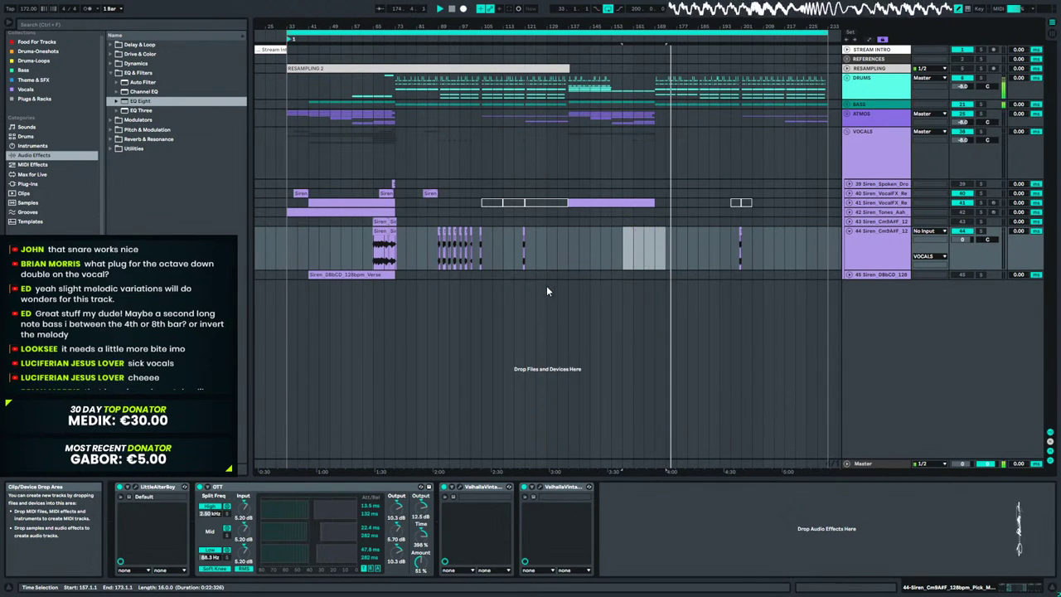
drag(429, 247, 608, 235)
click(600, 246)
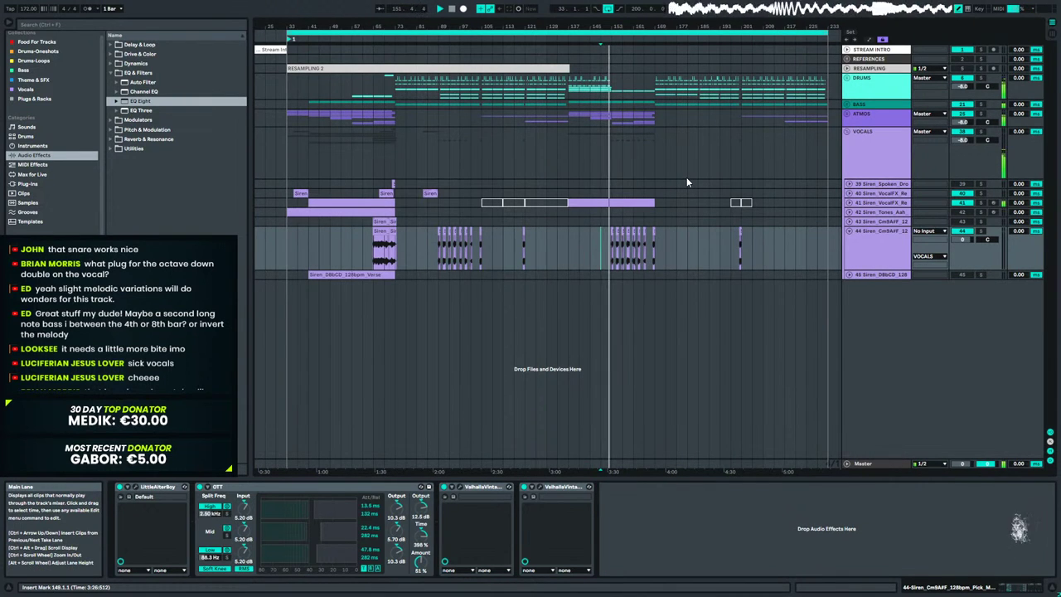
key(ctrl+z)
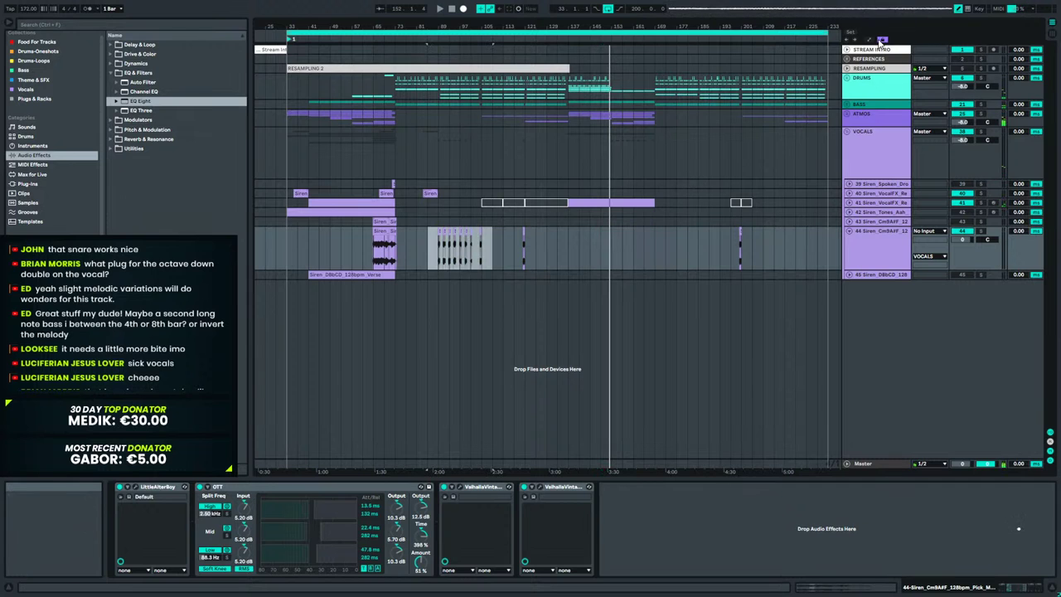
Unlock the envelopes, copy track 44's vocal chops with their automation to the breakdown near bar 153, and play from 148.1.1.
mouse_move(438, 236)
mouse_down()
mouse_move(619, 246)
mouse_move(606, 245)
mouse_up()
click(595, 248)
key(space)
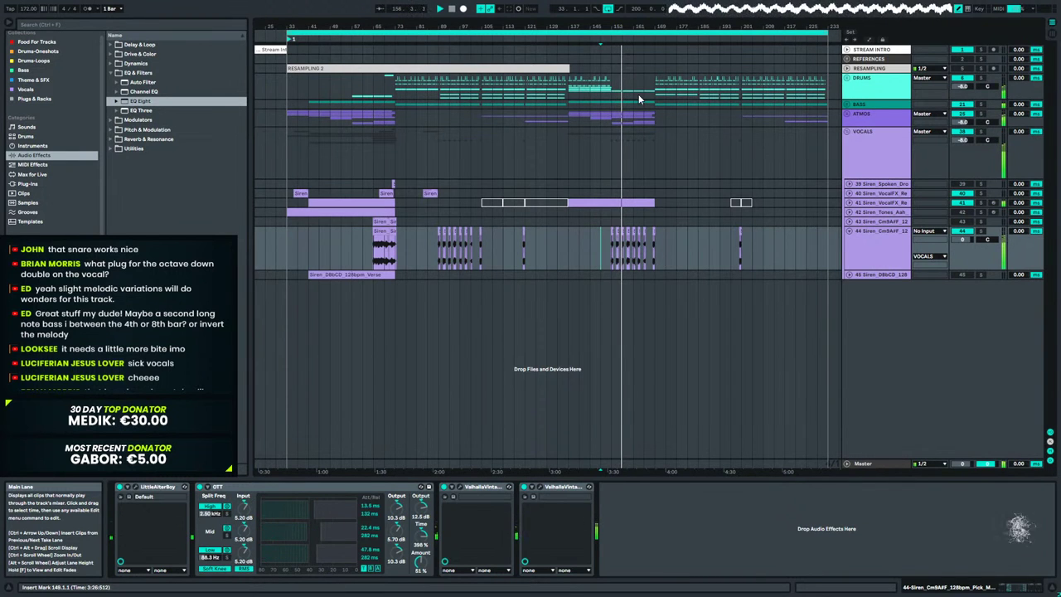
Open LittleAlterBoy on track 44, re-enable the overridden automation, close the plug-in and show its Mix envelope.
drag(641, 30, 644, 116)
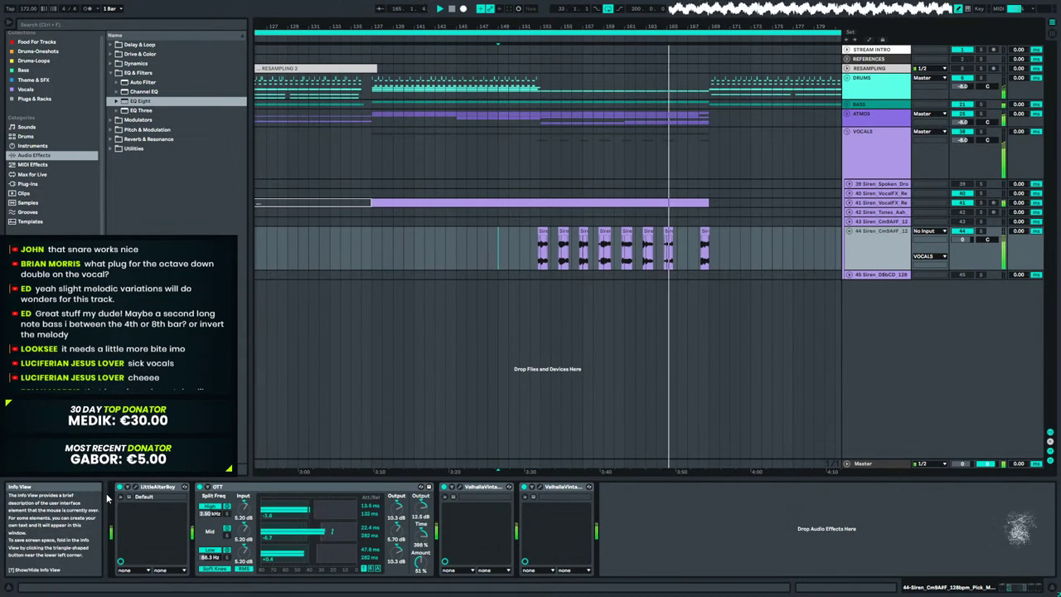
click(135, 490)
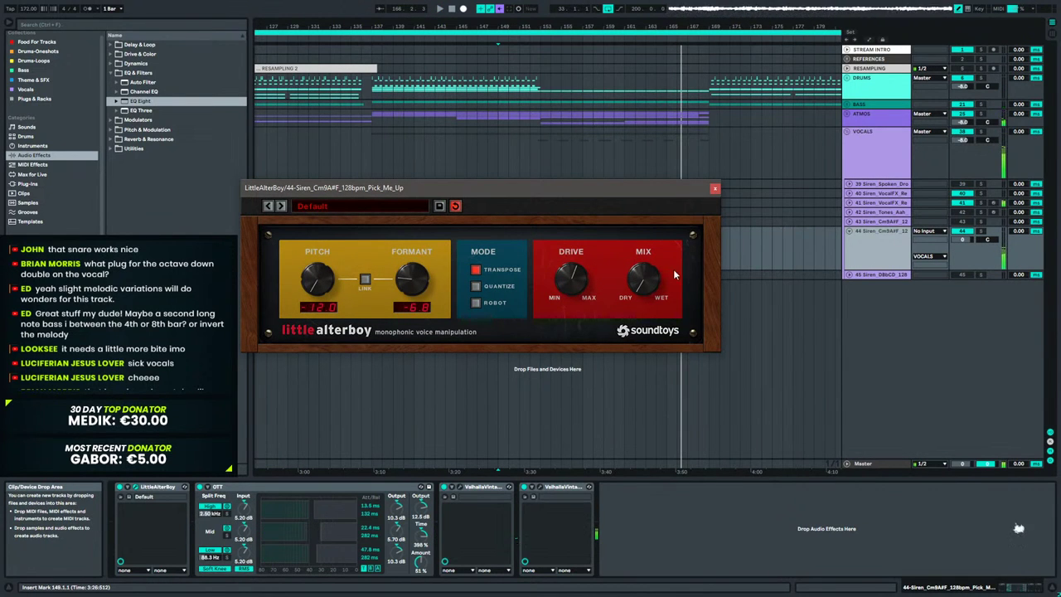
click(499, 9)
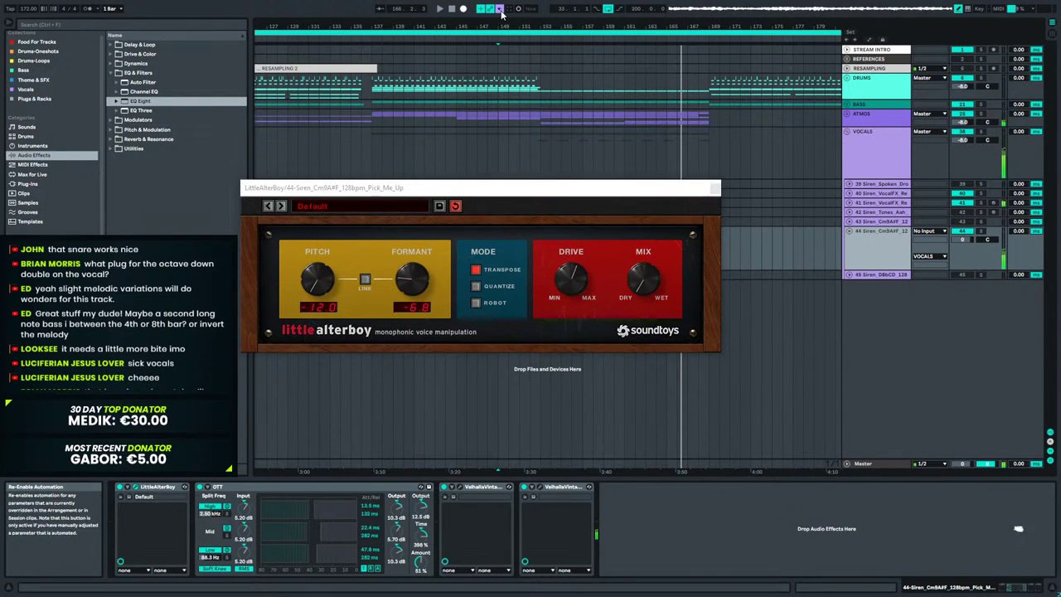
click(715, 188)
key(a)
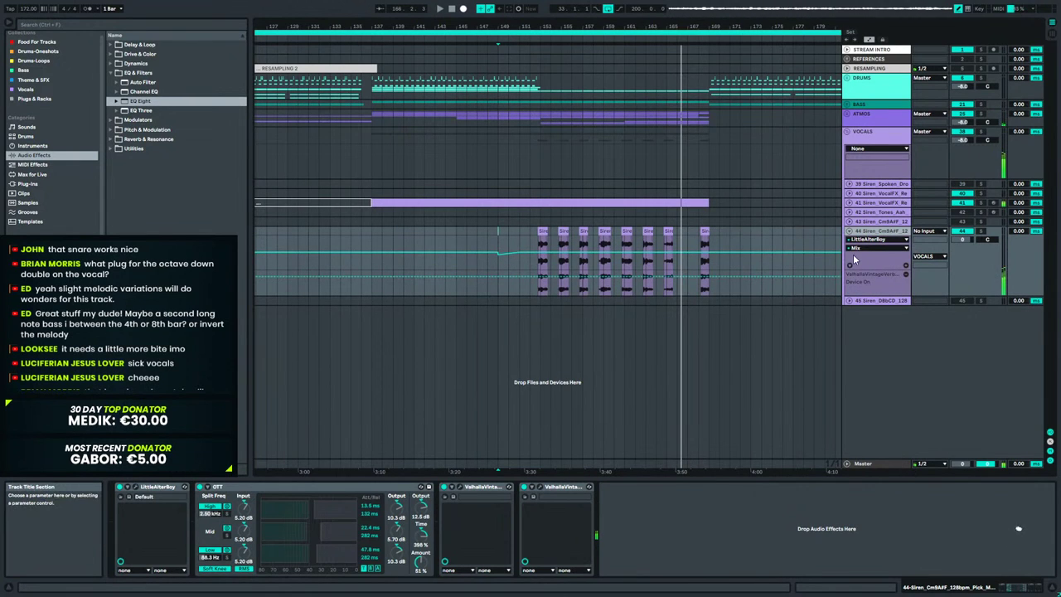
Reshape the LittleAlterBoy Mix envelope to ramp down to 0 for the copied chops and return to 0.51 before the last one.
key(b)
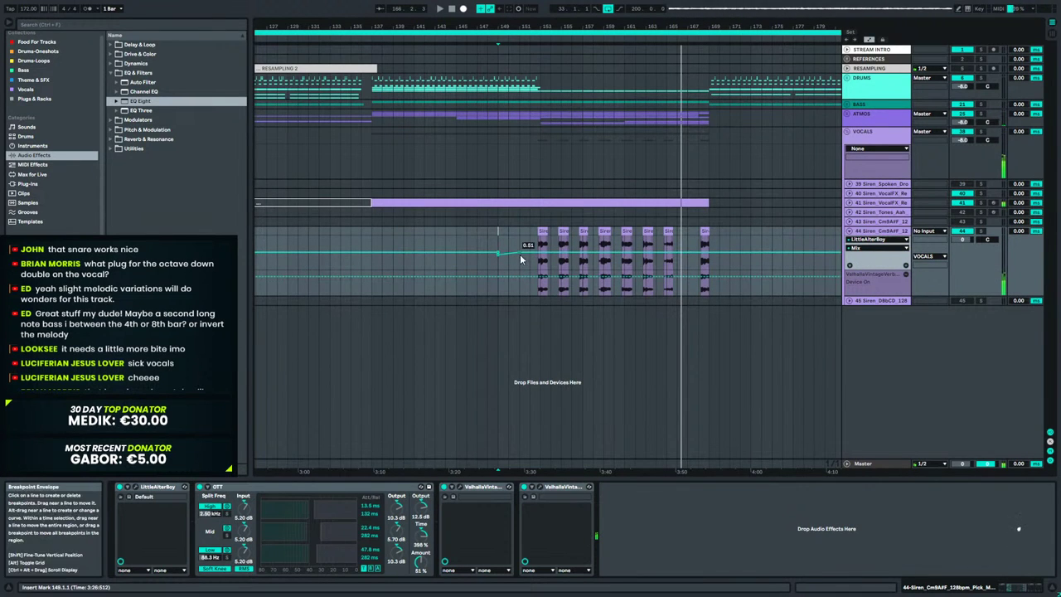
click(519, 254)
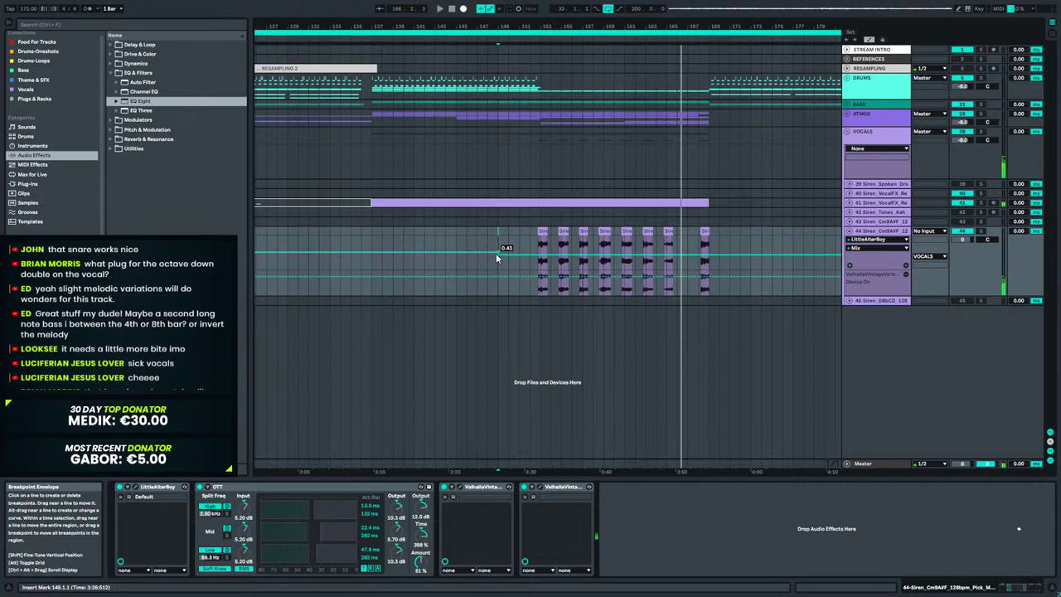
drag(498, 255, 514, 250)
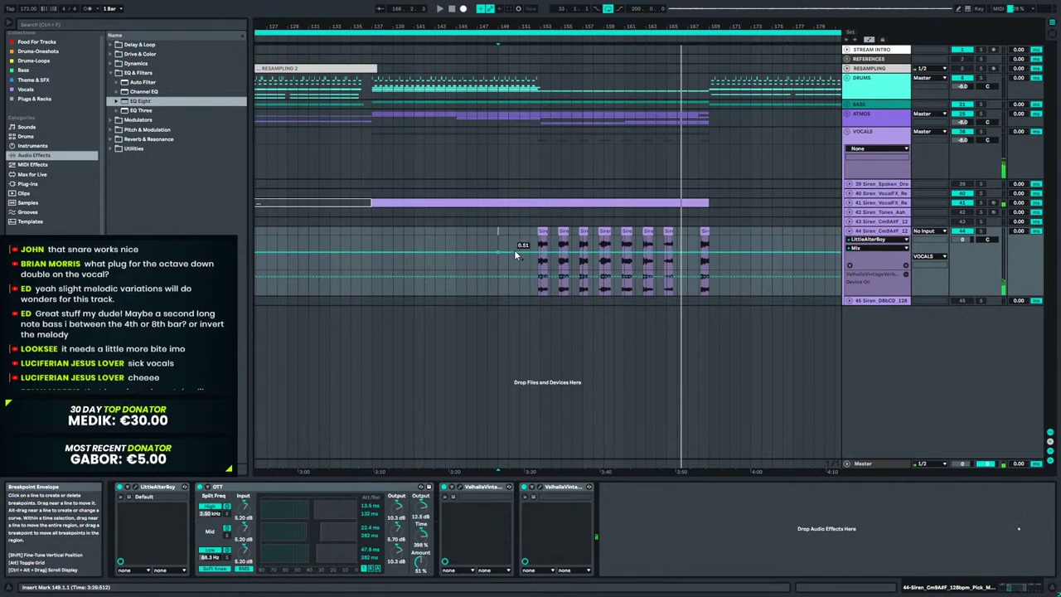
click(522, 228)
key(space)
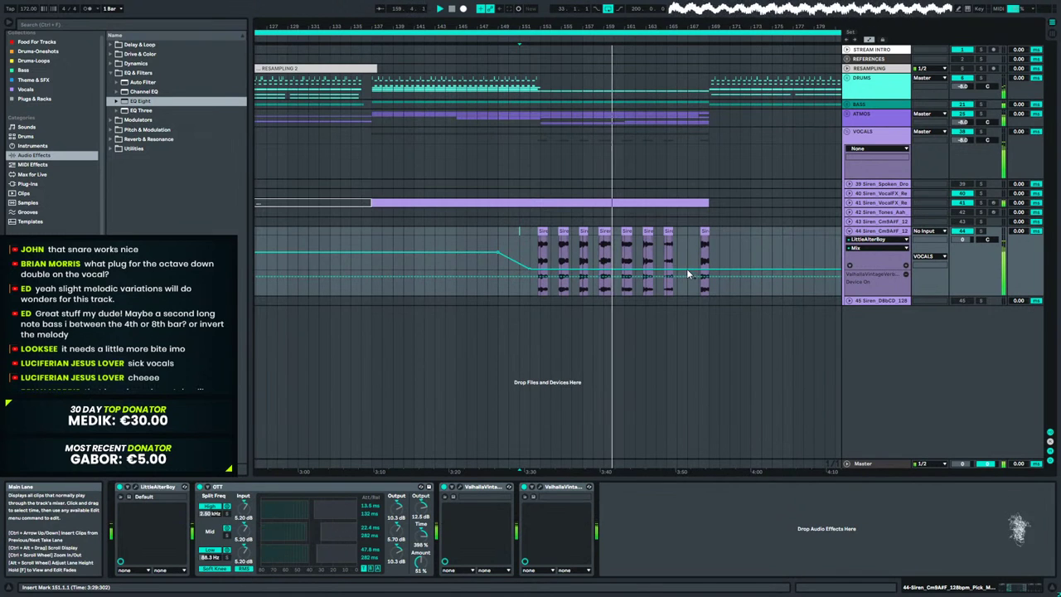
drag(691, 269, 699, 252)
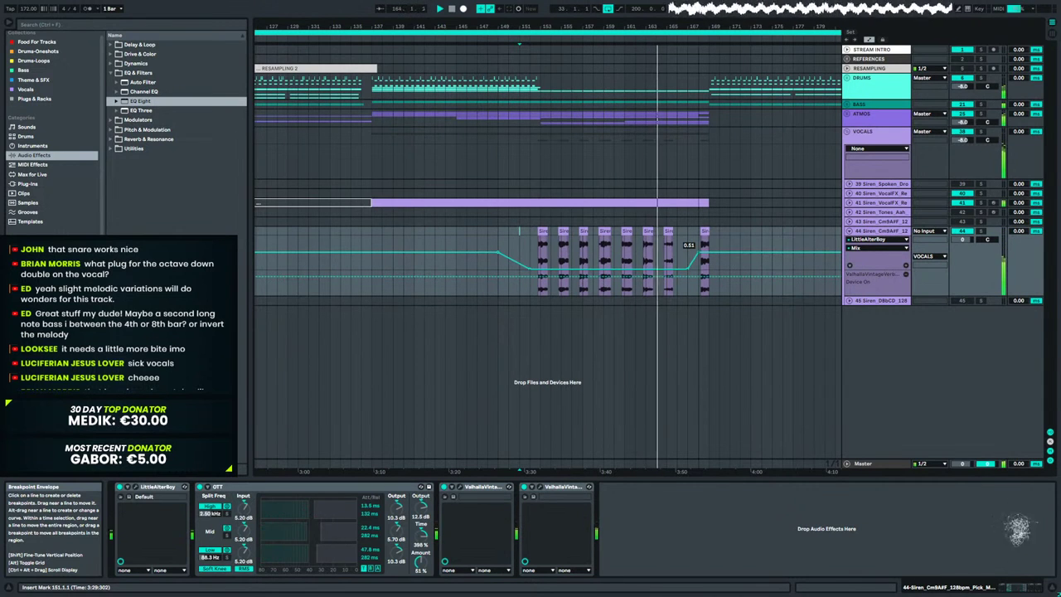
Show track 44's automated parameters in separate lanes and clear the ValhallaVintageVerb Mix spikes from 152.1.1 to 165.1.1.
right_click(869, 262)
click(893, 277)
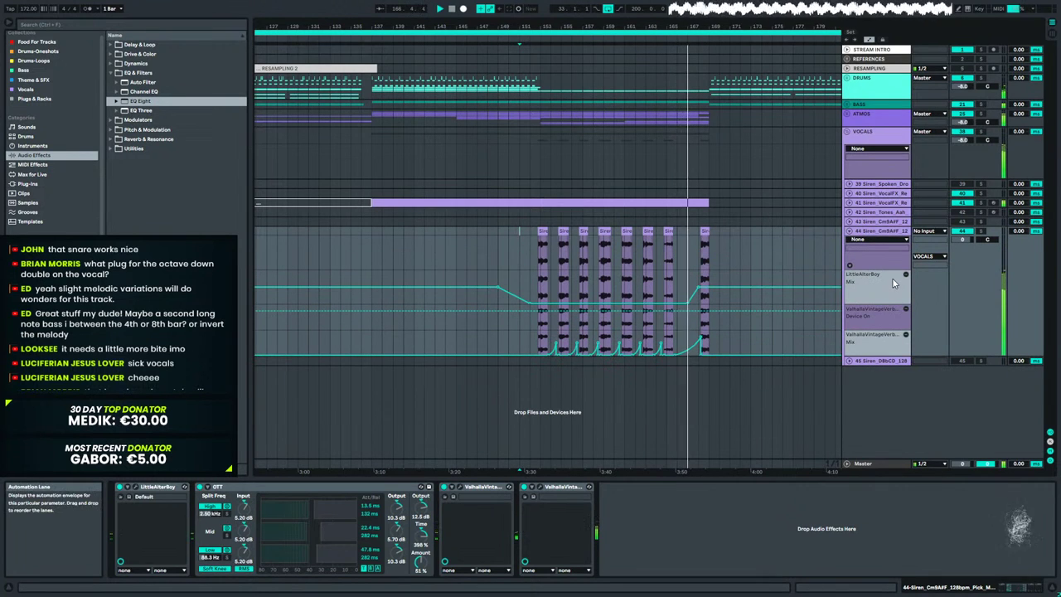
click(668, 341)
drag(668, 339, 531, 342)
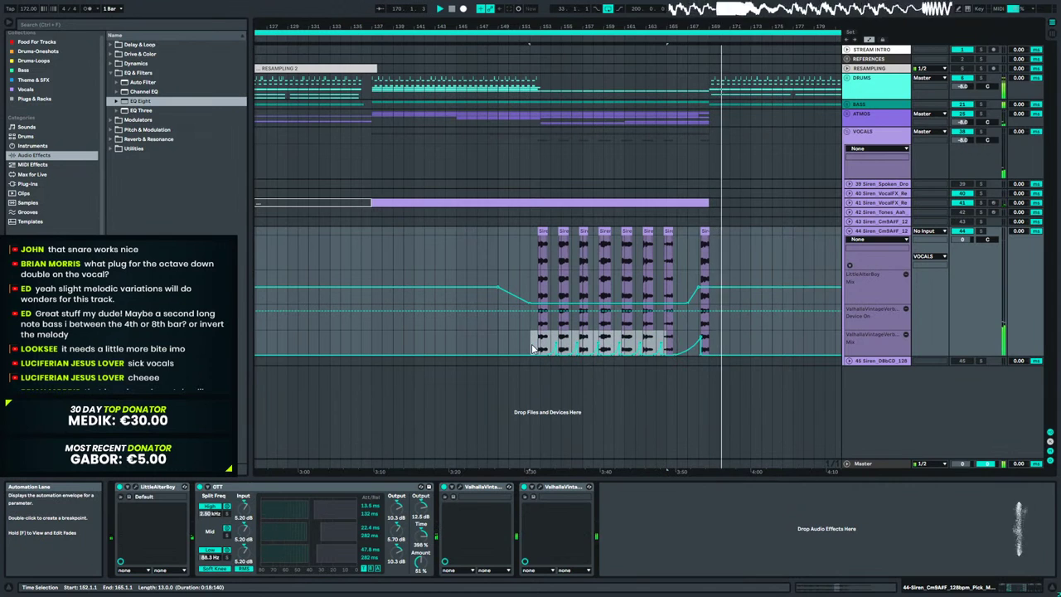
Audition the copied vocal chops from the first clip and from the sixth clip, and stop playback.
click(542, 230)
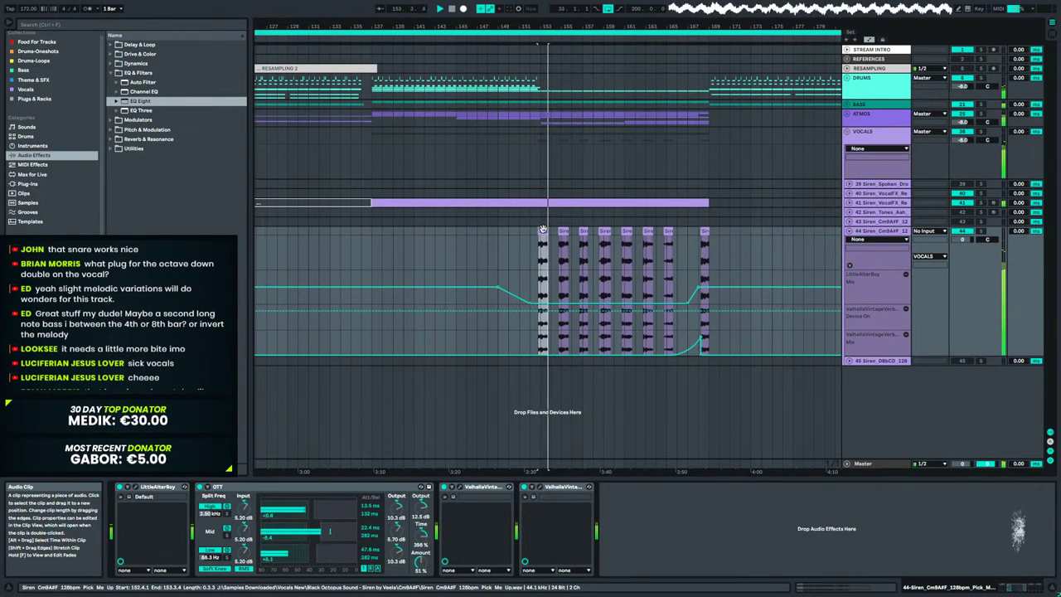
click(646, 229)
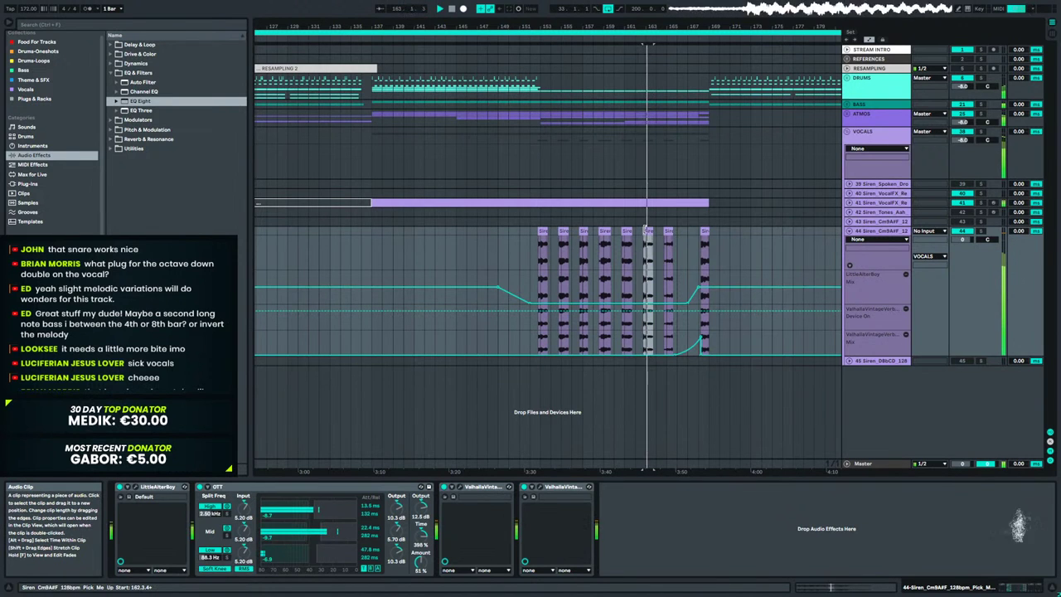
key(space)
Audition the Pick_Me_Up vocal phrase before the first drop, from 70.4.1 and from 71.4.1.
drag(597, 25, 676, 7)
drag(409, 36, 666, 232)
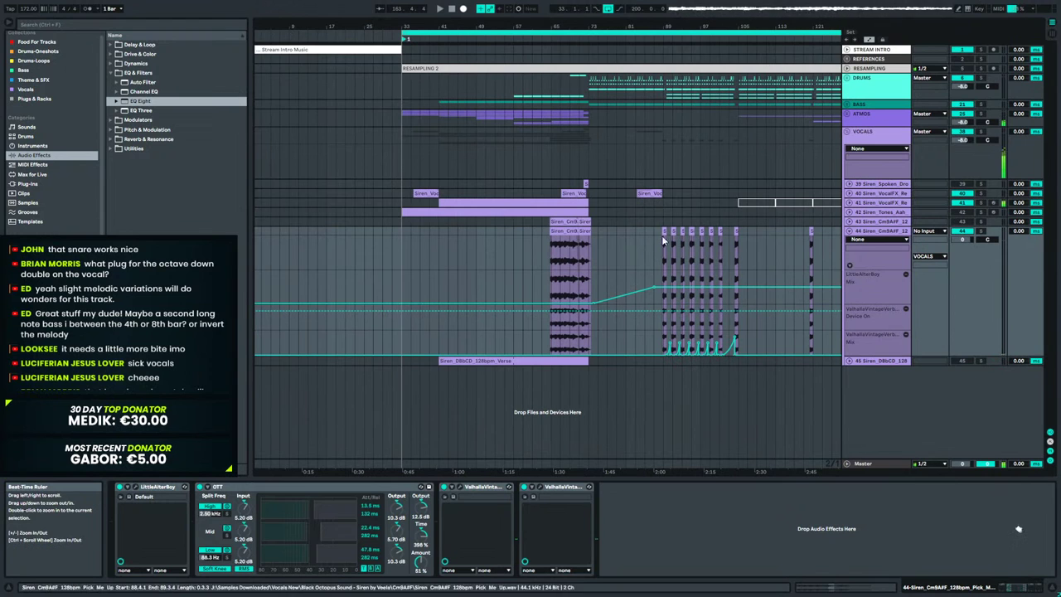
key(space)
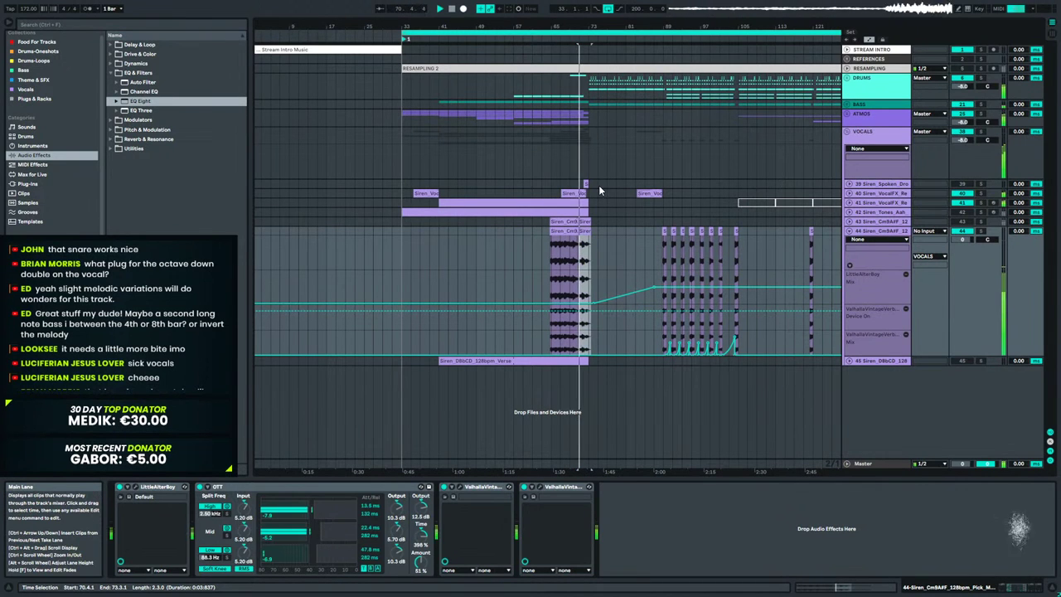
drag(582, 47, 555, 290)
click(555, 290)
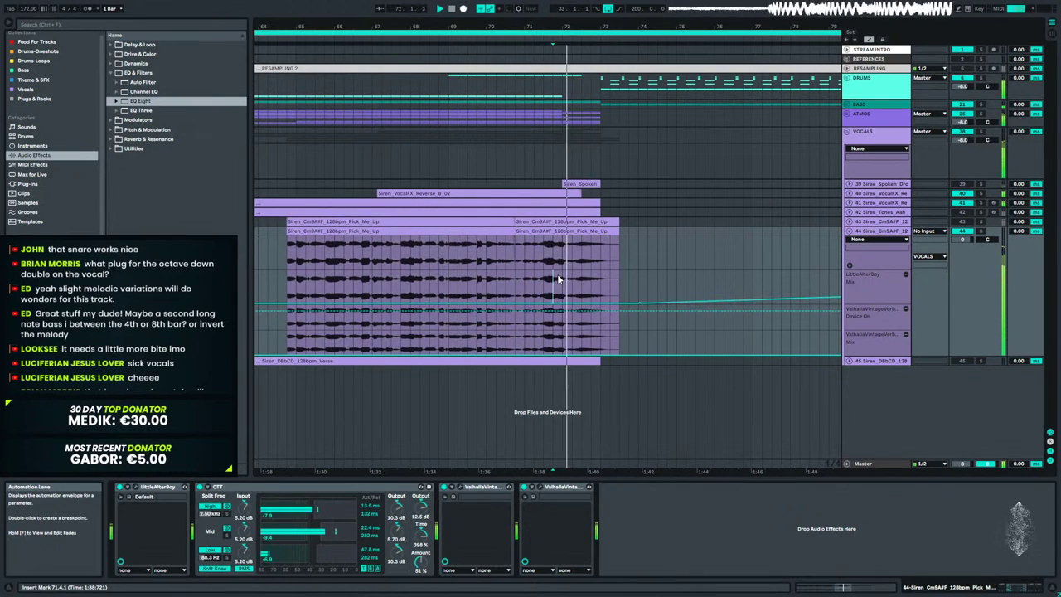
key(space)
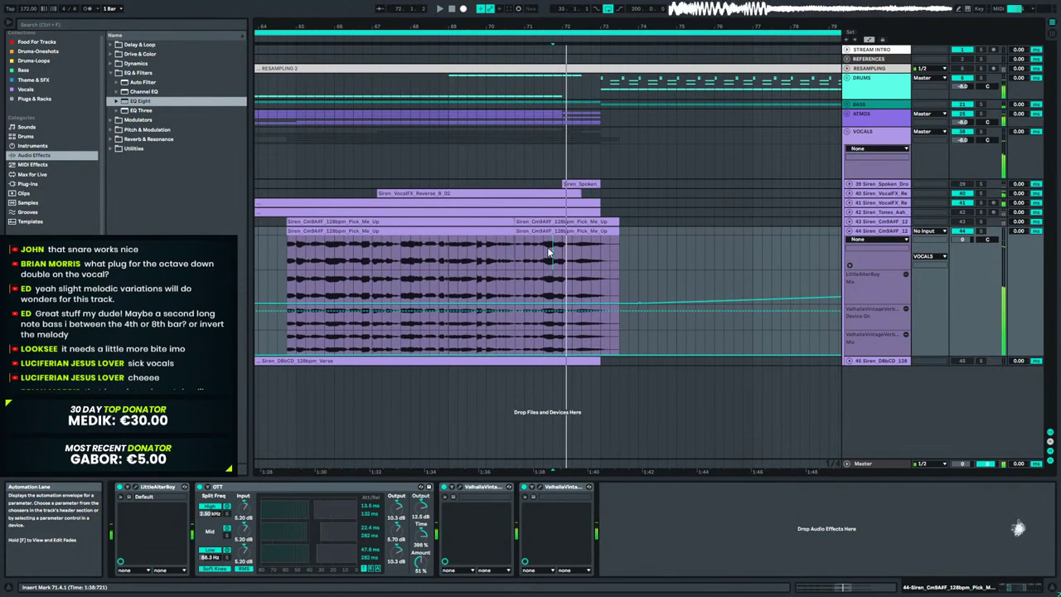
Copy the tail of the pre-drop Pick_Me_Up clip, from 71.3.2 to 73.3.1, and place it at 167.4.1 on the same track.
drag(548, 250, 618, 231)
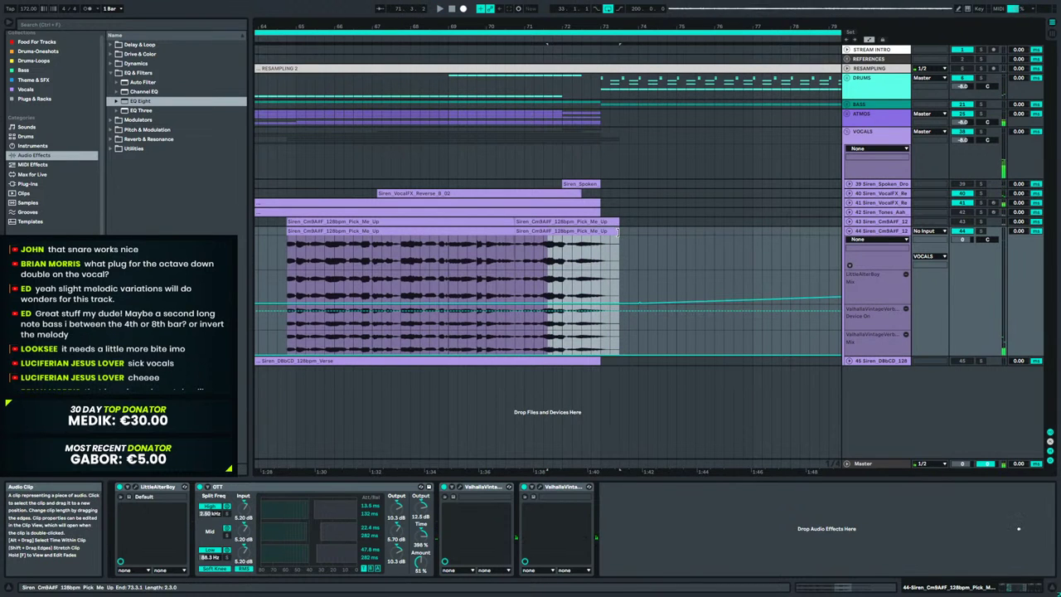
drag(652, 27, 329, 8)
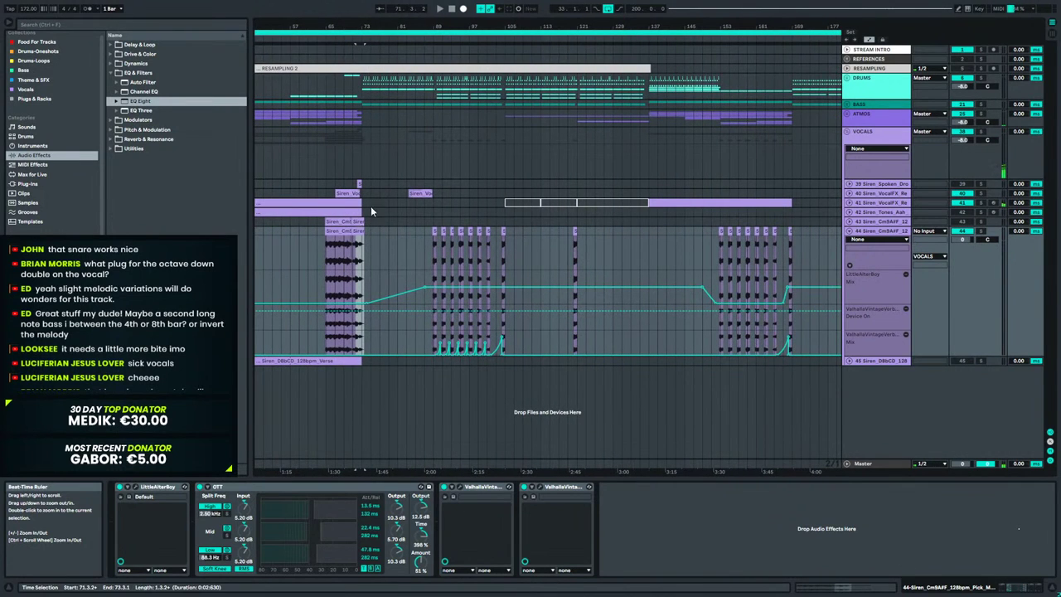
click(418, 236)
click(788, 243)
drag(787, 239, 786, 239)
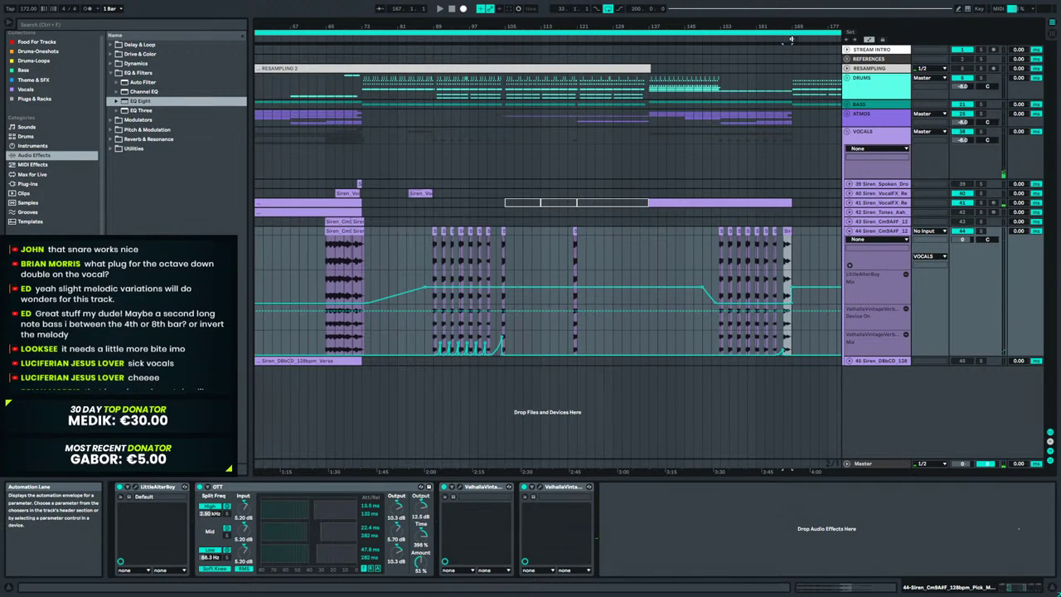
drag(794, 29, 769, 115)
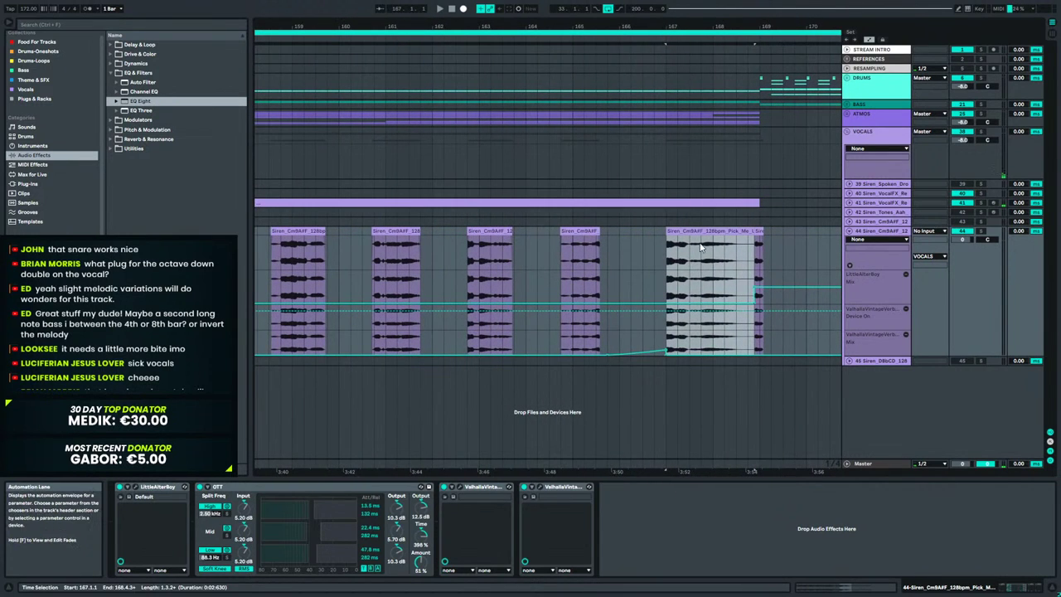
drag(695, 232, 729, 233)
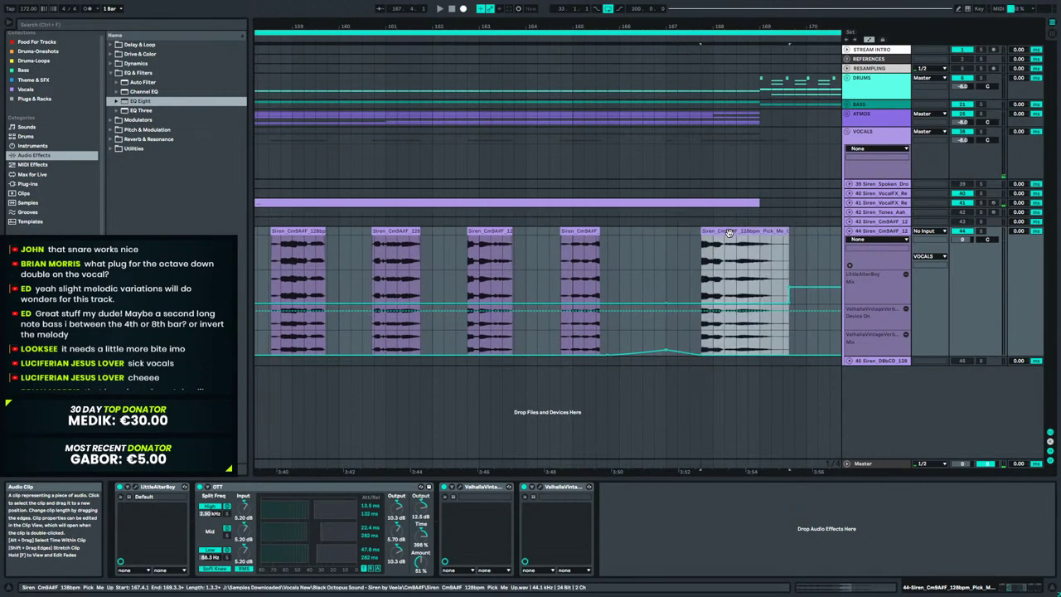
Extend the ValhallaVintageVerb Mix rise to the clip at 167.4.1 and shift LittleAlterBoy's Mix rise to 0.50 just ahead of it.
click(683, 340)
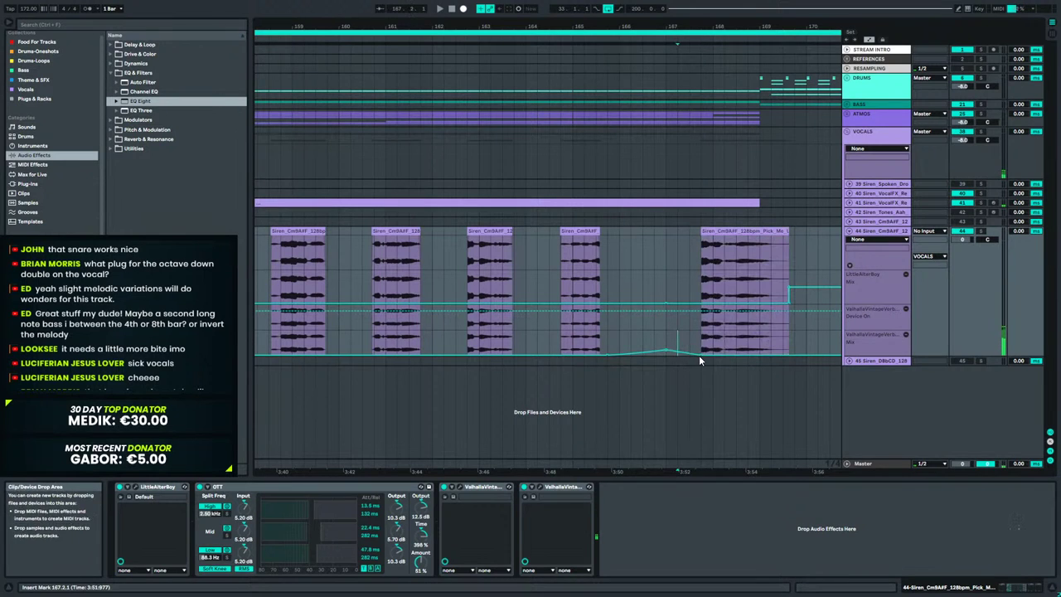
drag(692, 352, 700, 346)
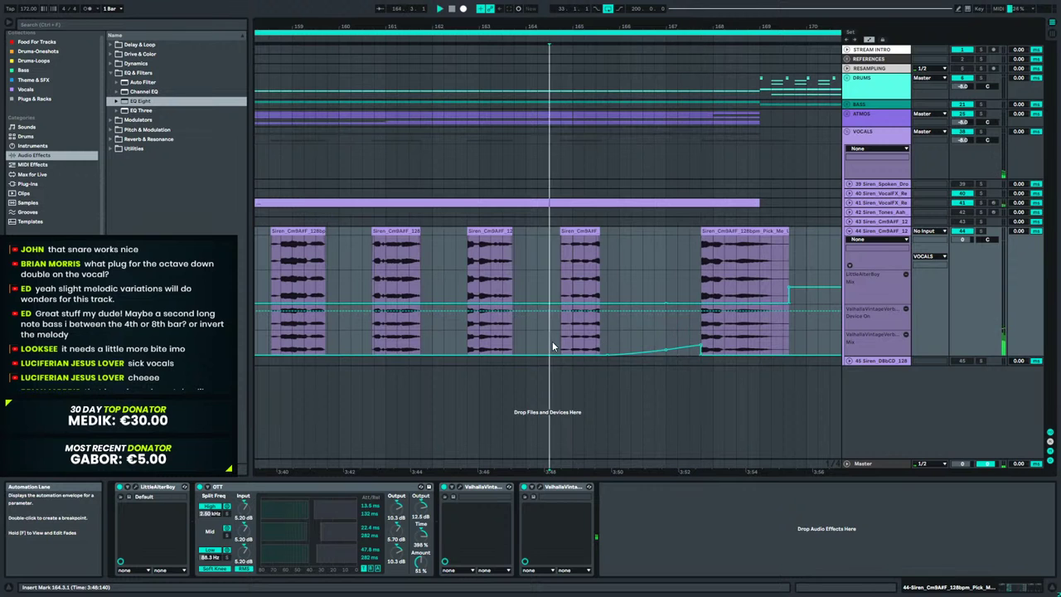
key(space)
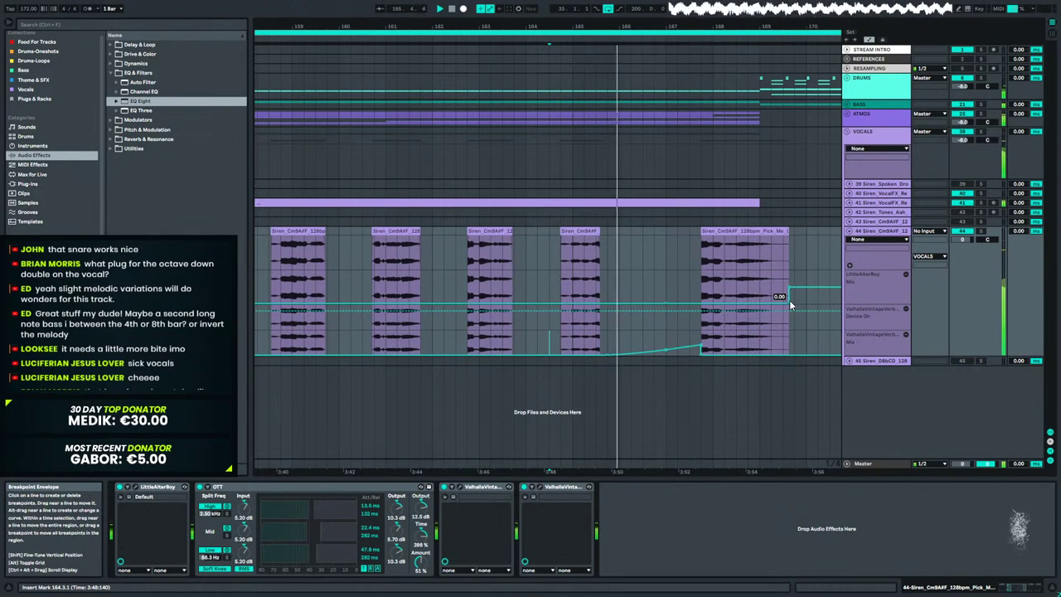
drag(789, 301, 681, 288)
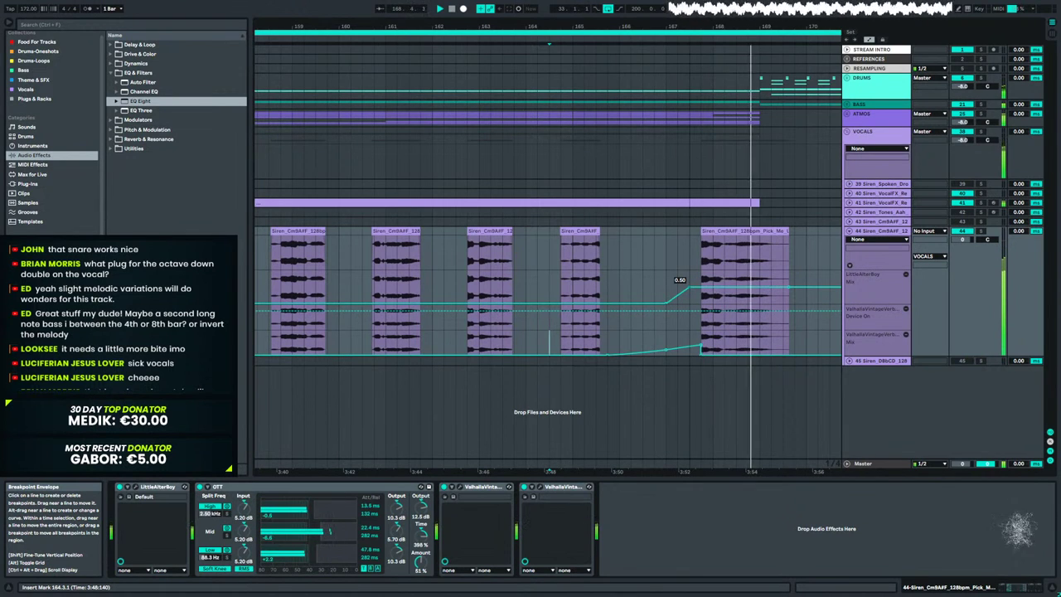
Move the last Pick_Me_Up clip to start at 168.2.1 and shift the LittleAlterBoy and ValhallaVintageVerb Mix rises to meet it.
key(space)
drag(726, 231, 750, 232)
click(691, 255)
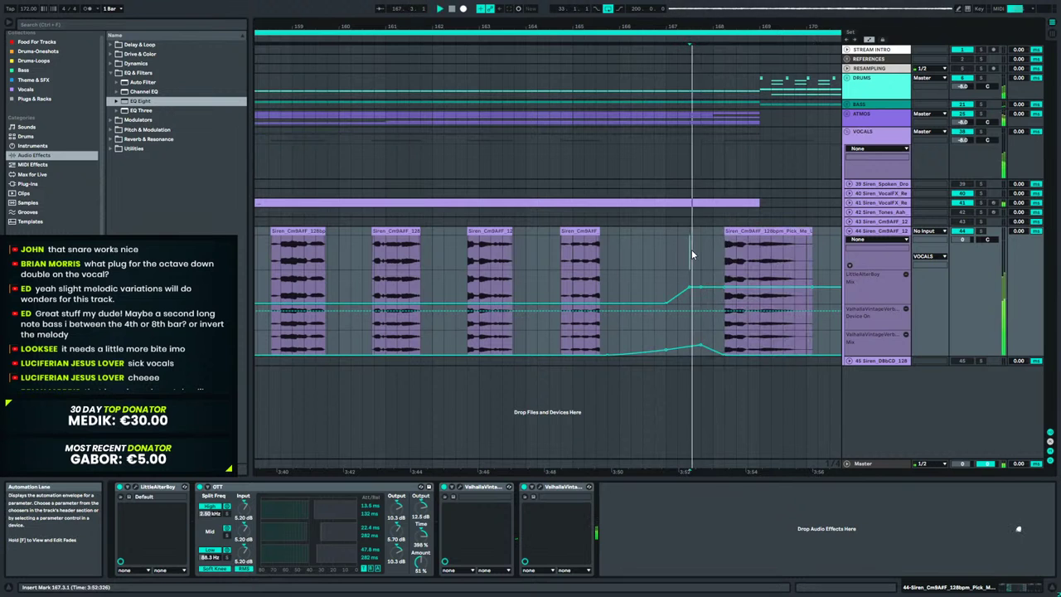
drag(701, 345, 723, 341)
key(space)
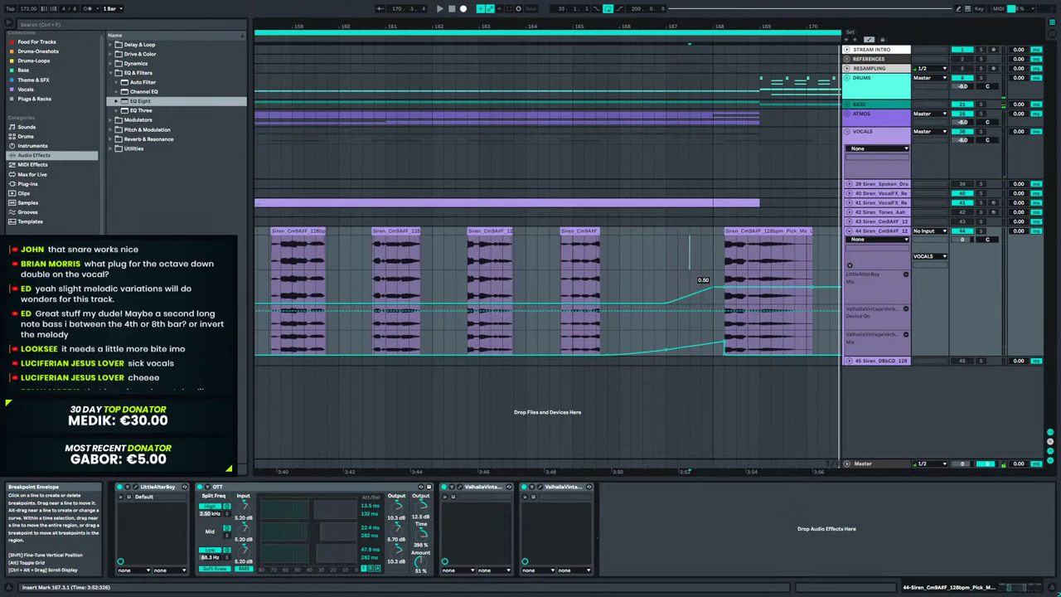
Audition the moved Pick_Me_Up clip, split it at 169.1.1 and open the second part's sample.
click(814, 229)
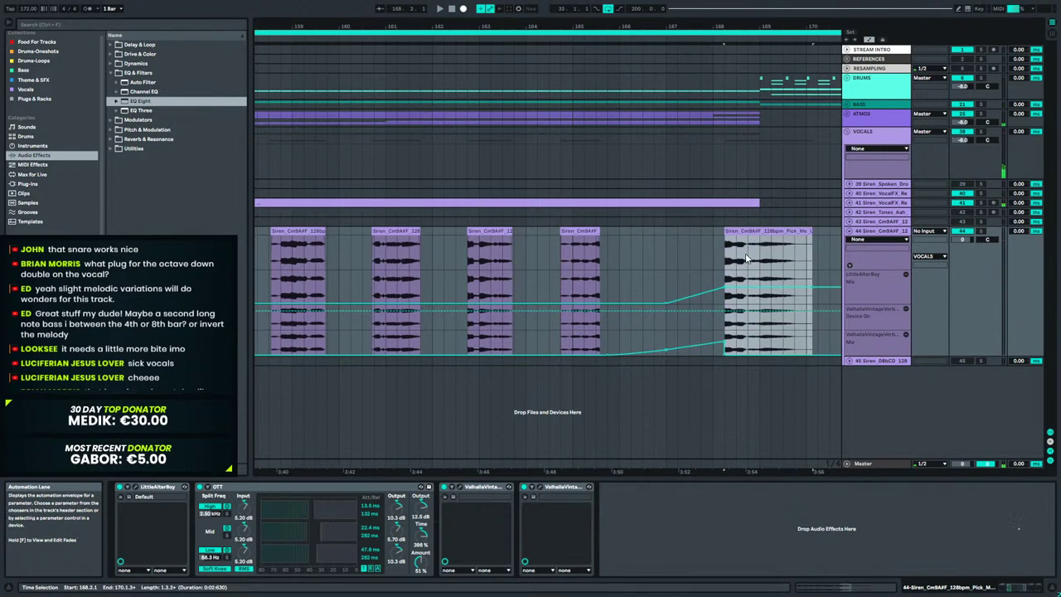
click(758, 253)
key(space)
key(space)
drag(760, 254, 782, 252)
shift+click(811, 231)
key(ctrl+e)
double_click(780, 232)
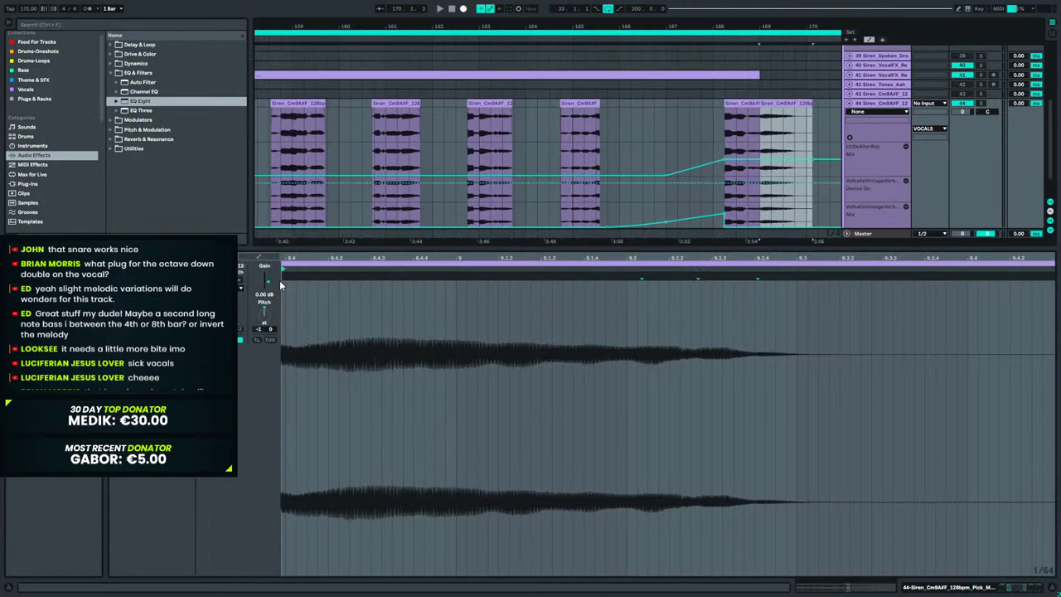
Extend the second Pick_Me_Up part's start slightly before 169.1.1 to match the onset of its last word.
drag(302, 257, 332, 285)
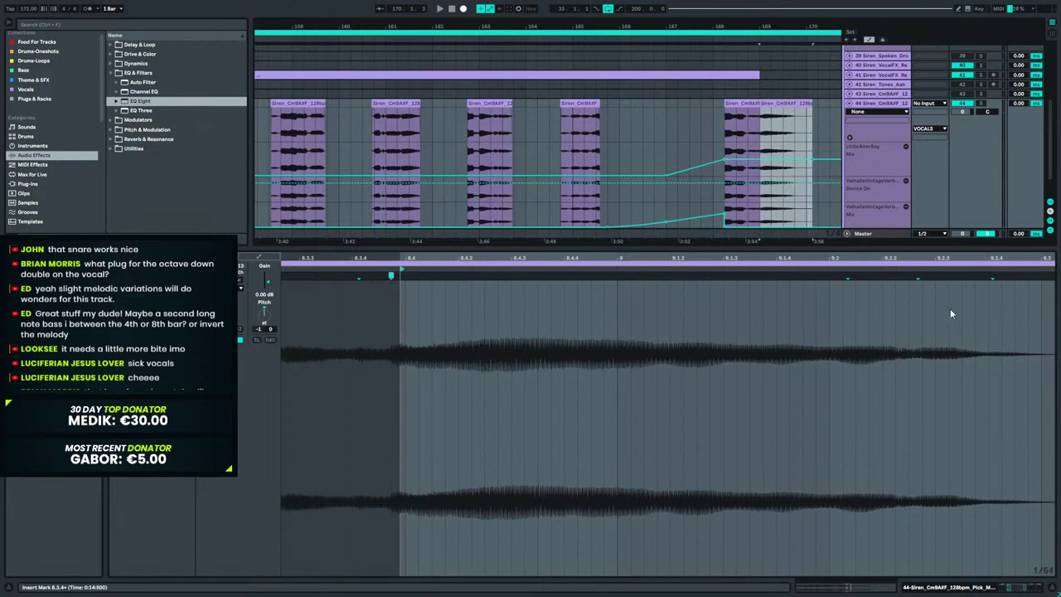
drag(766, 40, 759, 129)
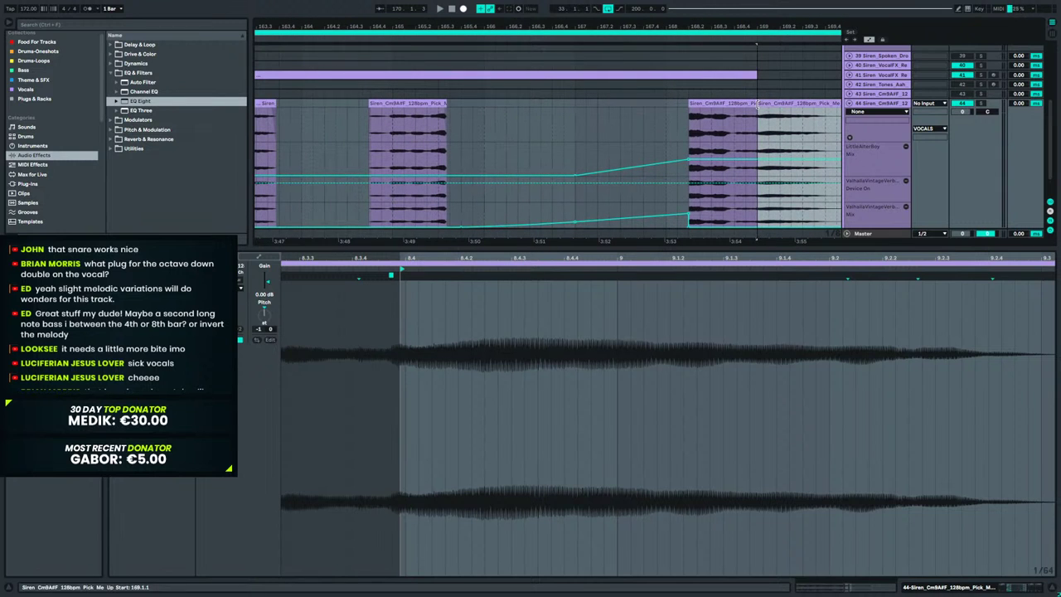
click(757, 106)
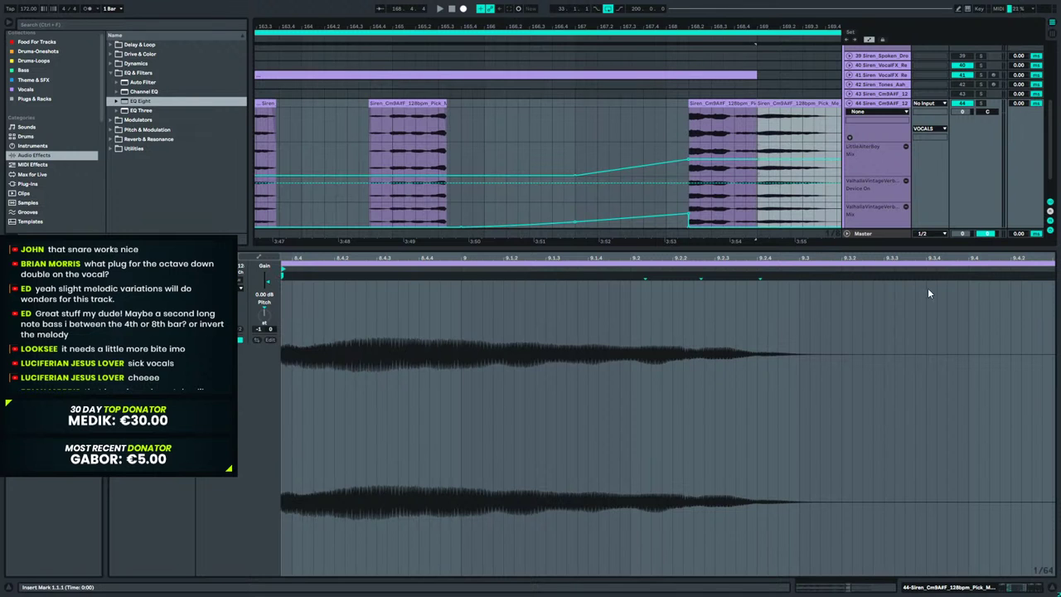
Shorten the second part's last word by pulling its far warp marker earlier, and audition both parts together.
drag(1031, 253, 993, 196)
drag(1033, 274, 703, 278)
key(space)
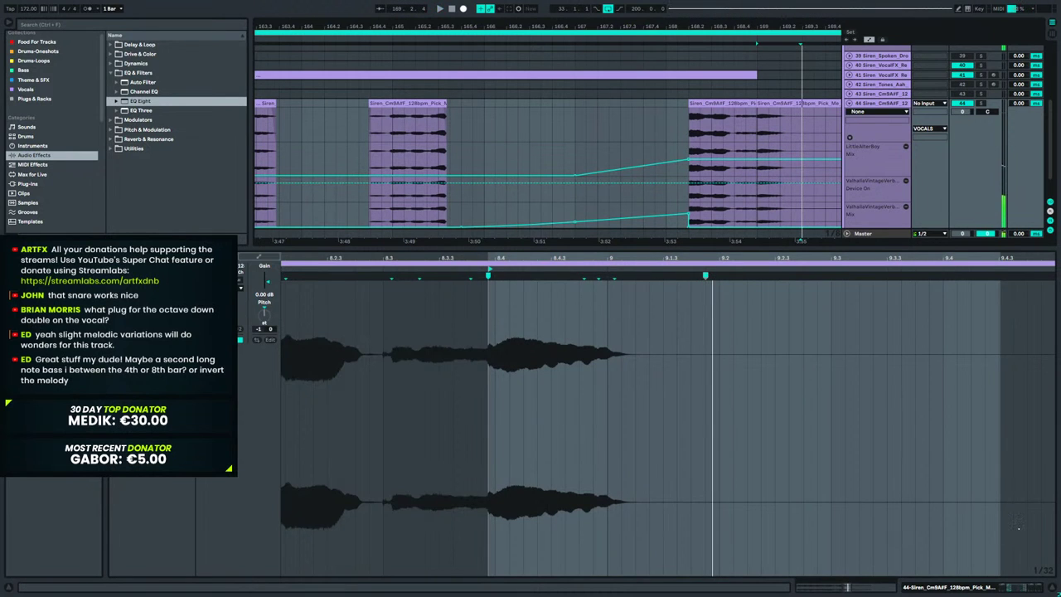
click(746, 109)
shift+click(792, 101)
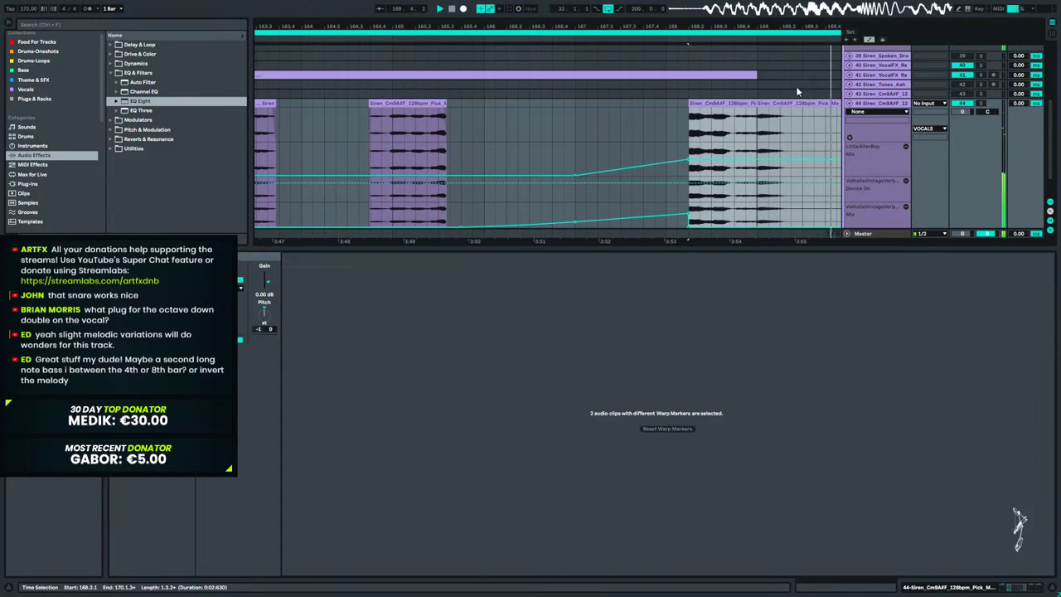
key(space)
Add a warp marker just after the second part's vocal tail, between 9 and 9.1.3, and audition it.
click(776, 103)
drag(382, 258, 561, 301)
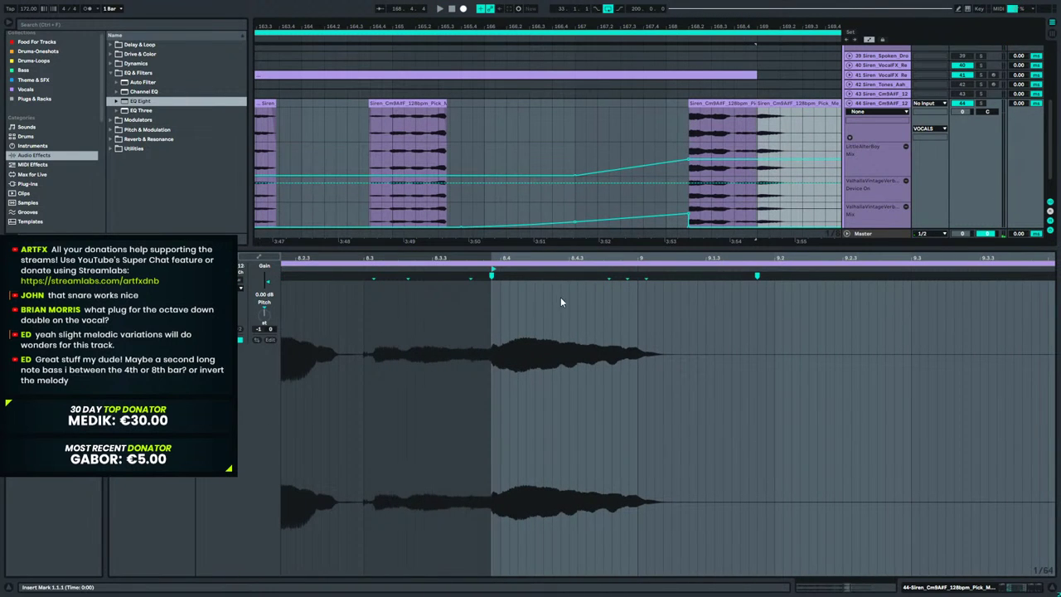
double_click(674, 277)
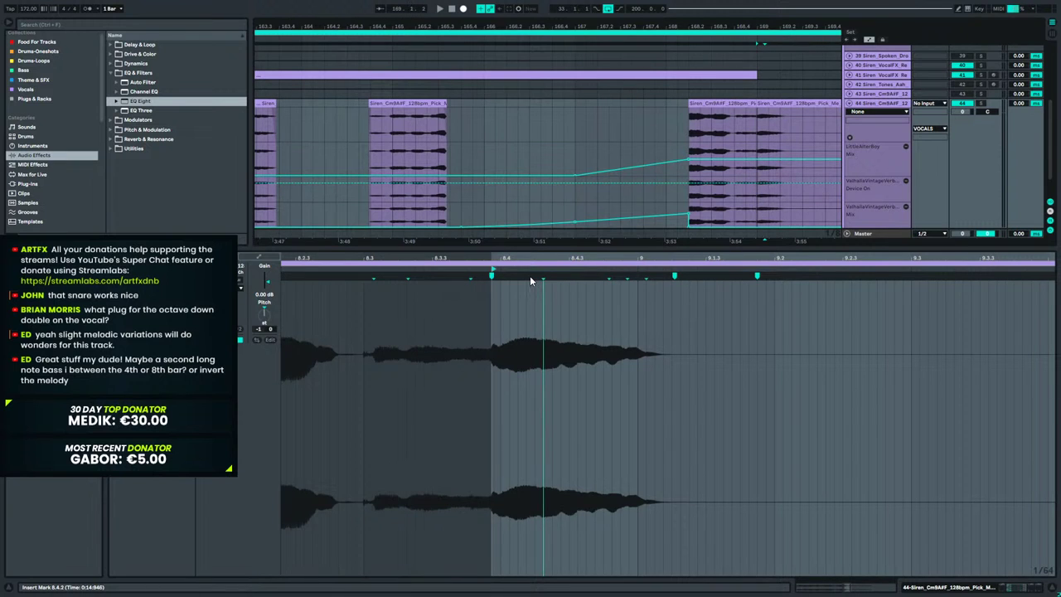
key(space)
key(space)
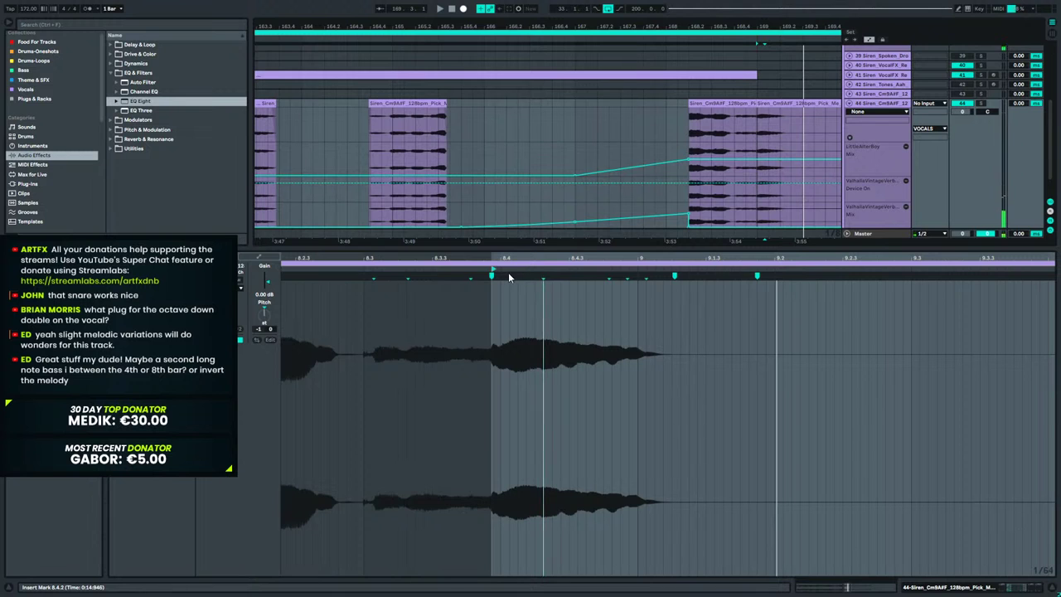
Add a warp marker near the second part's onset and shift it to about 8.4.2, auditioning the timing repeatedly.
mouse_move(508, 274)
mouse_down()
mouse_move(542, 280)
mouse_move(533, 280)
mouse_up()
click(528, 277)
key(space)
key(space)
key(space)
key(space)
key(space)
key(space)
key(space)
key(space)
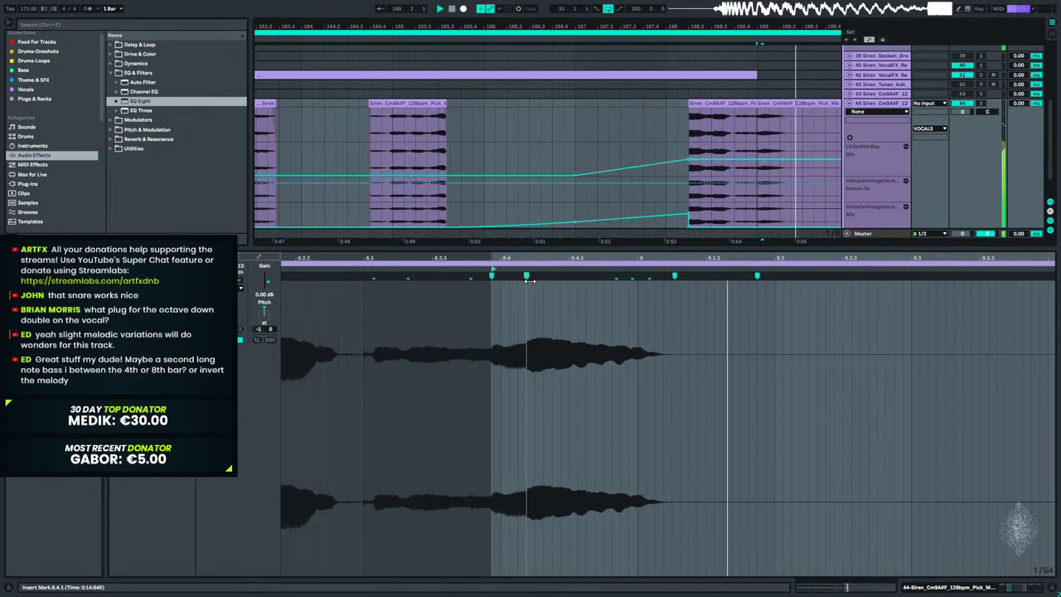
key(space)
key(space)
drag(533, 278, 534, 281)
key(space)
key(space)
Try lengthening the second part's decay with a warp marker near 8.4.4 and the tail marker moved to 9.1.3.
click(643, 121)
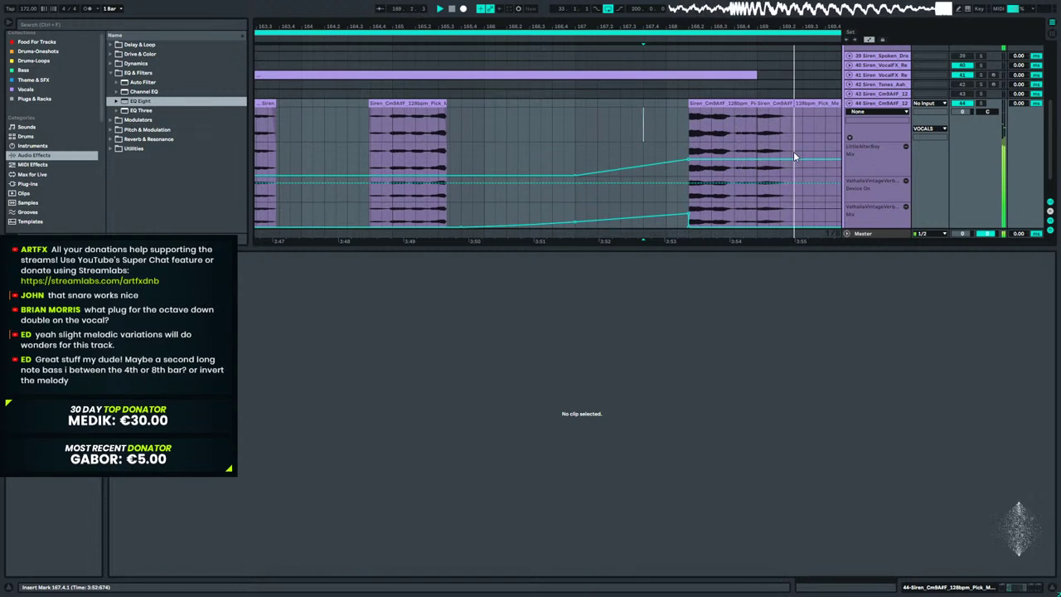
drag(775, 22, 593, 62)
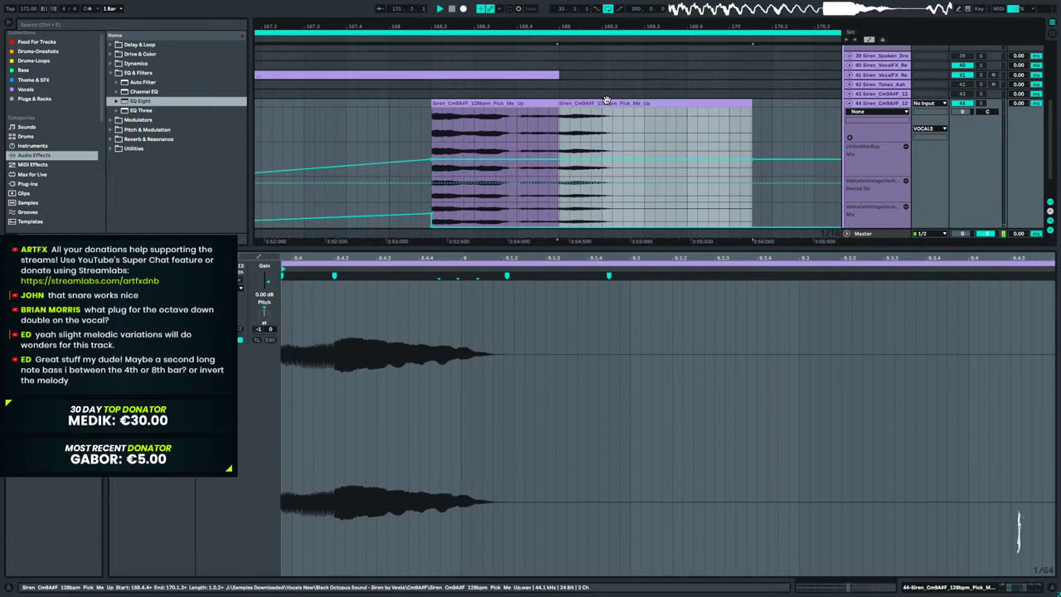
click(608, 100)
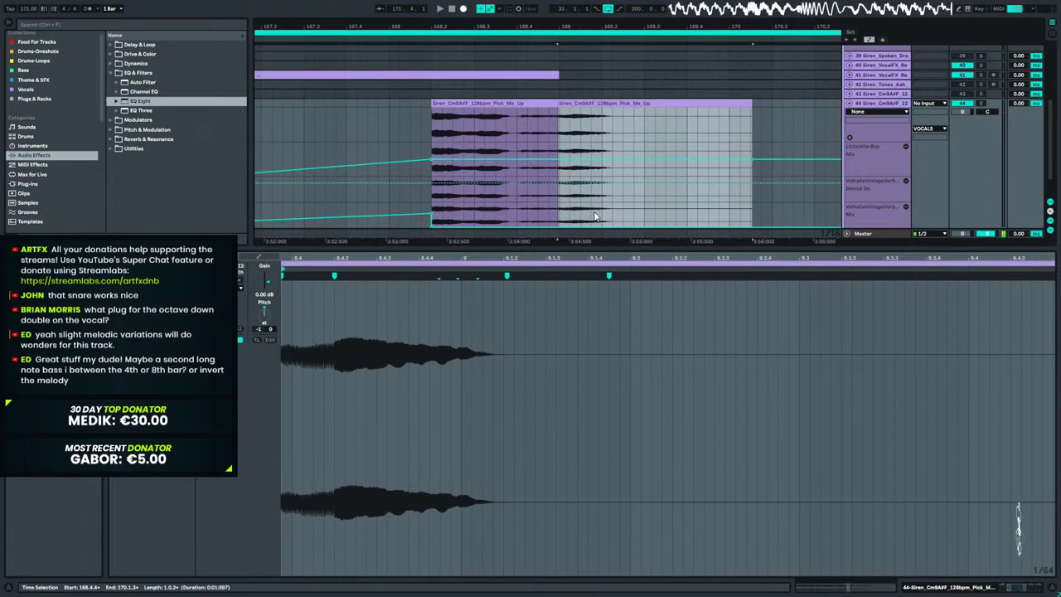
click(458, 275)
mouse_move(505, 275)
mouse_down()
mouse_move(566, 275)
mouse_move(553, 280)
mouse_up()
key(space)
key(space)
key(space)
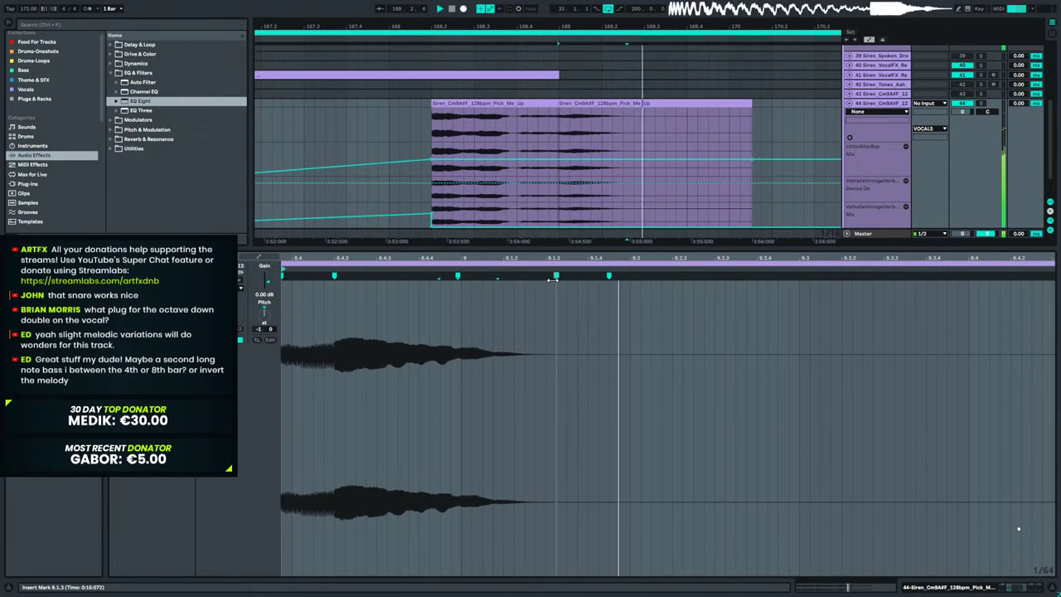
drag(458, 276, 451, 277)
key(space)
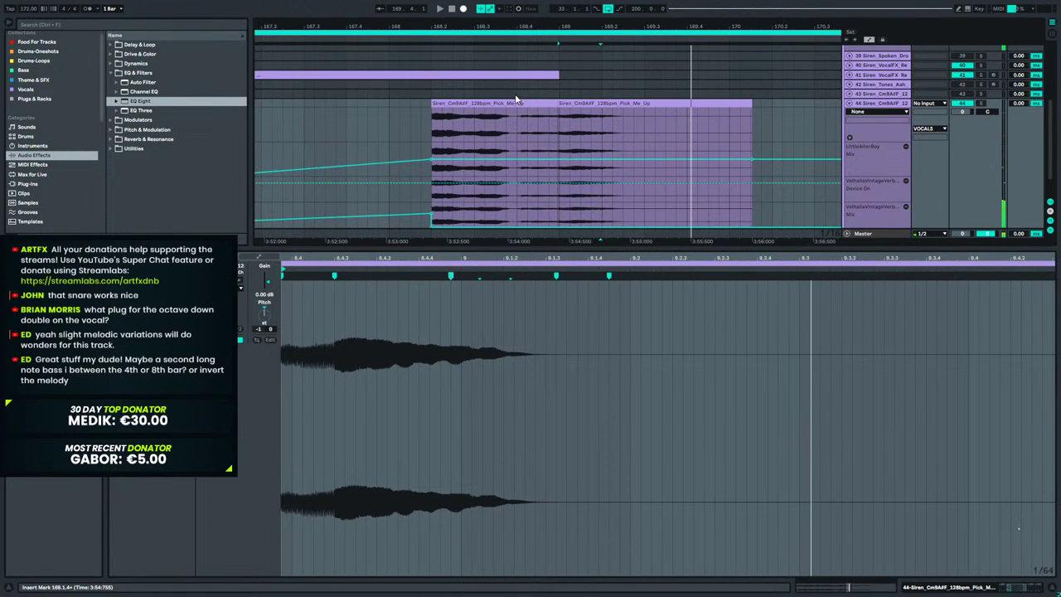
Audition the edited Pick_Me_Up phrase from 168.2.1 into the following section.
click(515, 99)
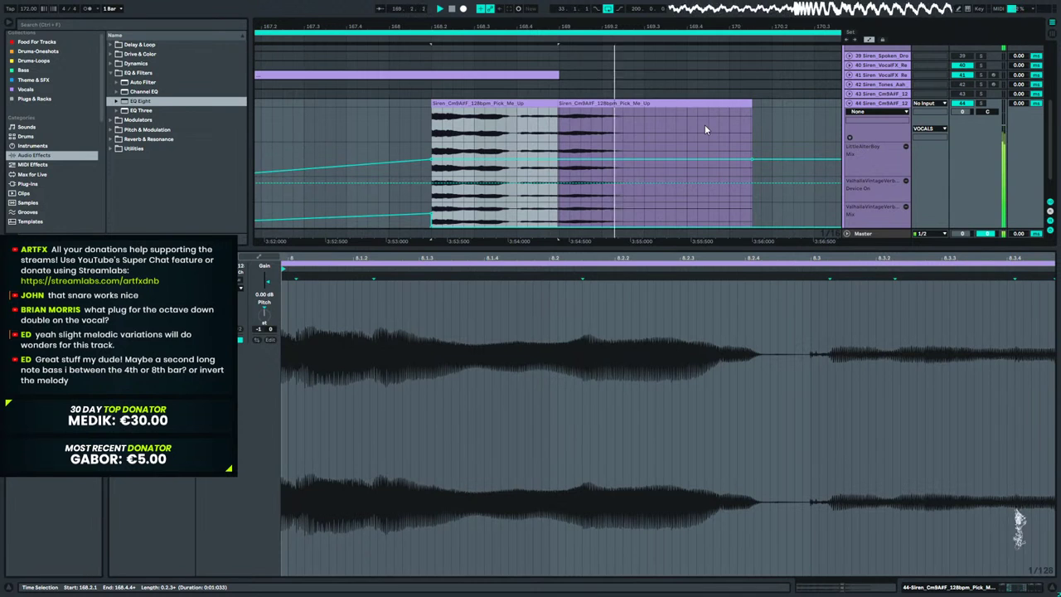
click(659, 103)
drag(606, 20, 606, 8)
scroll(589, 96, down, 2)
key(space)
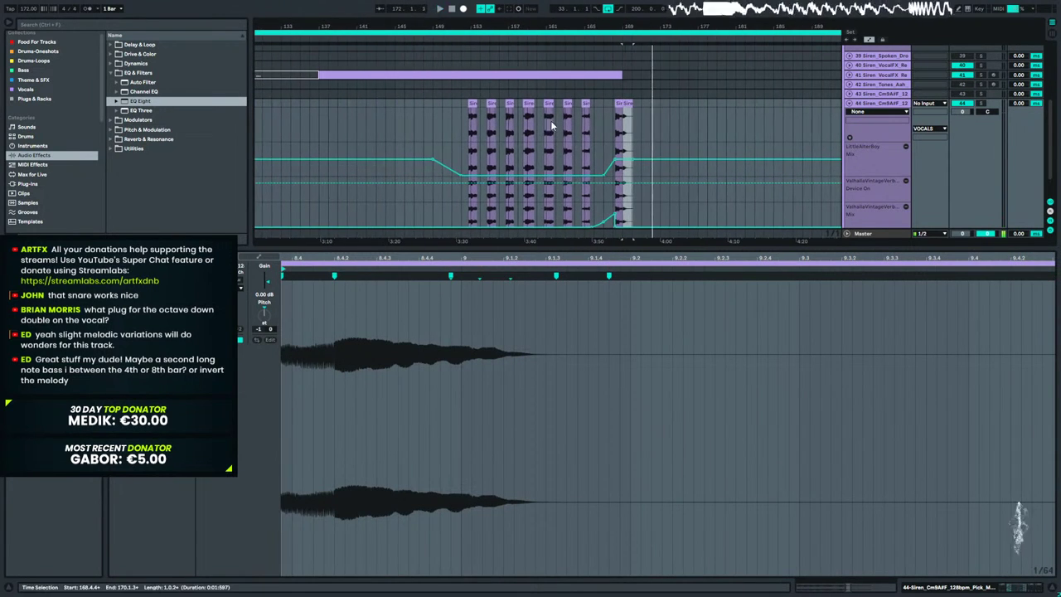
Solo vocal track 44 and compare the pre-drop Pick_Me_Up phrase at 70.4.1 with the edited phrase at 168.2.1.
key(minus)
key(minus)
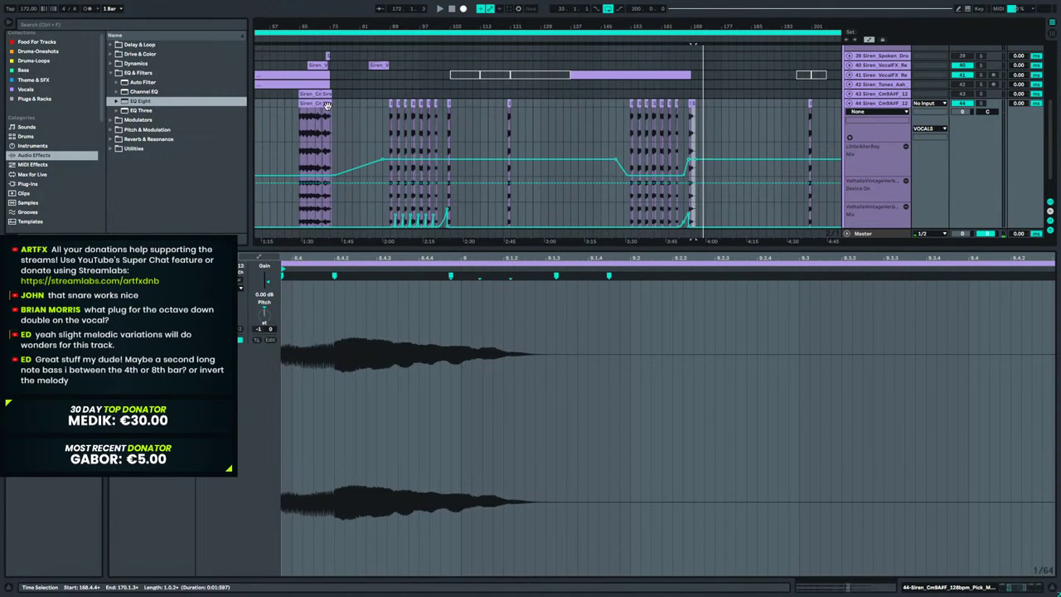
click(327, 107)
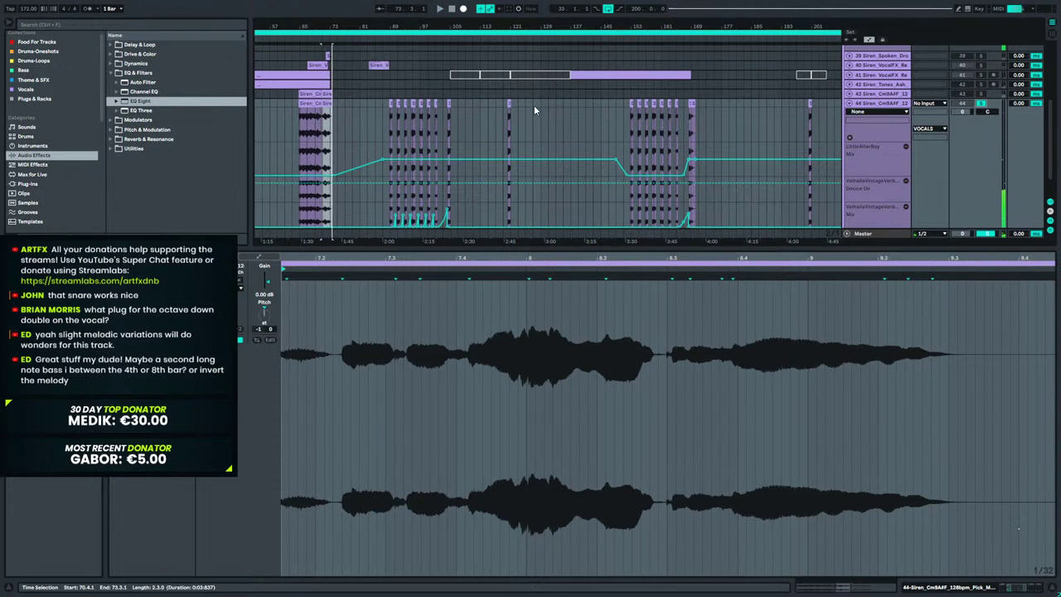
click(690, 101)
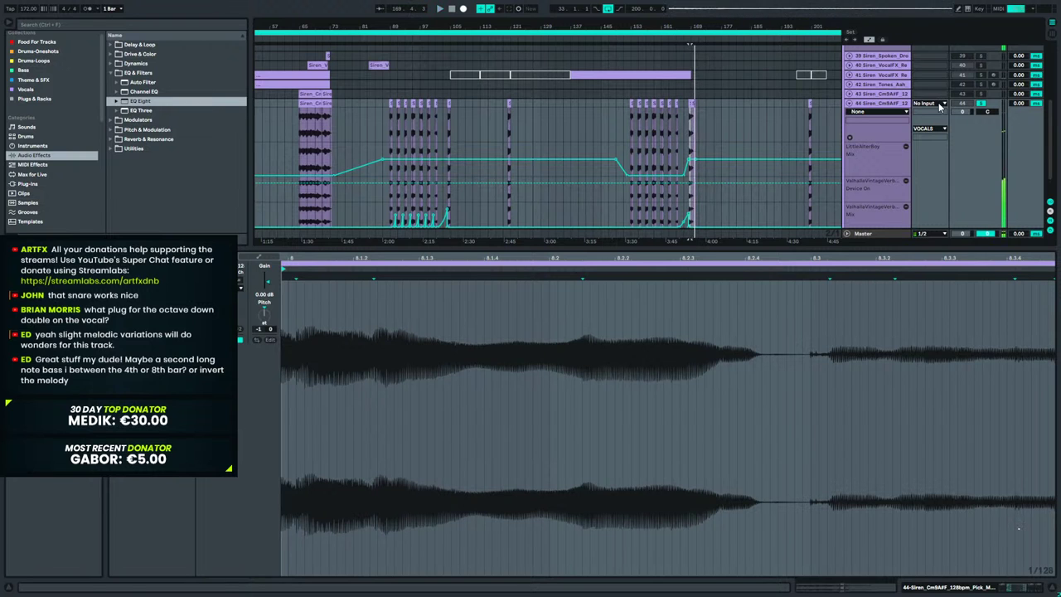
Examine the second part's waveform around its start and audition it.
drag(678, 31, 675, 68)
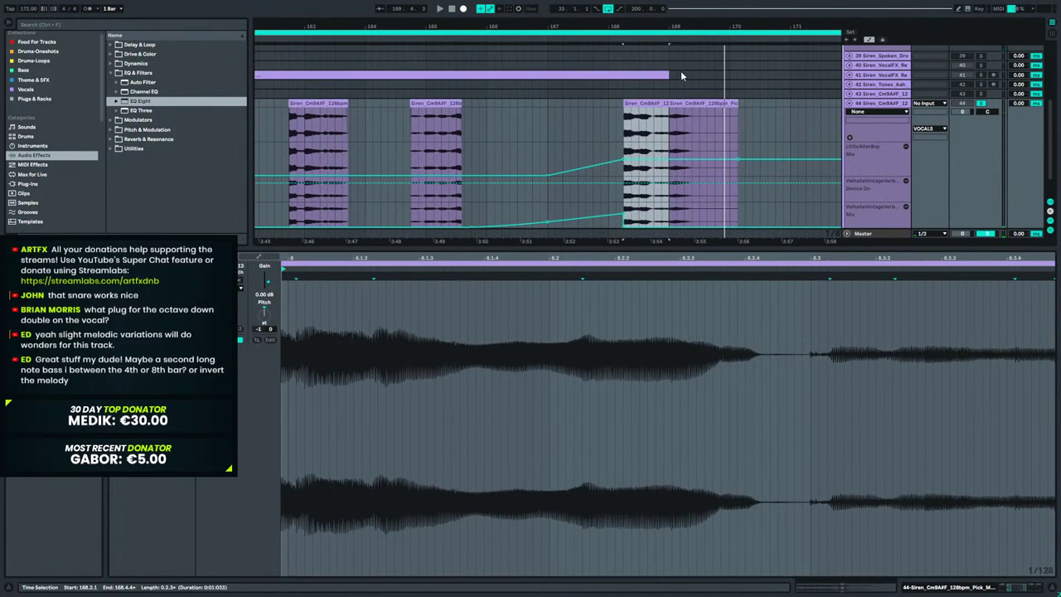
click(684, 112)
click(684, 112)
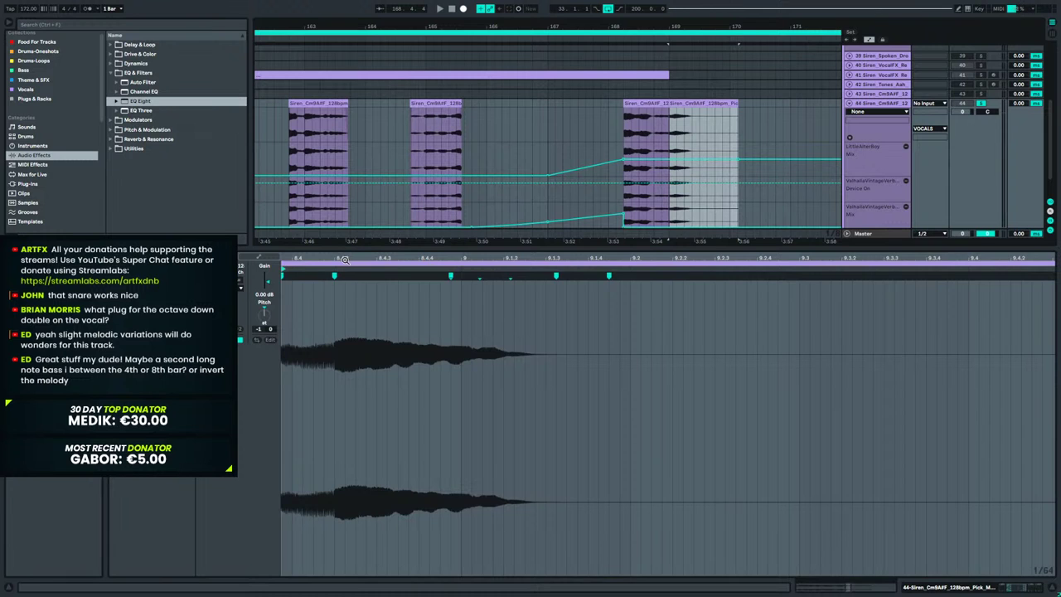
drag(342, 256, 620, 275)
key(space)
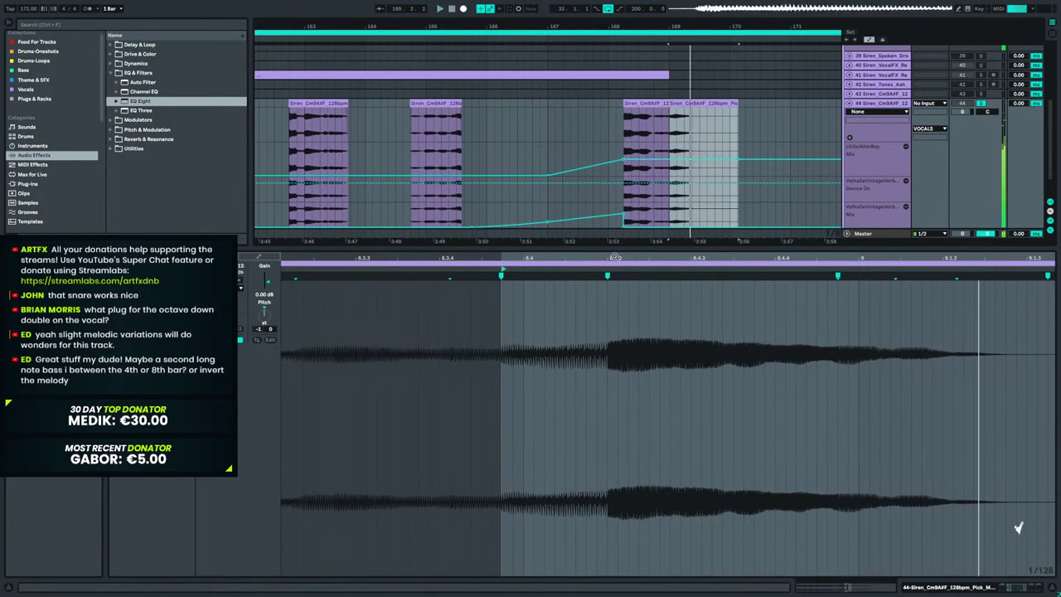
Reshape the crossfade between the two Pick_Me_Up parts to a steeper curve and shift their boundary slightly later.
scroll(679, 124, up, 5)
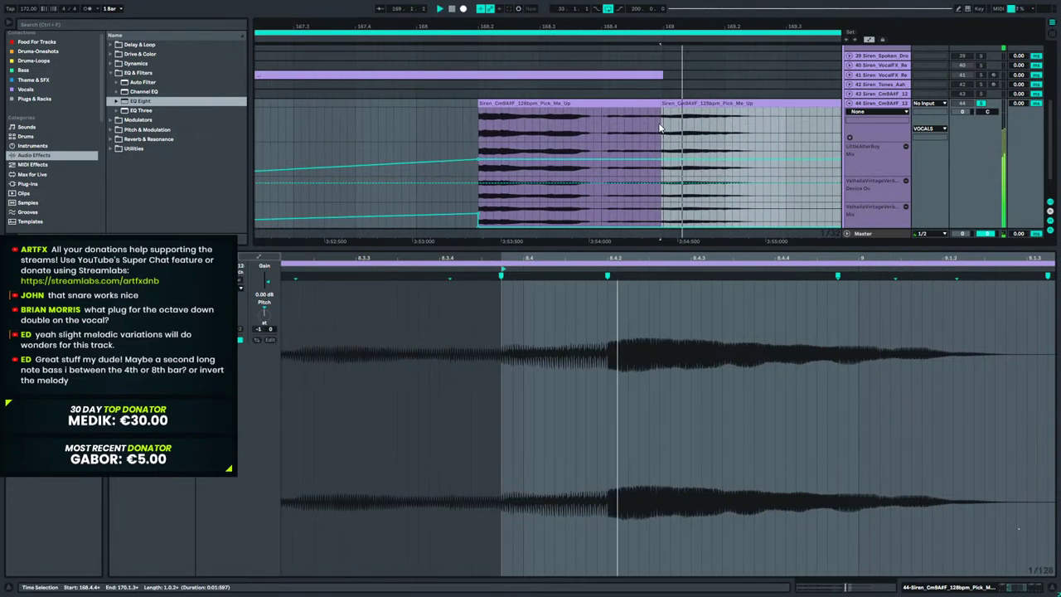
click(664, 104)
key(a)
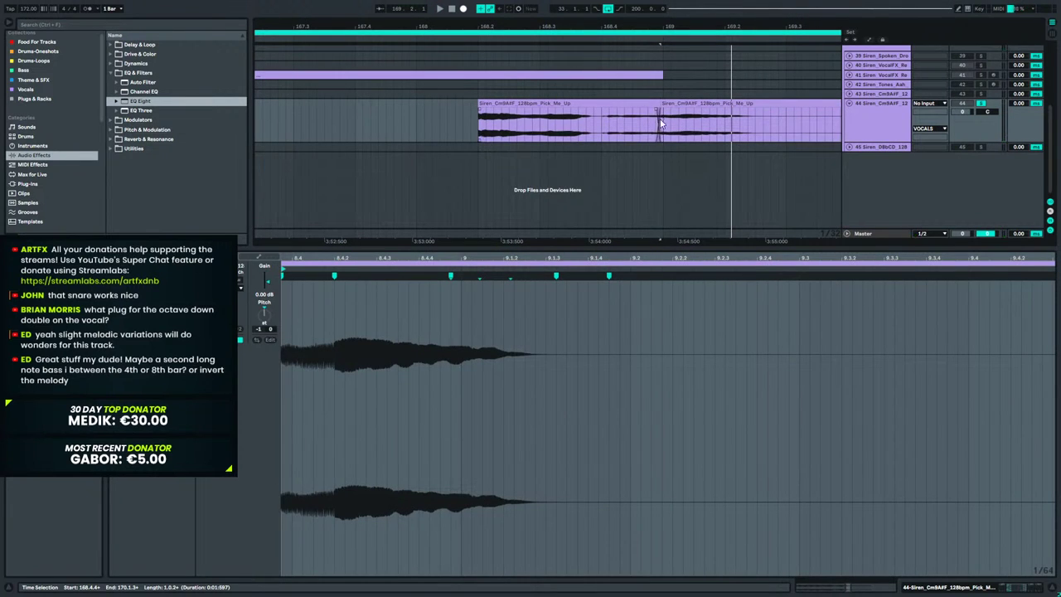
drag(668, 21, 659, 72)
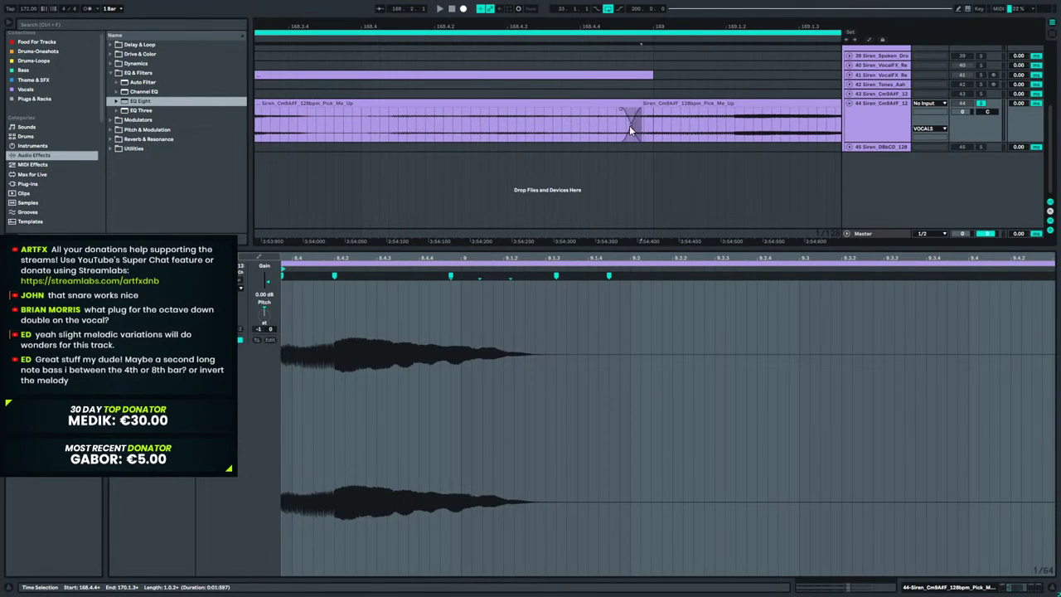
drag(629, 124, 641, 112)
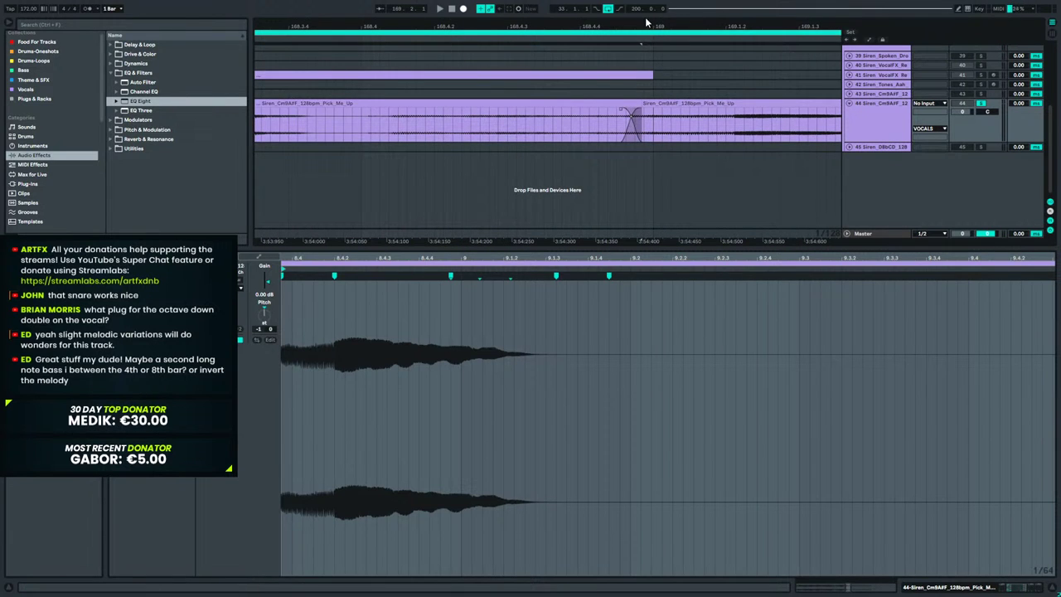
drag(646, 23, 521, 26)
click(638, 107)
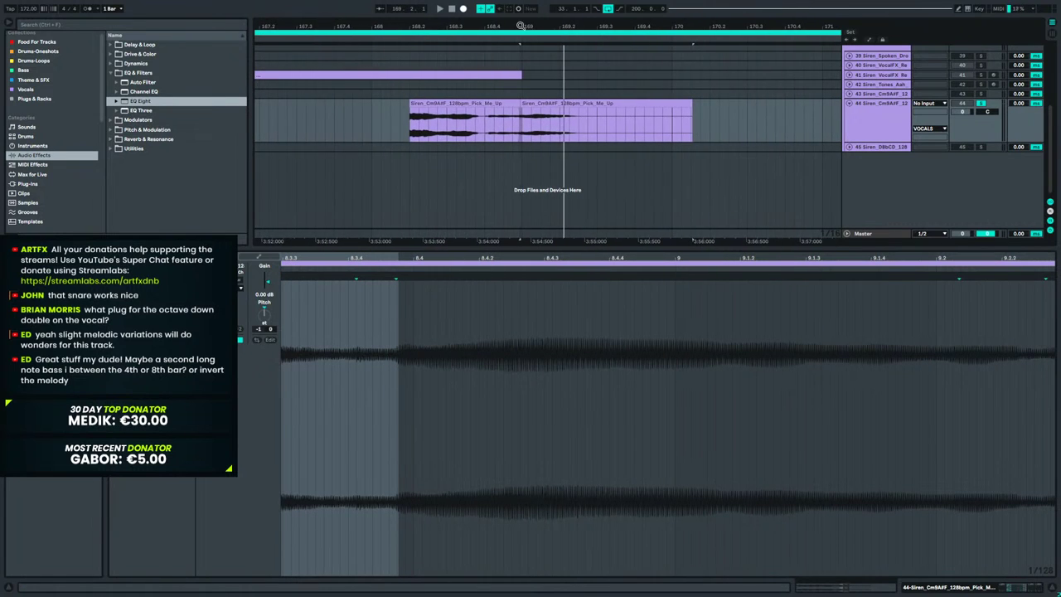
Remove the second part's warp marker near 8.4.4, pull its tail marker back to 9.1.1 and audition the phrase from 168.2.1.
click(466, 104)
key(space)
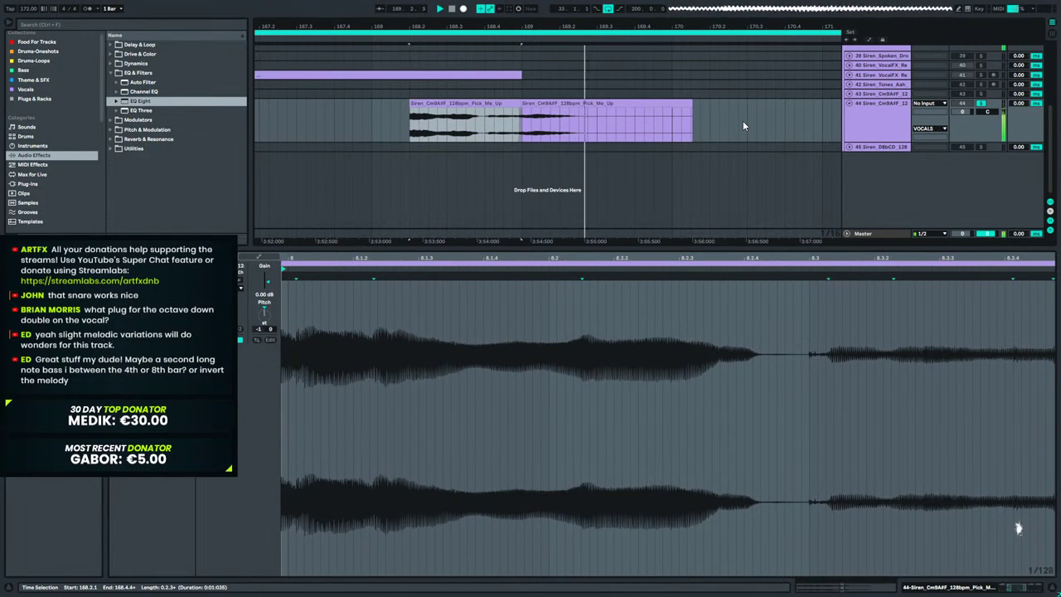
click(568, 112)
key(space)
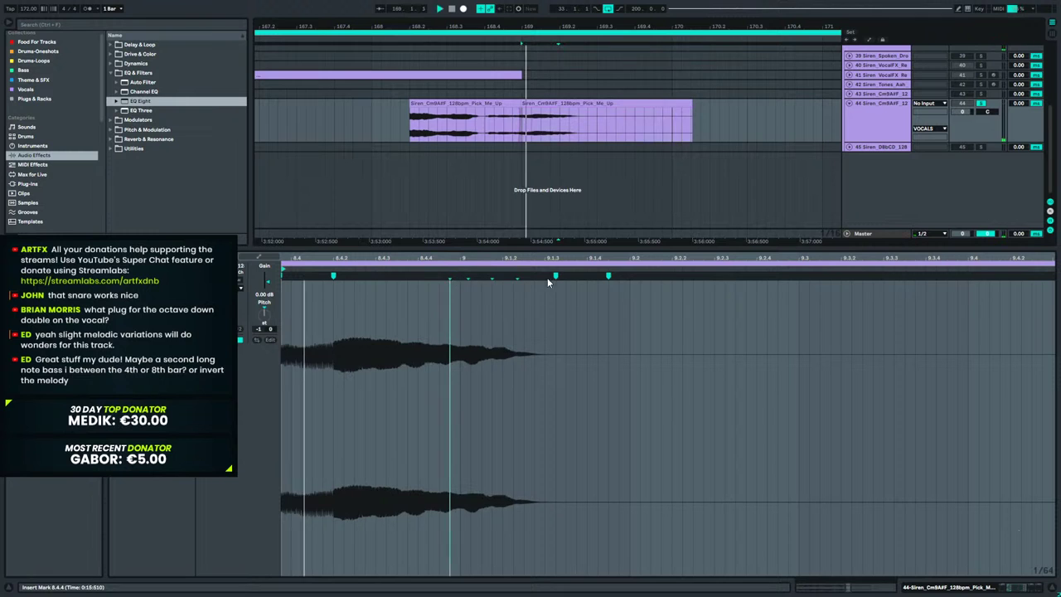
drag(555, 275, 467, 288)
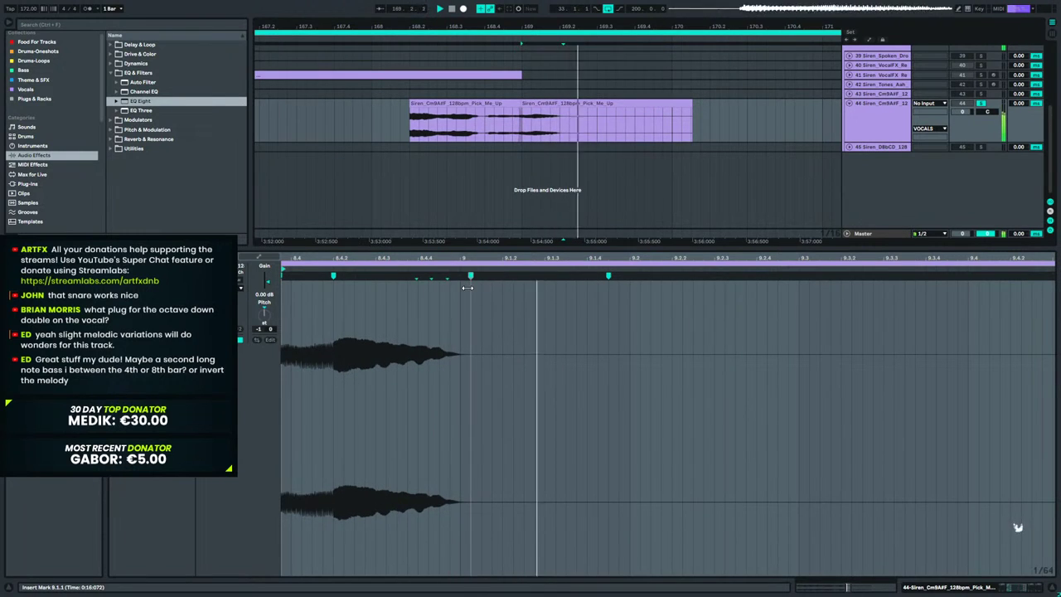
click(448, 102)
key(space)
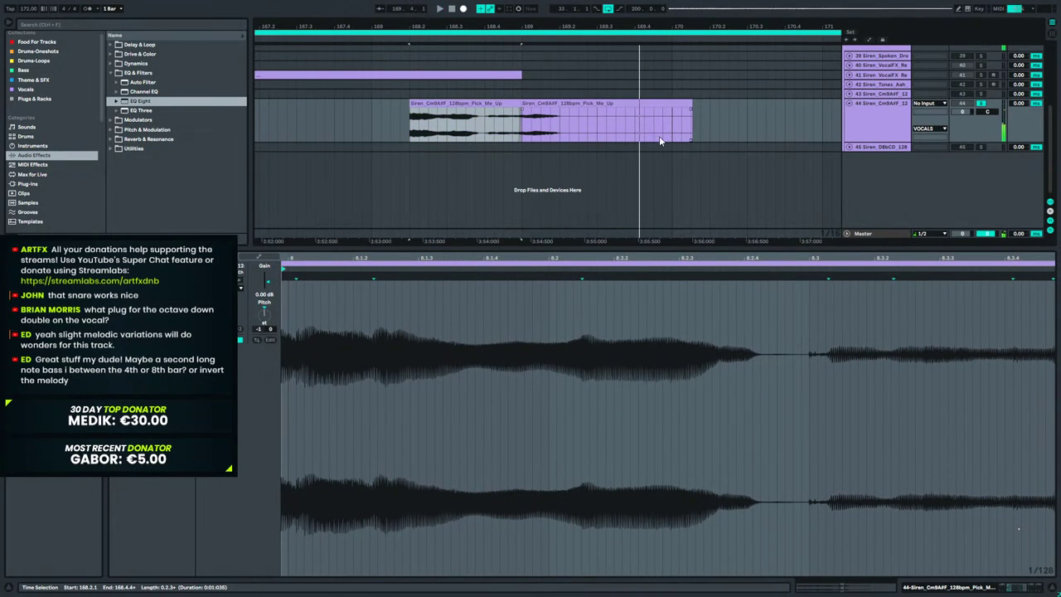
Turn off the solo on vocal track 44 and audition the final Pick_Me_Up phrase in the mix from 168.1.2.
click(399, 129)
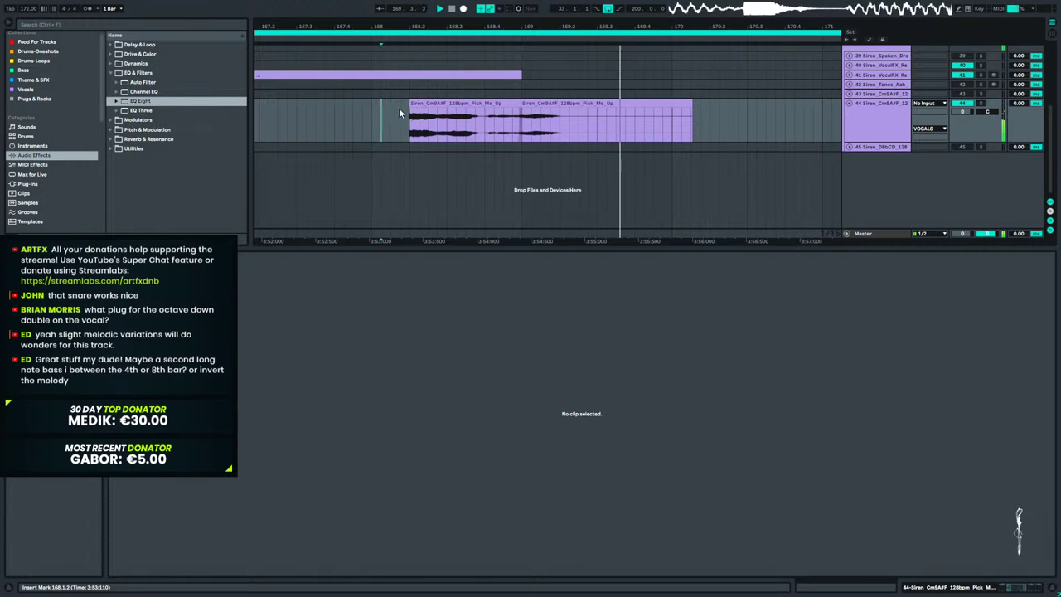
click(411, 114)
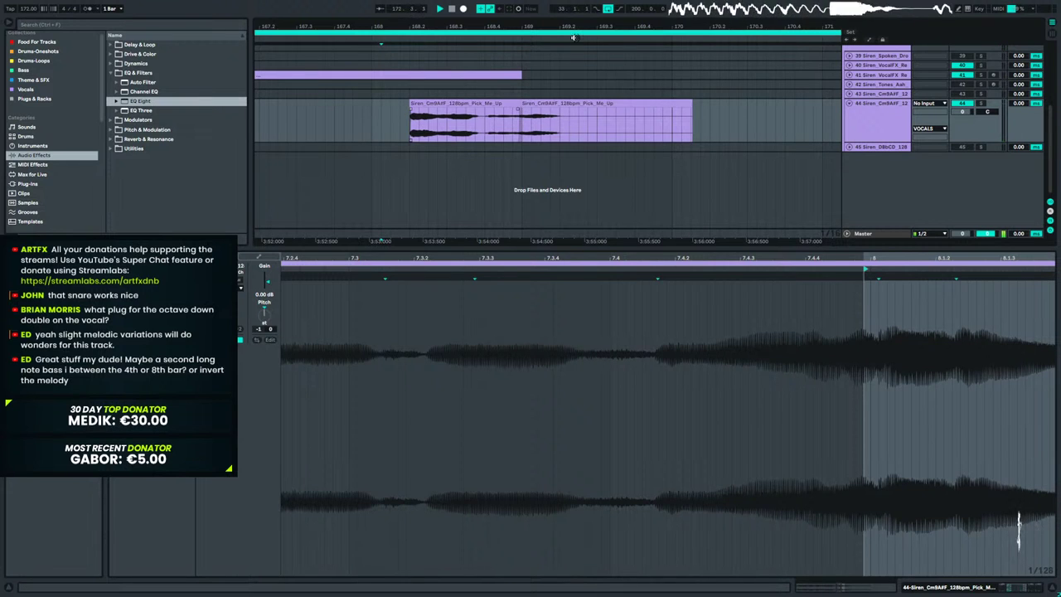
Copy track 44's vocal chops with their automation from 85.1.1 to 109.1.1 and paste them at 181.1.1.
key(minus)
key(minus)
key(minus)
key(minus)
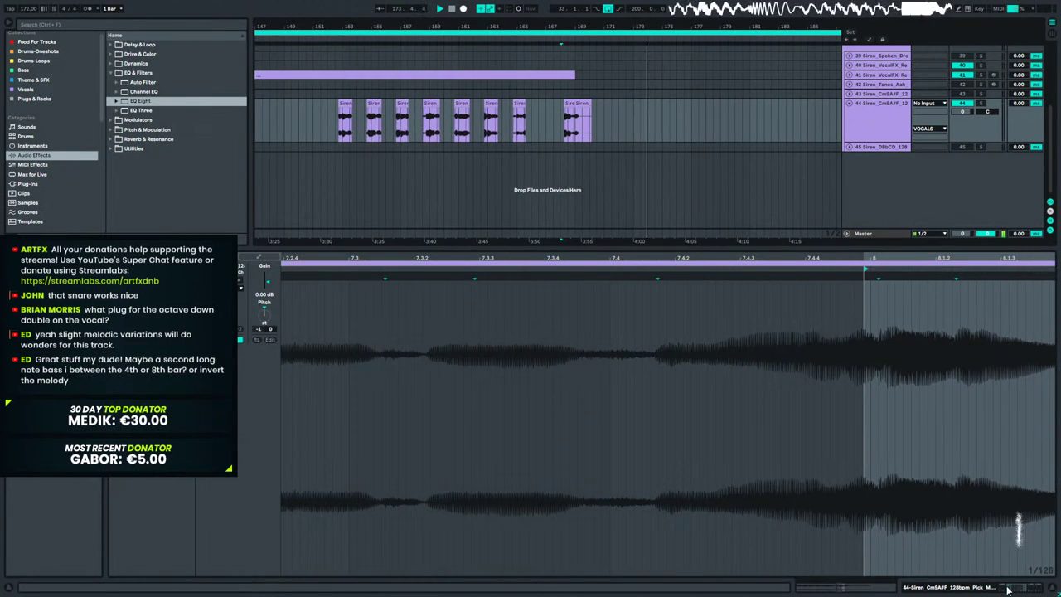
click(1018, 588)
key(a)
drag(621, 23, 663, 20)
drag(406, 229, 474, 290)
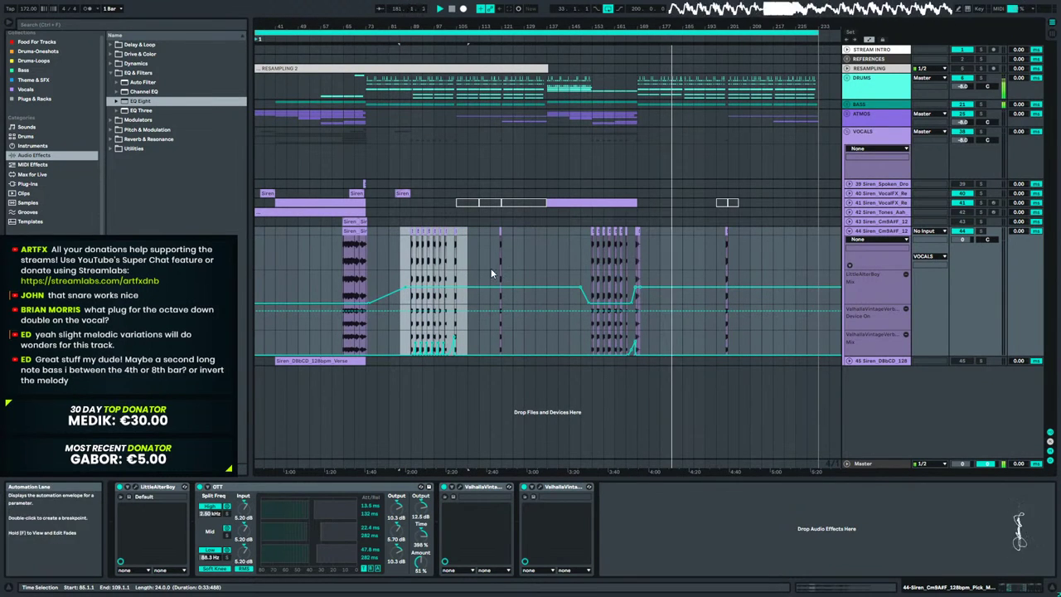
click(672, 236)
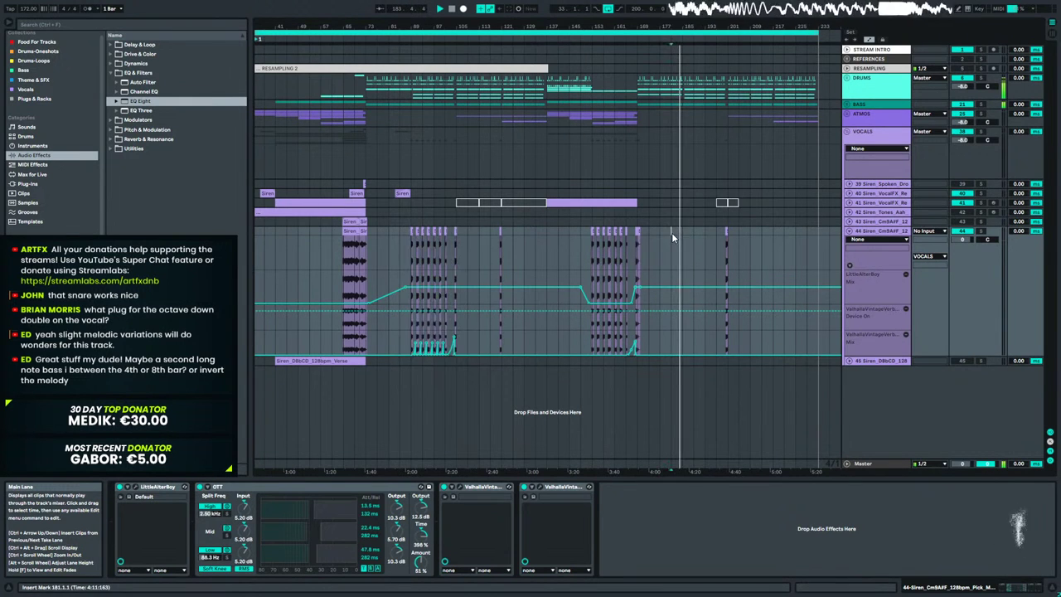
key(ctrl+v)
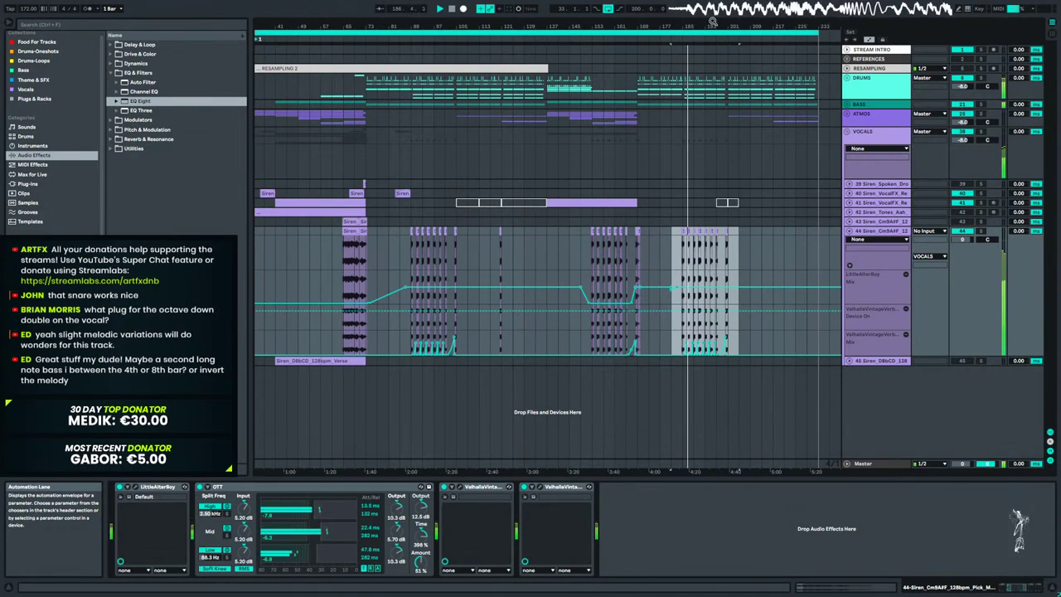
Expand the DRUMS group, open the rack on SNARE track 12 and adjust the current snare sample's end point.
drag(713, 23, 714, 112)
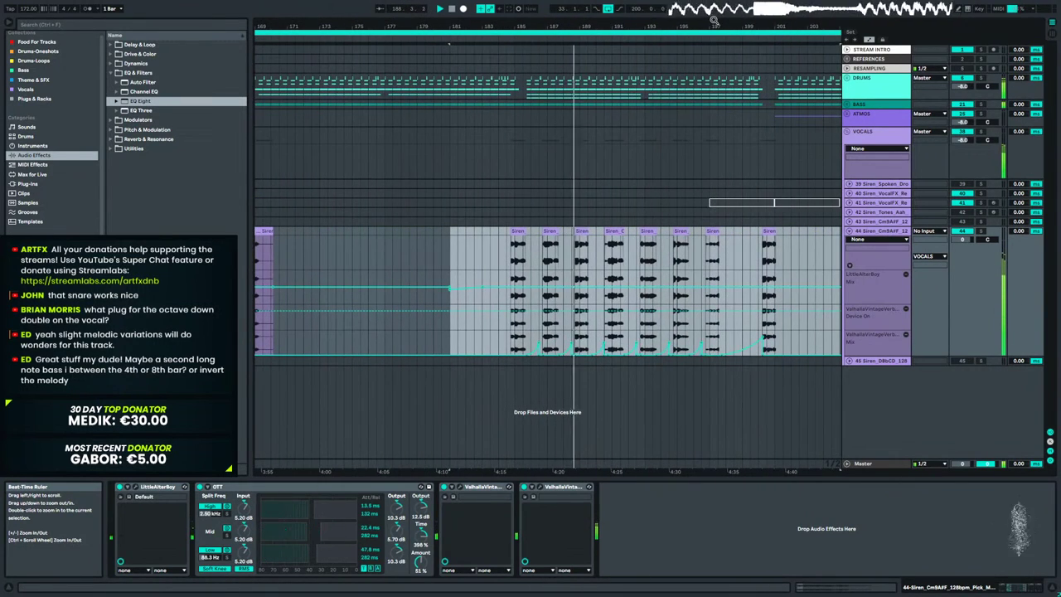
click(862, 96)
click(846, 77)
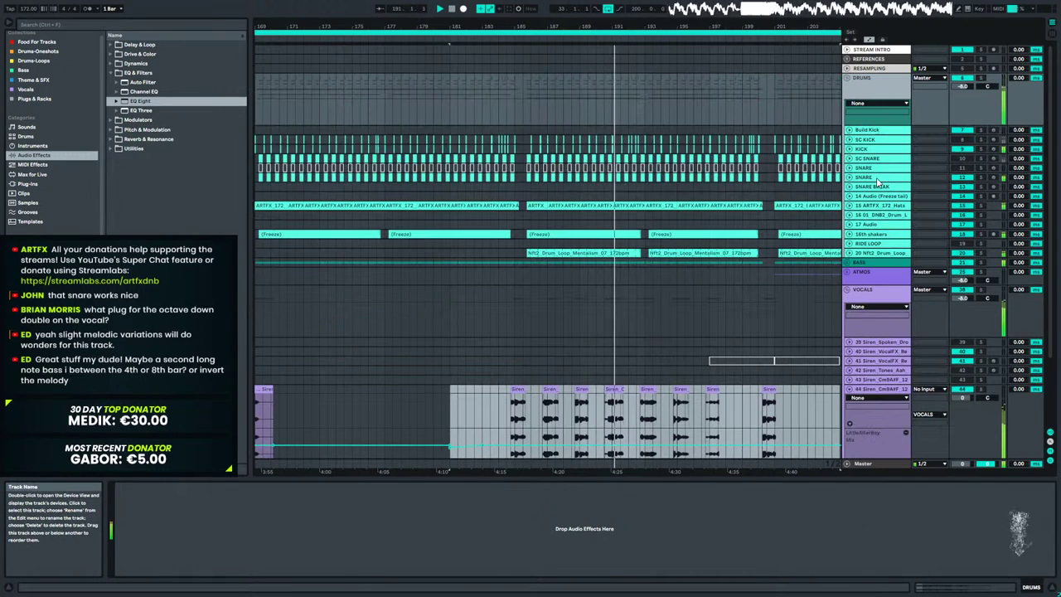
click(870, 178)
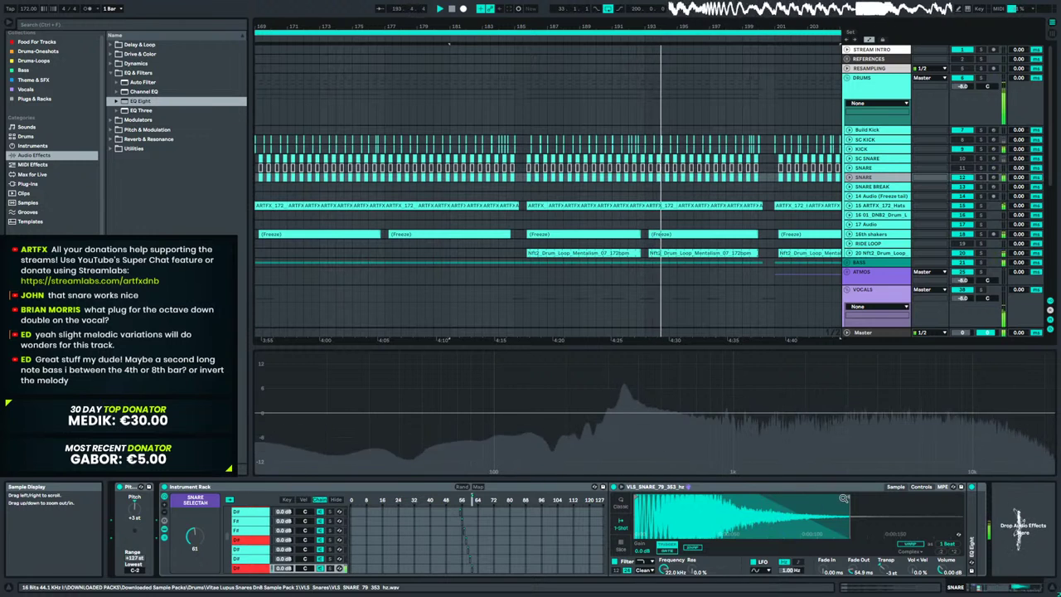
mouse_move(836, 498)
mouse_down()
mouse_move(802, 502)
mouse_move(844, 507)
mouse_up()
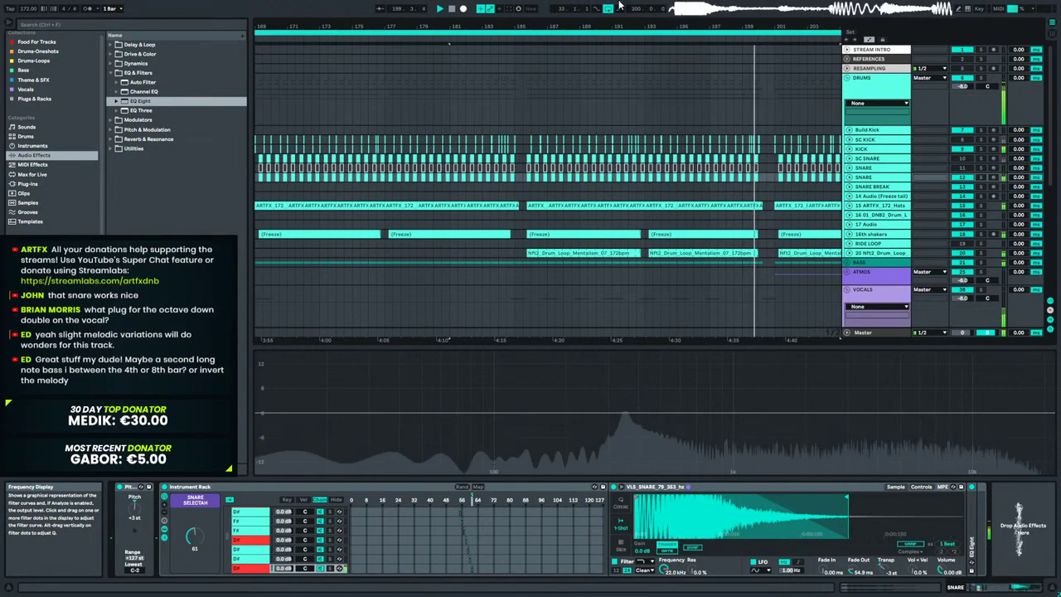
Audition the pasted vocal section from 181.1.1 while raising the SNARE SELECTAH macro to 63.
drag(619, 22, 548, 23)
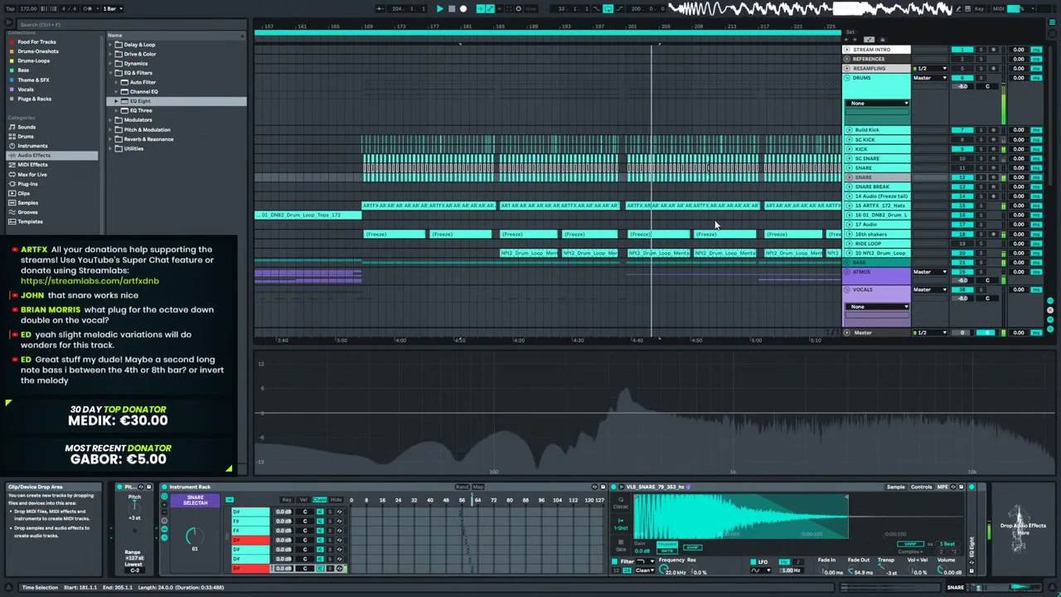
key(space)
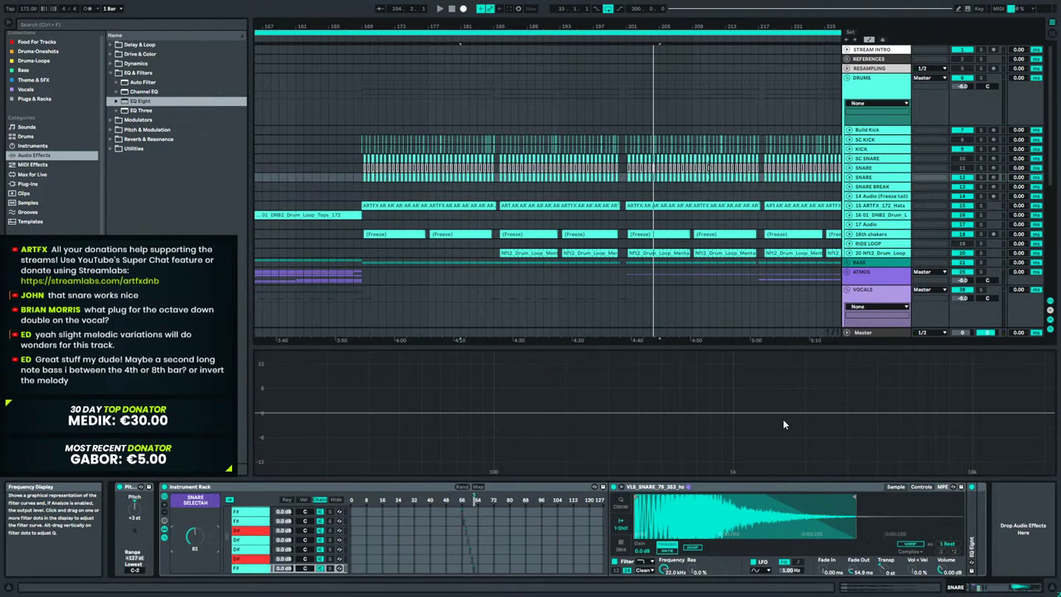
key(space)
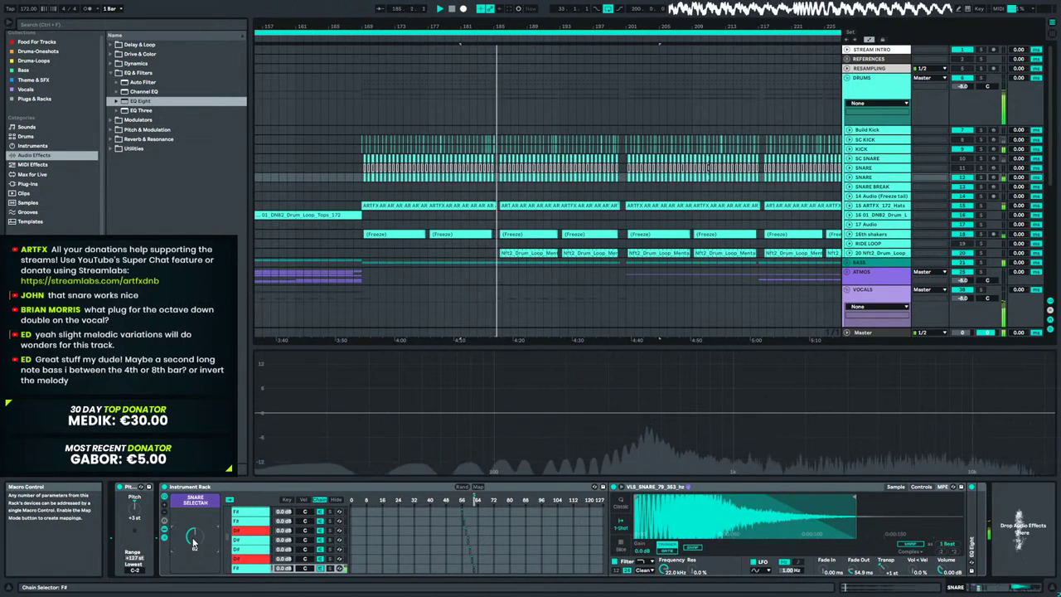
drag(193, 541, 193, 535)
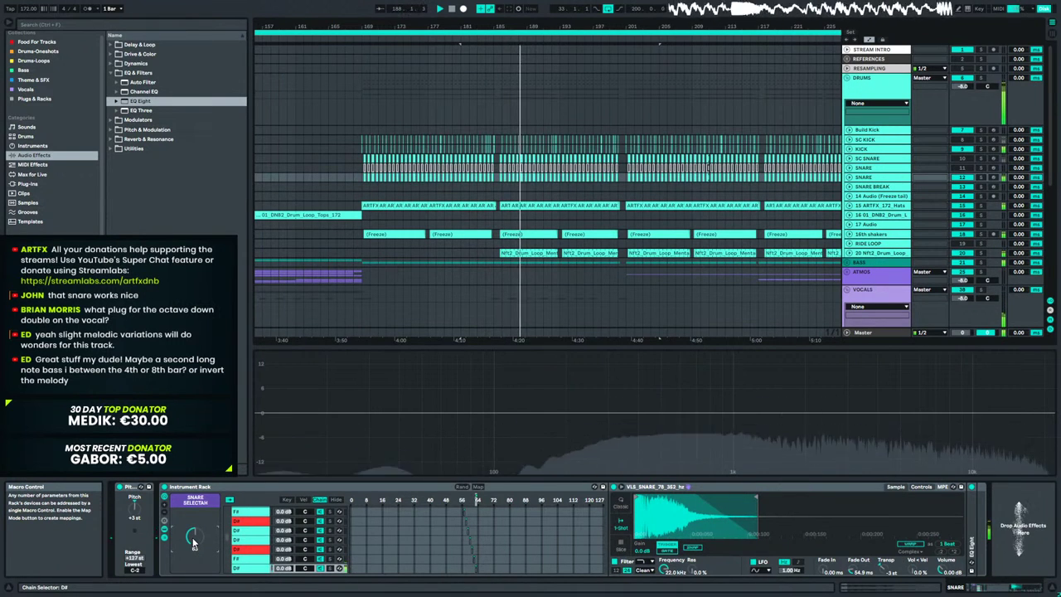
Recolour the red VLS_SNARE_79_353 chain in the snare Instrument Rack magenta.
right_click(251, 549)
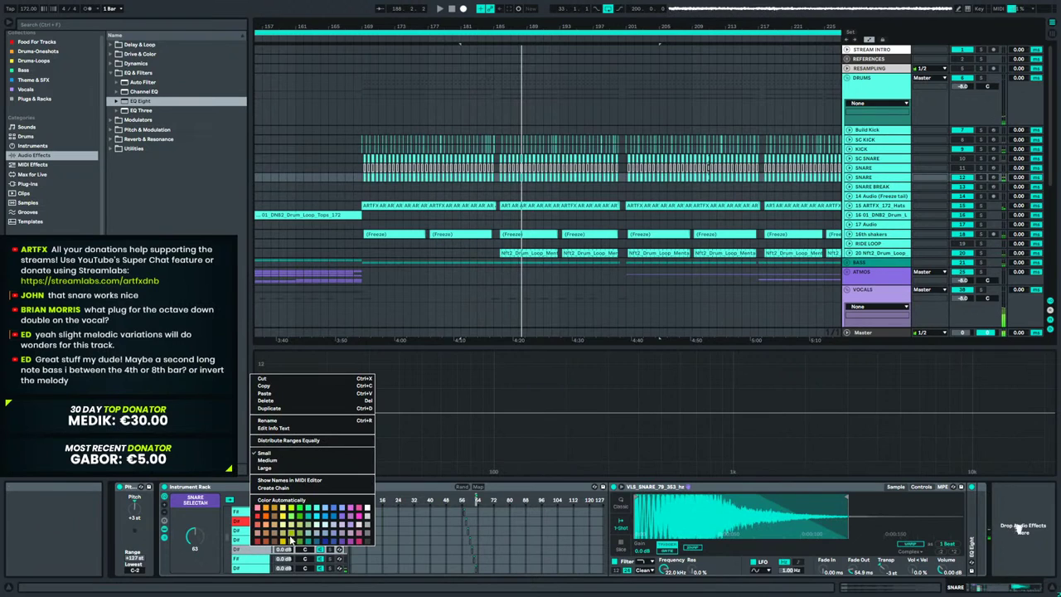
click(359, 543)
right_click(251, 553)
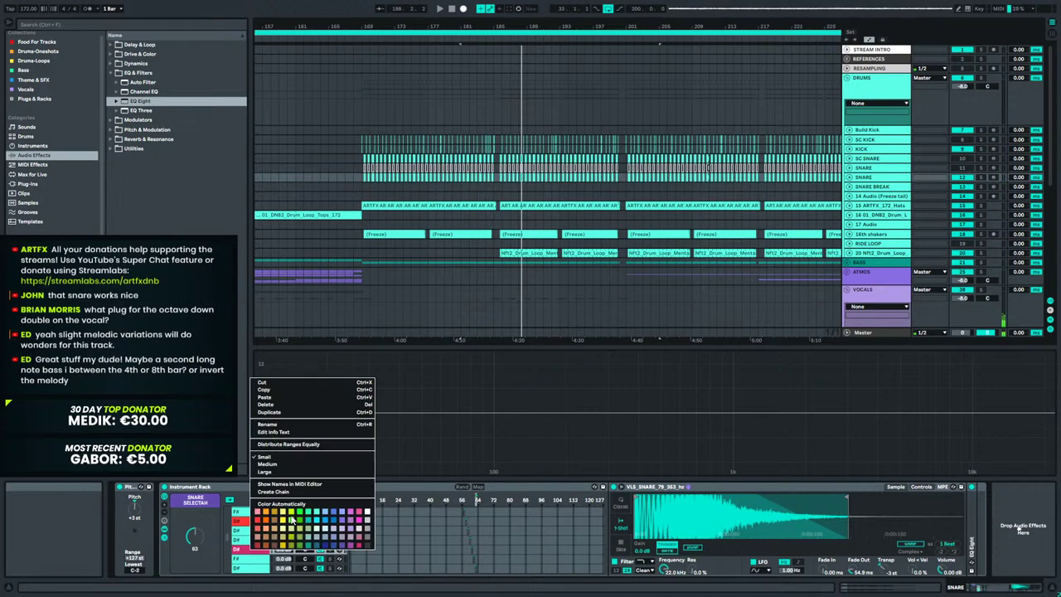
click(292, 519)
right_click(248, 550)
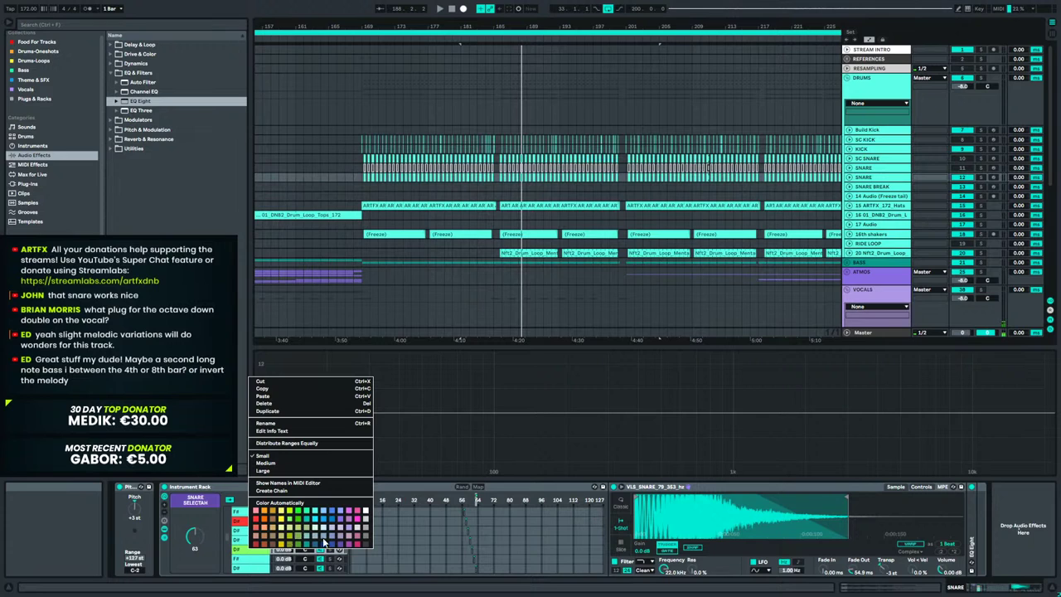
click(356, 520)
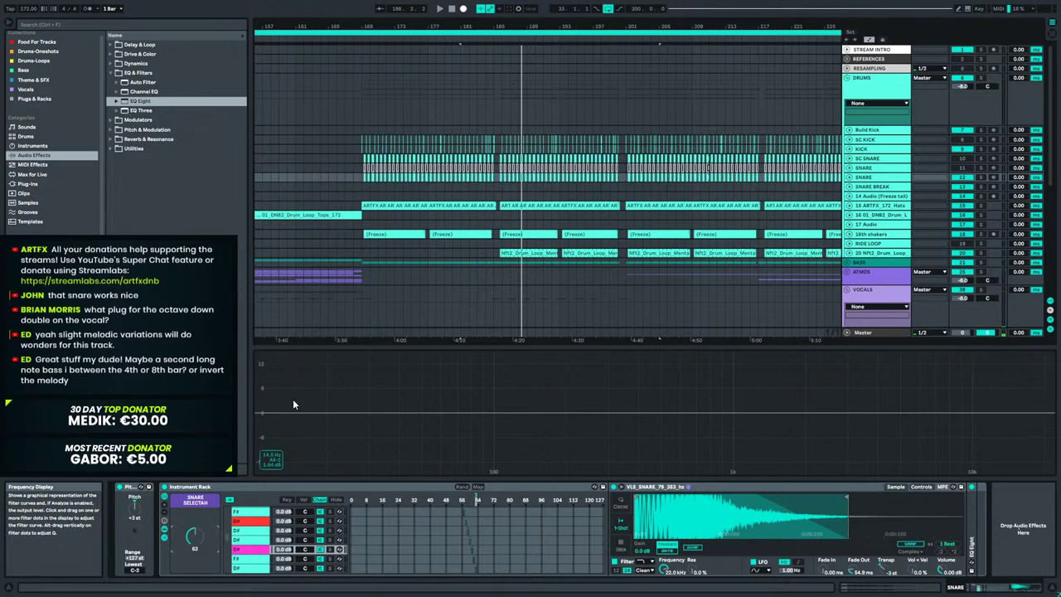
Resume playback with SNARE SELECTAH at 64 and lengthen the VLS_SNARE_77_350 sample's end.
key(space)
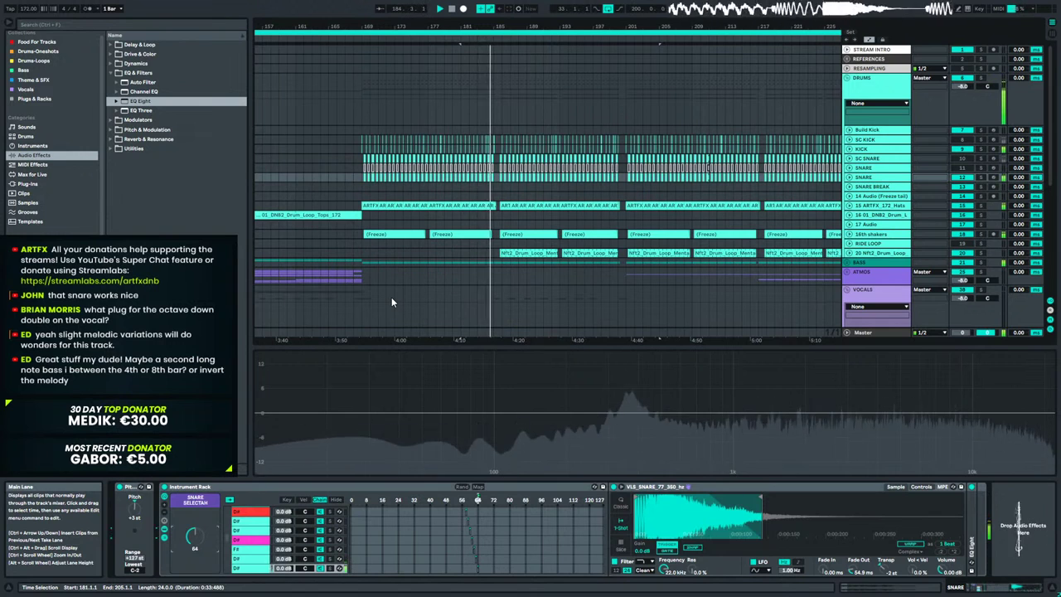
mouse_move(760, 497)
mouse_down()
mouse_move(820, 497)
mouse_move(811, 497)
mouse_up()
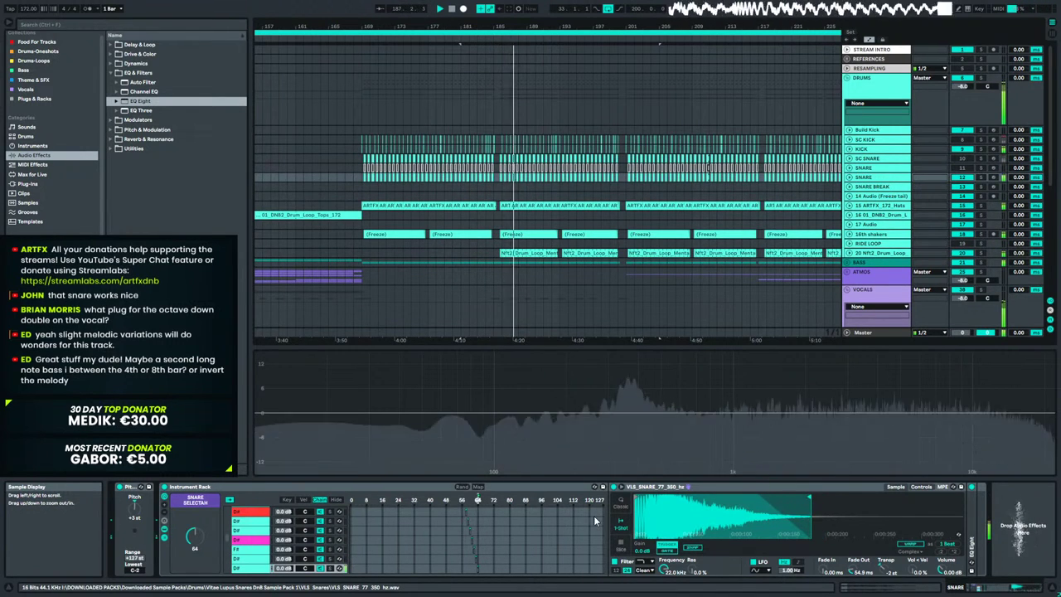
Audition further snares by raising SNARE SELECTAH to 72 and colour the VLS_SNARE_68_342 chain red.
key(Up)
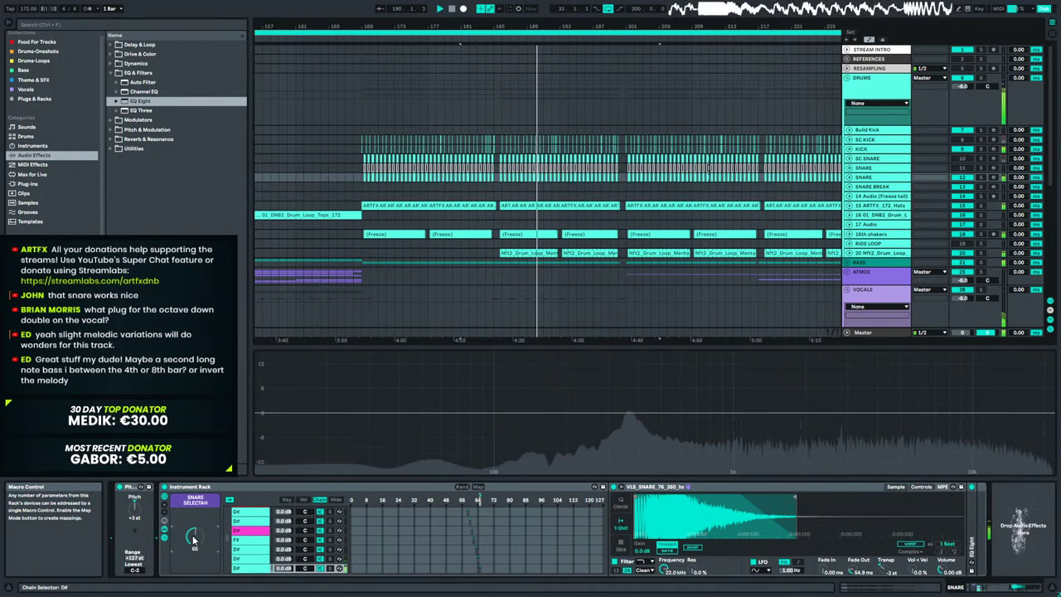
scroll(194, 539, up, 1)
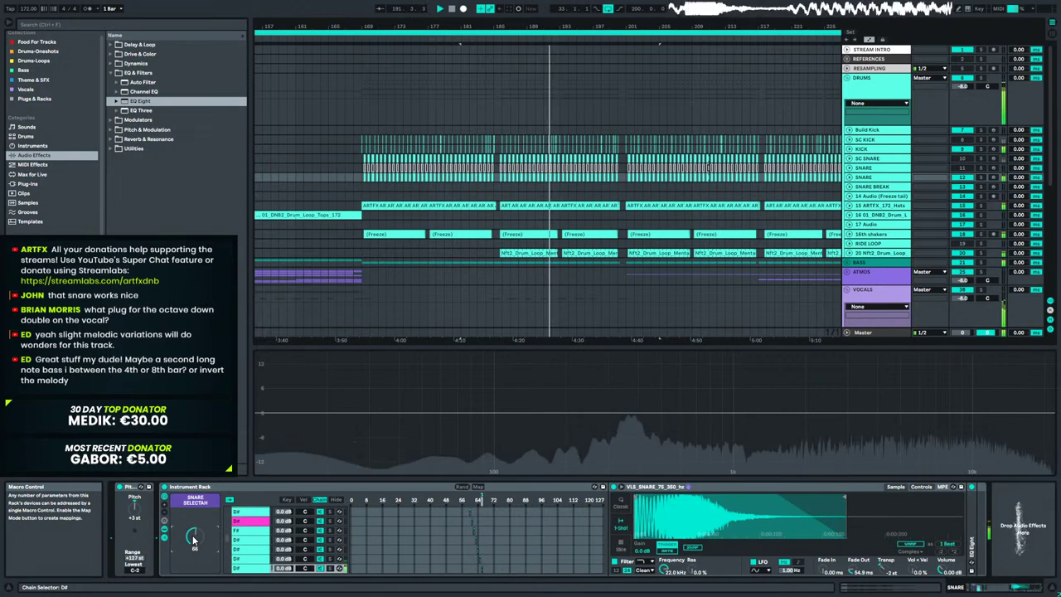
scroll(194, 540, up, 2)
scroll(194, 539, up, 1)
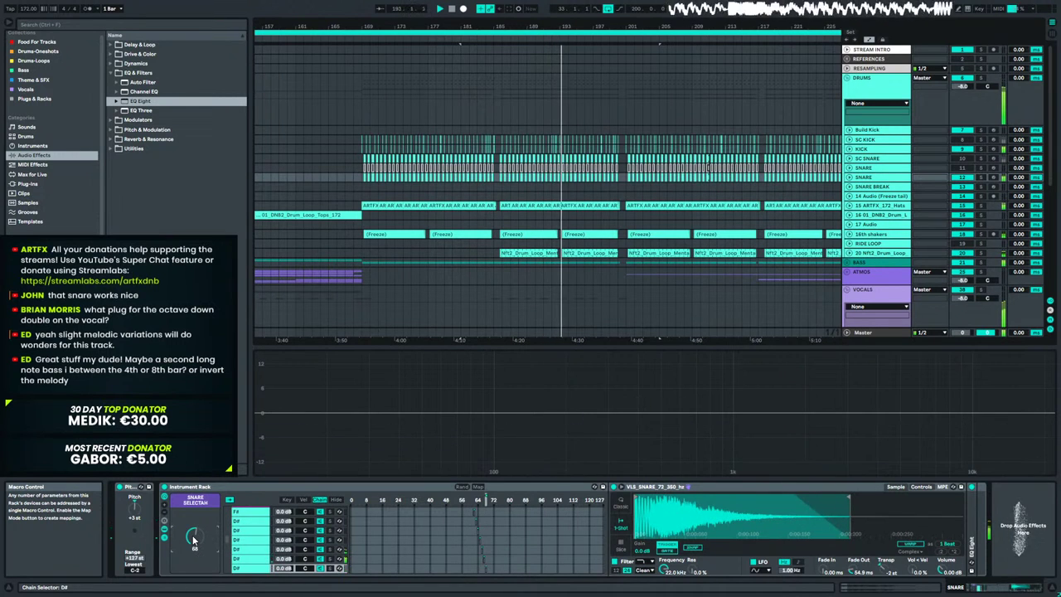
scroll(194, 540, up, 2)
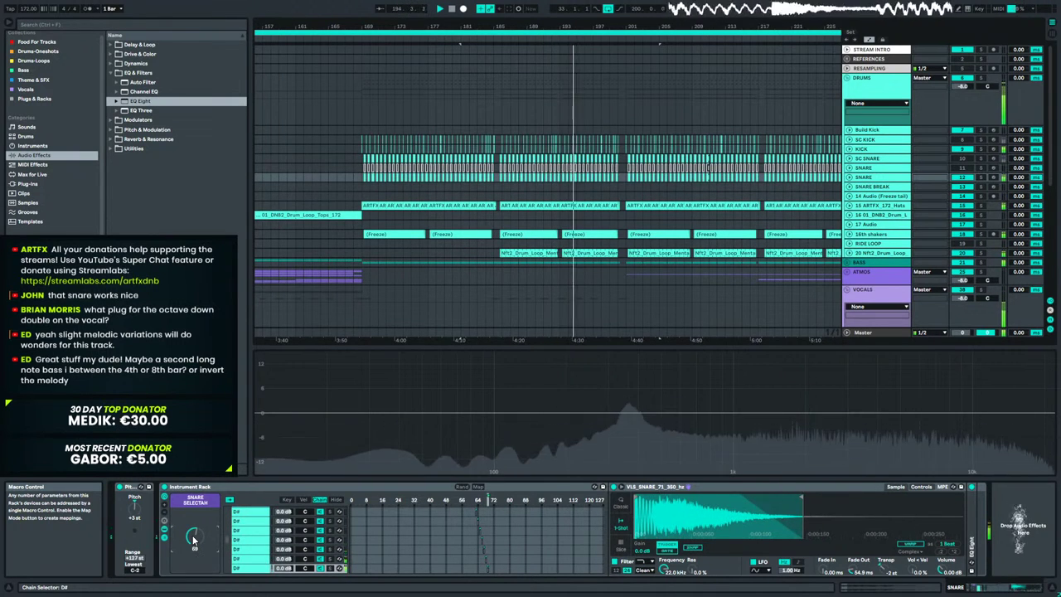
key(Up)
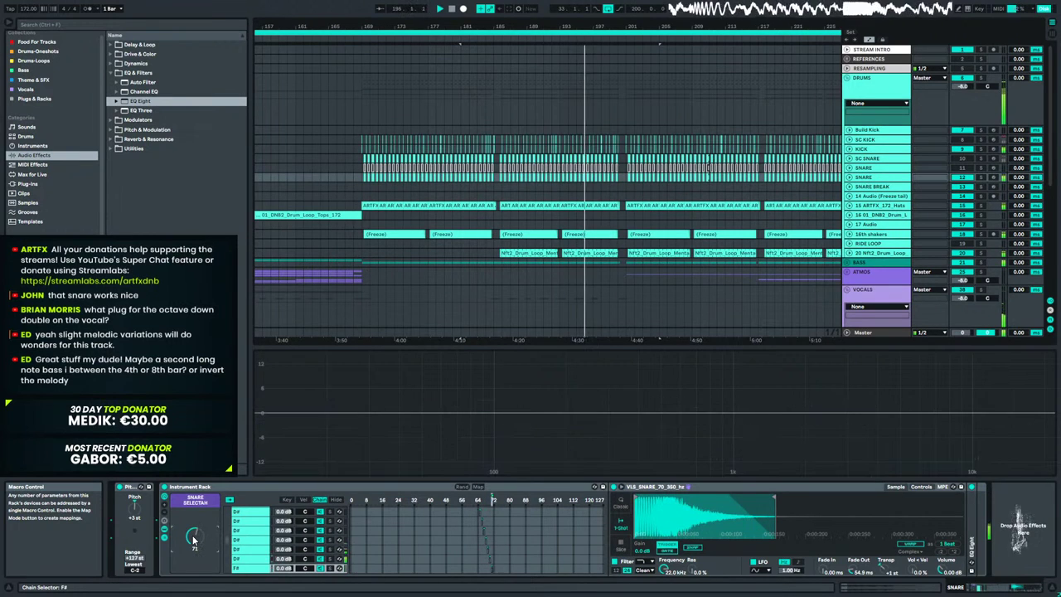
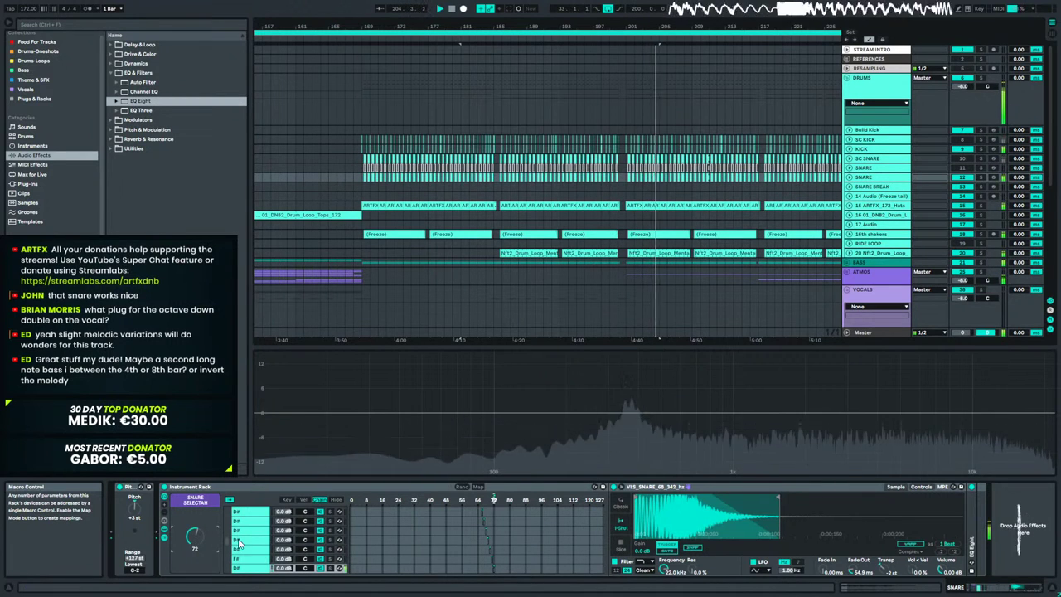
right_click(253, 571)
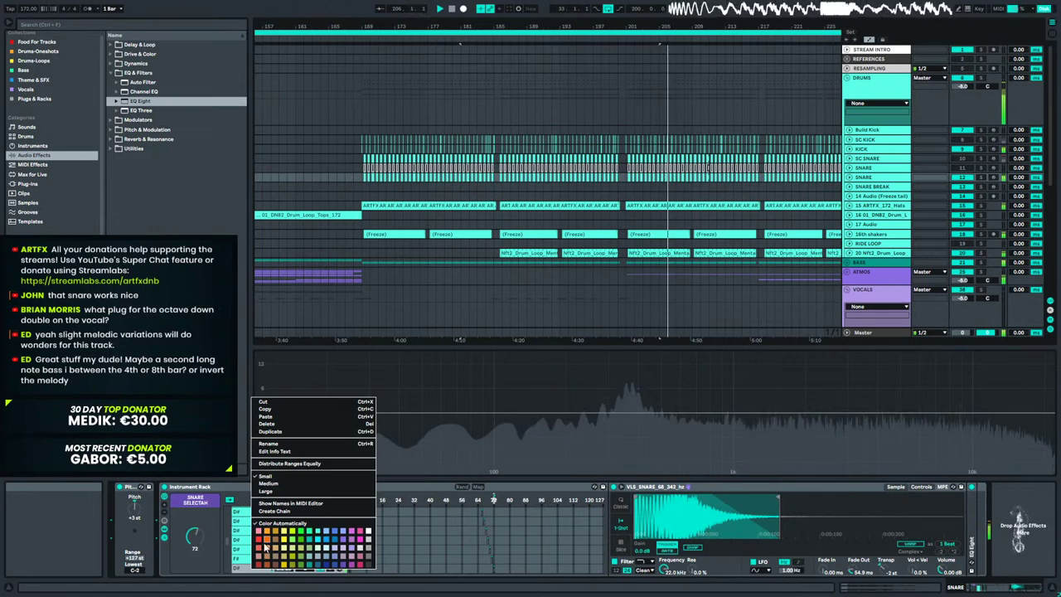
click(259, 530)
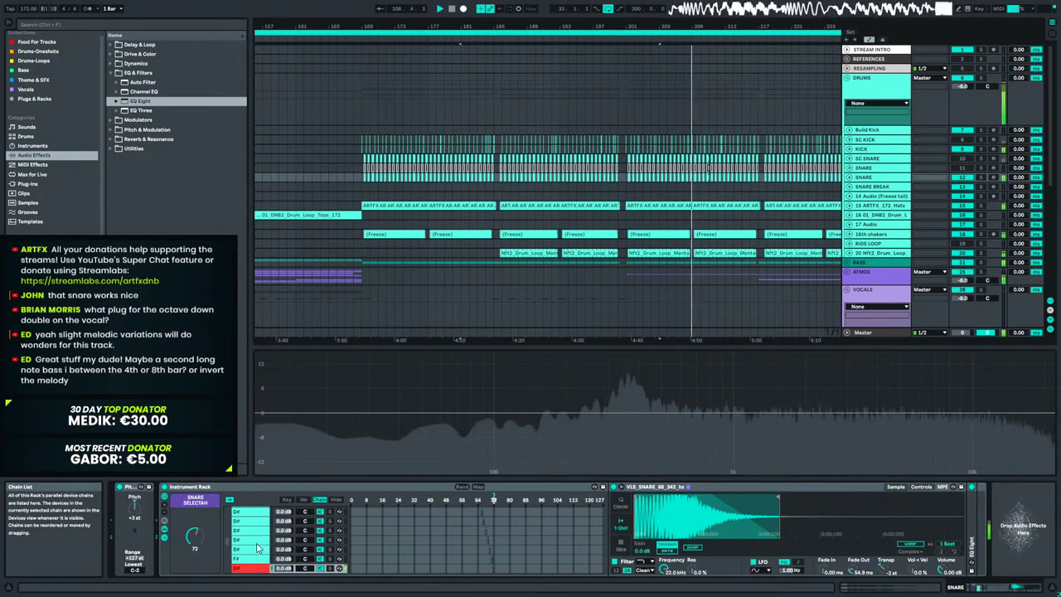
Look through the rack's chain list and compare the VLS_SNARE_68_342 chain with neighbouring snares using SNARE SELECTAH.
scroll(256, 547, down, 3)
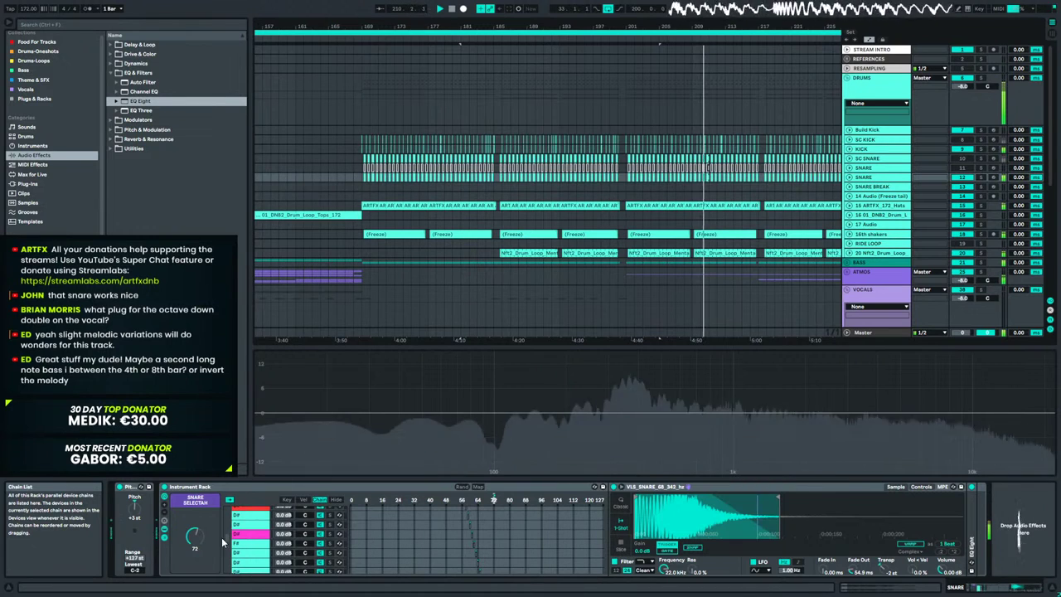
scroll(248, 539, down, 2)
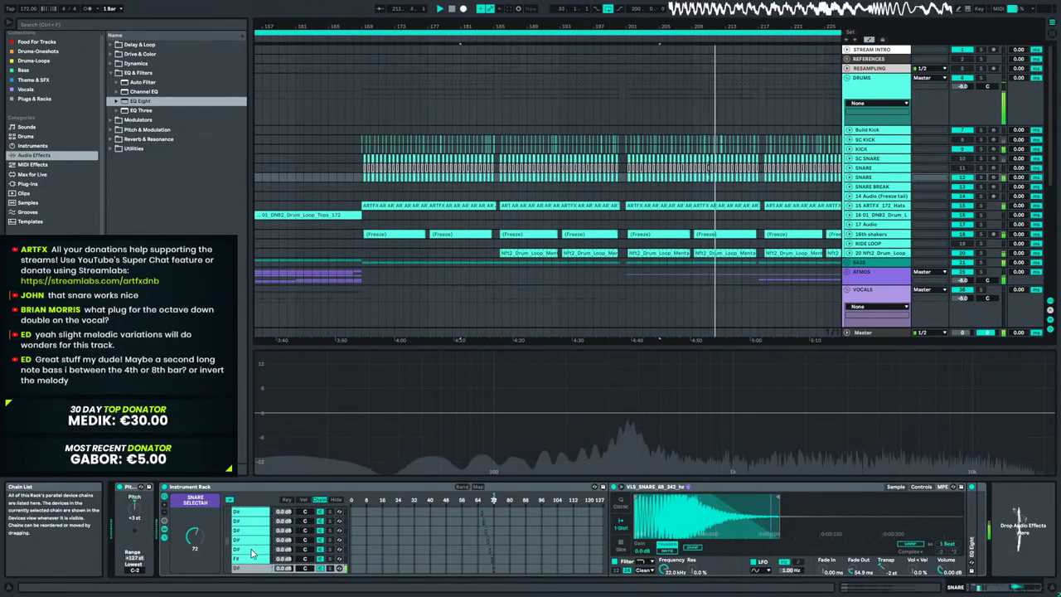
scroll(253, 553, down, 3)
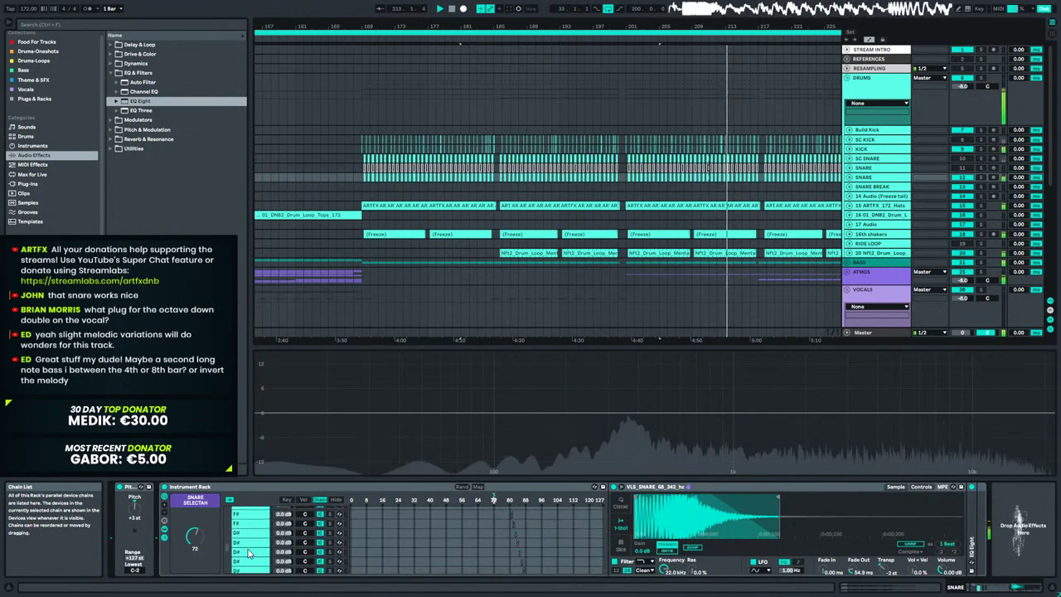
scroll(248, 553, up, 2)
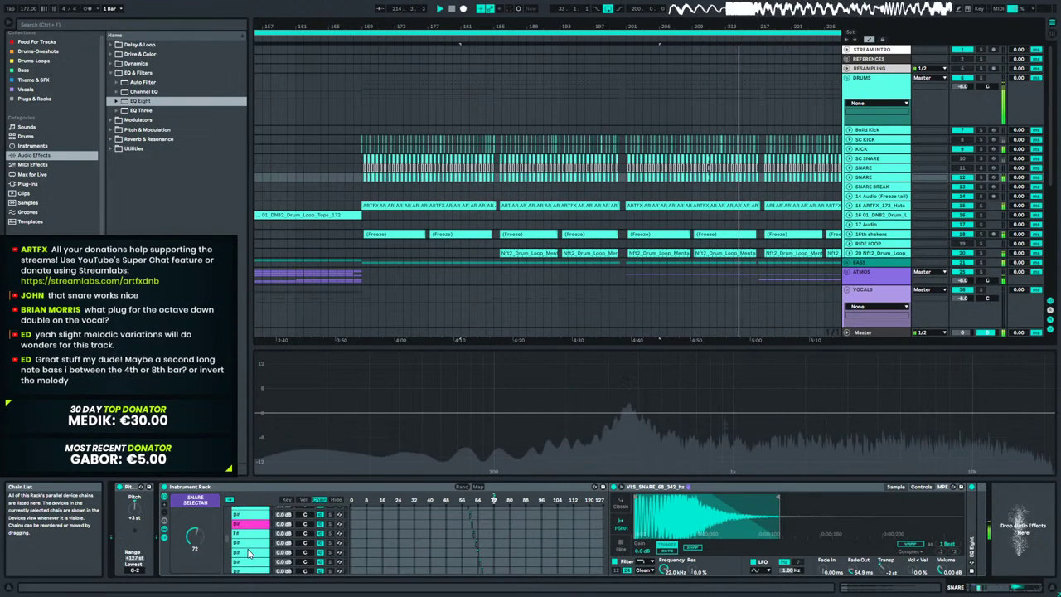
scroll(248, 553, up, 3)
drag(199, 539, 200, 529)
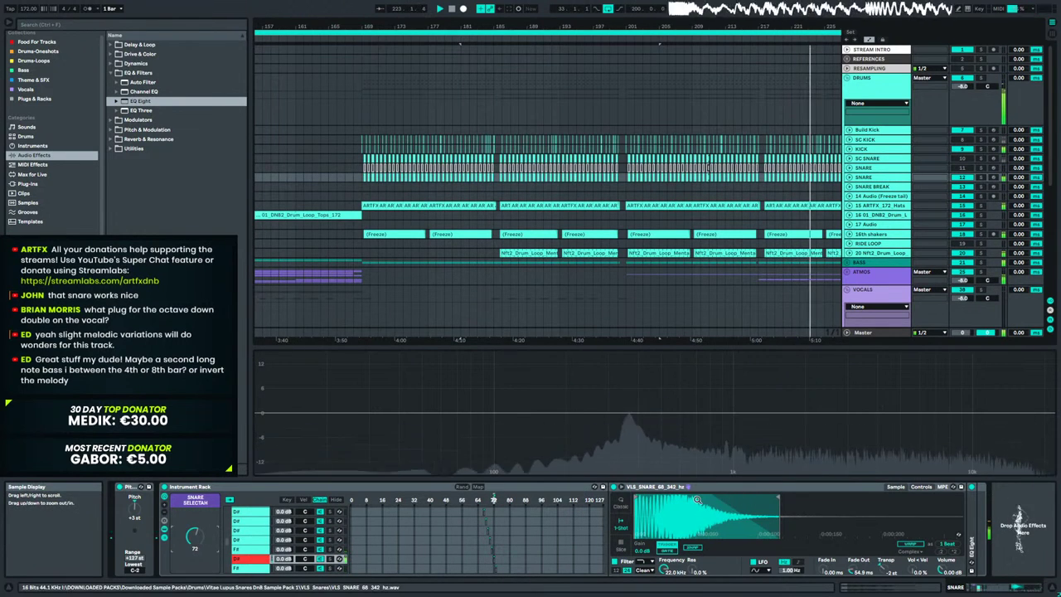
Audition the second drop from just before bar 169 and lengthen the VLS_SNARE_68_342 sample's end on SNARE track 12.
click(358, 171)
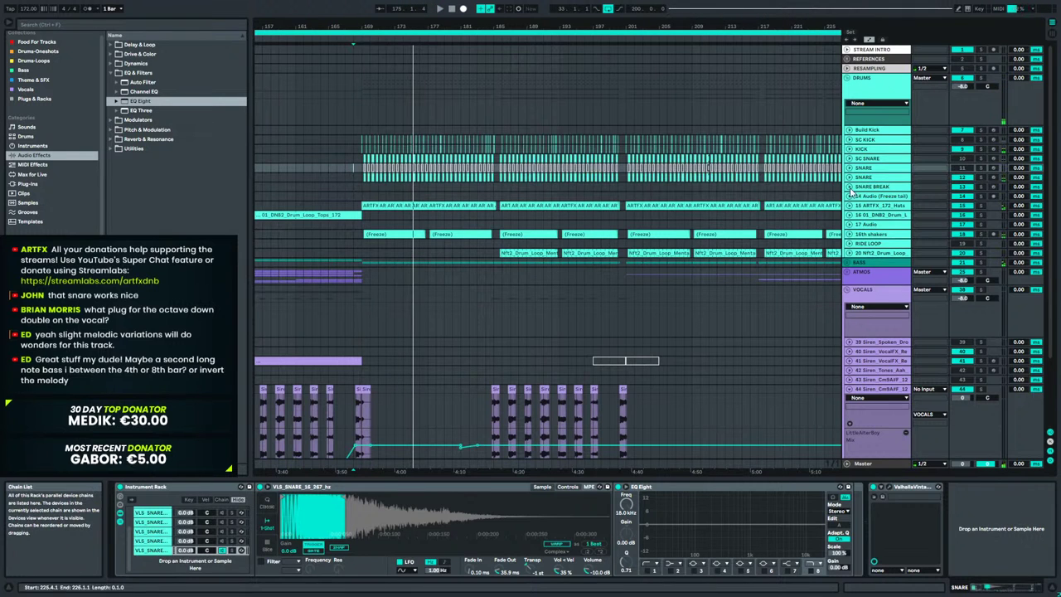
click(882, 178)
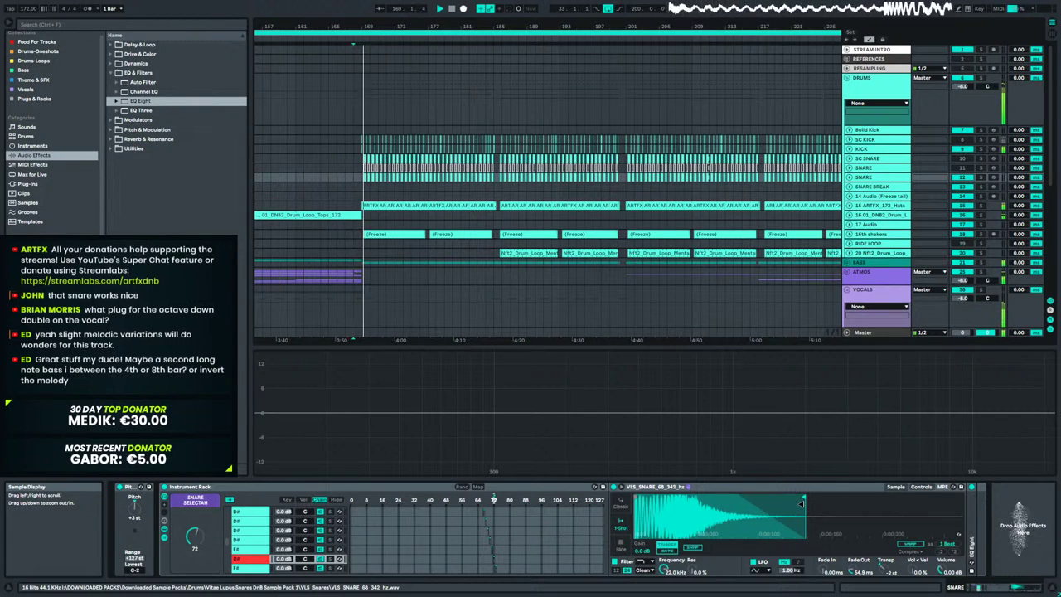
Shorten the VLS_SNARE_68_342 sample's end slightly on SNARE track 12 while the second drop plays.
drag(800, 504, 793, 505)
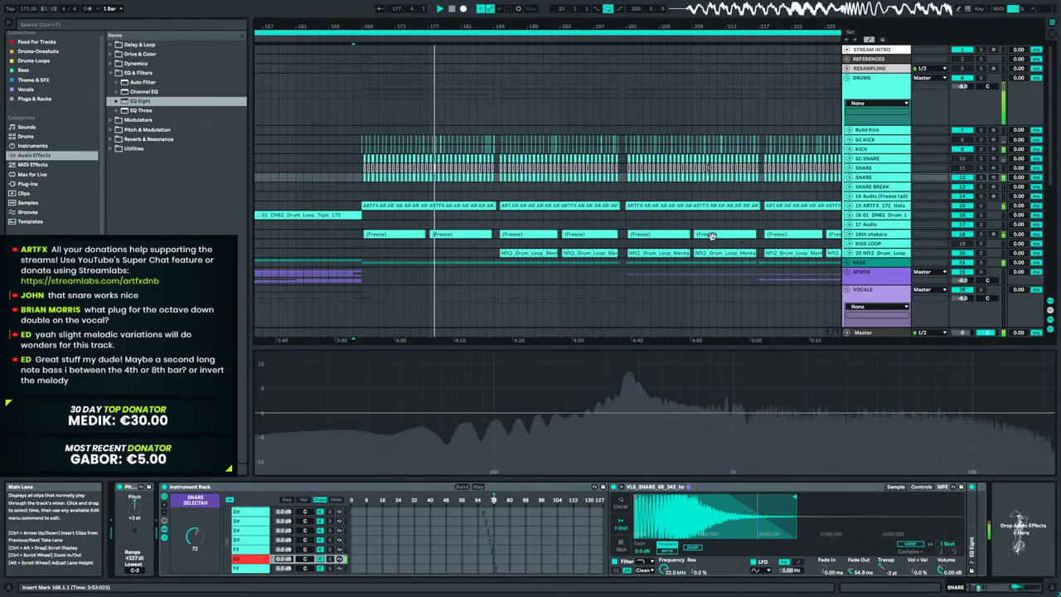
drag(539, 28, 704, 4)
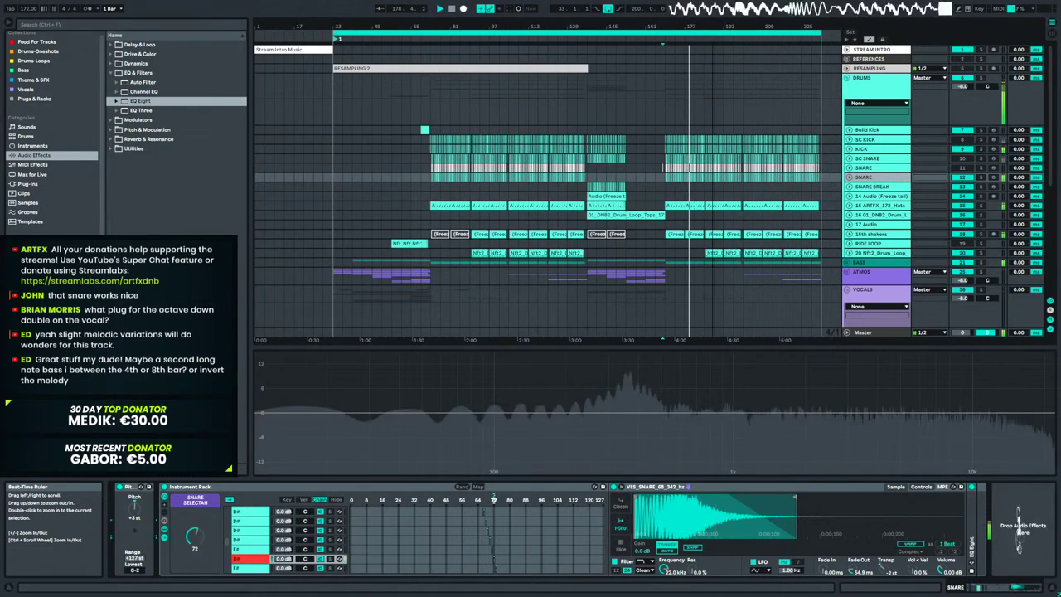
Collapse the expanded EQ Eight display on the SNARE BREAK track and hide the chain zones in SNARE track 12's rack.
click(429, 186)
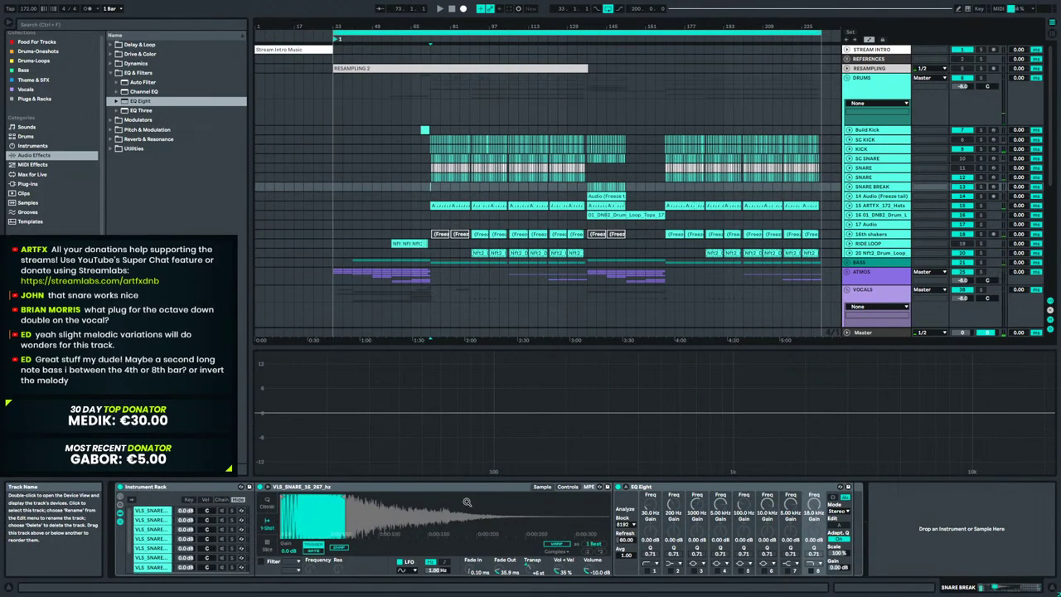
click(629, 486)
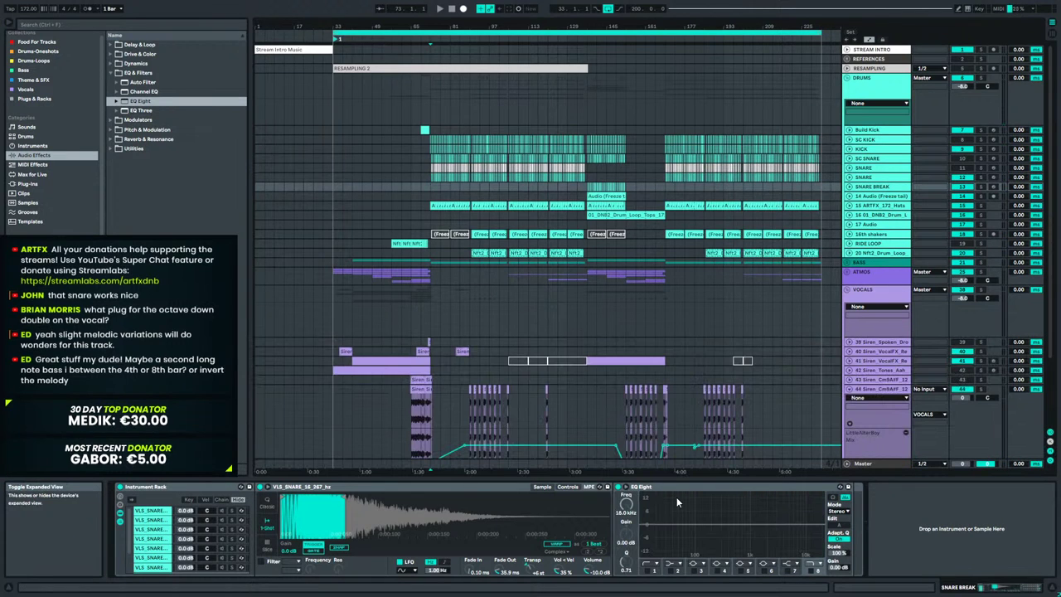
click(856, 178)
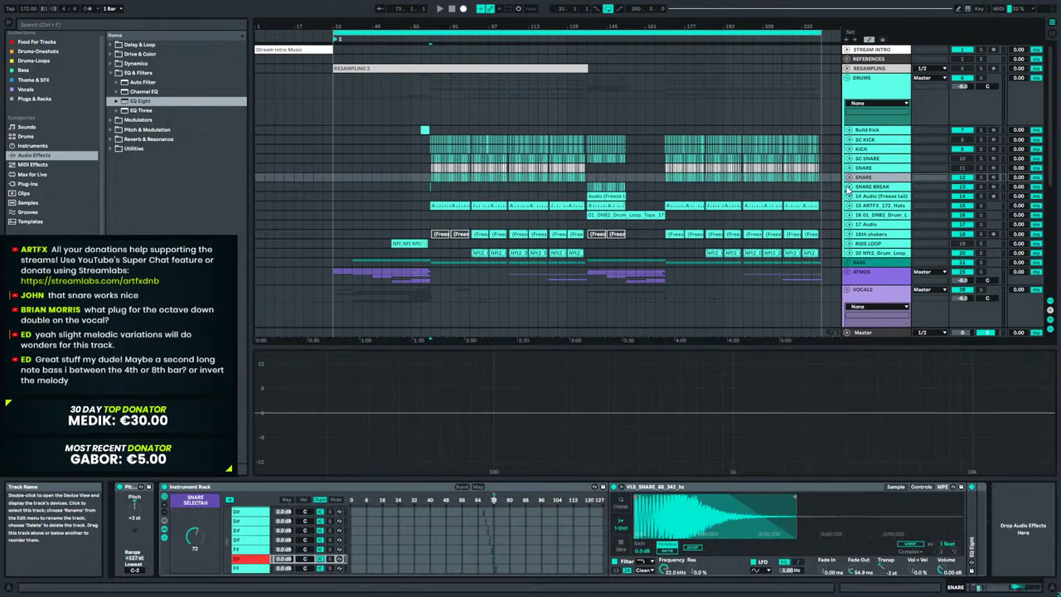
click(334, 501)
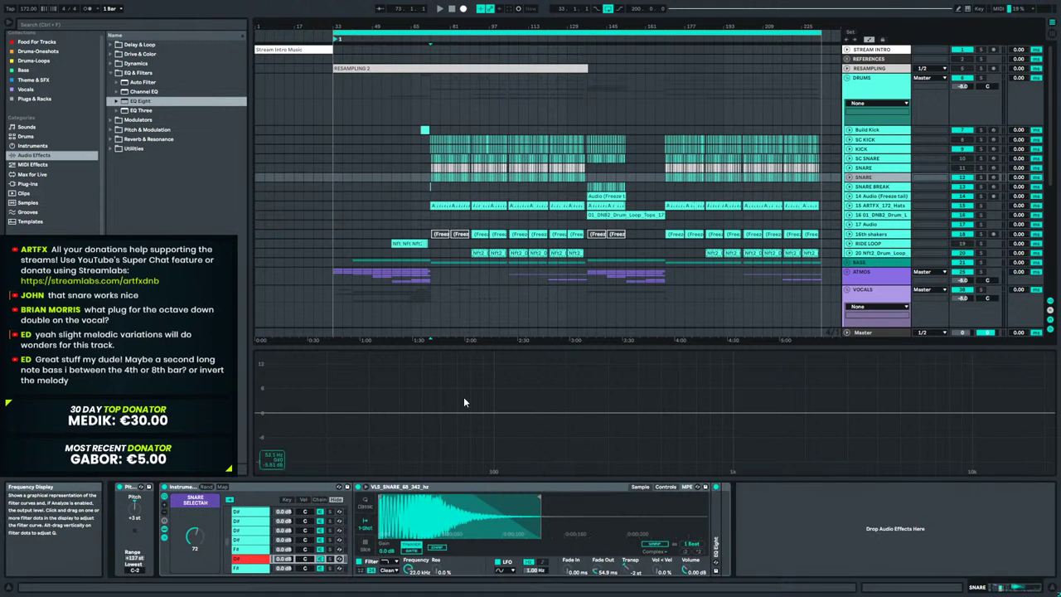
Audition the first drop with the chosen snare, restarting playback from just before bar 73.
key(space)
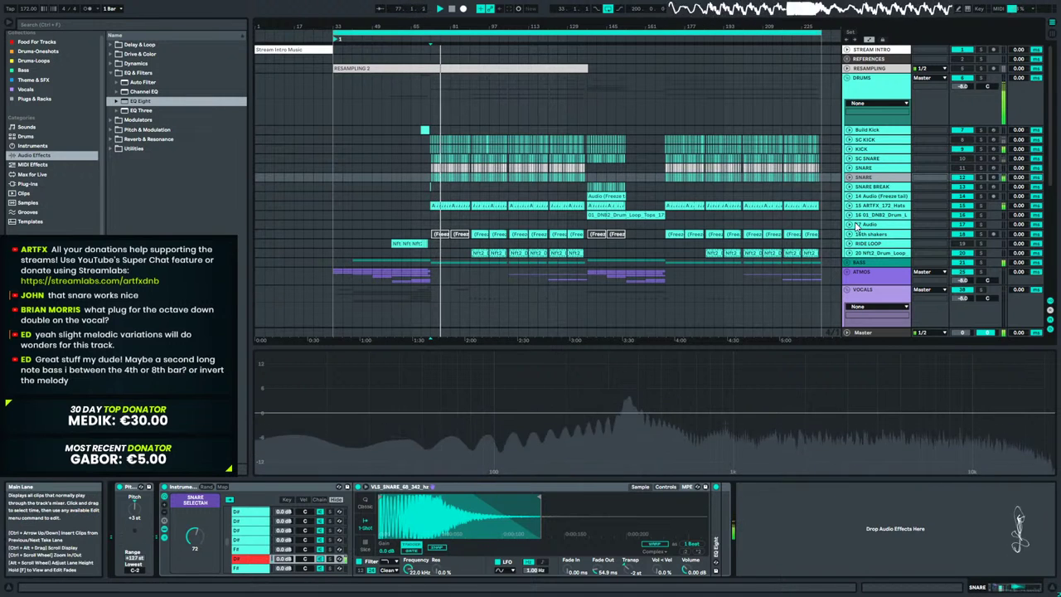
key(space)
mouse_move(439, 28)
mouse_down()
mouse_move(444, 67)
mouse_move(485, 99)
mouse_up()
click(399, 179)
key(space)
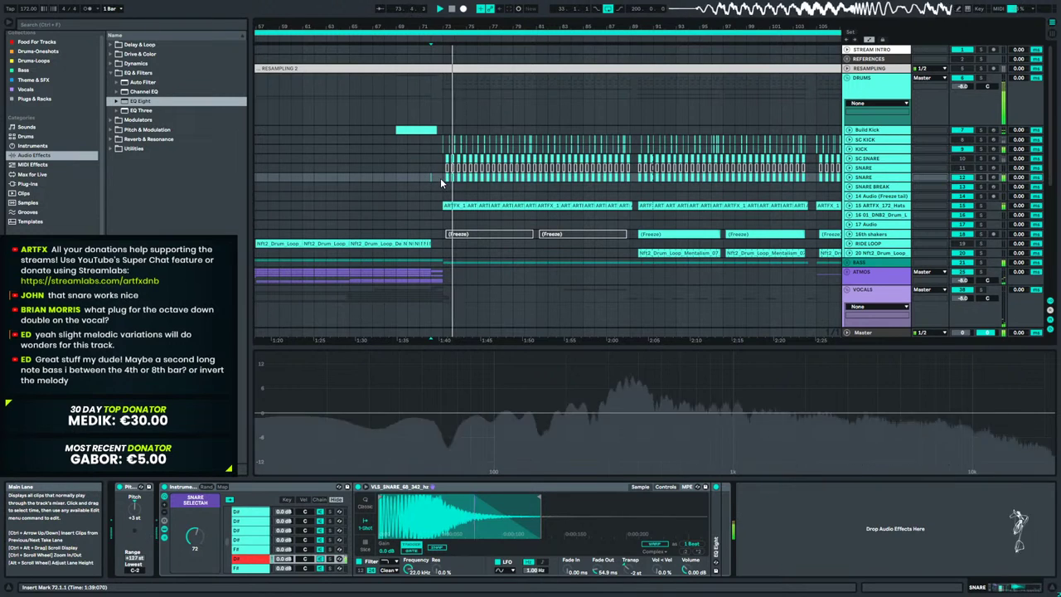
Select the first drop's opening 16 bars, from bar 73 to bar 89, and loop them.
shift+click(641, 197)
click(642, 199)
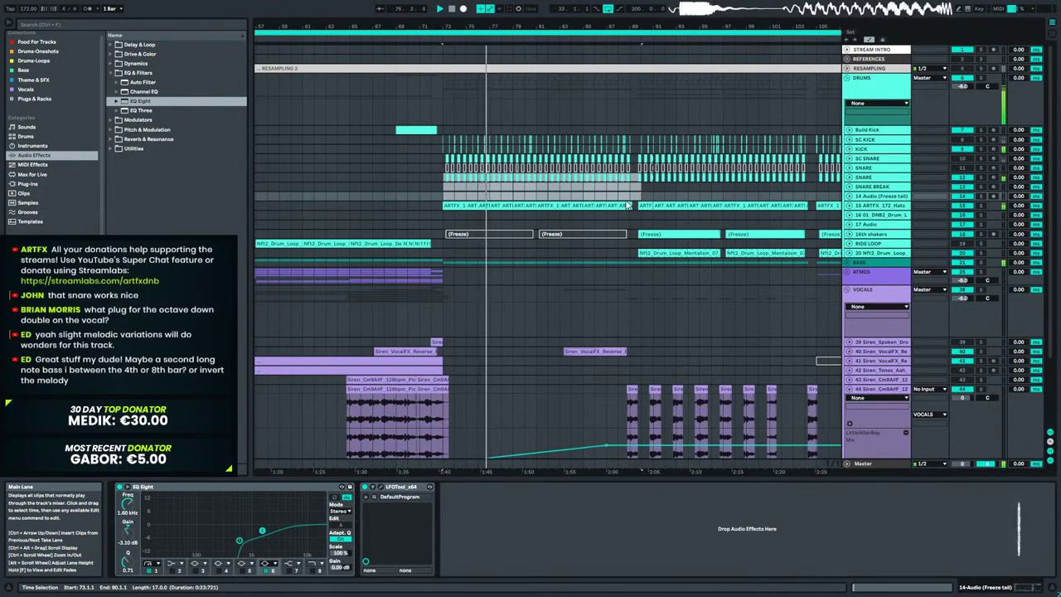
shift+click(630, 216)
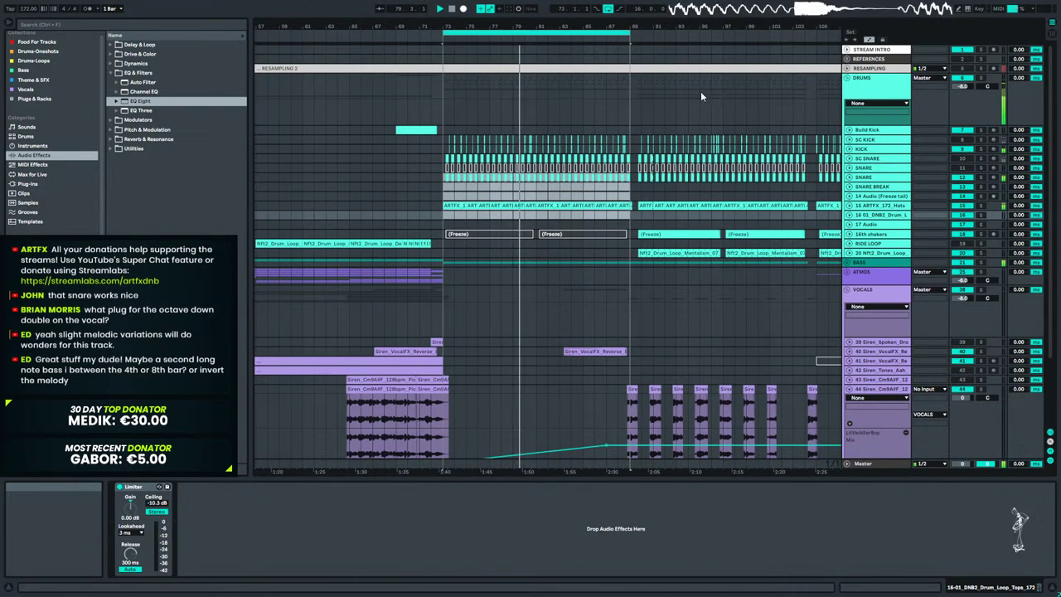
Unfold the BASS group and the DROP BASS track to show its notes and automation lanes, and stop playback.
click(847, 262)
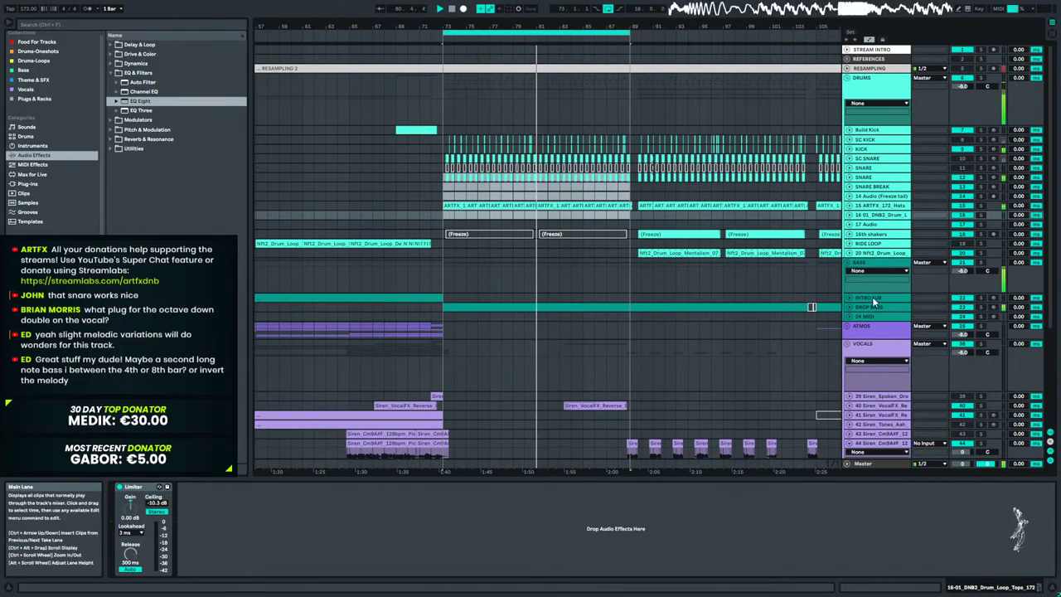
click(852, 306)
click(849, 307)
key(space)
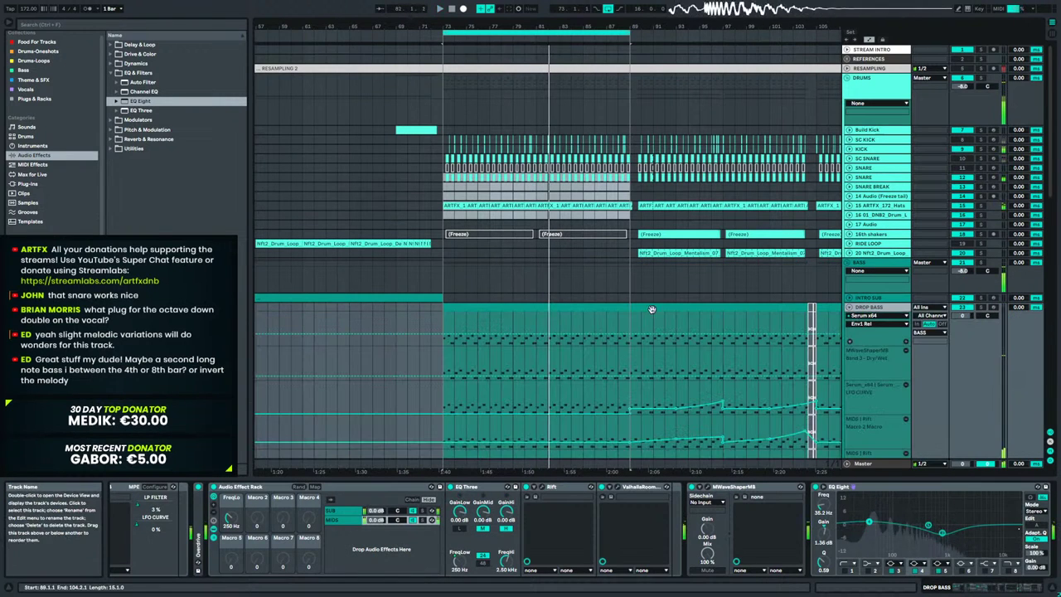
scroll(696, 310, down, 3)
key(a)
key(Right)
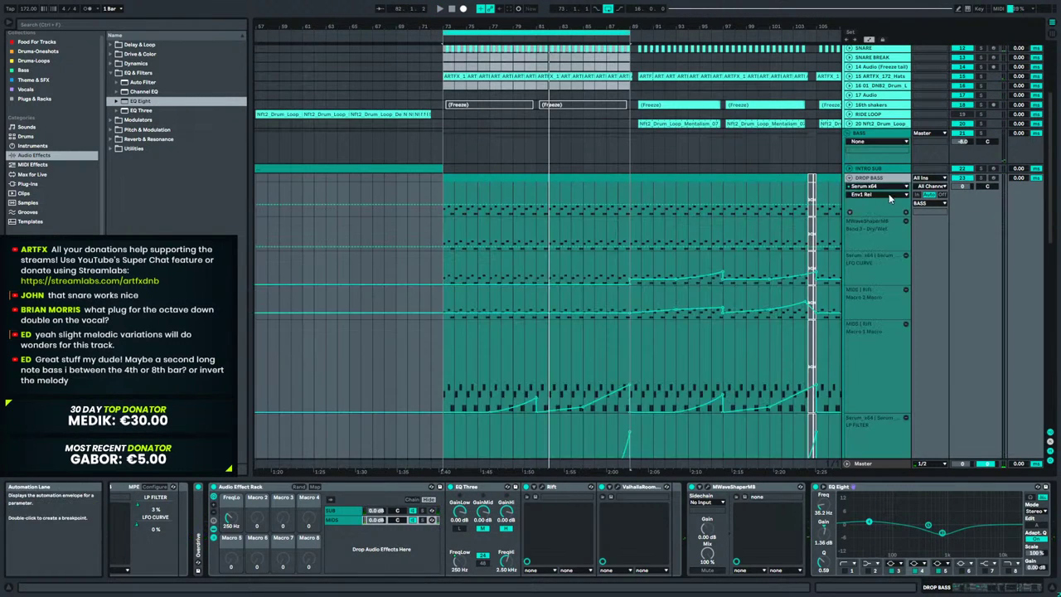
Restart playback from bar 73 and remove the MWaveShaperMB Dry/Wet automation lane from the DROP BASS track's view.
click(450, 193)
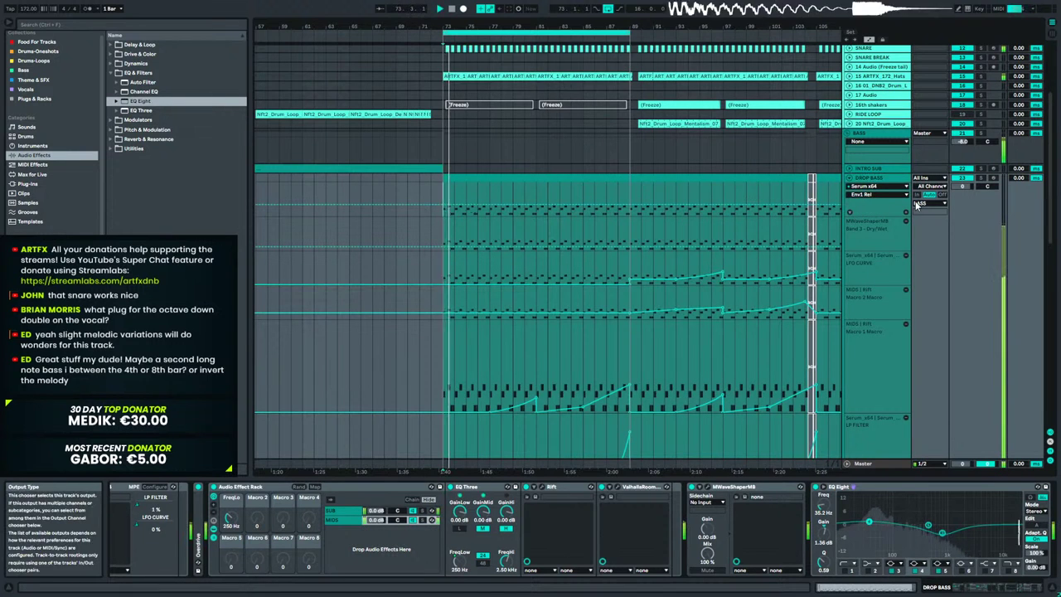
click(904, 221)
scroll(883, 248, down, 3)
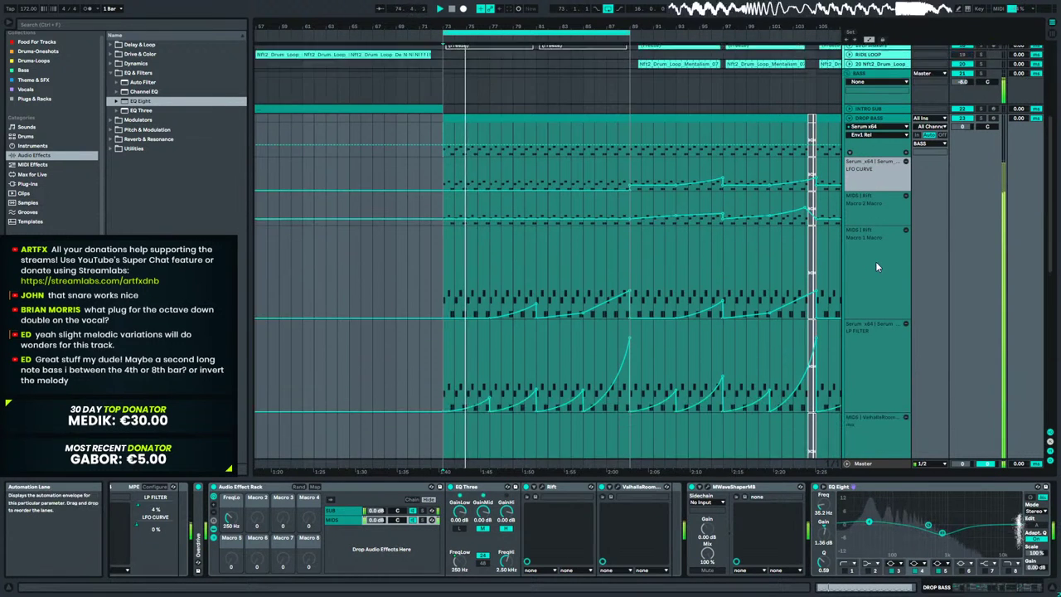
Hide the automation lanes, audition the looped drop and open the DROP BASS clip's notes for editing.
drag(482, 27, 454, 81)
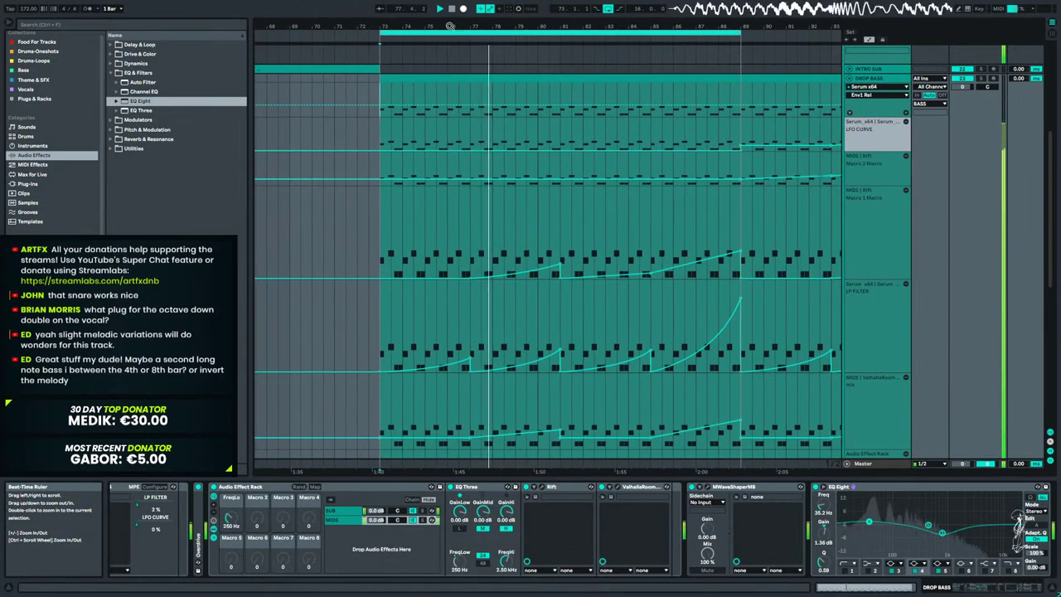
key(a)
key(space)
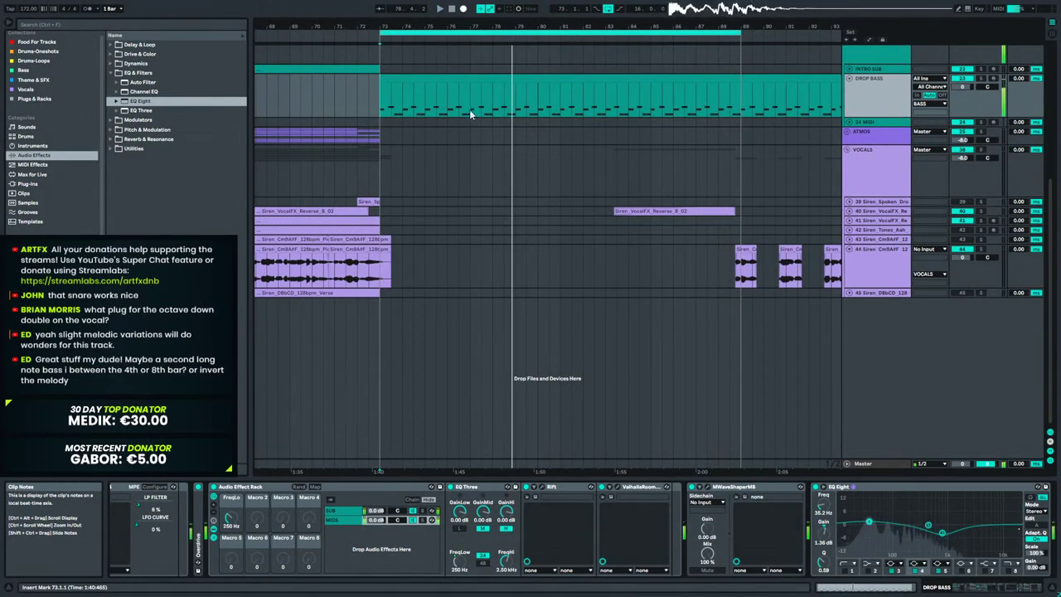
key(space)
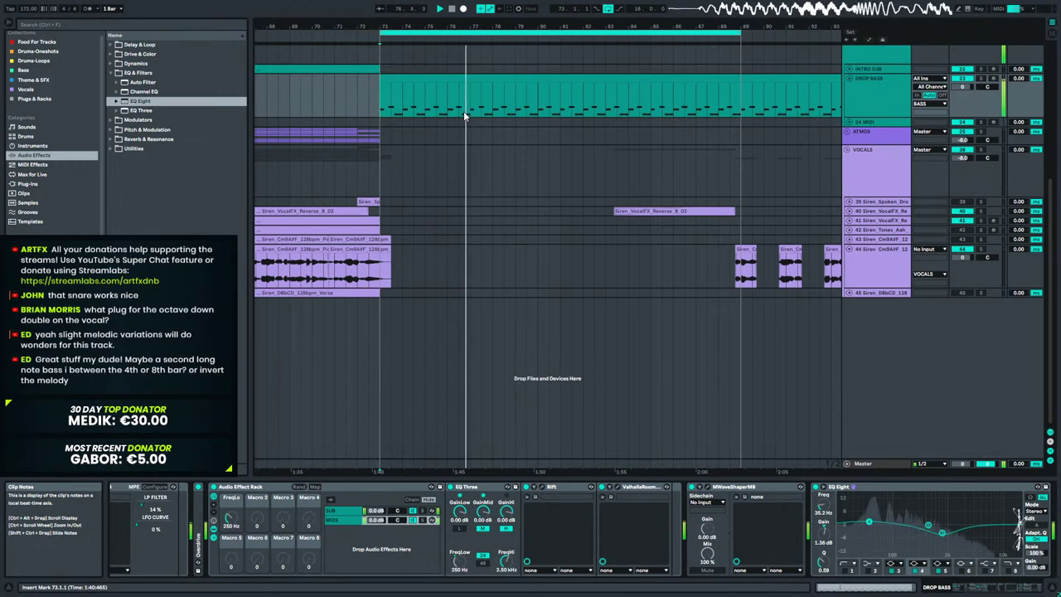
key(space)
double_click(476, 99)
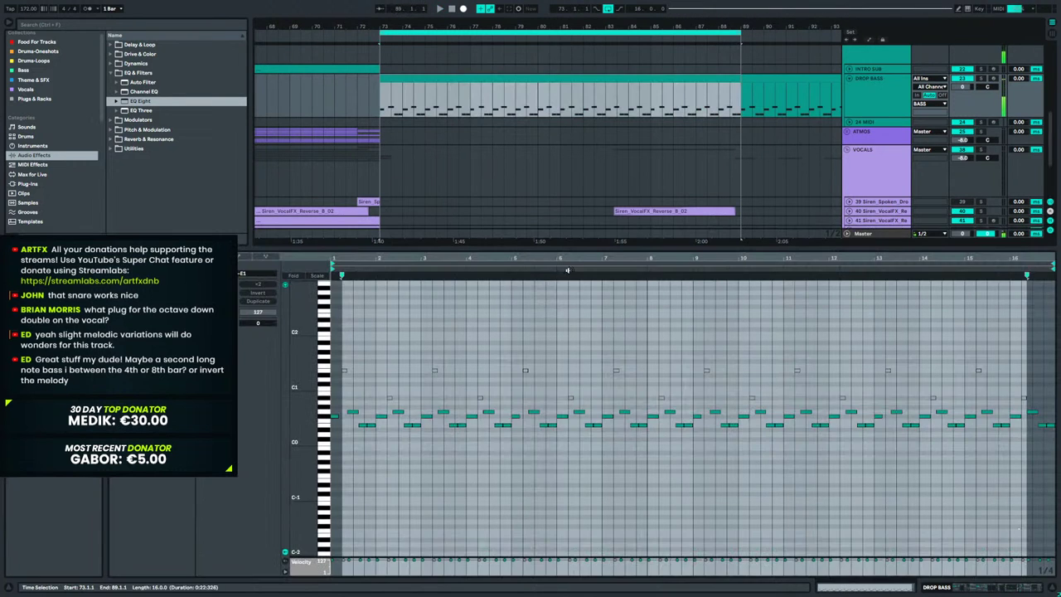
Audition the DROP BASS pattern and raise the E0 notes at 4.4.2 and 8.4.2 to G0 for melodic variation.
click(415, 426)
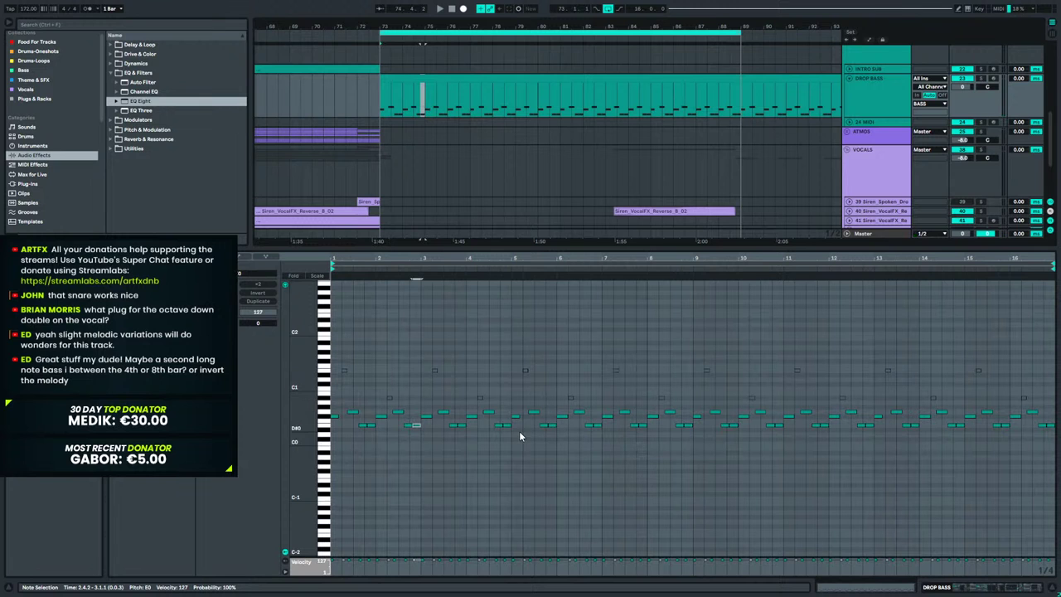
key(space)
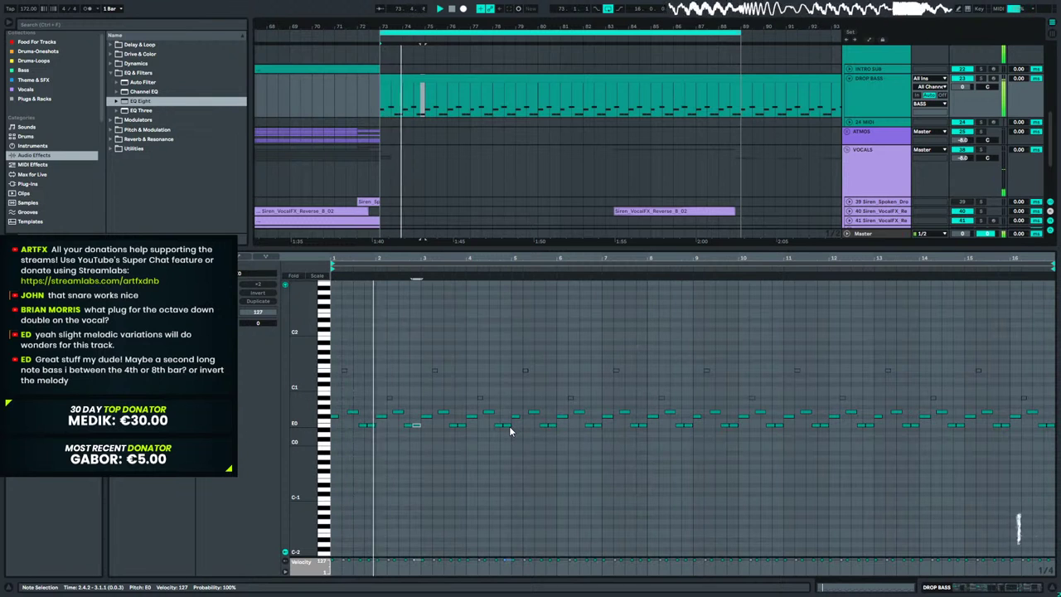
click(506, 411)
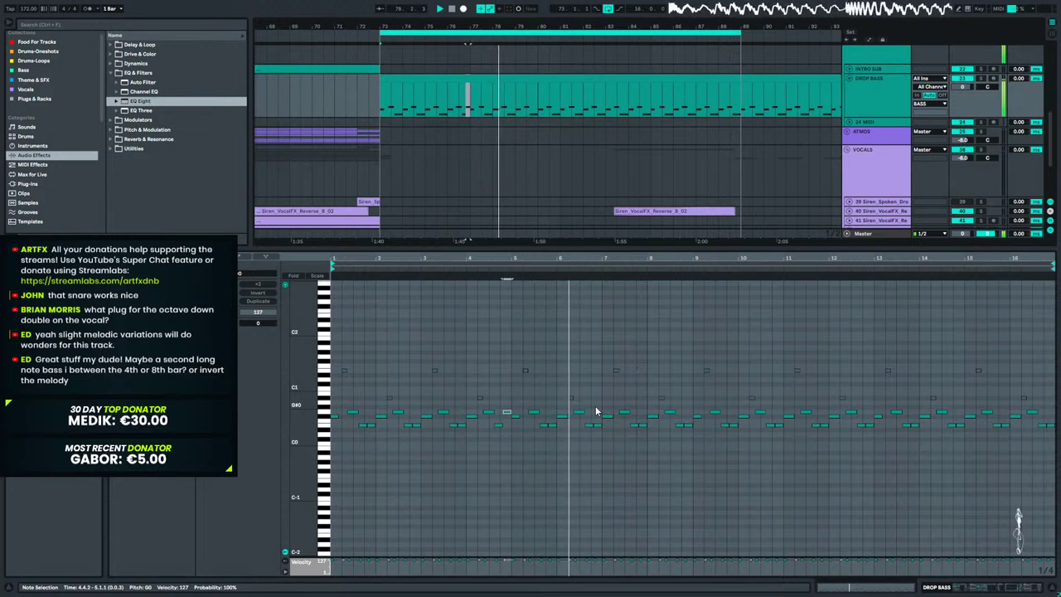
click(693, 412)
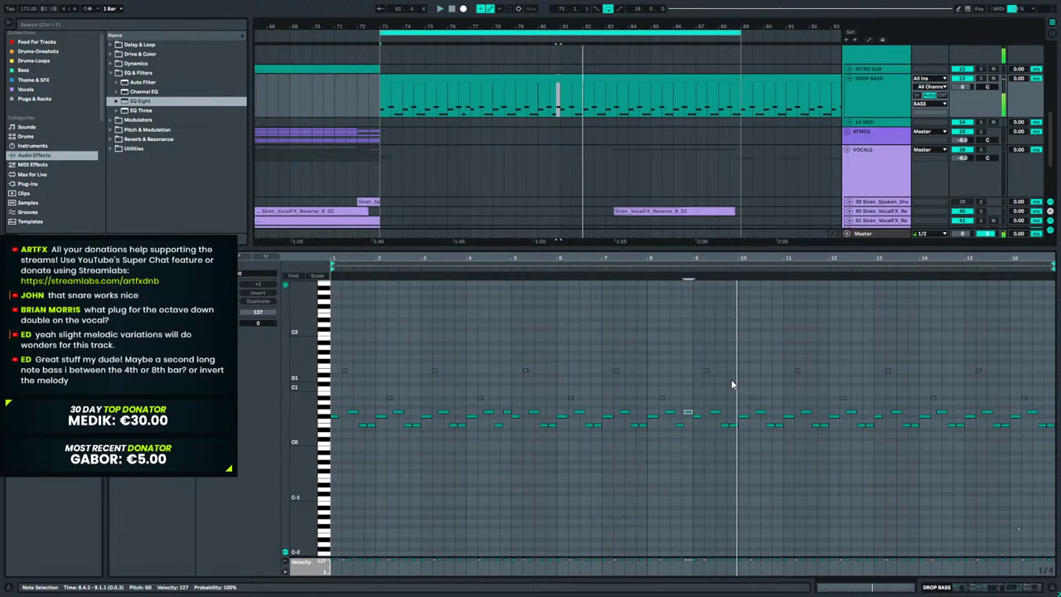
Undo the last note-pitch changes in the DROP BASS clip that starts at bar 73.
key(ctrl+z)
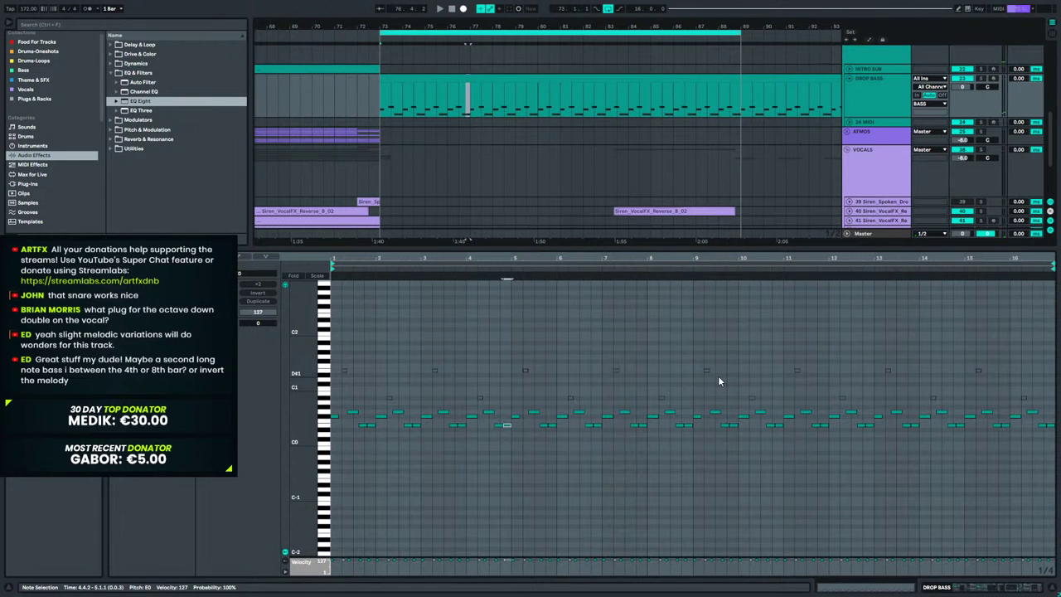
drag(514, 25, 401, 4)
drag(369, 119, 414, 117)
drag(418, 38, 445, 55)
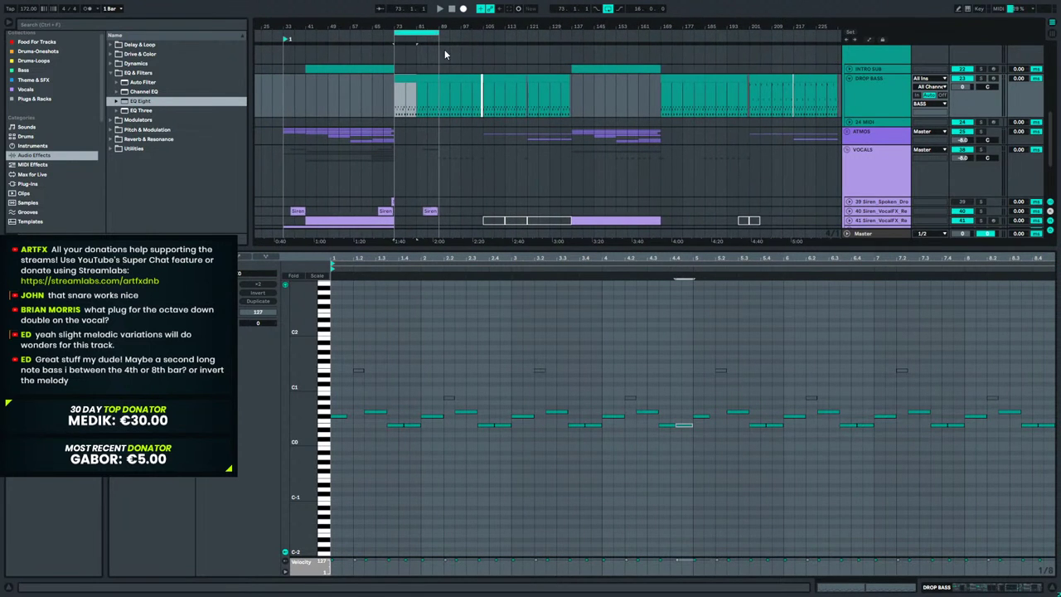
In the DROP BASS clip starting at bar 105, raise the last notes of bars 4, 8 and 12 to G0.
click(498, 77)
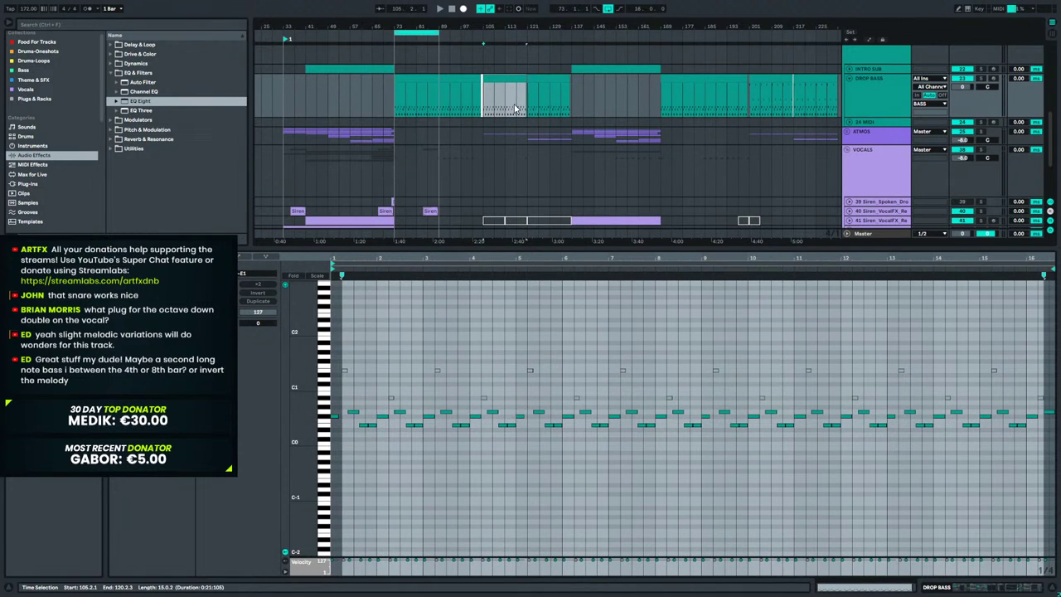
click(485, 110)
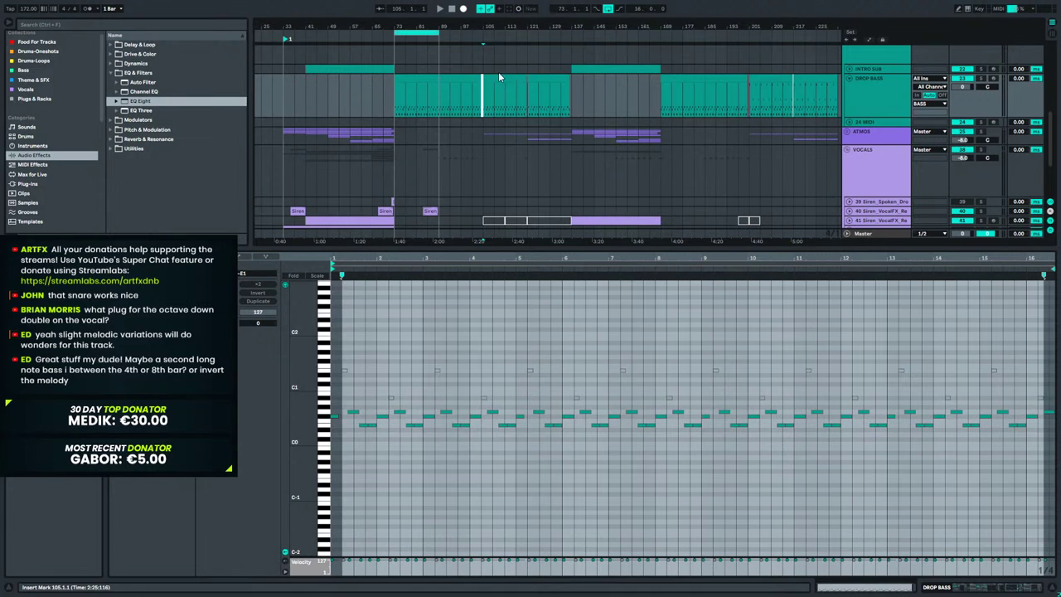
click(498, 78)
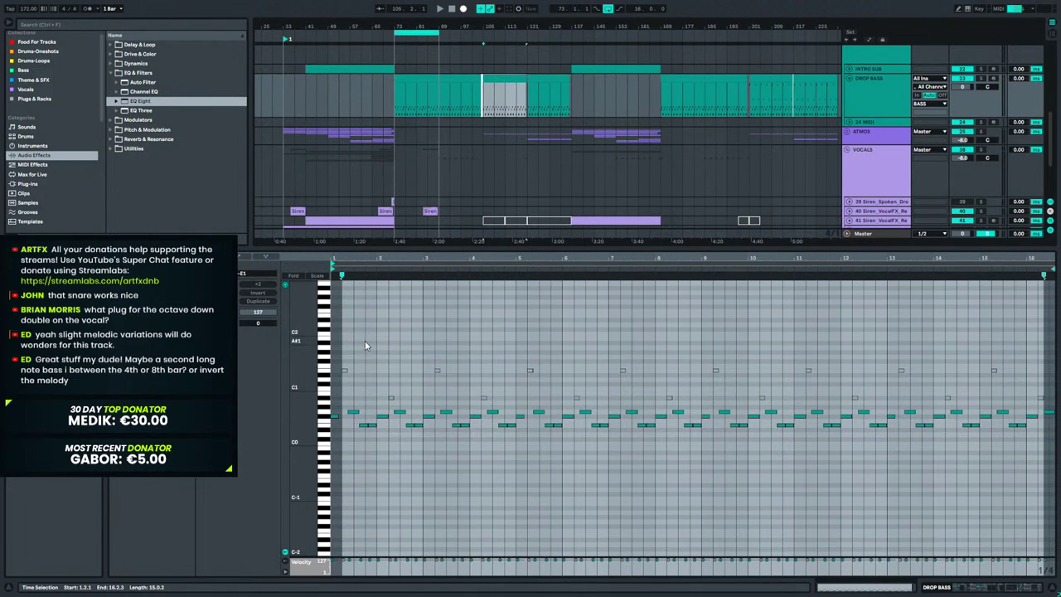
click(350, 329)
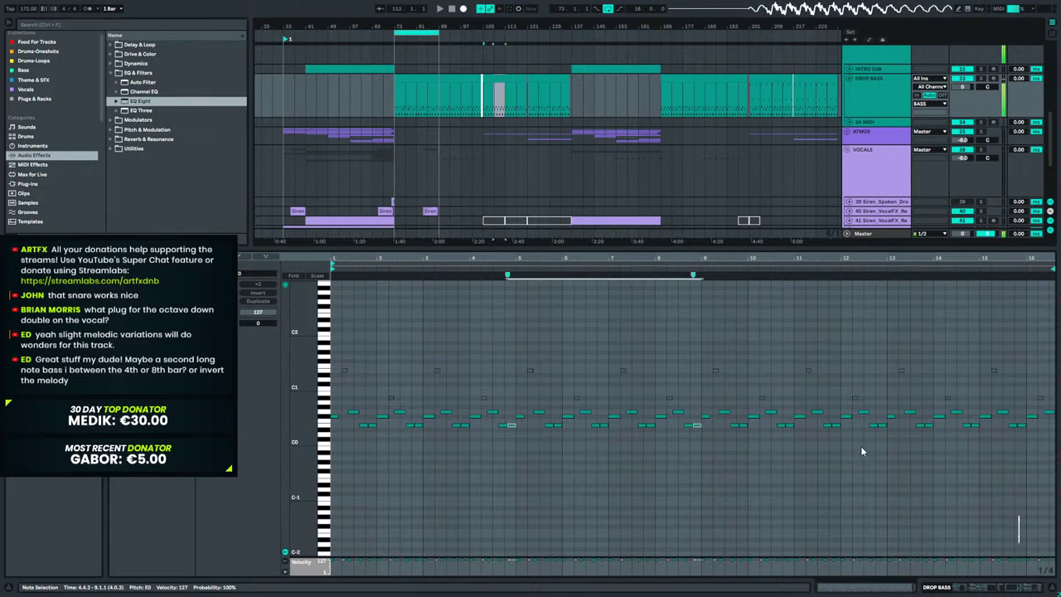
shift+drag(884, 416, 890, 450)
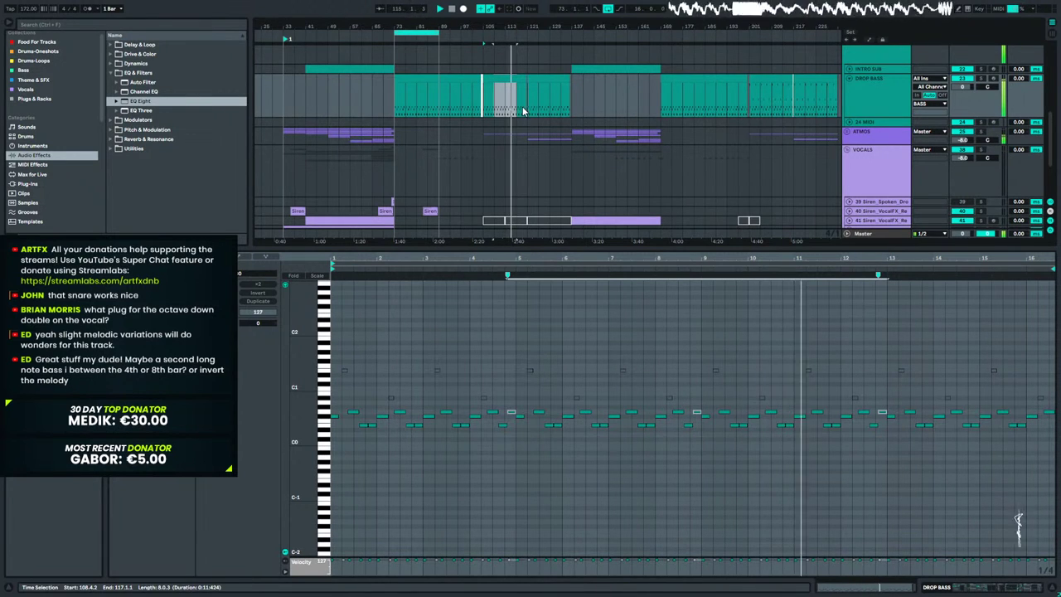
In the DROP BASS clip starting at bar 121, raise the last notes of bars 4, 8 and 12 by three semitones to G0.
click(537, 80)
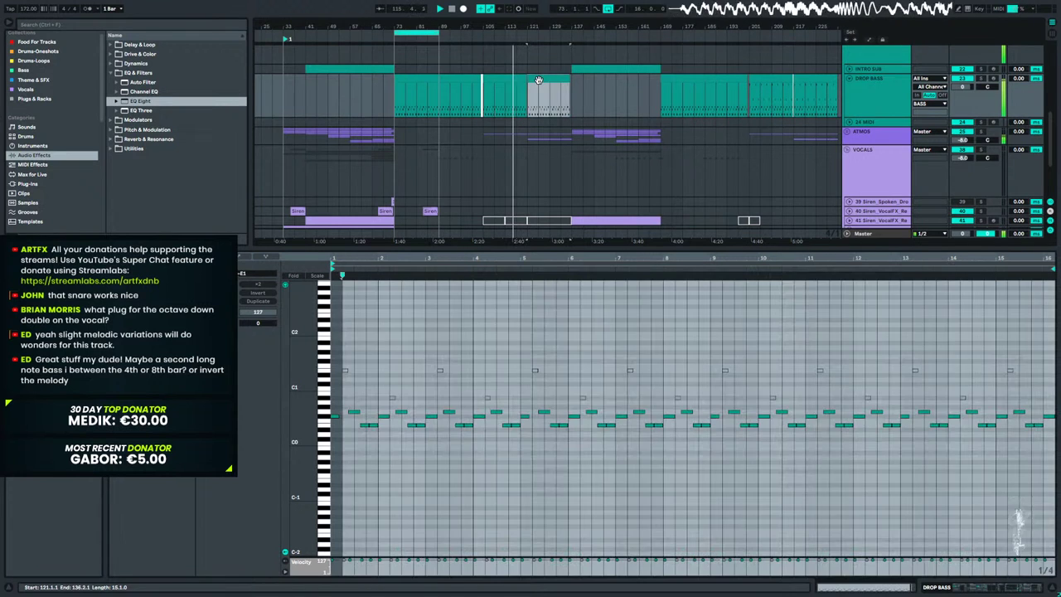
click(465, 453)
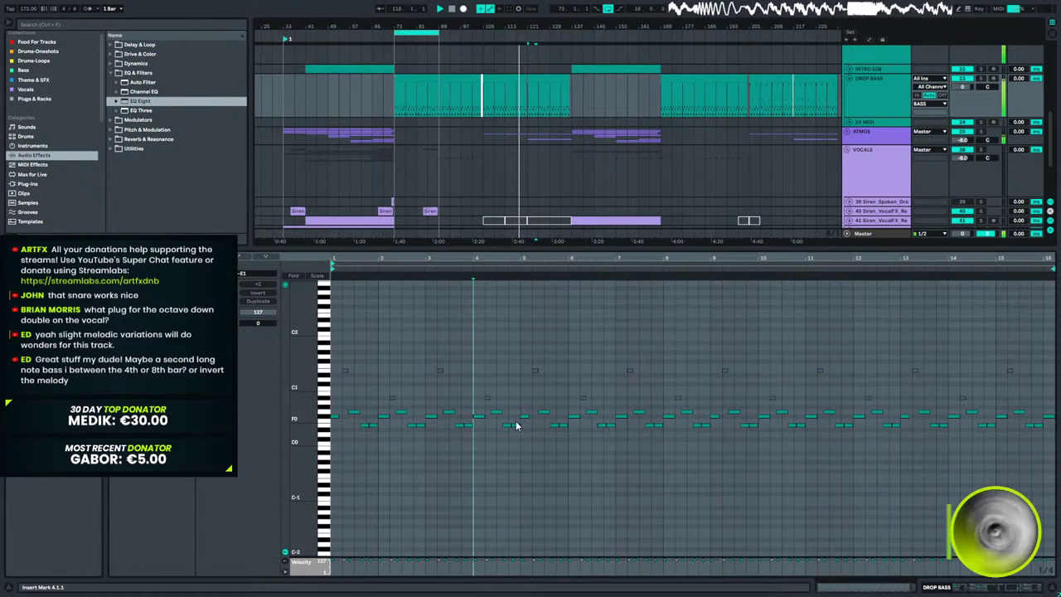
click(515, 425)
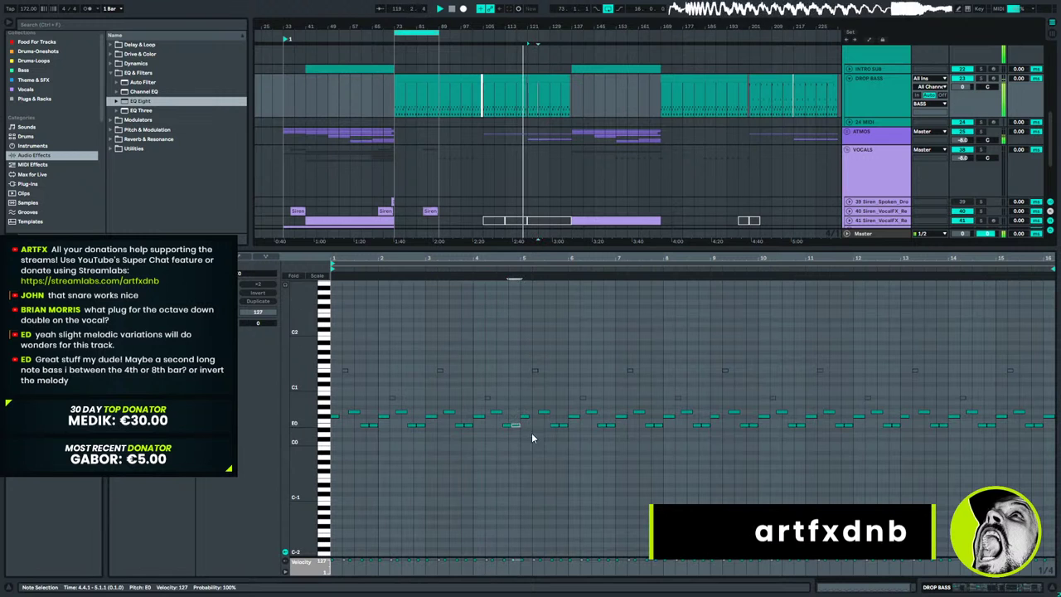
shift+click(704, 425)
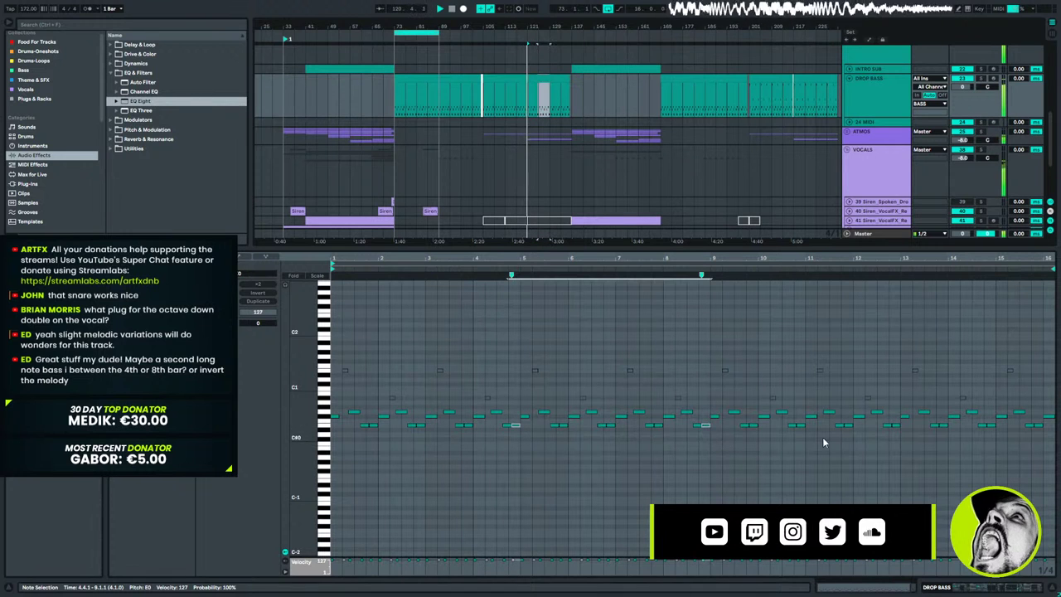
shift+click(893, 425)
key(shift+Up)
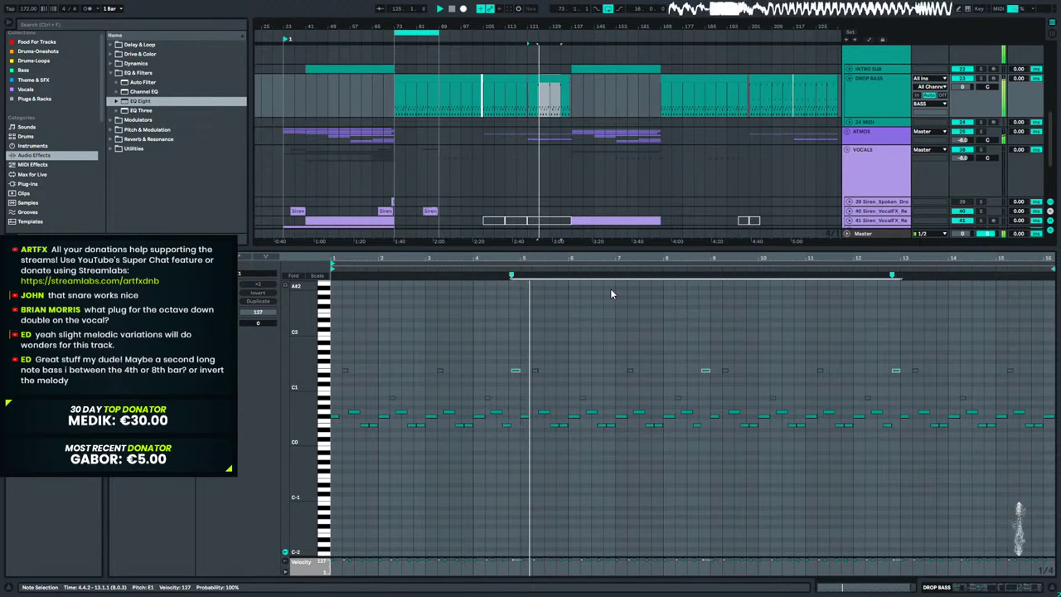
key(shift+Down)
key(Up)
key(Up)
key(Up)
key(space)
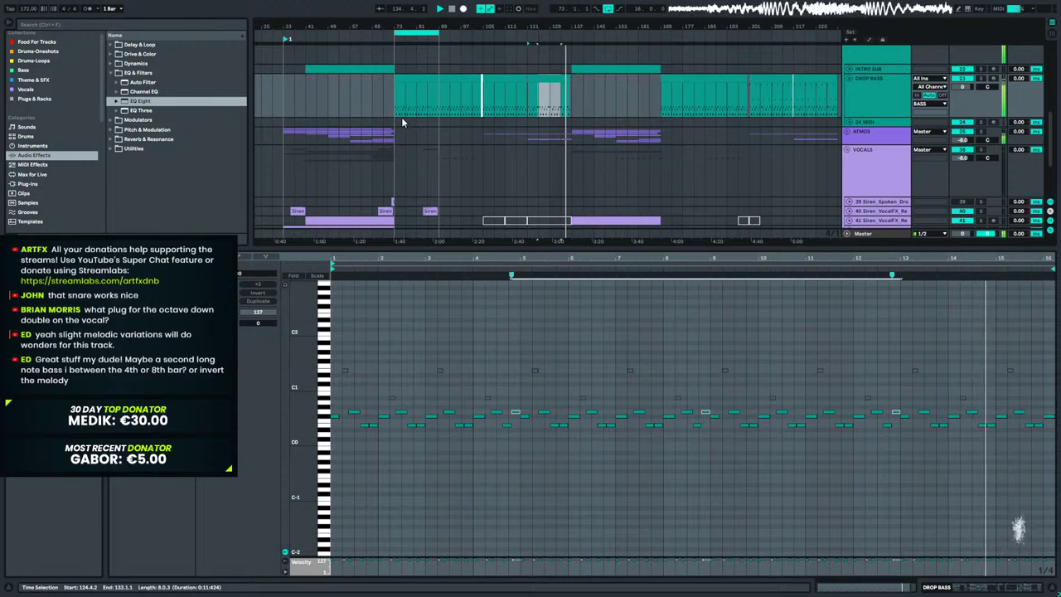
Play the arrangement from bar 69 into the first drop to check the bass against the other tracks.
click(386, 99)
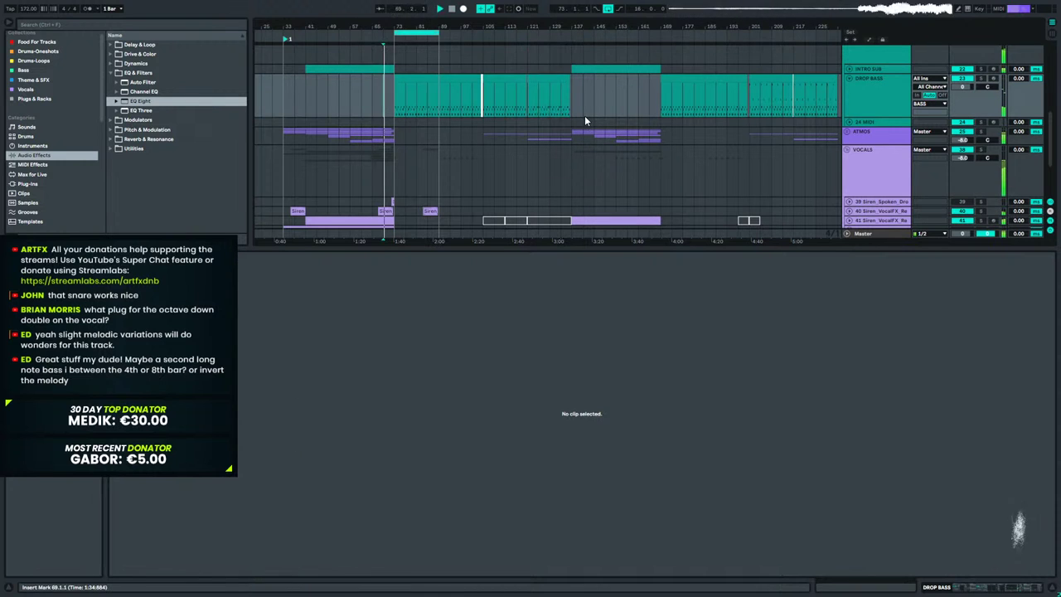
drag(382, 26, 473, 133)
scroll(472, 133, down, 3)
scroll(471, 130, down, 1)
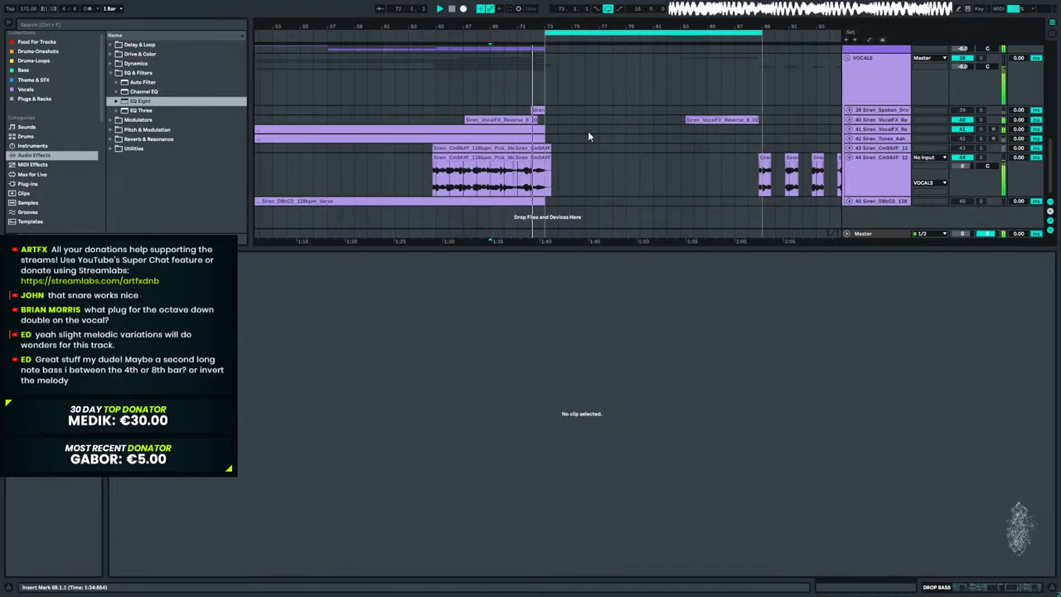
scroll(576, 120, up, 5)
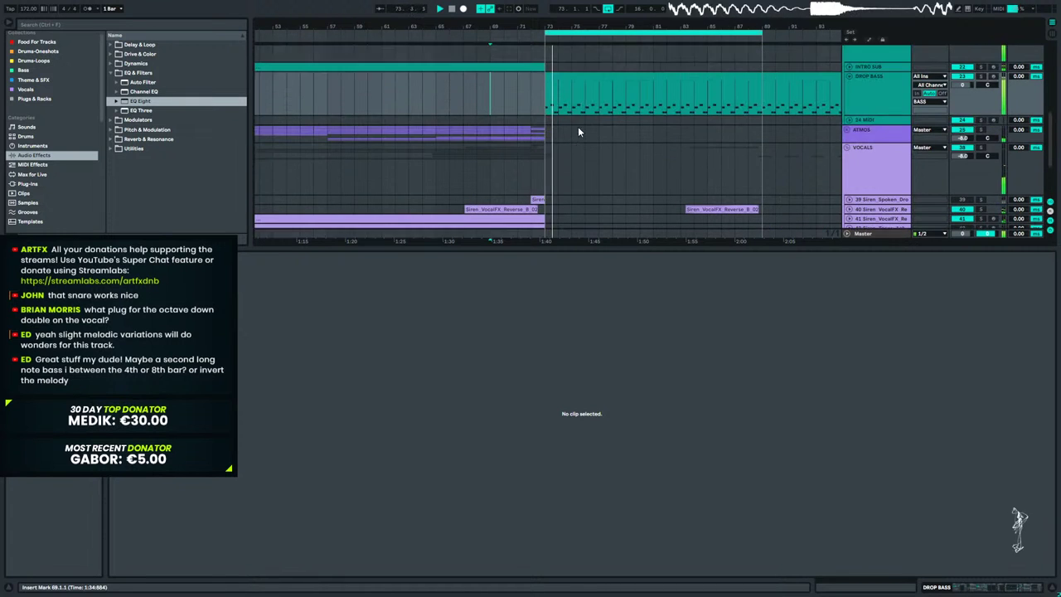
click(876, 133)
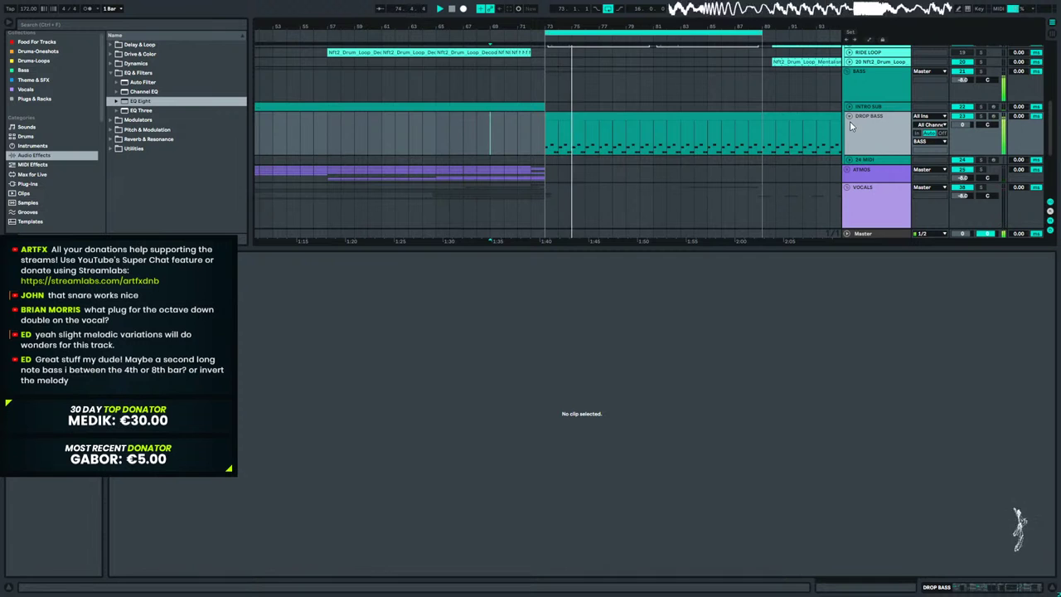
Open the DROP BASS clip at bar 73 and audition the last bass note of its eighth bar.
click(566, 113)
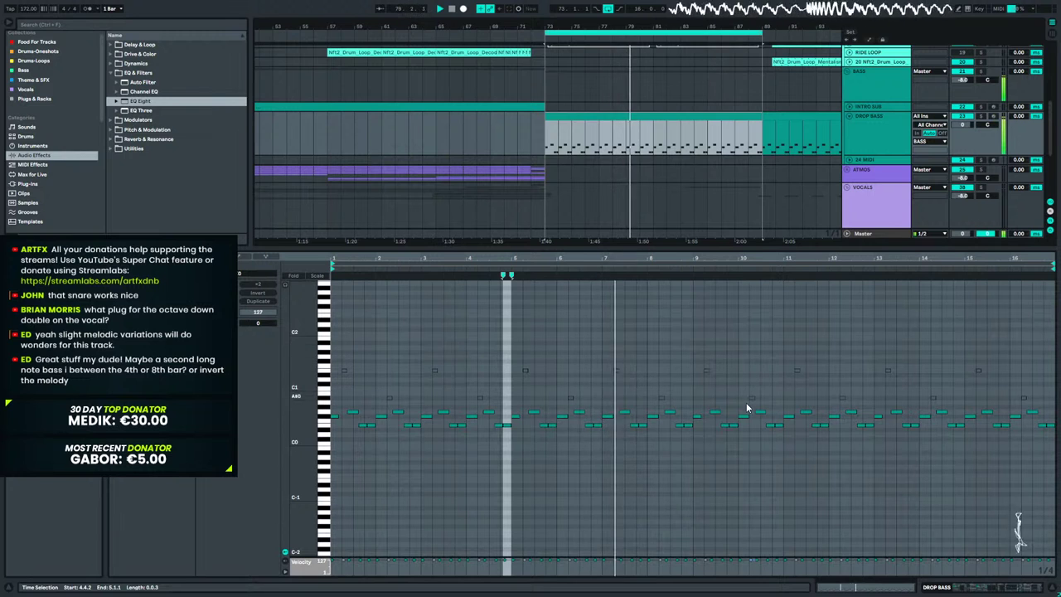
key(space)
click(690, 438)
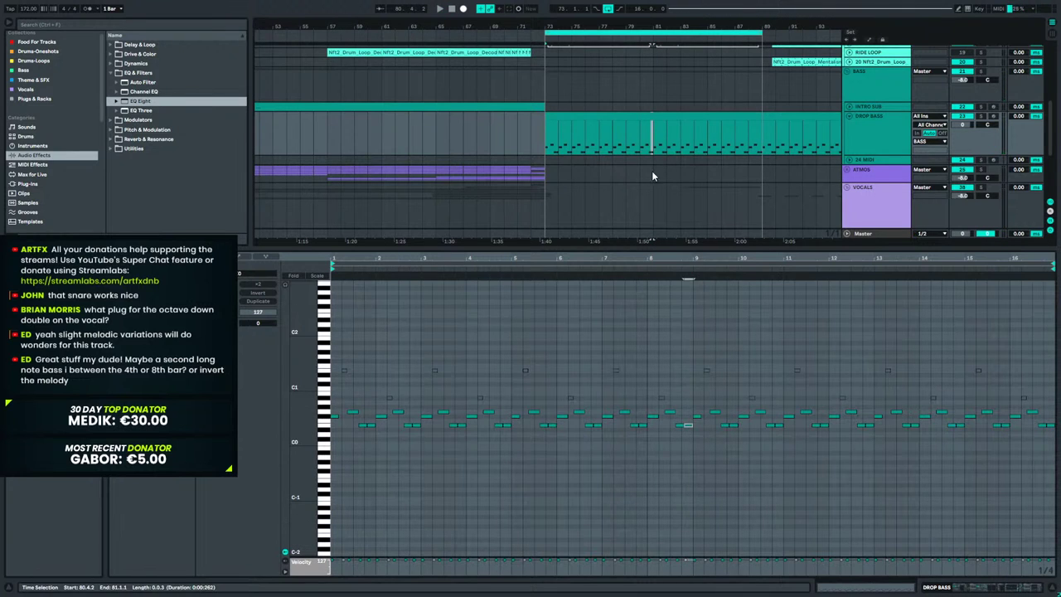
click(625, 146)
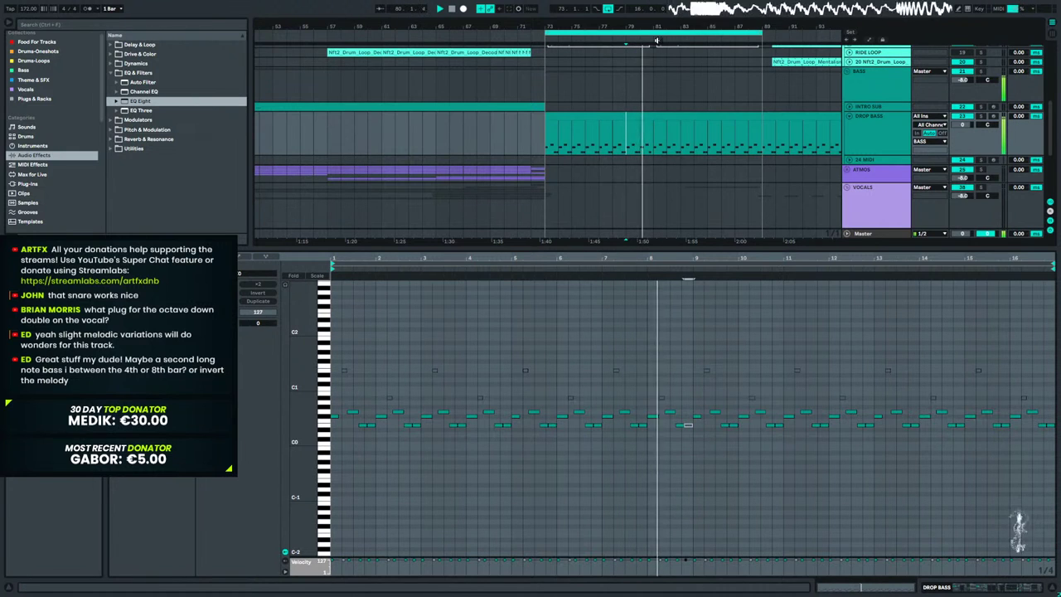
key(space)
drag(685, 416, 695, 437)
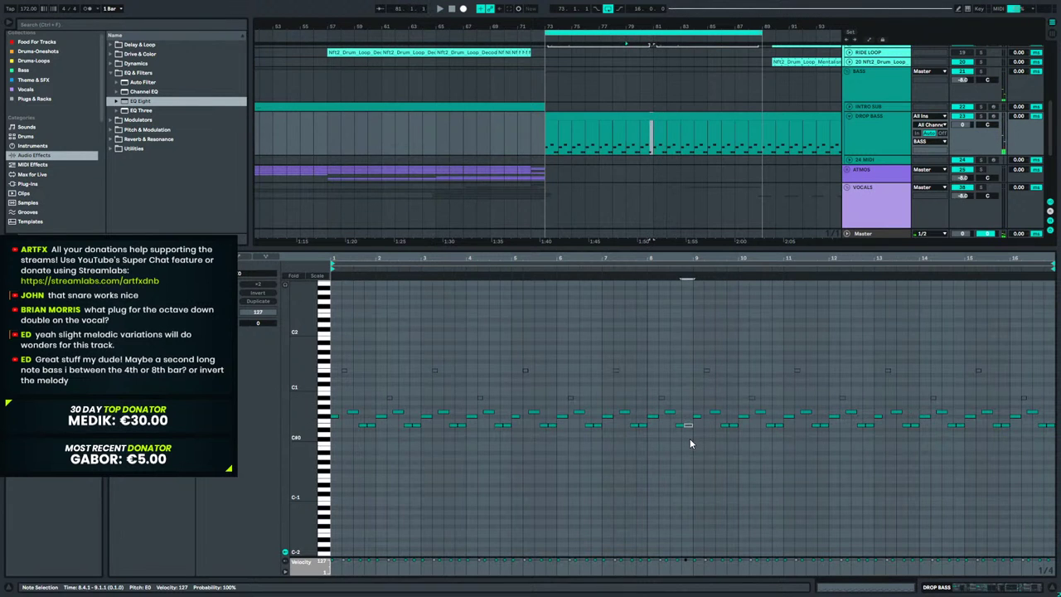
key(space)
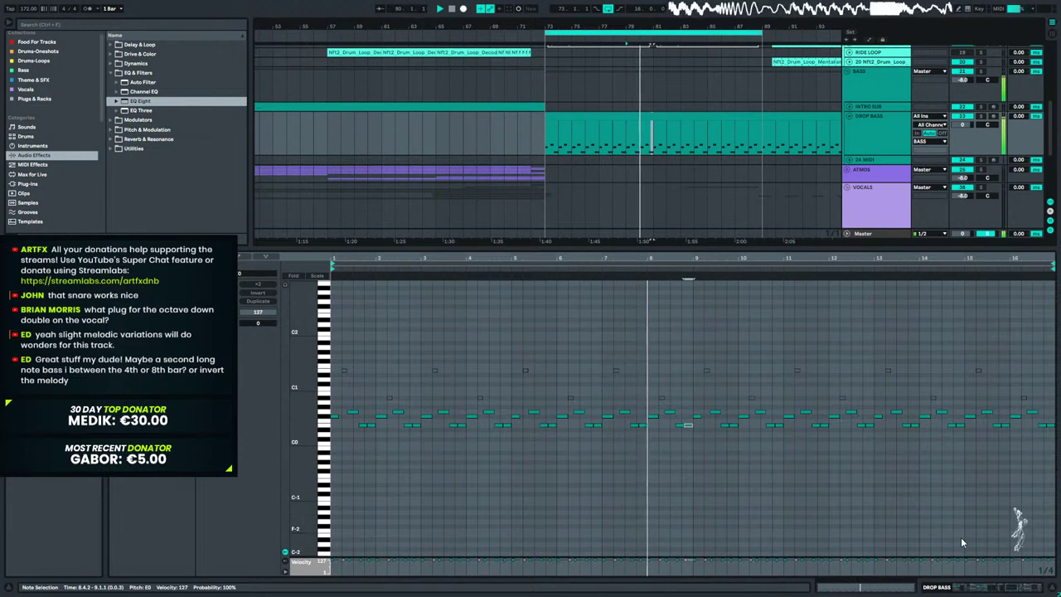
Show the DROP BASS device chain and its automation lanes around the first drop.
key(shift+Tab)
drag(650, 26, 650, 59)
click(870, 222)
key(a)
scroll(860, 263, down, 1)
scroll(860, 263, down, 4)
click(881, 180)
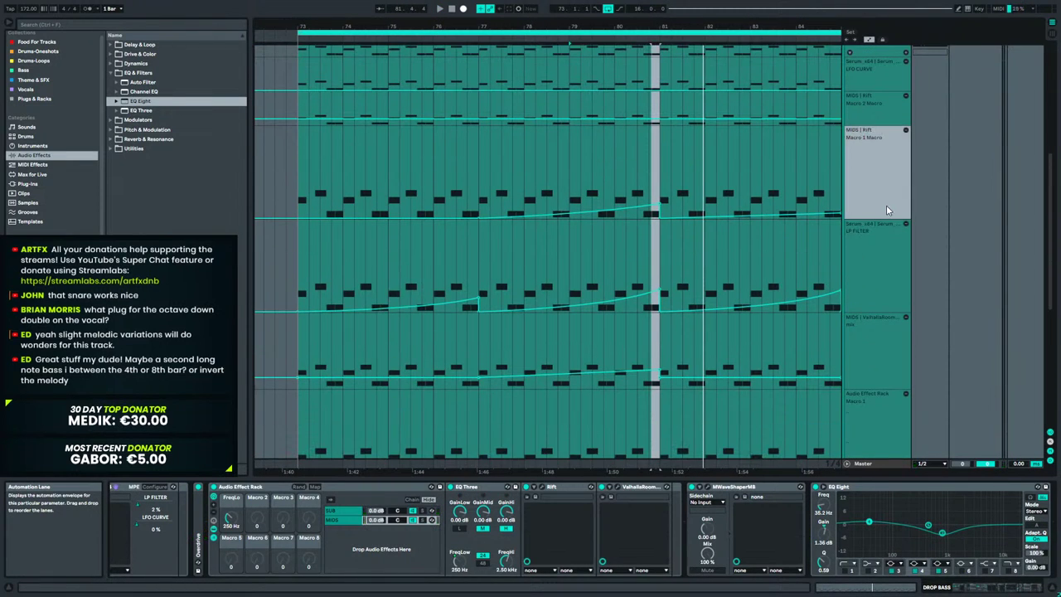
Duplicate the Serum LP FILTER automation of bars 73 to 81 onto bars 81 to 89.
scroll(850, 165, down, 1)
click(546, 235)
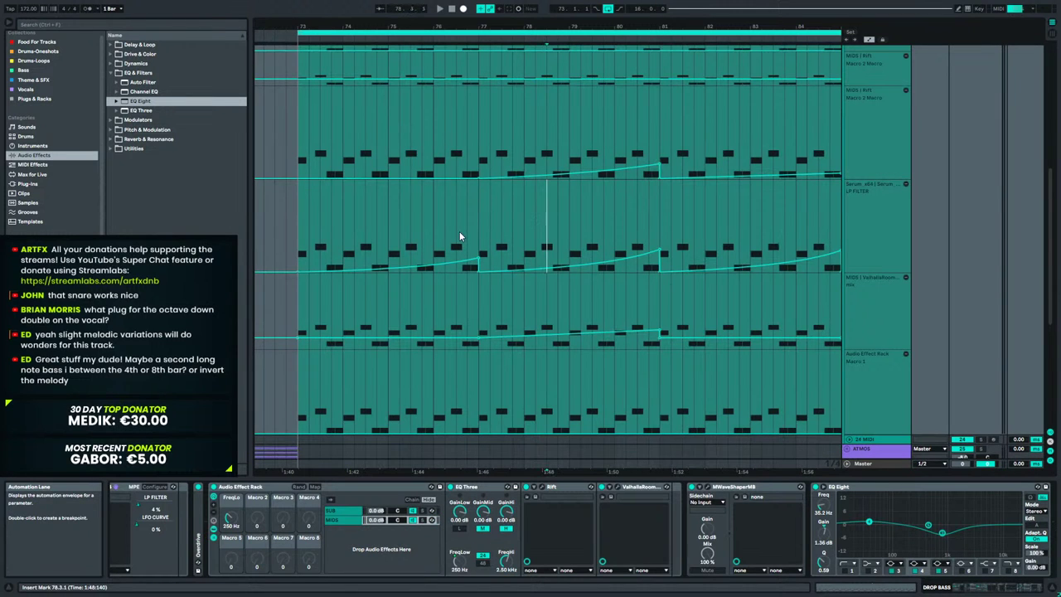
click(297, 236)
key(space)
drag(556, 27, 446, 3)
drag(492, 223, 323, 242)
key(ctrl+d)
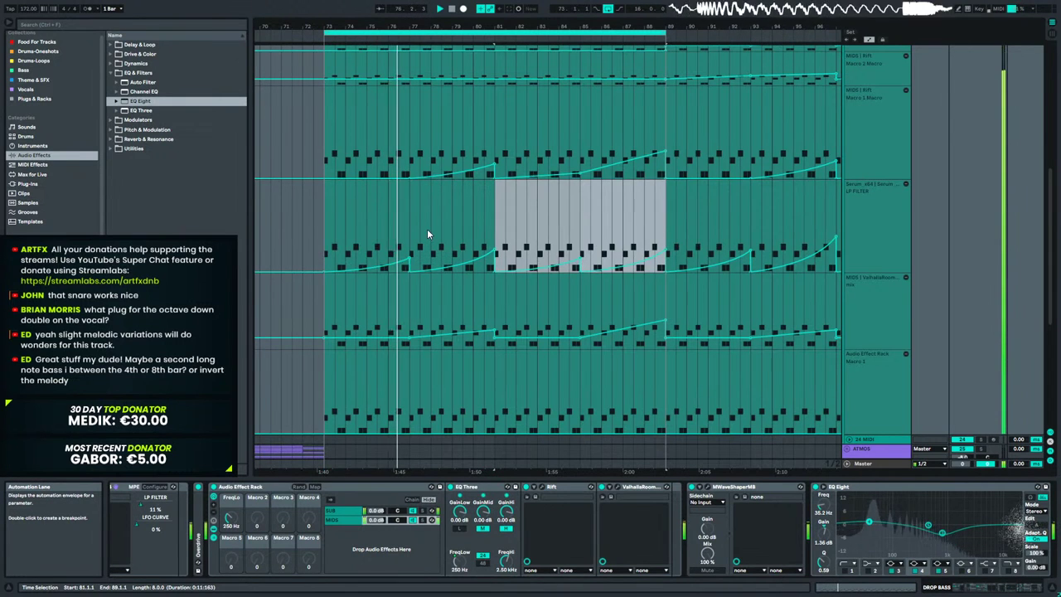
Reshape the Rift Macro 1 and LP FILTER ramps over bars 85 to 89, raising the LP FILTER peak at bar 89.
click(564, 217)
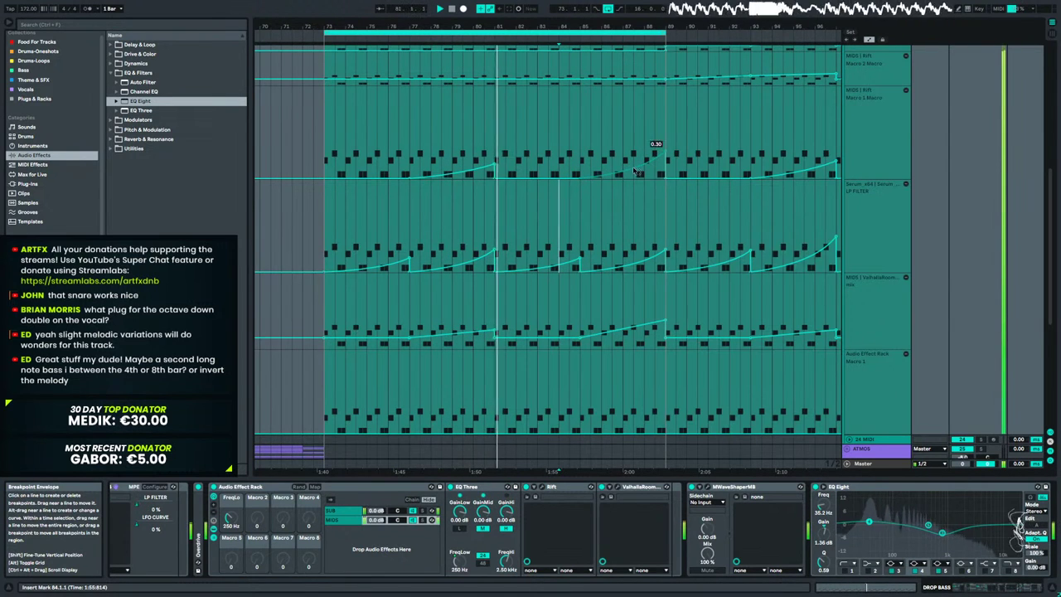
click(644, 240)
drag(655, 237, 664, 229)
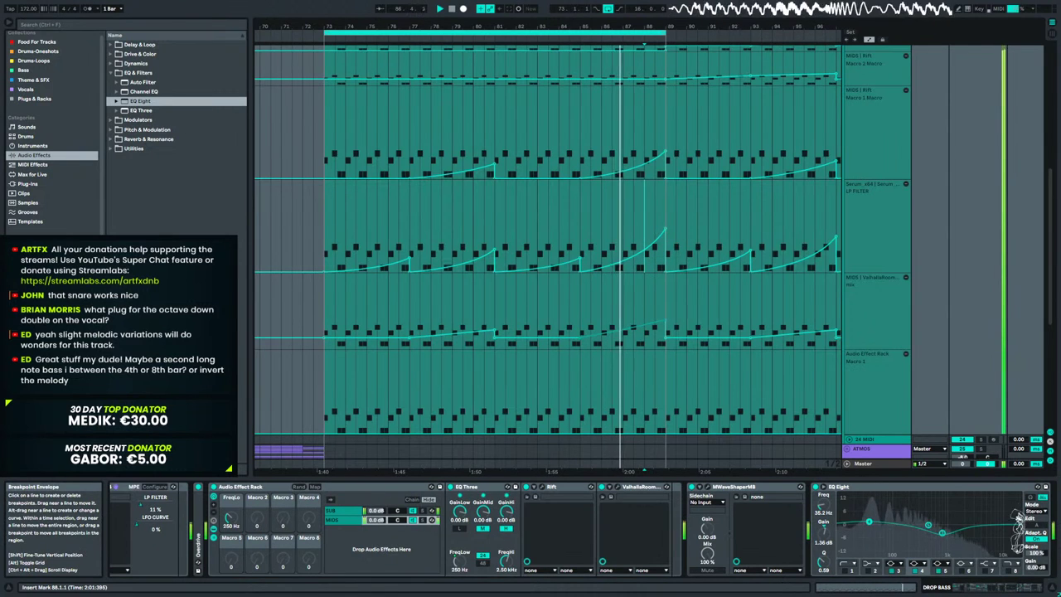
click(582, 313)
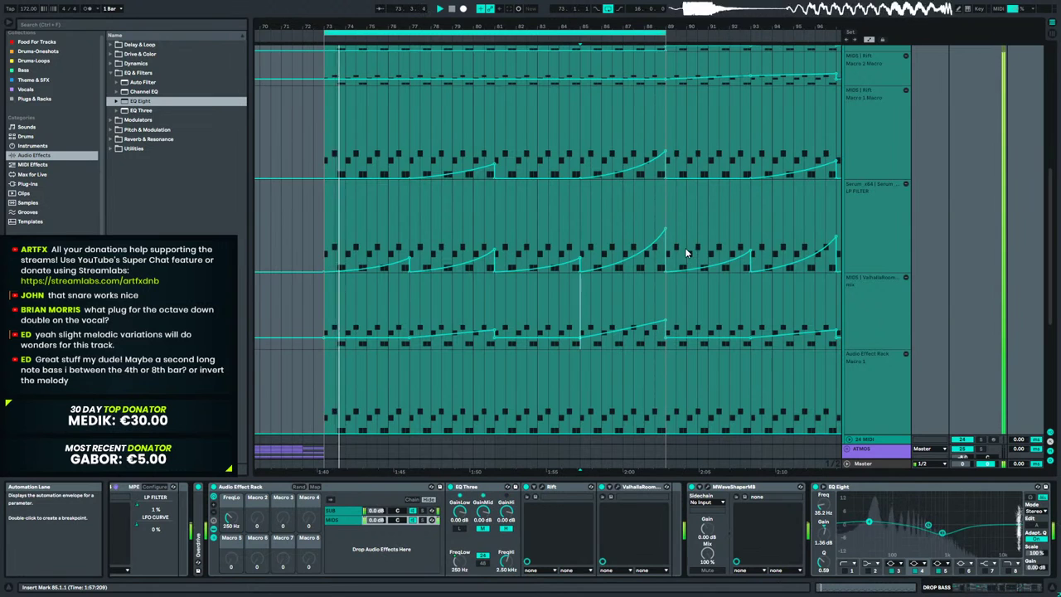
Select the Siren_VocalFX_Reverse_B_02 clip leading up to bar 89 and hide the automation lanes.
scroll(591, 278, down, 4)
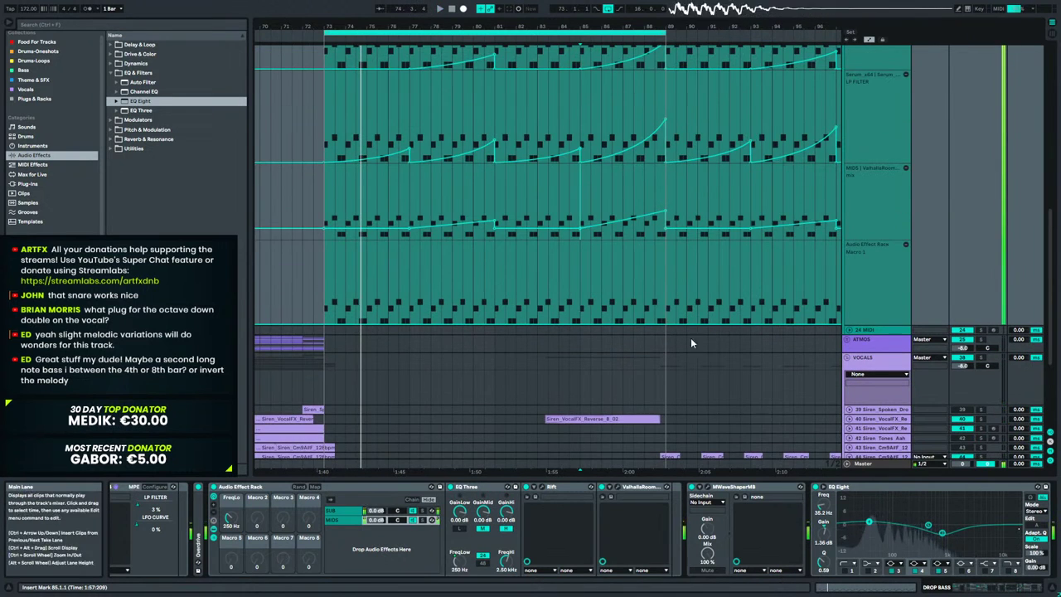
scroll(815, 301, down, 2)
click(613, 359)
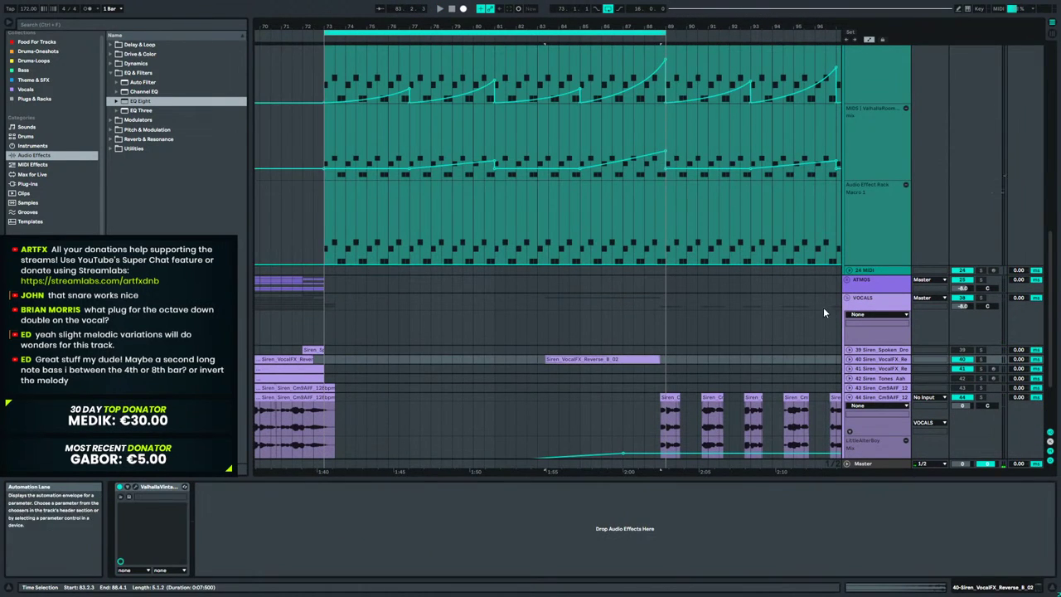
scroll(561, 322, up, 4)
scroll(566, 303, up, 4)
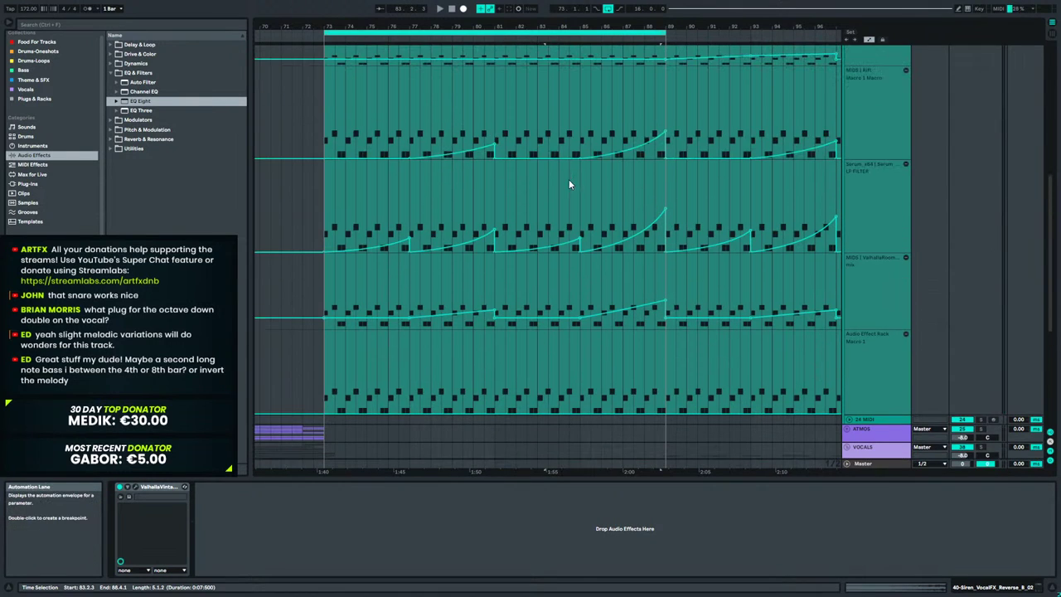
key(a)
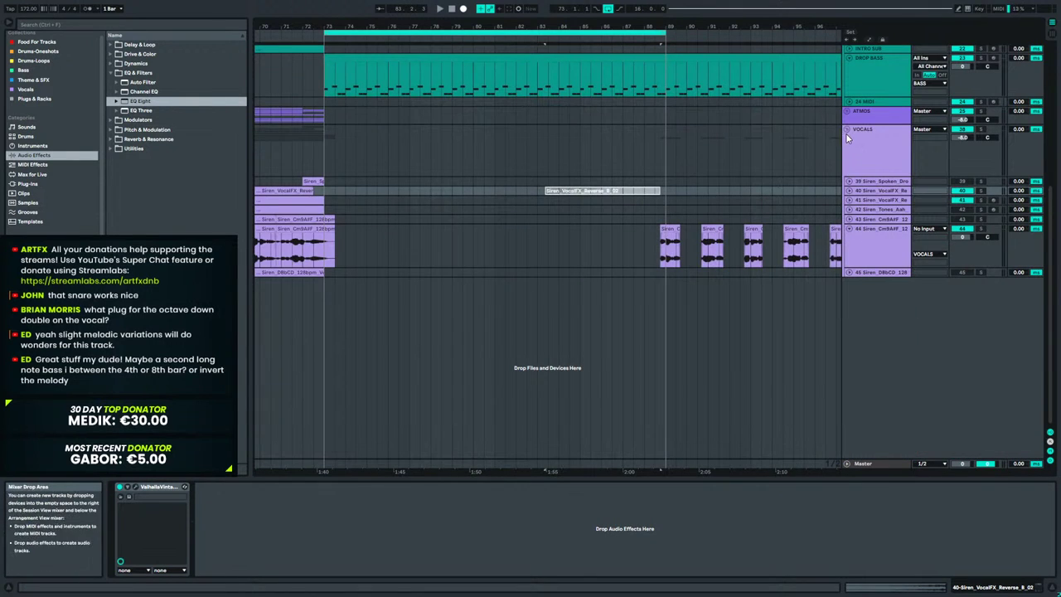
Fold all track groups and play the arrangement from bar 72.
alt+click(847, 130)
click(305, 85)
key(space)
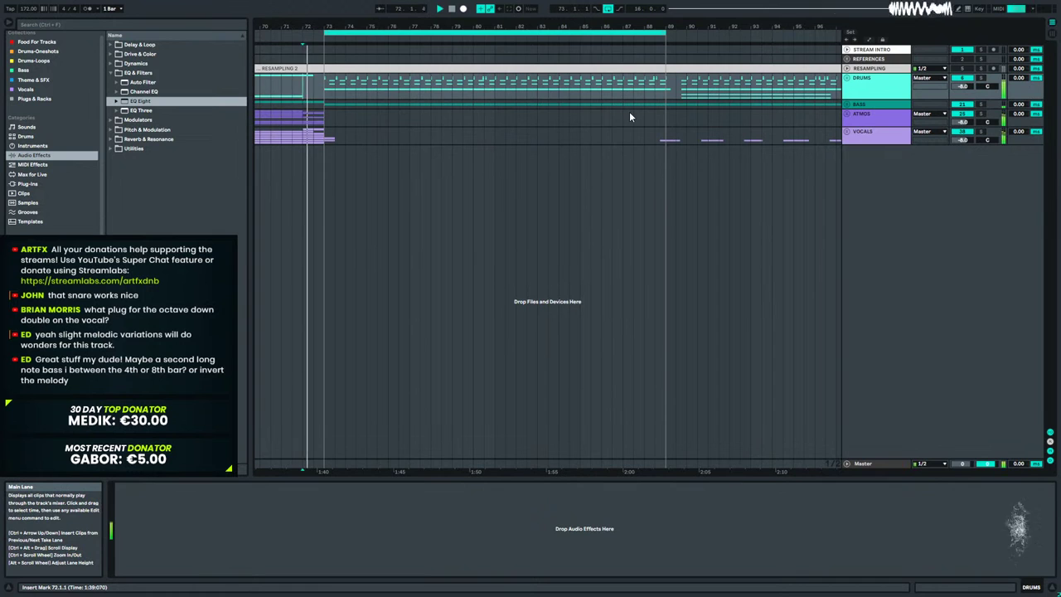
Unfold the BASS group and expand its DROP BASS track.
click(862, 105)
click(847, 104)
click(847, 150)
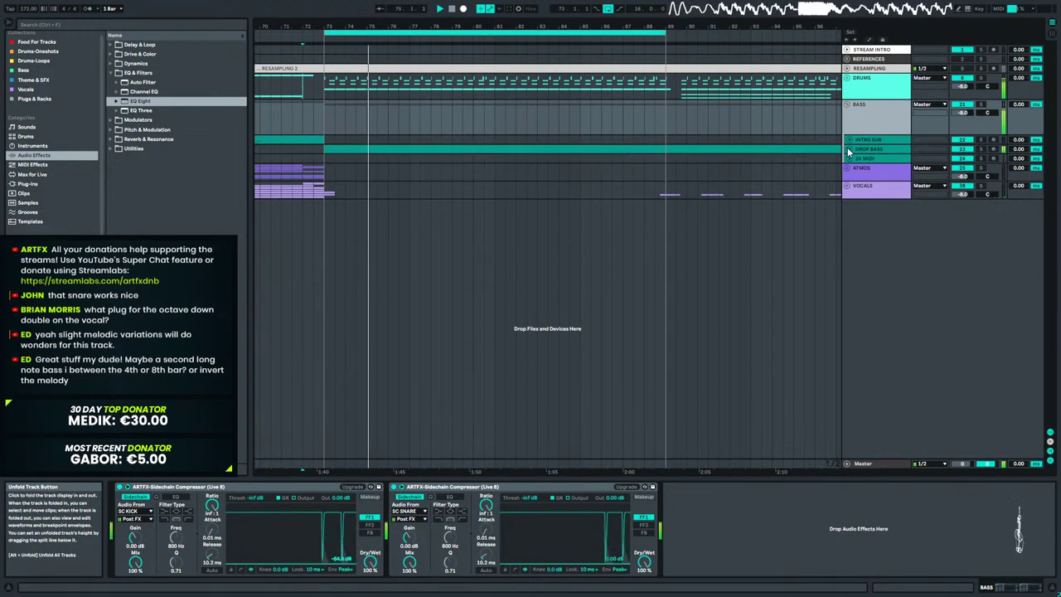
click(849, 149)
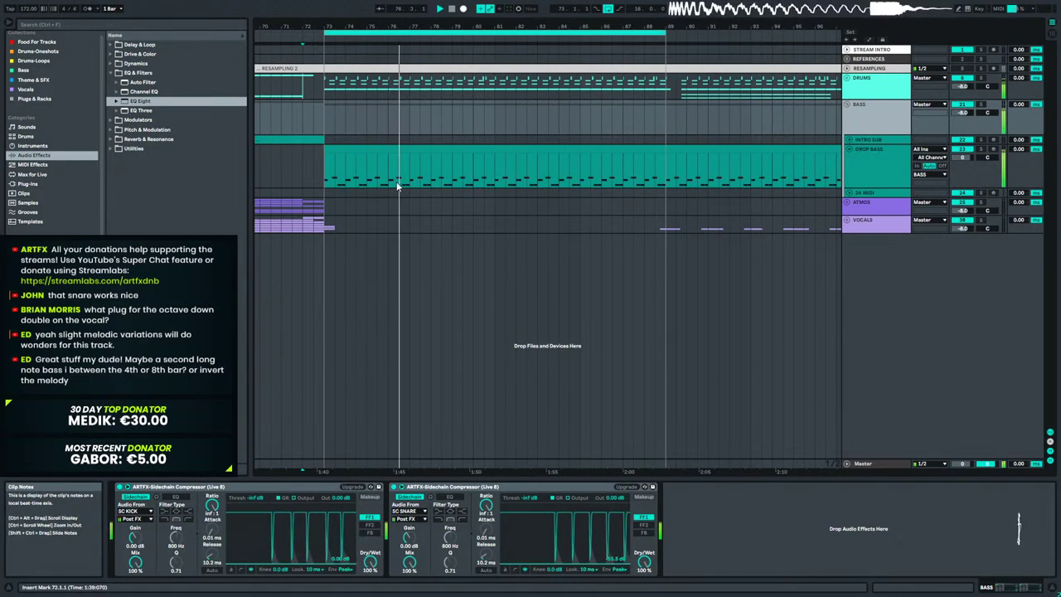
Shorten the F#0 notes starting bars 2 to 16 of the DROP BASS clip, except at bars 5, 9 and 13, by a sixteenth, and play them.
double_click(368, 153)
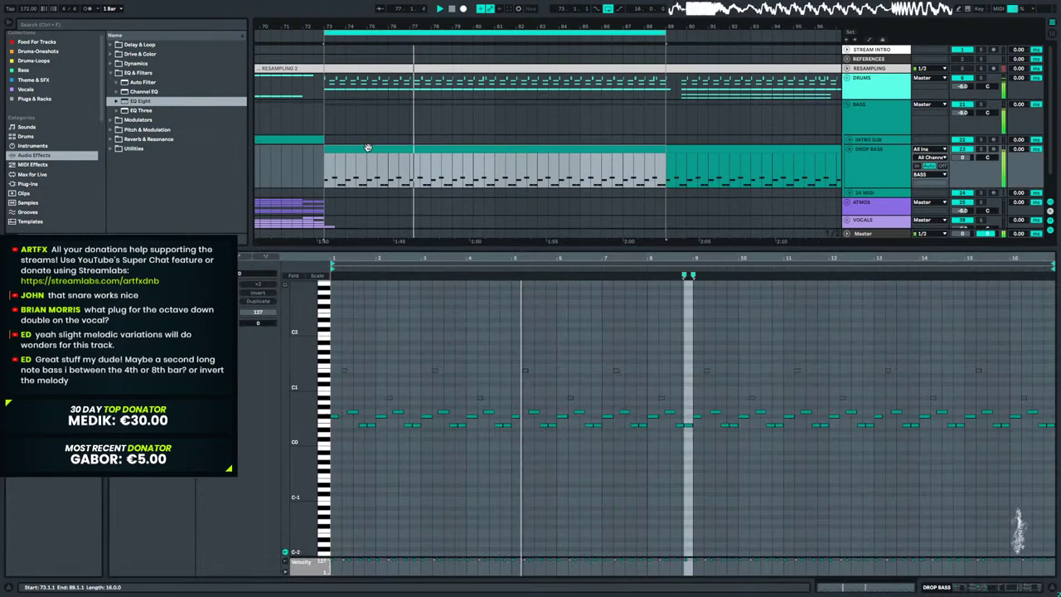
click(335, 420)
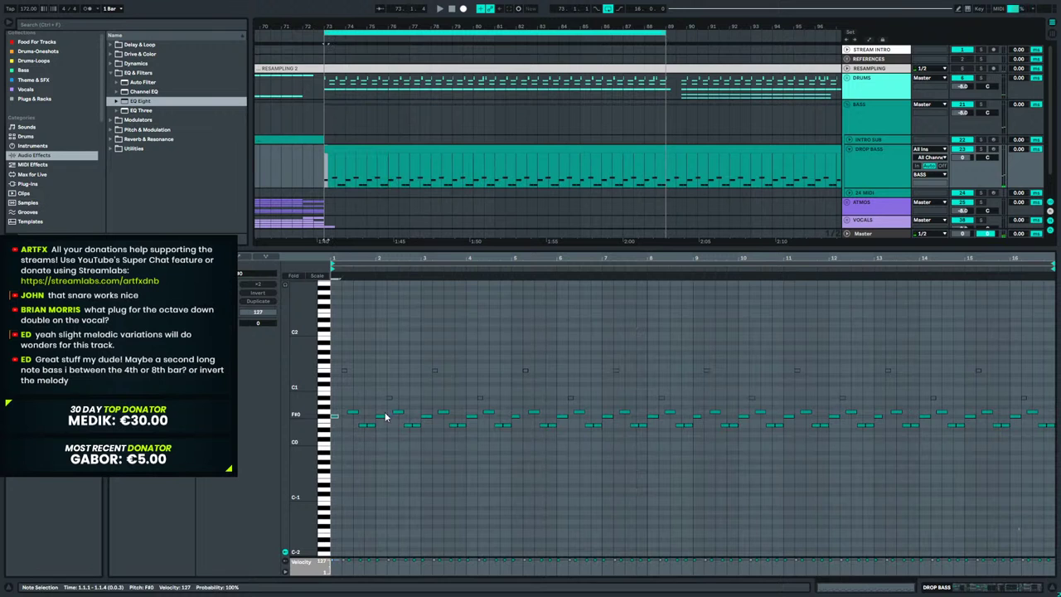
key(space)
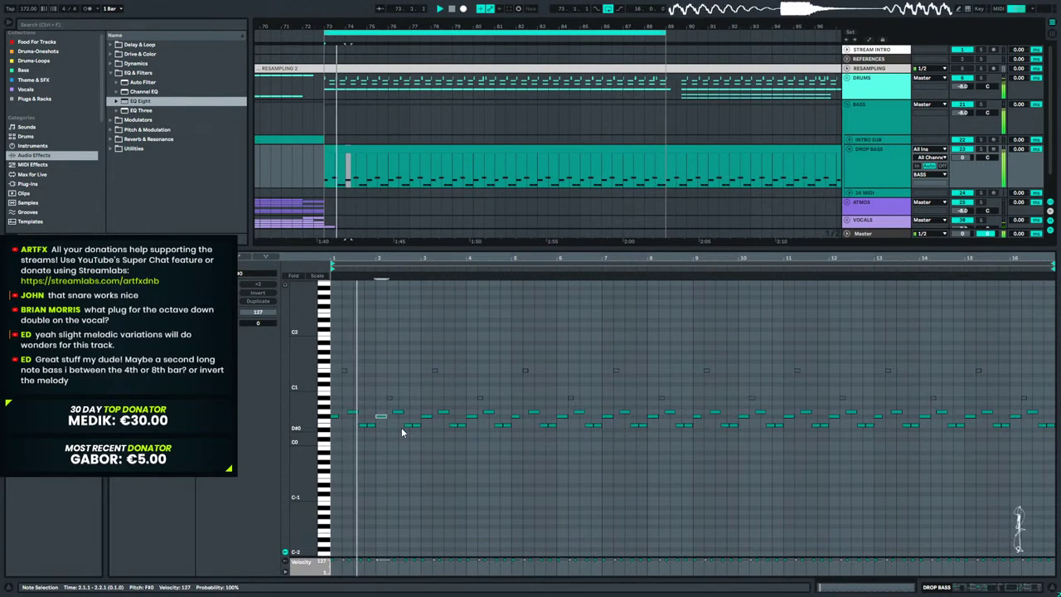
key(space)
shift+click(423, 415)
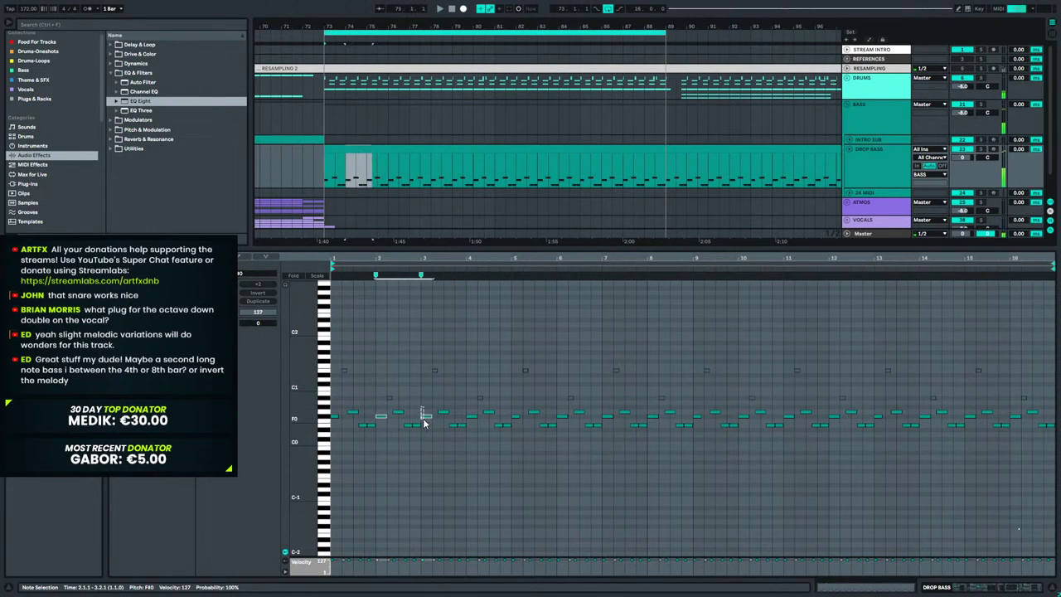
shift+click(562, 414)
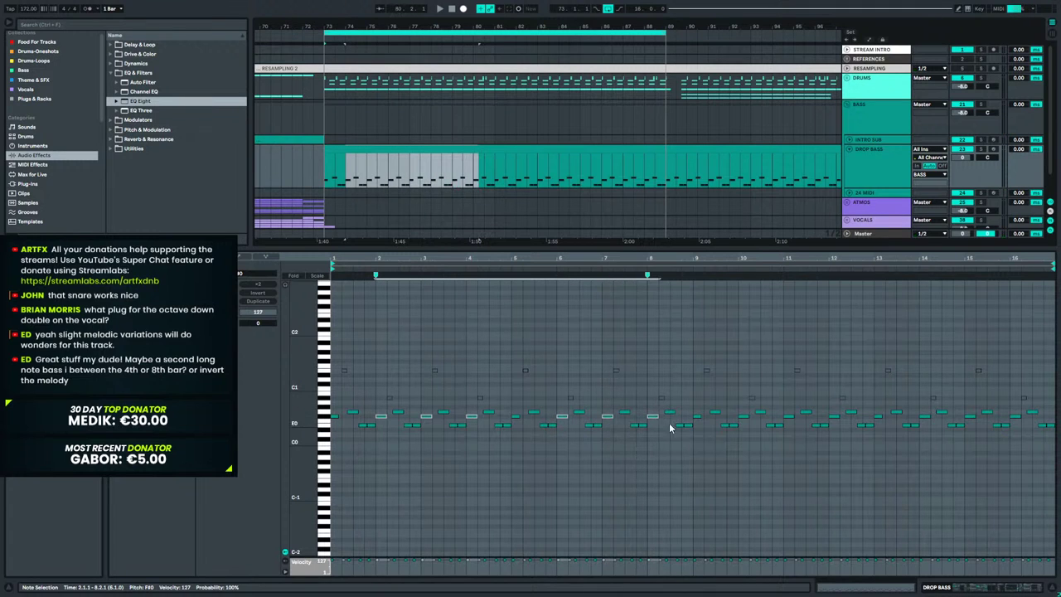
shift+click(746, 415)
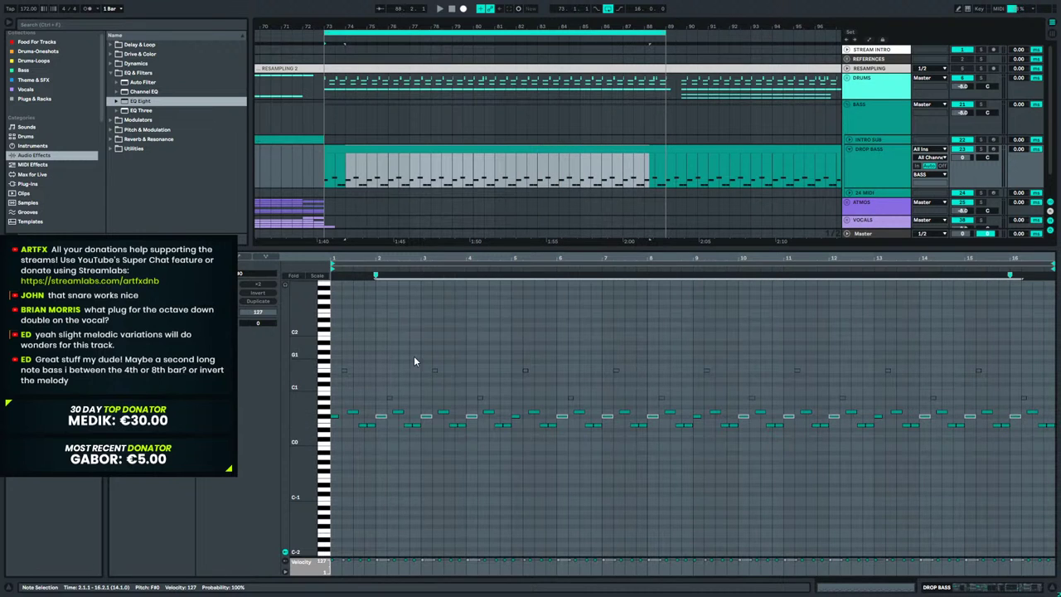
drag(378, 255, 506, 298)
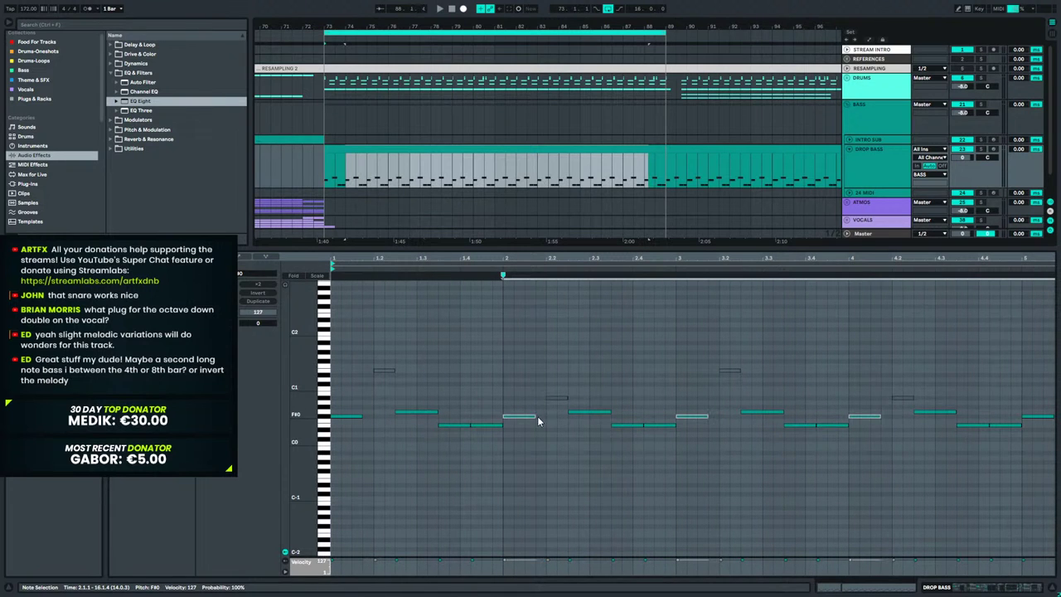
key(space)
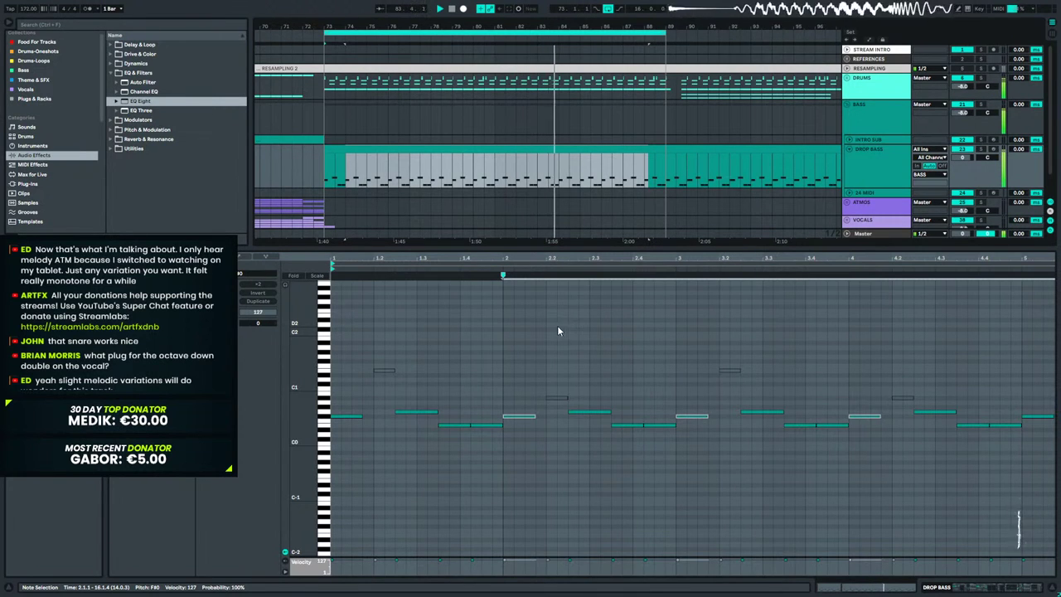
Select the DROP BASS clip spanning bars 73 to 89, replay the drop from bar 73 and show the track's devices.
drag(585, 26, 507, 15)
click(514, 145)
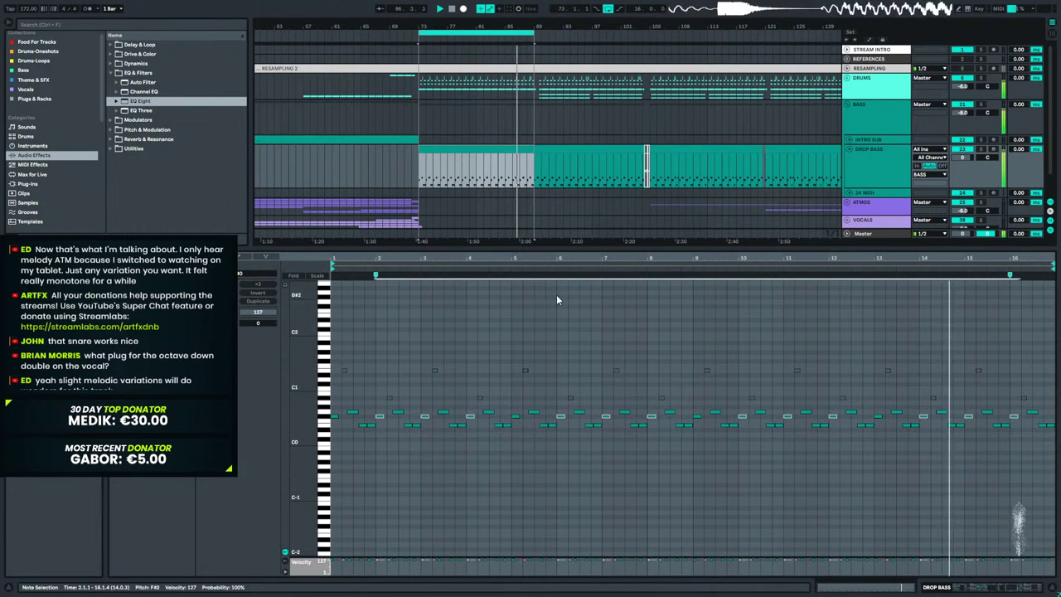
key(ctrl+a)
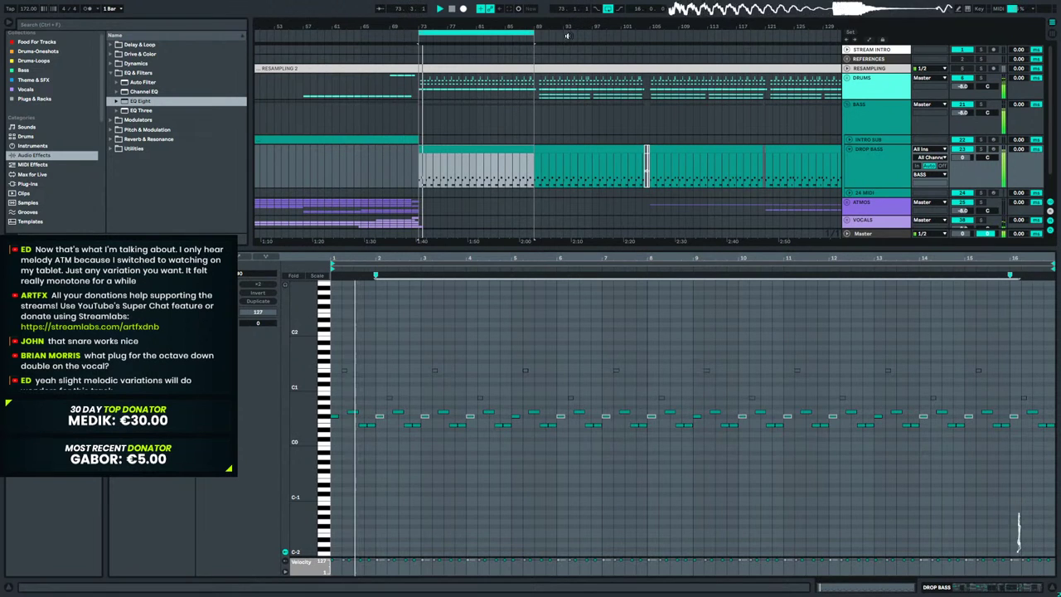
click(418, 276)
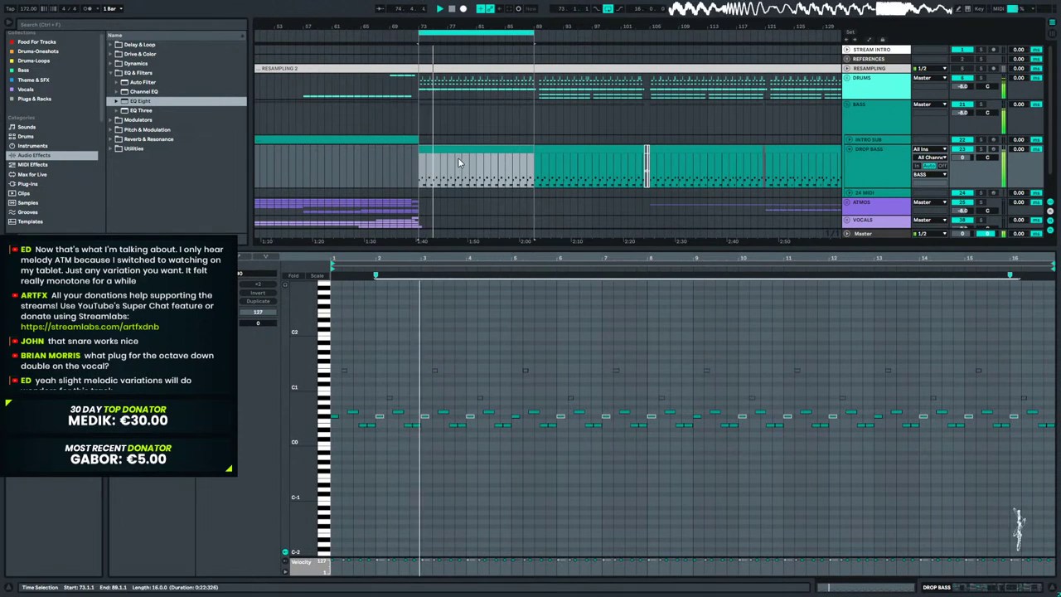
key(space)
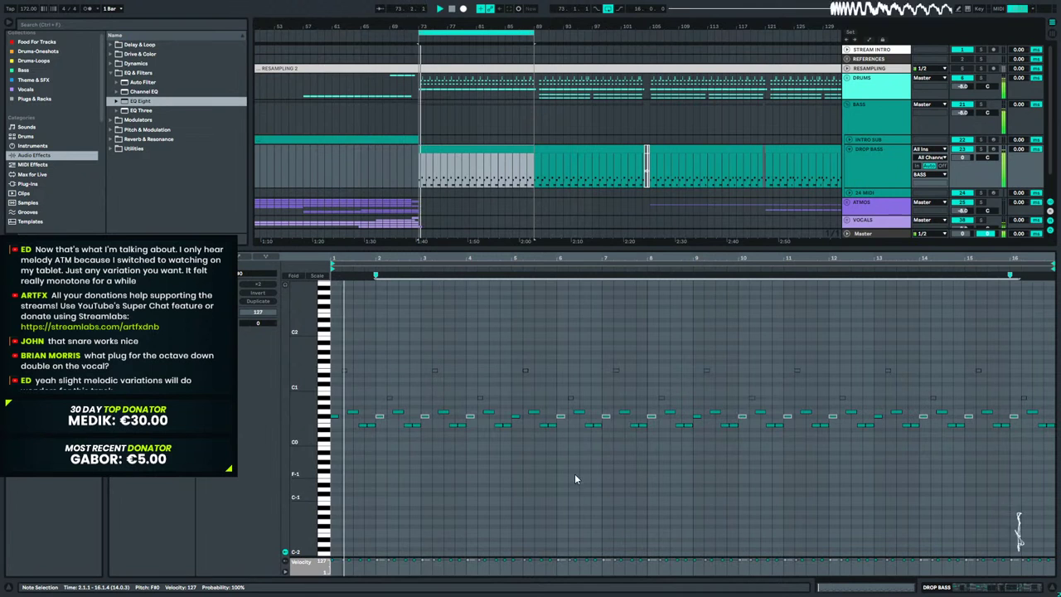
click(1033, 589)
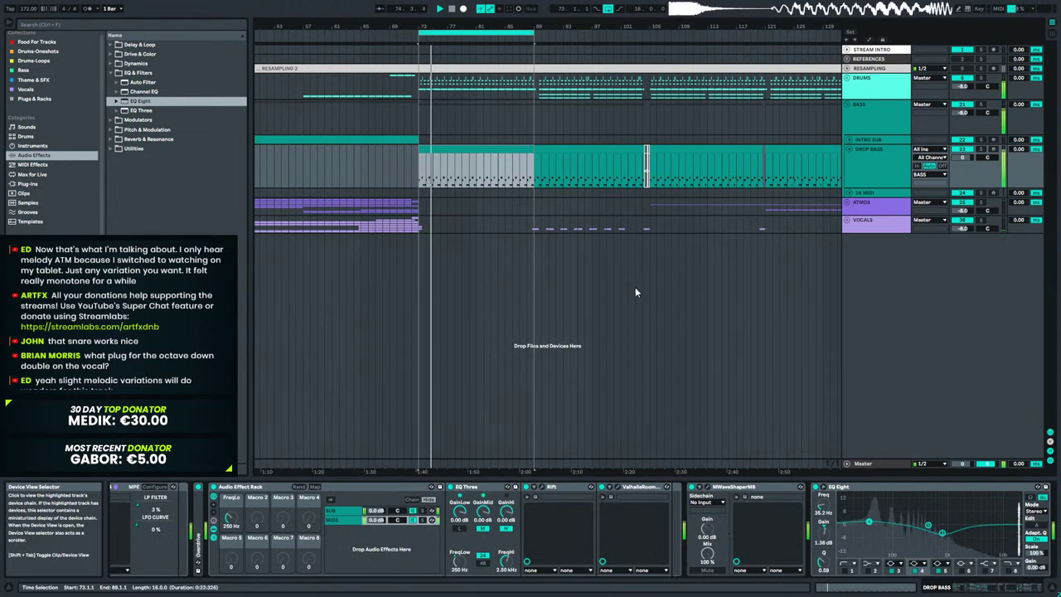
Unfold the DRUMS group, expand the ARTFX_172_Hats track and play its first clip from bar 73.
click(846, 78)
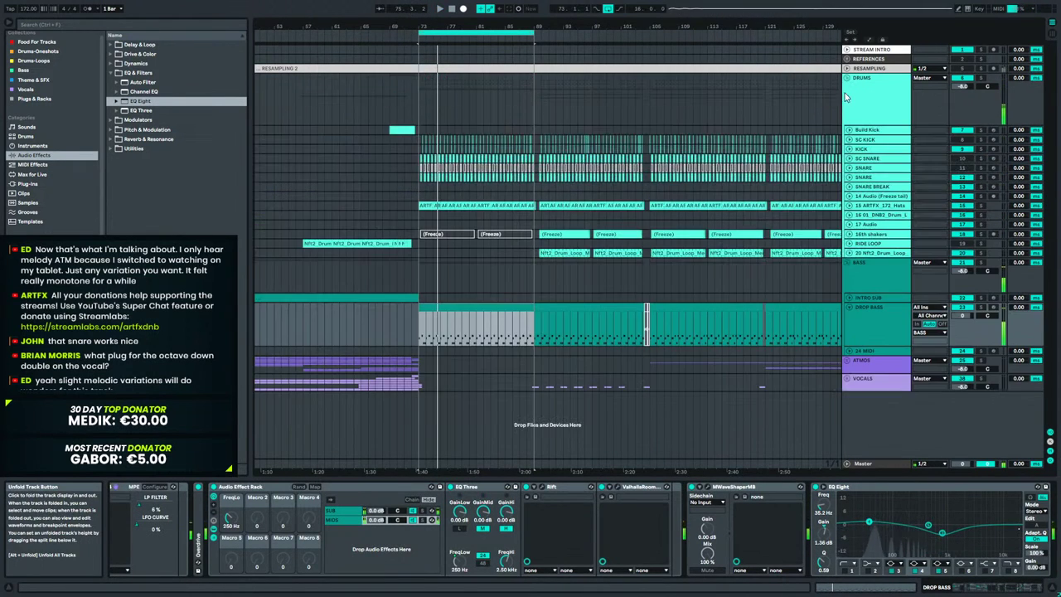
click(865, 206)
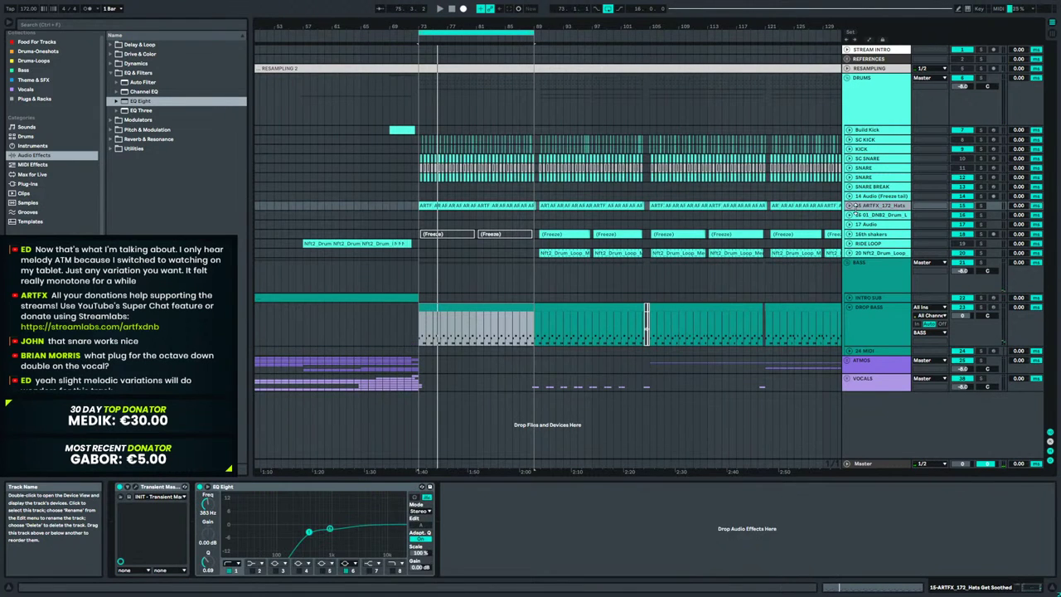
click(848, 206)
drag(420, 26, 439, 166)
click(477, 206)
key(space)
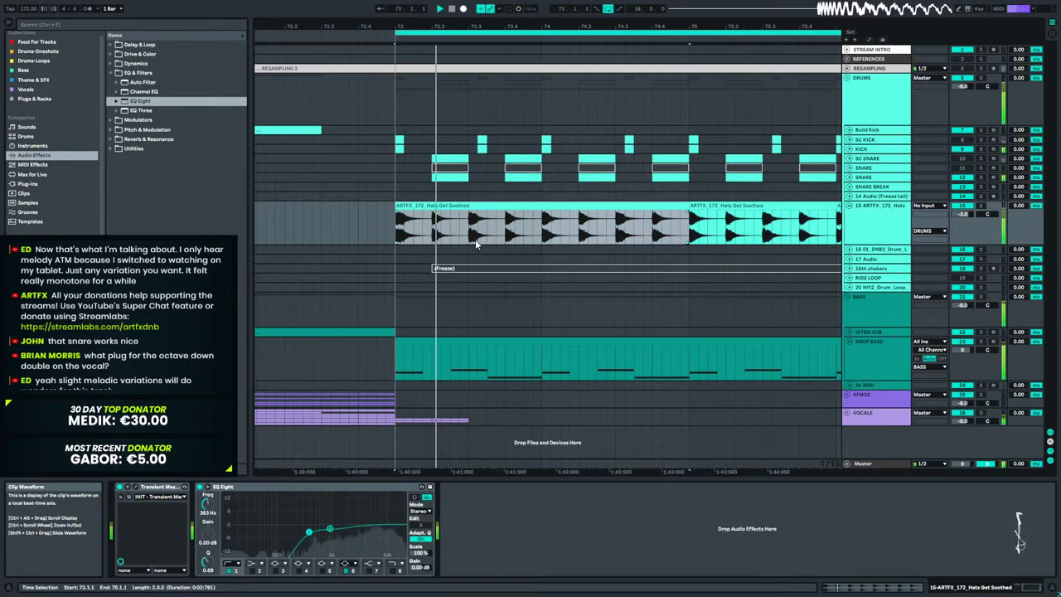
key(space)
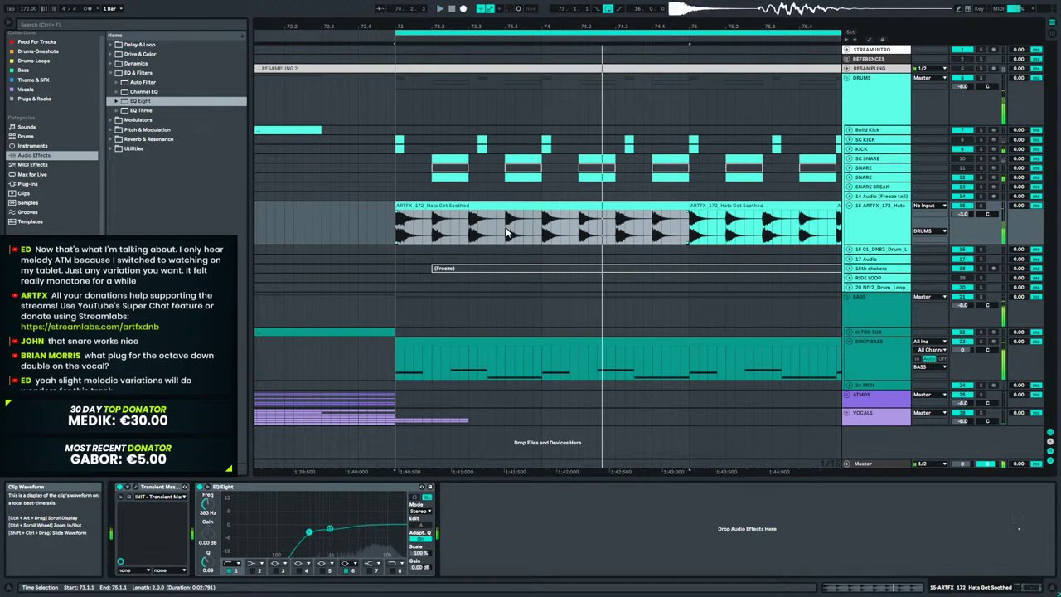
Try deactivating the hat hit on beat 73.3, undo it and play the passage again from just before bar 73.
drag(505, 232, 473, 234)
key(0)
click(397, 230)
key(space)
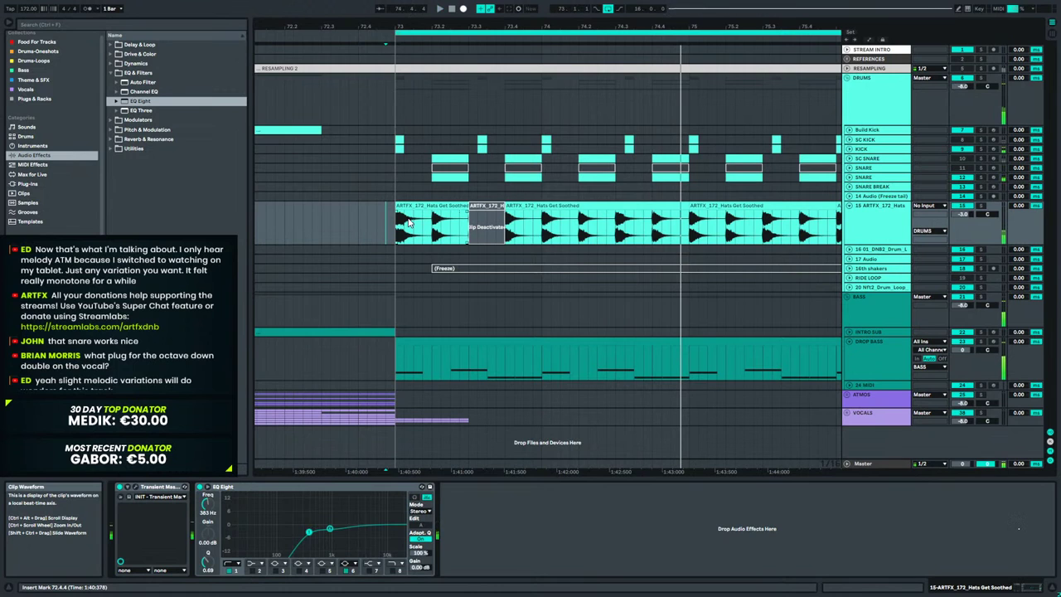
key(ctrl+z)
key(space)
click(359, 139)
key(space)
key(space)
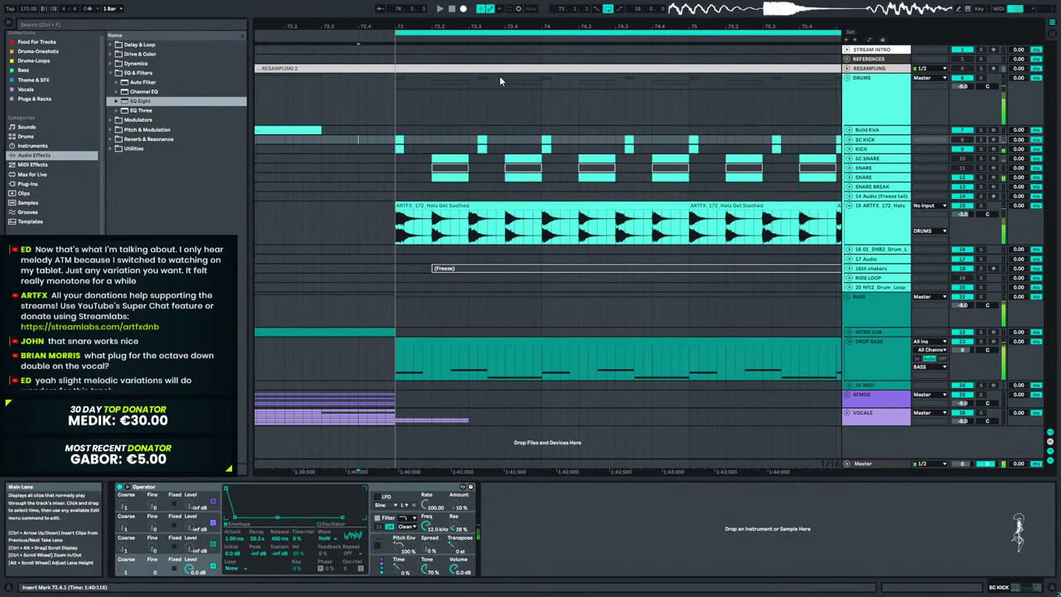
Try adding extra KICK and SC KICK hits at 73.4.2 and 74.4.2, audition them and undo the copies.
click(479, 149)
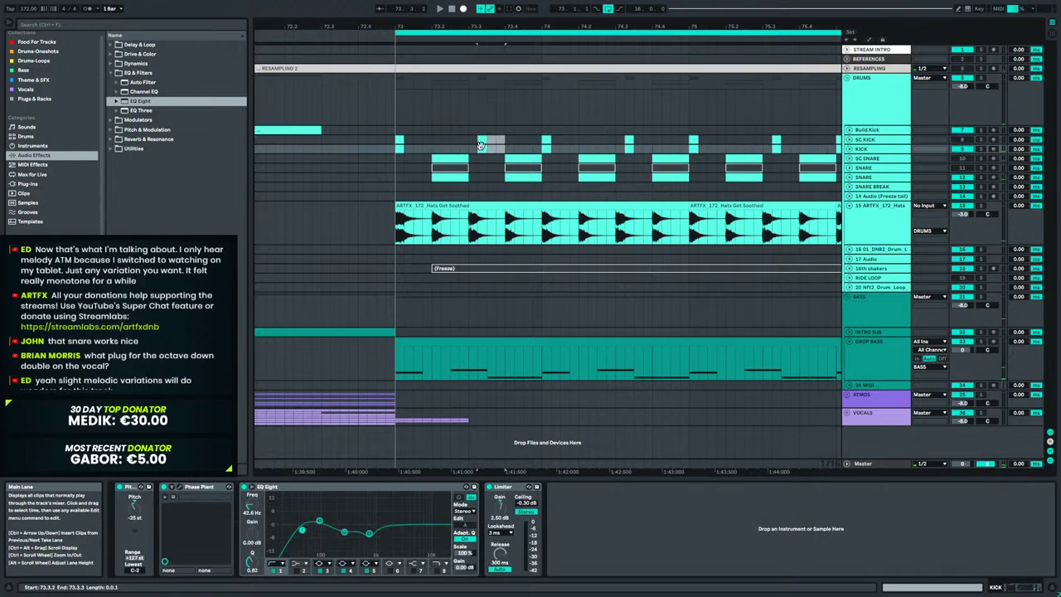
click(397, 140)
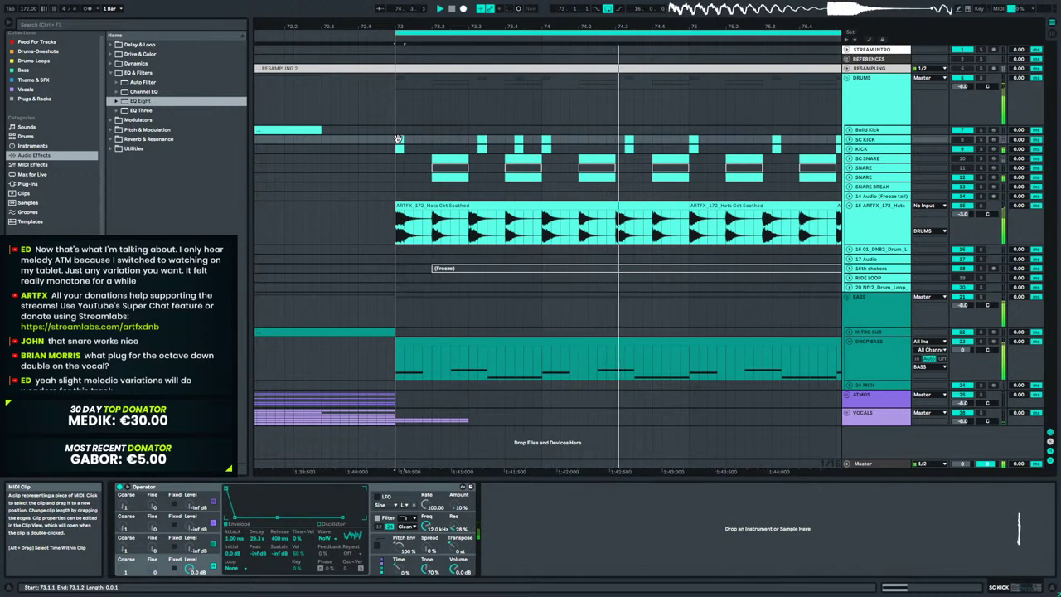
key(space)
click(516, 148)
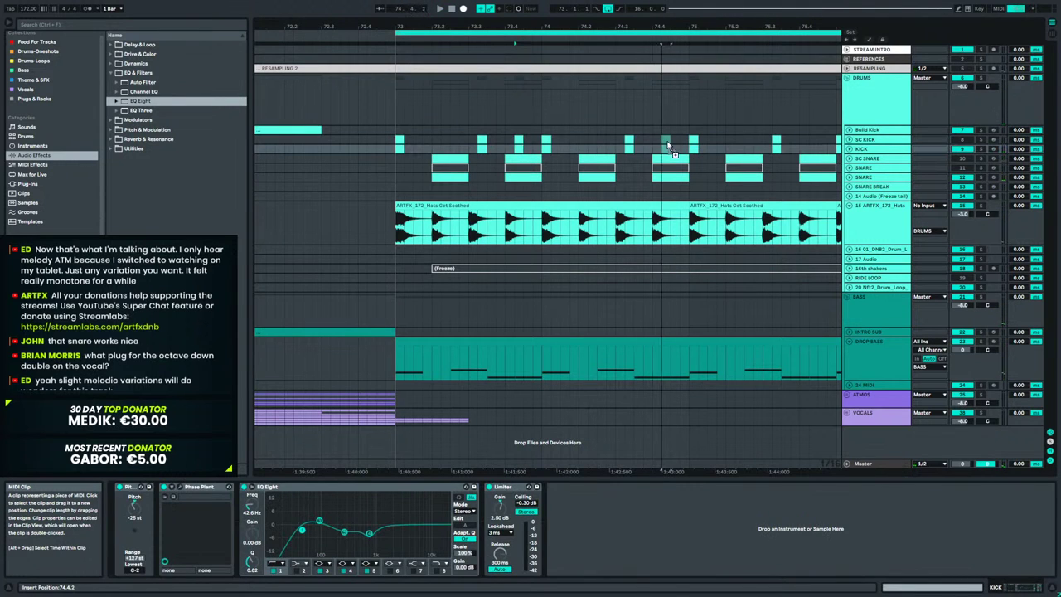
click(393, 137)
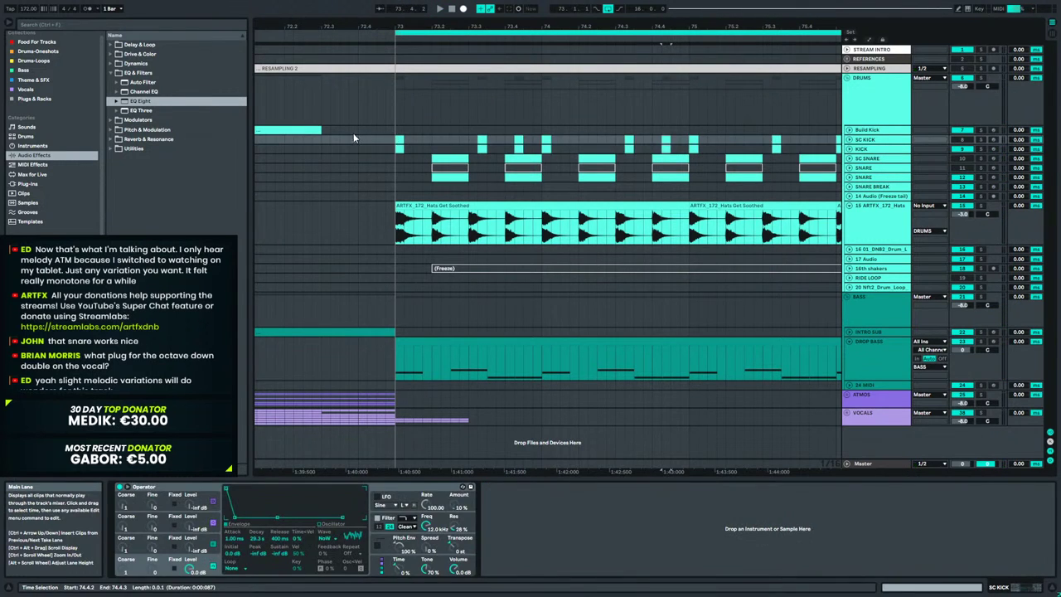
click(352, 130)
key(space)
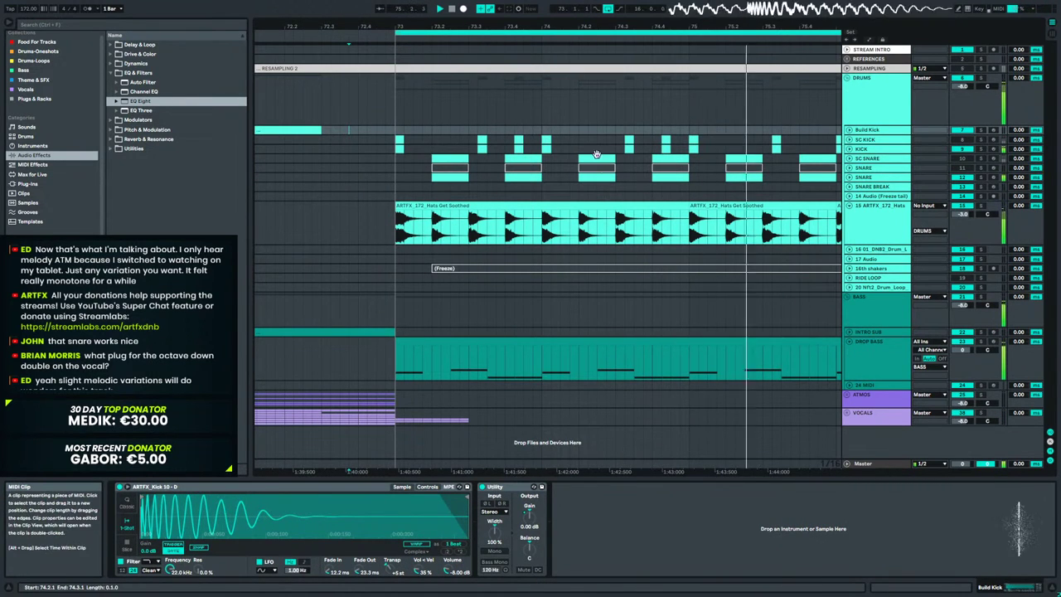
key(space)
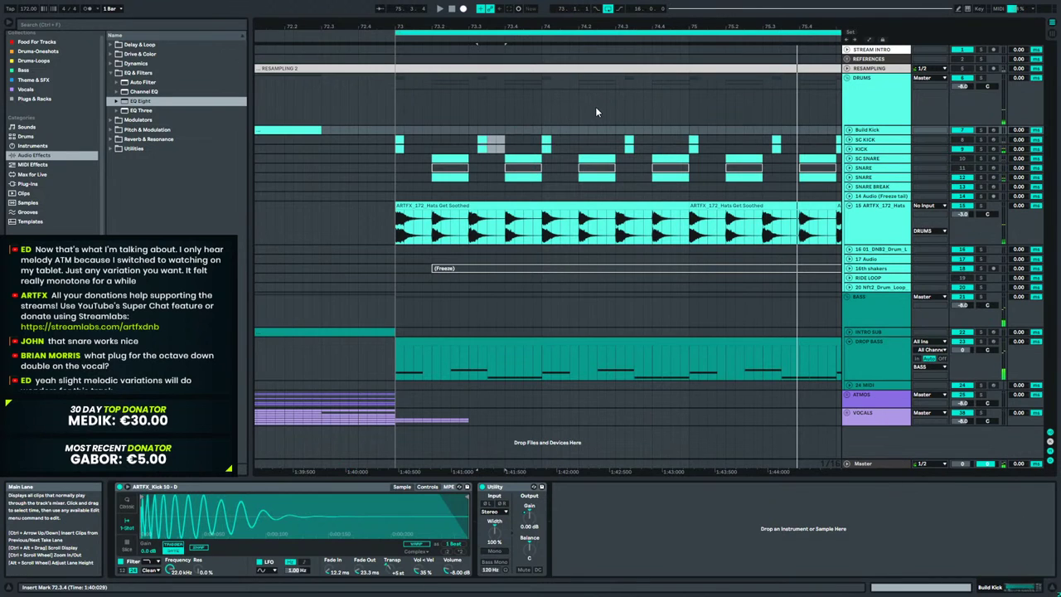
click(386, 145)
key(space)
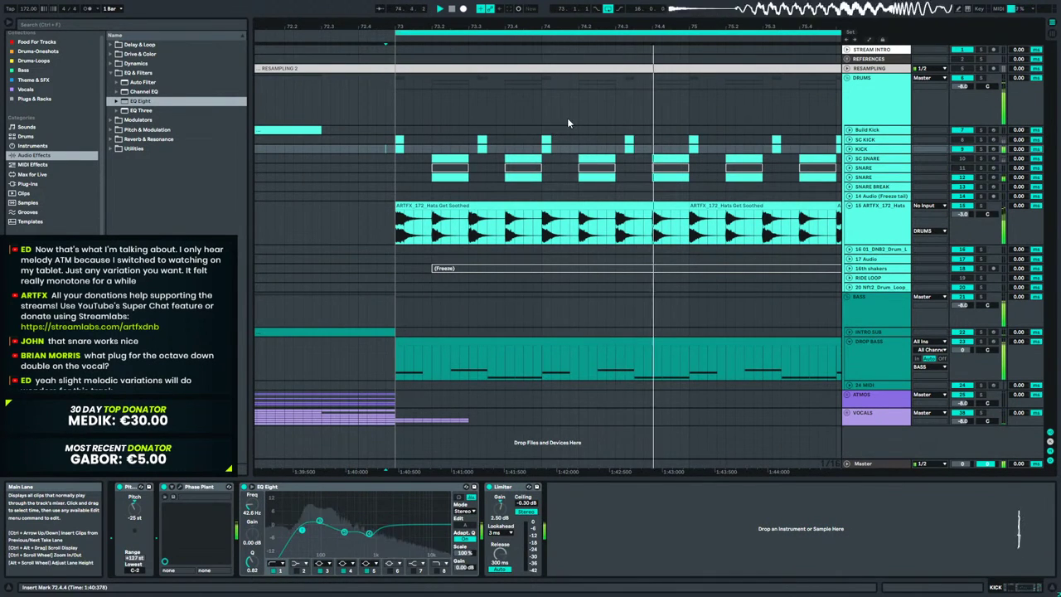
Deactivate the SC KICK and KICK clips on beat 3 of each bar from 73 to 79.
drag(660, 27, 397, 23)
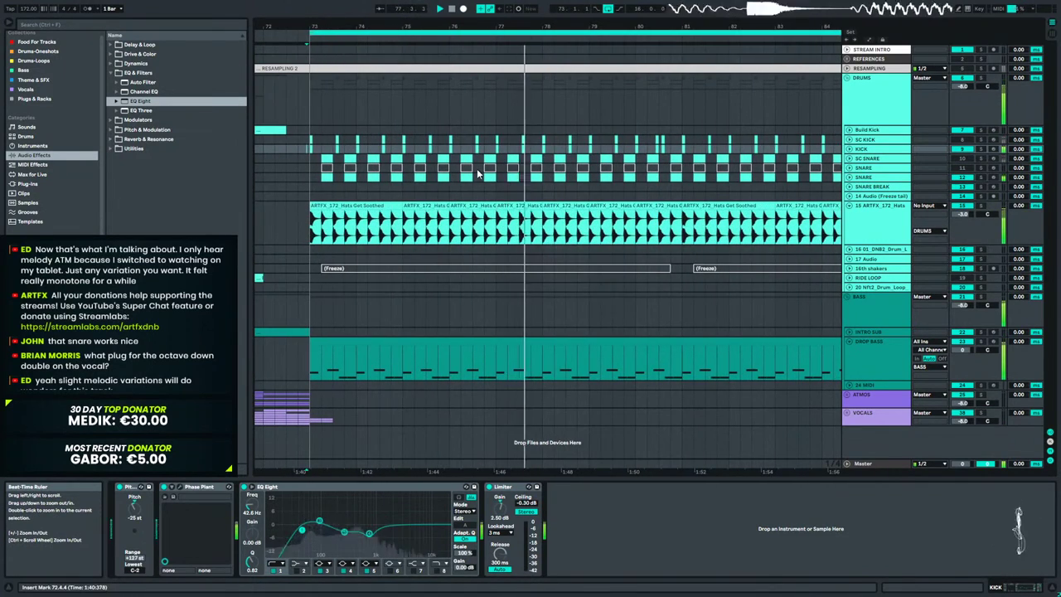
key(space)
drag(332, 143, 338, 151)
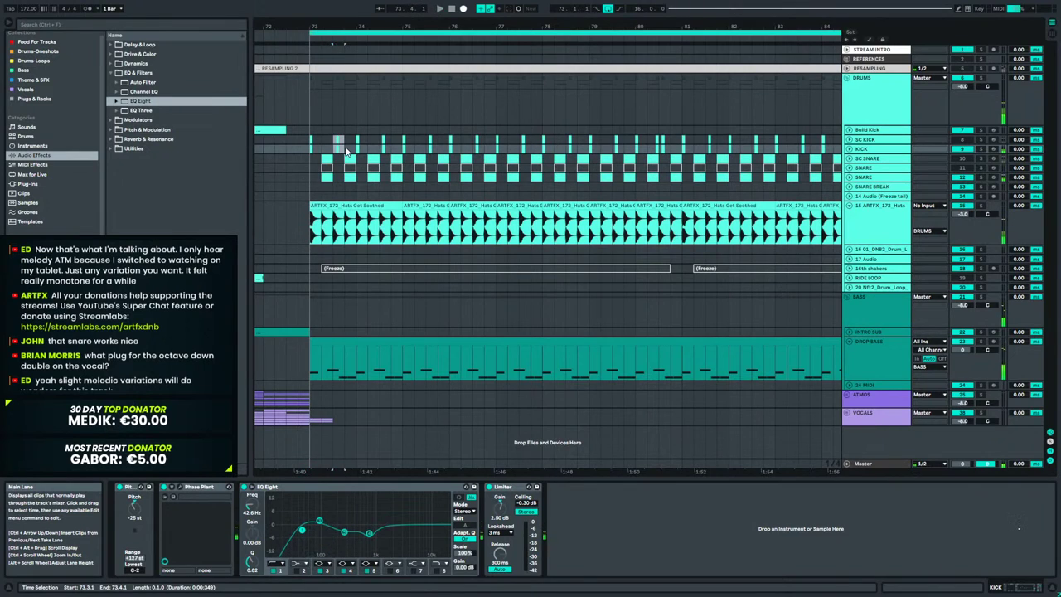
key(0)
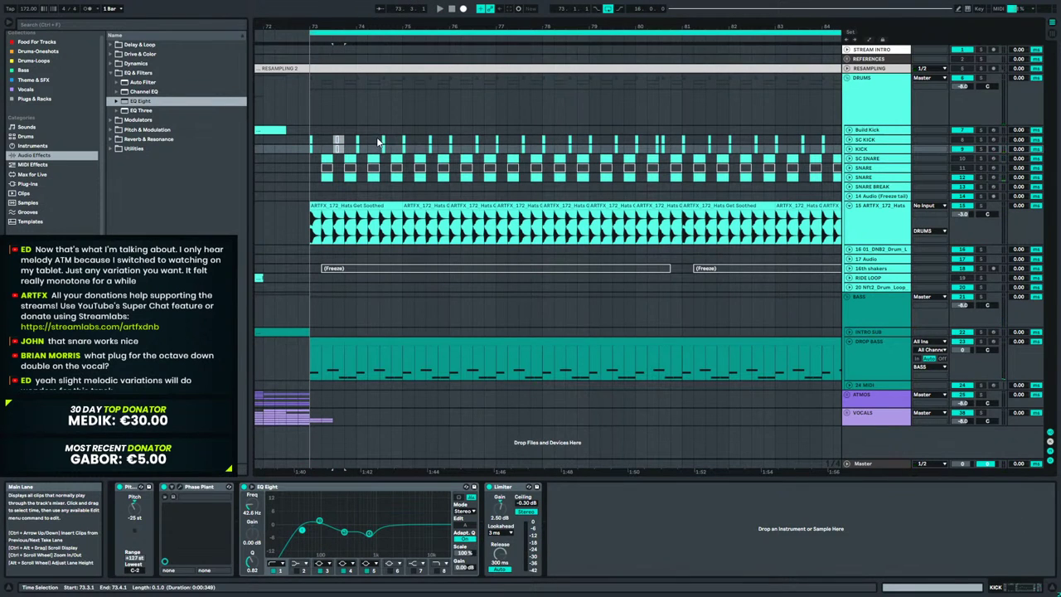
click(425, 143)
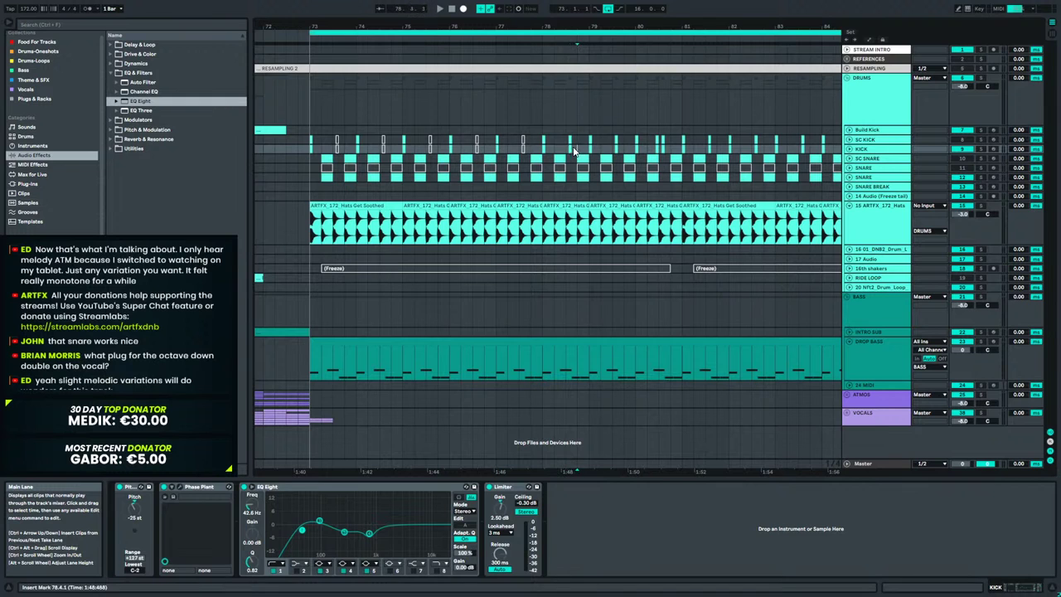
key(0)
drag(625, 149, 613, 143)
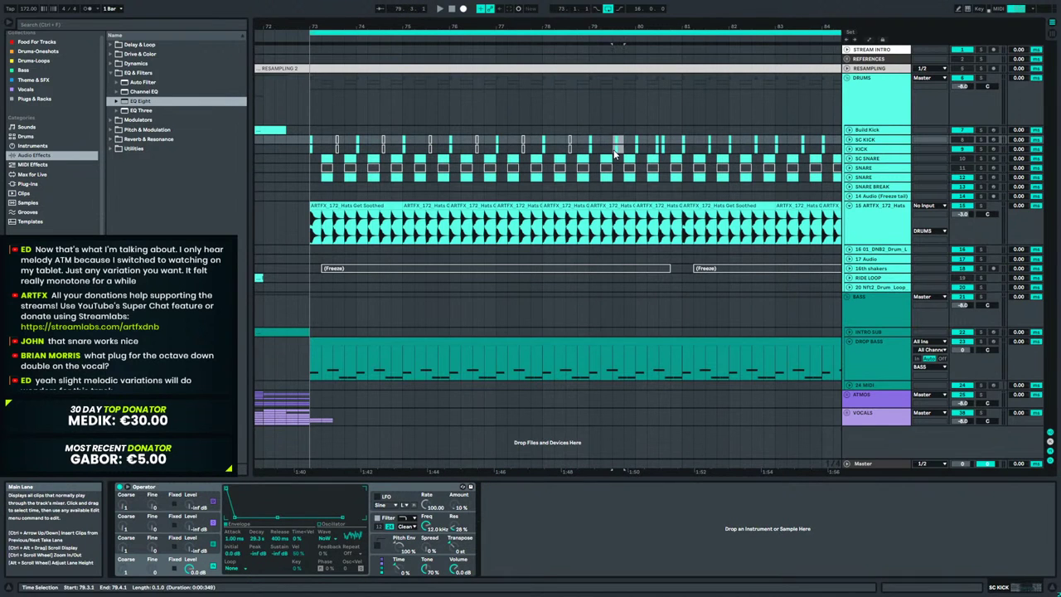
key(0)
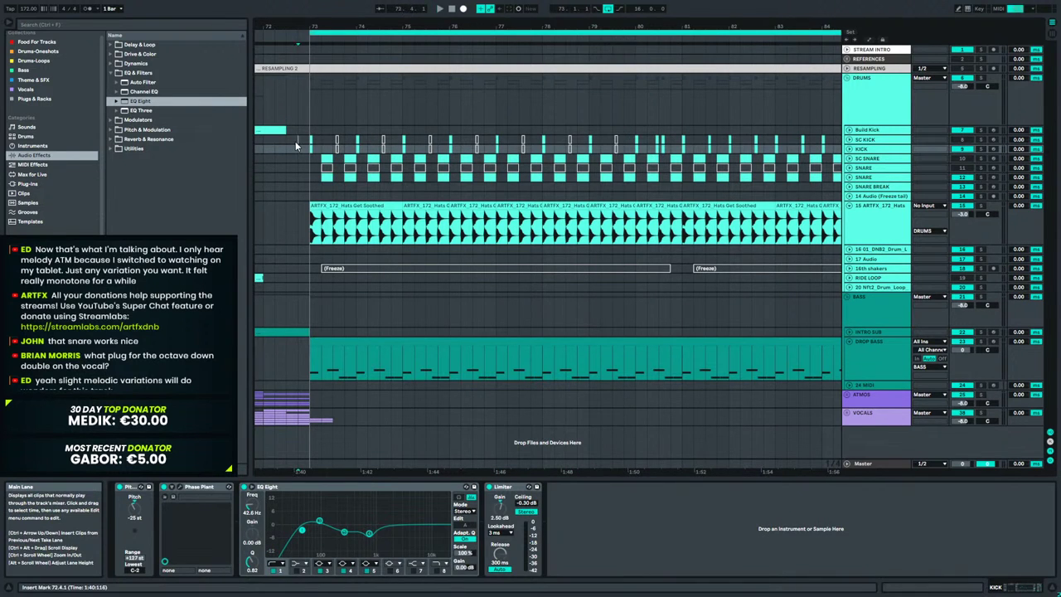
Audition the thinned kicks, reactivate the SC KICK and KICK clips on beat 3 of bar 76 and replay from 72.4.
click(489, 166)
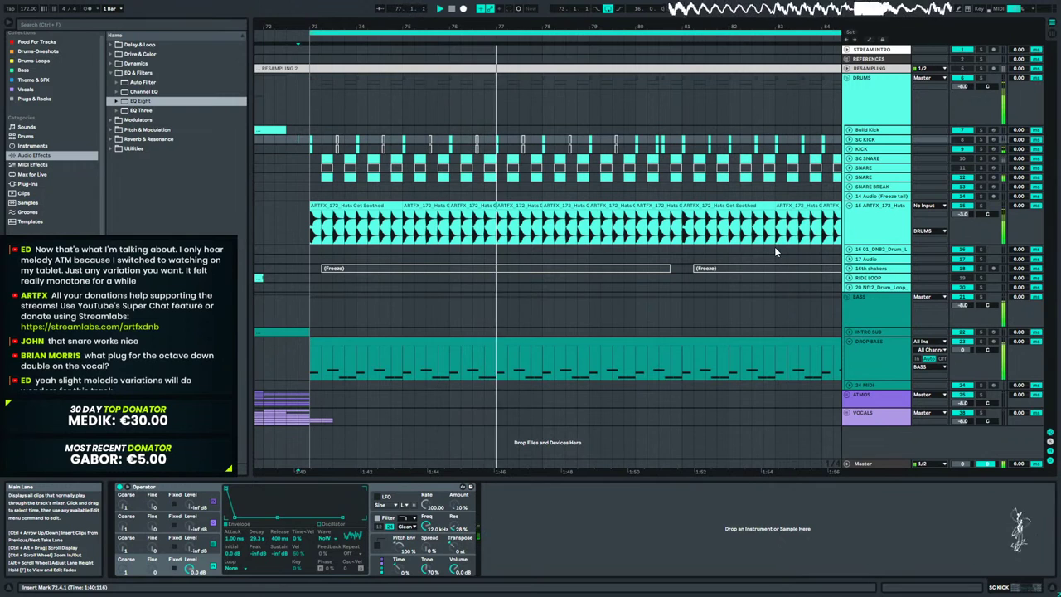
key(space)
click(482, 147)
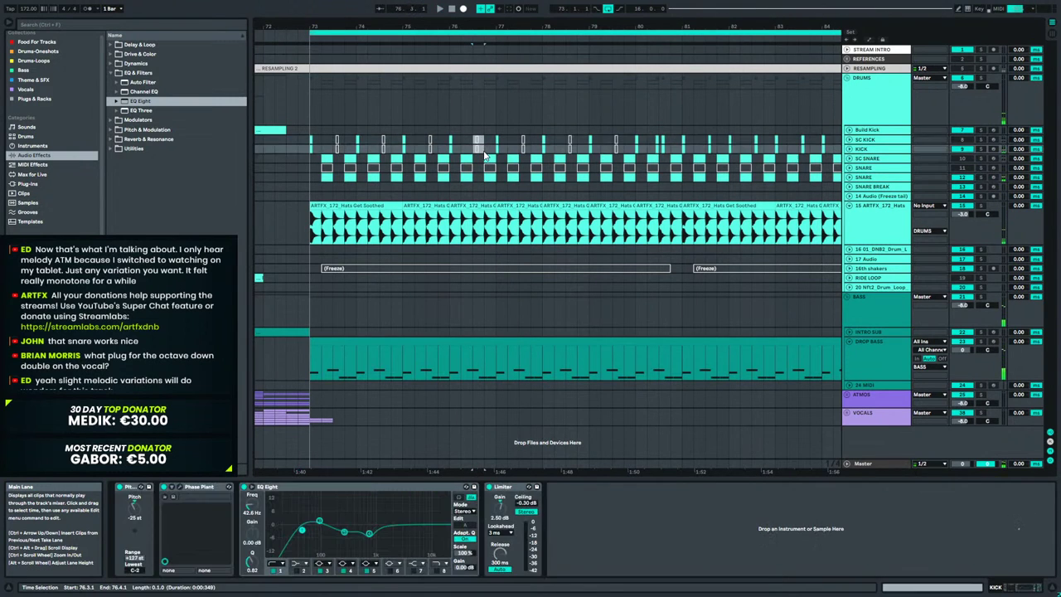
click(324, 148)
key(space)
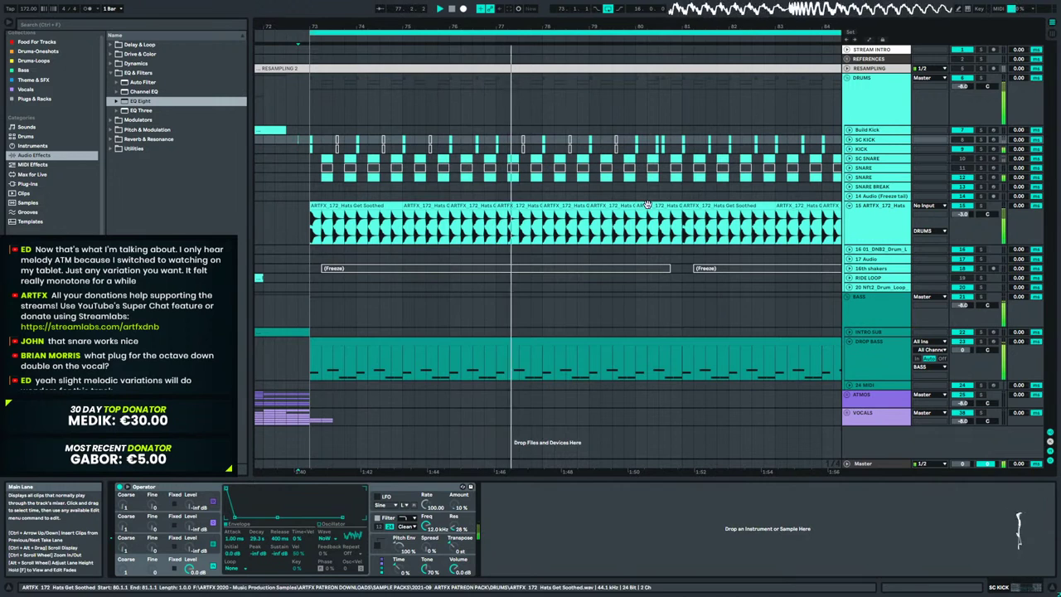
Replay the thinned kick pattern from 72.3.1 and listen through to bar 76.
click(653, 155)
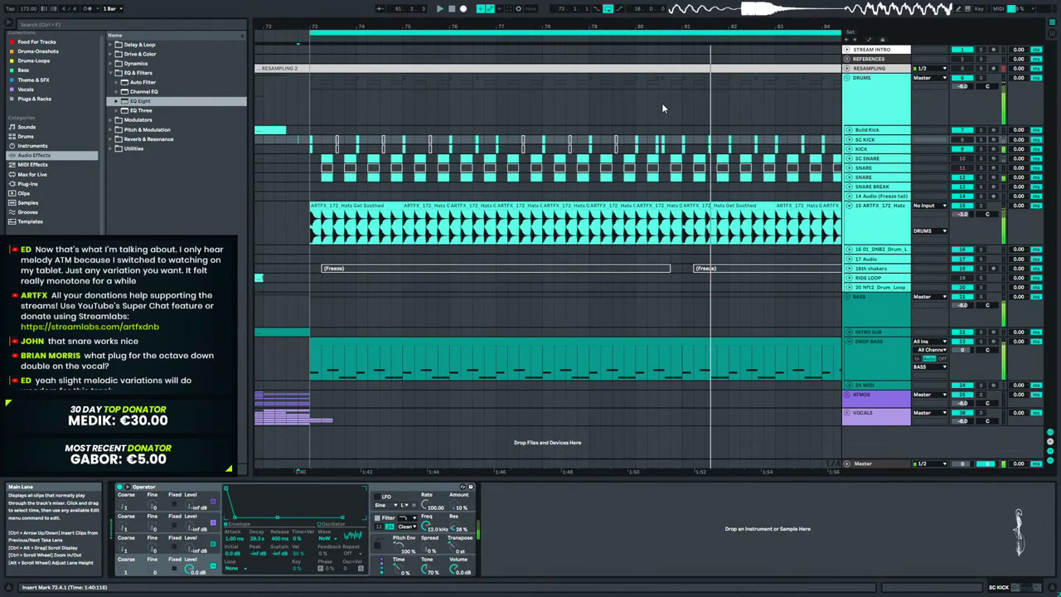
click(285, 141)
key(space)
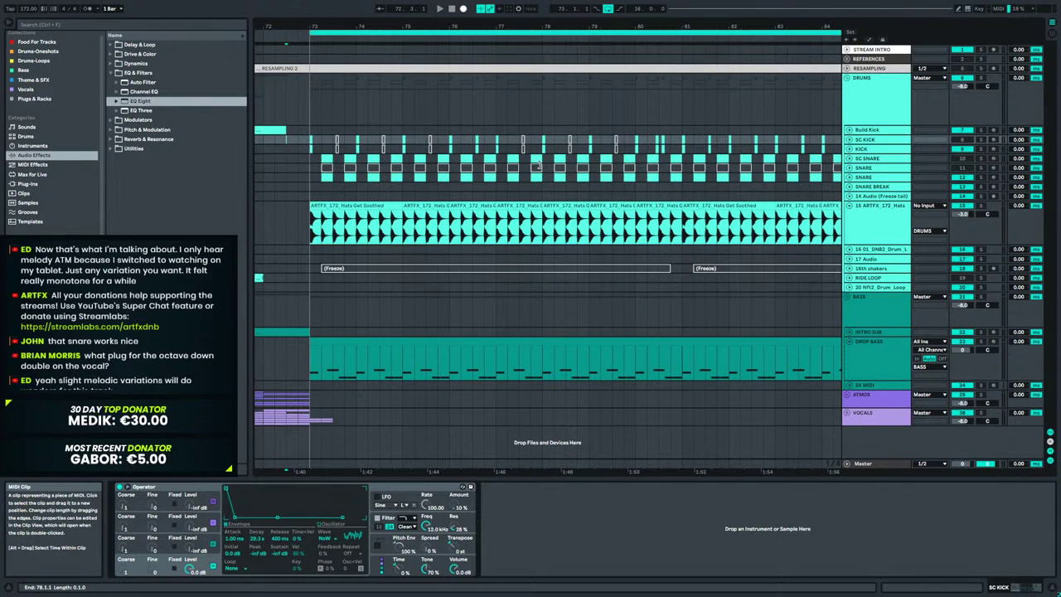
key(space)
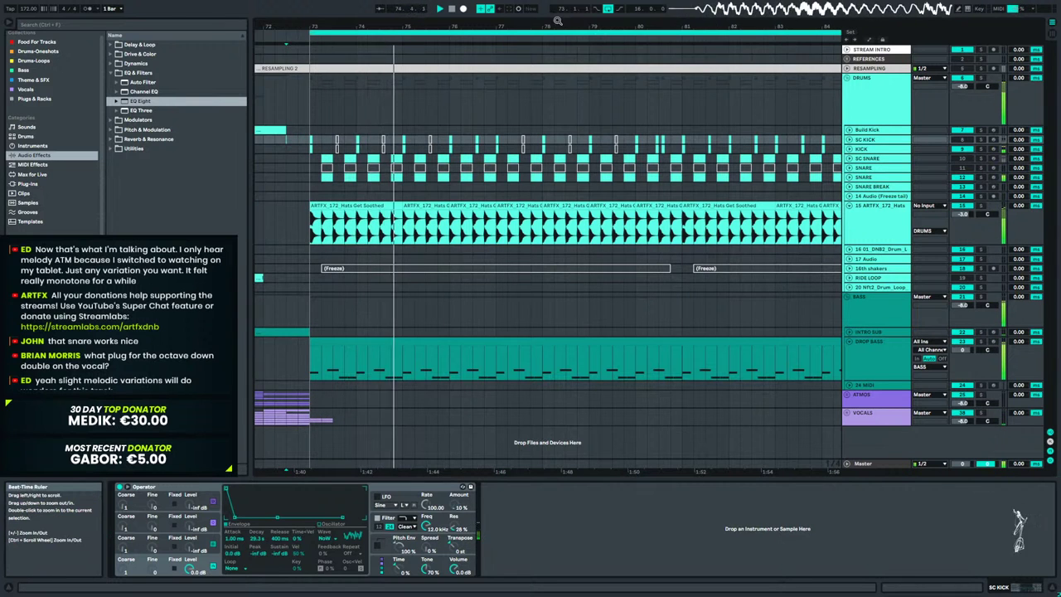
drag(558, 24, 558, 44)
drag(478, 43, 471, 57)
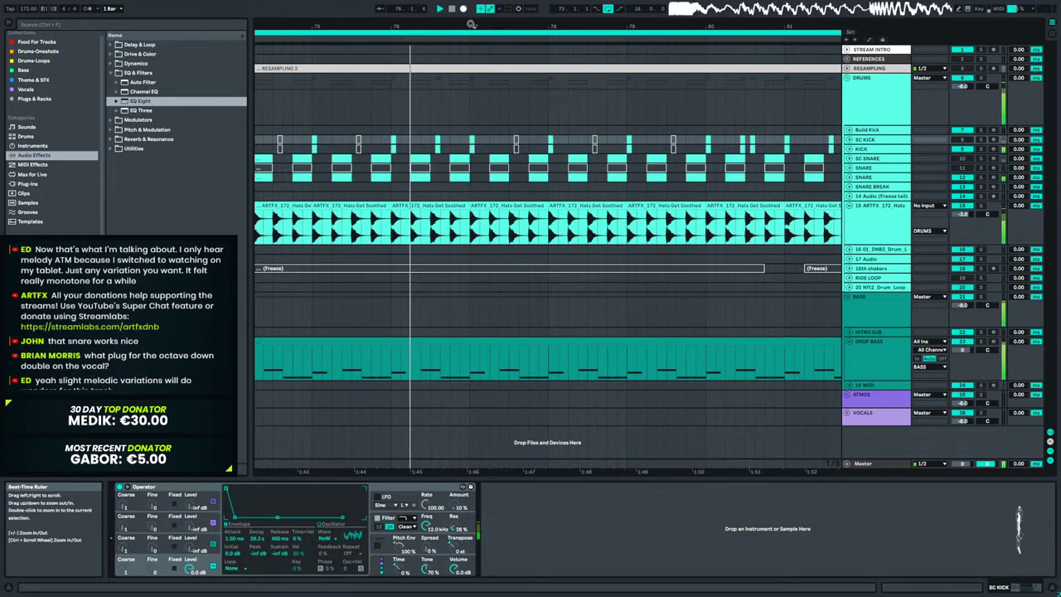
key(space)
Try moving the SC KICK and KICK clips at 76.3.2 back to 76.2.4 and audition from 75.4.2.
drag(434, 24, 502, 62)
click(519, 147)
double_click(518, 141)
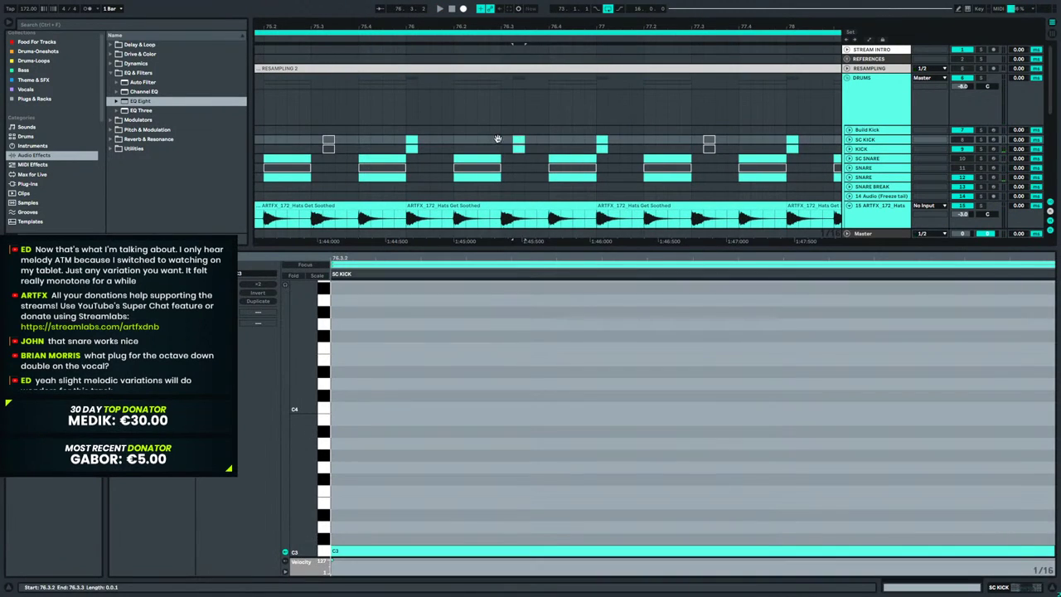
drag(499, 146, 479, 160)
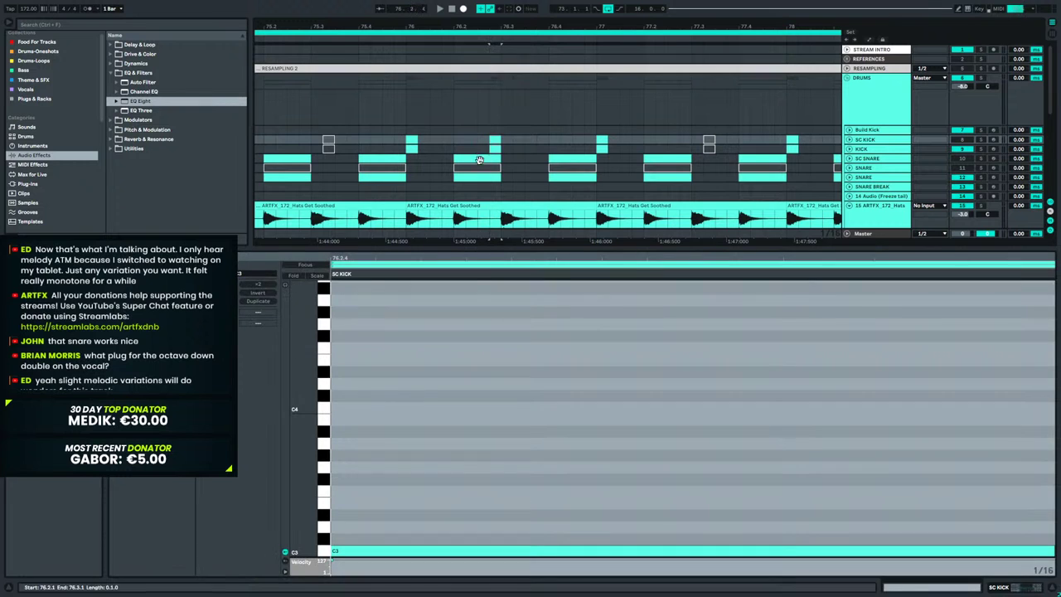
click(378, 142)
key(space)
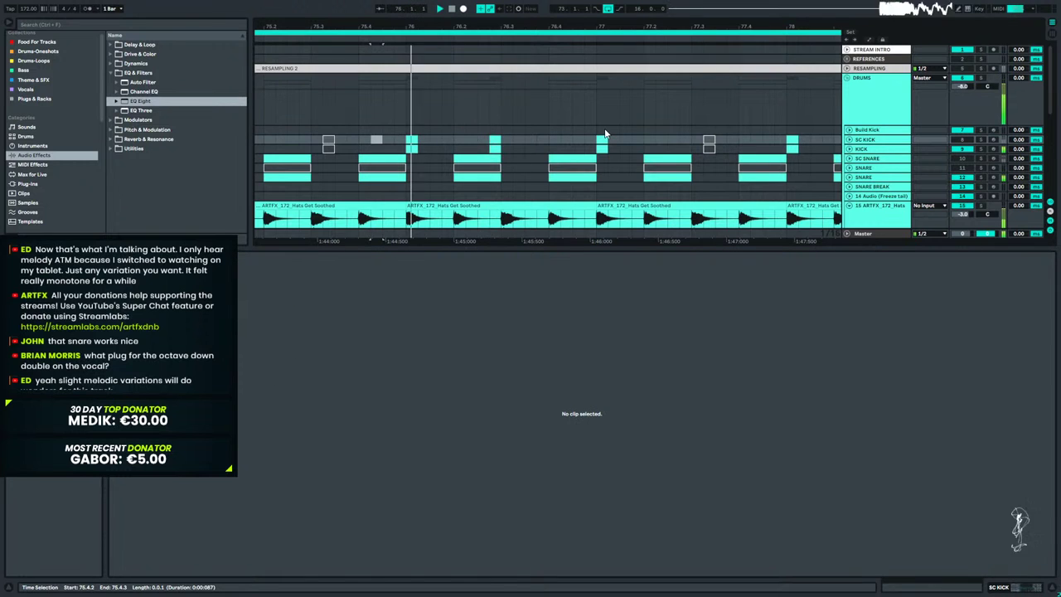
Try moving the SC KICK and KICK hit at 76.2.4 to 76.2.3 and play the passage from bar 75.
key(space)
click(495, 141)
drag(495, 139, 482, 143)
click(289, 143)
key(space)
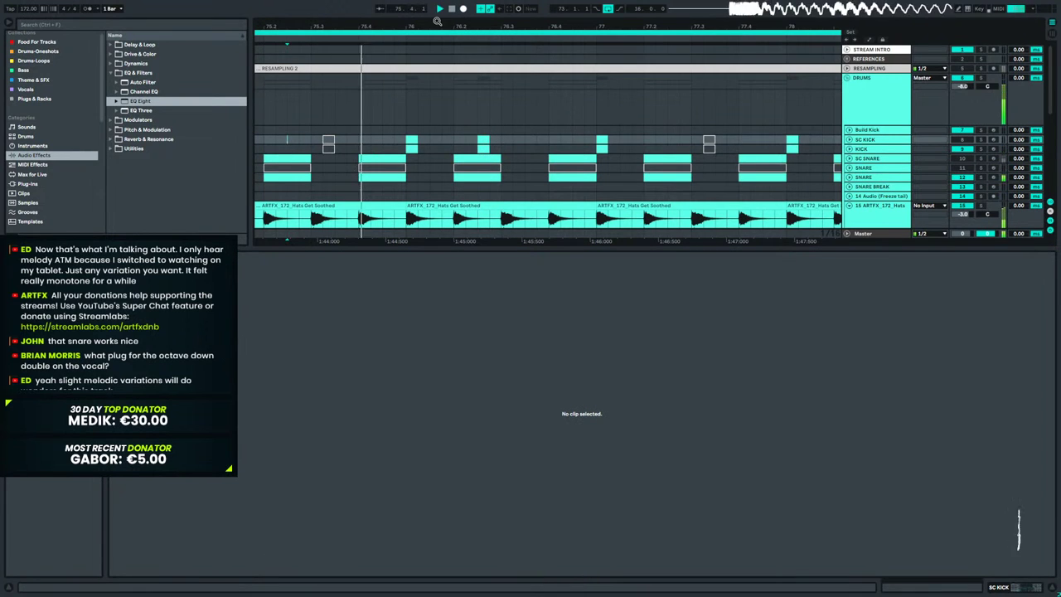
Try the offbeat SC KICK and KICK hit of bar 76 at 76.3.3 and audition from 75.2.3.
drag(438, 29, 473, 27)
key(space)
click(511, 141)
drag(523, 142, 557, 142)
click(340, 143)
key(space)
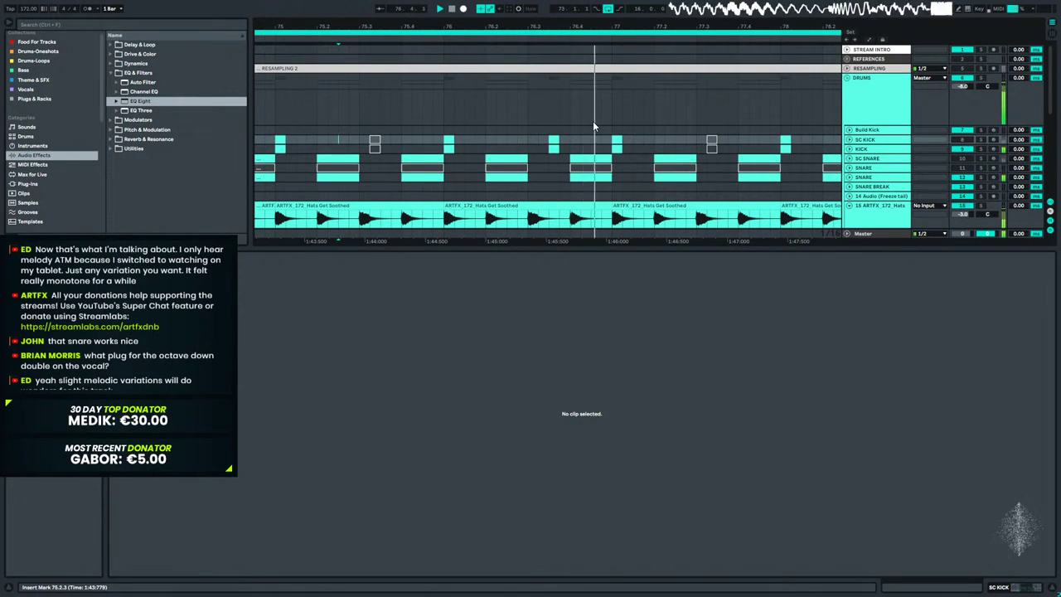
Try shifting the SC KICK and KICK hit from 76.3.3 to 76.3.4 and audition from 75.1.1 and 72.2.1.
click(710, 141)
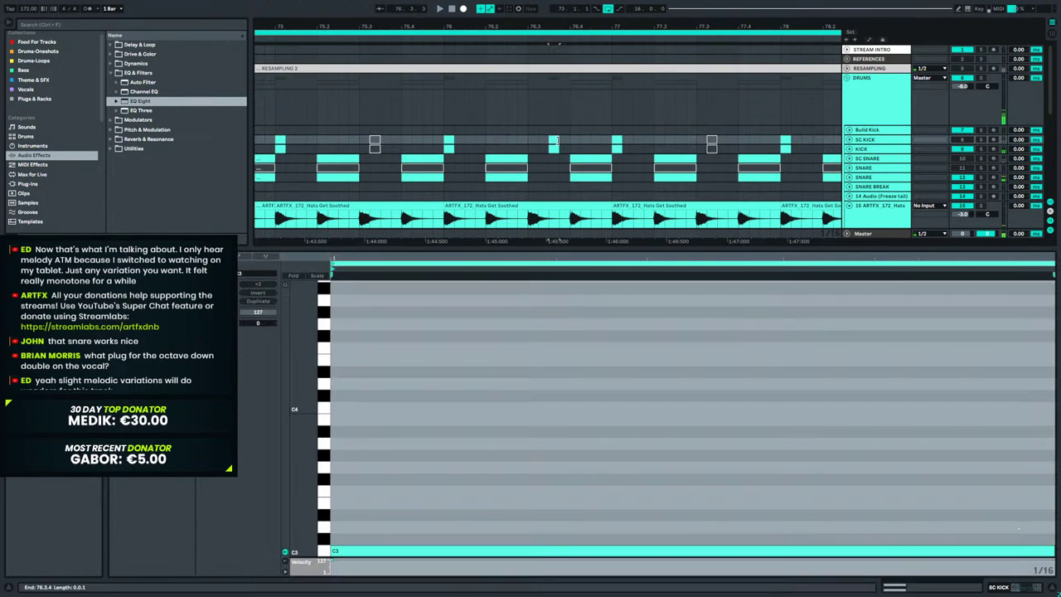
click(553, 141)
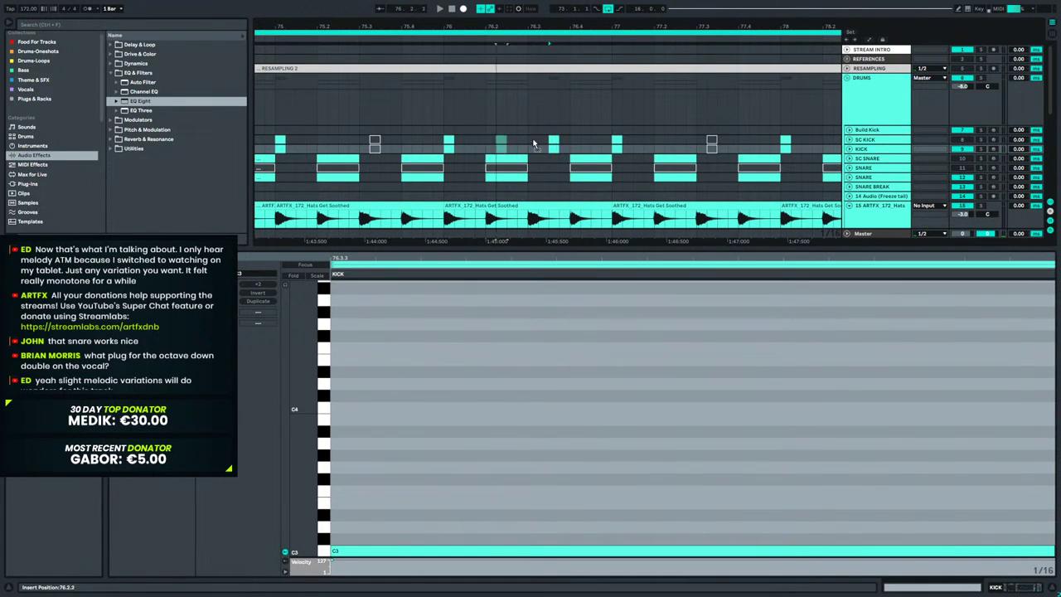
drag(561, 149, 564, 140)
click(280, 140)
key(space)
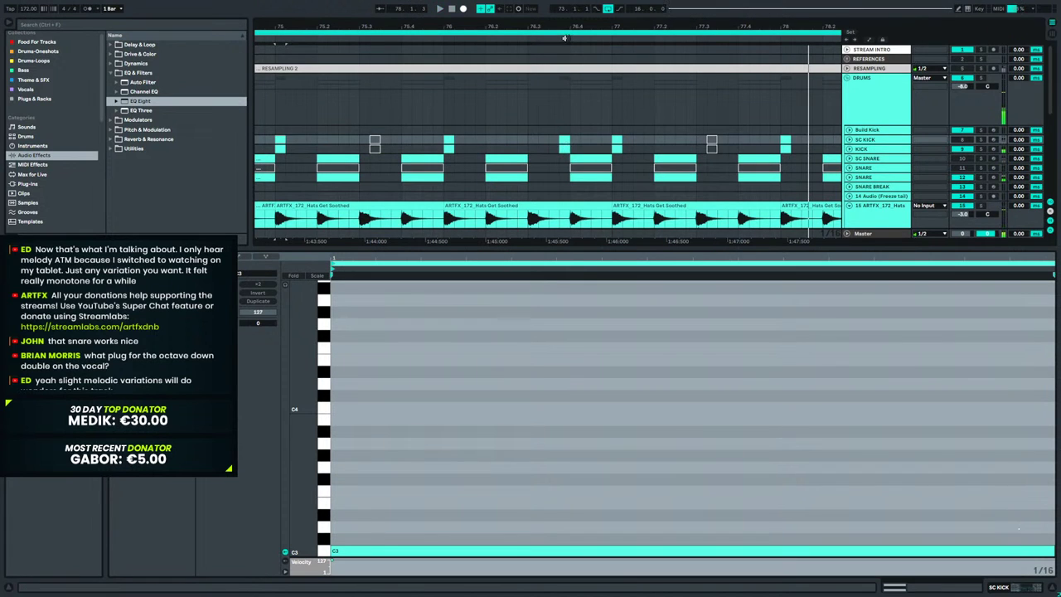
drag(560, 24, 564, 4)
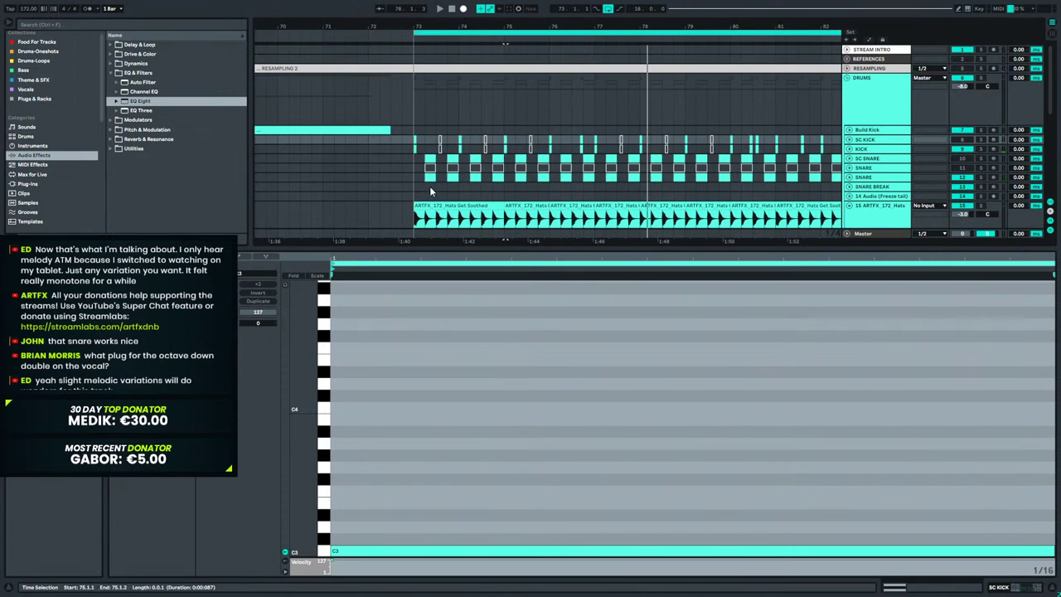
click(380, 142)
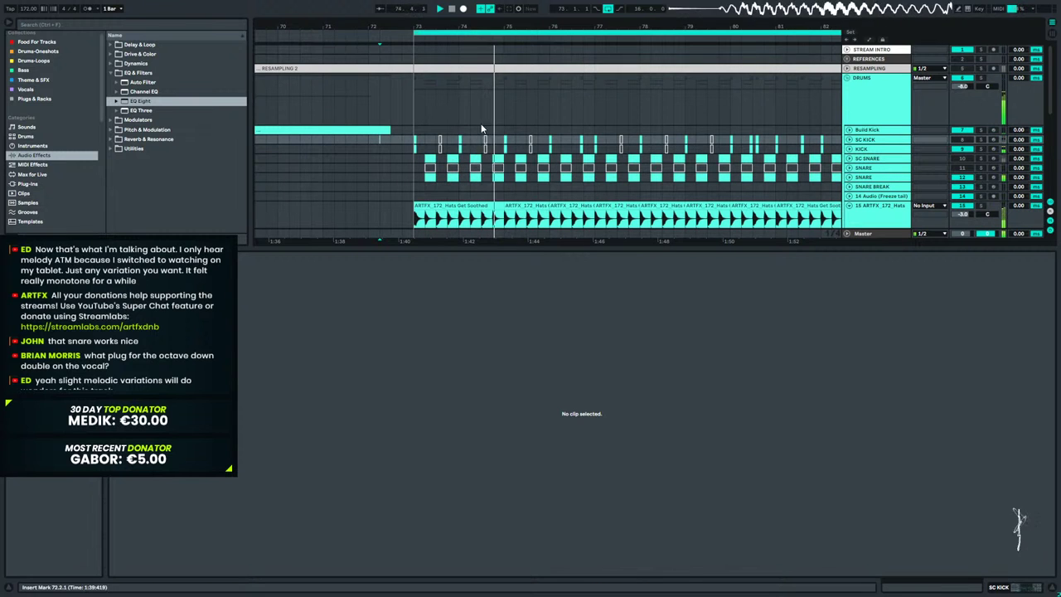
Loop the four bars from 73 to 77, move the SC KICK and KICK hit at 76.3.4 to 76.3.2 and play the loop.
drag(411, 147, 593, 150)
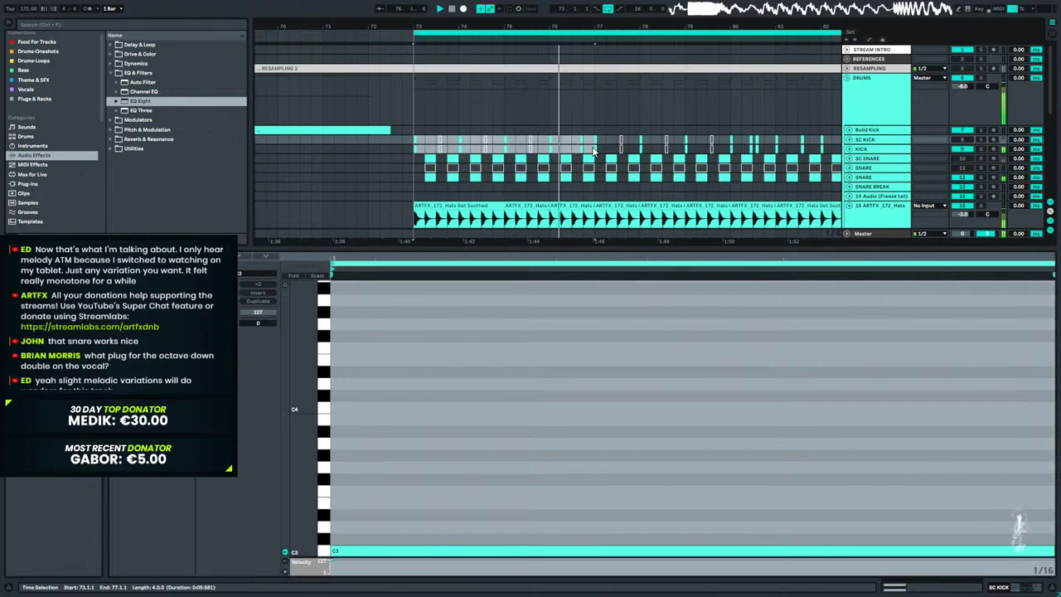
key(ctrl+l)
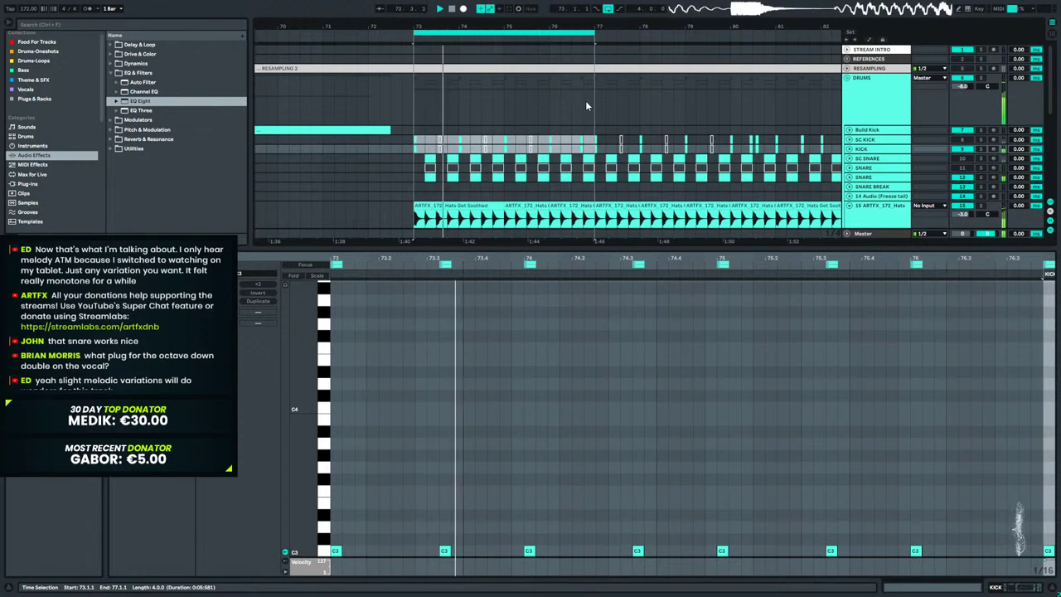
drag(581, 26, 581, 99)
click(582, 138)
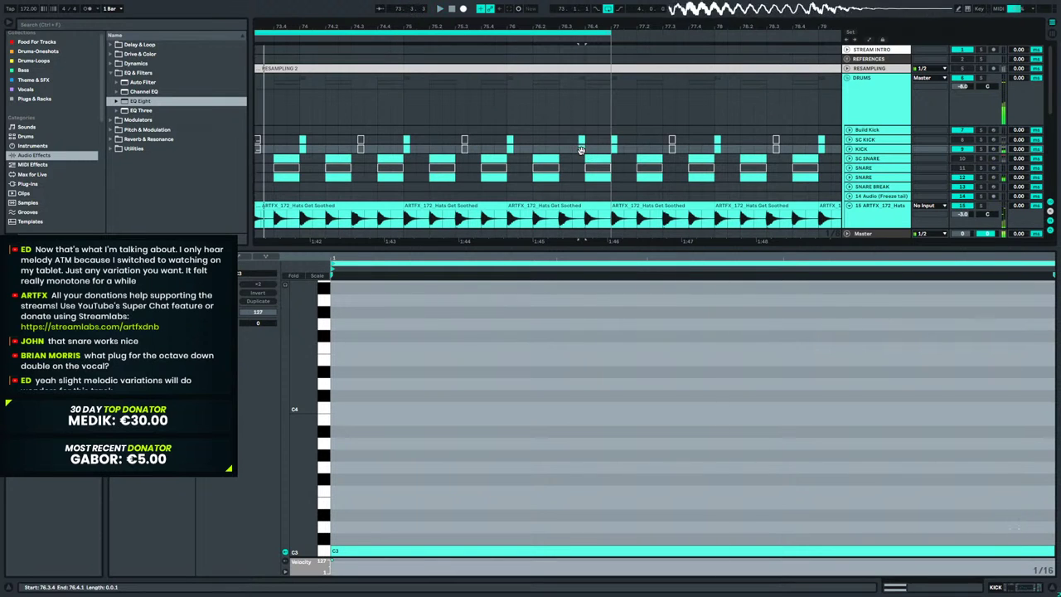
click(580, 138)
drag(573, 145, 569, 145)
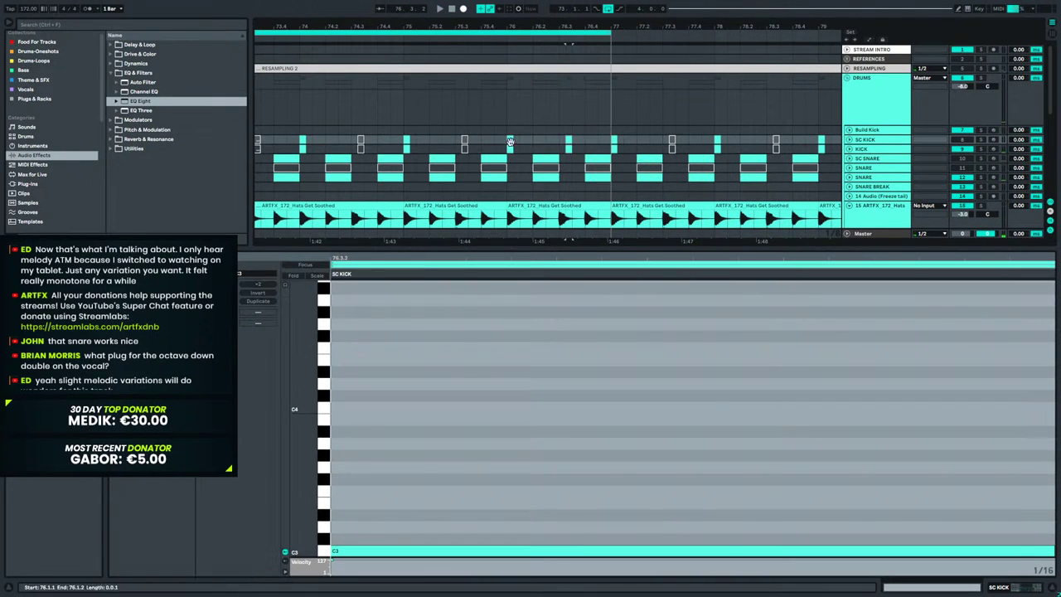
click(494, 142)
key(space)
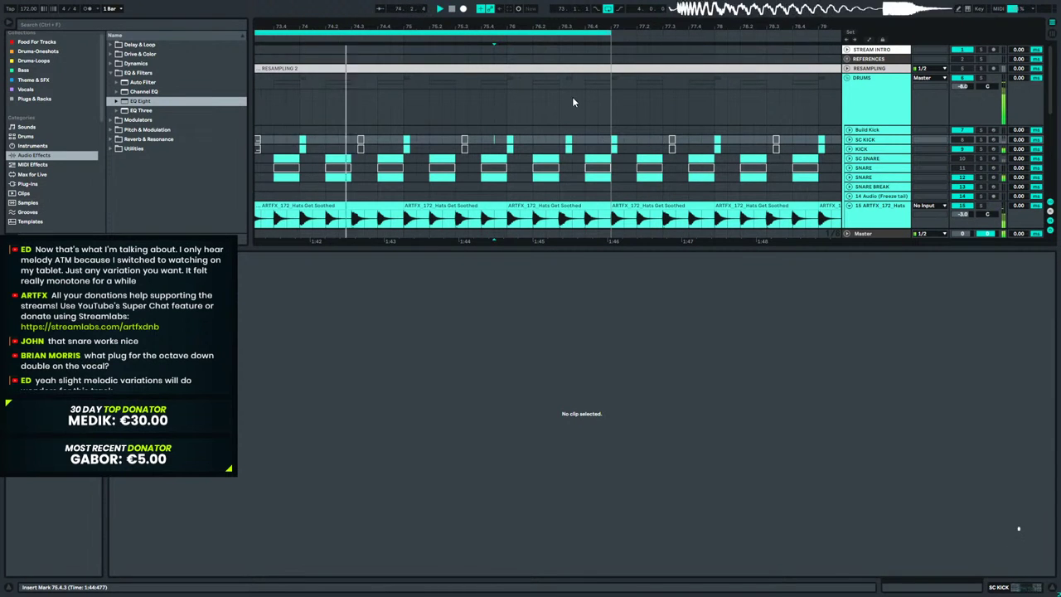
Copy the SC KICK and KICK clips at 76.3.2 to 76.4.2.
drag(602, 26, 608, 62)
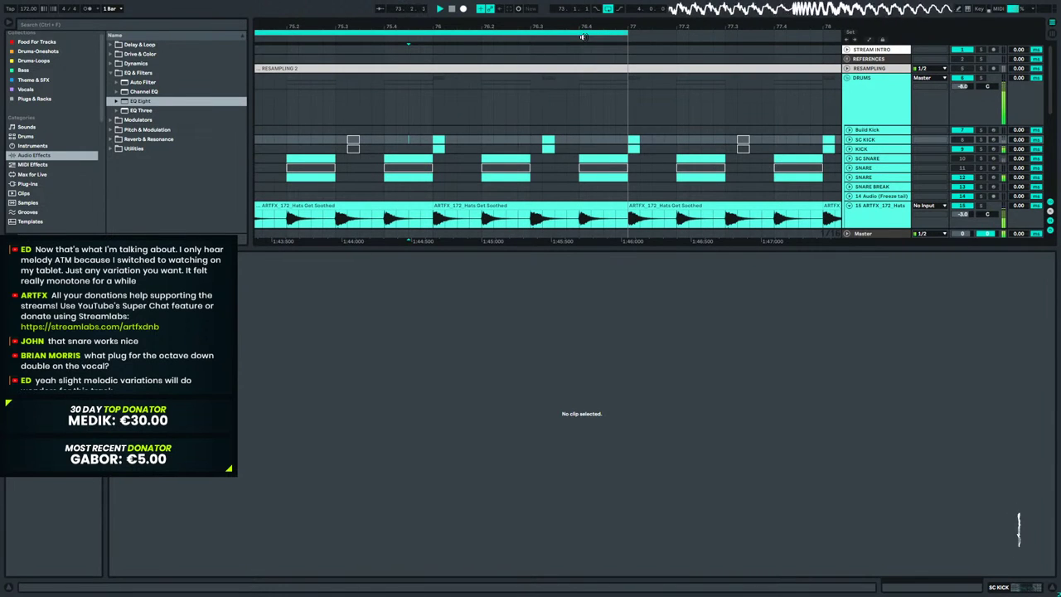
click(548, 141)
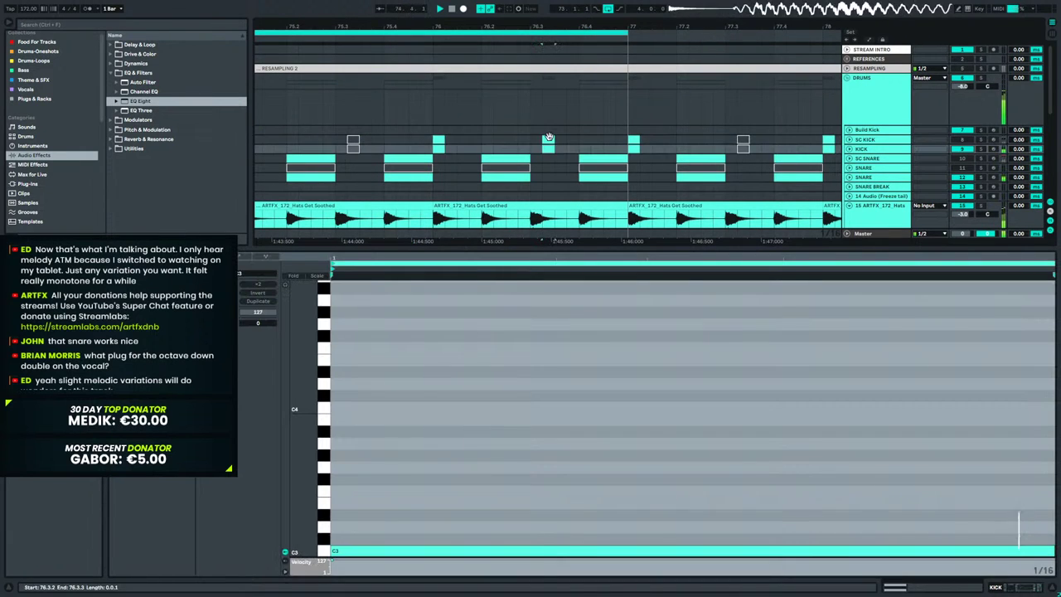
shift+click(548, 138)
key(ctrl+c)
click(594, 139)
key(ctrl+v)
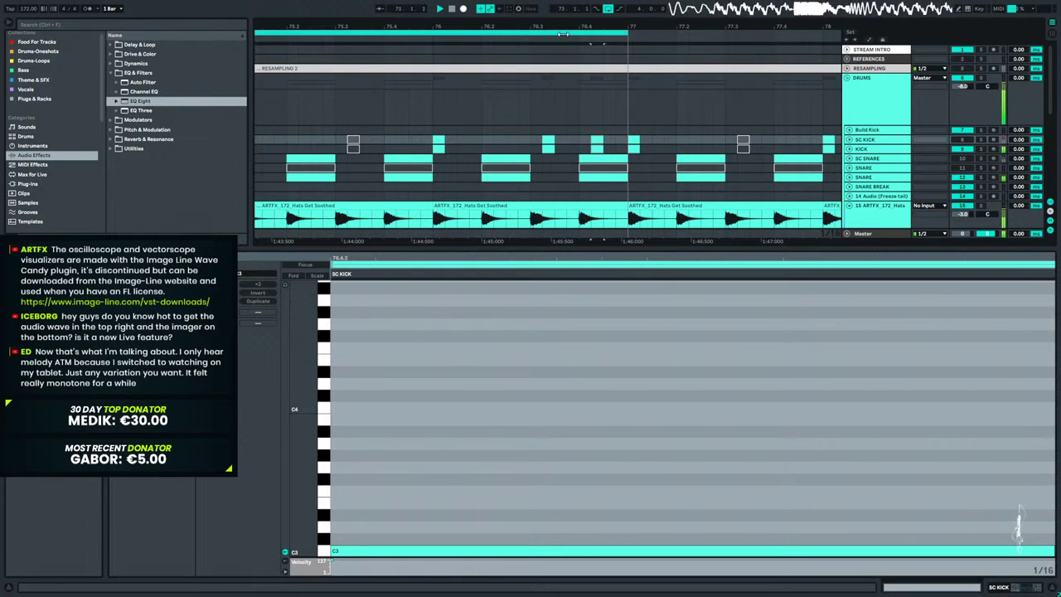
Delete the SC KICK and KICK clips on beat 3 of bar 76 and replay from 72.4.3.
drag(563, 25, 685, 6)
click(691, 143)
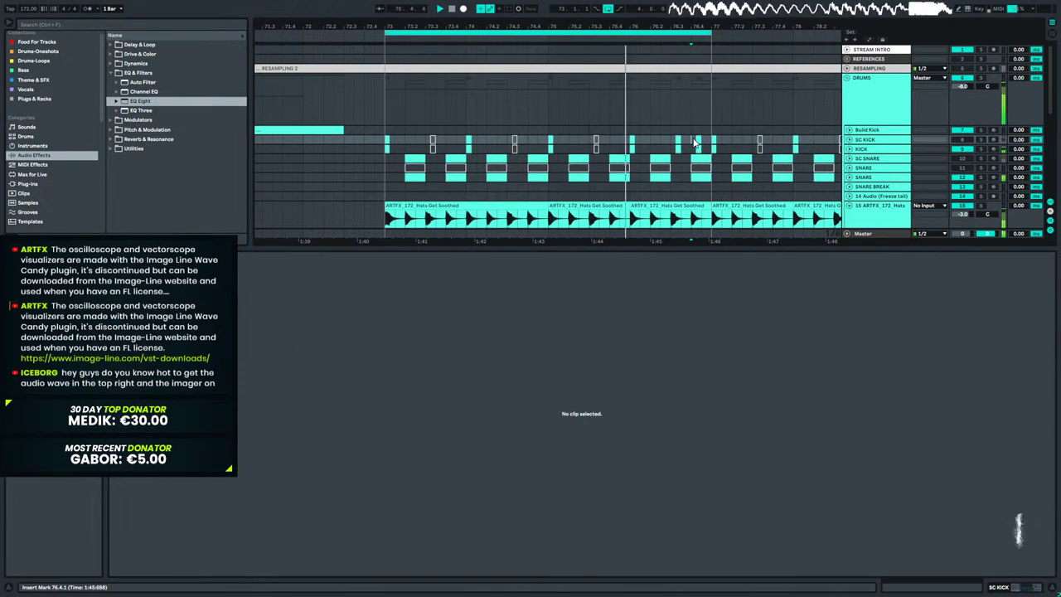
drag(689, 142, 673, 152)
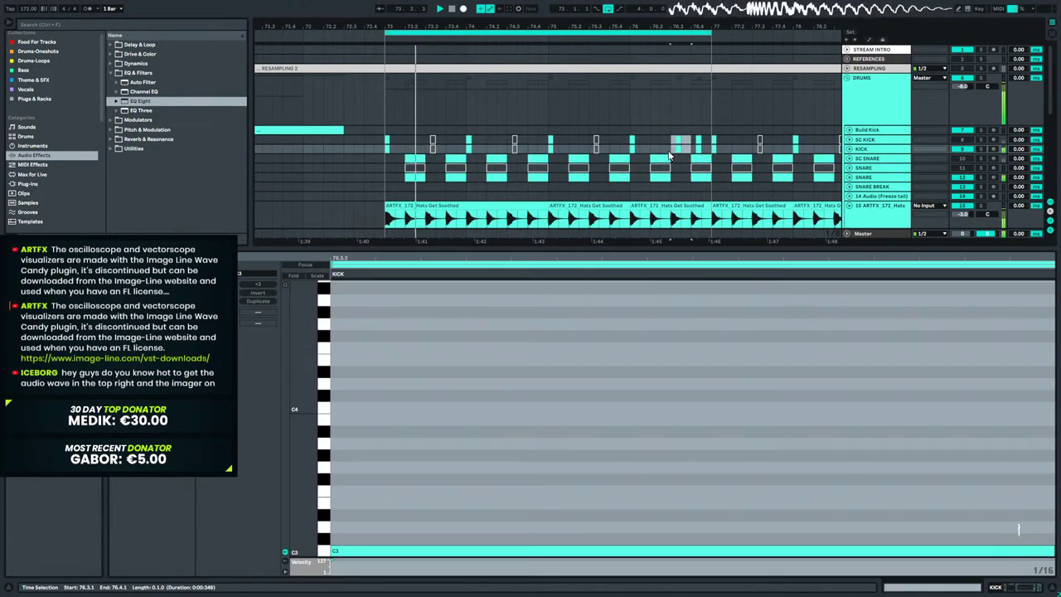
key(Delete)
click(378, 144)
key(space)
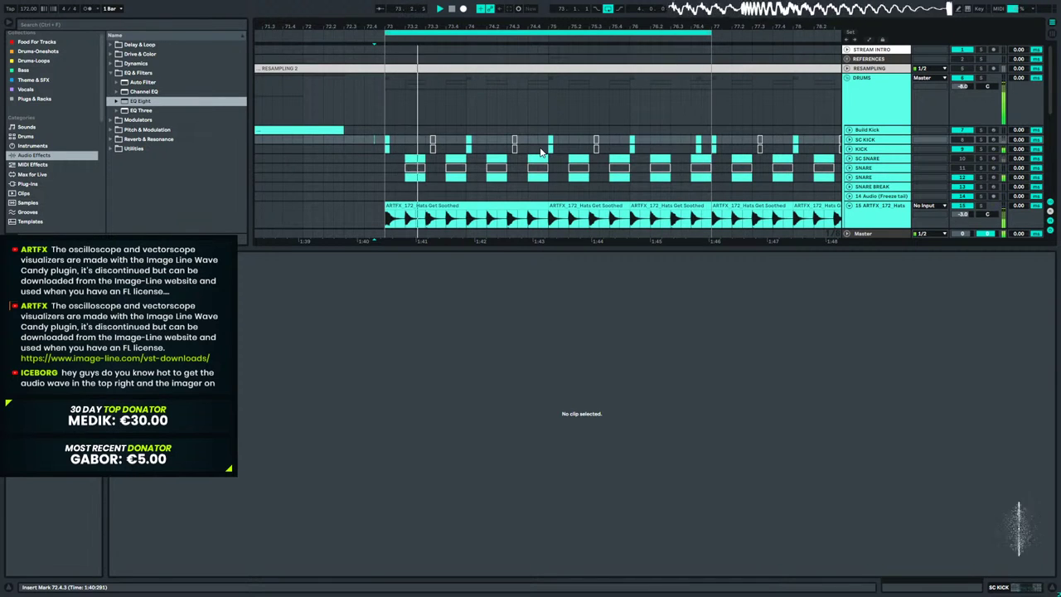
Extend the loop to the eight bars from 73 to 81 and play it from 73.1.1.
click(349, 147)
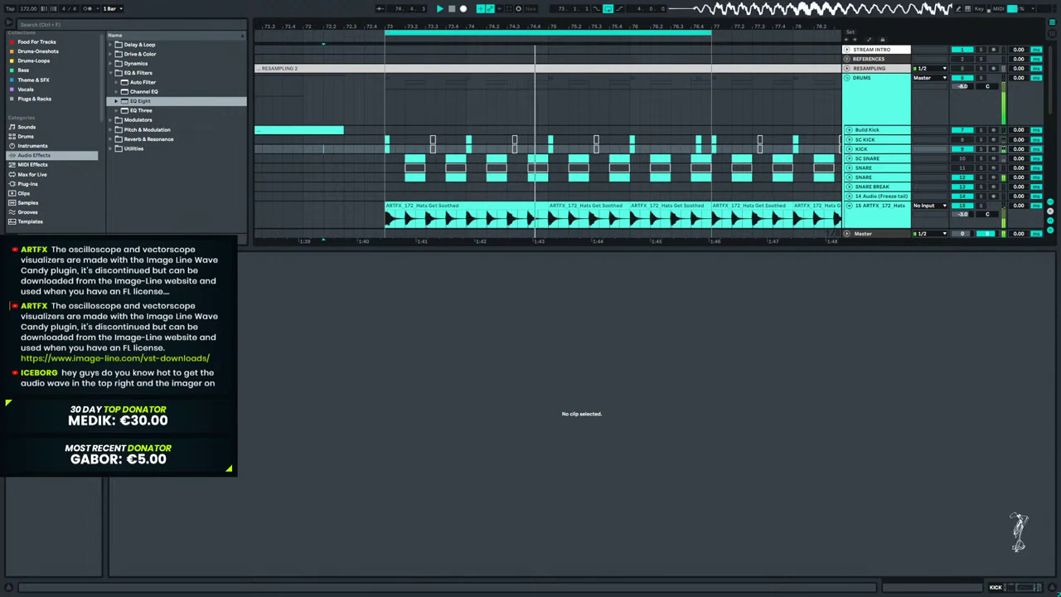
click(994, 587)
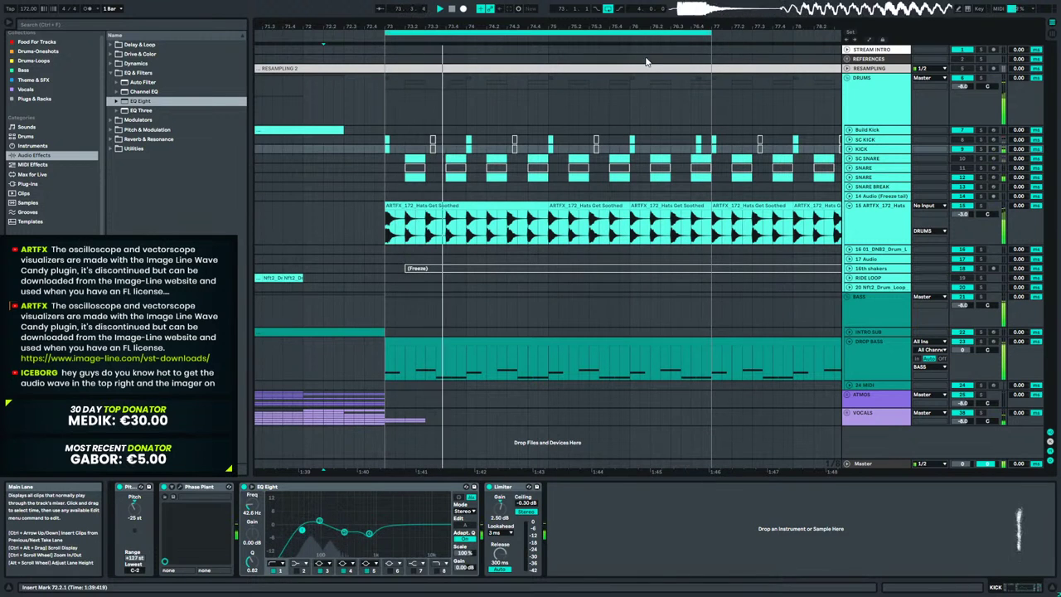
drag(636, 22, 699, 51)
click(342, 140)
key(space)
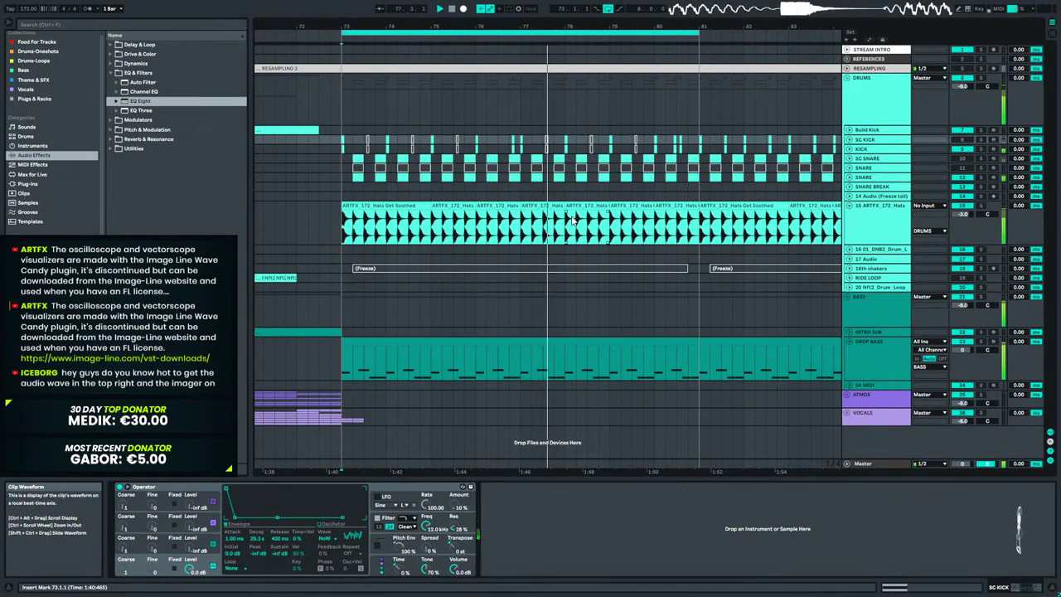
Move the SC KICK and KICK clips at 80.3.2 to 80.3.3 and play the end of the loop.
drag(685, 27, 686, 71)
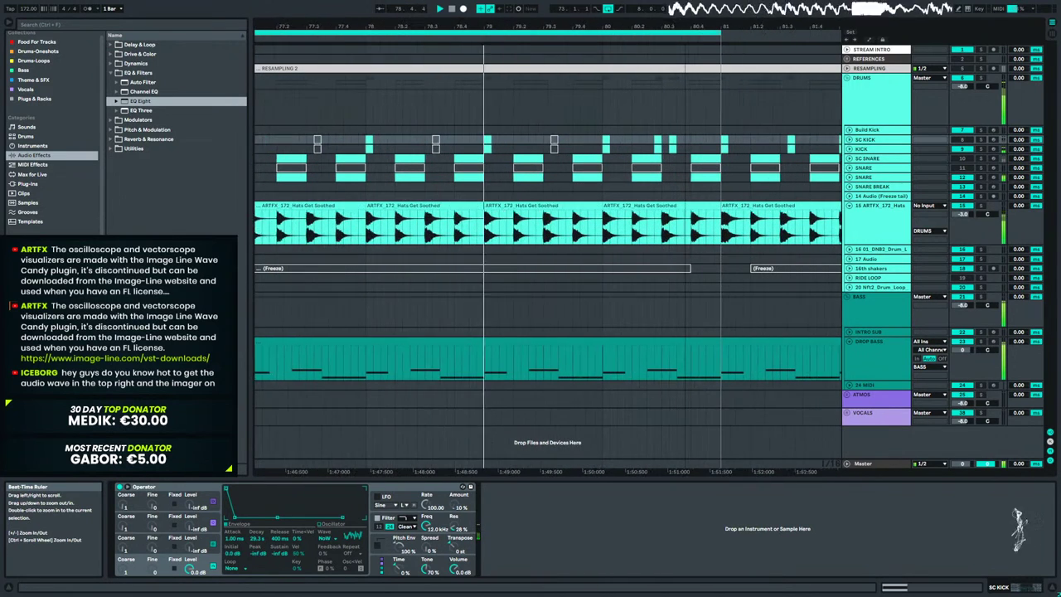
click(673, 145)
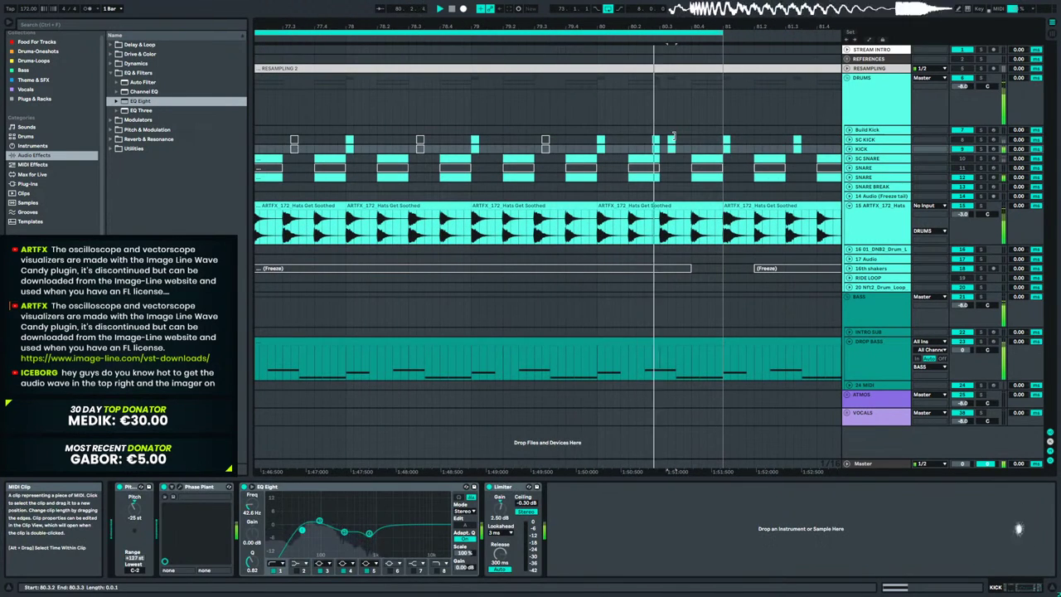
key(space)
click(670, 138)
drag(681, 142, 682, 142)
click(637, 140)
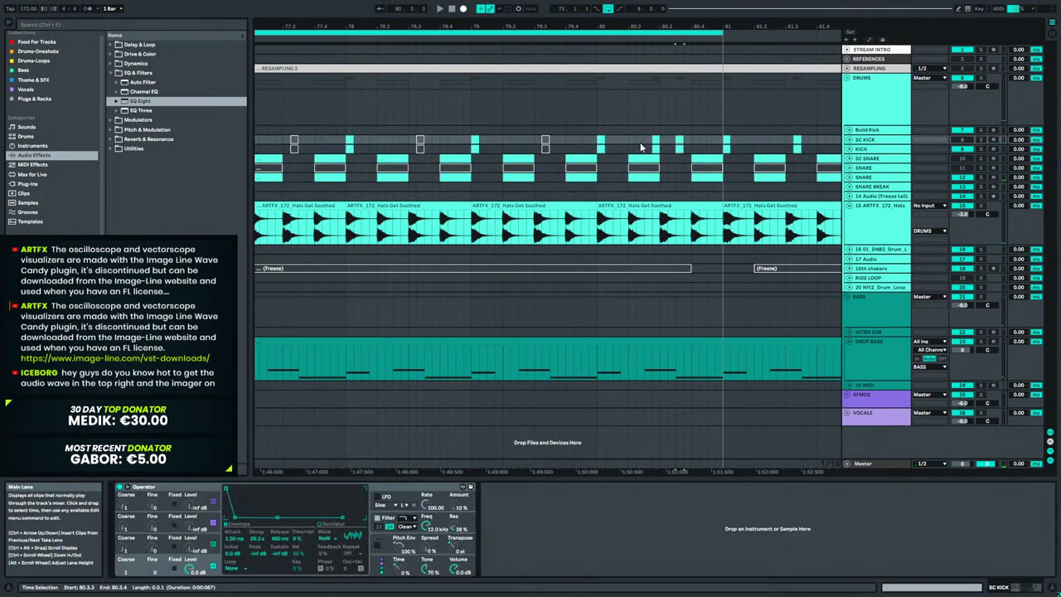
key(space)
Move the SC KICK and KICK clips at 80.2.4 to 80.2.3 and audition from 79.4.3.
click(653, 140)
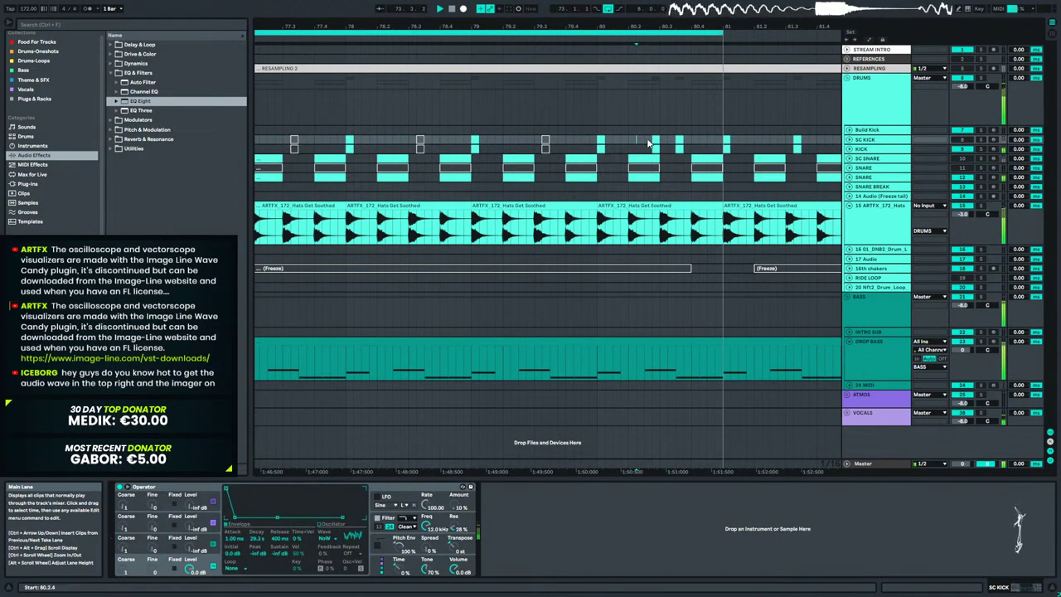
click(656, 138)
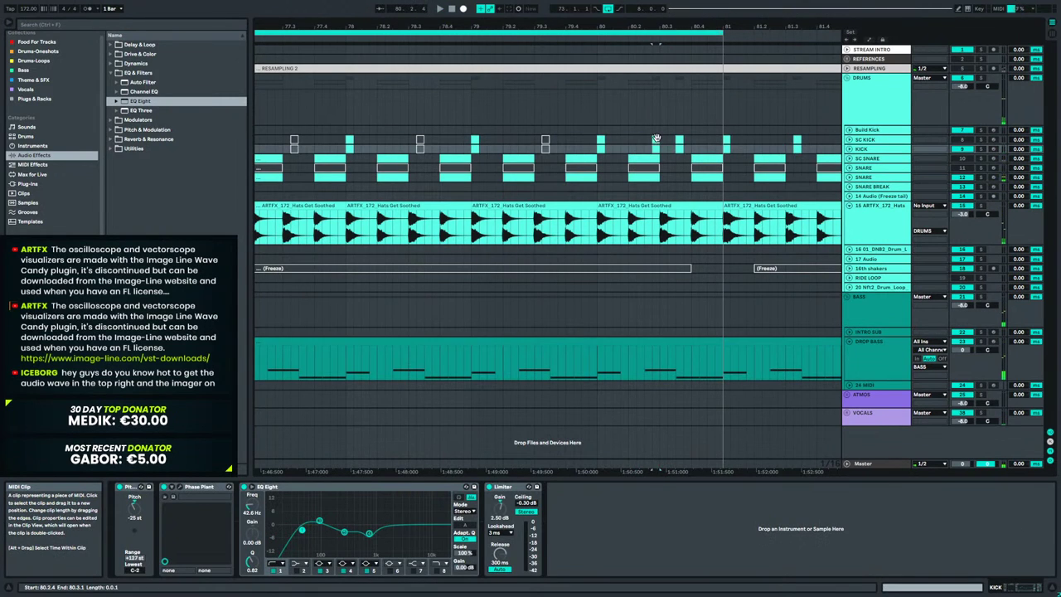
click(580, 139)
key(space)
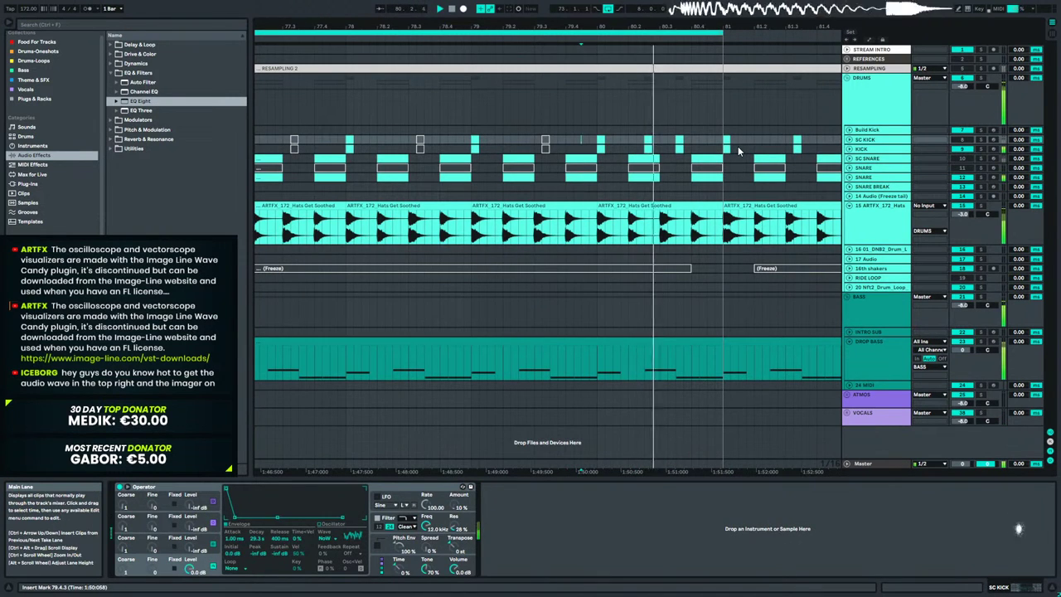
Duplicate the SC KICK and KICK clips at 80.3.3 to 80.4.2 and play the loop from 79.4.4.
click(647, 143)
key(space)
click(679, 149)
click(678, 138)
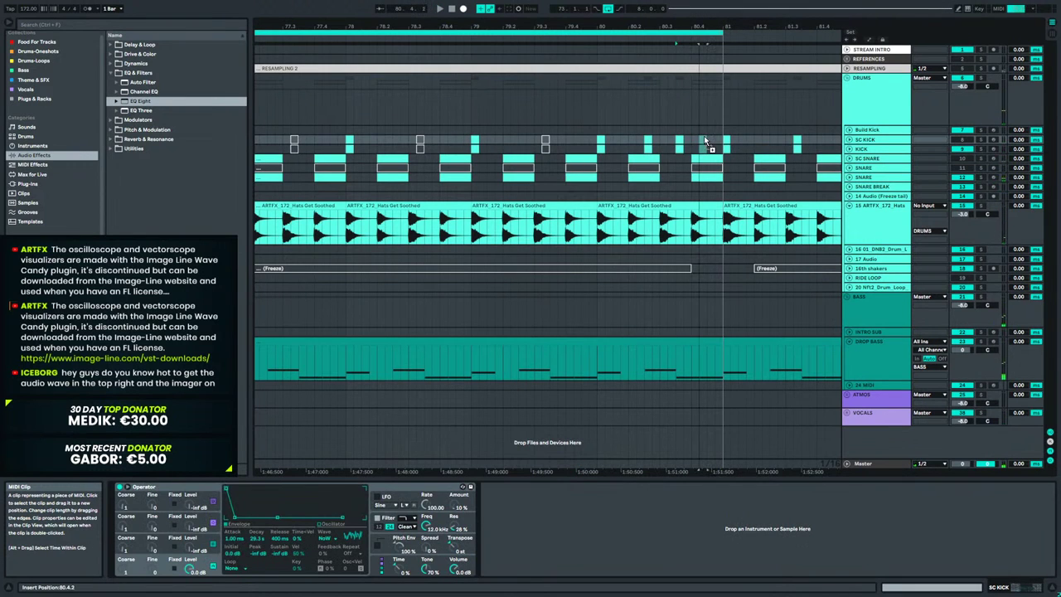
click(704, 143)
key(space)
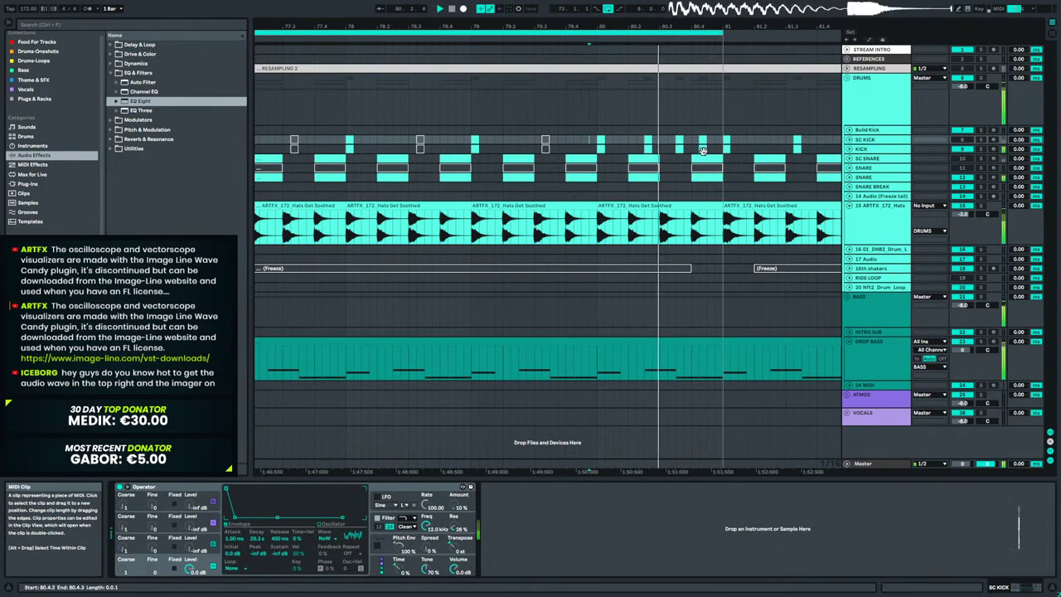
drag(680, 26, 679, 5)
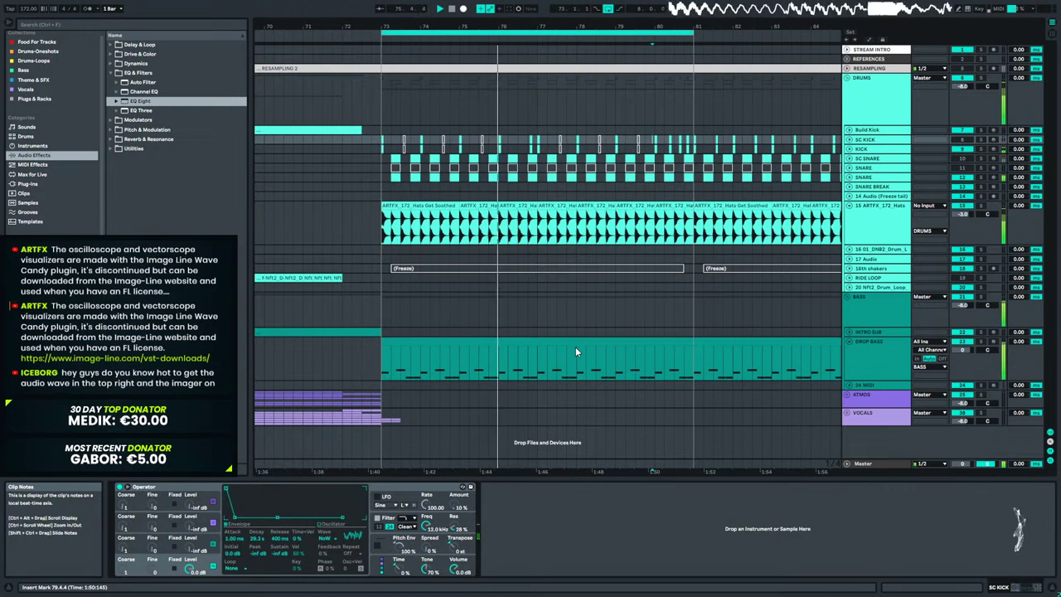
Copy the first beat of the DROP BASS clip, 73.1.1 to 73.2.1, onto the 24-MIDI track and unfold that track.
click(894, 353)
right_click(882, 355)
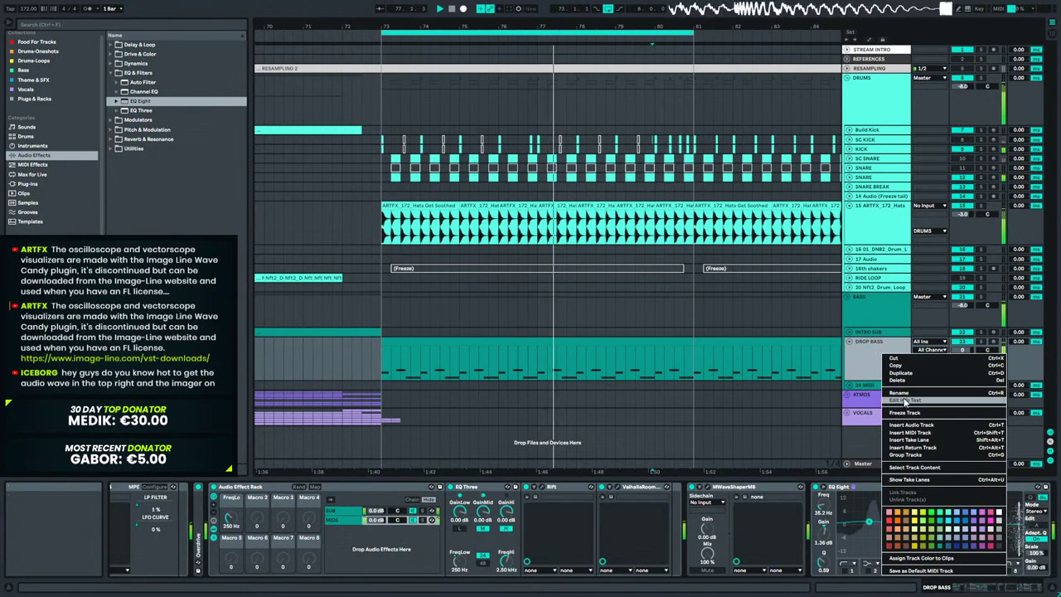
click(865, 383)
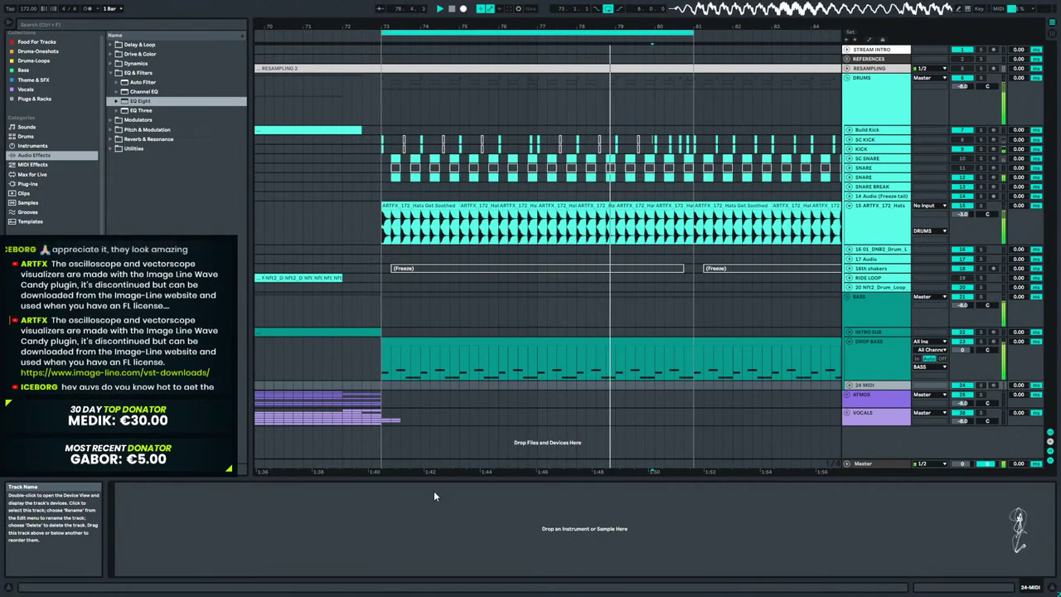
click(386, 360)
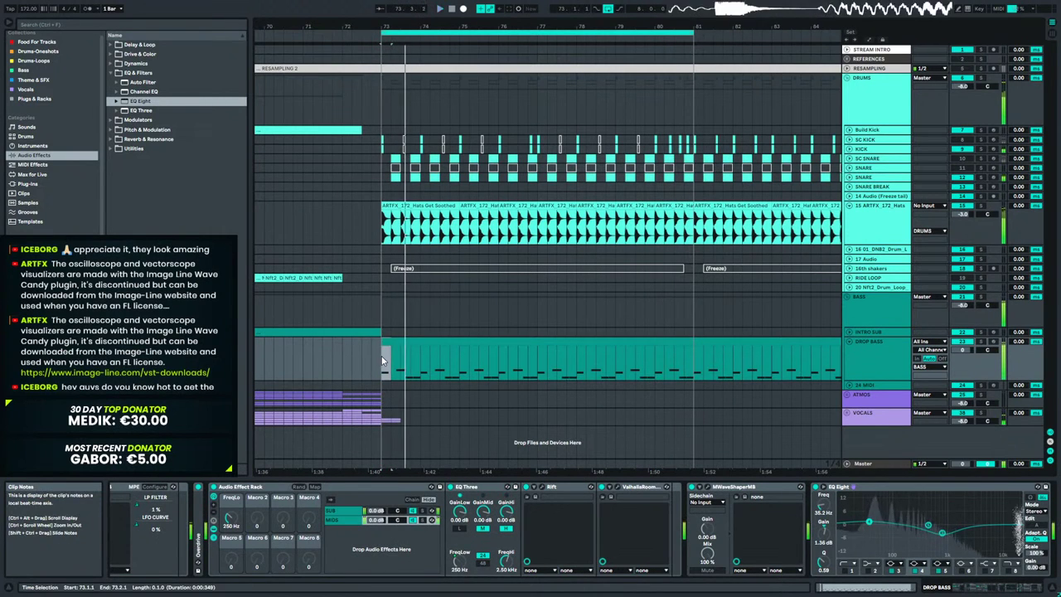
click(386, 343)
click(372, 386)
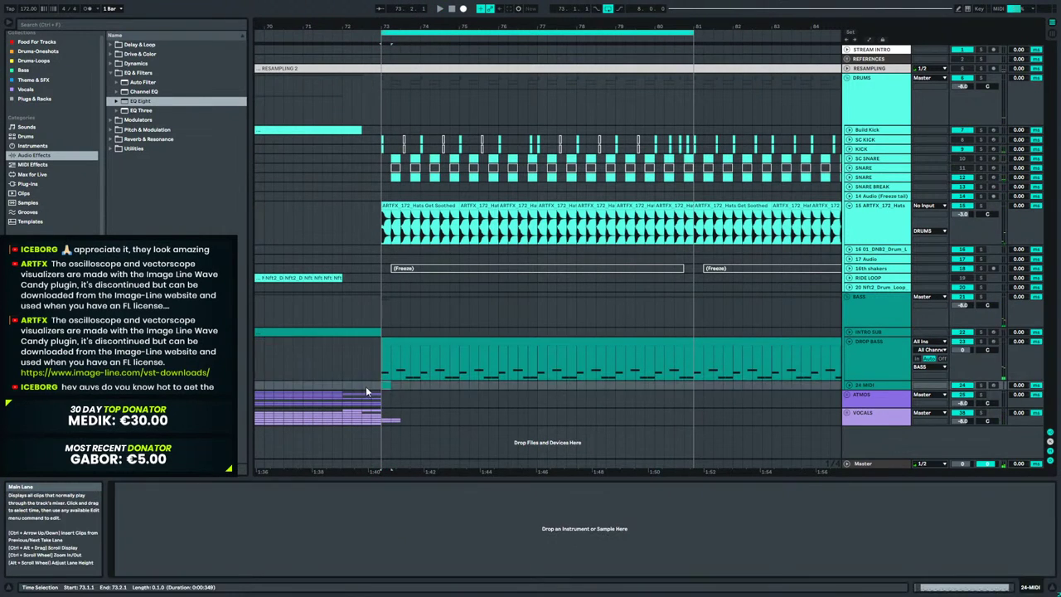
click(847, 384)
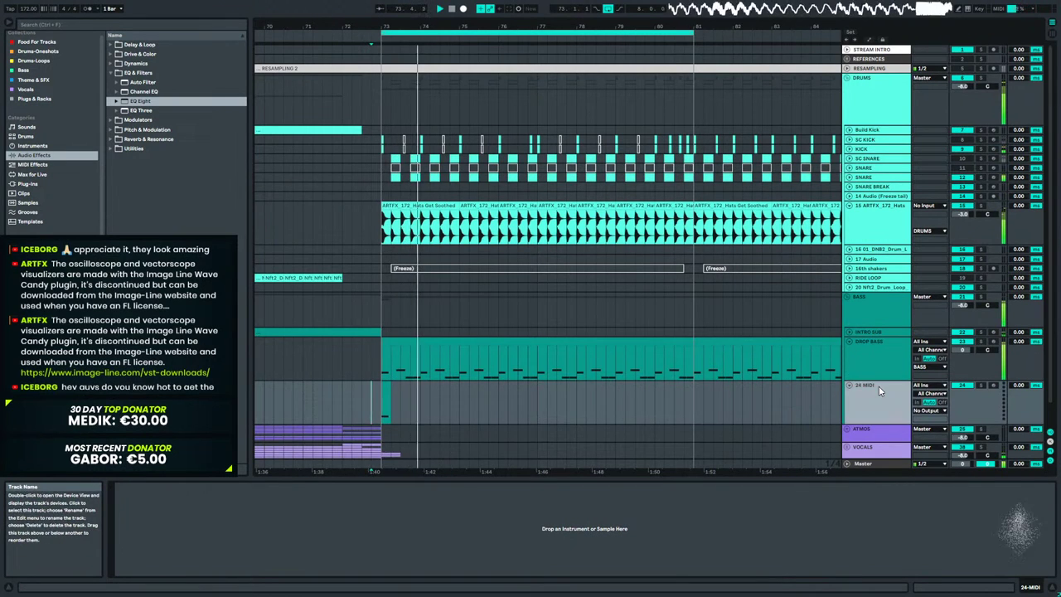
scroll(540, 389, down, 1)
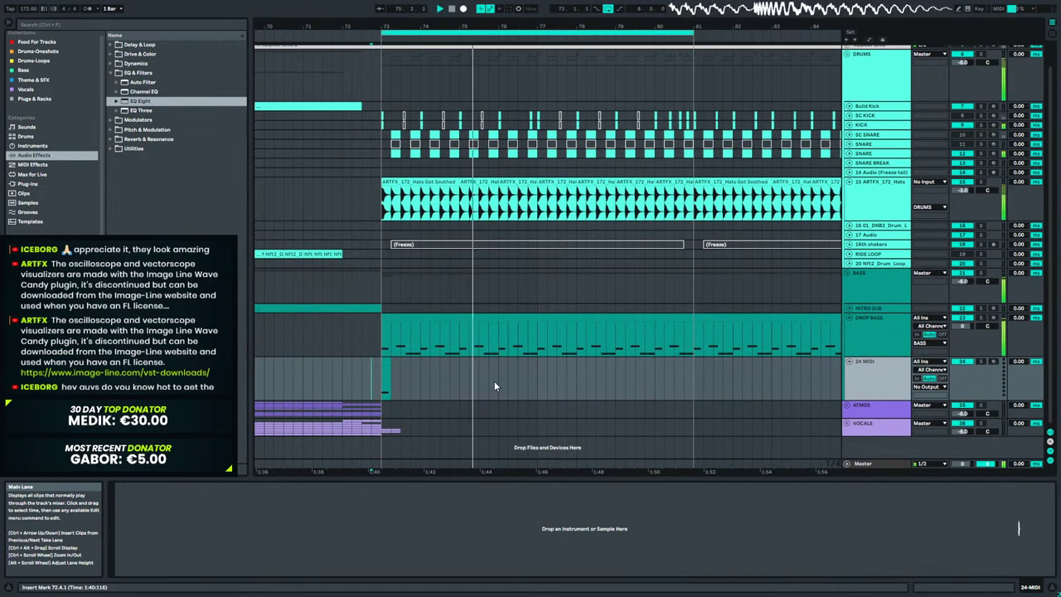
Duplicate the two-bar section 73.1.1 to 75.1.1 on the 24-MIDI track so it repeats every two bars up to bar 81.
drag(466, 377, 379, 382)
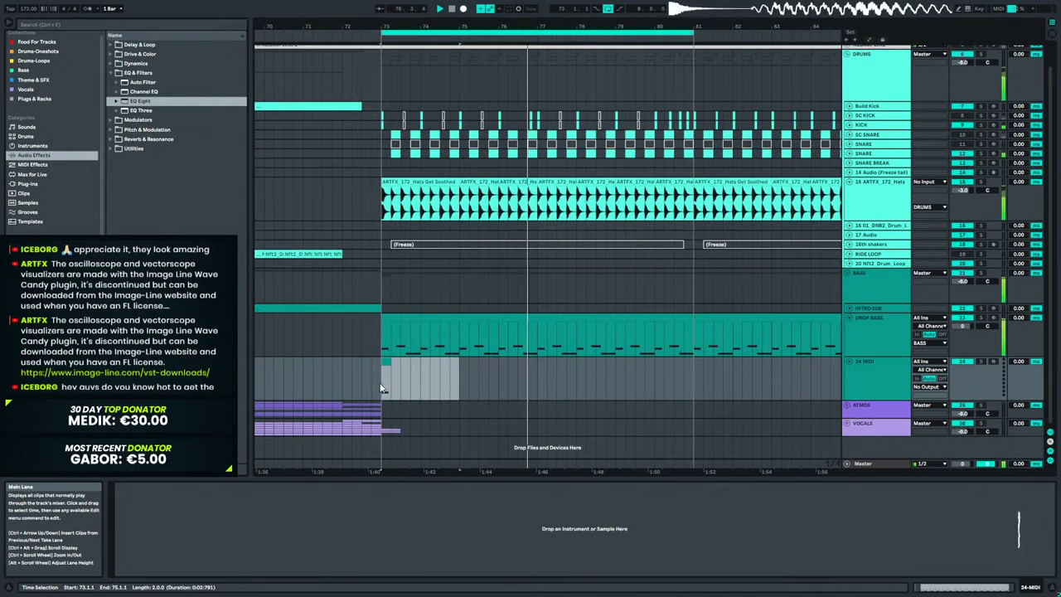
key(ctrl+d)
key(ctrl+d)
key(ctrl+d)
key(ctrl+d)
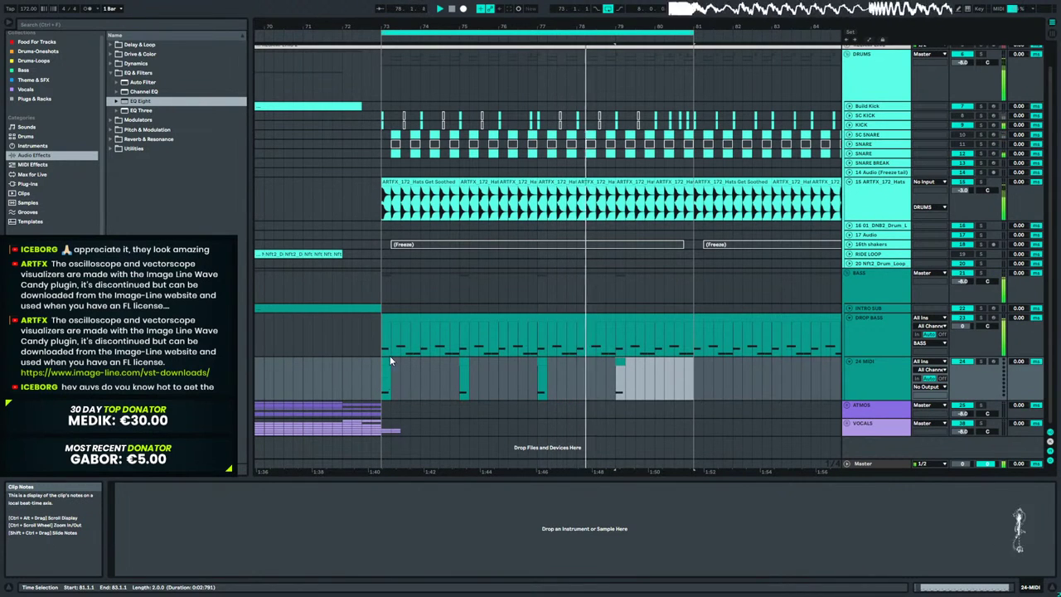
Load Serum on the 24-MIDI track, switch off its oscillator A and stop playback.
click(395, 290)
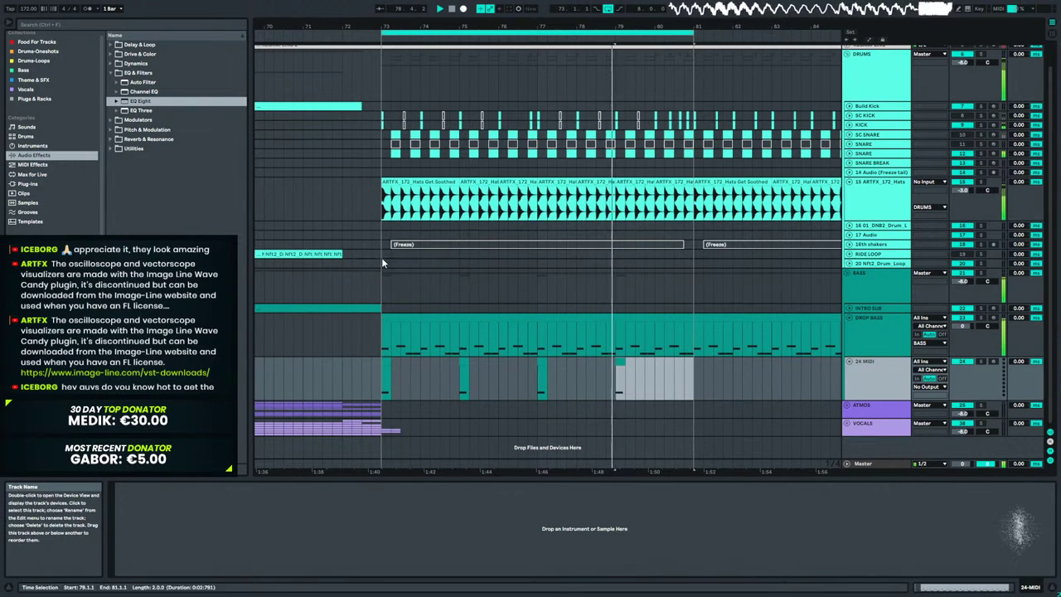
click(27, 183)
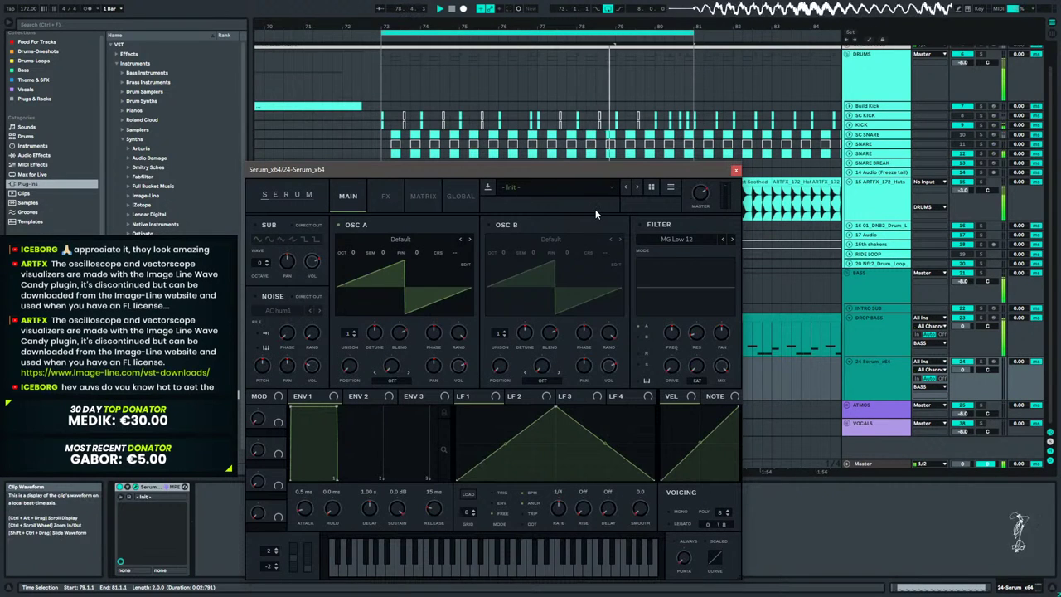
key(ctrl+s)
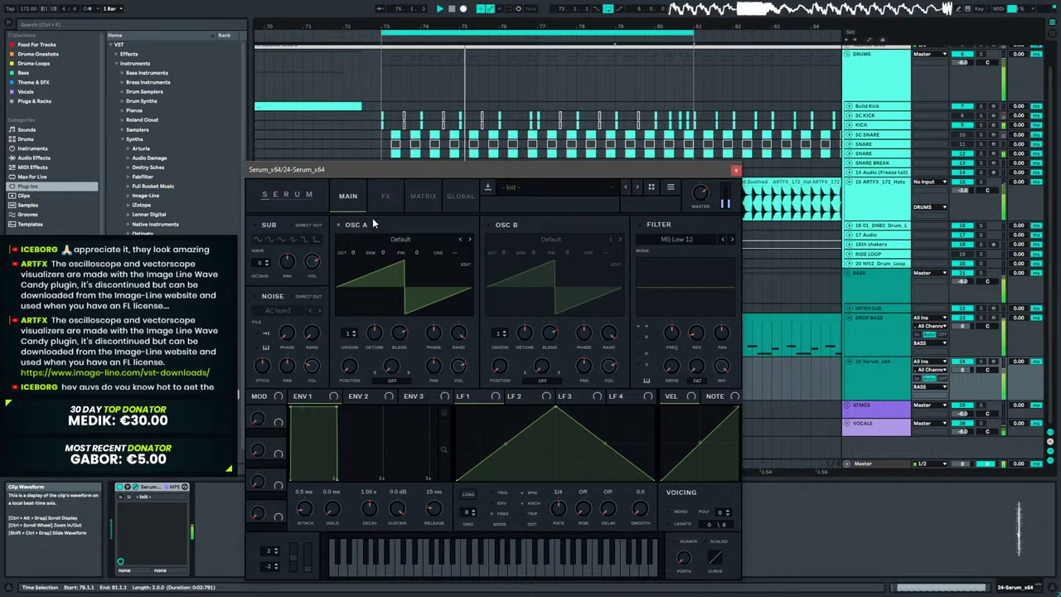
drag(499, 171, 713, 103)
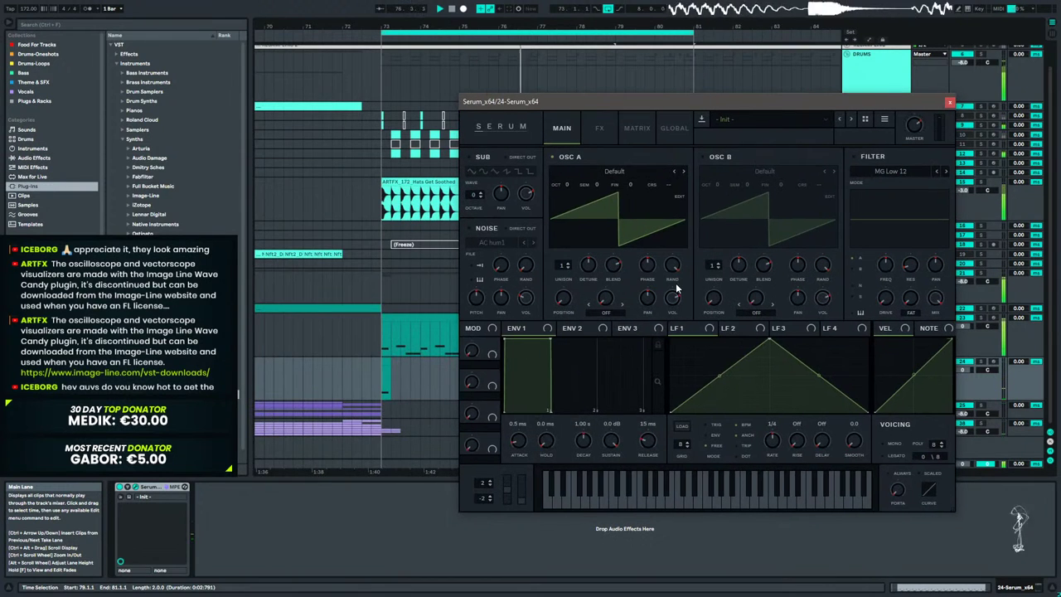
click(554, 157)
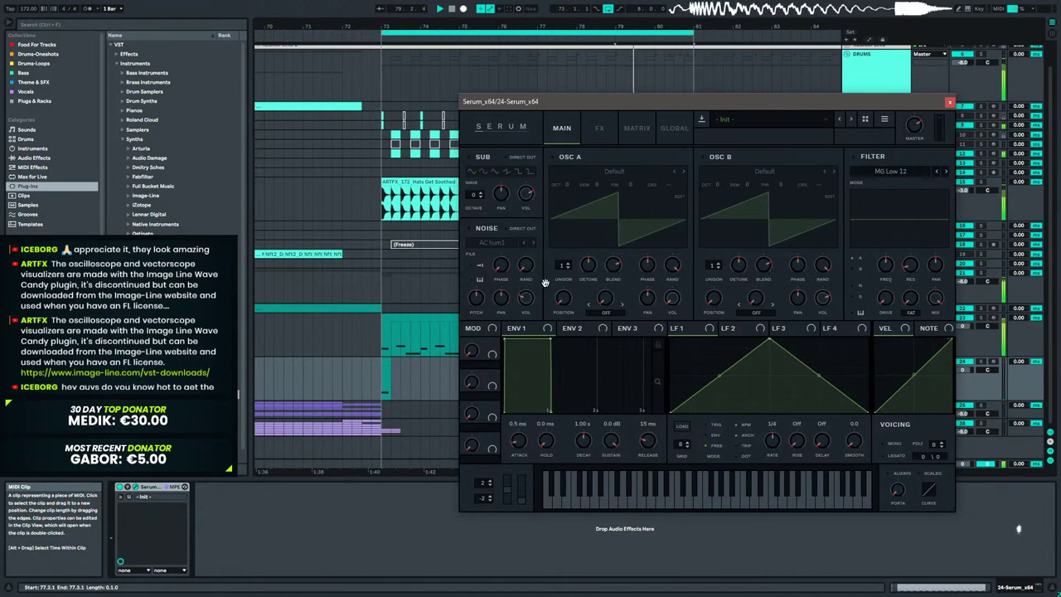
key(space)
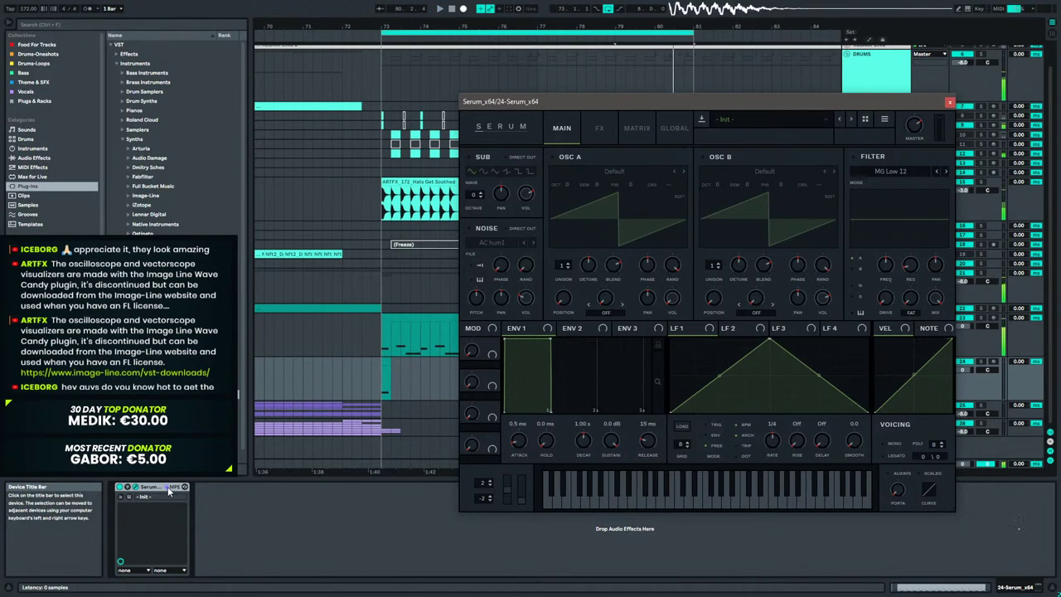
Look through the CUSTOM NOISE OSC folder of the sample toolbox, checking SINE C4, SINE C3 and SINE C2.
click(168, 486)
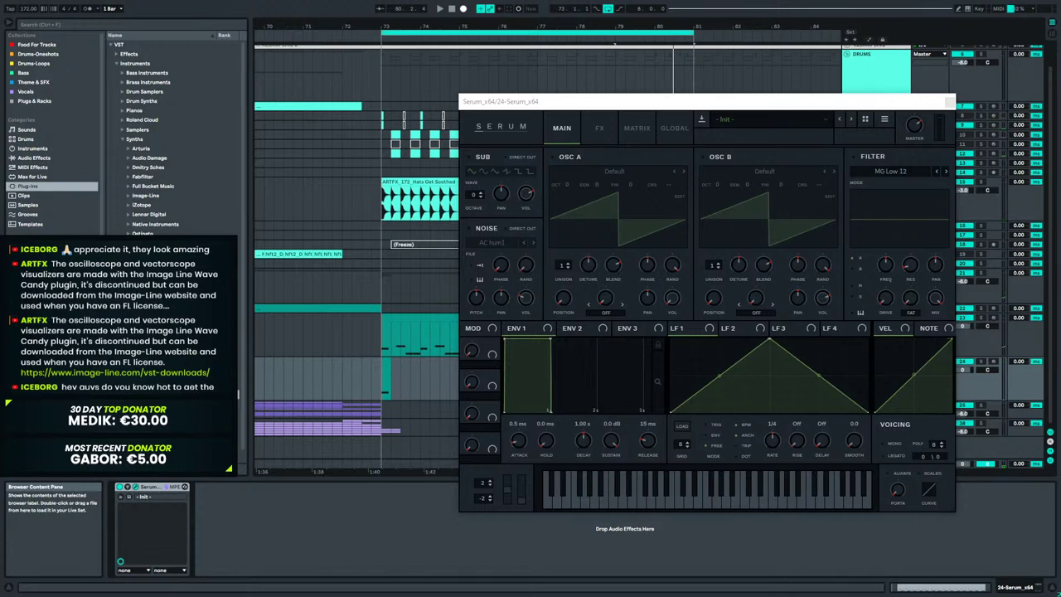
scroll(157, 199, down, 1)
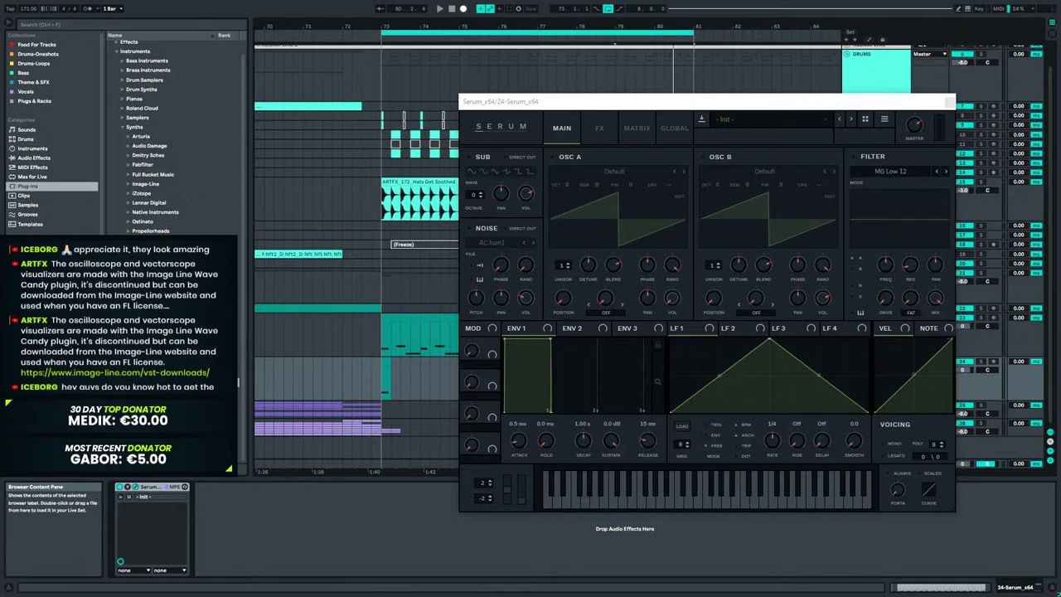
click(33, 290)
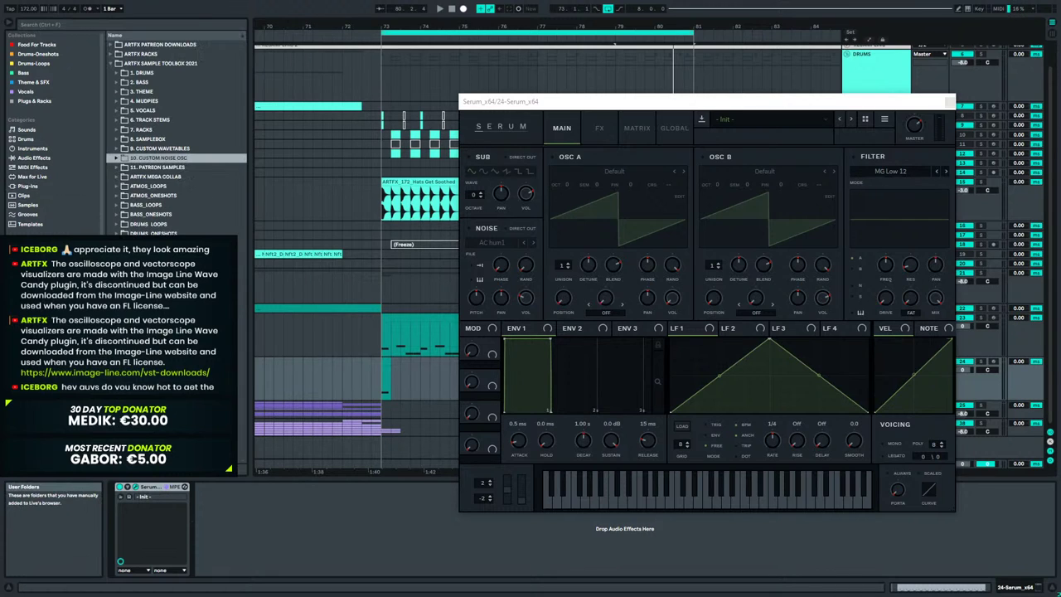
click(113, 158)
click(153, 205)
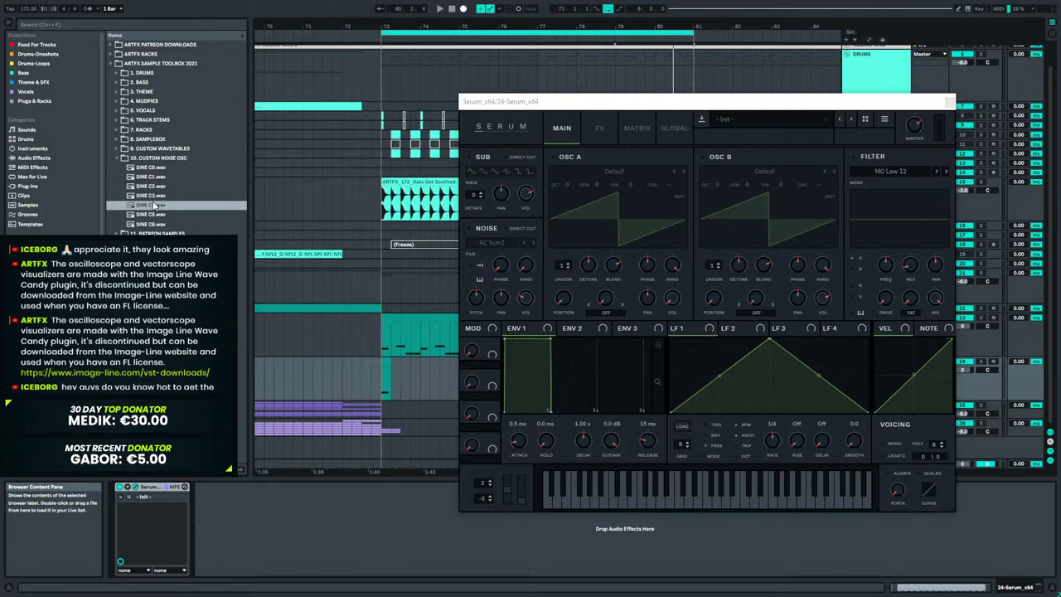
click(153, 197)
click(152, 187)
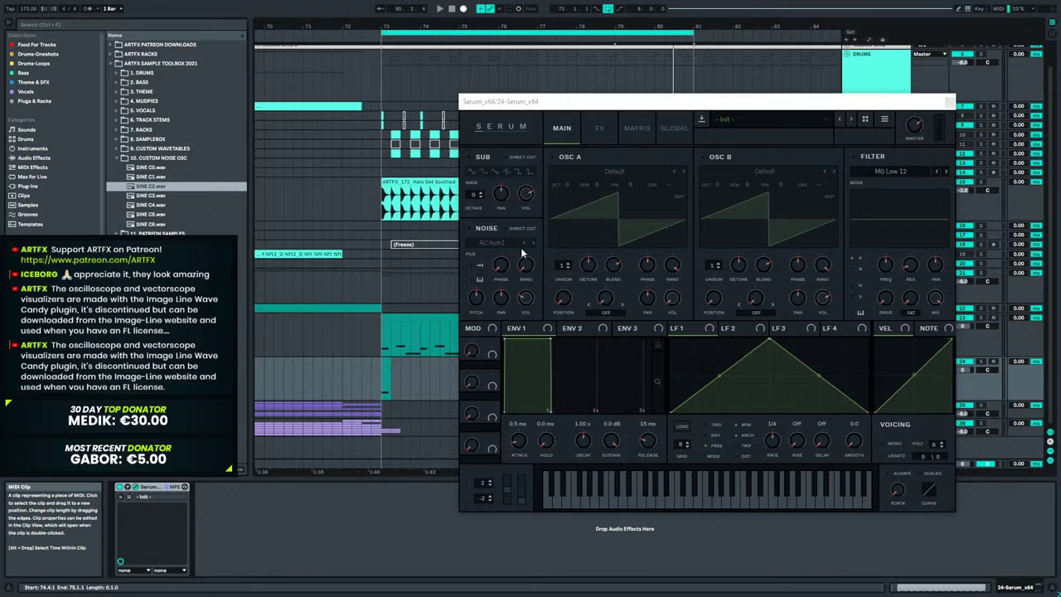
click(471, 157)
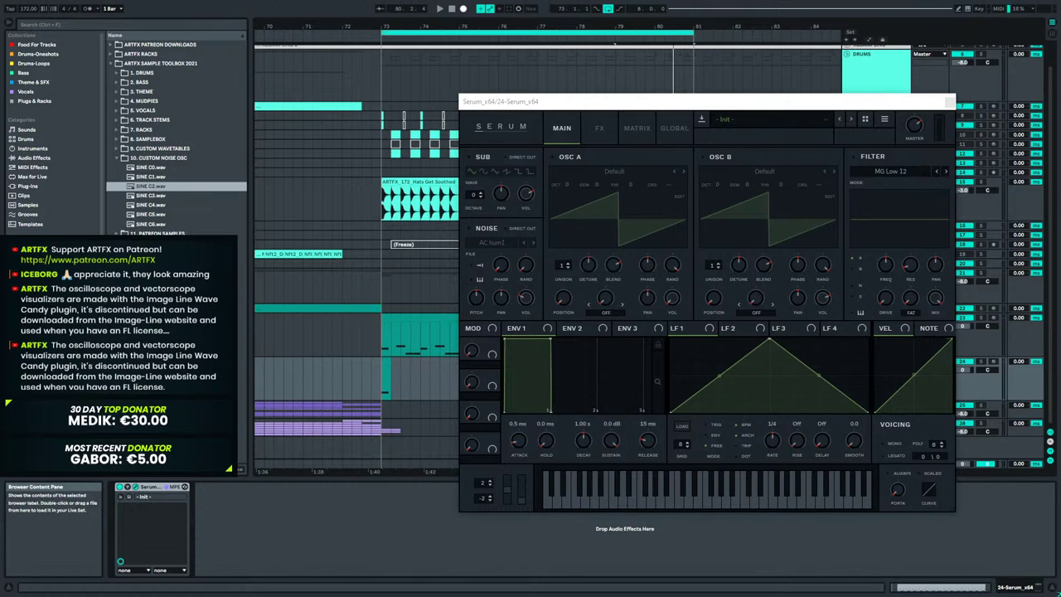
Replace Serum with Vital on the 24-MIDI track and use the White Noise sampler in place of oscillator 1.
click(30, 186)
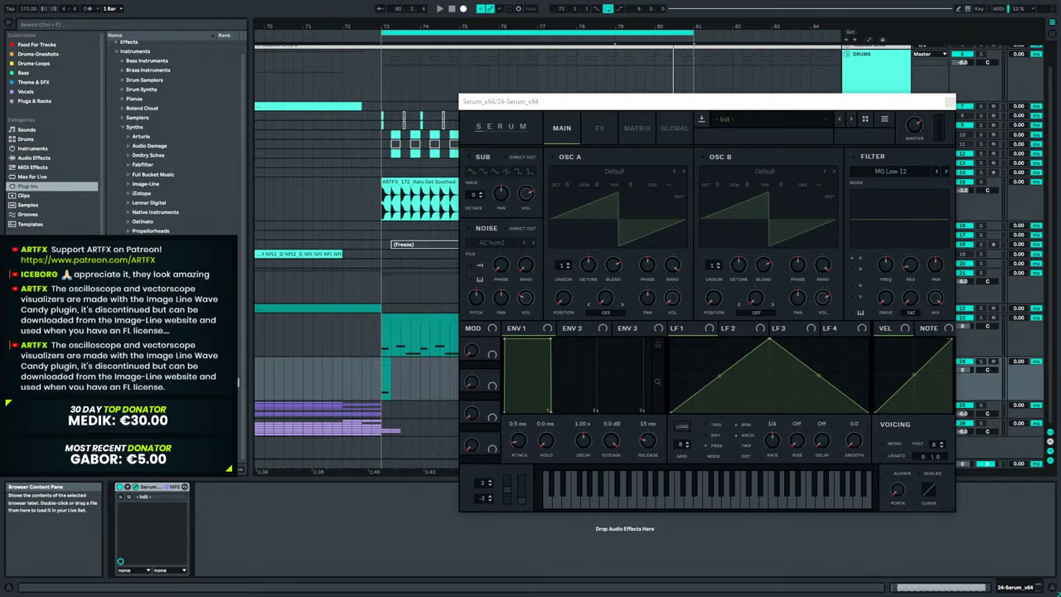
scroll(174, 137, up, 1)
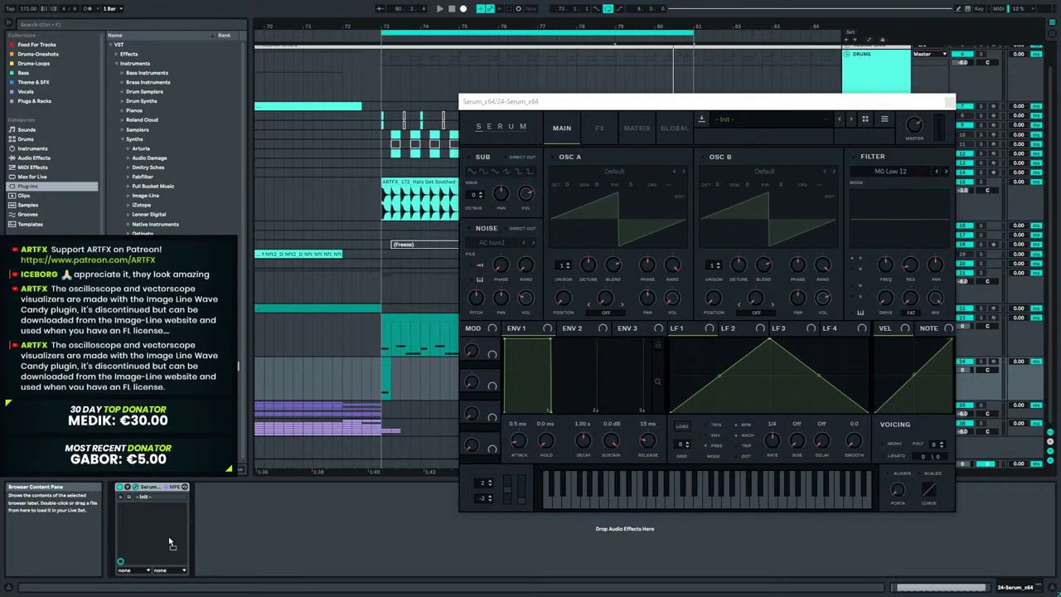
drag(169, 542, 170, 532)
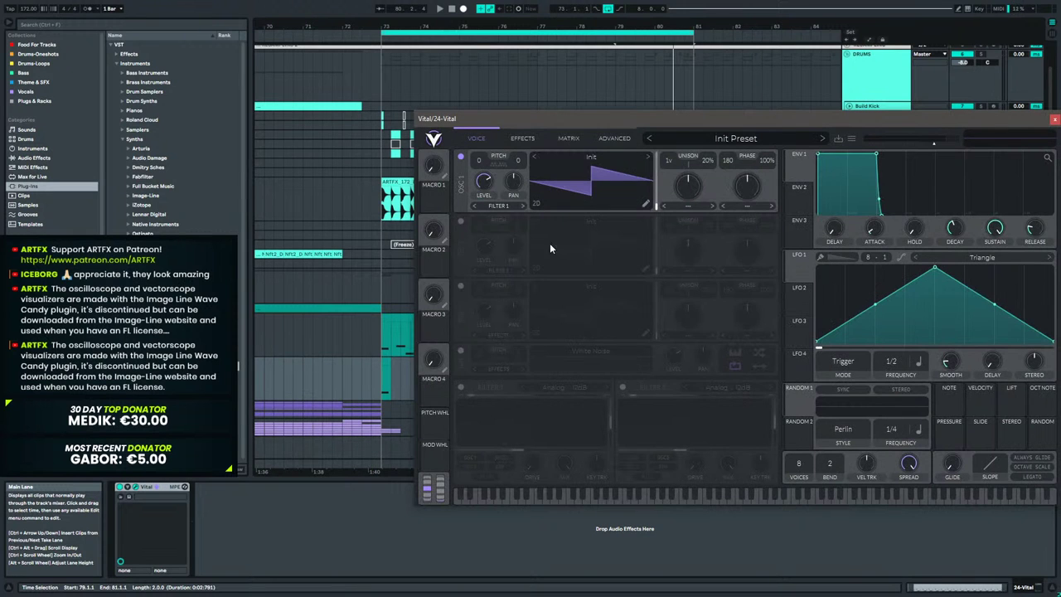
click(461, 156)
click(461, 350)
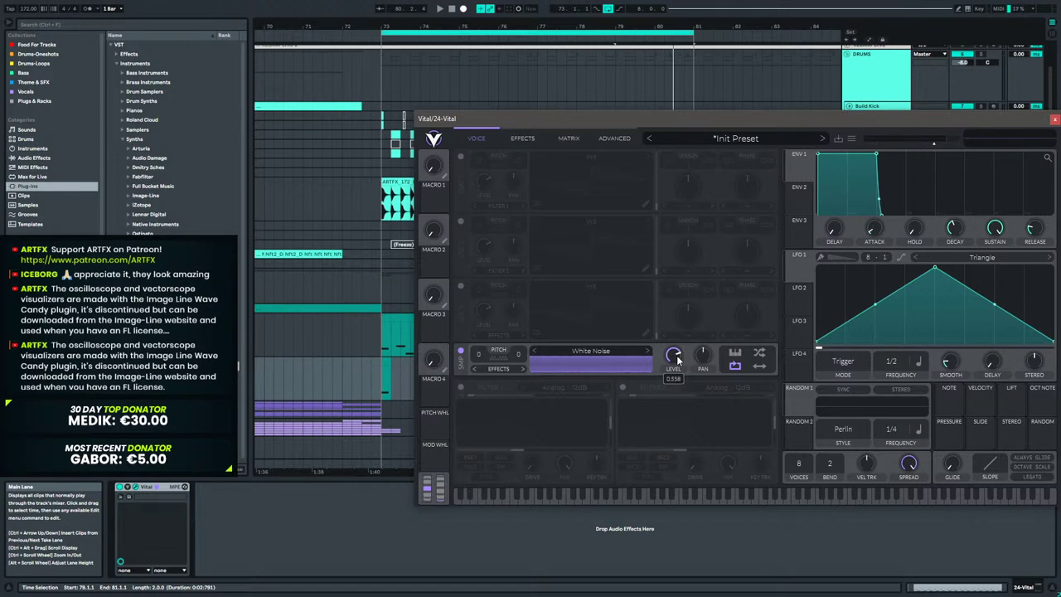
Route a key-tracked LFO 1 to the White Noise sampler's level, trying LFO transpositions of -24, -12 and 0.
click(917, 362)
click(926, 421)
drag(887, 364, 888, 376)
drag(801, 274, 672, 357)
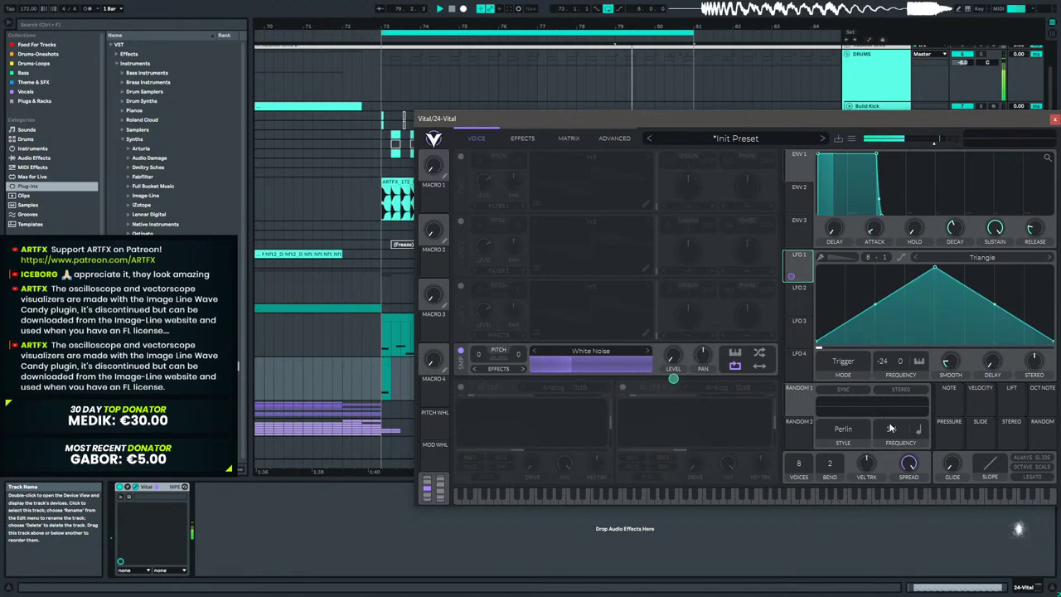
drag(890, 383, 887, 370)
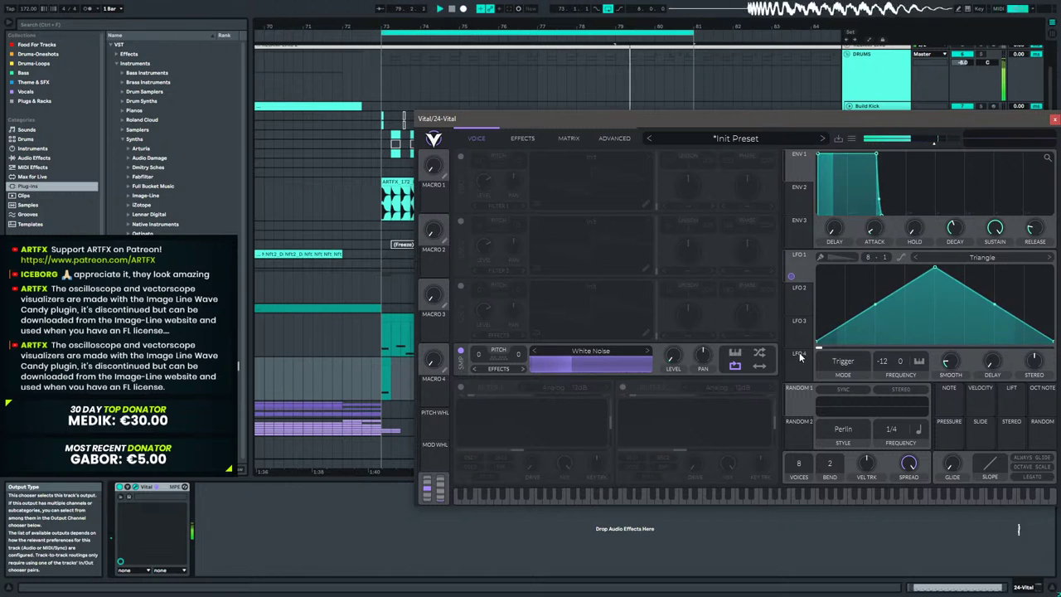
drag(890, 365, 889, 348)
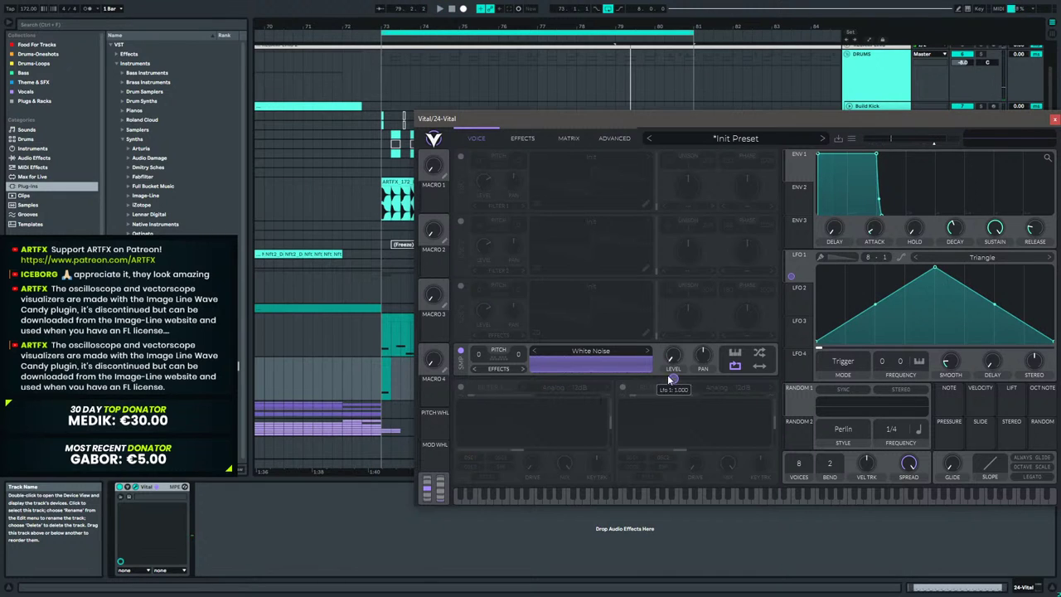
Shape LFO 2 as a 1/4 Envelope-mode curve that holds full, then falls to zero, and route it to LFO 1's modulation amount.
click(799, 307)
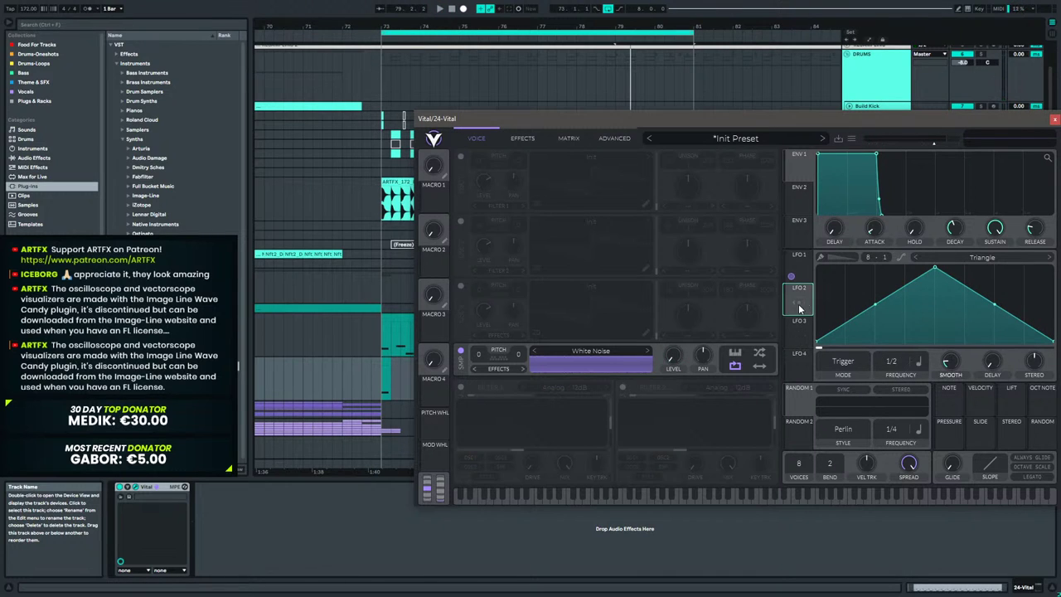
click(841, 362)
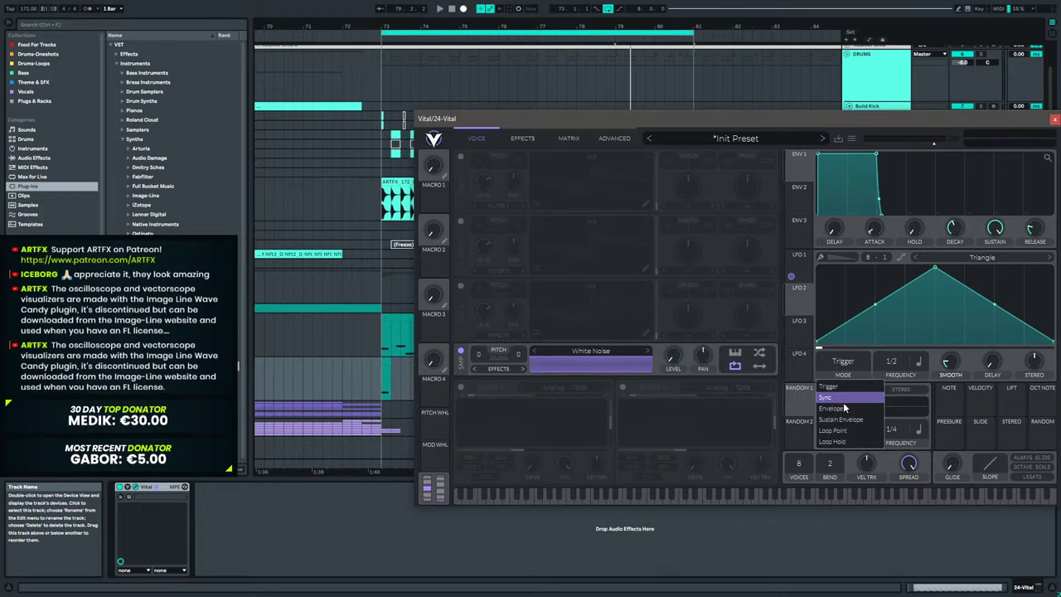
click(843, 409)
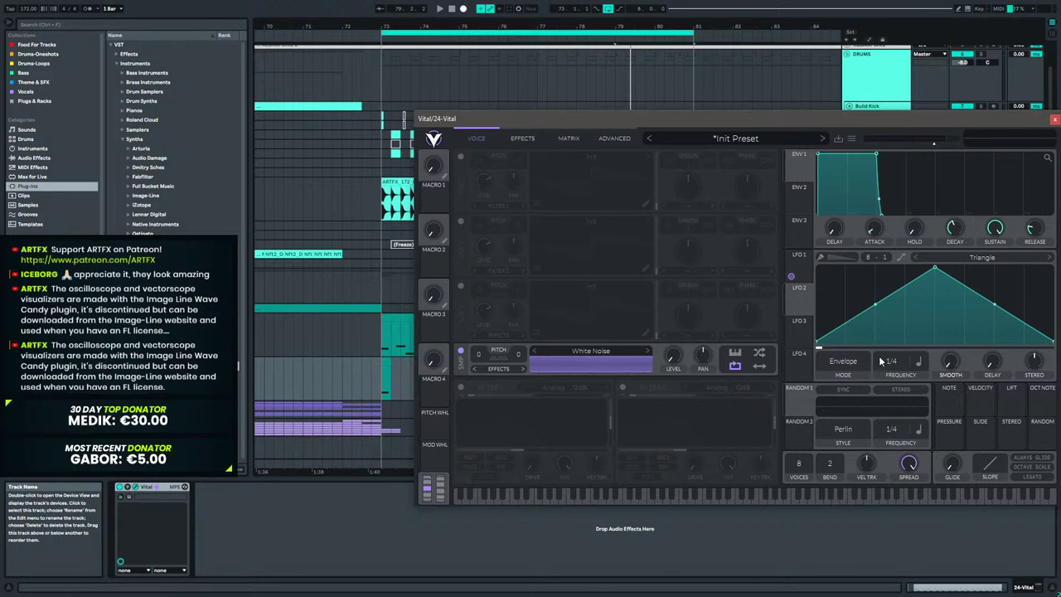
drag(936, 272, 820, 270)
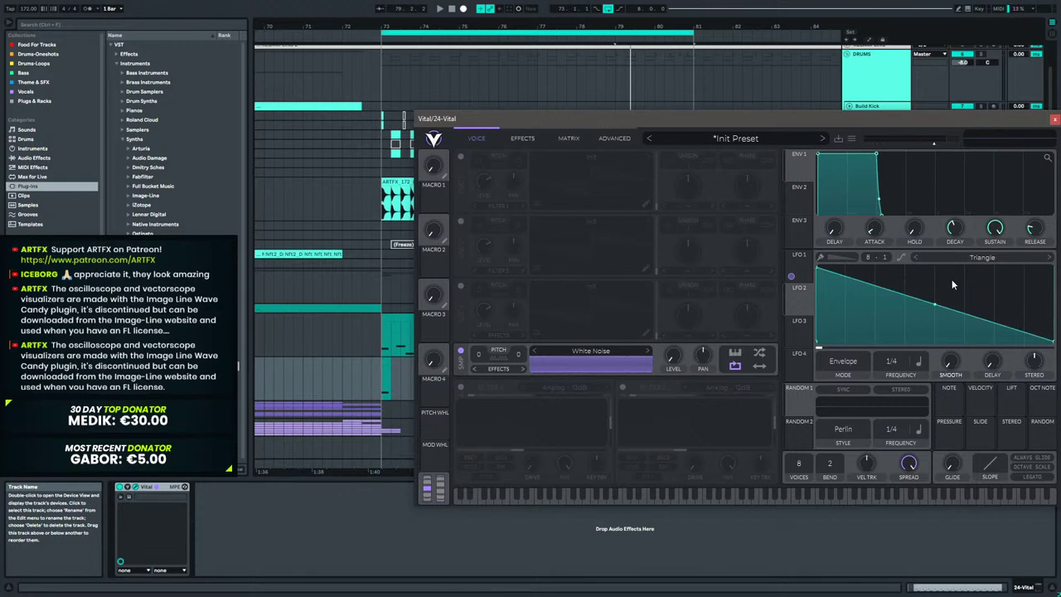
drag(939, 278, 934, 265)
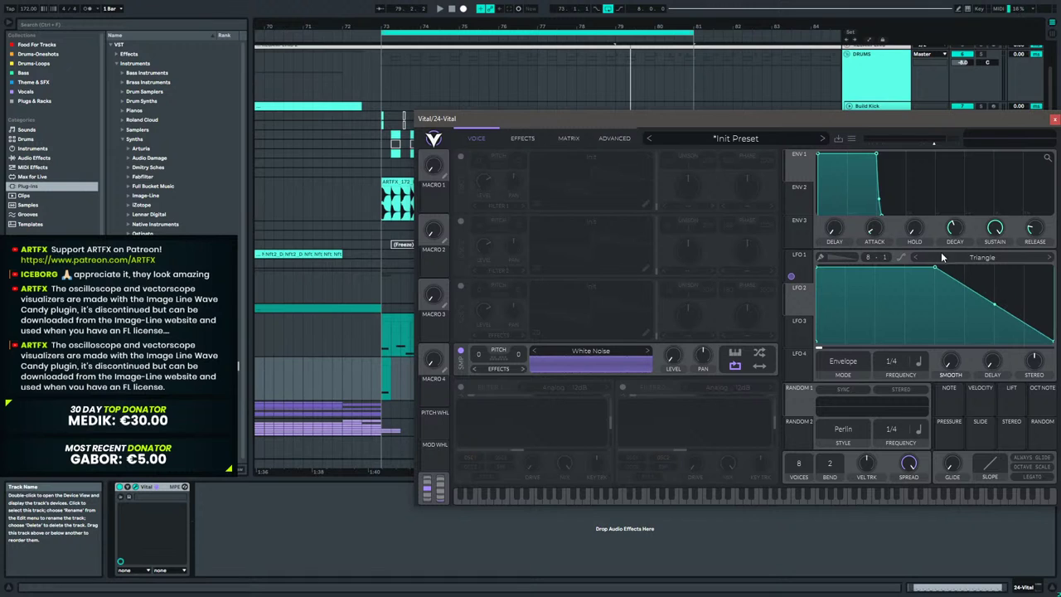
drag(995, 335, 993, 340)
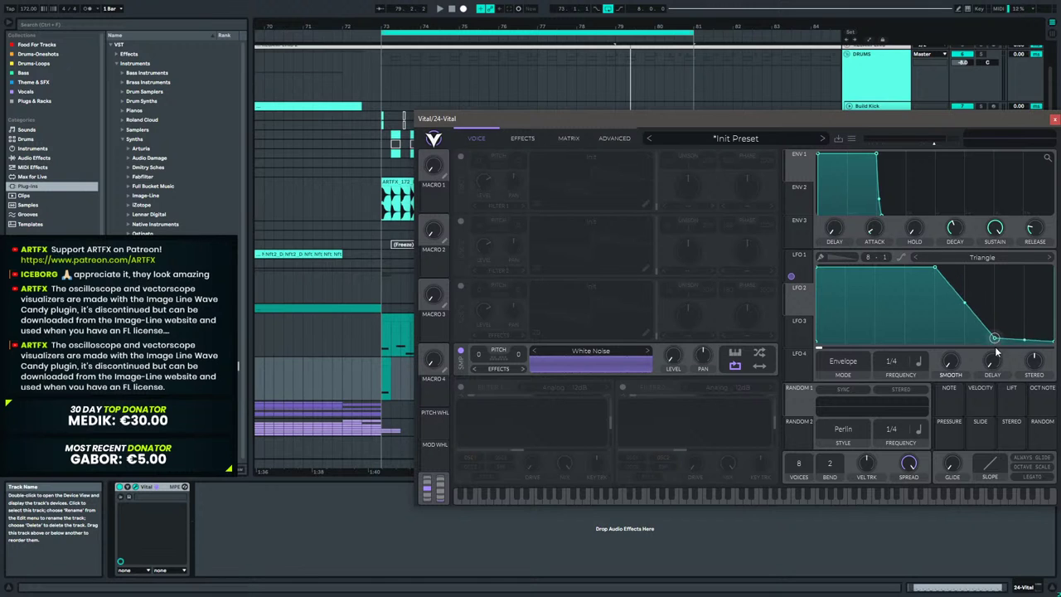
drag(791, 277, 799, 296)
key(space)
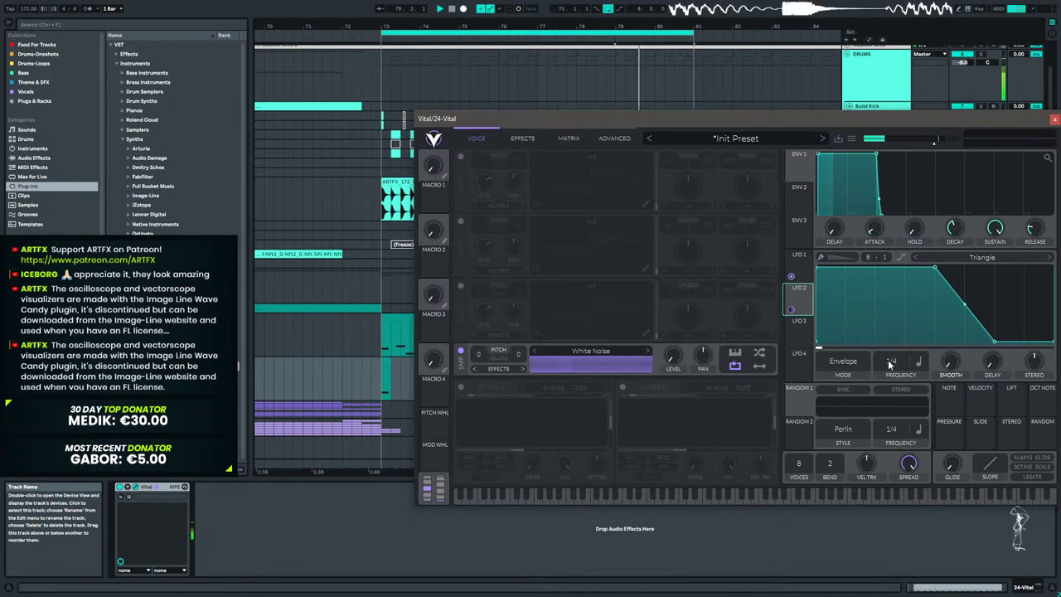
Shorten the LFO 2 curve so its hold ends near 30% and it reaches zero halfway, auditioning it before closing Vital.
drag(935, 267, 874, 266)
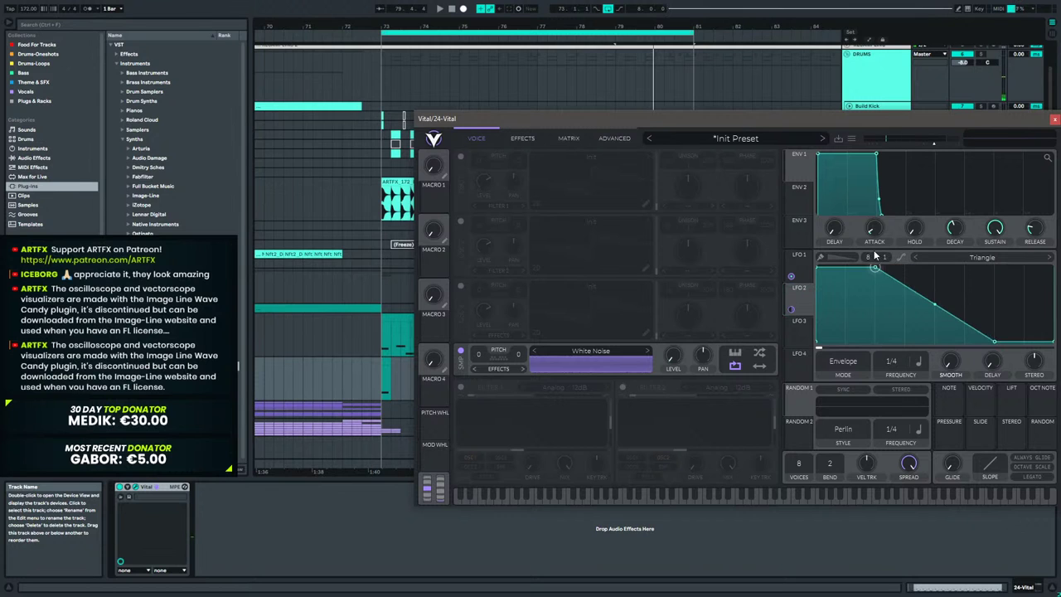
drag(995, 341, 939, 390)
key(space)
key(space)
key(space)
drag(876, 269, 886, 267)
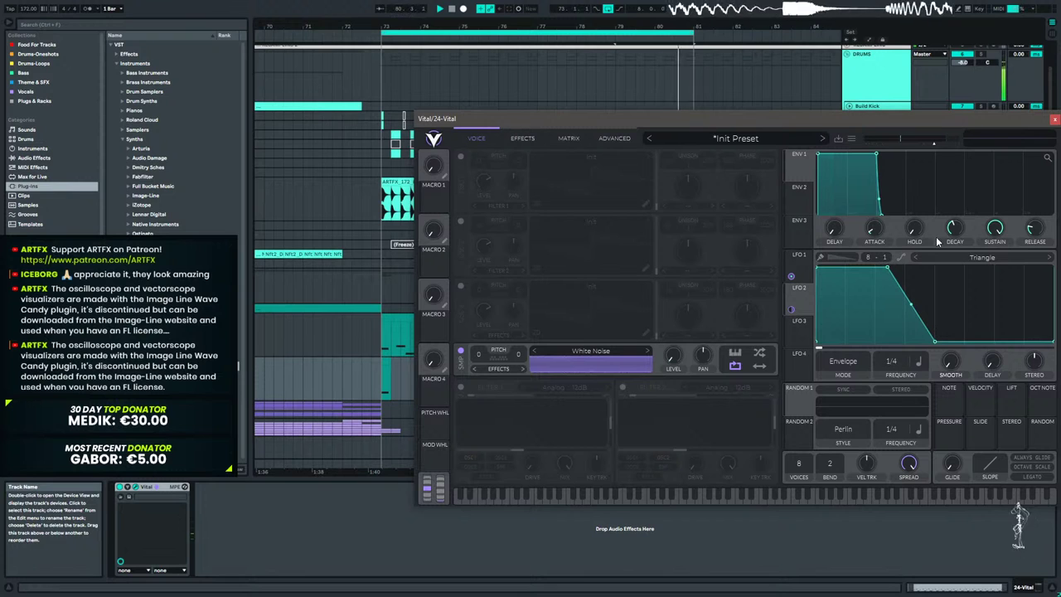
click(1049, 121)
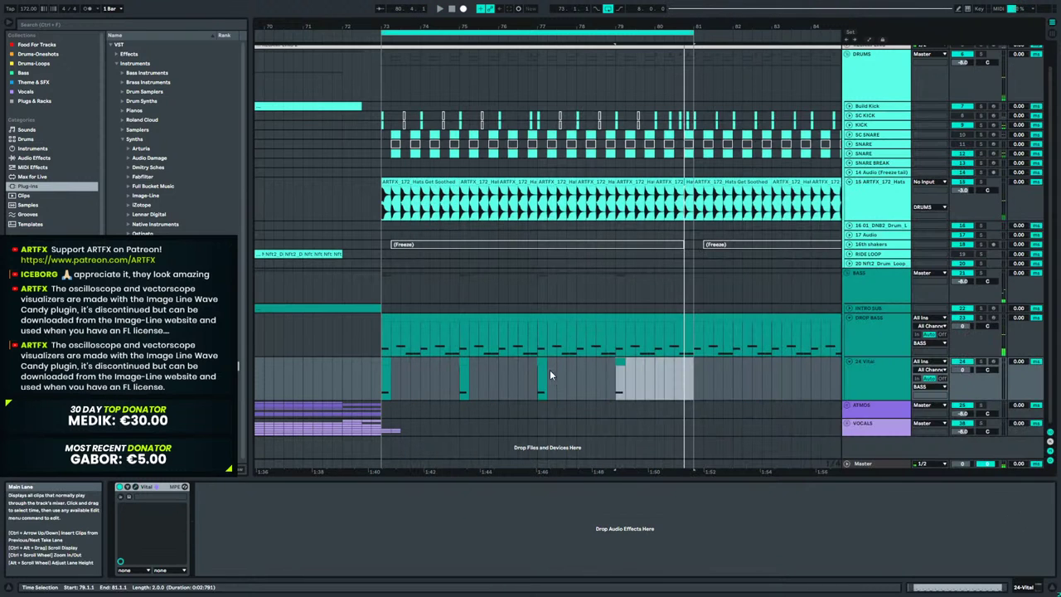
Duplicate the one-beat clip on the 24-Vital track to start every bar from 73 to 80, and play the result.
click(419, 379)
key(ctrl+d)
key(ctrl+d)
key(ctrl+d)
key(ctrl+d)
key(ctrl+d)
key(ctrl+d)
key(ctrl+d)
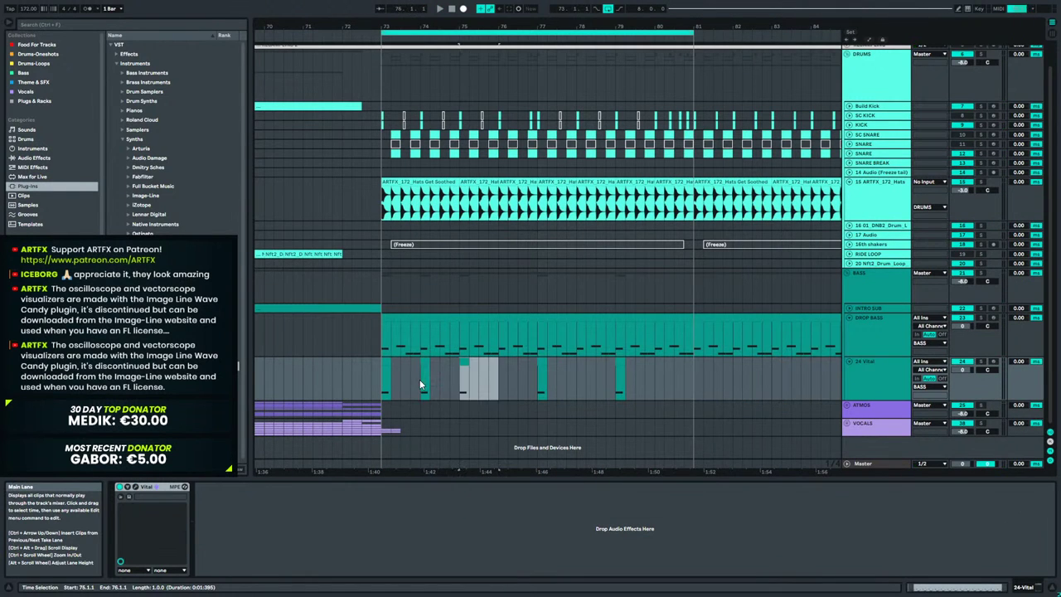
click(352, 381)
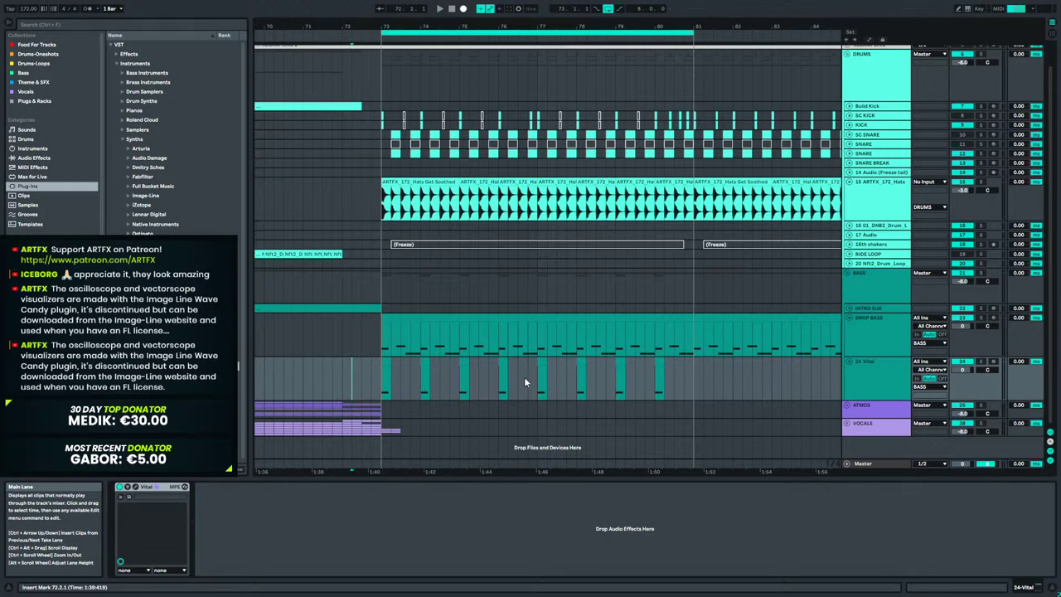
key(space)
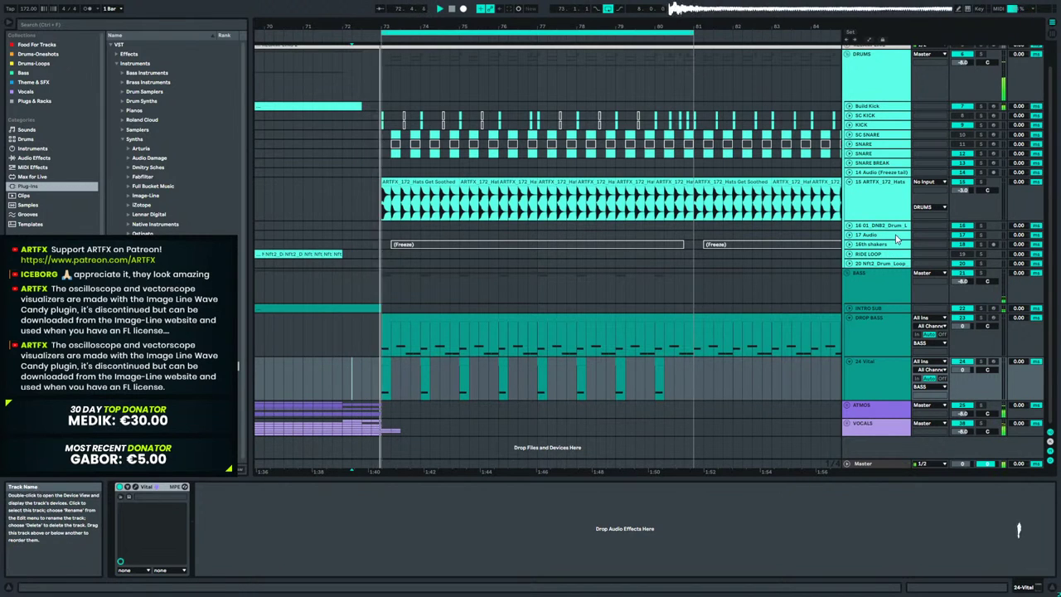
click(875, 340)
click(868, 380)
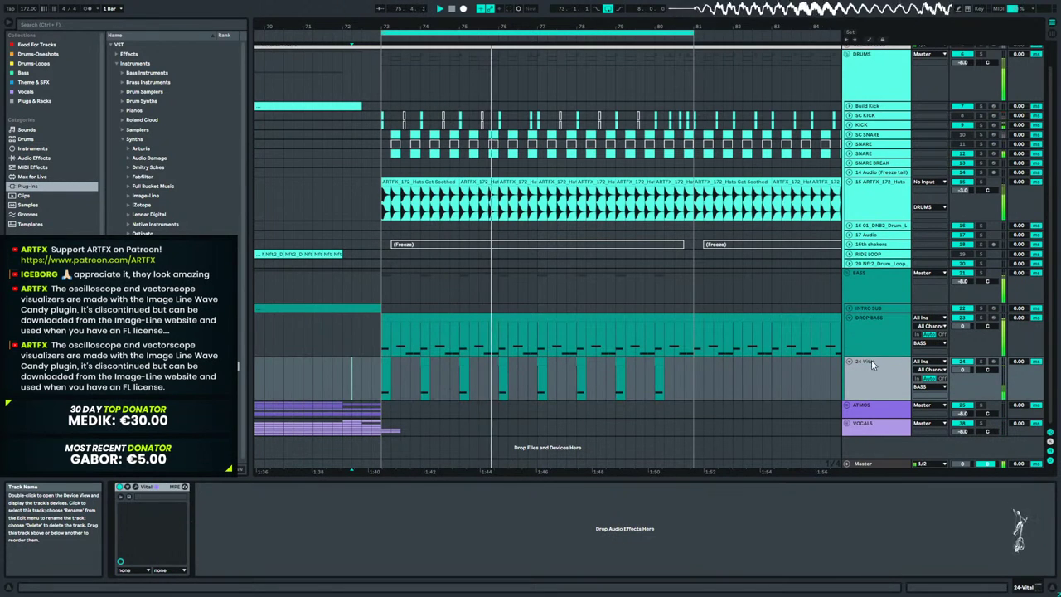
Delete the 24-Vital clips at bars 76 and 80 and listen to the pattern from bar 73.
click(506, 386)
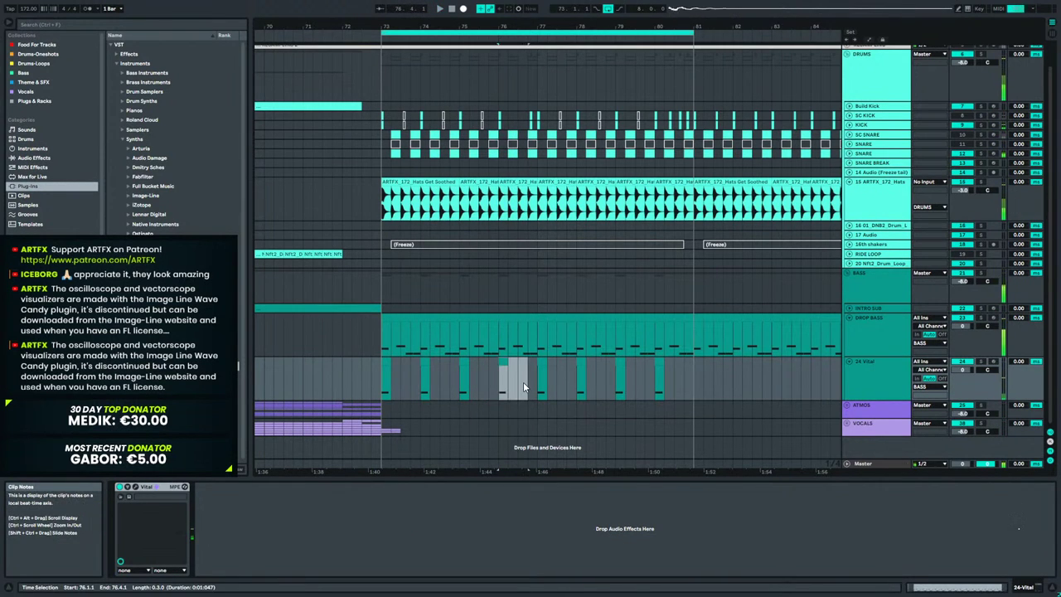
click(673, 388)
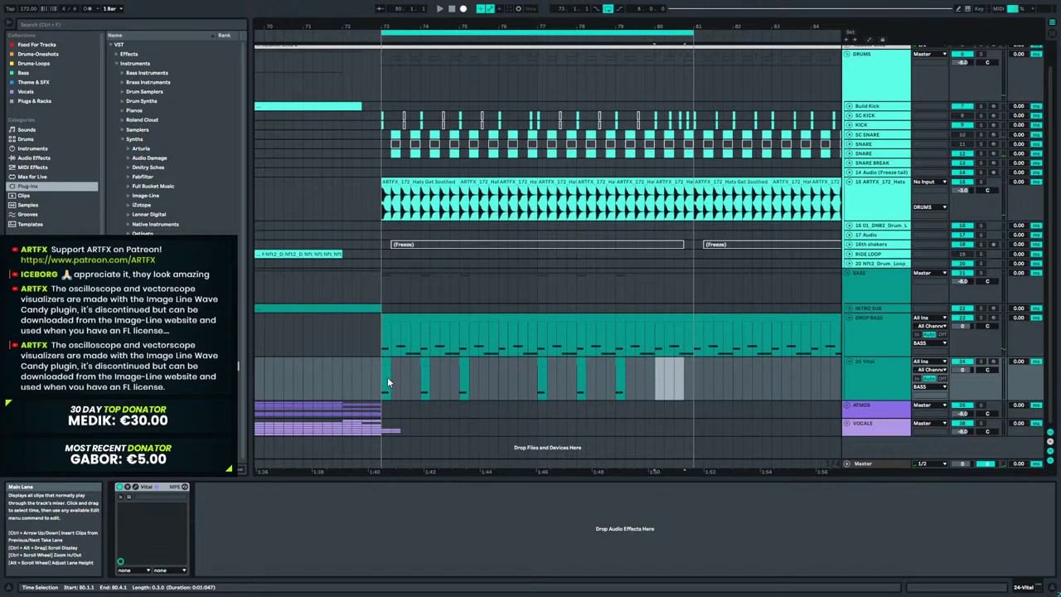
key(Delete)
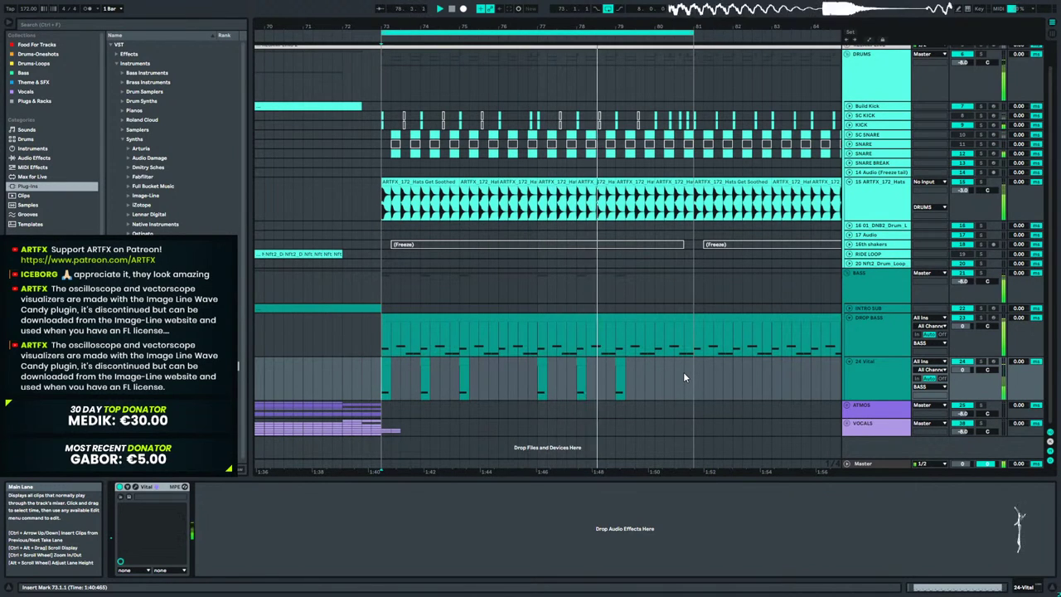
key(space)
Move the bar 74 clip on the 24-Vital track to 73.3.3, lower its note to E0 and audition it.
drag(411, 24, 526, 24)
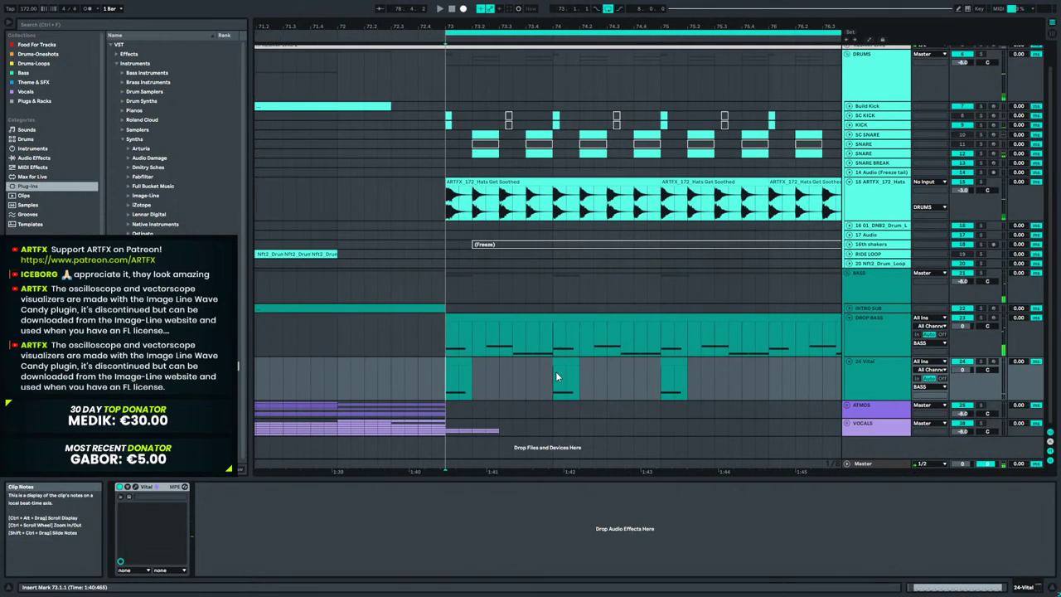
drag(574, 386, 534, 387)
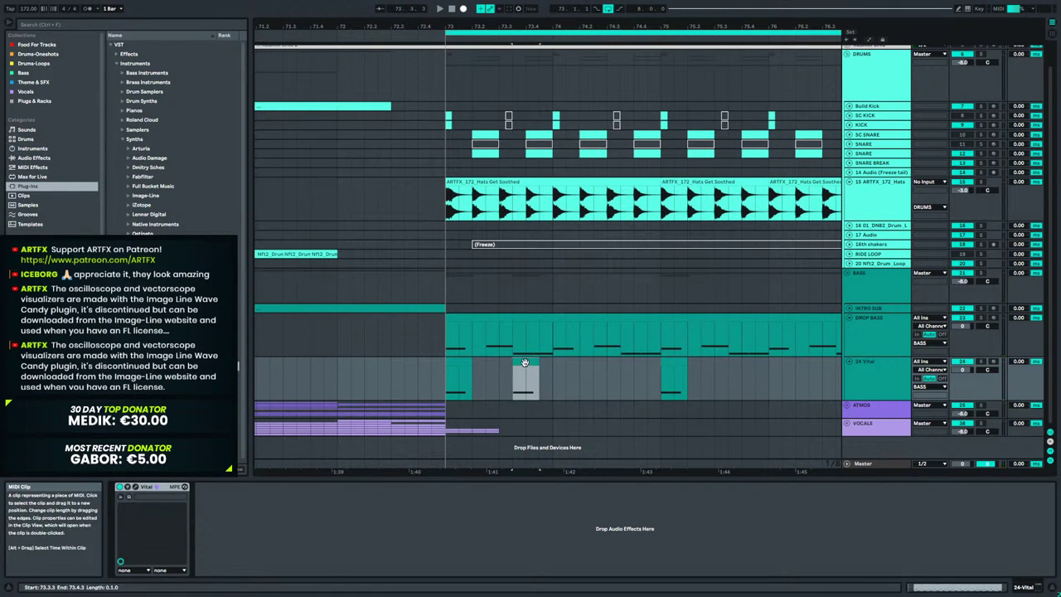
double_click(534, 386)
key(Down)
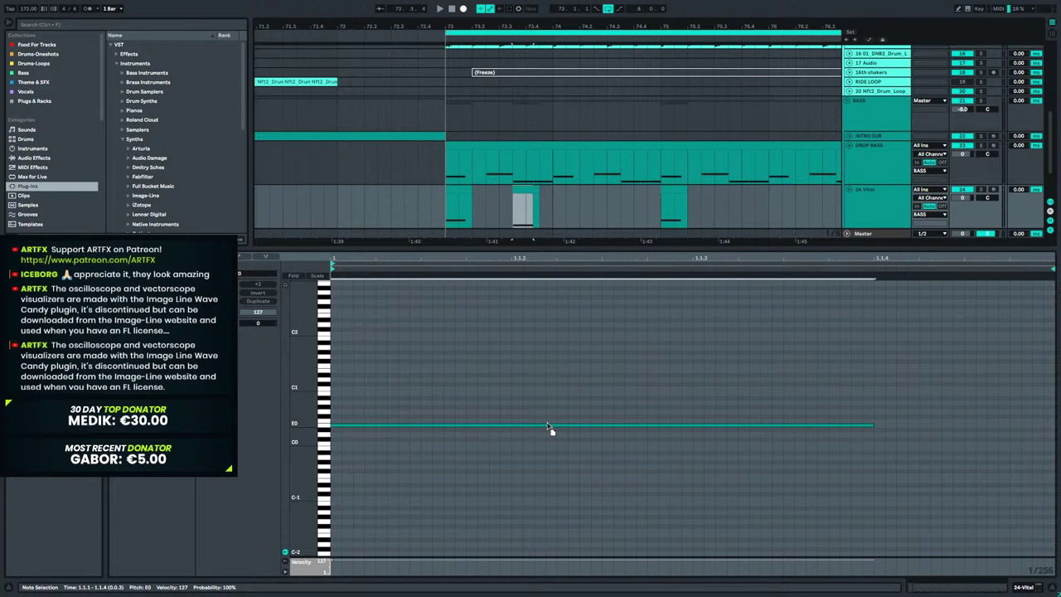
drag(547, 423, 547, 424)
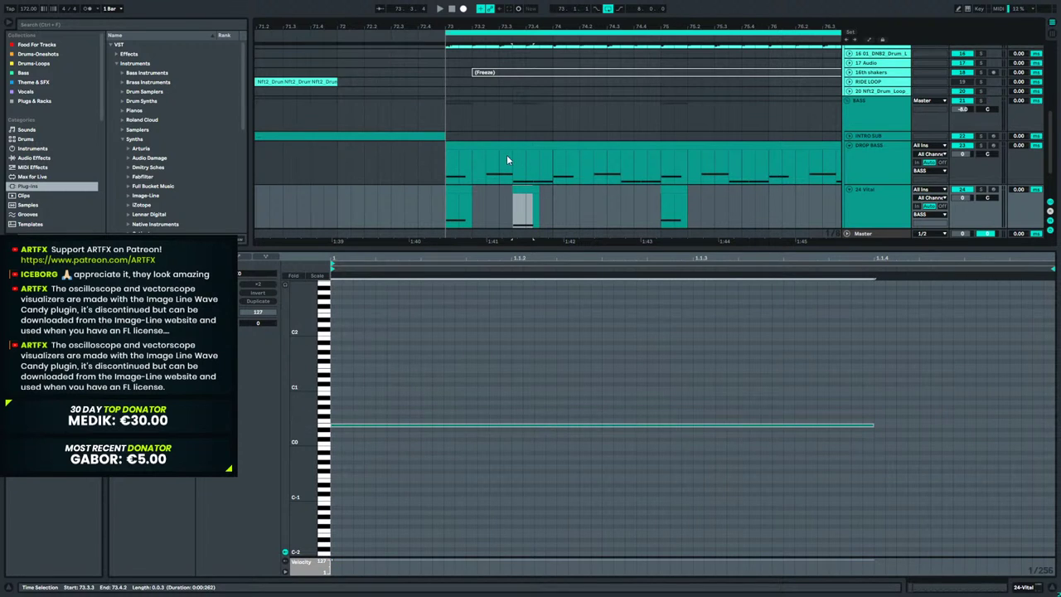
click(441, 211)
key(space)
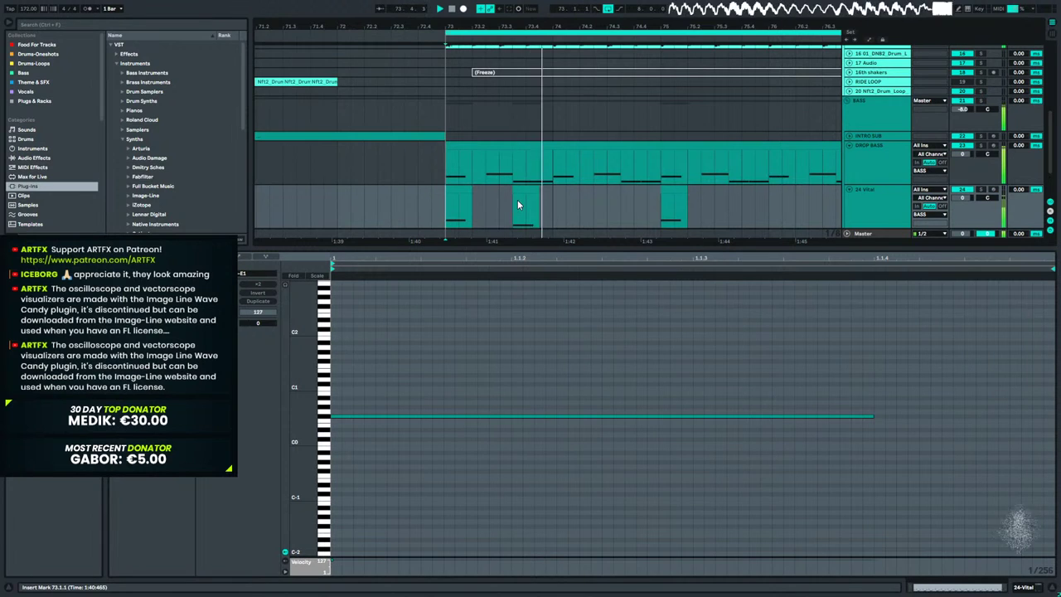
key(space)
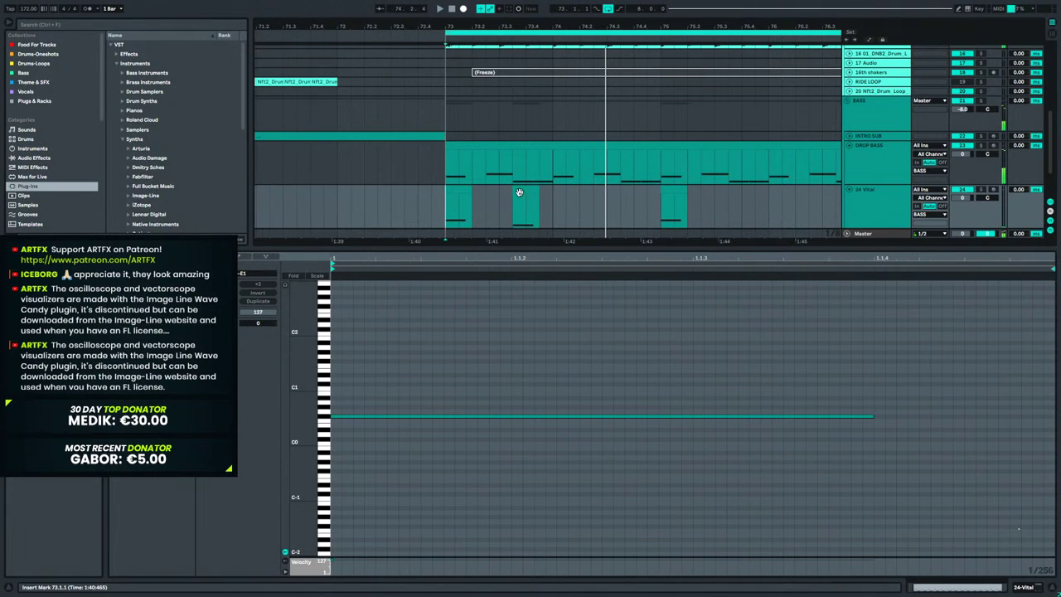
Copy the E0 clip from 73.3.3 to 74.3.3 and play the pattern from bar 73.
click(527, 191)
drag(527, 191, 604, 202)
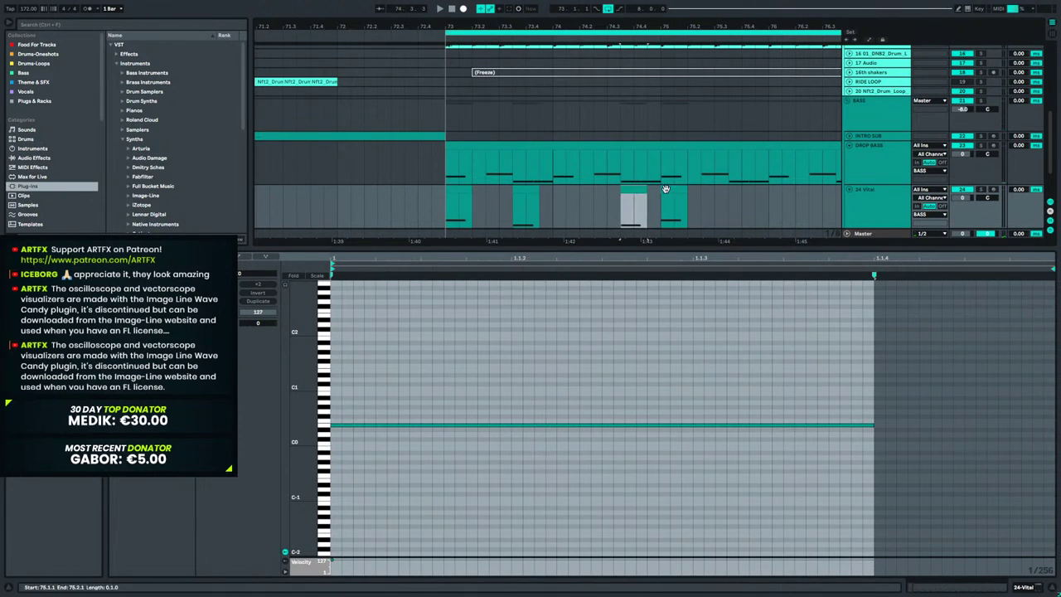
click(455, 211)
key(space)
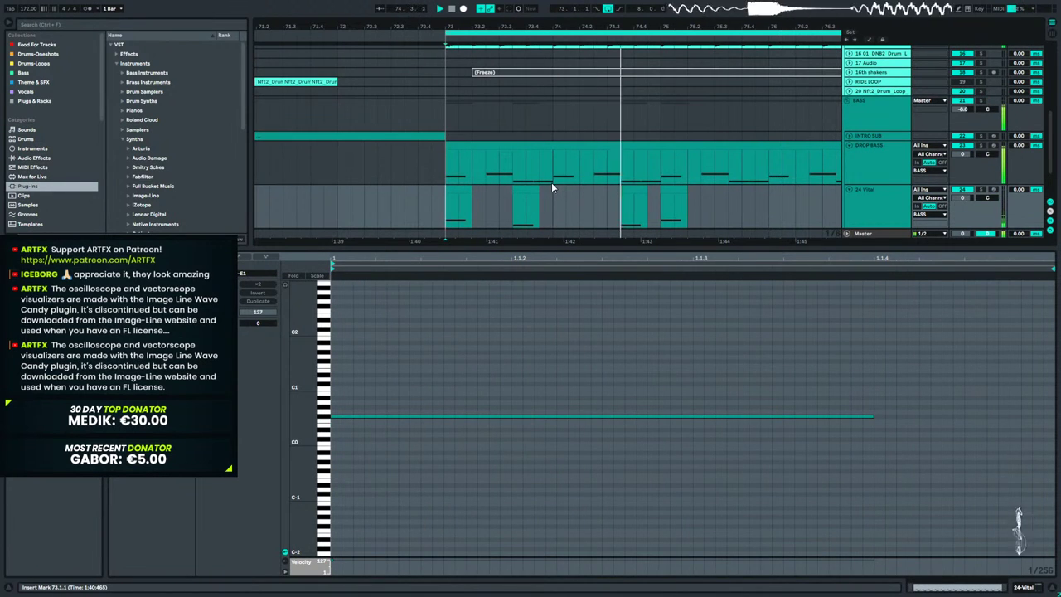
key(space)
Delete the opening 24-Vital clip and move the clip from 75.1.1 to 73.1.1 in its place.
click(669, 189)
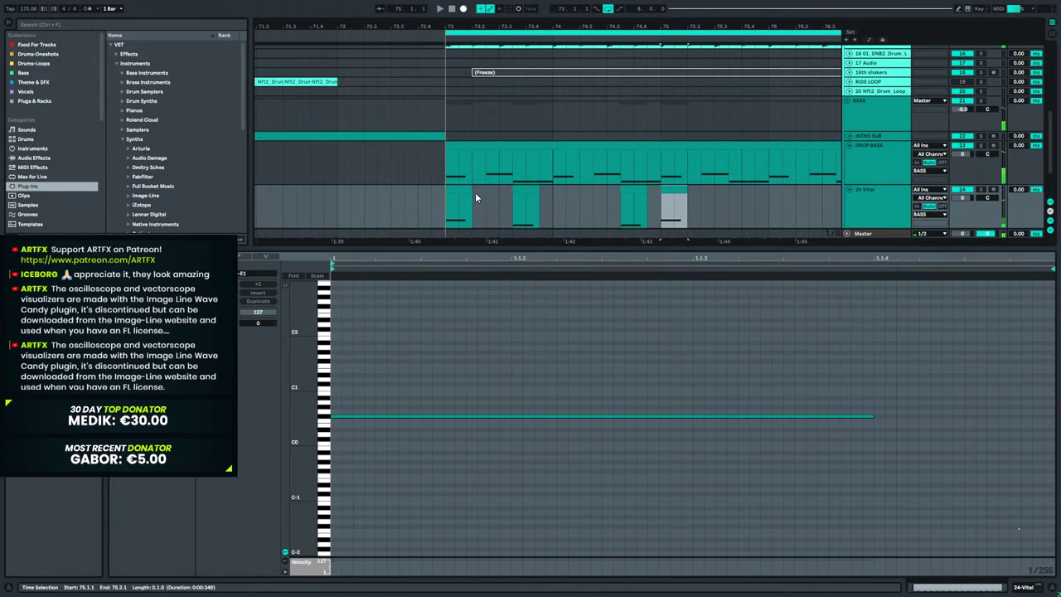
click(461, 190)
key(Delete)
click(666, 193)
key(Delete)
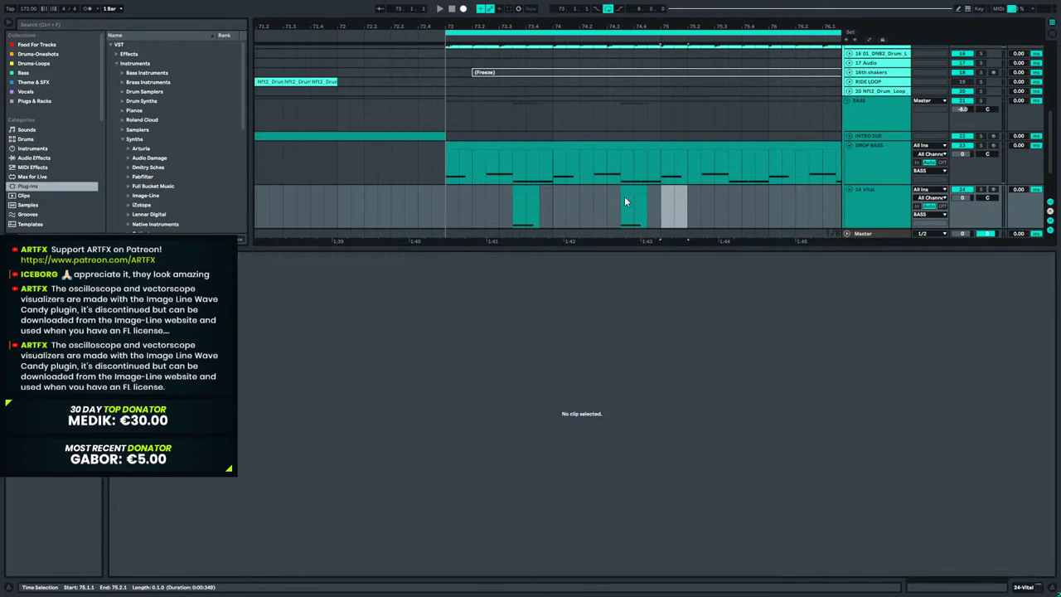
key(ctrl+z)
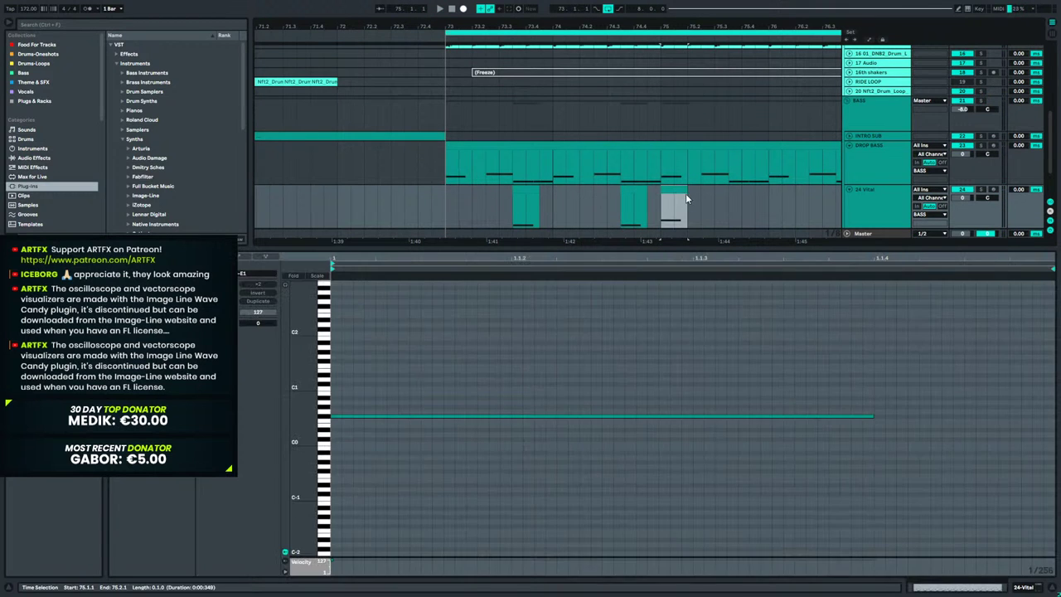
drag(670, 190, 456, 204)
Duplicate the bar 74 phrase with its E0 clip in every bar up to 81.1.1 and listen from bar 73.
drag(493, 33, 414, 13)
key(minus)
drag(496, 203, 421, 207)
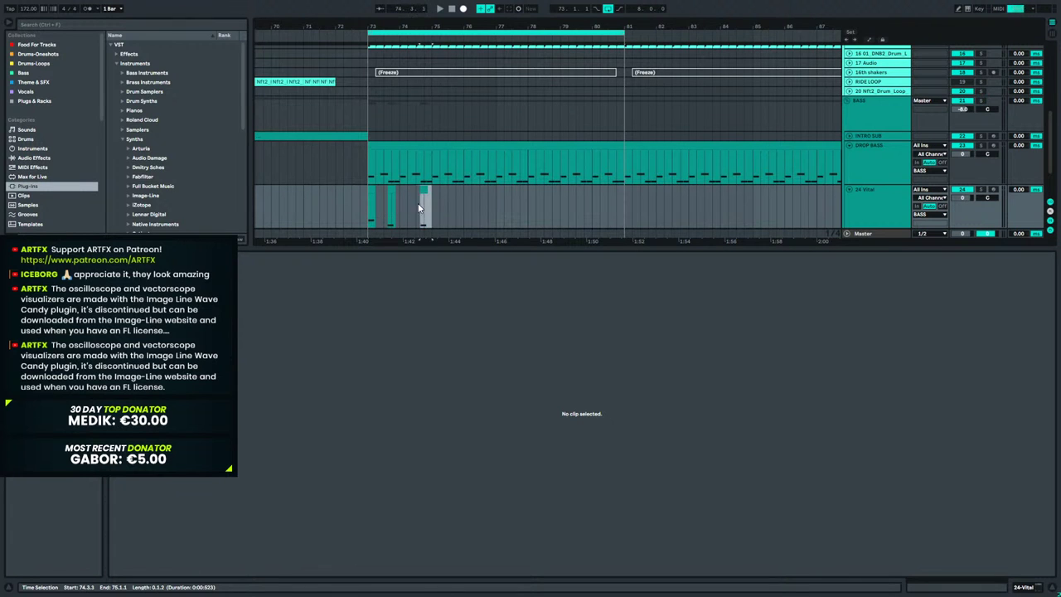
key(ctrl+d)
key(ctrl+d)
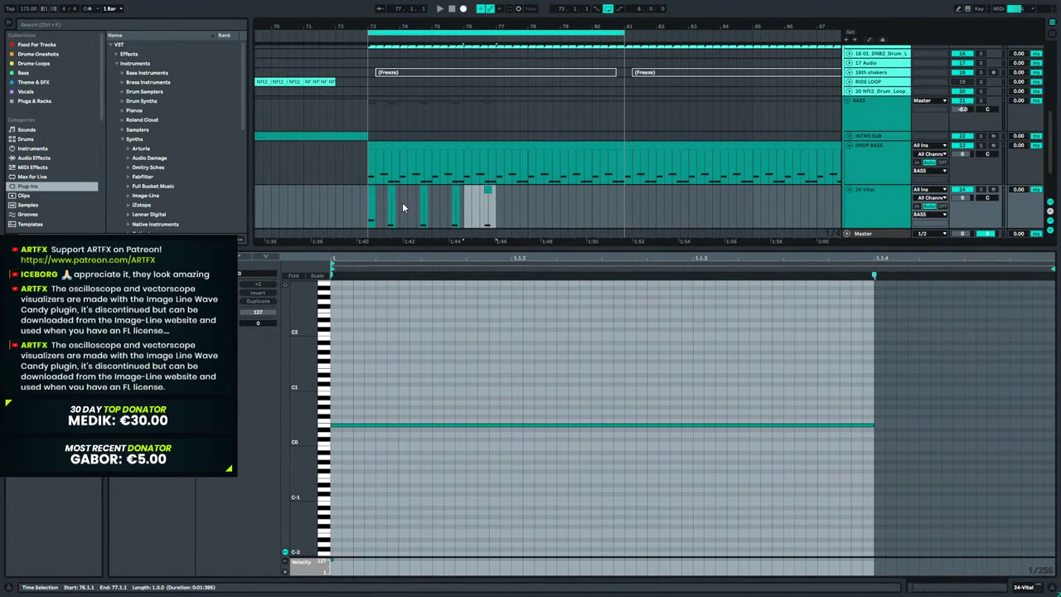
key(ctrl+d)
key(ctrl+d)
key(ctrl+d)
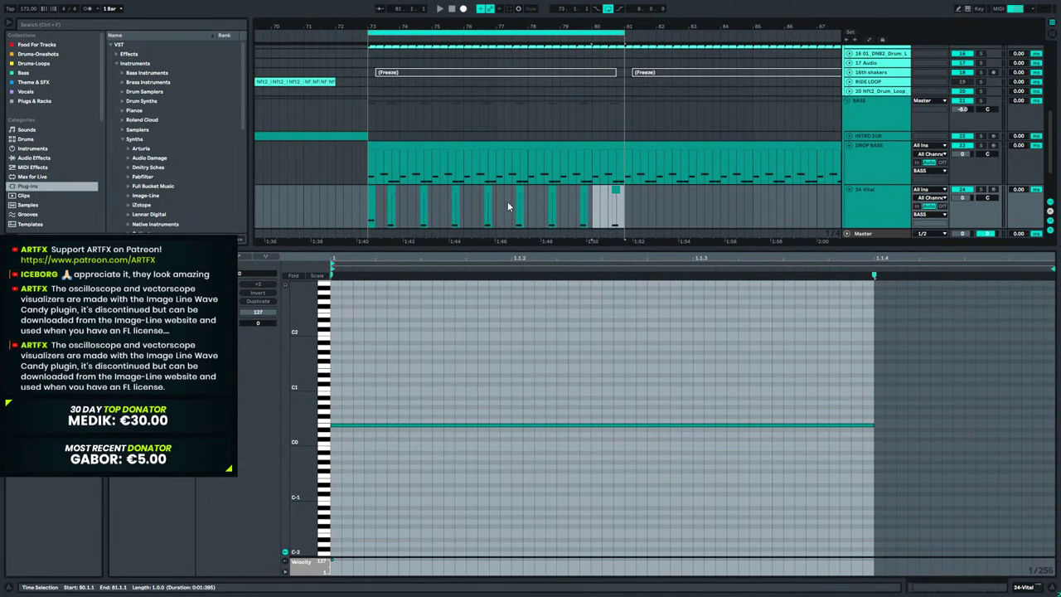
click(373, 214)
key(space)
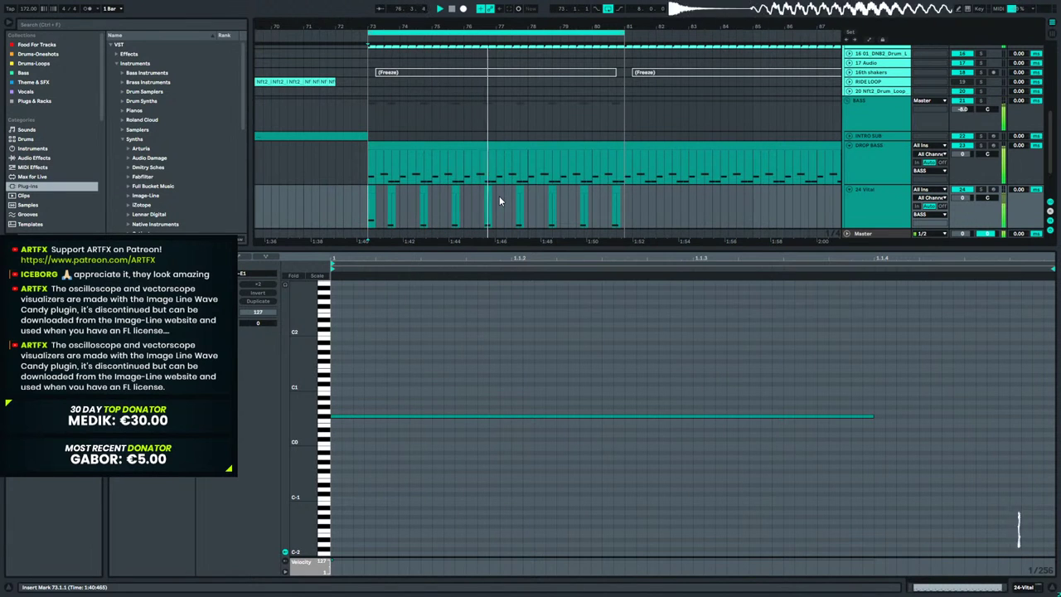
key(space)
Copy the opening 24-Vital clip from 73.1.1 to 77.1.1 and play the section from bar 73.
drag(497, 194, 380, 197)
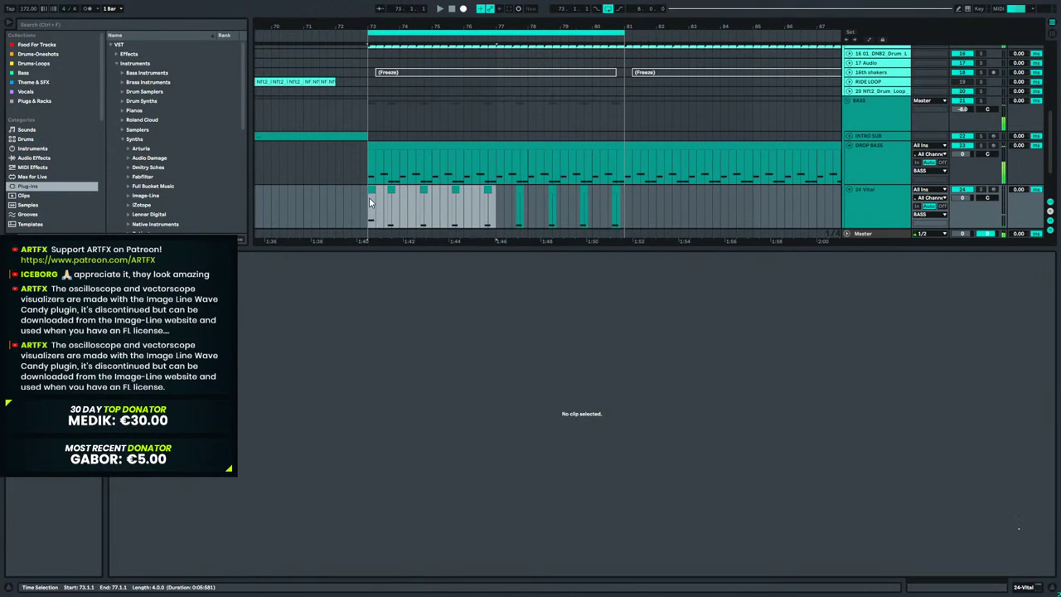
click(368, 197)
key(space)
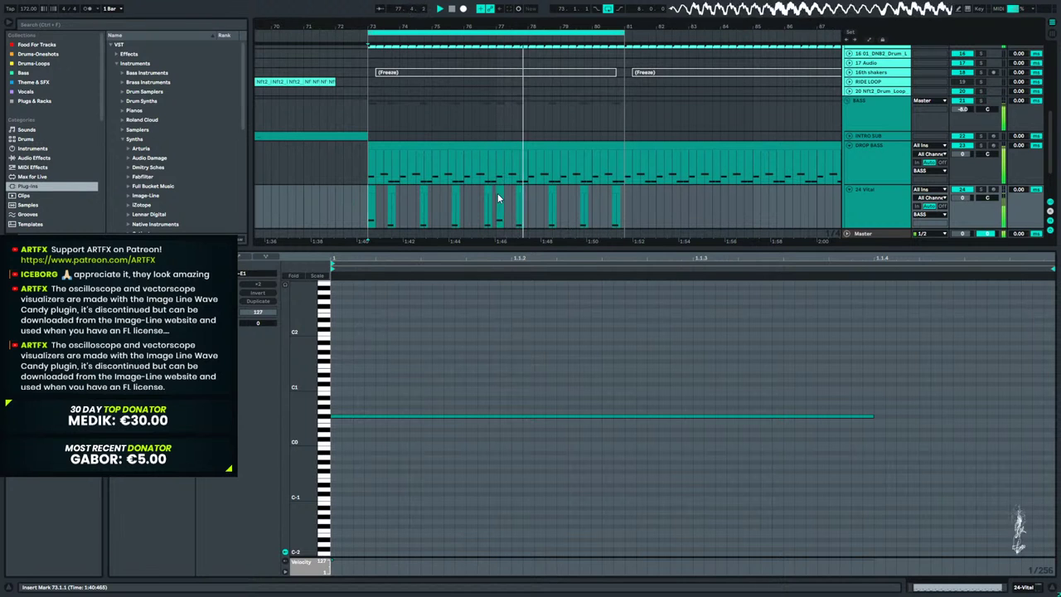
click(849, 201)
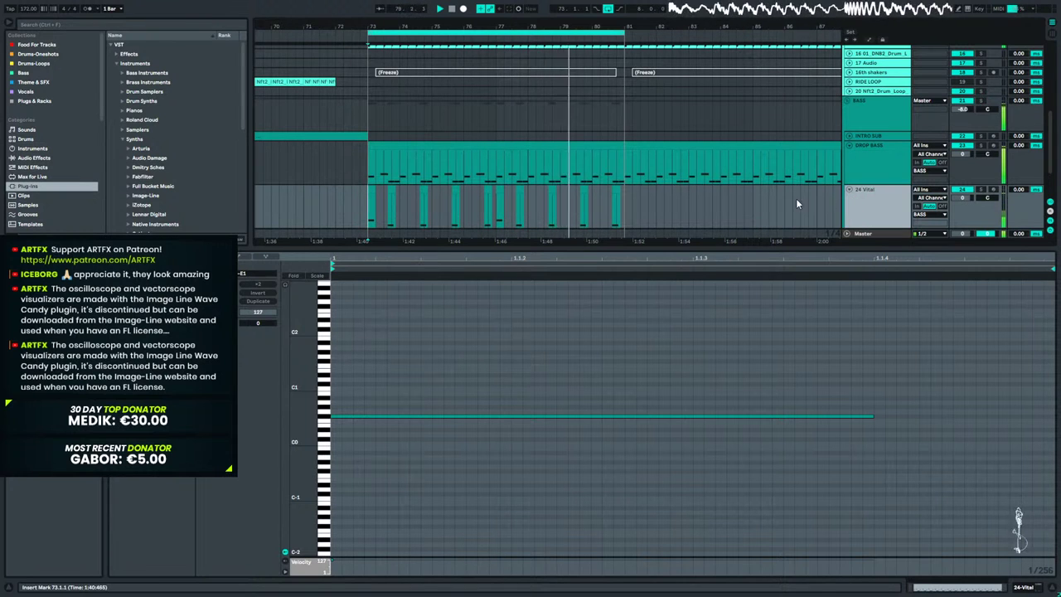
Delete the 24-Vital clips at 73.1.1 and 77.1.1 and play the loop from bar 73.
click(373, 190)
key(space)
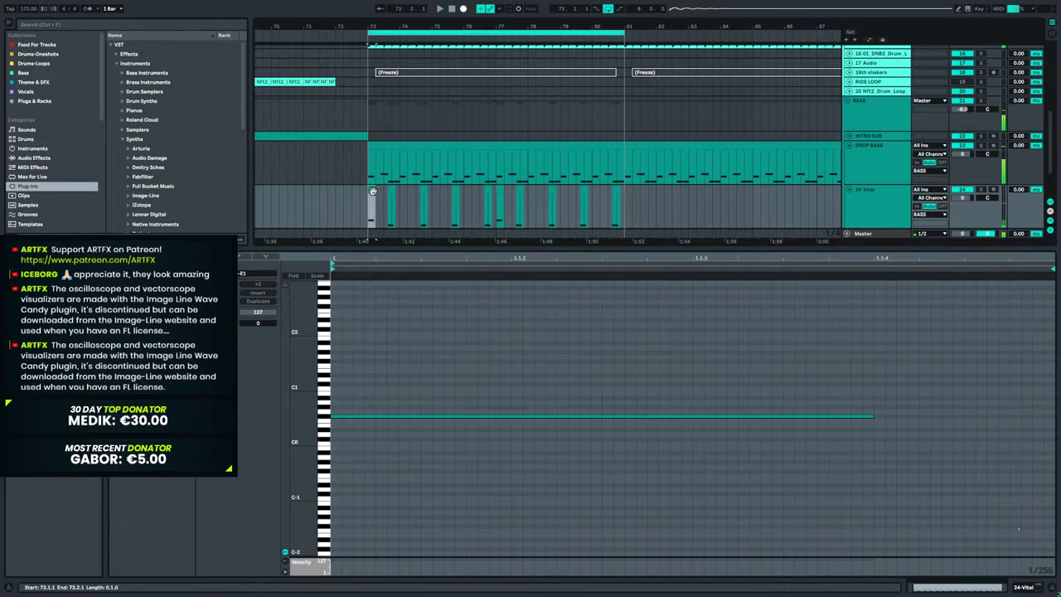
click(563, 202)
click(497, 193)
click(495, 199)
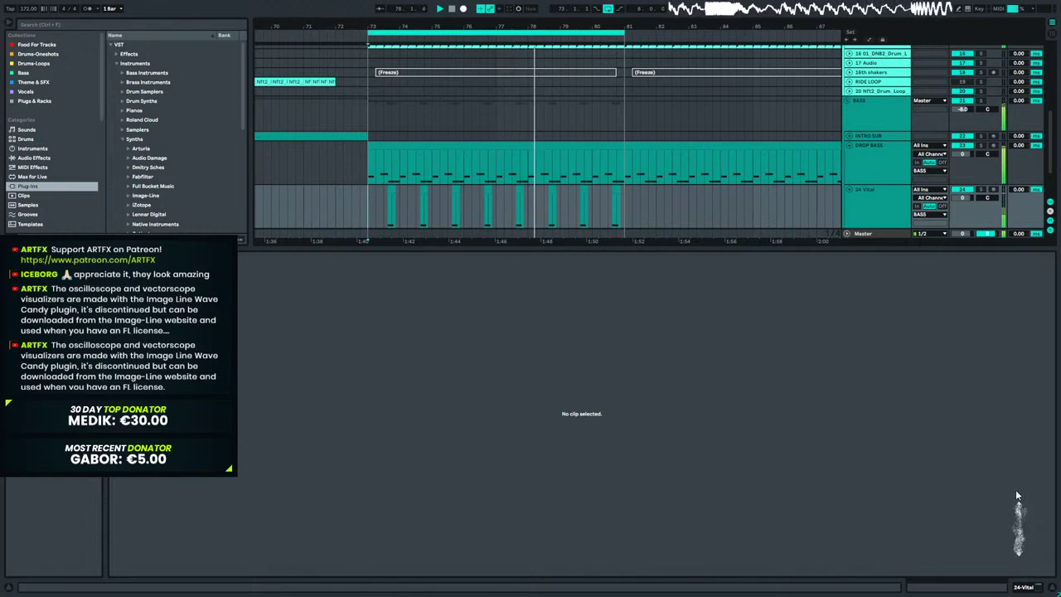
In Vital, reshape LFO 1 with an earlier peak, a held top and a curved fall to an added baseline point past the middle.
click(1024, 586)
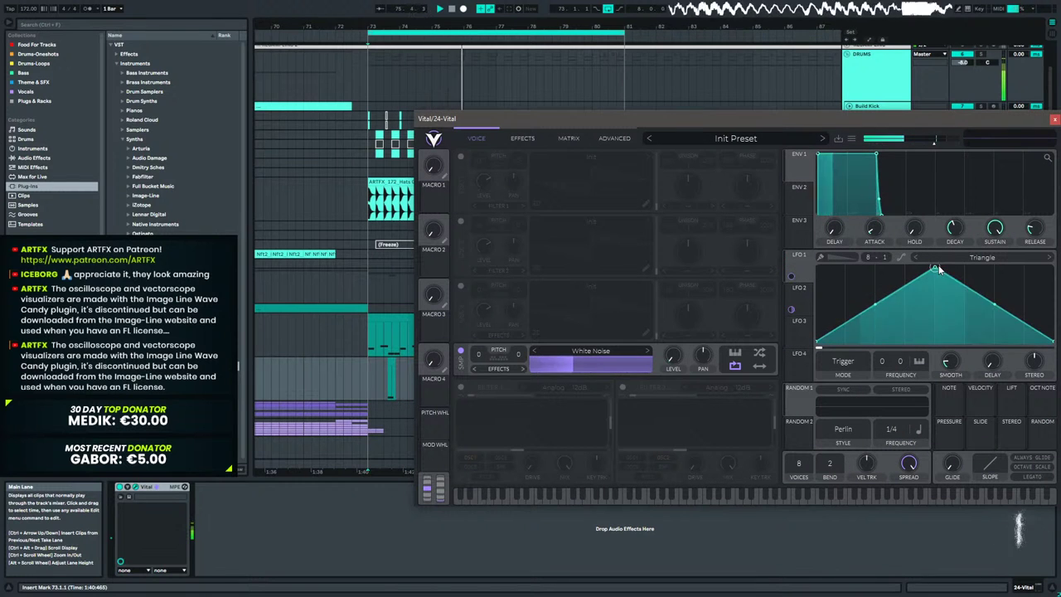
drag(934, 268, 845, 244)
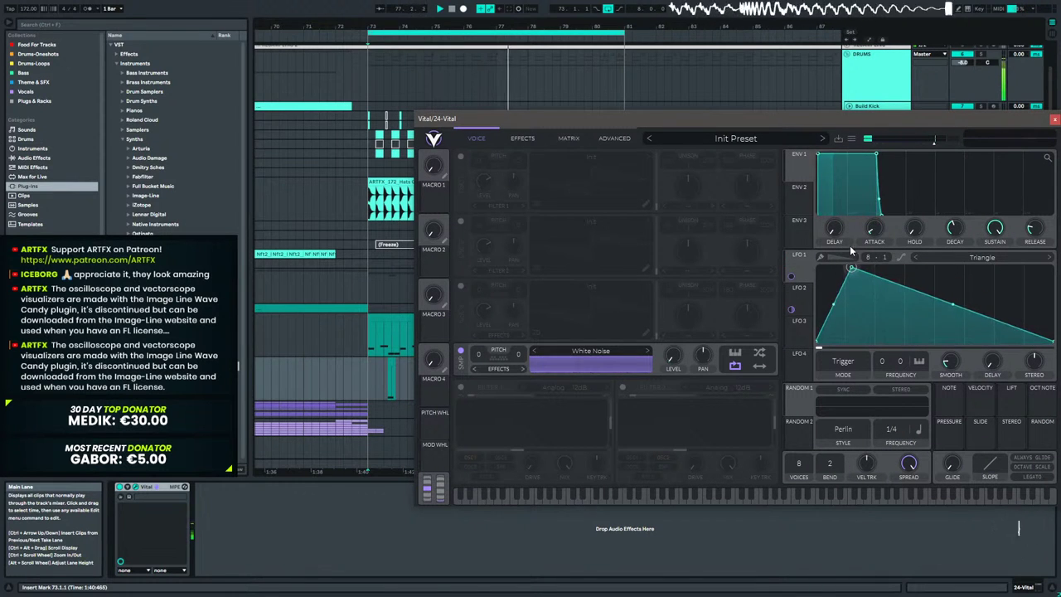
double_click(937, 326)
drag(938, 326, 940, 360)
drag(892, 305, 891, 189)
drag(936, 340, 964, 377)
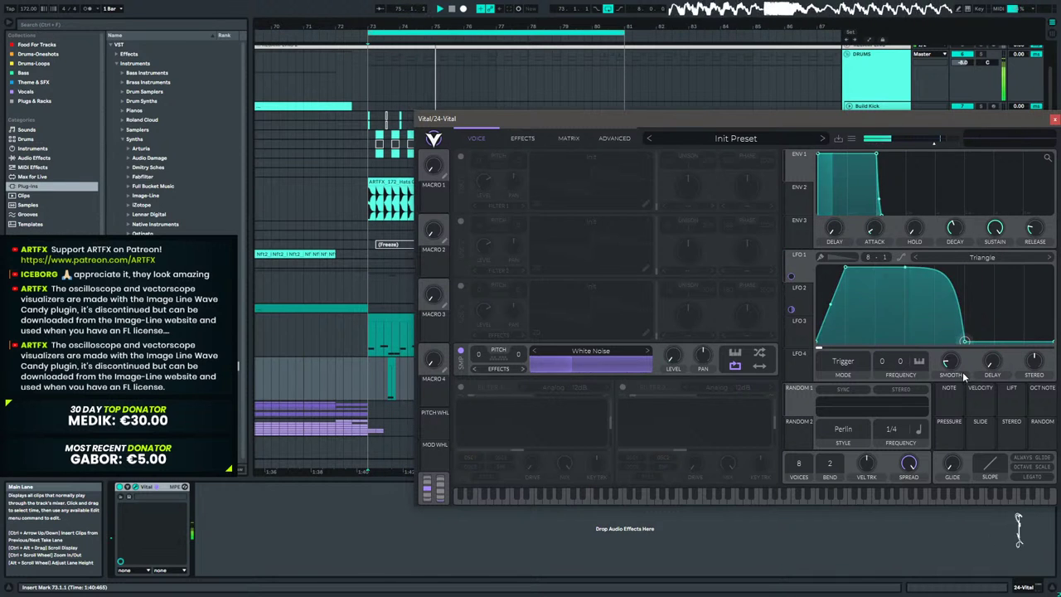
Round LFO 1 into a smooth hump with its peak before the middle and its baseline point about two-thirds along, and close Vital.
drag(900, 290, 890, 352)
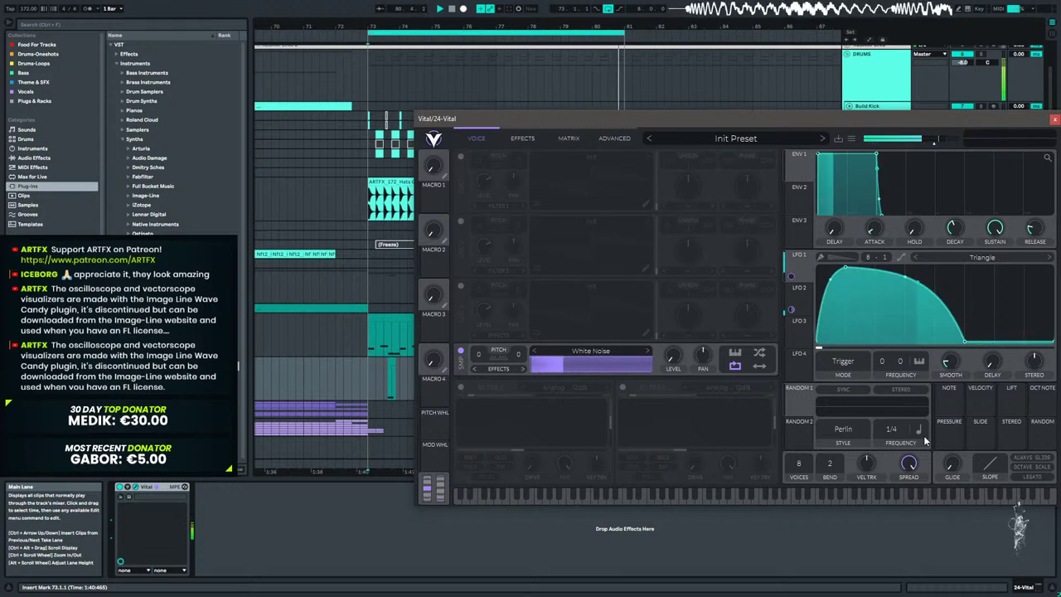
drag(845, 267, 907, 263)
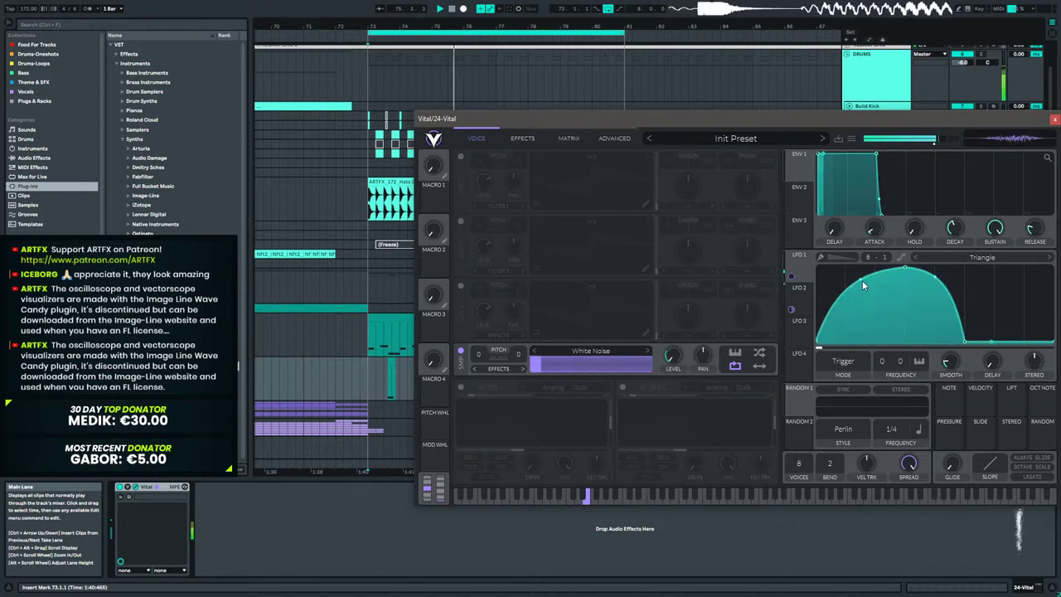
drag(964, 341, 976, 383)
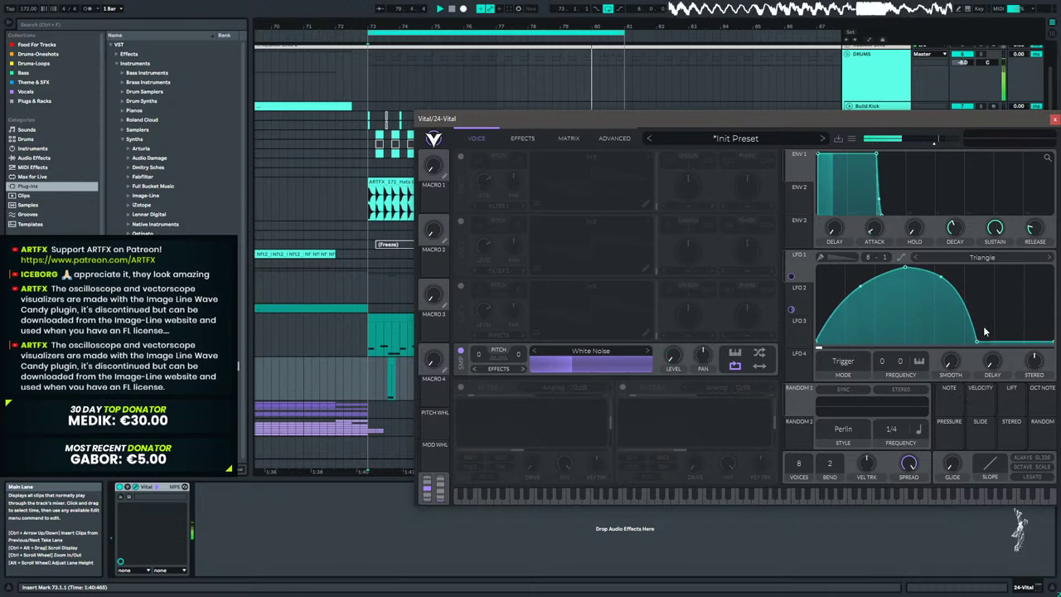
click(1053, 119)
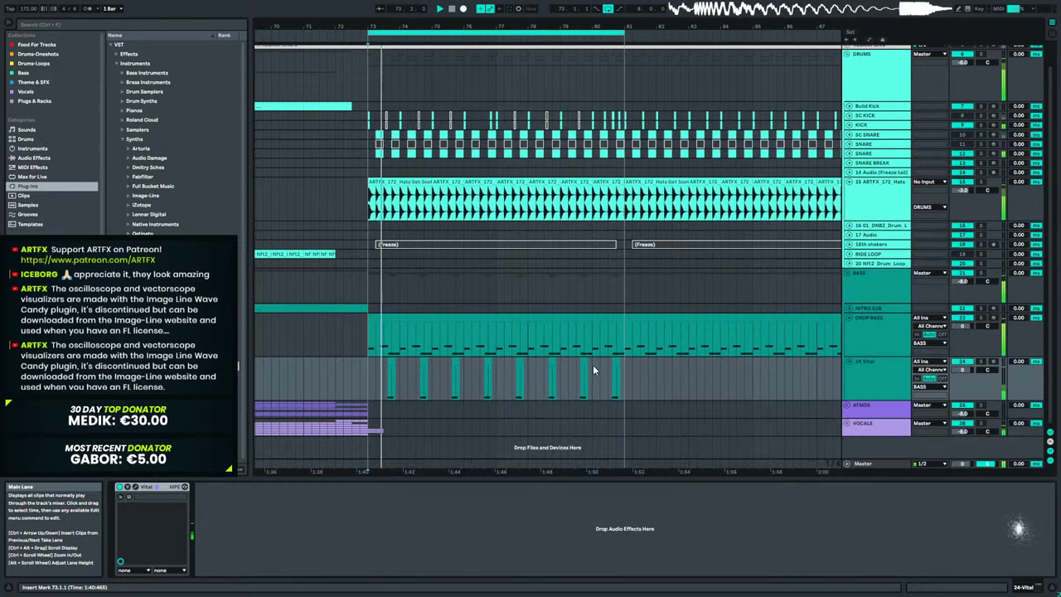
Try starting the first 24-Vital clip at 73.3.1 and play it from bar 73.
click(614, 358)
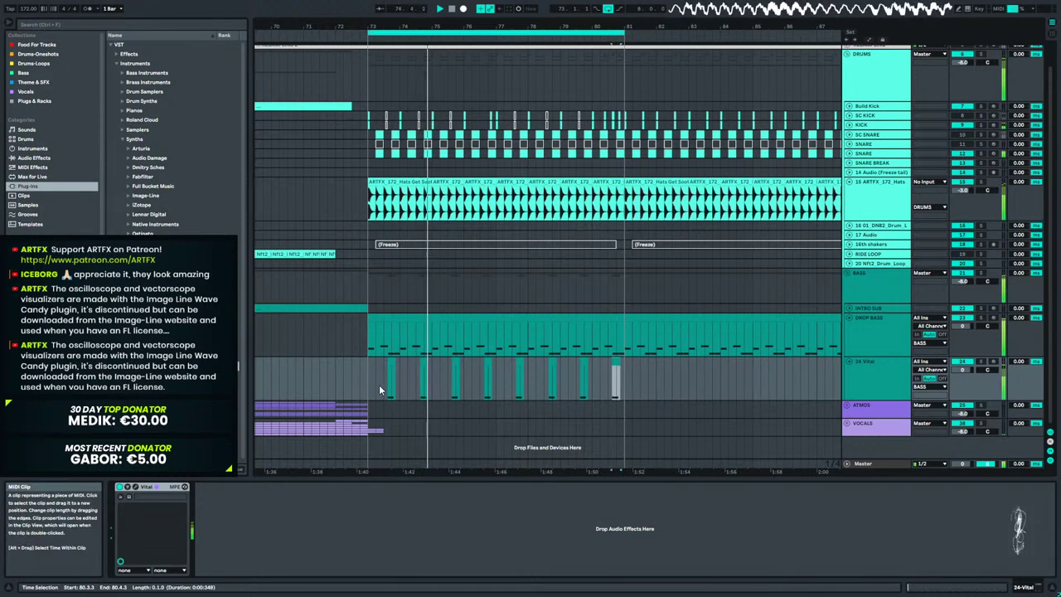
key(space)
drag(395, 26, 565, 83)
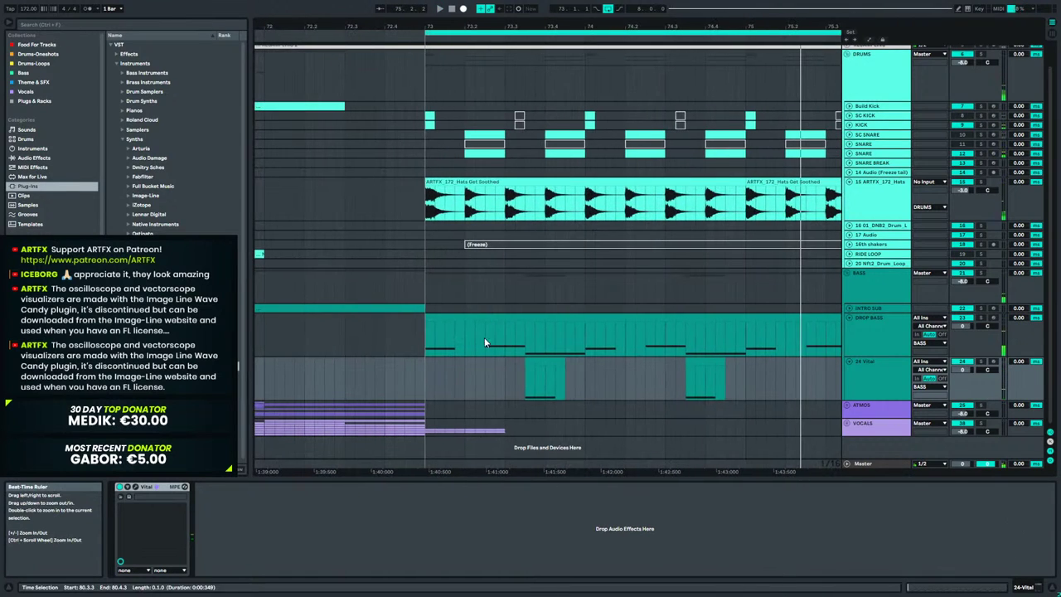
drag(537, 360, 517, 365)
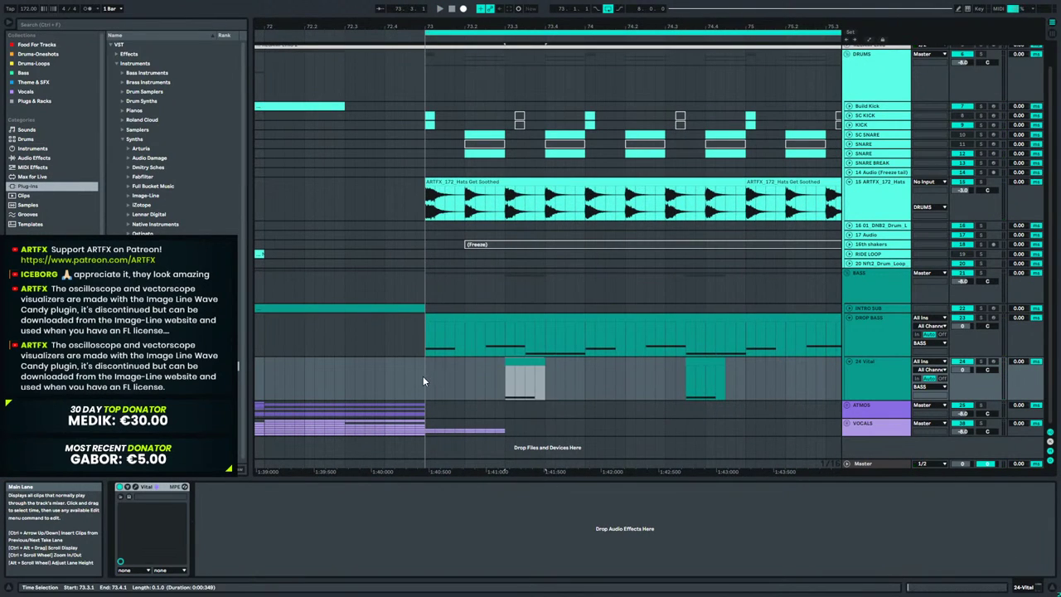
key(space)
key(space)
Try the first 24-Vital clip at half a beat long, from 73.3.2 and from 73.3.3, playing each version.
mouse_move(539, 363)
mouse_down()
mouse_move(522, 362)
mouse_move(533, 367)
mouse_up()
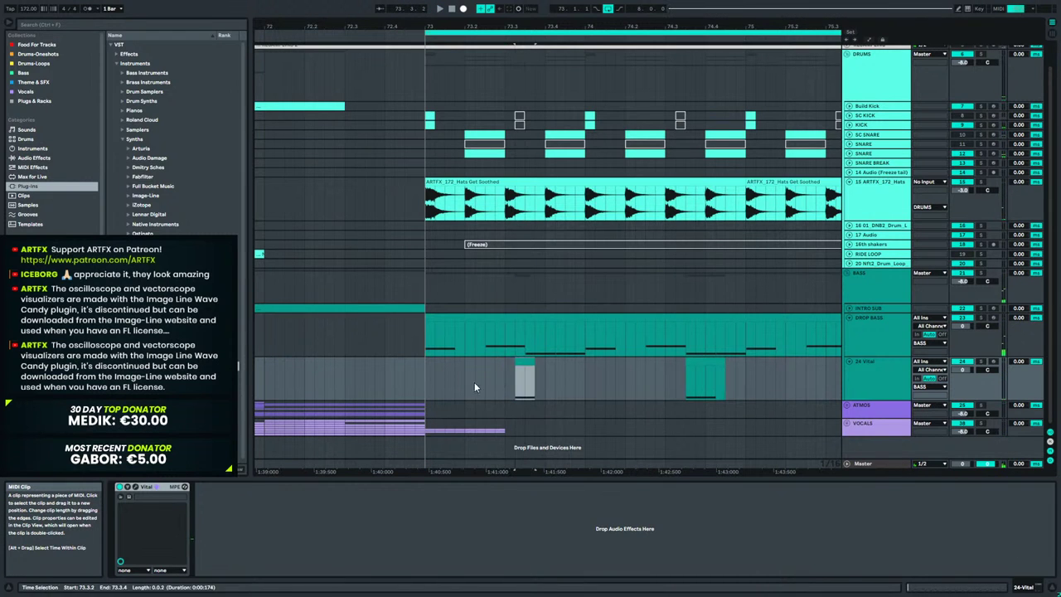
click(438, 372)
key(space)
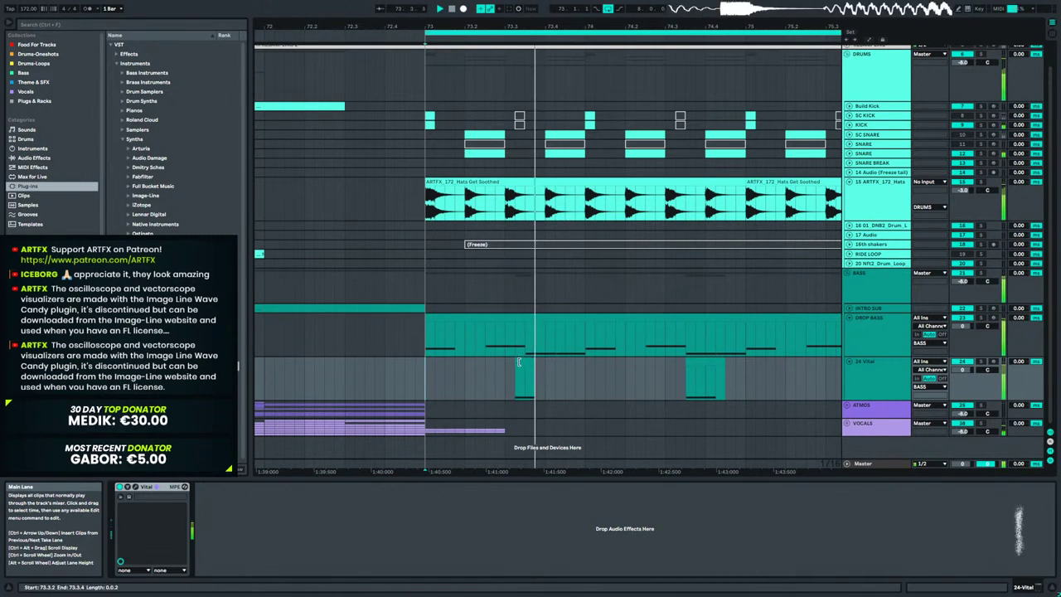
key(space)
click(489, 373)
drag(499, 373, 543, 369)
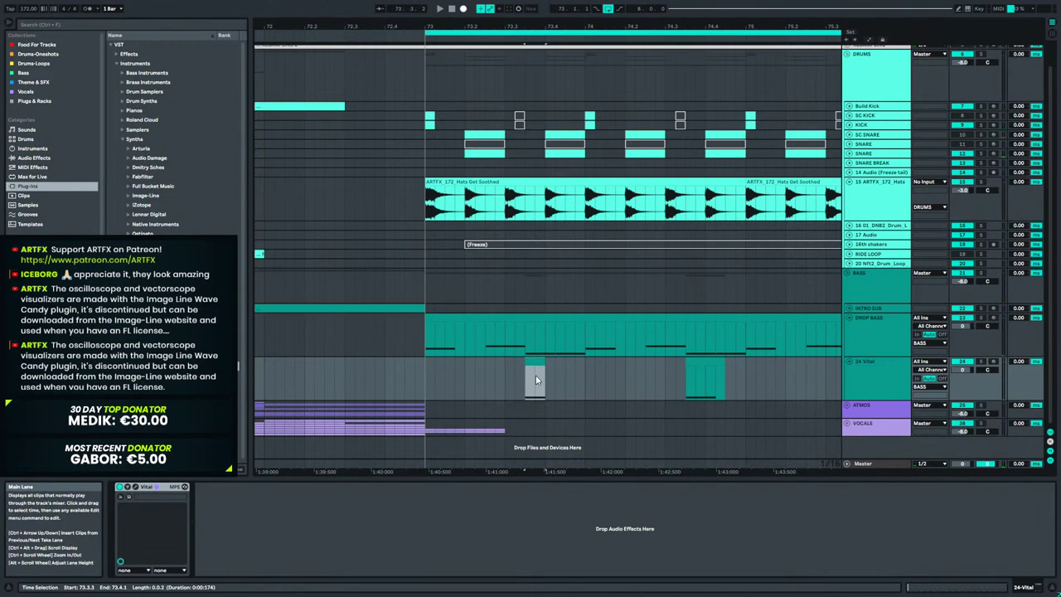
click(436, 374)
key(space)
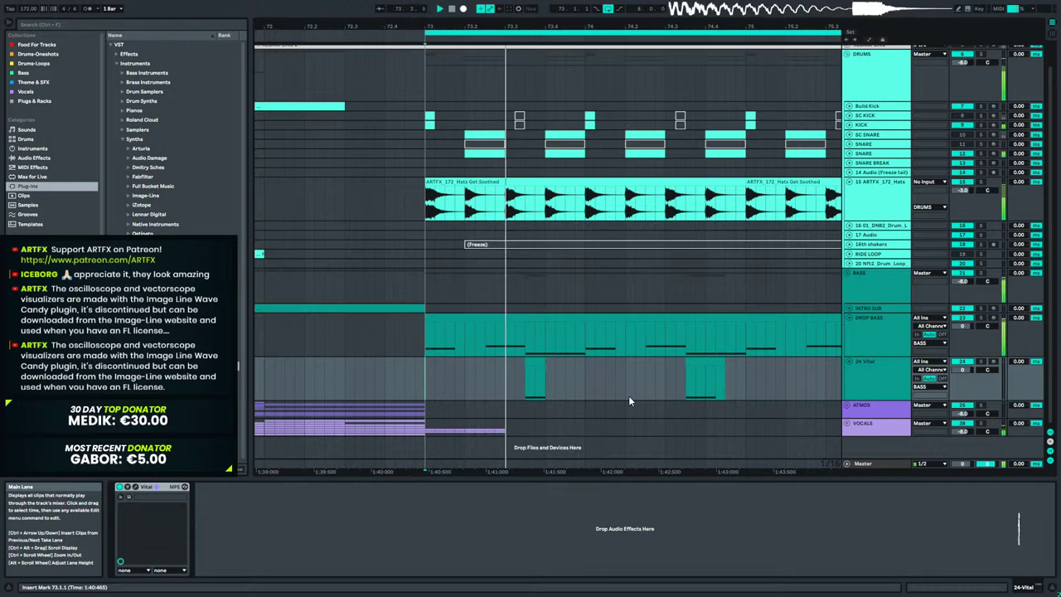
Extend the first 24-Vital clip from 73.3.3 to 74.1.1 and play the drop from bar 73.
key(space)
drag(543, 361, 586, 365)
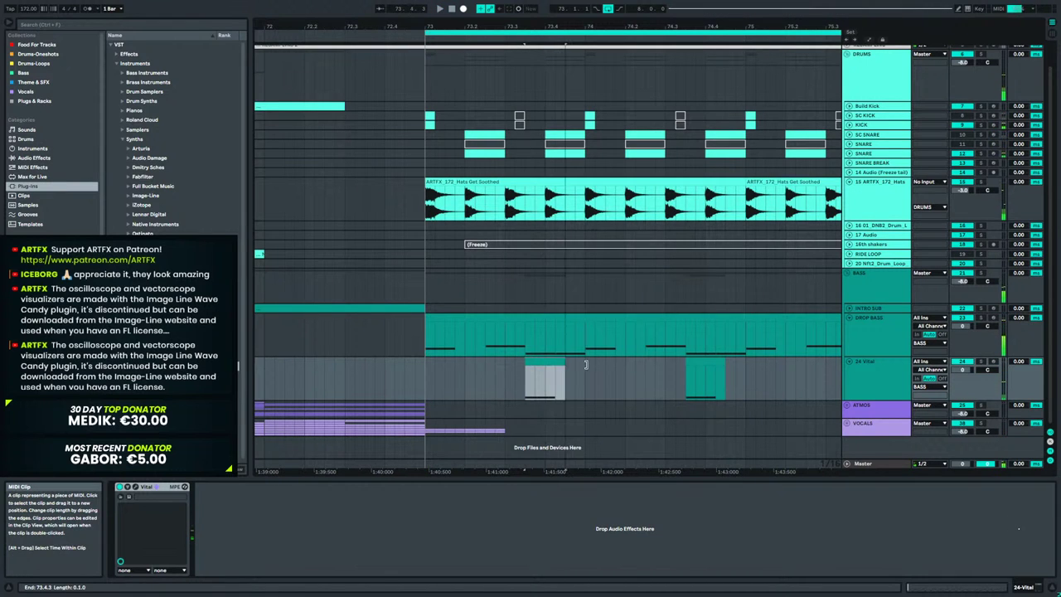
click(428, 382)
key(space)
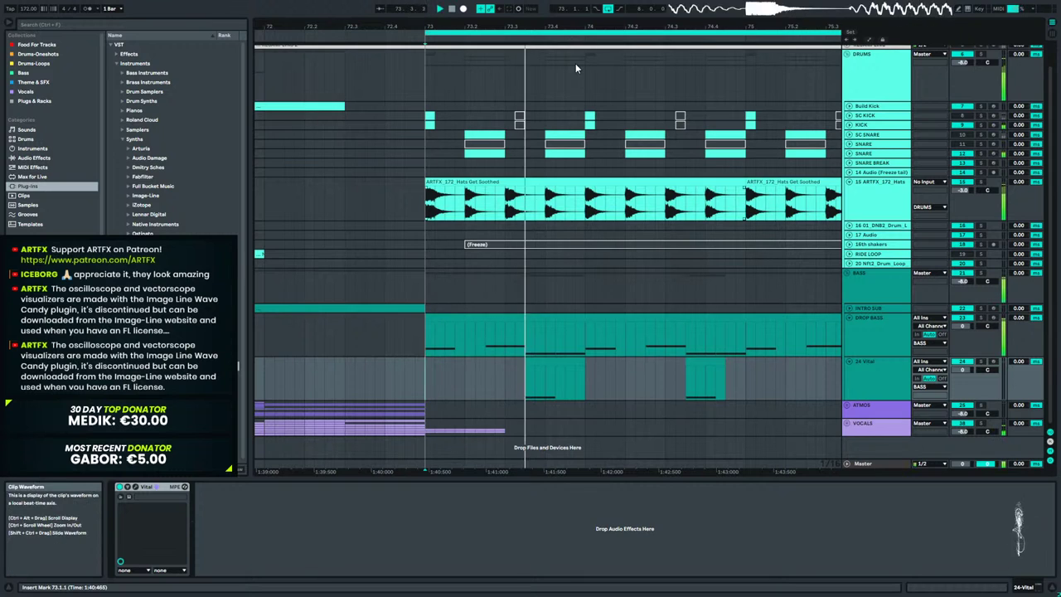
drag(540, 25, 421, 24)
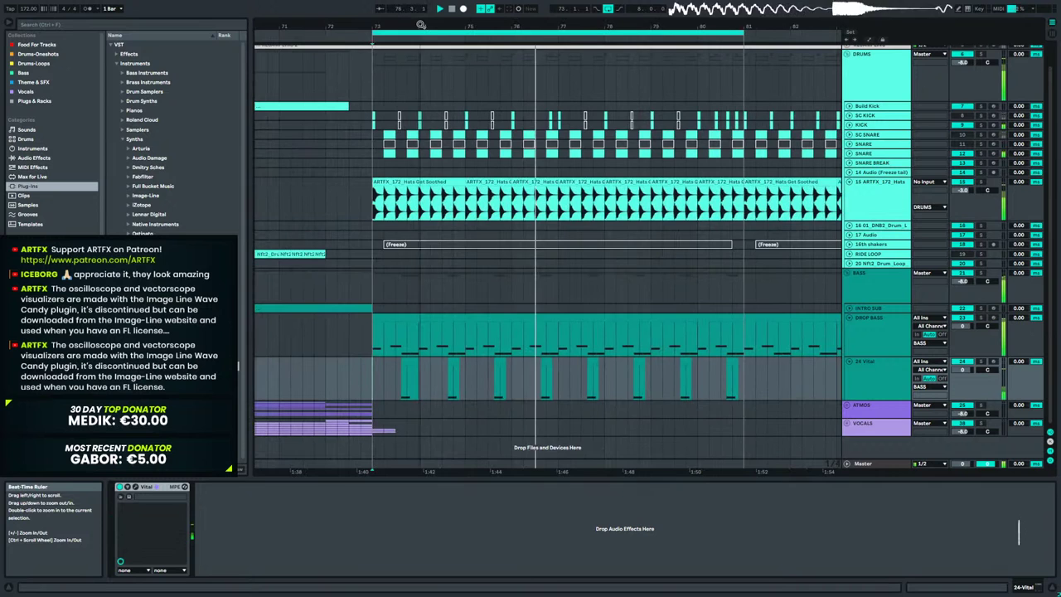
key(space)
click(511, 345)
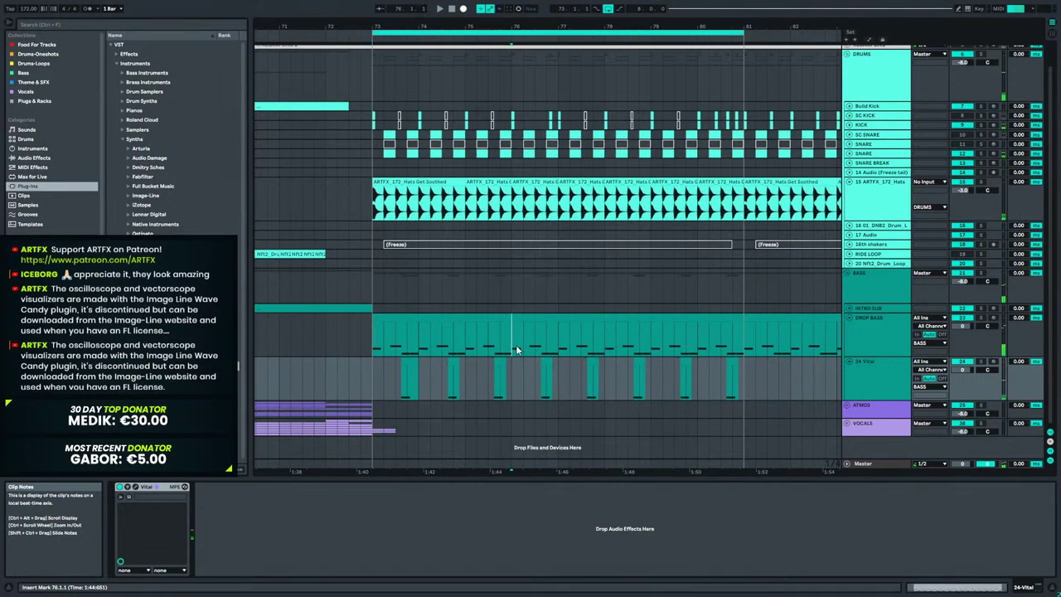
click(368, 344)
key(space)
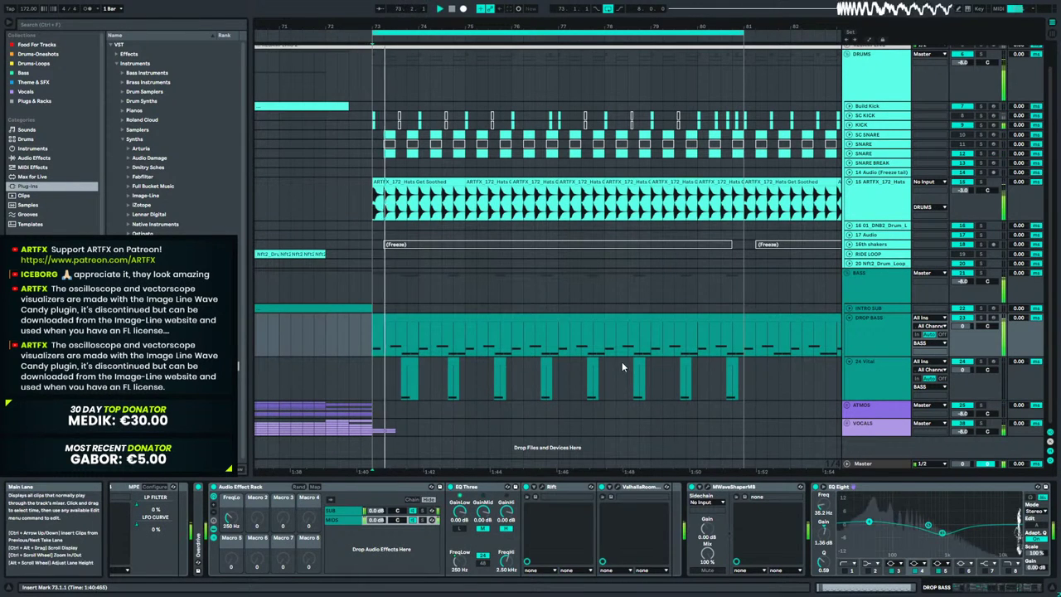
Fold the DROP BASS track and rename the 24-Vital track as NOISE.
click(849, 317)
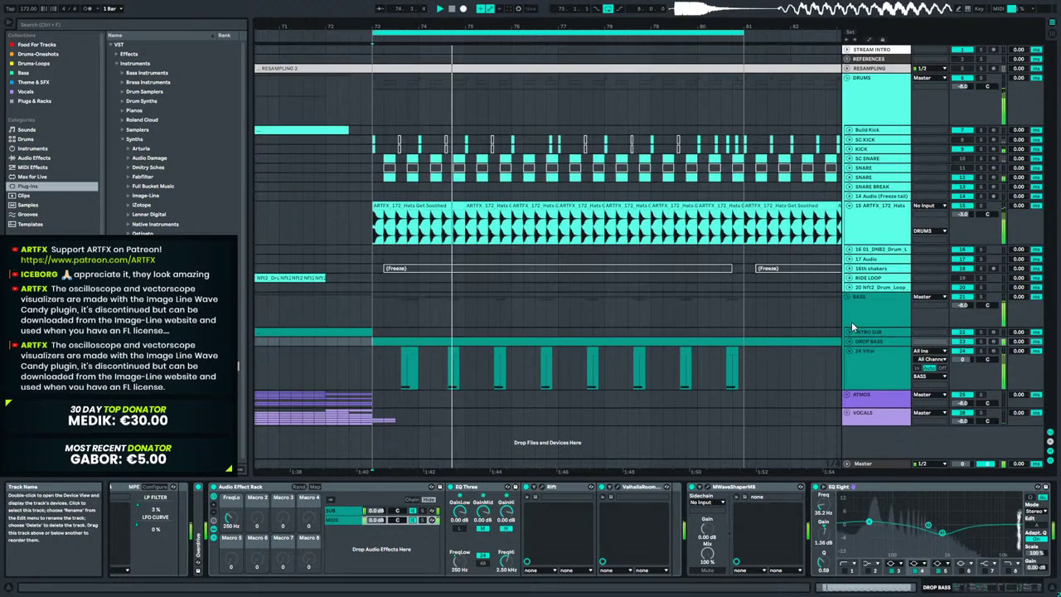
click(849, 351)
click(874, 352)
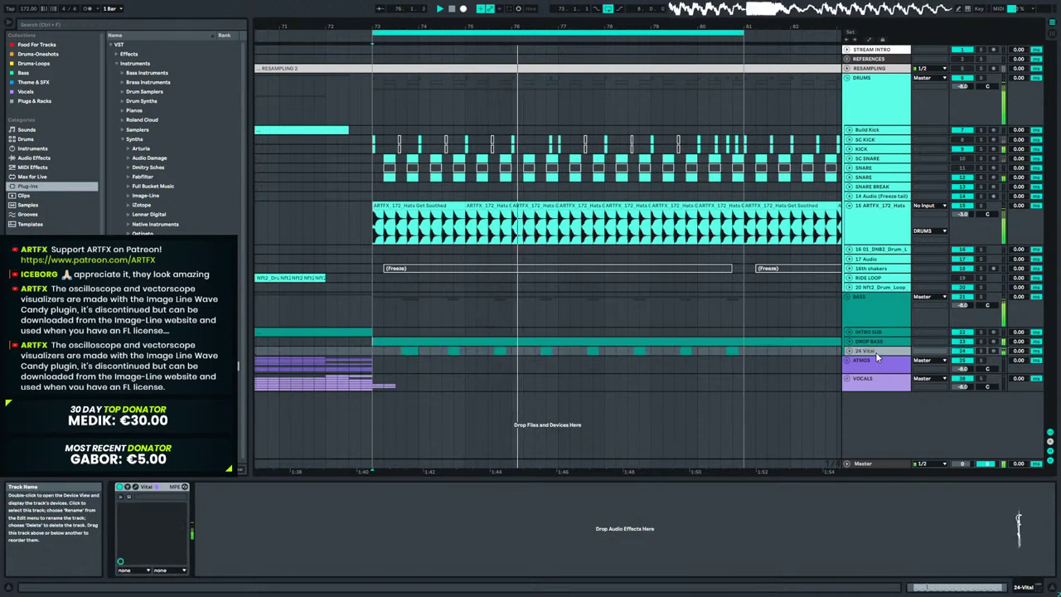
text(NOISE)
key(Return)
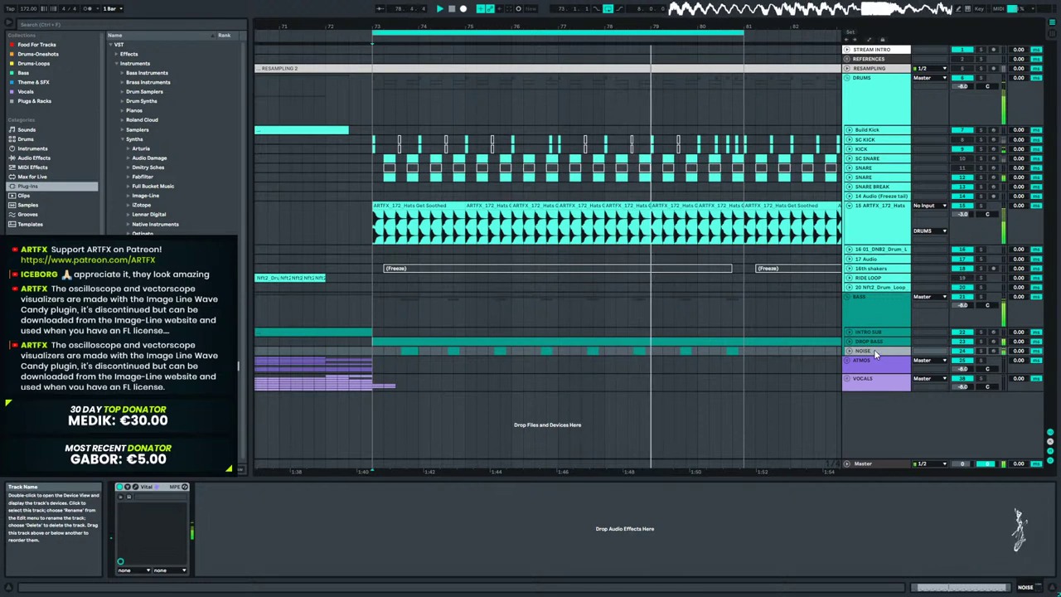
click(849, 351)
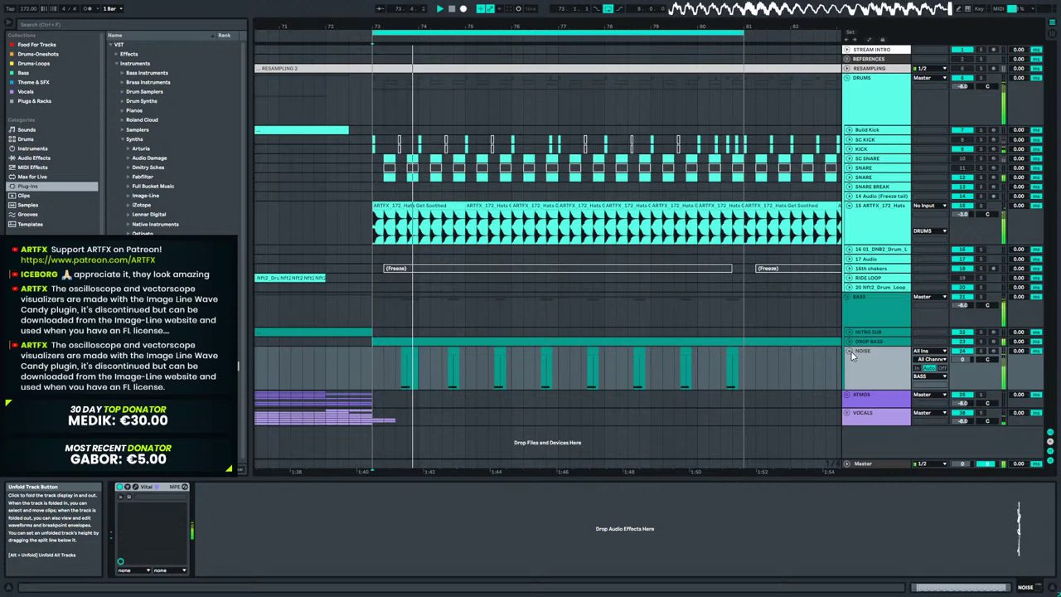
Insert a MIDI track below the folded NOISE track, load Serum_x64 on it and close the plugin window.
right_click(873, 365)
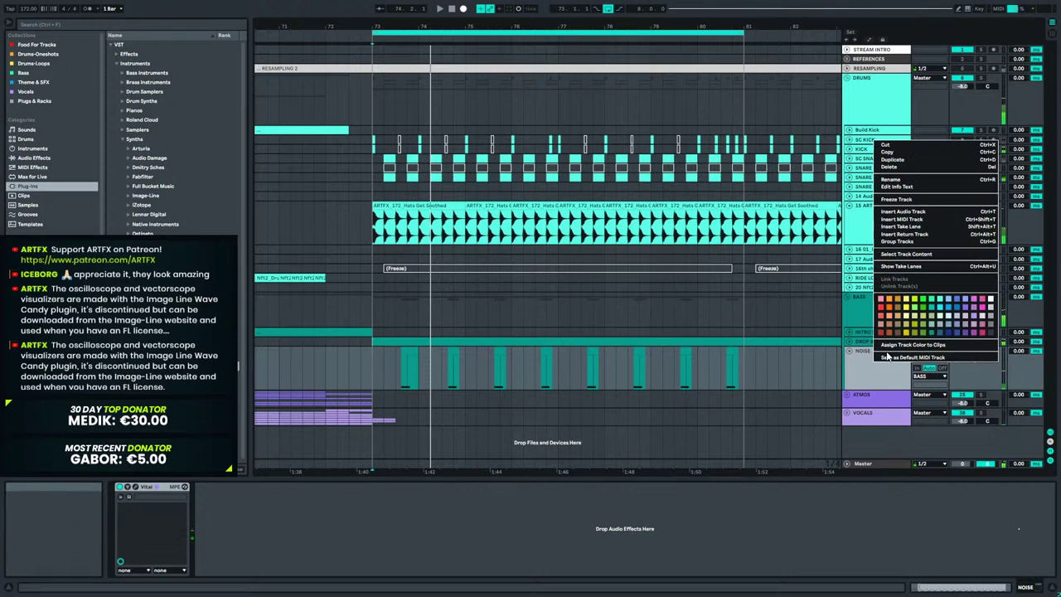
click(899, 227)
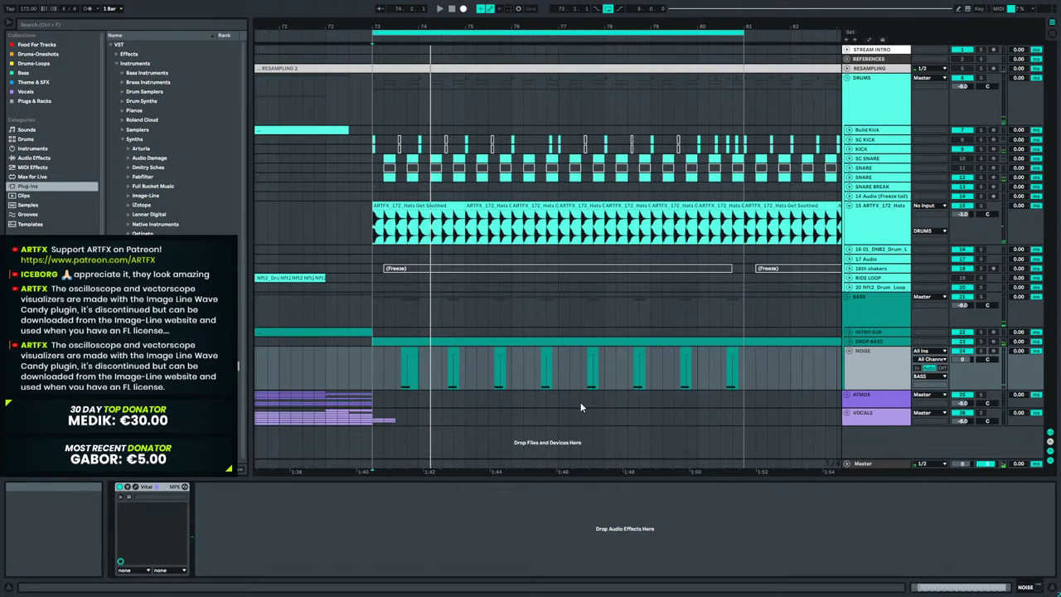
key(ctrl+shift+t)
click(848, 351)
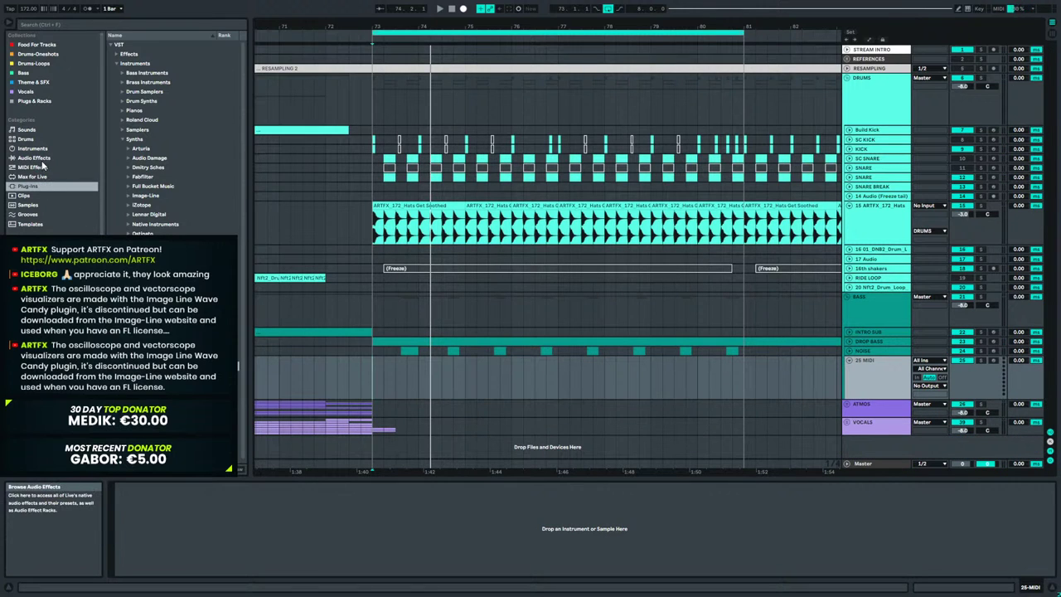
click(123, 141)
click(122, 140)
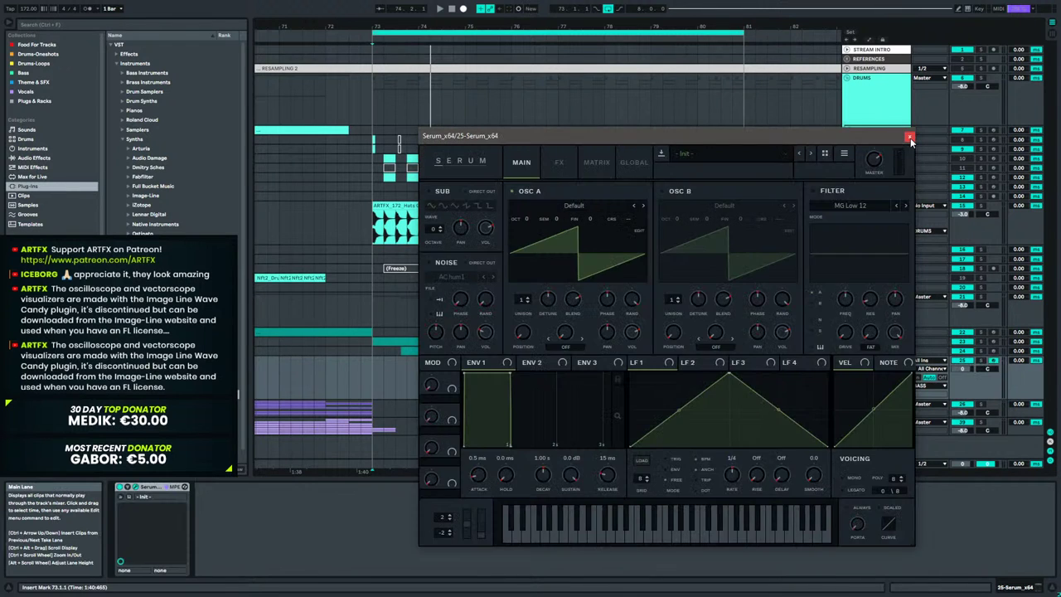
click(909, 136)
Create a MIDI clip from 80.1.1 to 81.1.1 on the Serum track and draw a one-beat D#1 note at its start.
click(718, 349)
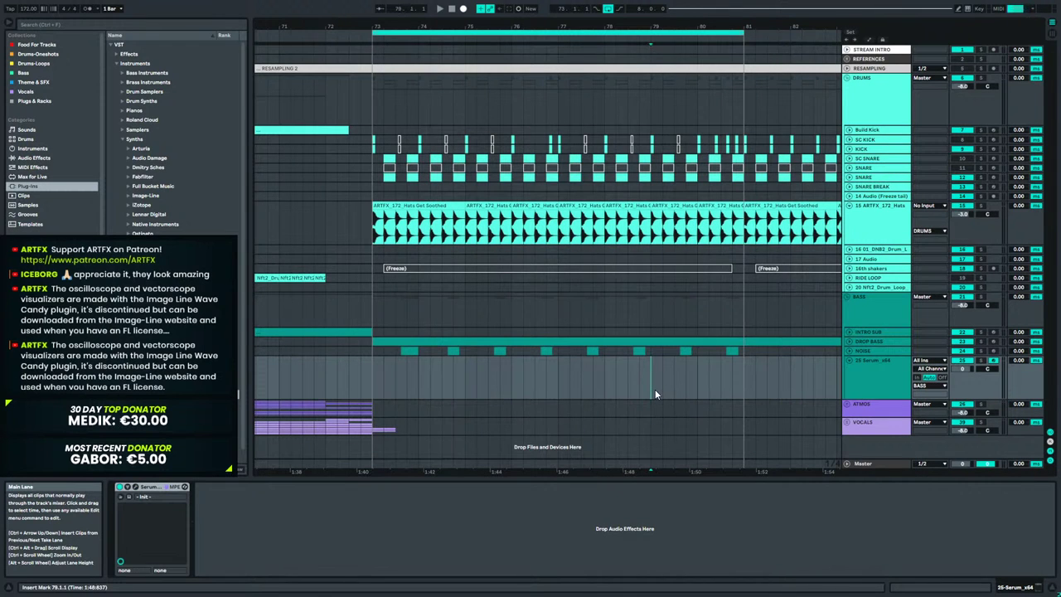
key(space)
key(space)
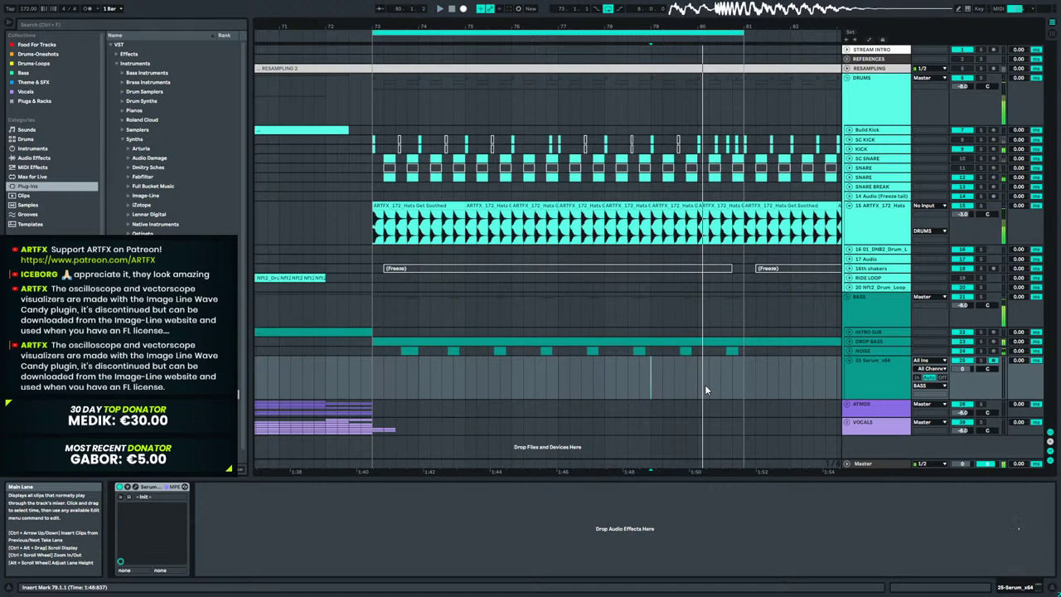
drag(705, 389, 747, 389)
key(ctrl+shift+m)
key(space)
drag(308, 534, 274, 502)
scroll(330, 543, down, 3)
drag(333, 486, 527, 484)
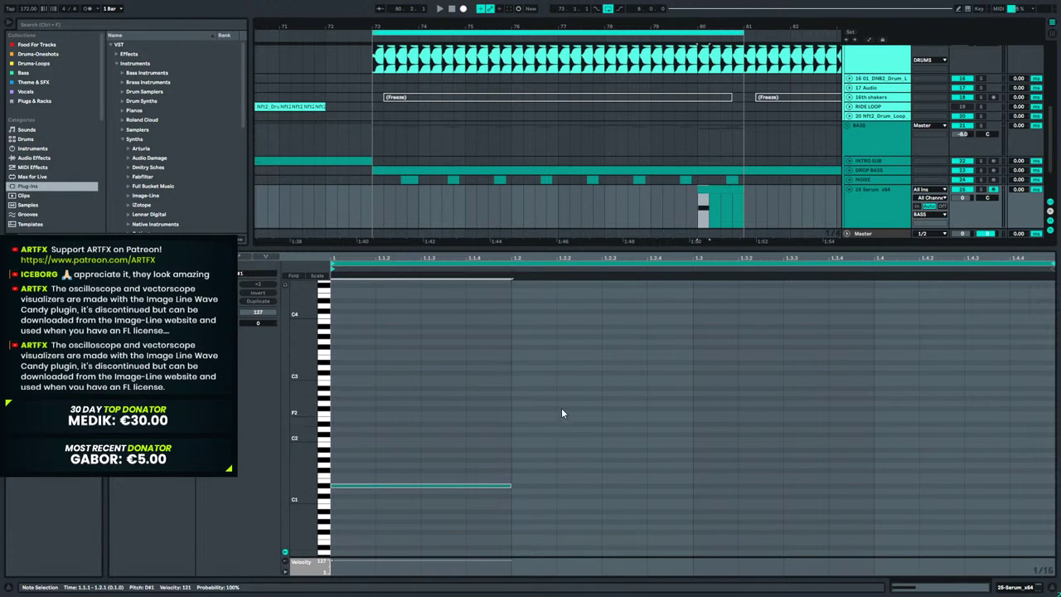
Raise the opening note to F#1 and add a G2 note from 1.2 to the end of the bar.
click(327, 489)
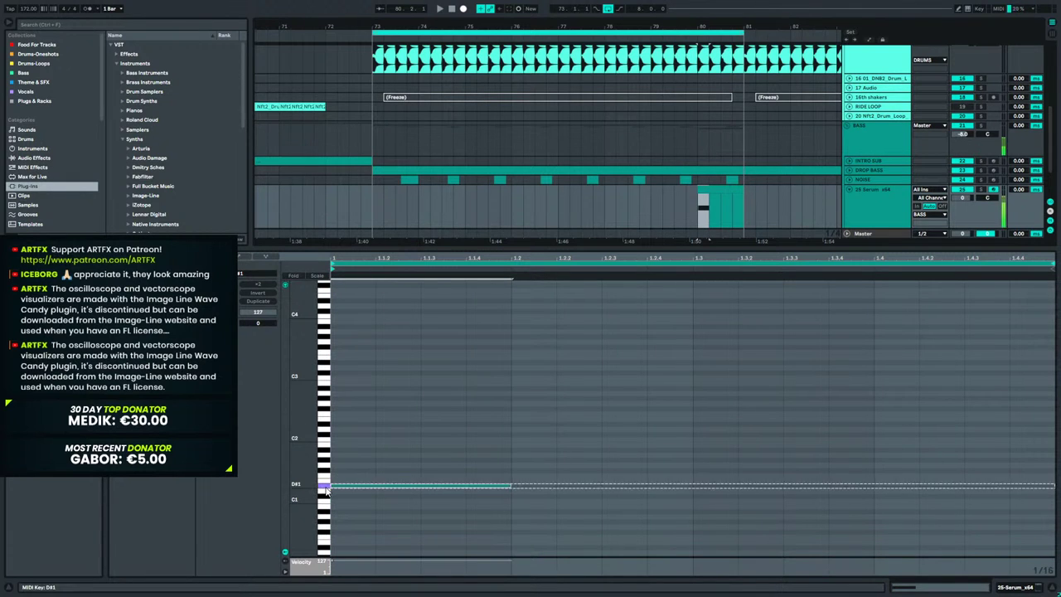
drag(339, 486, 340, 473)
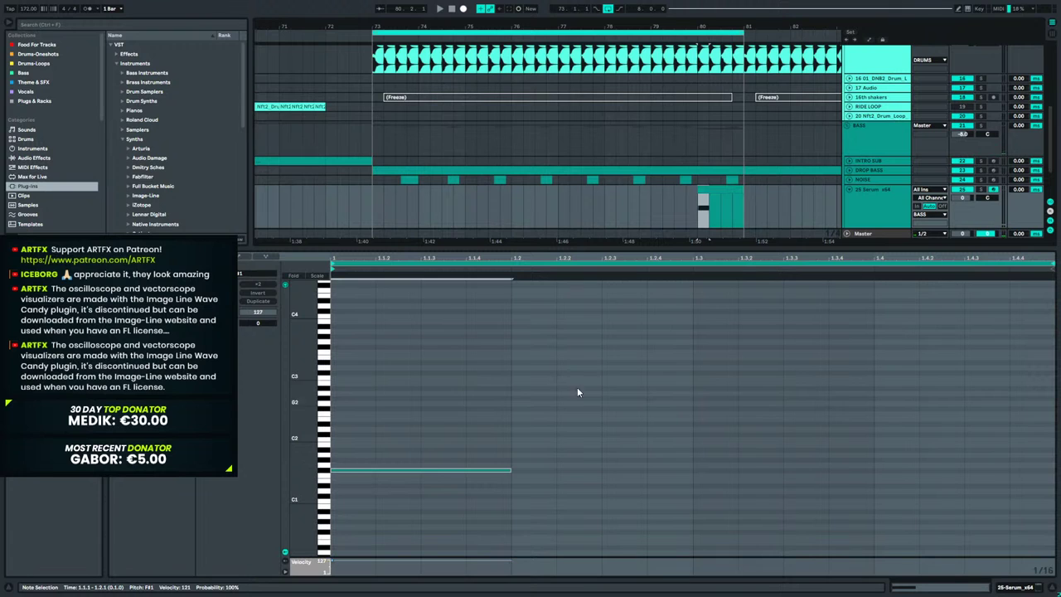
double_click(514, 410)
drag(661, 403, 998, 422)
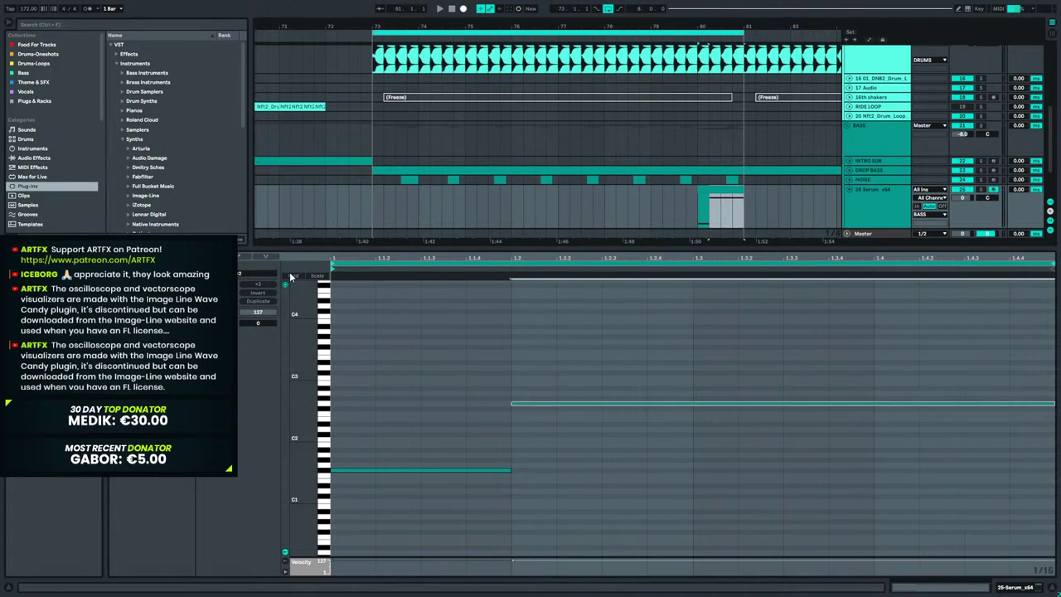
Show the G2 note's pitch-expression curve and add breakpoints at 1.3 and, slightly lower, at 1.4.
click(278, 263)
click(690, 403)
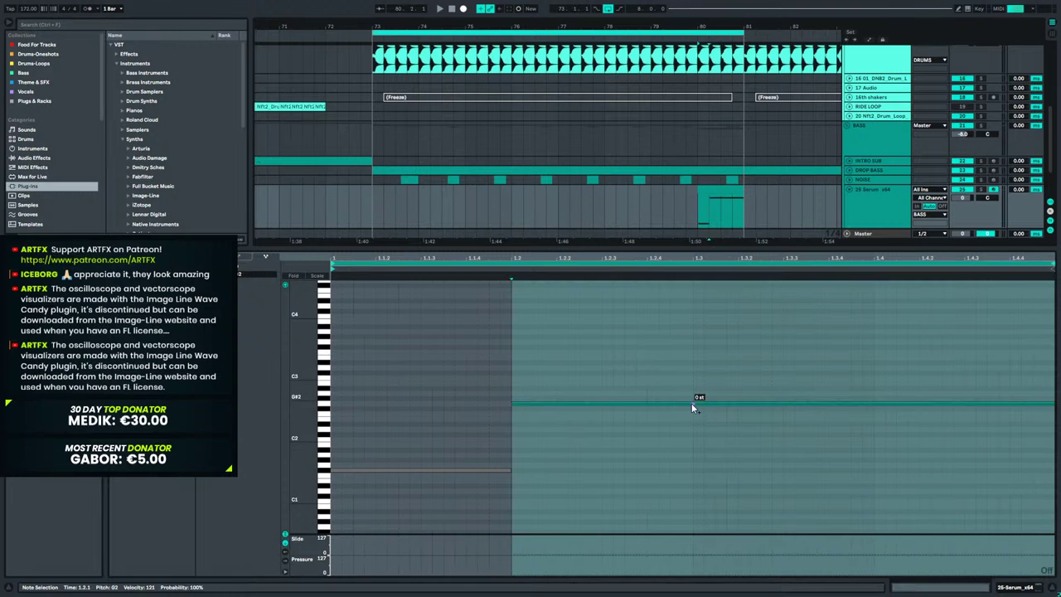
drag(840, 403, 862, 409)
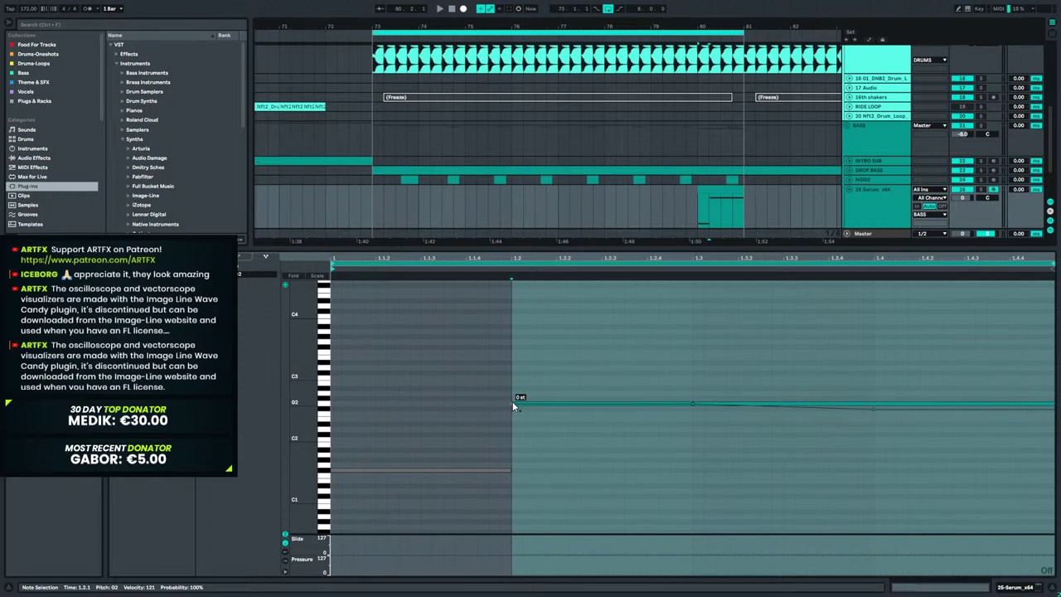
Extend the G2 note back to the bar's start, bend its pitch up from F#1 between 1.2 and 1.2.2, and remove the F#1 note.
drag(511, 401, 358, 406)
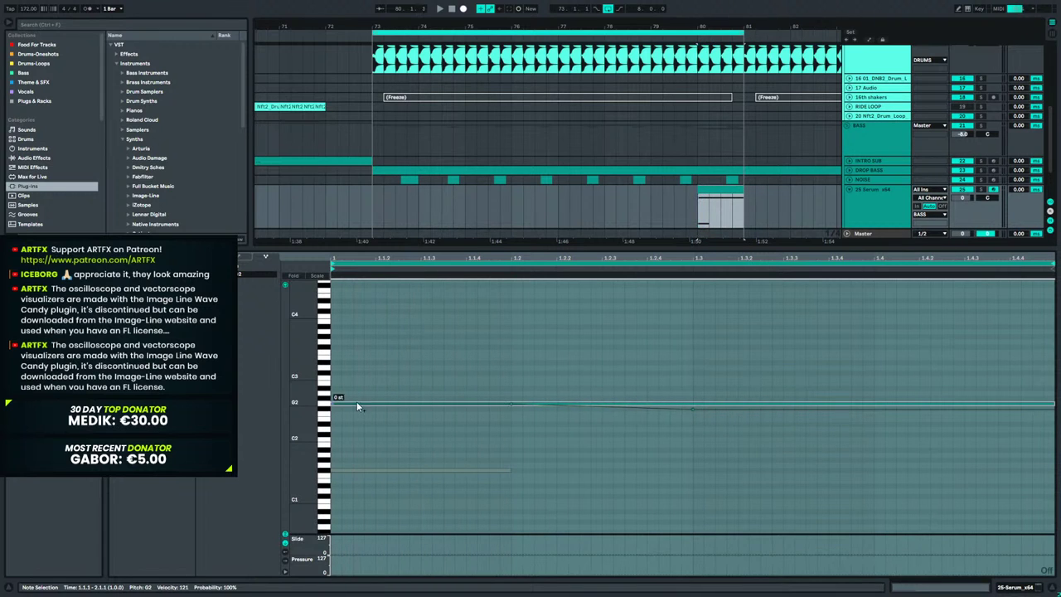
drag(513, 408, 873, 408)
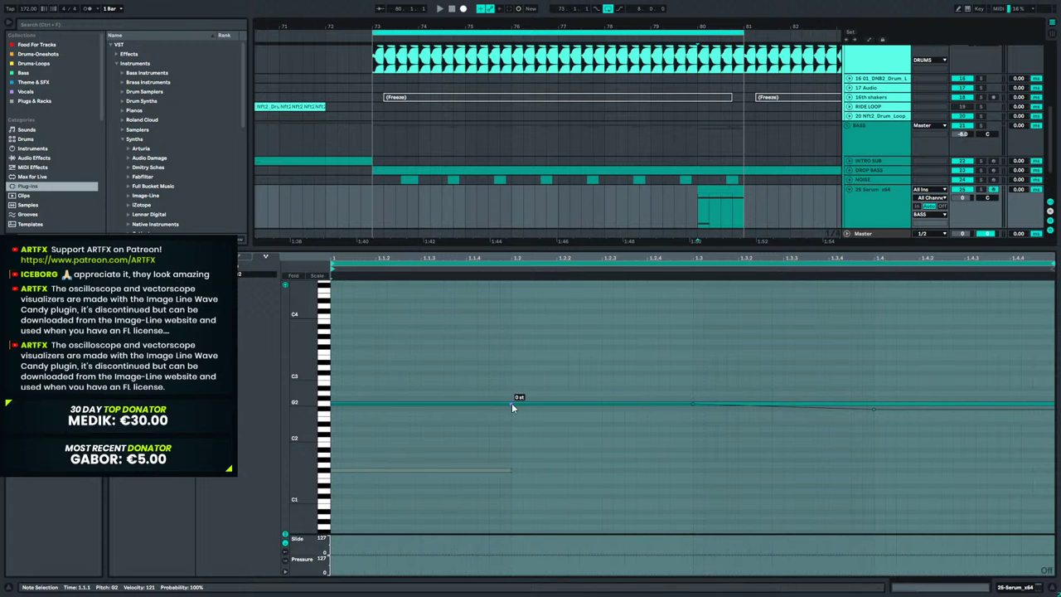
drag(509, 403, 512, 449)
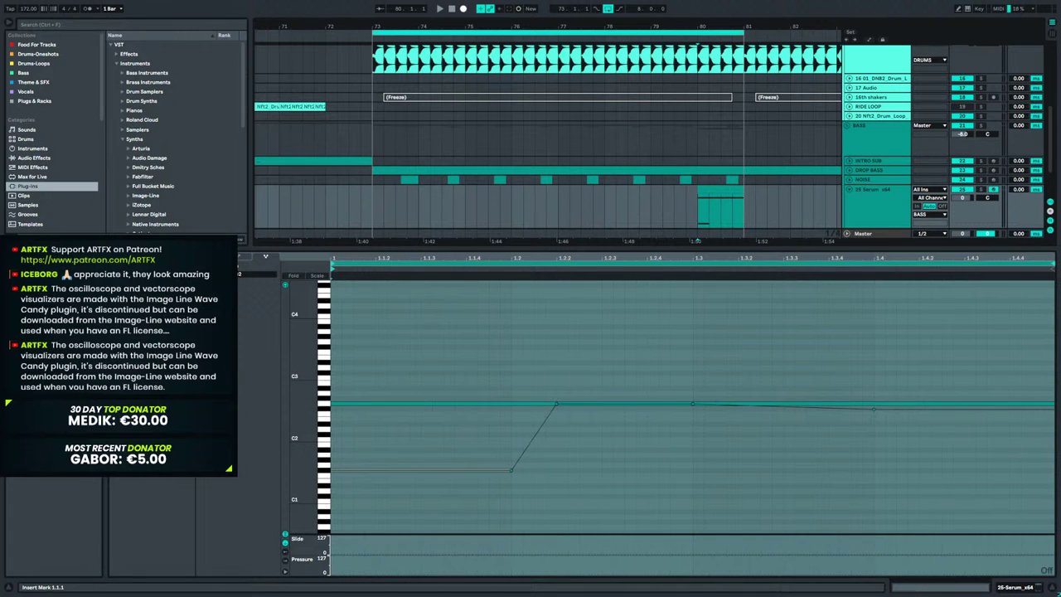
double_click(720, 190)
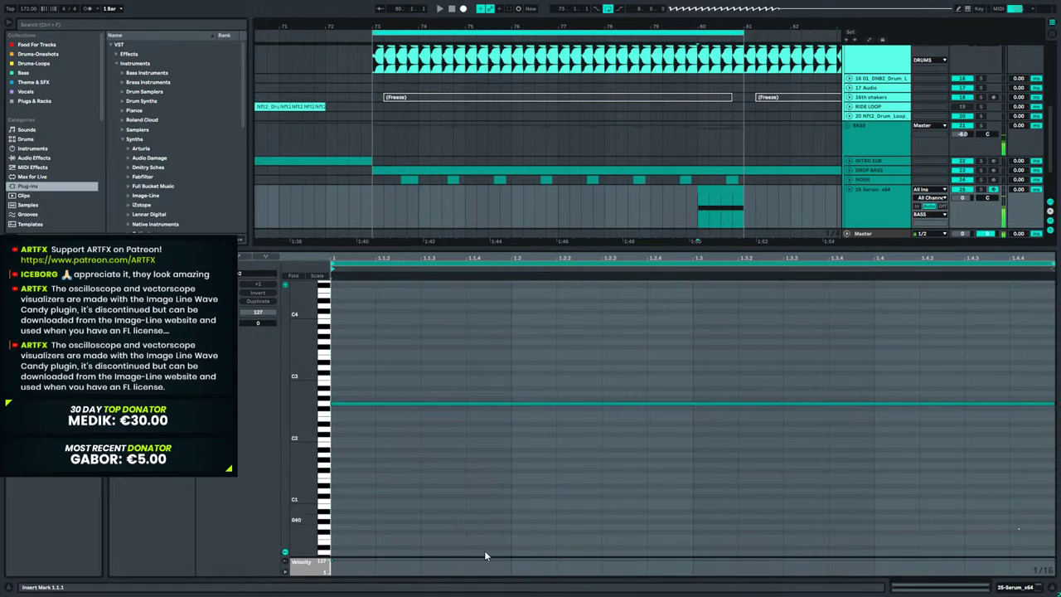
Open Serum on the fill track, check its MPE options and play the fill in bar 80.
click(1014, 587)
click(134, 487)
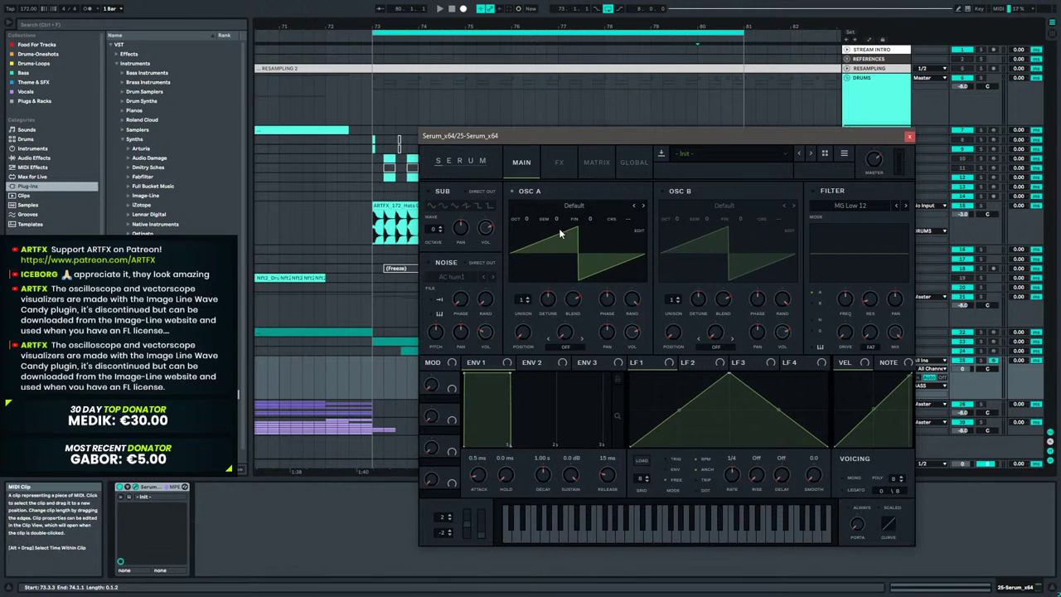
click(842, 155)
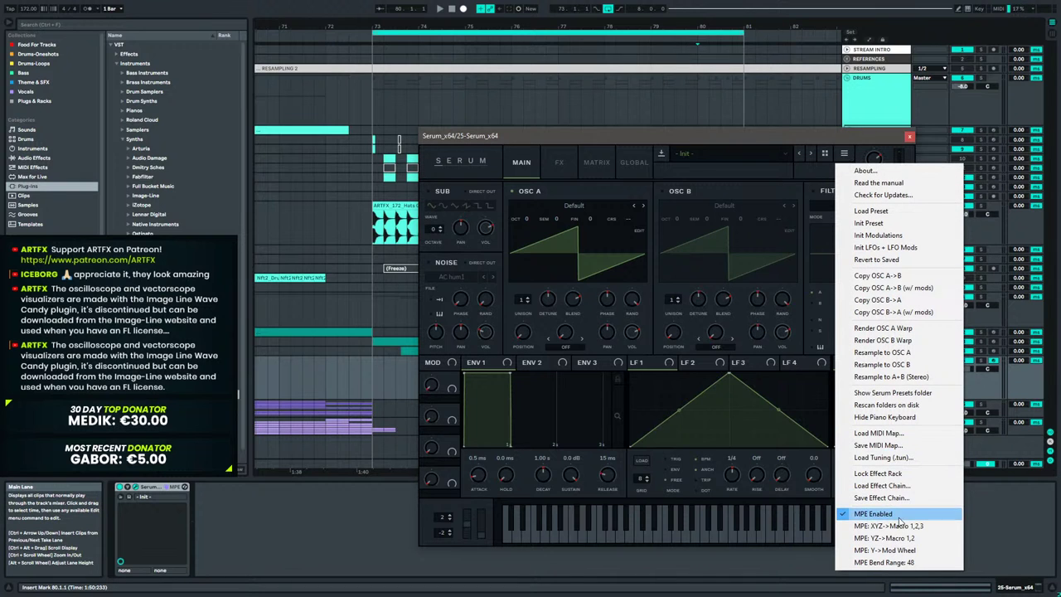
click(745, 135)
drag(718, 137, 756, 449)
key(space)
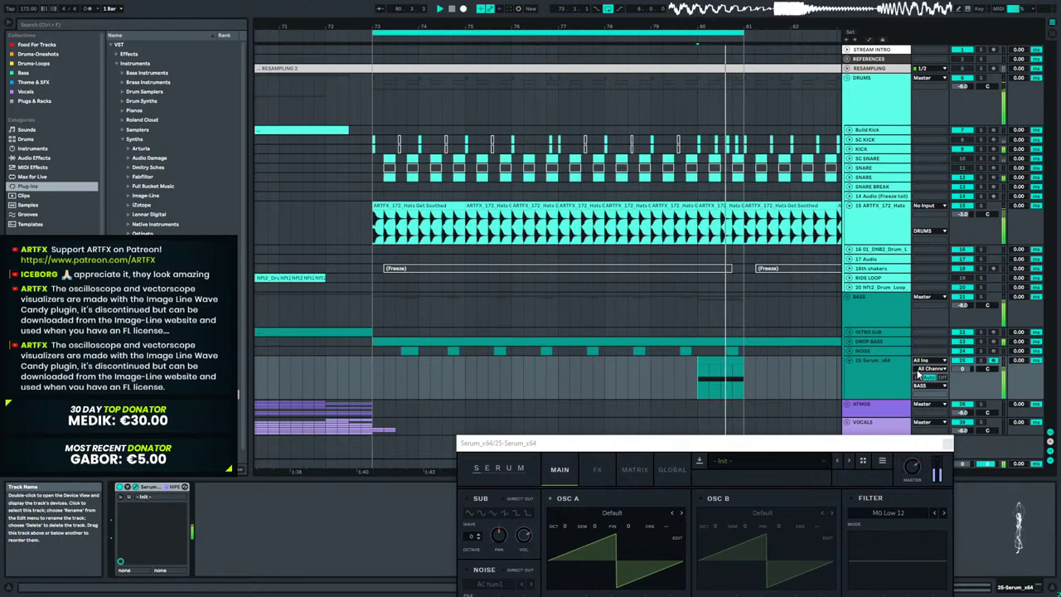
key(space)
drag(755, 449, 432, 76)
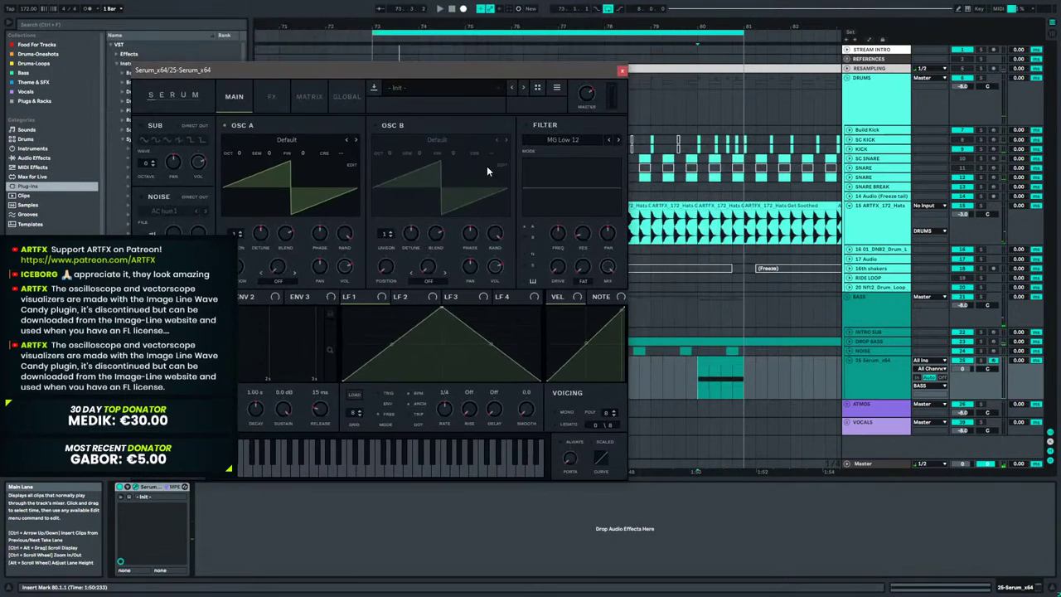
click(674, 374)
key(space)
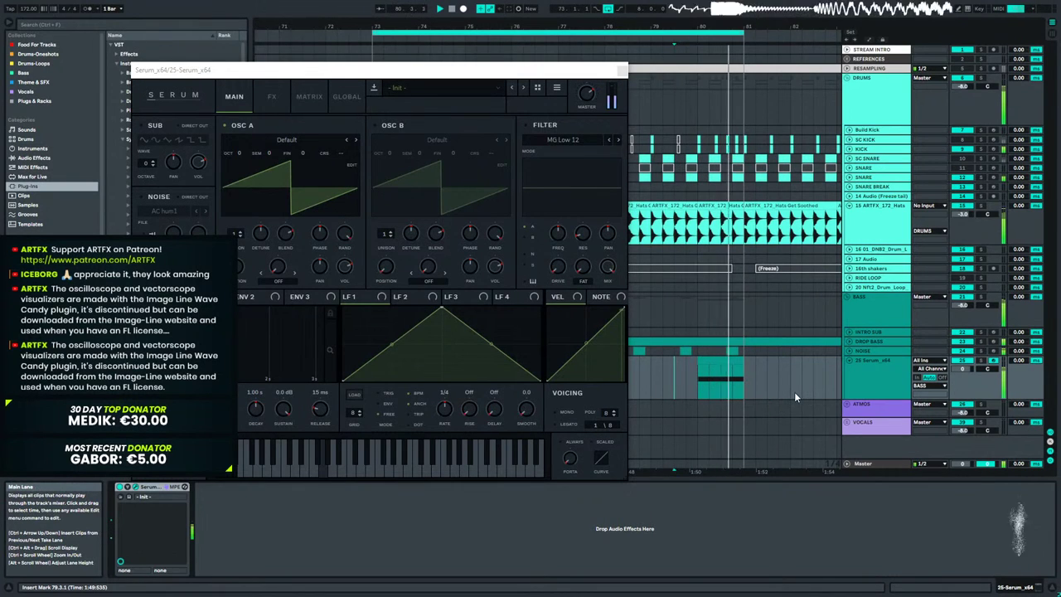
Close Serum, reopen the fill clip's pitch curve and move the 1.4 breakpoint to the end of the note, auditioning it.
double_click(721, 370)
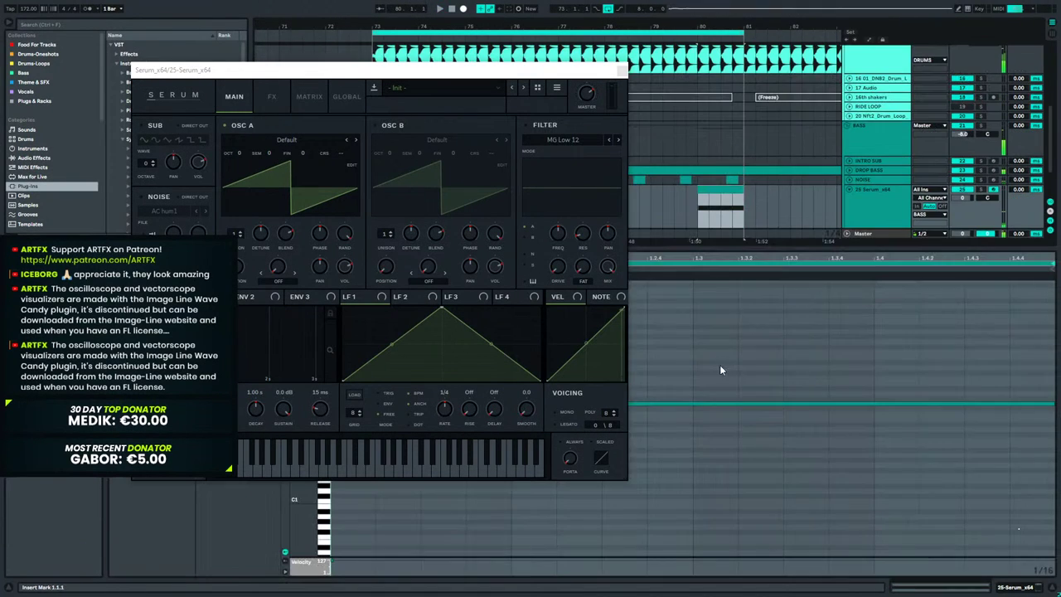
click(622, 70)
click(266, 256)
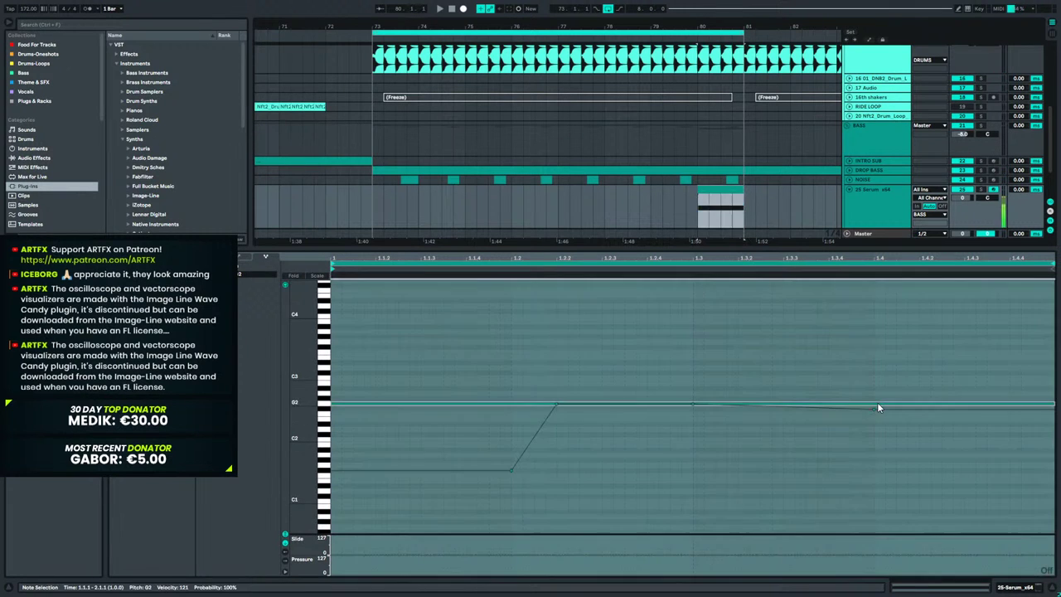
click(877, 406)
drag(875, 408, 1044, 407)
key(space)
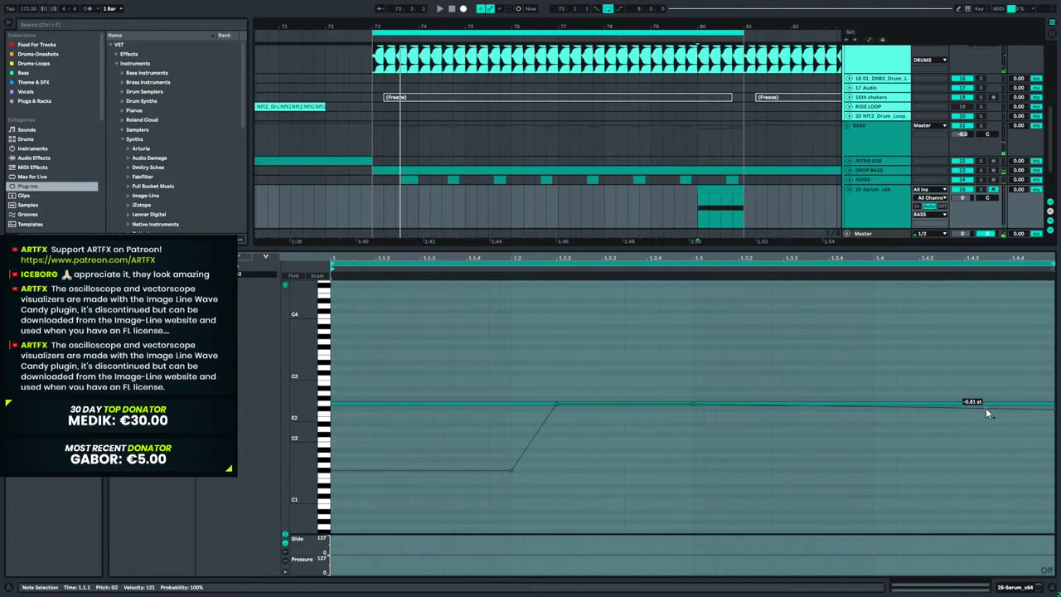
Add a pitch breakpoint at about 1.4.3 and curve the bend down to F#1 at the note's end, auditioning the result.
drag(995, 404, 972, 408)
click(966, 408)
drag(1051, 404, 1053, 468)
key(space)
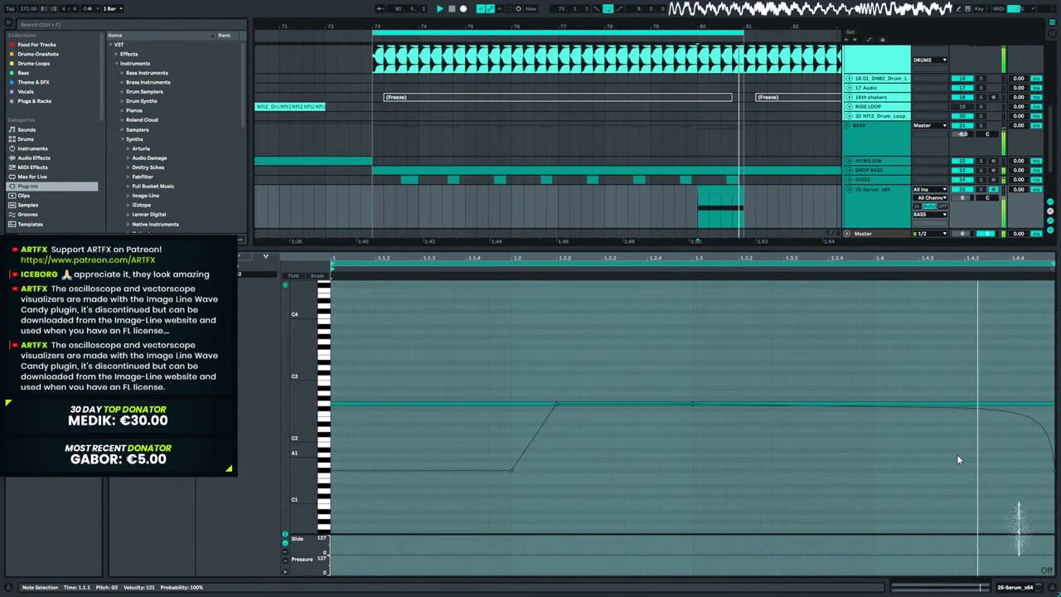
key(space)
key(space)
drag(985, 411, 954, 413)
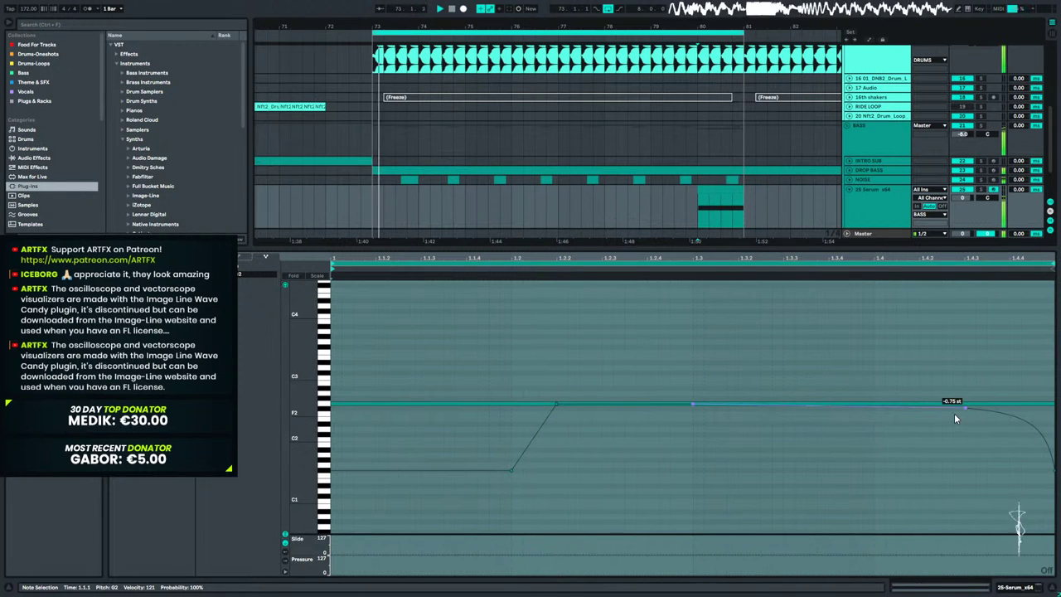
key(space)
Reopen Serum from the device view, solo the Serum track and play the fill on its own.
key(shift+Tab)
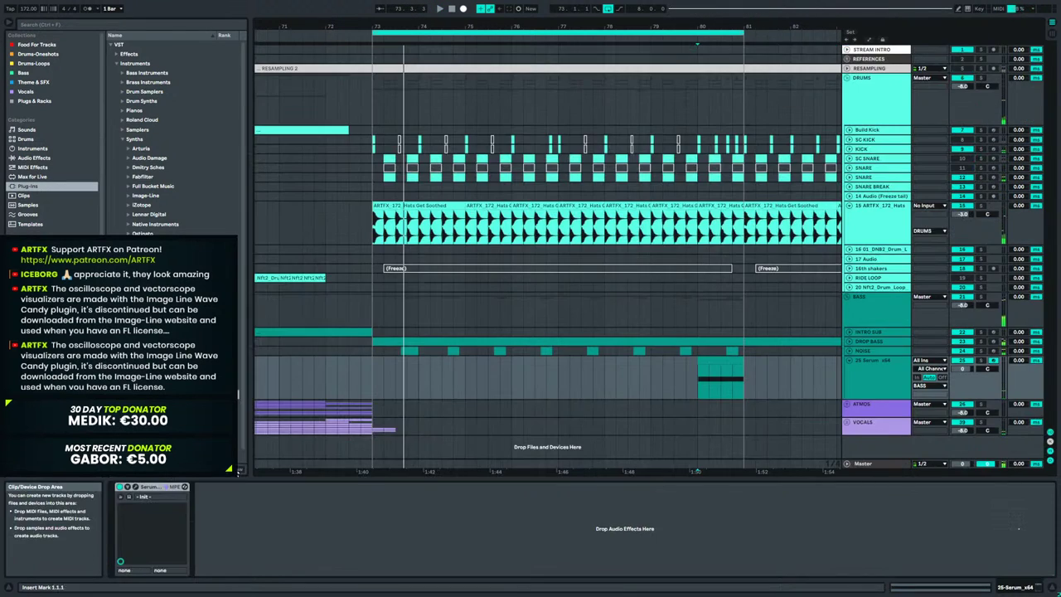
click(137, 493)
drag(386, 70, 629, 106)
click(980, 359)
key(space)
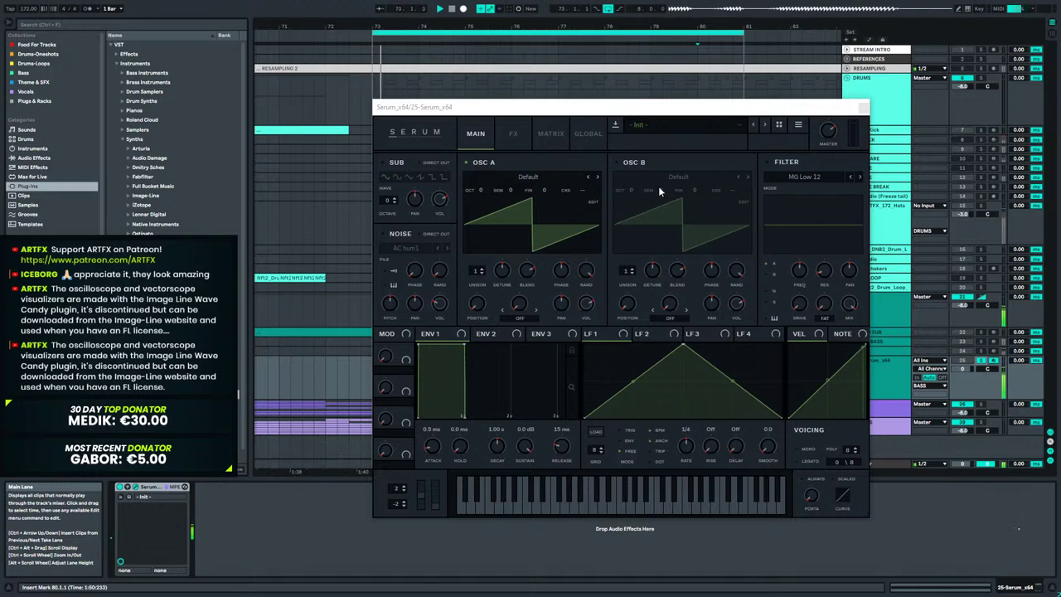
key(space)
Enable OSC B at octave +1 and set OSC A's warp to RM (from B) at about 30%.
click(617, 163)
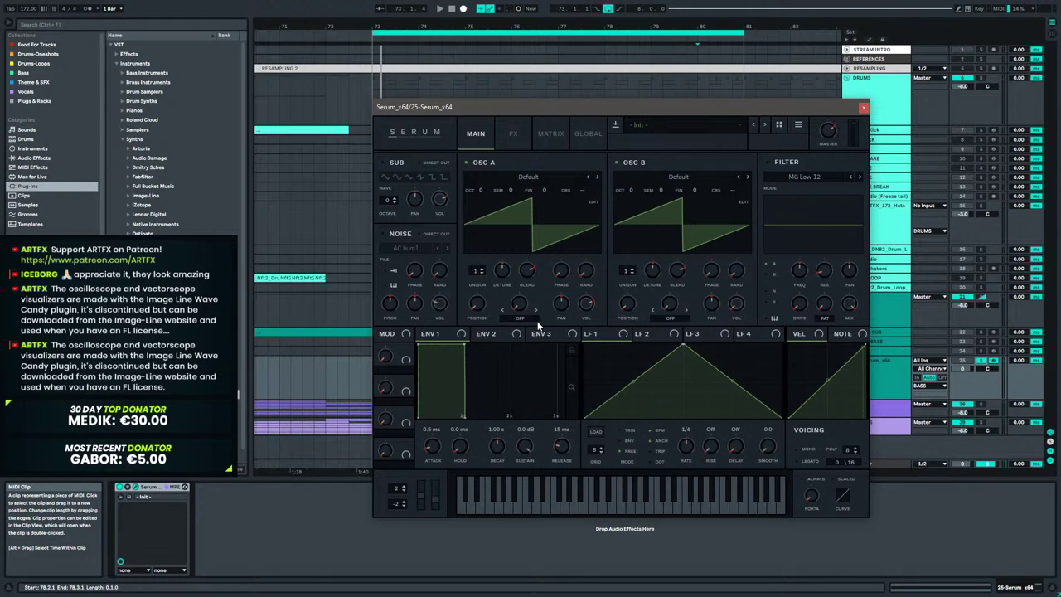
drag(630, 190, 637, 183)
click(519, 318)
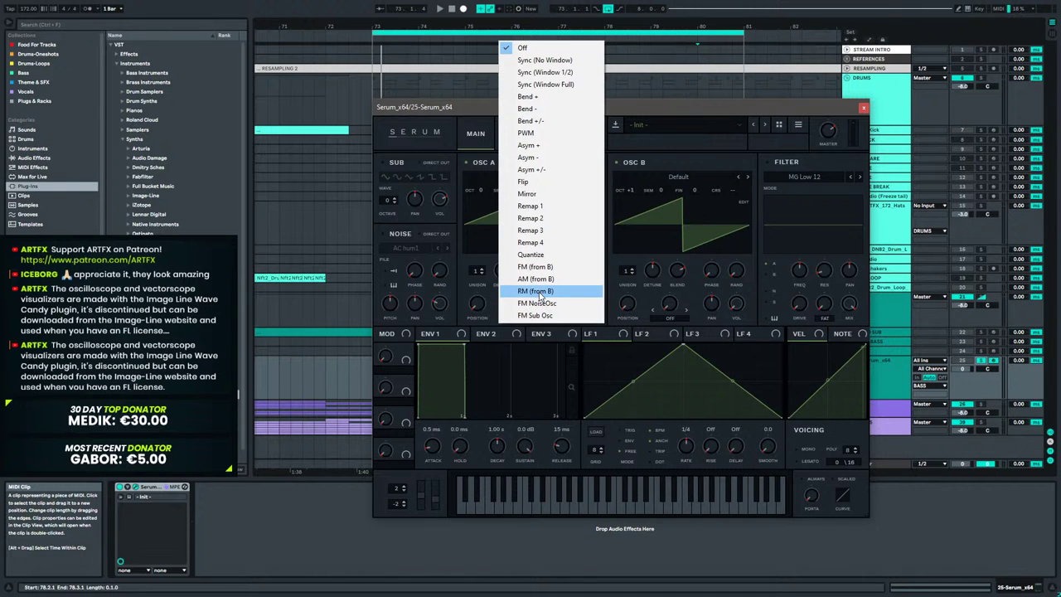
click(539, 292)
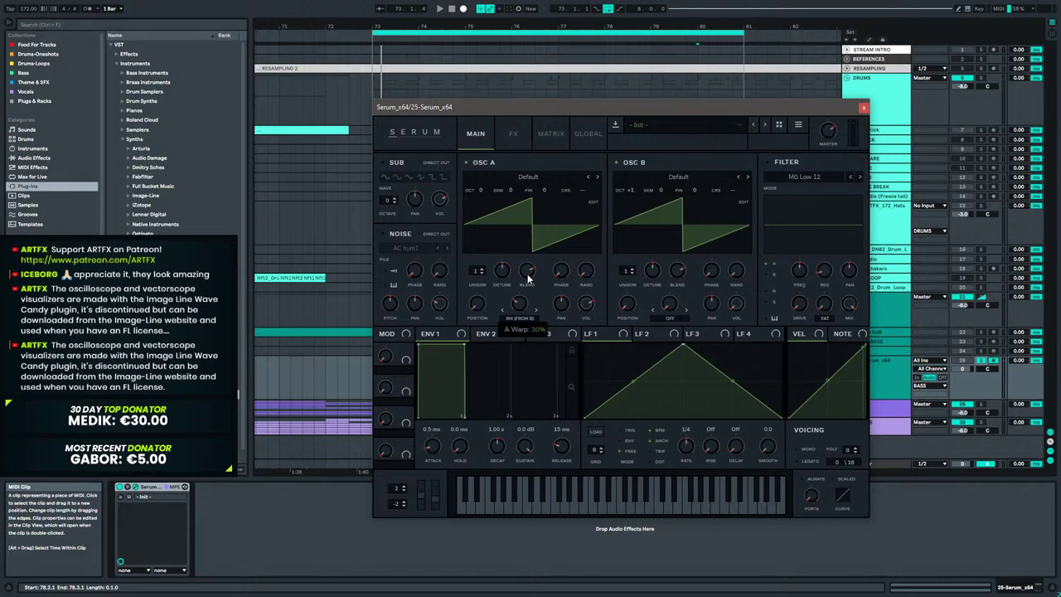
Set OSC A's global unison width to 0 and unison warp to 100, and raise it to 5 unison voices.
click(598, 129)
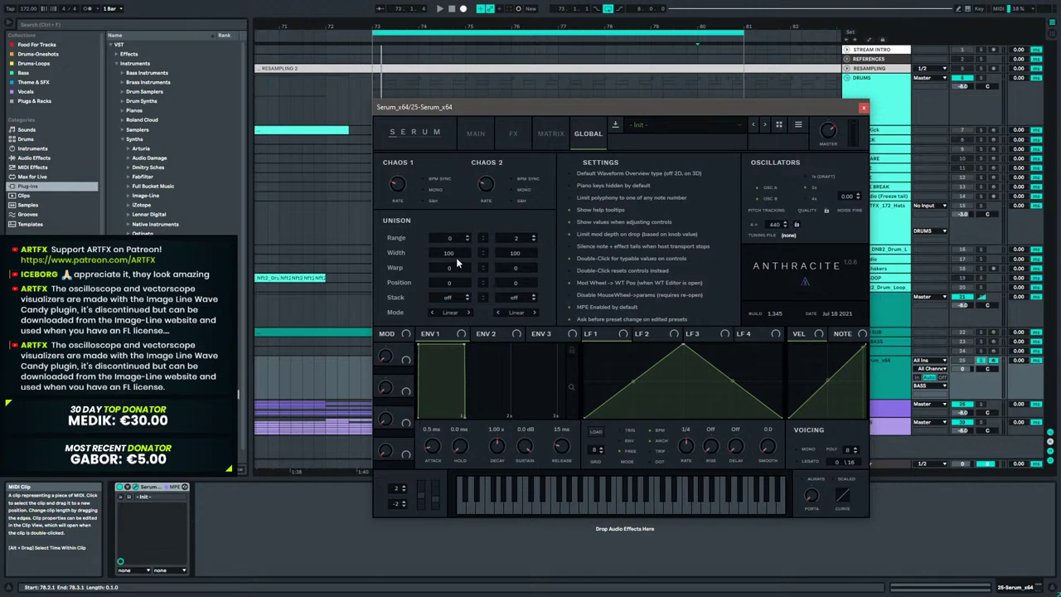
drag(456, 259, 440, 386)
drag(457, 270, 502, 102)
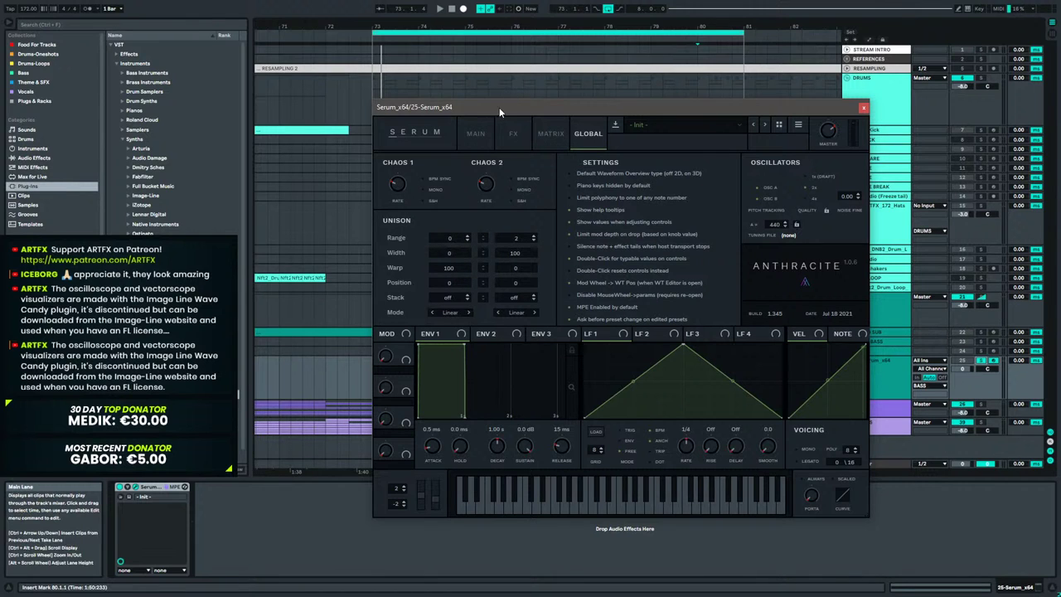
click(479, 134)
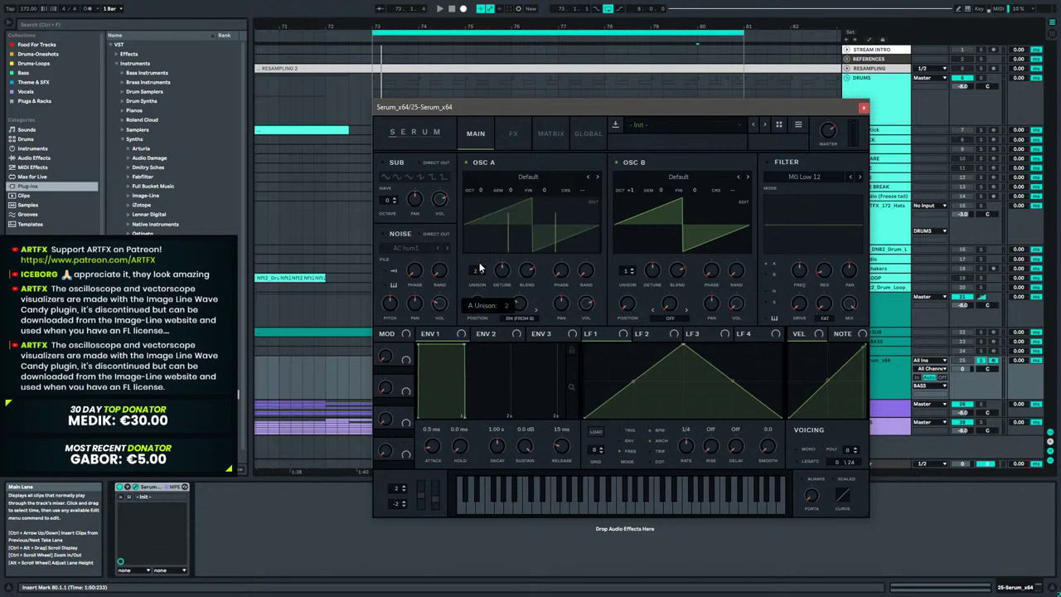
drag(483, 251, 485, 247)
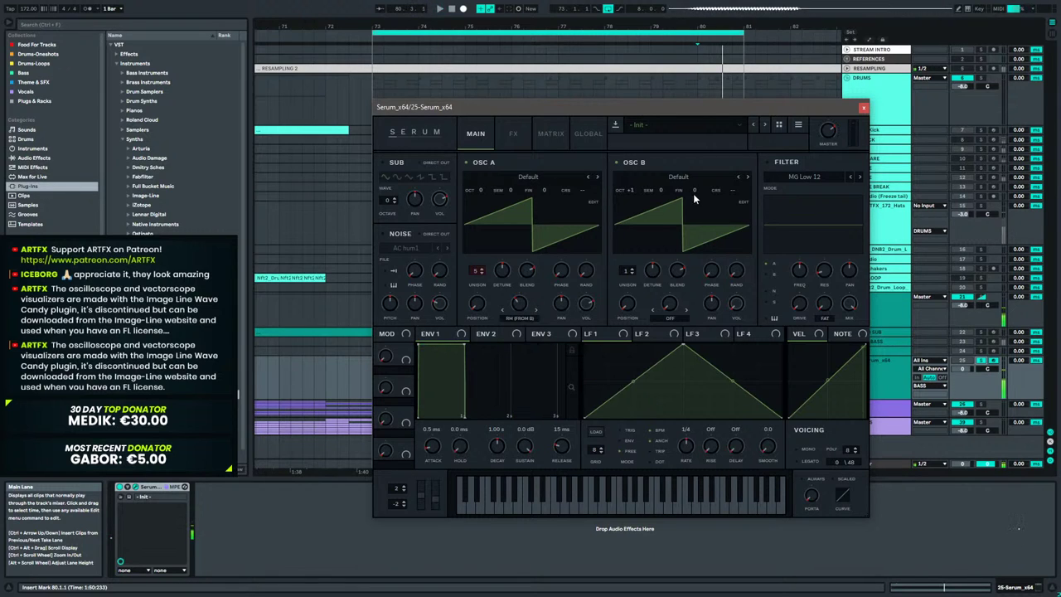
Detune OSC B's fine pitch to -18 cents while auditioning the fill.
drag(698, 187, 704, 211)
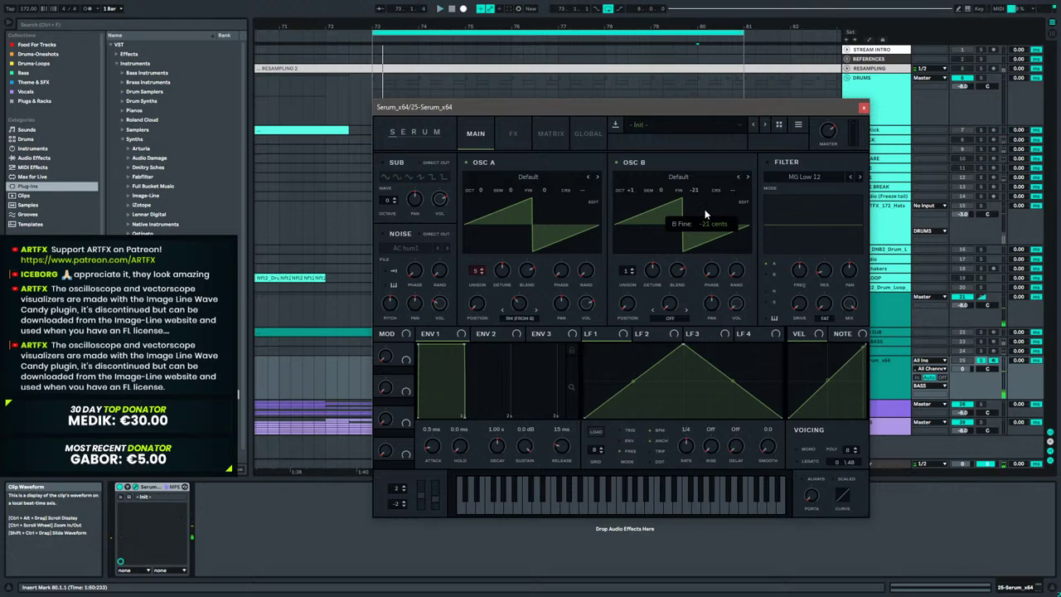
drag(705, 210, 704, 207)
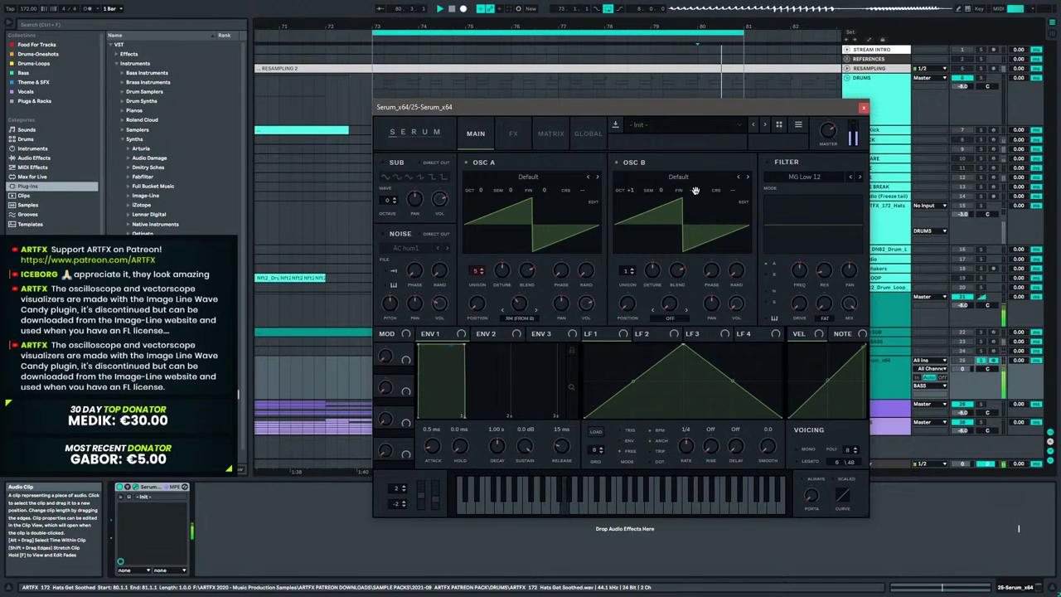
drag(695, 191, 697, 192)
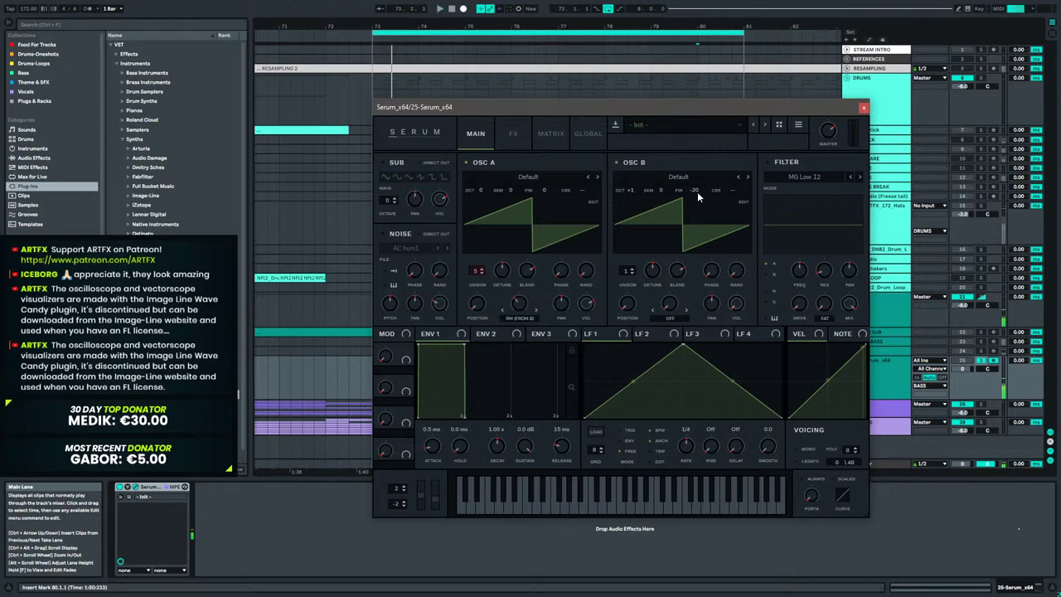
drag(697, 191, 696, 191)
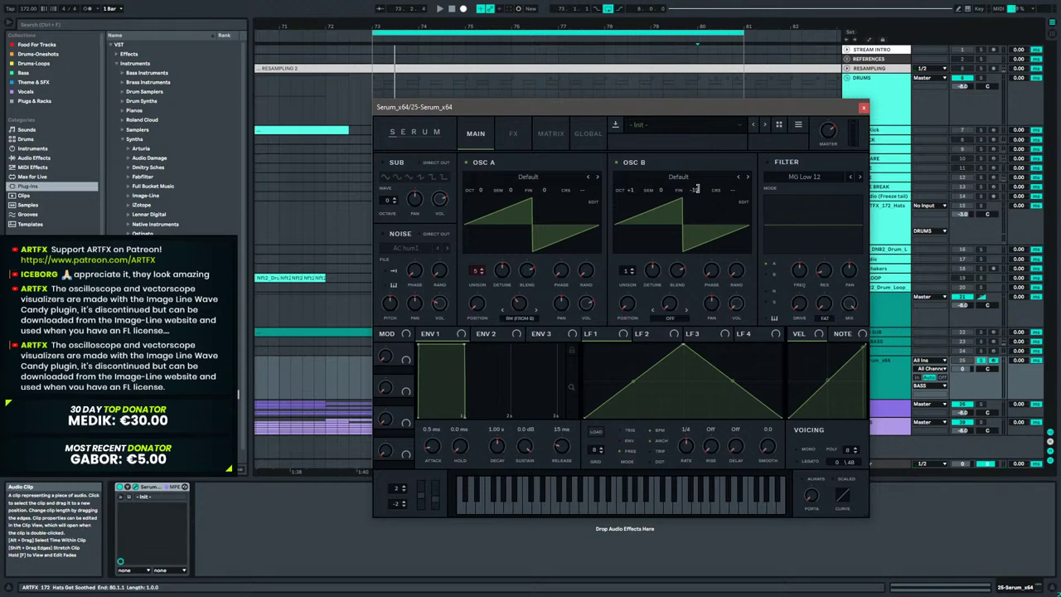
drag(696, 189, 700, 188)
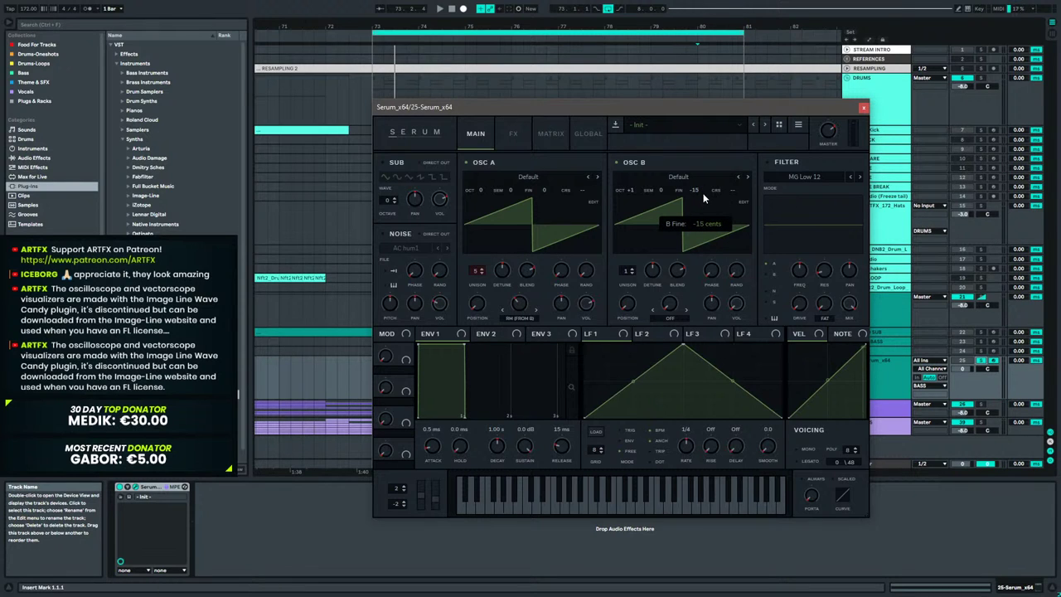
drag(703, 196, 702, 196)
key(space)
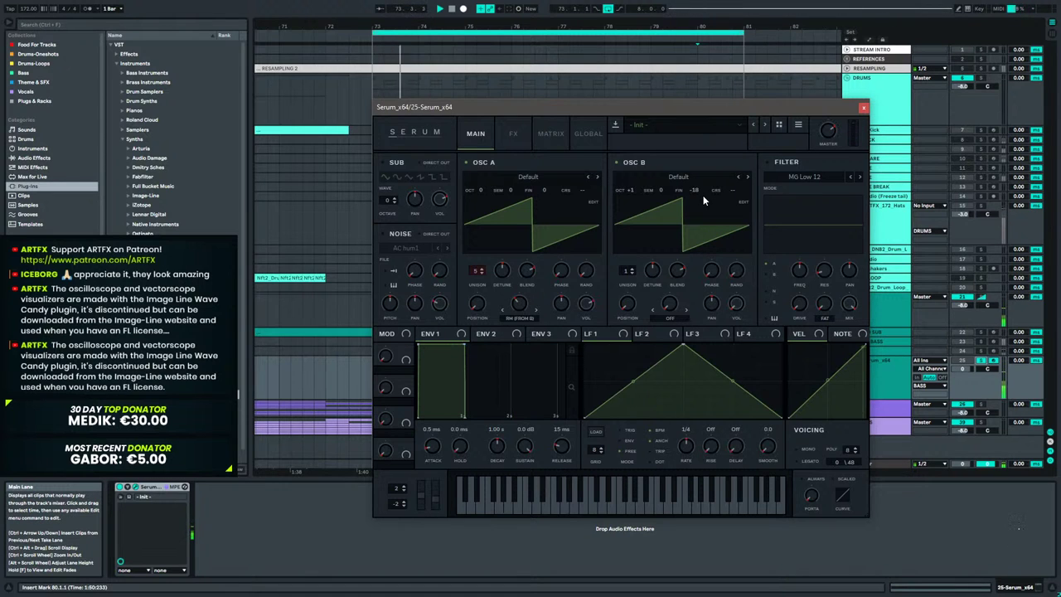
key(space)
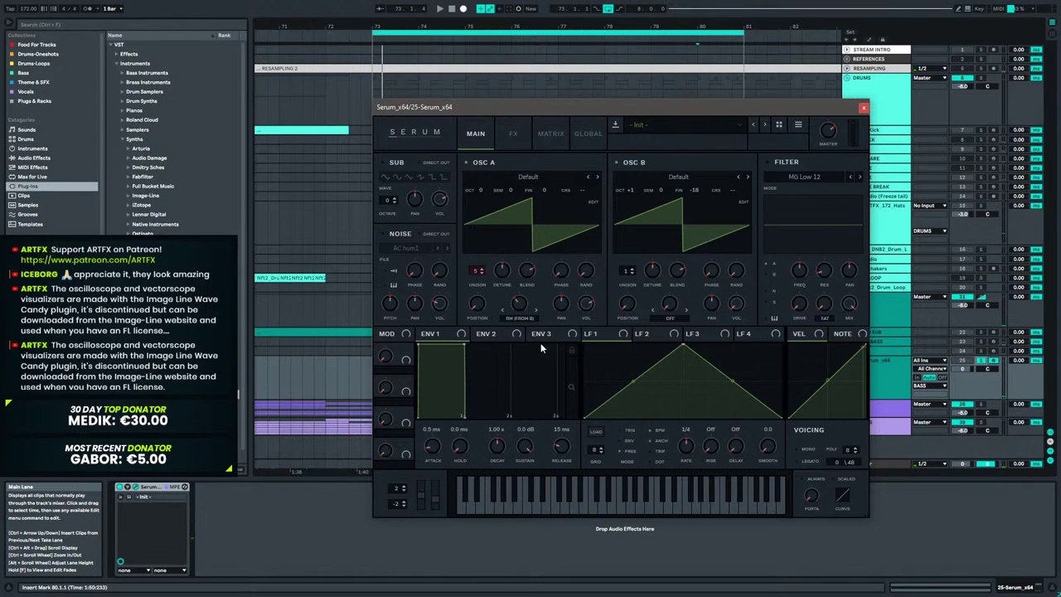
Lower OSC A to octave -1, audition the fill and open Serum's effects page.
key(space)
drag(531, 285, 531, 319)
key(space)
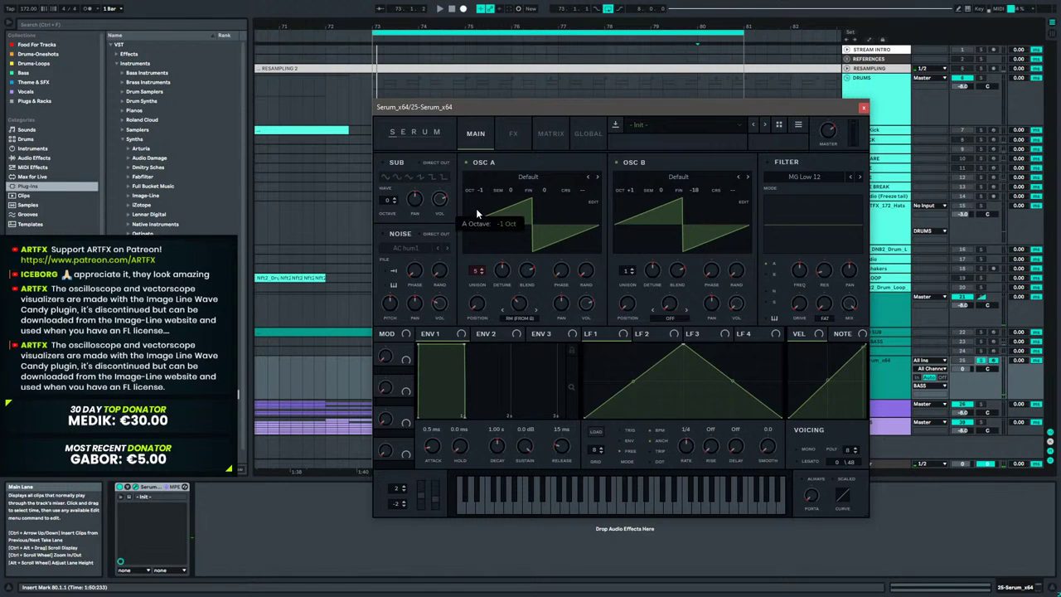
key(space)
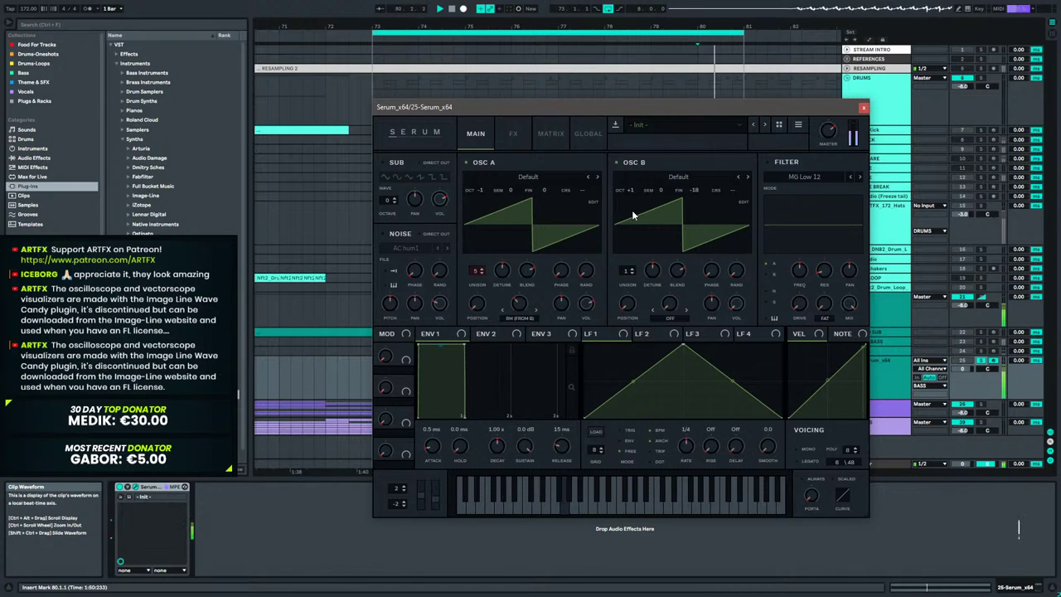
key(space)
click(514, 134)
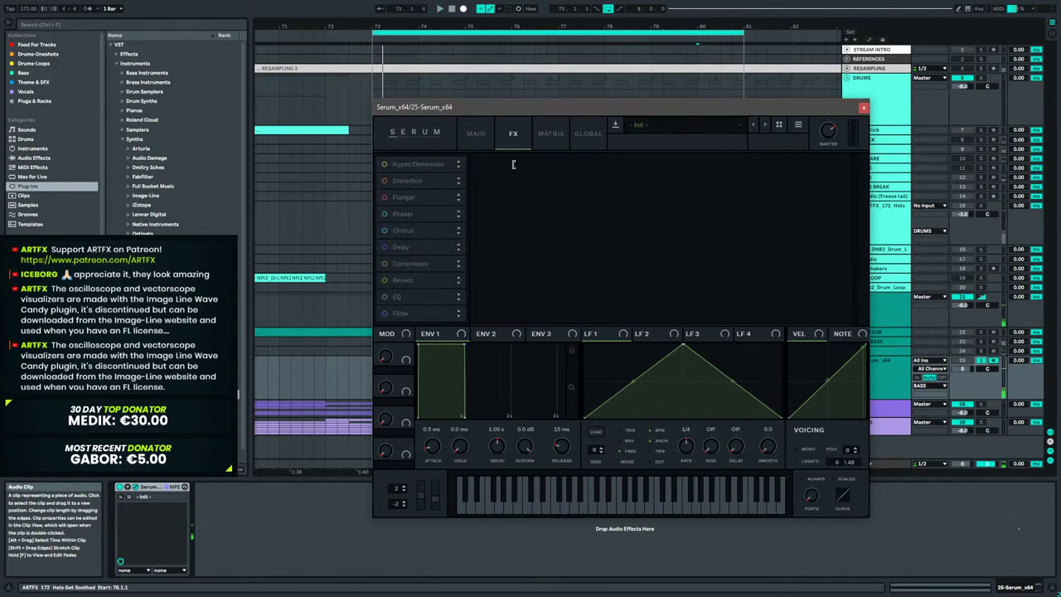
Enable Serum's Distortion effect in Diode 1 mode with about 75% drive, auditioning the fill.
click(385, 180)
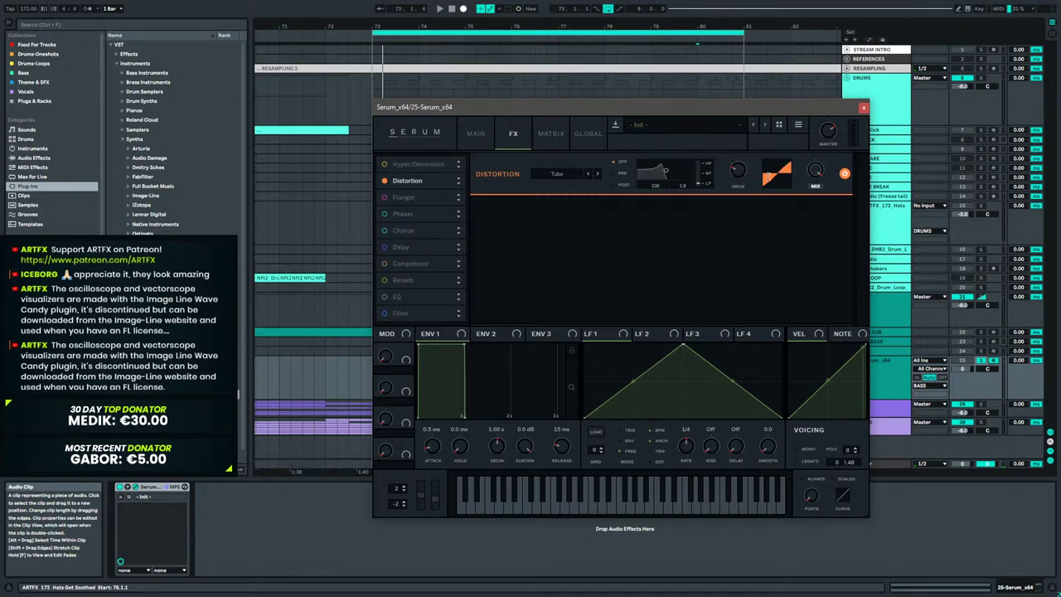
drag(740, 170, 759, 94)
key(space)
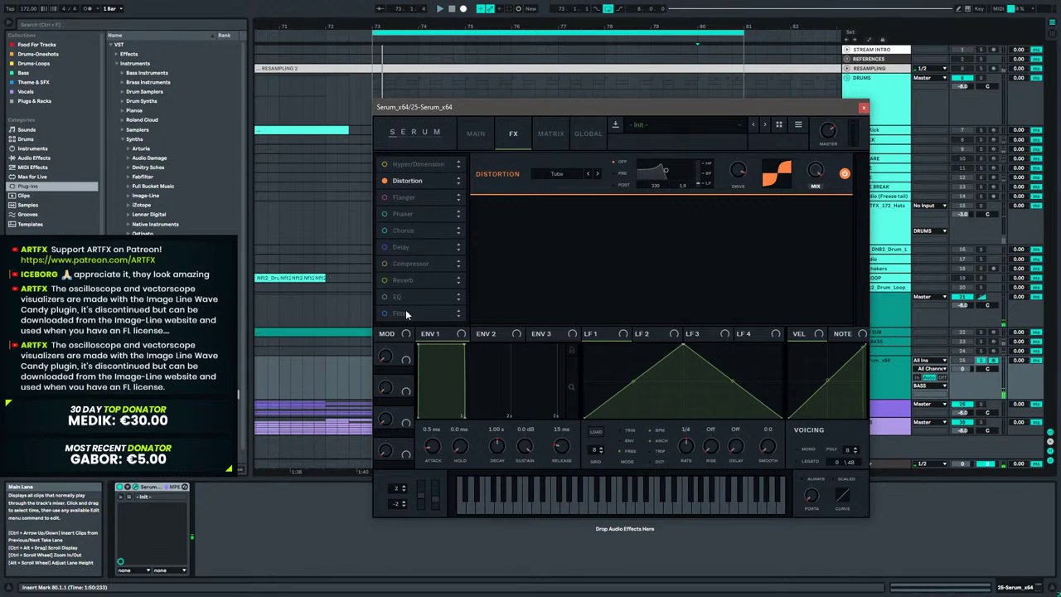
click(587, 180)
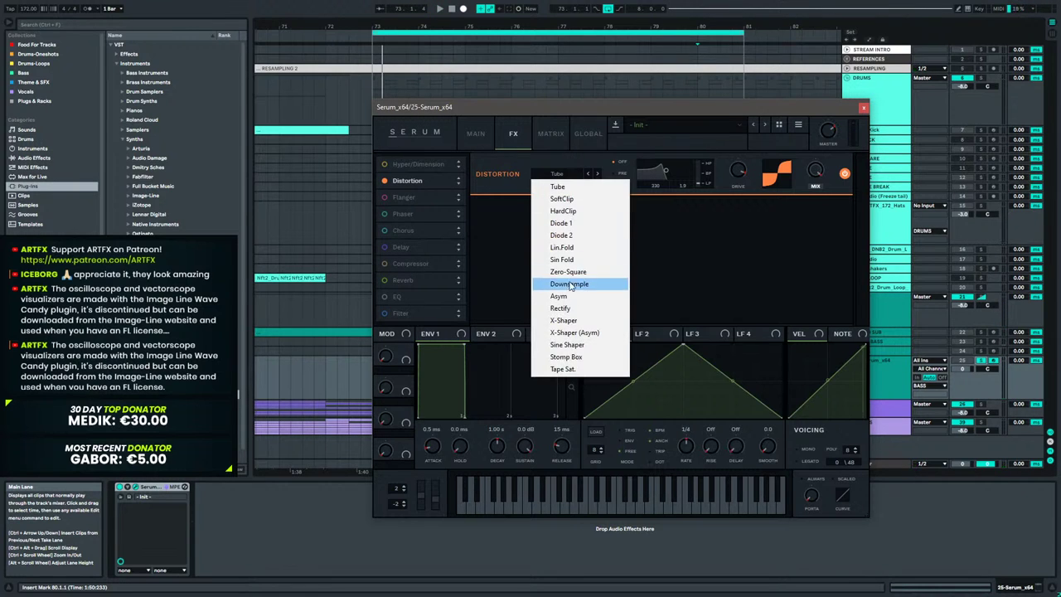
click(571, 224)
key(space)
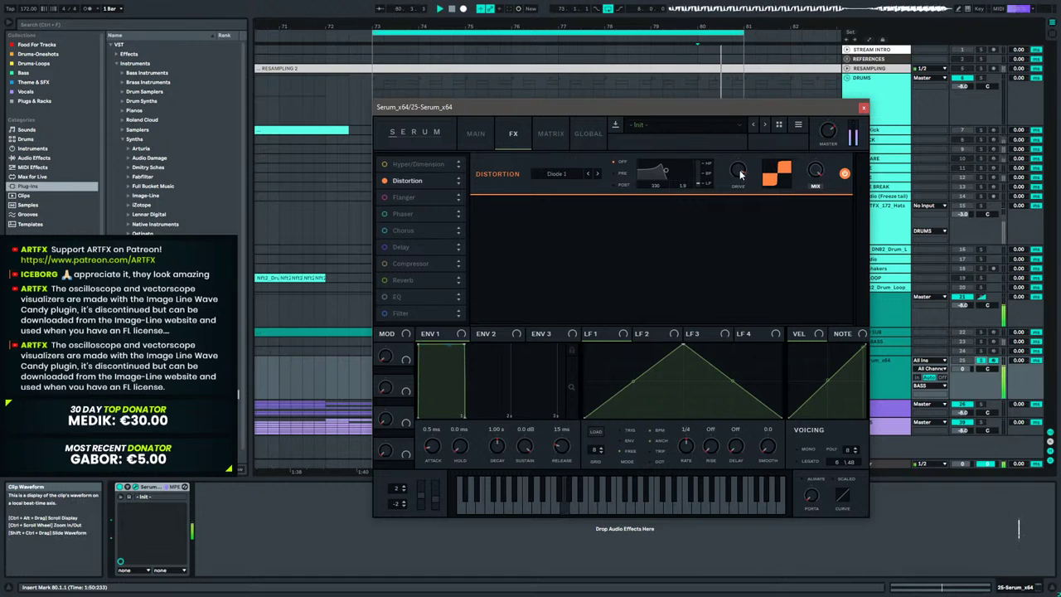
drag(738, 171, 734, 179)
key(space)
key(space)
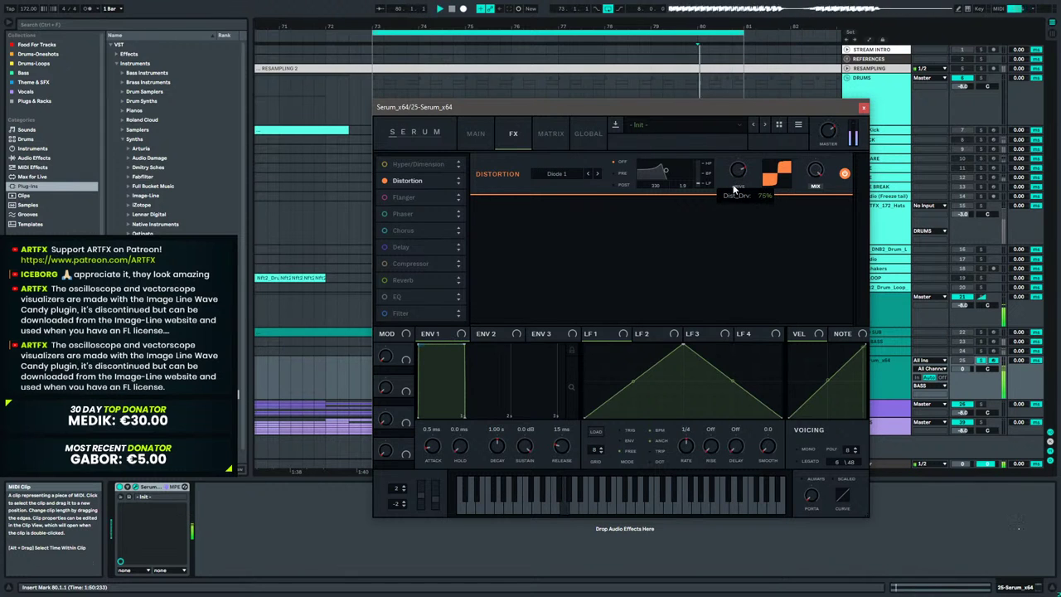
Enable the MG Low 12 filter in Serum and lower its cutoff to about 318 Hz while auditioning the fill.
click(475, 132)
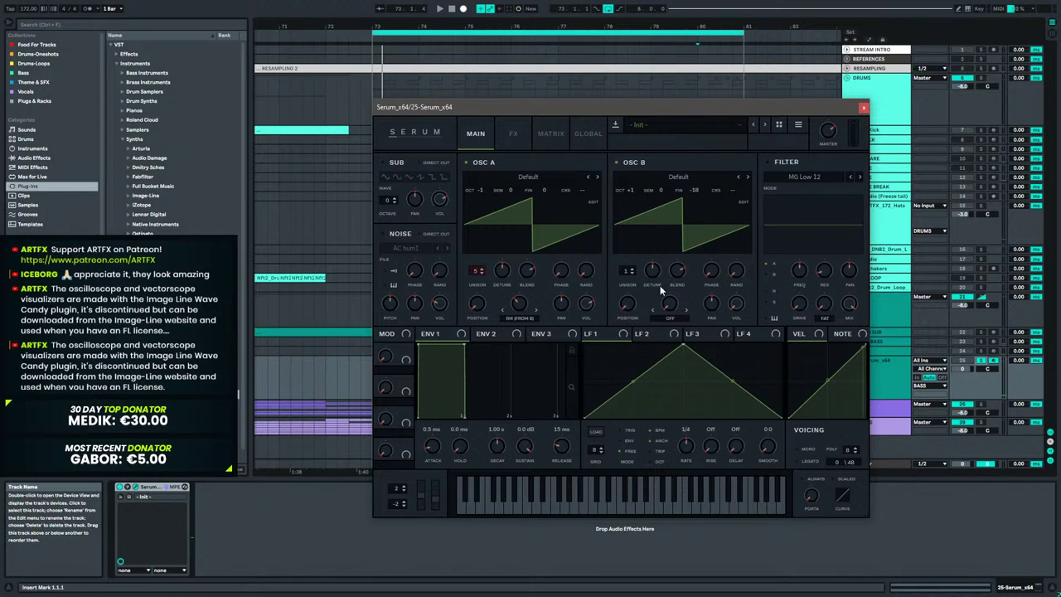
click(768, 163)
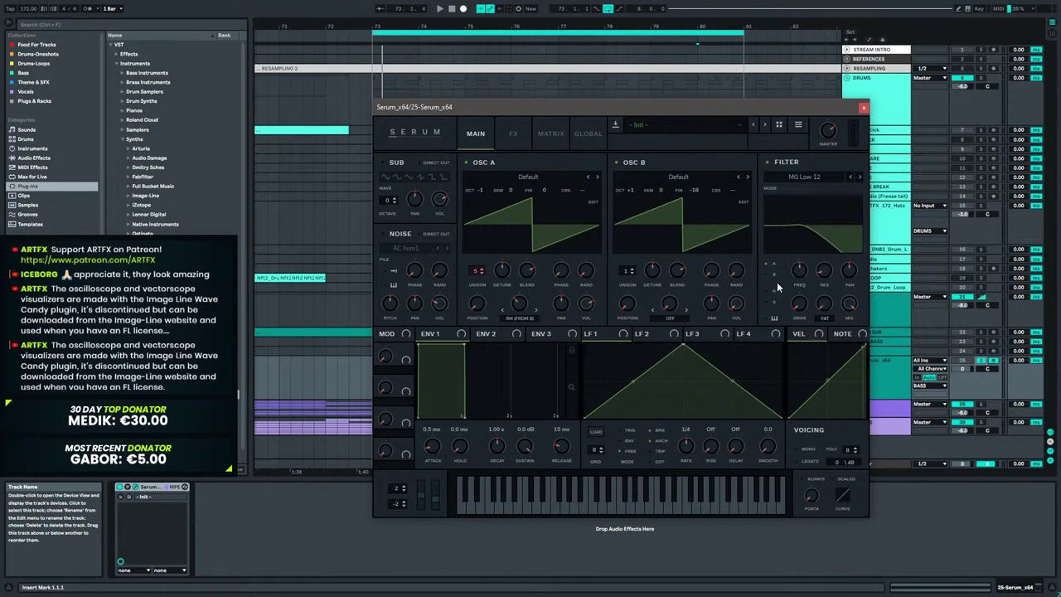
drag(819, 270, 798, 283)
key(space)
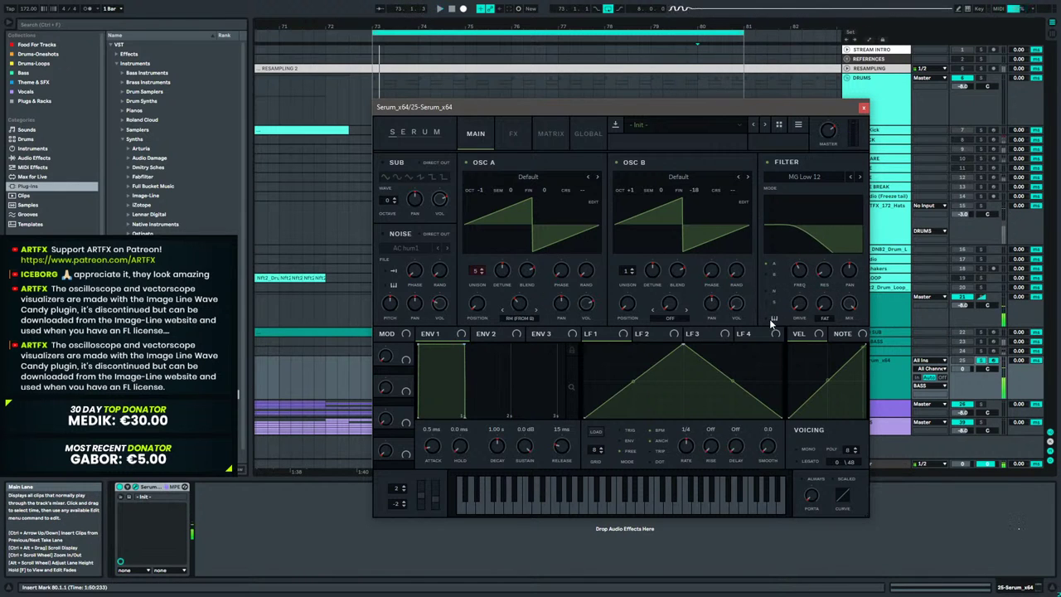
key(space)
mouse_move(802, 275)
mouse_down()
mouse_move(800, 289)
mouse_move(801, 275)
mouse_up()
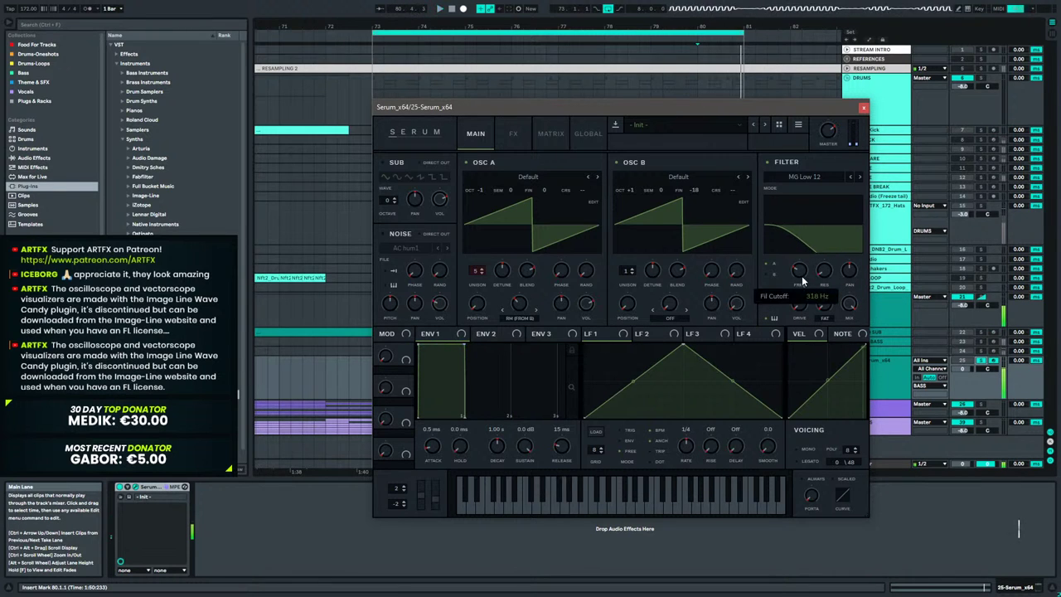
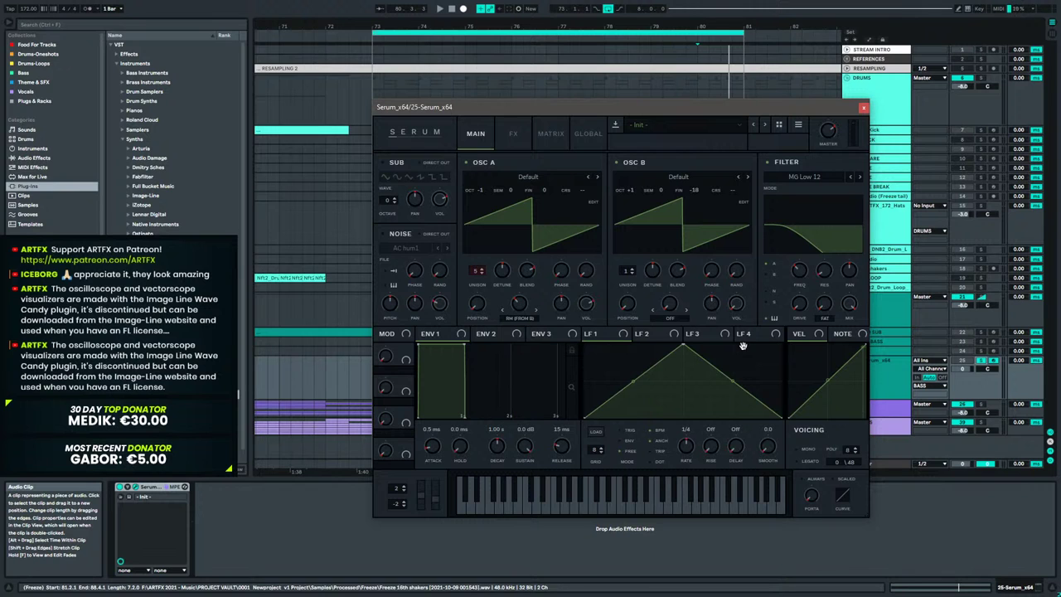
Replace the Serum track's MIDI clip in bar 80 with a new empty one-bar clip.
click(862, 108)
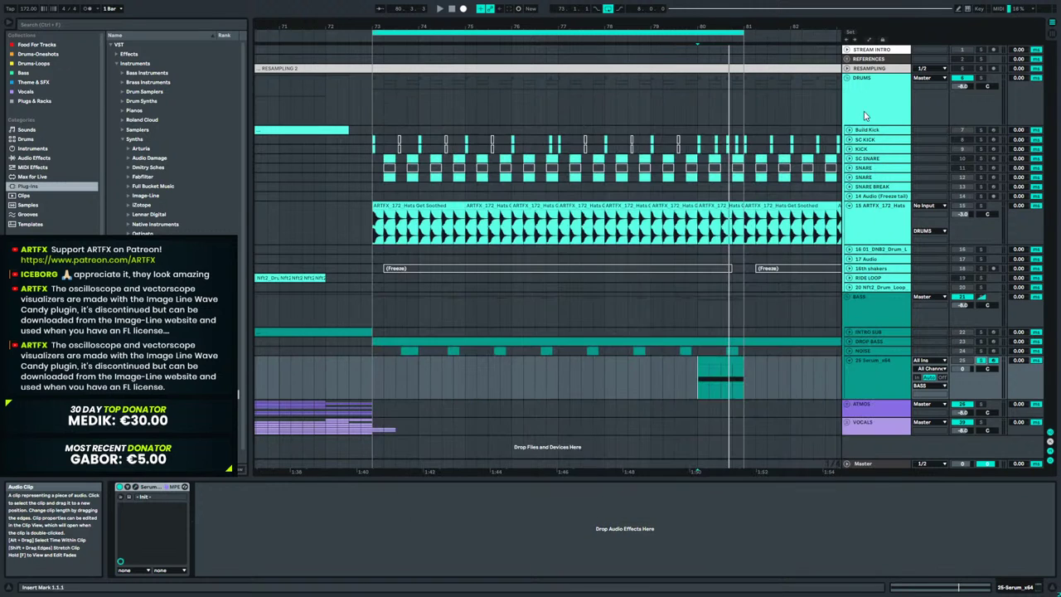
click(708, 359)
key(Delete)
drag(699, 366, 740, 366)
key(ctrl+shift+m)
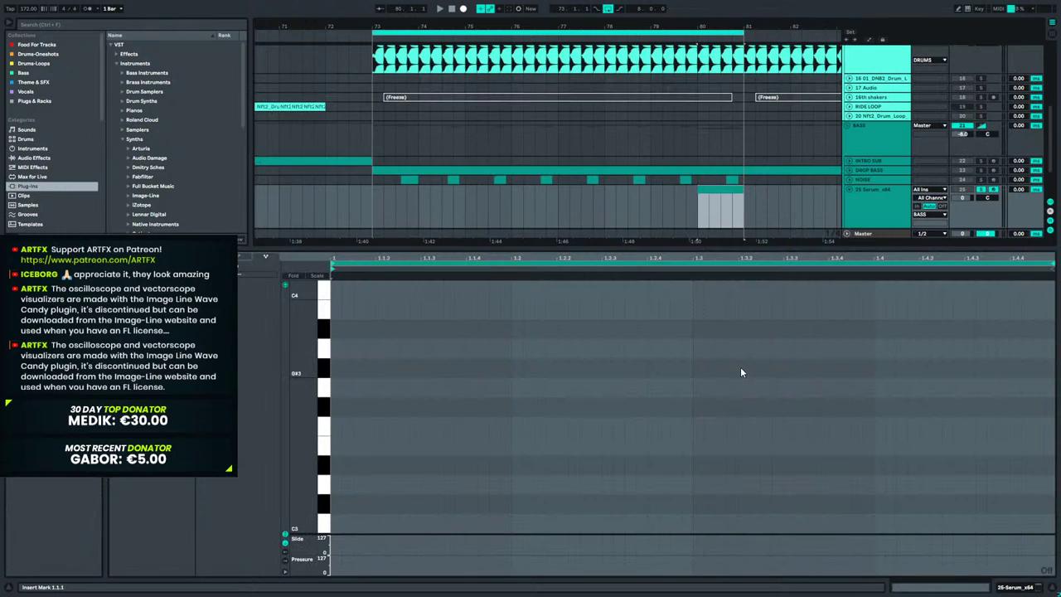
Disable MPE mode on the Serum device and dismiss the plug-in scaling messages.
click(1015, 590)
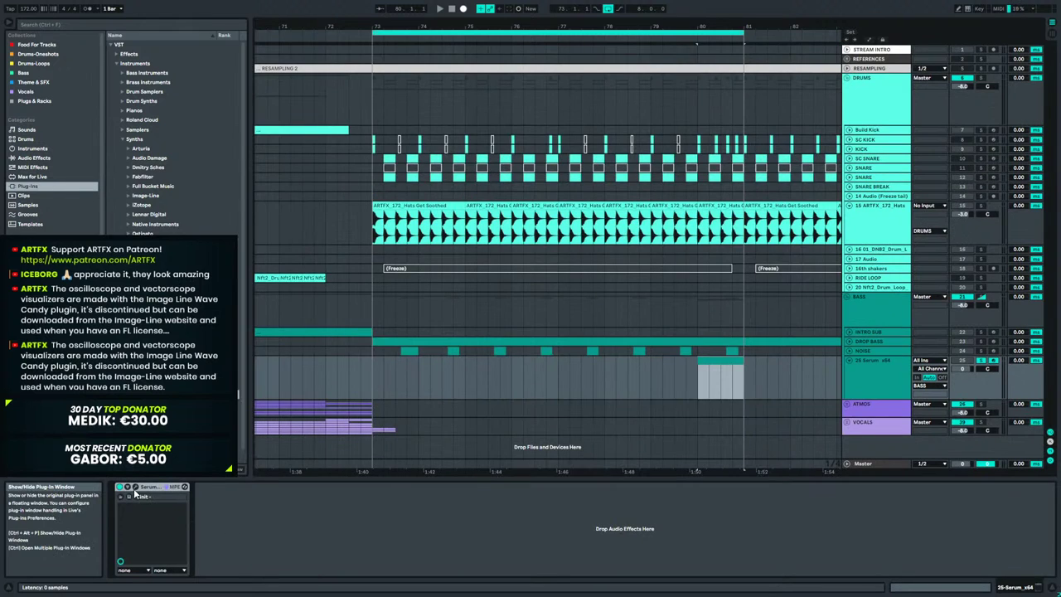
right_click(162, 493)
click(190, 481)
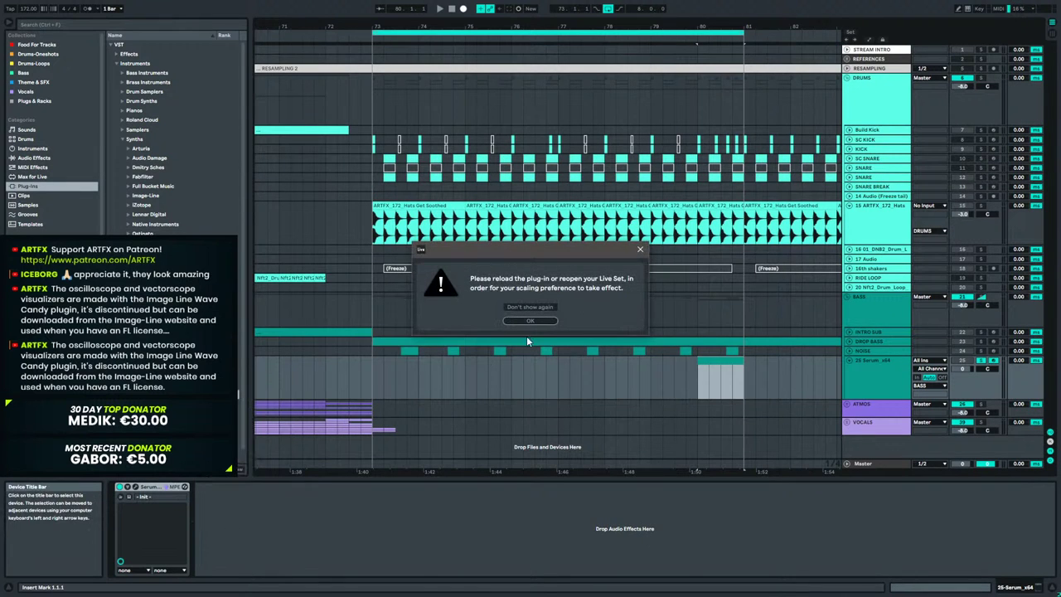
click(640, 249)
right_click(154, 489)
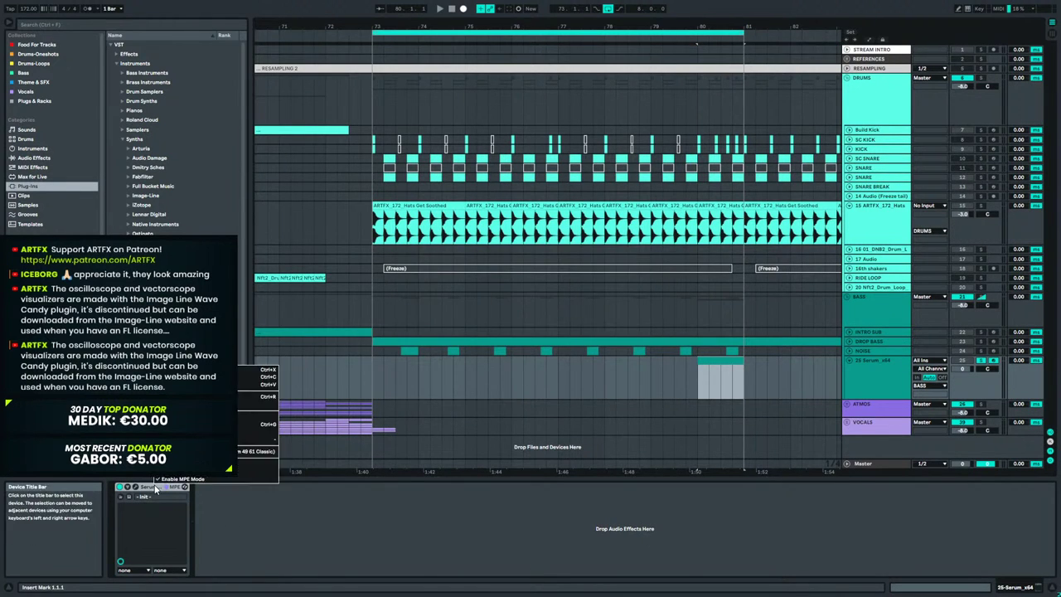
click(172, 481)
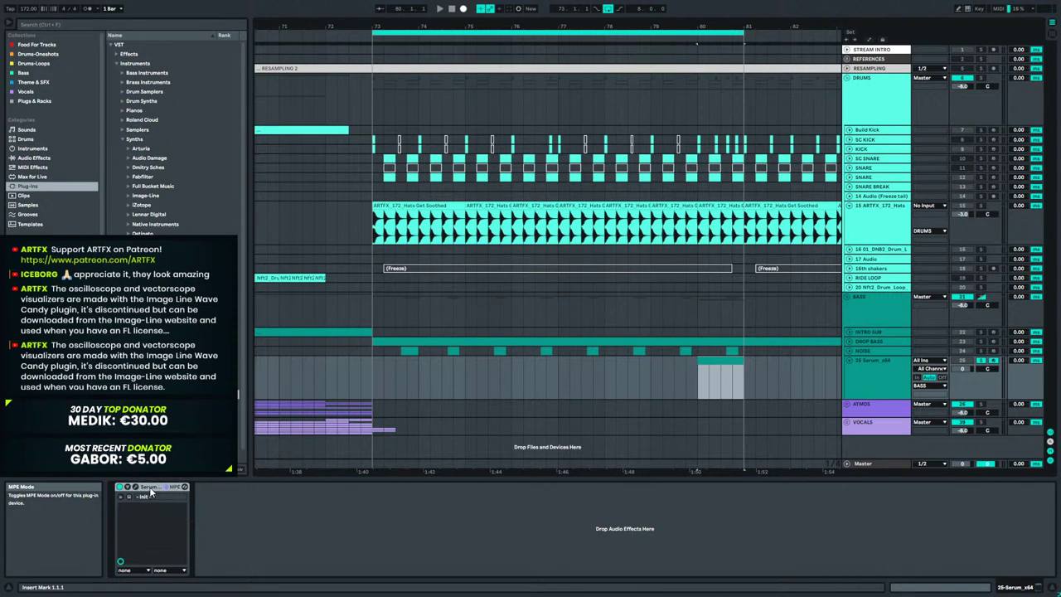
right_click(153, 489)
click(191, 481)
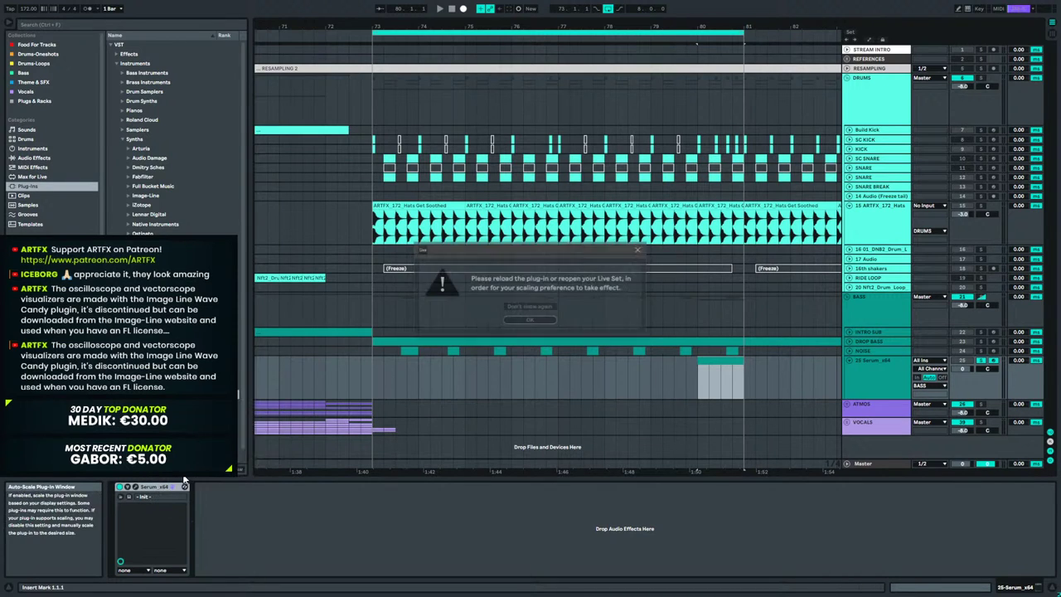
click(531, 320)
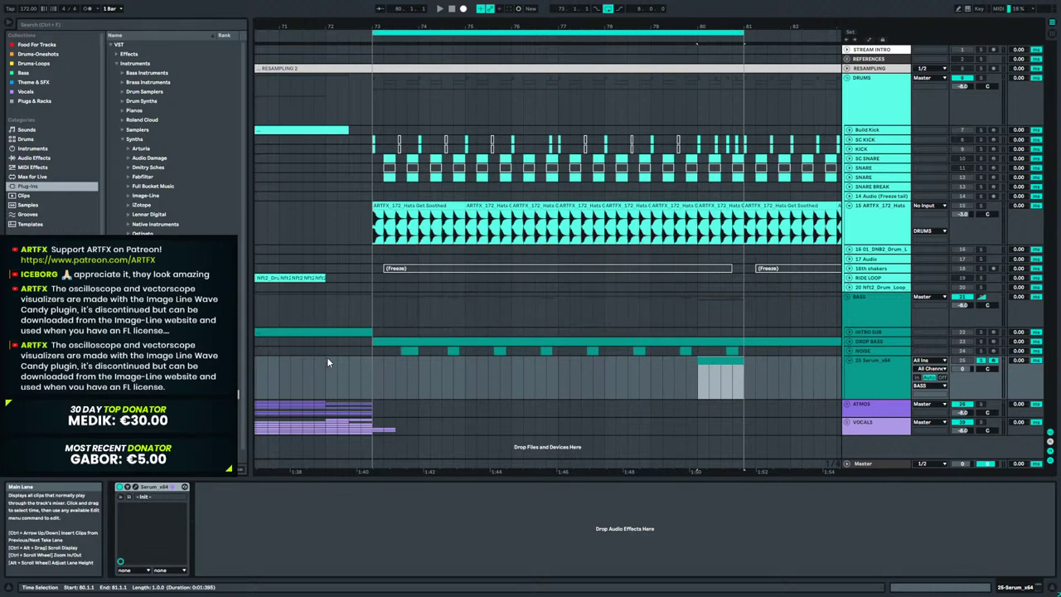
Set Serum's pitch bend range to 1 up and -12 down with mono legato voicing, and raise the filter cutoff slightly.
click(136, 488)
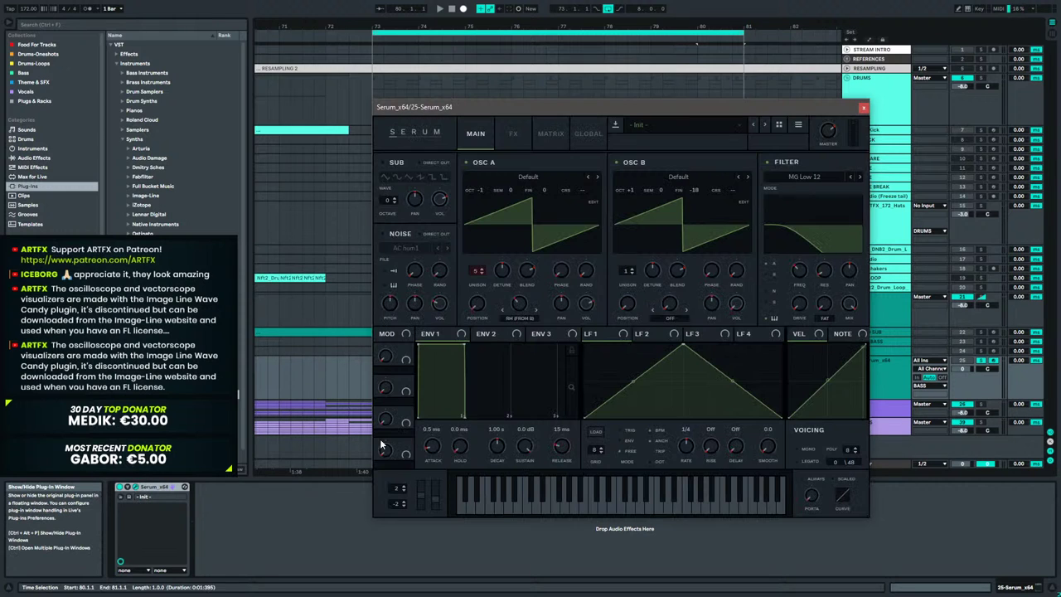
drag(806, 110, 780, 111)
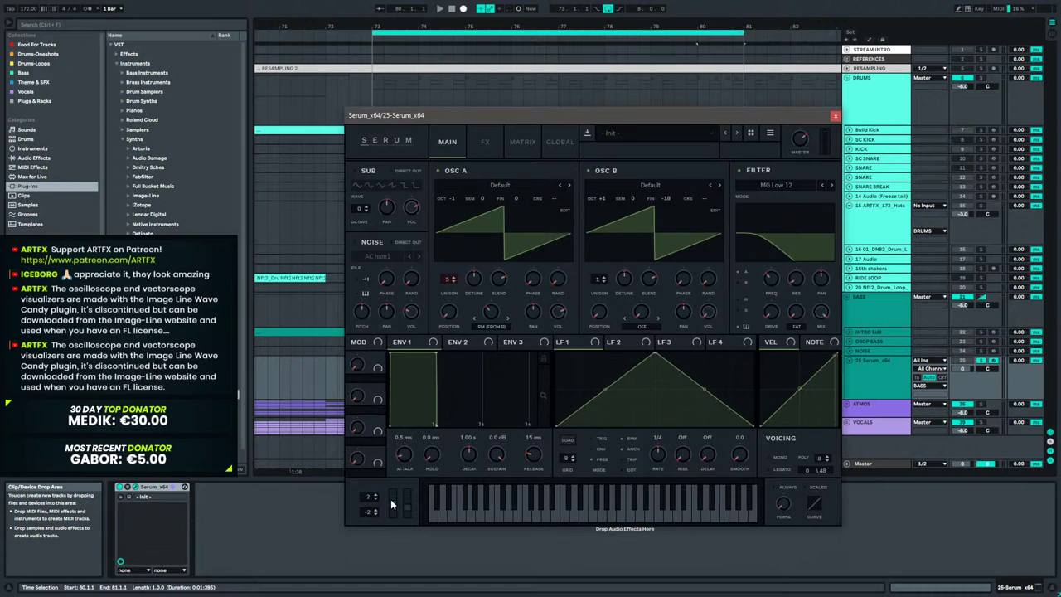
mouse_move(370, 499)
mouse_down()
mouse_move(369, 519)
mouse_move(372, 493)
mouse_up()
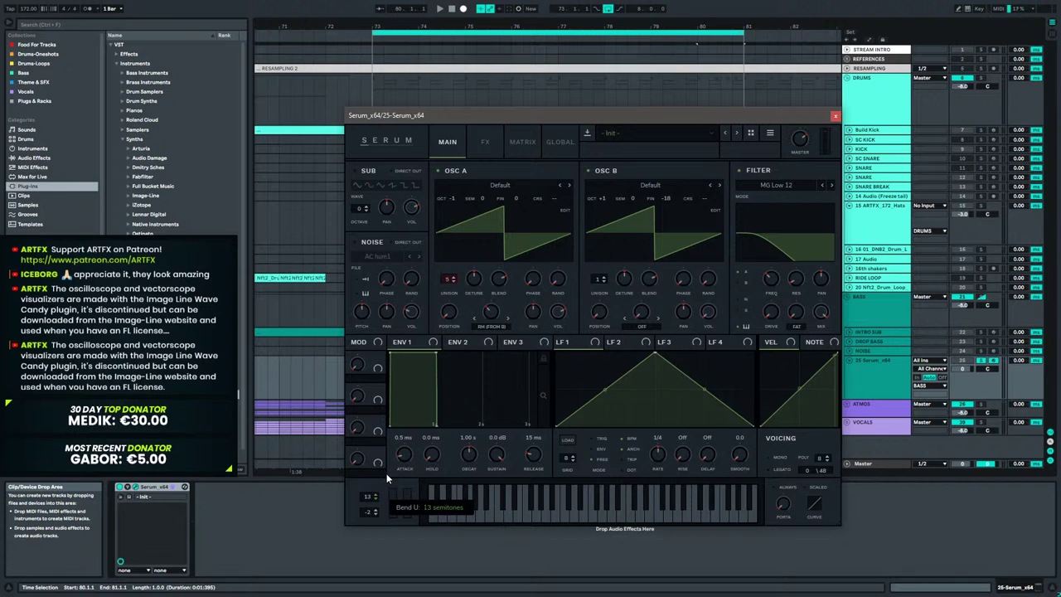
drag(372, 511, 368, 537)
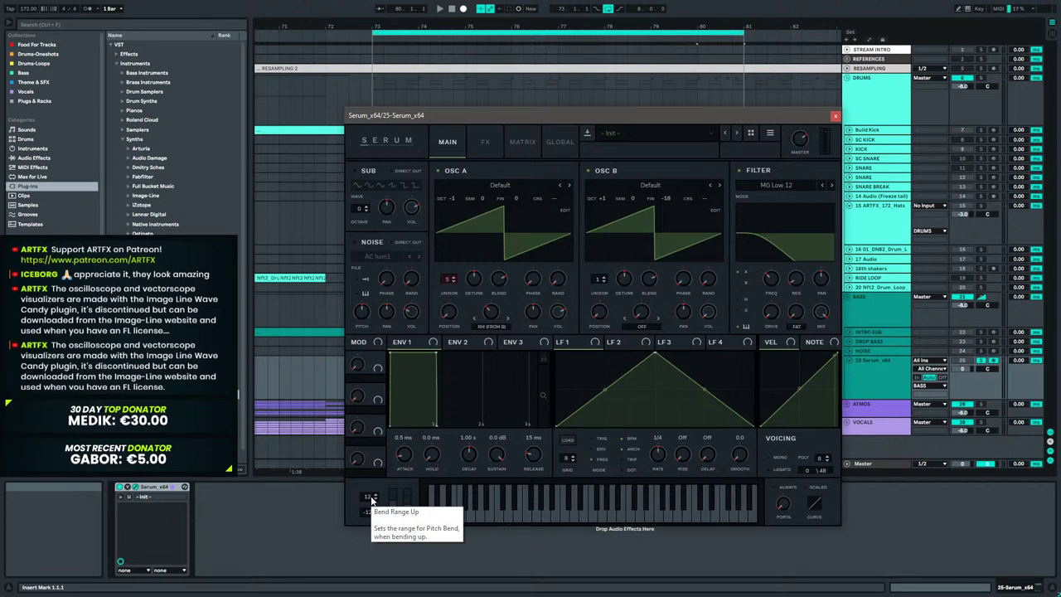
drag(371, 498, 370, 519)
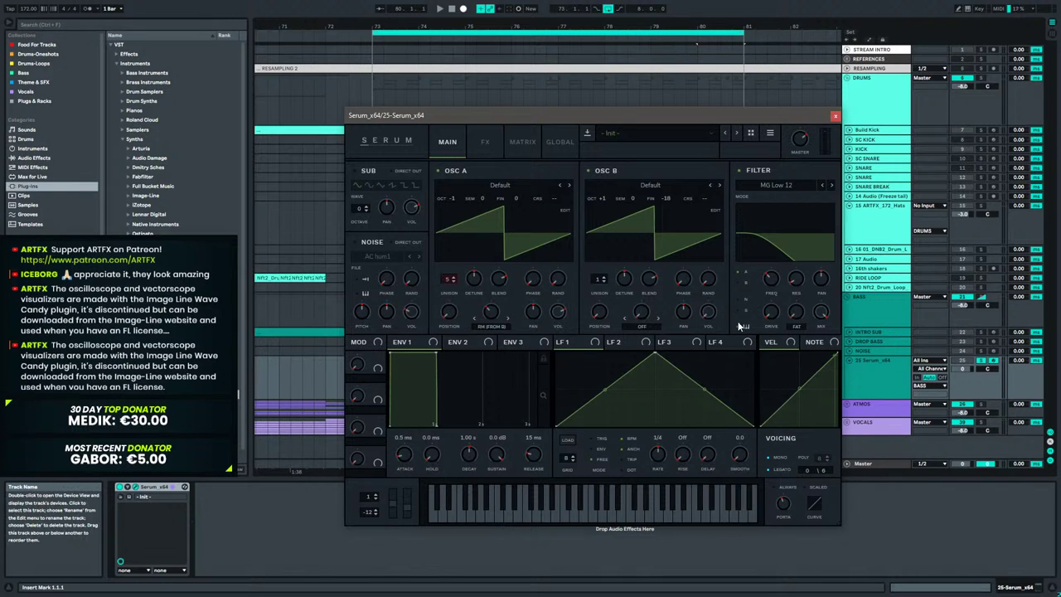
drag(771, 281, 778, 271)
click(832, 115)
Enter an F#1 note from 1.1.1 to 1.2.3 in the empty bar 80 clip.
double_click(722, 360)
drag(294, 492, 333, 595)
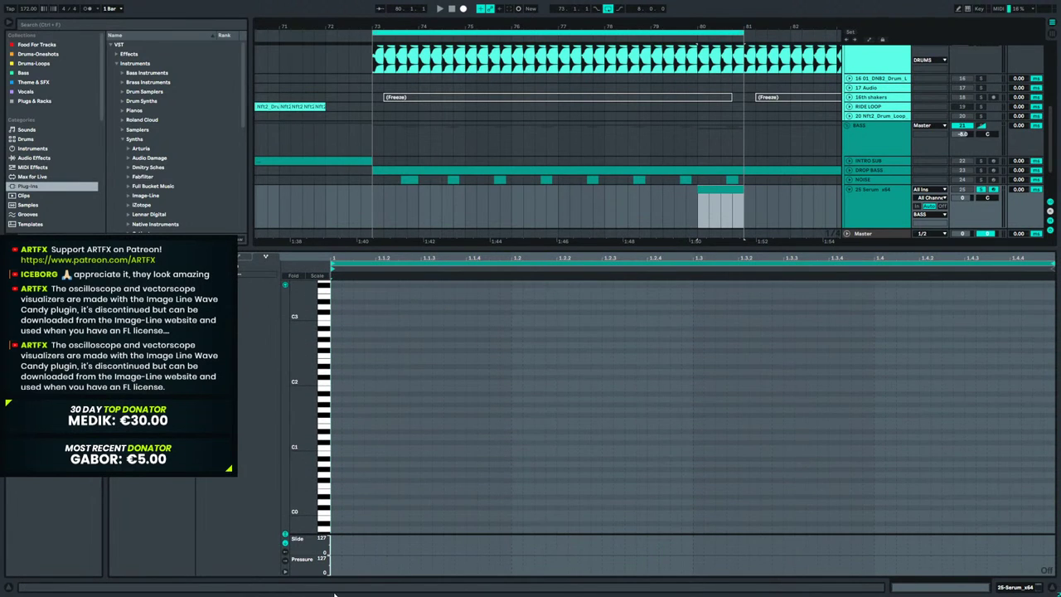
click(325, 481)
drag(335, 480, 521, 480)
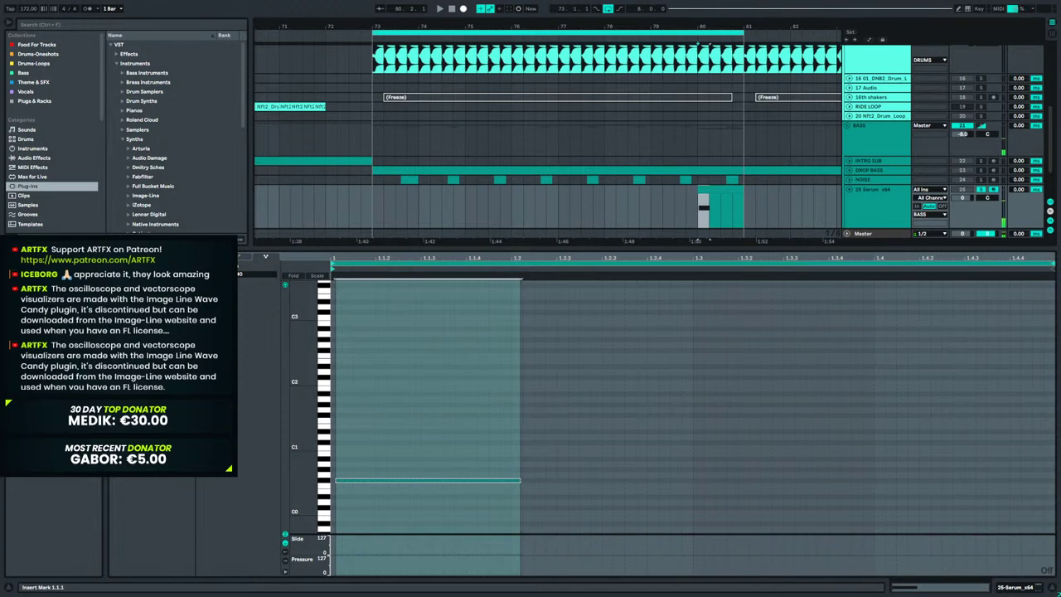
click(217, 256)
key(Left)
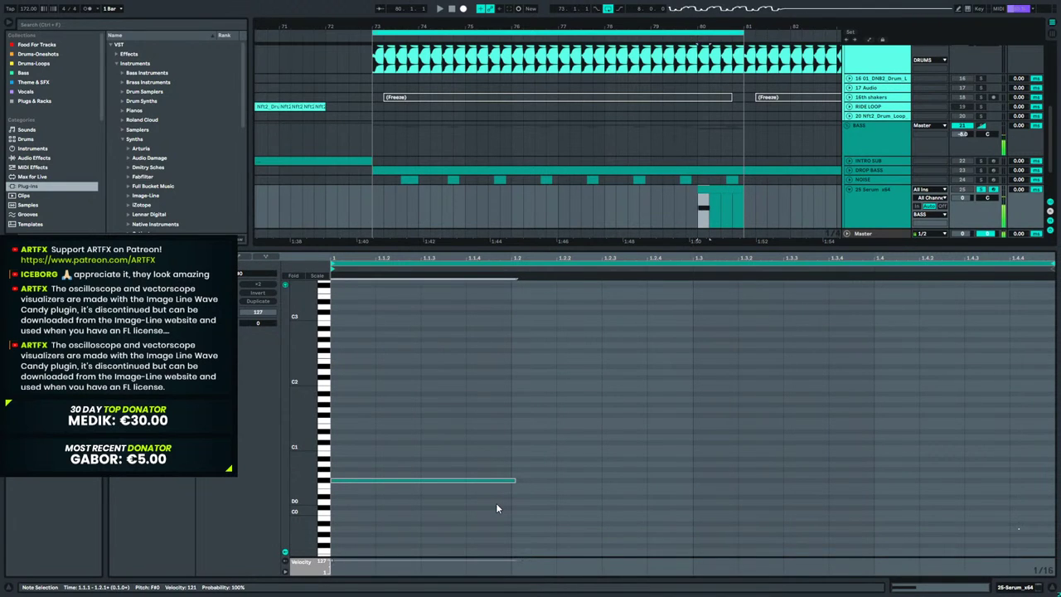
drag(514, 481, 606, 481)
key(shift+Up)
Add an overlapping F#2 note from 1.2.1 to the end of the clip.
scroll(579, 413, up, 3)
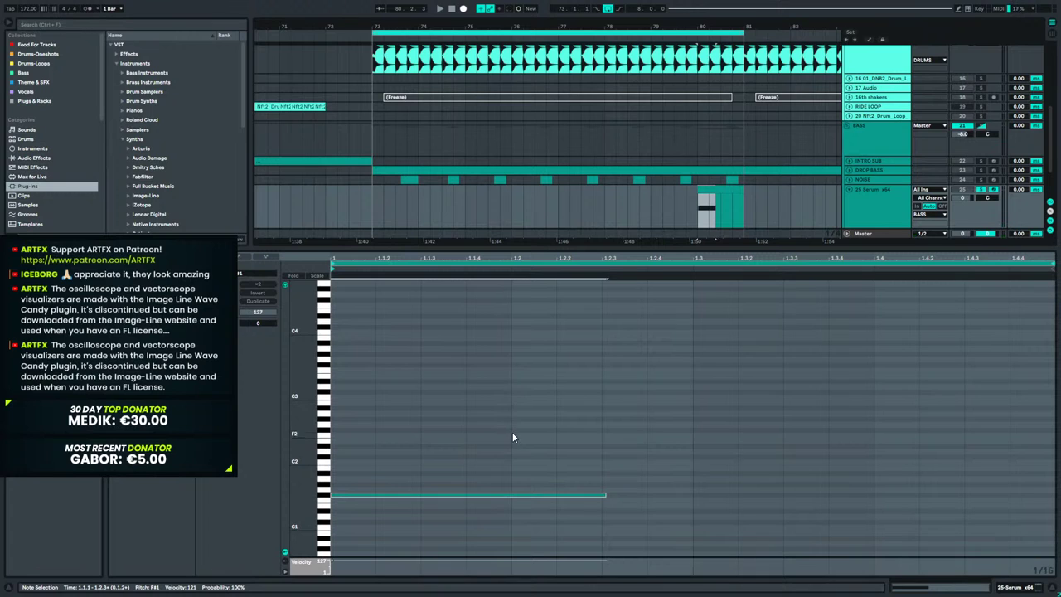
mouse_move(514, 425)
mouse_down()
mouse_move(899, 428)
mouse_move(869, 430)
mouse_up()
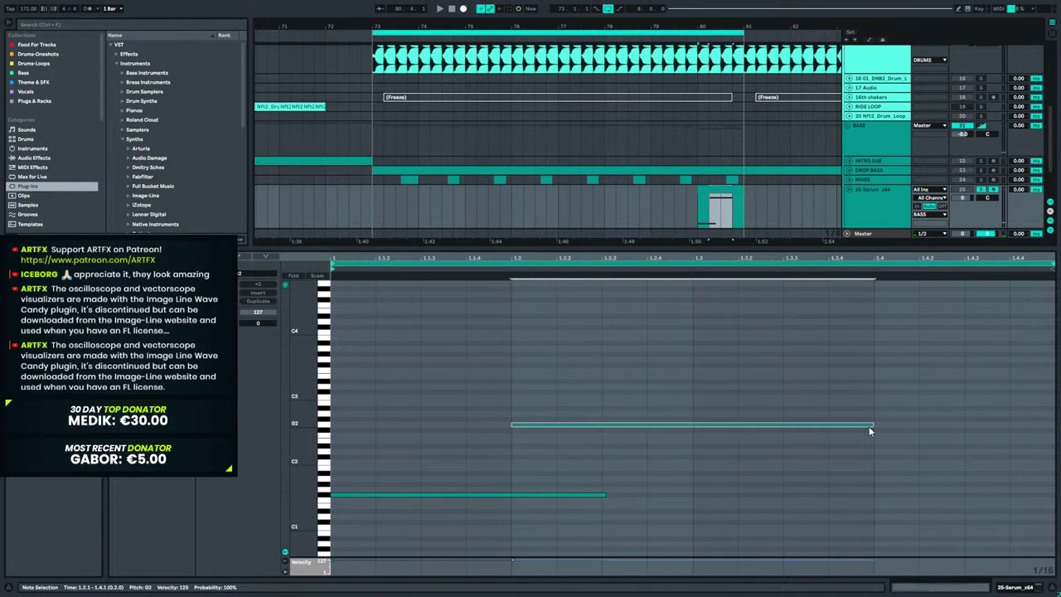
key(Down)
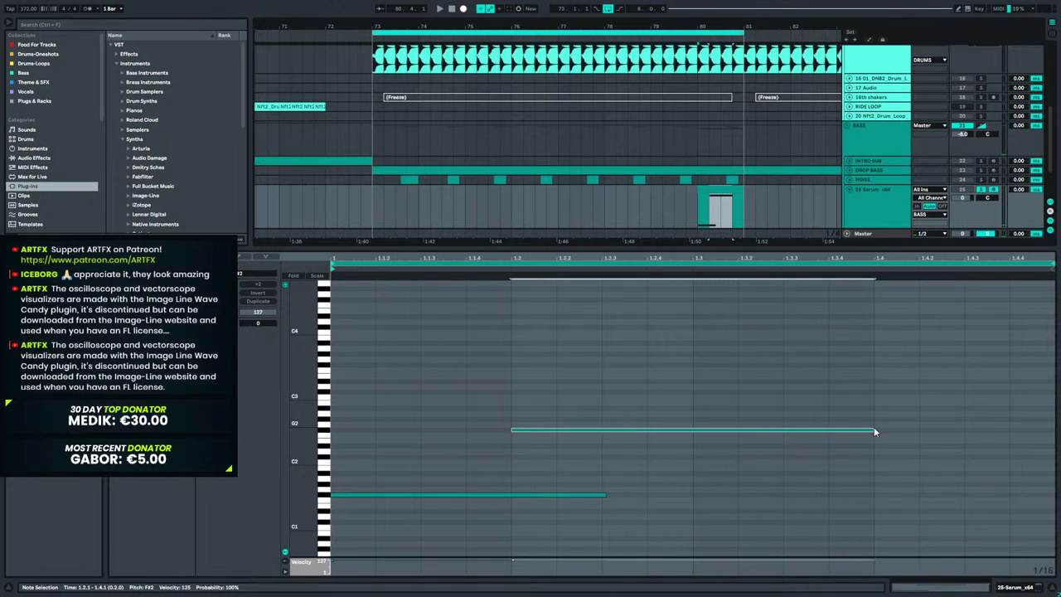
drag(872, 430, 1049, 433)
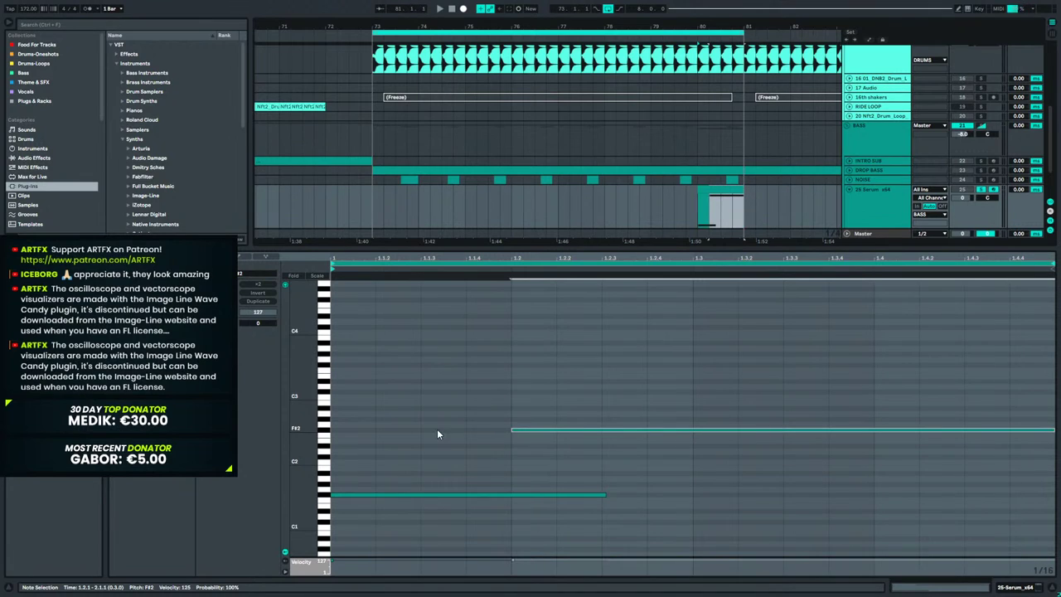
Draw a Pitch Bend envelope that rises from 0 at 1.2 to 8191 at 1.2.2 and holds until 1.3.
click(237, 258)
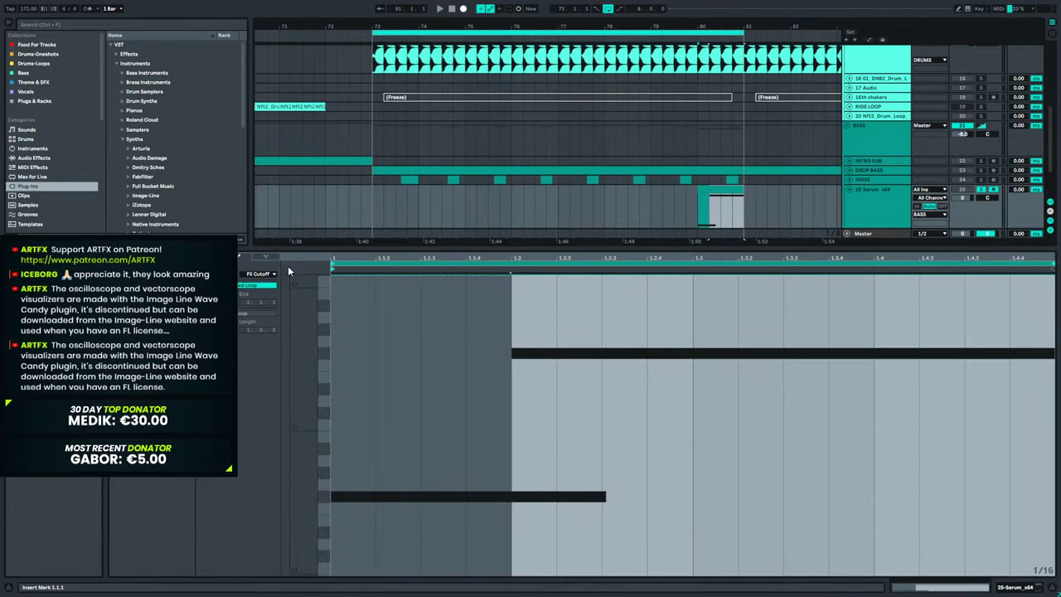
click(268, 274)
click(249, 282)
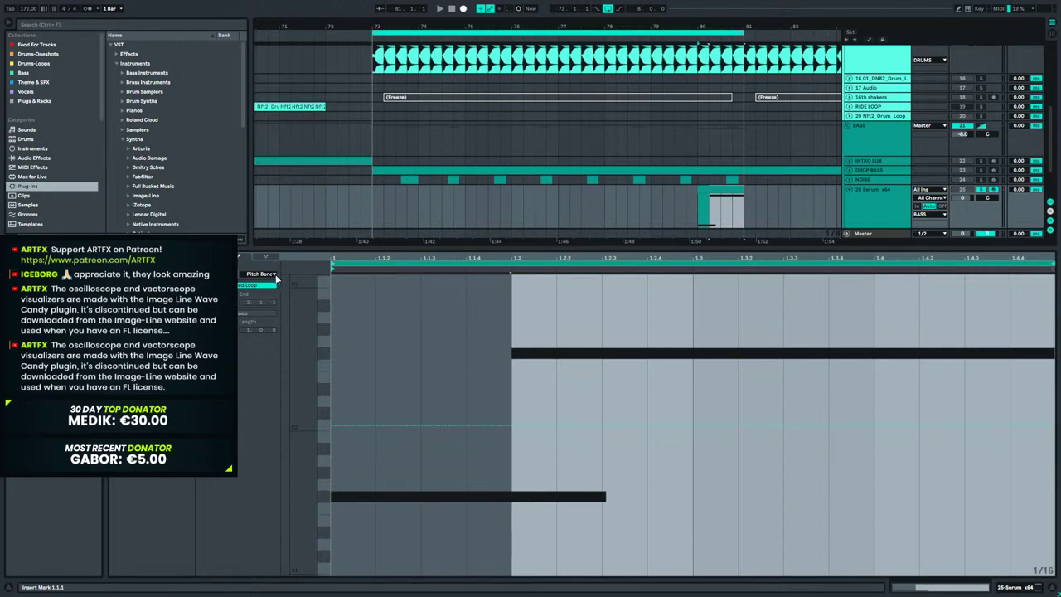
click(509, 425)
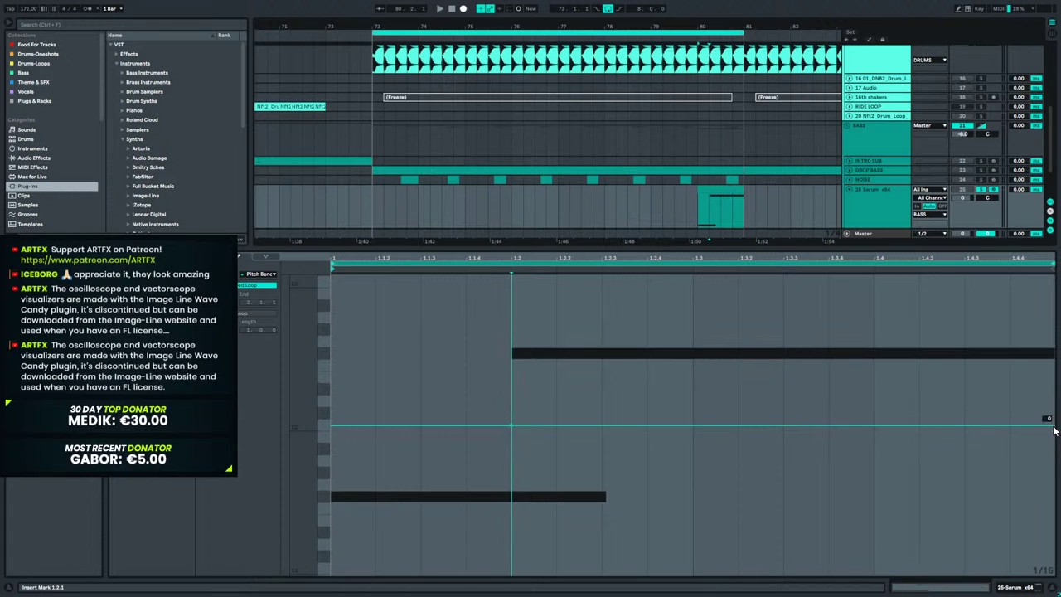
drag(558, 425, 556, 275)
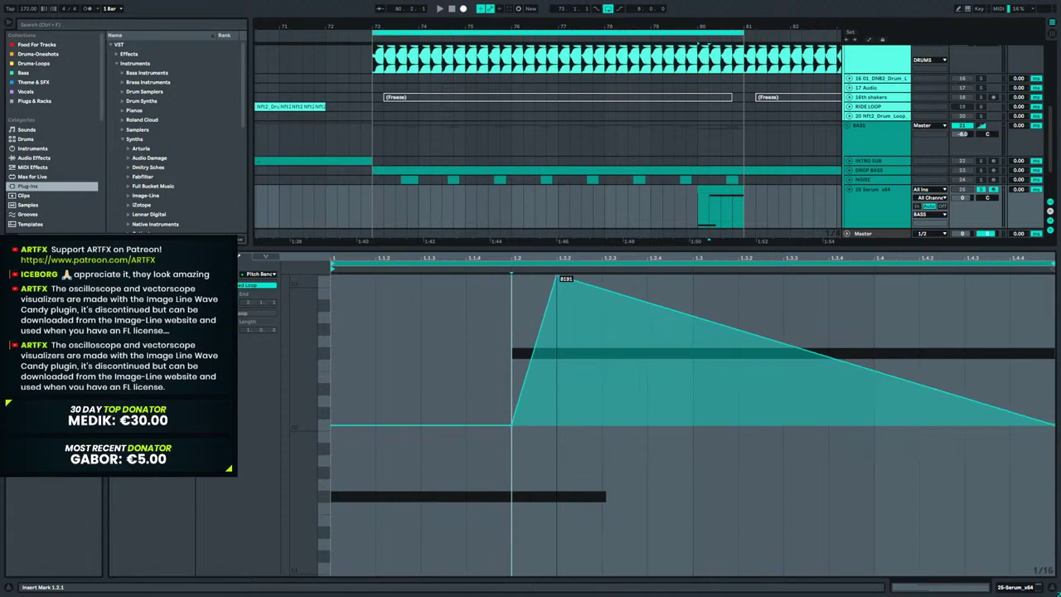
drag(693, 317, 694, 275)
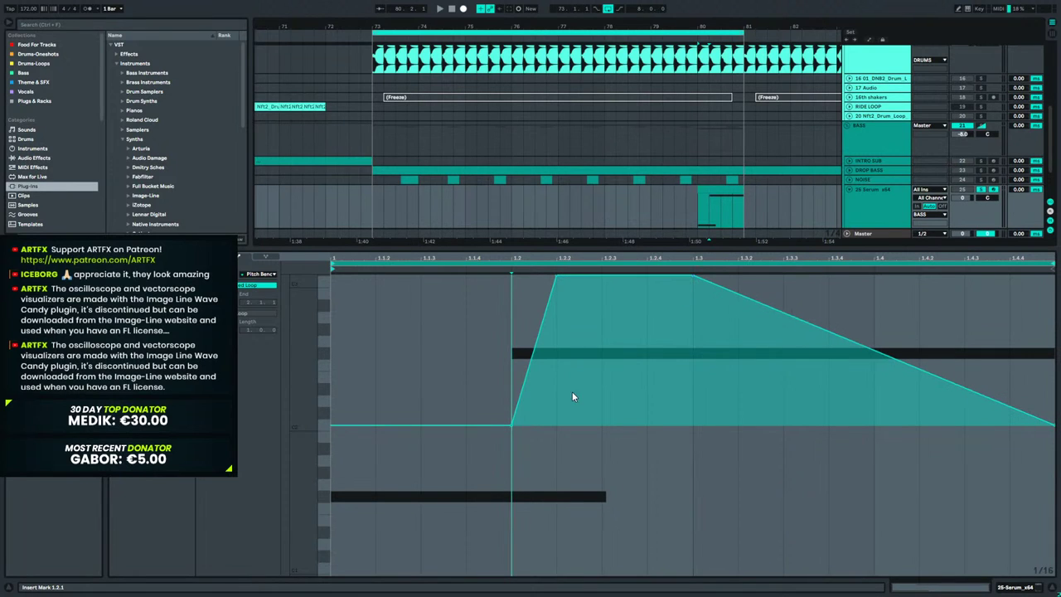
Curve the rising pitch bend segment between 1.2 and 1.2.2 so it climbs quickly first, and audition it.
mouse_move(539, 346)
mouse_down()
mouse_move(538, 315)
mouse_move(538, 333)
mouse_up()
key(space)
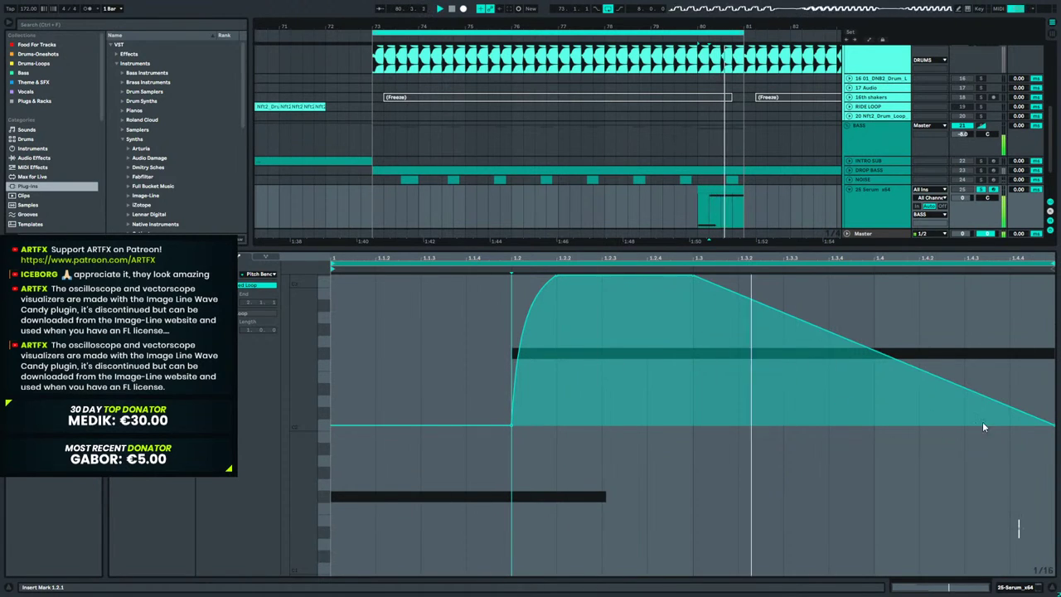
key(space)
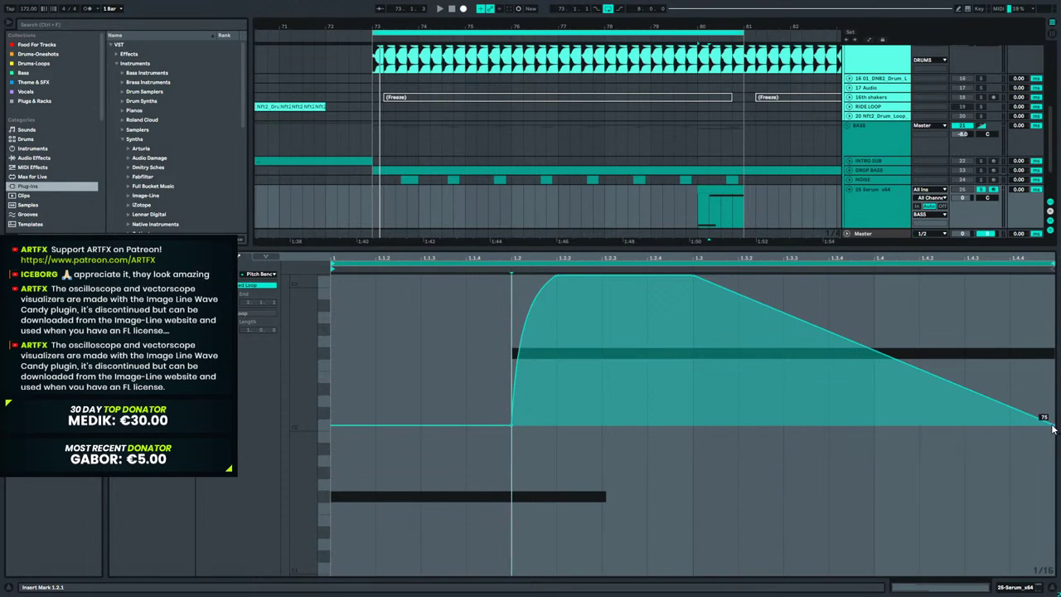
Return the pitch bend to 0 at 1.4.3, and add a curved drop to the lowest value at the clip's end.
drag(1054, 427, 964, 427)
drag(1049, 426, 1043, 569)
drag(999, 502, 1022, 475)
key(space)
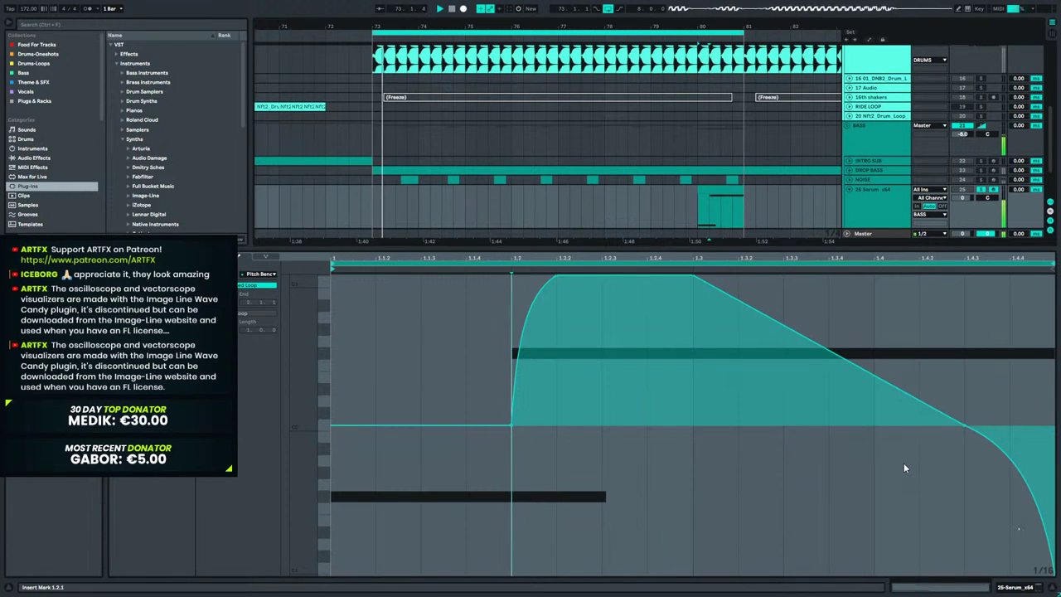
key(space)
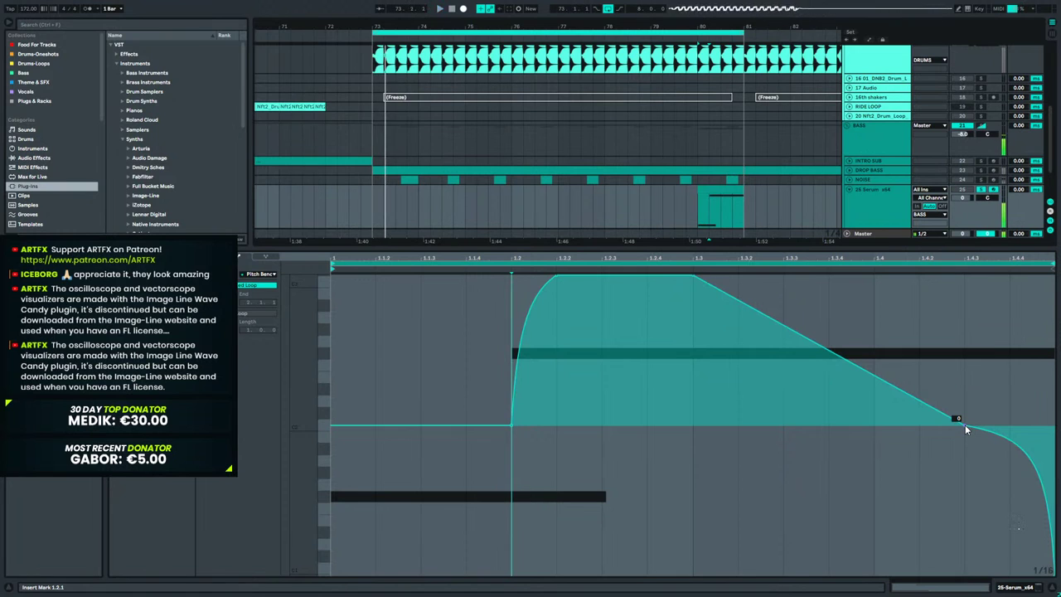
Reopen the Serum window, set oscillator B to octave 0, and detune its fine tuning further downward.
key(shift+Tab)
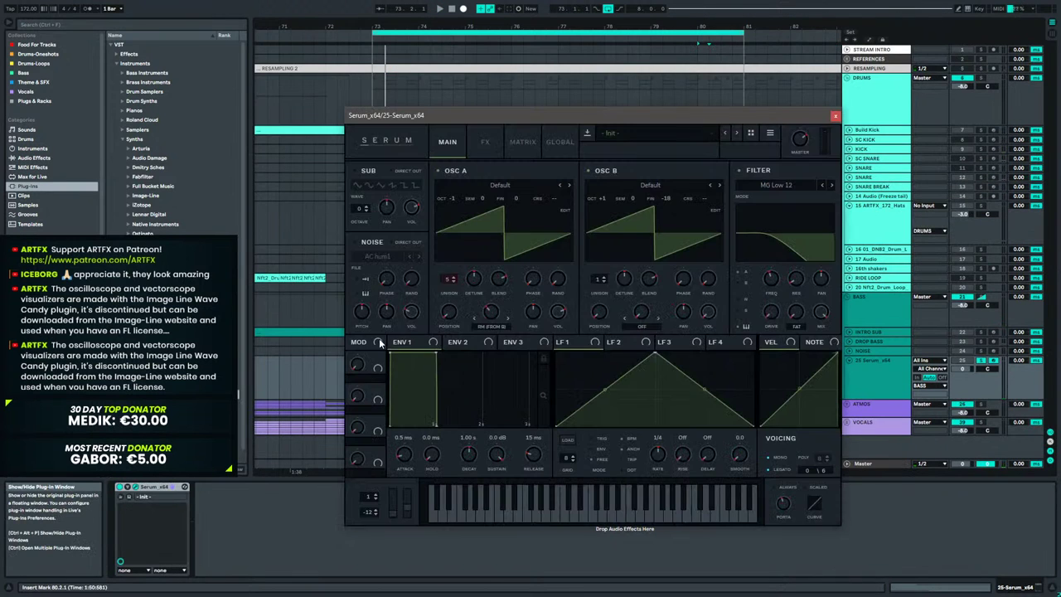
click(128, 496)
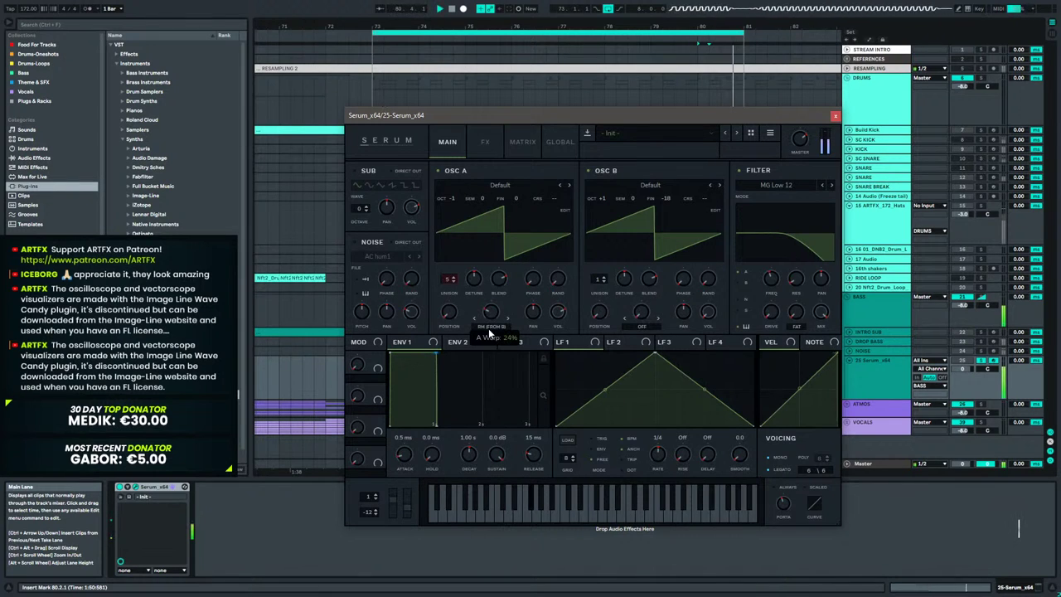
drag(667, 198, 667, 208)
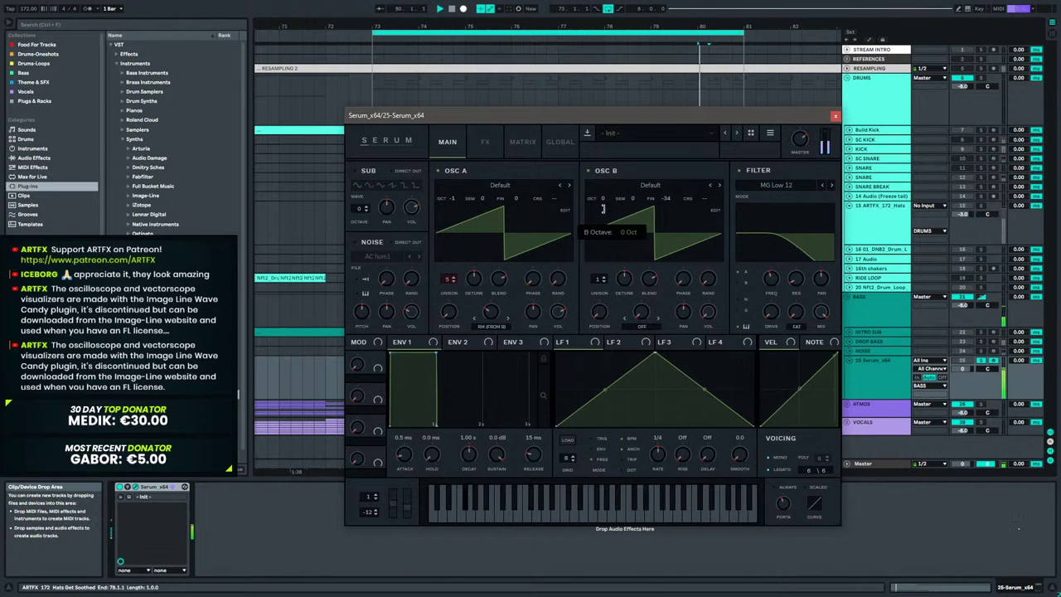
drag(672, 198, 673, 201)
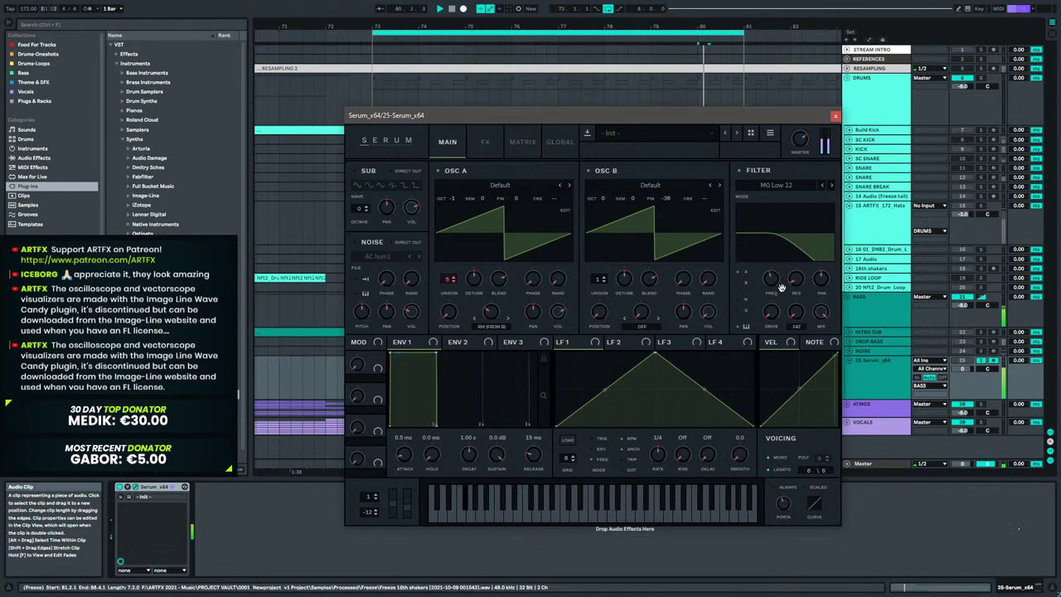
Lower Serum's filter cutoff and raise the filter drive to about 23%.
drag(775, 284, 777, 296)
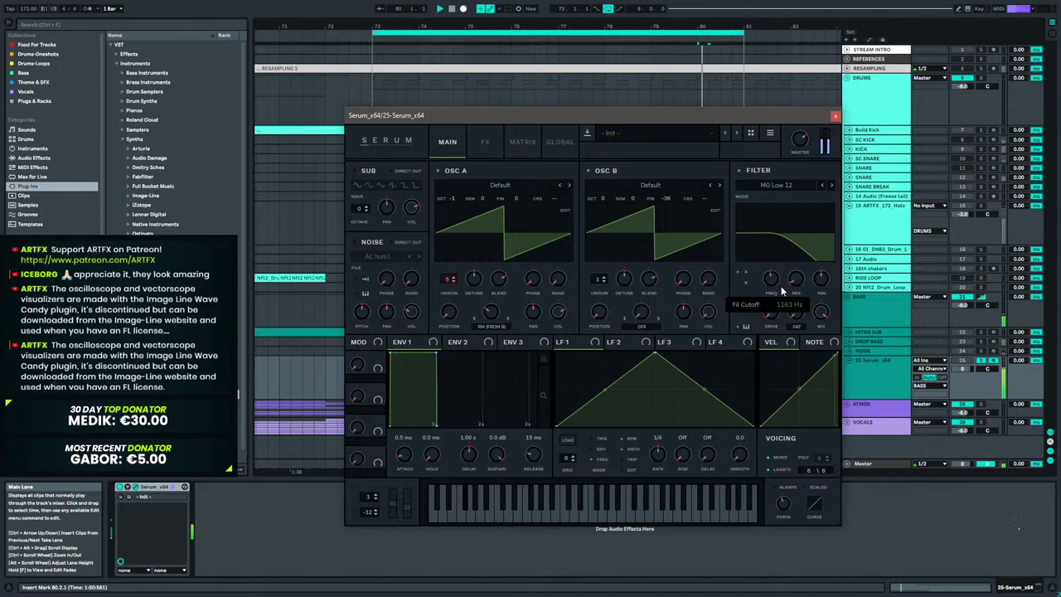
drag(774, 311, 783, 287)
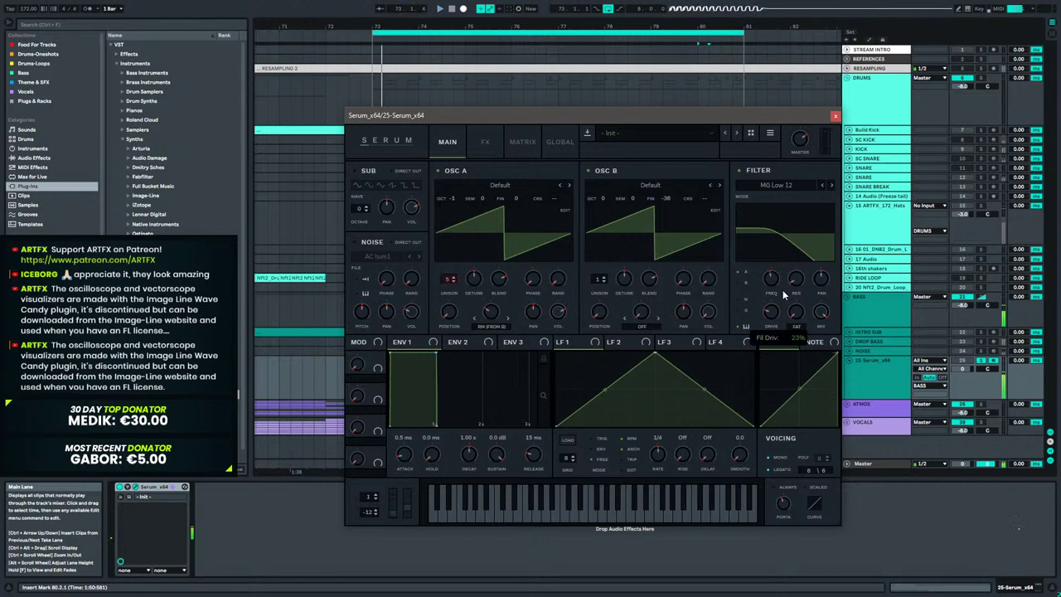
click(522, 142)
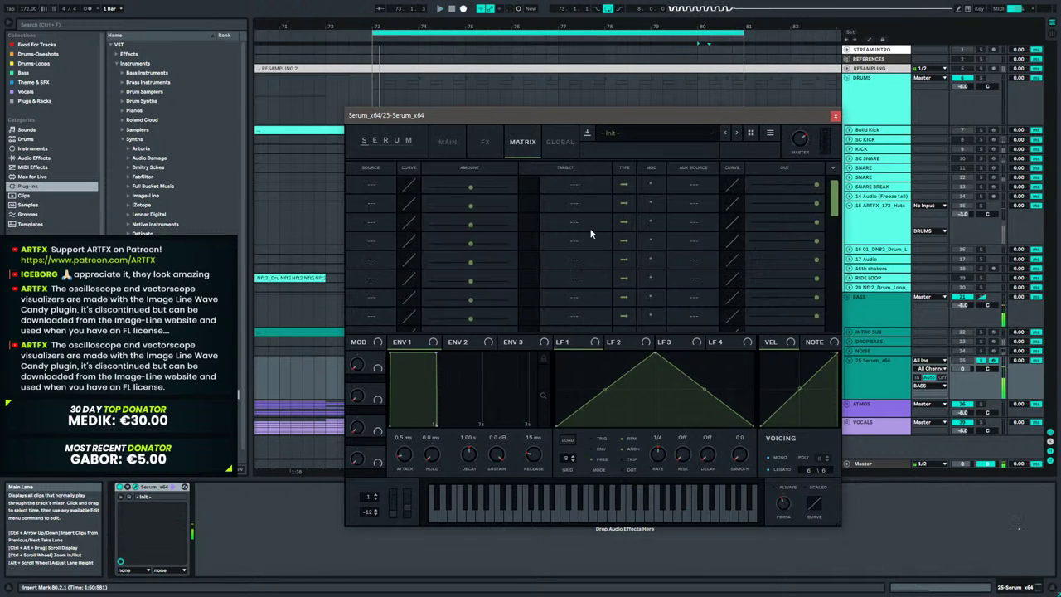
Set the Serum distortion's level to about 6.1 dB and reduce its wet mix to about 65%.
click(486, 143)
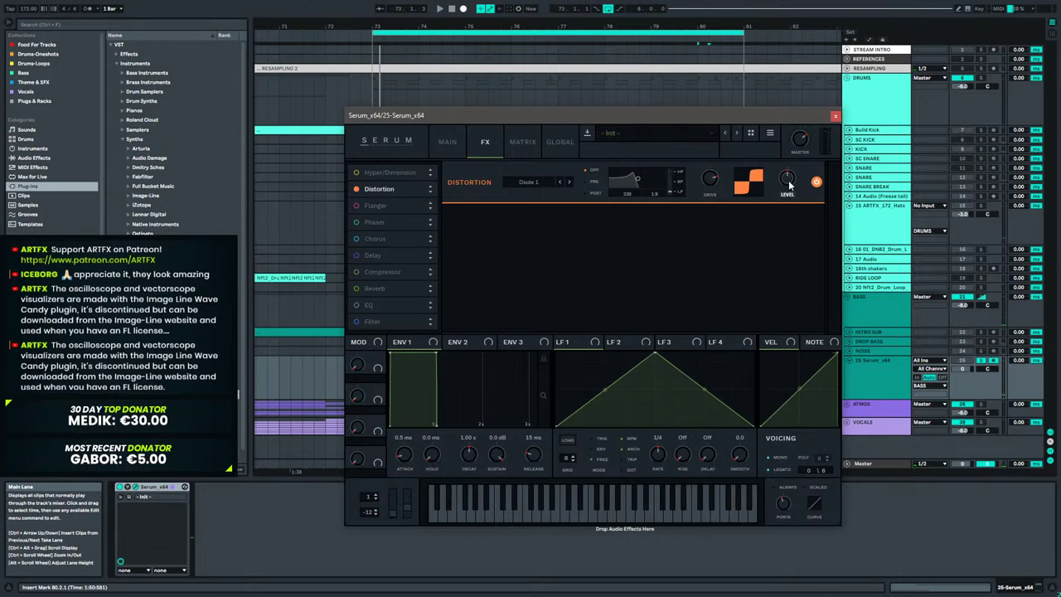
drag(788, 182, 791, 164)
key(space)
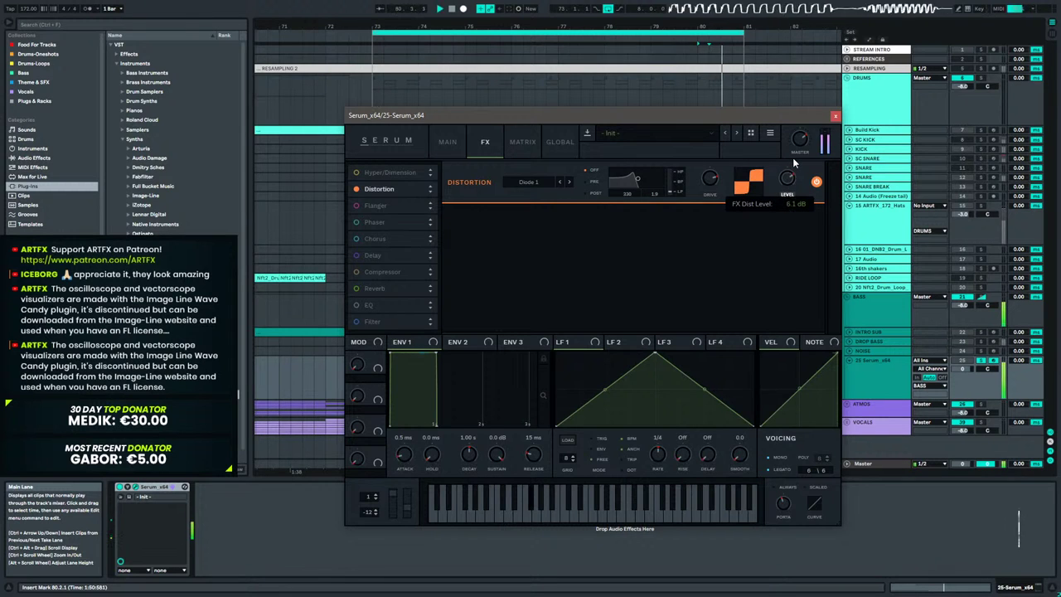
key(space)
click(785, 194)
drag(784, 193, 767, 230)
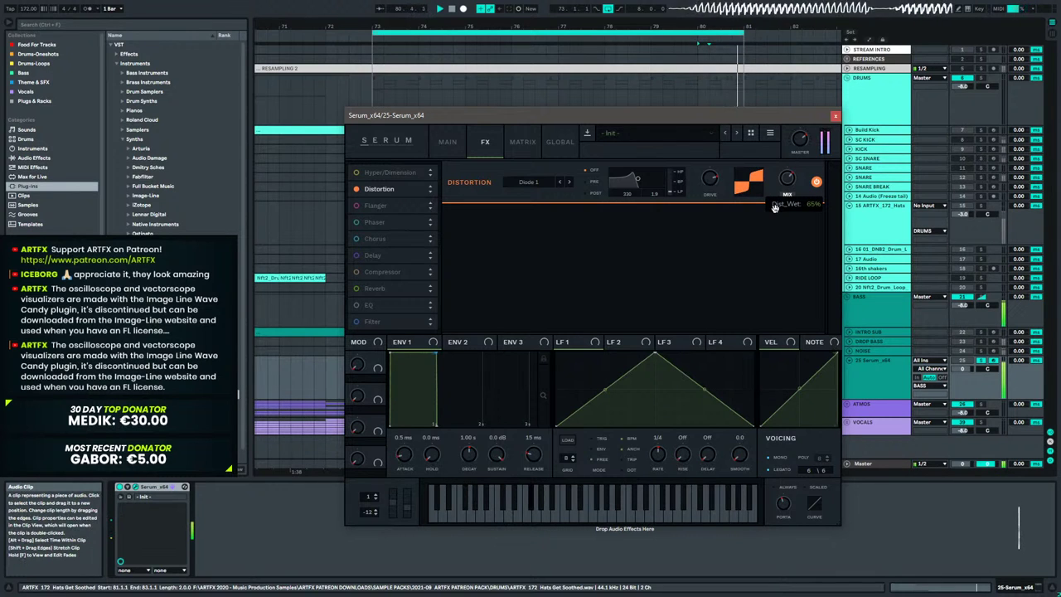
drag(767, 227, 769, 203)
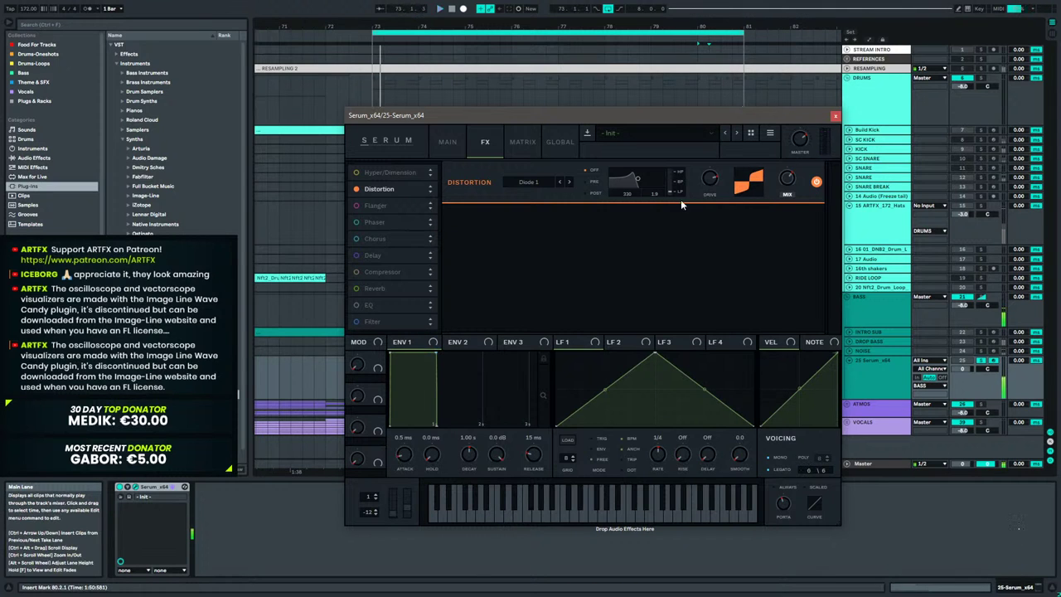
Apply a post low-pass filter at 1729 Hz to the distortion, compare it with off, and set the mix to 66%.
click(590, 194)
drag(627, 198, 613, 130)
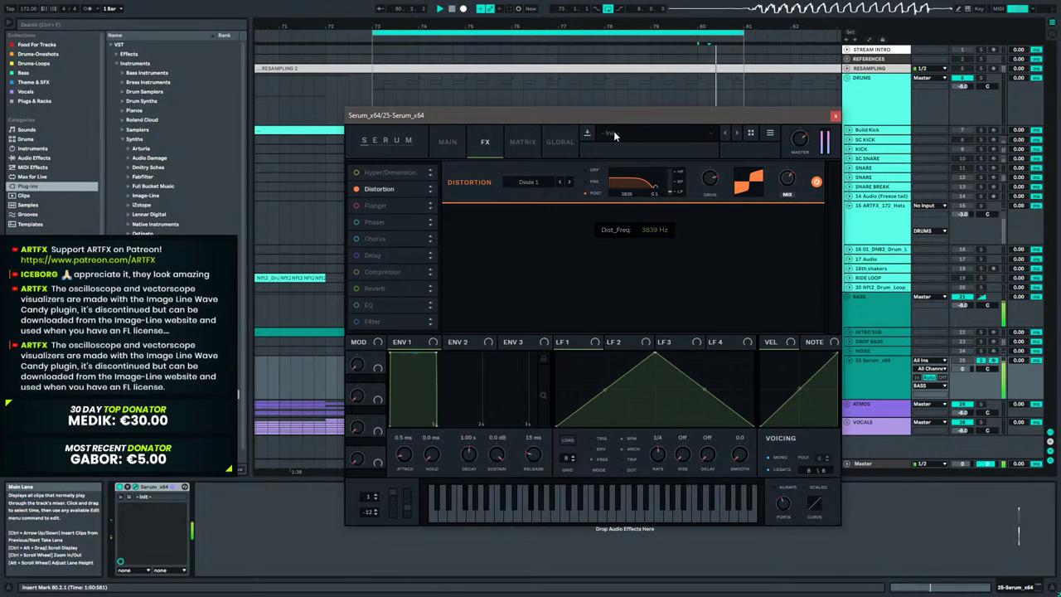
click(590, 175)
key(space)
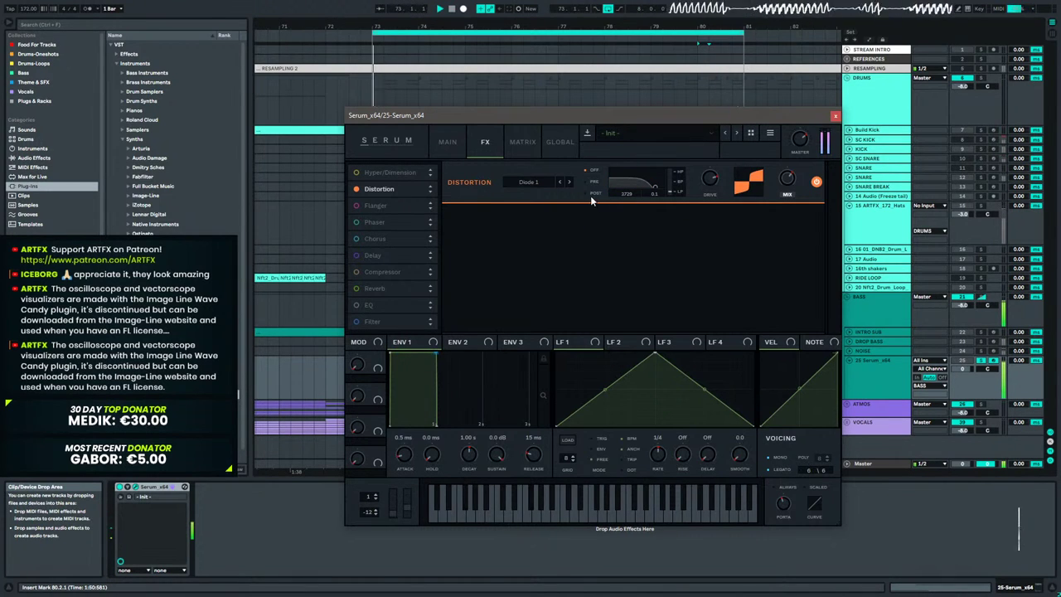
click(588, 193)
key(space)
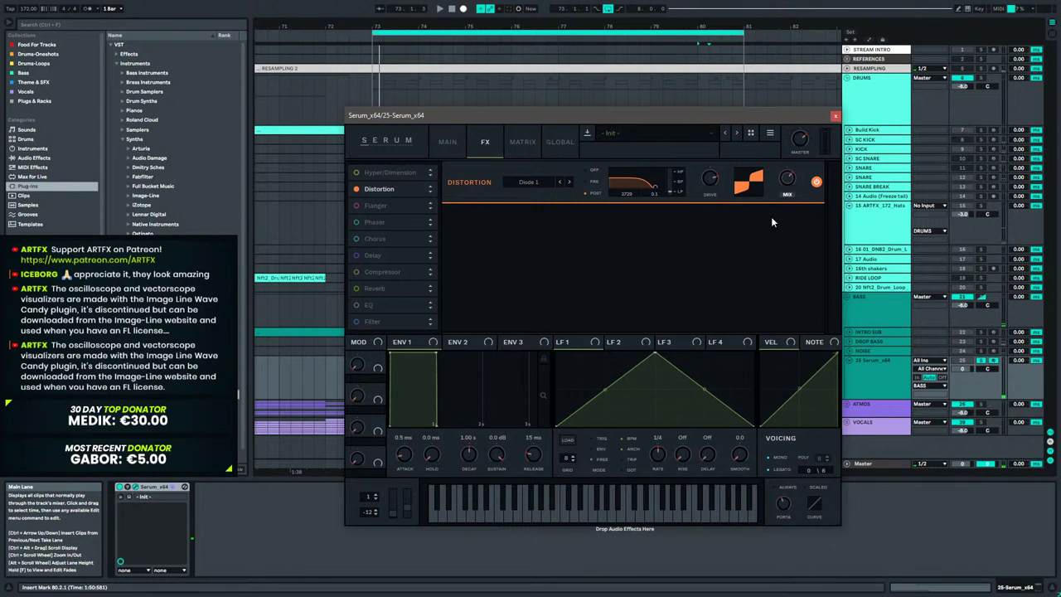
key(space)
drag(775, 201, 752, 175)
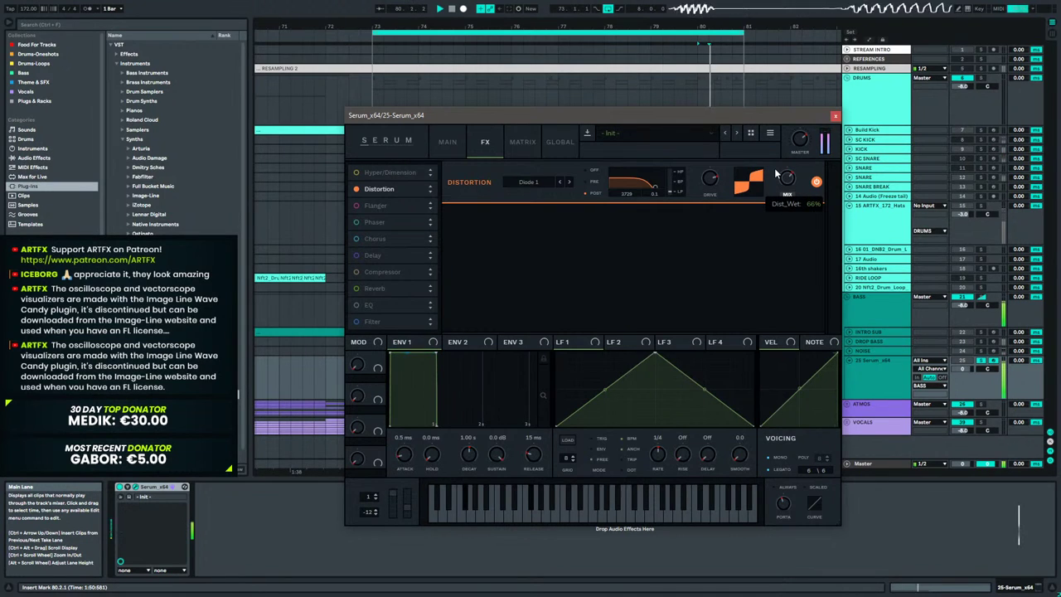
Enable the noise oscillator with the analog SH1 Noise sample and lower its volume during playback.
click(448, 141)
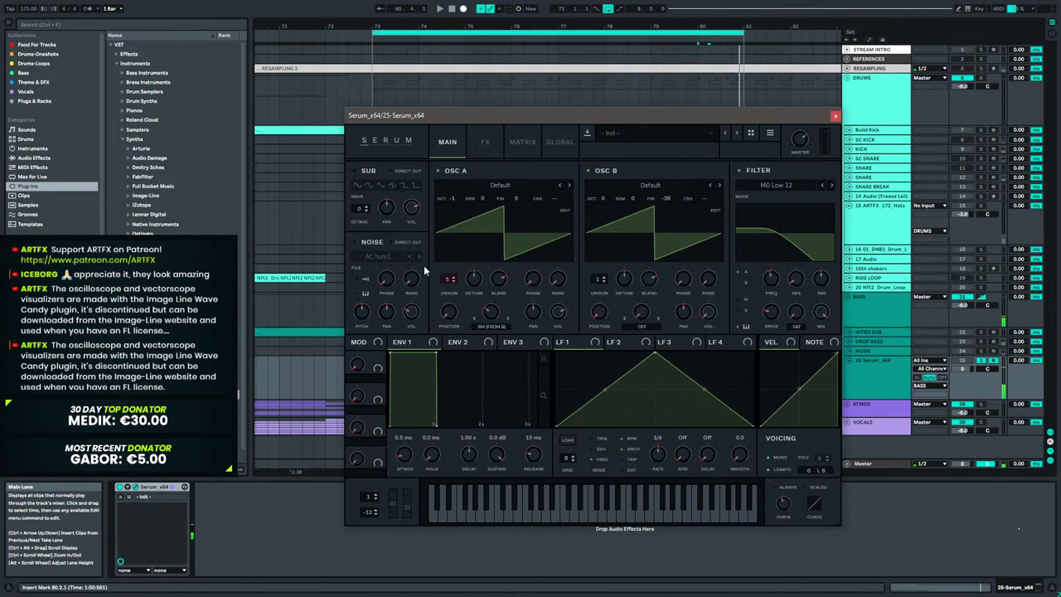
click(398, 260)
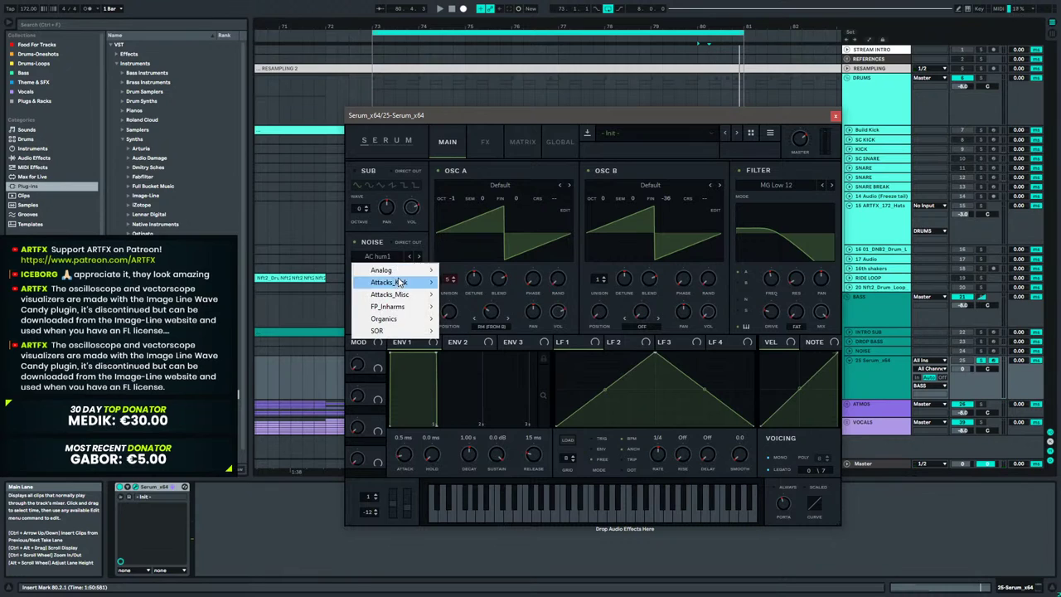
mouse_move(399, 296)
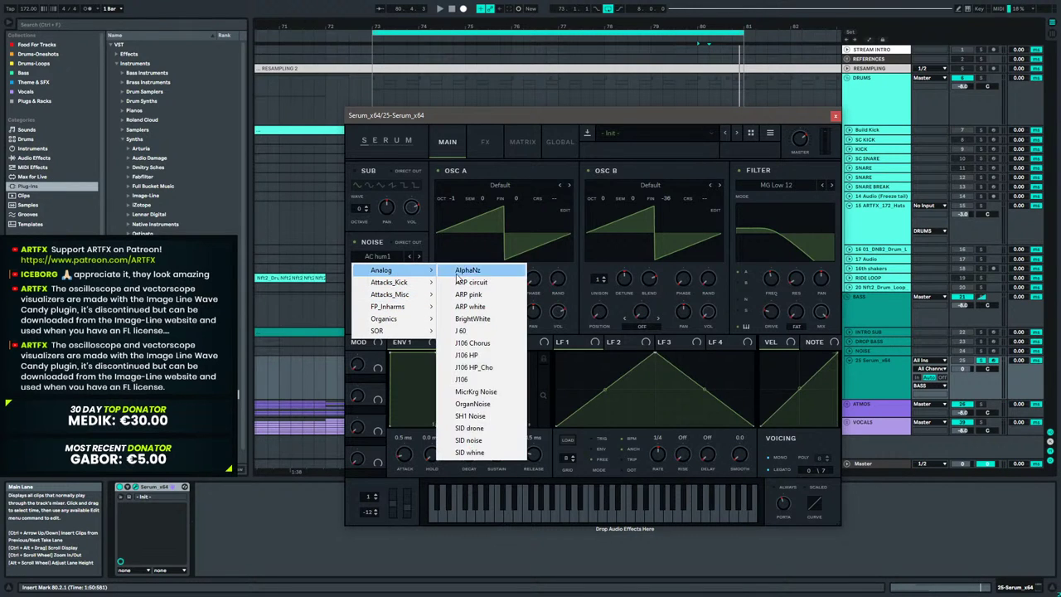
click(470, 417)
key(space)
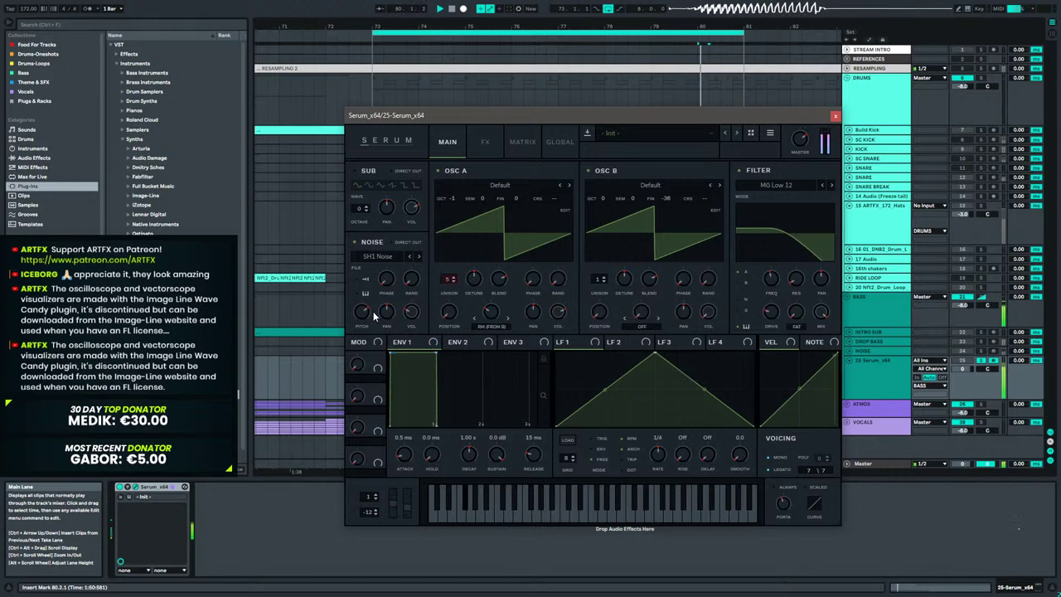
drag(410, 314, 412, 331)
key(space)
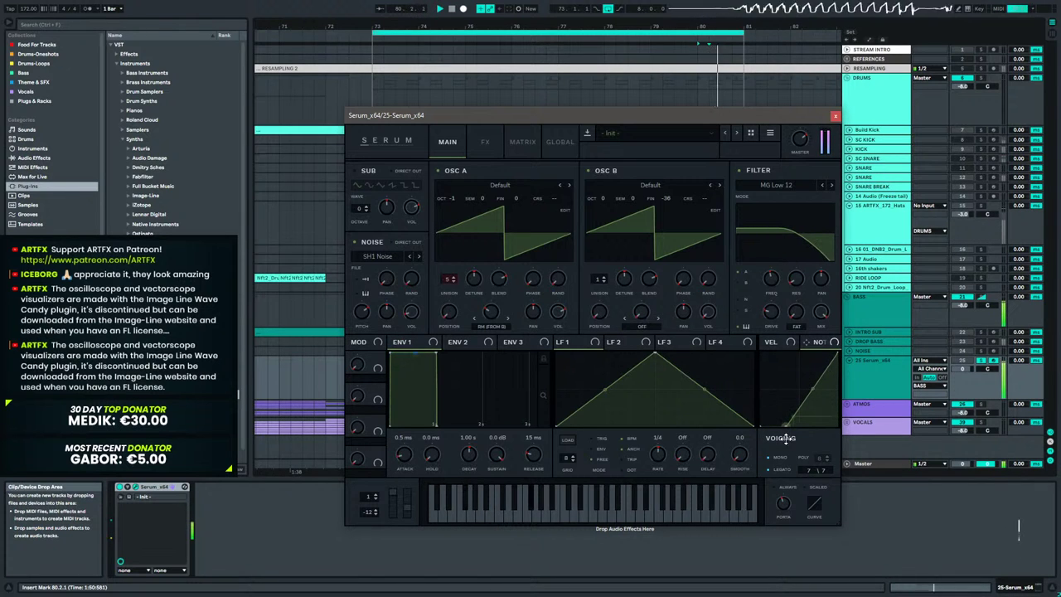
Reshape the Note modulation curve so it climbs steeply to maximum in the lower note range.
double_click(802, 403)
drag(801, 403, 800, 351)
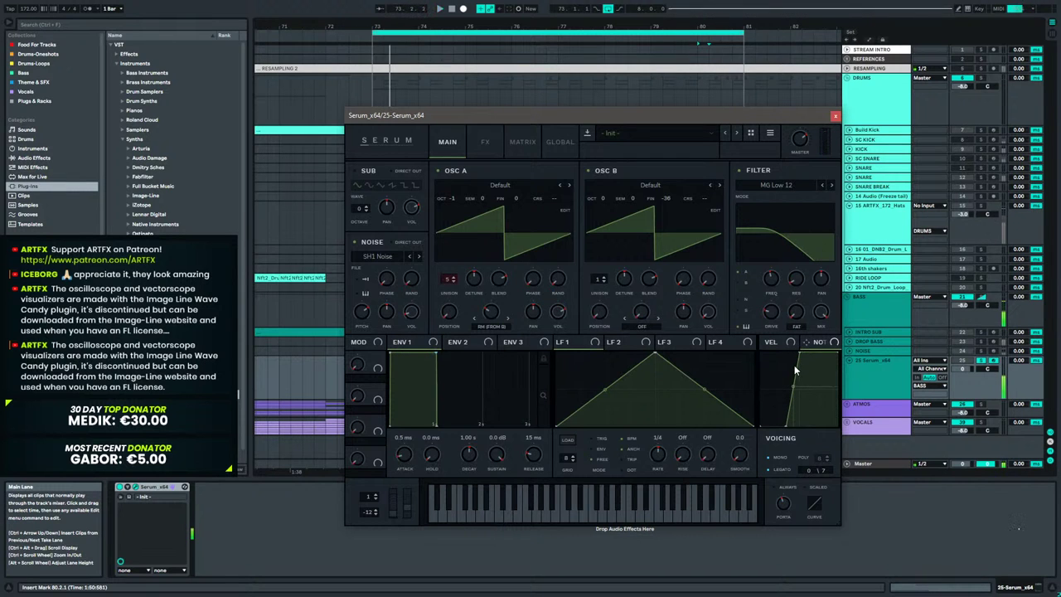
drag(794, 358, 791, 357)
Modulate the noise level by a small amount and oscillator A's warp by 21 from the Note source.
key(space)
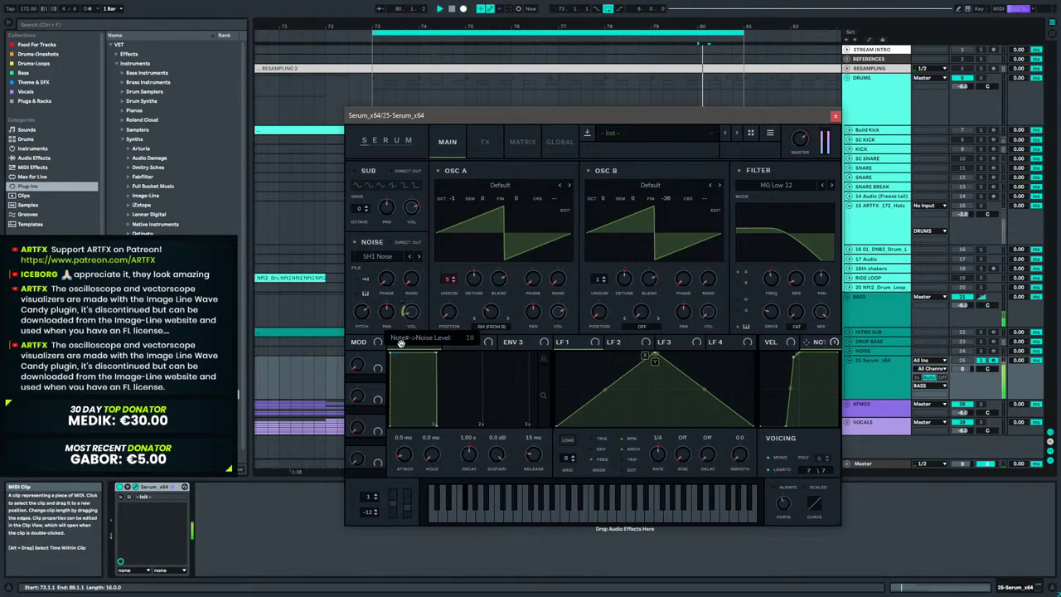
drag(400, 343, 401, 353)
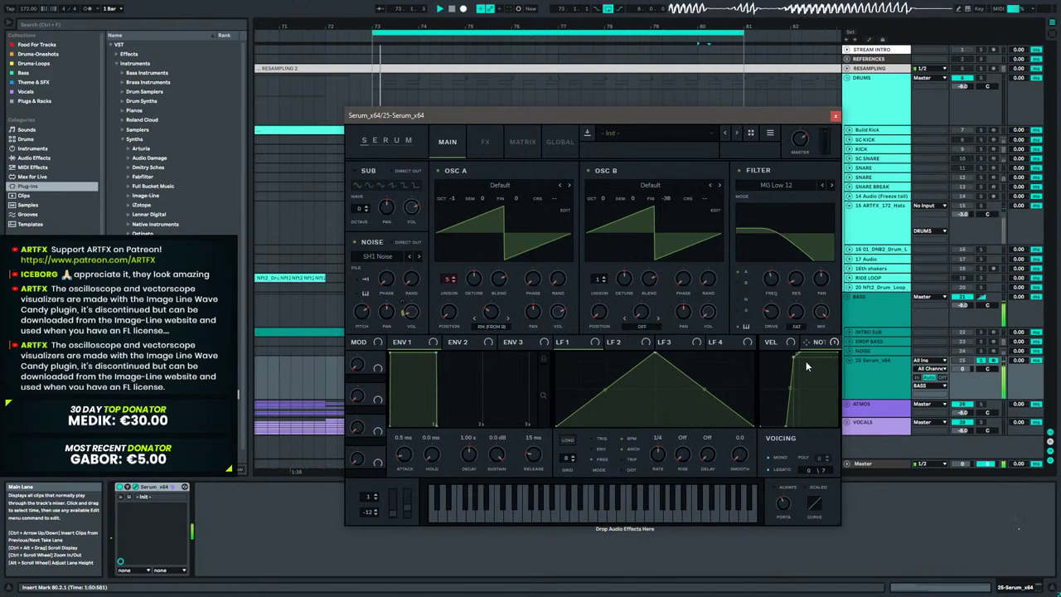
drag(480, 301, 472, 326)
key(space)
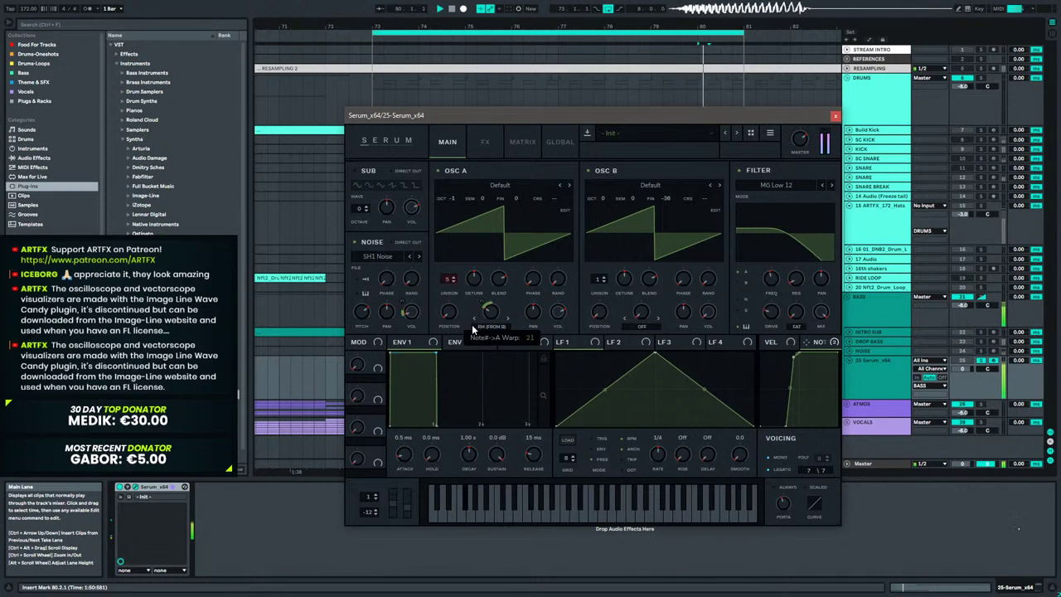
Enable Serum's chorus effect with its low-pass filter at about 3015 Hz and a wet mix of about 23%.
click(485, 141)
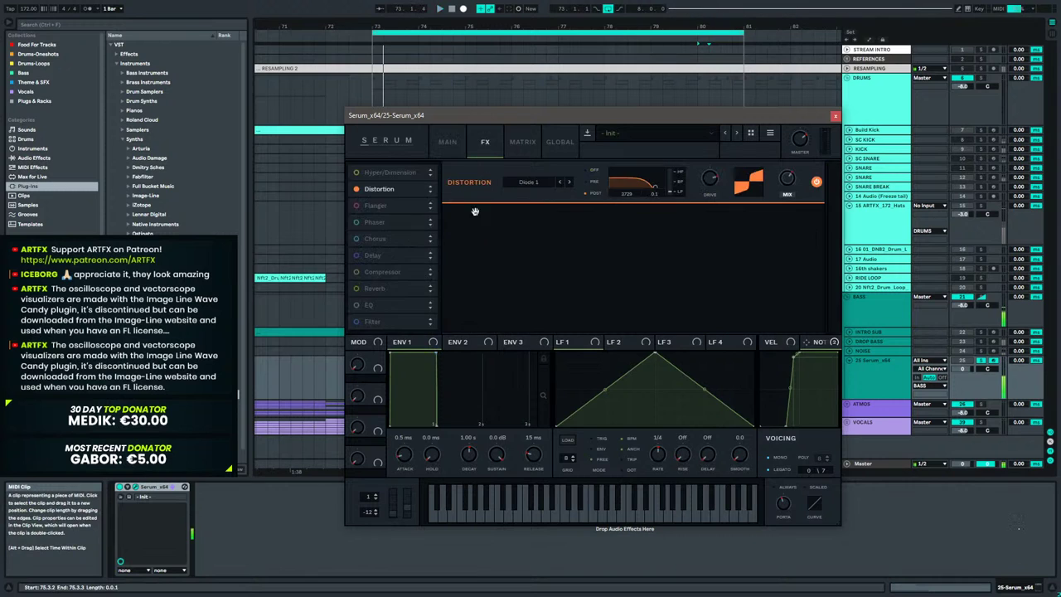
click(369, 238)
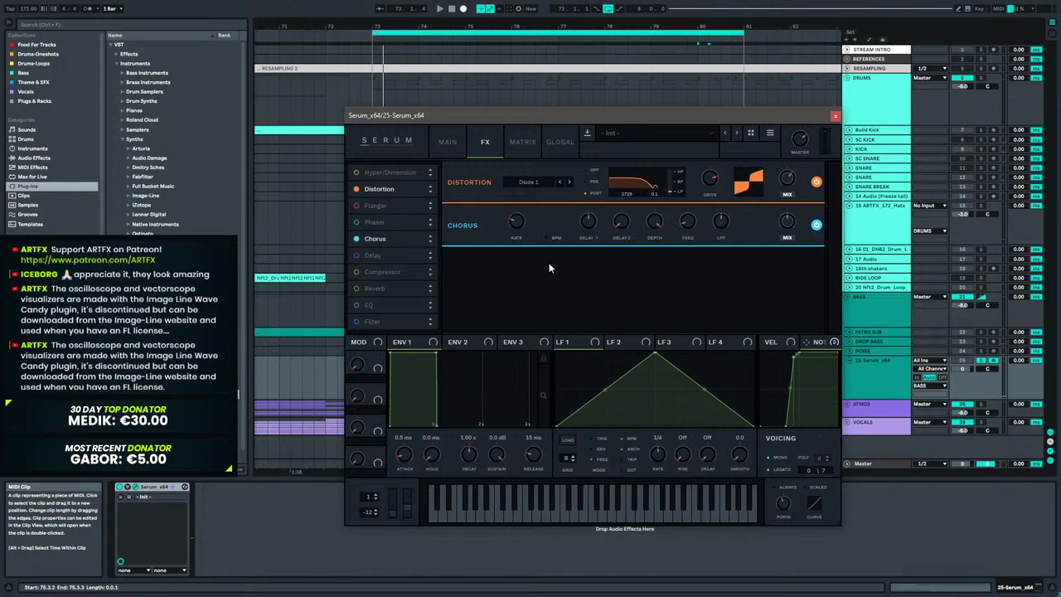
drag(720, 225, 717, 205)
key(space)
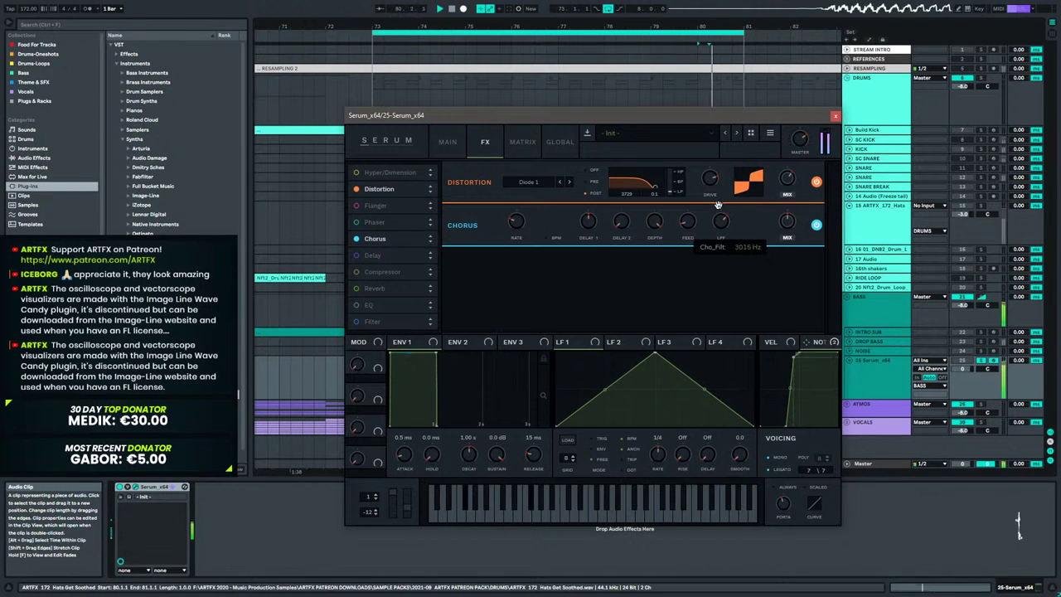
drag(787, 223, 777, 253)
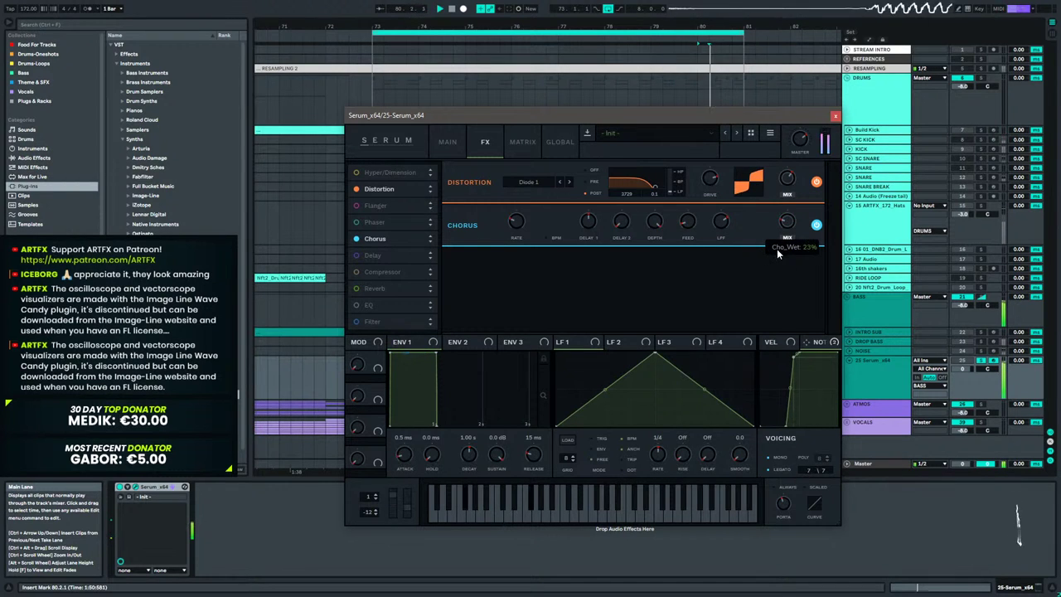
Sync the chorus rate to BPM at a 14% wet mix, and place the chorus before the distortion.
click(548, 237)
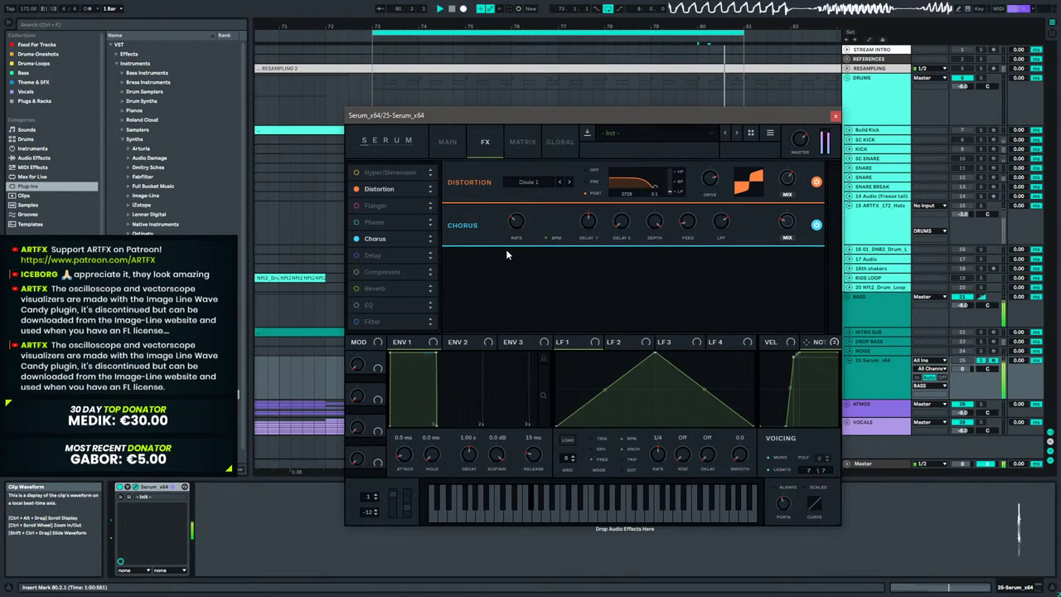
drag(786, 222, 784, 236)
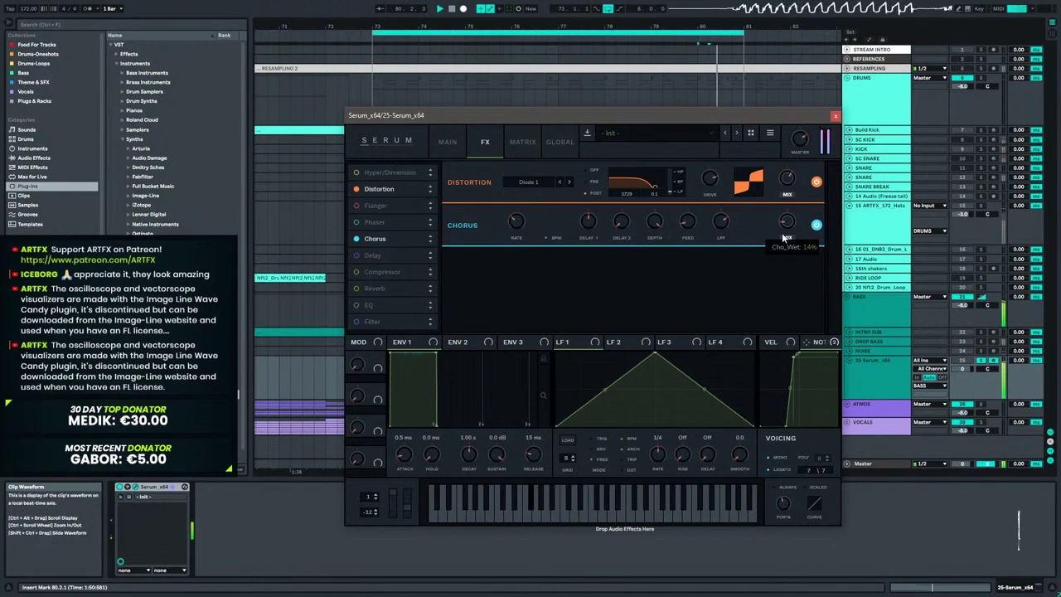
drag(375, 238, 386, 189)
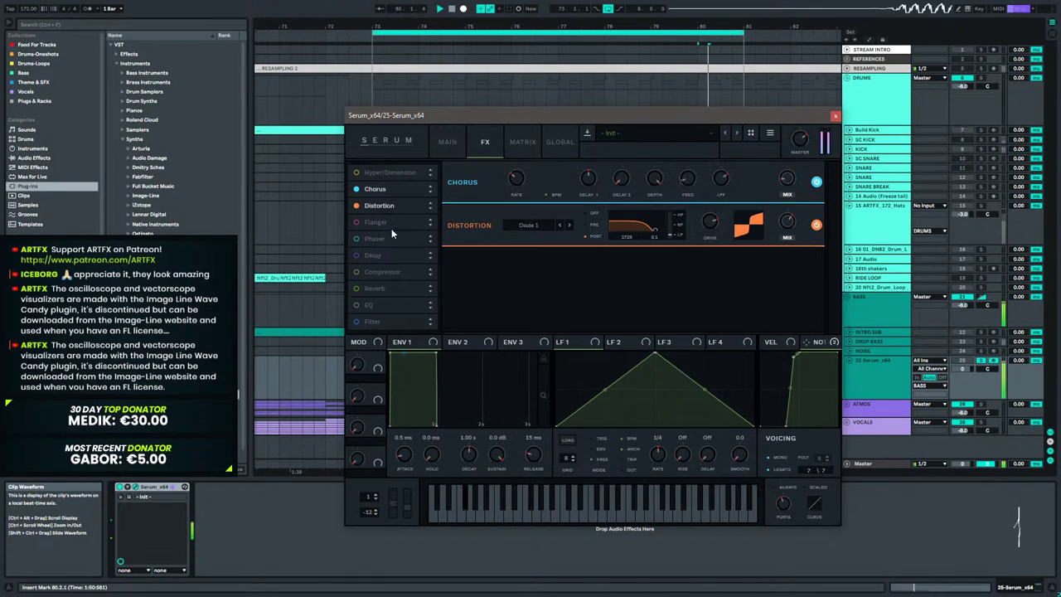
Place Serum's distortion before the chorus in the effects chain and audition the bass fill.
drag(388, 190, 385, 214)
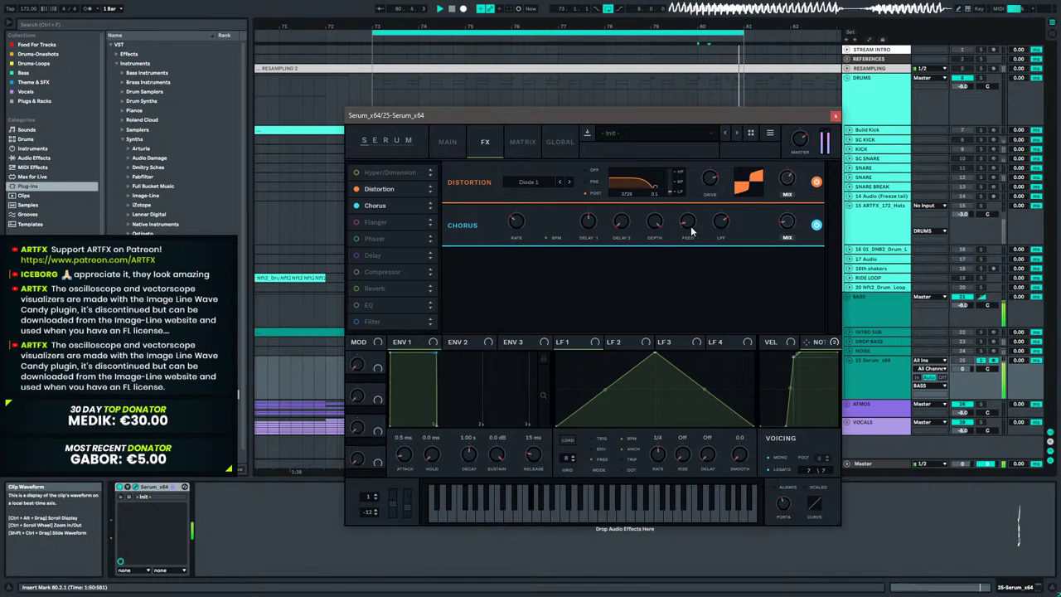
key(space)
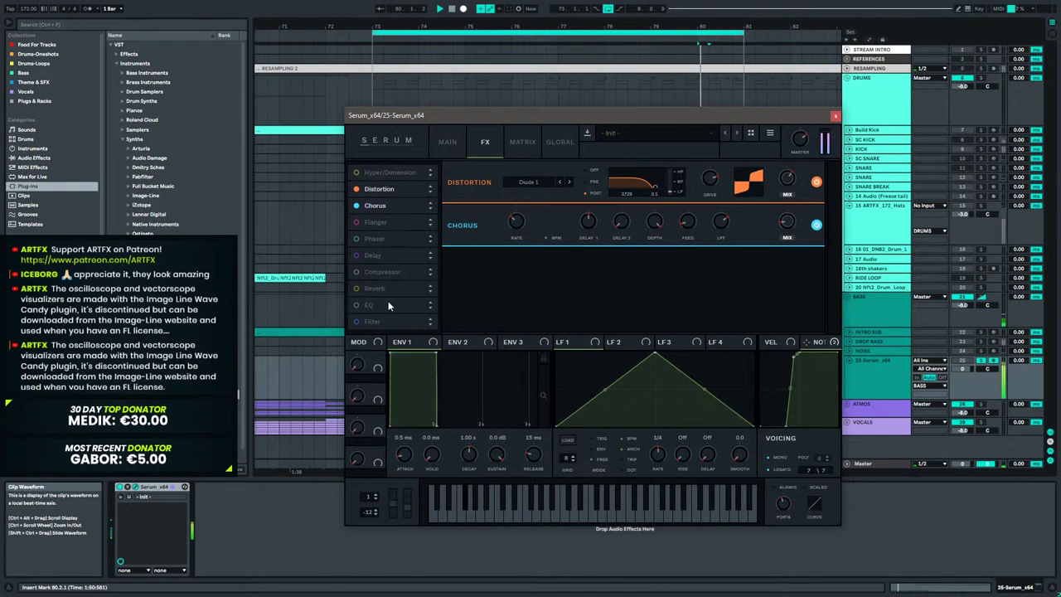
key(space)
Enable Serum's EQ effect and slightly boost the high band's gain while auditioning.
click(356, 304)
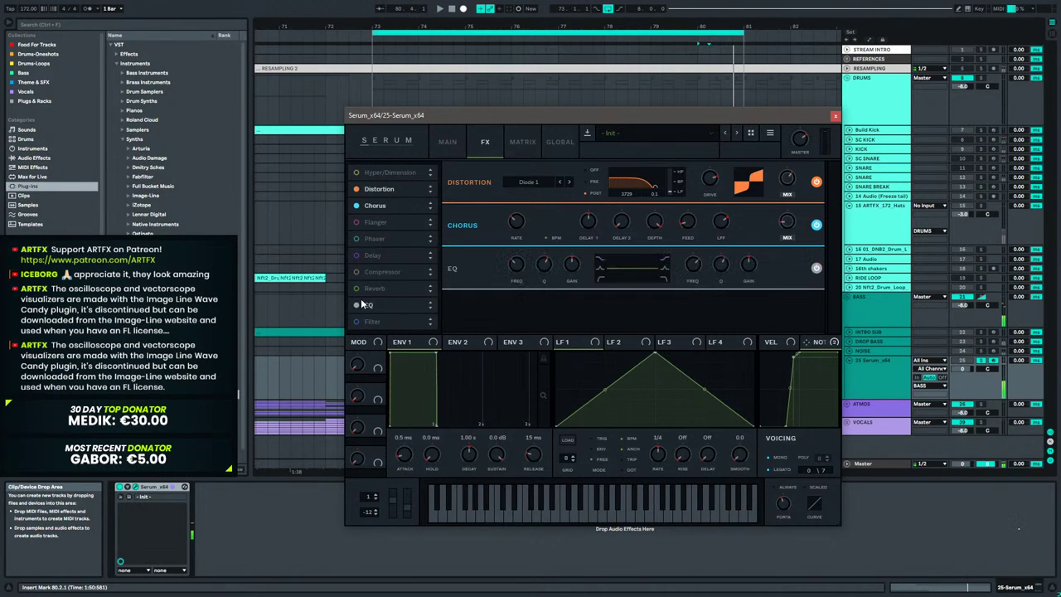
key(space)
mouse_move(746, 263)
mouse_down()
mouse_move(753, 247)
mouse_move(753, 257)
mouse_up()
key(space)
key(space)
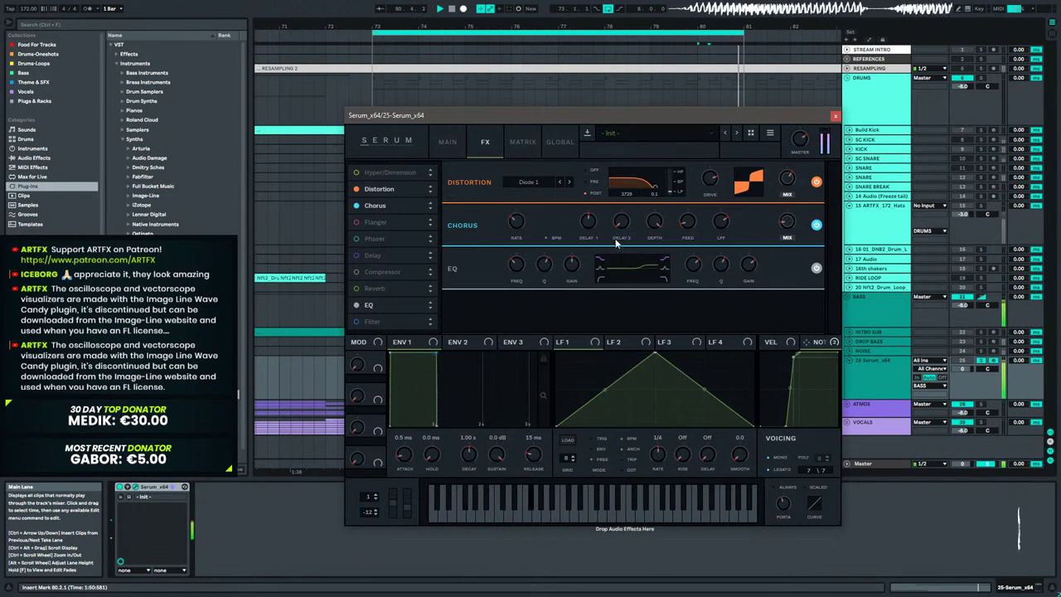
Try starting the clip's F#2 note at 1.2.3 and adding an F#3 note from 1.2.1 to 1.3.1.
click(452, 139)
click(836, 115)
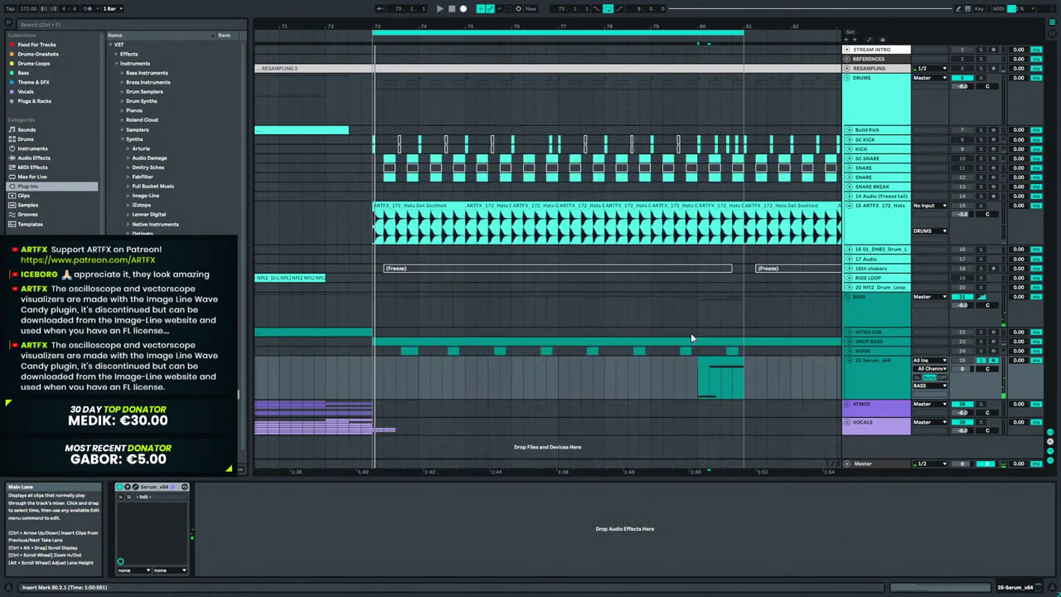
double_click(722, 362)
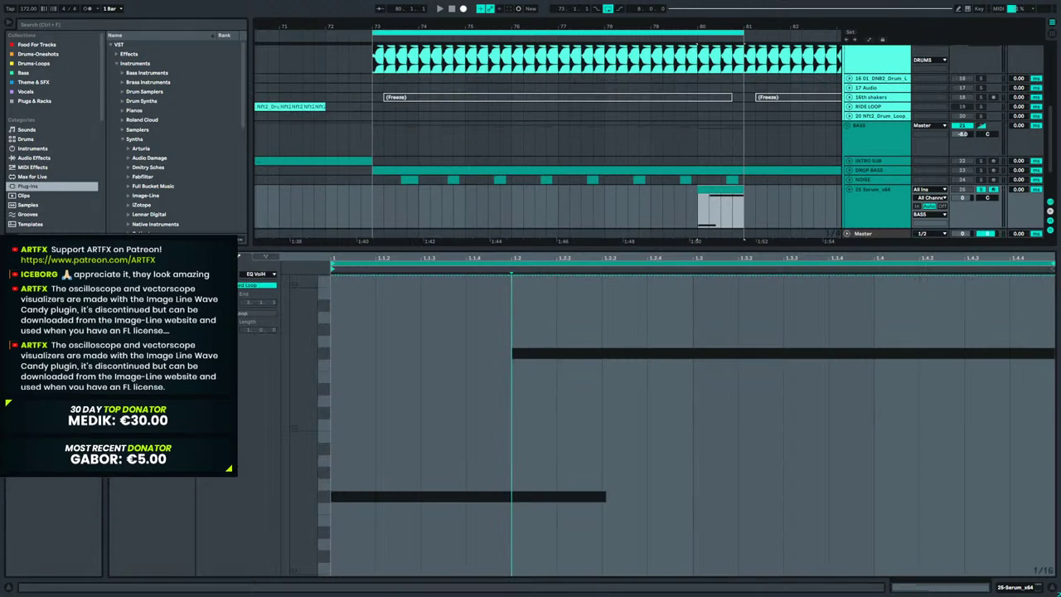
mouse_move(513, 430)
mouse_down()
mouse_move(647, 432)
mouse_move(602, 431)
mouse_up()
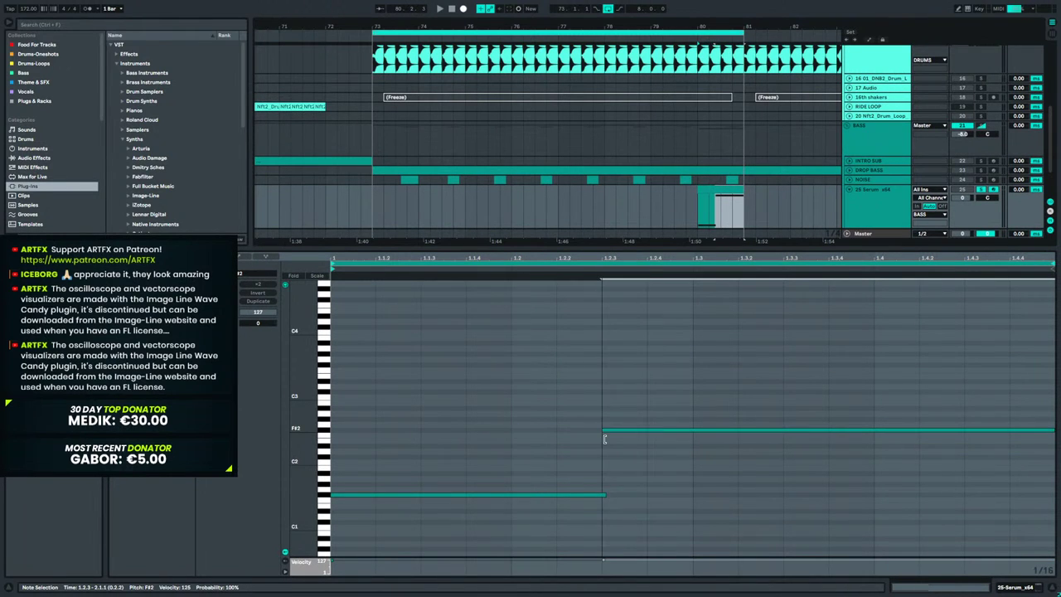
double_click(515, 365)
drag(555, 365, 687, 368)
key(space)
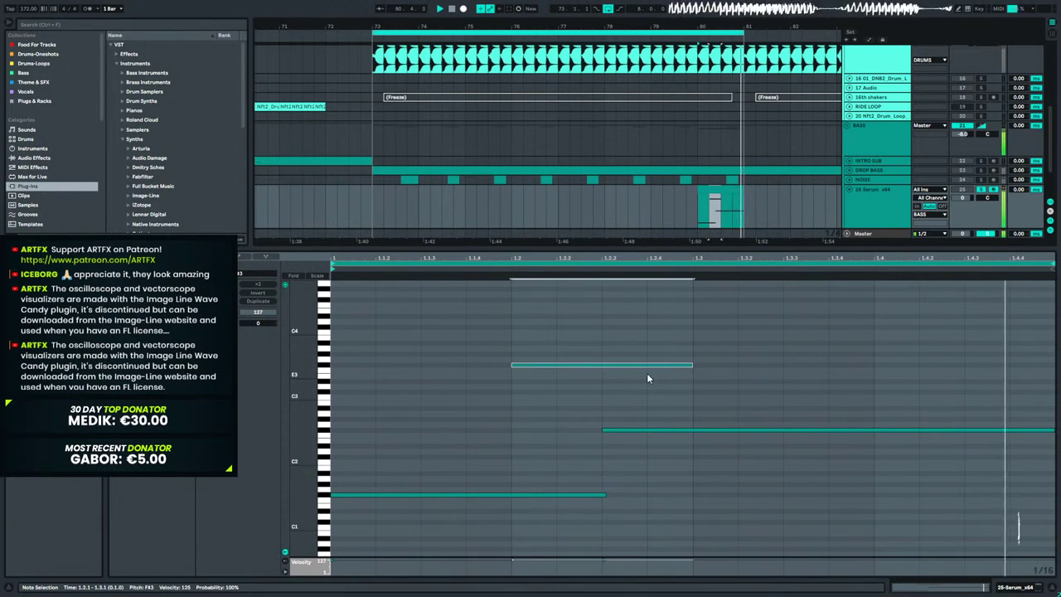
Try starting the F#2 note at 1.3.1 and extending the F#3 note to 1.3.3.
drag(602, 429, 693, 430)
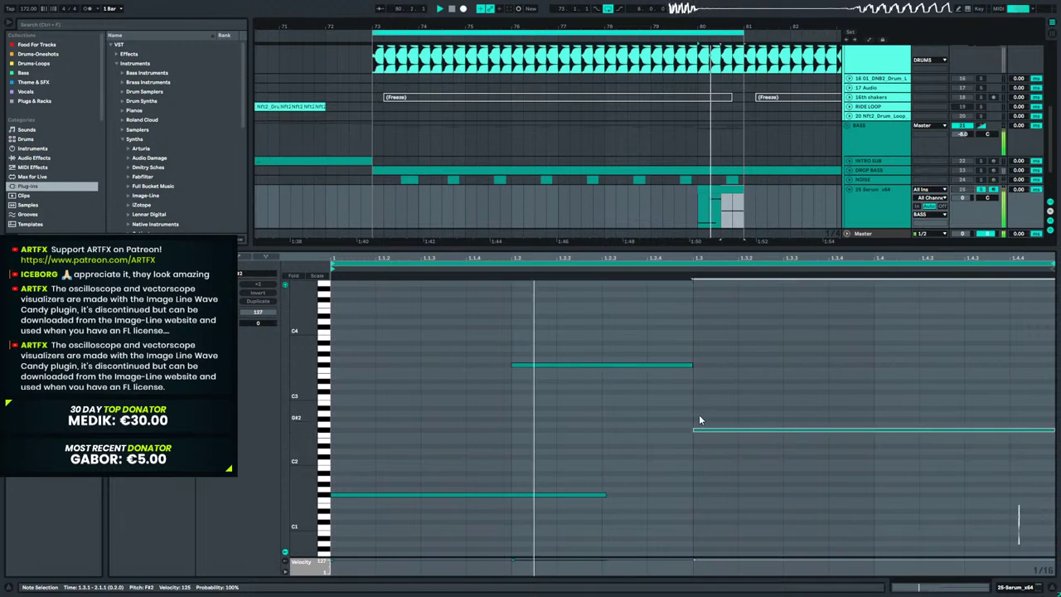
drag(692, 366, 803, 369)
key(space)
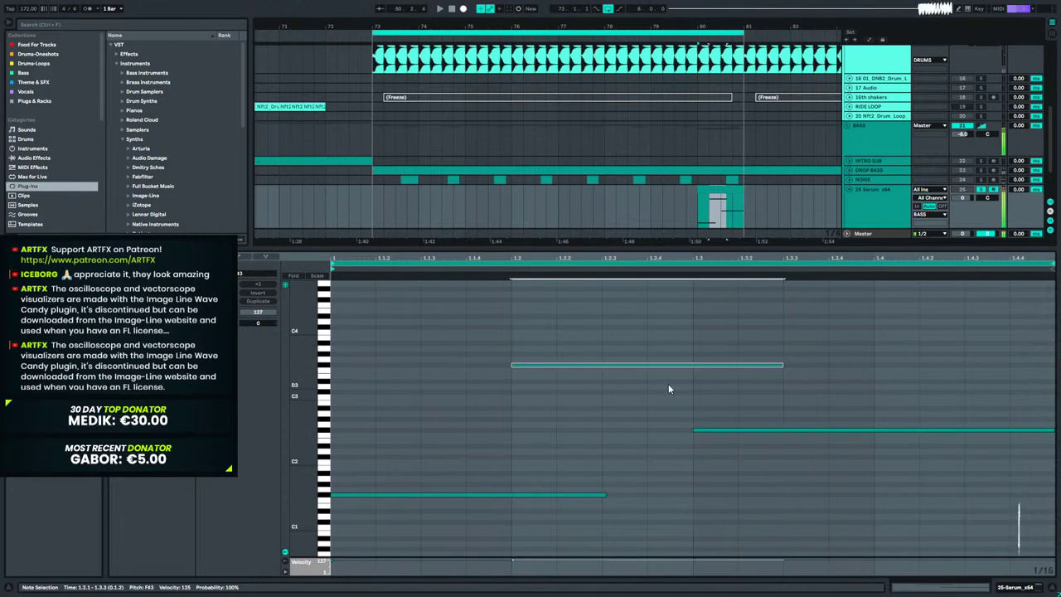
Undo the added F#3 note and the shortening of the F#2 note, then replay the fill.
key(ctrl+z)
key(ctrl+z)
key(ctrl+z)
key(space)
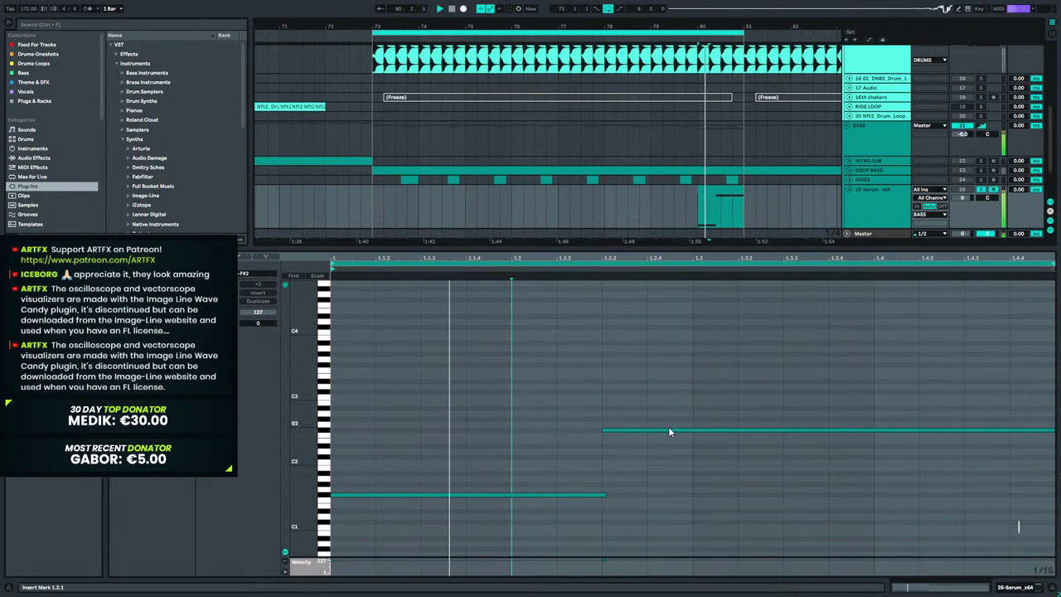
key(ctrl+z)
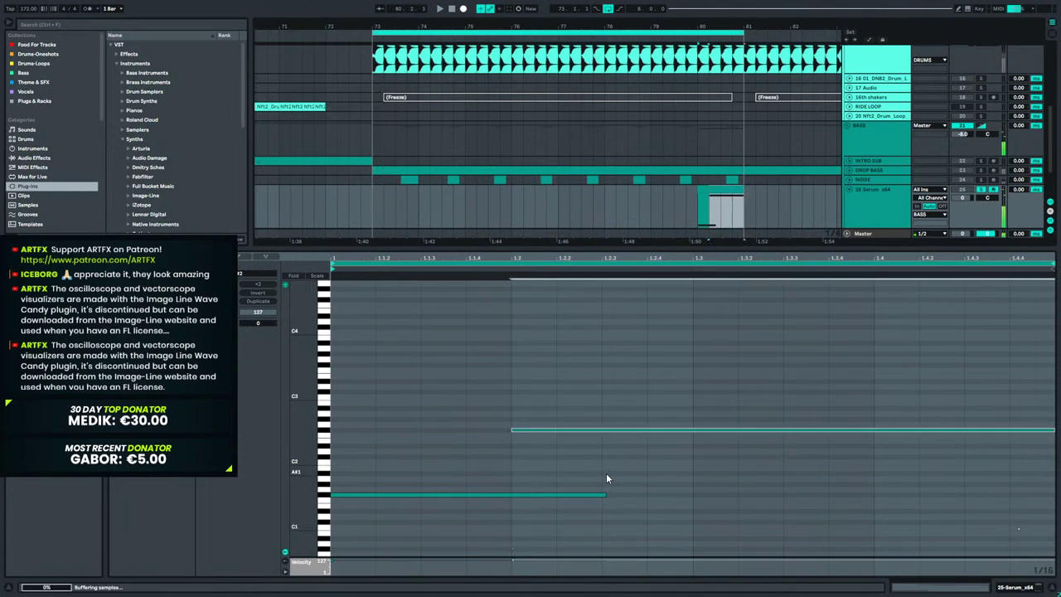
key(space)
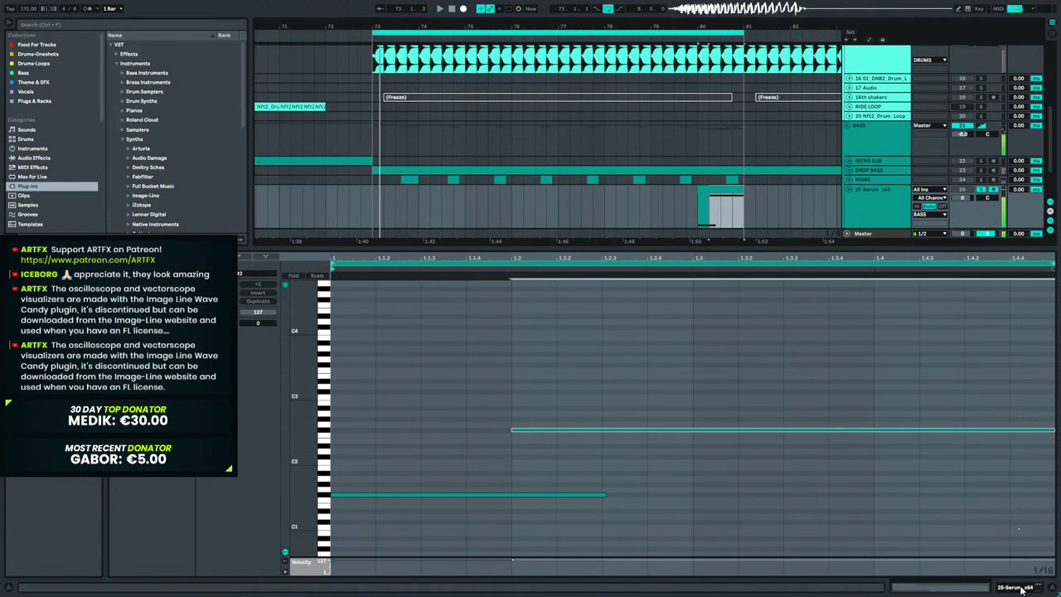
Reopen Serum and try oscillator A's warp at about 44%, then in FM (from B) mode at about 24%.
click(1021, 587)
click(137, 488)
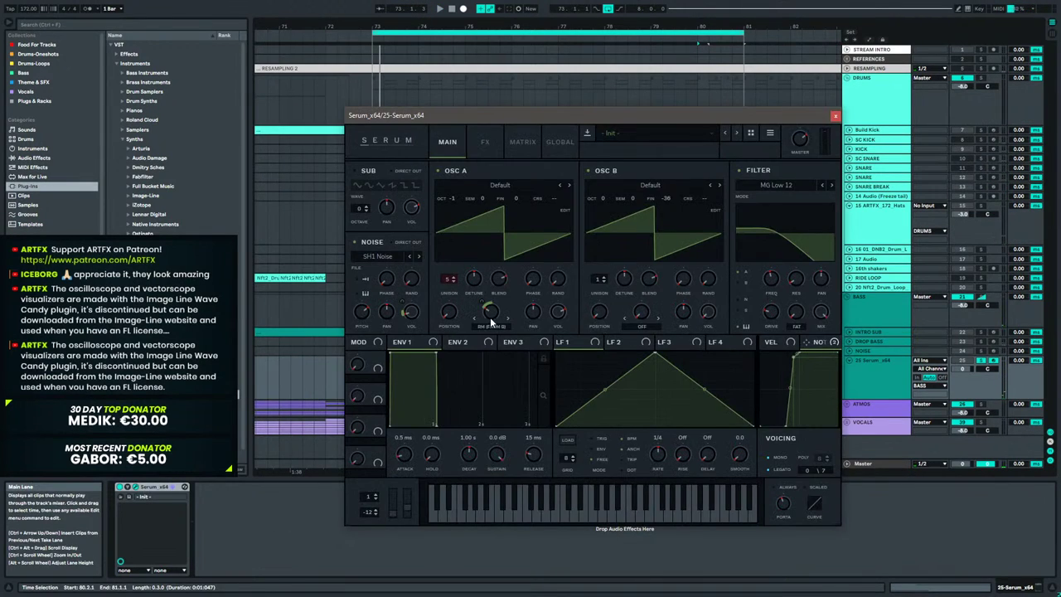
drag(488, 325, 492, 308)
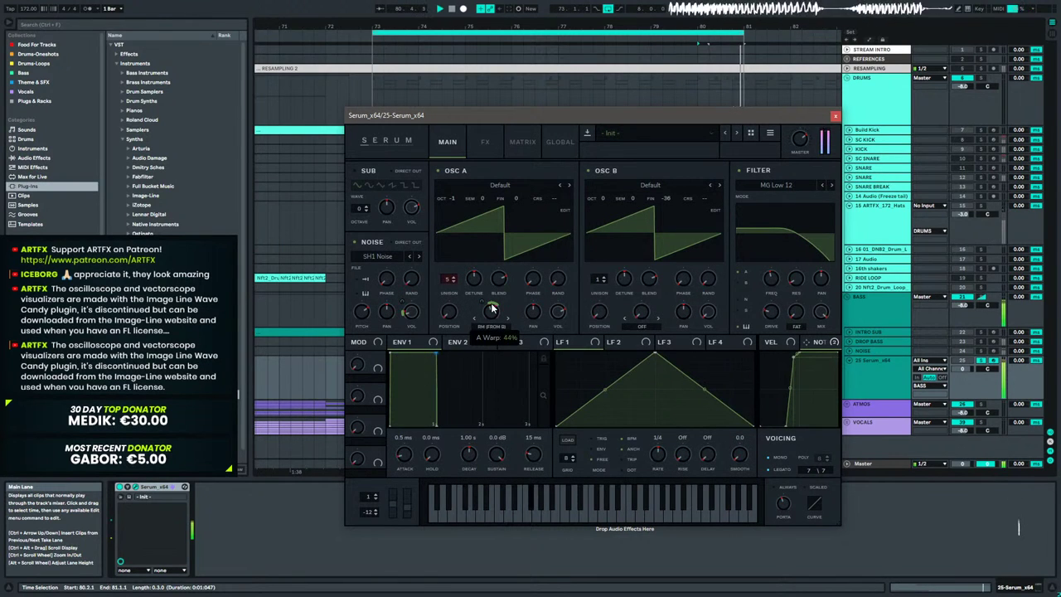
click(490, 326)
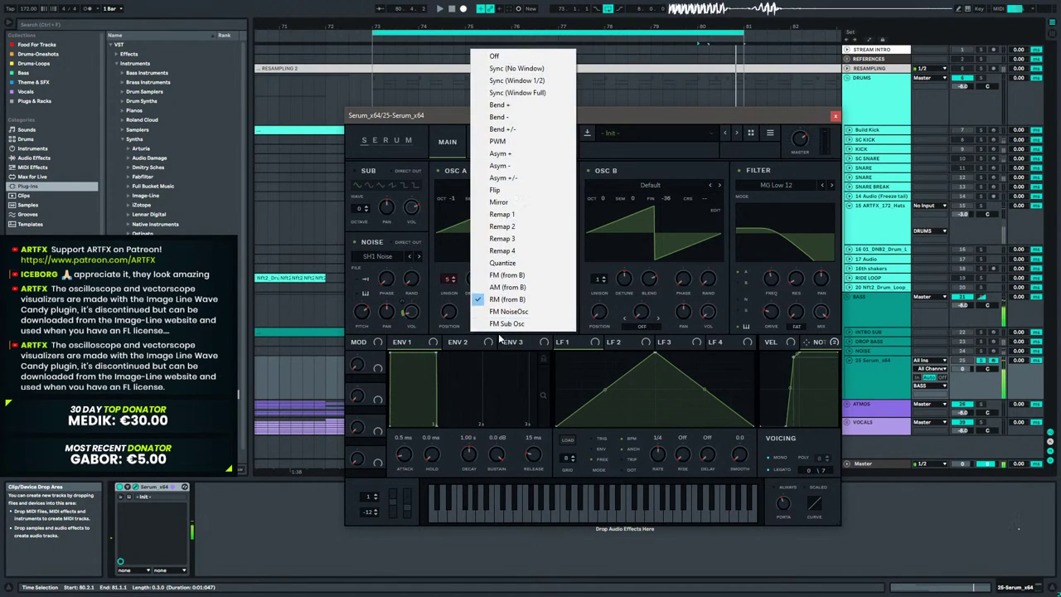
click(518, 279)
mouse_move(493, 327)
drag(492, 326, 494, 318)
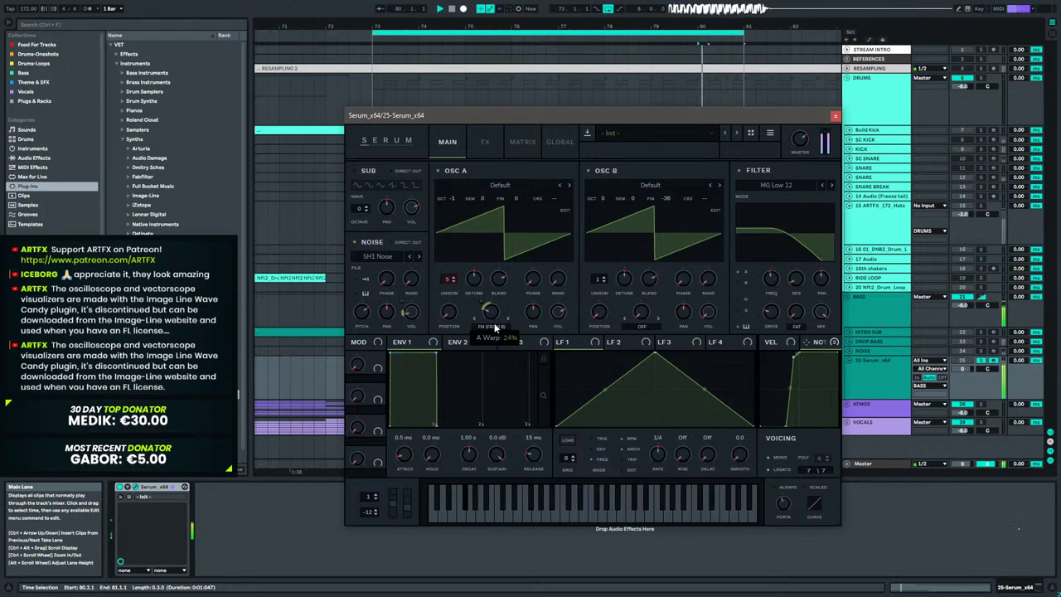
Try AM (from B) as oscillator A's warp mode, then switch to RM (from B) at about 29%.
click(494, 328)
click(507, 286)
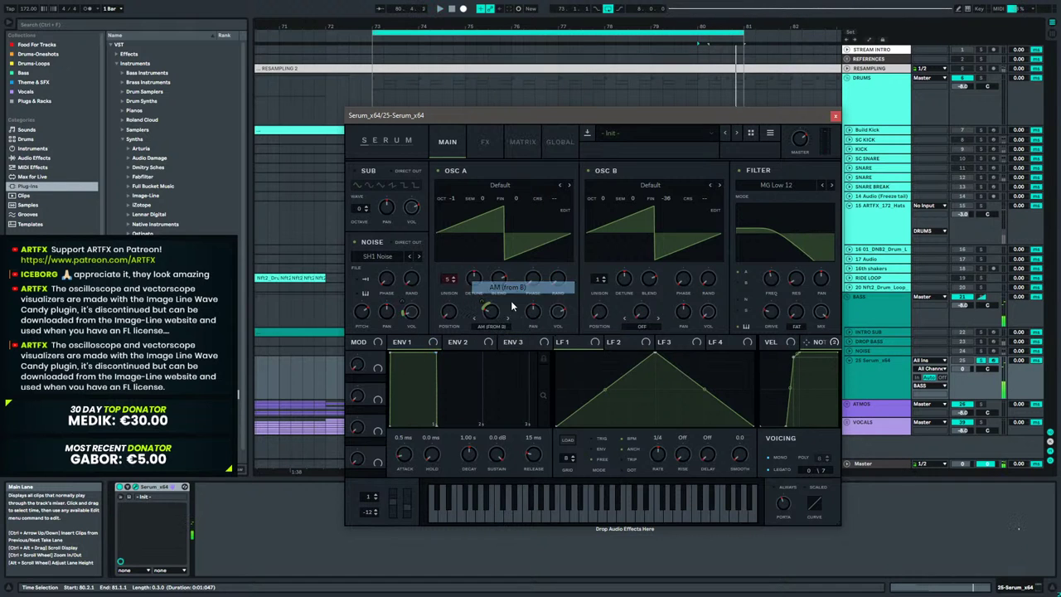
right_click(494, 317)
mouse_move(495, 317)
mouse_down()
mouse_move(502, 287)
mouse_move(497, 307)
mouse_up()
click(507, 318)
mouse_move(491, 315)
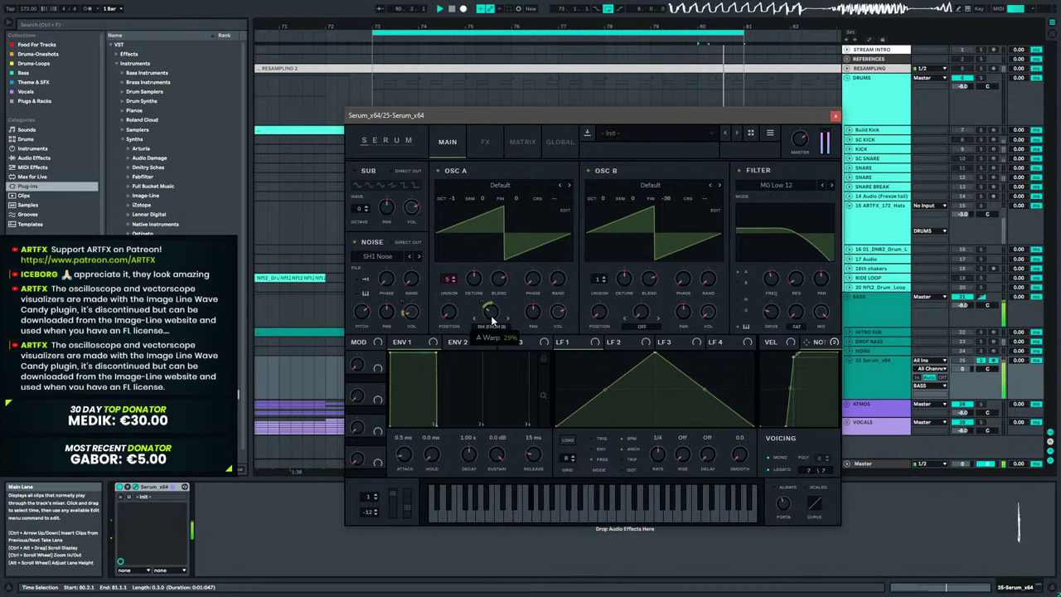
key(space)
Audition octave changes for oscillator B, leave it at 0, and adjust the oscillator's phase.
key(space)
mouse_move(607, 196)
mouse_down()
mouse_move(610, 187)
mouse_move(607, 205)
mouse_up()
key(space)
key(space)
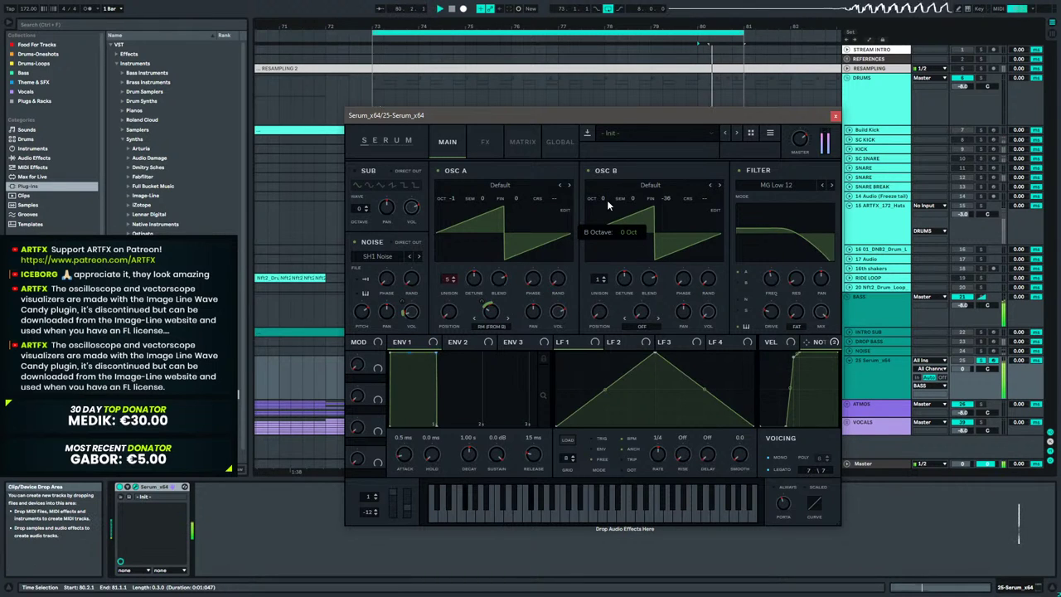
drag(689, 280, 683, 236)
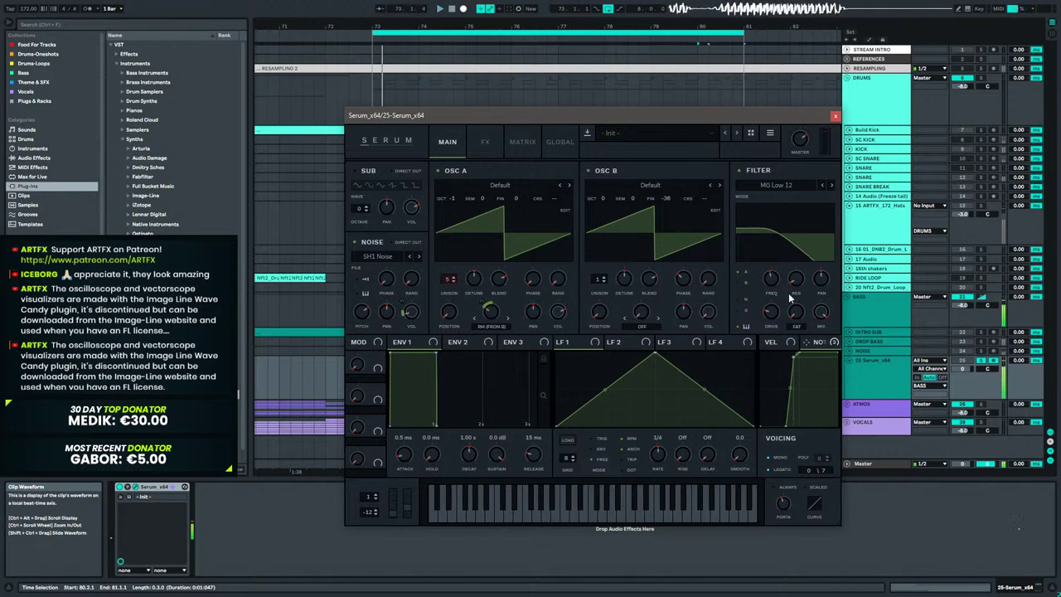
Switch the EQ's low band to a peak shape and cut its gain.
click(485, 142)
click(603, 269)
drag(579, 270, 578, 290)
key(space)
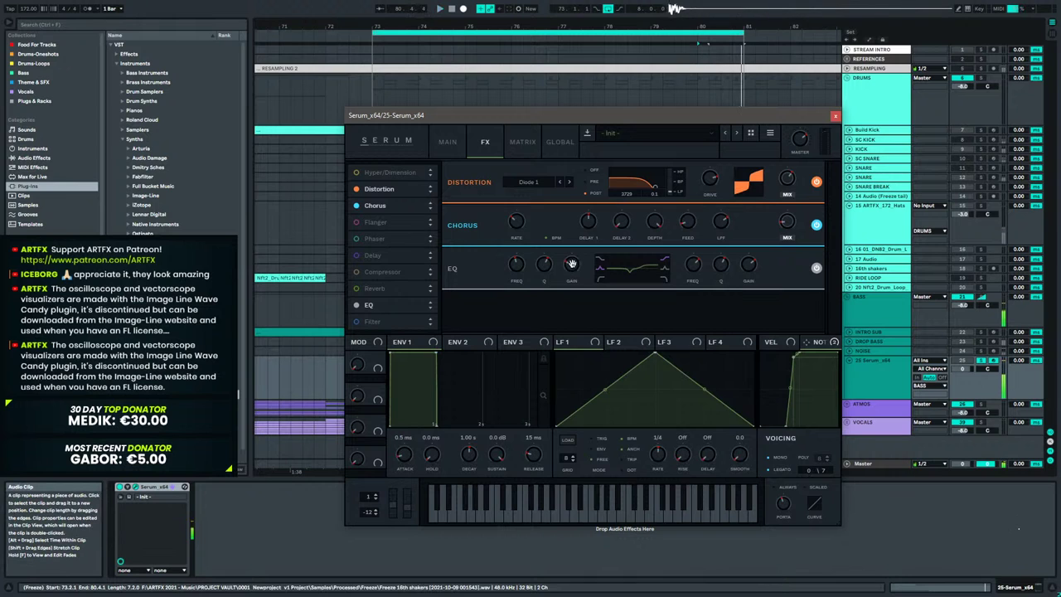
Sweep the EQ low band's frequency between about 130 and 1090 Hz, and modulate it with LFO 1 at a one-bar rate.
mouse_move(545, 267)
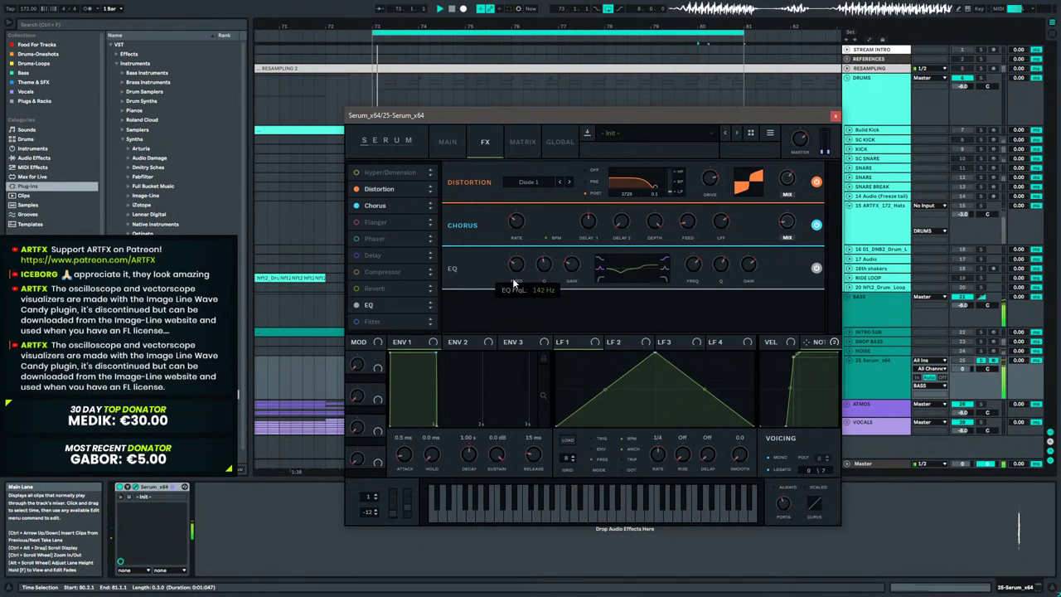
drag(517, 270, 517, 265)
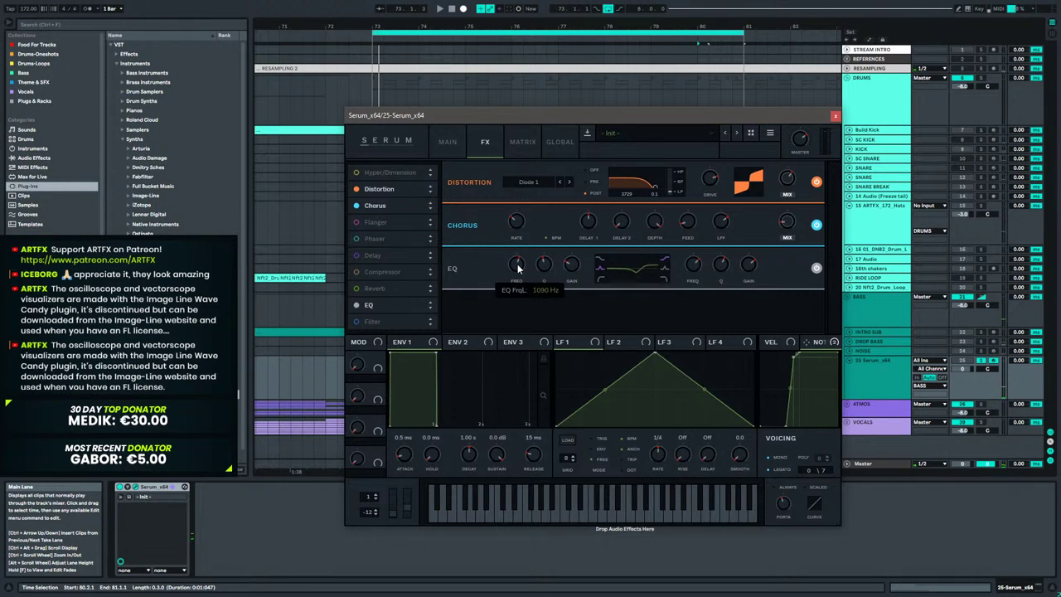
scroll(518, 267, down, 2)
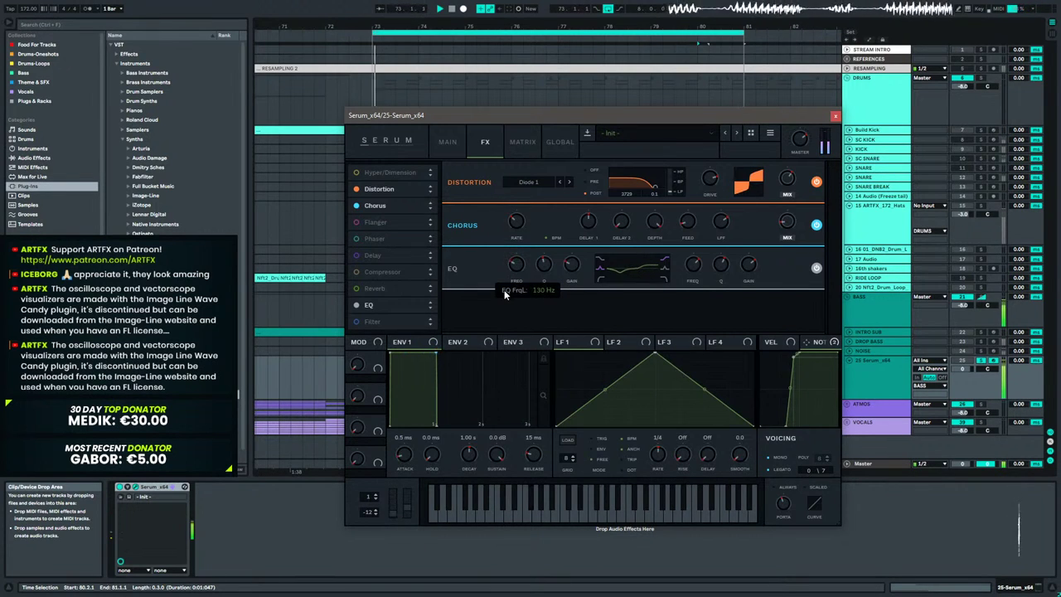
drag(514, 265, 517, 293)
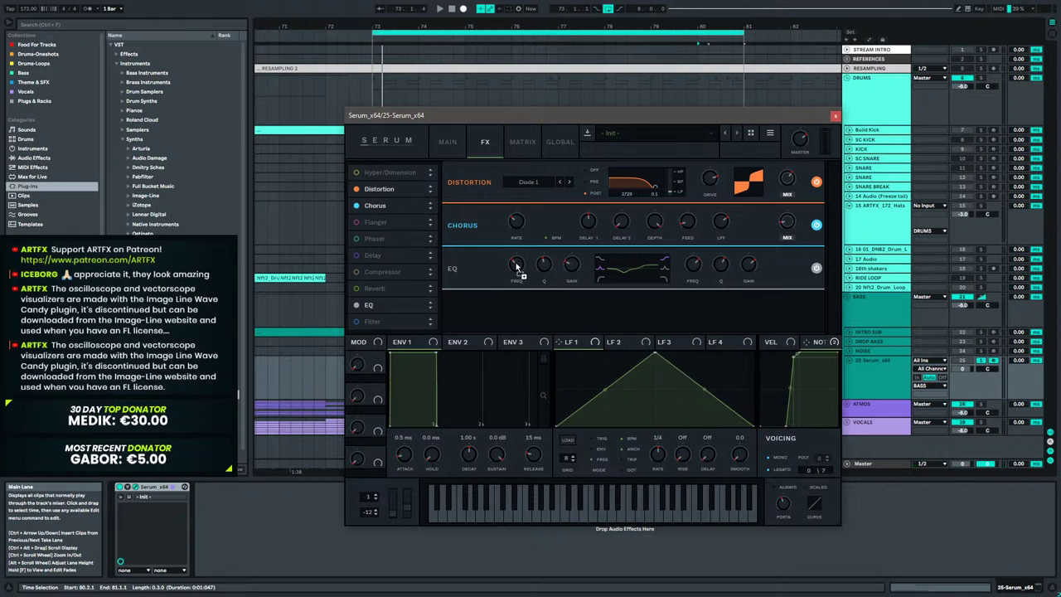
key(space)
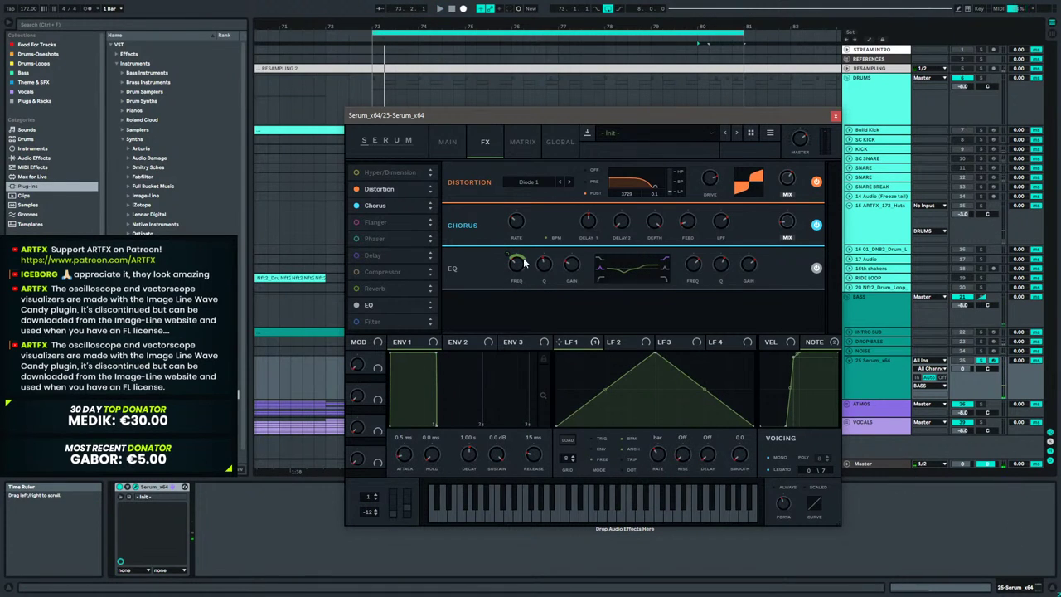
key(space)
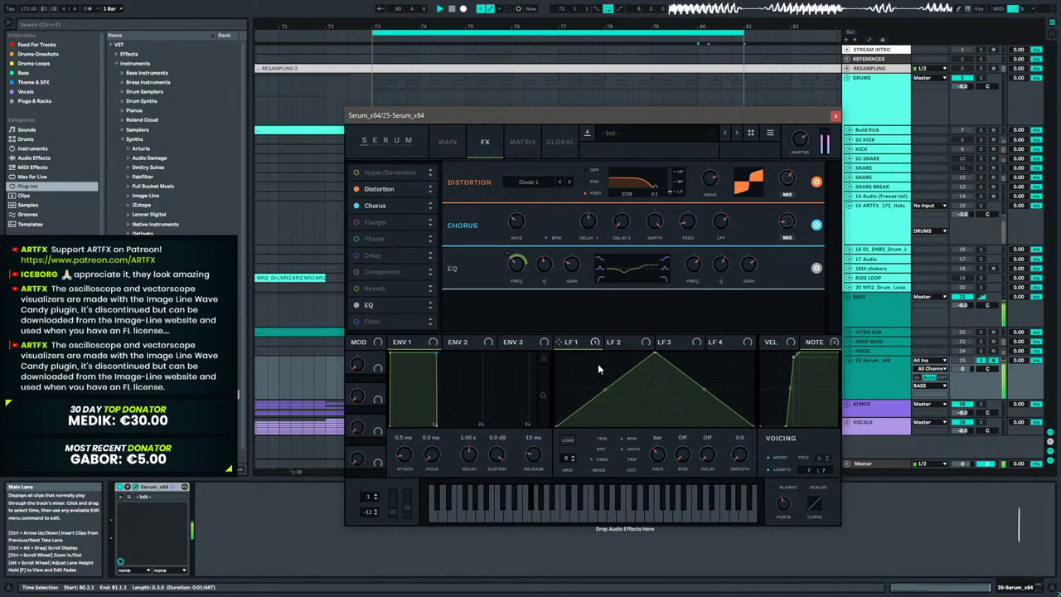
Reshape LFO 1 with an added point so it falls gently from the central peak and drops steeply at the end.
double_click(655, 352)
double_click(651, 365)
drag(651, 365, 655, 350)
double_click(710, 375)
key(space)
drag(710, 375, 749, 394)
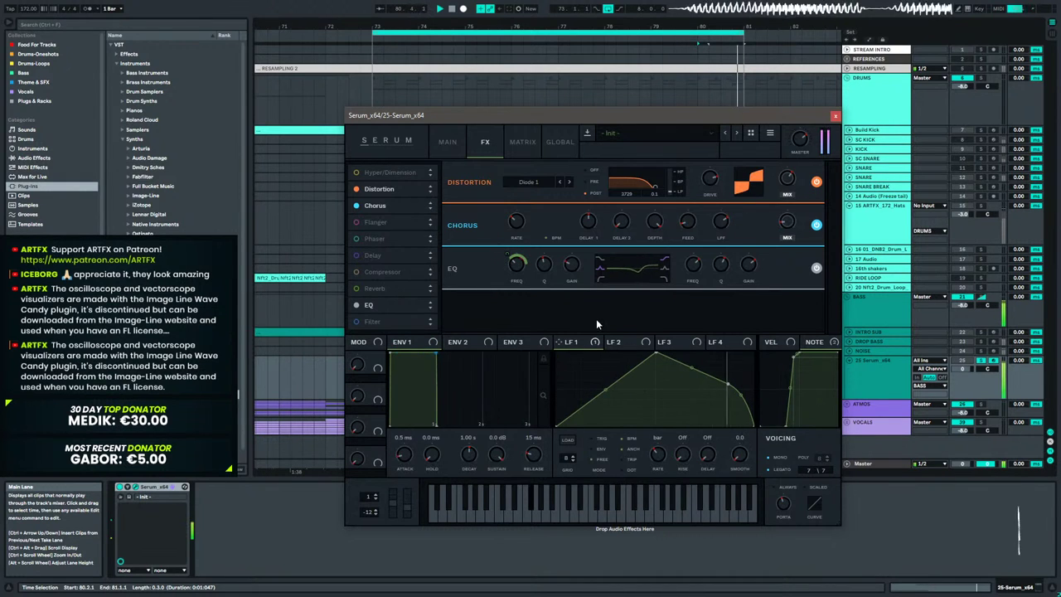
Enable the compressor with multiband on, place it before the distortion, and try its wet mix around 67%.
drag(396, 304, 399, 219)
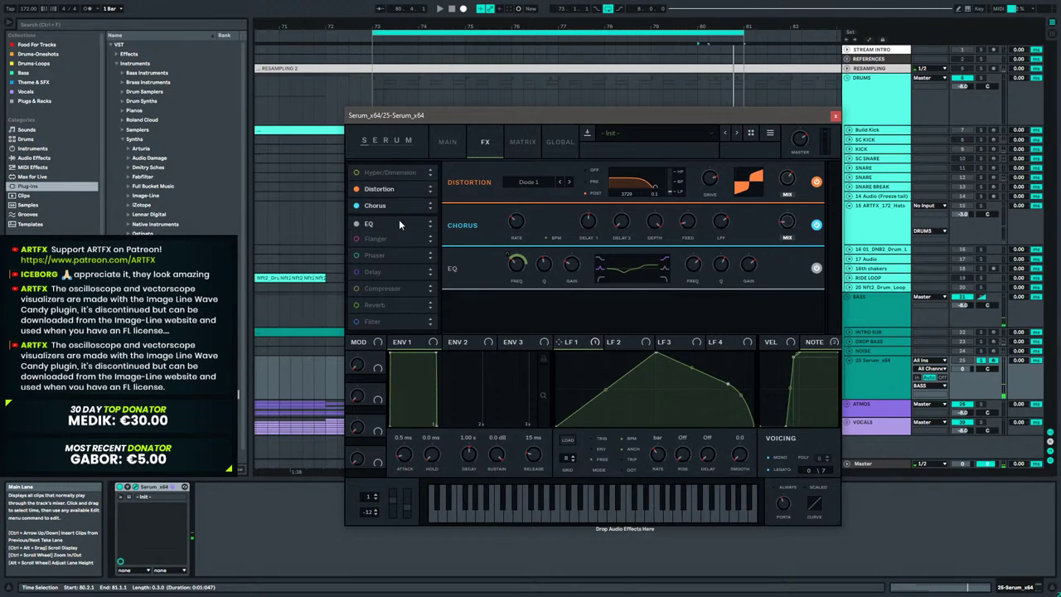
click(355, 289)
drag(400, 291, 418, 200)
click(681, 195)
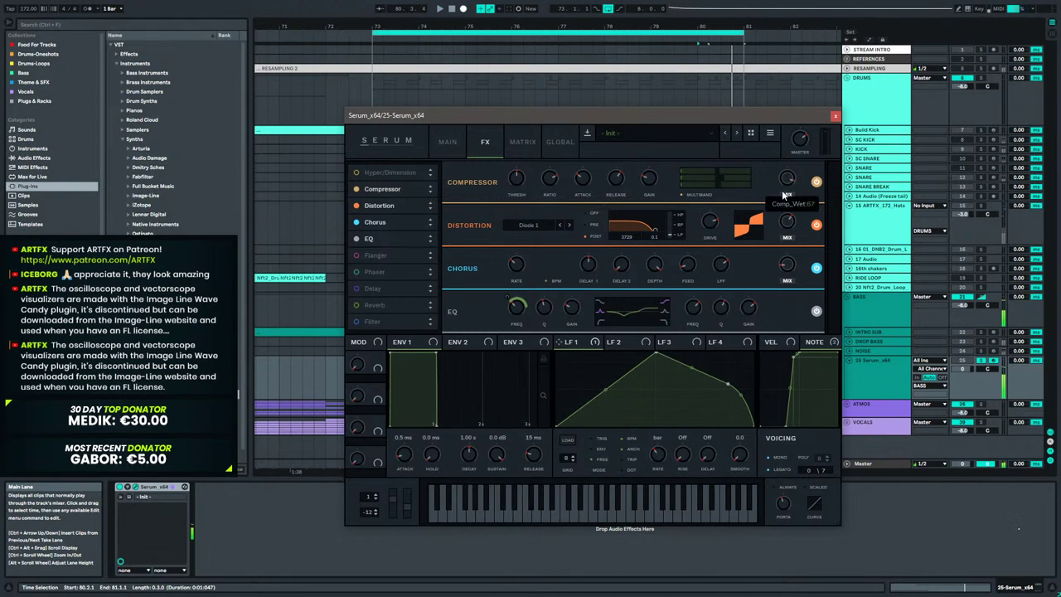
drag(769, 252, 772, 229)
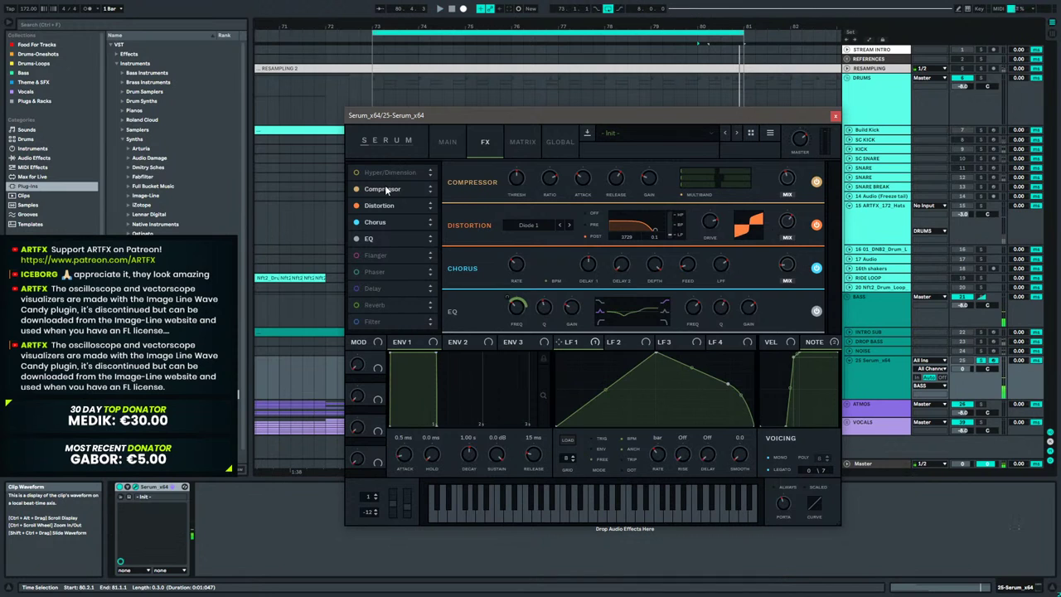
Place the compressor after the EQ and run it in single-band mode with its gain around 12.4 dB.
drag(392, 238, 392, 240)
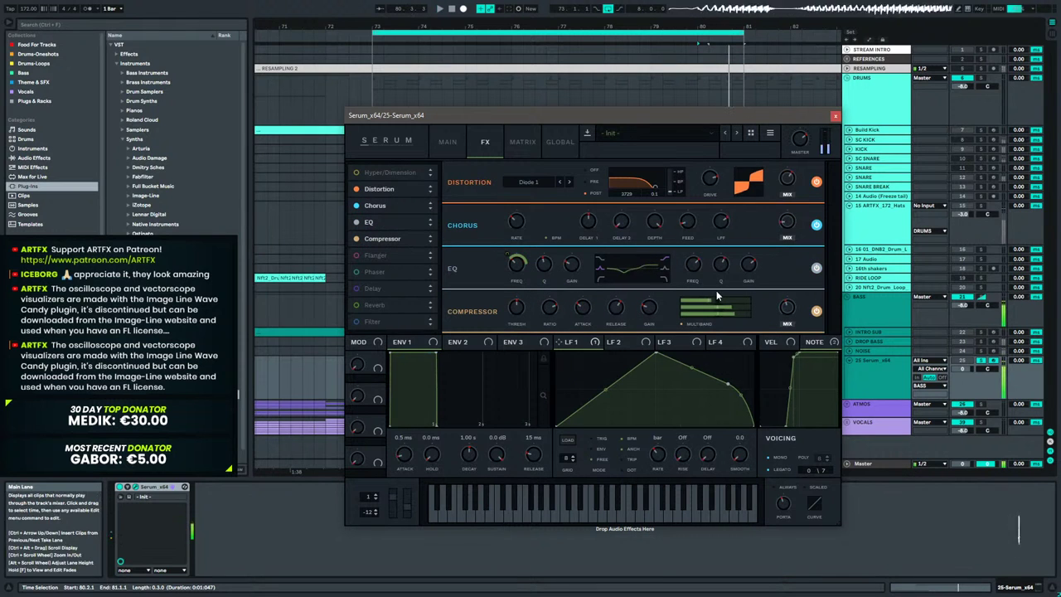
key(space)
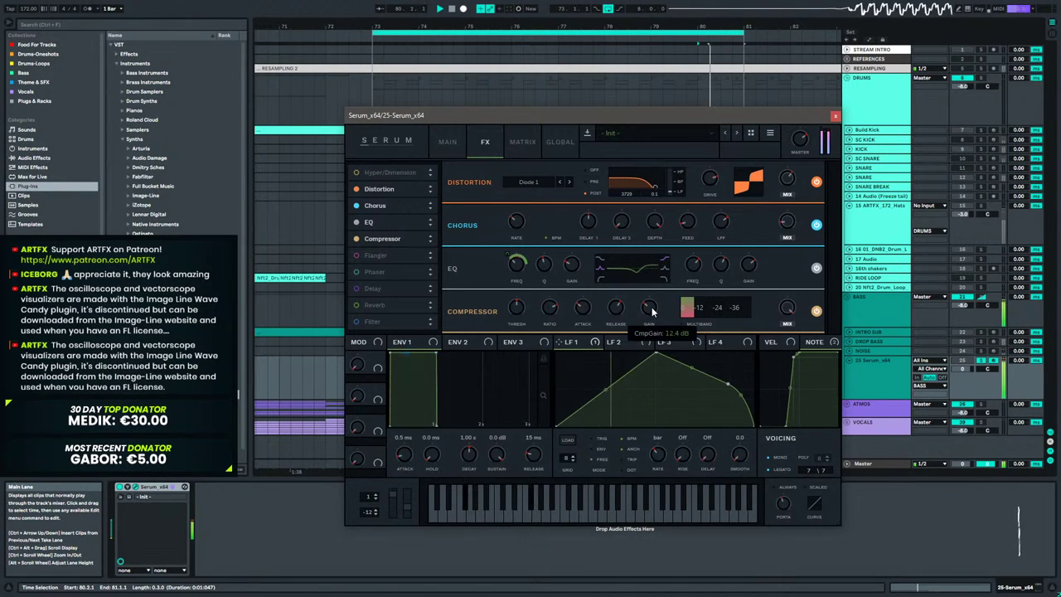
drag(648, 340, 650, 315)
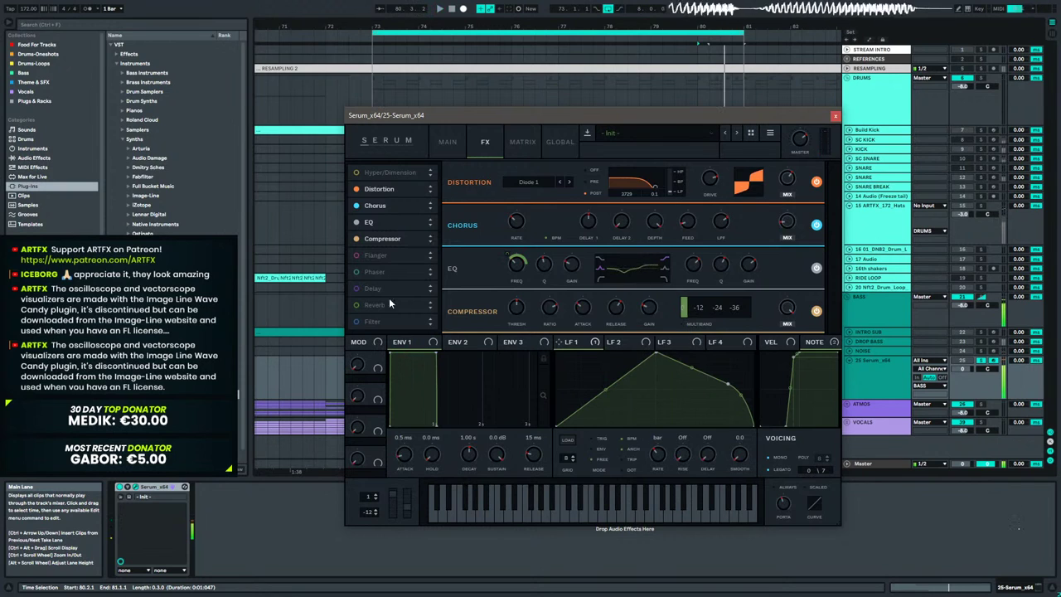
Try Serum's filter effect, replace it with the phaser, and disable the compressor in the effects chain.
click(382, 324)
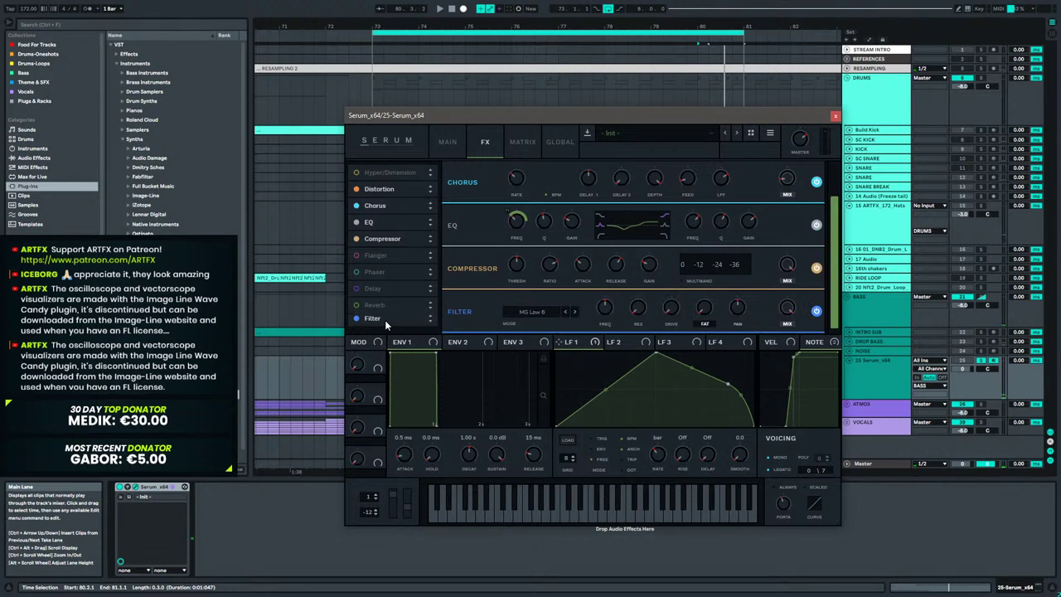
click(385, 320)
click(358, 271)
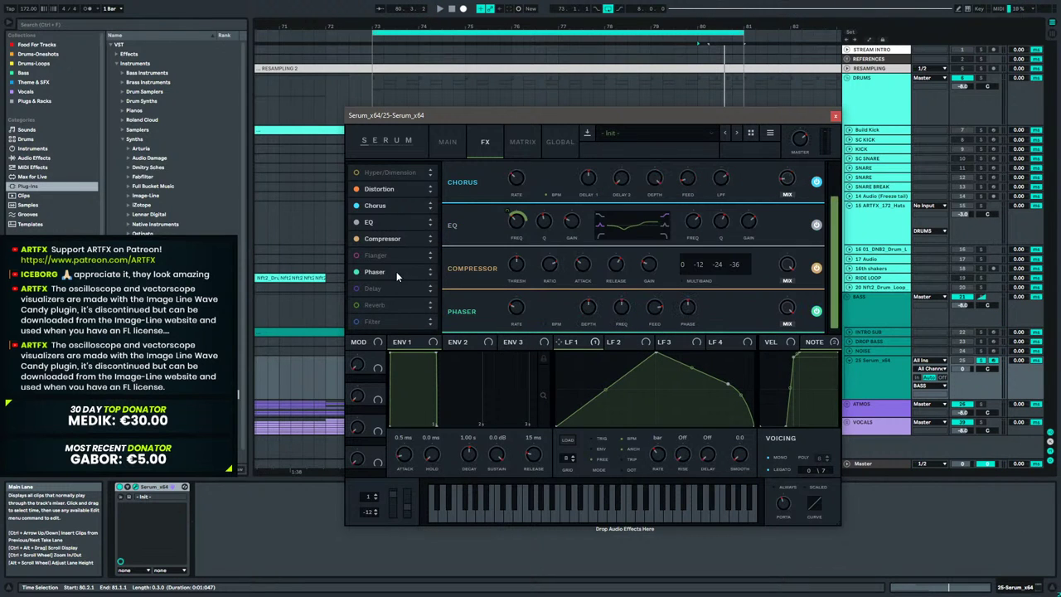
click(364, 238)
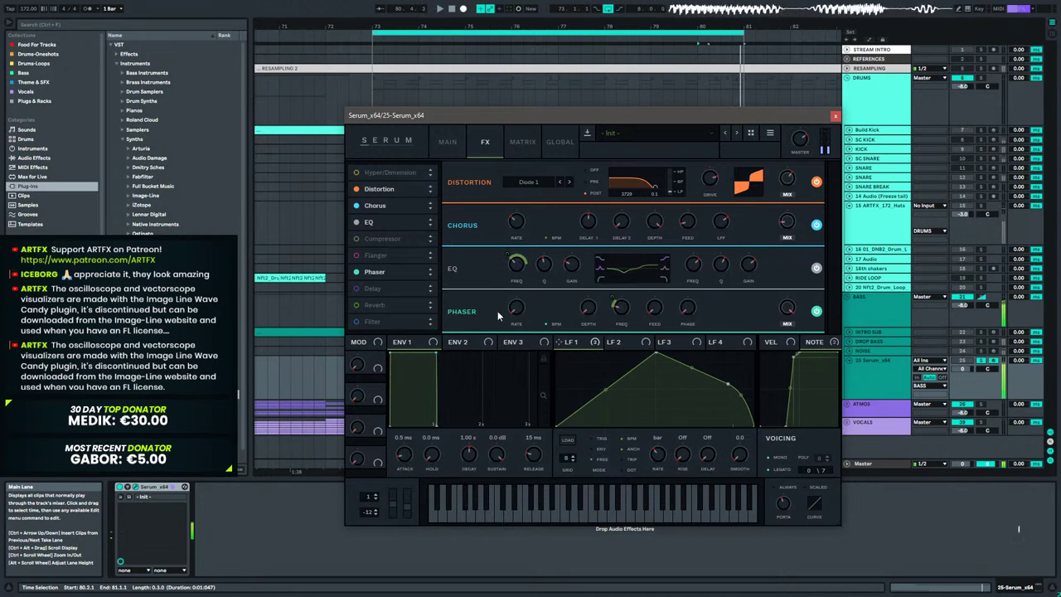
Lower the phaser's wet mix to about 58% while auditioning the bass fill.
key(space)
mouse_move(777, 338)
mouse_down()
mouse_move(780, 320)
mouse_move(766, 363)
mouse_move(769, 343)
mouse_up()
key(space)
key(space)
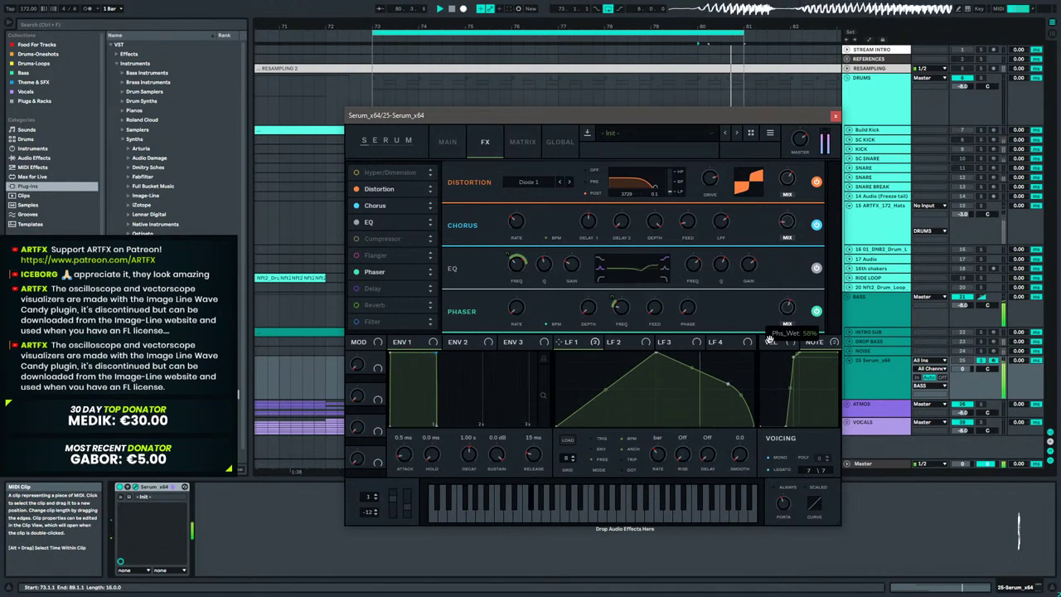
Unsolo the Serum track and place the playback start at 79.4.1, just before the fill clip.
click(980, 360)
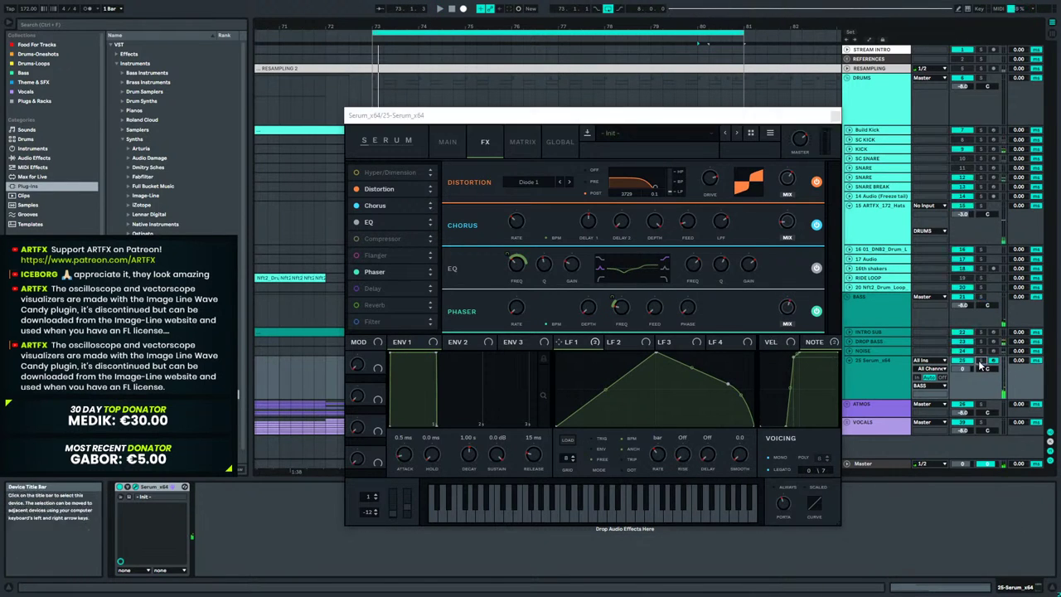
click(834, 116)
click(686, 380)
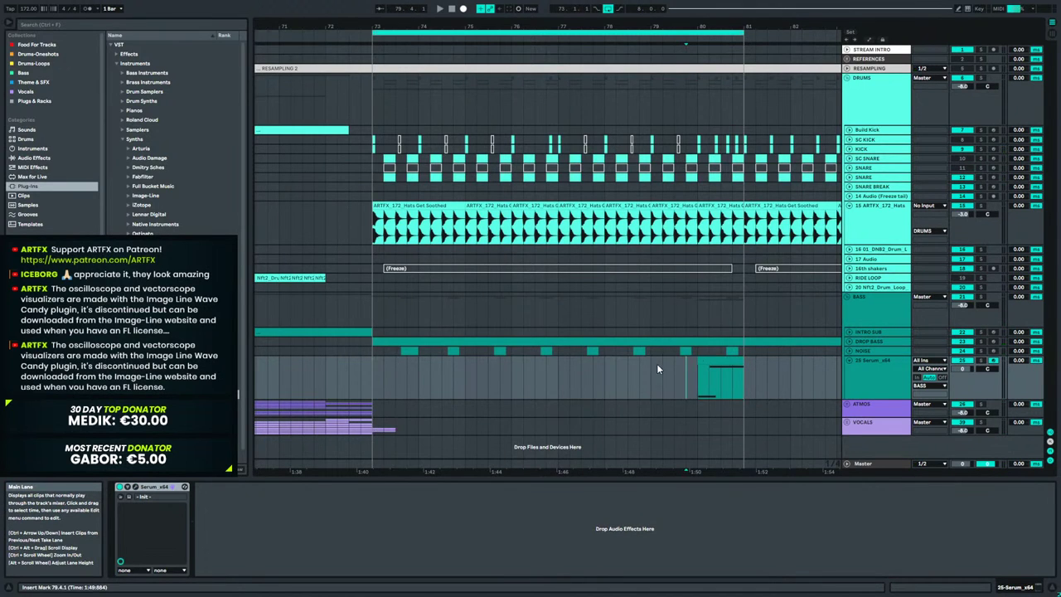
Add an EQ Eight after Serum with its first band enabled as a low cut, and try low cutoff frequencies during playback.
click(33, 157)
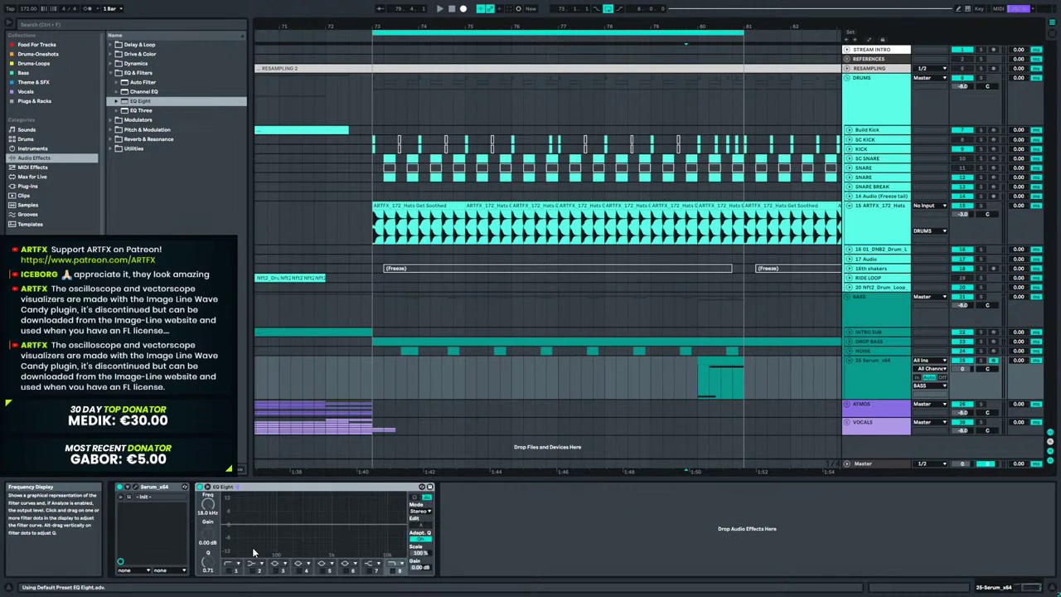
click(230, 571)
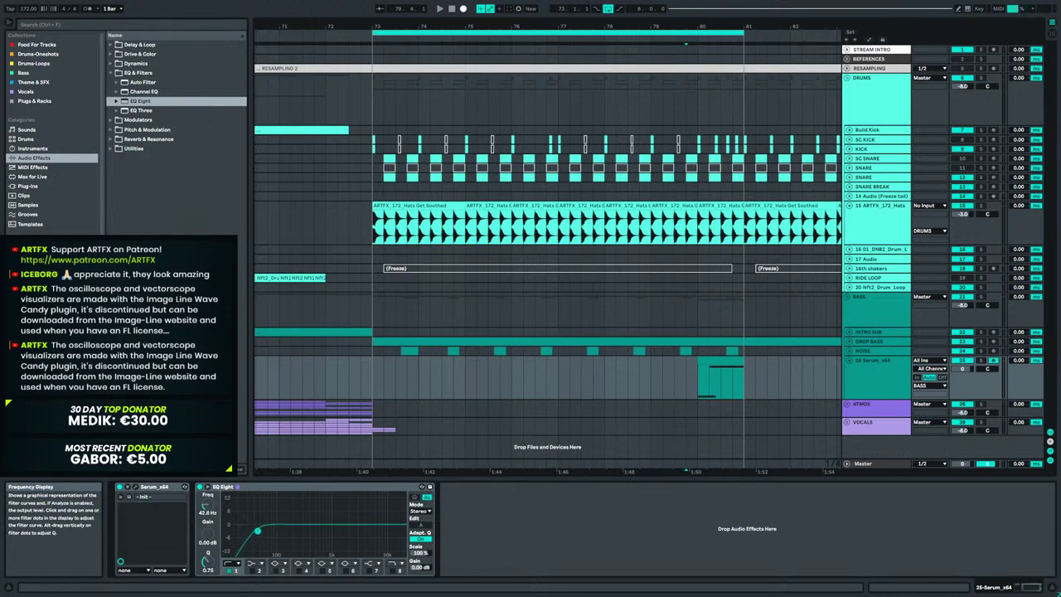
key(space)
drag(275, 530, 274, 532)
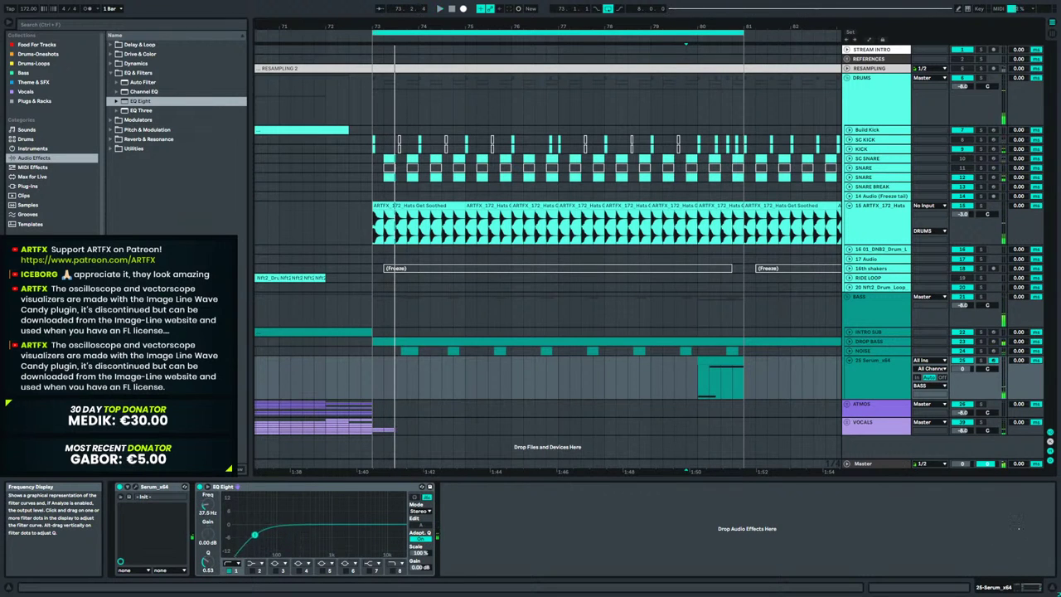
click(348, 366)
key(space)
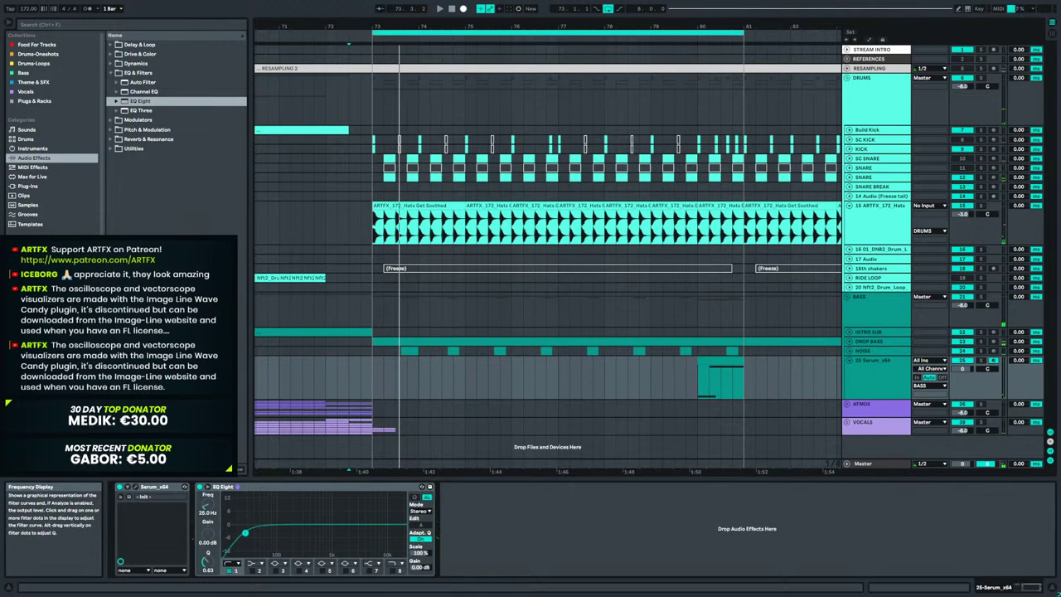
Play the fill in the mix from 79.4.1 and settle the EQ Eight low cut at about 144 Hz.
click(688, 385)
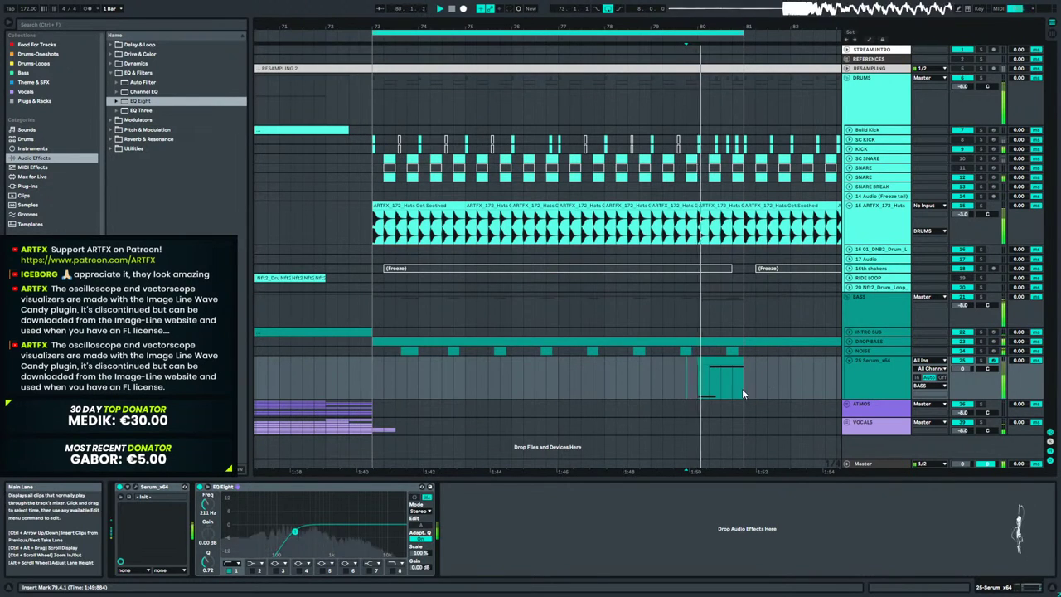
key(space)
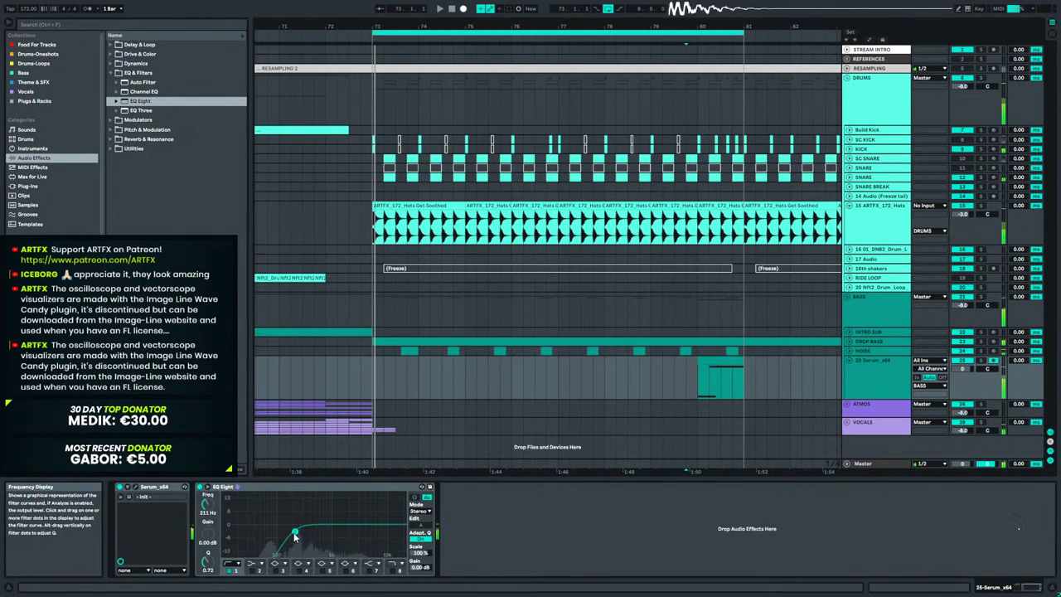
drag(295, 531, 290, 534)
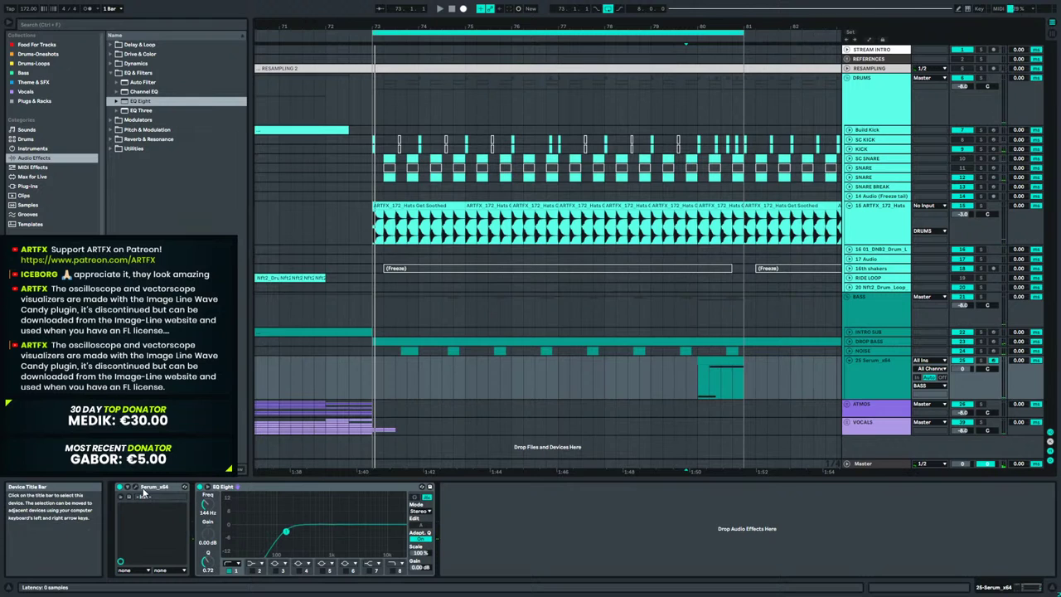
Reset the Serum patch to its init preset to start the fill sound from scratch.
click(136, 486)
click(770, 133)
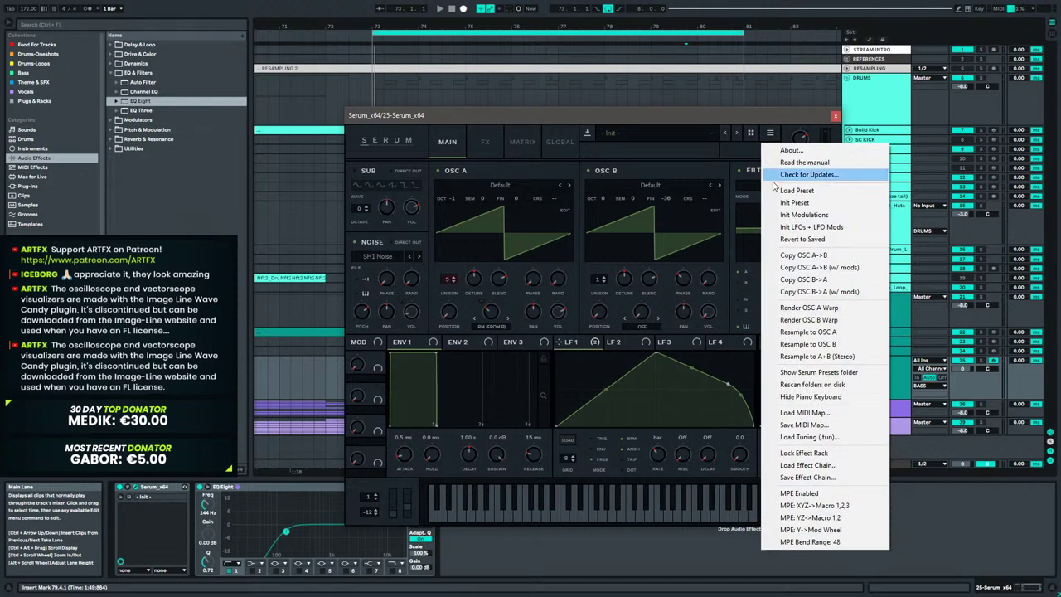
click(820, 205)
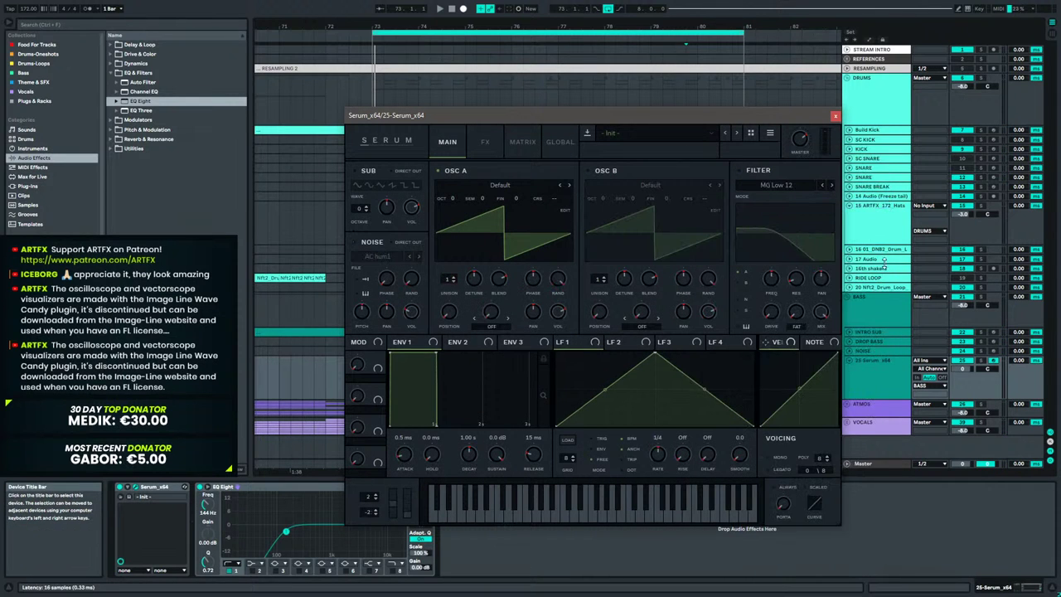
Solo the Serum track and audition the fill clip with the plain init sound.
click(987, 362)
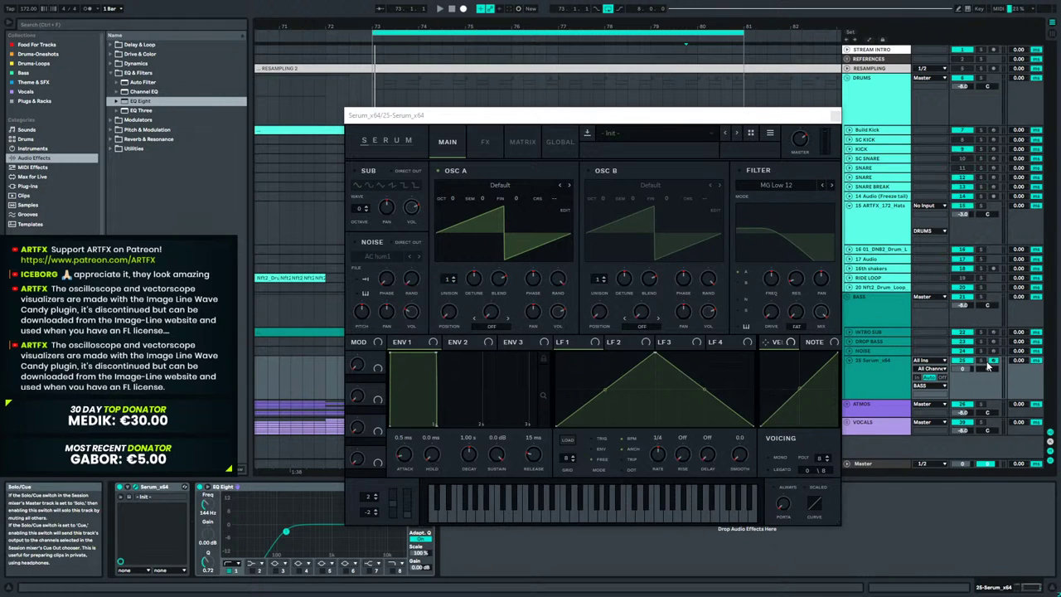
click(980, 359)
click(834, 115)
key(space)
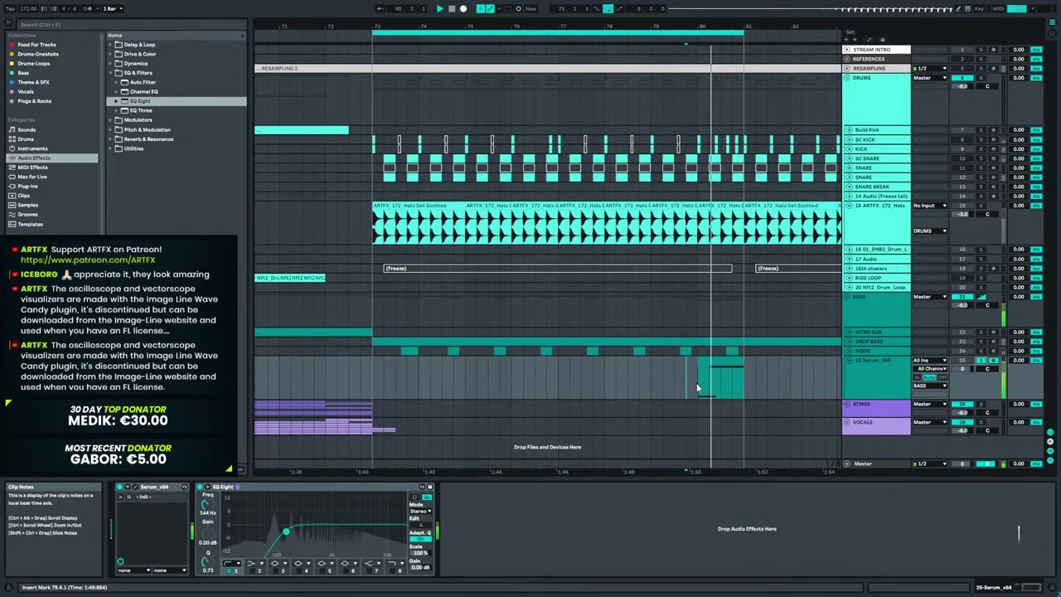
Switch Serum's voicing to mono with legato, and adjust the portamento while auditioning the fill.
click(143, 490)
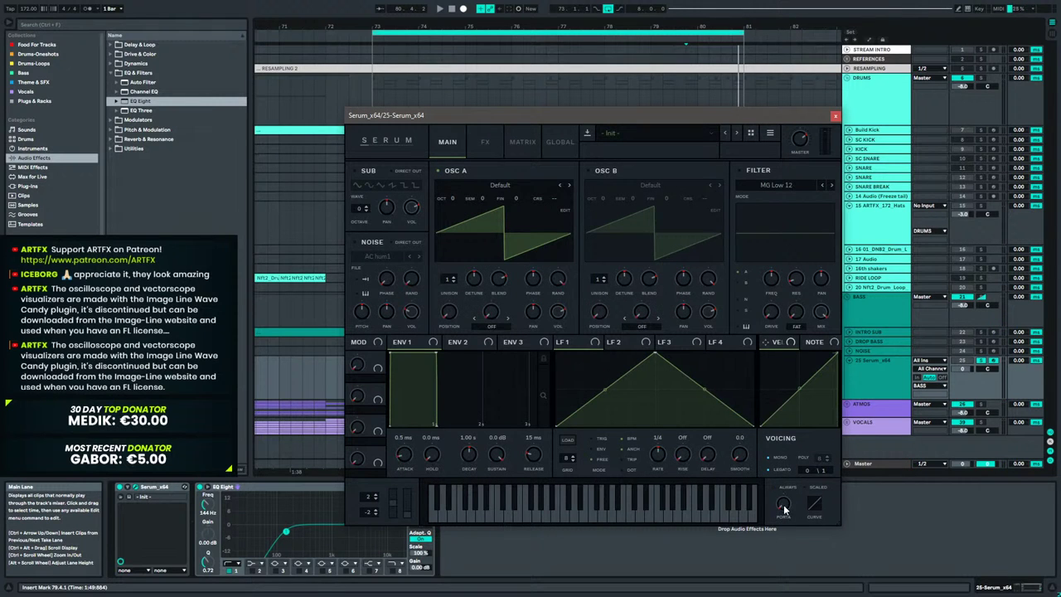
key(space)
drag(792, 485, 792, 460)
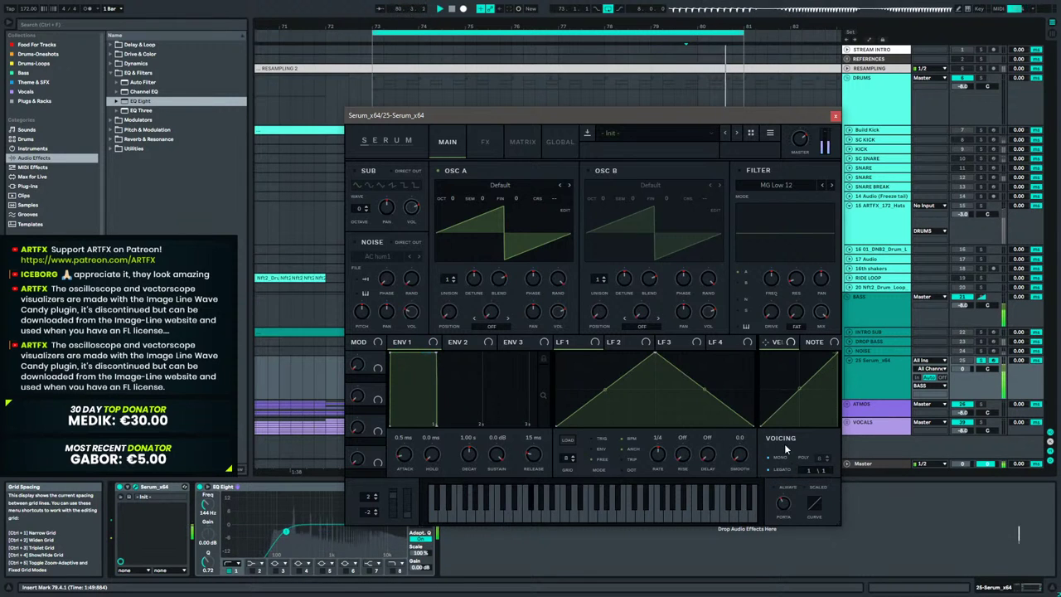
key(space)
click(834, 115)
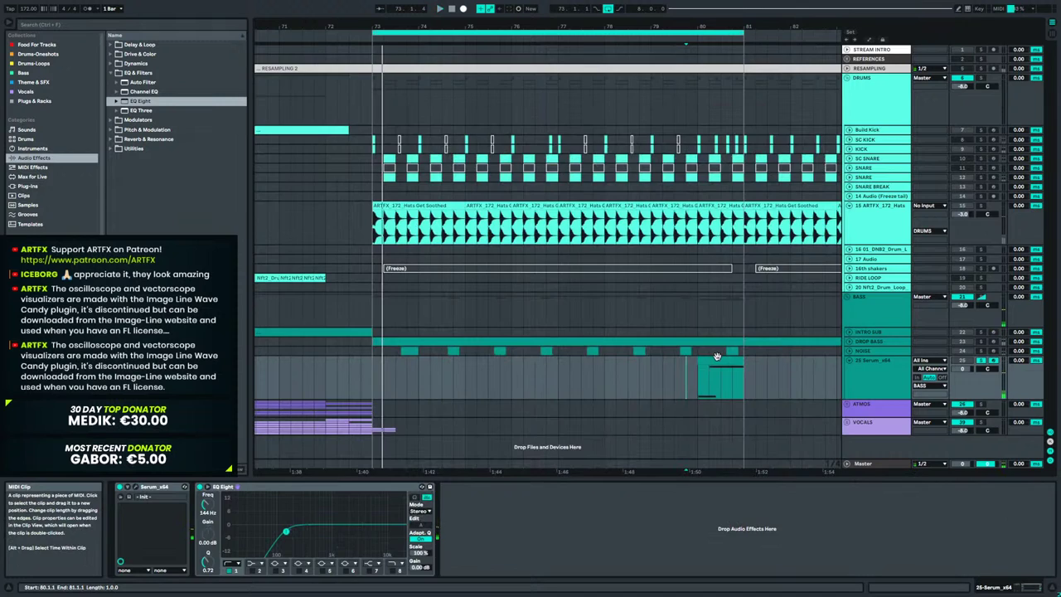
Transpose the fill clip's short low note down an octave to F#0 and its long note up an octave to F#3.
double_click(717, 359)
drag(438, 479, 452, 518)
key(shift+Down)
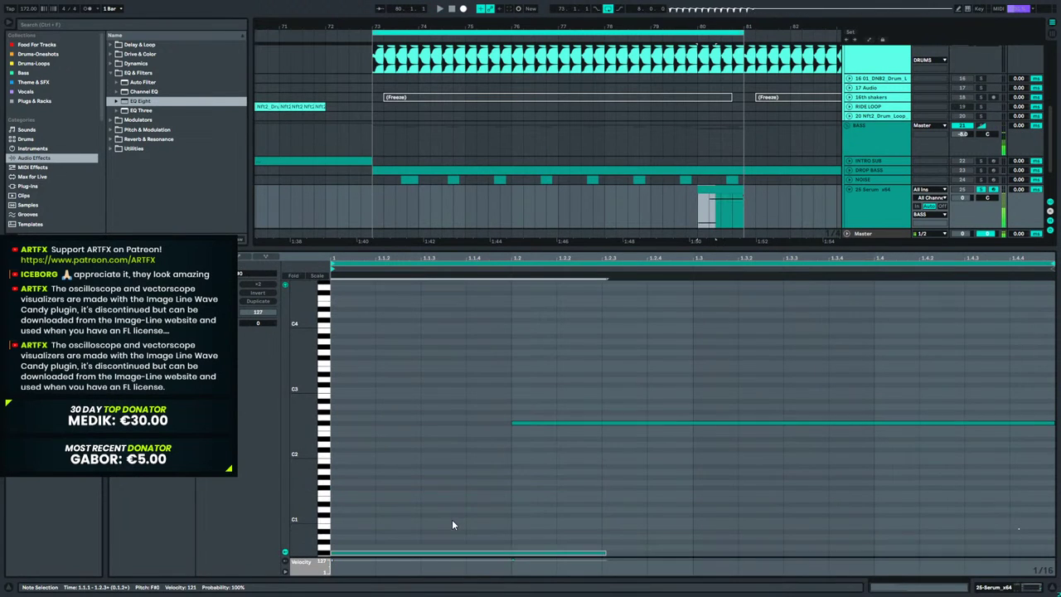
click(547, 423)
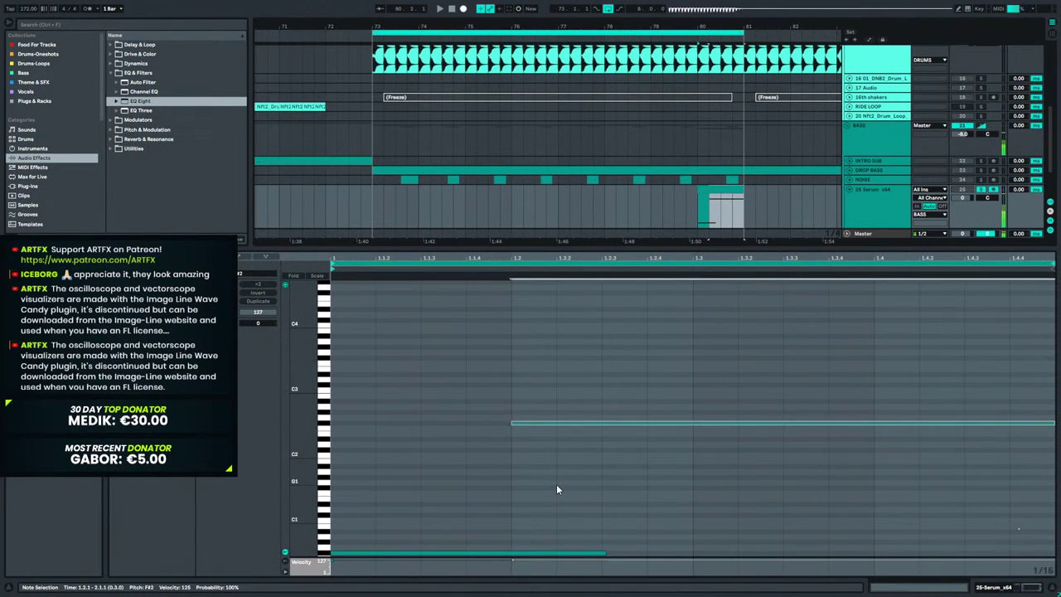
key(shift+Up)
key(space)
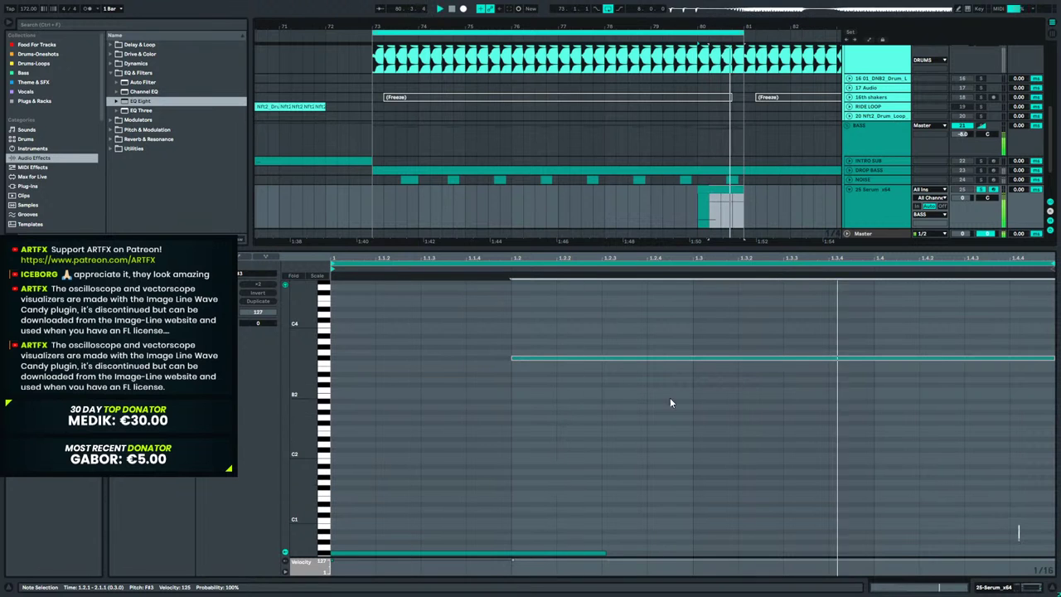
click(999, 588)
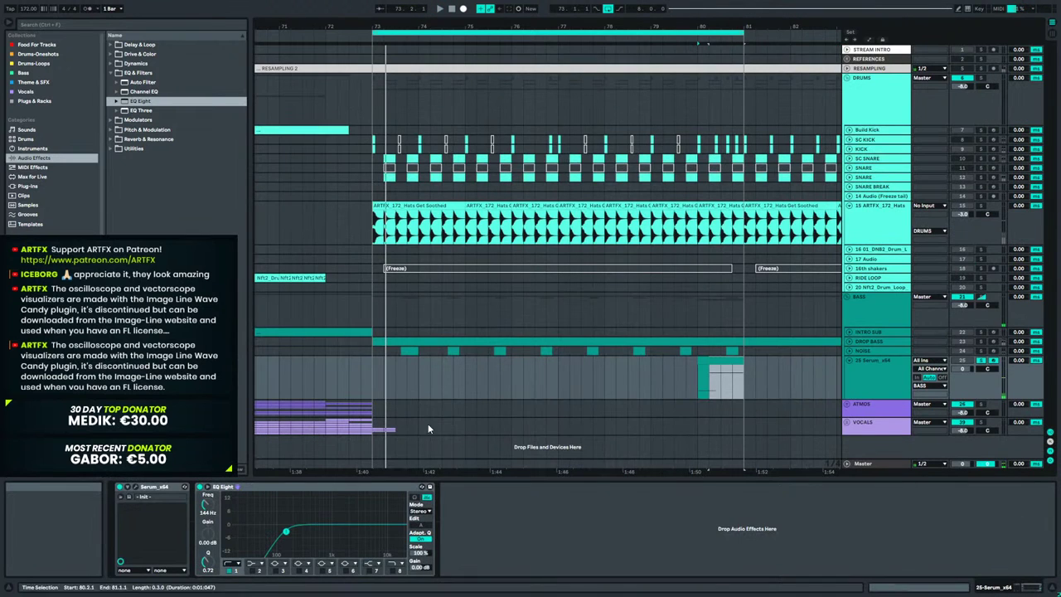
Set Serum's pitch bend range to 1 semitone up and 12 semitones down, and play the fill.
click(173, 494)
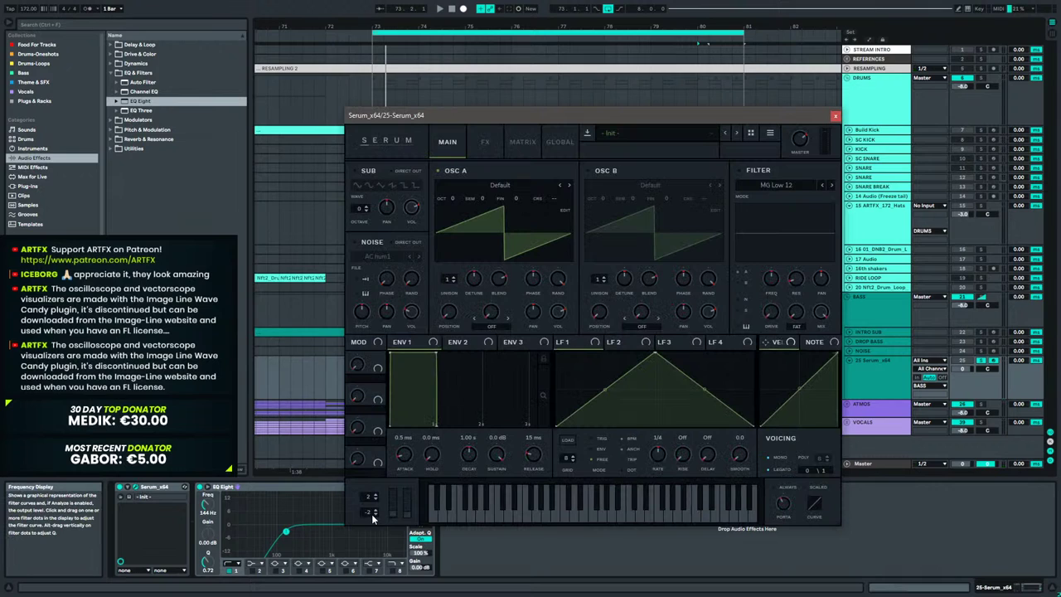
drag(371, 514, 370, 512)
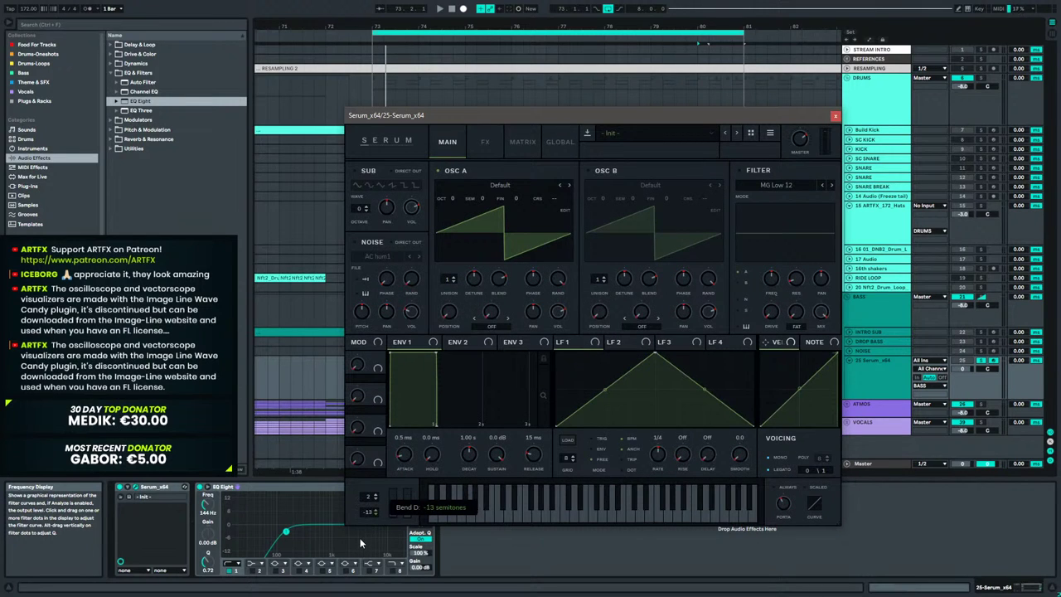
drag(360, 537, 369, 503)
key(space)
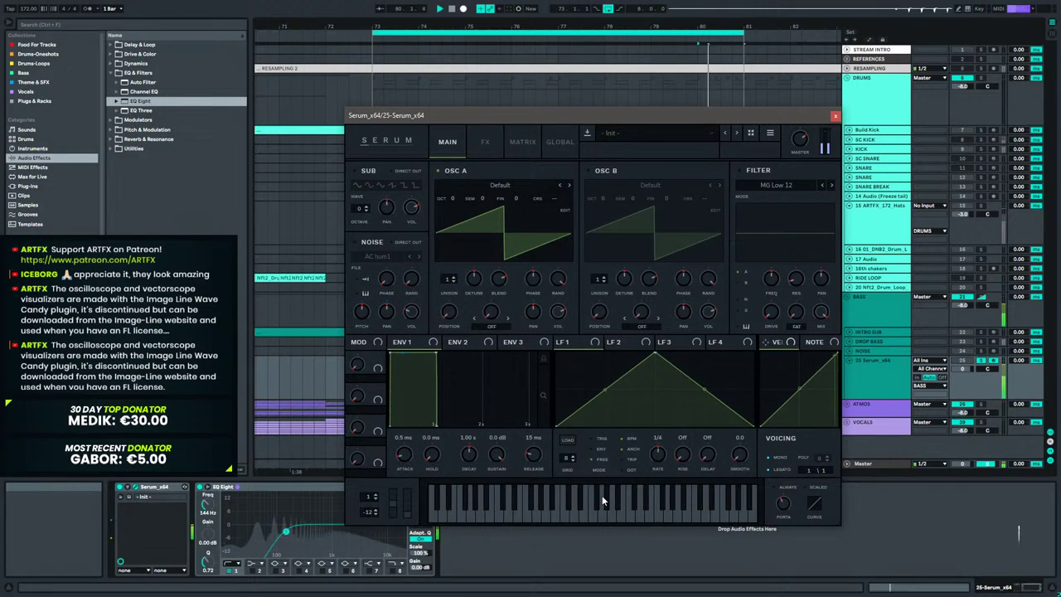
Load the user preset RM UNISON REESE into Serum.
right_click(166, 489)
click(675, 120)
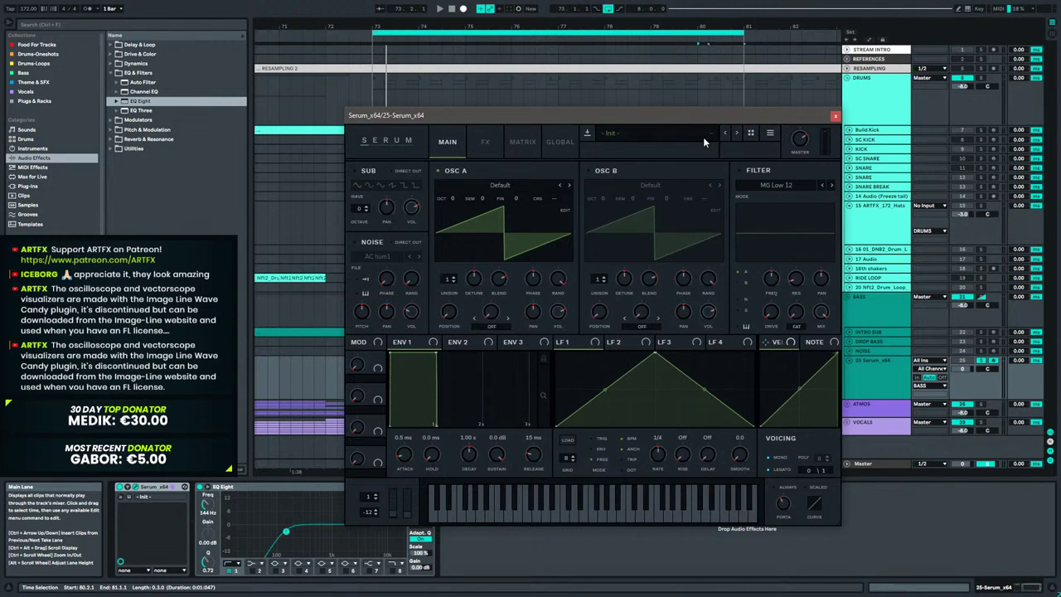
click(770, 132)
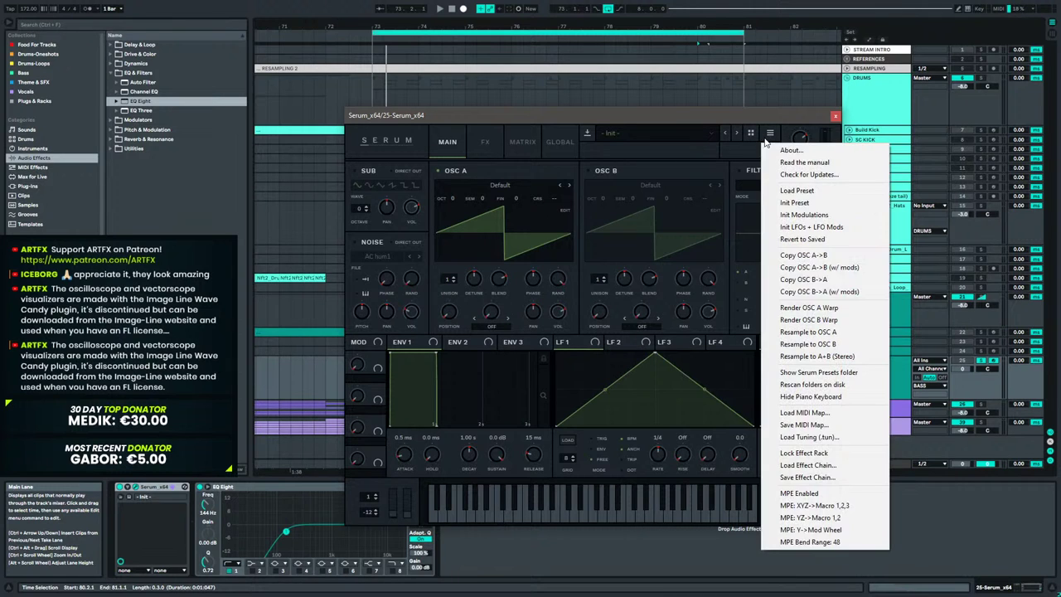
click(686, 133)
mouse_move(638, 280)
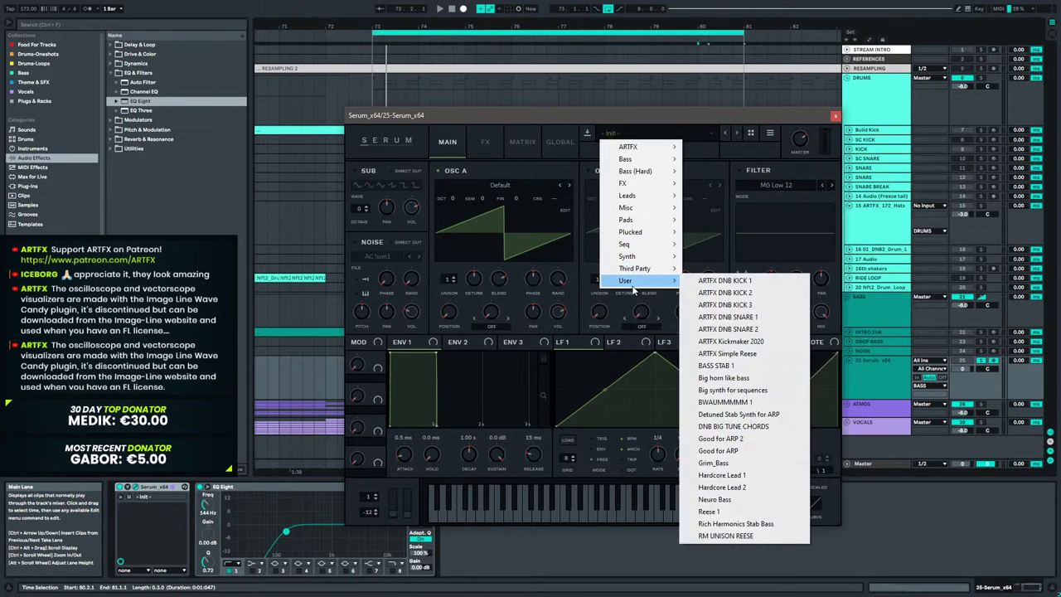
click(743, 536)
click(743, 308)
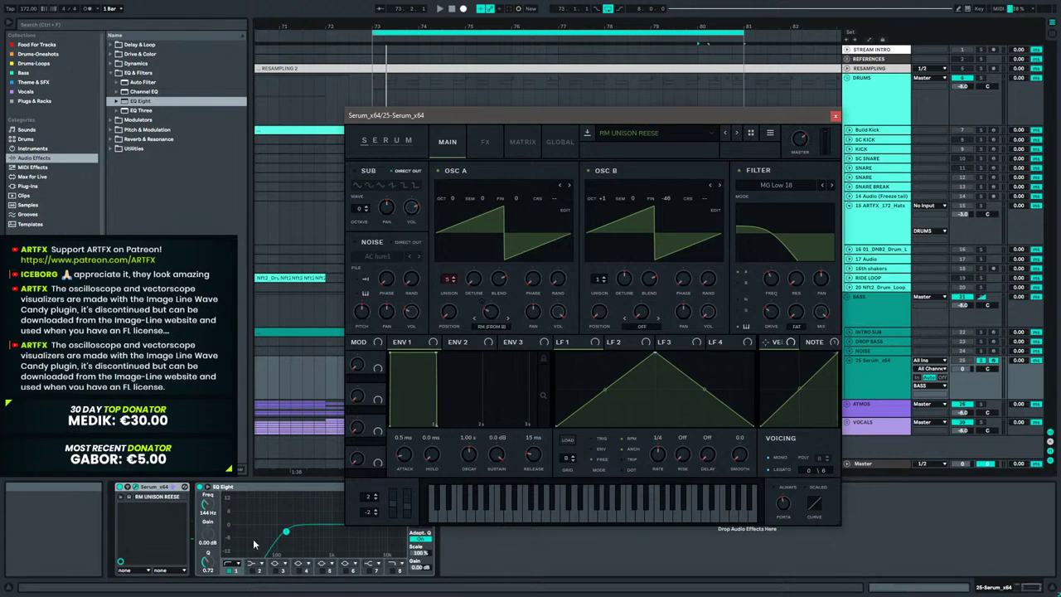
Turn off the EQ Eight, set Serum's pitch bend range to 1 up and -12 down, and audition the bass.
click(199, 486)
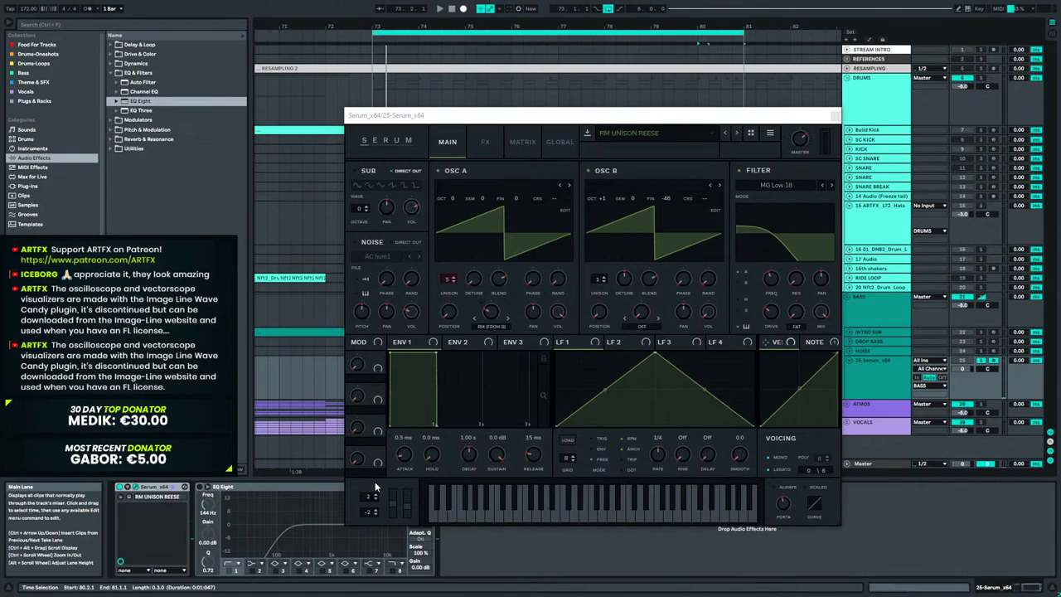
drag(372, 503, 372, 508)
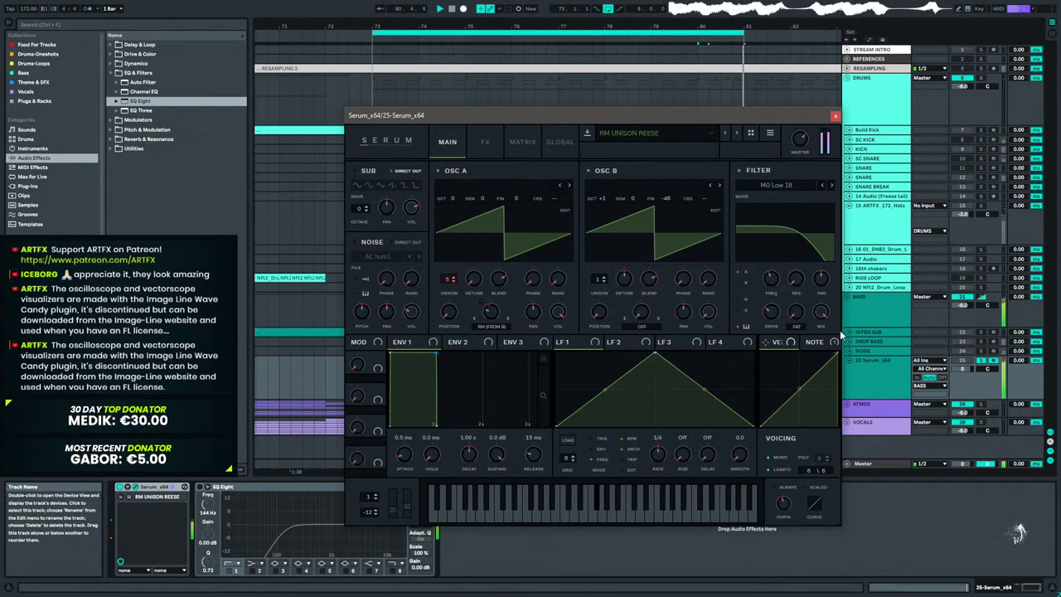
key(space)
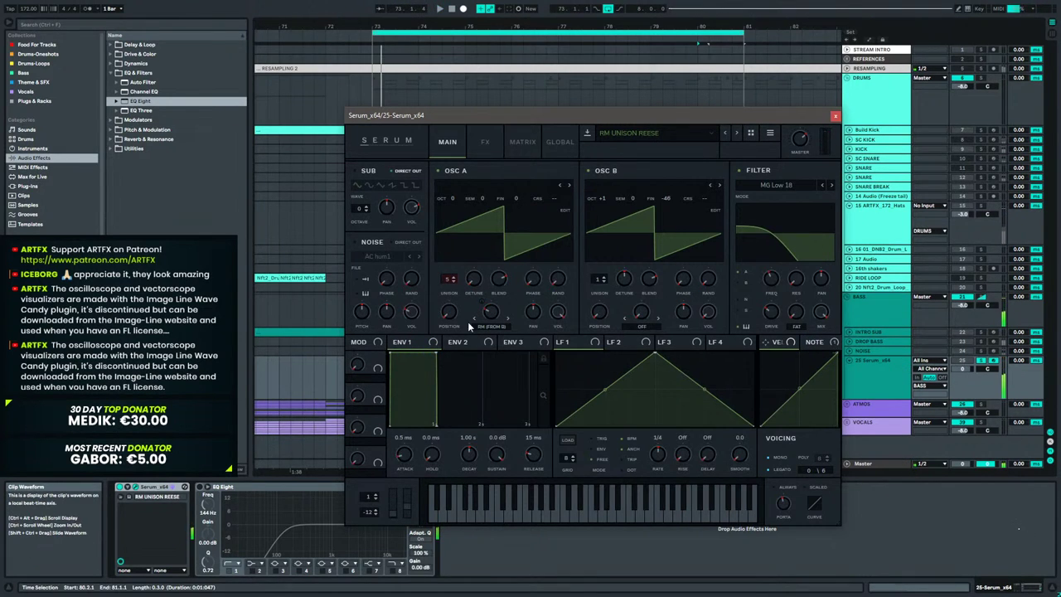
Add a Limiter from the Dynamics effects after the EQ Eight on the Serum track and close the Serum window.
click(35, 149)
click(36, 157)
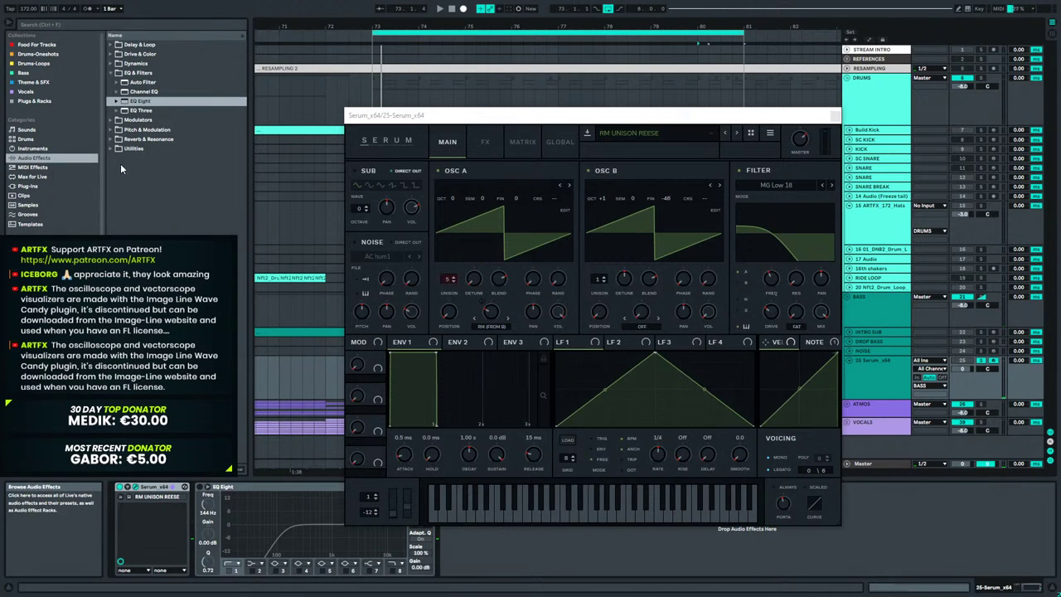
click(109, 73)
click(110, 64)
click(134, 101)
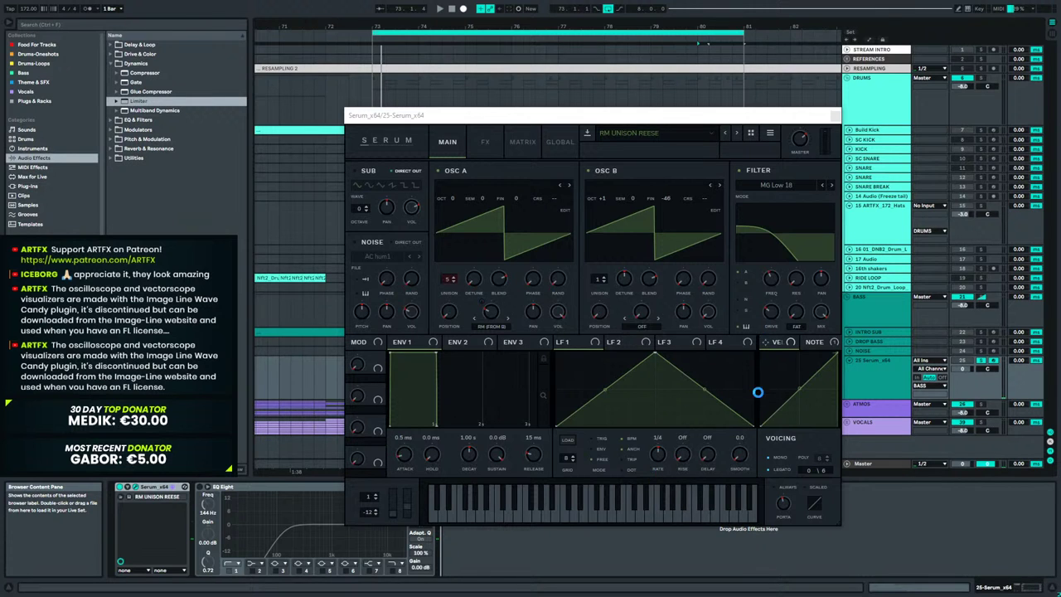
key(Return)
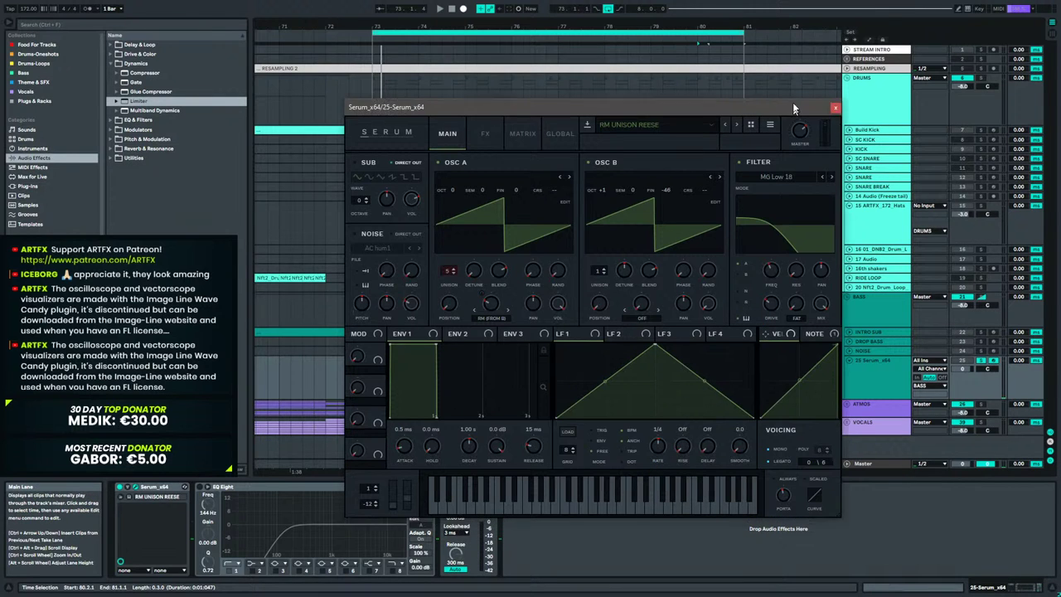
drag(792, 112, 784, 17)
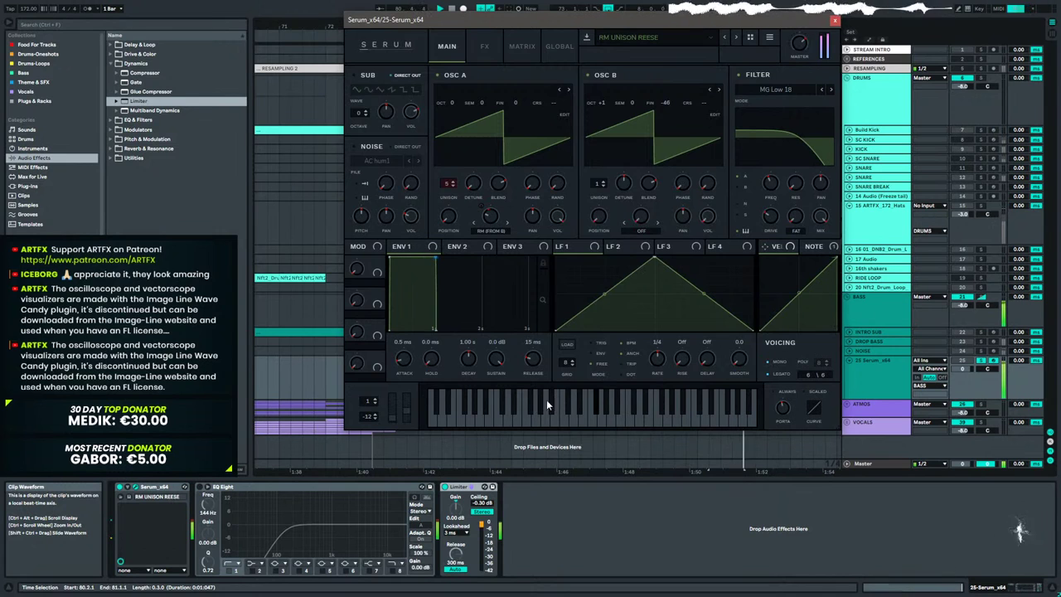
click(835, 19)
Transpose the long F#3 note in the Serum track's clip at bar 80 down one octave.
double_click(730, 362)
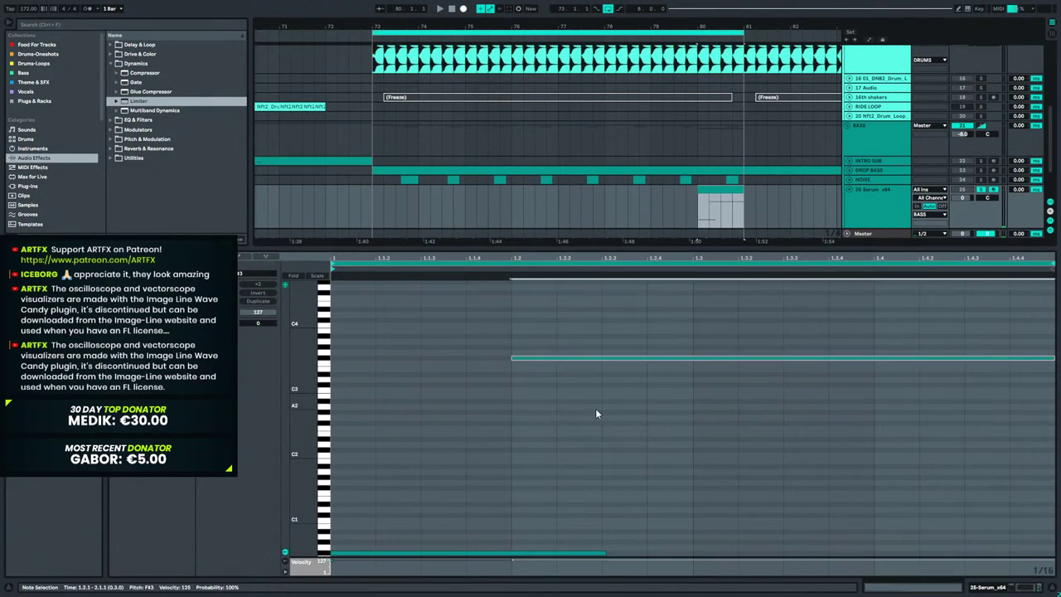
key(shift+Down)
key(space)
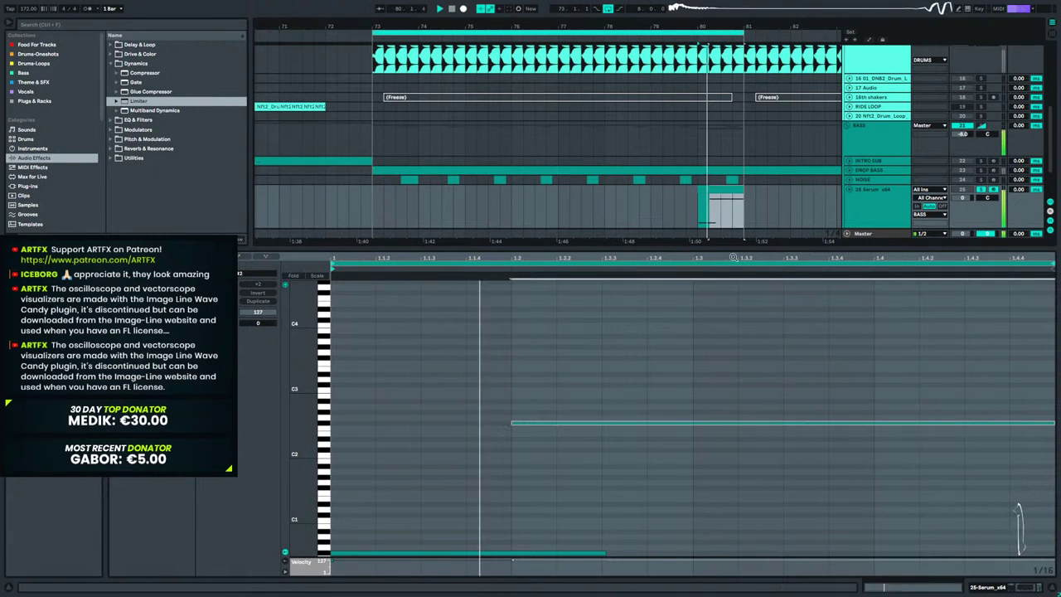
Unsolo the Serum track, play the drop from just before bar 73 with all tracks, and show the Serum track's devices.
click(984, 191)
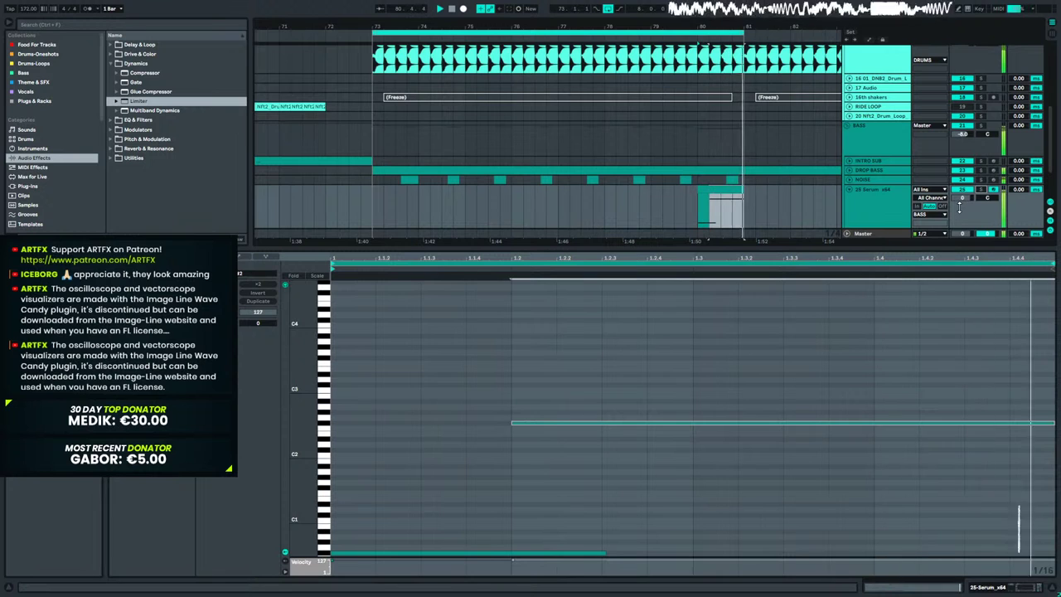
key(space)
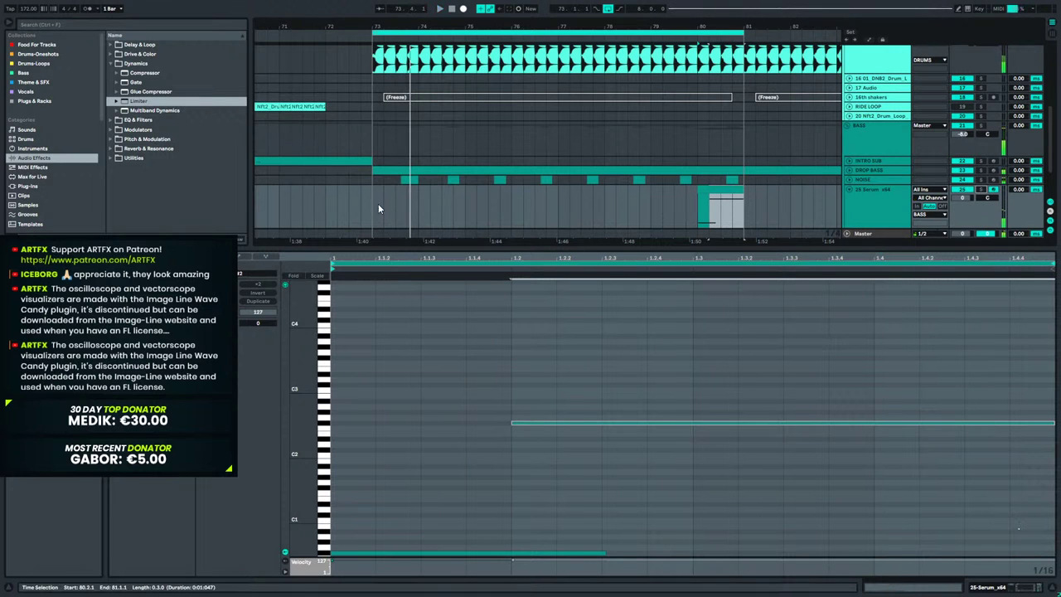
click(356, 213)
key(space)
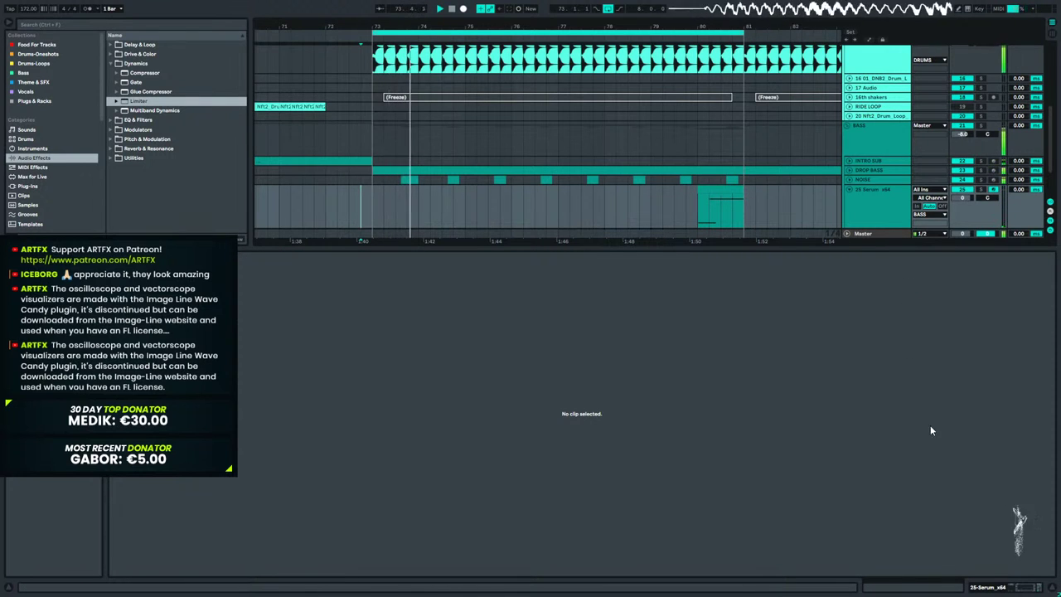
click(988, 583)
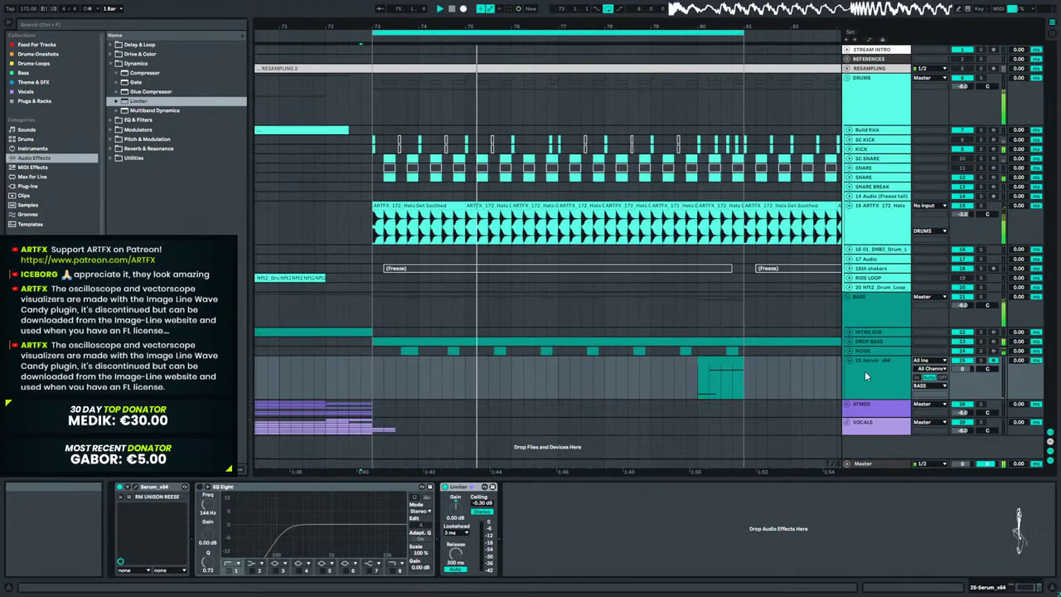
click(870, 371)
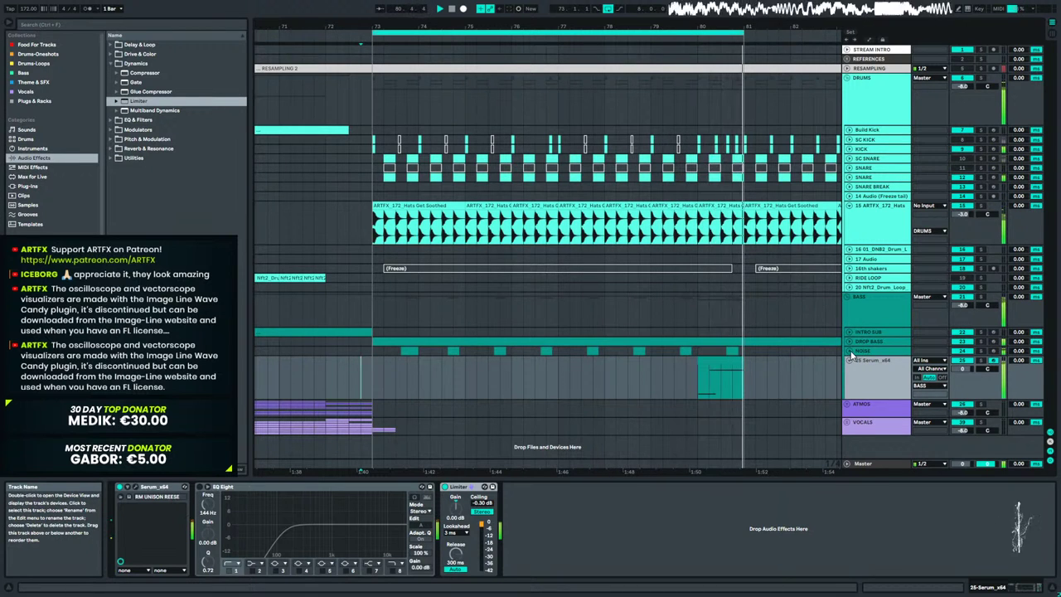
Unfold the NOISE and DROP BASS tracks, delete the last NOISE clip before bar 81, and play from bar 80.
click(849, 351)
drag(717, 35, 718, 246)
click(848, 340)
scroll(741, 344, down, 3)
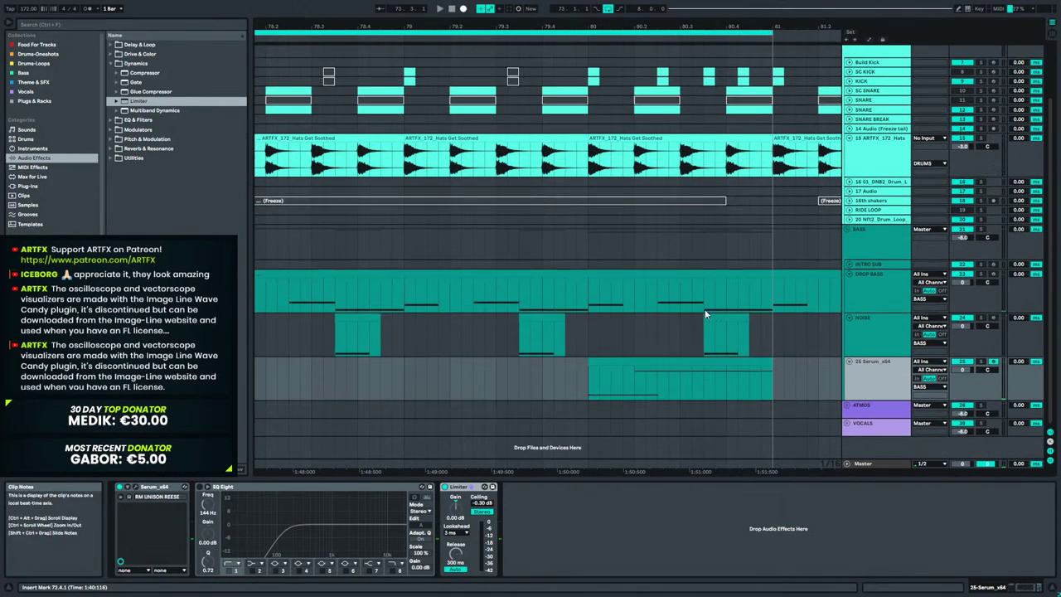
click(730, 320)
key(Delete)
click(587, 293)
key(space)
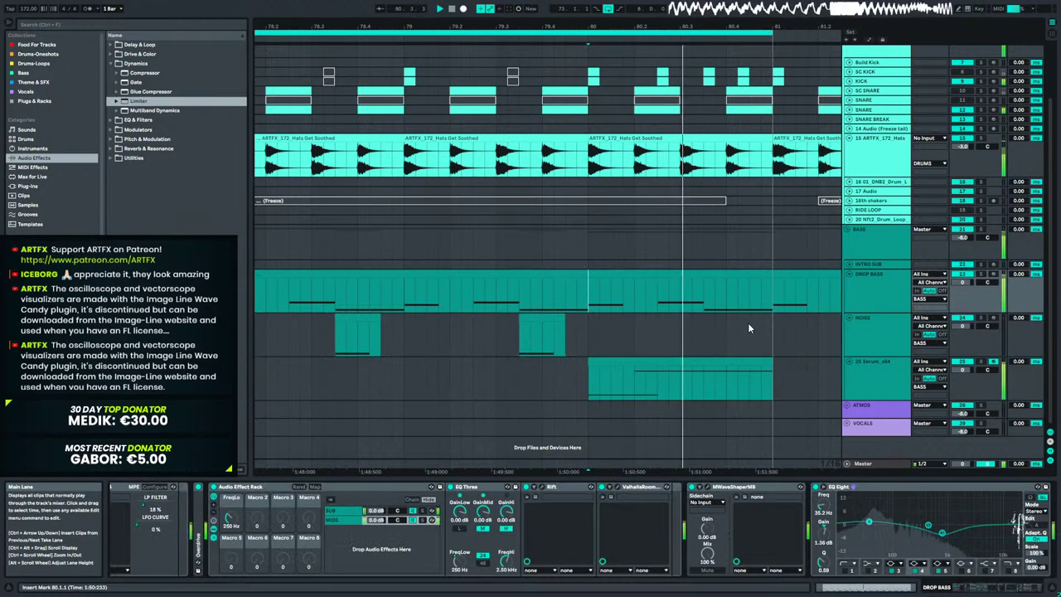
Try clearing the DROP BASS part from 80.4.2 to 81.1.1 and play the passage from bar 80.
drag(772, 295, 759, 303)
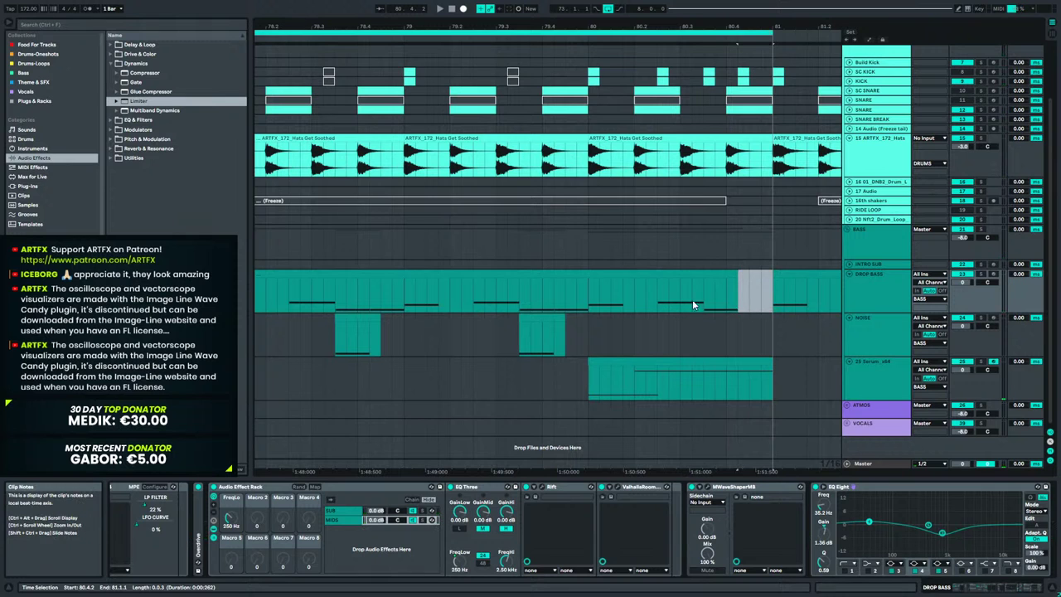
click(578, 298)
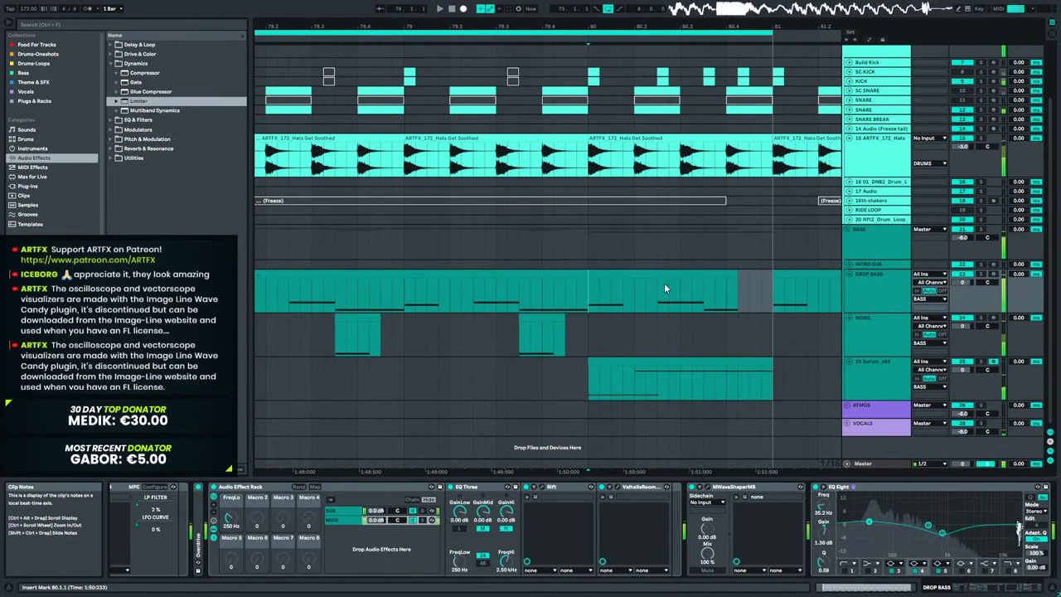
key(space)
key(space)
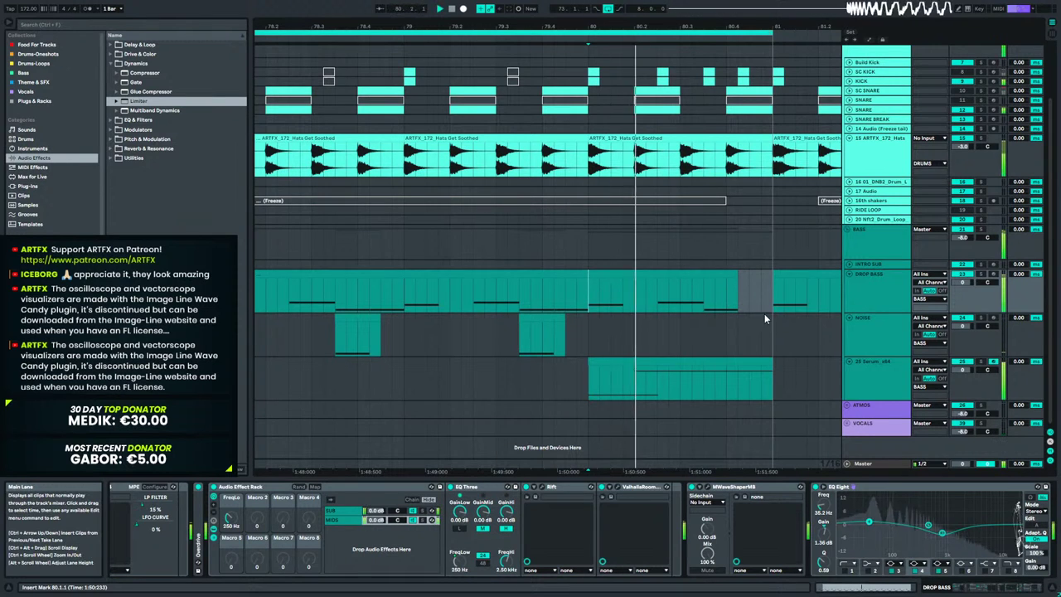
drag(737, 277, 772, 277)
Solo the DROP BASS track and turn the clip's last two E0 notes before bar 81 into one note spanning 8.3.3 to 9.1.1.
double_click(732, 273)
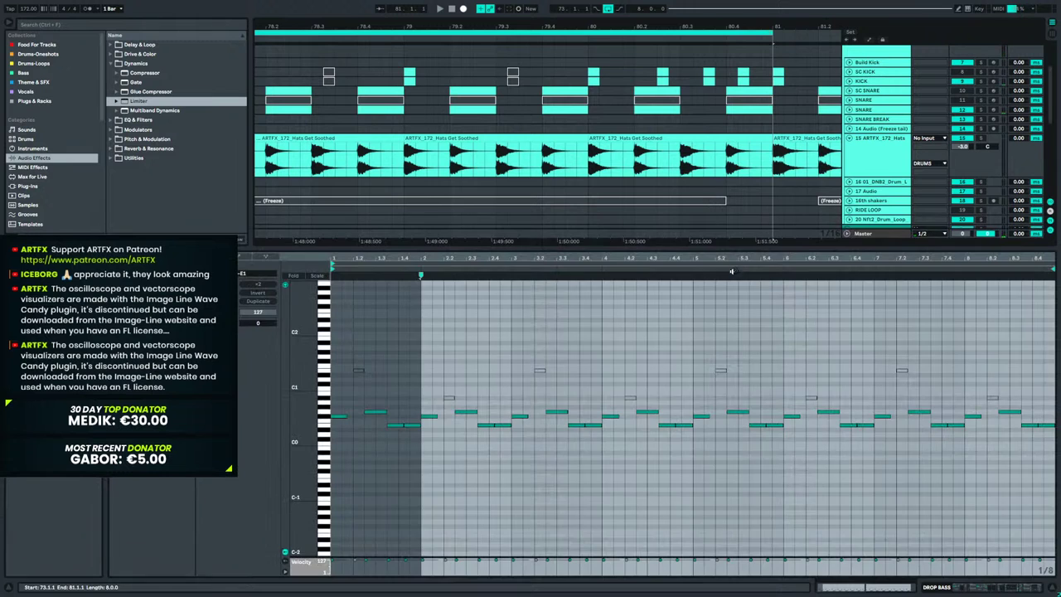
scroll(722, 200, down, 5)
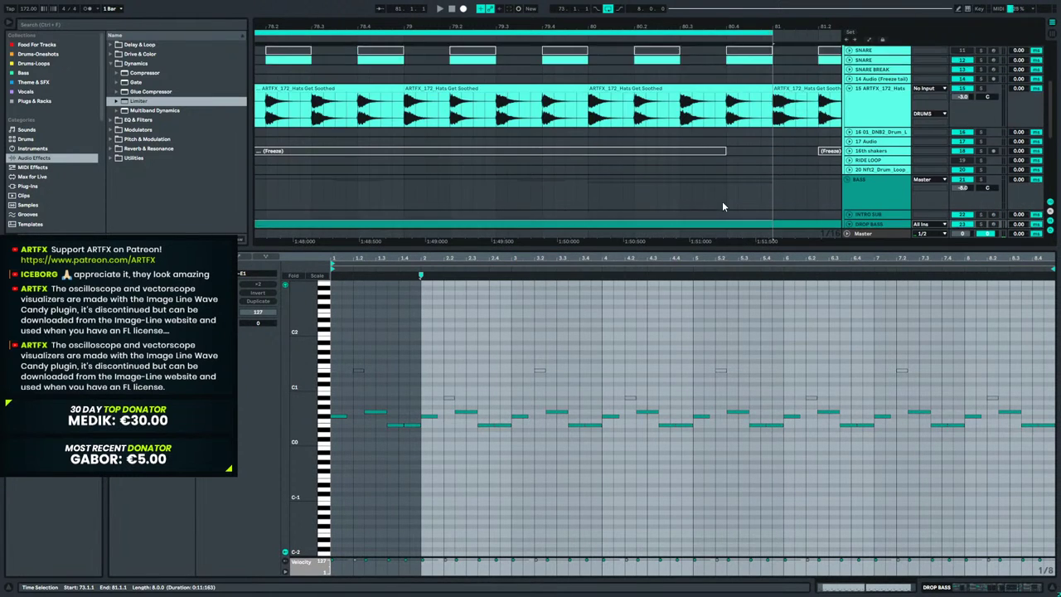
click(656, 166)
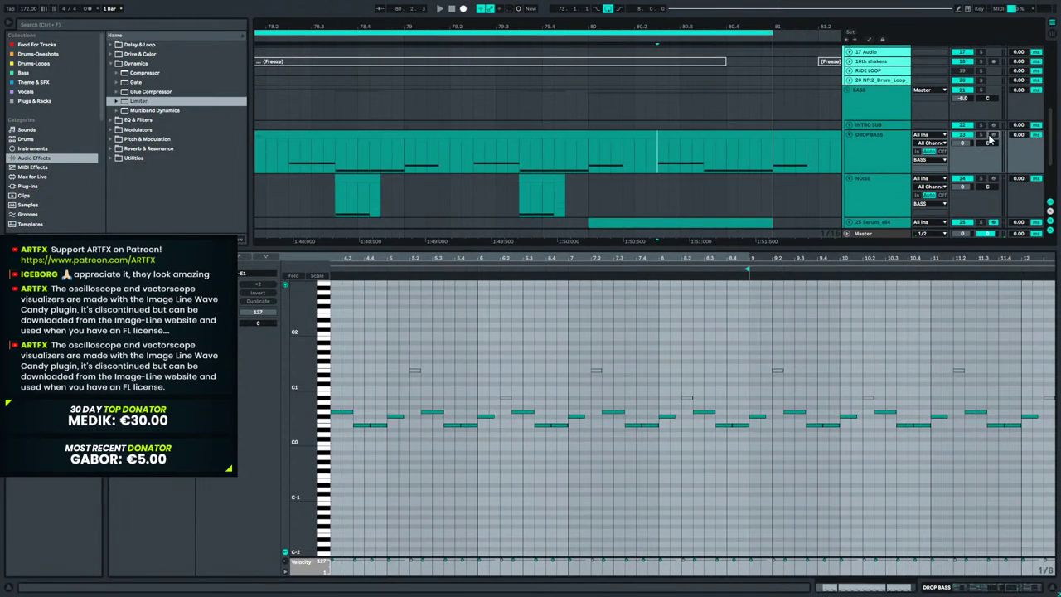
click(604, 164)
key(space)
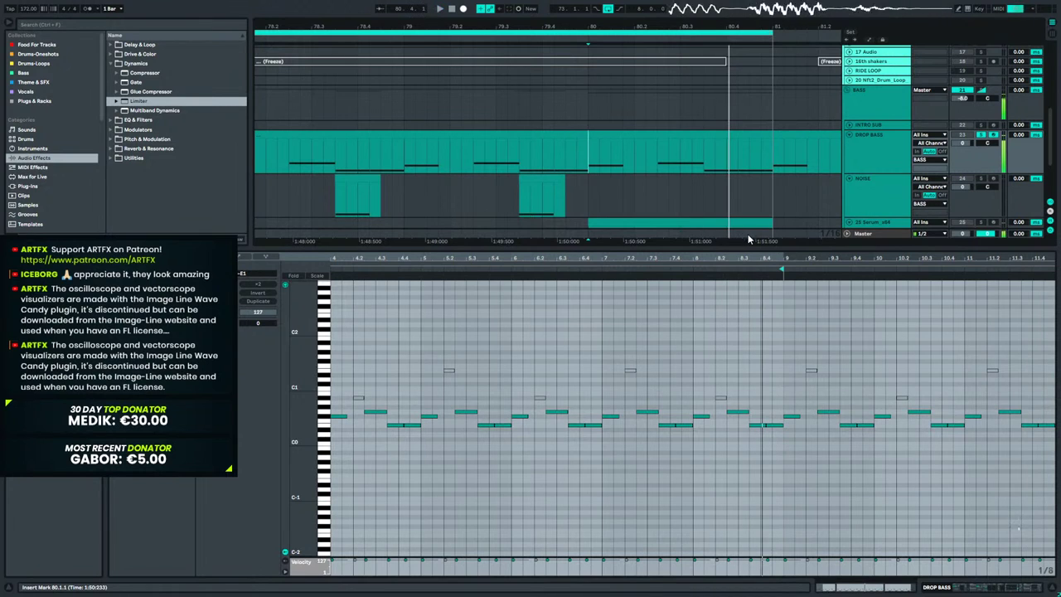
drag(770, 395, 783, 426)
key(Delete)
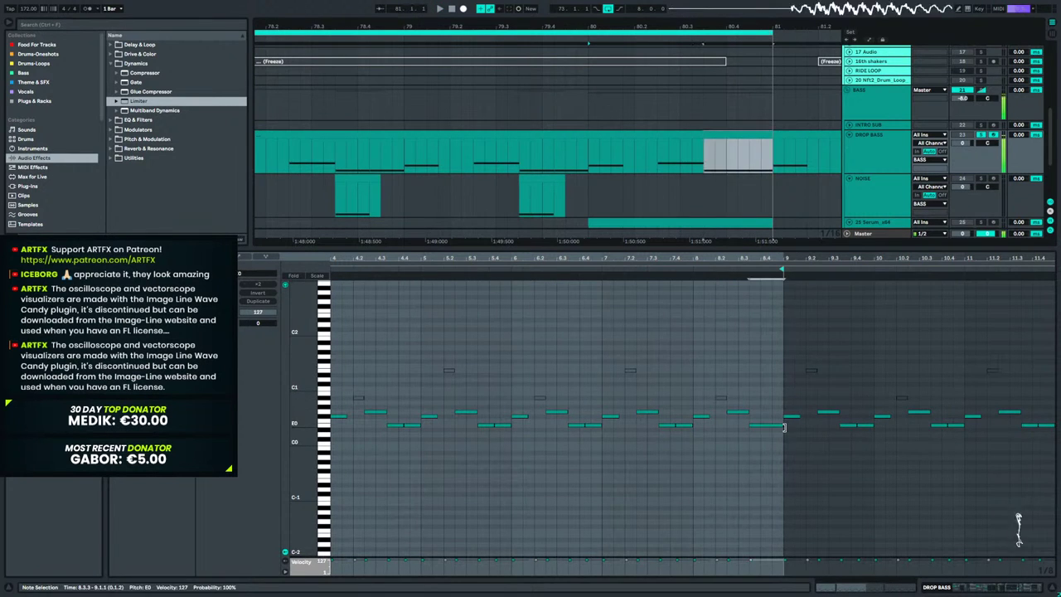
Review the DROP BASS track's device chain from its last effect back to the Serum instrument rack.
click(879, 161)
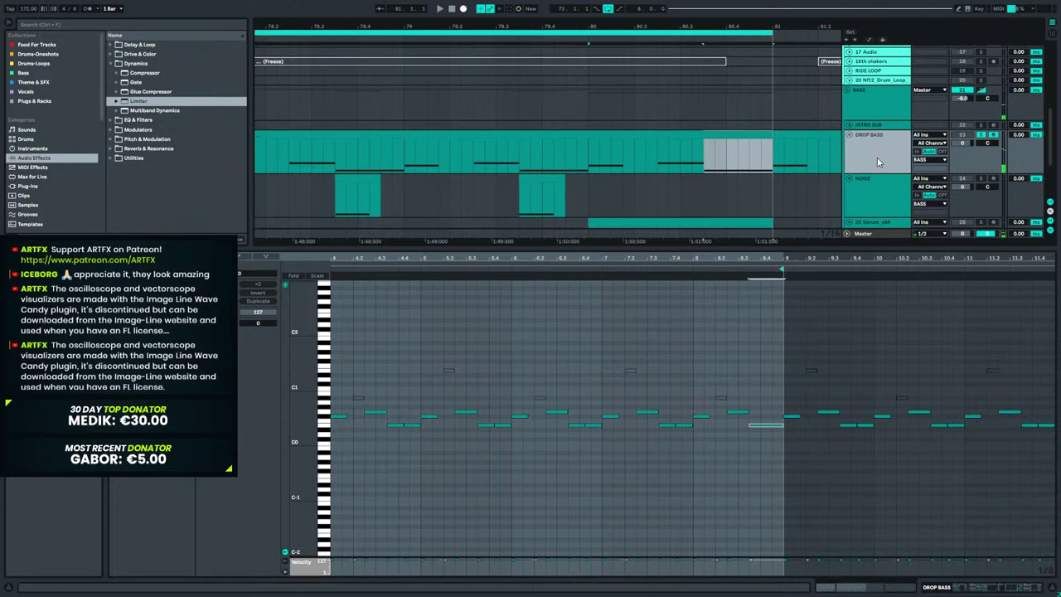
click(963, 590)
click(1019, 587)
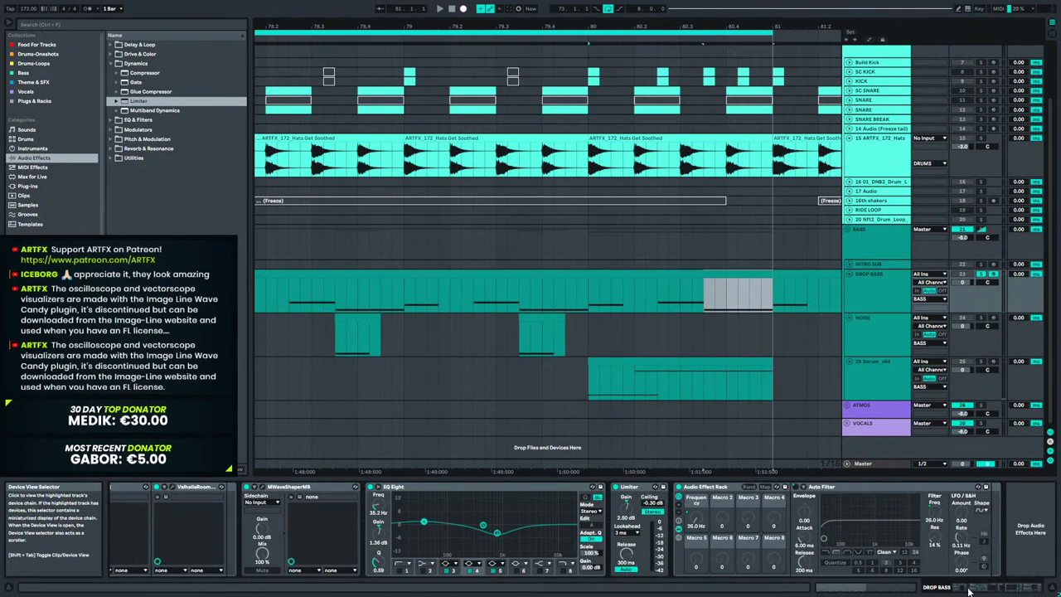
click(971, 588)
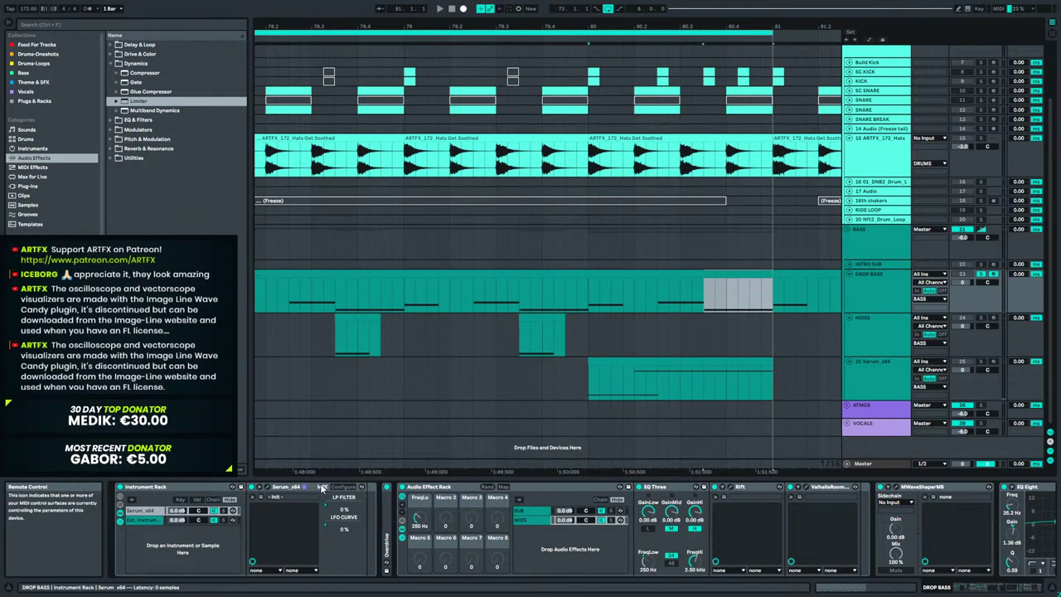
Shape the pitch bend of the last E0 note in the DROP BASS clip, falling to 0 st and rising to +12 st.
double_click(717, 290)
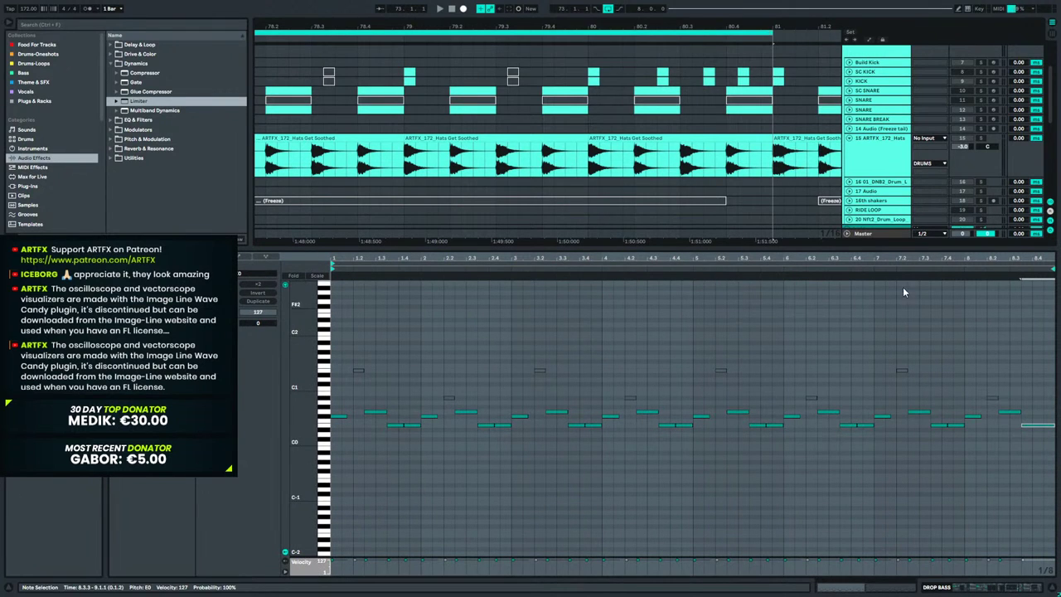
click(258, 258)
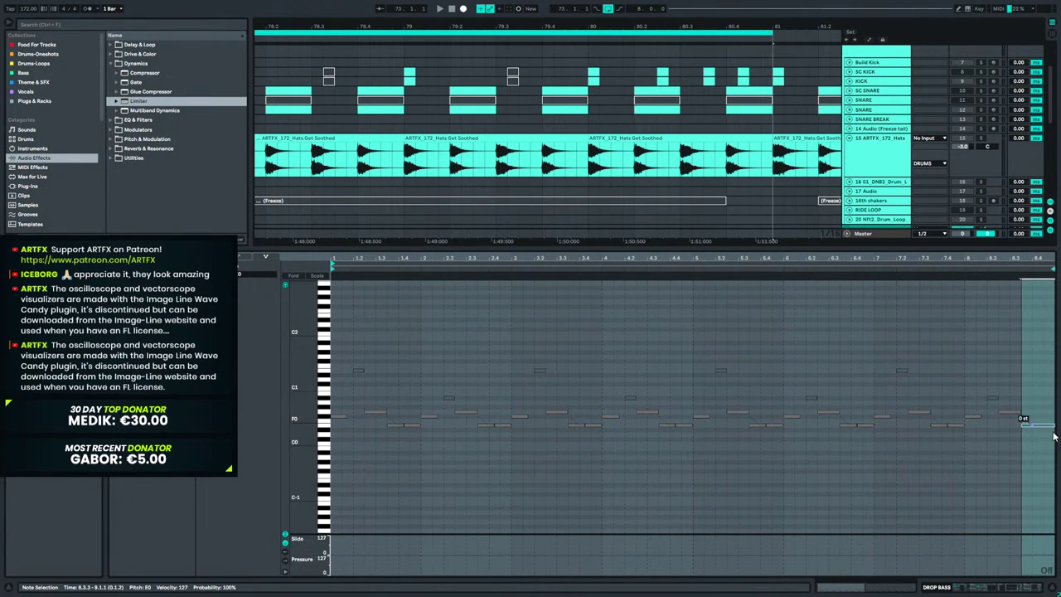
drag(1038, 260, 959, 261)
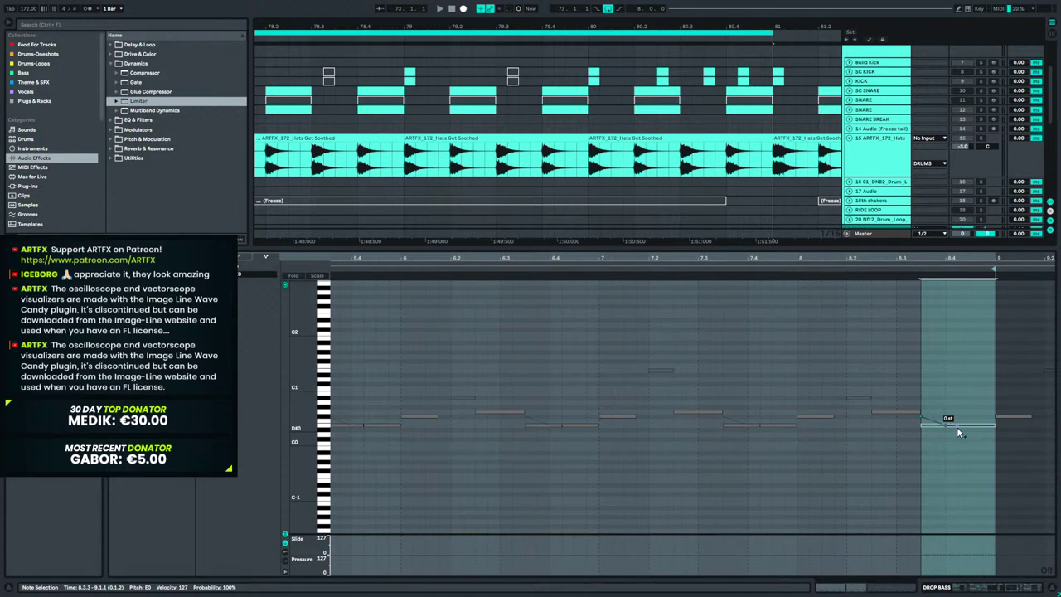
drag(956, 427, 957, 389)
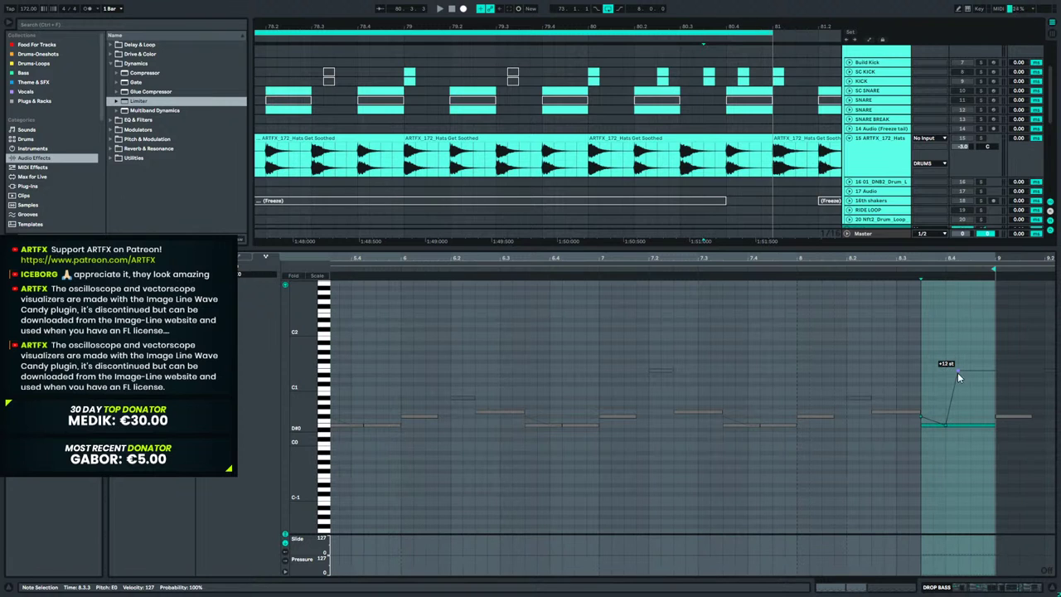
Keep the peak of the last E0 note's pitch bend at +12 st and play the DROP BASS passage from bar 80.
drag(960, 378, 956, 371)
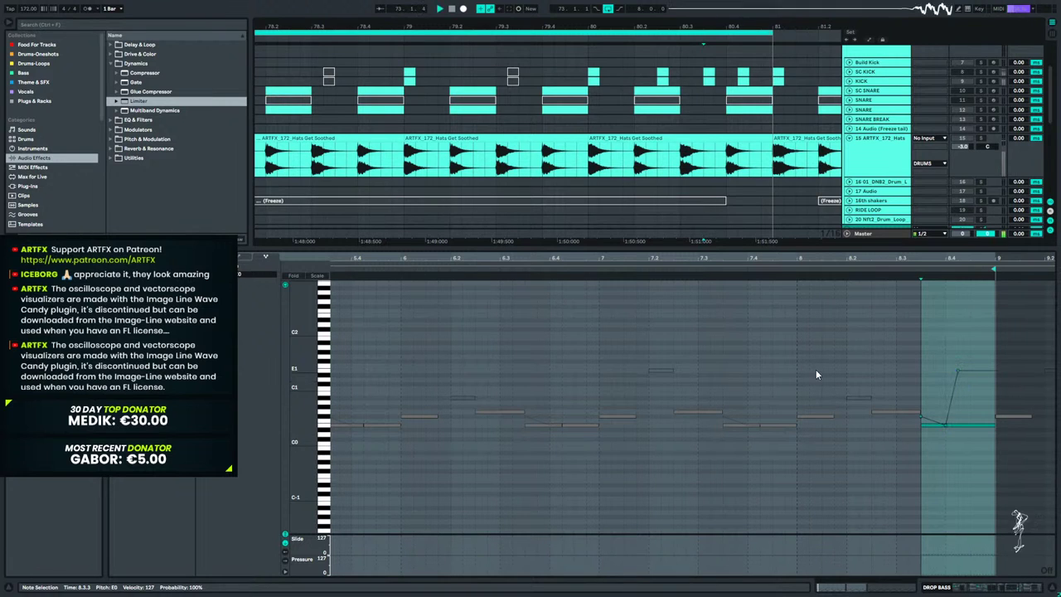
scroll(655, 162, down, 2)
scroll(655, 163, down, 5)
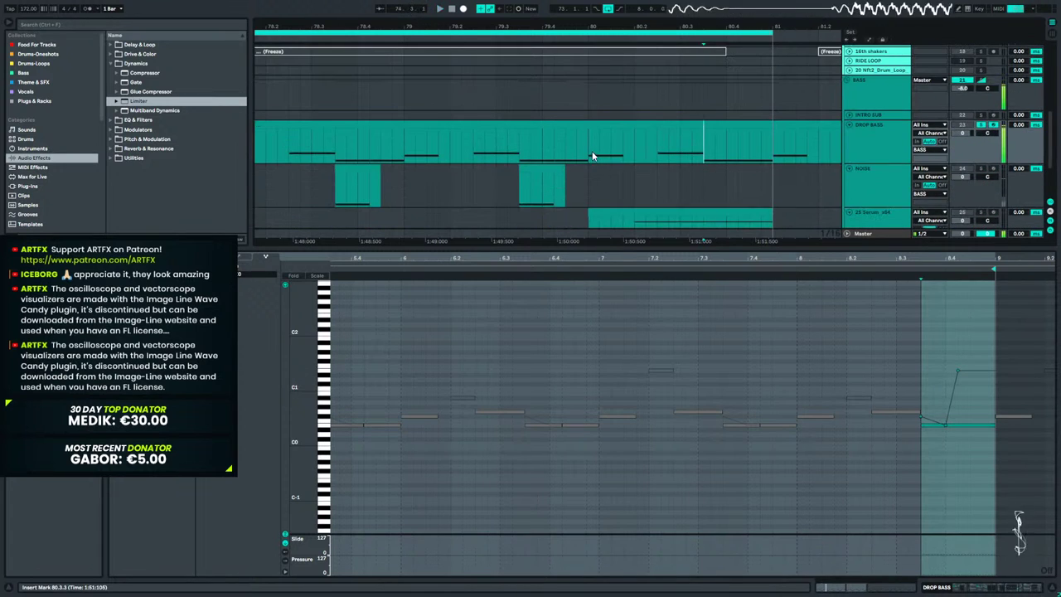
key(space)
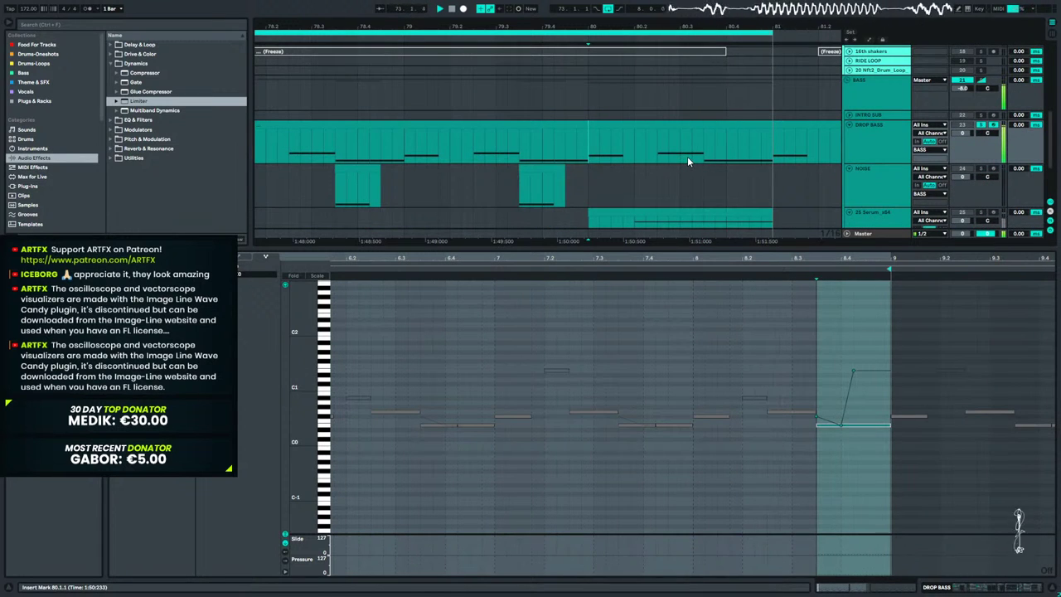
key(space)
key(space)
Raise the peak of the last E0 note's pitch bend to about +26 st, auditioning DROP BASS while trying different heights.
drag(856, 369, 854, 343)
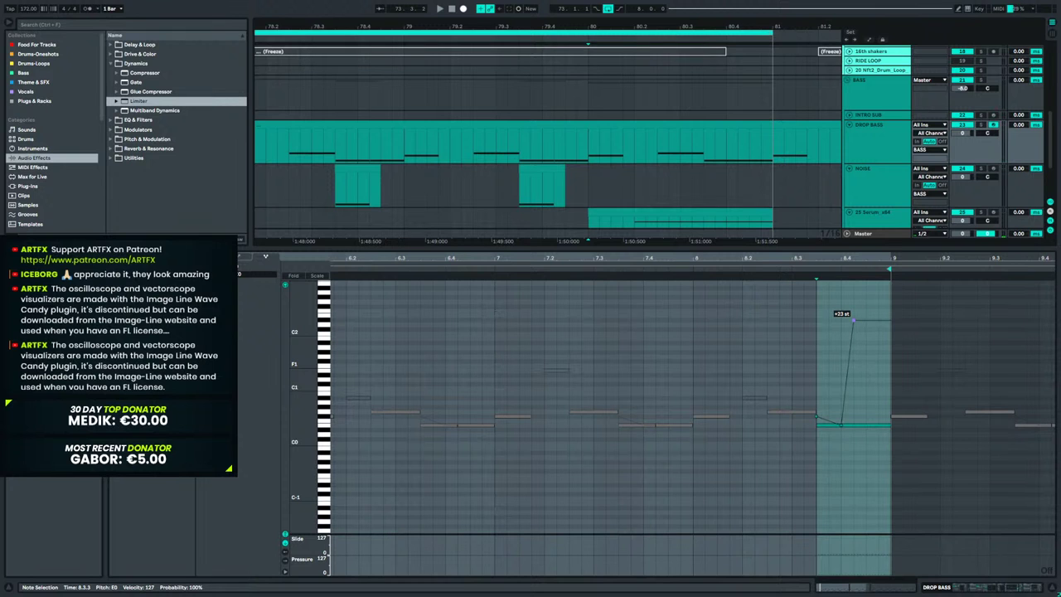
key(space)
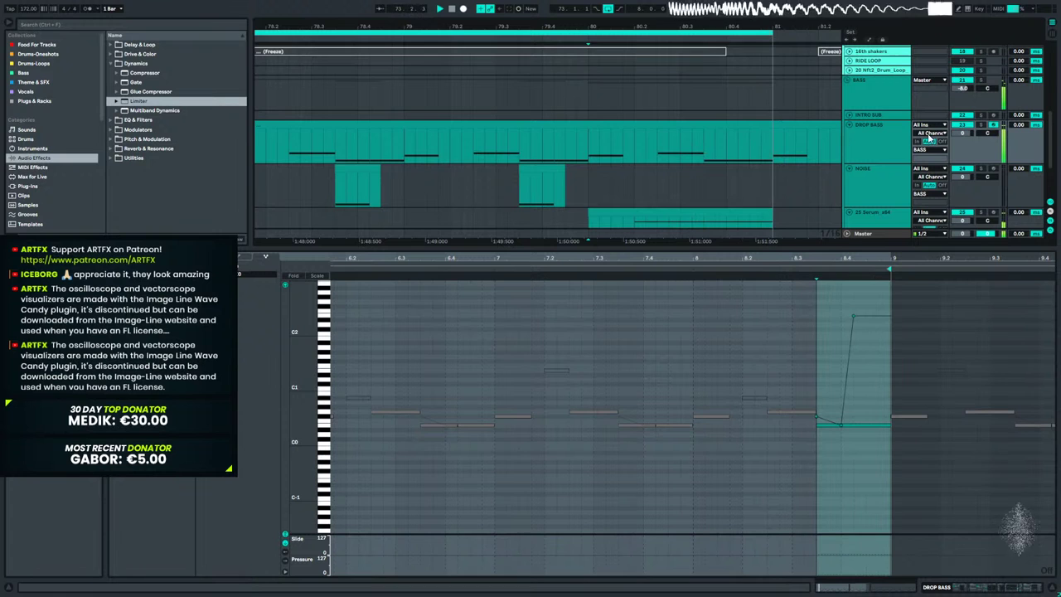
click(980, 124)
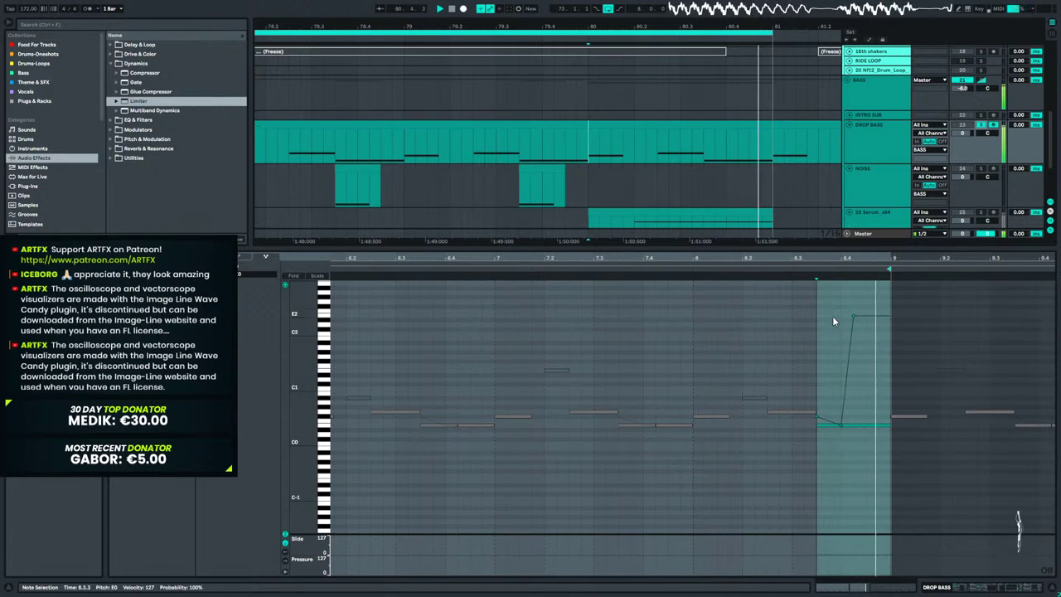
drag(852, 314, 852, 305)
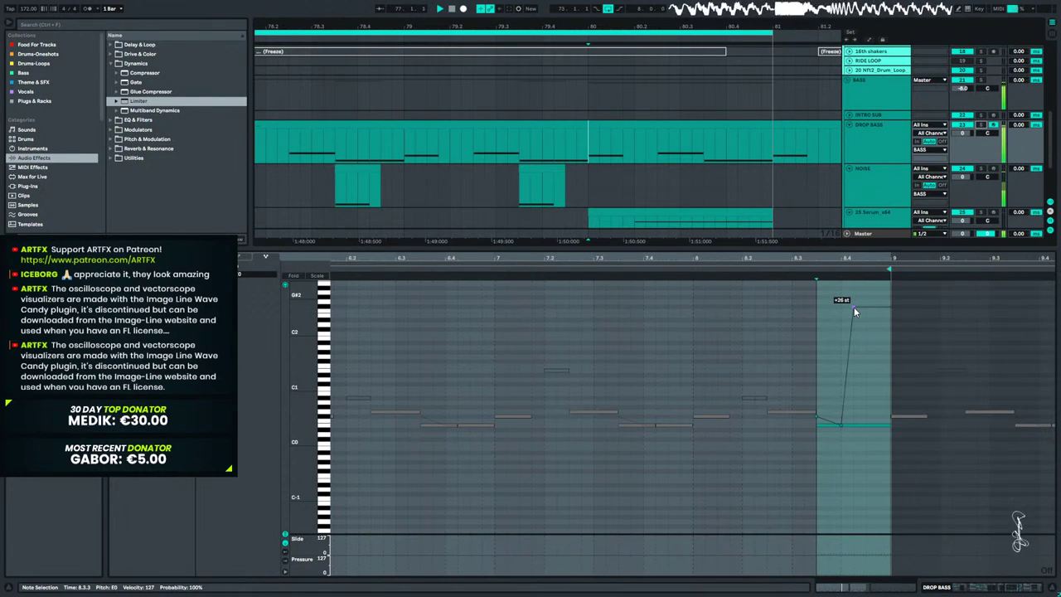
drag(853, 307, 853, 361)
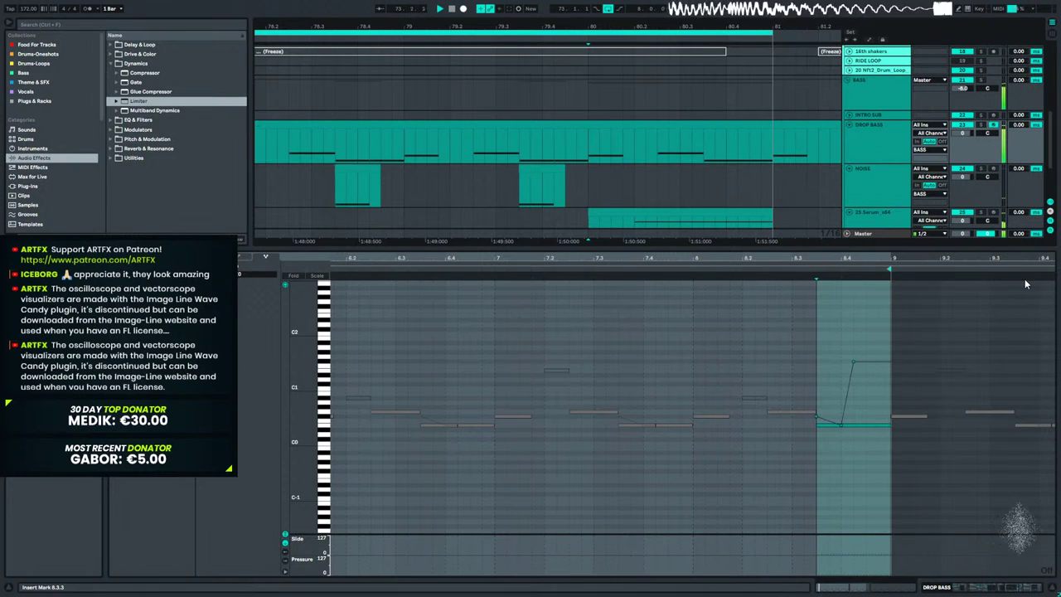
drag(853, 360, 852, 318)
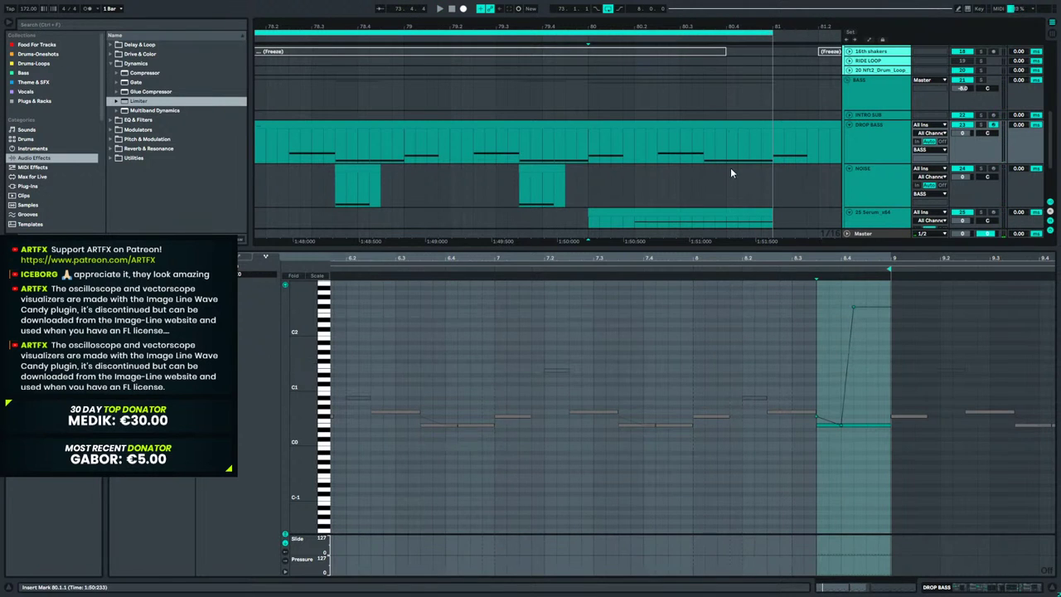
key(space)
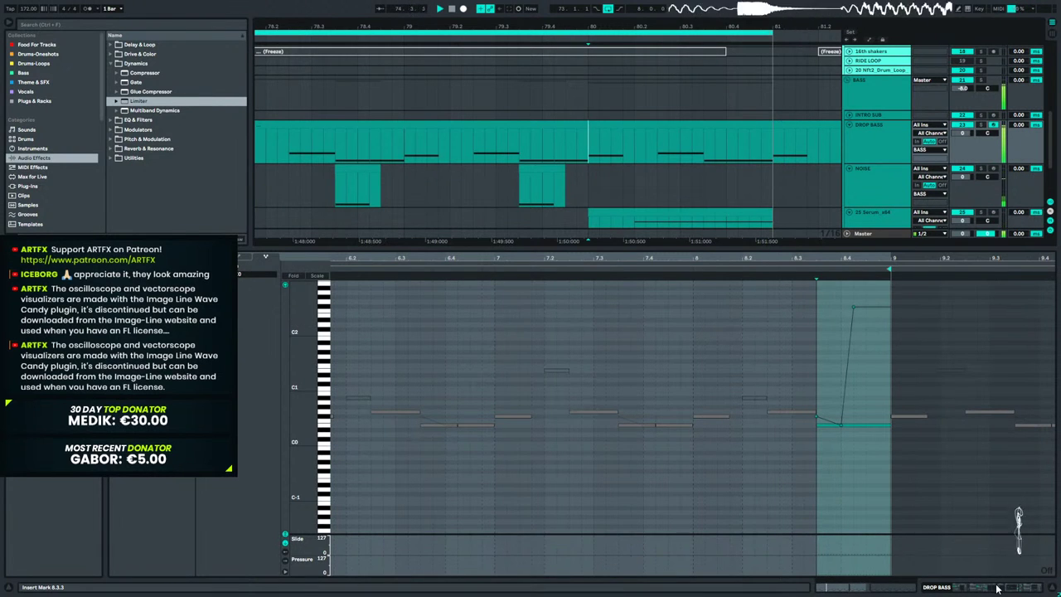
Show DROP BASS automation and draw an Audio Effect Rack Frequency ramp rising from bar 80 and falling back before bar 81.
key(shift+Tab)
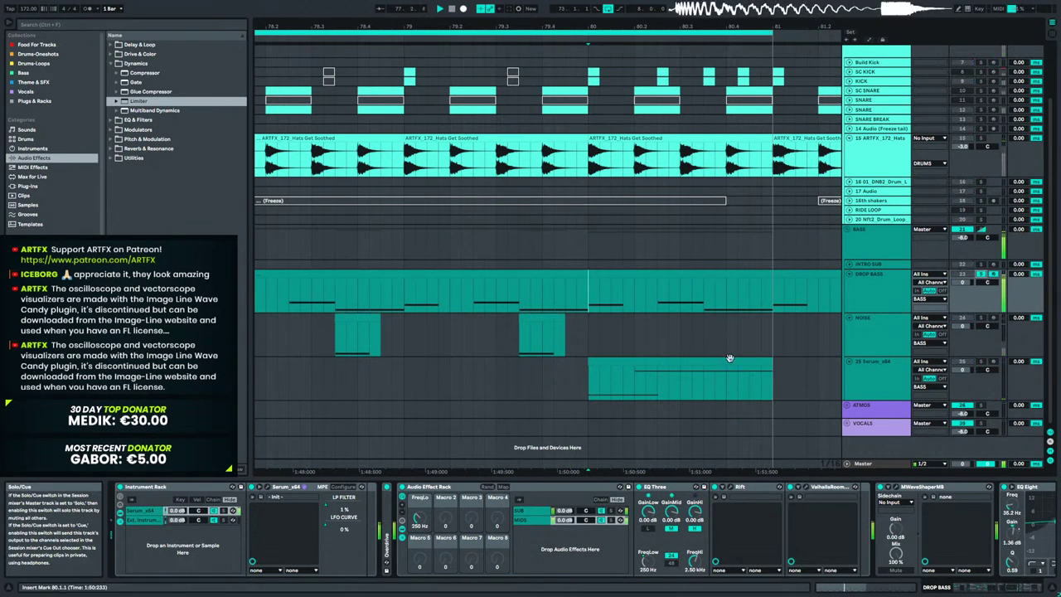
drag(1010, 590, 1043, 590)
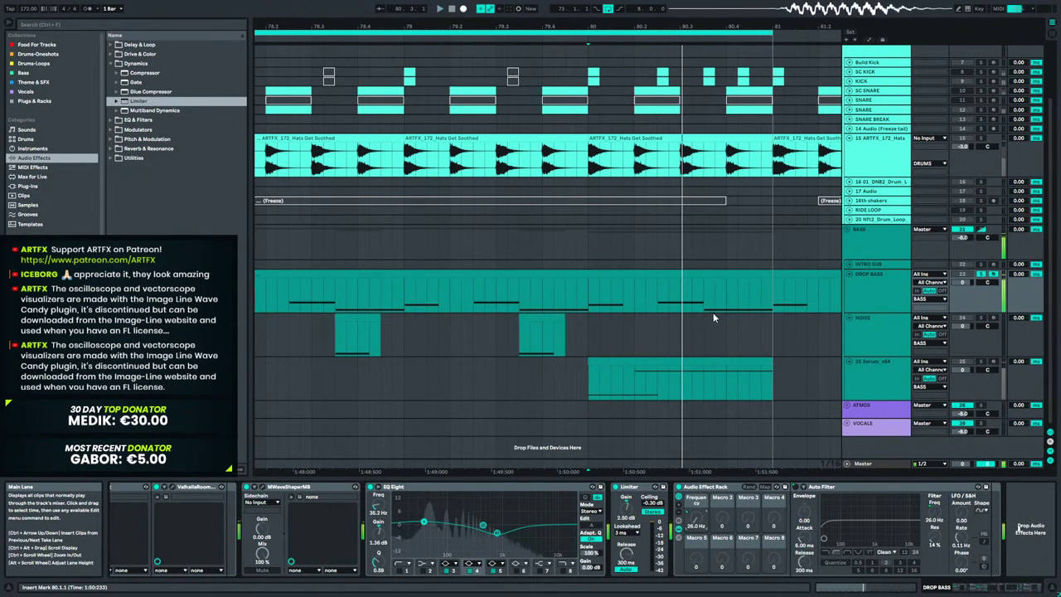
click(875, 287)
key(a)
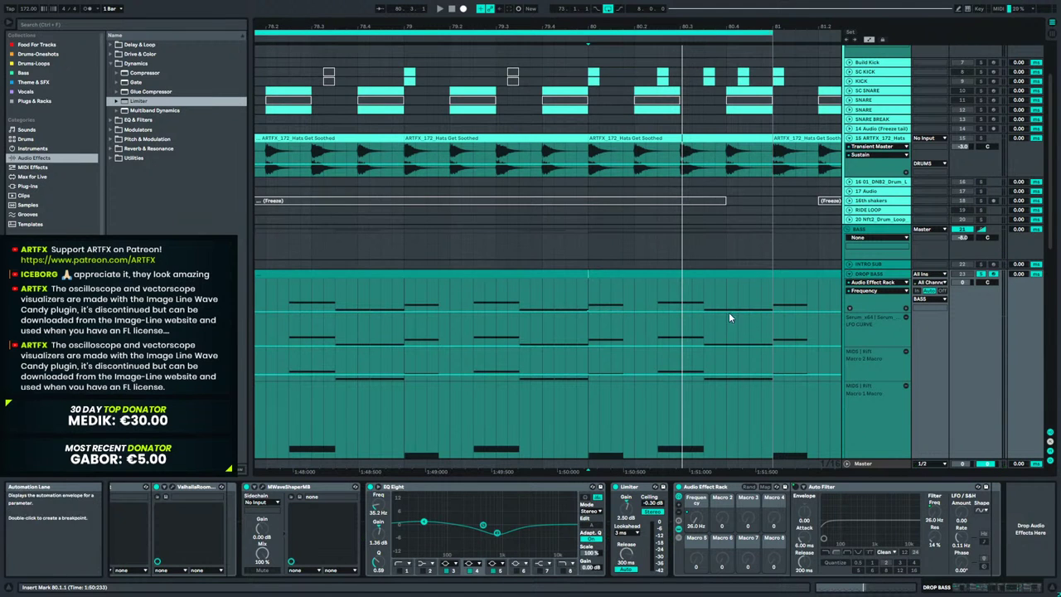
drag(726, 311, 770, 311)
Reshape the DROP BASS Frequency ramp to rise from about 80.1.4 to its peak at bar 81, and play the result.
key(space)
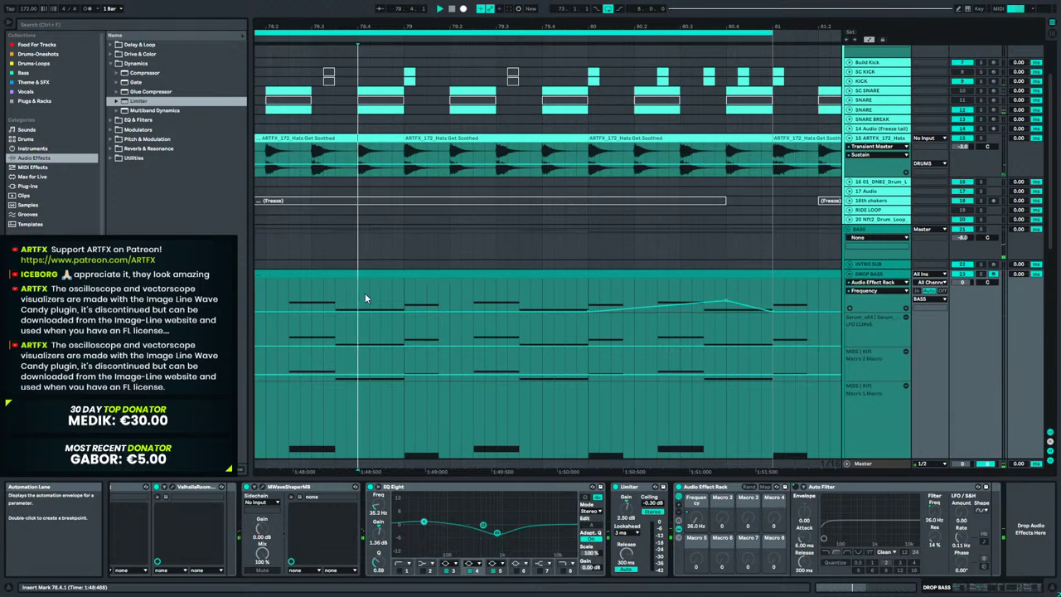
key(space)
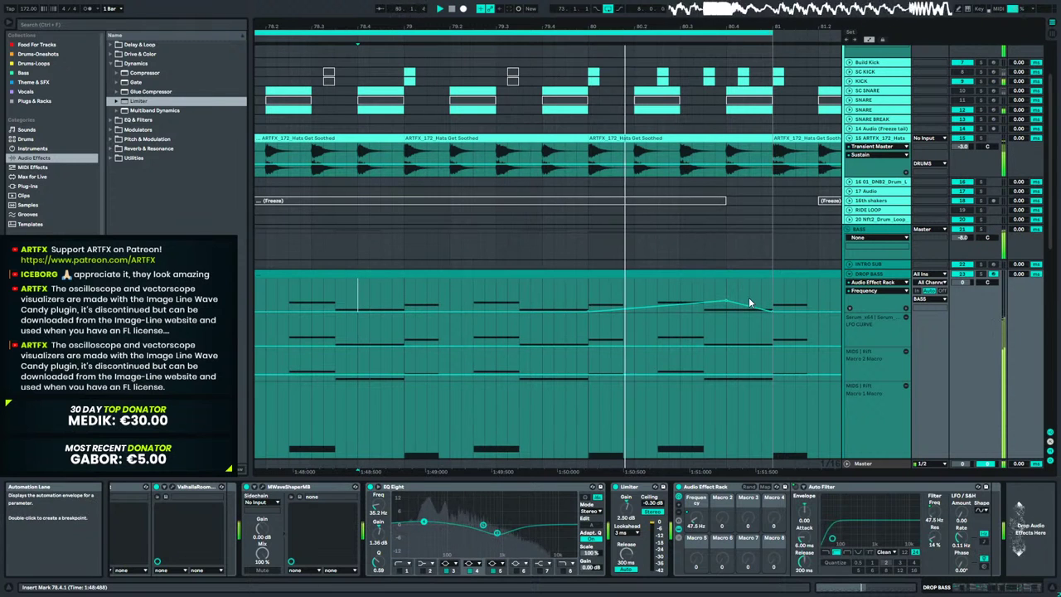
key(space)
drag(726, 301, 771, 300)
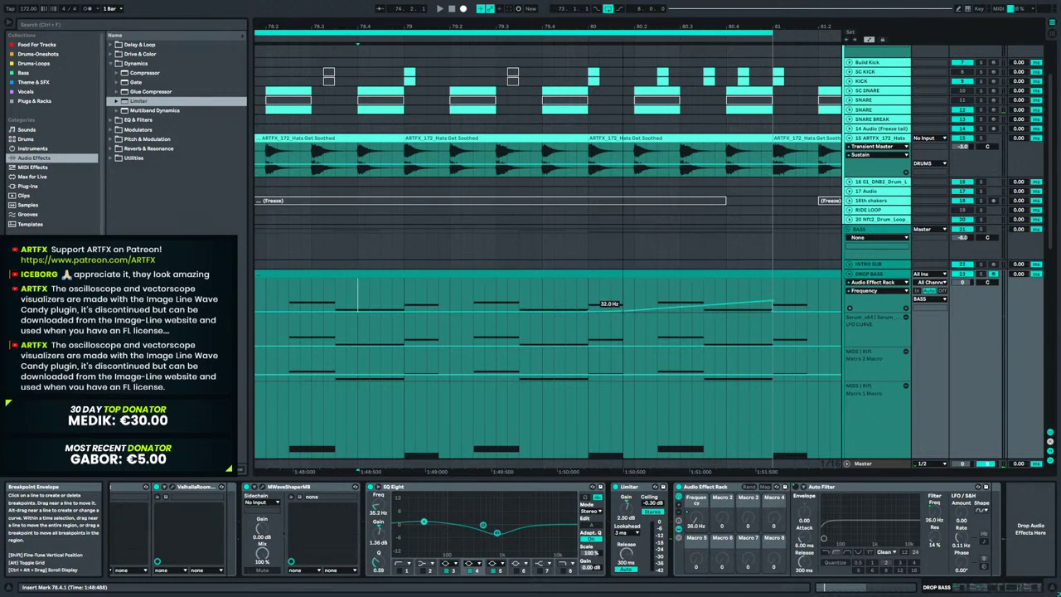
click(406, 300)
key(space)
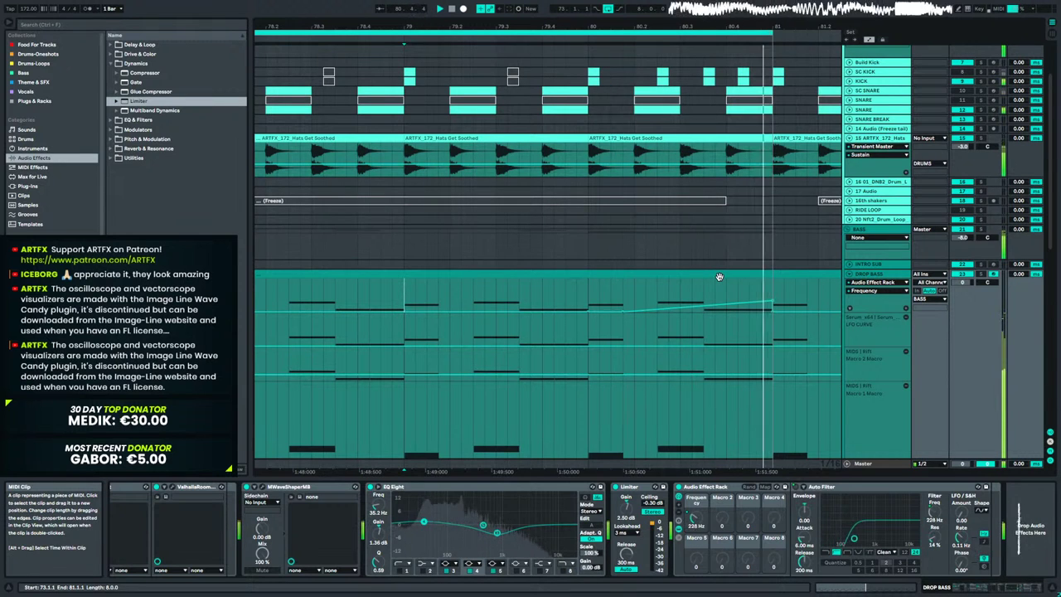
key(space)
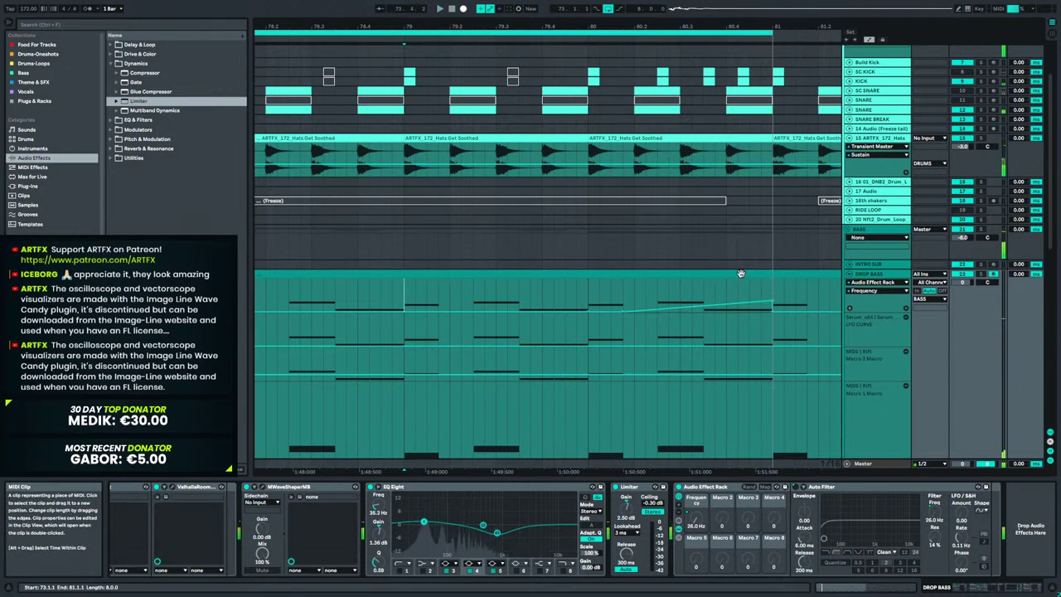
Play the Serum_x64 track's RM UNISON REESE part from bar 80 and open its one-bar MIDI clip.
click(738, 273)
scroll(712, 381, down, 3)
scroll(708, 396, down, 6)
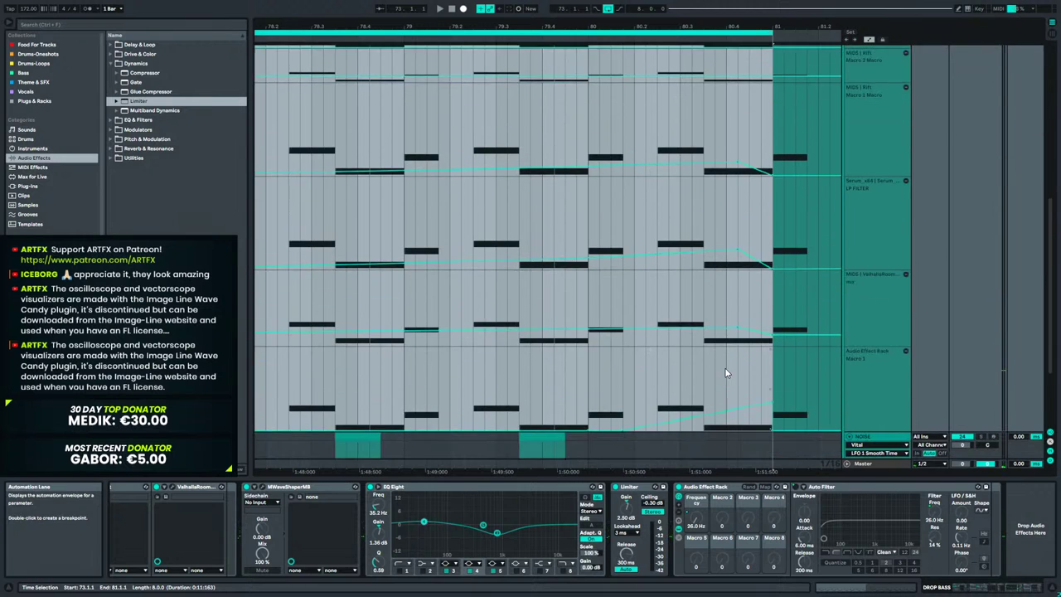
click(601, 330)
click(589, 419)
key(space)
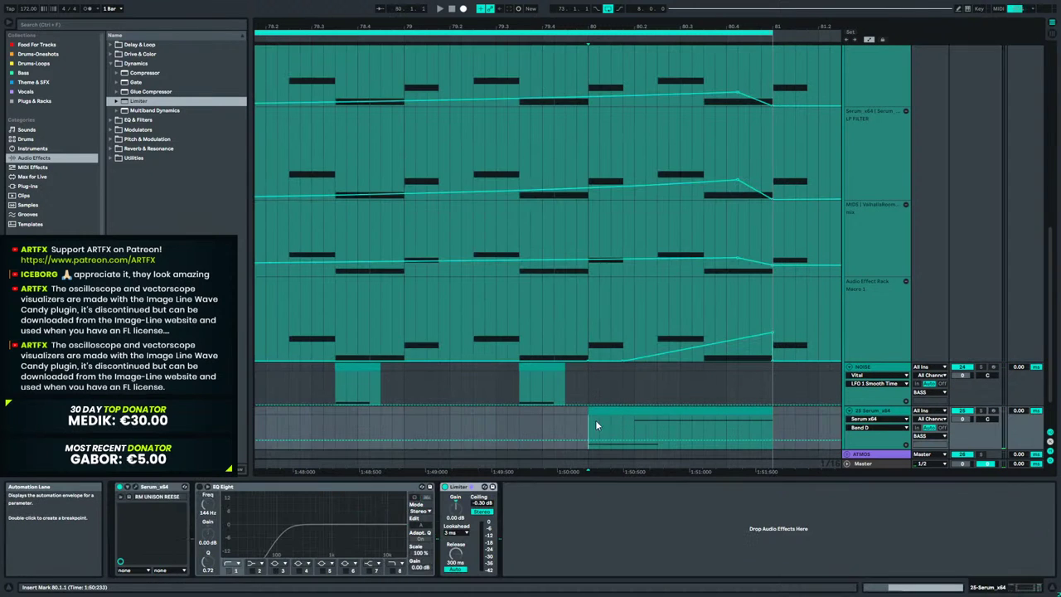
scroll(717, 400, down, 1)
key(space)
double_click(718, 395)
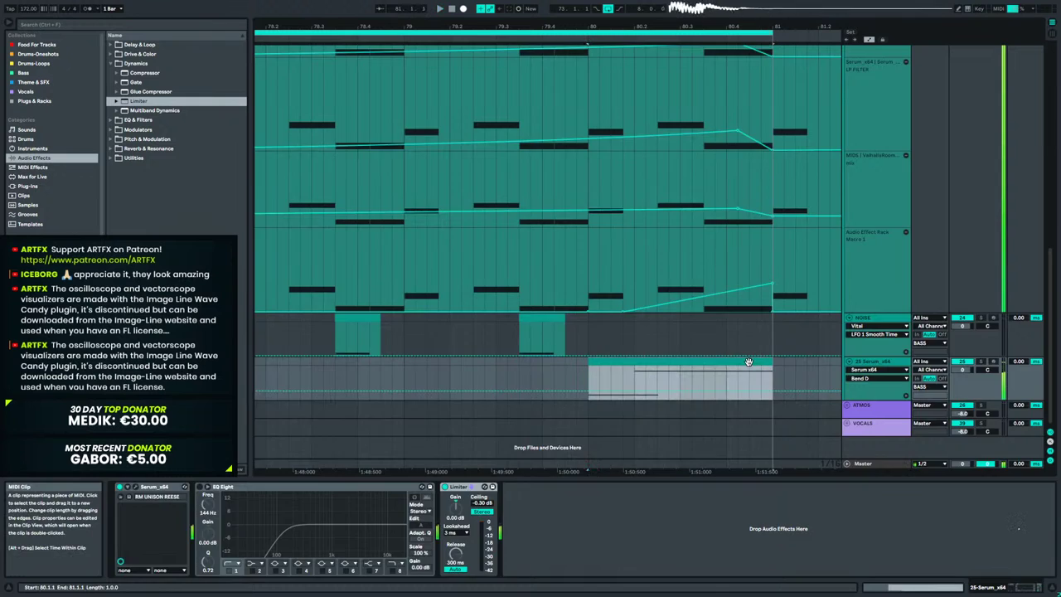
Display the Pitch Bend envelope of the Serum_x64 clip.
click(240, 256)
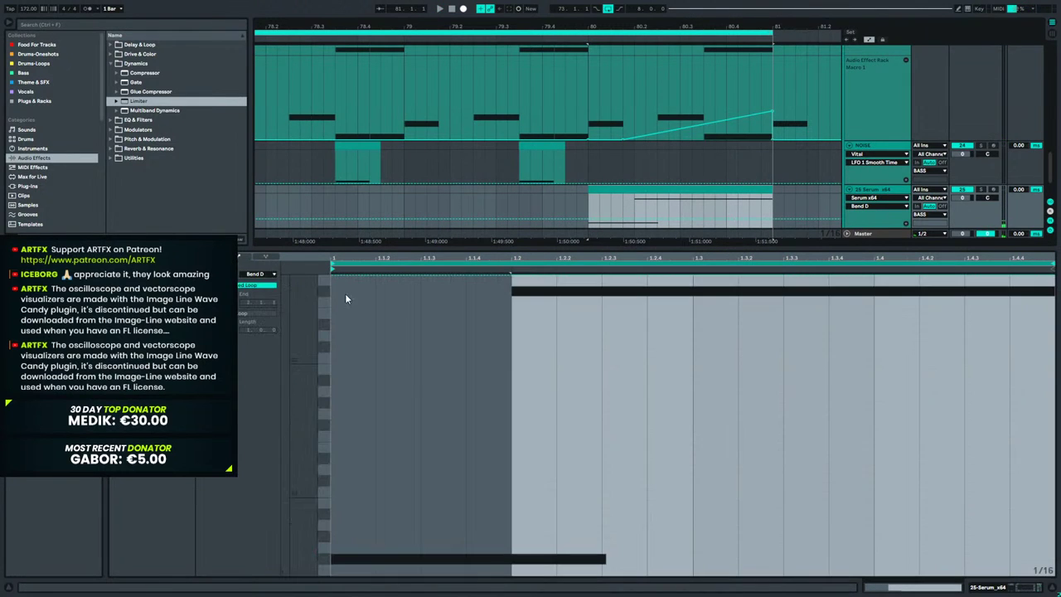
click(266, 258)
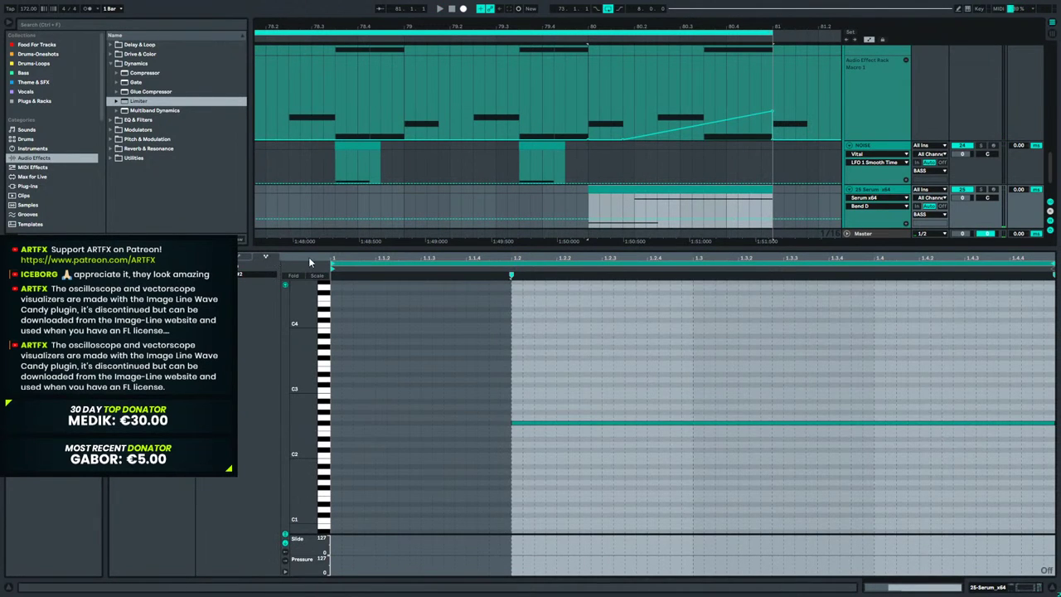
click(266, 258)
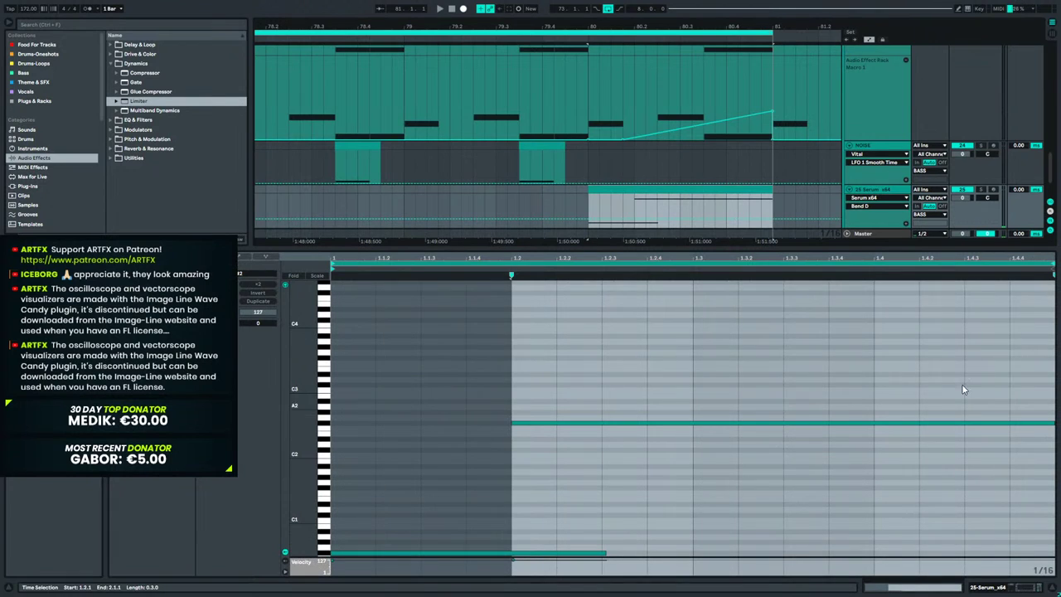
right_click(871, 218)
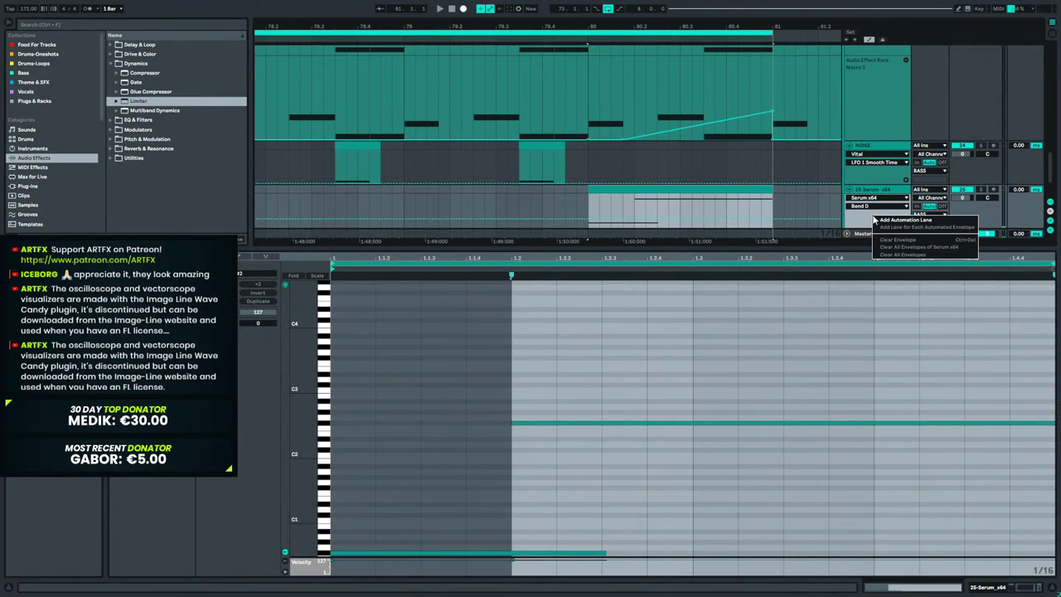
click(808, 232)
click(241, 257)
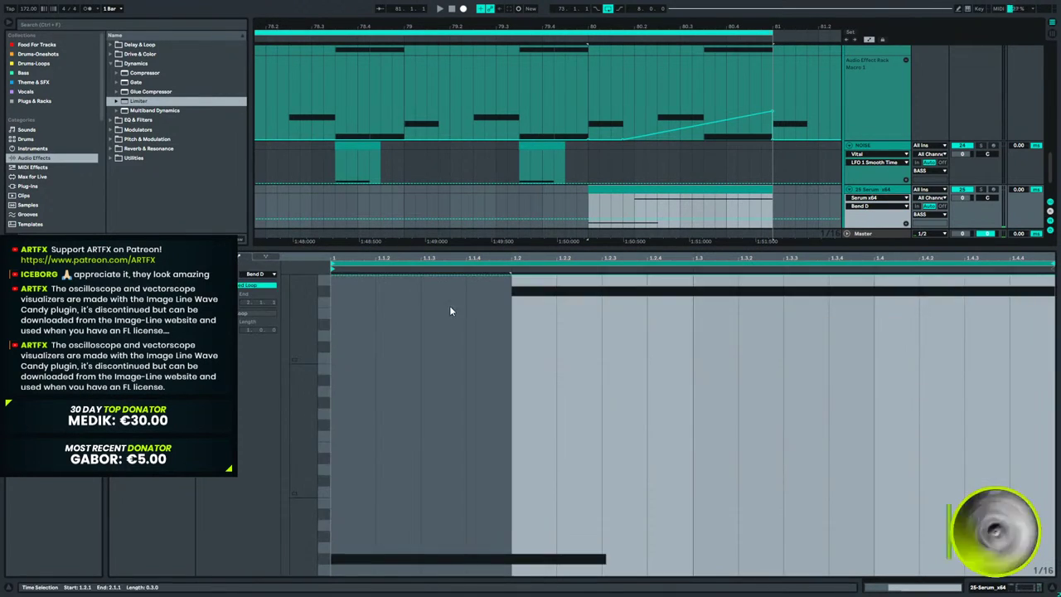
click(257, 273)
click(253, 288)
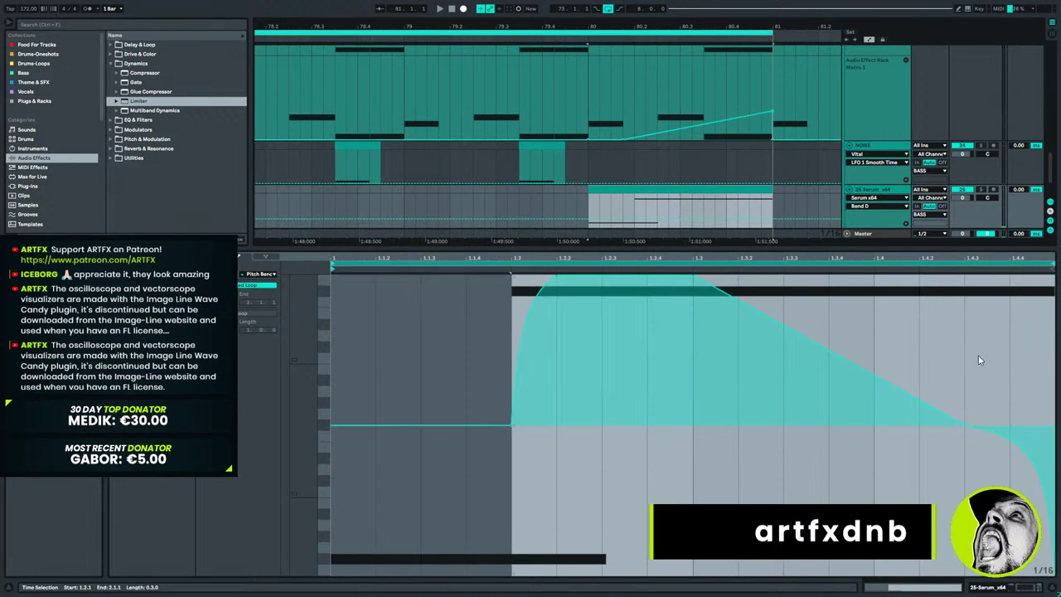
Replace the Pitch Bend breakpoint at 1.4.3 with one at 1.4 valued about 2730 and curve the final segment into a steep drop.
click(964, 369)
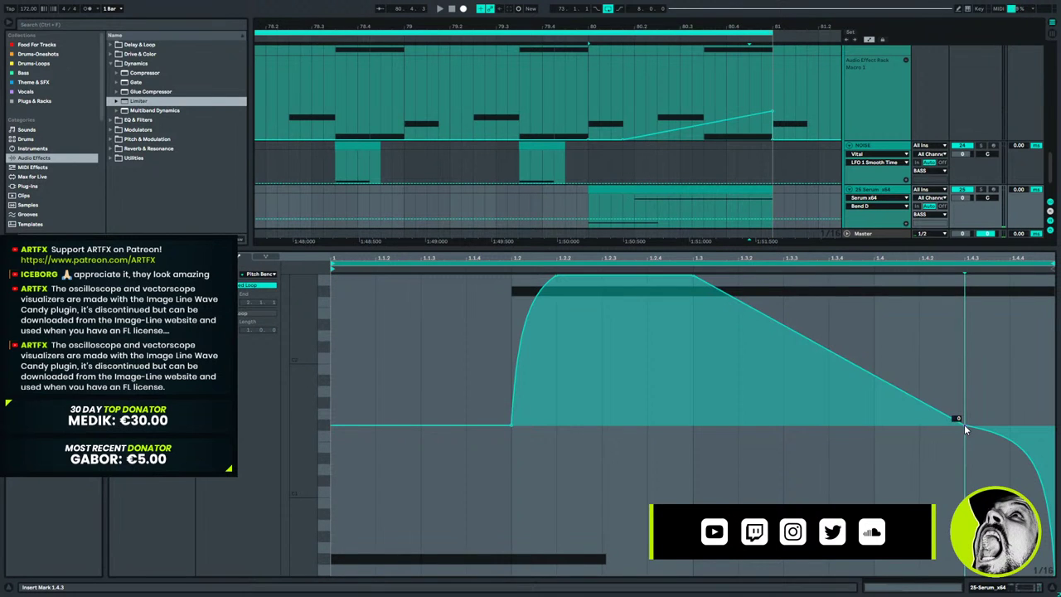
click(874, 375)
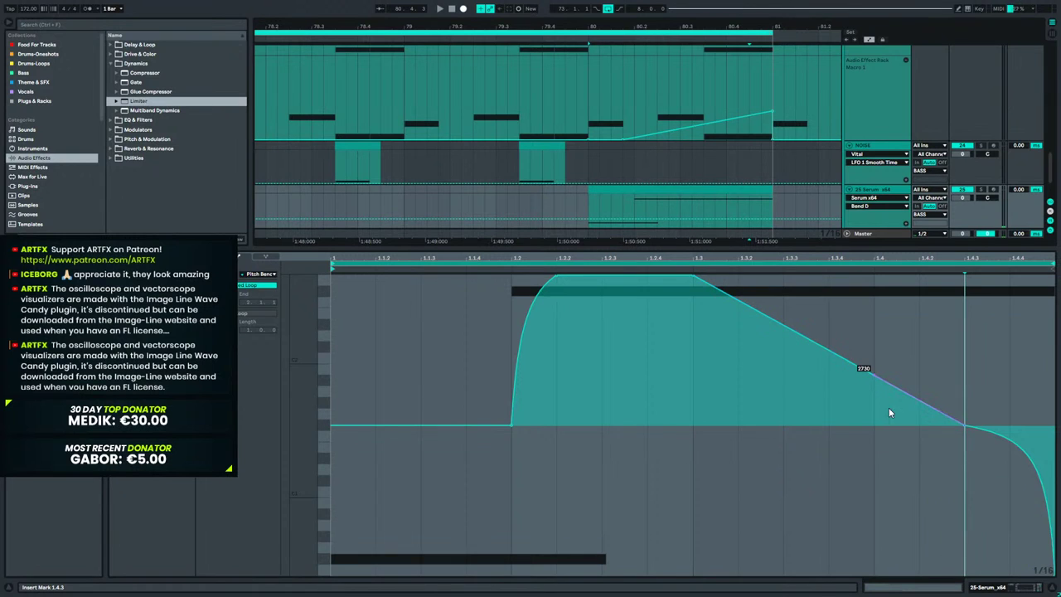
click(964, 426)
key(space)
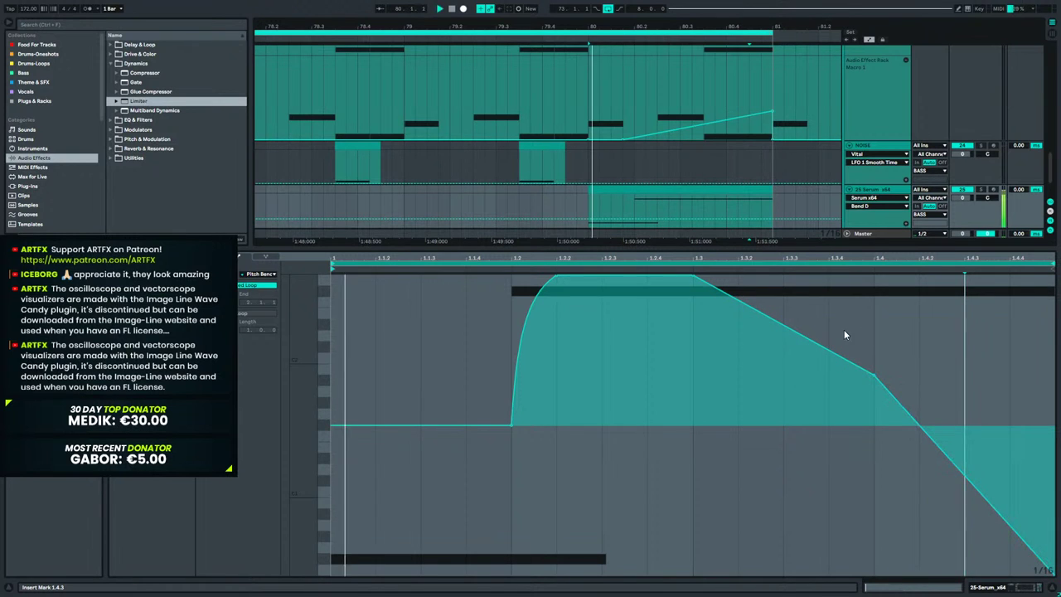
key(space)
alt+drag(964, 471, 963, 552)
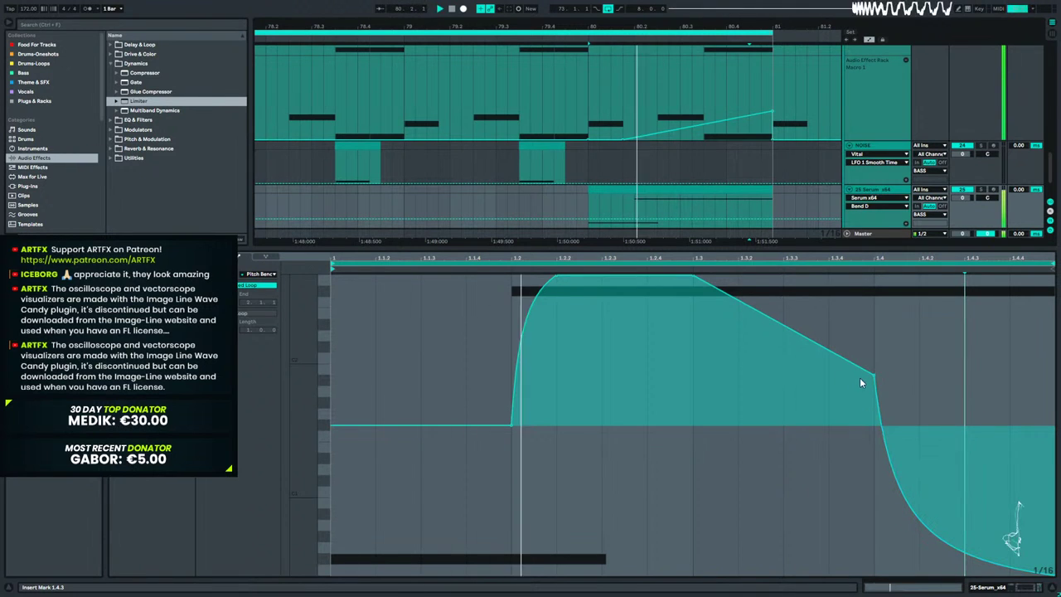
key(space)
Try a shallower final Pitch Bend curve with the breakpoint at 1.4 lowered to about 87, and undo both changes.
alt+drag(893, 442, 866, 416)
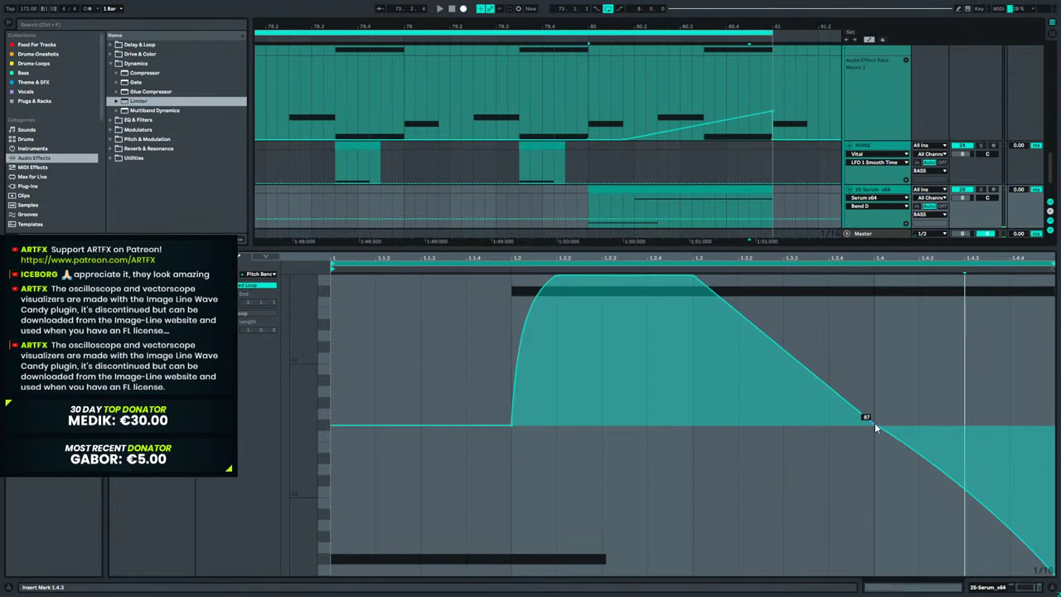
right_click(874, 423)
click(906, 259)
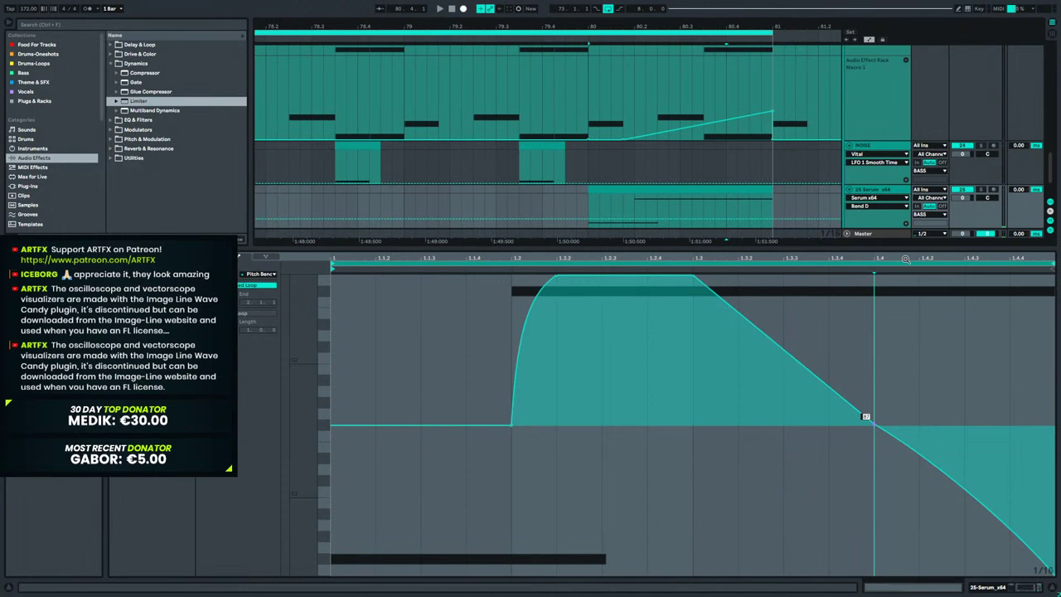
key(space)
key(space)
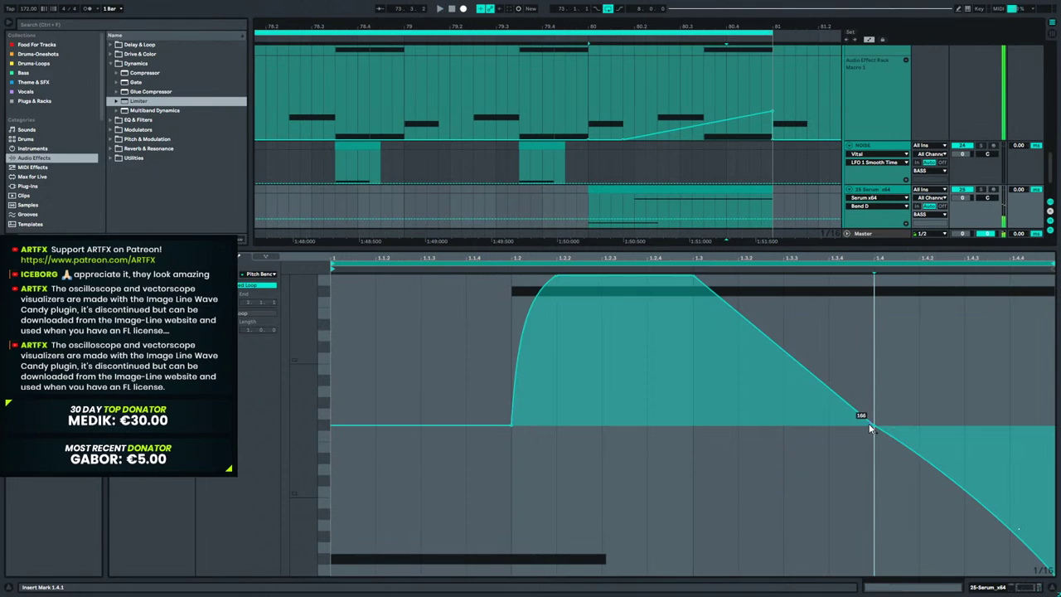
key(ctrl+z)
key(ctrl+z)
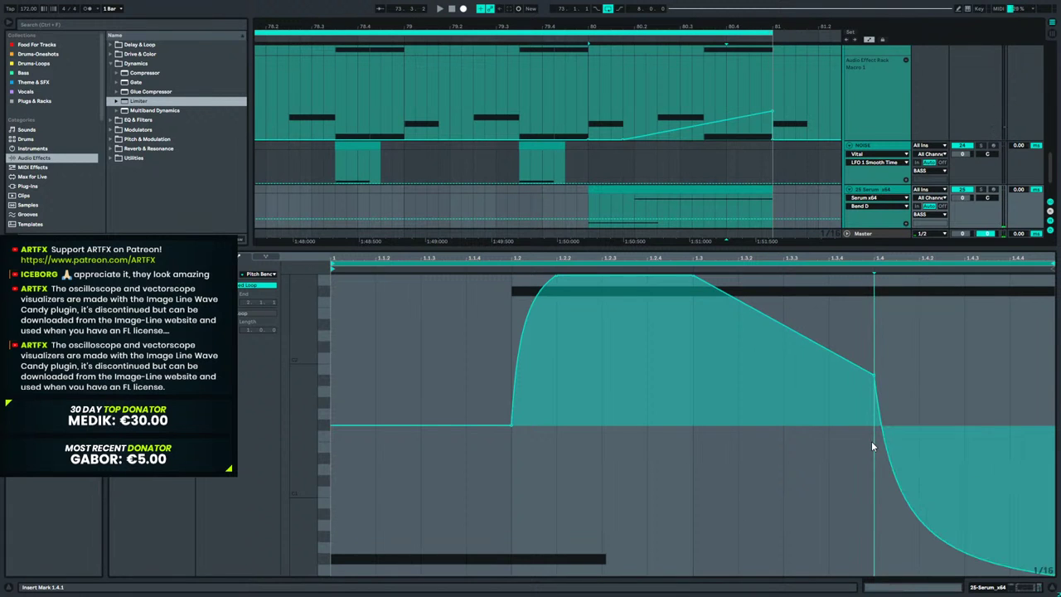
Undo the last Pitch Bend edits around 1.4, display the Serum_x64 clip's notes, and play the track soloed.
key(ctrl+z)
key(ctrl+z)
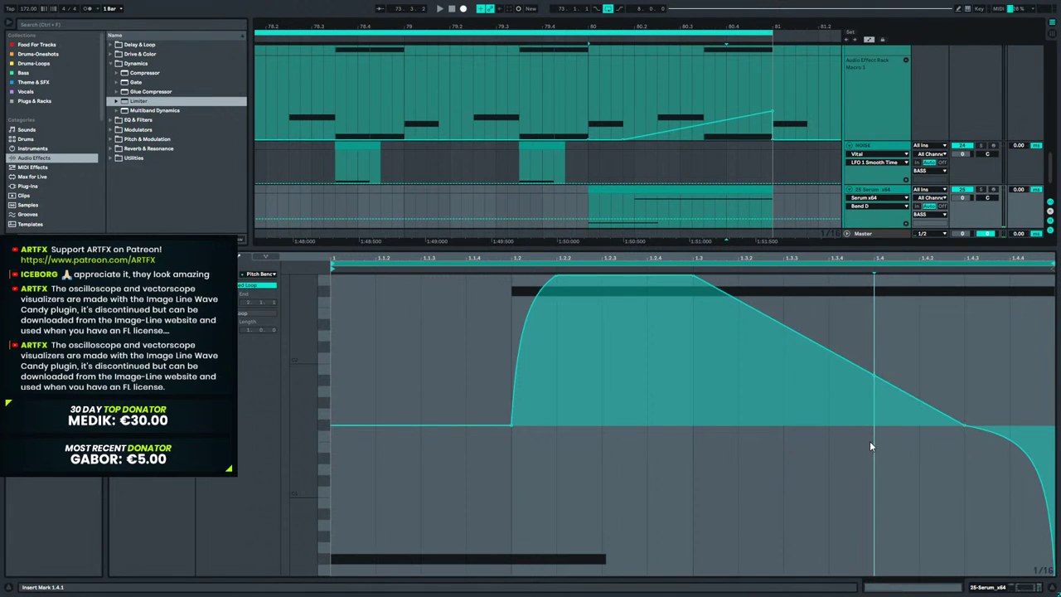
click(245, 263)
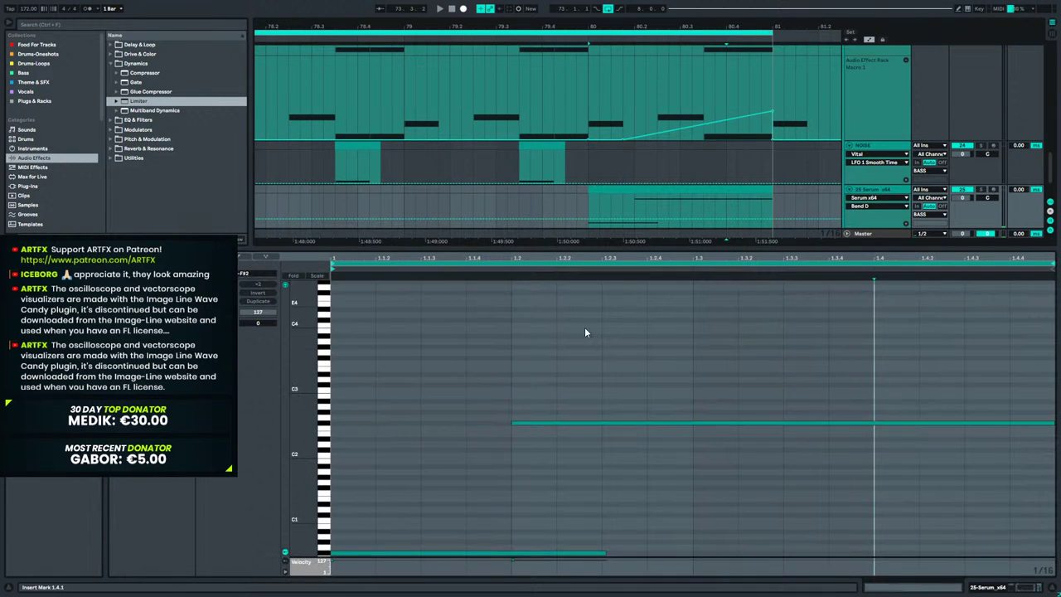
scroll(894, 441, down, 4)
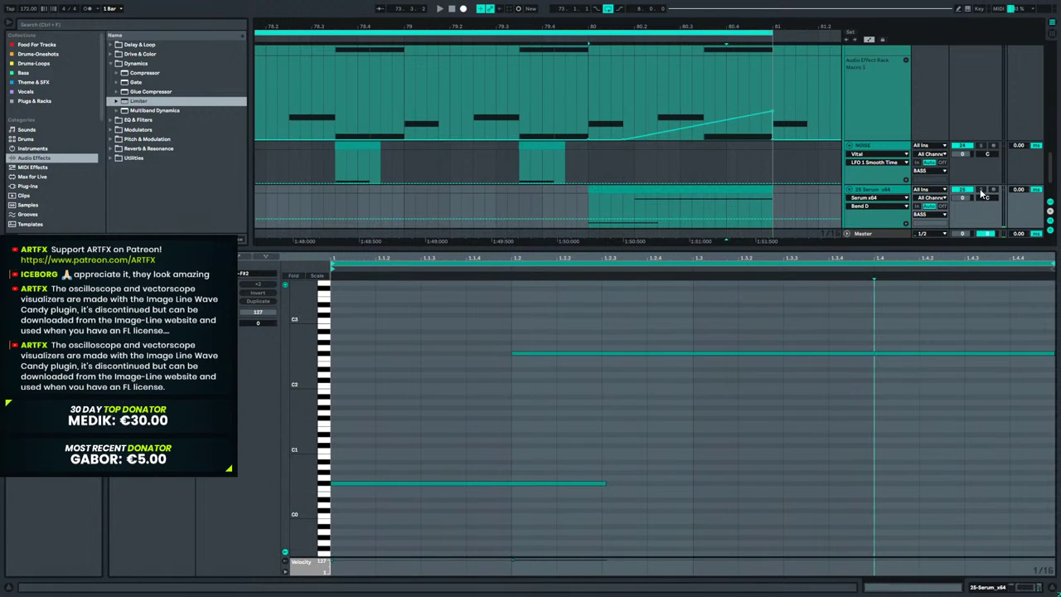
key(space)
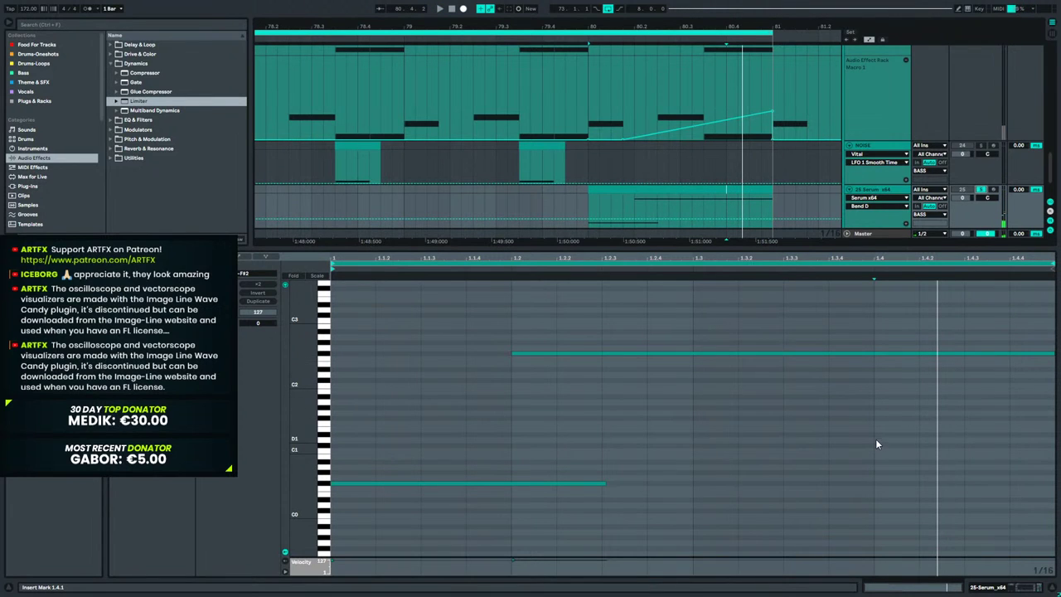
Try an extra note from 1.4 to the clip's end at E1 and B0, and settle on F#1 during playback.
double_click(875, 434)
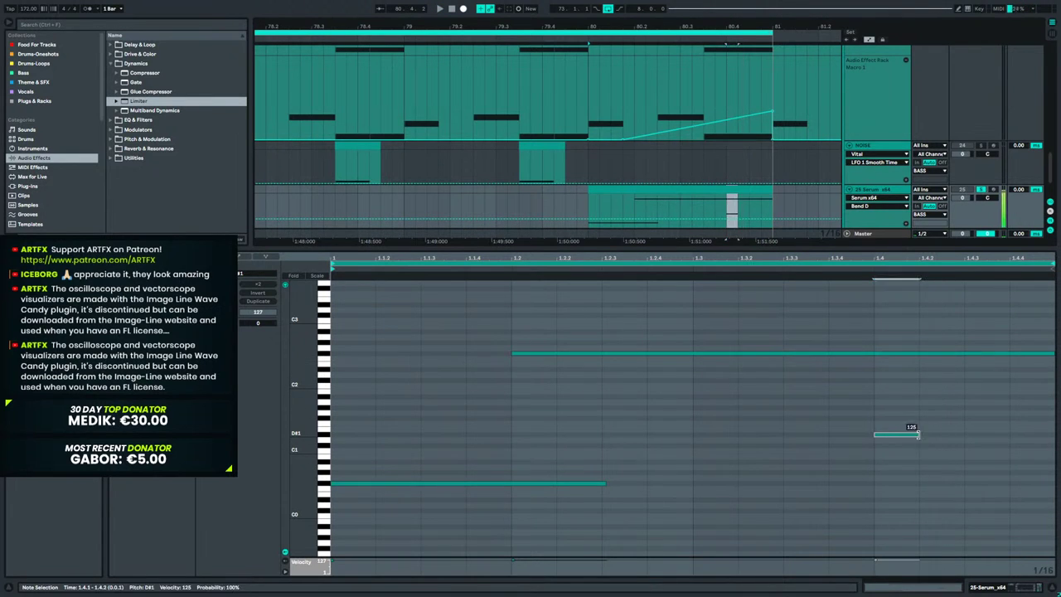
drag(918, 434, 1012, 428)
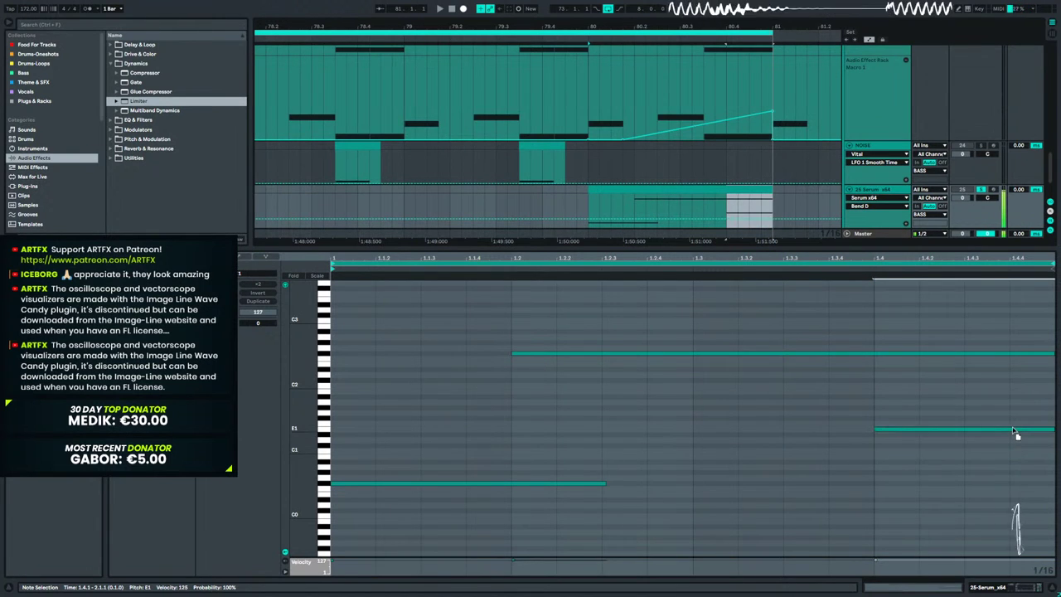
drag(1012, 441, 1013, 461)
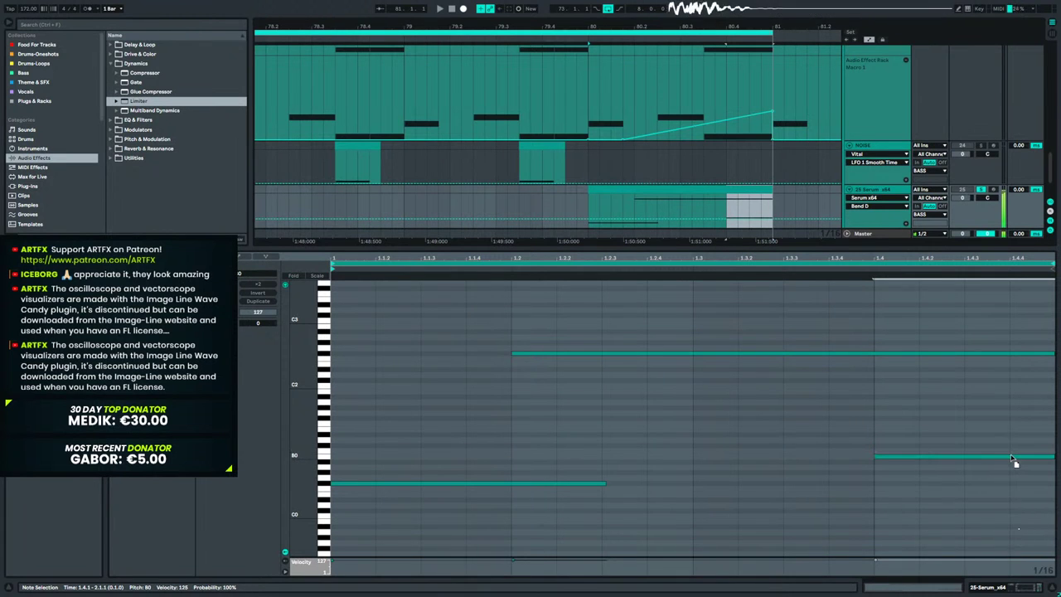
key(space)
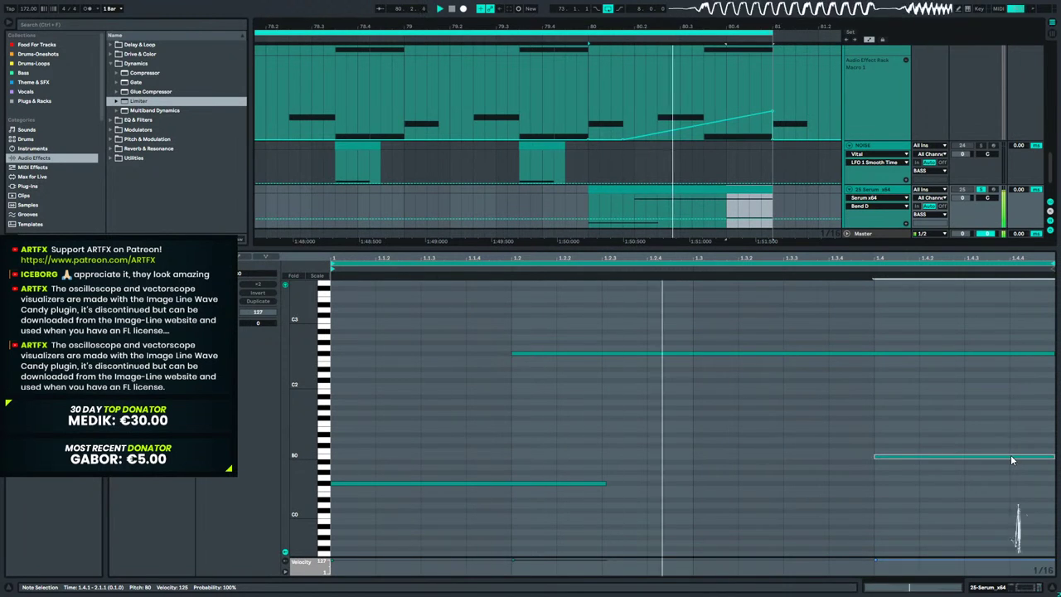
drag(912, 457, 912, 418)
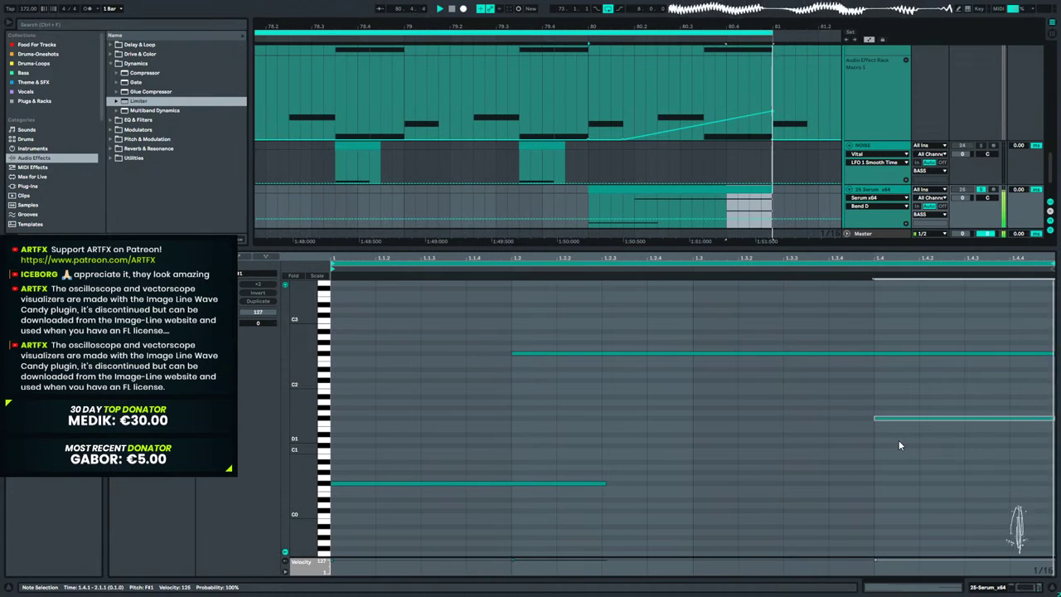
key(space)
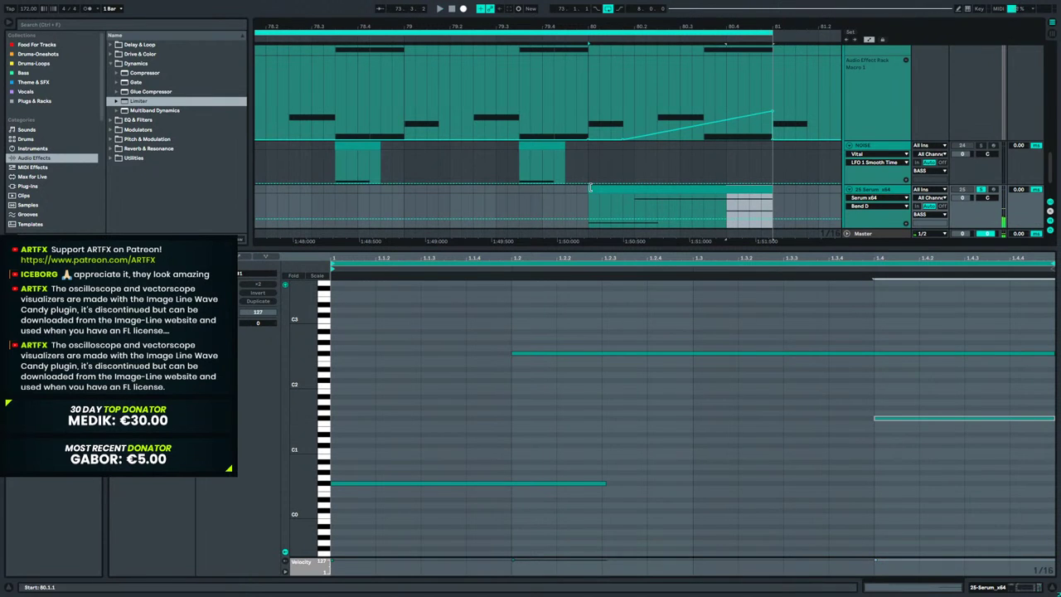
Flatten the Pitch Bend envelope at zero from 1.4.3 to the clip's end, and audition it soloed and with the other tracks.
click(241, 255)
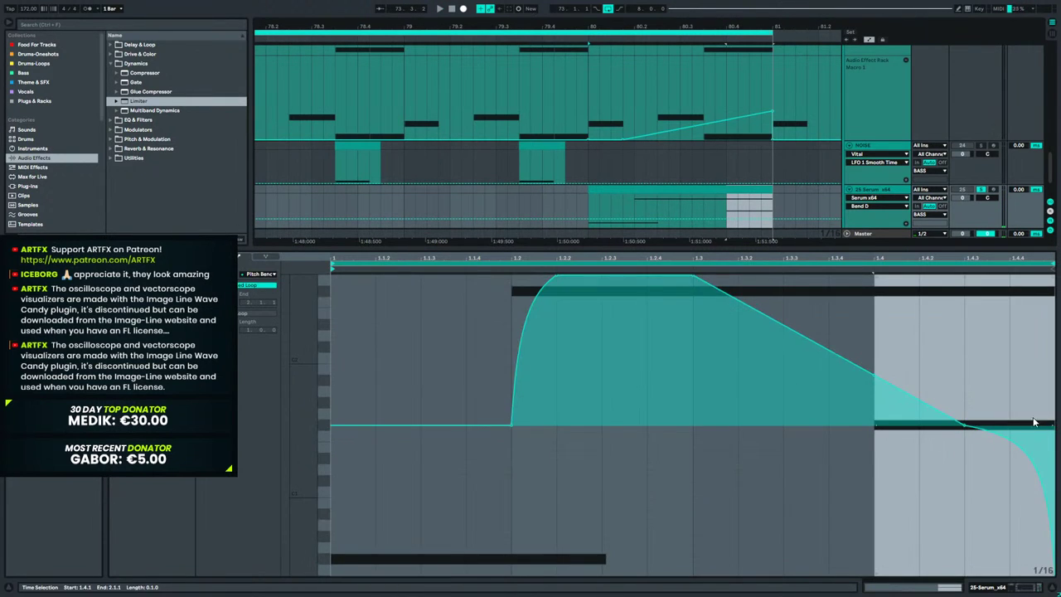
click(986, 414)
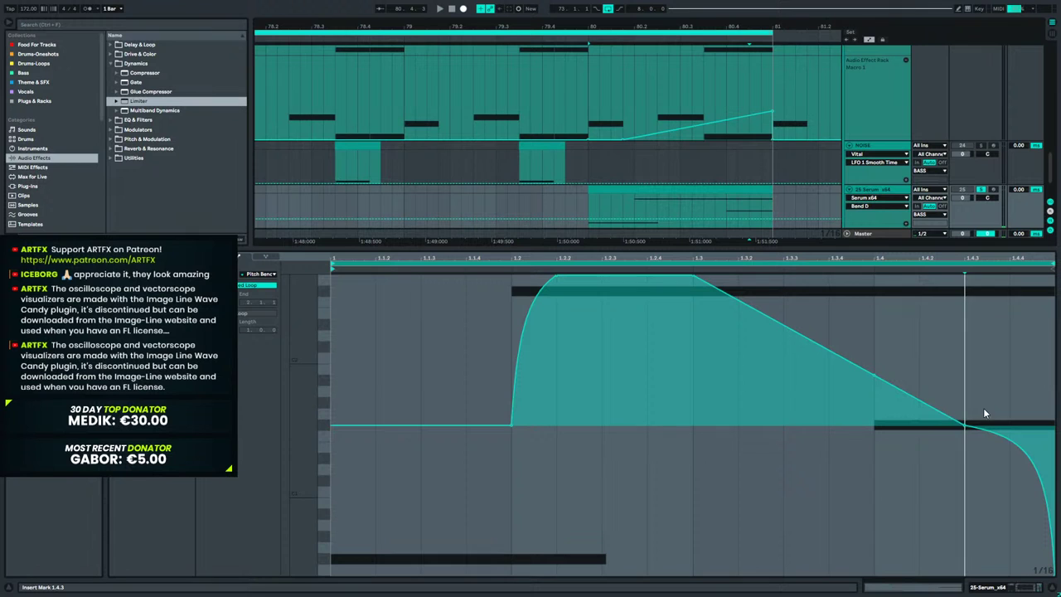
click(1054, 574)
key(space)
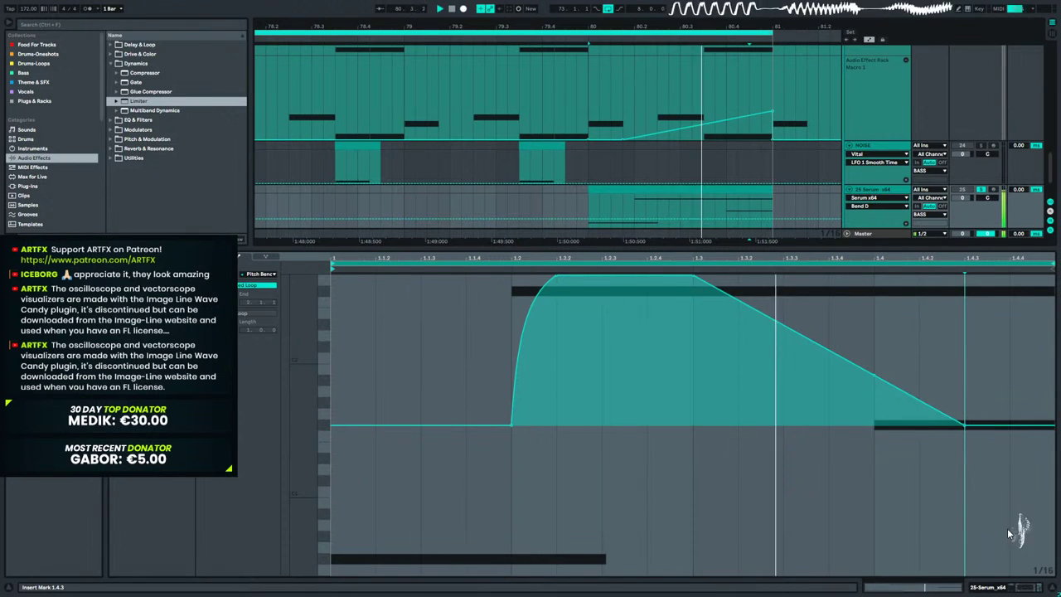
key(space)
click(1012, 587)
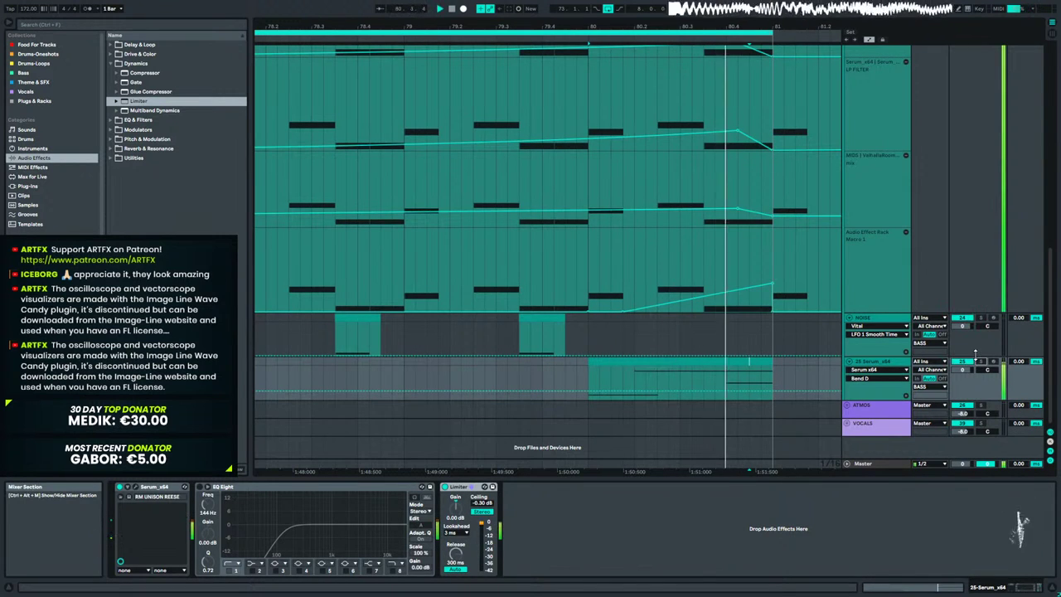
click(753, 359)
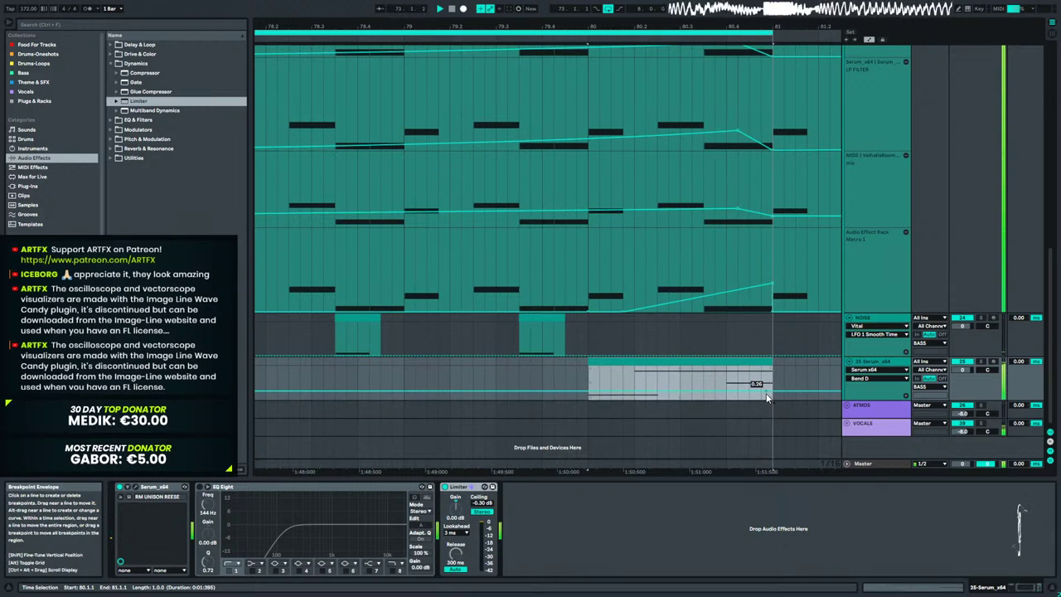
key(space)
Try starting the F#1 note at 1.4.2, return its start to 1.4, and play the clip.
double_click(721, 362)
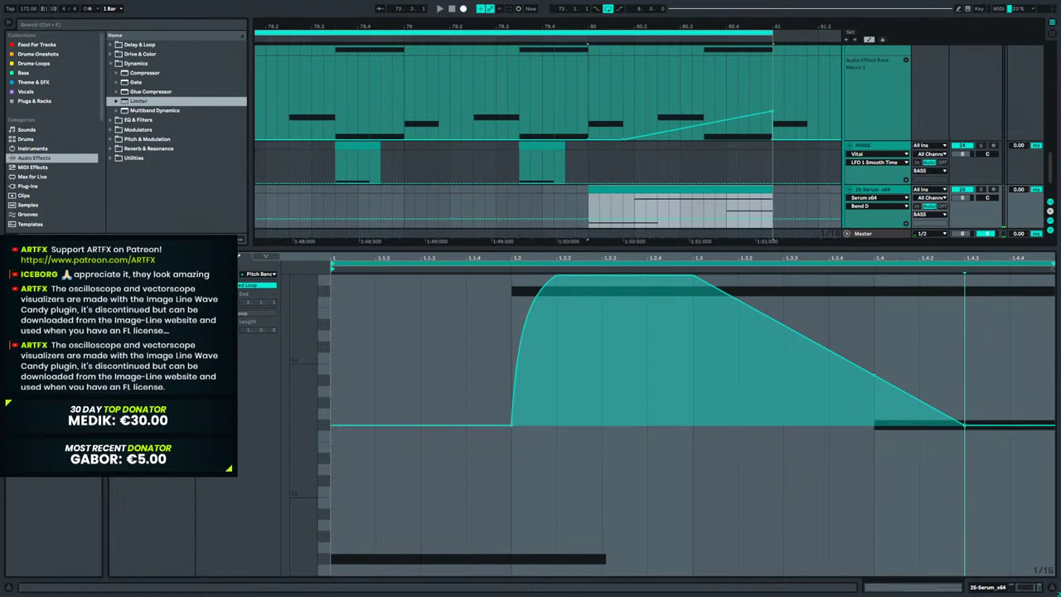
click(212, 256)
drag(877, 420, 927, 422)
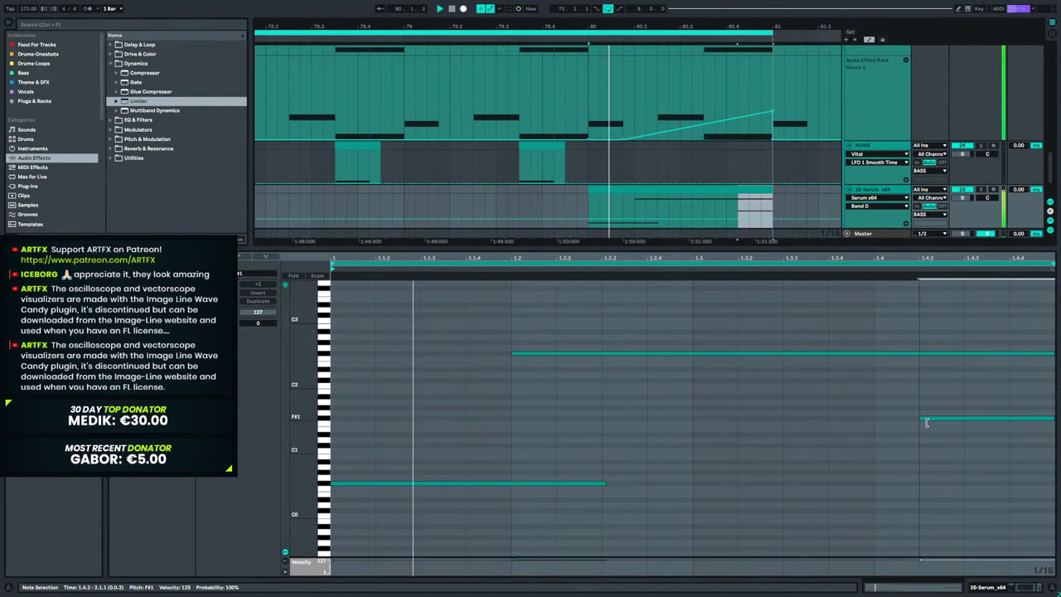
drag(926, 423, 883, 426)
key(space)
key(space)
key(space)
Hide the automation lanes, deactivate the DROP BASS section from 80.2.1 to 81.1.1, and play the arrangement.
scroll(624, 147, up, 3)
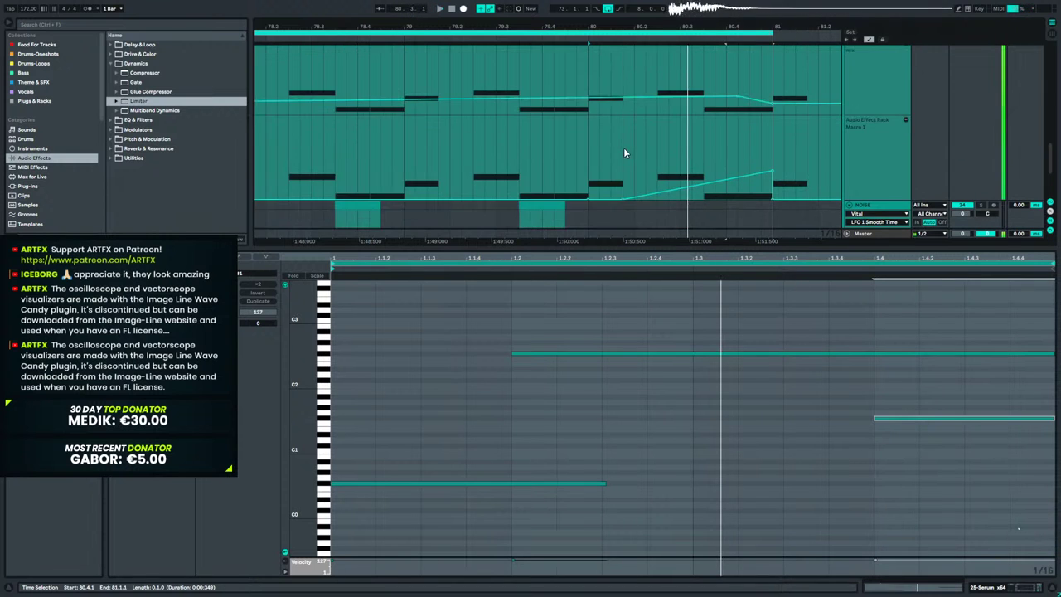
scroll(718, 123, up, 2)
click(989, 587)
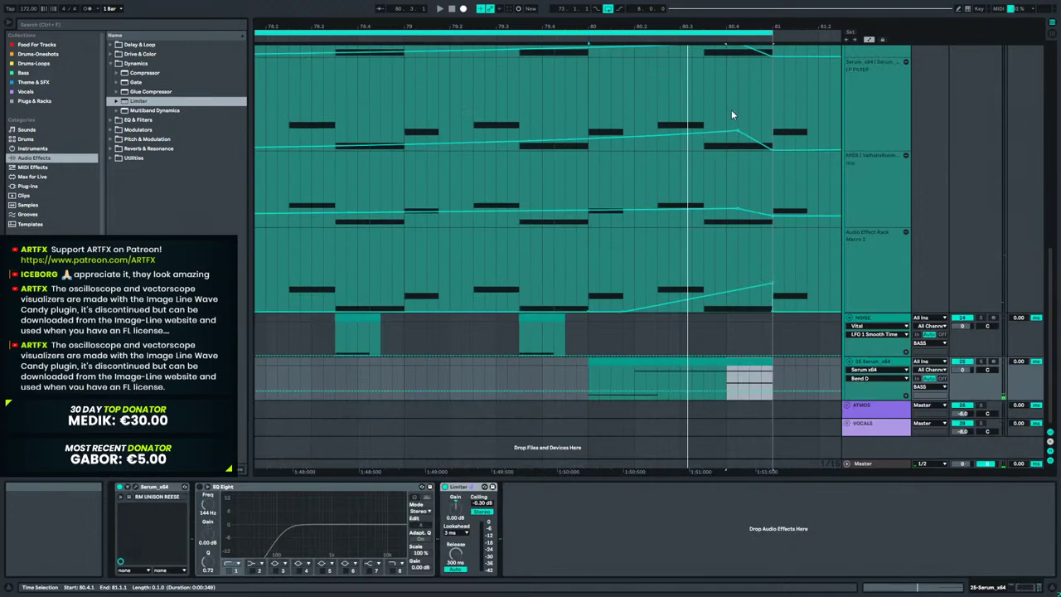
scroll(693, 140, up, 5)
scroll(694, 137, up, 2)
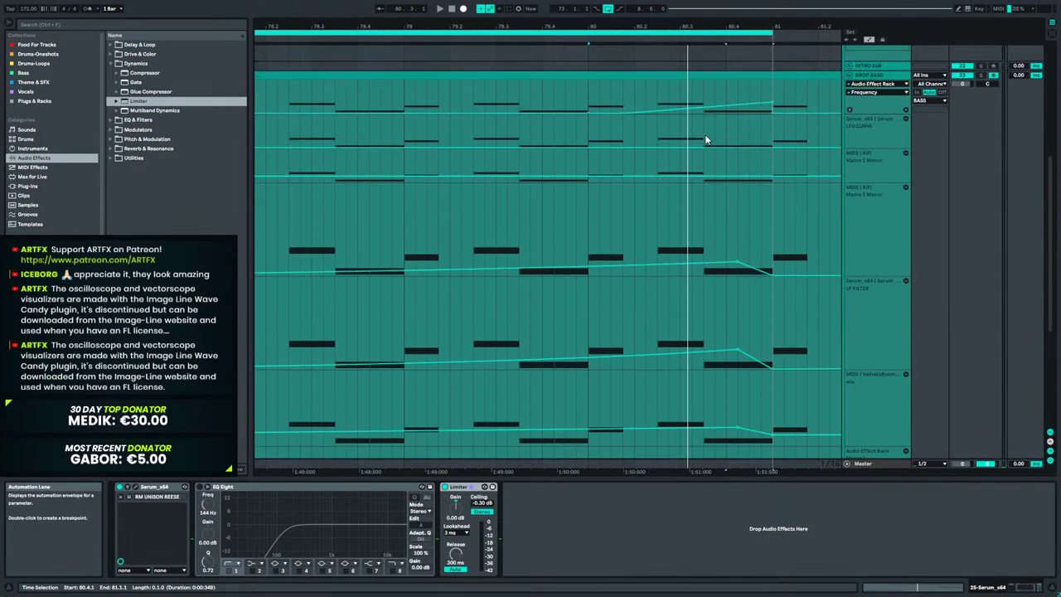
key(a)
drag(770, 99, 634, 100)
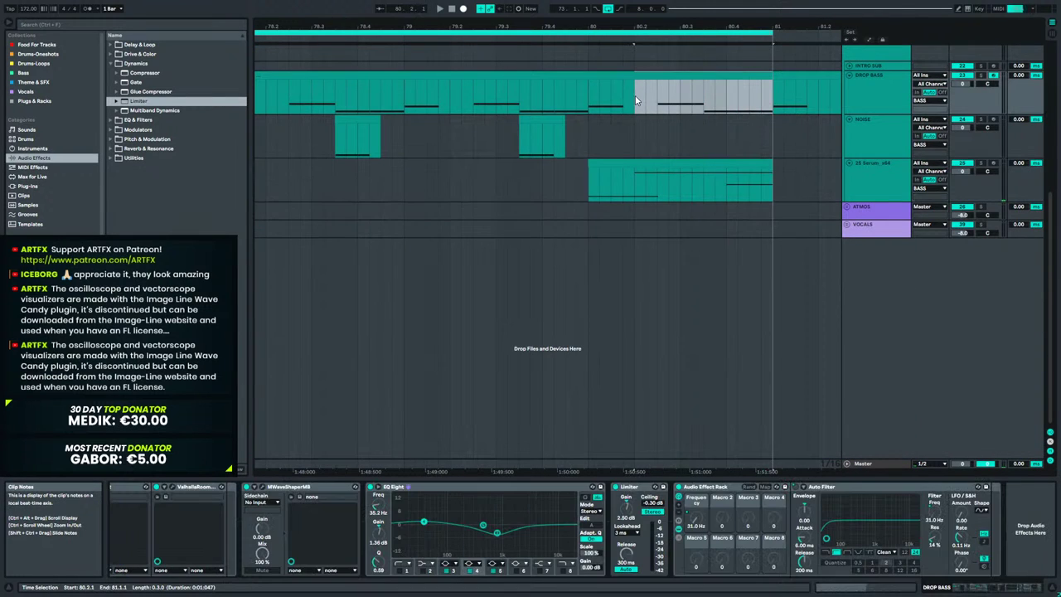
key(0)
click(476, 96)
key(space)
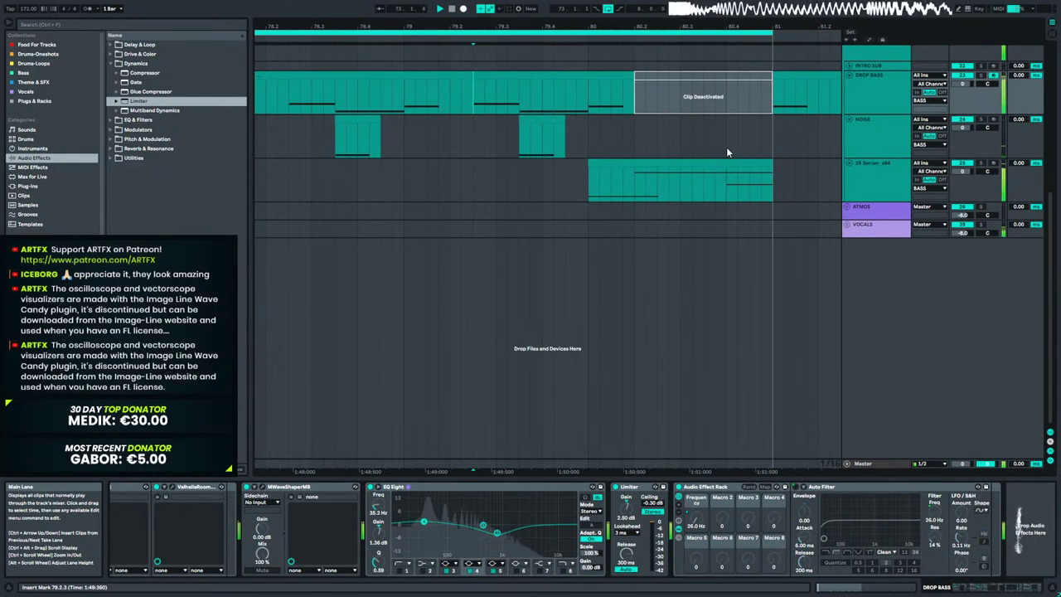
Move the Serum_x64 clip's zero Pitch Bend breakpoint to 1.4 and the preceding one to 1.3.4 at about 2684, with a curved drop between them.
double_click(723, 169)
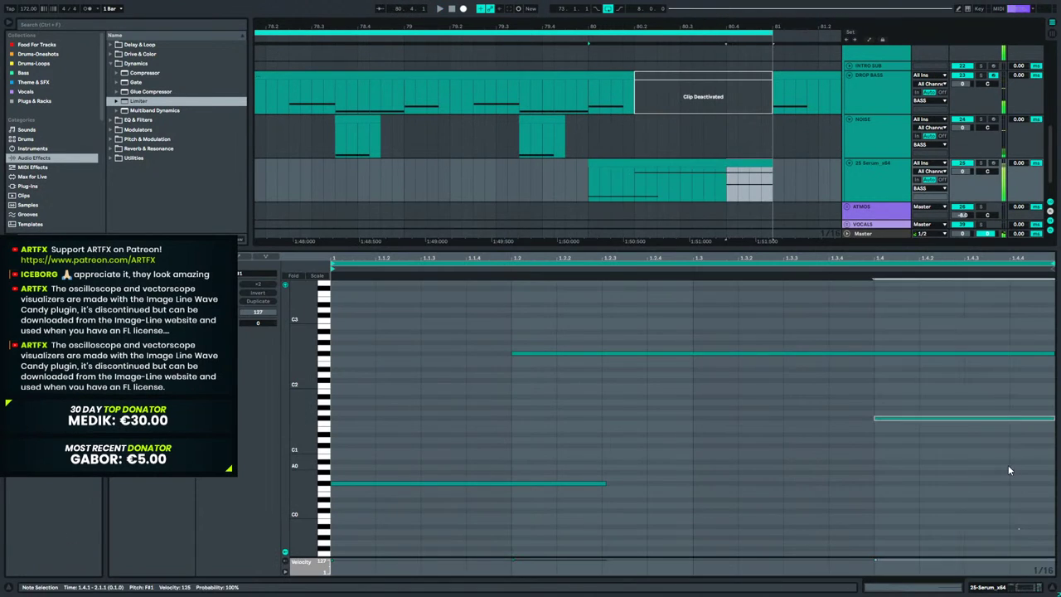
click(243, 258)
drag(964, 425, 873, 418)
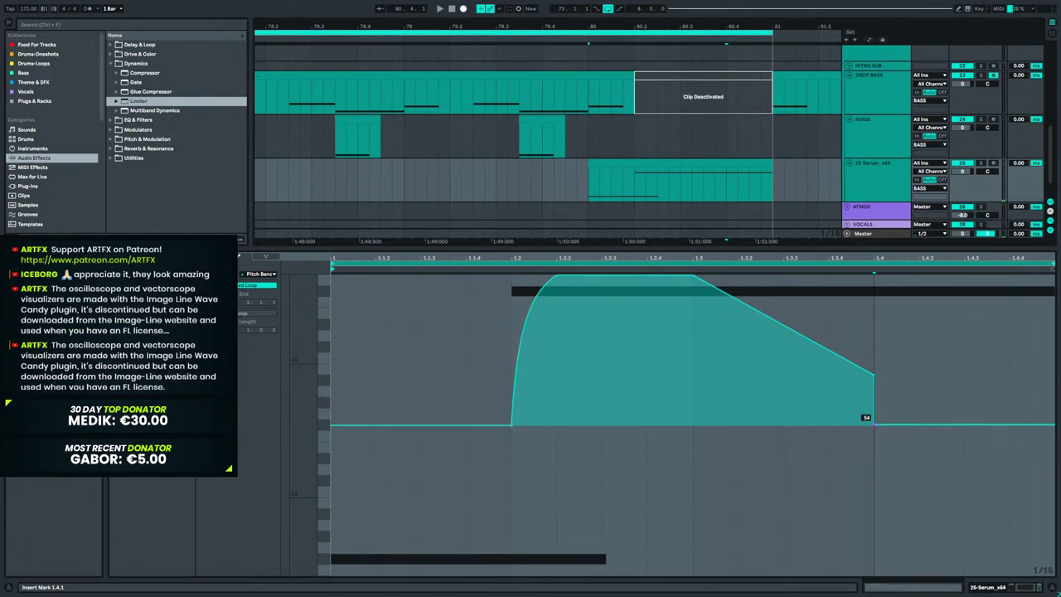
right_click(875, 424)
click(904, 261)
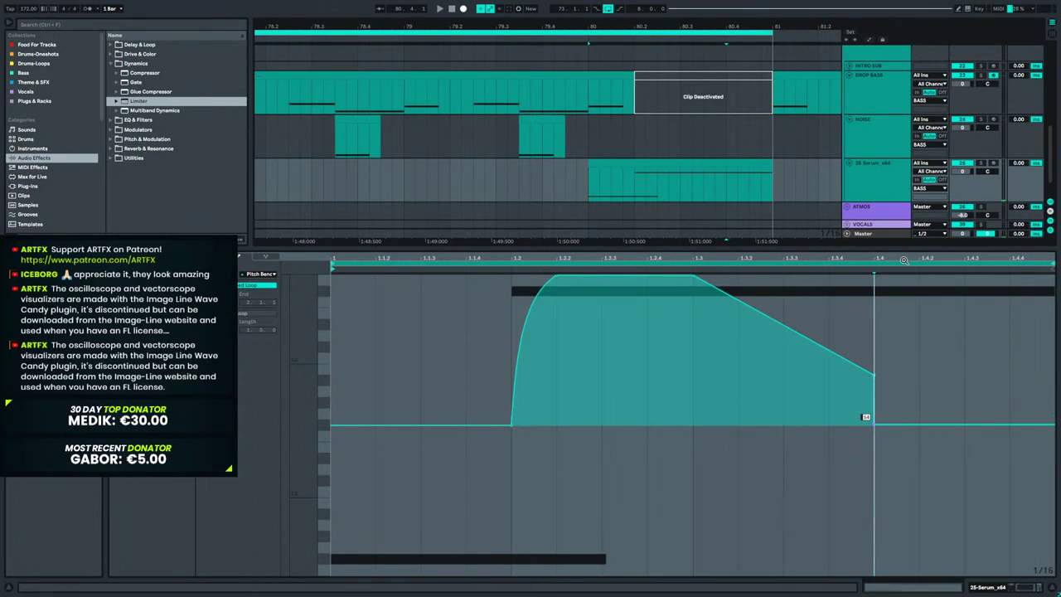
drag(875, 424, 832, 381)
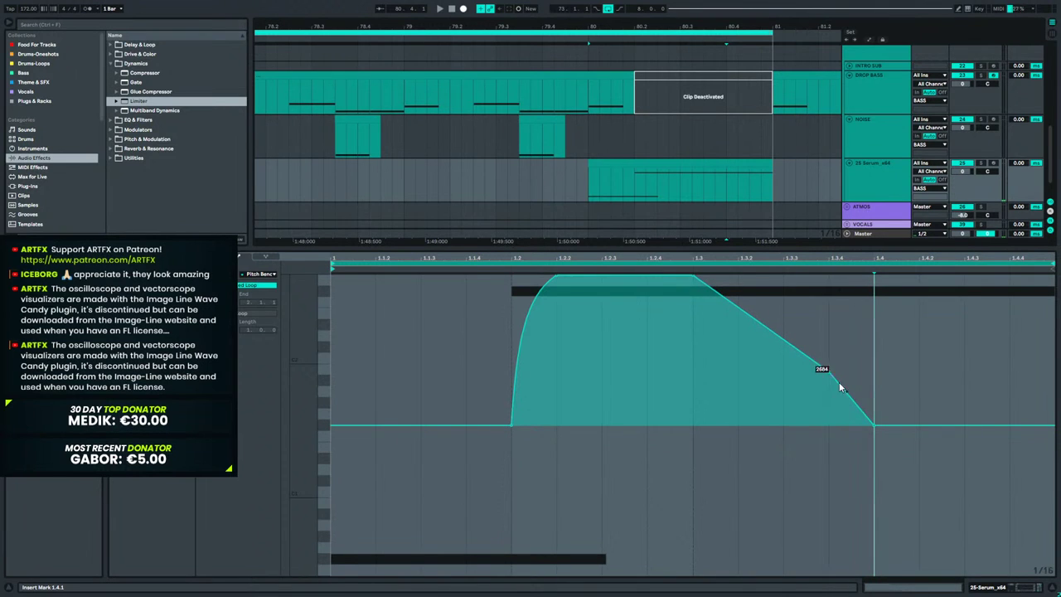
Play the arrangement to check the reshaped pitch bend, and reopen the Serum_x64 clip.
key(space)
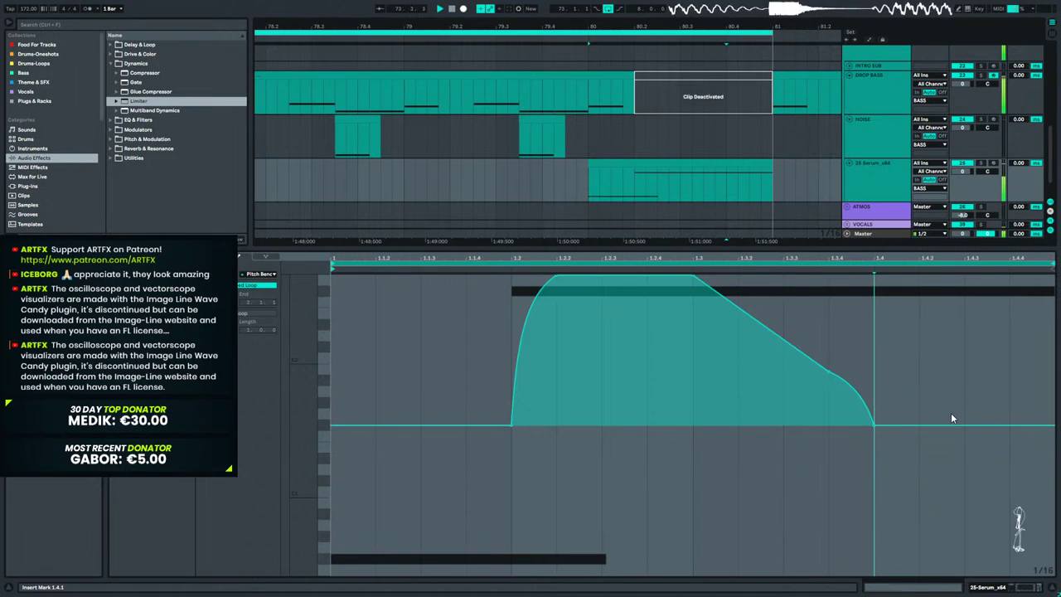
click(984, 588)
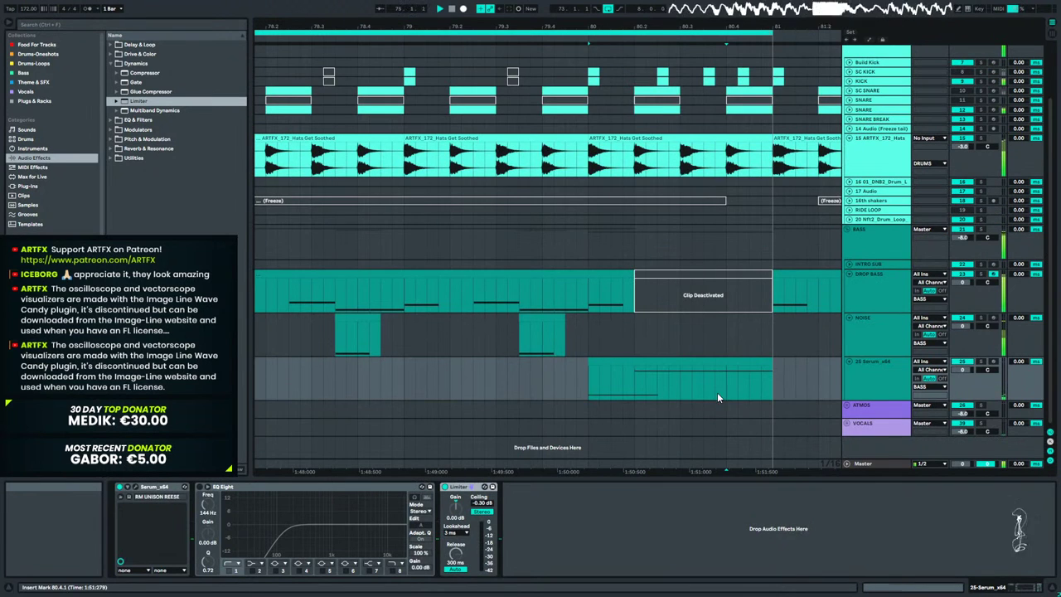
click(721, 360)
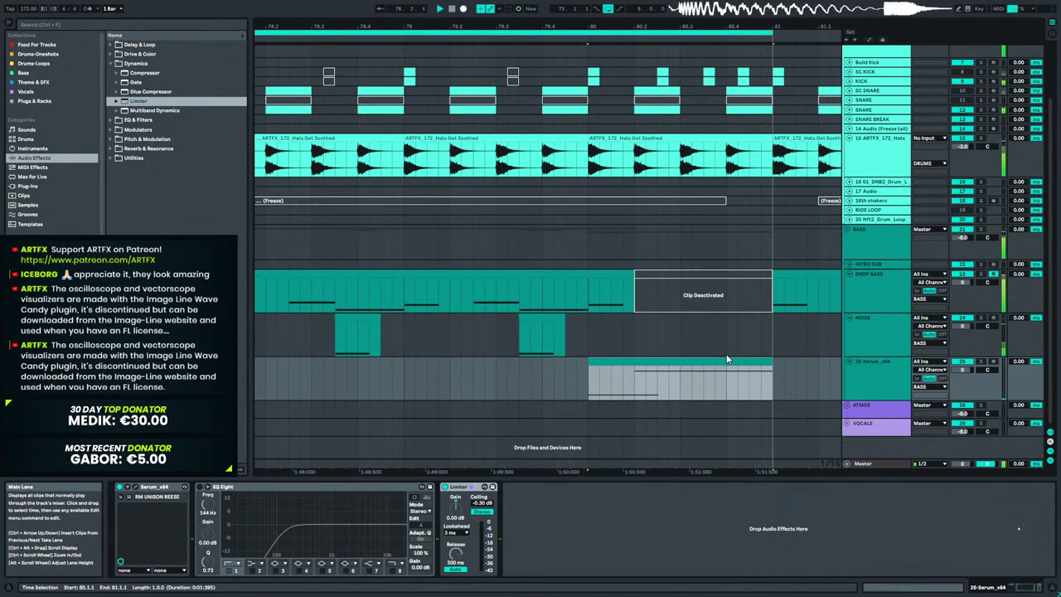
double_click(730, 359)
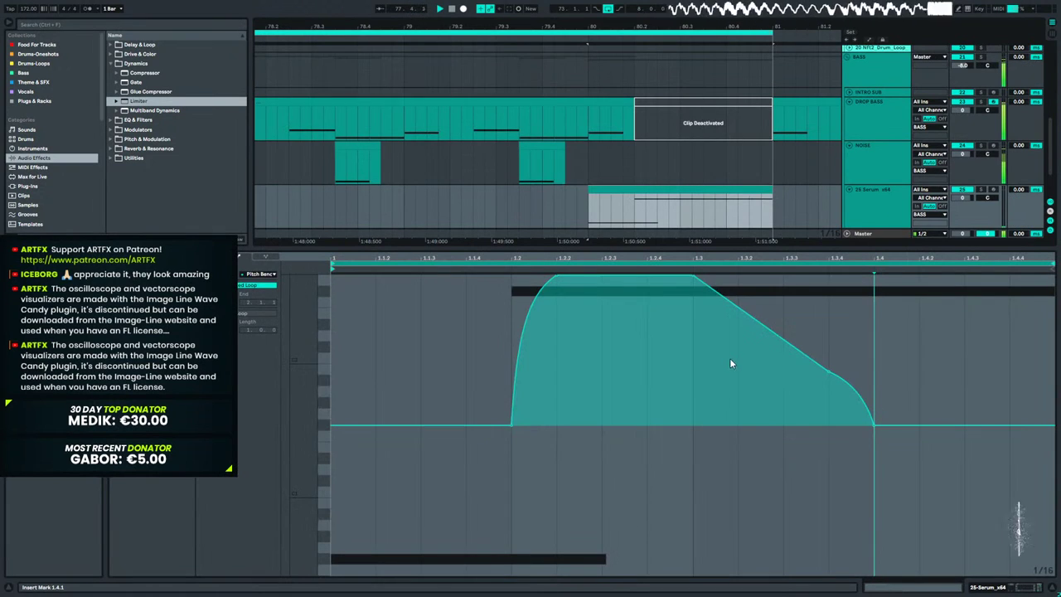
Shorten the F#2 note to end at 1.4 and add an F#1 note from 1.4 to the clip's end.
click(266, 257)
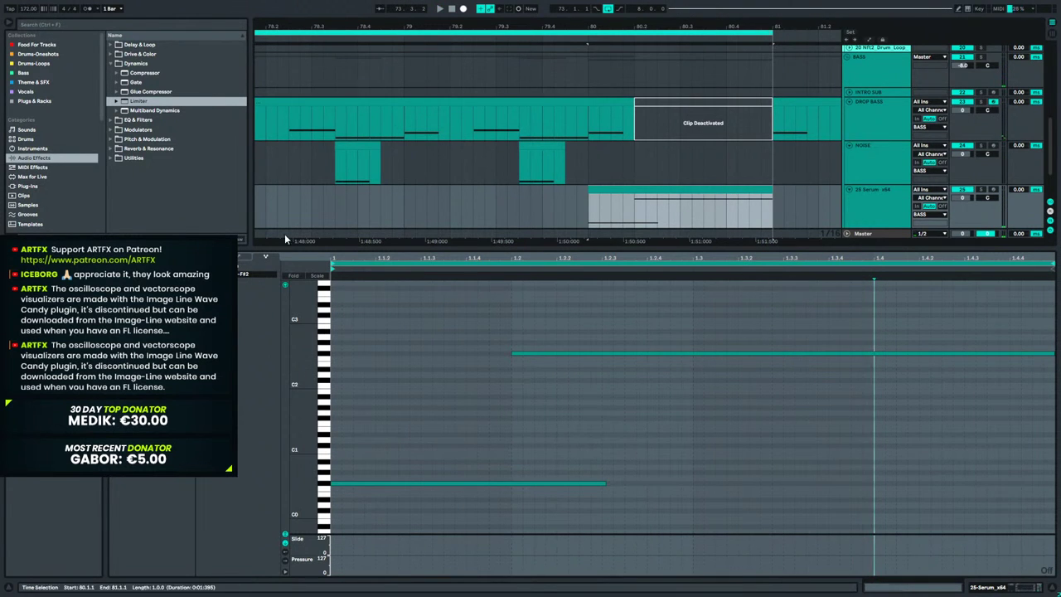
click(240, 256)
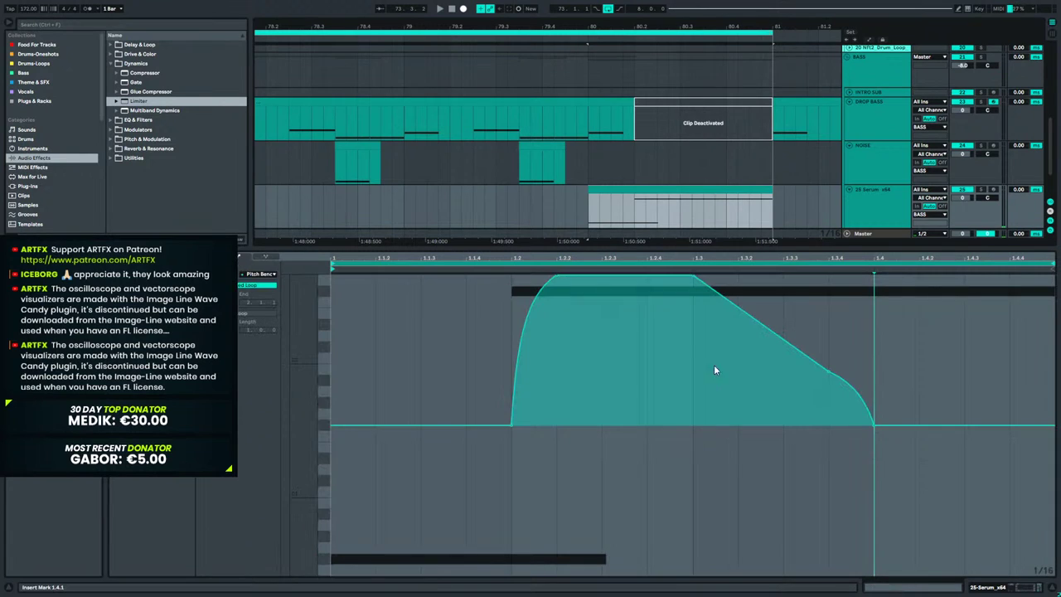
click(853, 396)
key(alt+e)
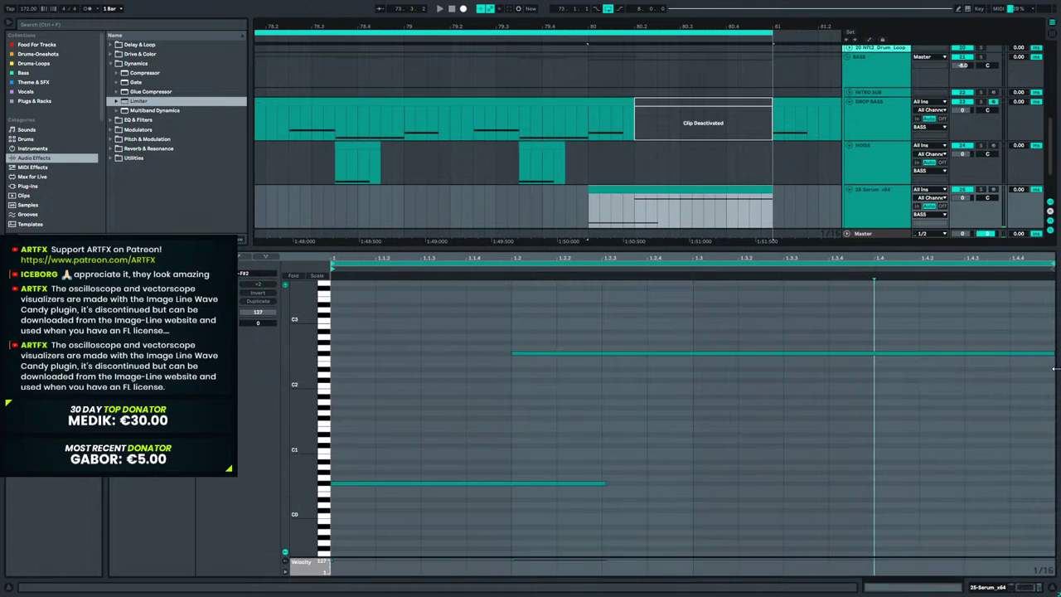
drag(1051, 354, 890, 355)
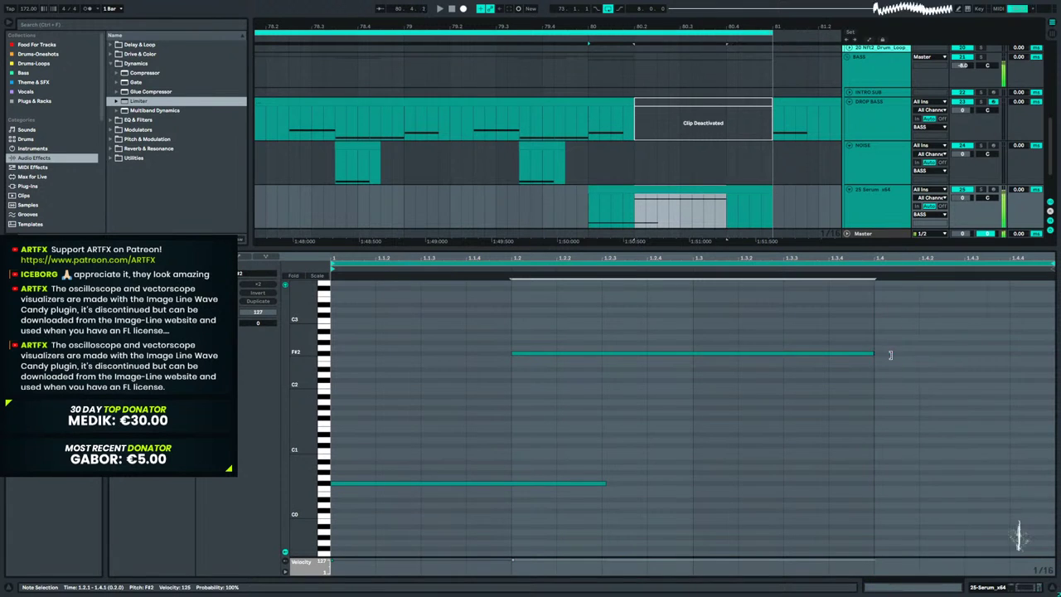
click(879, 420)
drag(880, 418, 1041, 422)
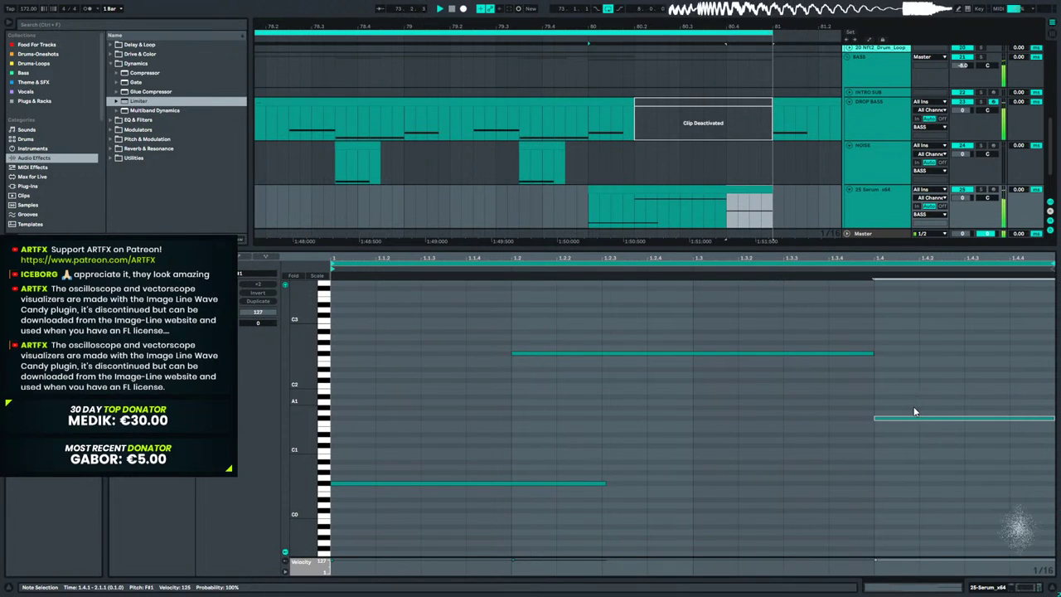
Audition the Serum_x64 clip's last note at E1 and G1 during playback, and return it to F#1.
key(space)
drag(900, 419, 901, 431)
key(space)
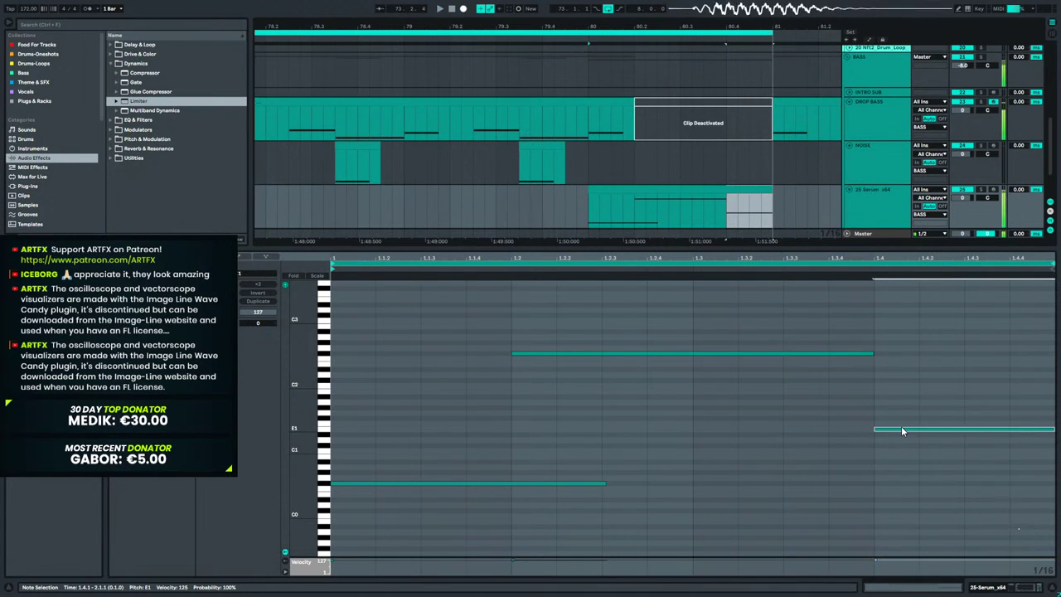
drag(901, 426, 901, 410)
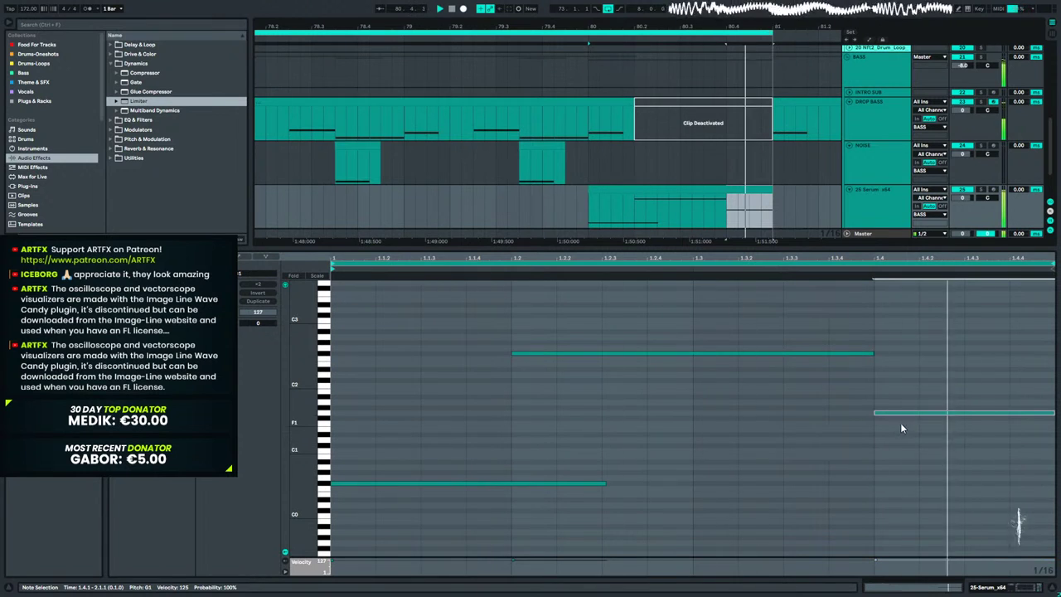
drag(901, 412, 904, 423)
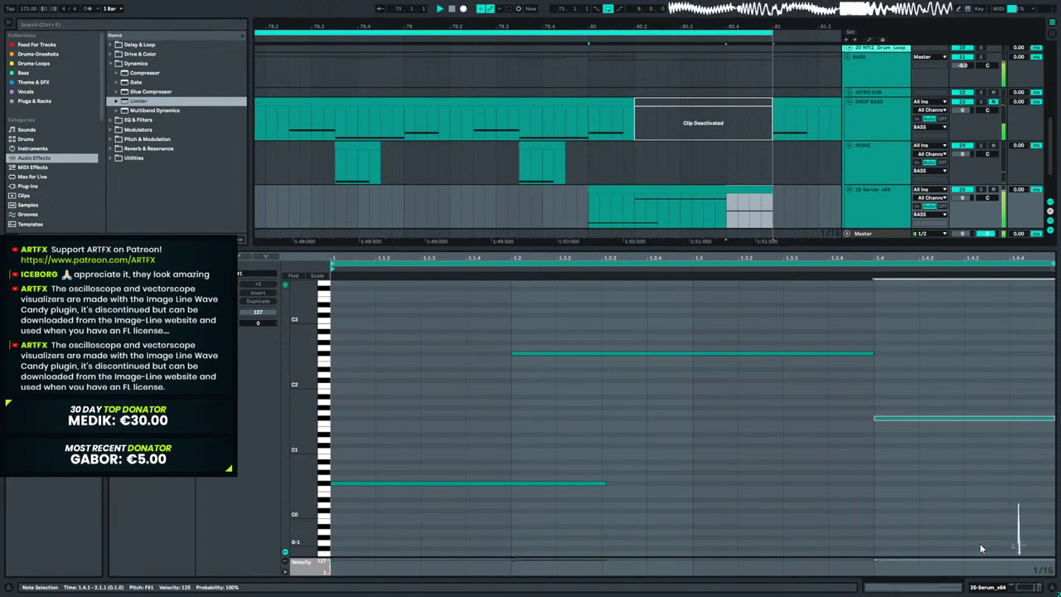
Switch back to the device view and delete the 25-Serum_x64 track together with its clip.
click(980, 587)
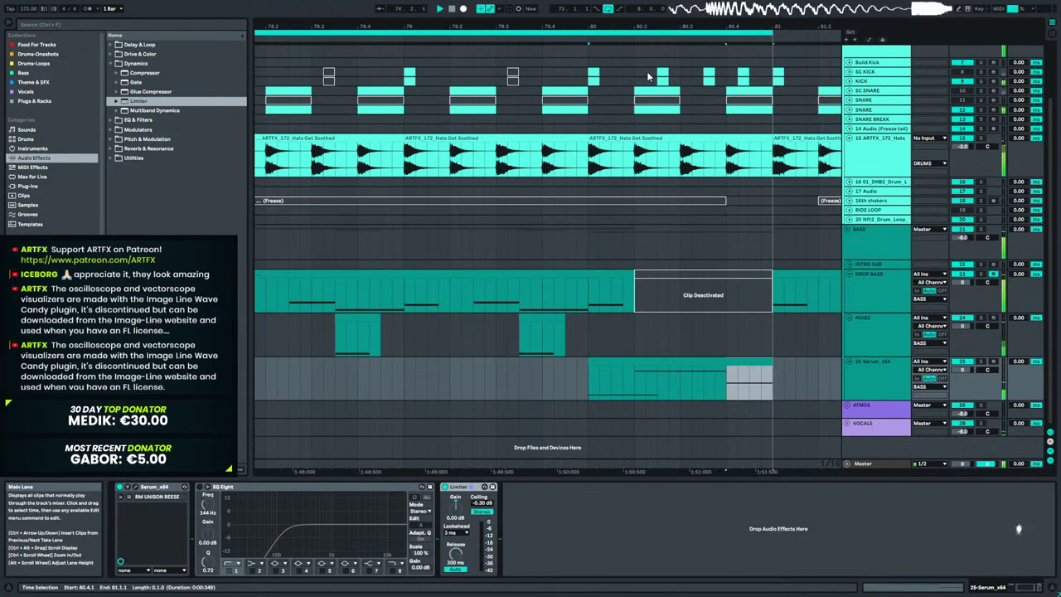
drag(640, 29, 639, 96)
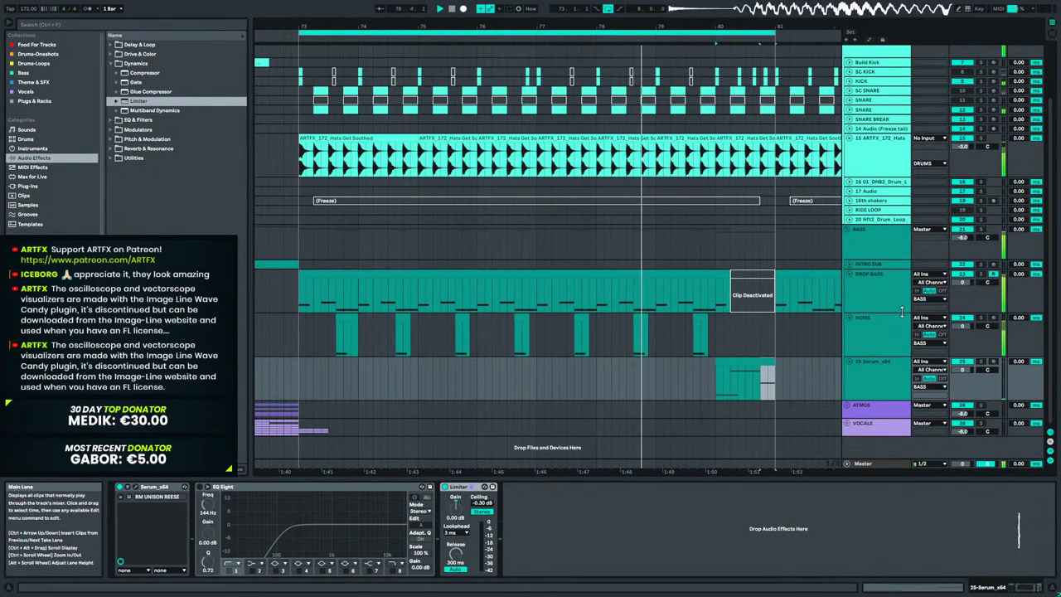
click(894, 375)
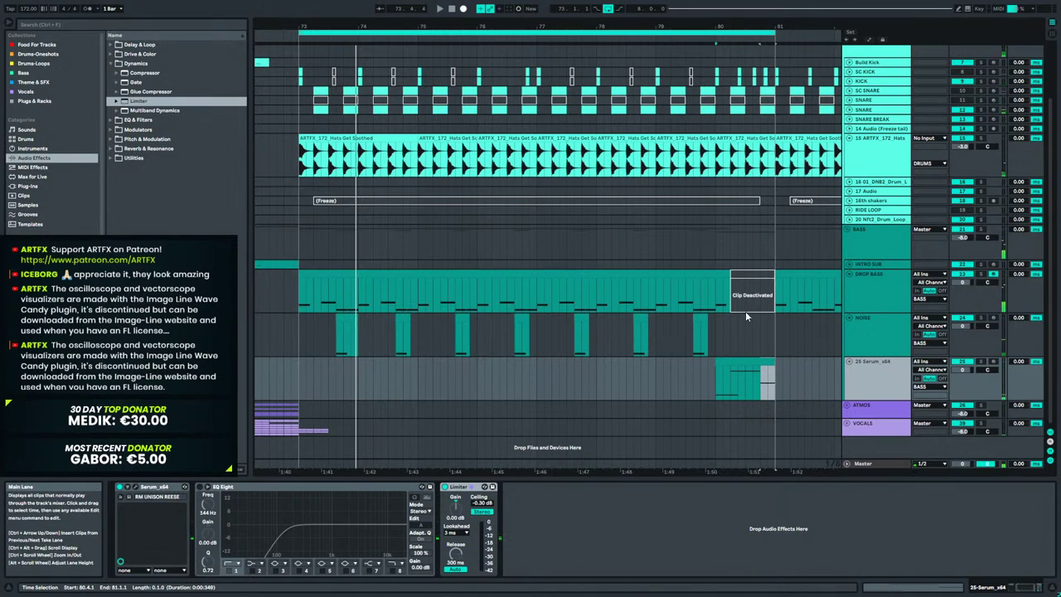
click(732, 358)
click(736, 360)
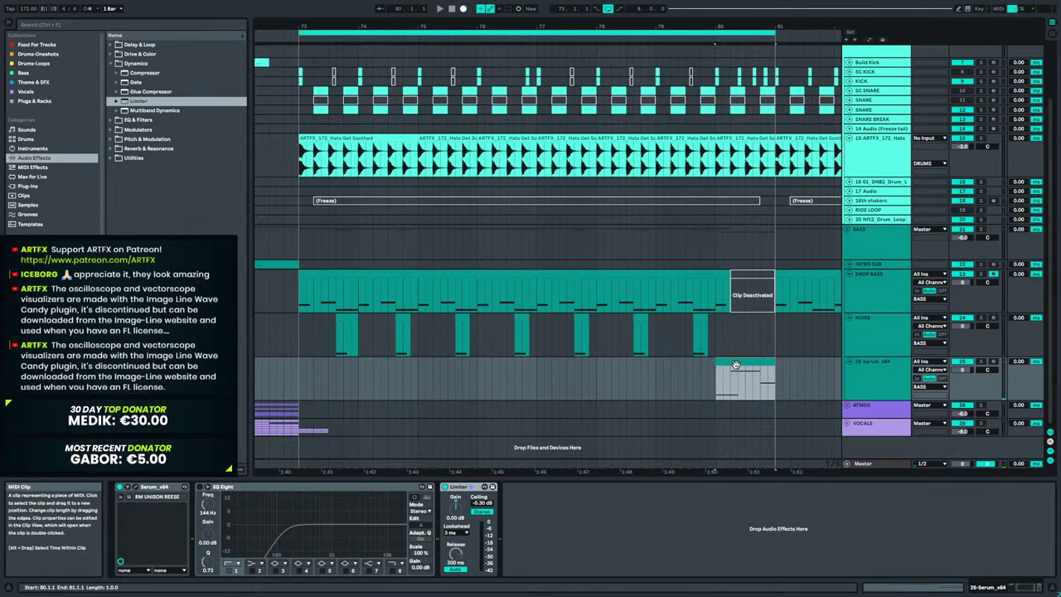
click(857, 373)
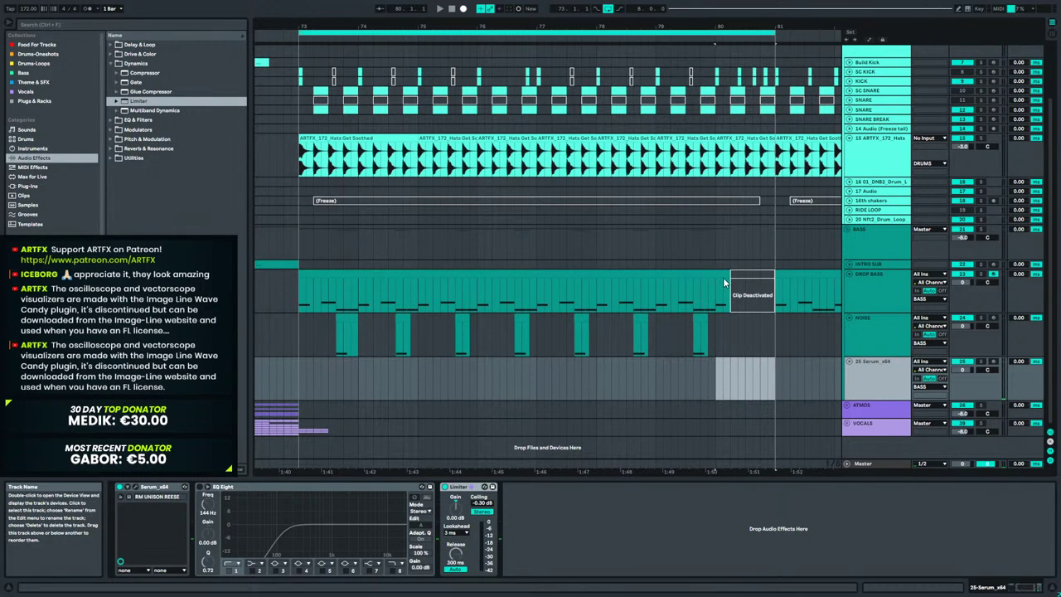
key(Delete)
Extend the DROP BASS clip over the deactivated section up to 81.1.1 and play the arrangement to check it.
drag(726, 275, 769, 278)
click(285, 295)
key(space)
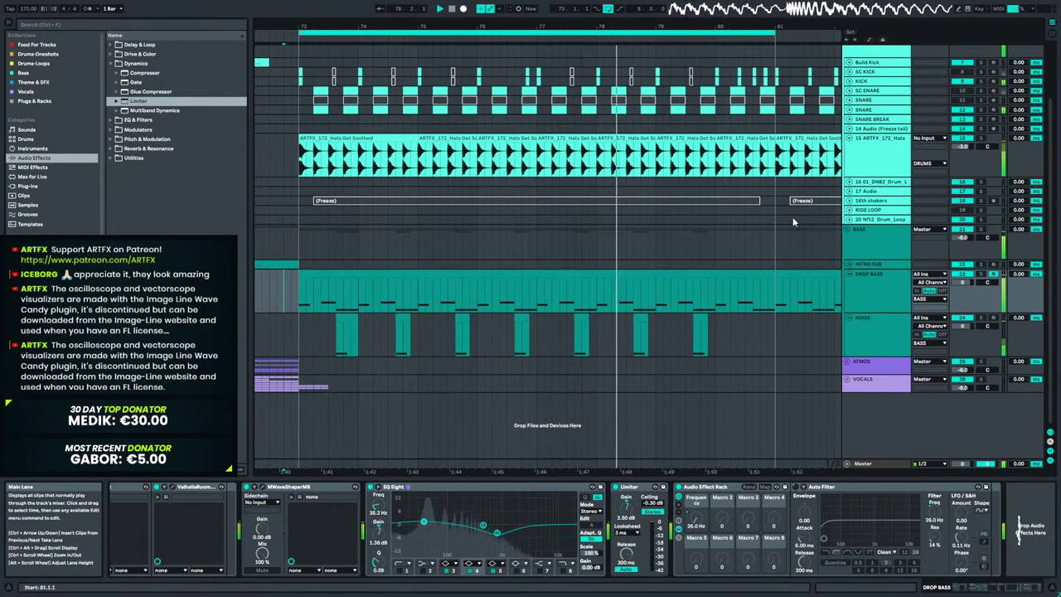
click(885, 146)
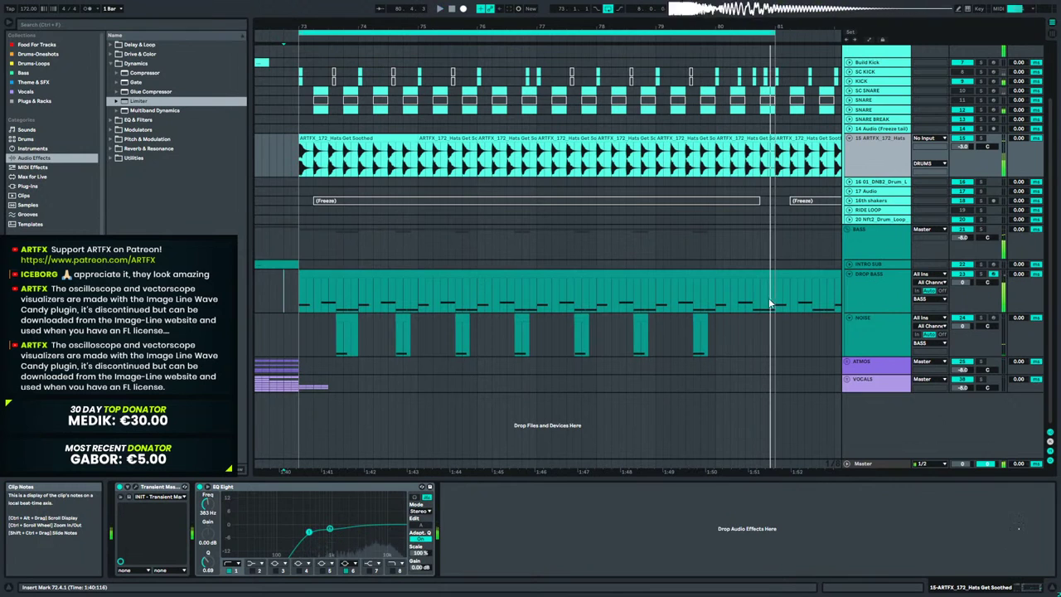
click(717, 305)
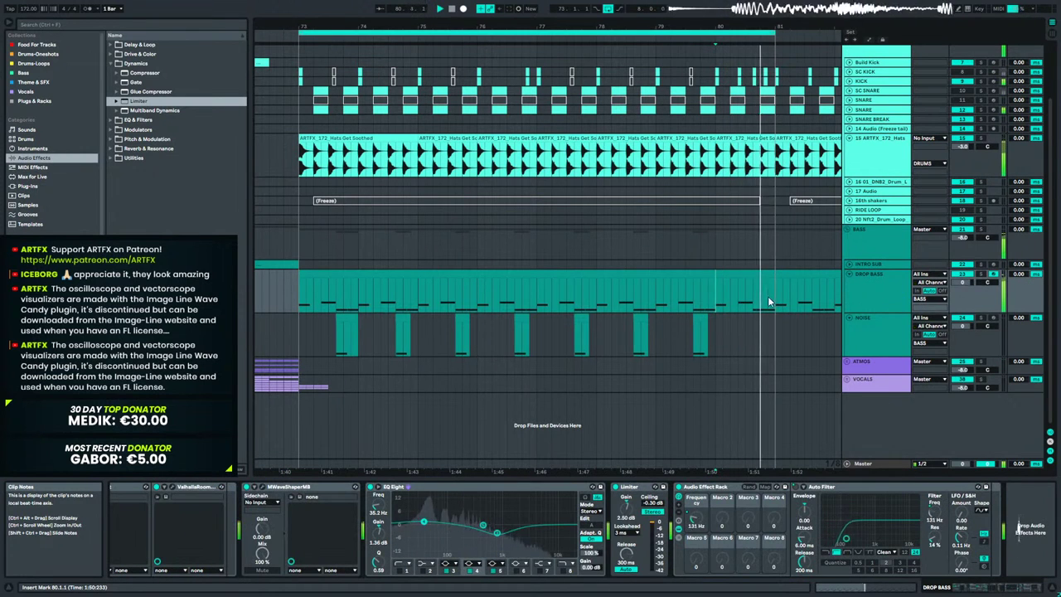
Open the DROP BASS clip, lower the final E0 note's pitch bend peak to +21 st, and play the arrangement.
click(762, 272)
double_click(762, 272)
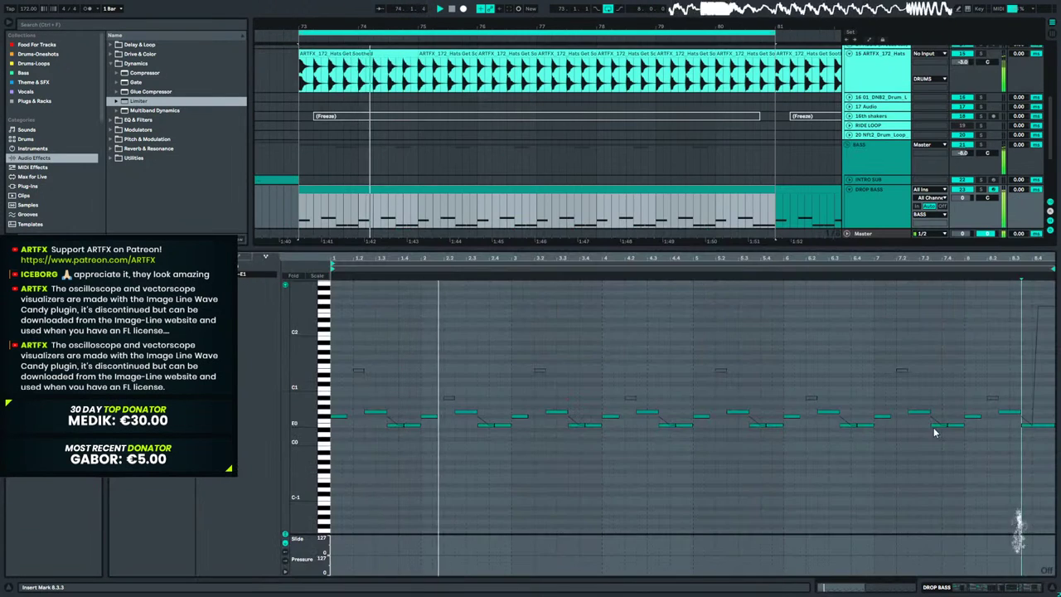
click(1027, 310)
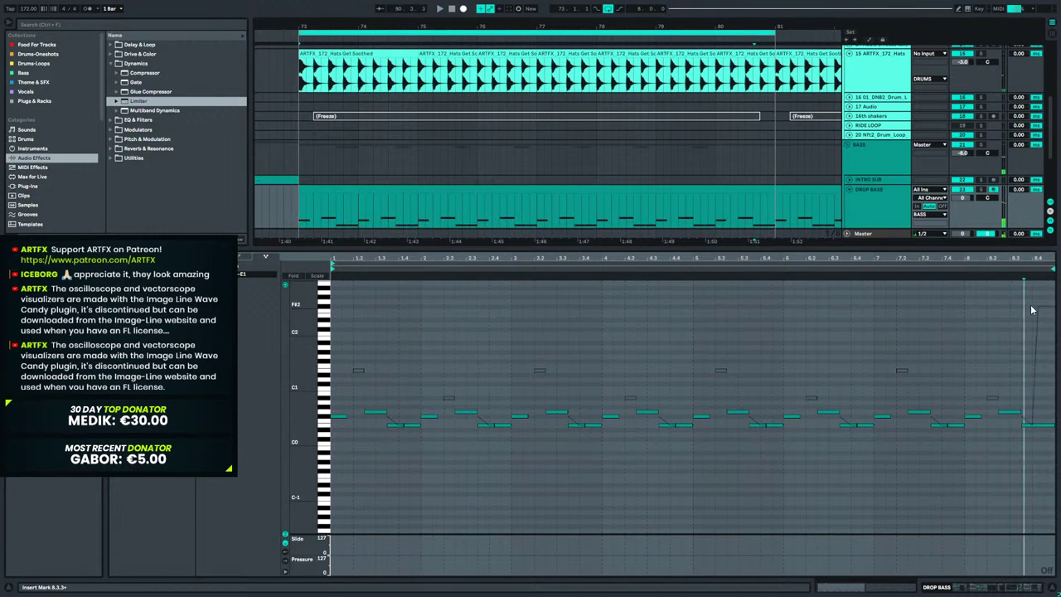
click(1039, 311)
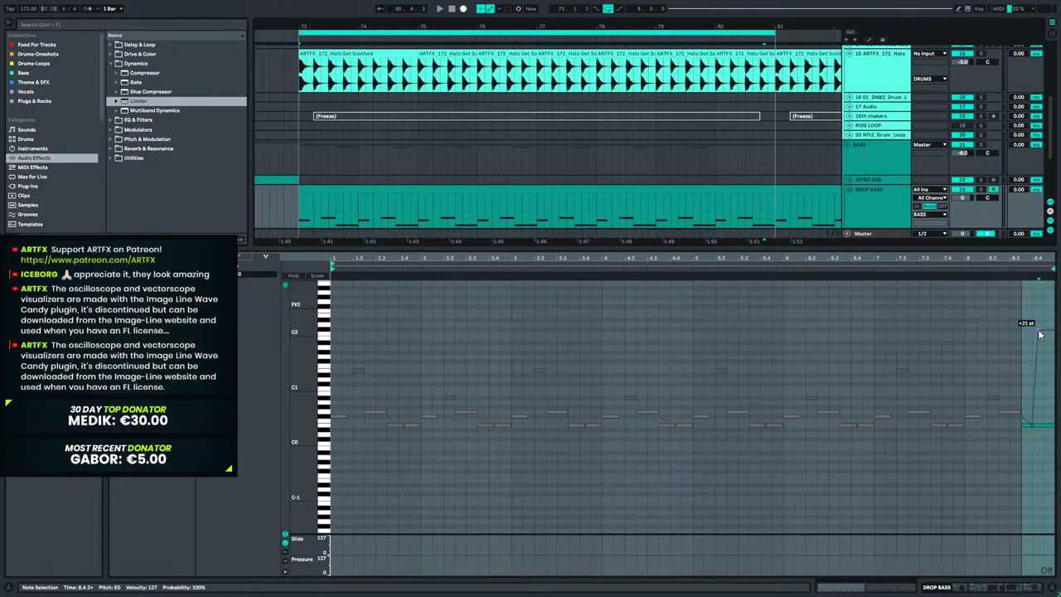
key(space)
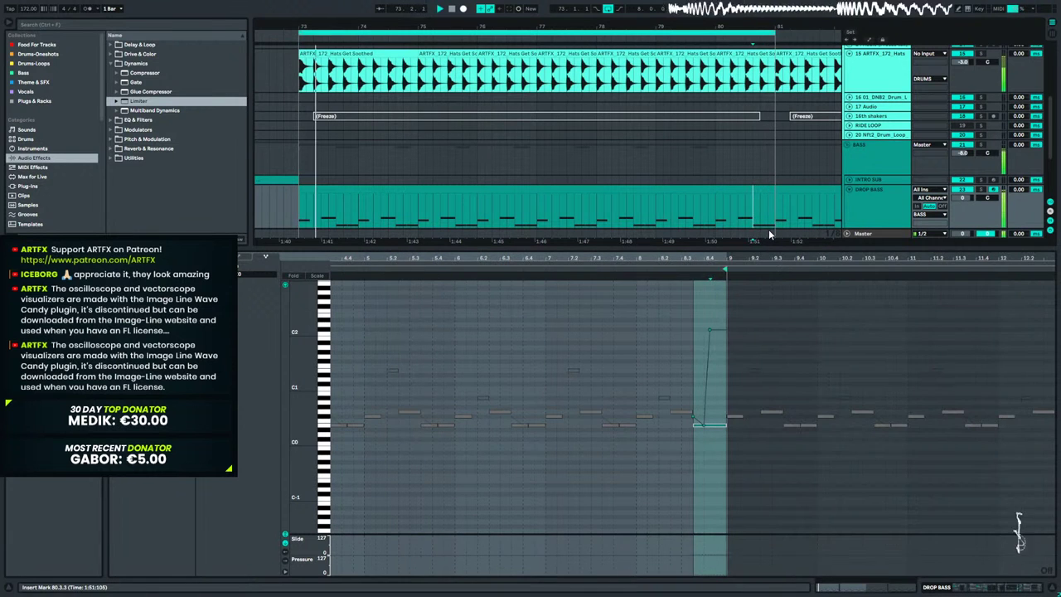
Try the final note's pitch bend peak at +6 st and +10 st, and delete that breakpoint.
drag(710, 329, 709, 403)
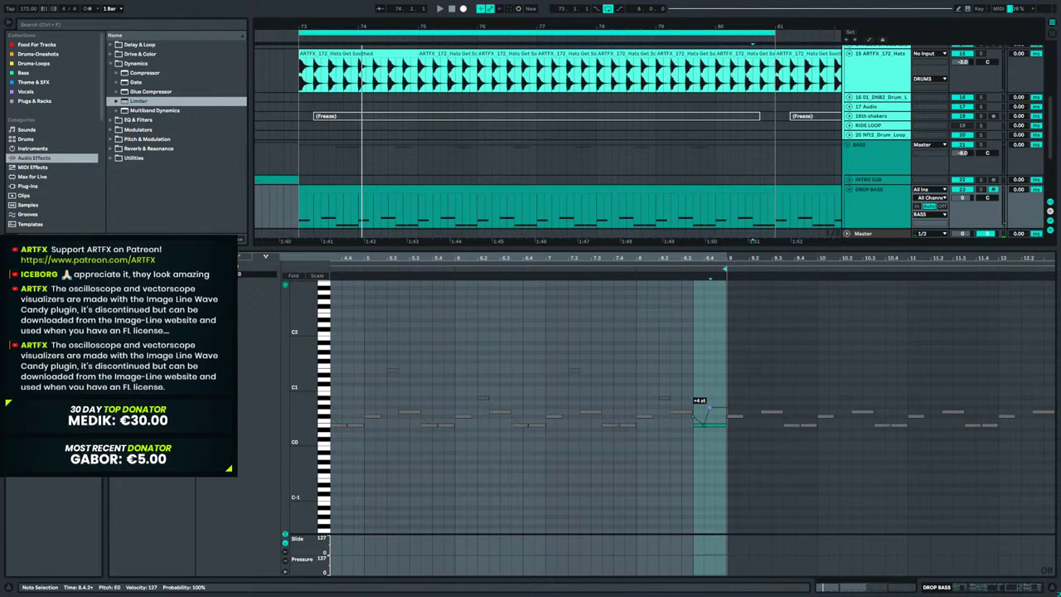
key(space)
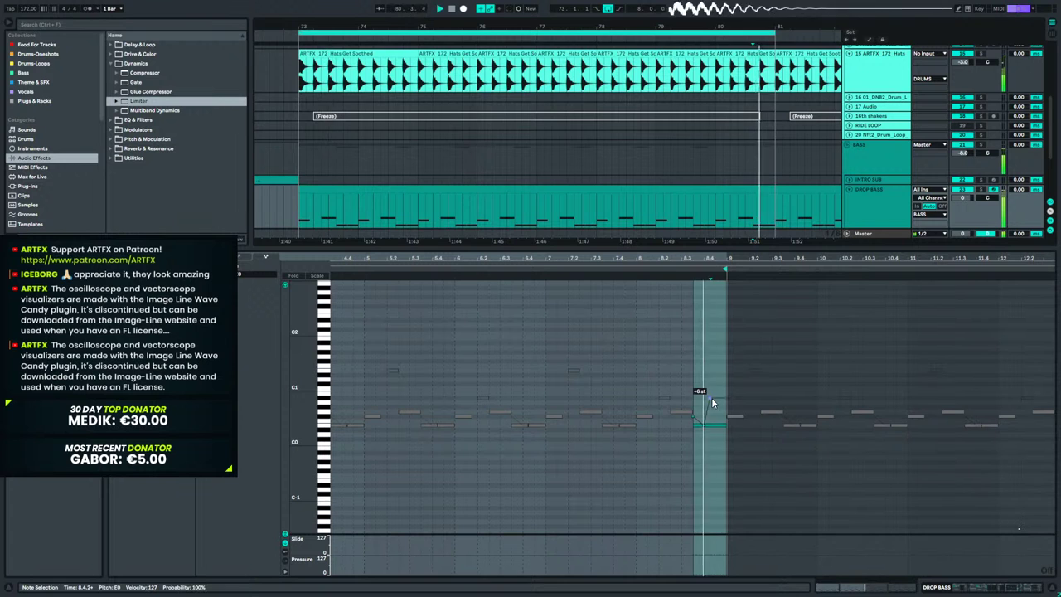
drag(711, 399, 709, 379)
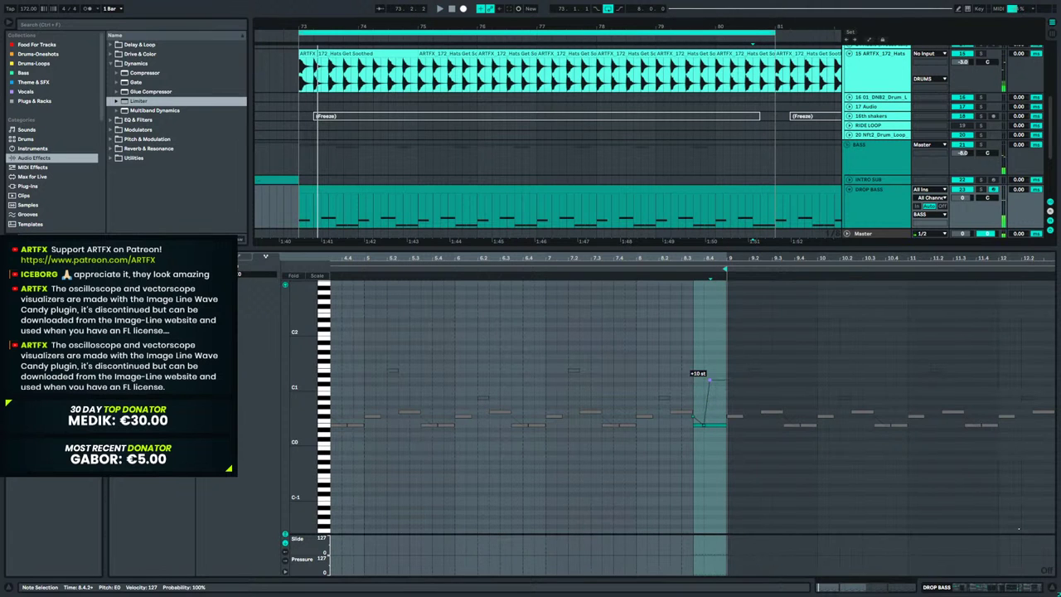
double_click(711, 376)
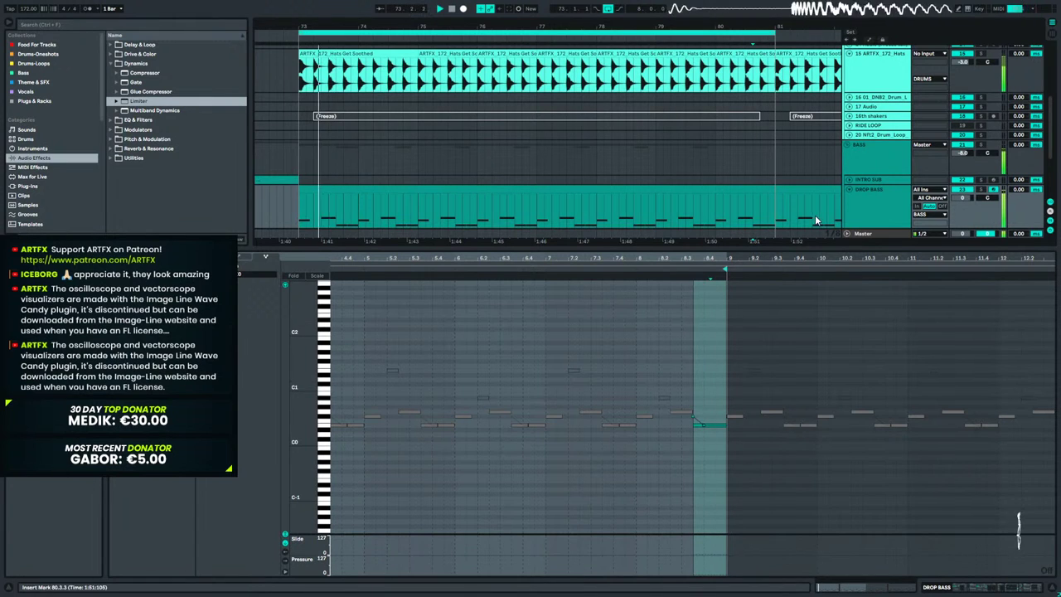
Show the automation lanes and look over those of the DROP BASS track.
scroll(806, 204, down, 3)
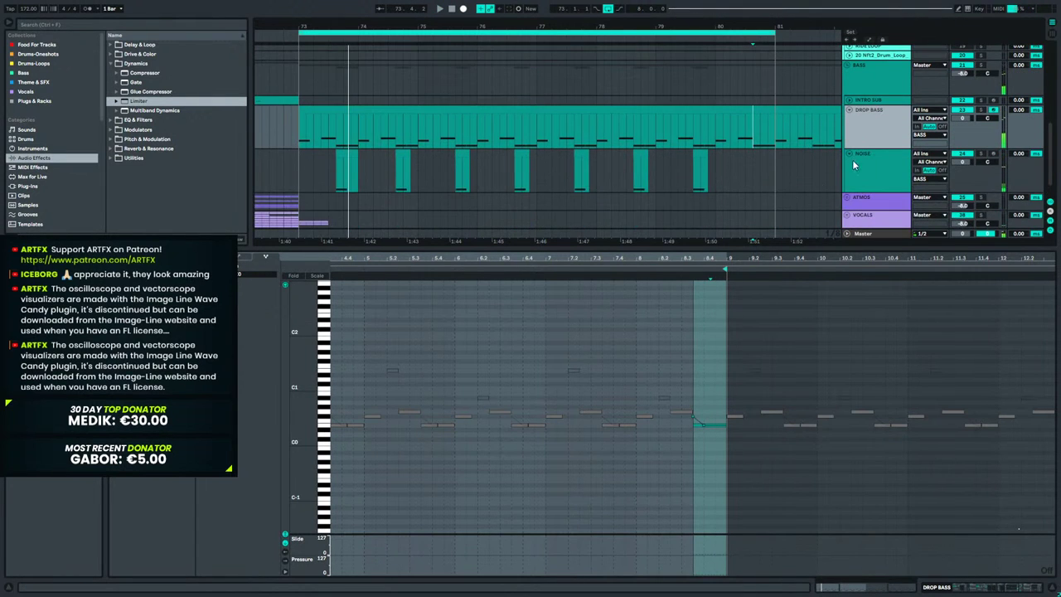
key(a)
click(772, 139)
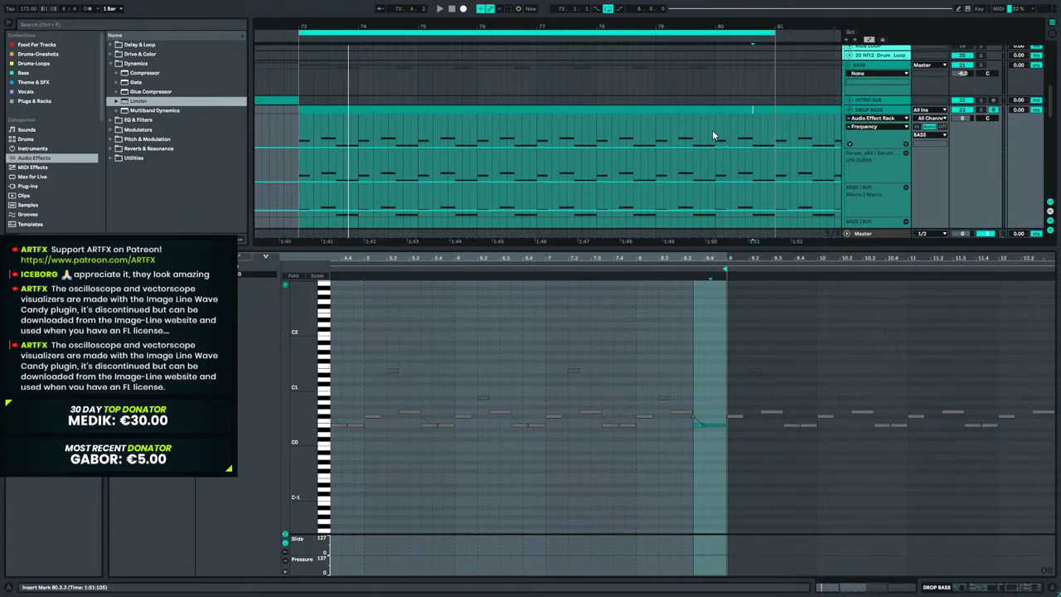
scroll(779, 149, down, 5)
scroll(768, 131, up, 5)
scroll(768, 158, up, 1)
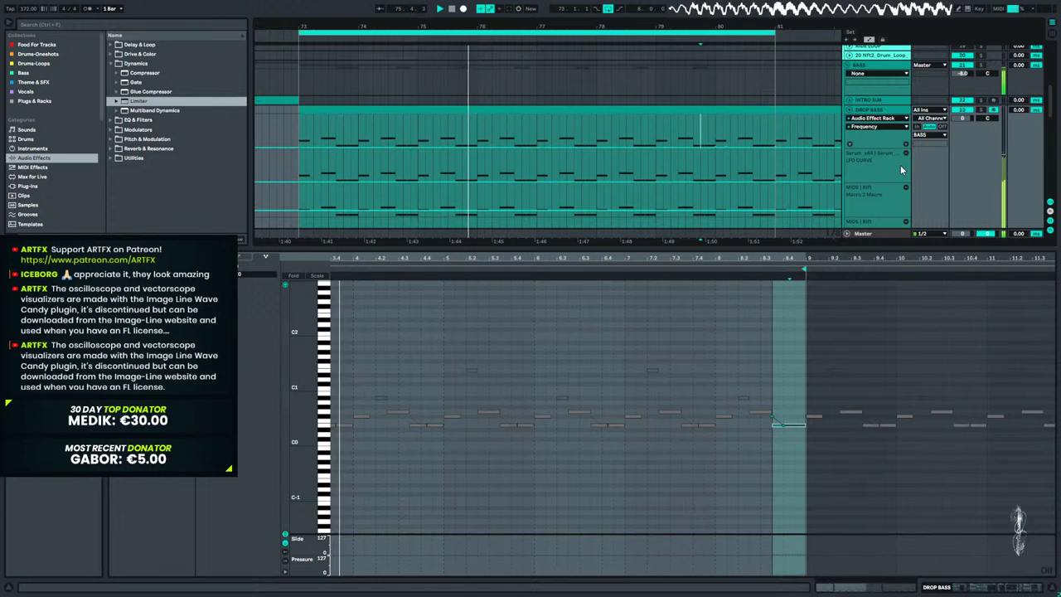
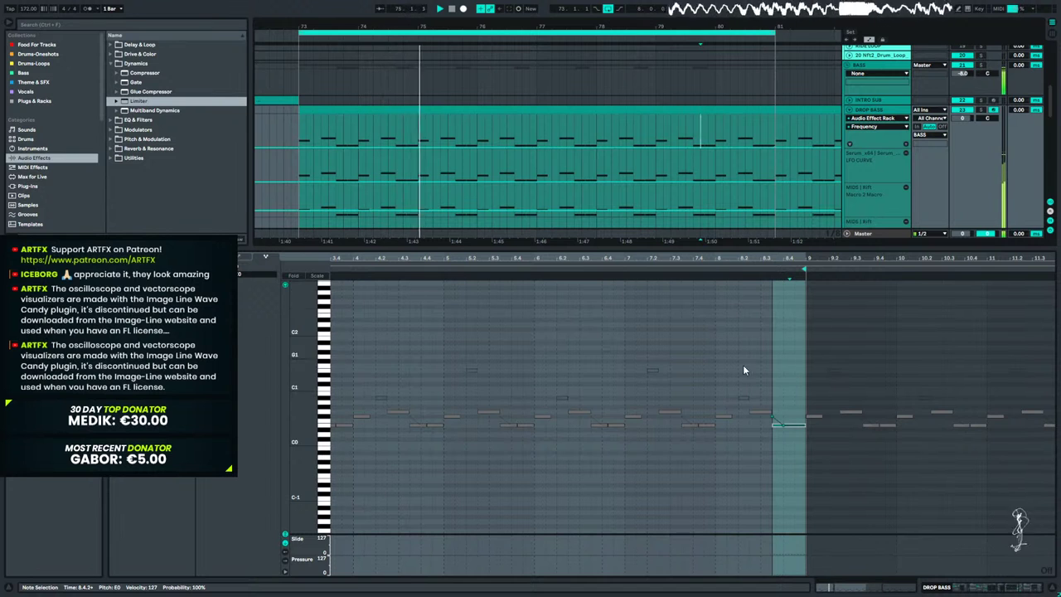
Split the final E0 note of the DROP BASS clip at 8.4.2.
drag(616, 428, 795, 428)
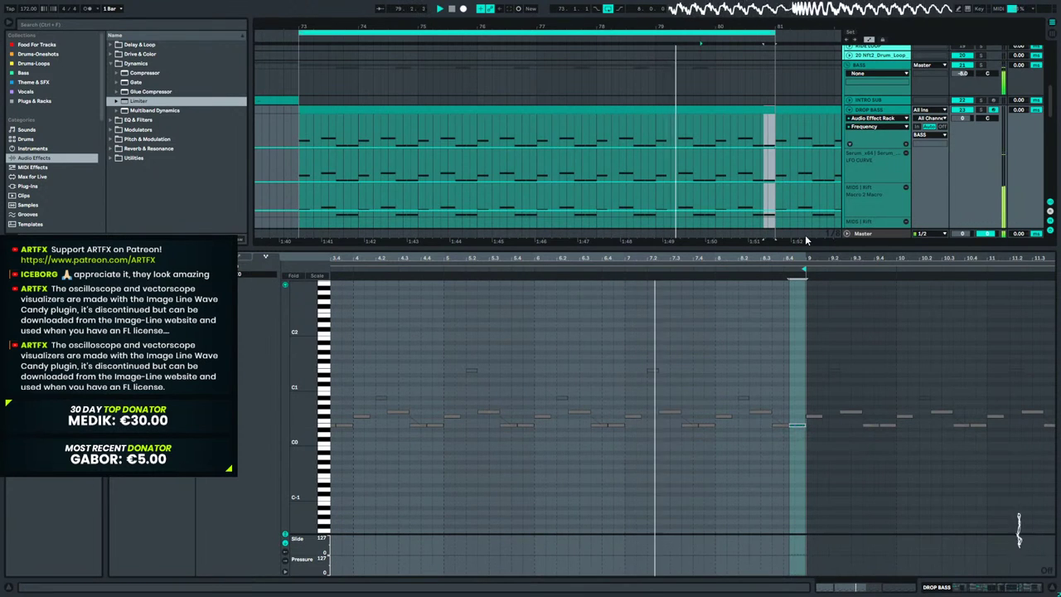
drag(797, 257, 797, 336)
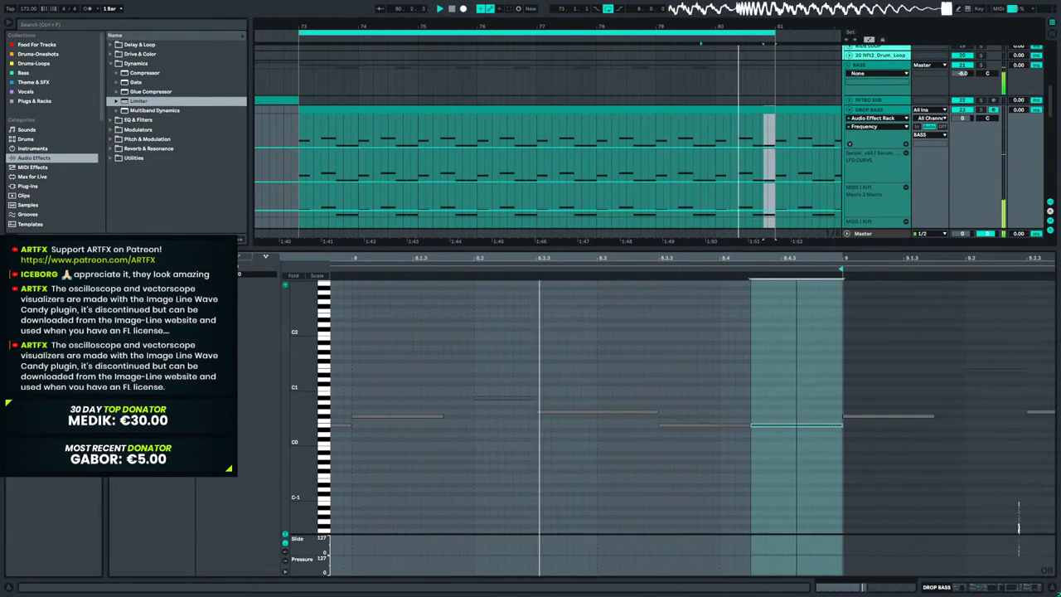
click(777, 339)
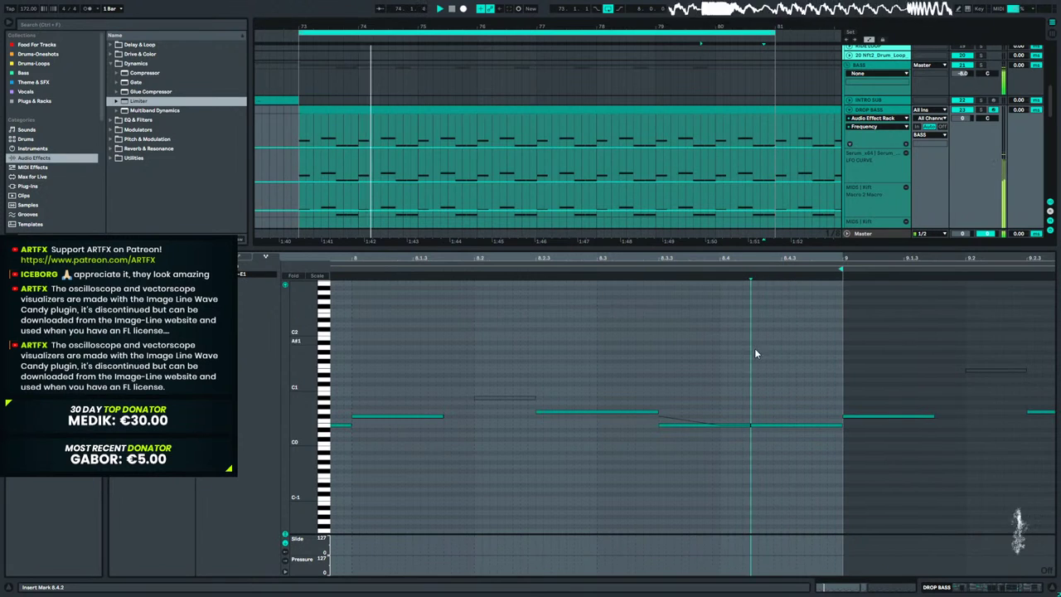
Audition the note from 8.4.2 an octave higher at E1, and return it to E0.
click(792, 425)
key(shift+Up)
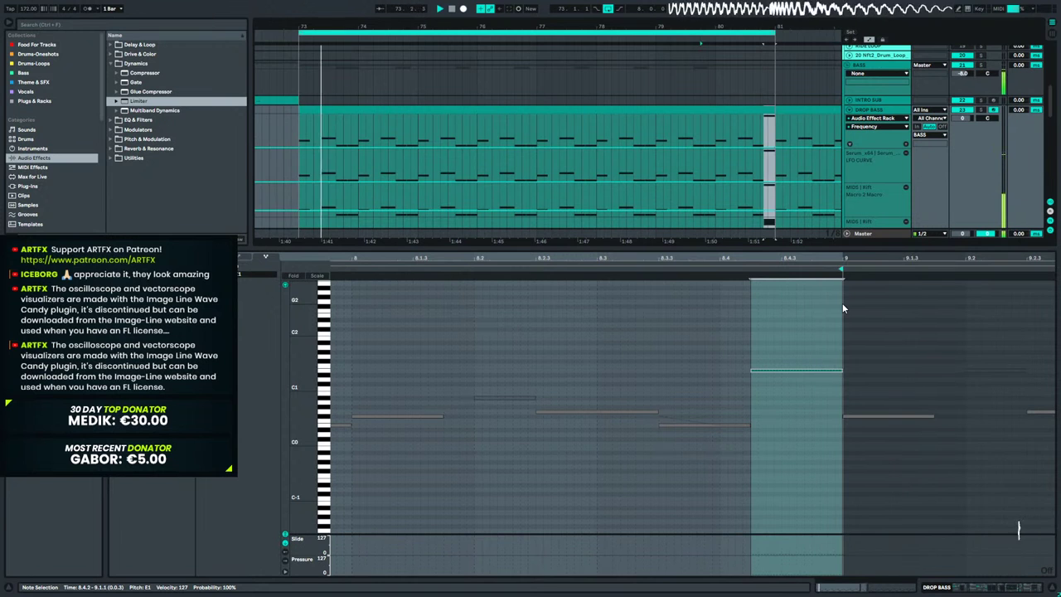
key(shift+Down)
Switch to the DROP BASS device view and give the Audio Effect Rack's Frequency its own automation lane.
click(978, 587)
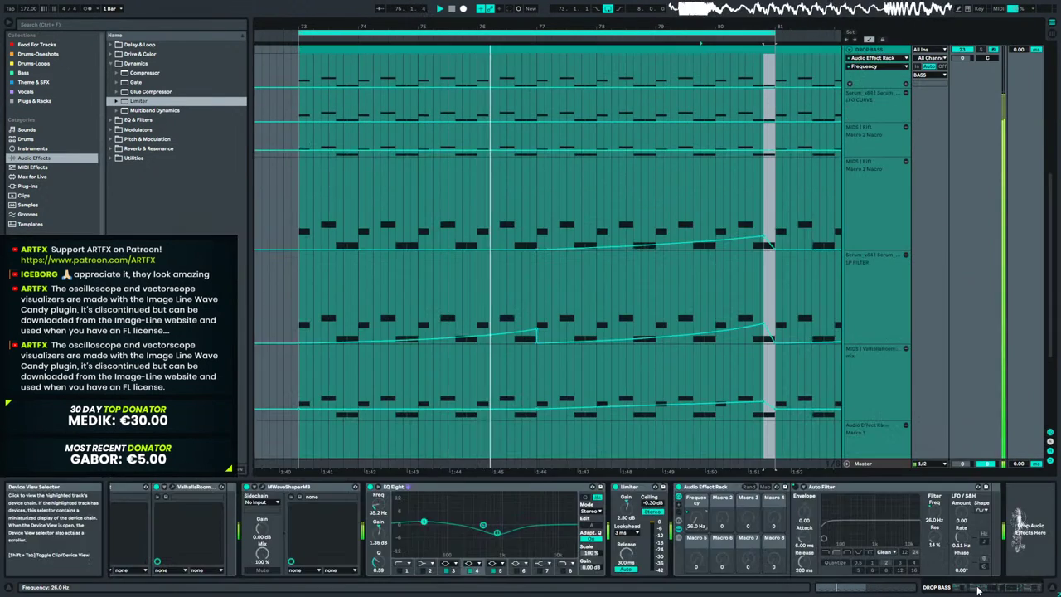
click(883, 200)
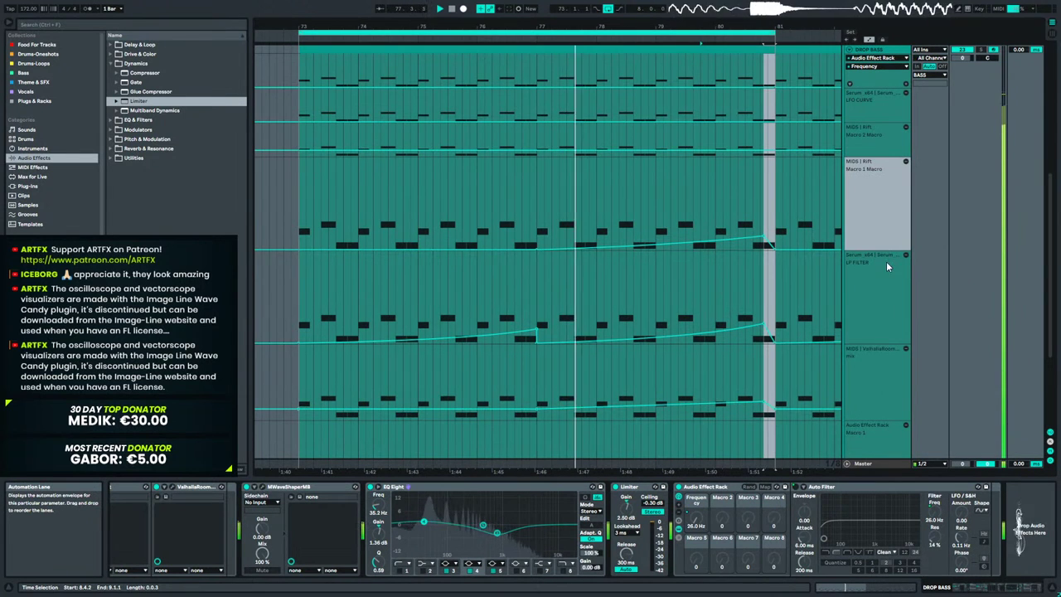
scroll(883, 251, down, 6)
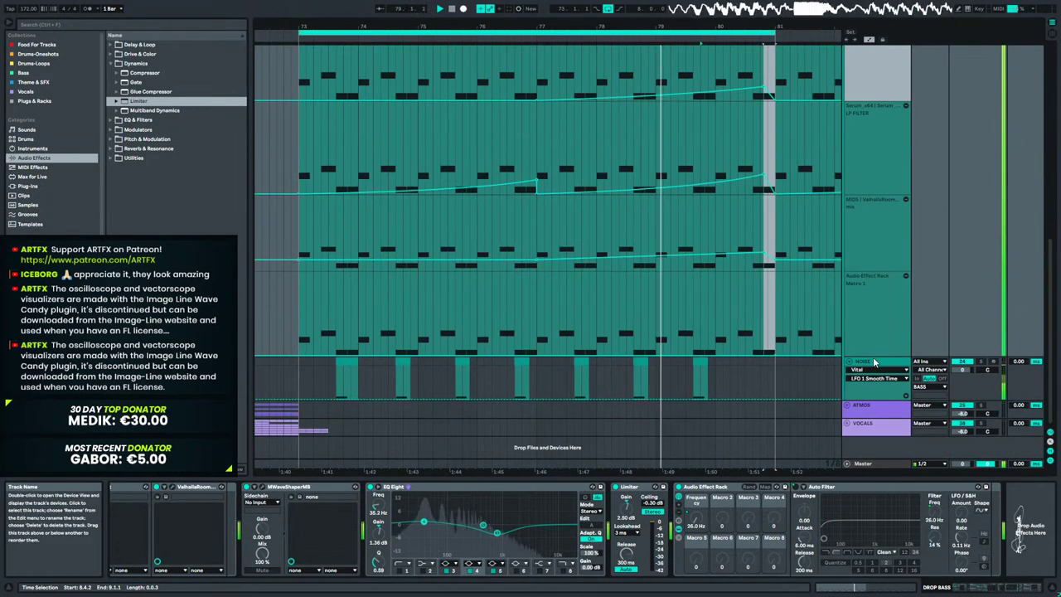
click(870, 301)
scroll(870, 303, up, 3)
scroll(870, 305, up, 5)
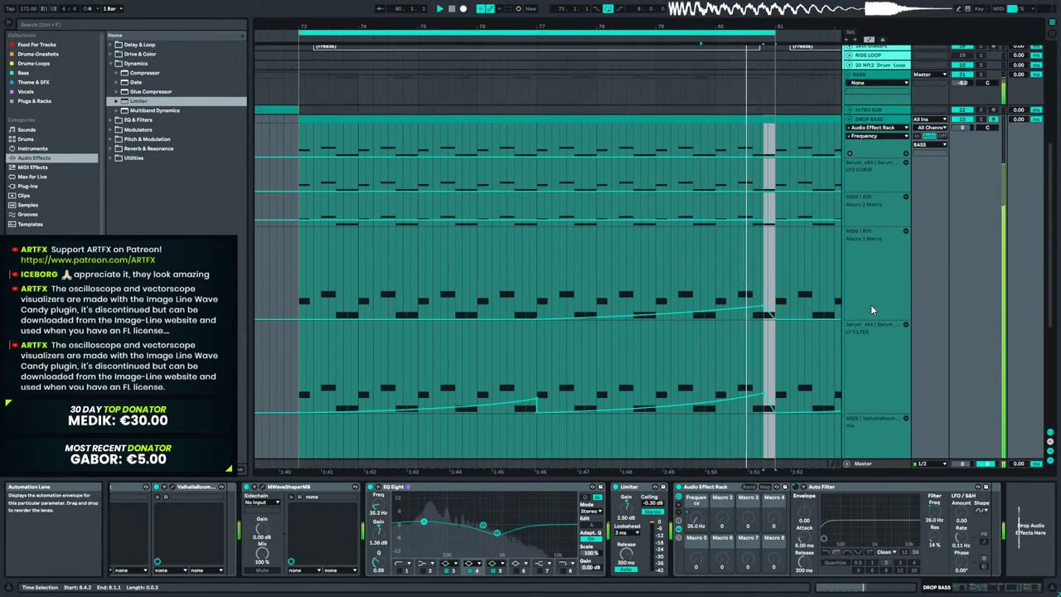
right_click(878, 199)
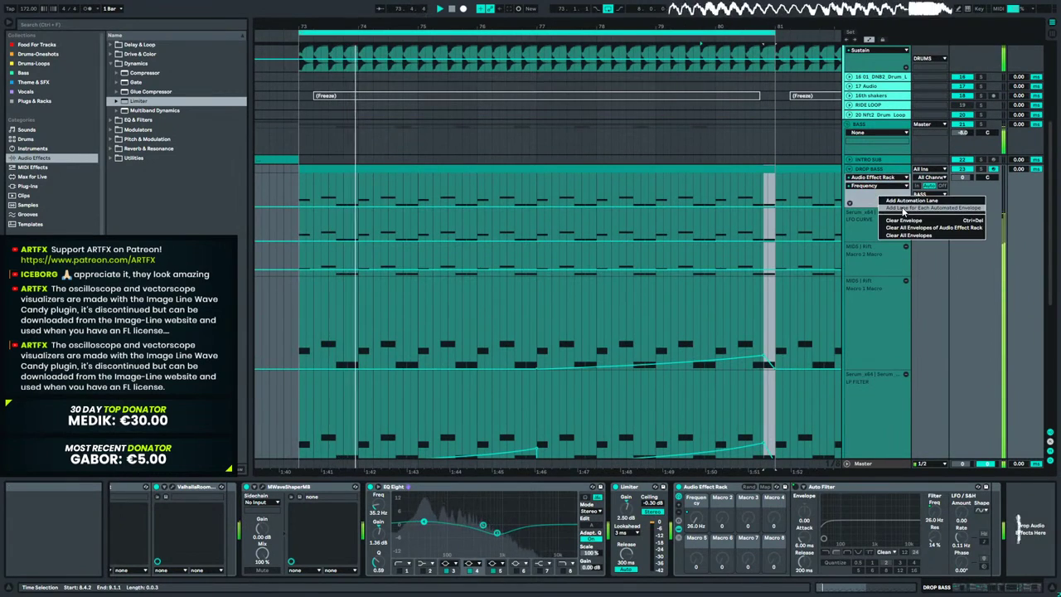
click(911, 201)
Examine the DROP BASS automation curves across the whole drop from bar 73 onwards.
drag(632, 26, 632, 7)
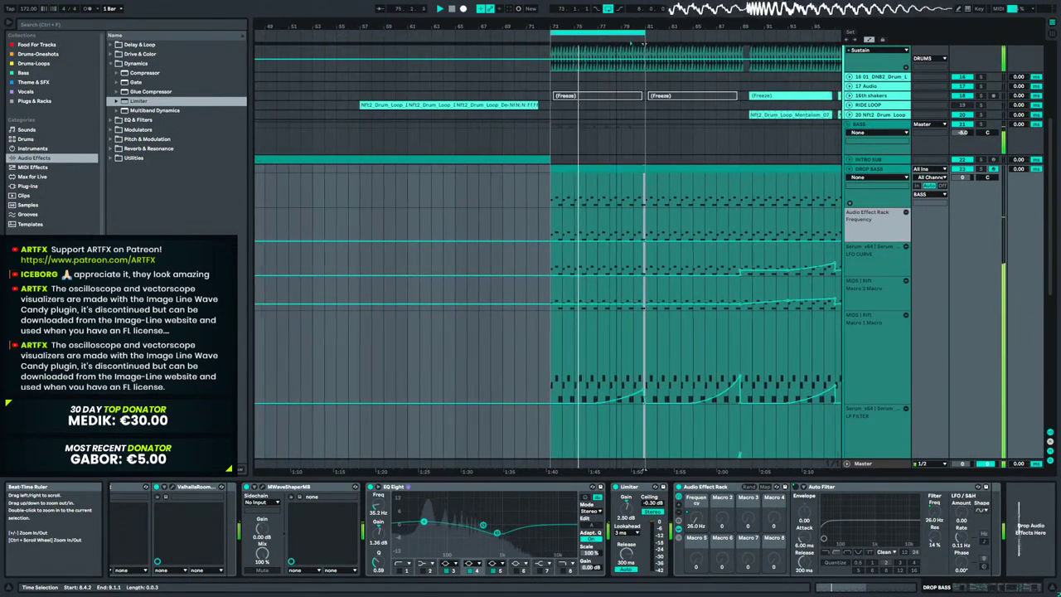
scroll(889, 296, down, 4)
scroll(889, 301, down, 3)
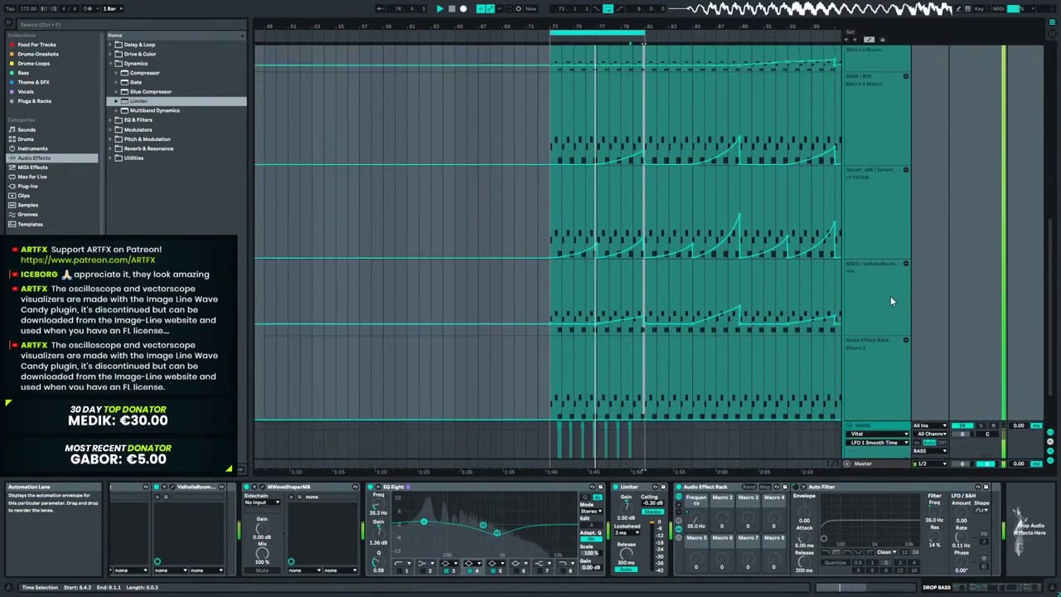
scroll(876, 325, up, 4)
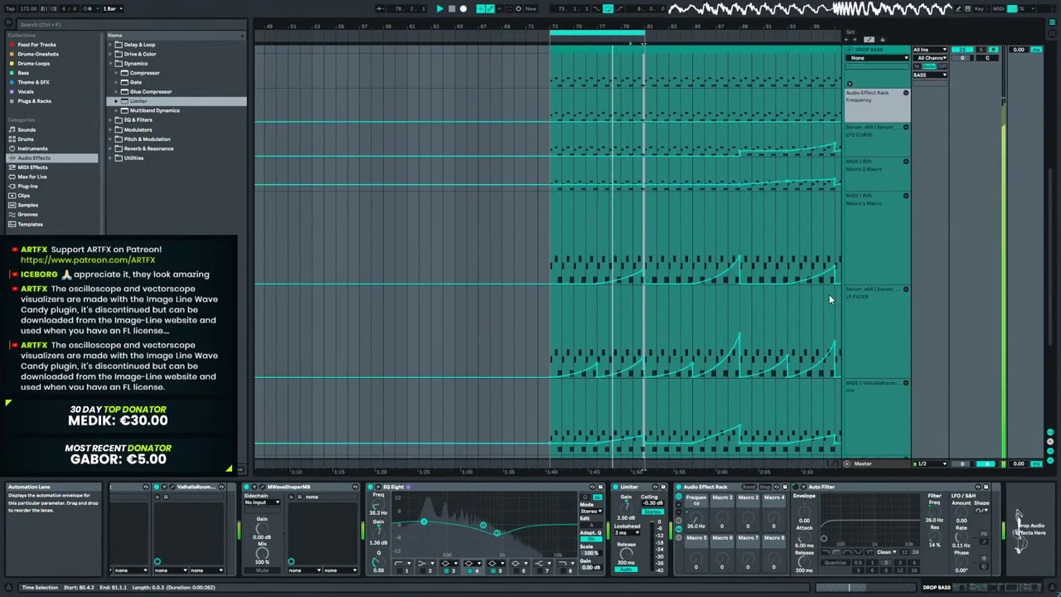
Extend the arrangement loop from bar 73 to bar 89, play the drop, and hide the automation lanes.
scroll(650, 90, up, 5)
drag(642, 34, 750, 33)
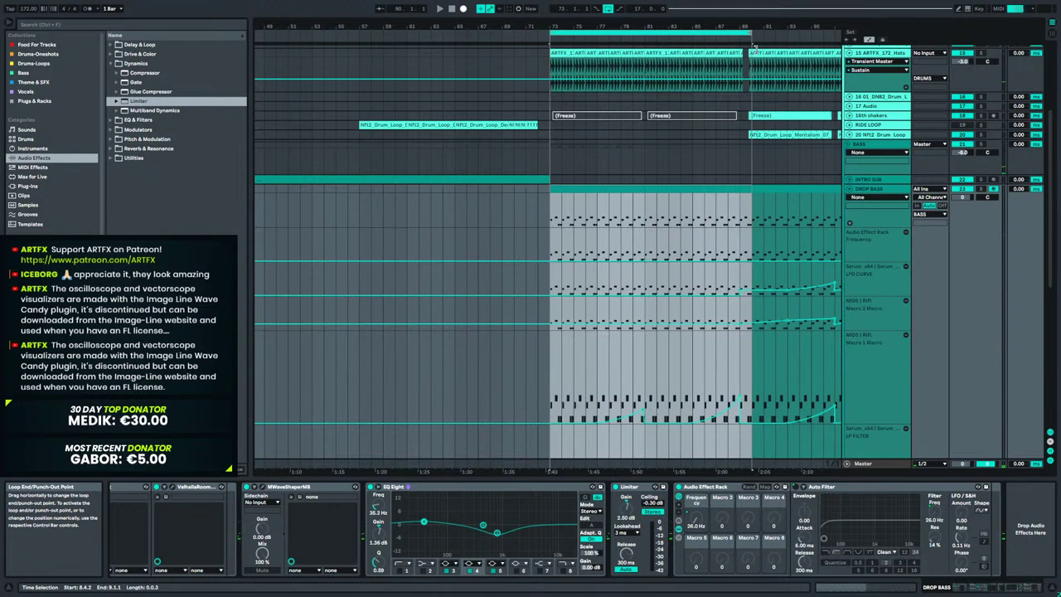
click(554, 217)
key(space)
scroll(652, 172, down, 2)
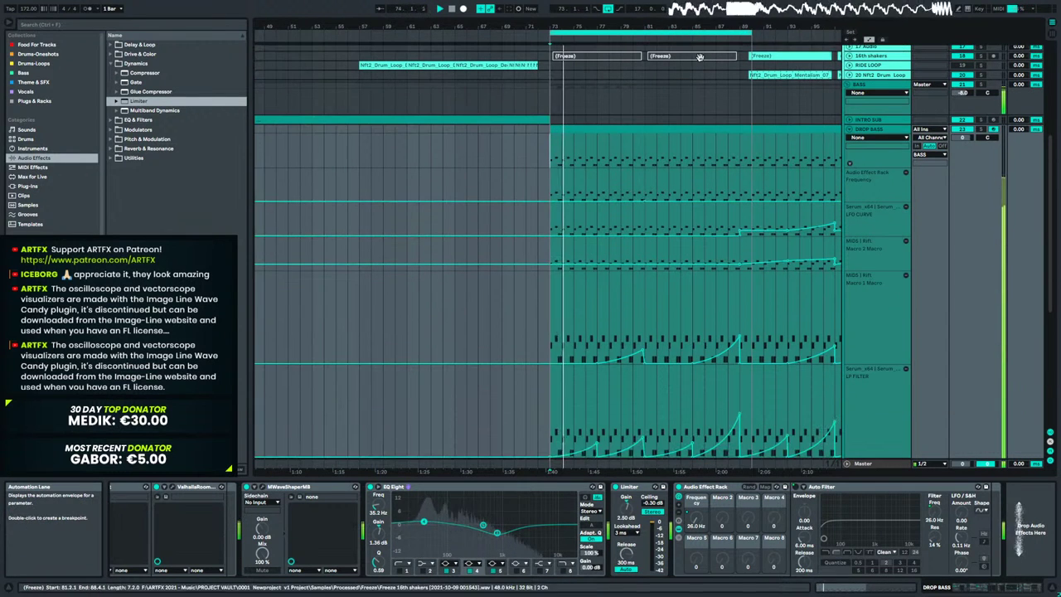
drag(750, 34, 738, 33)
key(a)
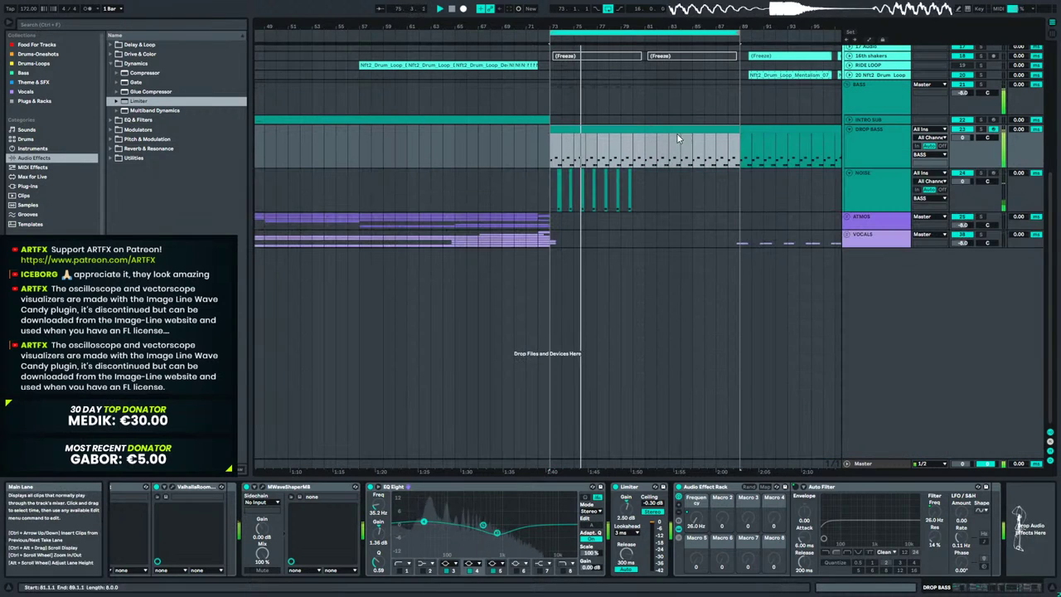
Duplicate the NOISE clips of bars 73 to 81 into the following eight bars and lower the NOISE track volume to -2.8 dB.
scroll(681, 221, up, 2)
drag(646, 232, 545, 238)
key(ctrl+d)
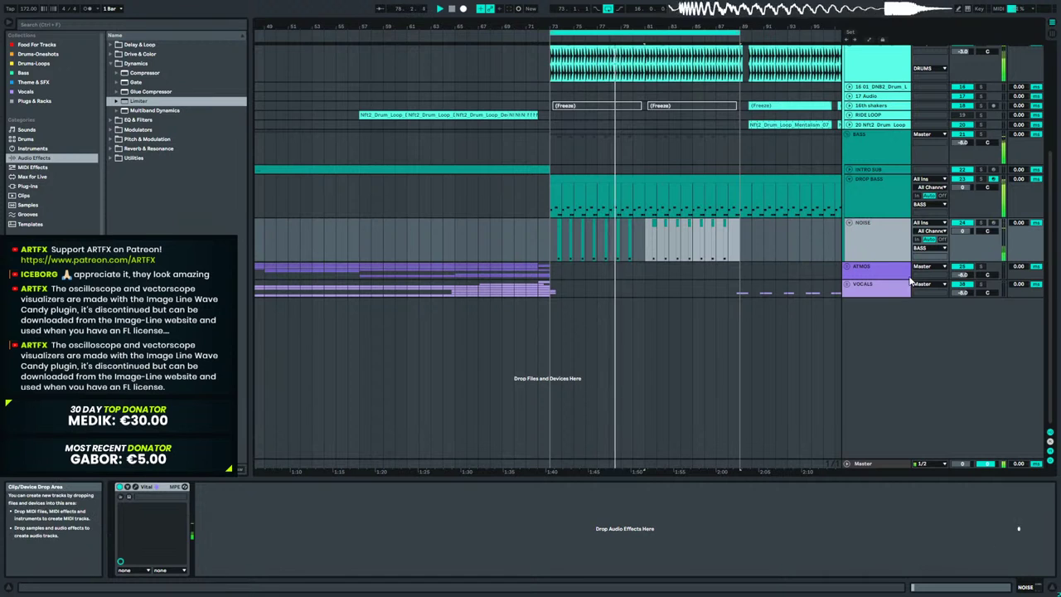
drag(962, 231, 962, 249)
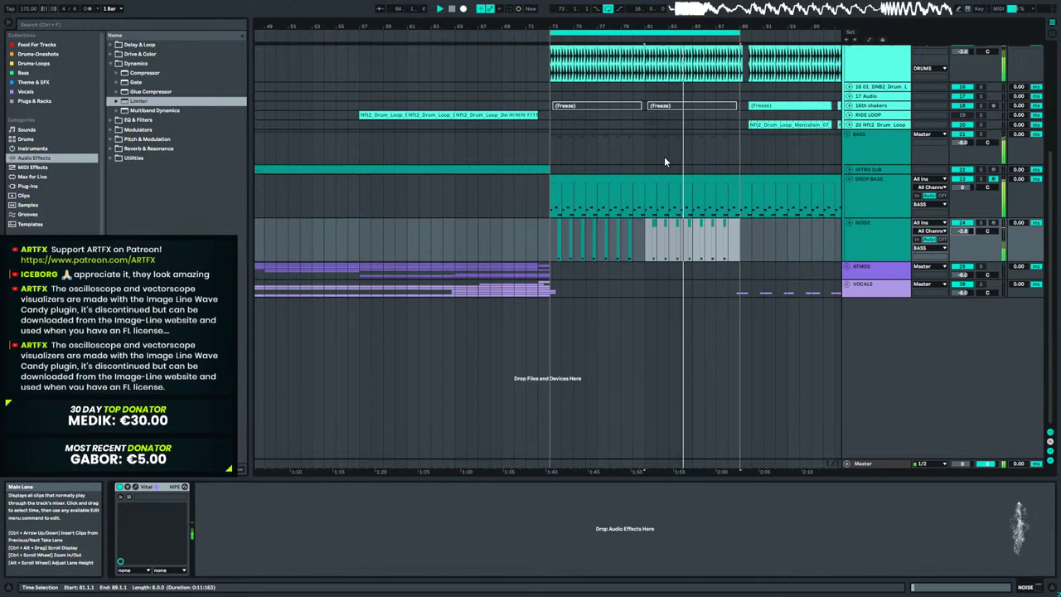
click(883, 205)
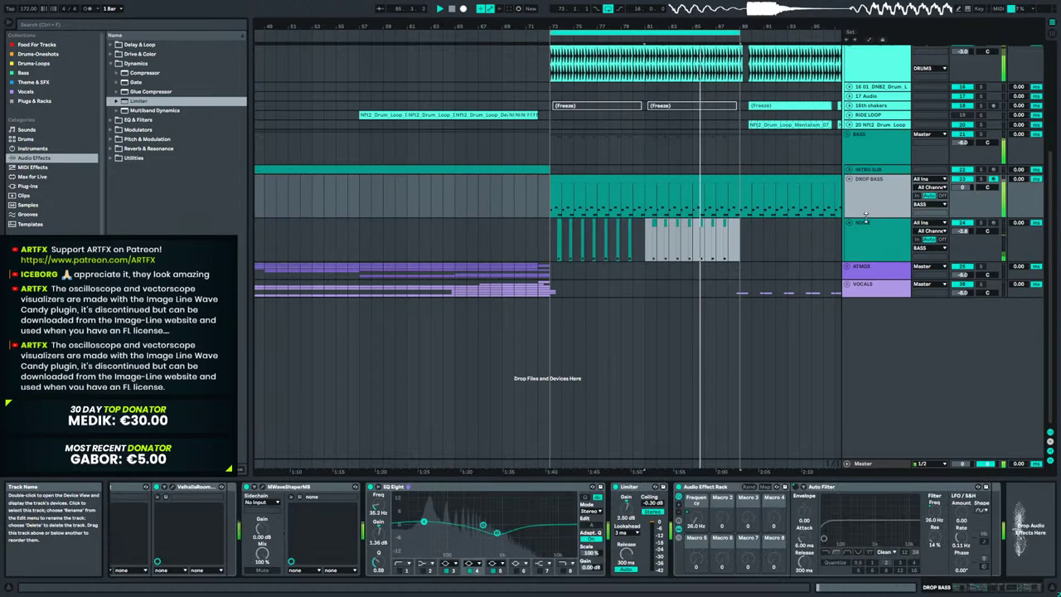
click(862, 229)
right_click(887, 233)
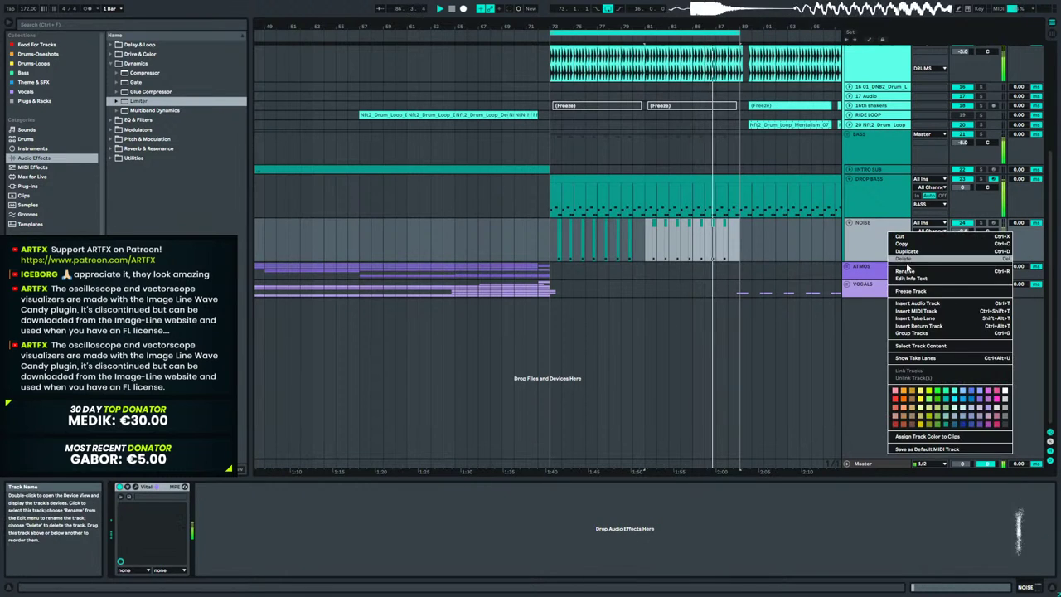
click(917, 305)
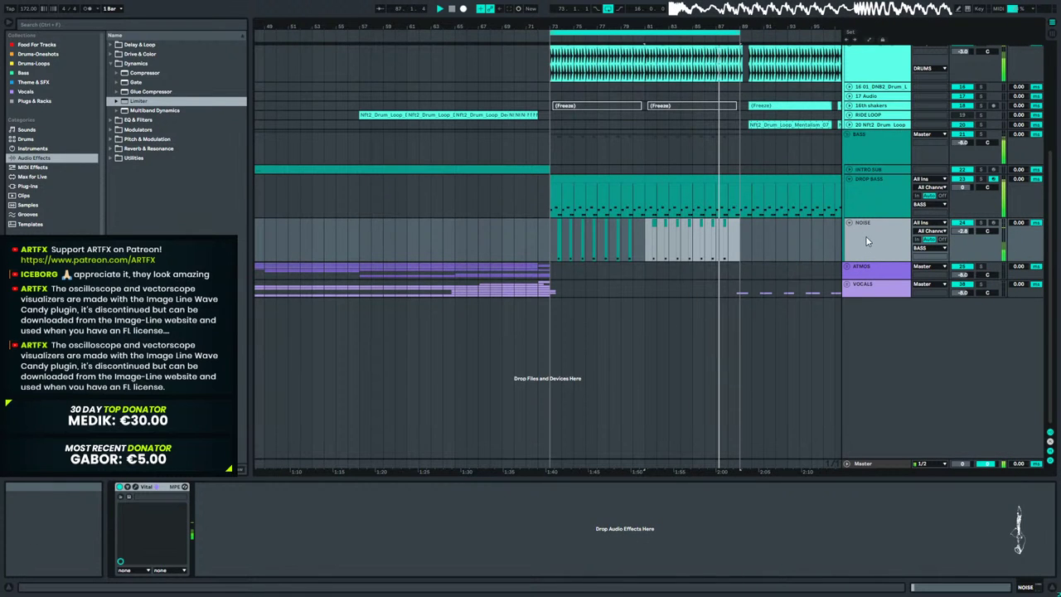
key(ctrl+shift+t)
click(862, 143)
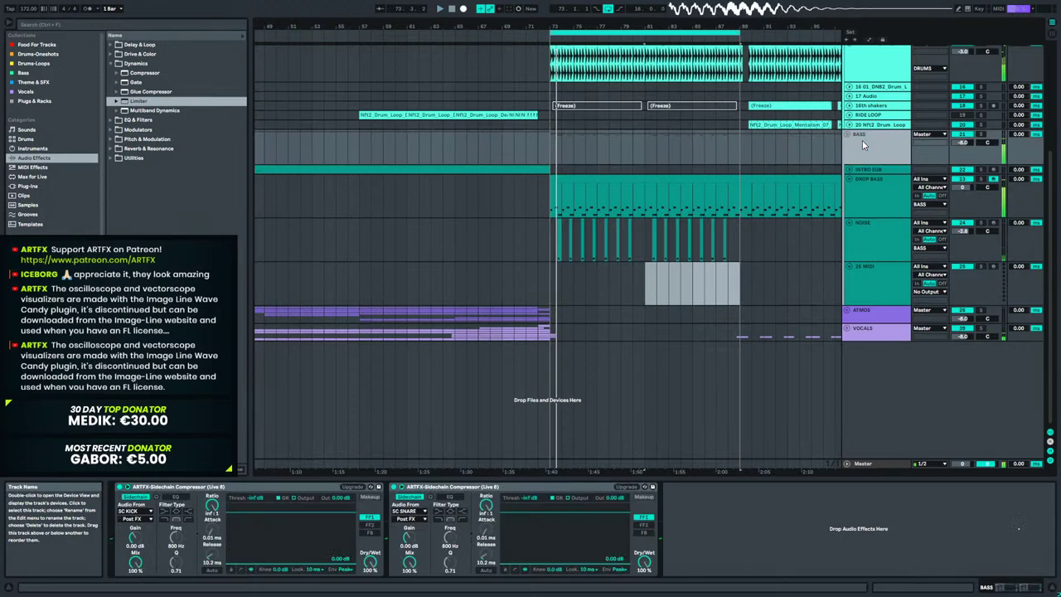
click(883, 286)
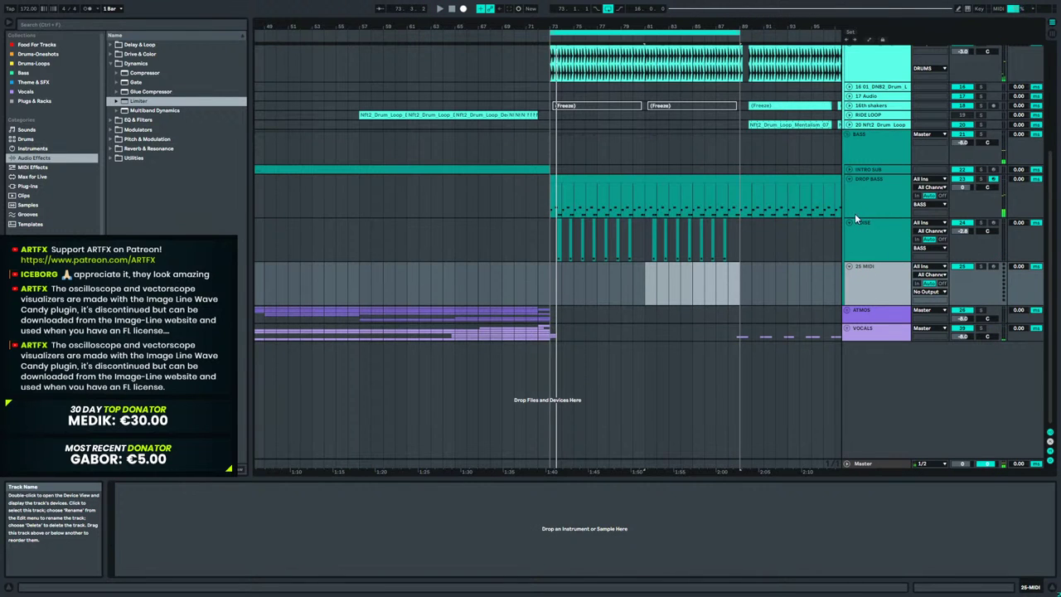
key(Delete)
Fold the DRUMS group, unfold the ATMOS group and insert a new MIDI track below the Omnisphere track.
key(h)
click(846, 77)
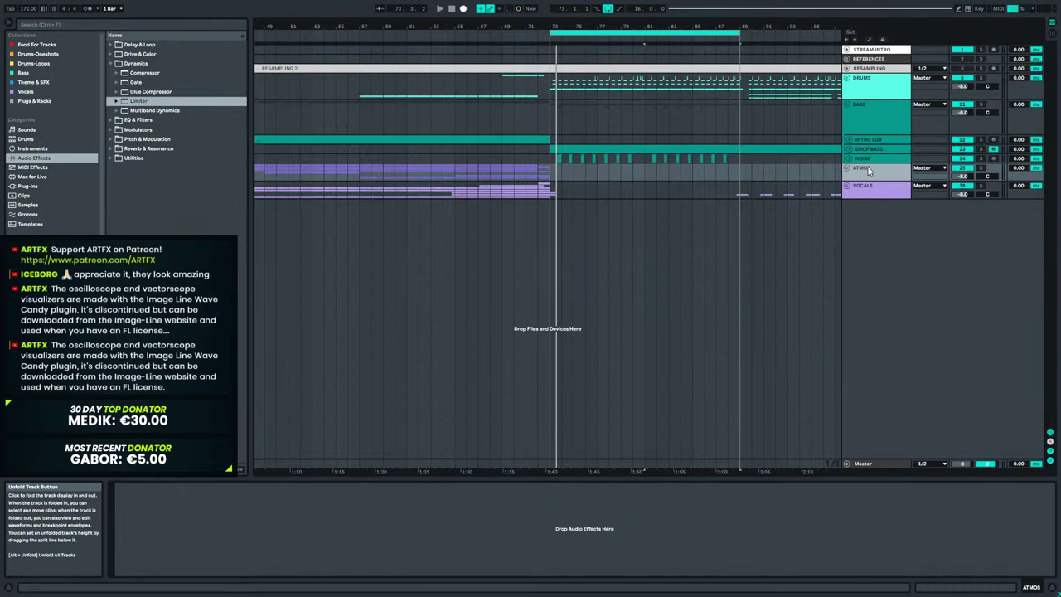
click(848, 168)
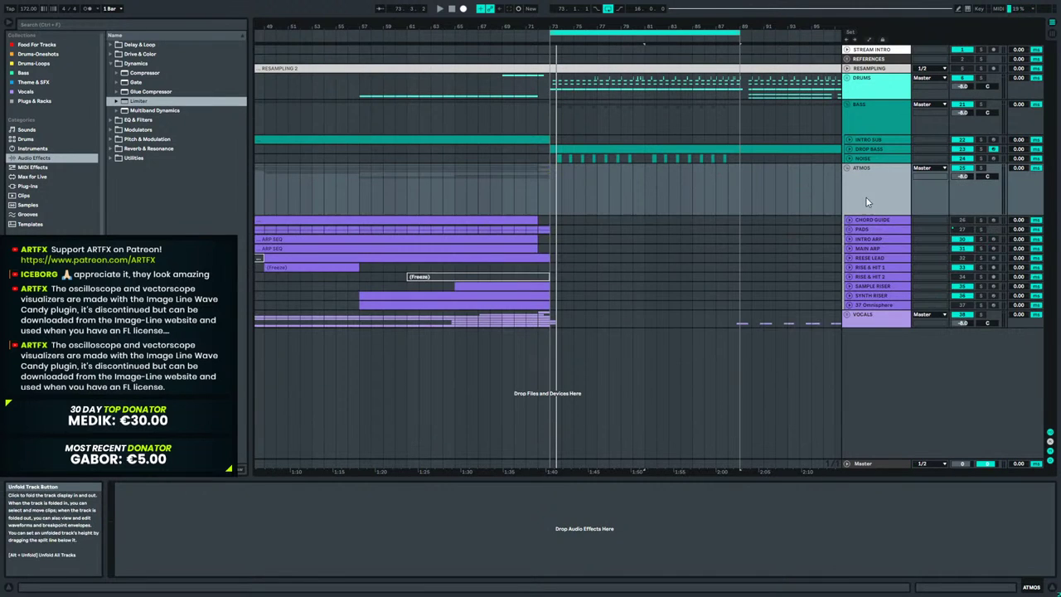
right_click(869, 304)
click(916, 383)
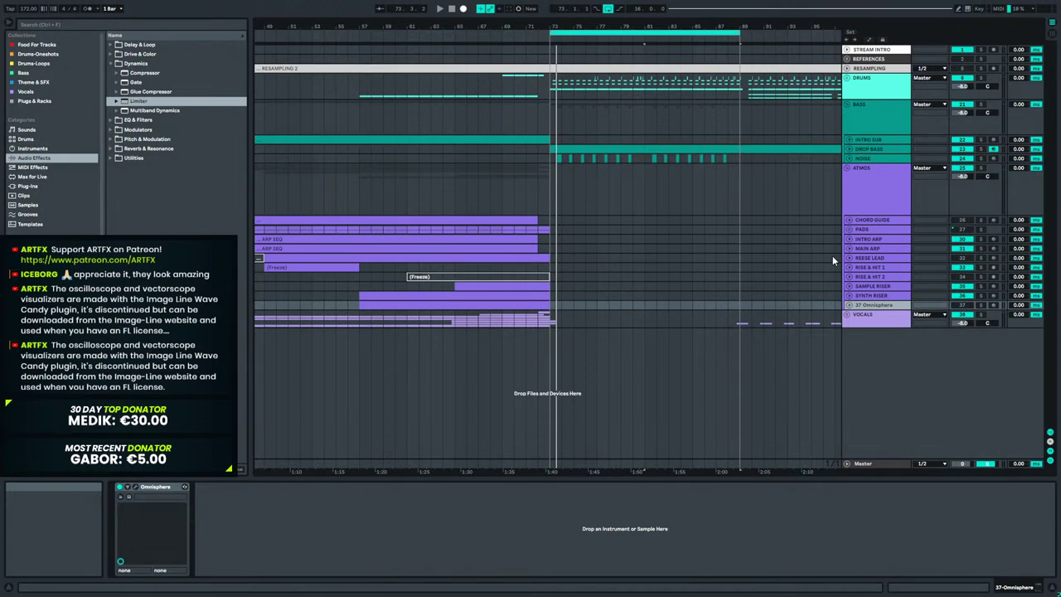
key(ctrl+shift+t)
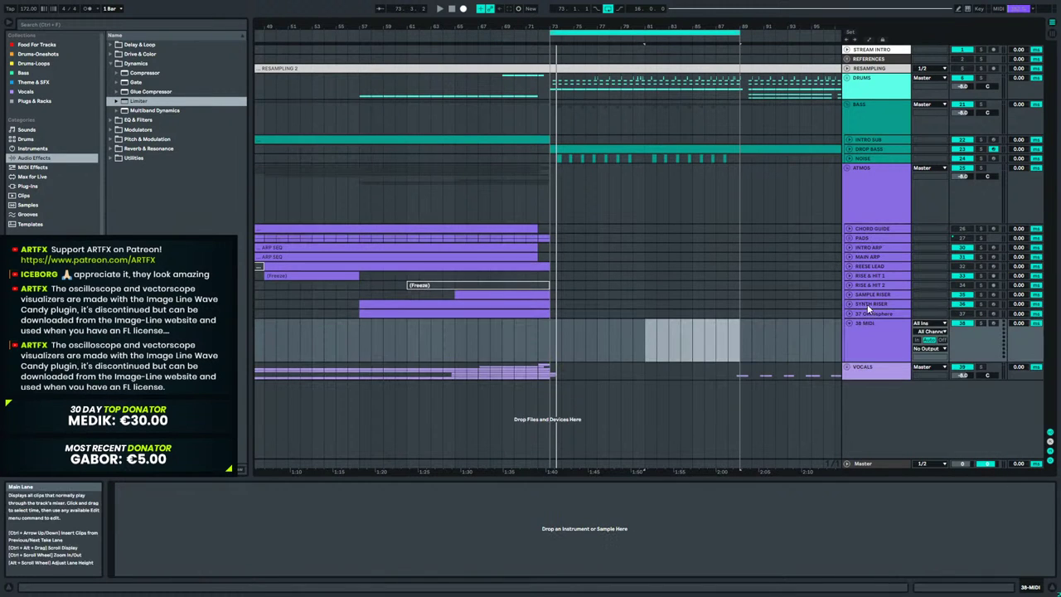
Load ARTFX_F_Ambience 14.wav from the 2021-10 ARTFX PATREON PACK's ATMOS folder onto the new MIDI track and convert its instrument to Sampler.
click(33, 277)
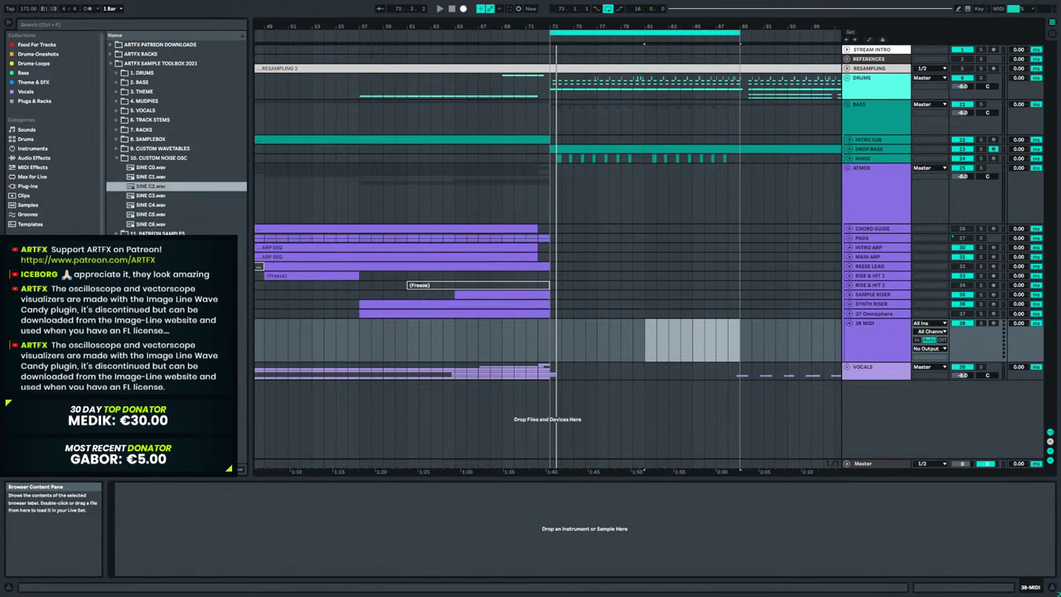
click(111, 44)
click(130, 83)
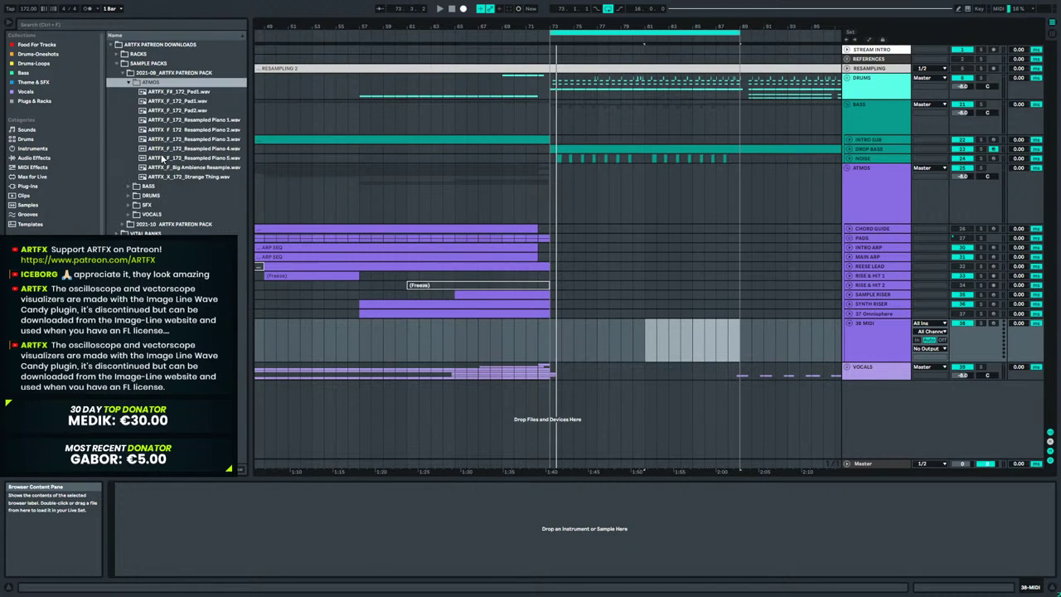
click(187, 143)
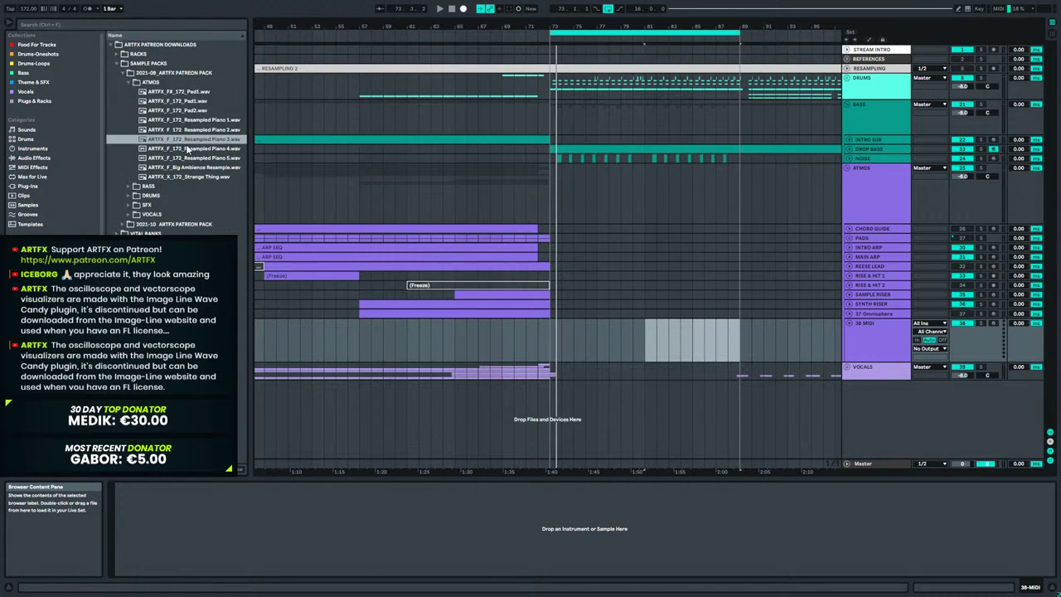
click(126, 225)
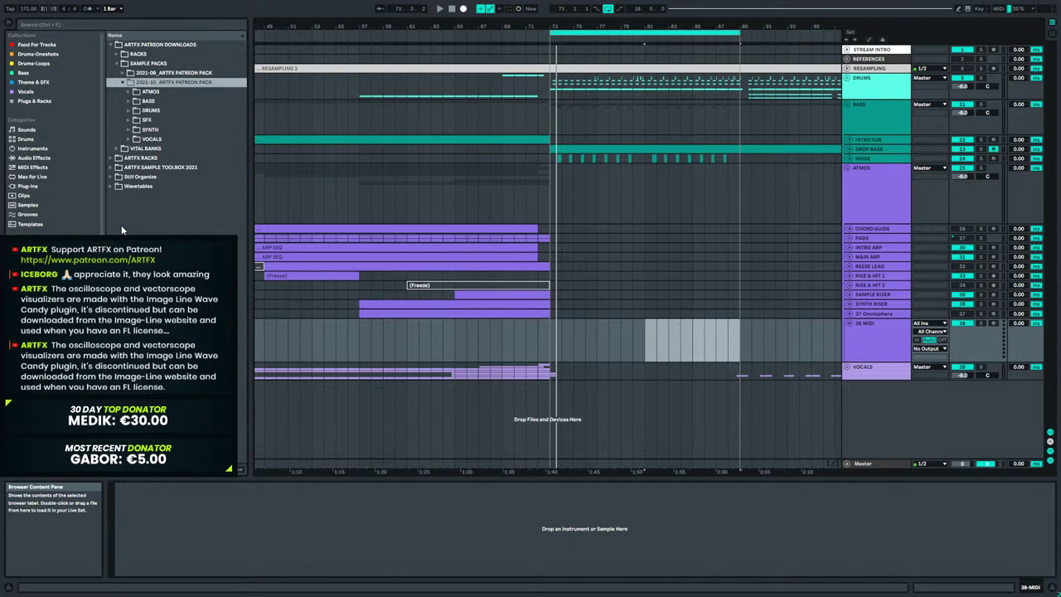
click(130, 93)
scroll(178, 182, down, 3)
click(185, 204)
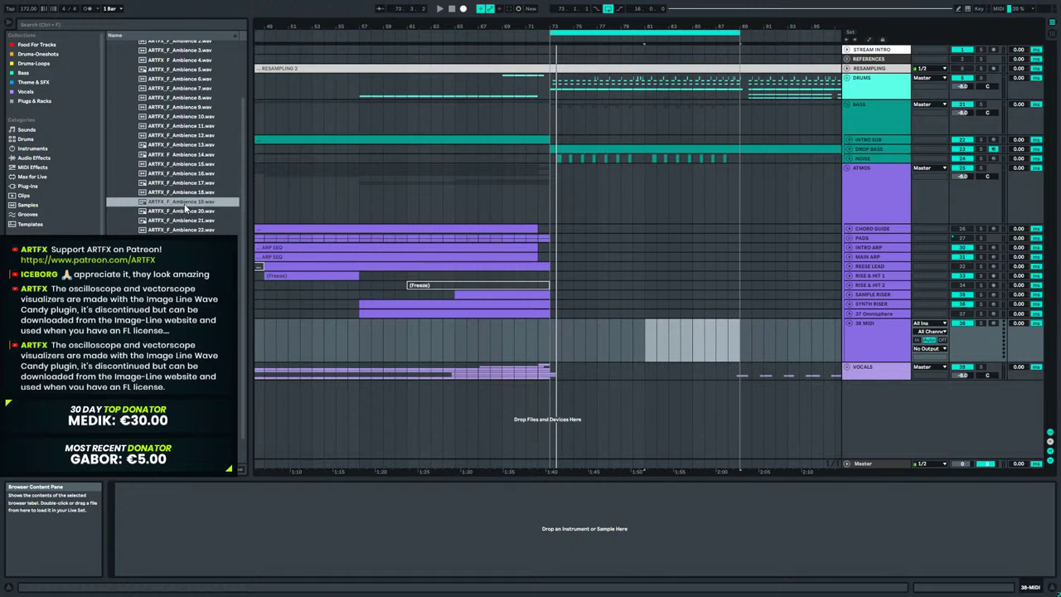
click(191, 155)
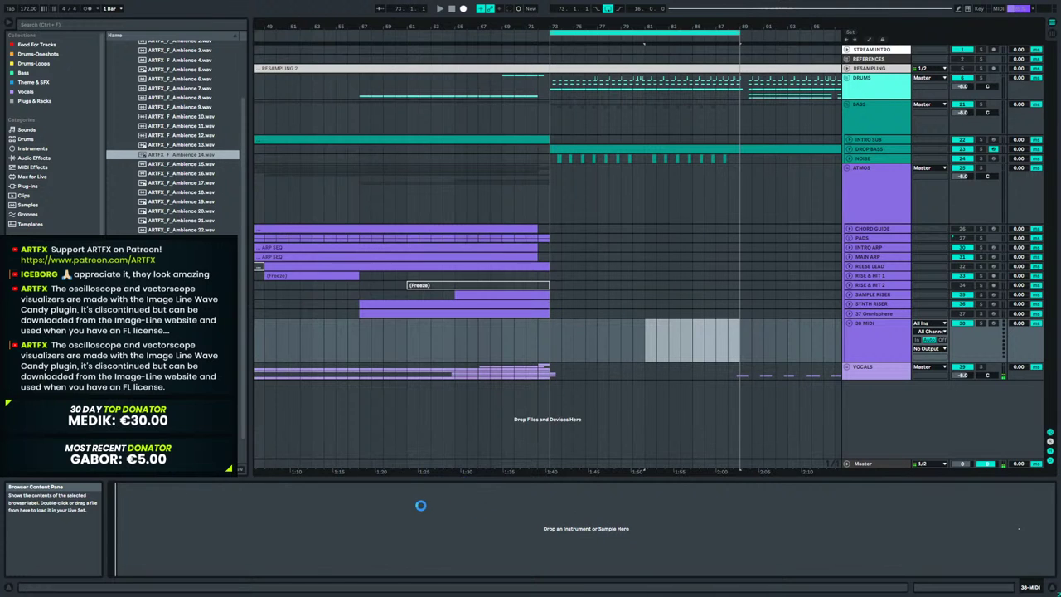
right_click(346, 489)
click(369, 513)
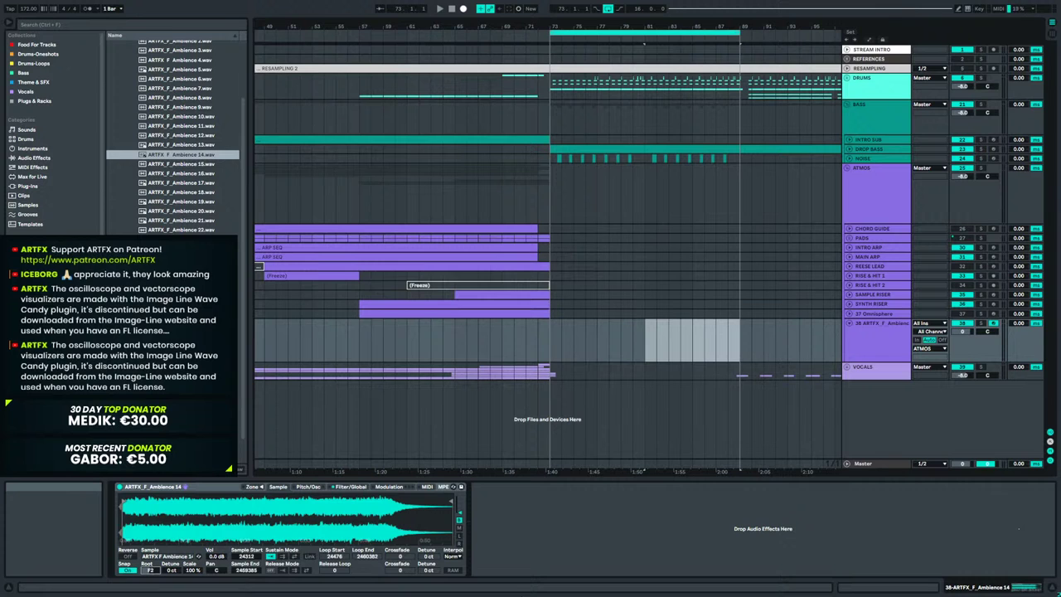
Create a MIDI clip on the ambience track from bar 81 to 89 and fill it with one eight-bar F2 note.
click(644, 343)
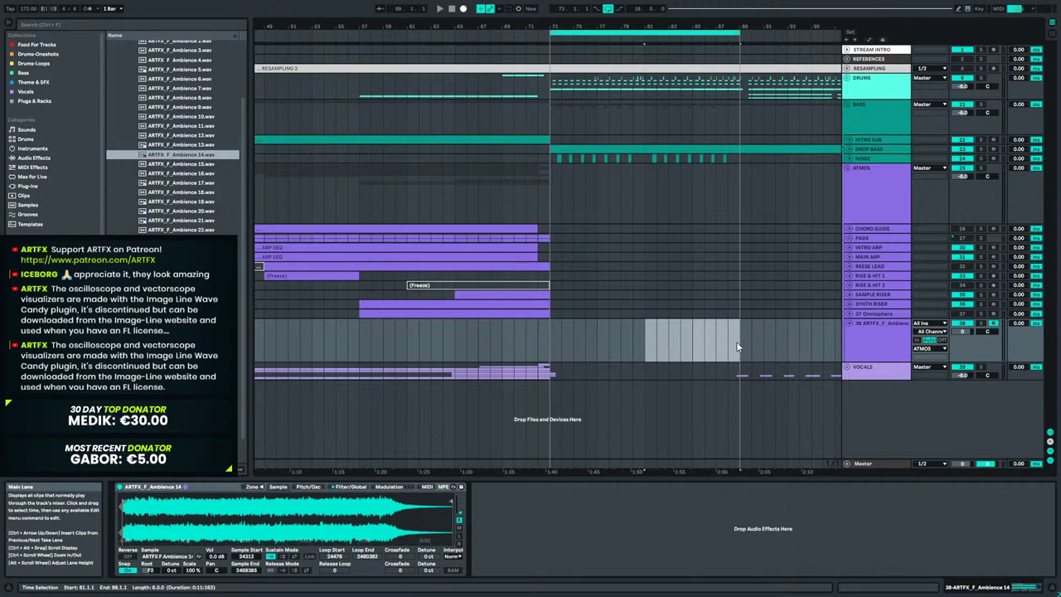
key(ctrl+shift+m)
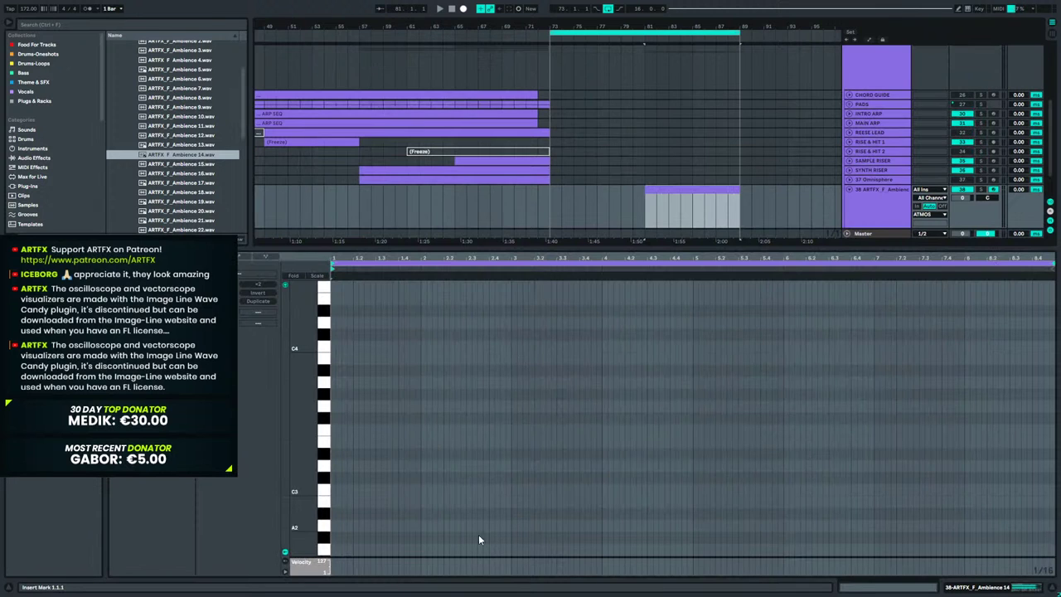
scroll(336, 527, down, 3)
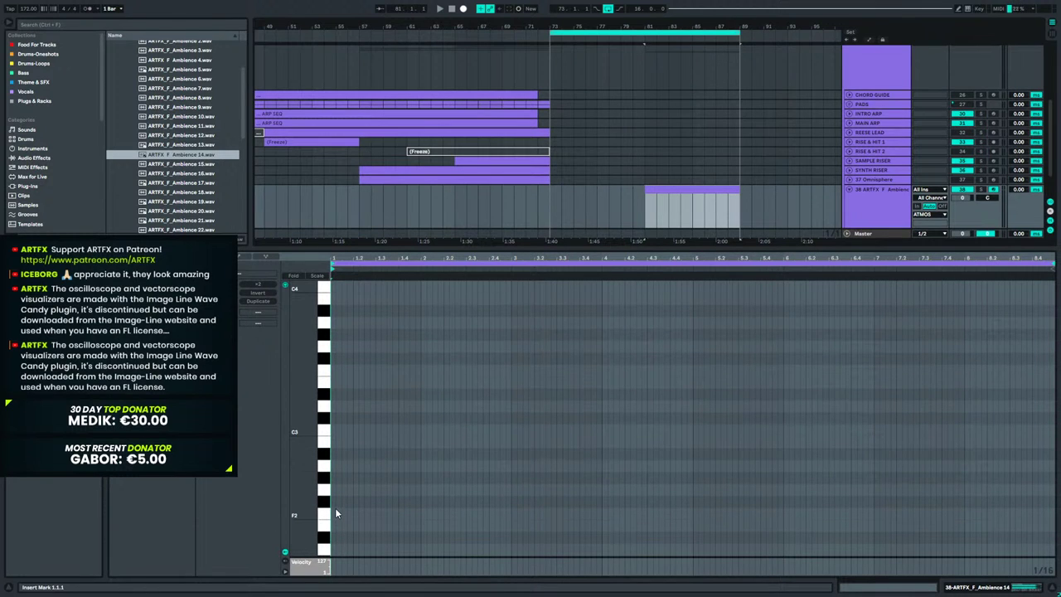
double_click(334, 514)
drag(343, 512, 1044, 513)
Draw a Pitch Bend envelope in the ambience clip that rises from 0 at its start to the maximum at its end.
click(243, 258)
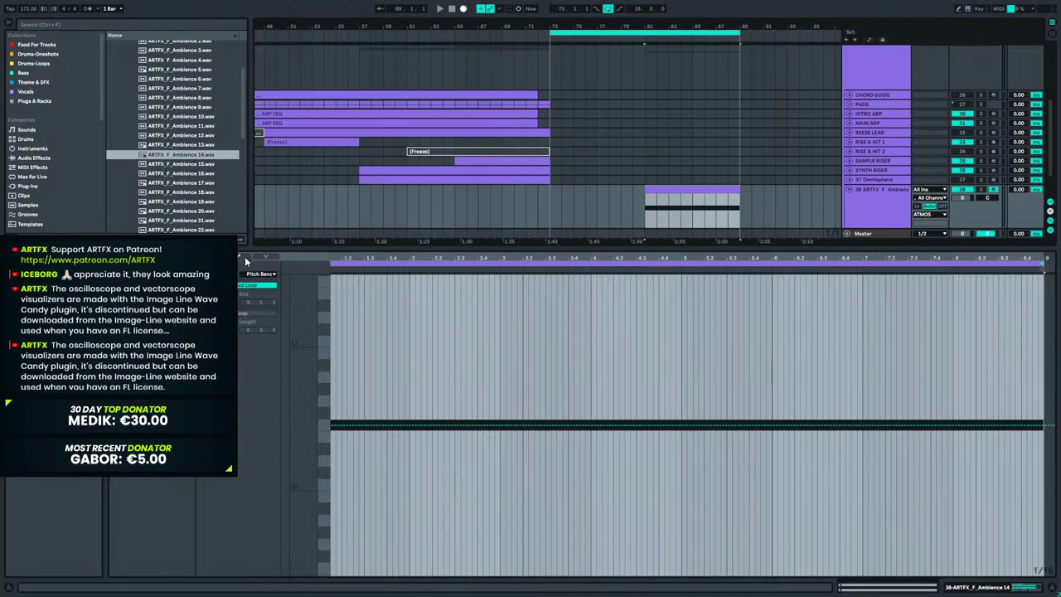
click(353, 426)
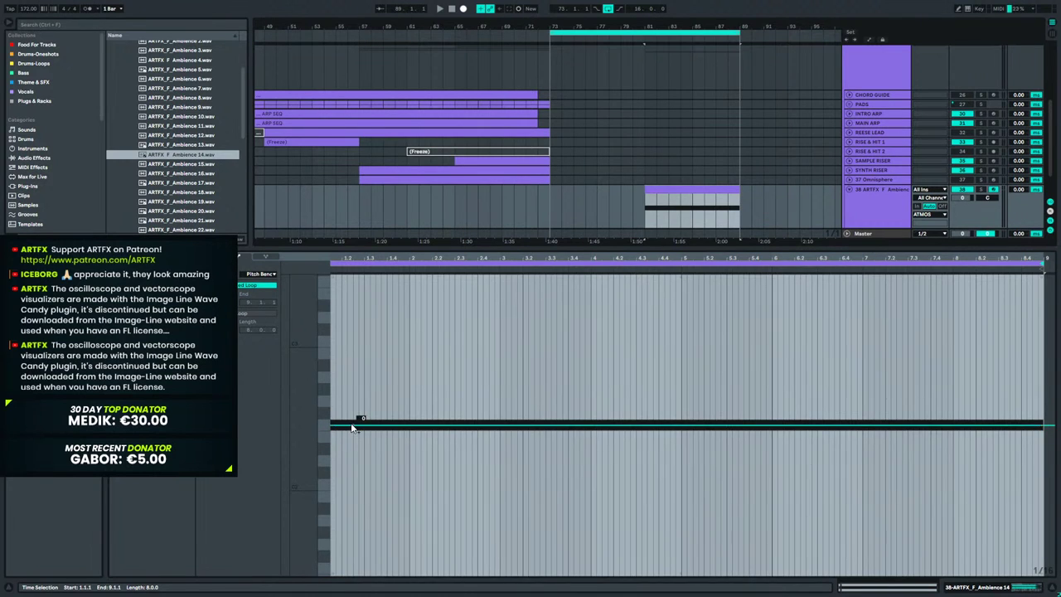
click(331, 426)
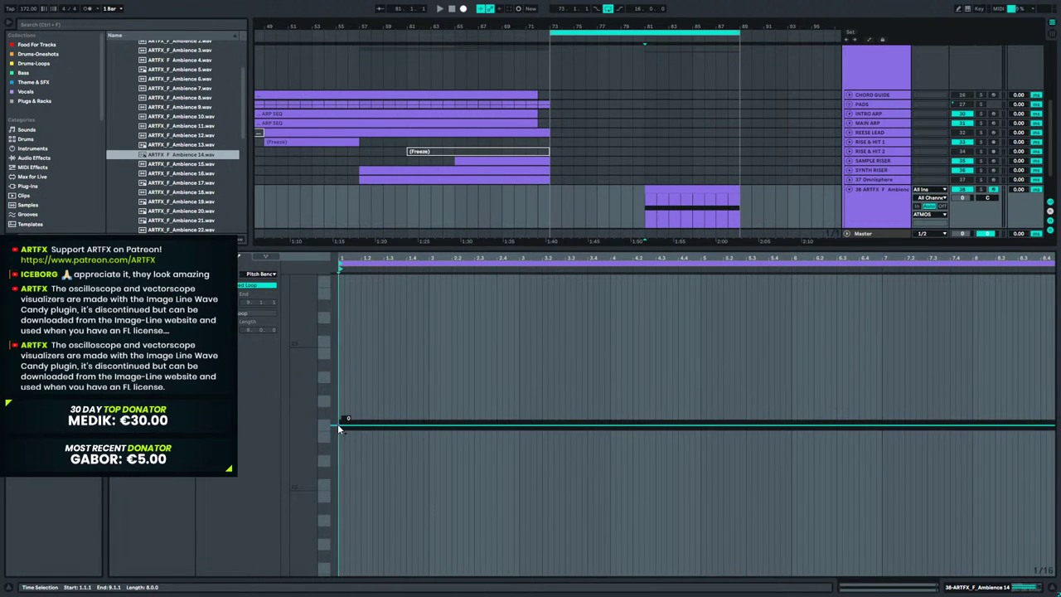
double_click(993, 255)
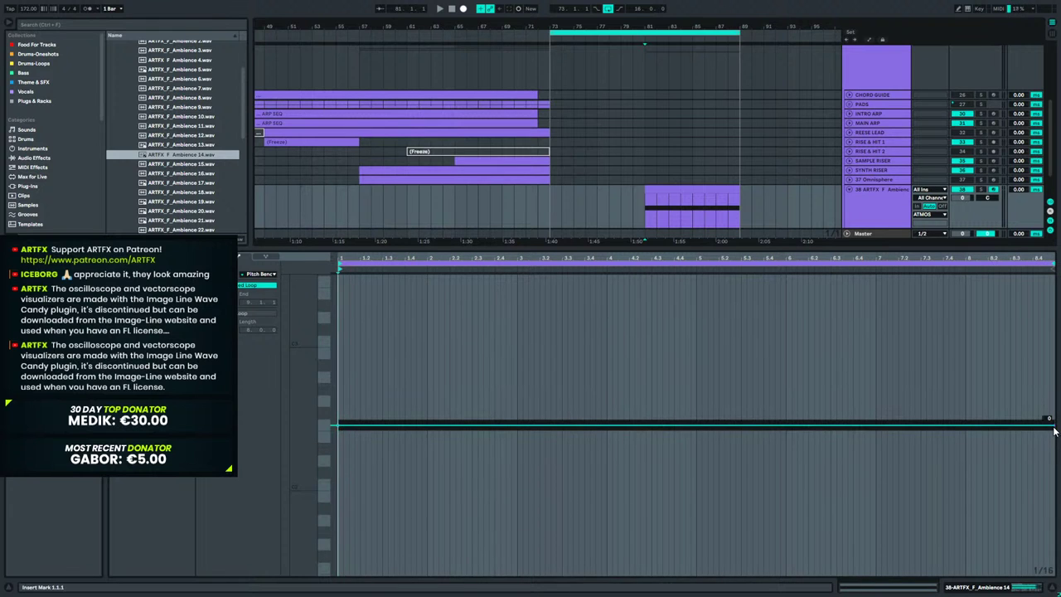
drag(1036, 428, 1053, 277)
Set the Sampler's Pitch Bend range to 12 st and play the ambience clip with the drop.
click(949, 589)
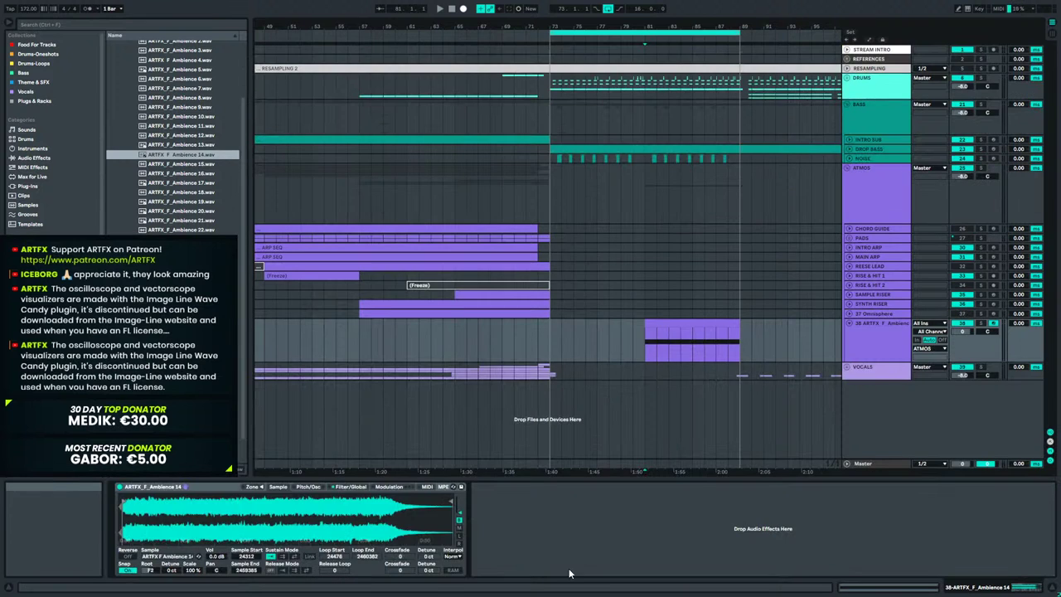
click(427, 487)
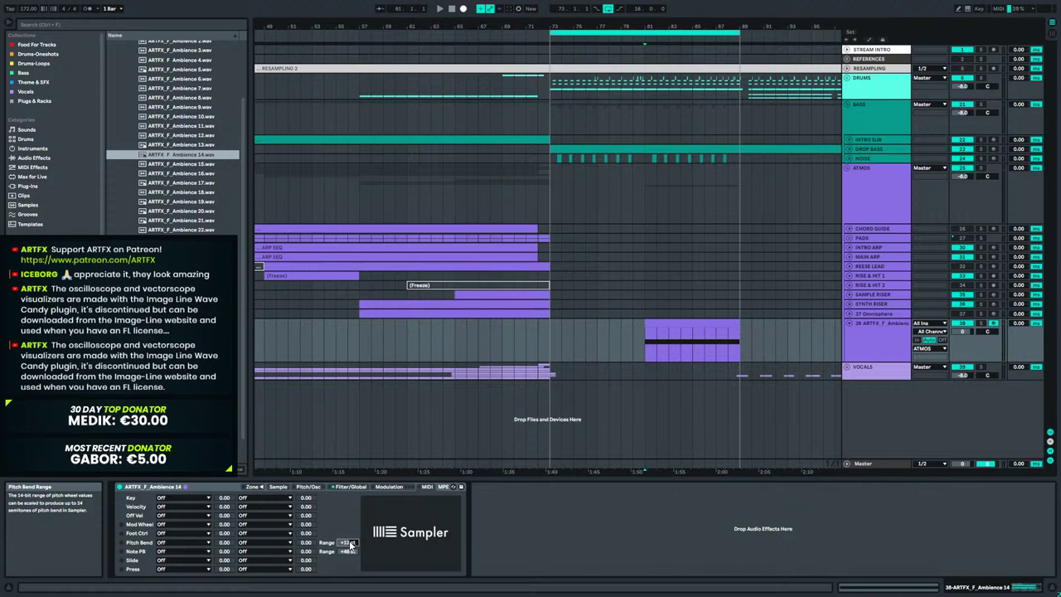
key(space)
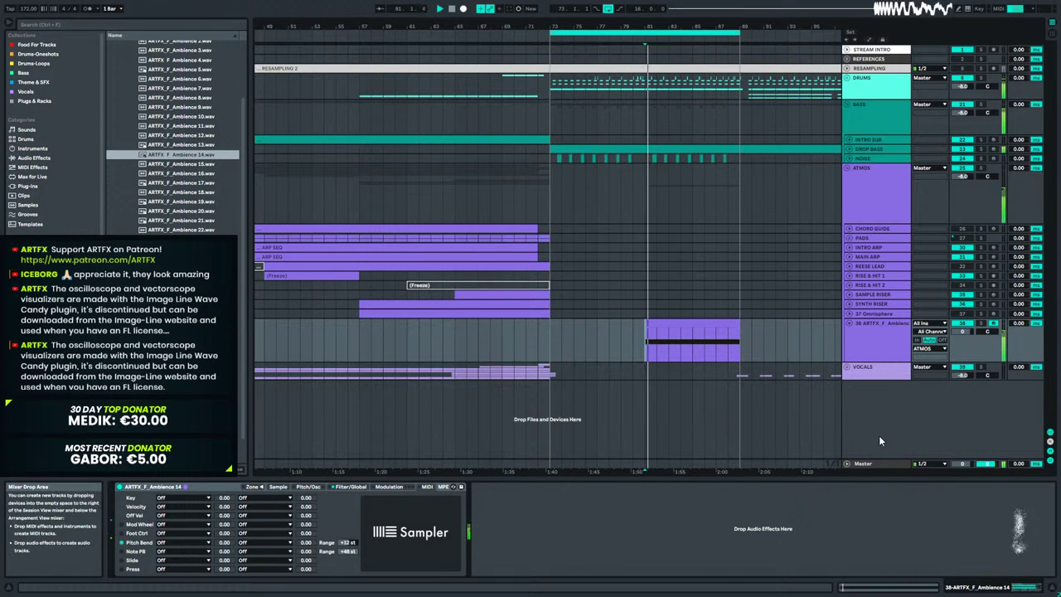
Turn on the Sampler's sustain loop over the steady middle of the ambience sample, add a loop crossfade of 106053 and play it.
click(278, 487)
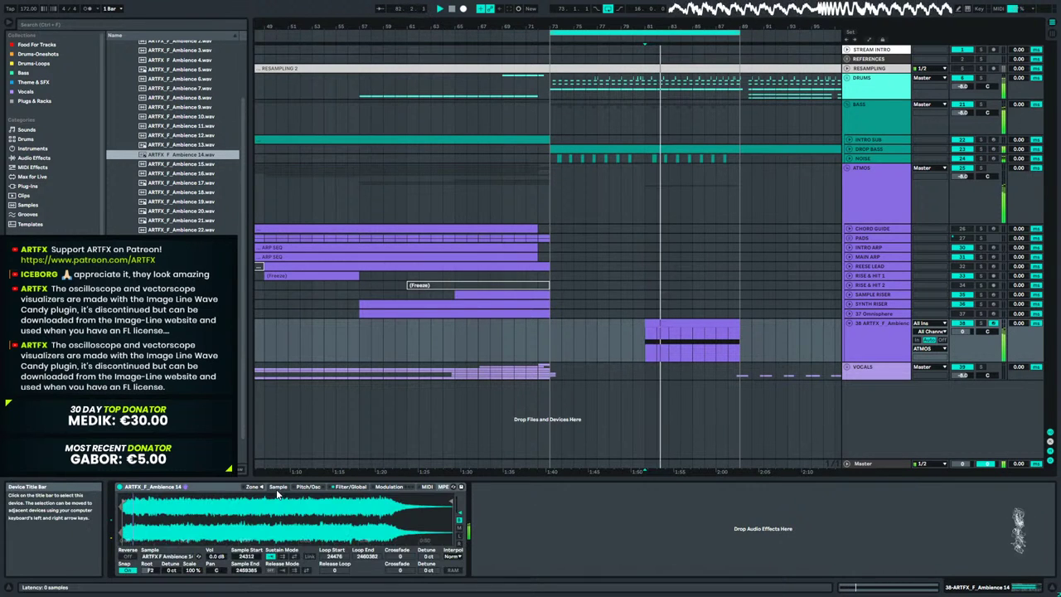
click(282, 556)
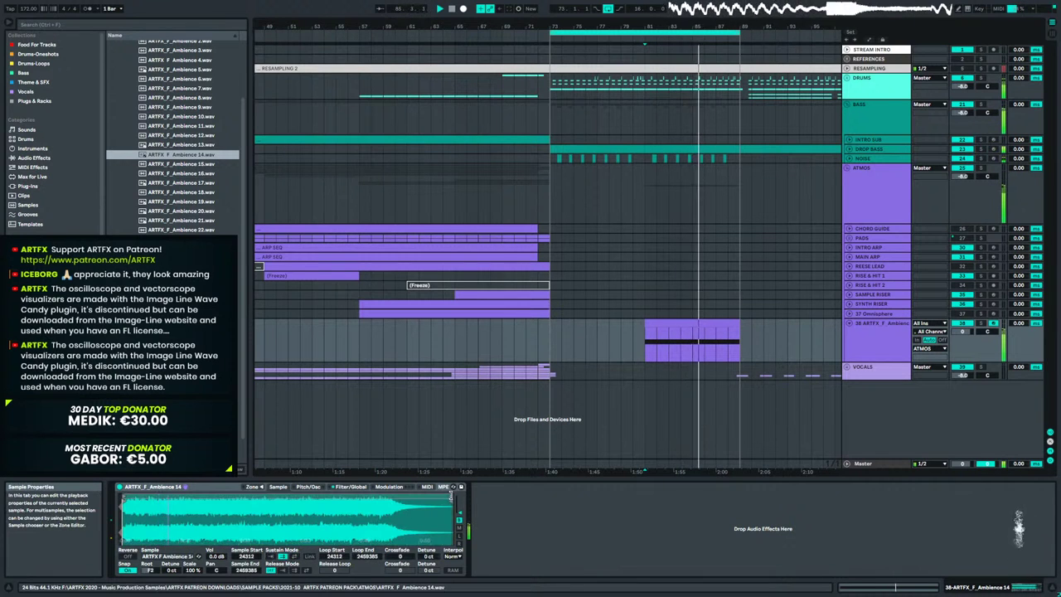
drag(453, 495, 371, 498)
mouse_move(127, 495)
mouse_down()
mouse_move(190, 497)
mouse_move(171, 498)
mouse_up()
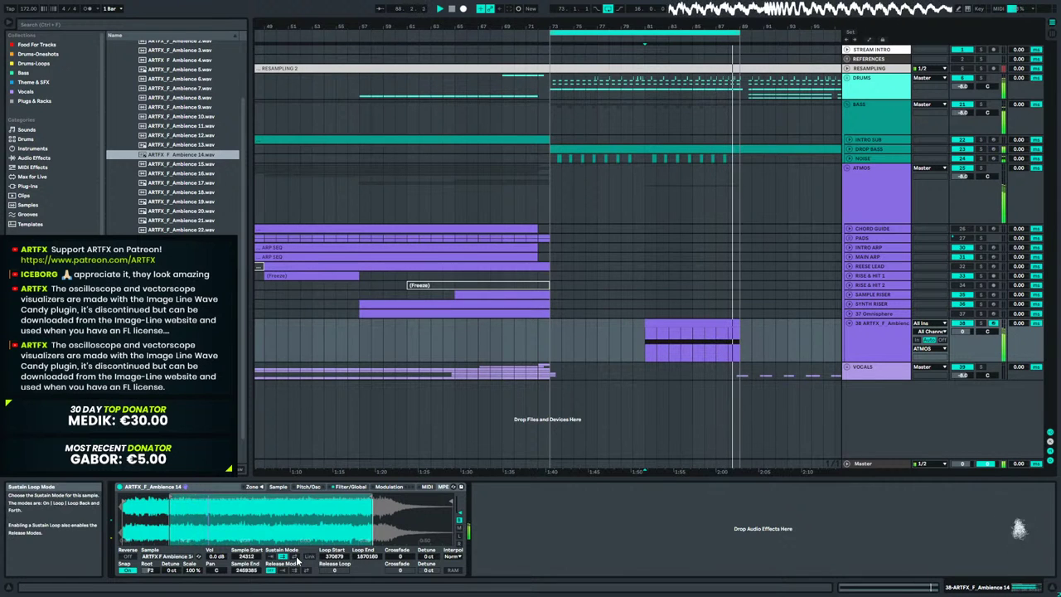
drag(400, 556, 400, 507)
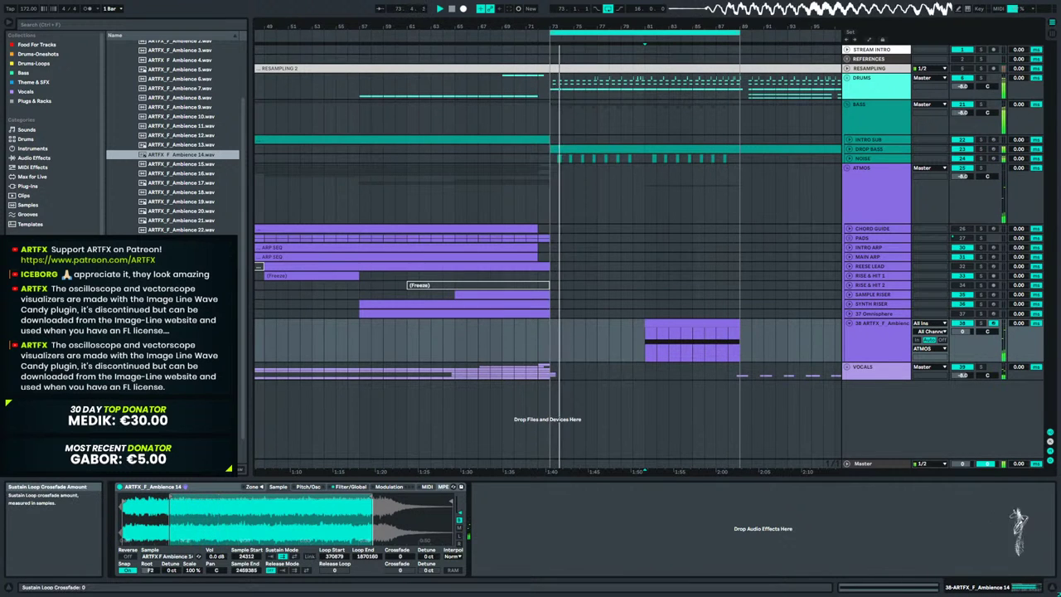
key(space)
key(space)
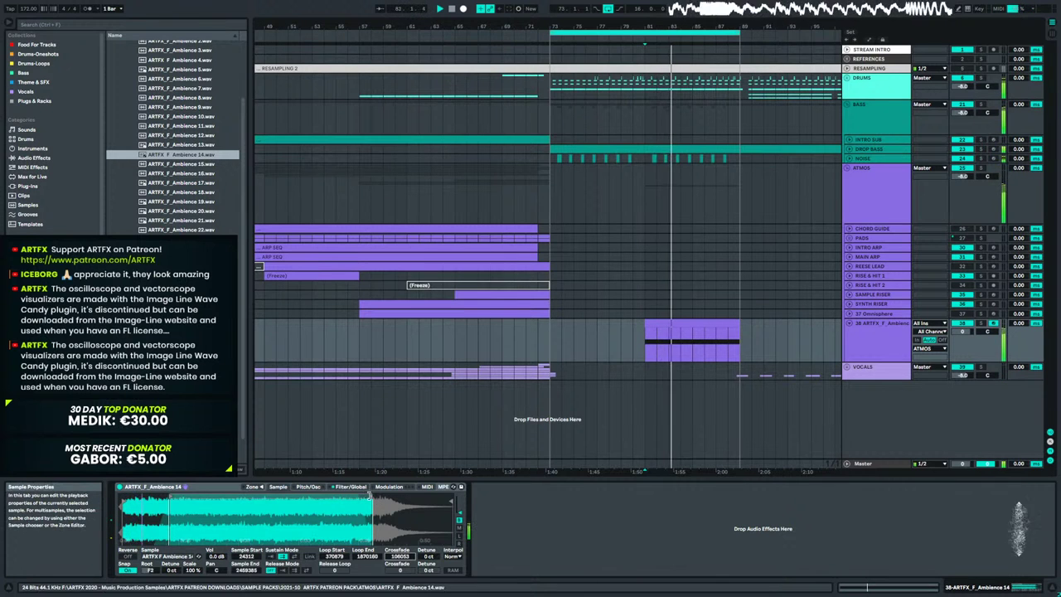
Shorten the sustain loop to a brief section near the sample's beginning and transpose the Sampler down 12 st.
drag(368, 495, 164, 516)
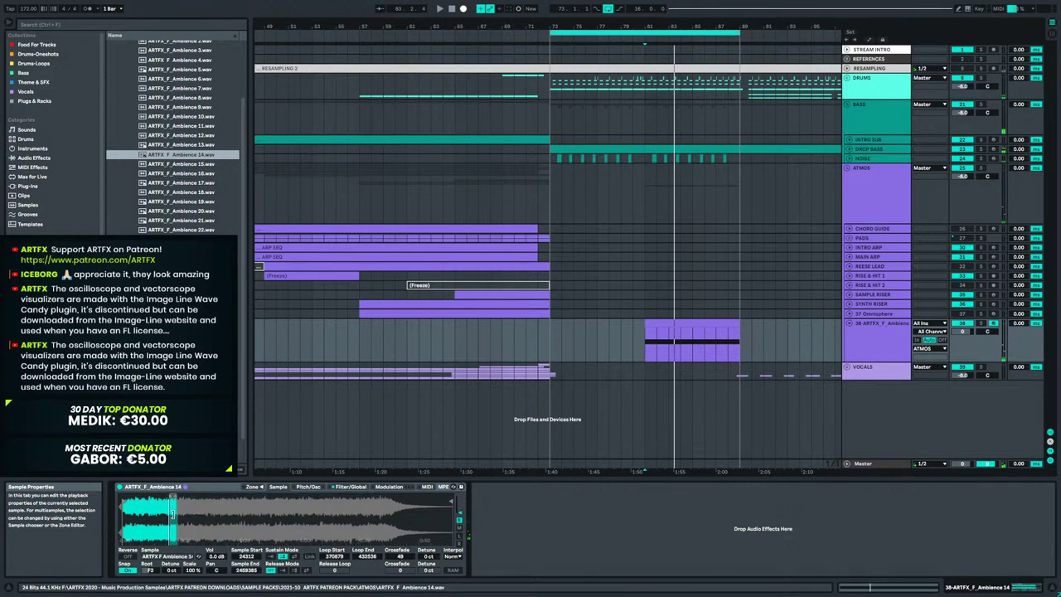
key(space)
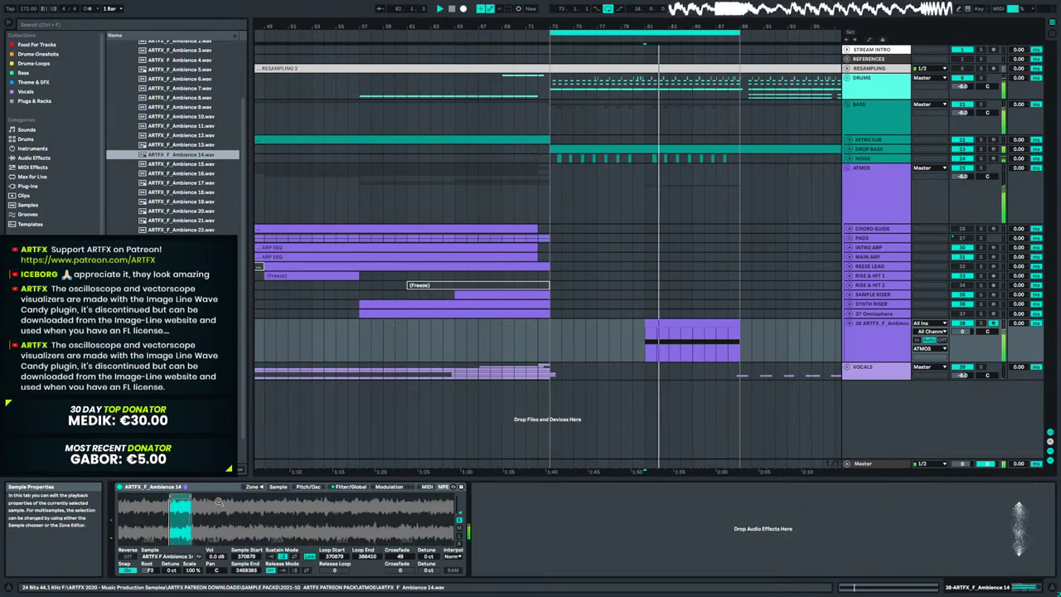
click(308, 487)
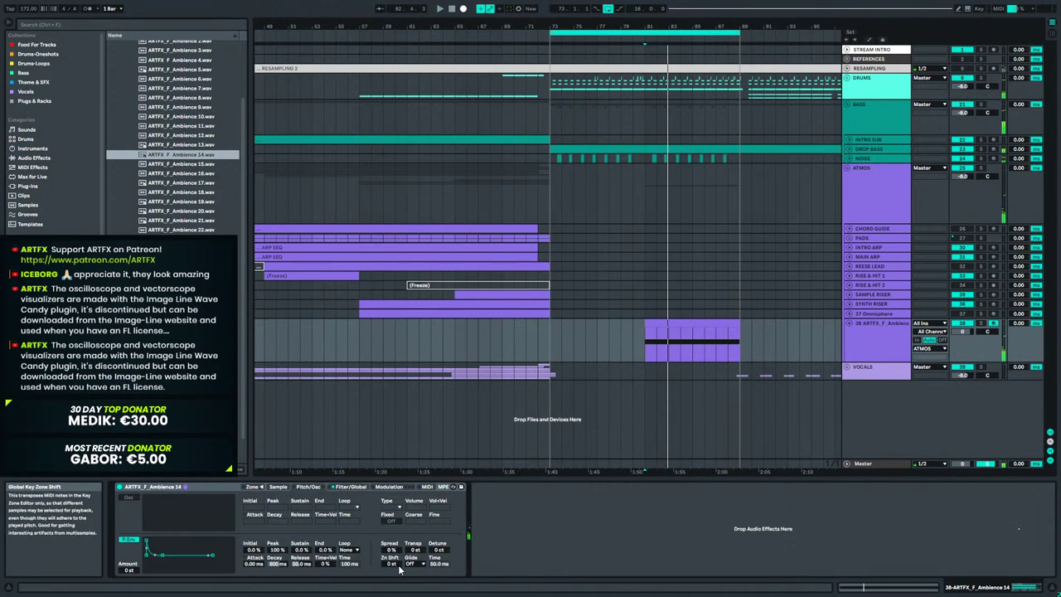
drag(414, 549, 414, 573)
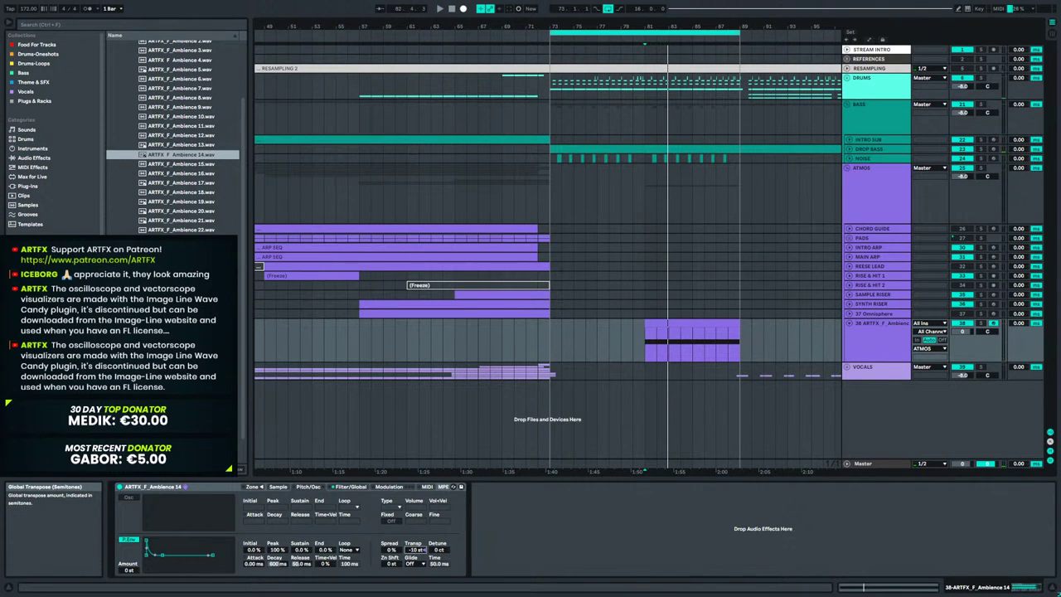
key(space)
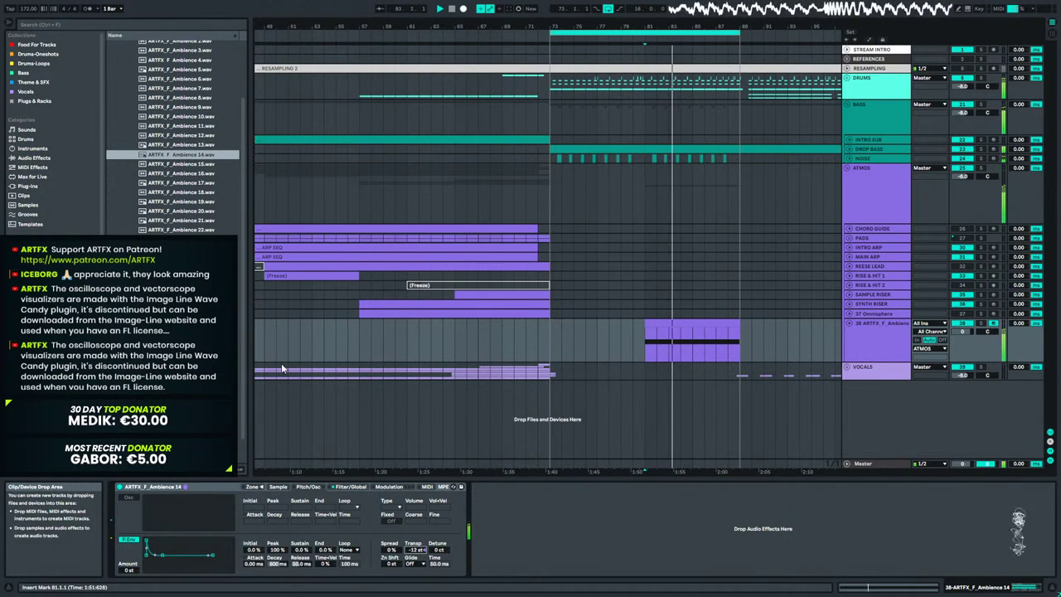
Add an EQ Eight after the Sampler and set its band 1 low cut to 135 Hz with a Q of 0.35.
click(34, 157)
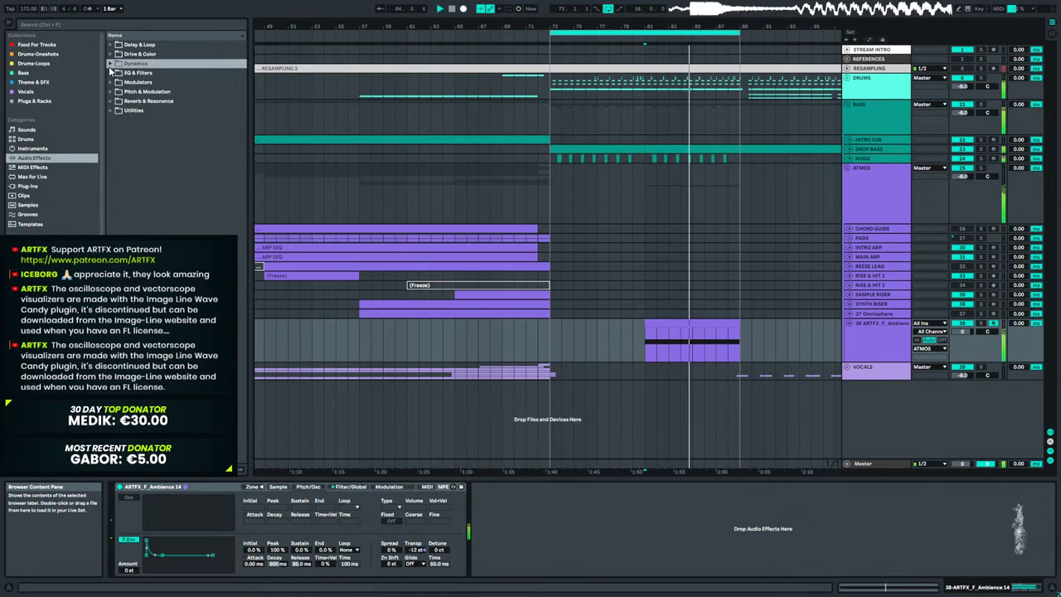
click(110, 73)
drag(139, 100, 421, 548)
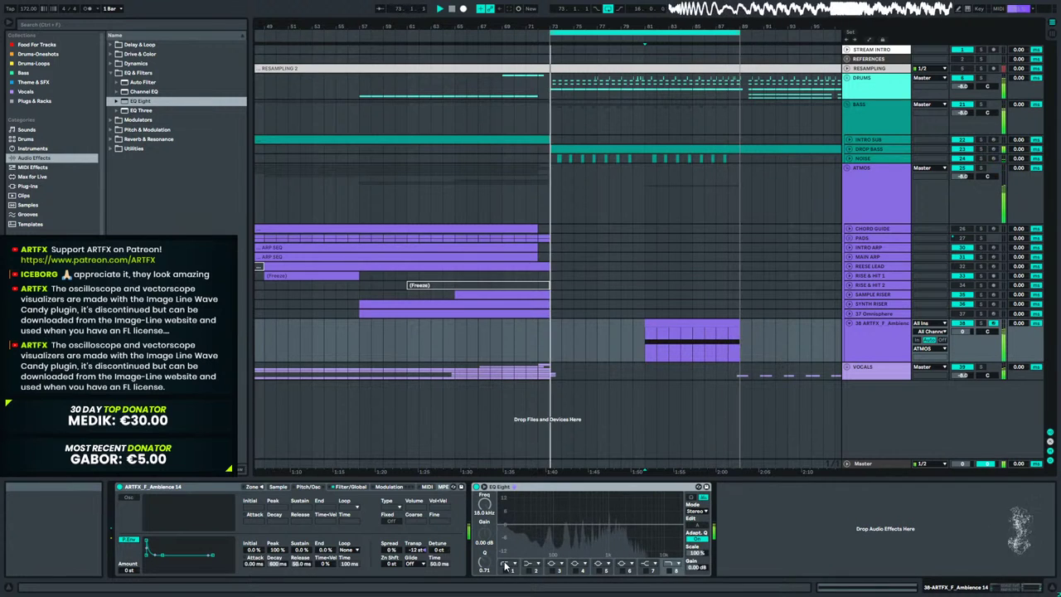
click(505, 565)
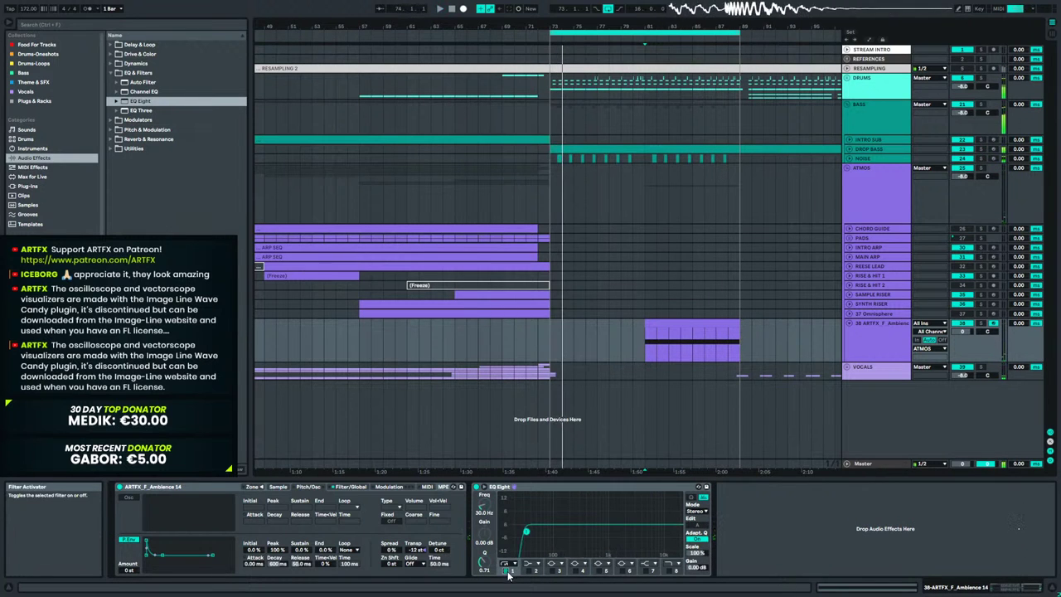
drag(525, 530, 560, 539)
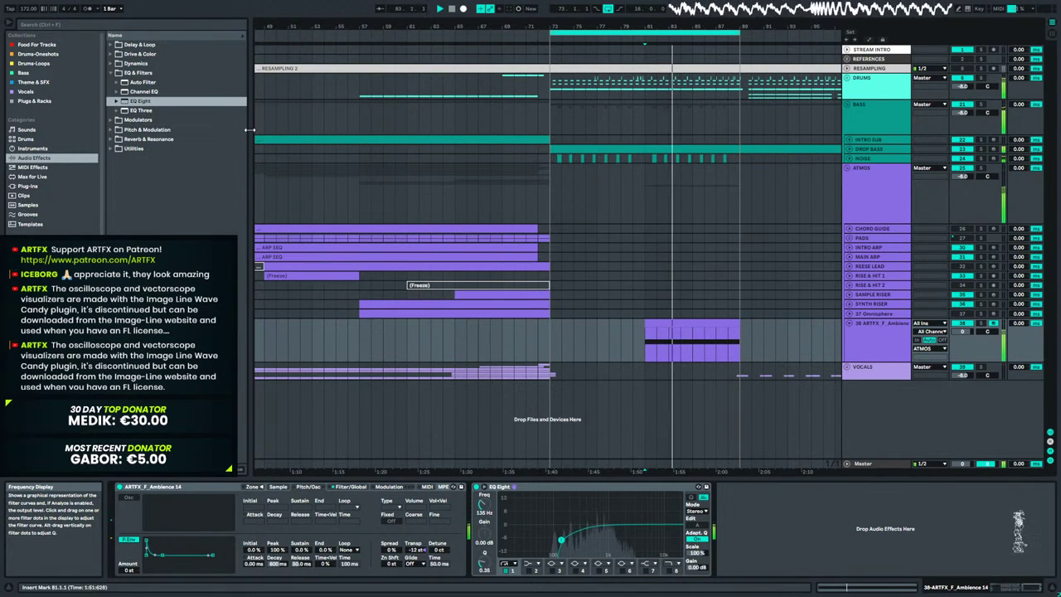
Add a Utility after the EQ Eight and automate its gain to rise along a curve to 0 dB from bar 81 to 89.
click(113, 148)
drag(137, 195, 739, 518)
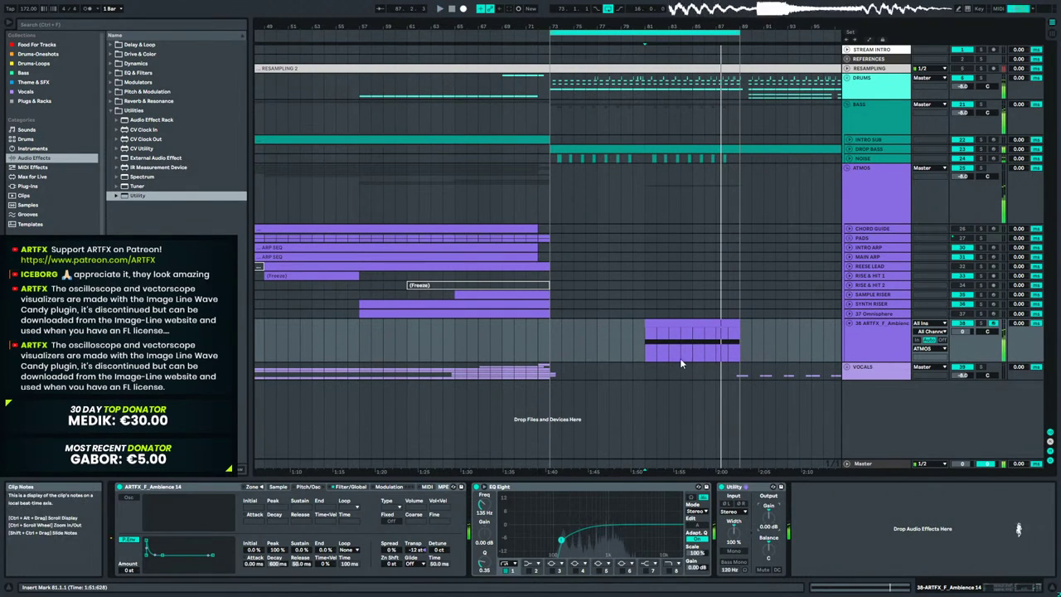
key(a)
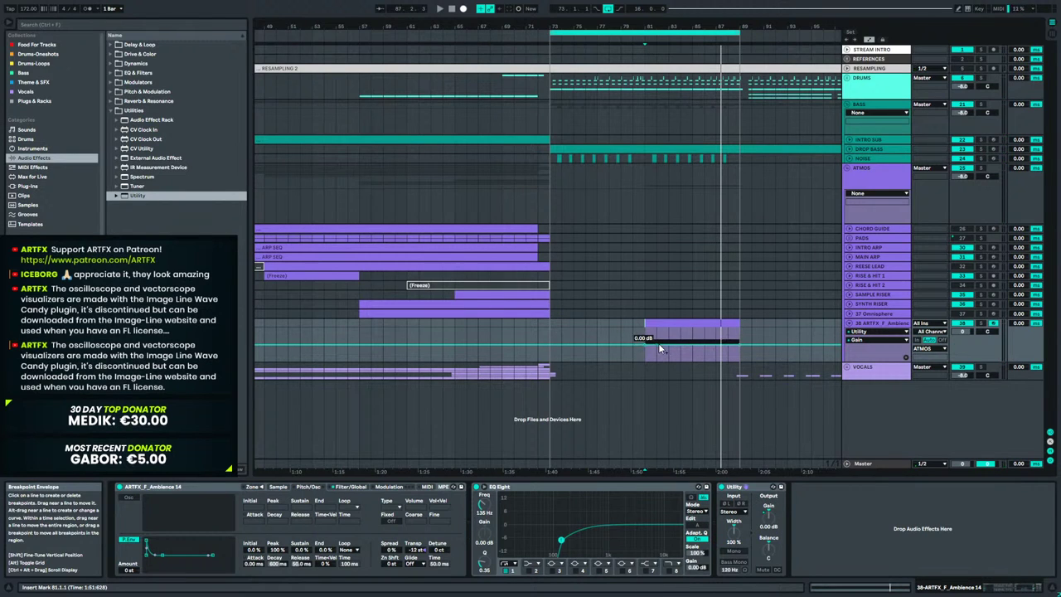
key(space)
drag(691, 350, 690, 348)
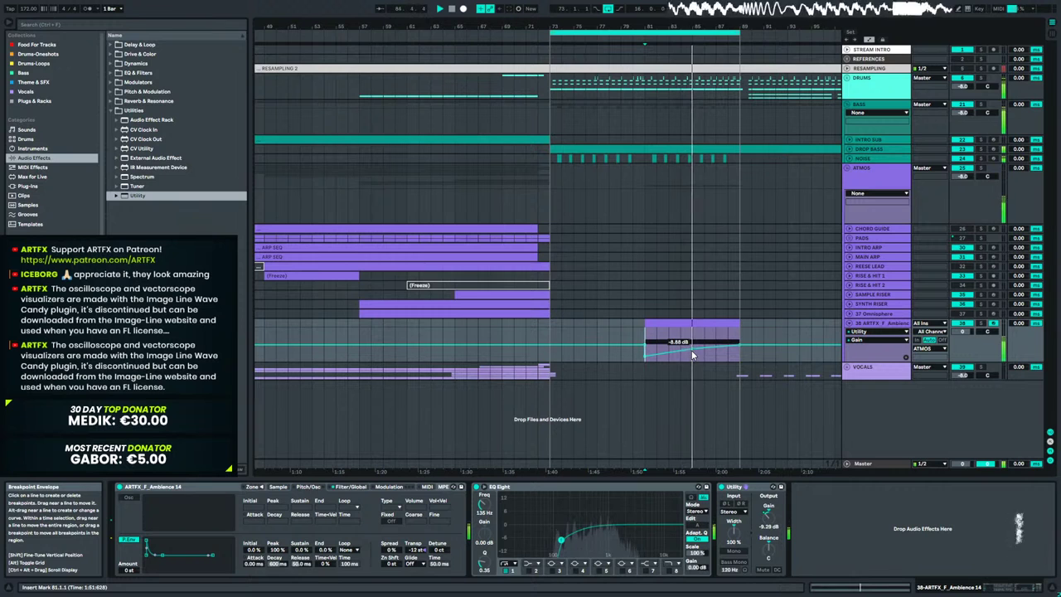
Add a second EQ Eight after the Utility and set its band 8 high cut to 240 Hz.
click(112, 110)
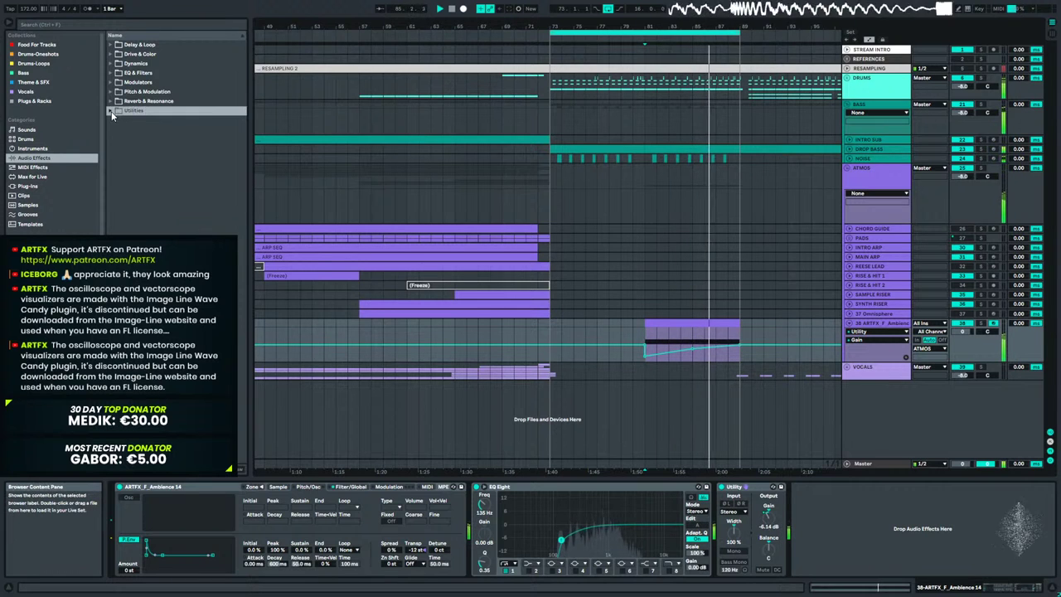
click(116, 73)
drag(141, 102, 871, 530)
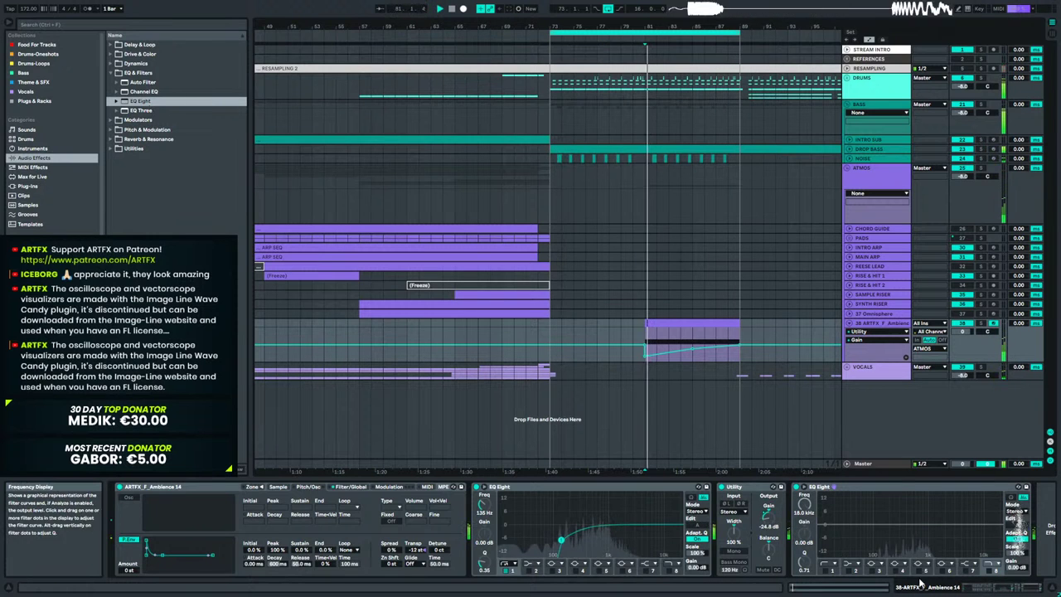
click(994, 570)
drag(967, 531, 894, 532)
key(space)
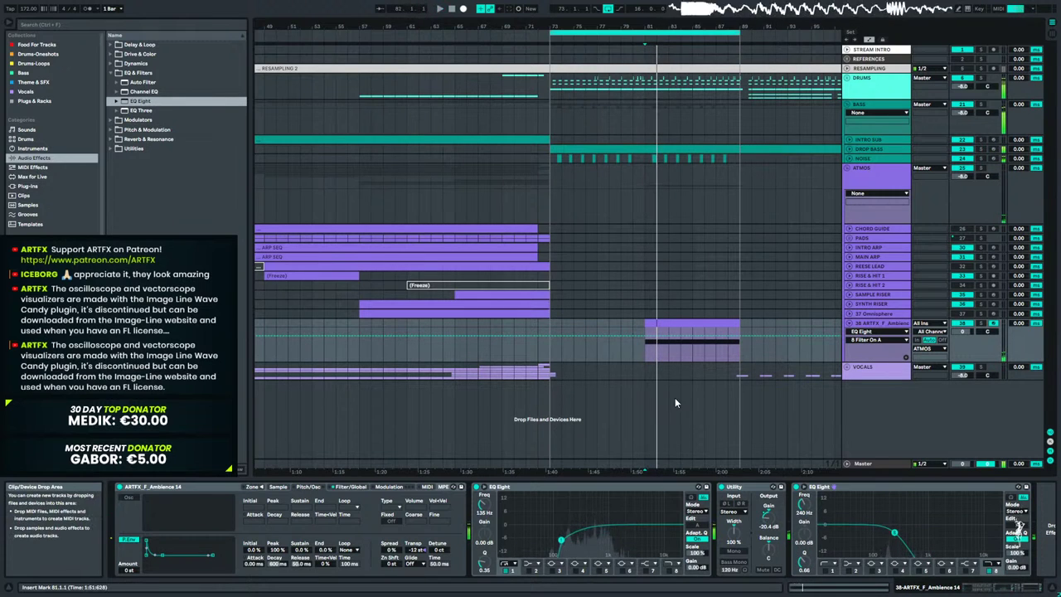
Automate the second EQ Eight's band 8 frequency to rise from 240 Hz at bar 81 to 22.0 kHz at bar 89.
click(805, 502)
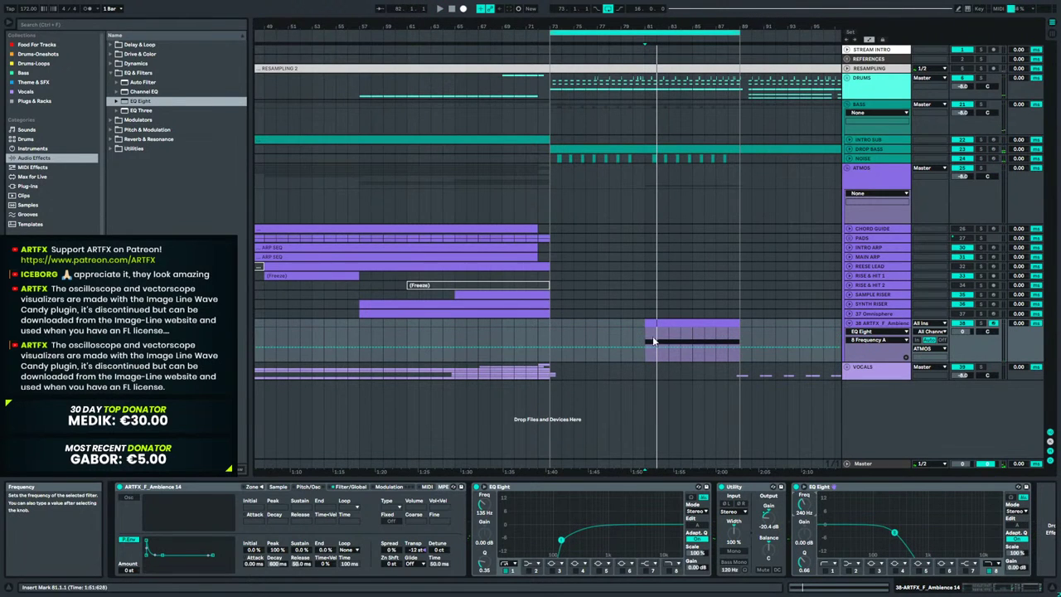
click(646, 346)
drag(738, 347, 739, 328)
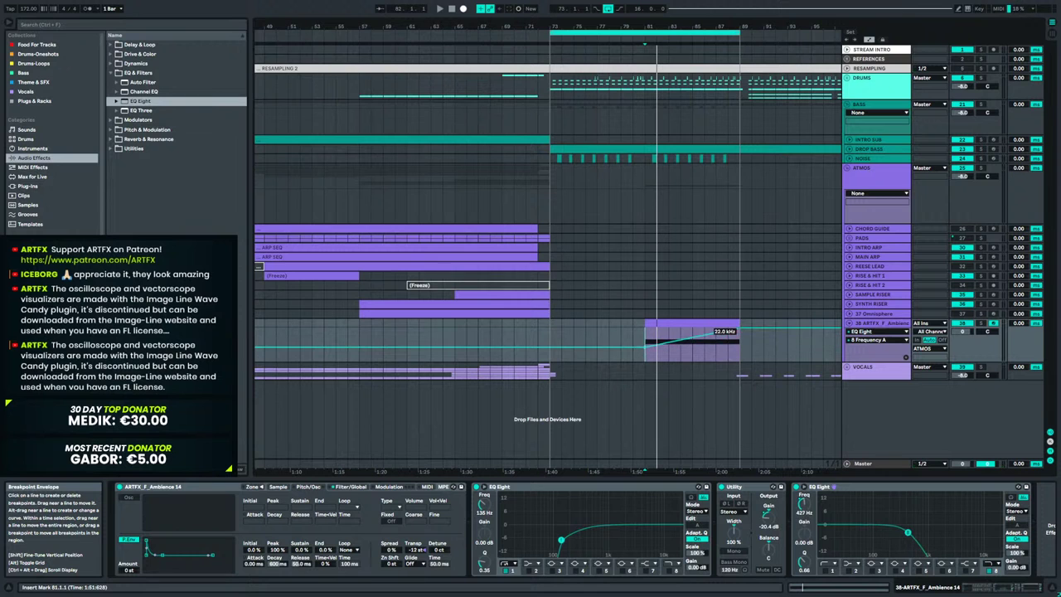
key(space)
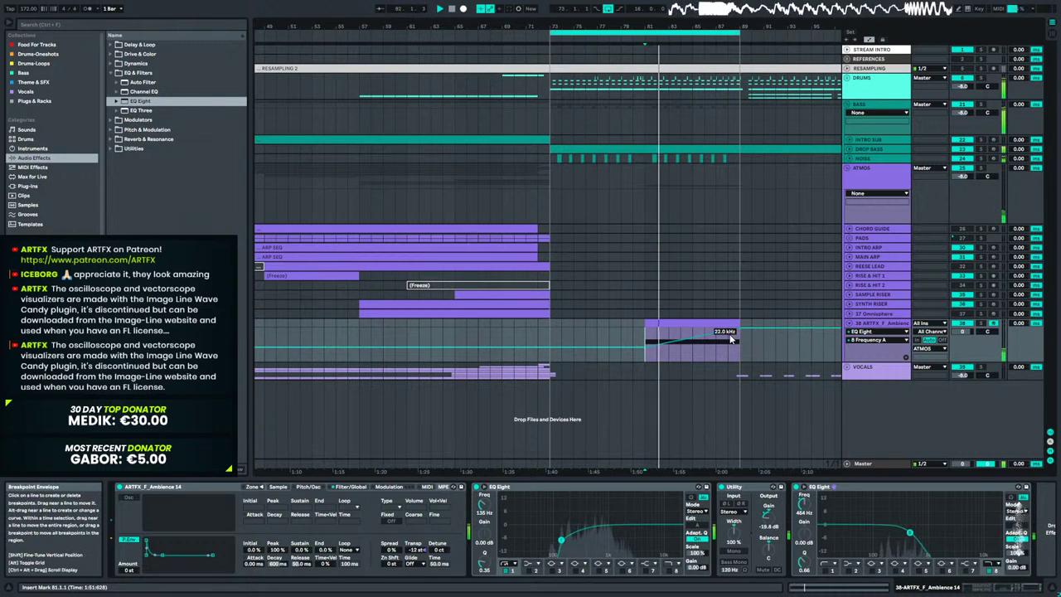
Reshape the band 8 frequency ramp with a middle breakpoint and a slightly lower endpoint at bar 89, playing it back.
mouse_move(739, 328)
mouse_down()
mouse_move(705, 338)
mouse_move(720, 336)
mouse_up()
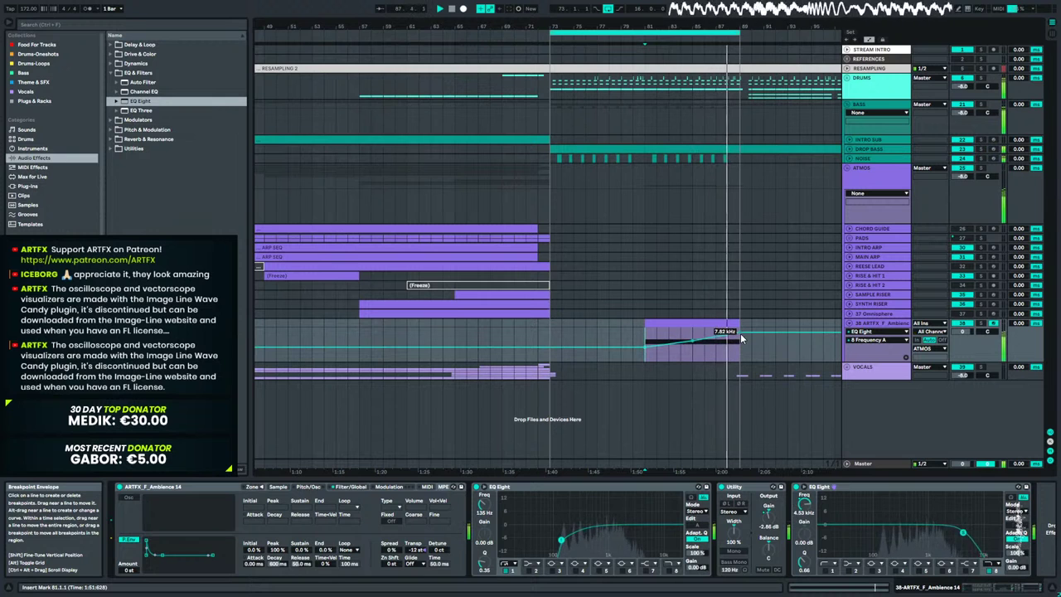
drag(740, 333, 740, 330)
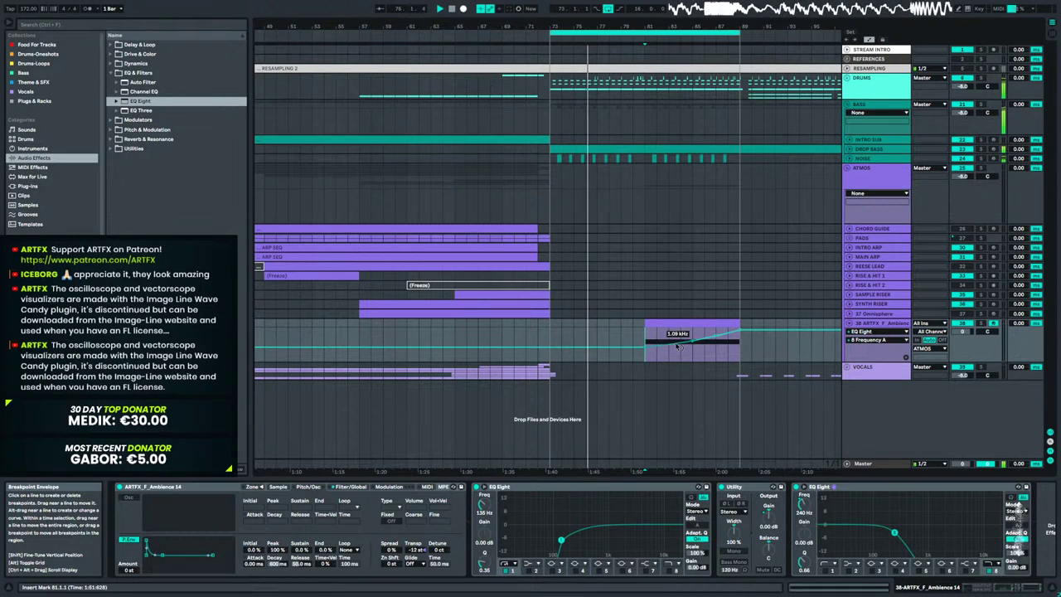
key(space)
key(space)
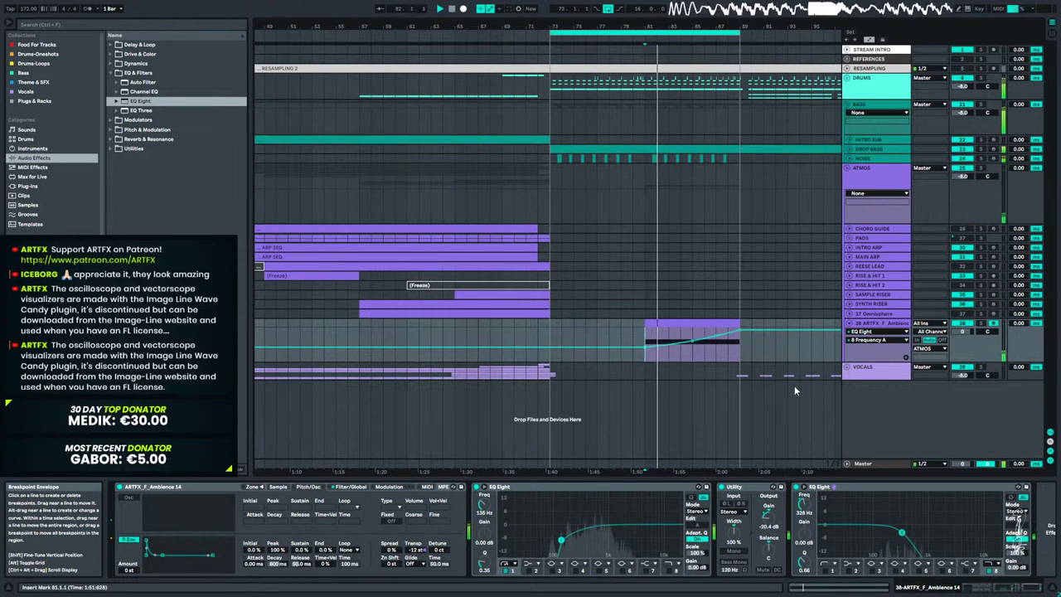
Raise the starting point of the Utility gain automation at bar 81 and play the drop.
click(766, 515)
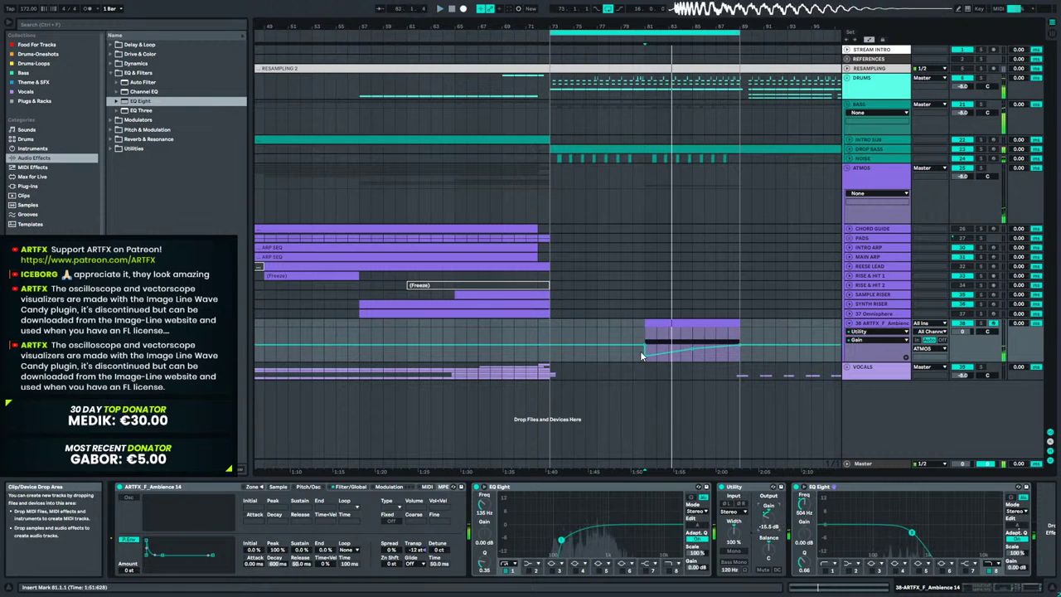
drag(644, 356, 644, 351)
key(space)
key(space)
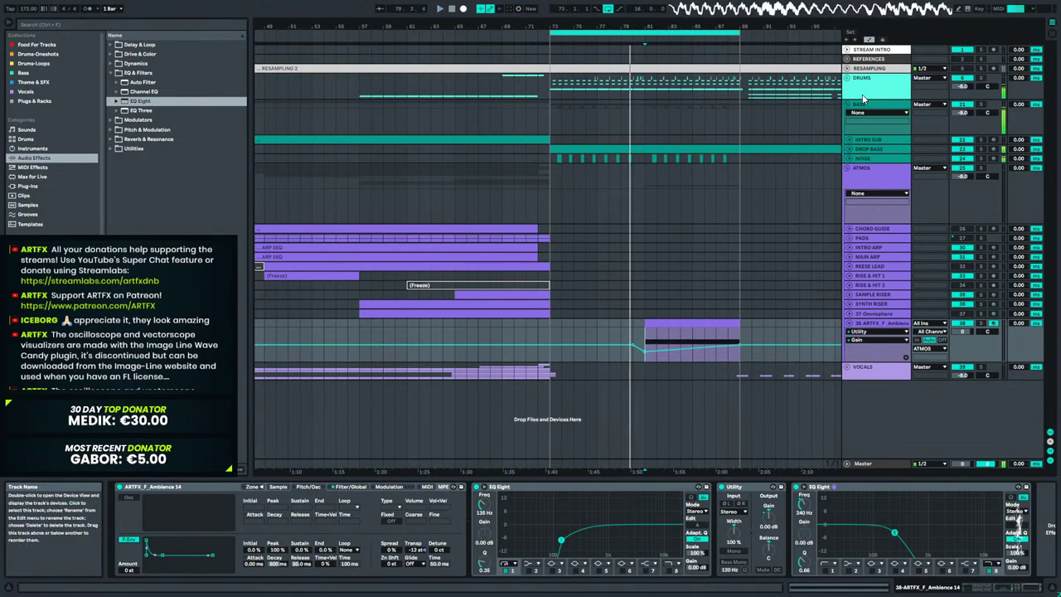
Play the drop from bar 73, unfold the DRUMS group and collapse its hats track with automation hidden.
click(545, 86)
key(space)
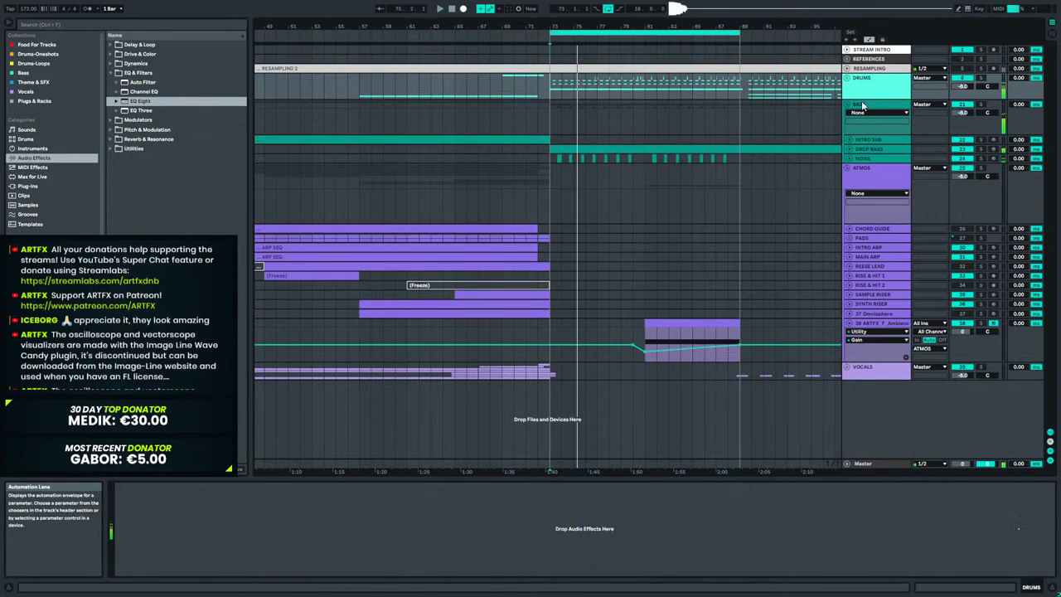
click(846, 78)
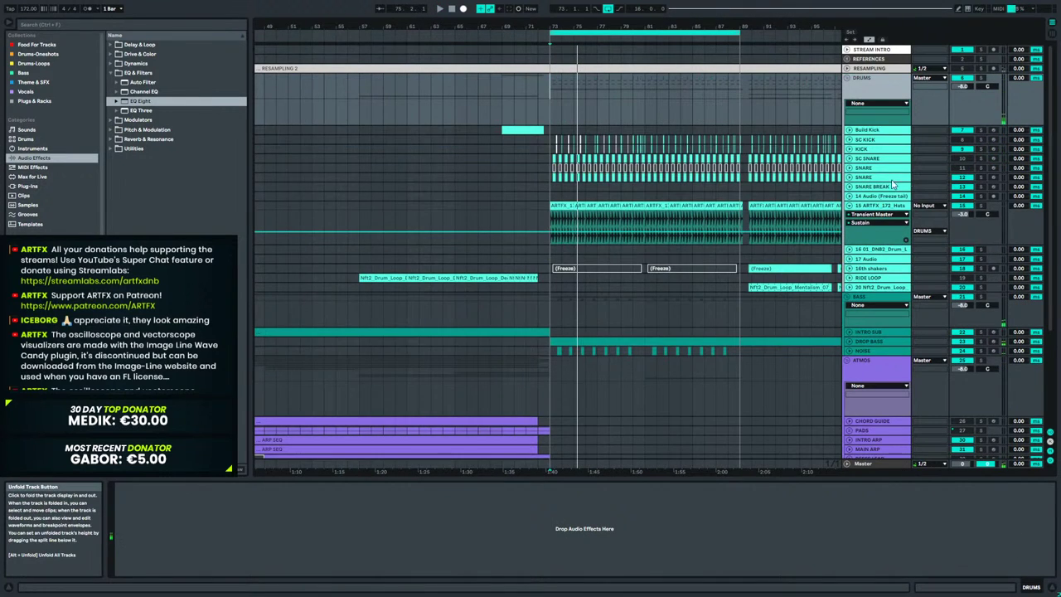
click(847, 207)
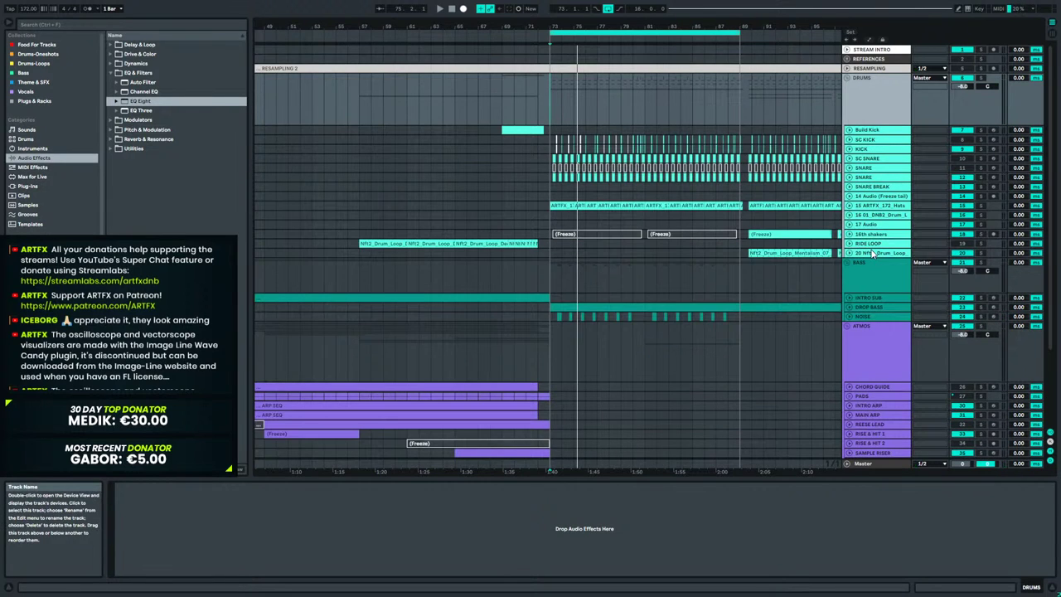
Play the lower SNARE track in the DRUMS group with the drop and insert a new MIDI track beneath it.
click(864, 178)
key(space)
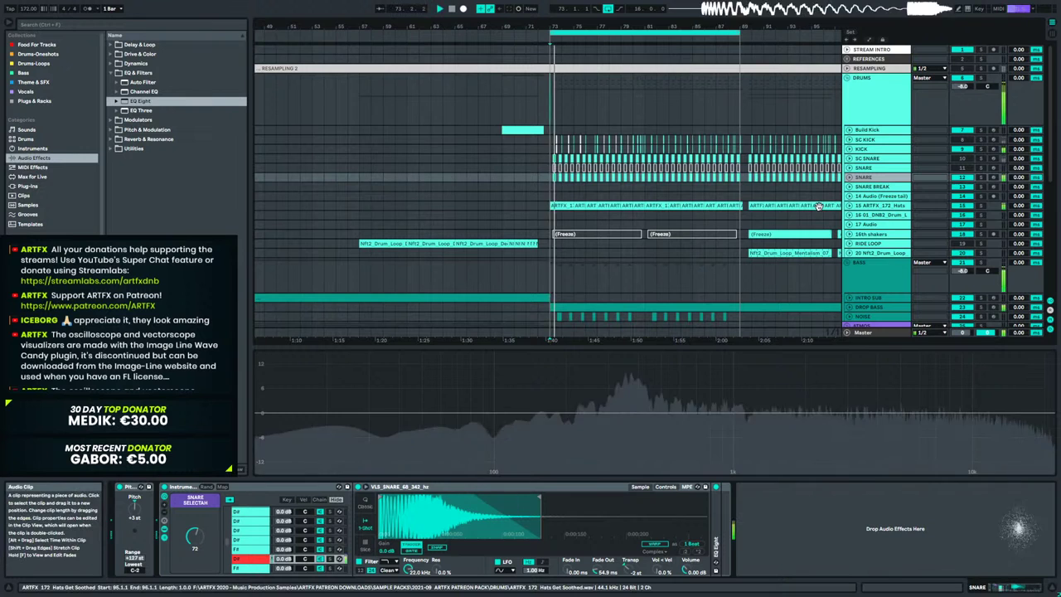
right_click(865, 179)
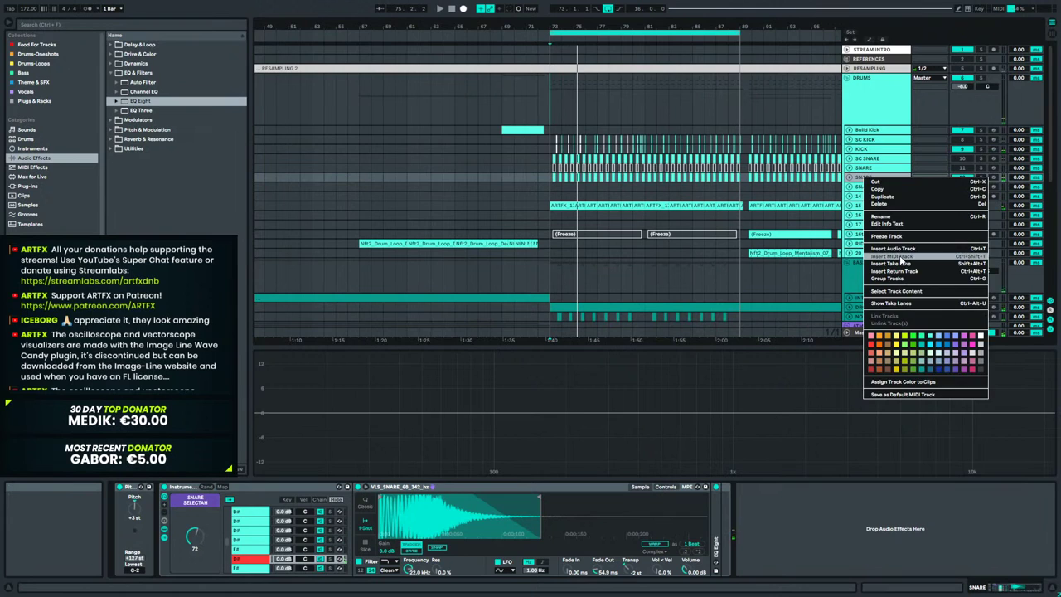
click(810, 281)
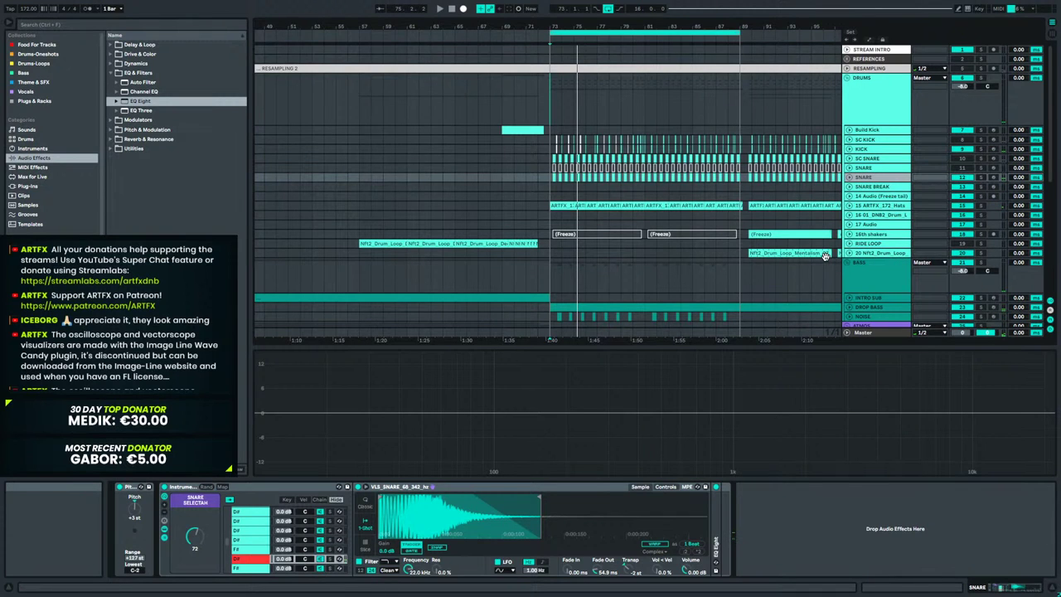
key(ctrl+shift+t)
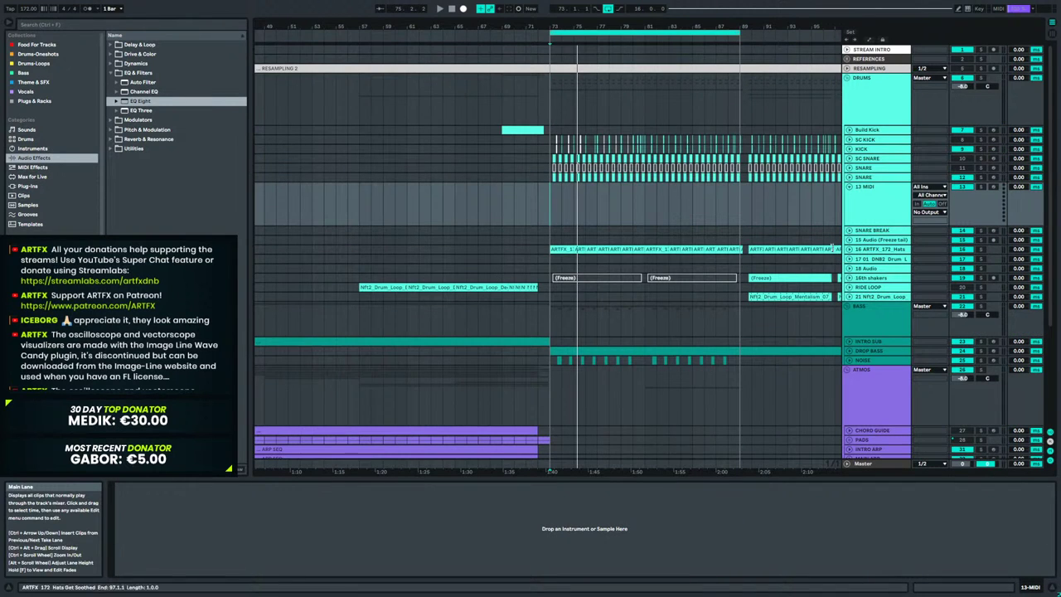
Search the browser for "ghost snare" and audition Brown Ghost Snare OS 01 and other samples nearby.
click(27, 186)
click(121, 27)
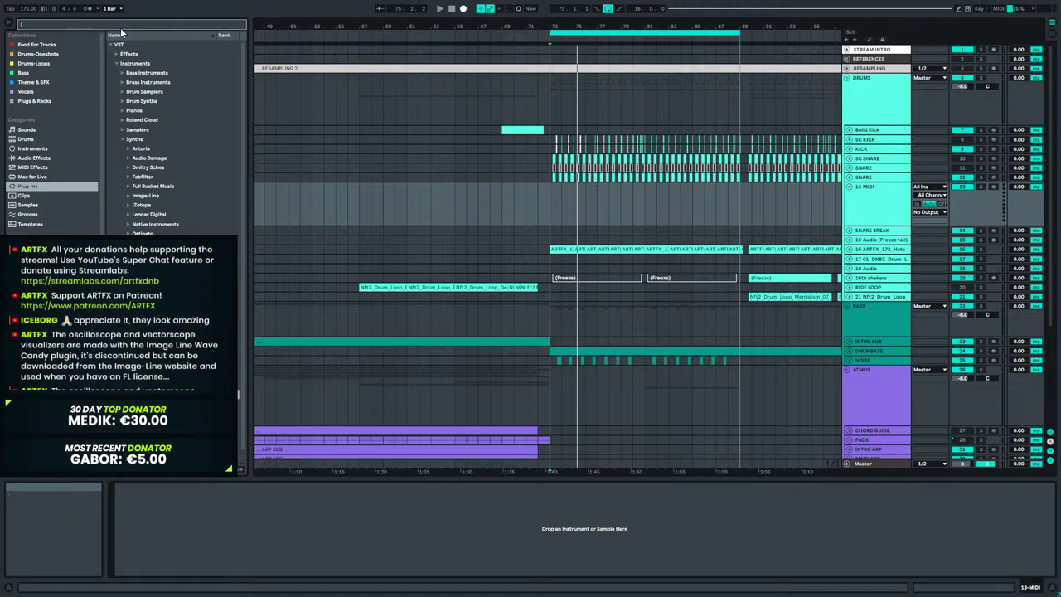
text(ghost snare)
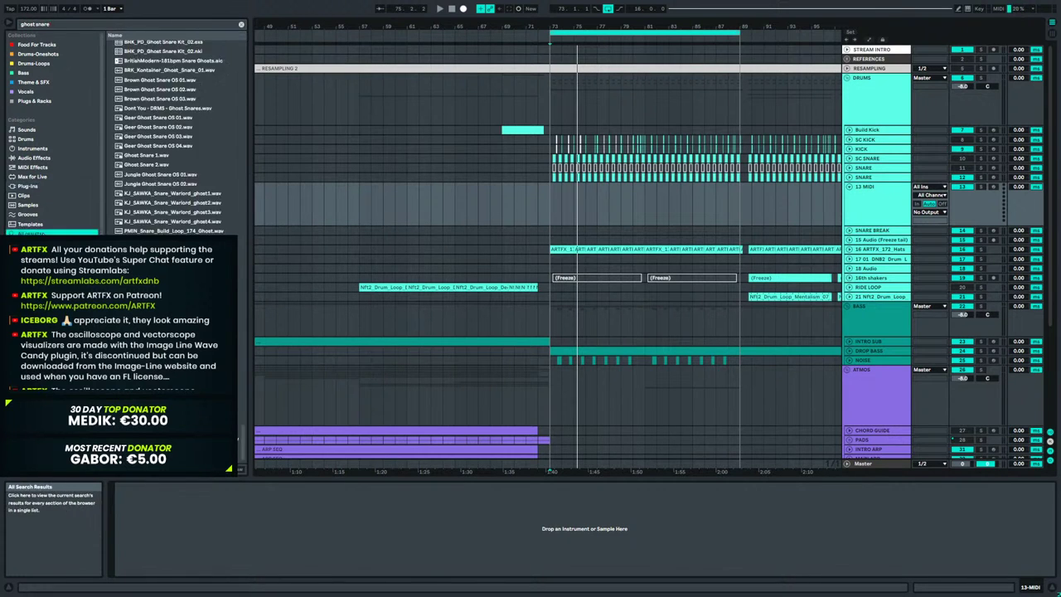
click(161, 80)
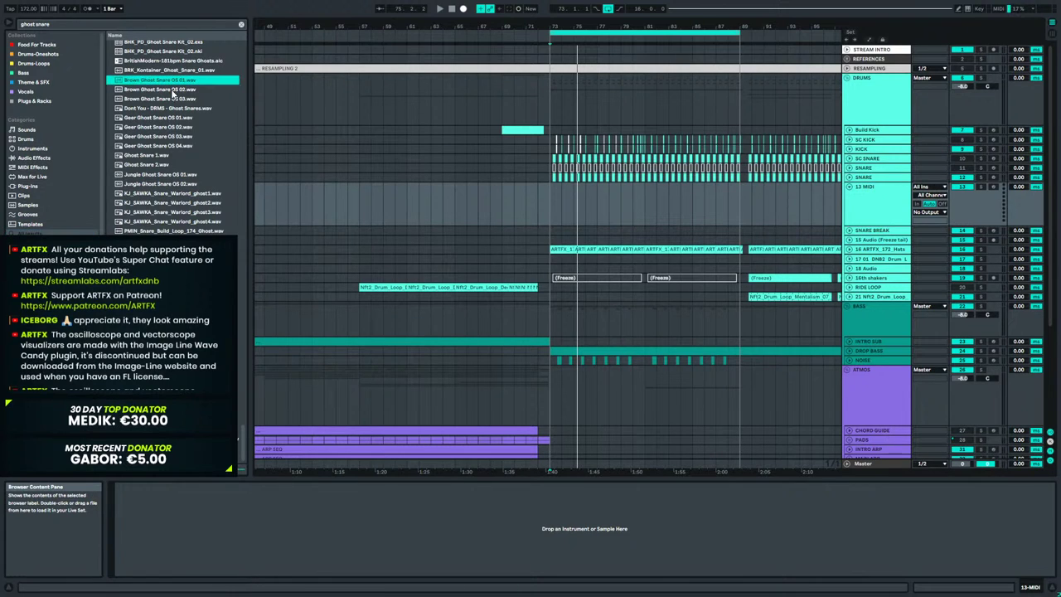
click(172, 259)
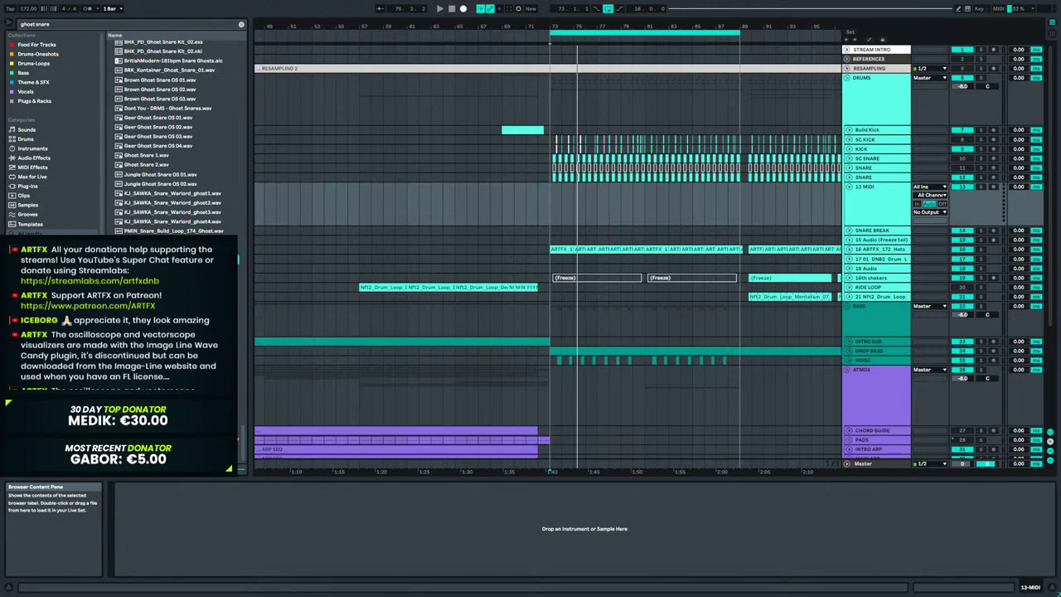
Audition a range of BHK_PD_Ghost Snare samples, working backwards through the search results.
scroll(177, 217, up, 10)
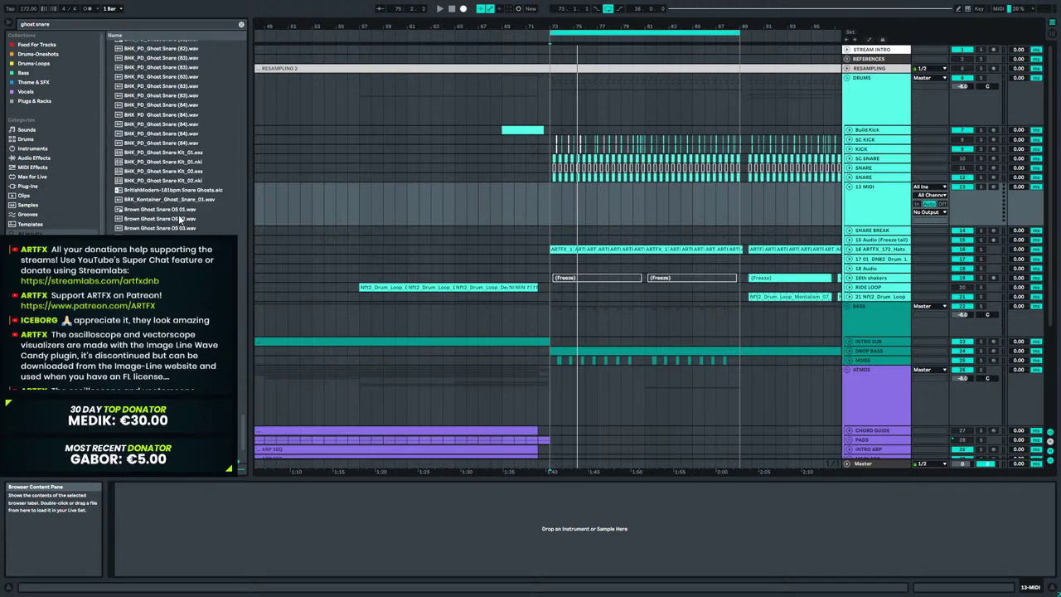
click(193, 179)
scroll(191, 190, up, 5)
click(188, 224)
scroll(187, 223, up, 3)
click(184, 221)
scroll(184, 221, up, 3)
click(181, 233)
scroll(179, 231, up, 3)
click(177, 229)
scroll(174, 222, up, 3)
click(171, 215)
scroll(171, 215, up, 3)
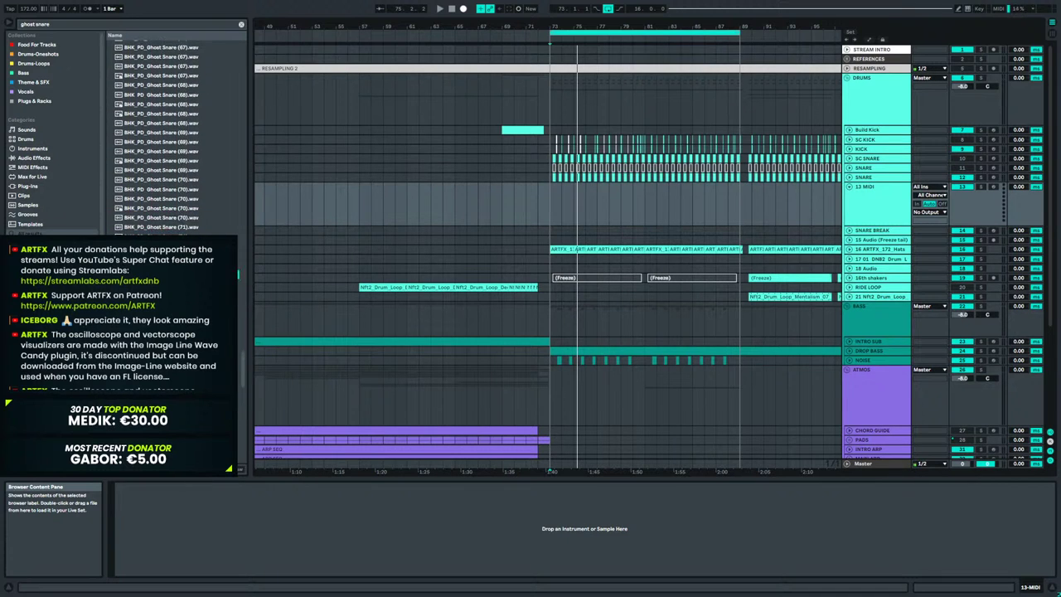
click(190, 224)
scroll(190, 225, up, 3)
Audition several AND_Ghost_Snare samples at the start of the search results, including 03 and 07.
drag(243, 356, 246, 38)
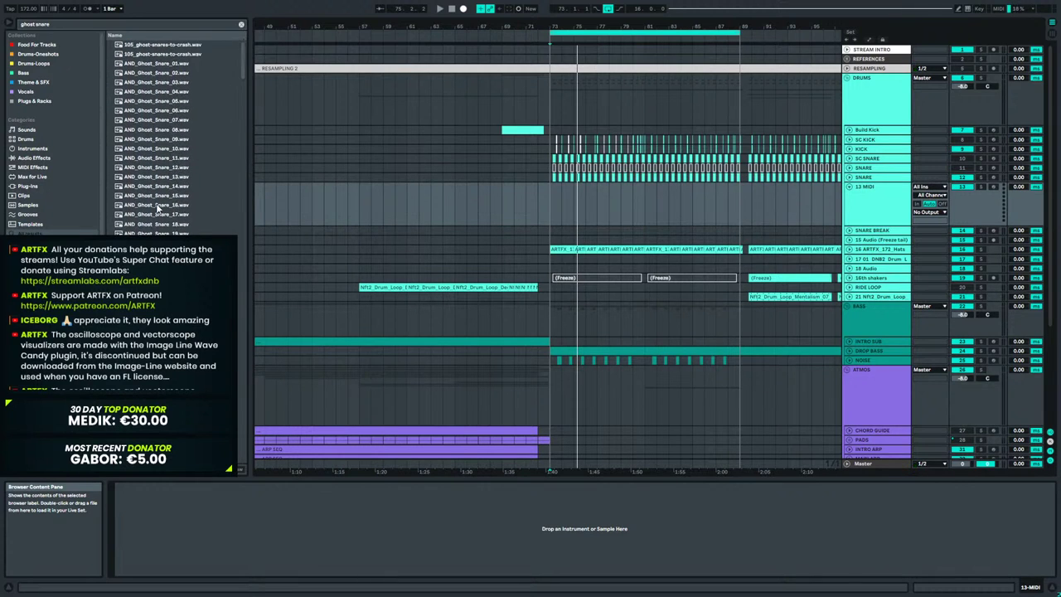
scroll(166, 137, down, 4)
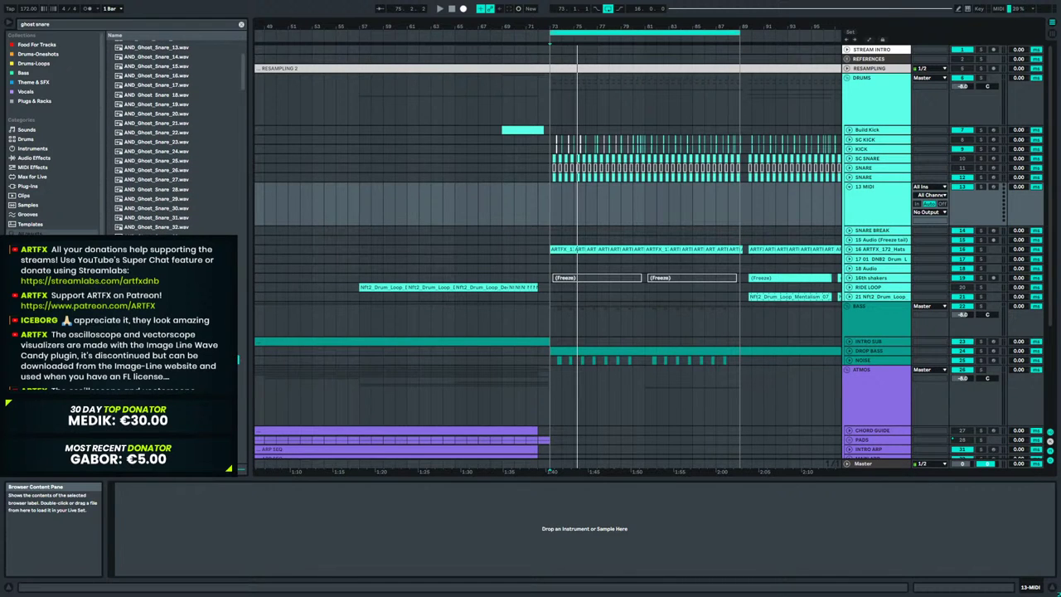
scroll(178, 217, up, 4)
click(178, 139)
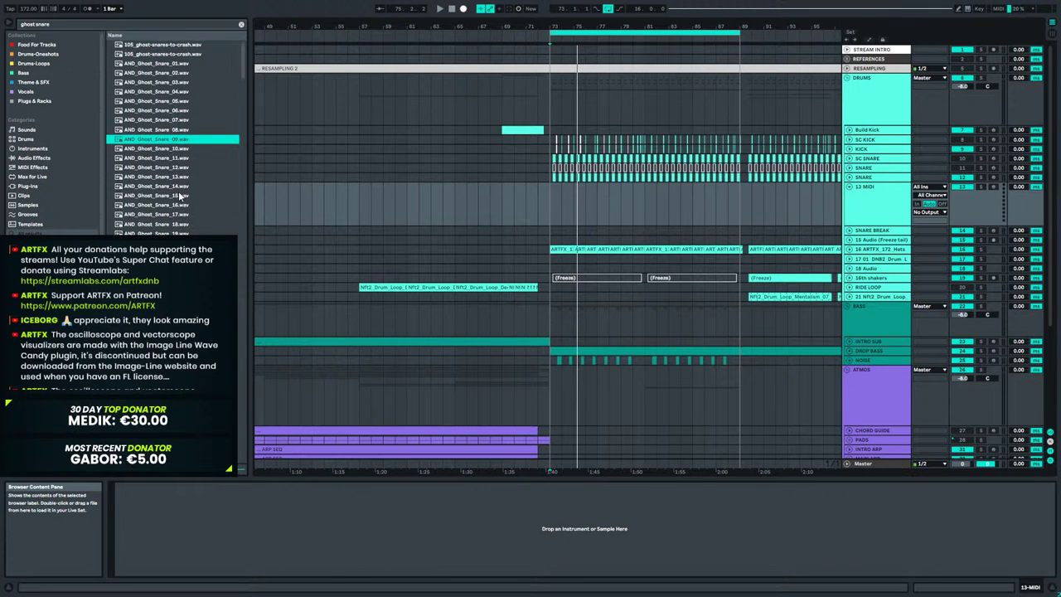
click(157, 82)
click(166, 120)
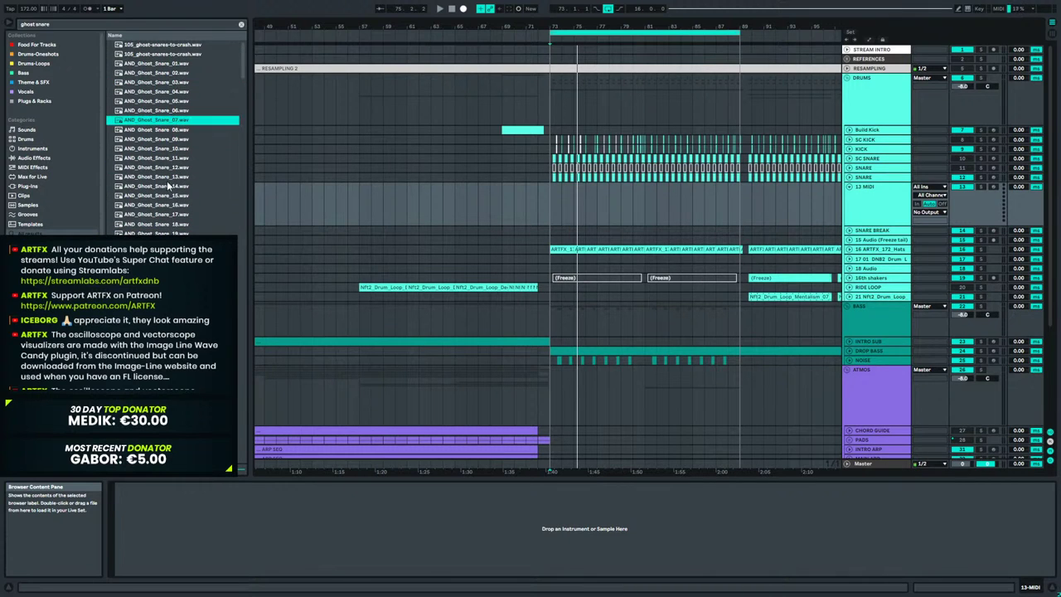
click(167, 216)
Audition BHK_PD_Ghost Snare samples from (37) onwards and load BHK_PD_Ghost Snare (39) onto the new MIDI track.
scroll(168, 231, down, 2)
drag(241, 66, 227, 234)
click(199, 230)
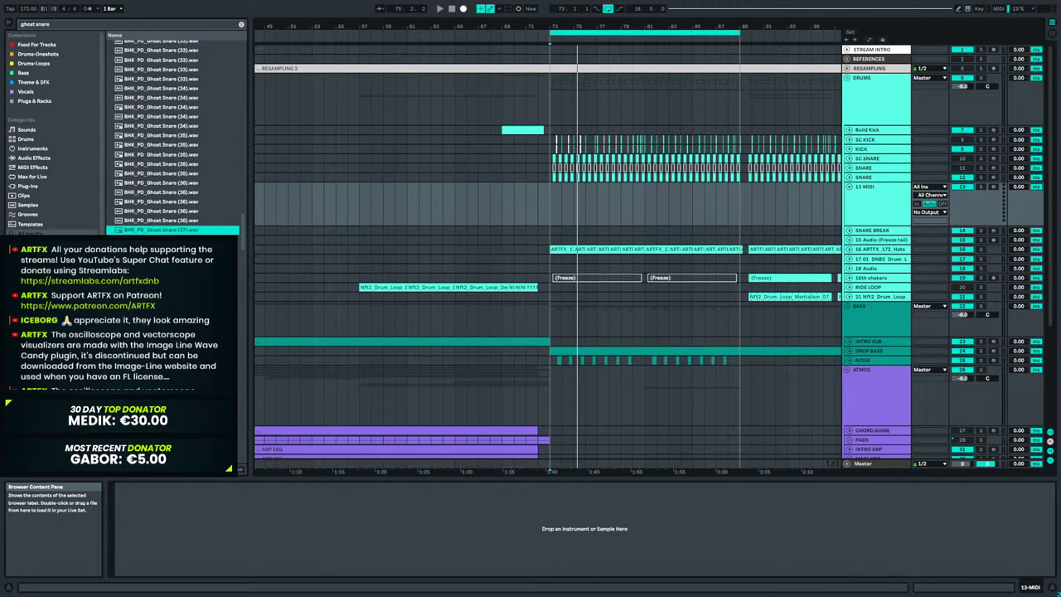
key(Down)
key(Down)
key(Down)
key(Down)
key(Down)
key(Down)
key(Down)
key(Down)
key(Down)
key(Down)
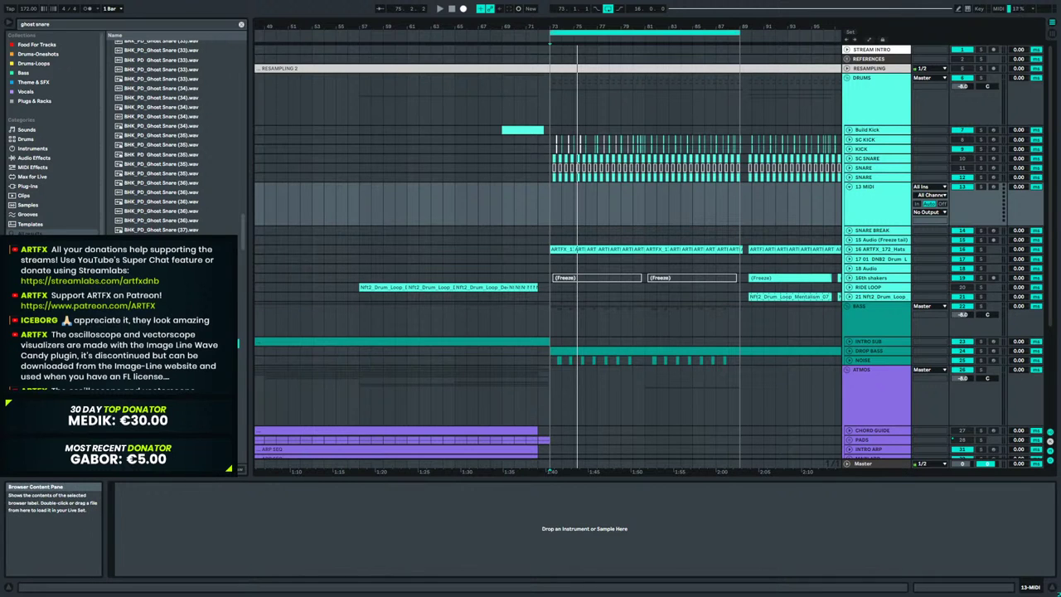
key(space)
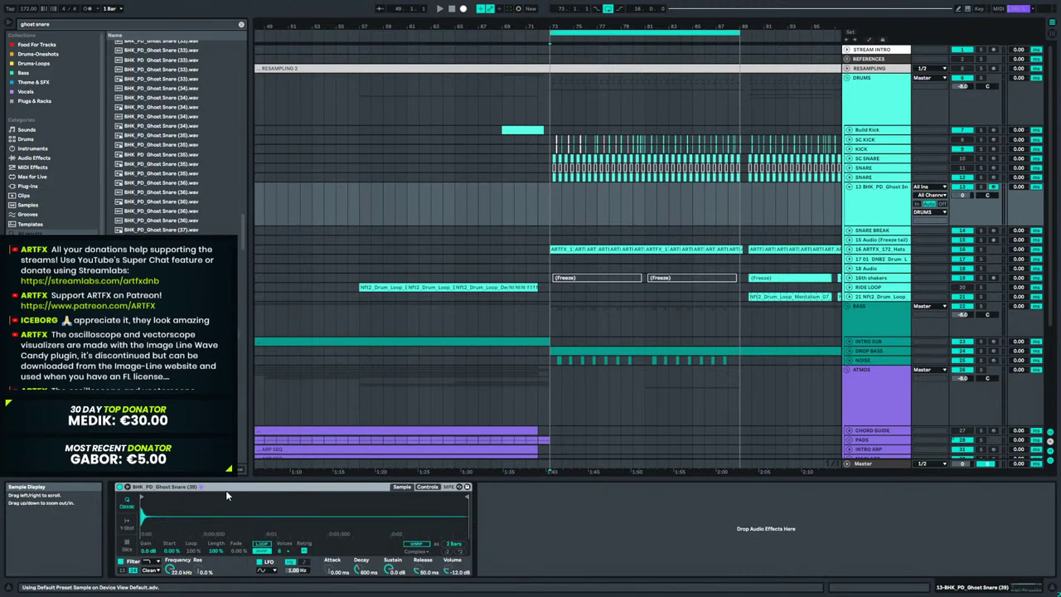
Switch the ghost snare's Simpler to 1-Shot mode and wrap it in a Drum Rack.
click(127, 522)
click(207, 485)
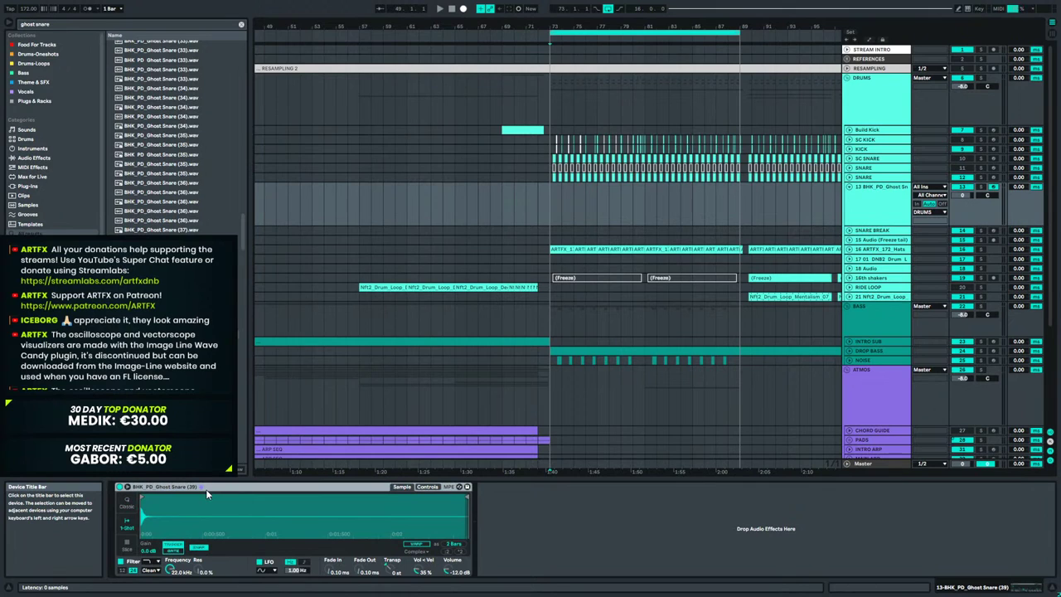
right_click(206, 489)
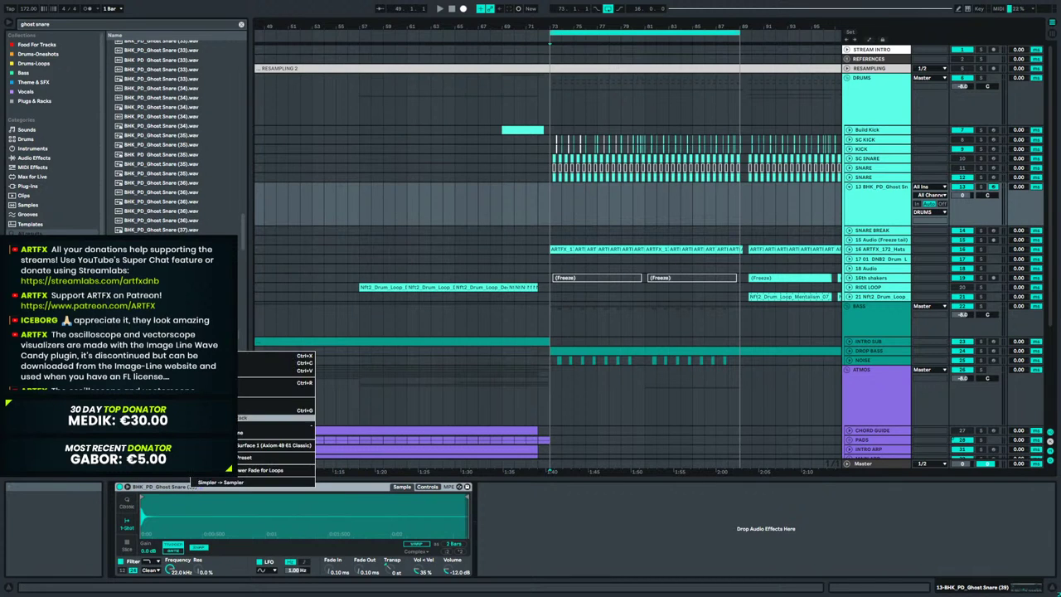
click(232, 418)
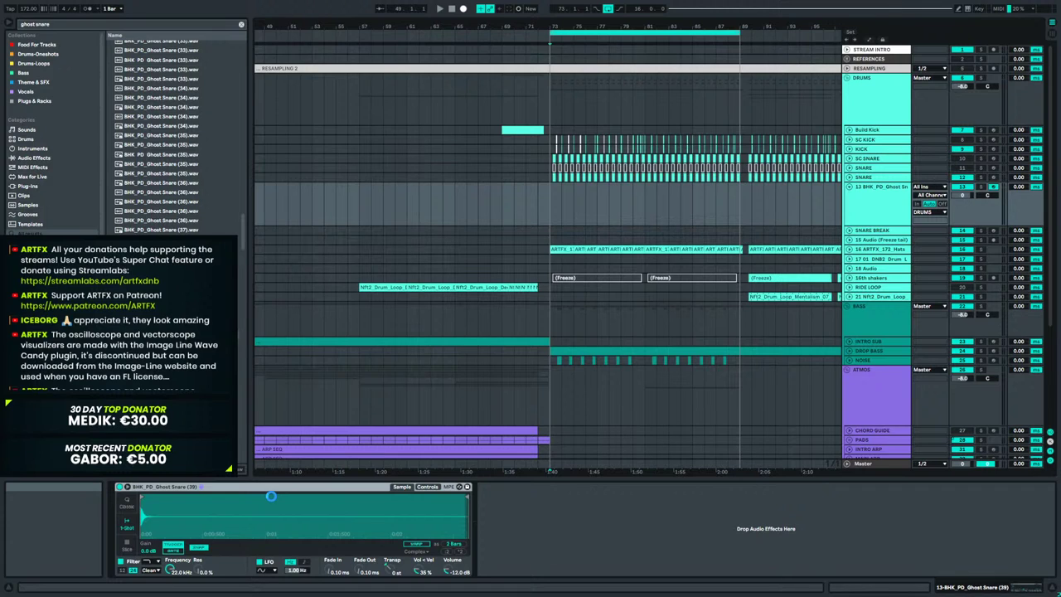
click(218, 500)
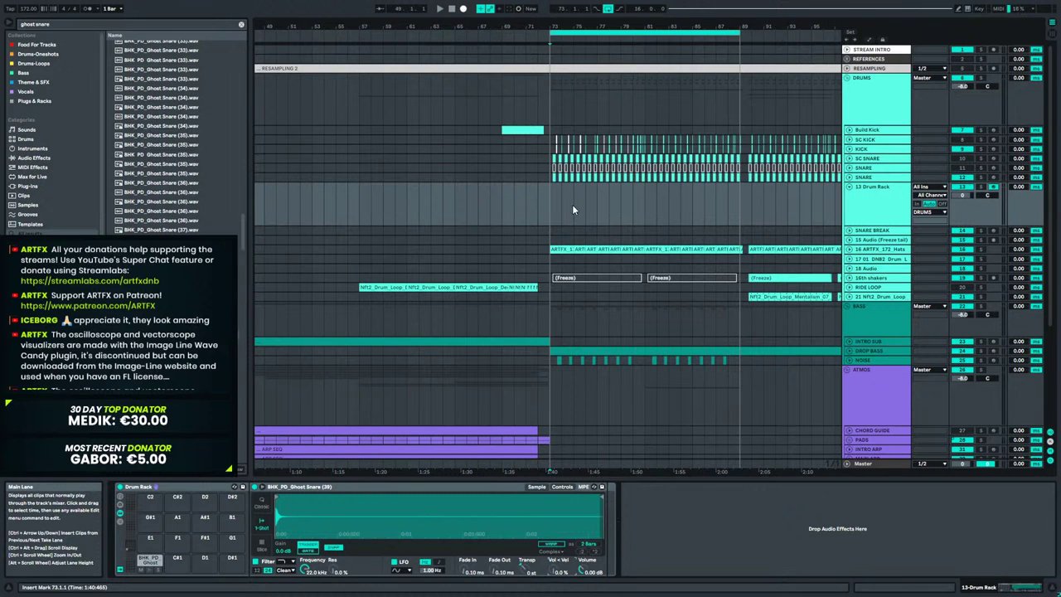
Create a two-bar MIDI clip from bar 73 to bar 75 on the Drum Rack track while playing the drop.
ctrl+scroll(577, 207, up, 3)
key(space)
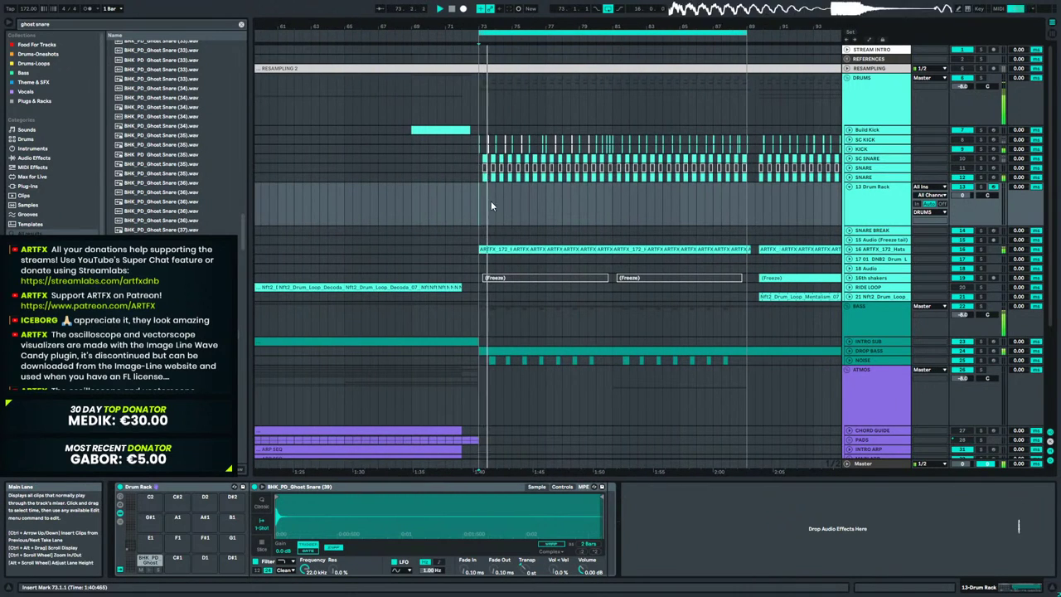
drag(480, 204, 511, 206)
key(ctrl+shift+m)
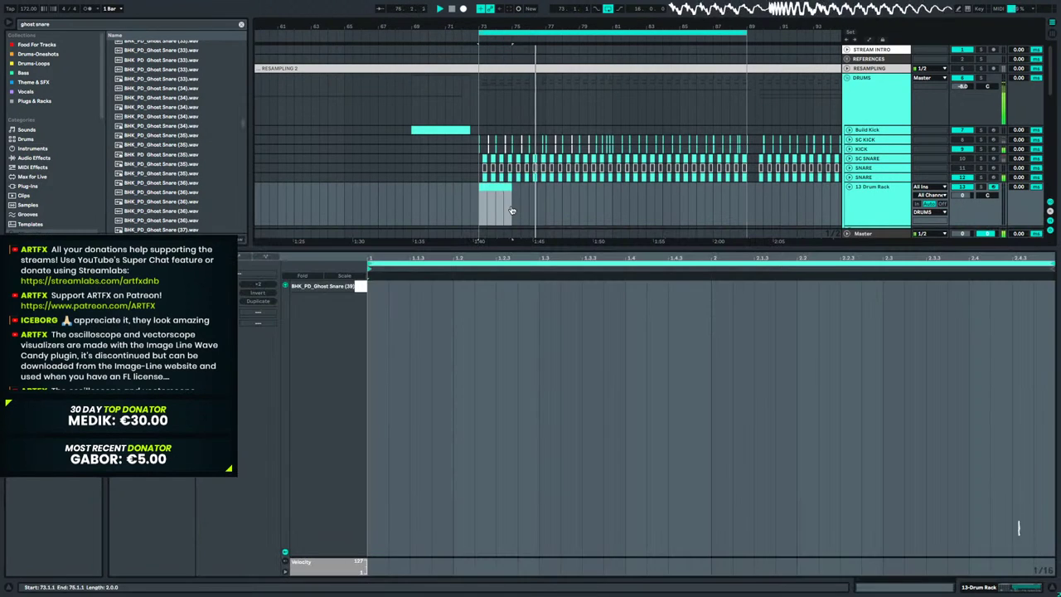
key(space)
key(space)
key(space)
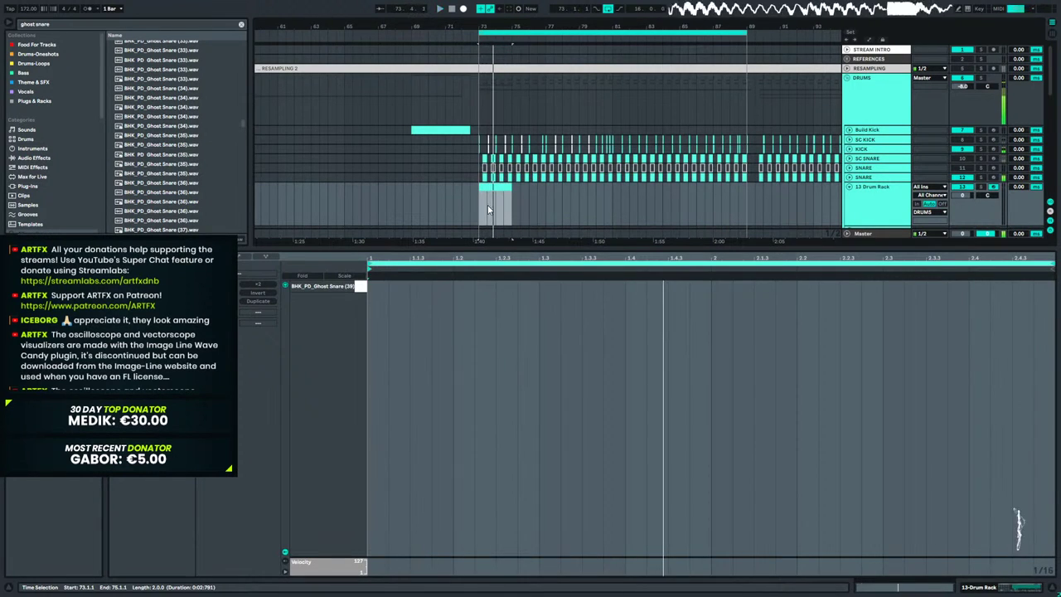
Place sixteenth-note ghost snare hits at 1.2.4 and 2.2.4 in the clip, playing the drop to test the second hit's position.
click(424, 378)
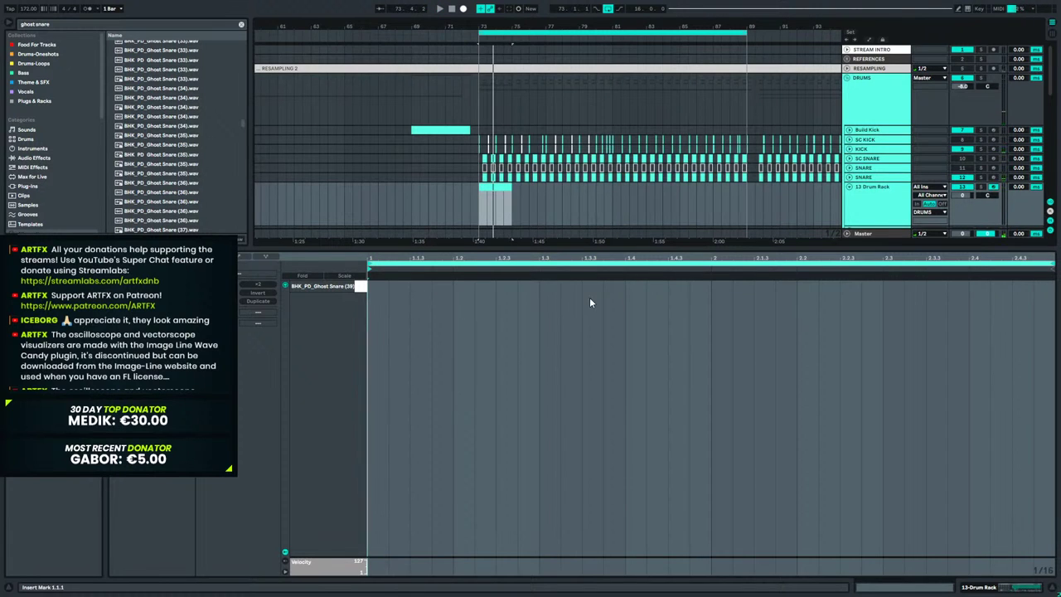
double_click(531, 287)
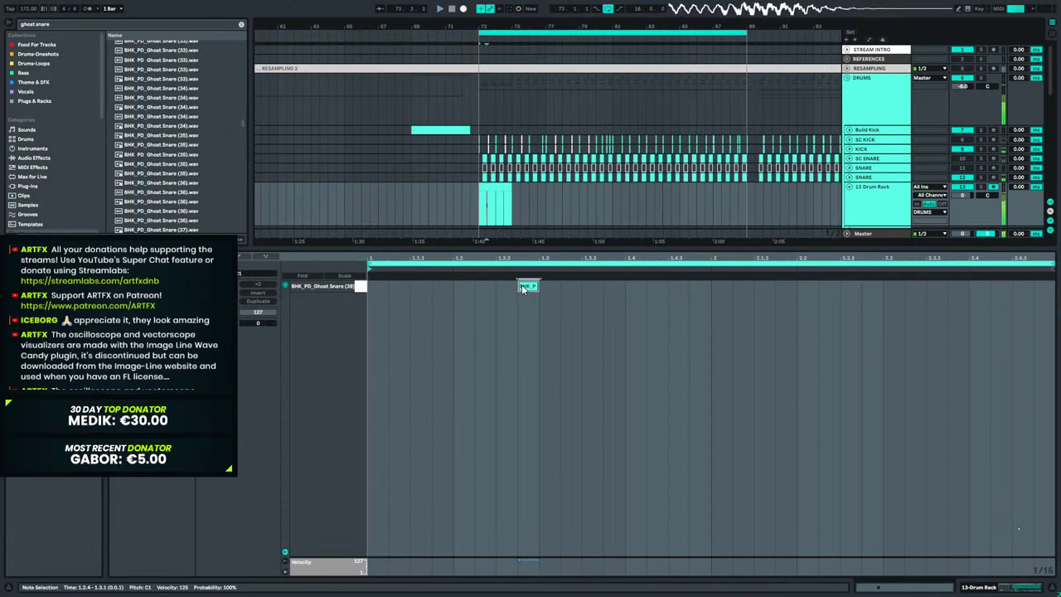
double_click(571, 287)
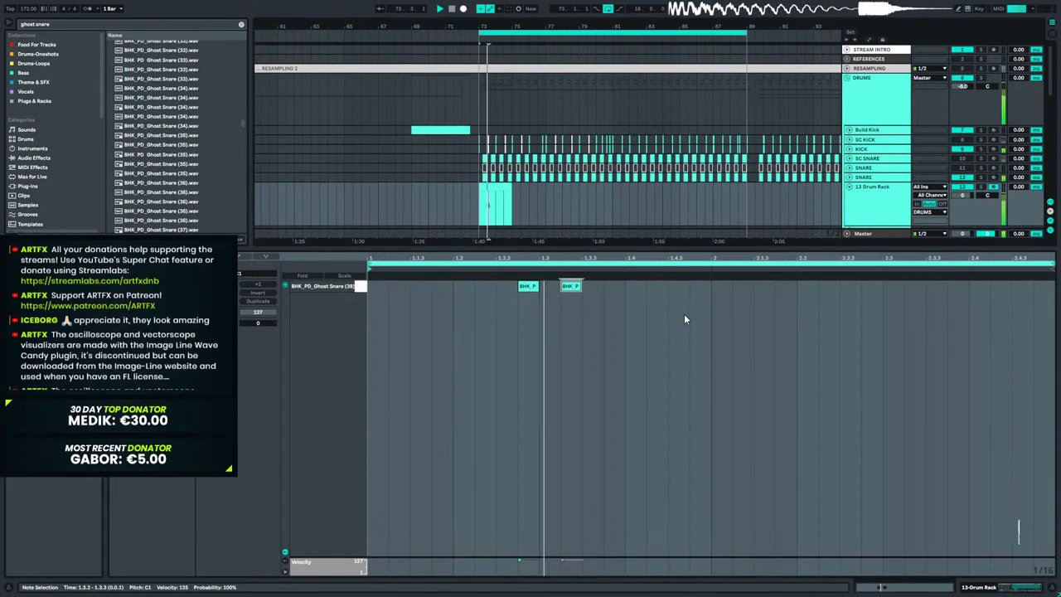
drag(572, 286, 701, 289)
key(space)
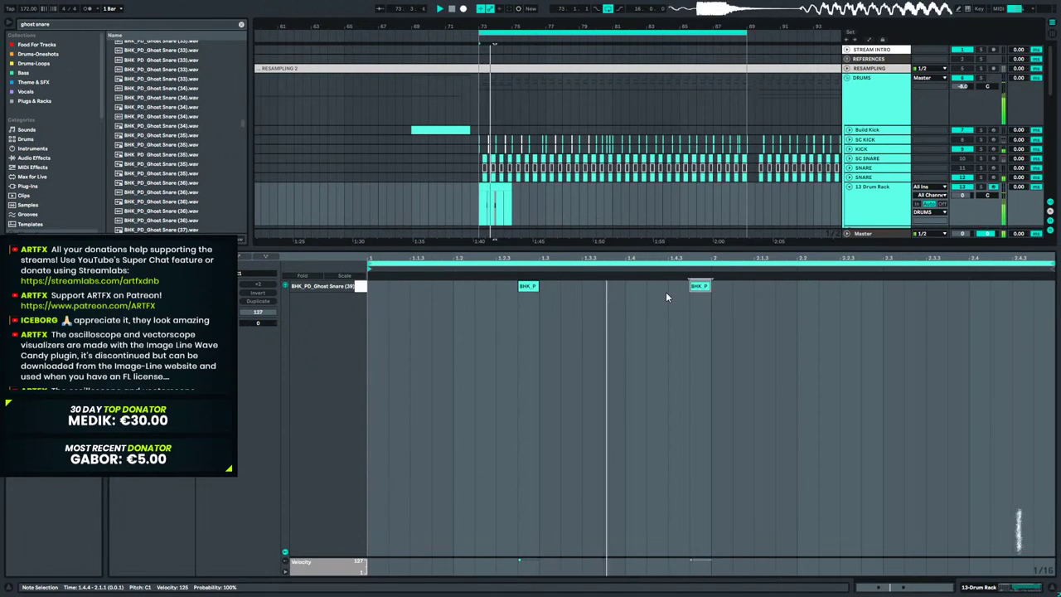
drag(701, 290, 661, 290)
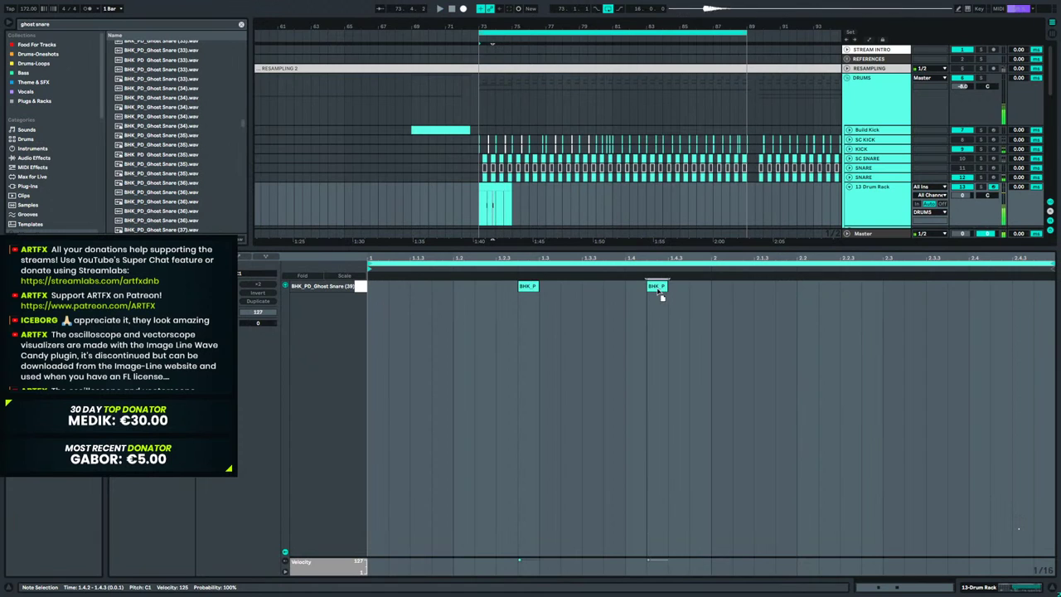
drag(660, 287, 874, 298)
key(space)
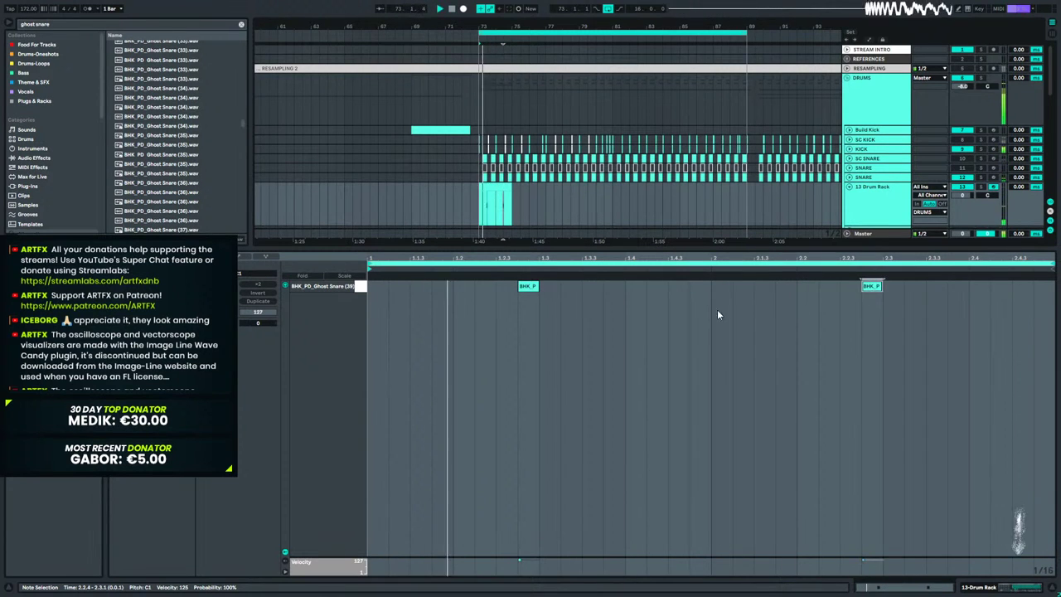
Extend the looping ghost snare clip to bar 89 and play the drop from bar 73.
click(989, 587)
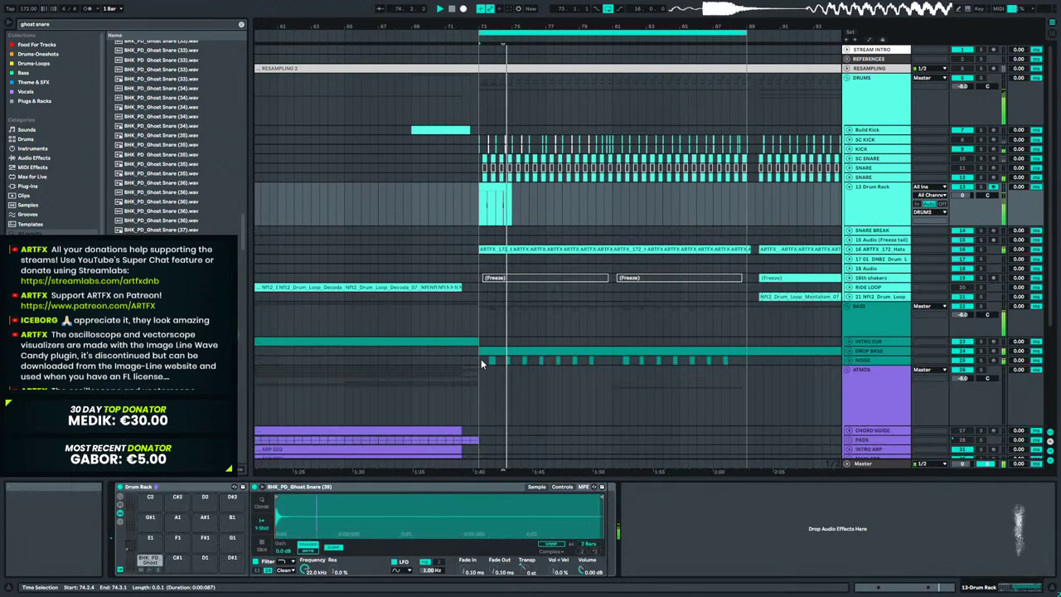
drag(508, 187, 746, 203)
key(space)
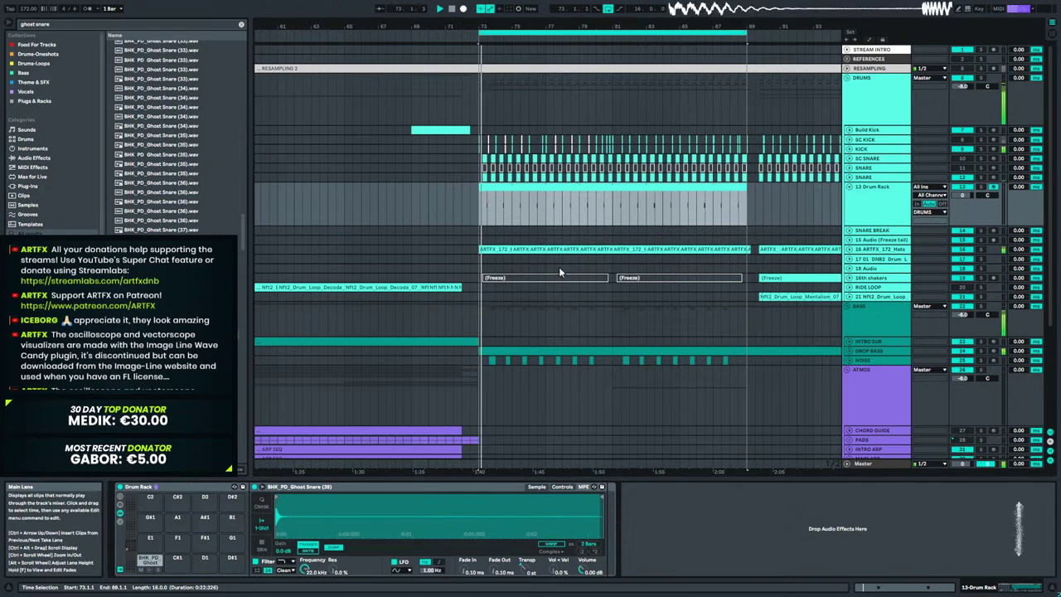
Shrink the clip editor and load another BHK_PD_Ghost Snare sample onto the Drum Rack's C#1 pad.
scroll(165, 132, down, 3)
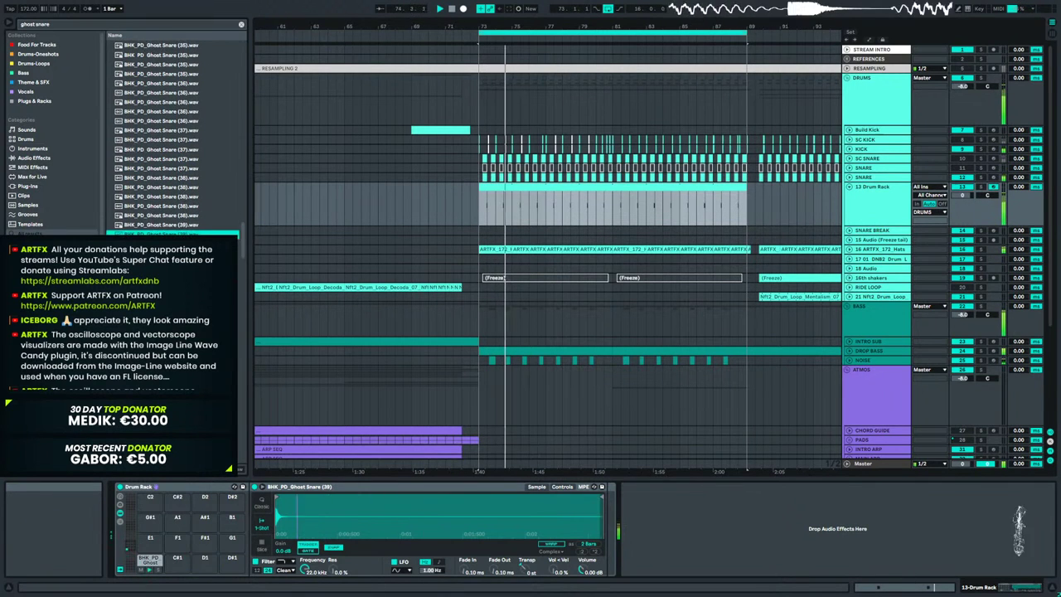
double_click(532, 185)
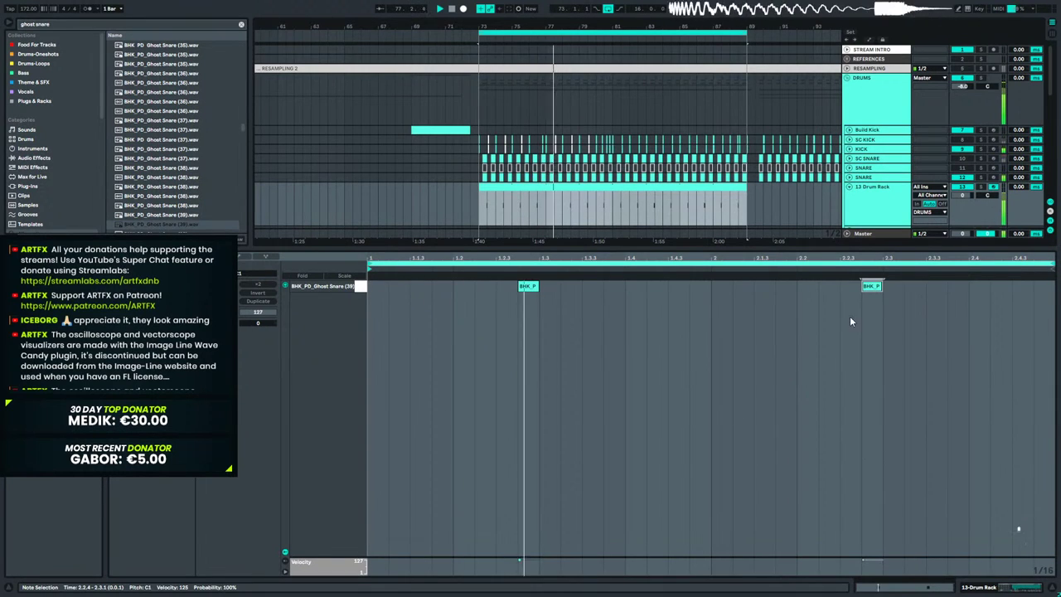
drag(814, 266, 813, 474)
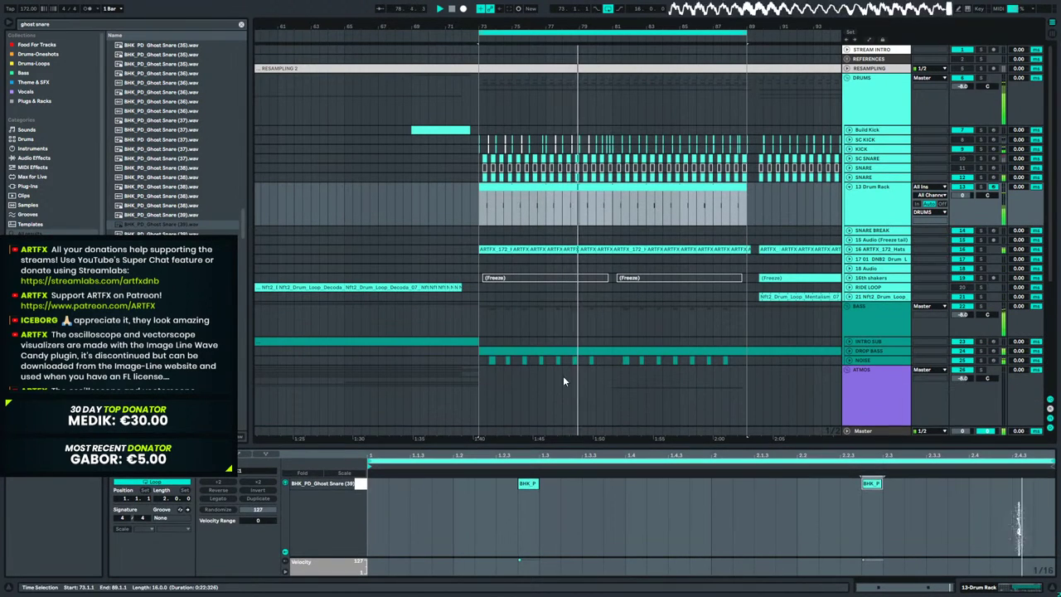
key(shift+Tab)
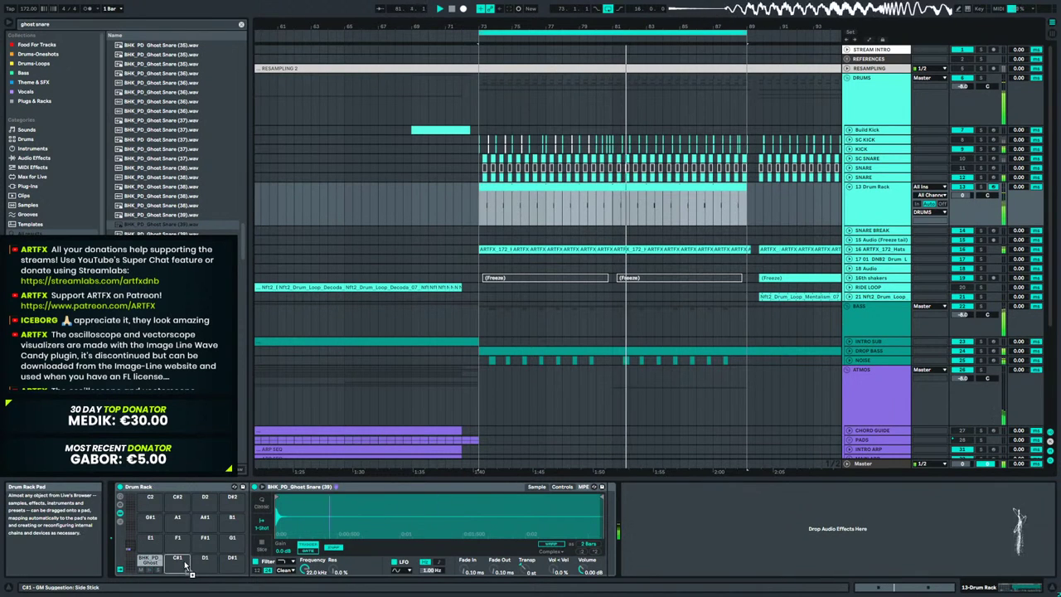
double_click(238, 295)
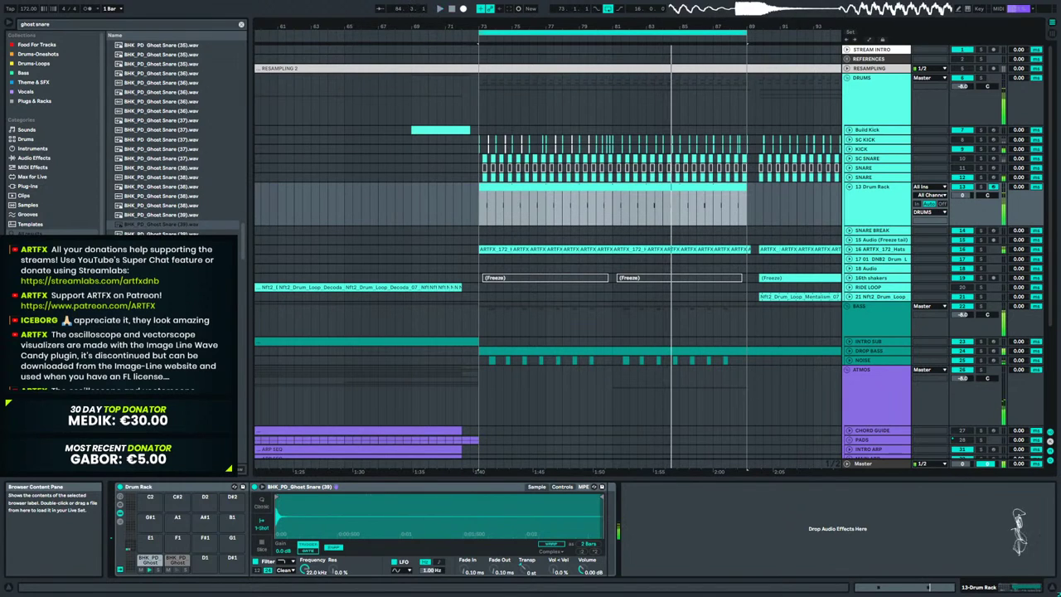
Audition further BHK_PD_Ghost Snare samples and replace the sample in the open Simpler with BHK_PD_Ghost Snare (42).
key(Down)
key(Down)
key(Down)
key(Down)
key(Down)
key(Down)
key(Down)
key(Down)
key(Down)
key(Down)
key(Down)
key(Down)
key(Down)
key(Down)
key(Down)
key(Down)
key(Down)
key(Down)
key(Down)
key(Down)
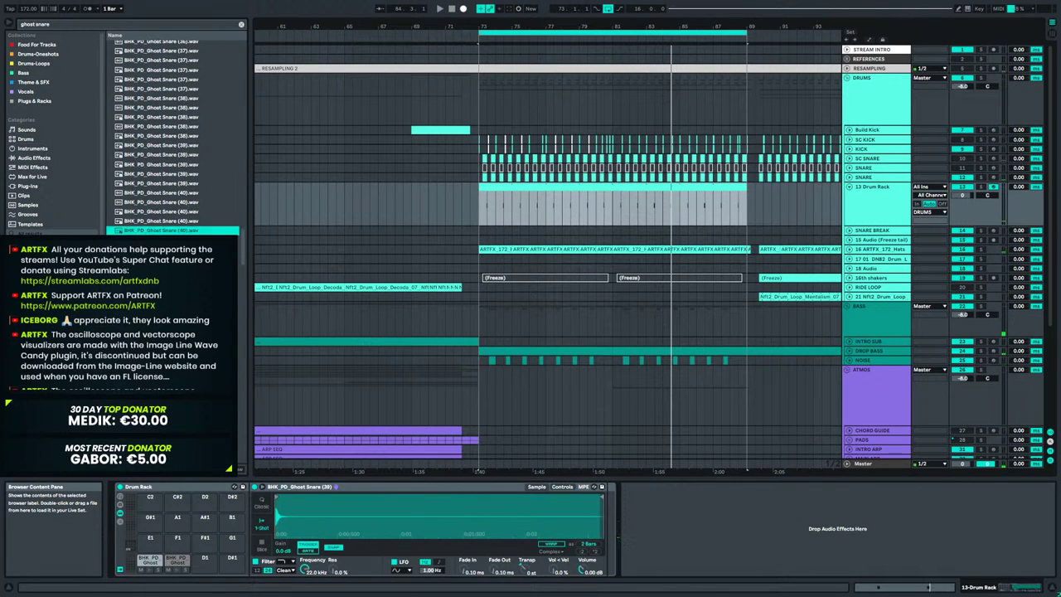
click(179, 186)
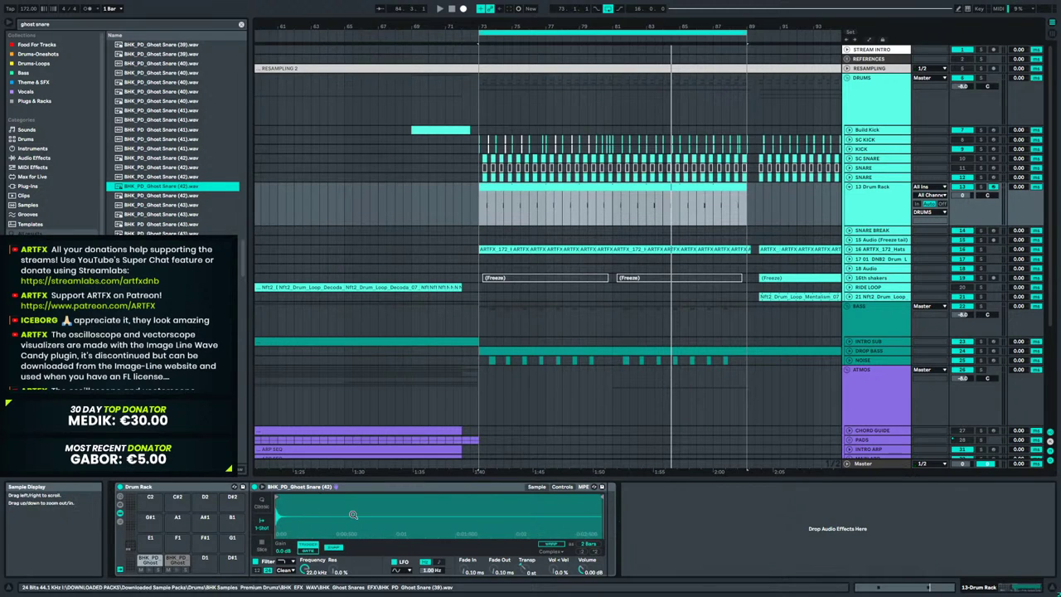
Move the clip's ghost snare hits at 1.2.4 and 2.2.4 from C1 up to the BHK_PD_Ghost Snare (38) row on C#1.
double_click(528, 186)
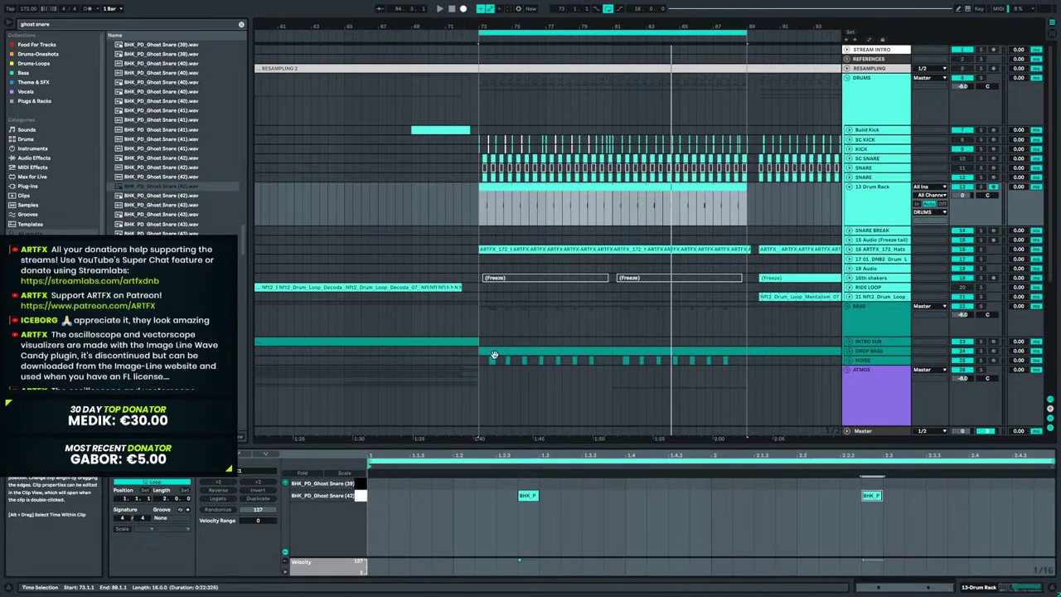
drag(532, 496, 578, 488)
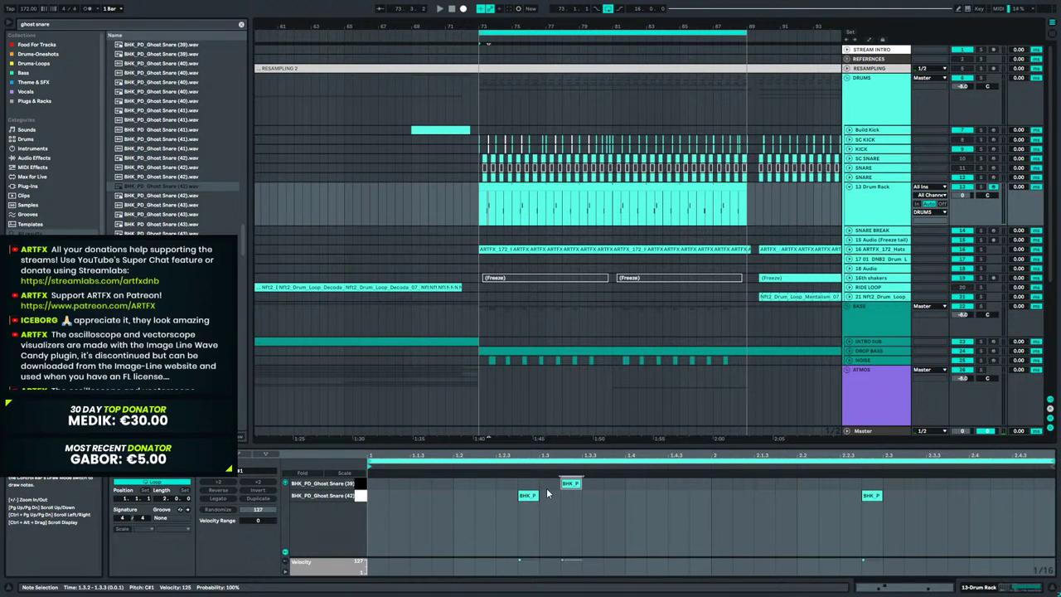
key(Delete)
click(360, 495)
key(Up)
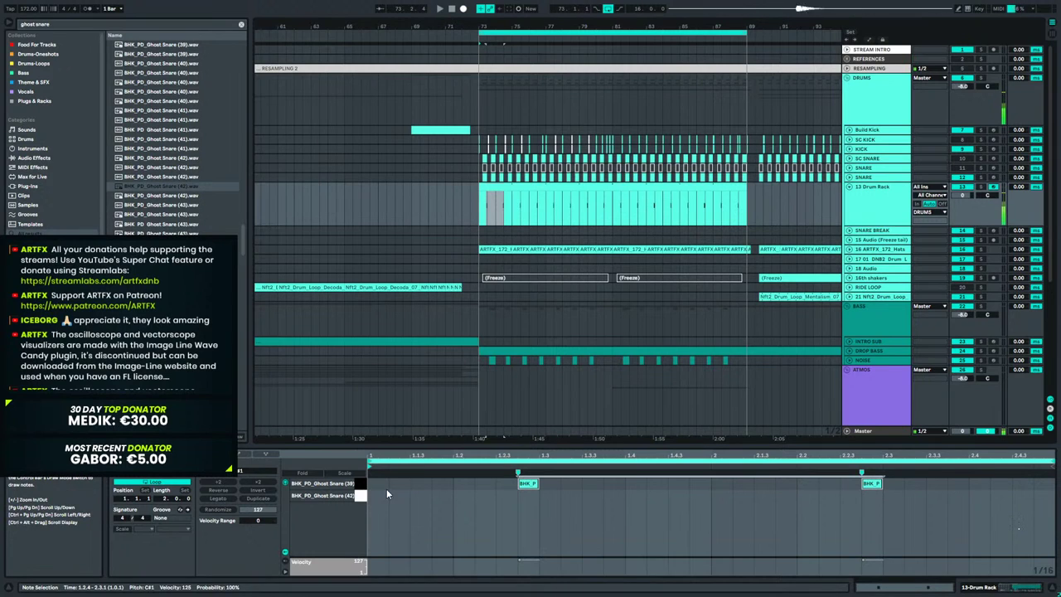
Copy both ghost snare hits to the BHK_PD_Ghost Snare (42) row at 1.3.2 and 2.3.2 and play the drop.
drag(528, 484, 570, 497)
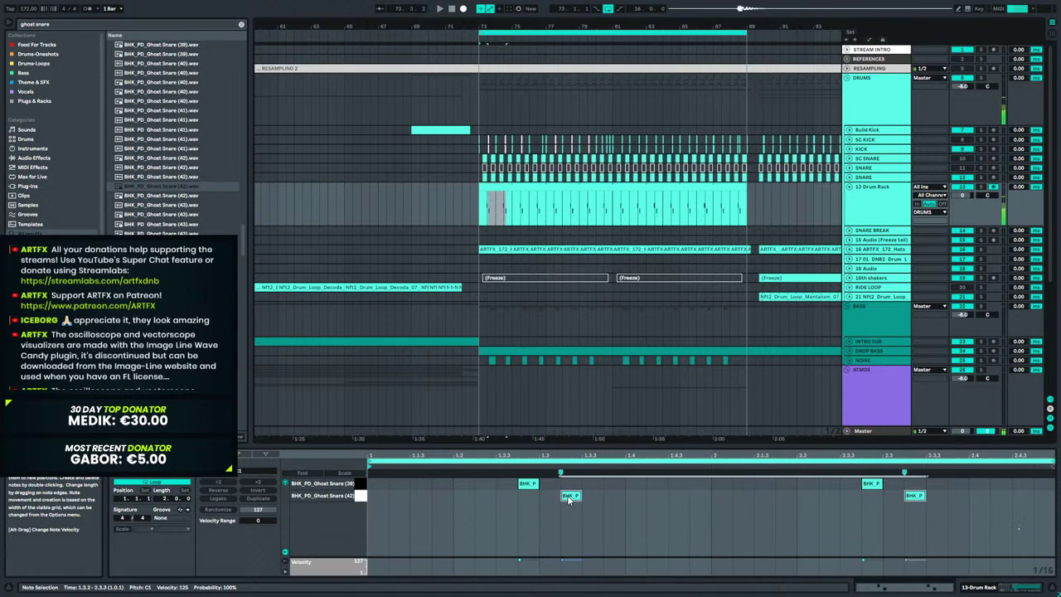
click(699, 508)
key(space)
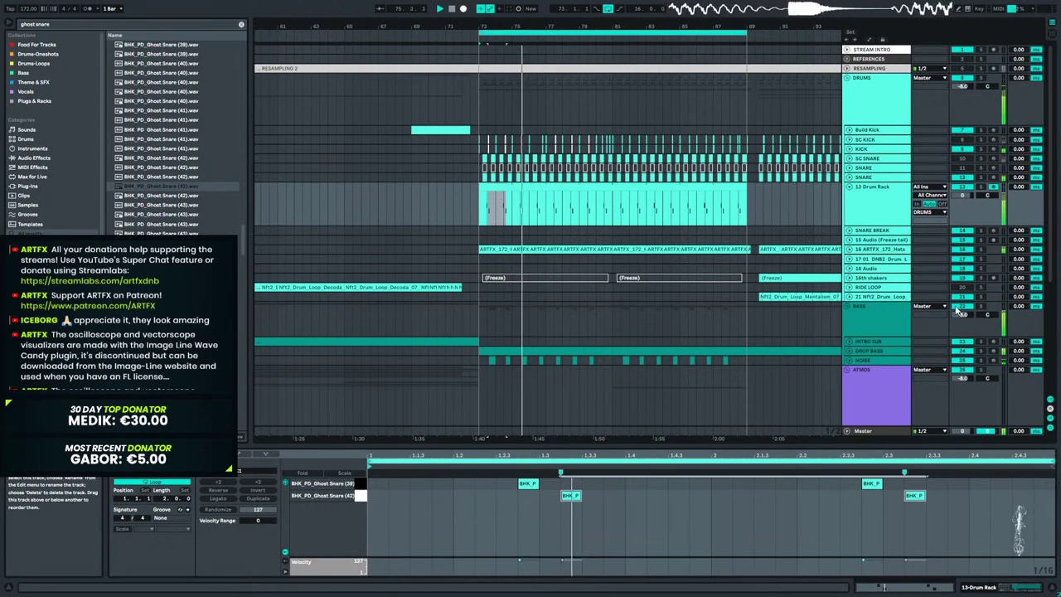
Set the Simpler's Fade Out for BHK_PD_Ghost Snare (42) to 79.5 ms and play the Drum Rack track soloed.
click(969, 586)
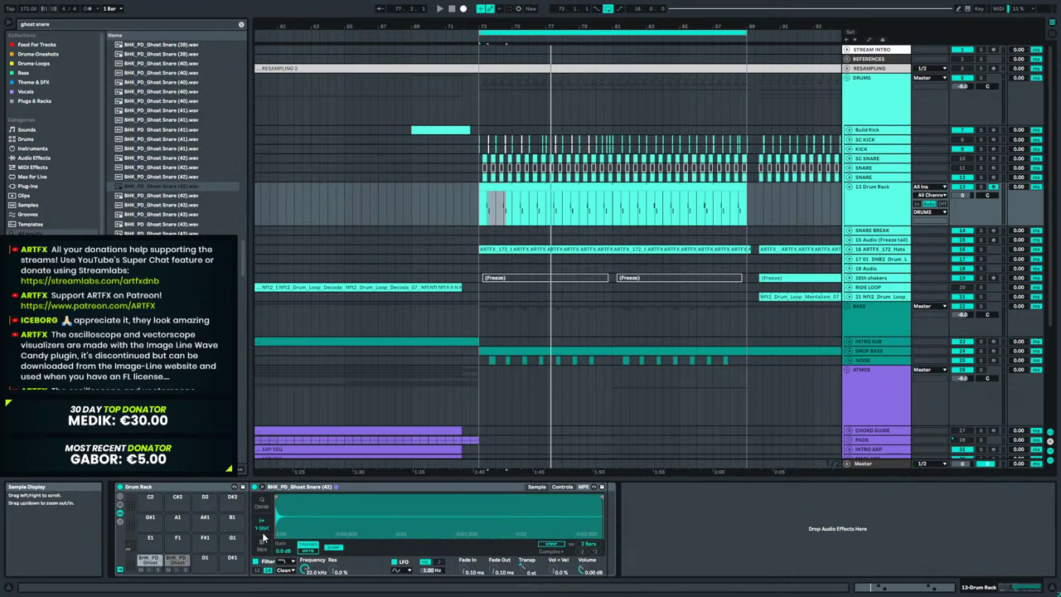
drag(518, 576, 517, 568)
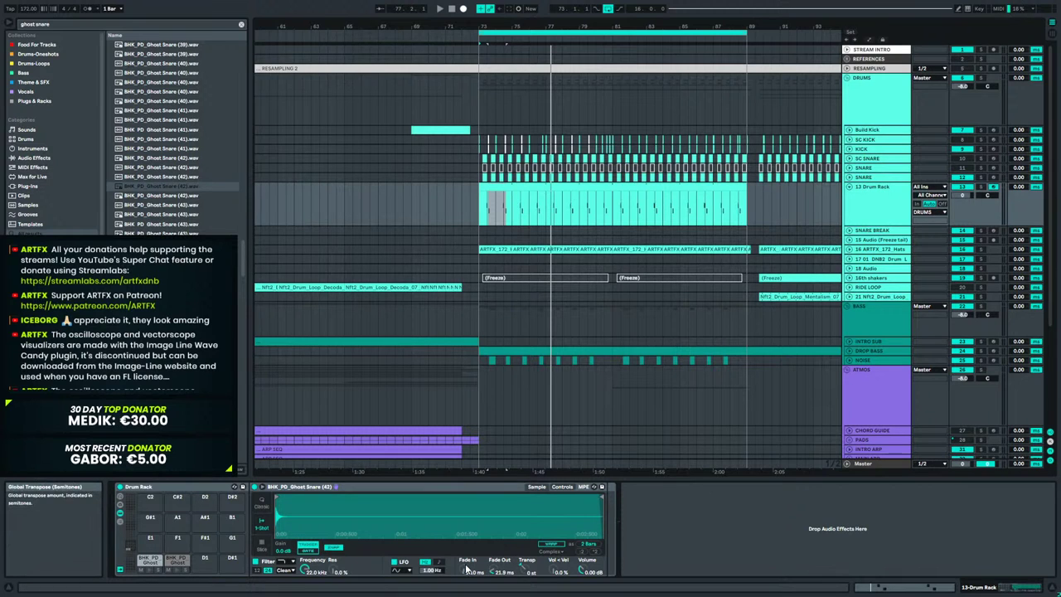
click(154, 563)
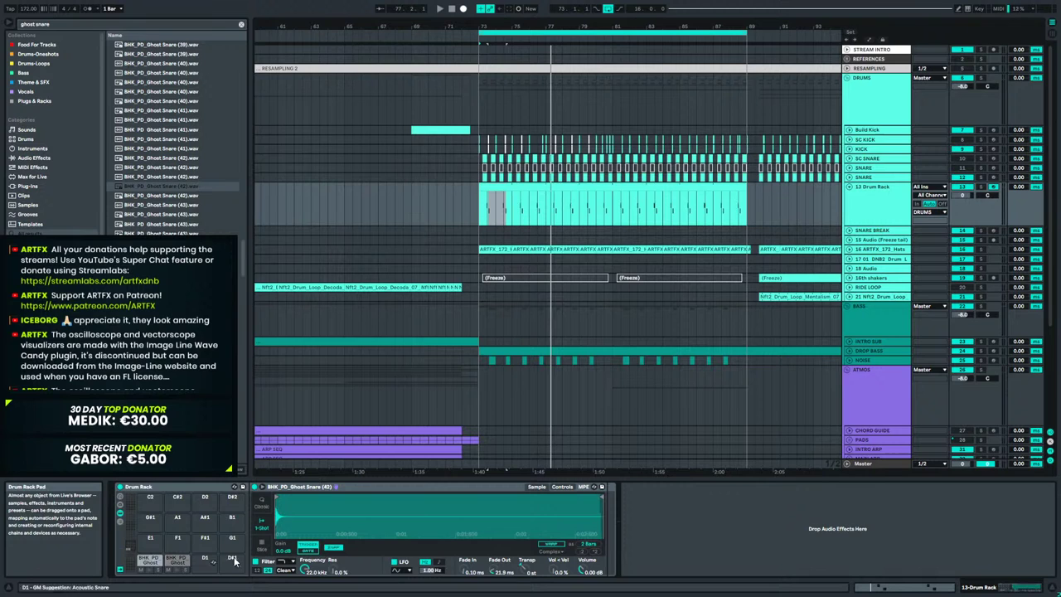
right_click(494, 571)
click(537, 406)
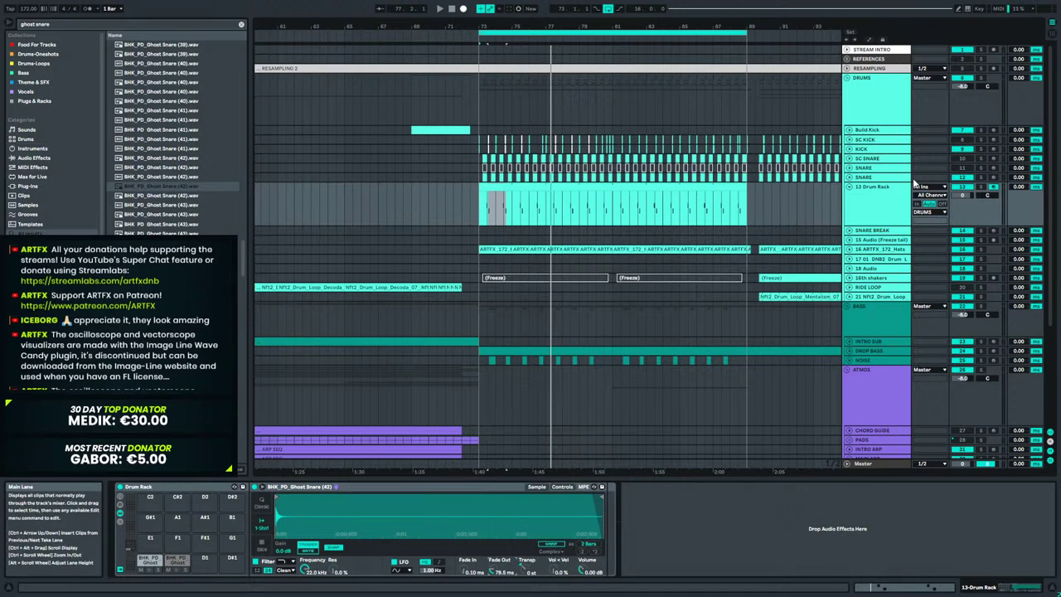
click(981, 187)
key(space)
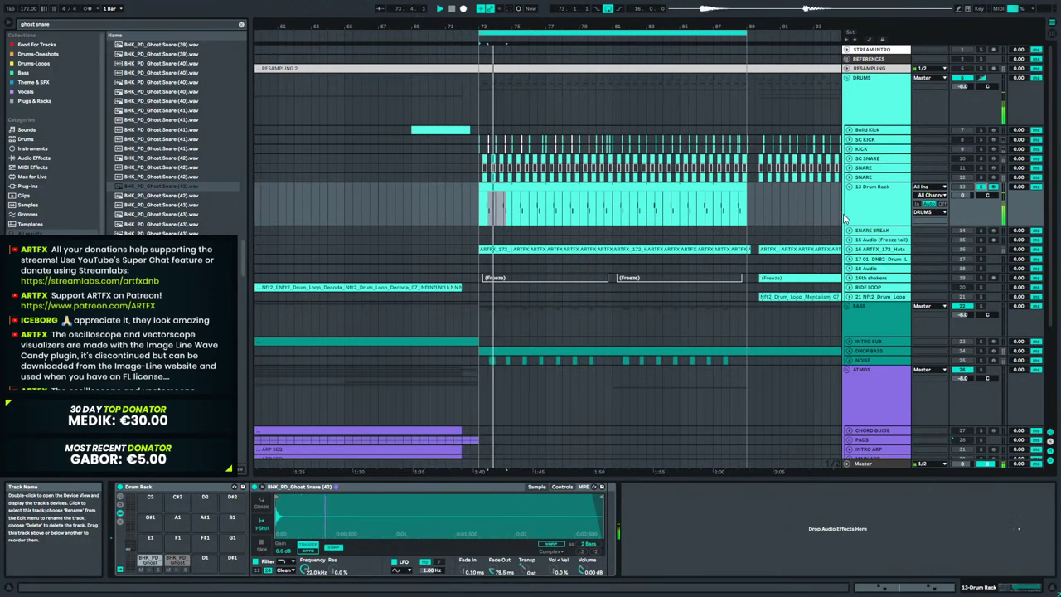
Add a Saturator after the Drum Rack with Drive at 11.4 dB and play the soloed ghost snares.
click(33, 157)
click(240, 24)
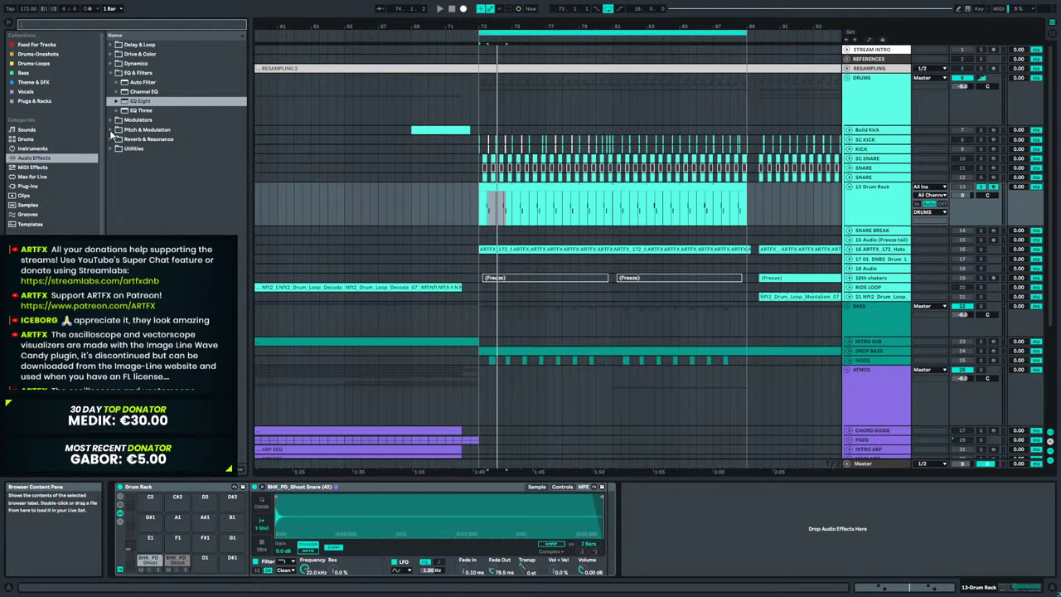
click(111, 64)
click(111, 55)
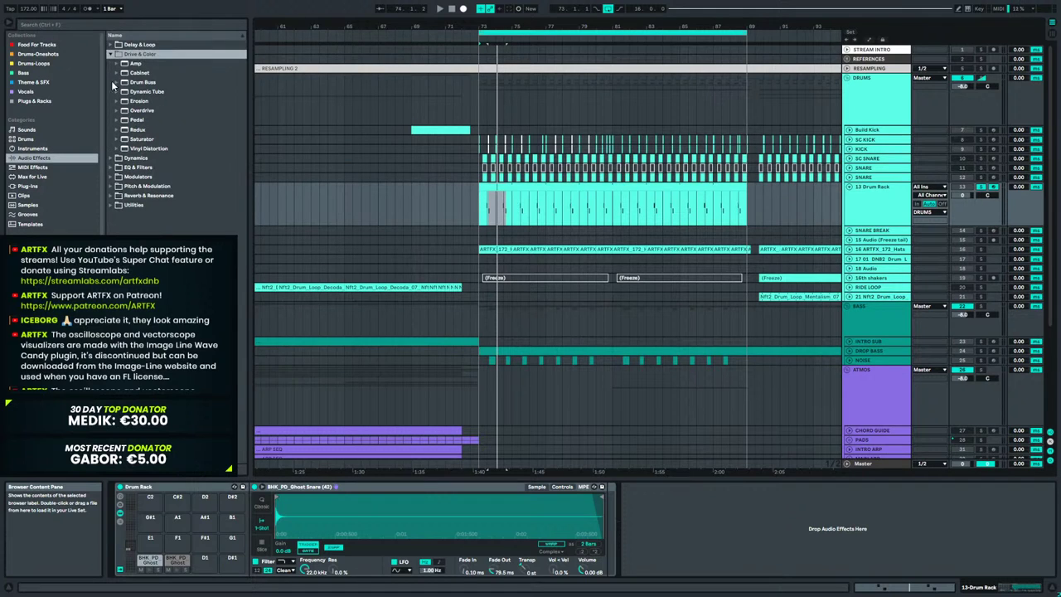
click(148, 140)
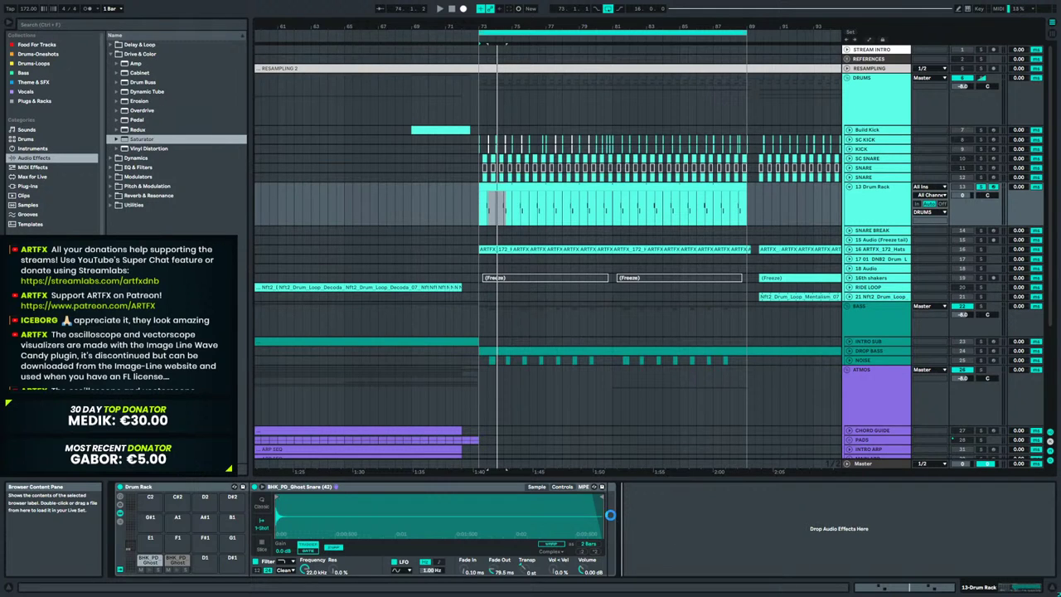
mouse_move(650, 509)
mouse_down()
mouse_move(638, 515)
mouse_move(634, 498)
mouse_up()
key(space)
key(space)
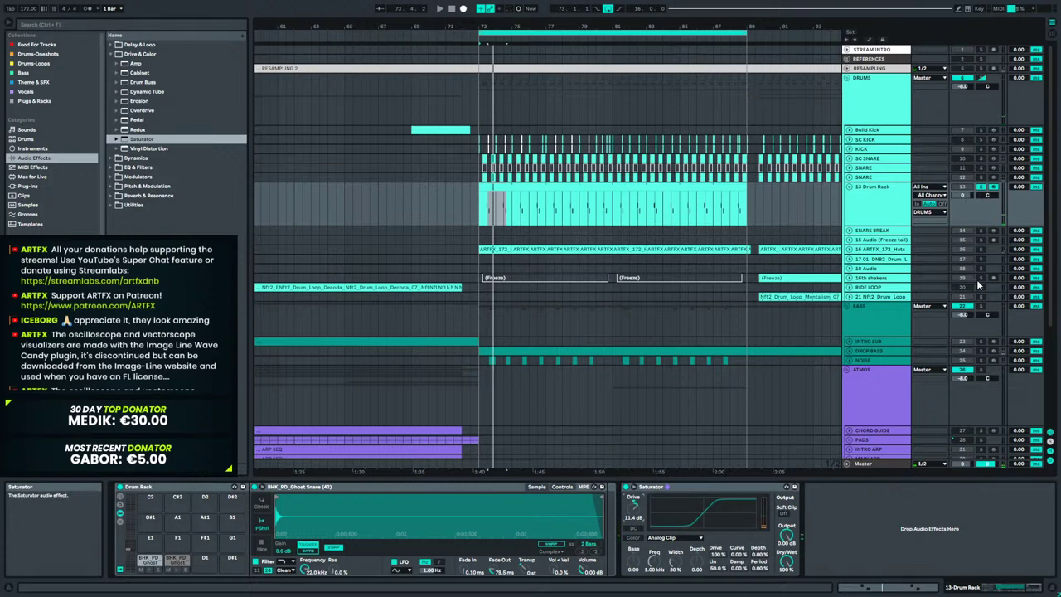
Play the drop with all tracks and lower the Saturator's Drive to 5.71 dB.
key(space)
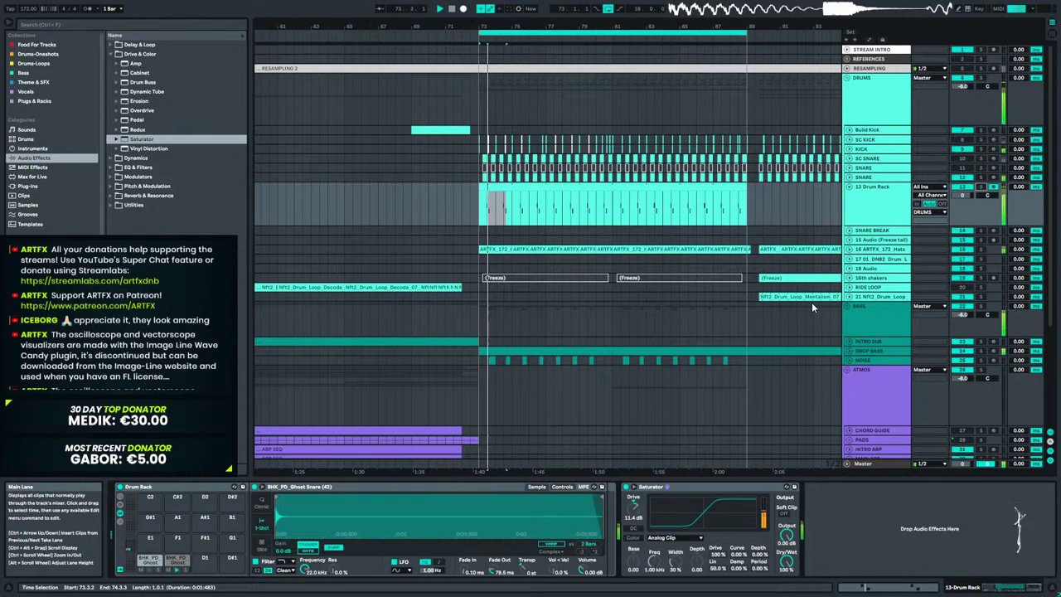
drag(633, 506, 633, 523)
key(space)
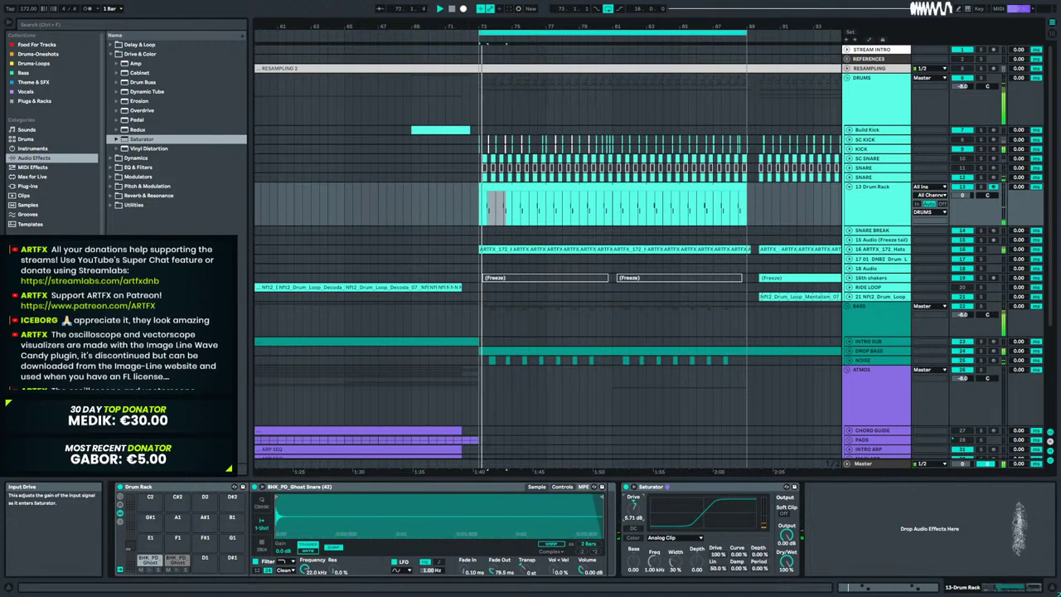
Move the BHK_PD_Ghost Snare (42) hits to 1.4.2 and 2.4.2 in the clip and play the drop.
double_click(514, 188)
key(space)
mouse_move(570, 495)
mouse_down()
mouse_move(594, 496)
mouse_move(478, 501)
mouse_move(707, 507)
mouse_move(667, 510)
mouse_up()
key(space)
key(space)
key(space)
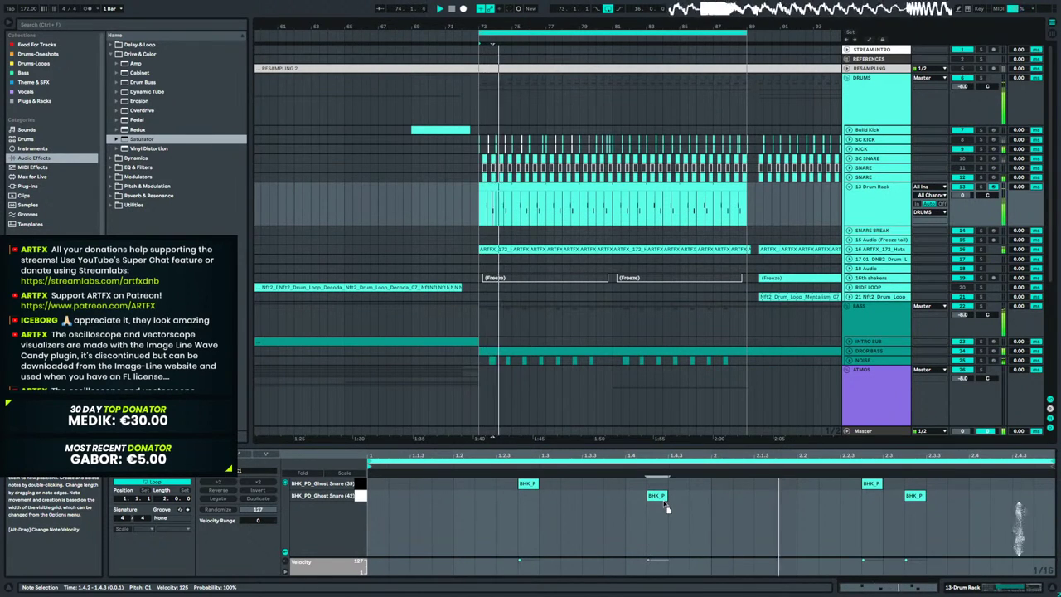
drag(918, 497, 1011, 507)
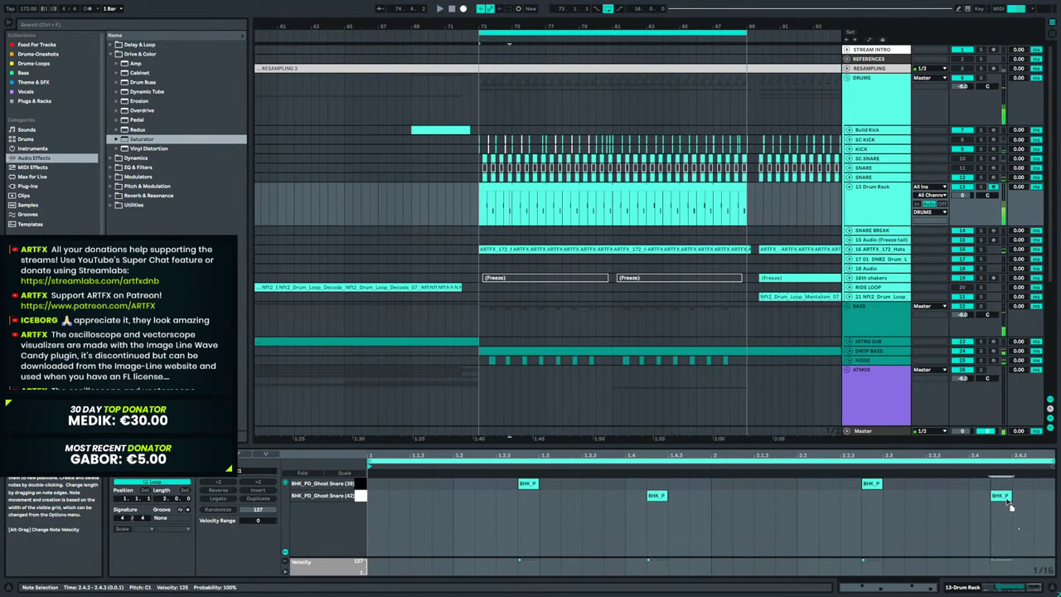
key(space)
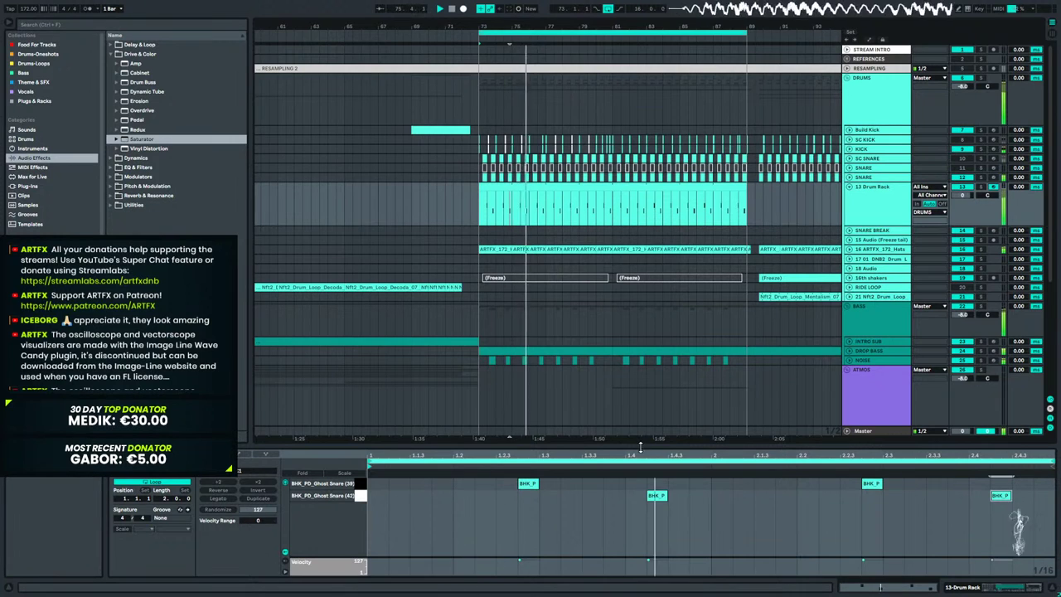
Shift both BHK_PD_Ghost Snare (42) hits to 1.4.4 and 2.4.4 and replay the drop.
shift+click(656, 495)
key(space)
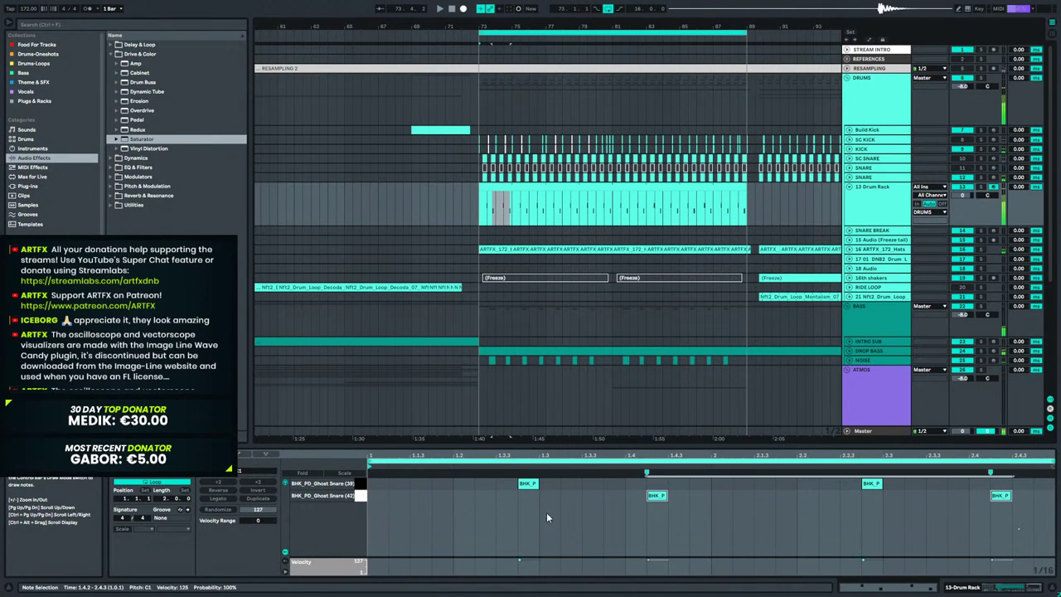
key(Right)
key(Right)
key(space)
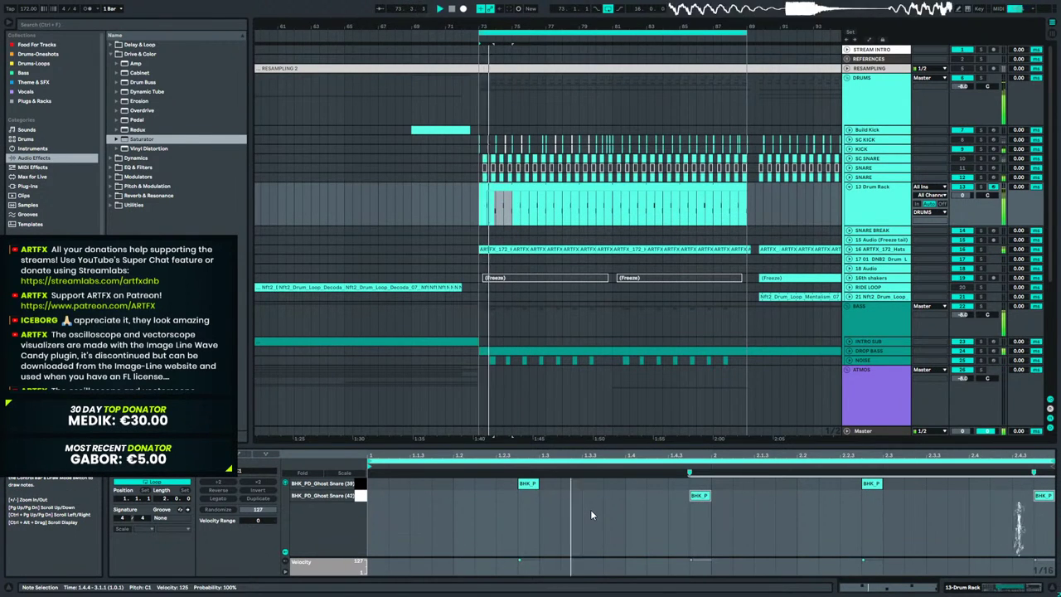
Try the BHK_PD_Ghost Snare (42) hits progressively earlier, back to 1.1.4 and 2.1.4, during playback, and delete both.
key(Left)
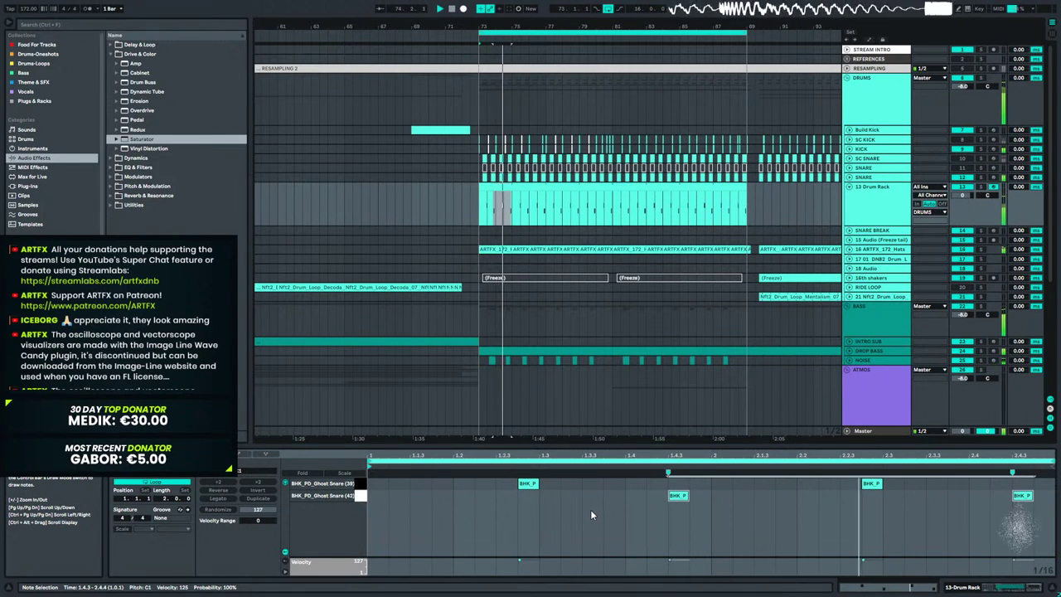
key(Left)
key(Left)
key(Left)
key(Left)
key(Left)
key(Left)
key(Left)
key(Left)
key(Left)
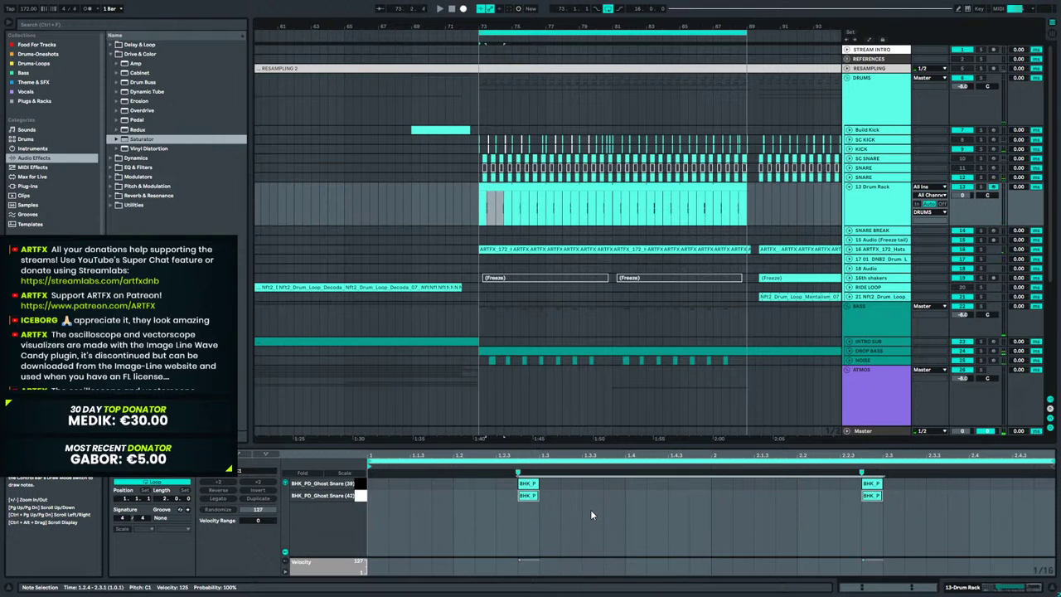
key(Left)
key(Left)
key(Left)
key(Right)
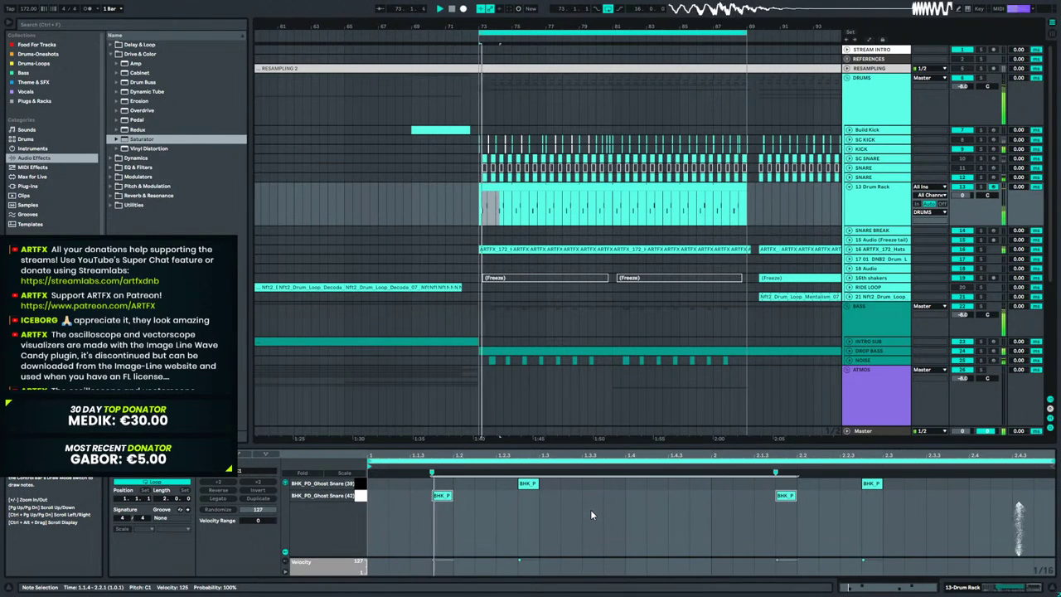
click(590, 508)
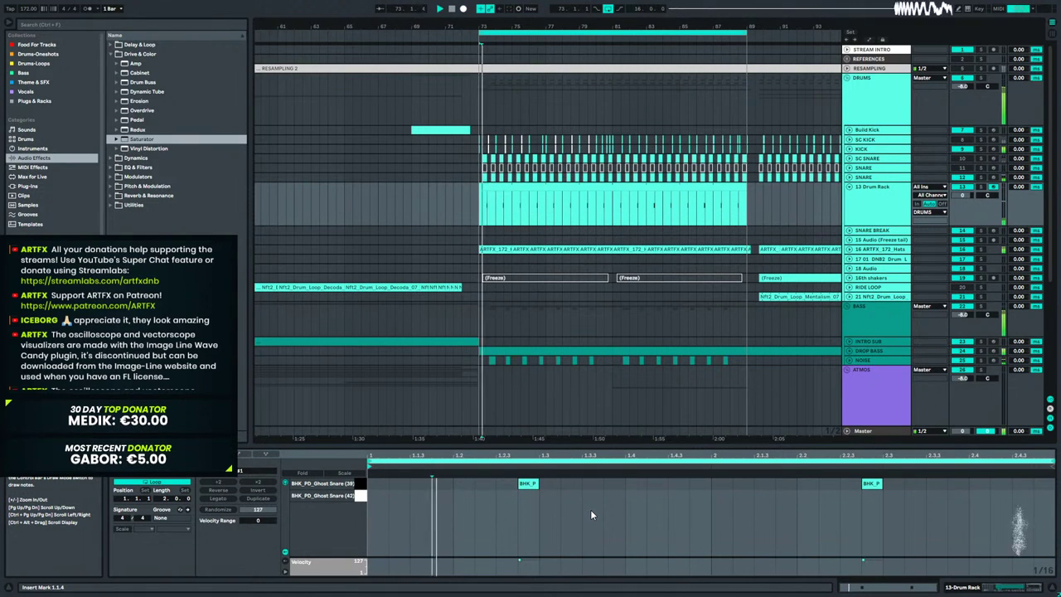
Stop playback and remove the Drum Rack and its Saturator from the ghost snare track, keeping the MIDI clip.
click(970, 586)
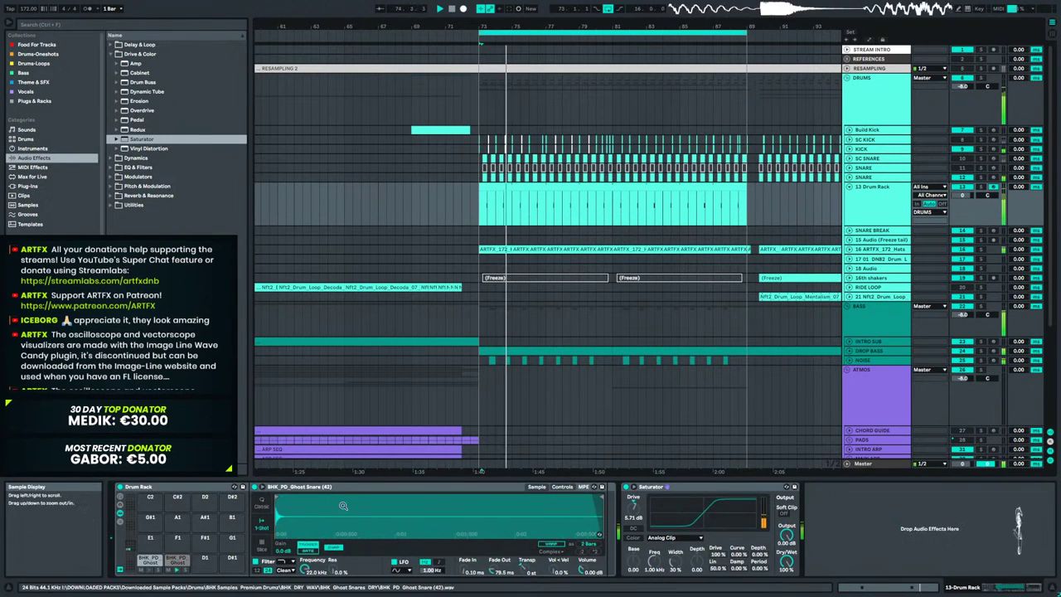
key(space)
click(542, 187)
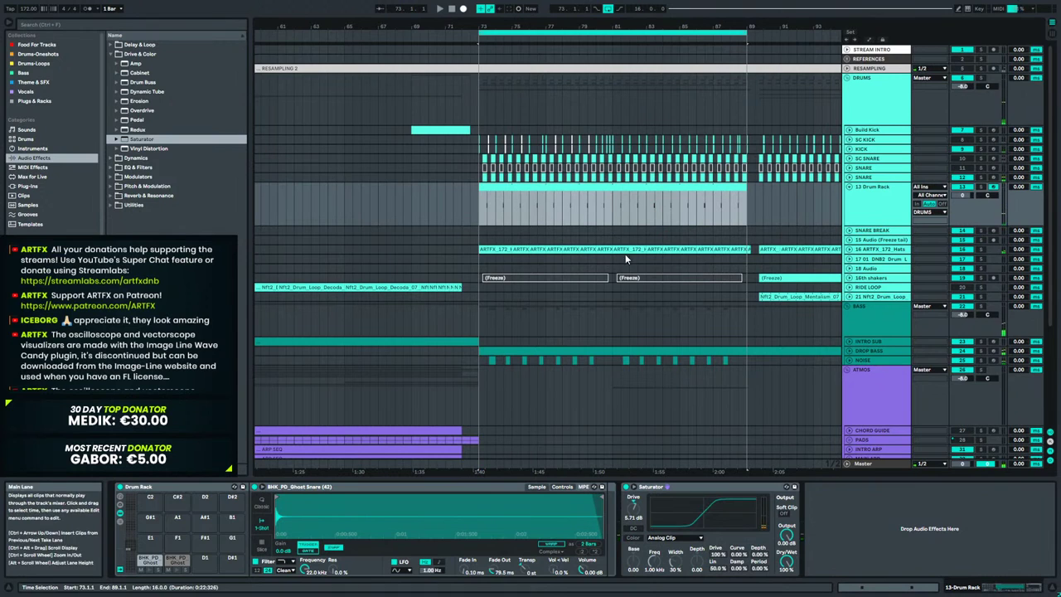
click(217, 487)
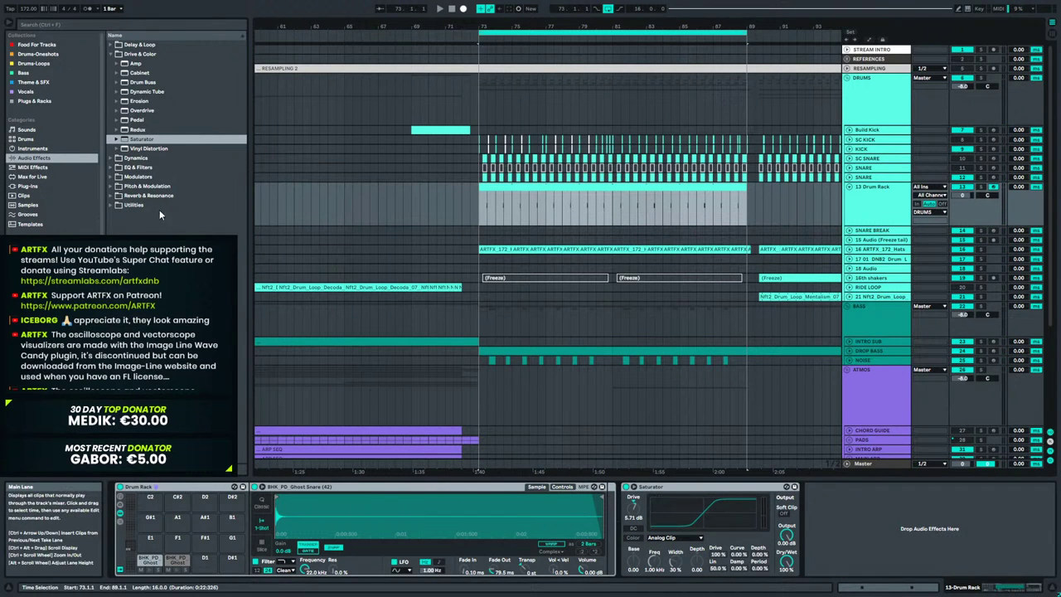
key(Delete)
Load the XLN Audio drum sampler Addictive Drums 2 onto the ghost snare MIDI track and close its plug-in window.
click(30, 187)
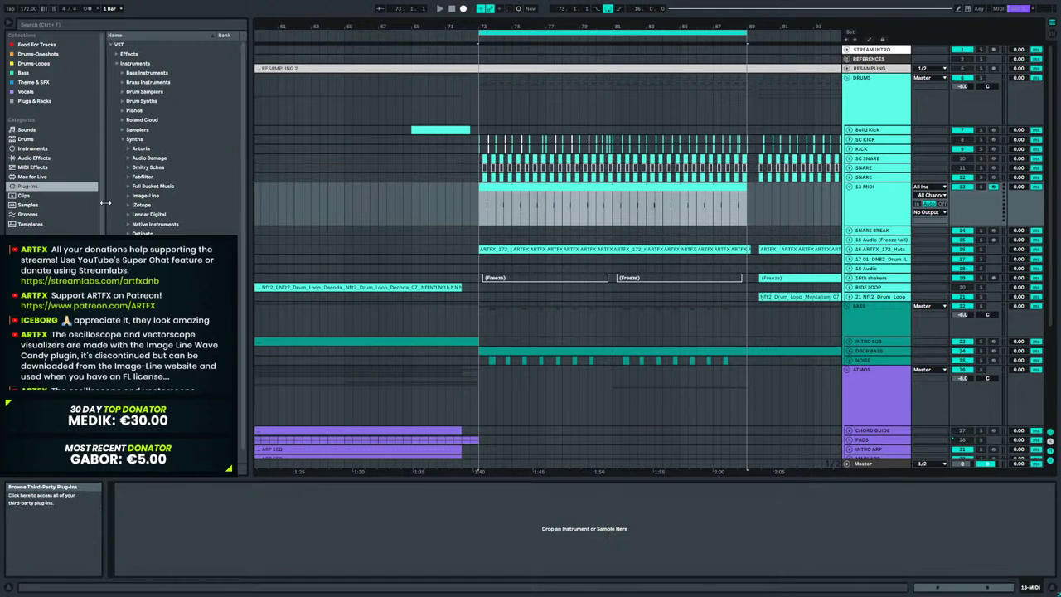
click(116, 63)
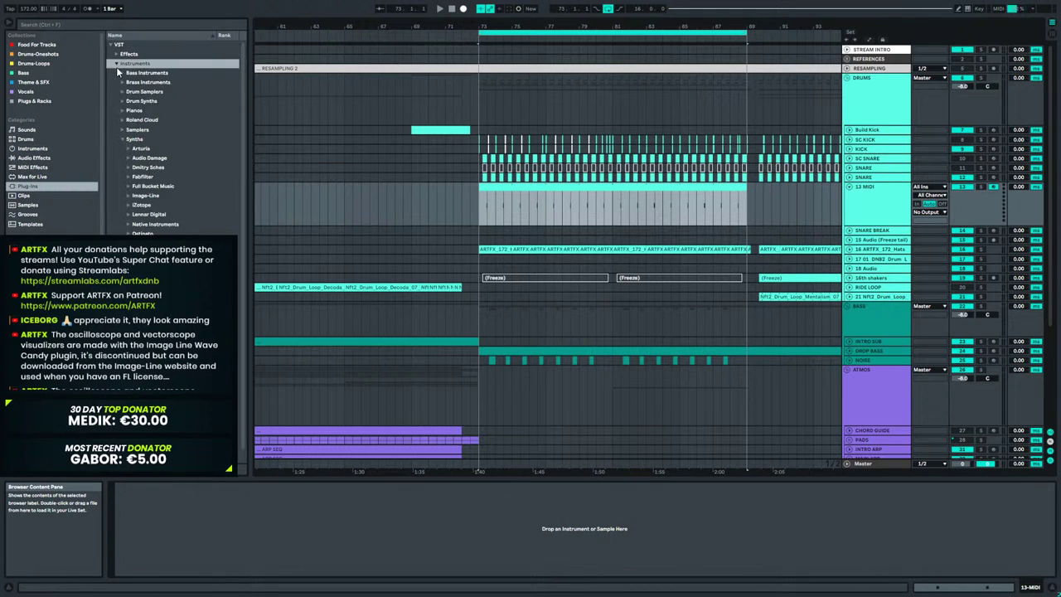
click(124, 92)
click(127, 111)
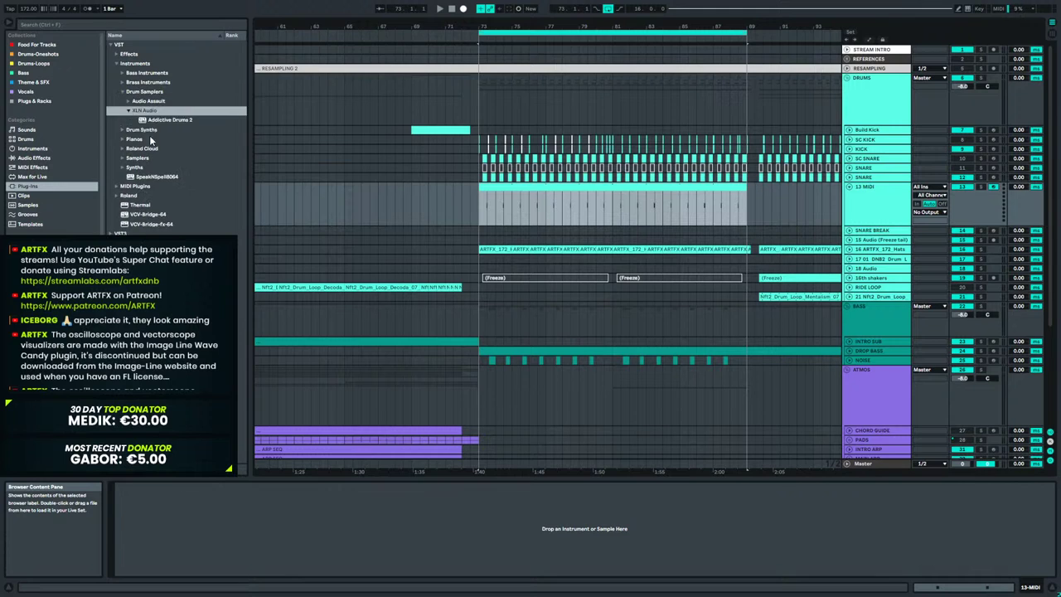
drag(162, 120, 293, 224)
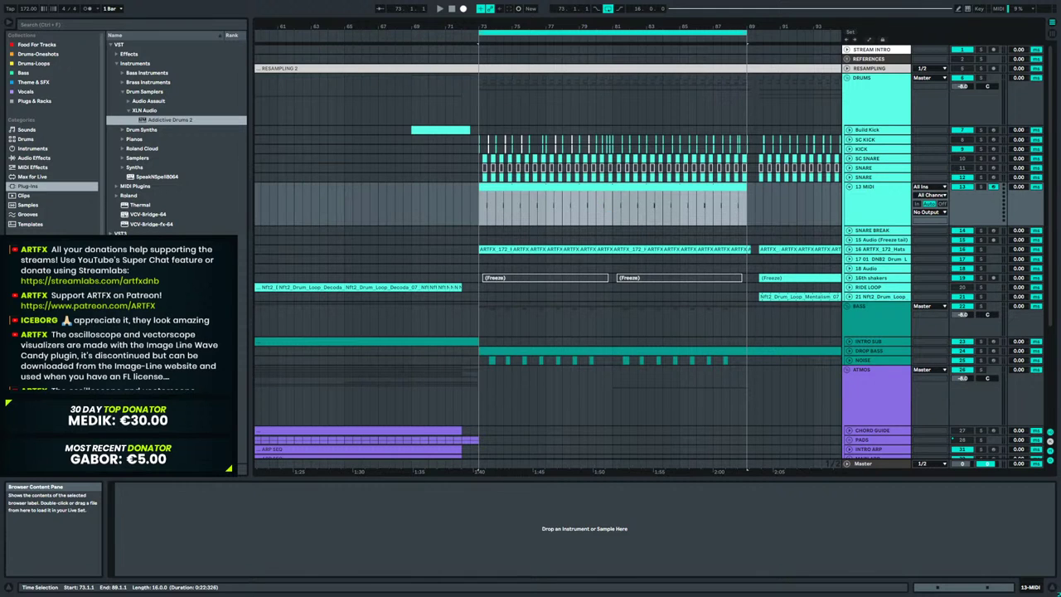
key(Return)
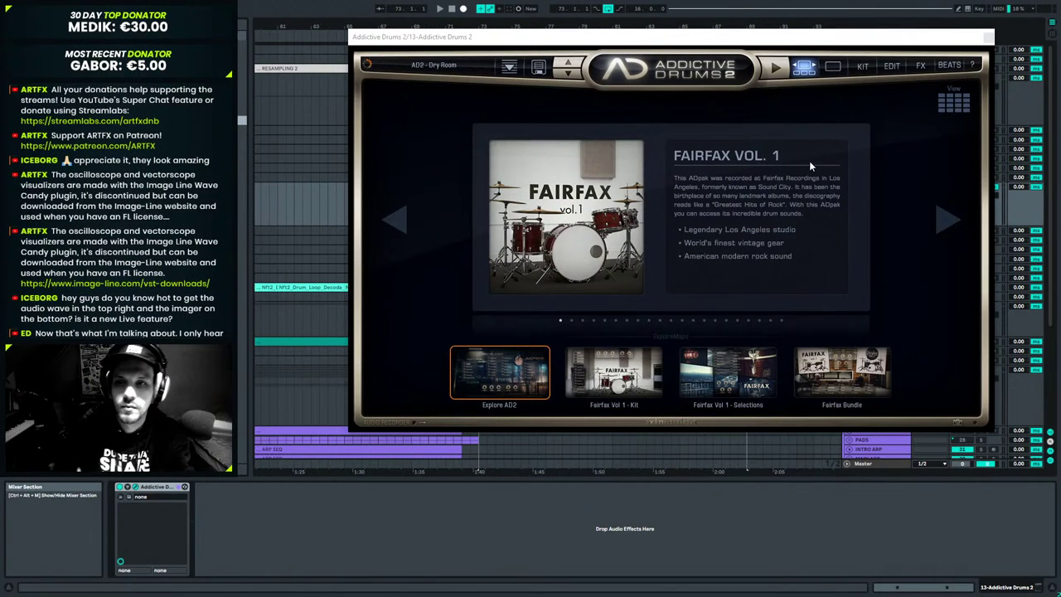
click(860, 66)
click(988, 38)
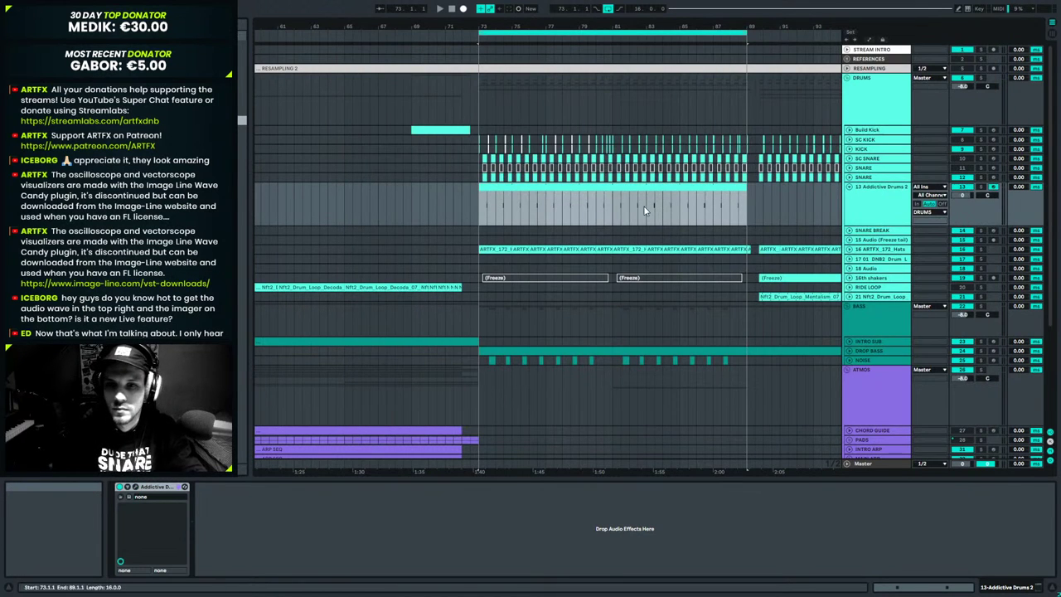
Open the Addictive Drums 2 MIDI clip and delete both C#1 notes.
double_click(535, 186)
drag(379, 451, 426, 165)
drag(303, 447, 356, 402)
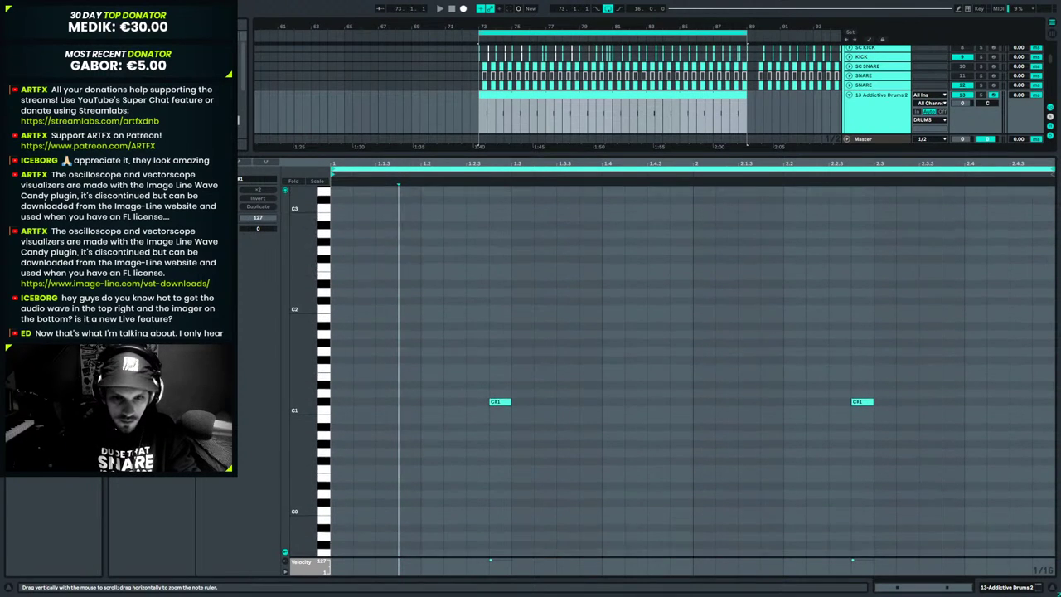
click(323, 401)
key(Delete)
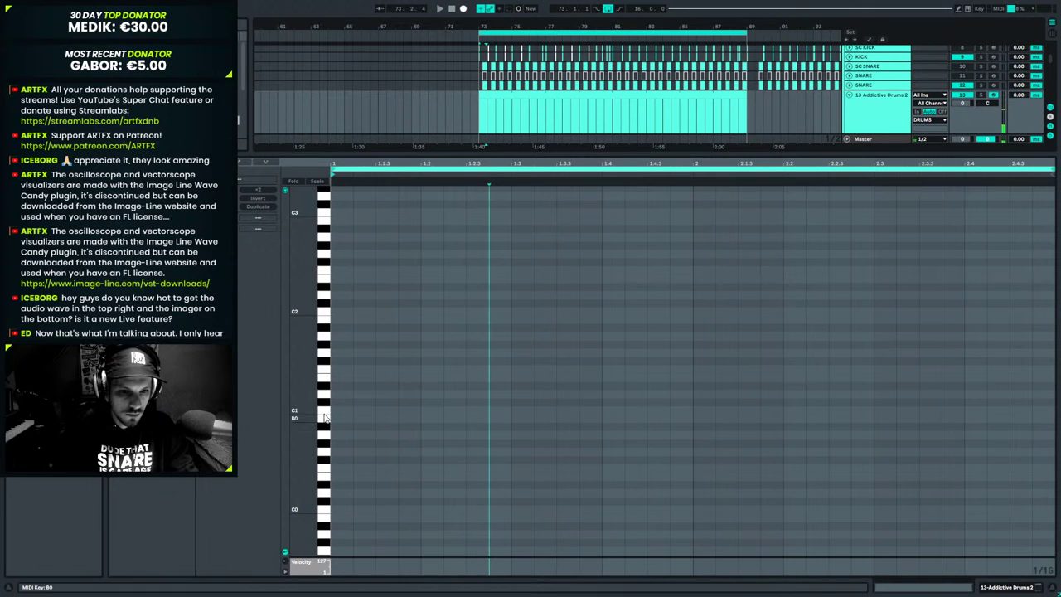
Add a C1 note at 1.1.1 lasting 0.0.2, solo the Addictive Drums 2 track and play it.
double_click(341, 409)
drag(372, 409, 378, 401)
key(space)
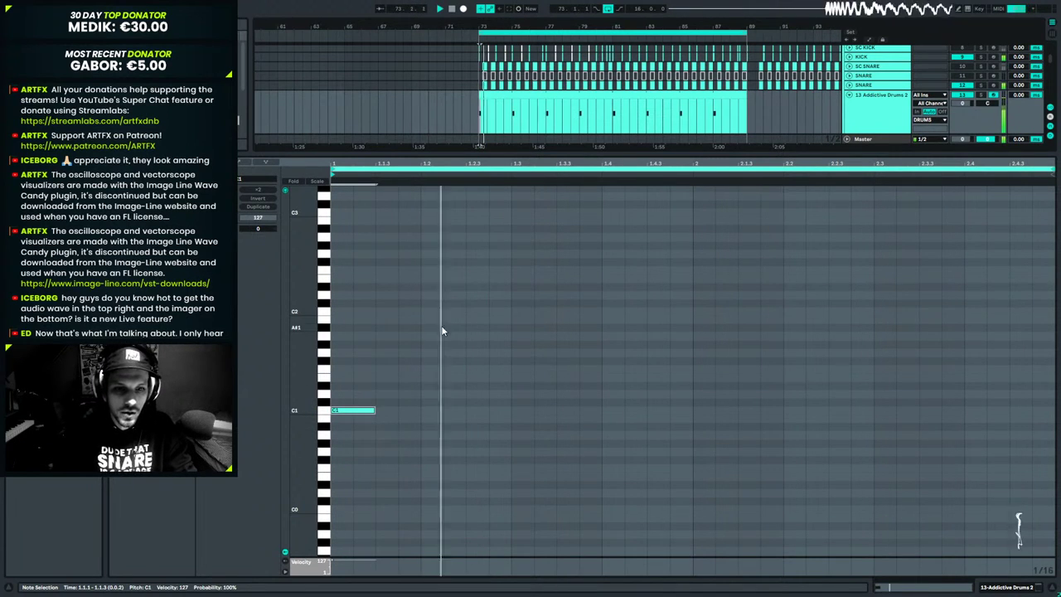
click(980, 96)
key(space)
key(space)
Place 0.0.2-long D1 notes at 1.2.1, 1.4.1, 2.2.1 and 2.4.1 and play the pattern.
ctrl+drag(360, 409, 445, 396)
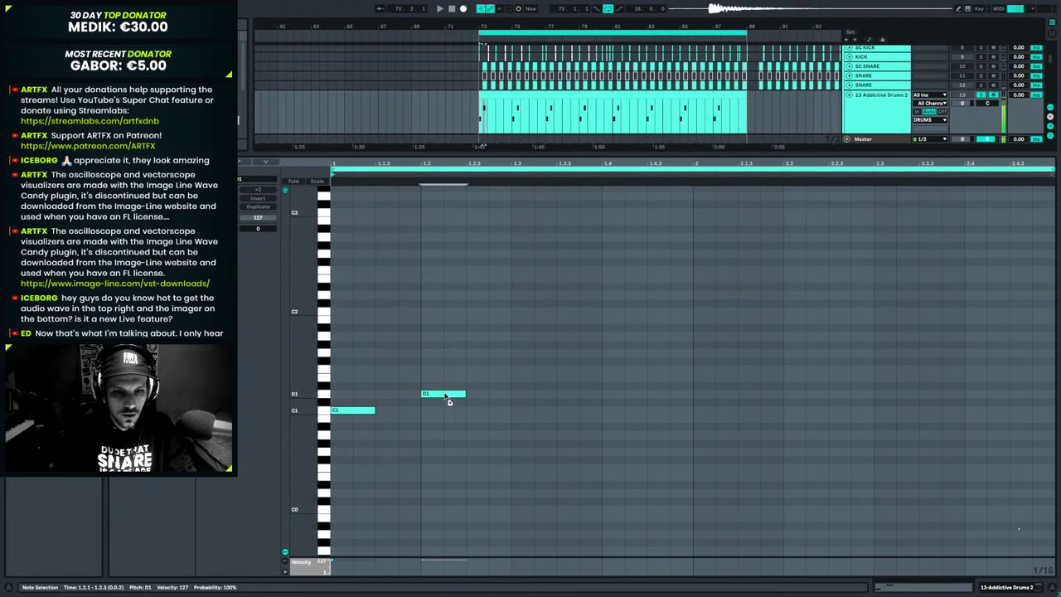
double_click(579, 402)
drag(589, 403, 631, 401)
double_click(706, 403)
drag(714, 403, 820, 394)
double_click(911, 403)
drag(938, 404, 1005, 396)
key(space)
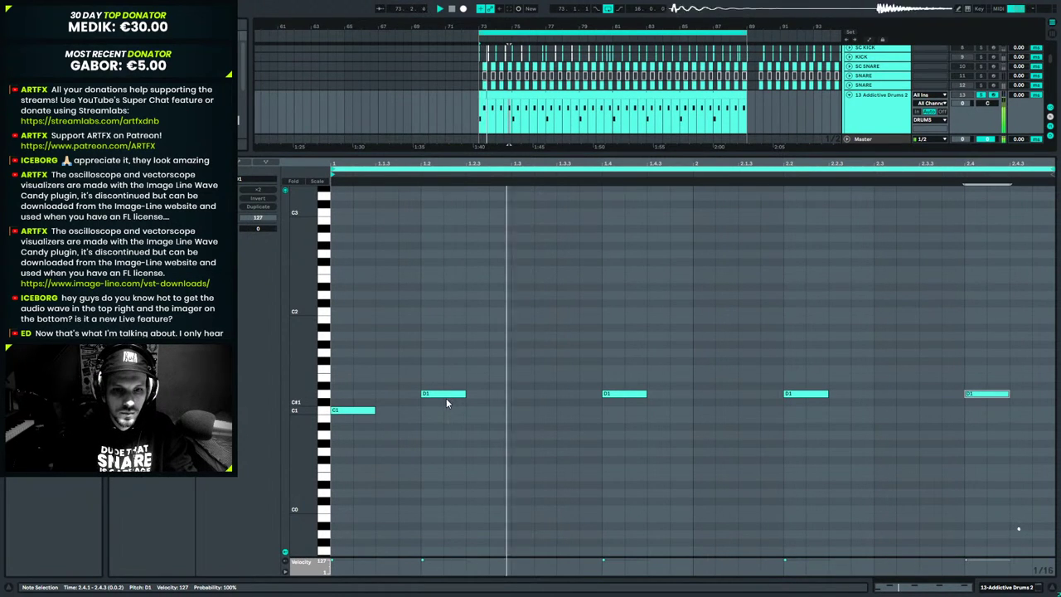
Add short D1 ghost hits at 1.2.4 and 2.2.4, lasting one sixteenth each, with velocity 61.
double_click(496, 393)
key(space)
drag(496, 396, 511, 413)
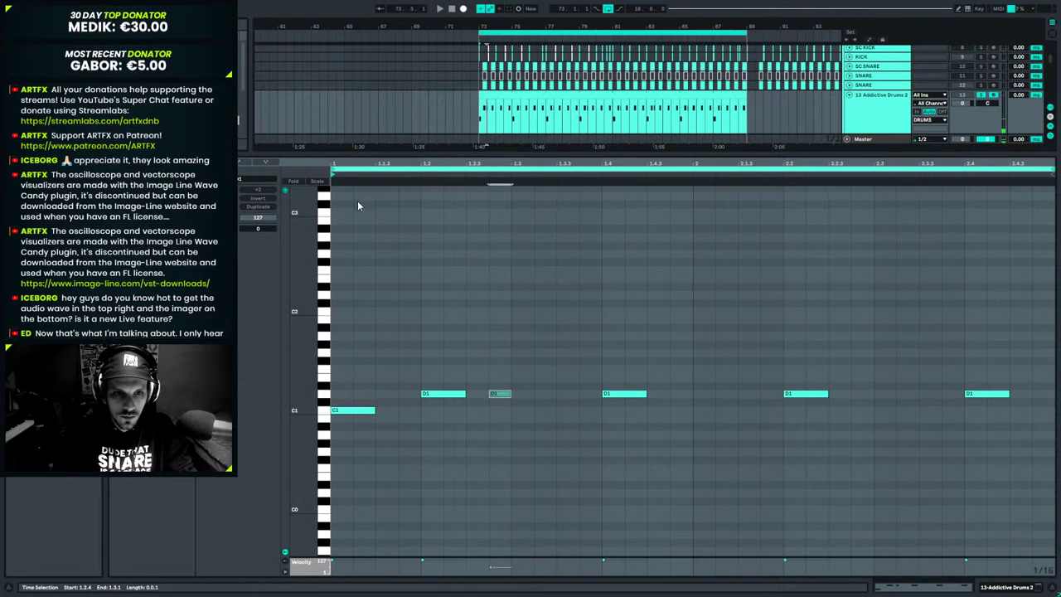
drag(489, 564, 489, 555)
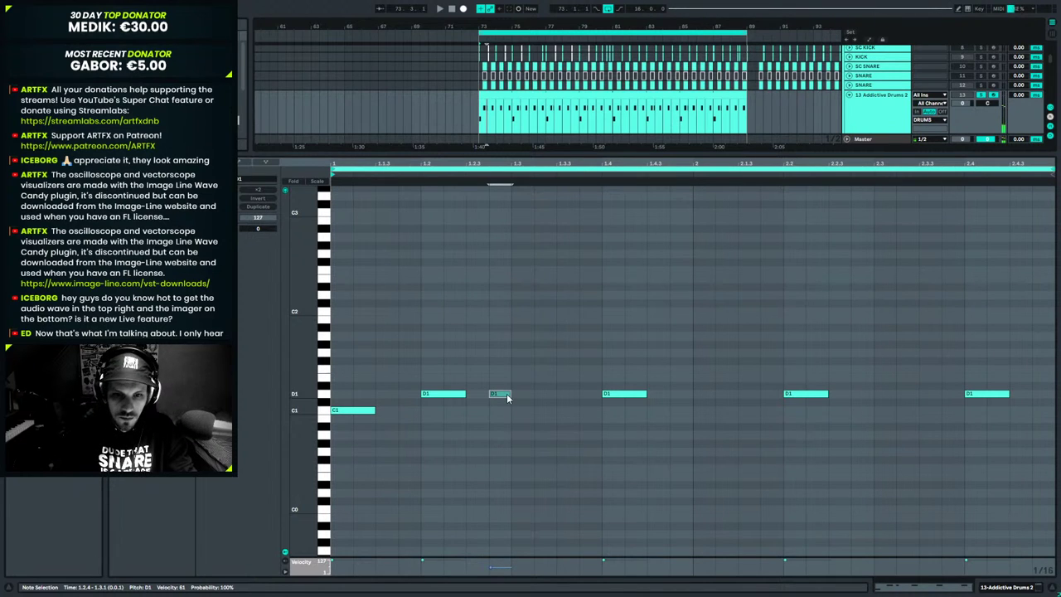
double_click(867, 395)
Deactivate the C1 note and the four long D1 notes, and play only the two short ghost hits.
drag(425, 344, 449, 394)
drag(615, 348, 633, 438)
drag(819, 384, 816, 420)
drag(1000, 368, 982, 431)
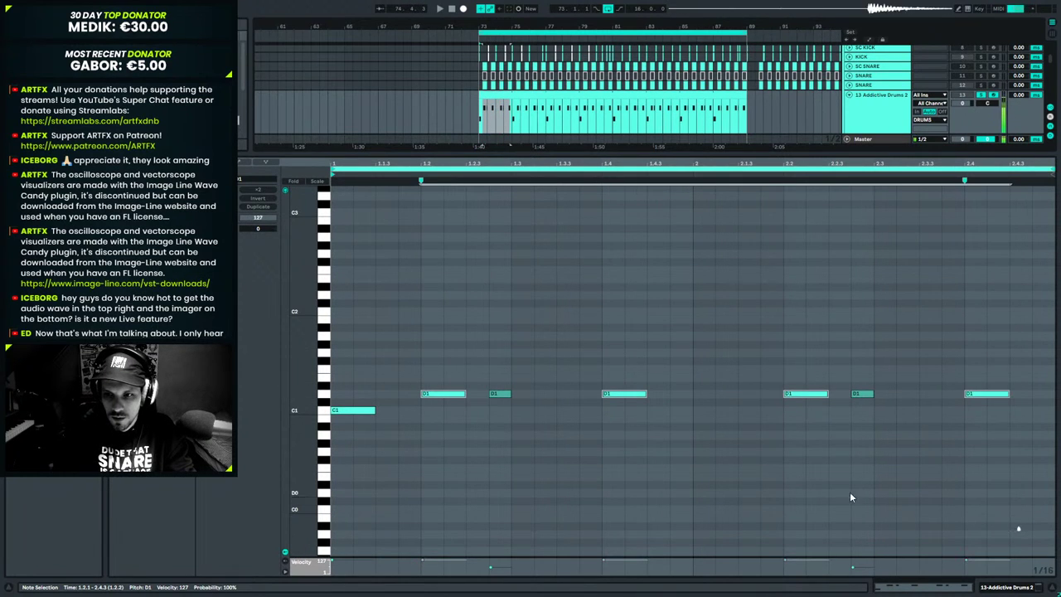
drag(362, 384, 352, 447)
click(352, 464)
key(space)
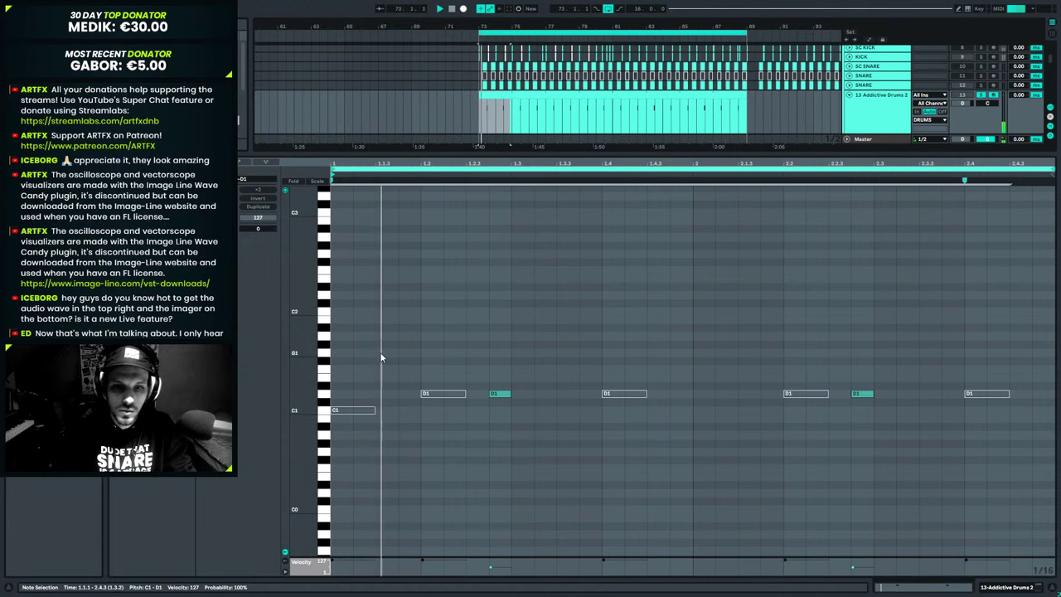
Add iZotope Trash 2 after Addictive Drums 2 and set Stage 1 to Elastic Trash distortion with Style 0.57.
click(1002, 585)
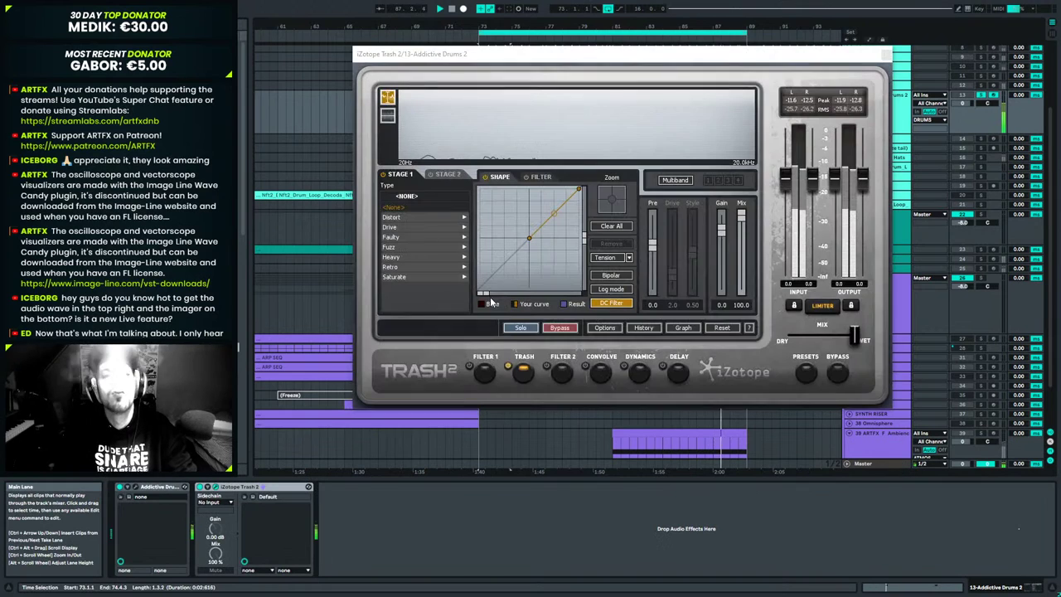
click(399, 226)
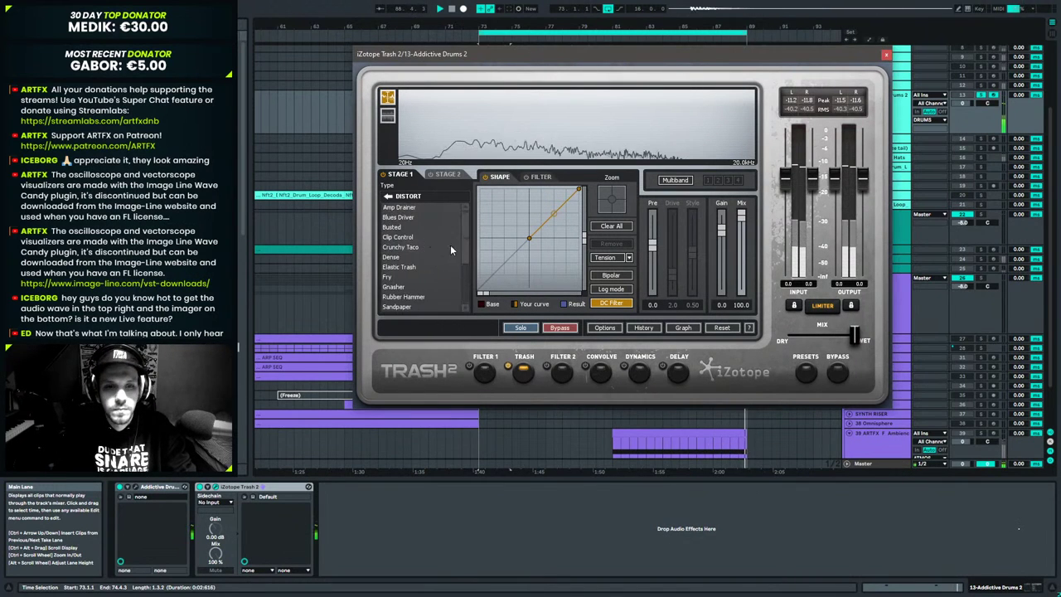
click(399, 266)
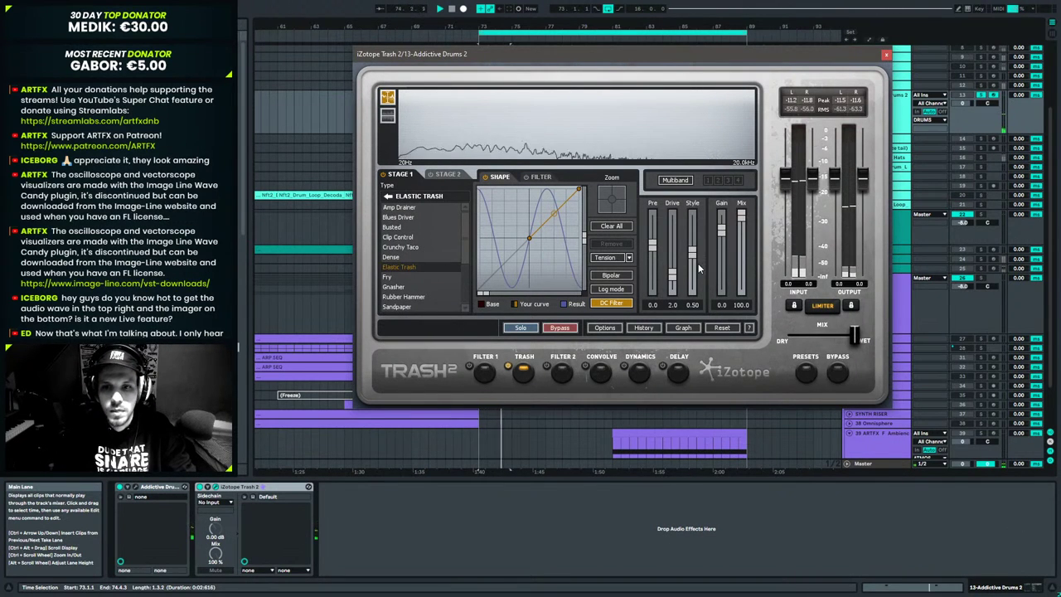
drag(692, 257, 693, 251)
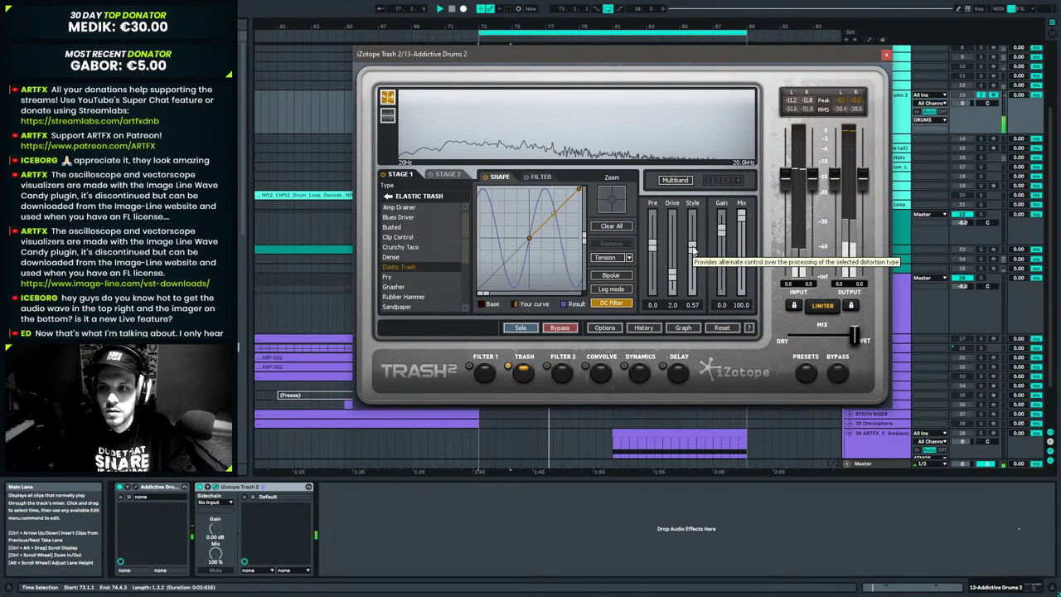
click(885, 55)
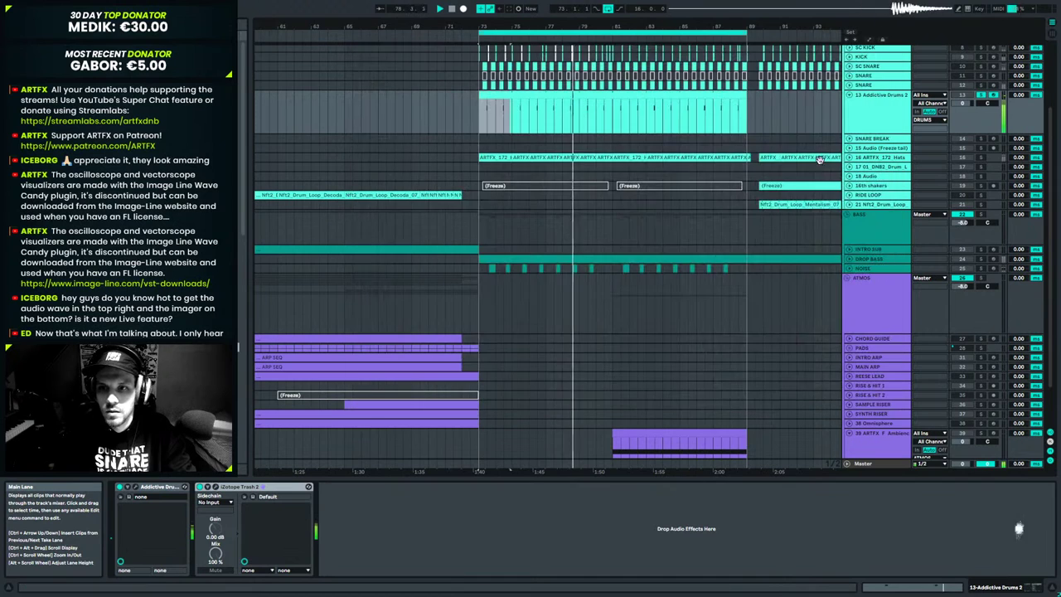
Open the snare's edit page in Addictive Drums 2 and raise its main pitch to about 5.61 st.
click(133, 487)
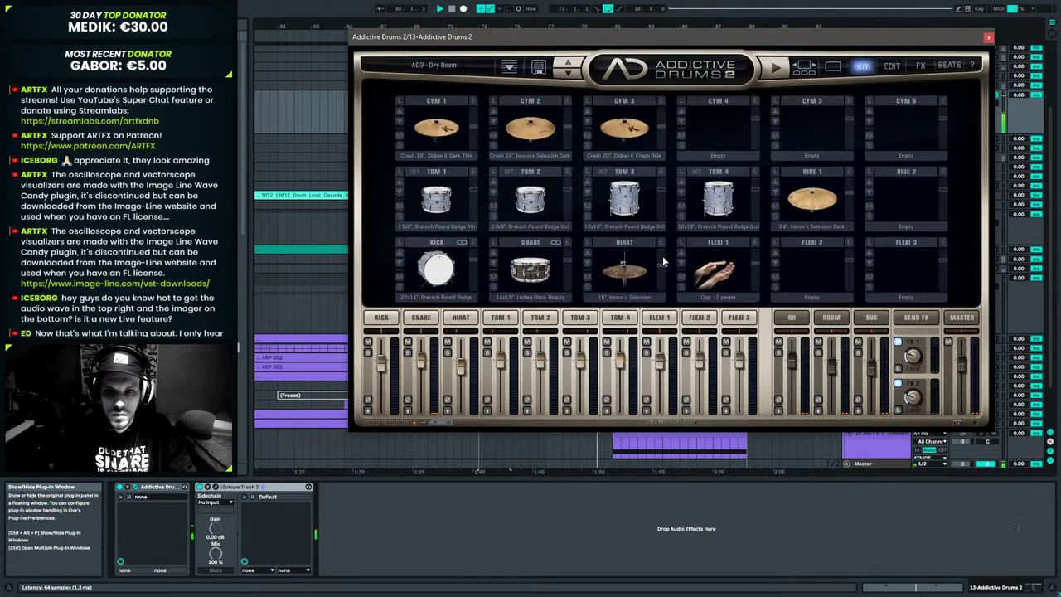
click(565, 242)
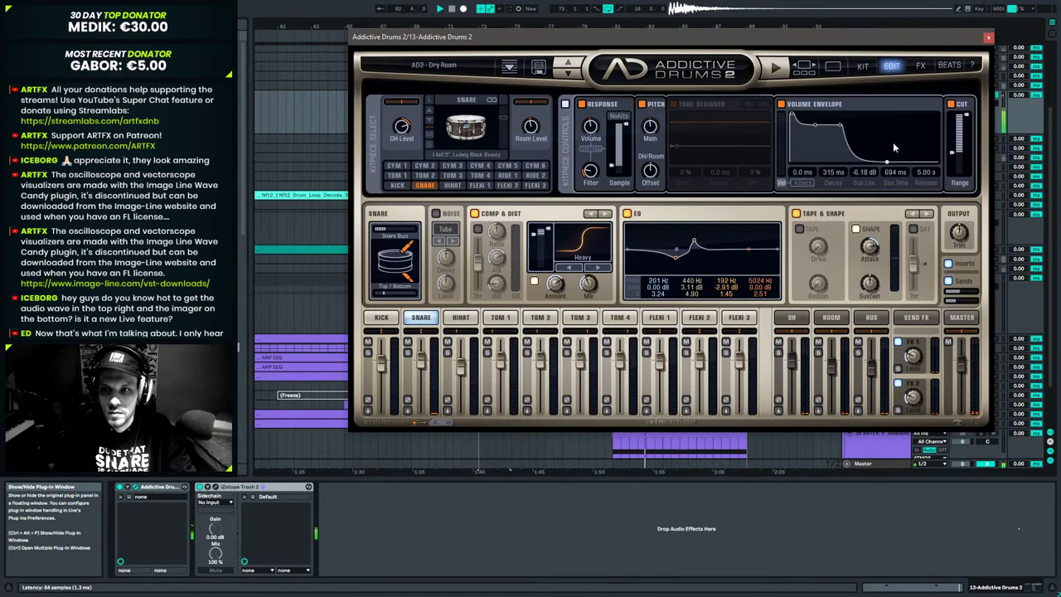
drag(649, 128, 663, 96)
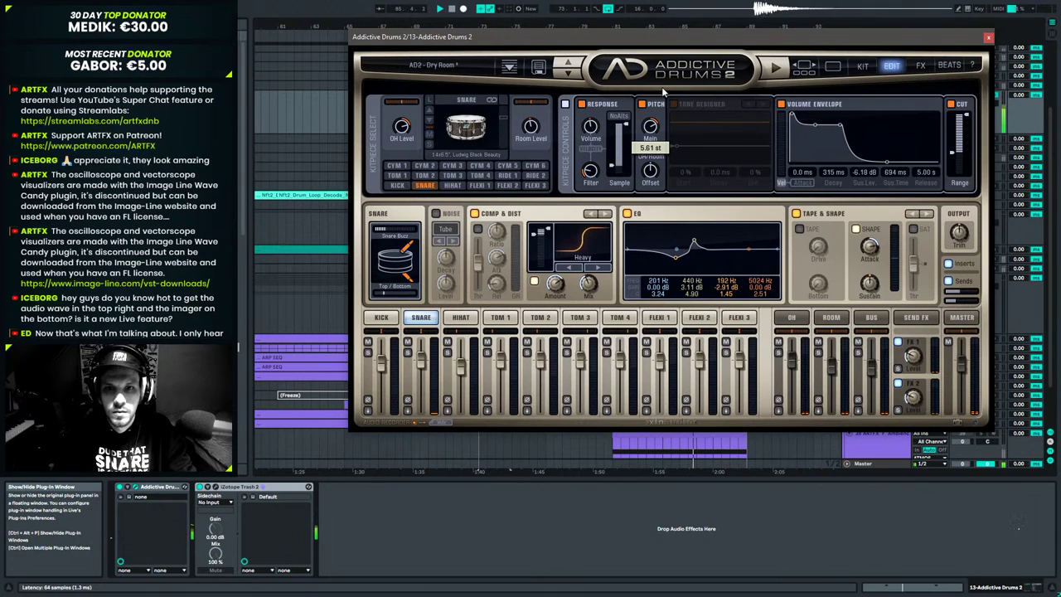
Audition the 14x6" Sonor Designer and Hip Custom (No Sn) snares, keep the 14x6.5" Ludwig Black Beauty, and close Addictive Drums 2.
click(460, 149)
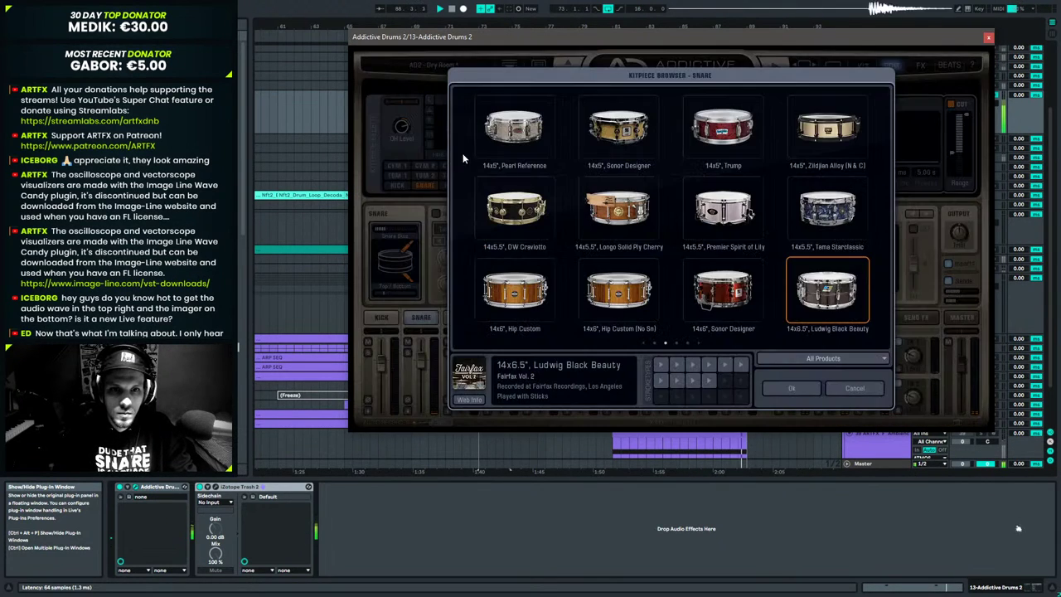
click(745, 282)
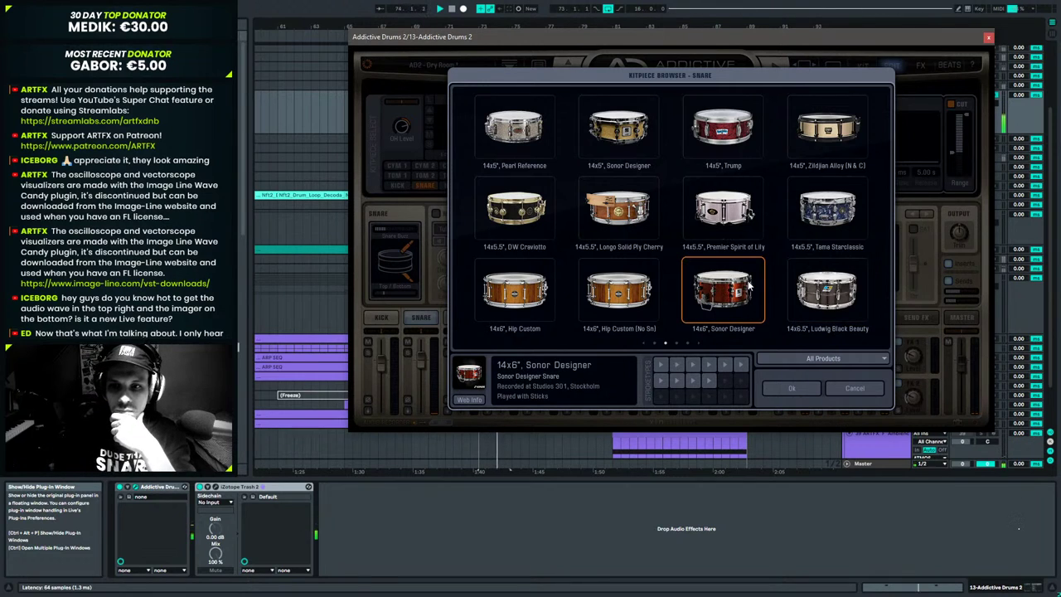
click(651, 278)
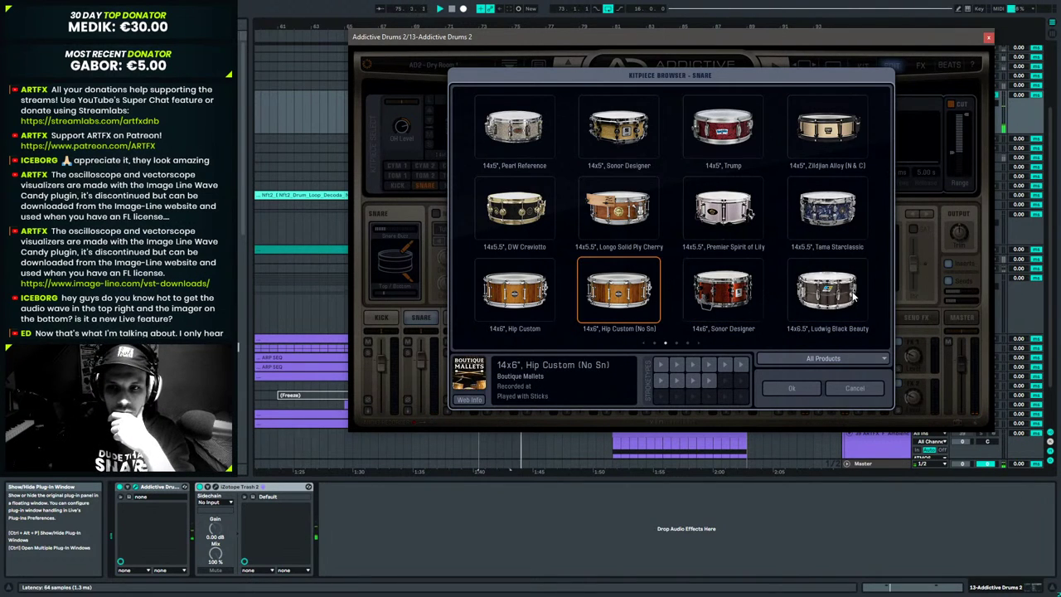
click(818, 286)
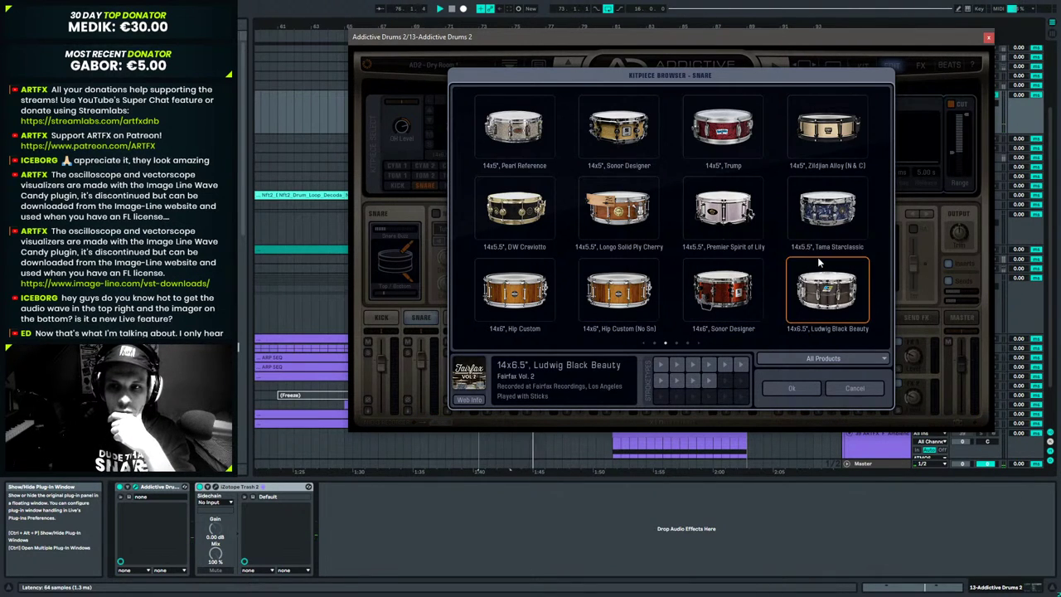
click(783, 388)
click(987, 38)
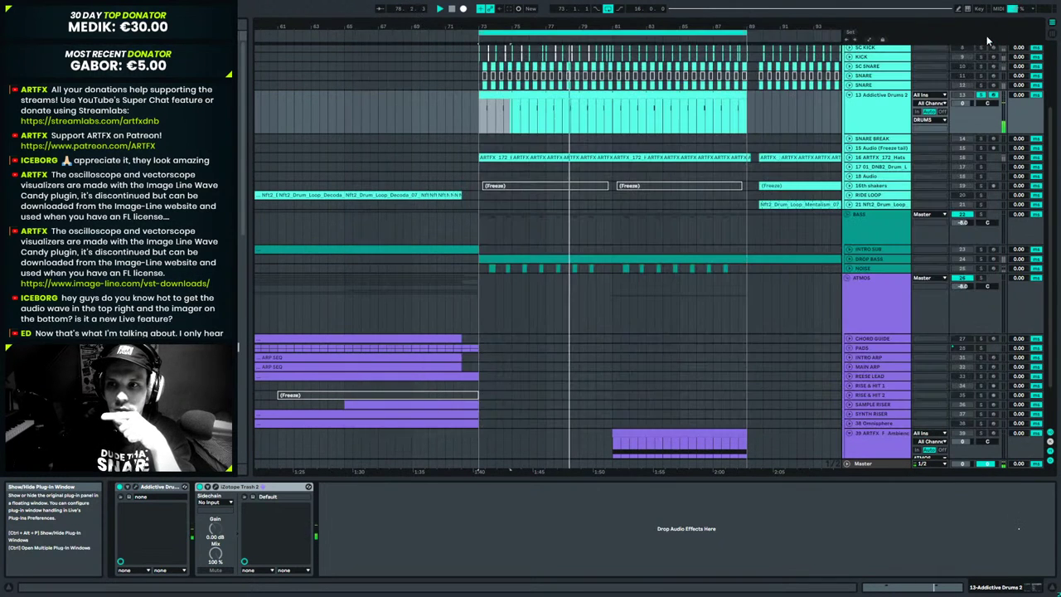
Stop playback and transpose all D1 notes in the Addictive Drums 2 clip to D#1, comparing the two pitches.
double_click(547, 94)
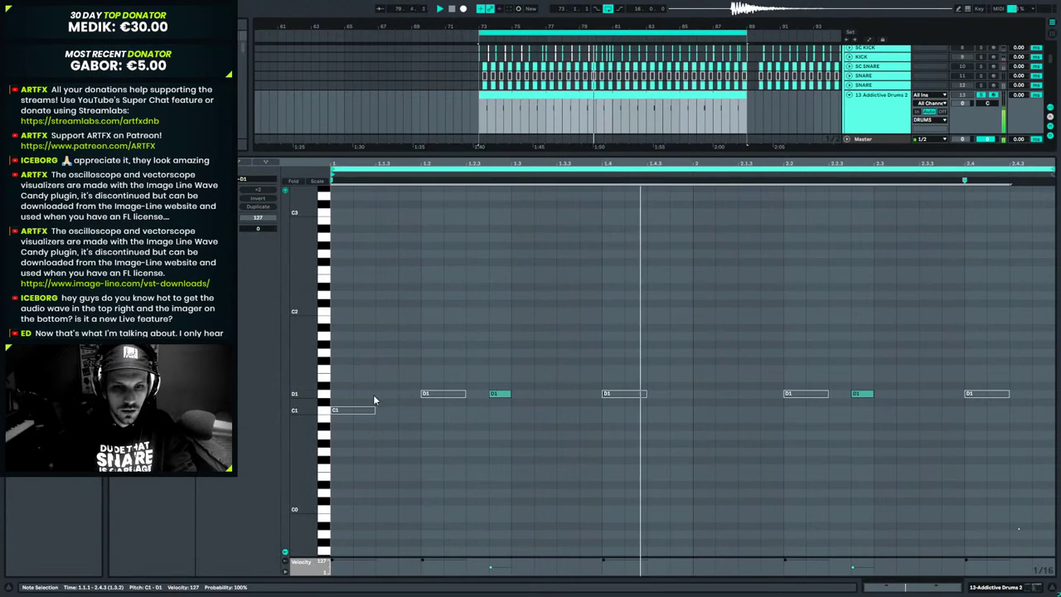
key(space)
click(320, 396)
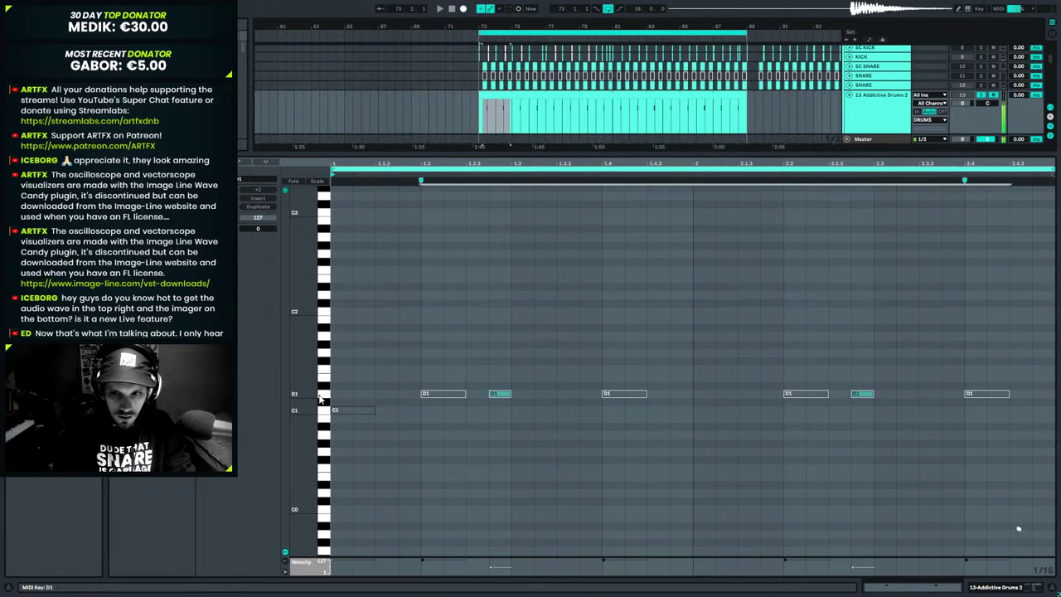
key(Up)
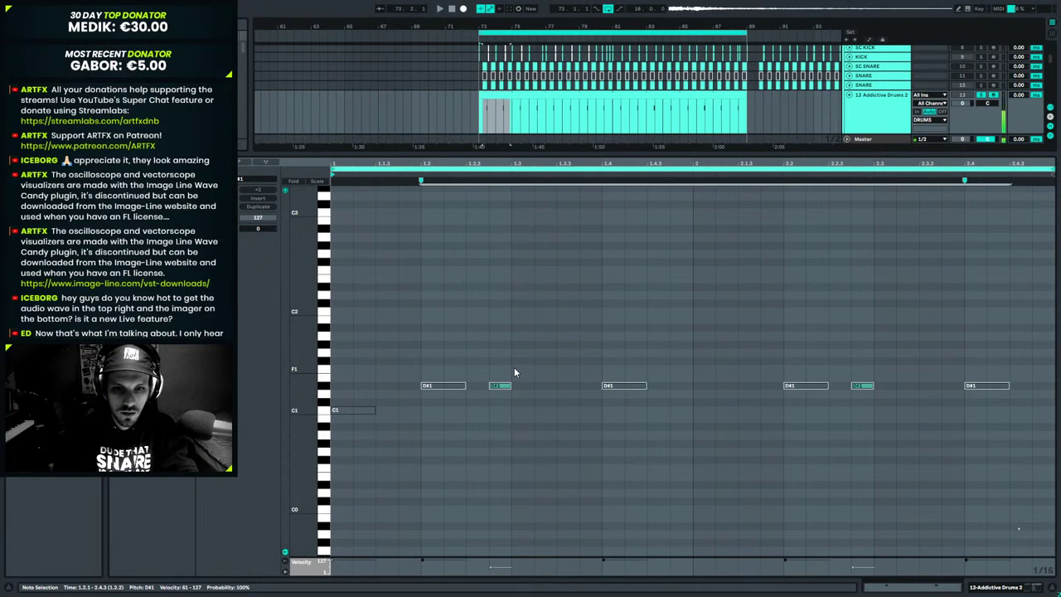
key(Up)
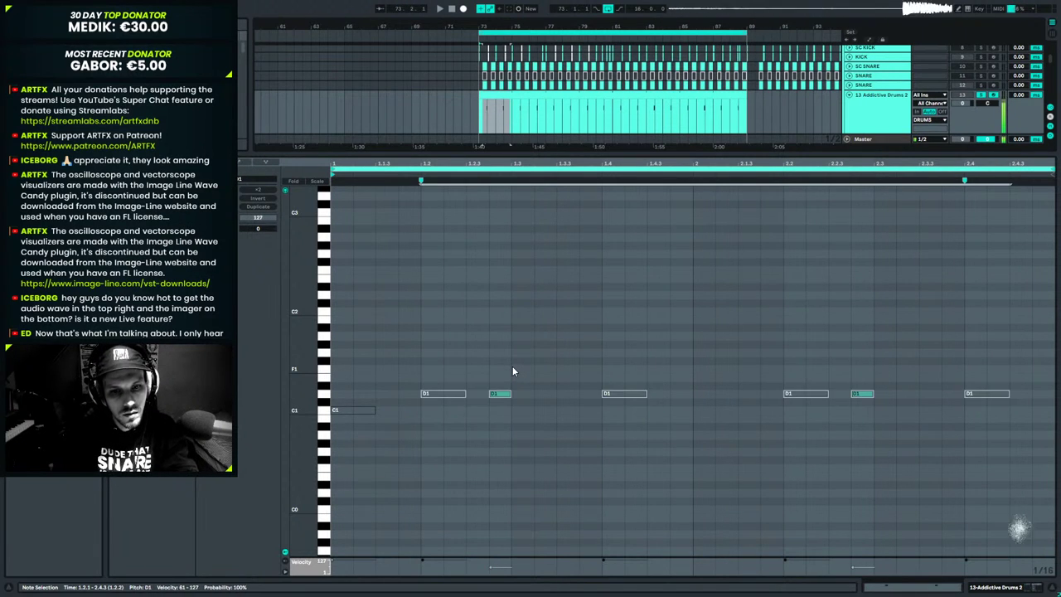
key(Down)
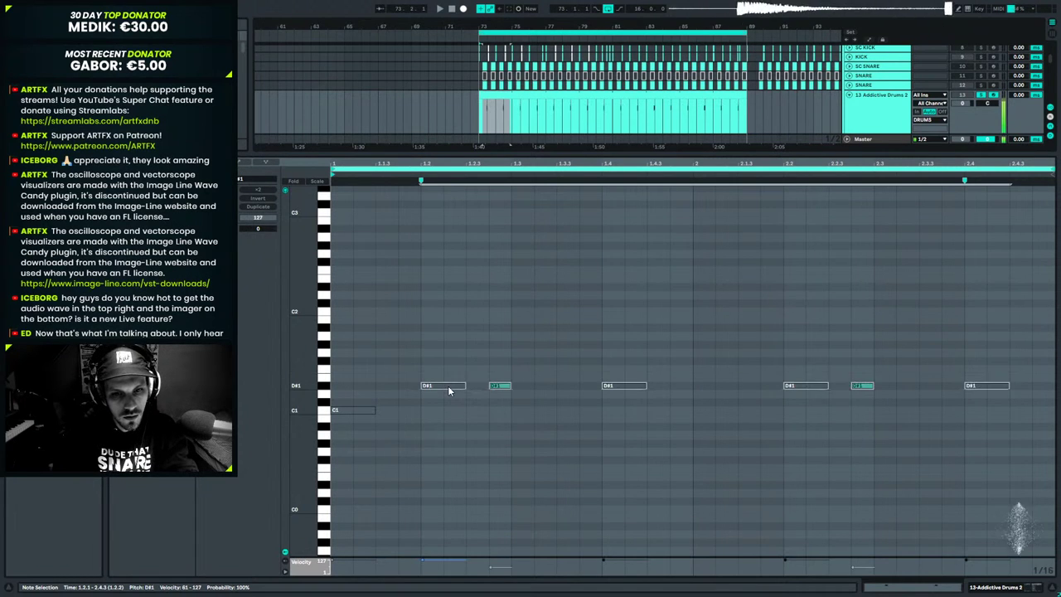
Delete the deactivated C1 and four long D#1 notes, keeping only the ghost hits at 1.2.4 and 2.2.4.
click(441, 385)
key(Delete)
drag(640, 362, 629, 443)
key(Delete)
drag(807, 377, 801, 412)
key(Delete)
drag(999, 368, 986, 455)
key(Delete)
key(space)
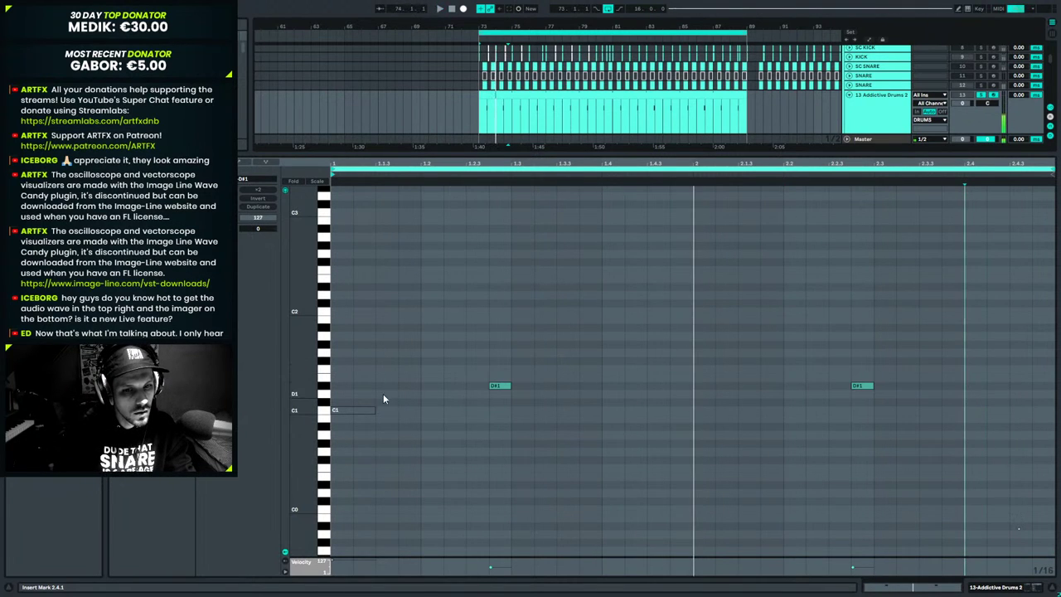
key(space)
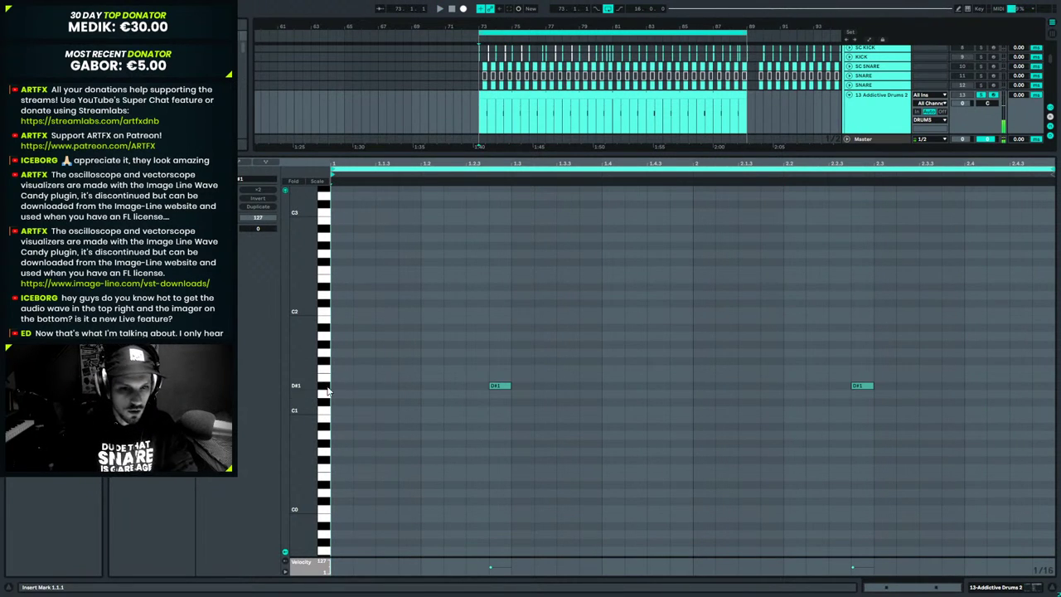
Try different pitches between C#1 and G1 for both ghost hits, settle on D1, and return to the track's devices.
key(ctrl+a)
key(space)
key(Up)
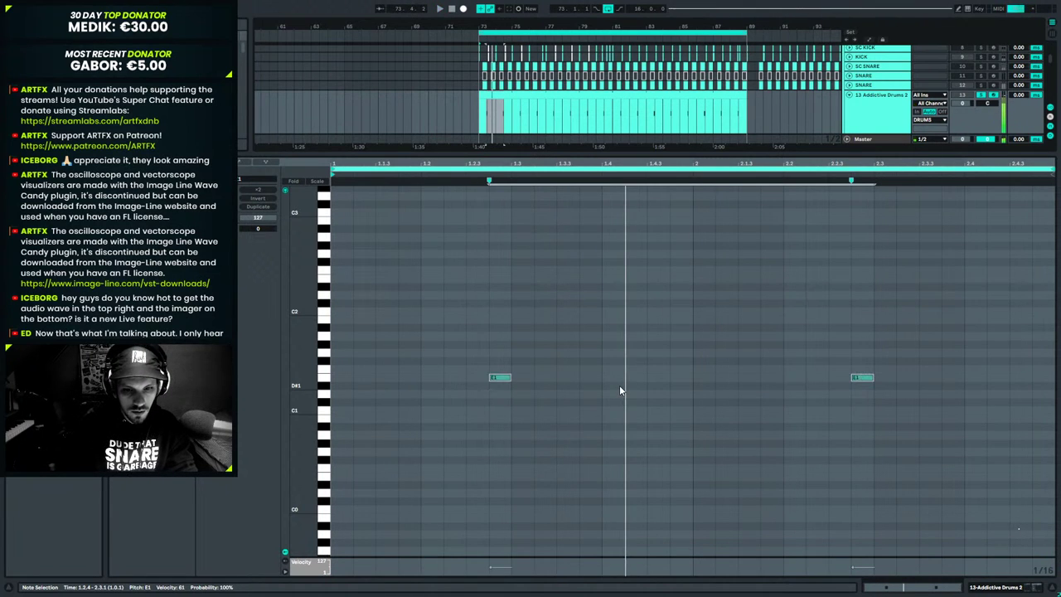
key(Up)
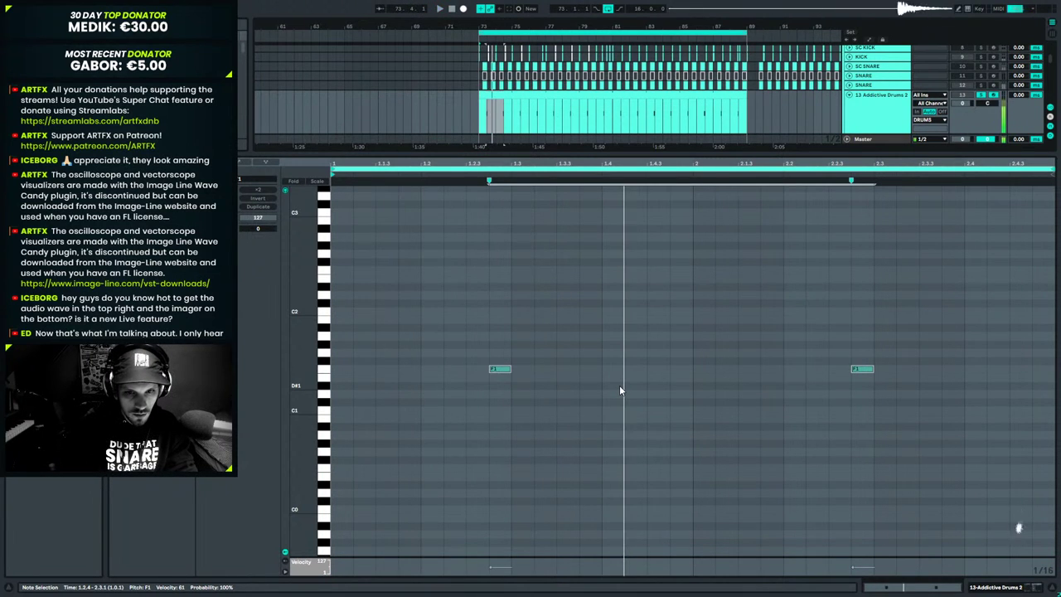
key(Up)
key(Up)
key(Down)
key(Down)
key(Down)
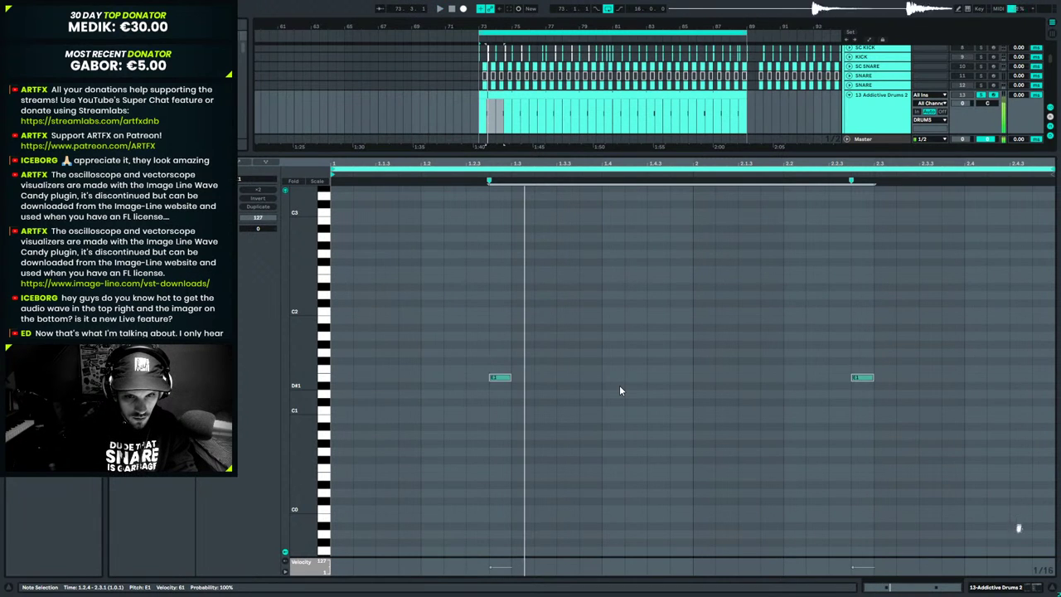
key(Down)
key(Down)
key(Down)
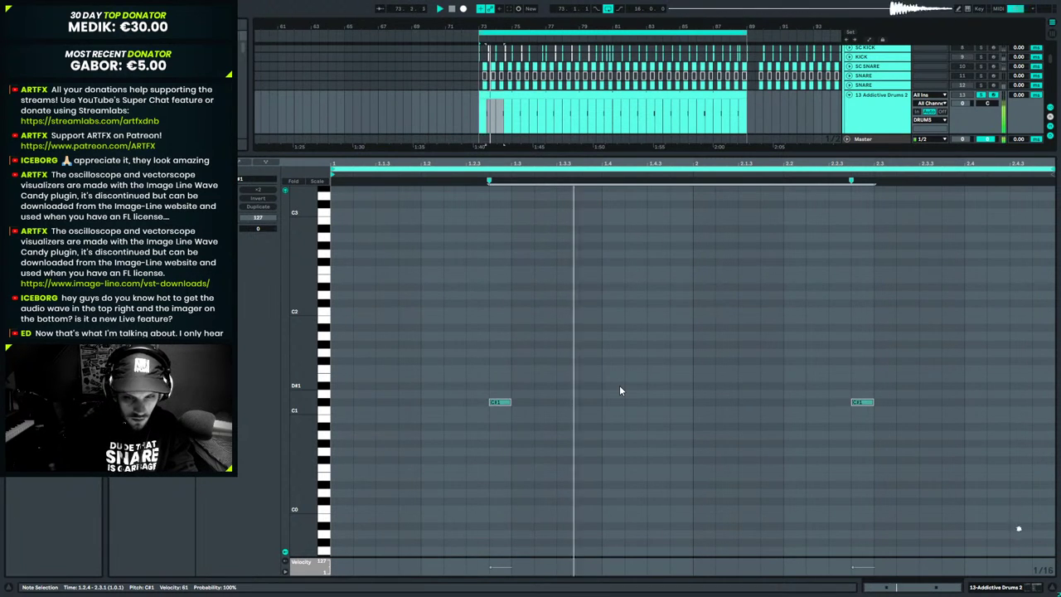
key(Up)
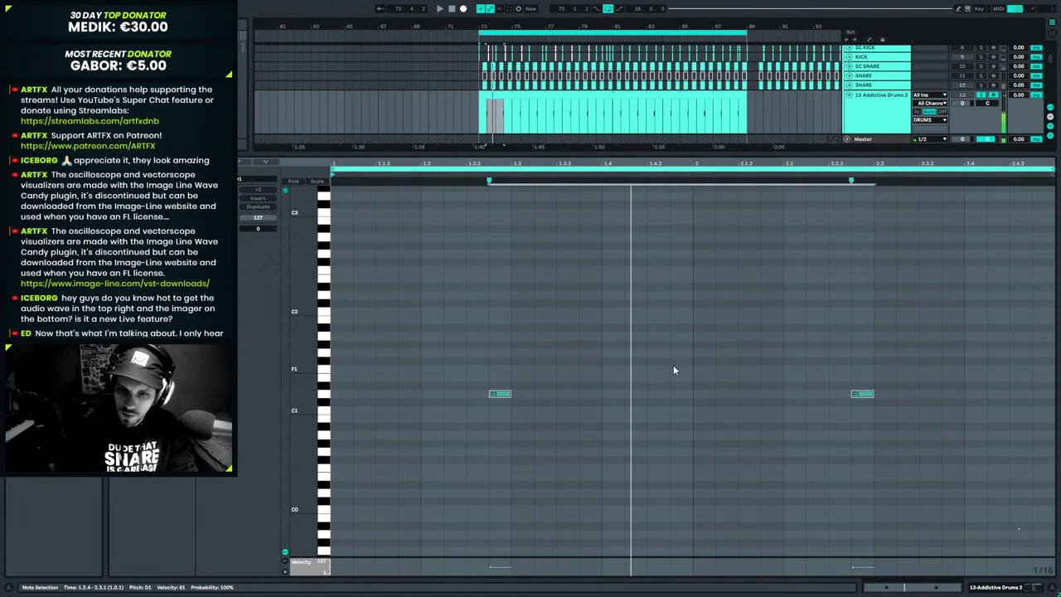
click(998, 587)
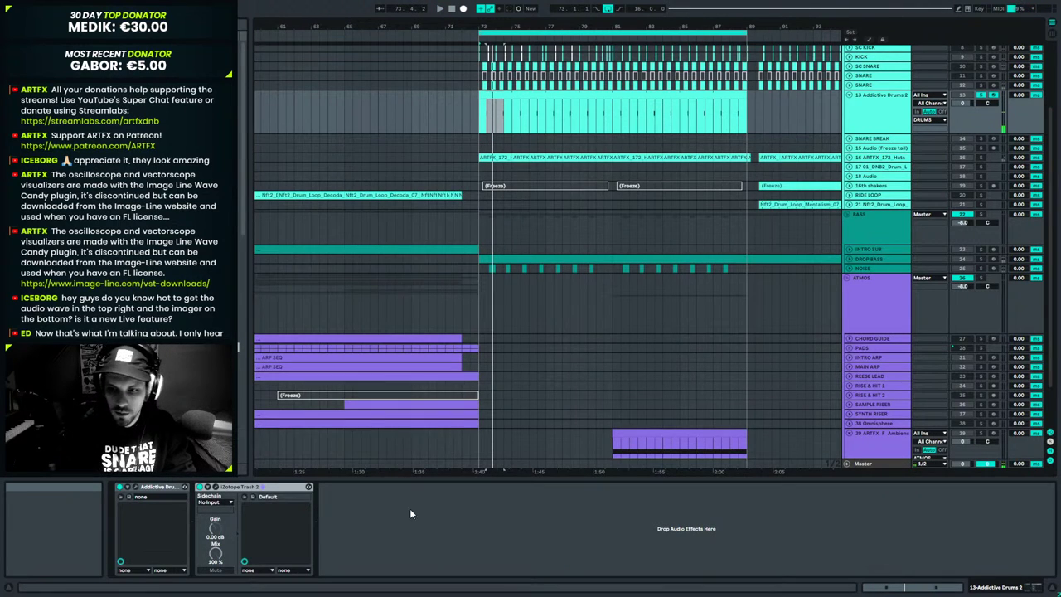
Try an OH/Room pitch offset of about 2.26 st on the Addictive Drums 2 snare, then unsolo the track and play the mix.
click(137, 486)
drag(654, 174, 653, 156)
key(space)
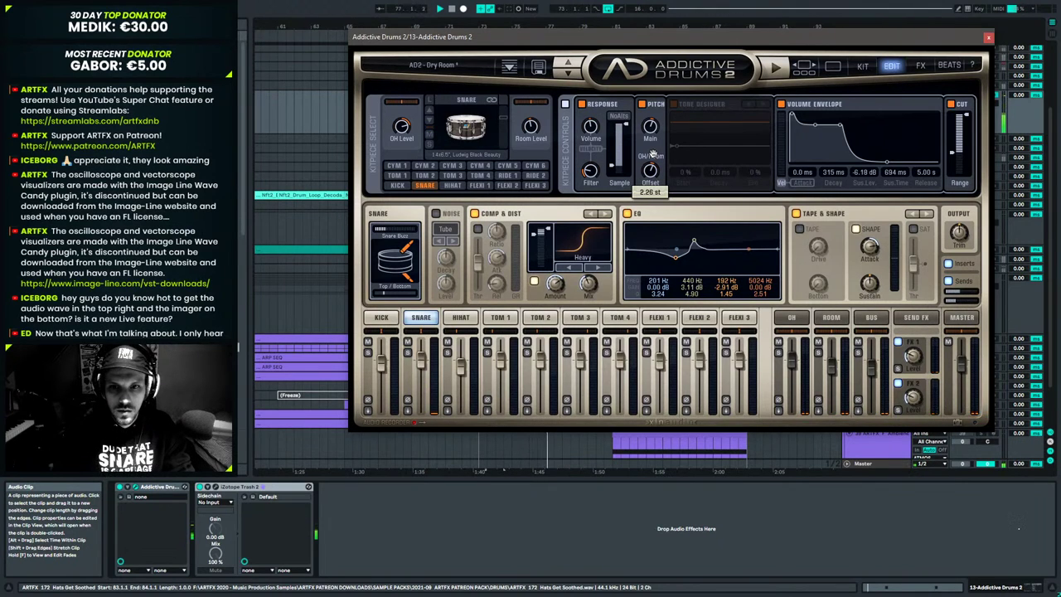
key(space)
click(988, 37)
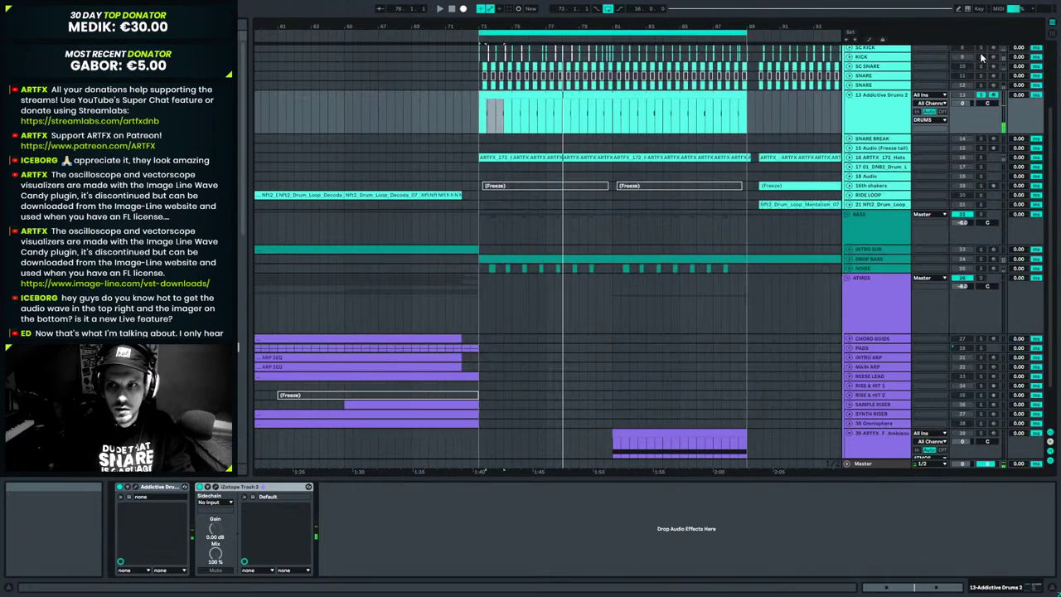
click(980, 87)
key(space)
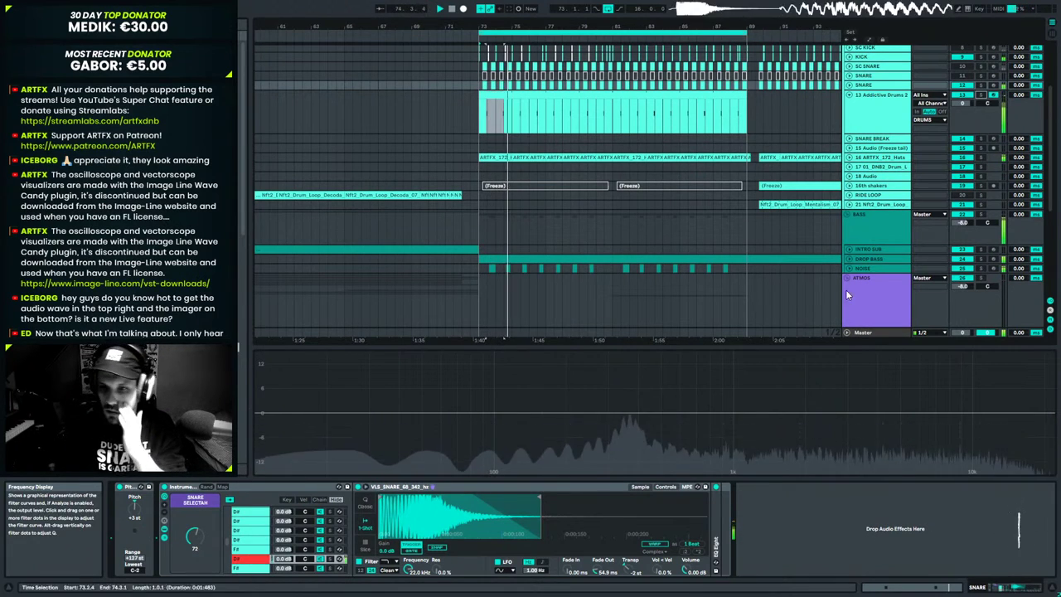
Reopen Addictive Drums 2 and reset the snare's OH/Room pitch offset to 0.00 st while auditioning.
click(878, 94)
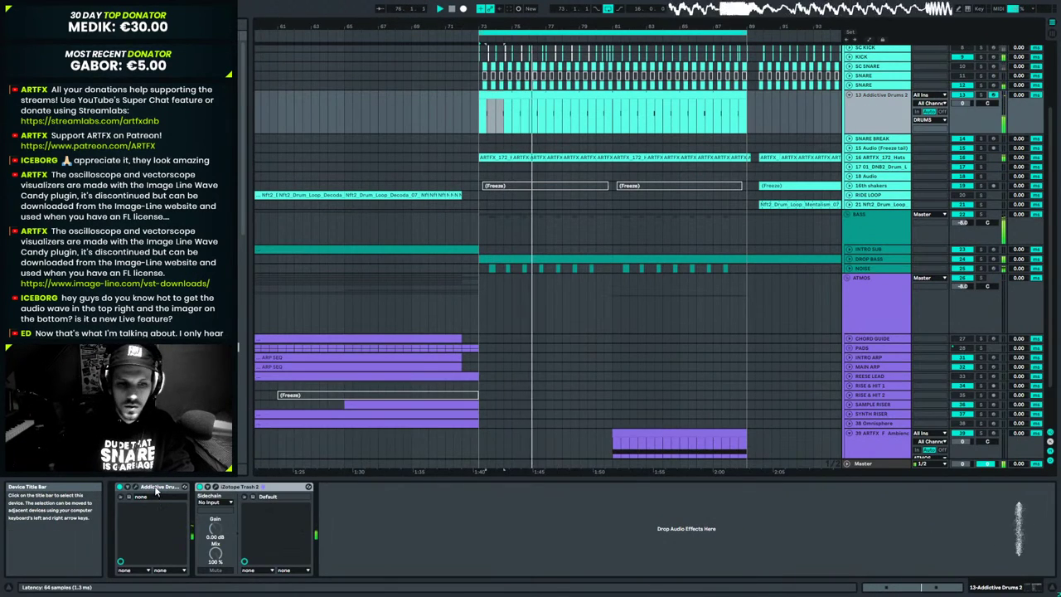
click(121, 496)
mouse_move(647, 177)
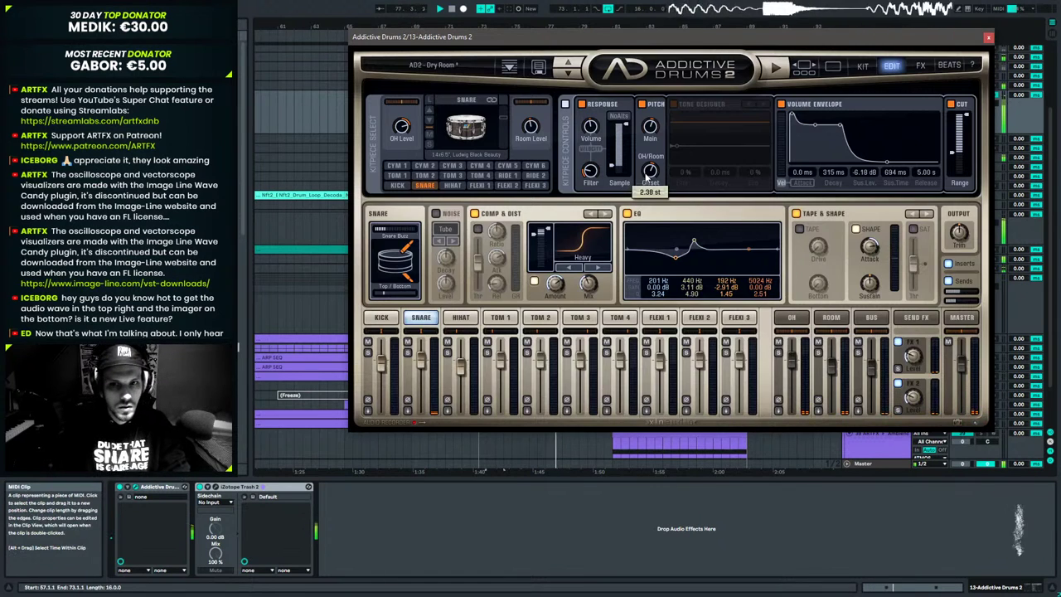
drag(646, 177, 645, 179)
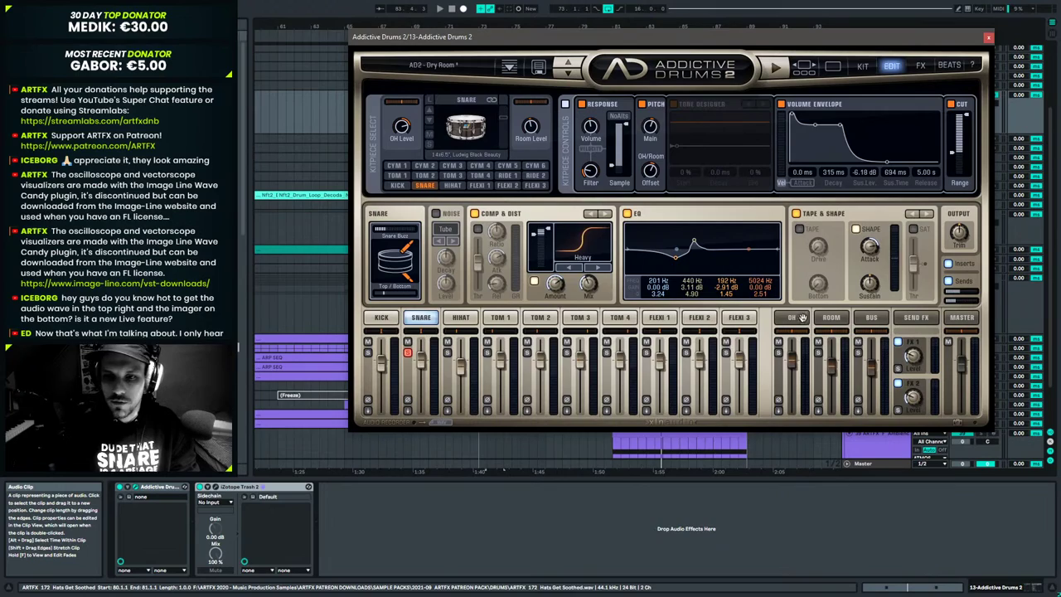
drag(901, 38, 800, 177)
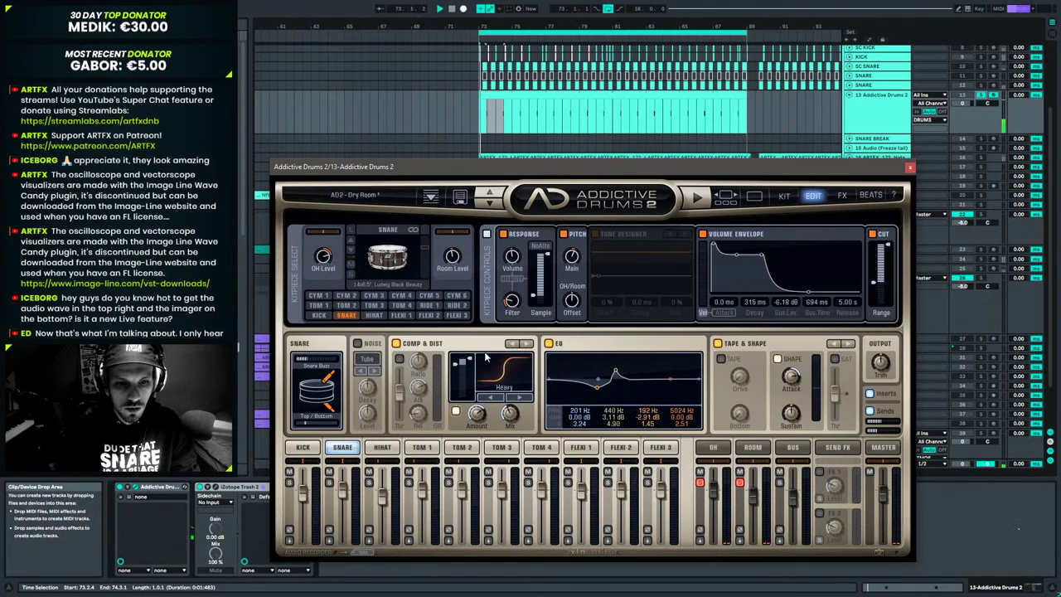
key(space)
drag(574, 303, 585, 288)
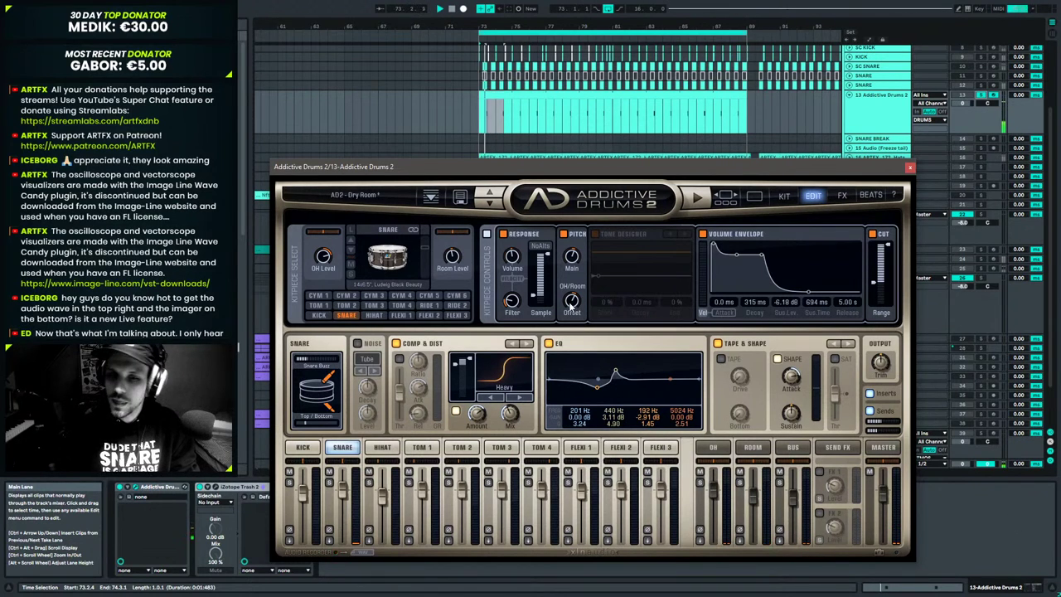
mouse_move(565, 313)
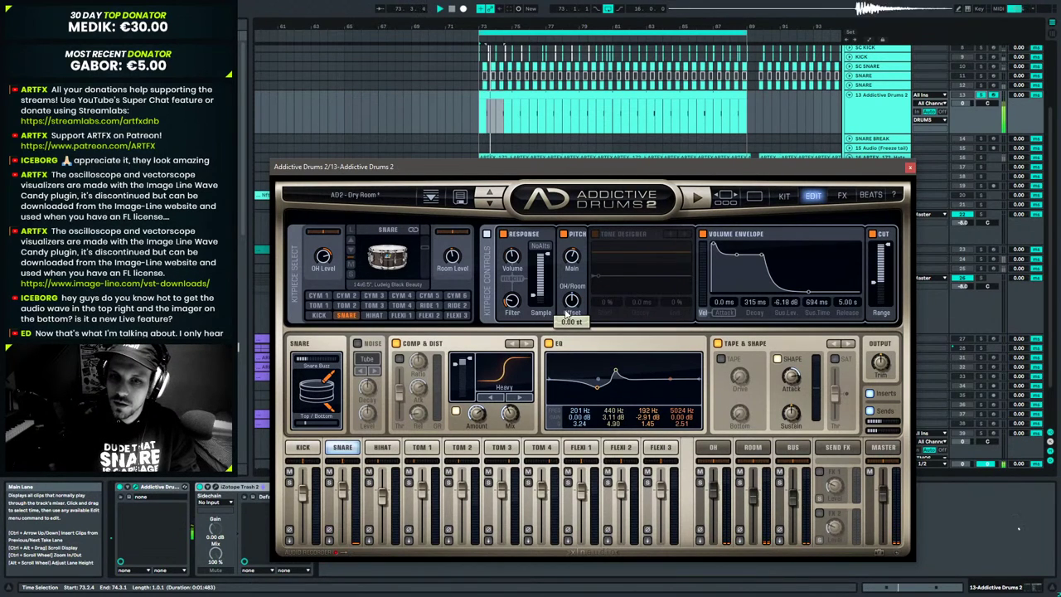
Unsolo the Addictive Drums 2 track, tune the snare's main pitch to 4.88 st during playback, and close the plugin.
mouse_move(583, 253)
scroll(582, 248, down, 3)
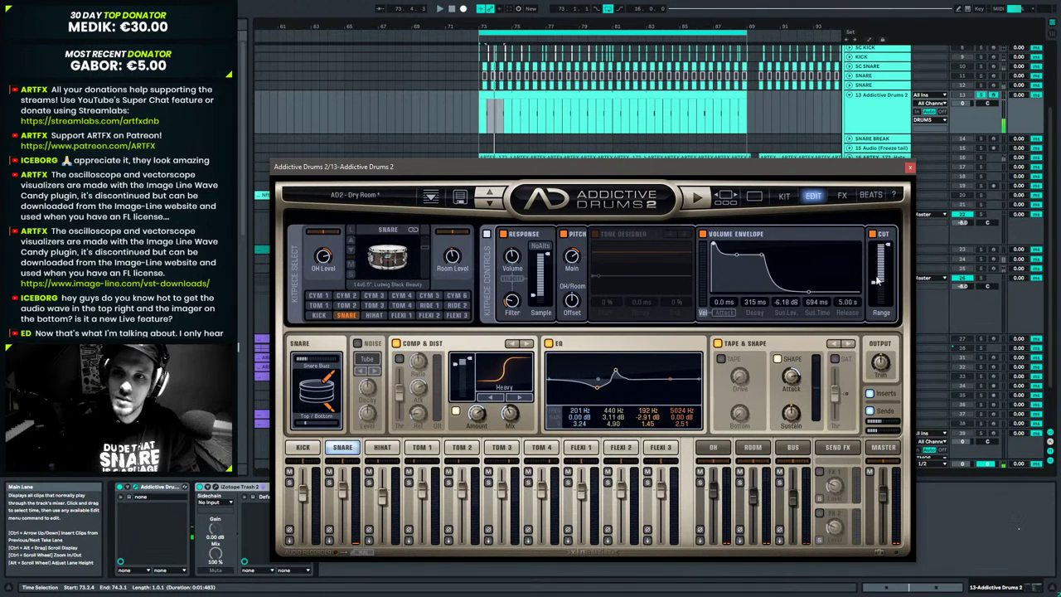
click(981, 94)
key(space)
drag(578, 261, 577, 258)
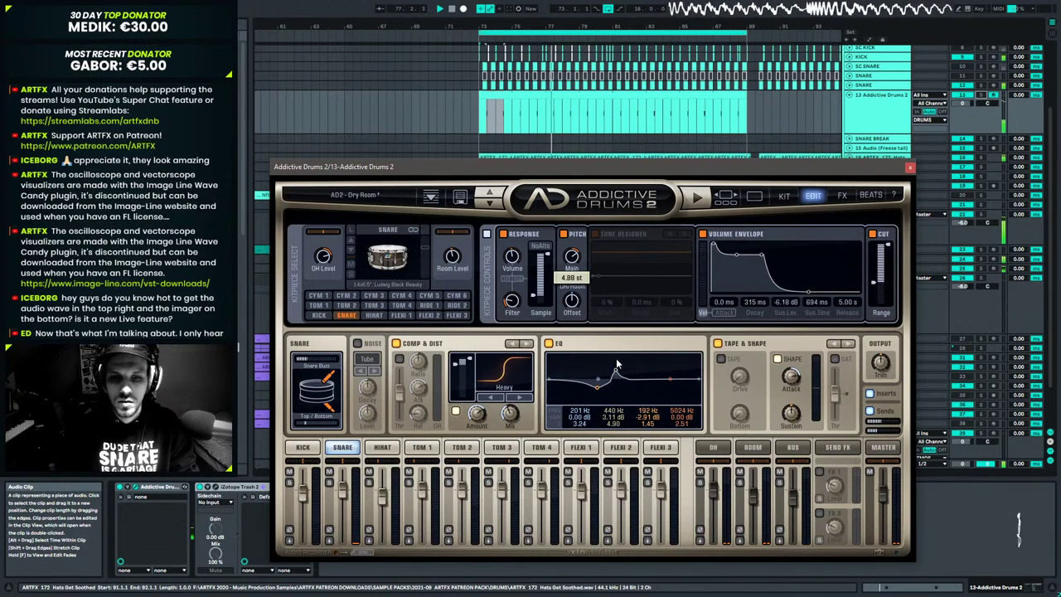
mouse_move(578, 262)
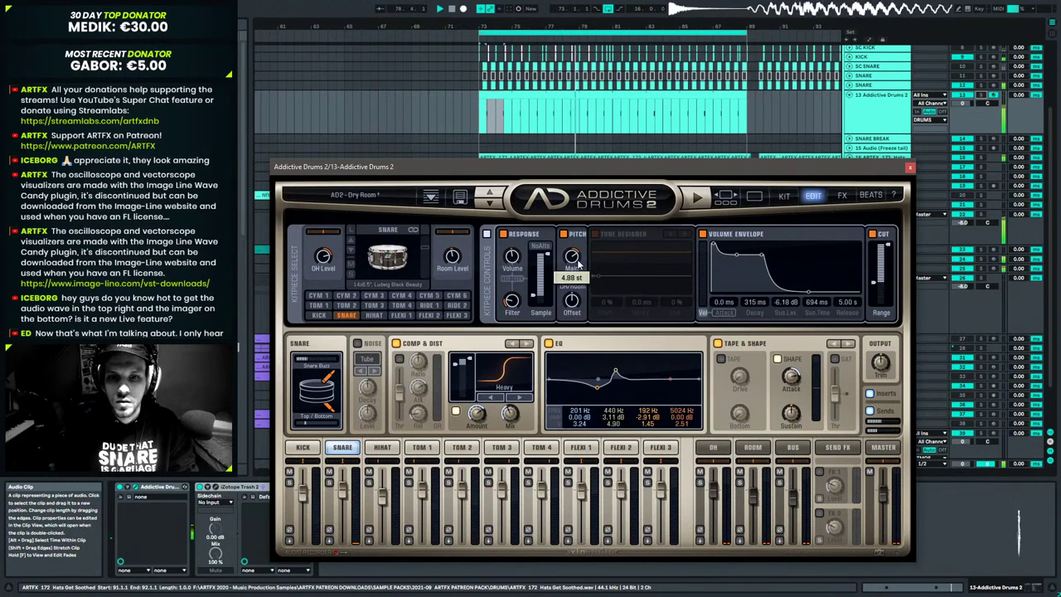
click(909, 167)
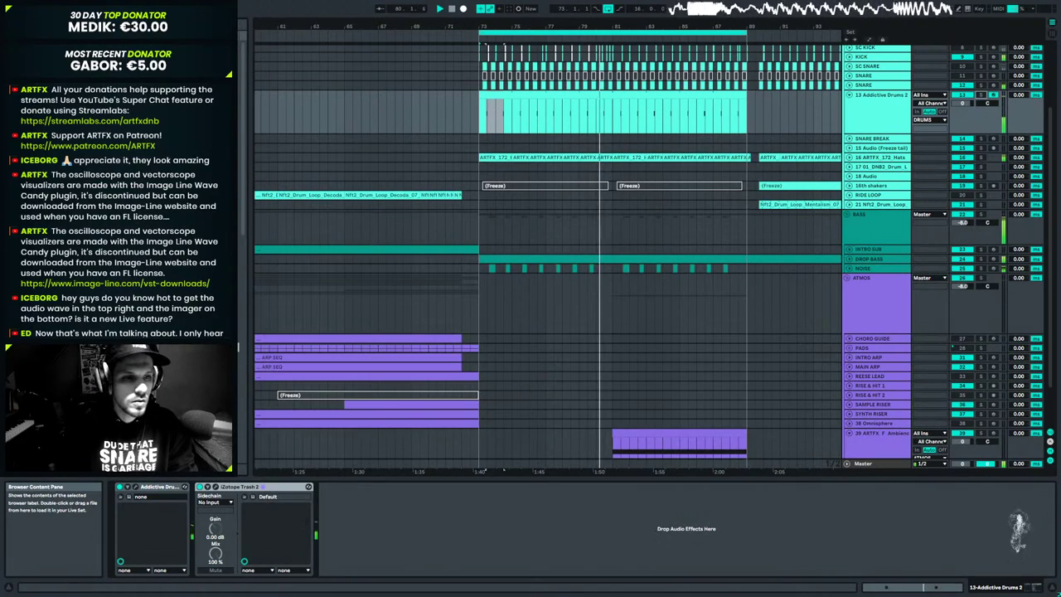
Replace the kick clips in bars 81 to 89 on both kick tracks with a duplicate of bars 73 to 81.
click(719, 127)
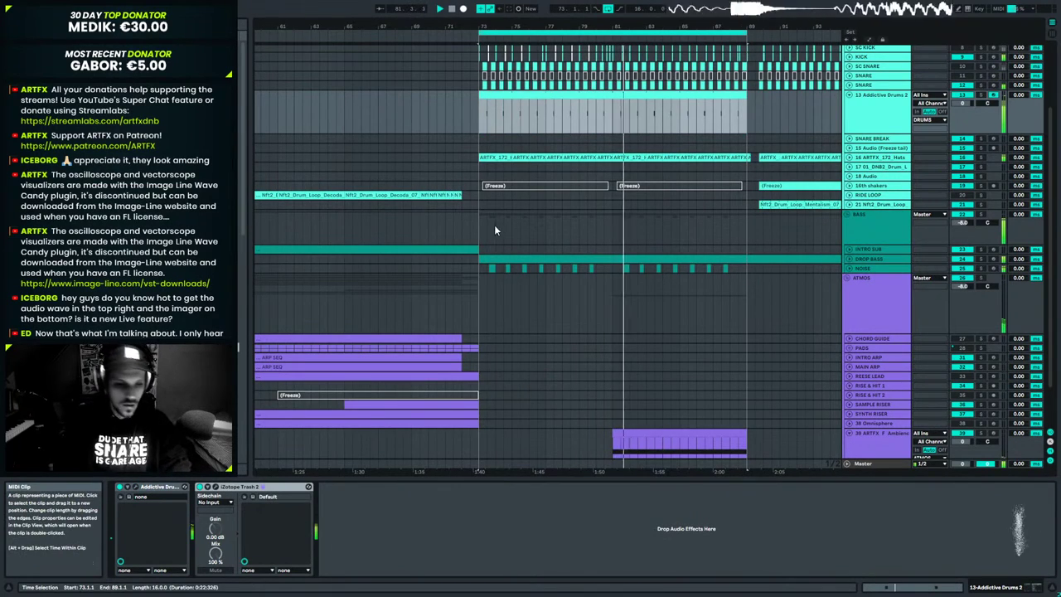
double_click(717, 94)
scroll(681, 124, up, 3)
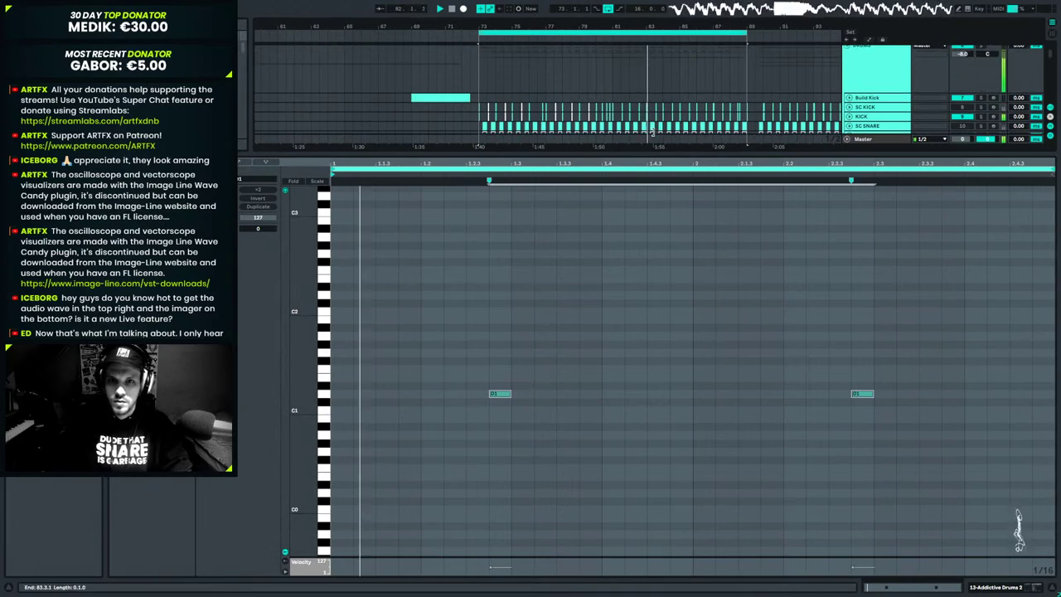
click(994, 587)
drag(665, 25, 612, 41)
key(space)
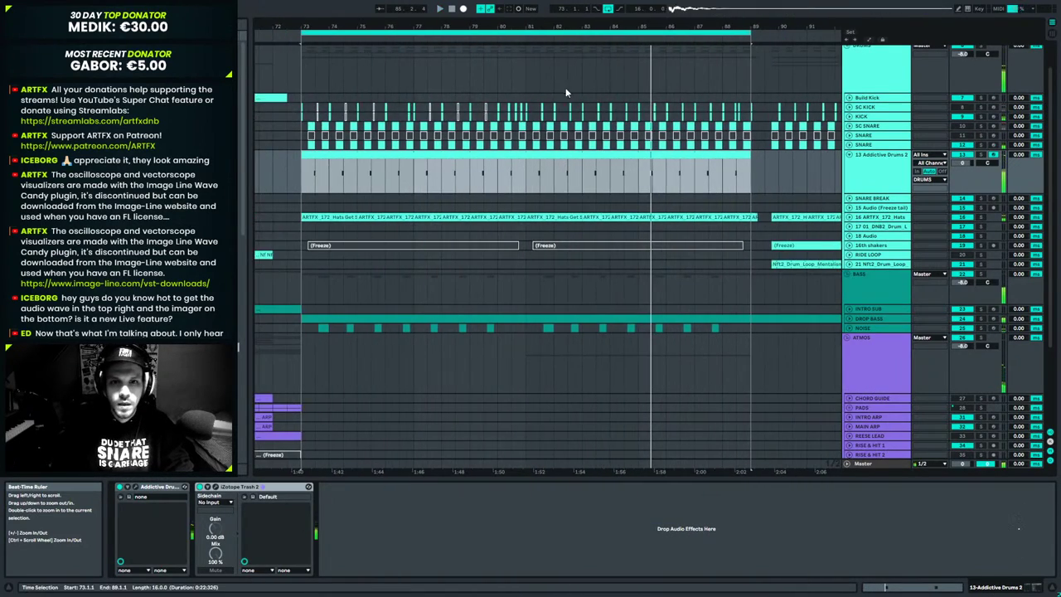
drag(744, 99, 311, 120)
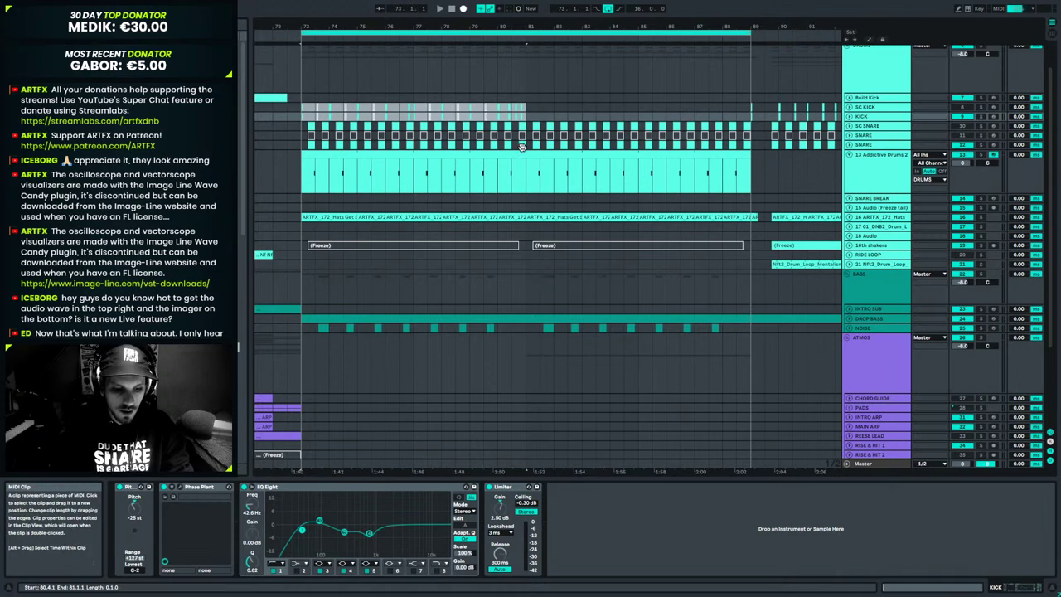
key(ctrl+d)
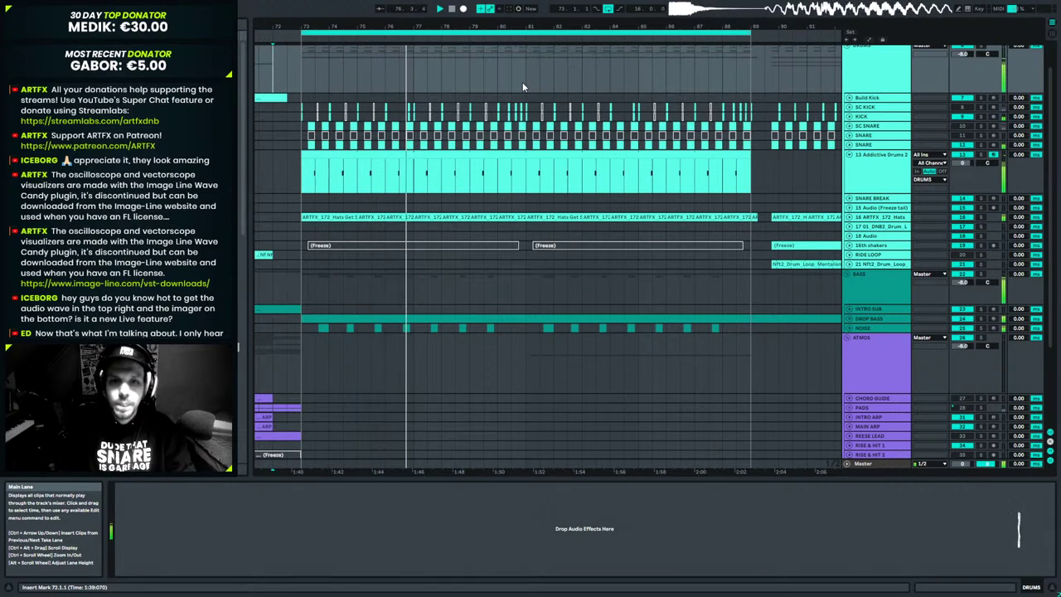
key(space)
Open the Addictive Drums 2 clip and try both D1 ghost hits a sixteenth earlier, then at 1.3.2 and 2.3.2.
double_click(422, 153)
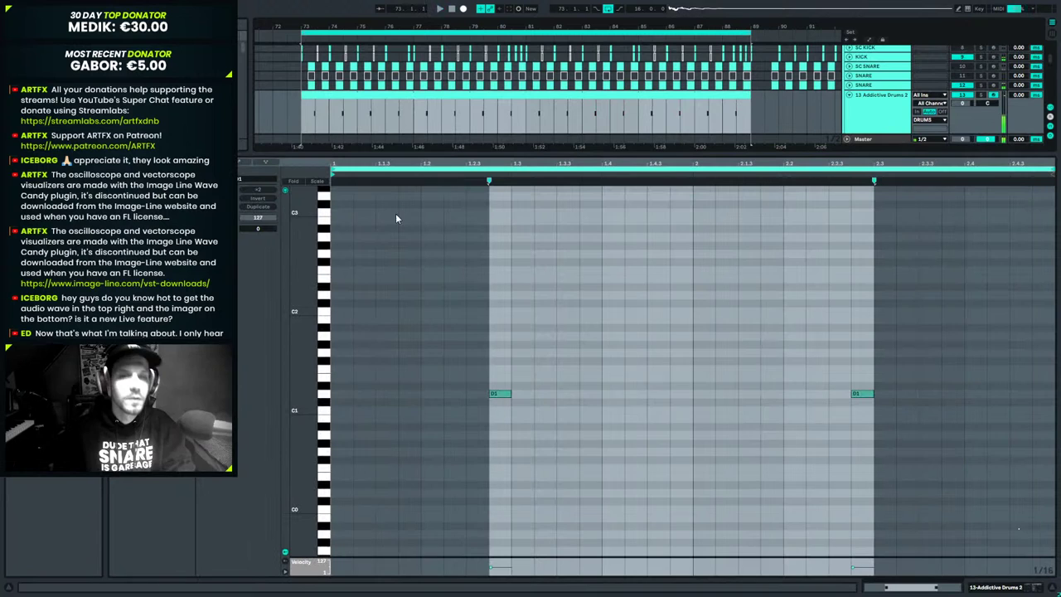
click(326, 394)
drag(503, 395, 481, 400)
key(space)
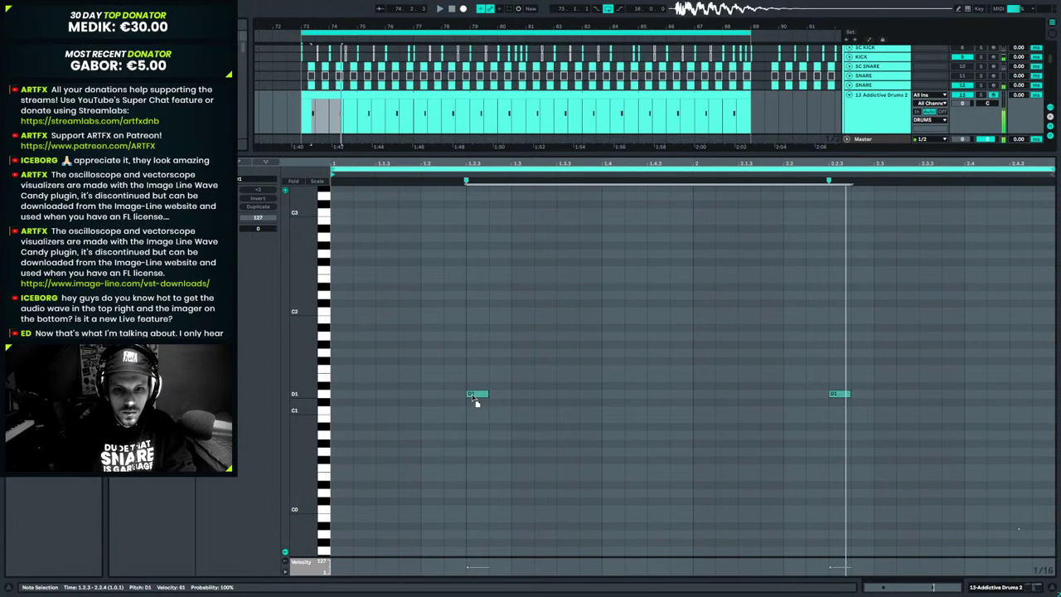
drag(477, 400, 544, 401)
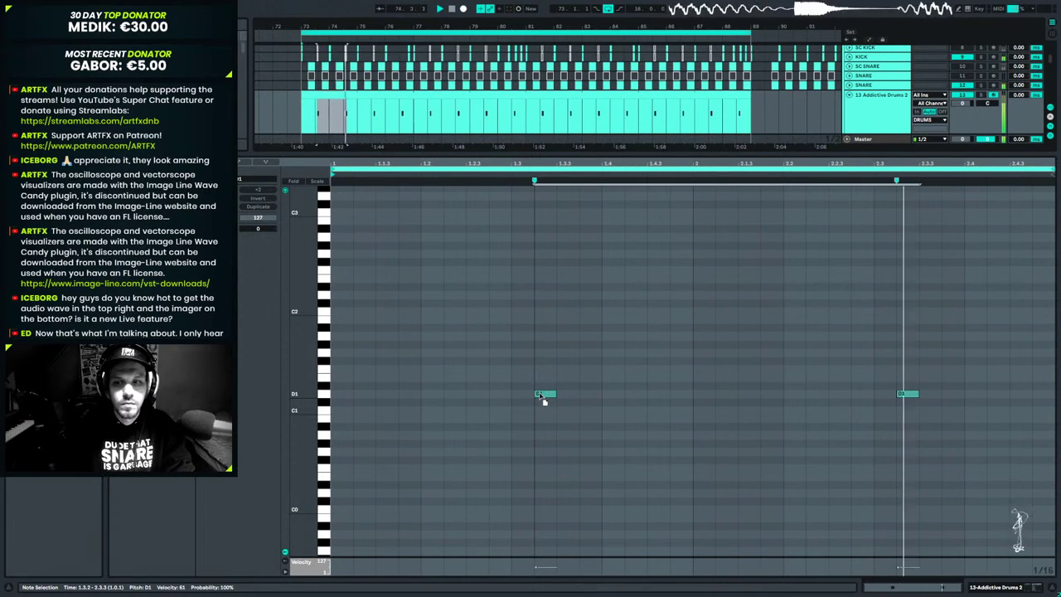
mouse_move(542, 401)
mouse_down()
mouse_move(519, 396)
mouse_move(560, 399)
mouse_up()
Delete the ghost hit at 2.3.2 and try the remaining one at 1.3.4 during playback.
click(908, 393)
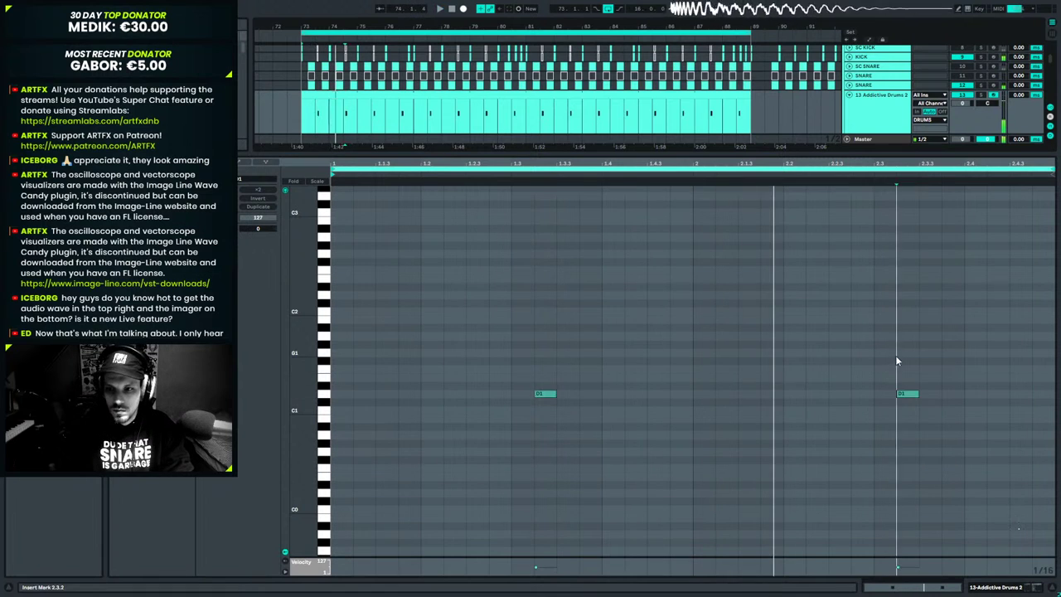
key(Delete)
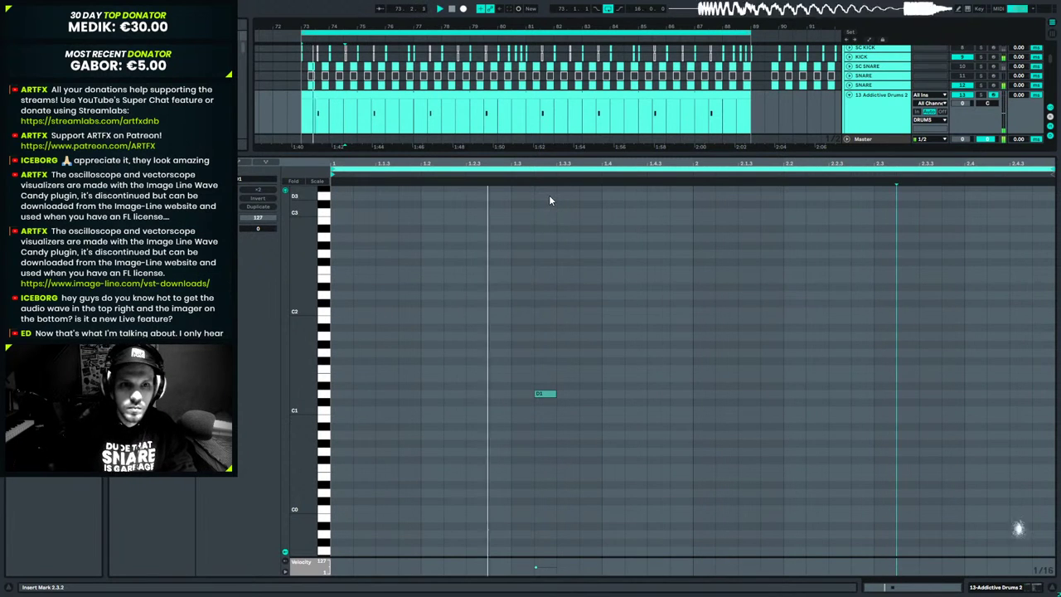
click(548, 394)
drag(567, 399, 599, 400)
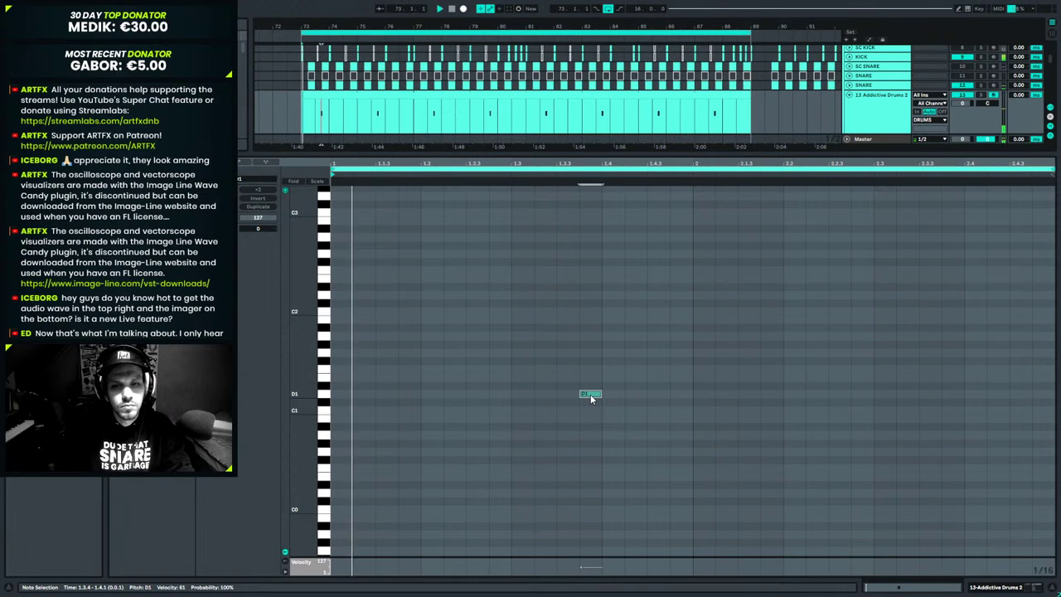
Move the remaining D1 ghost hit to 1.2.4, lower its velocity to 39, and play it back.
drag(590, 395, 488, 402)
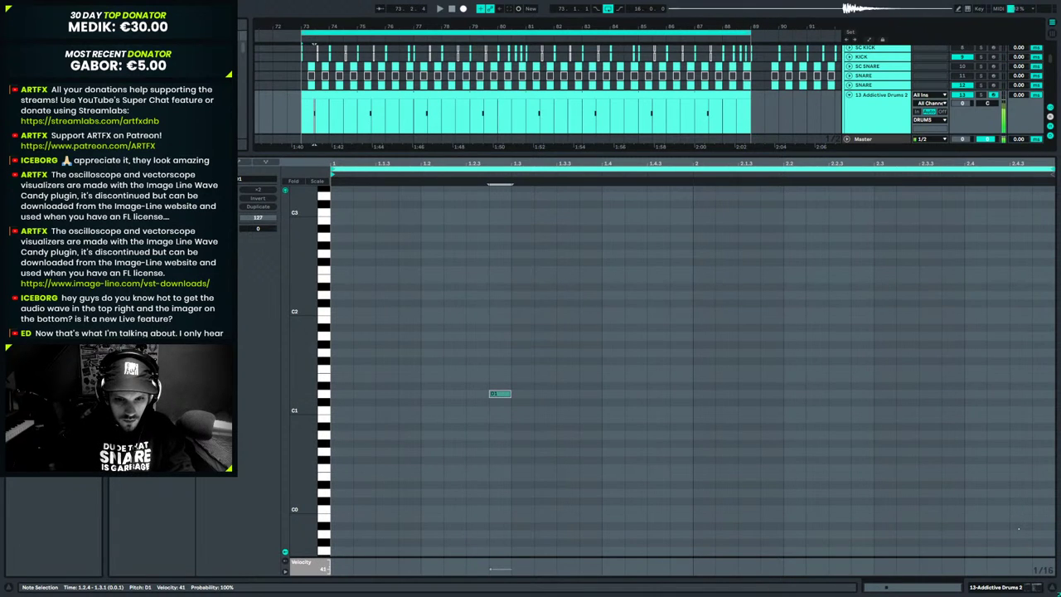
key(space)
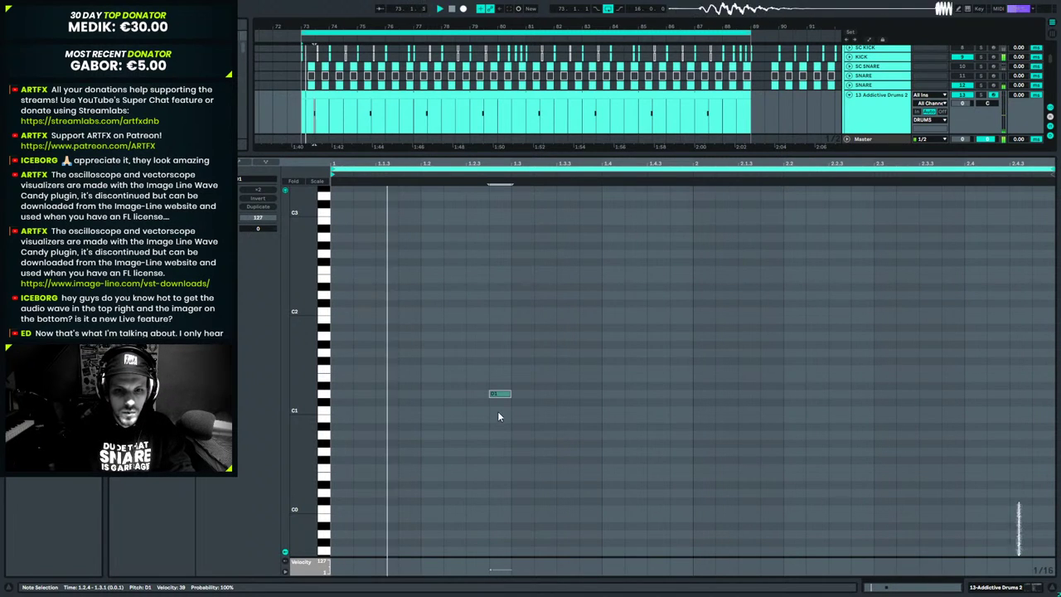
click(489, 189)
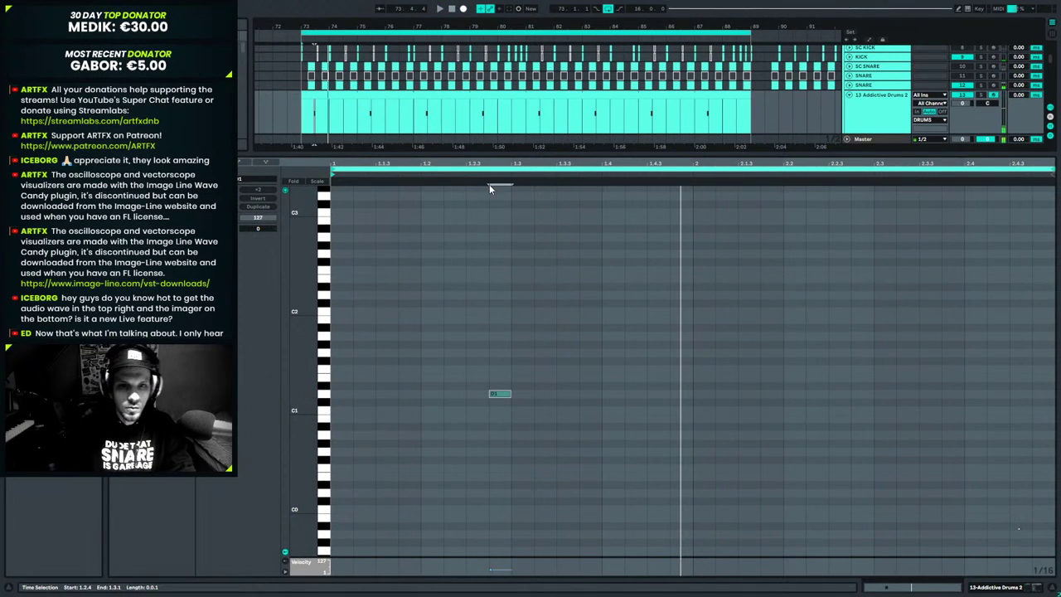
Add the Fry distortion as Stage 2 in iZotope Trash 2, audition and adjust it, and close the plugin.
click(1033, 587)
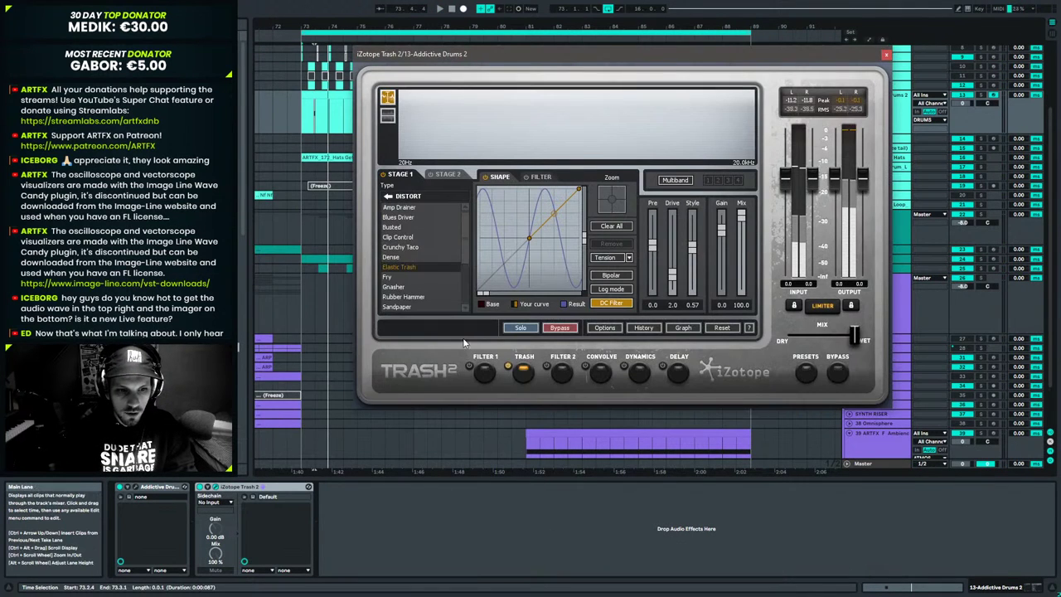
click(446, 174)
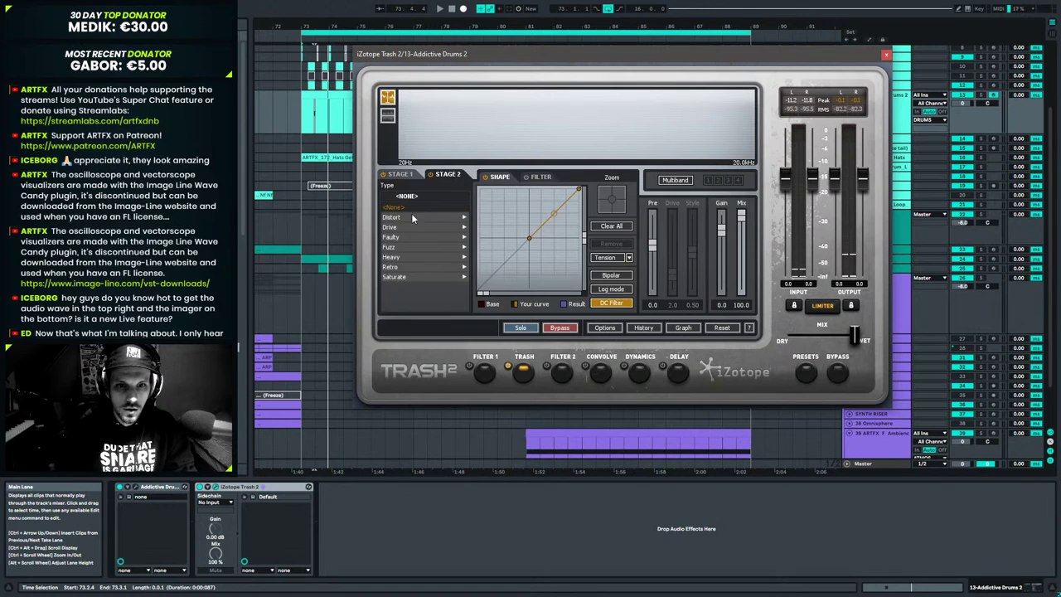
click(397, 267)
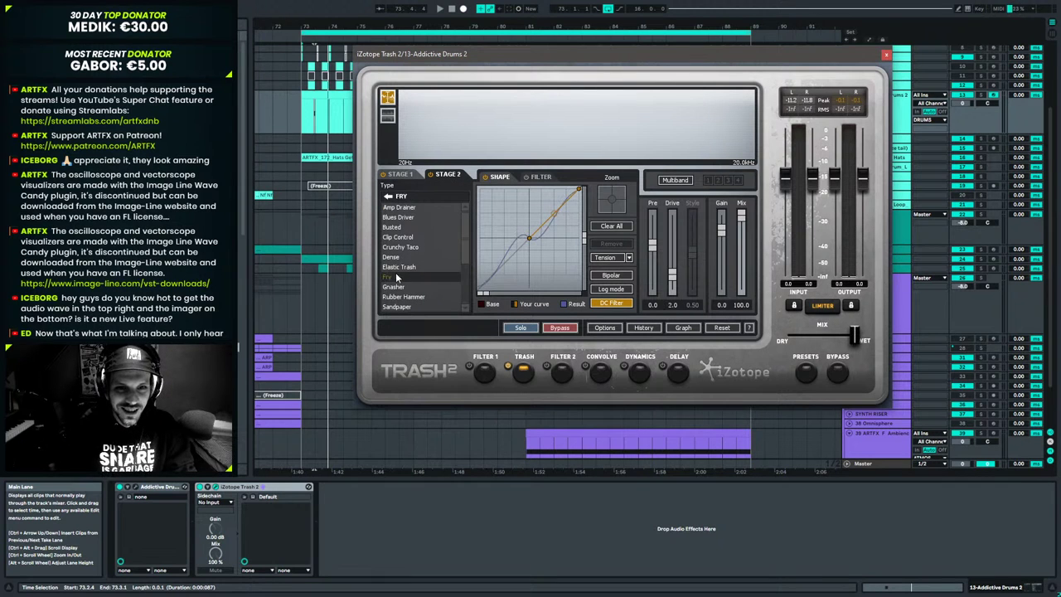
key(space)
drag(687, 278, 689, 278)
key(space)
click(886, 54)
Listen to the drop, copy the D1 ghost hit from 1.2.4 to 2.3.2 in the Addictive Drums 2 clip, and play it back.
drag(329, 113, 305, 111)
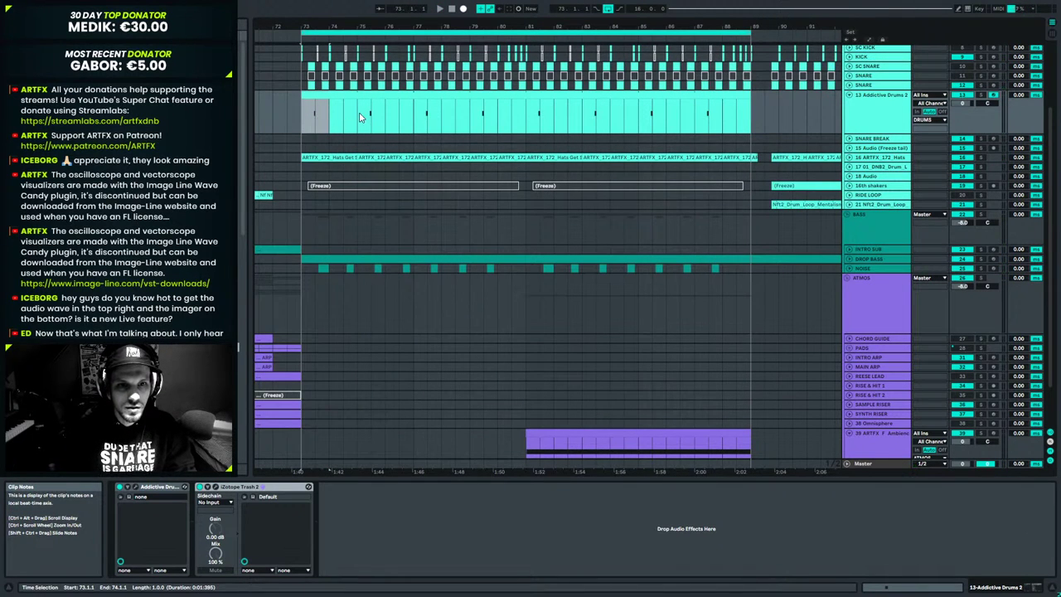
key(space)
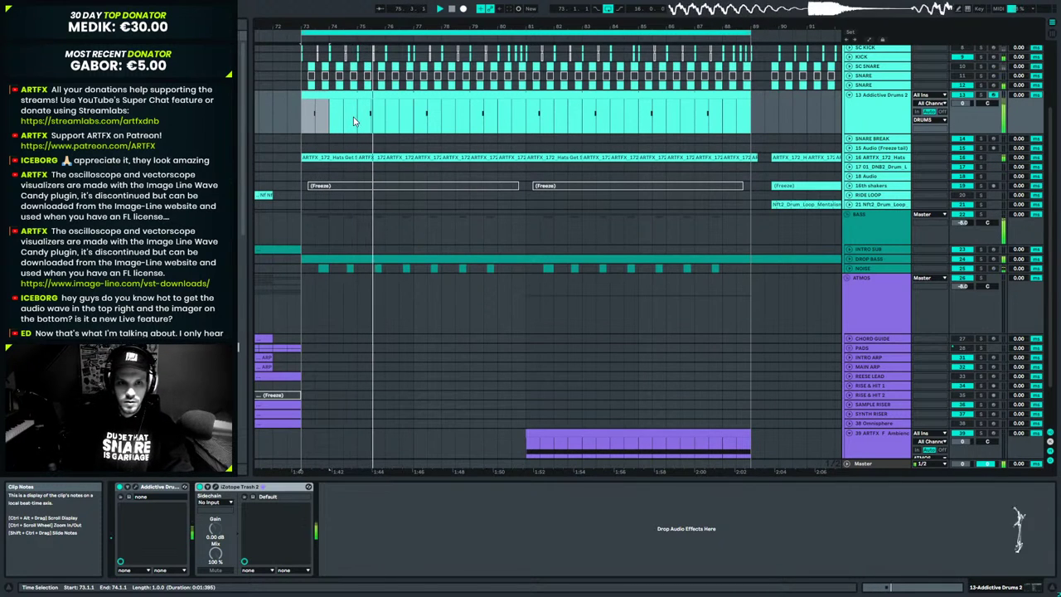
double_click(336, 110)
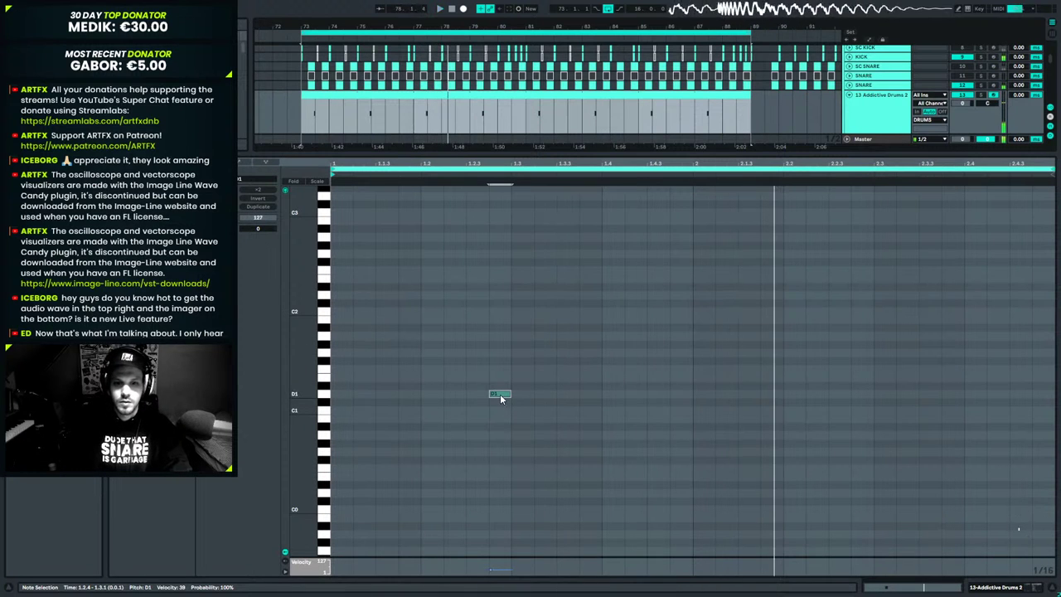
double_click(544, 393)
drag(544, 393, 865, 398)
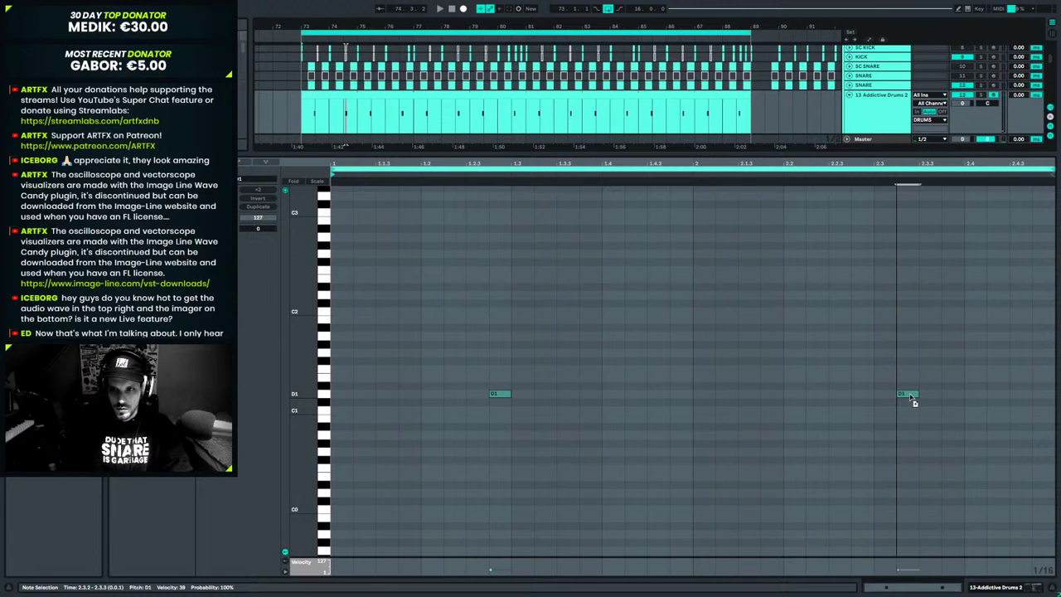
key(space)
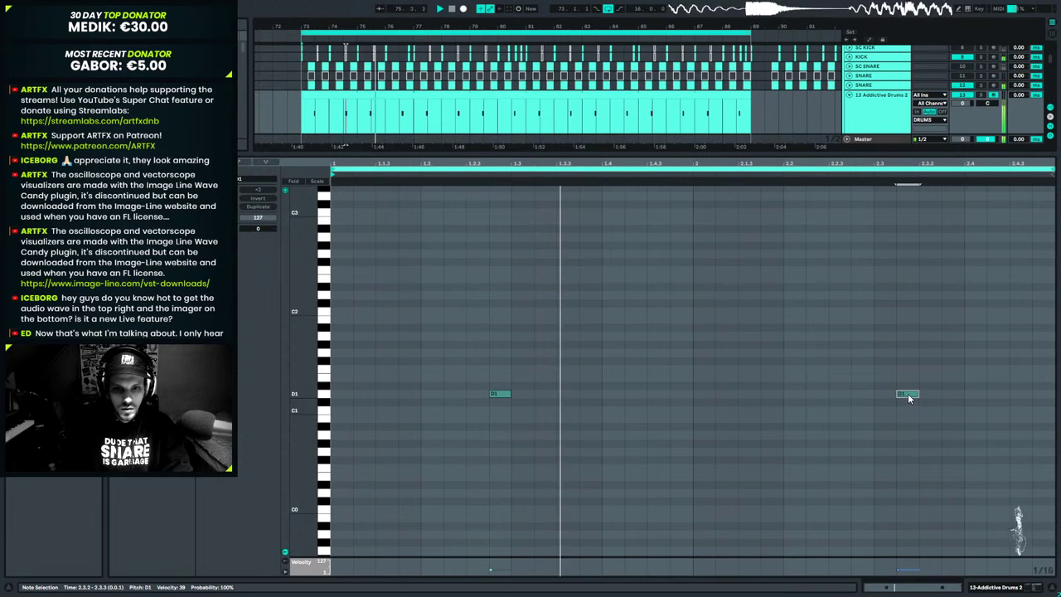
Move the D1 ghost hit from 2.3.2 to 2.2.4, copy it to 2.3.3, and play the pattern back.
key(space)
drag(907, 394, 869, 403)
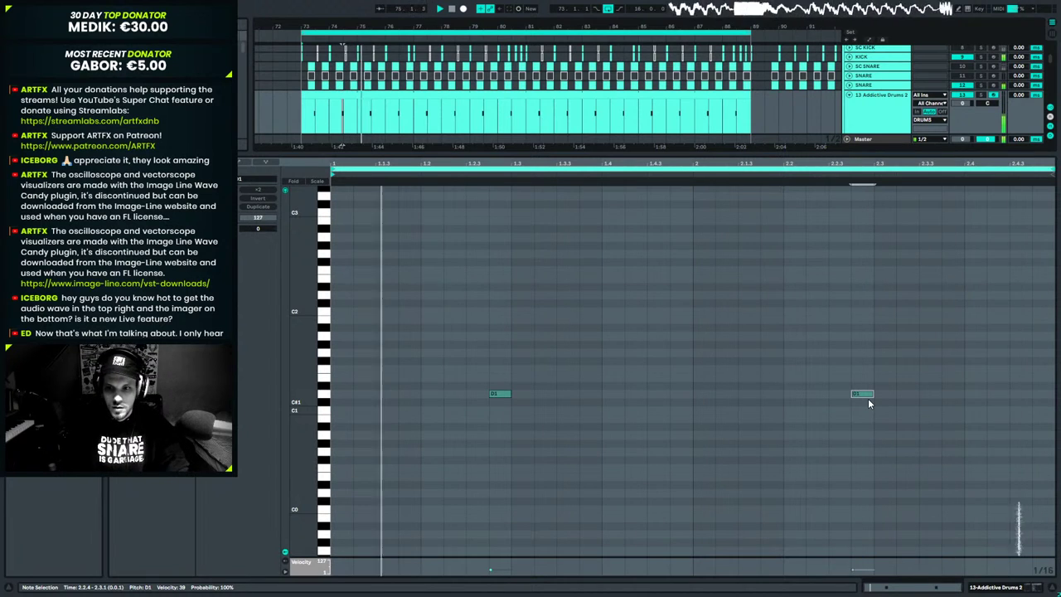
drag(867, 395, 932, 397)
key(space)
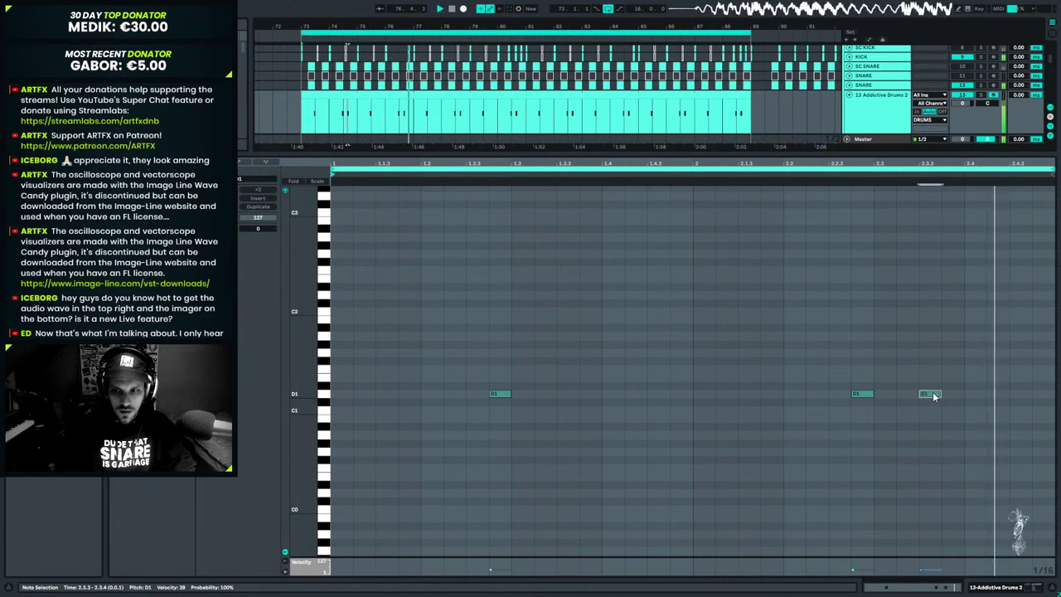
key(space)
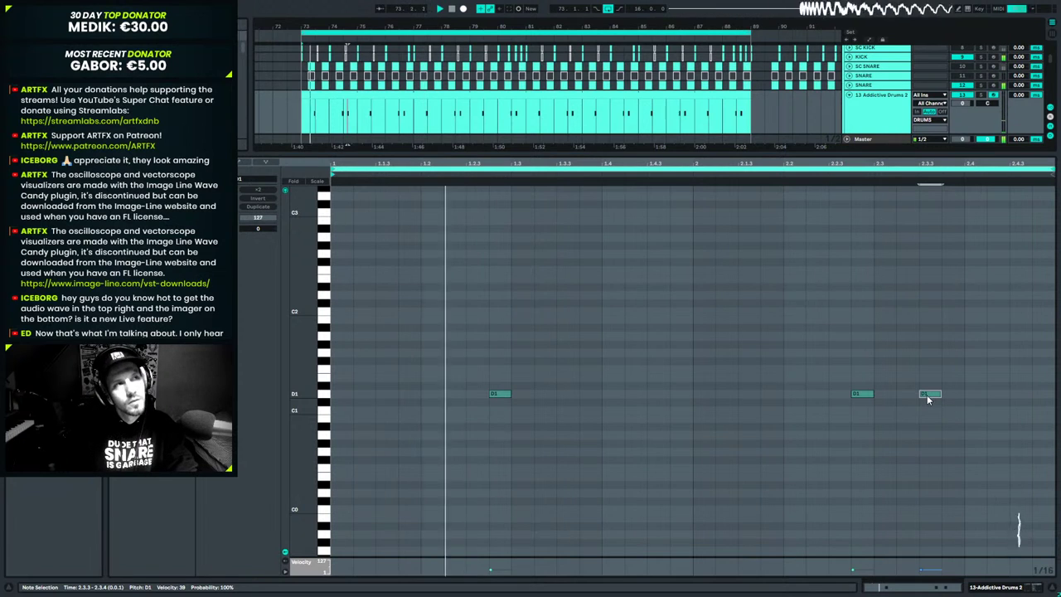
Extend the Addictive Drums 2 clip's loop to four bars and duplicate the two-bar D1 pattern into bars 3 and 4.
click(1000, 587)
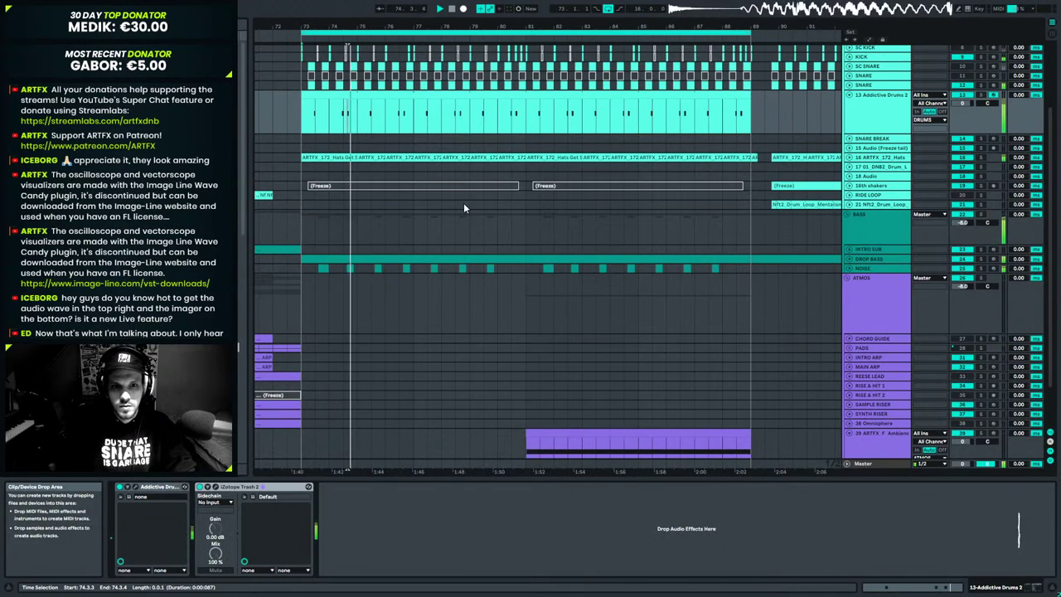
click(360, 119)
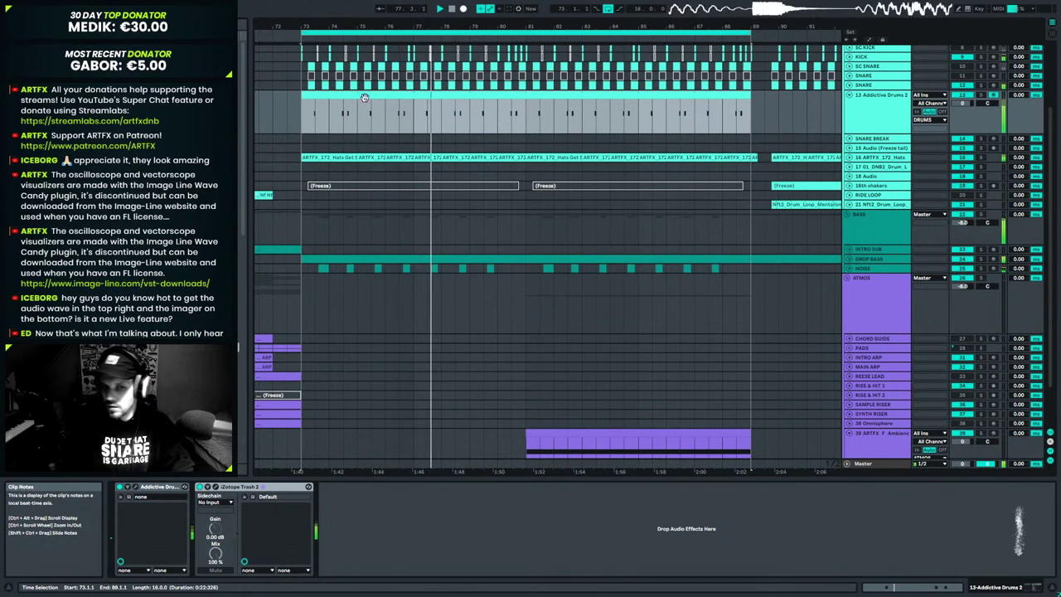
double_click(375, 115)
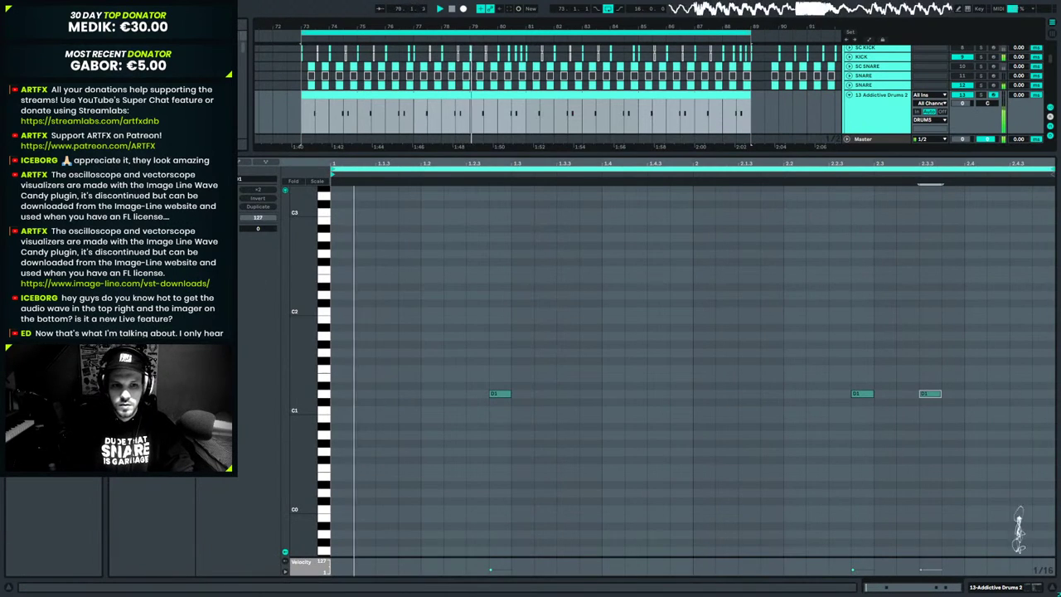
key(ctrl+z)
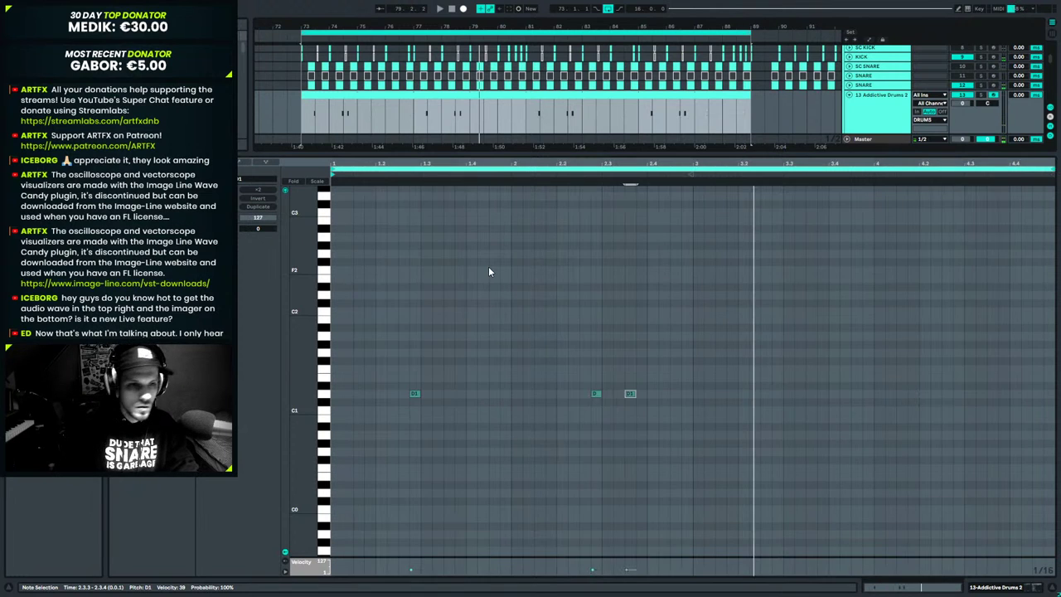
drag(694, 376, 328, 421)
key(ctrl+d)
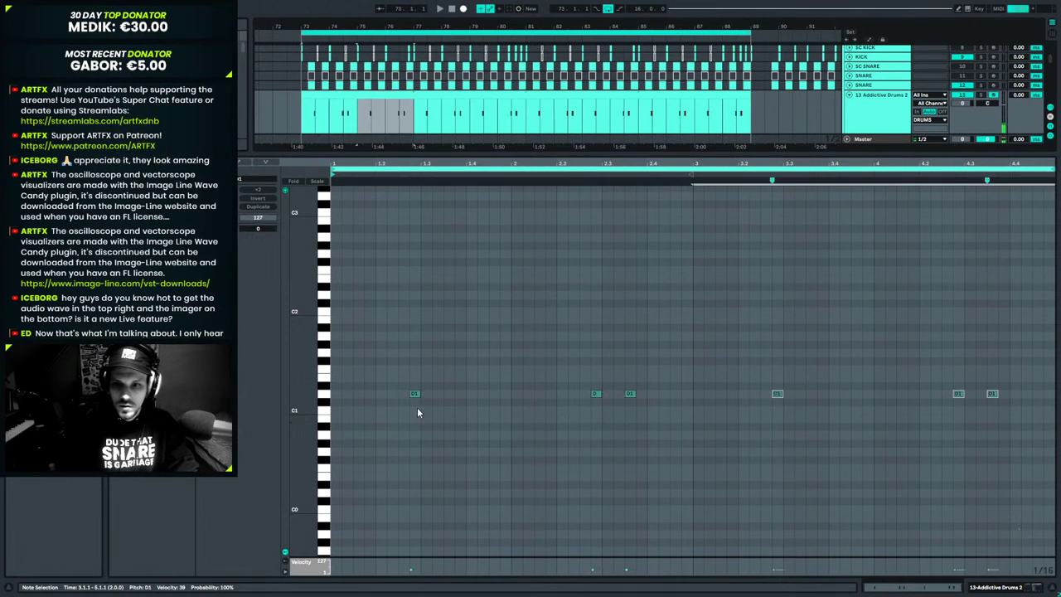
Delete the D1 ghost hit at 2.3.3 and play the four-bar pattern back.
click(629, 393)
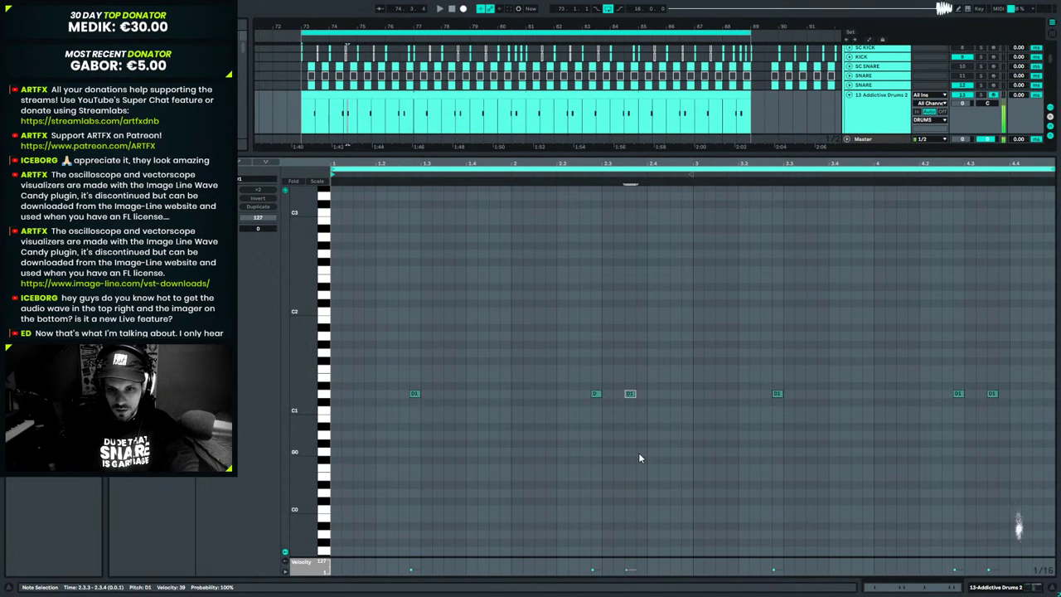
key(Delete)
key(space)
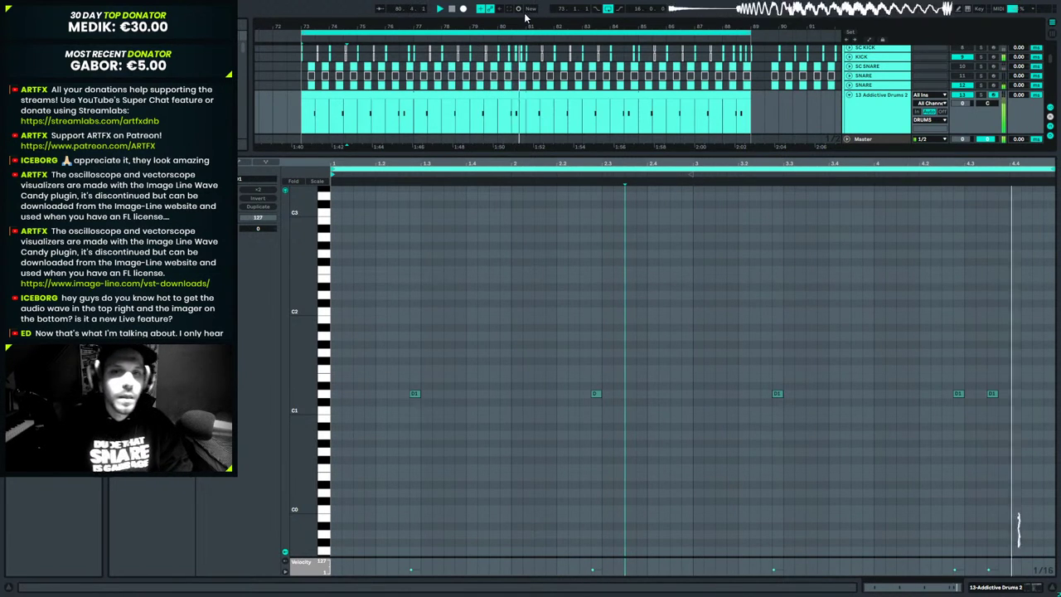
Try the SC KICK and KICK hits from 80.3.3 at 80.3.2, play them back, and return them to 80.3.3.
scroll(516, 70, up, 9)
key(space)
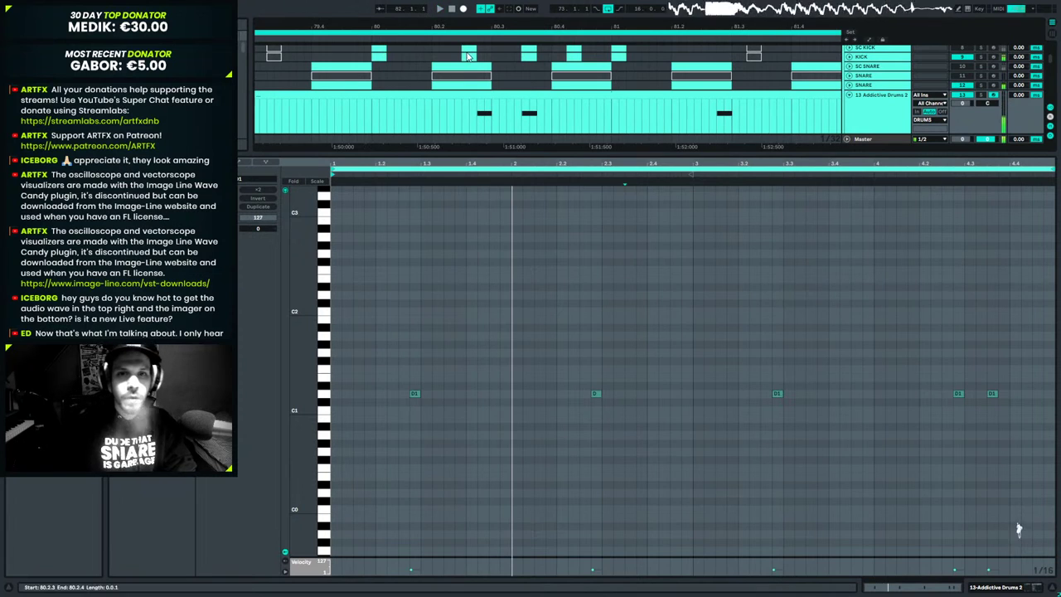
click(459, 50)
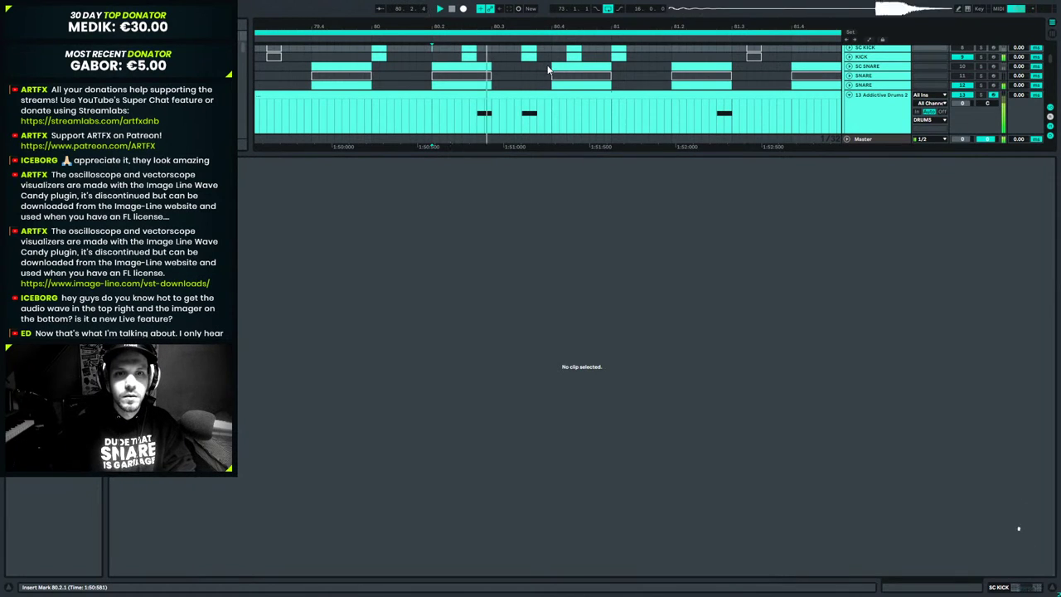
scroll(522, 66, up, 1)
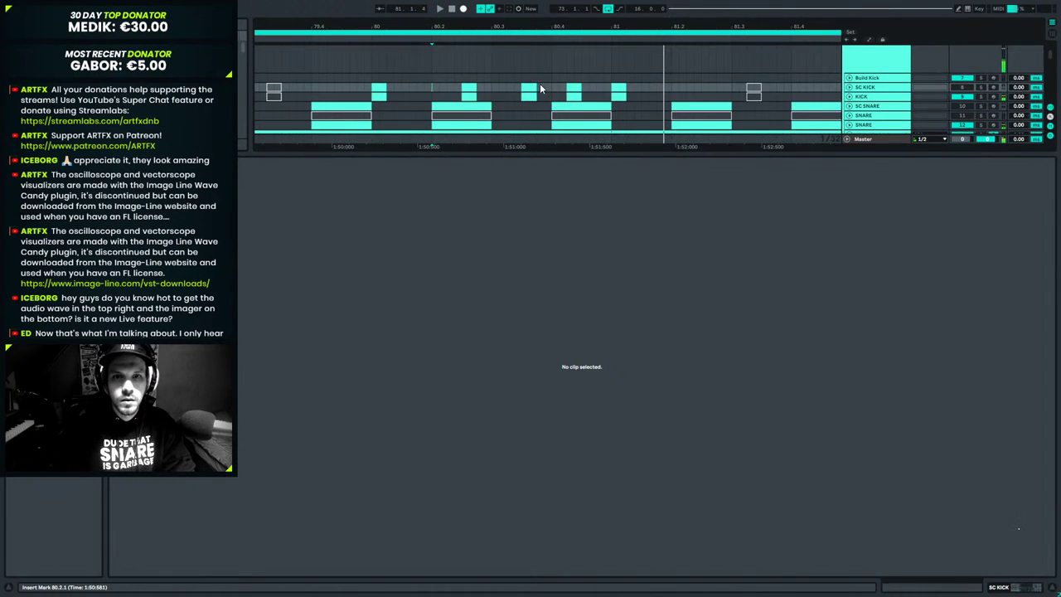
click(528, 57)
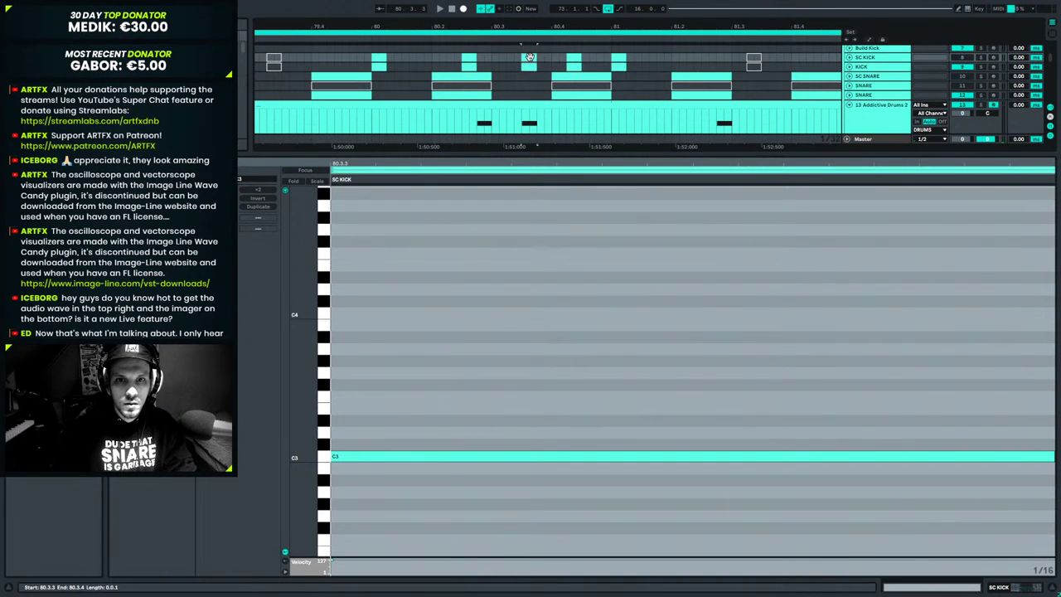
drag(508, 63, 517, 63)
click(369, 58)
key(space)
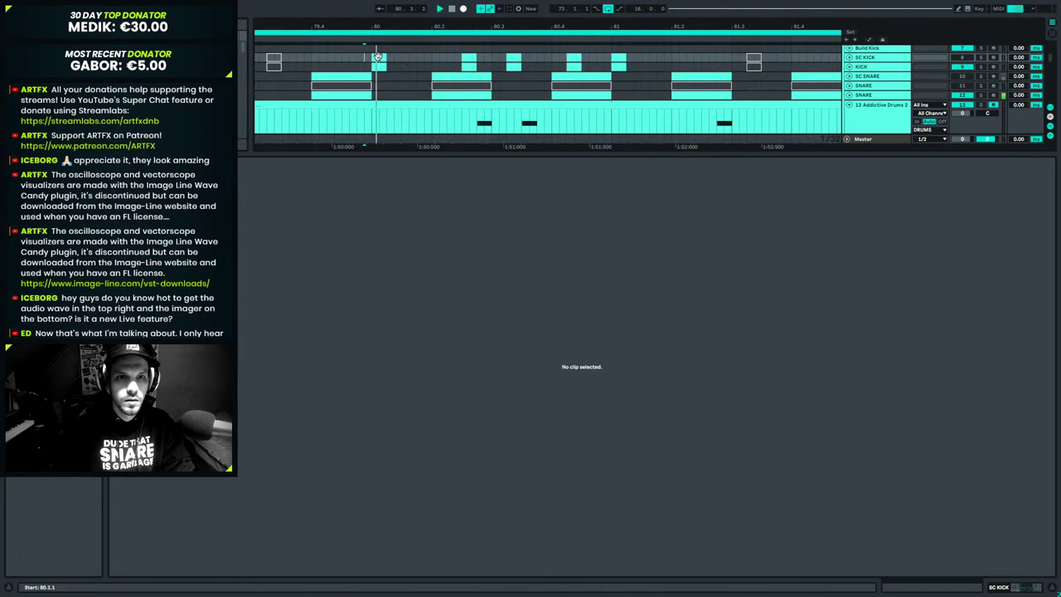
key(space)
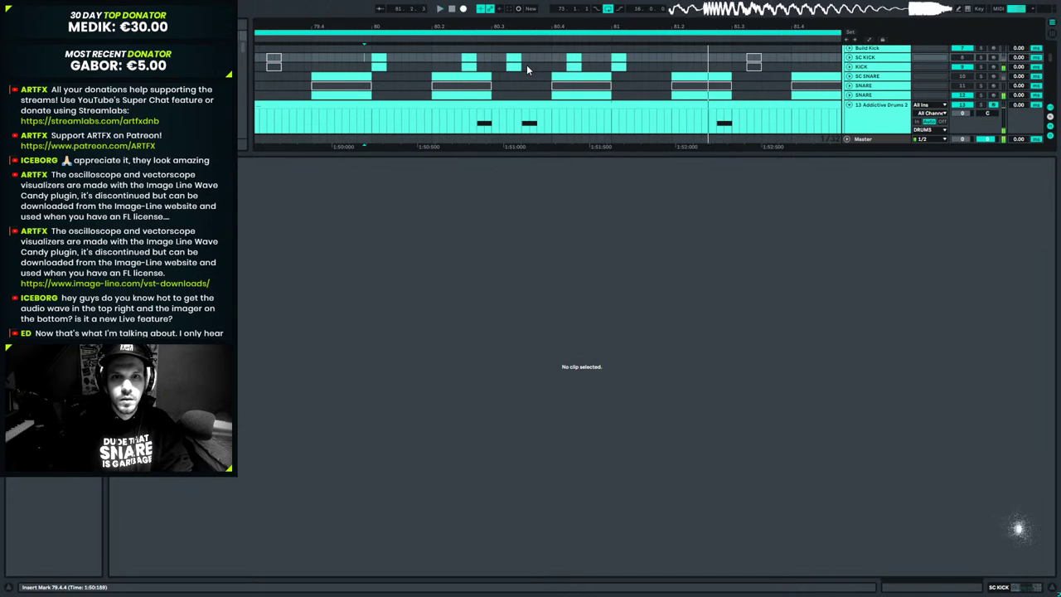
drag(513, 64, 527, 64)
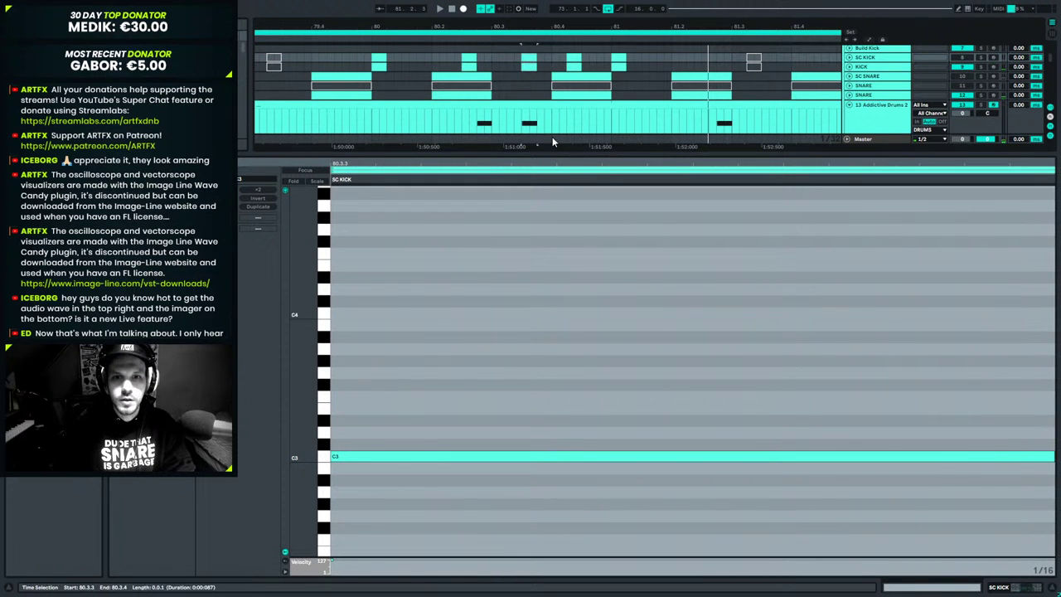
Move the D1 ghost hit in the Addictive Drums 2 clip from 4.3.3 to 4.3.2, trying velocity 56, and play it back.
click(528, 108)
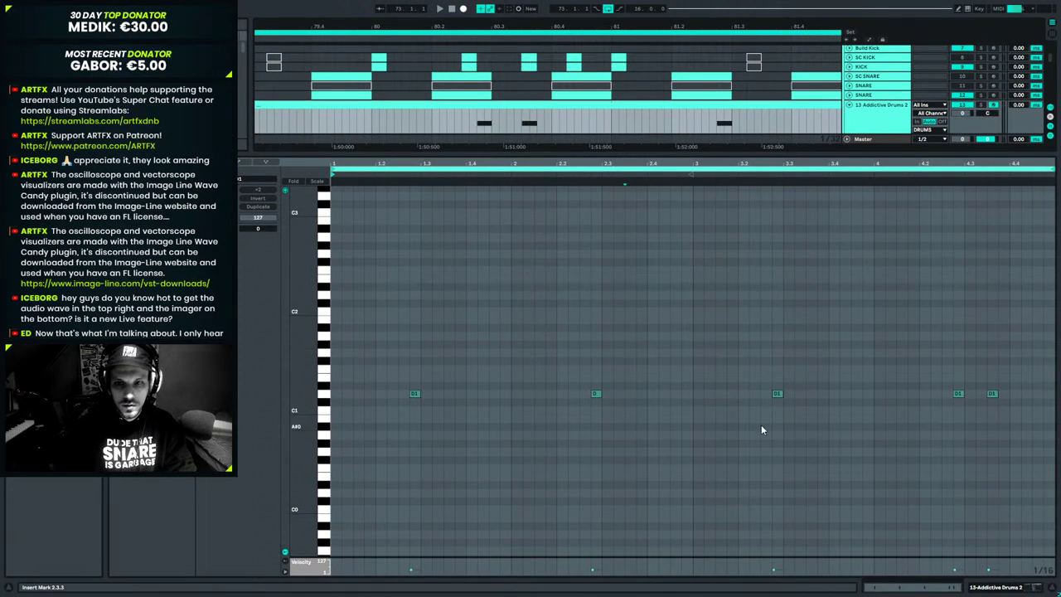
click(991, 394)
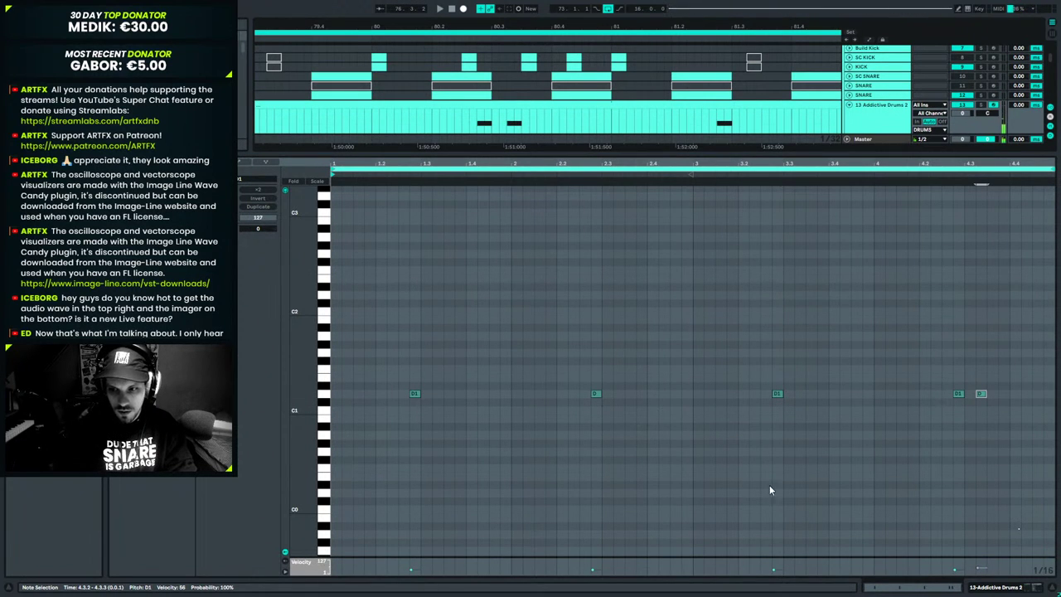
key(space)
click(500, 124)
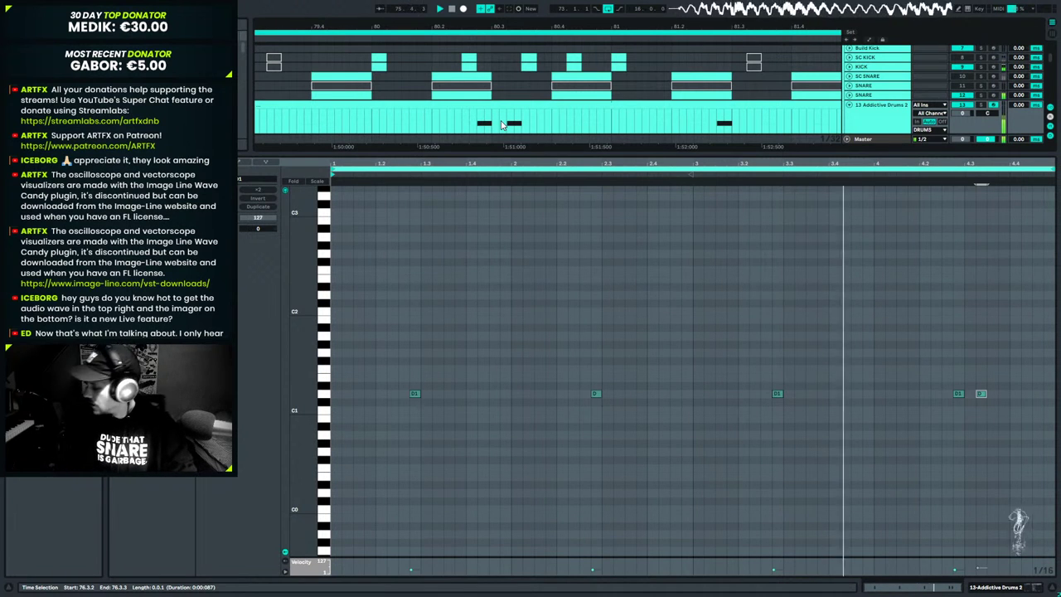
key(space)
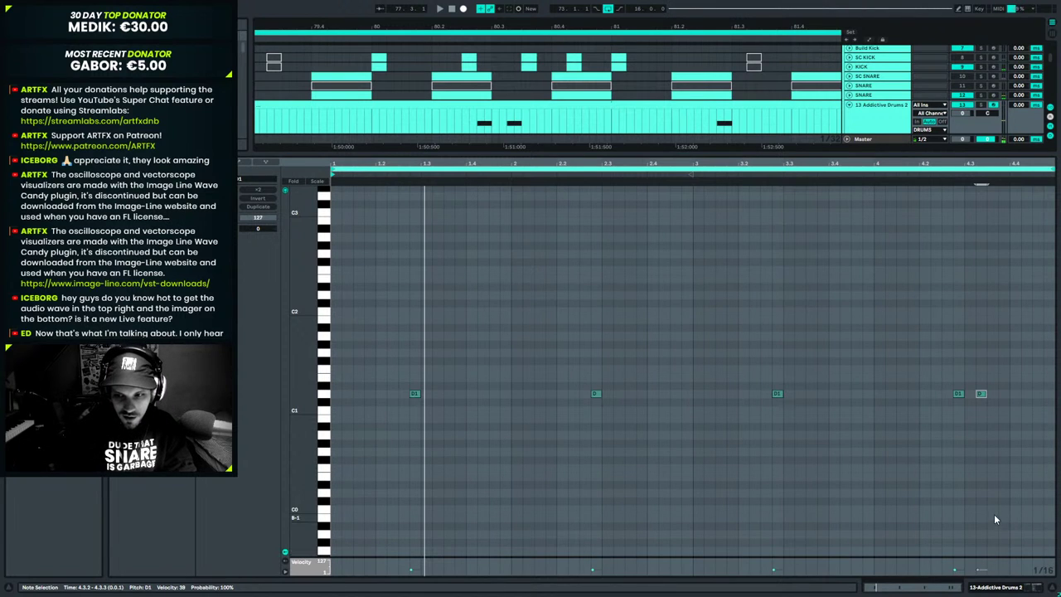
Try a velocity of 54 on the D1 ghost hit at 4.2.4 during playback and undo the change.
click(961, 396)
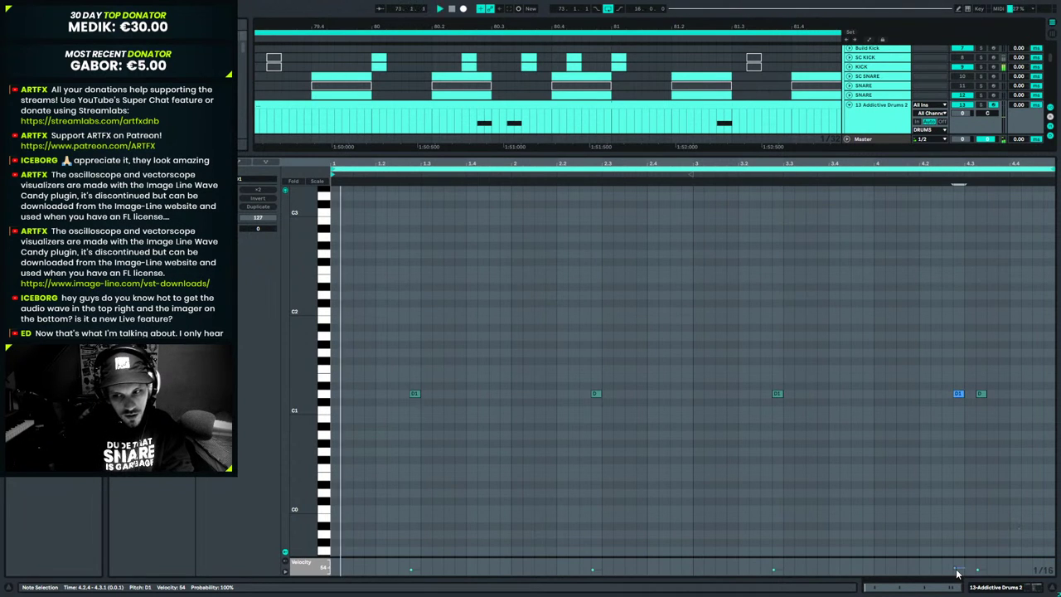
click(915, 508)
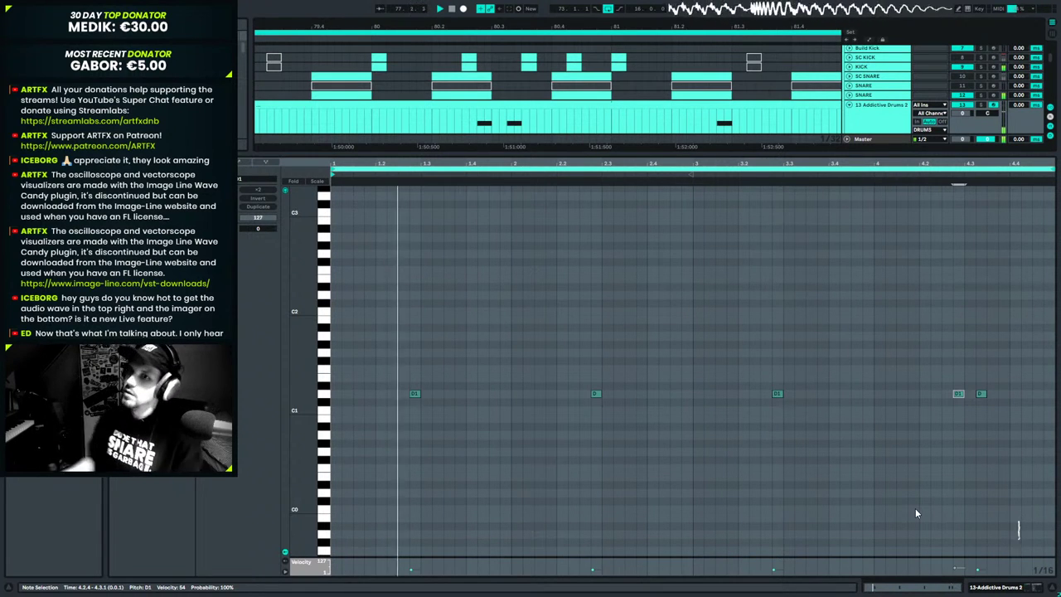
key(space)
key(ctrl+z)
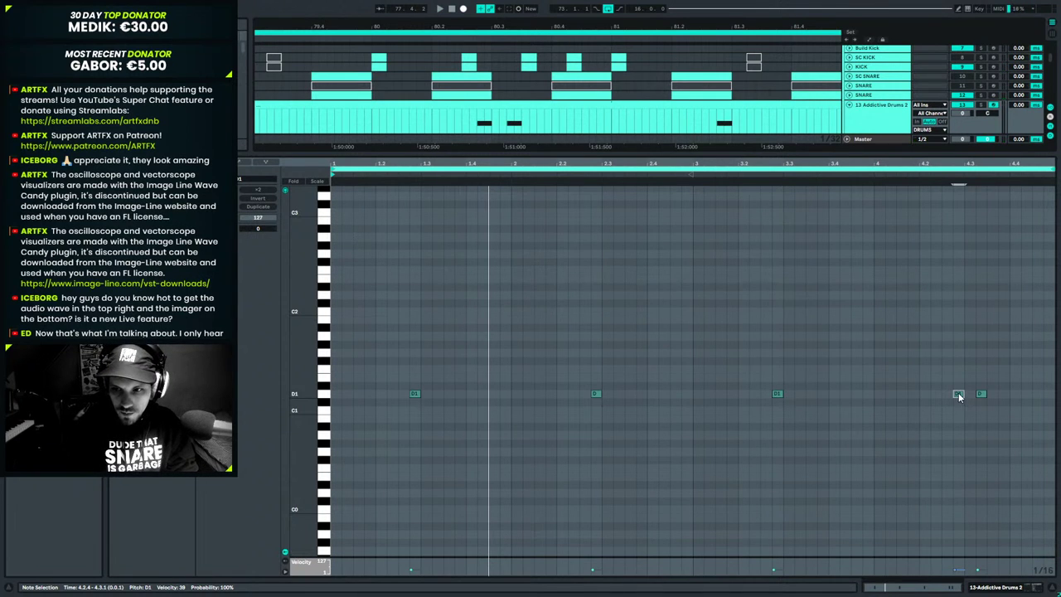
Audition other drum pitches, trying E1 for the ghost hit at 4.2.4 and F#1 for the one at 4.3.2.
drag(961, 420, 962, 409)
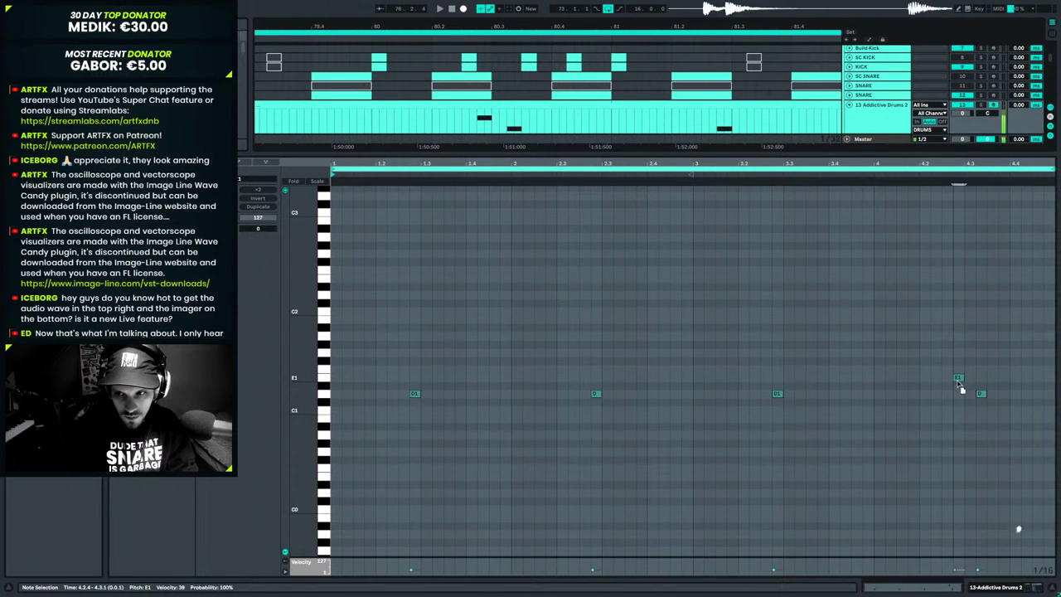
drag(984, 399, 984, 370)
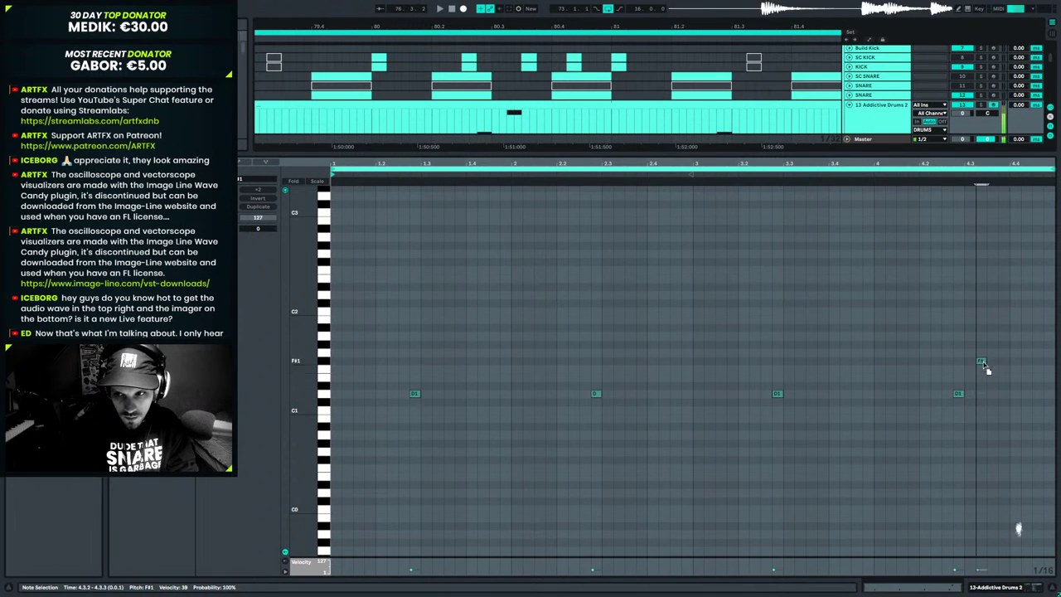
Raise the final ghost note at 4.3.2 to G1 and audition the drum pattern in the arrangement.
key(space)
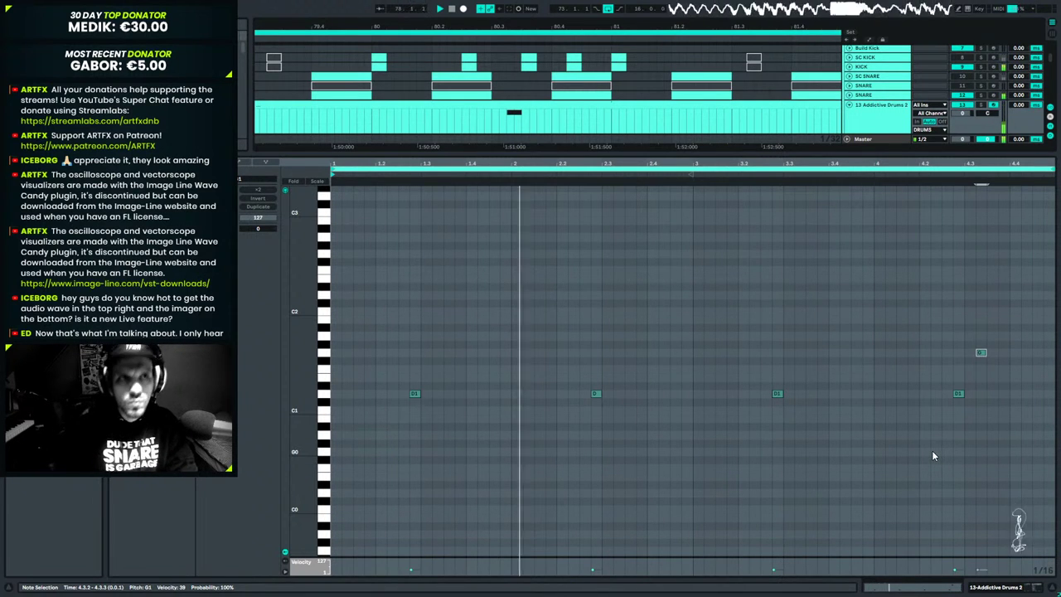
click(1001, 587)
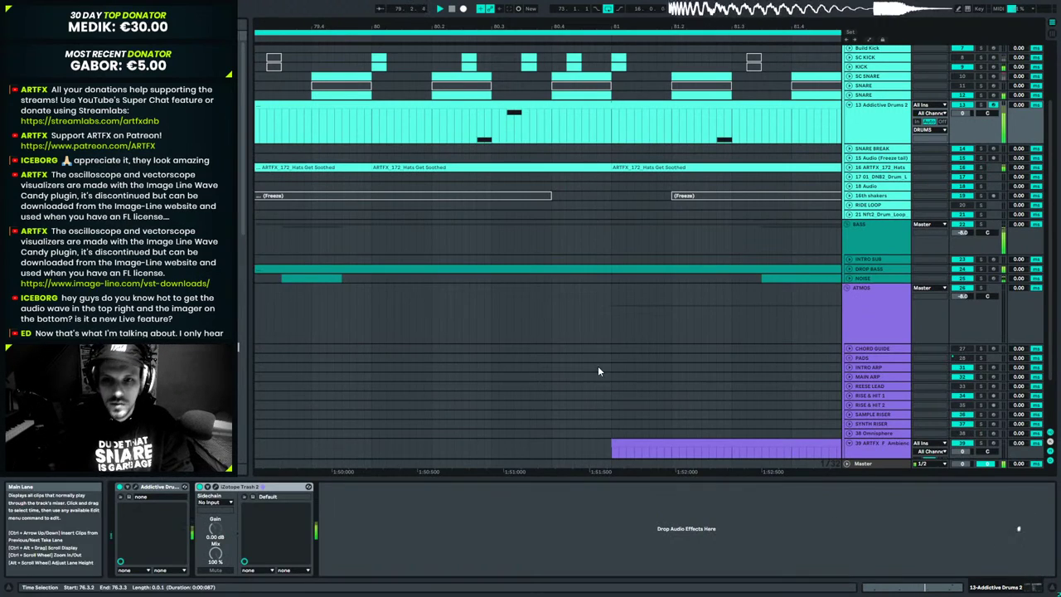
drag(603, 27, 504, 1)
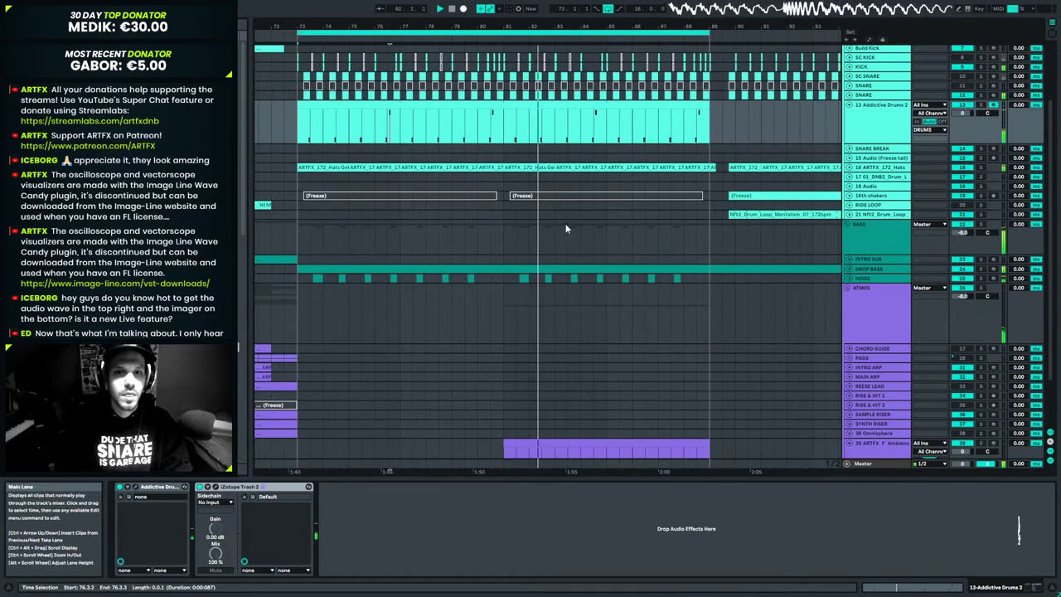
Extend the Addictive Drums 2 clip that starts at bar 73 so it runs until bar 105.
click(638, 126)
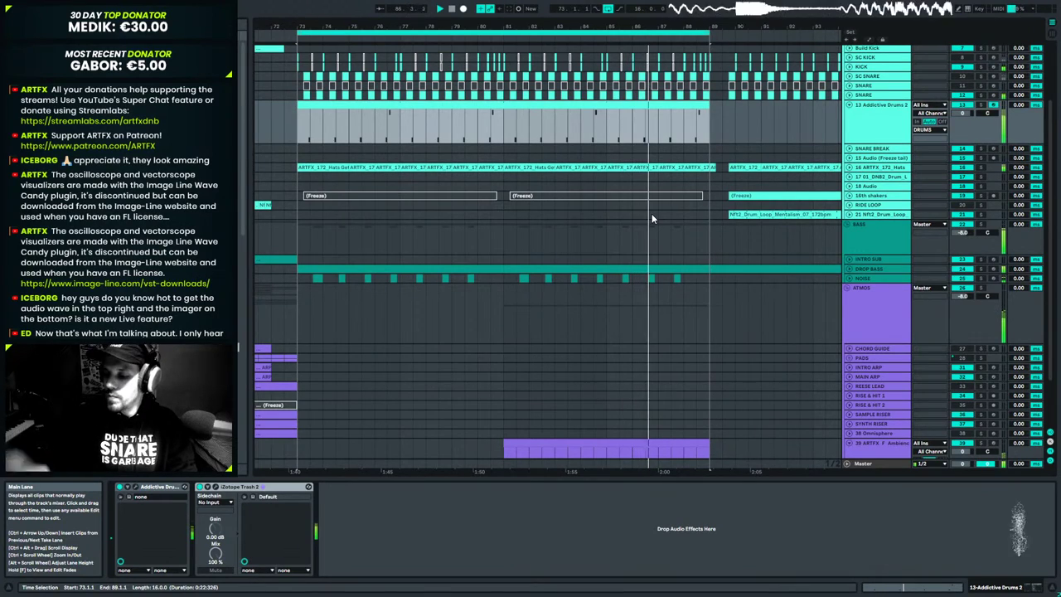
drag(696, 26, 618, 52)
click(461, 125)
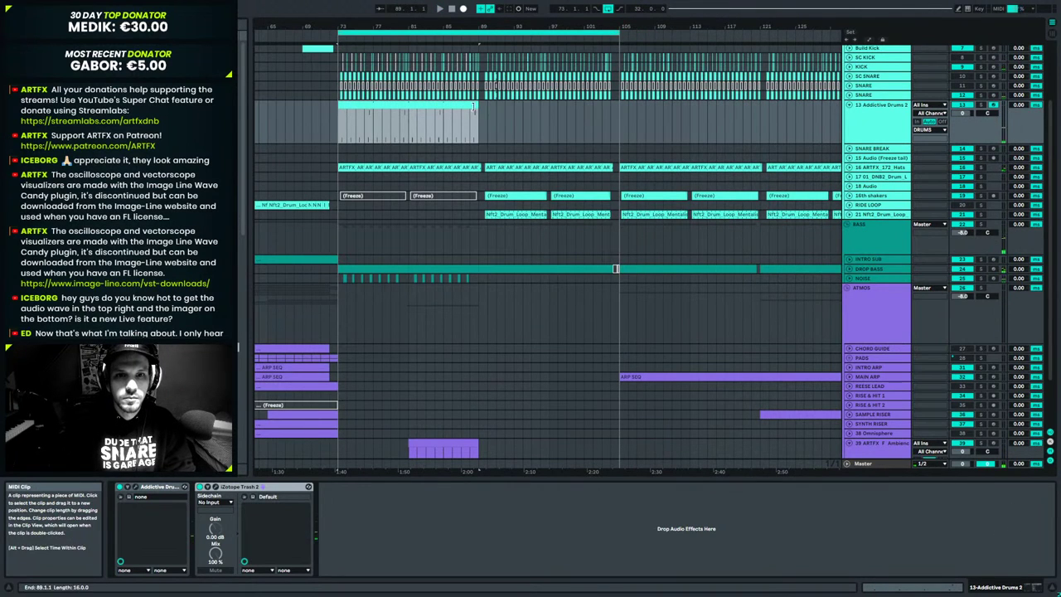
drag(480, 112, 611, 112)
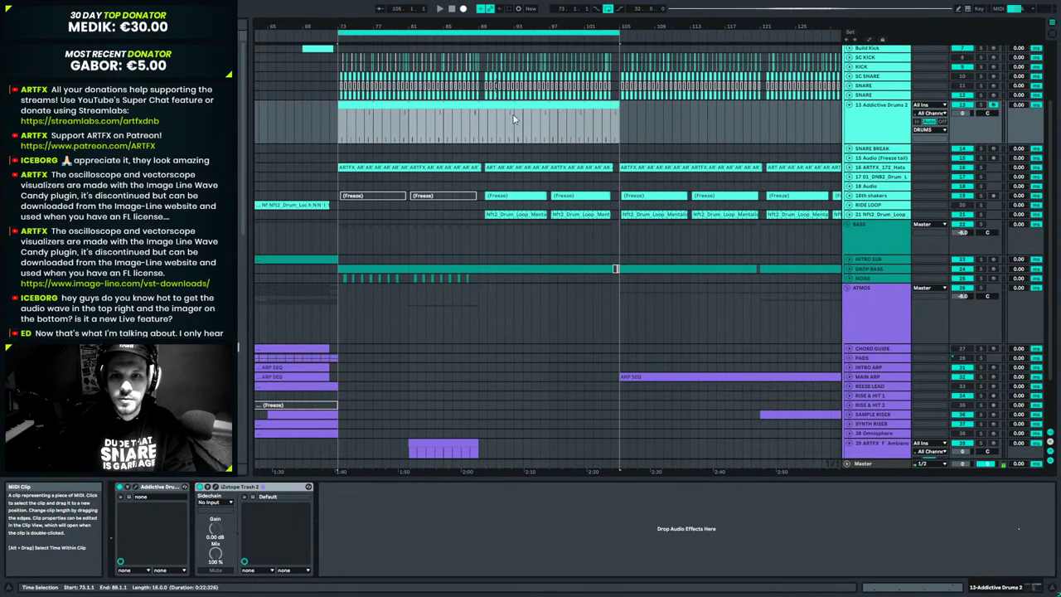
Split the Addictive Drums 2 clip at bar 89 and open the second part's notes for editing.
click(469, 37)
drag(484, 30, 485, 76)
drag(469, 120, 821, 118)
key(space)
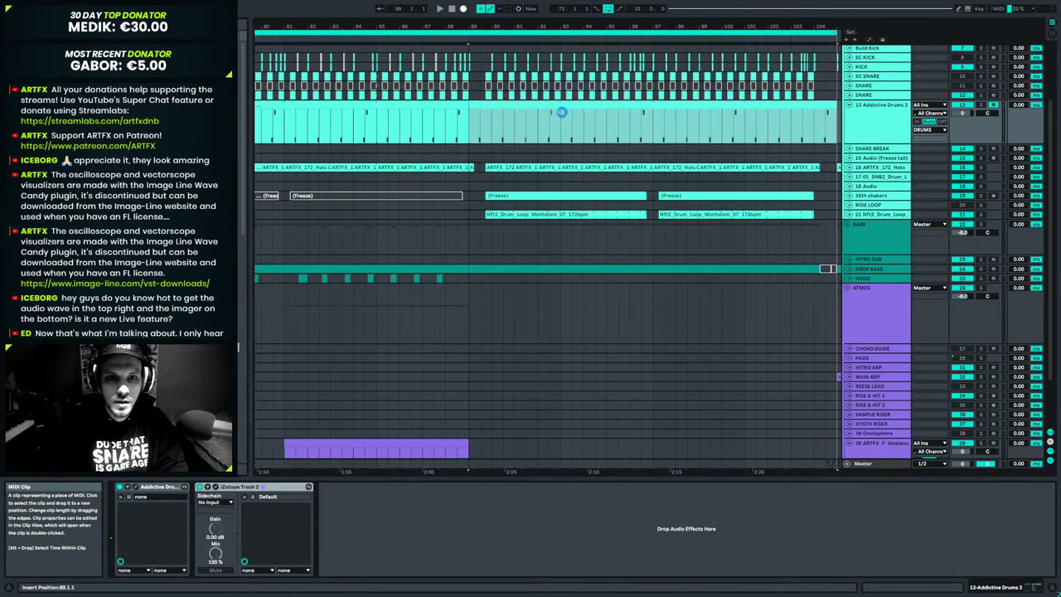
double_click(487, 105)
key(space)
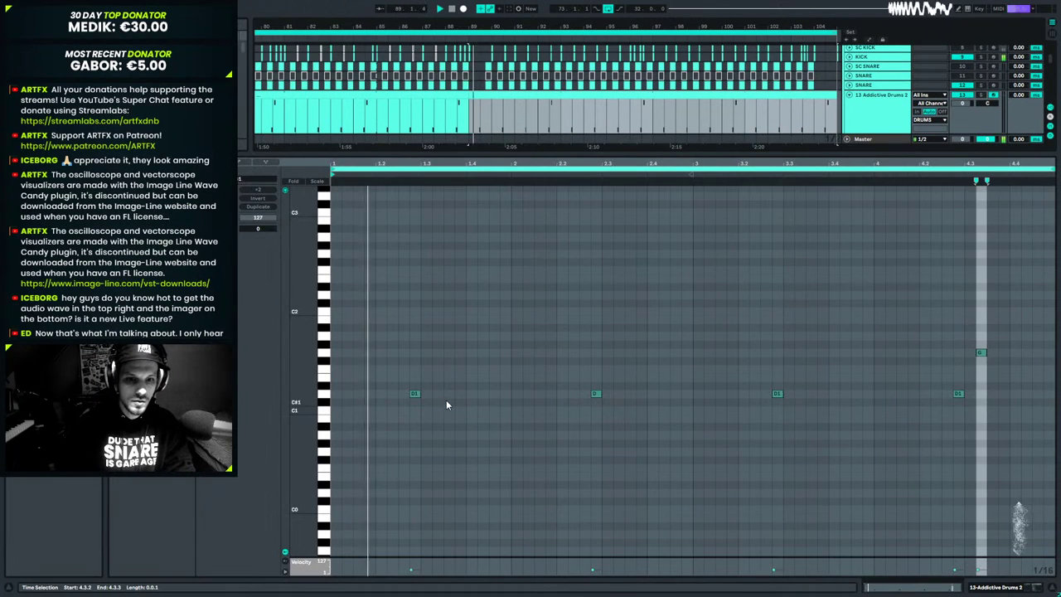
Copy the first D1 note to 1.3.2 with velocity 23, enlarge the velocity lane, and audition the result.
drag(415, 396, 439, 401)
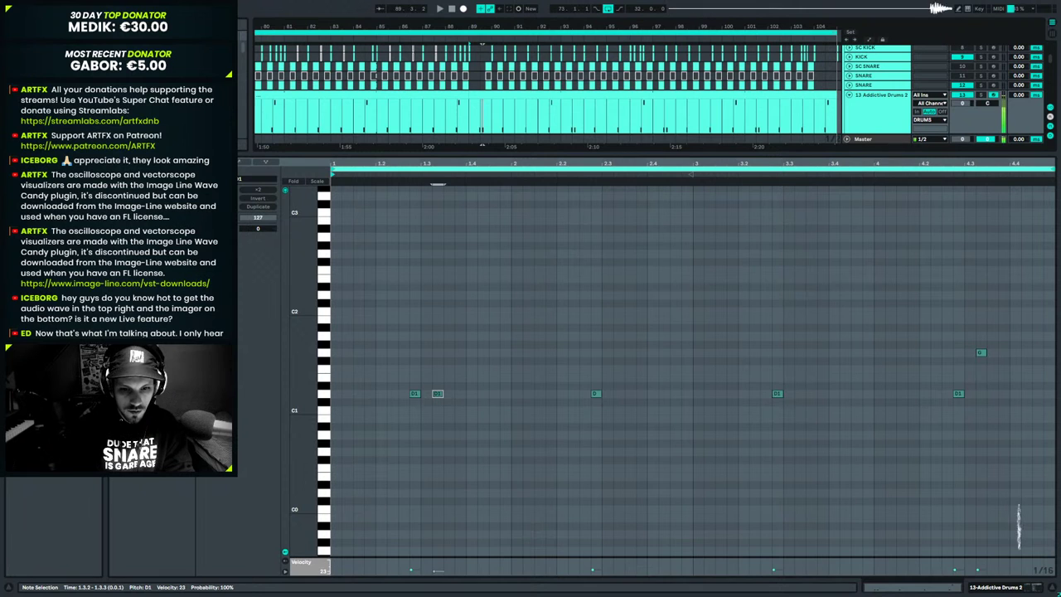
click(440, 560)
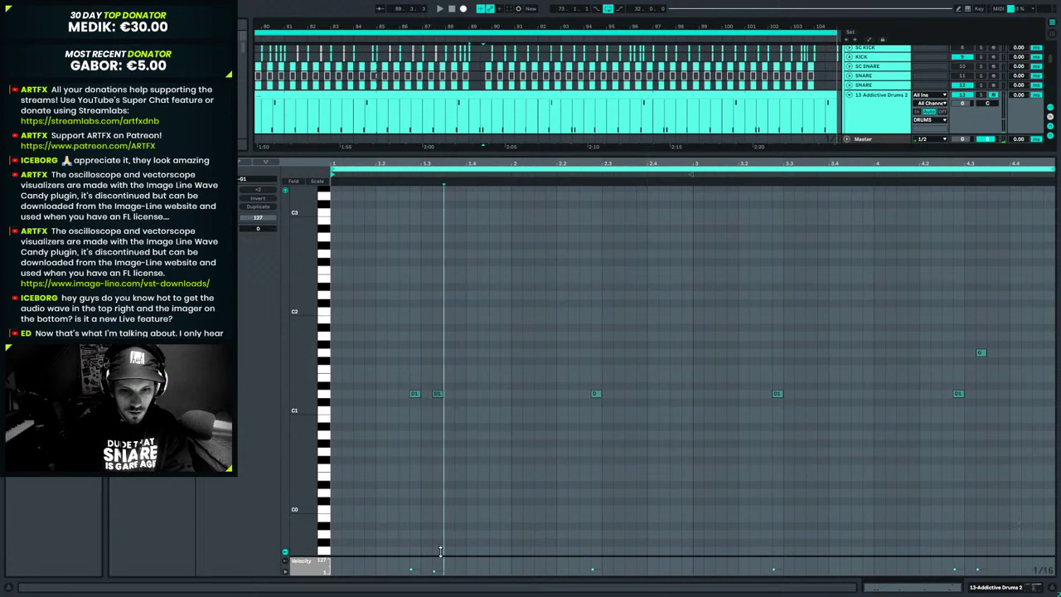
drag(440, 556, 440, 476)
key(space)
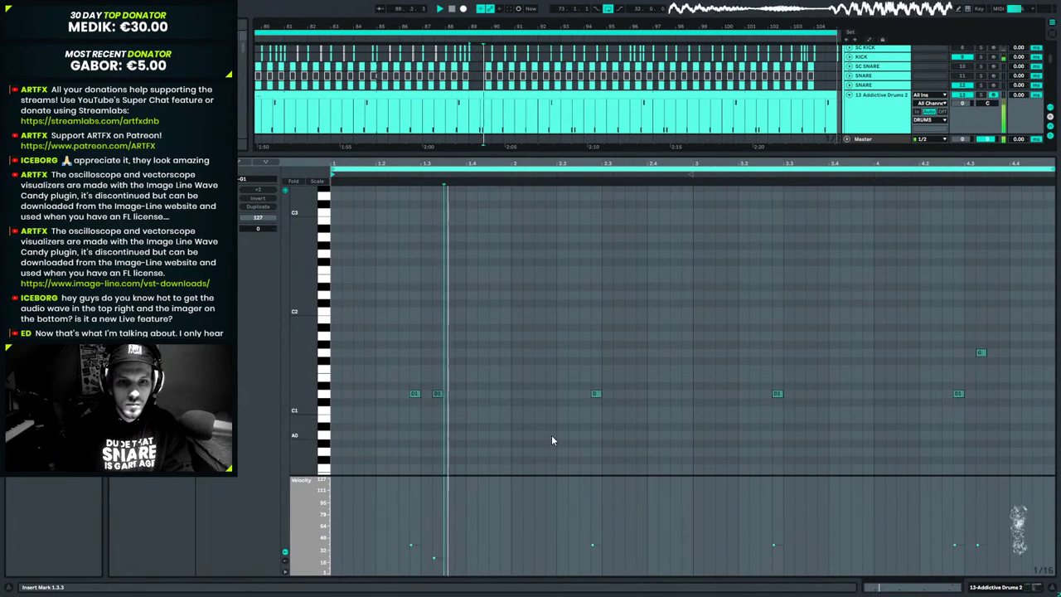
Set the ghost note at 1.3.2 to C#1 with velocity 3, with a D1 hit at 1.3.4, and audition it.
click(439, 395)
key(space)
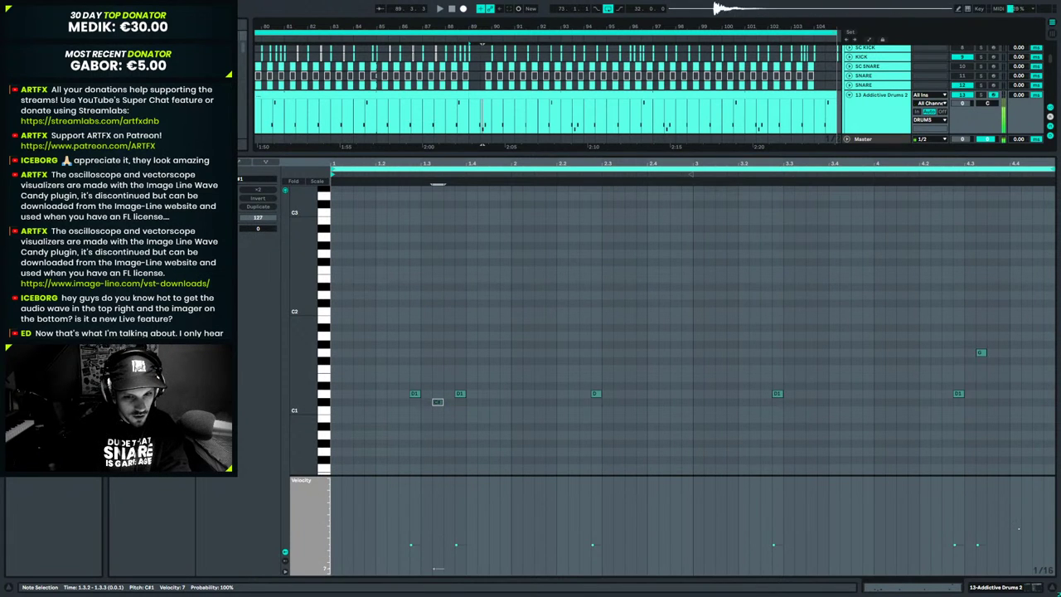
key(space)
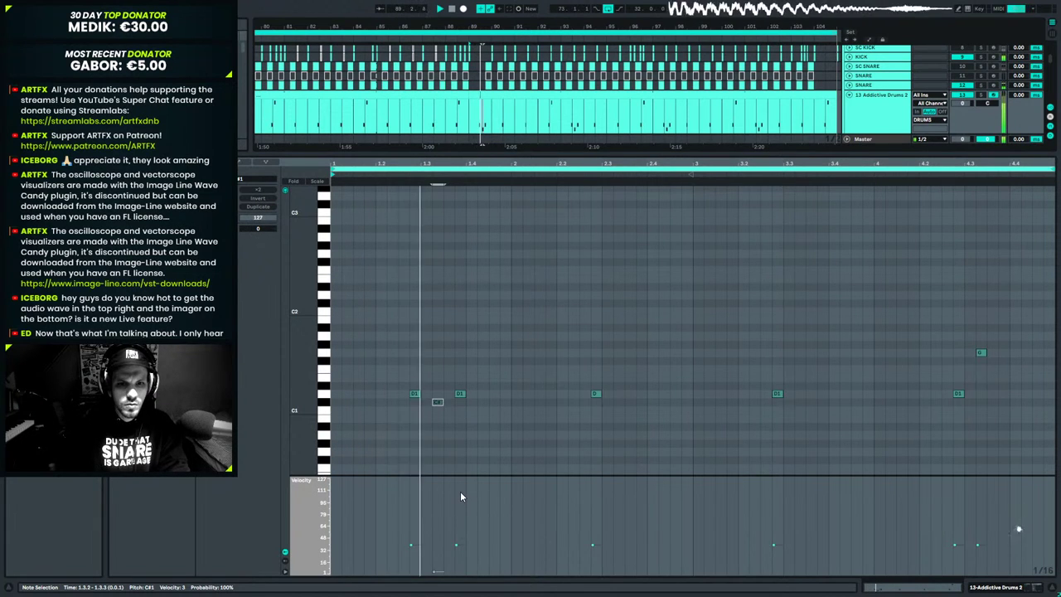
Duplicate the first bar's D1, C#1, D1 note group three times across the remaining bars of the pattern.
drag(466, 379, 351, 432)
drag(509, 359, 327, 436)
key(ctrl+d)
key(ctrl+d)
key(ctrl+d)
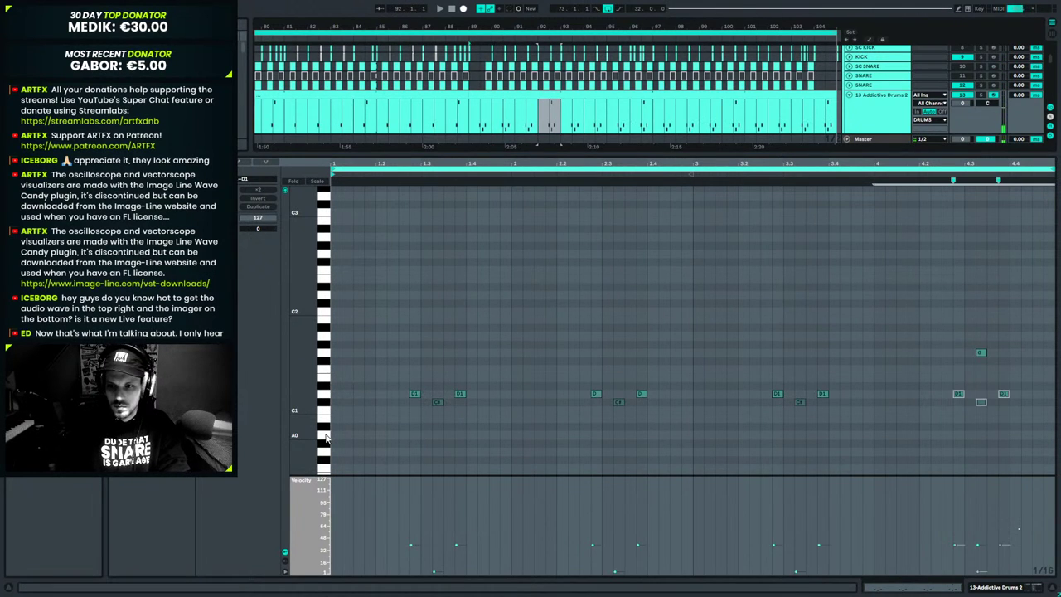
Lower the G1 note at 4.3.2 to D1 and audition the second drum clip.
click(979, 404)
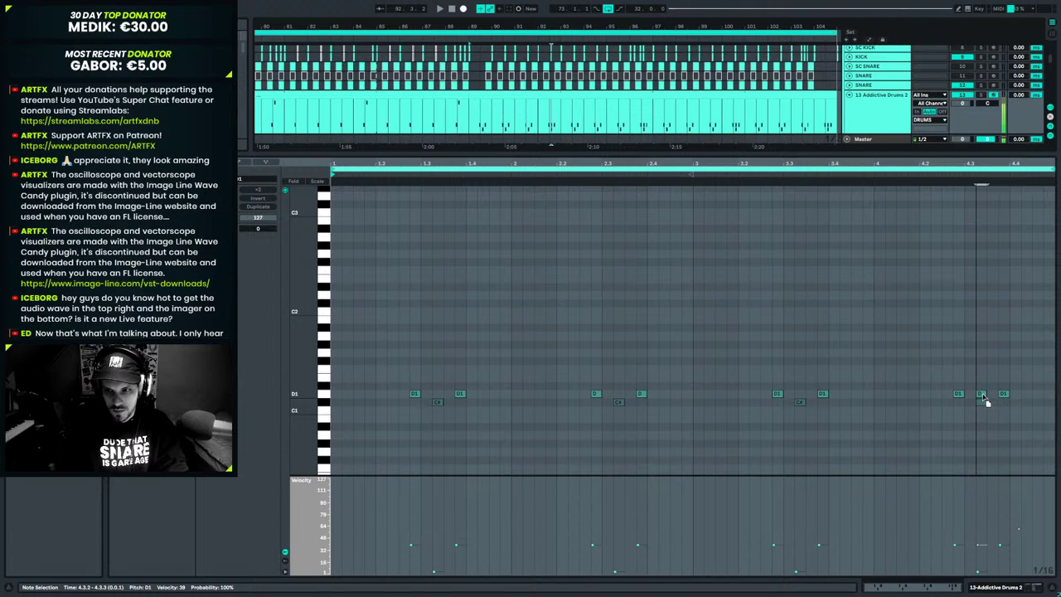
key(space)
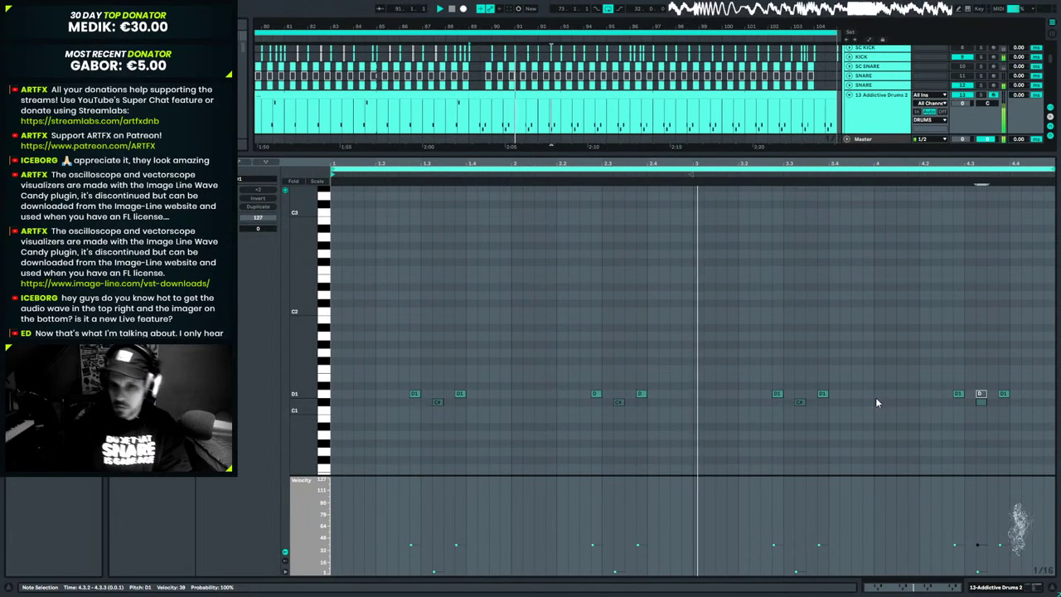
click(1004, 586)
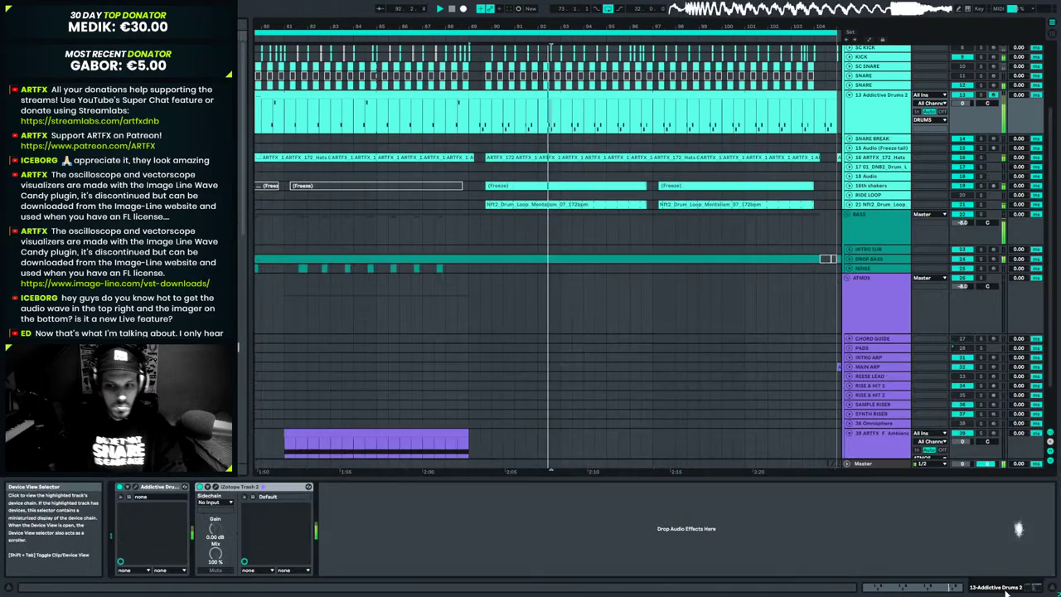
click(490, 97)
key(shift+Tab)
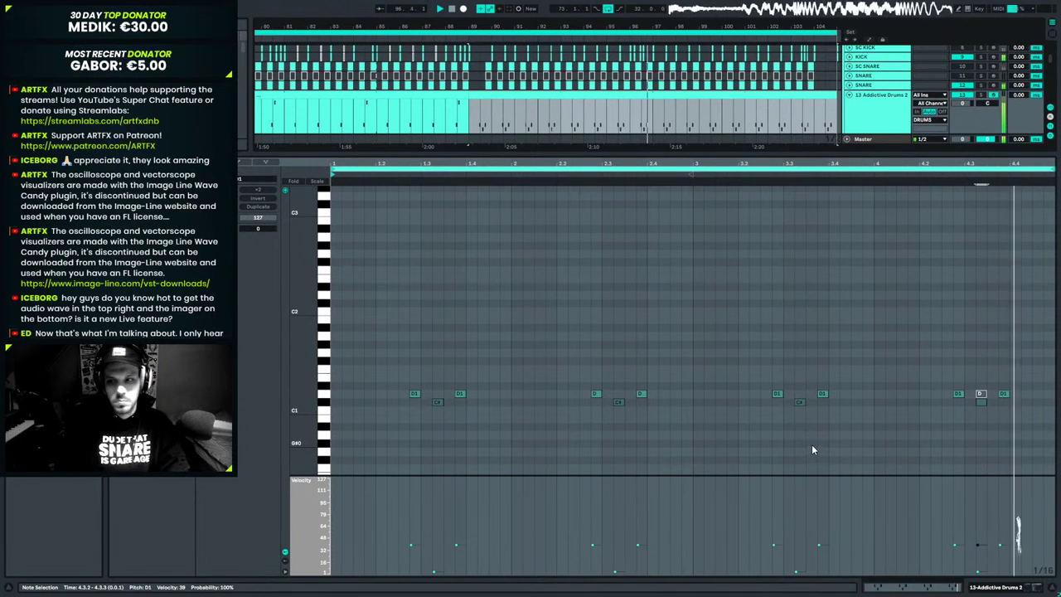
Play the arrangement from bar 86 to compare the first drum pattern with the one starting at bar 89.
click(401, 123)
key(space)
key(space)
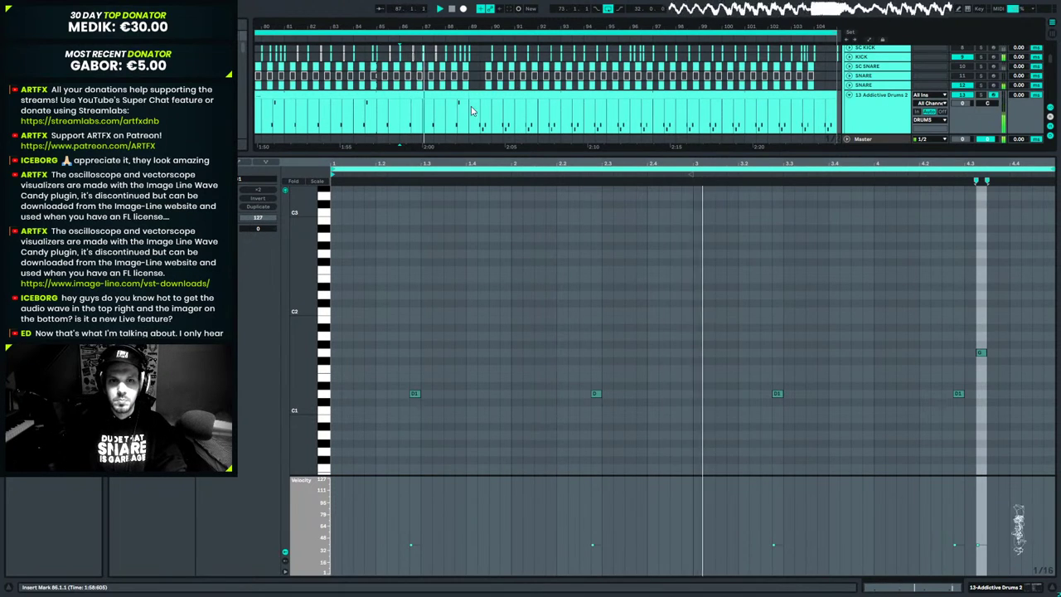
scroll(471, 111, down, 3)
scroll(471, 114, down, 1)
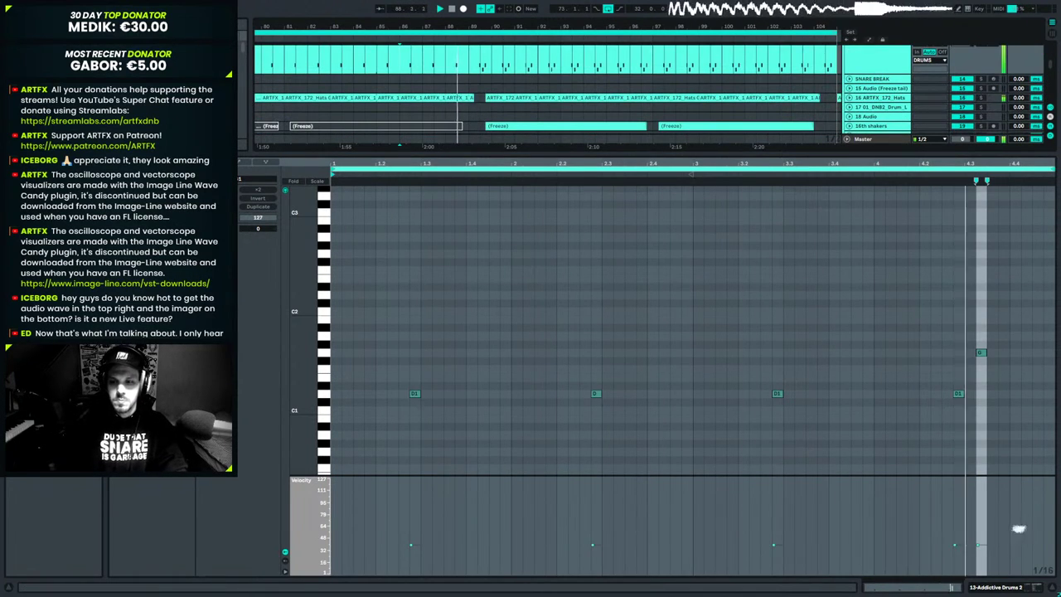
click(997, 587)
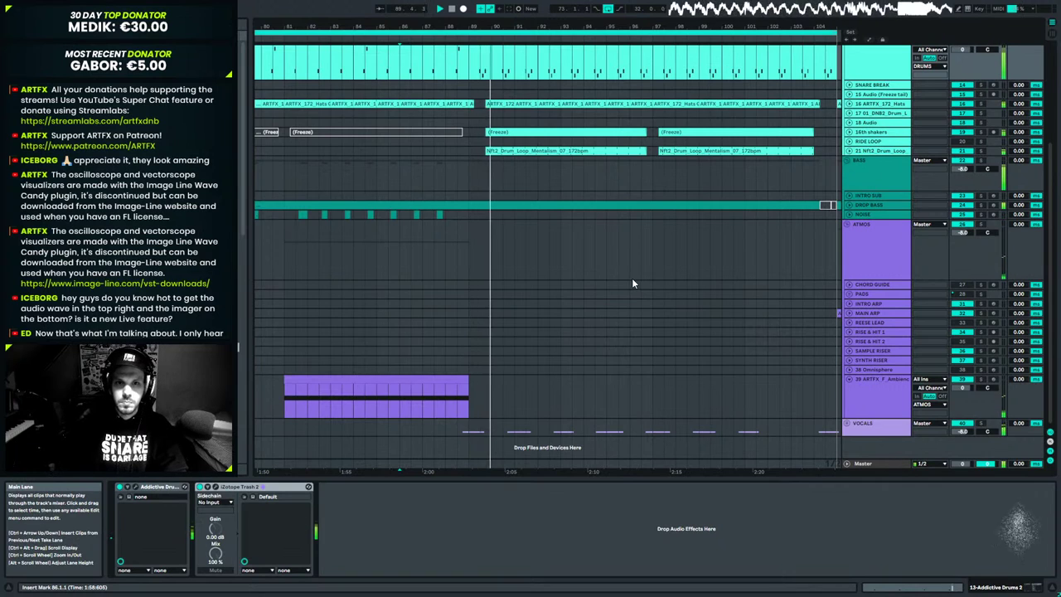
scroll(504, 174, up, 3)
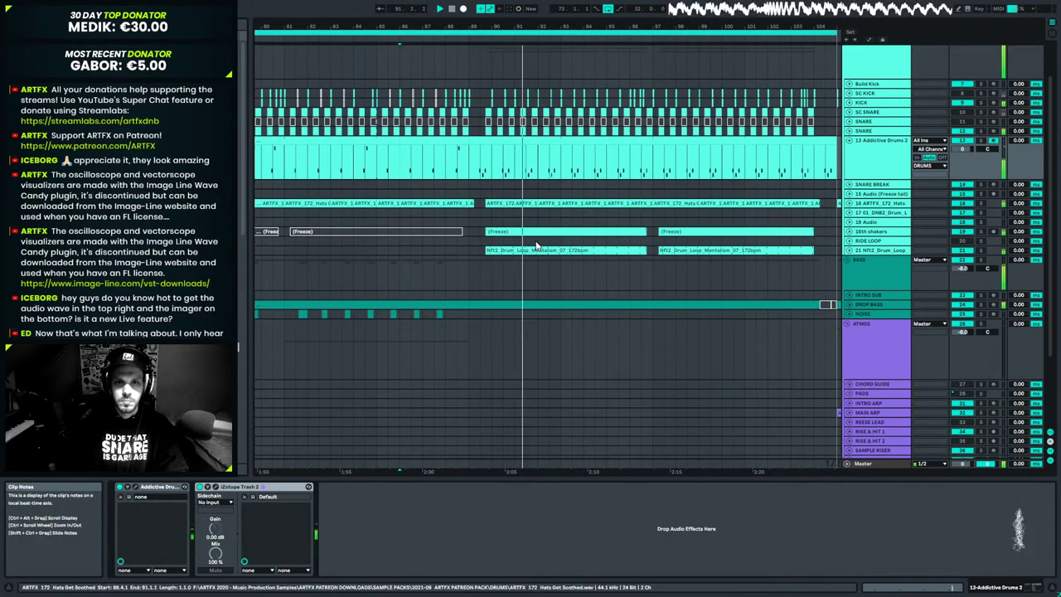
Expand the 16th shakers track, solo it, and play from bar 88.
click(857, 235)
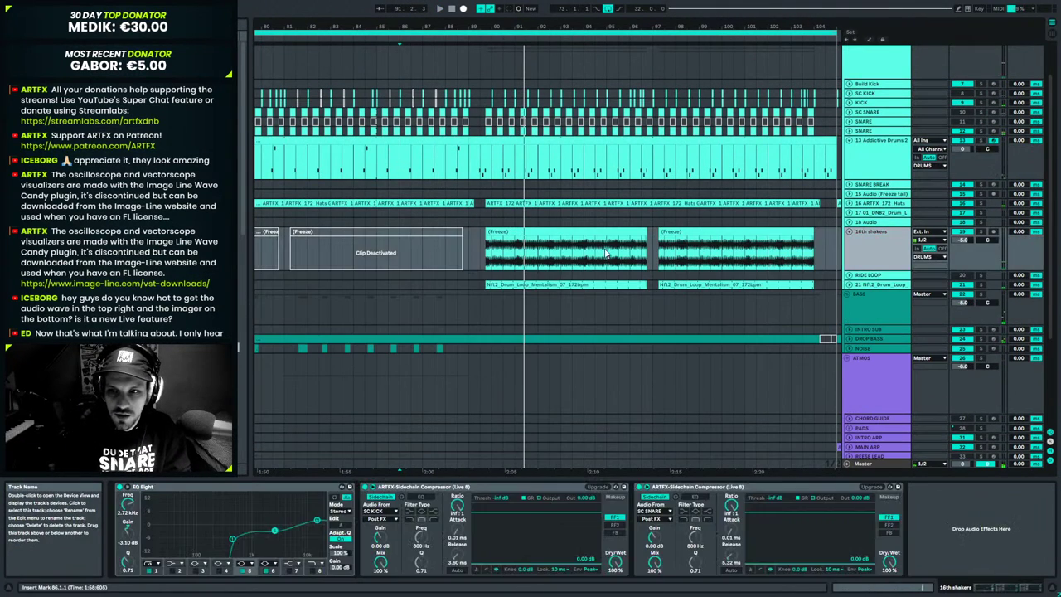
click(980, 231)
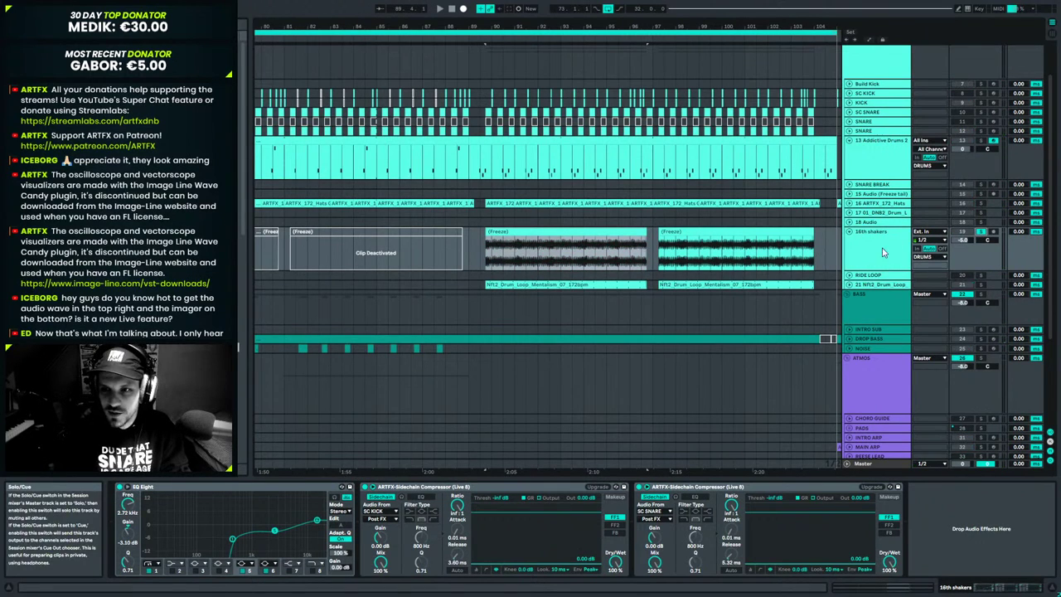
click(450, 251)
key(space)
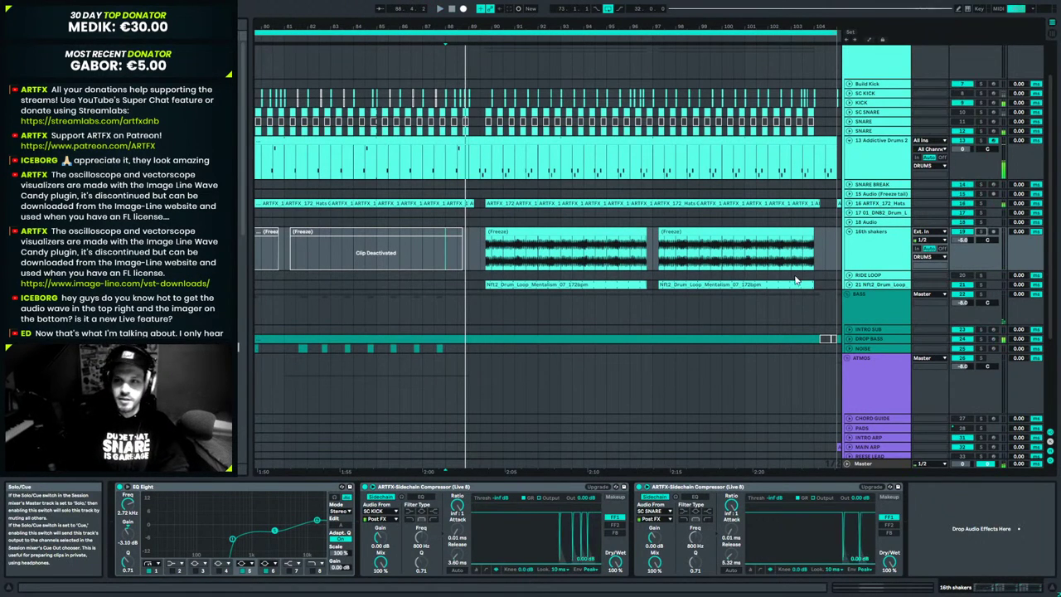
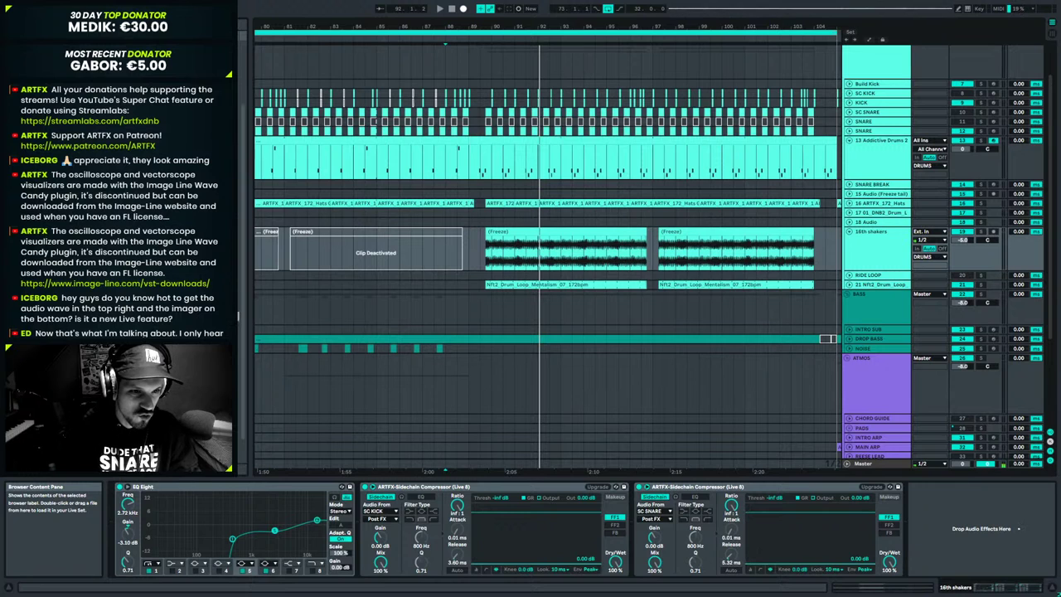
Insert LFOTool before EQ Eight on the 16th shakers track and reshape its curve into a straight rising ramp with a lower start.
drag(469, 535, 176, 555)
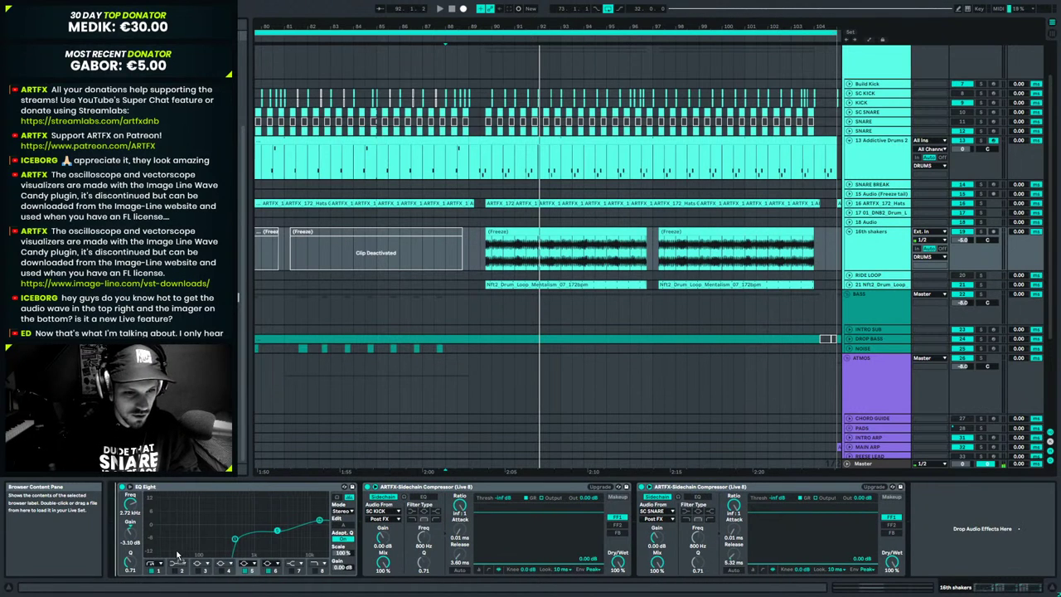
key(ctrl+alt+p)
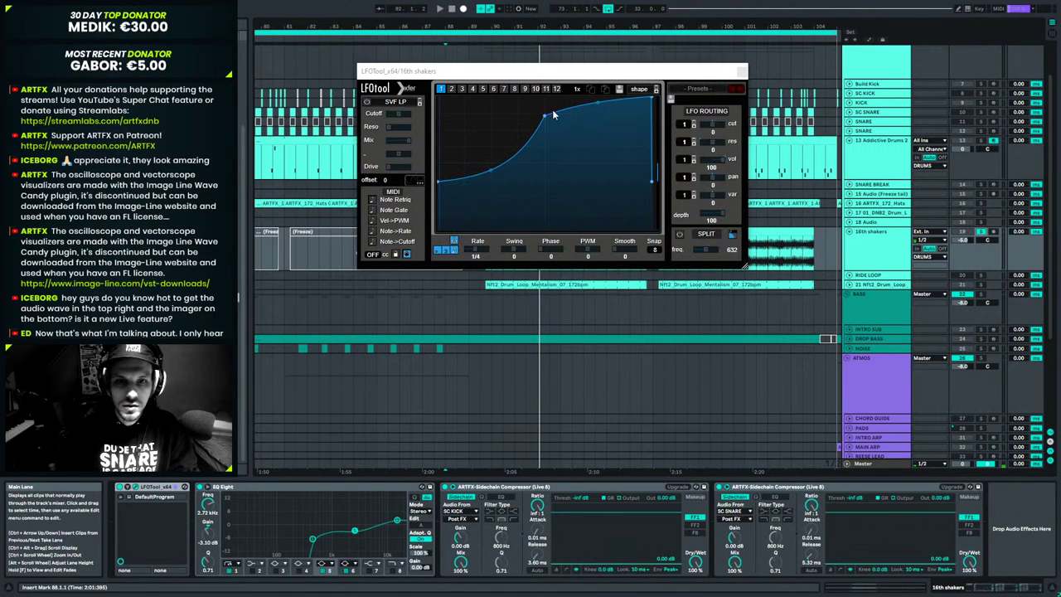
double_click(544, 121)
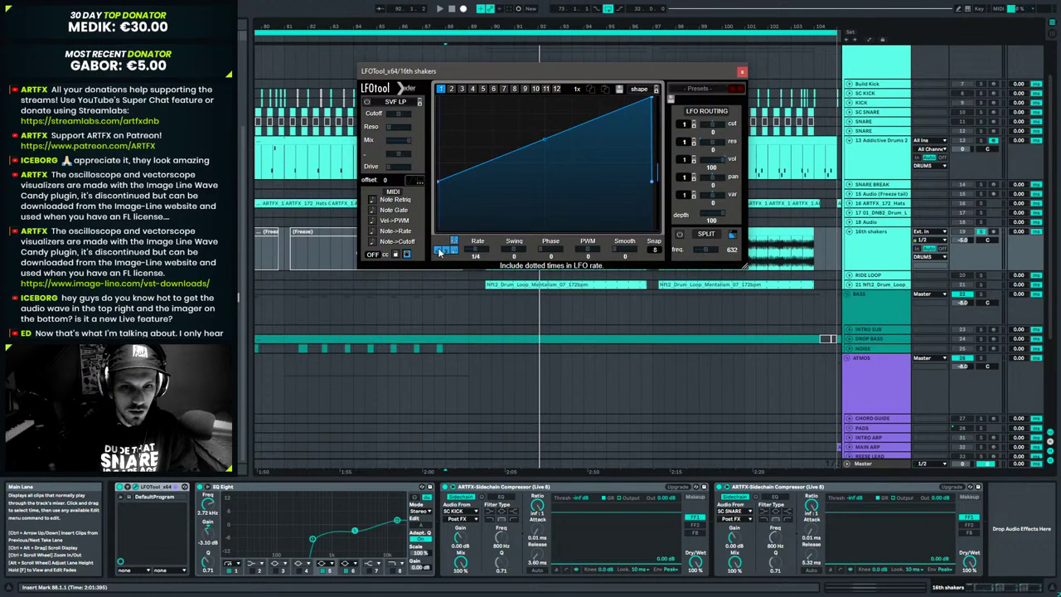
drag(439, 182, 436, 201)
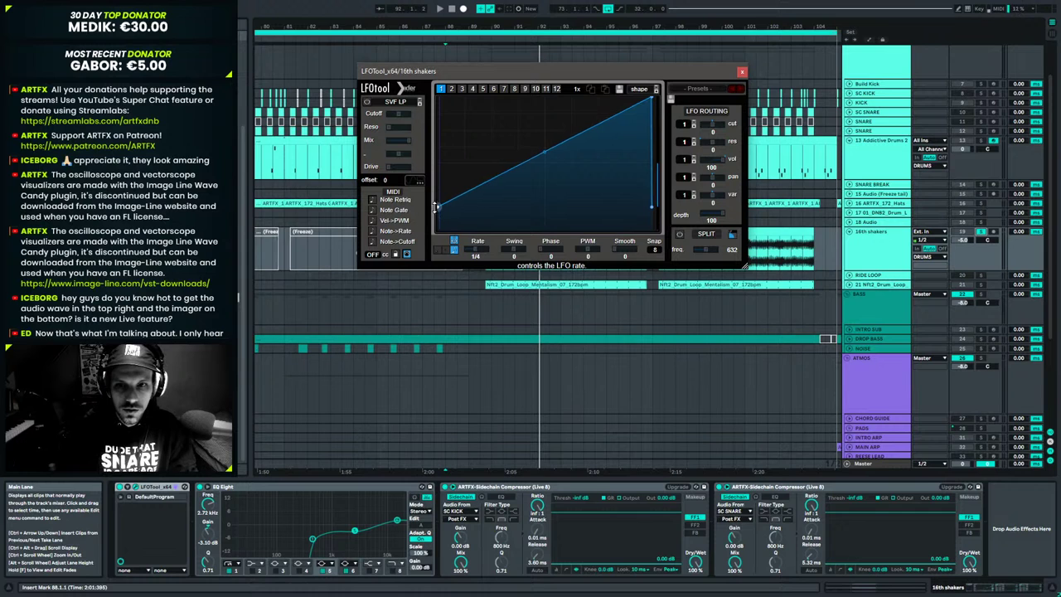
Audition the soloed shakers while raising the LFO ramp's start slightly and moving its peak to about three quarters of the cycle.
key(space)
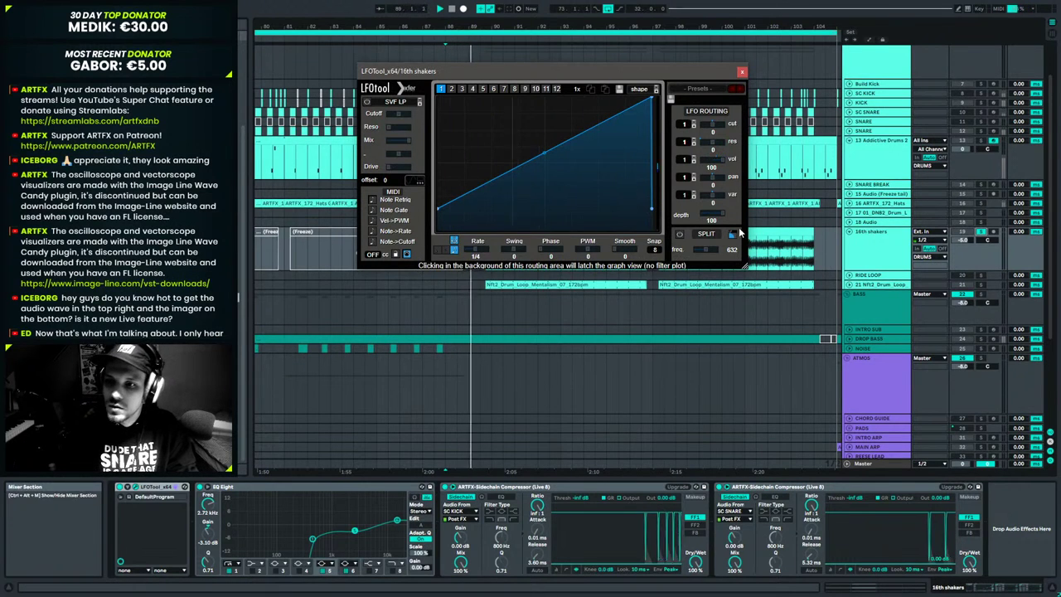
click(491, 284)
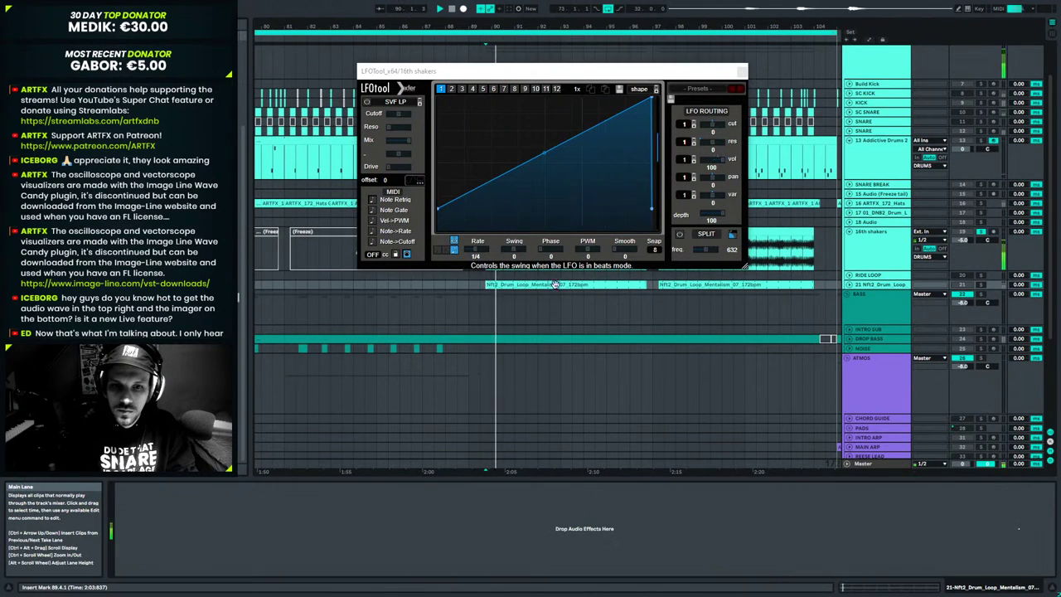
mouse_move(437, 208)
mouse_down()
mouse_move(437, 219)
mouse_move(436, 205)
mouse_up()
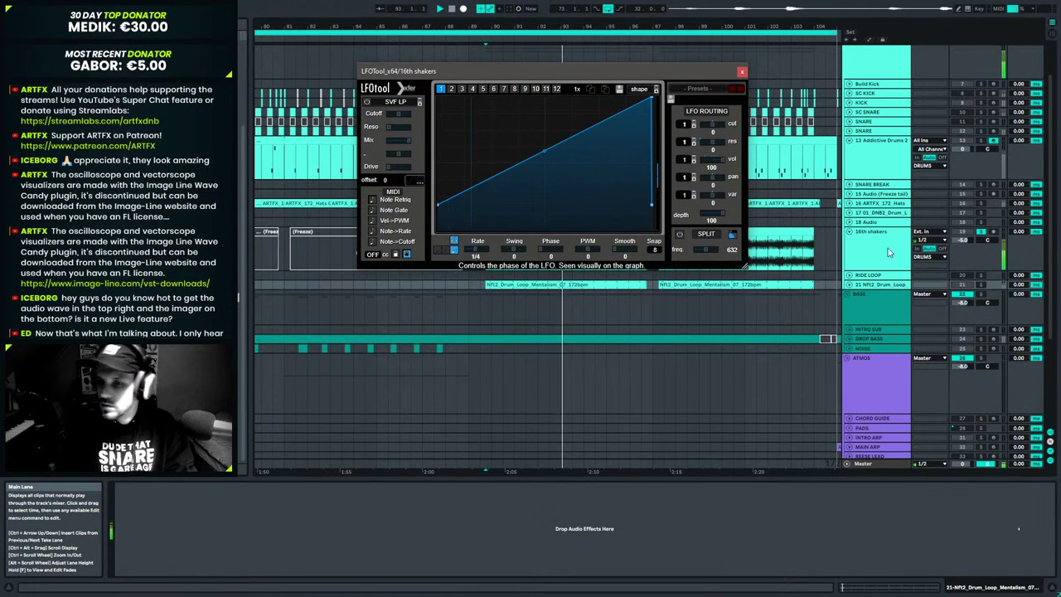
drag(614, 113, 602, 93)
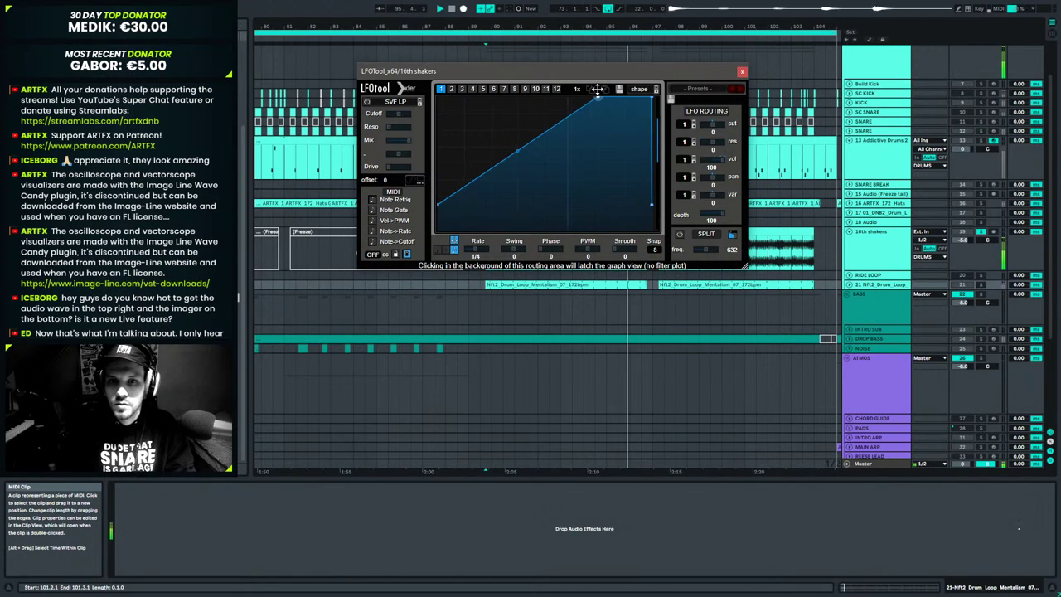
Take the 16th shakers track out of solo and restart playback to hear it in the full mix.
click(981, 231)
key(space)
key(space)
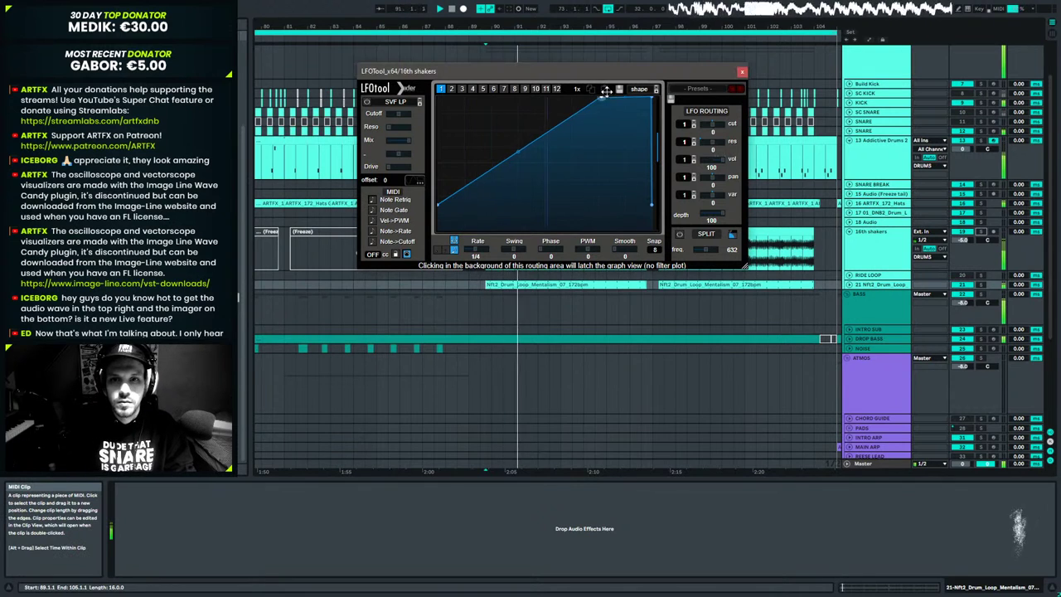
Shift the LFOTool curve's peak later in the cycle, bow its ramp downward, and close the plugin window.
drag(601, 95, 638, 74)
drag(549, 141, 539, 162)
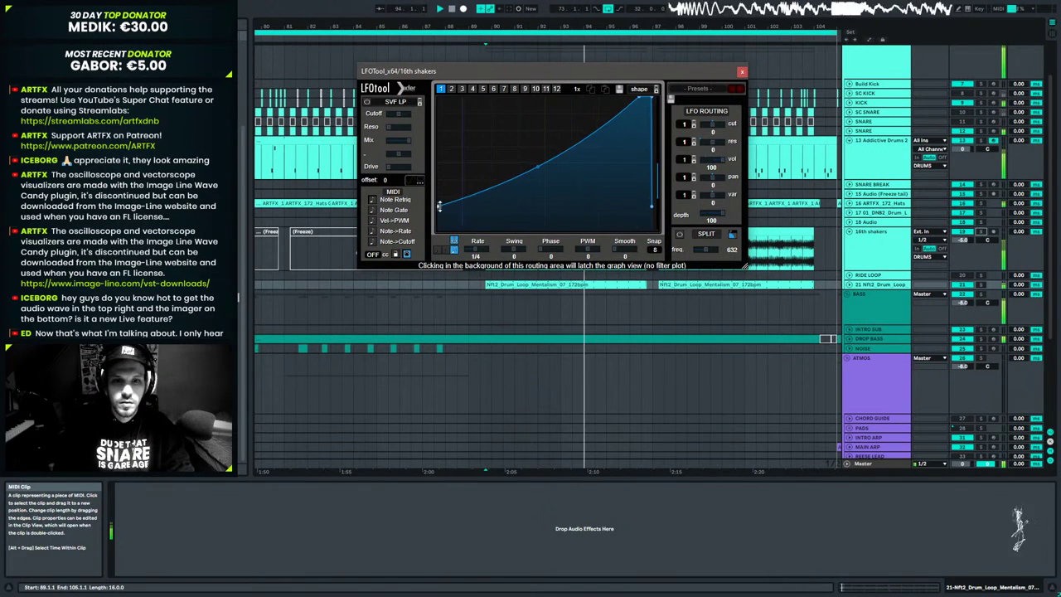
click(742, 71)
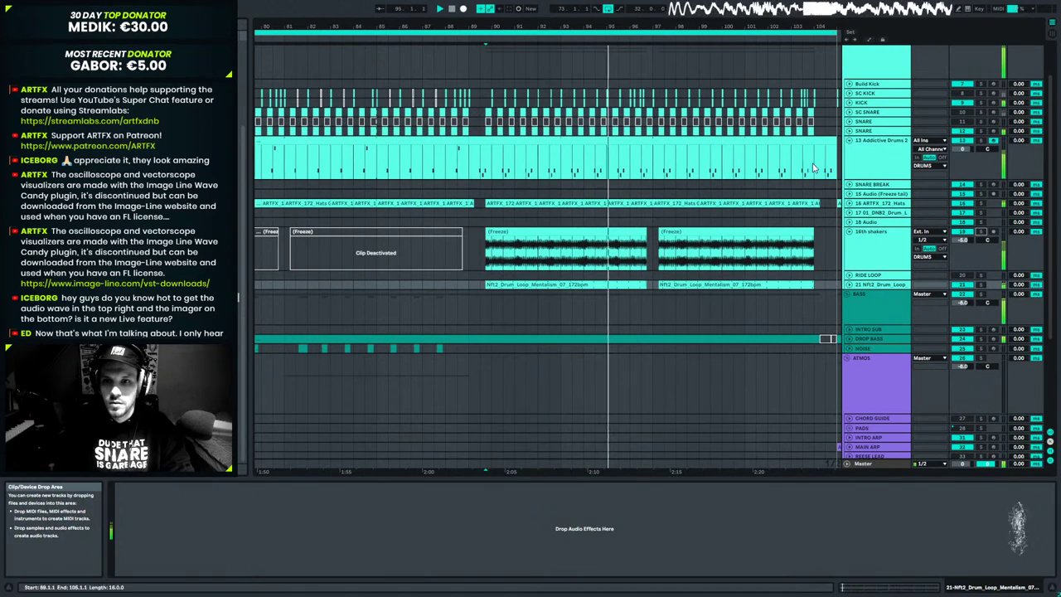
Select all C#1 ghost notes in the Addictive Drums 2 clip from bar 89 and audition neighbouring sixteenth positions, settling on 1.3.1.
click(884, 242)
click(871, 152)
double_click(604, 144)
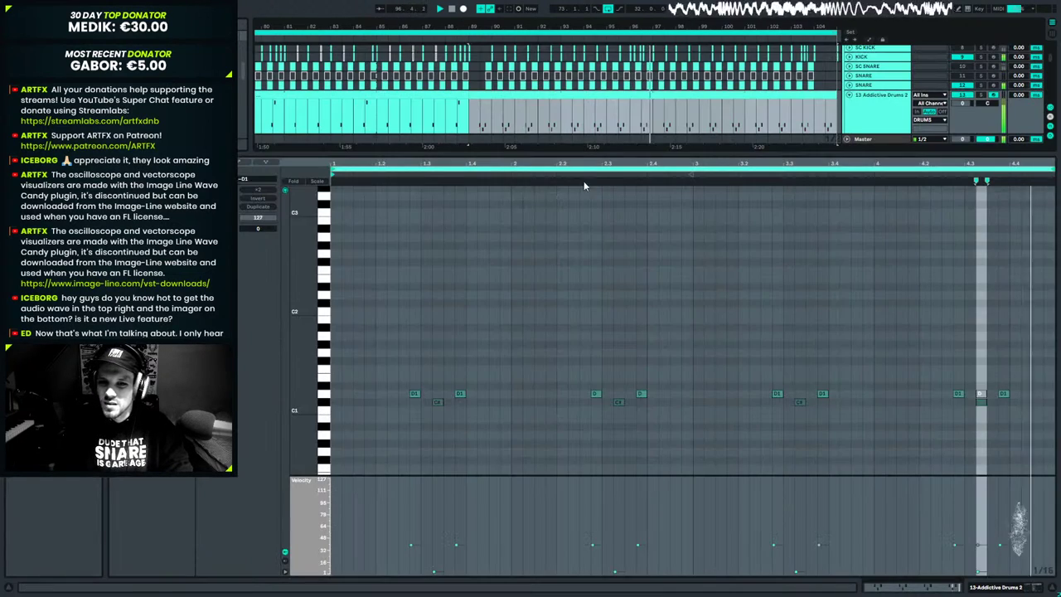
click(322, 401)
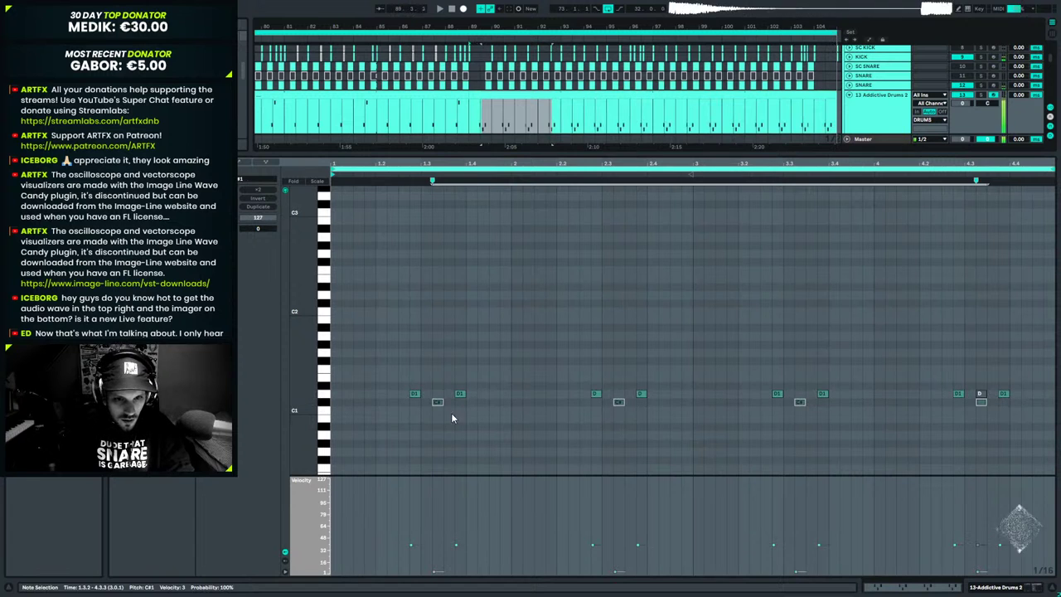
key(Right)
key(space)
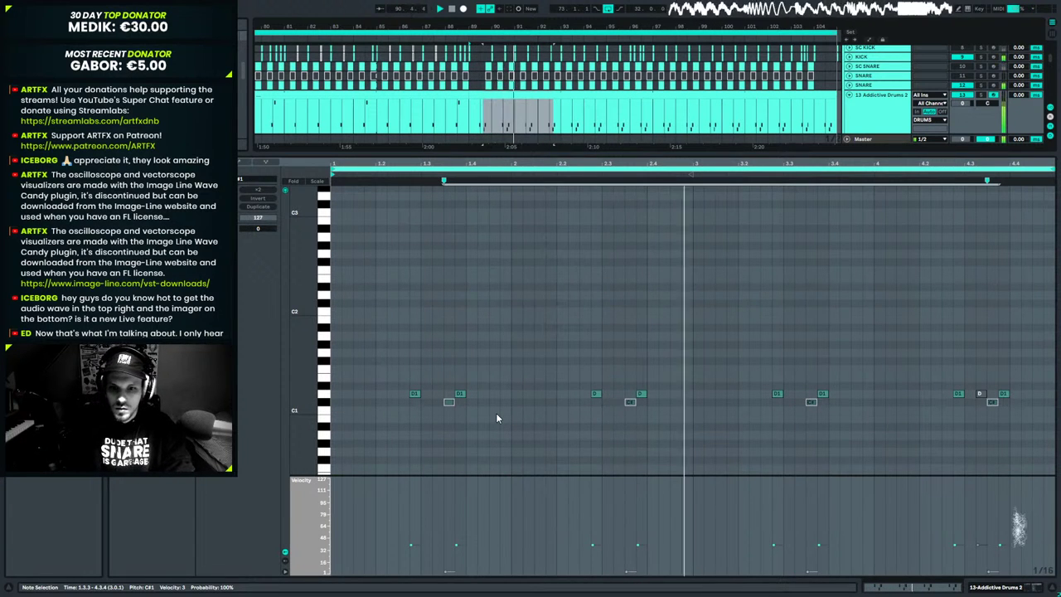
key(Left)
key(Left)
key(Right)
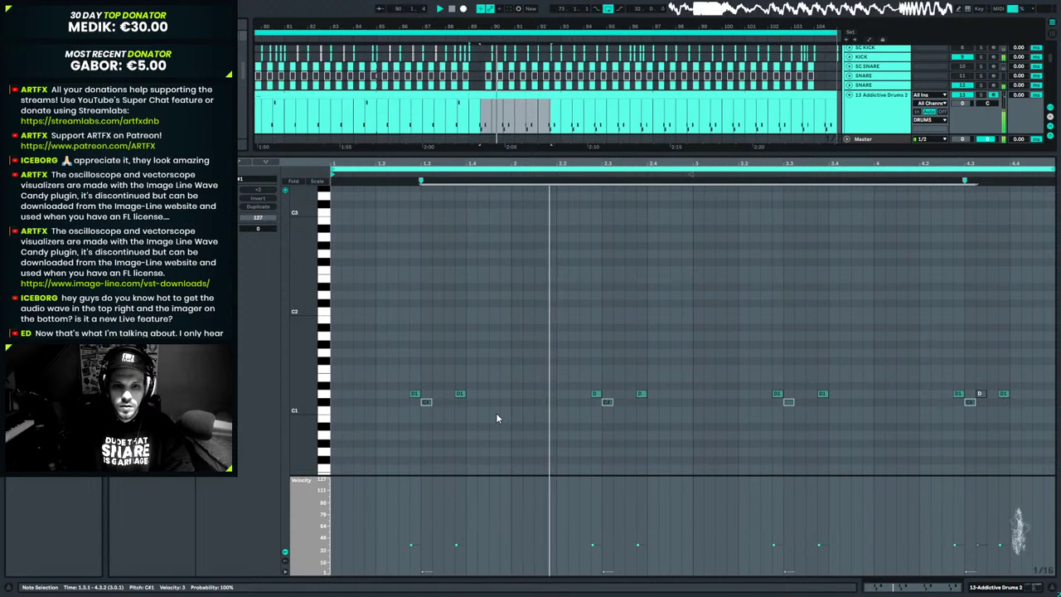
key(Left)
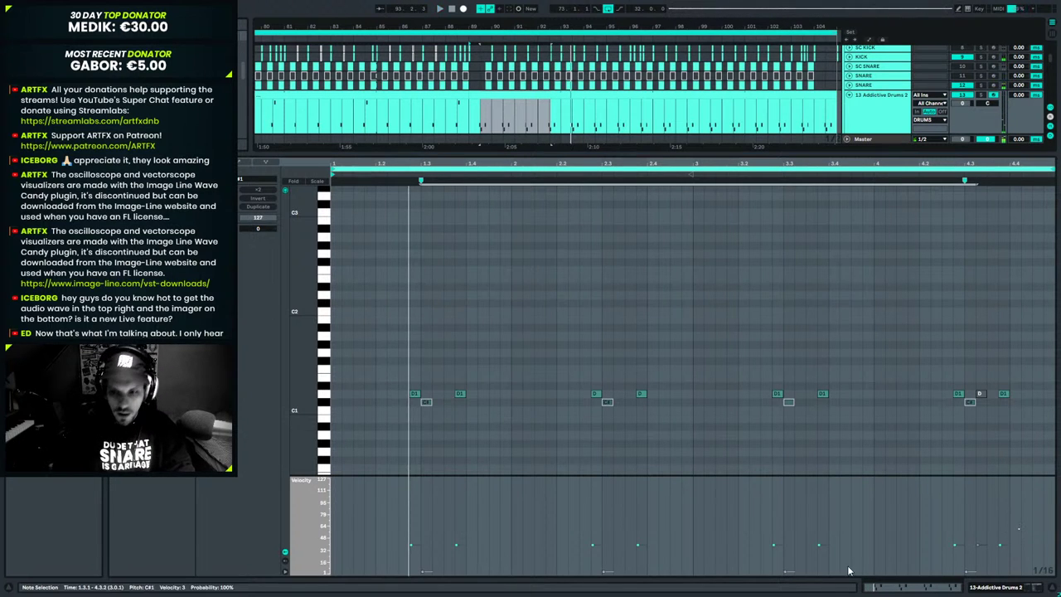
Return to the full arrangement, mute the VOCALS group, and play back from shortly before bar 89.
click(986, 588)
scroll(763, 270, down, 1)
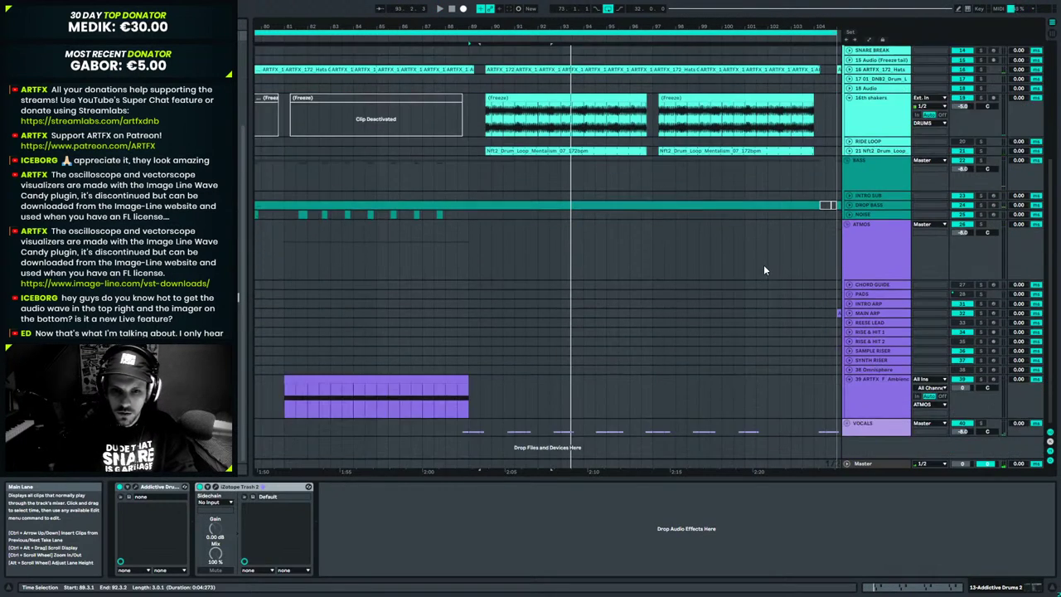
click(880, 423)
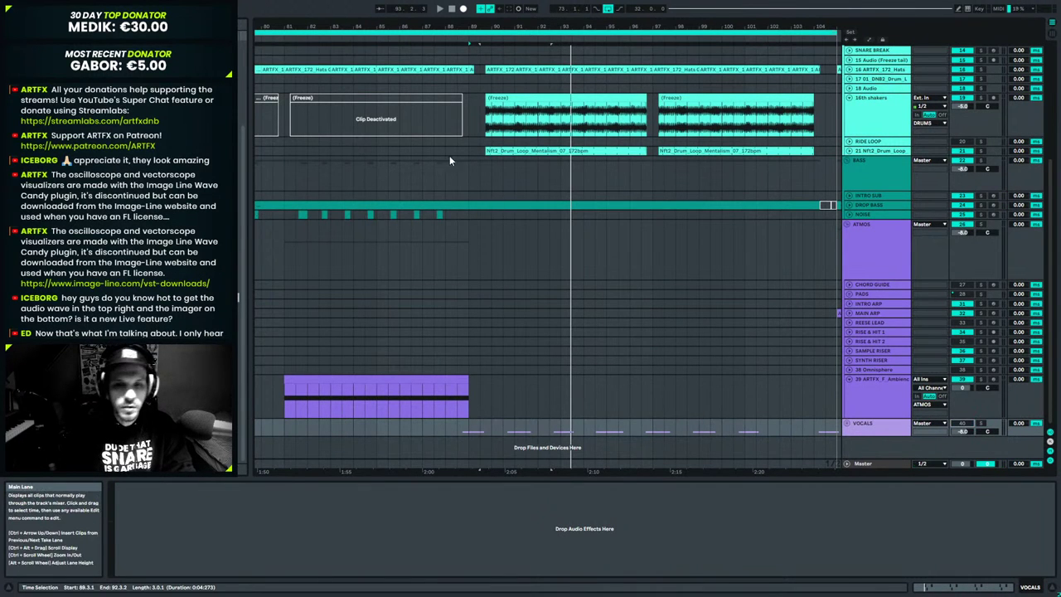
scroll(445, 117, up, 3)
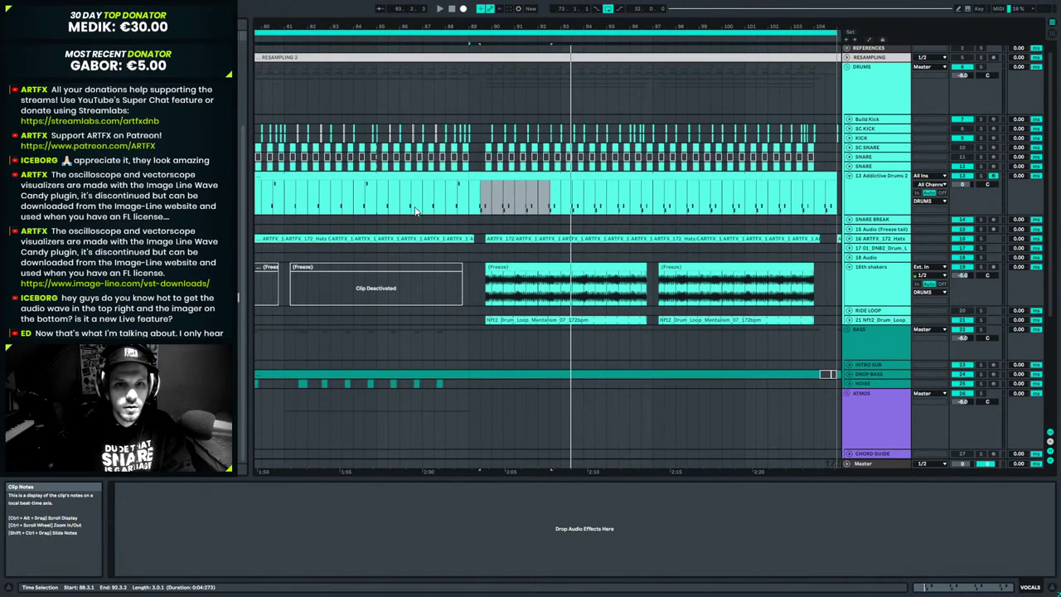
click(412, 208)
key(space)
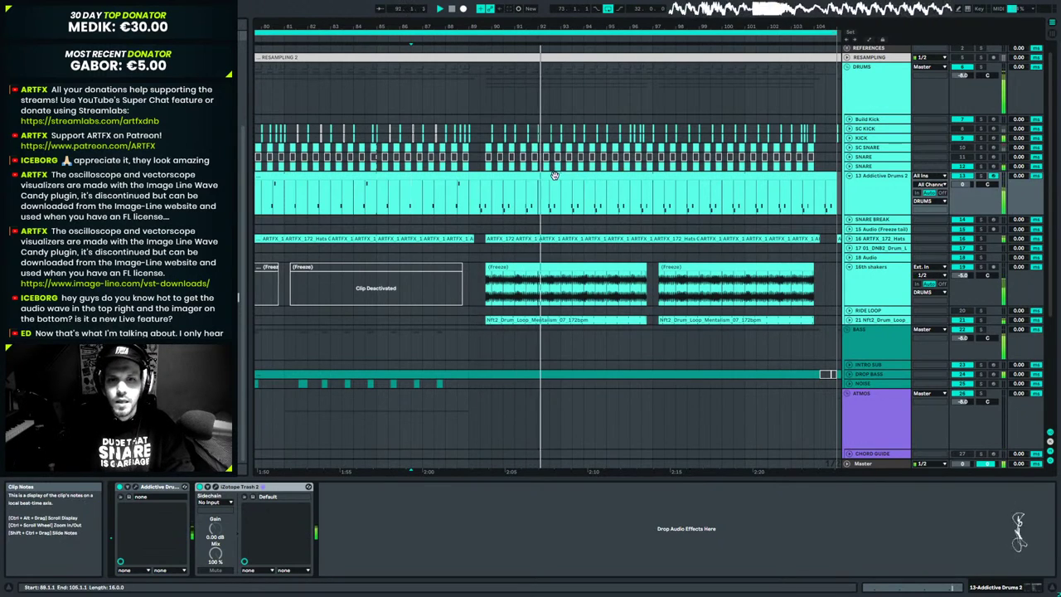
Reopen the second Addictive Drums 2 clip, shift its C#1 ghost notes one sixteenth later, and set the fixed grid to 1/32.
double_click(604, 189)
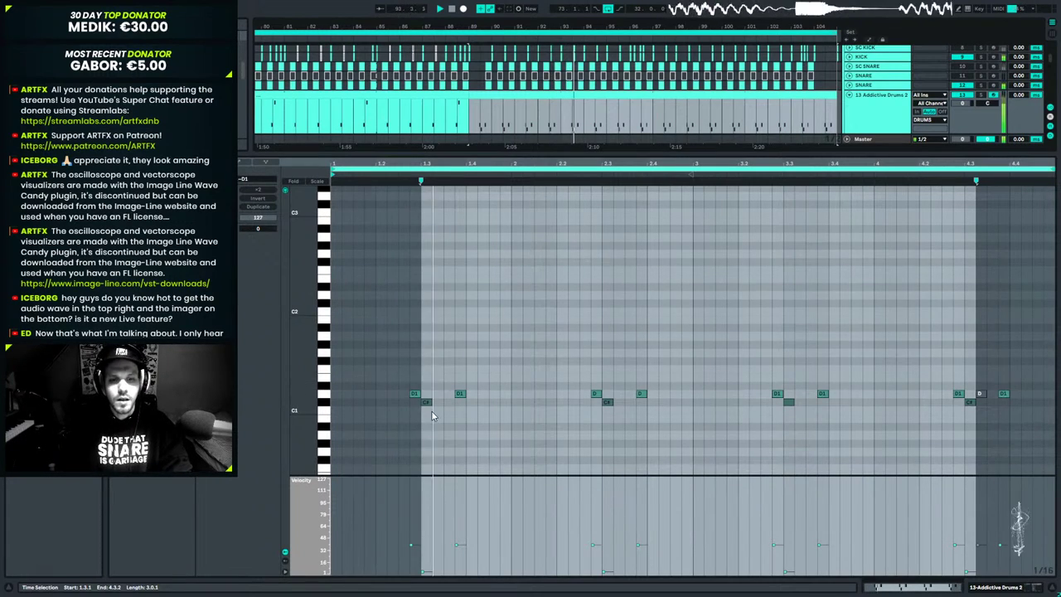
click(323, 402)
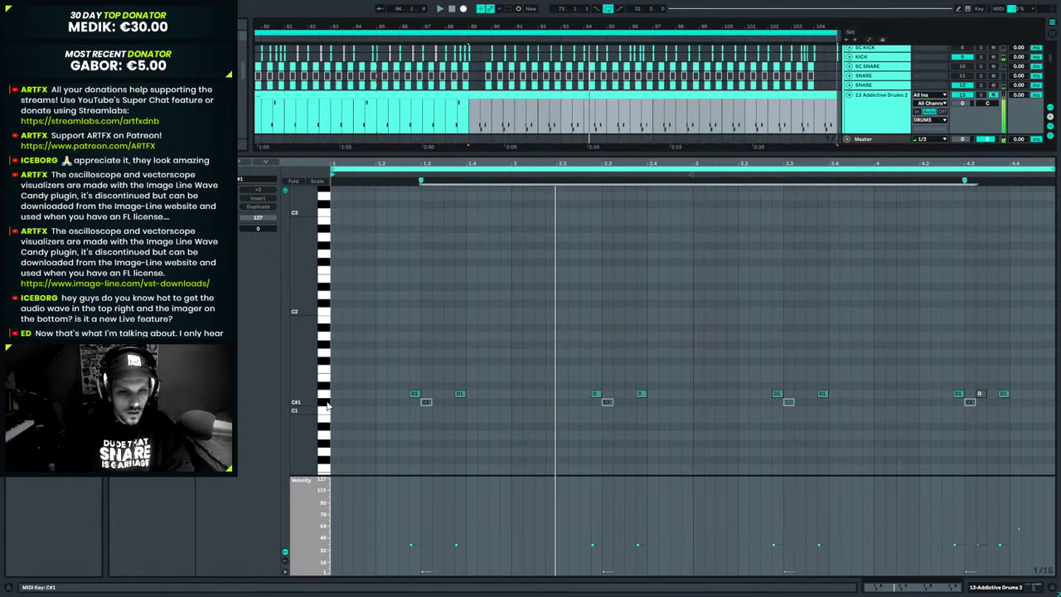
drag(426, 405, 441, 407)
key(space)
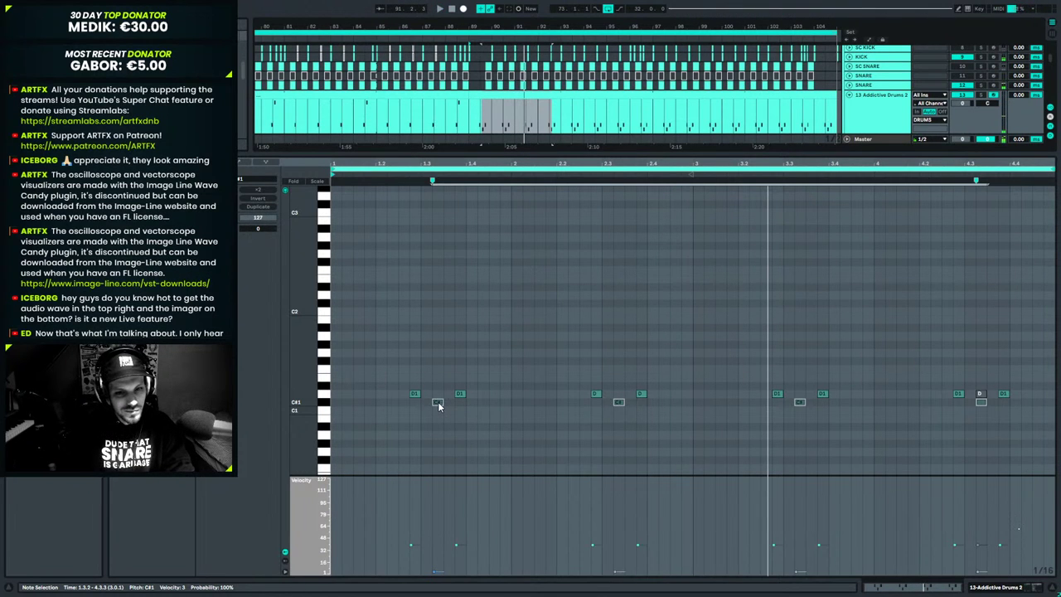
drag(423, 163, 459, 263)
right_click(509, 264)
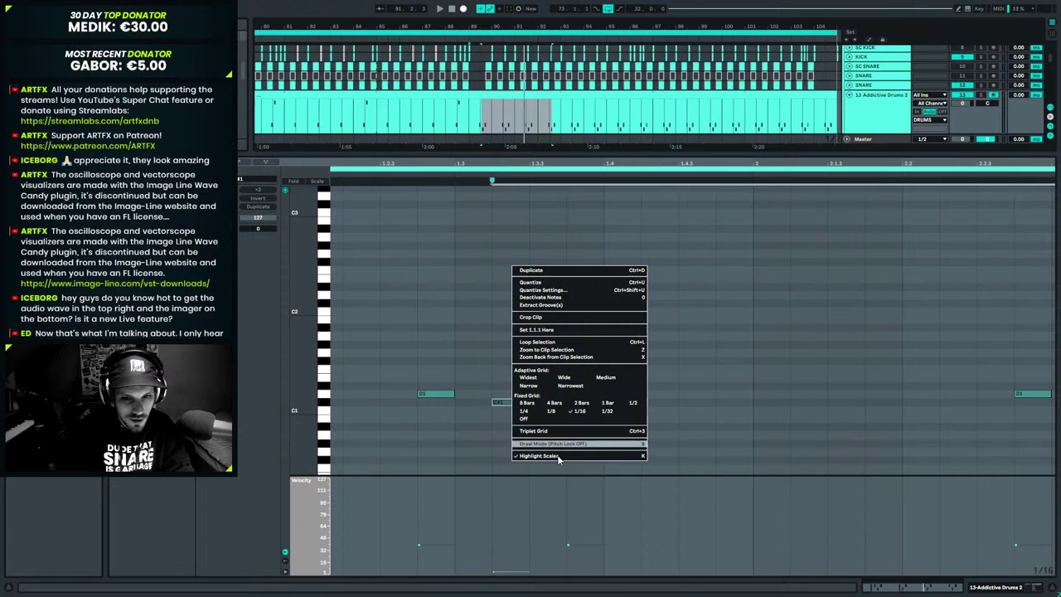
click(607, 411)
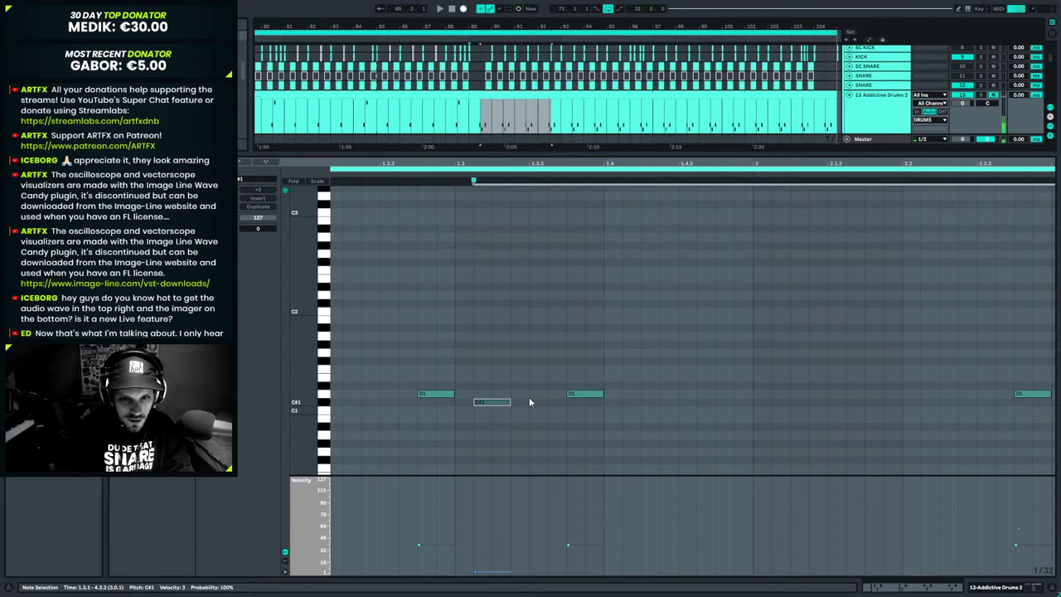
Audition the ghost notes at several positions and pitches during playback, settling on C#1 at 1.3.1.
key(space)
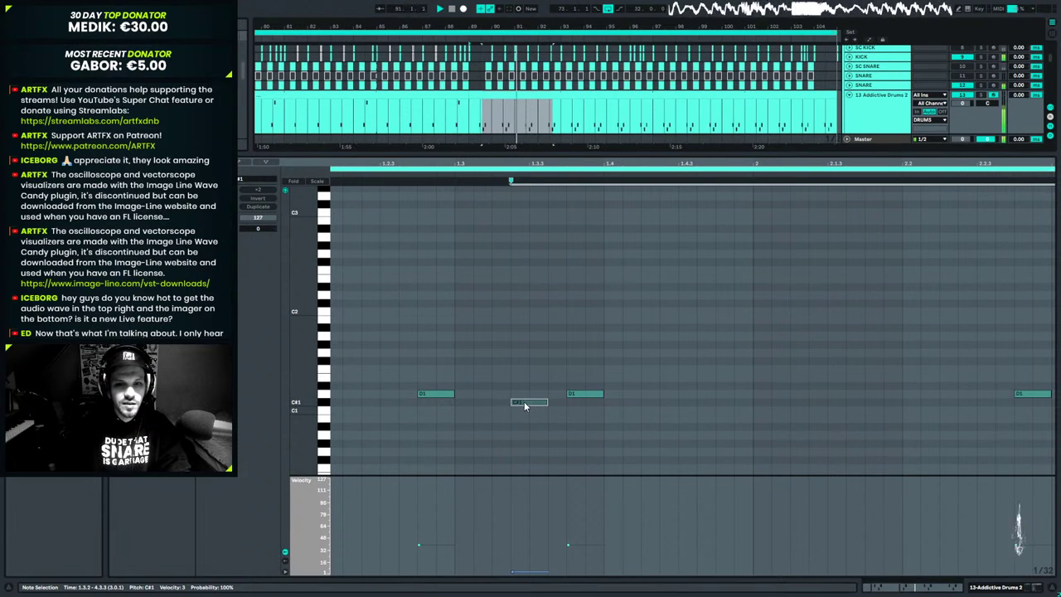
drag(523, 404, 542, 403)
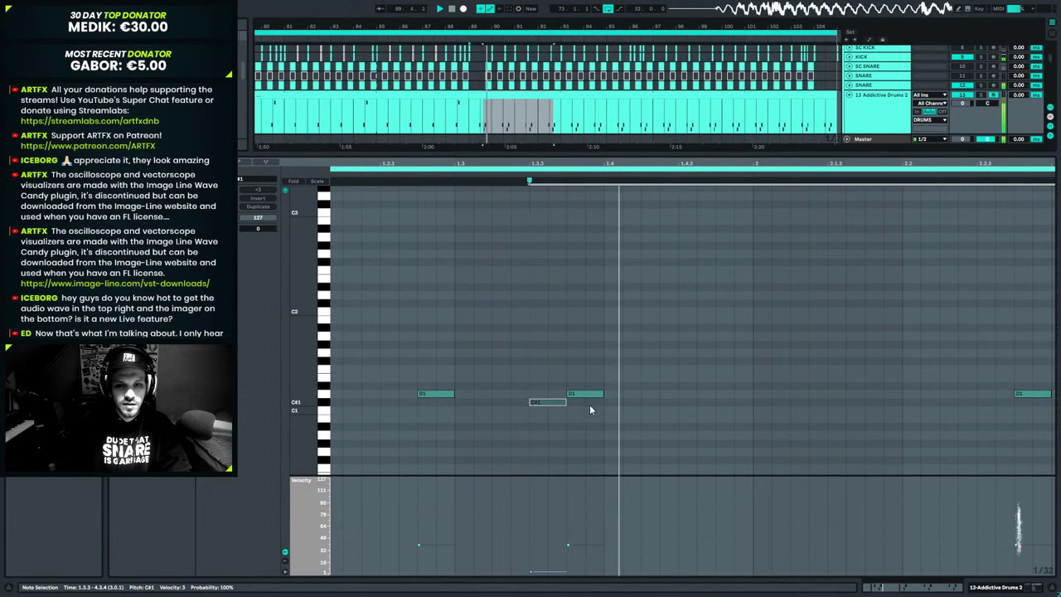
drag(549, 405, 476, 406)
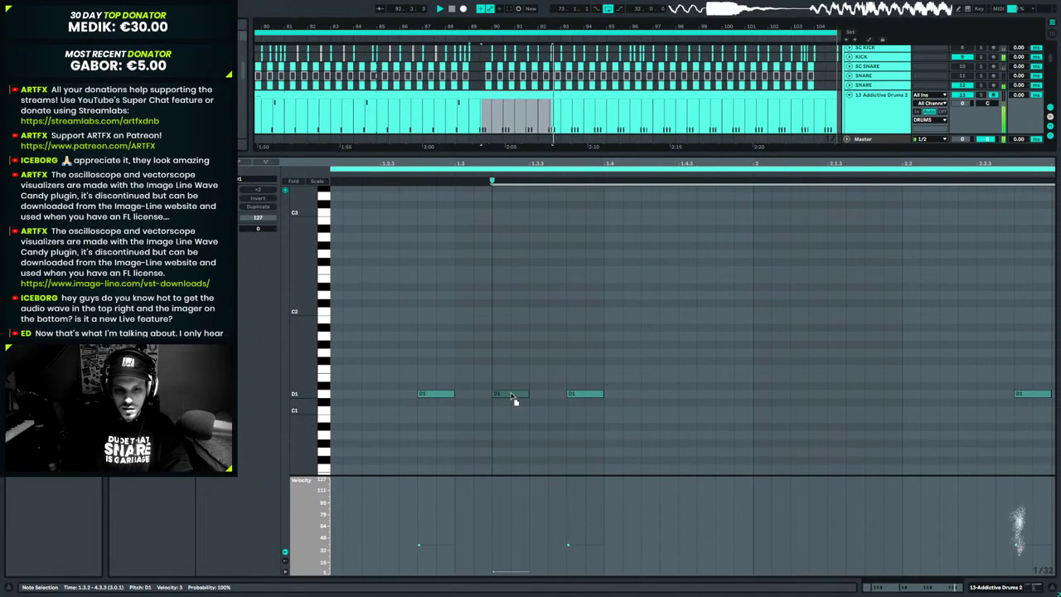
drag(512, 395, 405, 406)
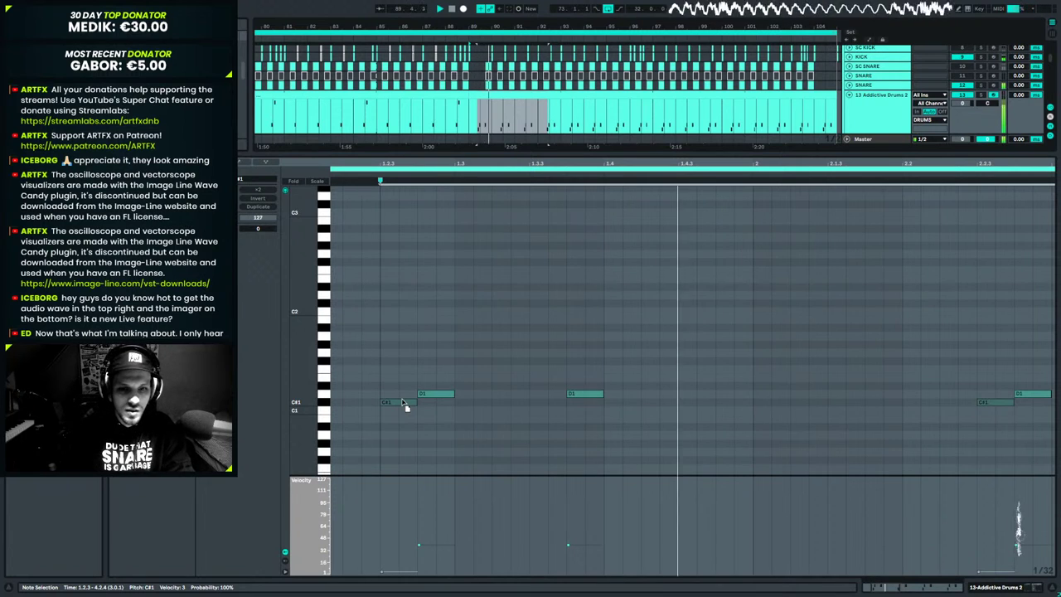
drag(405, 406, 481, 410)
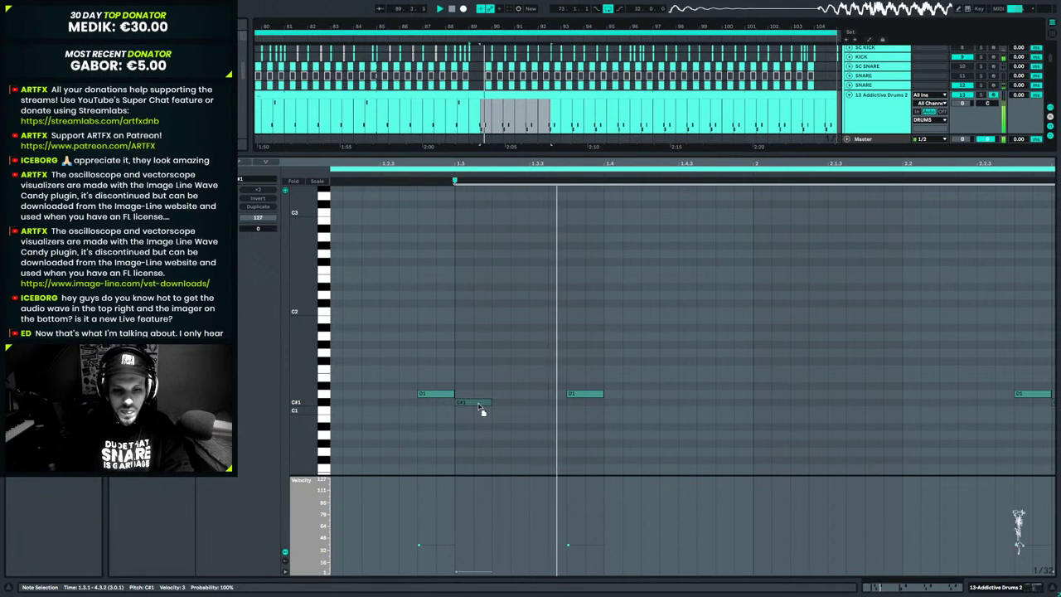
Duplicate the C#1 ghost notes to start at 1.3.2 and raise the copies to D1.
key(ctrl+d)
key(Up)
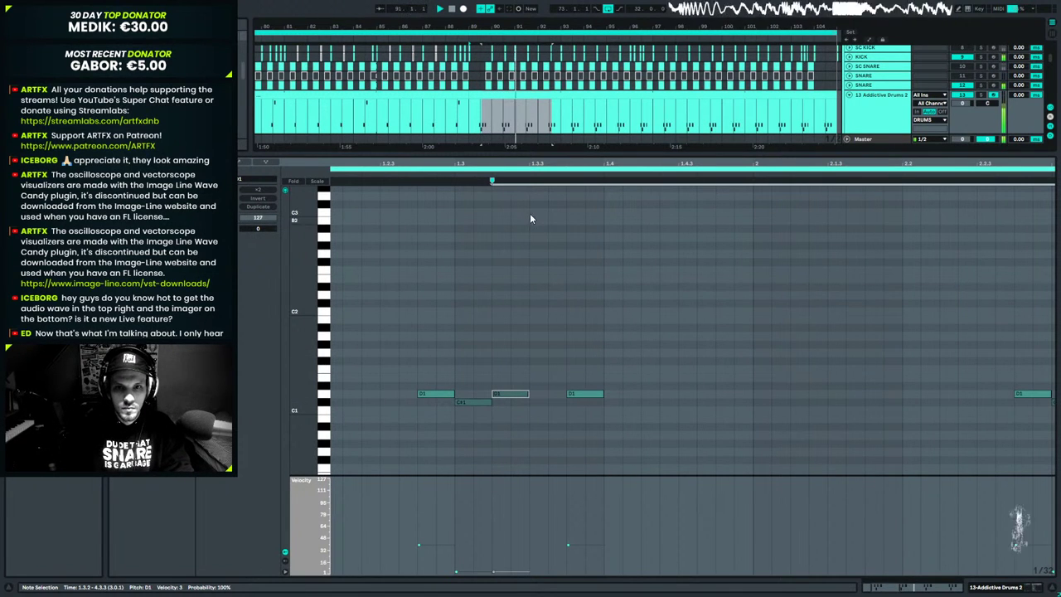
drag(534, 163, 534, 104)
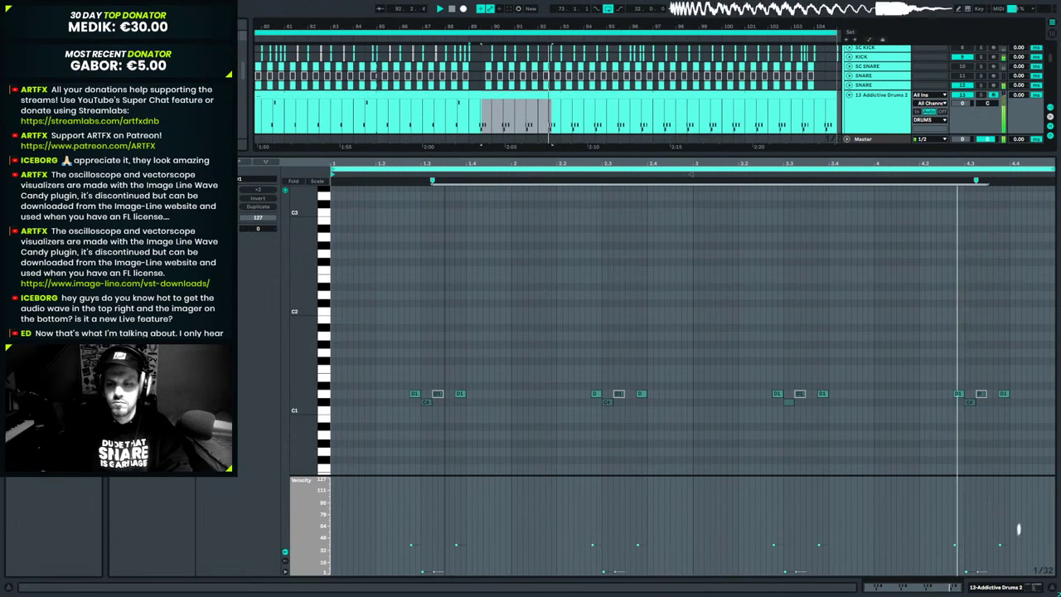
Copy the C#1 ghost notes to the end of each bar, starting at 1.4.4, and raise the copies to D1.
click(421, 404)
drag(429, 404, 486, 406)
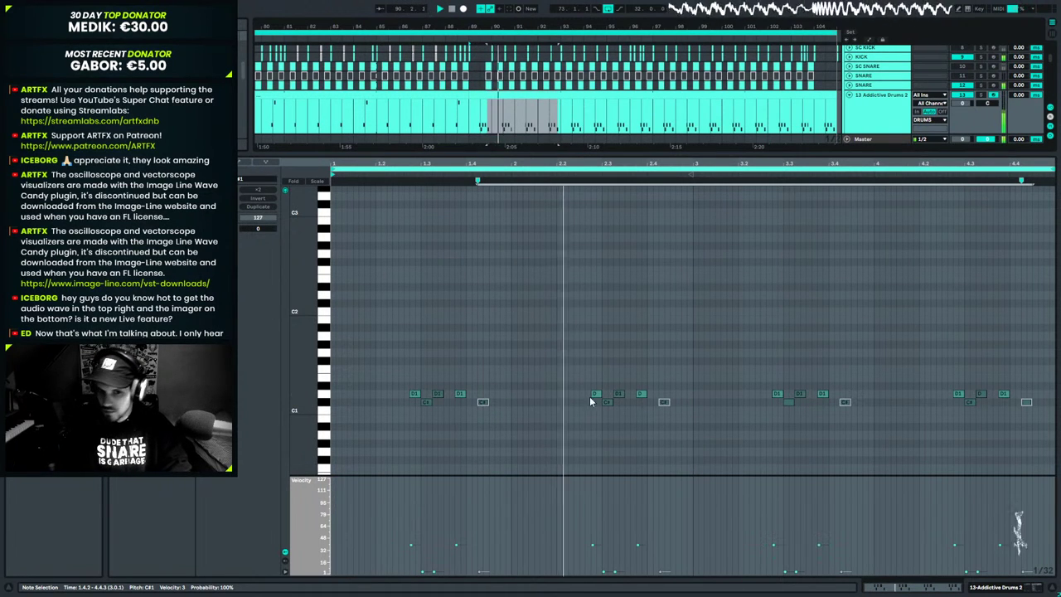
drag(481, 403, 508, 406)
key(Up)
key(space)
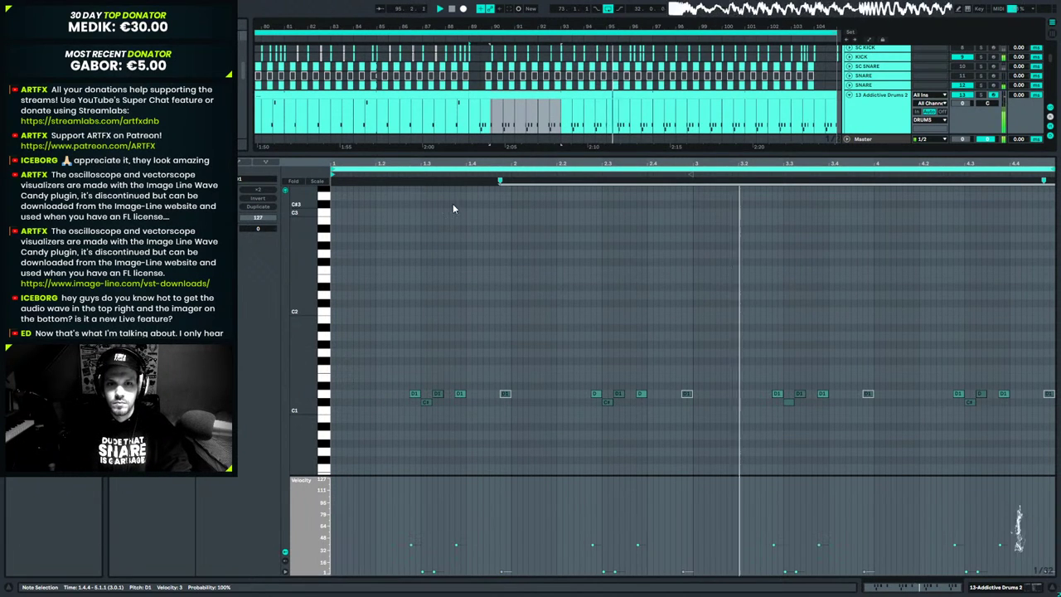
Copy the D1 ghost note at 1.4.4 into the first-half Addictive Drums 2 clip from bar 73 at the same position.
click(456, 93)
drag(501, 20, 551, 5)
click(539, 97)
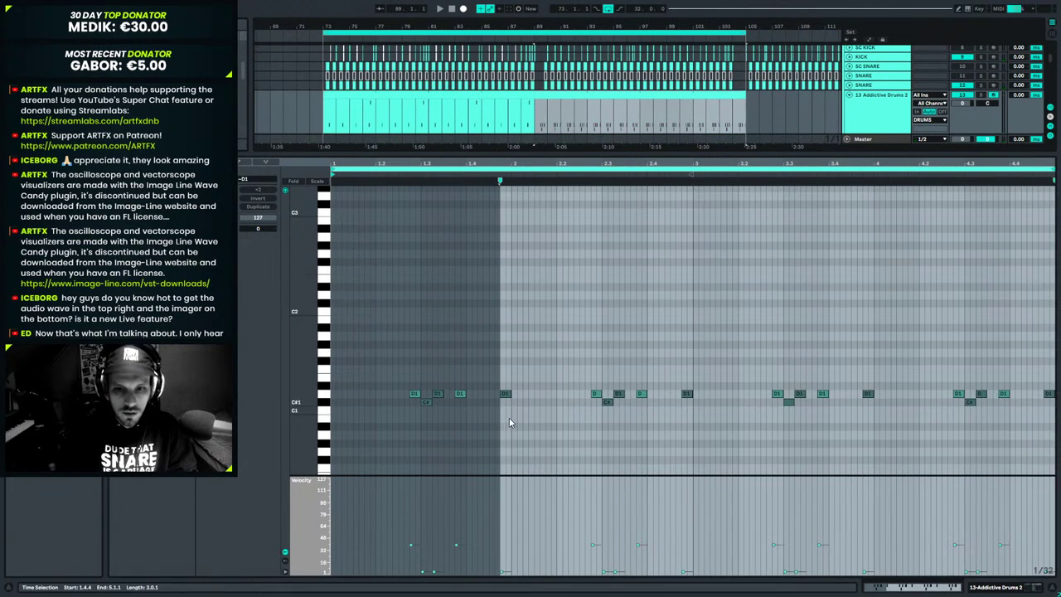
click(505, 393)
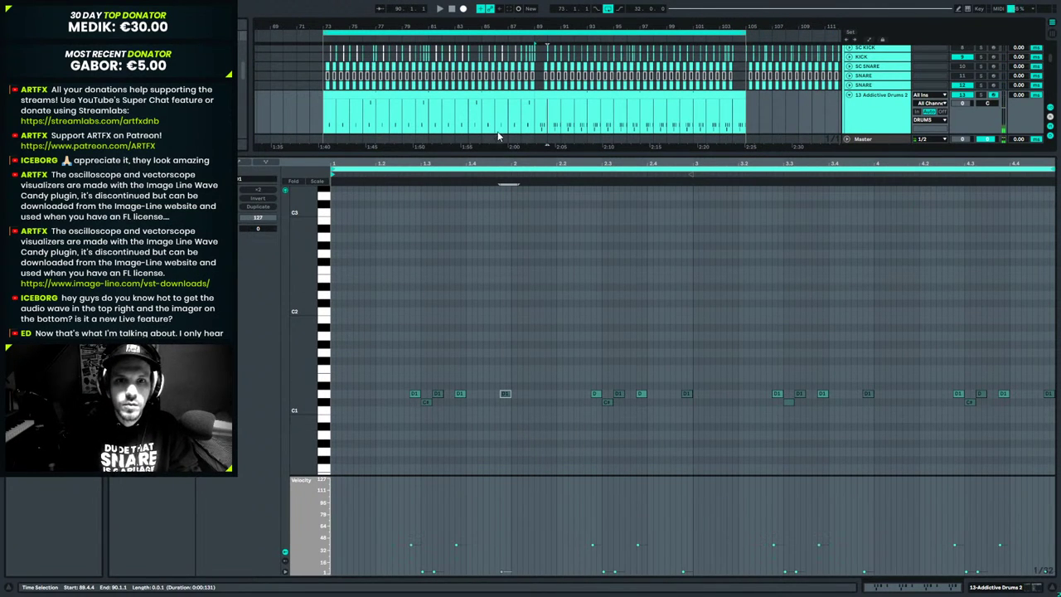
click(474, 95)
key(space)
click(500, 394)
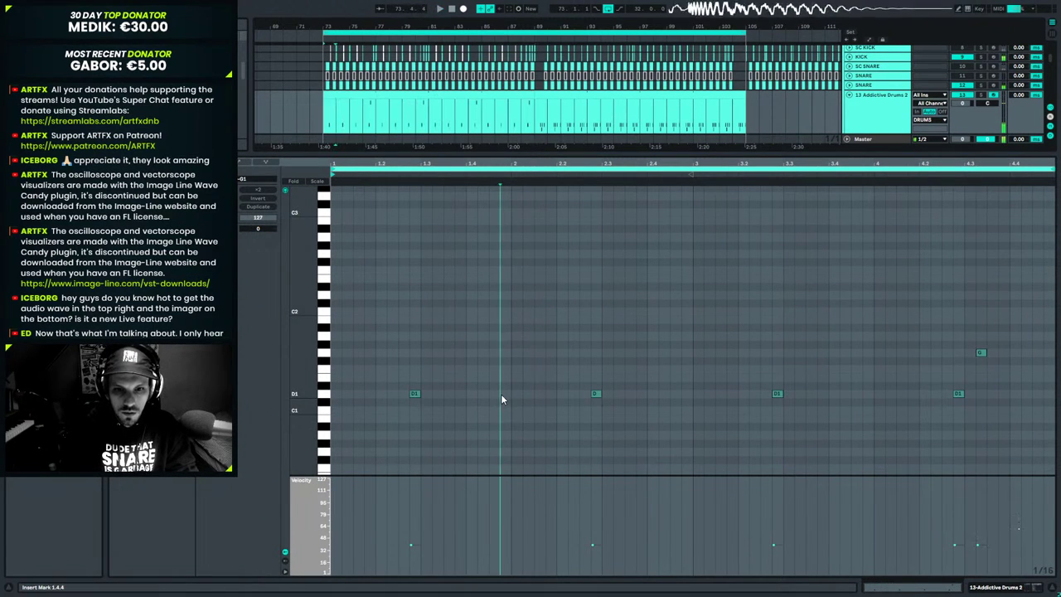
key(ctrl+v)
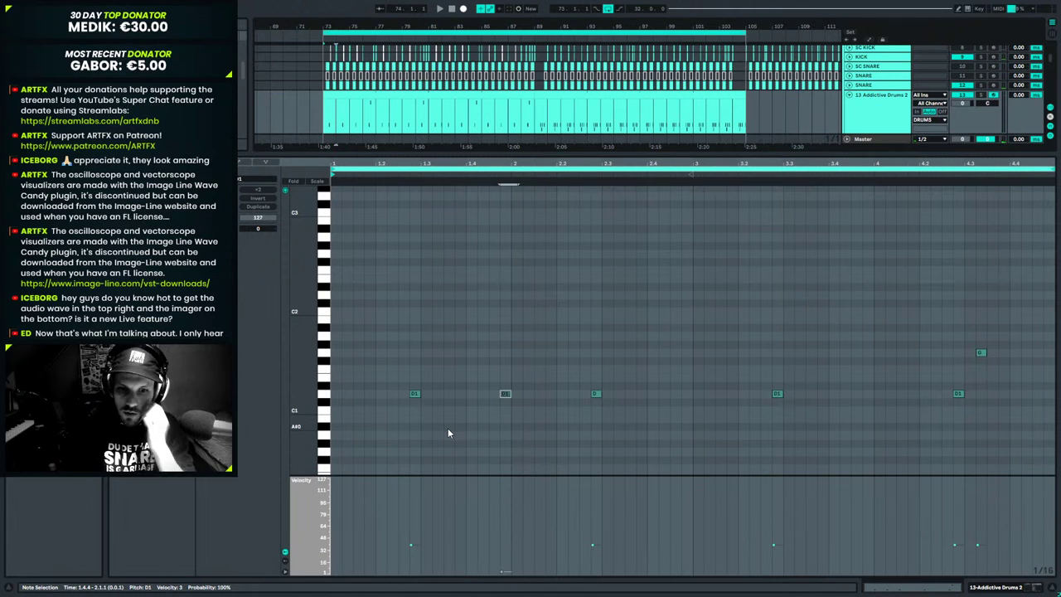
Audition the pasted D1 ghost note at 2.4.4 and 4.3.1, settling on 4.4.4.
key(space)
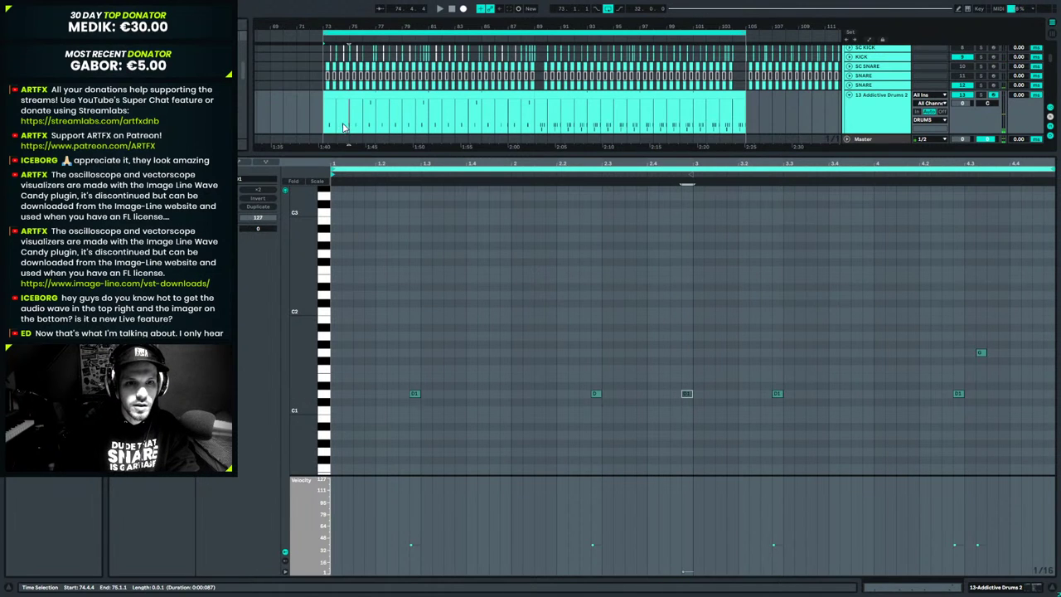
key(space)
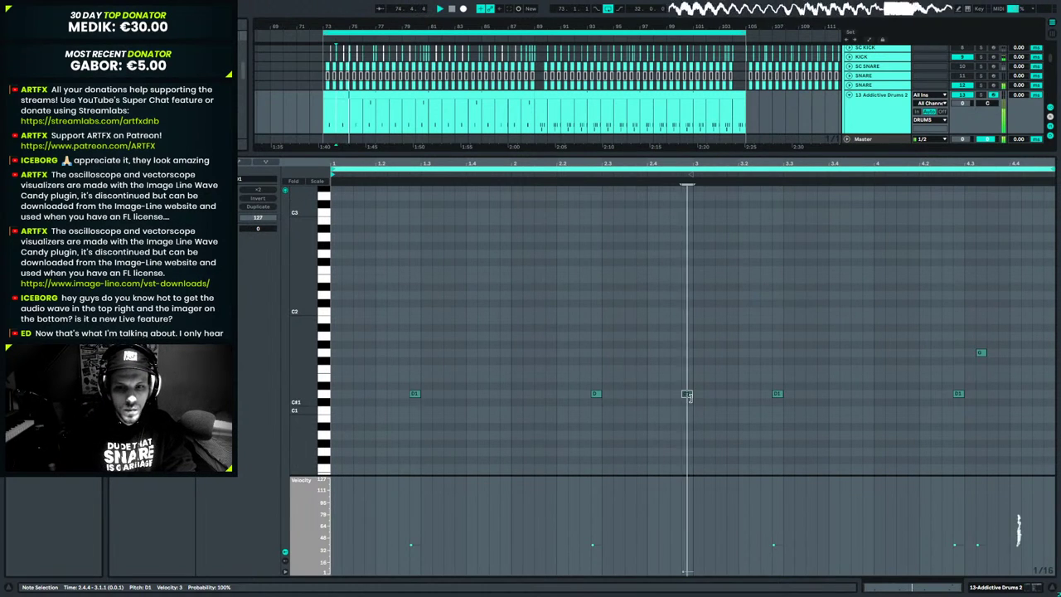
key(space)
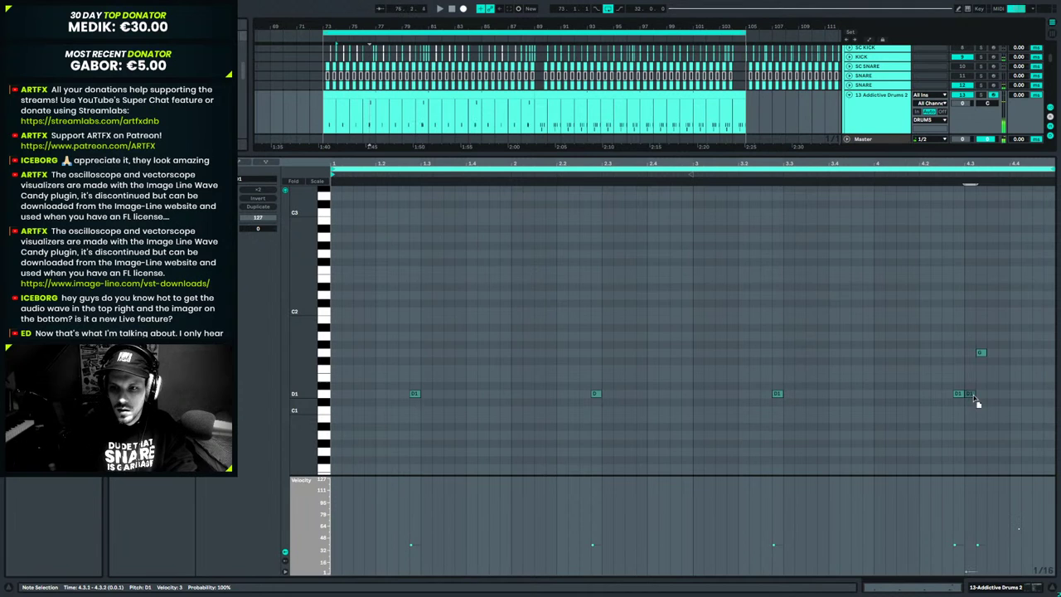
Add copies of the D1 ghost note at 1.1.4 and 2.1.4 while auditioning the first-half clip.
key(space)
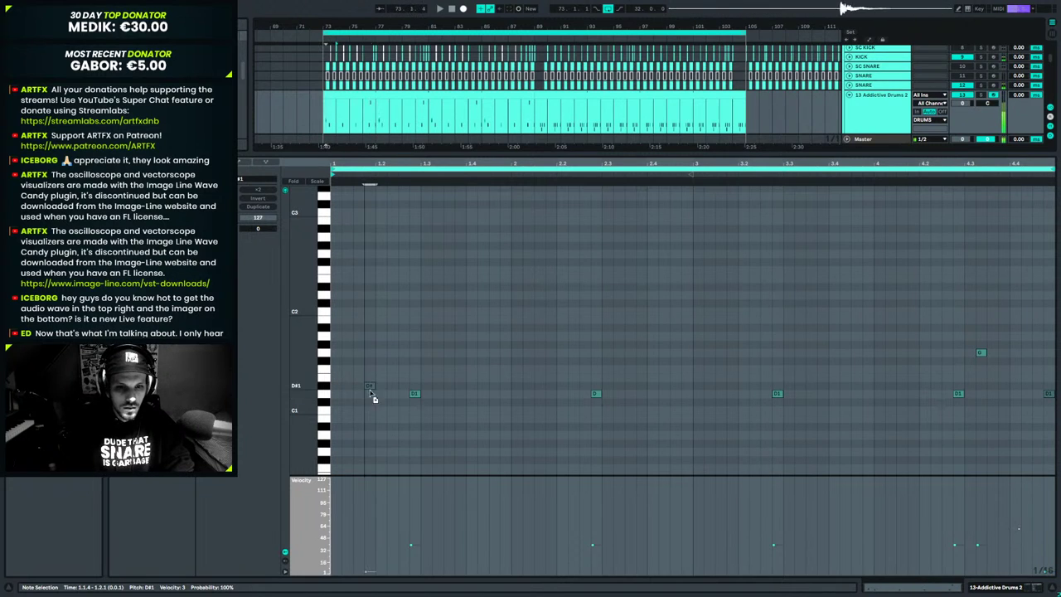
key(space)
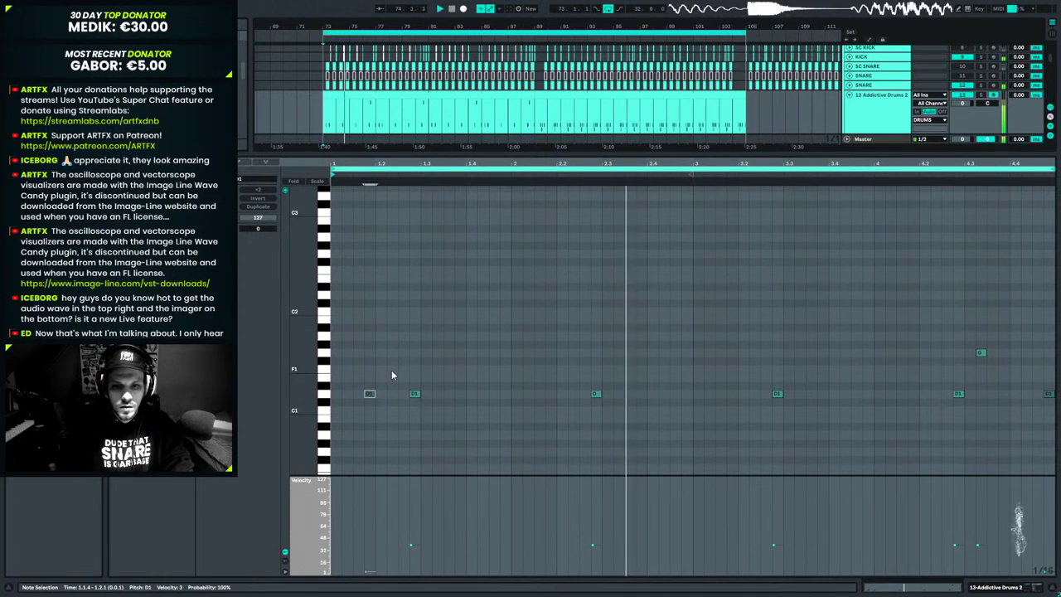
key(space)
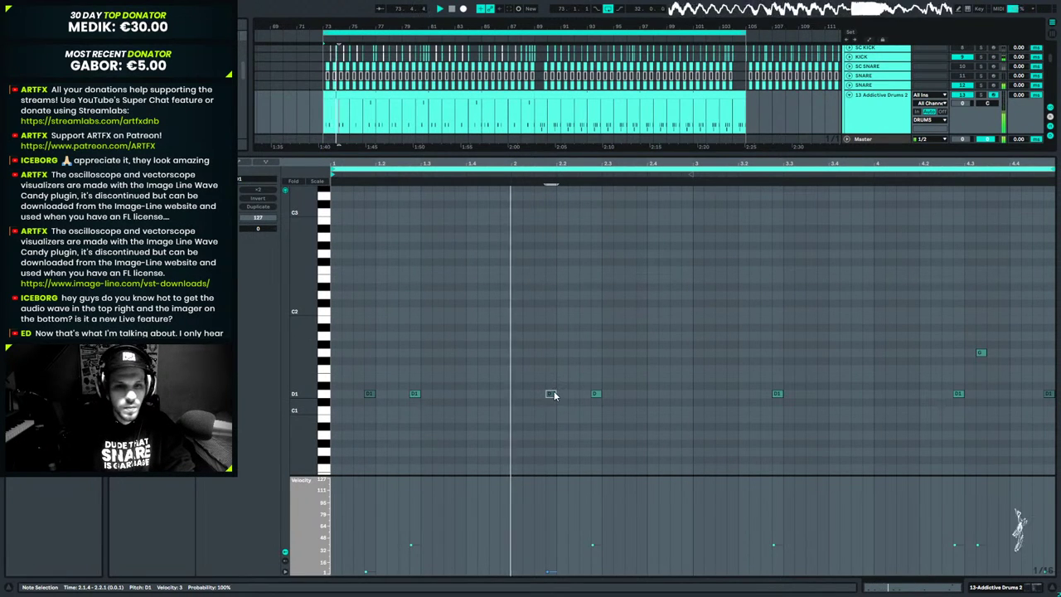
Try the D1 ghost note from 2.1.4 at 2.1.3 and slightly earlier while auditioning the groove.
drag(554, 397, 535, 402)
key(space)
key(space)
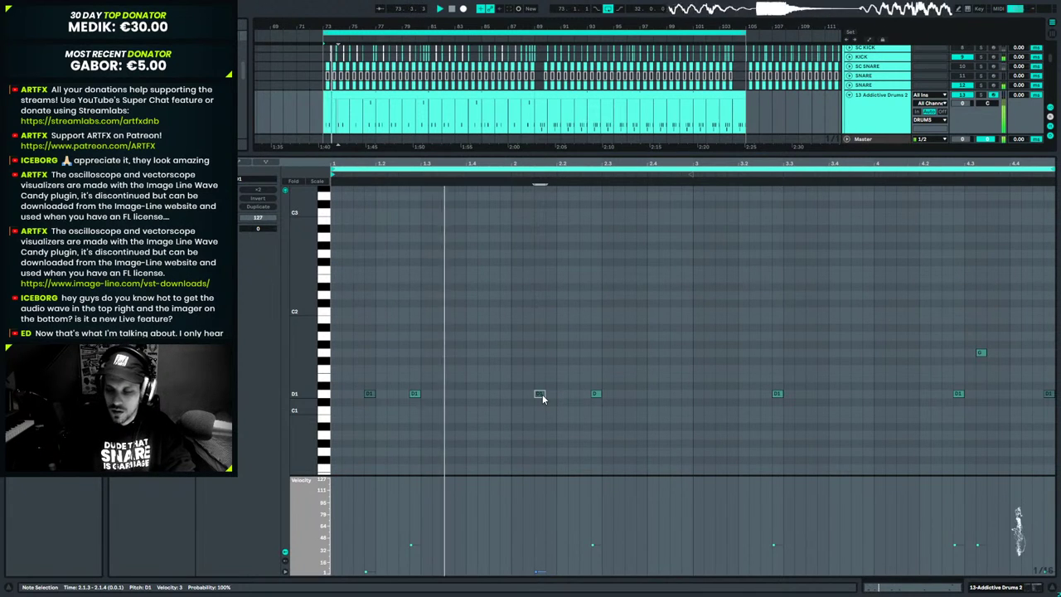
drag(543, 398, 533, 402)
key(space)
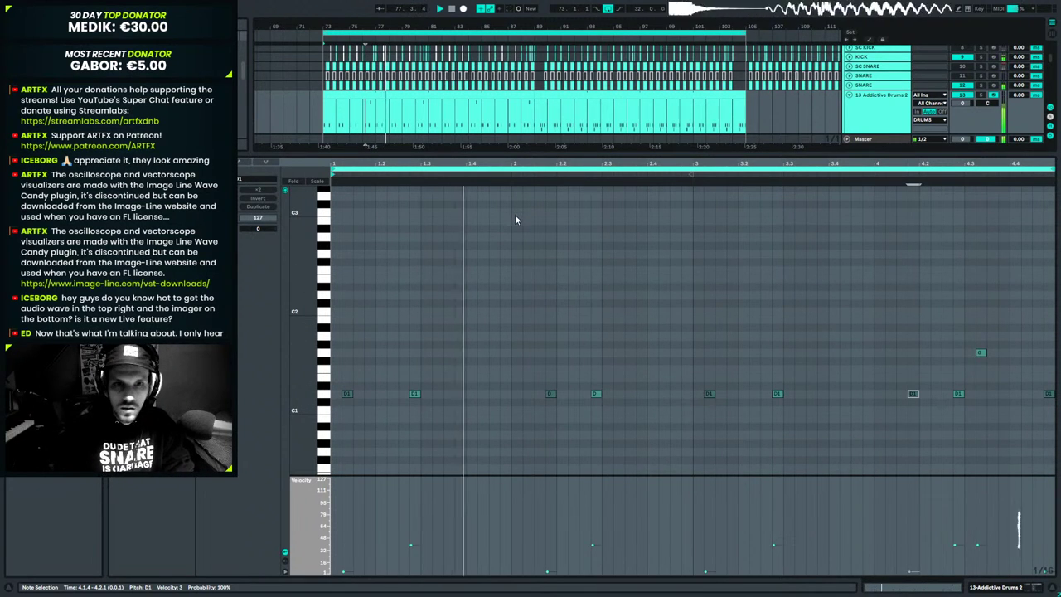
Lengthen the second-half Addictive Drums 2 clip past bar 105, and extend the first-half clip over it to bar 105.
click(995, 586)
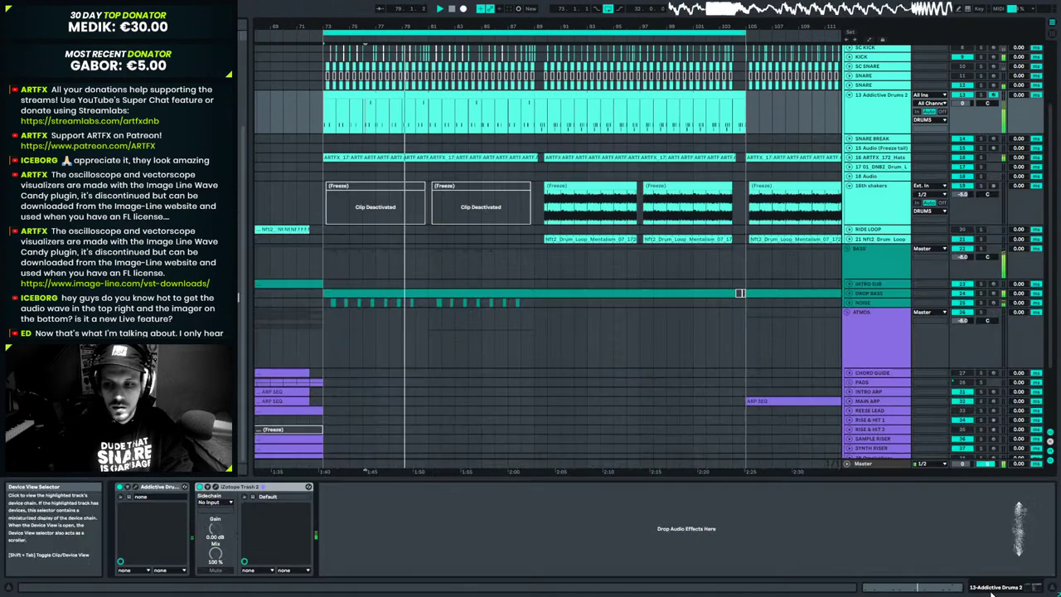
scroll(452, 124, up, 1)
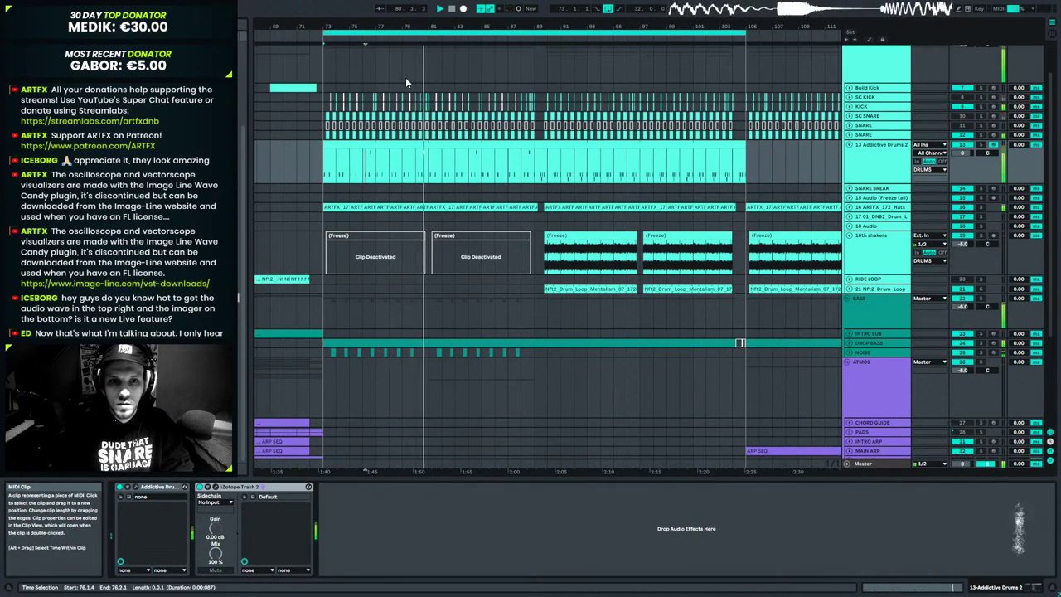
drag(364, 26, 340, 26)
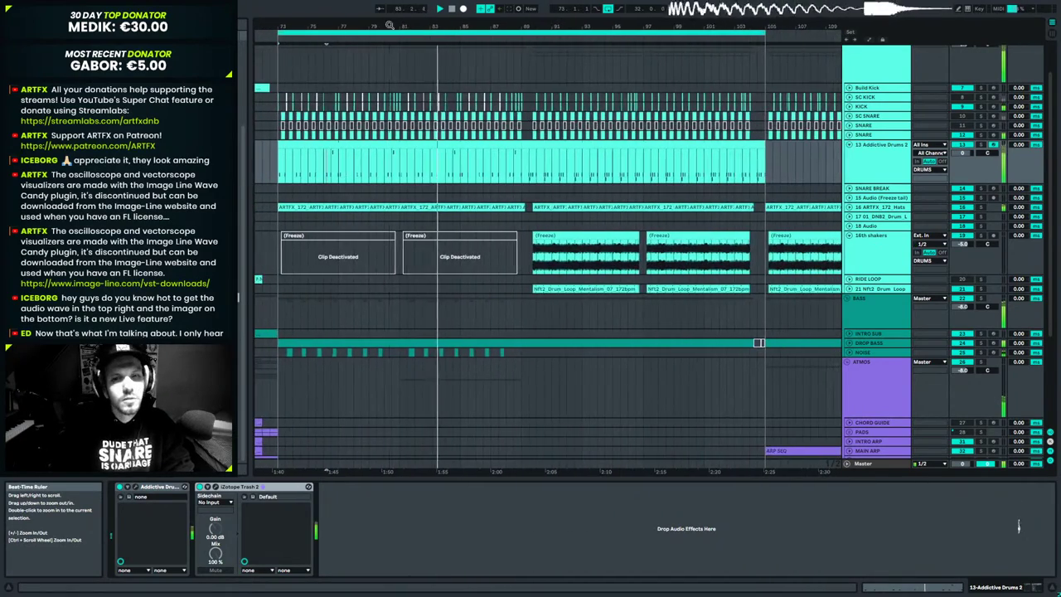
drag(523, 142, 549, 142)
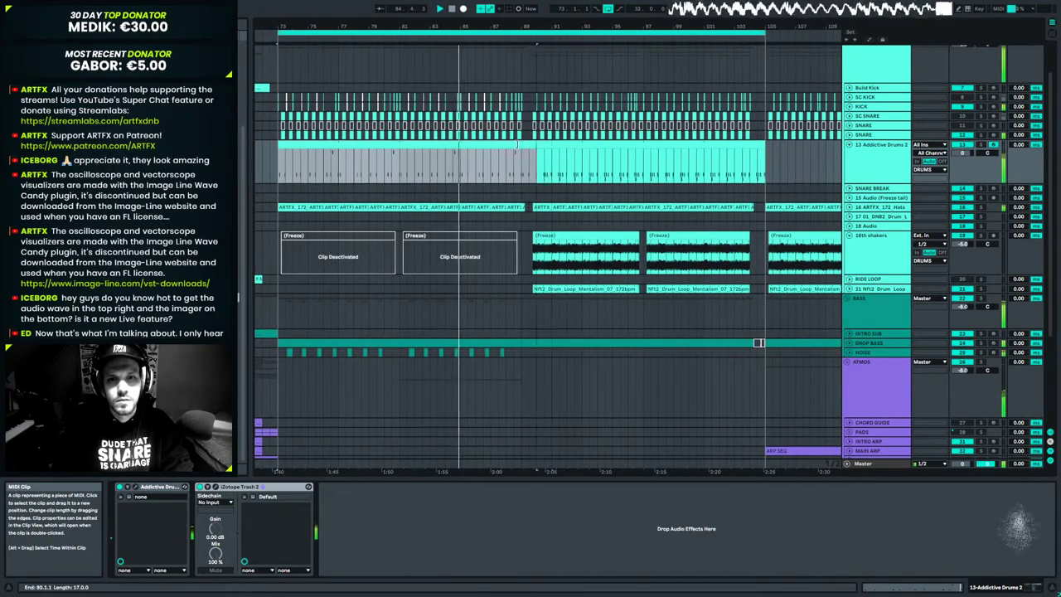
click(531, 145)
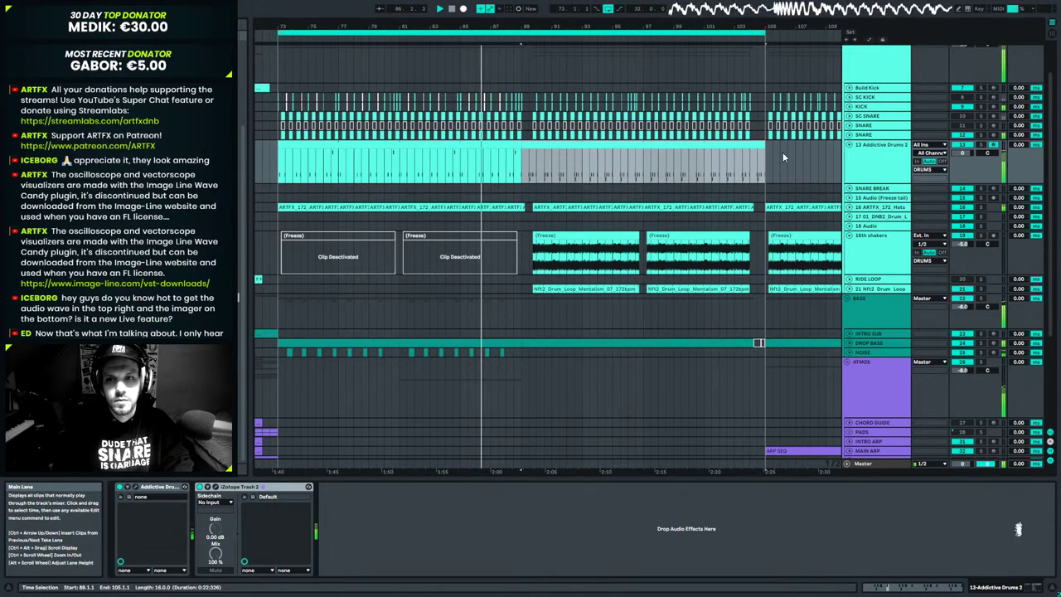
drag(762, 145, 833, 144)
drag(511, 143, 643, 156)
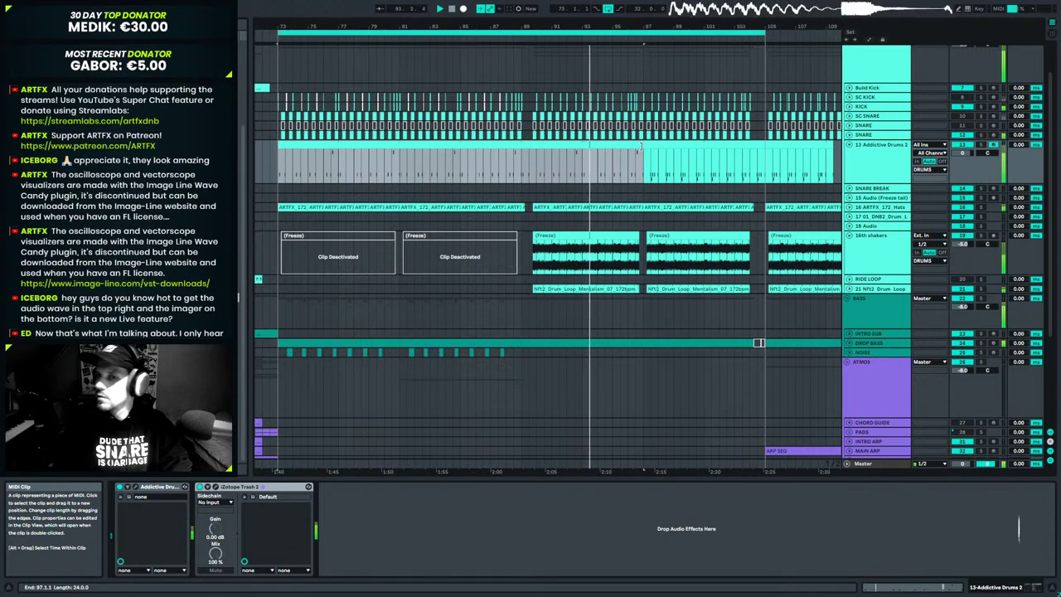
drag(639, 146, 762, 153)
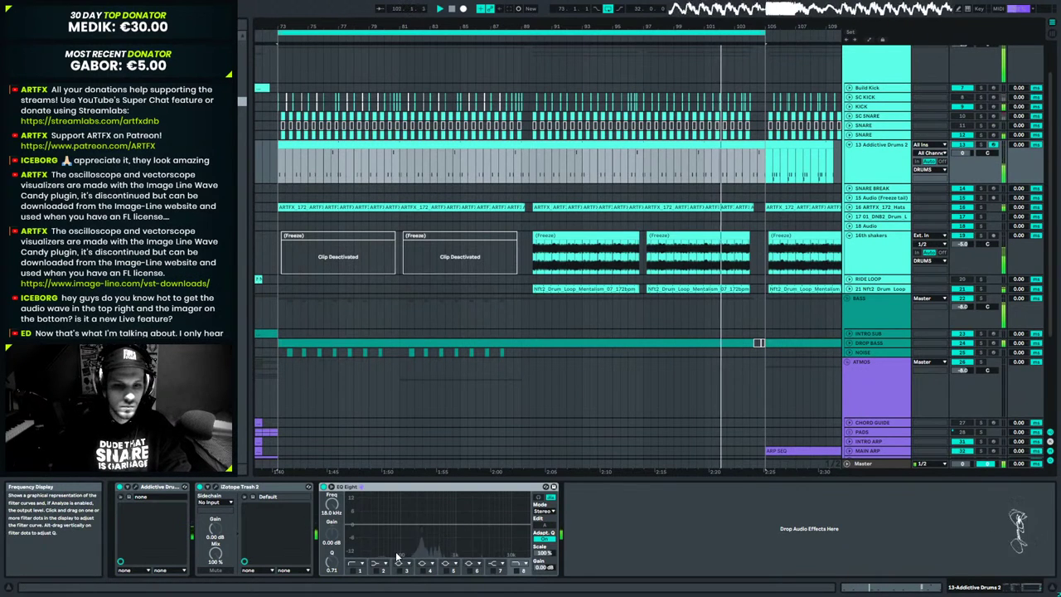
Add an EQ Eight after Trash 2 on the Addictive Drums 2 track and set a band 1 low cut at 147 Hz.
click(359, 570)
click(351, 564)
click(354, 531)
drag(373, 530, 409, 539)
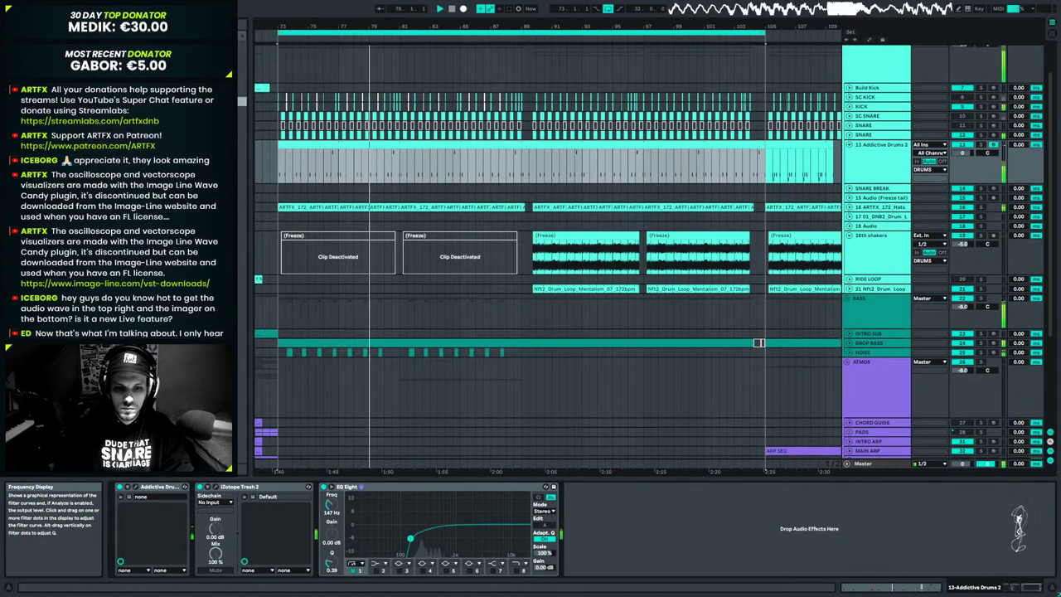
Boost EQ Eight band 6 at 958 Hz and band 5 by 2.60 dB at 5.62 kHz.
click(493, 571)
click(493, 571)
click(470, 571)
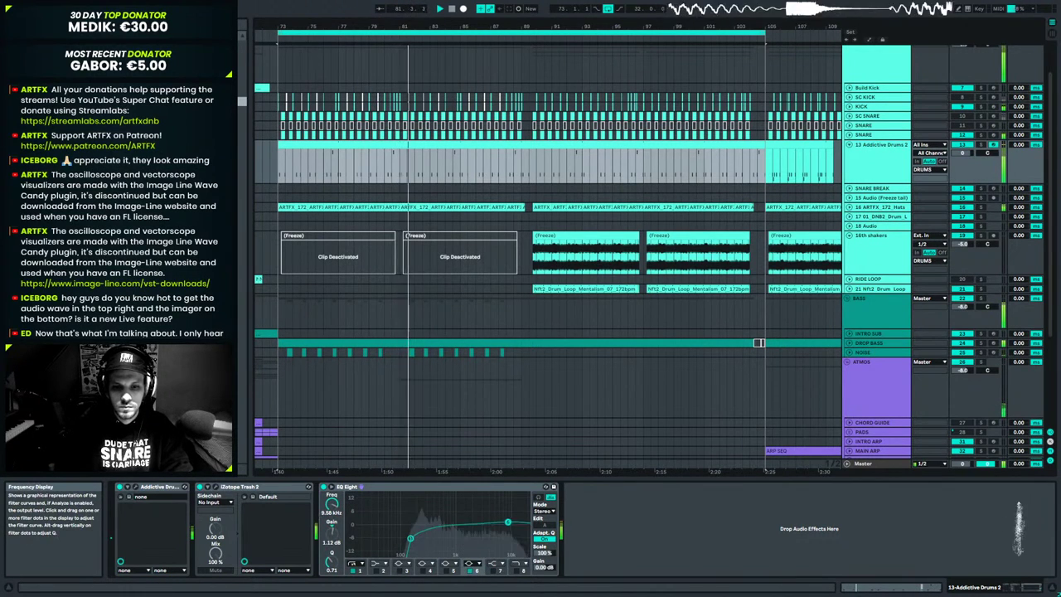
drag(457, 509, 454, 510)
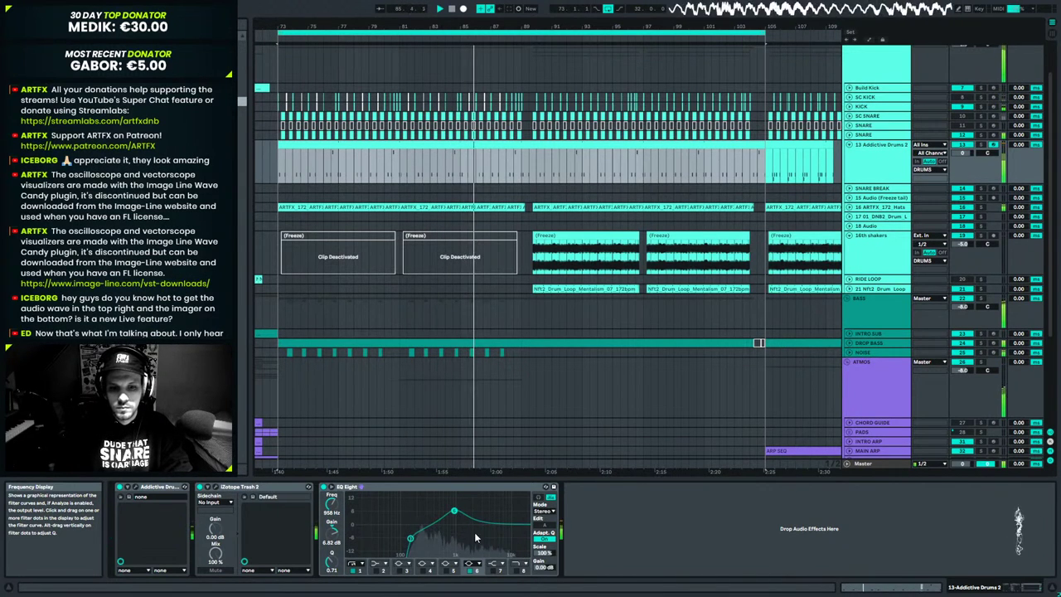
click(453, 563)
drag(402, 524, 497, 522)
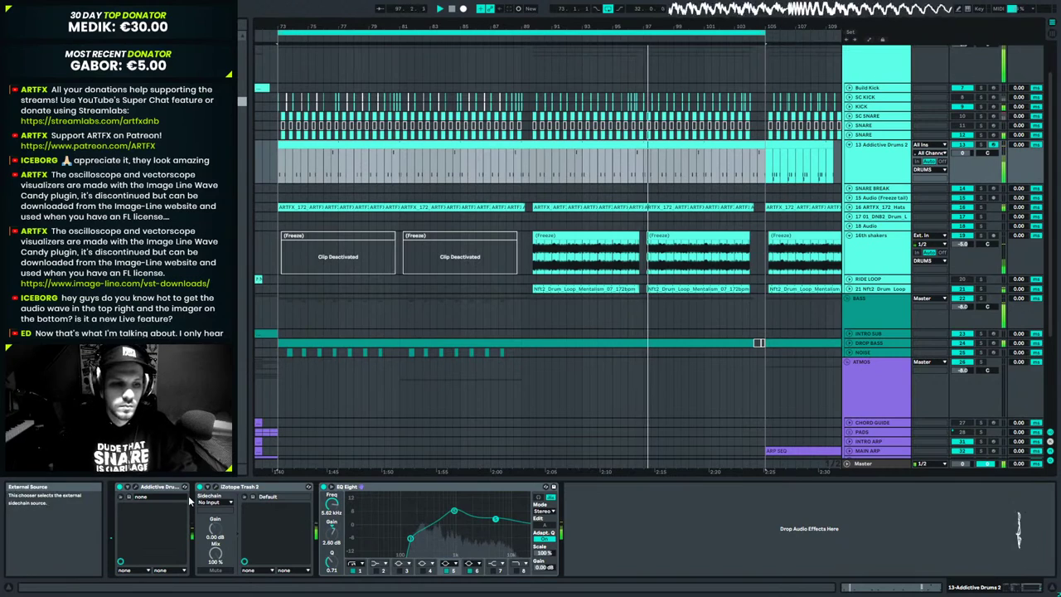
Set the Addictive Drums 2 snare's volume envelope sustain time to 5.0 ms and release to 387 ms, then unsolo the track.
click(135, 487)
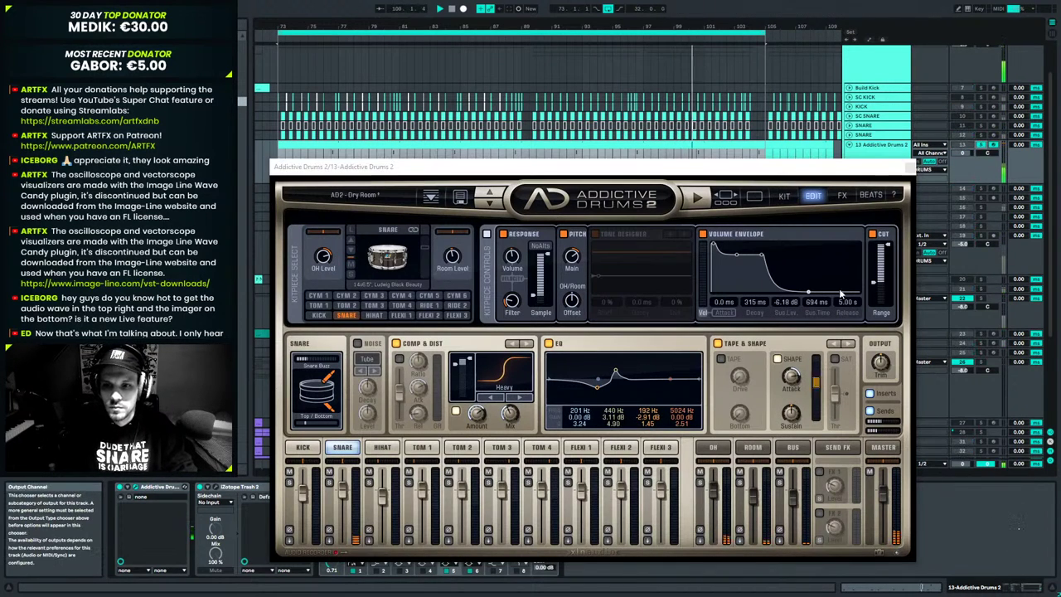
drag(847, 301, 844, 338)
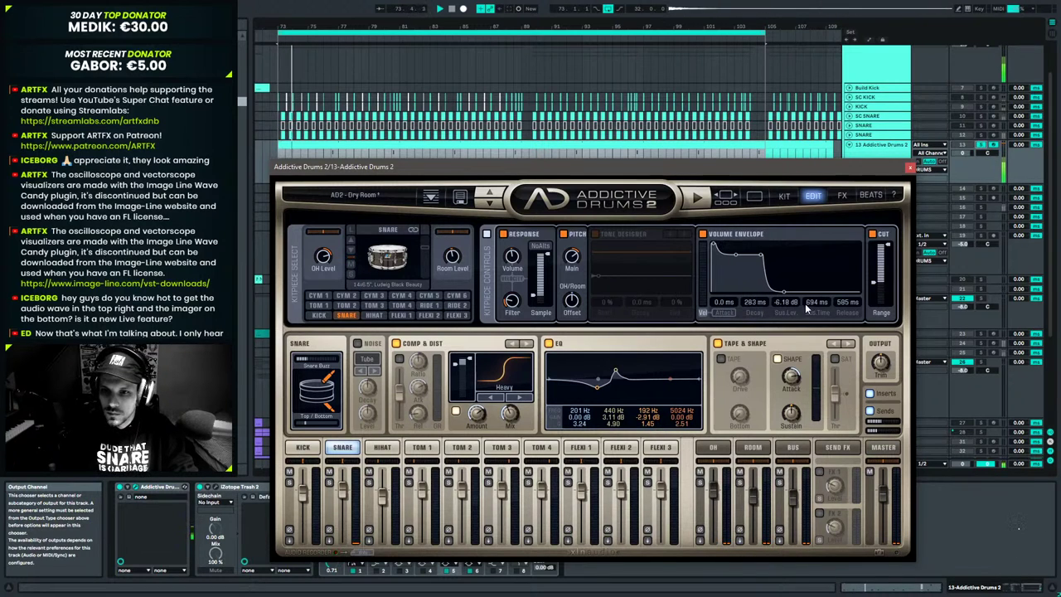
drag(815, 302, 811, 333)
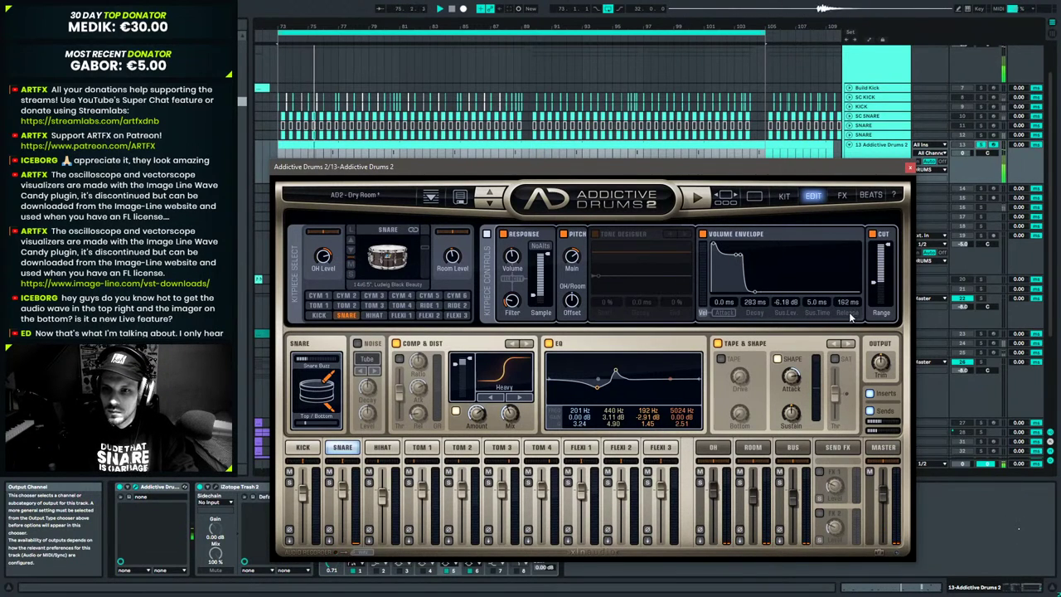
drag(850, 314, 849, 309)
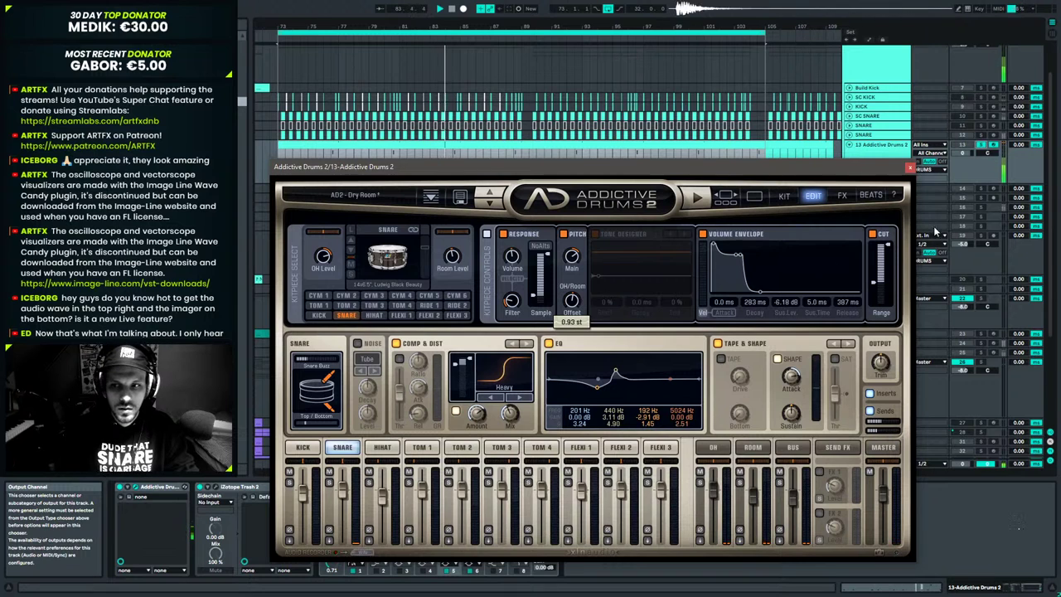
click(983, 145)
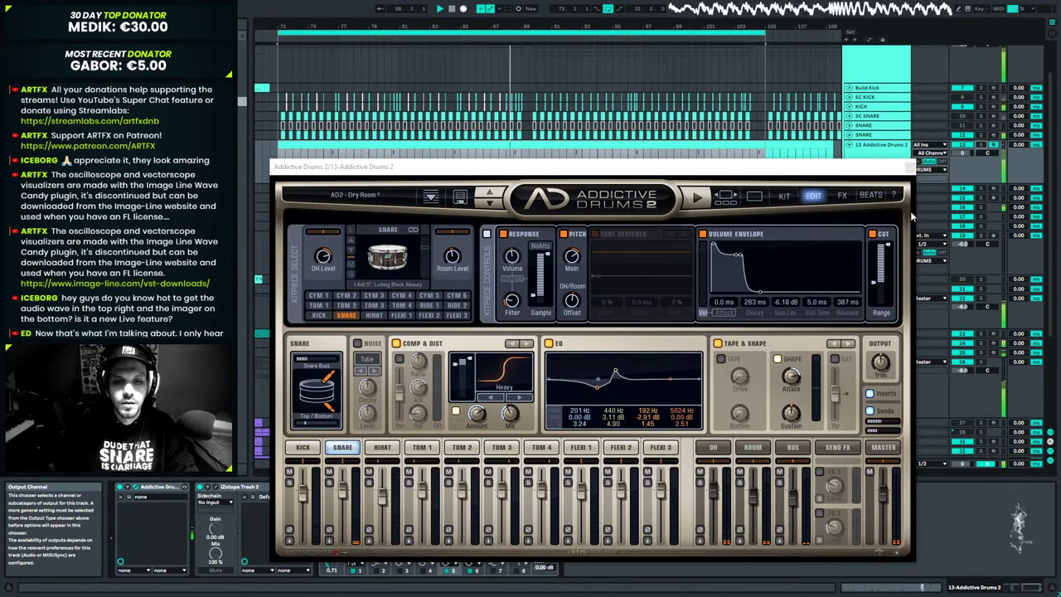
click(906, 167)
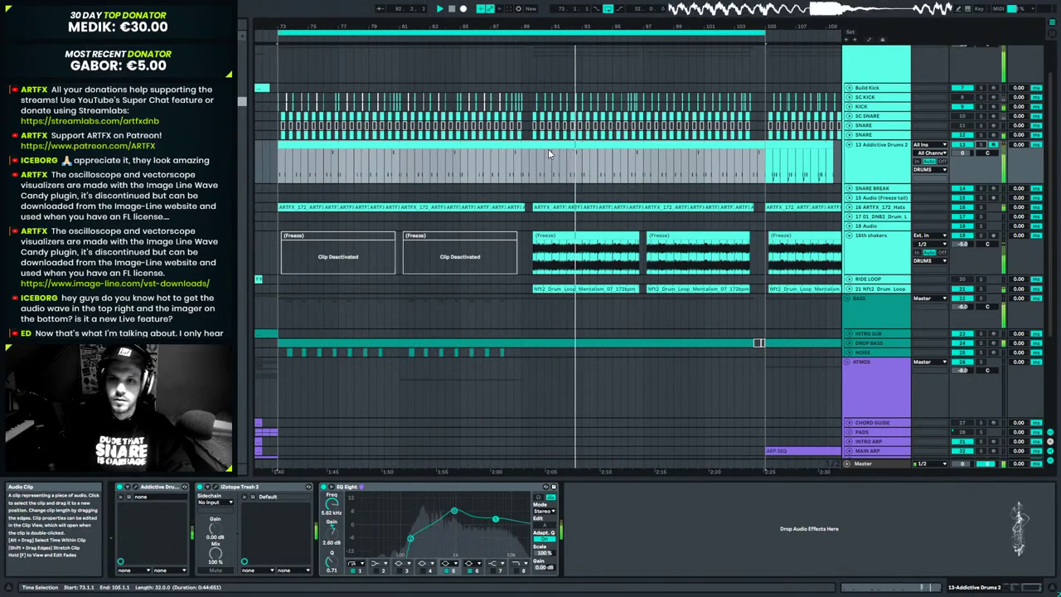
Park the leftover Addictive Drums 2 clip past the second drop, and extend the loop region and main clip to bar 137.
drag(534, 27, 534, 8)
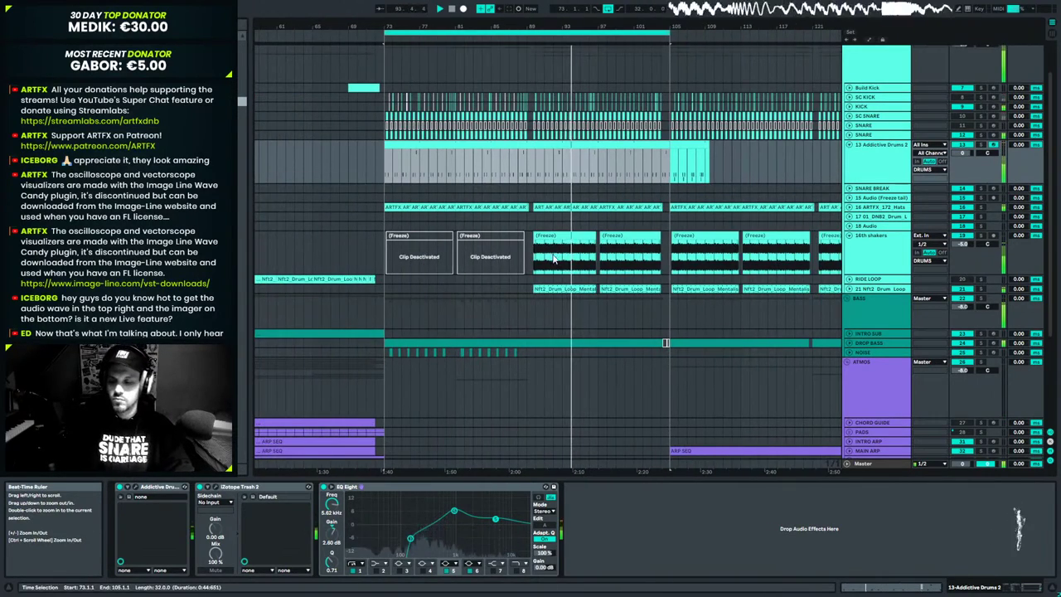
scroll(553, 255, up, 2)
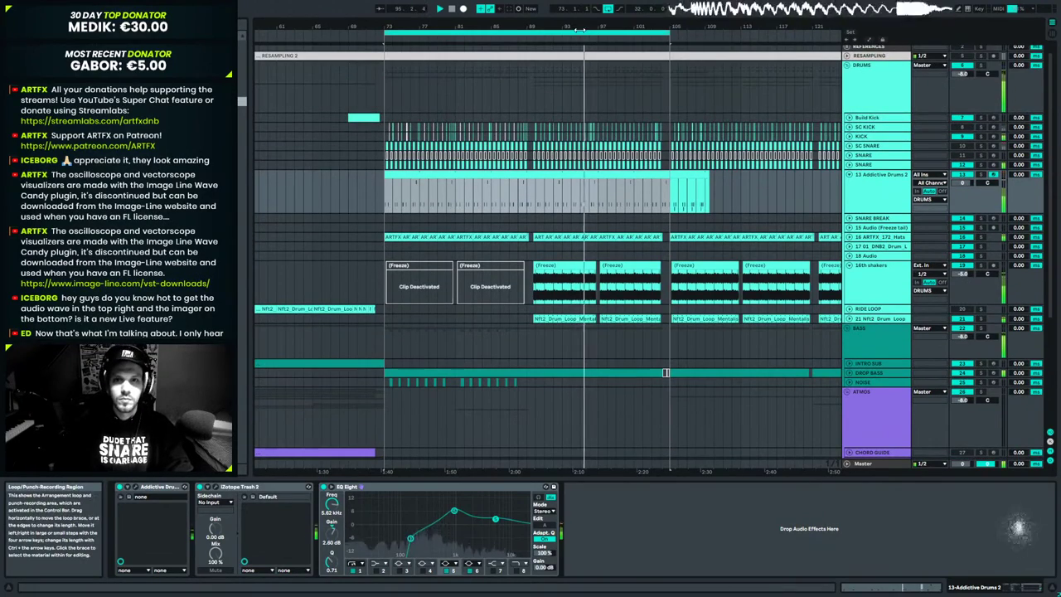
drag(589, 23, 589, 8)
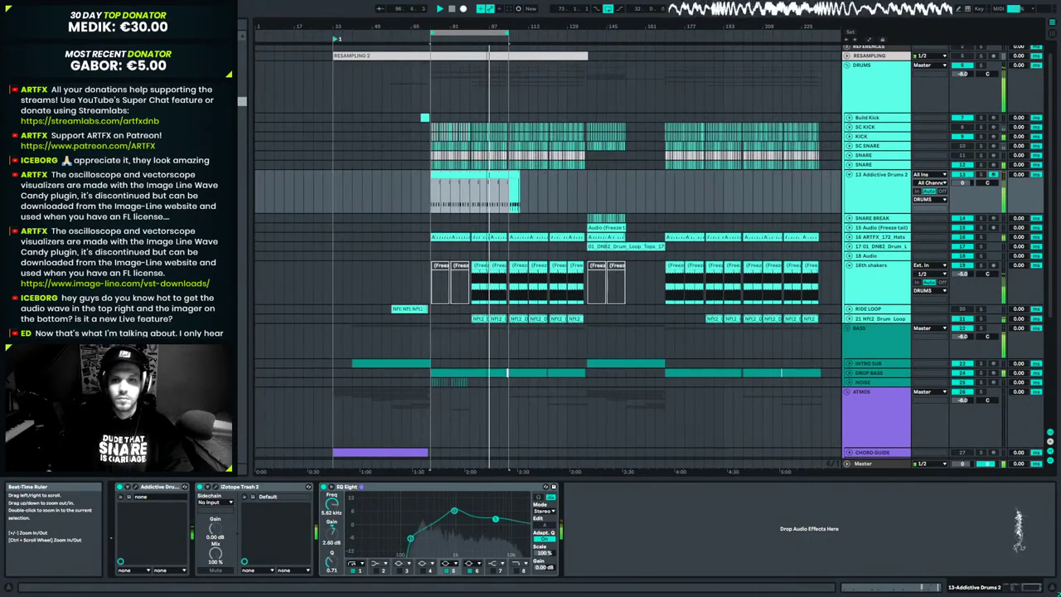
drag(516, 178, 830, 179)
drag(503, 29, 586, 31)
drag(535, 181, 587, 181)
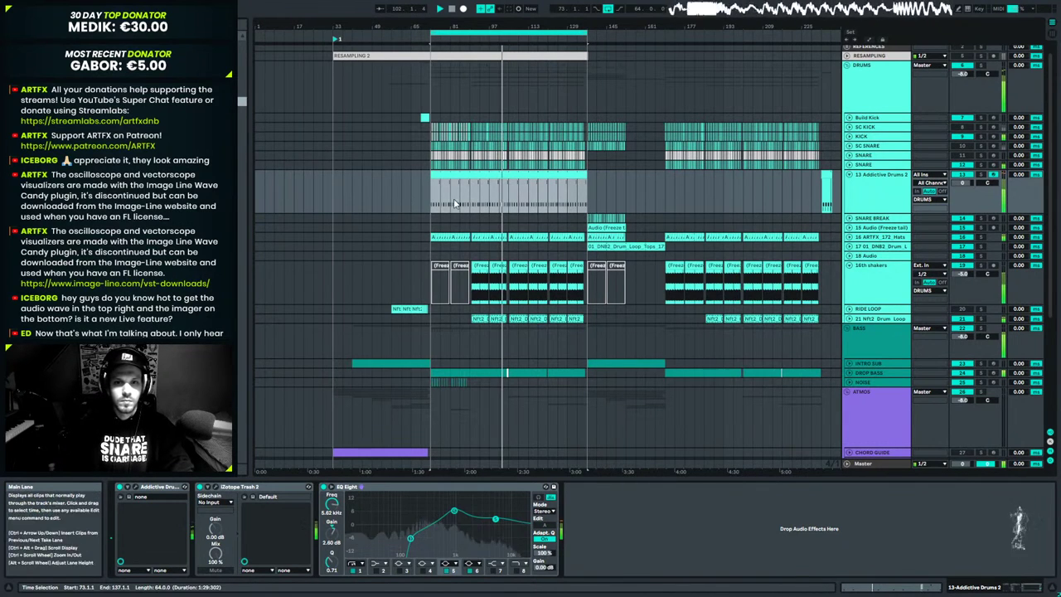
Split the long Addictive Drums 2 clip at bar 81 and open the eight-bar clip from bar 73 for note editing.
click(392, 193)
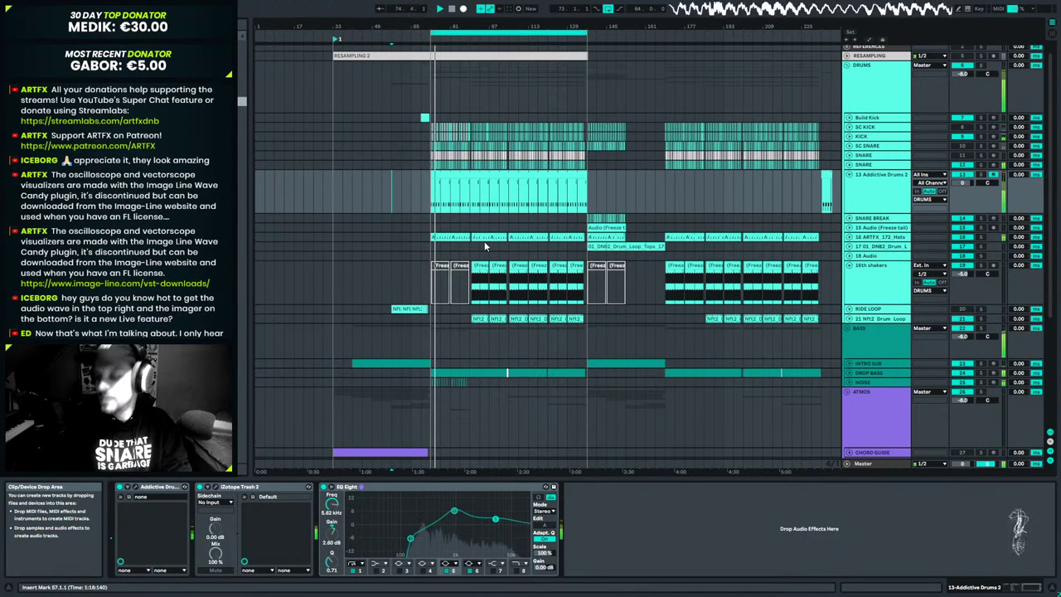
click(443, 183)
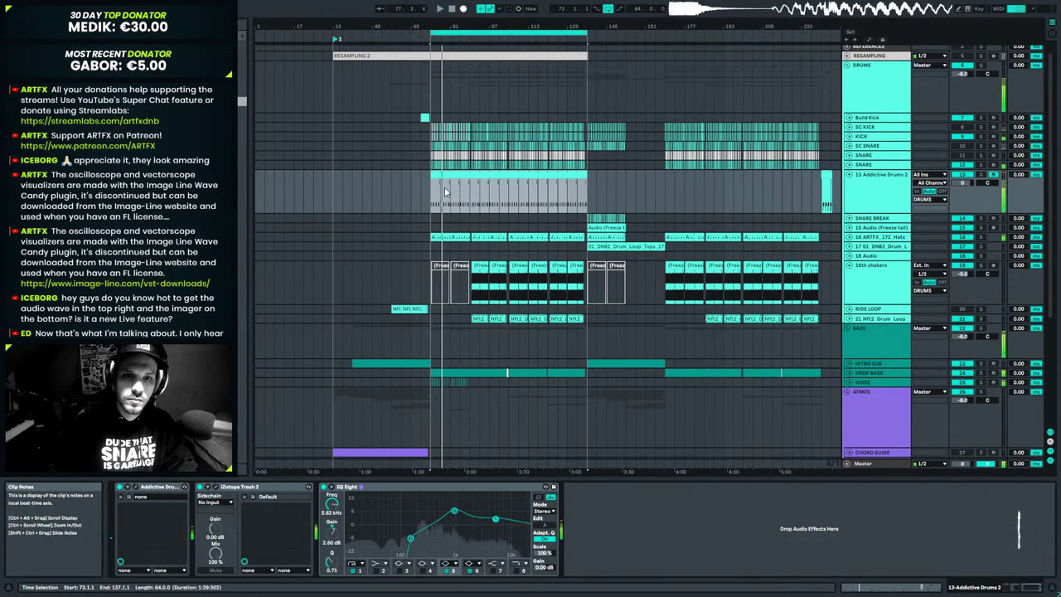
click(444, 191)
drag(447, 26, 474, 30)
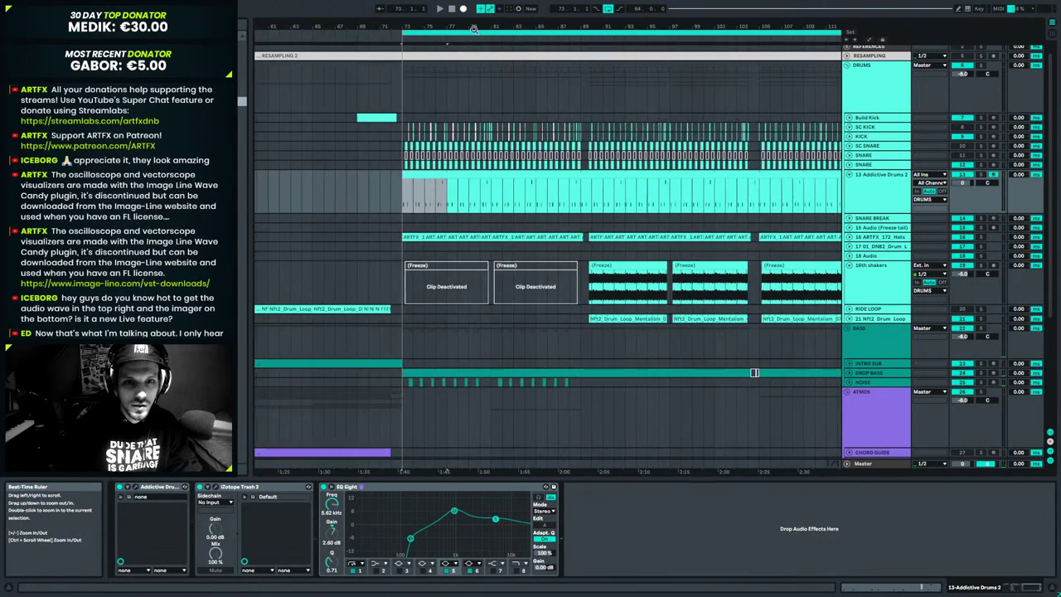
click(489, 199)
click(419, 182)
double_click(453, 184)
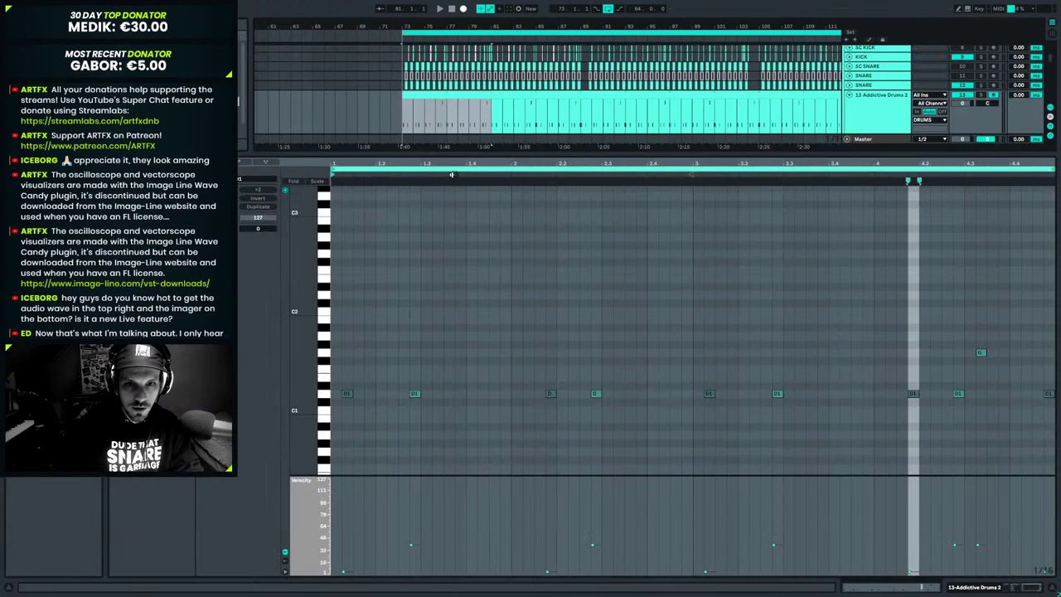
Audition the drop from bar 71 and delete the D1 ghost note at 1.1.2 from the first eight-bar clip.
click(385, 121)
key(space)
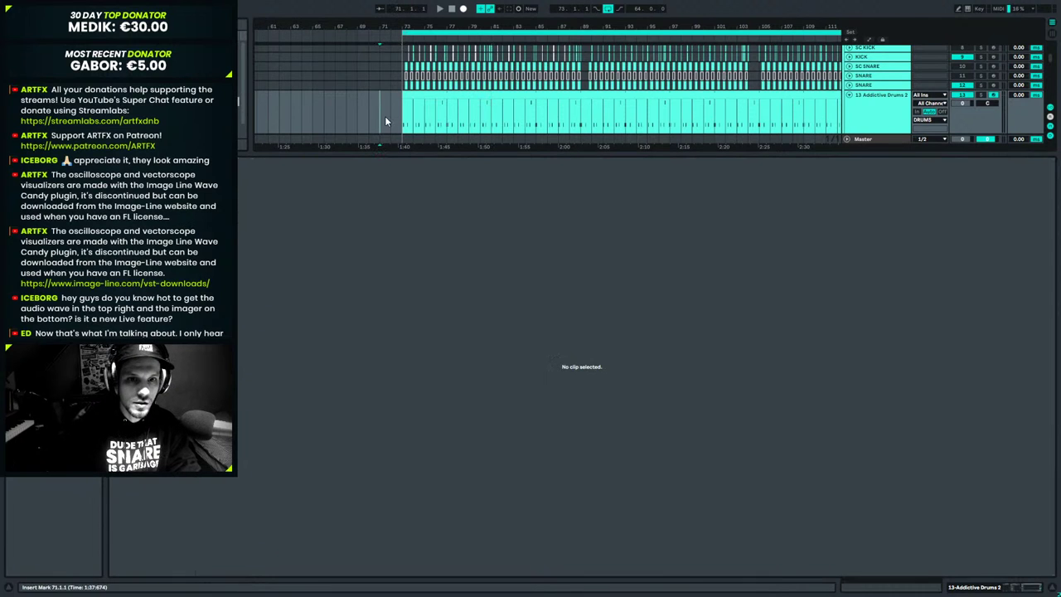
click(428, 94)
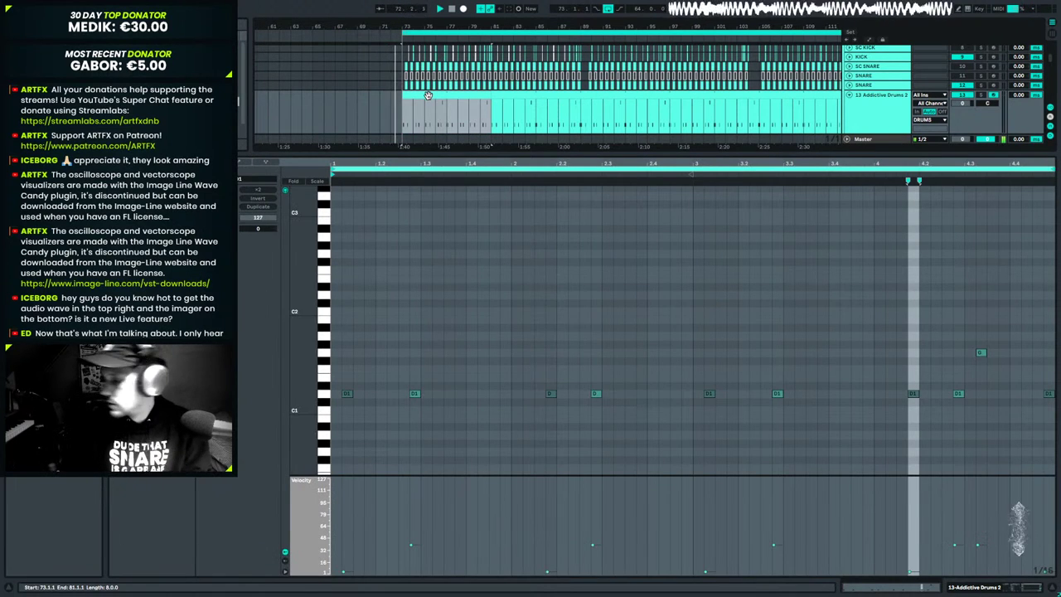
key(space)
drag(348, 354, 372, 403)
key(Delete)
Deactivate the D1 ghost notes at 2.1.4, 4.1.4 and 4.4.4 in the clip while auditioning the result.
click(550, 375)
drag(535, 354, 555, 439)
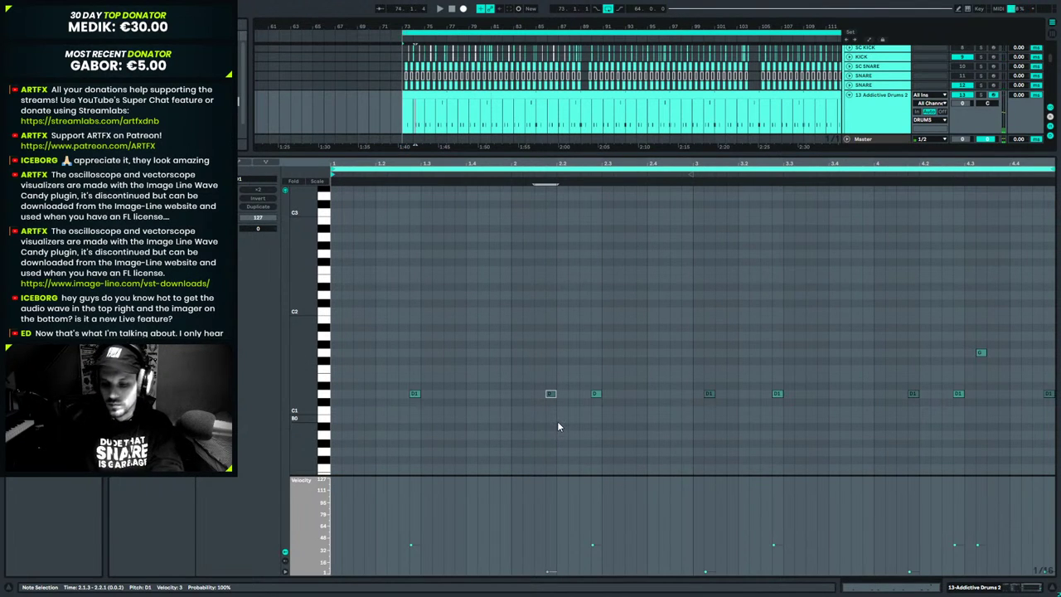
key(space)
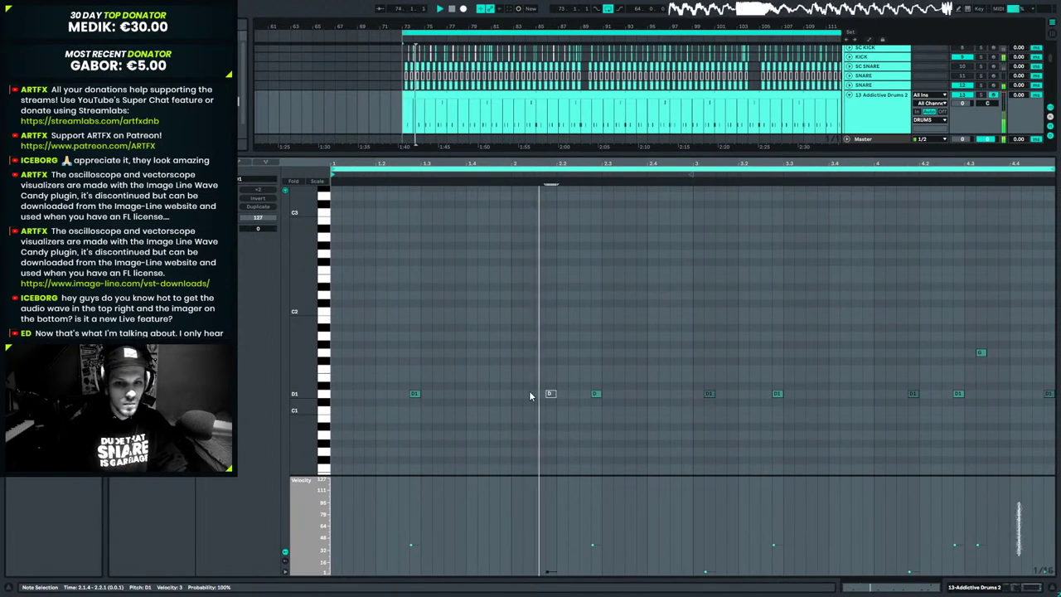
drag(666, 315, 710, 407)
drag(938, 440, 939, 440)
key(space)
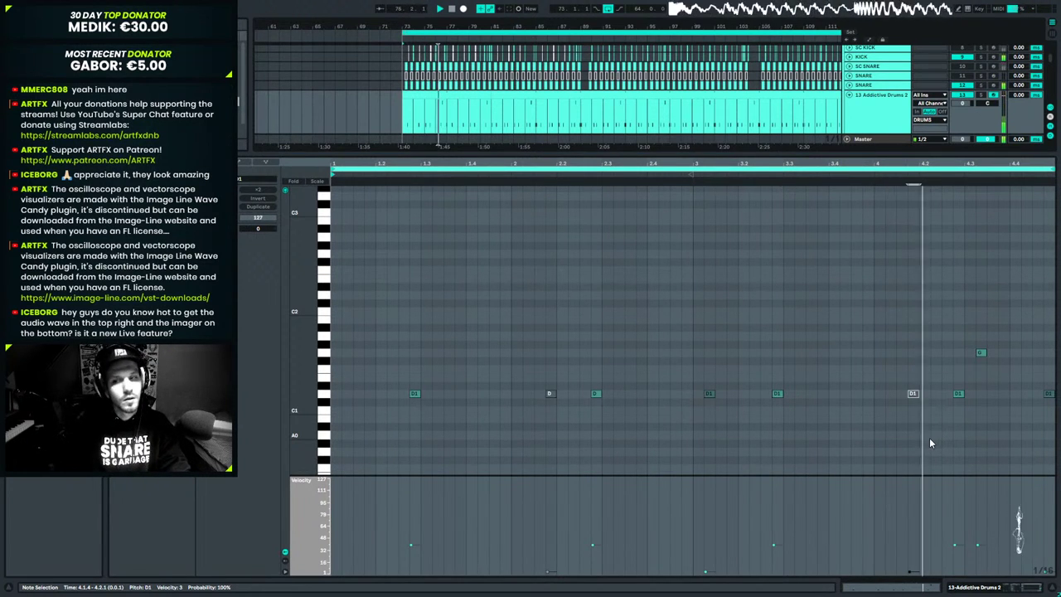
key(space)
drag(1038, 373, 1050, 418)
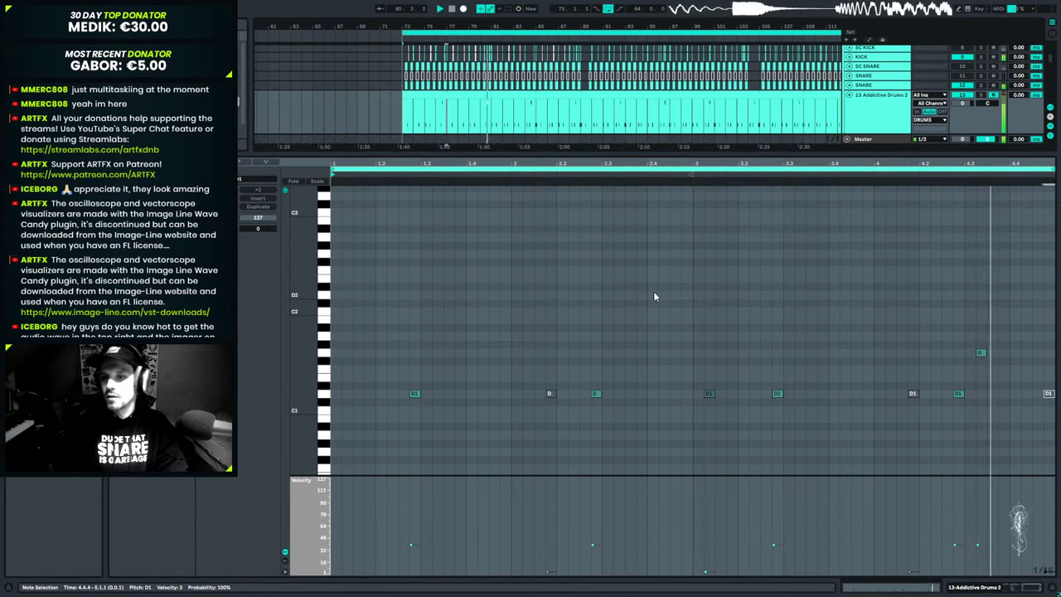
Extend the first Addictive Drums 2 clip from bar 73 to end at bar 89 and play it from its start.
click(475, 93)
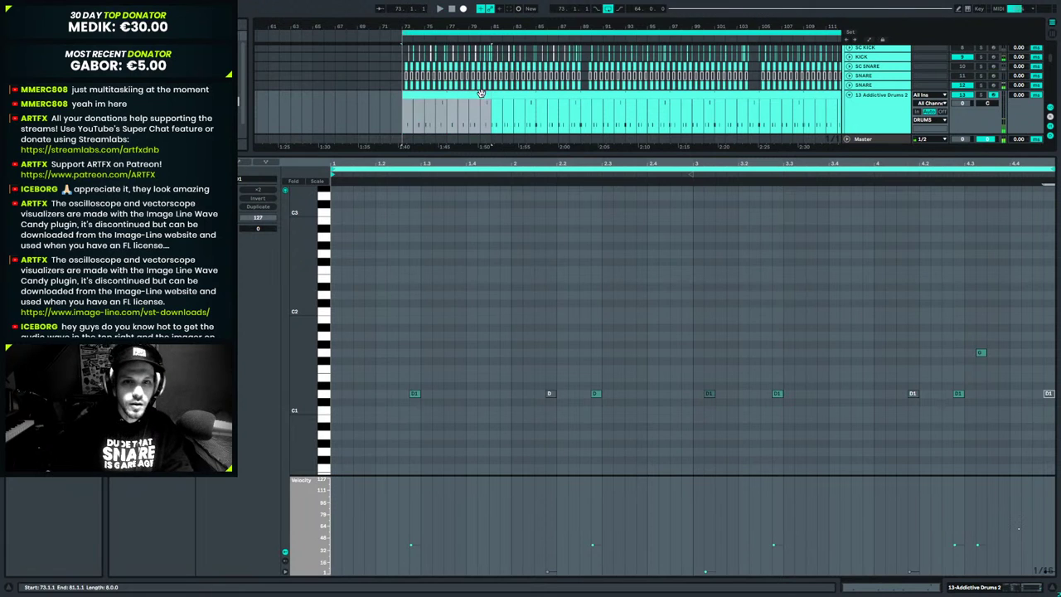
drag(482, 26, 410, 18)
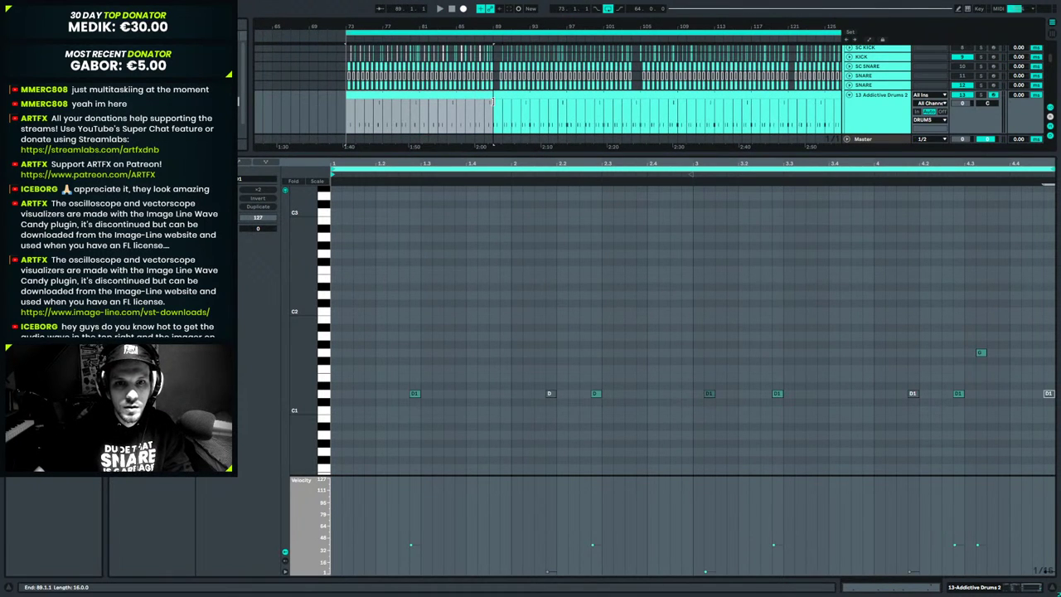
click(348, 118)
key(space)
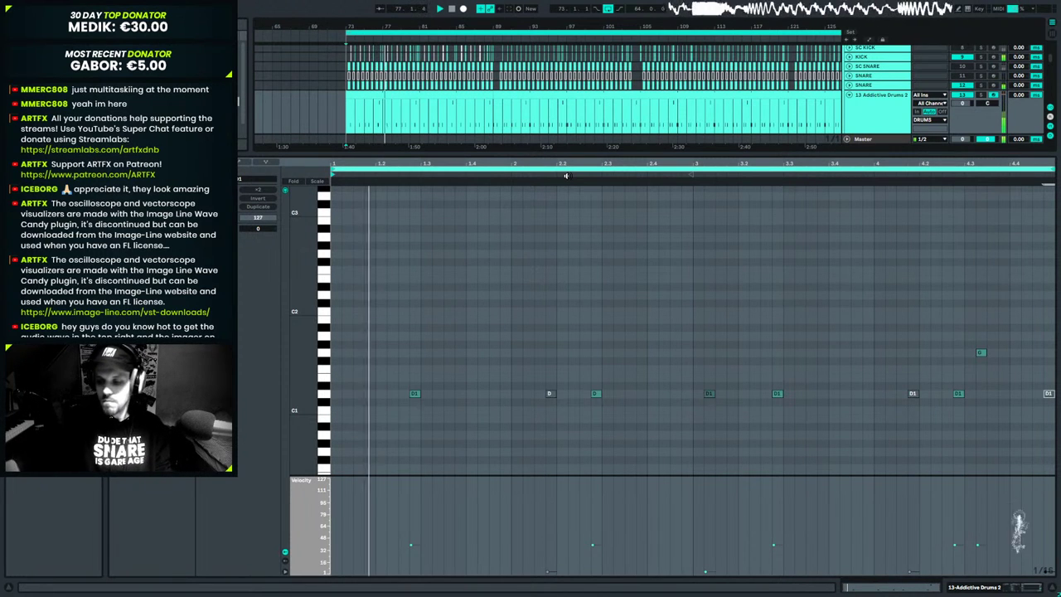
Deactivate the D1 ghost note at 3.1.2 in the clip and return to the full arrangement.
click(685, 362)
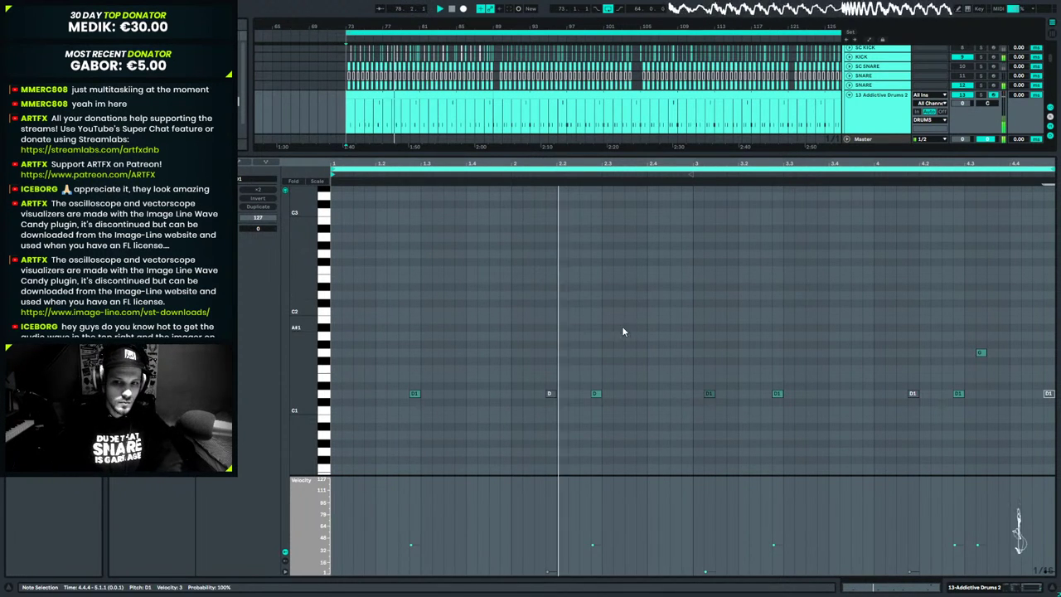
click(710, 395)
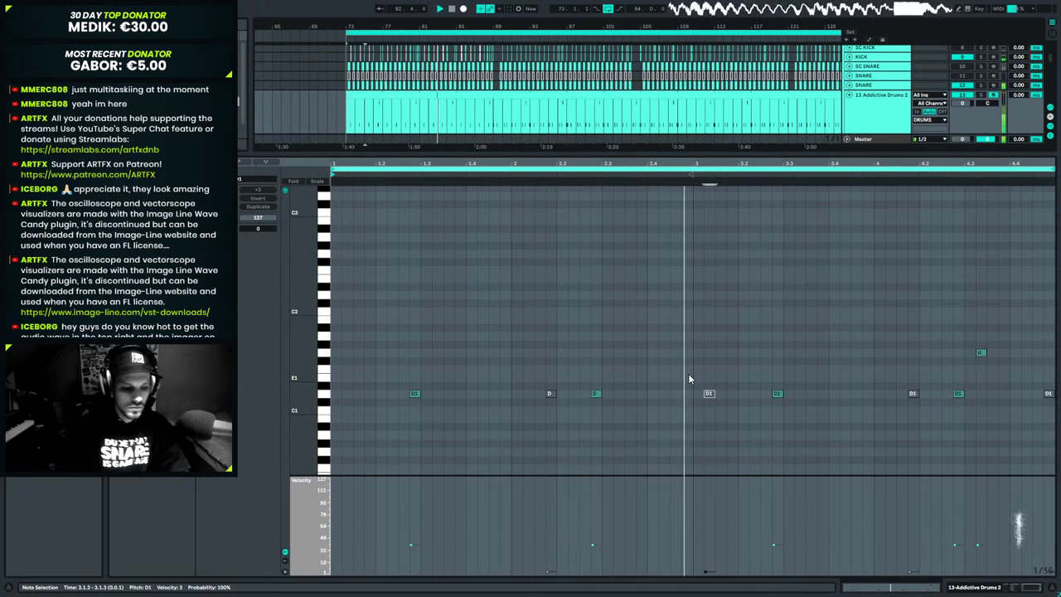
click(994, 587)
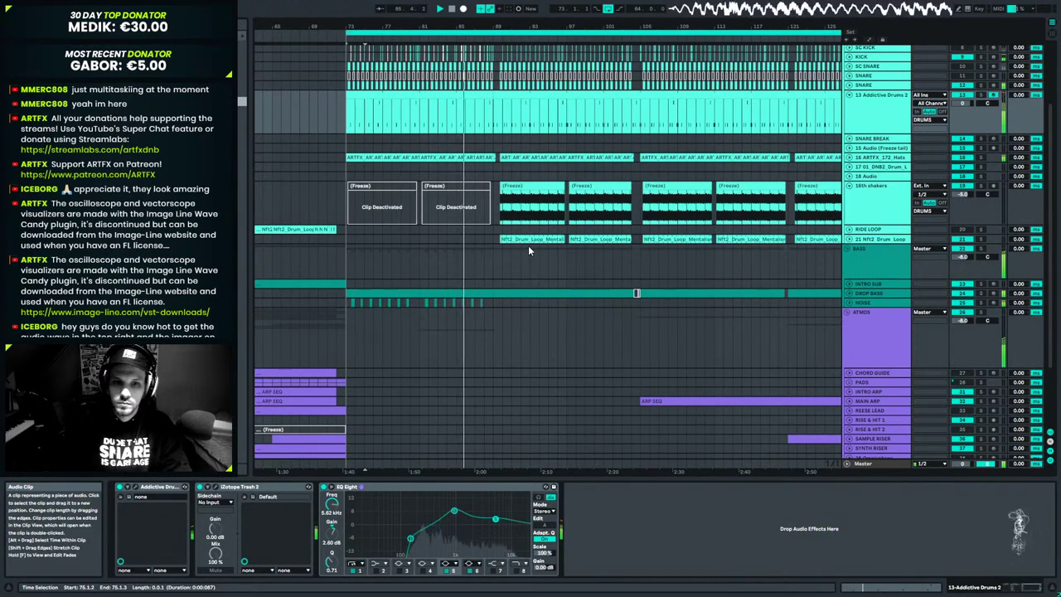
Open the Addictive Drums 2 clip starting at bar 89, deactivate its D1 ghost note at 4.4.4, and audition it.
click(487, 93)
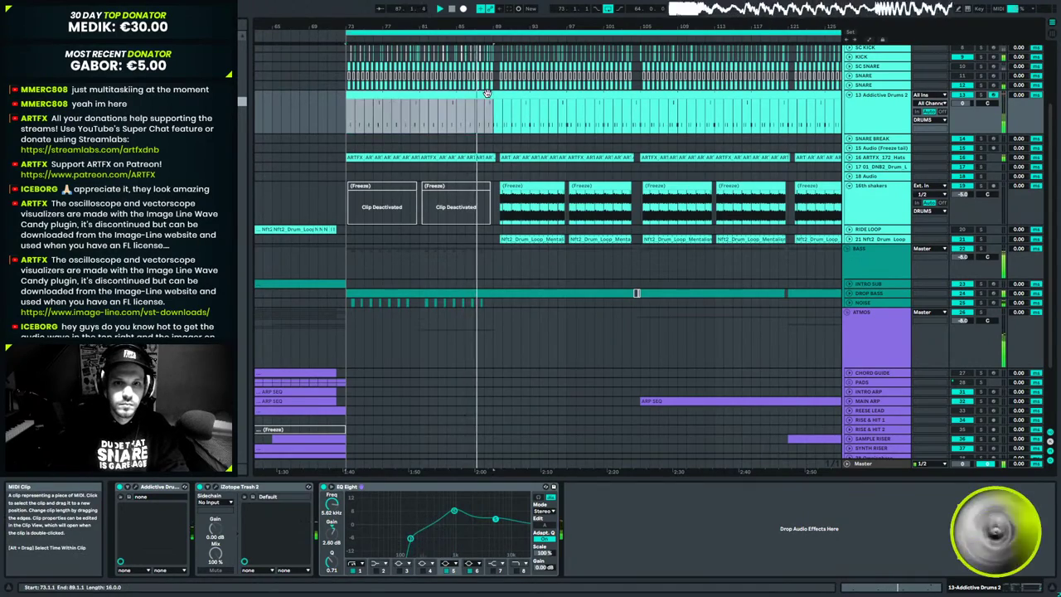
drag(492, 25, 492, 98)
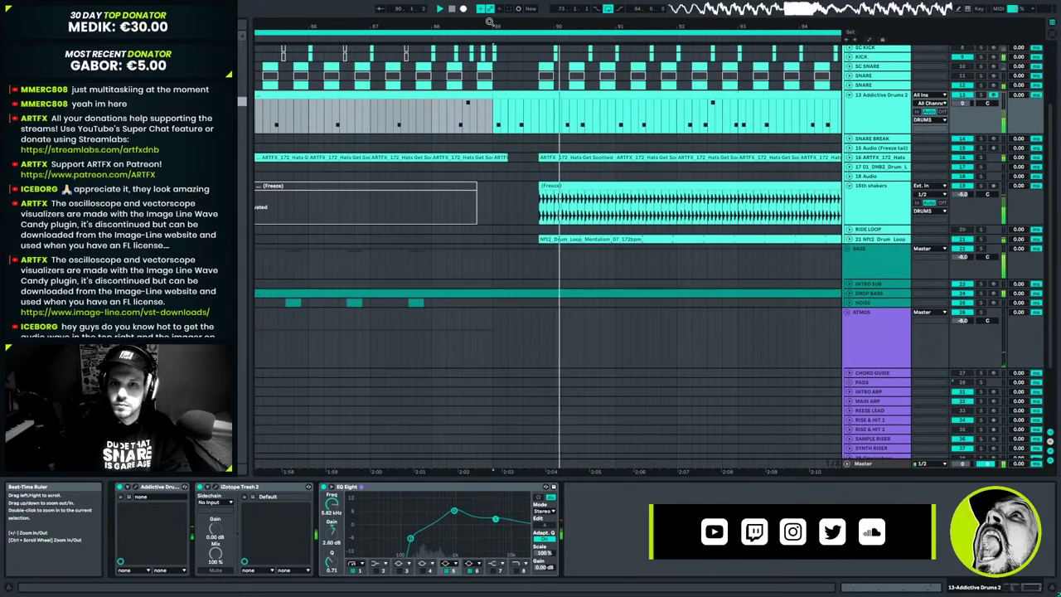
drag(533, 26, 430, 4)
key(space)
click(528, 95)
double_click(530, 94)
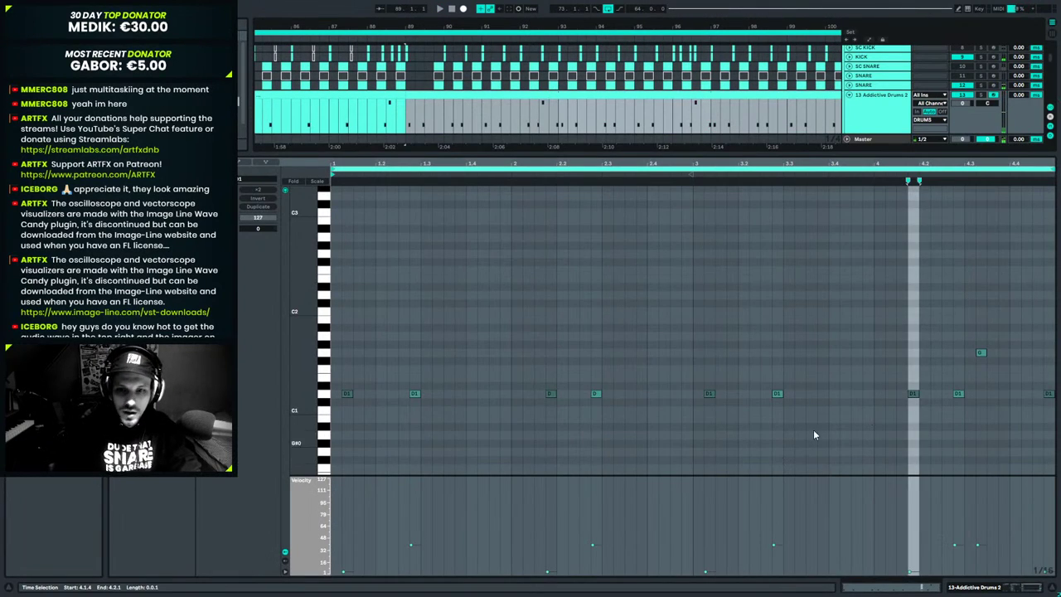
click(1048, 393)
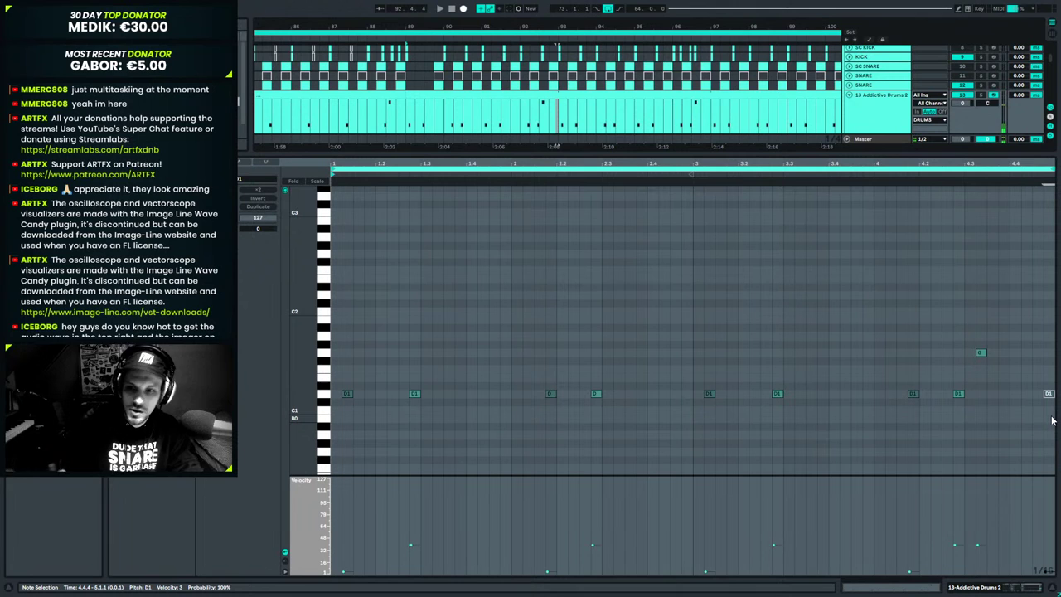
key(space)
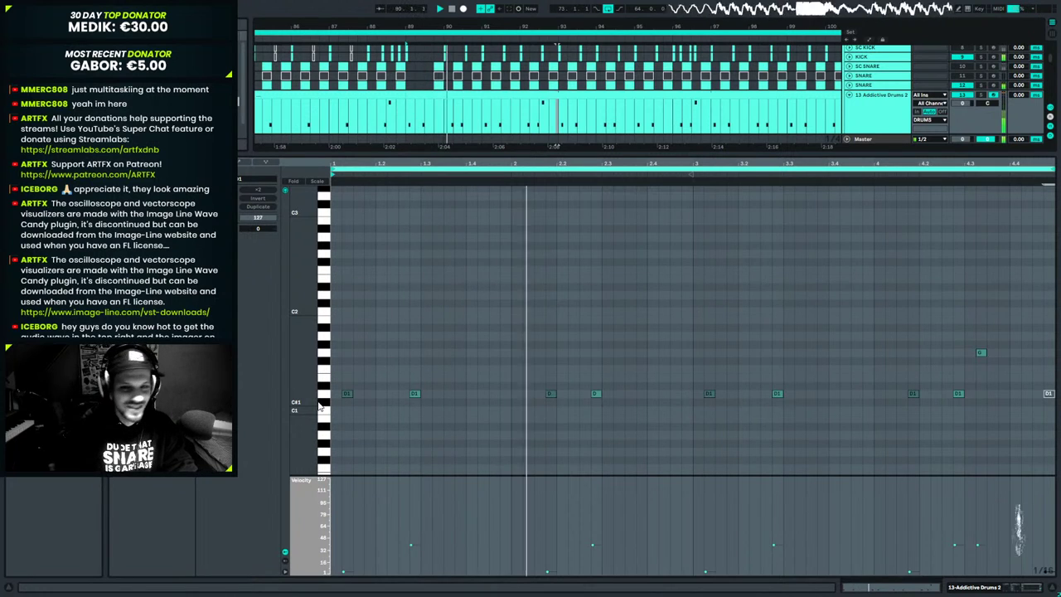
Copy velocity-3 D1 ghost notes to 1.3.3, 2.3.3, 3.3.3 and 4.3.3, and audition the clip change from bar 87.
drag(1050, 398, 816, 394)
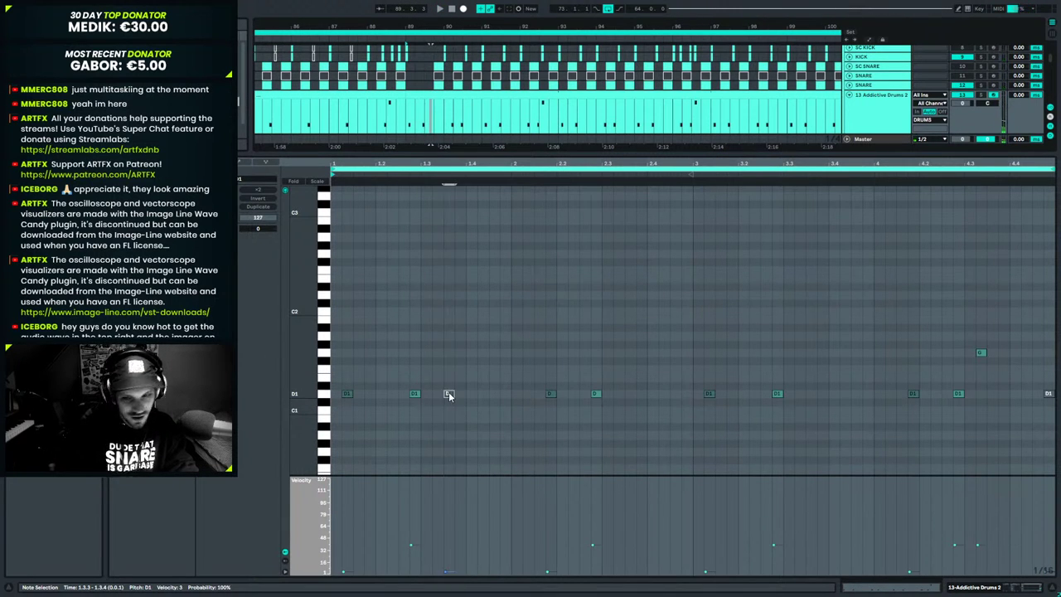
key(space)
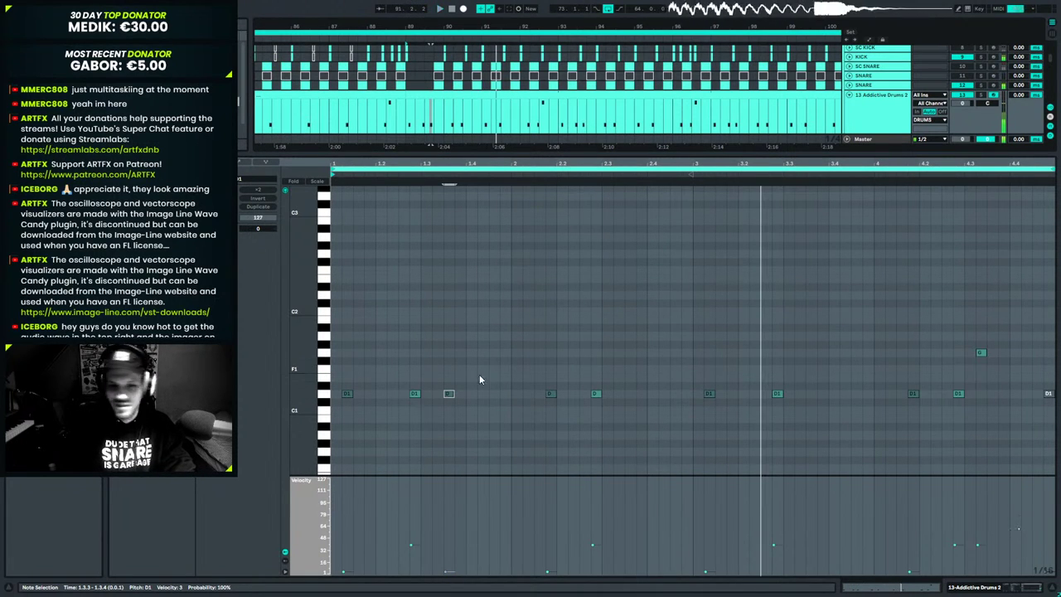
drag(449, 394, 622, 393)
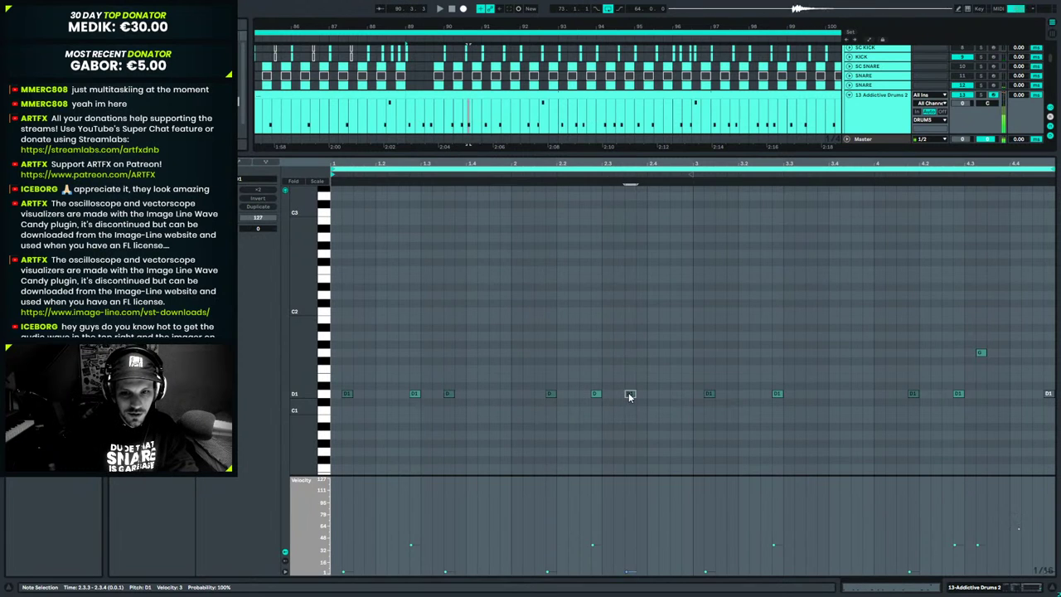
key(space)
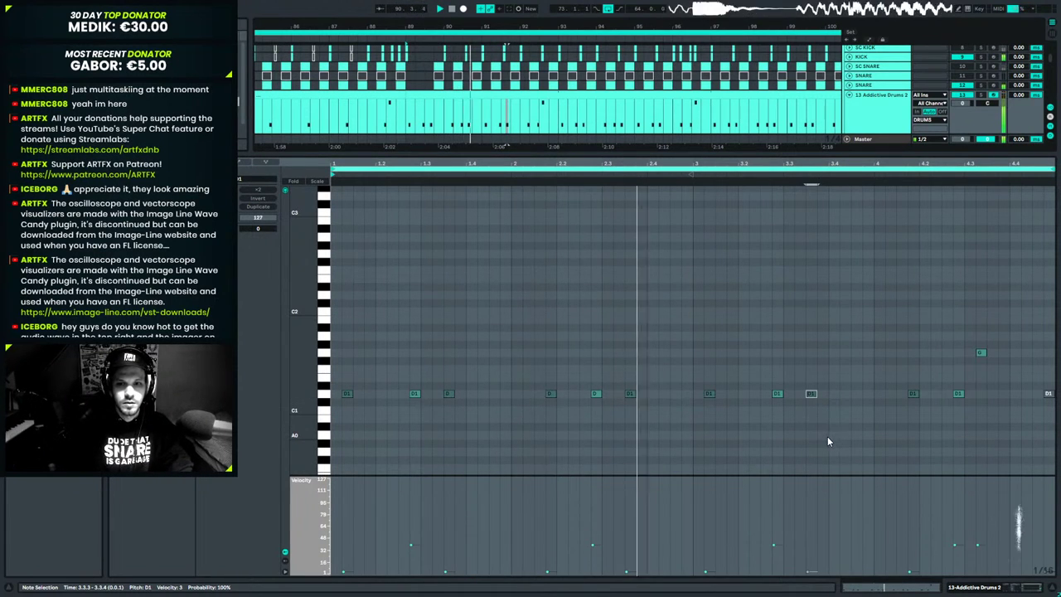
key(space)
ctrl+drag(810, 395, 906, 404)
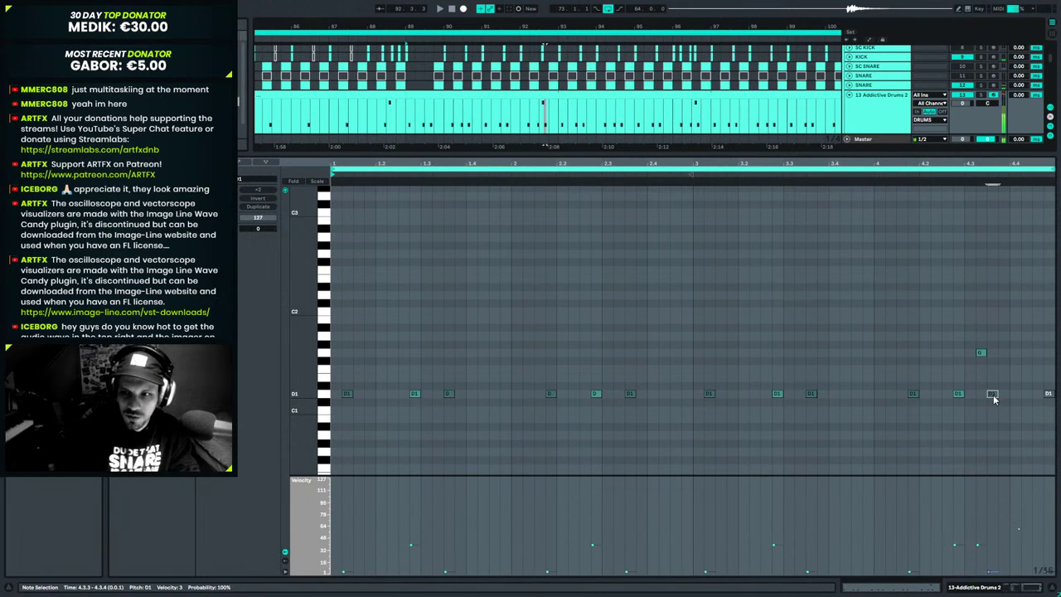
click(348, 112)
key(space)
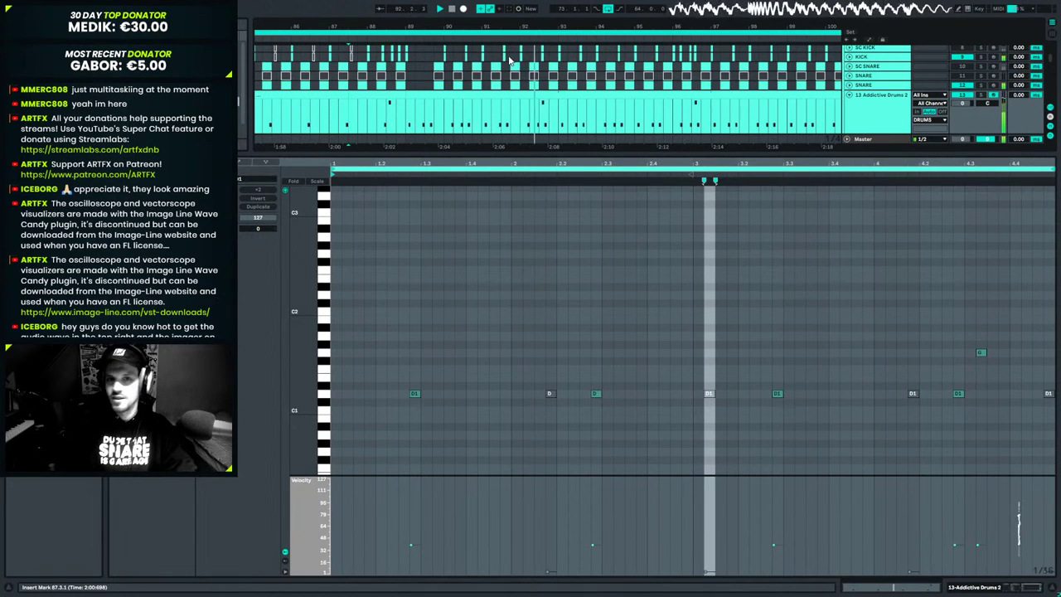
Remove the Addictive Drums 2 section between bars 104 and 105 and audition the gap.
drag(573, 23, 362, 24)
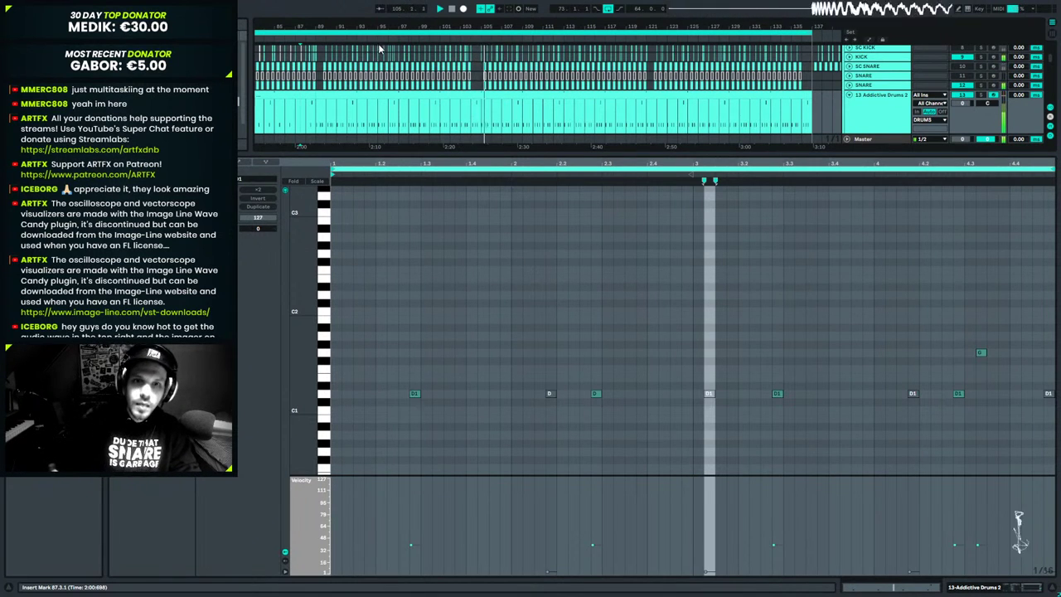
scroll(475, 104, up, 4)
drag(471, 104, 488, 121)
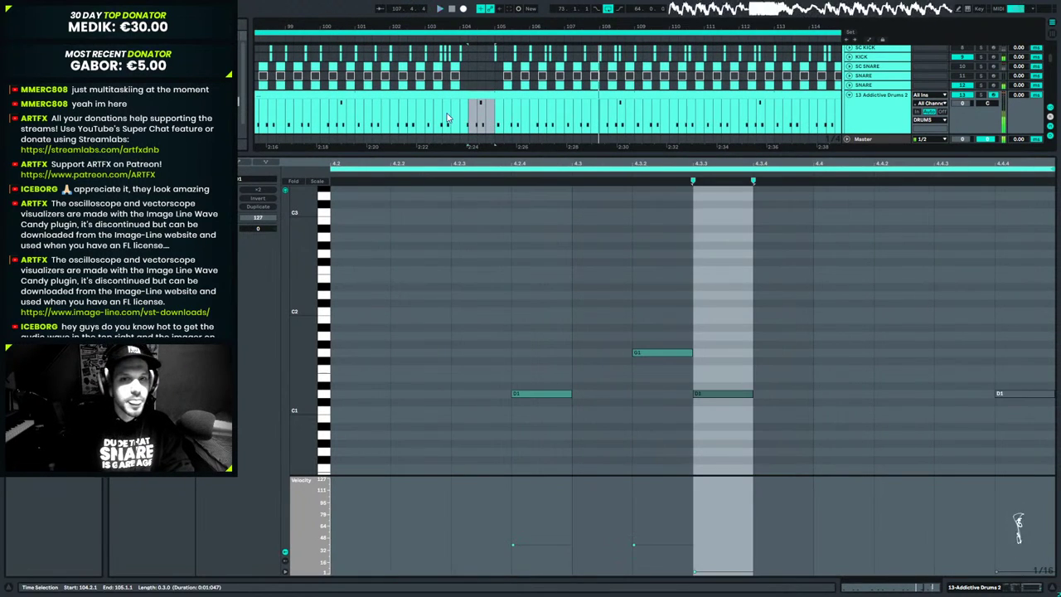
click(439, 118)
key(space)
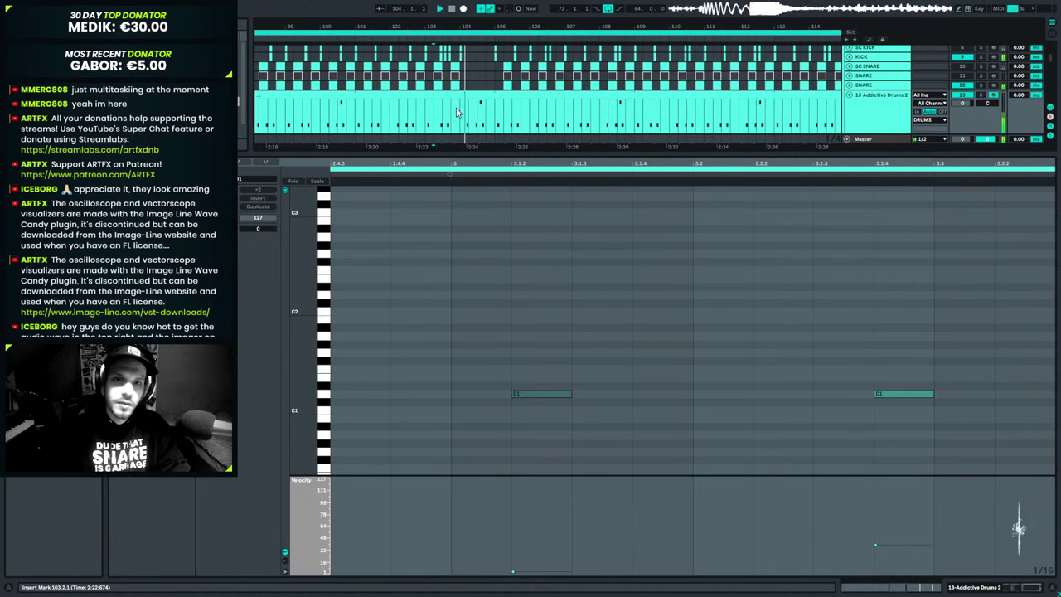
drag(463, 110, 494, 121)
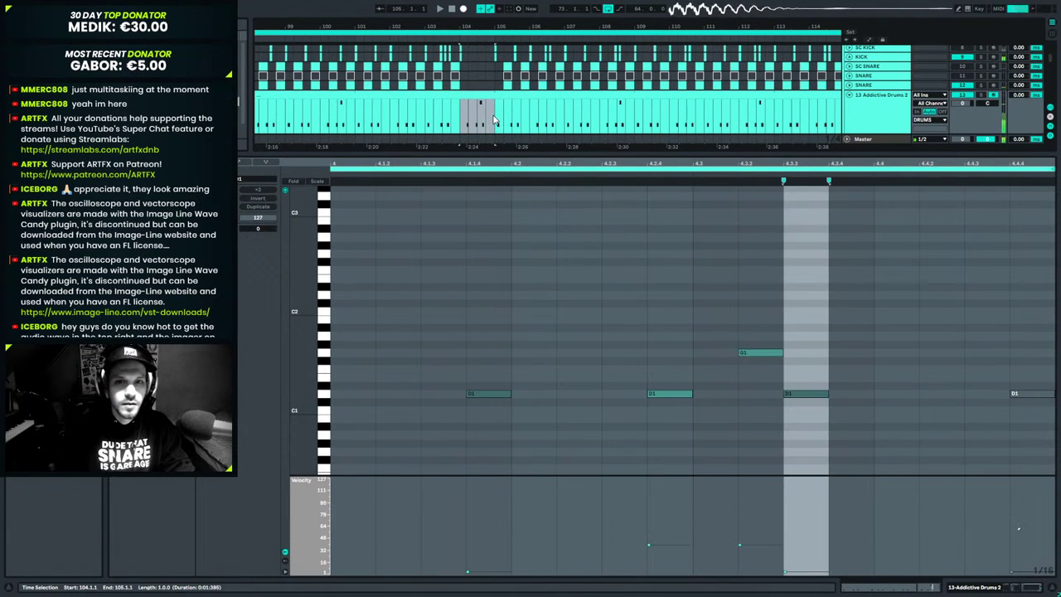
click(416, 133)
click(406, 110)
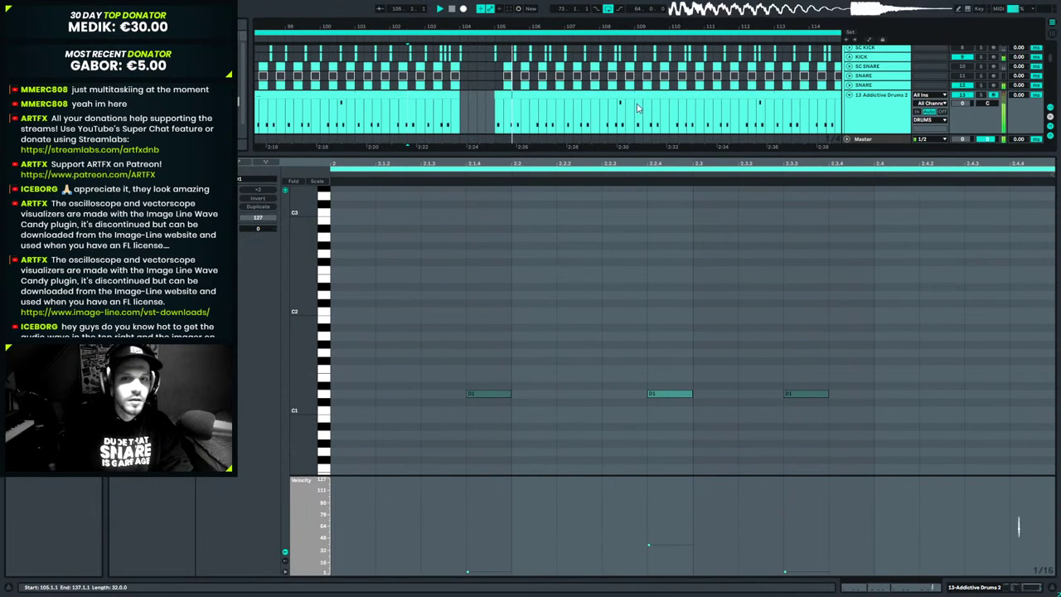
Return to the full arrangement, turn on the VOCALS group, and play the drop from bar 69.
key(shift+Tab)
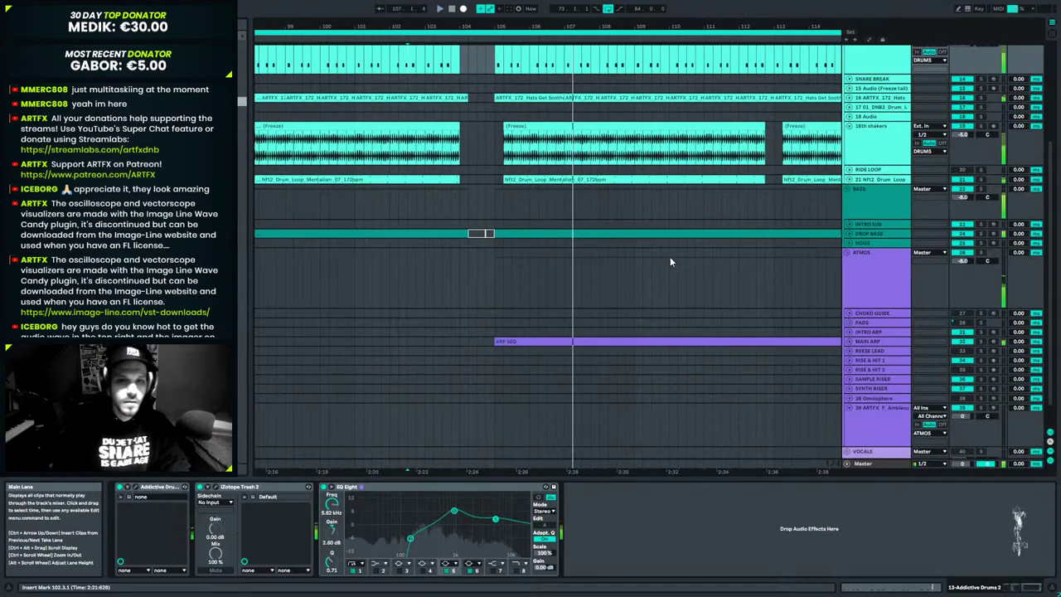
scroll(694, 305, down, 2)
click(961, 423)
drag(484, 22, 566, 2)
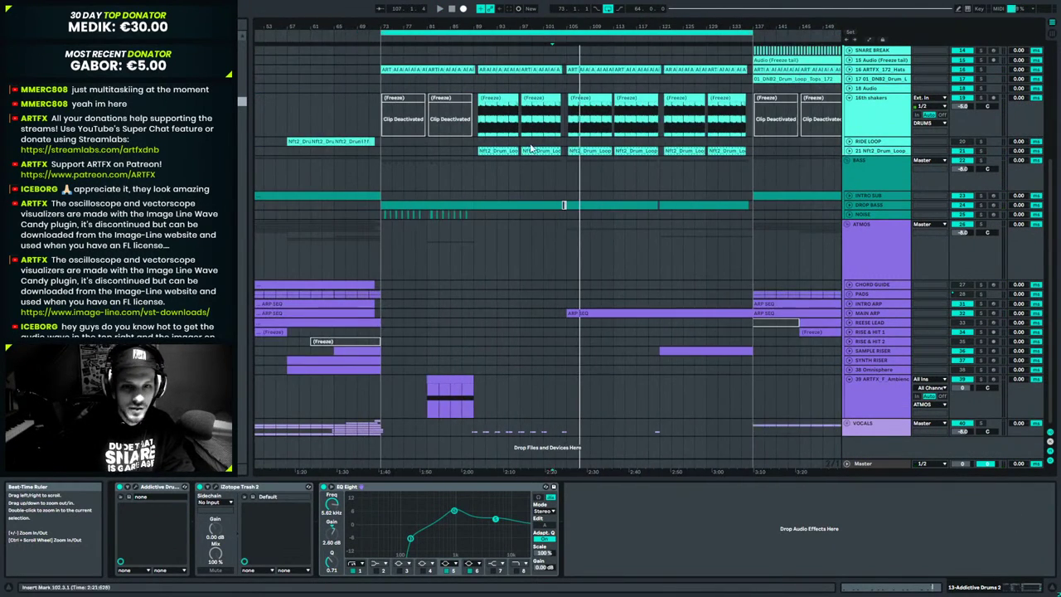
click(355, 399)
key(space)
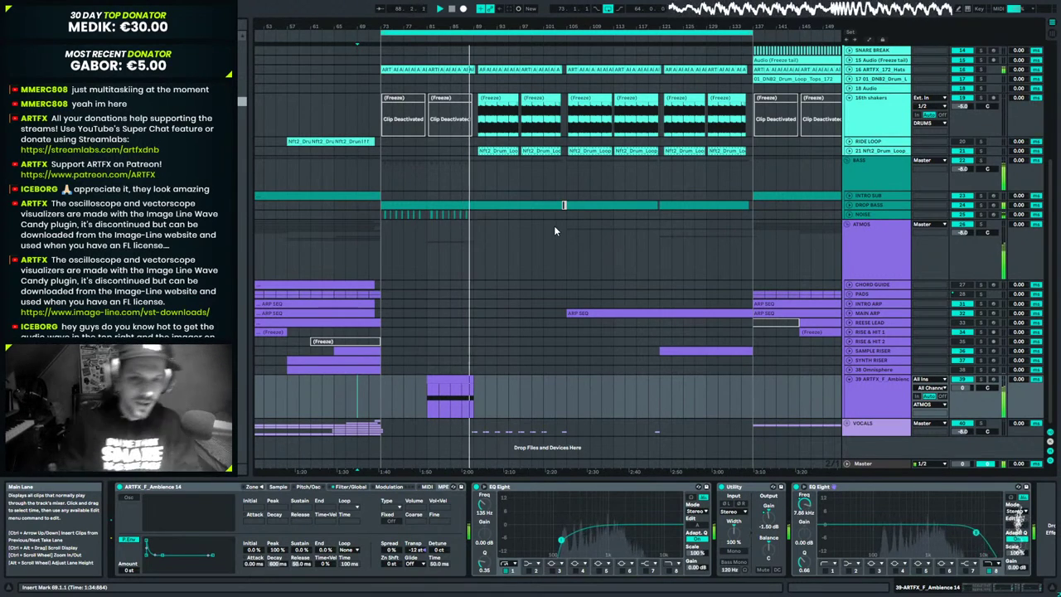
Duplicate the NOISE clips of bars 73 to 89 onto bars 89 to 105 and listen to the result.
drag(476, 214, 379, 218)
key(ctrl+d)
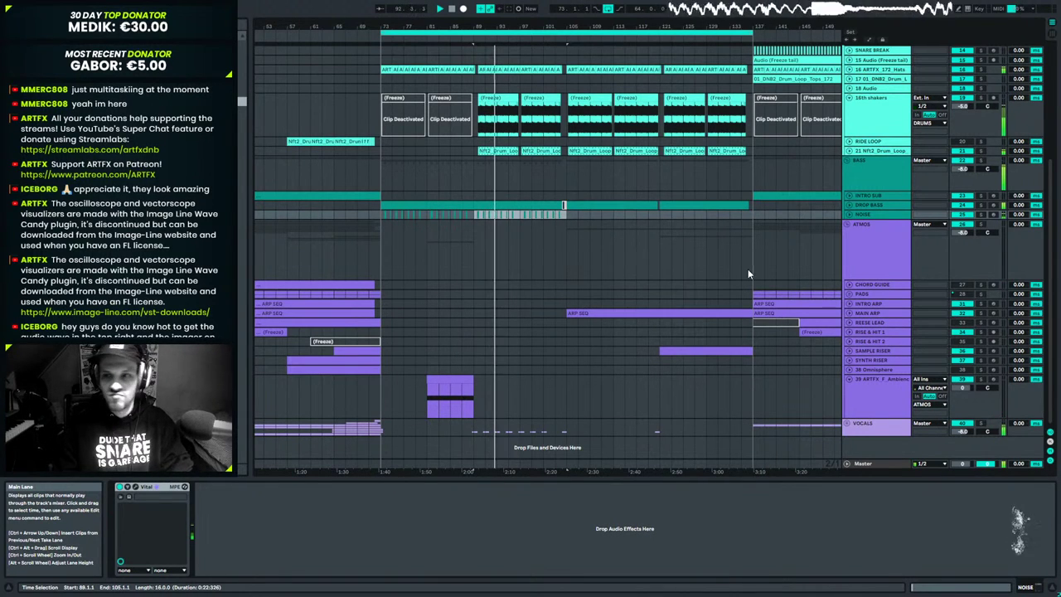
click(875, 204)
click(869, 214)
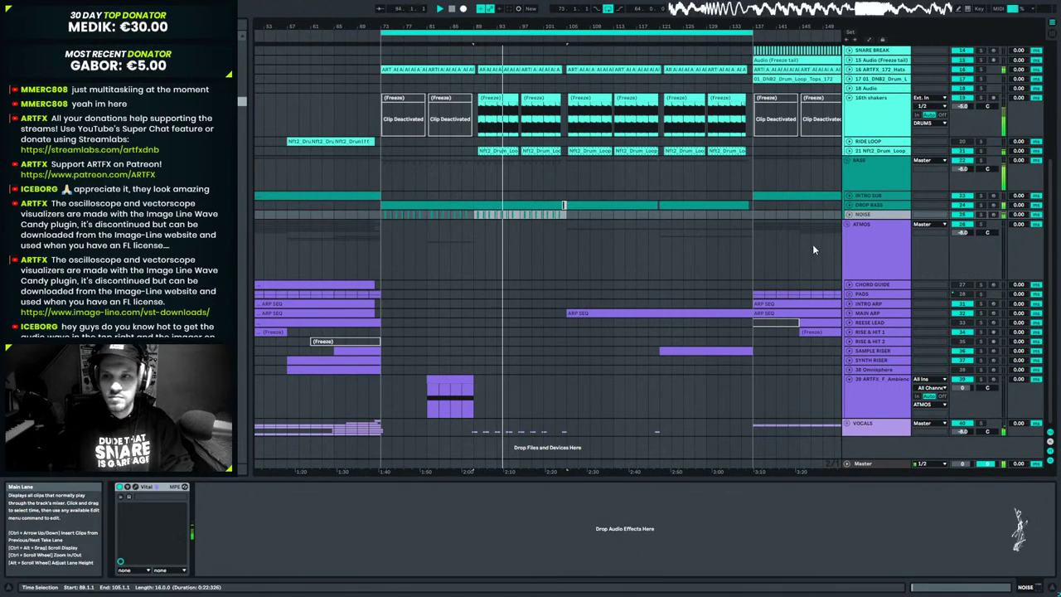
click(890, 245)
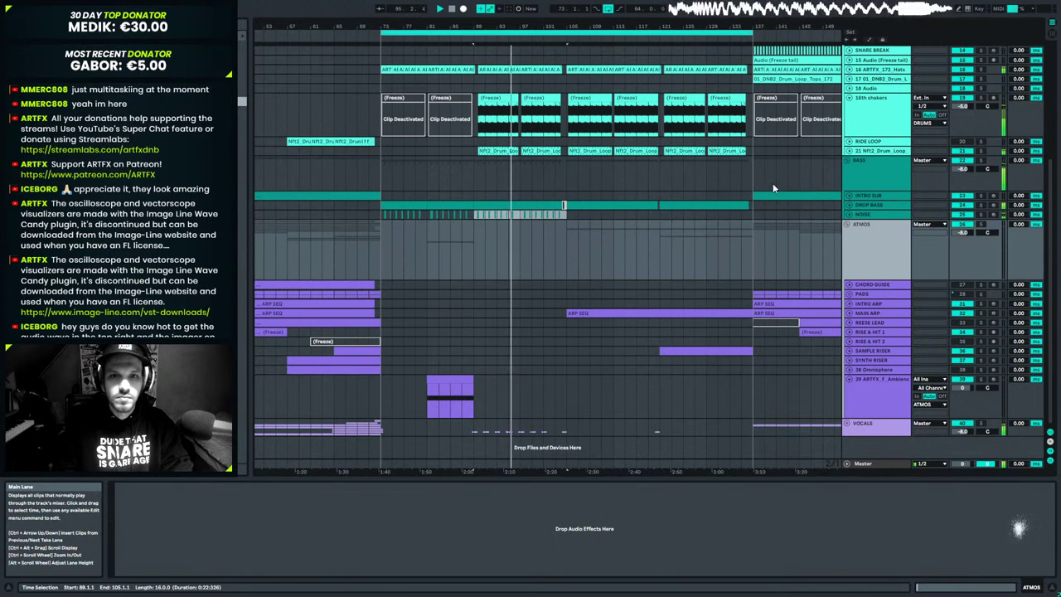
key(space)
Unfold the DROP BASS track and inspect the waveform of the 16 ARTFX_172_Hats track.
click(849, 206)
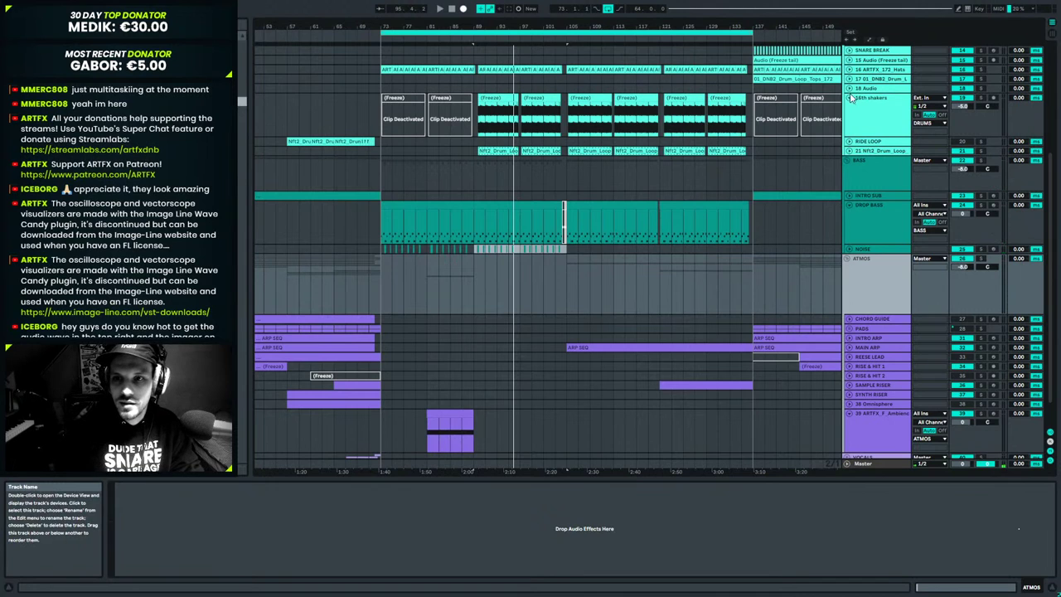
click(849, 69)
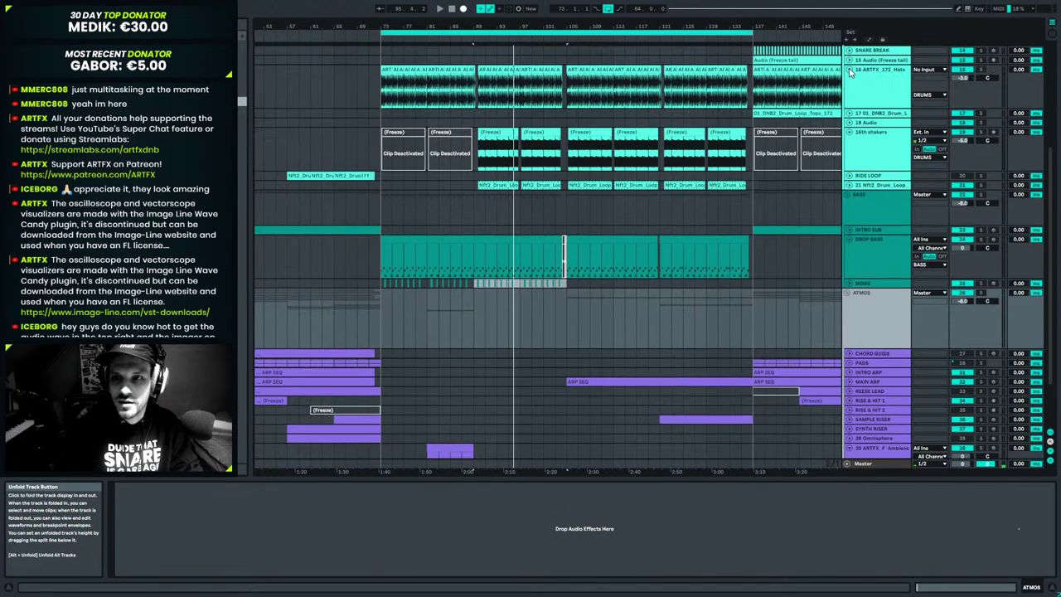
click(849, 70)
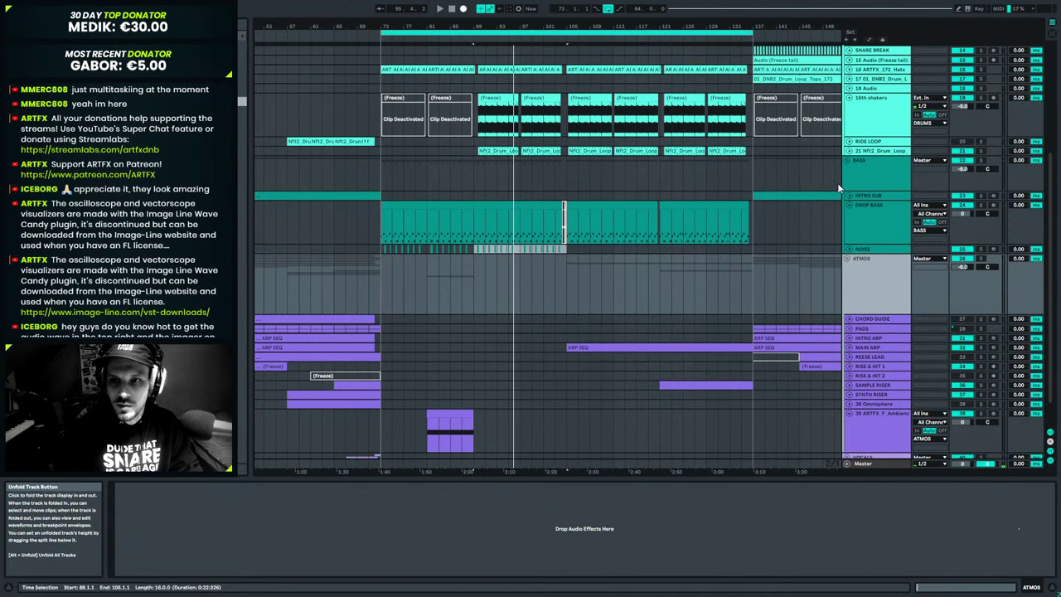
Extend the first Addictive Drums 2 clip to end at bar 97 and audition the drop from bar 87.
scroll(808, 141, up, 3)
scroll(800, 130, down, 1)
scroll(799, 130, up, 1)
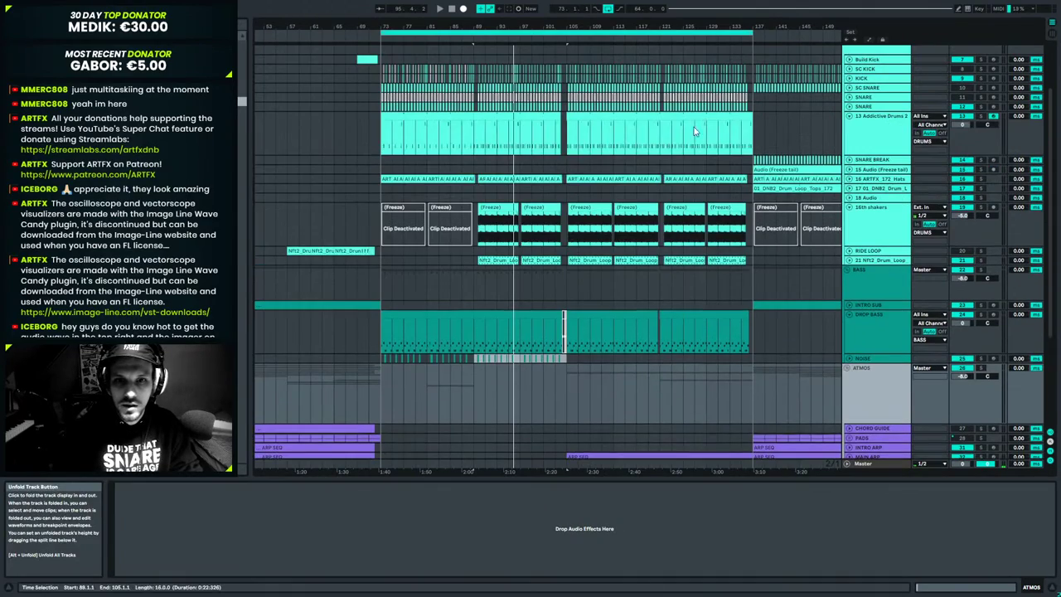
mouse_move(513, 26)
mouse_down()
mouse_move(514, 70)
mouse_move(555, 66)
mouse_move(559, 51)
mouse_move(496, 33)
mouse_up()
click(466, 117)
drag(466, 116, 592, 126)
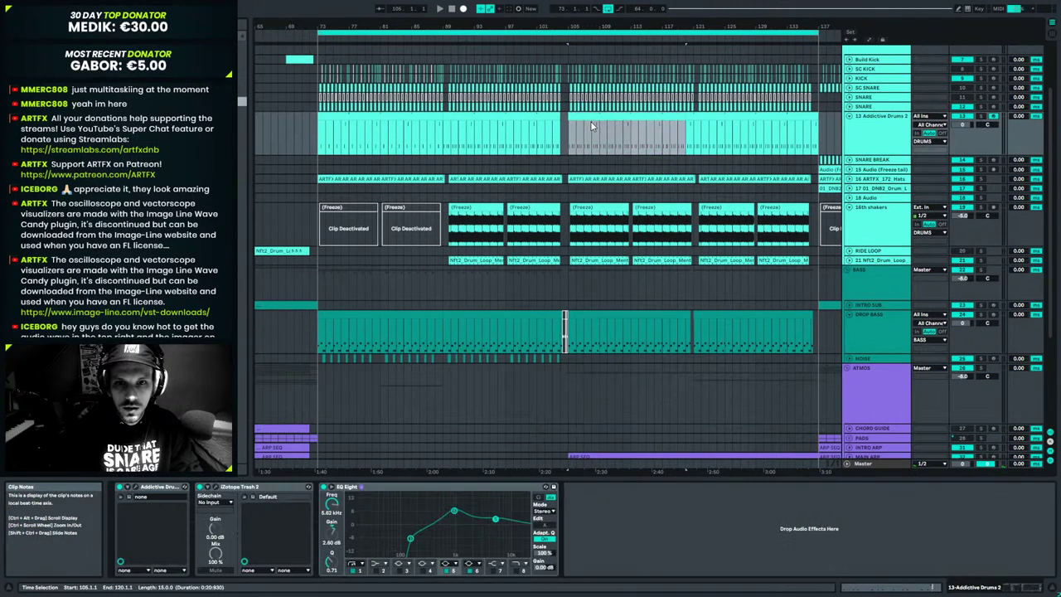
click(434, 116)
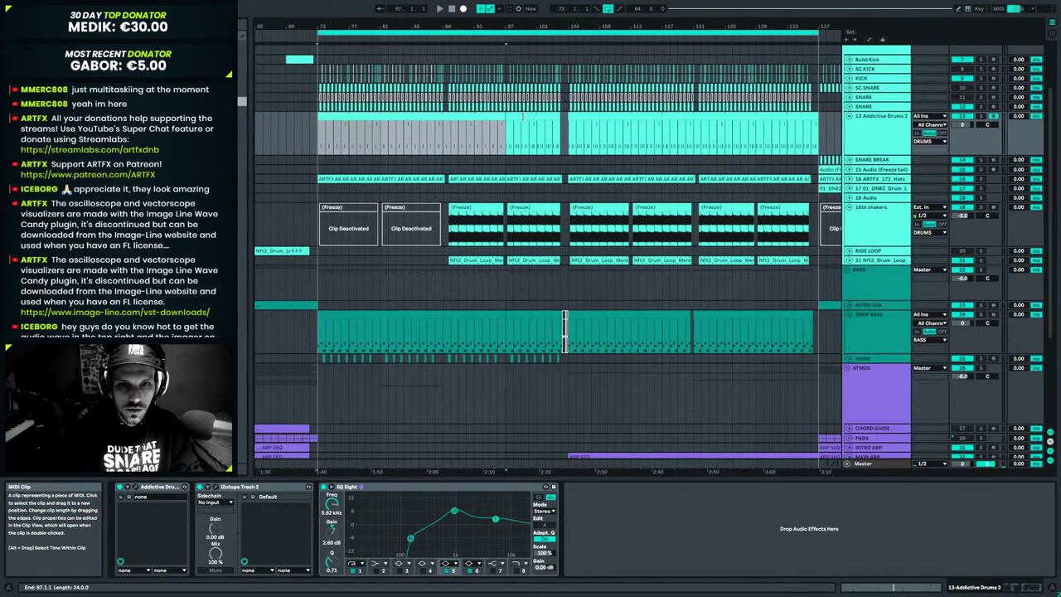
click(430, 136)
key(space)
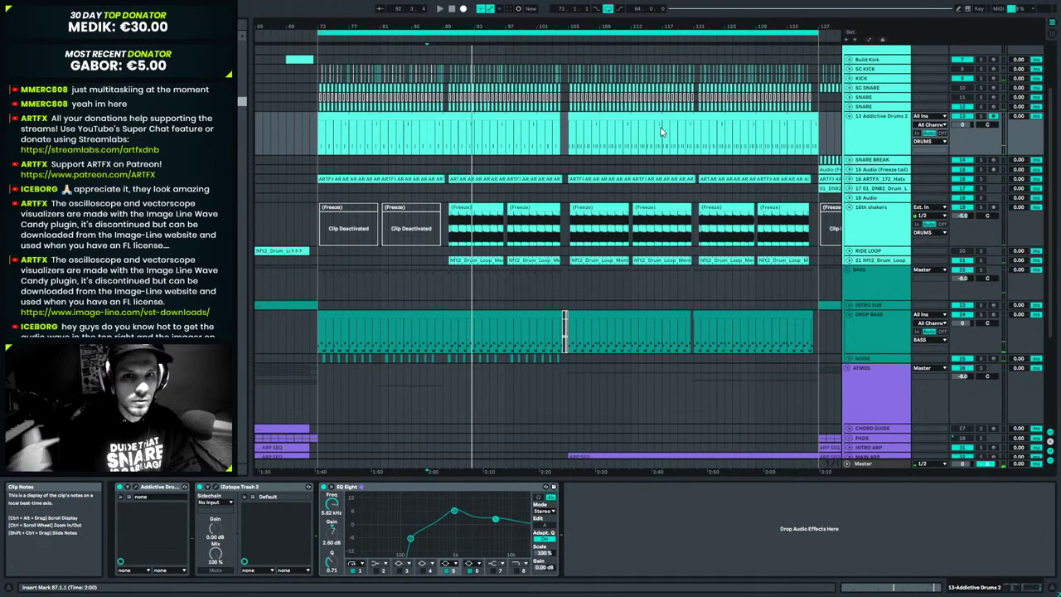
Audition the drop's transition into bar 105 and select the Addictive Drums 2 clip from bar 105 to bar 120.
drag(566, 23, 577, 95)
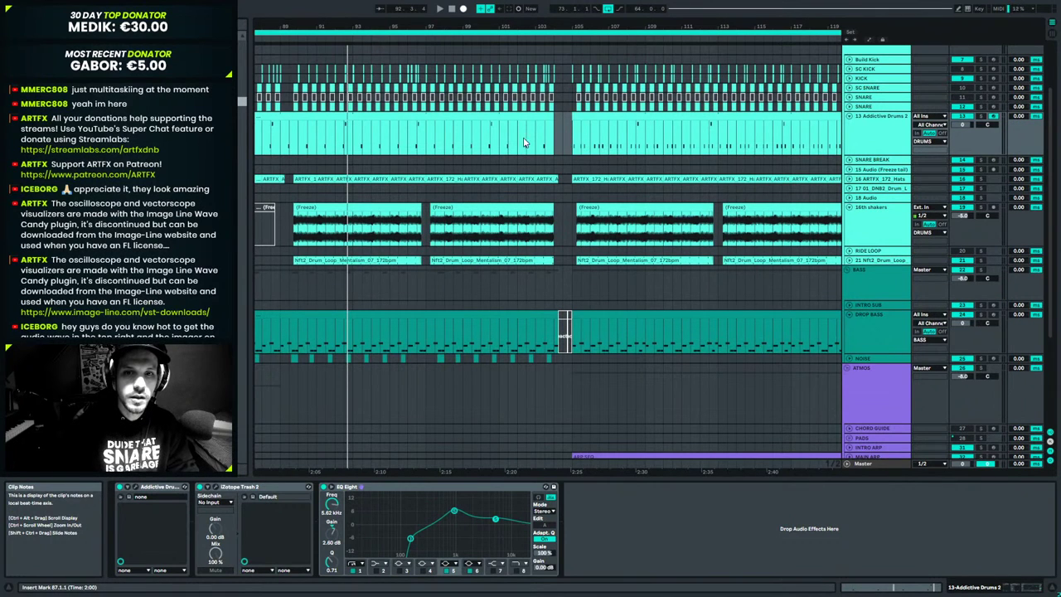
click(586, 88)
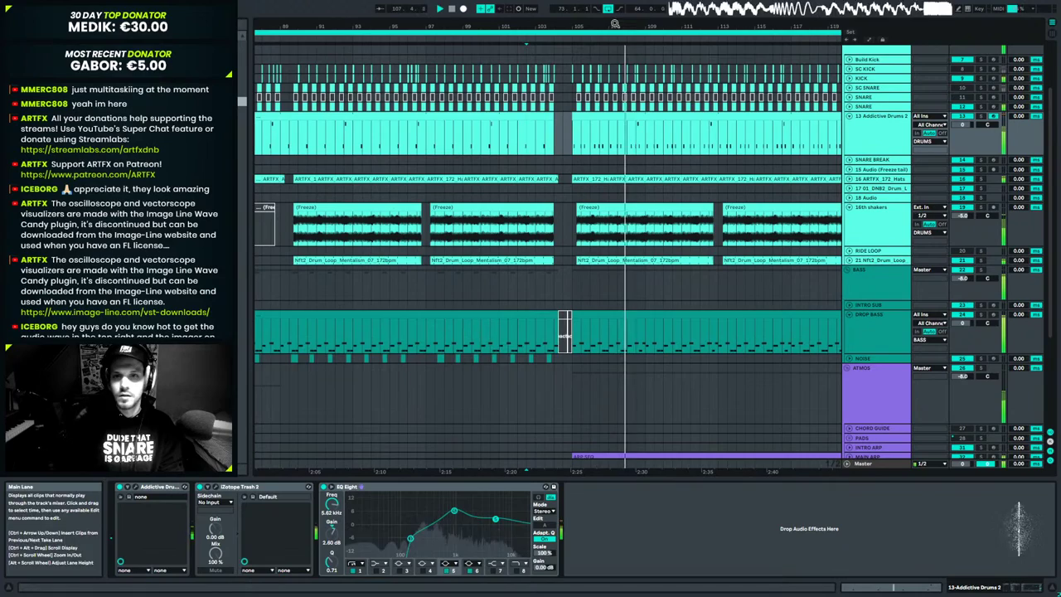
drag(603, 23, 431, 18)
drag(497, 26, 497, 17)
click(531, 115)
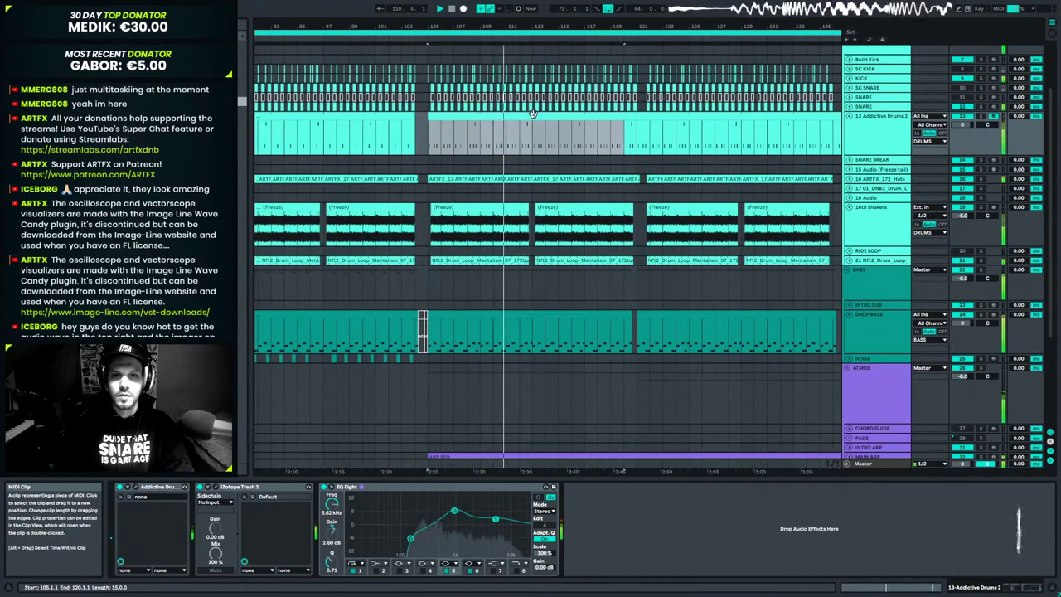
key(space)
drag(623, 25, 514, 26)
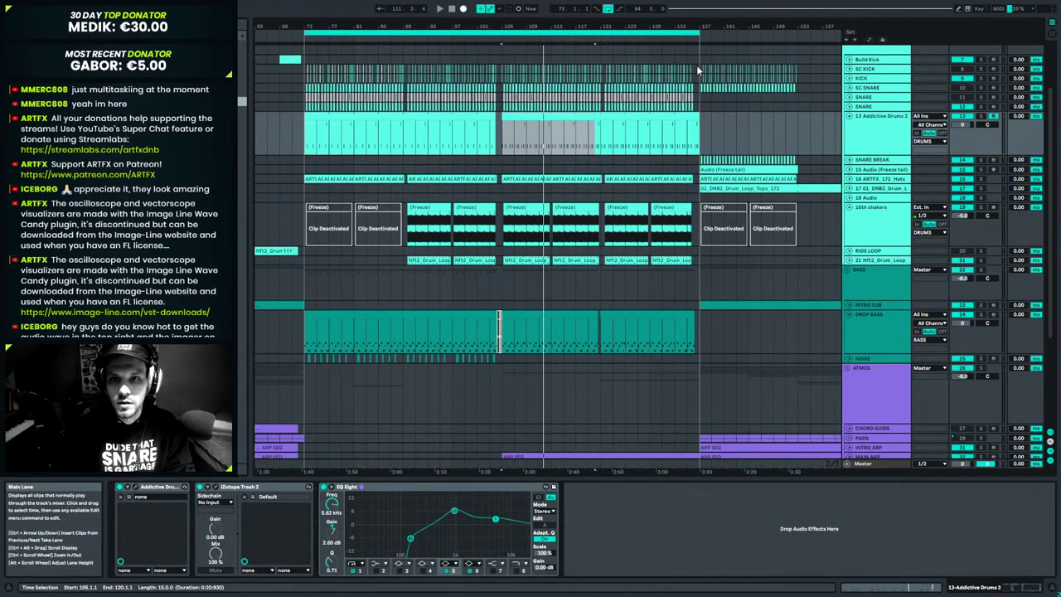
Replace the SC KICK and KICK clips of bars 89 to 137 with duplicates of the kick pattern from bars 73 to 89.
drag(697, 66, 492, 84)
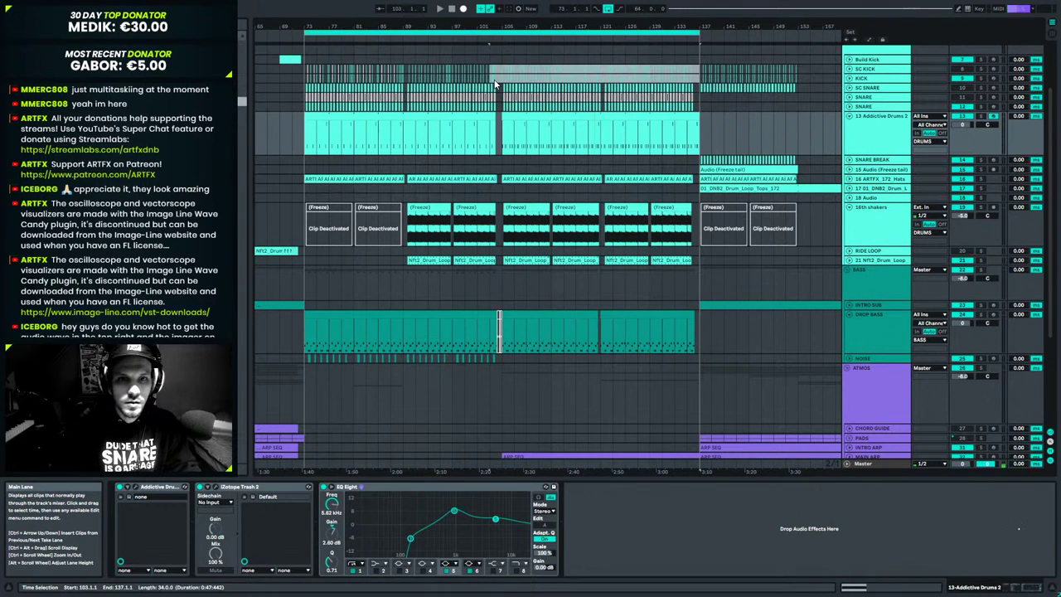
drag(405, 79, 315, 73)
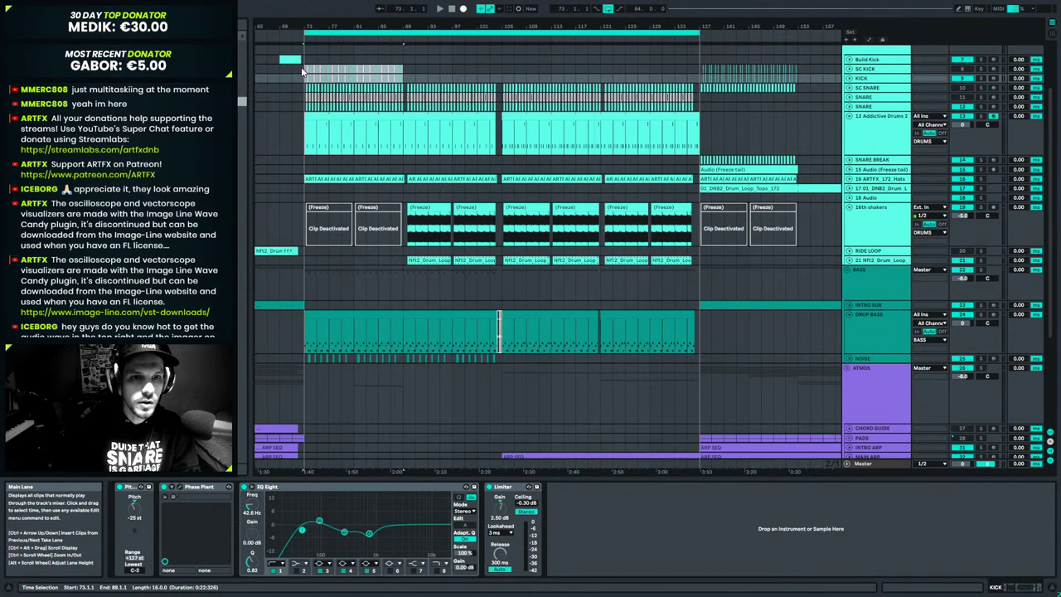
click(428, 70)
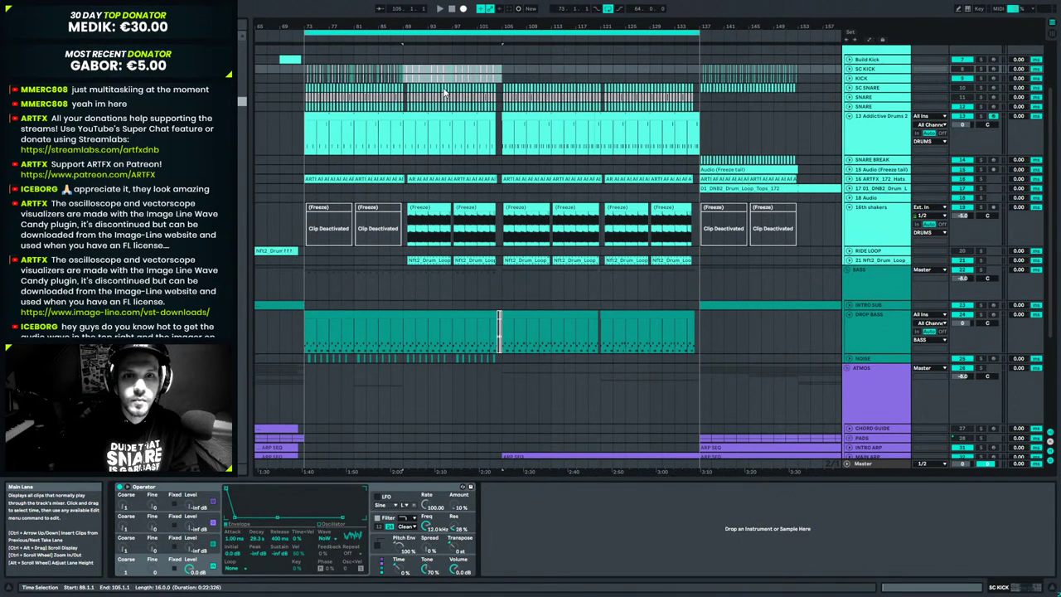
key(ctrl+d)
key(ctrl+d)
Play the kick pattern across bar 89 and activate the deactivated kick clips at 90.3.1.
drag(404, 26, 456, 43)
click(403, 76)
key(space)
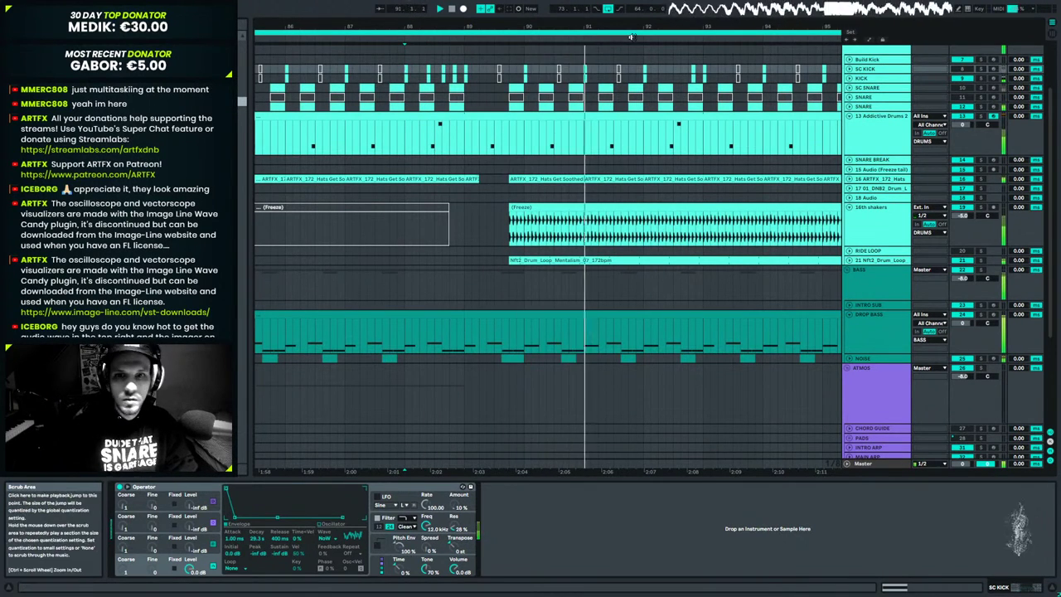
key(space)
drag(554, 28, 566, 77)
click(563, 77)
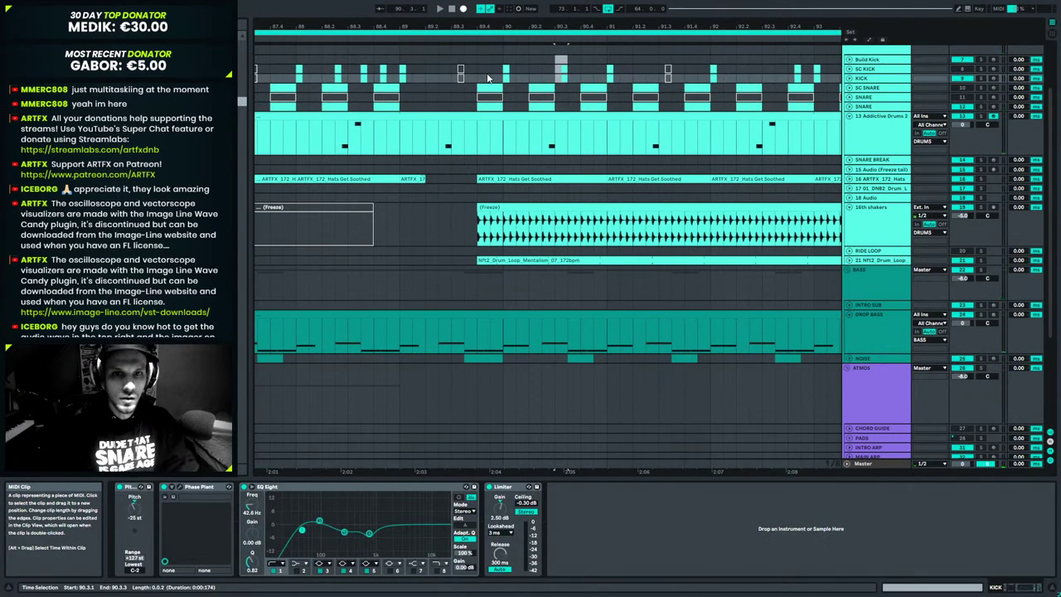
Replay the section from bar 88 and activate the deactivated kick clips at beat 3 of bar 91.
click(347, 71)
key(space)
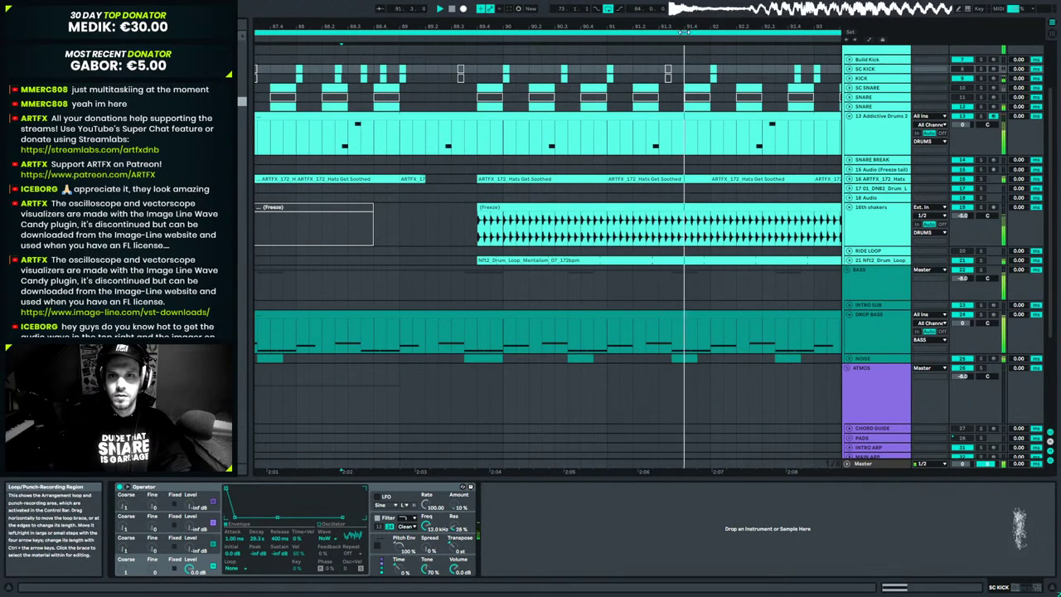
click(676, 79)
key(space)
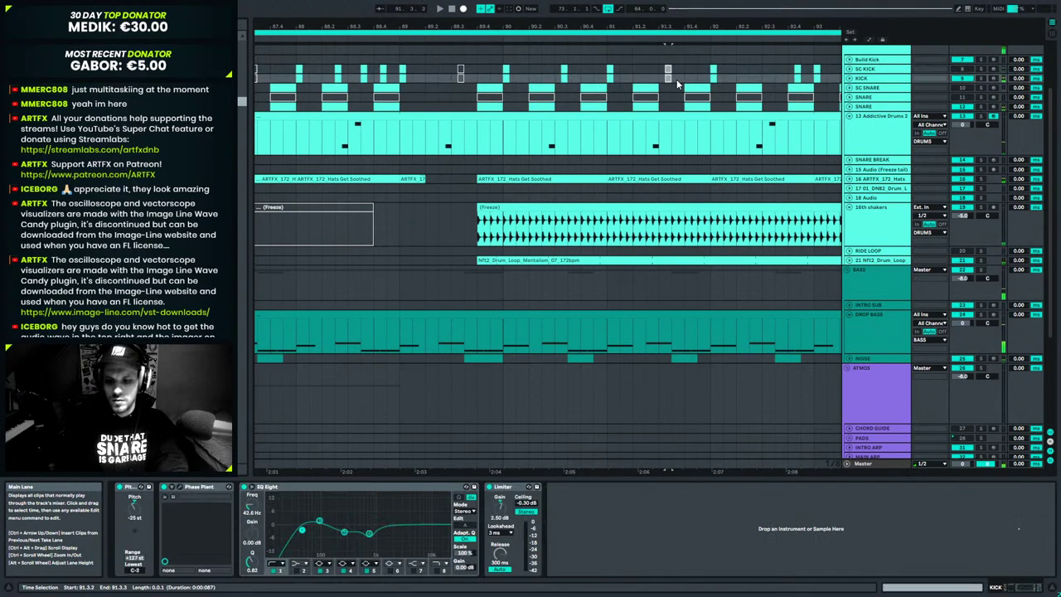
key(space)
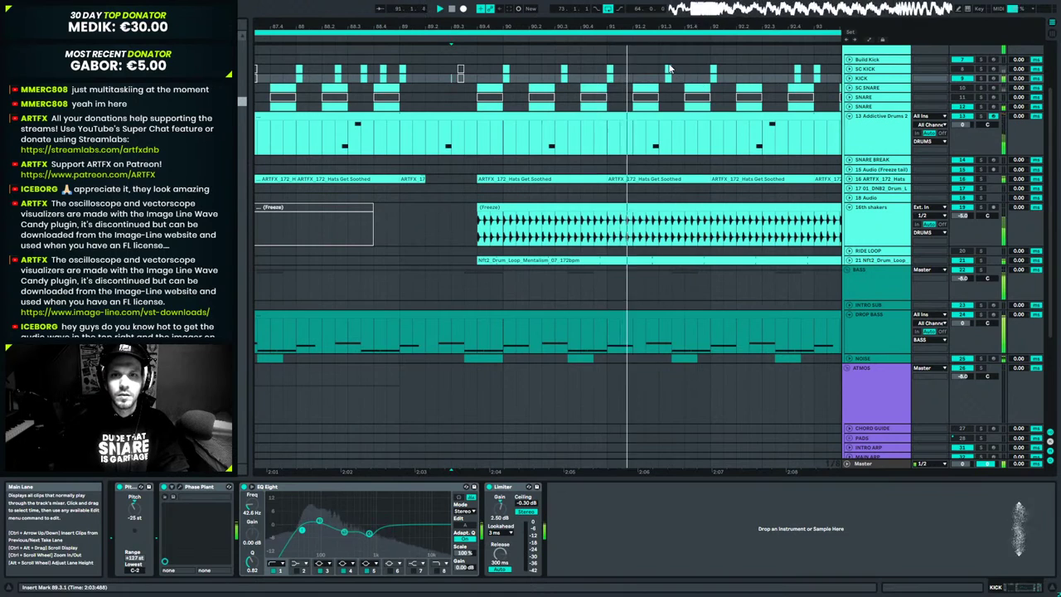
Activate the deactivated kick clips at beat 3 of bars 93, 94 and 95, and audition the result from bar 88.
drag(714, 24, 451, 23)
click(602, 73)
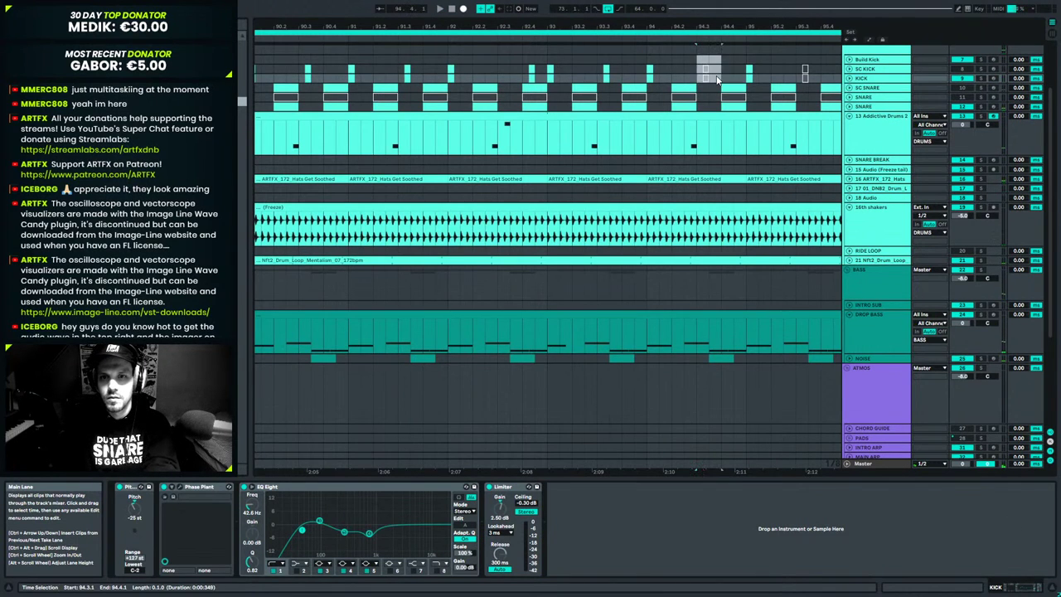
drag(811, 81, 818, 87)
drag(512, 24, 494, 3)
click(317, 78)
key(space)
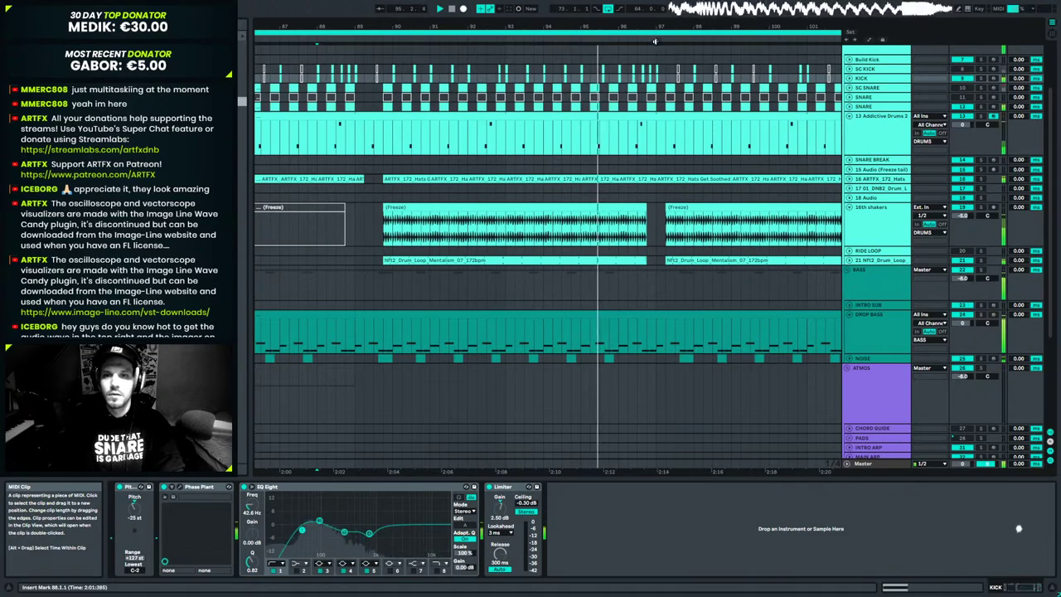
Duplicate the kick clips of bars 89 to 97 onto bars 97 to 105 and select the kick clips at 97.3.1.
drag(677, 27, 623, 14)
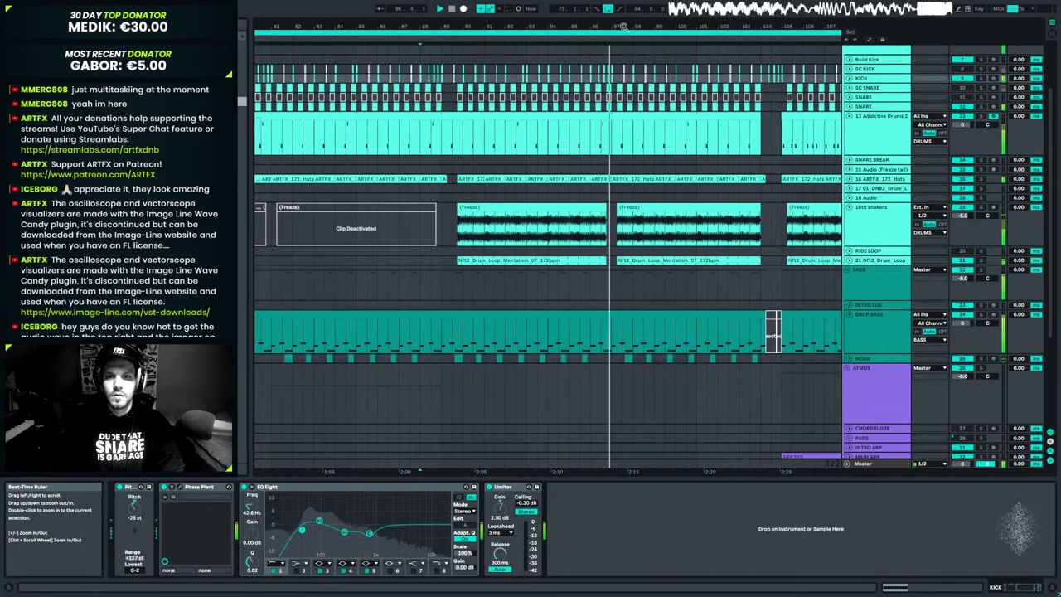
click(609, 77)
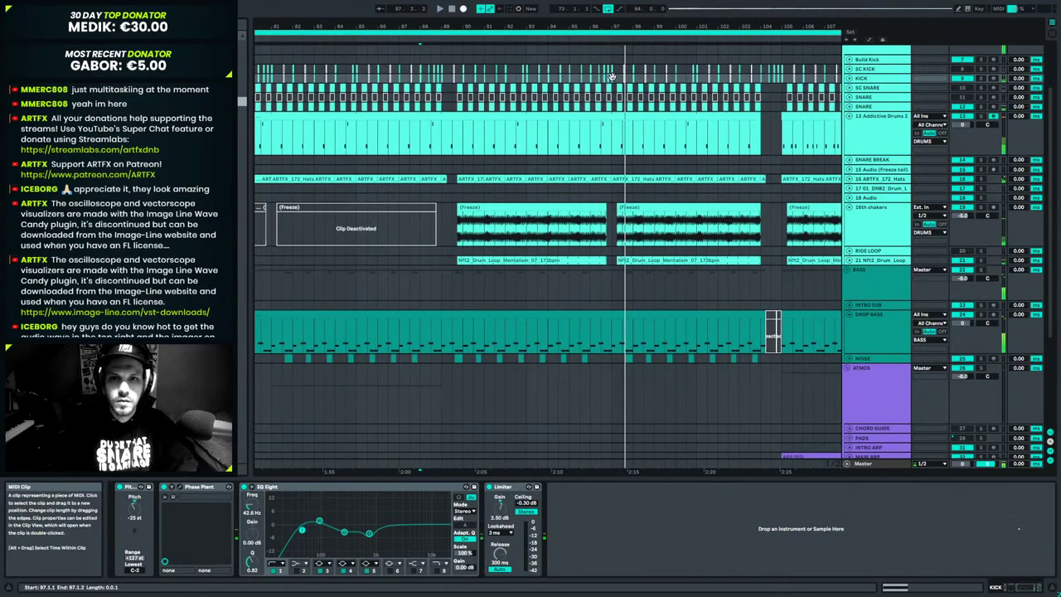
drag(609, 76, 441, 70)
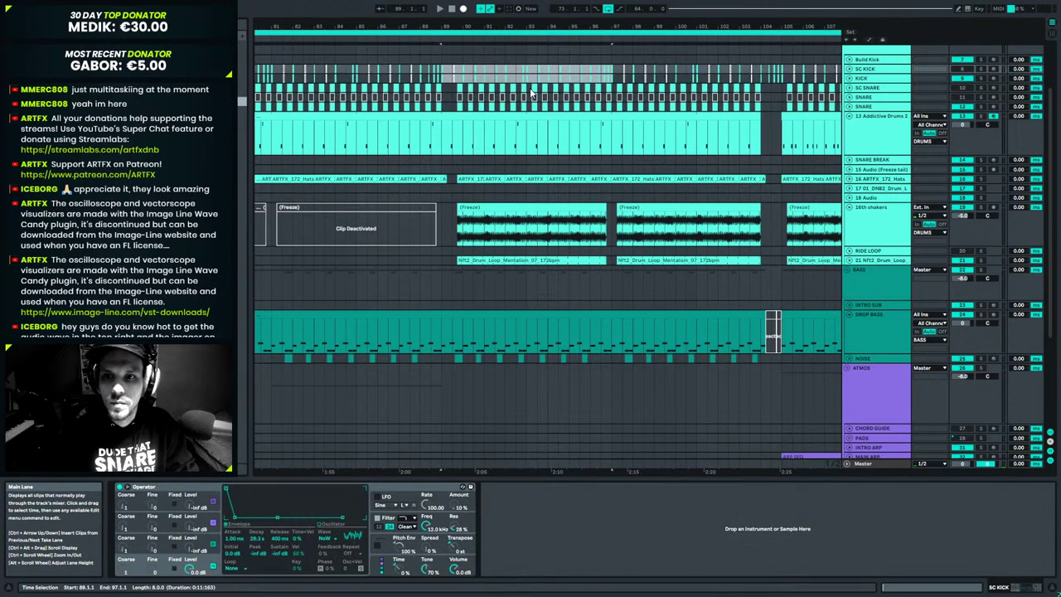
key(ctrl+d)
click(625, 71)
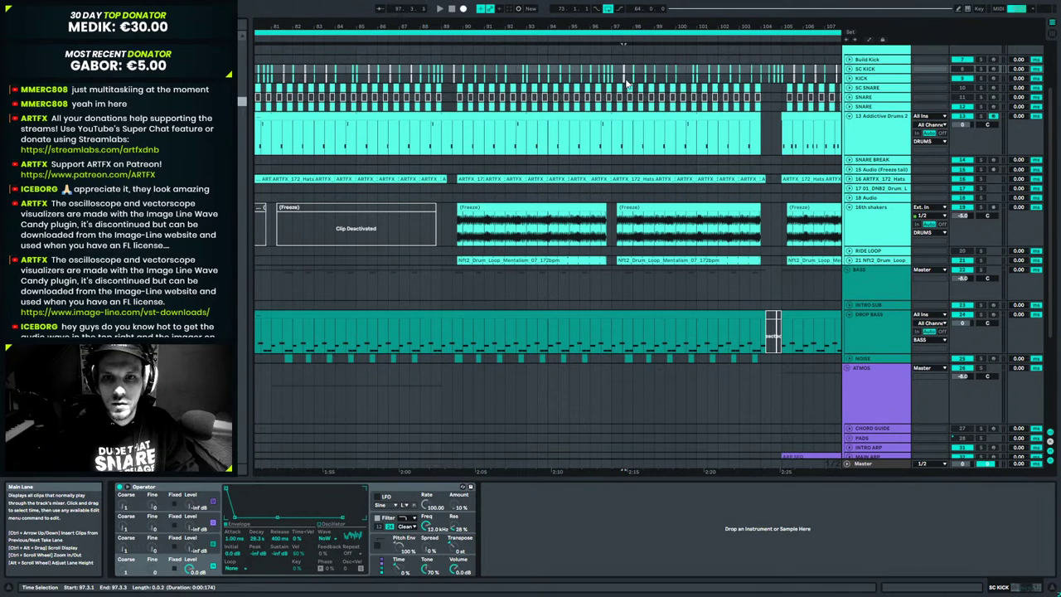
key(Down)
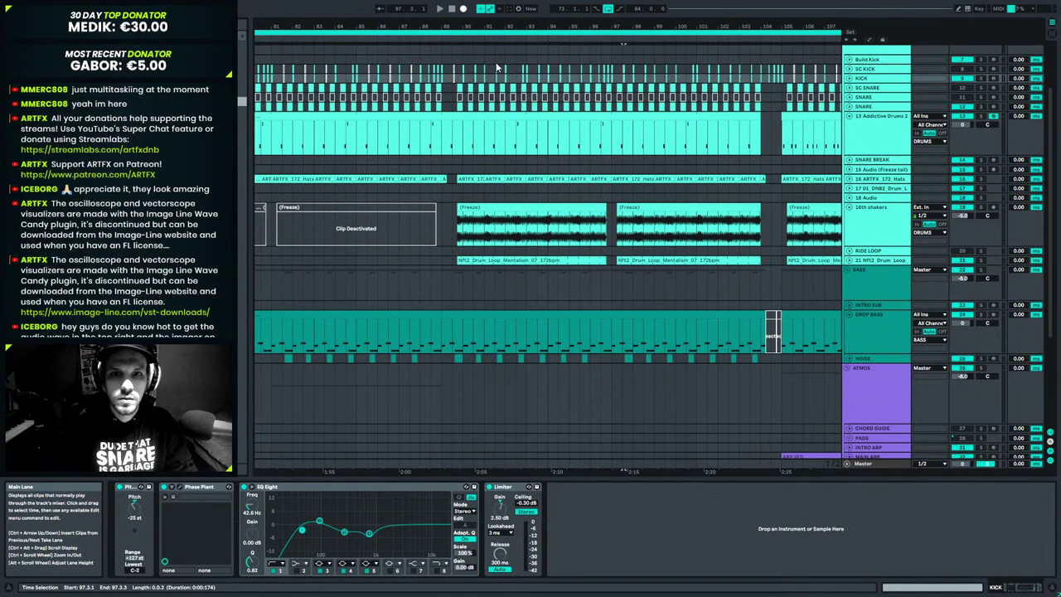
Audition the kick pattern from about bar 86 through the change at bar 89.
drag(641, 43, 483, 119)
drag(384, 28, 520, 8)
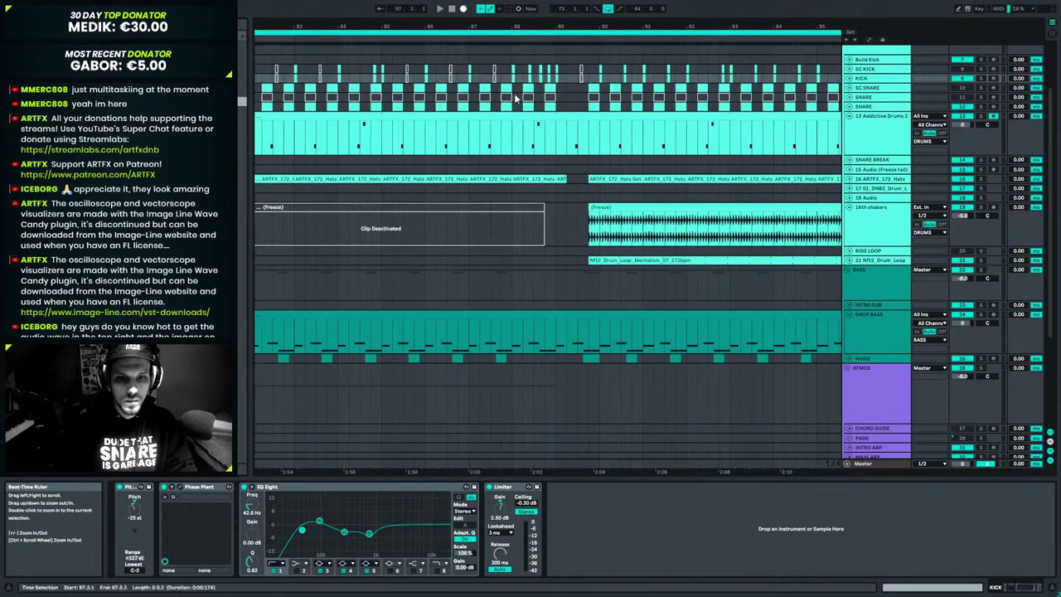
scroll(511, 215, down, 2)
scroll(512, 222, up, 2)
click(438, 73)
key(space)
drag(596, 27, 296, 11)
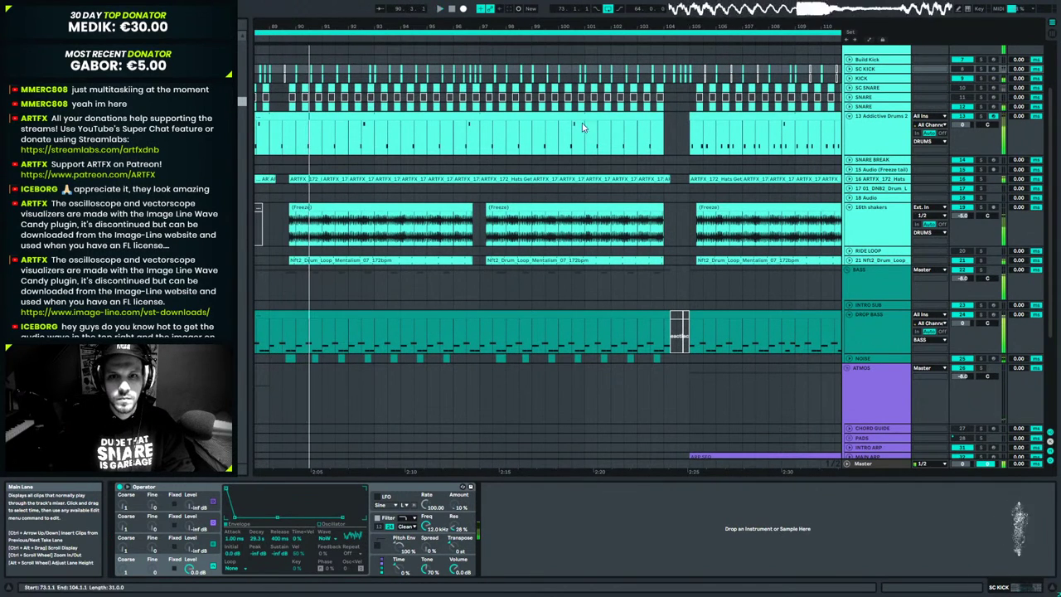
Copy bar 105 of the Addictive Drums 2 pattern onto bar 89, trim its start, and play on from there.
click(693, 138)
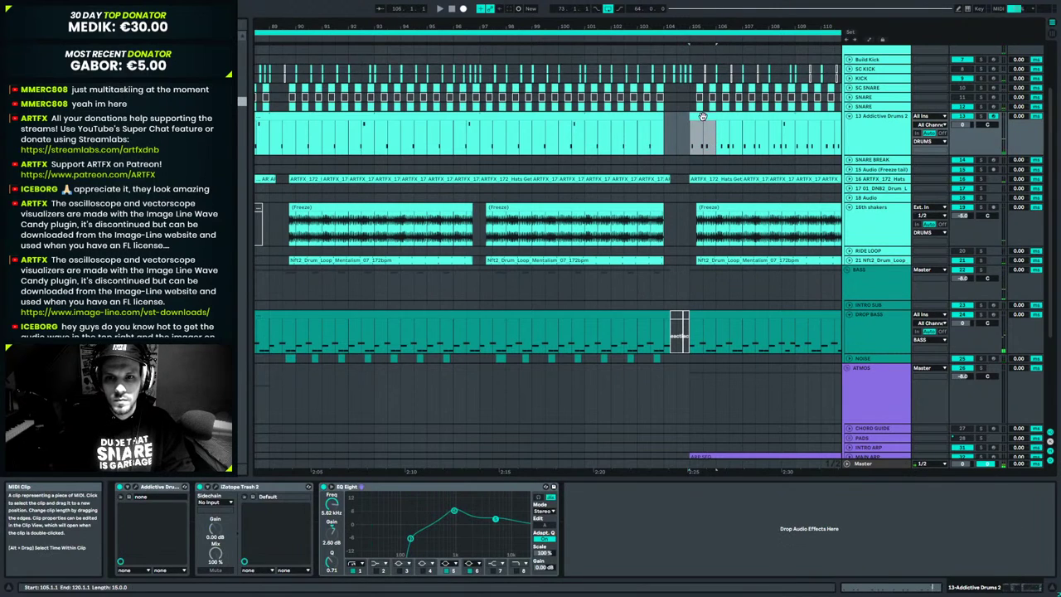
click(336, 138)
drag(285, 141, 278, 146)
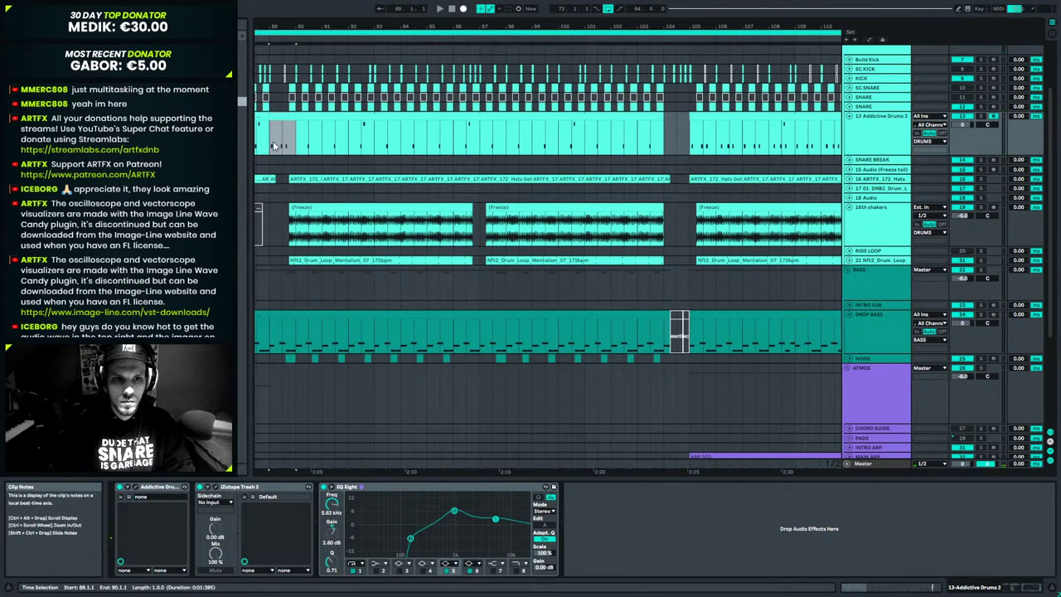
key(space)
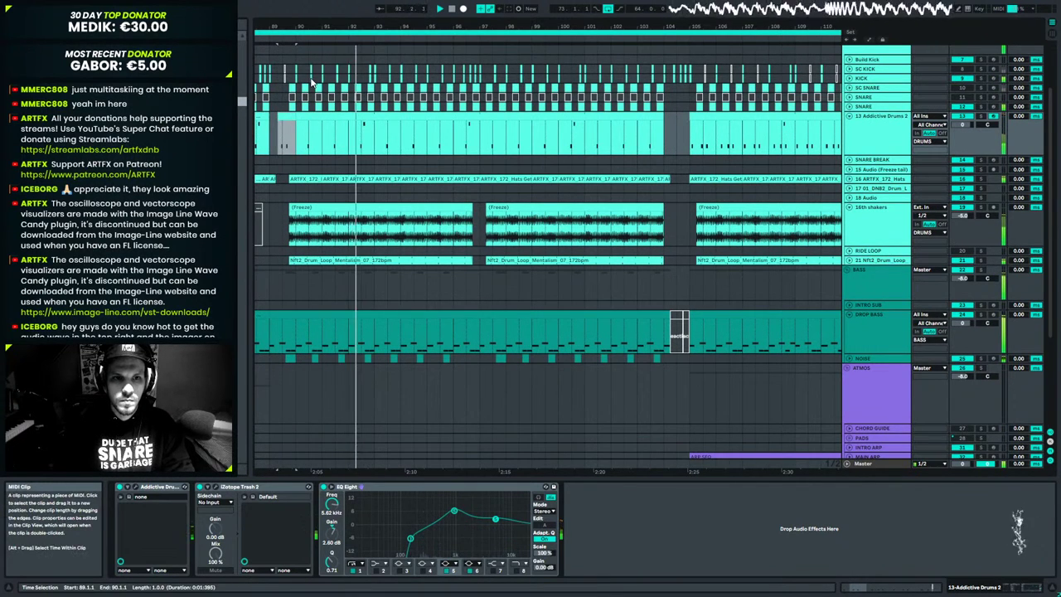
mouse_move(287, 28)
mouse_down()
mouse_move(293, 58)
mouse_move(338, 73)
mouse_move(307, 27)
mouse_move(284, 25)
mouse_up()
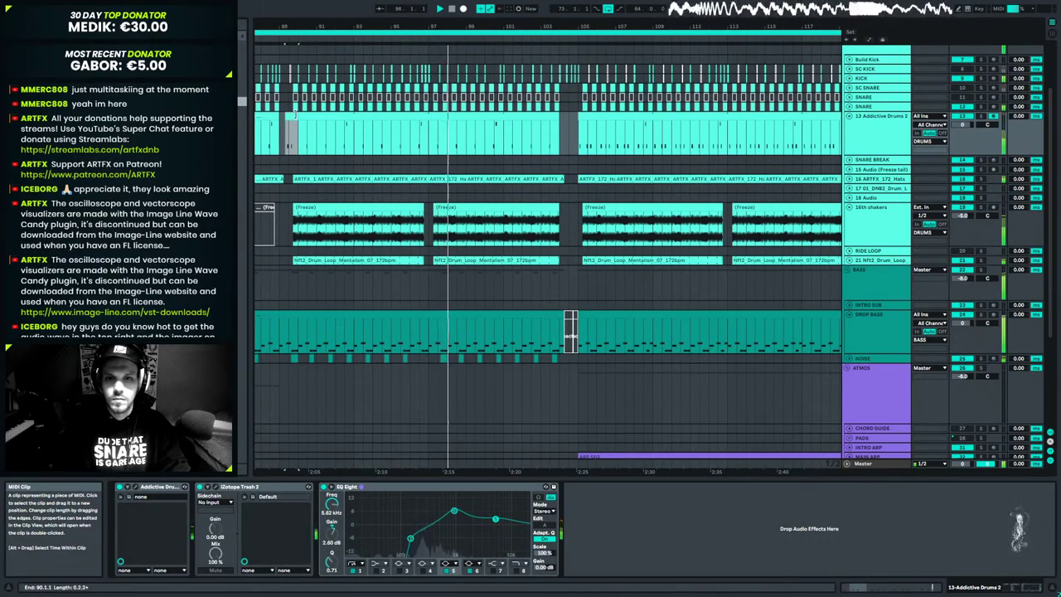
Delete the kick clips in the break from 104.2.1 to 105.1.1 and listen on into the section after bar 105.
drag(576, 25, 587, 86)
key(Delete)
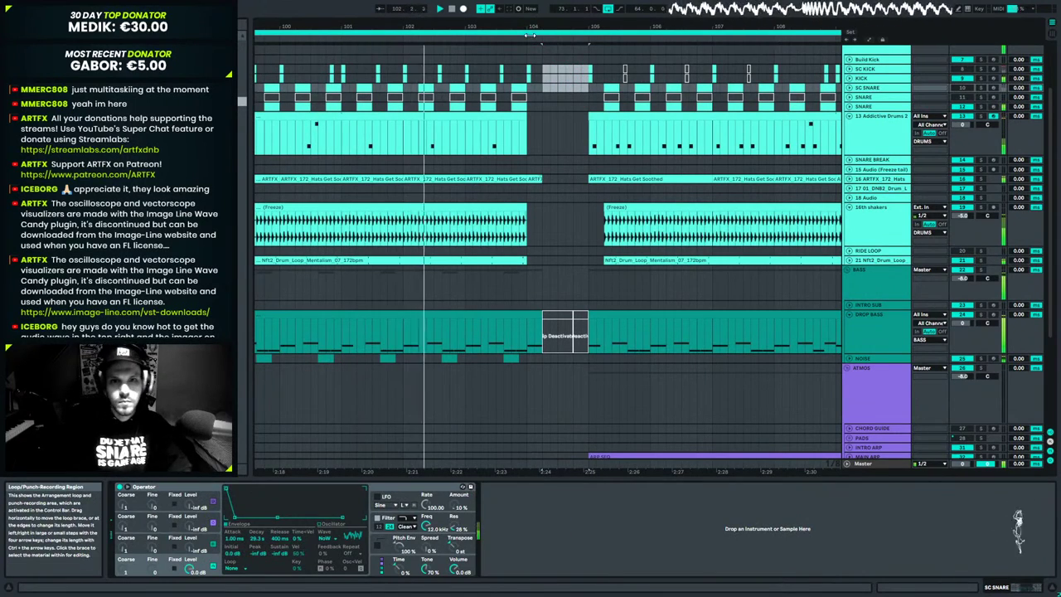
scroll(556, 132, down, 3)
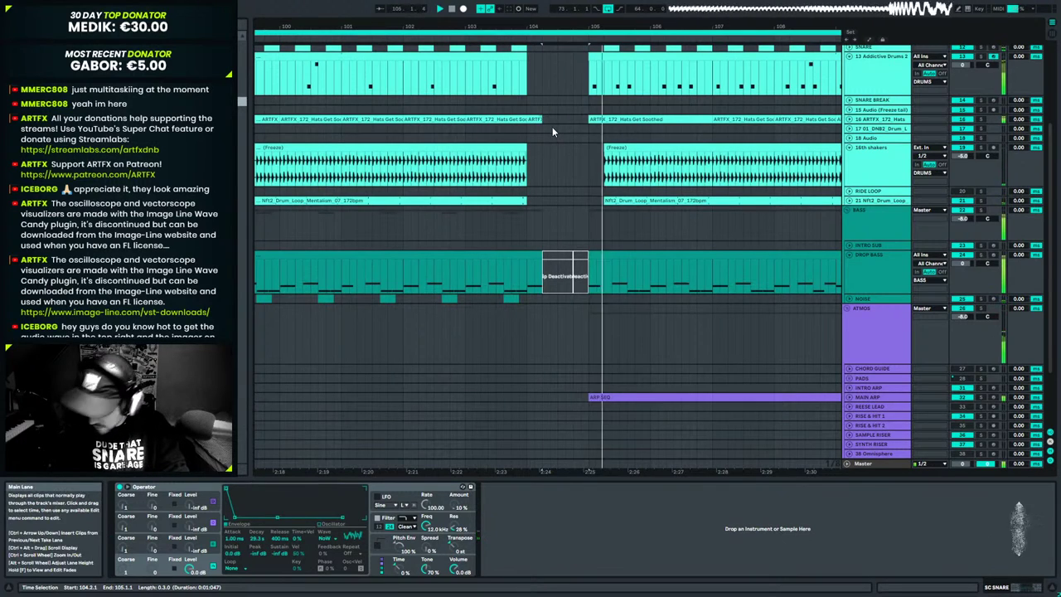
click(654, 54)
click(555, 70)
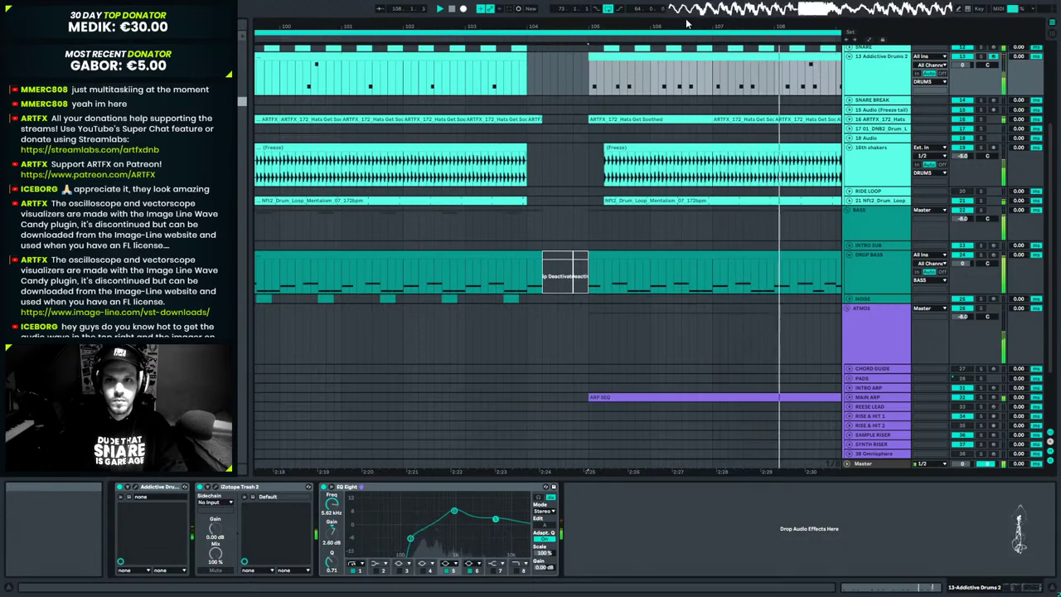
drag(588, 26, 438, 15)
scroll(603, 142, up, 3)
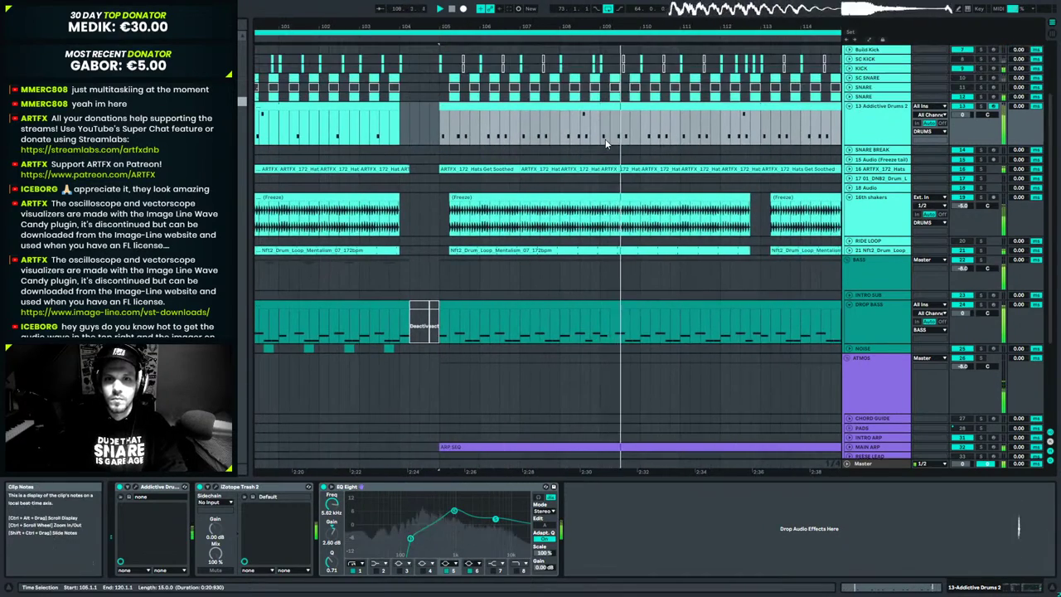
drag(680, 27, 506, 11)
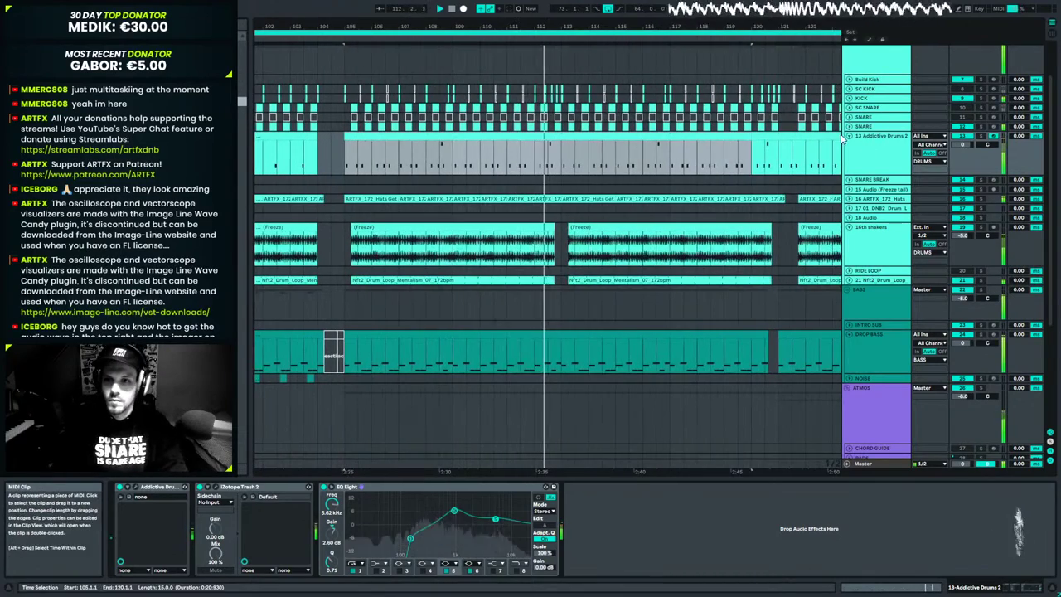
Fold all the track groups and unfold only the ATMOS group.
alt+click(848, 135)
key(a)
key(a)
alt+click(847, 220)
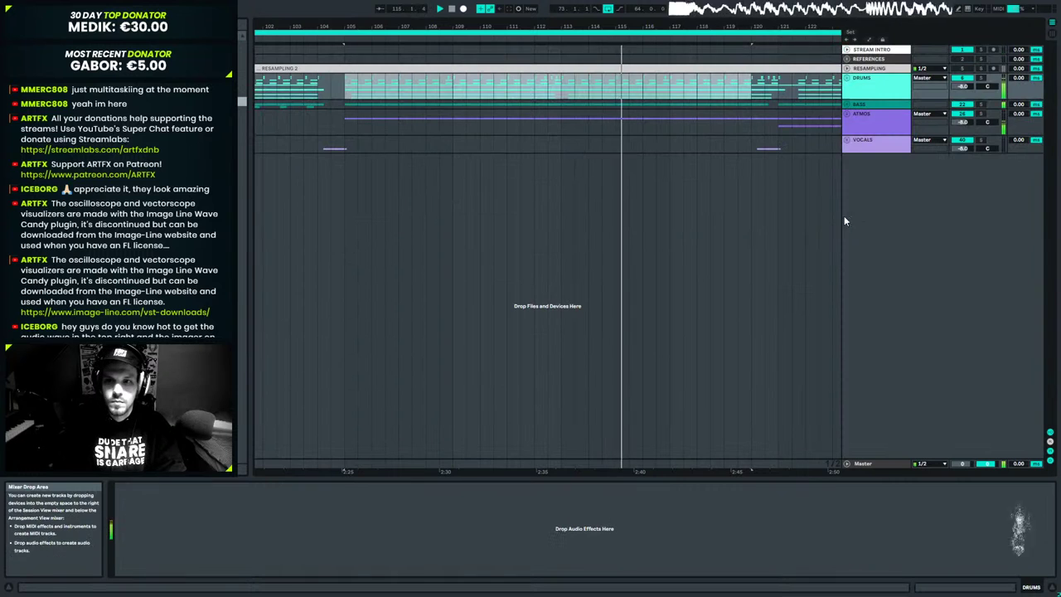
click(846, 113)
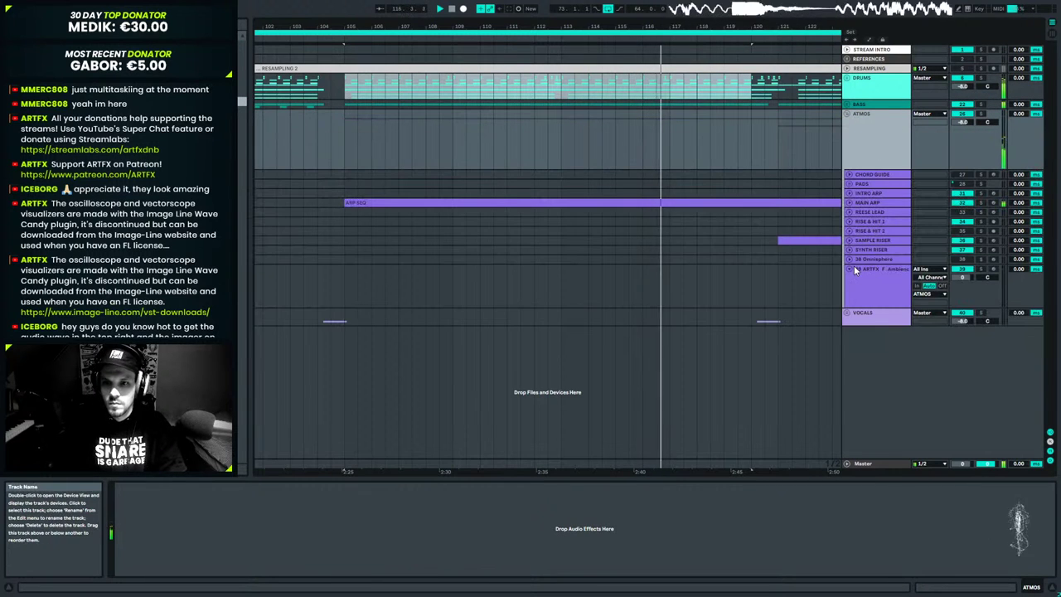
Insert a new audio track below the ARTFX_F_Ambience 14 track in the ATMOS group.
right_click(858, 270)
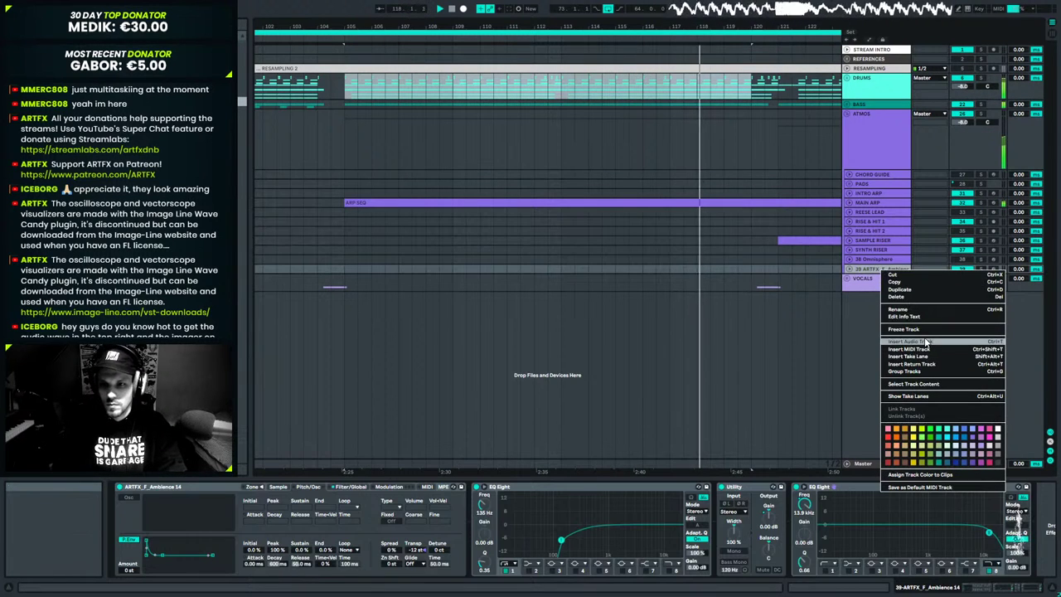
click(729, 297)
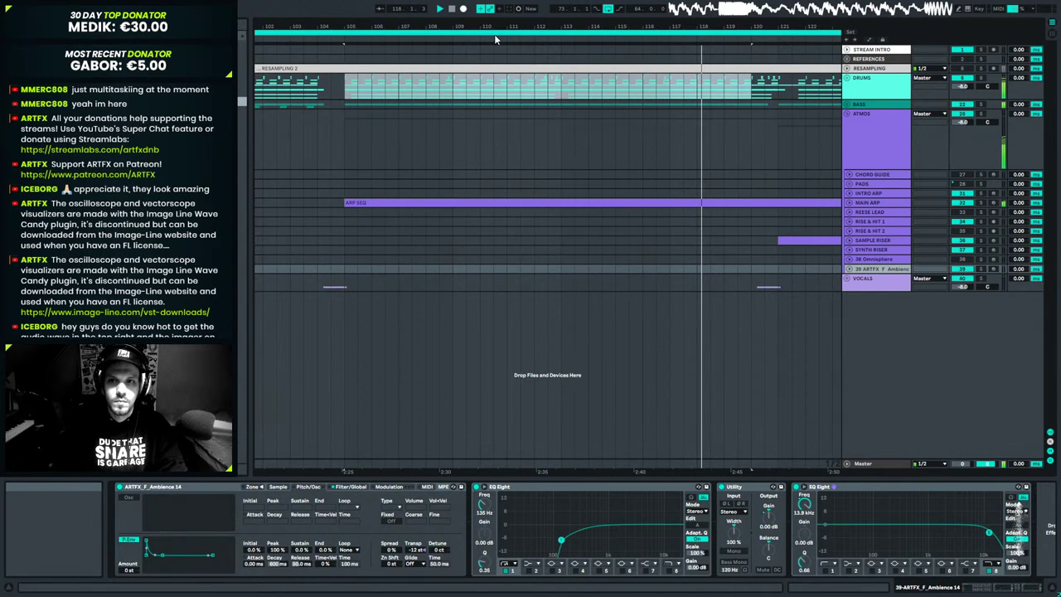
key(ctrl+t)
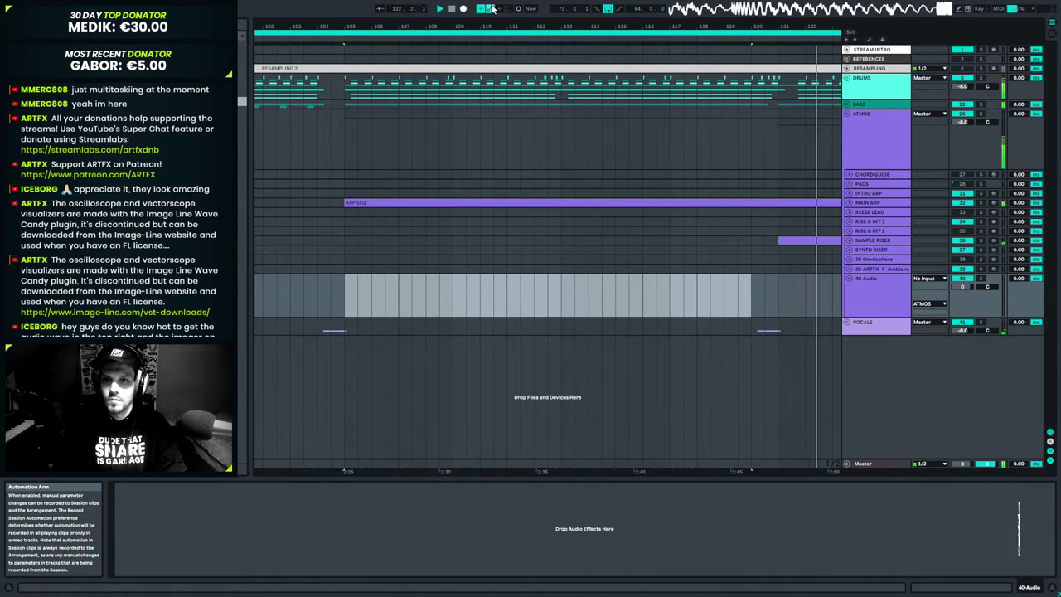
Find the WIDE_WHITENOISE_DOWNER sample in the Phace Patreon Exclusive PT_II folder and place it at bar 105 on the new audio track.
drag(441, 26, 442, 8)
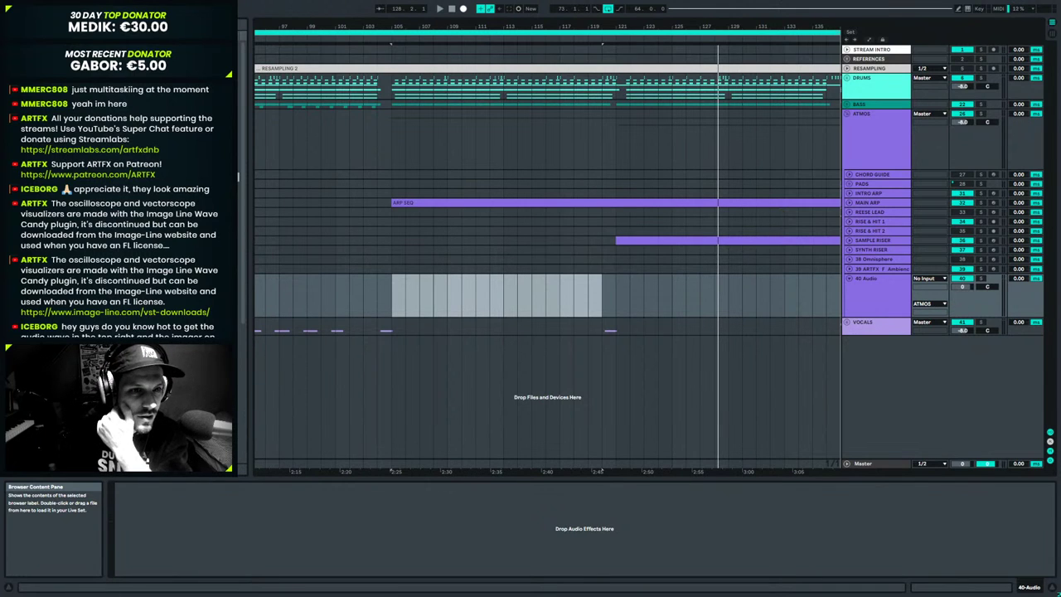
drag(247, 230, 310, 237)
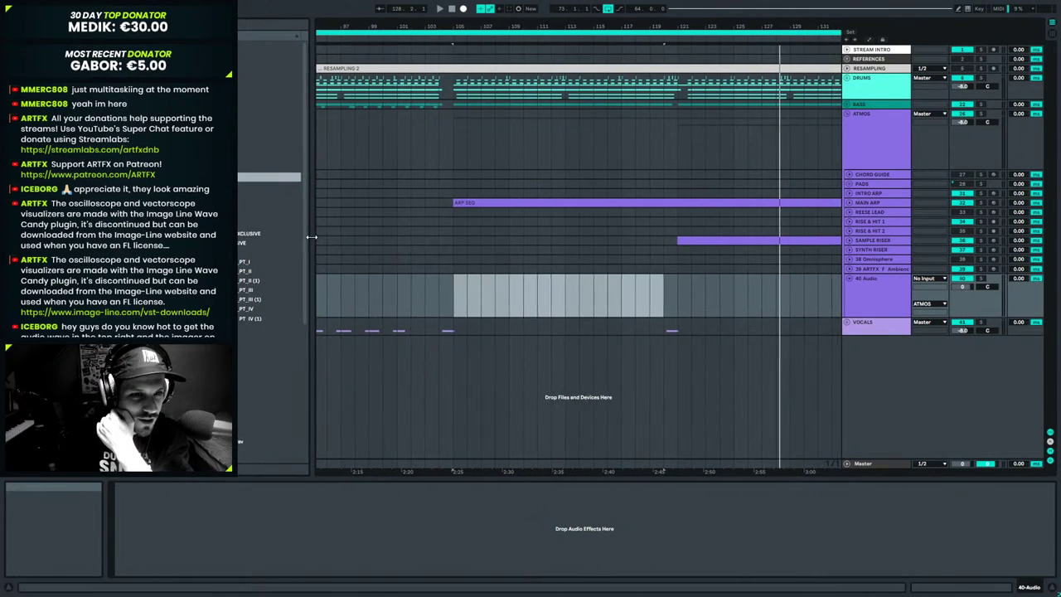
key(Up)
scroll(270, 249, down, 2)
scroll(269, 232, up, 3)
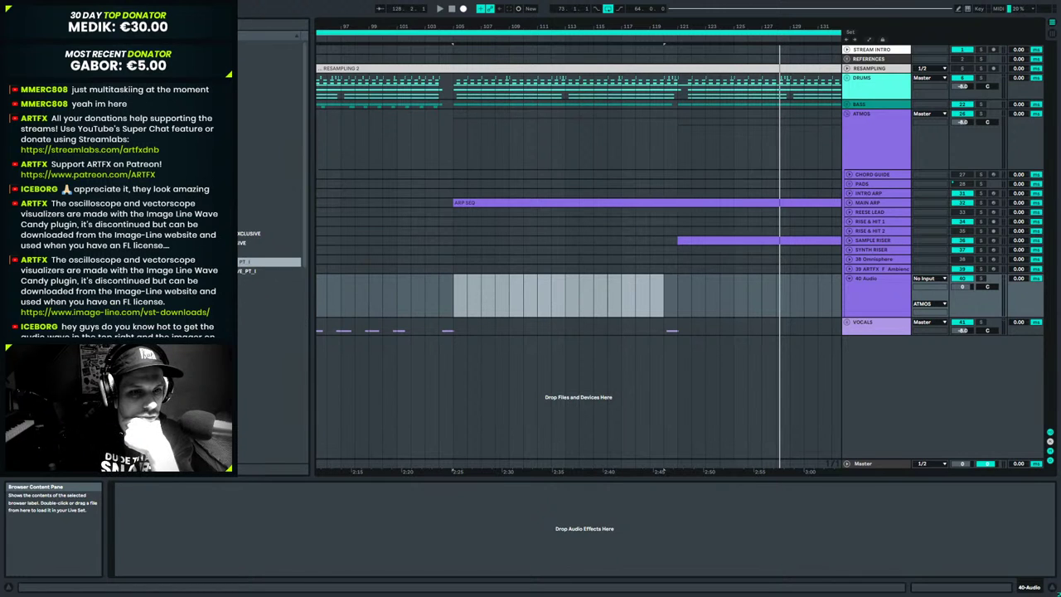
scroll(270, 232, down, 3)
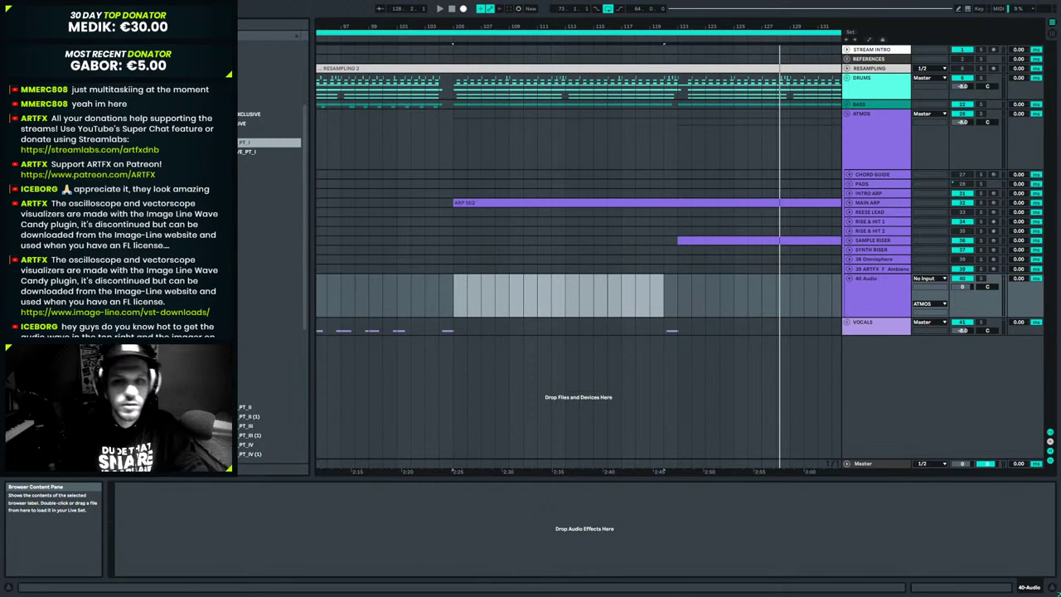
click(268, 398)
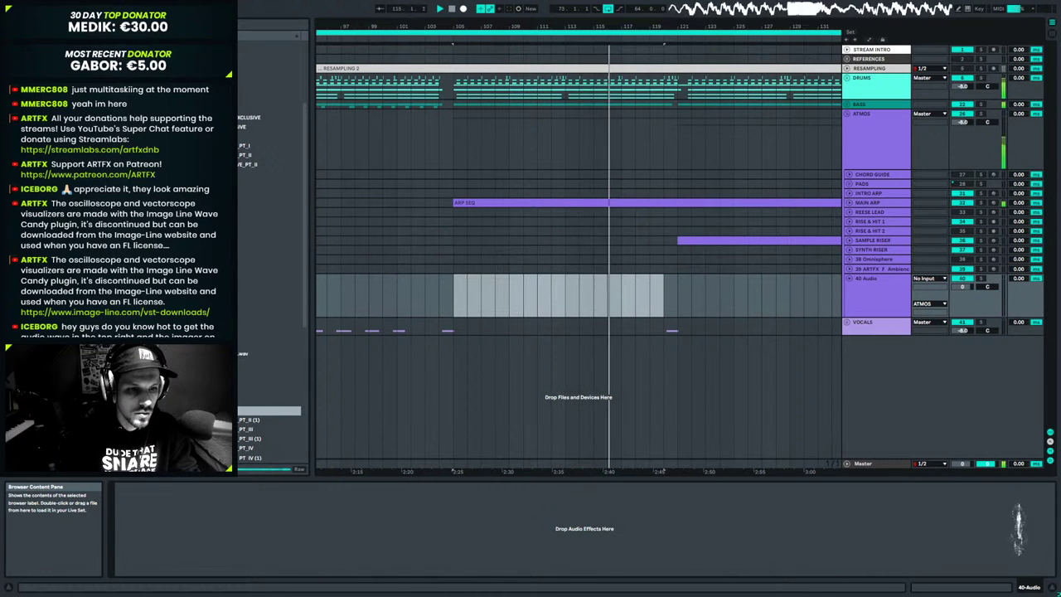
drag(269, 410, 454, 303)
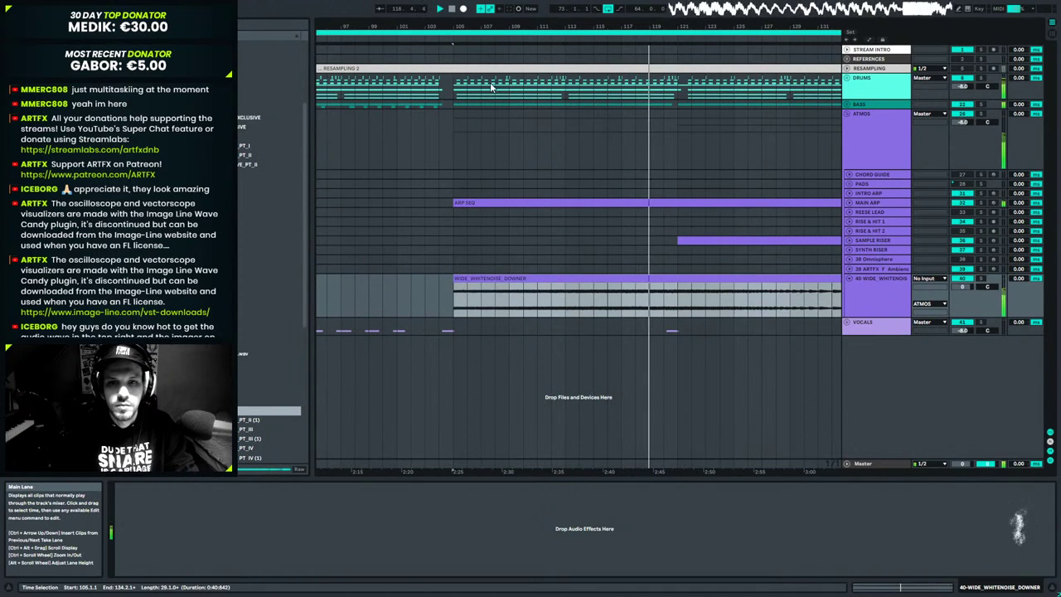
Turn off warping for the WIDE_WHITENOISE_DOWNER clip and listen to it in context from bar 101.
drag(505, 26, 506, 15)
double_click(540, 285)
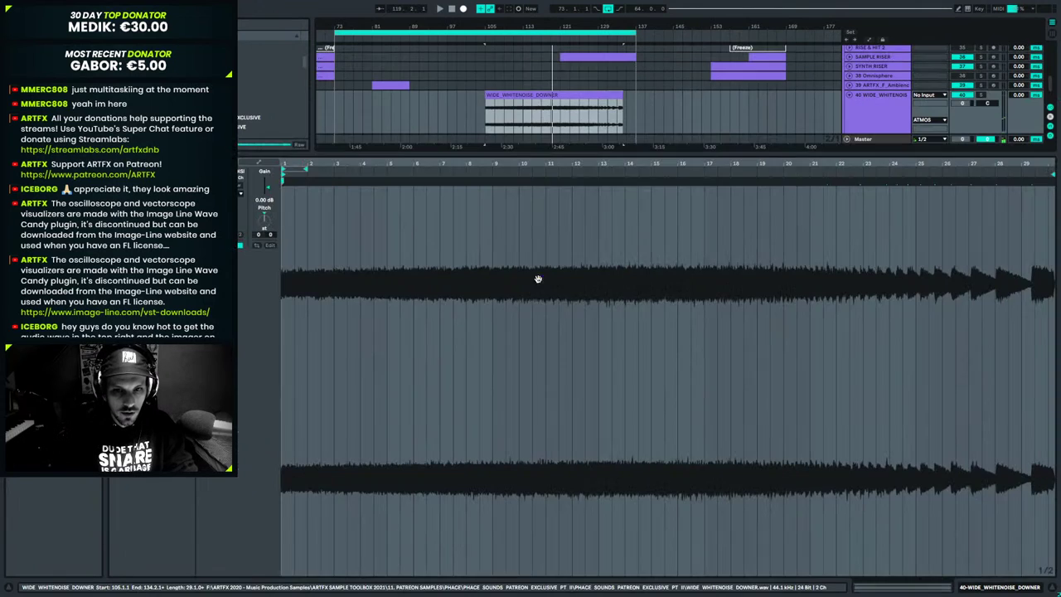
click(215, 193)
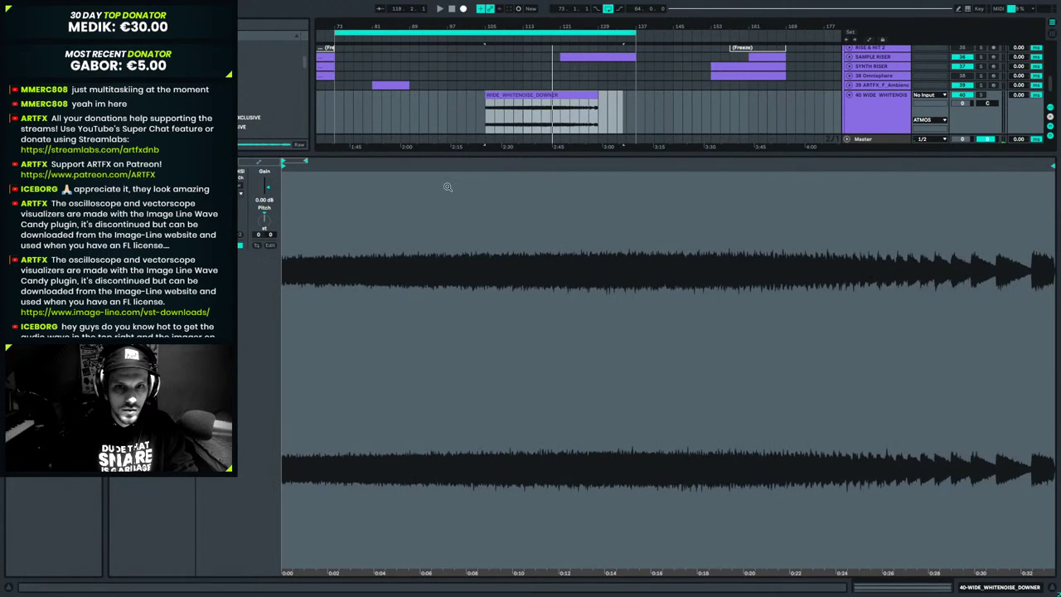
click(518, 97)
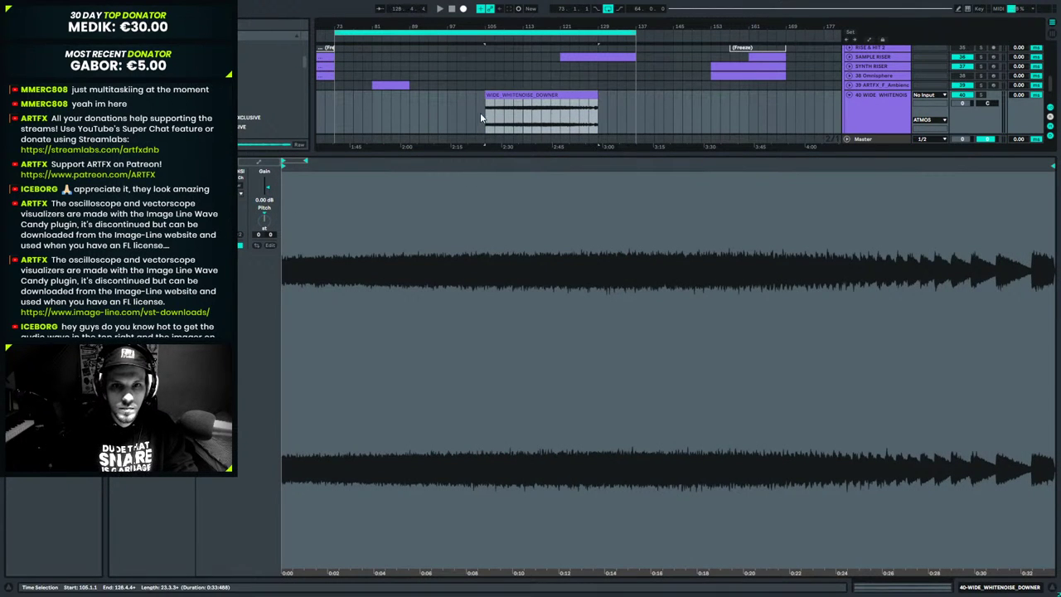
click(481, 111)
click(984, 585)
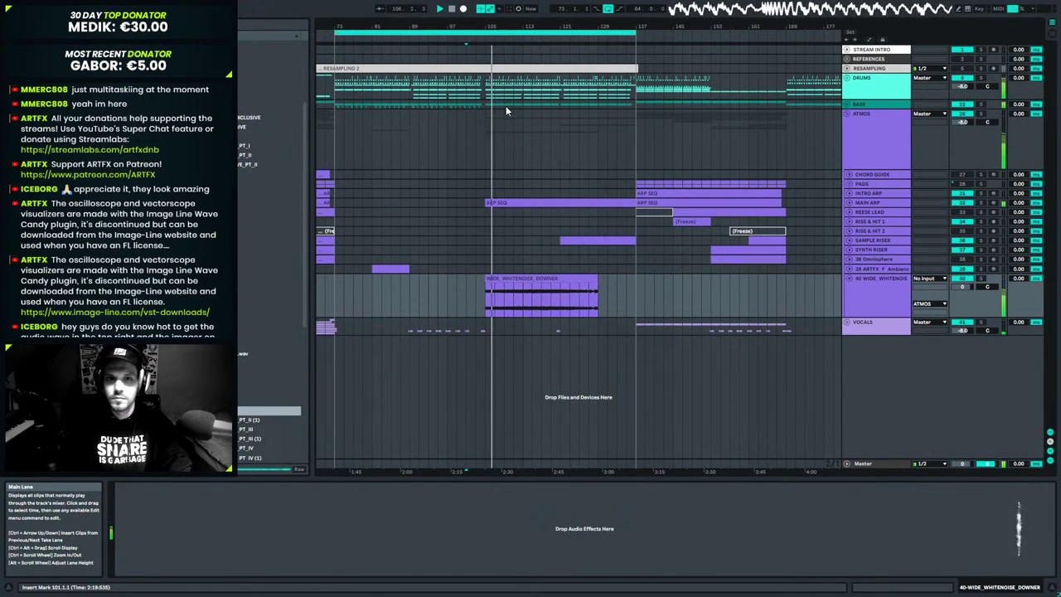
drag(509, 26, 510, 92)
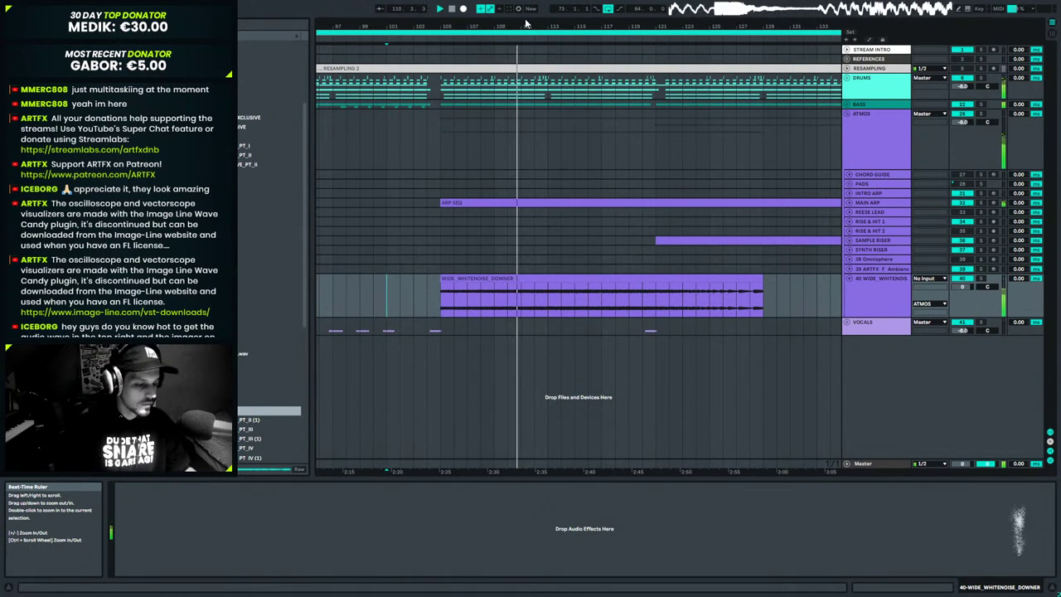
Trim the end of the WIDE_WHITENOISE_DOWNER clip to bar 121 and play the transition at its end.
drag(761, 281, 832, 271)
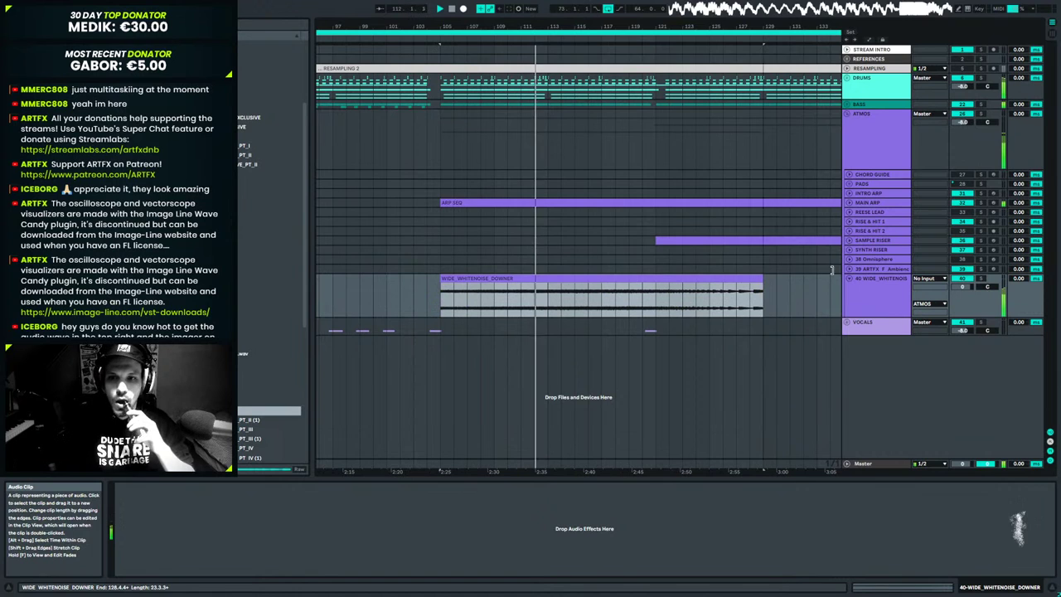
click(771, 203)
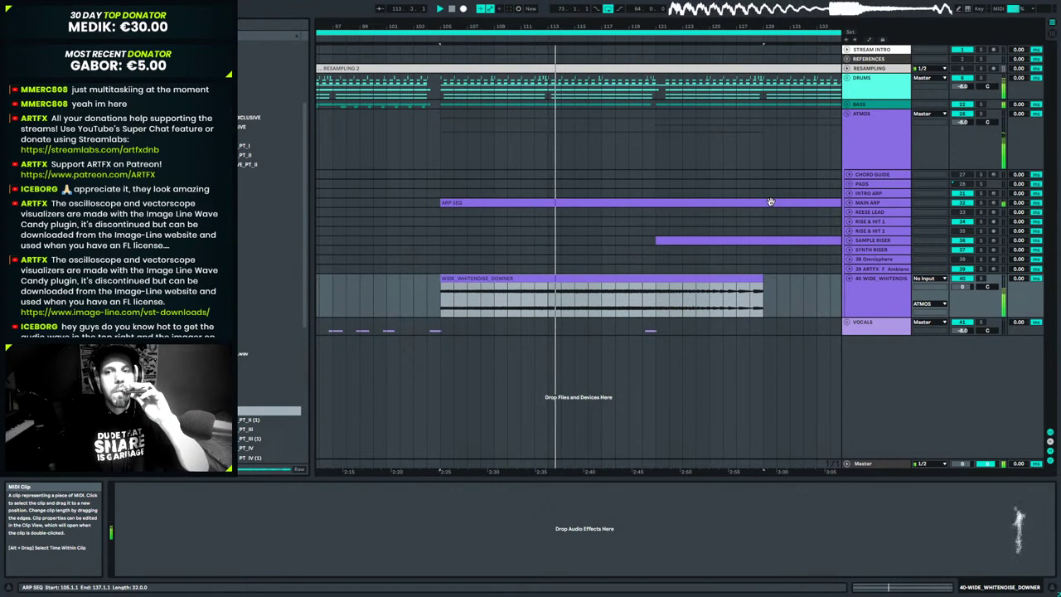
click(768, 200)
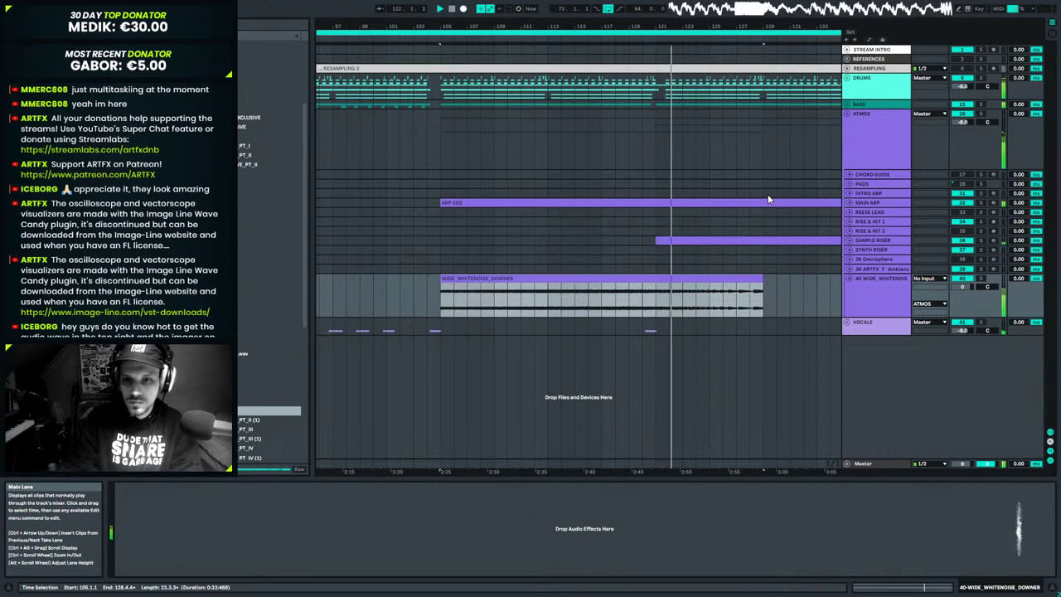
drag(565, 25, 561, 11)
drag(697, 285, 616, 285)
key(space)
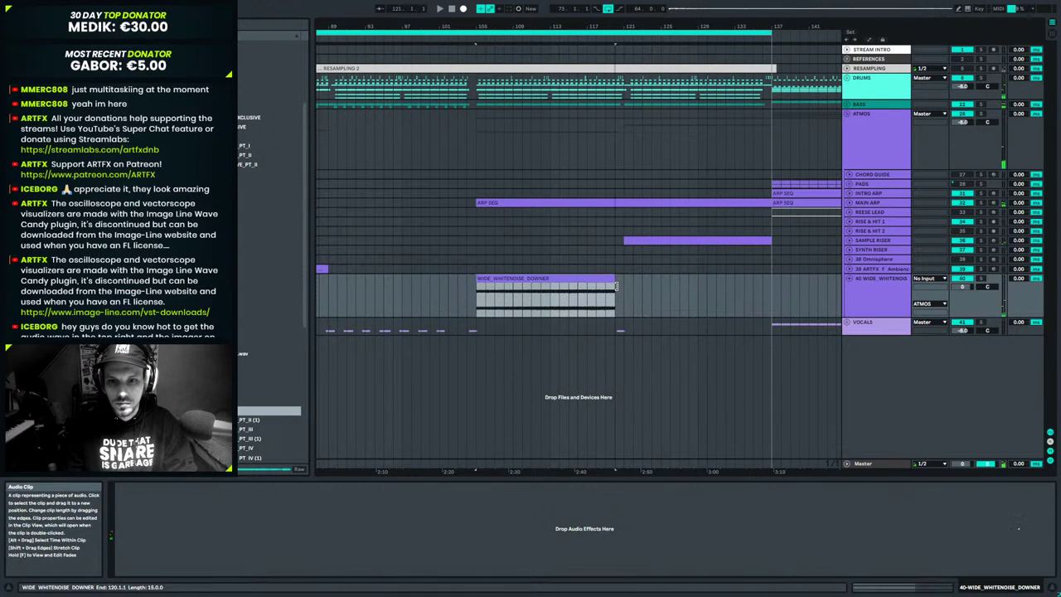
click(579, 295)
key(space)
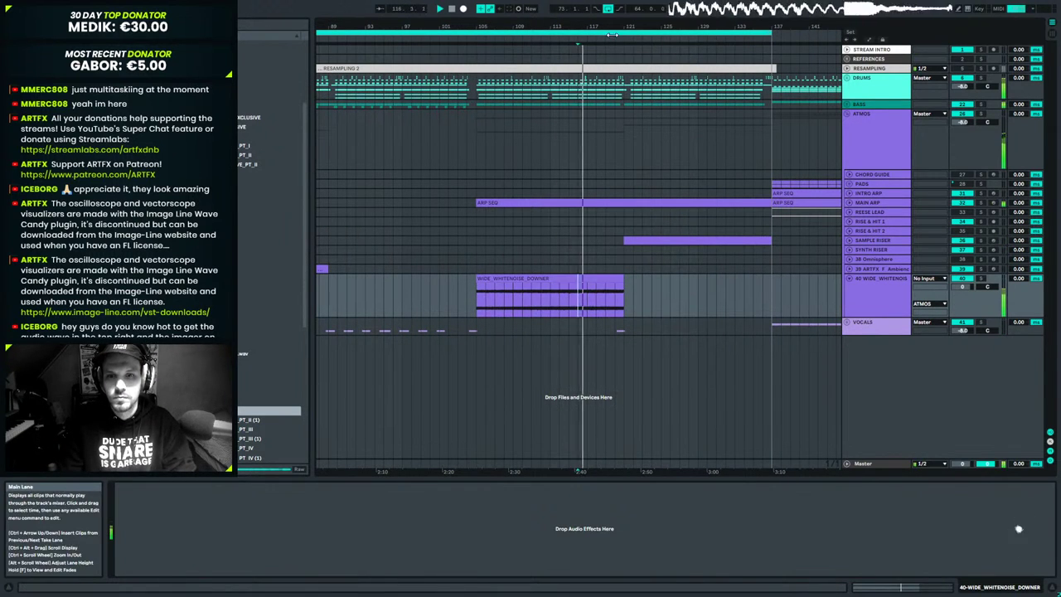
drag(620, 25, 662, 40)
click(529, 286)
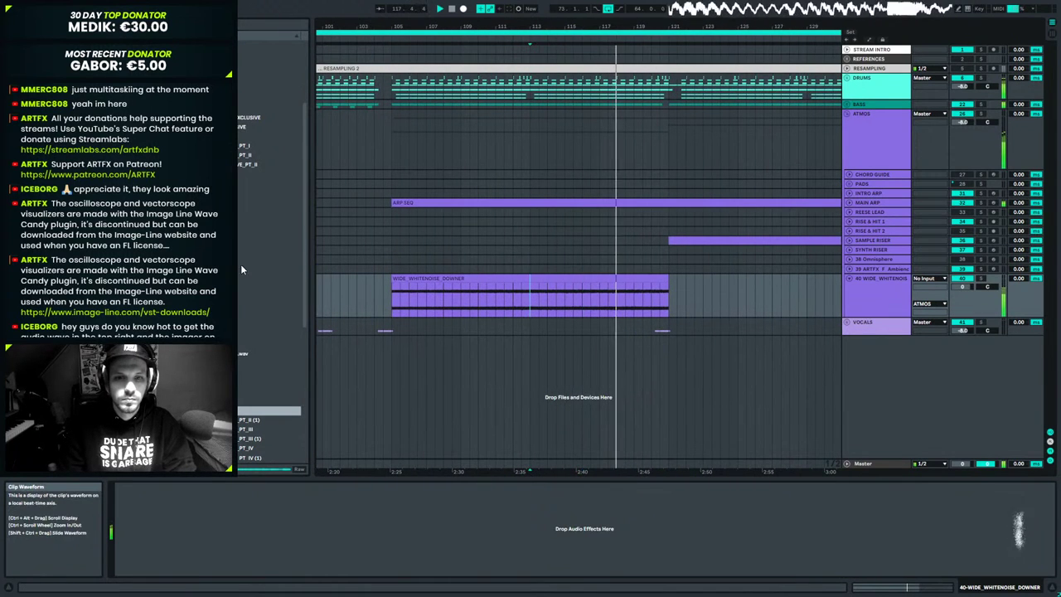
Find the Utility device in the browser and add it to the white noise track.
click(269, 102)
click(269, 111)
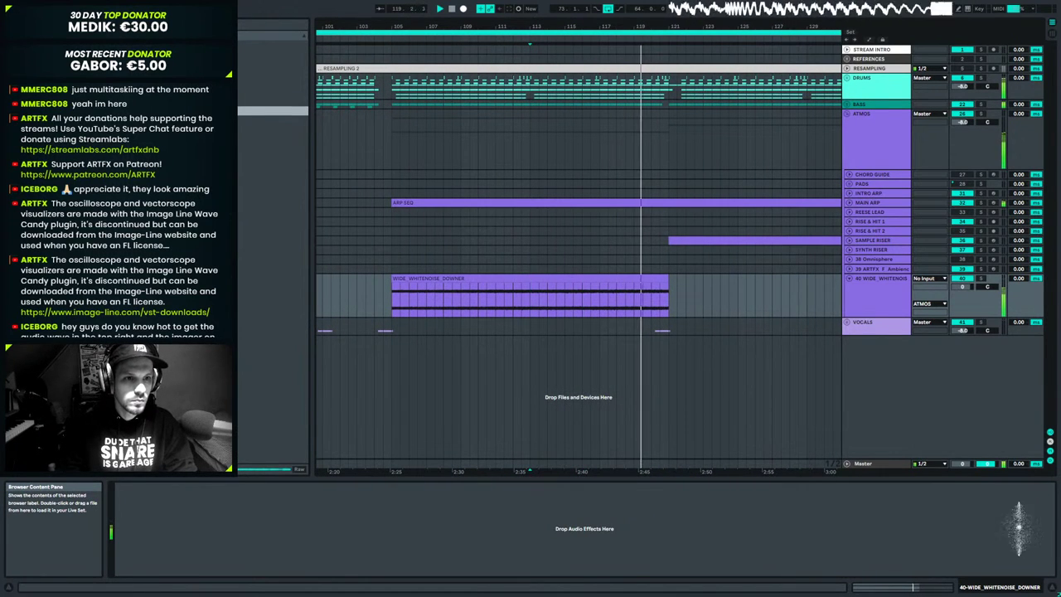
click(269, 195)
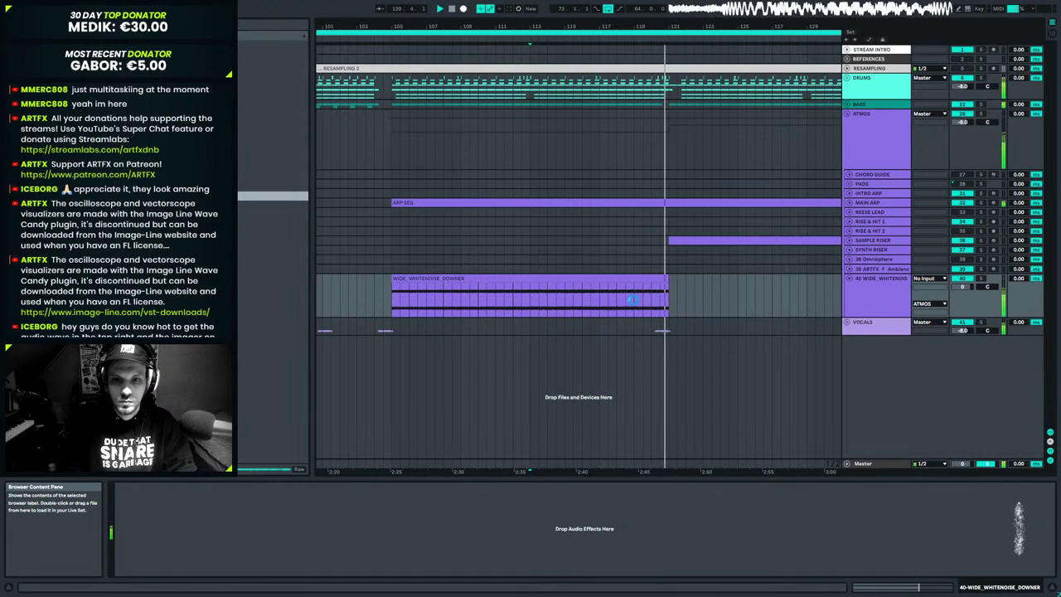
drag(869, 306, 874, 298)
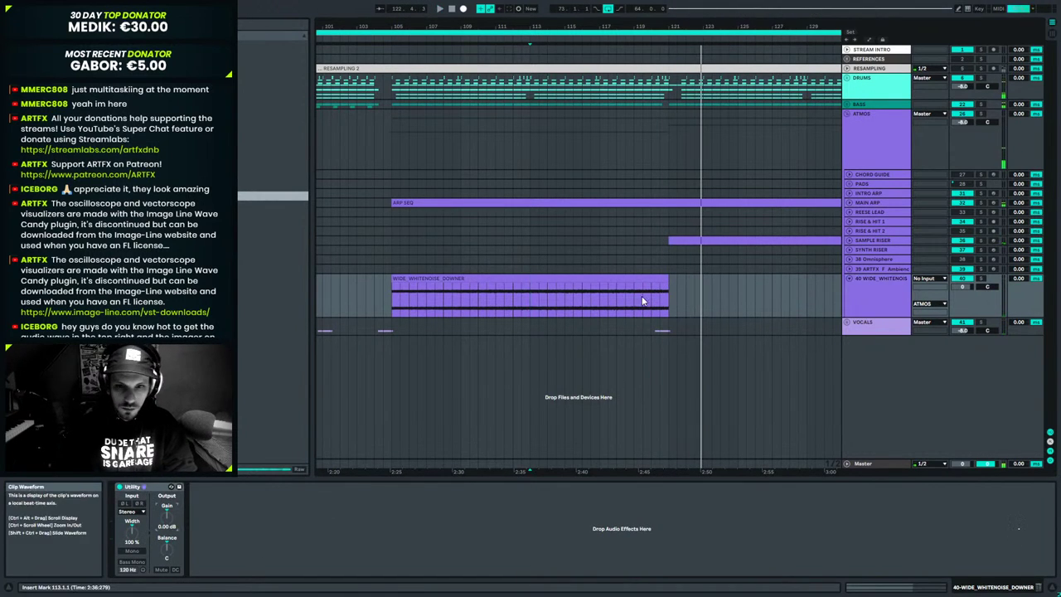
Draw a Utility Gain envelope on the white noise track that curves down to -11.5 dB at bar 121, checking it in playback.
key(a)
key(space)
click(398, 288)
key(space)
key(space)
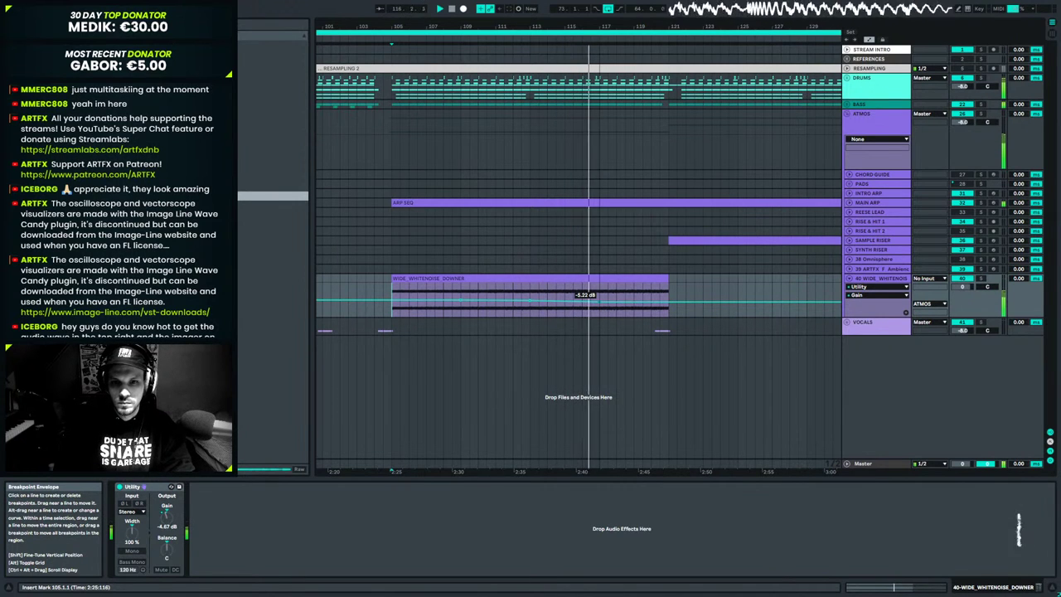
drag(668, 302, 668, 309)
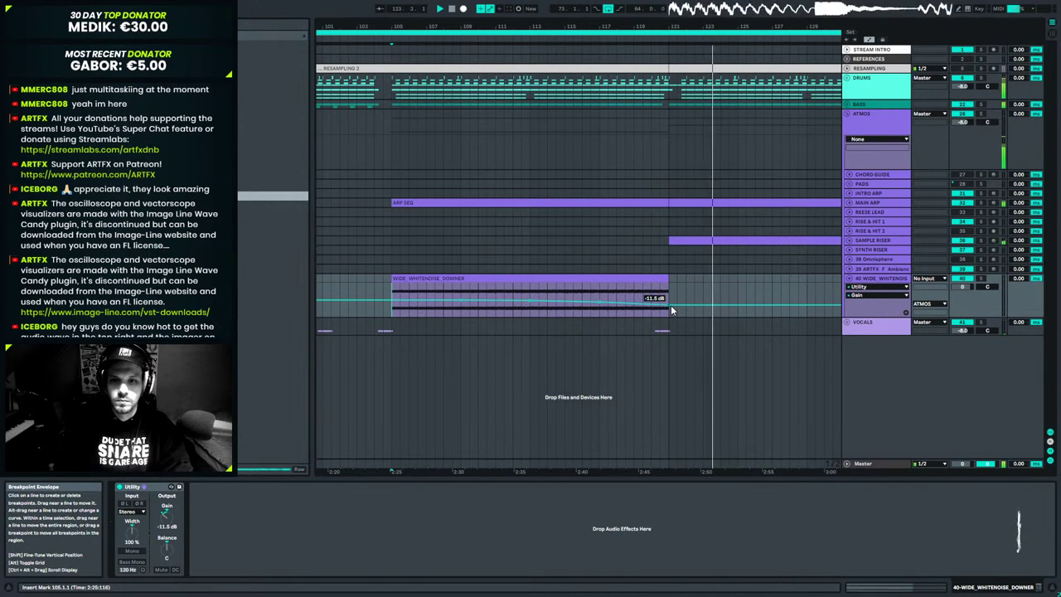
key(space)
Lock the automation envelopes and duplicate the white noise clip so the copy fills bars 121 to 137.
click(489, 278)
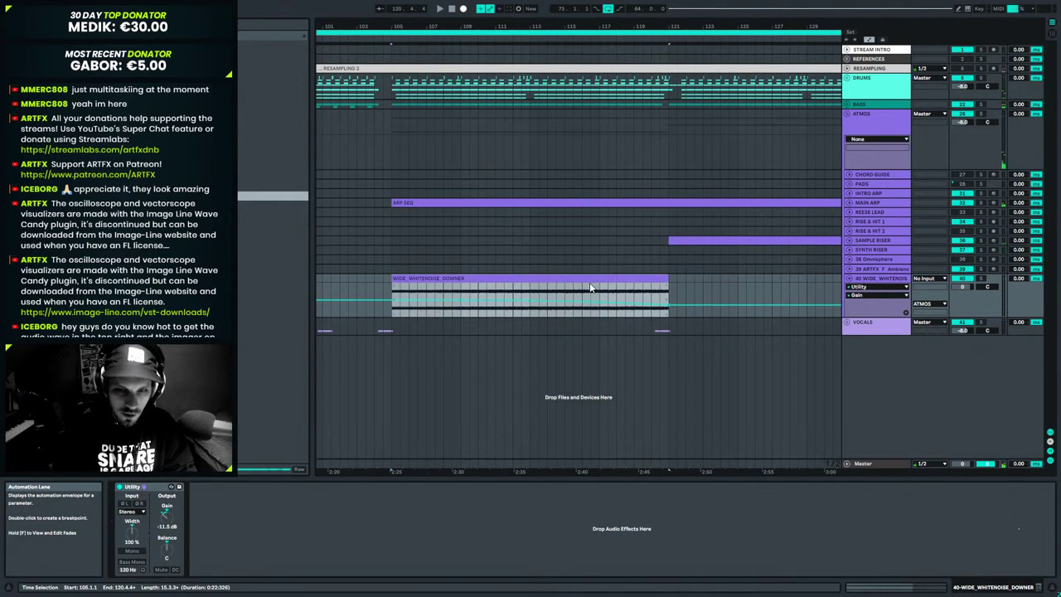
drag(515, 32, 454, 26)
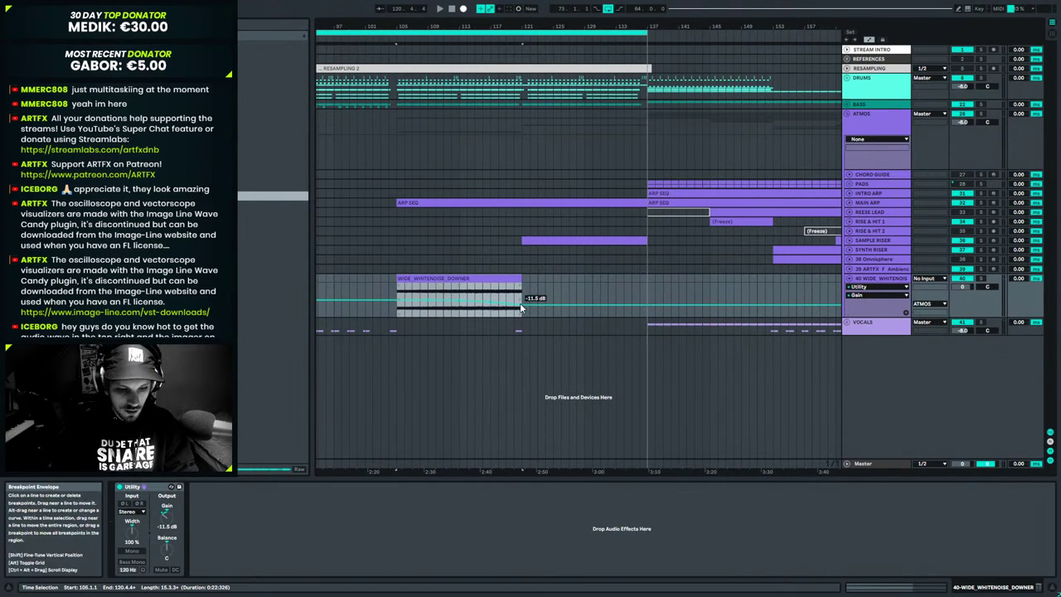
click(884, 39)
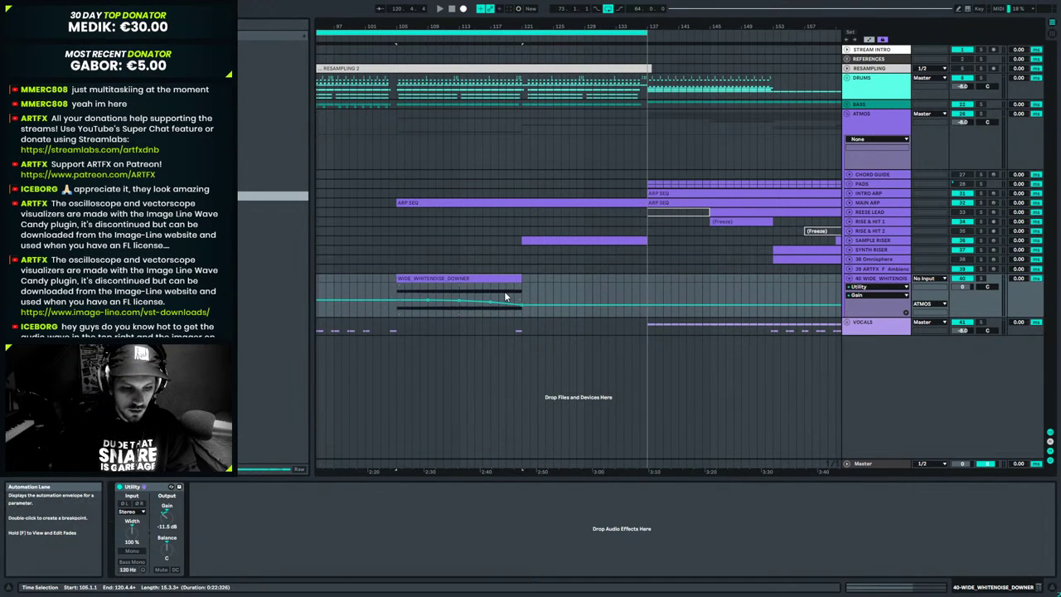
key(ctrl+d)
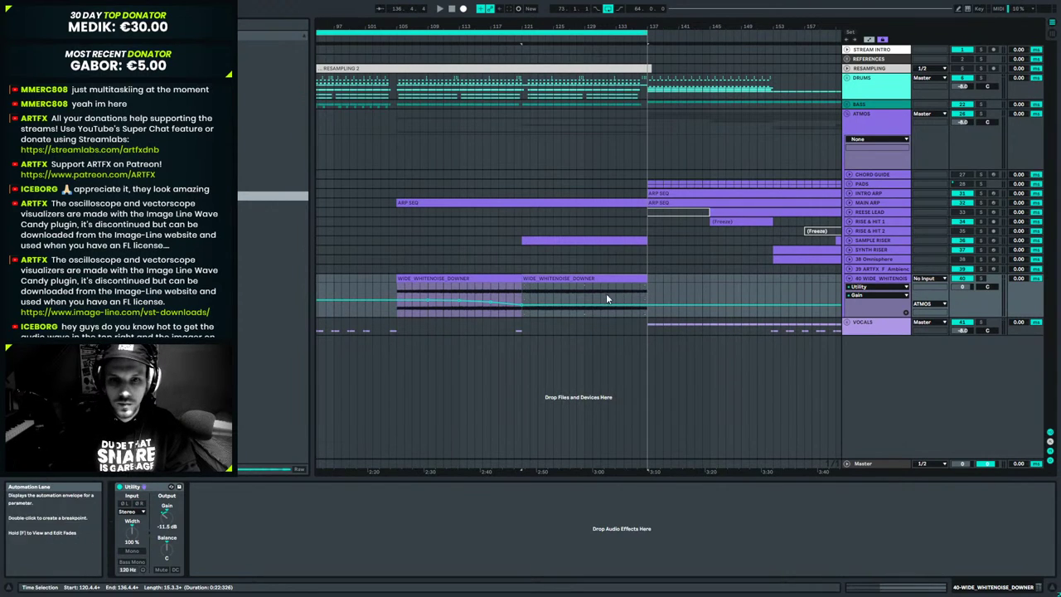
Copy the Utility Gain envelope of bars 105 to 121 onto the second white noise clip at bar 121.
click(471, 299)
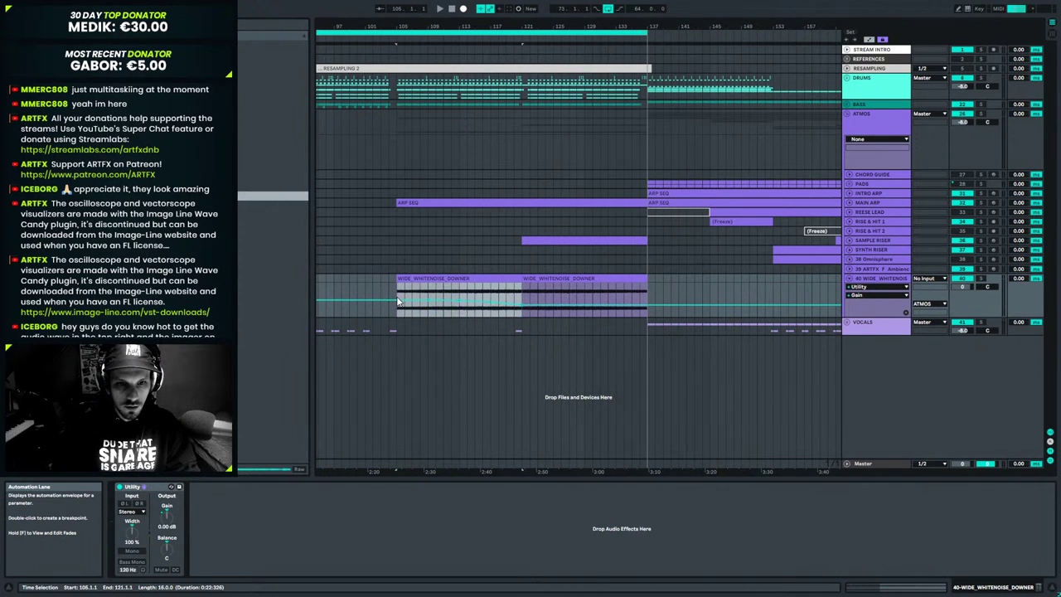
click(624, 310)
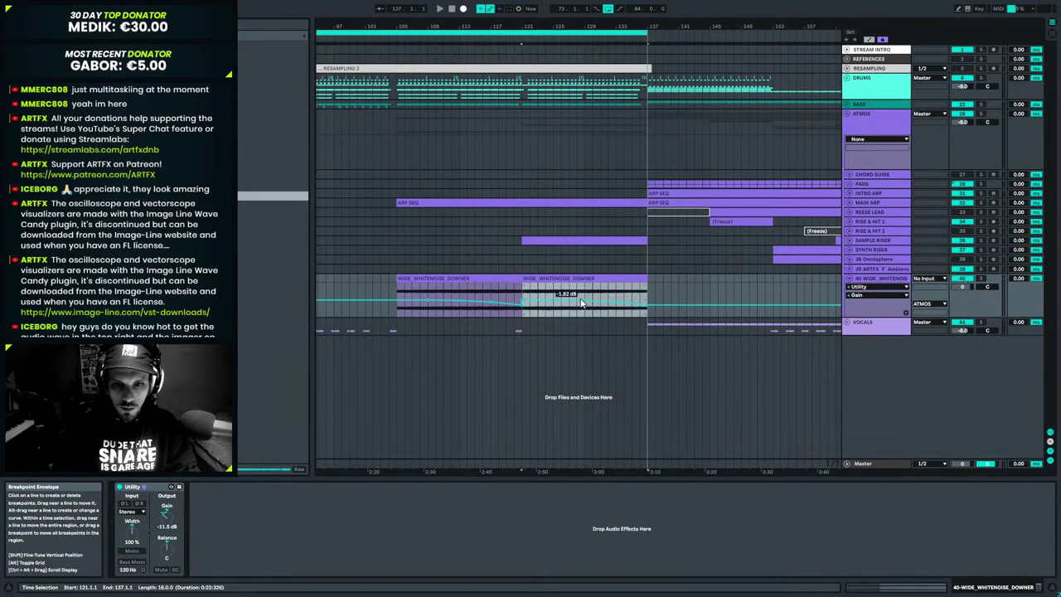
right_click(585, 304)
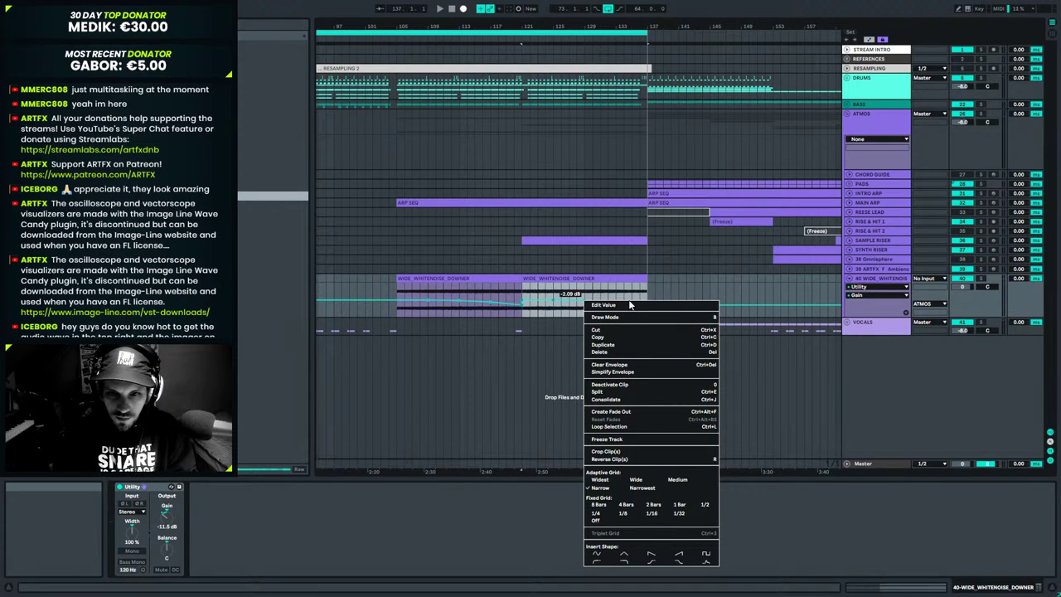
click(575, 23)
Enlarge the white noise track and flip the copied gain envelope horizontally into bars 137 to 153.
drag(862, 316, 862, 426)
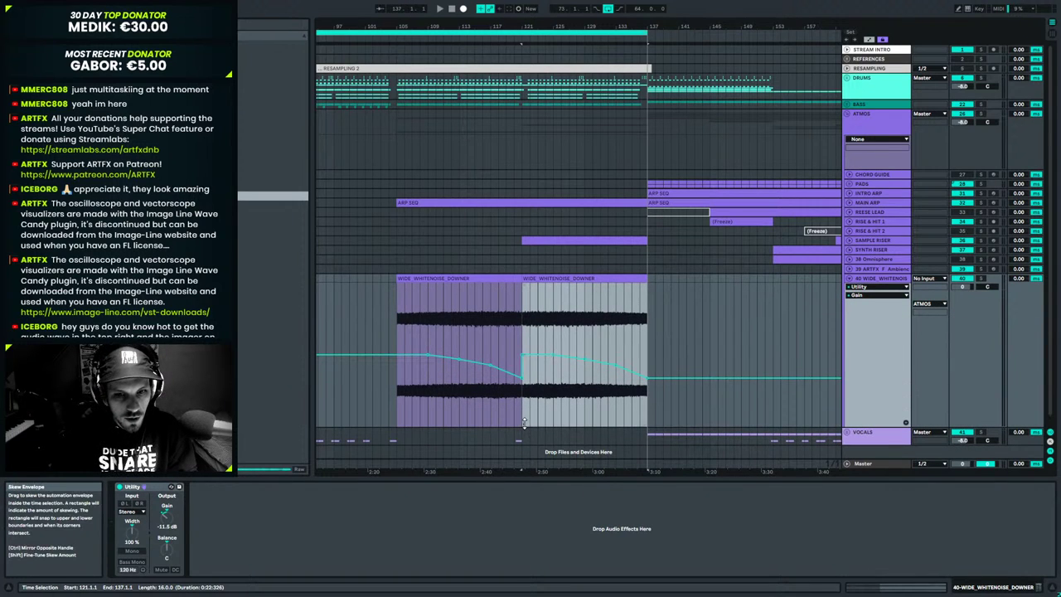
drag(523, 422, 523, 422)
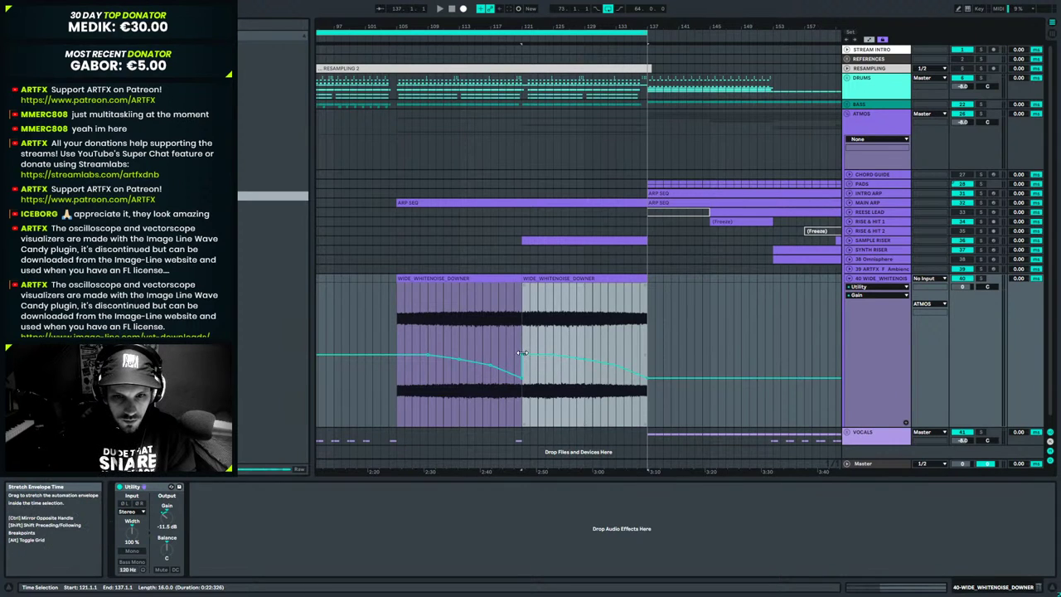
drag(539, 354, 773, 355)
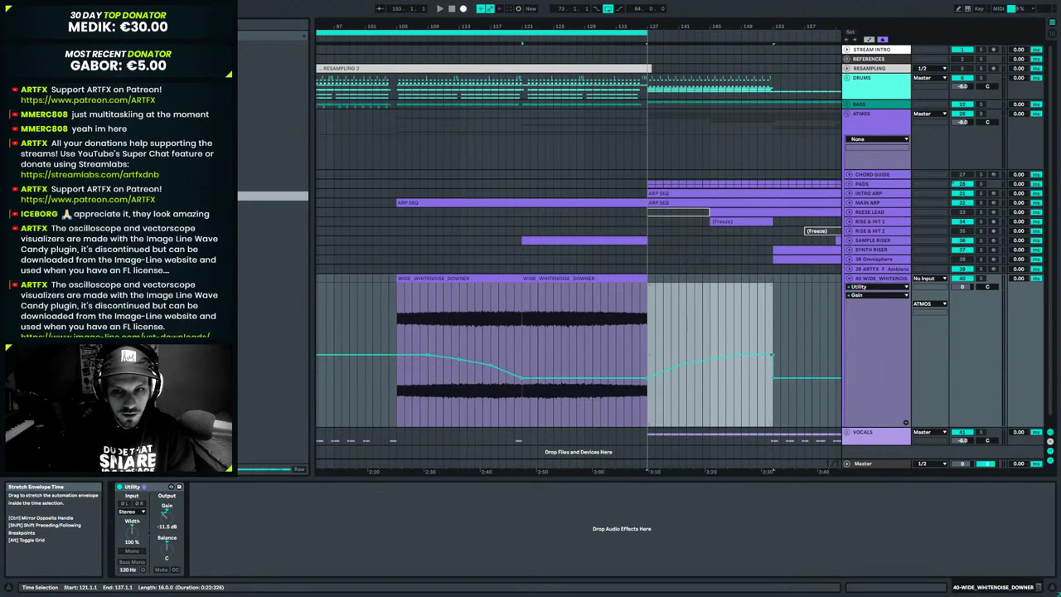
Move the reversed gain envelope from bars 137 to 153 onto the second white noise clip at bar 121 and play from there.
drag(651, 325, 777, 333)
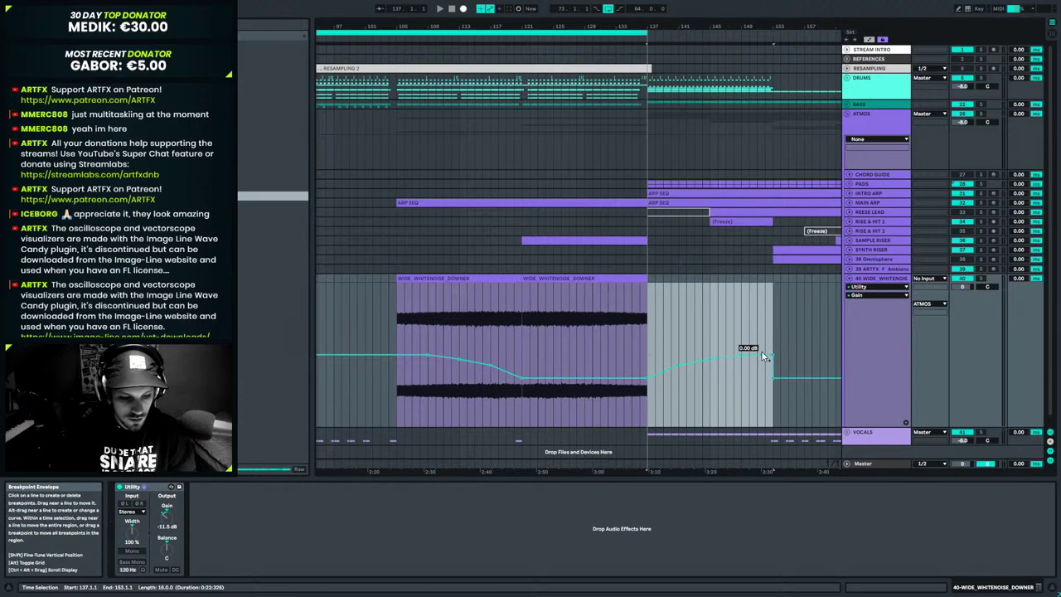
key(Delete)
click(528, 332)
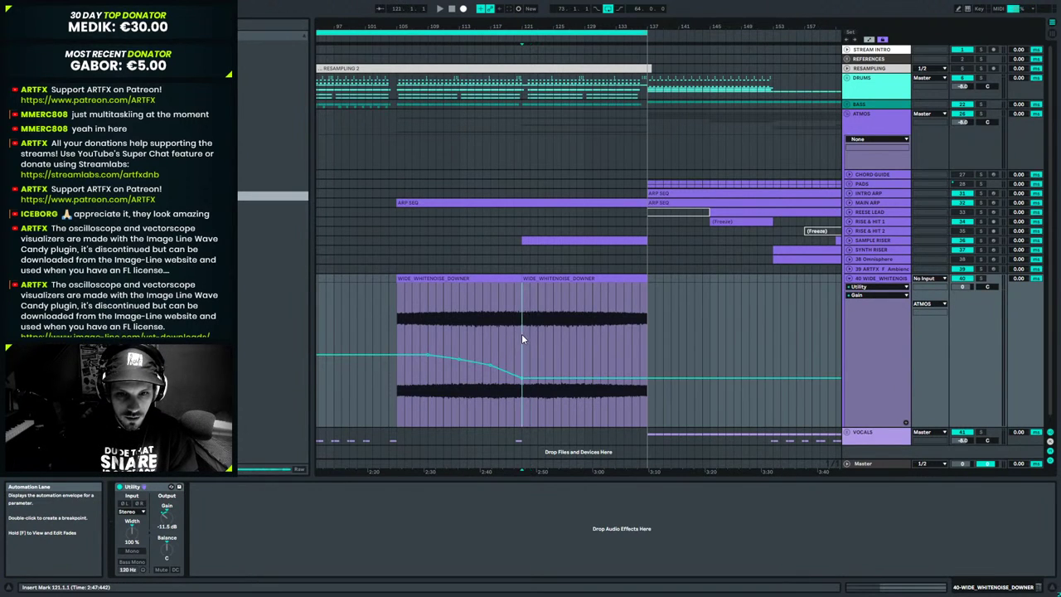
key(ctrl+v)
click(521, 340)
key(space)
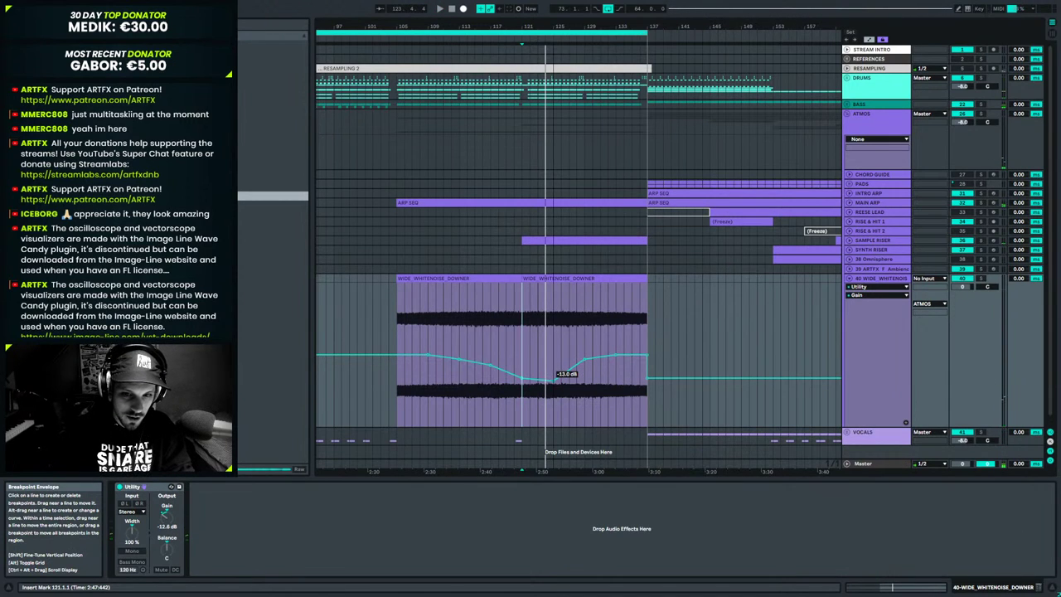
Reshape the second white noise clip's gain rise into a smooth curve, with a point at -11.6 dB and its low point at -14.2 dB.
drag(585, 358, 589, 378)
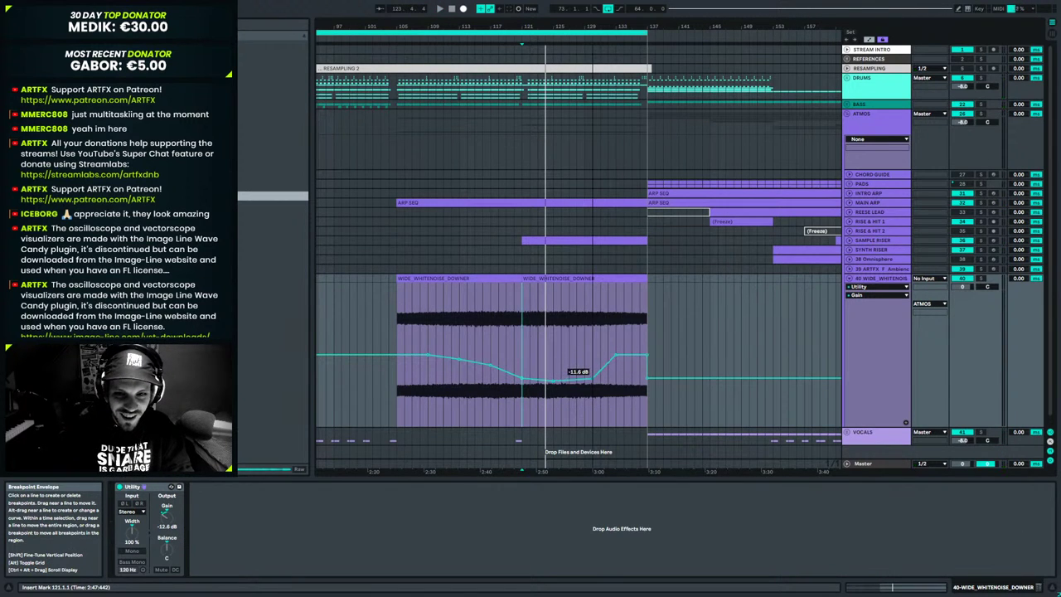
click(616, 355)
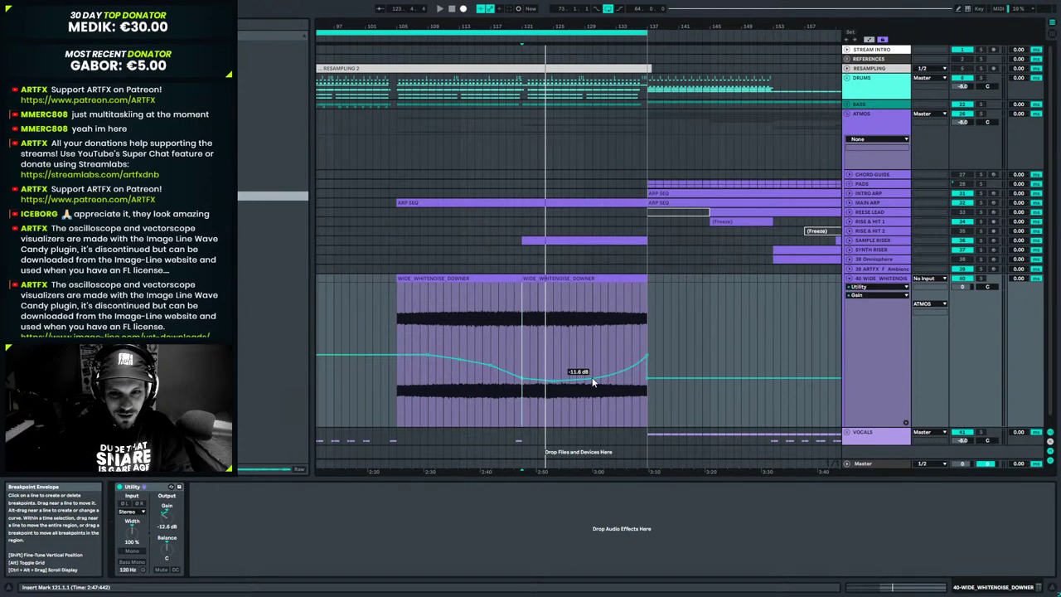
click(383, 313)
key(space)
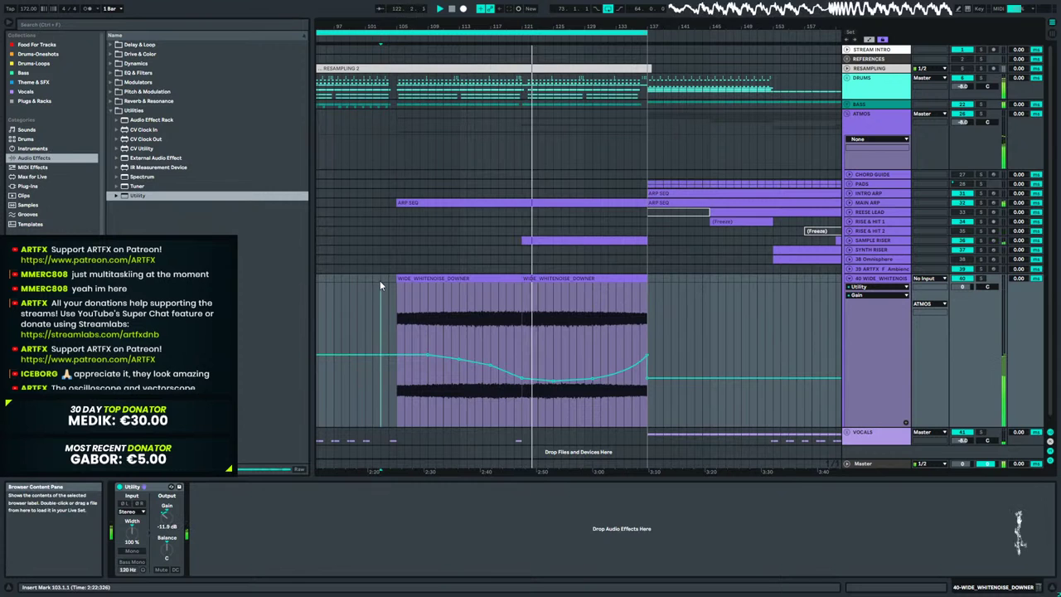
drag(555, 384, 593, 386)
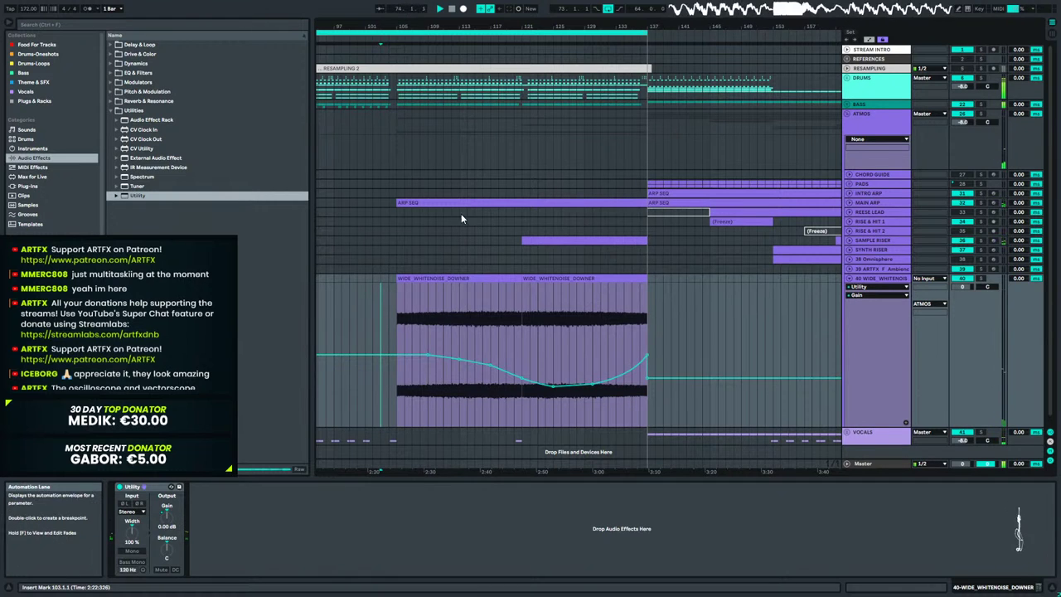
Play the arrangement from bar 101 to check how the white noise layer sits in the drop.
drag(418, 27, 531, 5)
key(space)
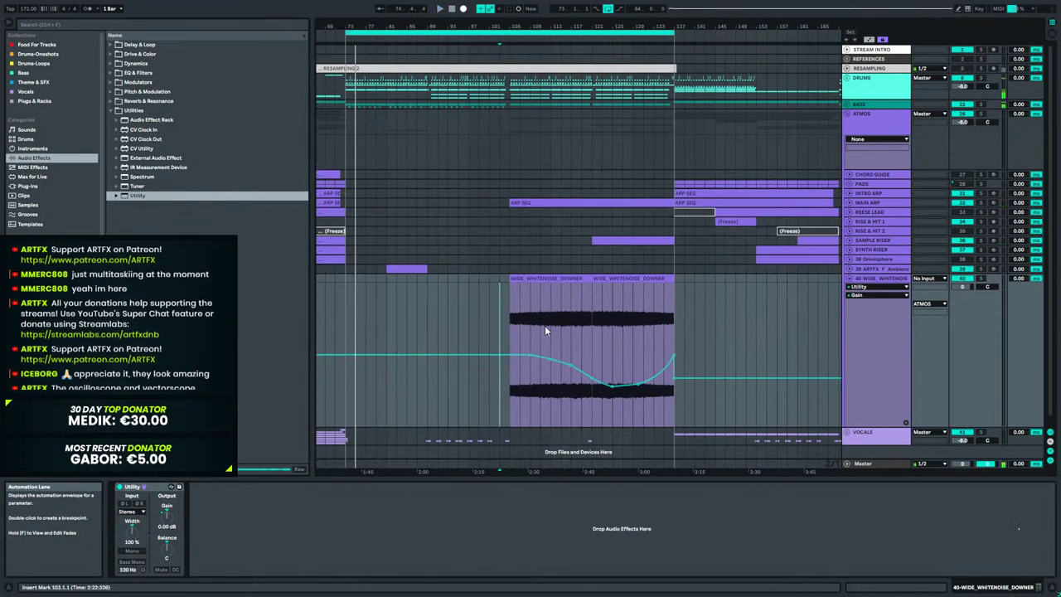
click(489, 280)
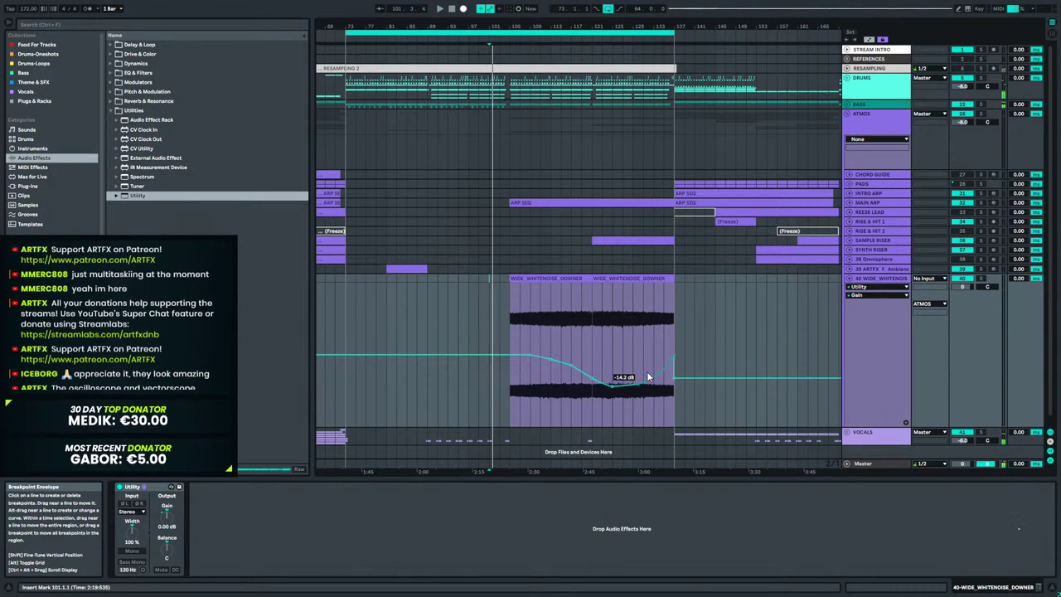
key(space)
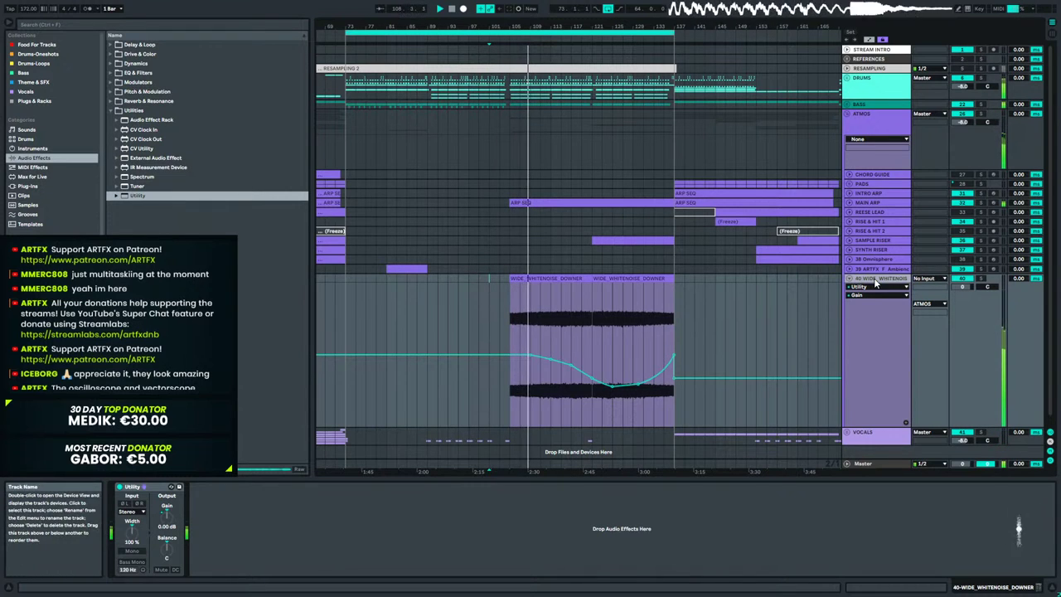
Unfold the BASS group and show the automation lanes of the DROP BASS track.
click(877, 132)
click(861, 104)
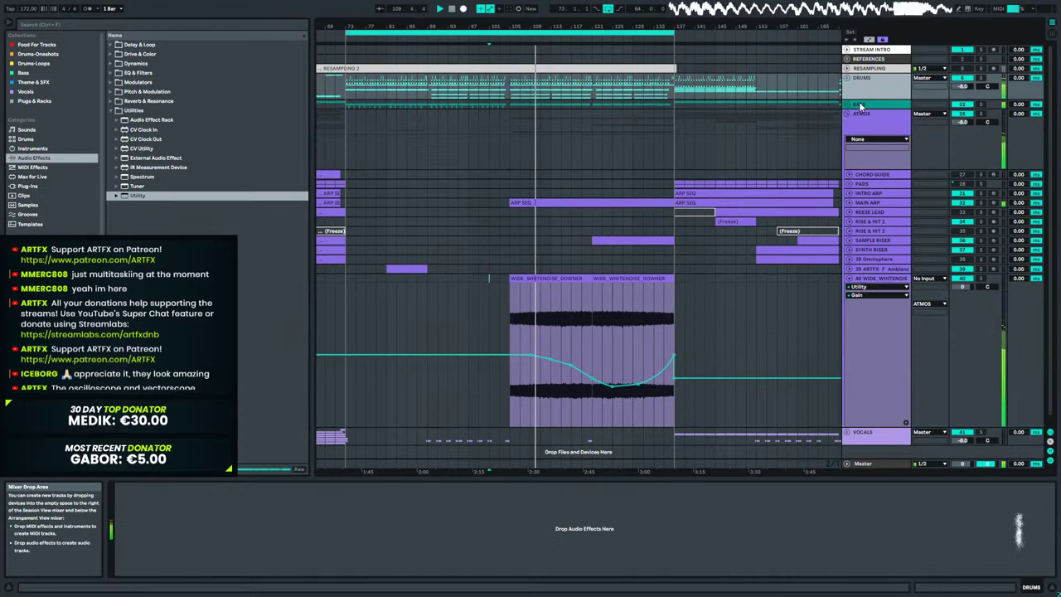
click(846, 104)
click(866, 148)
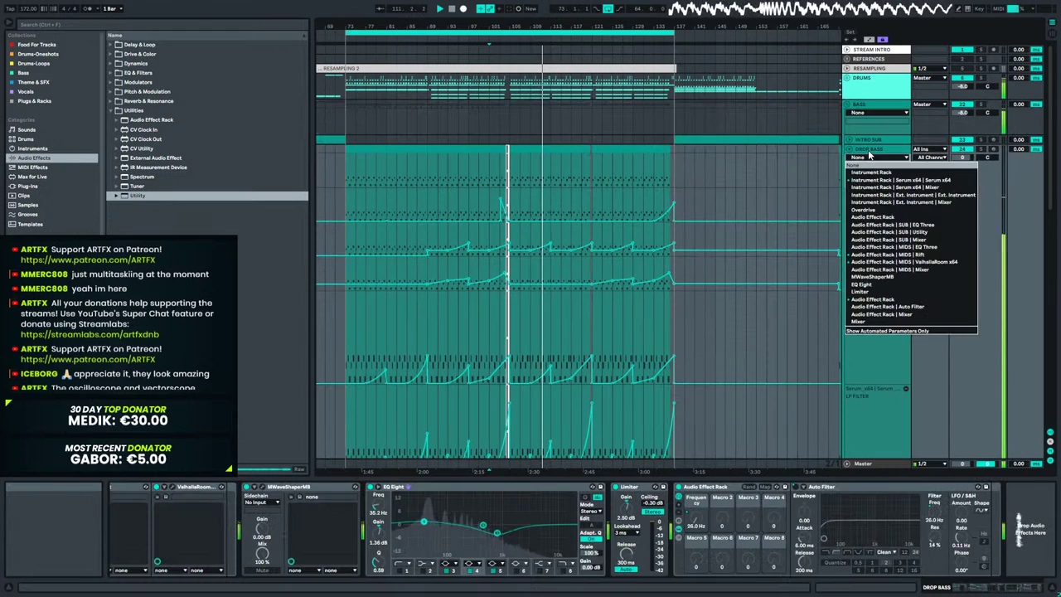
click(848, 149)
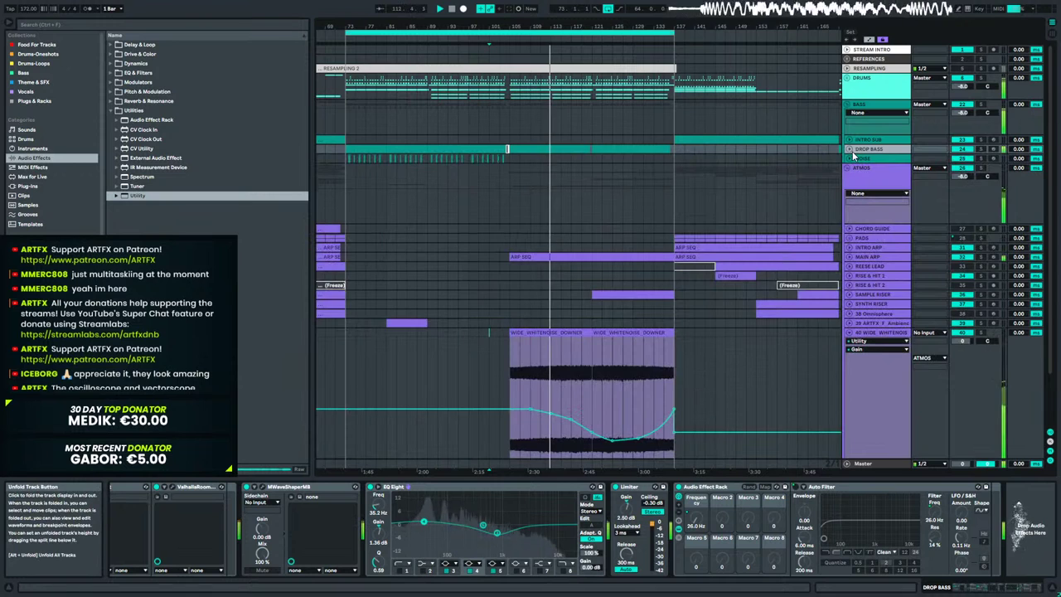
click(849, 149)
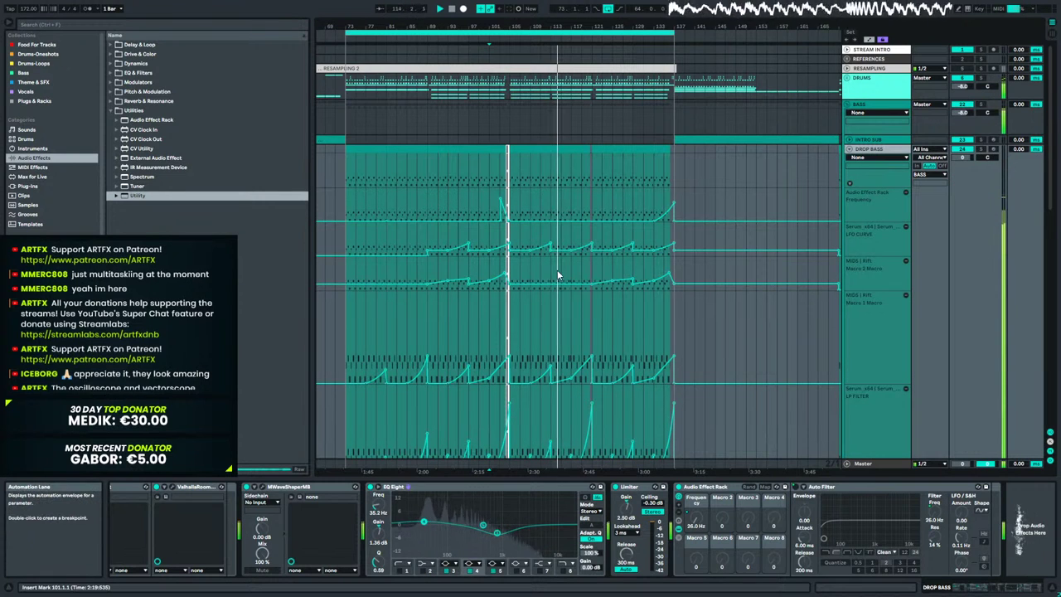
Copy the Serum LFO CURVE automation of bars 89 to 105 onto bars 73 to 89 and play from bar 73.
click(345, 241)
key(space)
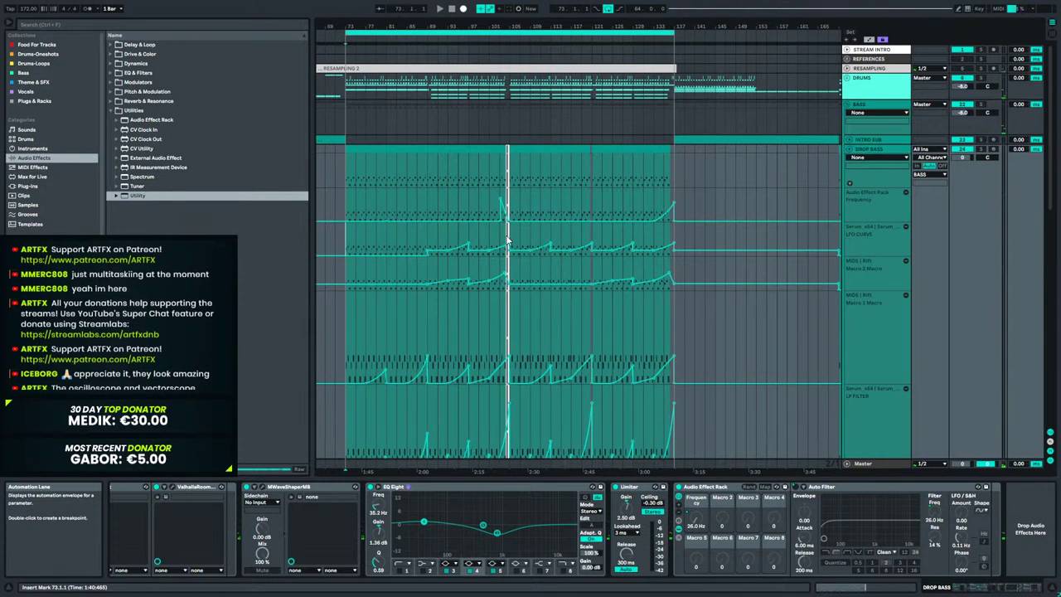
drag(509, 241, 572, 240)
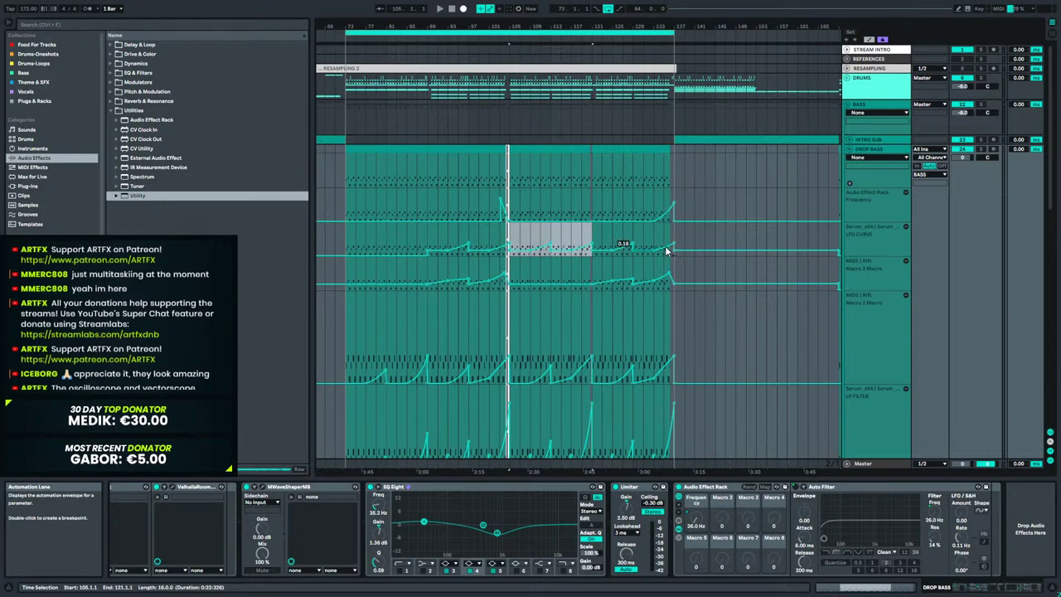
click(348, 241)
key(space)
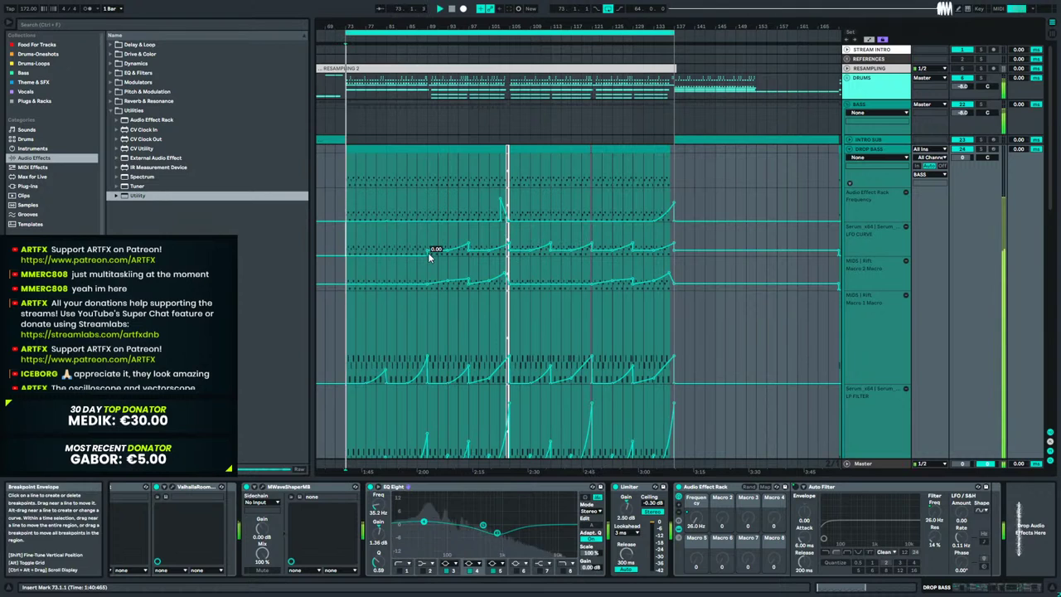
drag(427, 235, 514, 242)
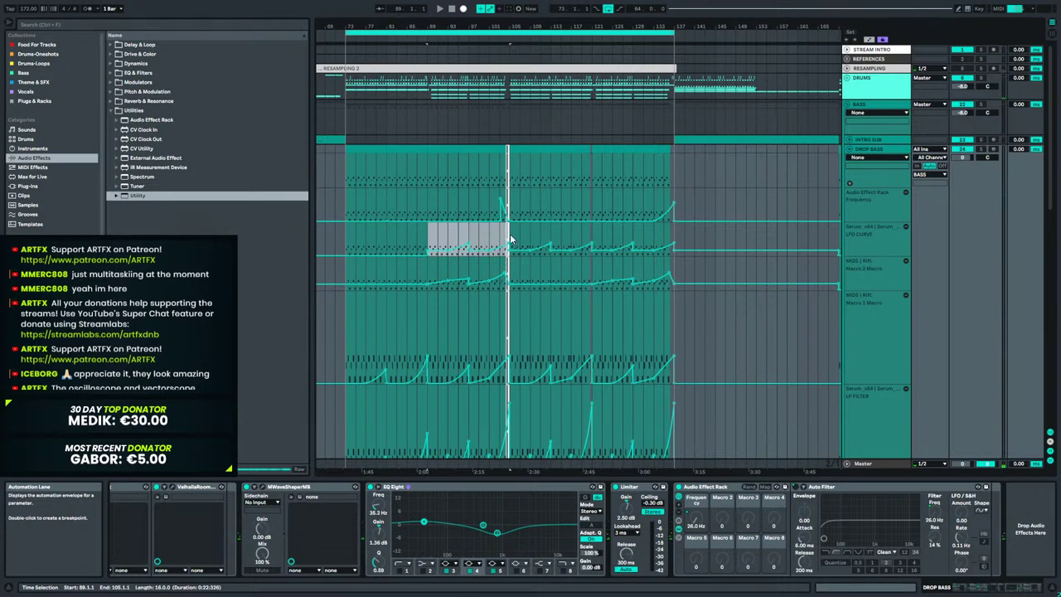
drag(349, 237, 428, 240)
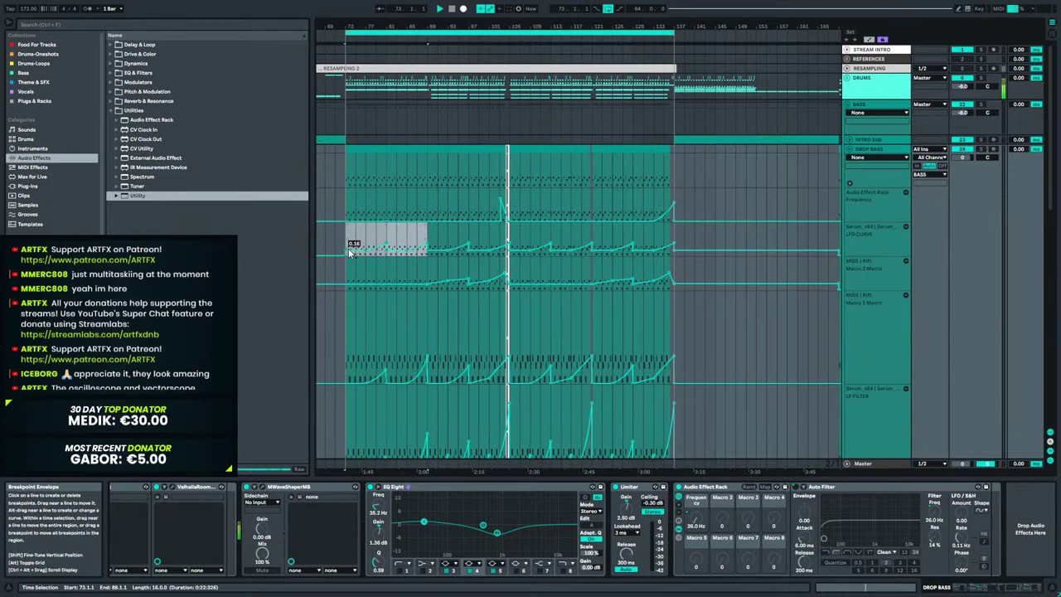
key(space)
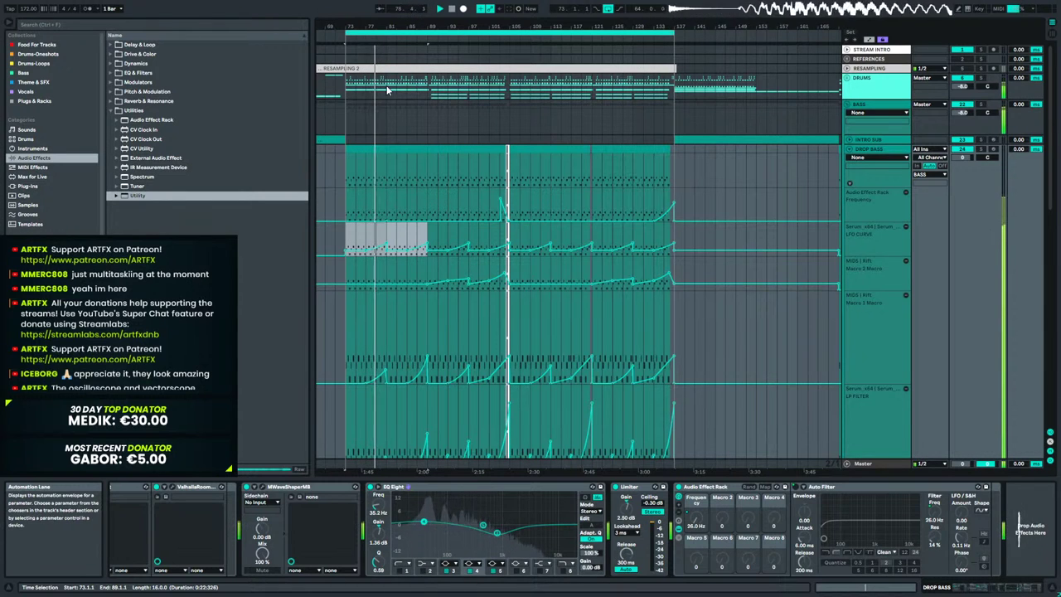
Raise the LFO CURVE automation peak at bar 89 slightly while the drop plays, and stop playback.
drag(378, 26, 422, 83)
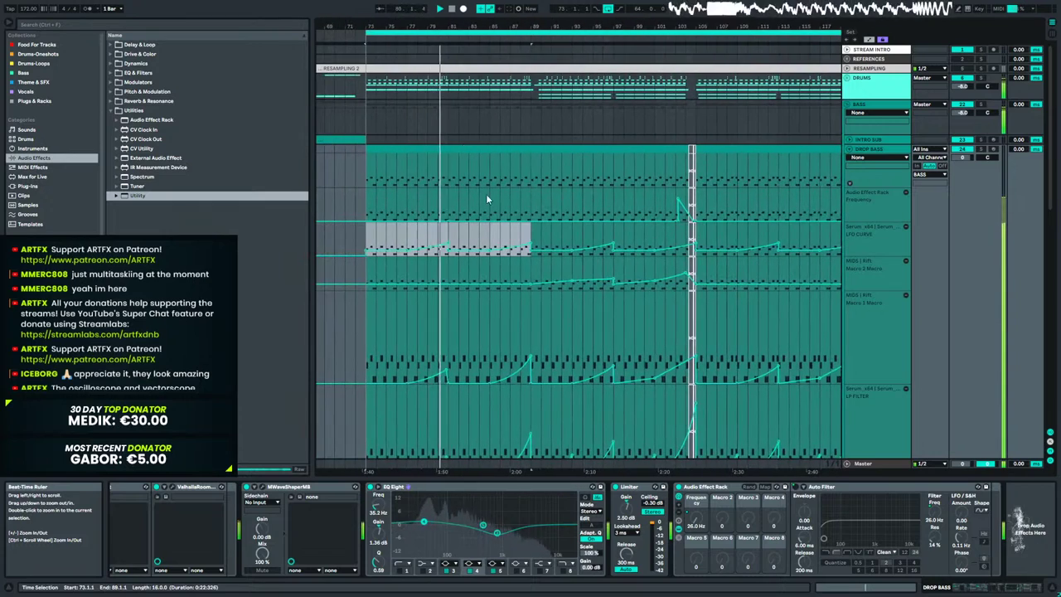
scroll(503, 253, down, 3)
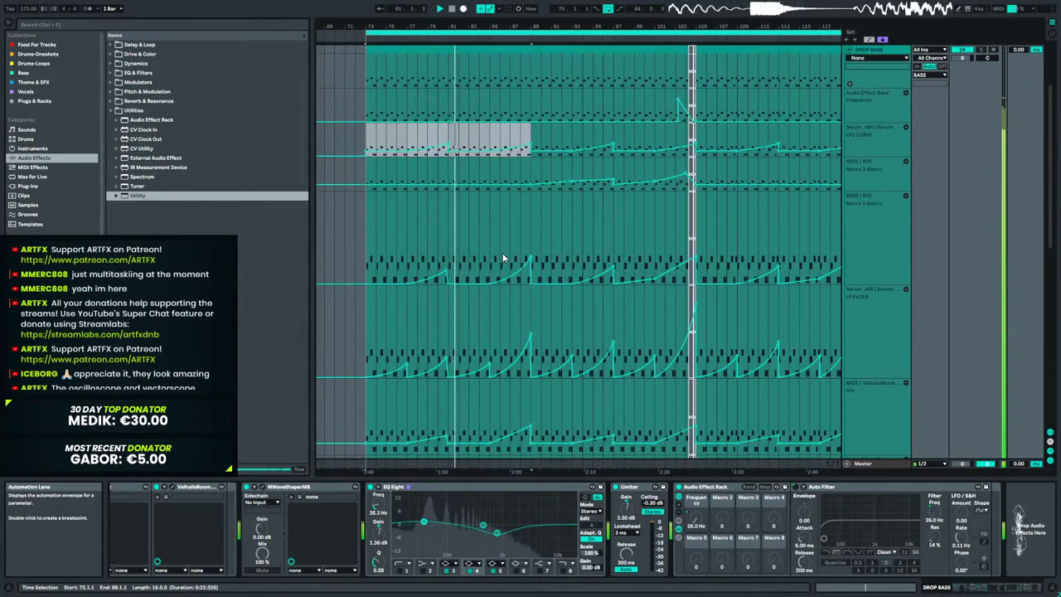
click(429, 151)
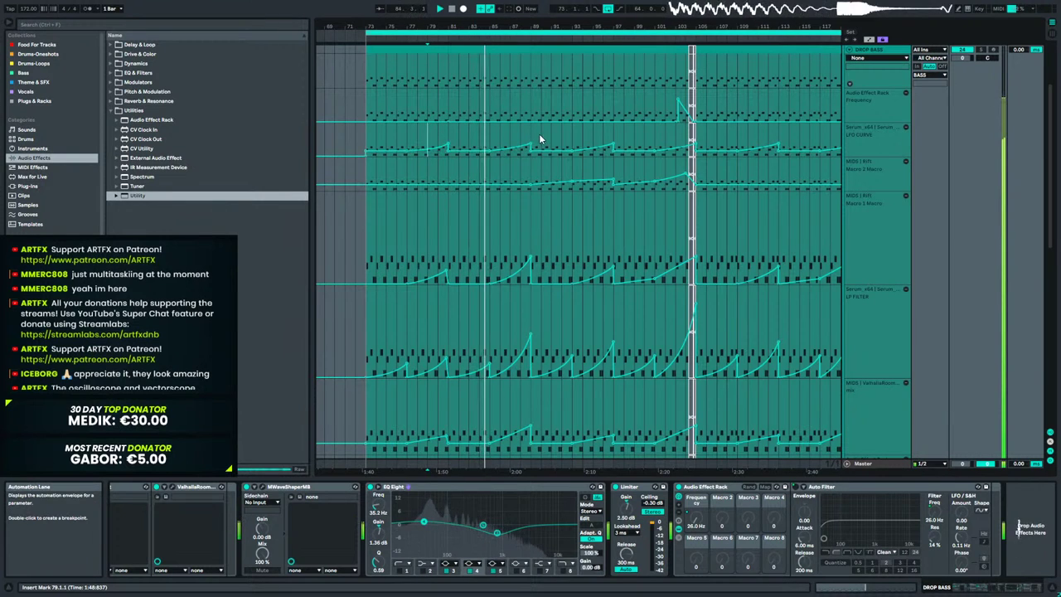
click(520, 149)
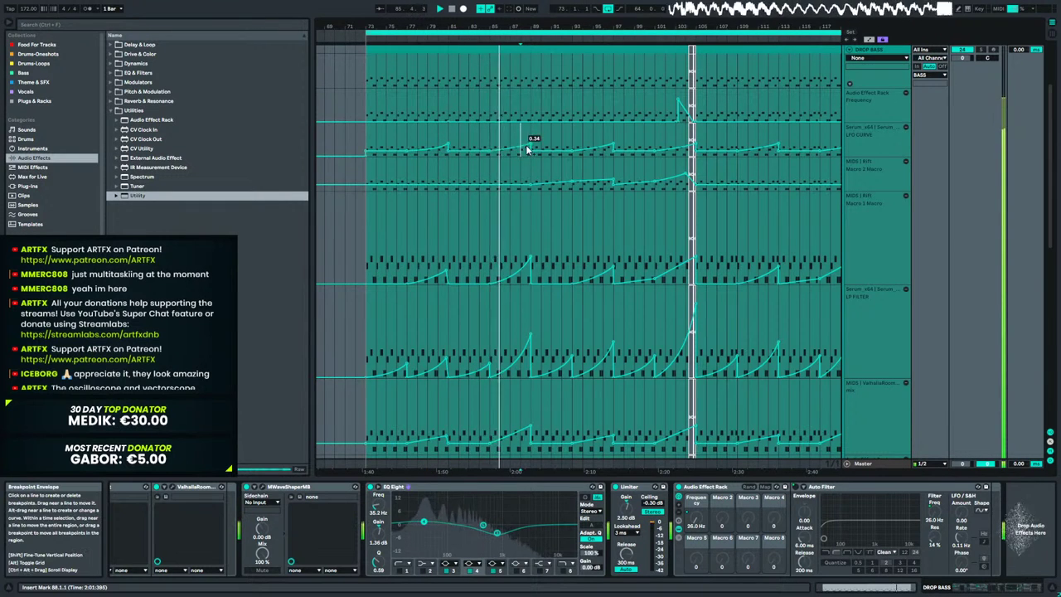
drag(530, 143, 530, 142)
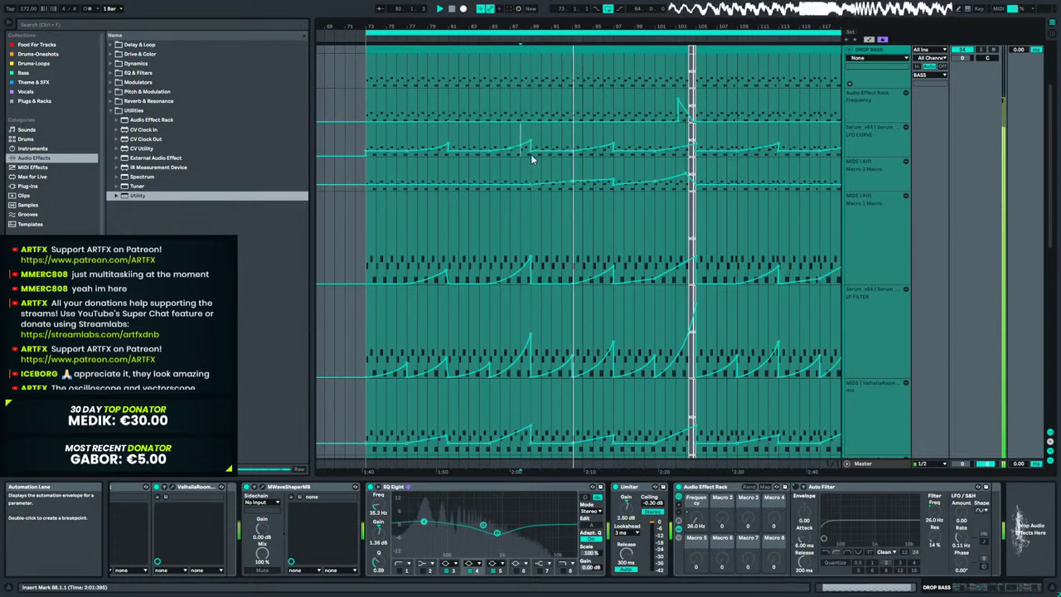
key(space)
Lower the LFO CURVE automation to 0% for the first beat of bar 73.
drag(361, 25, 352, 49)
click(404, 142)
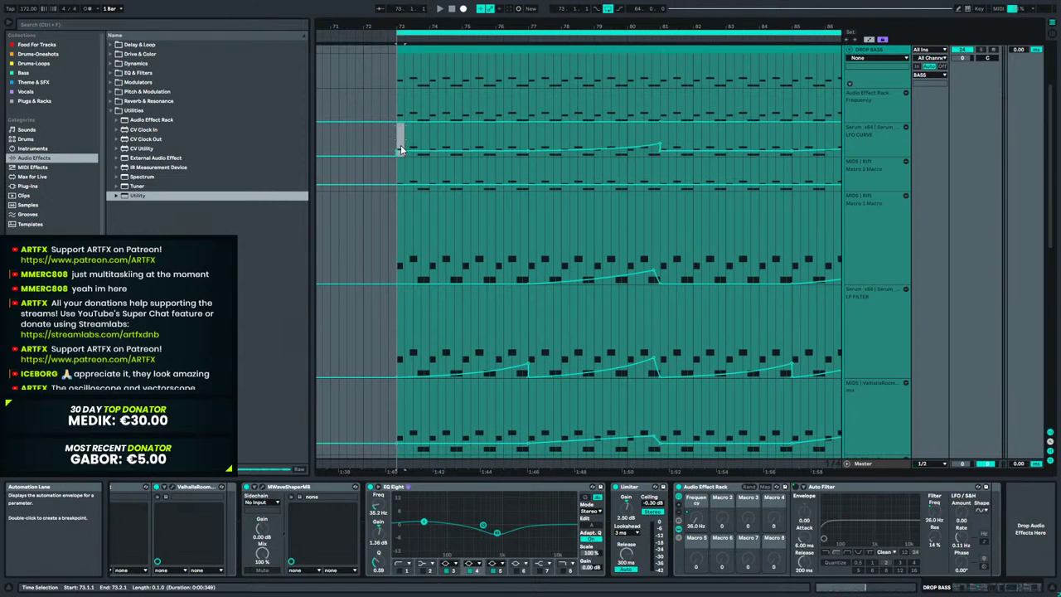
click(399, 135)
key(space)
drag(400, 142, 396, 136)
Paste the lowered LFO CURVE beat onto the first beat of bars 74 to 81.
click(465, 132)
key(ctrl+v)
click(497, 134)
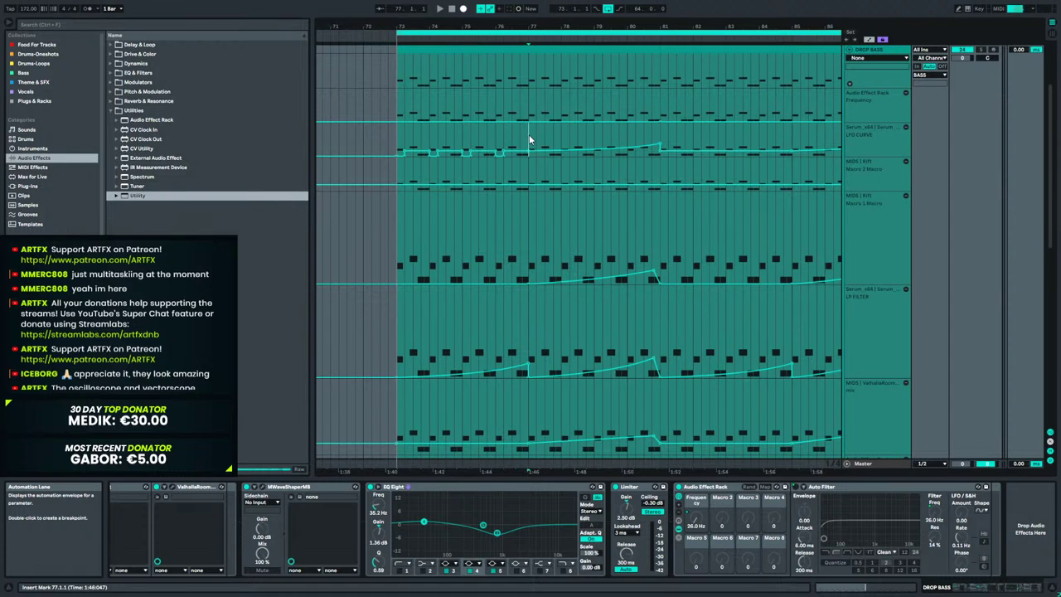
click(563, 139)
key(ctrl+v)
click(595, 134)
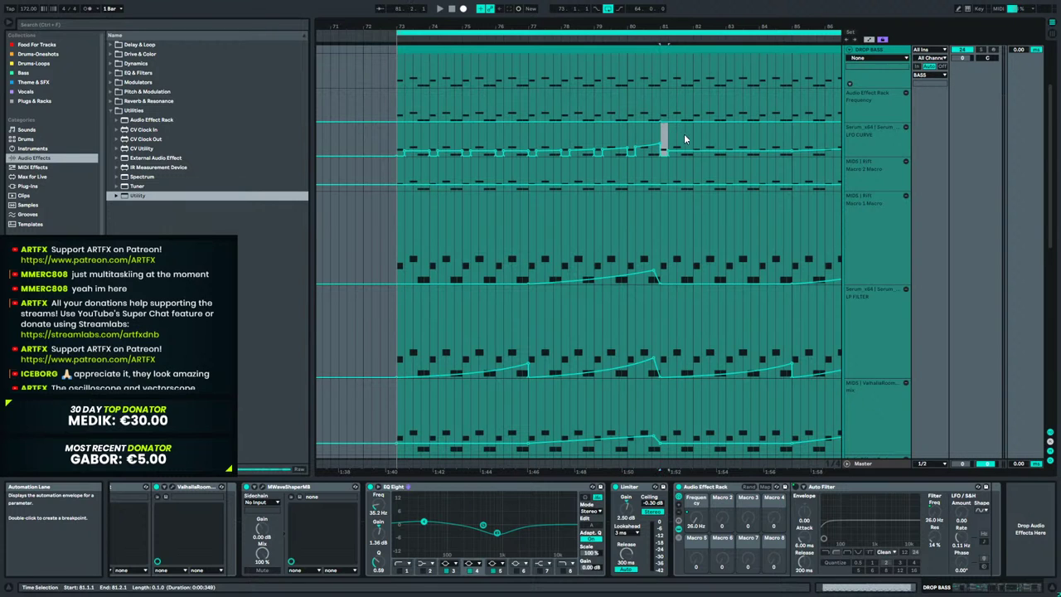
Continue pasting the lowered LFO CURVE beat onto the first beat of bars 82 to 88.
click(763, 136)
key(ctrl+v)
click(794, 136)
key(ctrl+v)
drag(797, 27, 469, 33)
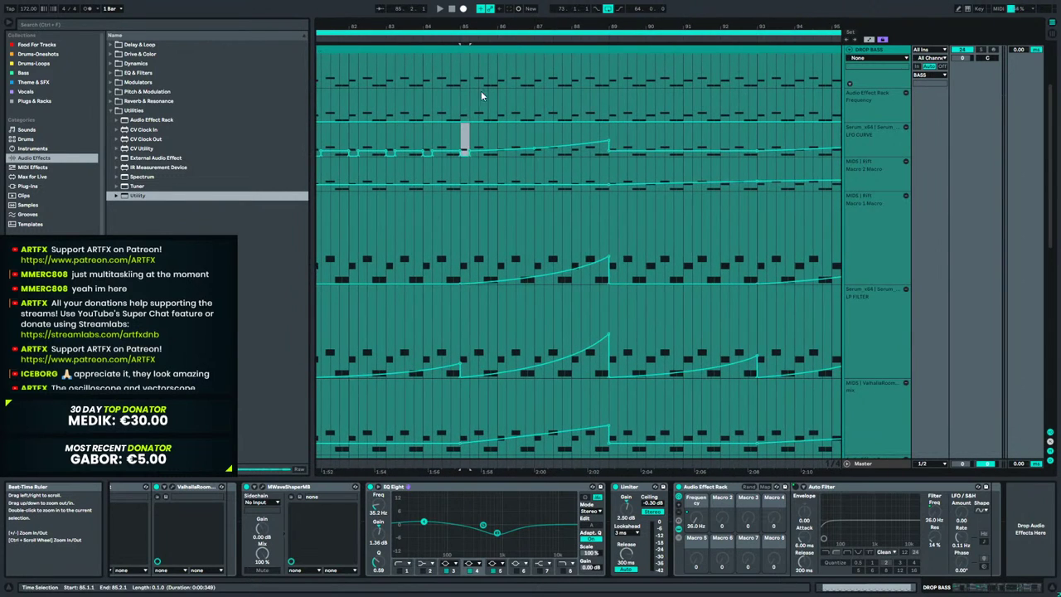
key(ctrl+v)
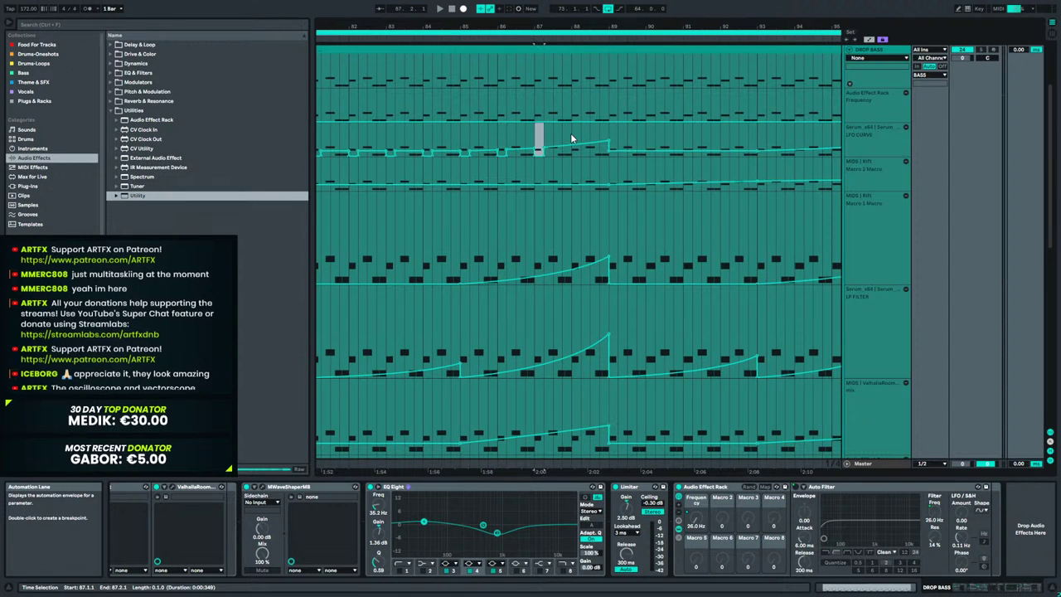
key(ctrl+v)
drag(543, 40, 562, 239)
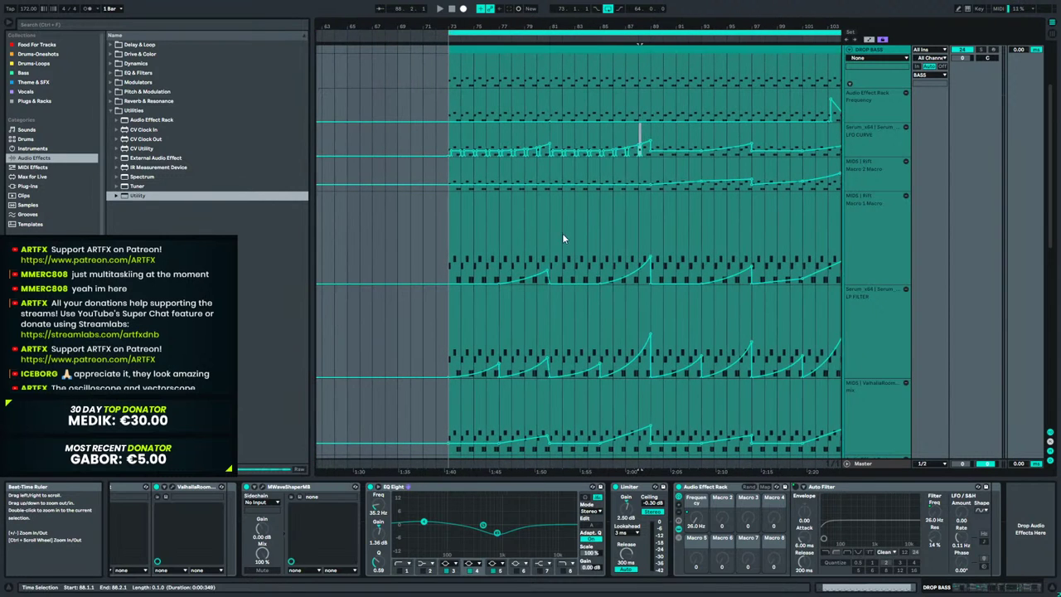
Open the DROP BASS track's Serum, play from bar 73 to check the LFO curve movement, and close the synth window.
click(446, 147)
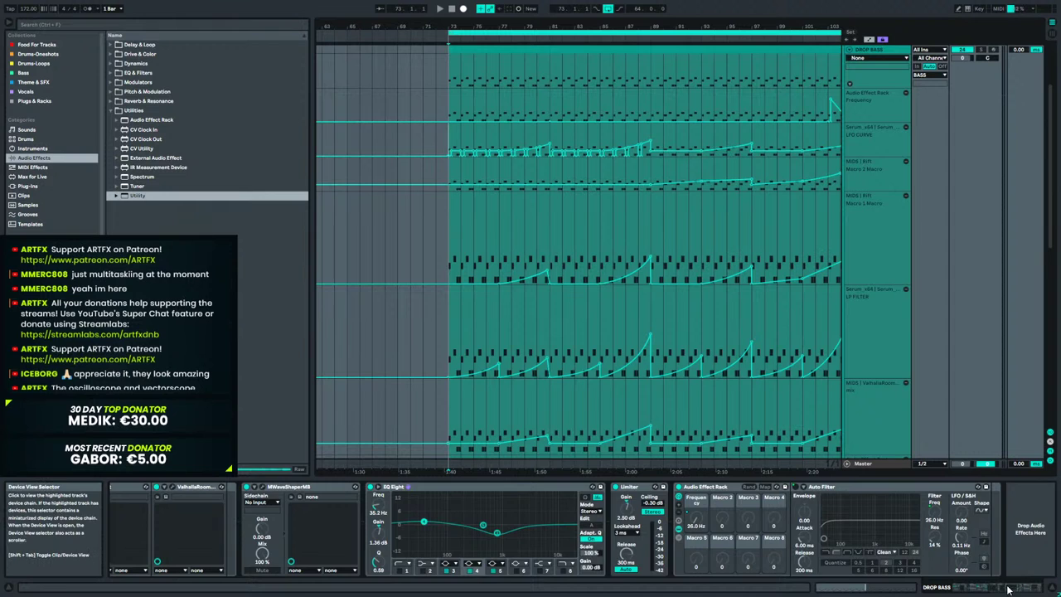
click(944, 588)
click(267, 486)
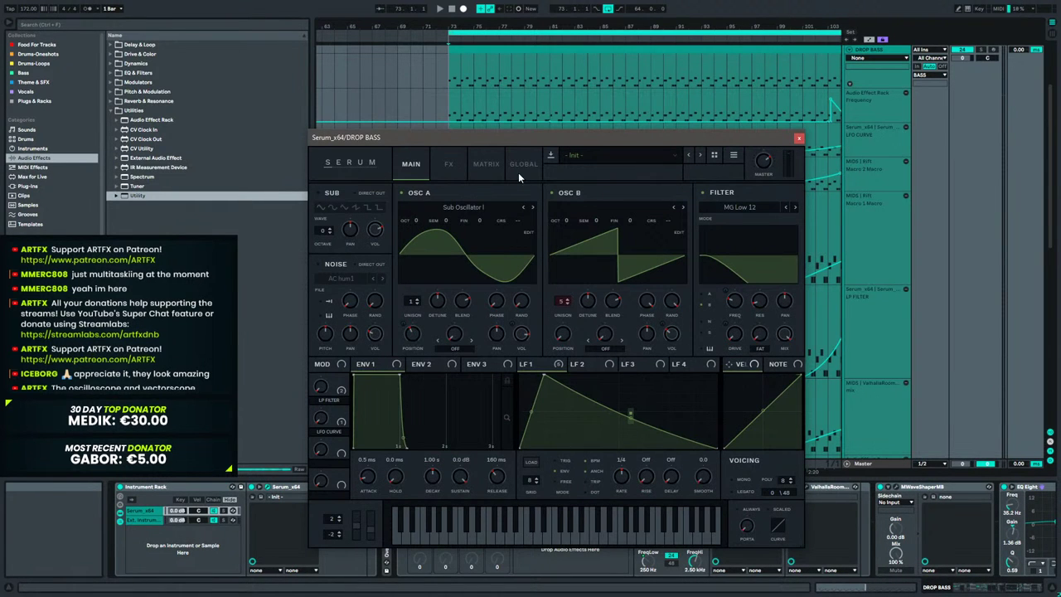
key(space)
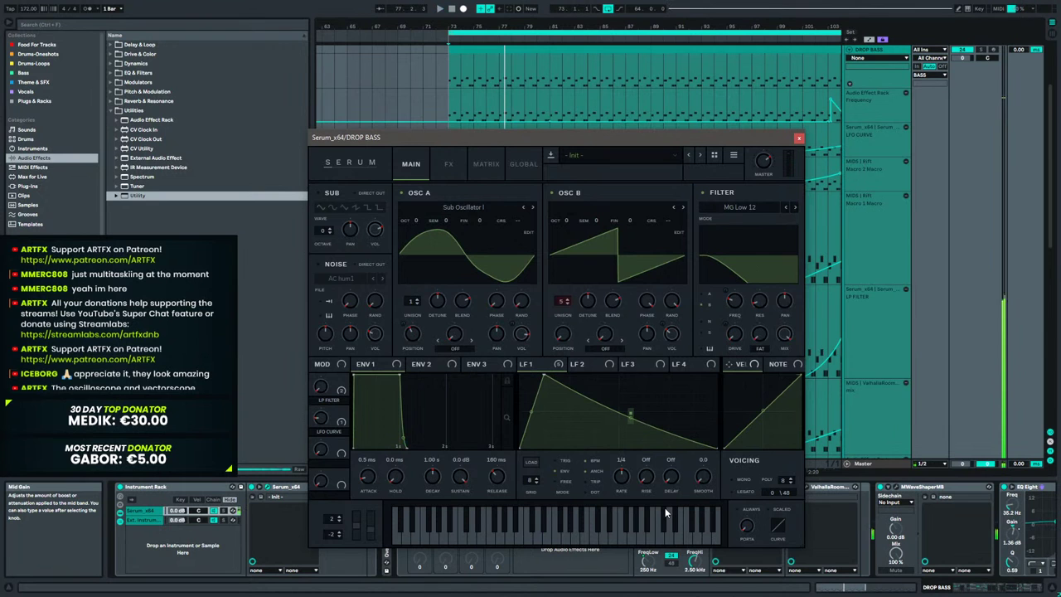
click(800, 138)
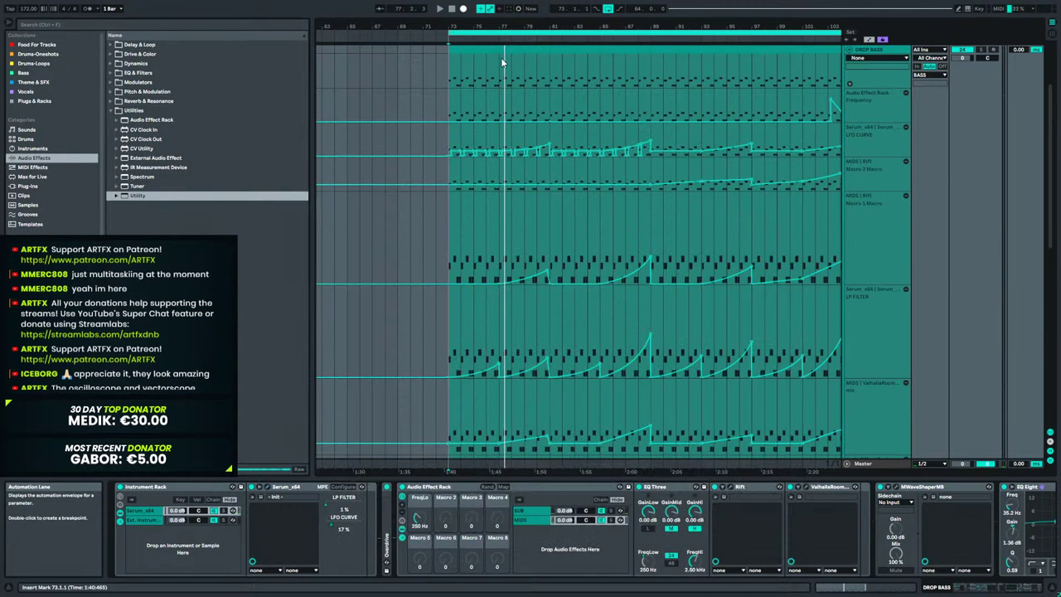
Play the DROP BASS from bar 73, then lower its LFO CURVE automation between 76.4.2 and 77.1.1.
drag(488, 27, 556, 28)
key(space)
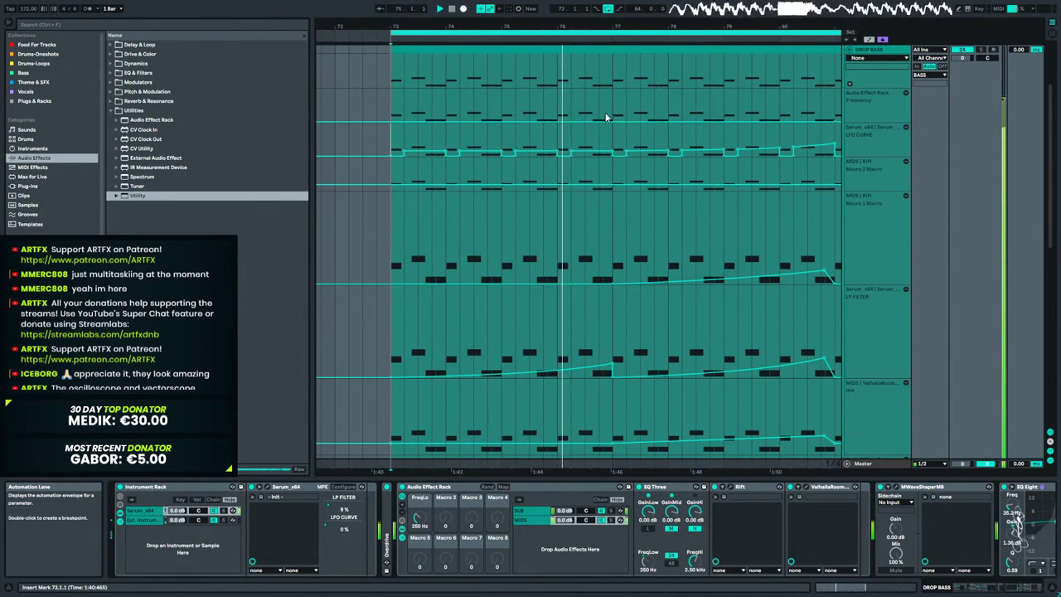
key(space)
drag(611, 33, 600, 106)
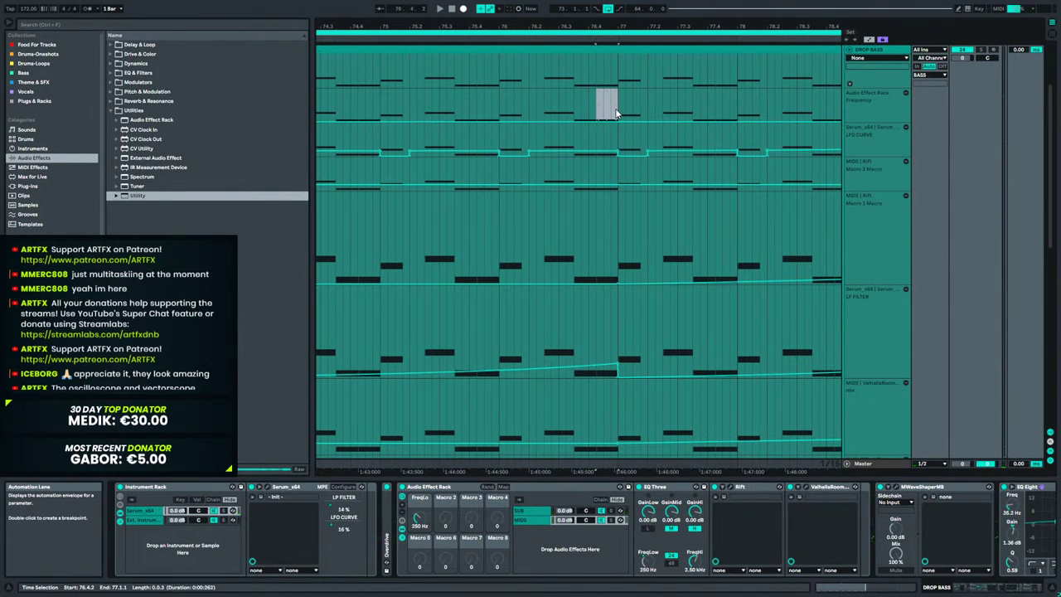
click(600, 146)
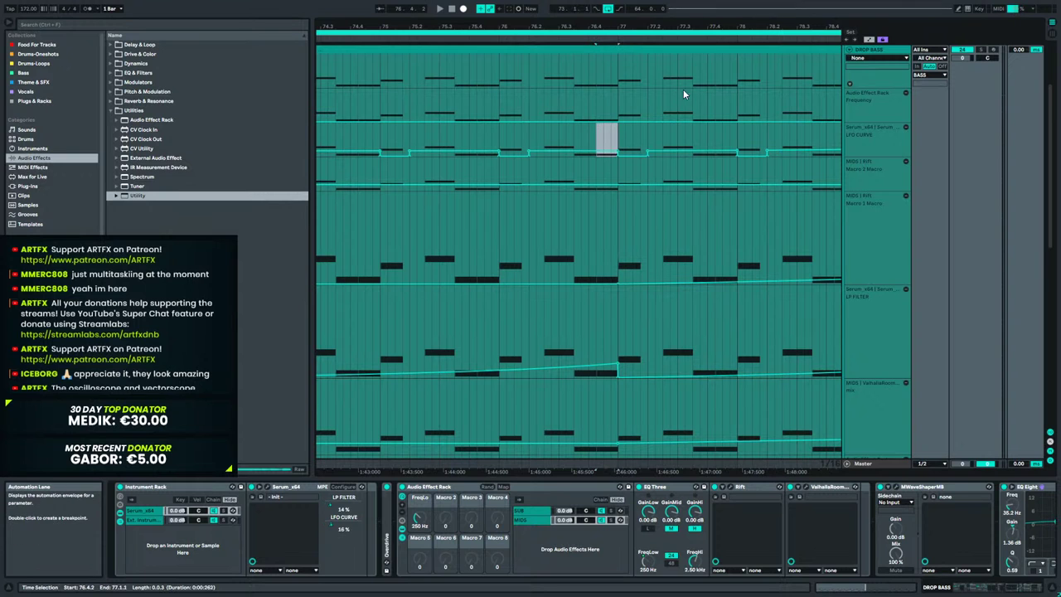
Solo the DROP BASS track and audition the LFO CURVE change from 76.2.1 and again from bar 73.
click(526, 138)
key(space)
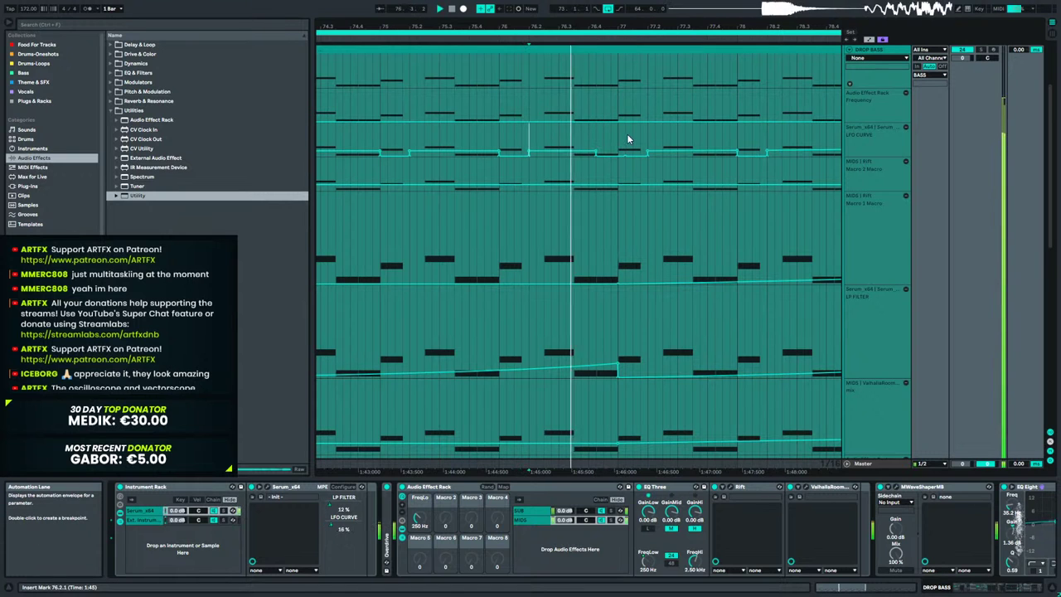
key(space)
key(space)
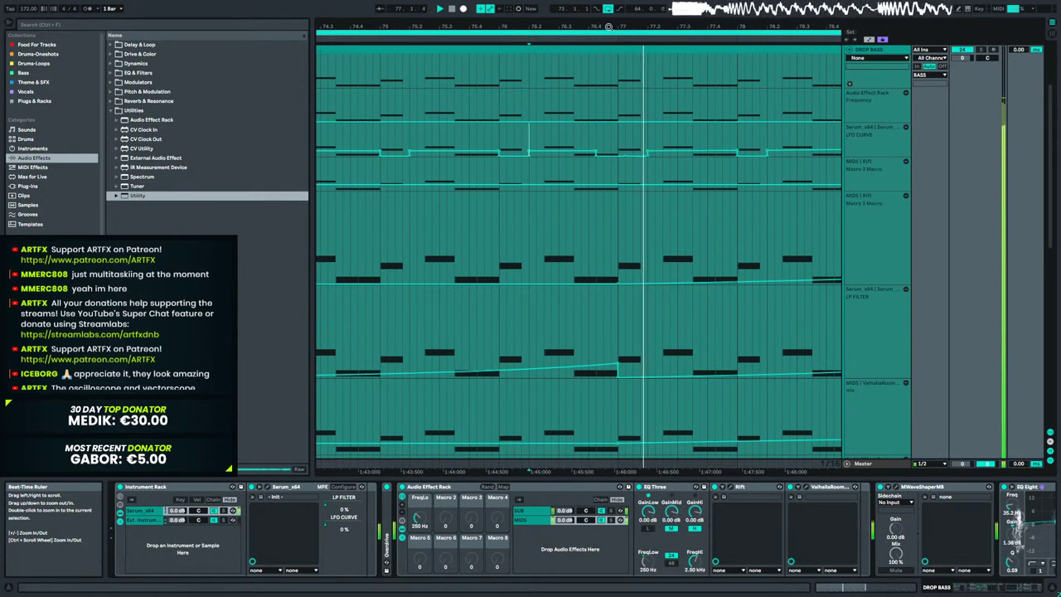
key(space)
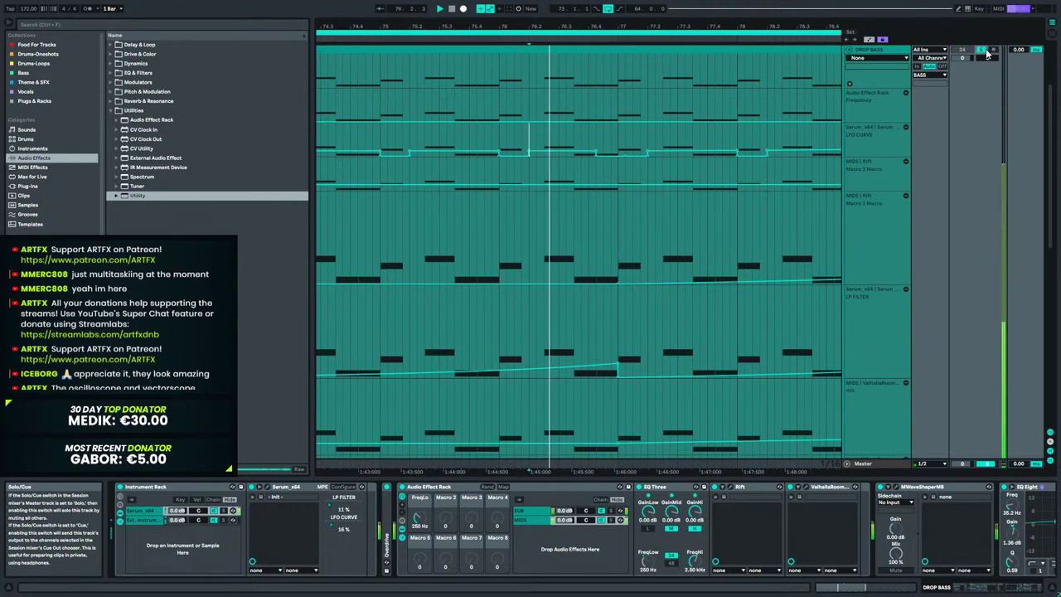
key(space)
key(space)
key(space)
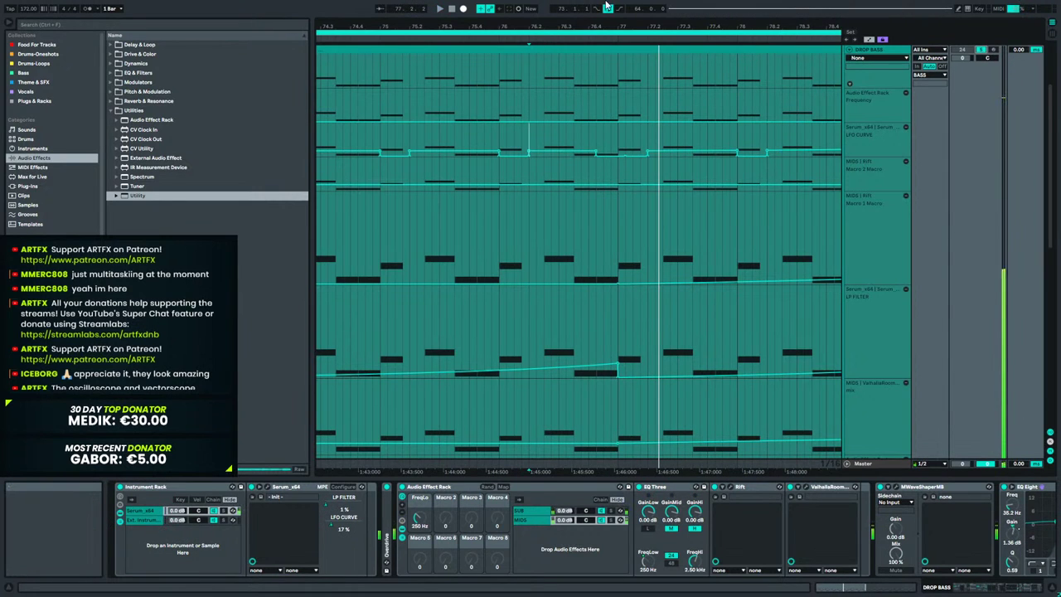
drag(567, 23, 580, 7)
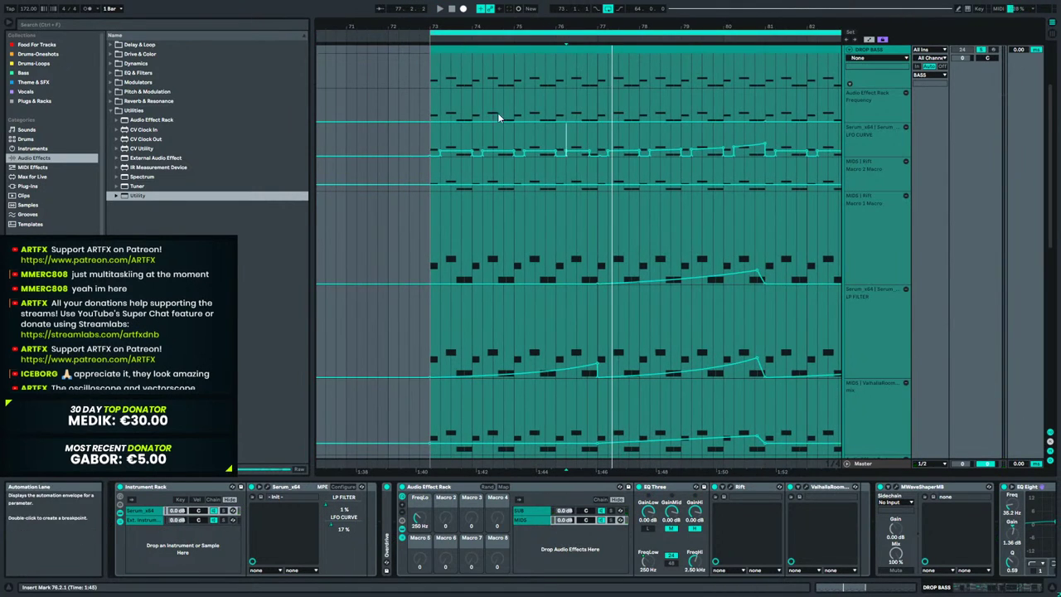
key(space)
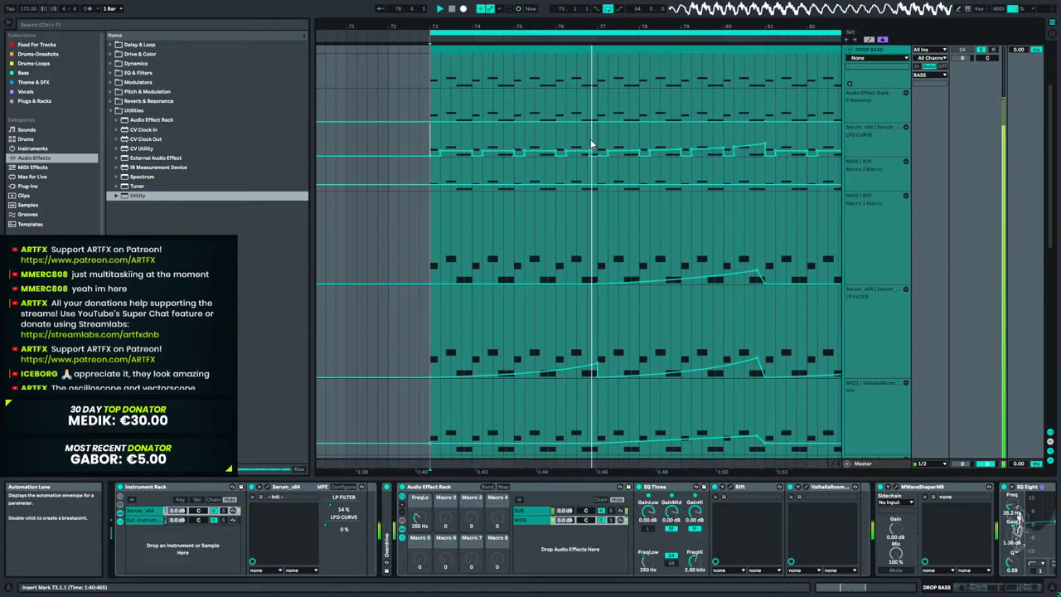
key(space)
Copy the LFO CURVE automation from 76.3.1 to 77.1.1 and paste it at 84.3.1.
mouse_move(599, 138)
mouse_down()
mouse_move(482, 138)
mouse_move(584, 141)
mouse_up()
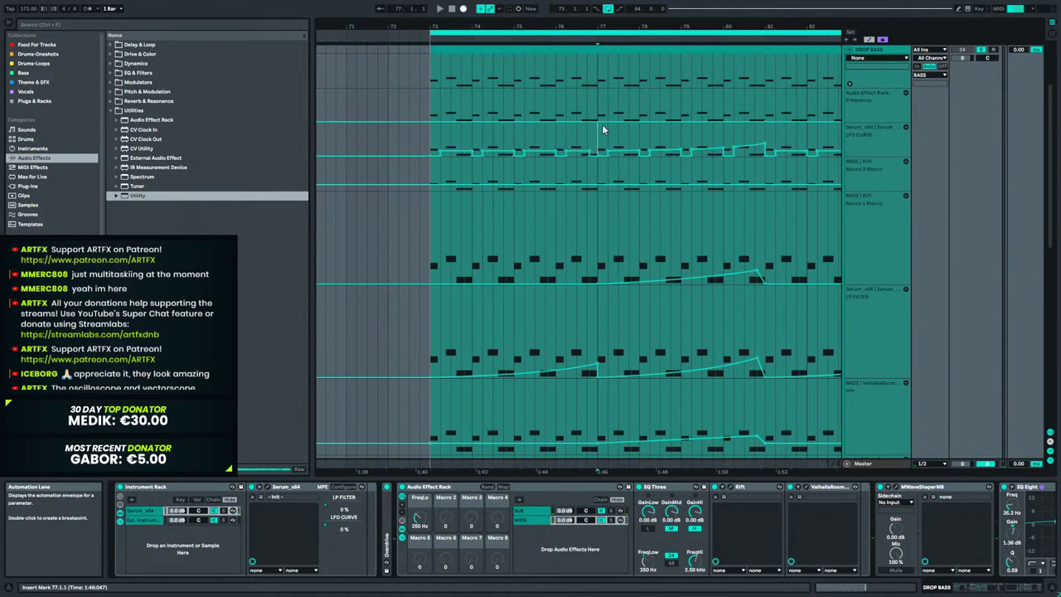
drag(632, 26, 550, 53)
drag(628, 69, 492, 6)
drag(560, 5, 455, 22)
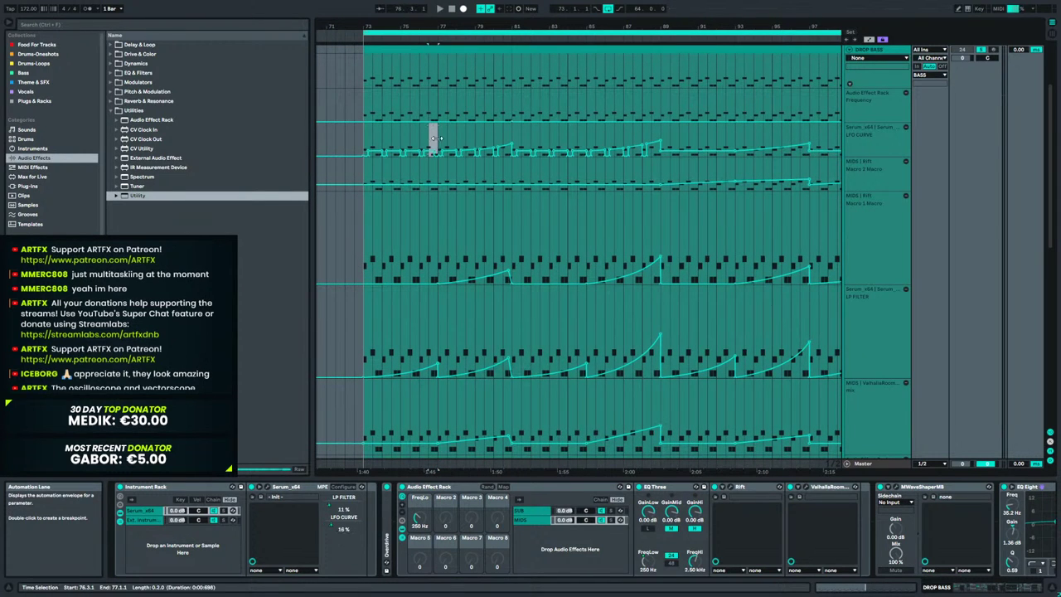
click(579, 132)
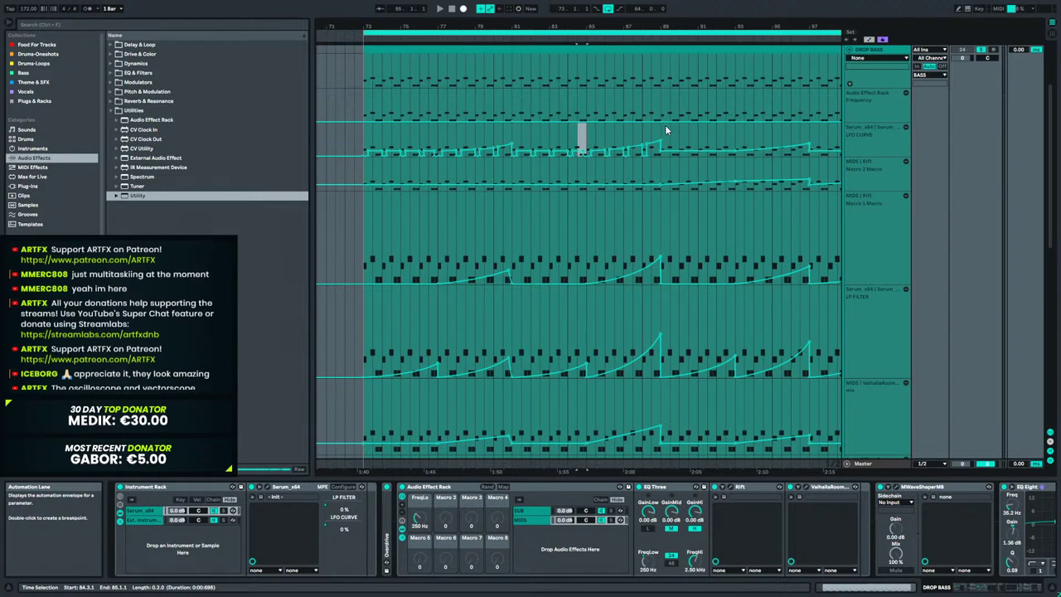
Duplicate the LFO CURVE automation of bars 73 to 89 three times to fill the drop up to bar 137.
drag(660, 128, 368, 147)
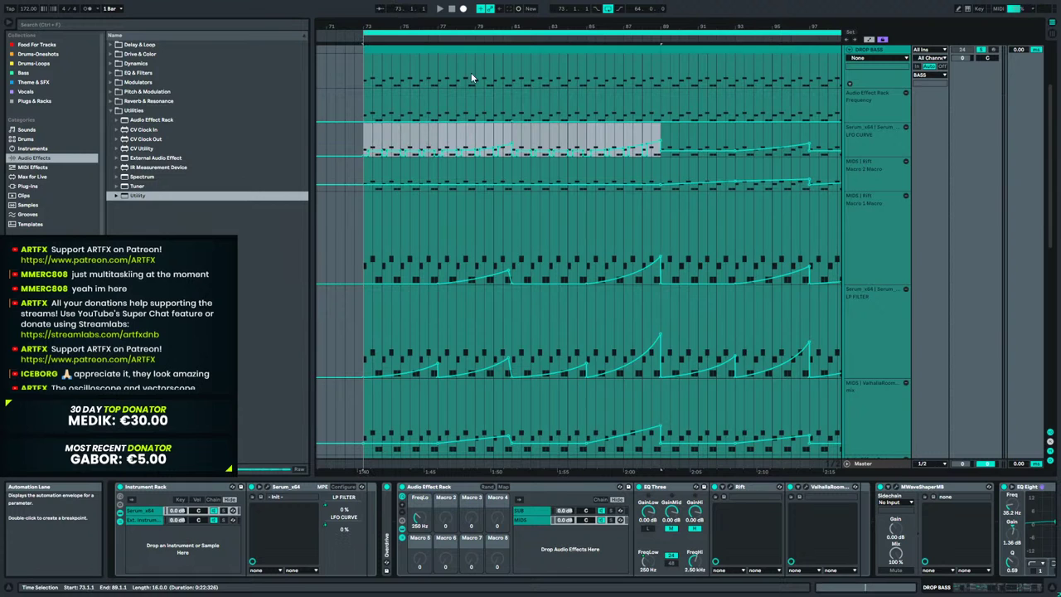
drag(522, 23, 411, 23)
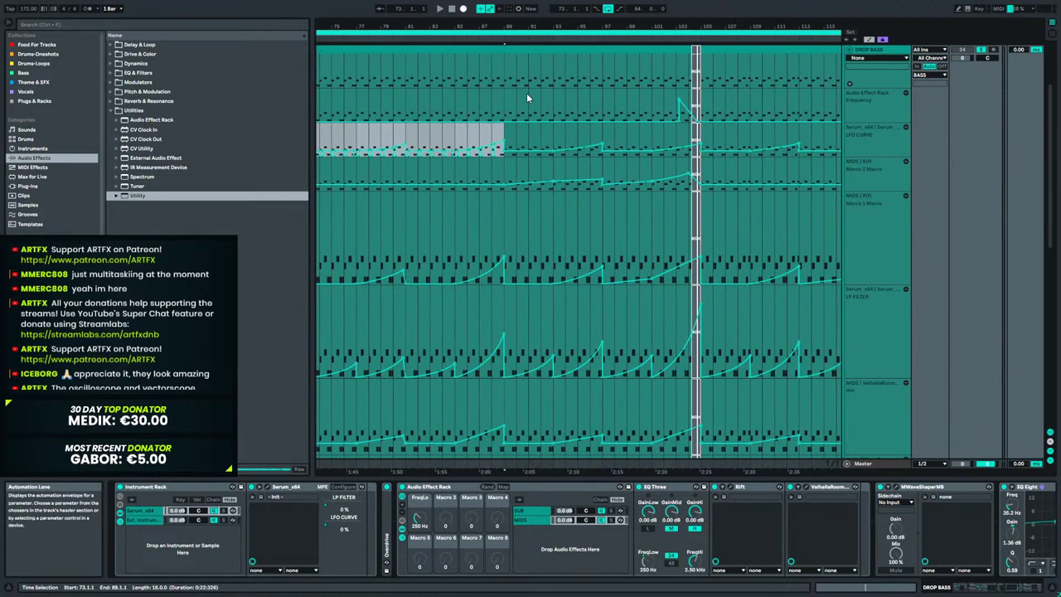
key(ctrl+d)
drag(545, 25, 489, 27)
key(ctrl+d)
key(ctrl+d)
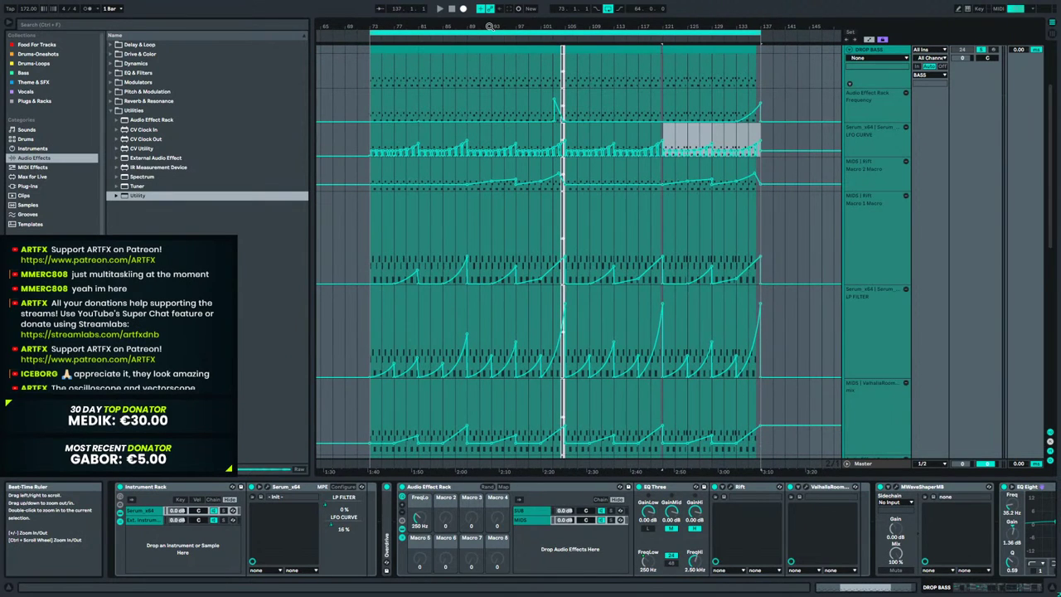
Unsolo the DROP BASS track and play the full mix from bar 71.
click(370, 142)
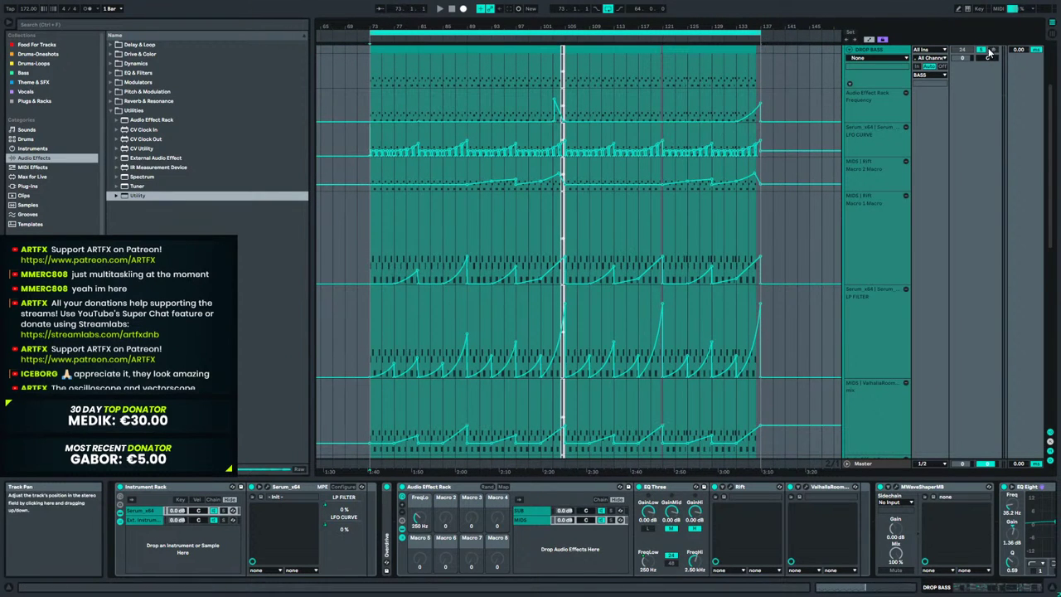
click(354, 84)
key(space)
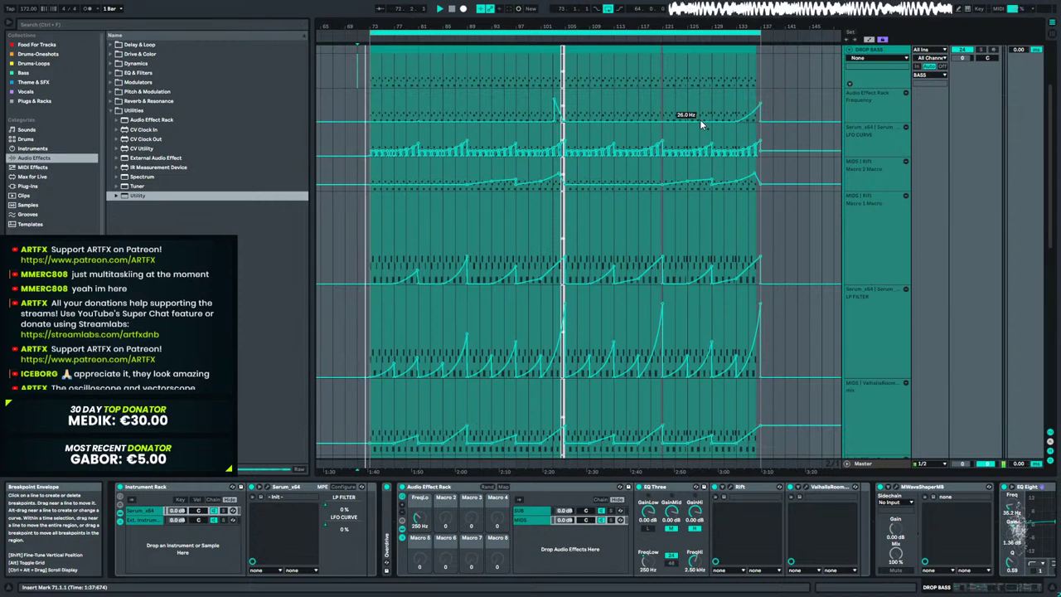
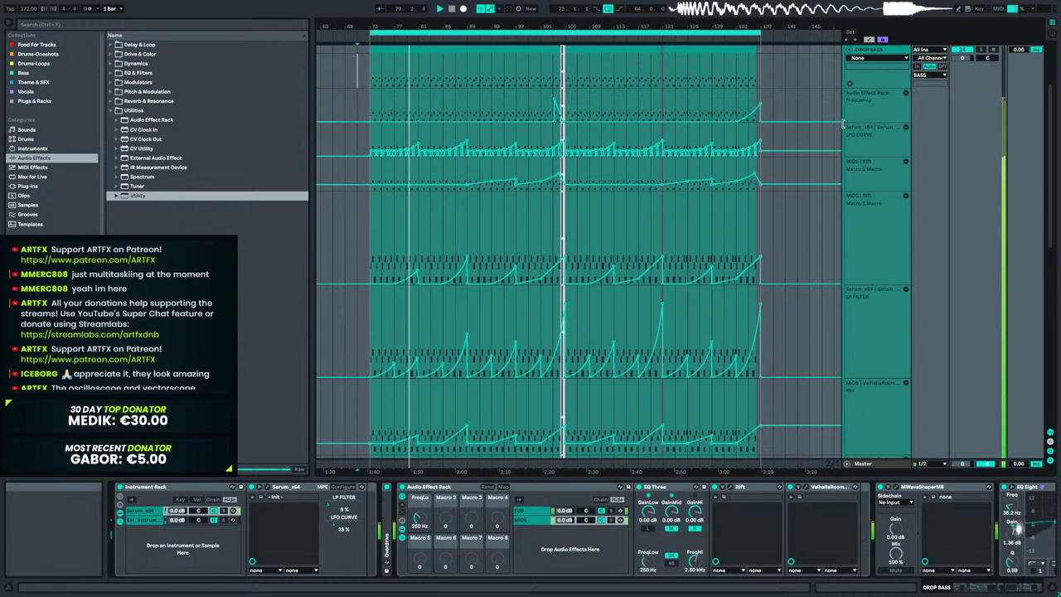
Fold the DROP BASS track and the ATMOS group for an overview of the drop.
click(880, 50)
click(848, 50)
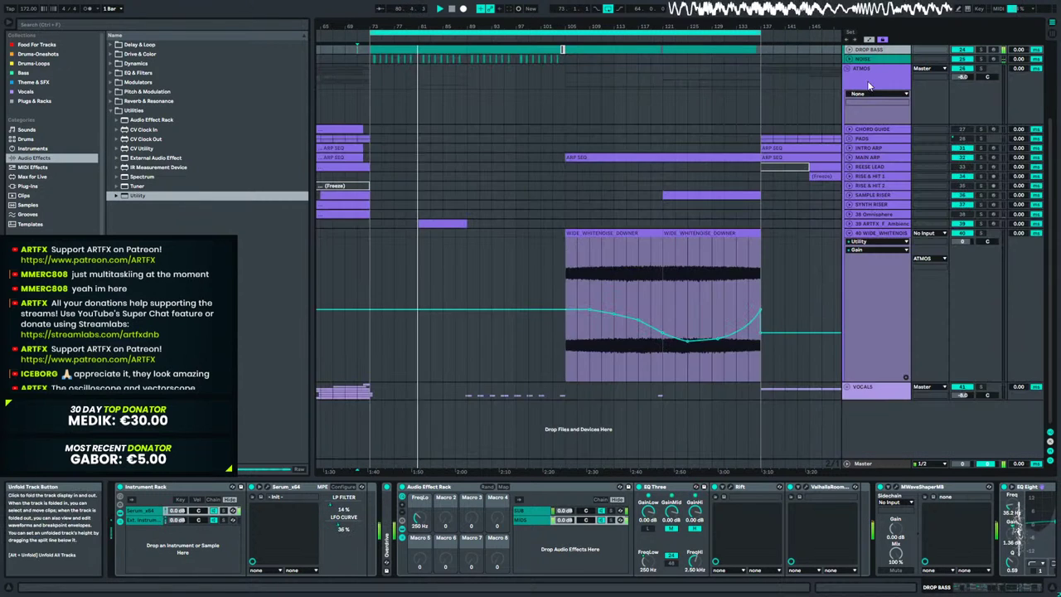
scroll(877, 148, up, 3)
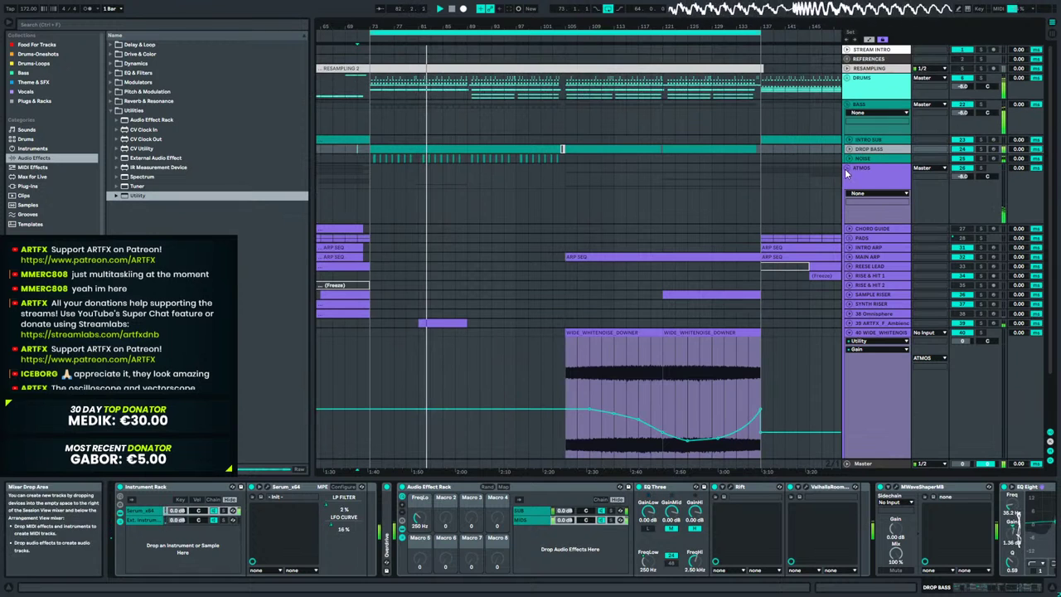
click(847, 168)
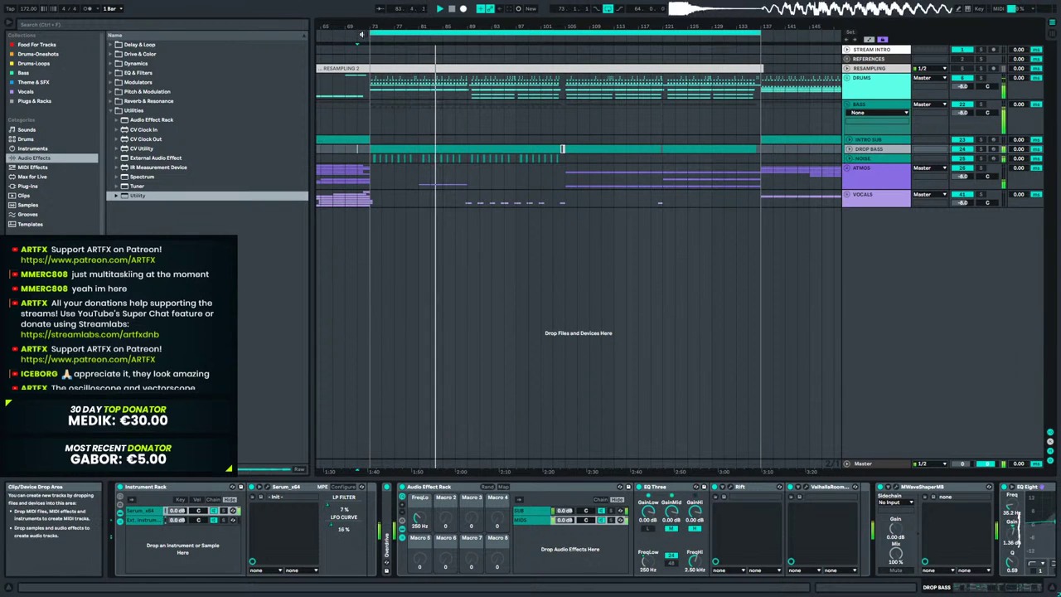
drag(374, 23, 456, 27)
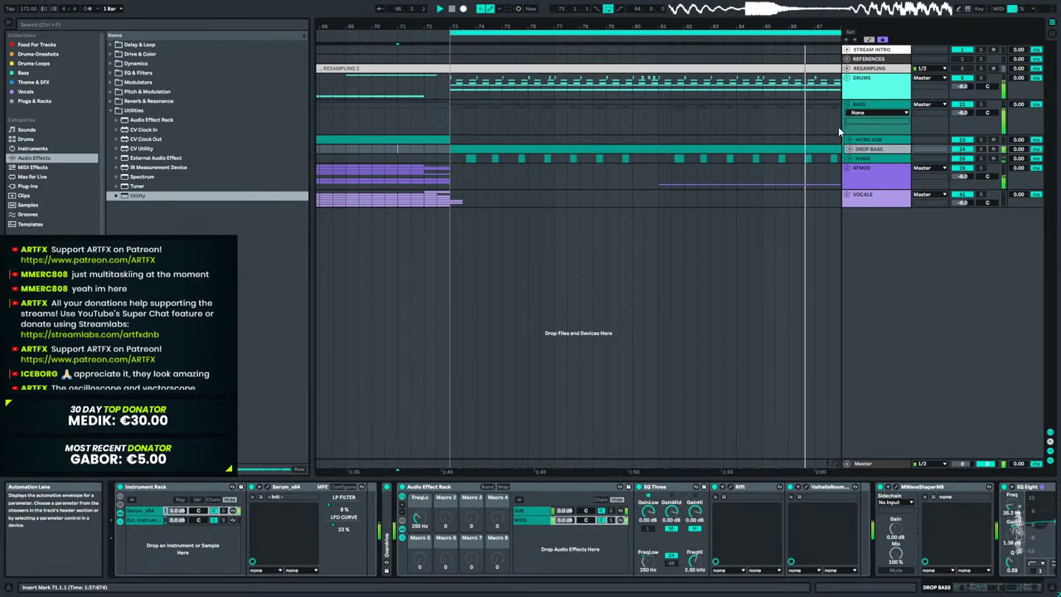
Unfold the DROP BASS track and enlarge its Rift Macro 2 automation lane.
click(861, 139)
drag(588, 26, 514, 10)
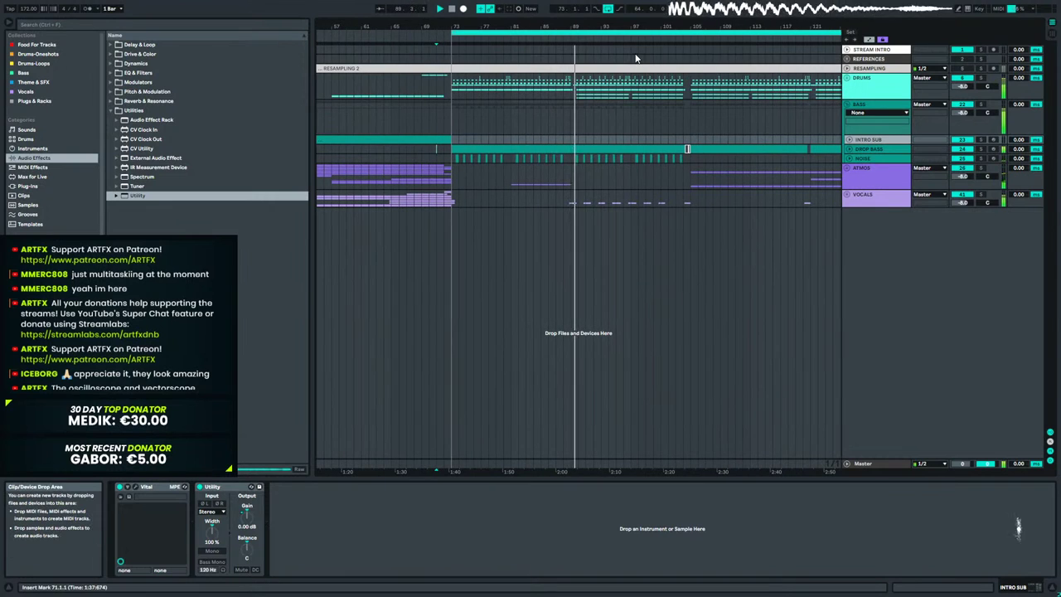
click(853, 148)
click(847, 148)
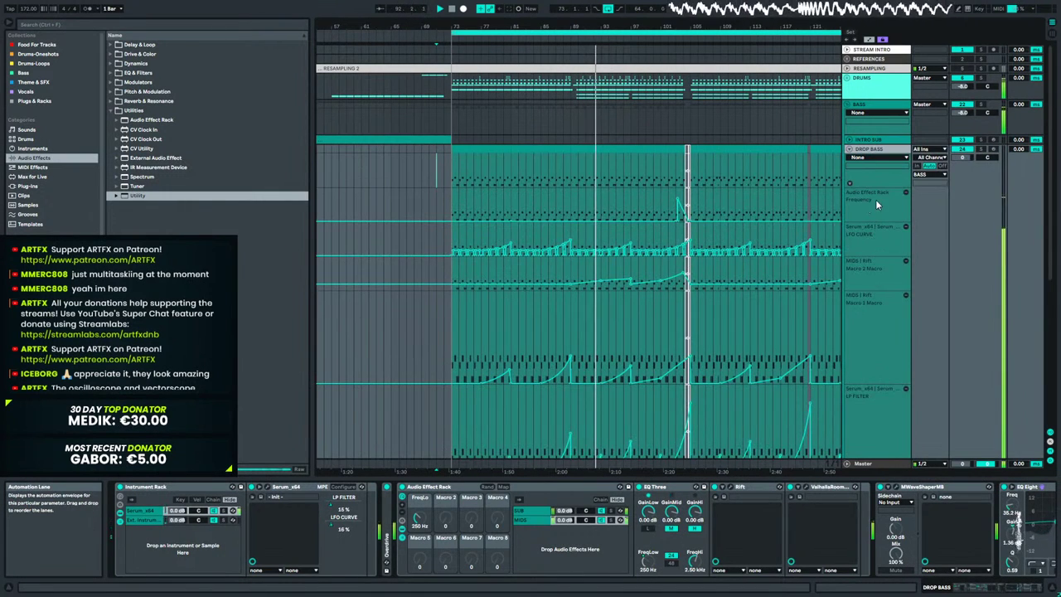
scroll(875, 199, down, 3)
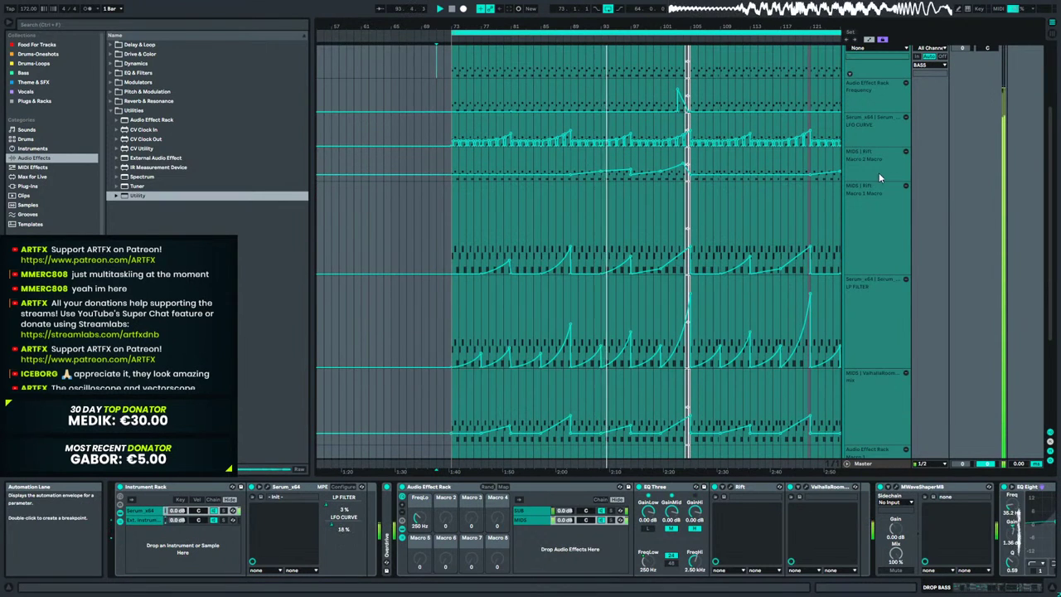
drag(873, 181, 867, 248)
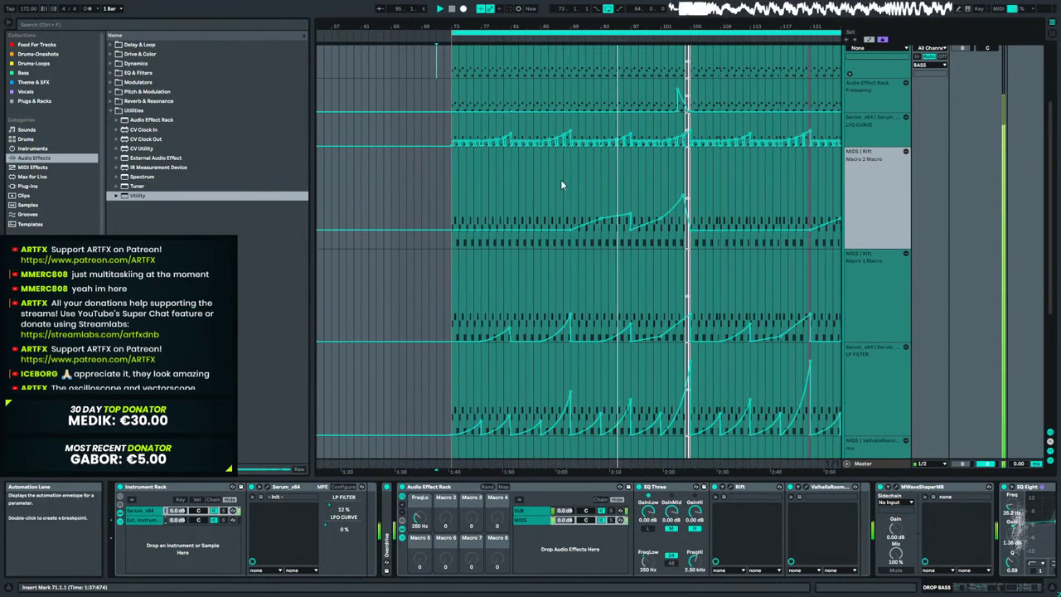
Delete the Rift Macro 2 breakpoint at bar 93 and bend the ramp from bar 89 to 97 into a rising curve.
scroll(555, 185, down, 2)
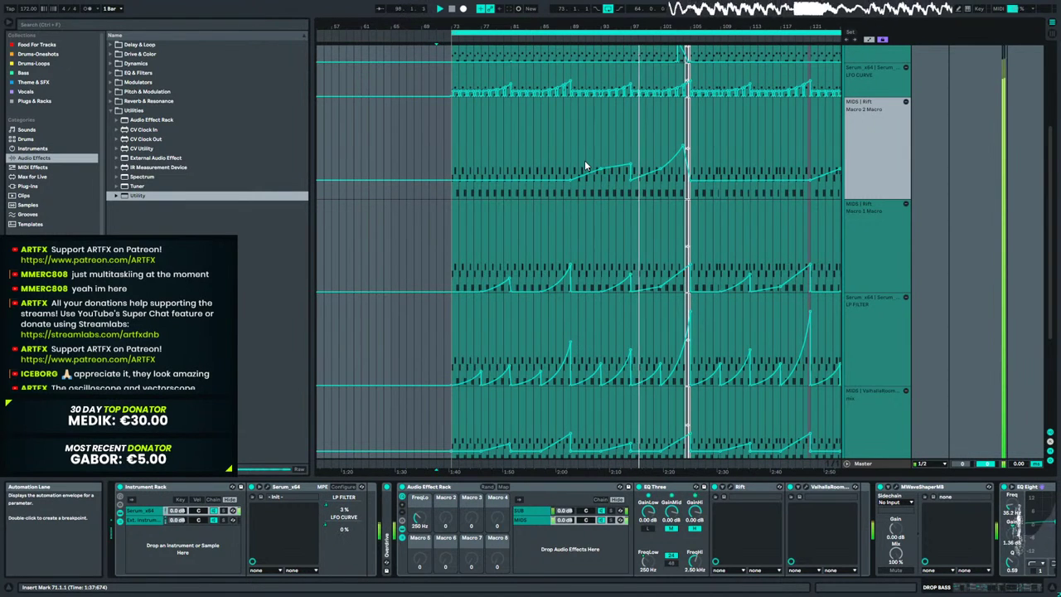
mouse_move(594, 170)
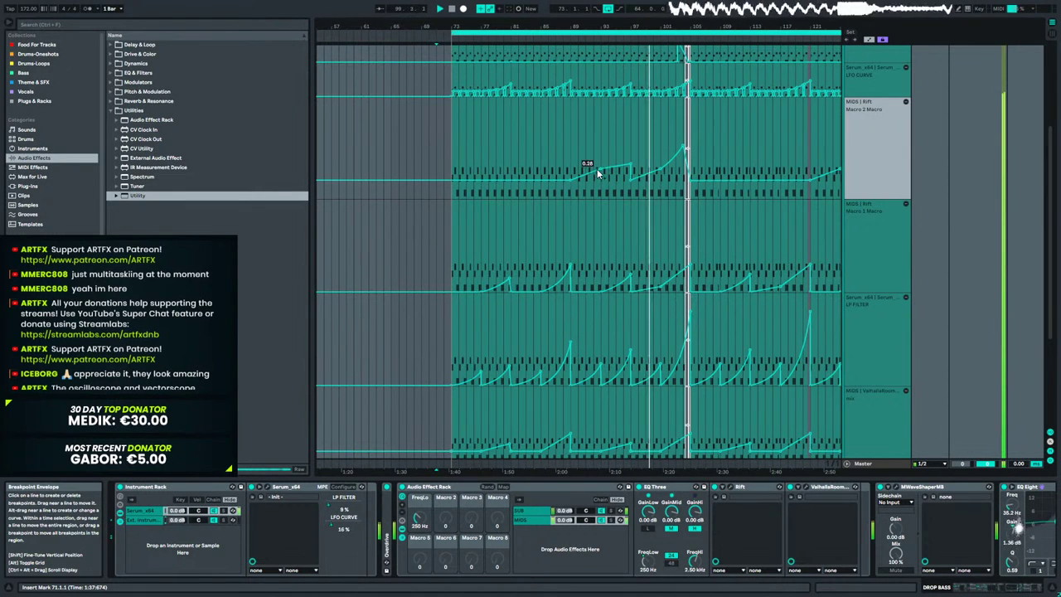
click(600, 168)
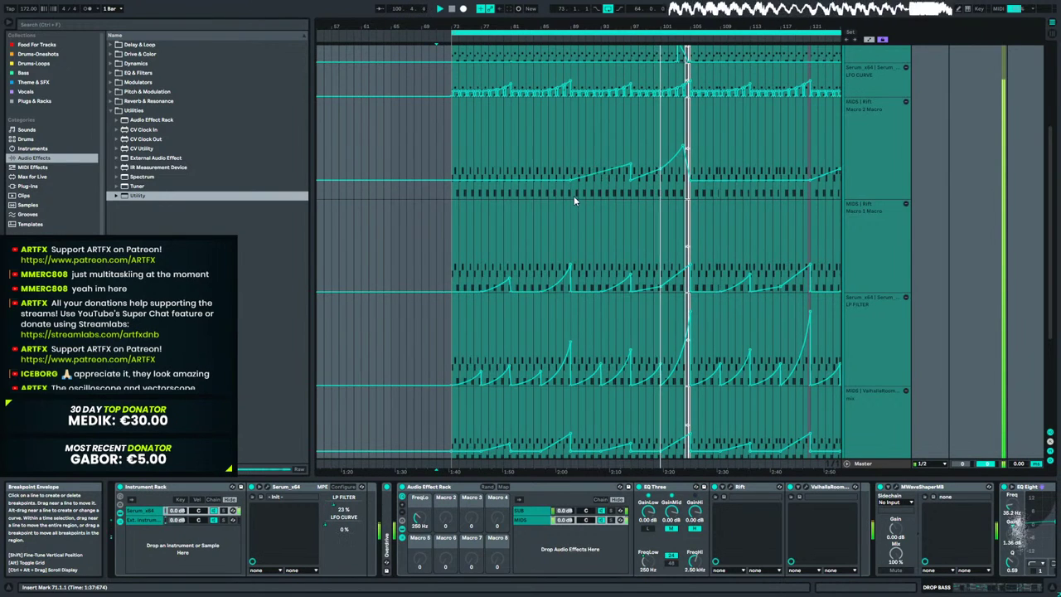
drag(622, 166, 622, 176)
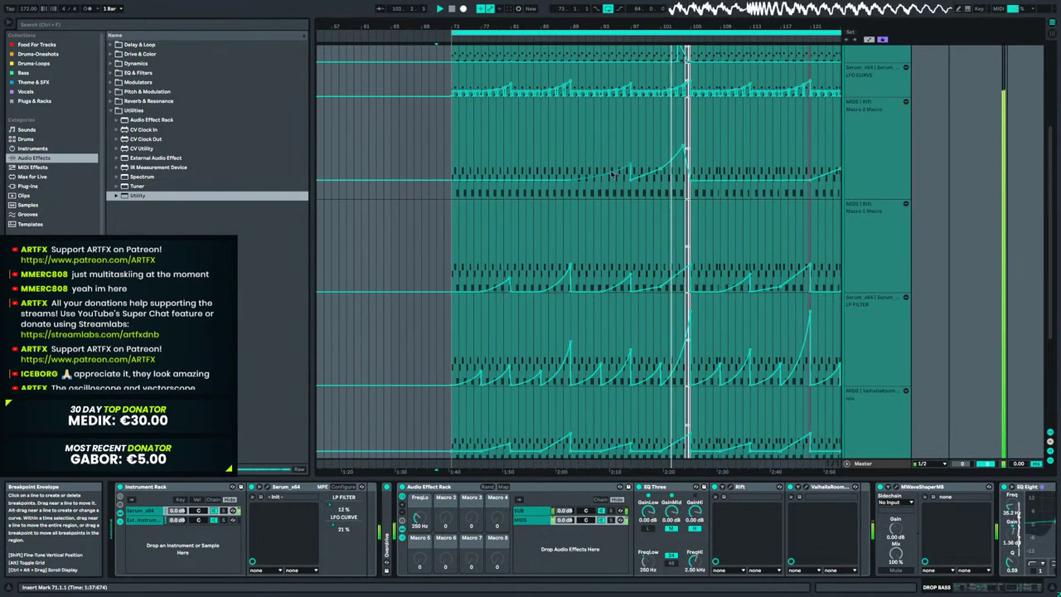
click(659, 172)
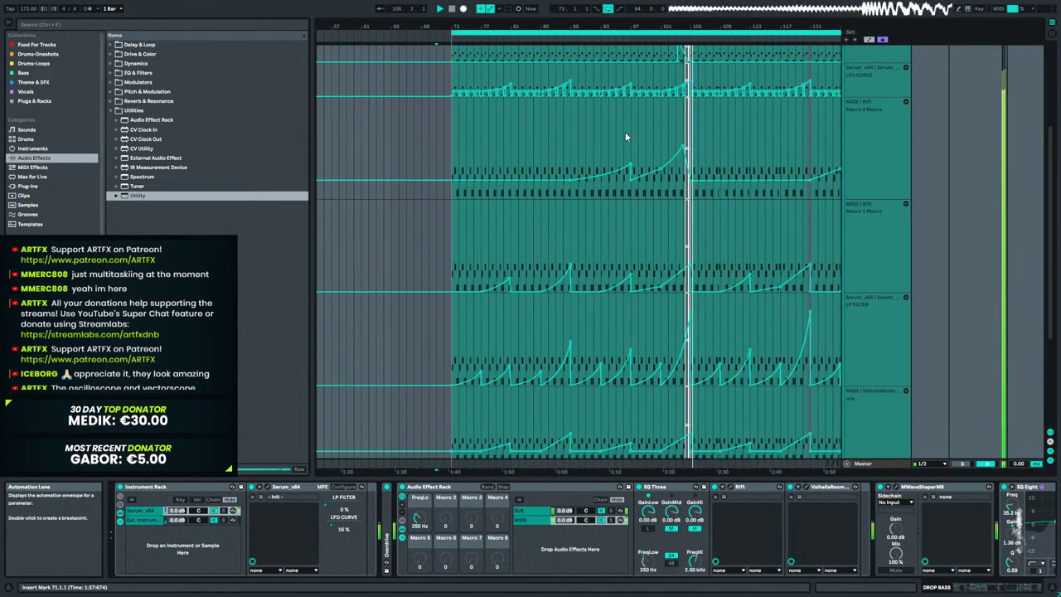
scroll(625, 132, down, 2)
scroll(625, 138, down, 2)
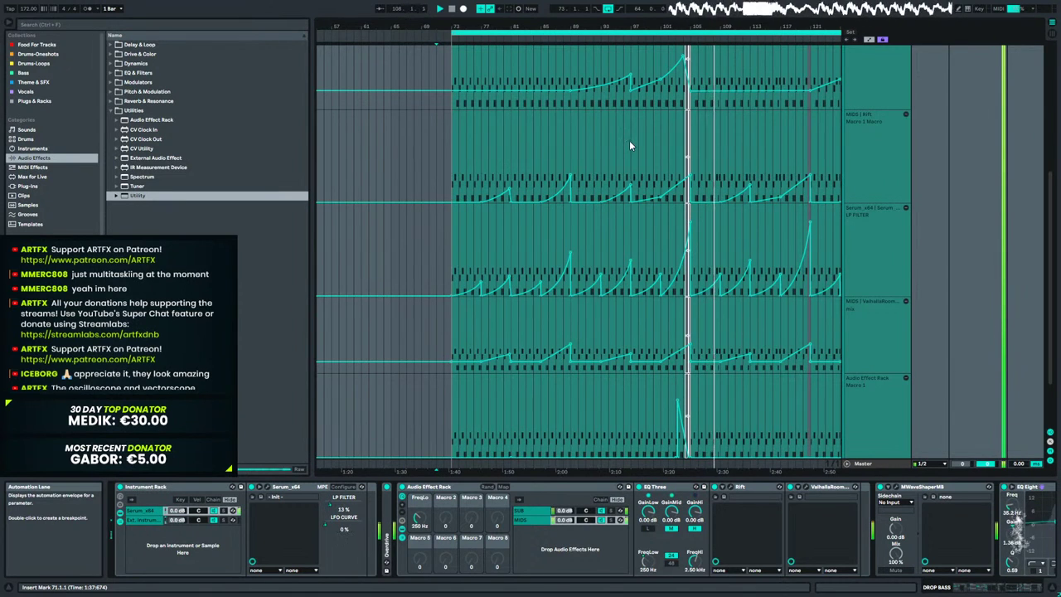
scroll(686, 214, up, 8)
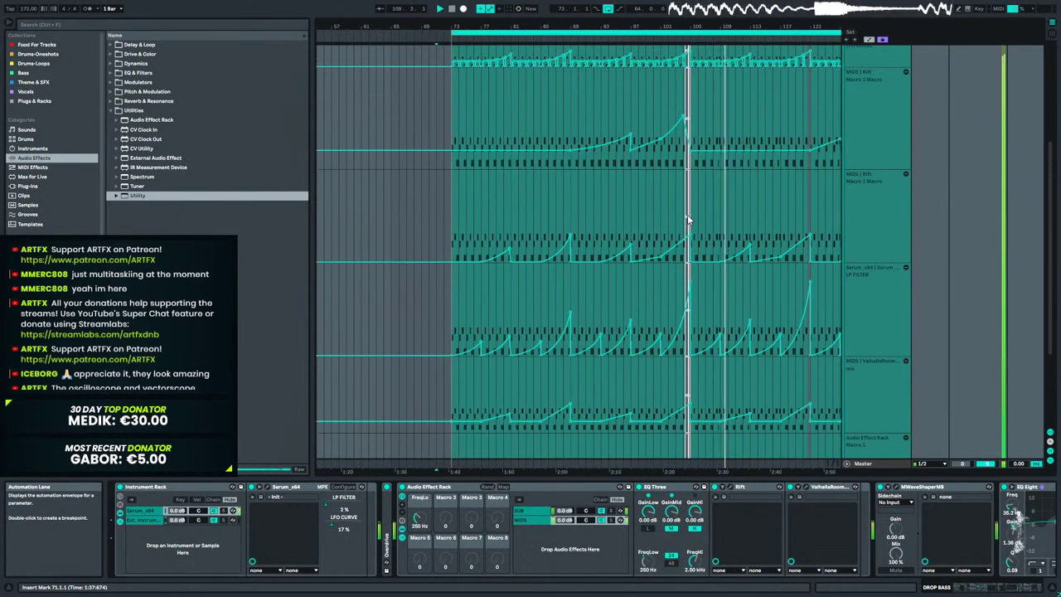
scroll(684, 216, down, 10)
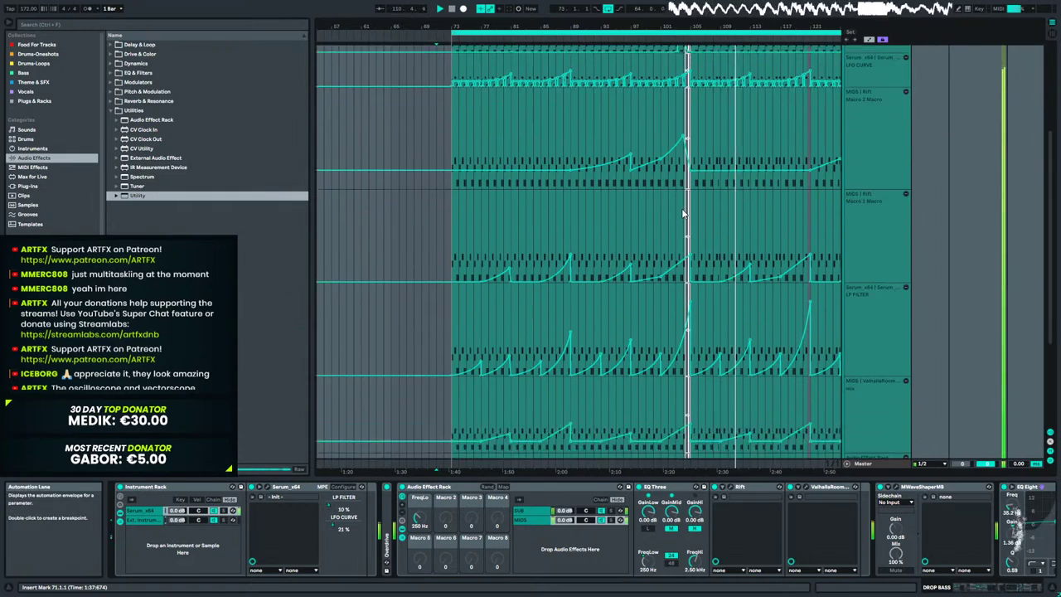
scroll(668, 227, up, 7)
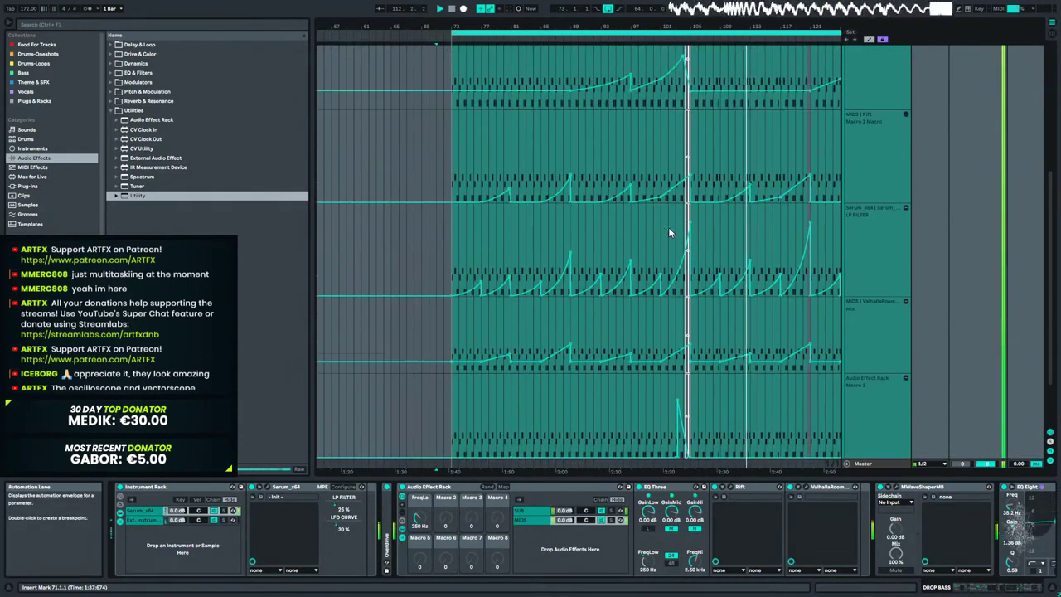
Unfold the DRUMS group and its 13 Addictive Drums 2 track.
drag(759, 26, 630, 34)
drag(728, 42, 729, 32)
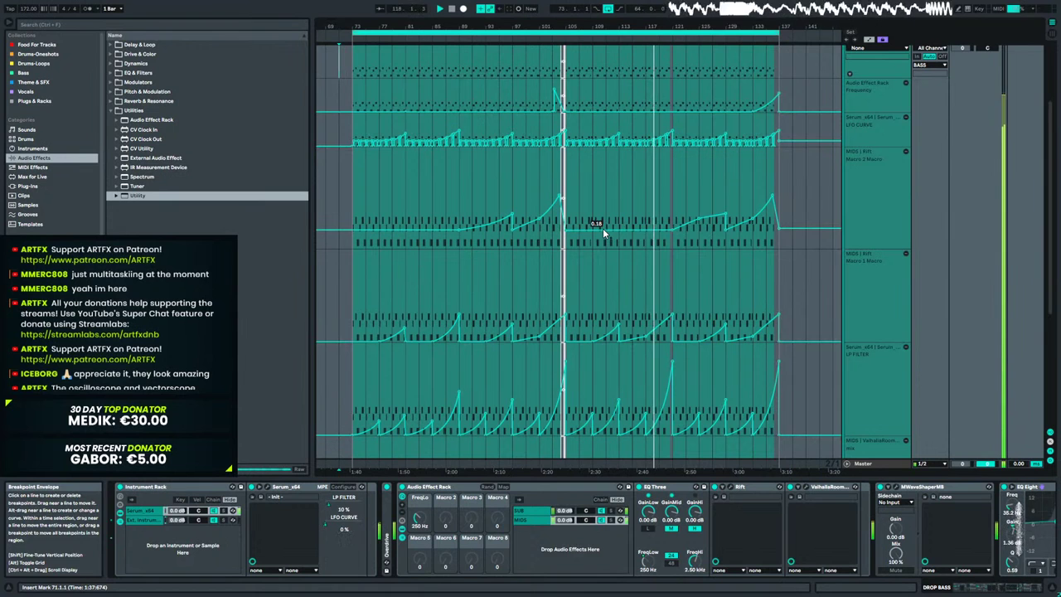
click(999, 583)
scroll(763, 182, up, 4)
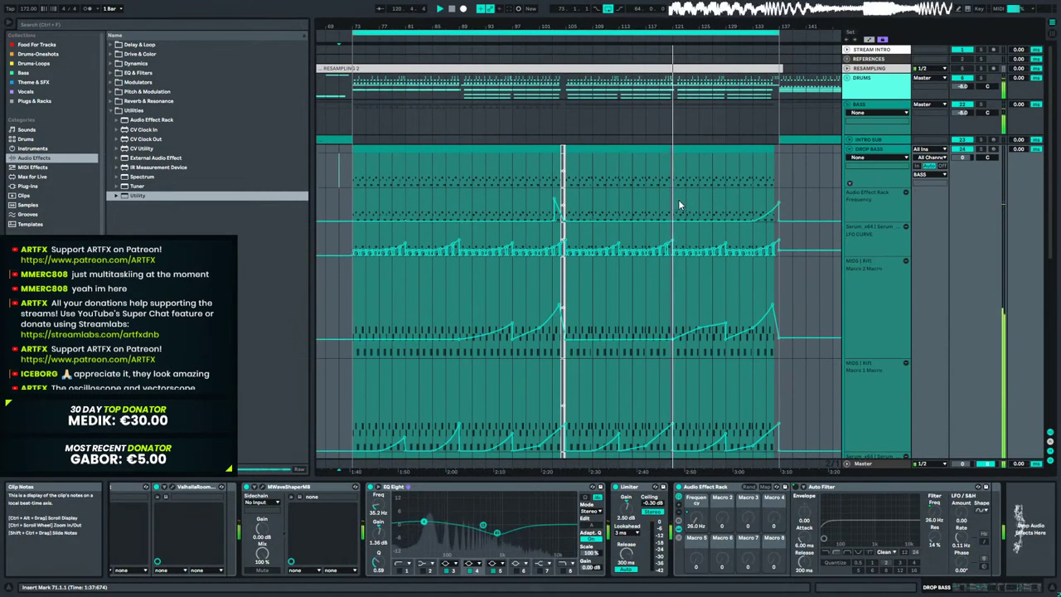
click(847, 78)
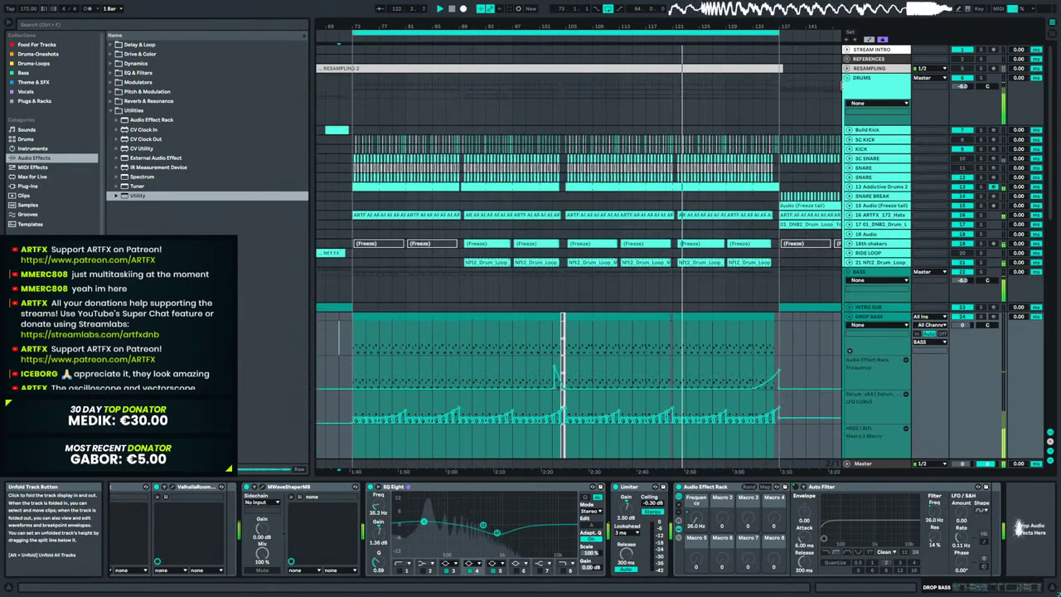
click(848, 186)
click(875, 195)
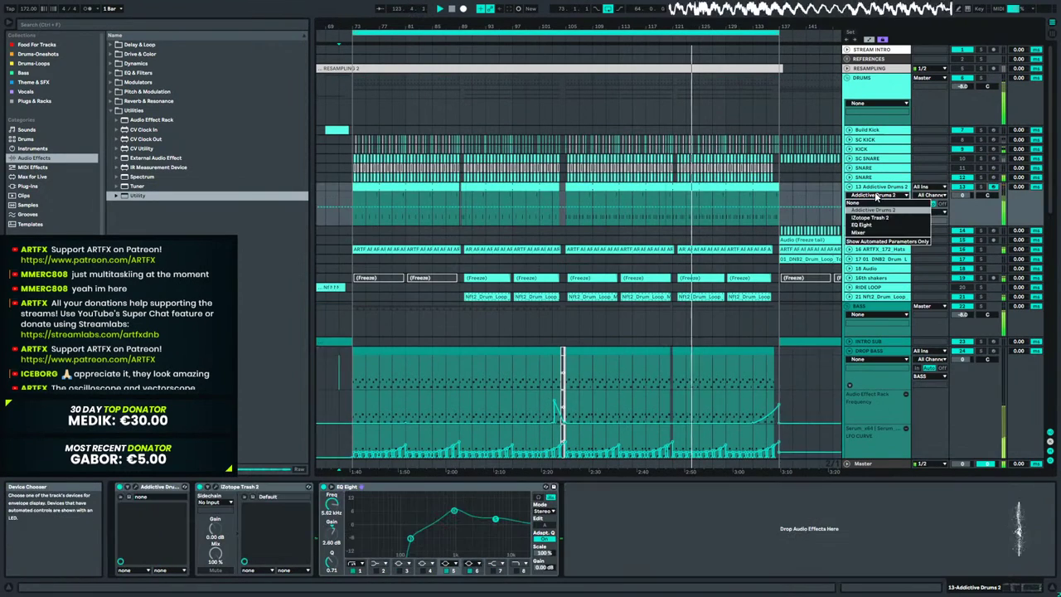
click(875, 188)
Play the Addictive Drums 2 part in the full mix from bar 118.4.
drag(672, 26, 673, 194)
click(600, 192)
key(space)
key(space)
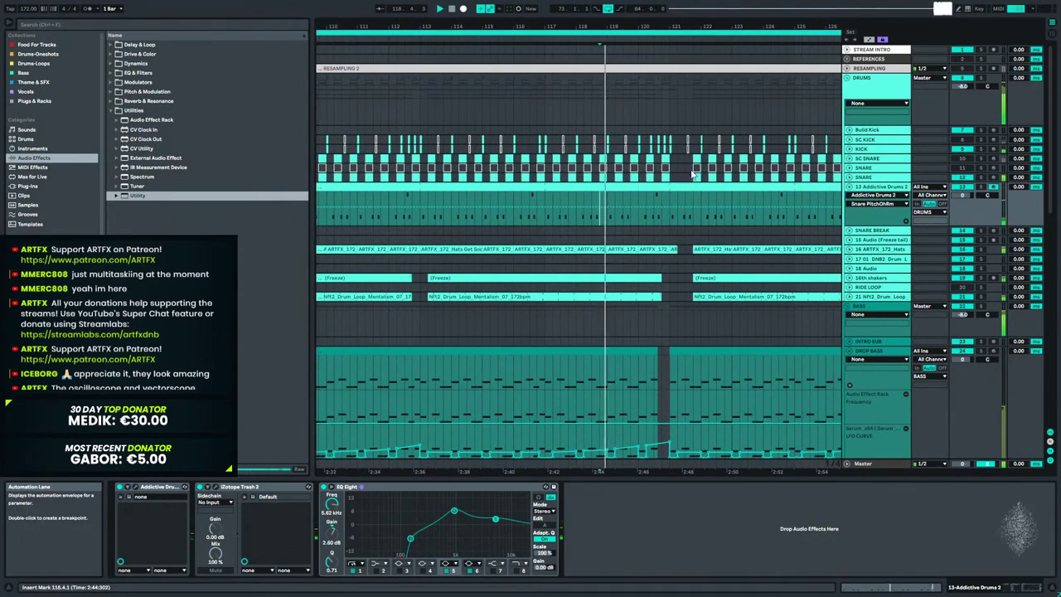
Delete the section of the Addictive Drums 2 clip from 121.1.1 to 121.4.1.
drag(665, 25, 664, 146)
drag(404, 26, 404, 14)
key(space)
drag(527, 194, 617, 191)
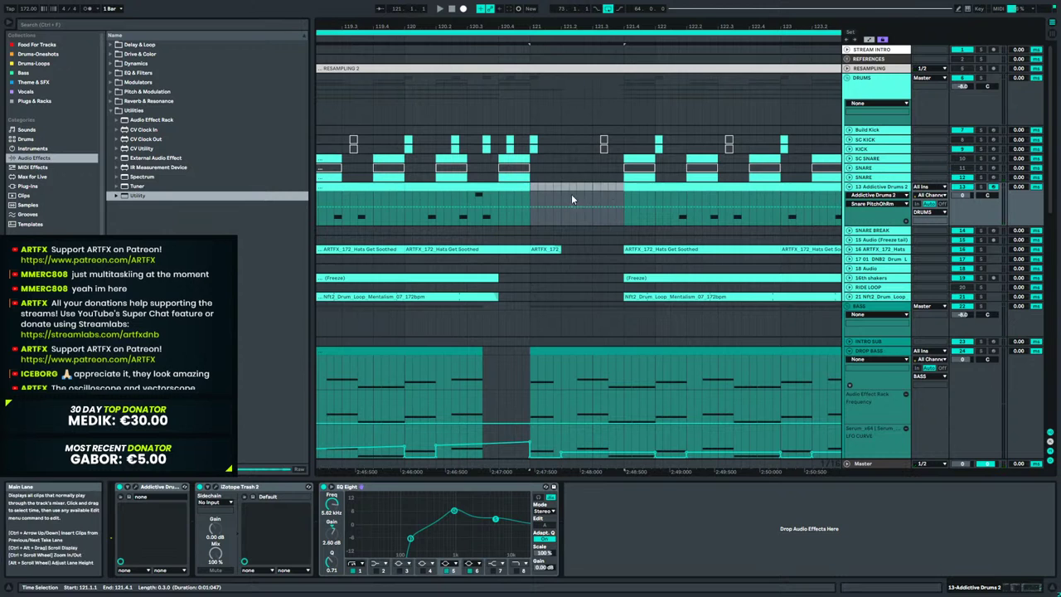
Hide the automation lanes, play across the gap at bar 121 and undo the Addictive Drums 2 deletion.
click(395, 218)
key(space)
key(a)
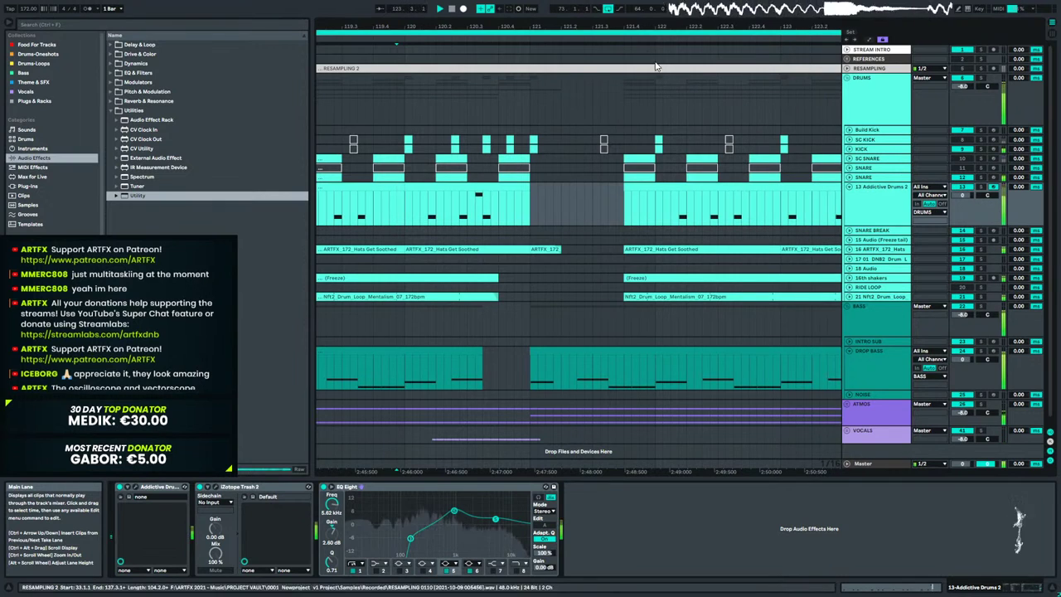
drag(626, 28, 579, 16)
key(space)
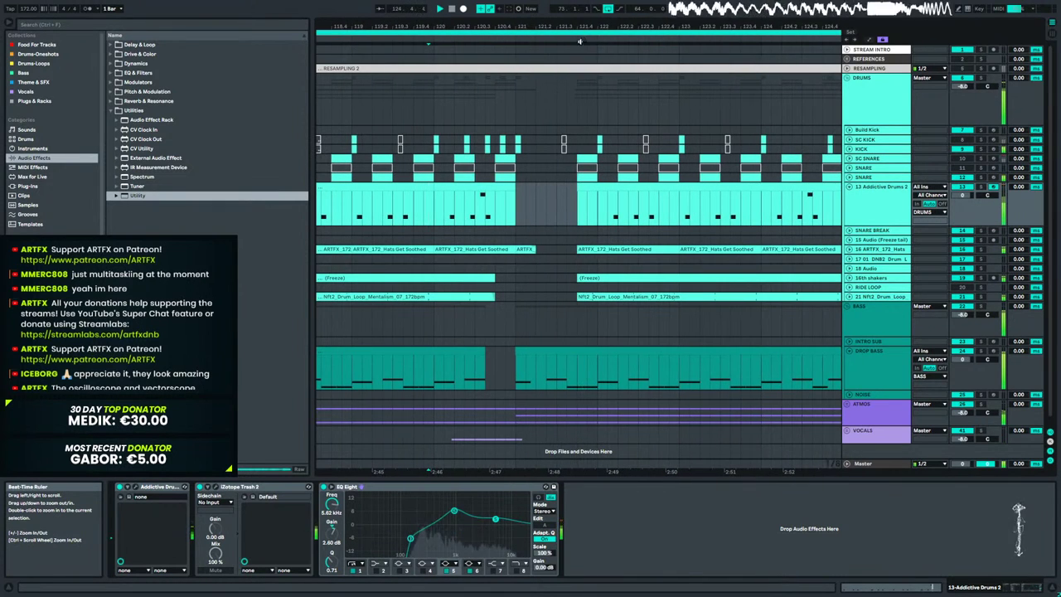
key(ctrl+z)
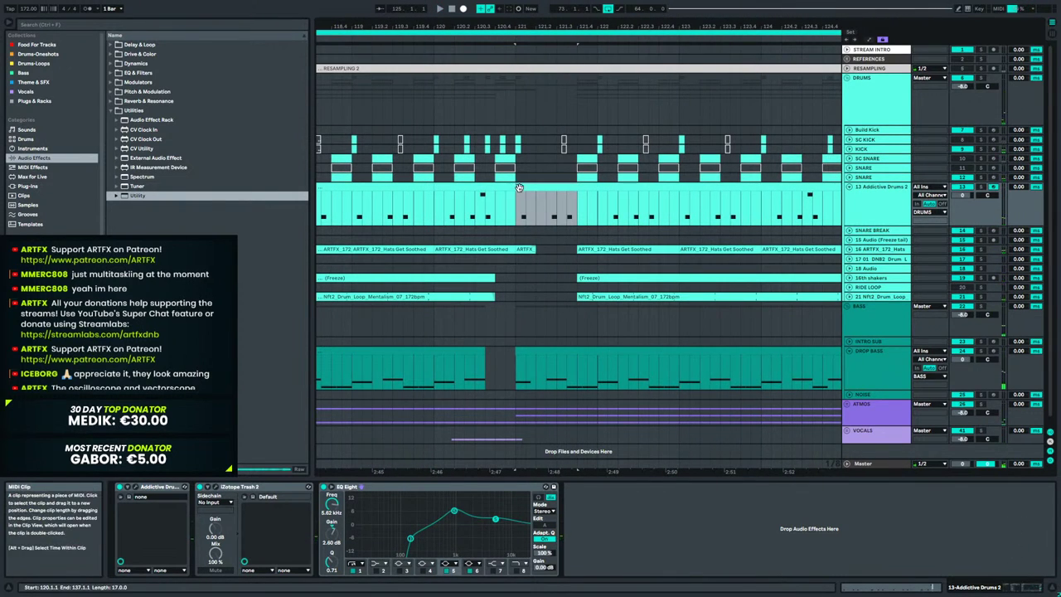
Separate bar 121 of the Addictive Drums 2 part into a one-bar clip and open its notes.
drag(516, 207, 526, 207)
double_click(548, 190)
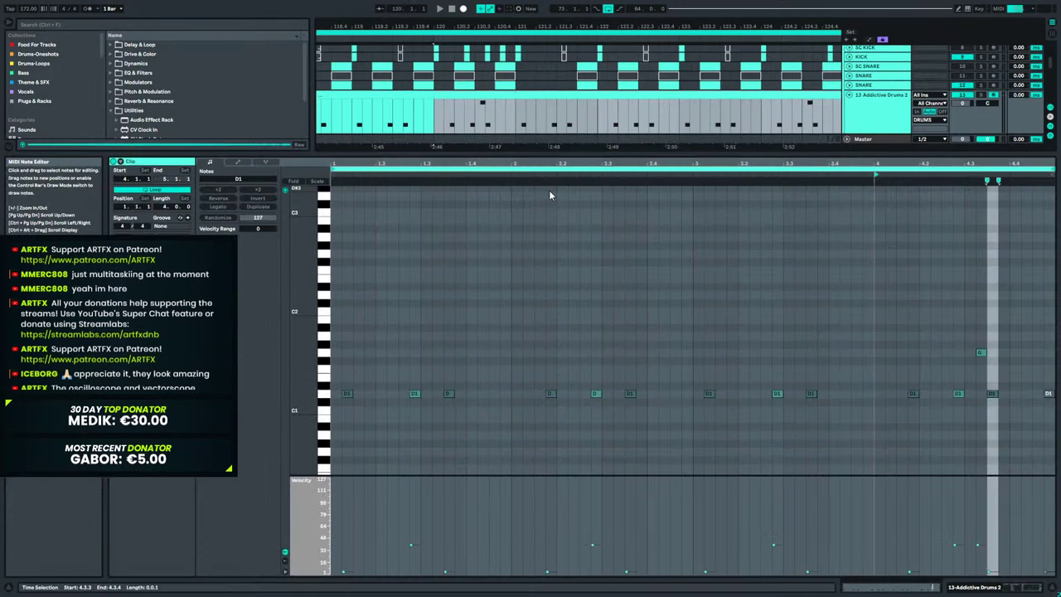
mouse_move(526, 118)
mouse_down()
mouse_move(589, 118)
mouse_move(516, 116)
mouse_up()
click(593, 117)
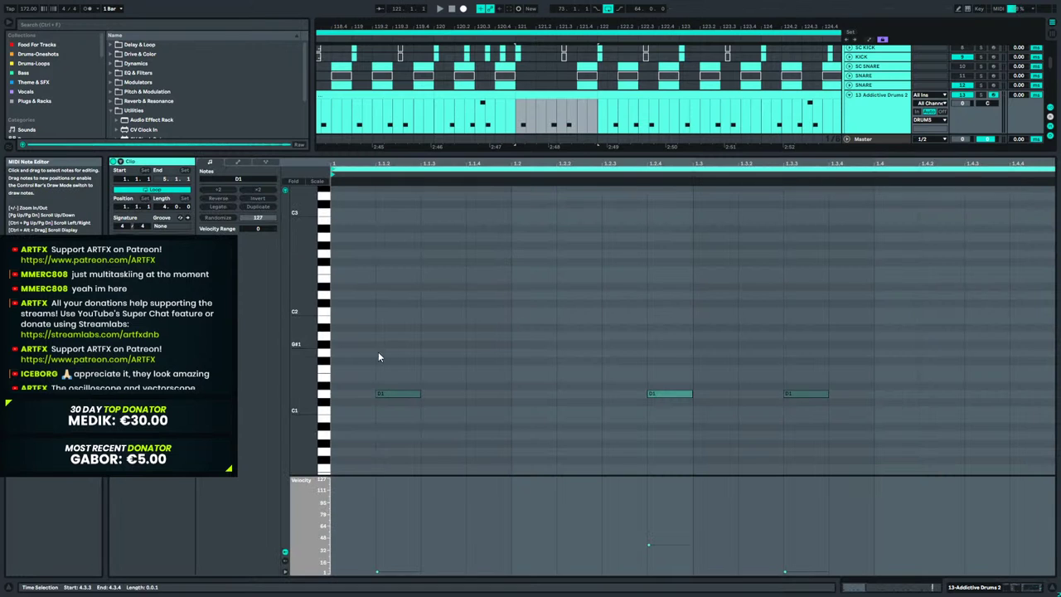
Move the first D1 note of the bar 121 clip to 1.3.2 at pitch C1 and play the transition.
click(402, 393)
drag(396, 393, 671, 386)
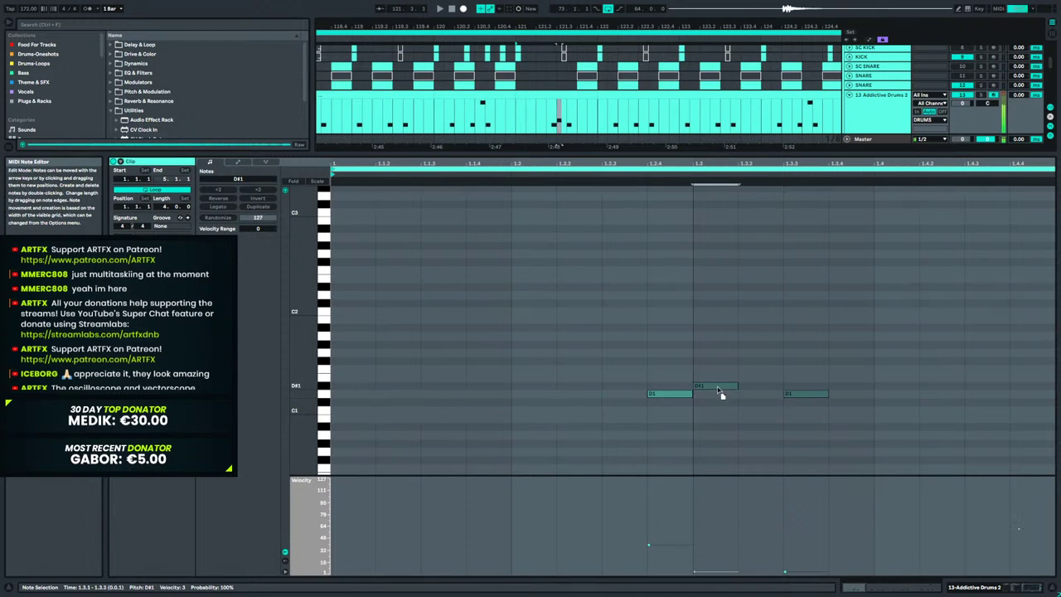
key(space)
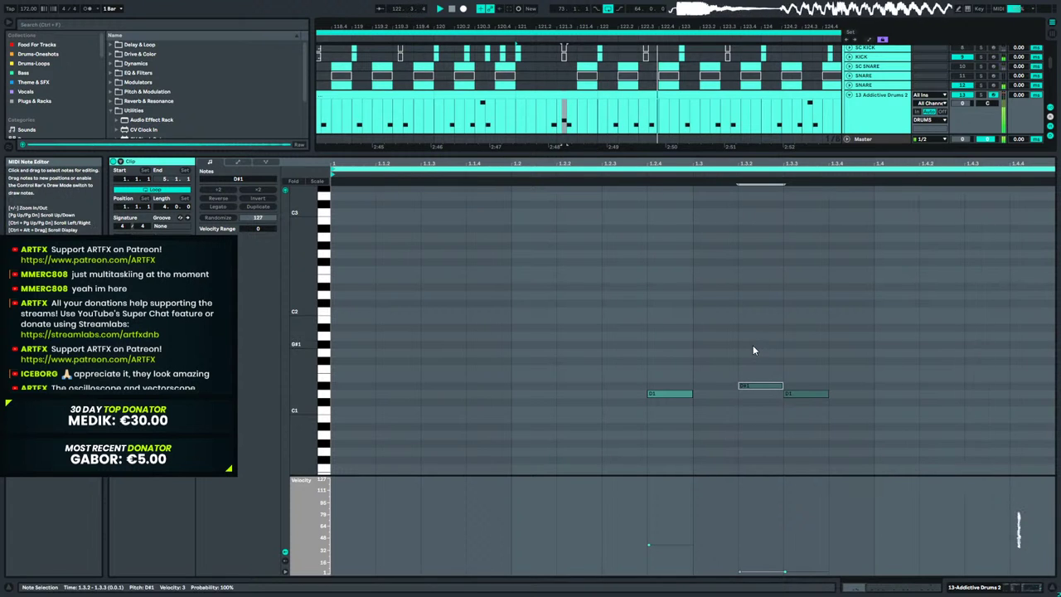
drag(764, 395, 767, 414)
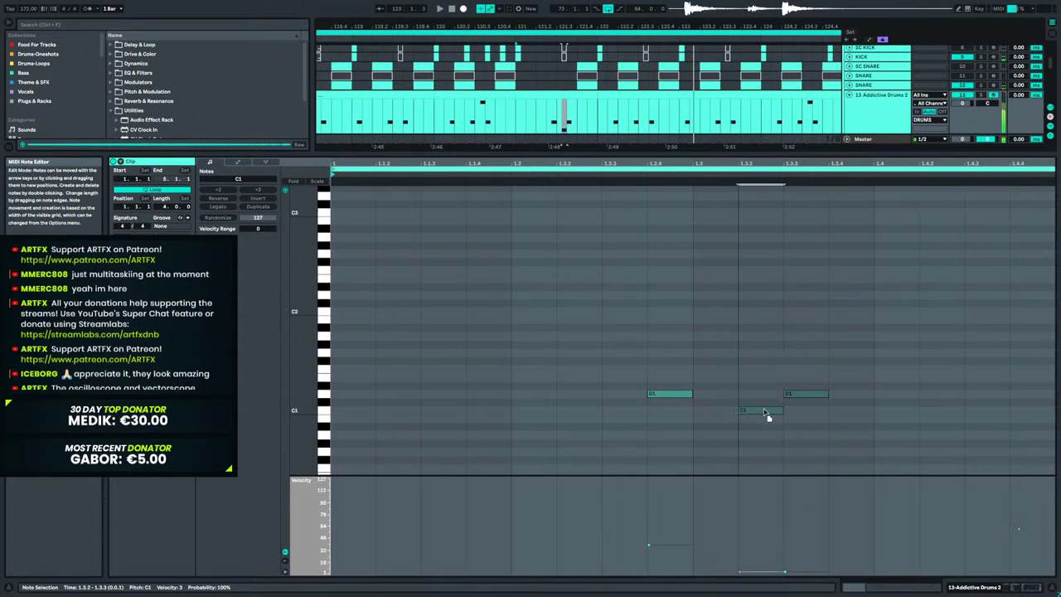
click(485, 120)
key(space)
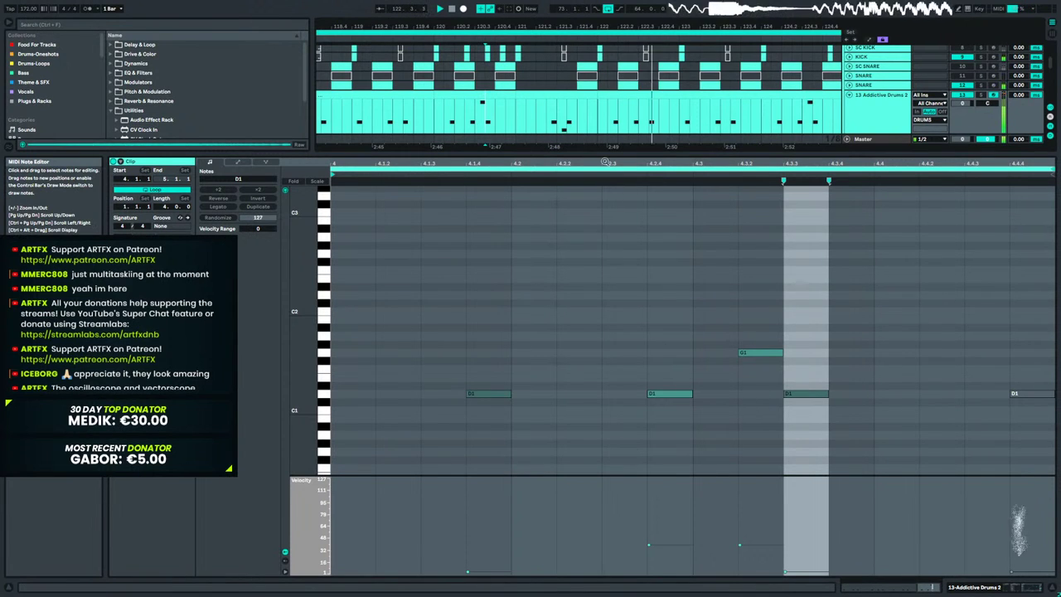
Raise the note at 1.3.2 in the bar 121 clip to G1 and play from bar 119.
click(569, 105)
drag(516, 114, 597, 114)
click(769, 413)
key(space)
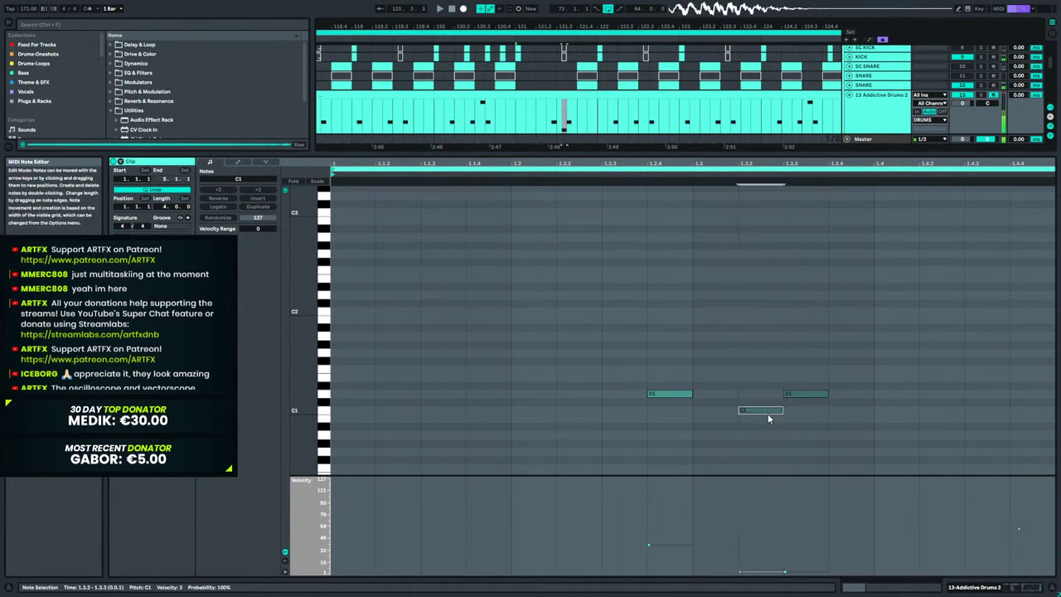
drag(768, 308, 712, 360)
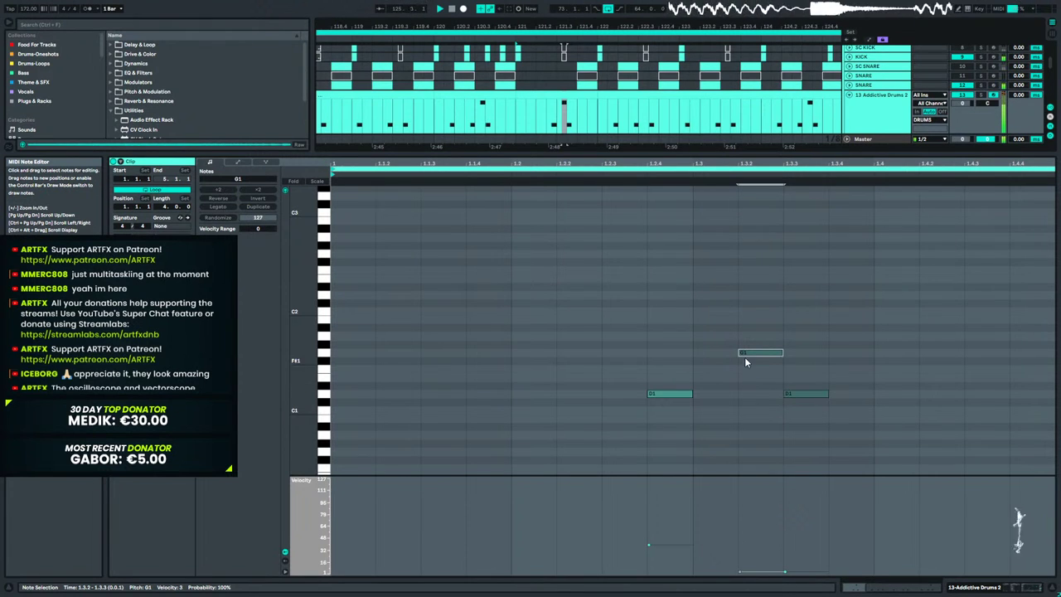
click(382, 40)
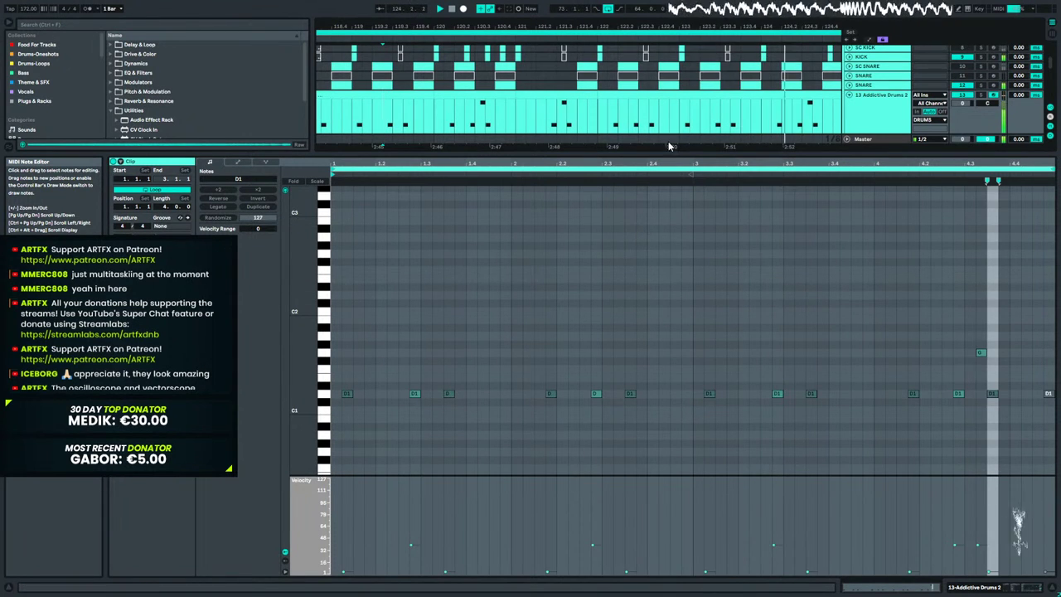
Extend the following Addictive Drums 2 clip back to bar 121 over the one-bar clip and play from there.
click(561, 94)
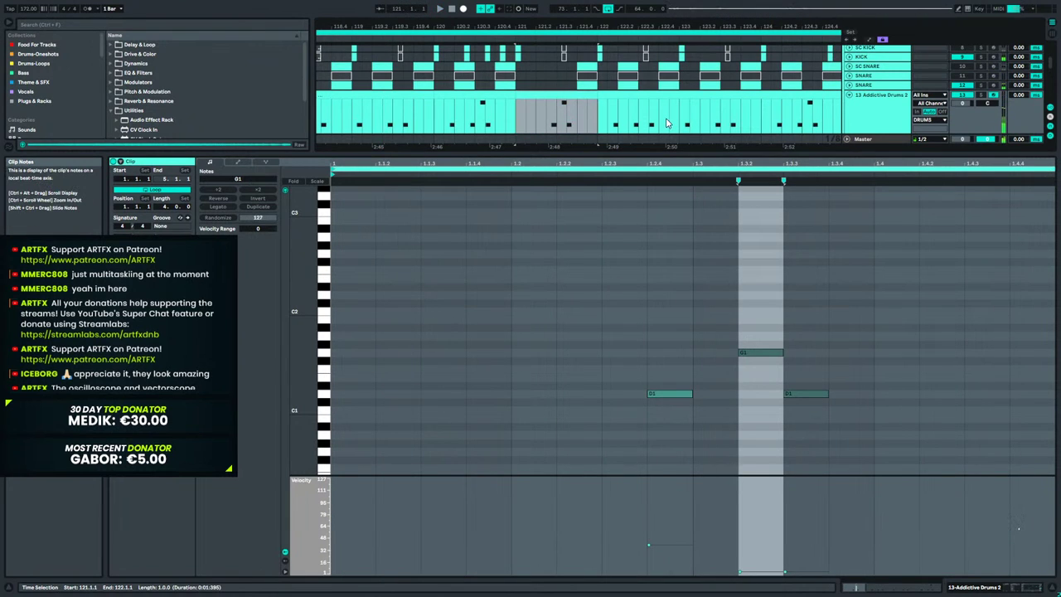
drag(598, 96, 524, 95)
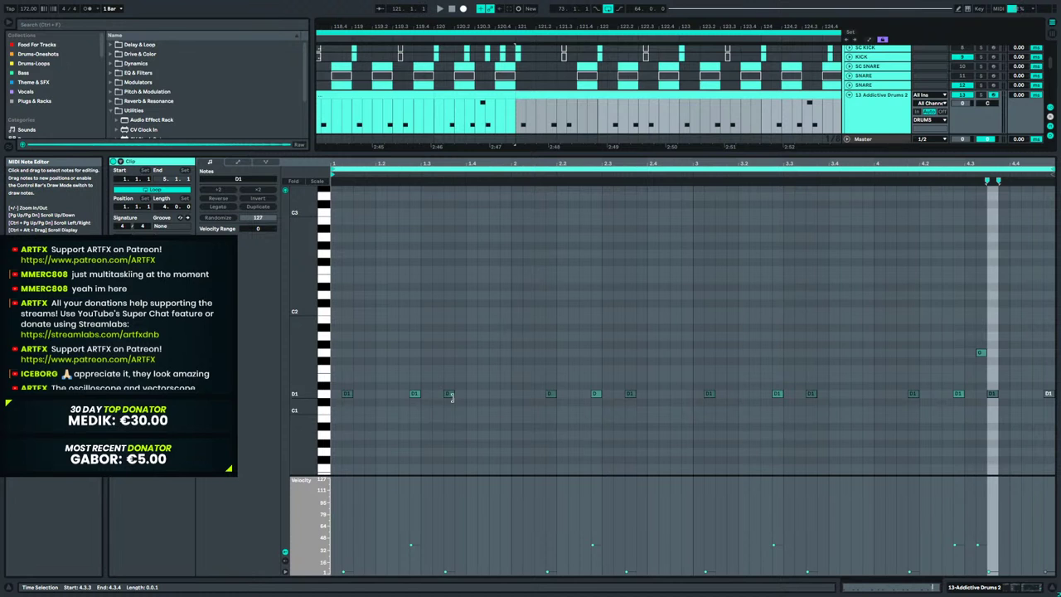
click(517, 119)
key(space)
key(space)
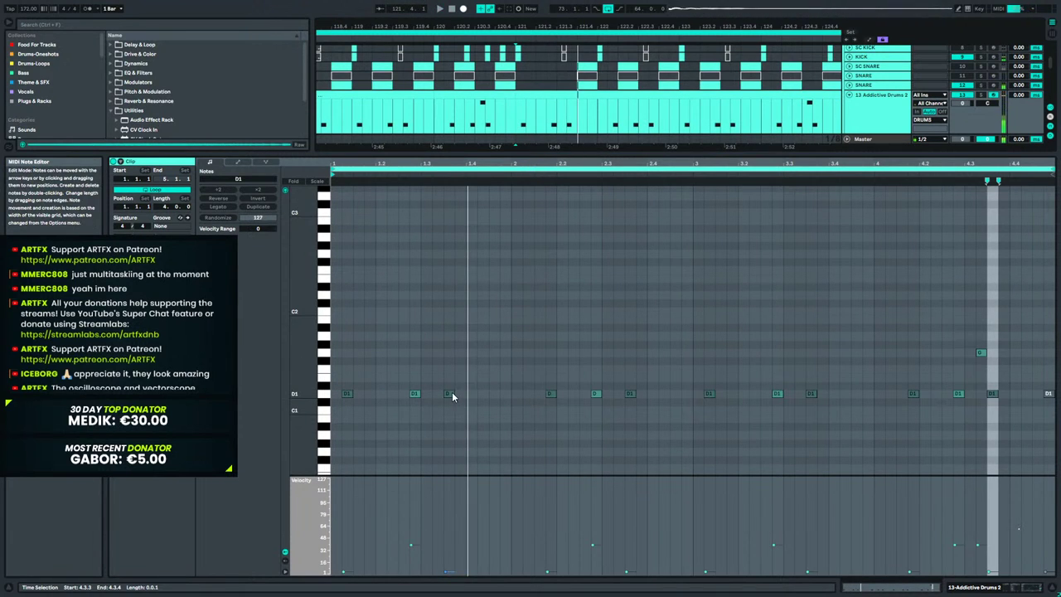
Copy a D1 note to G1 at 1.3.2 and duplicate it to 2.3.2 and 3.3.2 in the Addictive Drums 2 clip.
click(450, 393)
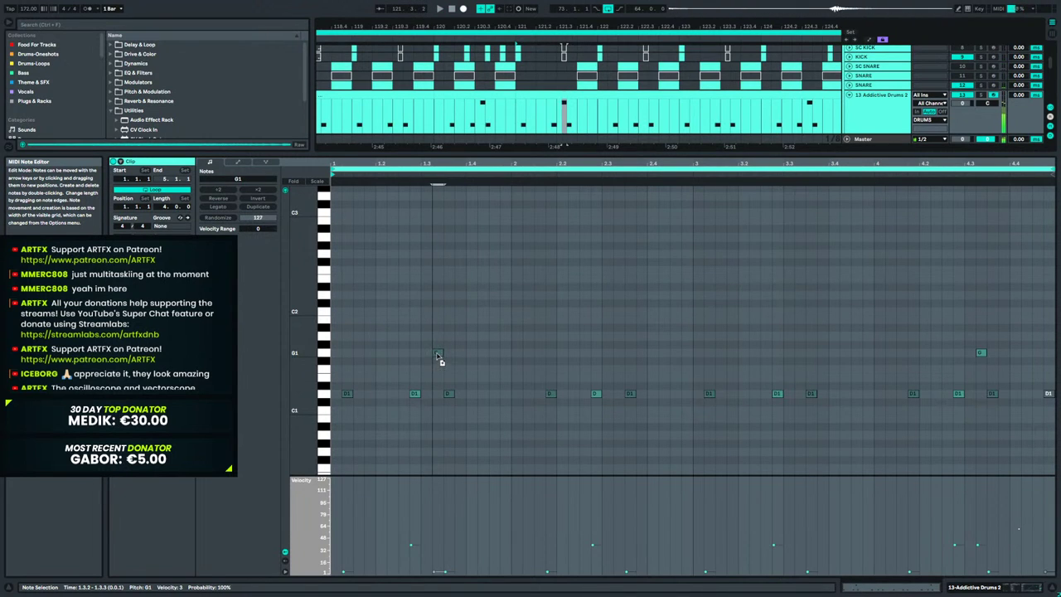
key(space)
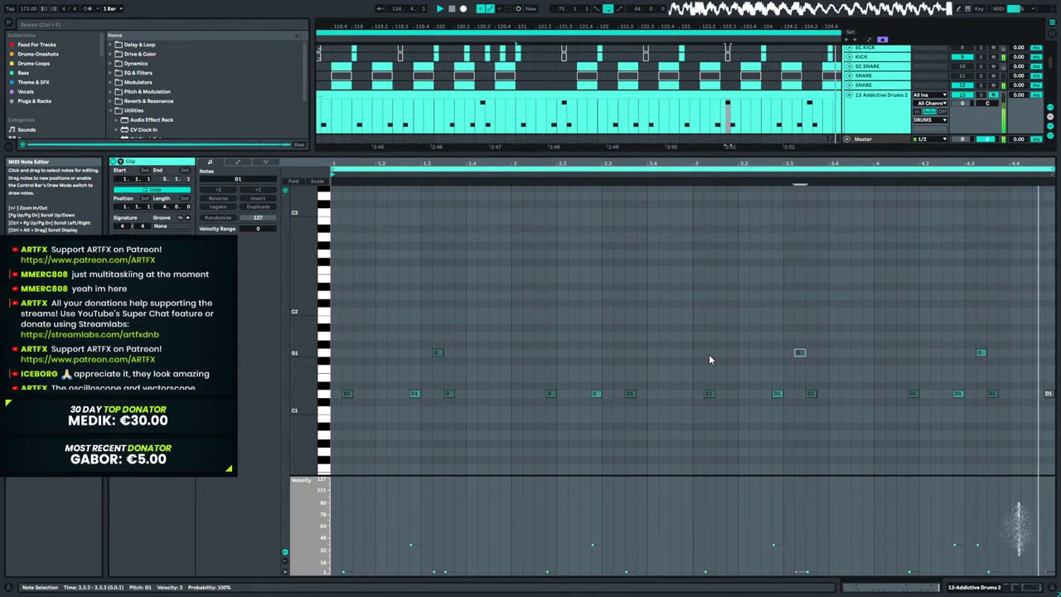
key(space)
ctrl+drag(439, 354, 545, 347)
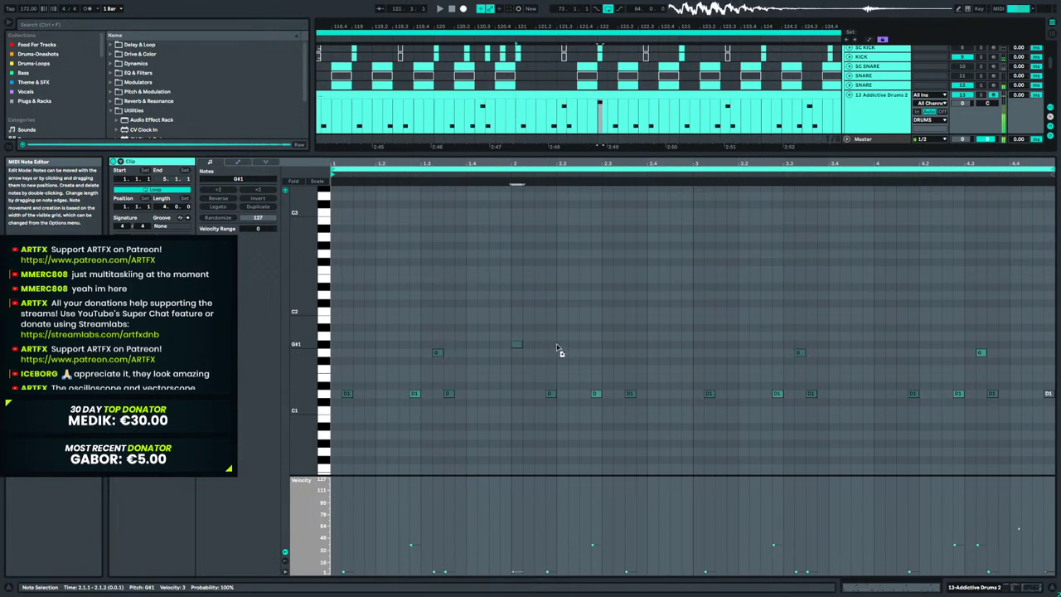
Trim the start of the bar 121 Addictive Drums 2 clip by one beat and play from 119.2.3.
click(567, 125)
drag(516, 97, 535, 100)
click(381, 113)
key(space)
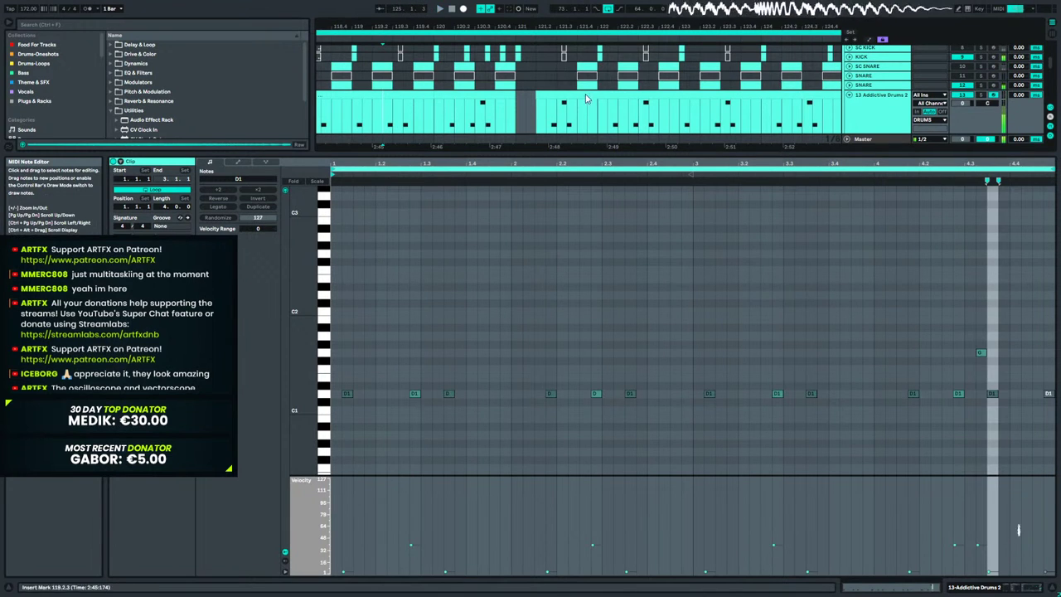
Close the note editor in favour of the device view and audition the drop from bar 73.
drag(561, 29, 561, 23)
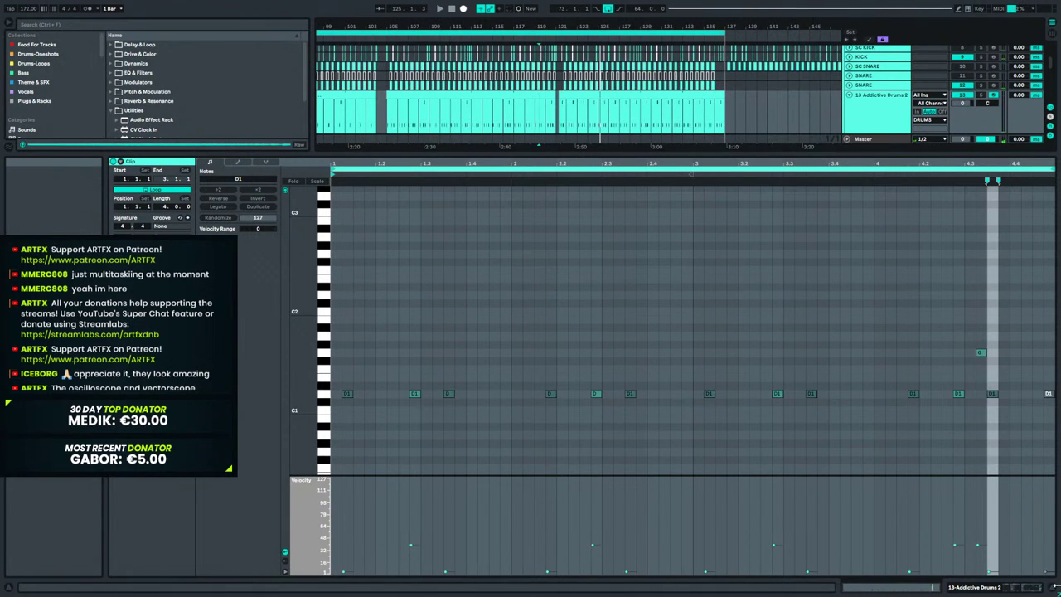
click(974, 587)
scroll(571, 183, up, 1)
drag(562, 30, 659, 20)
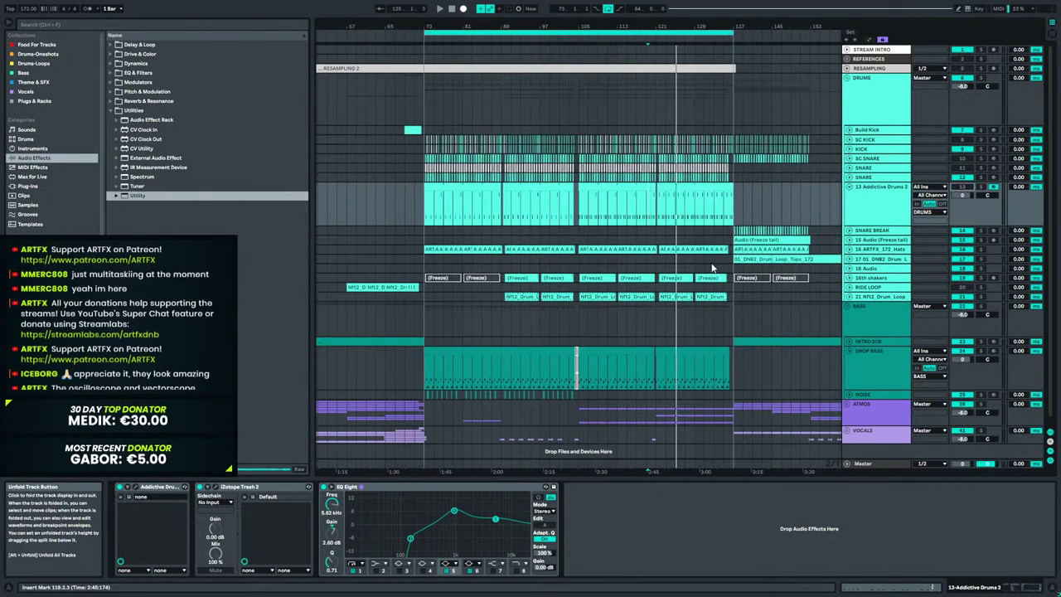
click(418, 209)
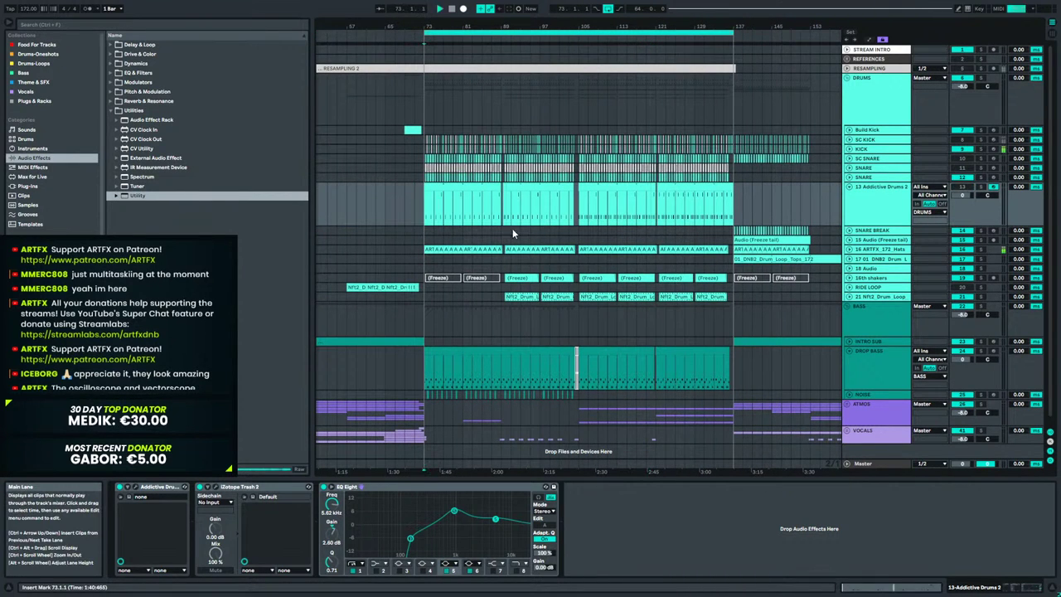
key(space)
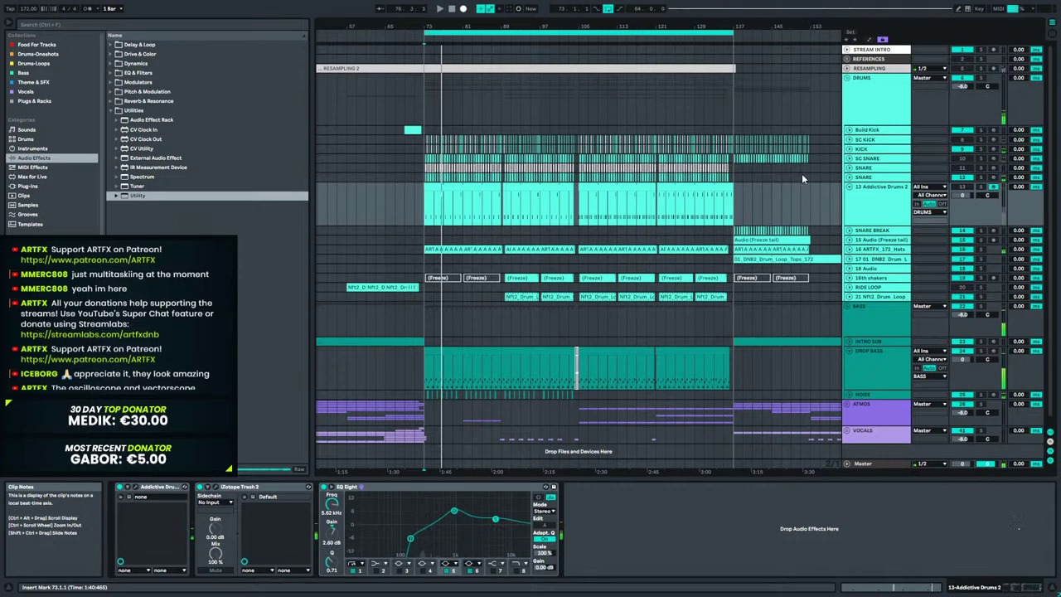
key(space)
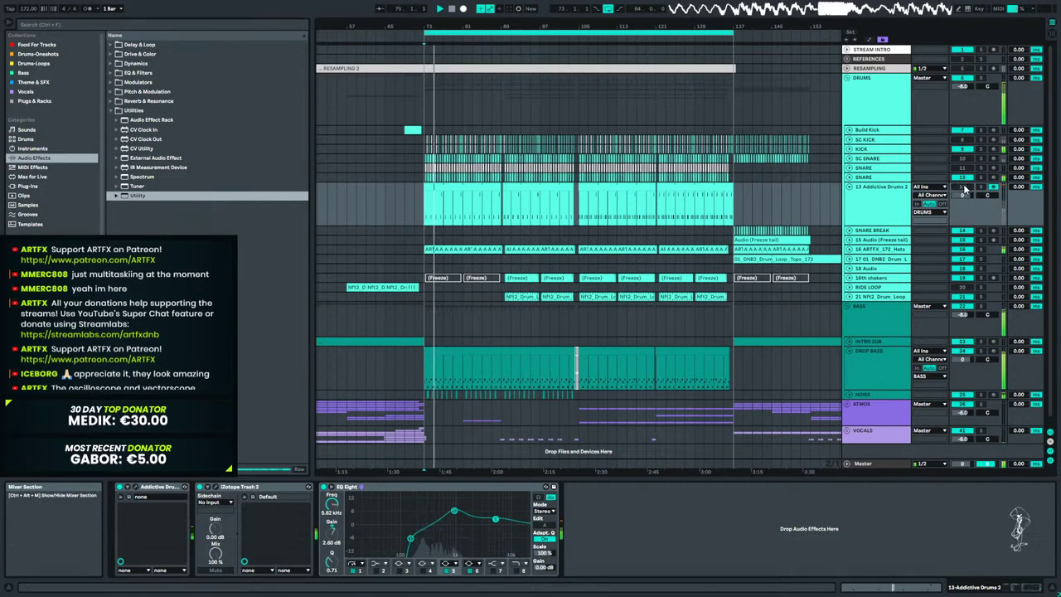
key(space)
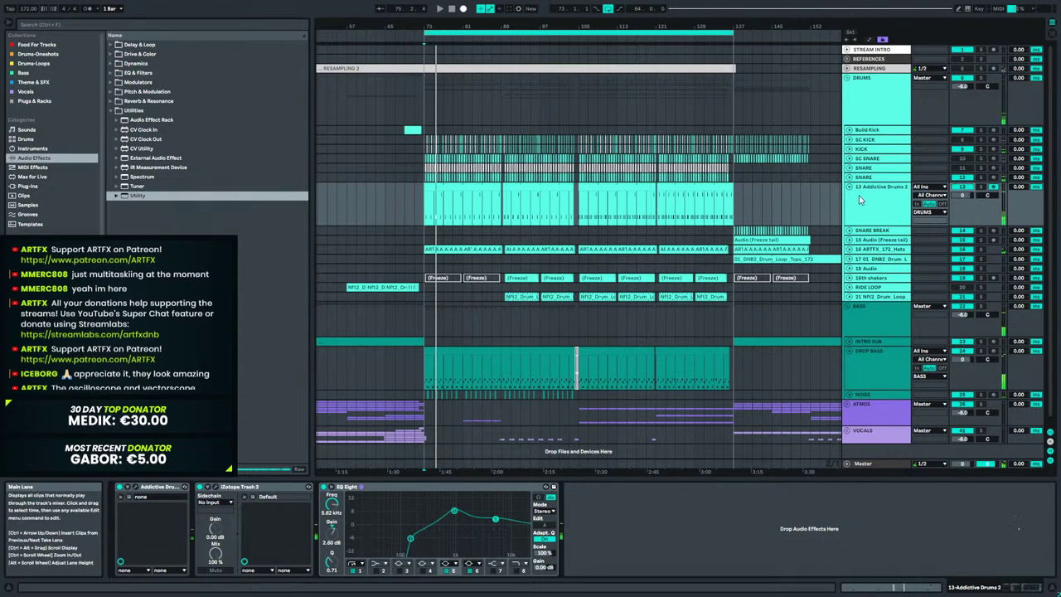
key(space)
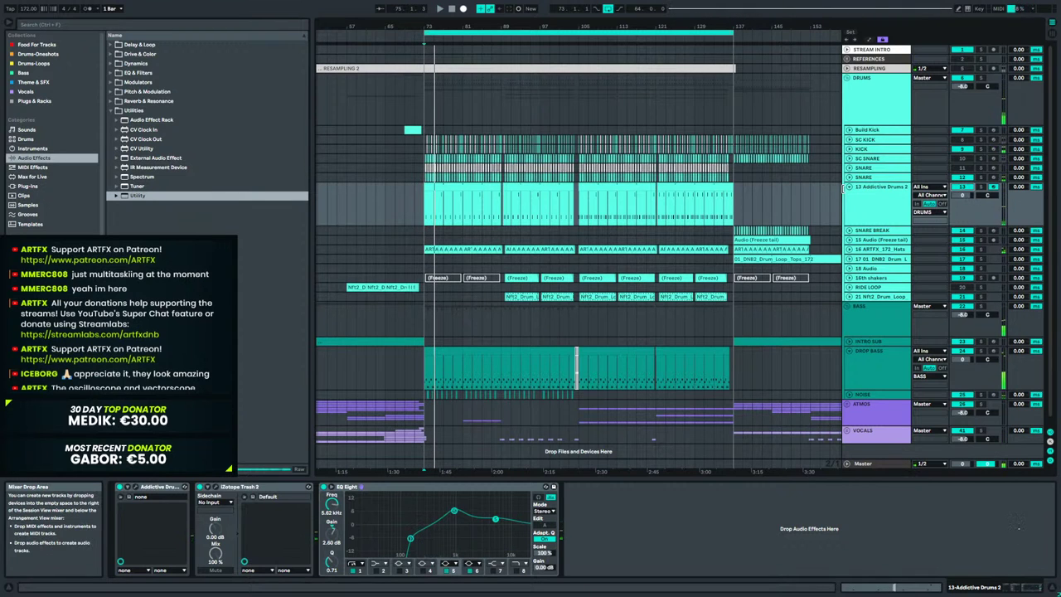
Play the drop from bar 103 and show the devices of the SNARE track.
click(570, 212)
key(space)
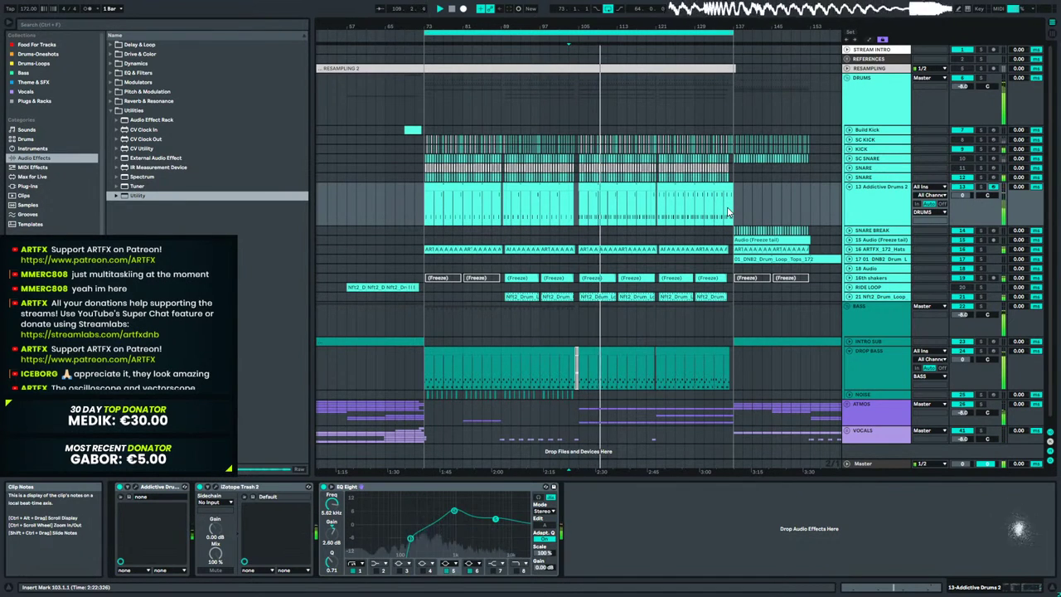
click(671, 197)
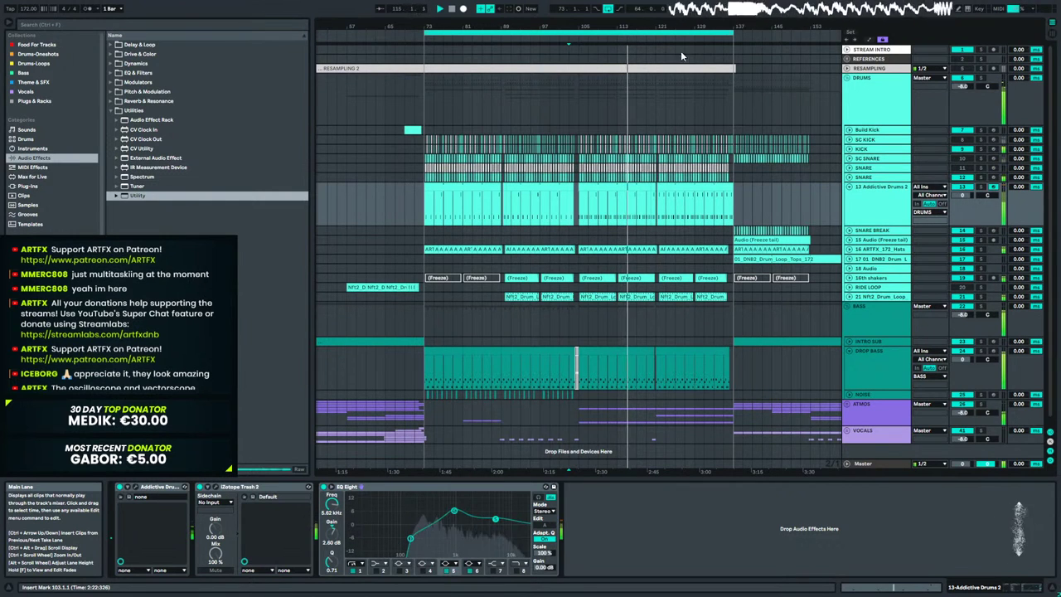
click(863, 176)
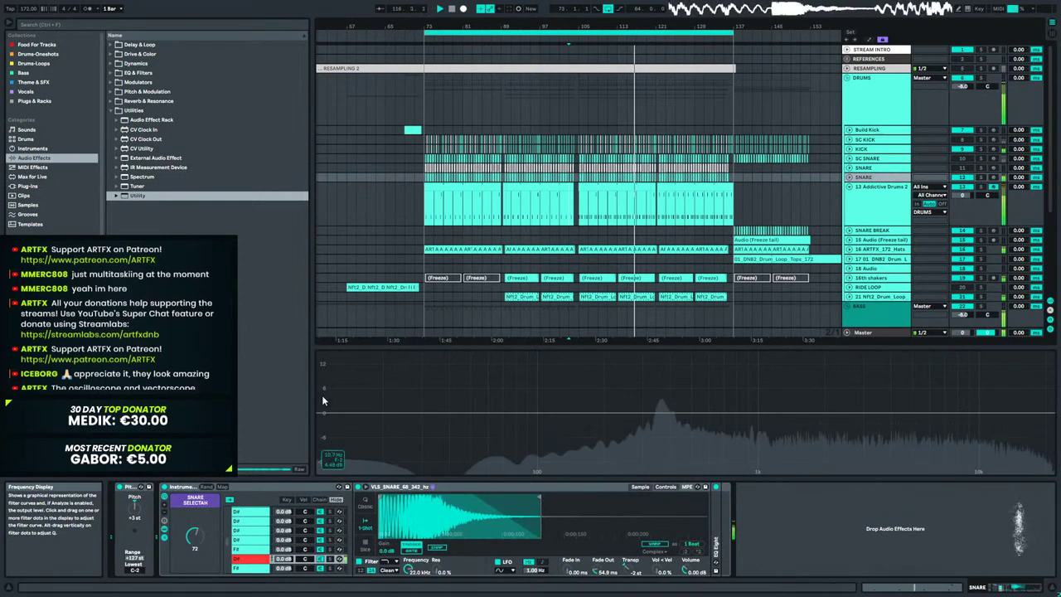
Fold the Addictive Drums 2 track and rename it "Ghost Snares".
click(851, 189)
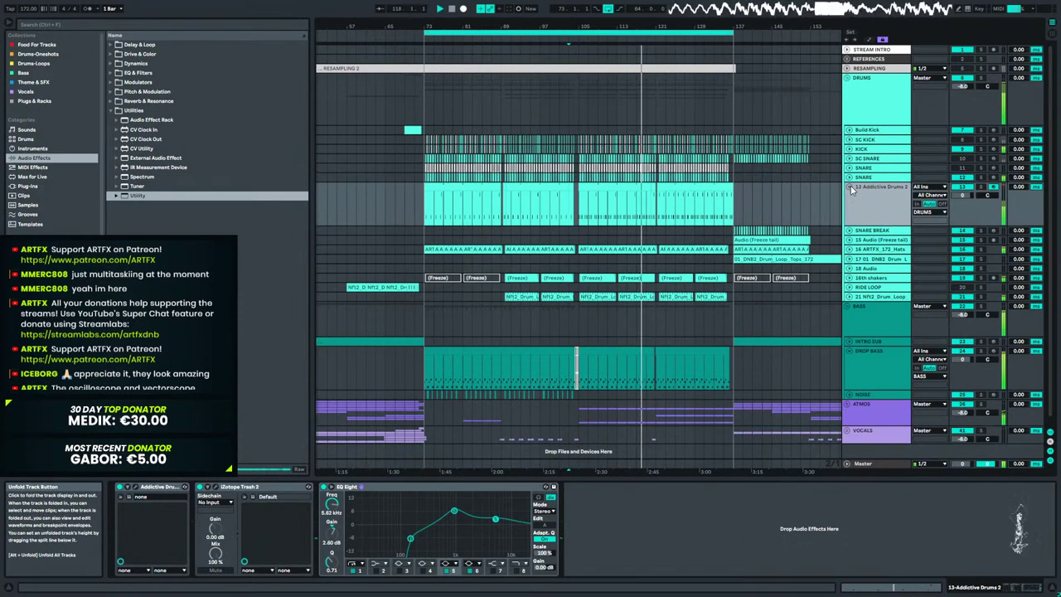
click(849, 188)
text(Ghost Snares)
key(Return)
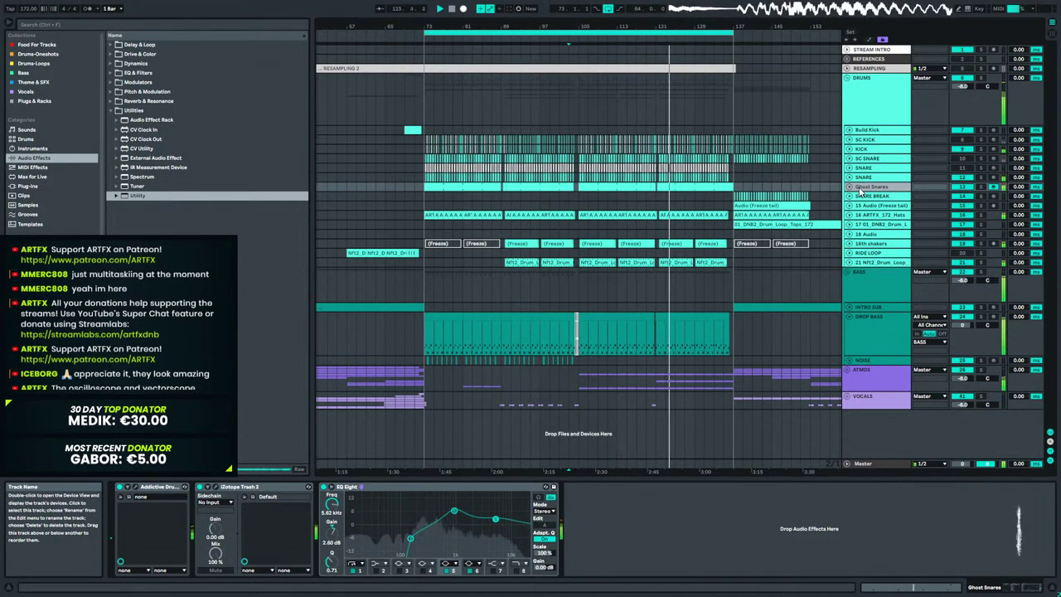
Fold the DROP BASS track and unfold the VOCALS group to show its tracks.
click(870, 316)
click(847, 317)
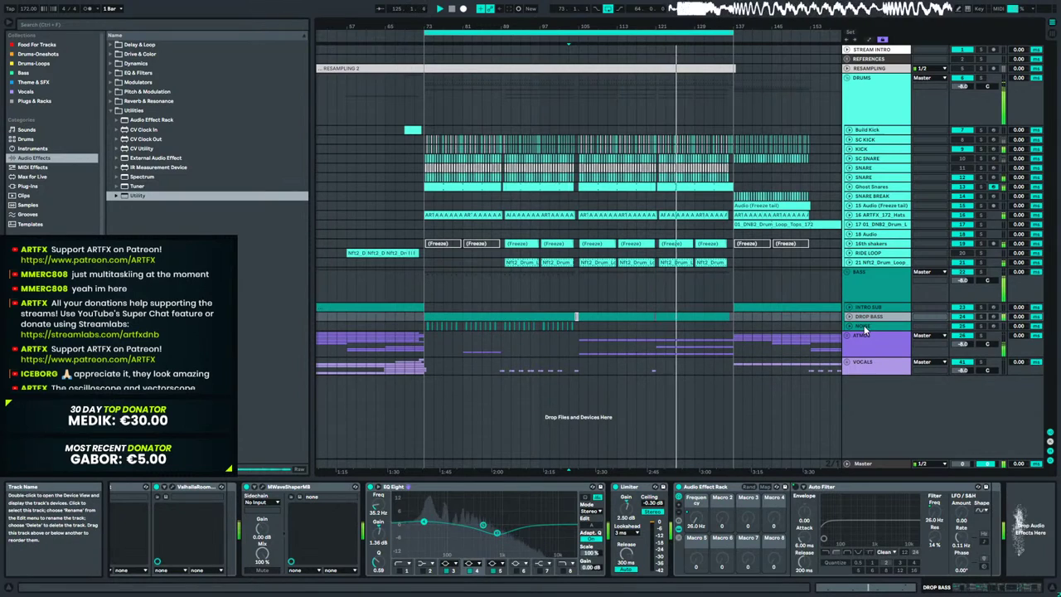
drag(663, 27, 555, 8)
click(856, 370)
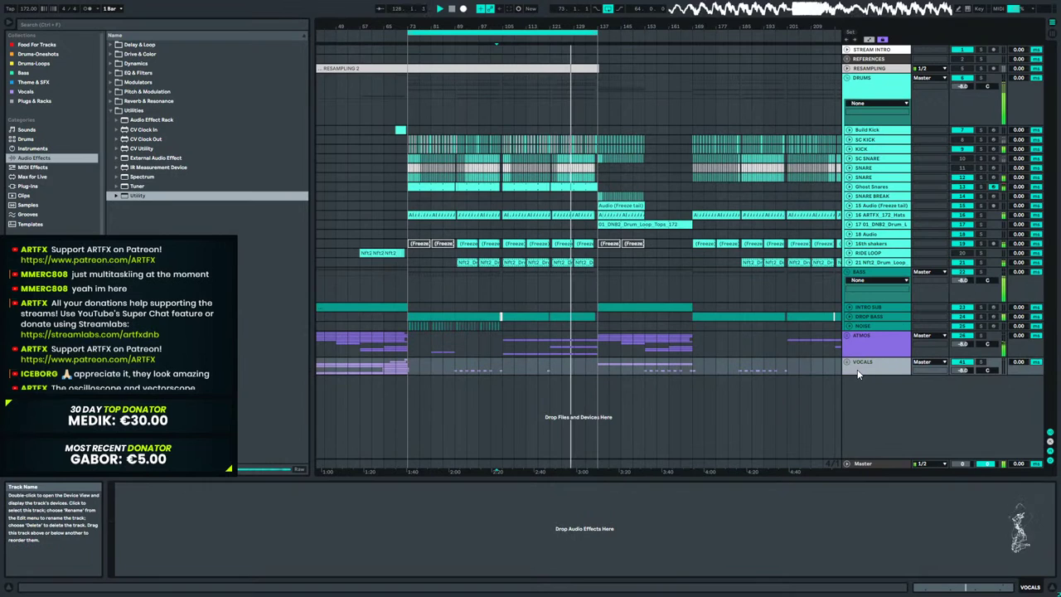
click(847, 362)
scroll(869, 382, down, 3)
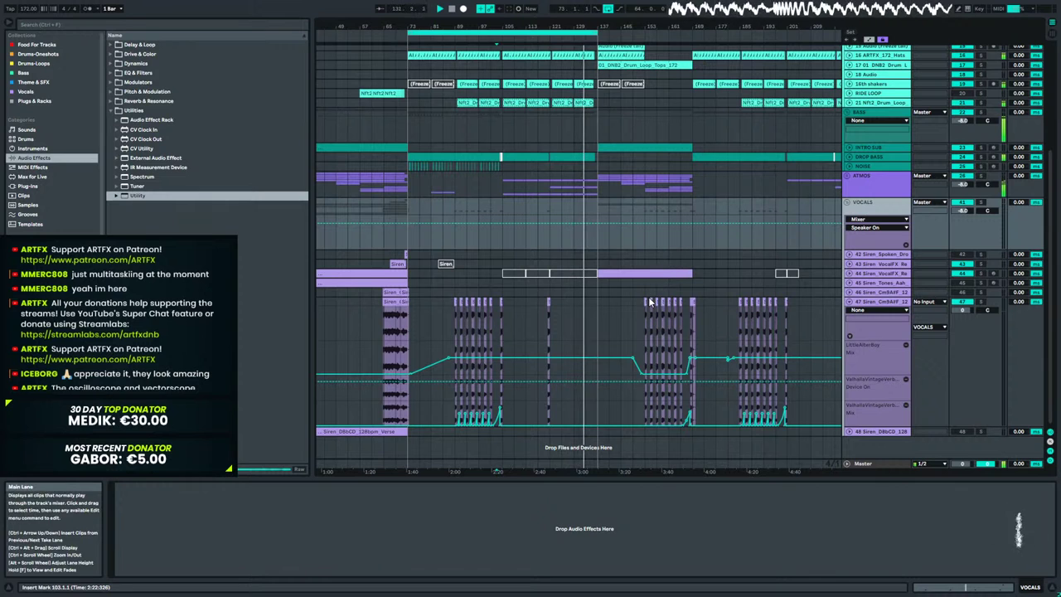
Turn off the arrangement loop, unfold the Ghost Snares track and shorten its clip to end at bar 136.
click(609, 8)
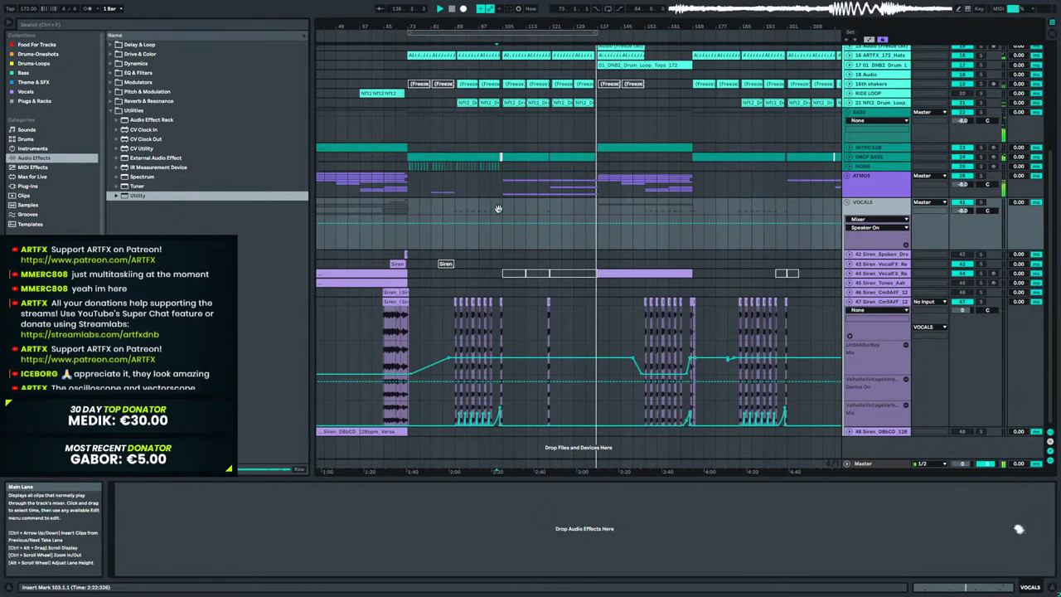
scroll(496, 214, up, 5)
drag(599, 30, 609, 52)
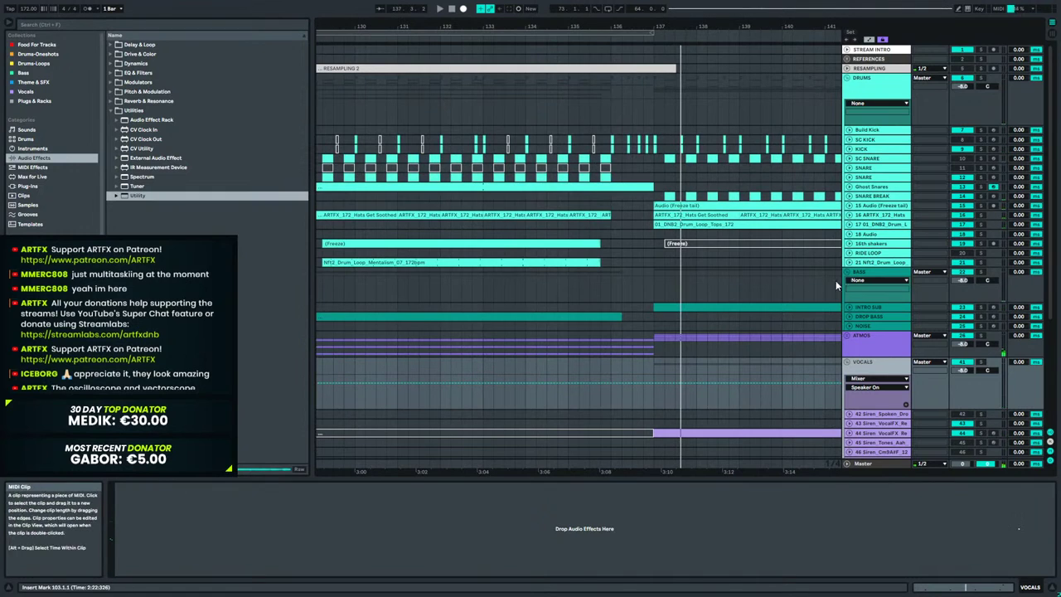
click(849, 187)
click(597, 212)
Play the end of the drop from bar 133 to check the shortened Ghost Snares clip.
click(505, 218)
key(space)
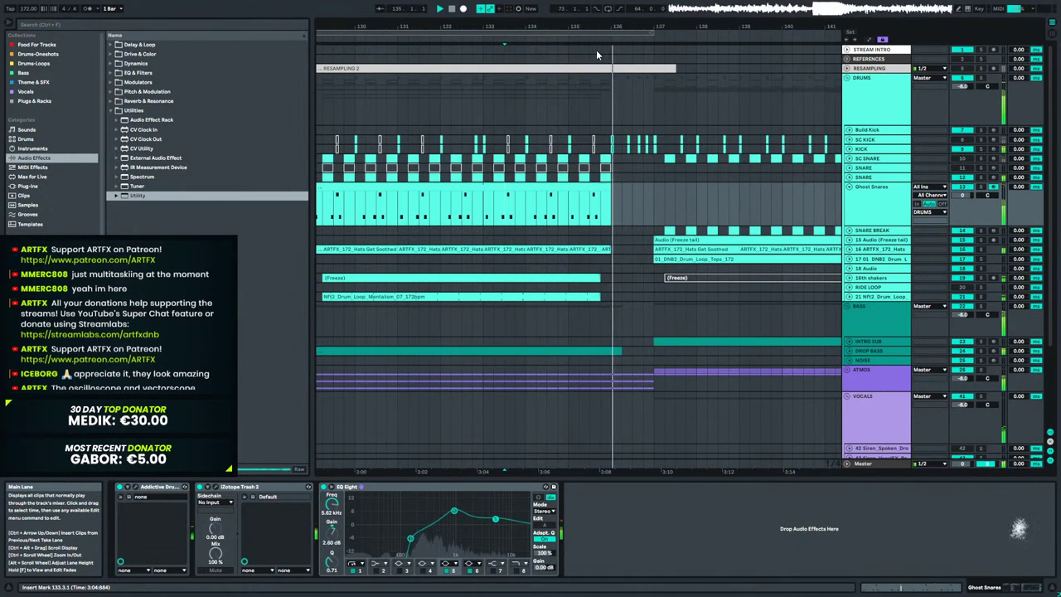
key(space)
drag(565, 25, 640, 58)
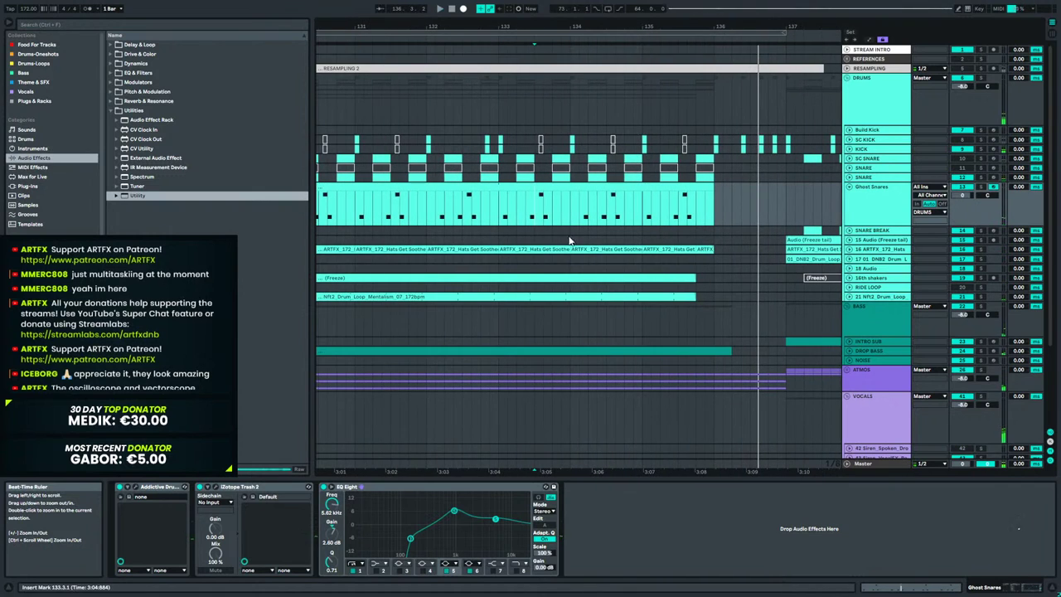
click(568, 240)
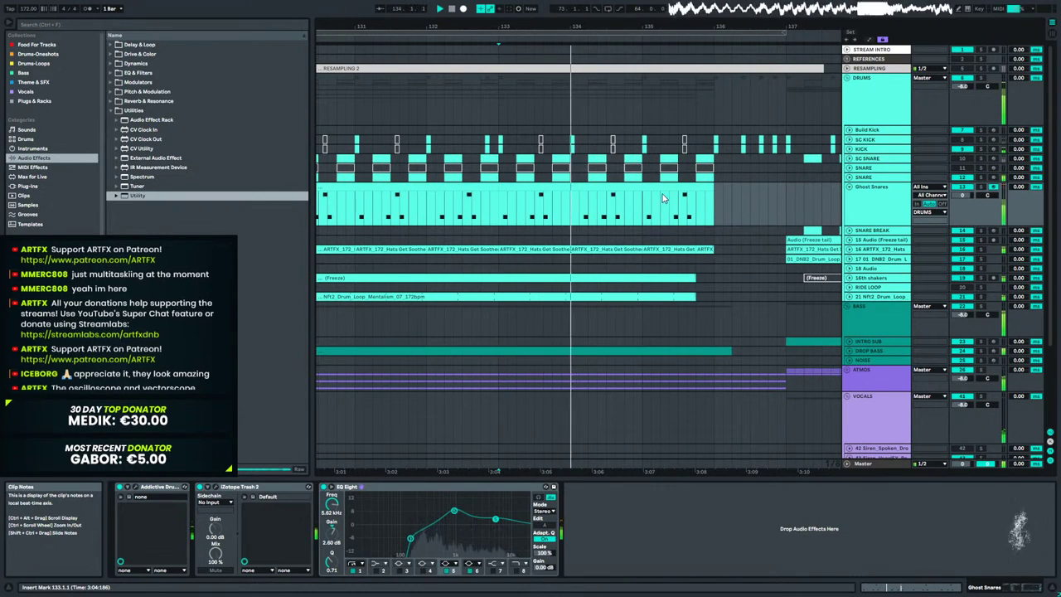
Make Ghost Snares bars 134 to 135 a separate clip and fill its first beat with four D1 notes alternating velocities 18 and 3.
drag(572, 208, 687, 207)
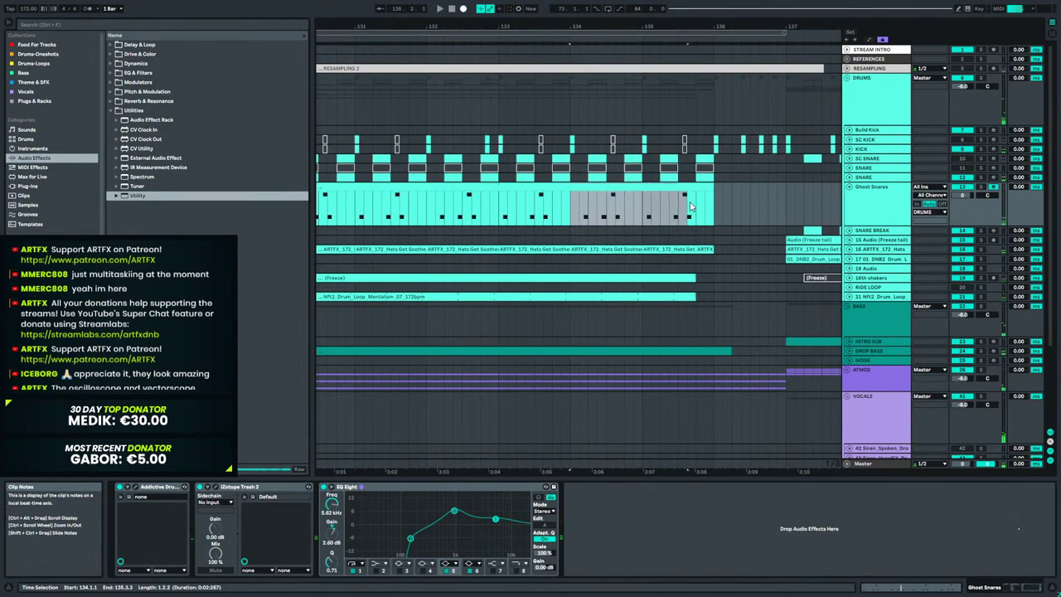
double_click(614, 183)
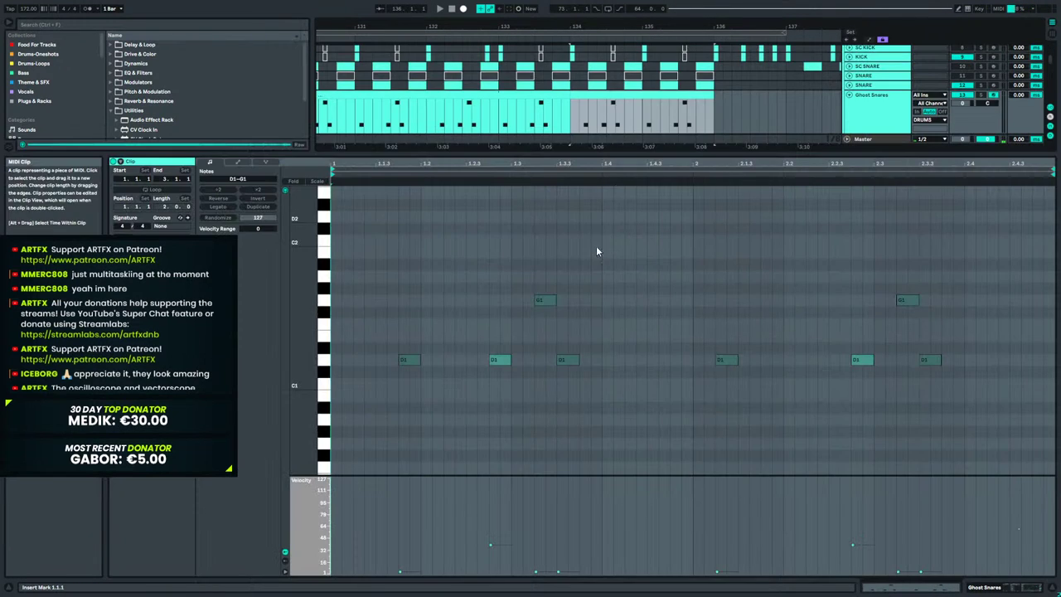
click(409, 360)
click(500, 360)
drag(501, 361, 361, 369)
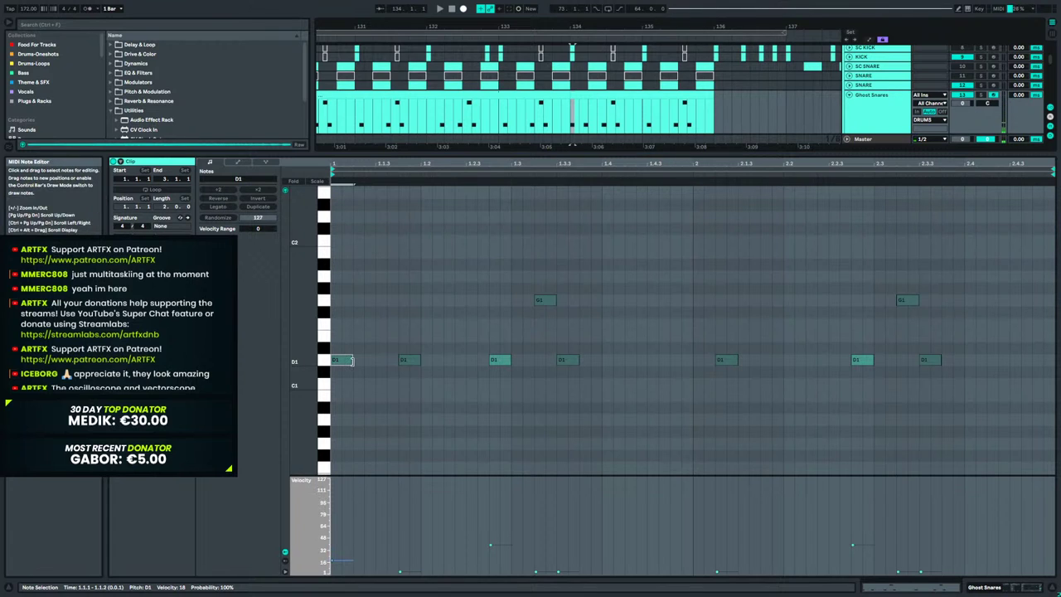
drag(415, 366, 334, 384)
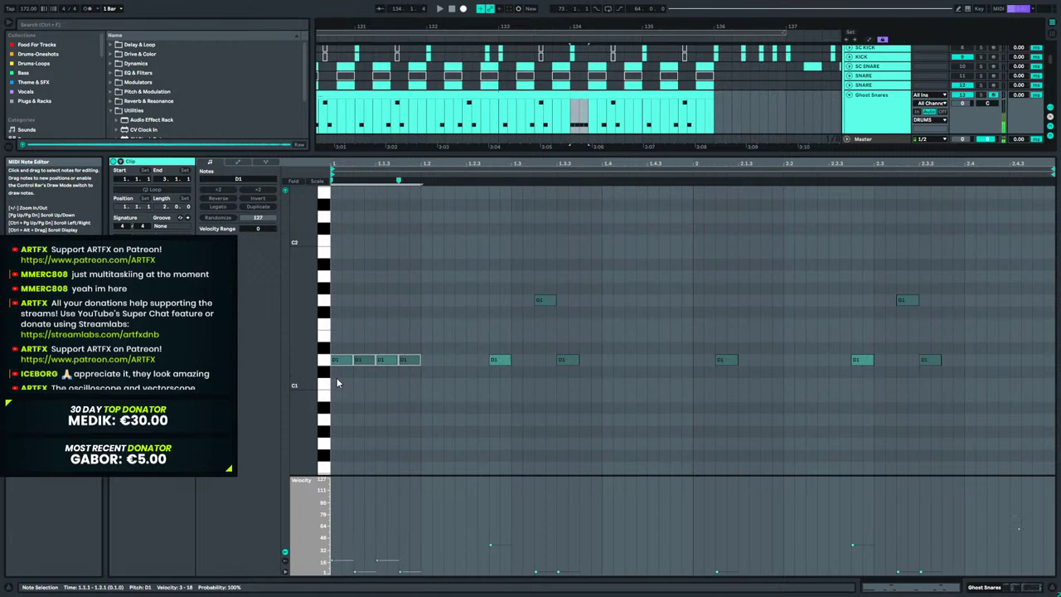
Duplicate the four-note D1 run across both bars of the clip and remove the G1 notes.
key(ctrl+d)
key(ctrl+d)
key(ctrl+d)
key(ctrl+d)
key(ctrl+d)
key(ctrl+d)
key(ctrl+d)
drag(465, 327, 952, 259)
key(Delete)
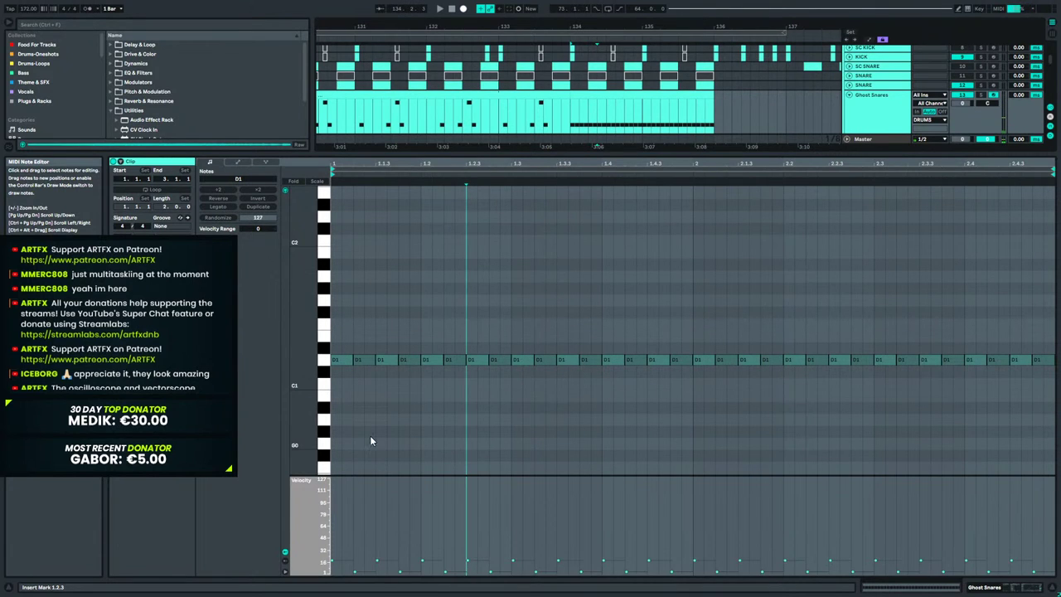
Enlarge the velocity lane and transpose every other D1 note, those with velocity 18, up to E1.
drag(390, 476, 379, 397)
scroll(354, 351, down, 2)
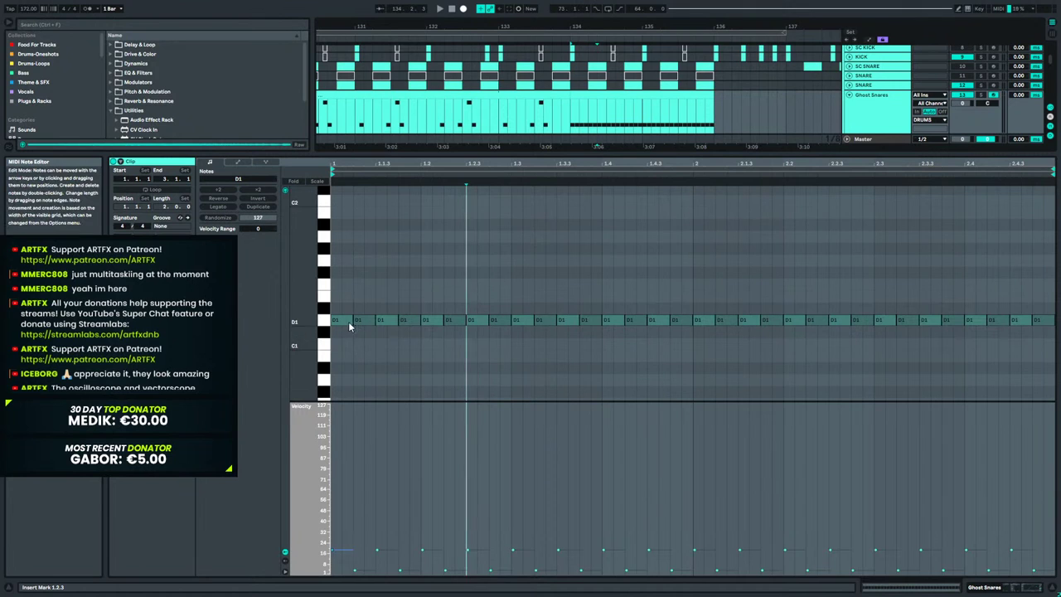
drag(339, 300, 342, 344)
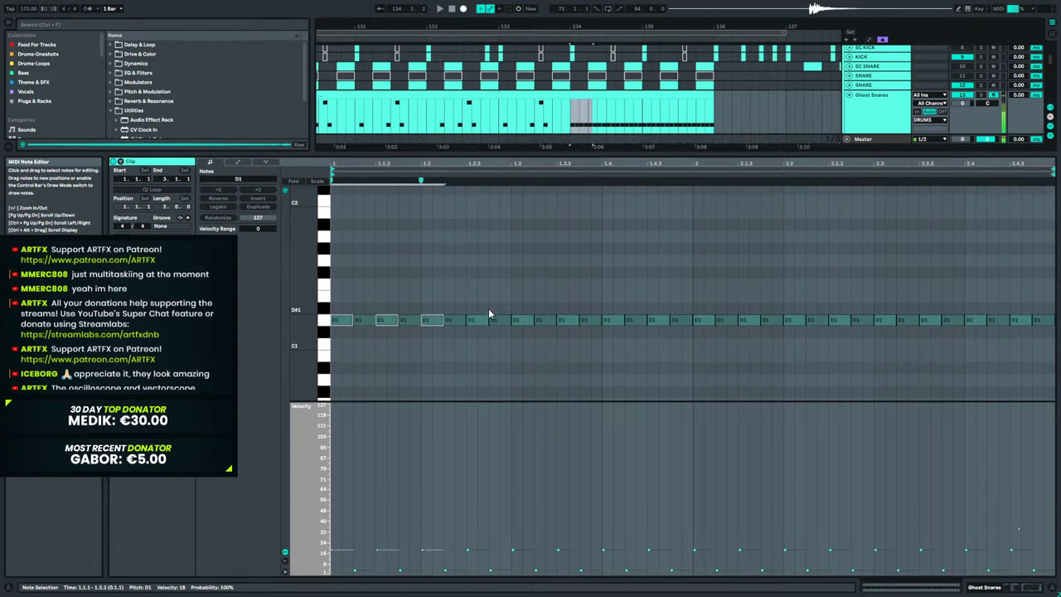
drag(572, 304, 564, 348)
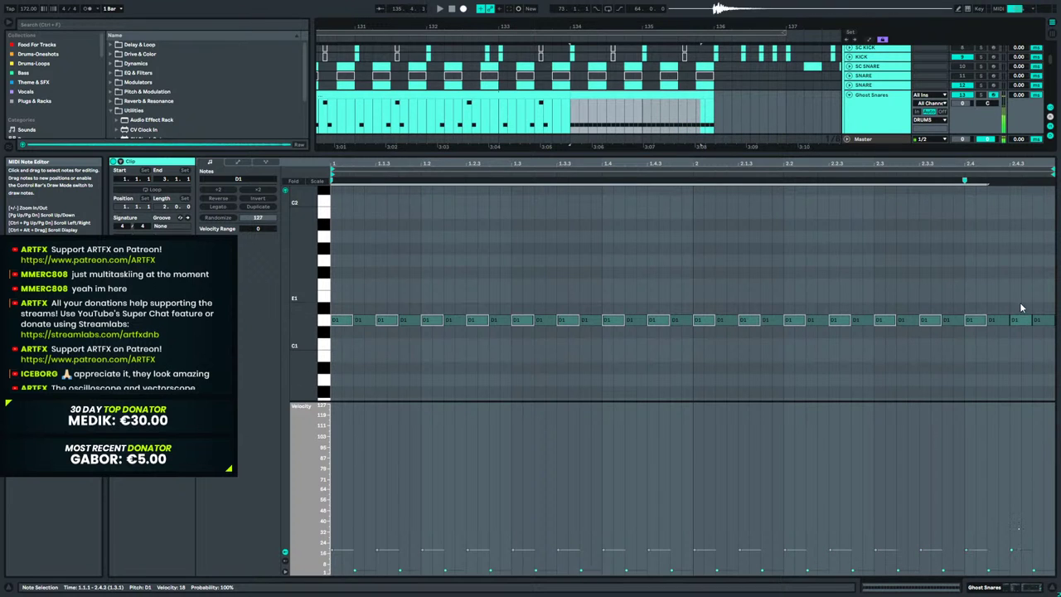
key(Up)
key(Up)
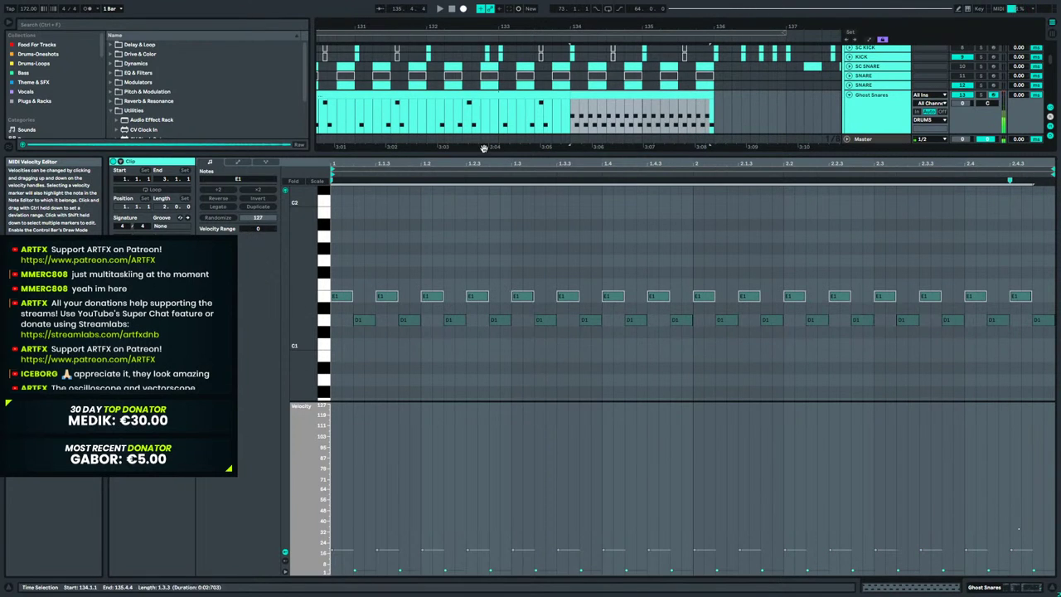
Draw rising velocity ramps across both bars, up to about 49 for the E1 notes and about 22 for the D1 notes.
click(334, 551)
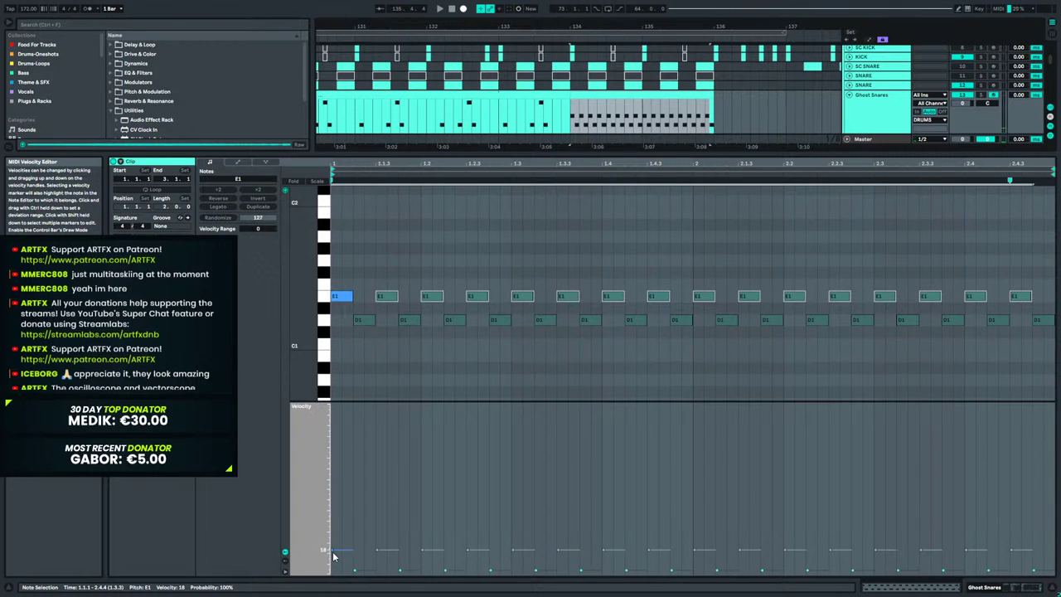
key(b)
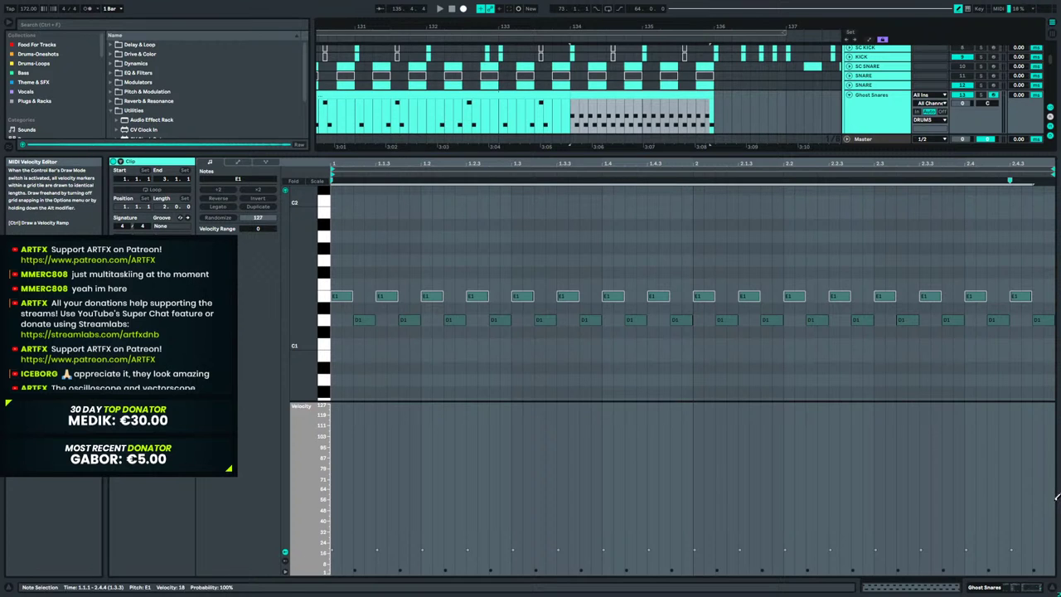
drag(1054, 504, 328, 547)
click(324, 320)
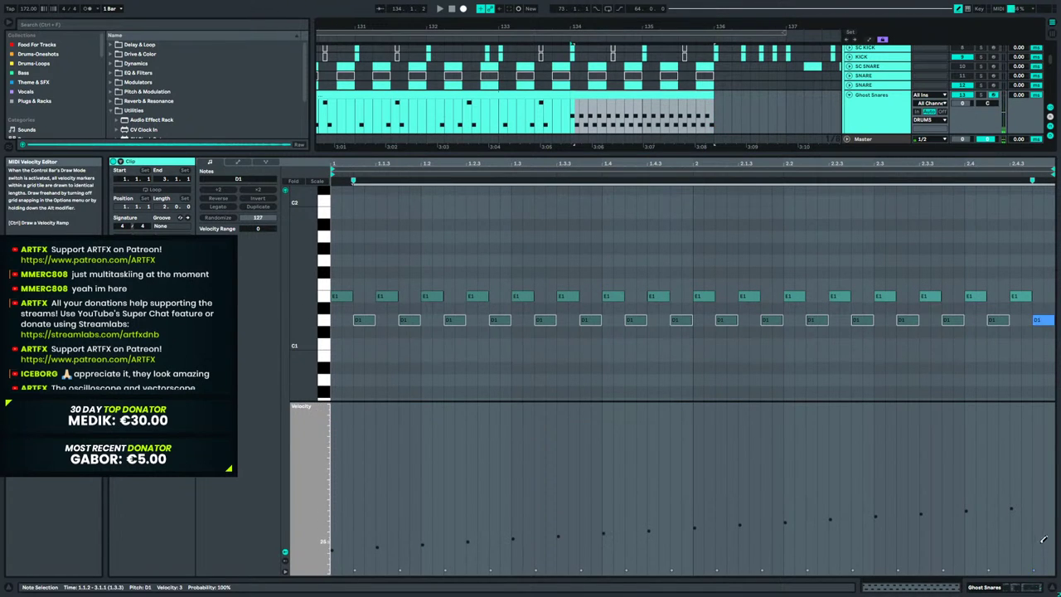
drag(1044, 541, 349, 568)
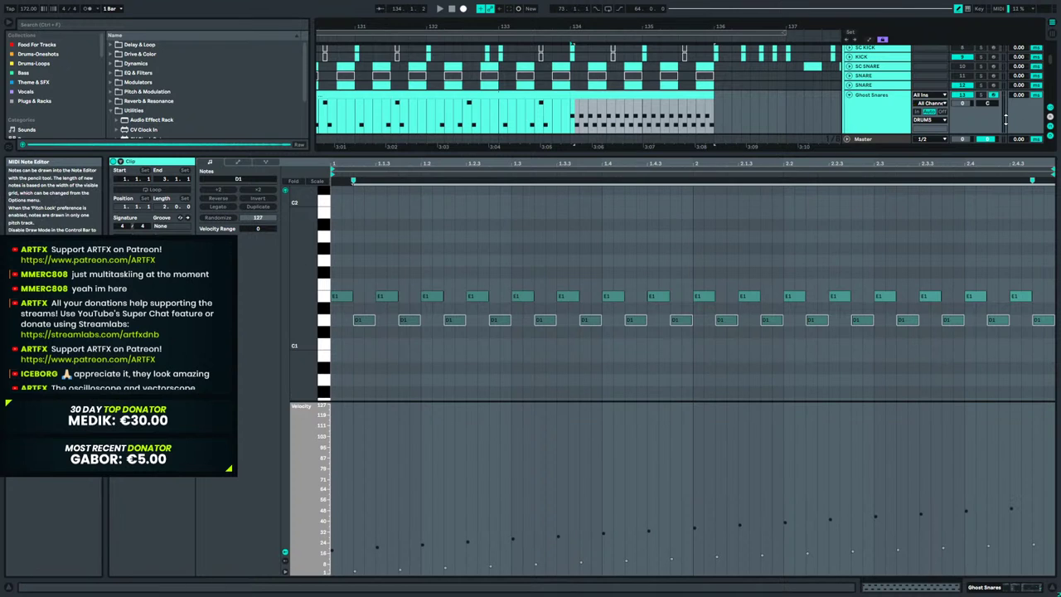
Audition the snare roll soloed, return to the device view and play the full mix from bar 131.
key(space)
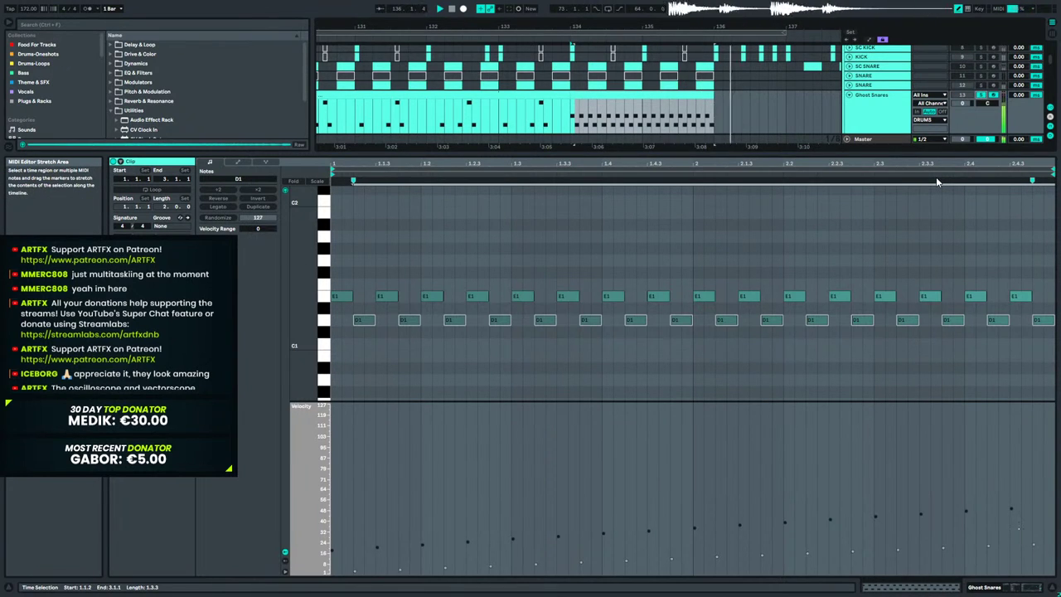
click(983, 587)
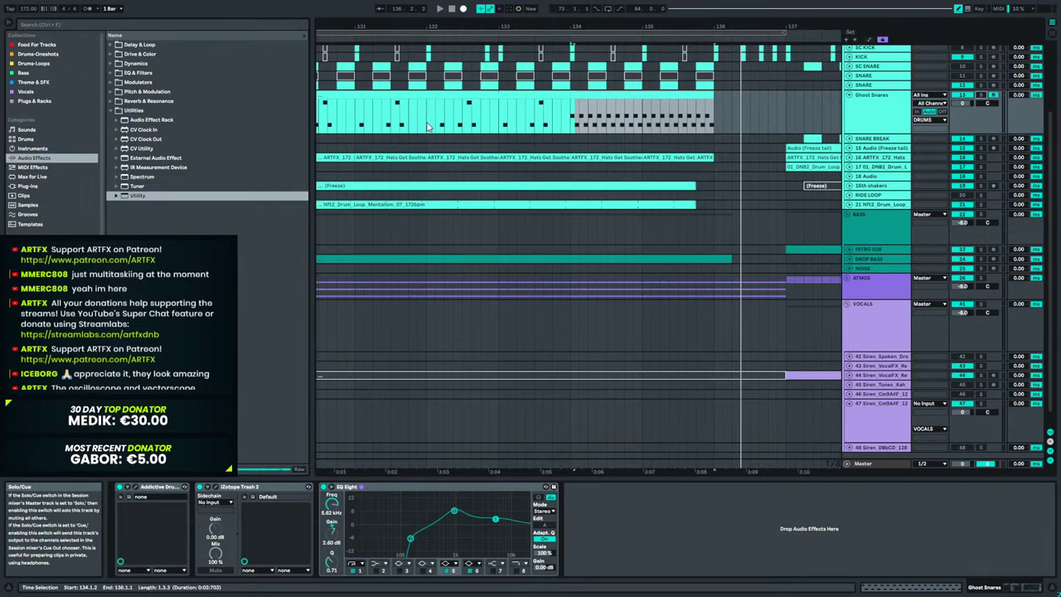
click(363, 125)
key(space)
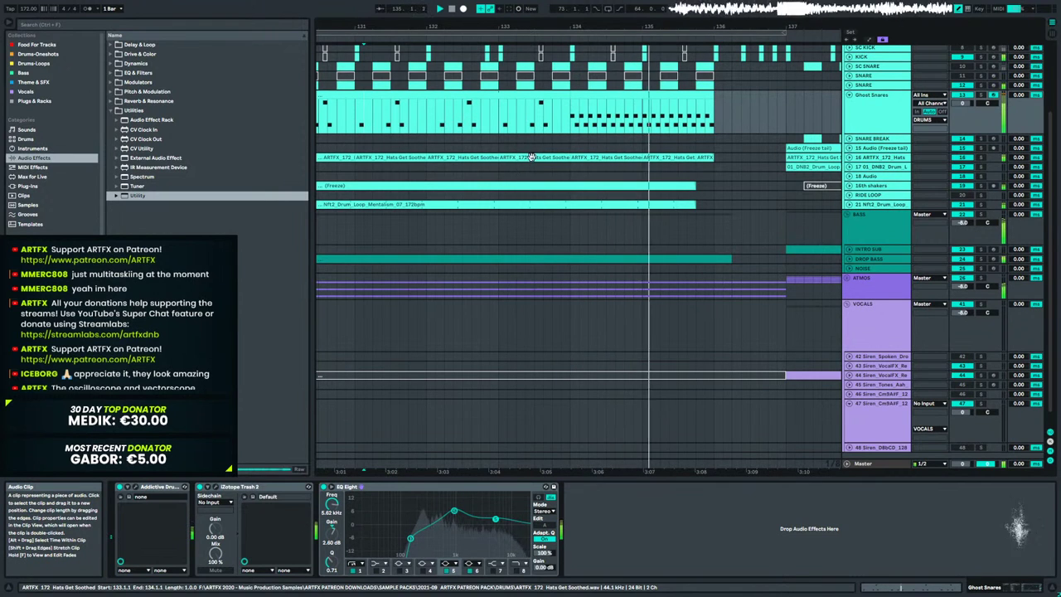
key(space)
Move the first bar of the snare roll from bar 134 to bar 135 and play the passage.
drag(599, 24, 570, 28)
drag(591, 114, 628, 108)
key(space)
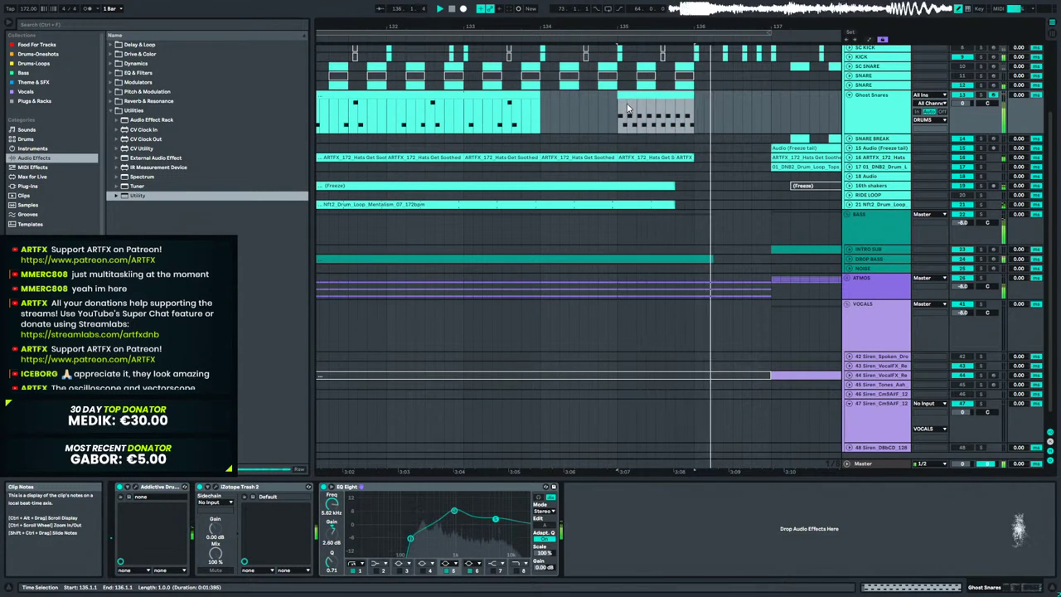
key(space)
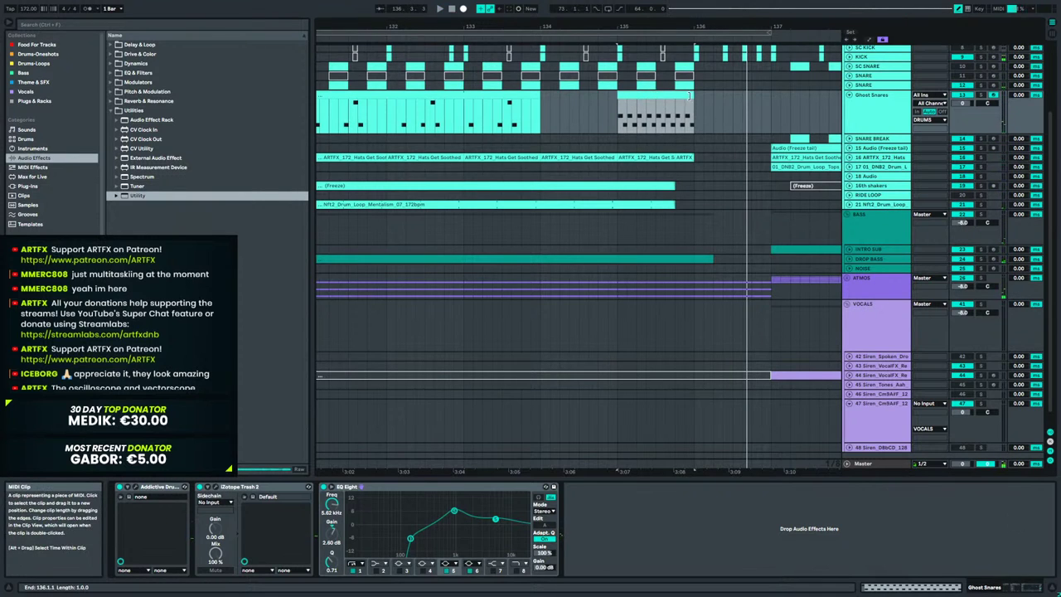
Extend the snare roll clip to bar 137 and deactivate its last three notes.
drag(687, 96, 764, 102)
double_click(765, 93)
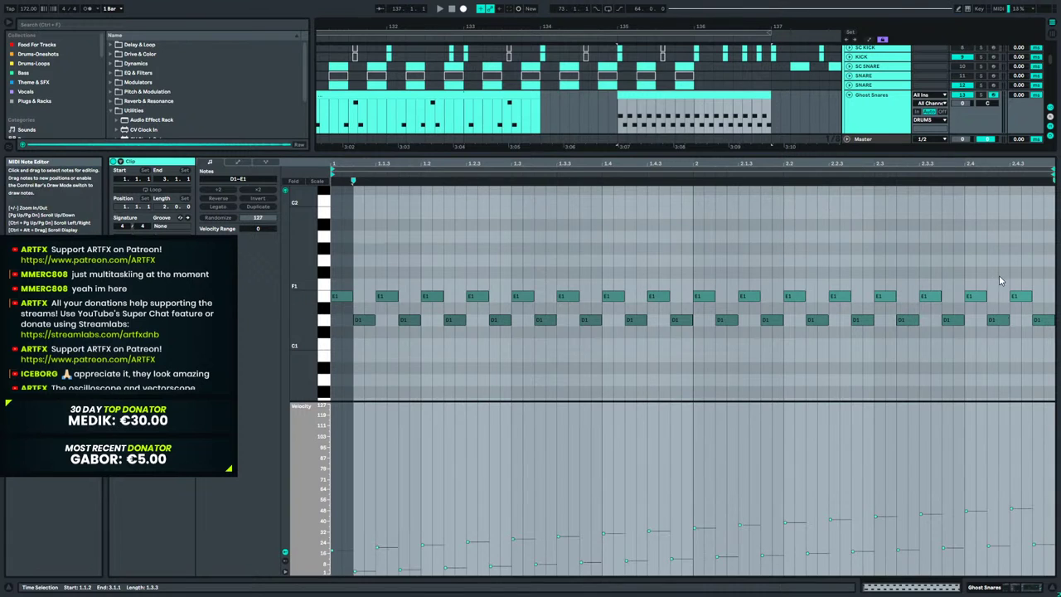
drag(996, 274, 1034, 344)
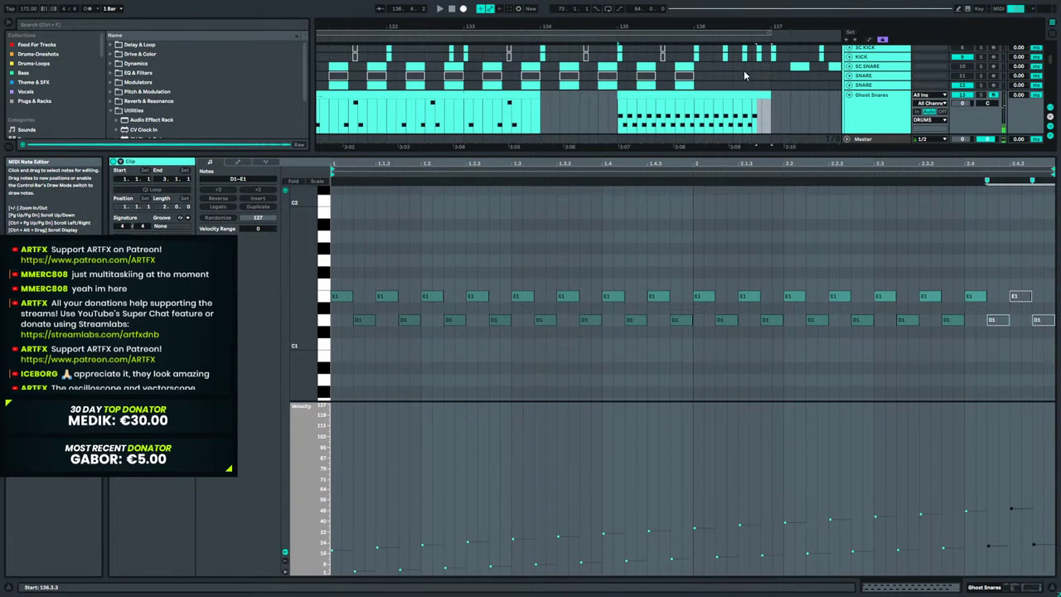
Play the extended snare roll from 136.2.1 and place the insert mark at 134.2.3.
click(719, 123)
key(space)
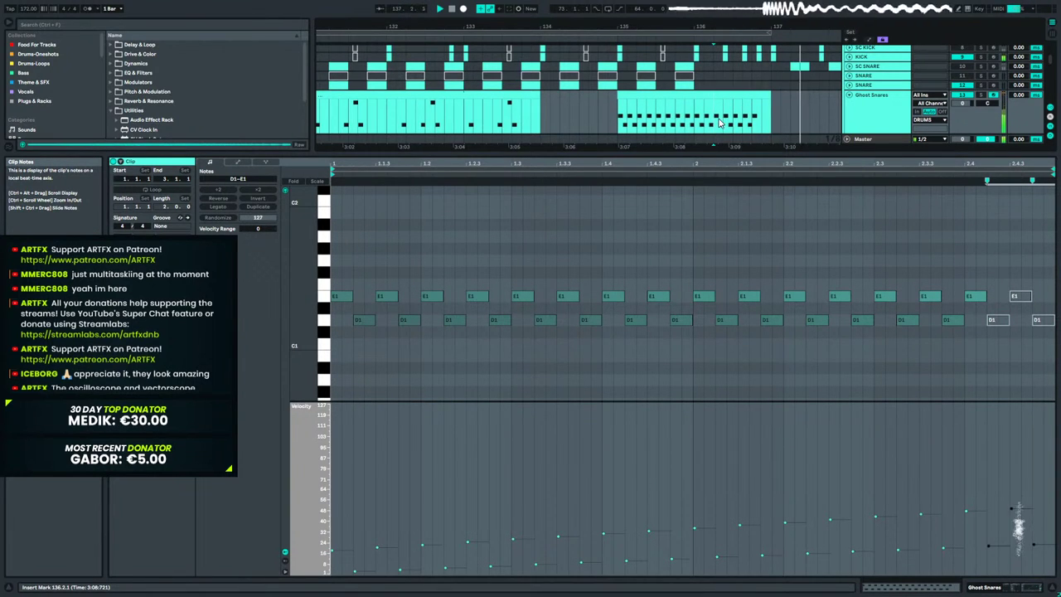
click(570, 111)
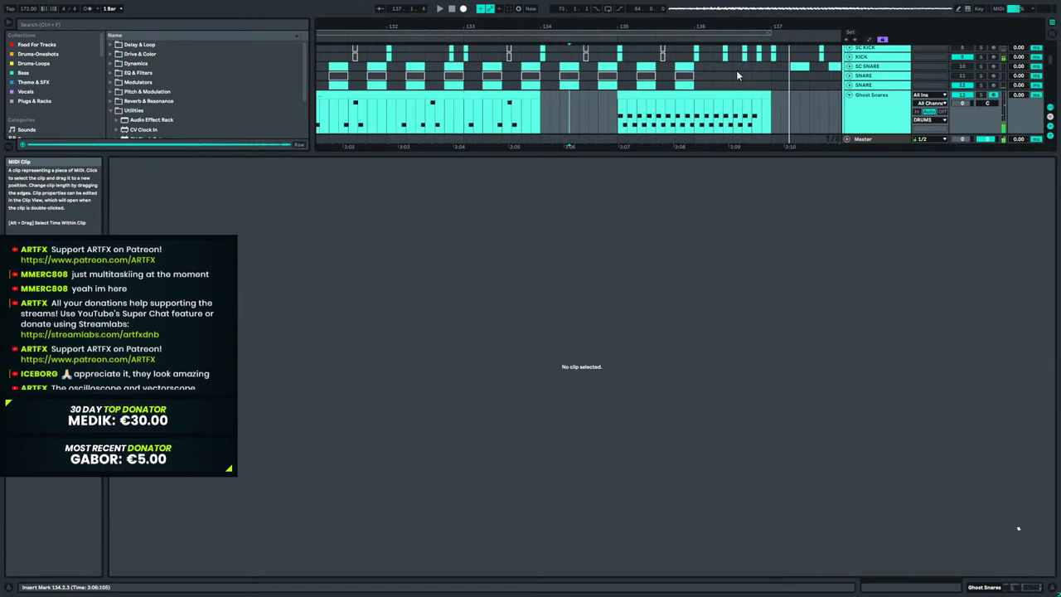
Delete the KICK and SC KICK clips between 136.1.3 and 137.1.1 and play the transition from bar 135.
scroll(738, 77, up, 3)
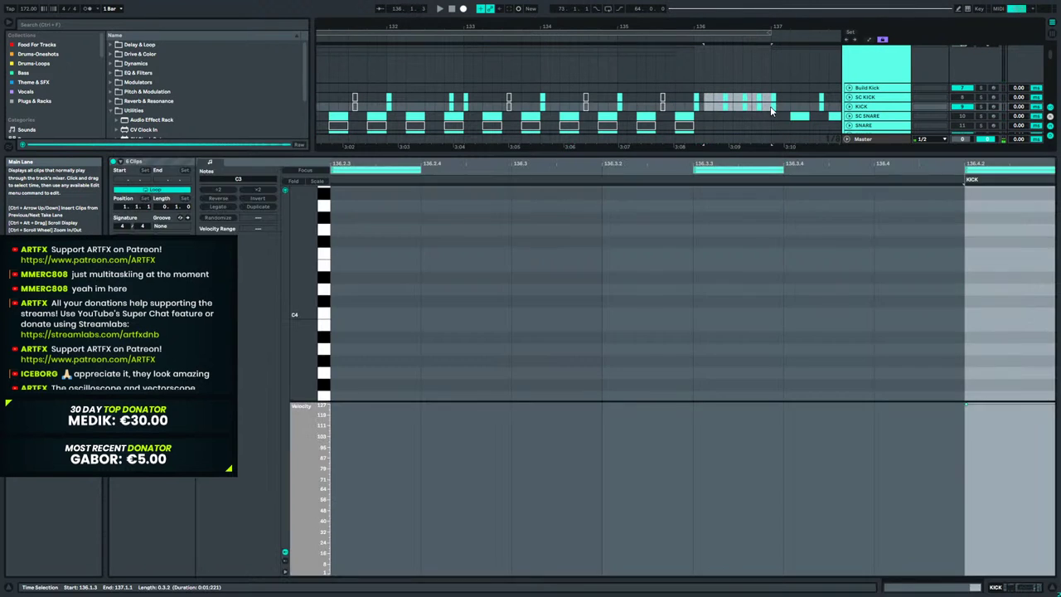
key(Delete)
click(650, 94)
key(space)
scroll(766, 116, down, 3)
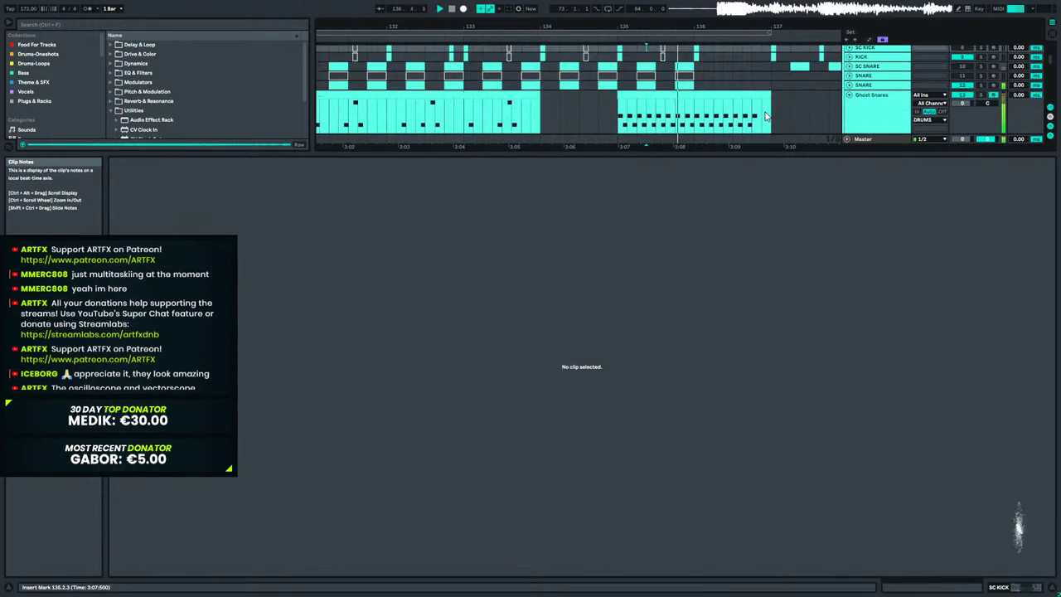
scroll(766, 116, down, 3)
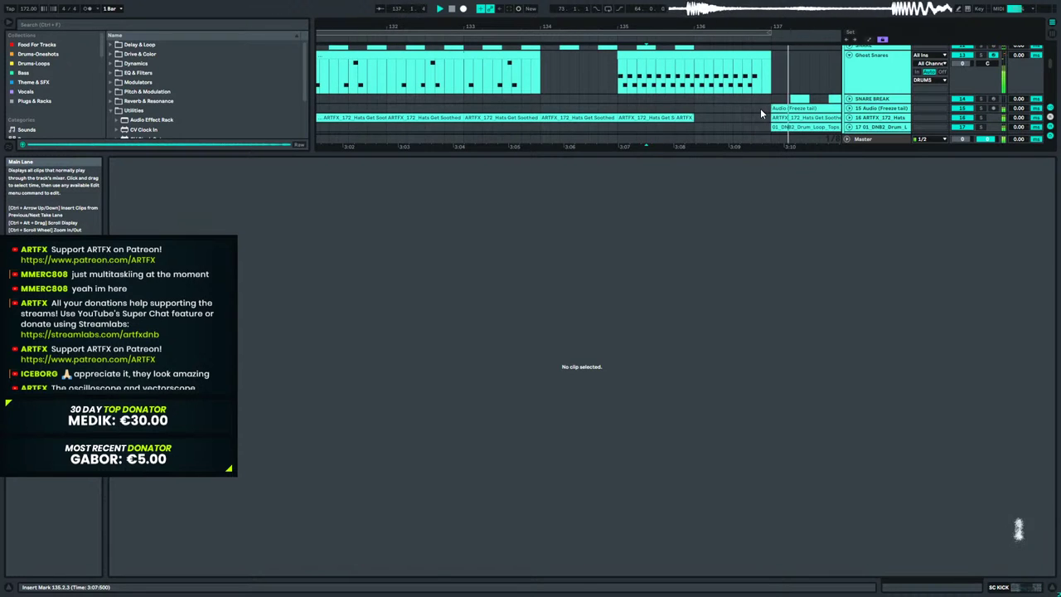
Try raising the snare roll's D1 note at 2.3.4 to D#1 and adding a D#1 at 2.4.2, then play the ending.
click(754, 56)
key(space)
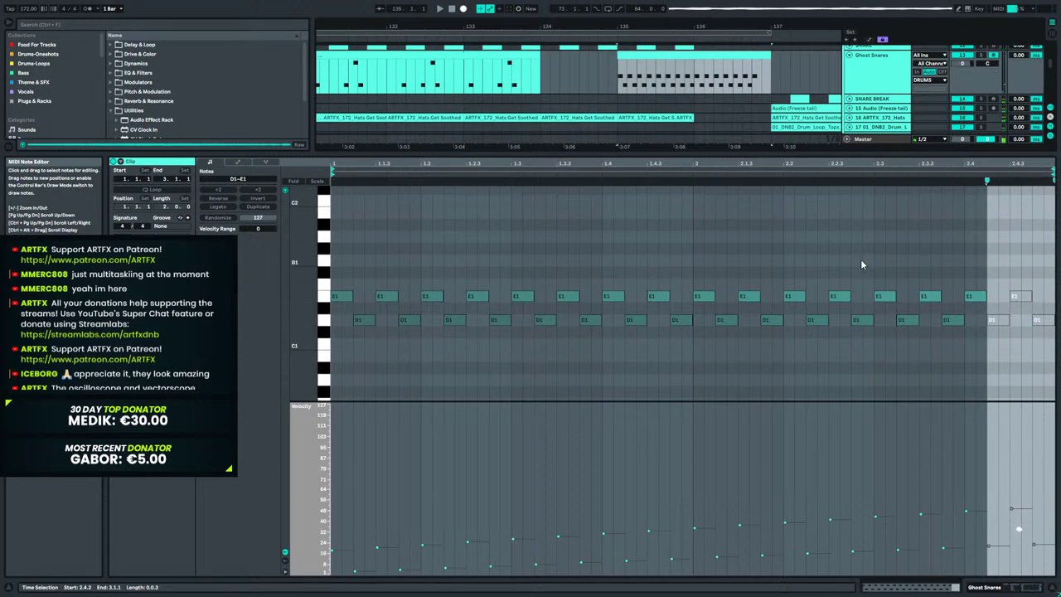
click(988, 257)
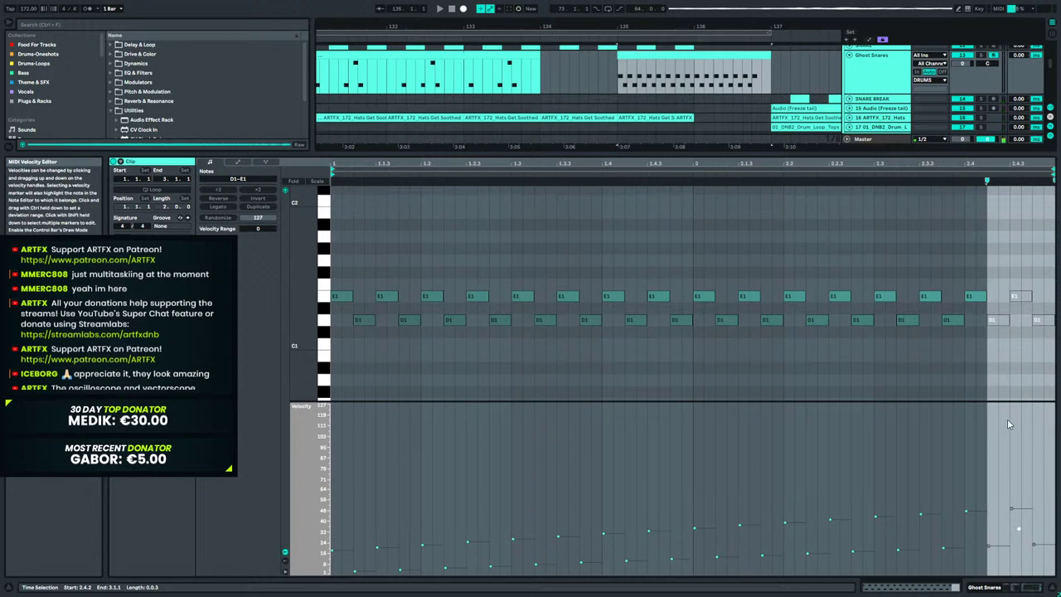
click(973, 299)
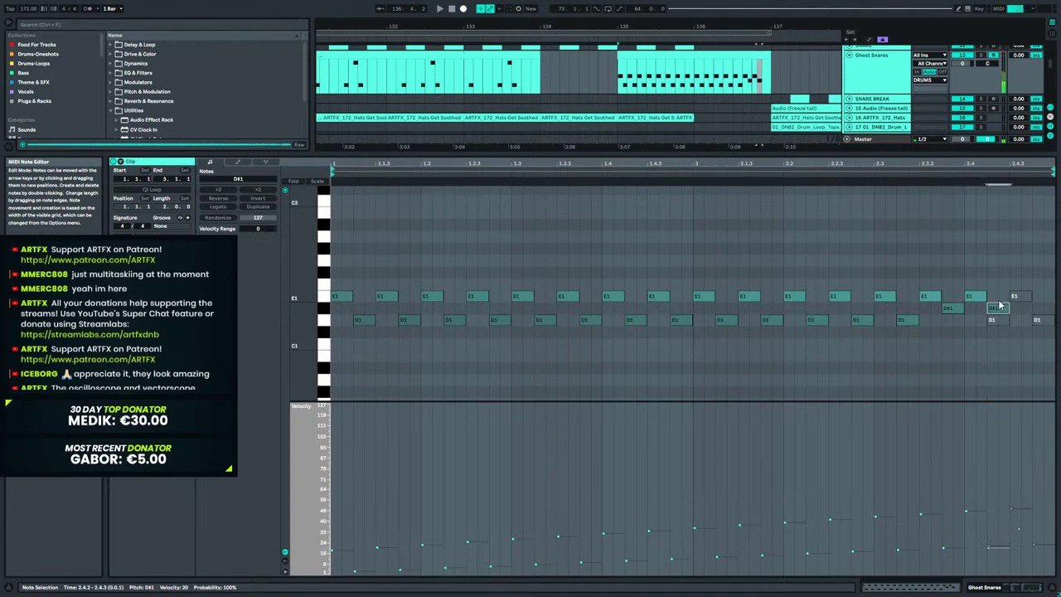
click(732, 83)
key(space)
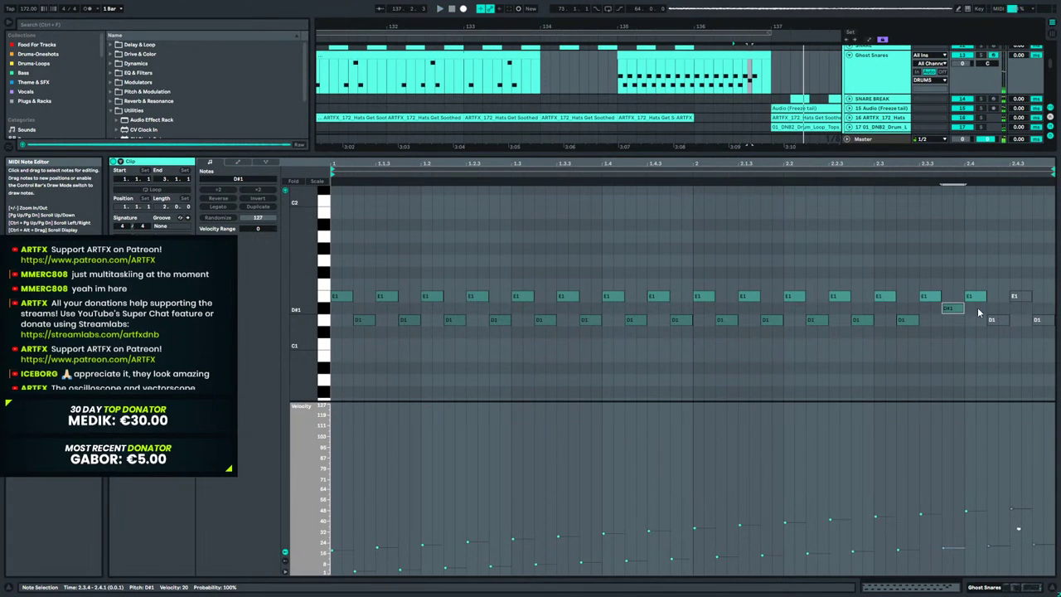
double_click(1007, 273)
drag(1002, 284, 980, 302)
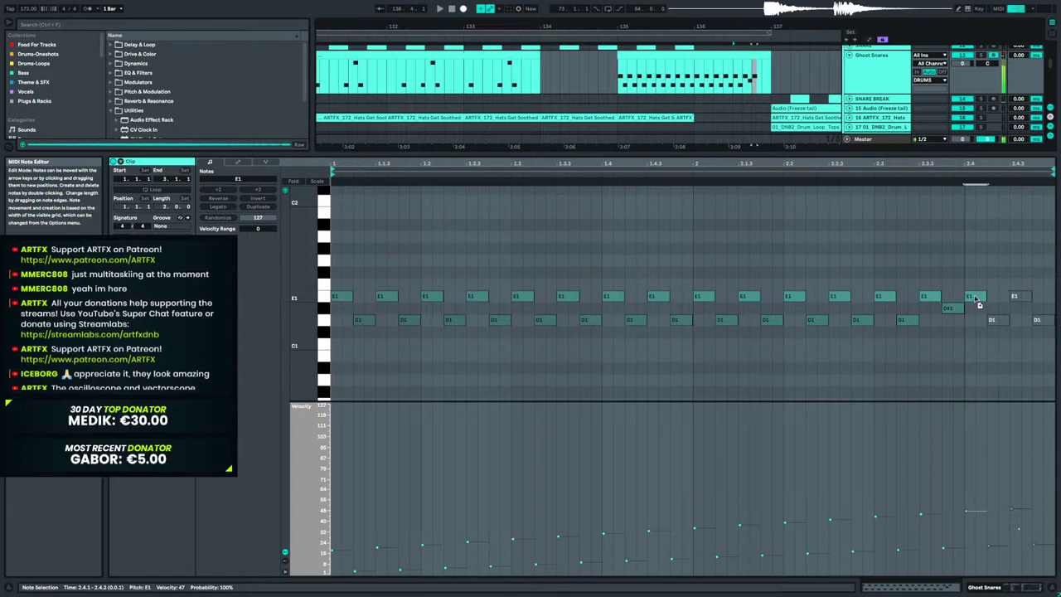
Extend the earlier ghost snare pattern to bar 135, filling the gap before the snare roll, and play from 133.1.3.
click(986, 585)
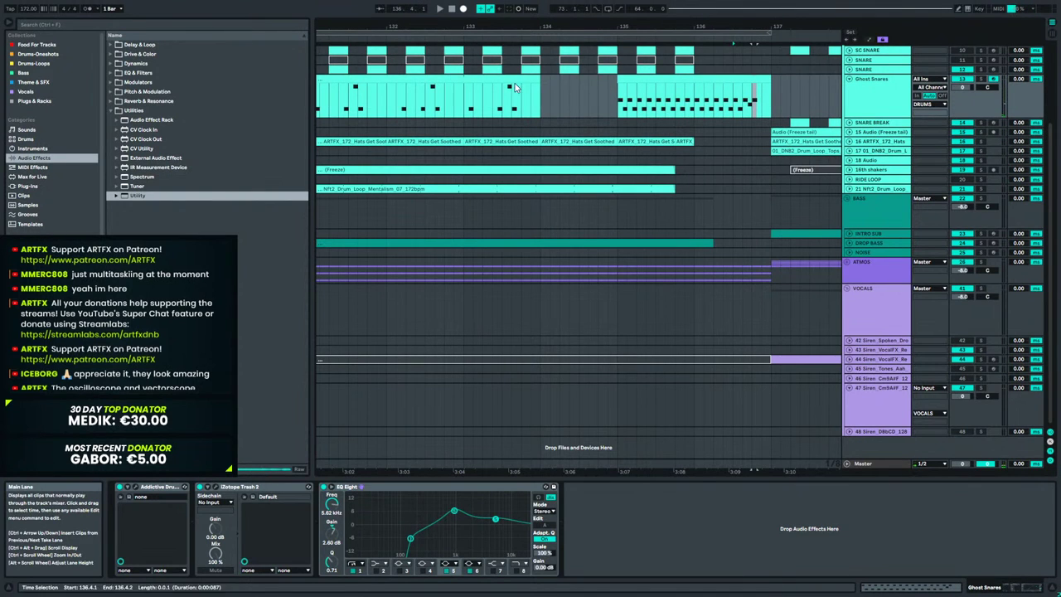
shift+click(609, 82)
click(473, 103)
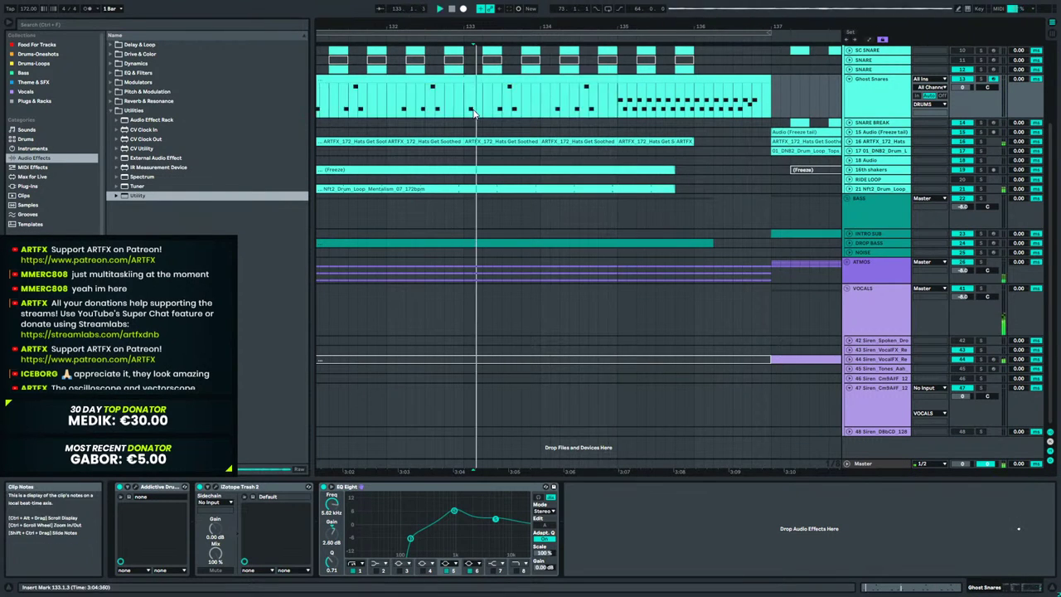
key(space)
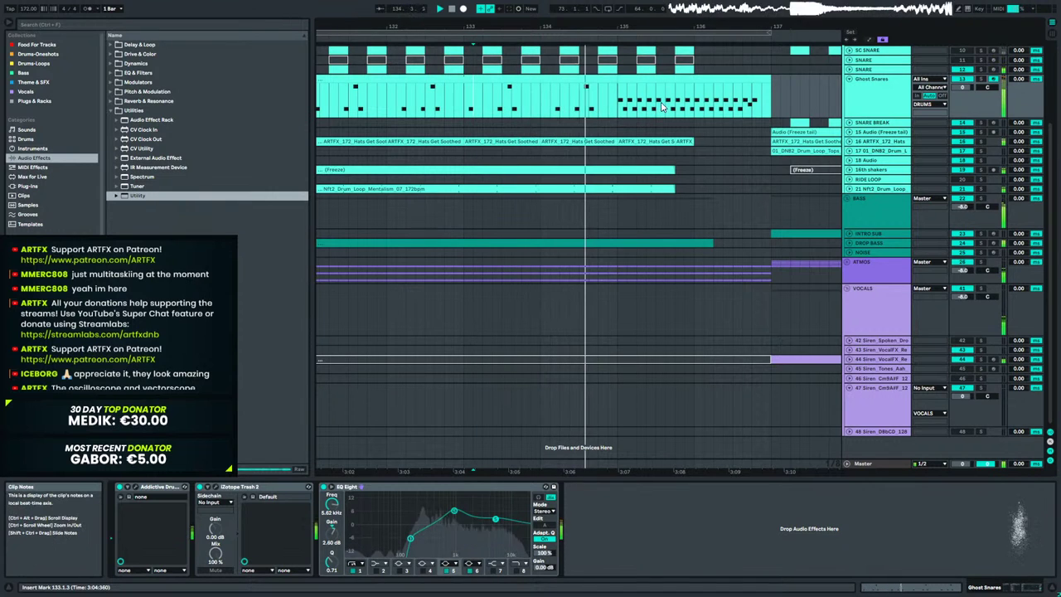
Play the snare roll into the break from 134.3.3.
key(space)
drag(576, 110, 582, 107)
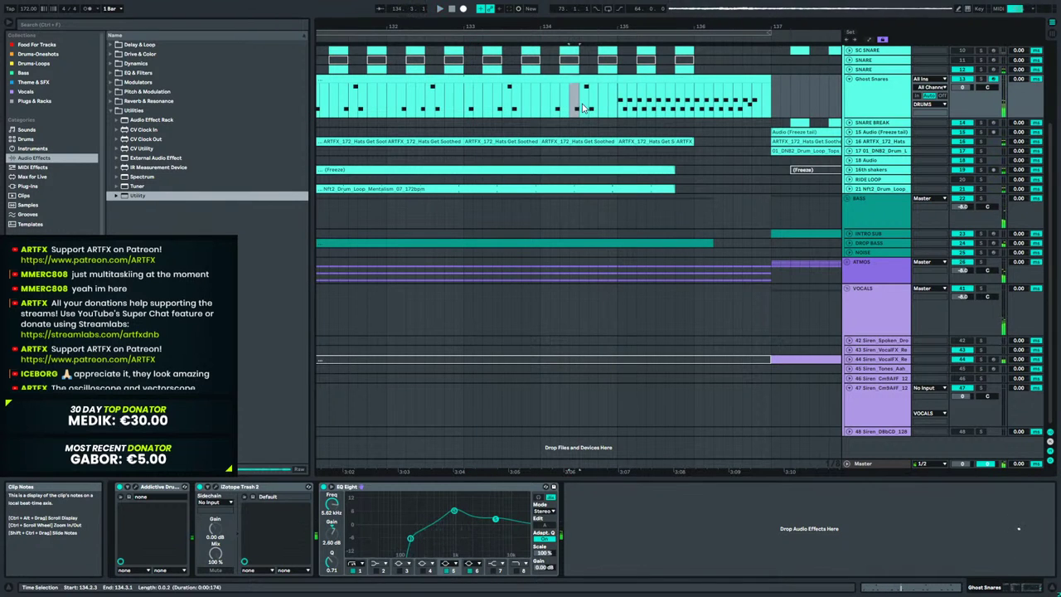
click(608, 85)
key(space)
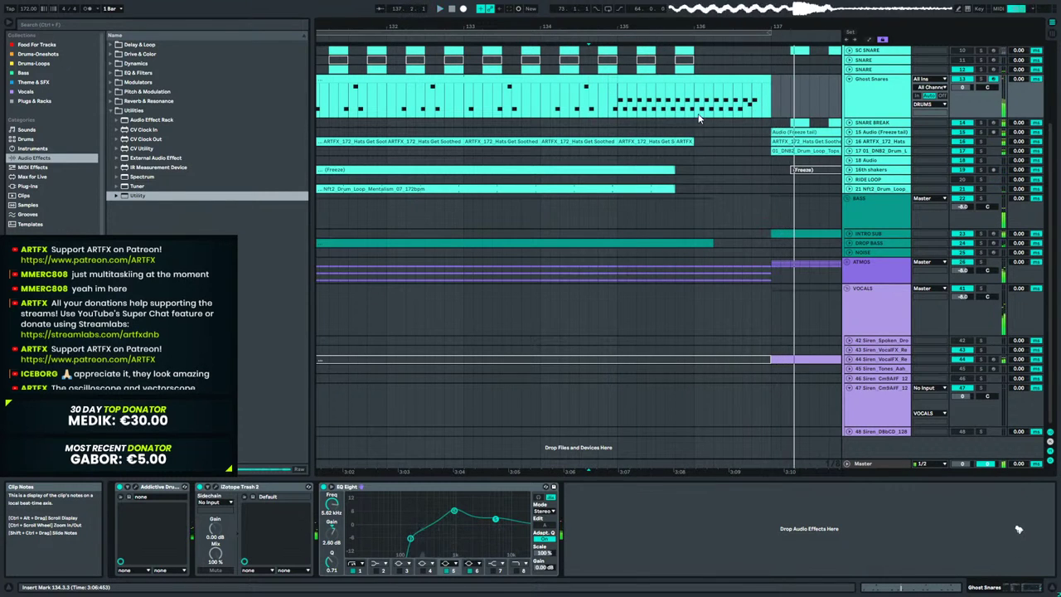
Reactivate the snare roll's last three notes, return the D#1 note at 2.3.4 to D1, and play from 136.1.1.
double_click(735, 87)
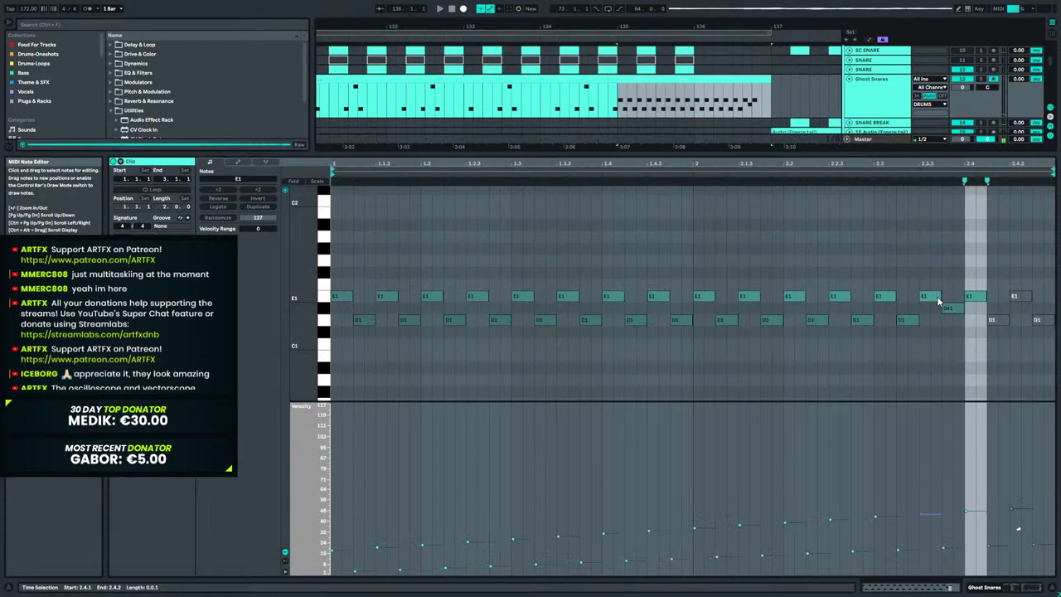
drag(998, 273, 1043, 355)
click(711, 75)
key(space)
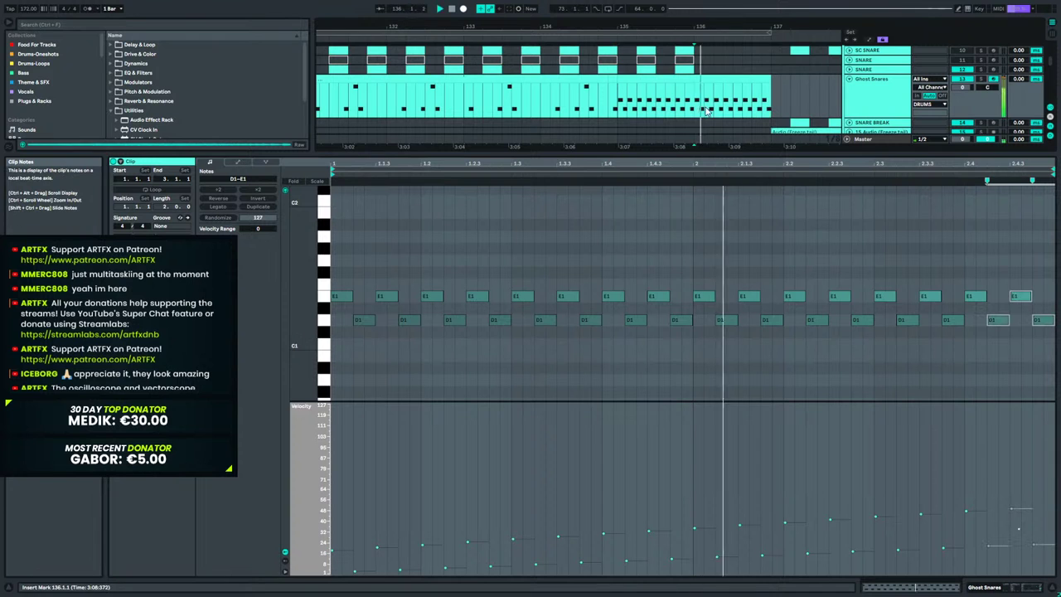
key(space)
Play the drop from bar 119 through the snare roll into the break.
click(987, 586)
drag(626, 29, 626, 5)
click(473, 95)
key(space)
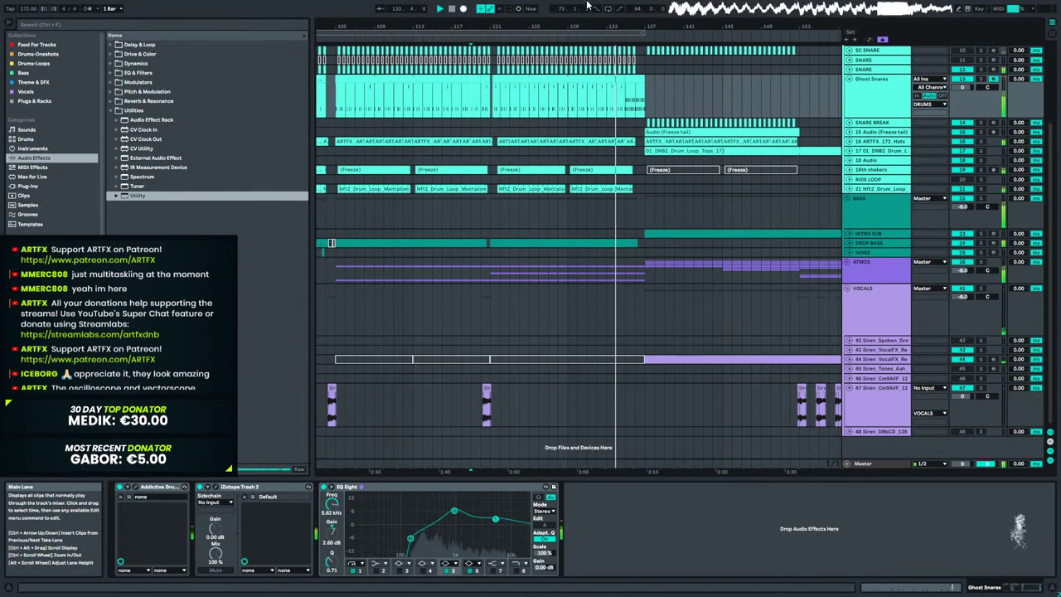
click(615, 47)
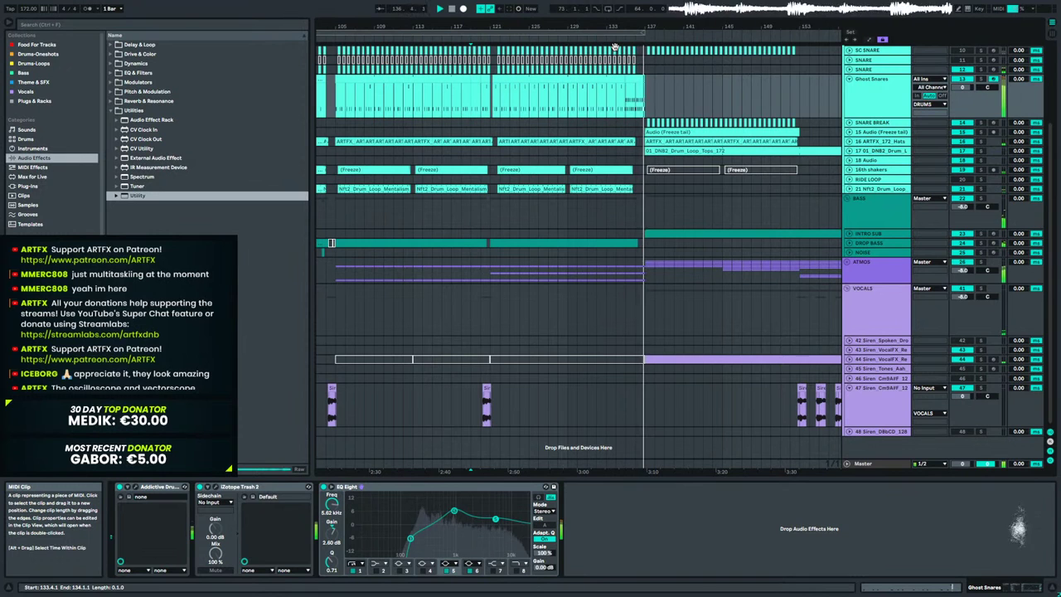
key(space)
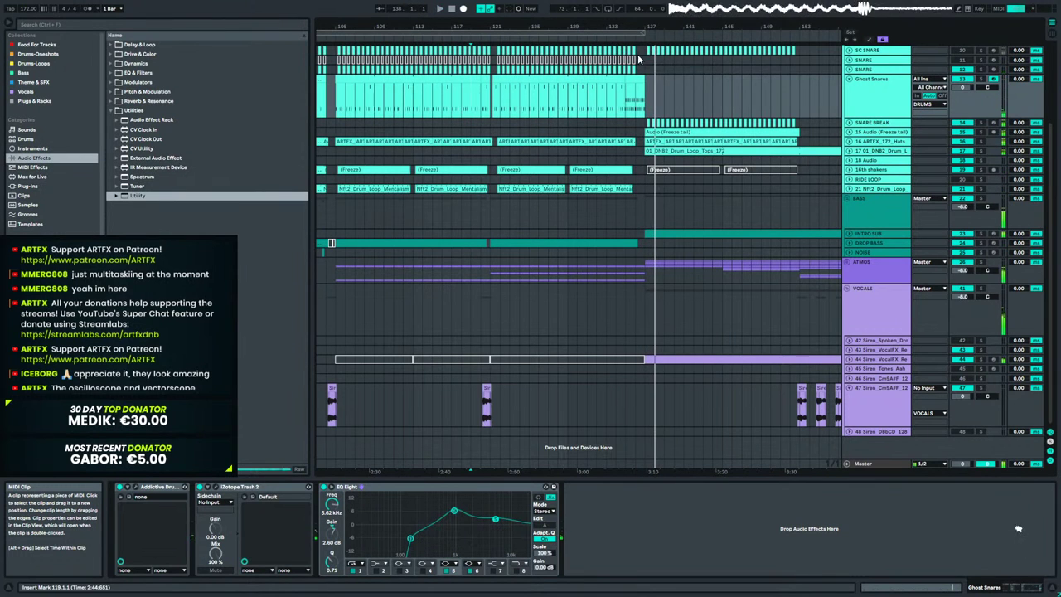
Redraw the velocities of all D1 notes in the snare roll clip at bar 135 as a ramp from 1 to 10.
drag(643, 98, 625, 93)
drag(633, 26, 653, 125)
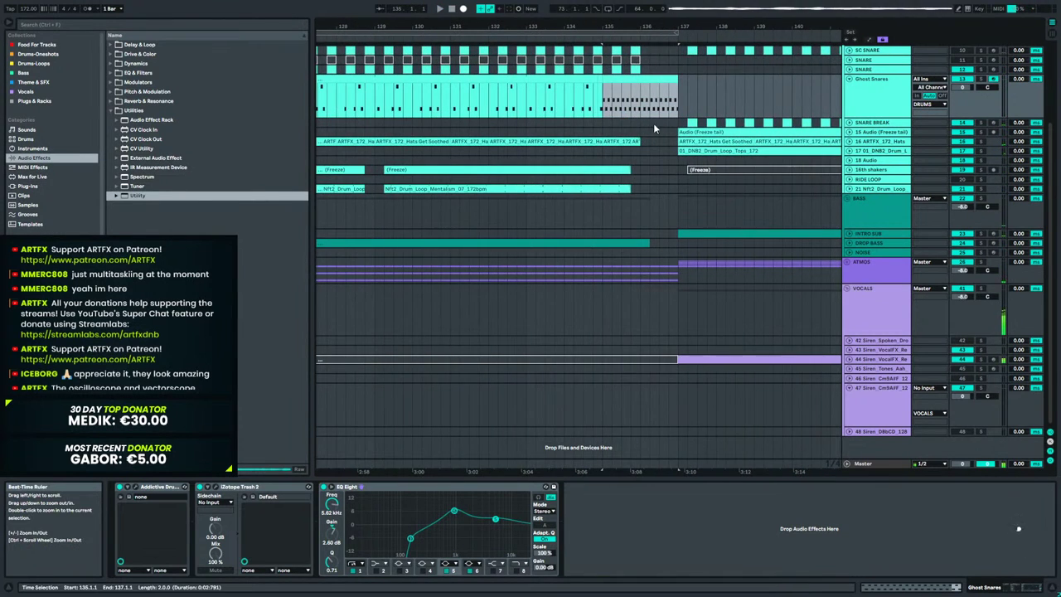
double_click(633, 59)
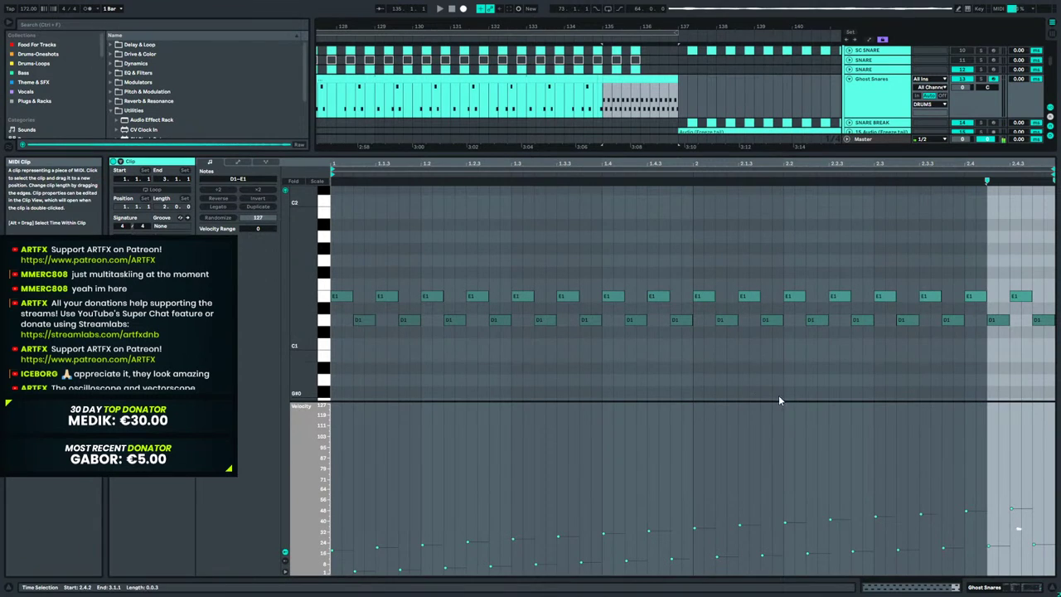
click(327, 324)
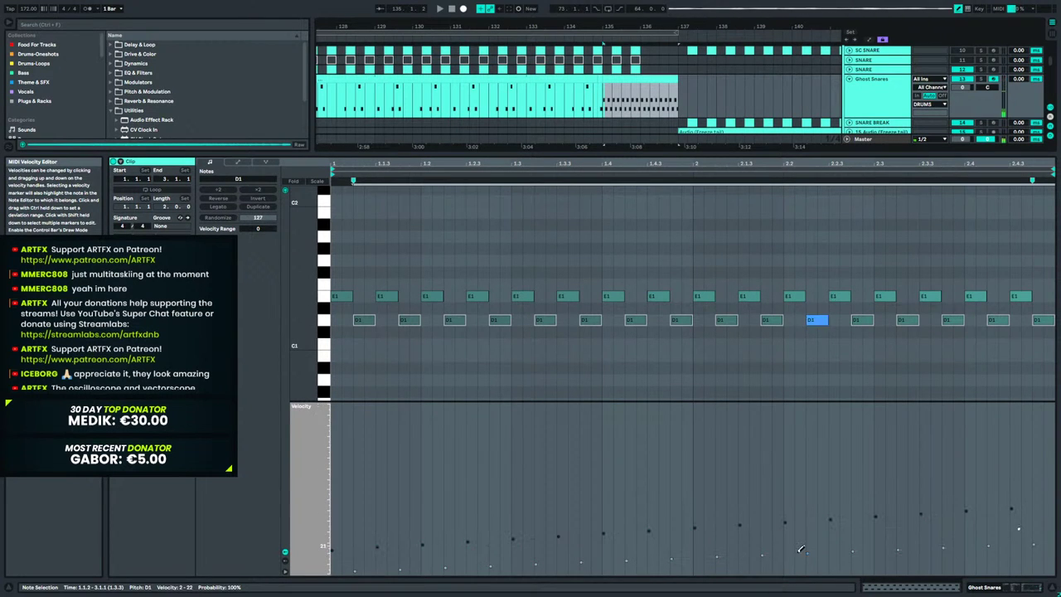
key(b)
mouse_move(366, 569)
mouse_down()
mouse_move(1045, 558)
mouse_move(1029, 557)
mouse_up()
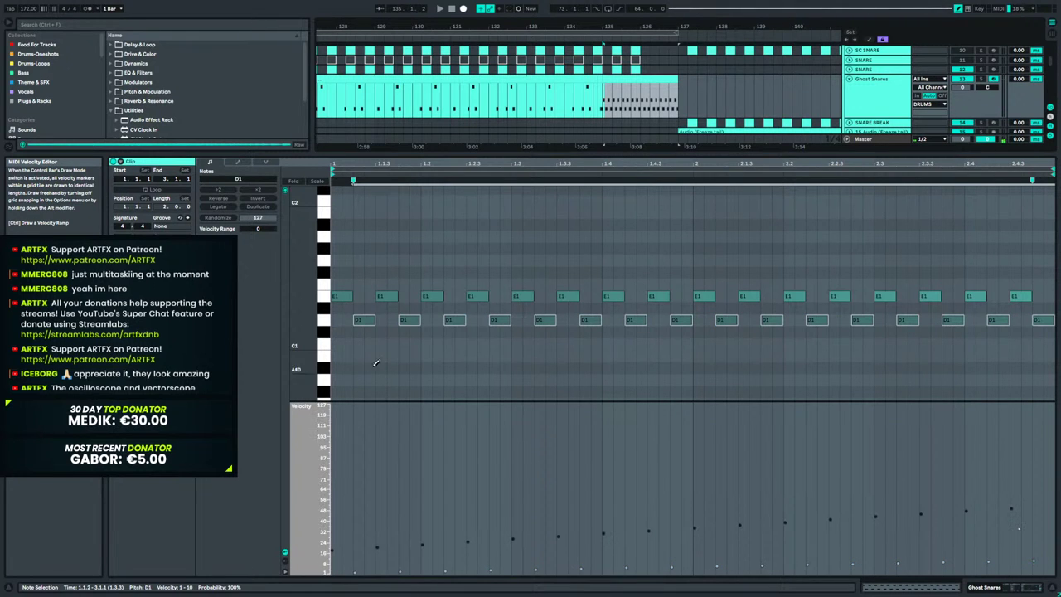
Redraw the velocities of the snare roll's E1 notes as a ramp from 16 to 31 and play the roll.
click(323, 297)
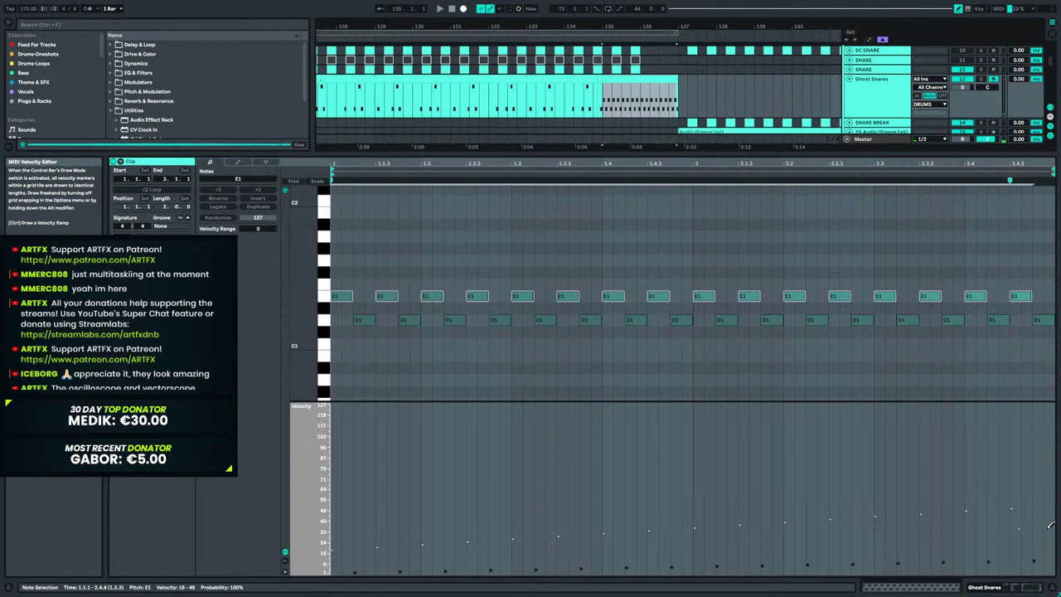
drag(734, 563, 498, 571)
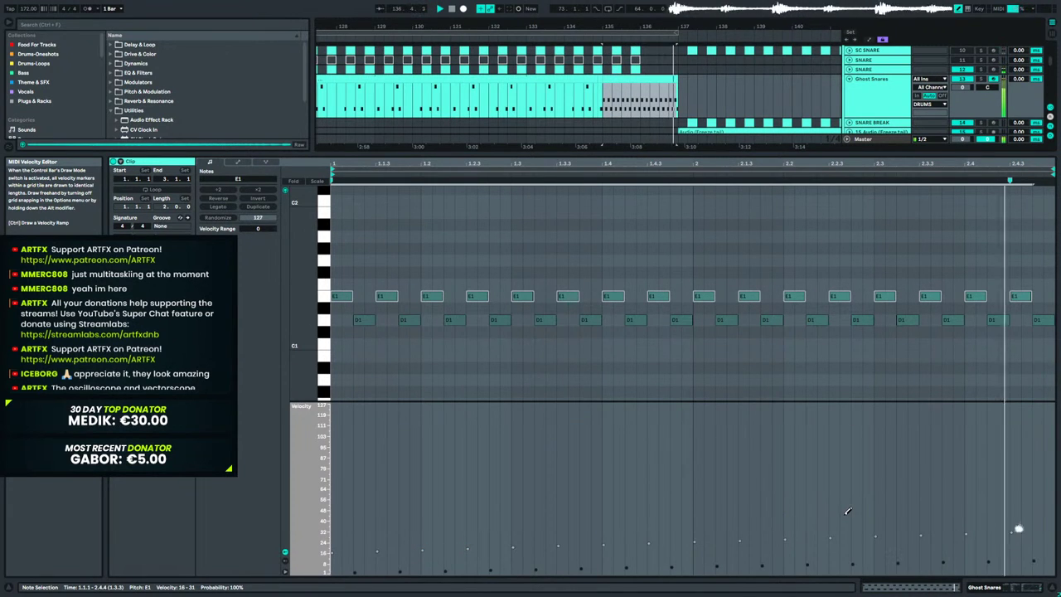
key(space)
key(space)
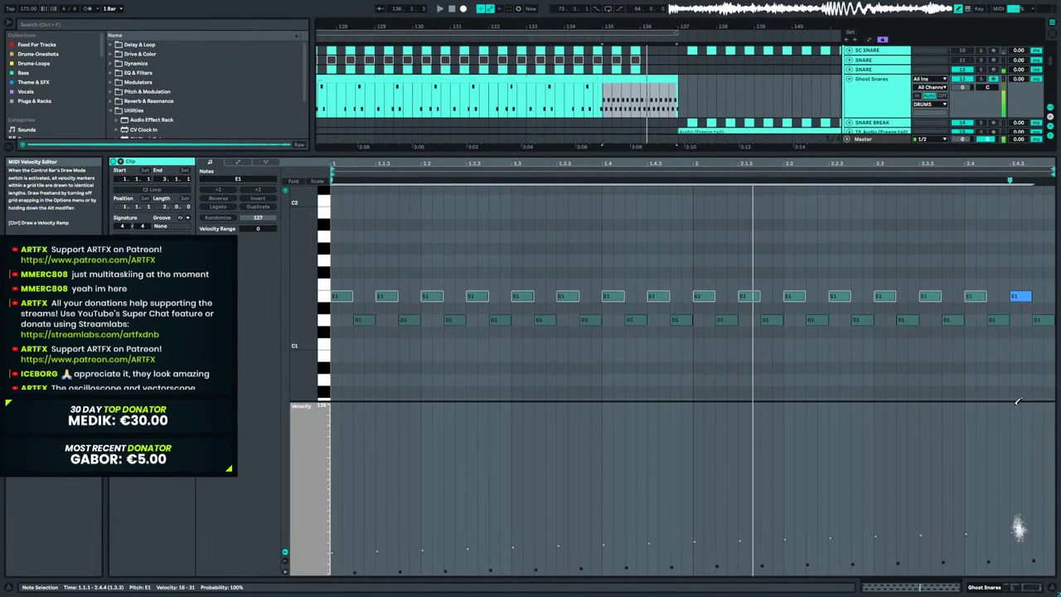
Shorten the snare roll clip to end at bar 136 and play the transition from bar 132.
click(872, 90)
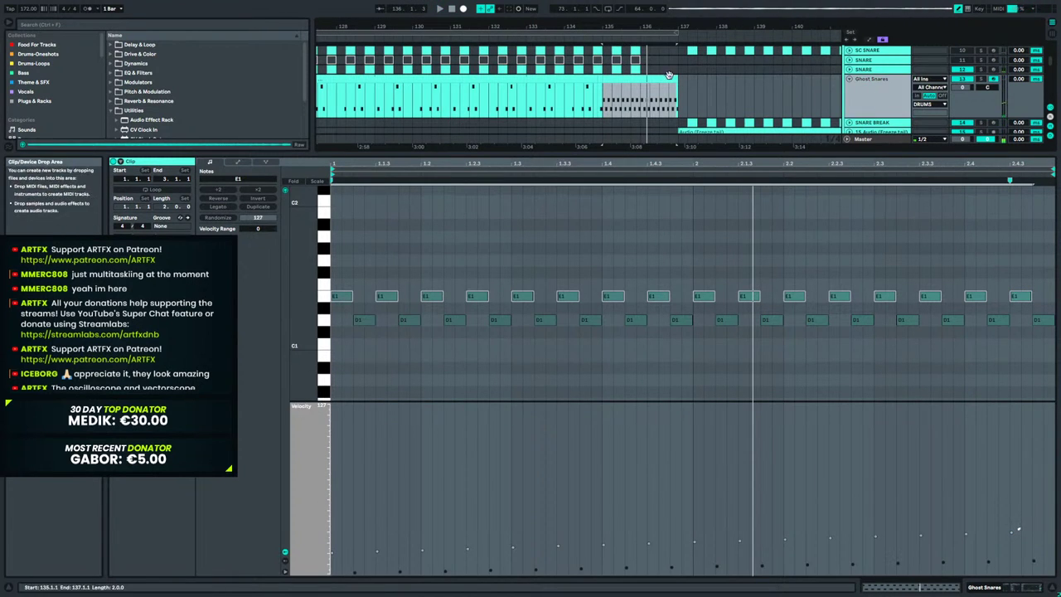
click(676, 80)
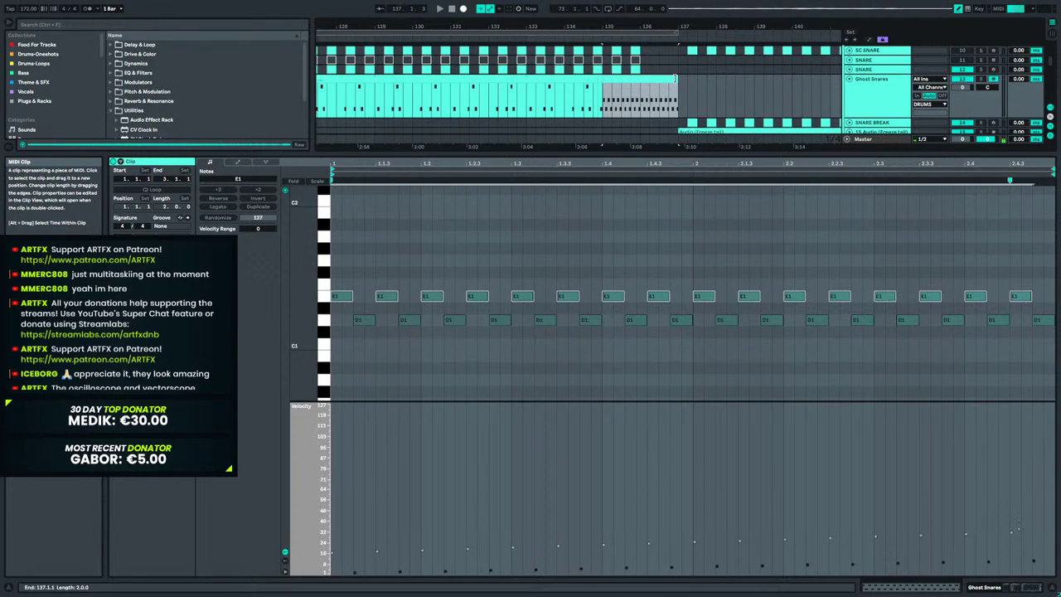
drag(657, 79, 640, 79)
click(511, 96)
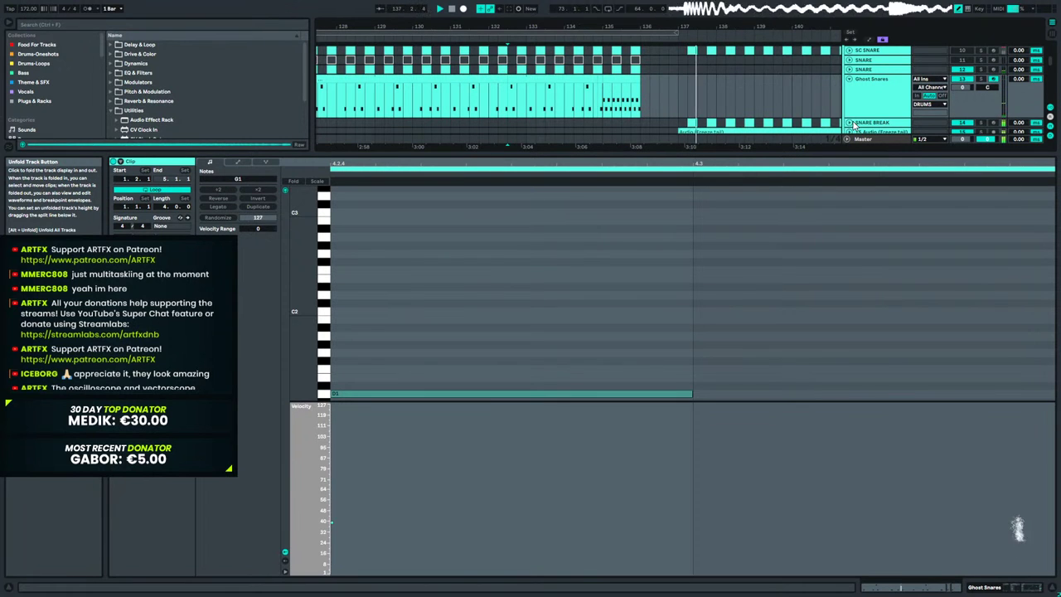
click(991, 587)
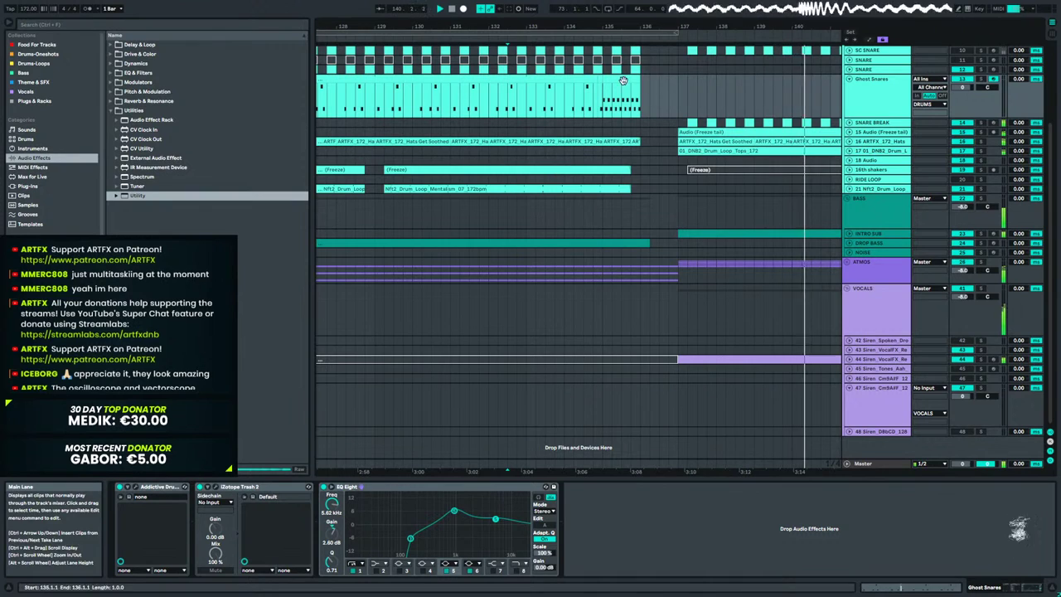
Play the arrangement from bar 71.
drag(597, 22, 598, 1)
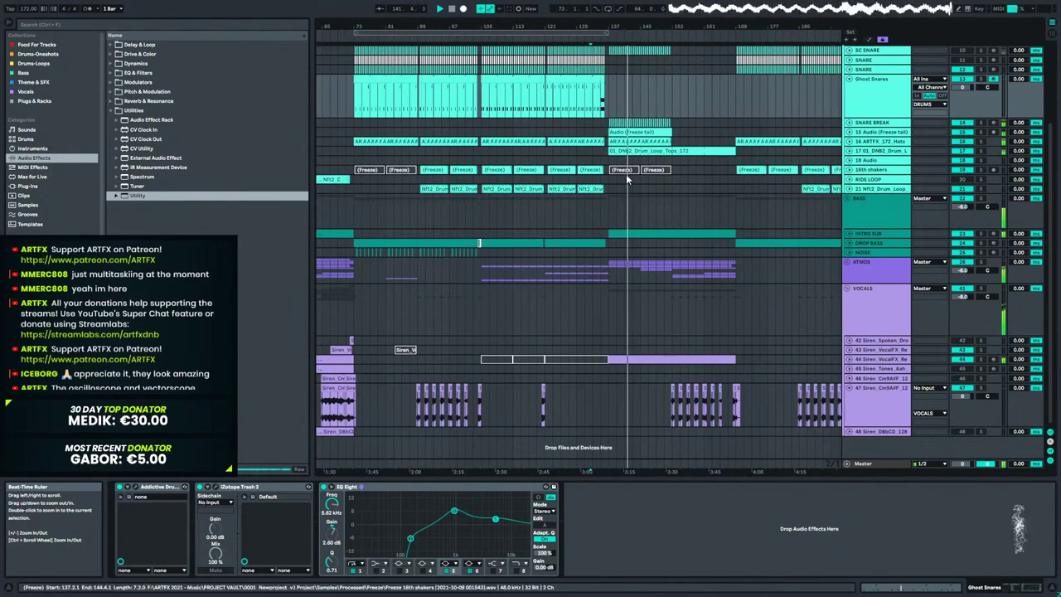
click(349, 122)
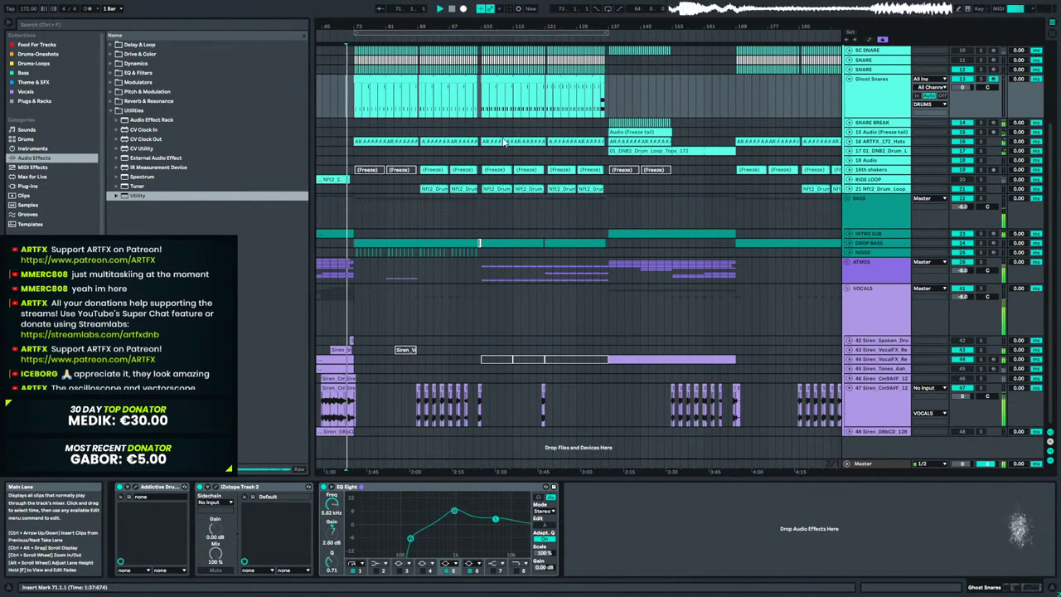
key(space)
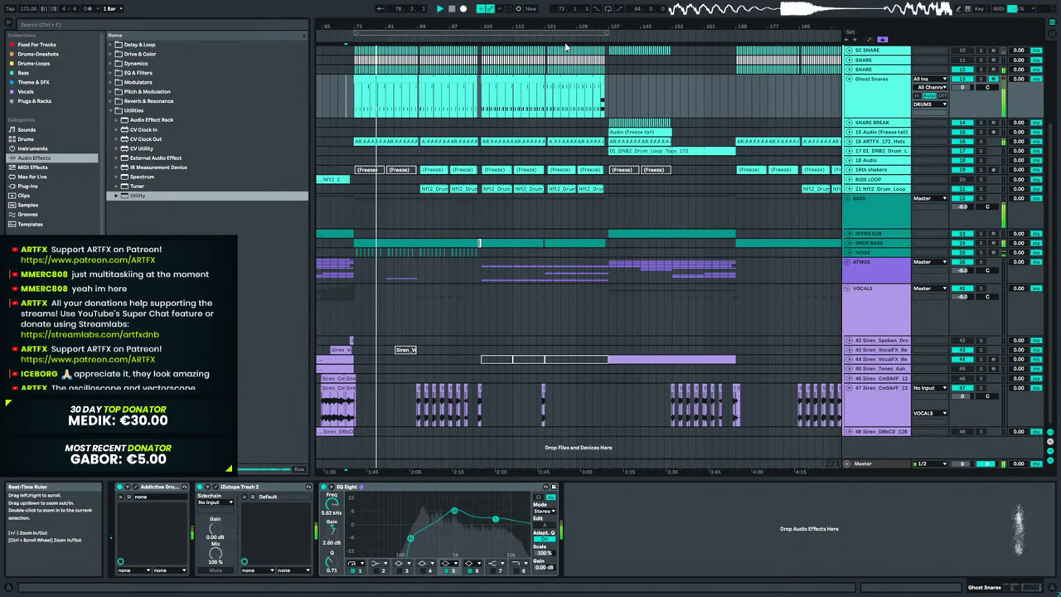
Collapse the Ghost Snares track to its minimum height.
click(853, 79)
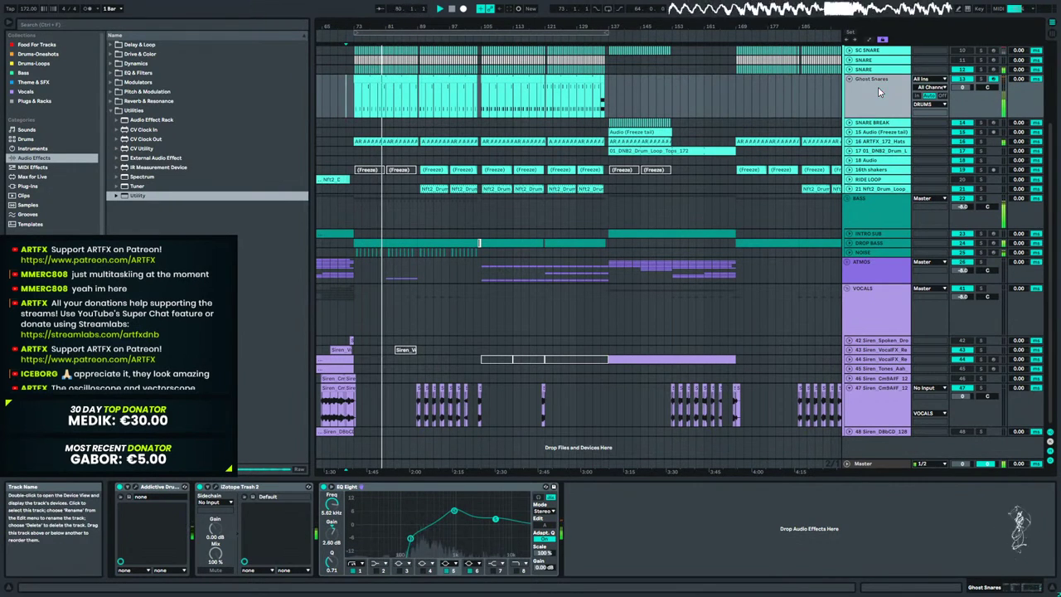
click(850, 79)
scroll(861, 83, up, 3)
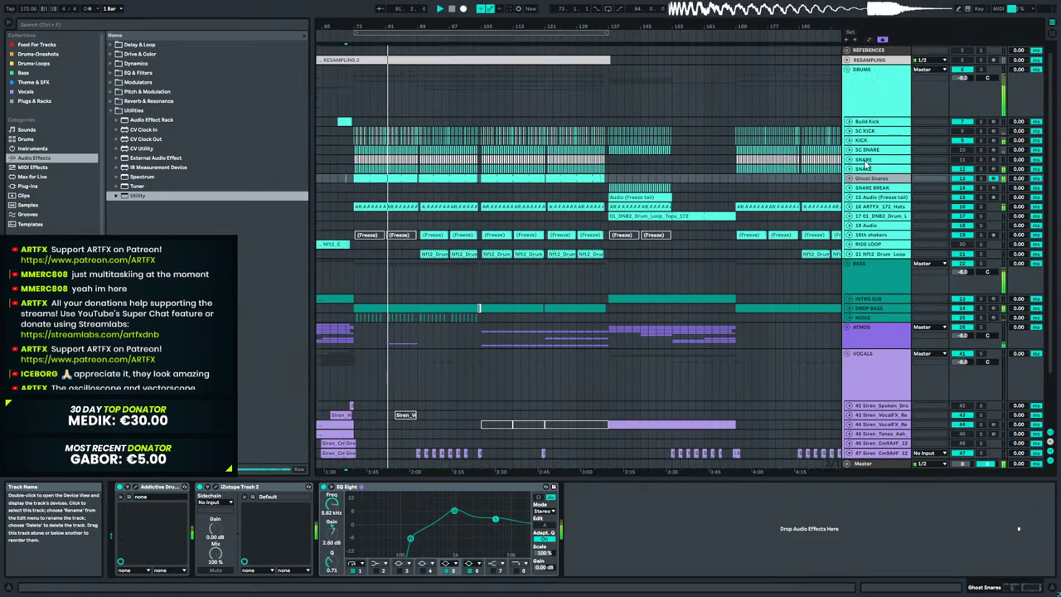
Search the browser for "breath" and go to the start of the results.
click(70, 23)
text(br)
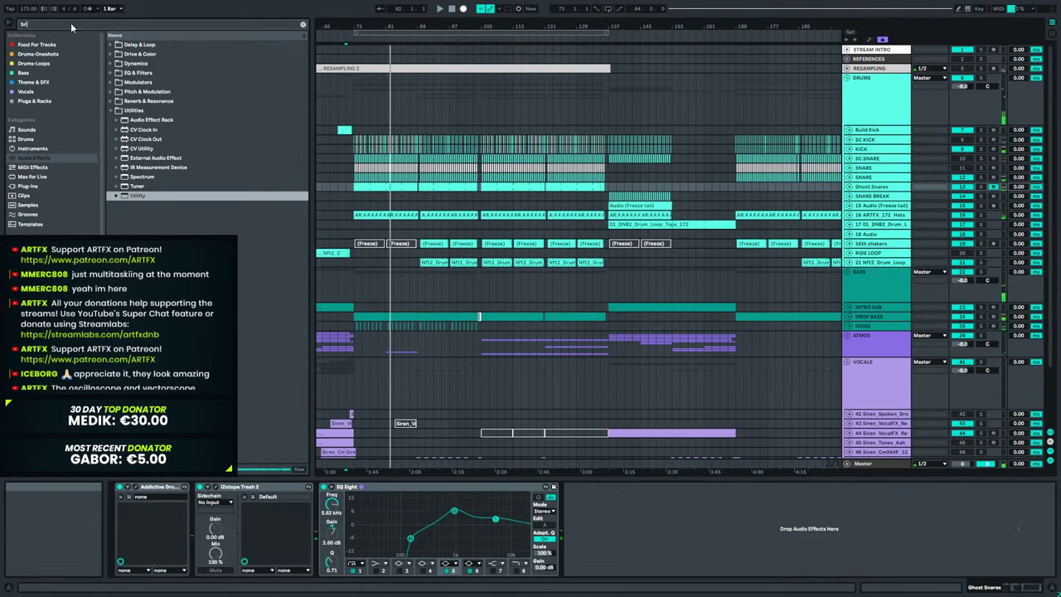
text(eath)
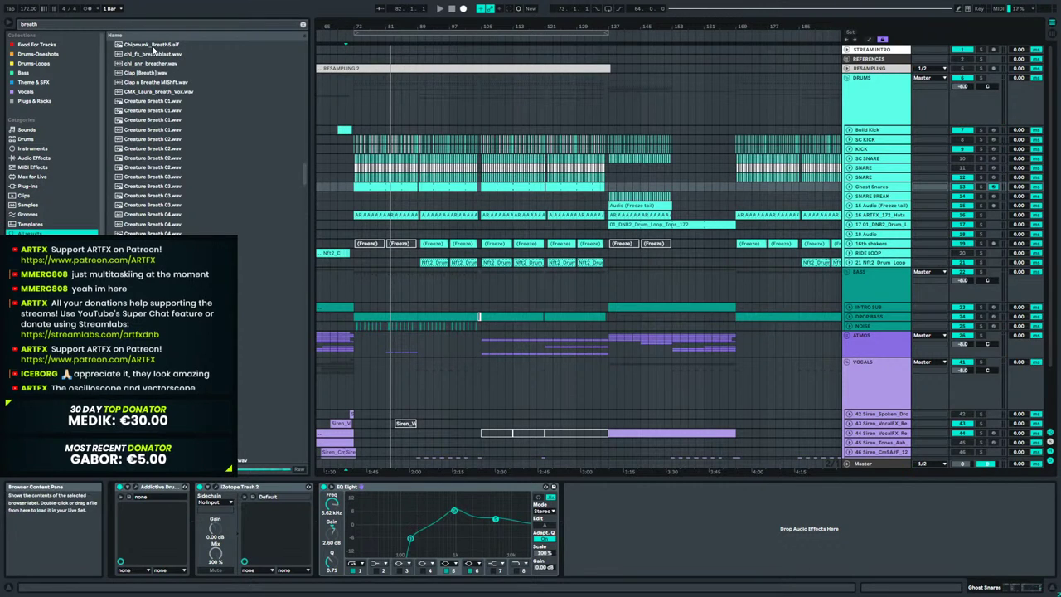
scroll(201, 97, up, 5)
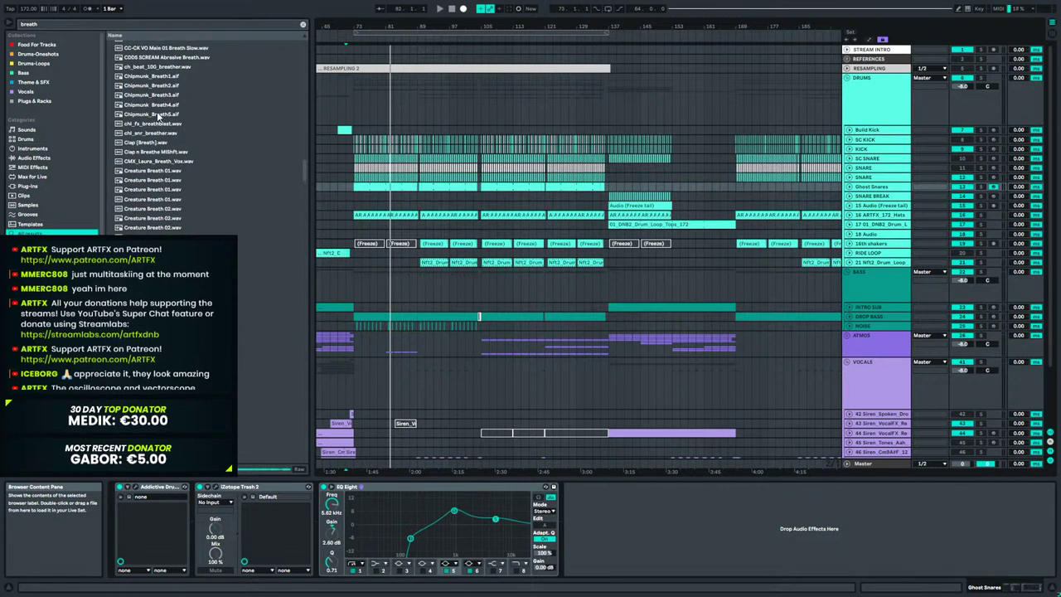
drag(307, 176, 324, 22)
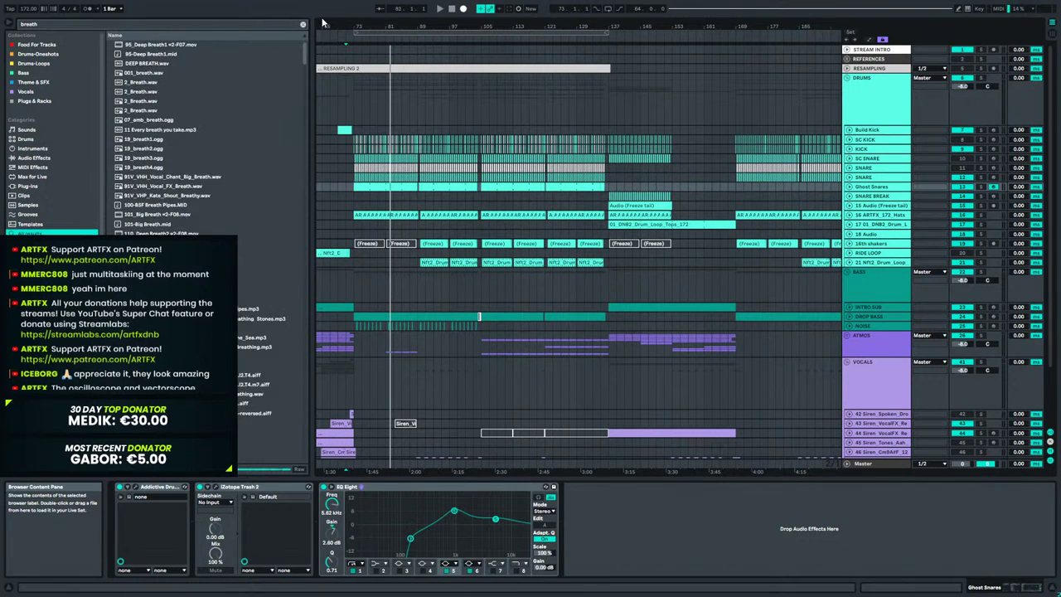
Audition the first breath samples in the results, starting with 2_Breath.wav and 07_amb_breath.ogg.
click(149, 82)
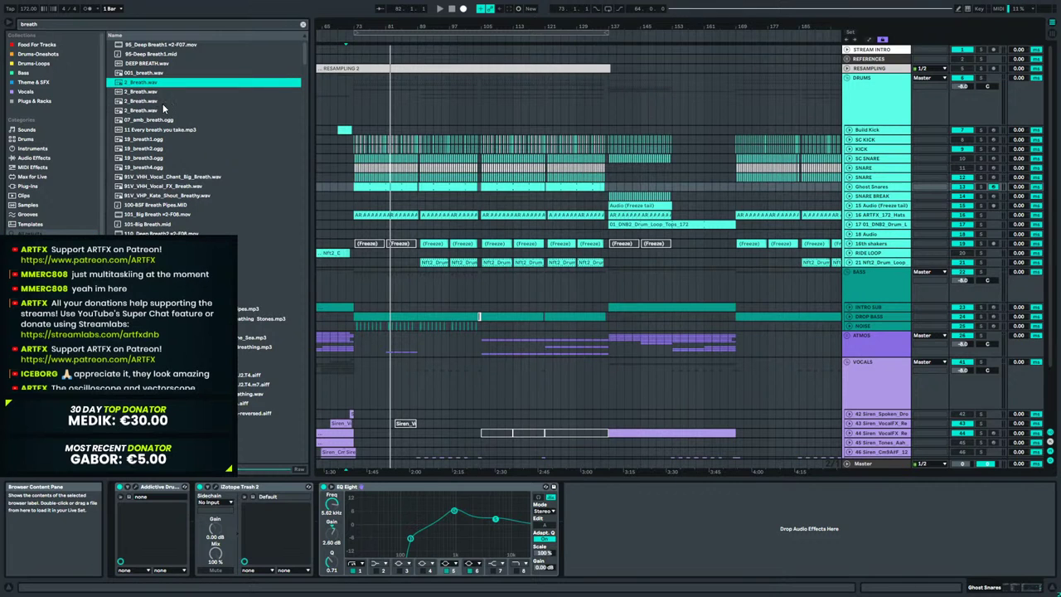
click(164, 102)
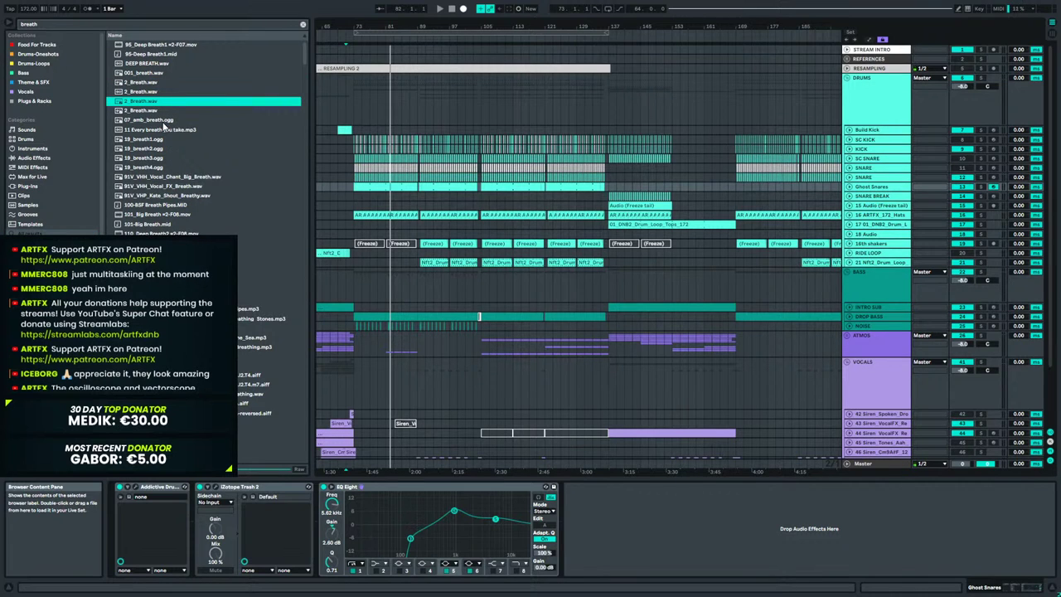
click(158, 121)
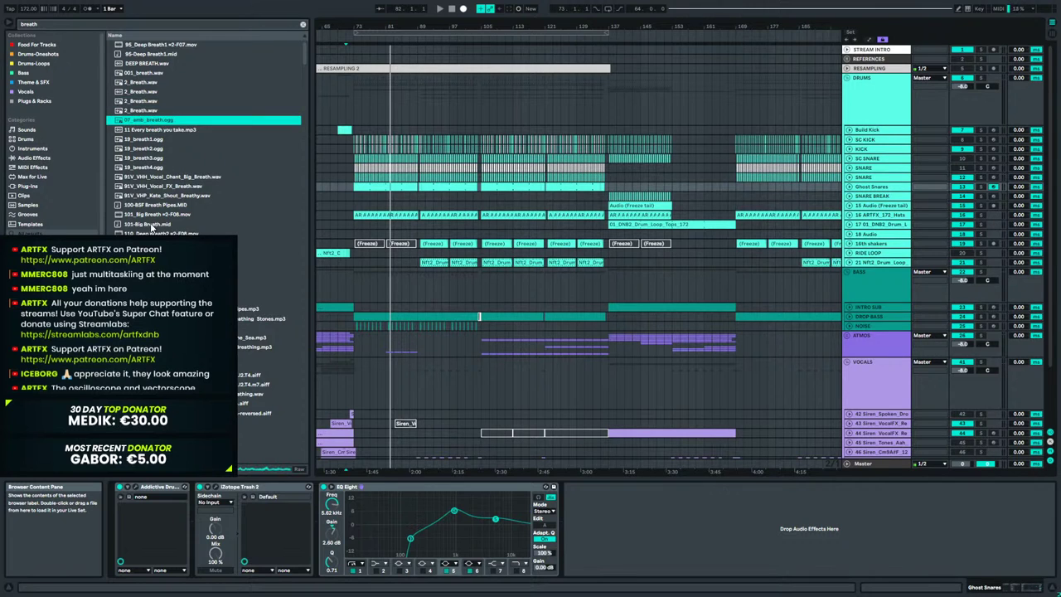
key(Down)
key(Down)
key(Down)
key(Down)
key(Down)
key(Down)
key(Down)
key(Down)
key(Down)
key(Down)
key(Down)
key(Down)
key(Down)
key(Down)
key(Down)
key(Down)
key(Down)
key(Down)
key(Down)
key(Down)
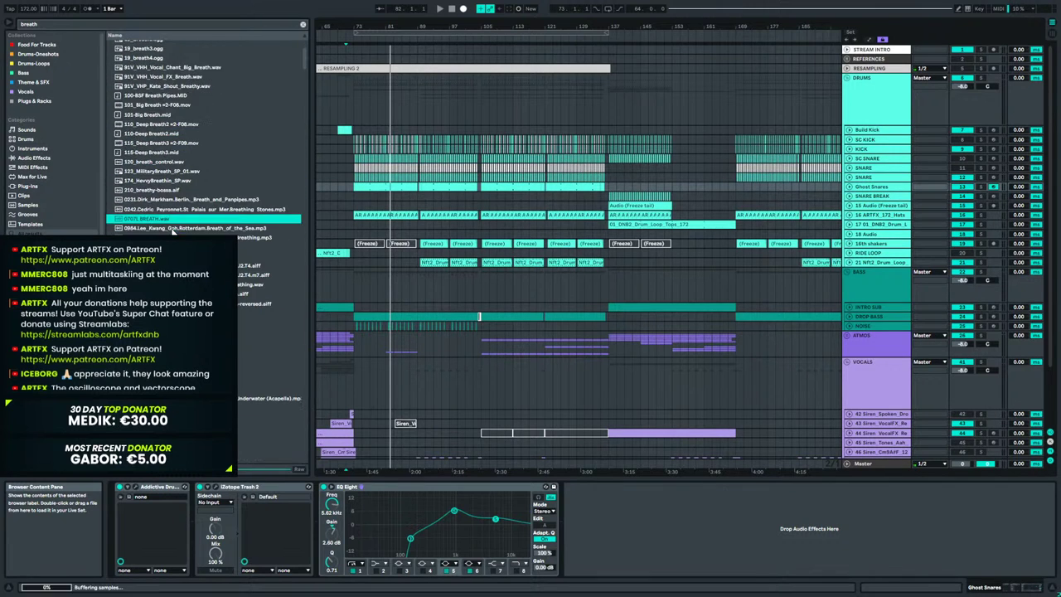
key(Down)
key(Down)
scroll(178, 191, down, 2)
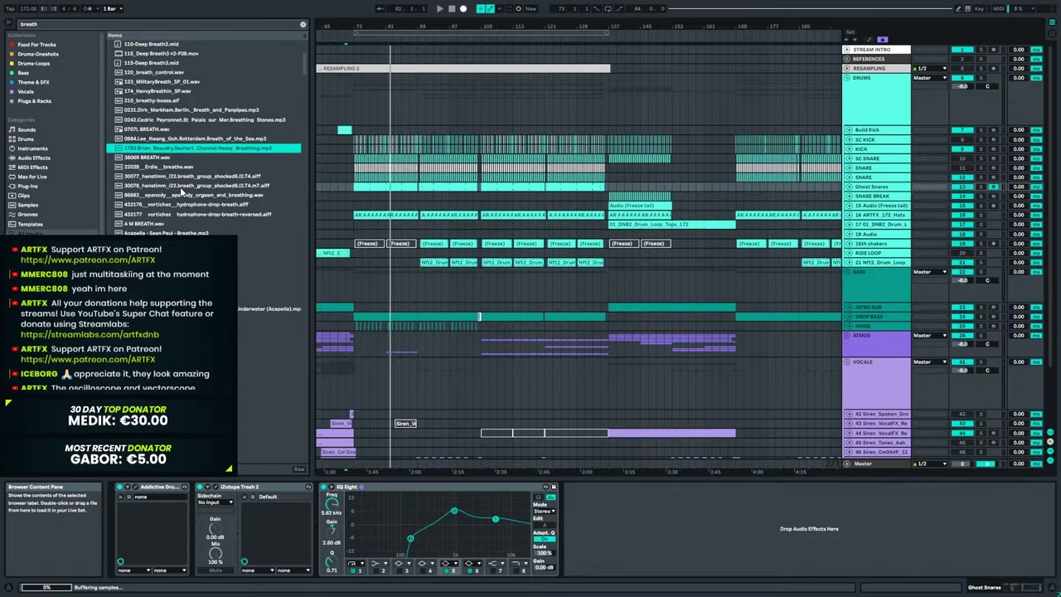
Audition further breath samples, including A M BREATH.wav and ah_vox126_breathing.wav, ending with the second Ahhhh Breath.wav.
click(172, 177)
scroll(179, 188, down, 2)
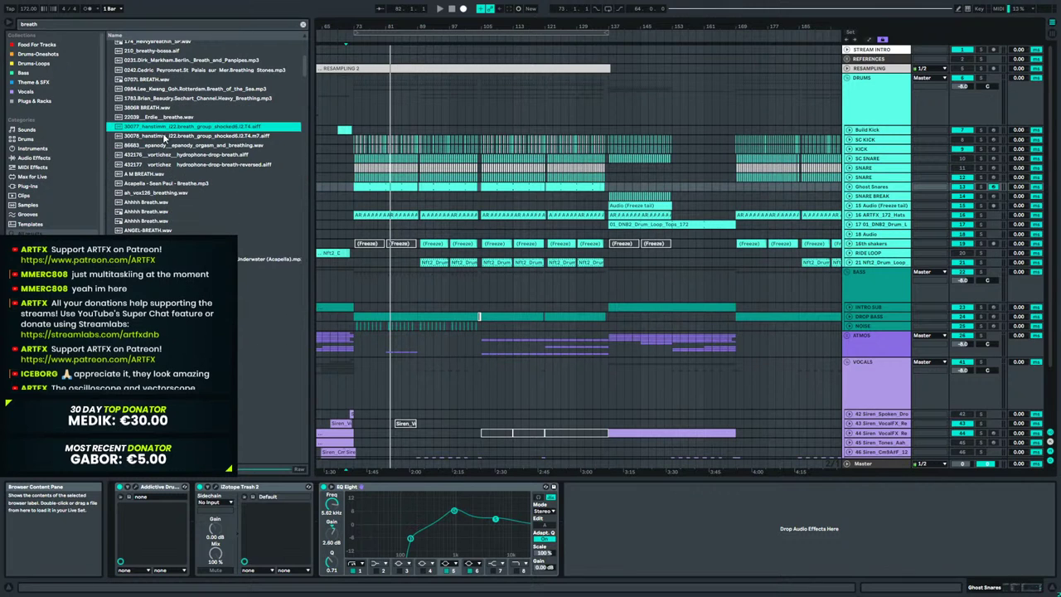
click(165, 137)
click(164, 157)
click(170, 174)
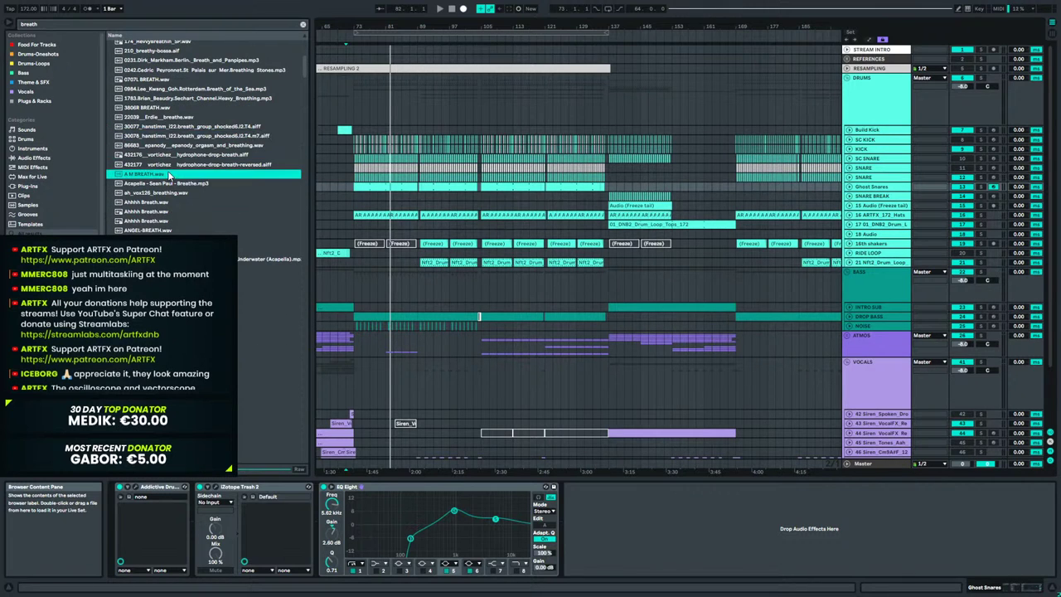
click(171, 183)
click(168, 193)
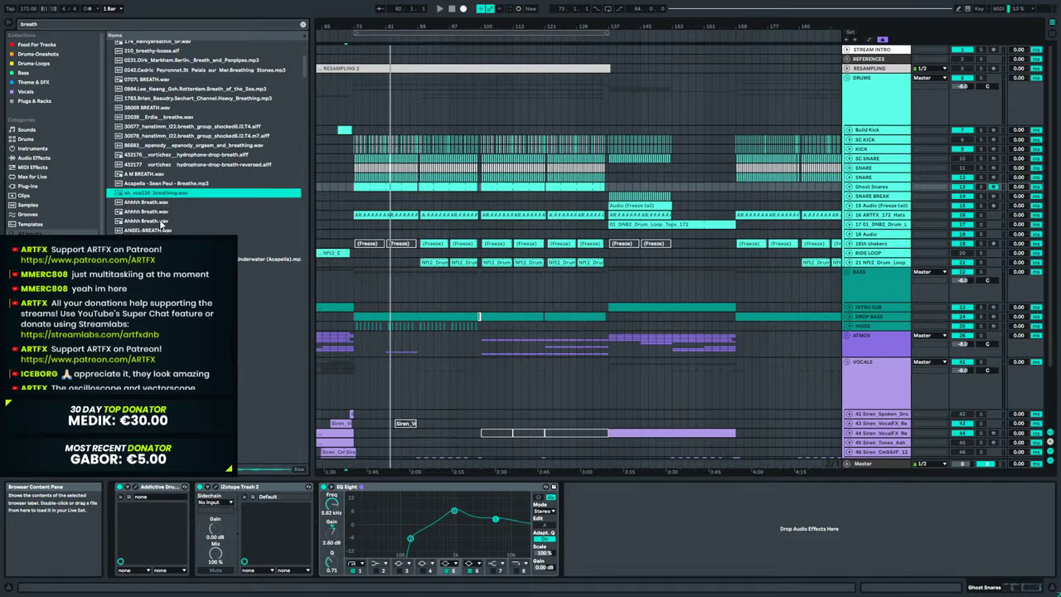
click(163, 221)
scroll(174, 224, down, 3)
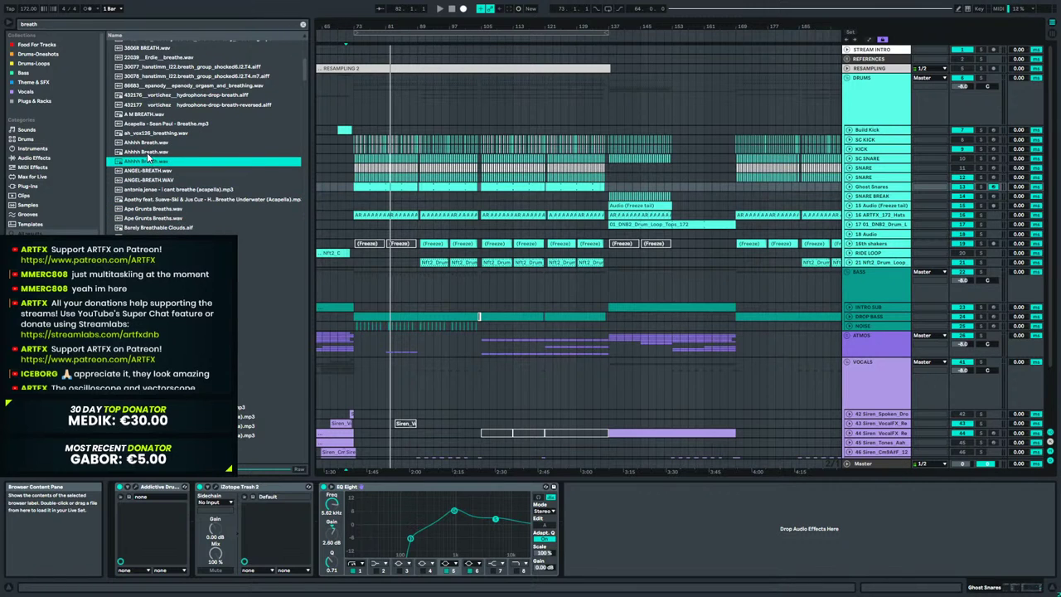
click(148, 154)
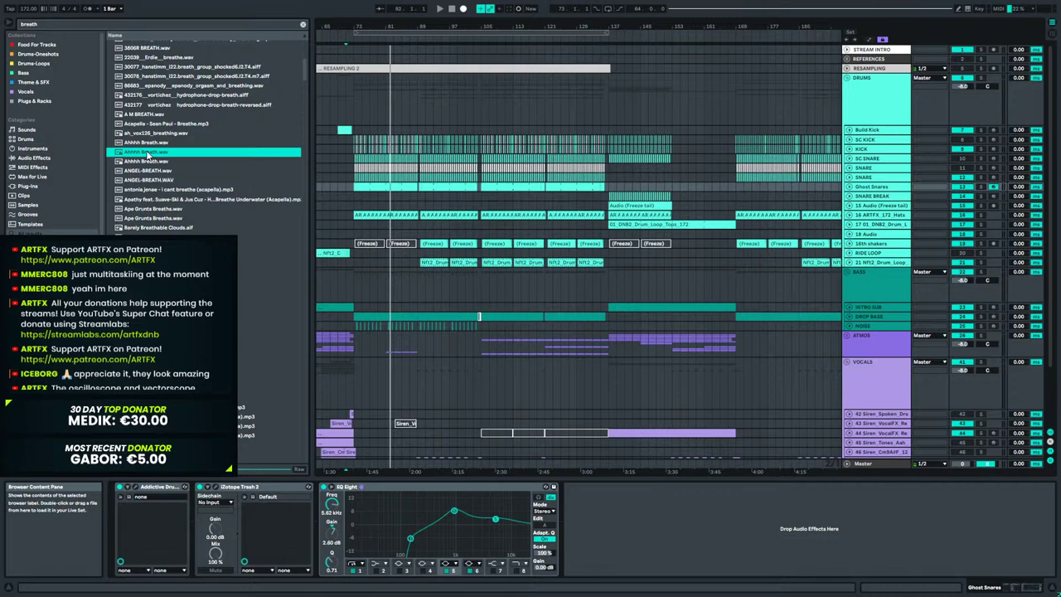
Insert an audio track below the lower SNARE track and place Ahhhh Breath.wav on it at 73.1.1.
right_click(858, 175)
click(893, 249)
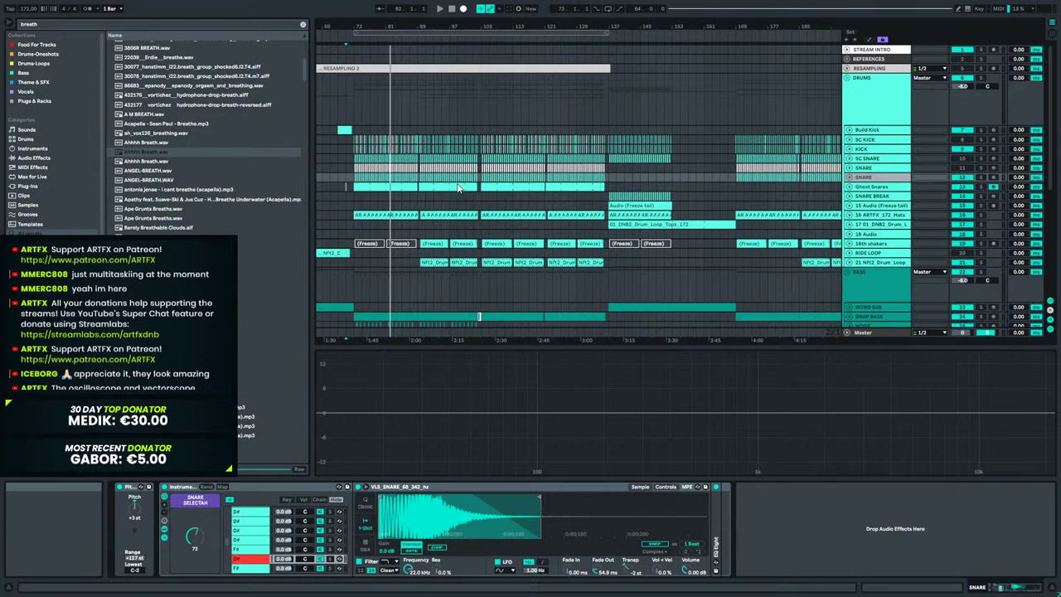
key(ctrl+t)
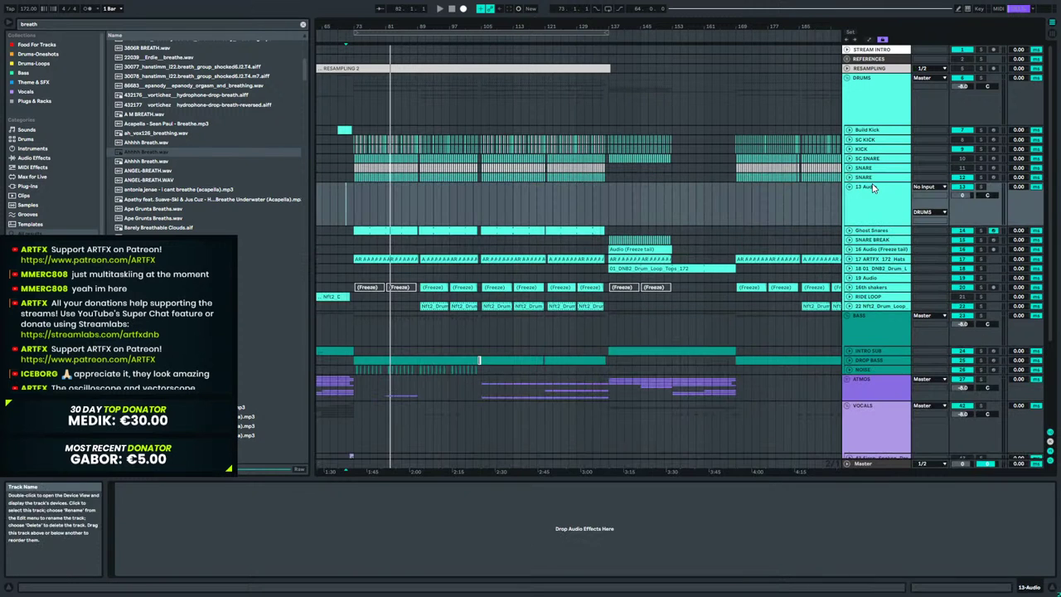
drag(372, 33, 373, 108)
drag(147, 155, 410, 201)
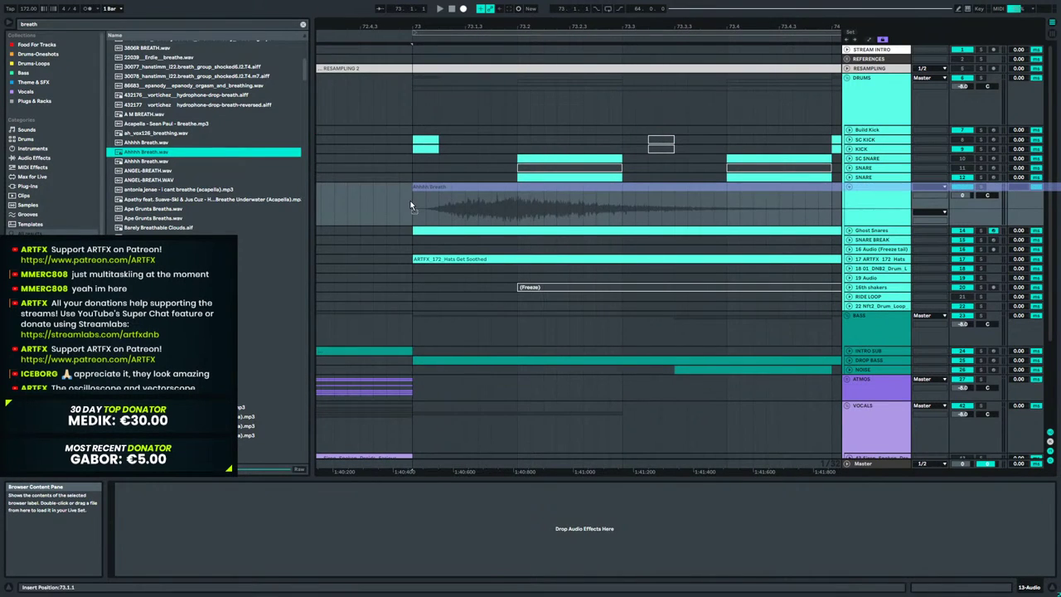
Turn off warping for the Ahhhh Breath clip.
double_click(490, 186)
click(210, 185)
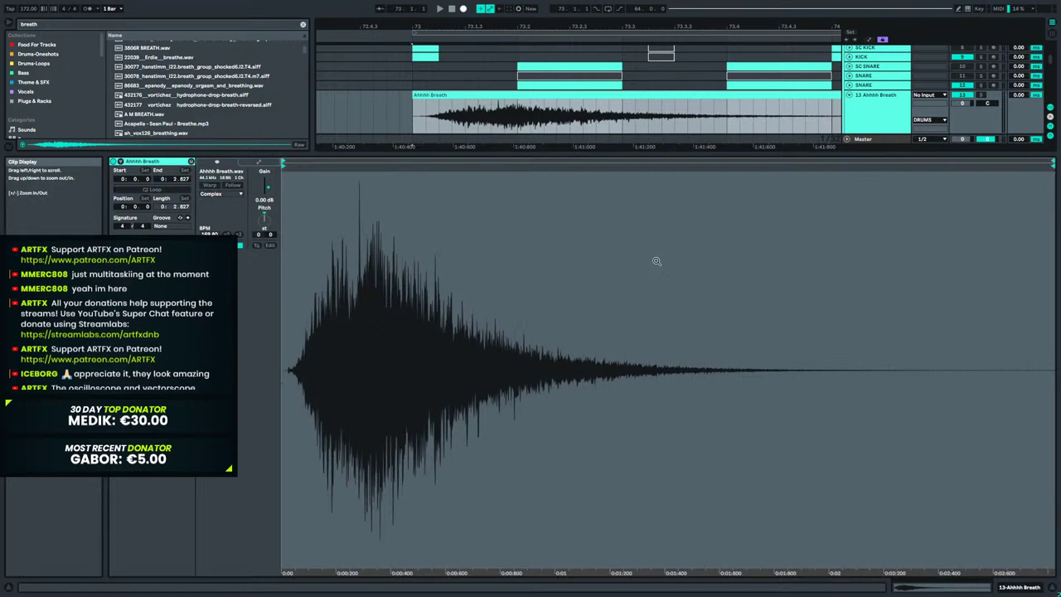
click(1019, 586)
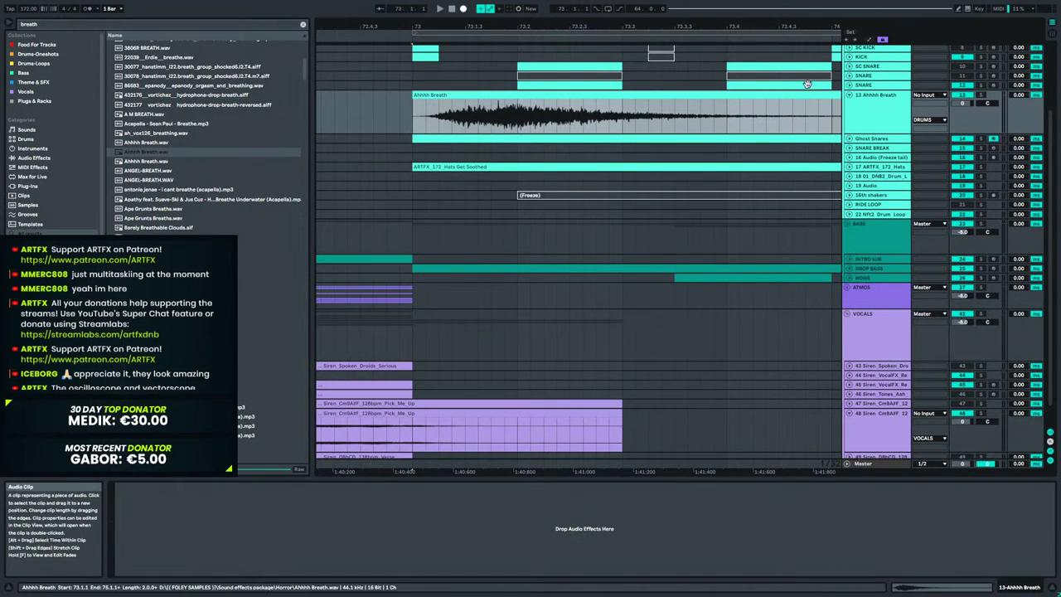
Trim the breath clip's start and shorten it to one beat from 73.1.1 to 73.2.1, with a fade-out.
drag(414, 96, 448, 105)
drag(556, 116, 438, 96)
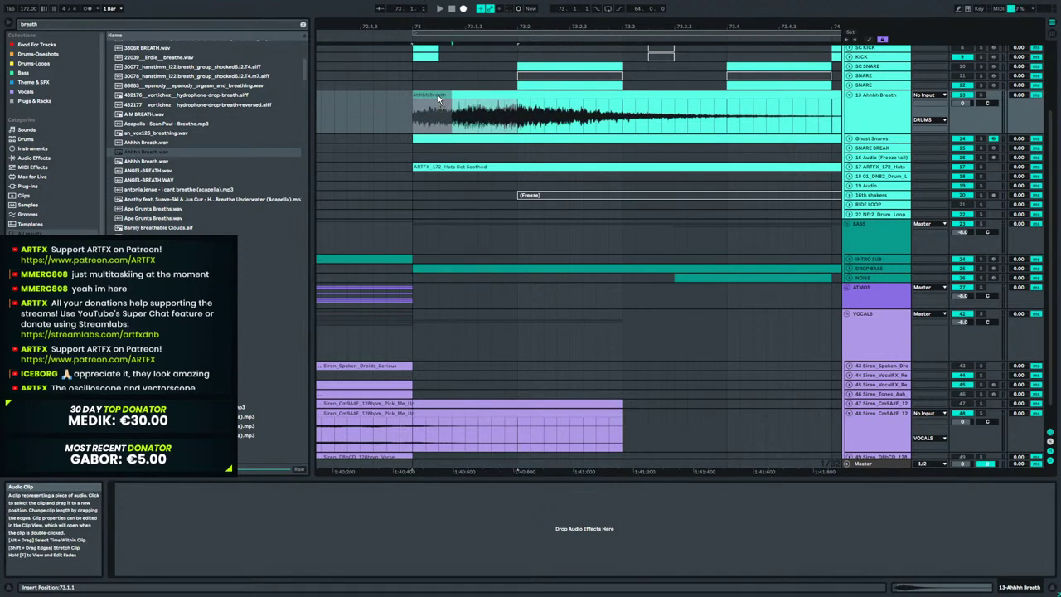
click(588, 107)
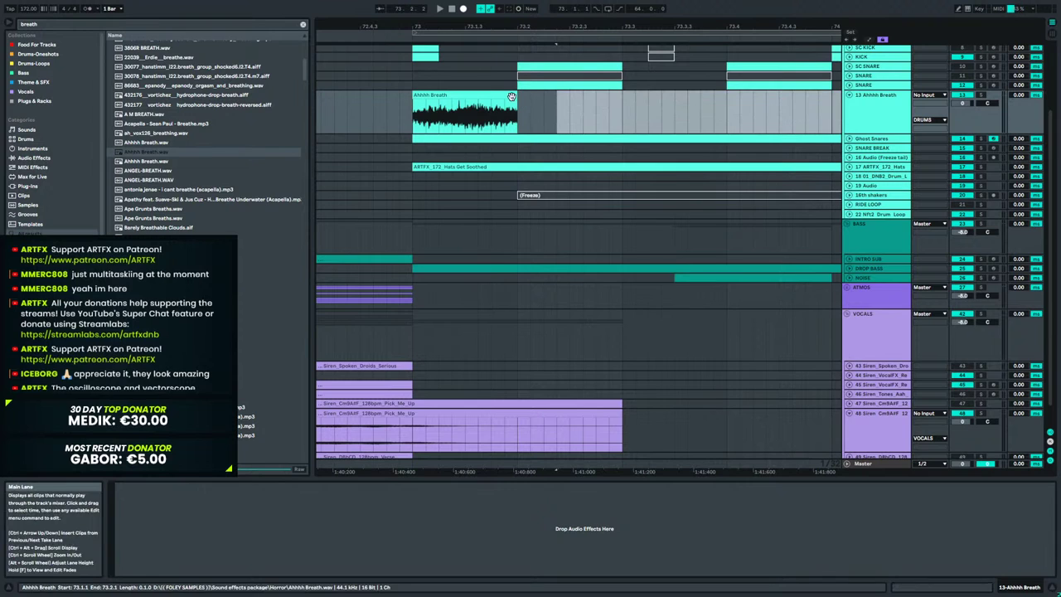
key(Delete)
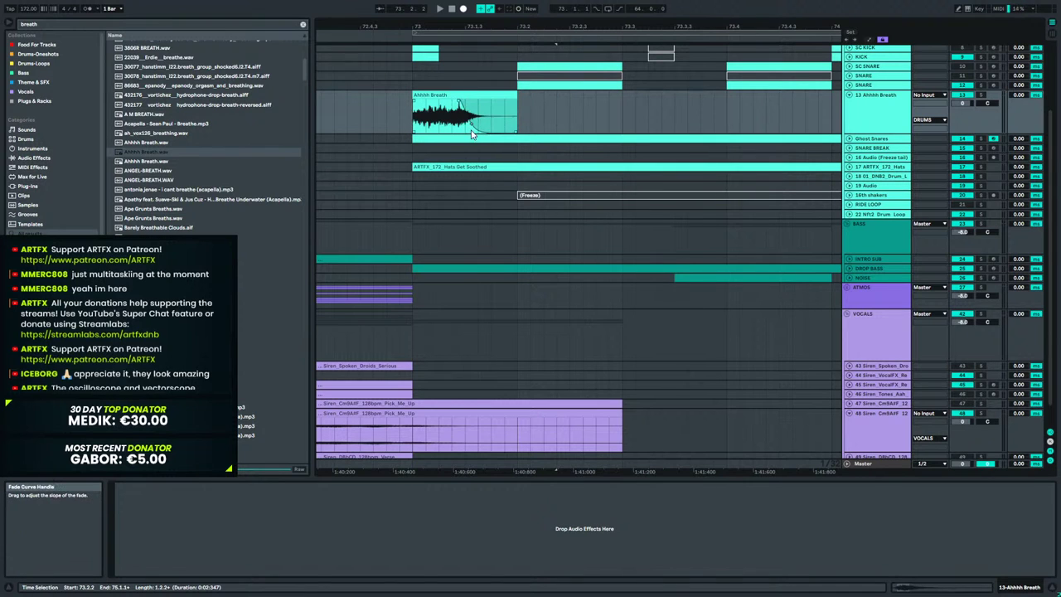
Solo the Ahhhh Breath track and play its clip from 73.1.1.
click(412, 114)
click(981, 95)
key(space)
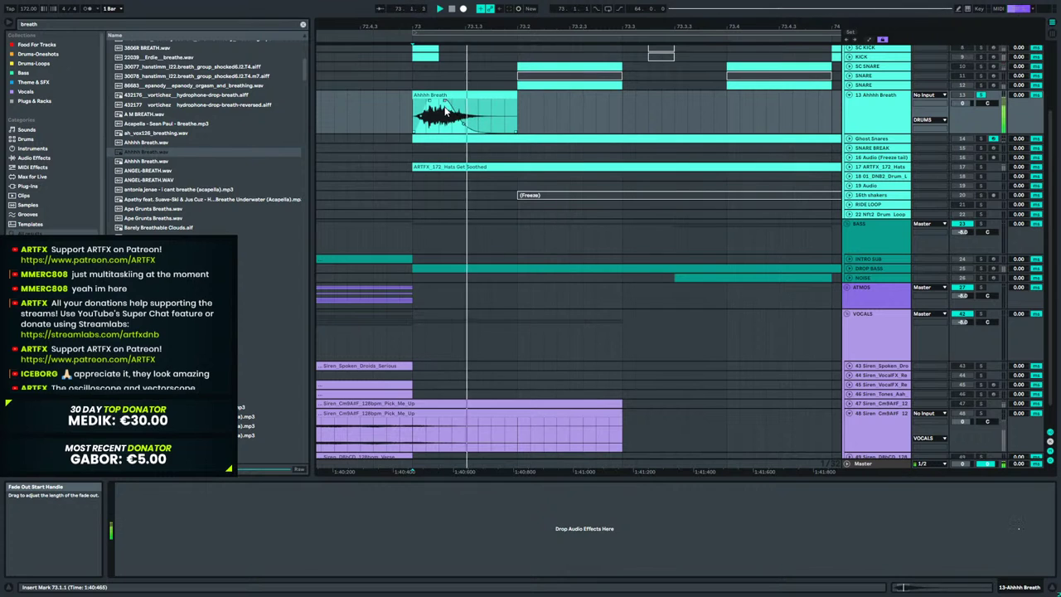
scroll(305, 102, down, 5)
click(329, 107)
key(space)
Play the arrangement from bar 68 to hear the breath clip in the full mix.
click(477, 94)
drag(477, 27, 477, 3)
click(373, 116)
key(space)
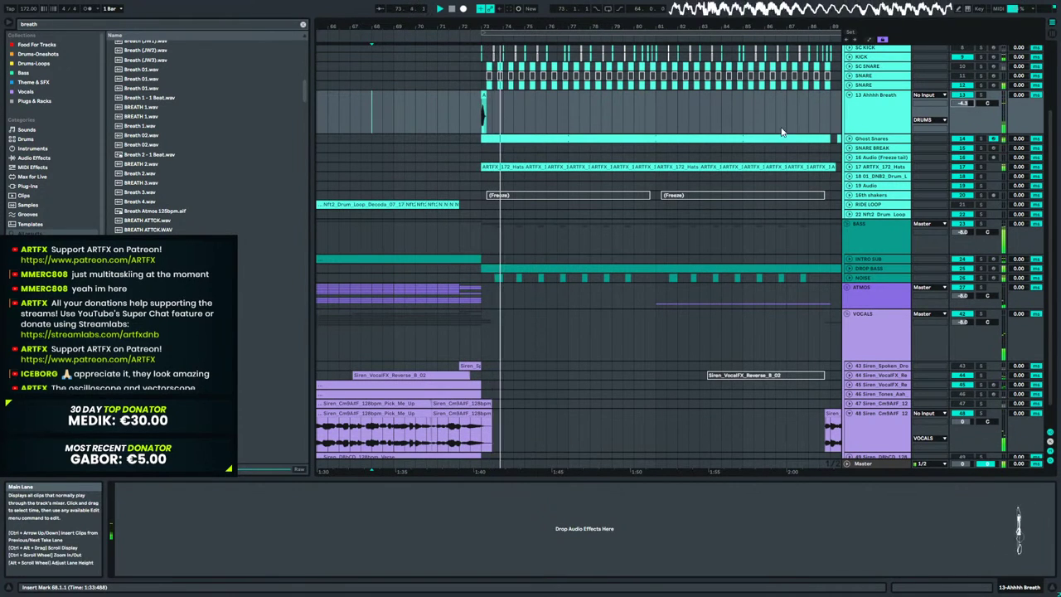
Duplicate the one-bar span holding the breath clip so it repeats at the start of every bar from 73 to 88.
click(483, 112)
key(space)
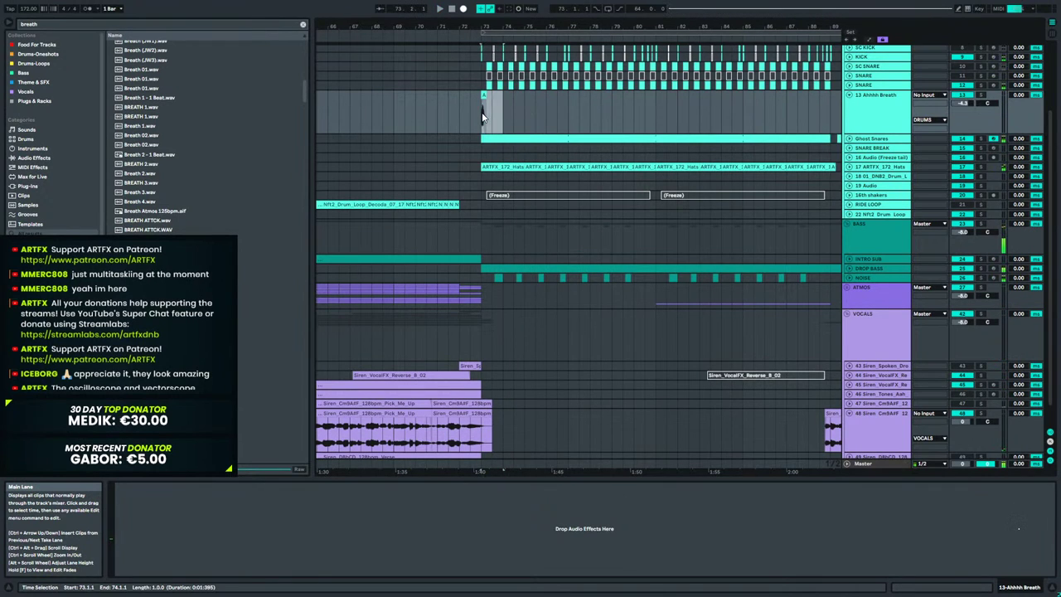
key(ctrl+d)
key(ctrl+d)
key(ctrl+d)
key(ctrl+d)
key(ctrl+d)
key(ctrl+d)
key(ctrl+d)
key(ctrl+d)
key(ctrl+d)
key(ctrl+d)
key(ctrl+d)
key(ctrl+d)
key(ctrl+d)
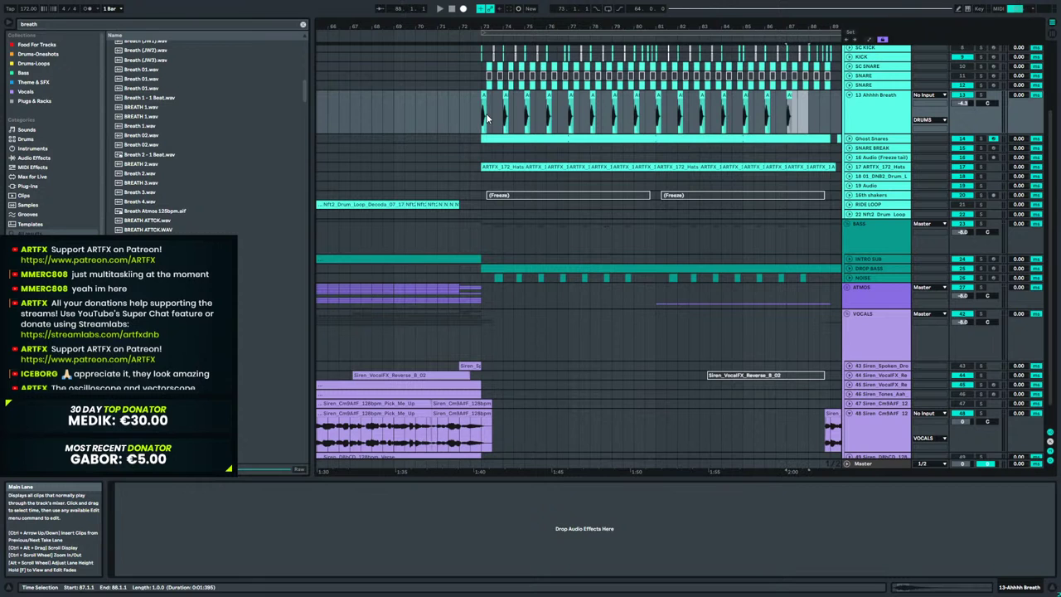
Play from 71.3.1 and lower the Ahhhh Breath track's volume.
click(450, 103)
key(space)
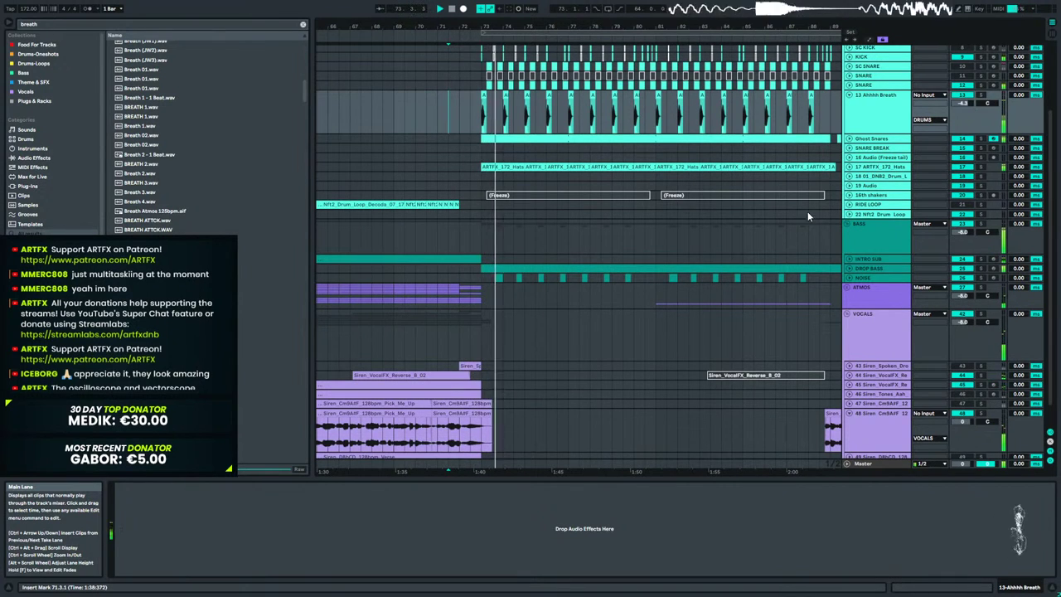
drag(962, 103, 962, 128)
Clear the breath search and show the EQ & Filters audio effects in the browser.
click(55, 158)
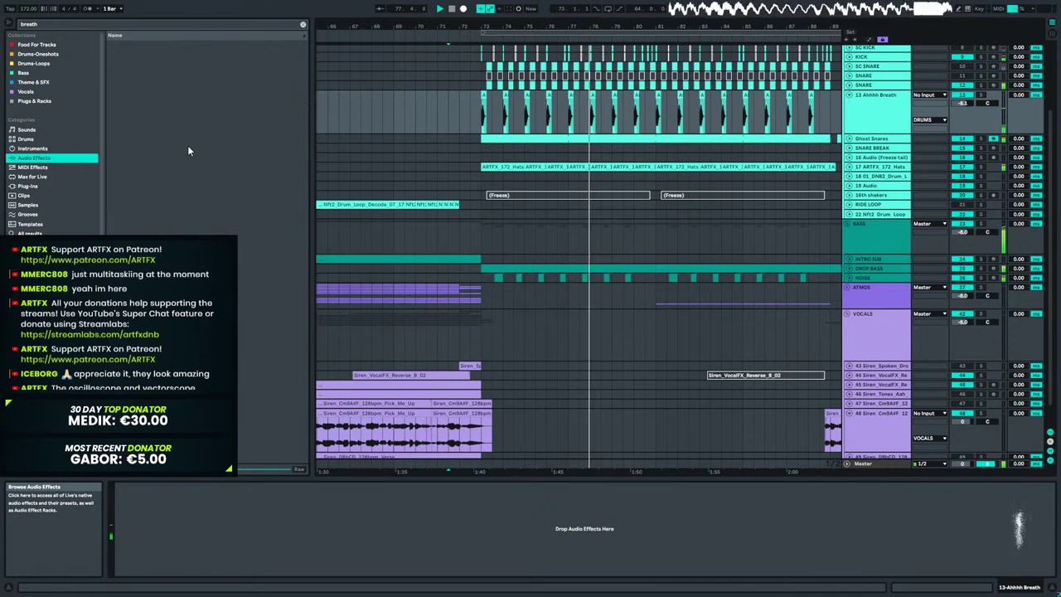
click(302, 24)
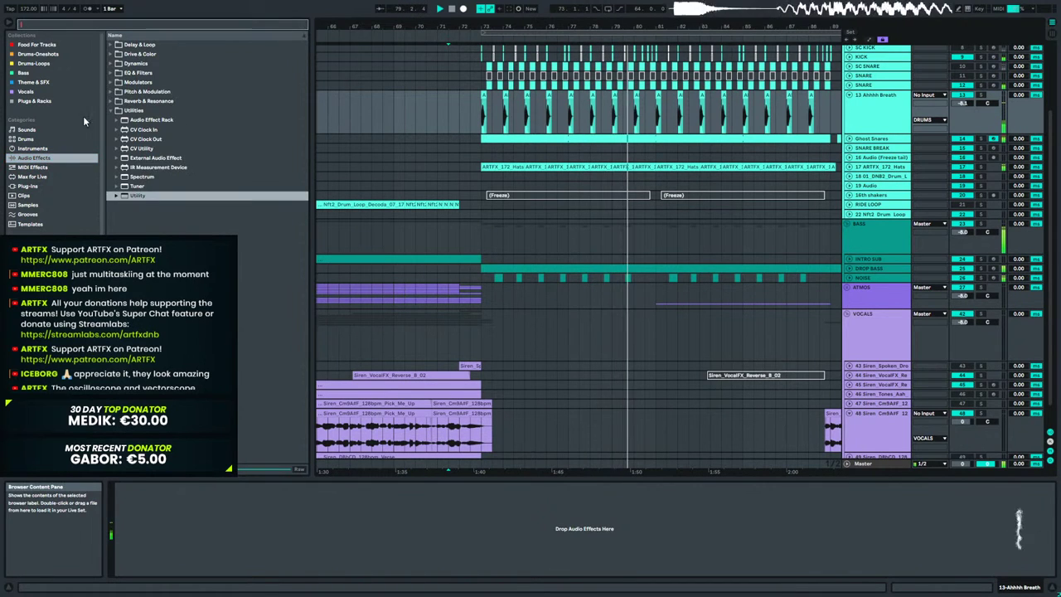
click(110, 73)
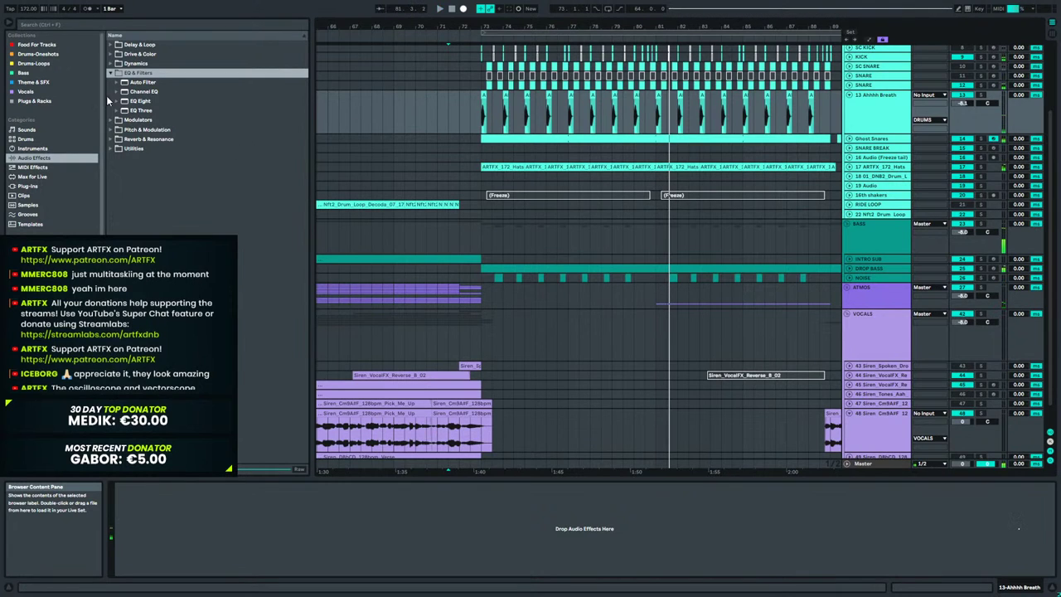
Delete the breath clips from bar 74 onward and duplicate the remaining four-bar span so the clip recurs at bars 73, 77, 81 and 85.
drag(502, 108, 779, 124)
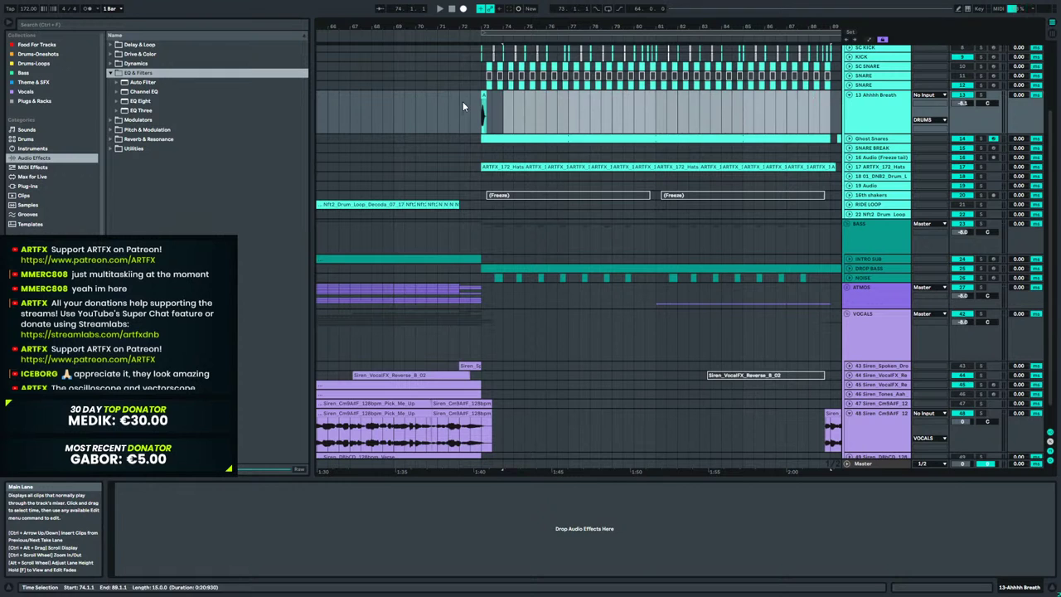
click(675, 134)
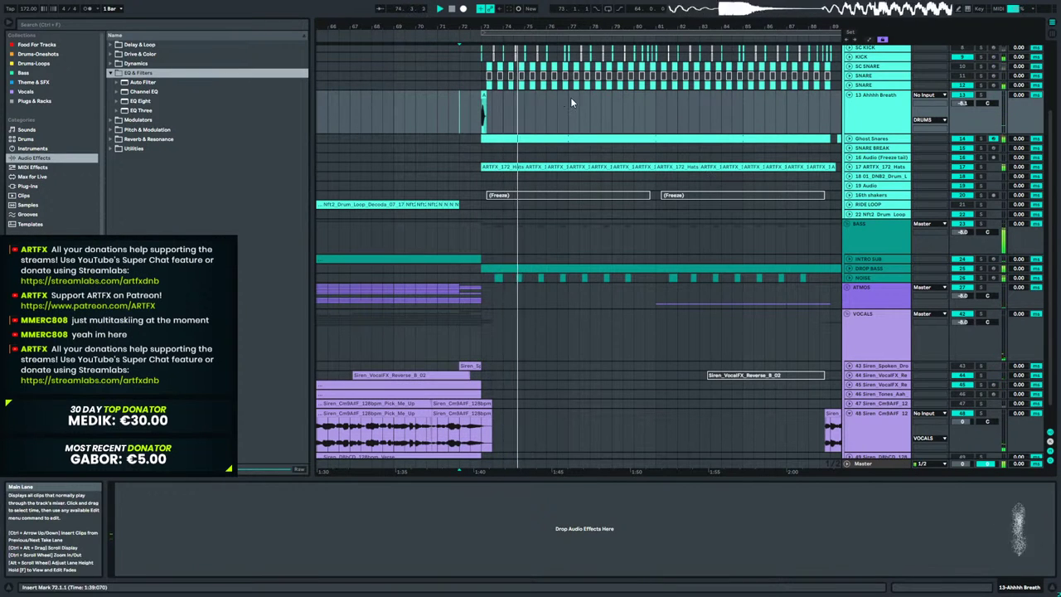
drag(570, 97, 558, 104)
shift+click(479, 105)
key(ctrl+d)
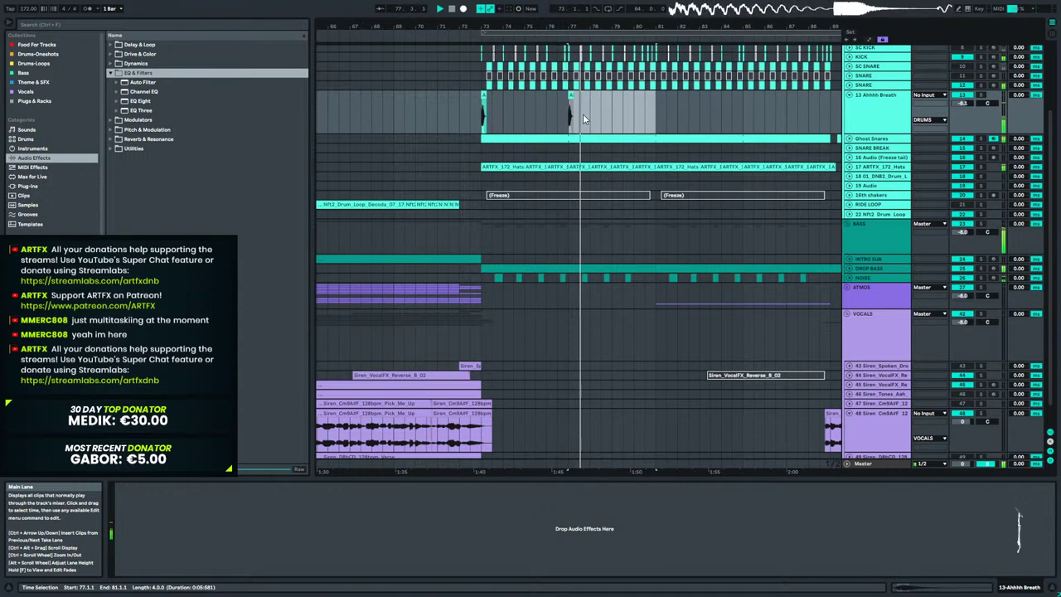
key(ctrl+d)
key(ctrl+d)
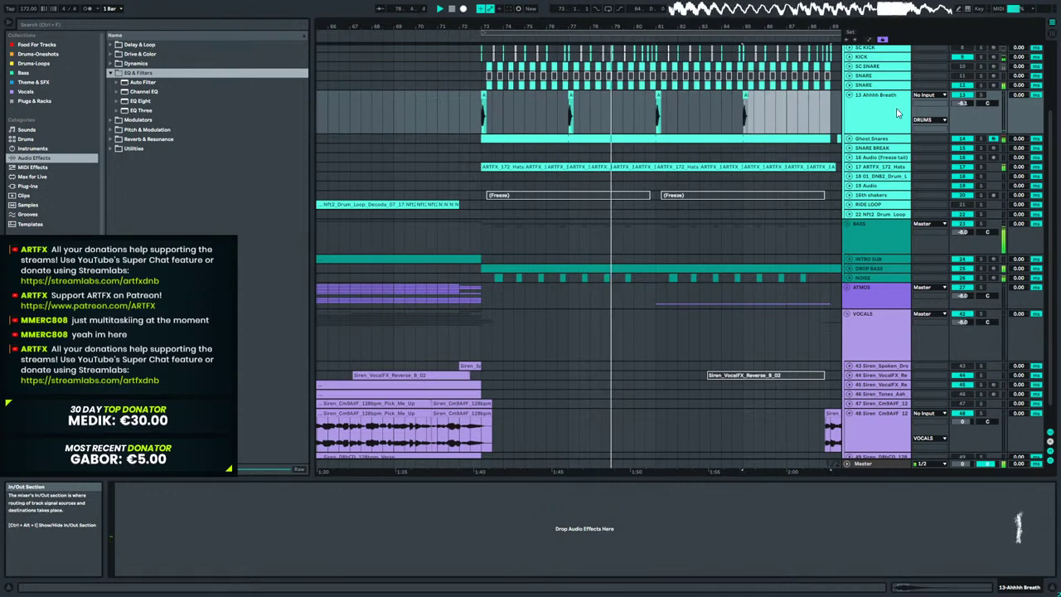
Add a Frequency Shifter to the Ahhhh Breath track and lower its Fine frequency by a few hundred hertz while auditioning the track soloed.
click(109, 130)
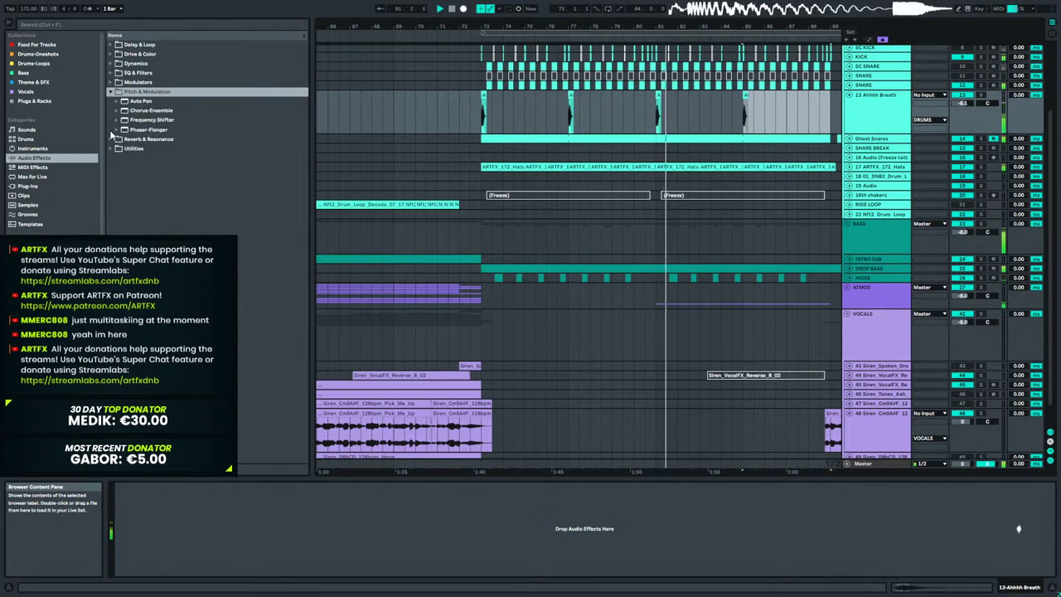
click(151, 121)
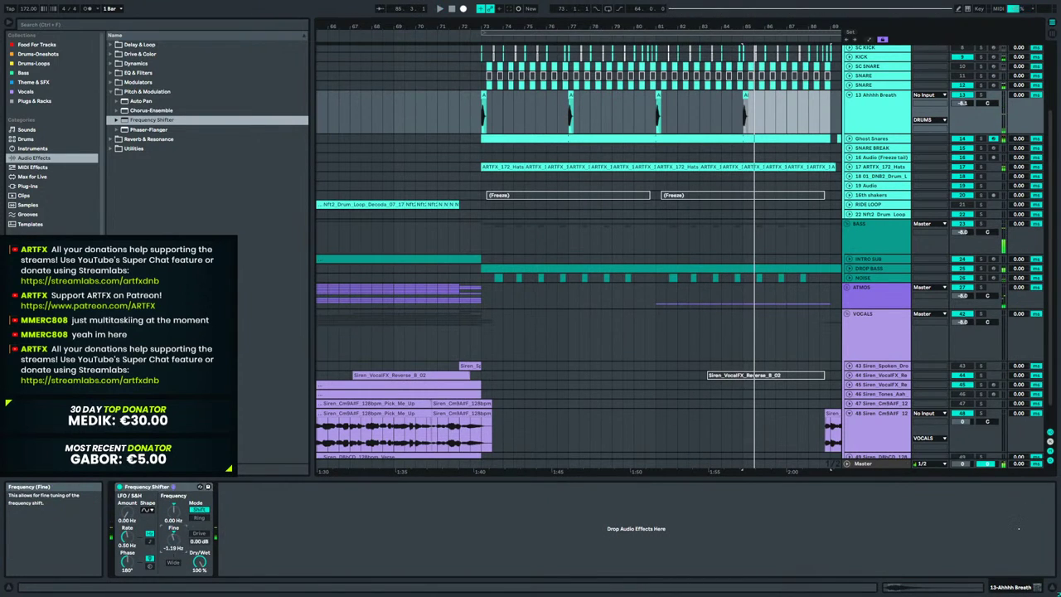
key(space)
drag(173, 537, 173, 504)
key(space)
key(space)
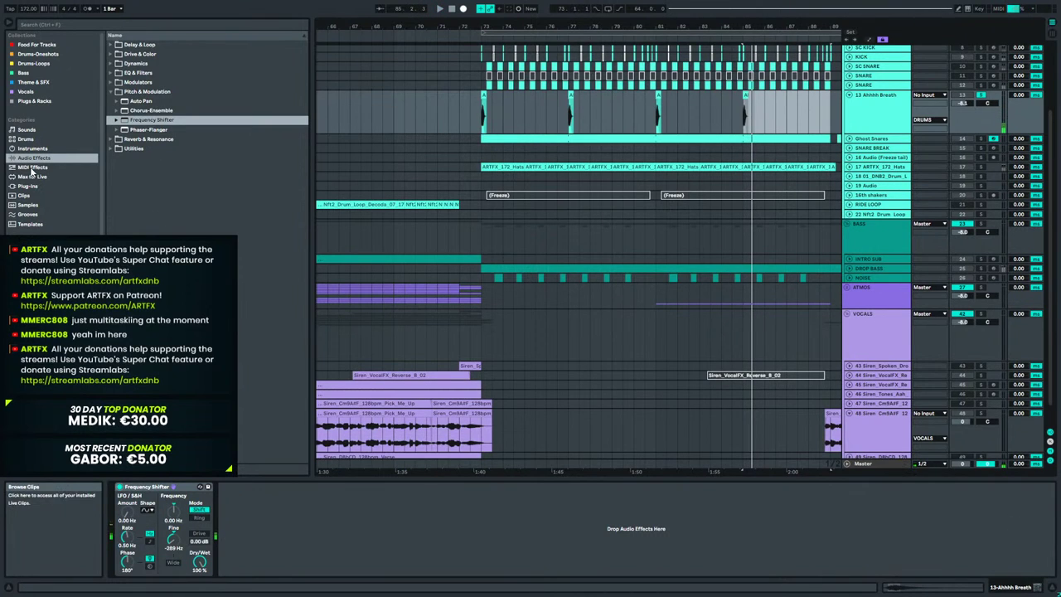
Add EQ Eight after the Frequency Shifter and set band 1 to a steep low cut at about 190 Hz.
click(115, 72)
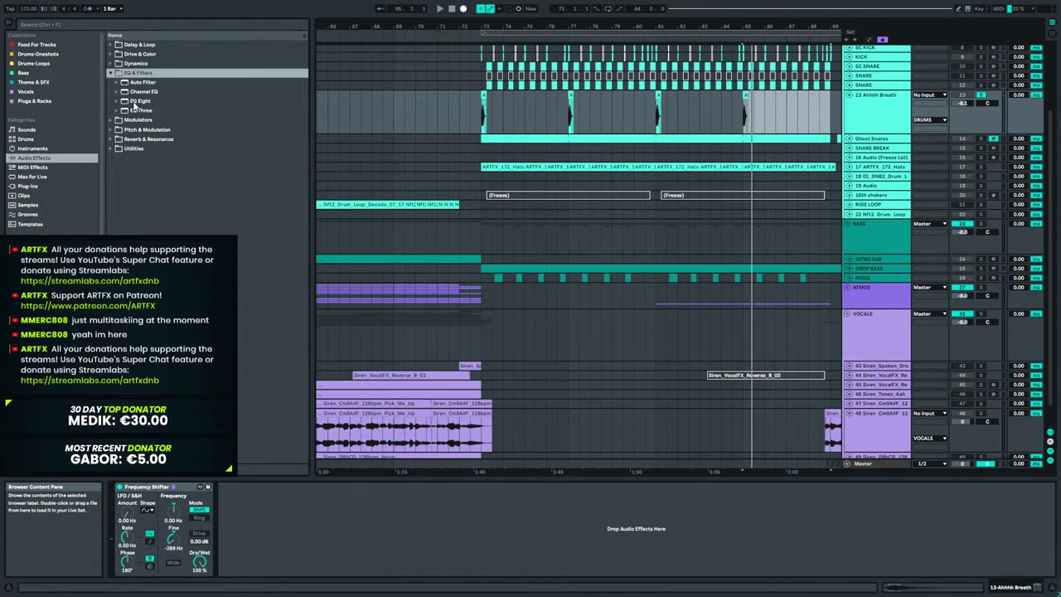
click(135, 101)
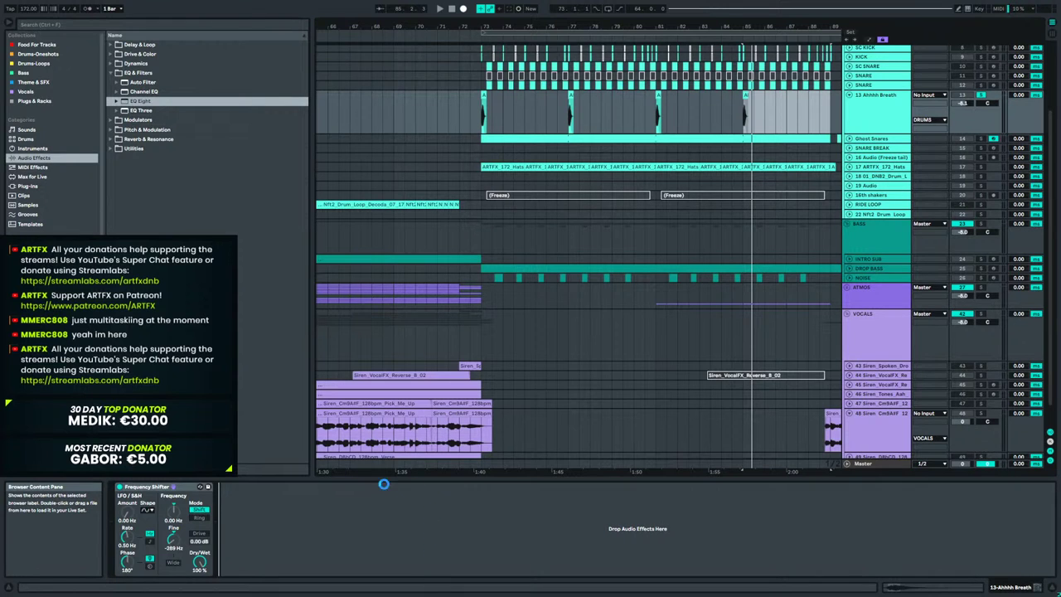
key(Return)
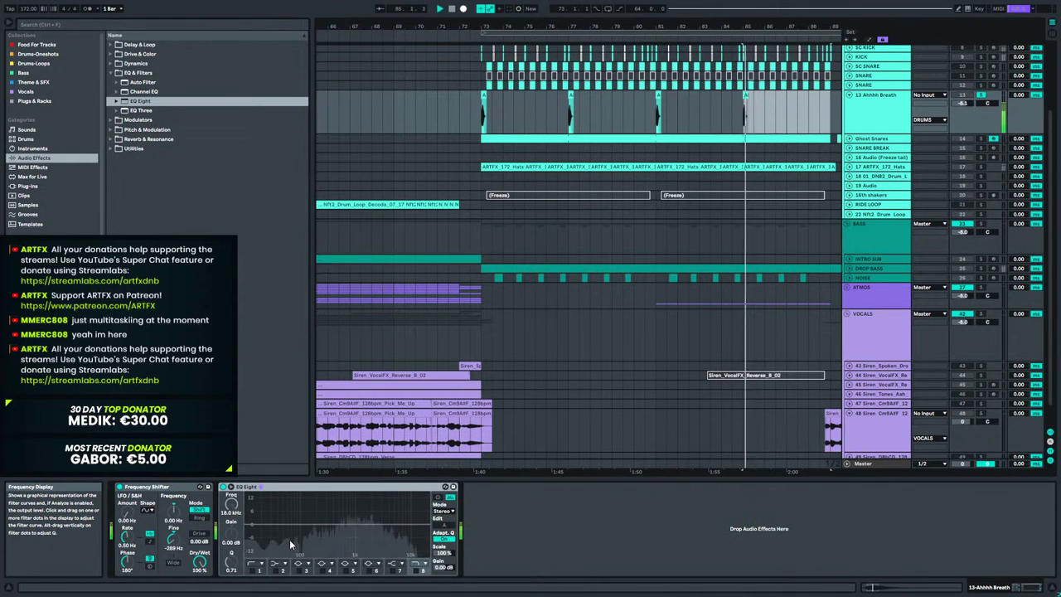
click(253, 565)
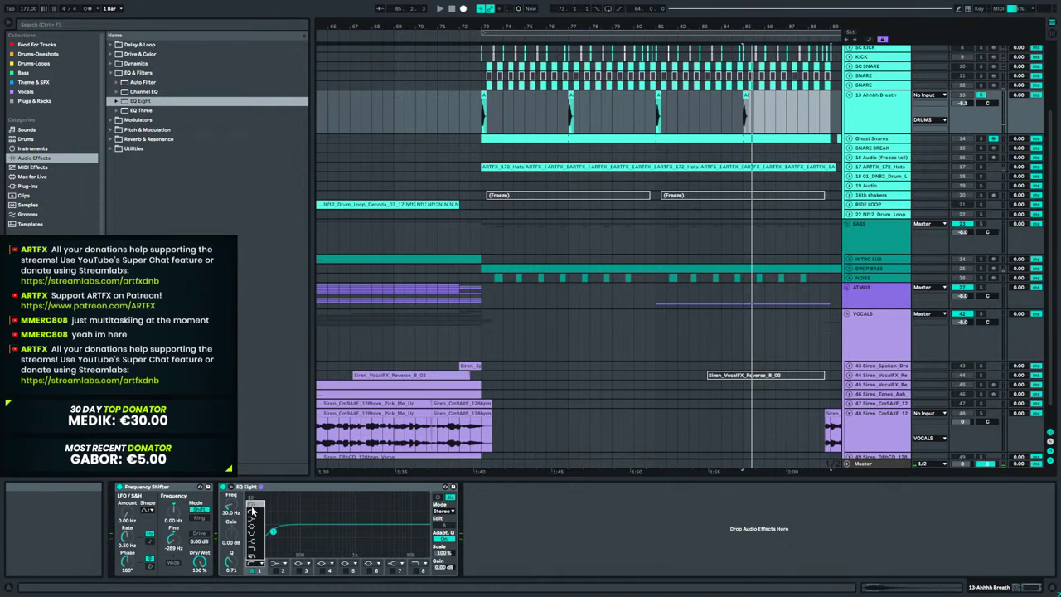
click(252, 511)
drag(272, 530, 319, 532)
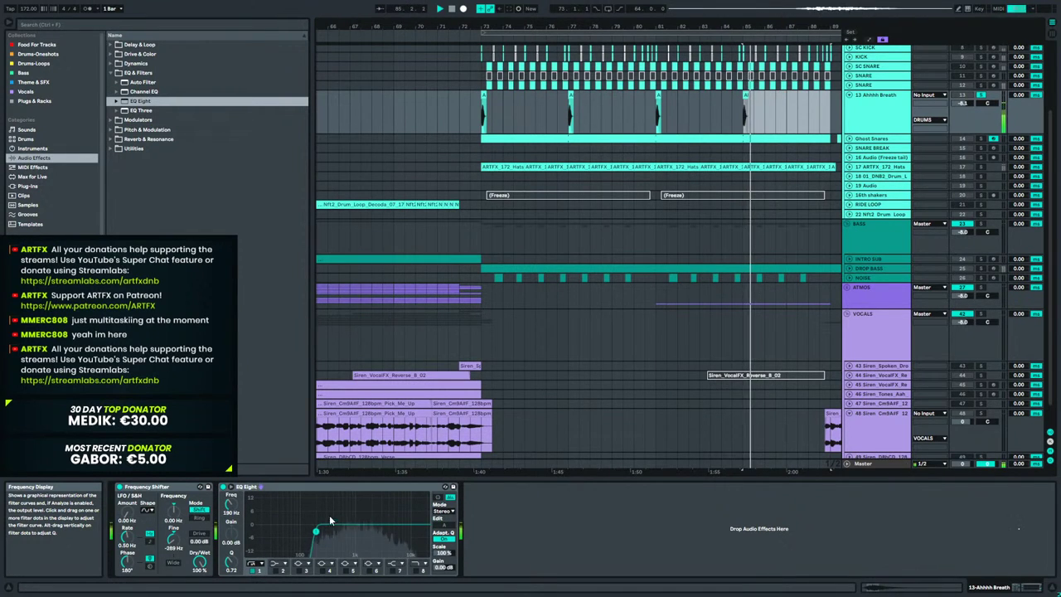
Compare the breath with and without the Frequency Shifter, and boost EQ Eight's band 6 by 6.32 dB at 11.1 kHz.
click(123, 488)
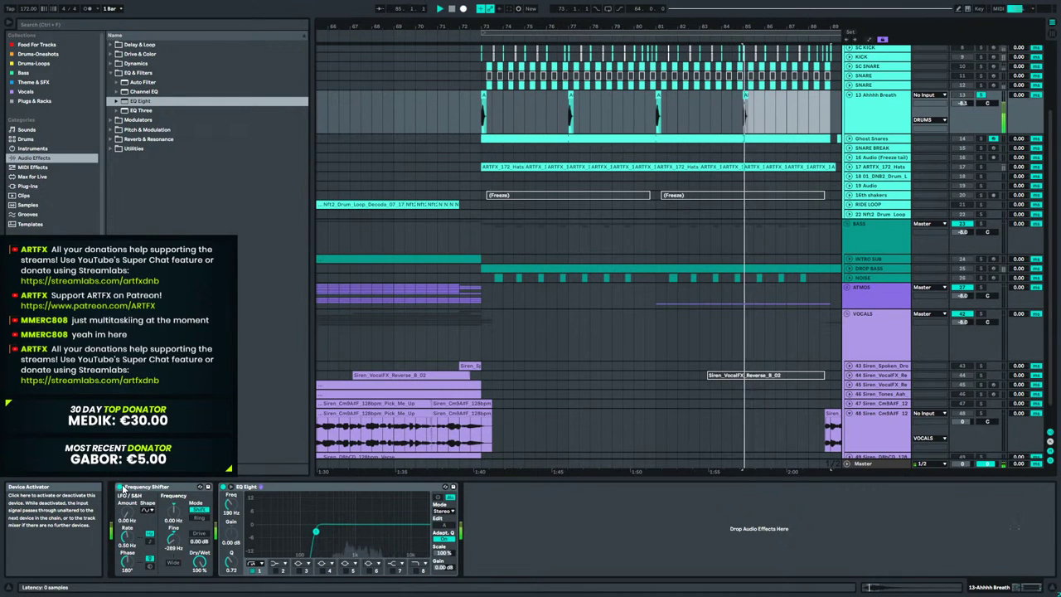
click(369, 570)
drag(409, 524, 410, 510)
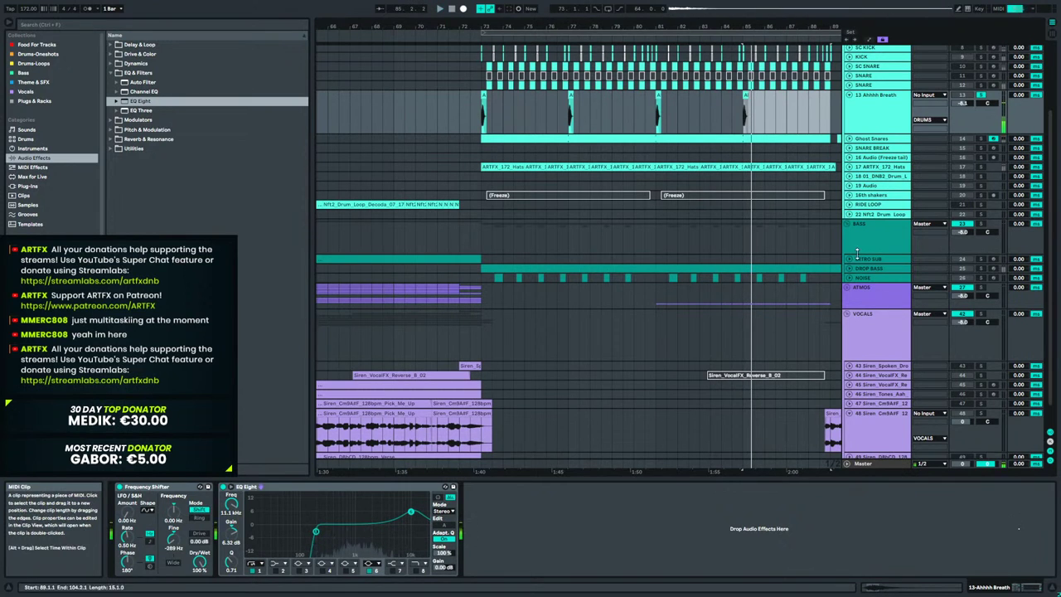
Play the full mix from 72.3.1 and set the Ahhhh Breath track's volume to -10.0 dB.
click(464, 116)
key(space)
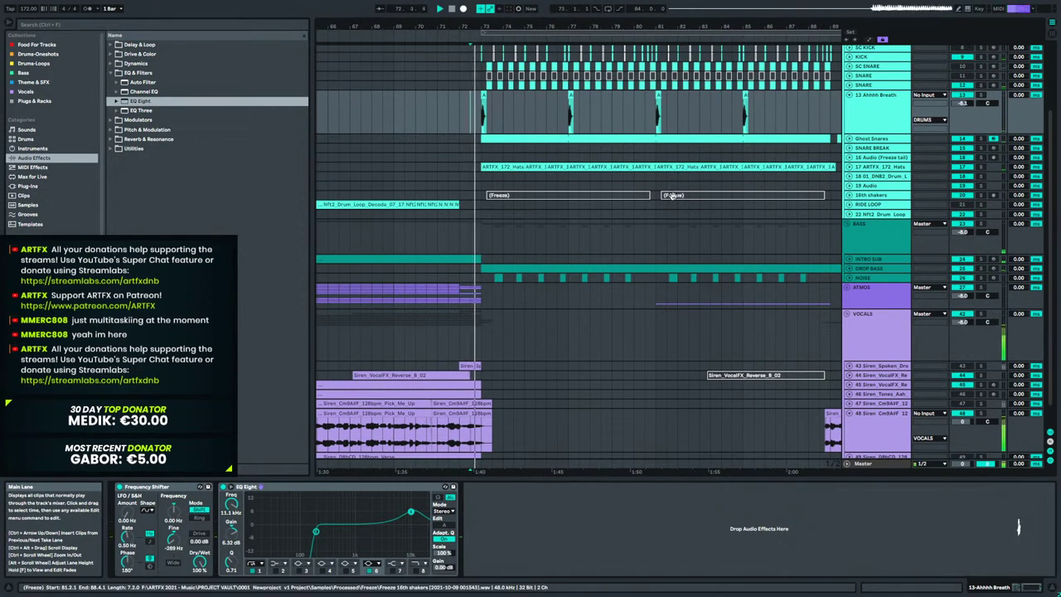
click(888, 97)
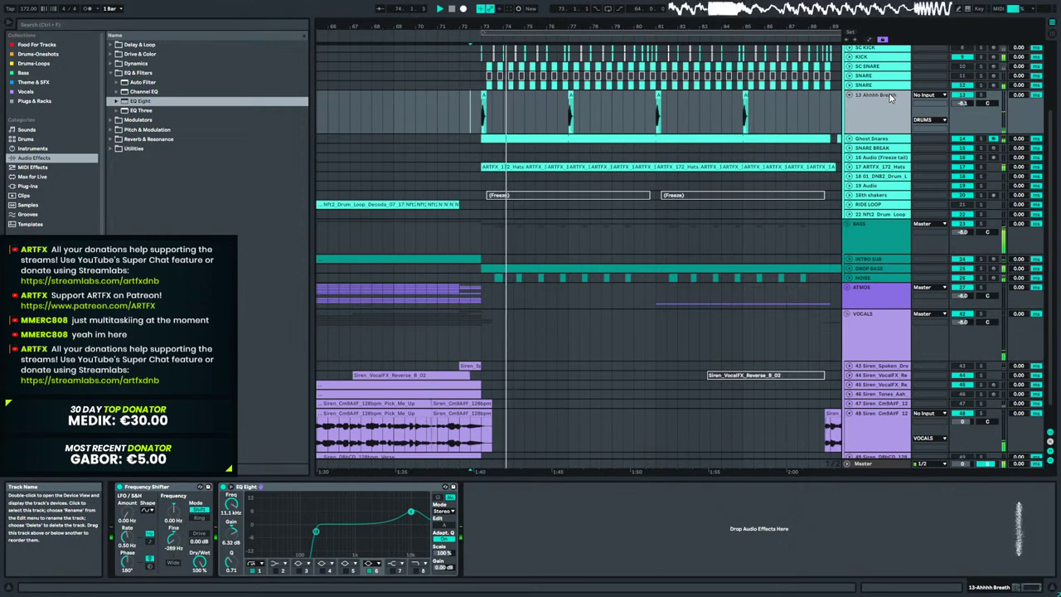
drag(961, 103, 961, 114)
scroll(962, 103, down, 1)
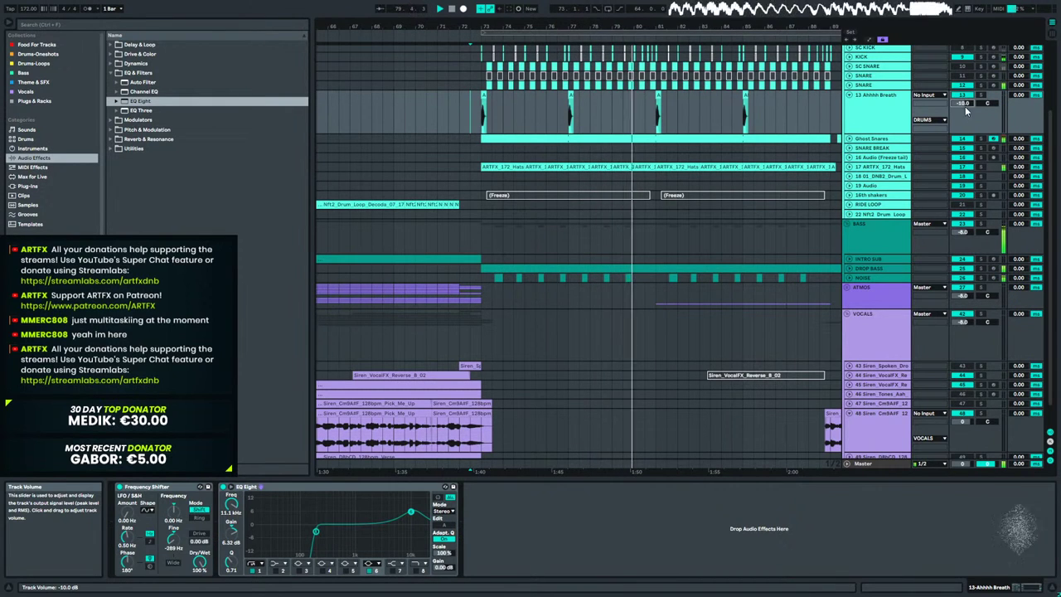
Add the ValhallaVintageVerb plug-in from the Reverbs folder after EQ Eight on the Ahhhh Breath track.
click(582, 138)
click(40, 187)
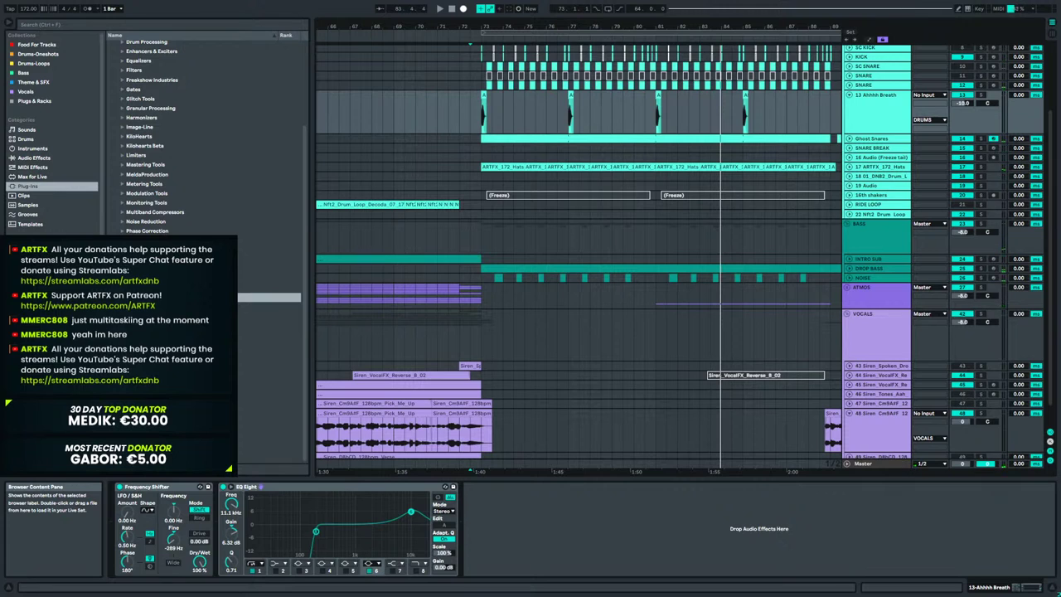
click(125, 287)
click(124, 259)
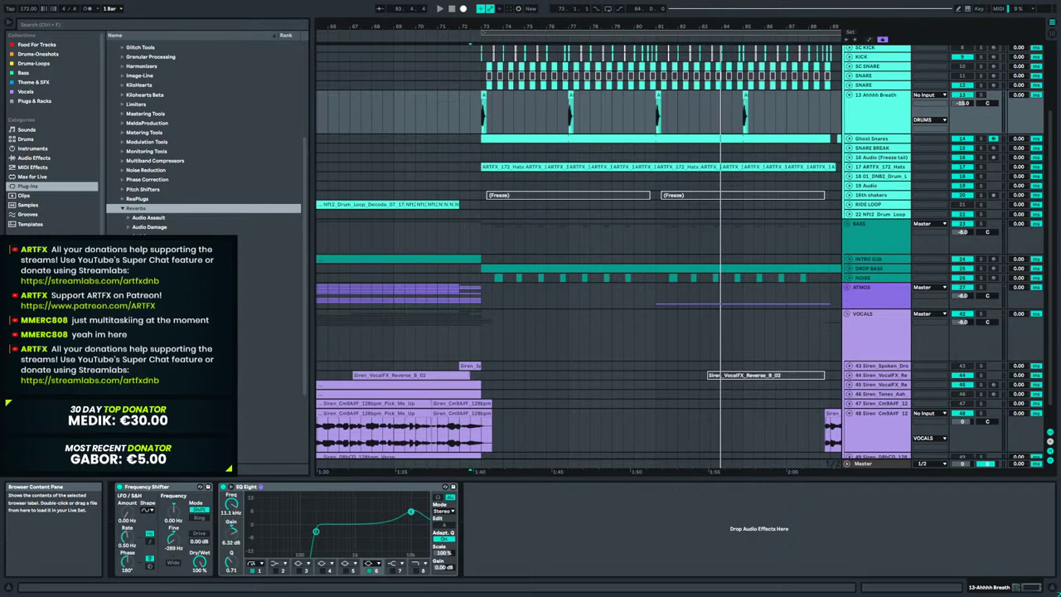
drag(166, 378, 597, 564)
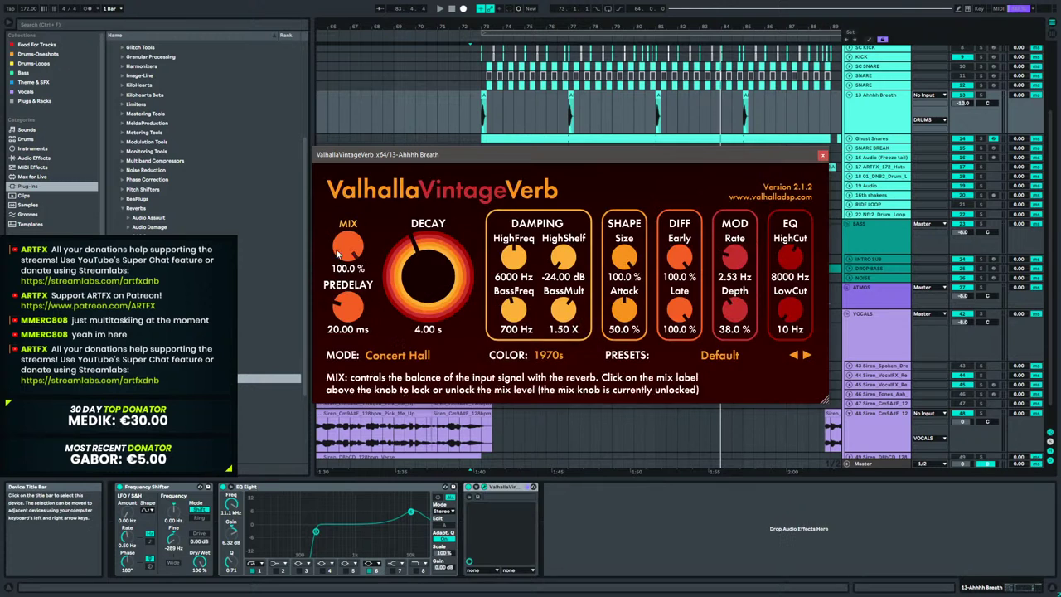
Set the reverb's mix to 24.8 %, color to NOW, LowCut to 620 Hz and HighShelf to -4.51 dB, and audition it.
click(562, 354)
click(620, 386)
click(408, 358)
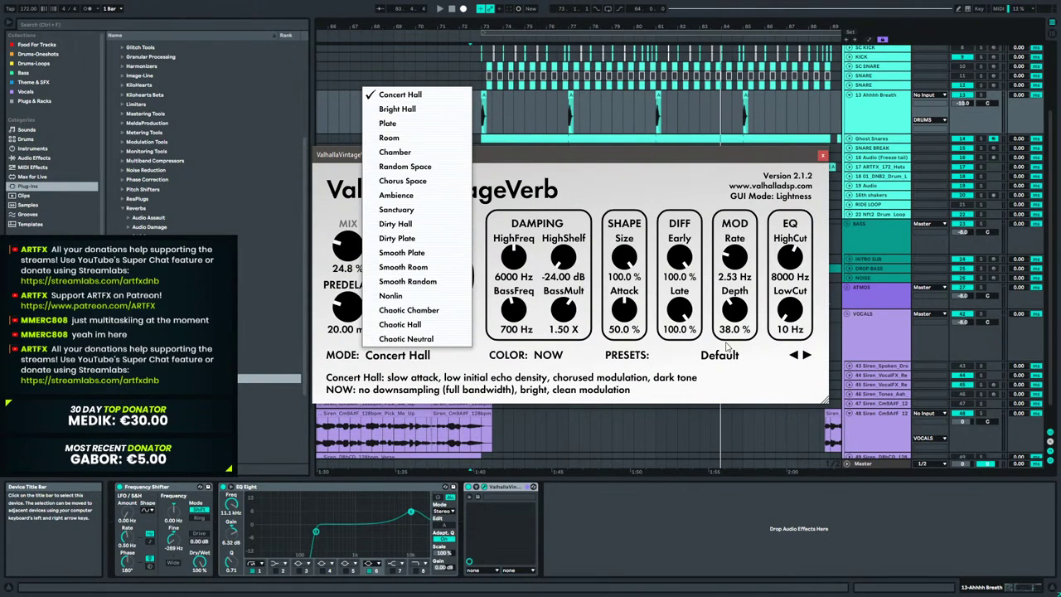
drag(801, 313, 812, 264)
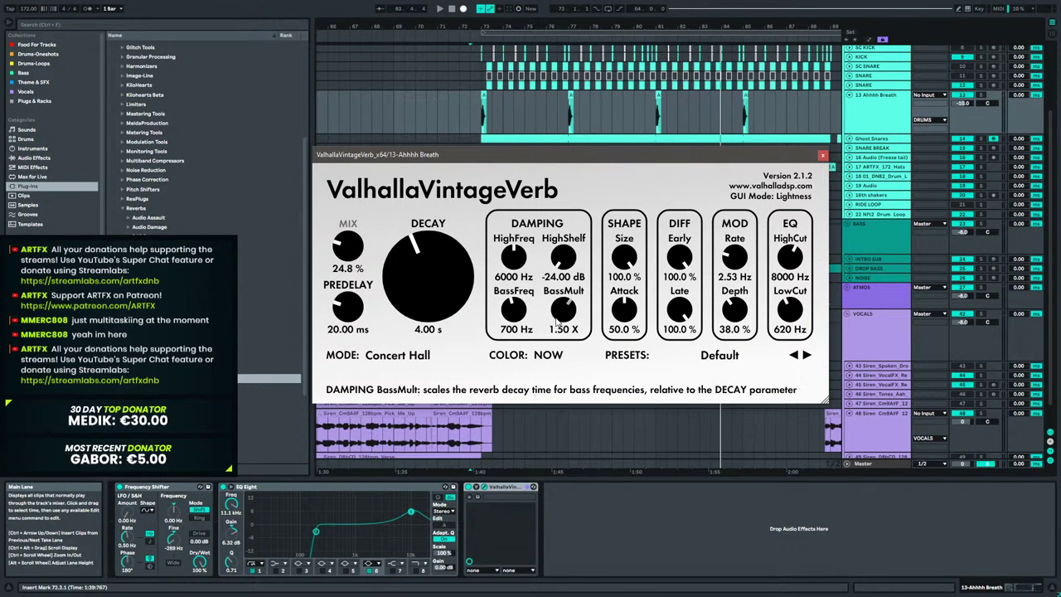
drag(563, 257, 578, 176)
drag(578, 135, 570, 140)
key(space)
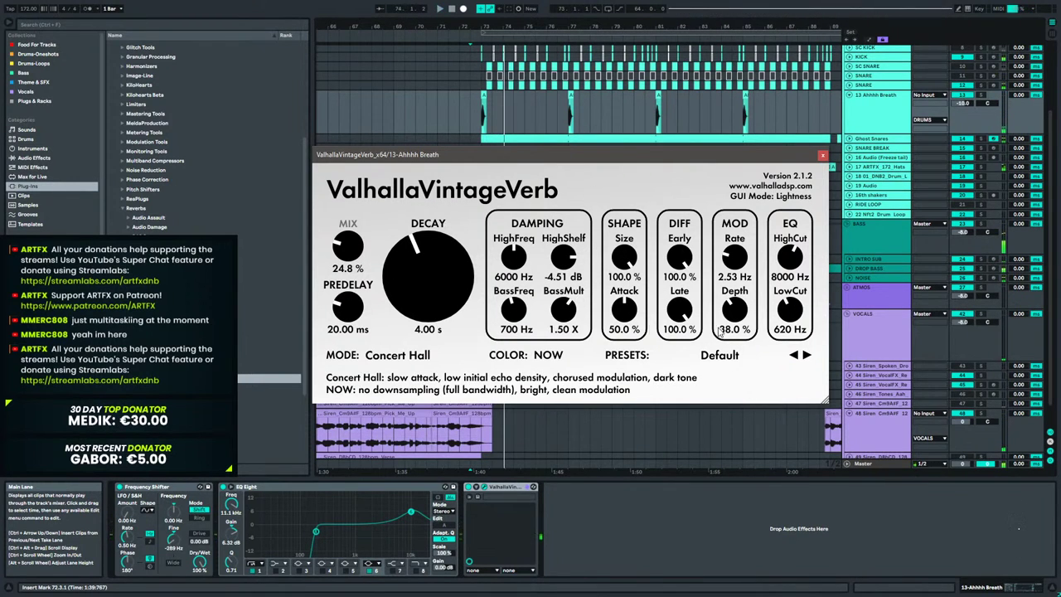
Set the reverb's BassMult to 0.62 X, HighCut to 11590 Hz and LowCut to 1430 Hz, and close the plug-in window.
drag(563, 308, 575, 358)
drag(794, 264, 795, 259)
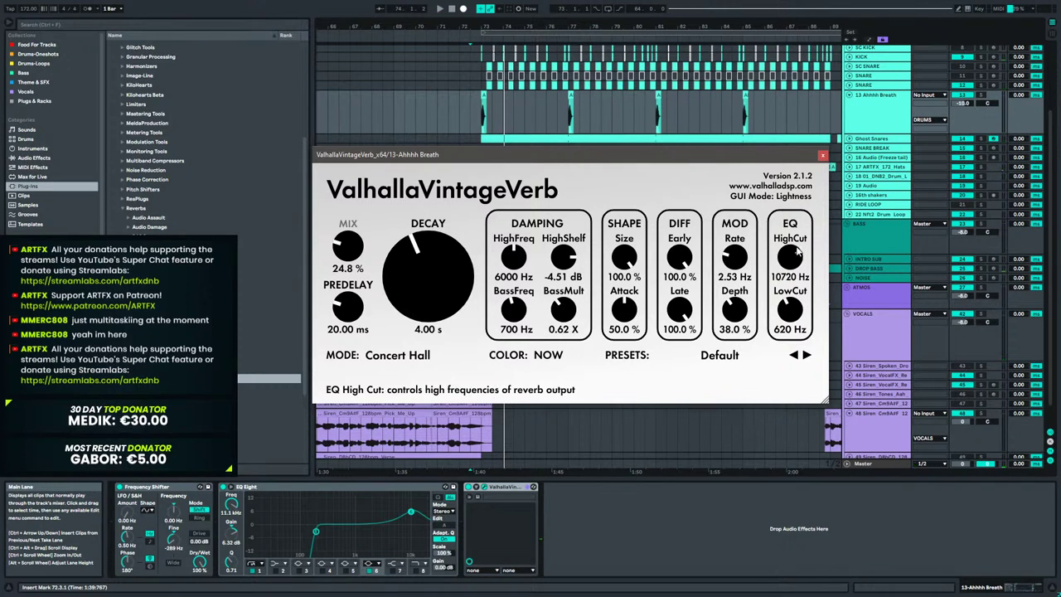
drag(793, 314, 796, 300)
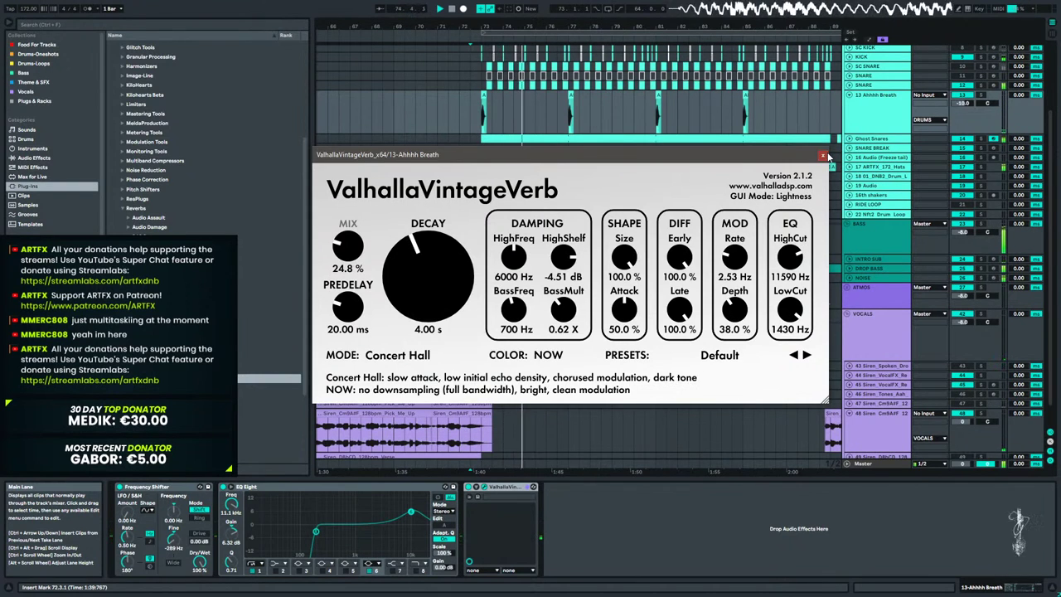
click(825, 156)
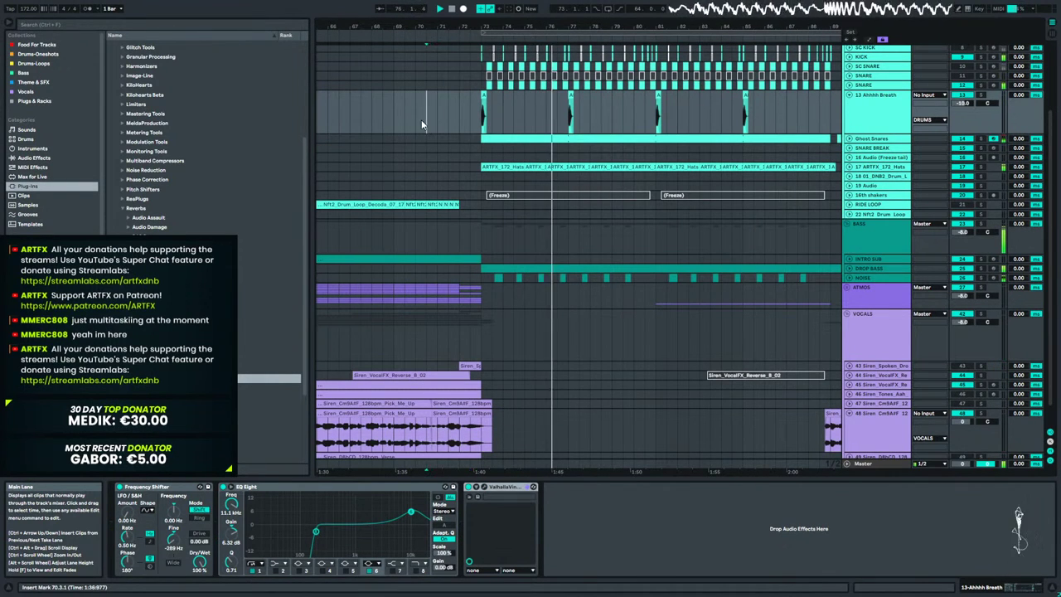
Play from 70.3.1 and raise the Ahhhh Breath track's volume slightly to balance it in the mix.
mouse_move(962, 103)
mouse_down()
mouse_move(962, 86)
mouse_move(963, 98)
mouse_up()
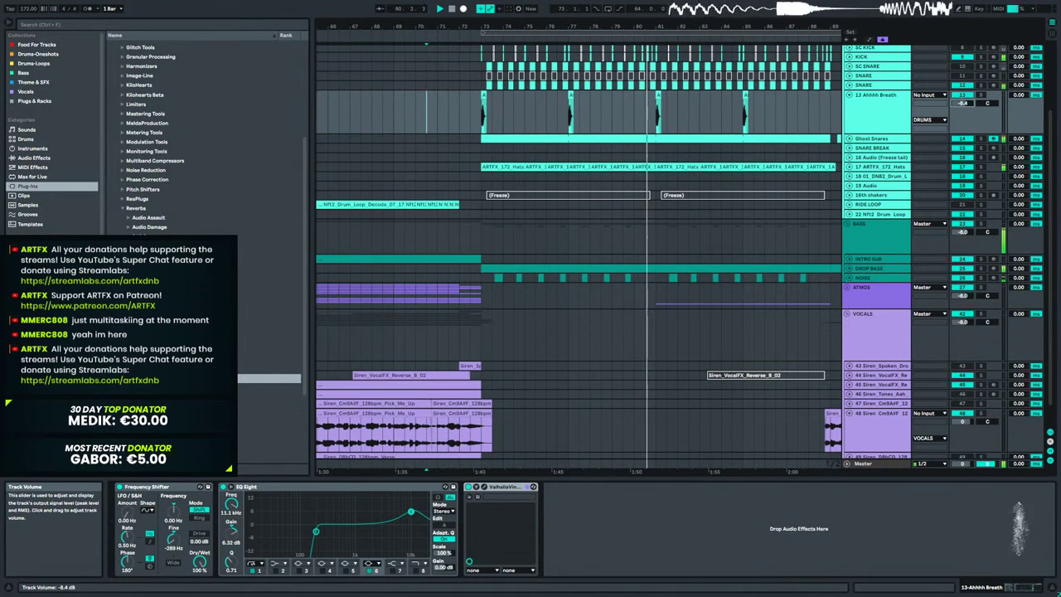
drag(962, 104, 962, 106)
key(space)
Try a copy of the 16-bar breath pattern from bar 57, play it from 55.1.1, and delete the copied clips.
drag(502, 27, 500, 7)
drag(495, 111, 607, 107)
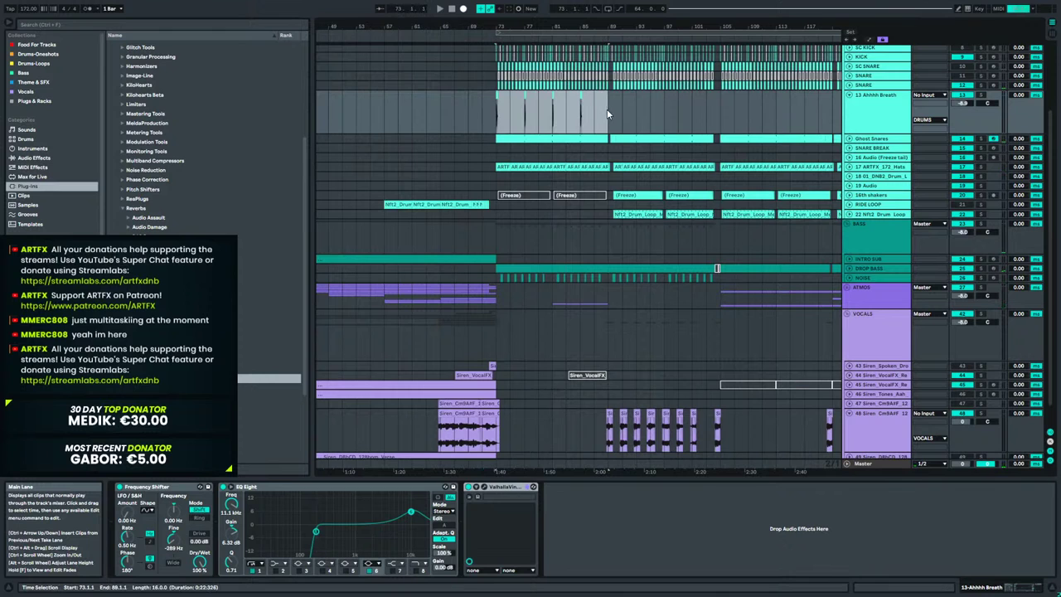
drag(384, 109, 481, 126)
click(367, 113)
key(space)
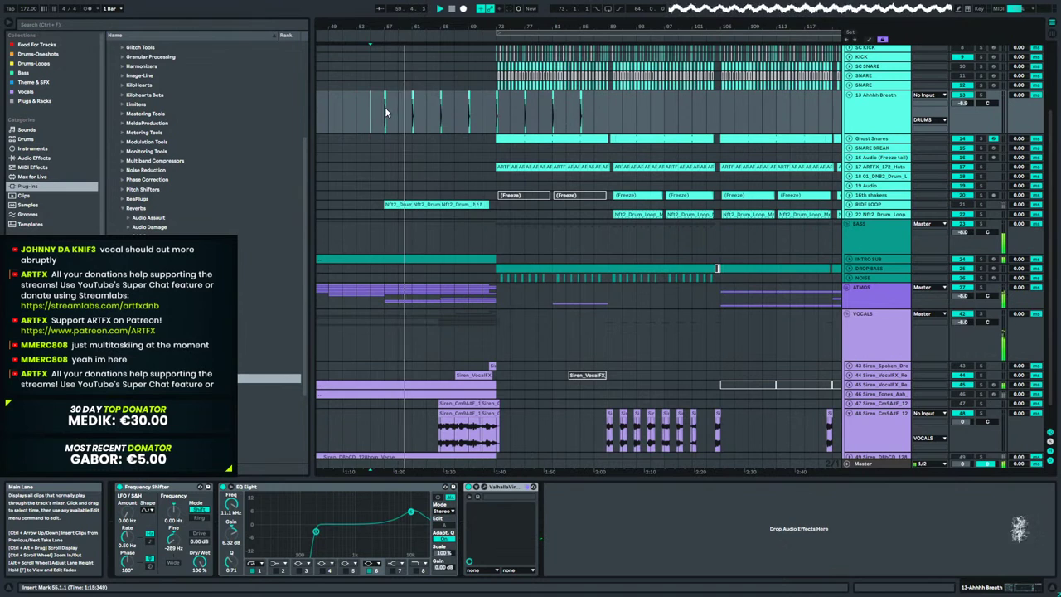
drag(387, 112, 458, 118)
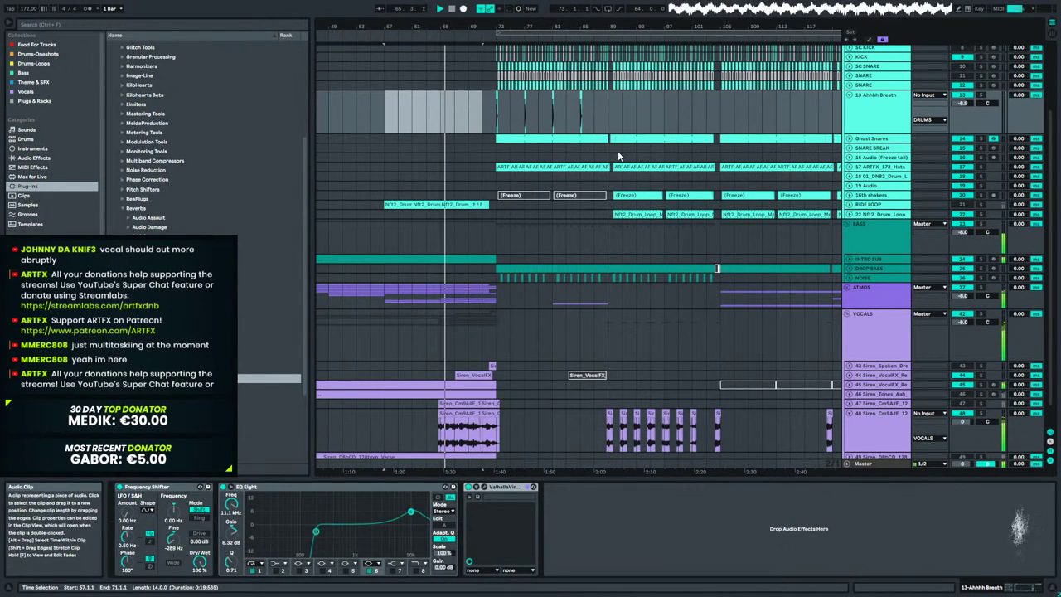
drag(569, 29, 582, 194)
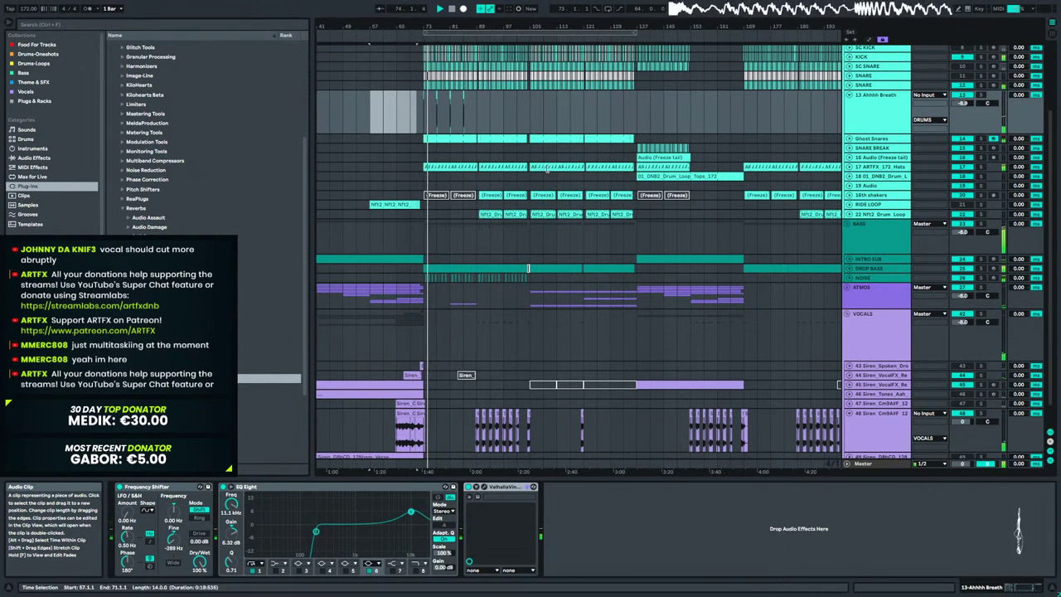
drag(424, 26, 425, 95)
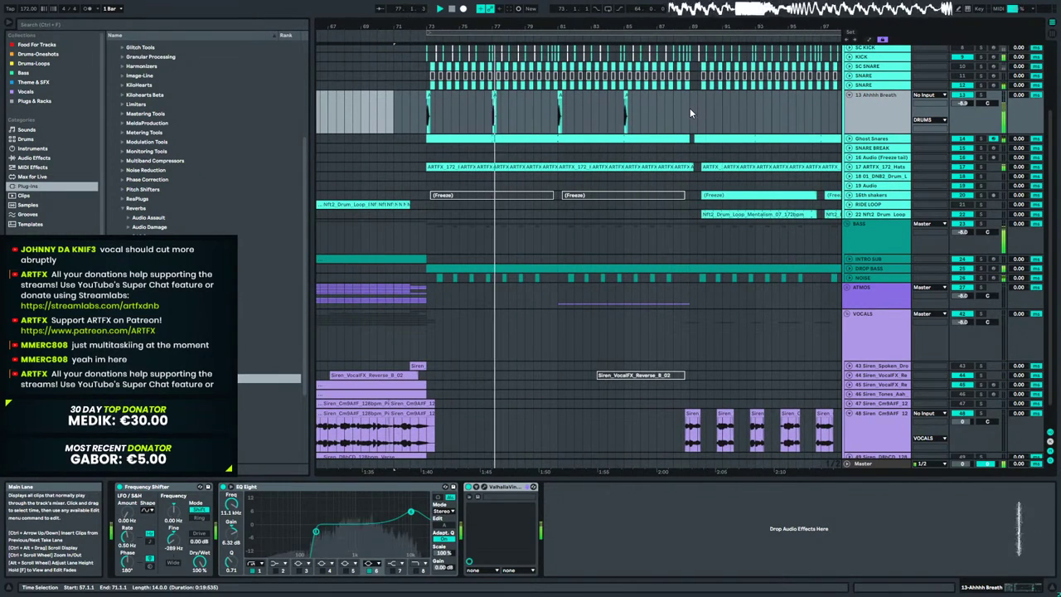
Duplicate the breath clips from bars 73 to 89 on the Ahhhh Breath track so the pattern continues from bar 89, and stop playback.
drag(690, 107, 426, 118)
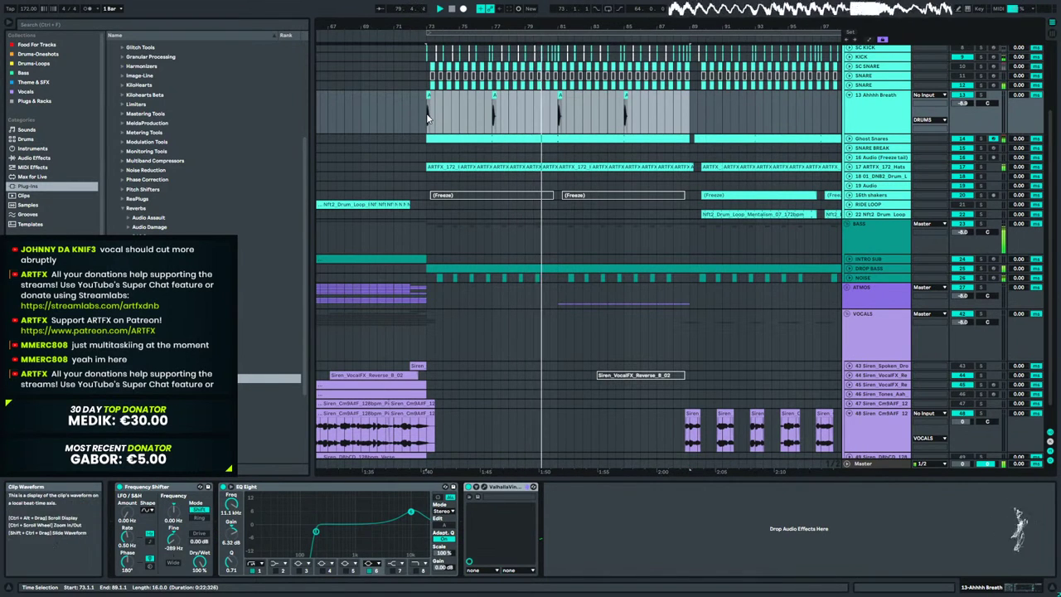
key(ctrl+d)
drag(438, 25, 577, 24)
key(space)
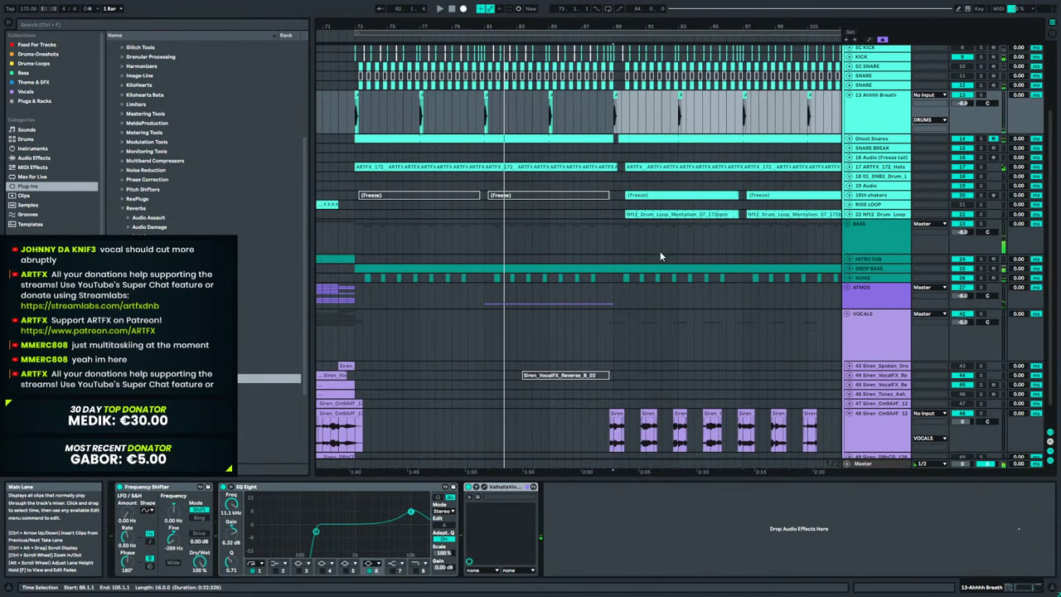
Try the Ahhhh Breath reverb at 0 % mix, play from 72.1.1, and close the plug-in window.
click(484, 487)
drag(348, 247, 349, 282)
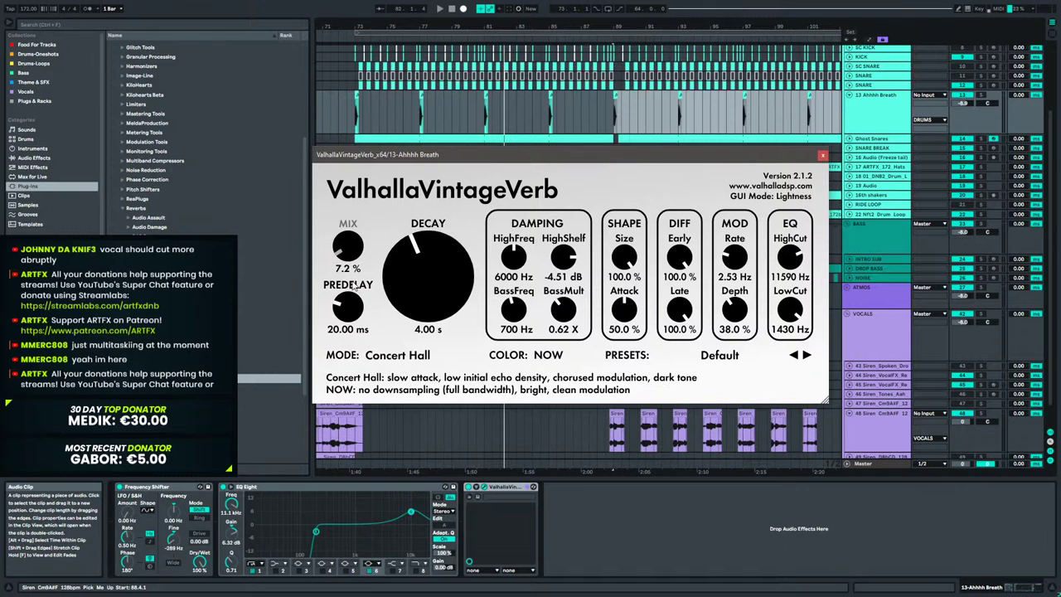
key(space)
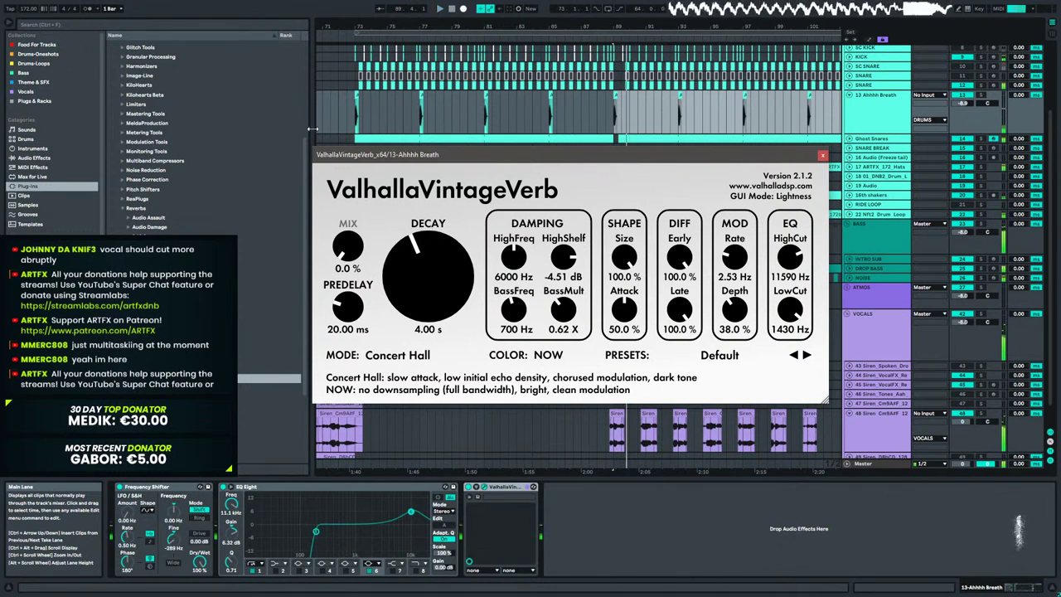
click(336, 112)
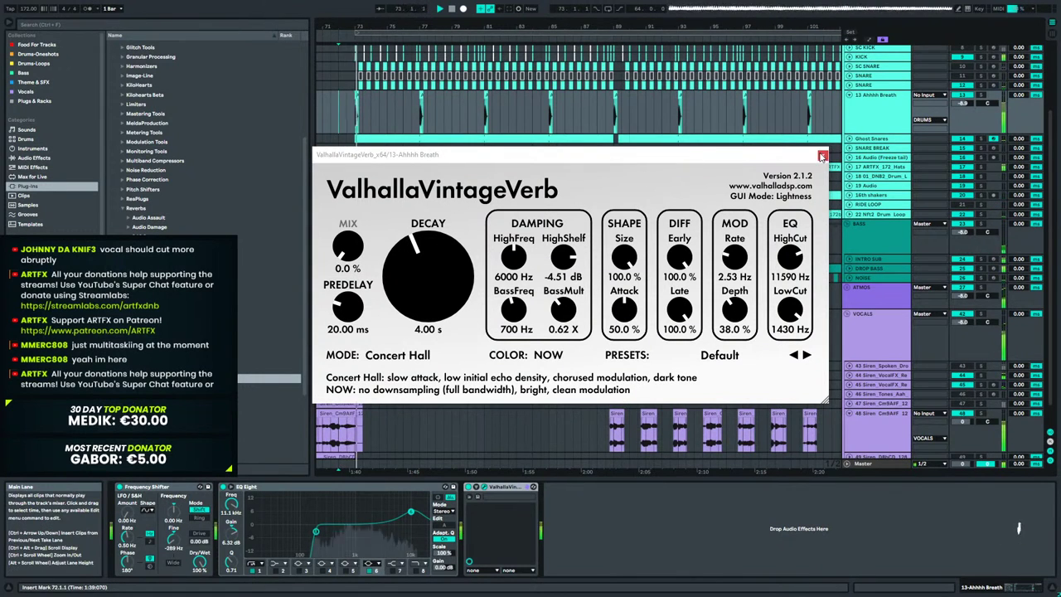
click(821, 155)
key(space)
Set the breath reverb's mix to 20.8 % and decay to 0.88 s, audition it from 73.1.1, and close the plug-in window.
click(484, 487)
drag(351, 250, 352, 222)
drag(412, 269, 406, 315)
key(space)
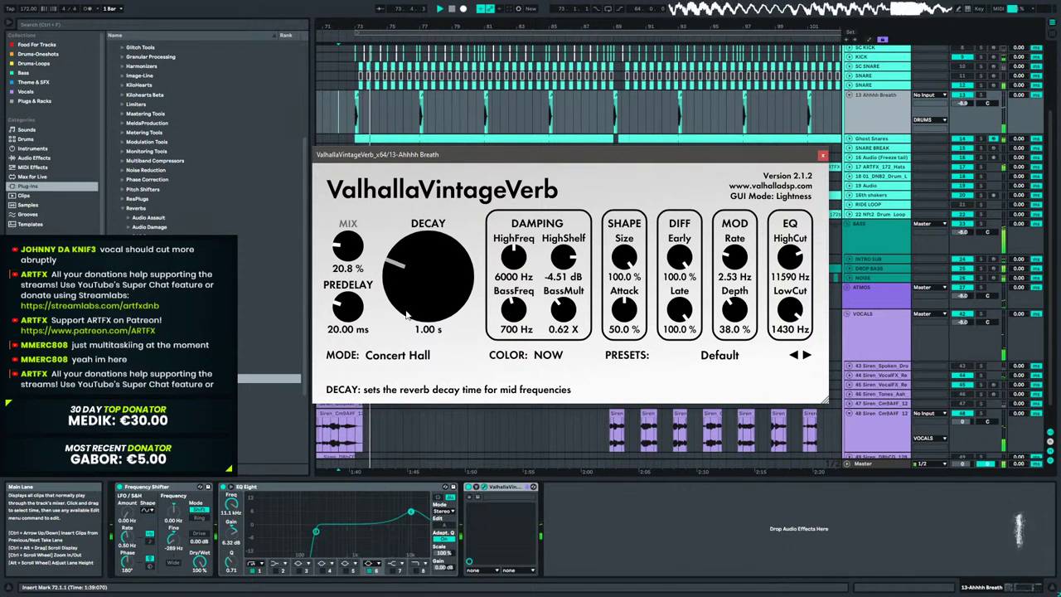
click(351, 112)
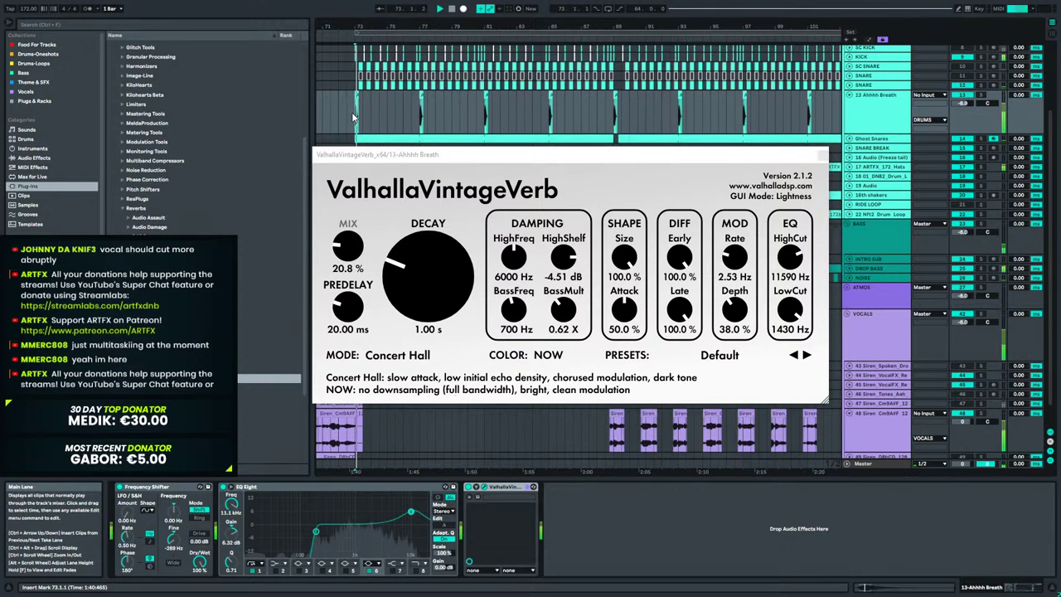
drag(435, 281, 435, 286)
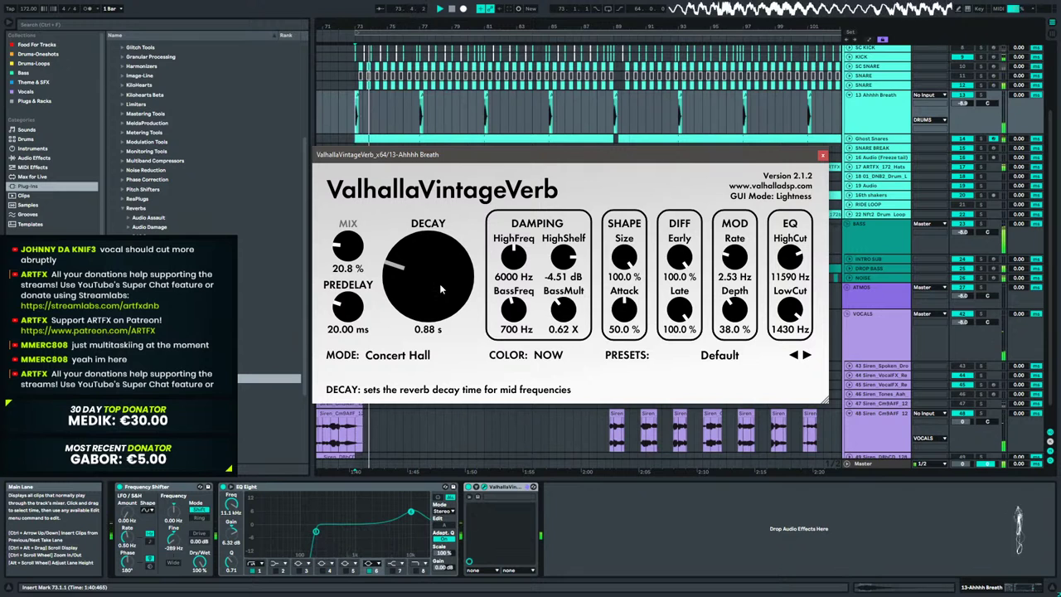
click(822, 155)
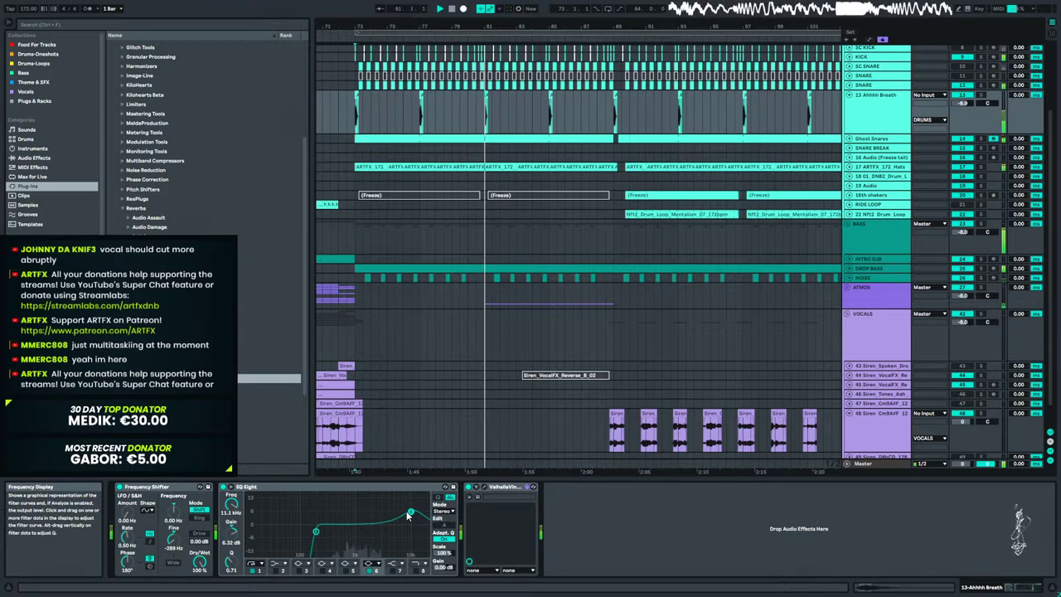
Set the Frequency Shifter's Fine value to -398 Hz and raise the Ahhhh Breath track's volume to -7.8 dB while playing the drop.
key(space)
drag(173, 539, 174, 551)
key(space)
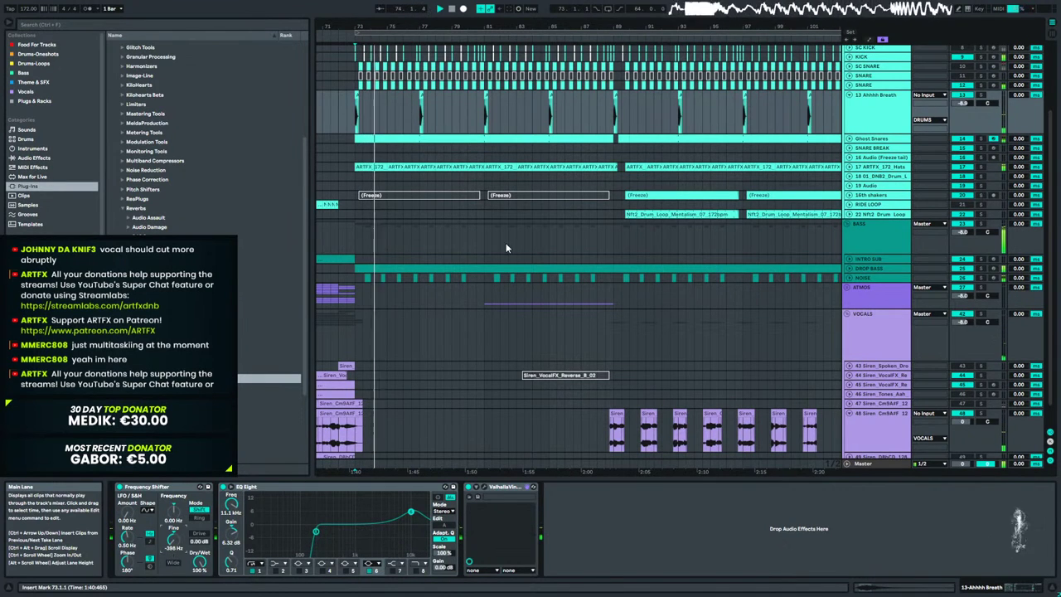
click(501, 136)
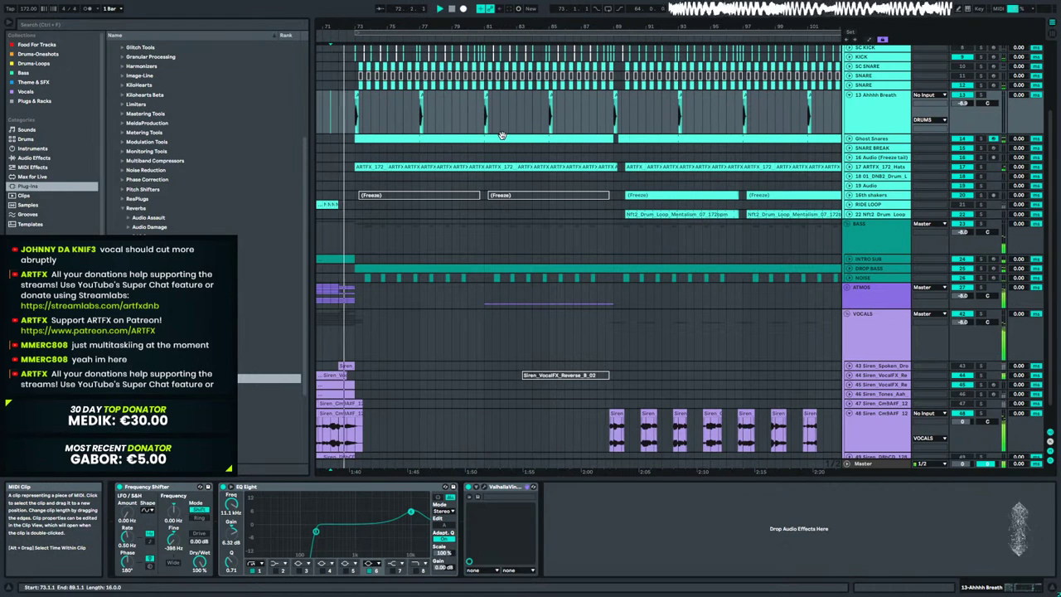
drag(962, 104, 962, 95)
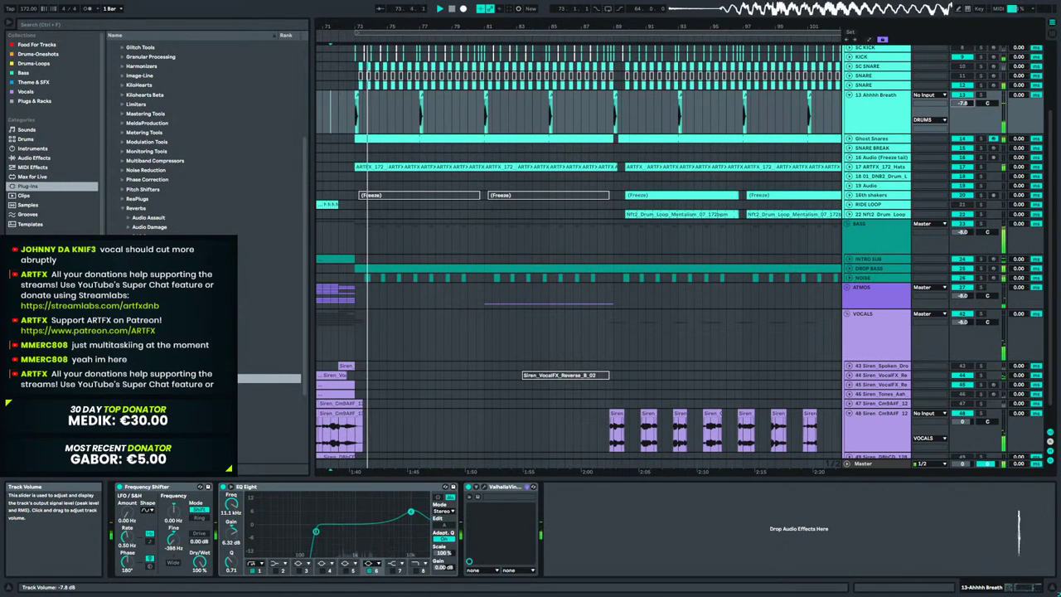
Delete every second breath clip, at bars 77, 85, 93 and 101, leaving one every eight bars.
drag(421, 106, 442, 114)
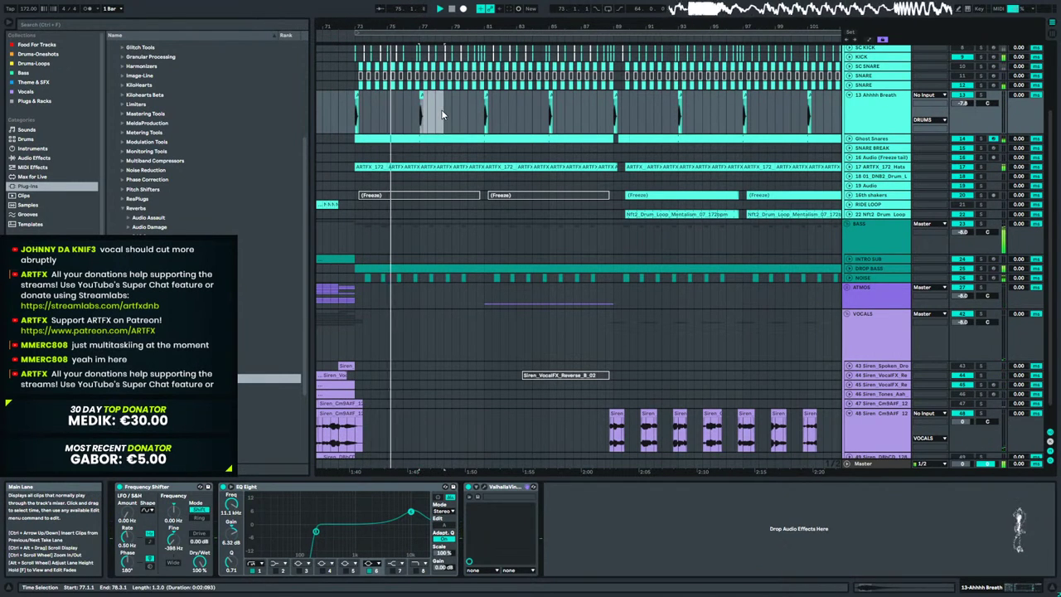
drag(541, 112, 572, 114)
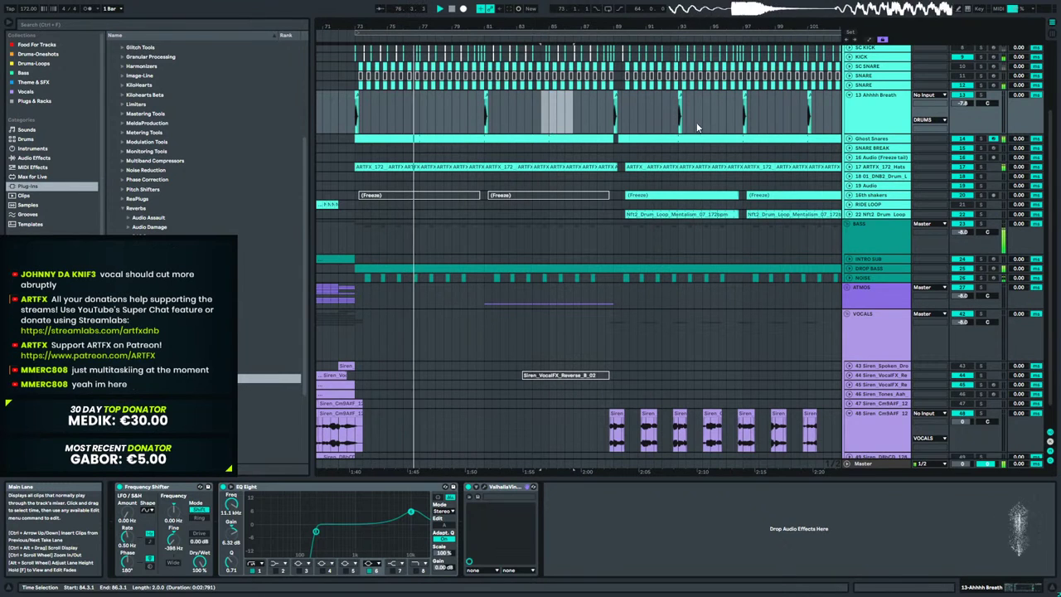
drag(670, 113, 701, 112)
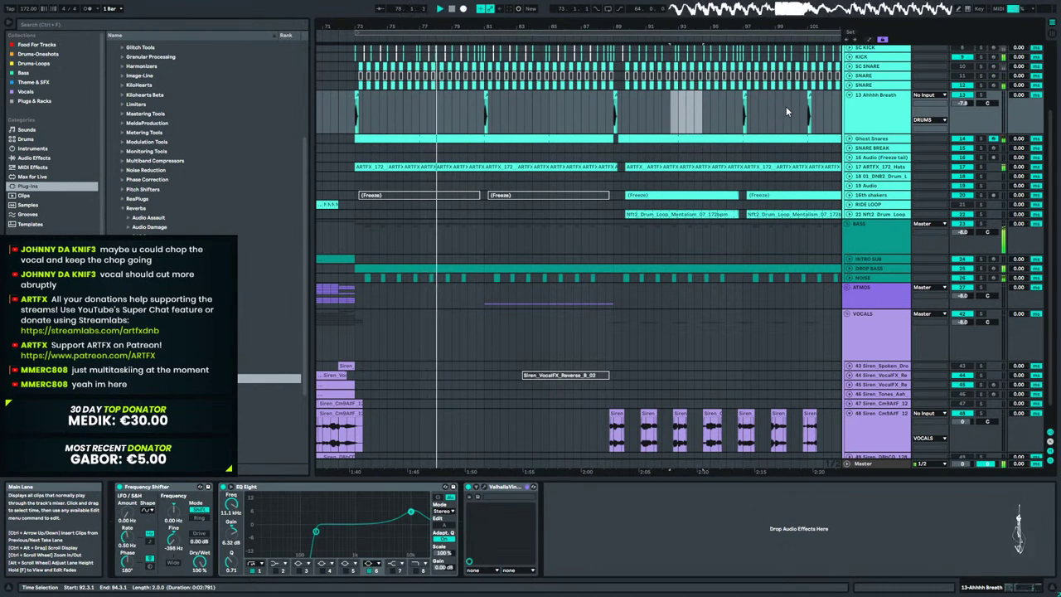
drag(786, 106, 825, 103)
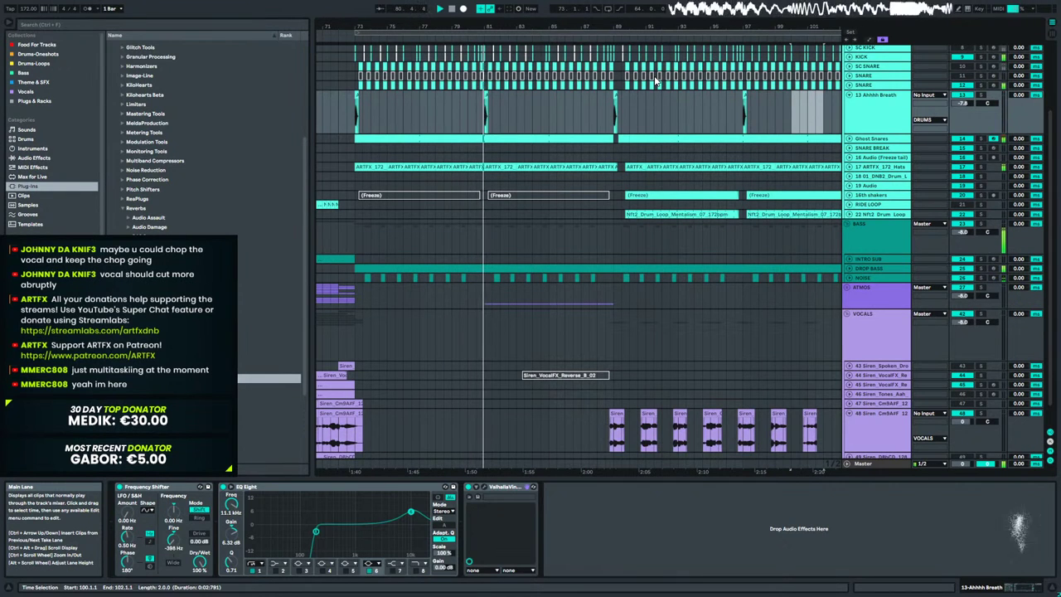
Examine the chopped vocal clips on track 48 across the arrangement and play the second build-up from 153.1.1.
drag(485, 26, 486, 10)
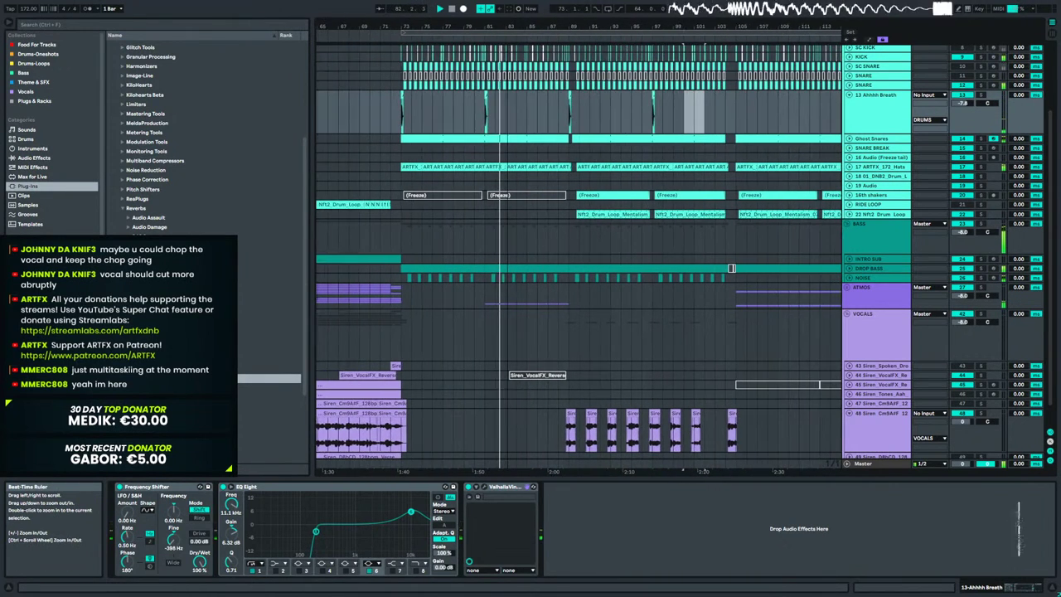
scroll(538, 278, down, 1)
key(space)
drag(498, 27, 596, 20)
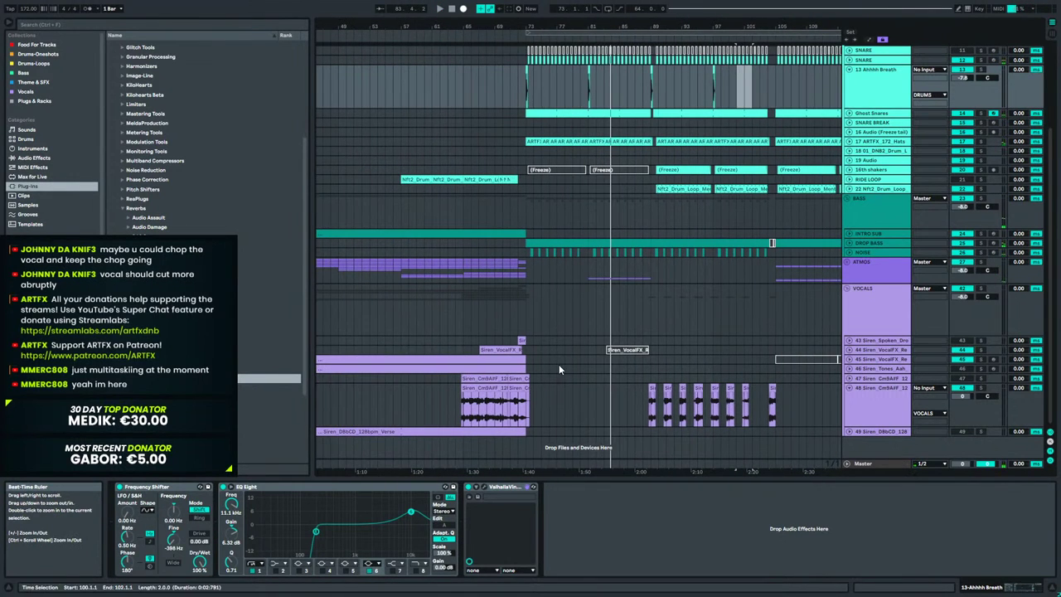
click(652, 414)
drag(733, 407, 735, 407)
drag(729, 27, 621, 12)
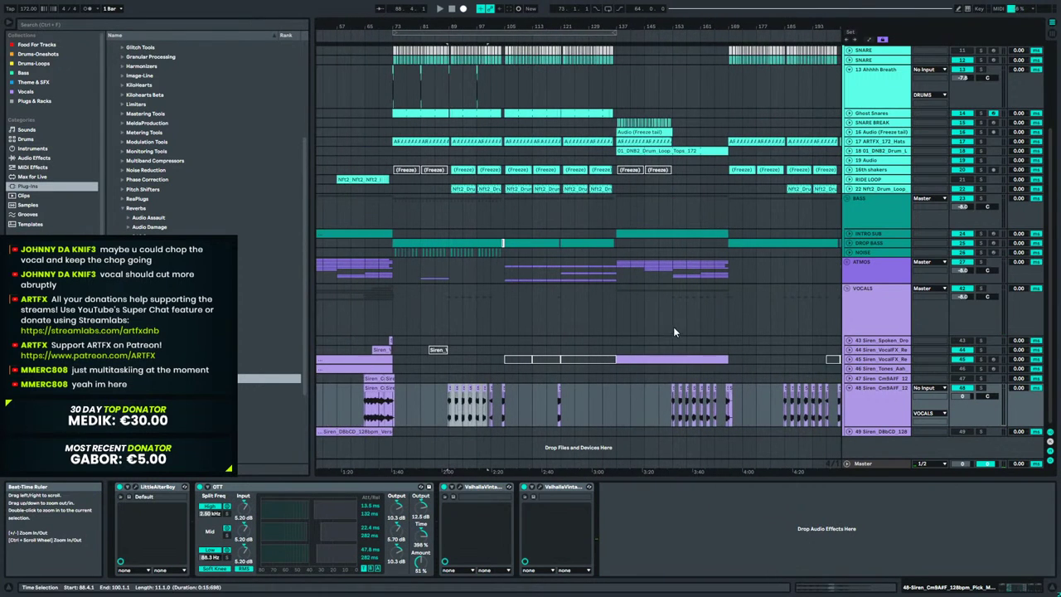
click(673, 406)
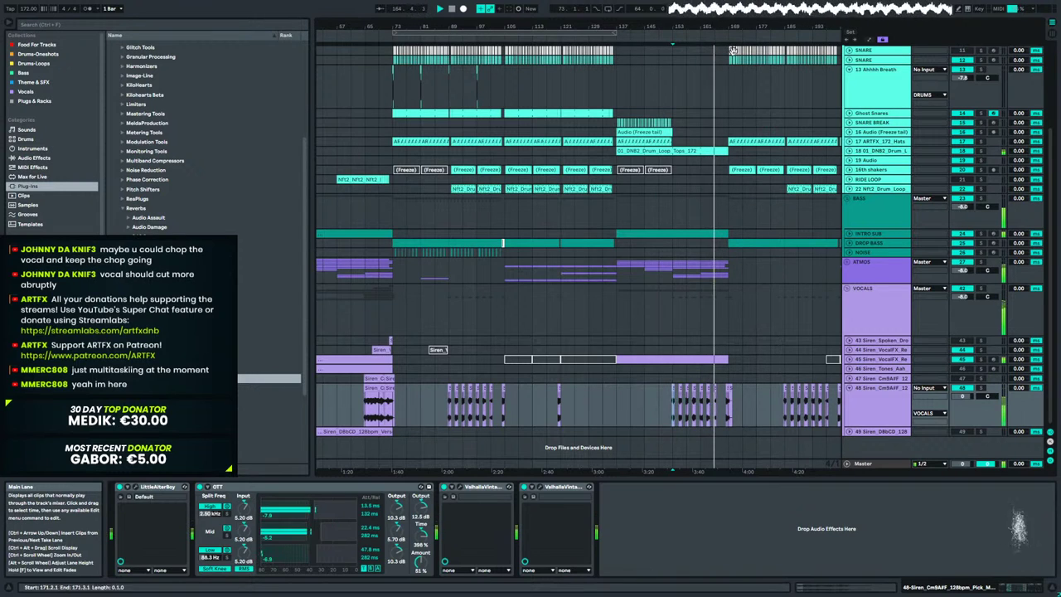
drag(728, 27, 723, 132)
drag(736, 75, 736, 29)
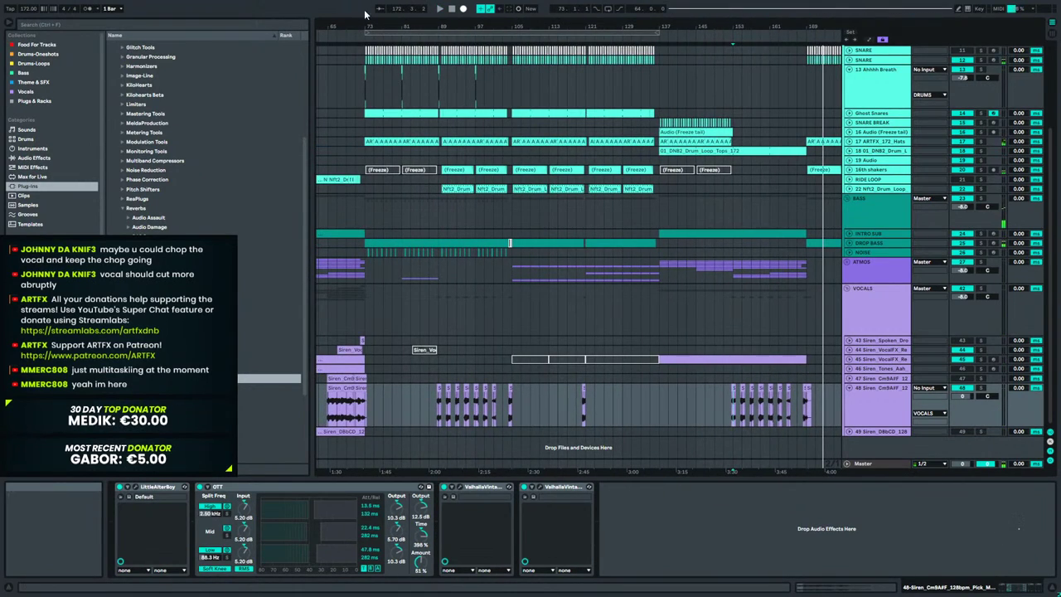
Play the last Pick_Me_Up vocal clip before the first drop from 70.4.1 and open its waveform in the sample editor.
drag(366, 27, 602, 67)
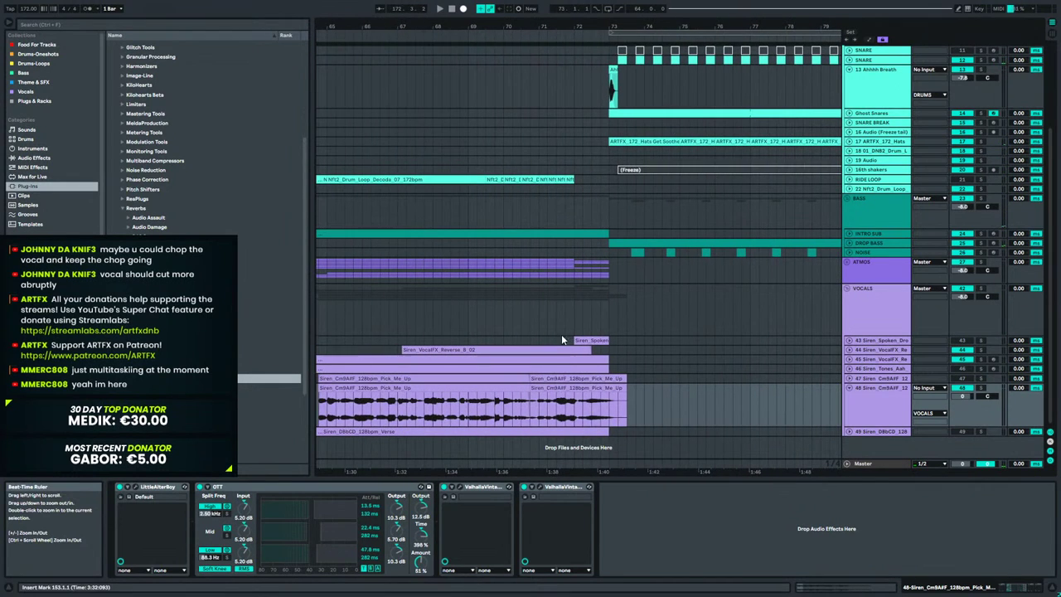
click(564, 388)
key(space)
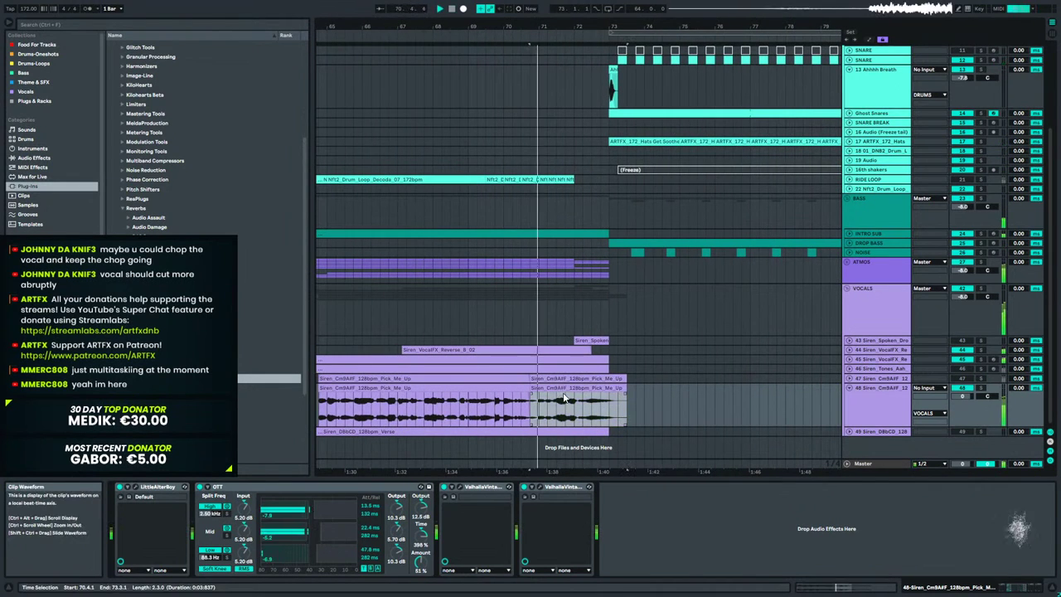
double_click(609, 389)
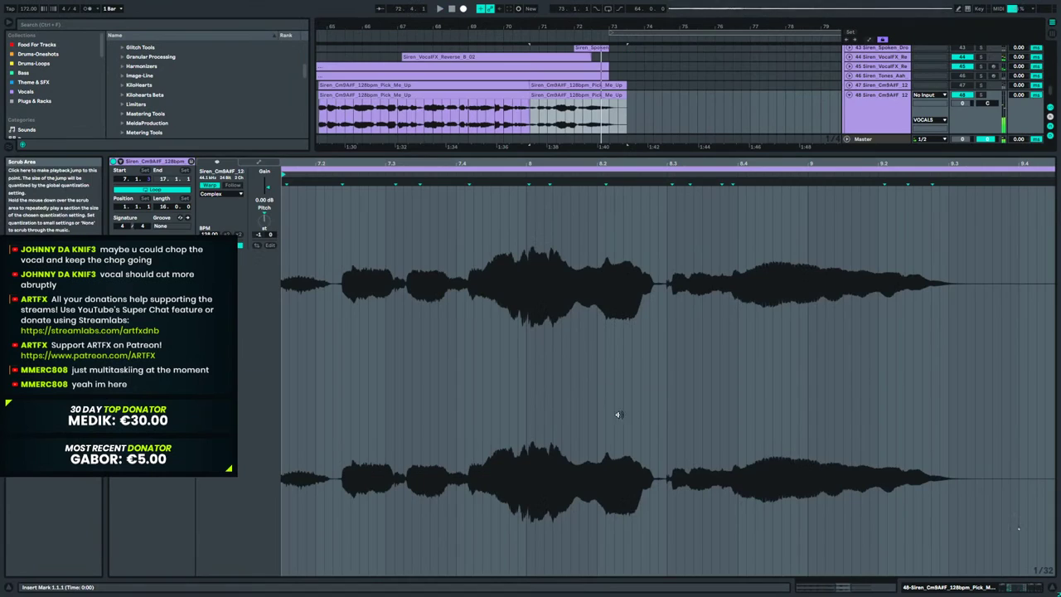
Add warp markers at 8.3.4 and after the last vocal phrase, pull the end marker back to 9.2.2, and play from 67.4.1.
double_click(733, 181)
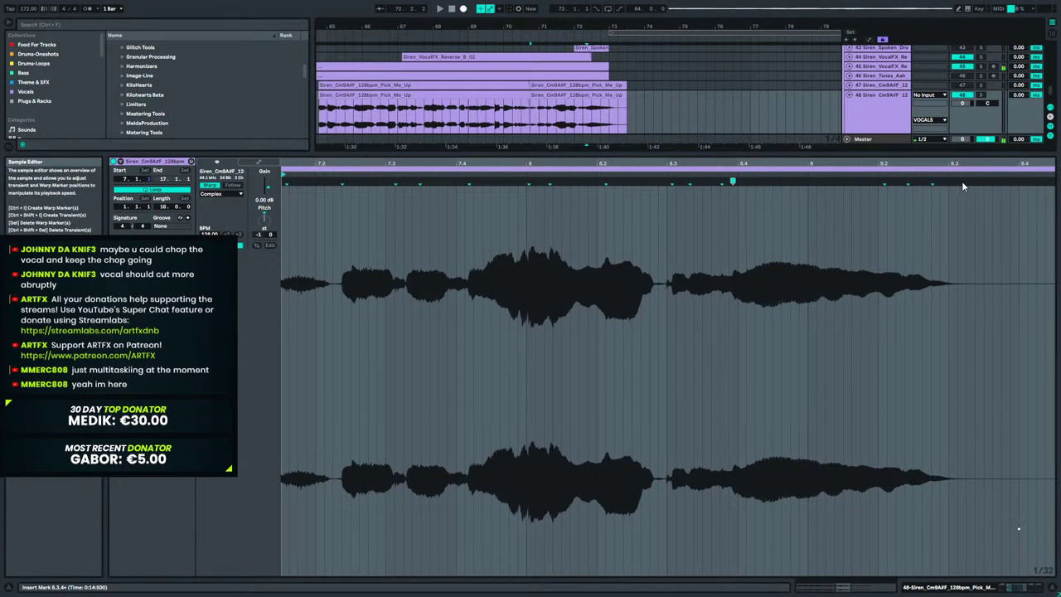
double_click(990, 182)
drag(990, 182, 903, 190)
key(space)
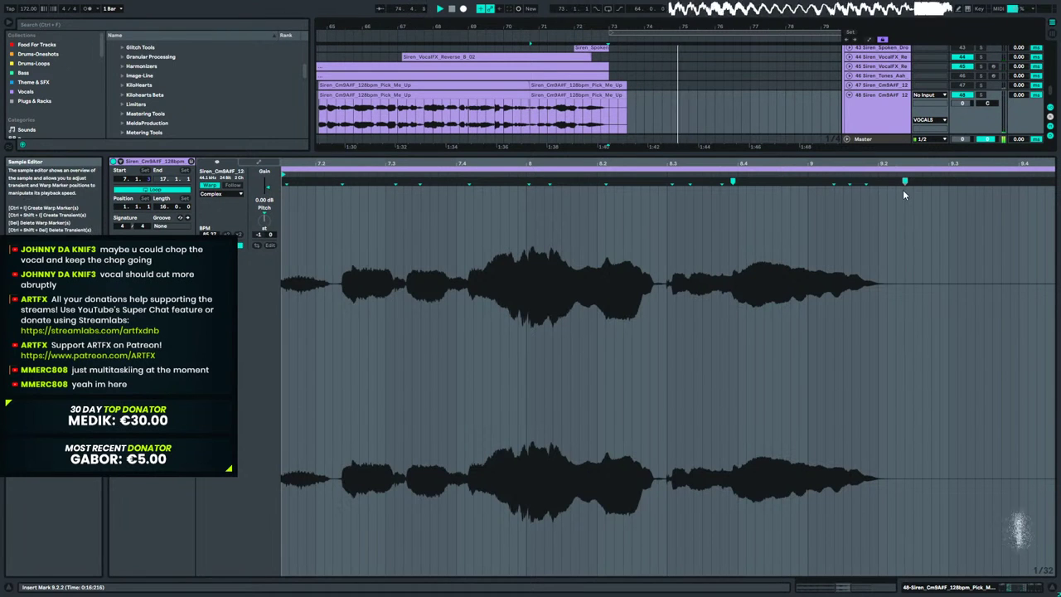
click(984, 589)
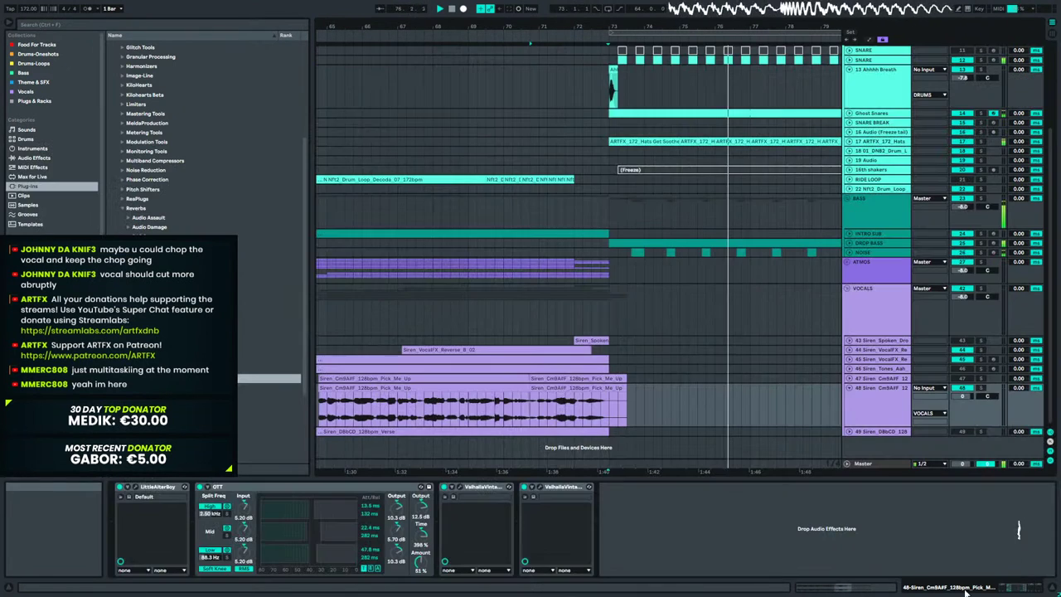
click(424, 412)
key(space)
key(space)
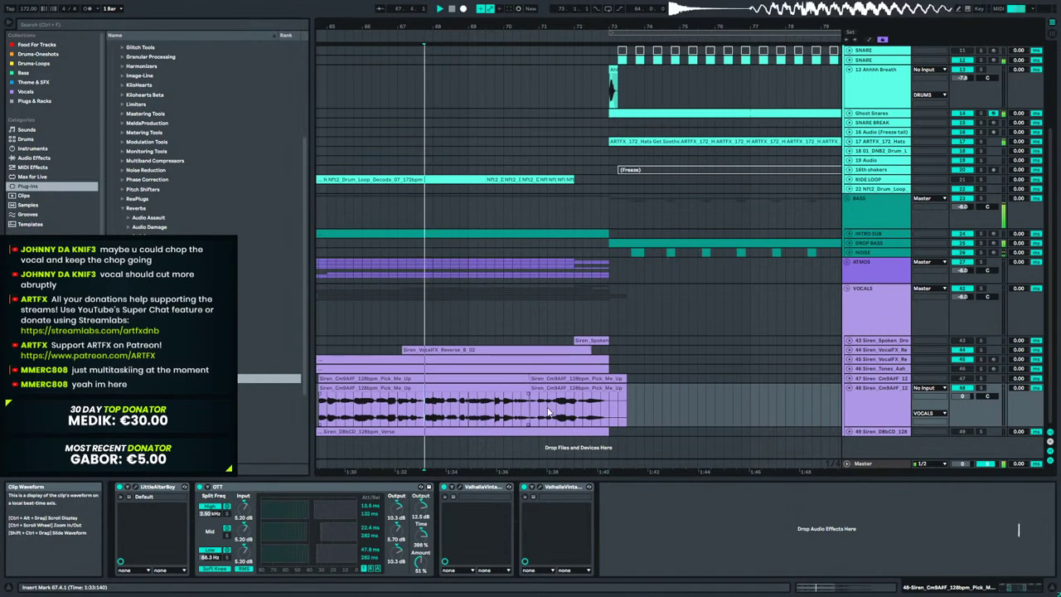
Show automation, extend the vocal track's LittleAlterBoy Mix peak to the clip's end just after bar 73, and play from 71.2.1.
click(135, 487)
key(a)
scroll(649, 407, down, 2)
scroll(652, 401, down, 1)
click(714, 188)
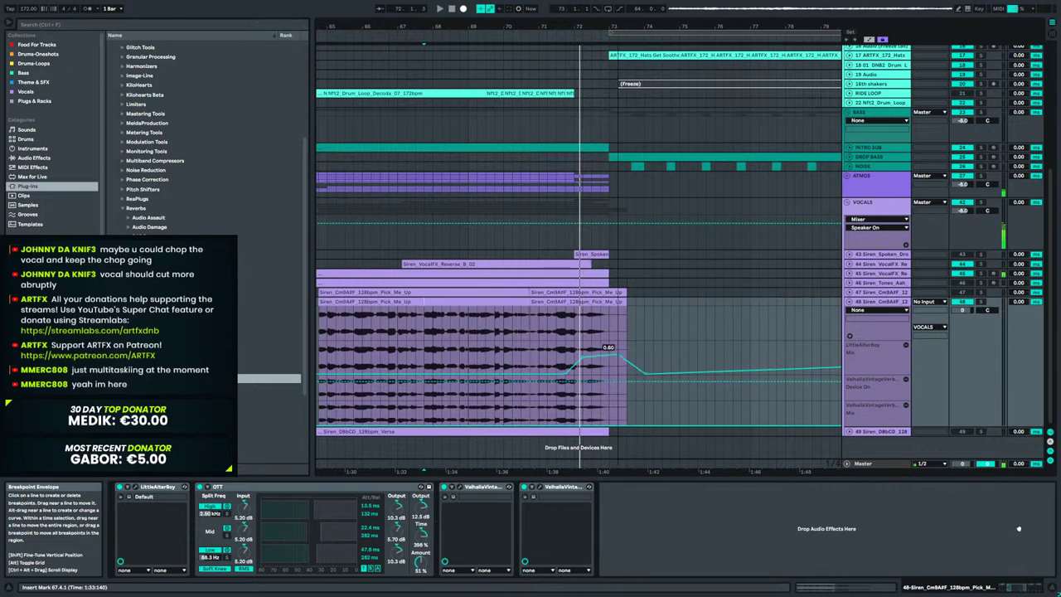
click(548, 357)
key(space)
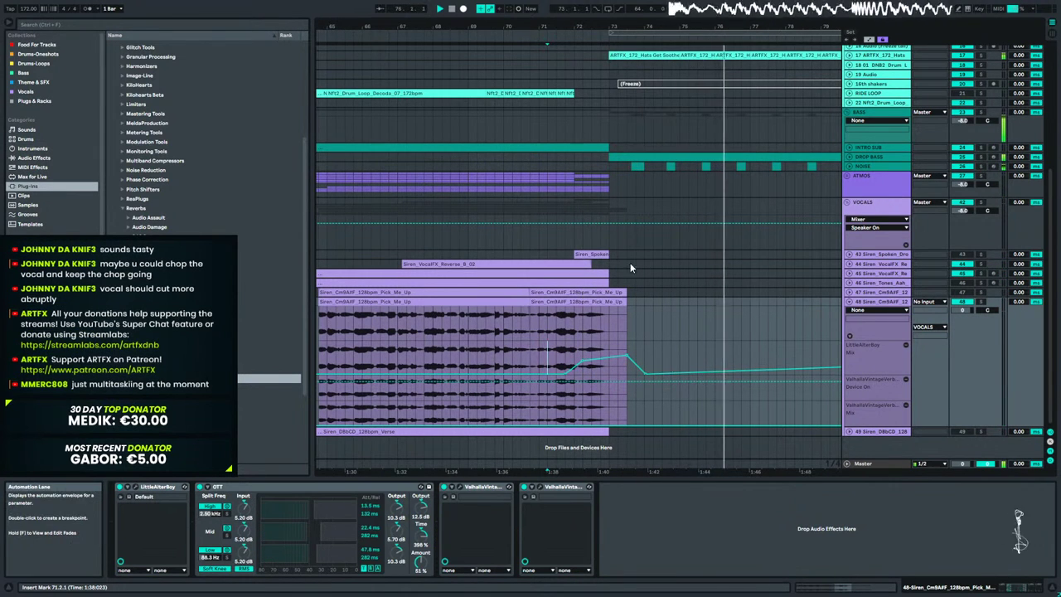
Hide the automation lanes and fold the VOCALS group, Ahhhh Breath track and BASS group, keeping the DRUMS group unfolded.
drag(583, 26, 497, 4)
key(a)
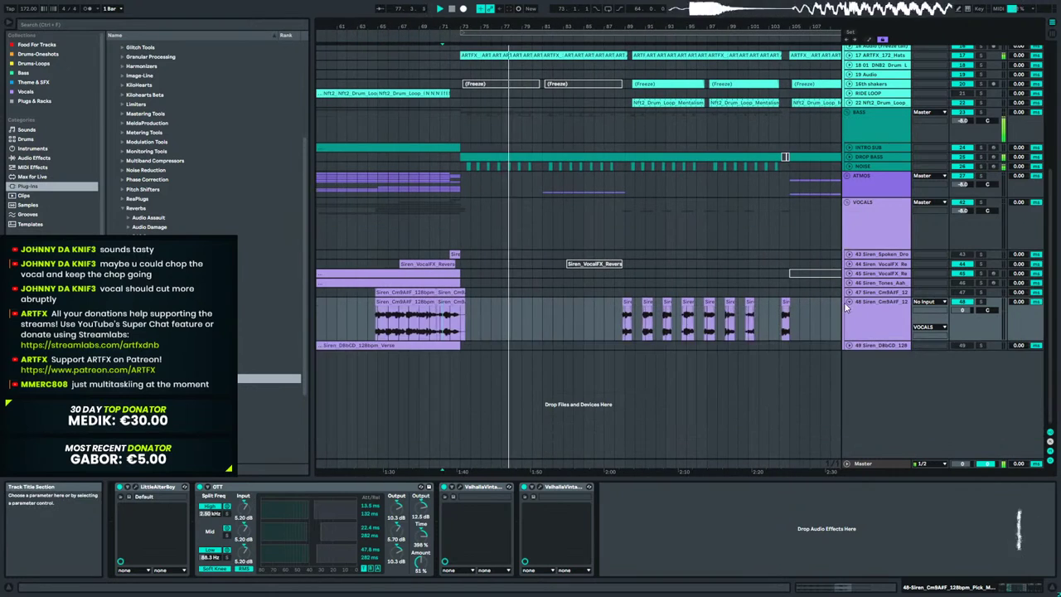
click(847, 201)
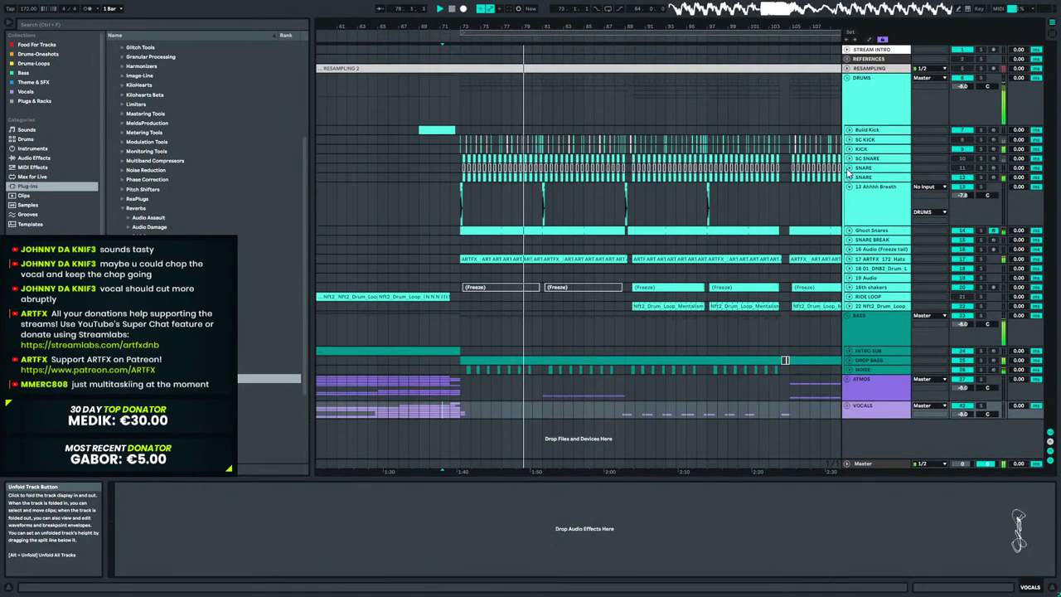
click(847, 179)
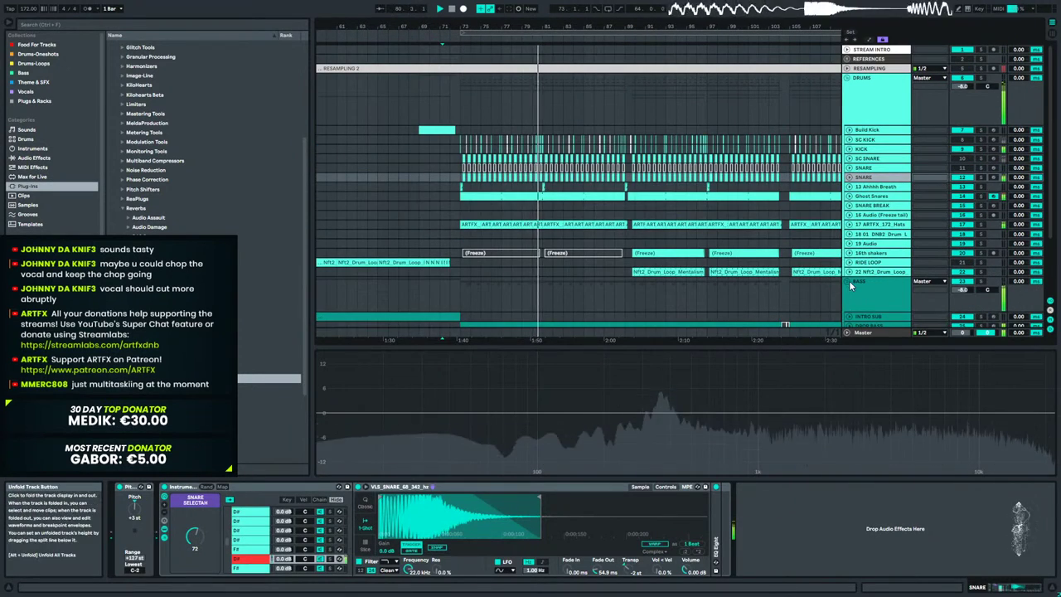
click(847, 77)
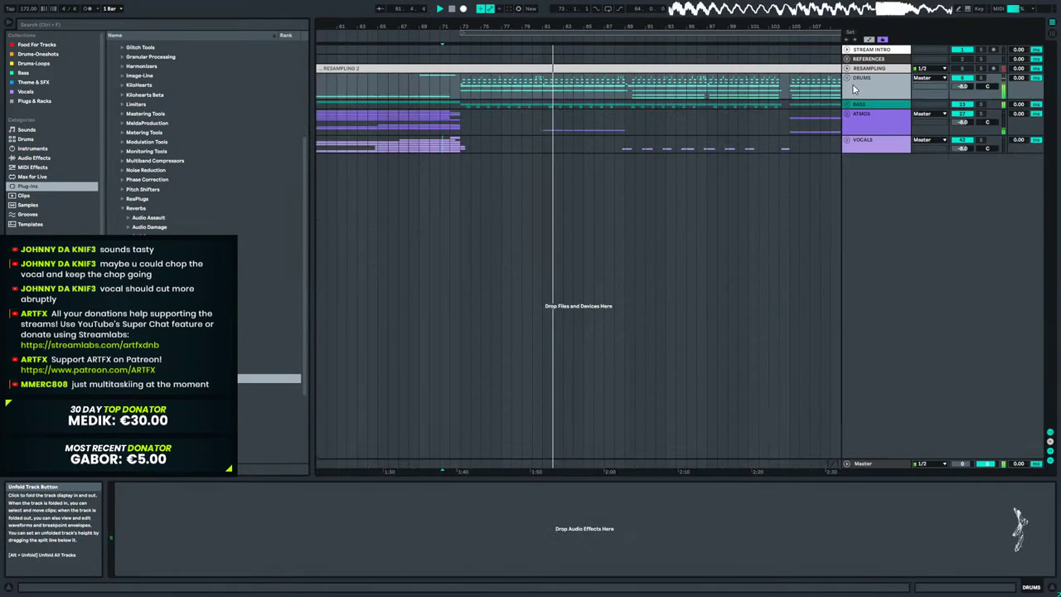
click(847, 77)
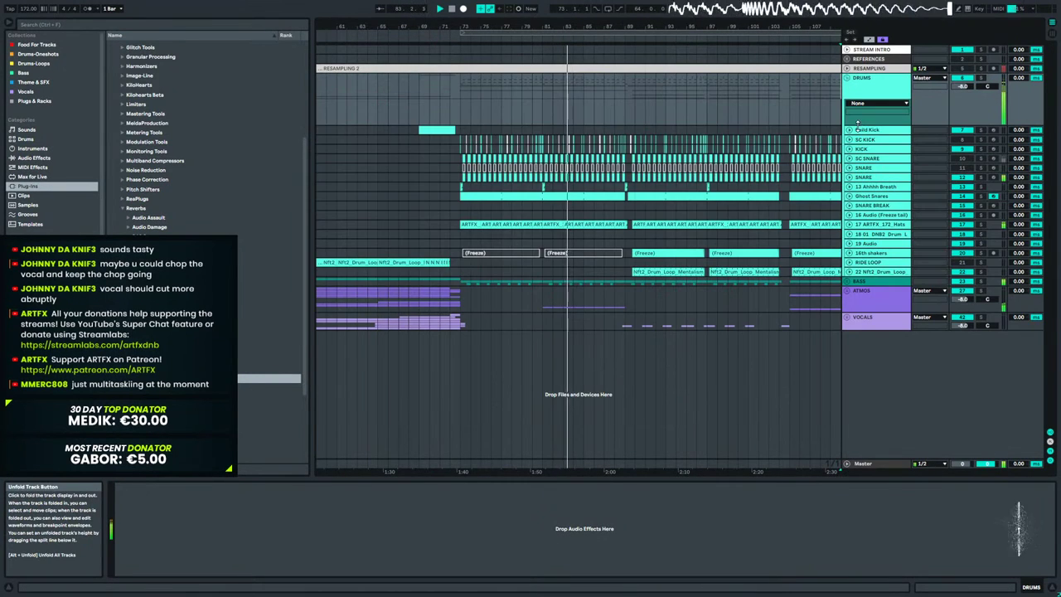
Unfold the ATMOS group and its ARTFX_F_Ambience track, open the clip at bar 81, and return to the track's device chain.
click(847, 291)
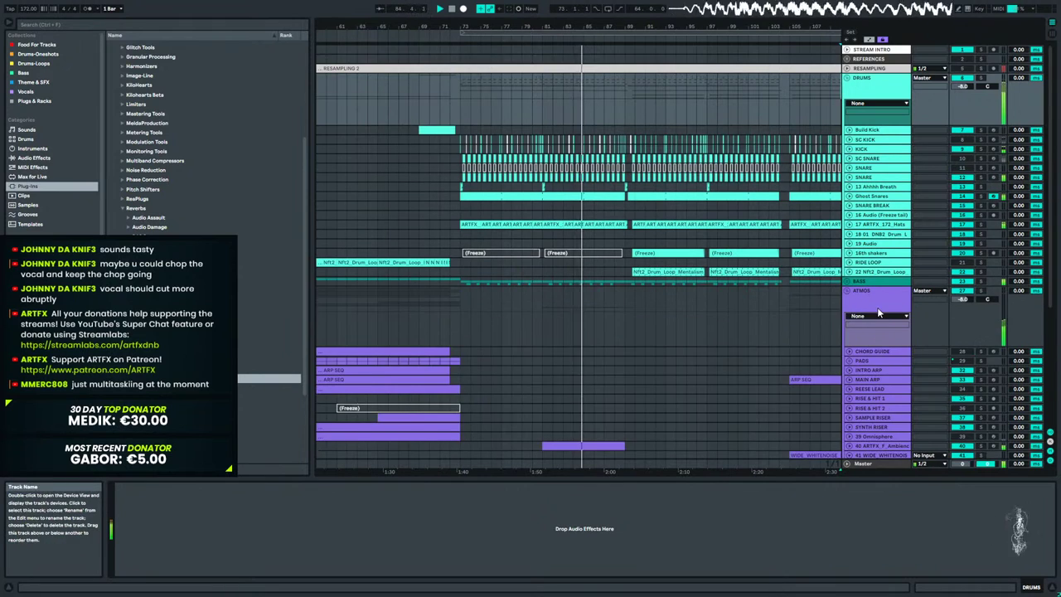
scroll(878, 309, down, 3)
click(875, 335)
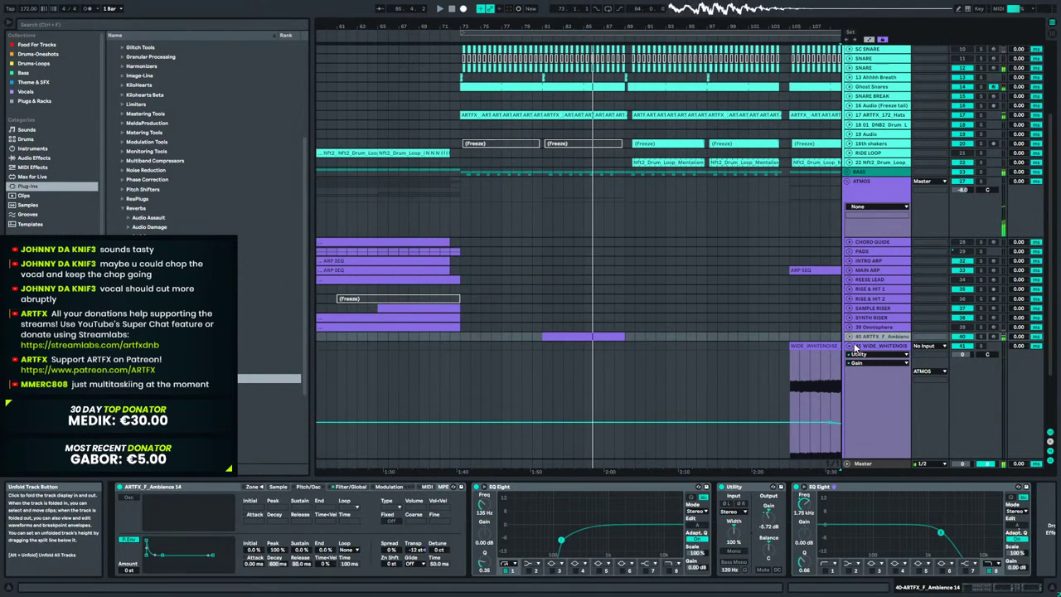
click(849, 337)
double_click(604, 340)
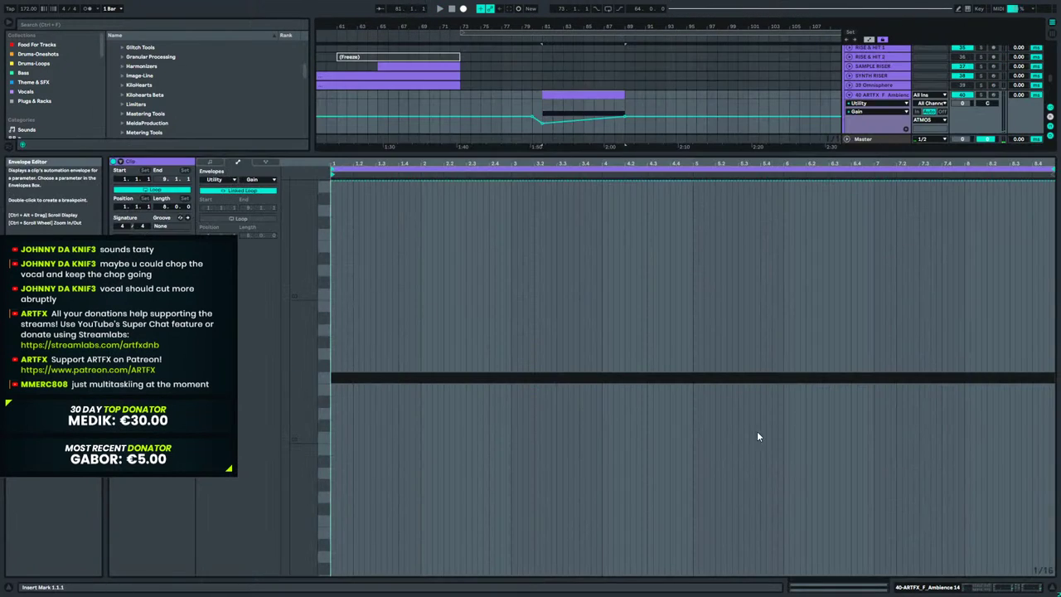
click(974, 583)
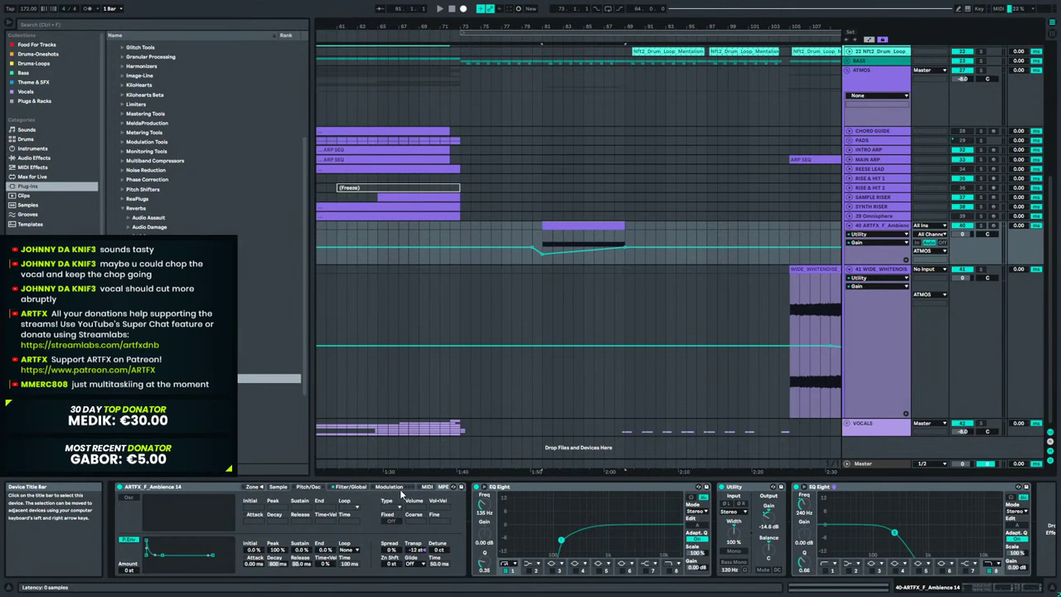
Set the Sampler's pitch bend range to 12 st on the ARTFX_F_Ambience track and play from 81.1.1.
click(425, 486)
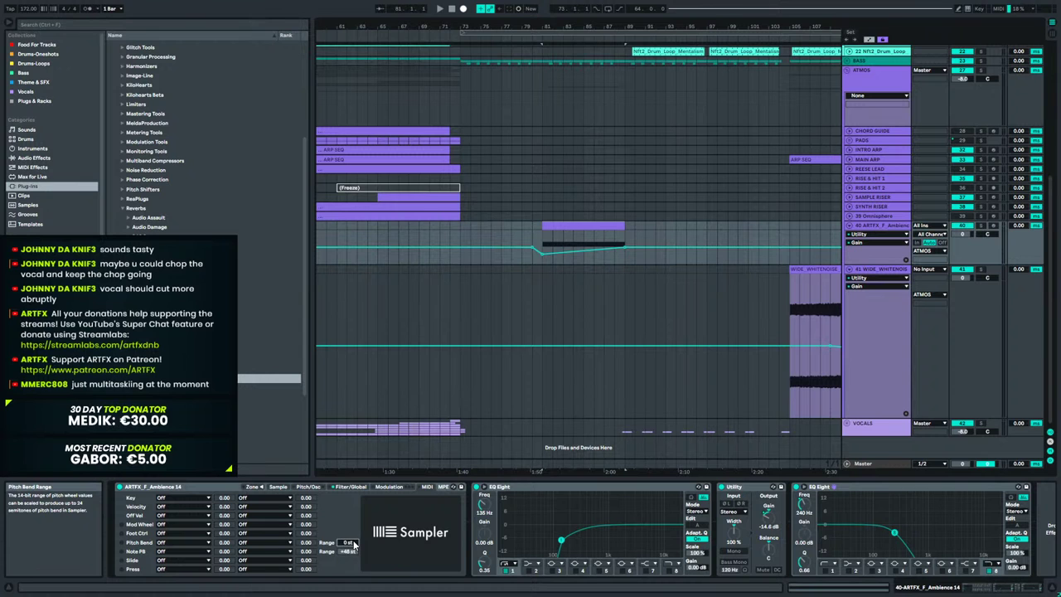
click(538, 235)
key(space)
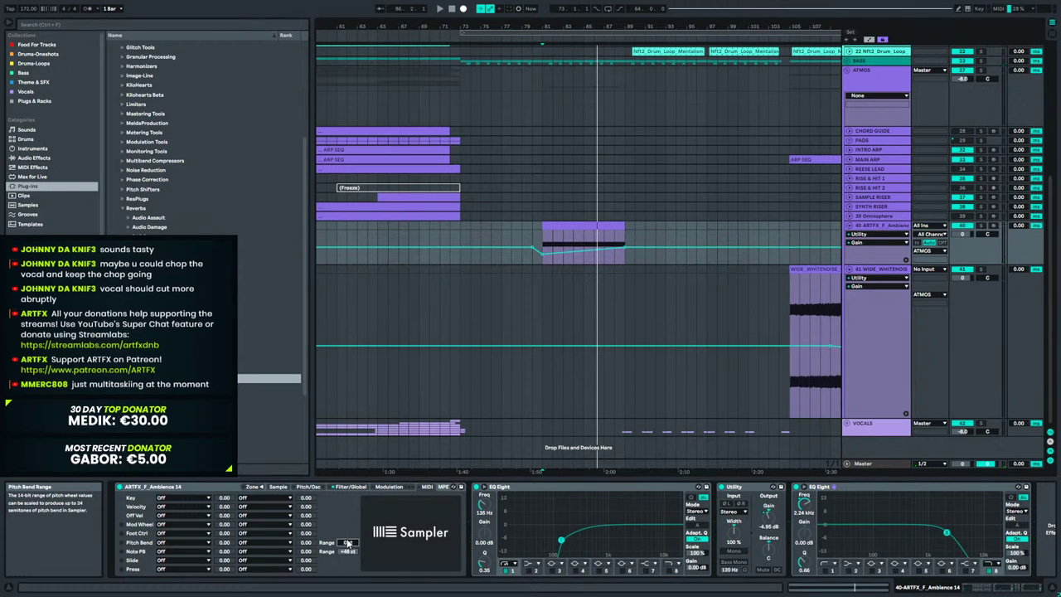
key(space)
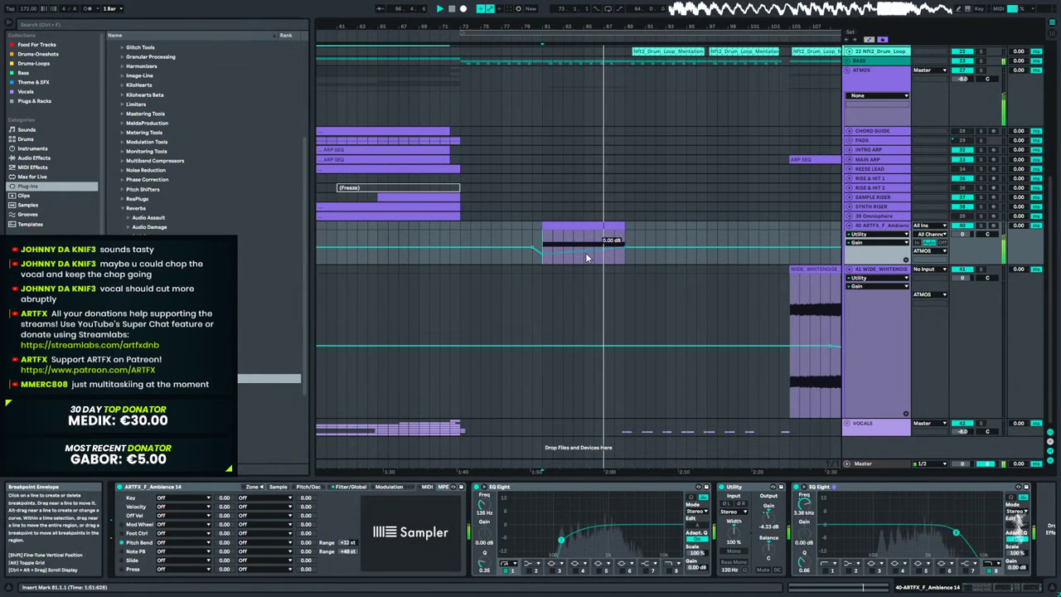
Lower the ambience track's Utility Gain breakpoint at bar 81 to about -24 dB, playing from 78.1.1 to check the fade-in.
key(space)
drag(542, 262, 543, 266)
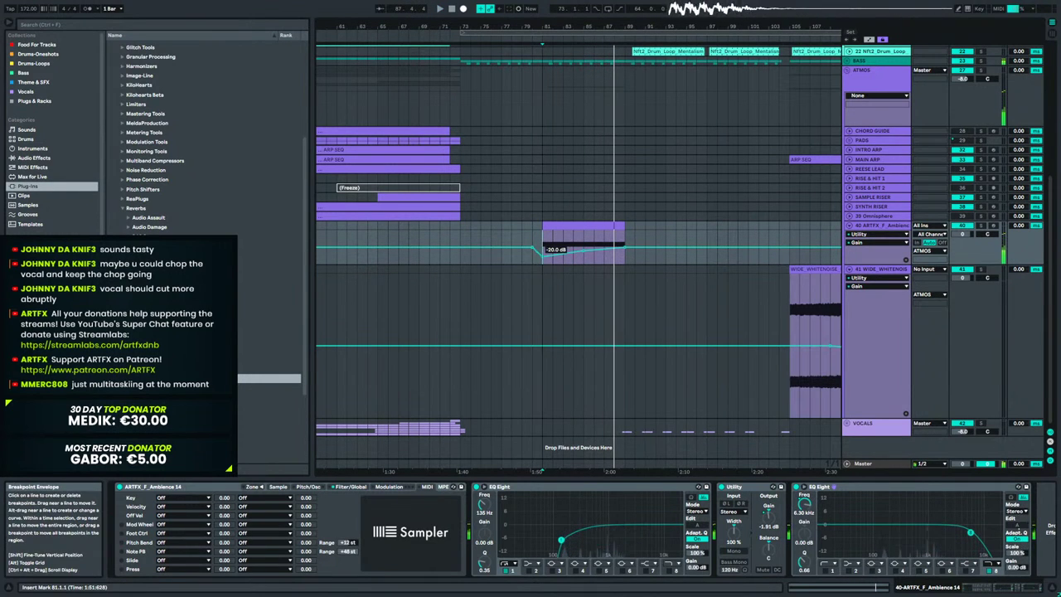
click(512, 249)
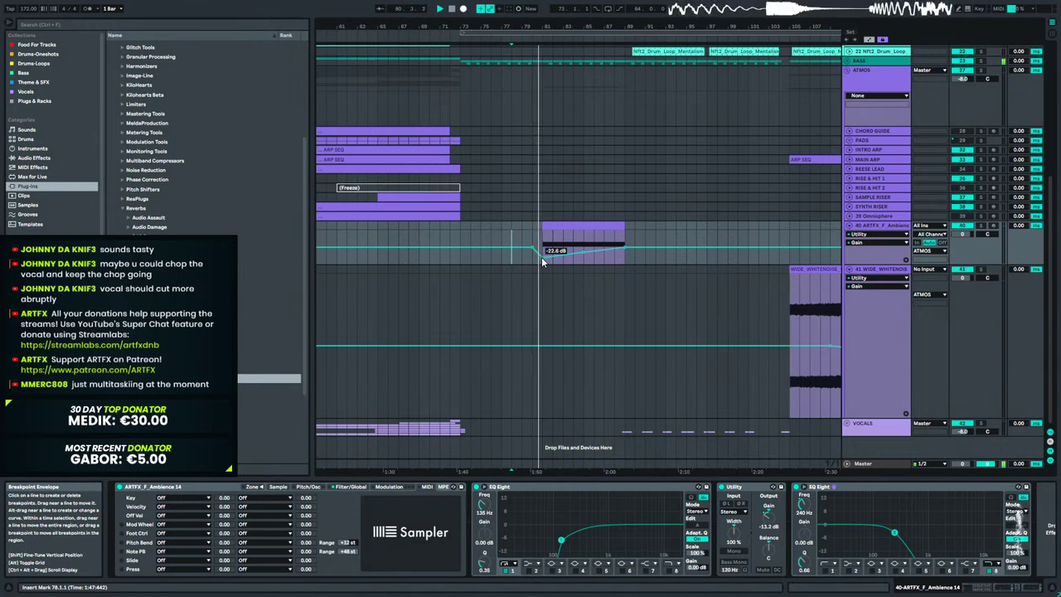
drag(542, 259, 587, 260)
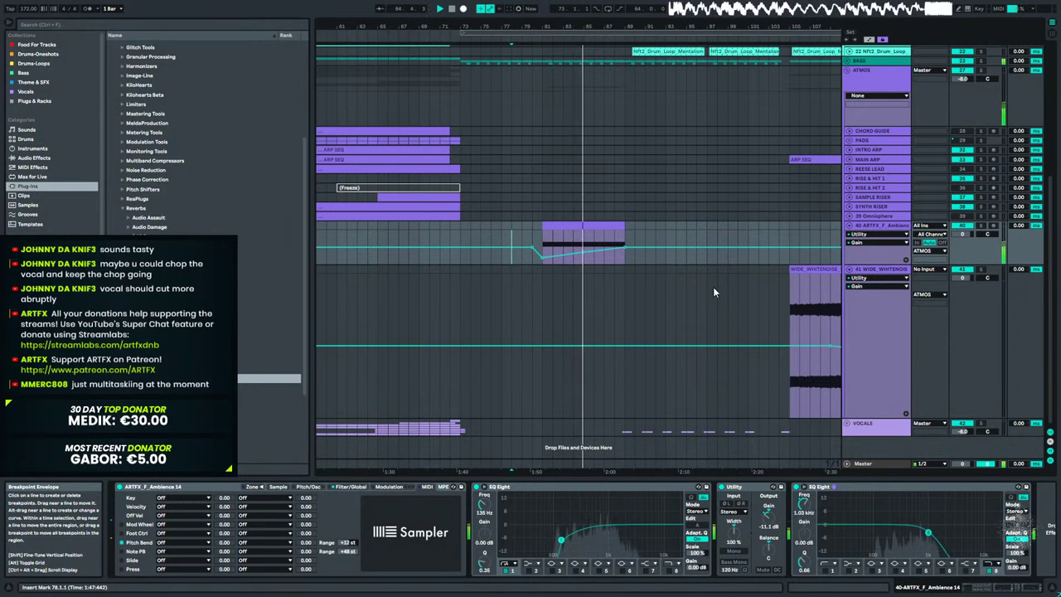
Hide the automation lanes and copy the ARTFX_F_Ambience clip from bar 81 to 113.1.1.
key(a)
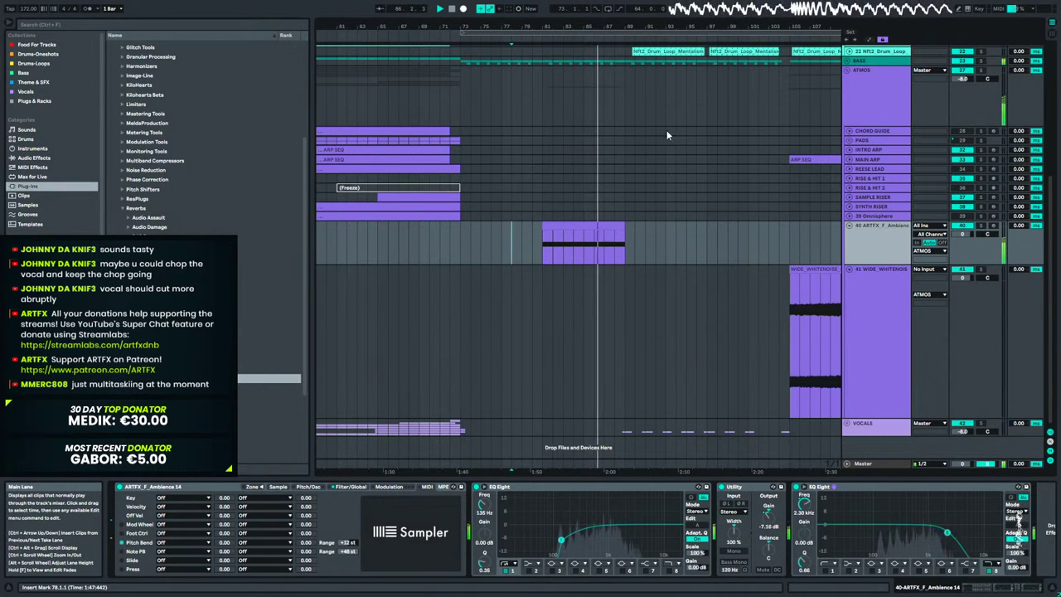
drag(647, 26, 512, 8)
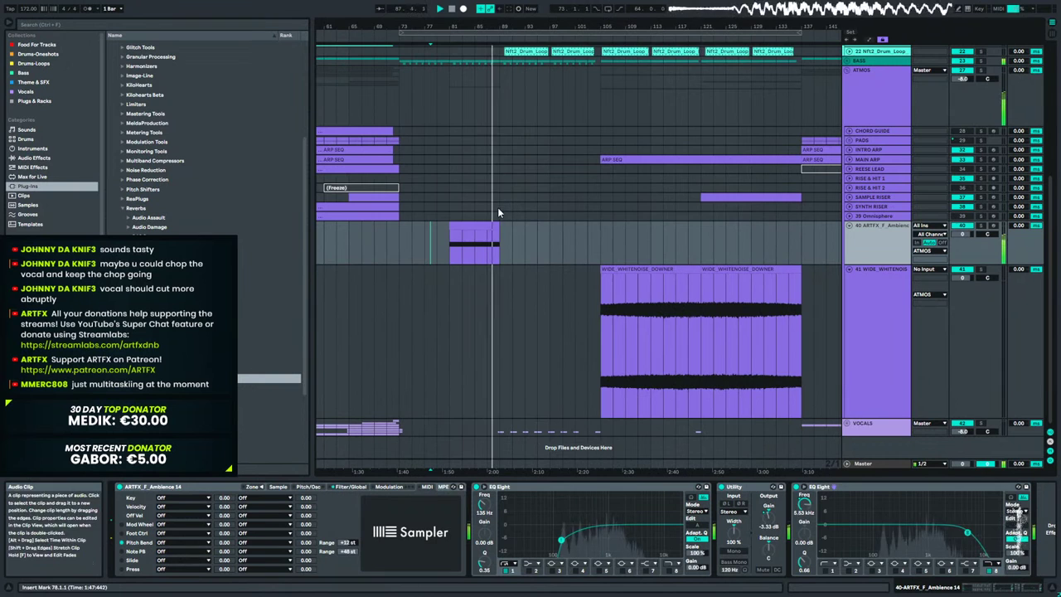
drag(468, 232, 671, 232)
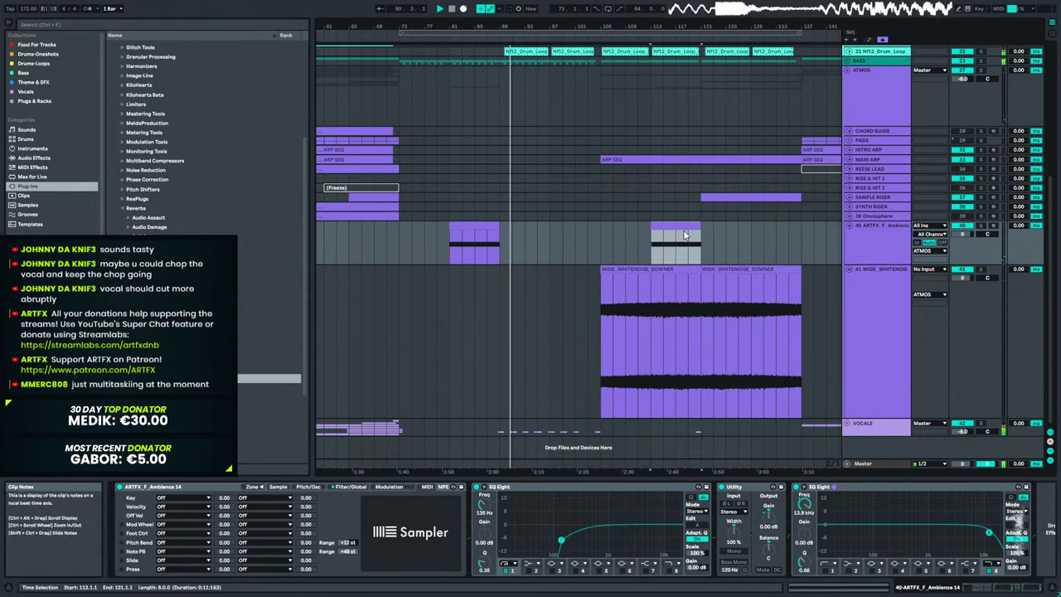
Mute the 16th shakers track in the DRUMS group during playback, checking the track unfolded.
scroll(873, 208, up, 8)
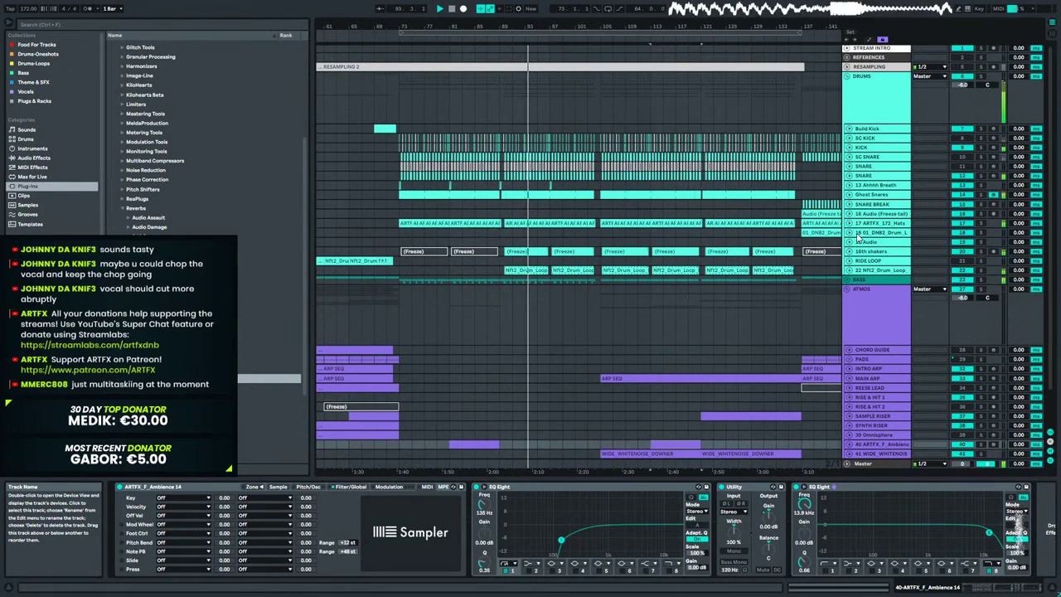
click(870, 251)
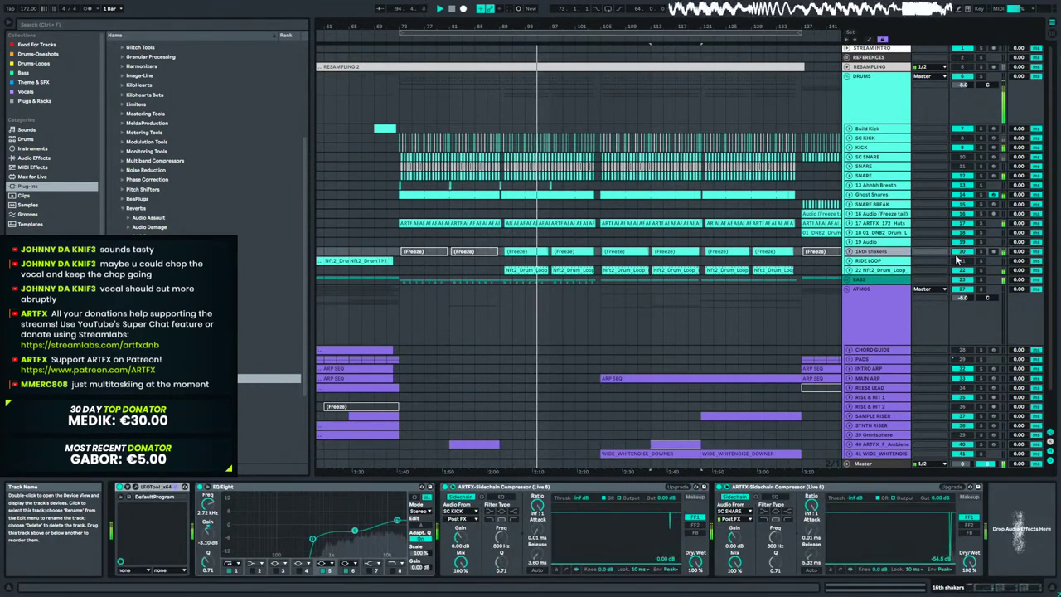
click(848, 252)
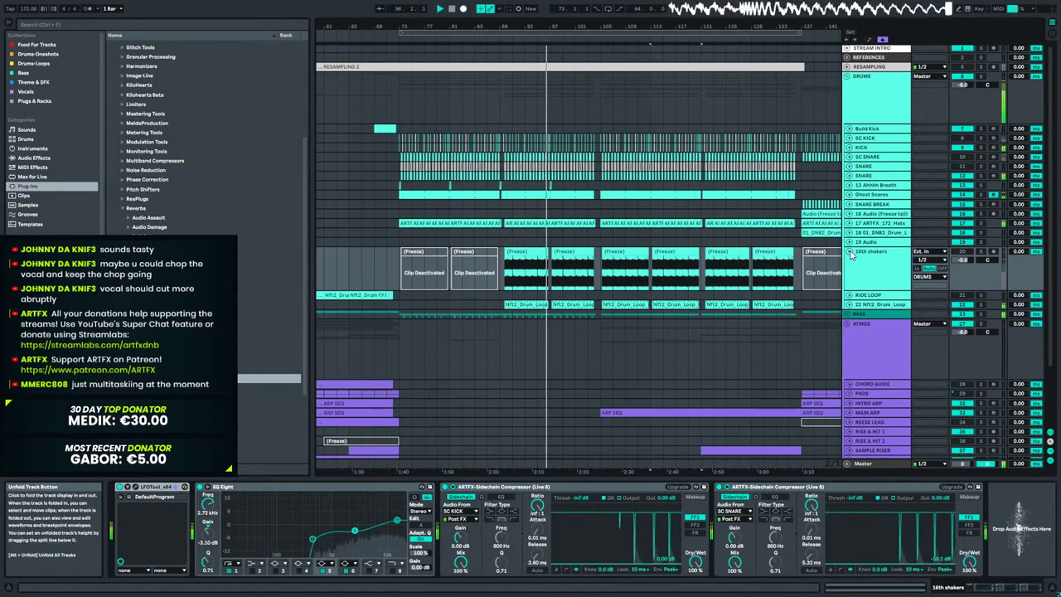
click(848, 252)
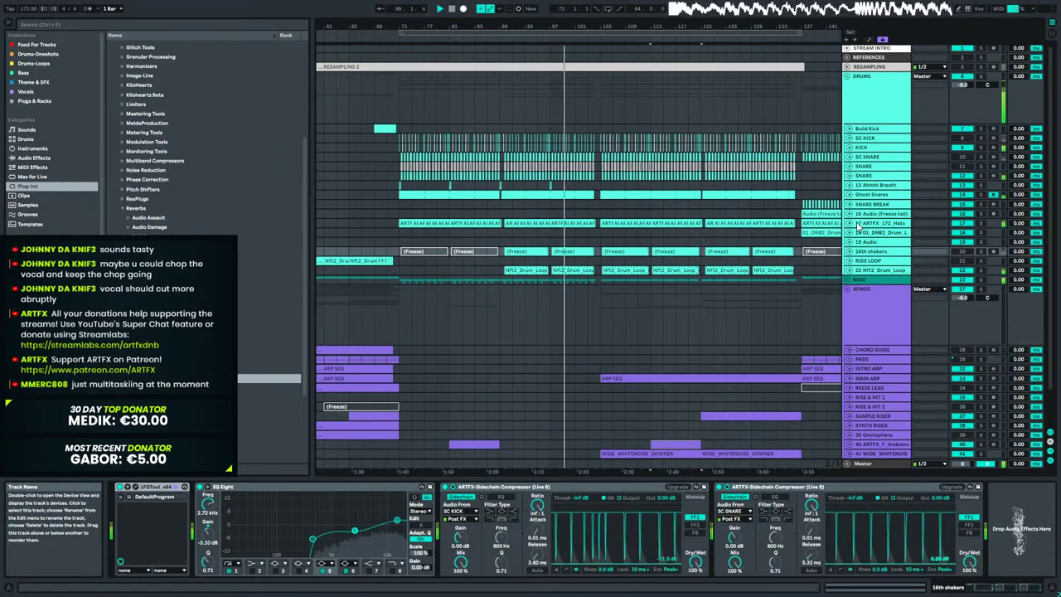
Unfold and solo the 22 Nft2_Drum_Loop track, mute it after unsoloing, and play the drop from 89.1.1.
click(864, 271)
click(848, 270)
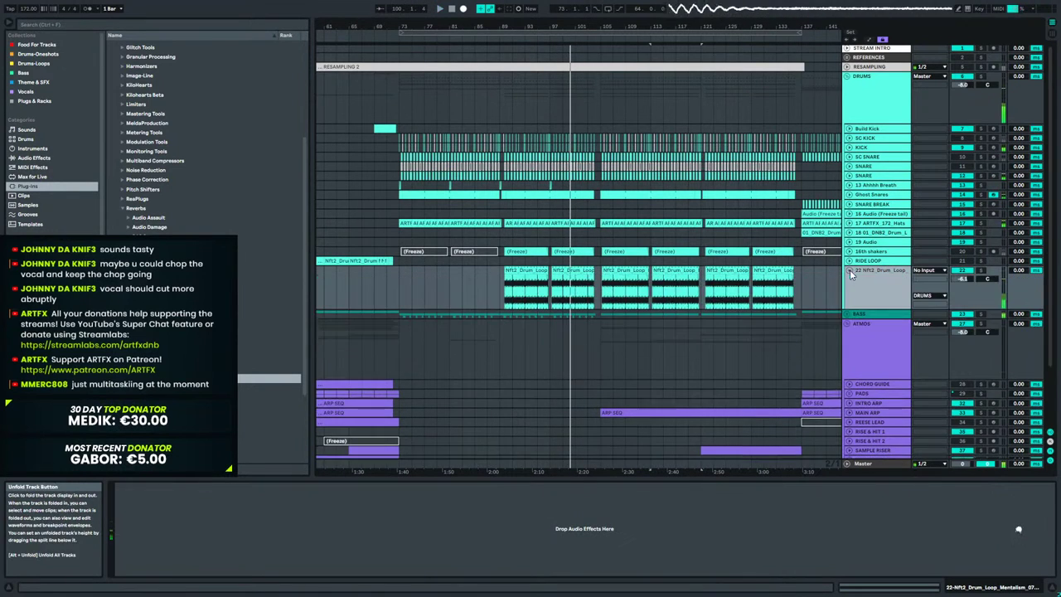
scroll(871, 271, down, 2)
click(980, 221)
key(space)
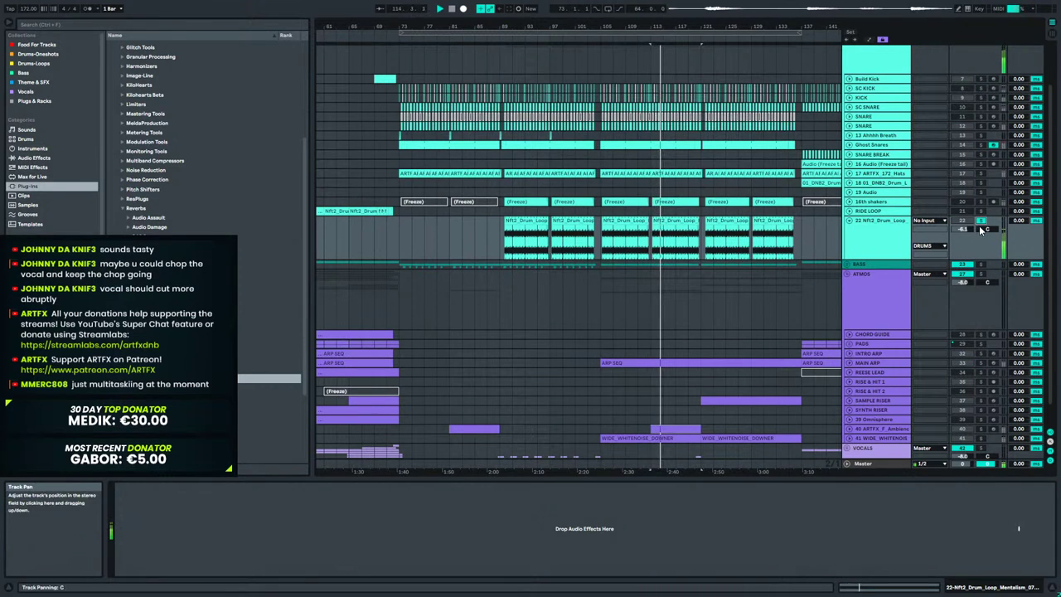
click(497, 181)
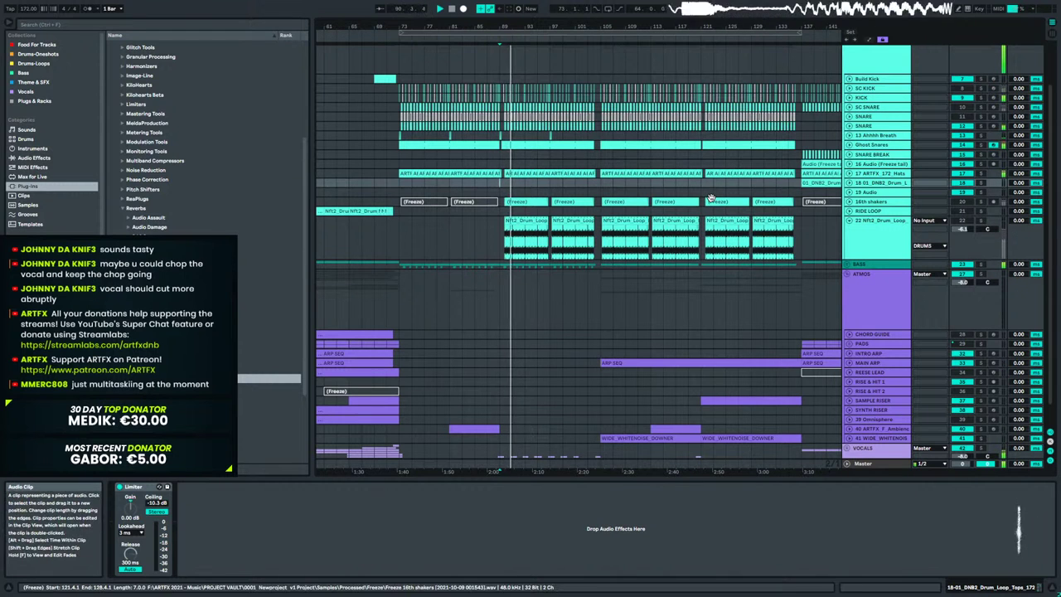
Reactivate the 16th shakers track, raise its volume to about -2.5 dB, and fold the track.
click(883, 203)
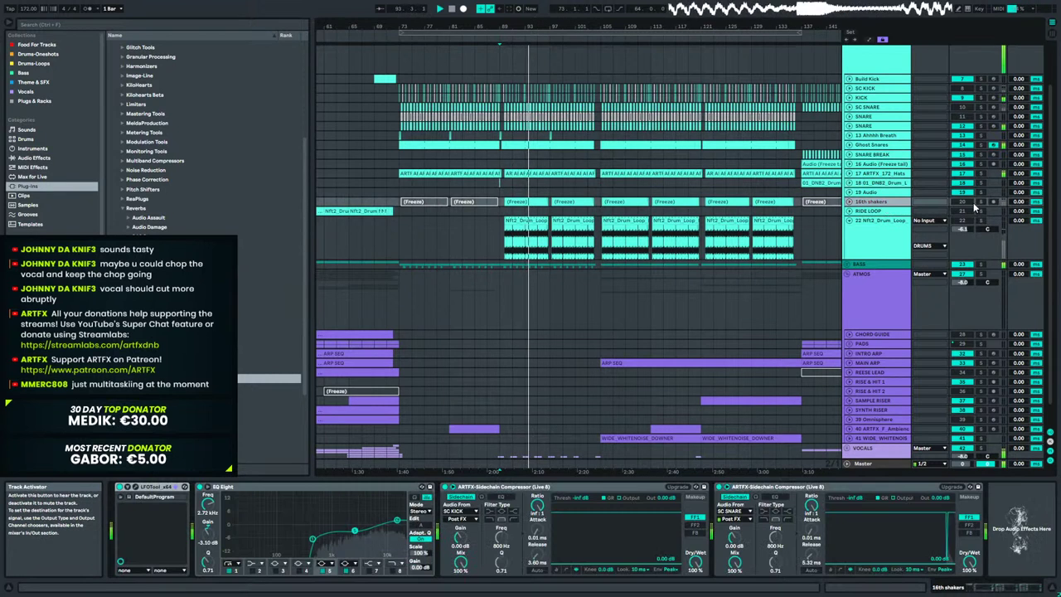
click(875, 203)
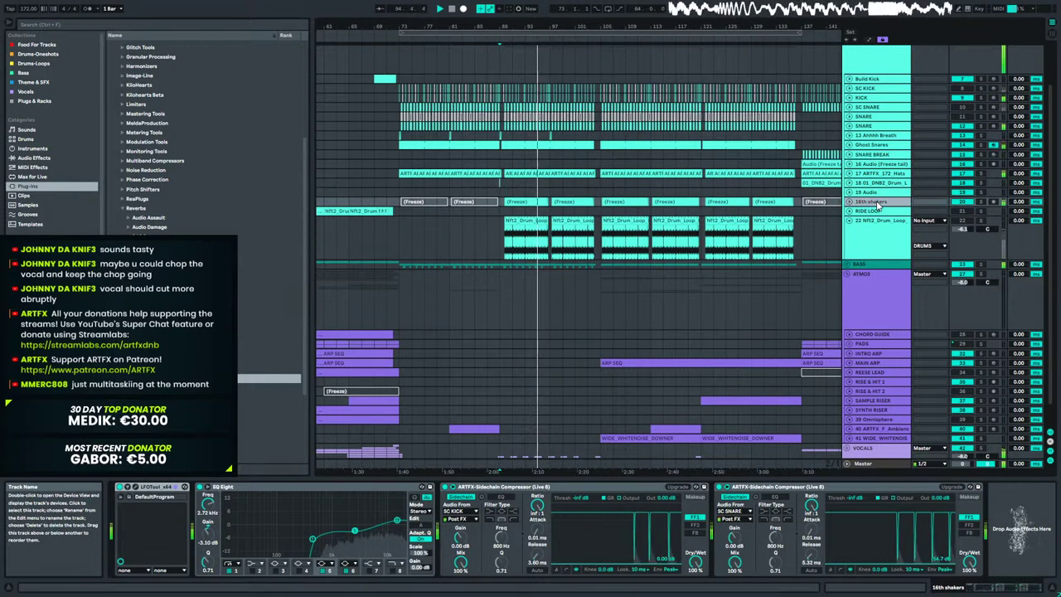
click(848, 201)
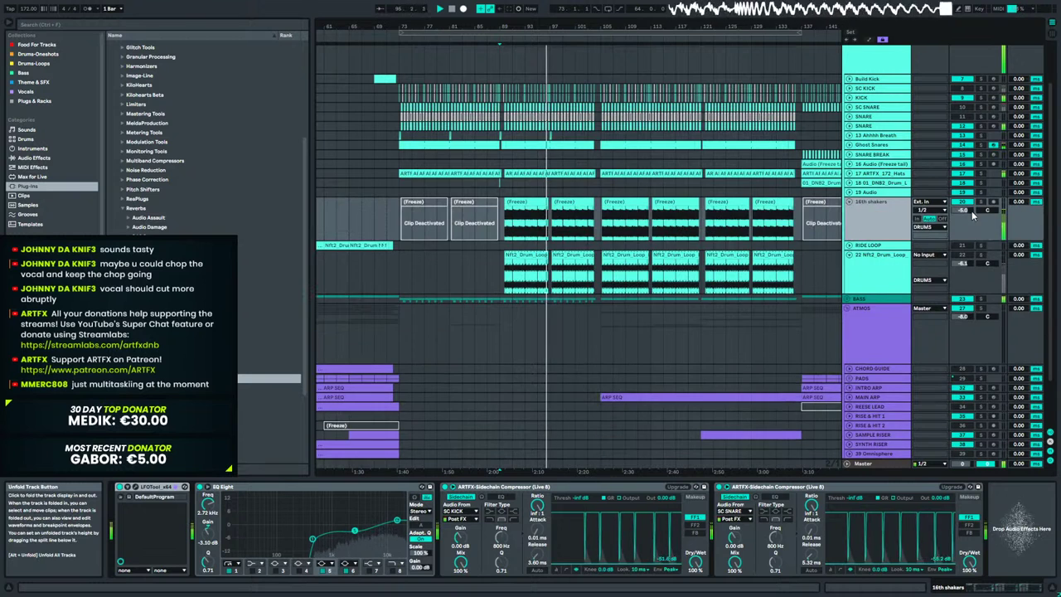
drag(961, 210, 961, 200)
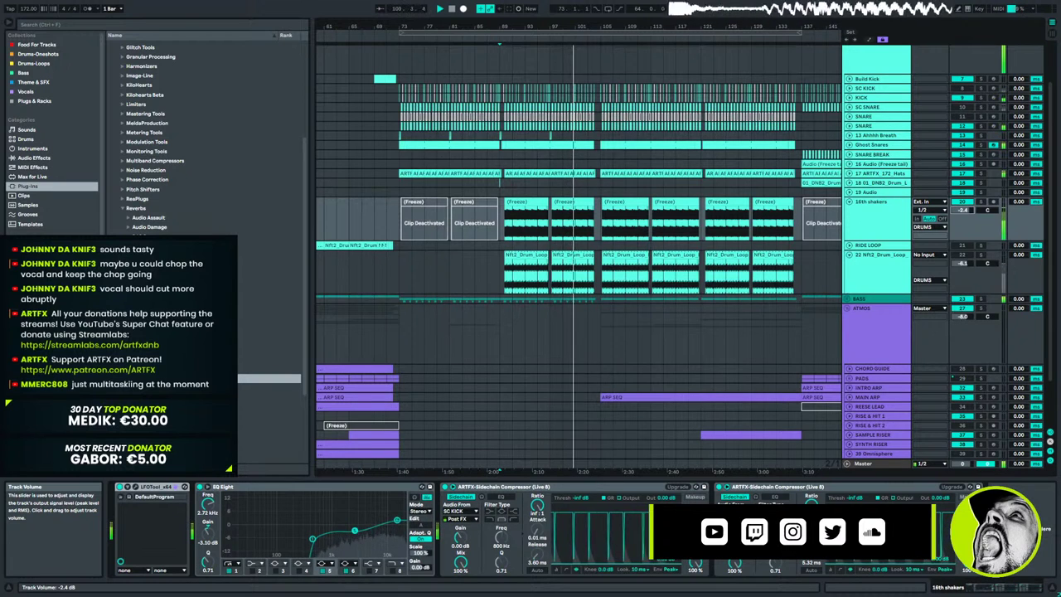
drag(964, 214, 963, 213)
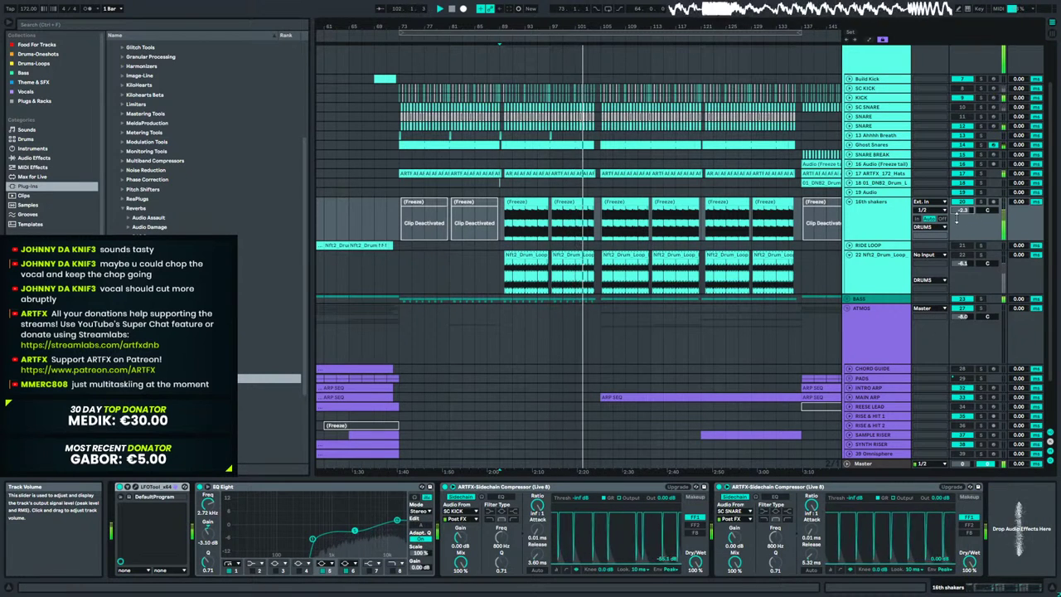
click(839, 203)
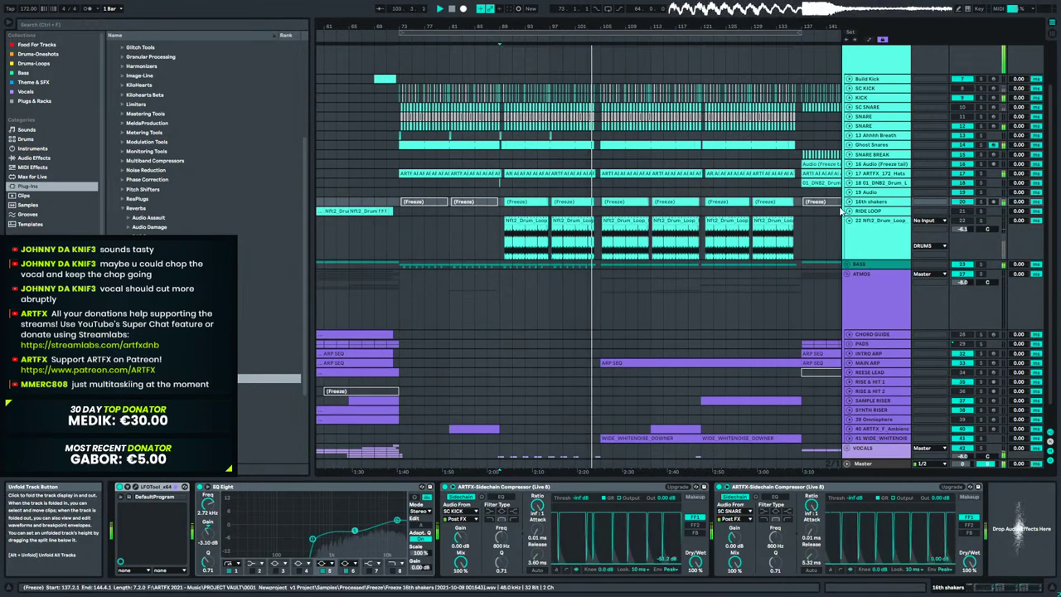
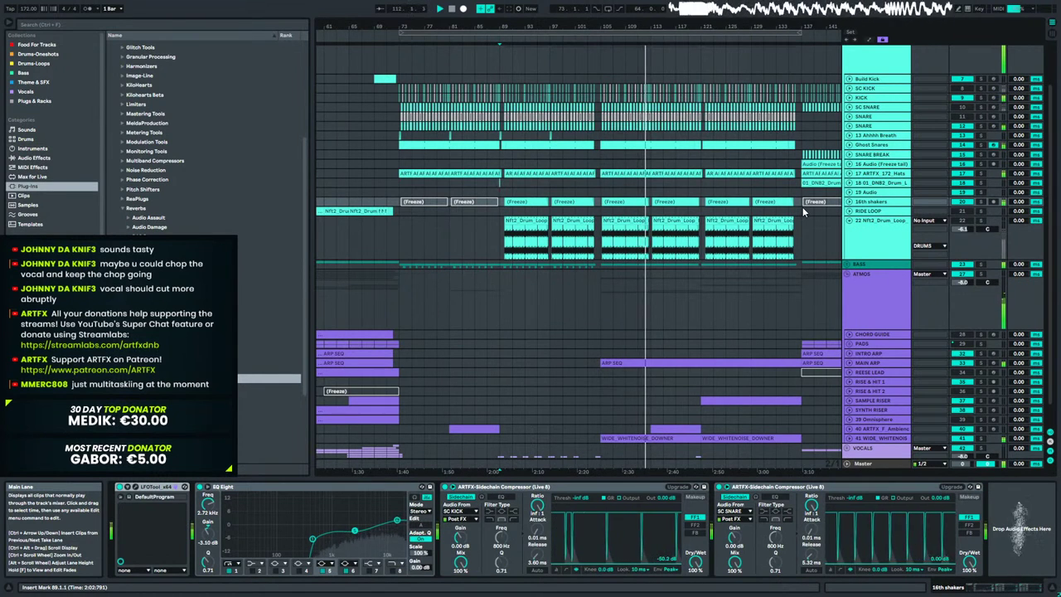
Fold the Nft2_Drum_Loop track, check both ARTFX_F_Ambience clips, and play the second one from 111.1.1.
click(850, 222)
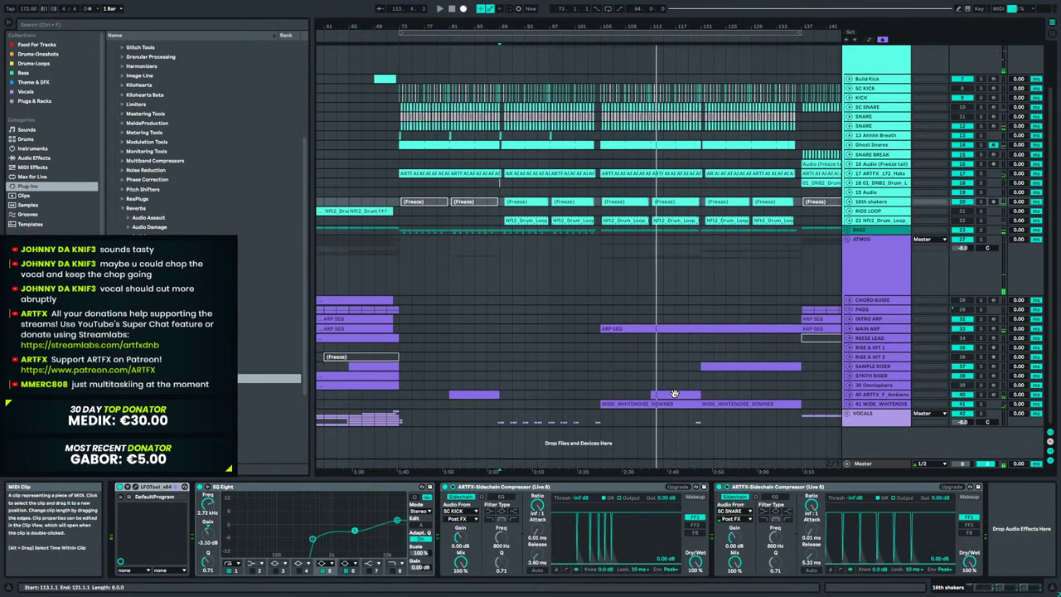
click(473, 395)
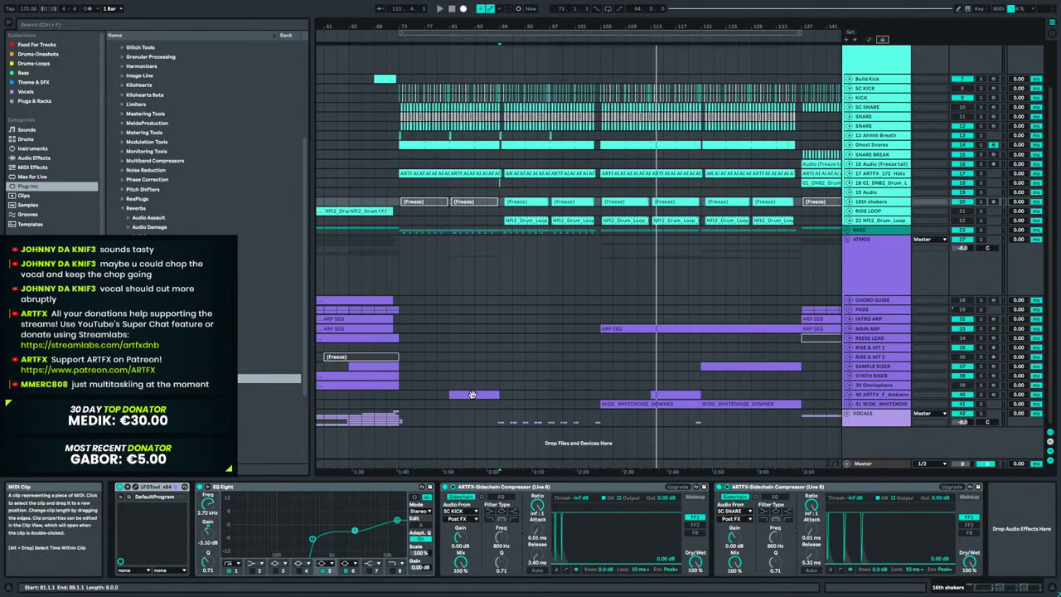
click(681, 396)
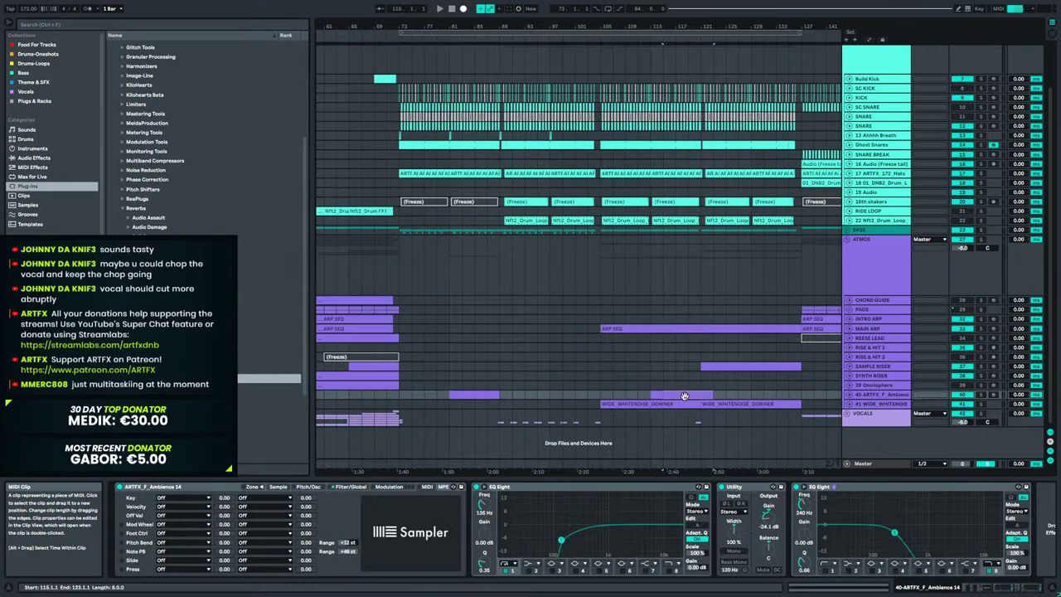
click(637, 396)
key(space)
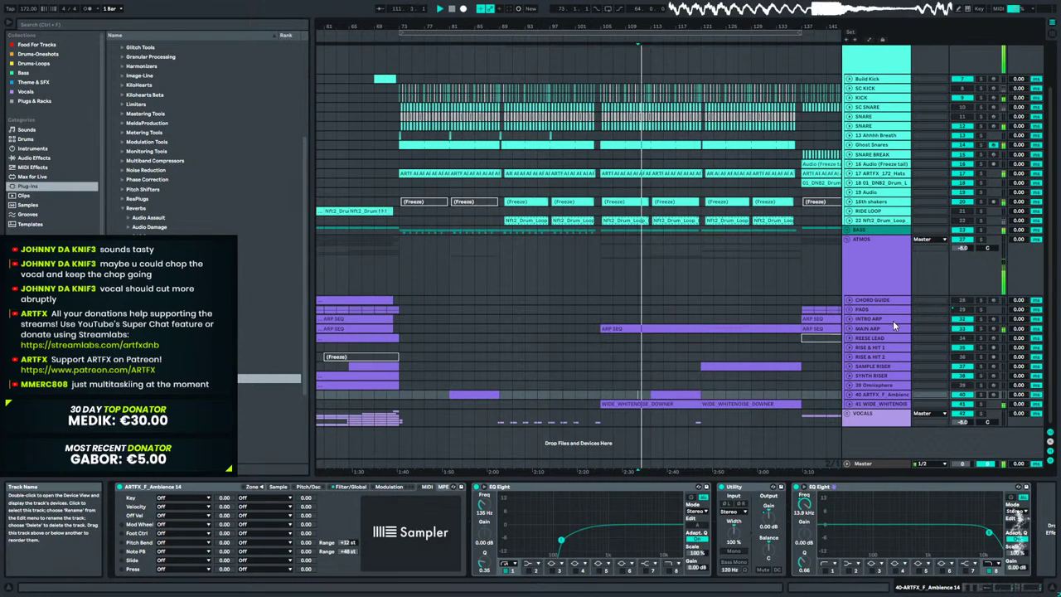
Unfold the ARTFX_F_Ambience track to follow its second clip, fold it again, and stop playback after bar 123.
click(849, 396)
scroll(909, 318, down, 1)
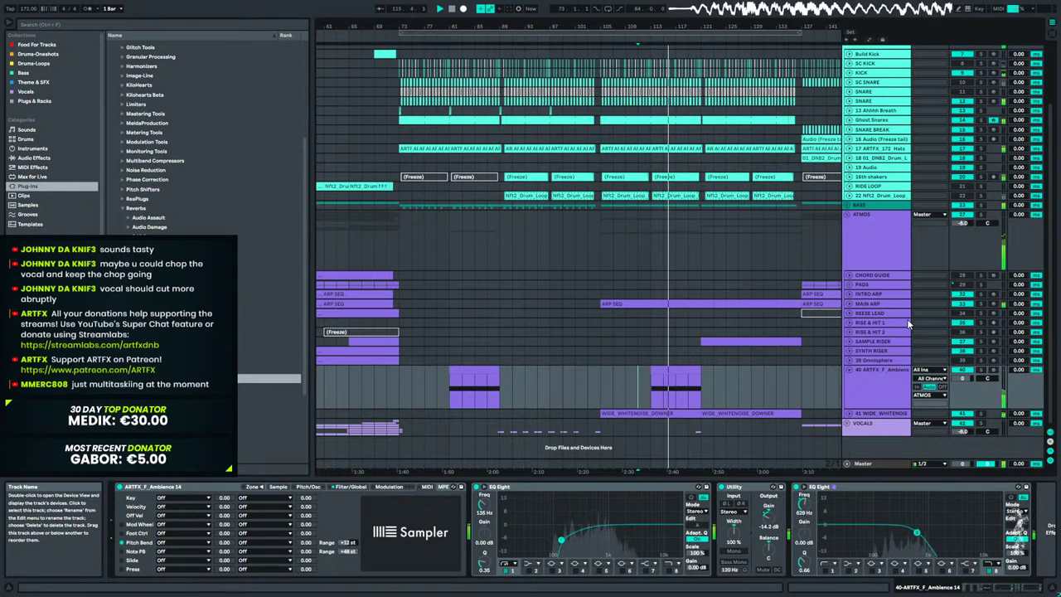
click(861, 371)
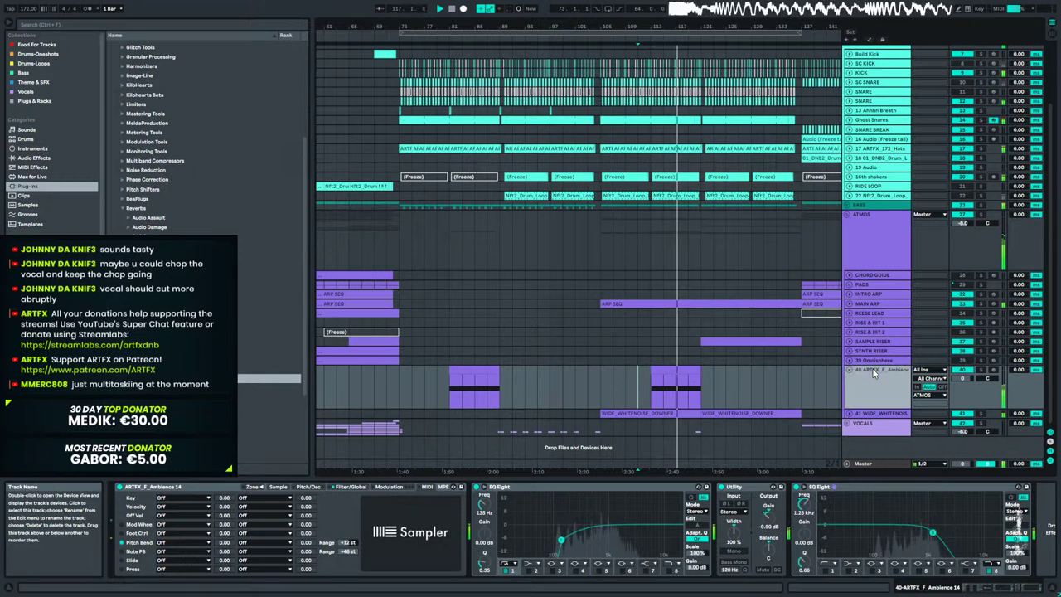
click(850, 371)
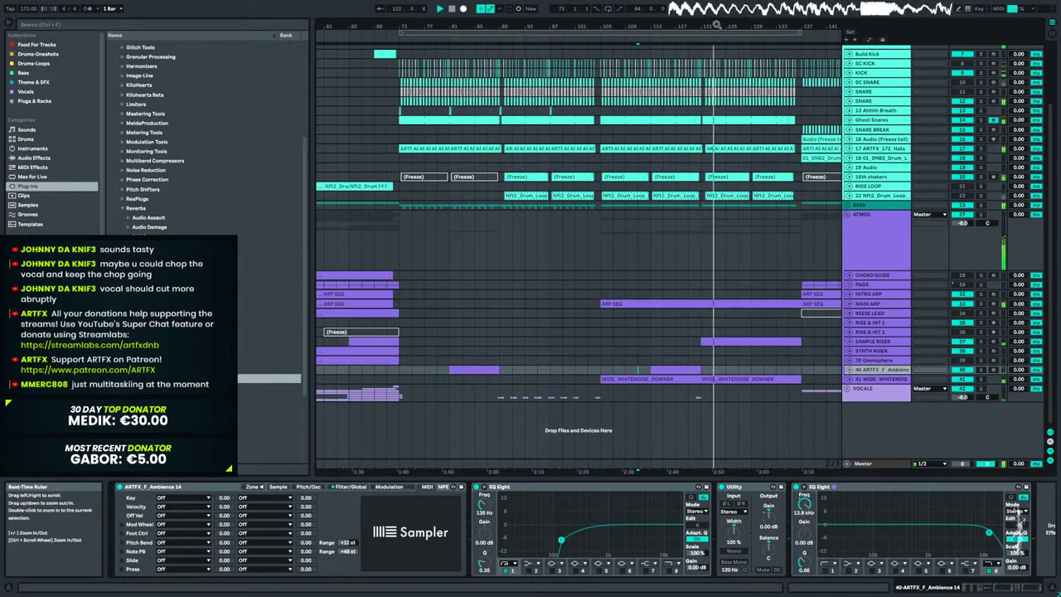
drag(735, 26, 704, 26)
key(space)
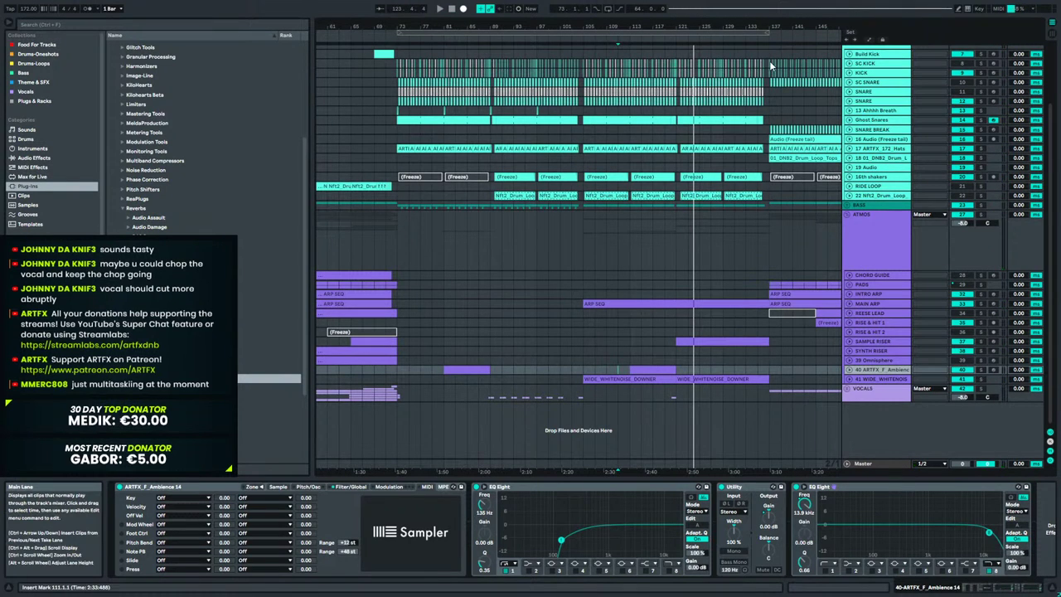
Replace the SC KICK and KICK clips in bars 121–137 with a copy of their pattern from bars 89–105.
drag(768, 66, 723, 76)
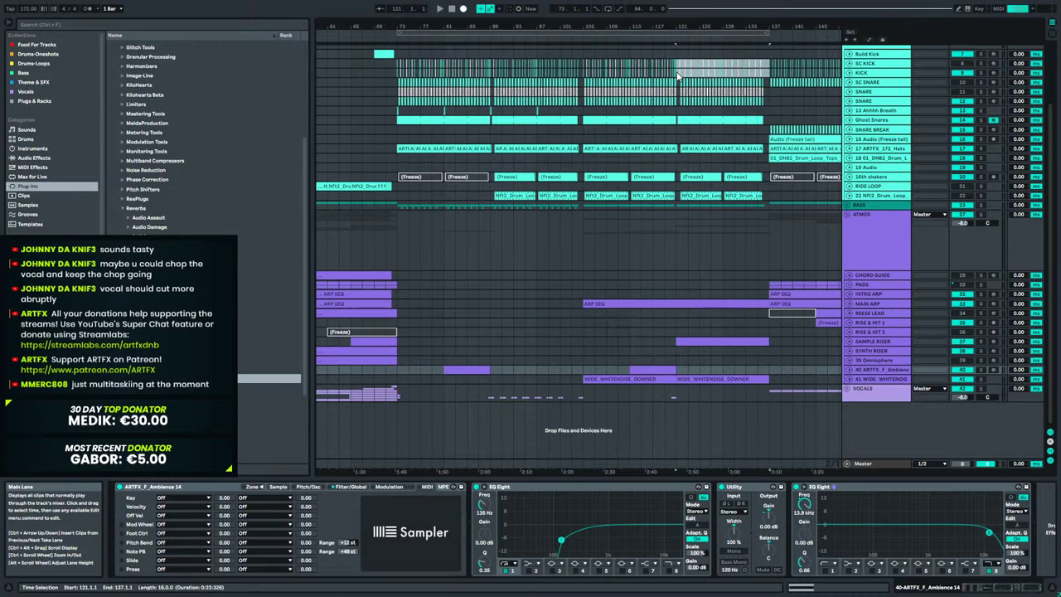
key(Delete)
drag(582, 66, 502, 78)
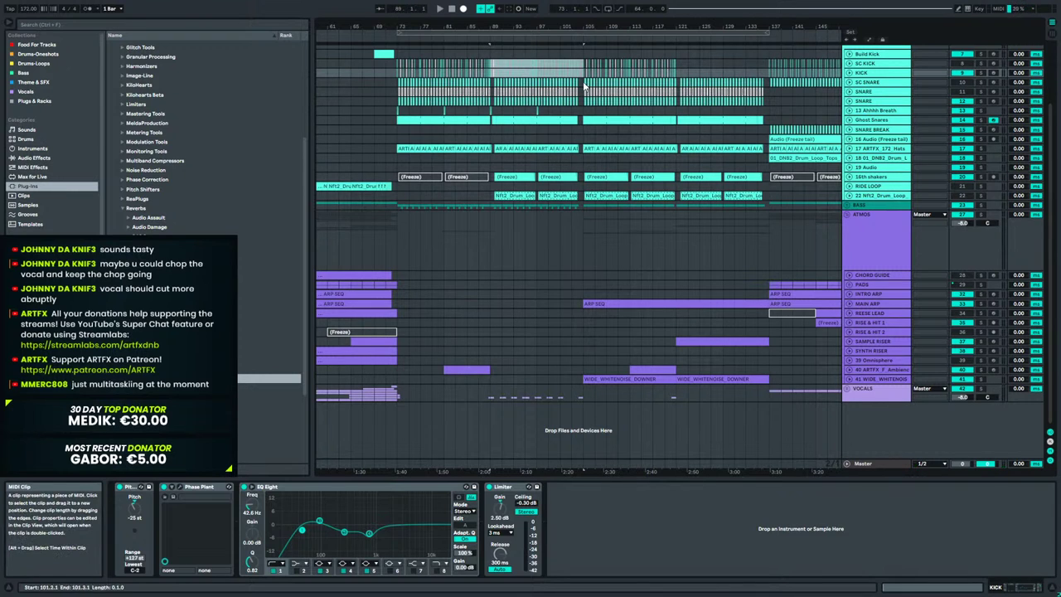
click(676, 62)
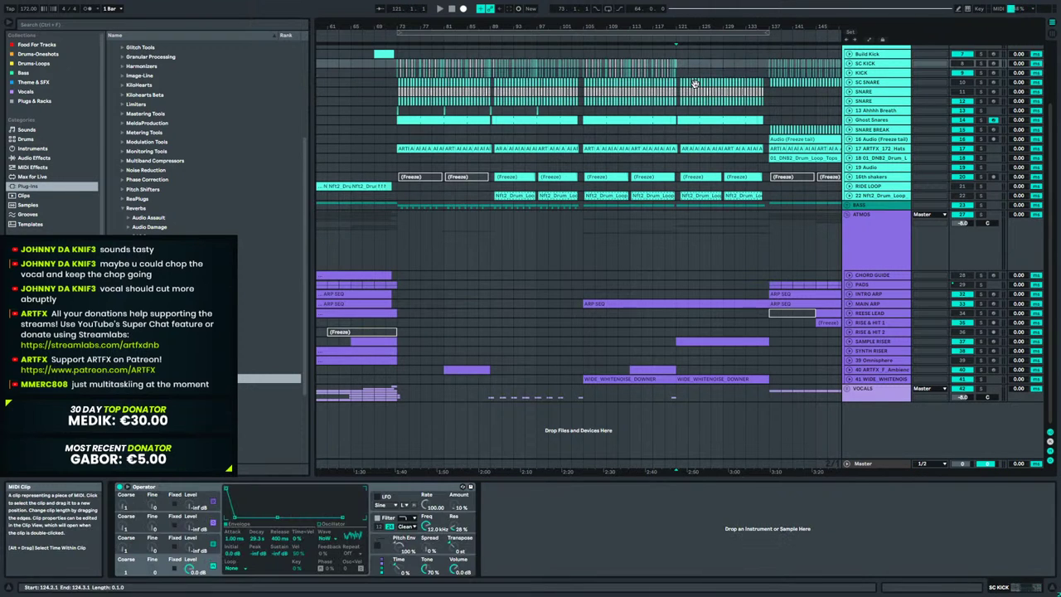
key(ctrl+v)
Play the drop through the pasted kick section from bar 121 until just past bar 137, and stop playback.
key(space)
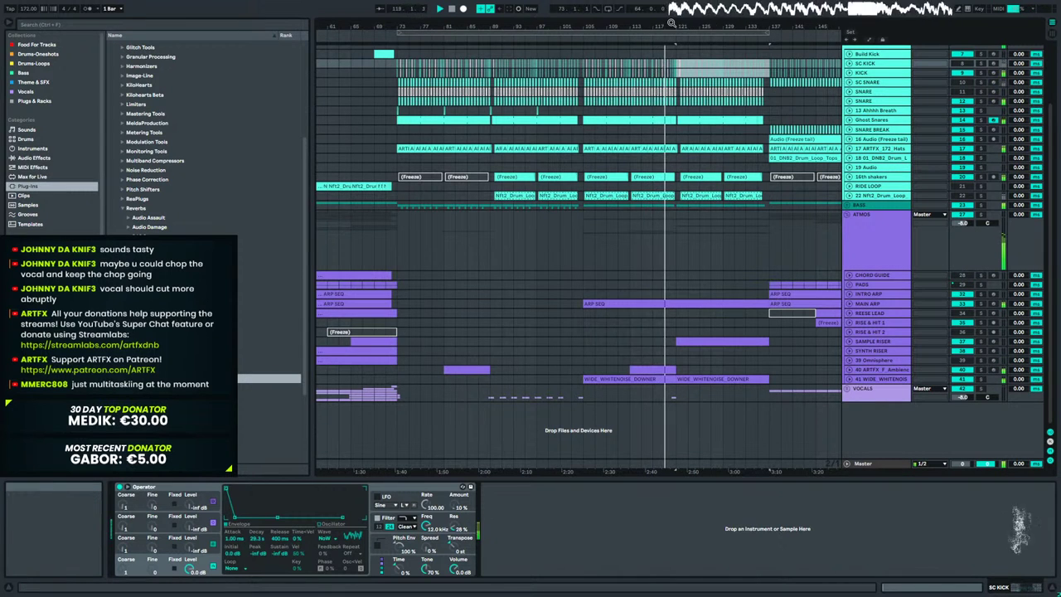
drag(680, 26, 680, 170)
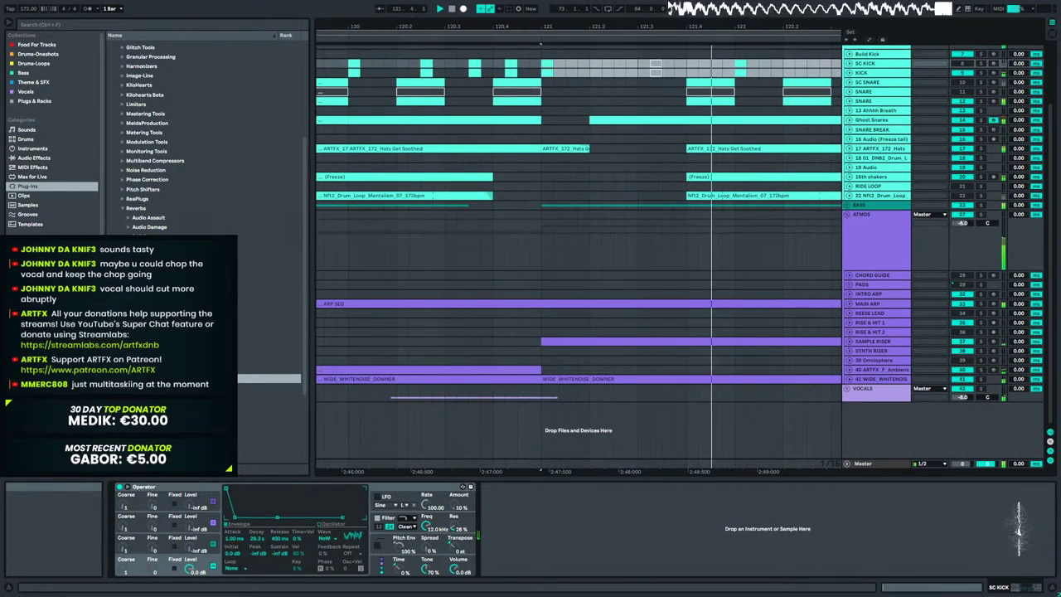
drag(700, 29, 700, 7)
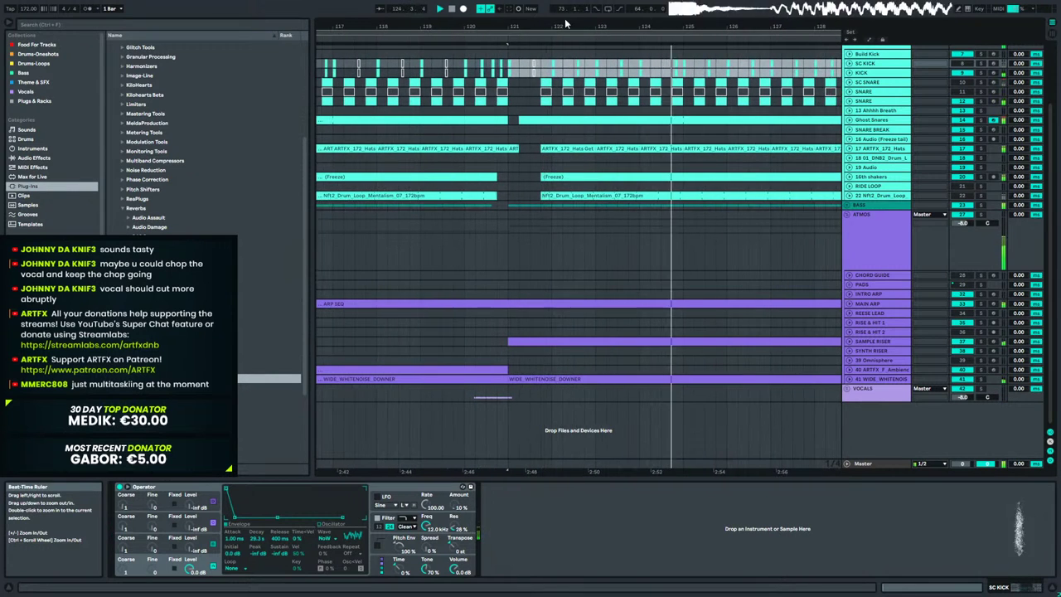
drag(710, 20, 710, 11)
drag(655, 30, 455, 23)
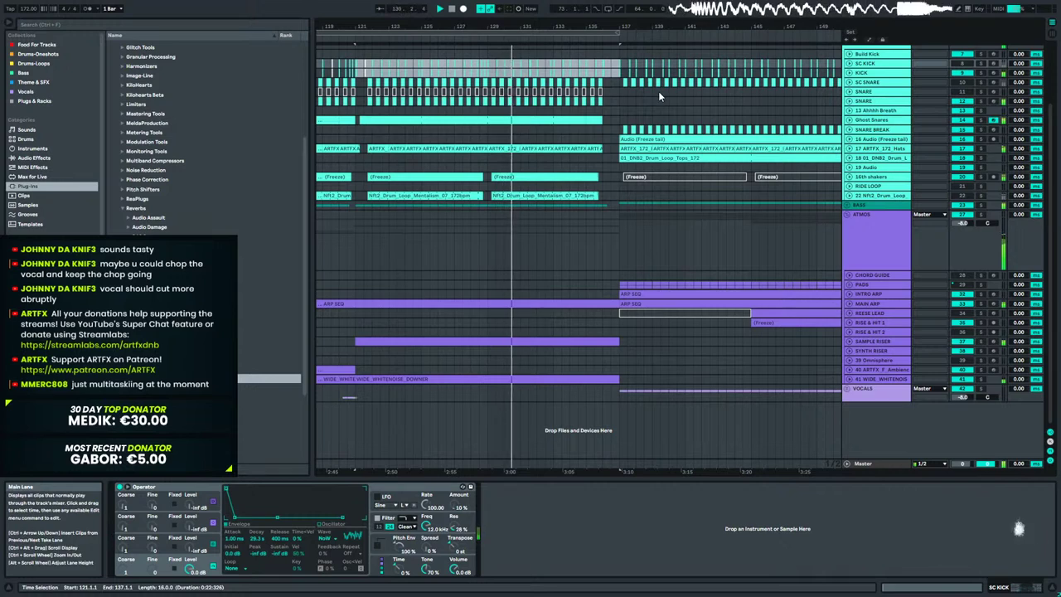
drag(616, 26, 617, 9)
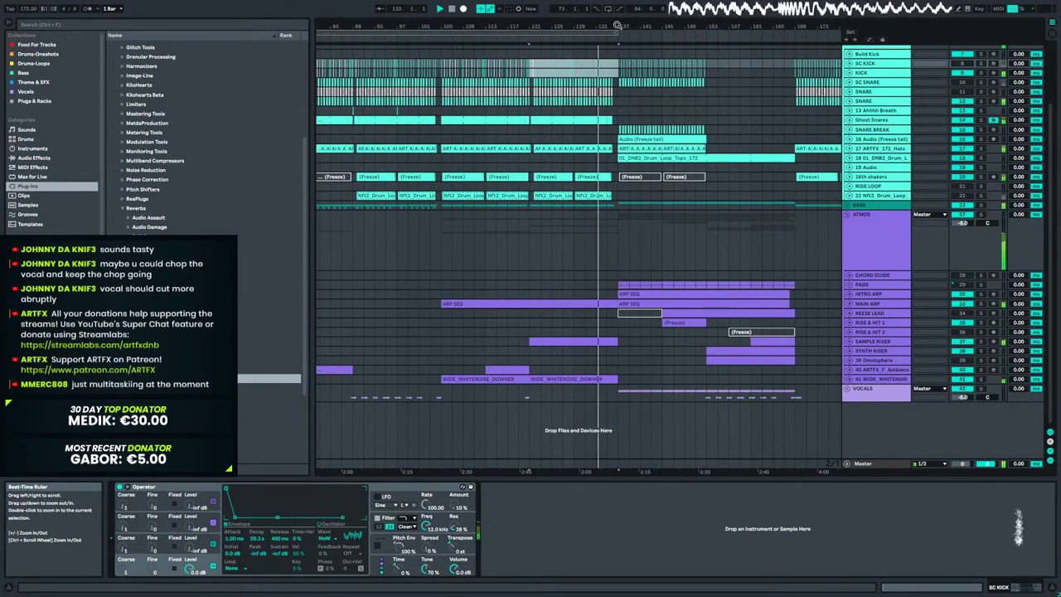
drag(507, 23, 475, 38)
drag(711, 37, 681, 22)
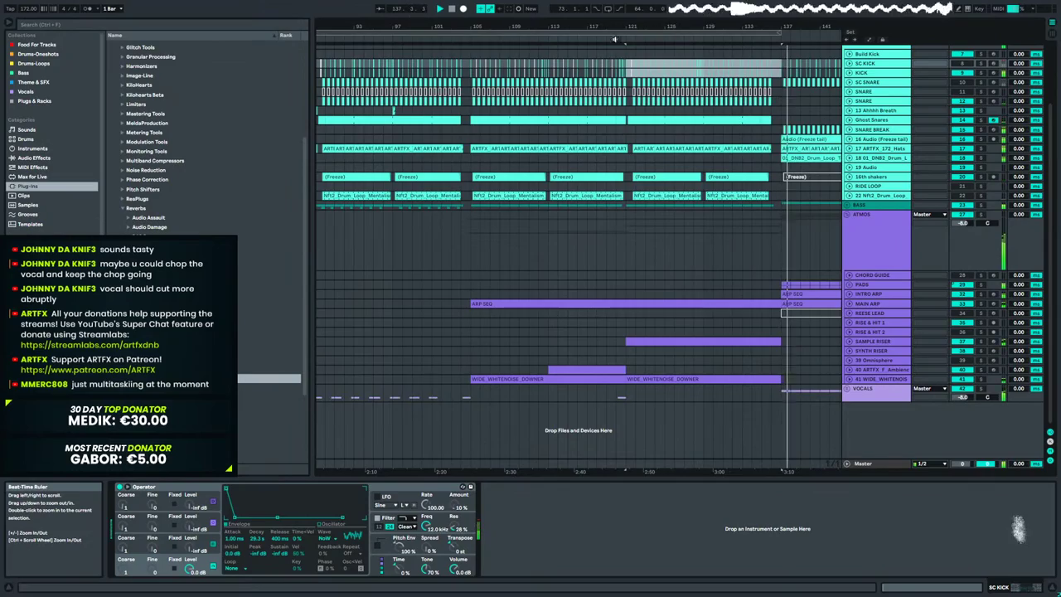
drag(501, 25, 572, 4)
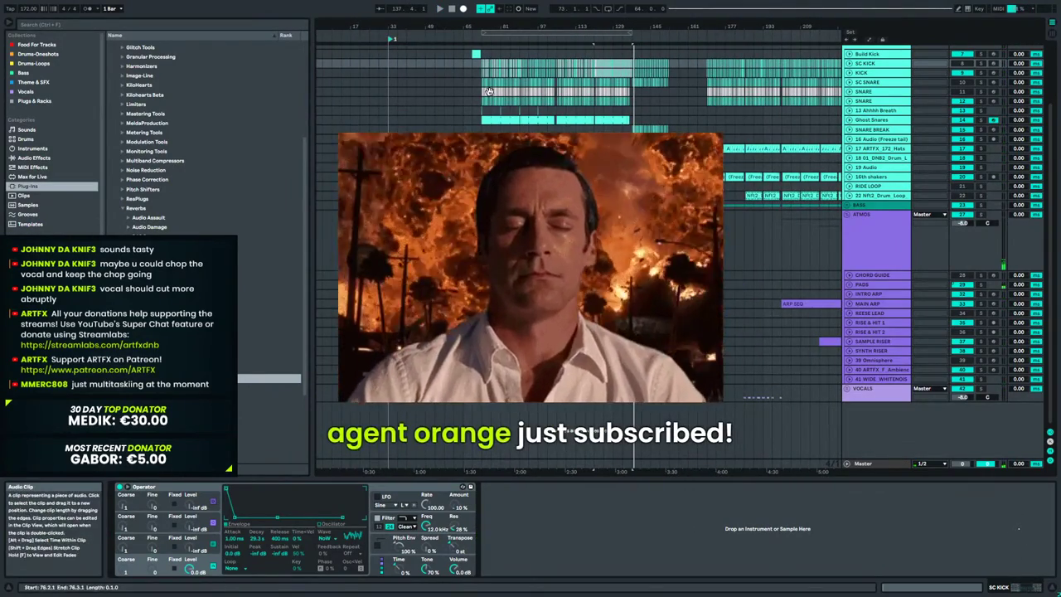
Play from 65.1.1 into the drop and duplicate bars 73–105 of the 13 Ahhhh Breath track to bars 105–137.
click(466, 65)
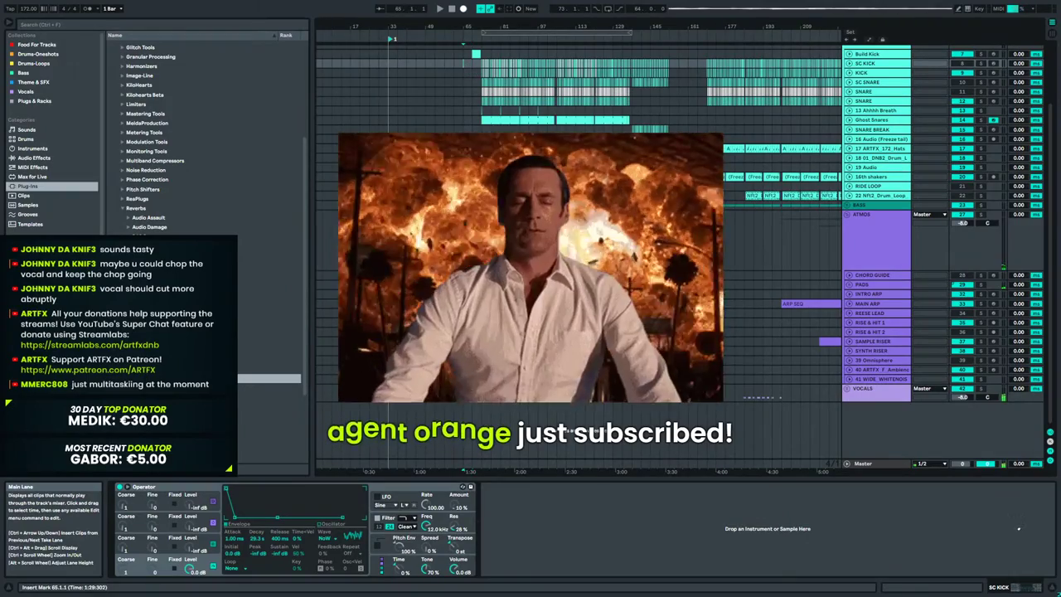
key(space)
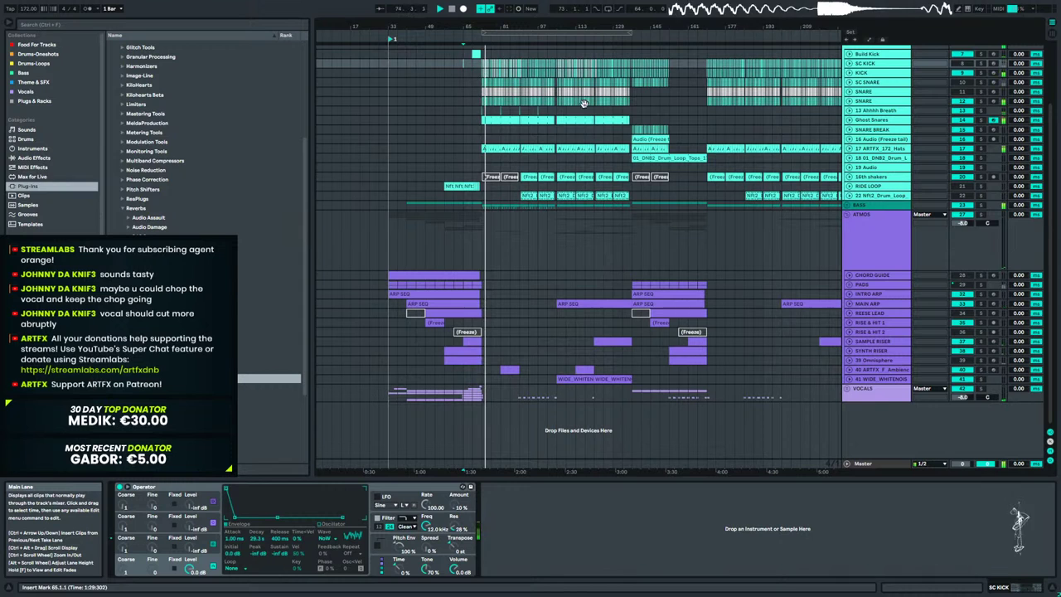
drag(560, 116, 481, 118)
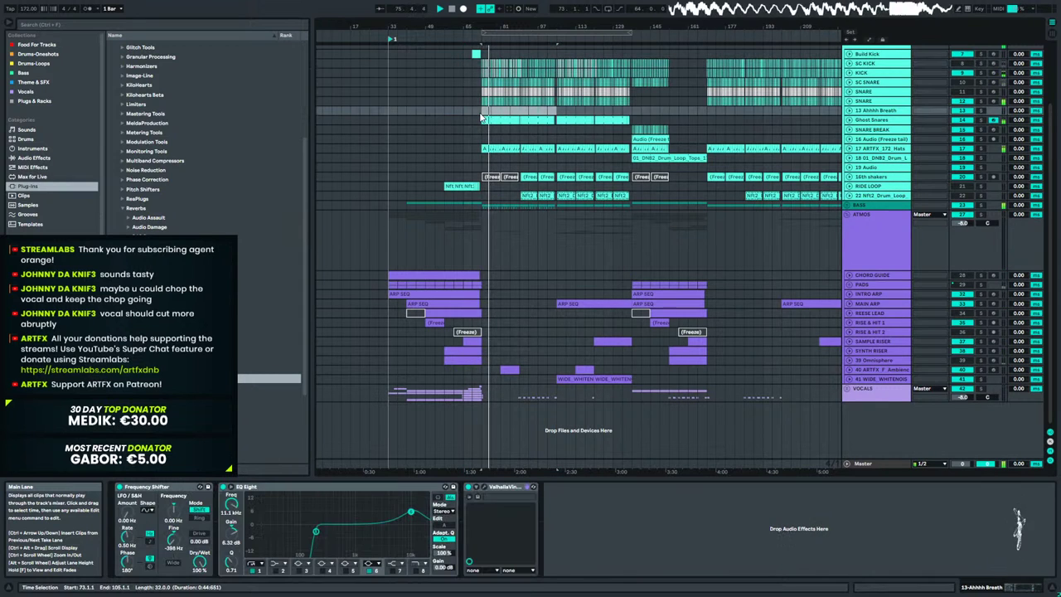
key(ctrl+d)
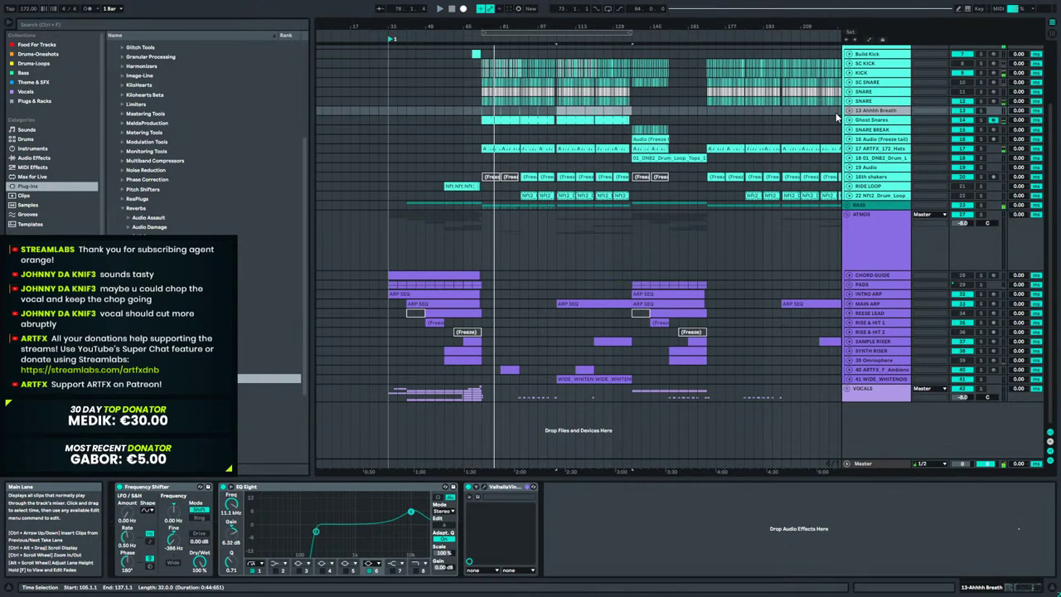
Insert a new audio track directly below the 13 Ahhhh Breath track.
right_click(867, 108)
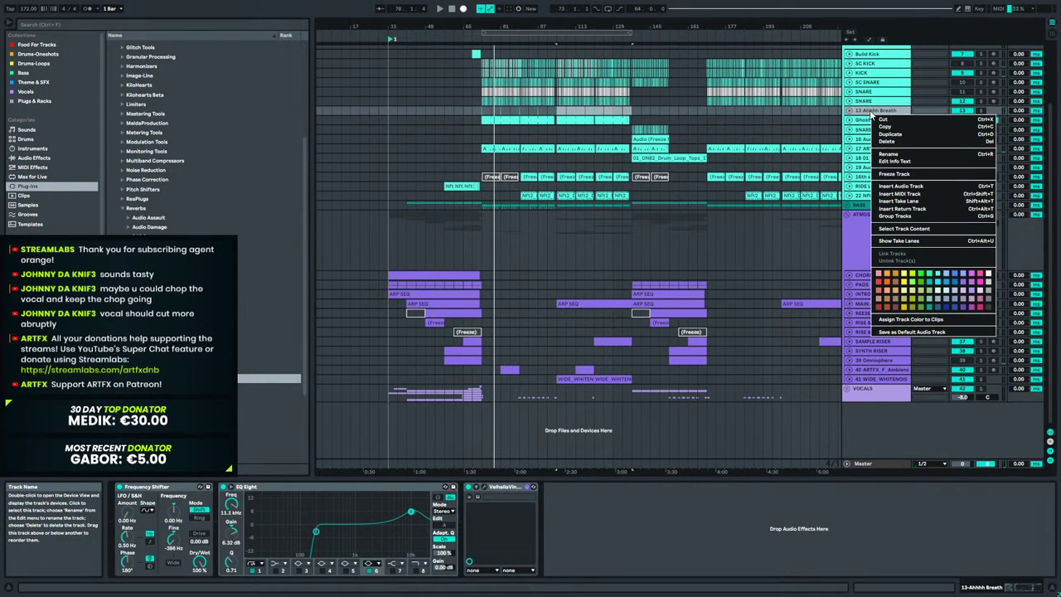
click(926, 189)
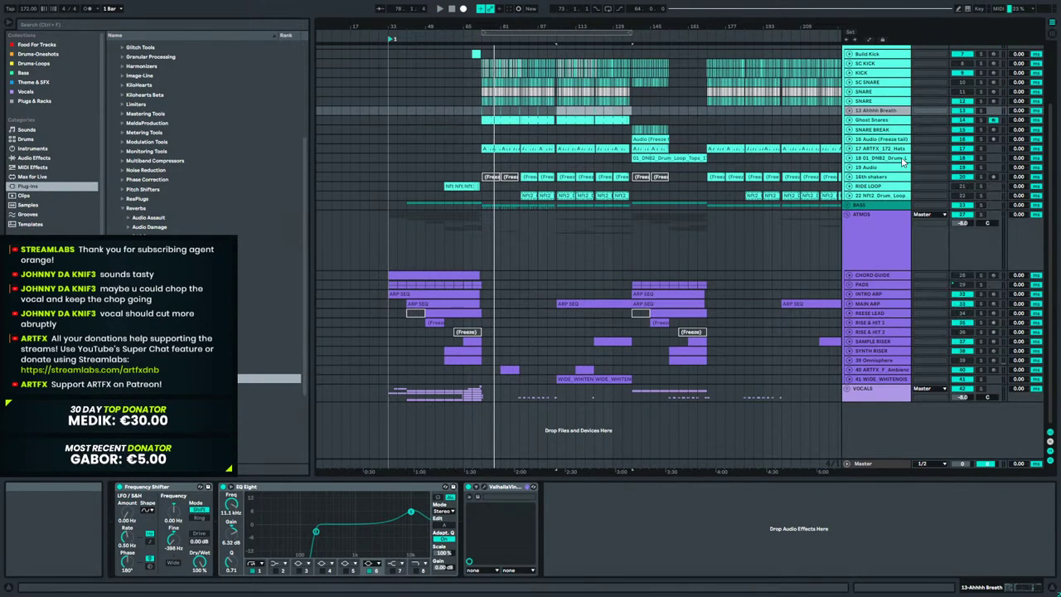
key(ctrl+t)
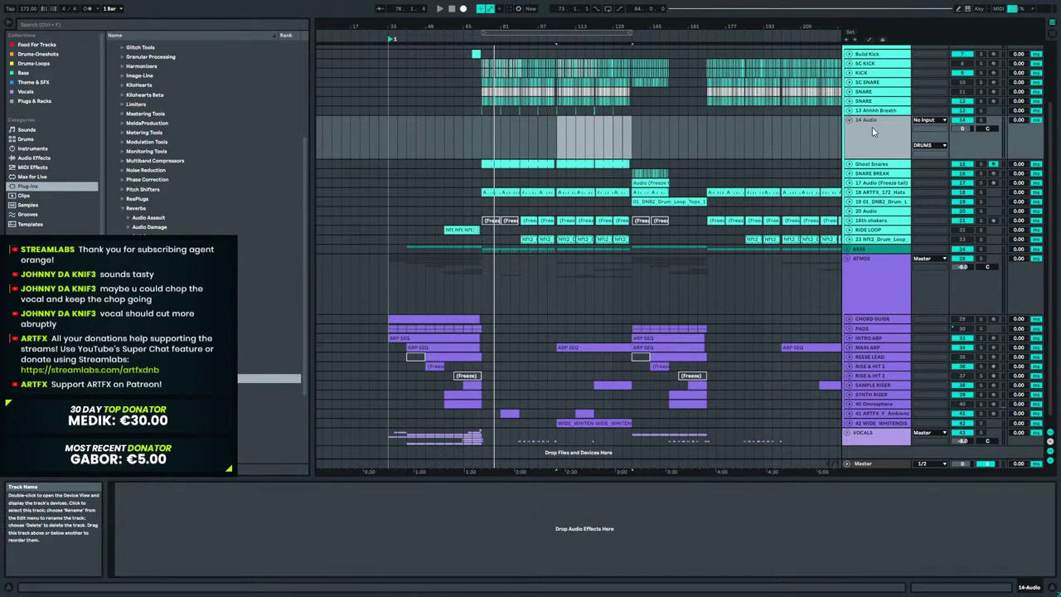
Move the new audio track to the start of the ATMOS group and give it the group's purple colour.
drag(874, 205, 863, 306)
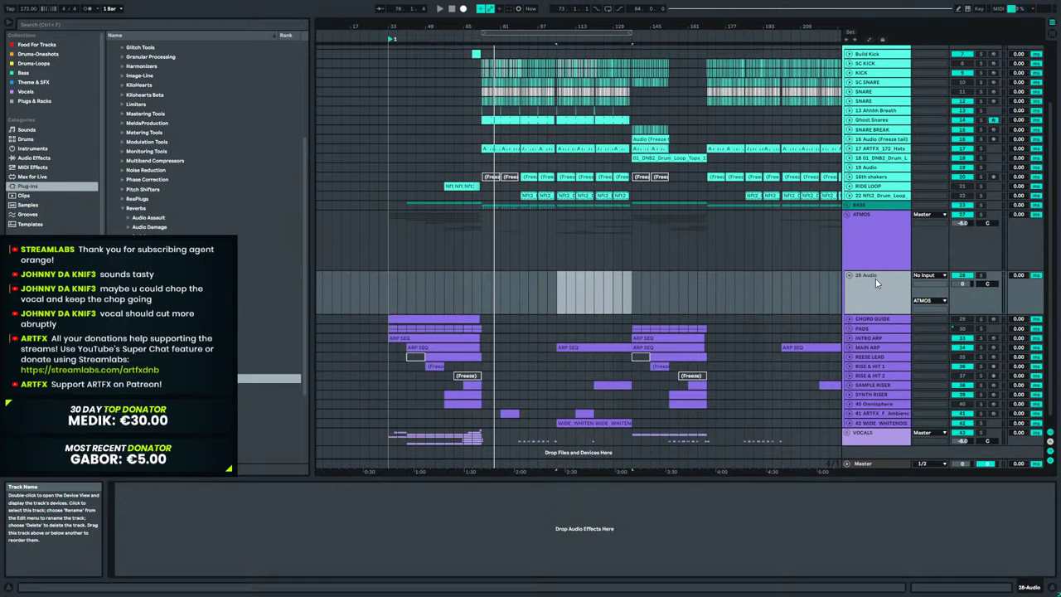
right_click(874, 229)
click(928, 411)
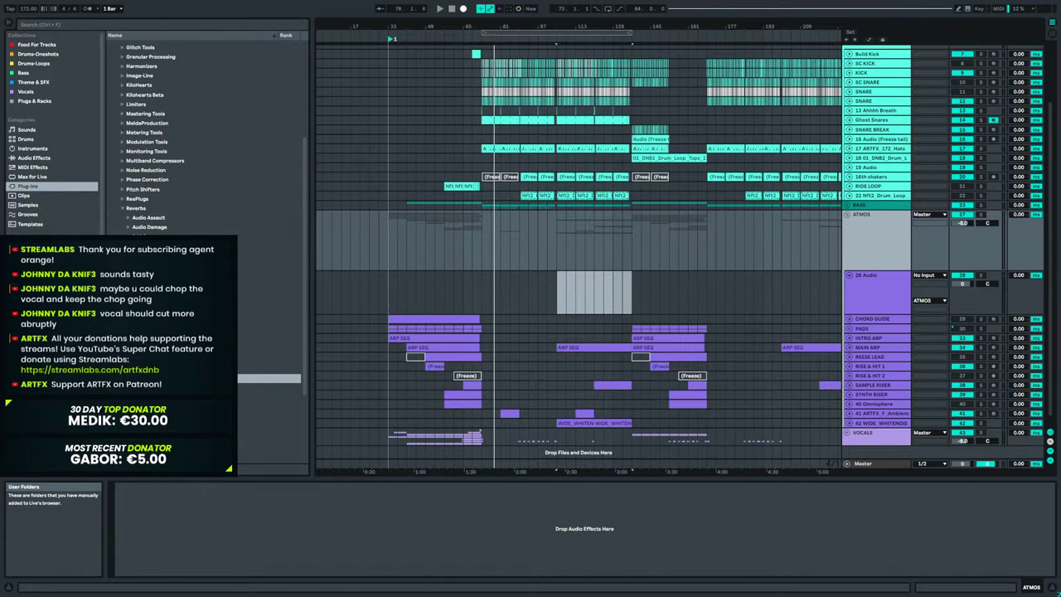
Browse the sample library to the FX_NOISE folder inside 3. THEME of ARTFX SAMPLE TOOLBOX 2021.
click(33, 272)
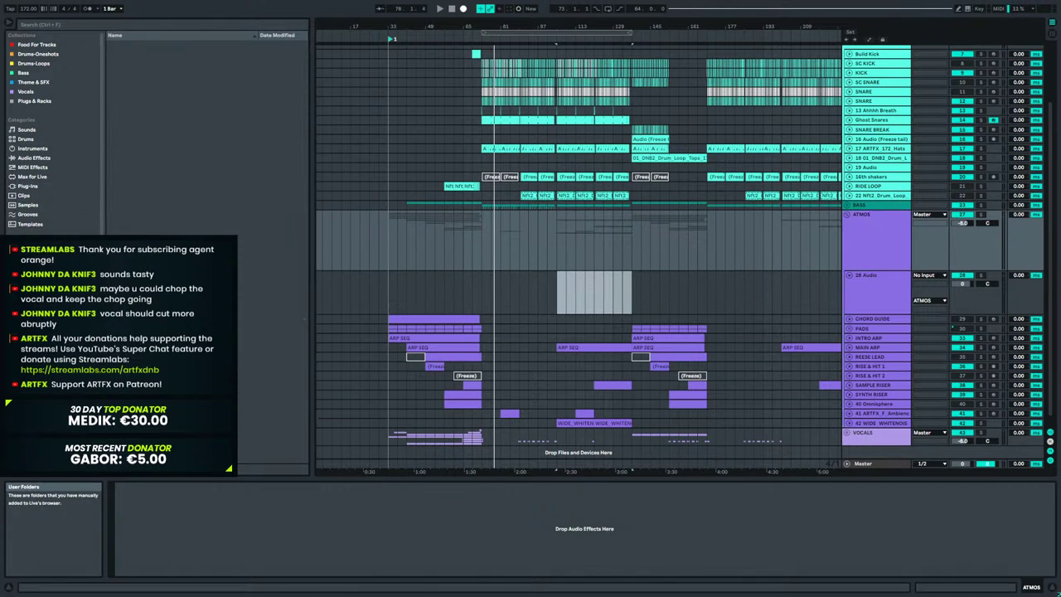
click(33, 281)
click(118, 52)
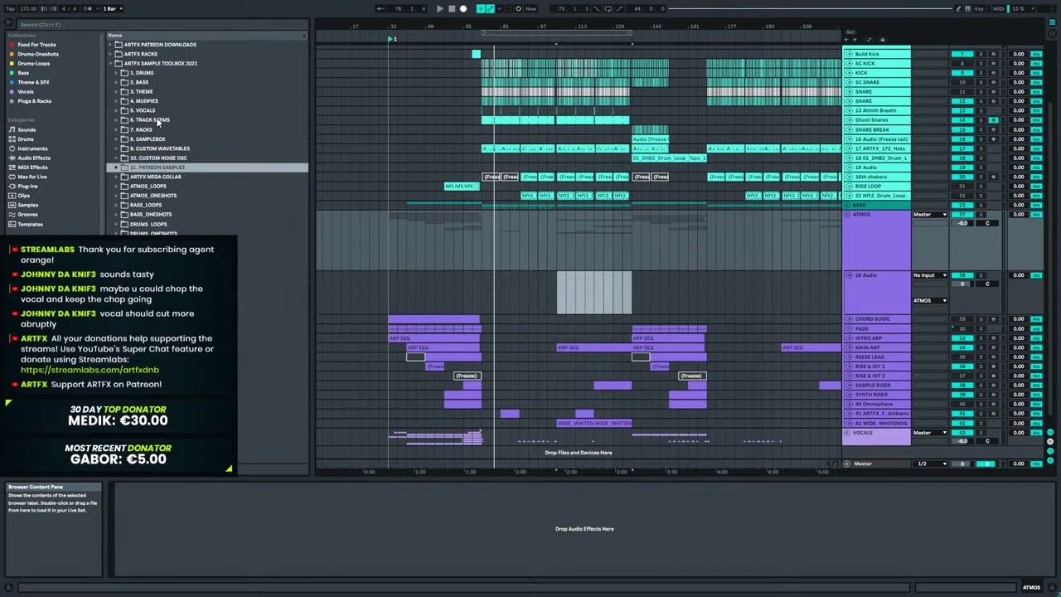
click(112, 45)
click(116, 64)
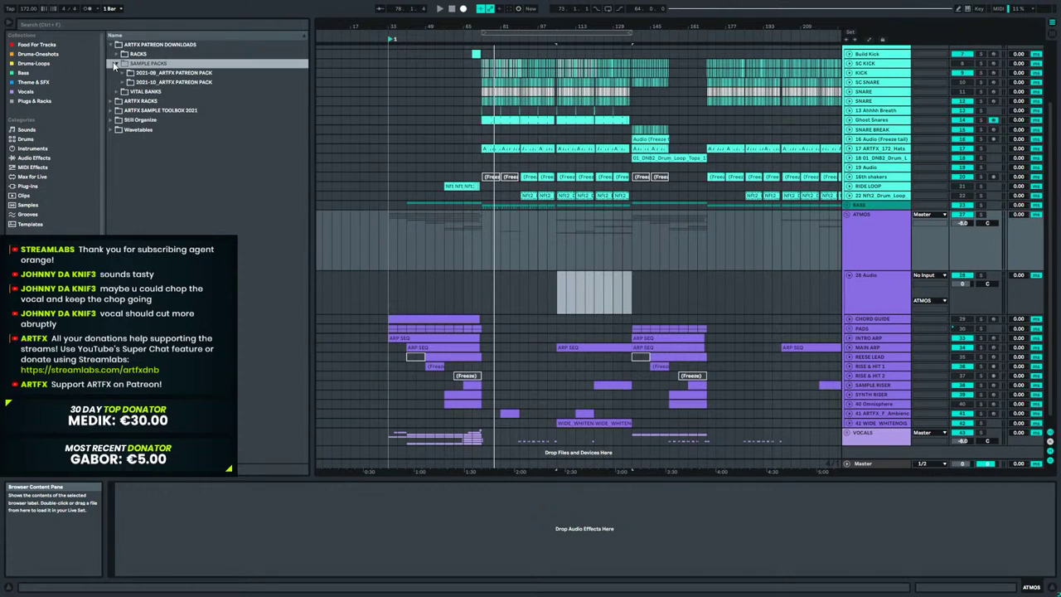
click(112, 111)
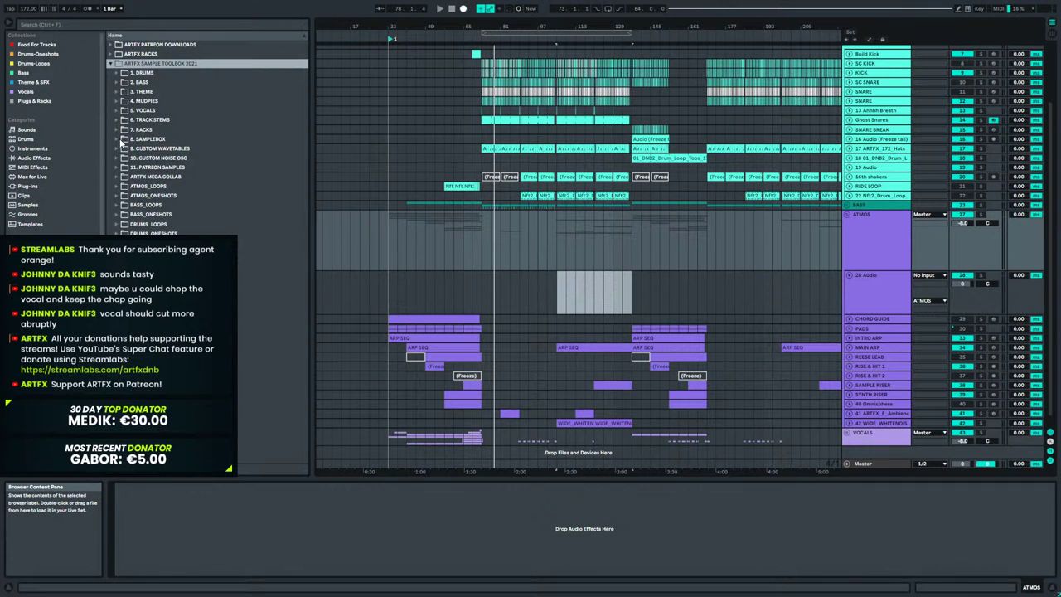
click(118, 91)
click(126, 110)
Audition the FX_NOISE samples, including Baltic Coast, Fukuoka Construction, Mountain Stream and Tokyo Windbell, and return to Ambient Street Noise.wav.
click(157, 120)
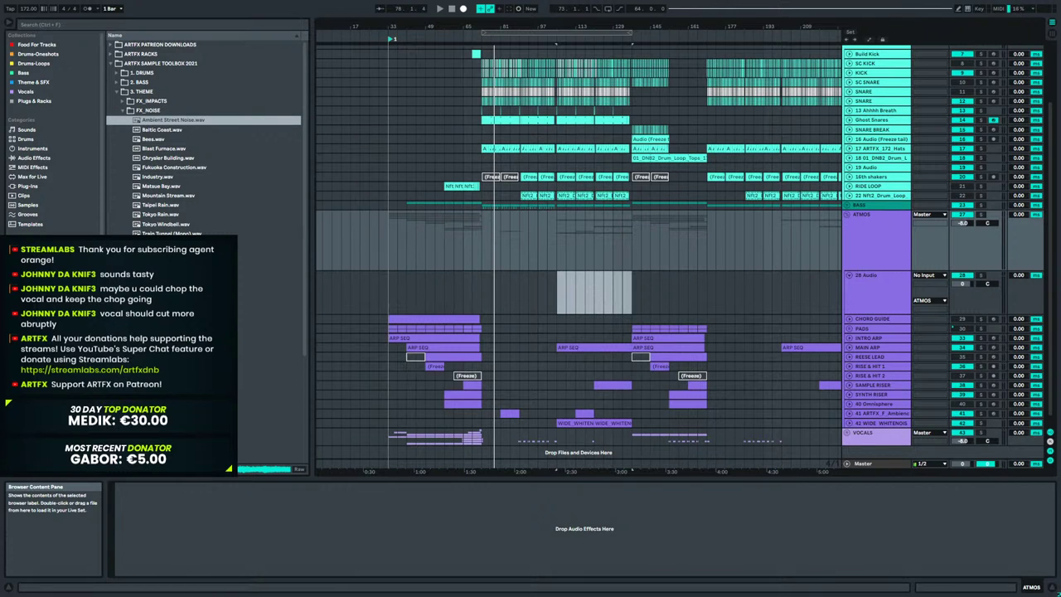
click(172, 130)
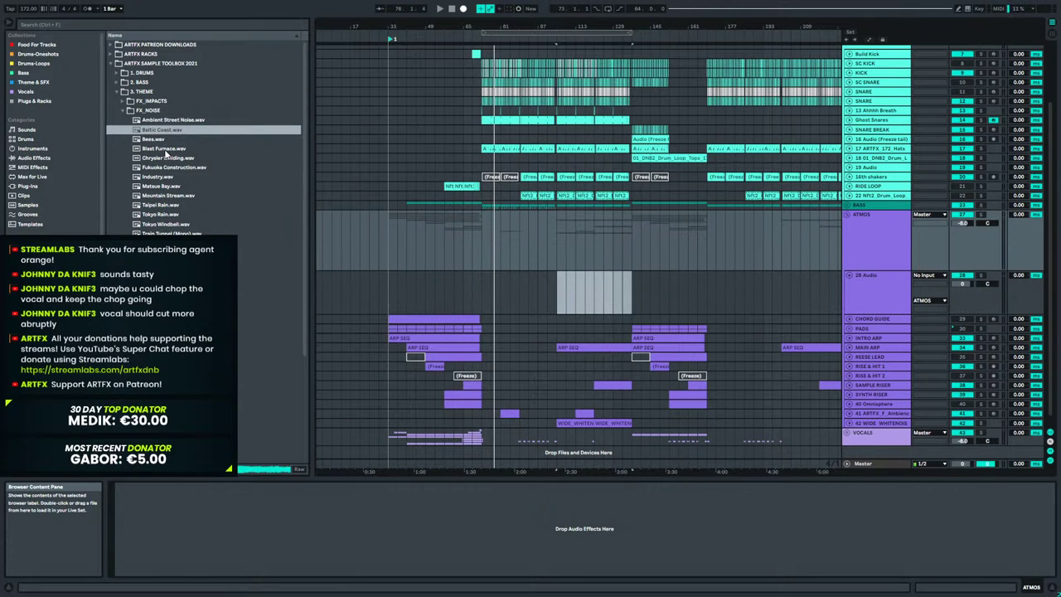
click(168, 141)
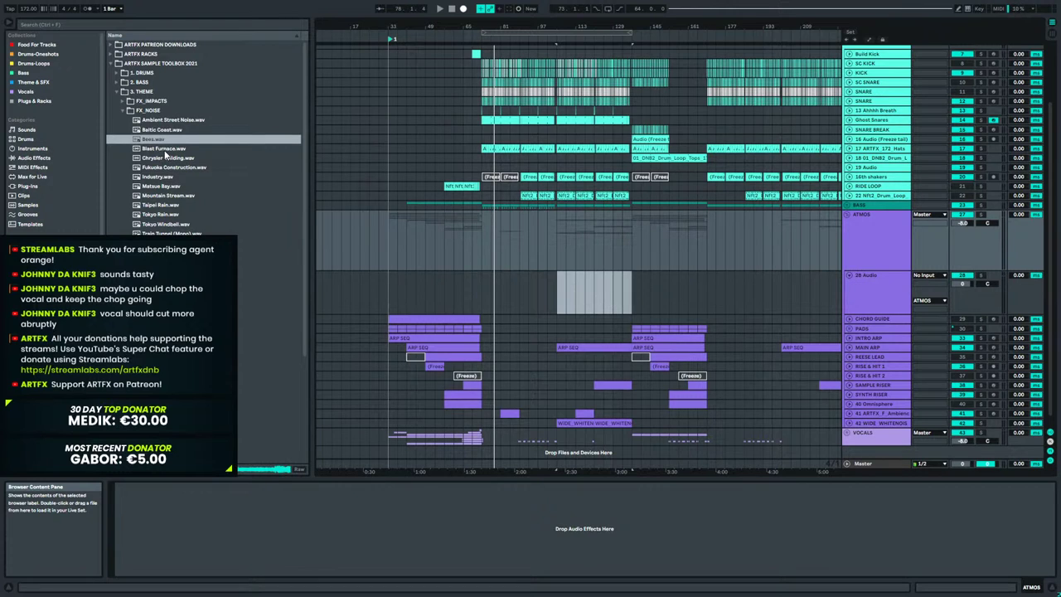
click(166, 149)
click(165, 169)
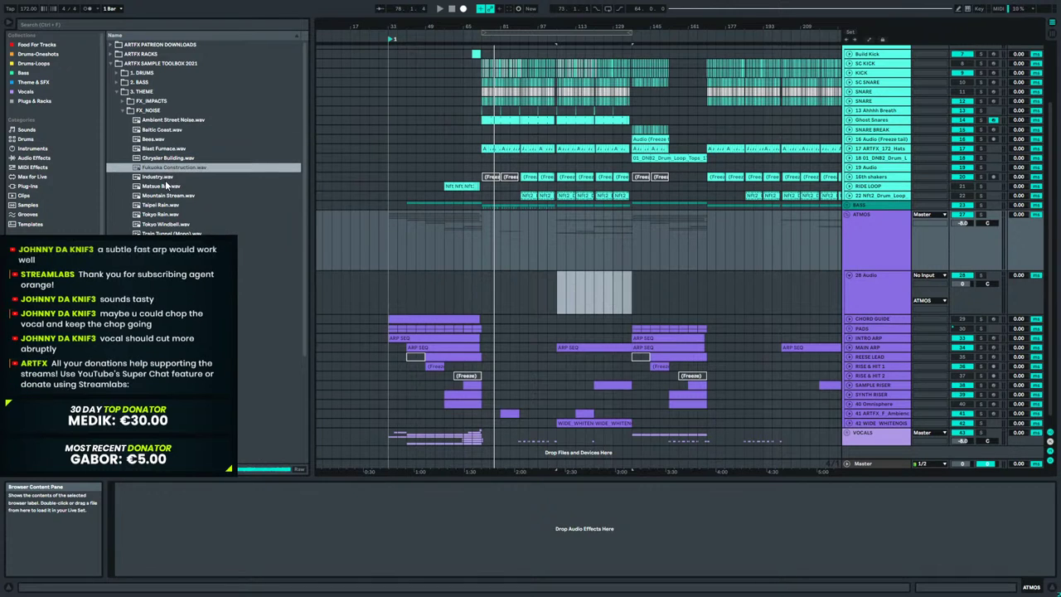
click(167, 178)
click(160, 197)
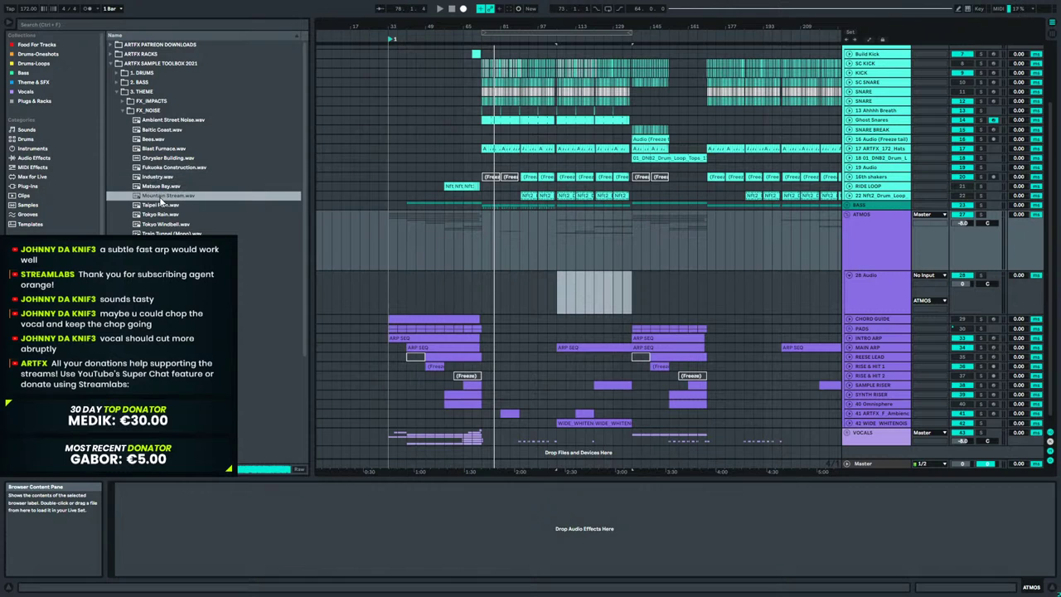
click(163, 206)
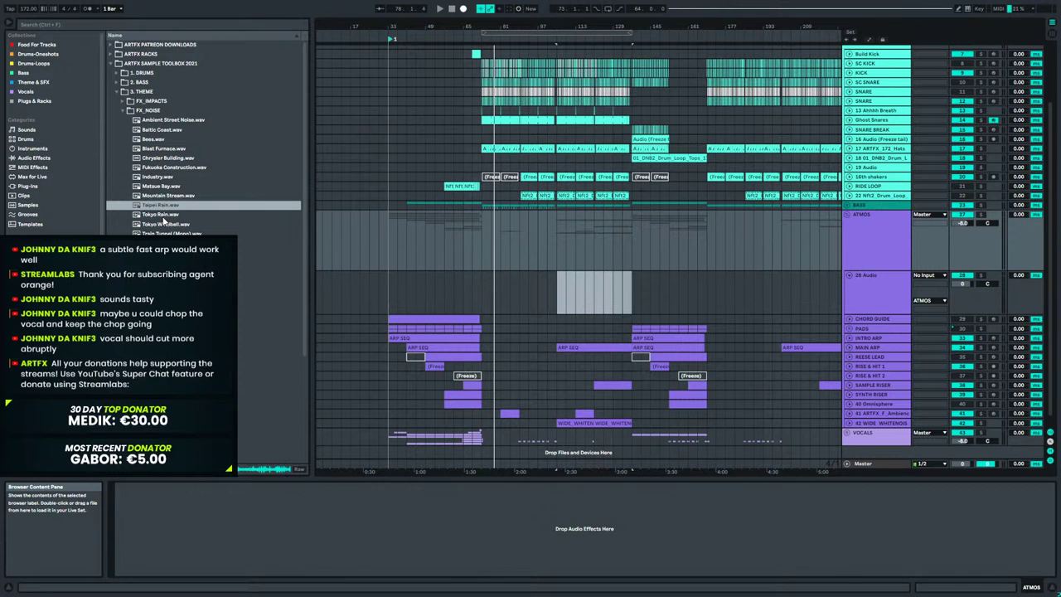
click(163, 215)
click(166, 224)
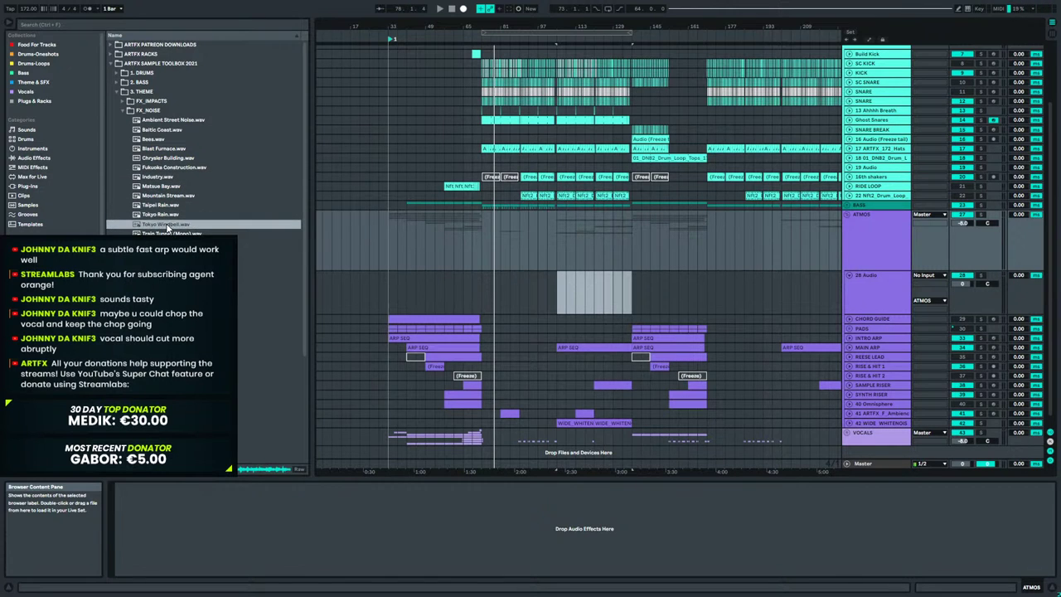
key(Down)
key(Down)
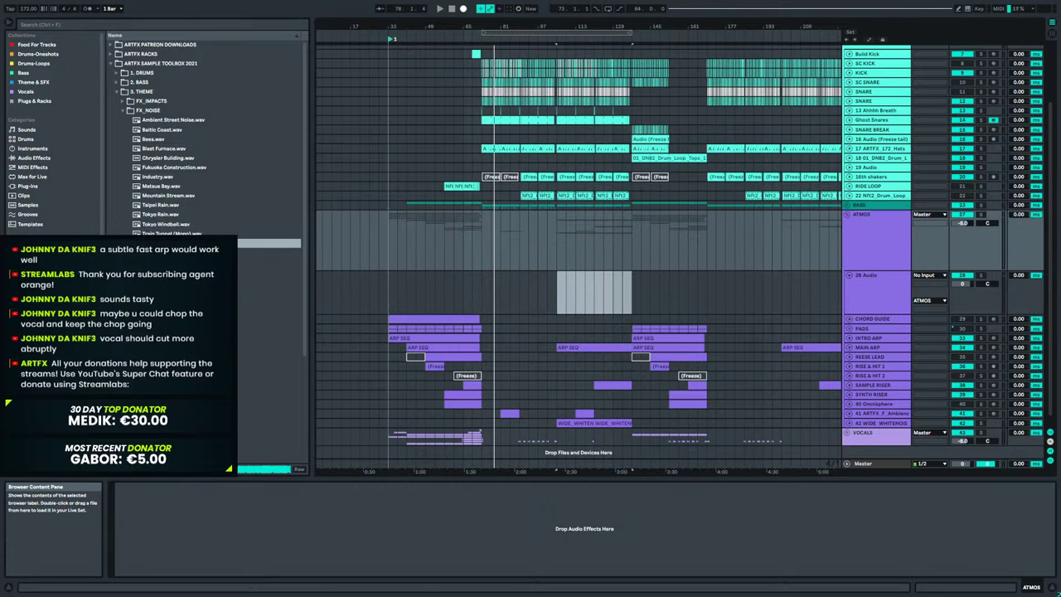
click(168, 128)
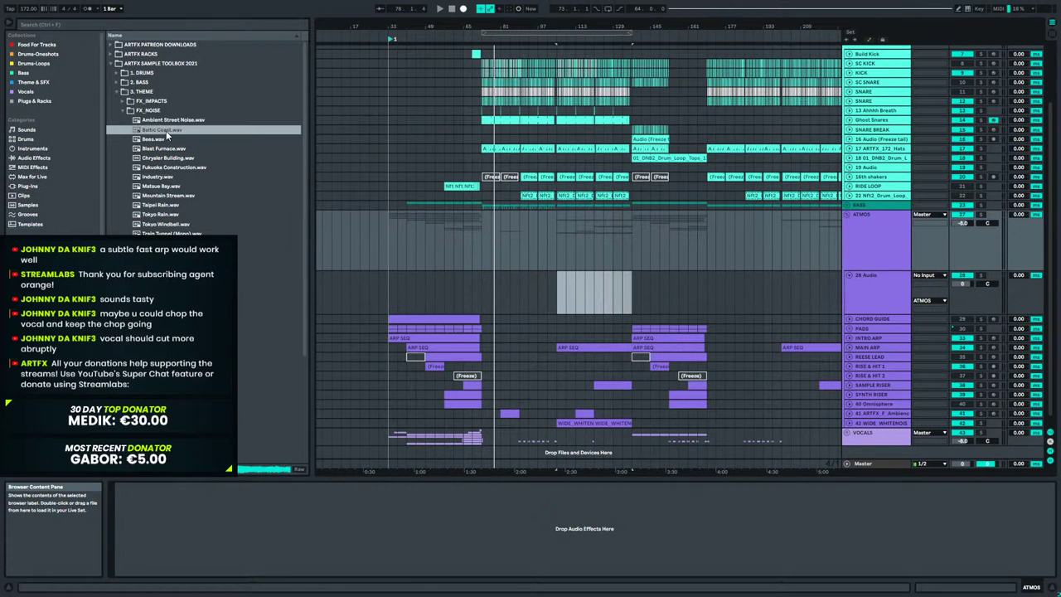
key(Up)
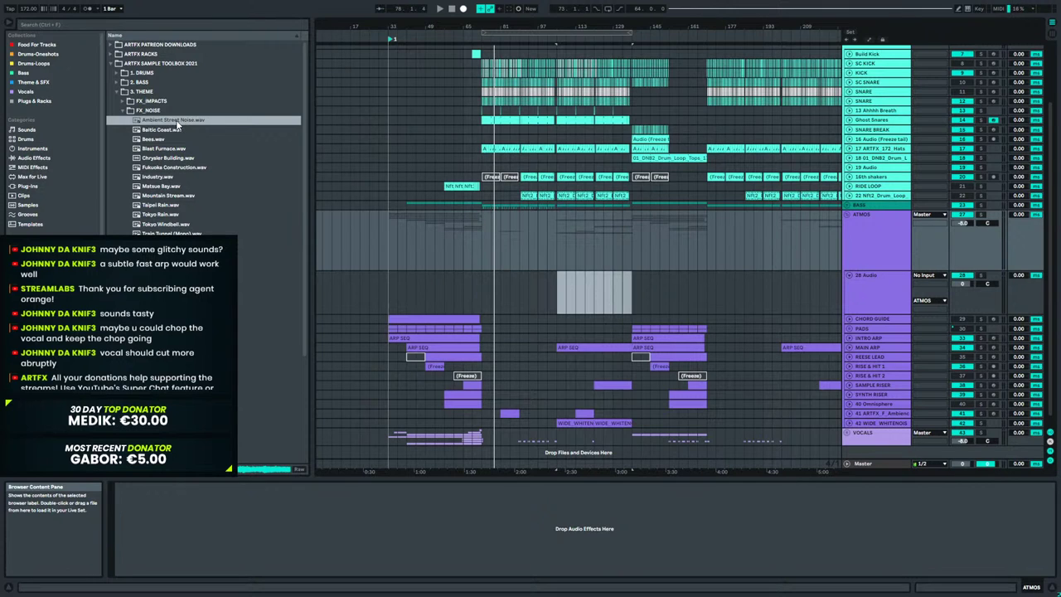
Place Ambient Street Noise.wav on the new ATMOS audio track at bar 73 and turn off the clip's Warp.
drag(175, 124, 484, 293)
double_click(493, 278)
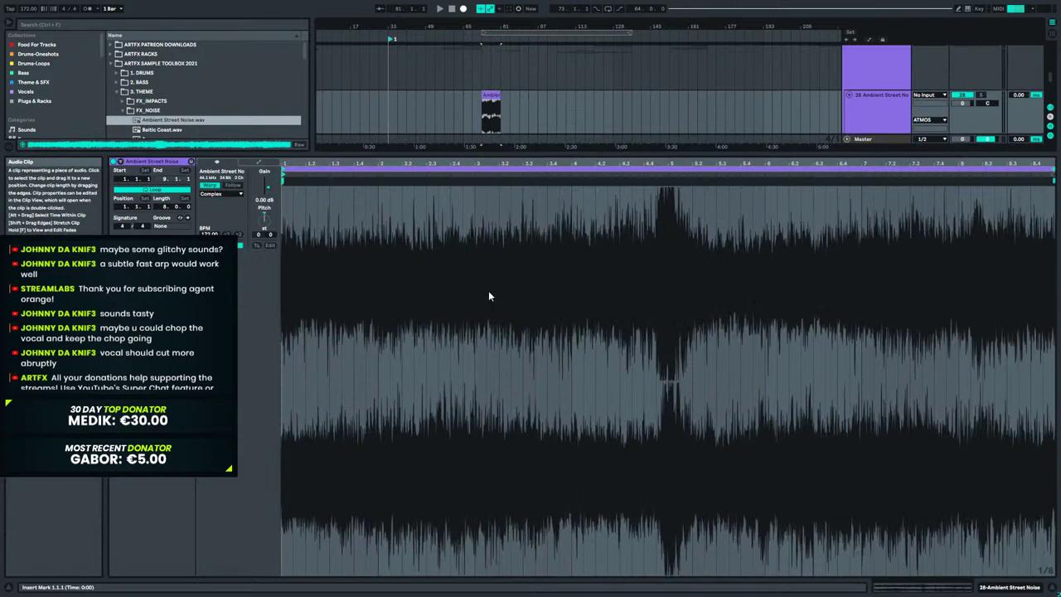
click(210, 185)
drag(487, 25, 499, 116)
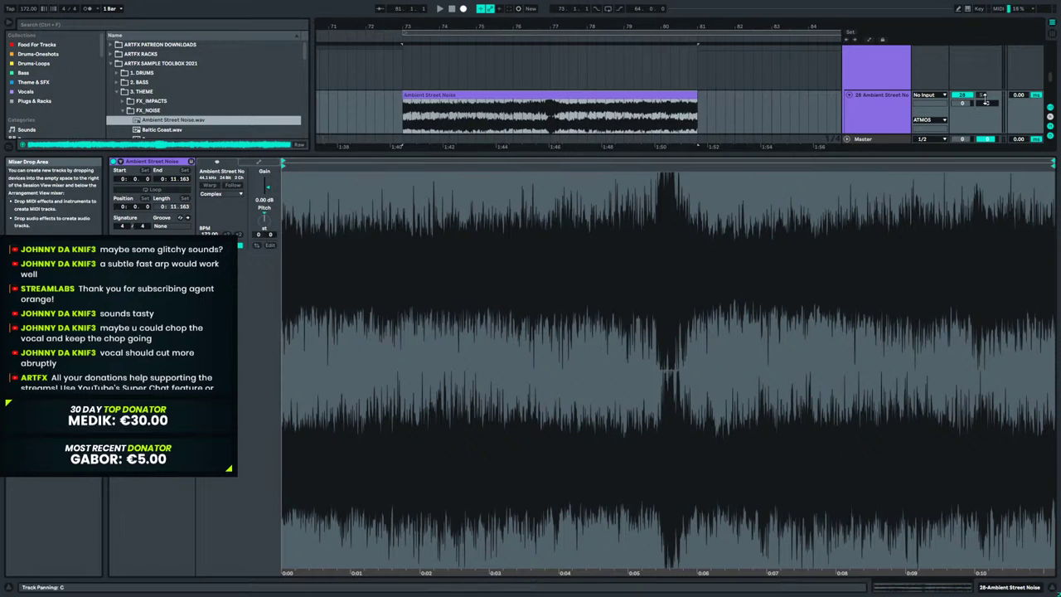
Turn on Warp for the Ambient Street Noise clip and loop its half-bar section starting at 2.3.1.
key(space)
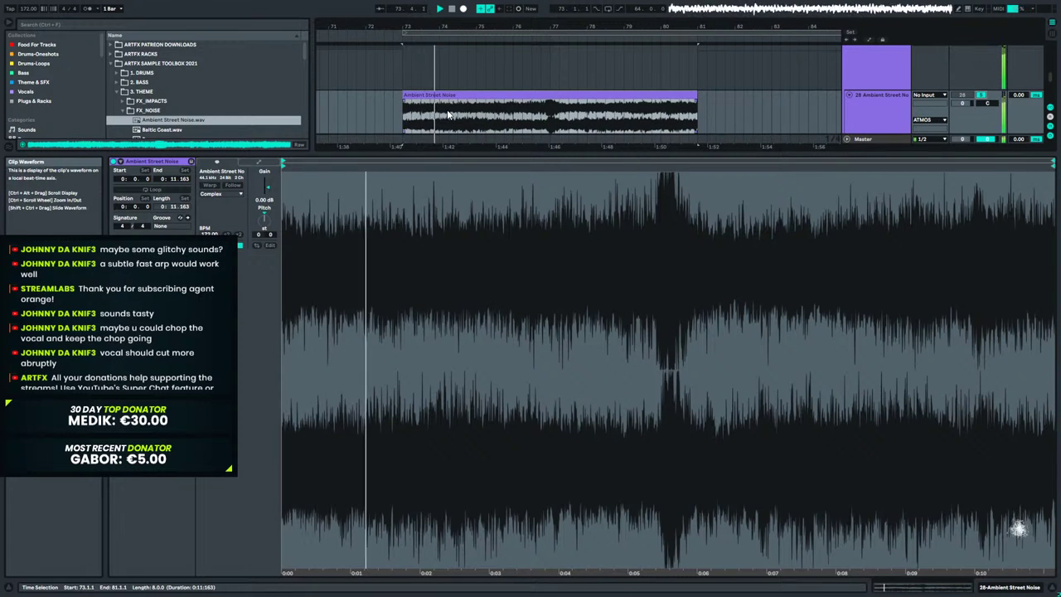
click(209, 185)
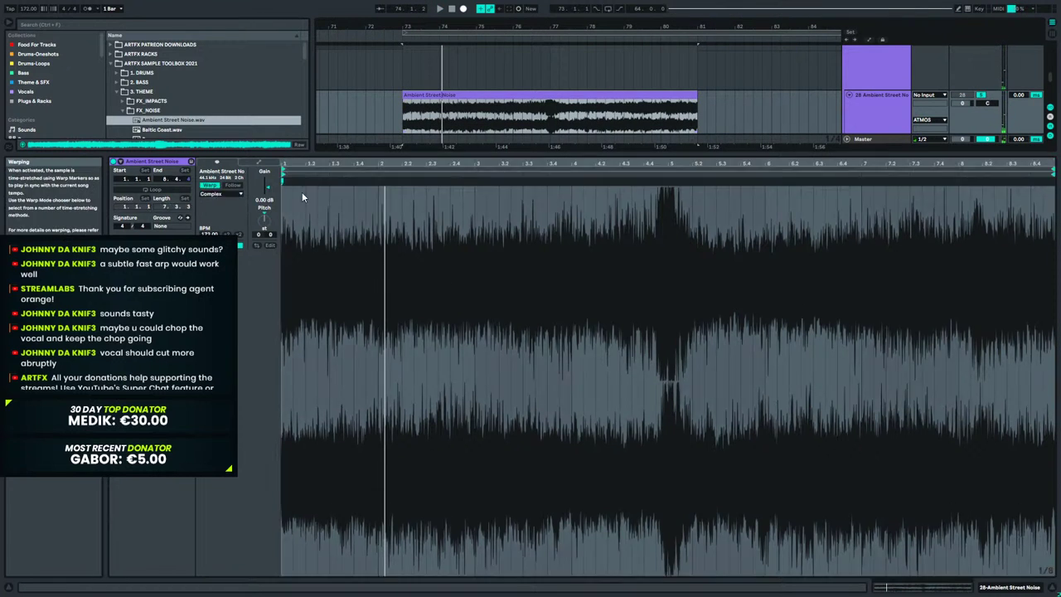
key(space)
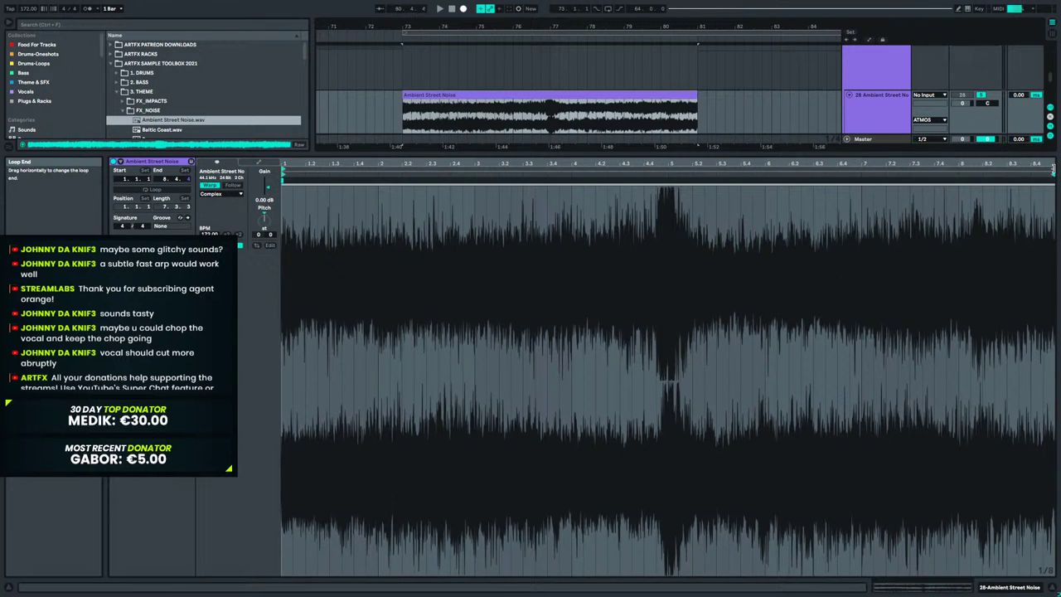
drag(811, 190, 377, 213)
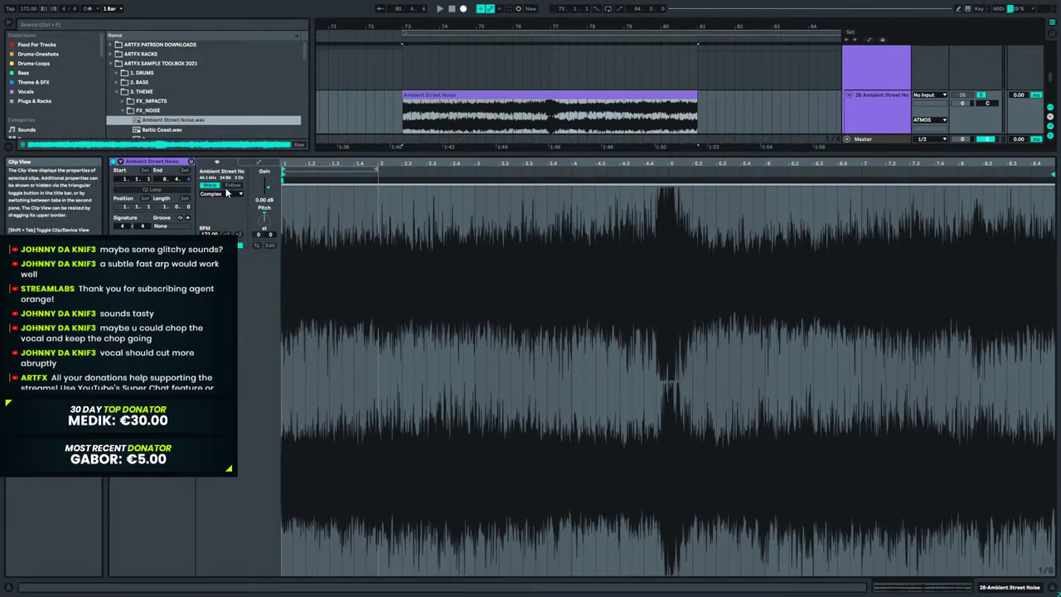
click(339, 172)
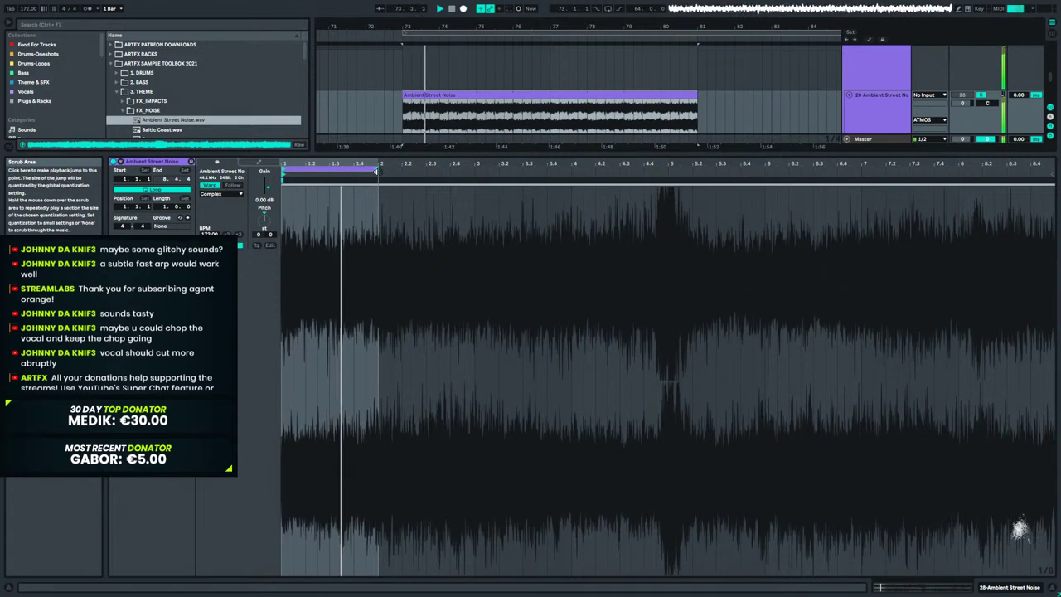
drag(348, 169, 397, 172)
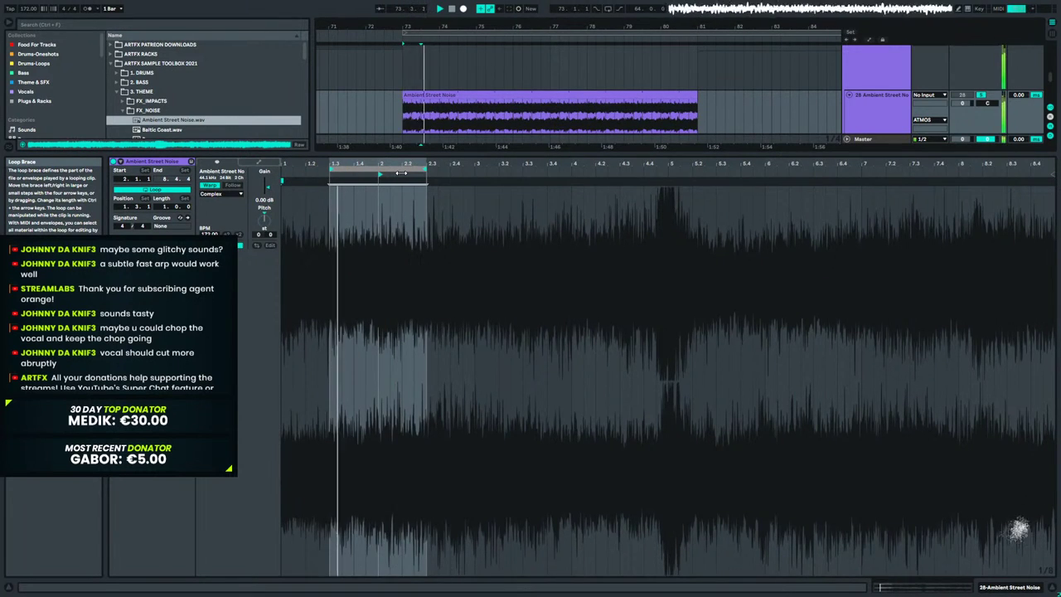
drag(427, 166, 450, 184)
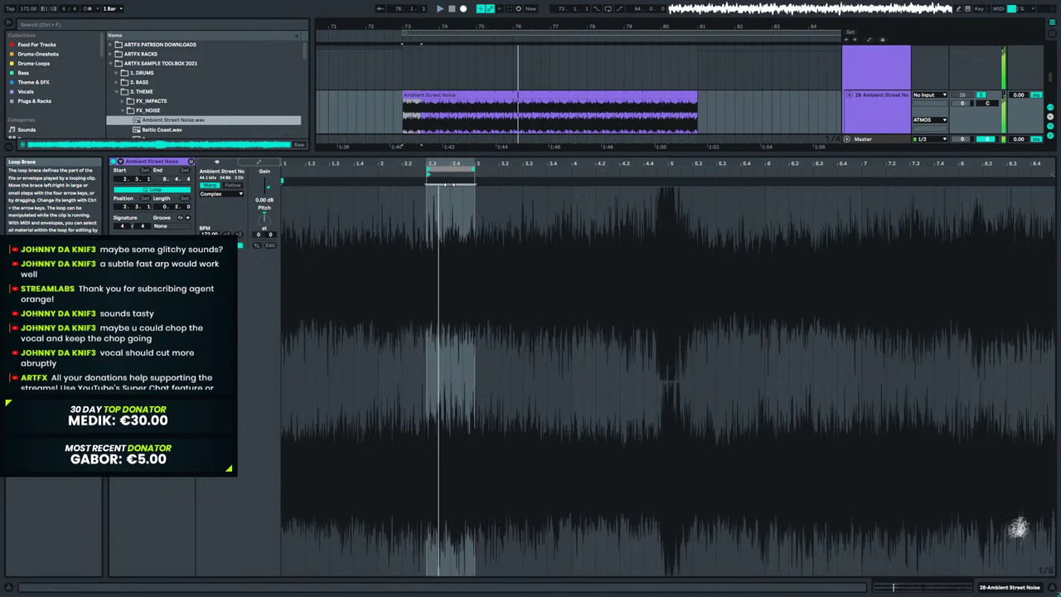
Add an EQ Eight to the Ambient Street Noise track and cut the lows steeply below about 261 Hz with band 1.
click(941, 586)
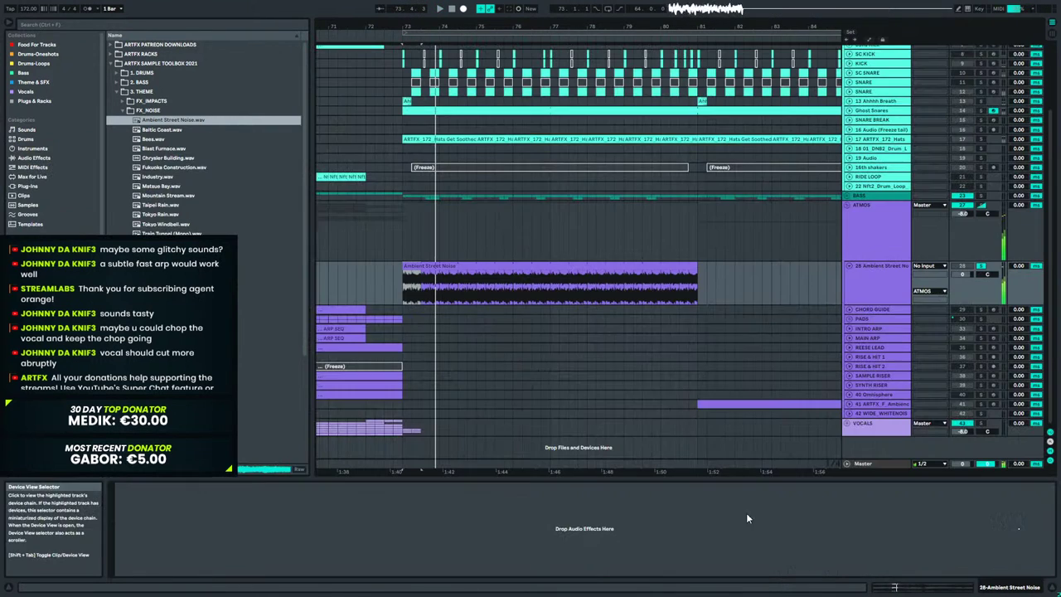
click(35, 158)
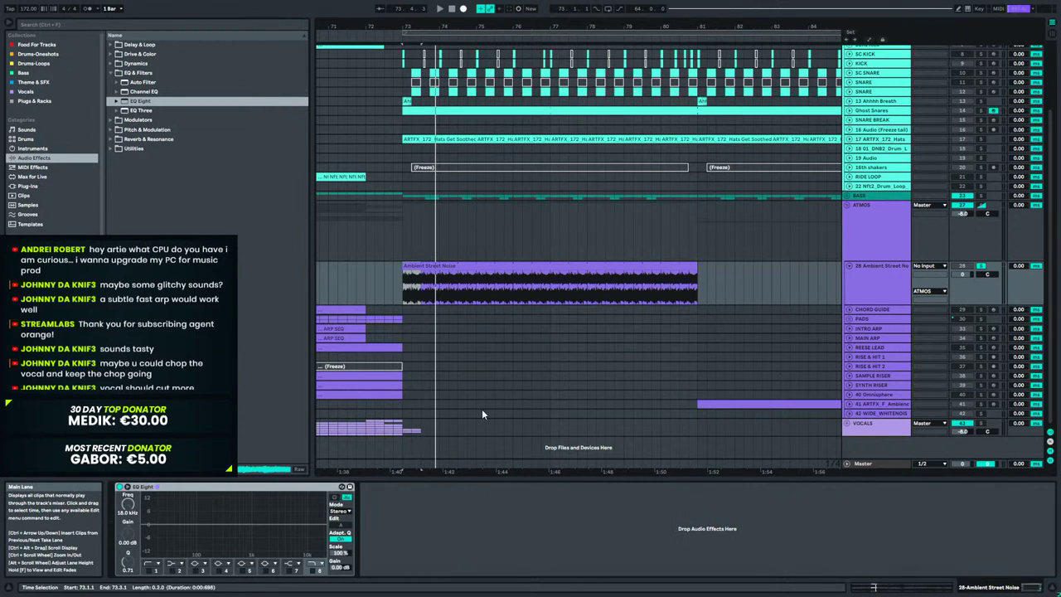
click(155, 570)
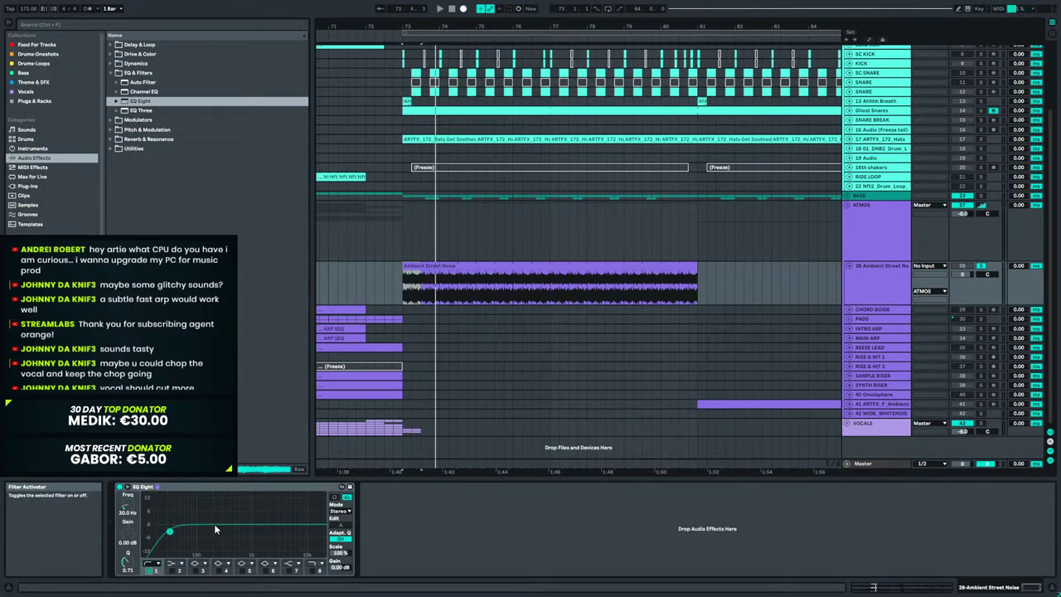
click(149, 564)
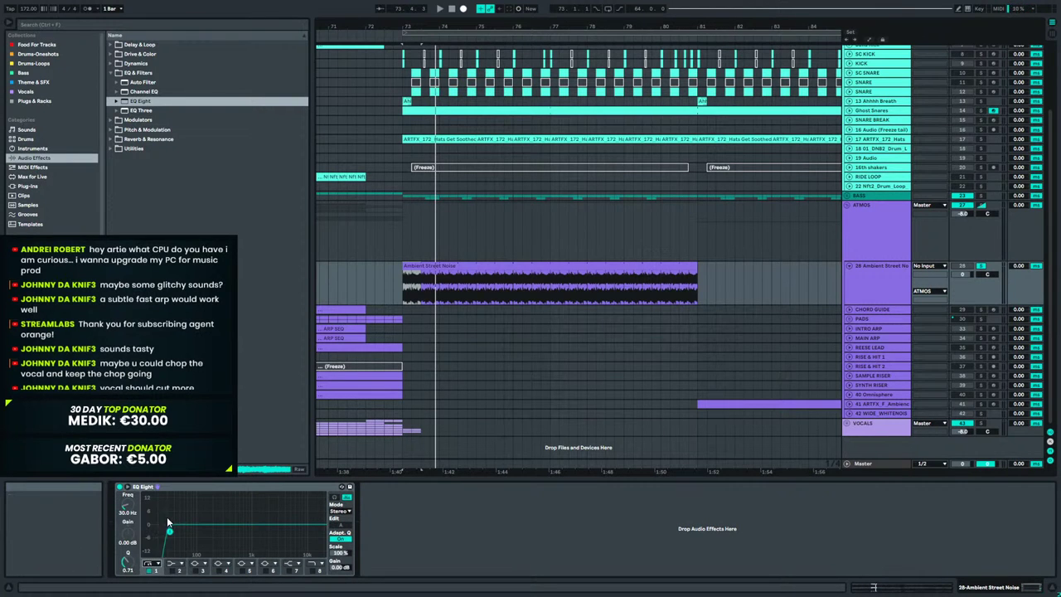
key(space)
drag(169, 531, 220, 542)
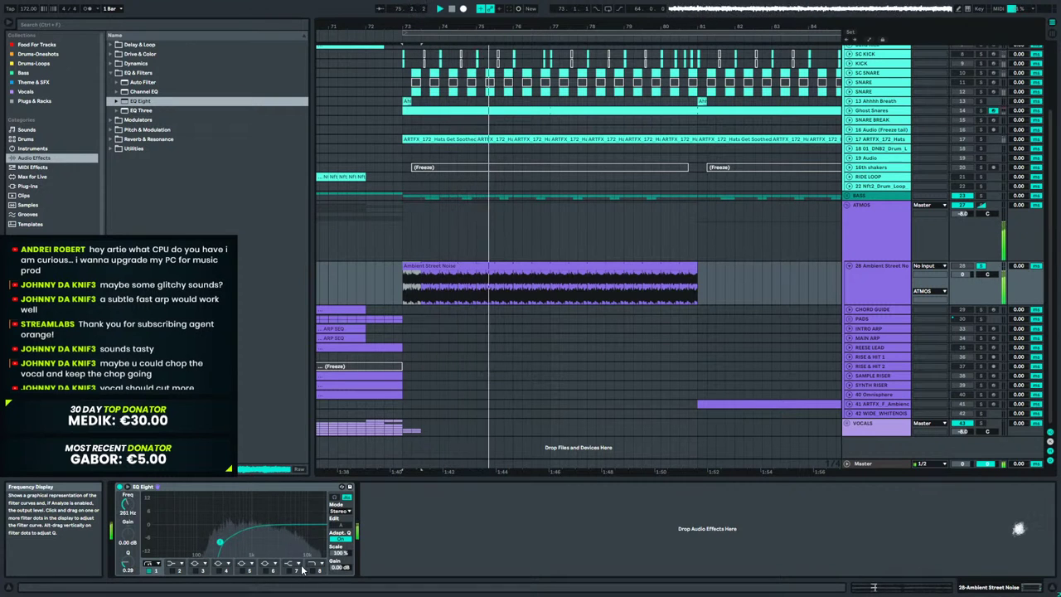
Enable EQ Eight's band 8 as a gentle high cut at 22 kHz and dip band 6 about 5.8 dB at 562 Hz.
click(319, 569)
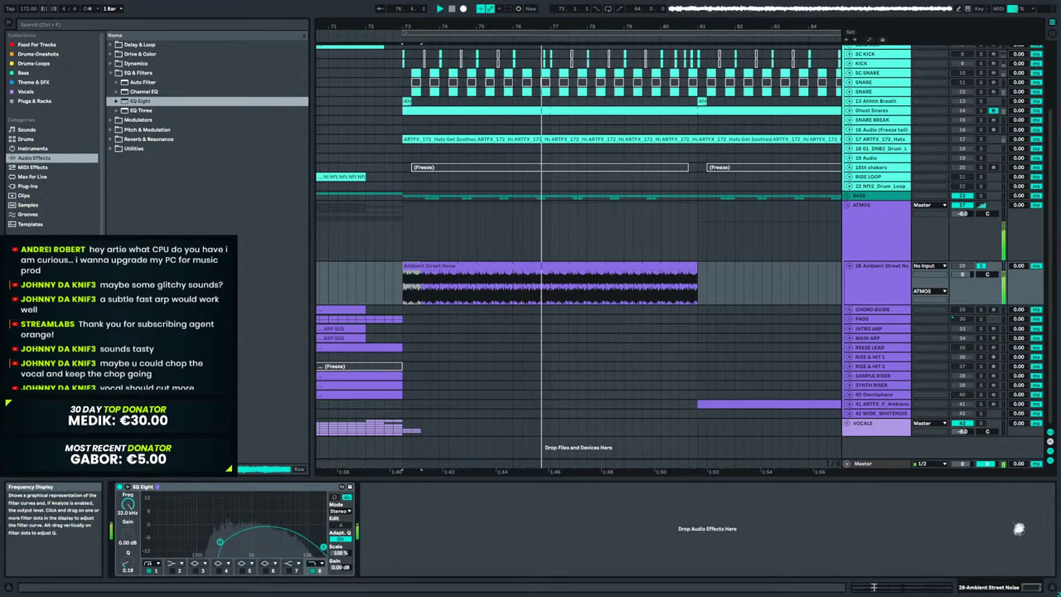
click(273, 570)
drag(304, 523, 237, 536)
Find LFOTool among the third-party plug-ins and load it after EQ Eight on the Ambient Street Noise track.
click(54, 187)
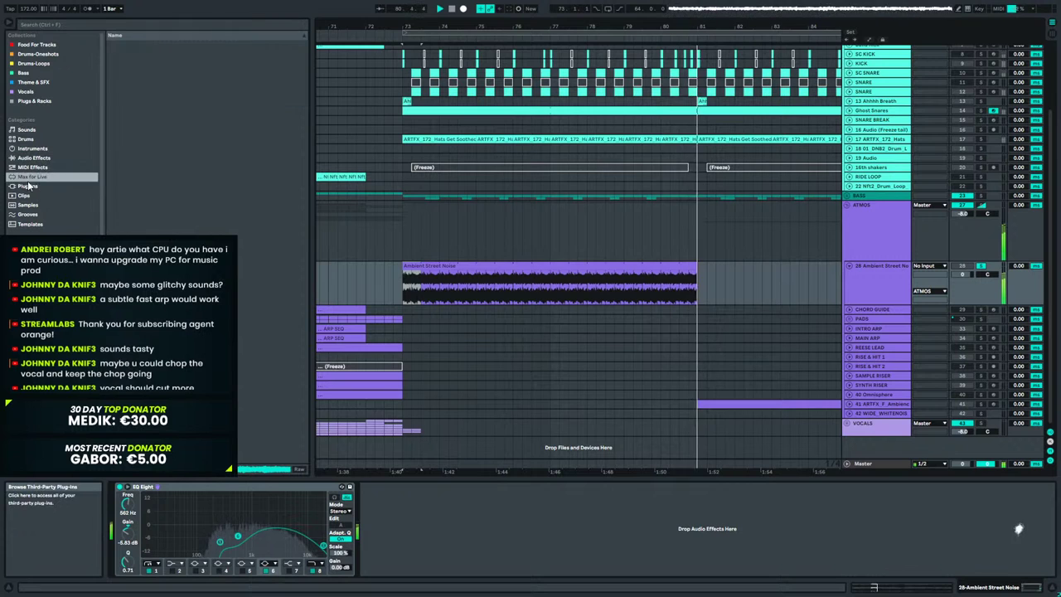
click(123, 216)
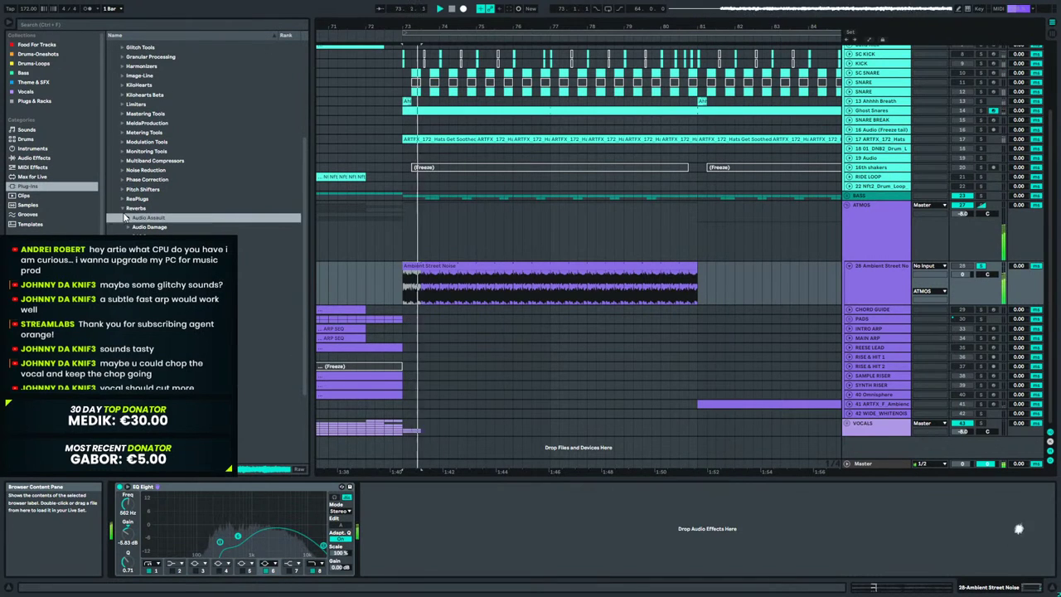
click(123, 208)
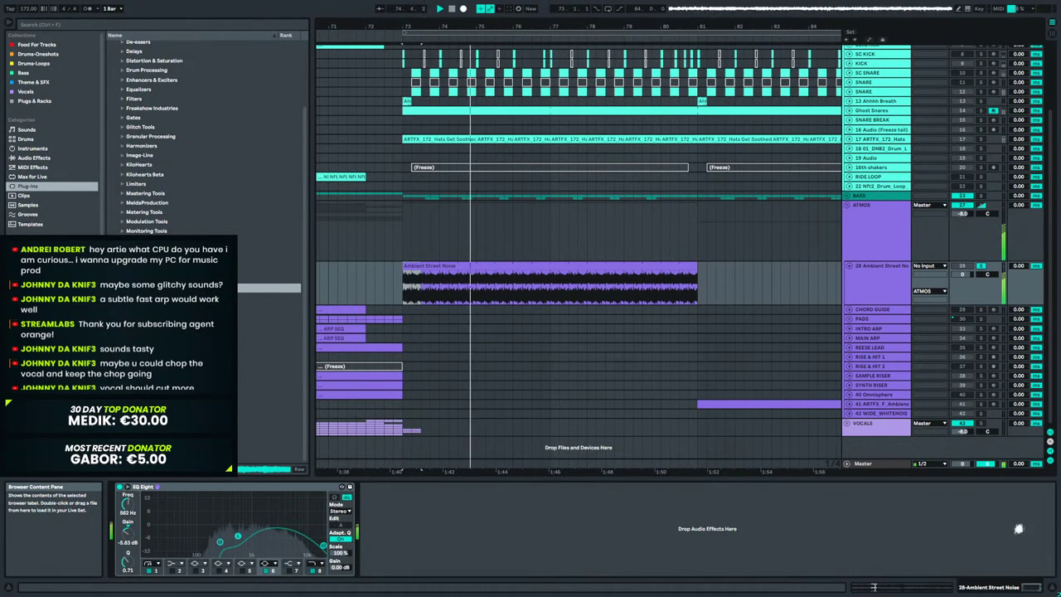
key(Down)
drag(166, 326, 411, 522)
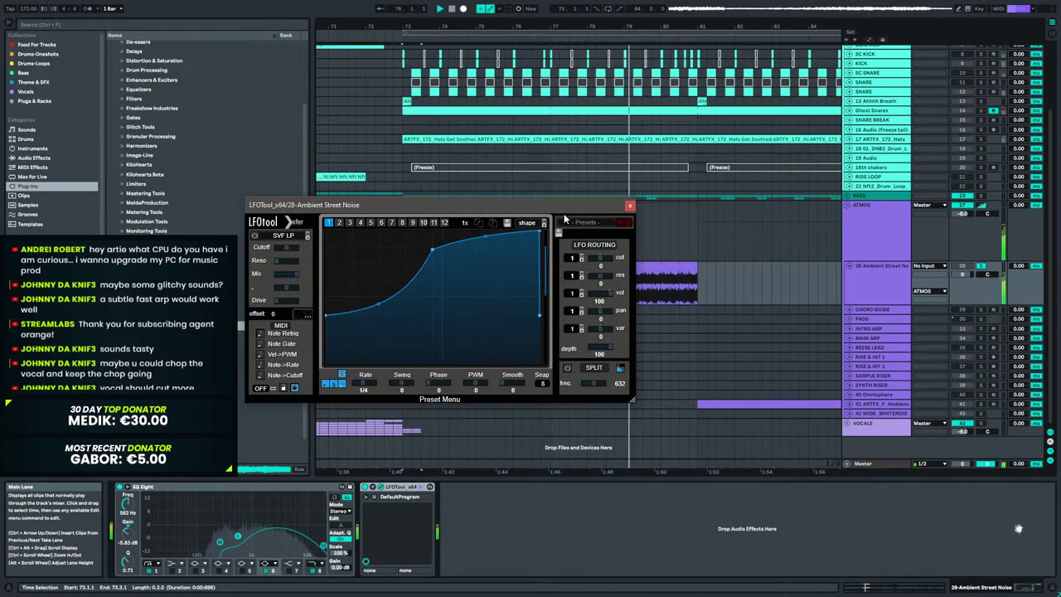
Remove the middle point of LFOTool's default curve and set the LFO rate to 1/2.
double_click(432, 250)
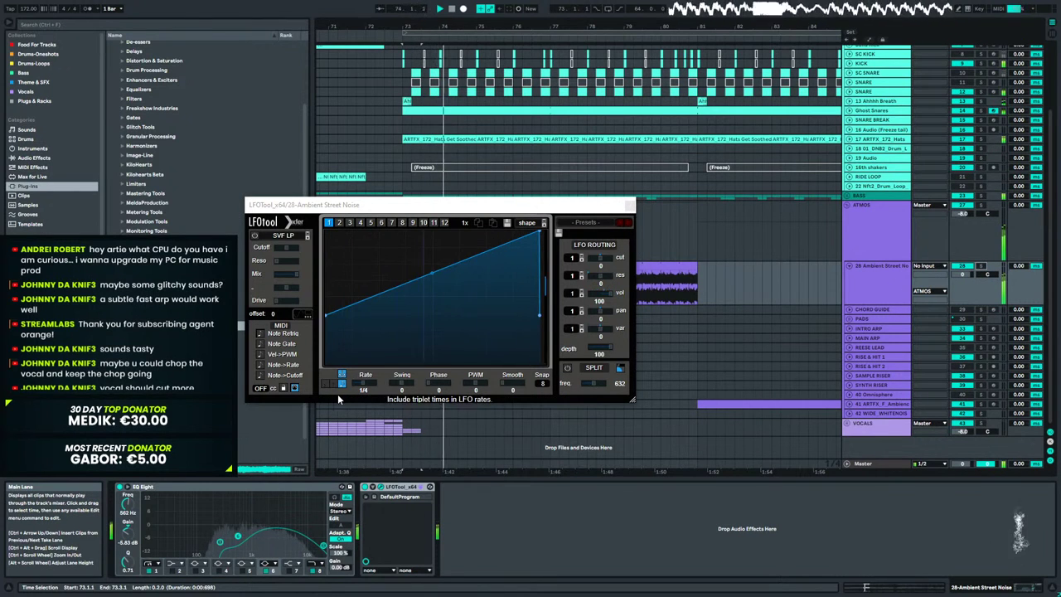
key(space)
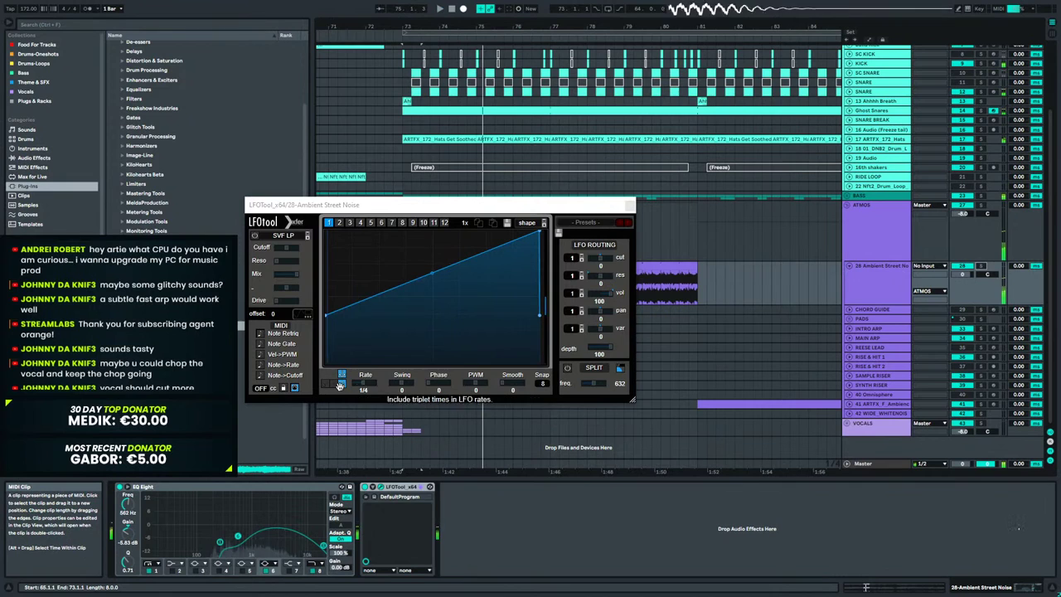
drag(363, 380, 360, 383)
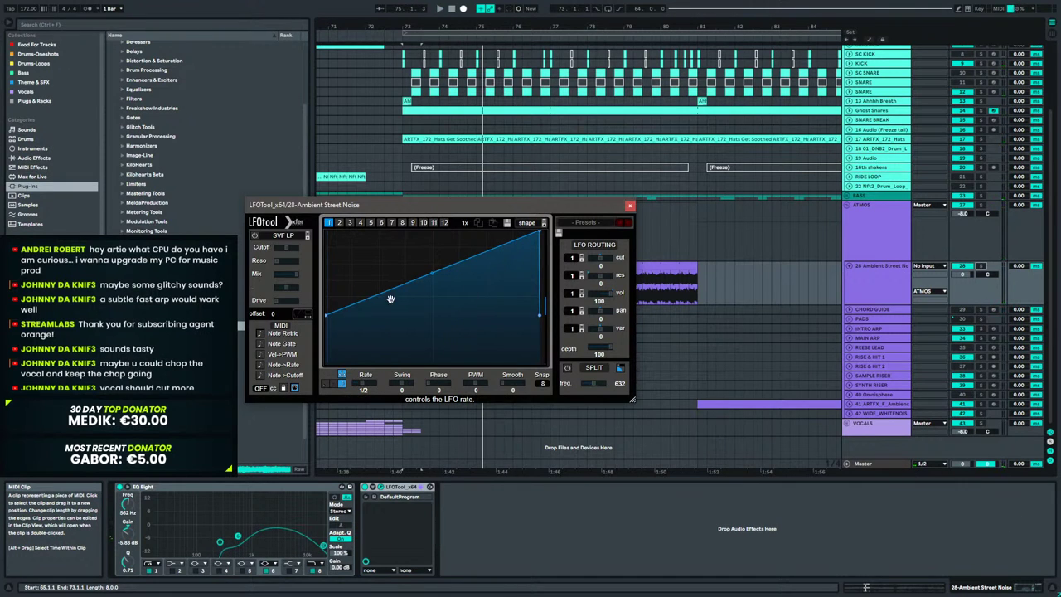
Redraw LFOTool's volume curve as two full-height peaks starting from zero, with a curved rise into the second.
drag(329, 313, 325, 362)
drag(538, 238, 378, 212)
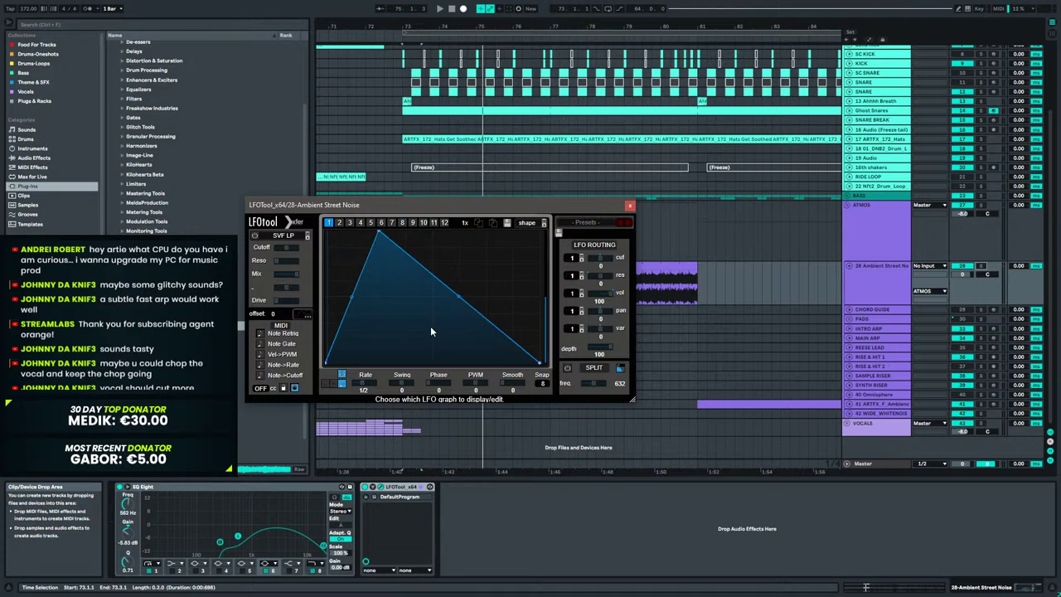
drag(430, 331, 433, 390)
drag(384, 236, 421, 229)
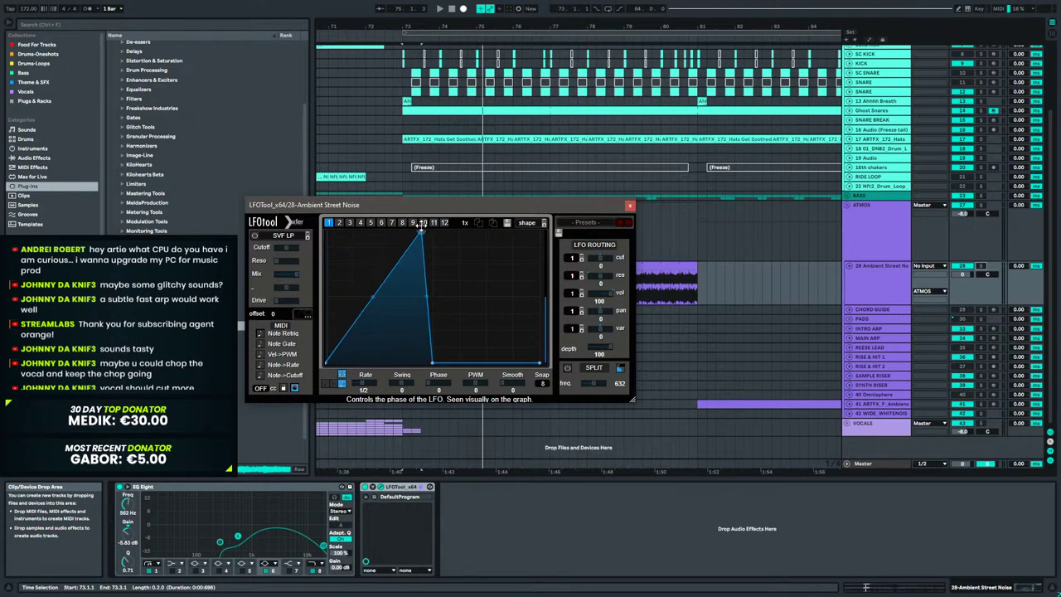
drag(473, 276, 486, 230)
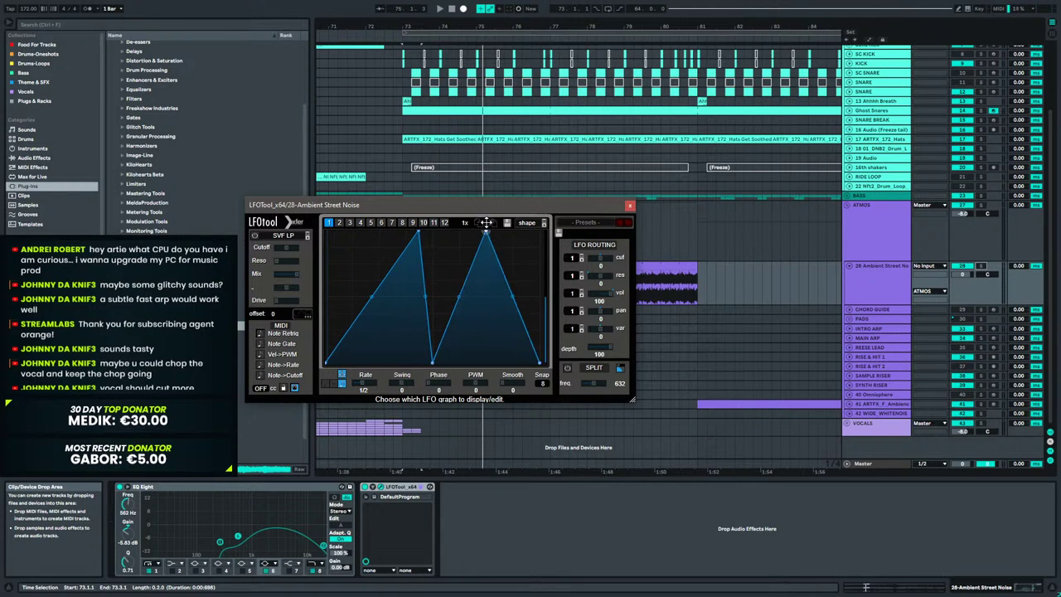
drag(464, 296, 473, 332)
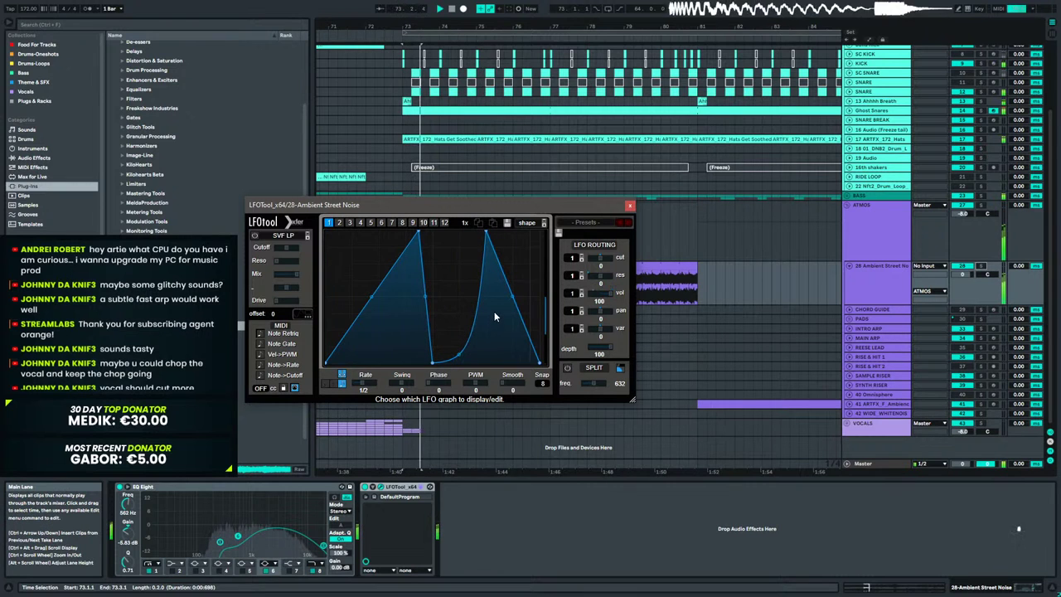
Move both LFO peaks earlier and narrow them, curve the second peak's decay, and flatten the rest of the cycle to zero.
drag(419, 236, 382, 230)
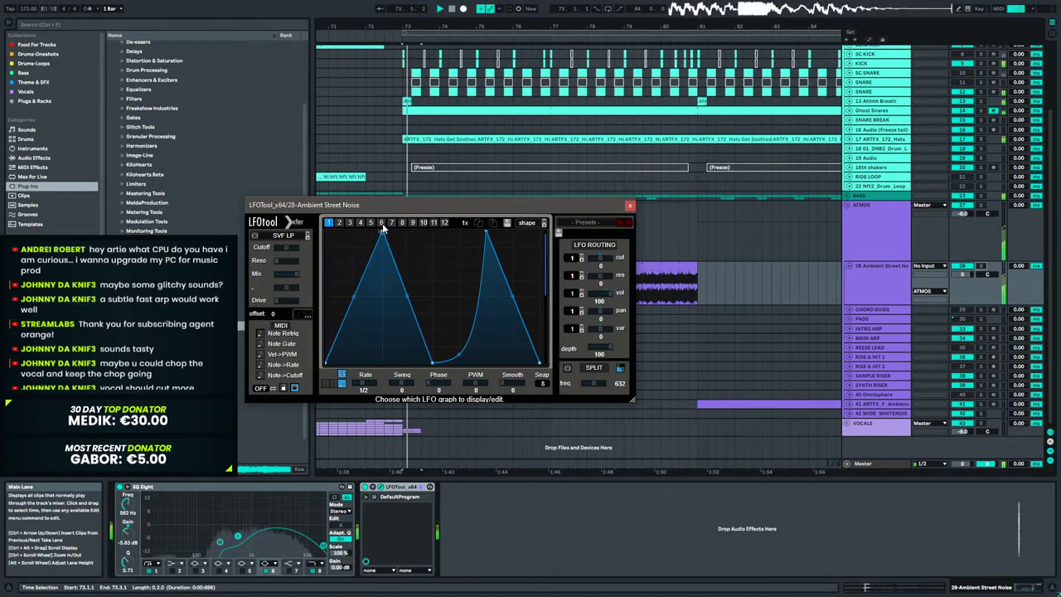
drag(432, 362, 398, 364)
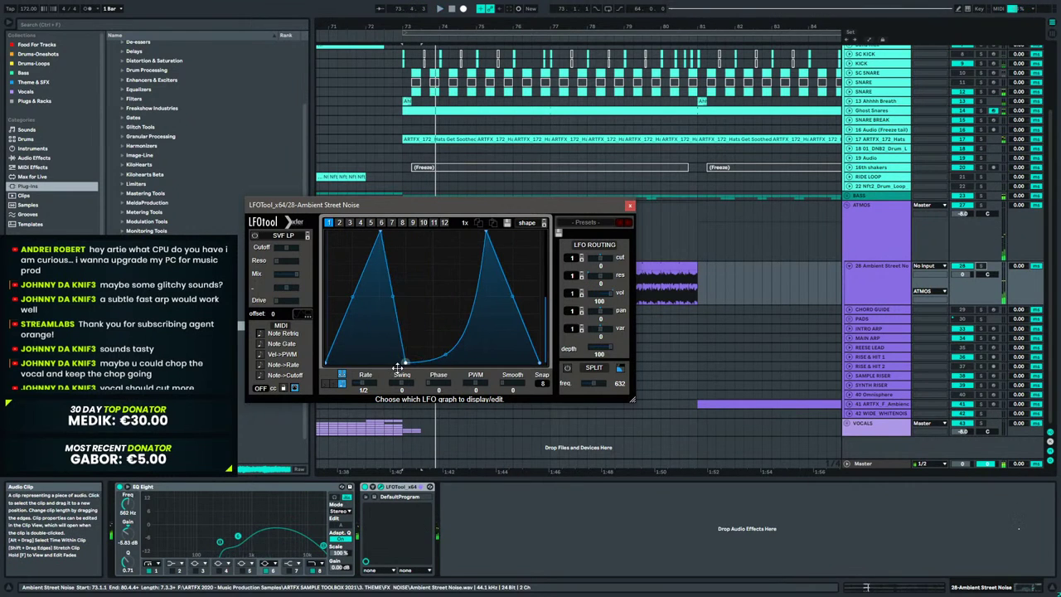
drag(484, 232, 460, 232)
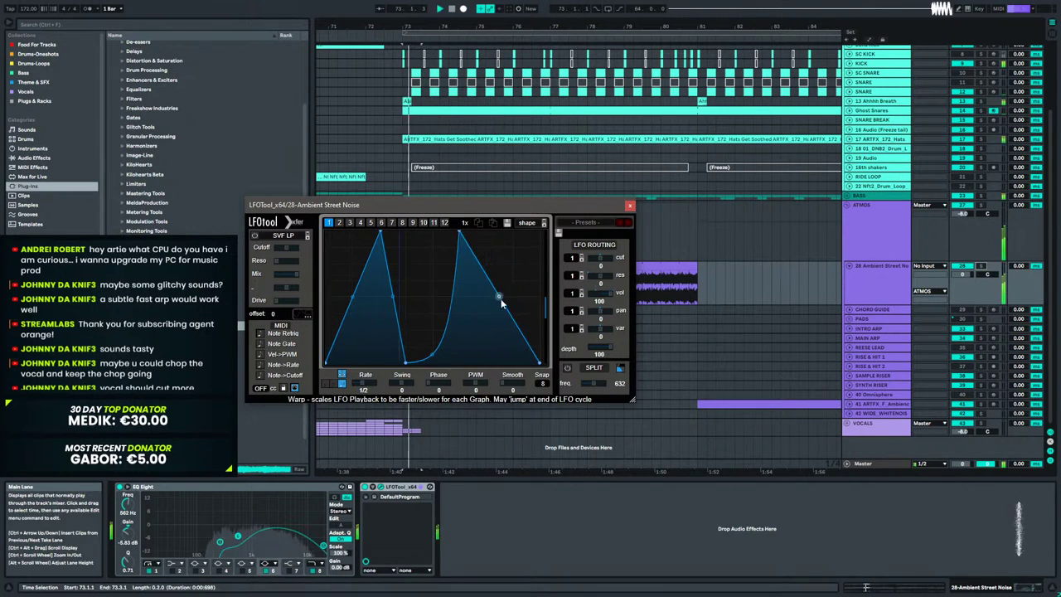
drag(500, 304, 499, 336)
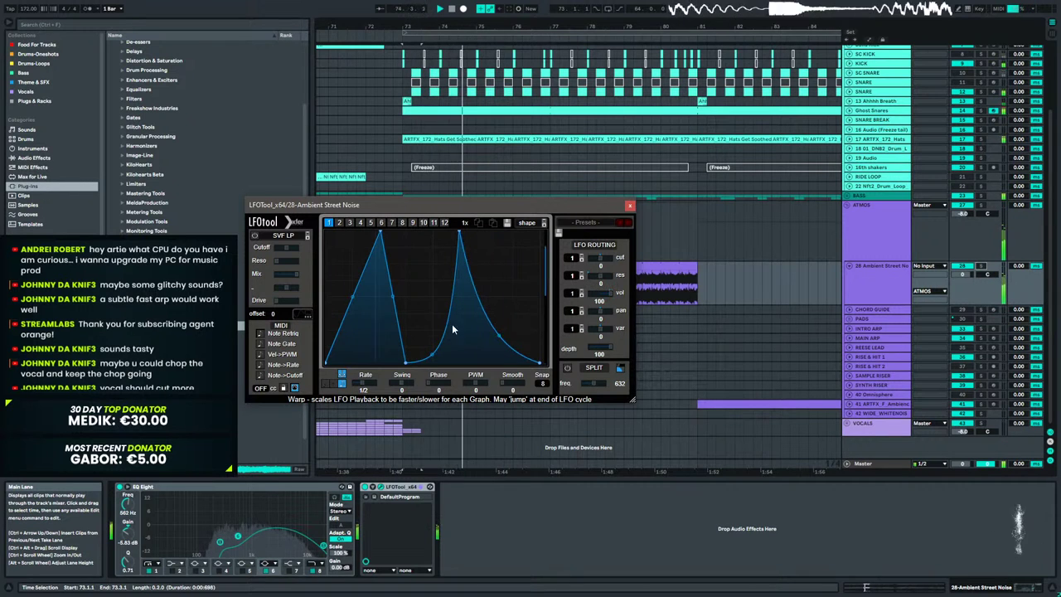
drag(461, 231, 358, 232)
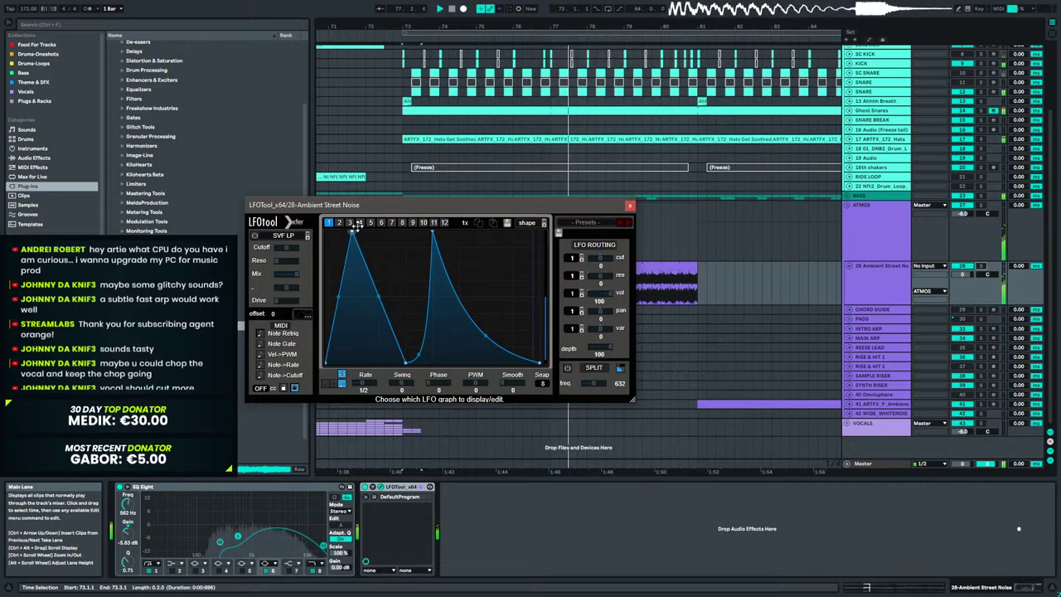
drag(404, 361, 378, 362)
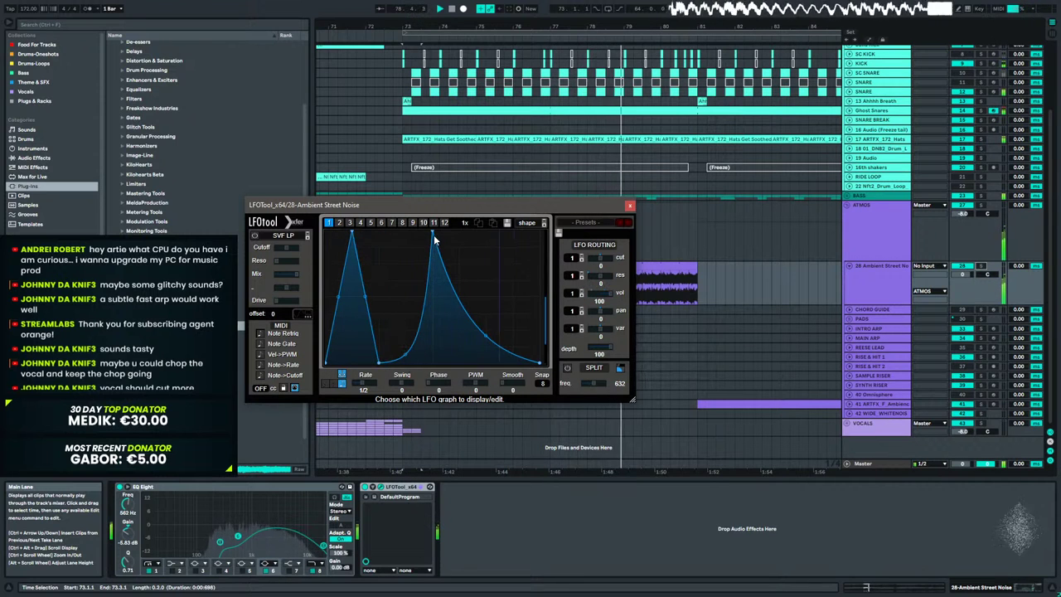
drag(425, 232, 405, 232)
drag(439, 332, 459, 365)
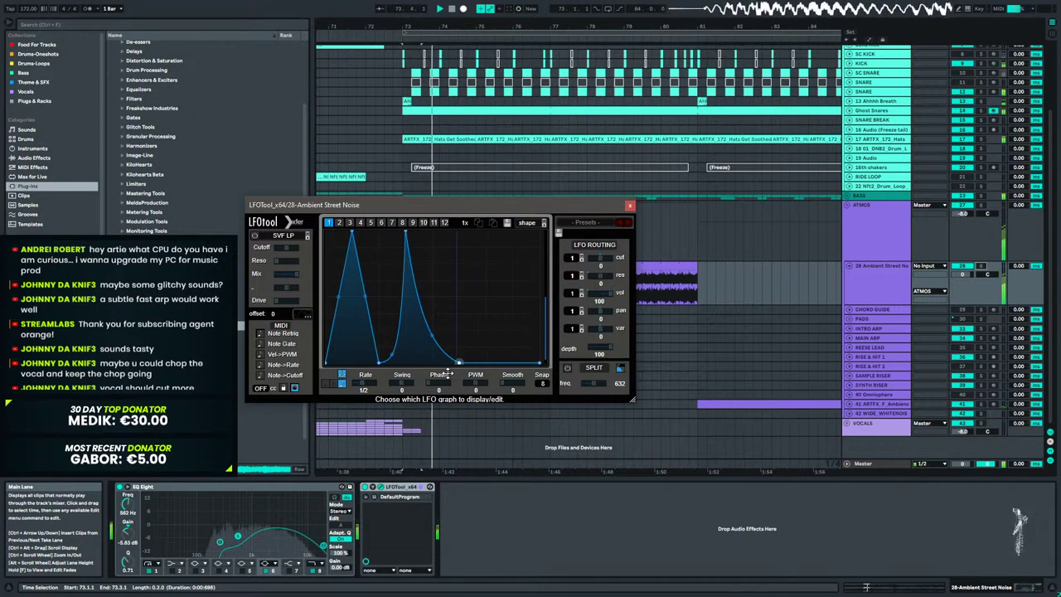
Add a slightly lower third peak to the LFO curve and bend the slopes of the first and third peaks inward.
double_click(495, 271)
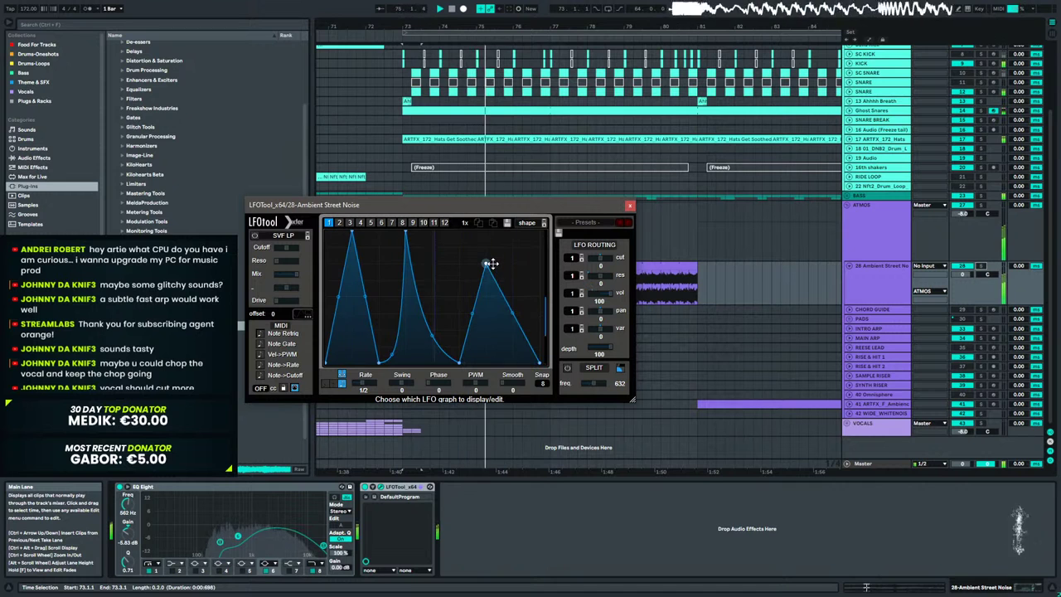
mouse_move(491, 264)
mouse_down()
mouse_move(512, 263)
mouse_move(450, 245)
mouse_move(477, 251)
mouse_up()
drag(507, 308, 469, 330)
drag(365, 297, 364, 335)
key(space)
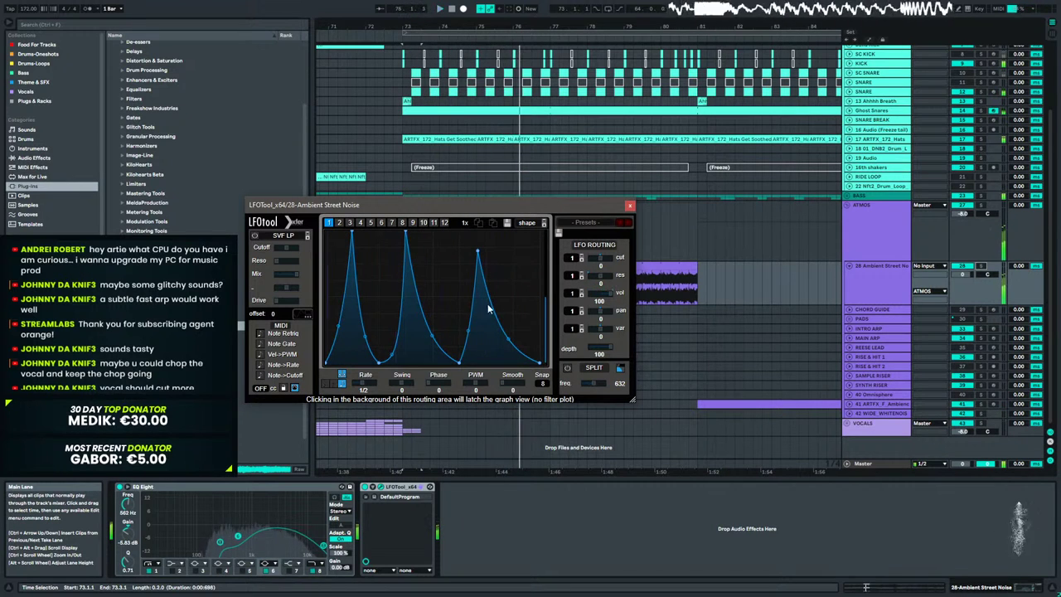
key(space)
Set the Ambient Street Noise track volume to -5.8 dB and extend its looped clip to bar 131.3.
click(961, 274)
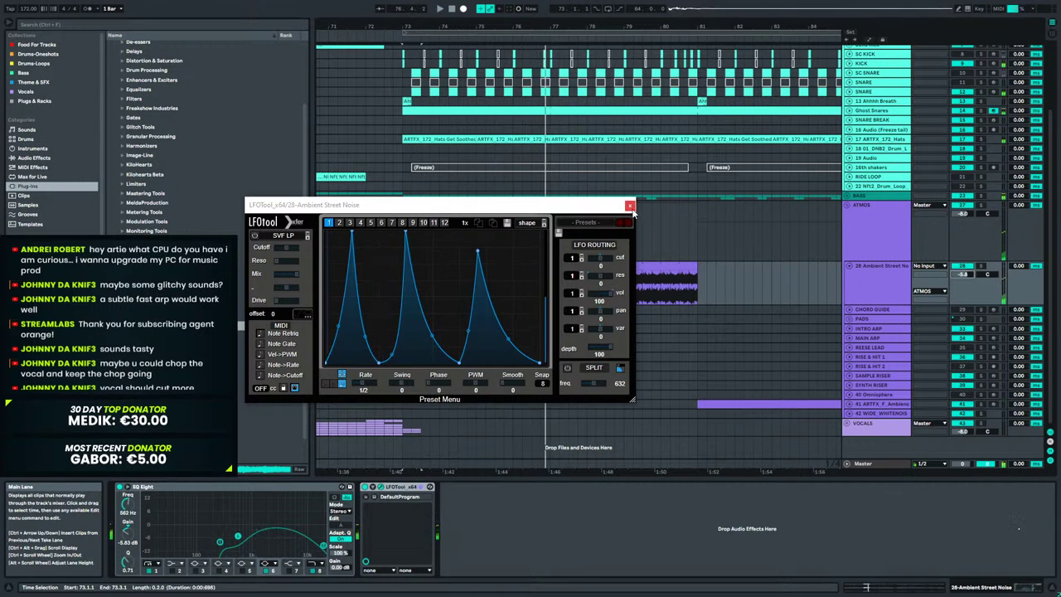
click(630, 205)
drag(540, 30, 404, 5)
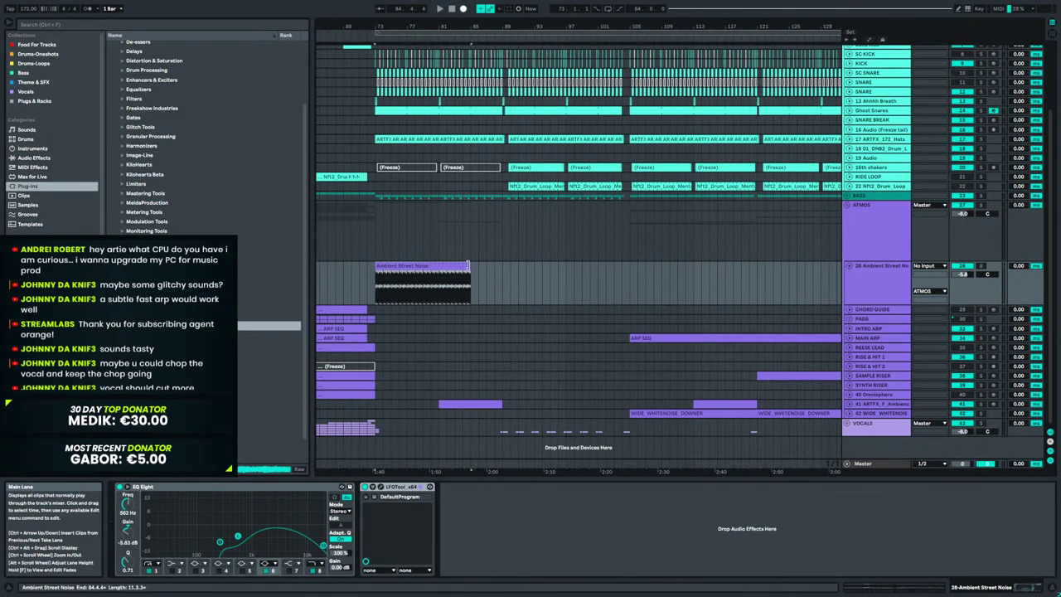
drag(469, 265, 839, 266)
Play the drop and move the noise track's EQ Eight band up to 1.09 kHz with -5.33 dB gain.
key(space)
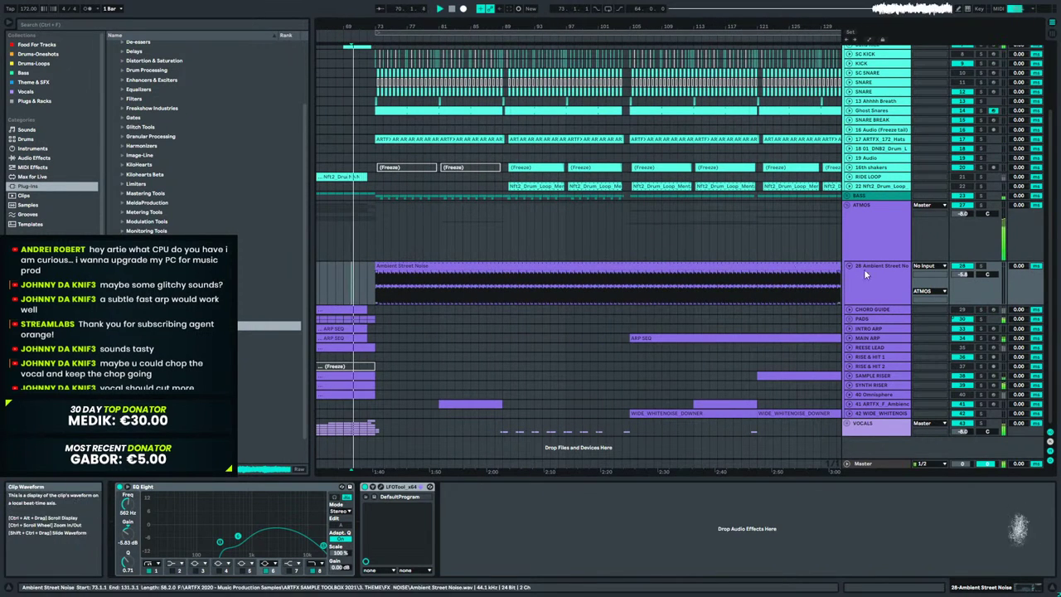
click(864, 271)
drag(220, 542, 252, 534)
In the noise track's LFOTool, move the first peak close to the cycle start and the second peak later.
click(380, 486)
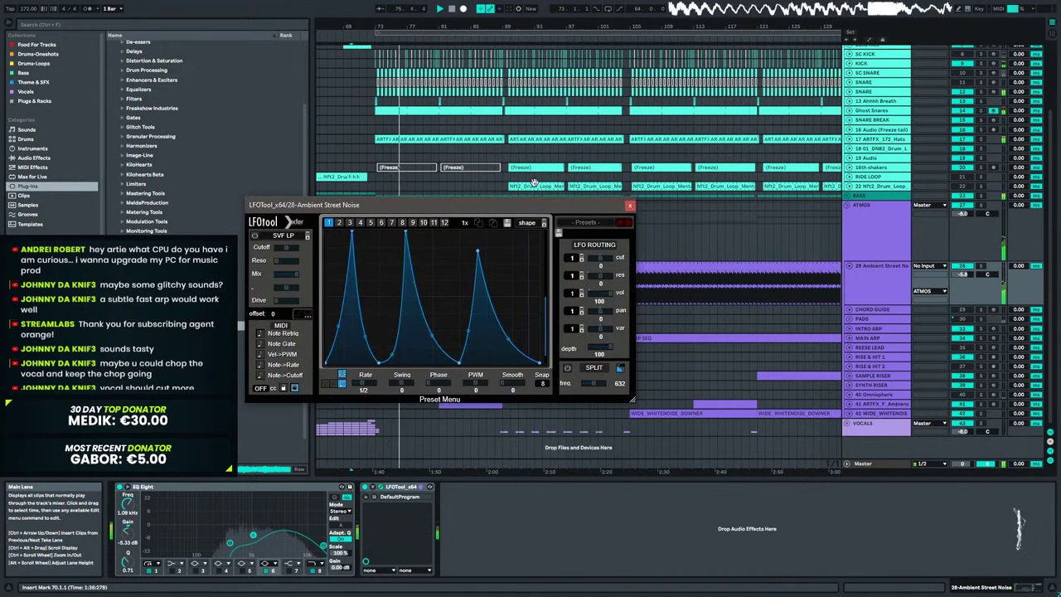
drag(611, 293, 608, 294)
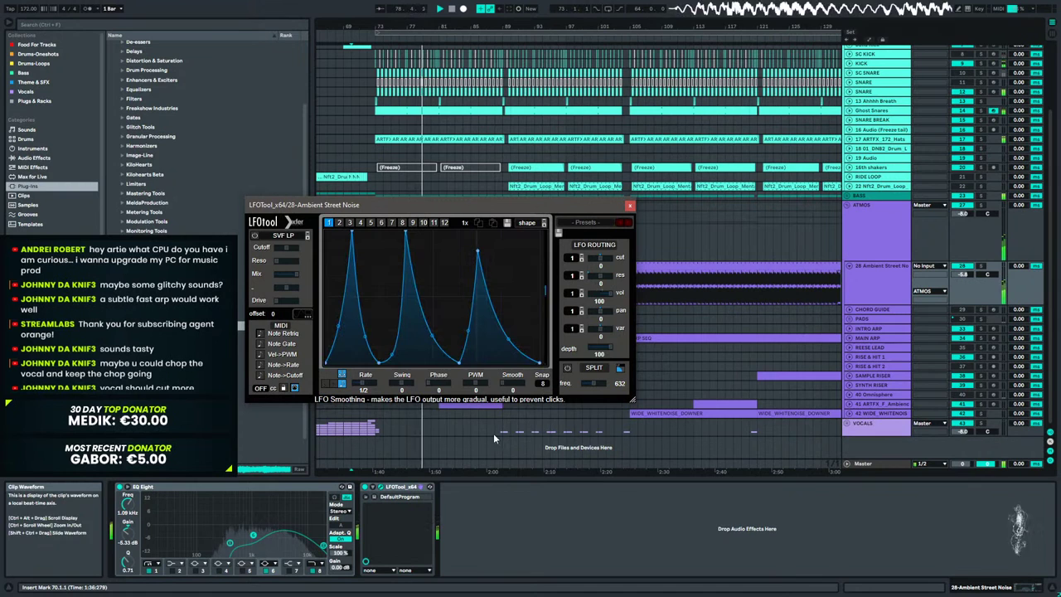
drag(385, 370, 377, 371)
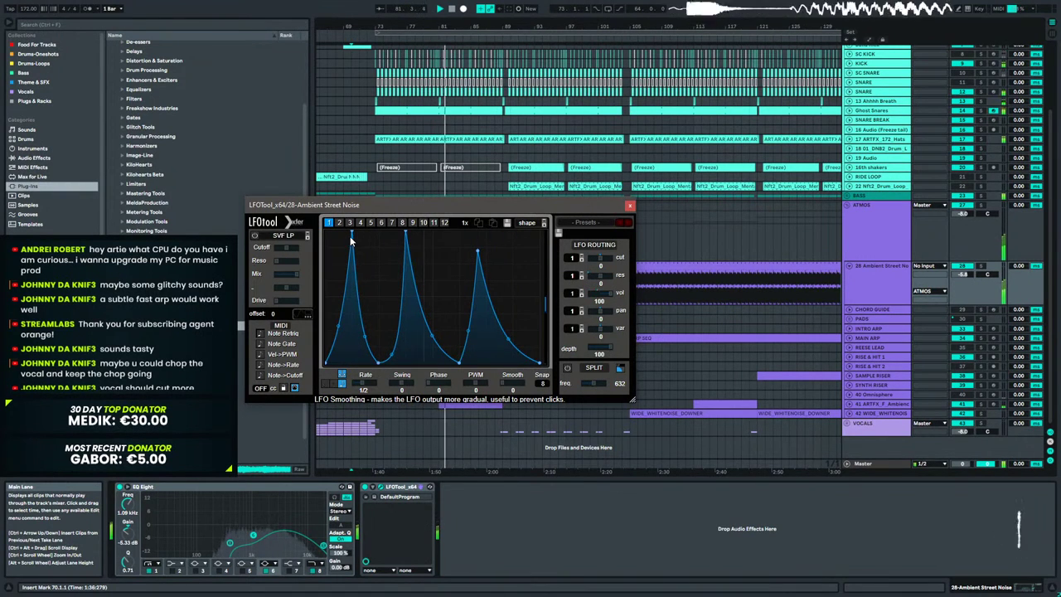
drag(353, 238, 332, 217)
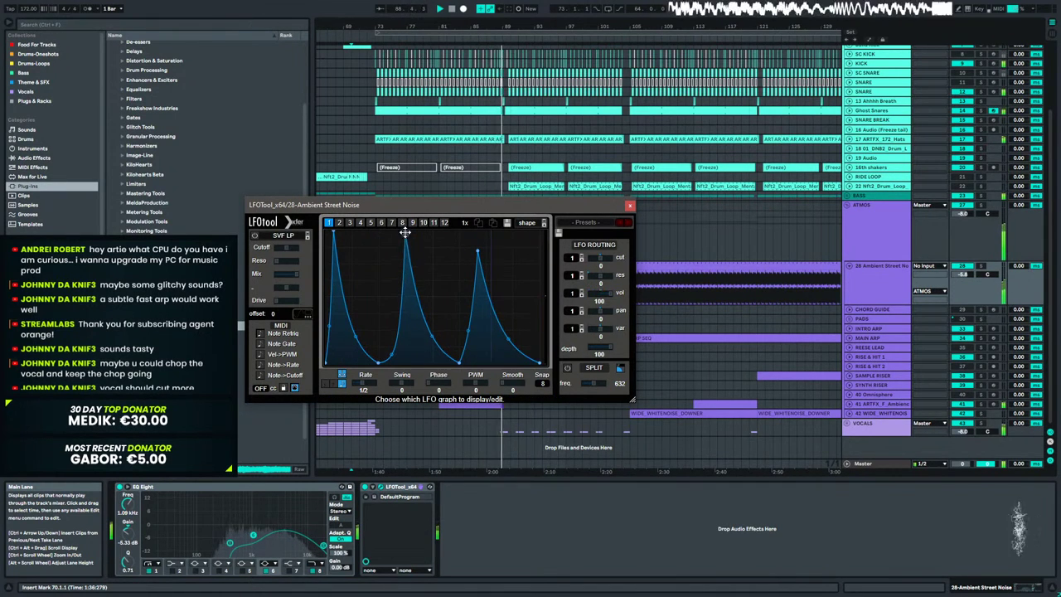
drag(405, 232, 425, 229)
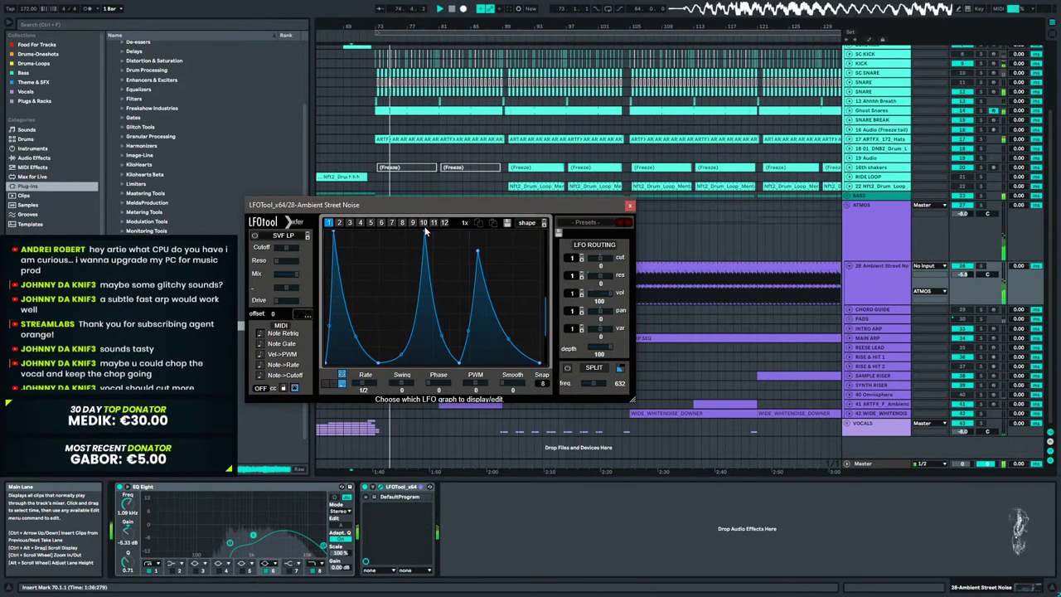
Remove the LFO curve's second peak and the trough after it, and move the last peak earlier to just before mid-cycle.
double_click(425, 234)
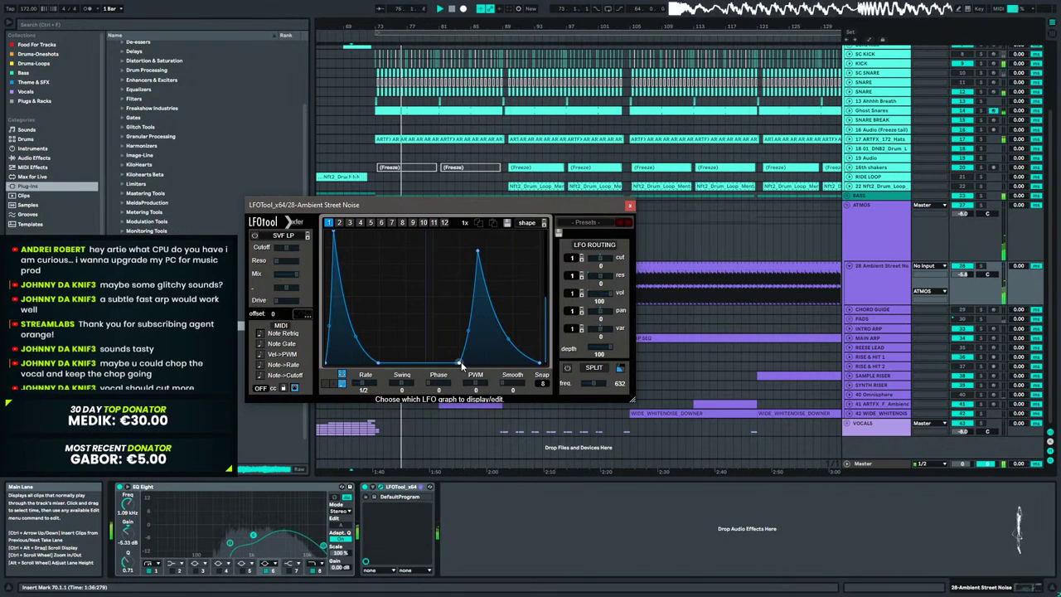
double_click(460, 363)
mouse_move(427, 308)
mouse_down()
mouse_move(433, 325)
mouse_move(438, 313)
mouse_move(434, 327)
mouse_up()
double_click(437, 294)
drag(477, 250, 416, 242)
key(space)
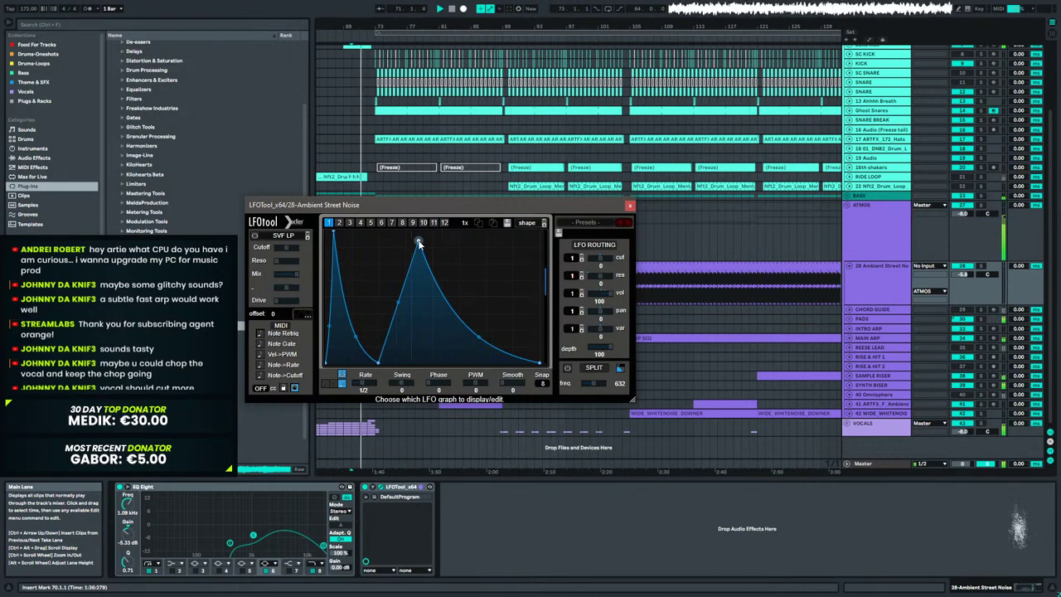
mouse_move(419, 240)
mouse_down()
mouse_move(412, 258)
mouse_move(407, 240)
mouse_up()
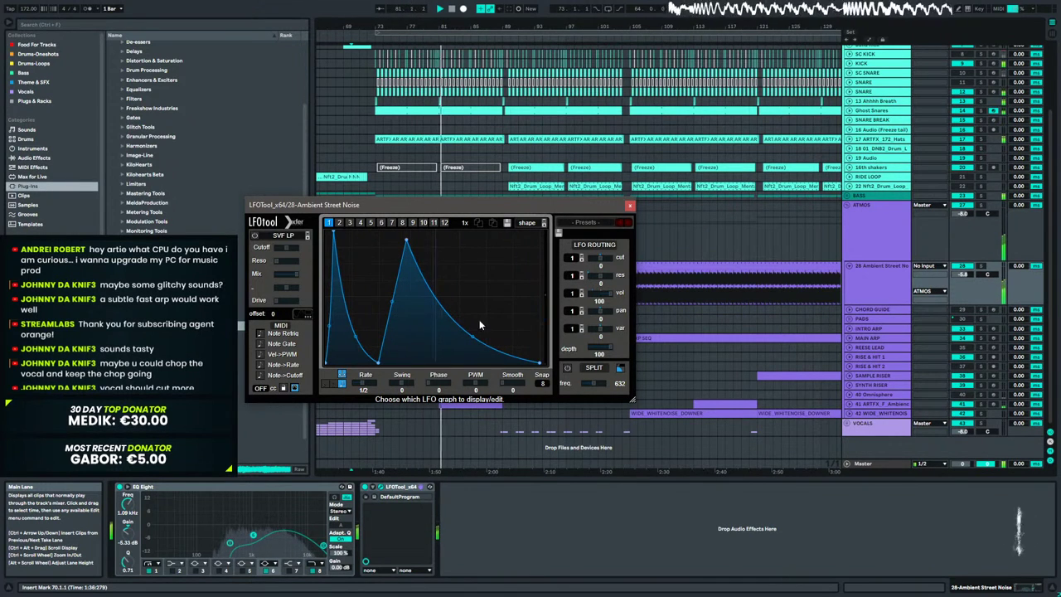
click(629, 204)
click(356, 279)
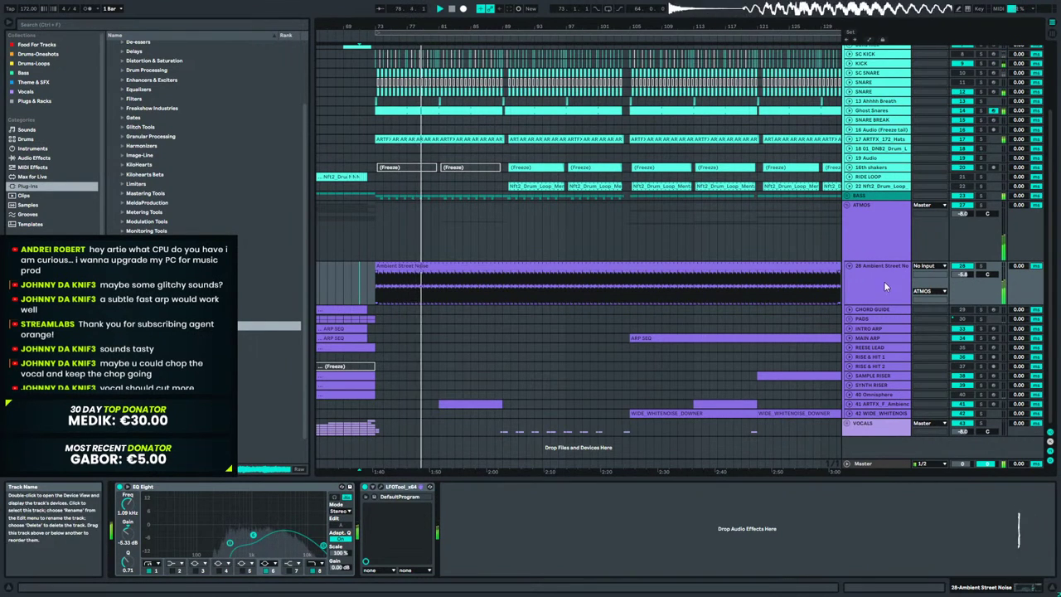
Lower the first LFO peak to just over half height and raise the second peak to full height.
click(381, 487)
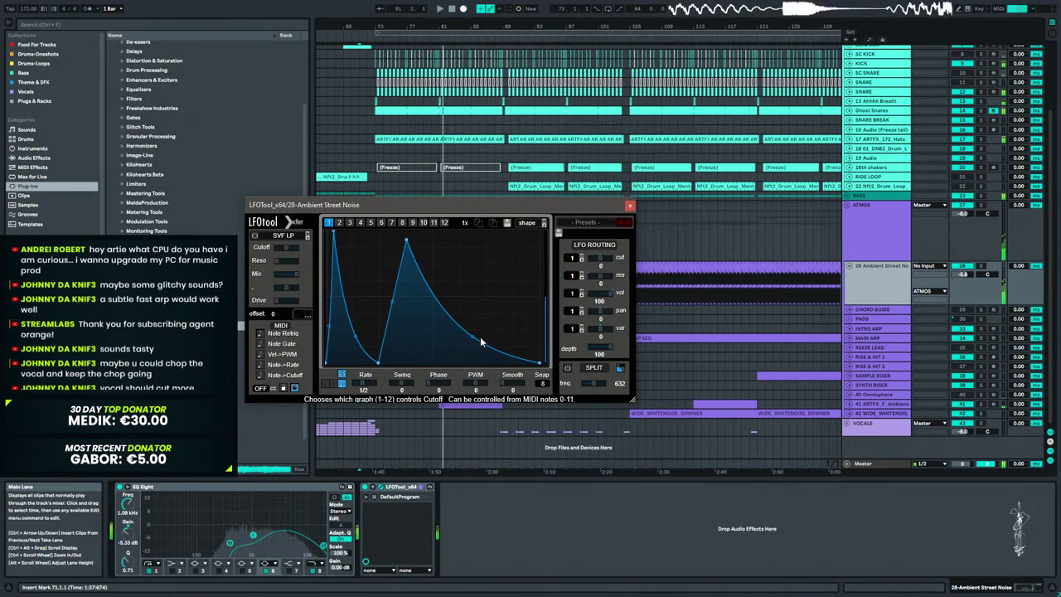
drag(335, 233, 334, 286)
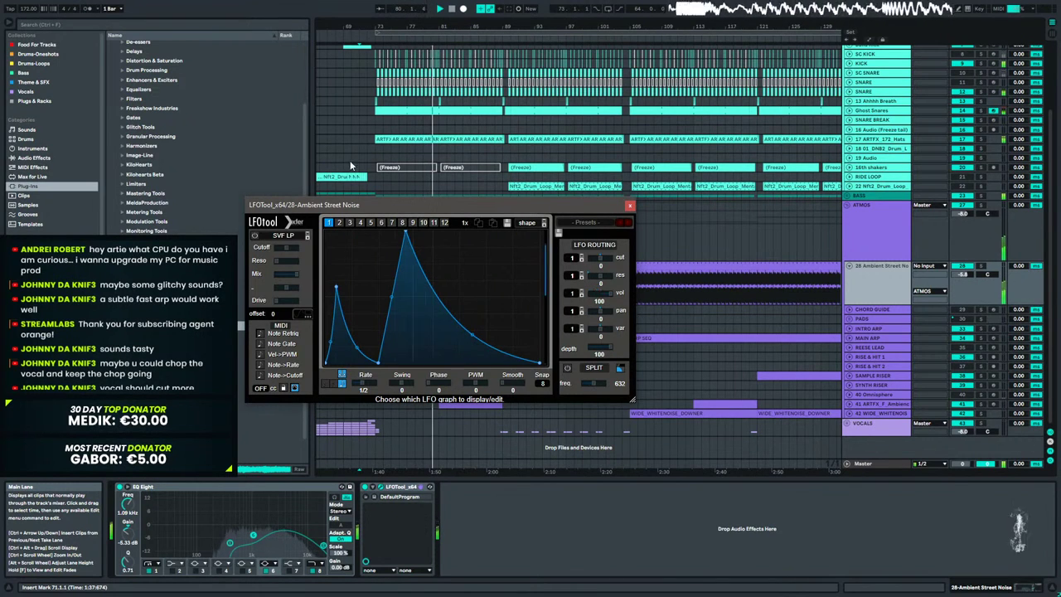
click(630, 206)
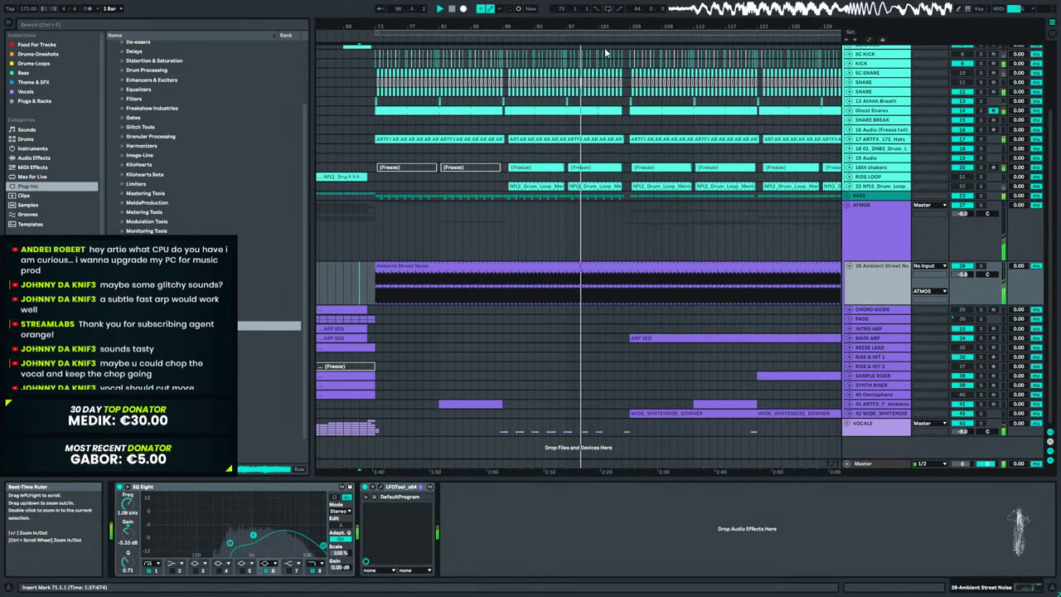
Try cutting the Ambient Street Noise clip from bar 104 to bar 105, and undo the cut.
drag(627, 29, 621, 177)
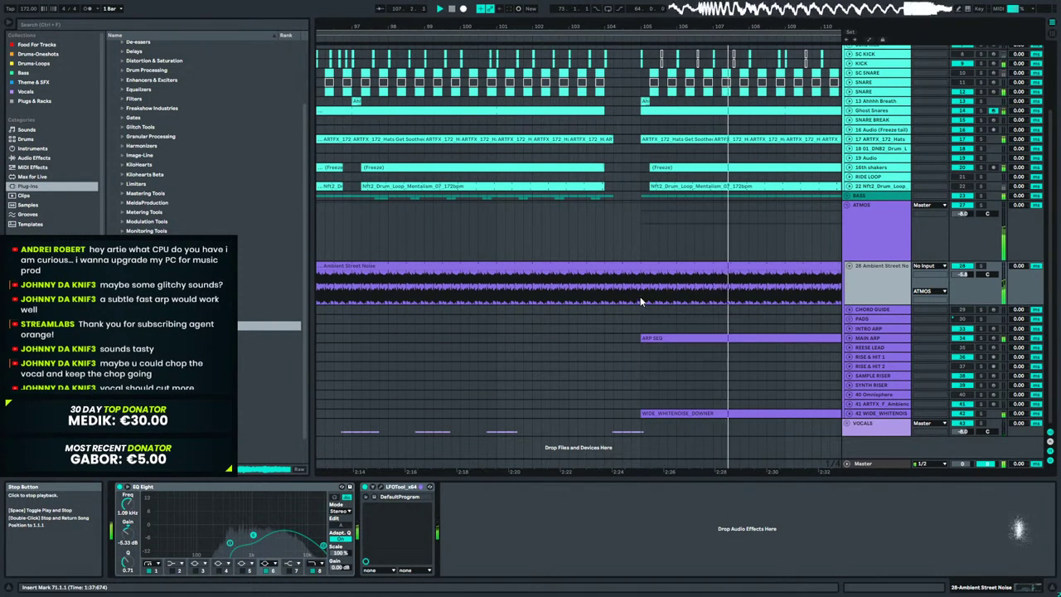
drag(616, 288, 638, 282)
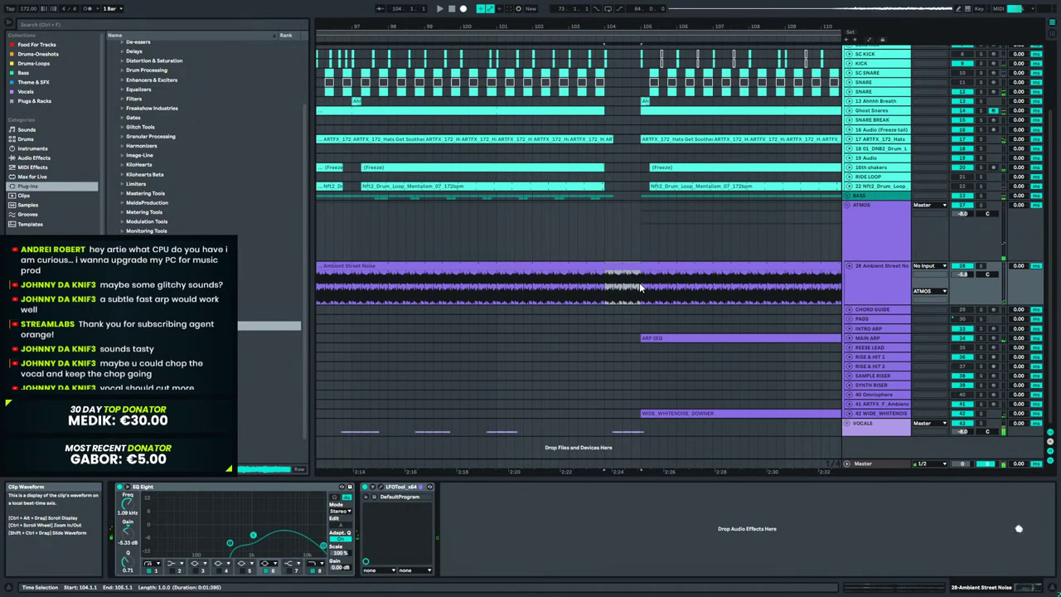
key(ctrl+e)
key(Delete)
key(space)
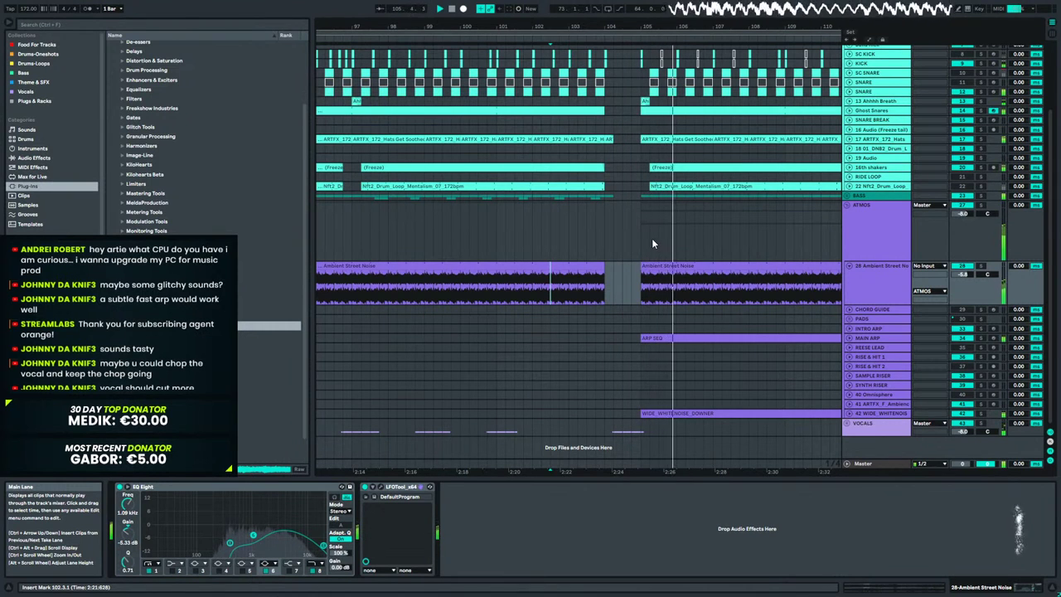
key(ctrl+z)
Open the Ambient Street Noise clip in an enlarged sample editor, reset its track volume to 0 dB and play it.
drag(520, 26, 618, 4)
click(478, 266)
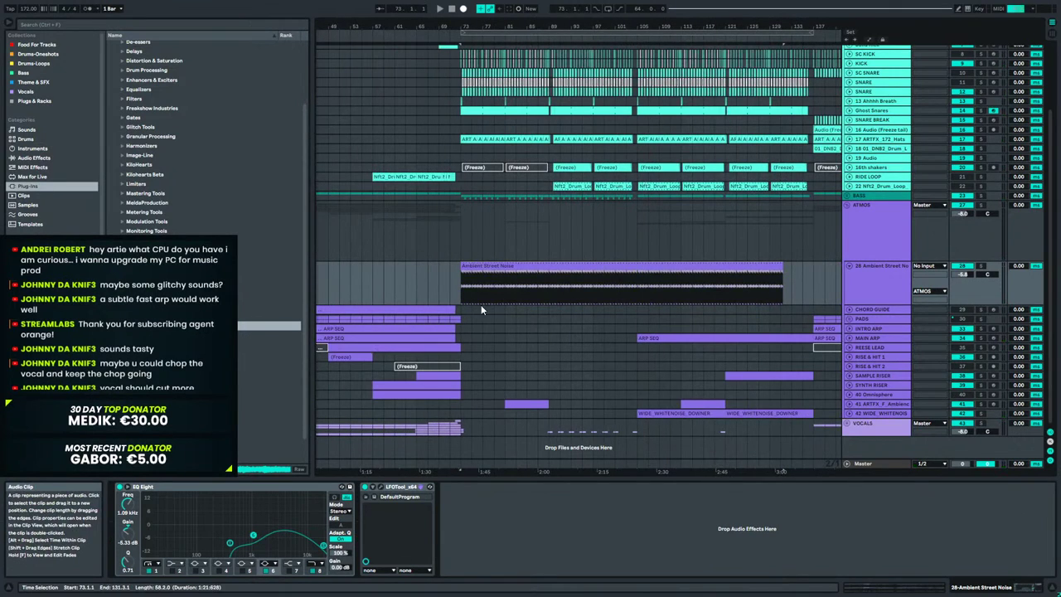
double_click(480, 300)
drag(438, 164, 445, 34)
key(space)
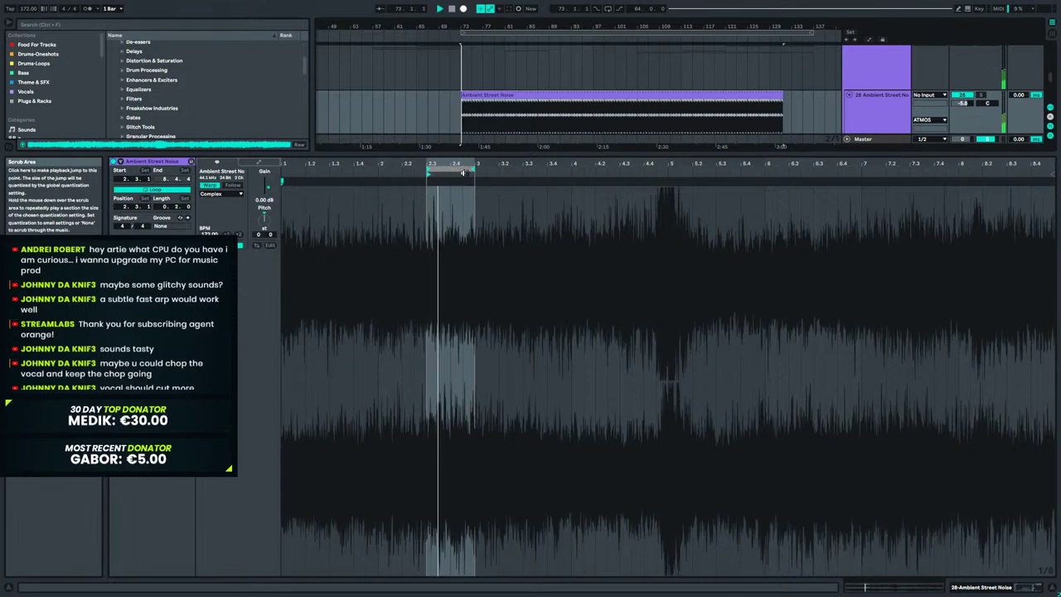
key(space)
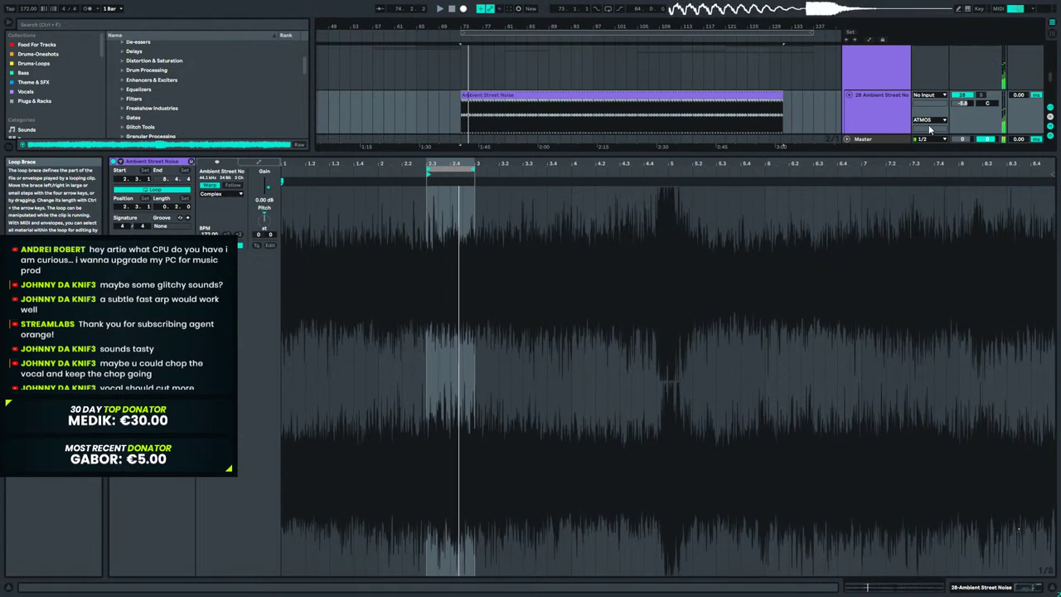
key(space)
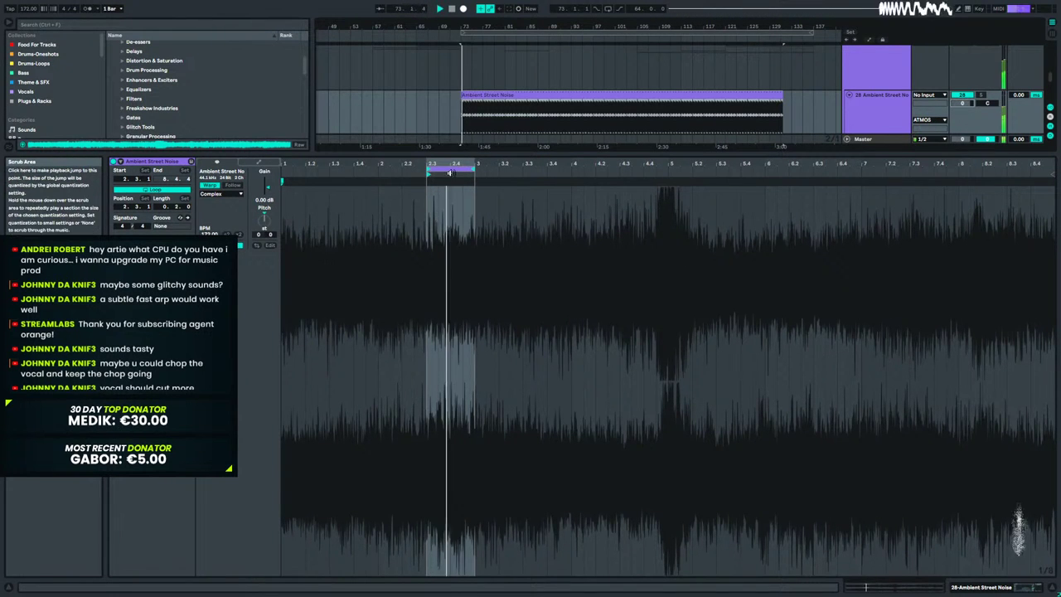
Audition the clip's two-beat loop at different parts of the sample, ending with the loop position at 5.2.1.
drag(447, 168, 387, 170)
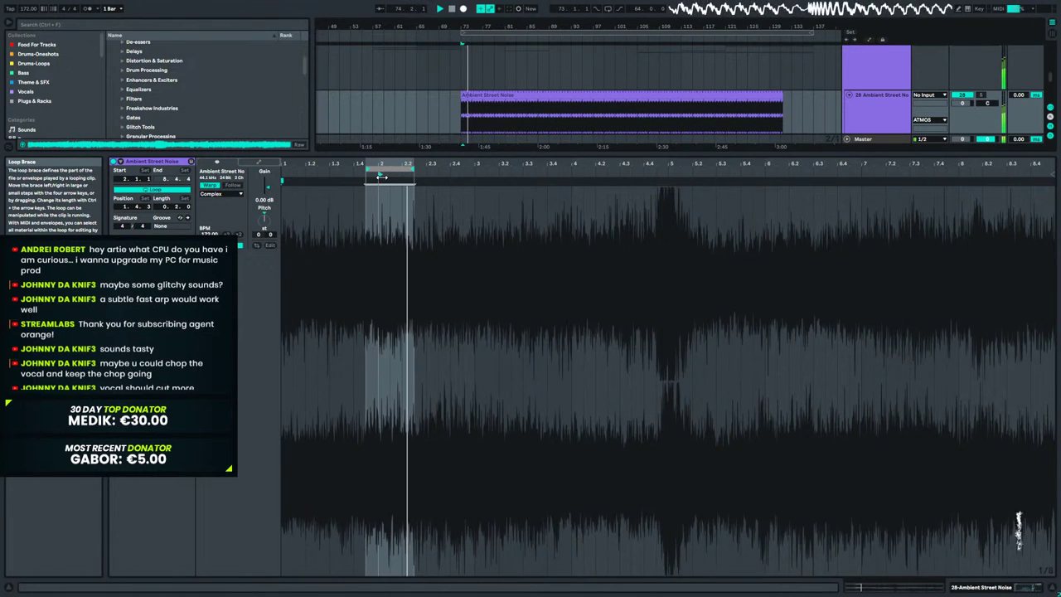
drag(380, 177, 643, 188)
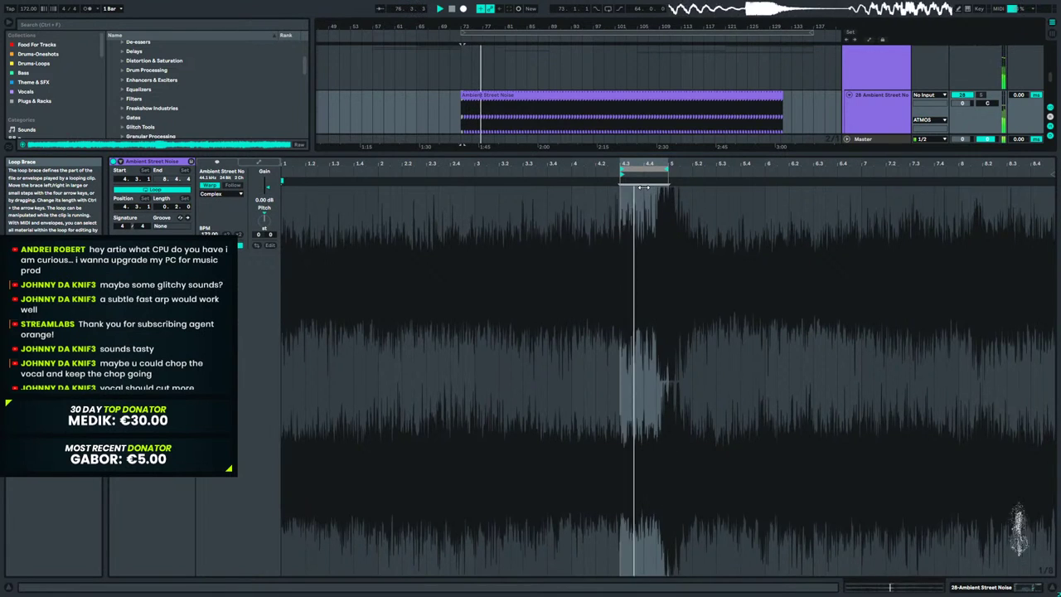
drag(643, 187, 705, 189)
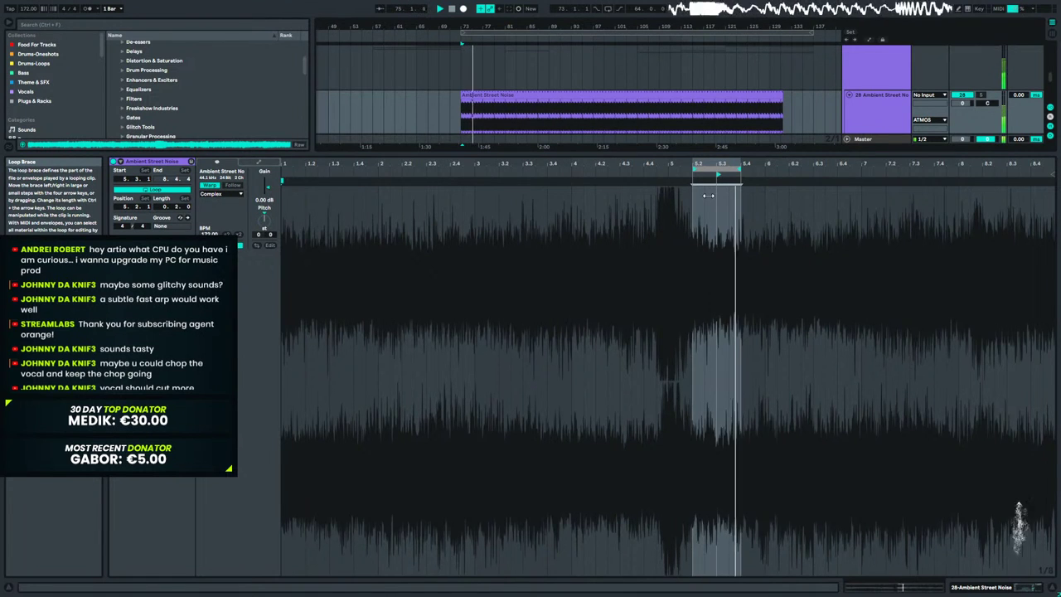
key(Left)
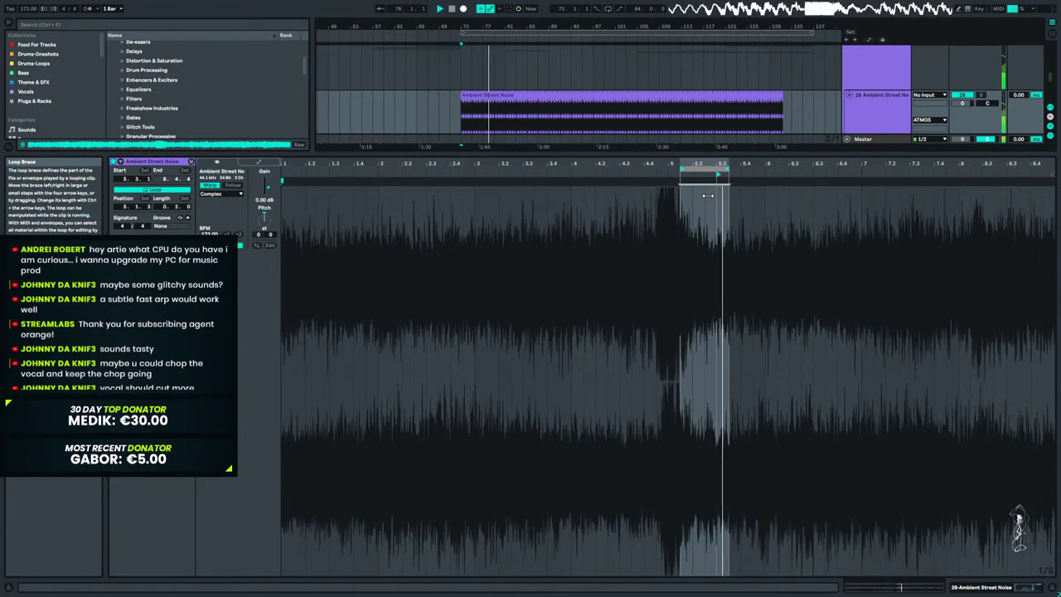
key(Right)
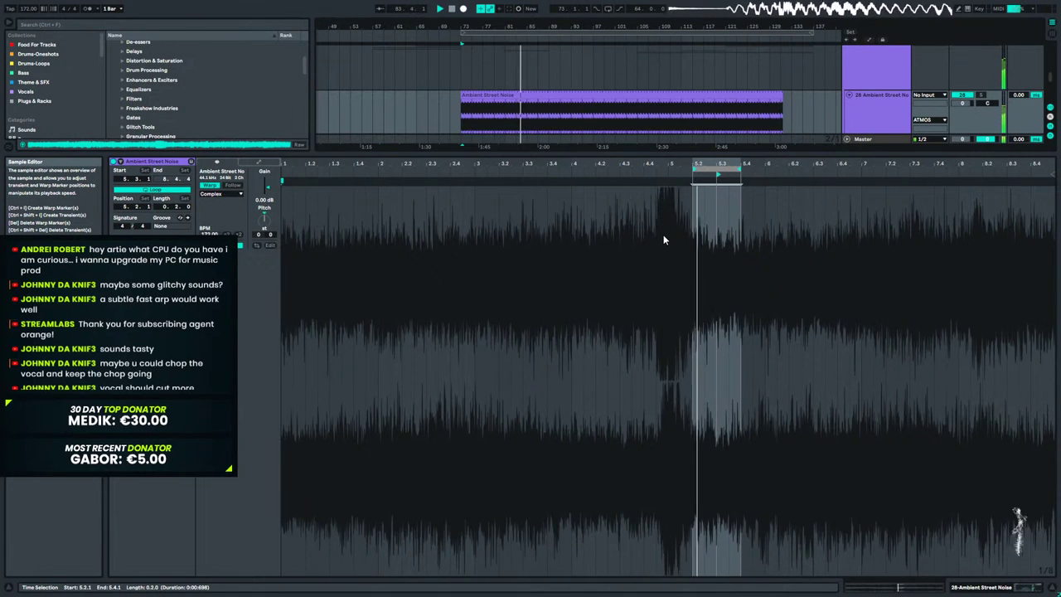
Set the noise track volume to -4.0 dB while playing from bar 71, and move the clip's two-beat loop to 5.3.1.
click(446, 111)
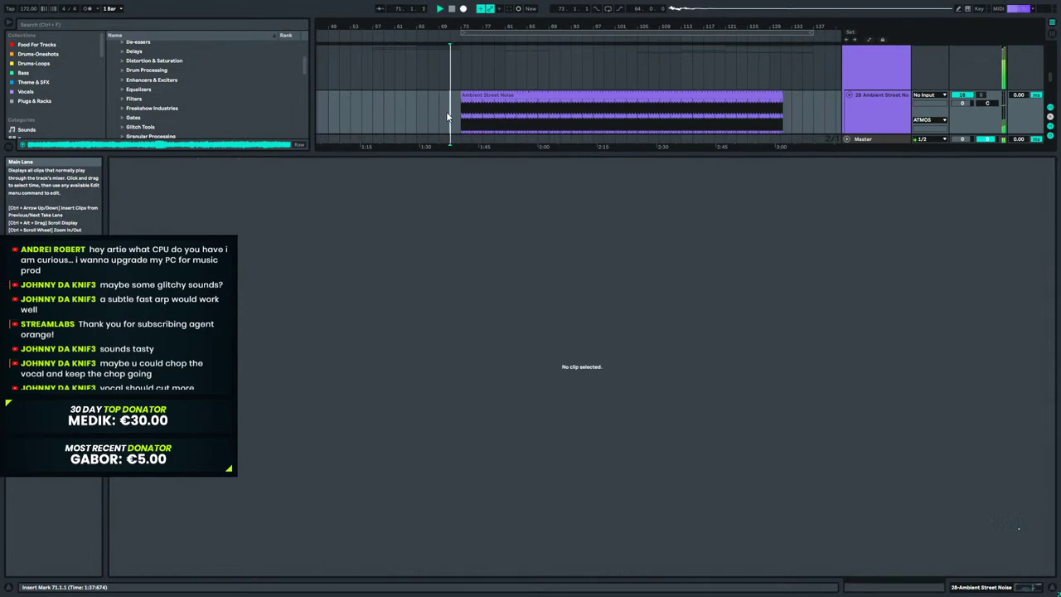
drag(949, 109, 948, 113)
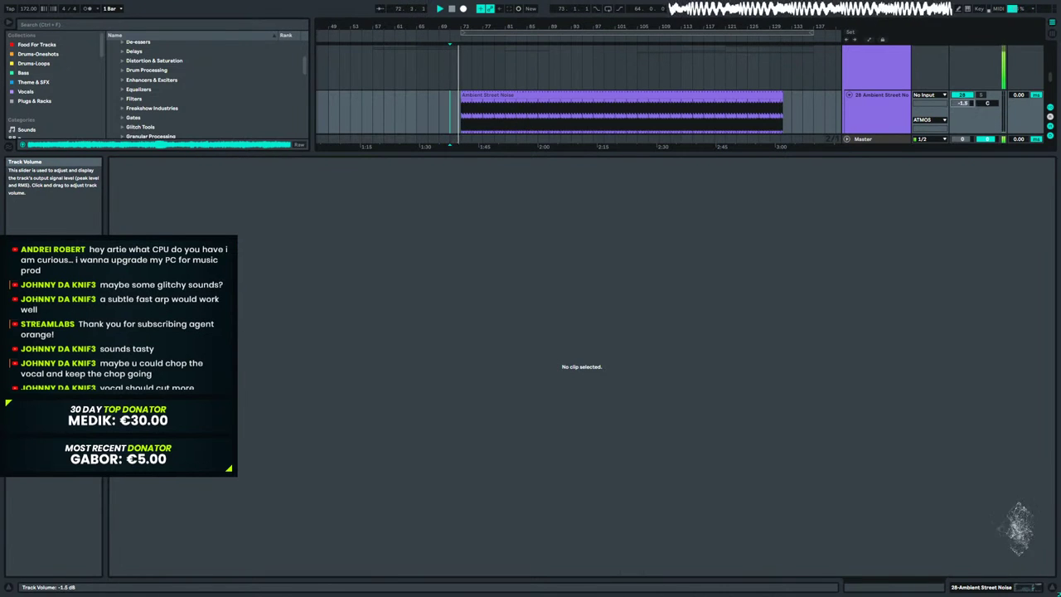
click(639, 96)
drag(663, 165, 646, 91)
drag(649, 170, 678, 170)
key(space)
key(space)
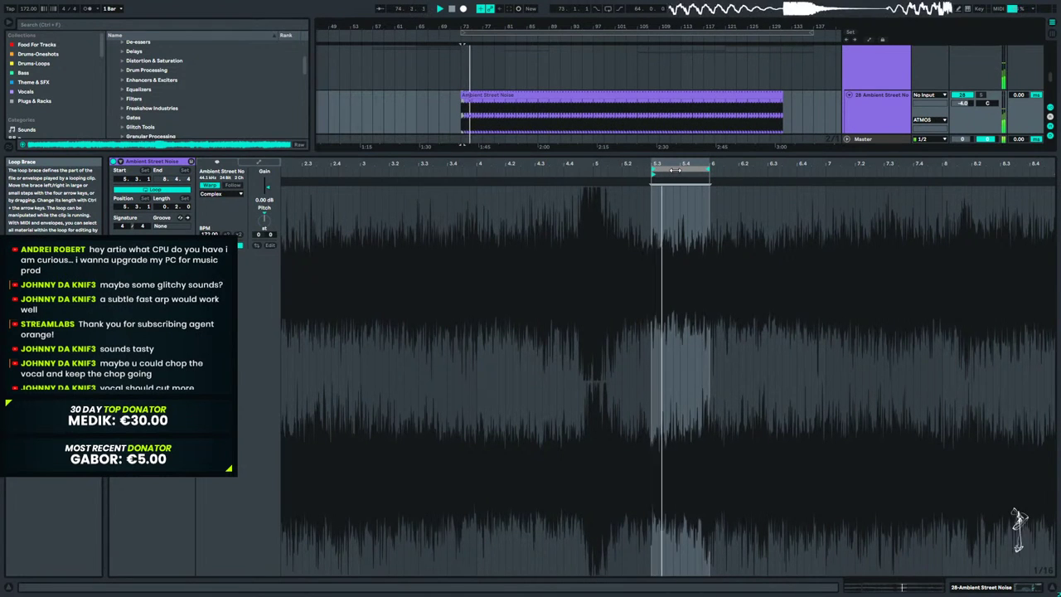
Audition earlier positions for the clip's two-beat loop and settle its start and position at 2.3.1.
drag(675, 170, 444, 177)
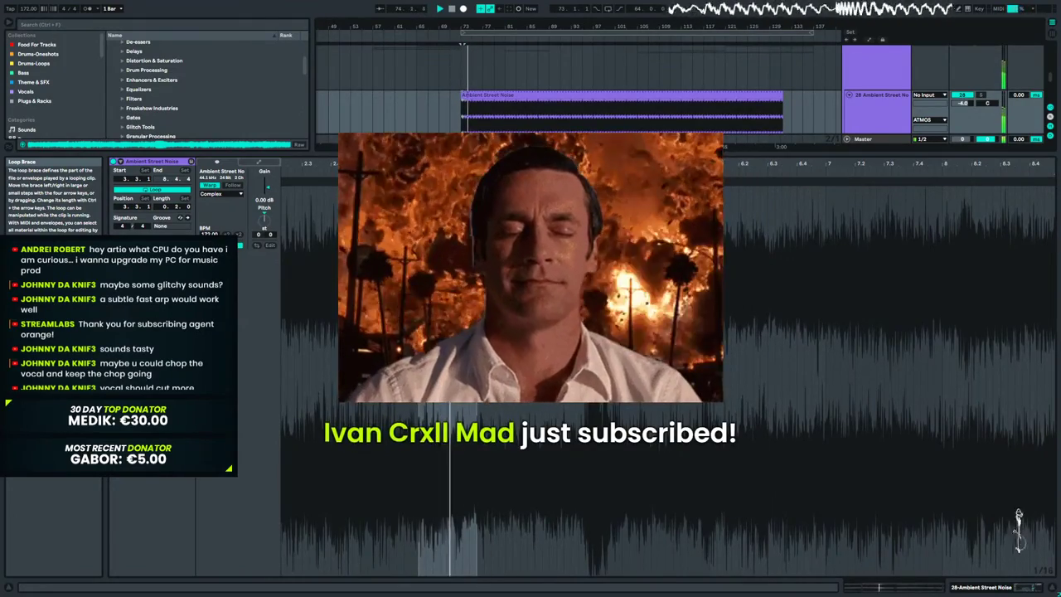
drag(444, 176, 378, 176)
key(space)
key(space)
key(Right)
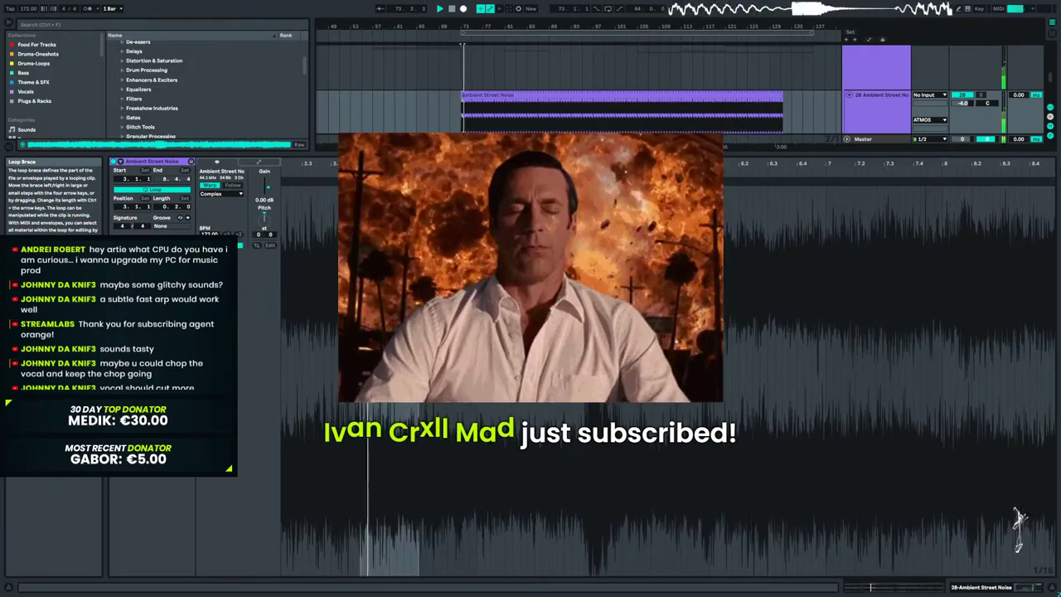
key(Down)
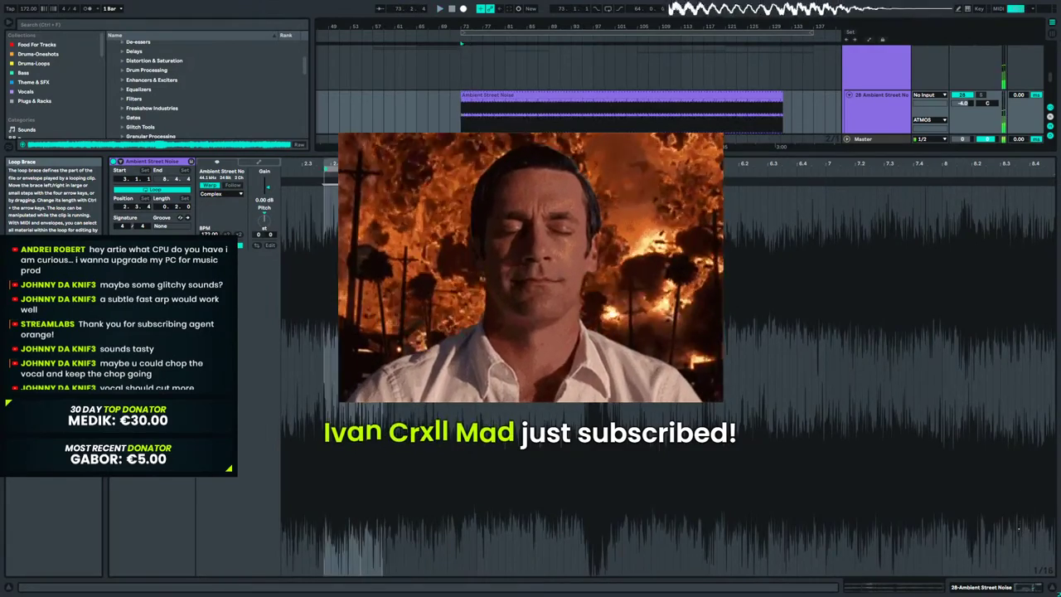
key(space)
key(space)
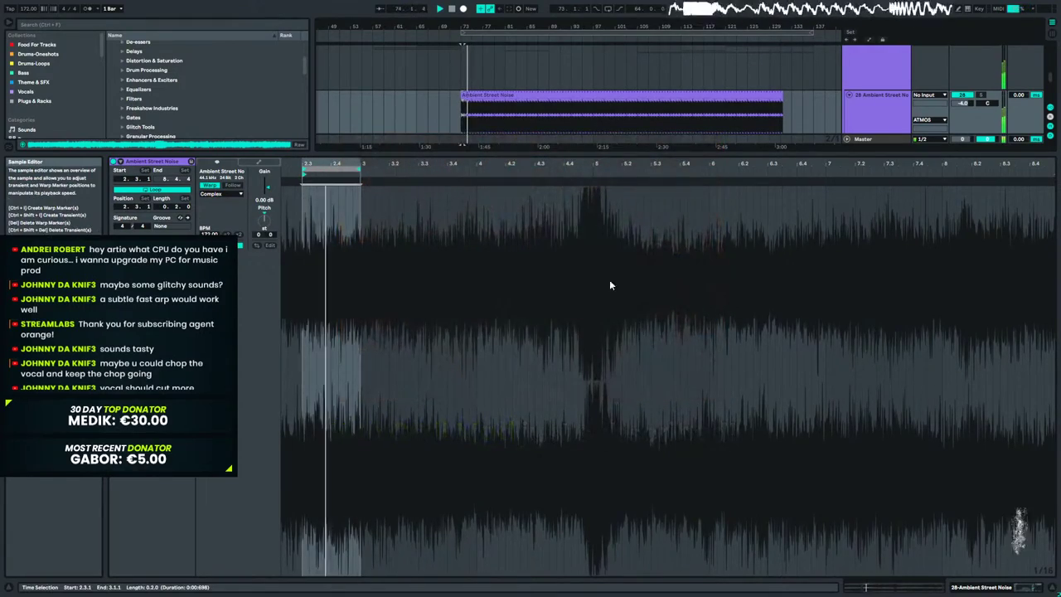
Return to the noise track's device chain and set the track volume to -4.8 dB.
click(1001, 586)
drag(966, 276, 966, 280)
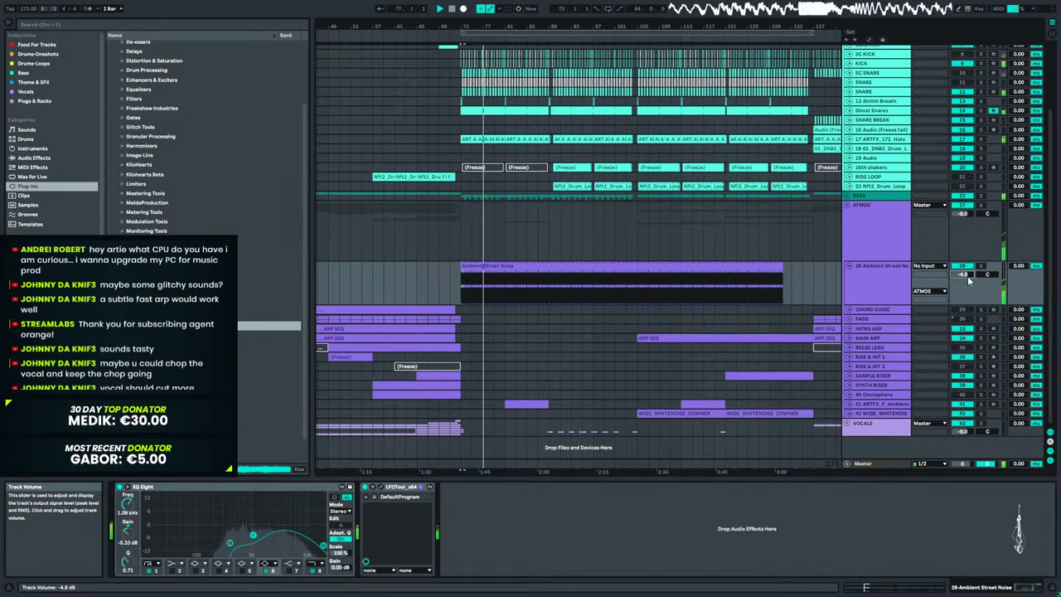
Split off the noise clip's last two beats before bar 81, from 80.3.1 to 81.1.1, and set their start to 5.3.1 and loop position to 5.1.3.
click(442, 281)
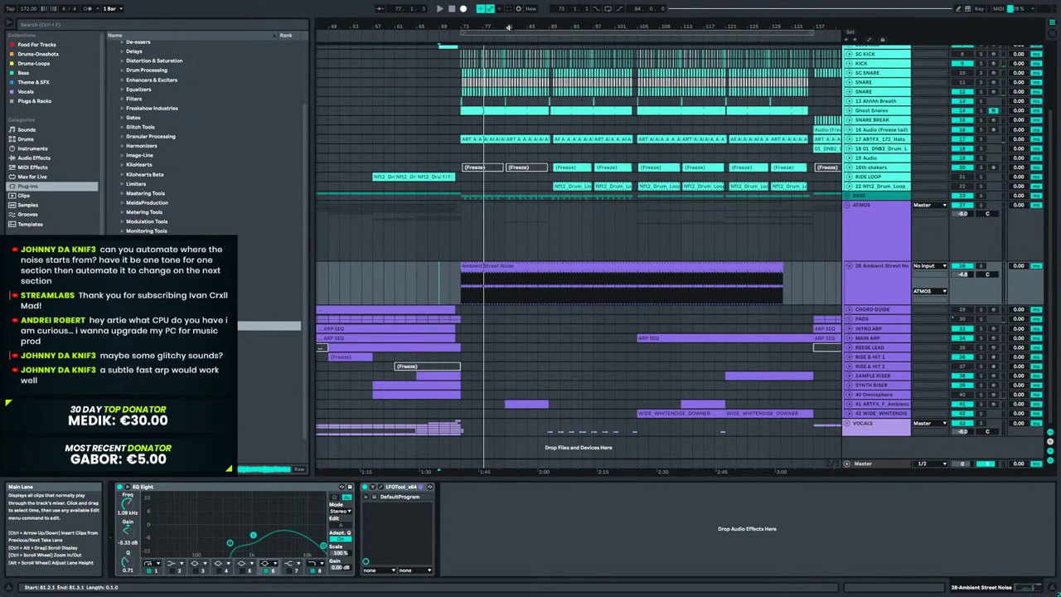
drag(500, 27, 577, 133)
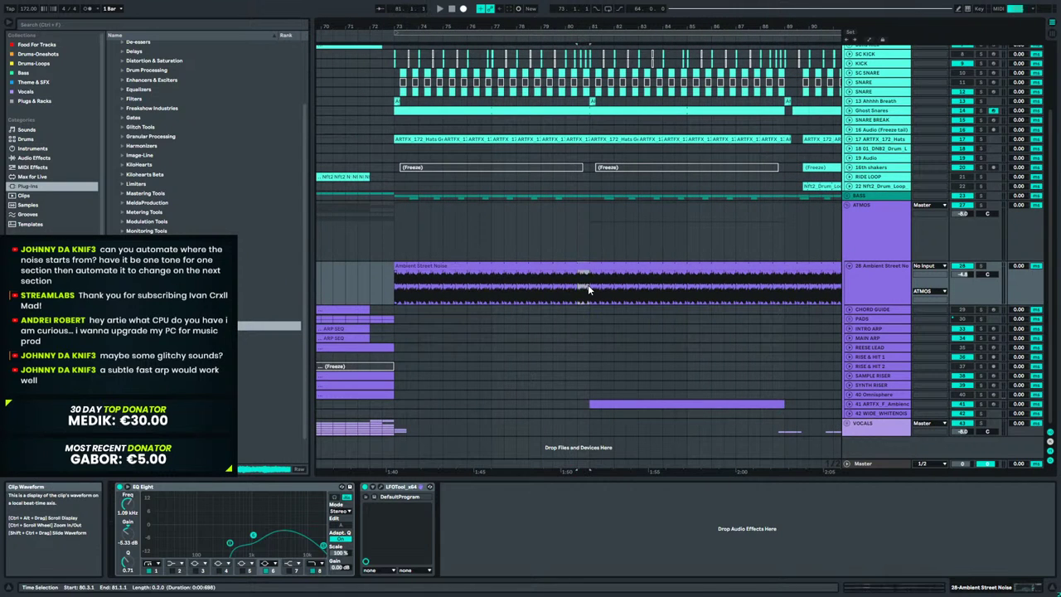
double_click(581, 263)
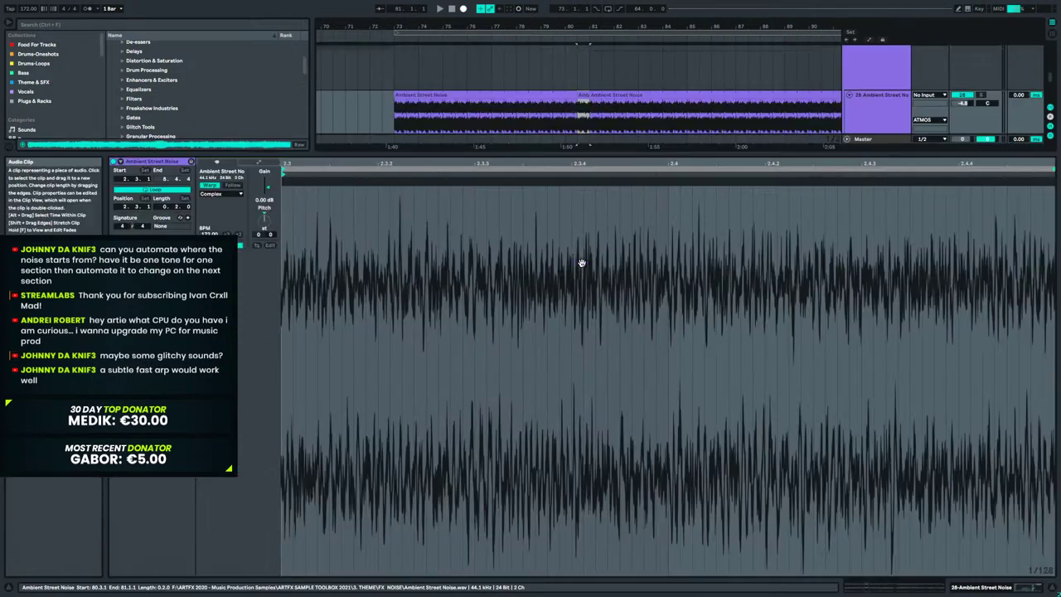
drag(421, 163, 850, 224)
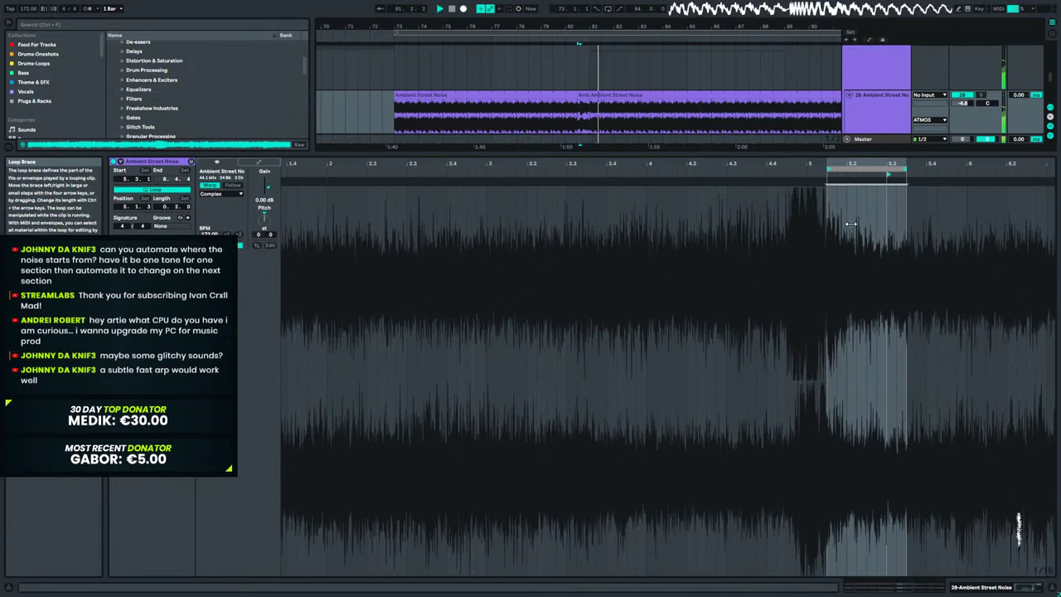
Audition the altered two-beat segment from 79.3.1, comparing the noise track soloed and in the full mix.
click(550, 117)
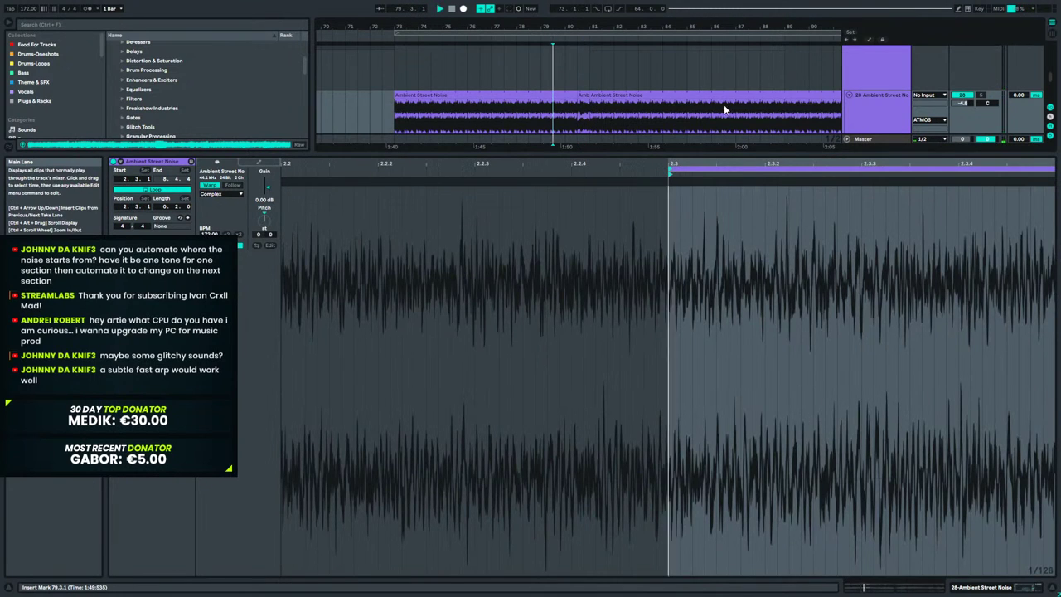
key(space)
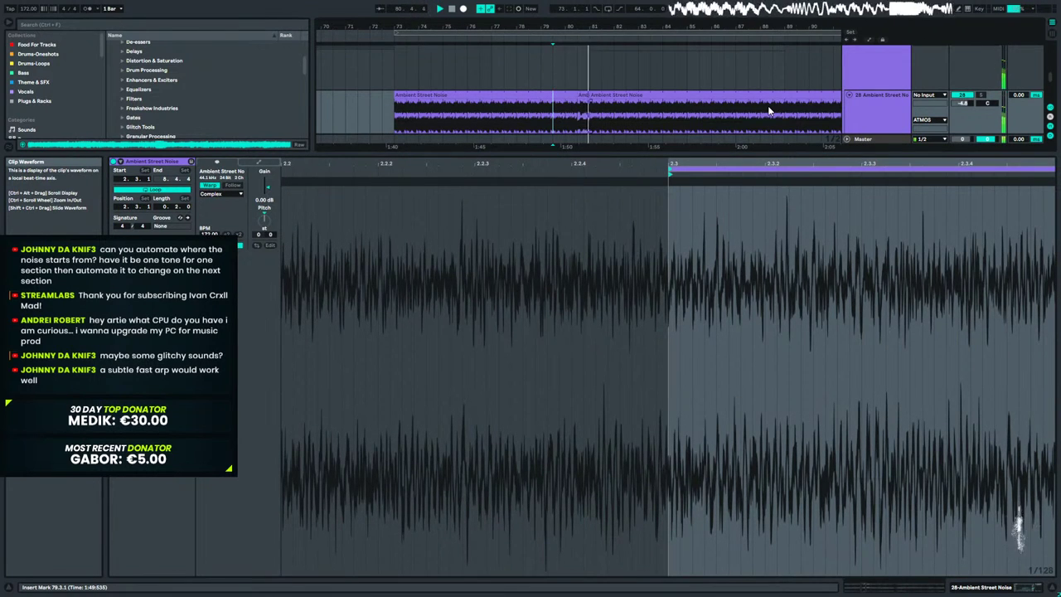
key(space)
click(983, 95)
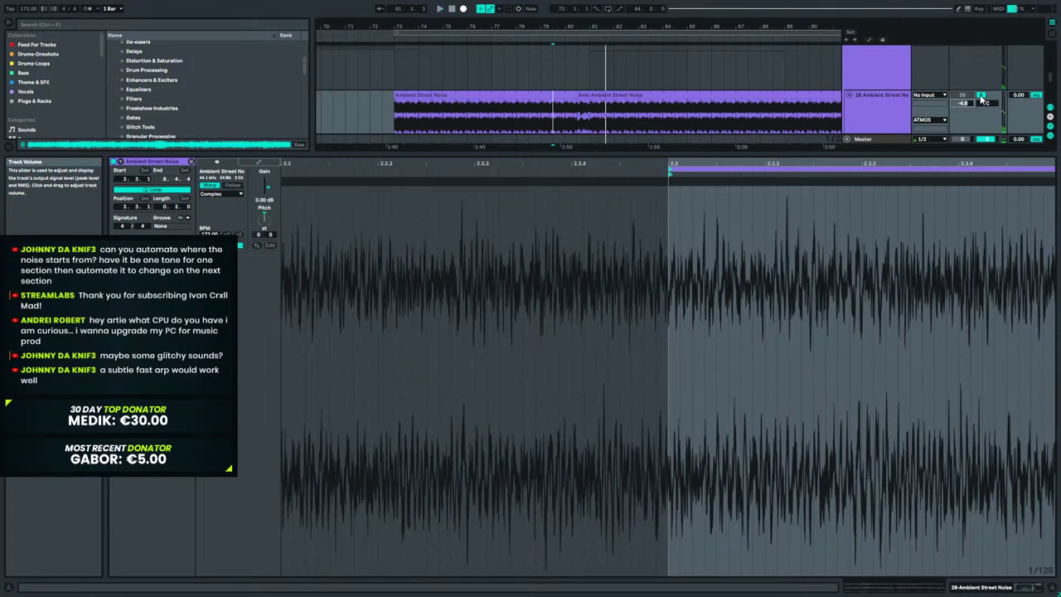
click(982, 97)
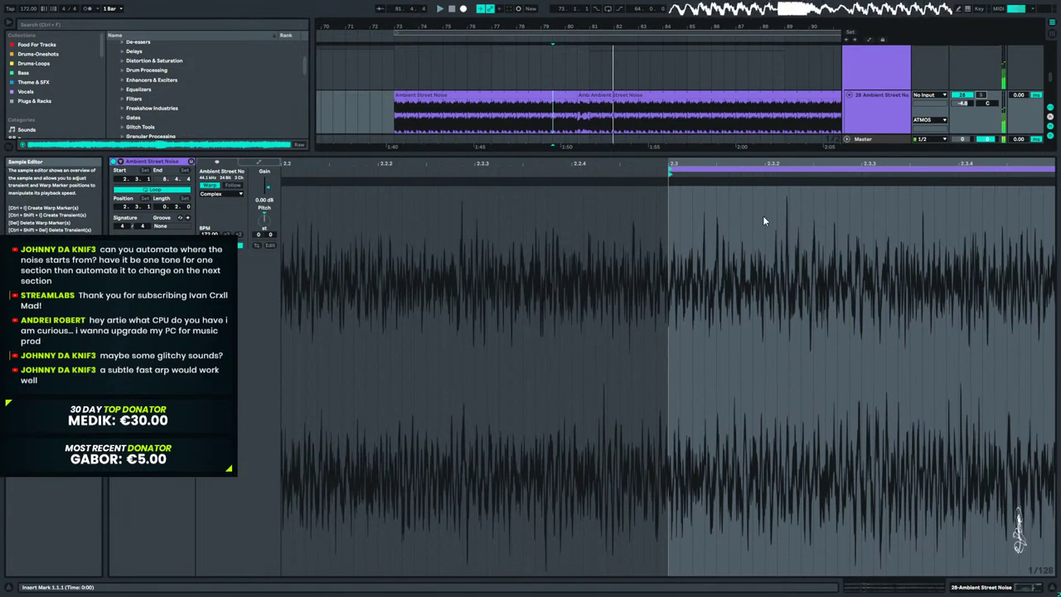
Copy the altered two-beat segment to 76.3.1 and play from bar 73 with the noise track volume at 0.0 dB.
click(487, 108)
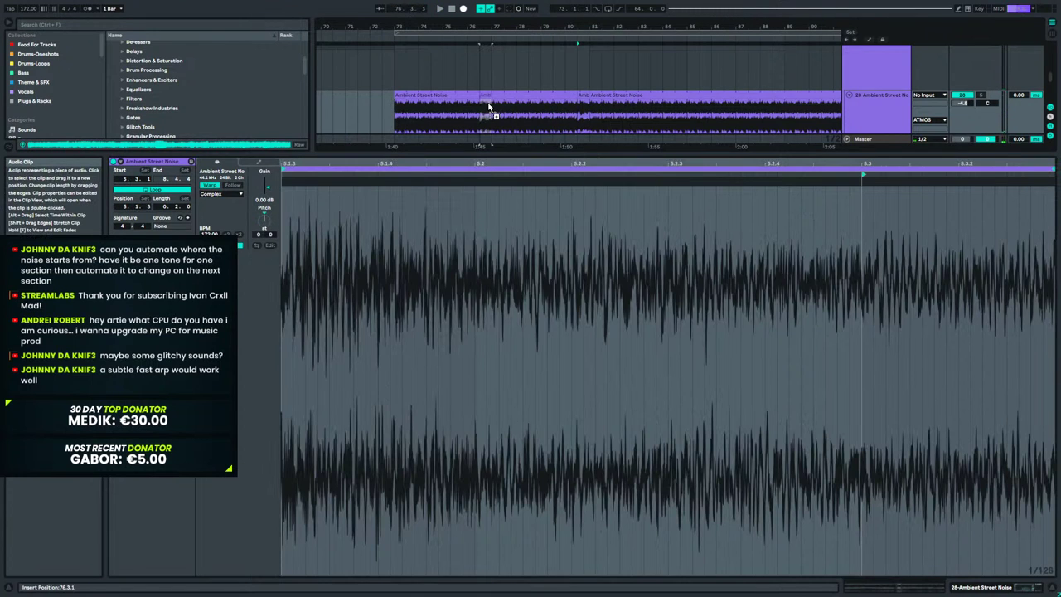
drag(488, 107, 488, 107)
click(394, 110)
key(space)
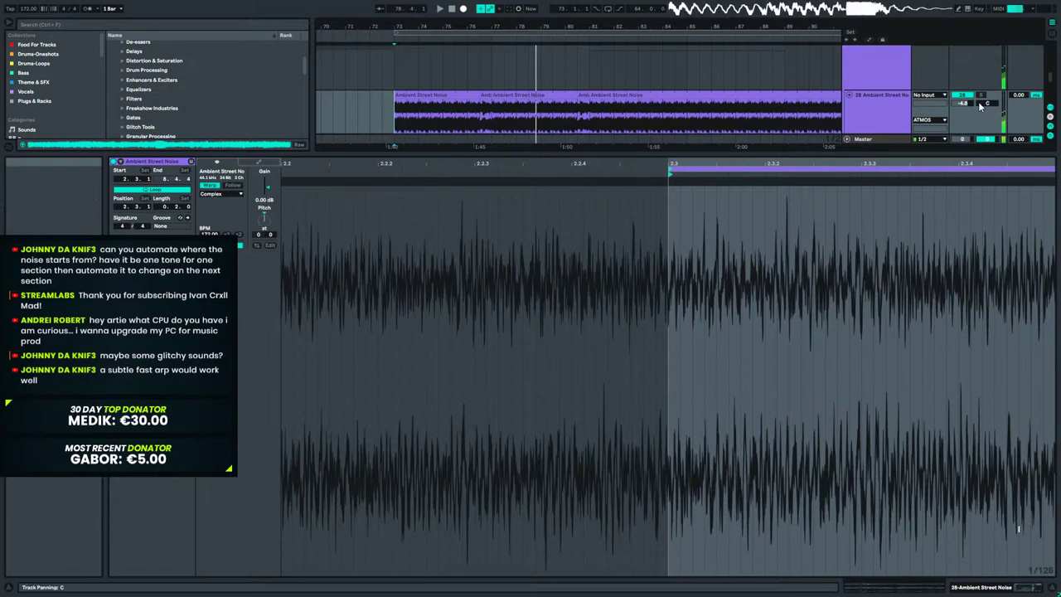
key(space)
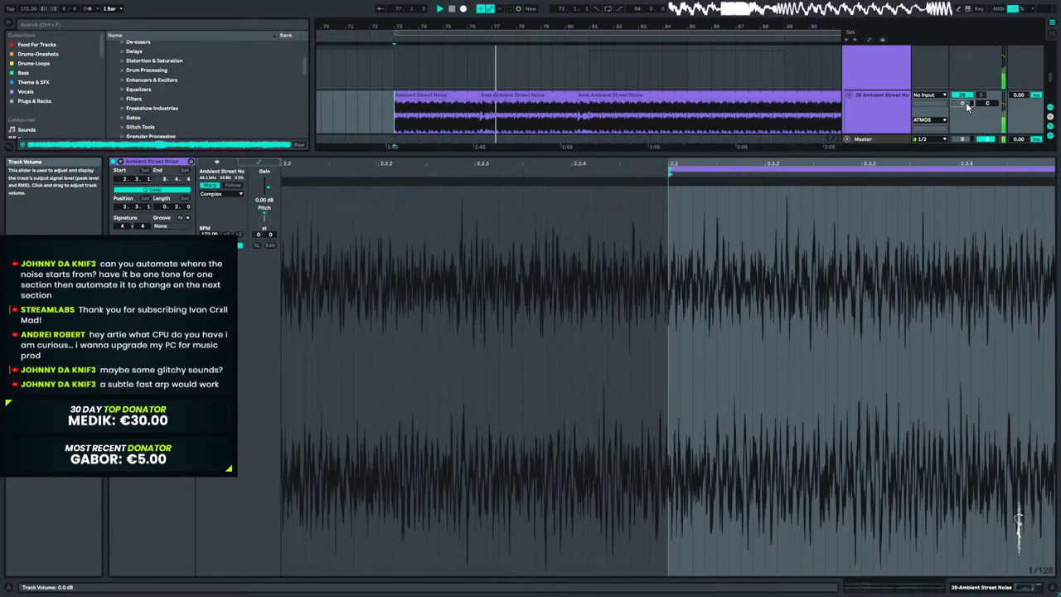
key(space)
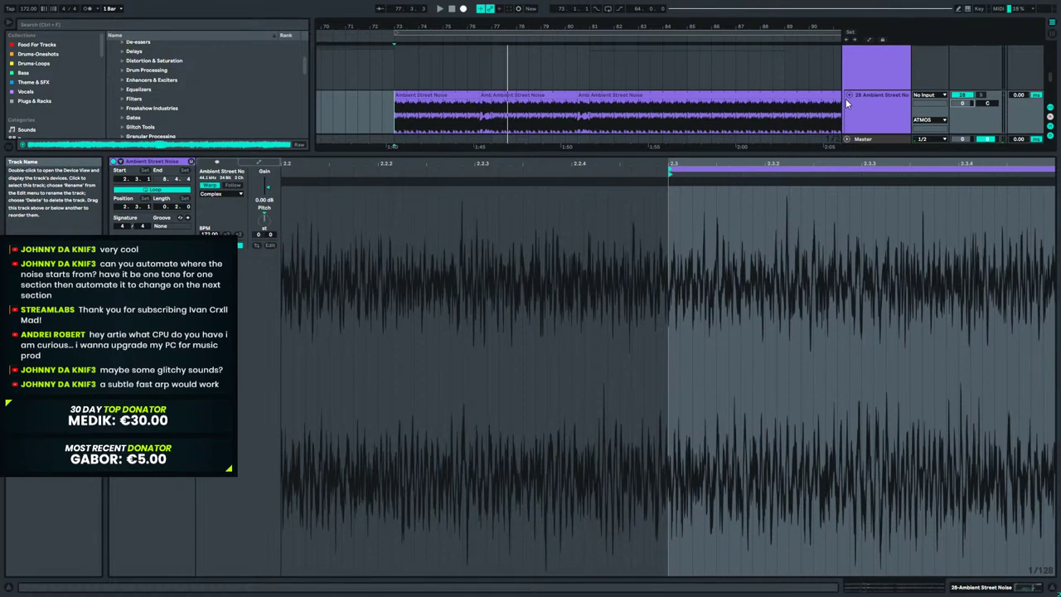
Try an extra copy of the altered two-beat segment at 74.3.1 and audition it from bar 73.
click(486, 93)
key(space)
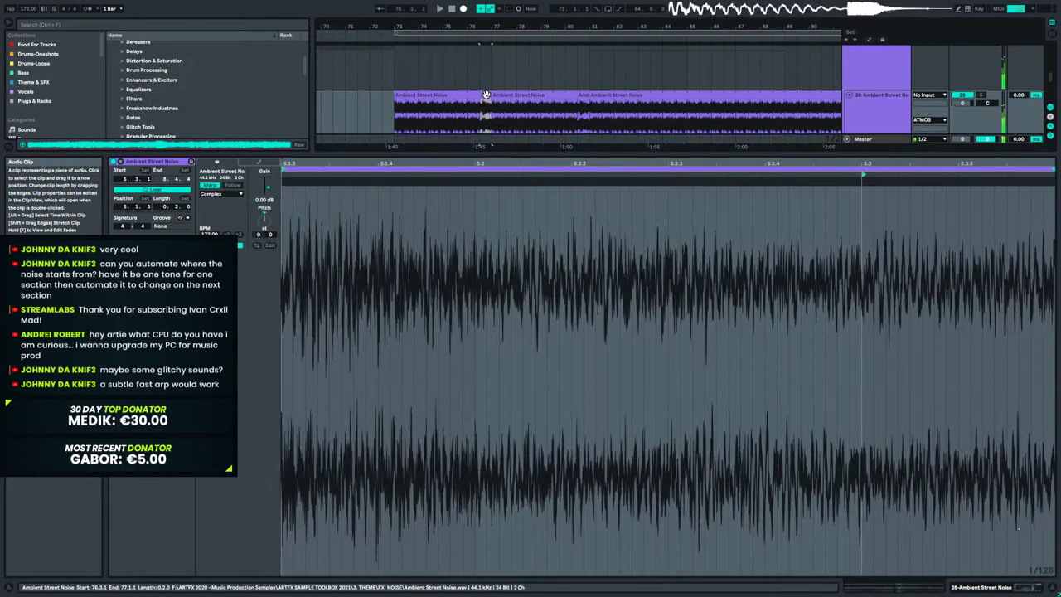
click(454, 98)
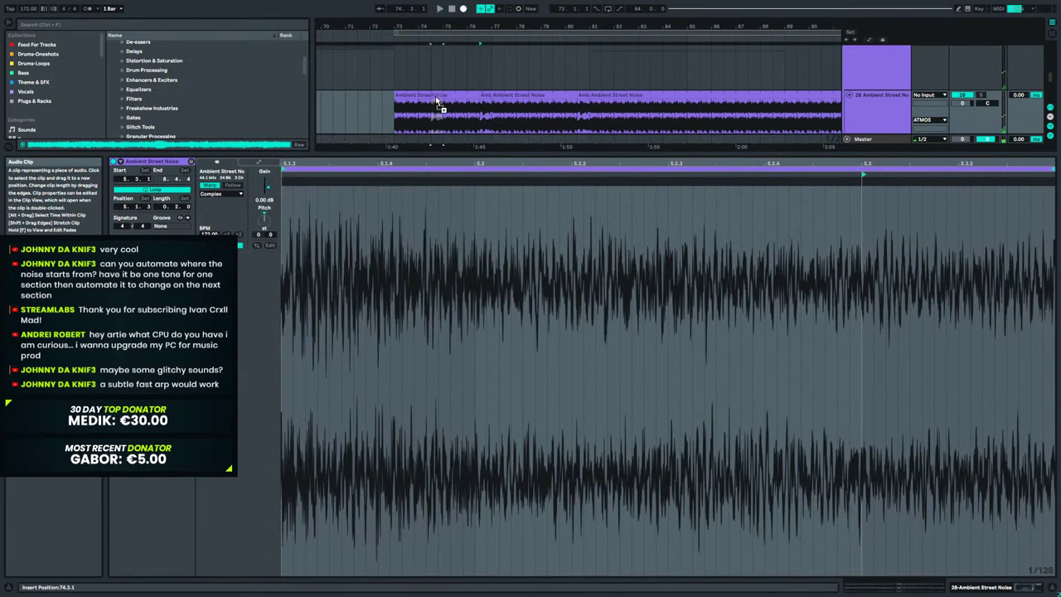
click(393, 113)
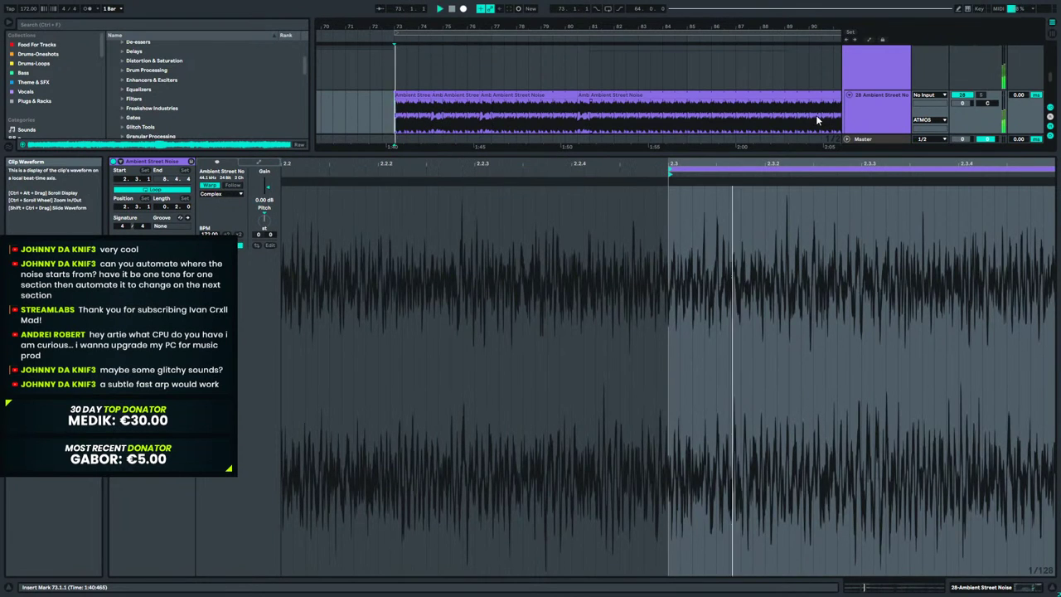
key(space)
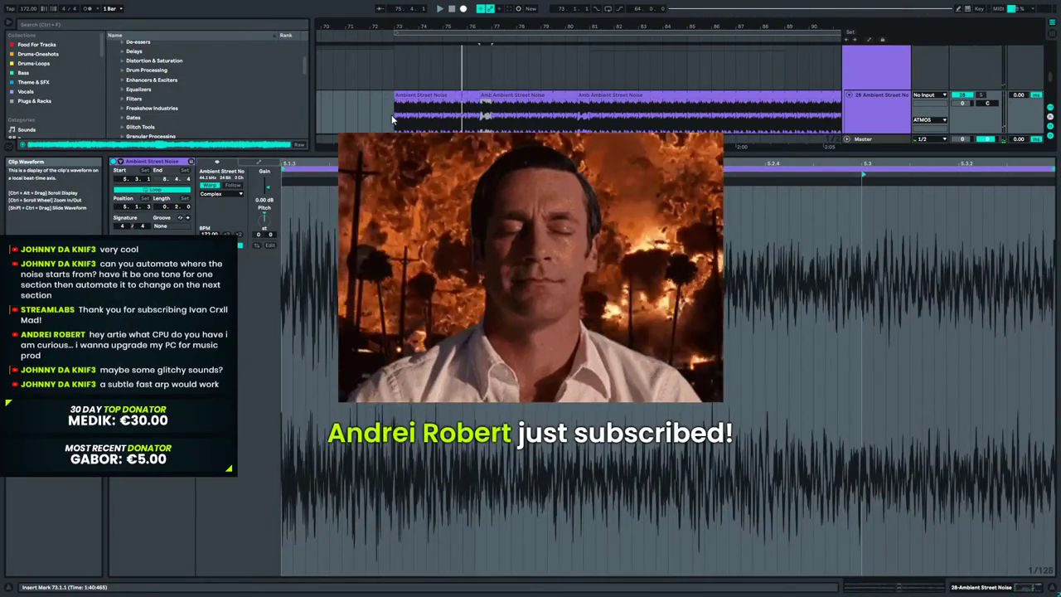
Set the noise track volume to -4.0 dB while playing from bar 73, and return to its device chain.
click(393, 114)
key(space)
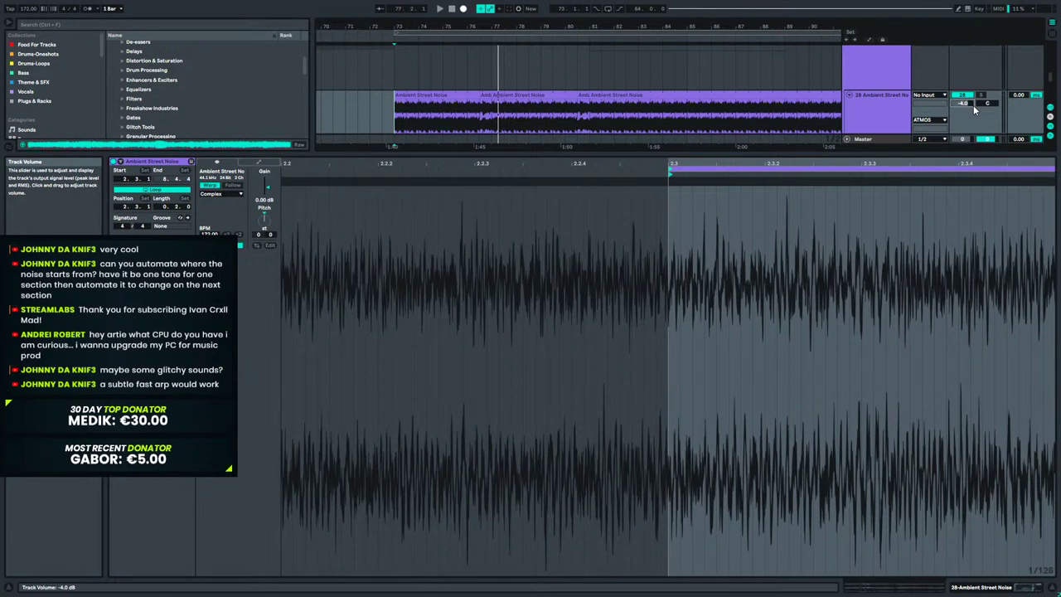
click(1014, 587)
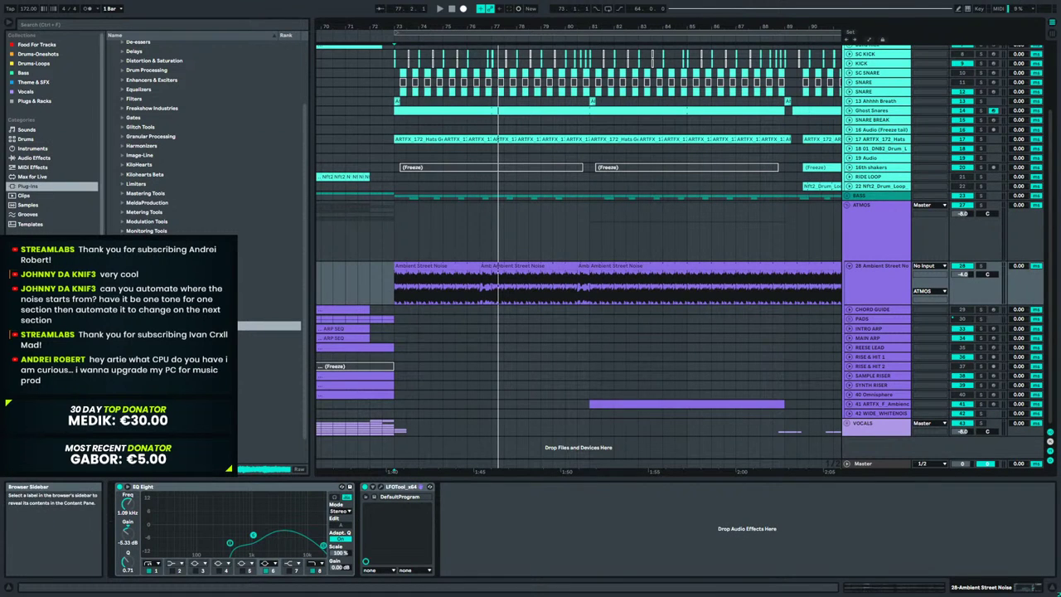
Add a Utility audio effect after LFOTool on the noise track.
click(40, 158)
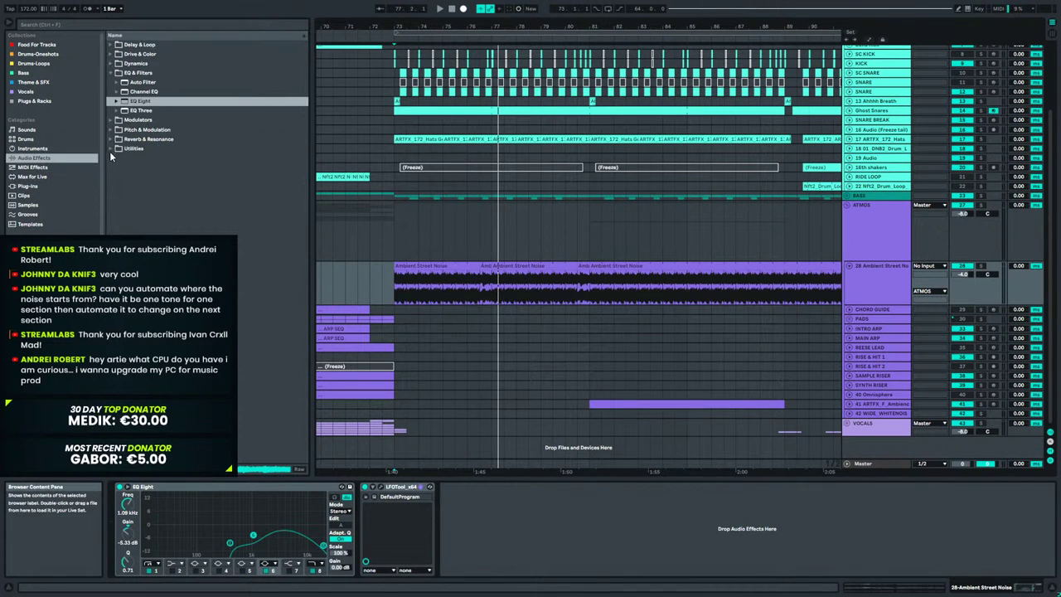
click(109, 148)
click(138, 196)
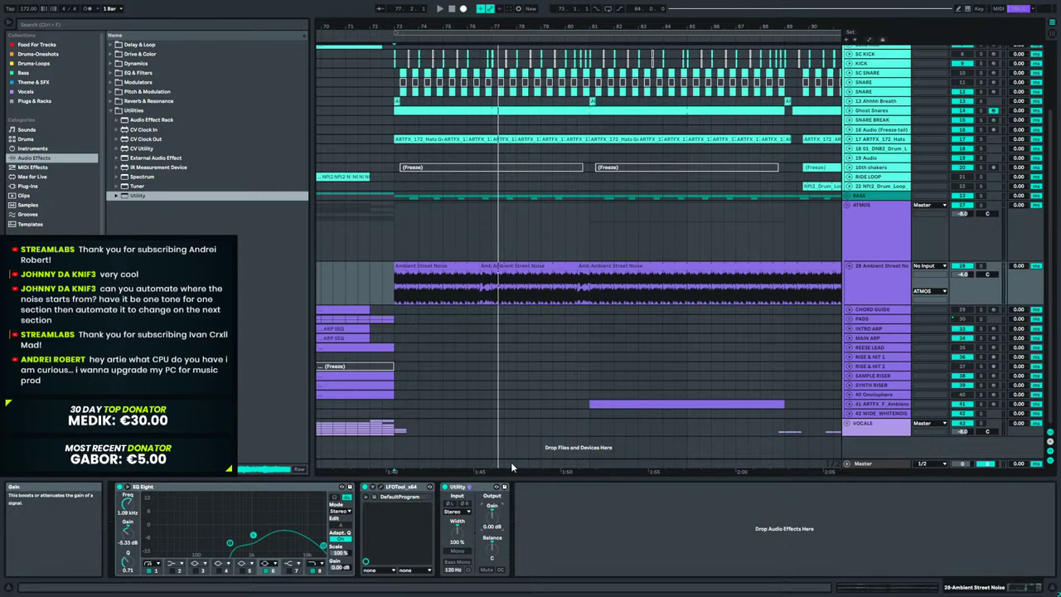
Solo the noise track and automate Utility's gain up to about 5.22 dB at 76.3.3 within the altered segment, auditioning it from 76.3.1.
drag(508, 37, 469, 314)
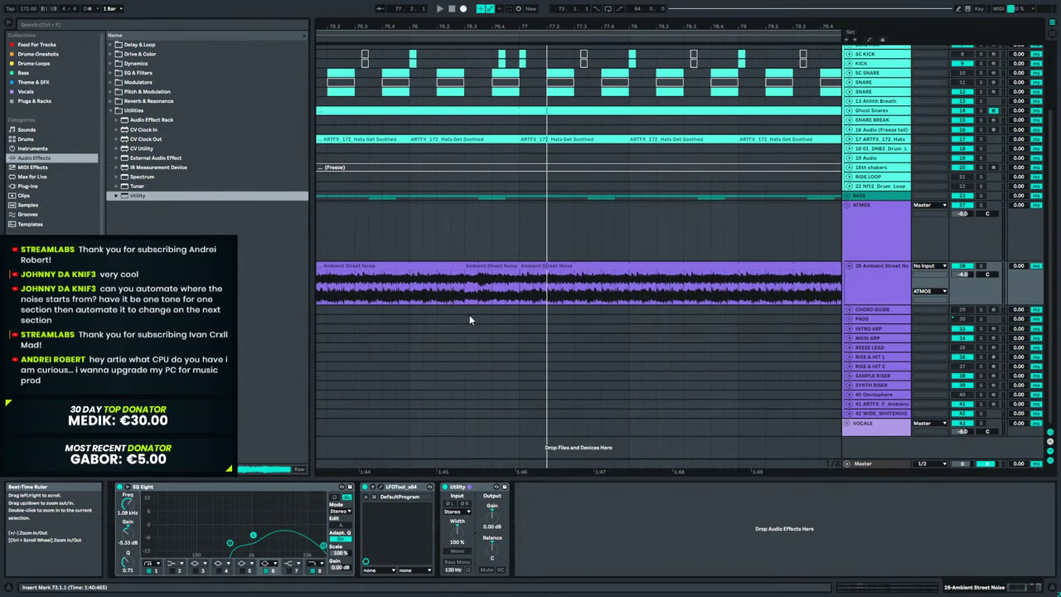
key(space)
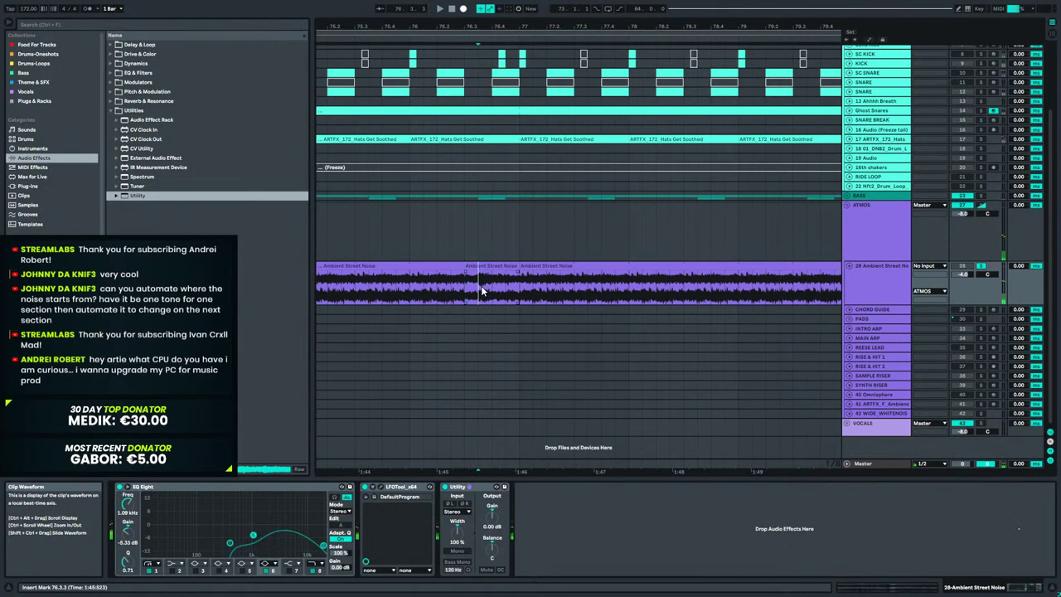
key(a)
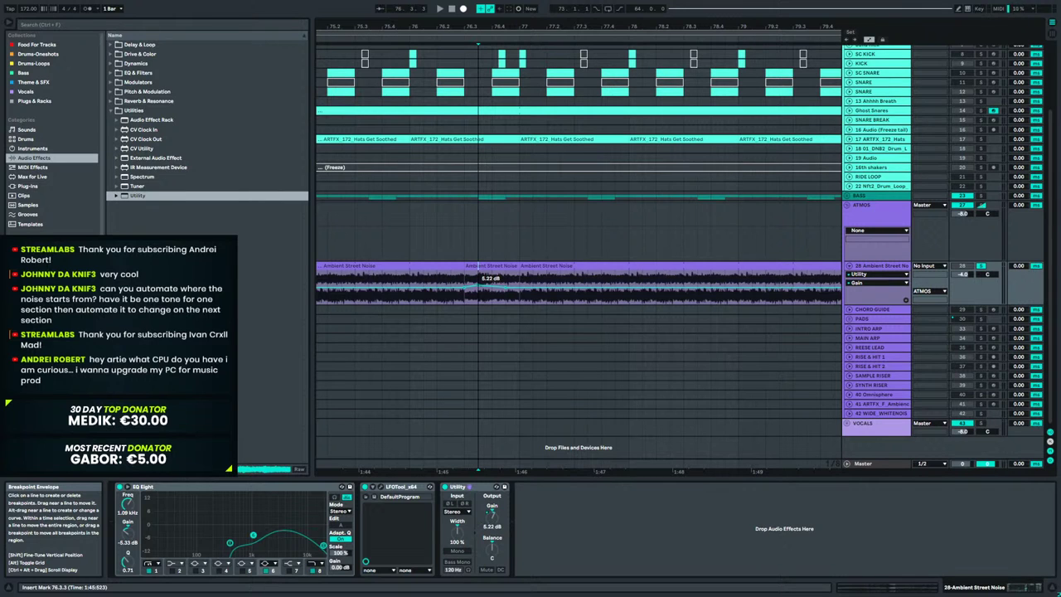
click(464, 288)
key(space)
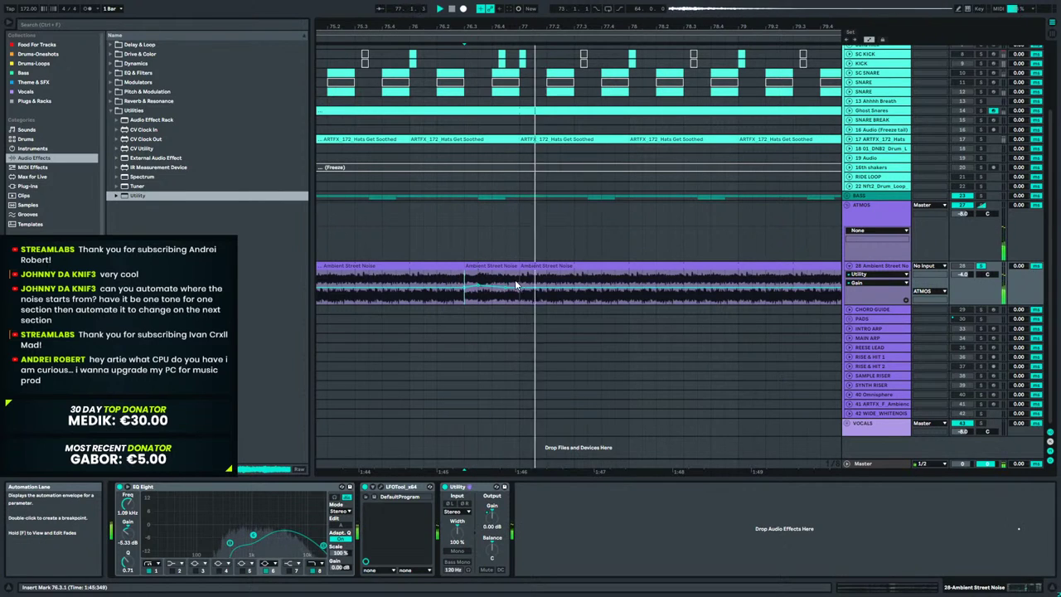
Shape the gain boost with a second point at about 6.10 dB, and audition it from 76.1.1 soloed and in the full mix.
click(410, 284)
key(space)
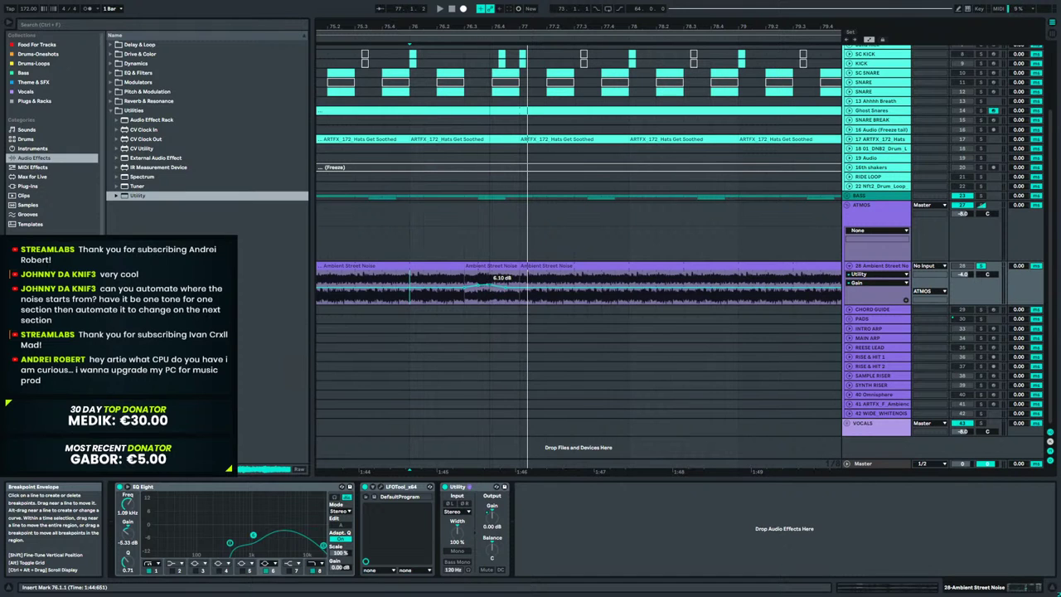
key(space)
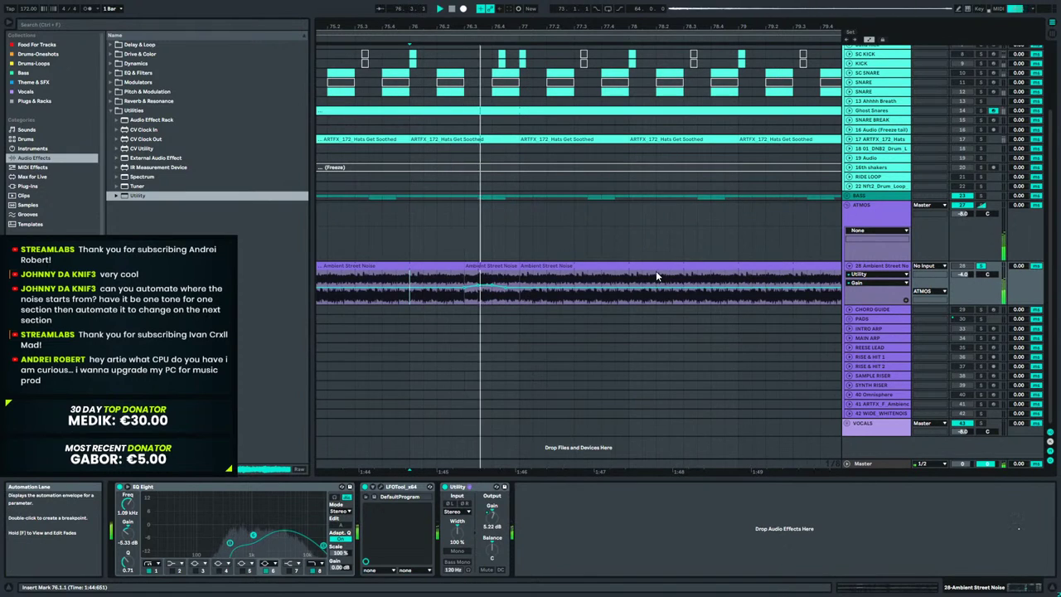
key(space)
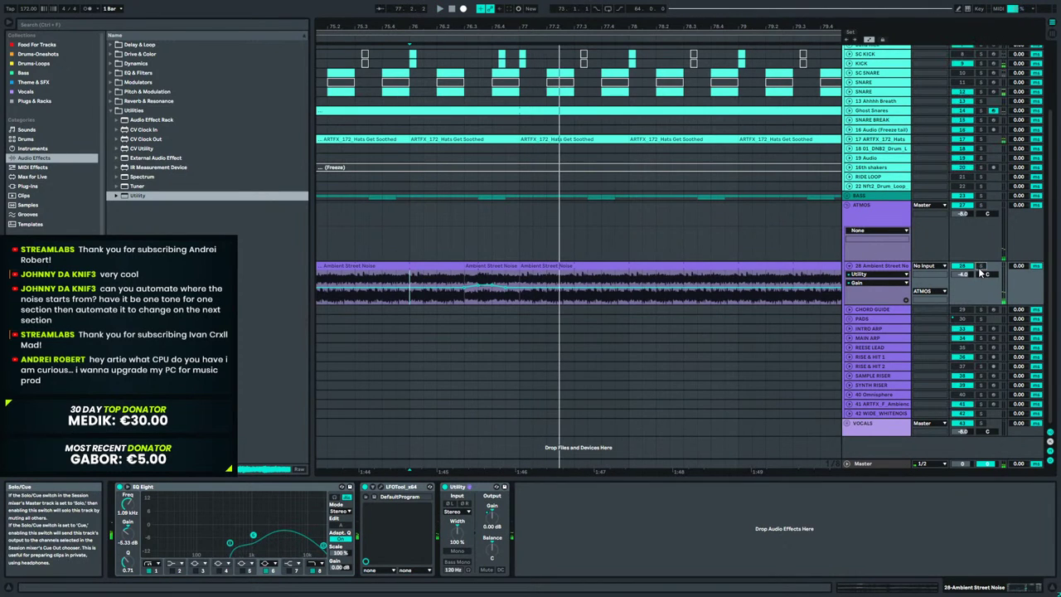
key(space)
key(space)
Compare the noise texture from 76.1.1 with Utility switched off and on.
drag(502, 27, 538, 10)
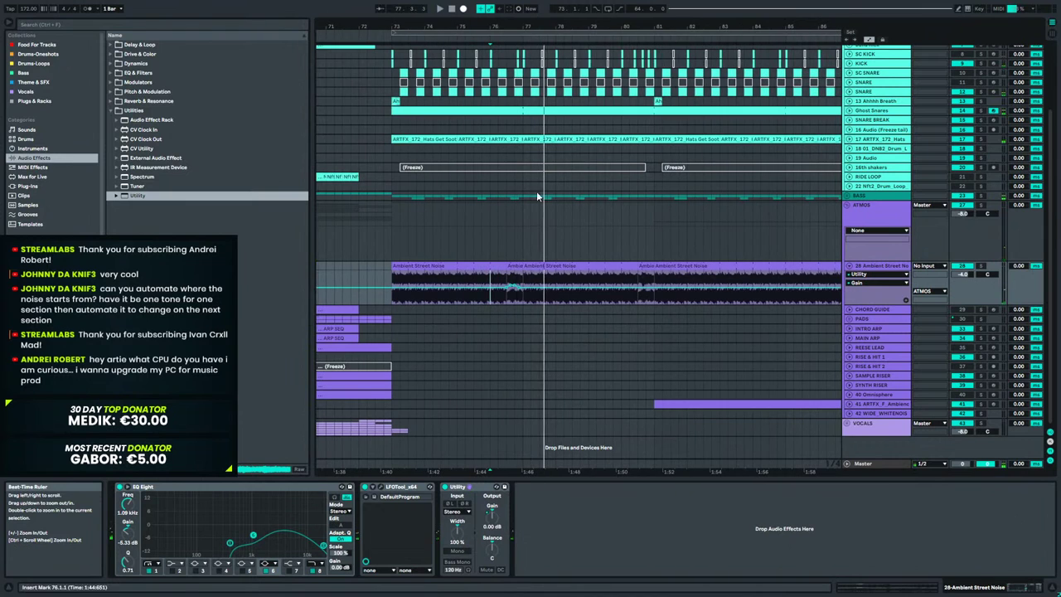
click(445, 487)
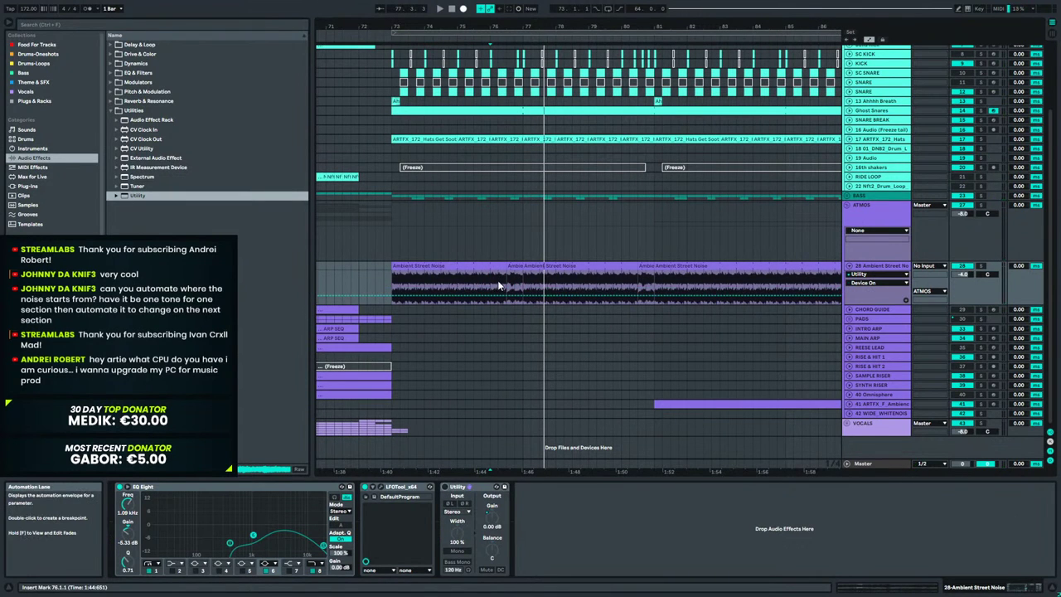
key(space)
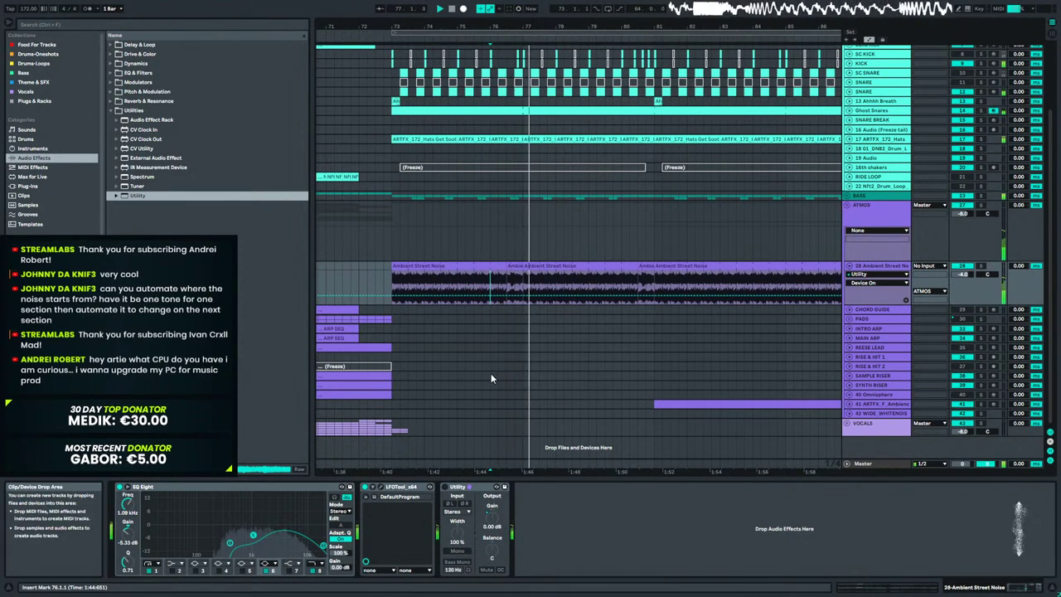
key(space)
key(space)
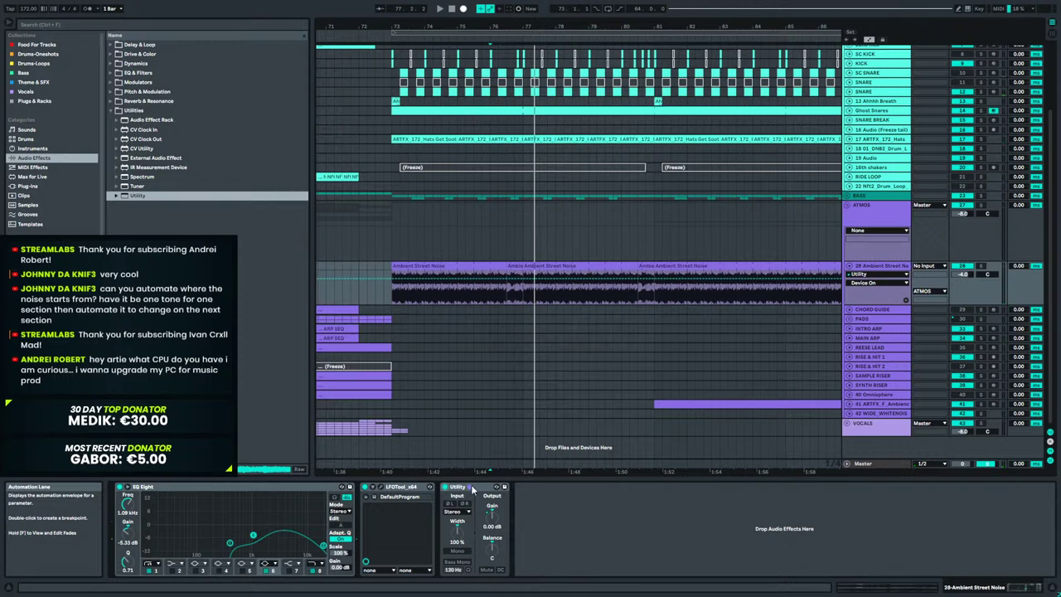
Duplicate Utility's gain automation from bars 73 to 77 onto the next four bars, covering the altered segment at 80.3.1.
click(491, 512)
drag(527, 282, 410, 286)
key(ctrl+d)
Duplicate the eight-bar noise pattern from bars 73 to 81 repeatedly until it fills the drop up to bar 137.
drag(535, 26, 461, 6)
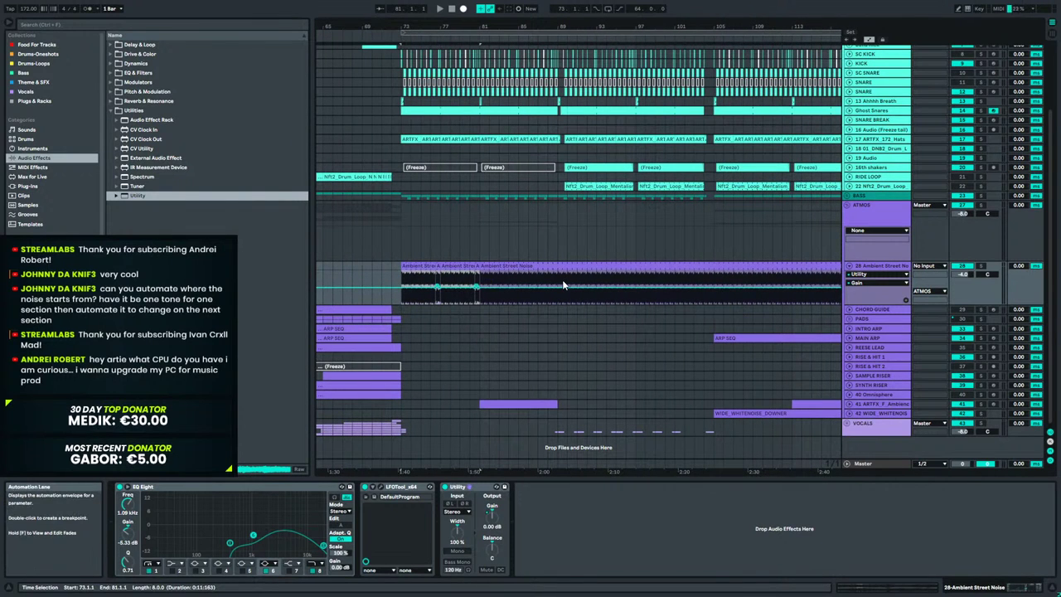
key(ctrl+d)
key(a)
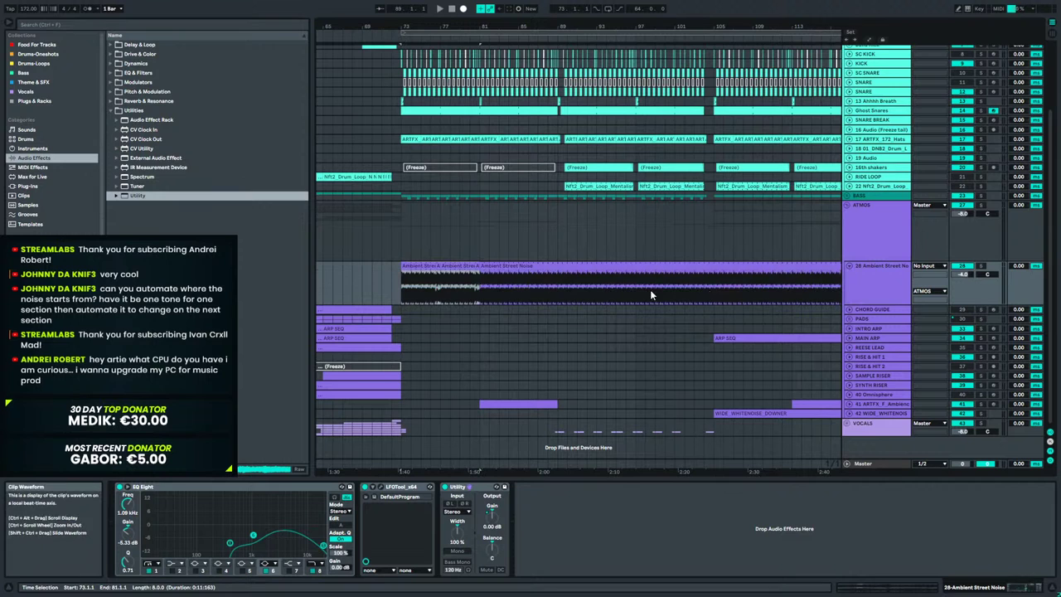
key(ctrl+d)
key(ctrl+d)
key(ctrl+d)
key(ctrl+d)
key(ctrl+d)
key(ctrl+d)
key(ctrl+d)
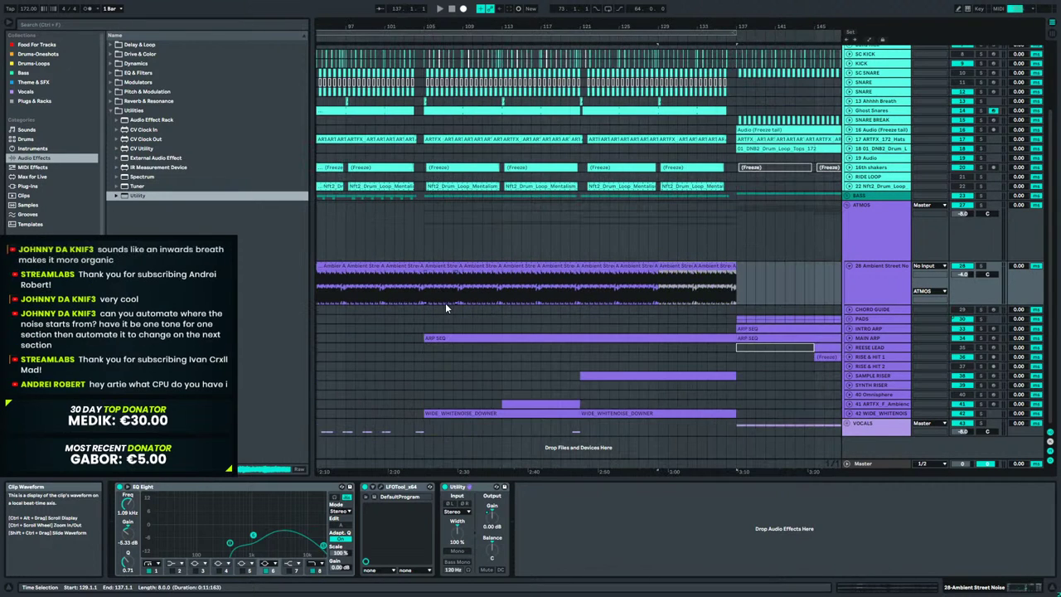
drag(568, 26, 633, 8)
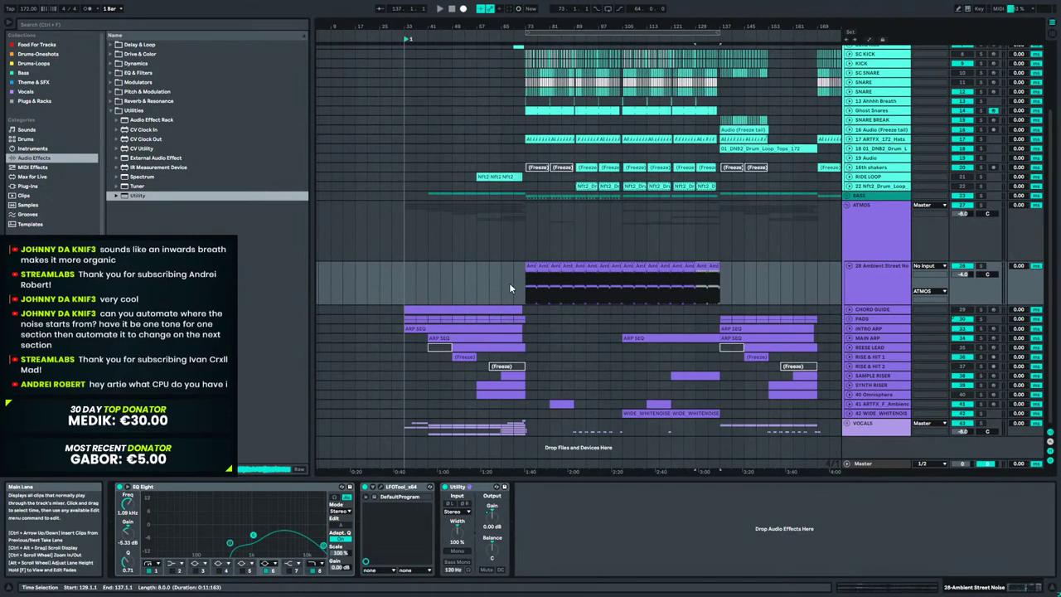
Play the drop from just before bar 73 and check the duplicated noise pattern around bars 73 to 89.
key(space)
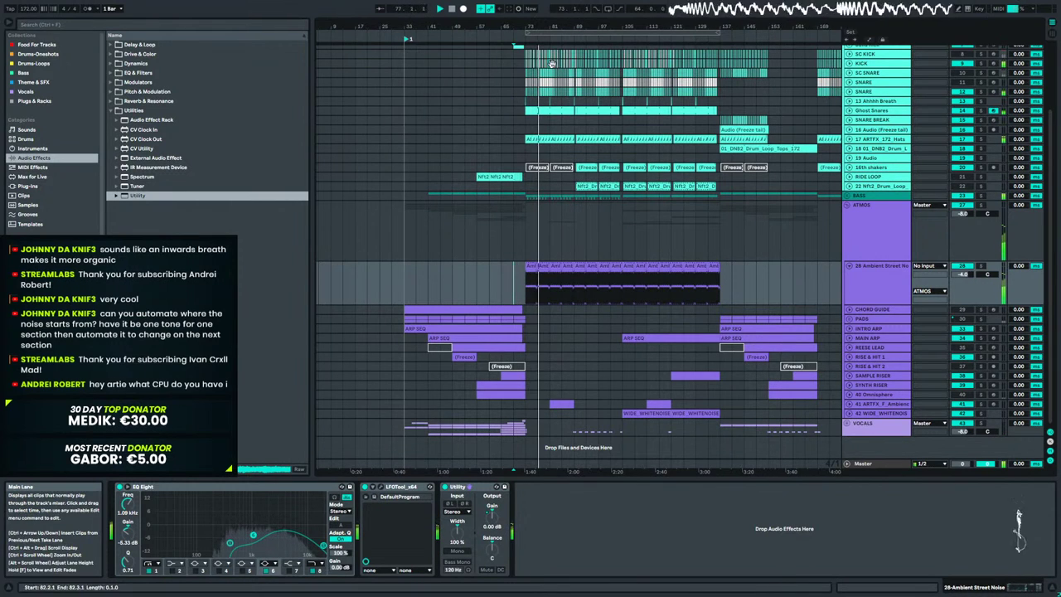
drag(525, 25, 745, 223)
scroll(748, 229, up, 3)
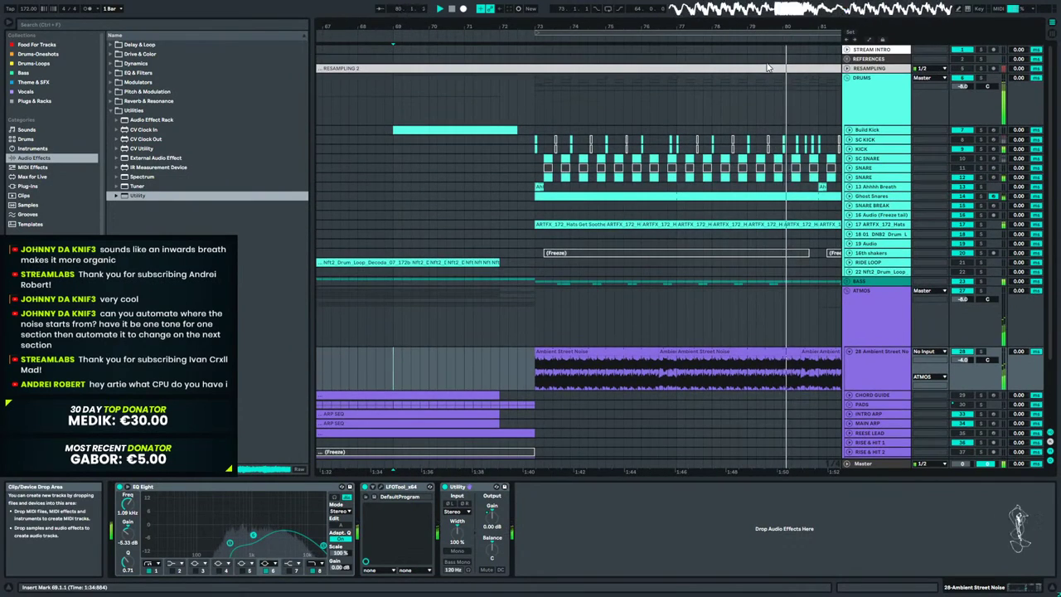
drag(759, 27, 554, 27)
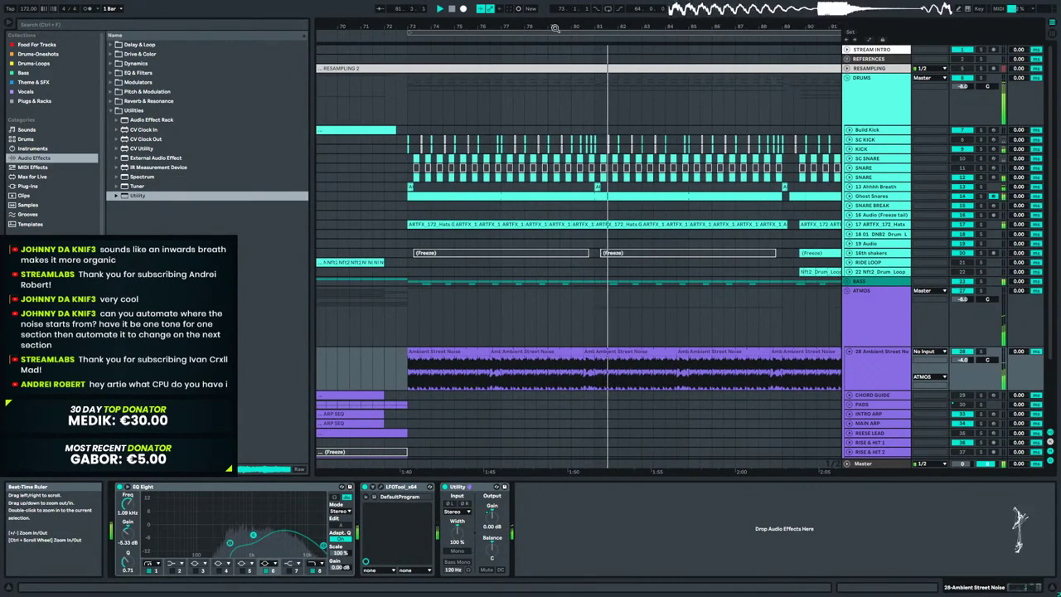
Shift the loop of the short Ambient Street Noise segment before bar 81 to position 6.4.1.
double_click(587, 365)
drag(617, 166, 617, 124)
drag(600, 171, 918, 171)
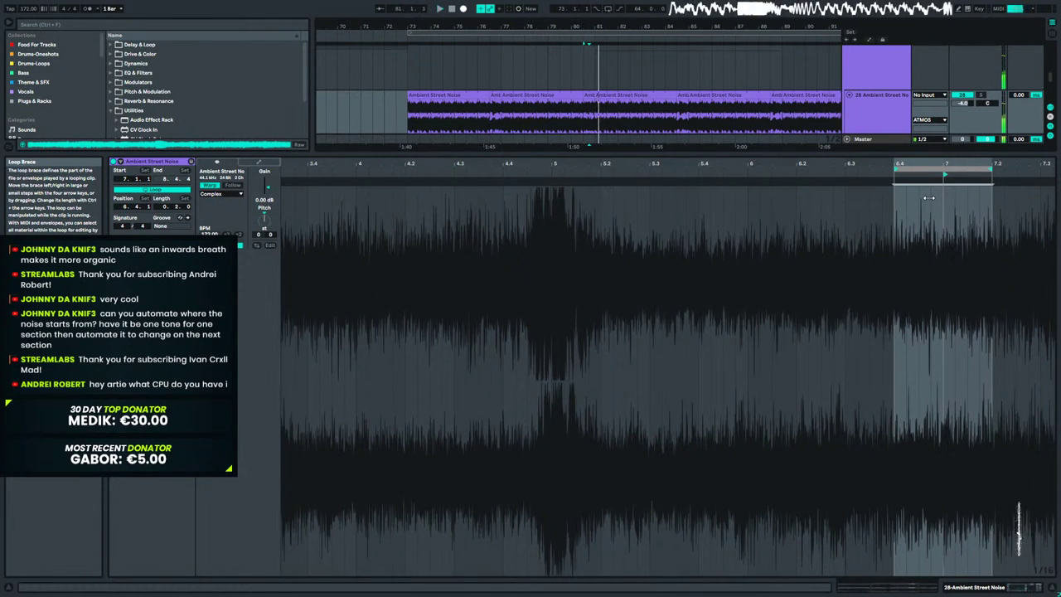
click(973, 586)
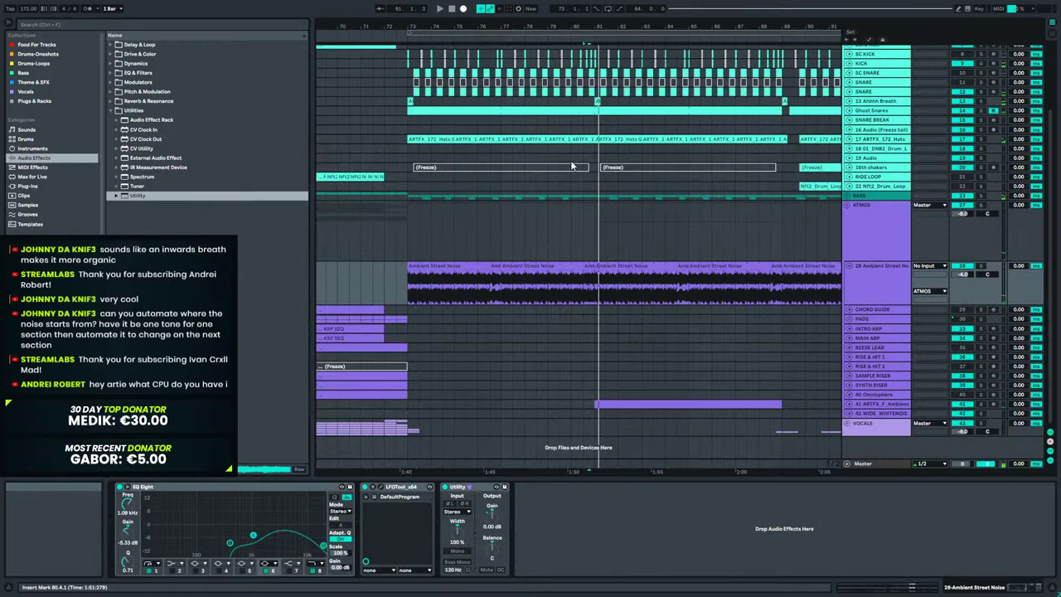
Play the drop from 73.1.1 and copy the altered noise segment over 88.3.1 to 89.1.1.
click(412, 284)
key(space)
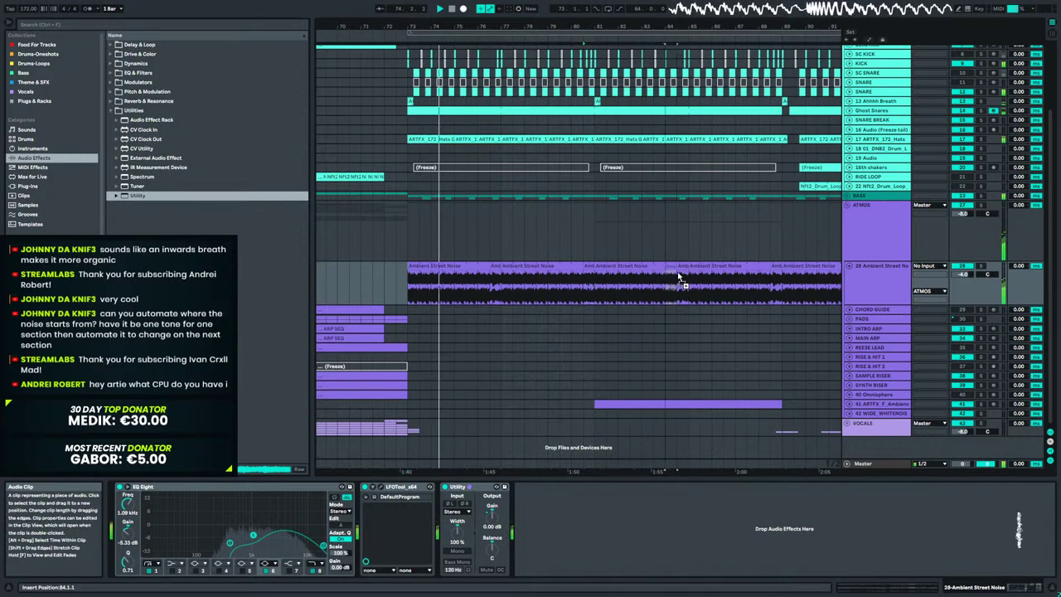
drag(776, 276, 776, 276)
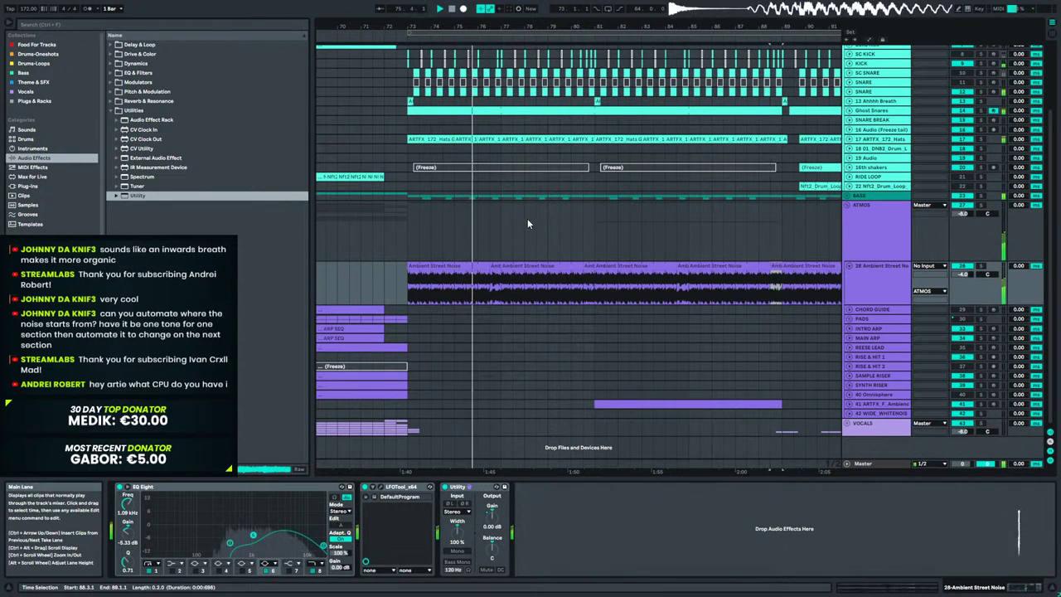
Lower the Utility gain automation bump before bar 77 to about 3.12 dB, and audition it from 75.3.1.
drag(498, 28, 421, 5)
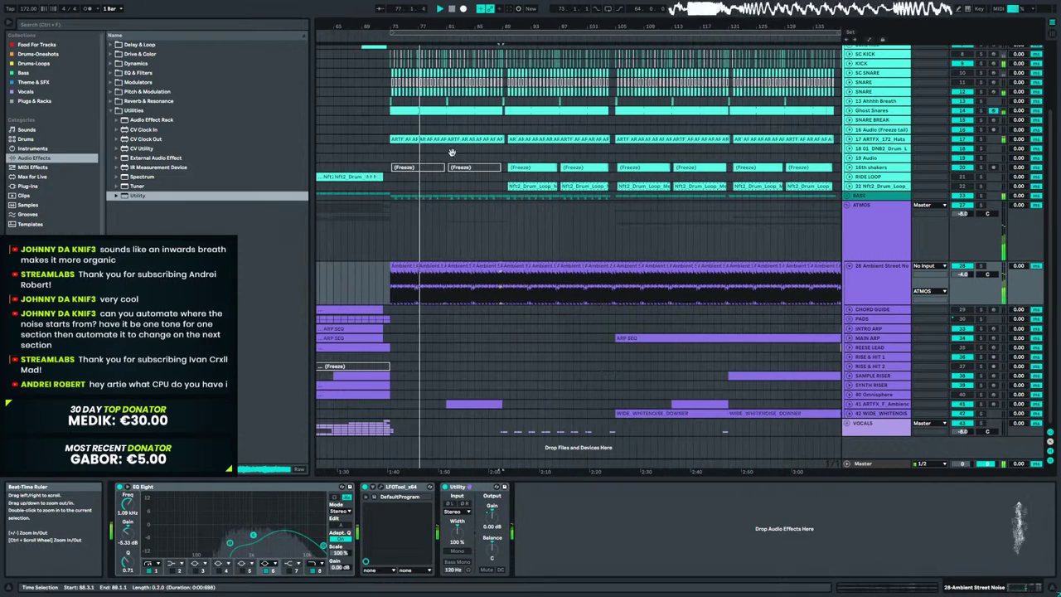
drag(395, 266, 502, 267)
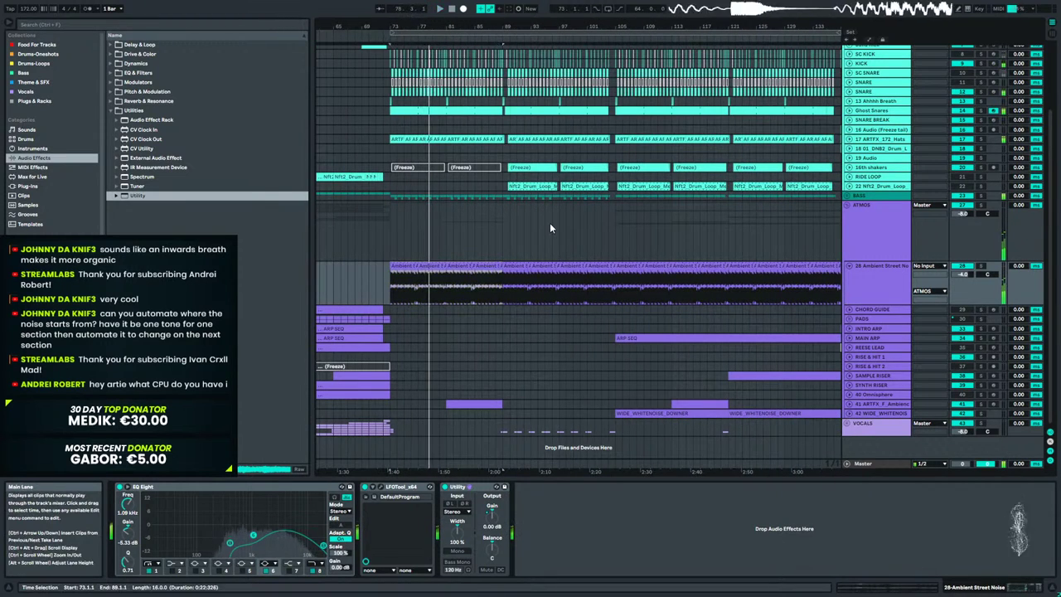
click(492, 515)
key(a)
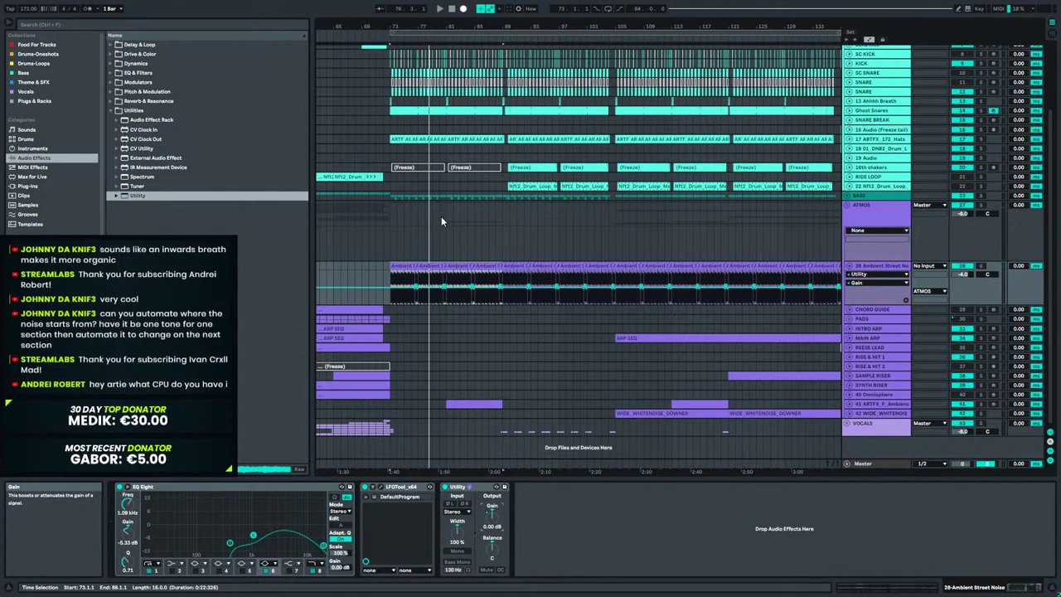
drag(416, 23, 620, 25)
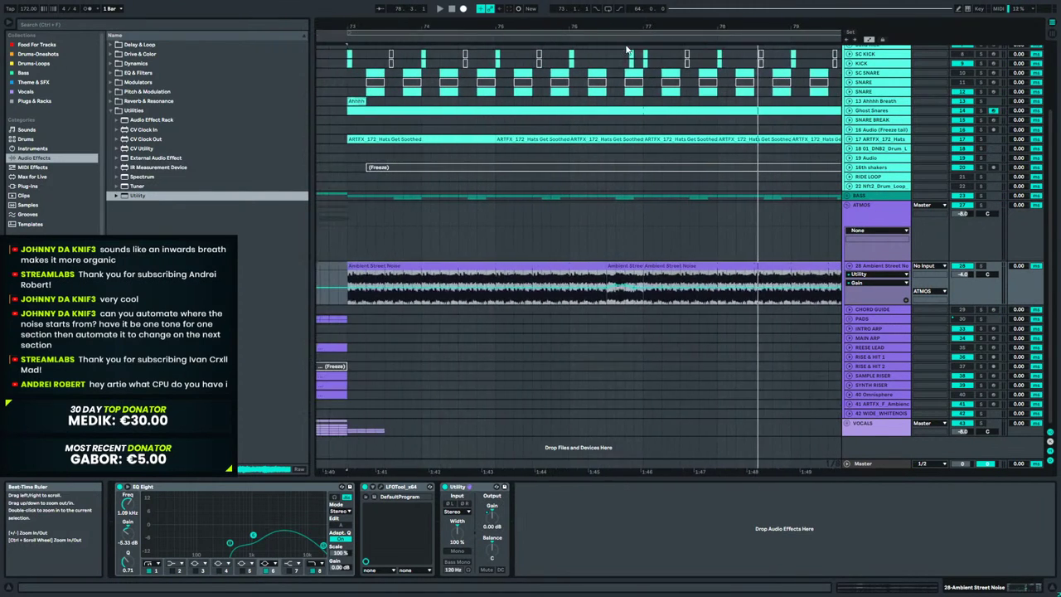
drag(880, 307, 894, 395)
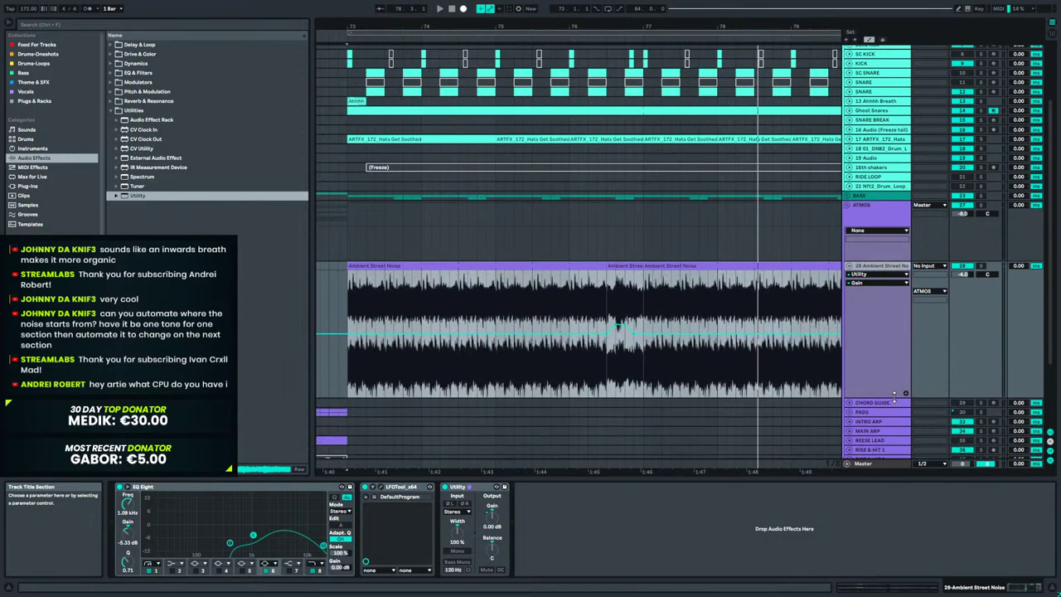
click(624, 305)
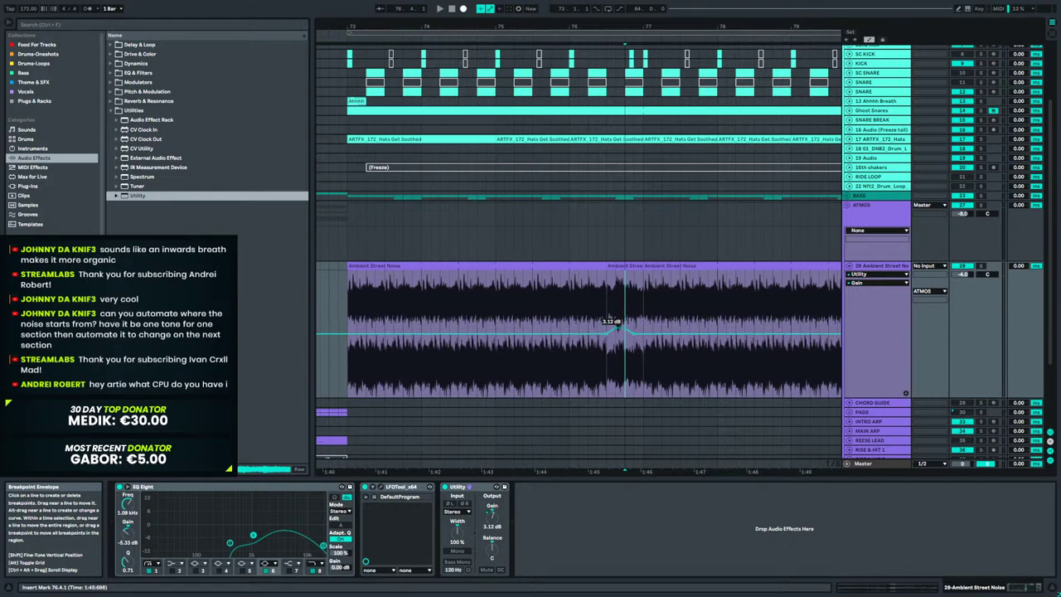
click(532, 302)
key(space)
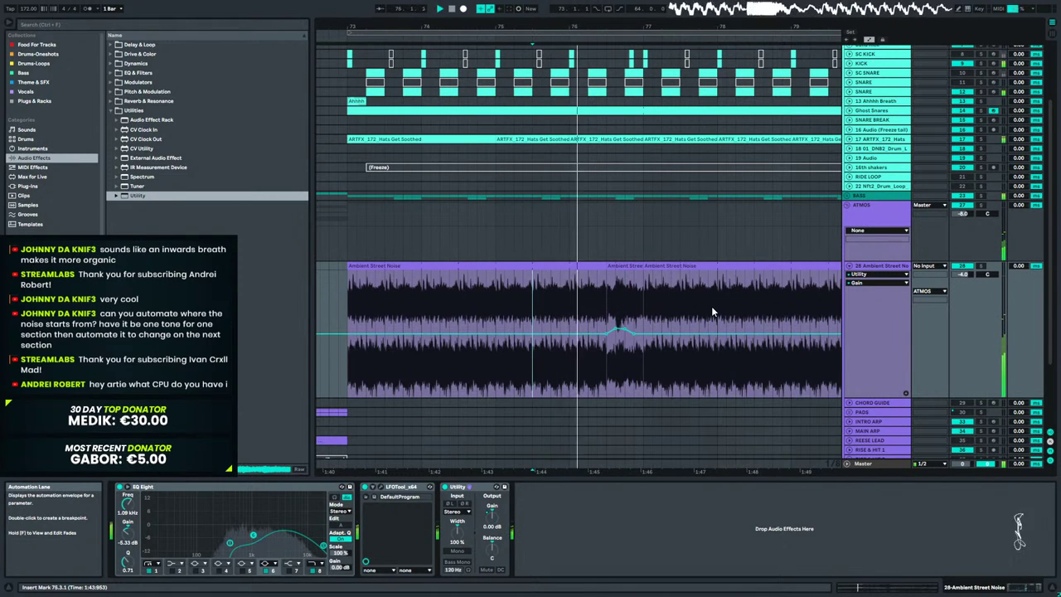
key(space)
Duplicate the noise clips and gain automation from bars 73 to 77 three times, up to bar 89.
drag(643, 293, 350, 303)
drag(427, 27, 366, 1)
key(ctrl+d)
key(ctrl+d)
key(ctrl+d)
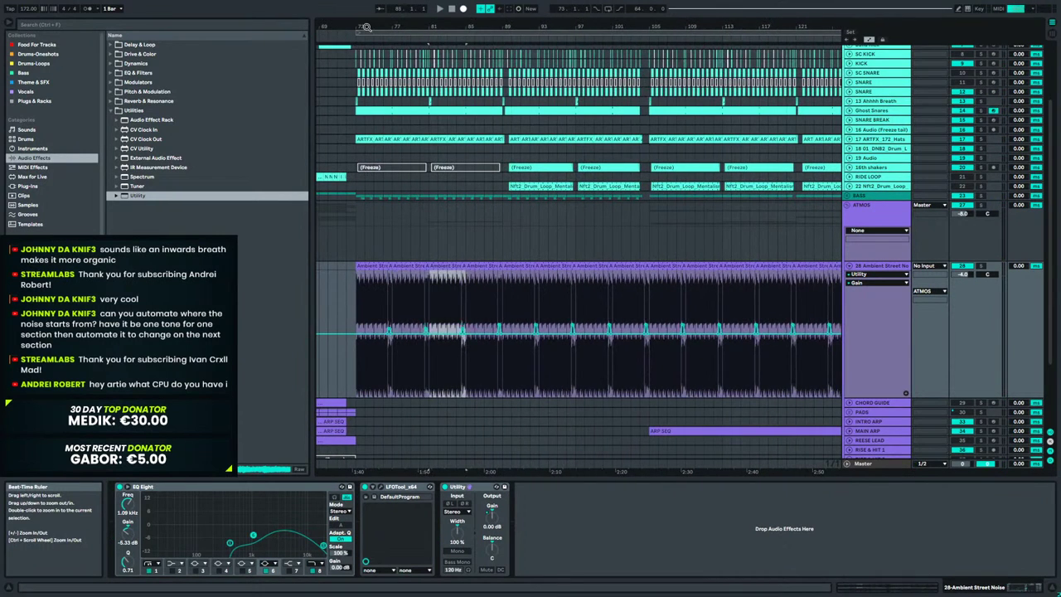
key(a)
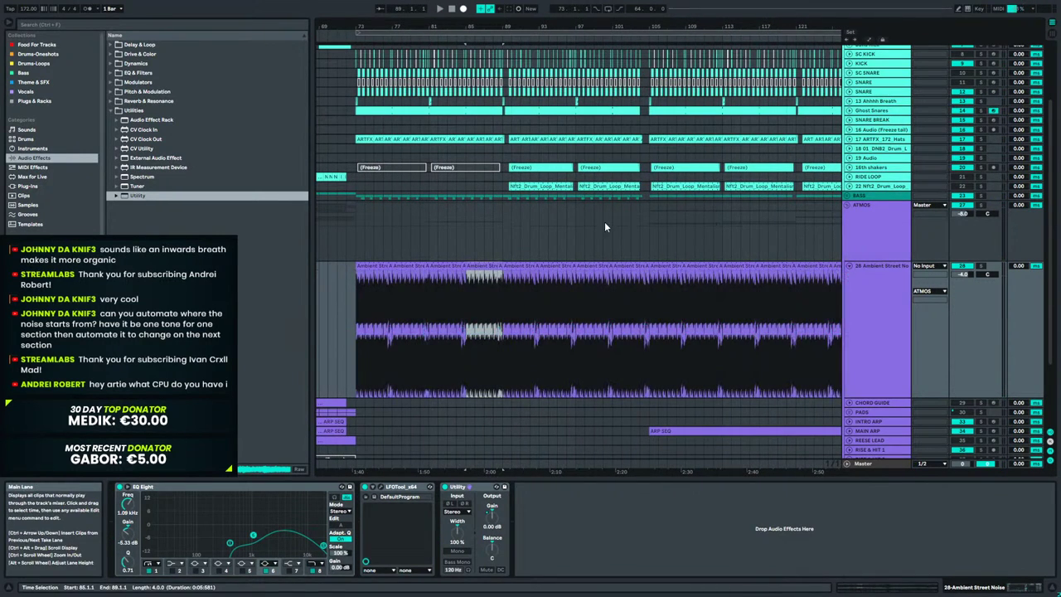
Duplicate the sixteen-bar noise pattern from bars 73 to 89 up to bar 137, undoing the extra copy.
click(365, 264)
key(ctrl+d)
key(ctrl+d)
key(ctrl+d)
key(ctrl+d)
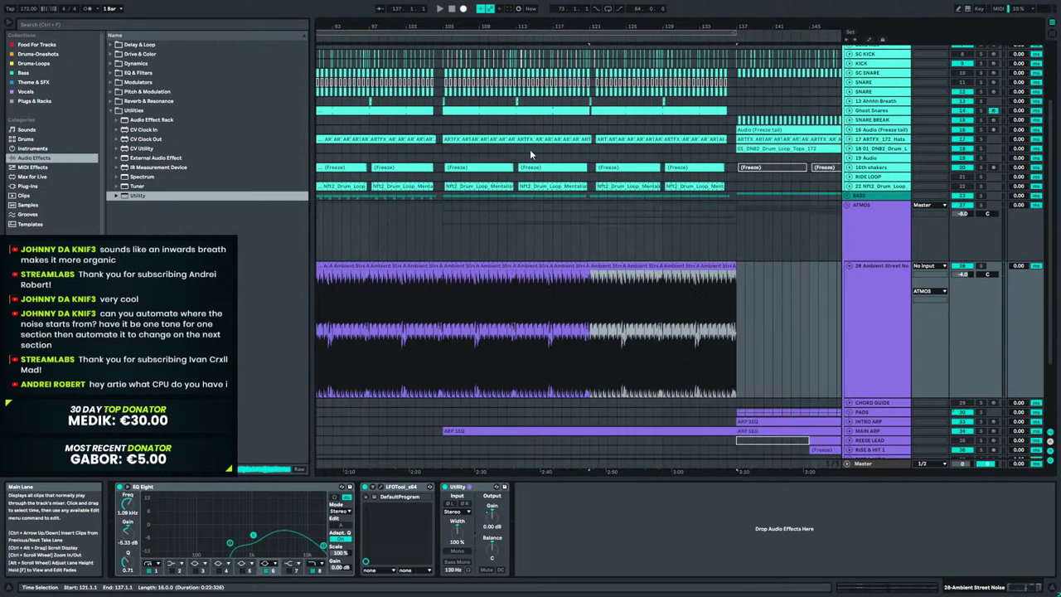
key(ctrl+z)
drag(528, 34, 591, 16)
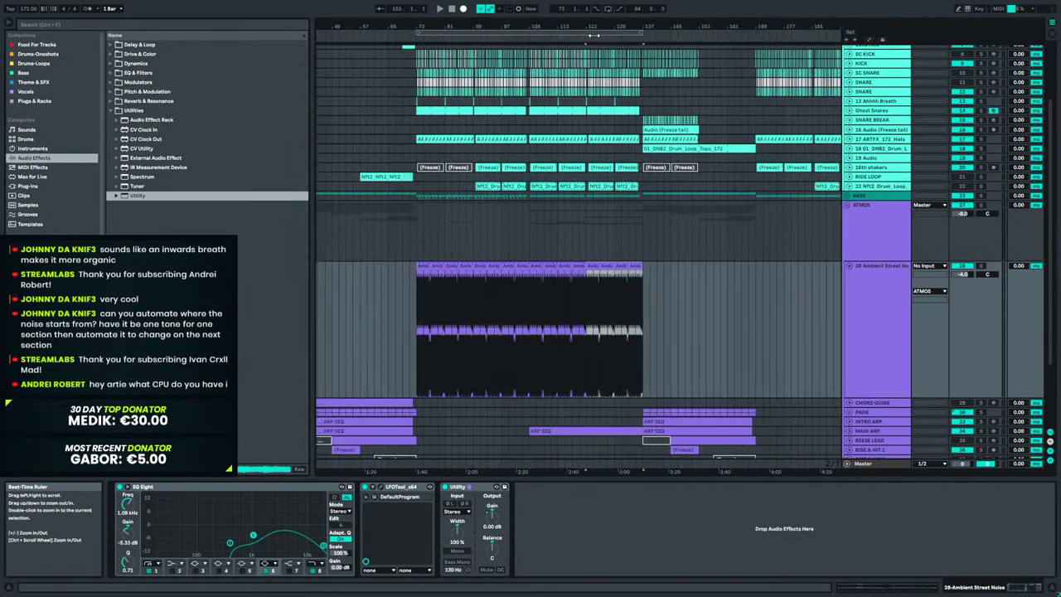
Audition the drop from just before bar 73, and trim about two beats off the start of the noise clip at 89.1.1.
click(416, 267)
key(space)
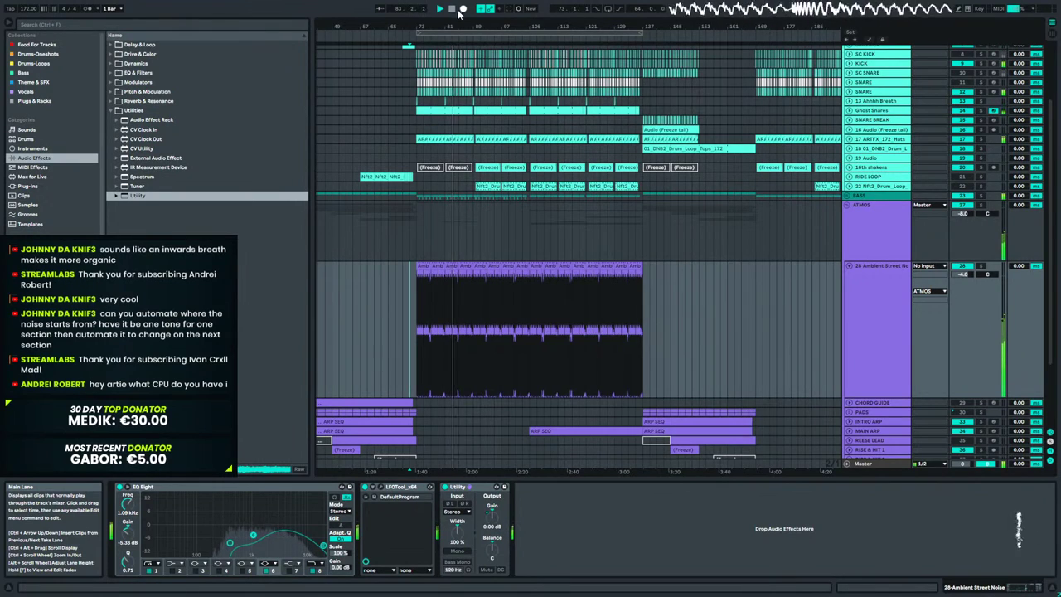
drag(439, 26, 439, 141)
drag(800, 26, 553, 74)
drag(445, 116, 445, 125)
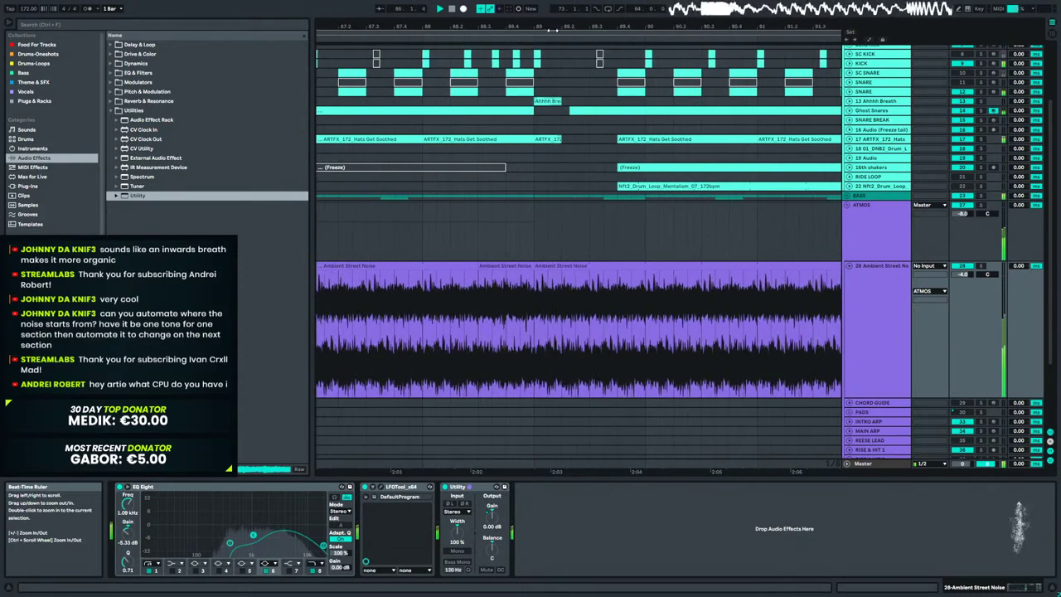
click(537, 267)
drag(537, 267, 614, 267)
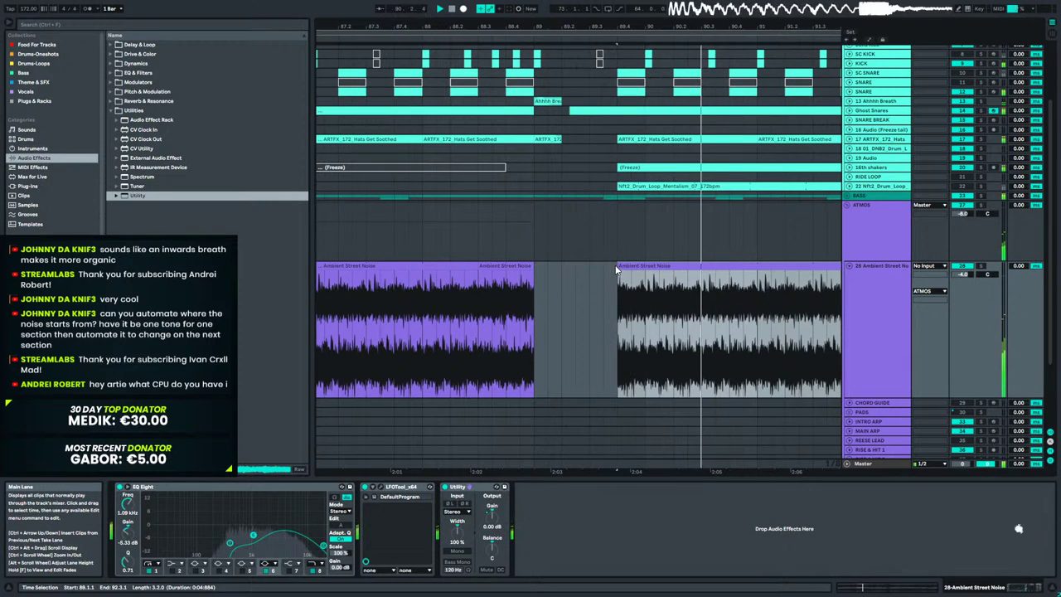
drag(619, 267, 596, 273)
Audition the gap in the street noise from 88.3.1 in the full mix.
click(487, 290)
key(space)
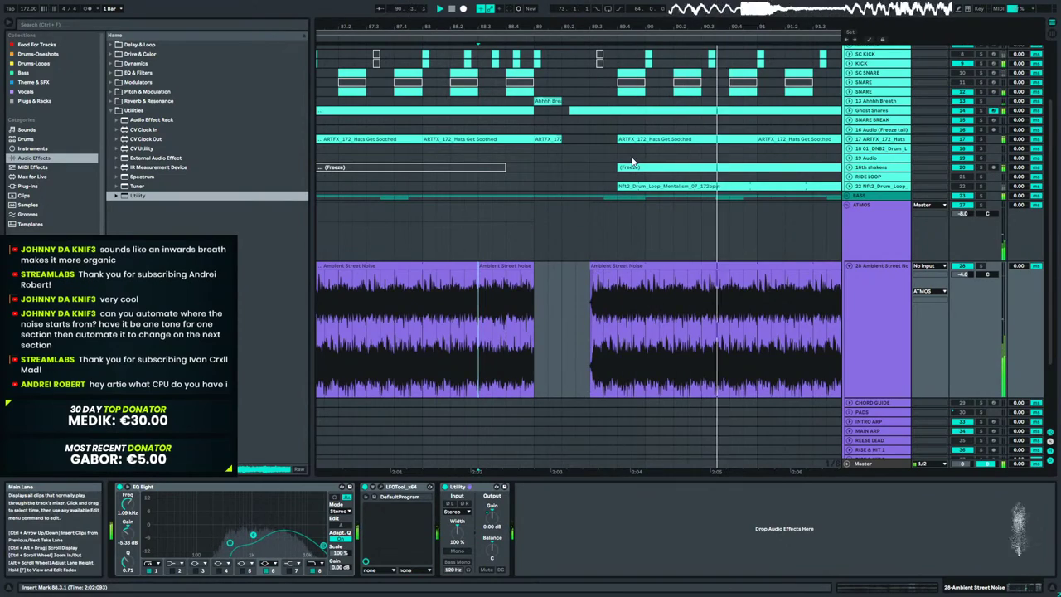
drag(464, 26, 515, 4)
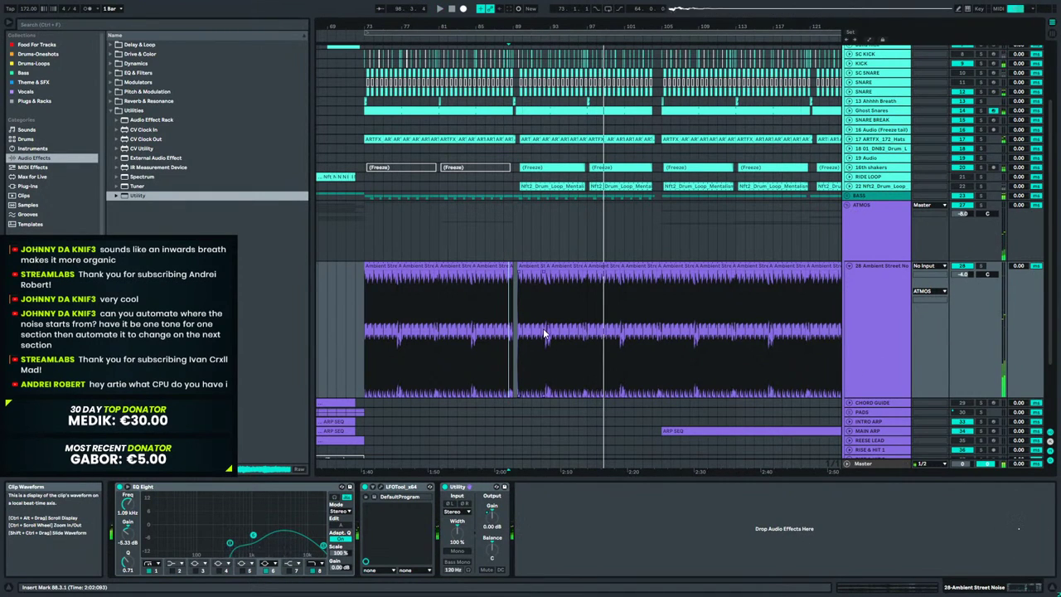
key(space)
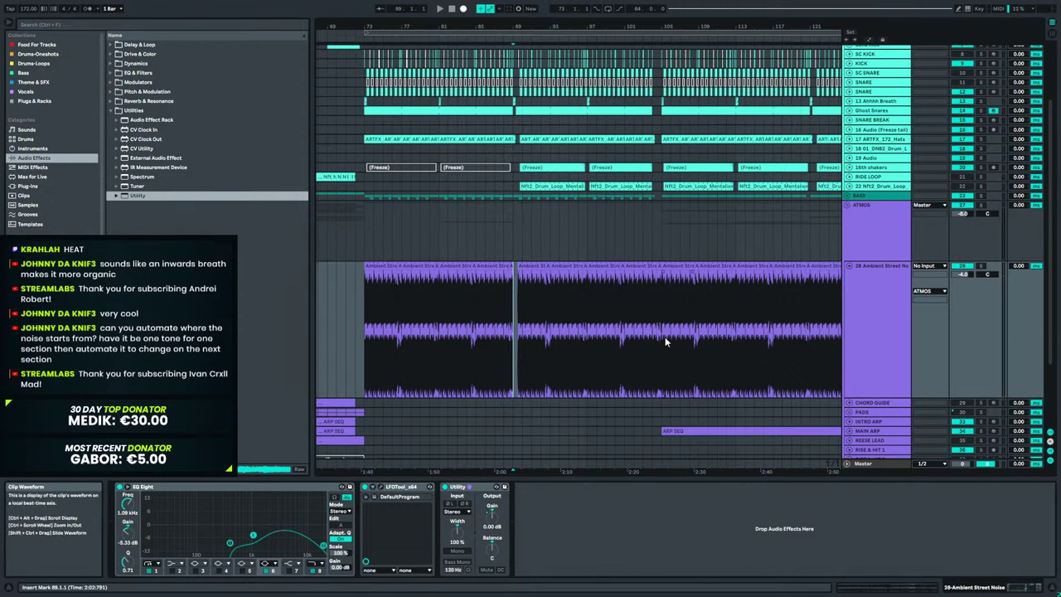
Compare the drop from 89.1.1 with the Ambient Street Noise track muted and unmuted.
key(space)
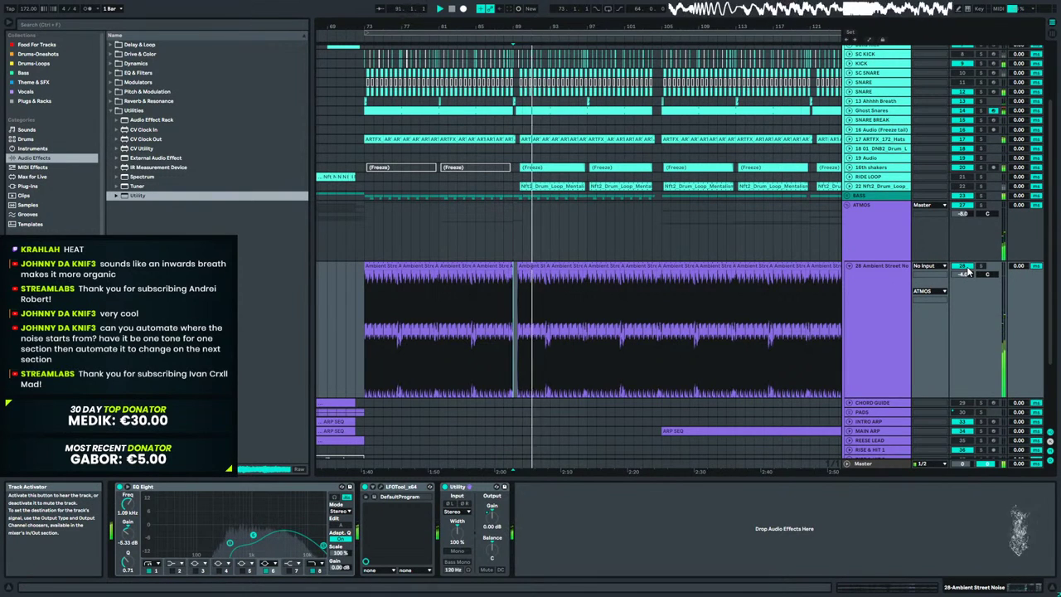
click(963, 267)
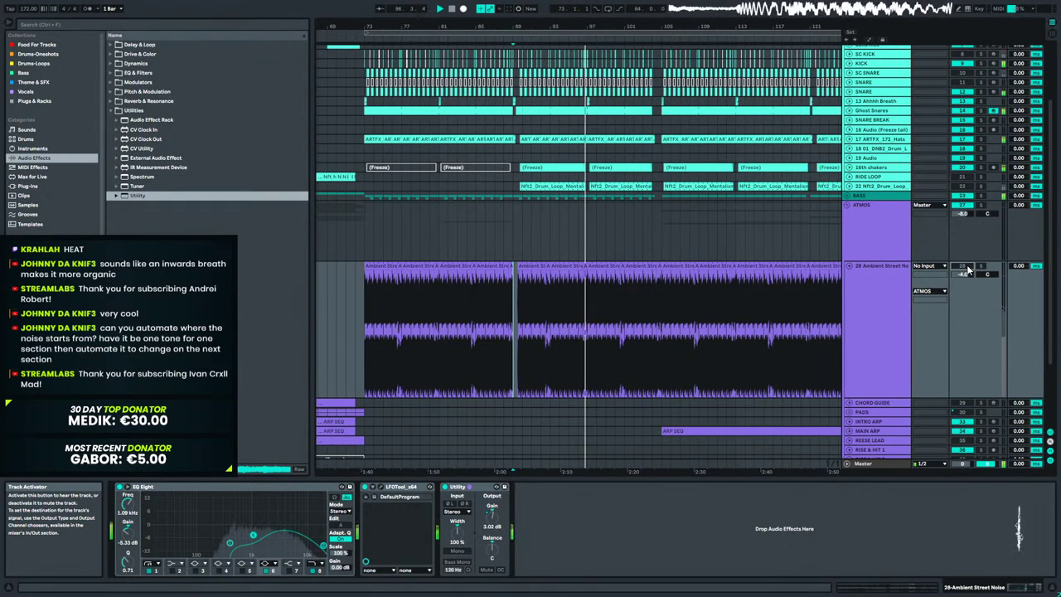
click(965, 268)
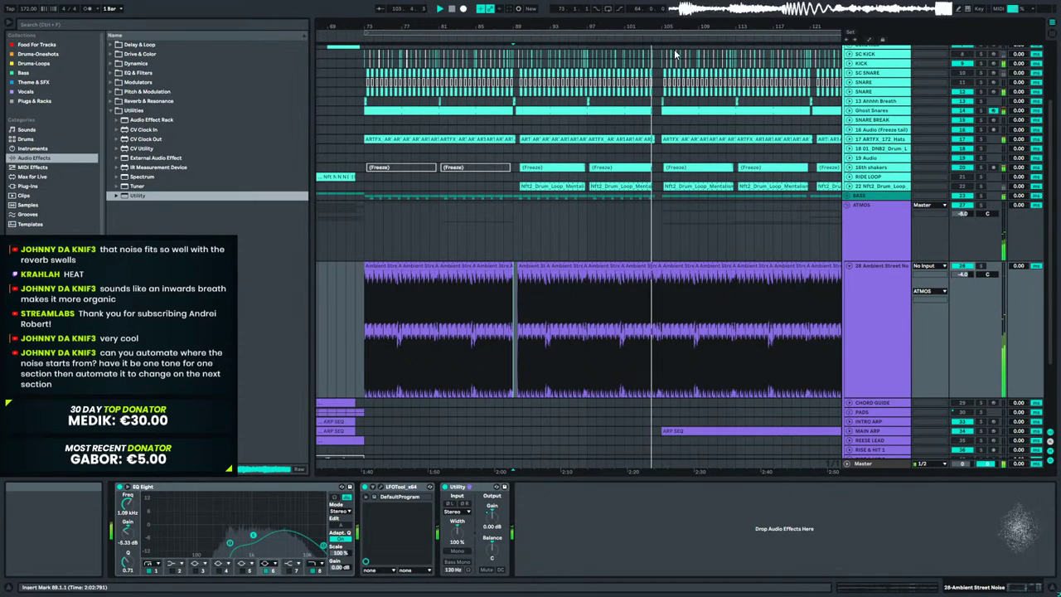
Delete the street noise from 104.1.1 to 105.1.1 and audition the break from 103.1.1.
scroll(637, 275, up, 10)
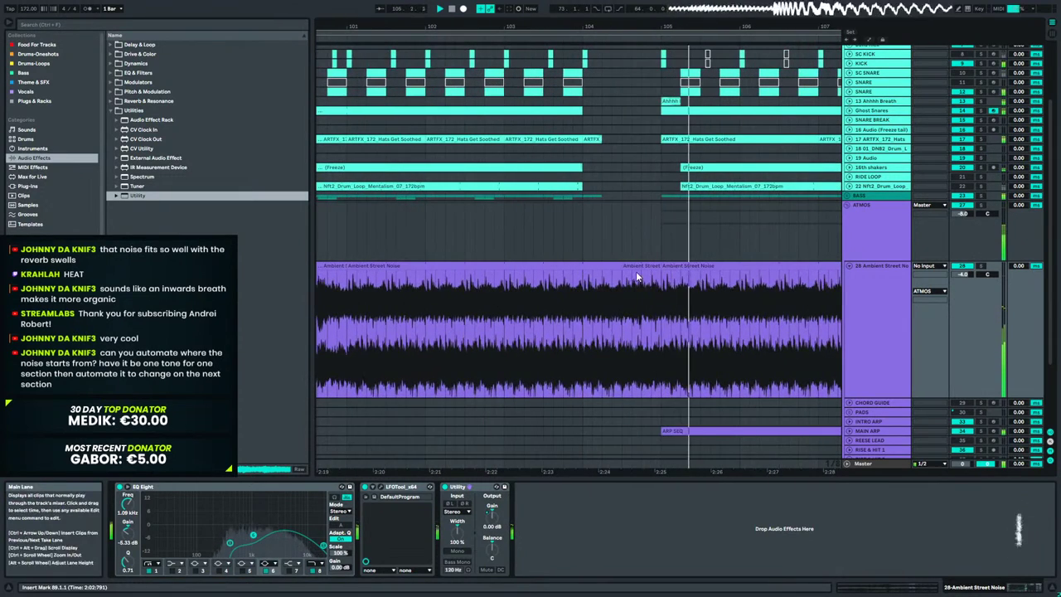
key(space)
drag(661, 287, 585, 291)
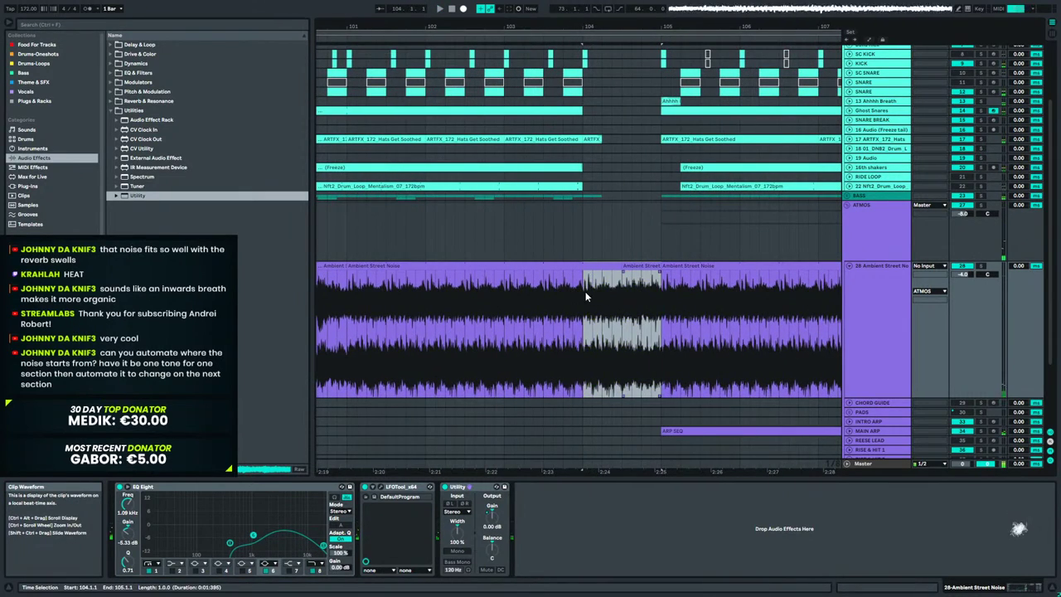
click(543, 283)
key(space)
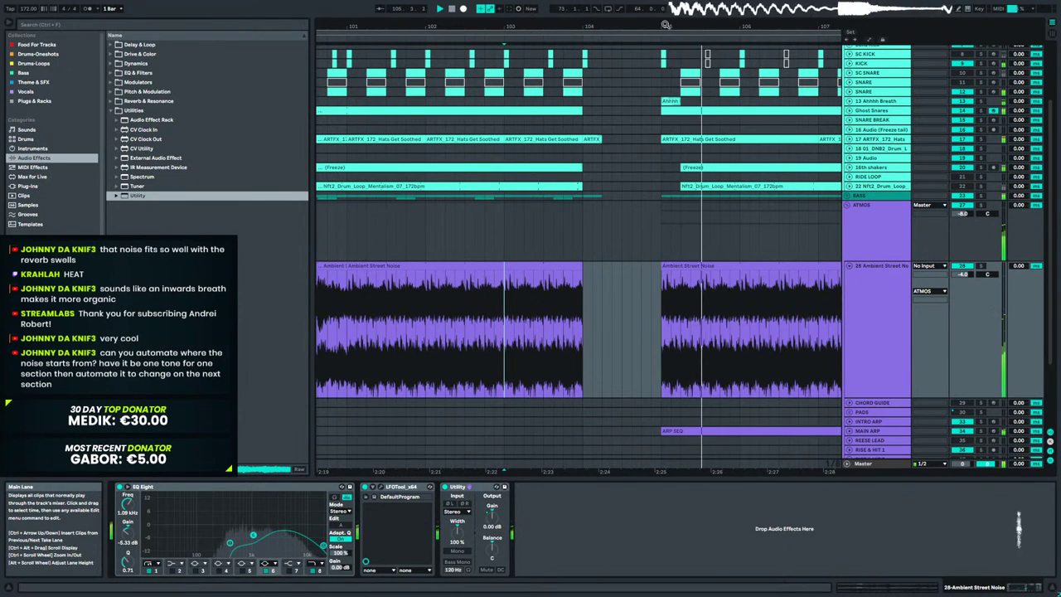
Extend the noise clip starting at 105.1.1 to 137.1.1, replacing the varied segments in the second half of the drop.
drag(662, 31, 387, 10)
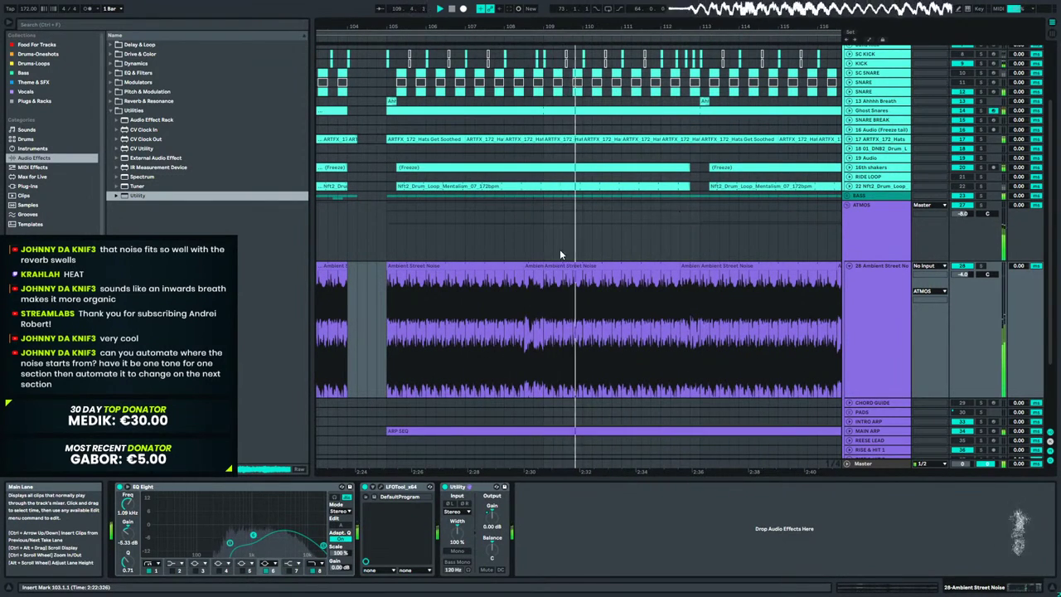
click(492, 267)
key(space)
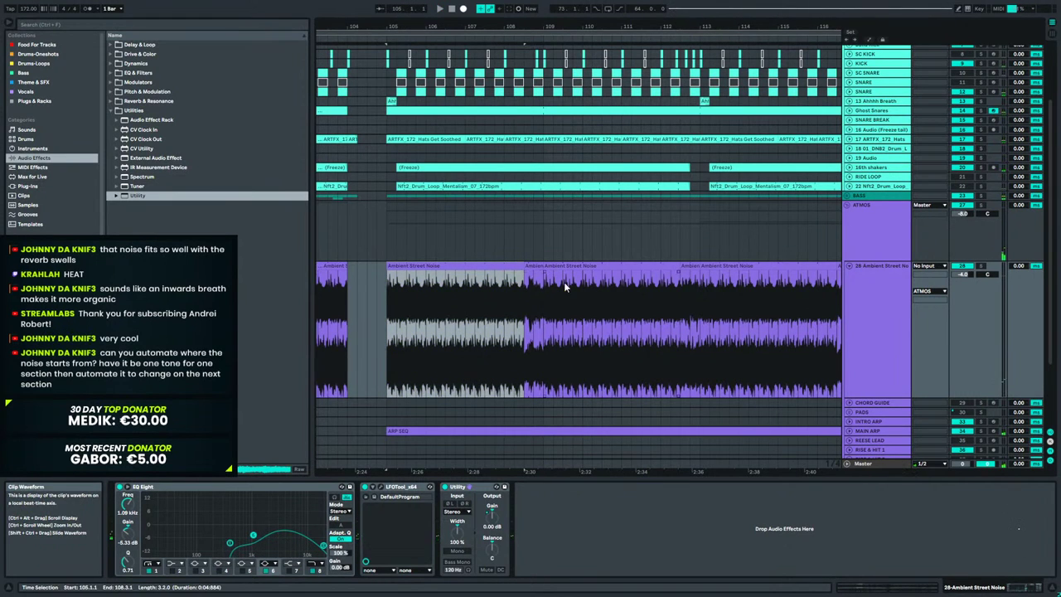
drag(566, 31, 484, 10)
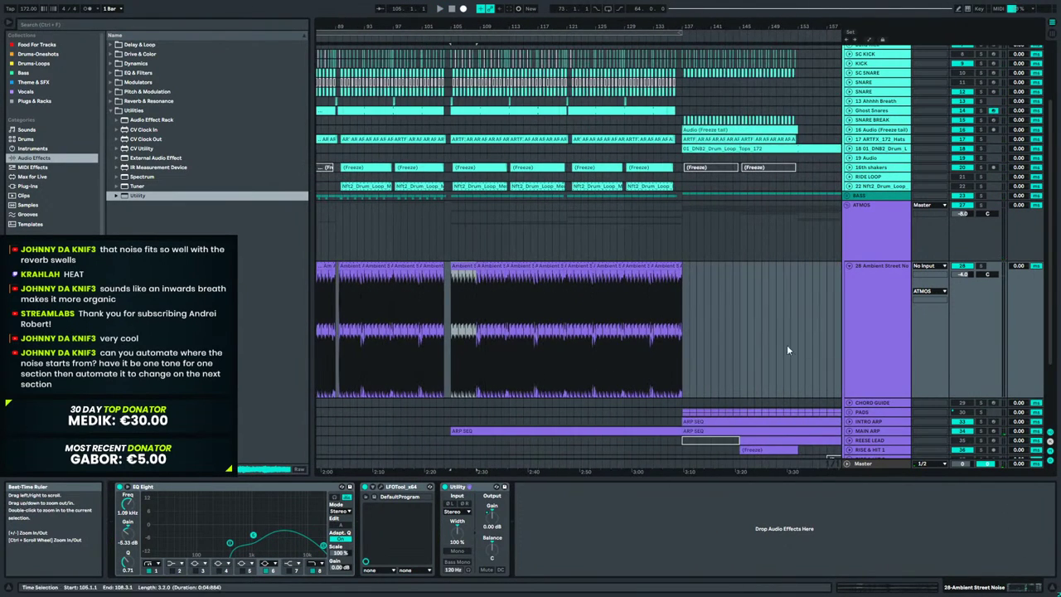
click(473, 267)
drag(536, 268, 682, 270)
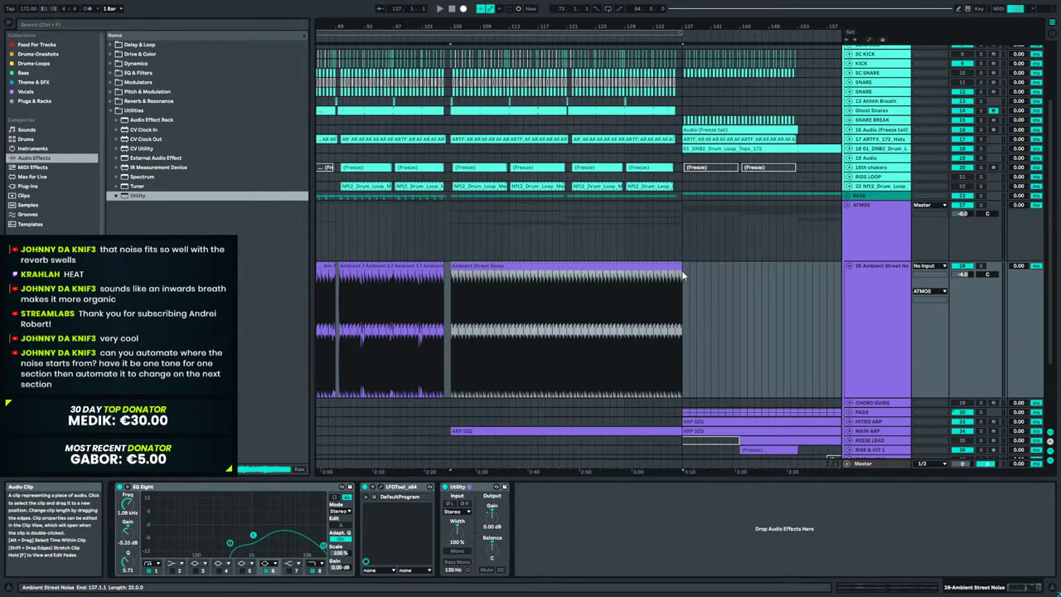
click(918, 371)
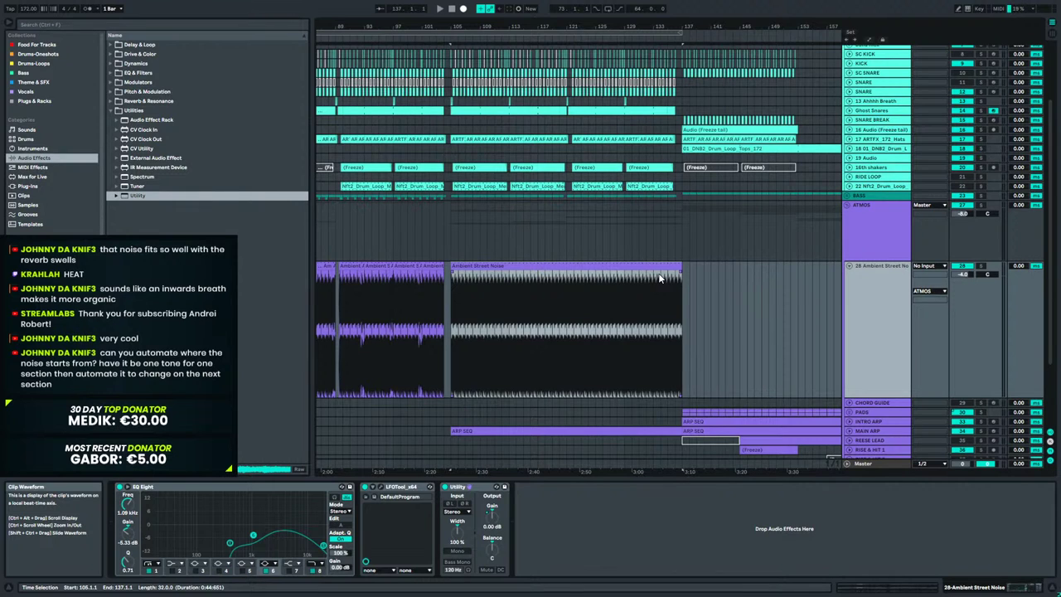
Audition the break in the full mix from 102.1.1 and 104.1.1, and collapse the ATMOS group.
click(432, 307)
key(space)
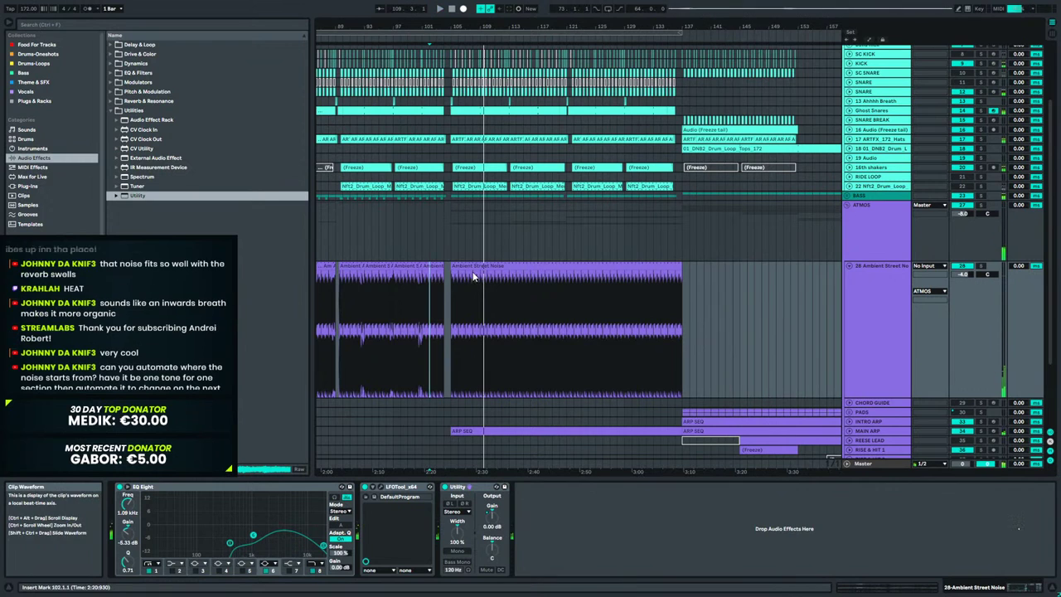
click(511, 270)
click(445, 307)
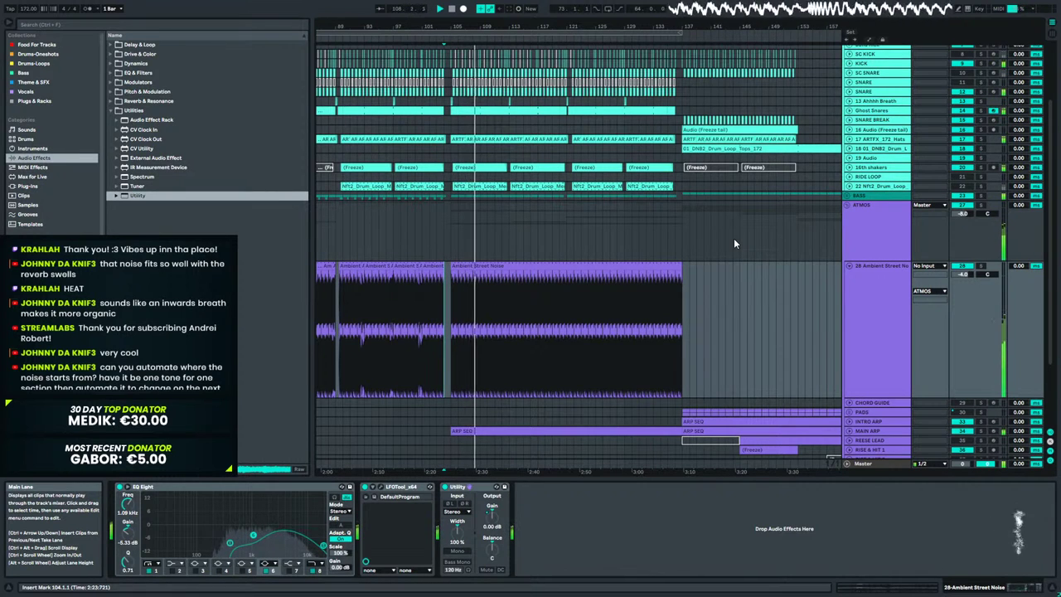
click(848, 205)
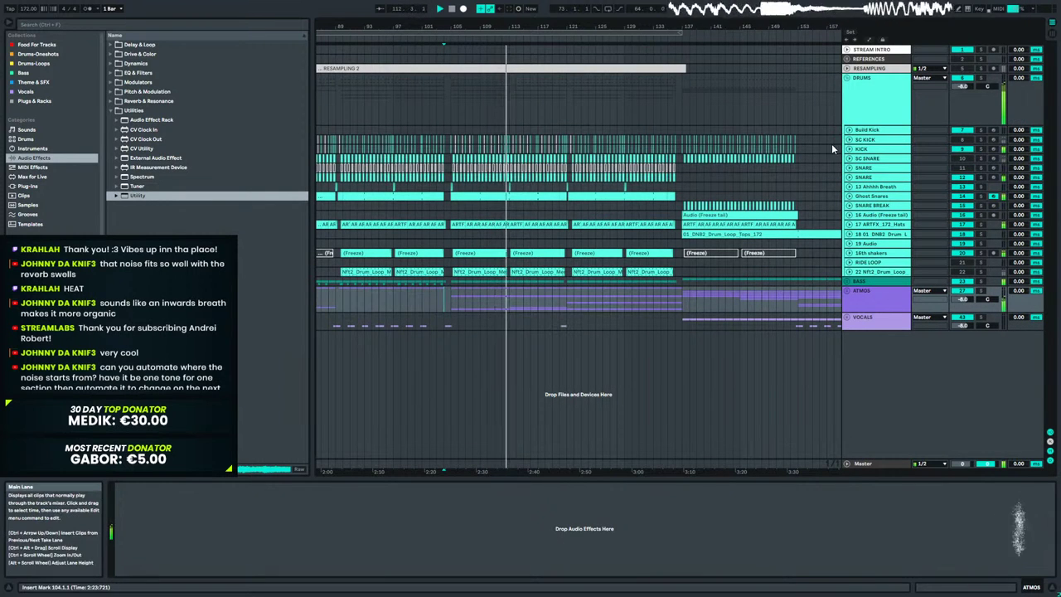
key(space)
Solo the Ahhhh Breath track and listen to it from the start of the drop at 73.1.1.
drag(531, 25, 635, 12)
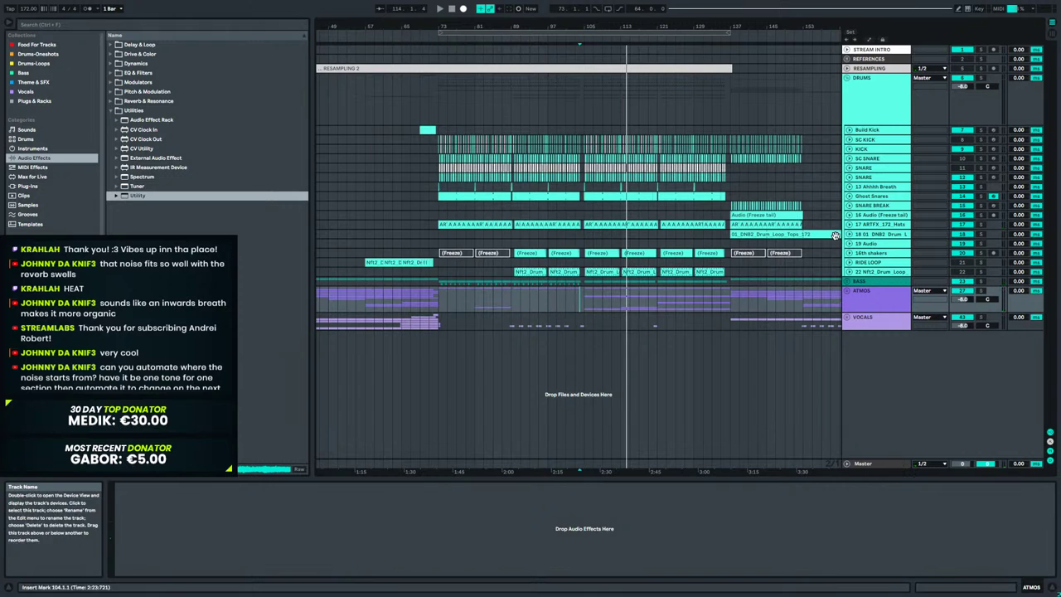
click(870, 190)
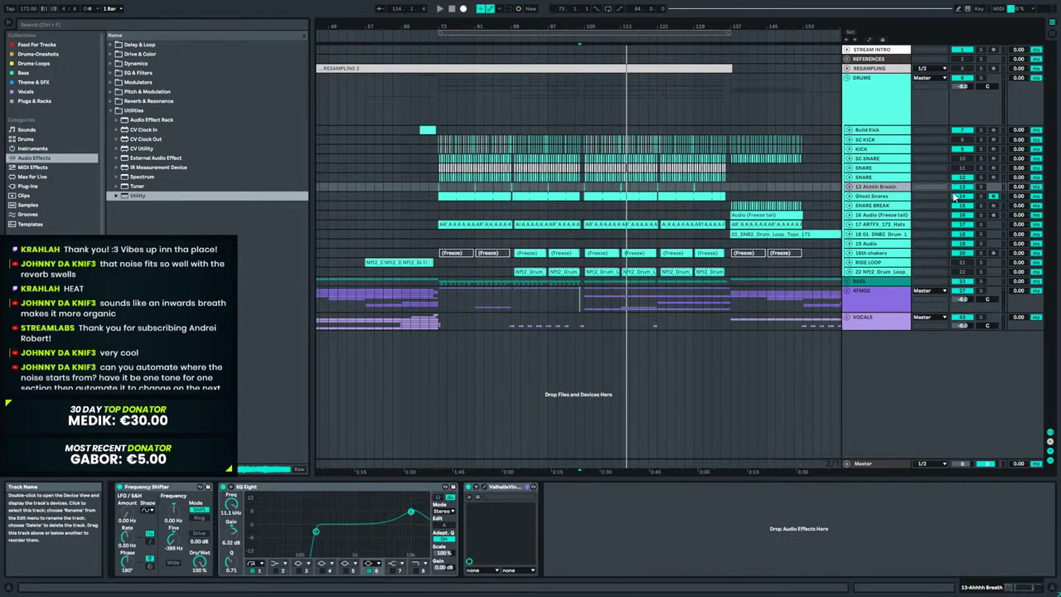
click(467, 188)
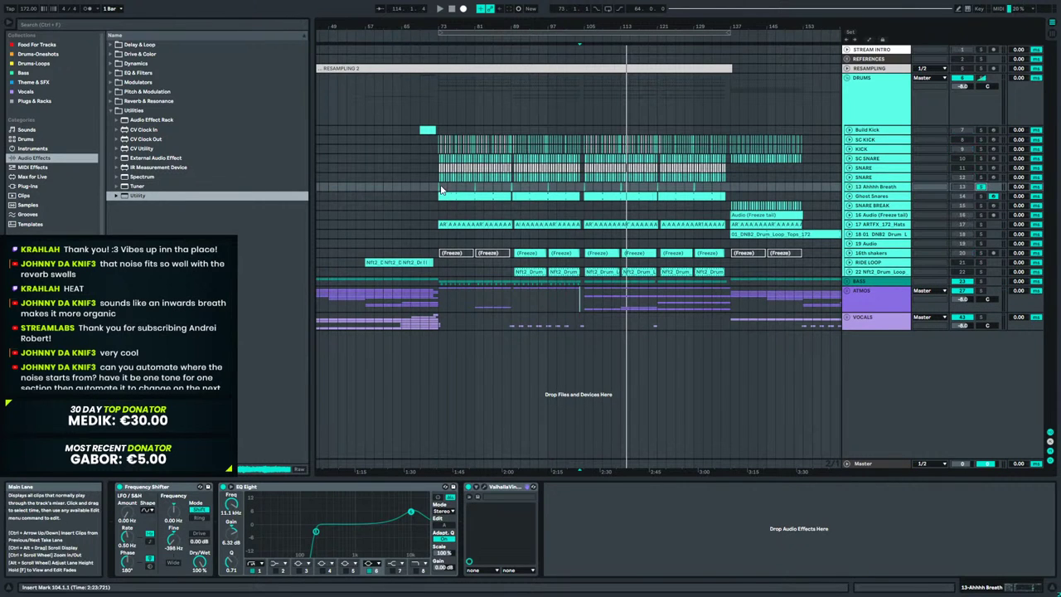
key(space)
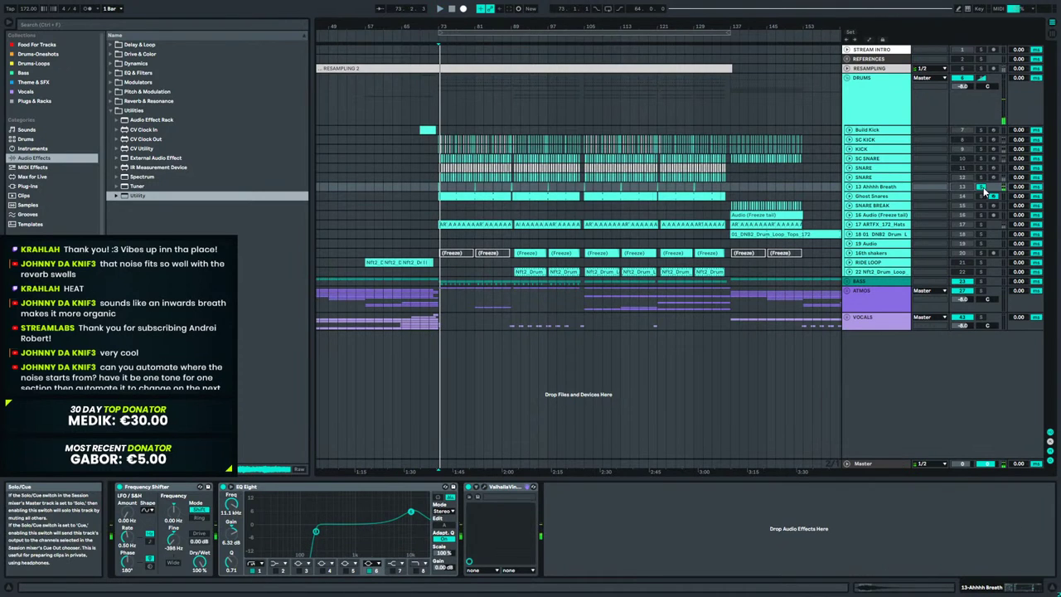
Compare the drop entry from 71.1.1 in the full mix with the Ahhhh Breath track muted and unmuted.
click(429, 187)
key(space)
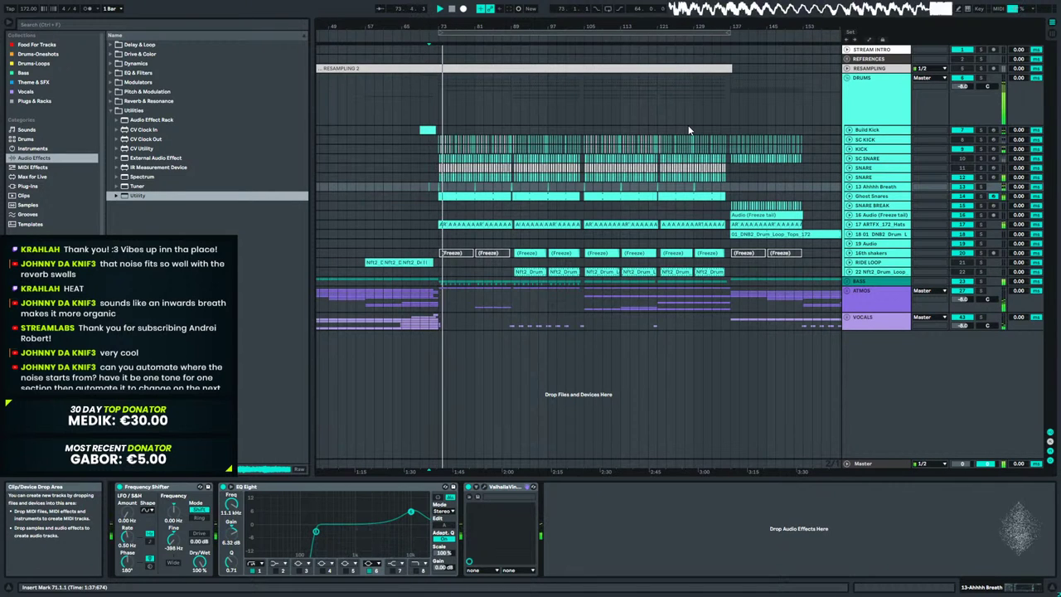
key(space)
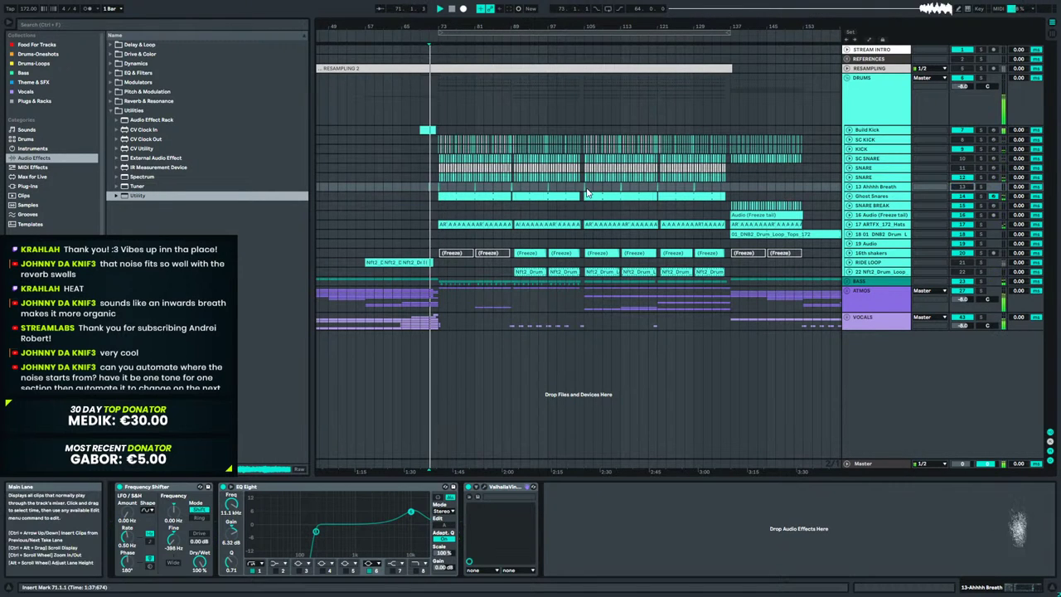
click(631, 195)
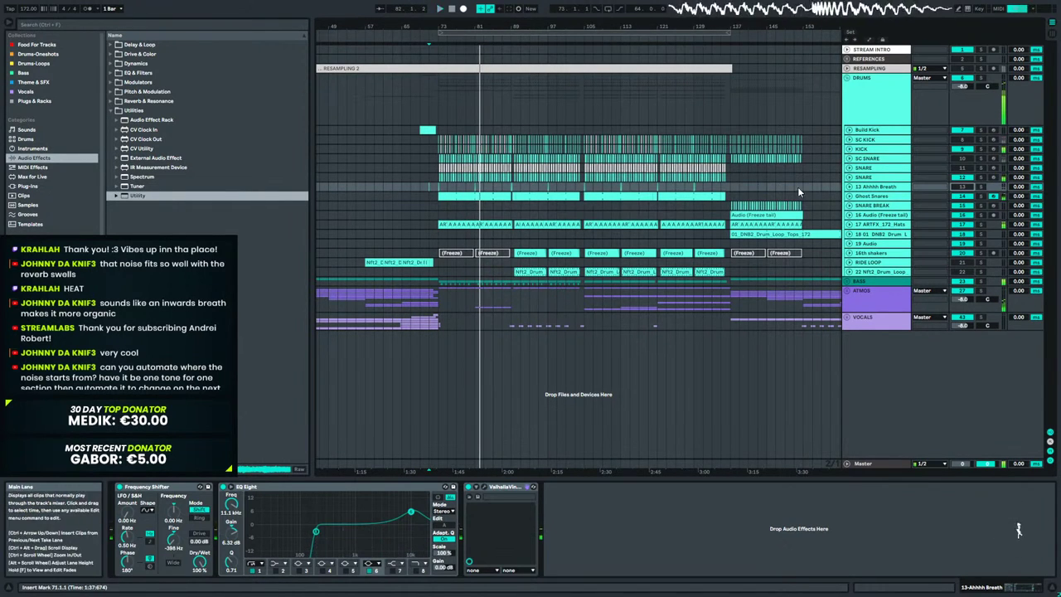
click(428, 189)
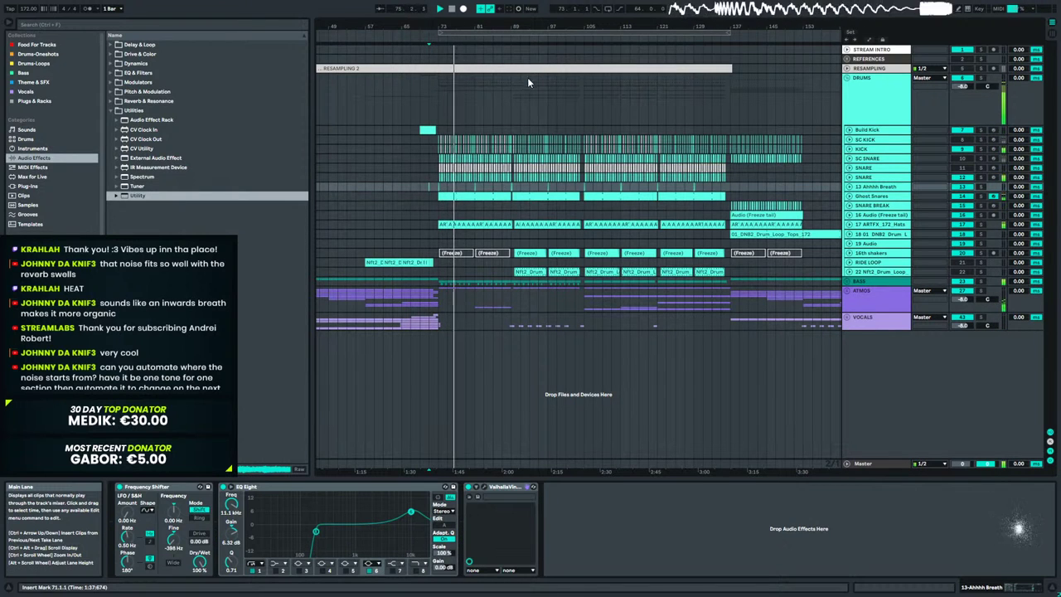
Delete the Ahhhh Breath clips from 104.1.1 to 137.1.1 in the second half of the drop.
drag(528, 25, 446, 25)
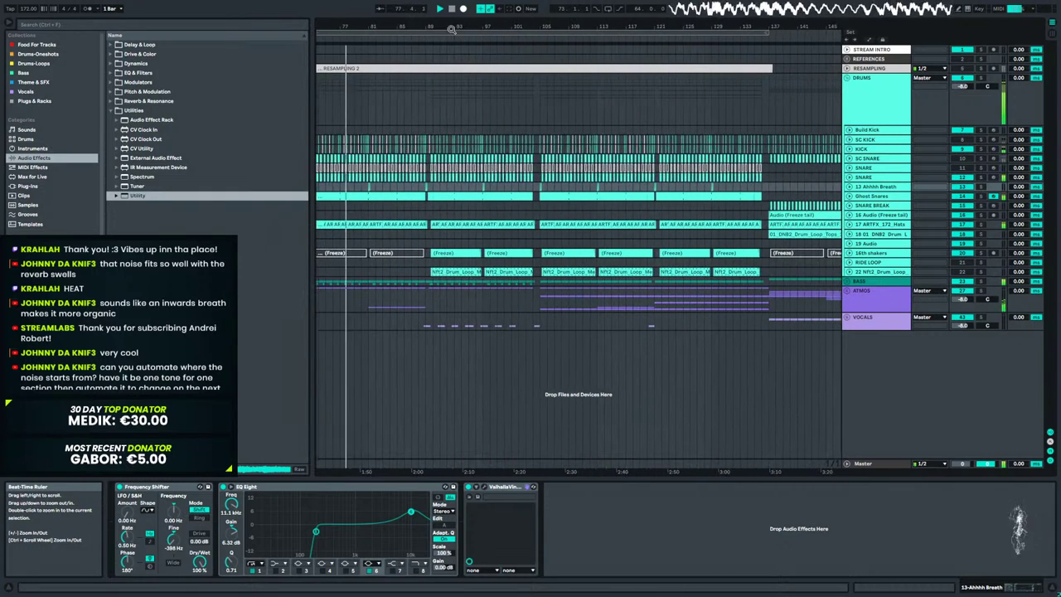
drag(534, 191, 769, 192)
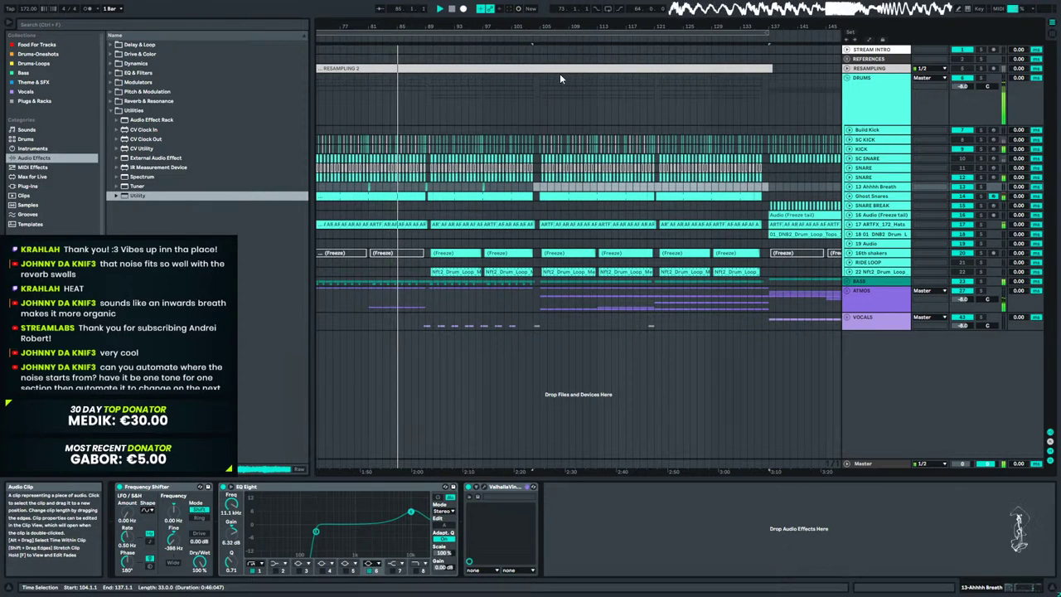
Unfold the BASS group with its DROP BASS and NOISE tracks, and listen through the drop while inspecting the break at 104.1.1.
drag(418, 25, 421, 116)
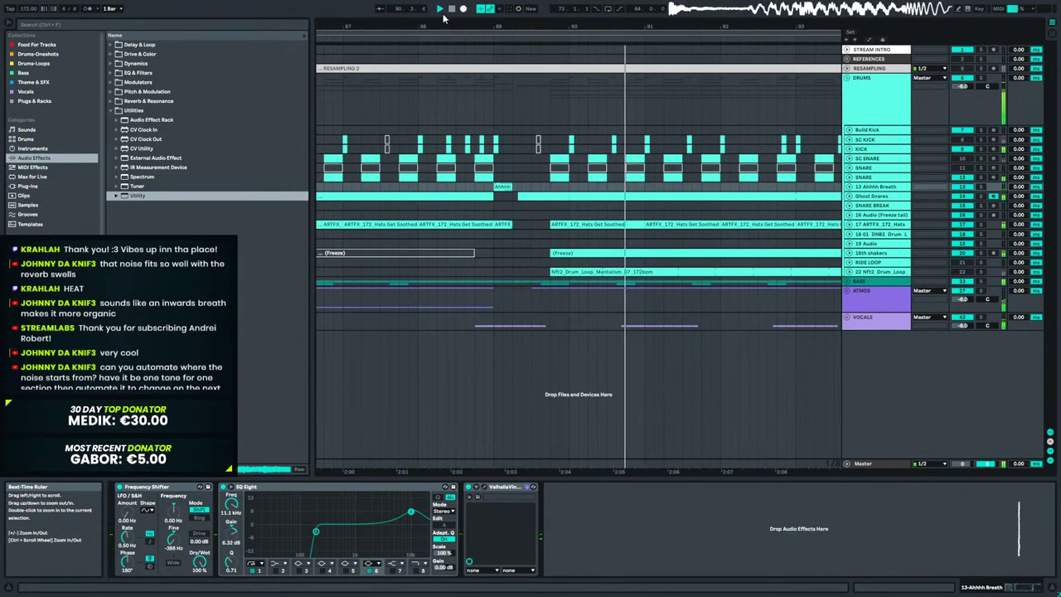
drag(554, 30, 325, 16)
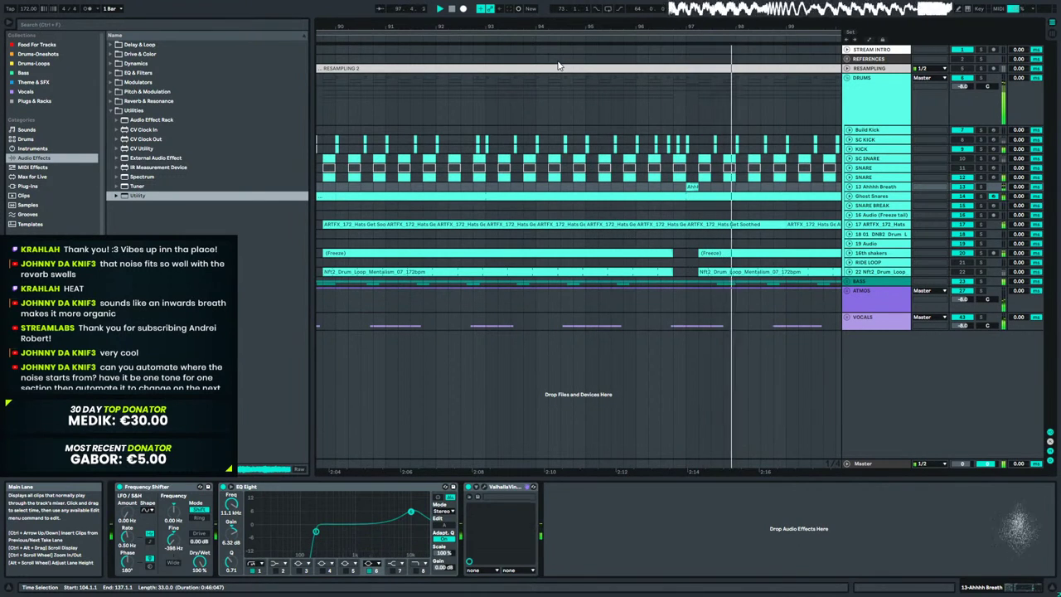
click(847, 280)
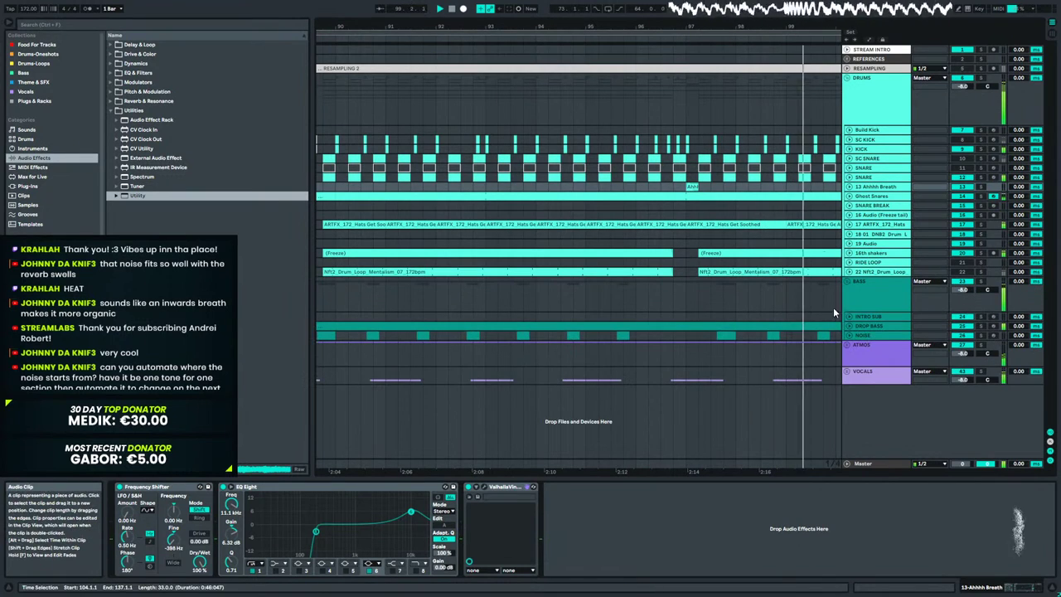
click(849, 336)
click(848, 325)
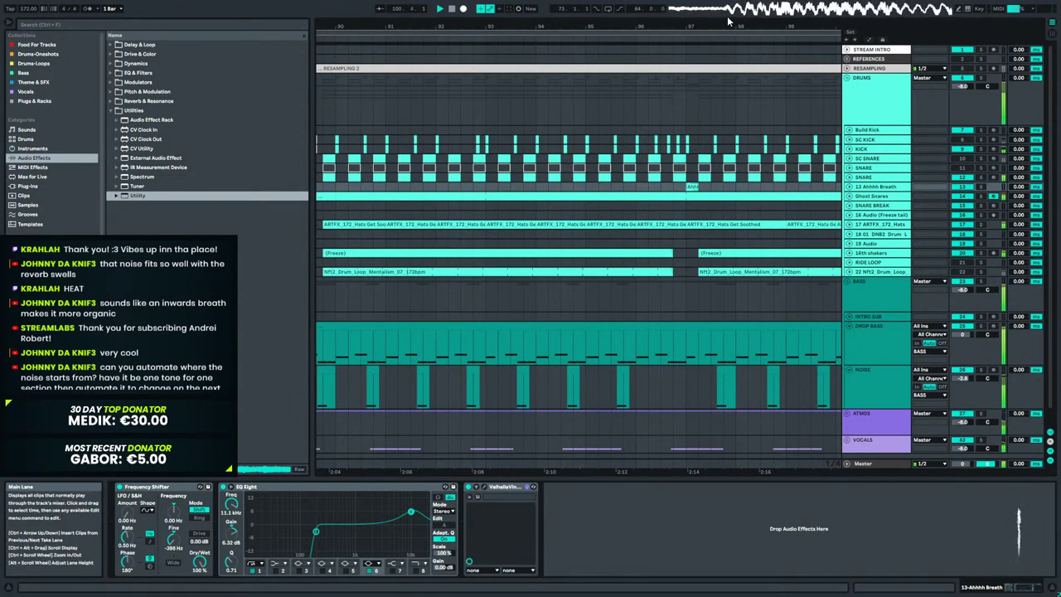
drag(686, 27, 358, 27)
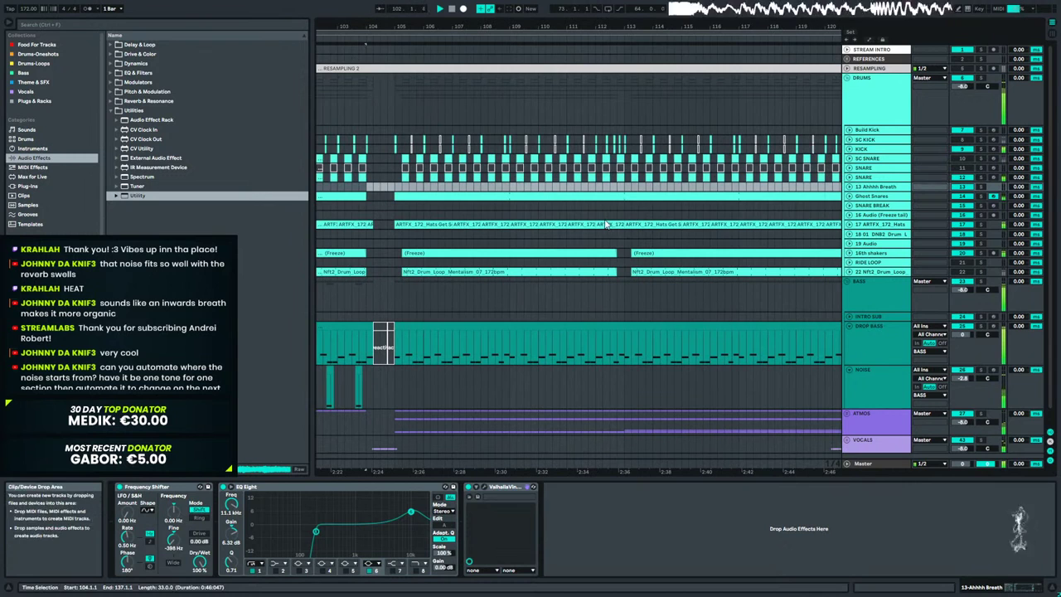
scroll(423, 126, up, 5)
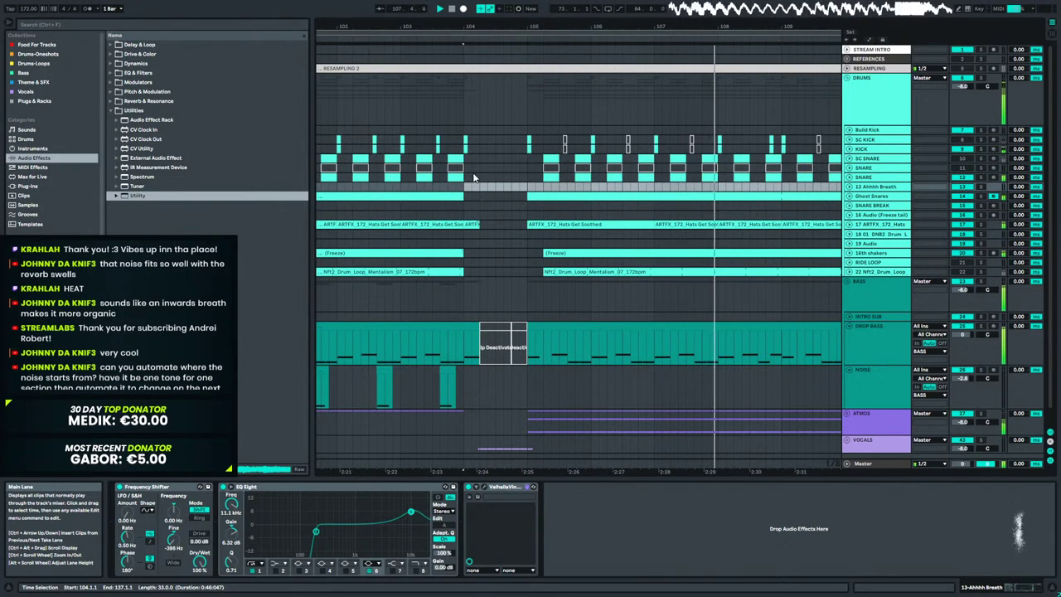
drag(512, 25, 558, 41)
key(space)
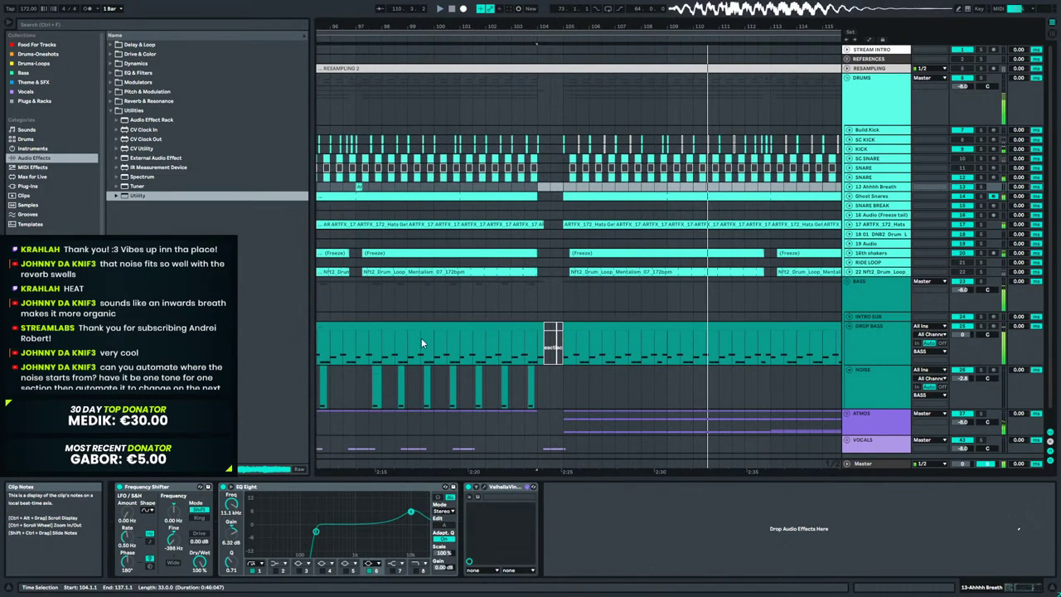
Copy the Ahhhh Breath clip from 97.1.1 to 104.1.1 and audition the break from 101.4.3.
click(361, 349)
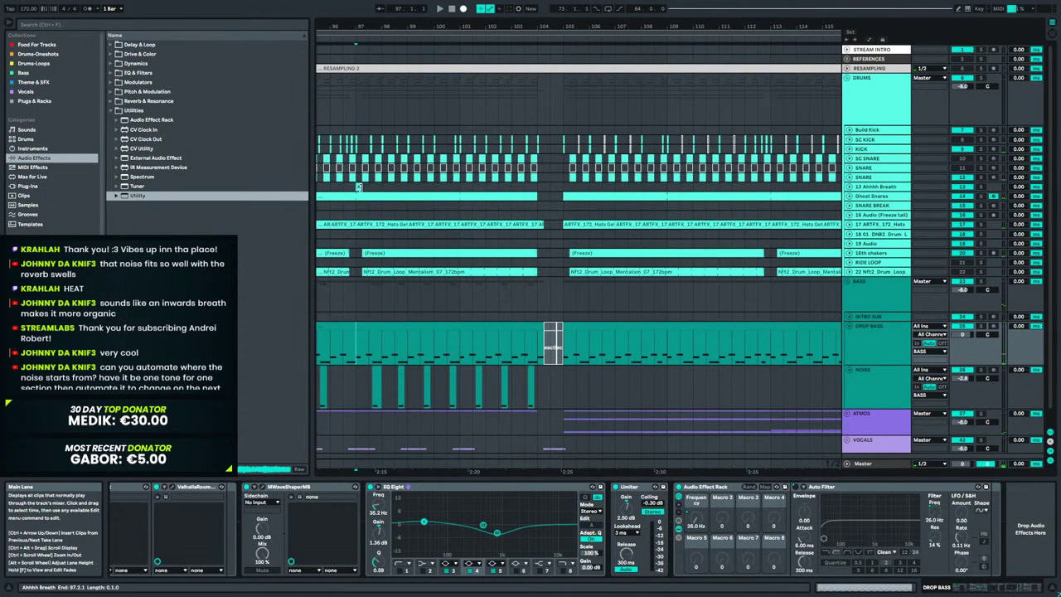
click(489, 197)
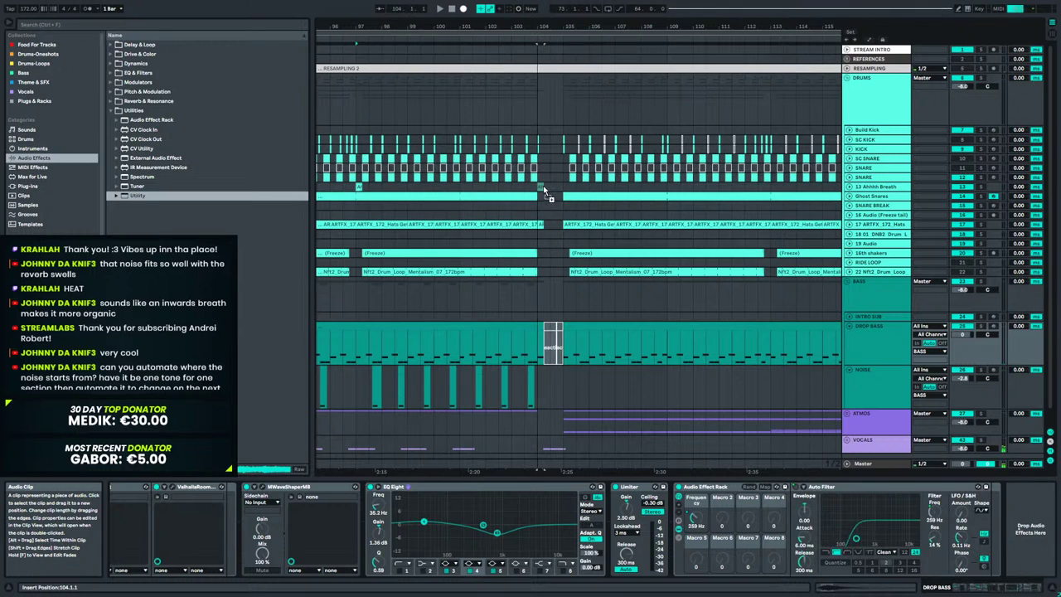
click(544, 187)
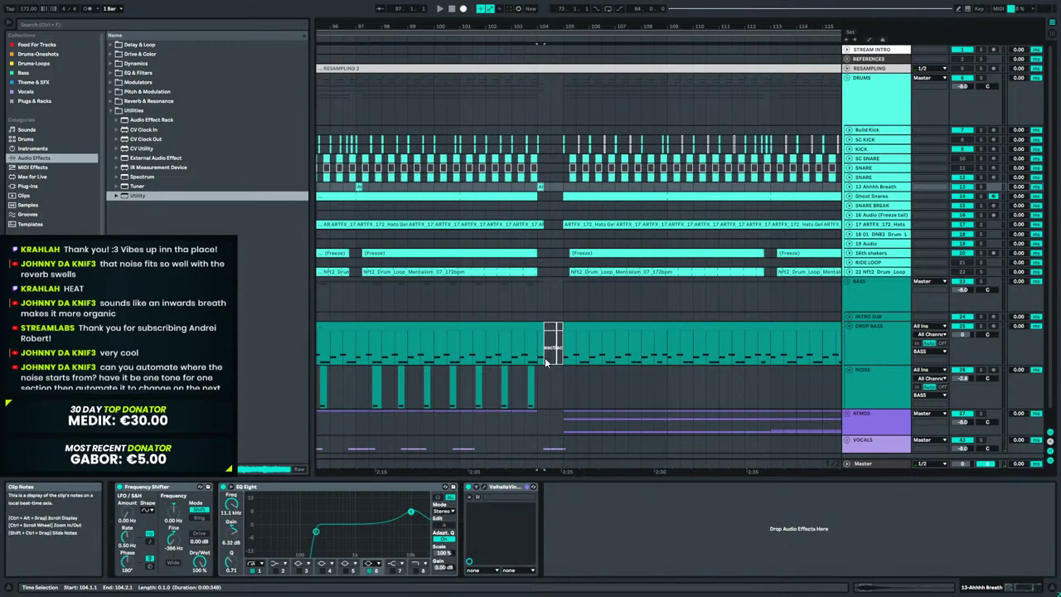
drag(541, 25, 541, 93)
click(337, 140)
key(space)
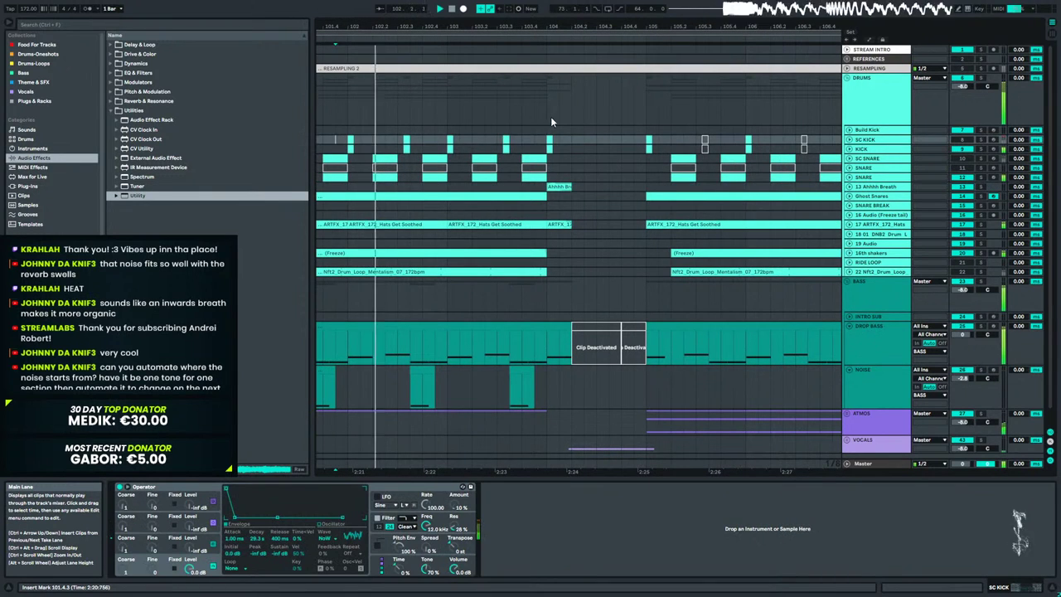
Clear the ARTFX hats and the SC KICK and KICK hits from 104.1.1 to 104.2.1.
click(848, 224)
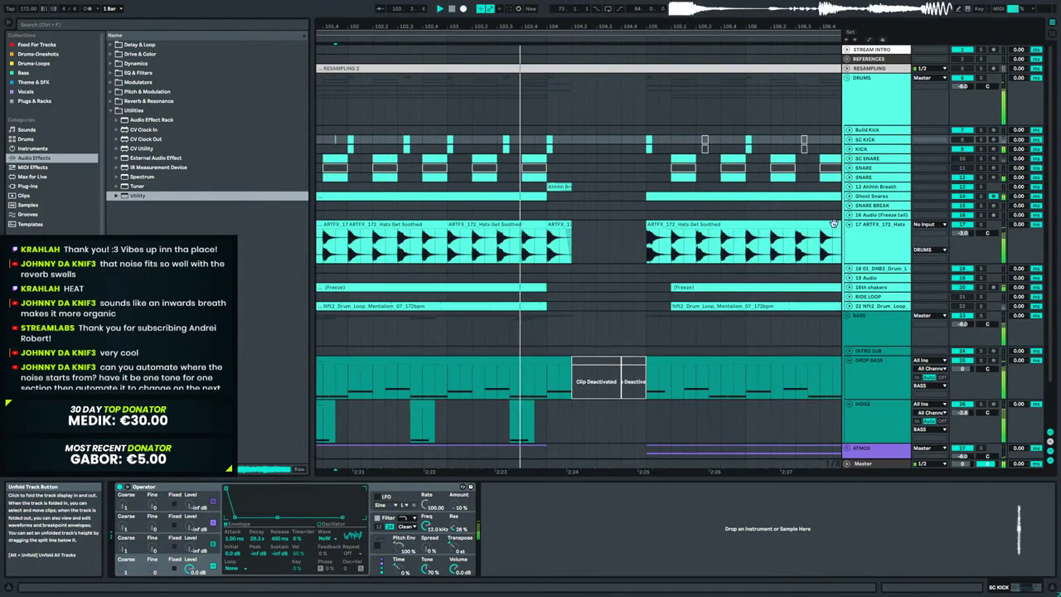
key(space)
drag(580, 232, 546, 244)
key(Delete)
drag(570, 148, 544, 142)
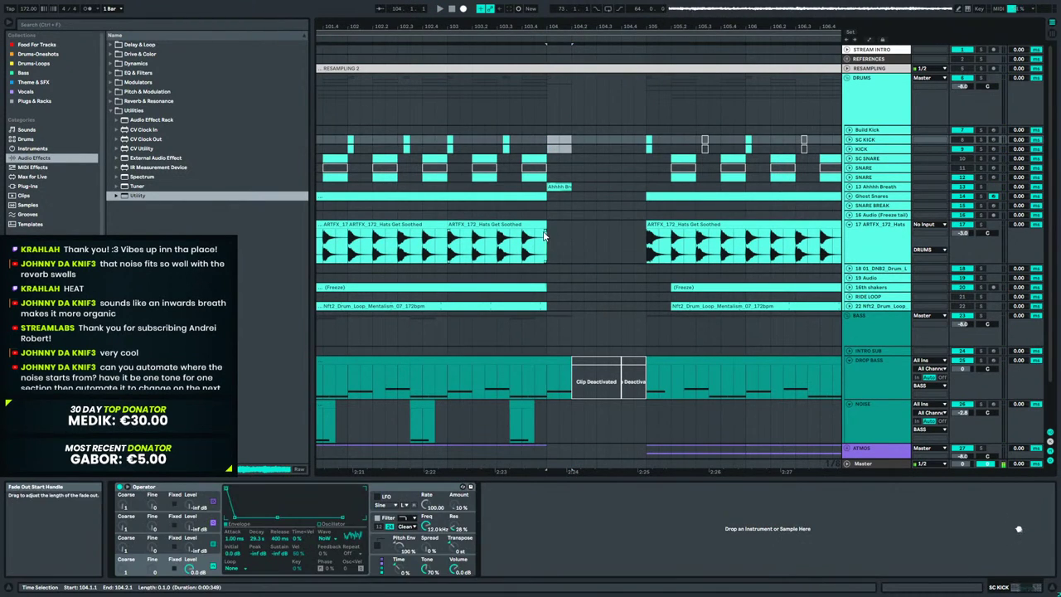
click(544, 238)
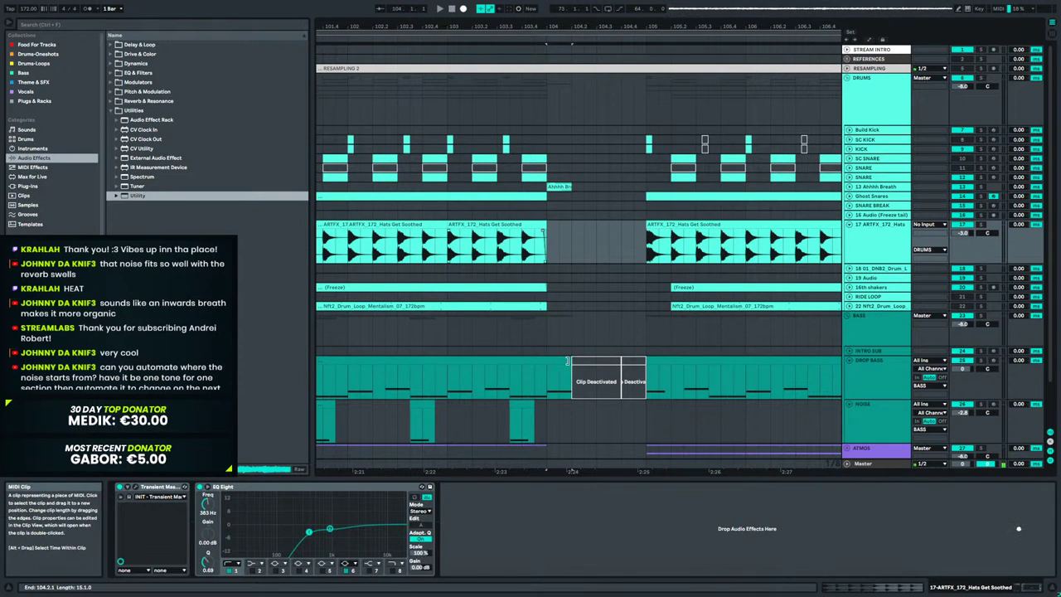
Trim the DROP BASS clip to end at 104.1.1 and audition the emptied break from 102.1.1.
drag(568, 360, 548, 363)
scroll(560, 346, down, 3)
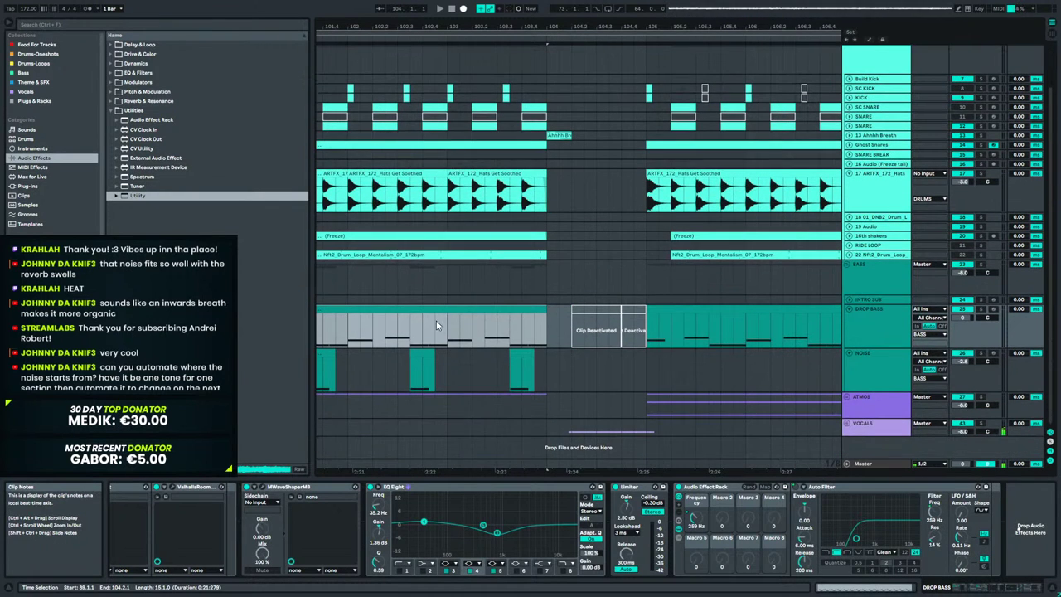
click(372, 332)
key(space)
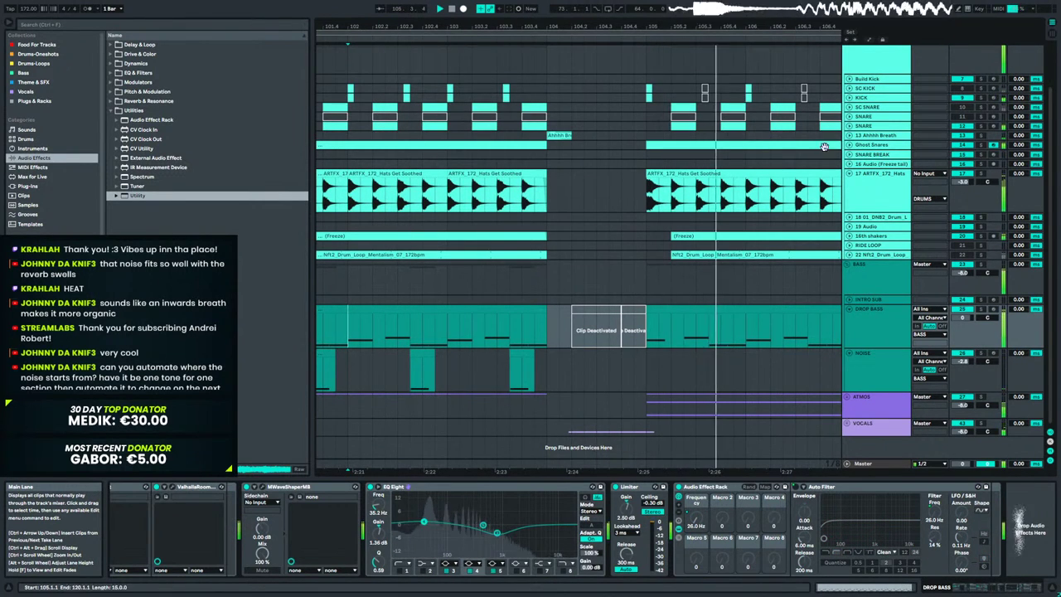
Set the Ahhhh Breath track volume to -4.3 dB and audition the break from 103.1.1.
click(849, 136)
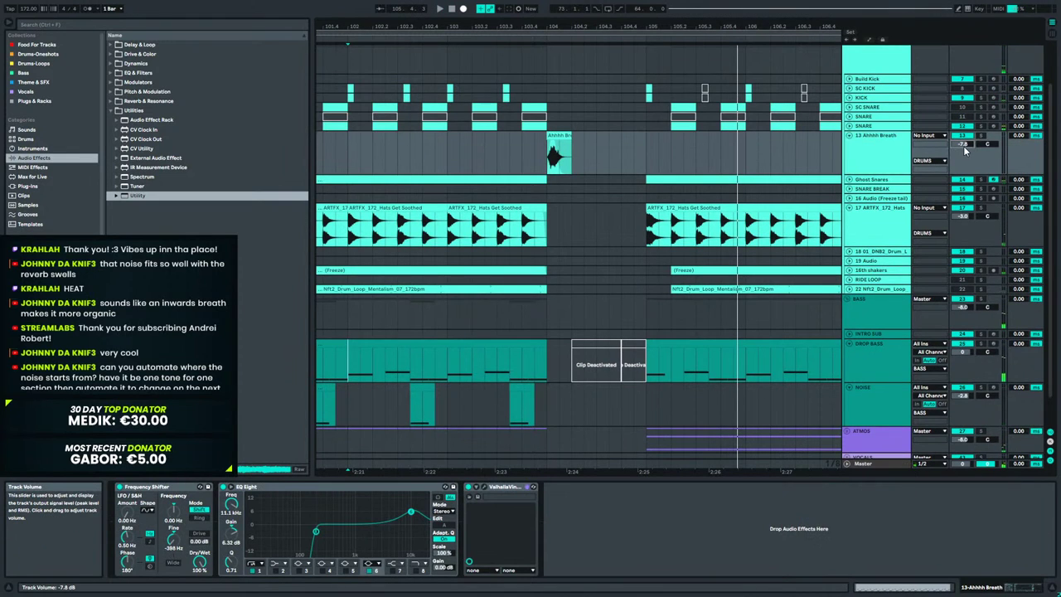
click(478, 156)
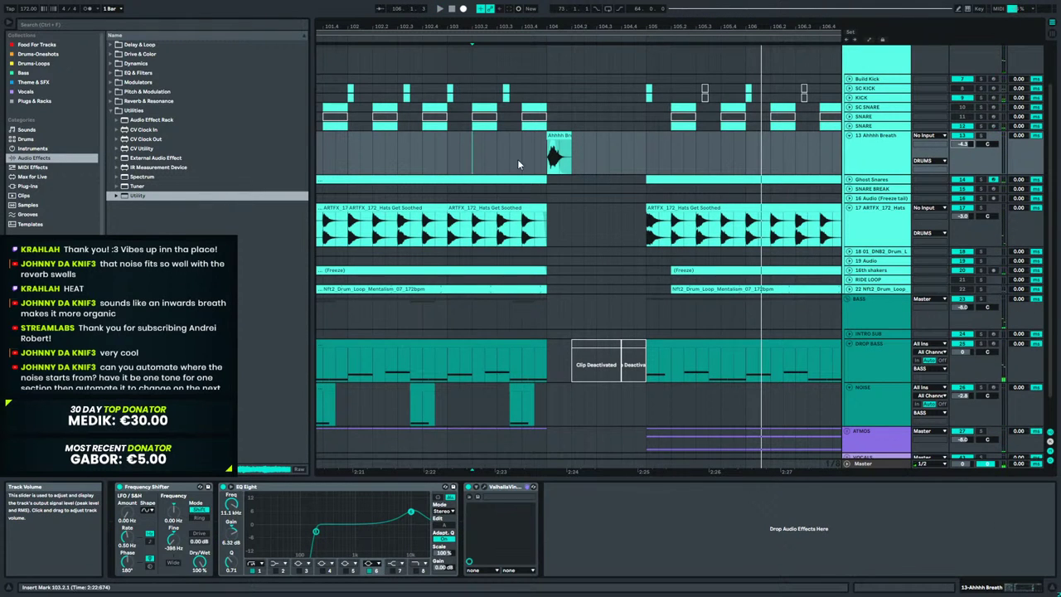
click(444, 161)
key(space)
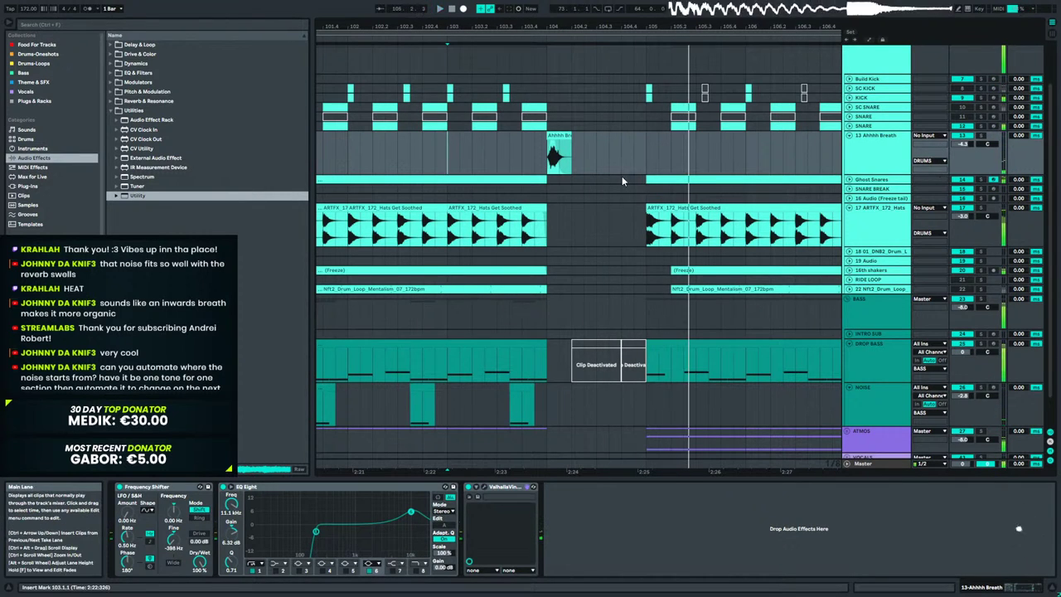
Audition the break with the louder breath from 102.1.1 while reviewing the drum and bass tracks.
scroll(642, 170, down, 2)
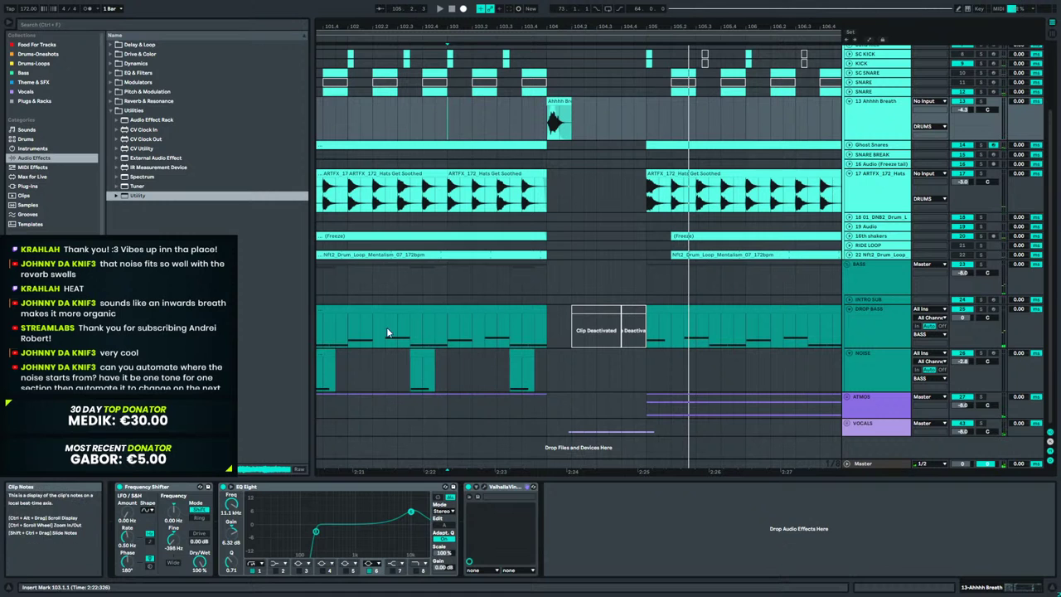
click(347, 333)
key(space)
scroll(574, 268, up, 3)
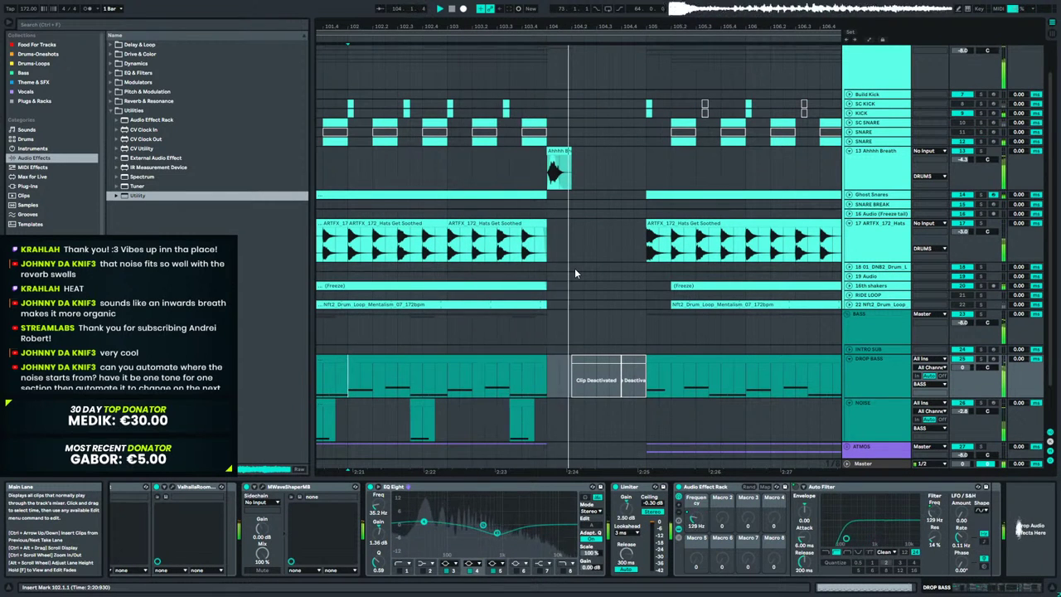
scroll(574, 267, down, 3)
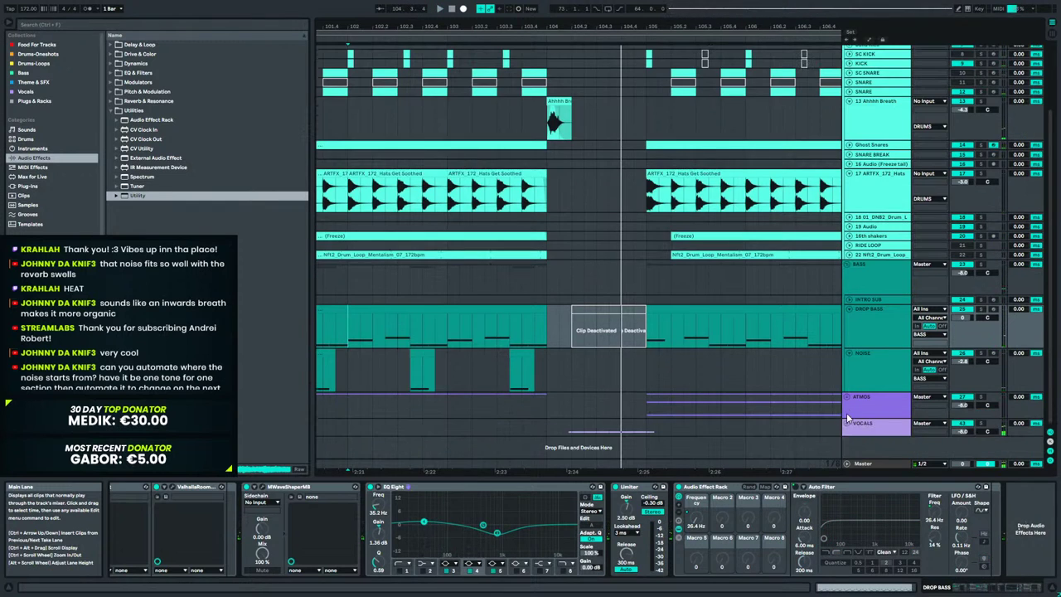
Review the drum, bass and atmosphere tracks around the break at 104.1.1.
scroll(862, 397, down, 10)
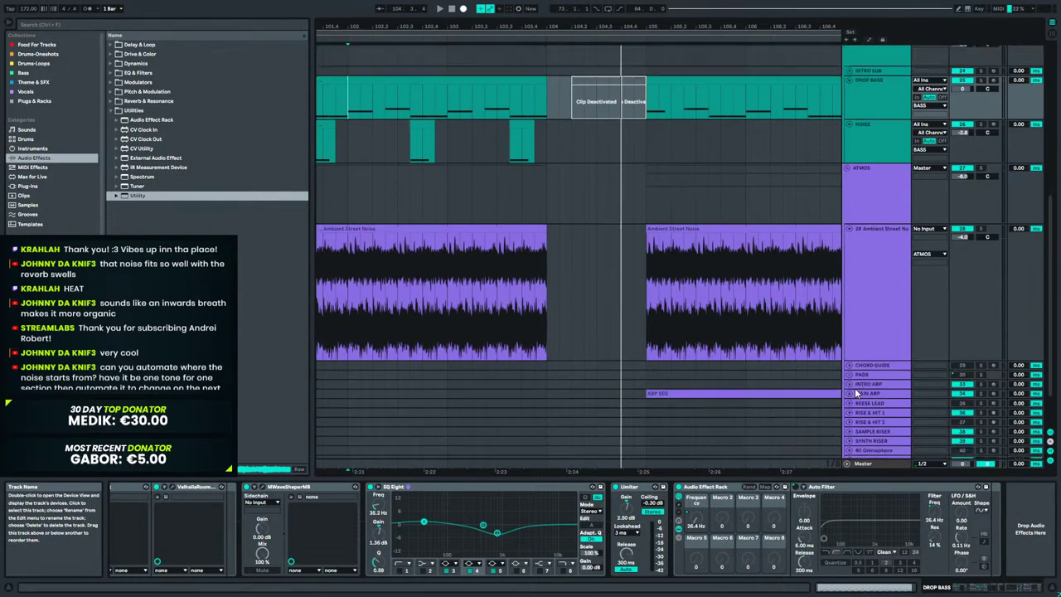
scroll(834, 281, up, 3)
scroll(828, 315, down, 3)
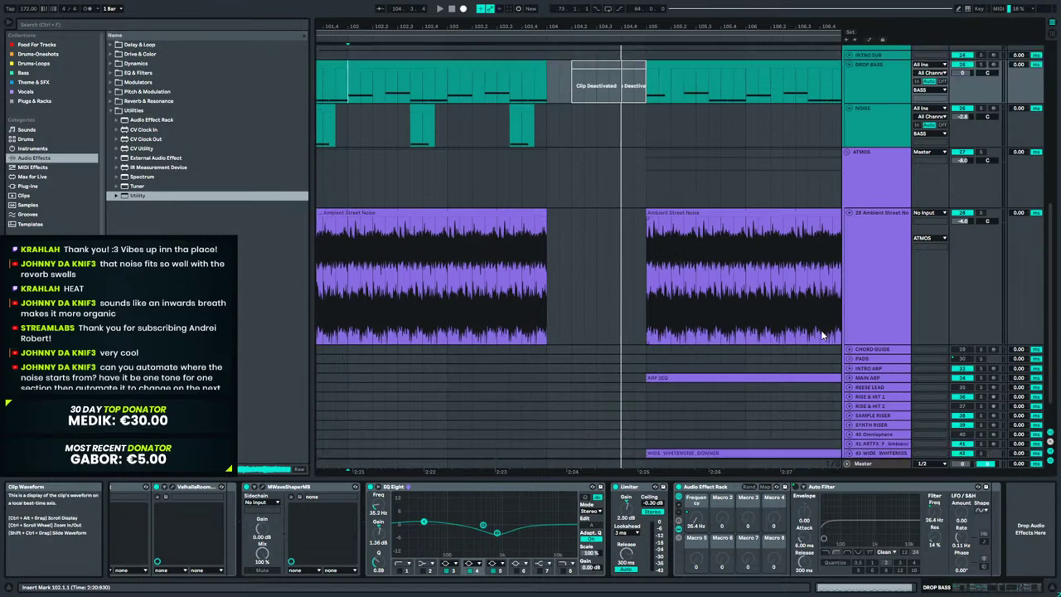
scroll(838, 337, up, 14)
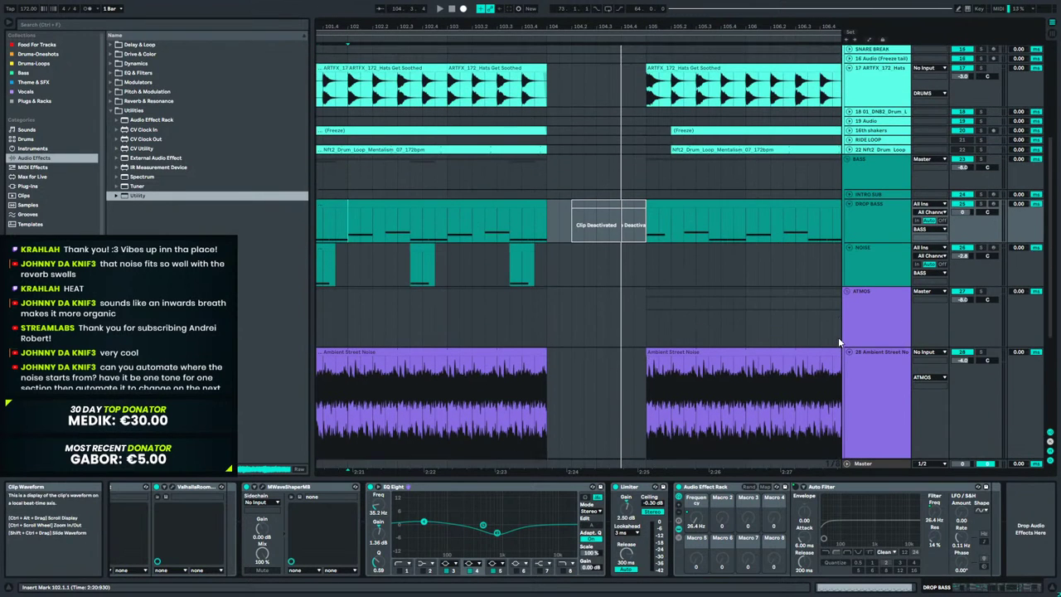
scroll(842, 332, up, 5)
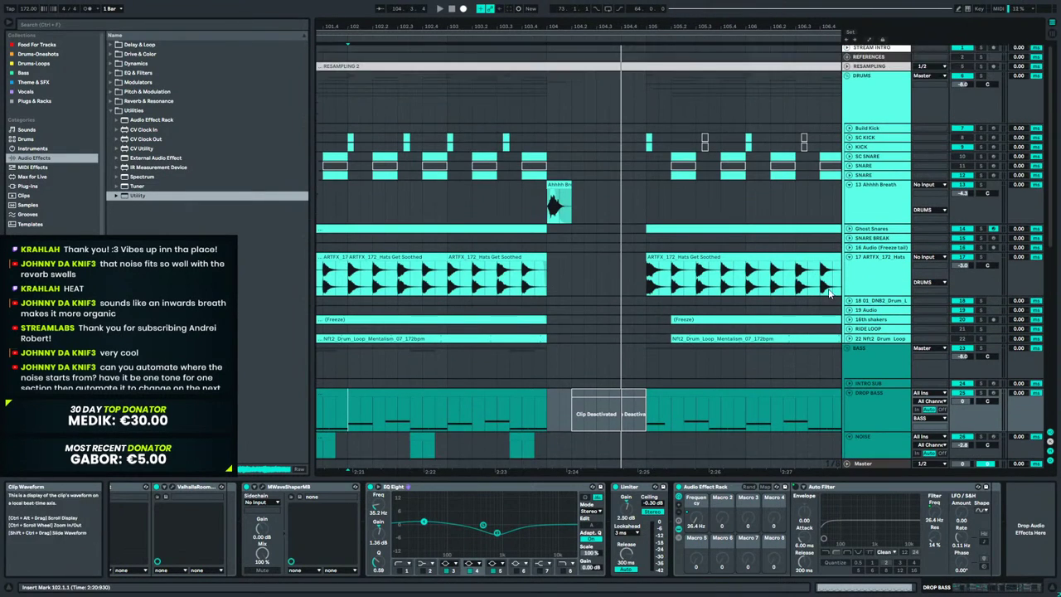
scroll(846, 360, down, 6)
scroll(845, 355, down, 13)
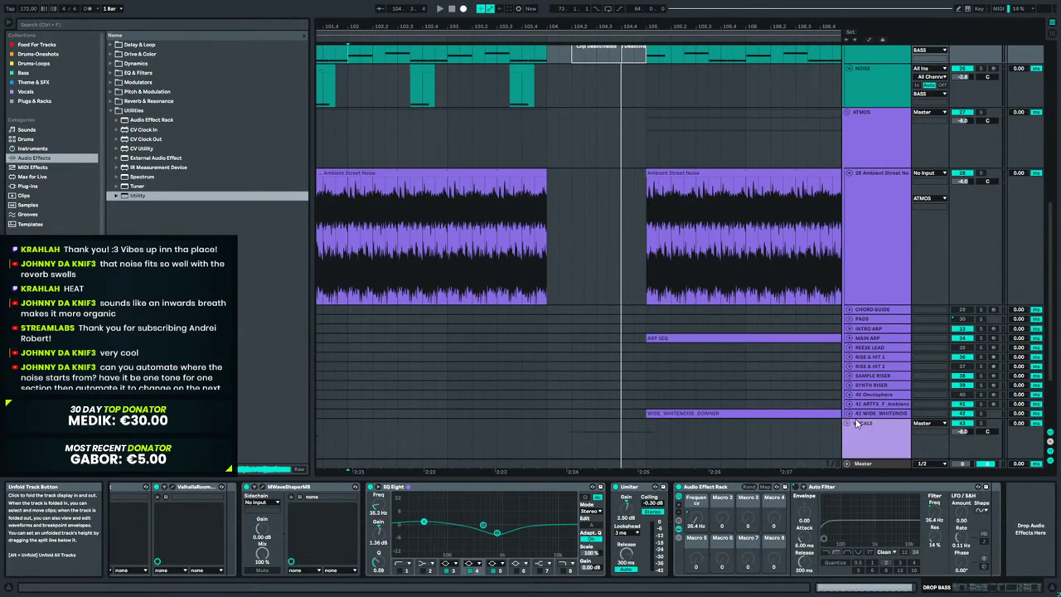
Move the ValhallaVintageVerb Mix automation peak on the Siren Pick Me vocal track back to 104.1.1 and audition the break from 102.1.1.
scroll(853, 418, down, 5)
key(a)
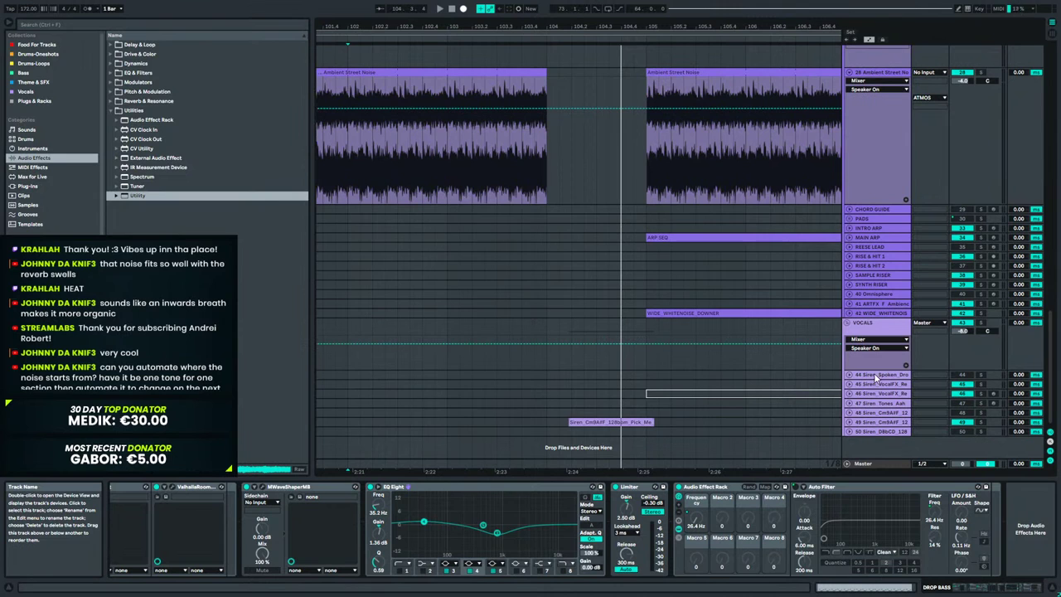
click(848, 422)
scroll(867, 406, down, 6)
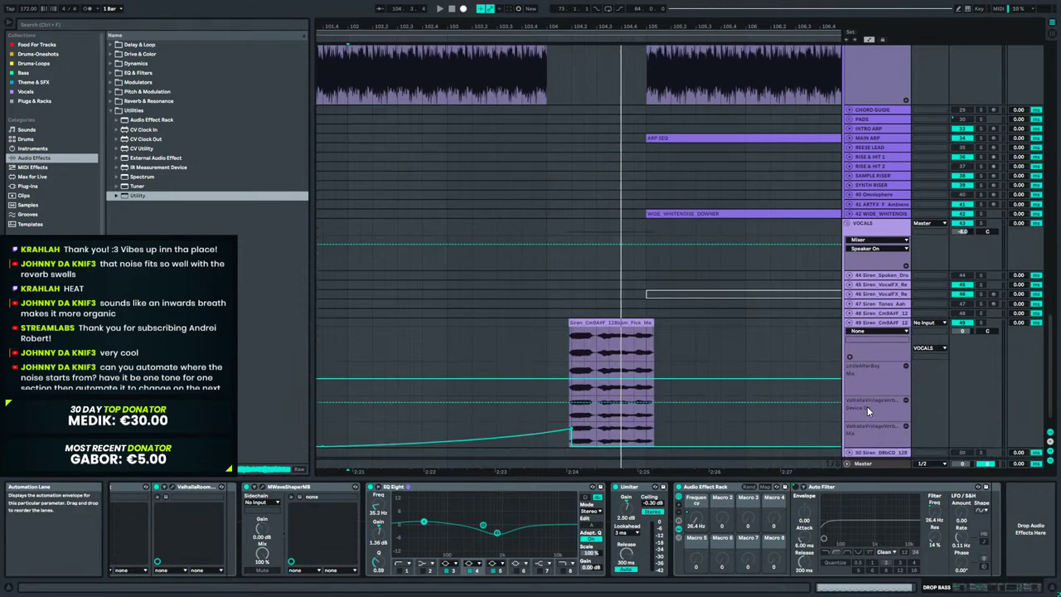
drag(571, 406, 546, 424)
key(space)
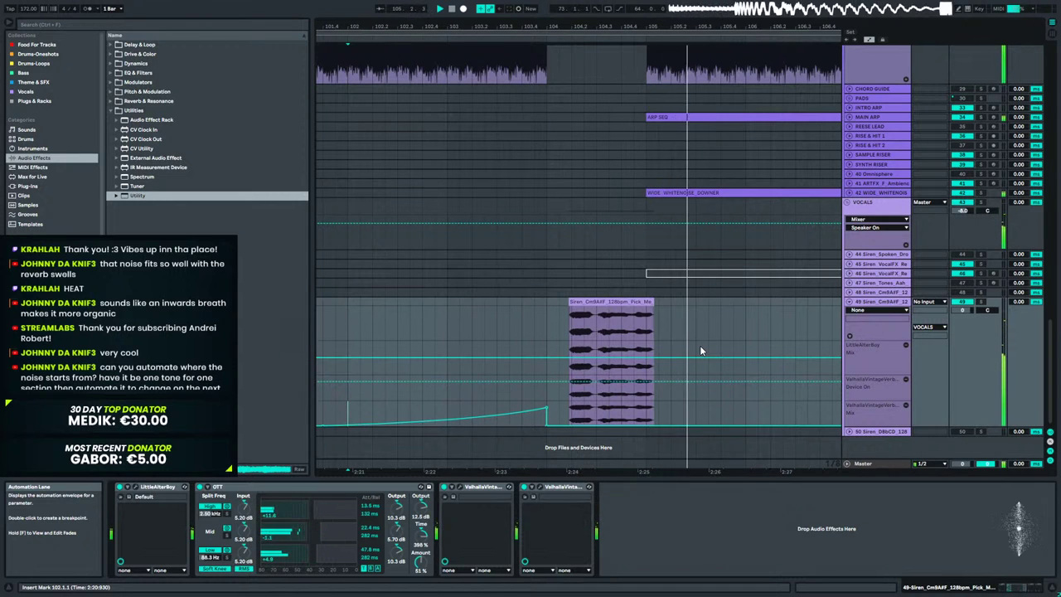
Delete the Ahhhh Breath clips between 72.1.1 and 100.1.1 and audition the transition from 103.1.1.
scroll(566, 249, up, 5)
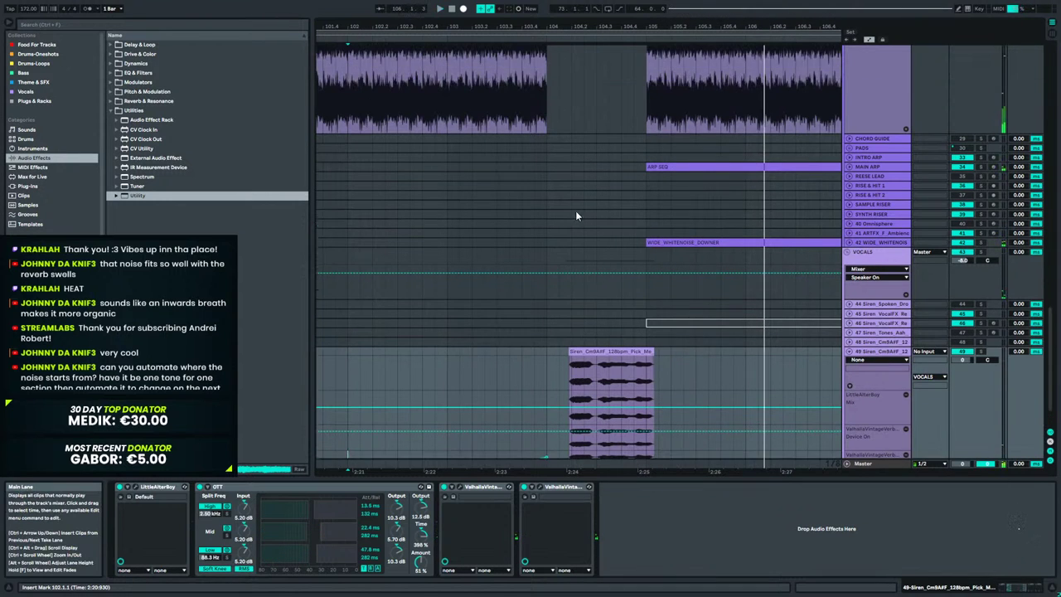
scroll(628, 179, up, 10)
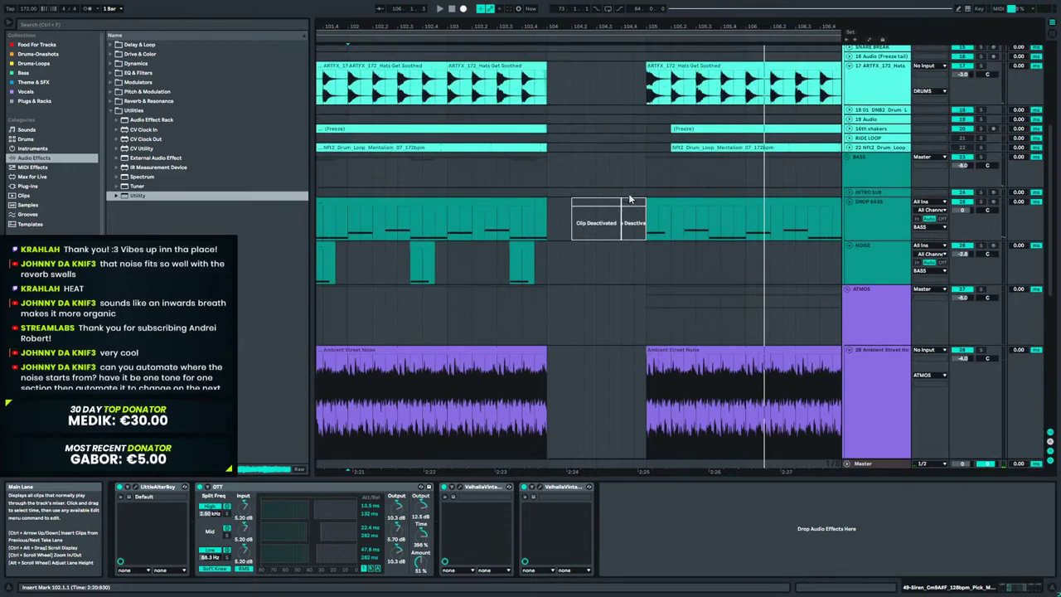
drag(560, 23, 653, 0)
drag(618, 193, 438, 197)
drag(376, 207, 376, 207)
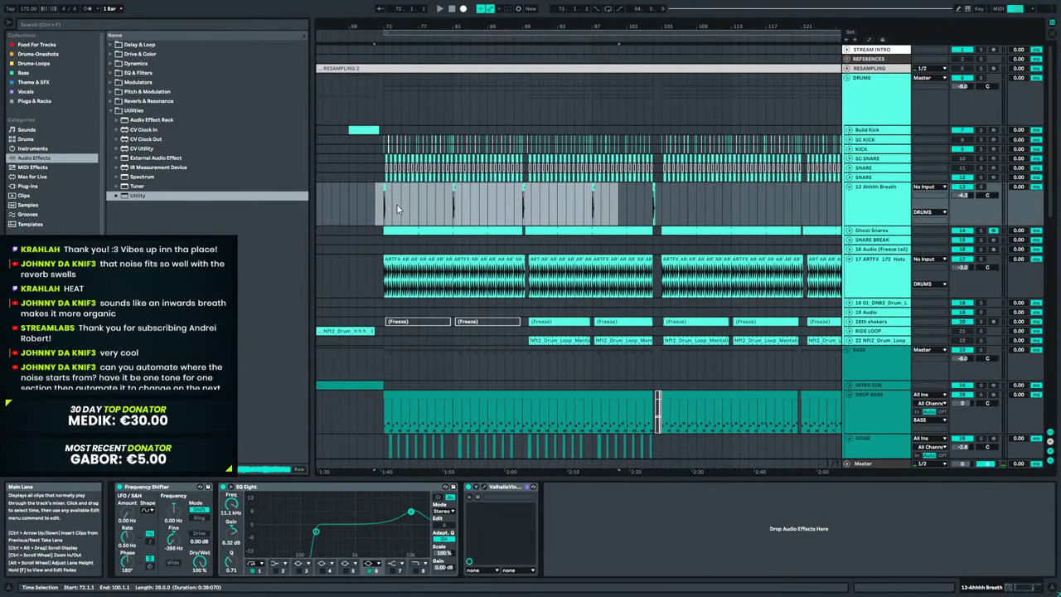
click(640, 212)
key(space)
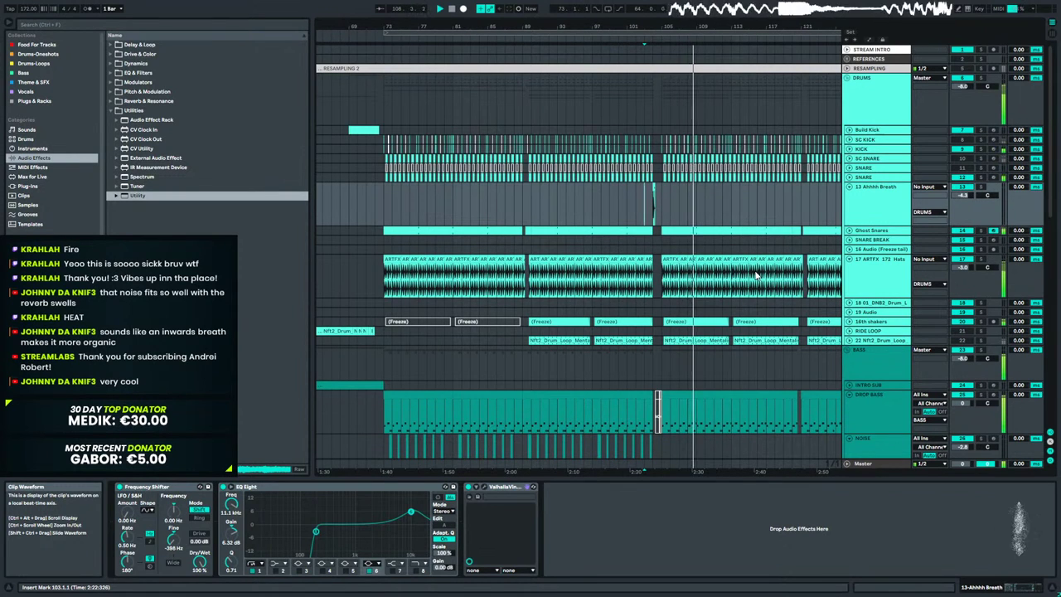
Fold the DROP BASS and NOISE tracks and compare the drop from 104.1.1 with the Ghost Snares track off and on.
click(850, 401)
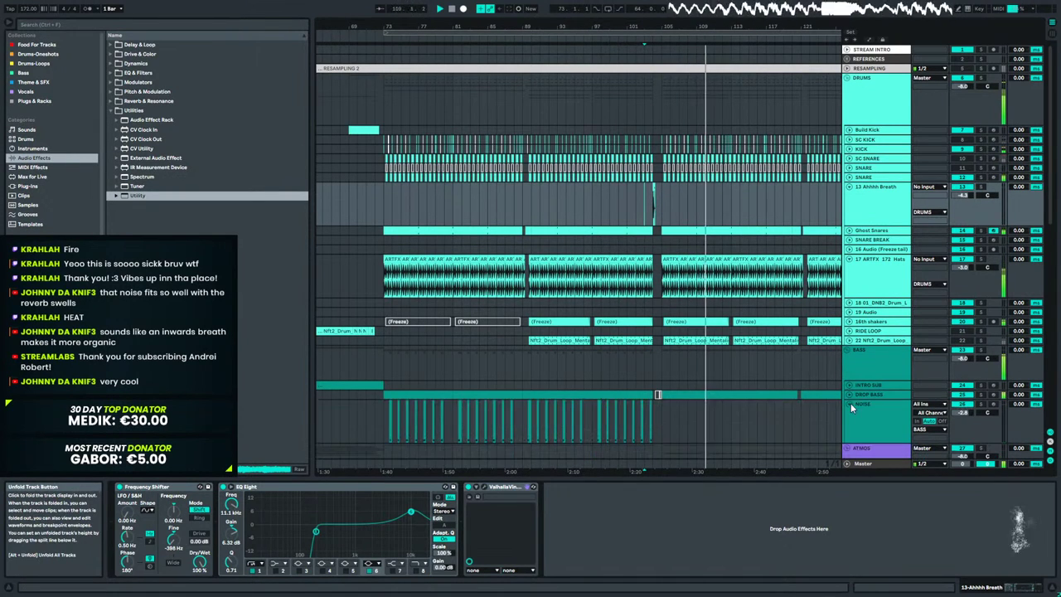
click(852, 405)
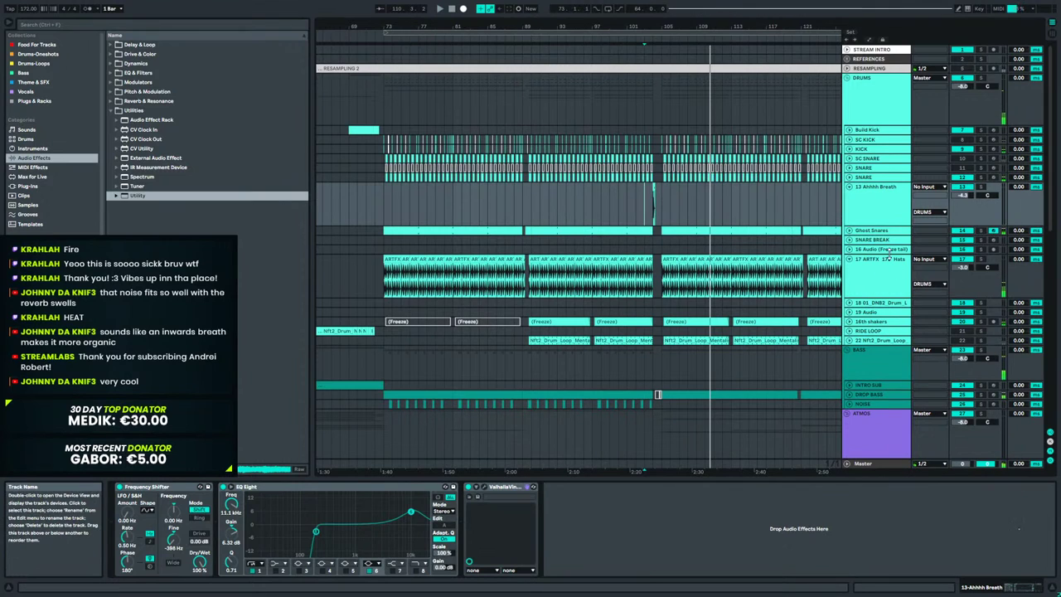
click(872, 234)
click(847, 231)
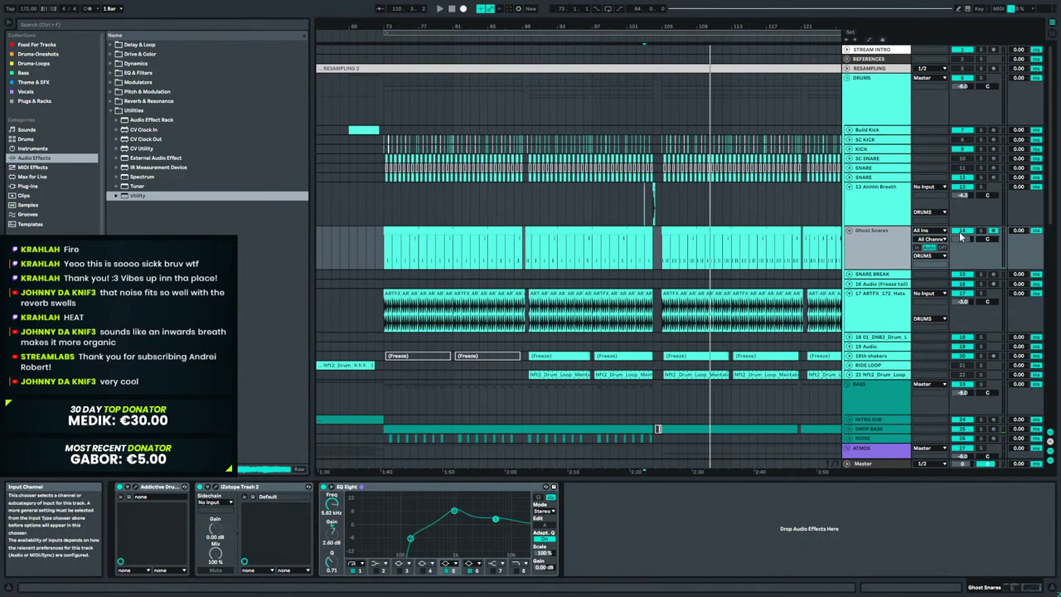
click(656, 251)
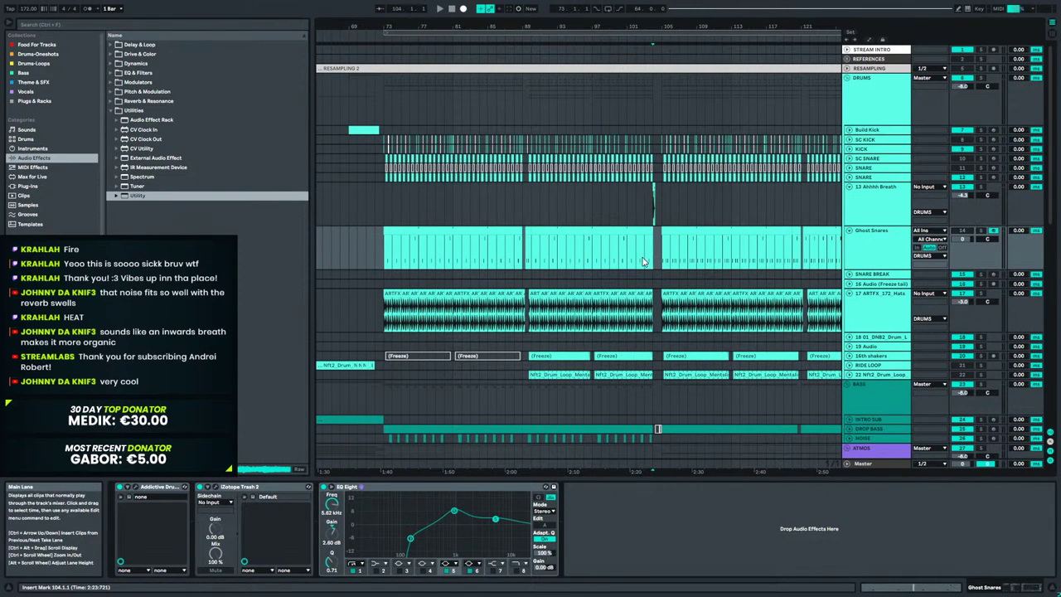
key(space)
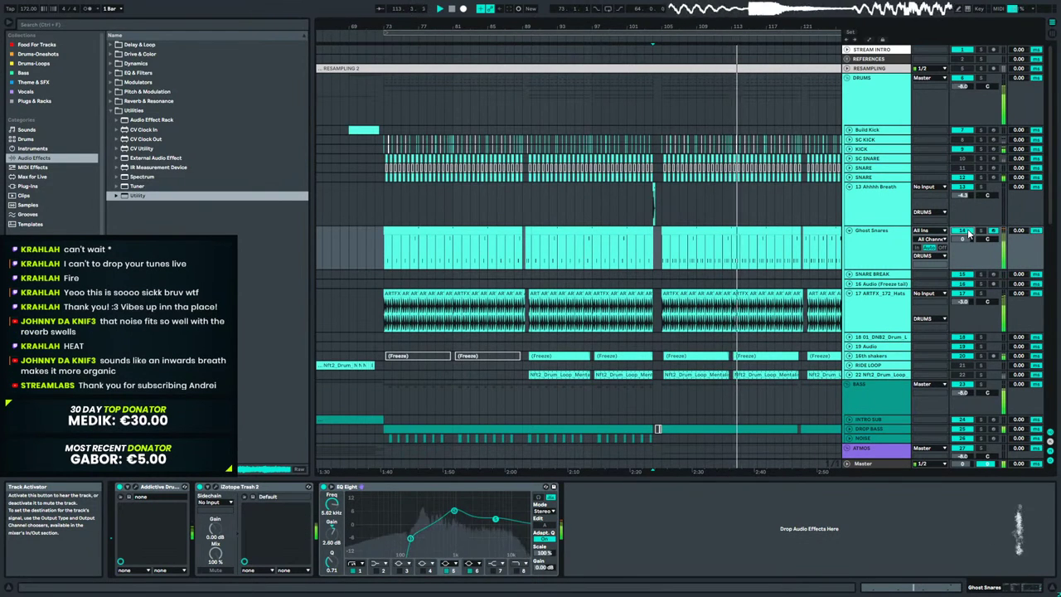
click(920, 247)
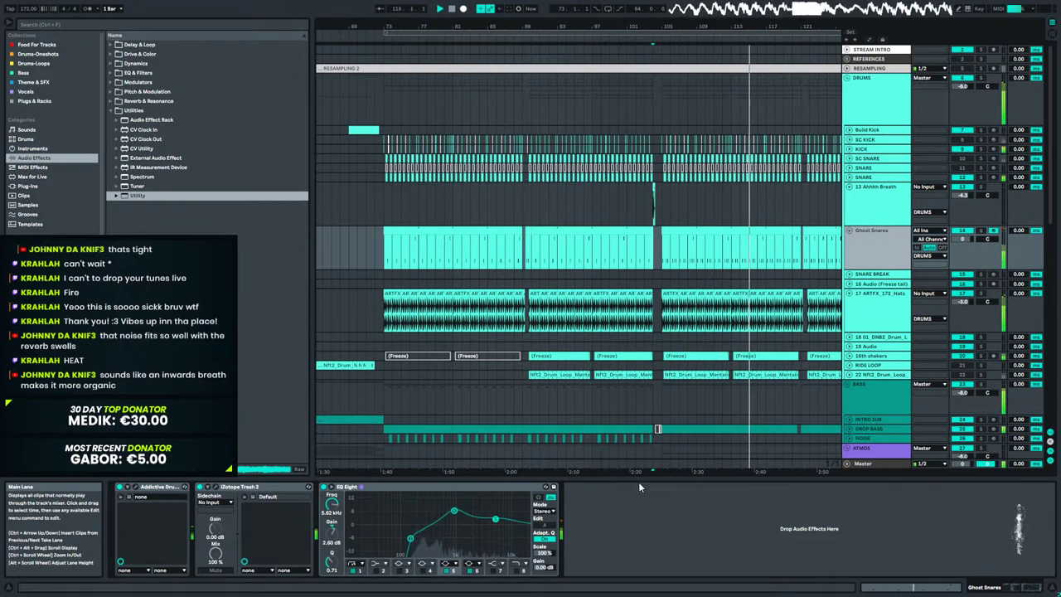
Add a Saturator to the end of the Ghost Snares device chain and turn on its Soft Clip.
click(110, 111)
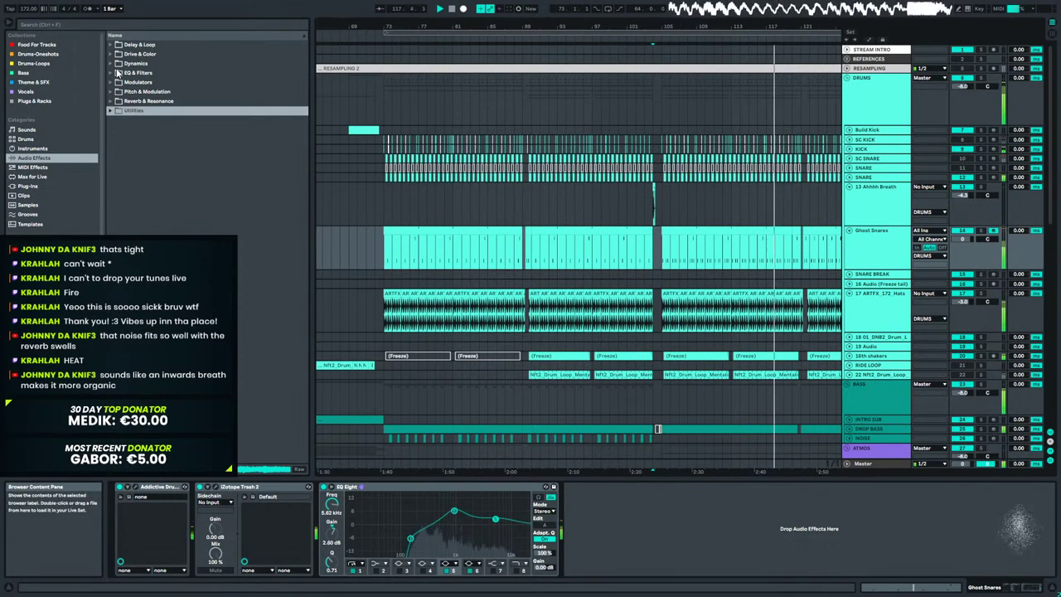
click(110, 54)
click(143, 139)
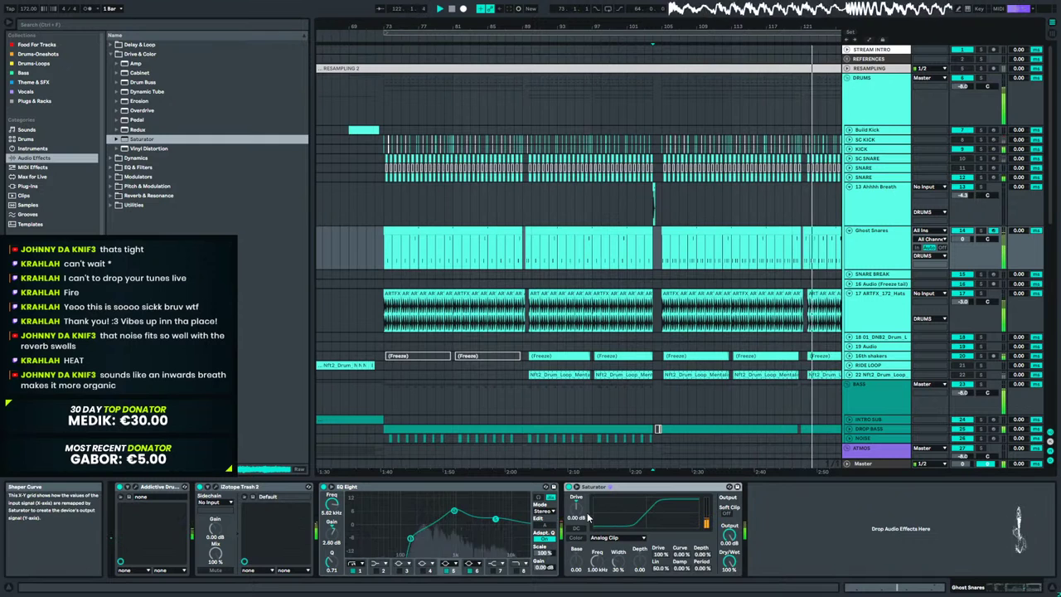
Insert a second EQ Eight before the Saturator on the Ghost Snares track.
click(135, 168)
click(110, 169)
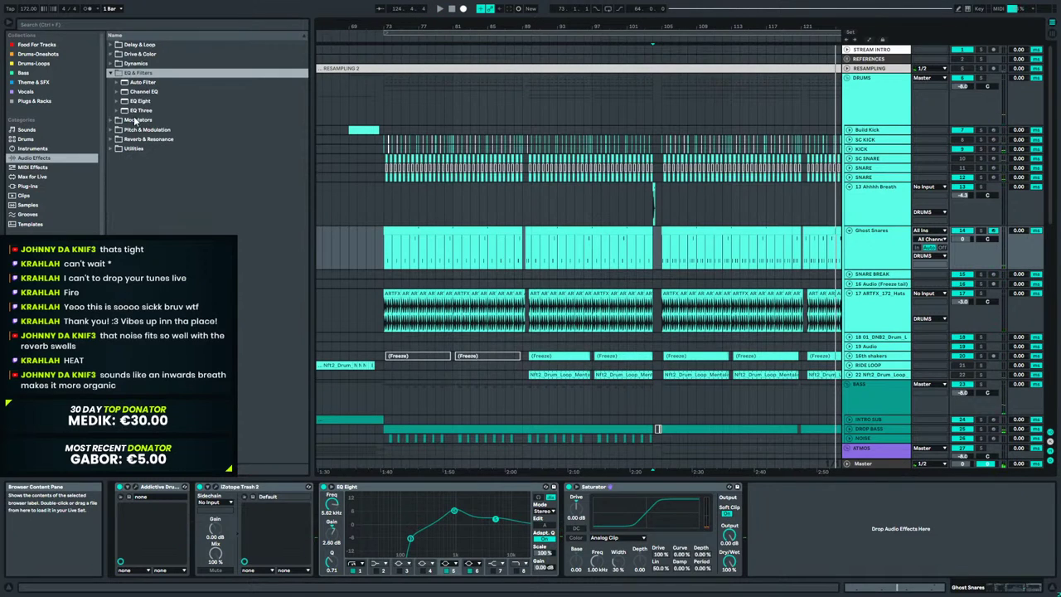
key(Down)
key(Down)
key(Down)
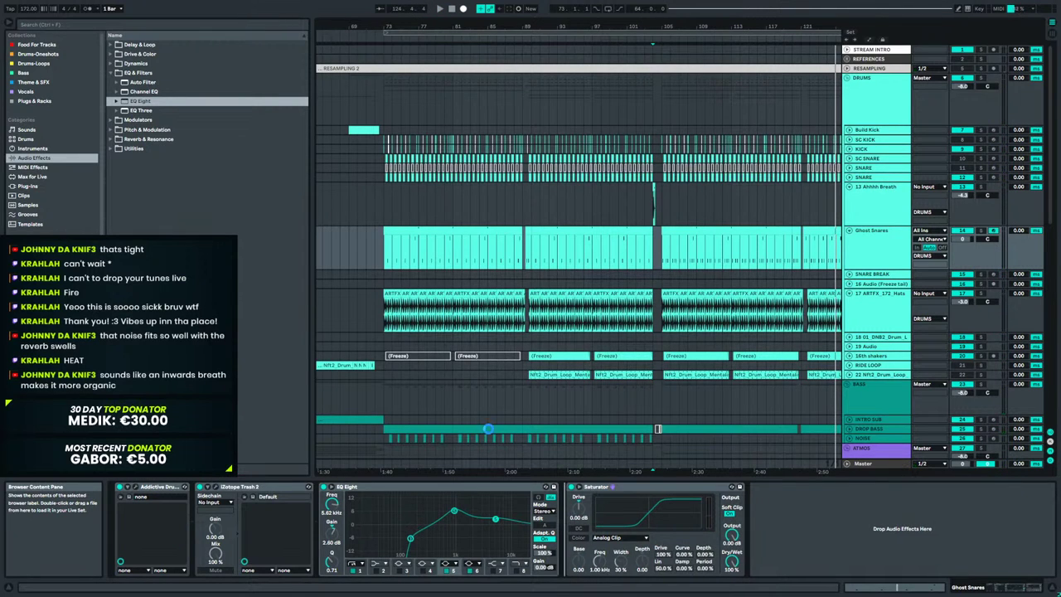
key(Return)
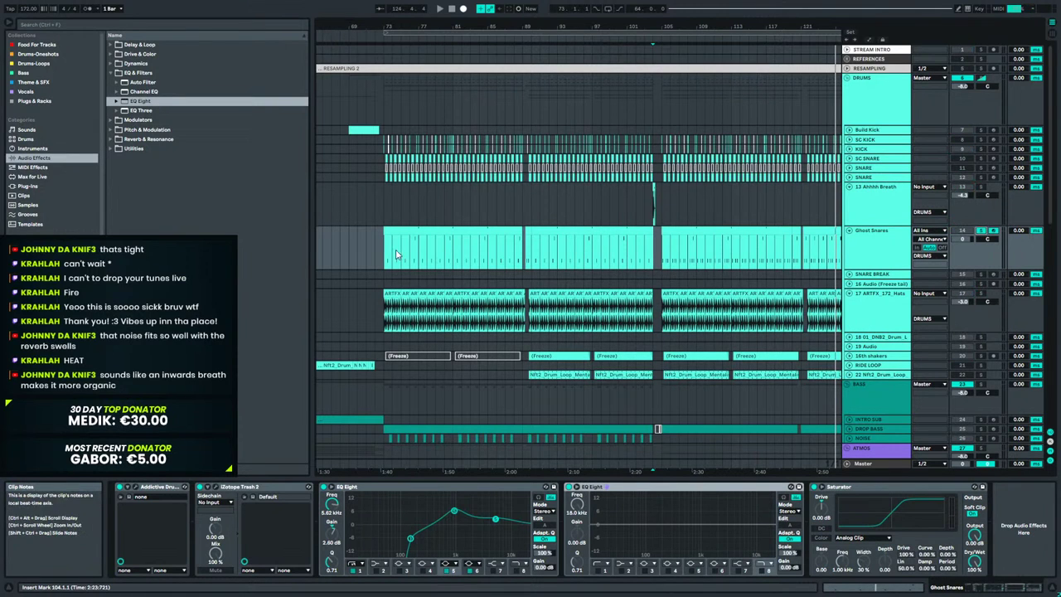
Audition the Ghost Snares track soloed and open the plug-ins collection to look for another effect.
key(space)
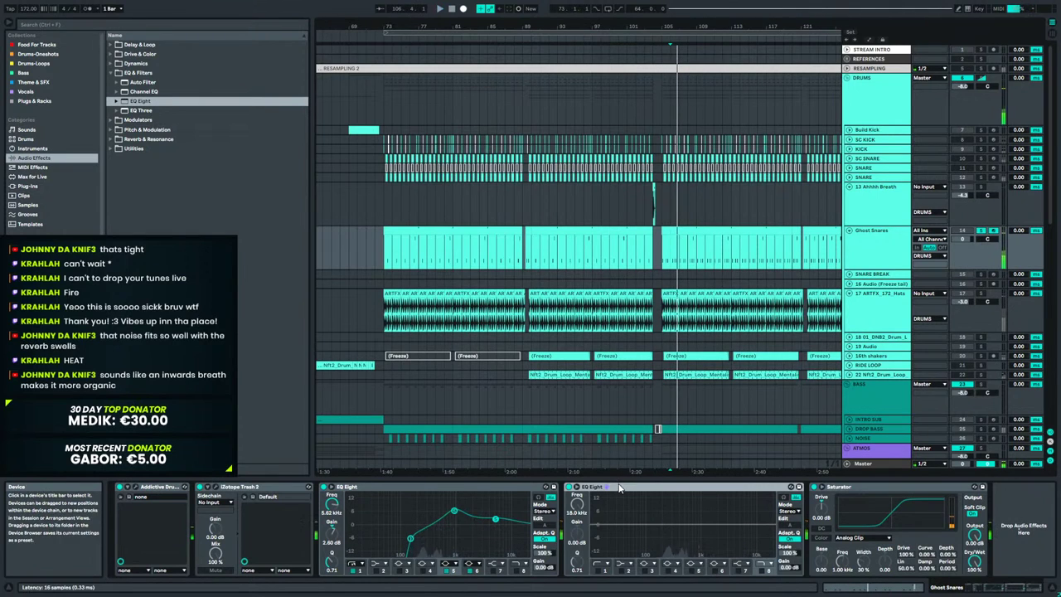
click(31, 187)
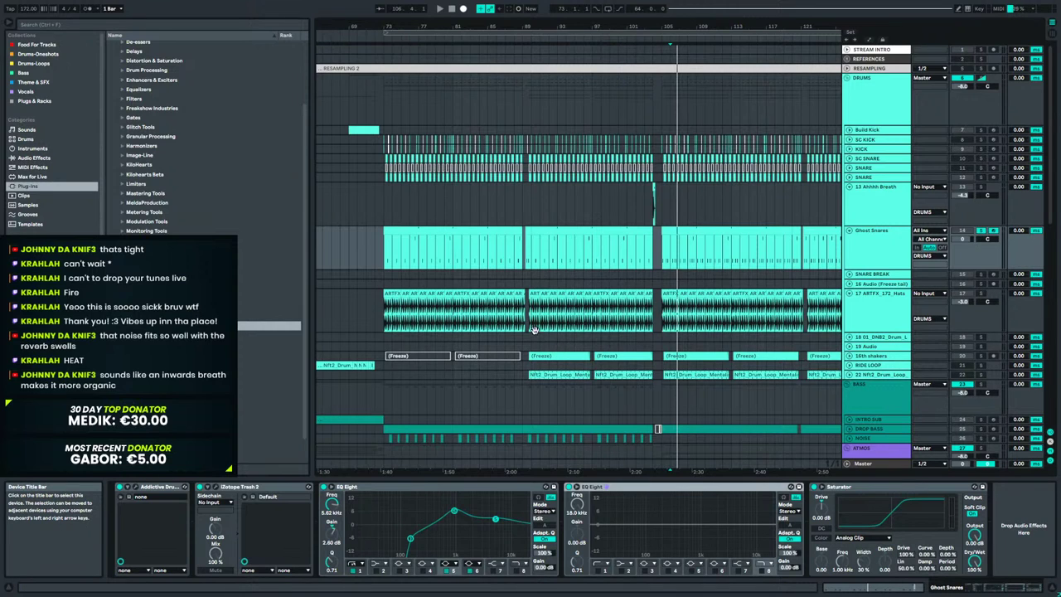
Replace the flat second EQ Eight on the Ghost Snares track with FabFilter Pro-Q 3.
key(Delete)
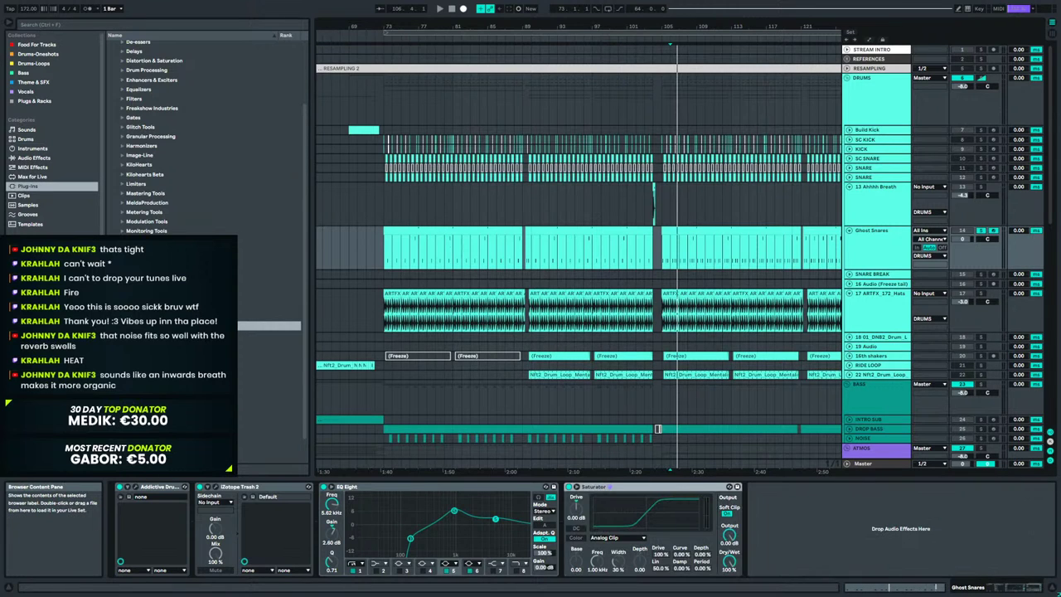
scroll(130, 153, up, 3)
click(122, 158)
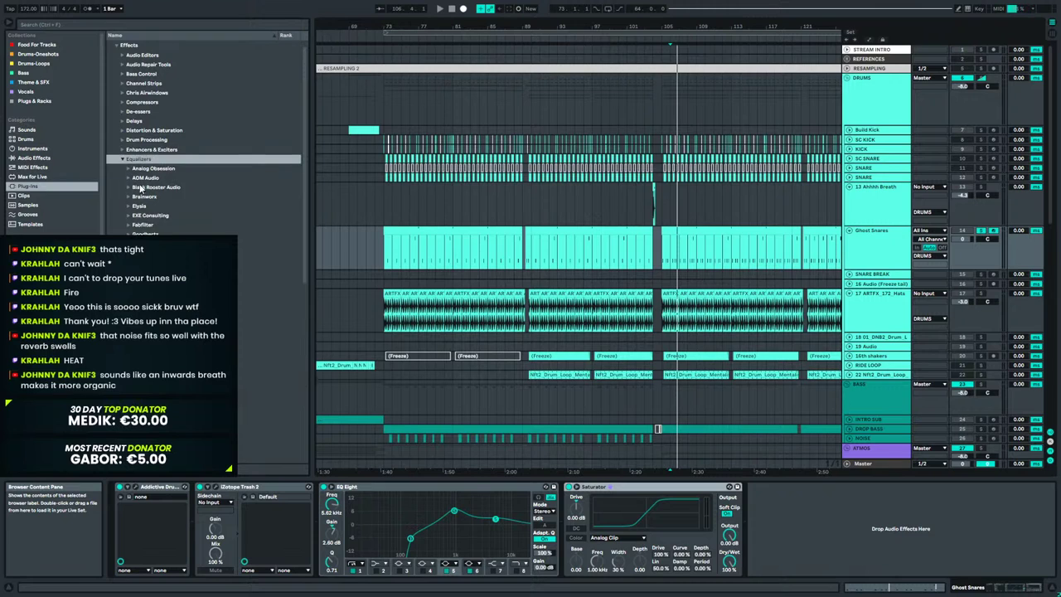
click(129, 225)
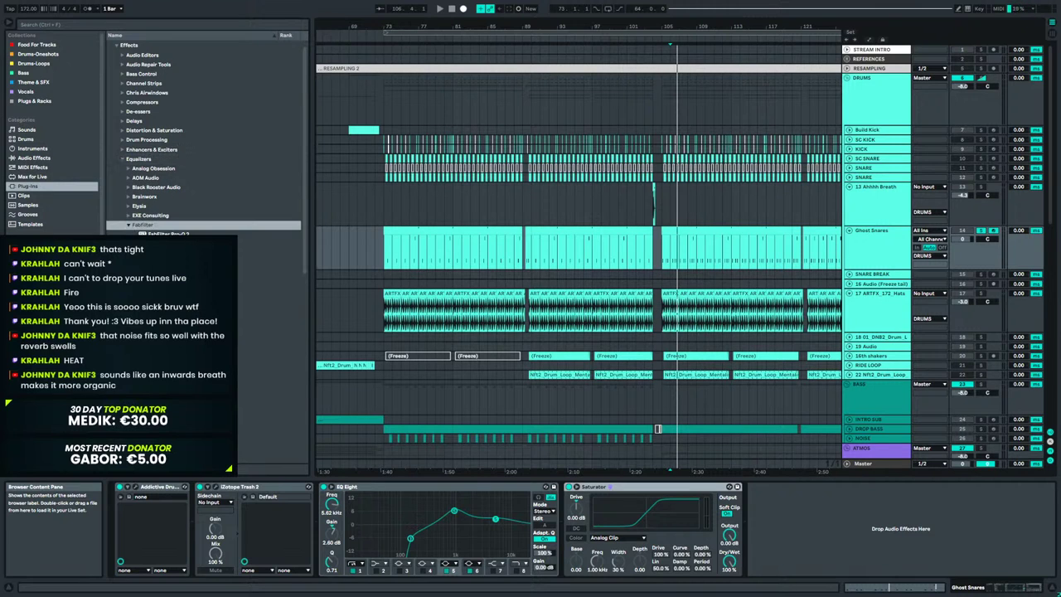
click(149, 253)
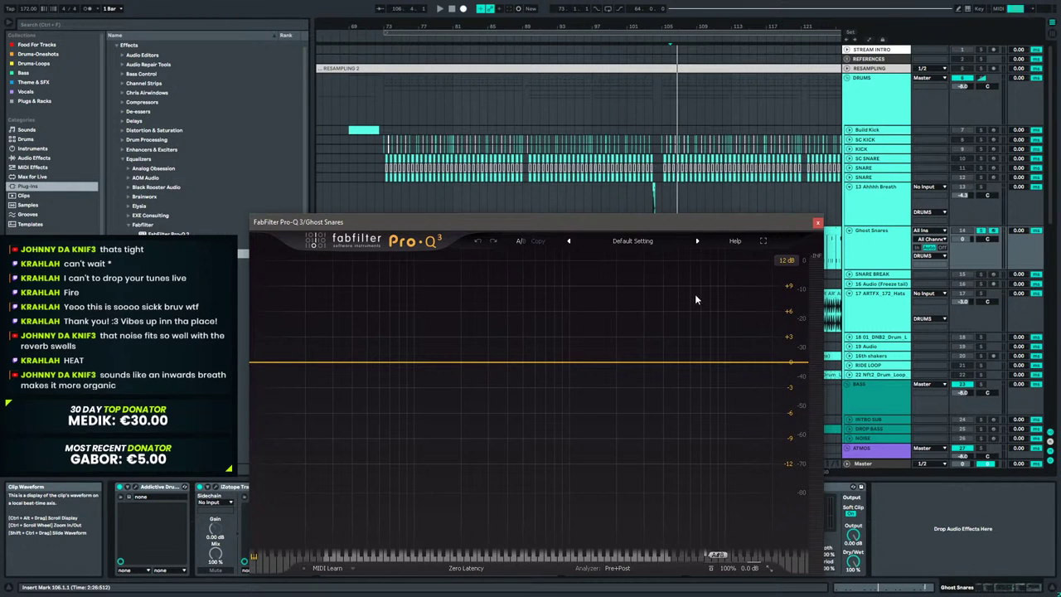
Audition the ghost snares, then add a bell band at about 326 Hz in Pro-Q 3 and make it dynamic.
key(space)
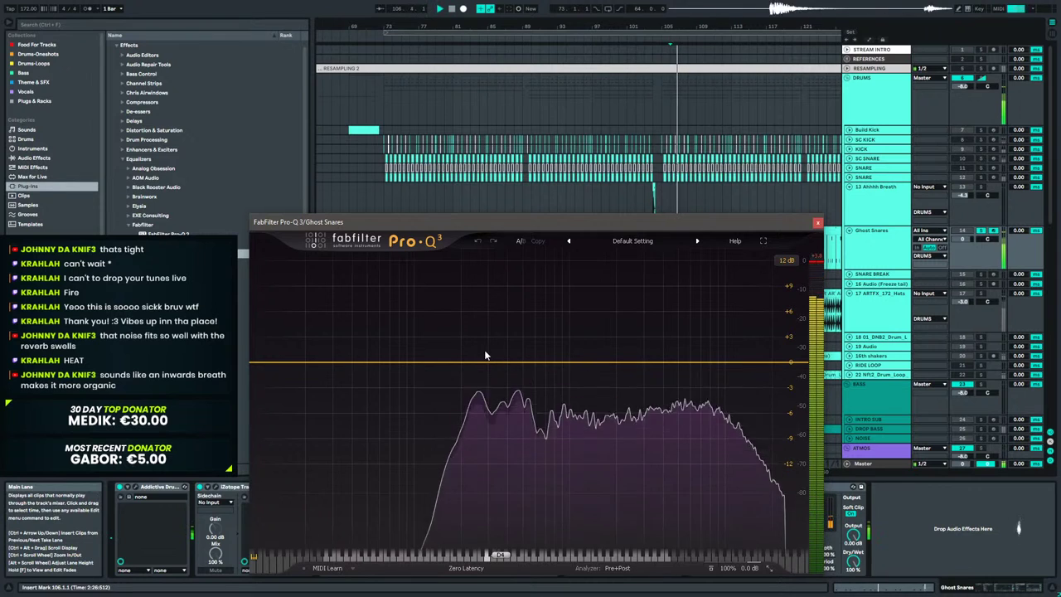
key(space)
double_click(478, 364)
drag(478, 363, 492, 363)
right_click(493, 363)
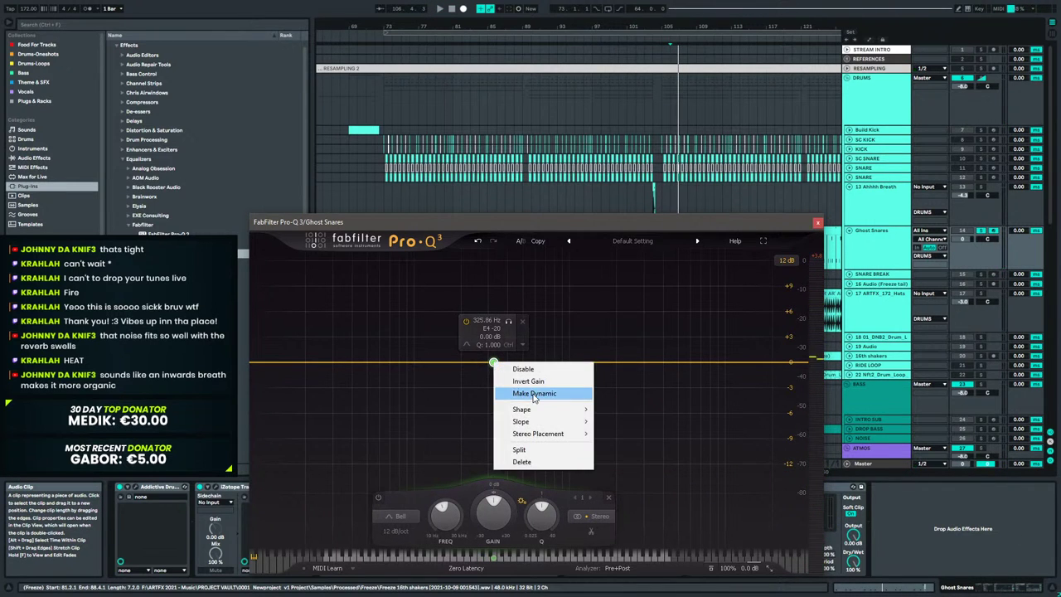
click(534, 394)
double_click(486, 320)
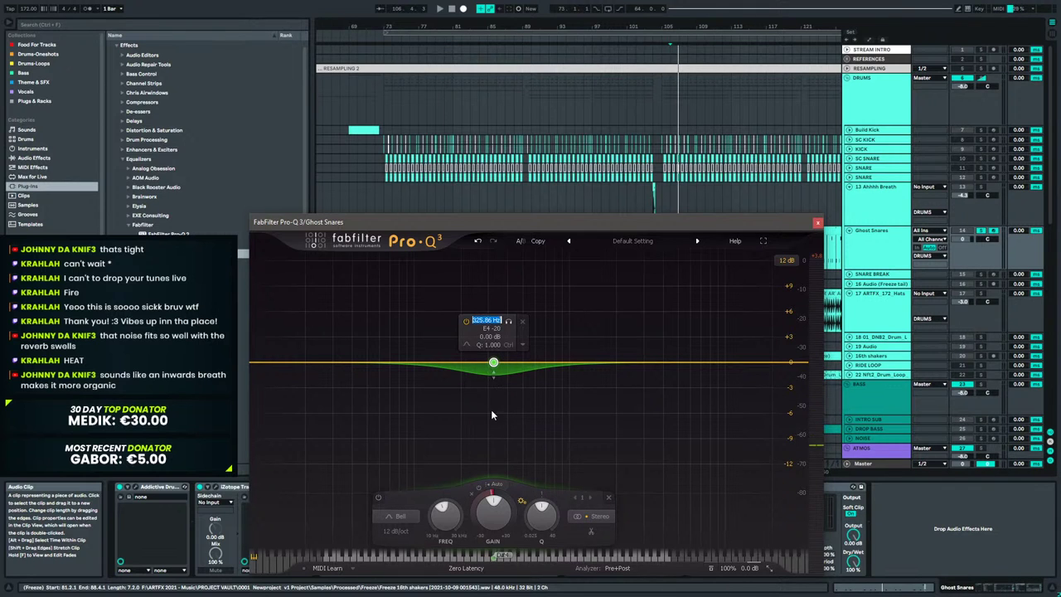
Set the band's dynamic range to expand upward by about 8 dB and lower its gain to about -8.2 dB.
drag(494, 378, 492, 421)
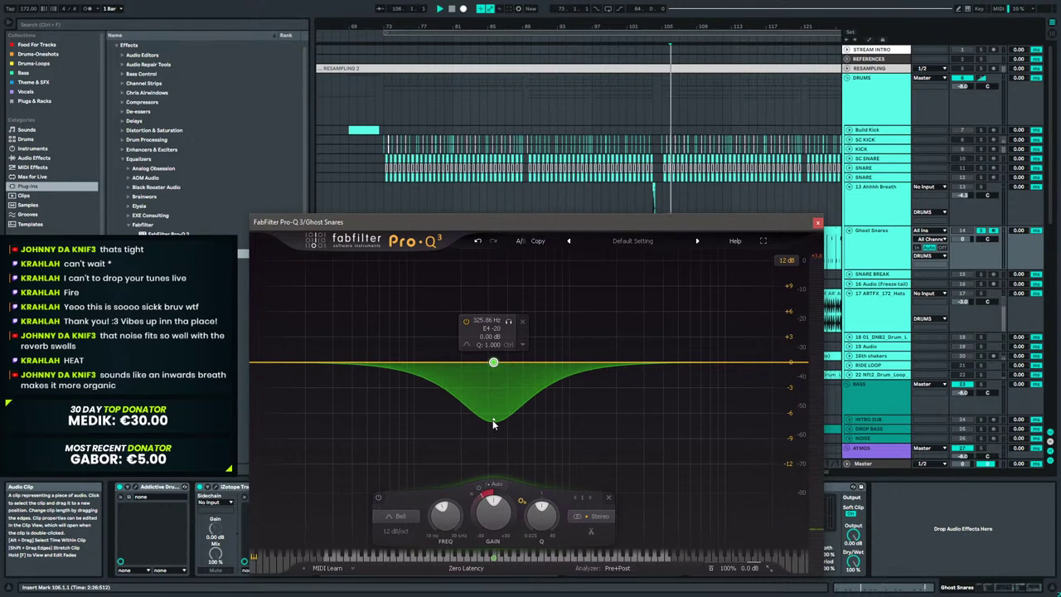
key(space)
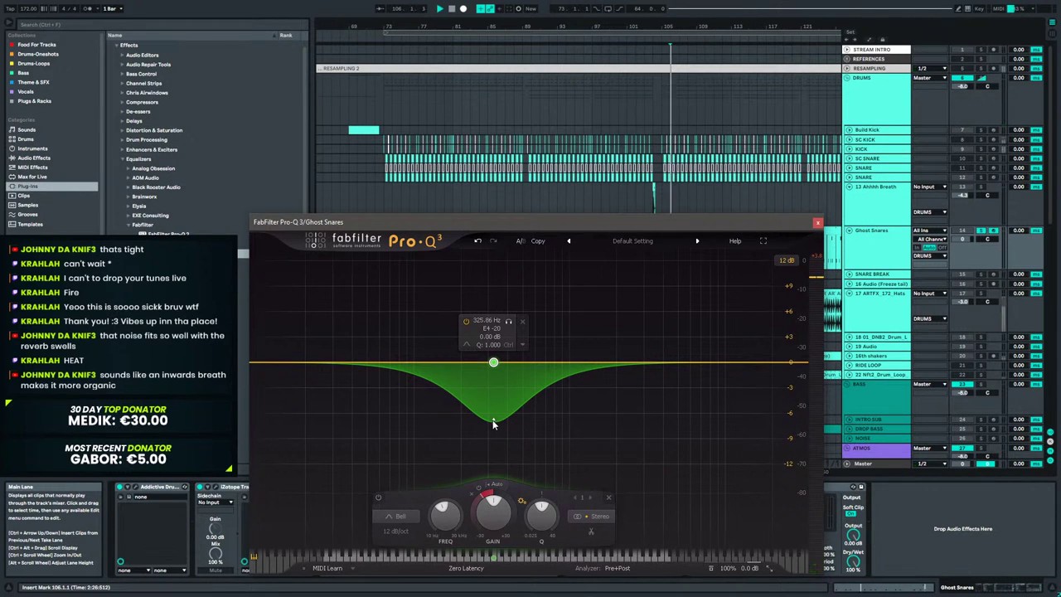
mouse_move(492, 423)
mouse_down()
mouse_move(496, 328)
mouse_move(508, 299)
mouse_up()
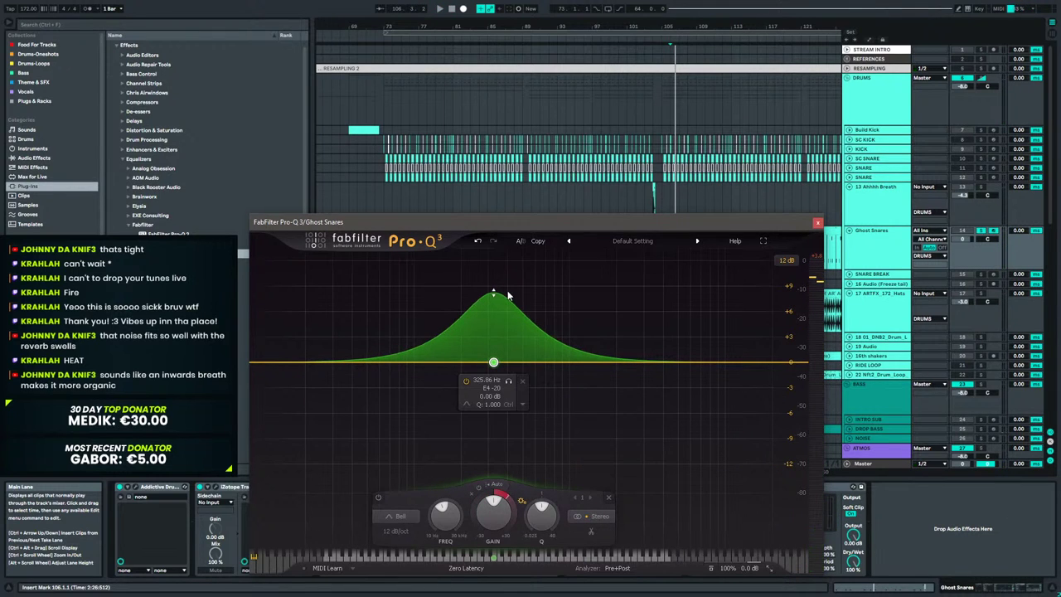
drag(495, 362, 493, 431)
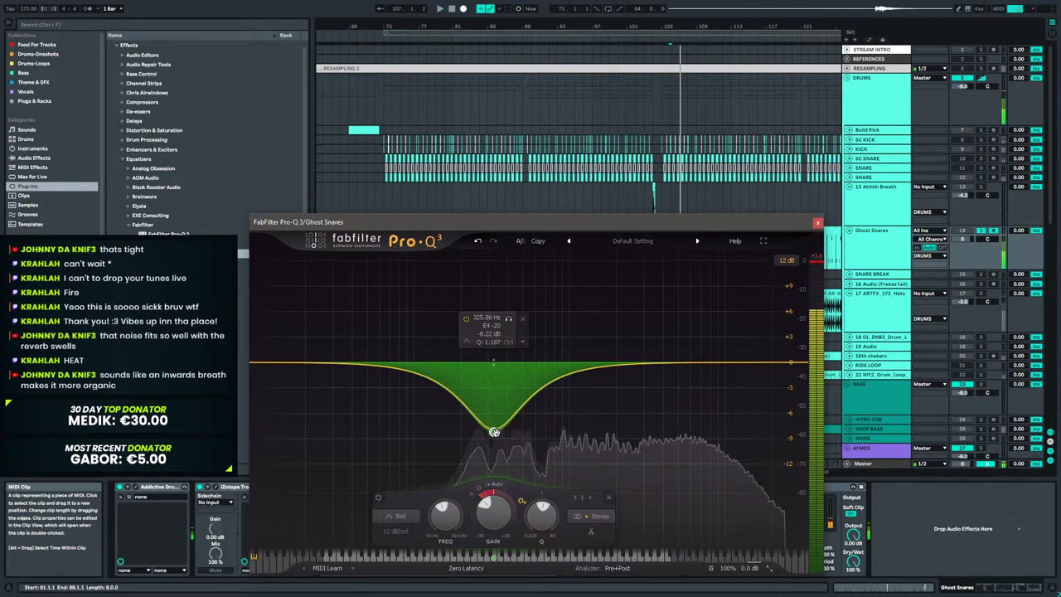
Move the dynamic band to about 259 Hz and narrow its Q to about 2.0 while auditioning the ghost snares.
drag(493, 431, 478, 433)
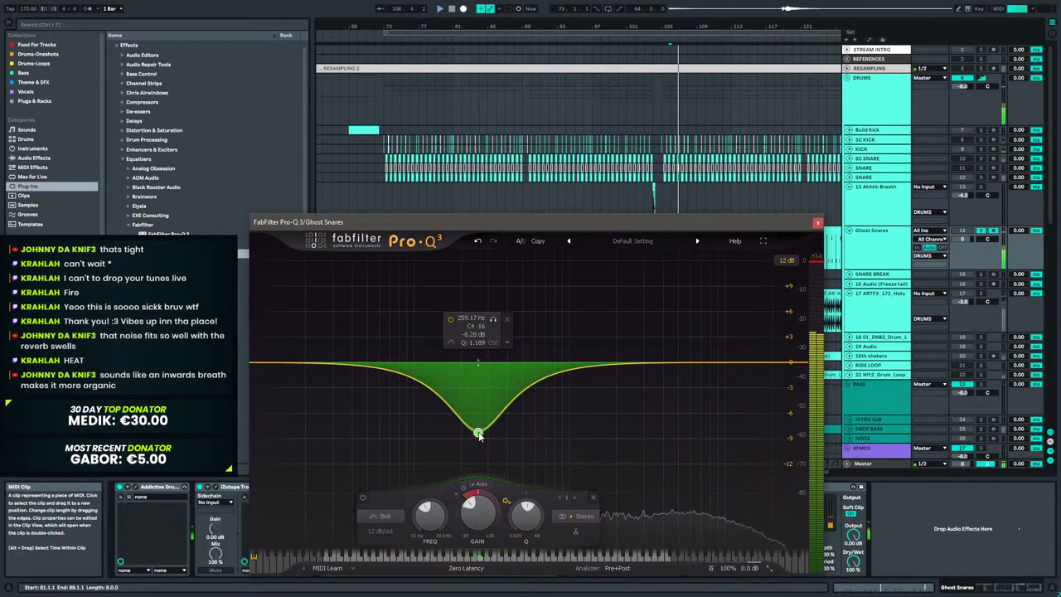
key(space)
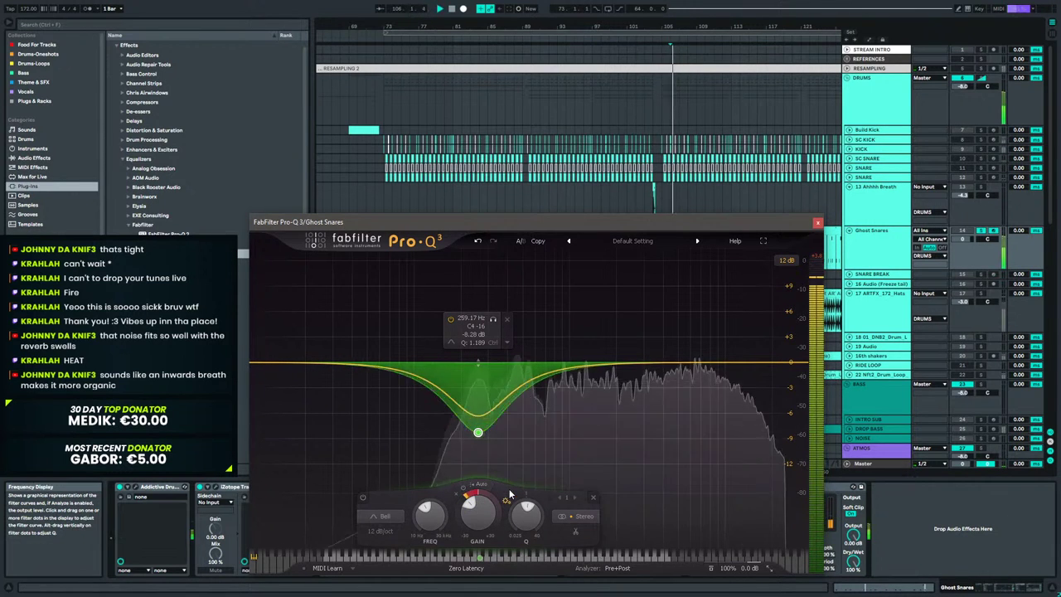
key(space)
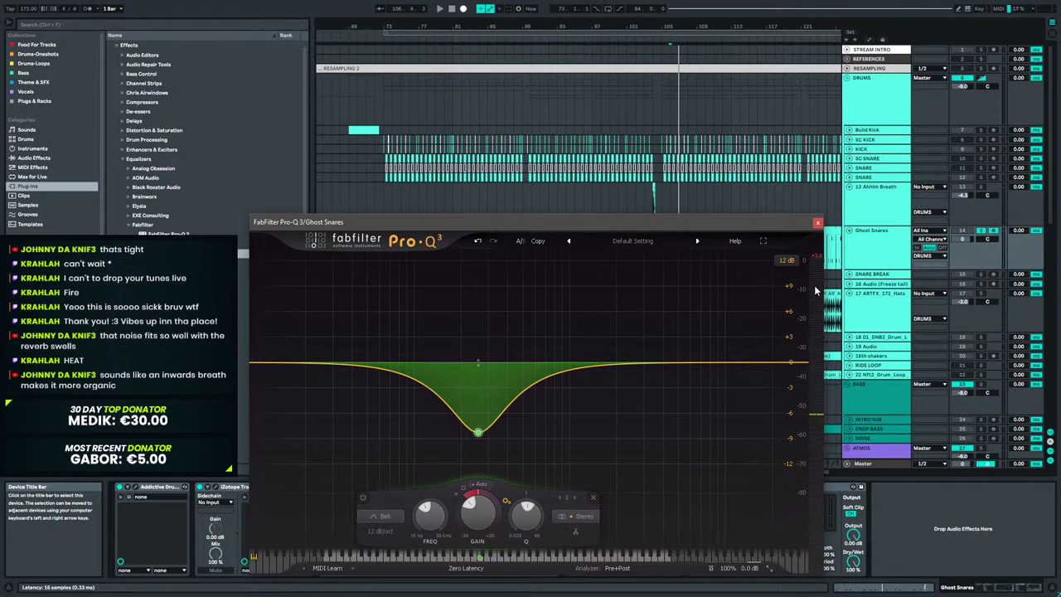
key(space)
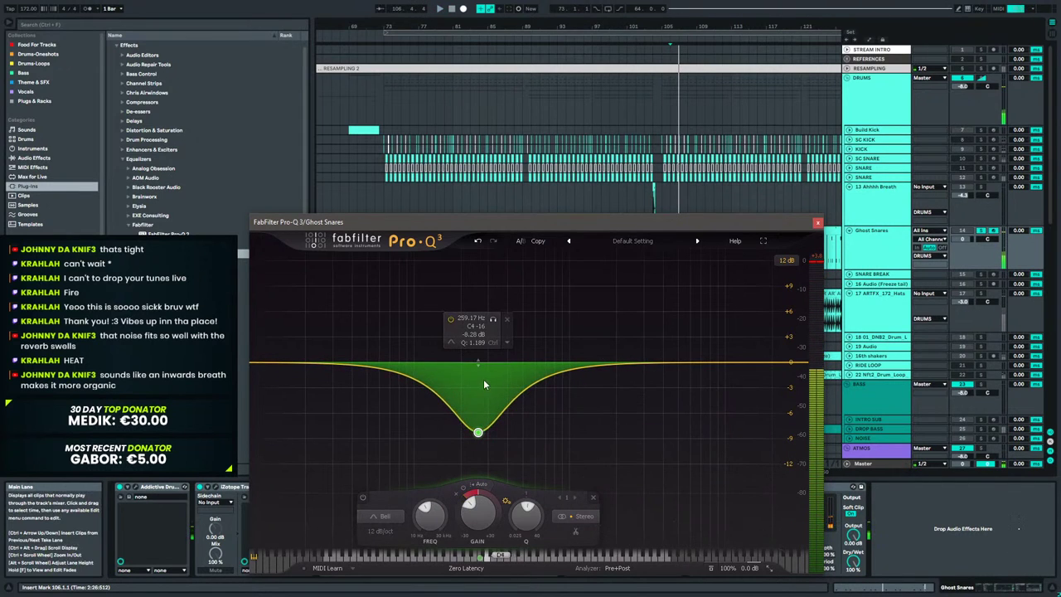
scroll(476, 366, up, 5)
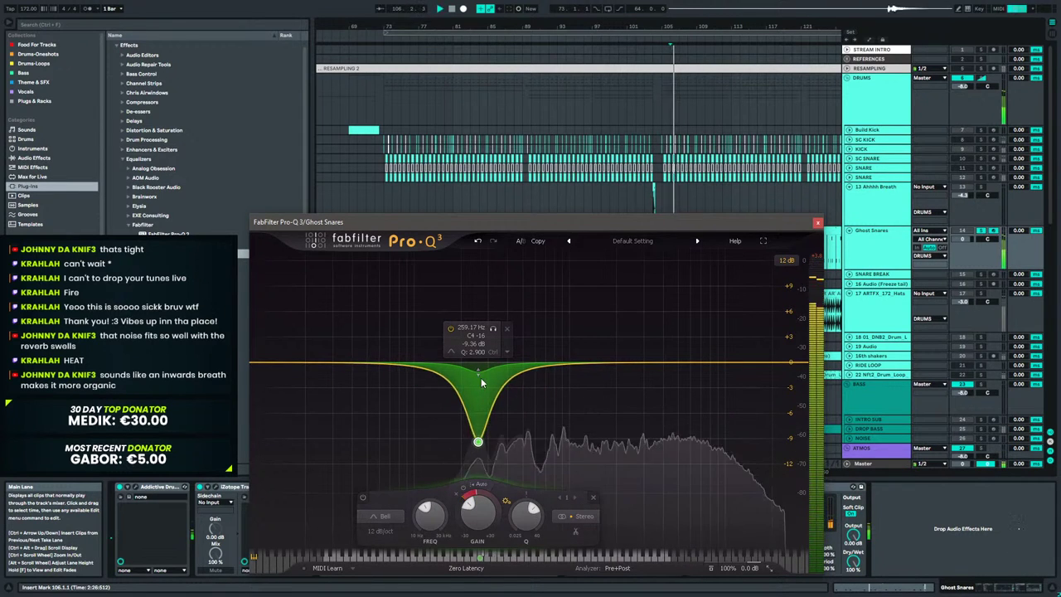
scroll(481, 377, down, 3)
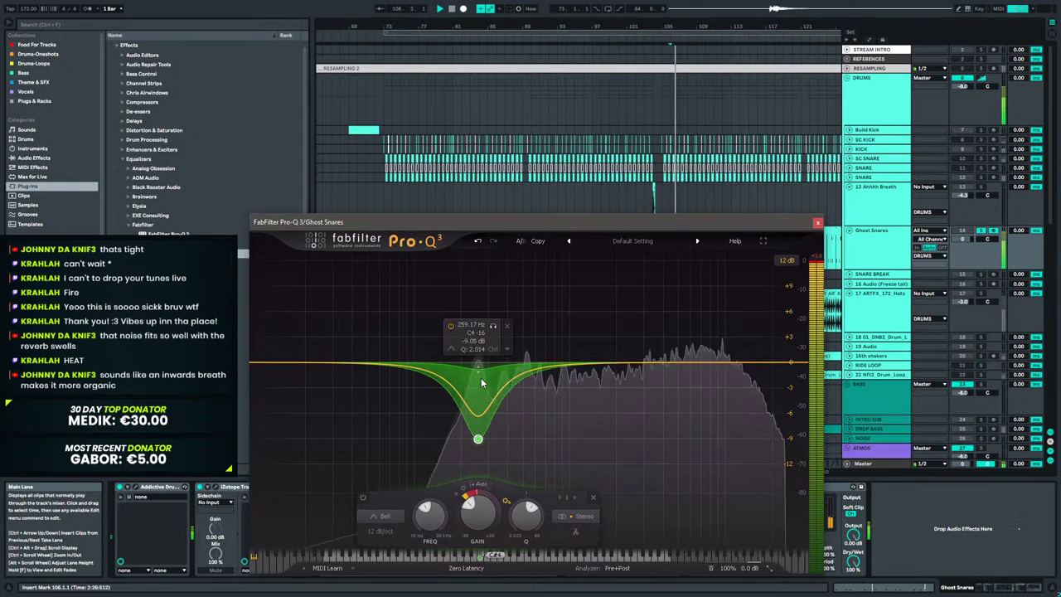
key(space)
Add a second dynamic band at about 545 Hz, expanding upward to about +7.5 dB, with a Q of about 2.0.
click(528, 374)
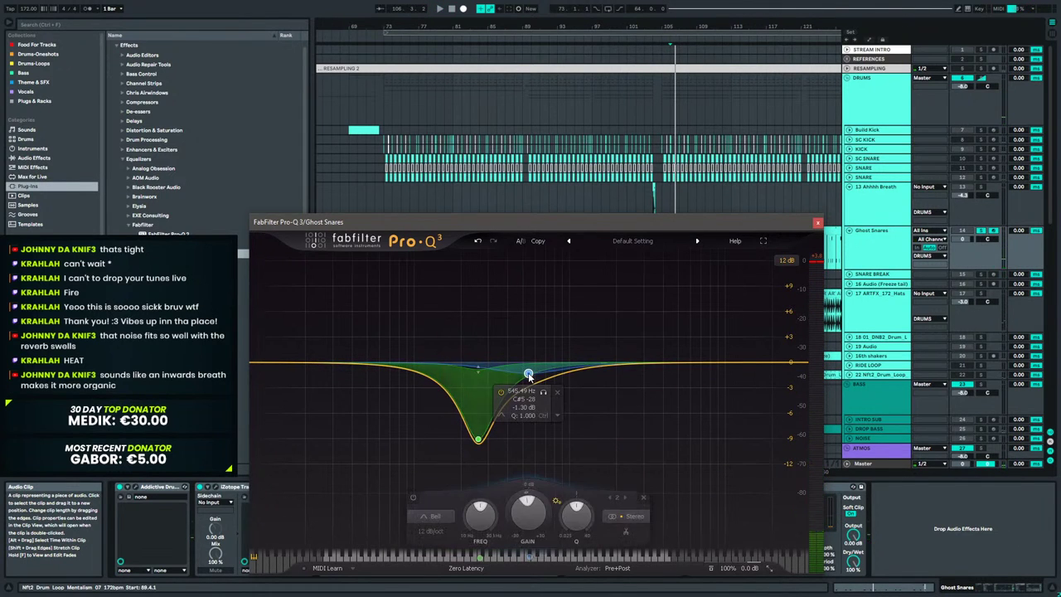
right_click(528, 373)
click(569, 405)
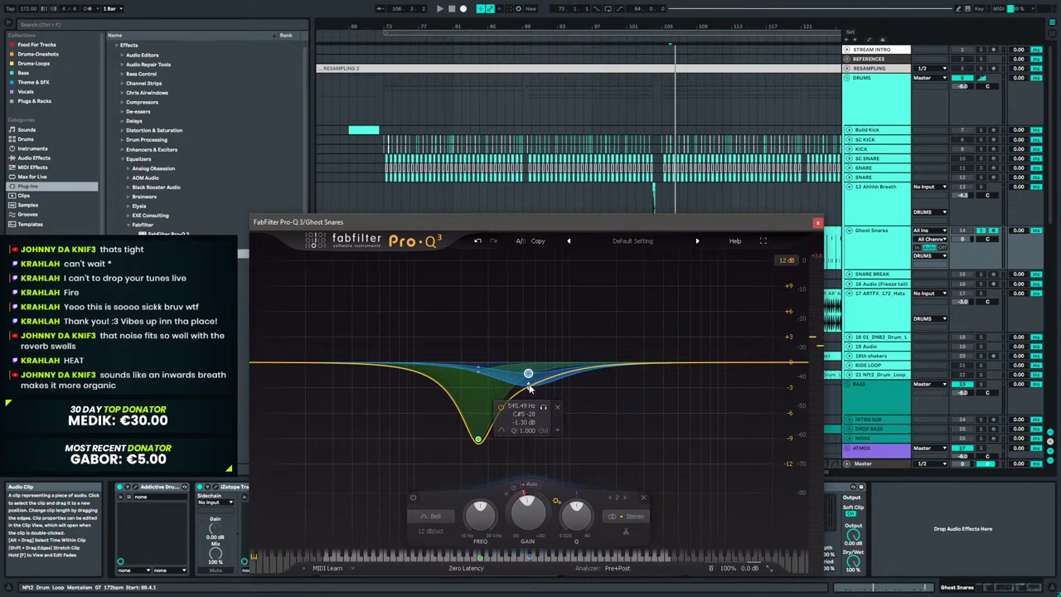
drag(530, 389, 531, 308)
scroll(532, 298, up, 4)
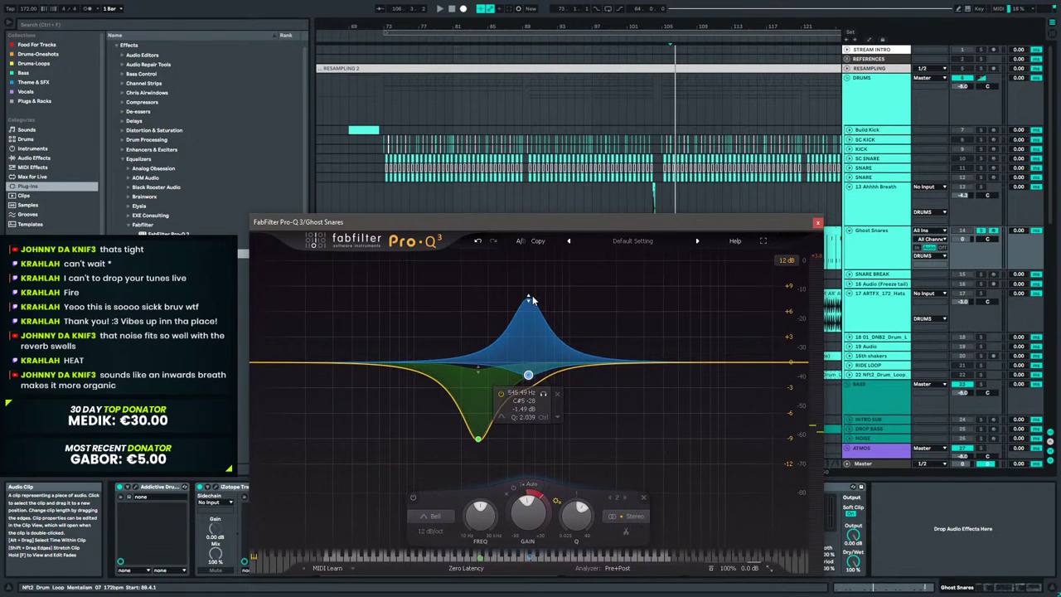
Move the second dynamic band to about 519 Hz and set its gain to about -6.5 dB.
drag(534, 379, 525, 433)
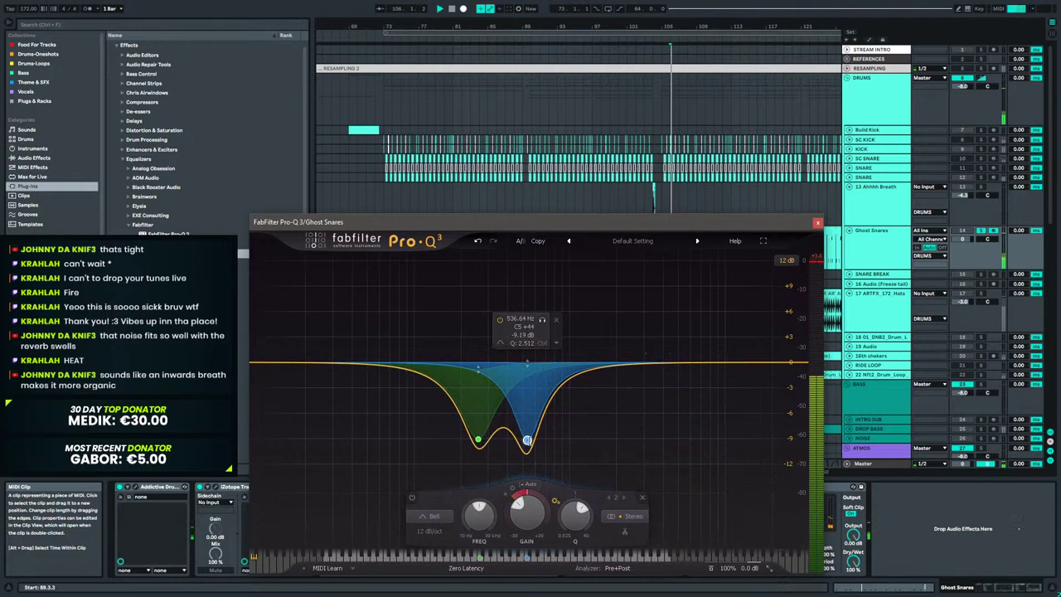
right_click(526, 439)
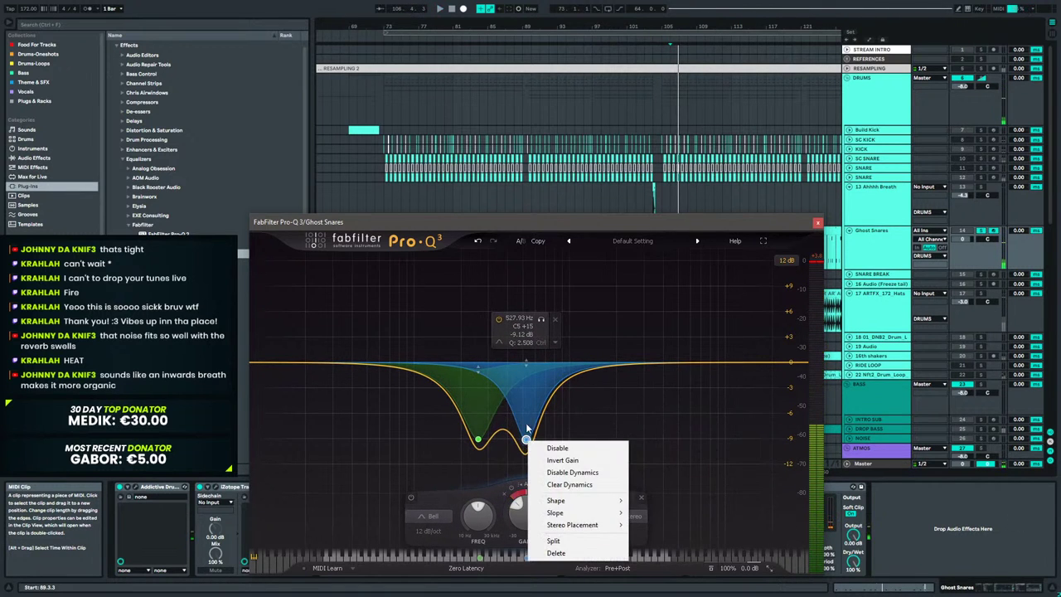
click(527, 427)
drag(525, 437, 526, 419)
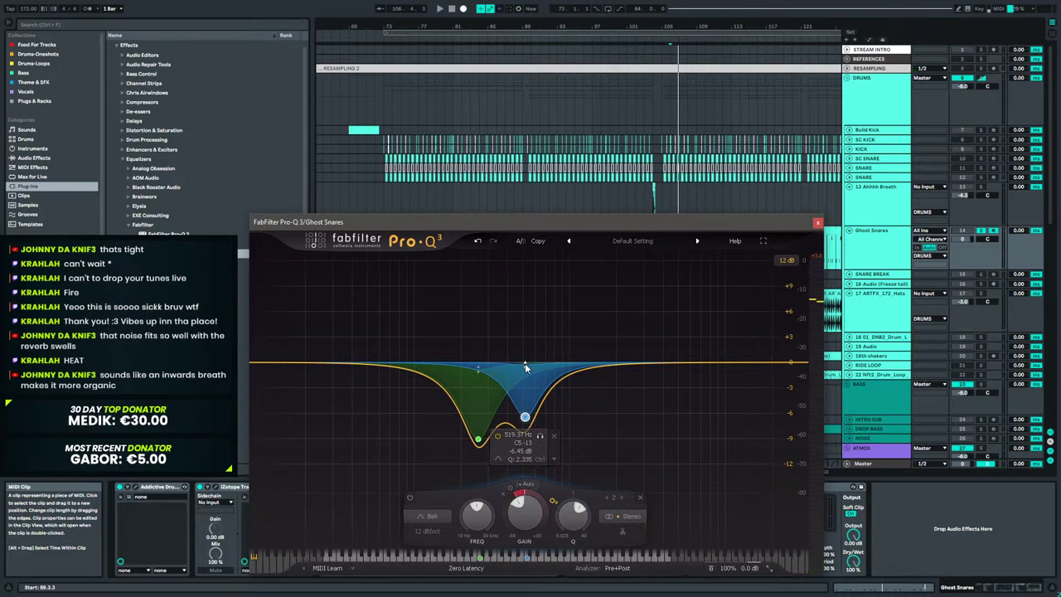
Adjust the 259 Hz band's dynamic range to return to about 0 dB, testing a manual threshold before restoring Auto.
click(478, 375)
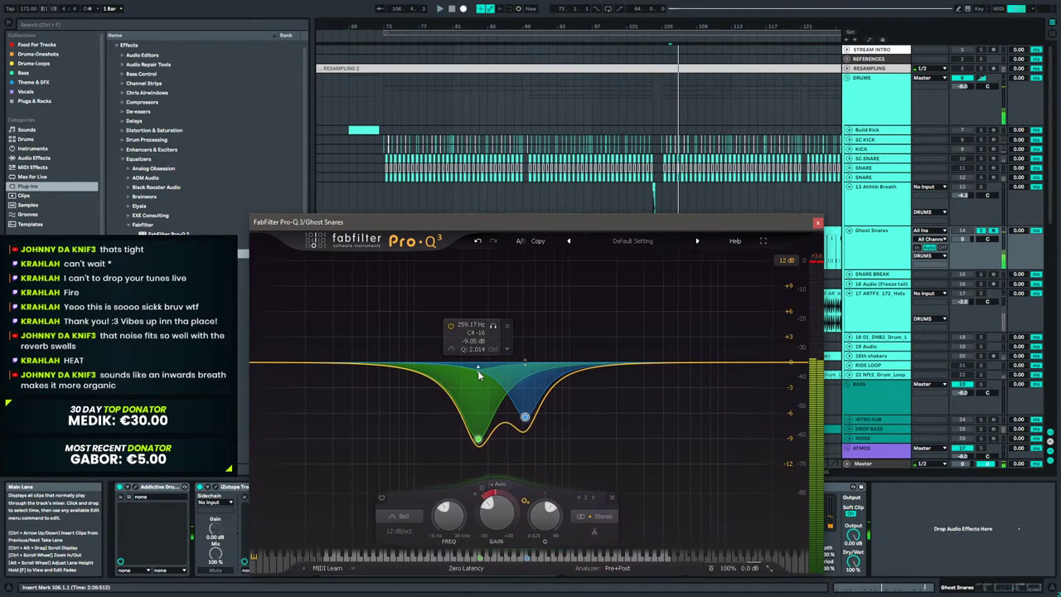
mouse_move(479, 358)
mouse_down()
mouse_move(487, 334)
mouse_move(487, 348)
mouse_up()
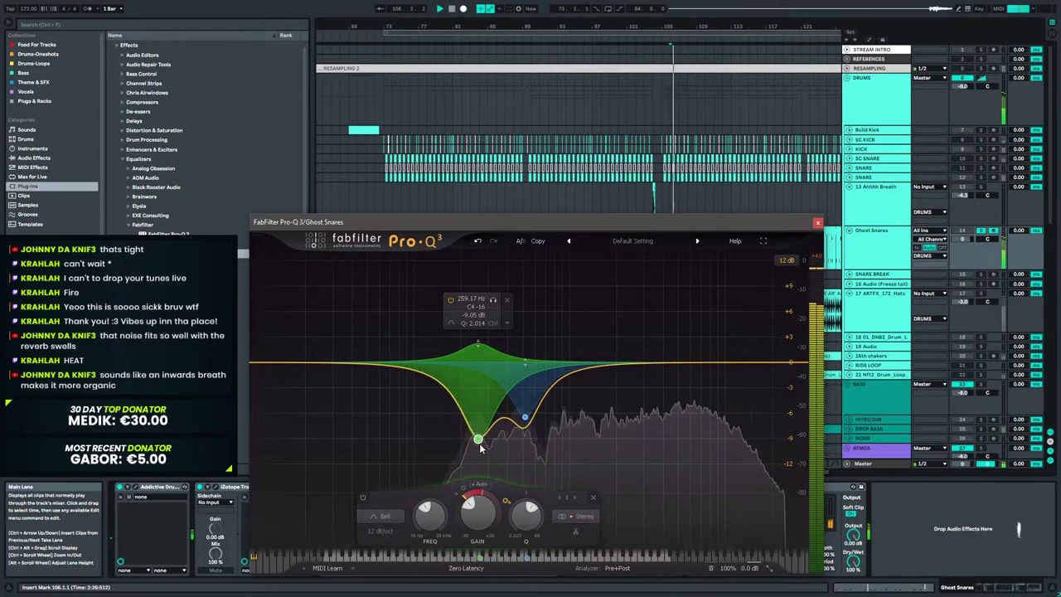
click(483, 486)
key(space)
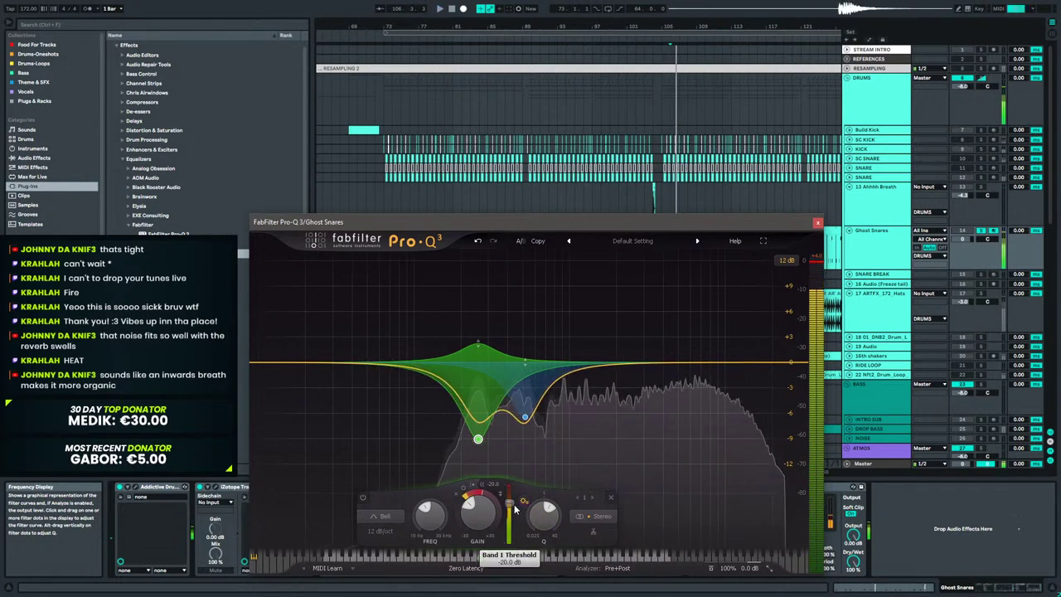
drag(512, 499, 514, 504)
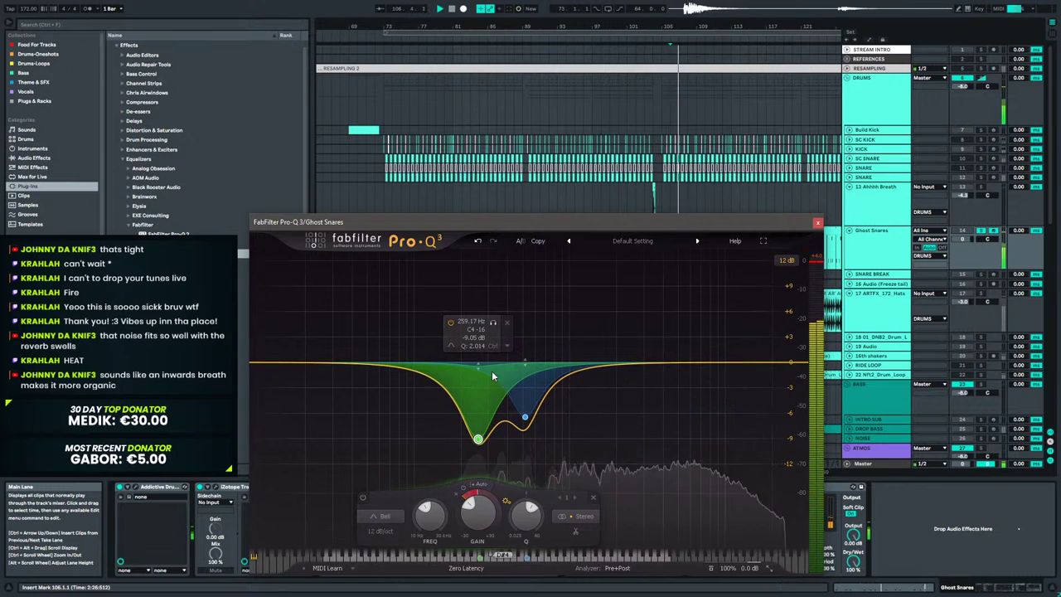
Lower the 519 Hz band's gain to about -7.4 dB and set its dynamic range to return to about 0 dB.
click(525, 418)
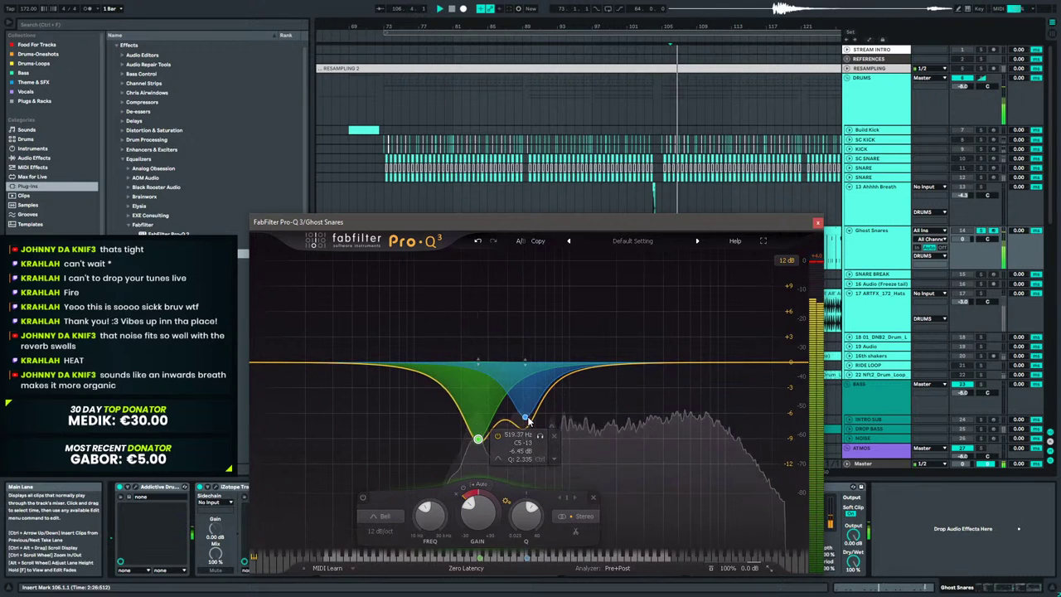
click(526, 417)
drag(525, 422, 525, 425)
key(space)
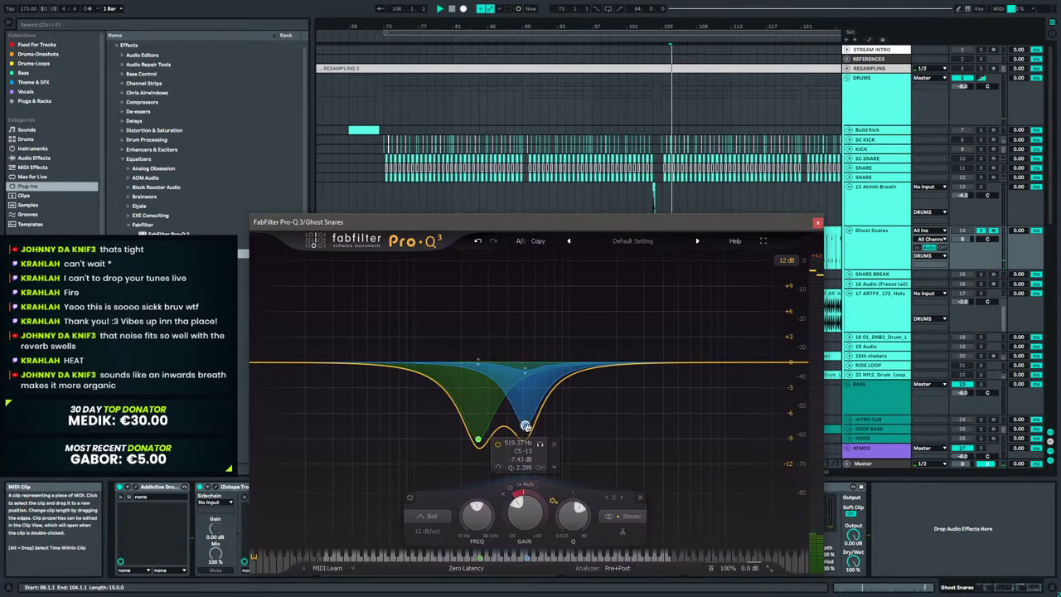
drag(526, 373, 524, 363)
key(space)
key(space)
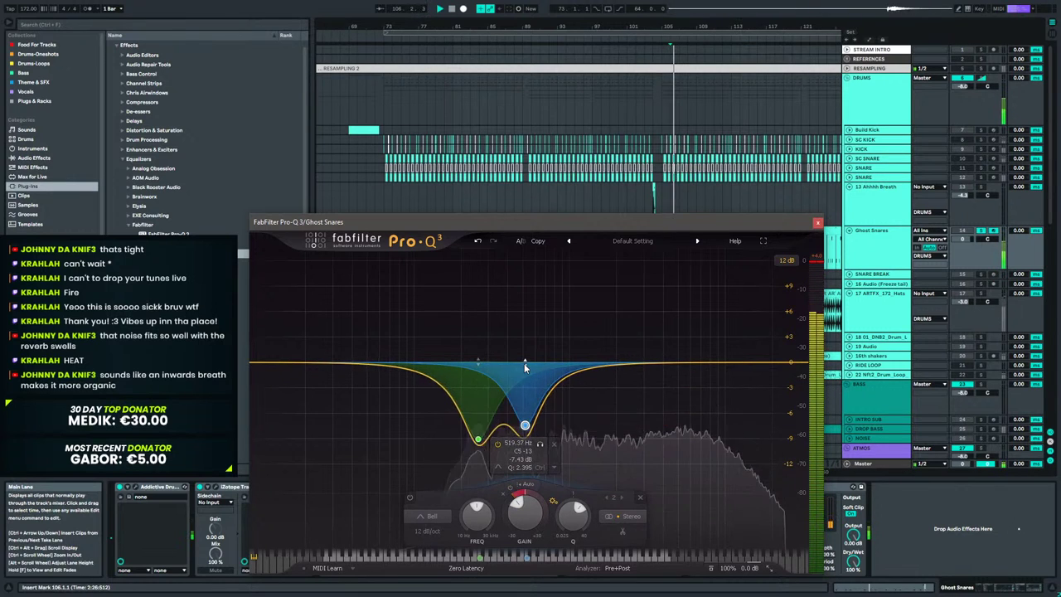
Unsolo the Ghost Snares track, close the Pro-Q 3 window and audition the full mix.
click(981, 230)
click(817, 222)
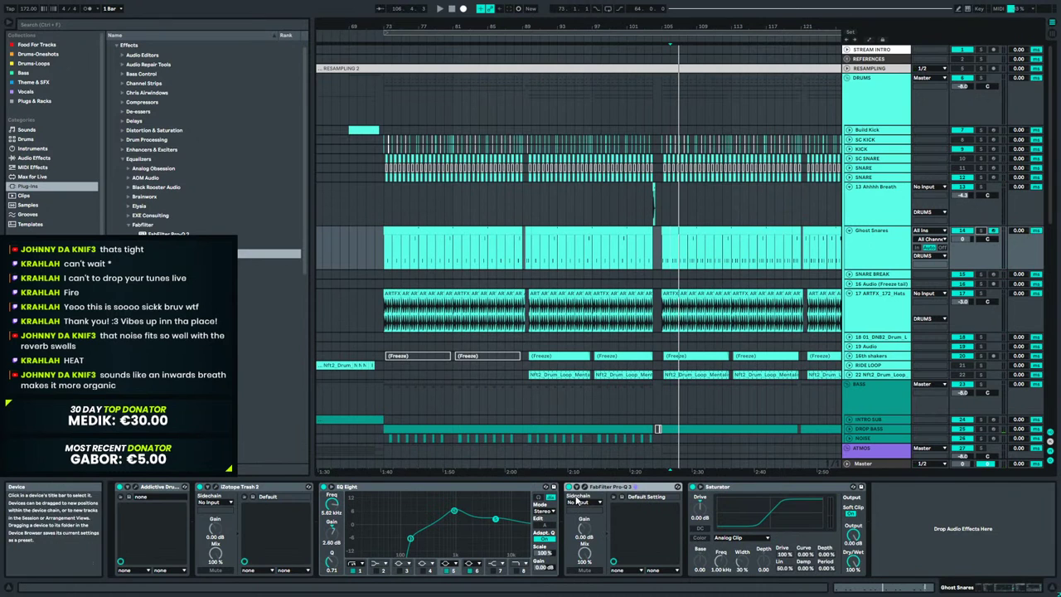
key(space)
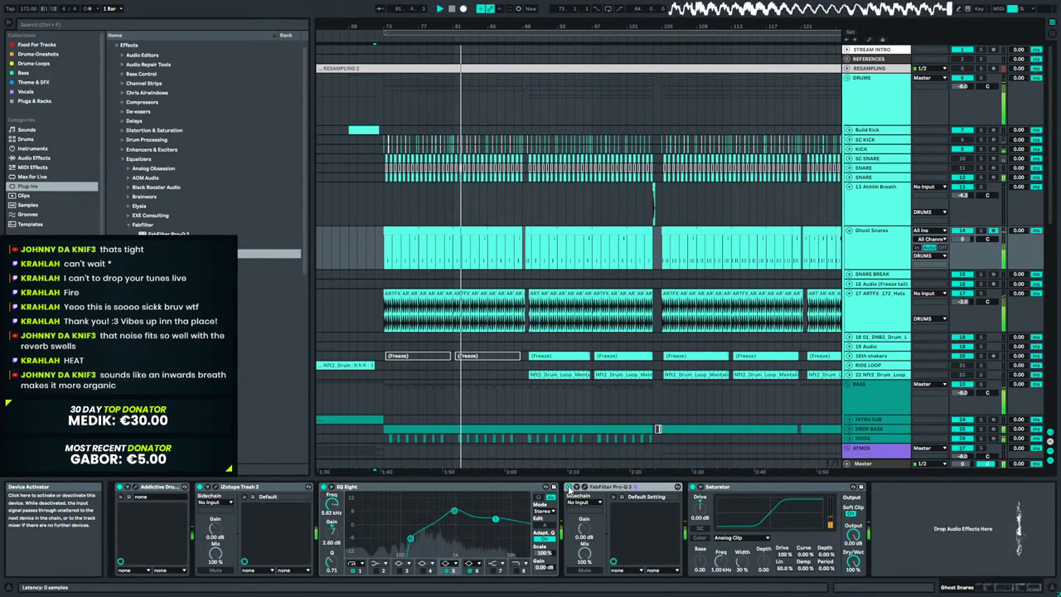
Reopen Pro-Q 3 and add a dynamic band at about 5.8 kHz, expanding to about +5.5 dB with a Q of about 0.77.
click(586, 490)
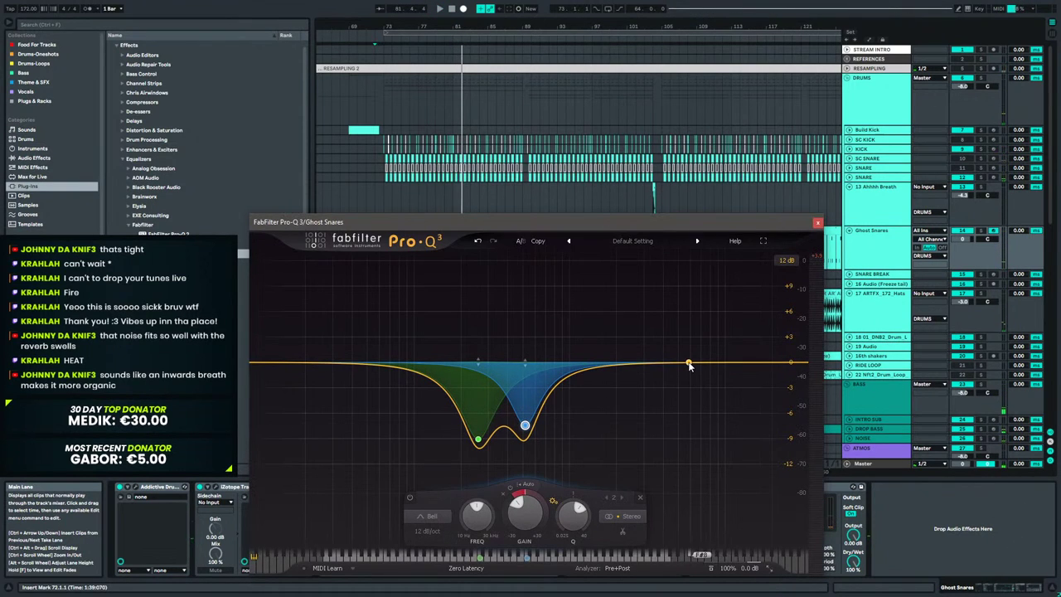
click(689, 365)
right_click(688, 365)
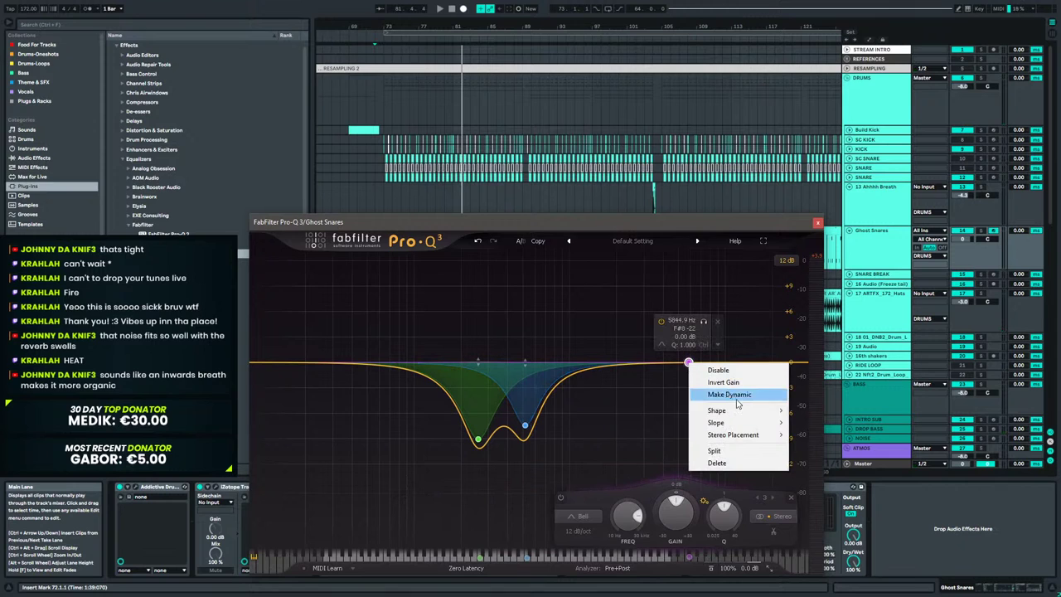
click(729, 394)
drag(689, 375, 691, 319)
scroll(691, 319, down, 3)
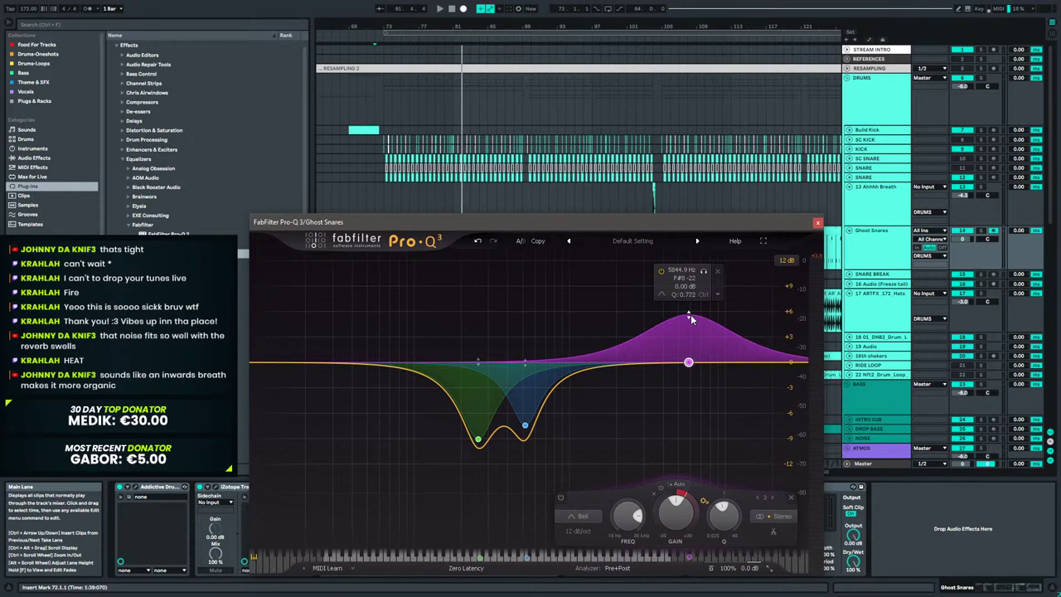
Reduce the 5.8 kHz band's dynamic range to about +4 dB, close Pro-Q 3 and audition the mix, including from bar 105.
key(space)
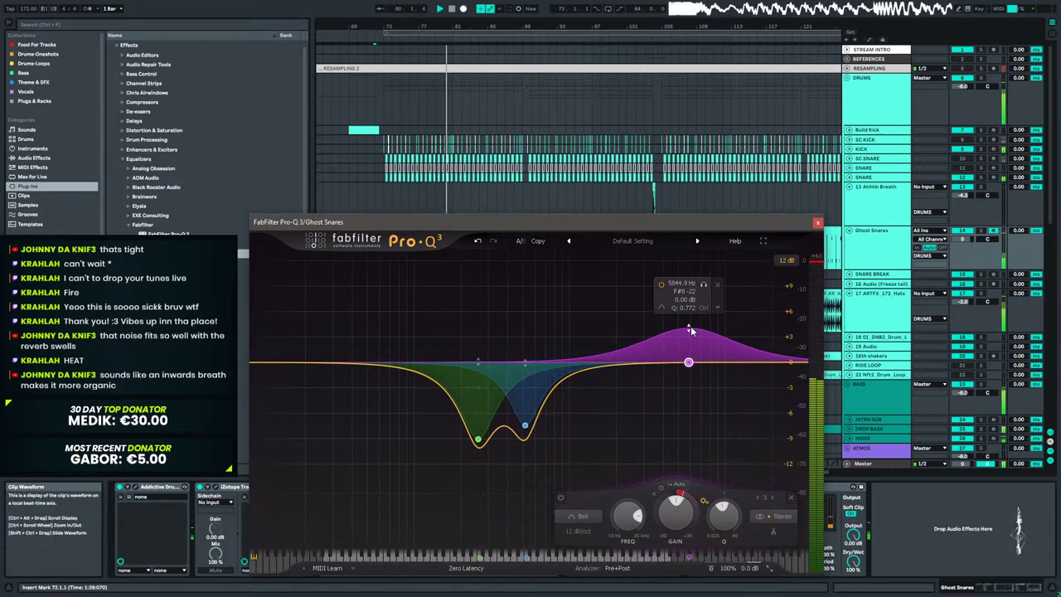
click(817, 222)
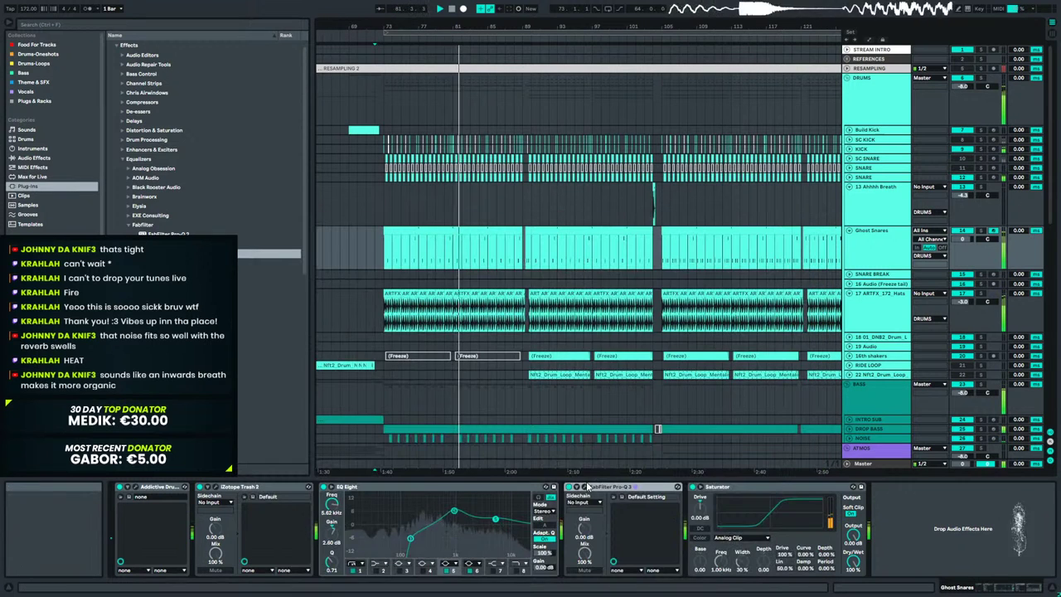
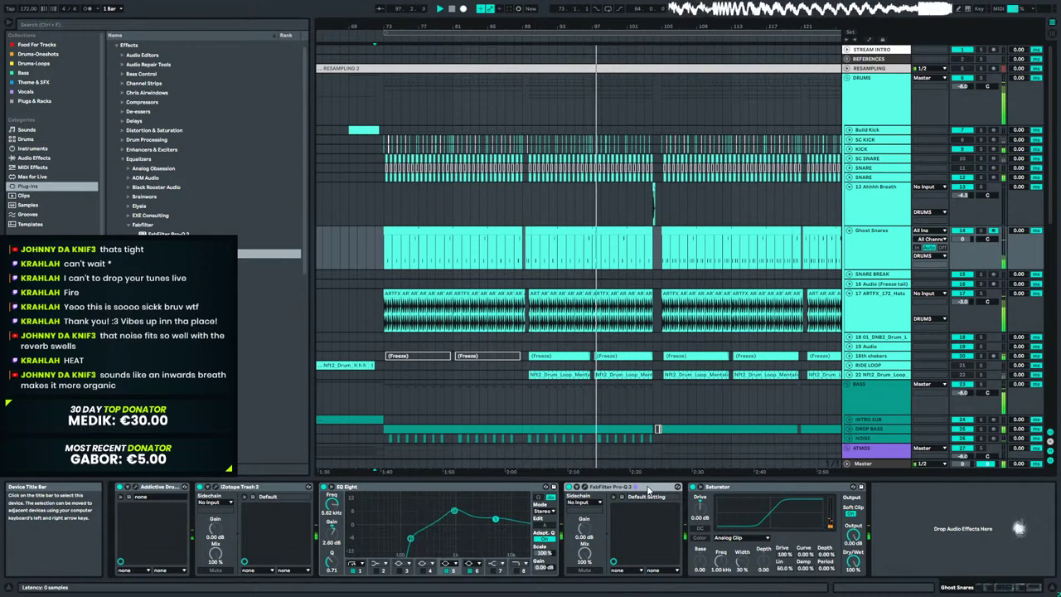
key(space)
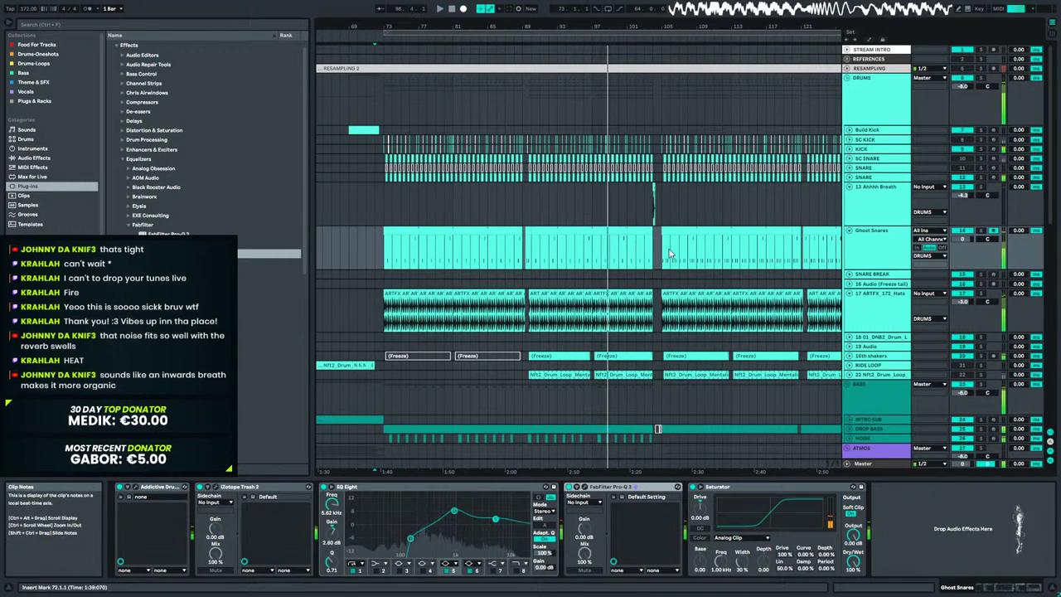
click(679, 263)
key(space)
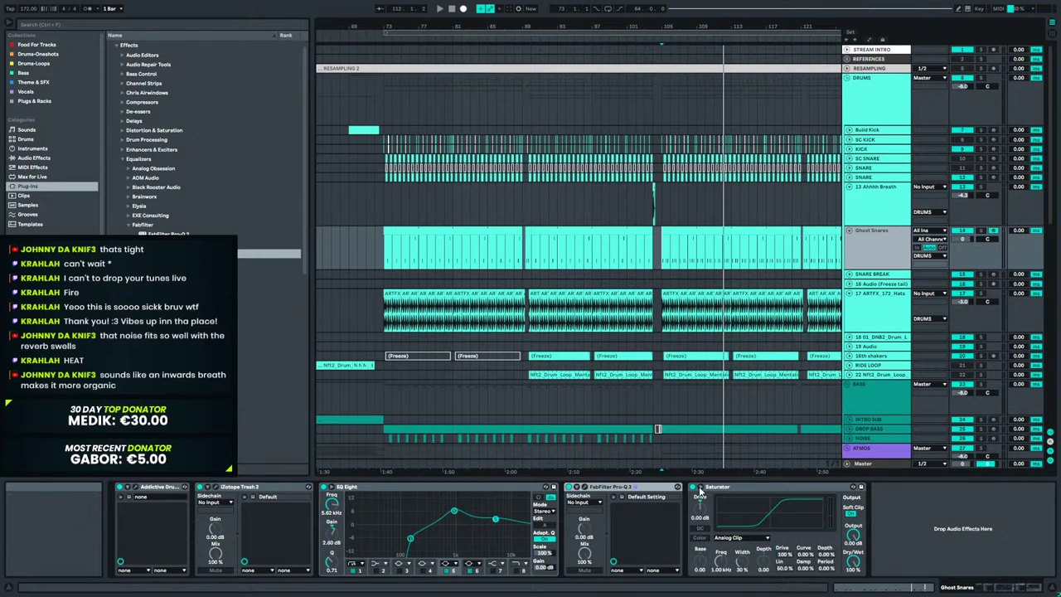
key(space)
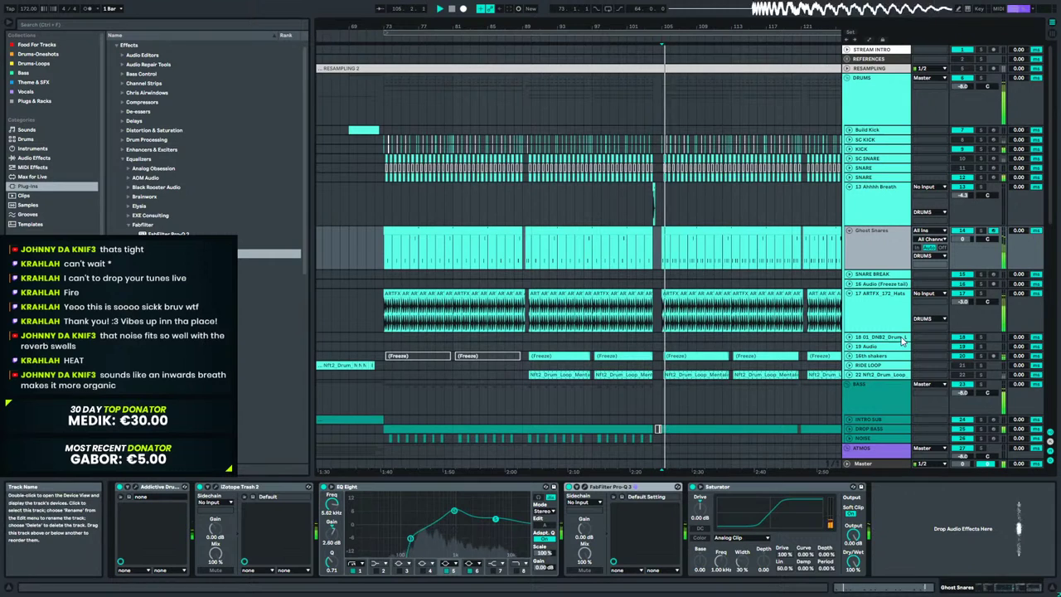
Reopen Pro-Q 3 on Ghost Snares, widen the 5.8 kHz band to a Q of about 0.56 during playback and close the plug-in.
click(594, 490)
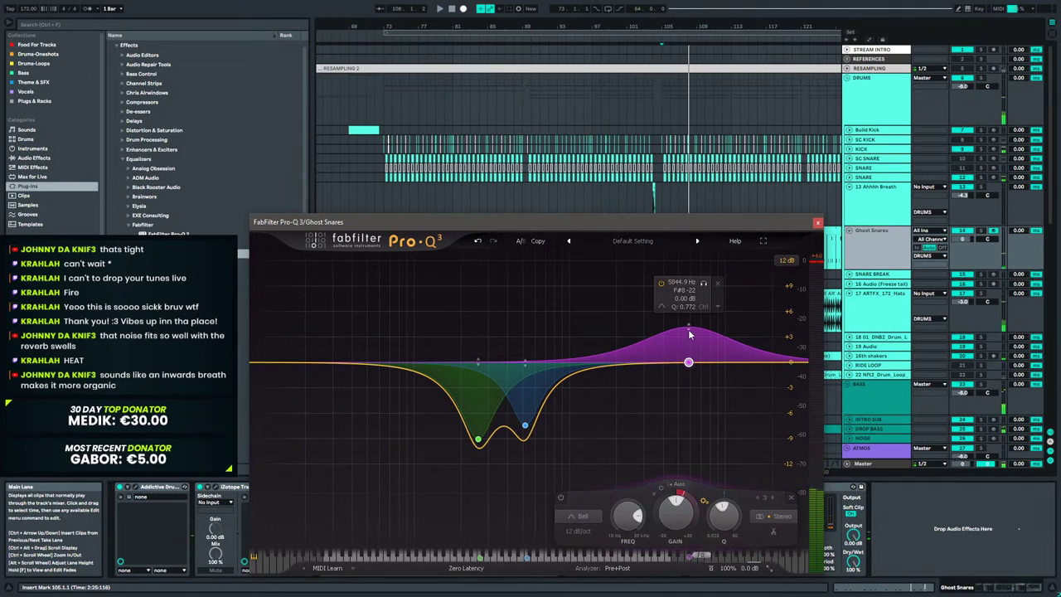
scroll(690, 344, down, 4)
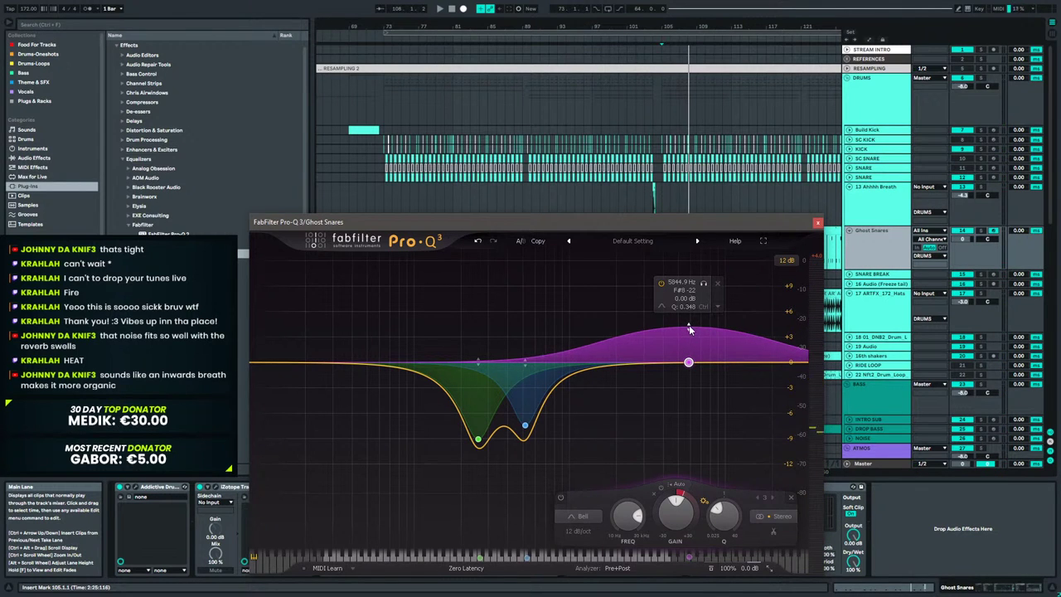
key(space)
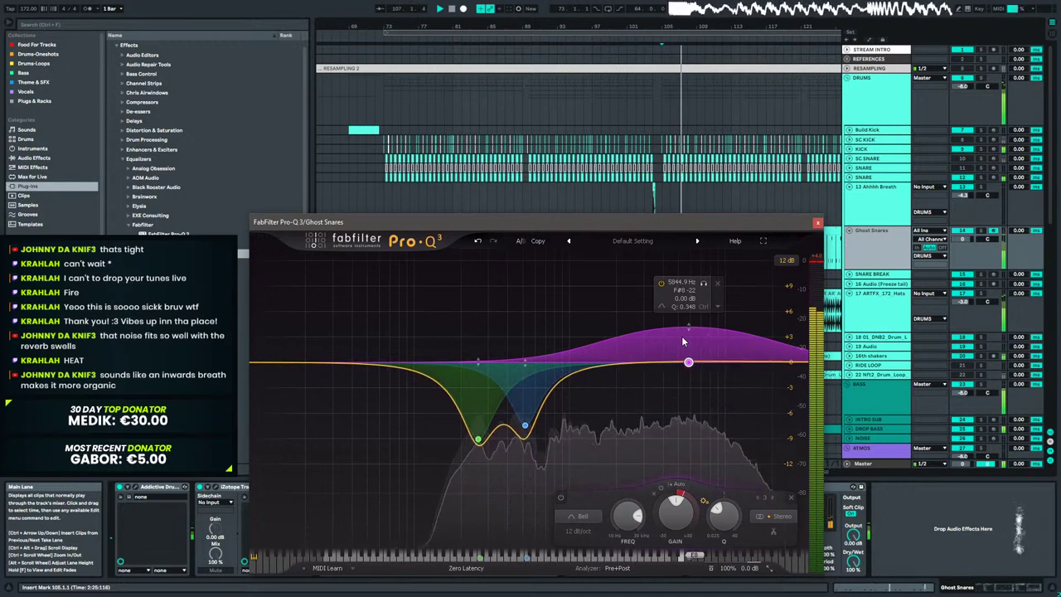
scroll(681, 333, up, 2)
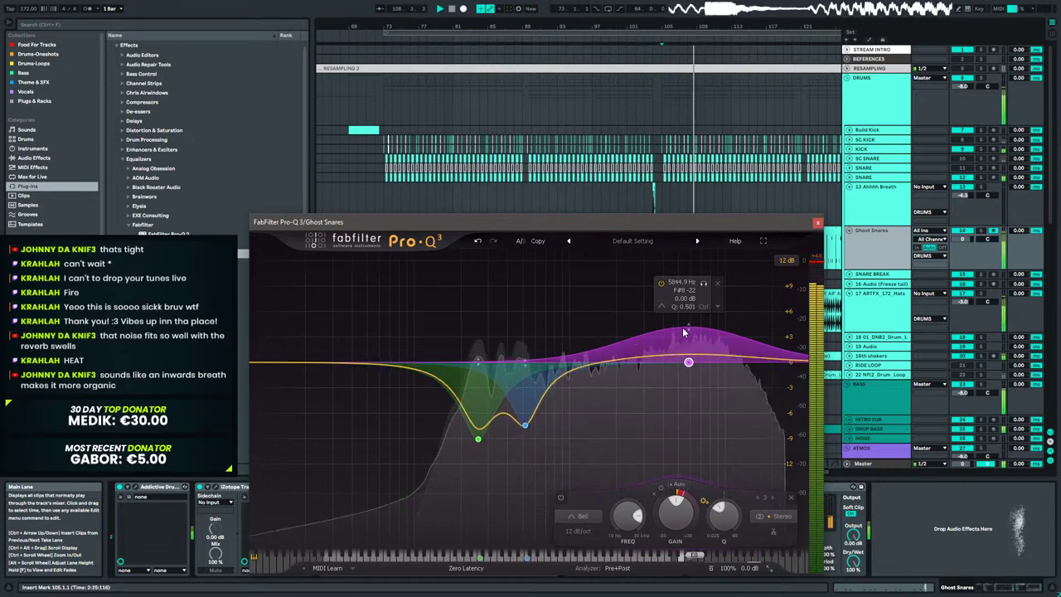
scroll(686, 331, up, 1)
scroll(688, 329, down, 1)
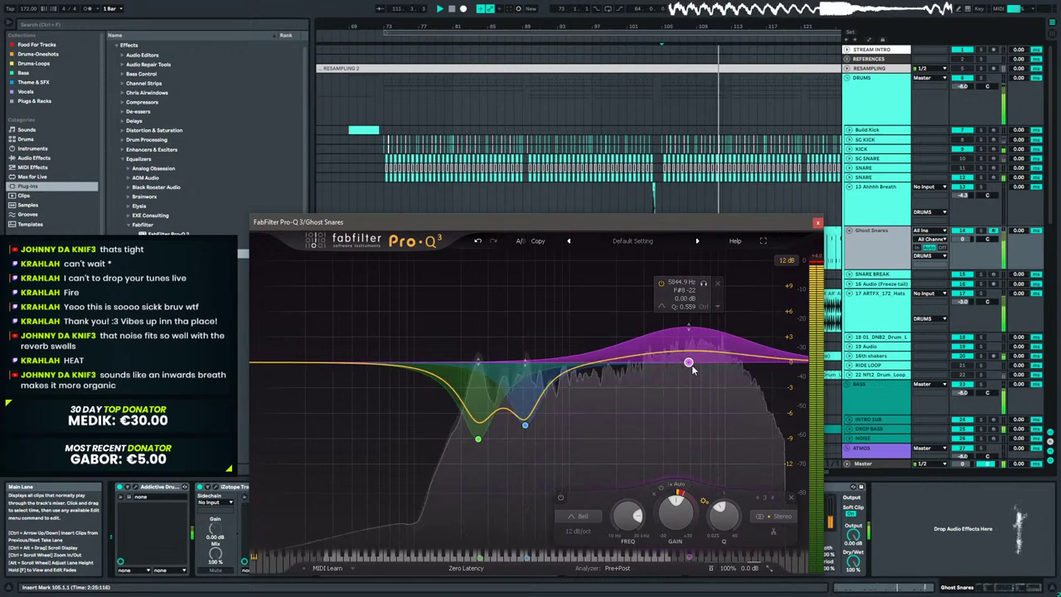
click(818, 223)
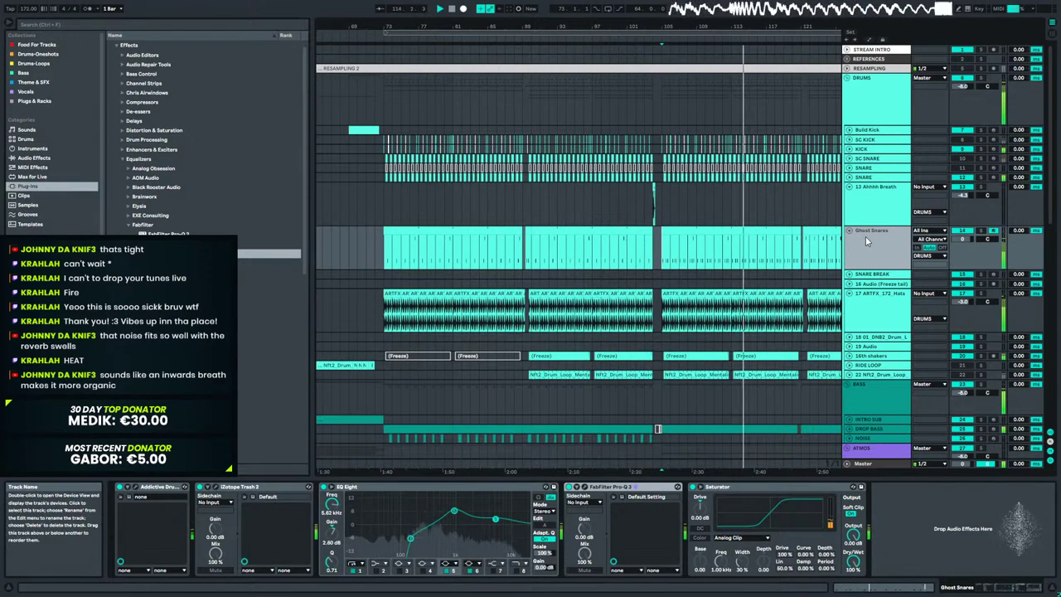
Fold the Ahhhh Breath and Ghost Snares tracks in the arrangement and select the Ahhhh Breath track.
click(848, 187)
click(849, 195)
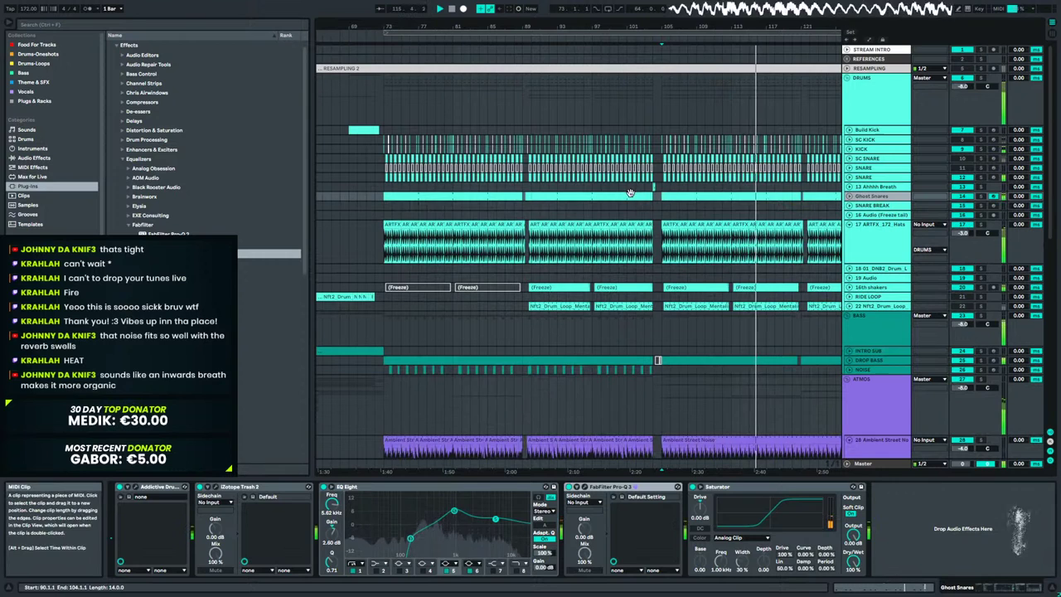
click(870, 187)
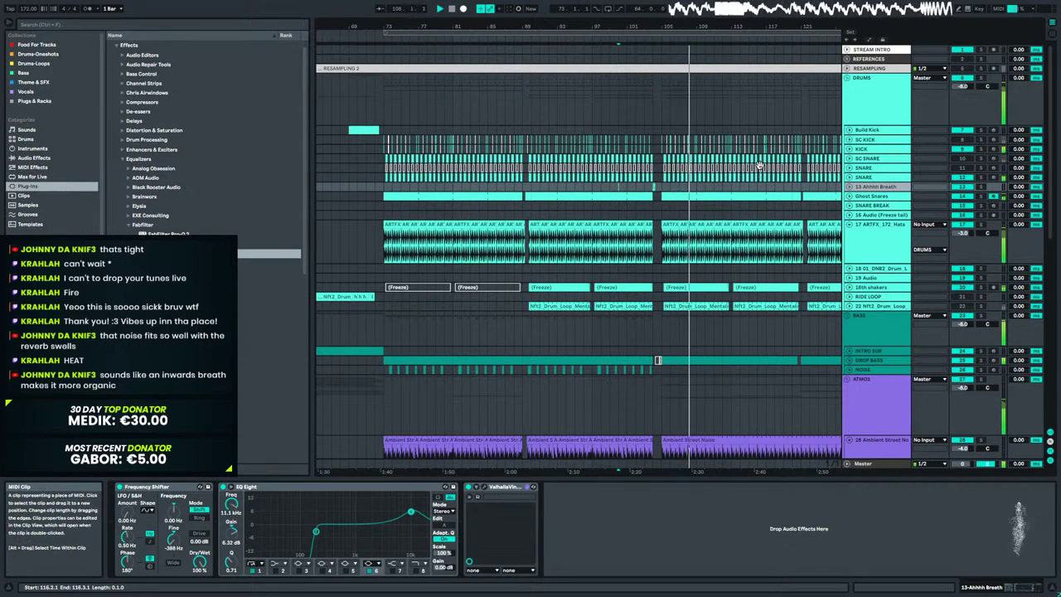
Unfold the NOISE track and duplicate its clips from the first half of the drop across the second half, from bar 105.
drag(759, 27, 584, 10)
scroll(716, 362, down, 2)
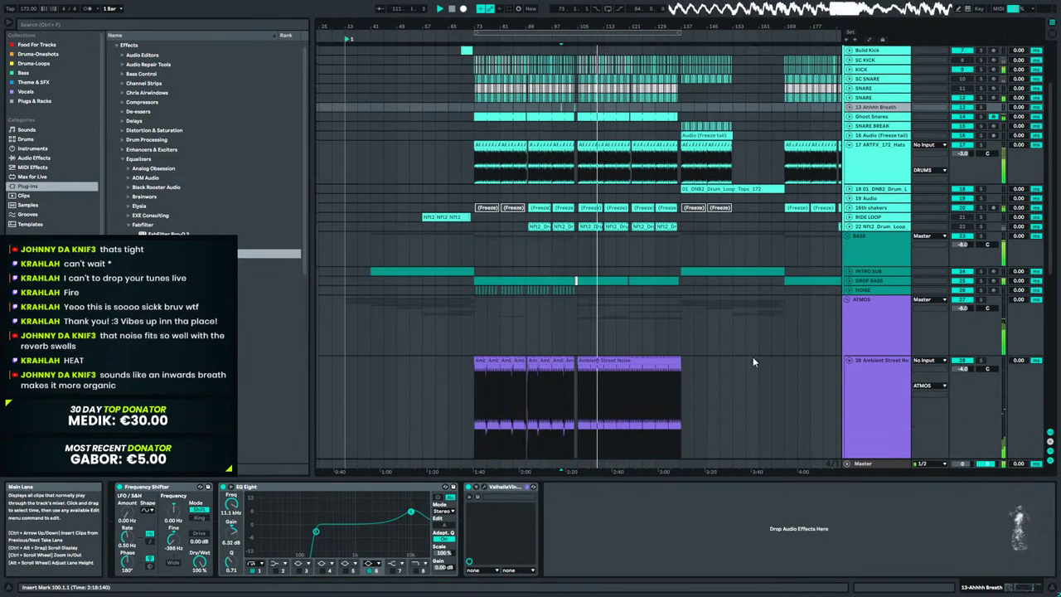
click(848, 290)
scroll(580, 304, down, 1)
drag(578, 294, 573, 292)
key(space)
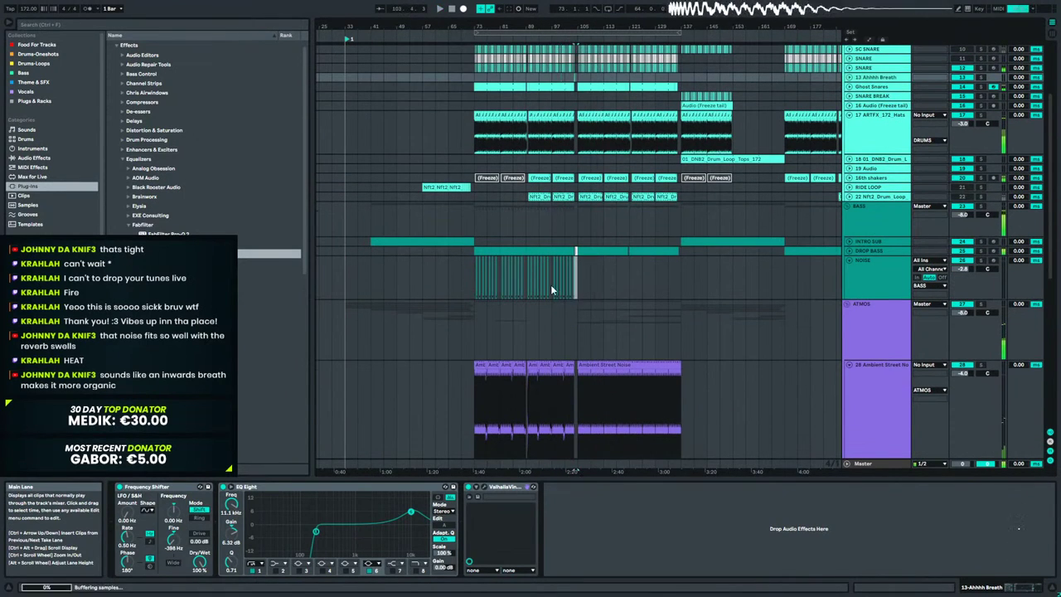
click(575, 283)
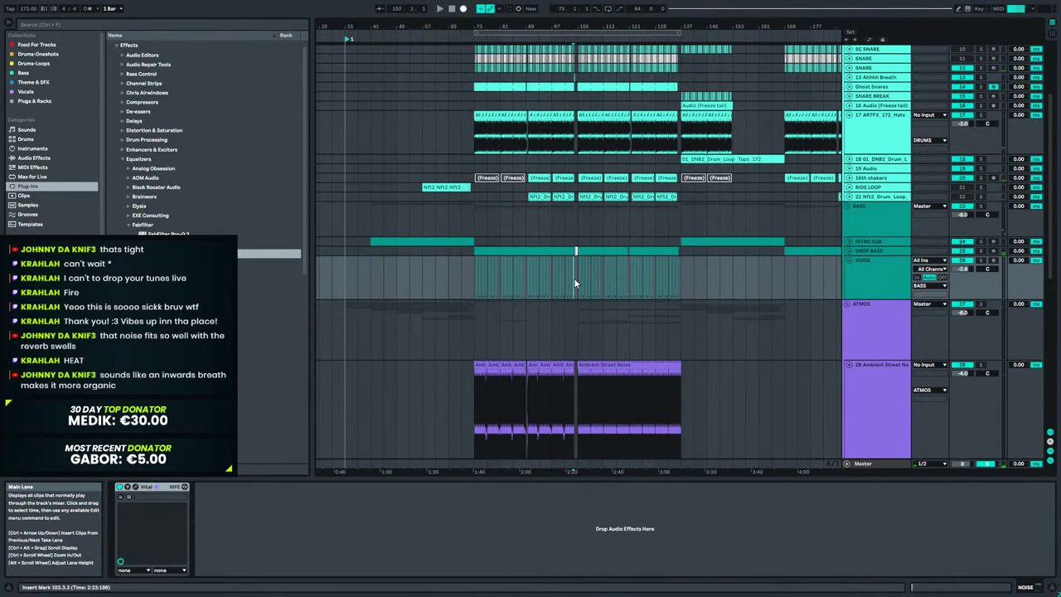
Audition the copied NOISE clips from bar 105, with the BASS group soloed and in the full mix.
drag(579, 27, 378, 51)
click(870, 275)
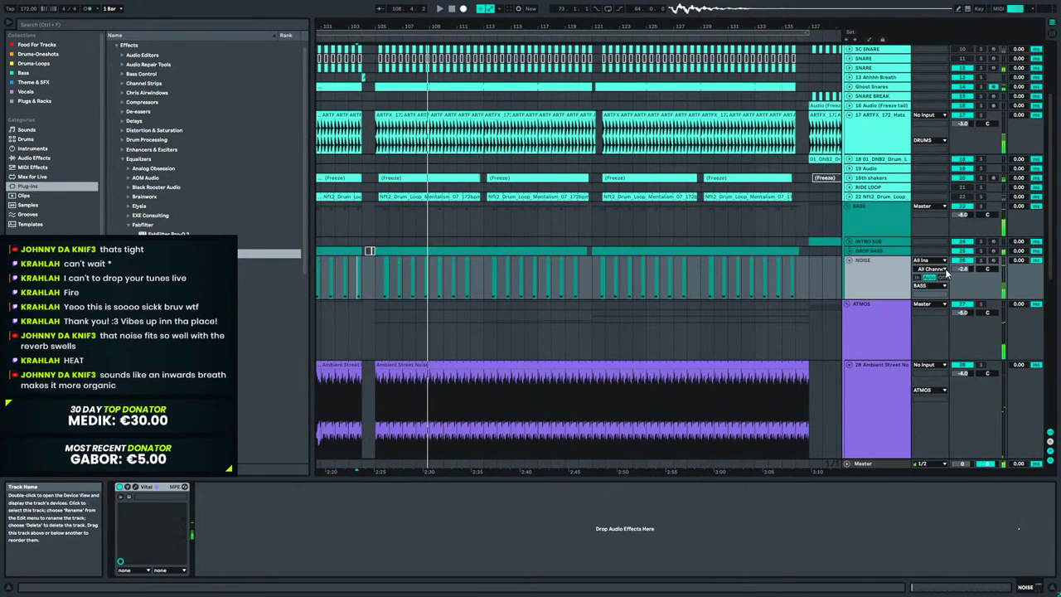
click(491, 253)
click(374, 284)
key(space)
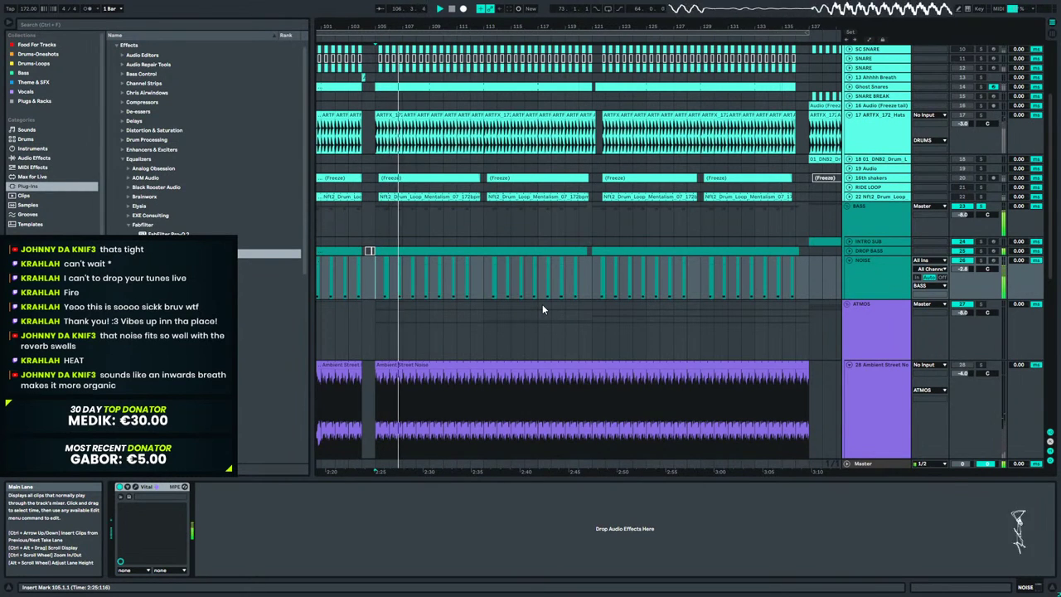
click(980, 206)
key(space)
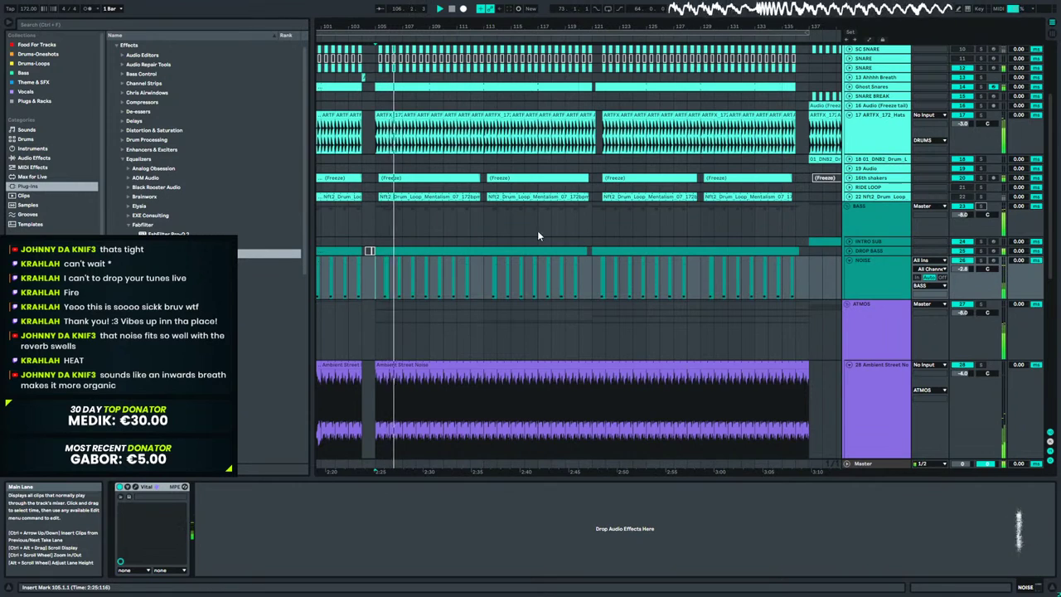
key(space)
Try trimming the start of the Ambient Street Noise clip at bar 73 to 73.2.1, and undo the trim.
drag(357, 25, 673, 22)
drag(683, 251, 852, 240)
scroll(529, 338, down, 2)
scroll(488, 58, up, 10)
scroll(452, 276, down, 3)
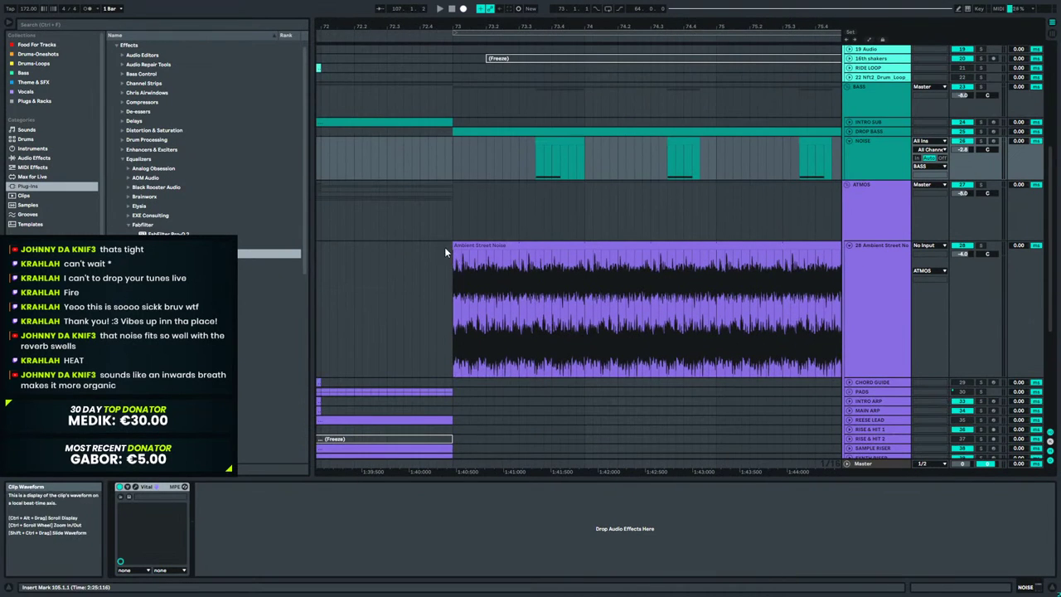
drag(455, 260, 486, 260)
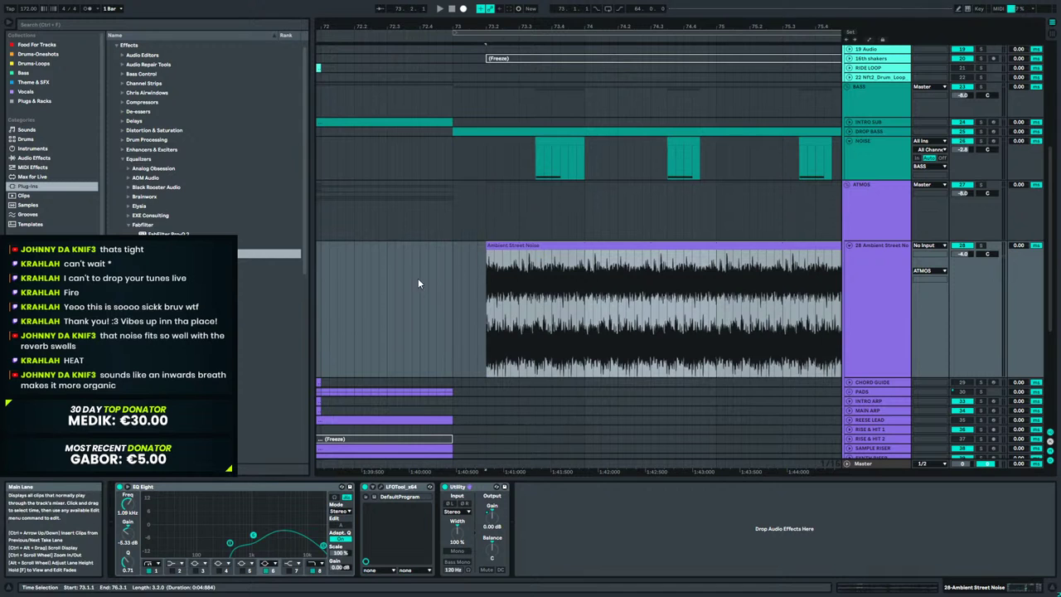
key(ctrl+z)
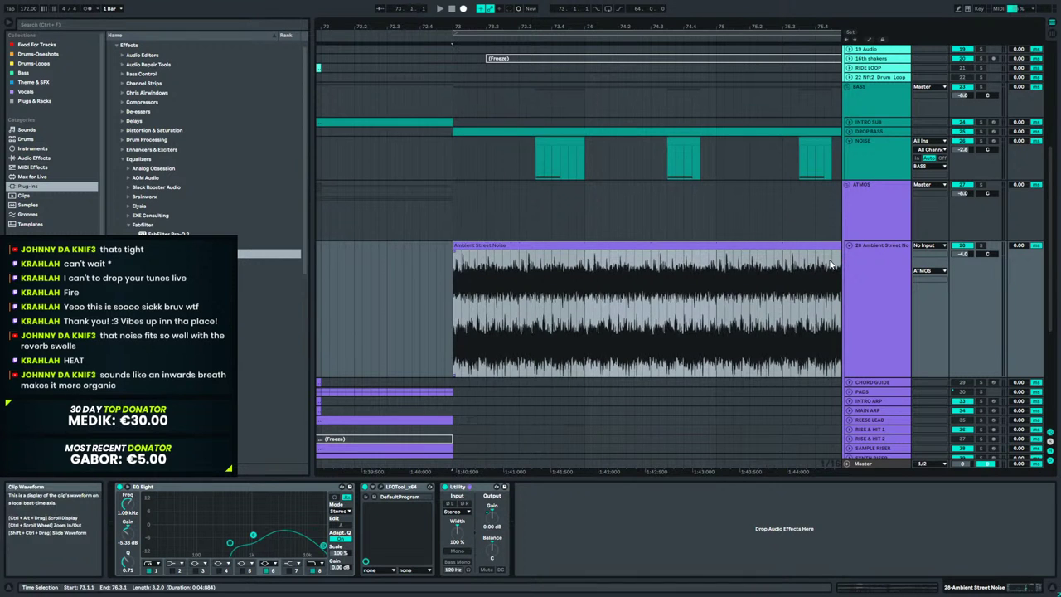
Play the Ambient Street Noise track soloed and check its LFOTool volume shape.
key(space)
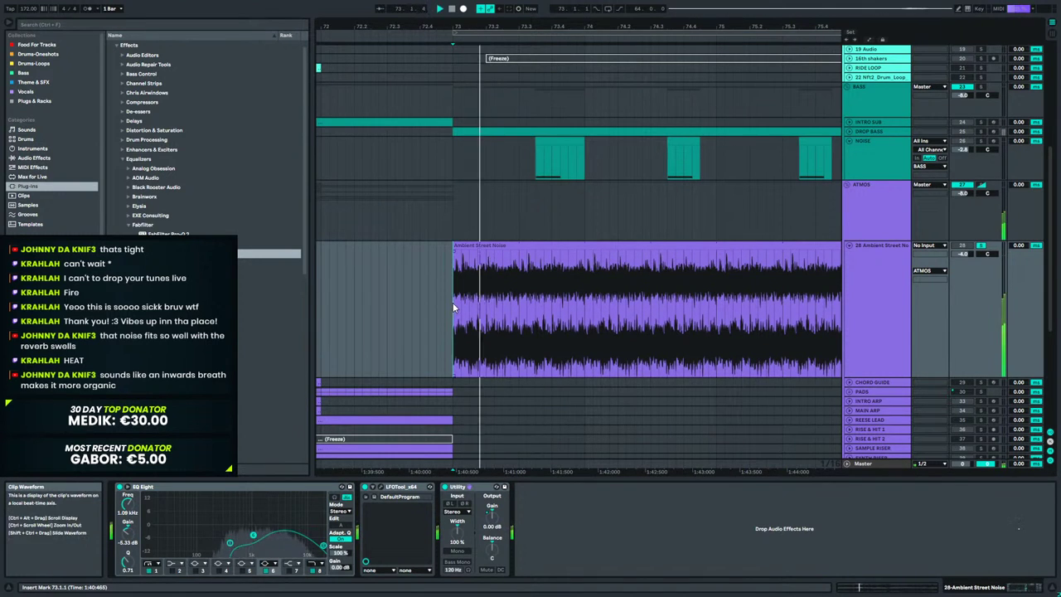
click(380, 488)
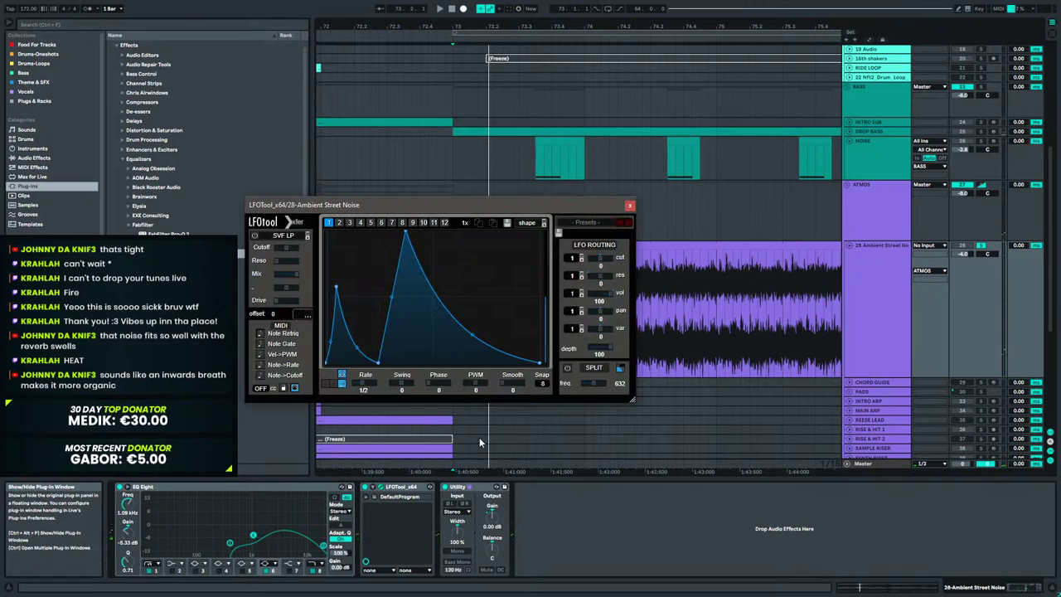
click(630, 205)
Trim the start of the Ambient Street Noise clip to 73.2.1 and audition it soloed from bar 73.
drag(453, 246, 489, 250)
click(455, 277)
key(space)
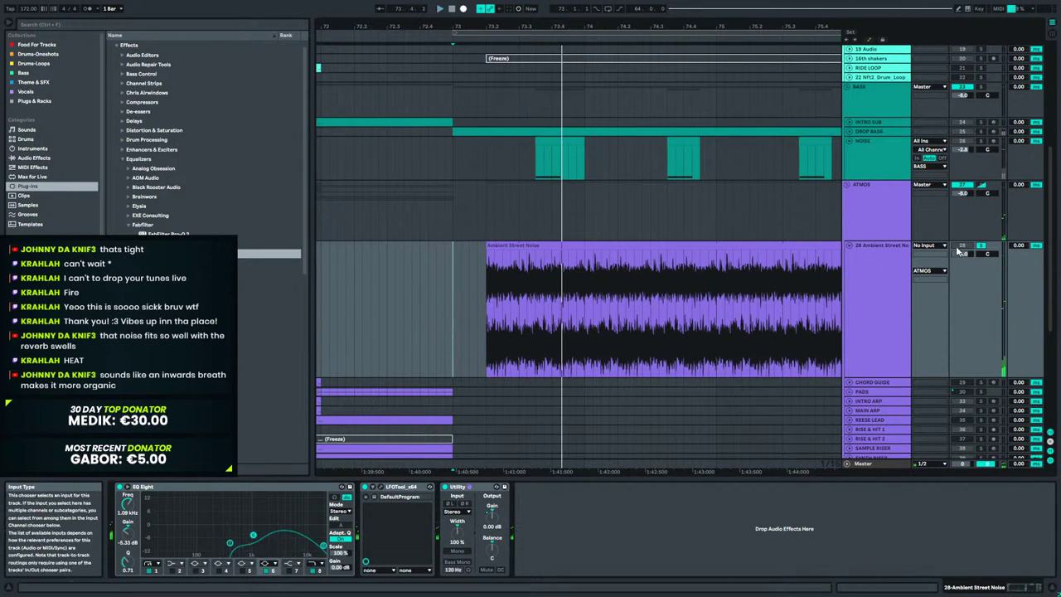
Try trimming the start of the Ambient Street Noise clip to 73.2.3 and audition it from bar 73.
drag(487, 248, 502, 249)
key(space)
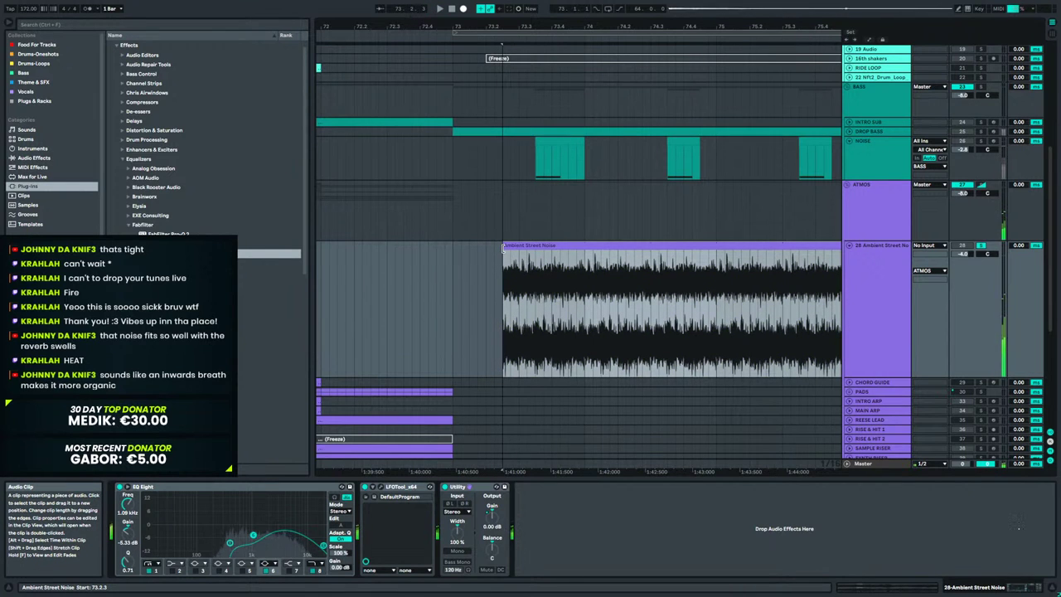
mouse_move(502, 248)
mouse_down()
mouse_move(518, 248)
mouse_move(502, 248)
mouse_up()
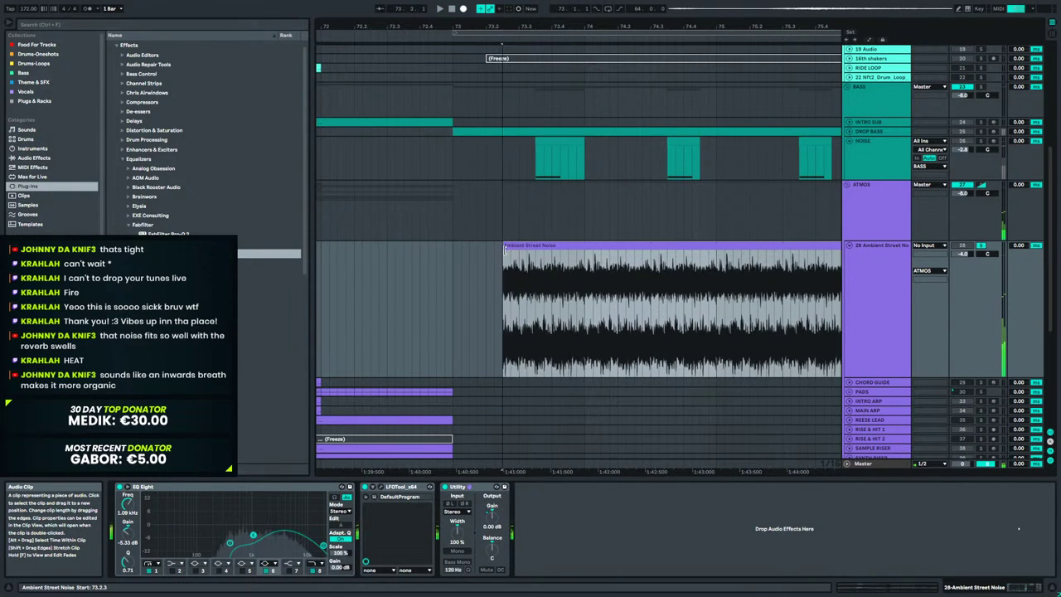
click(454, 256)
key(space)
key(space)
key(space)
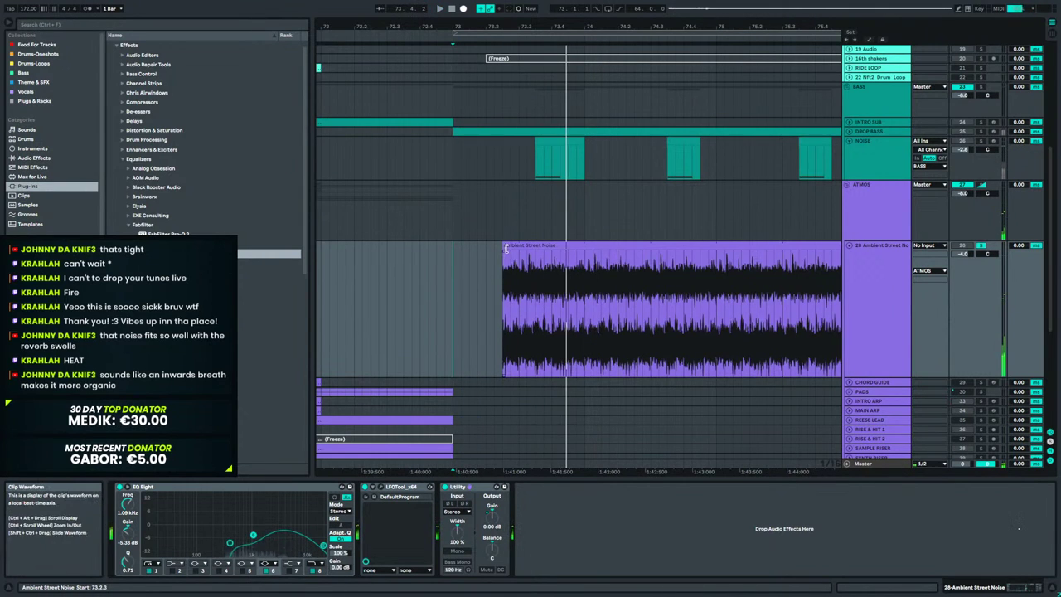
Try the Ambient Street Noise clip's start at 73.2.2 with a short fade-in, auditioning from bar 73.
click(503, 249)
drag(500, 250, 494, 251)
click(451, 255)
key(space)
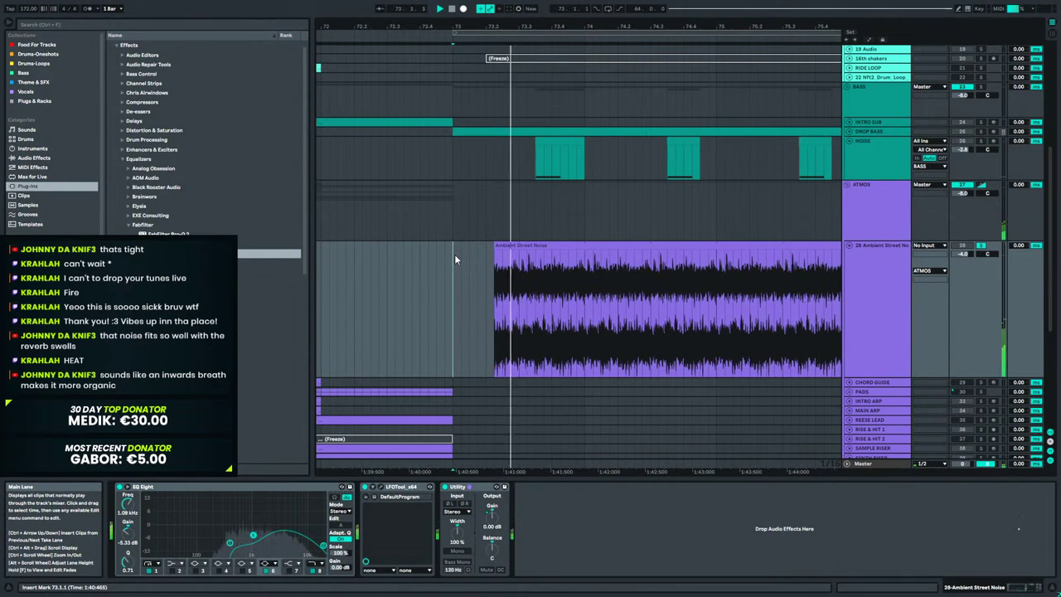
drag(495, 251, 510, 253)
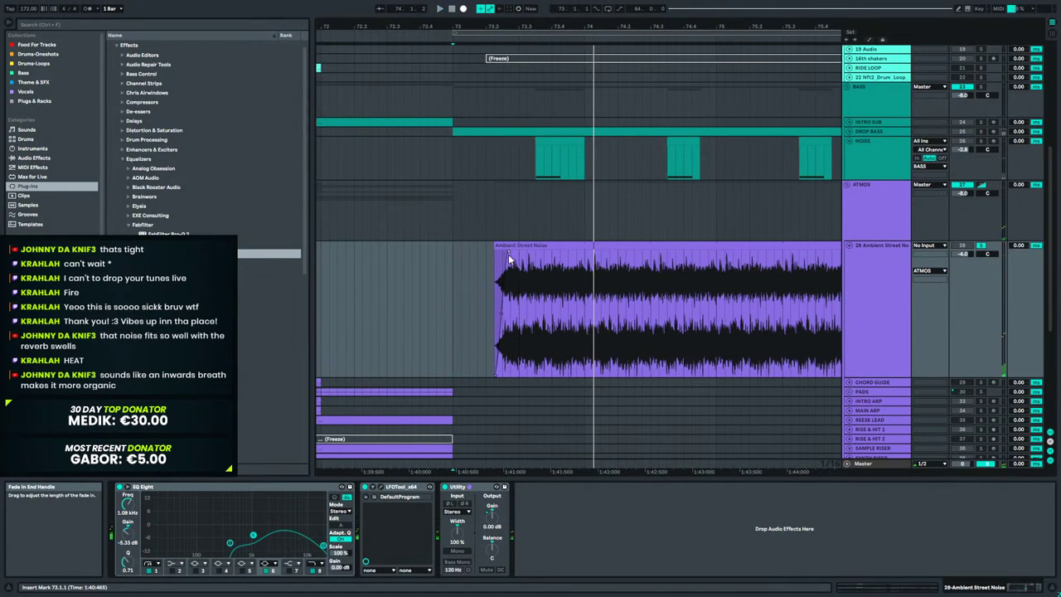
Unsolo the Ambient Street Noise track, set the clip's start to 73.2.1 without a fade-in and audition the full mix.
key(space)
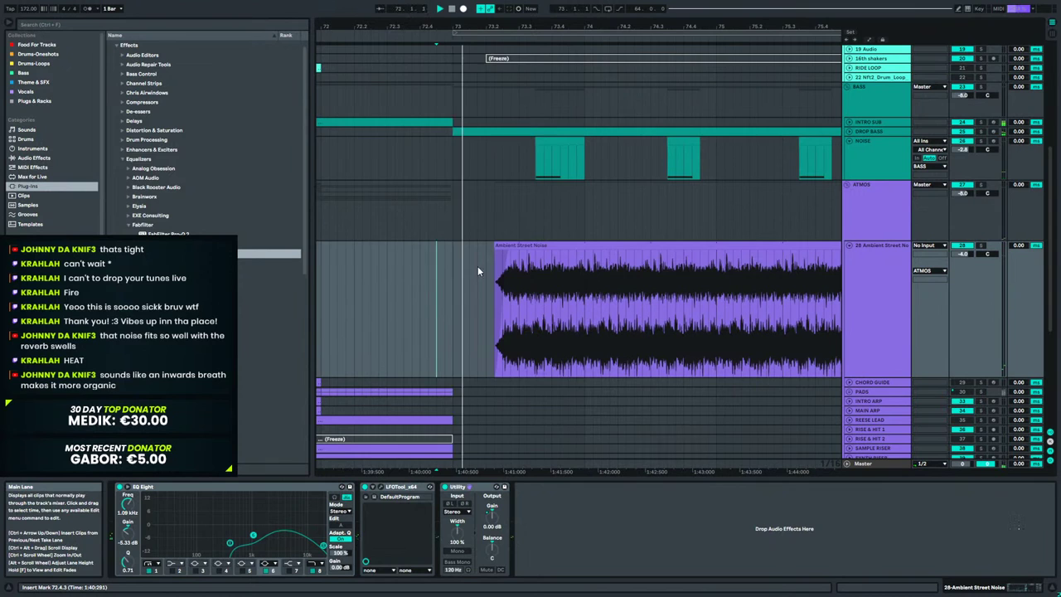
key(space)
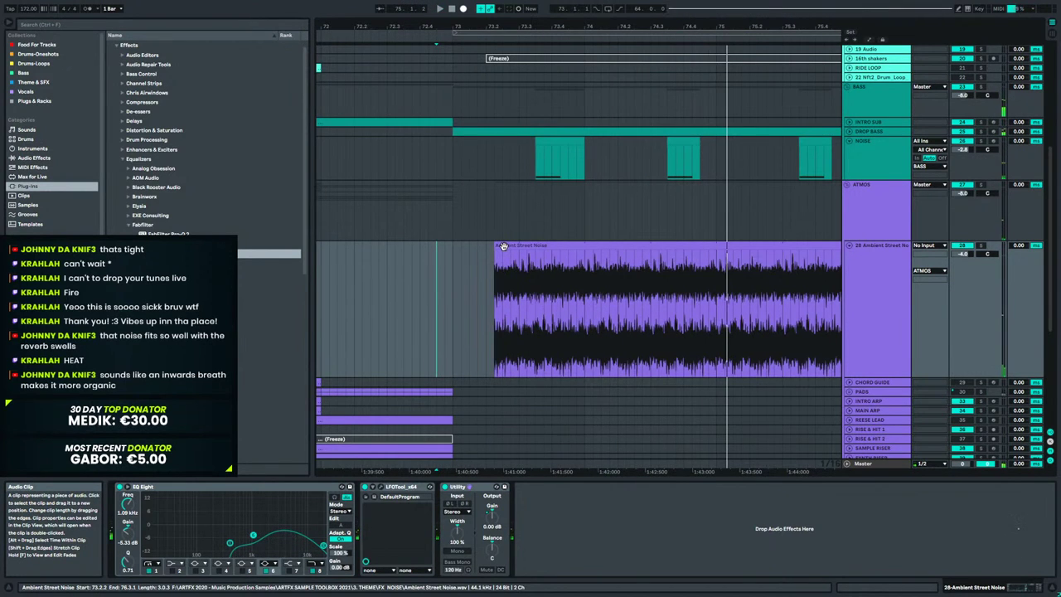
mouse_move(497, 247)
mouse_down()
mouse_move(476, 251)
mouse_move(486, 252)
mouse_up()
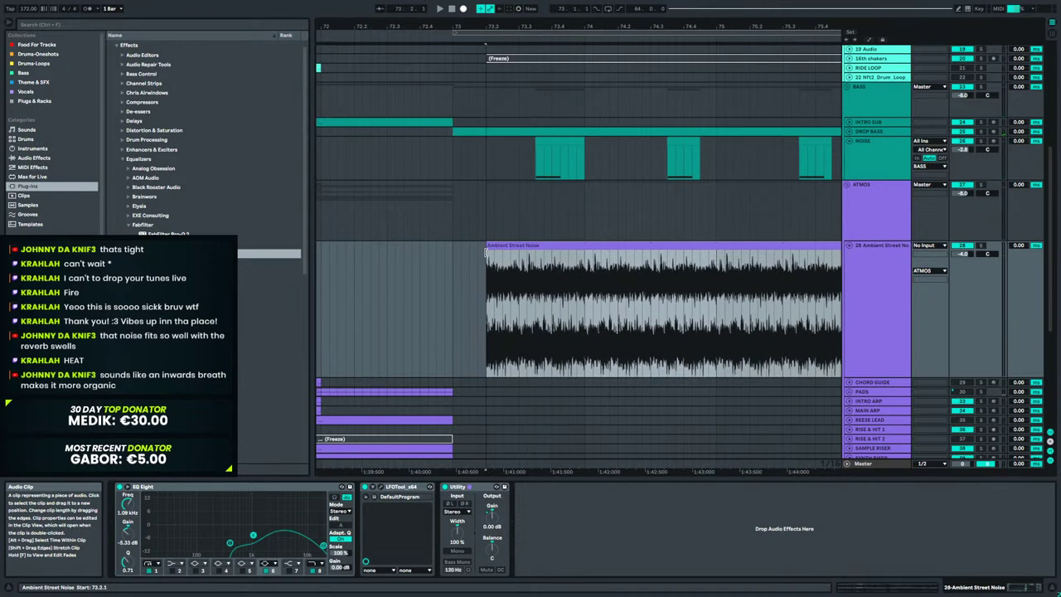
click(432, 274)
key(space)
key(space)
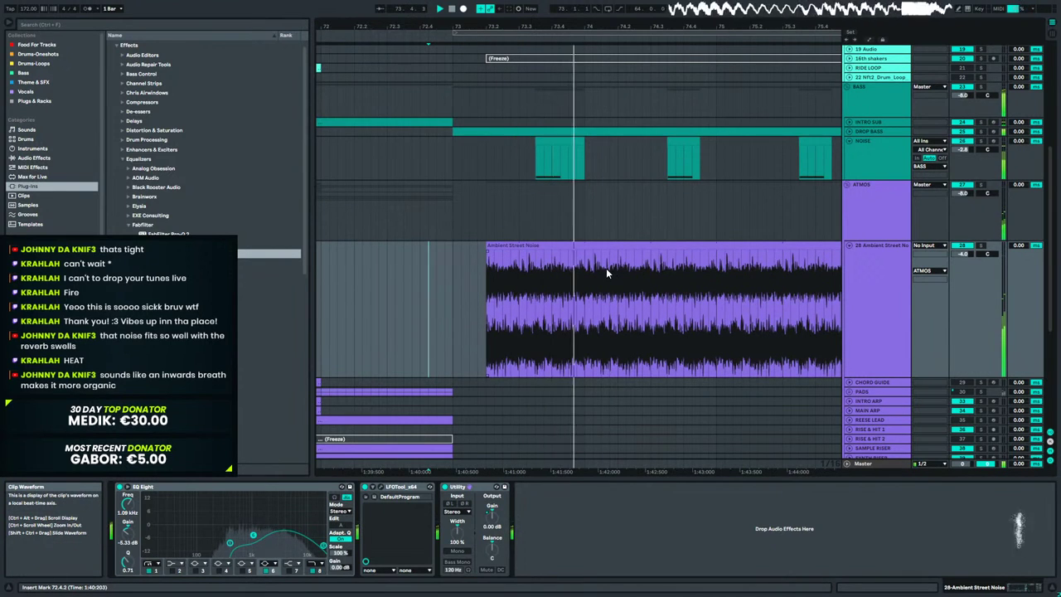
Undo the start trims on the Ambient Street Noise clip back to bar 73 and audition the drop's entry from 72.2.3.
key(space)
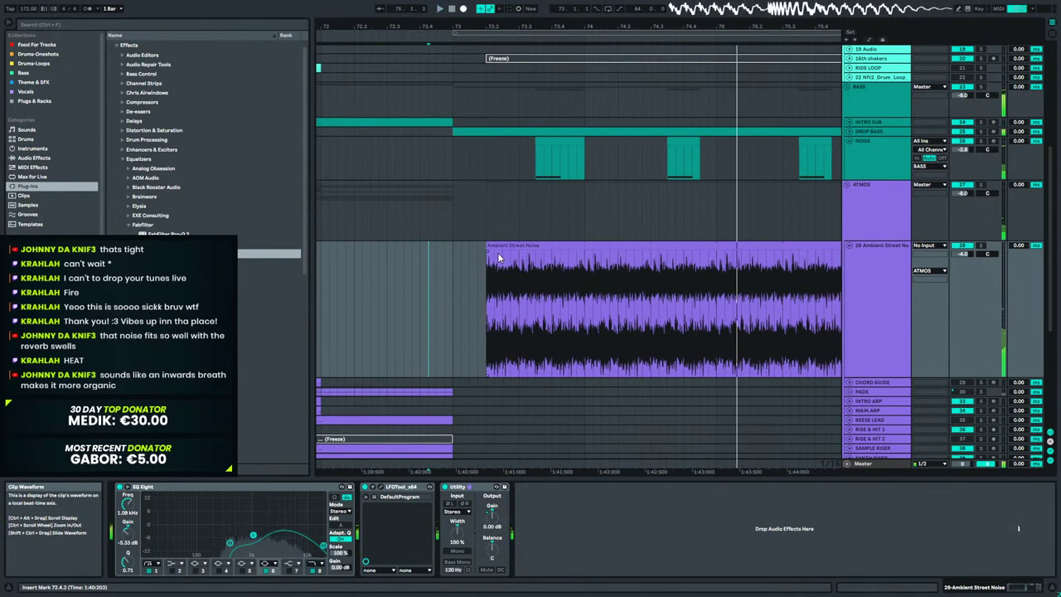
key(ctrl+z)
key(ctrl+z)
key(ctrl+z)
key(ctrl+z)
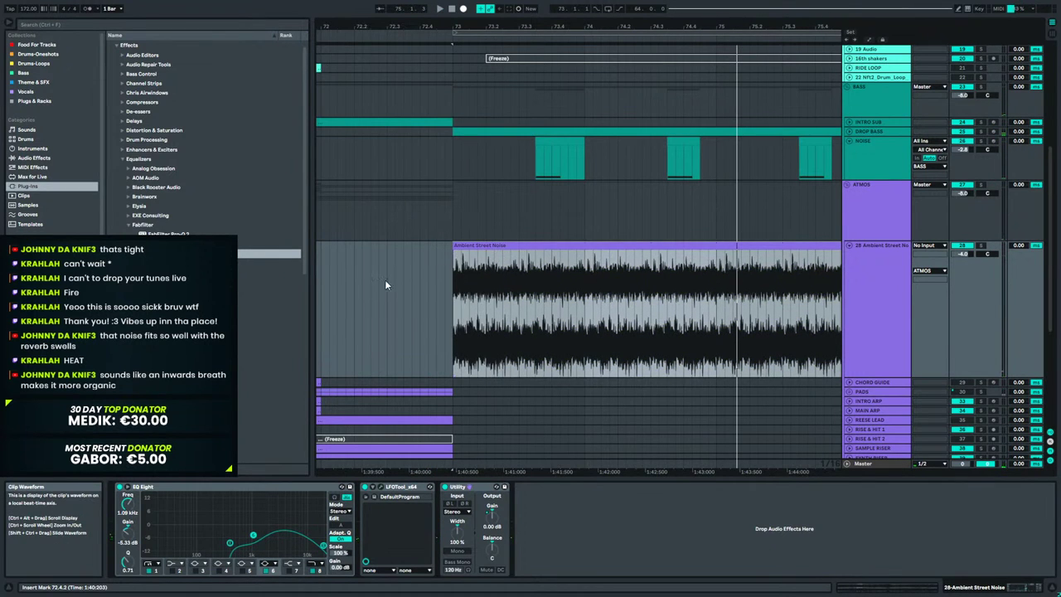
click(385, 285)
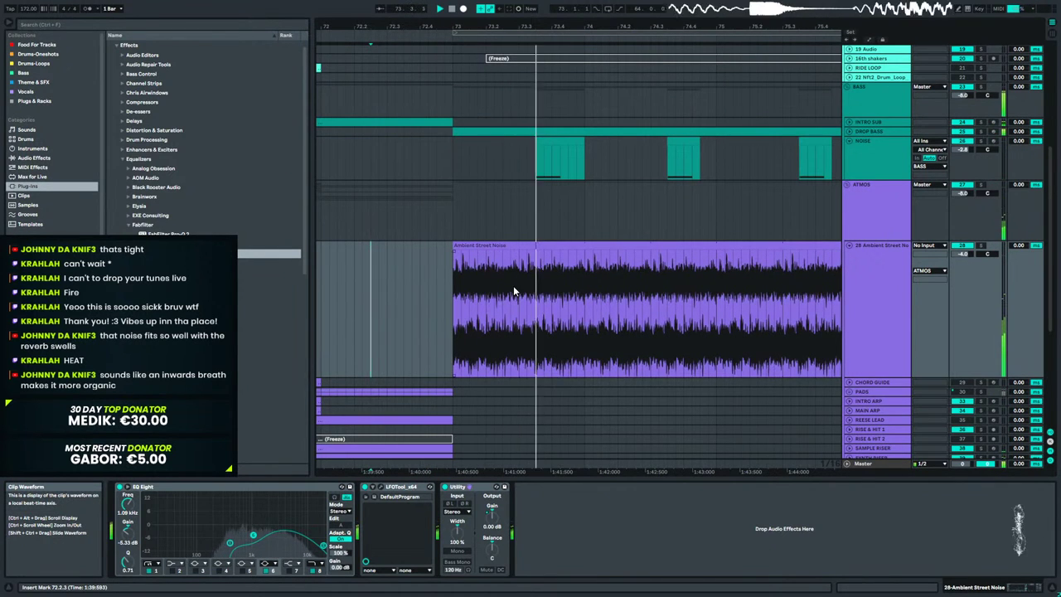
click(847, 245)
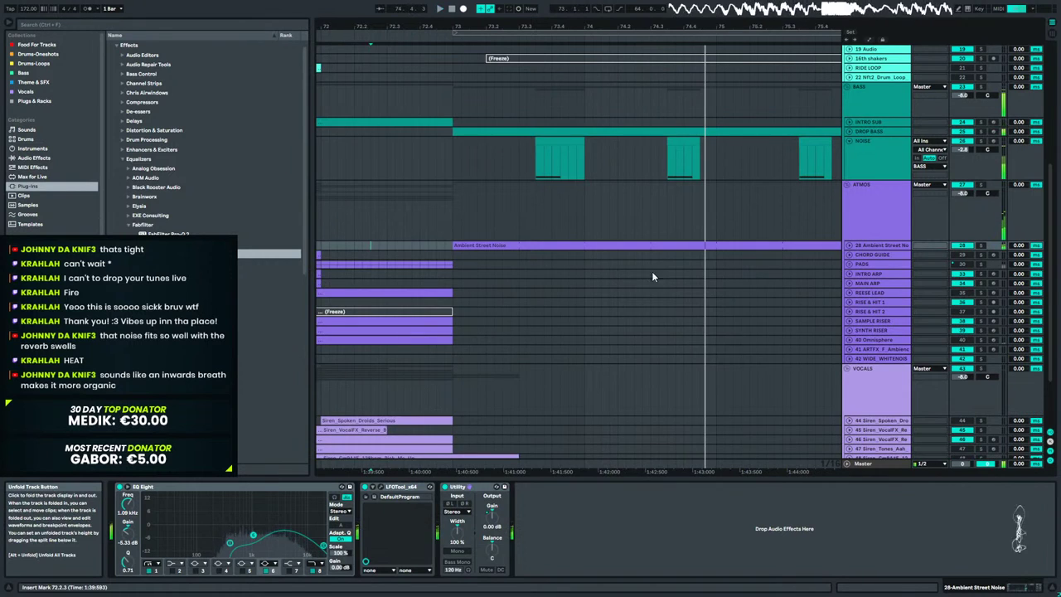
Audition the full mix from 71.1.1 into the drop while viewing the wider arrangement.
drag(483, 23, 485, 4)
click(465, 150)
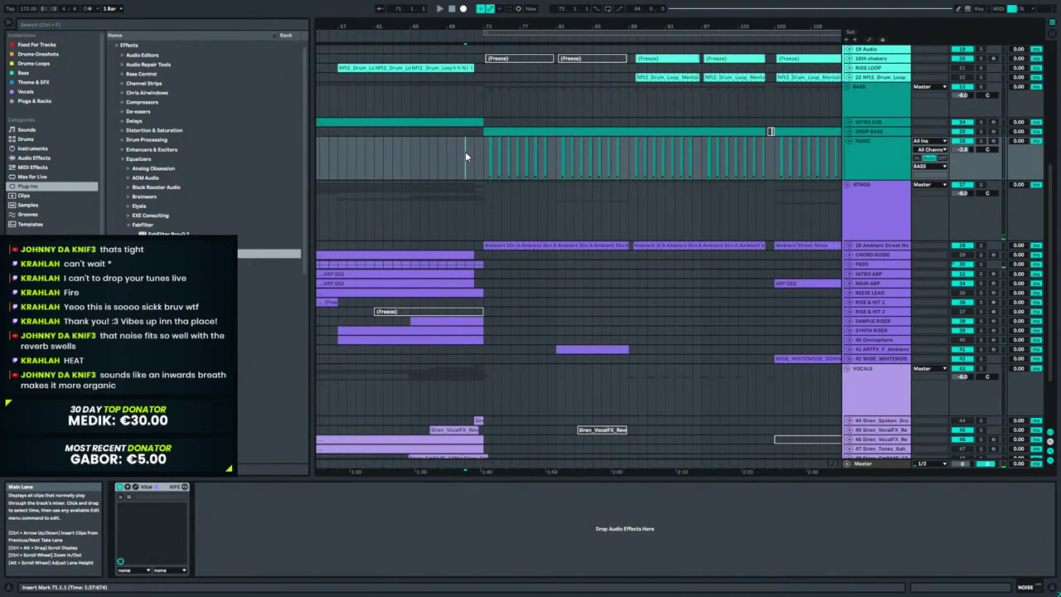
key(space)
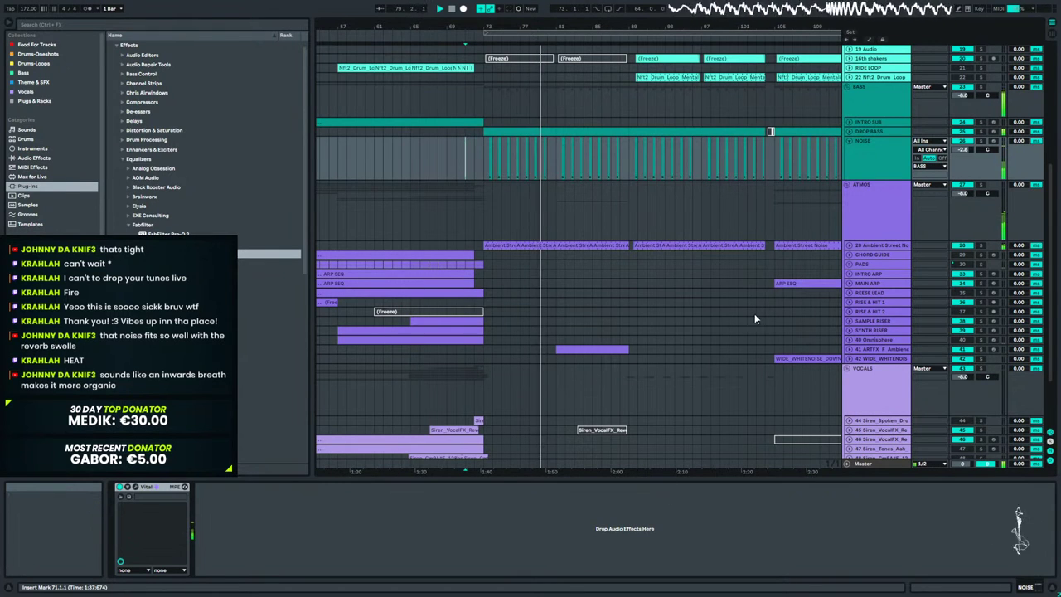
drag(729, 27, 570, 15)
scroll(485, 276, down, 3)
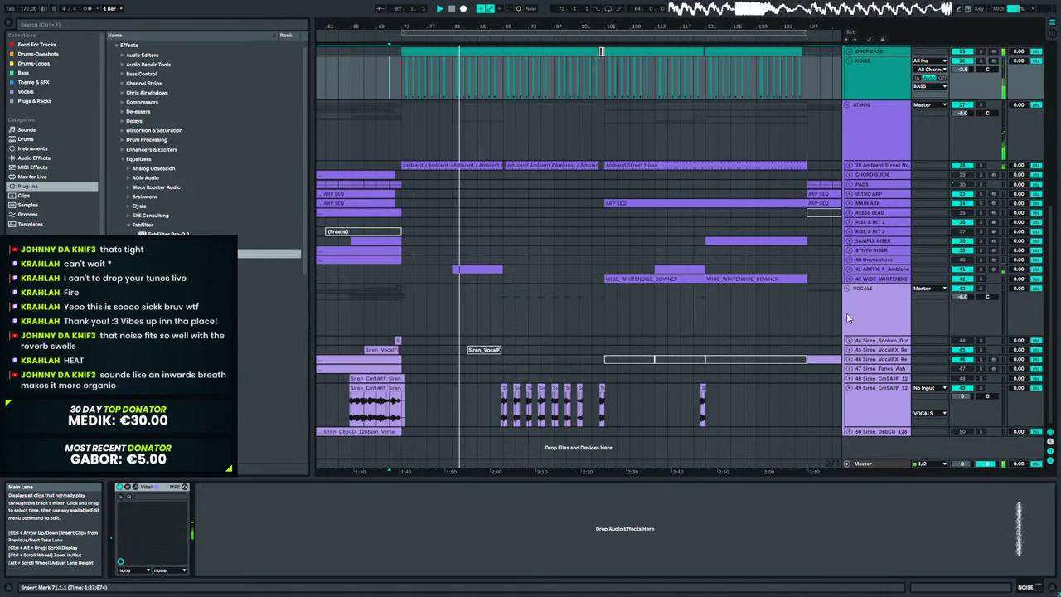
Fold all track groups in the arrangement and unfold only the BASS and ATMOS groups.
alt+click(846, 287)
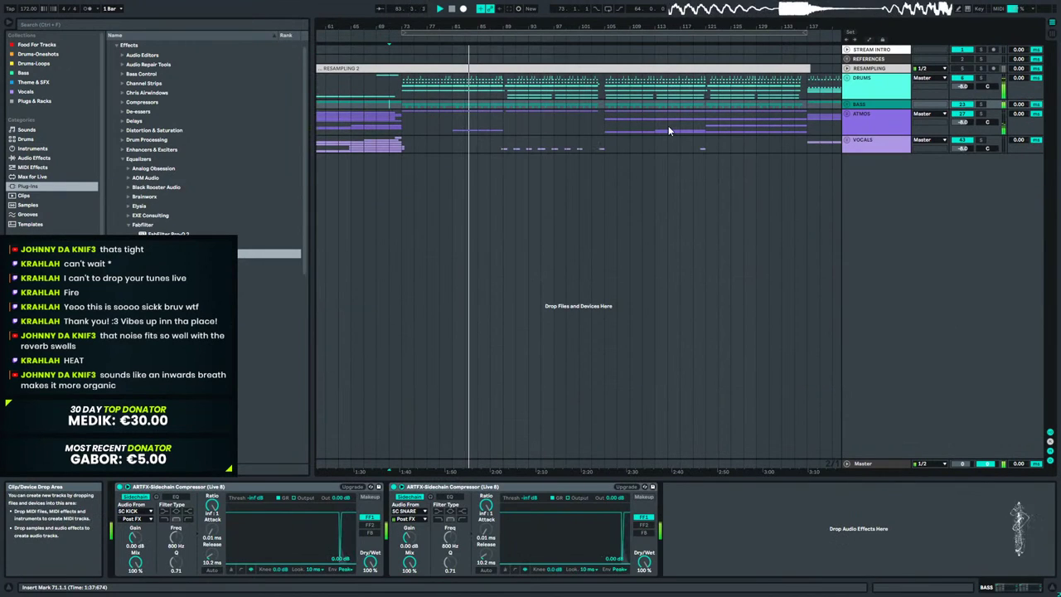
click(846, 103)
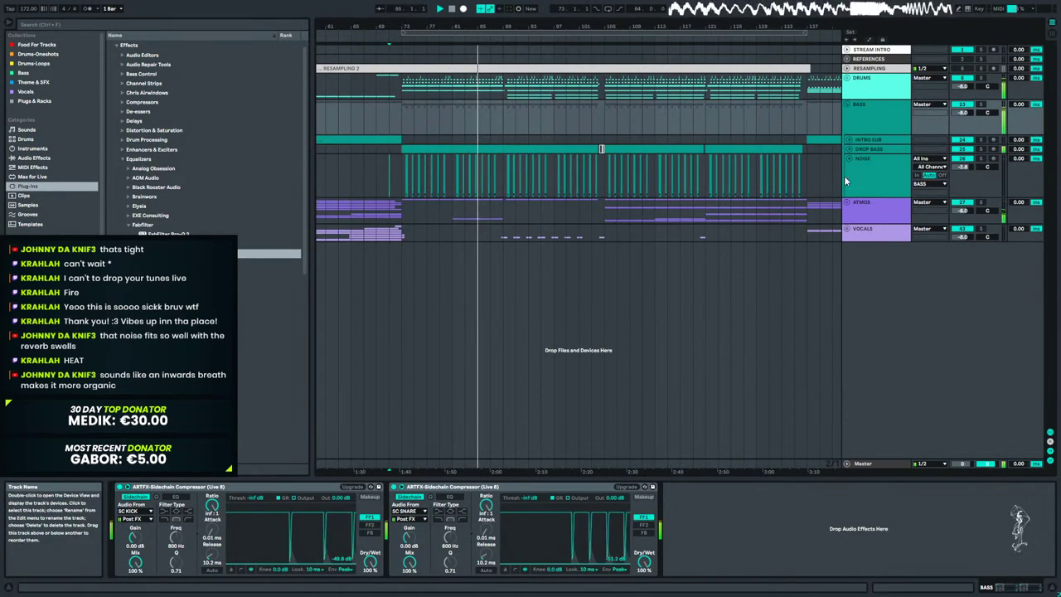
click(872, 214)
click(847, 202)
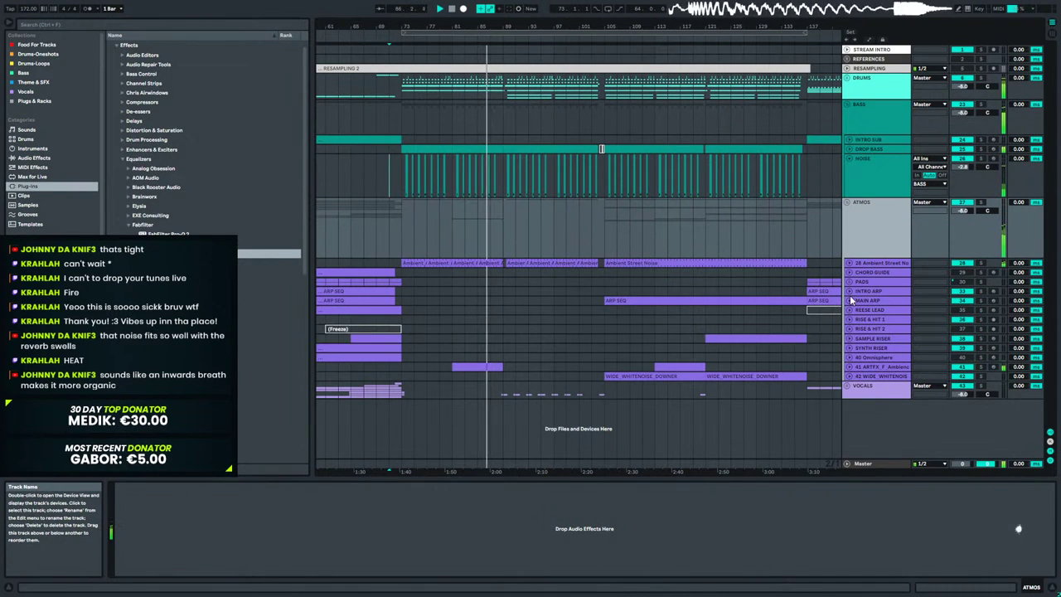
Transpose the F2 note in the ARTFX_F_Ambience 14 clip at bar 81 up to F#2 and audition it from bar 79.
double_click(476, 366)
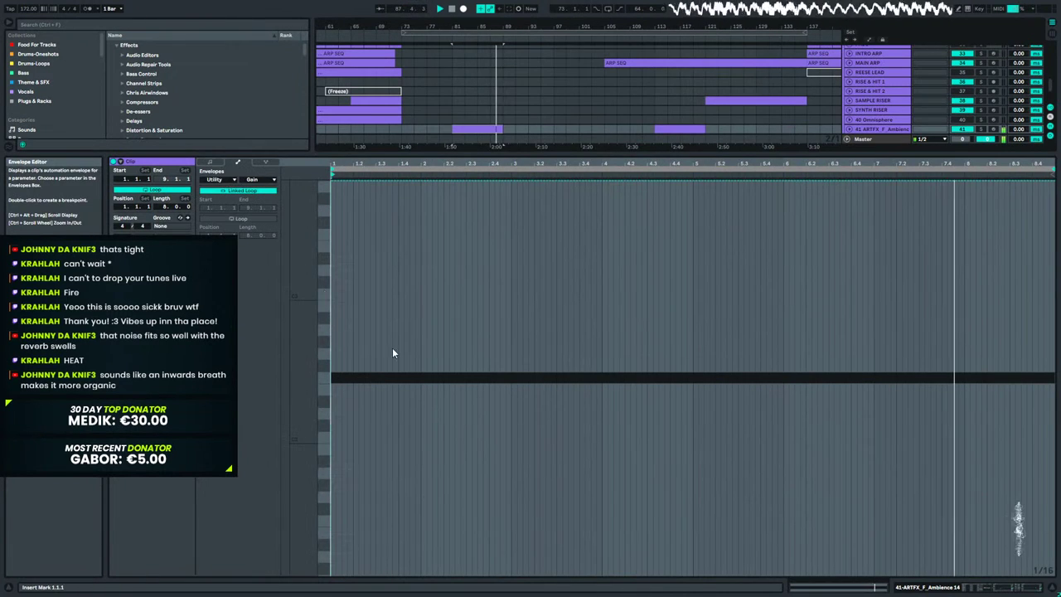
click(210, 161)
scroll(431, 350, down, 3)
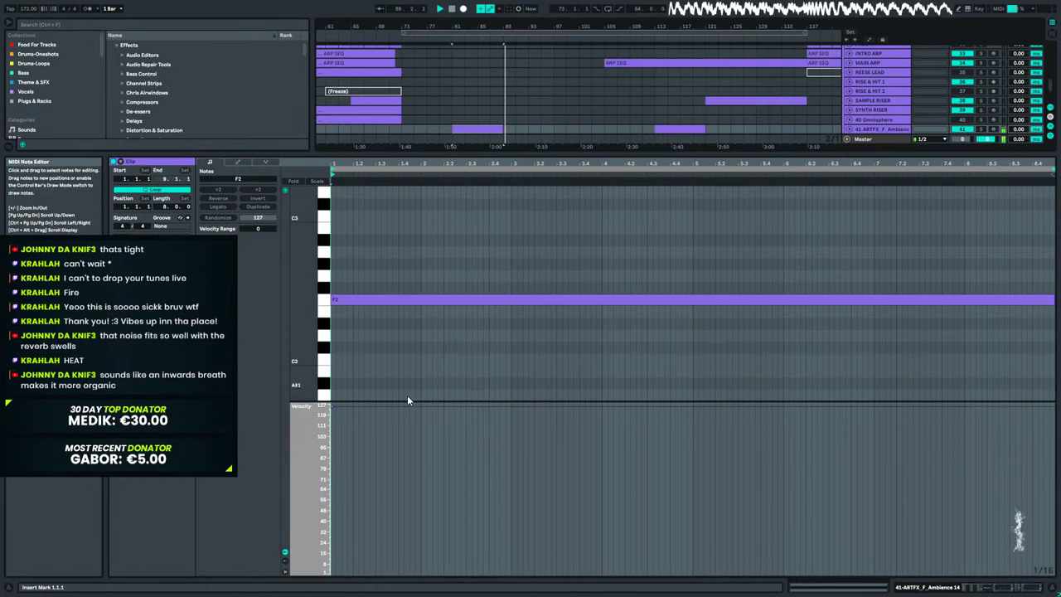
drag(382, 402, 394, 538)
scroll(428, 422, up, 2)
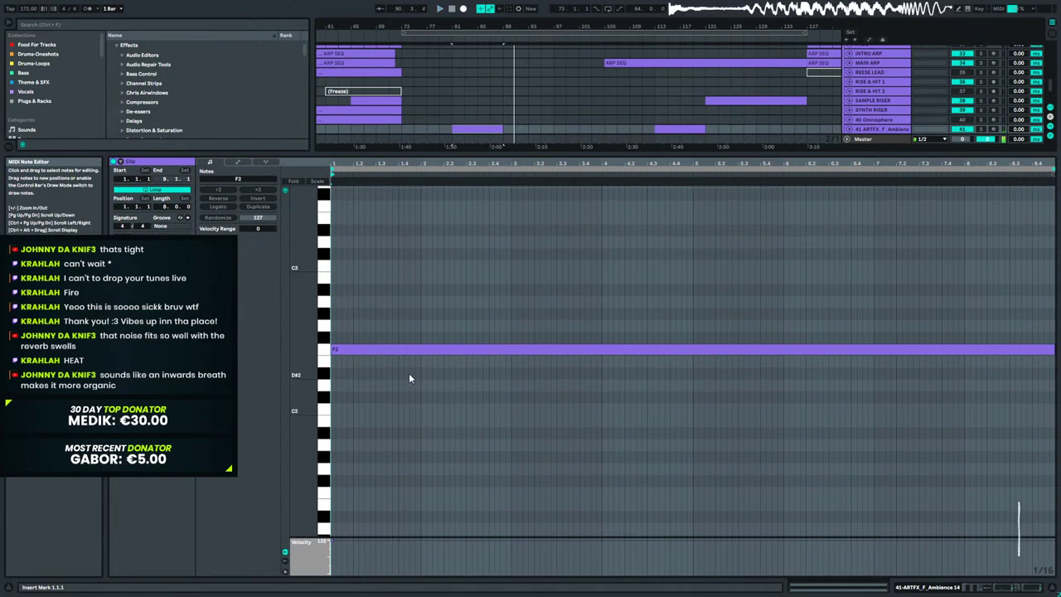
click(361, 352)
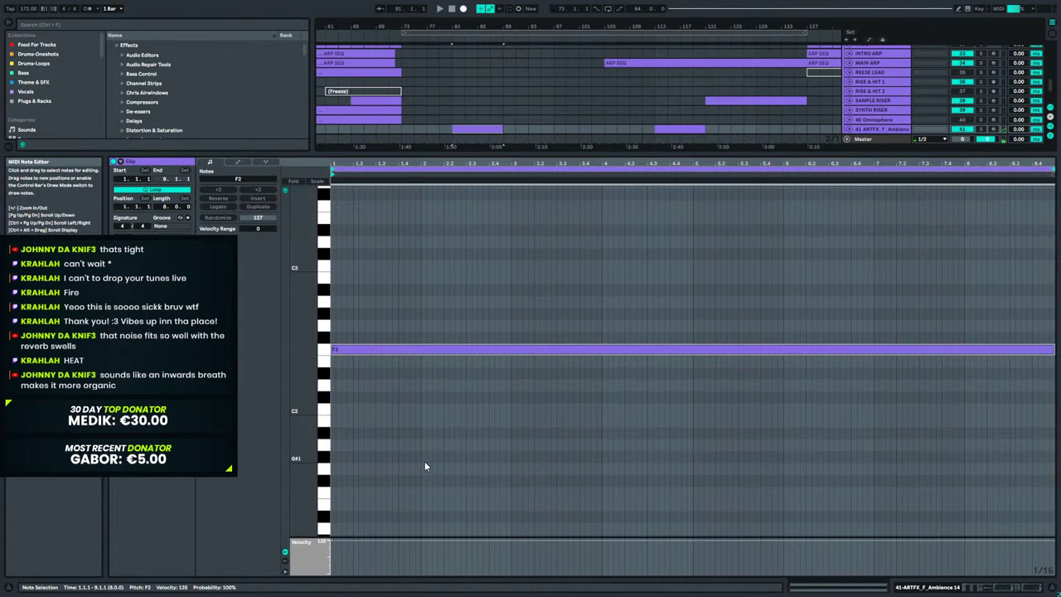
key(Up)
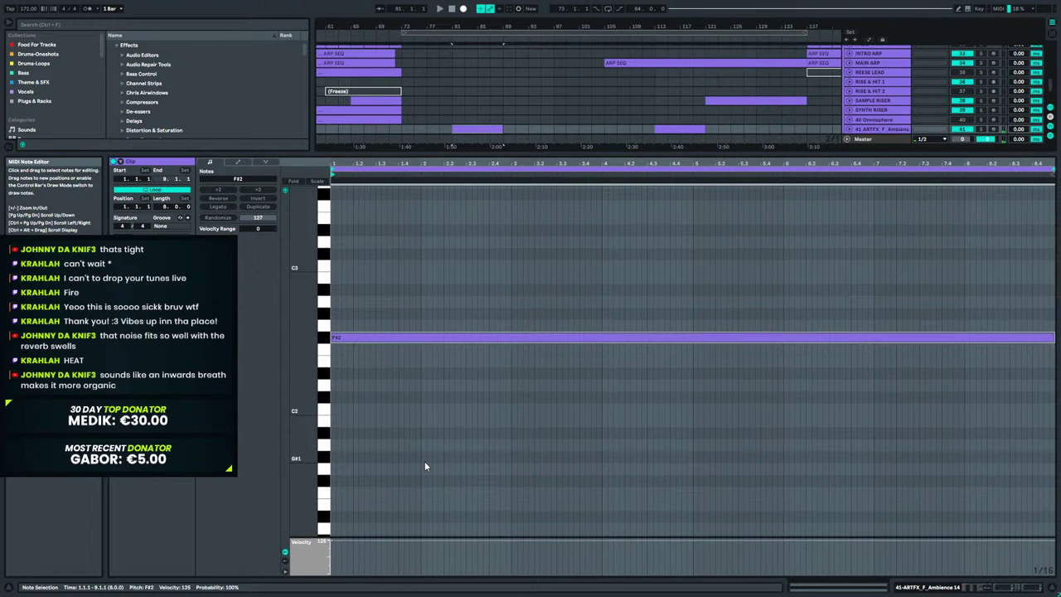
click(441, 131)
key(space)
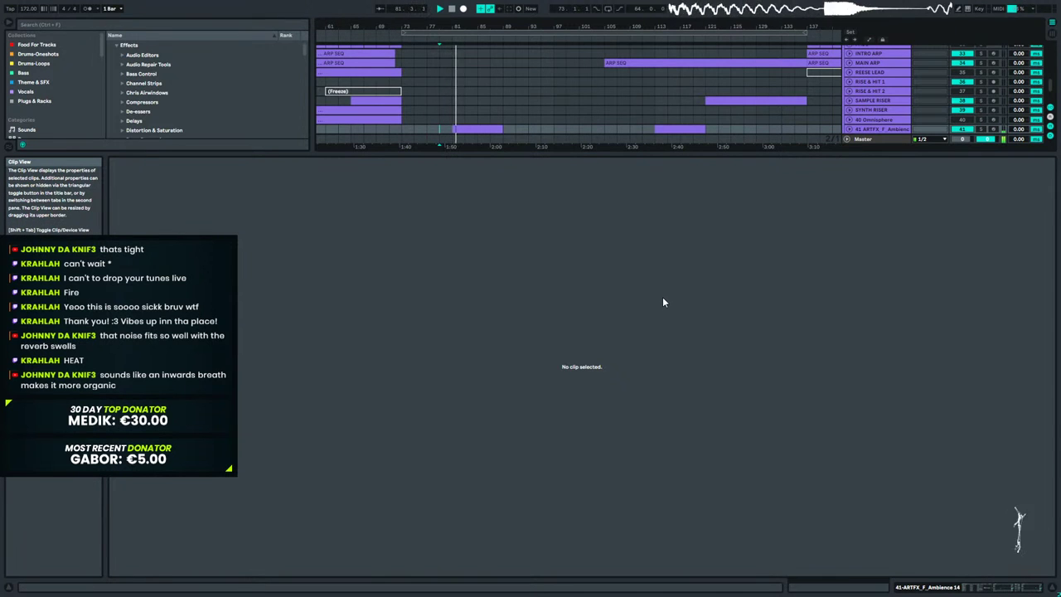
Copy the ARTFX_F_Ambience 14 clip from bar 81 over the one at bar 113 and unfold the track.
click(933, 587)
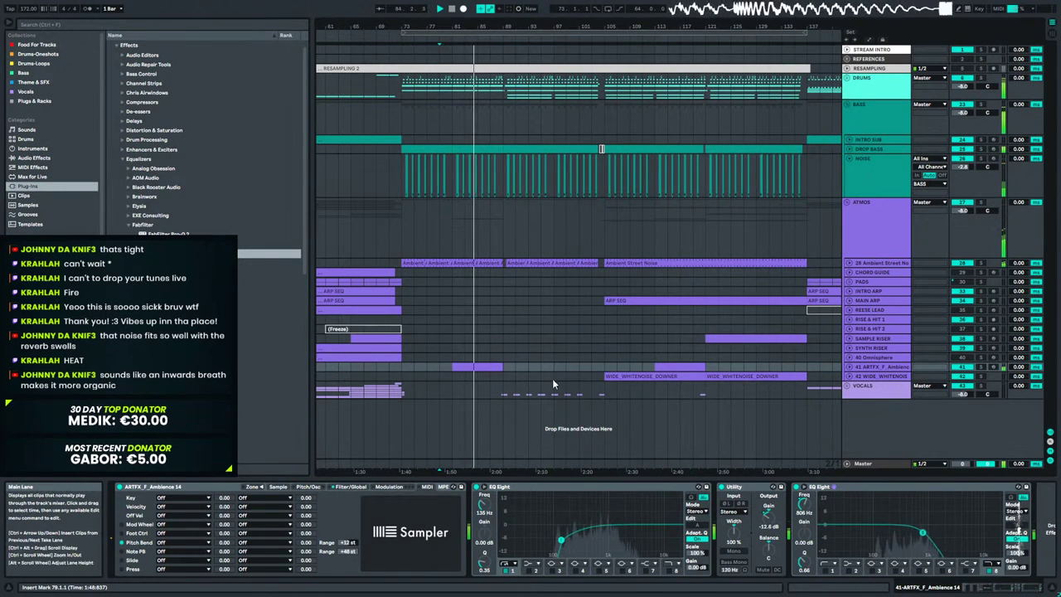
click(471, 369)
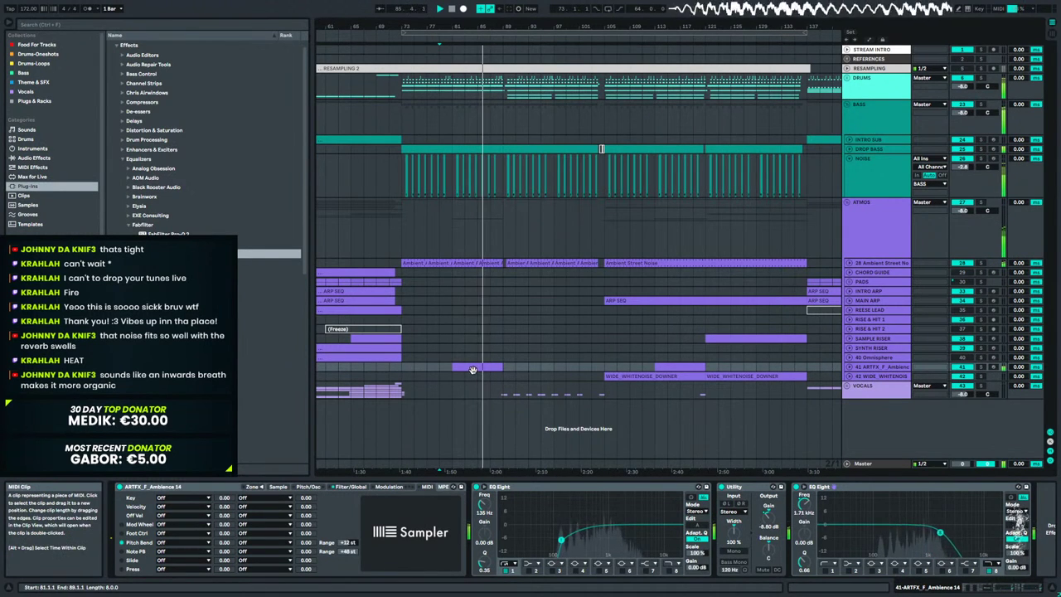
drag(474, 369, 676, 367)
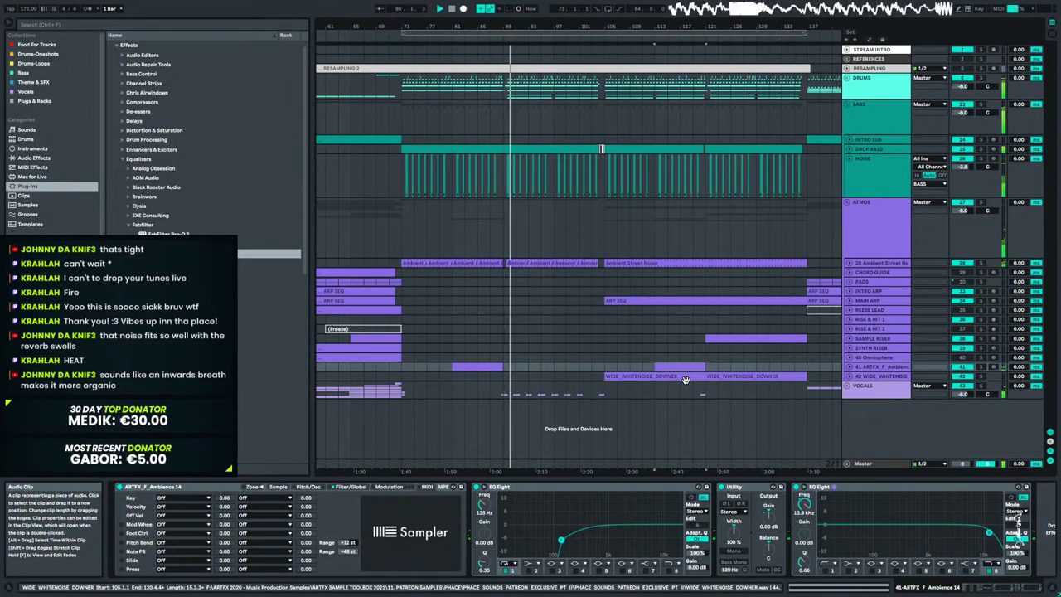
click(850, 365)
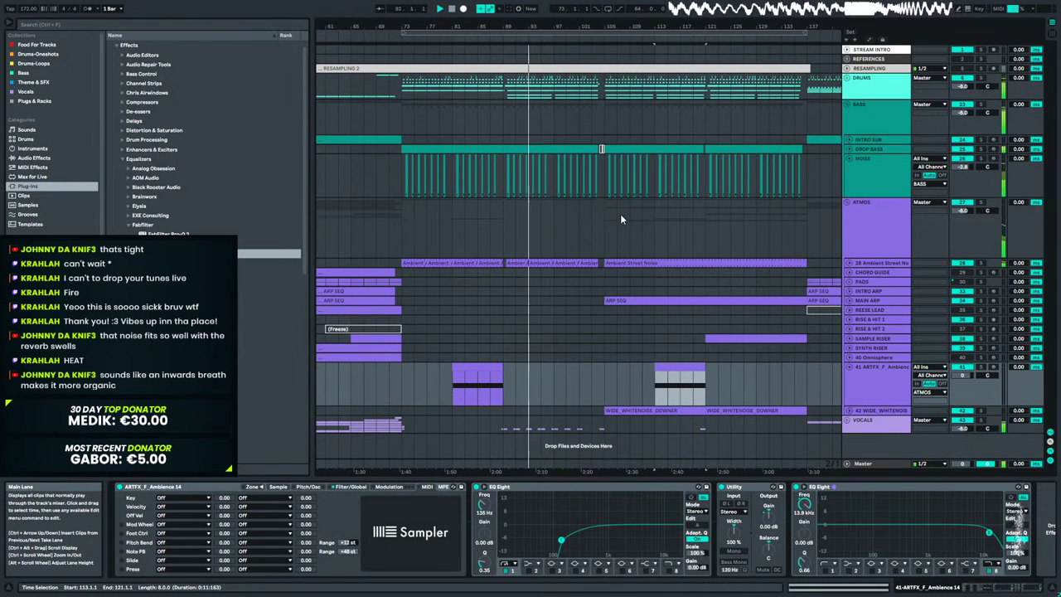
Unfold the DRUMS group, deactivate the two 16th shakers clips between bars 89 and 104, and audition from bar 89.
click(503, 227)
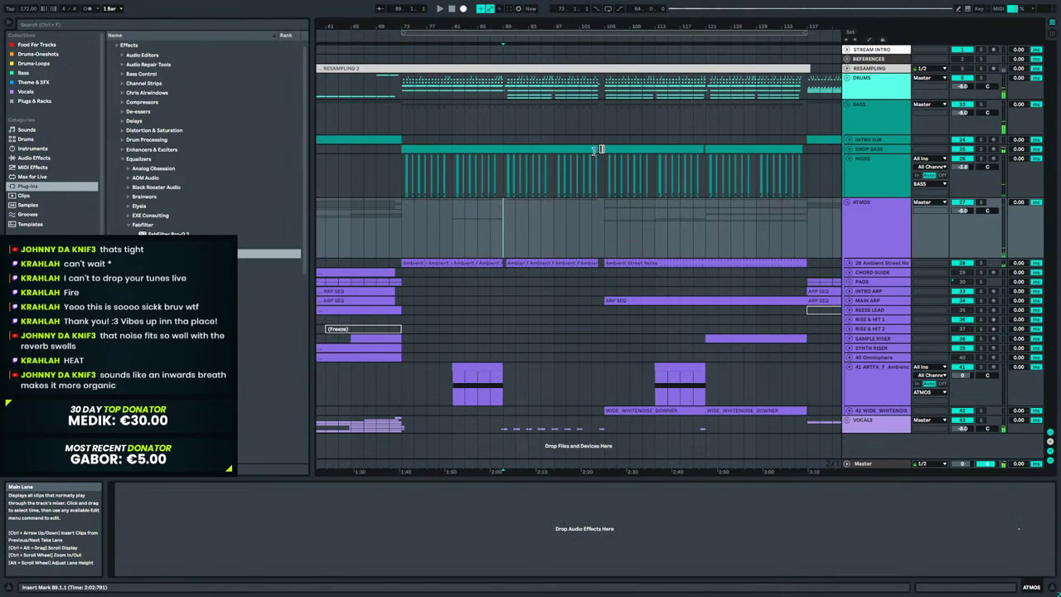
click(846, 83)
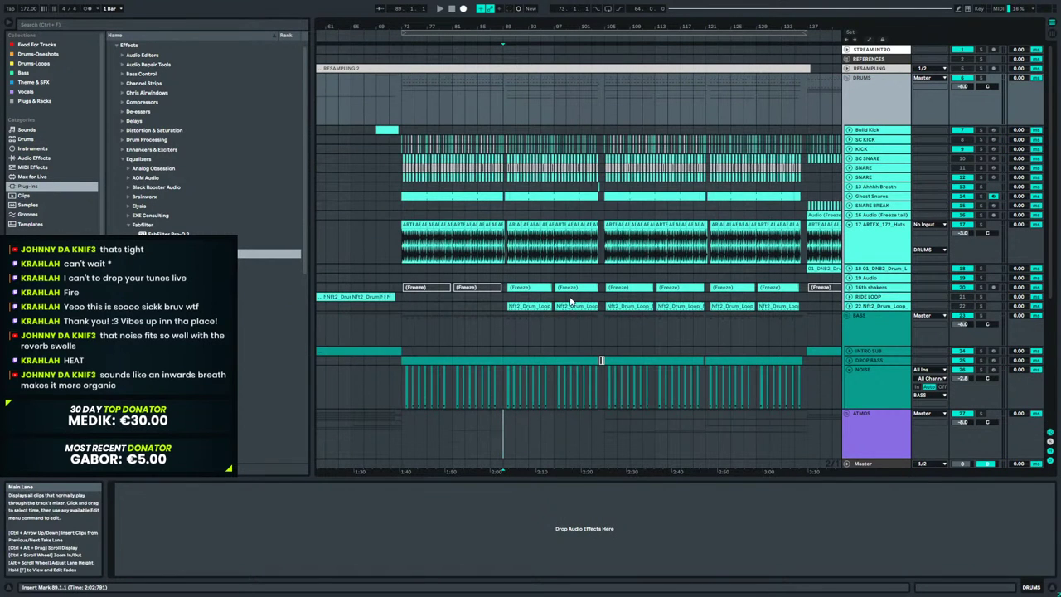
click(577, 287)
click(502, 266)
key(space)
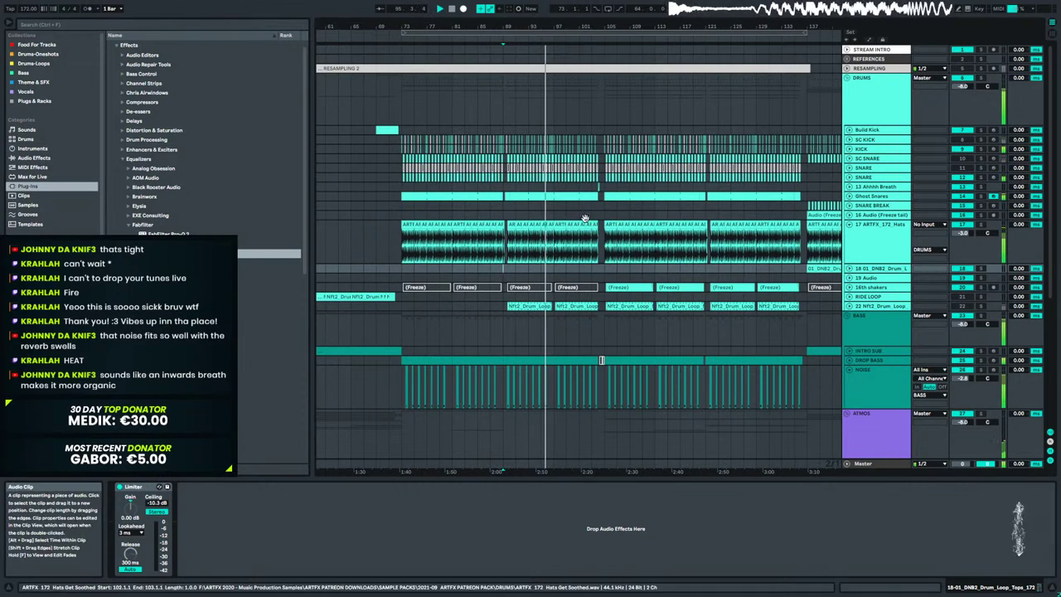
Unfold the Ambient Street Noise and DROP BASS tracks to show their clip contents.
scroll(528, 230, down, 5)
click(854, 315)
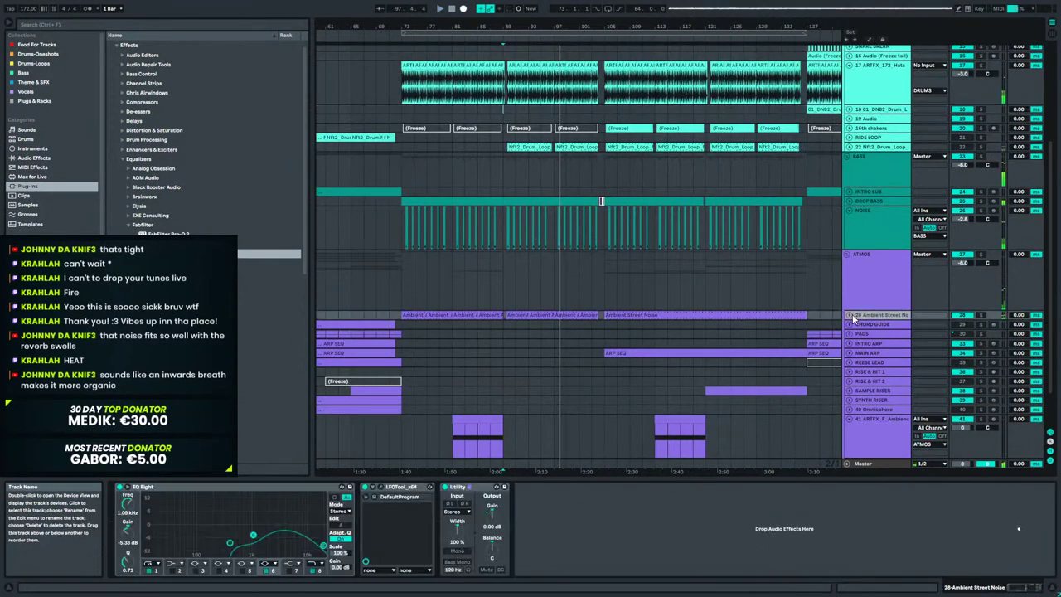
click(849, 315)
scroll(508, 328, down, 2)
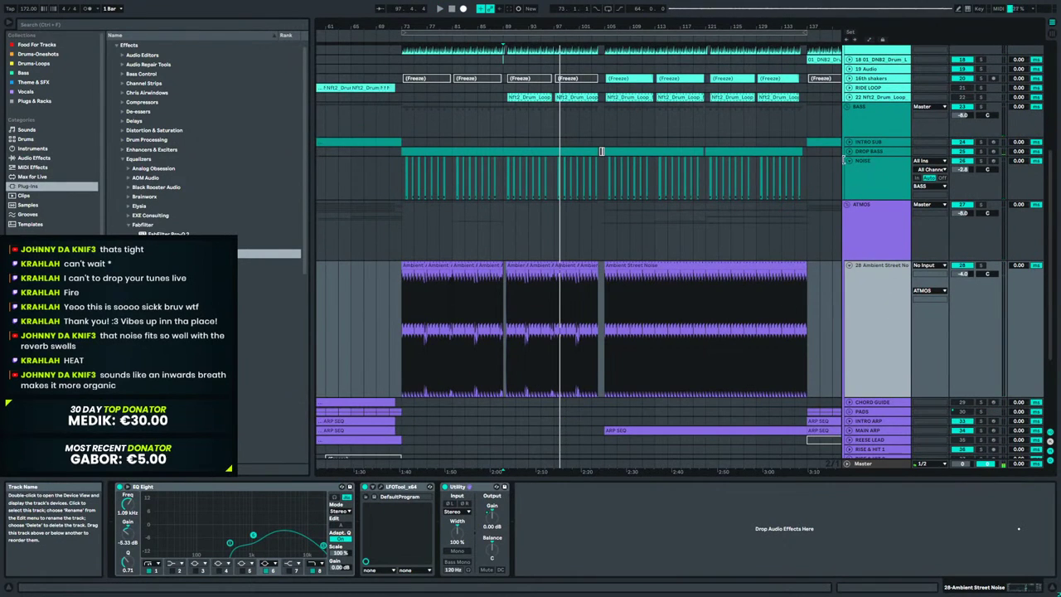
click(866, 164)
click(849, 151)
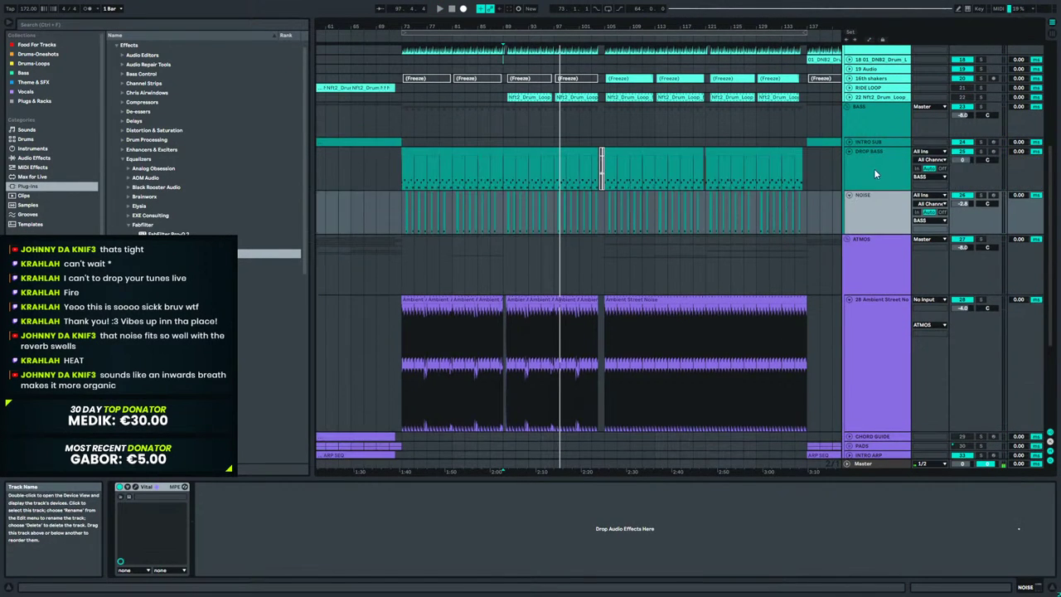
Show the DROP BASS automation lanes and flatten the Macro 2 ramp between bars 89 and 97.
click(873, 168)
key(a)
scroll(544, 338, down, 4)
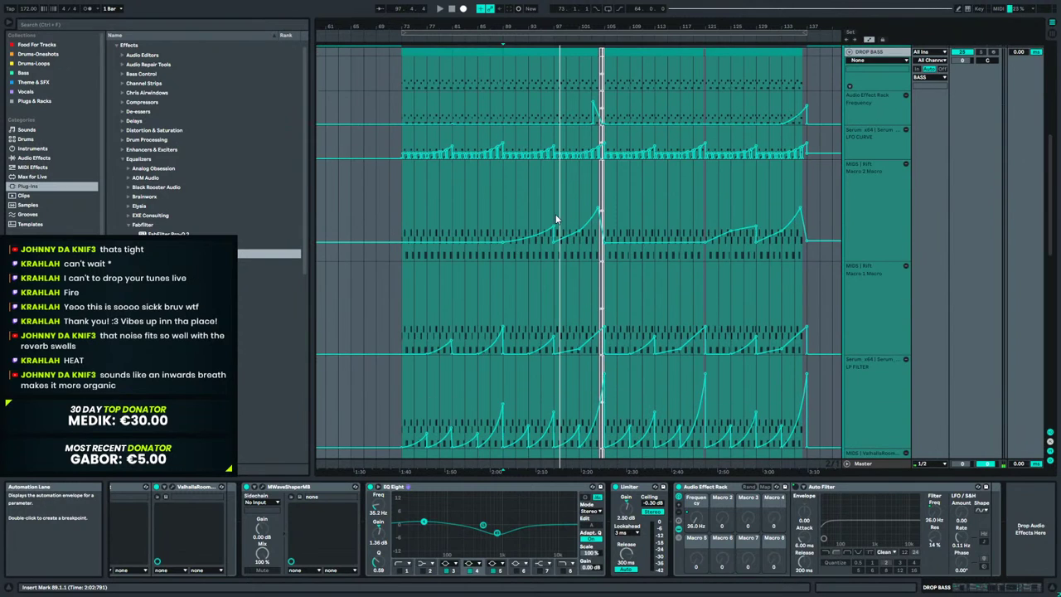
scroll(530, 323, down, 8)
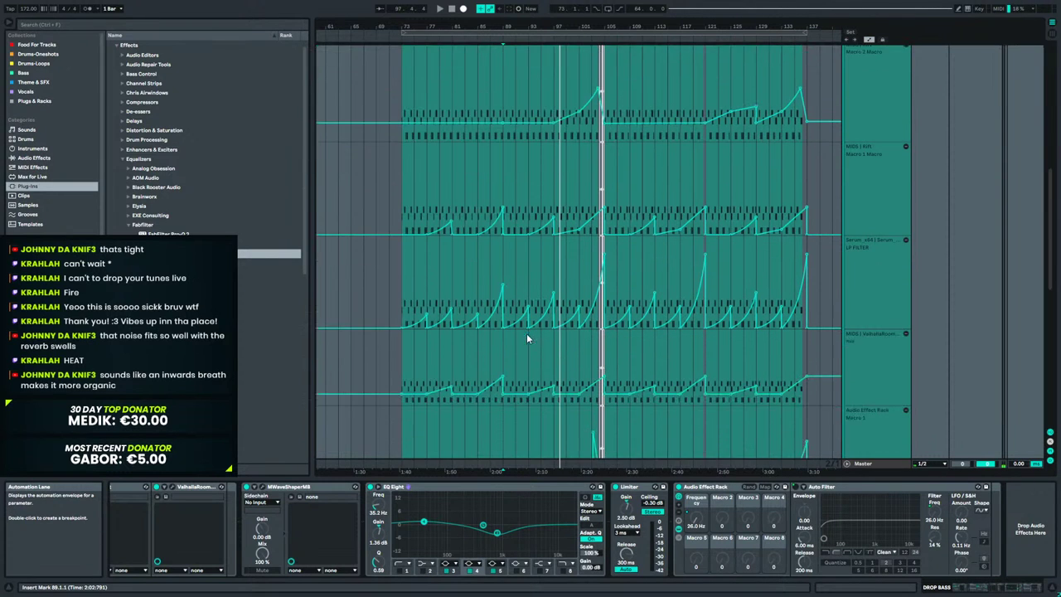
scroll(530, 340, up, 8)
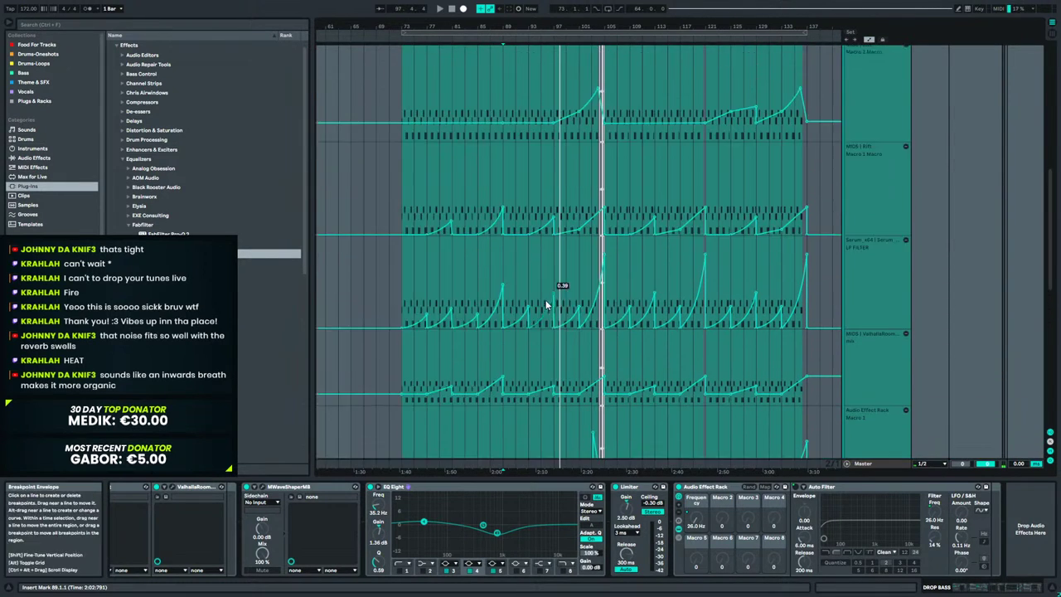
scroll(526, 175, up, 2)
Audition the DROP BASS automation from bar 87, checking its lanes during playback.
click(491, 137)
key(space)
scroll(567, 220, down, 4)
scroll(562, 231, down, 4)
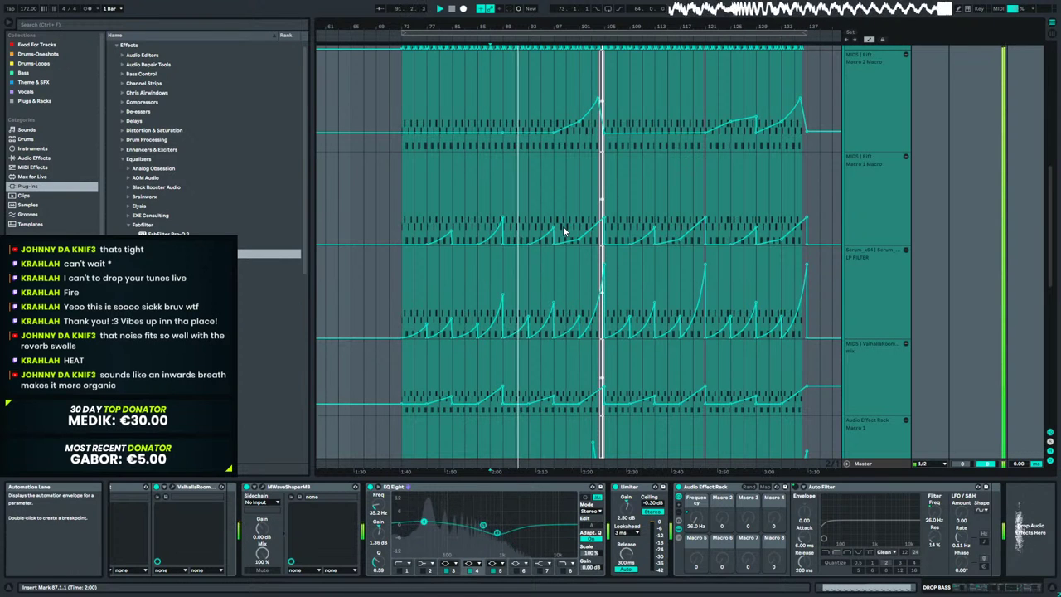
scroll(530, 236, up, 6)
scroll(521, 247, up, 2)
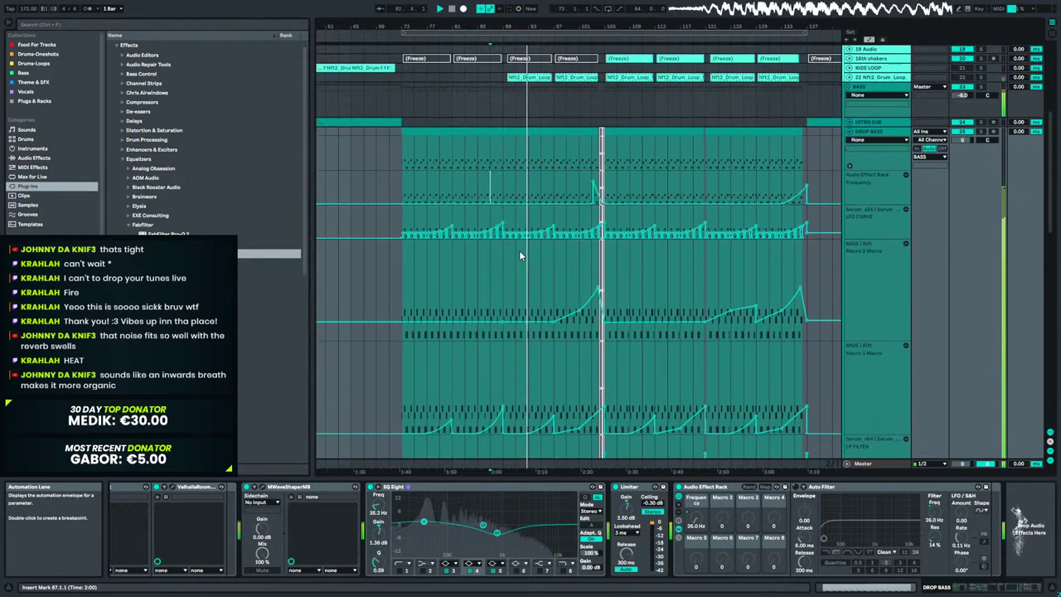
key(space)
key(space)
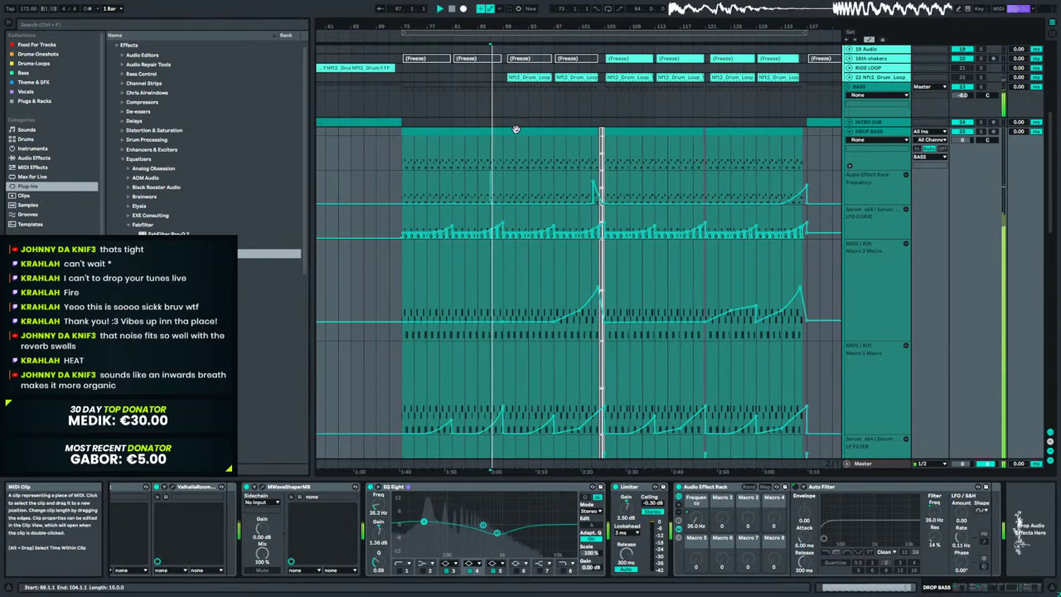
Open the DROP BASS clip that starts at bar 89 in the note editor.
double_click(517, 131)
click(515, 120)
key(space)
click(516, 48)
key(space)
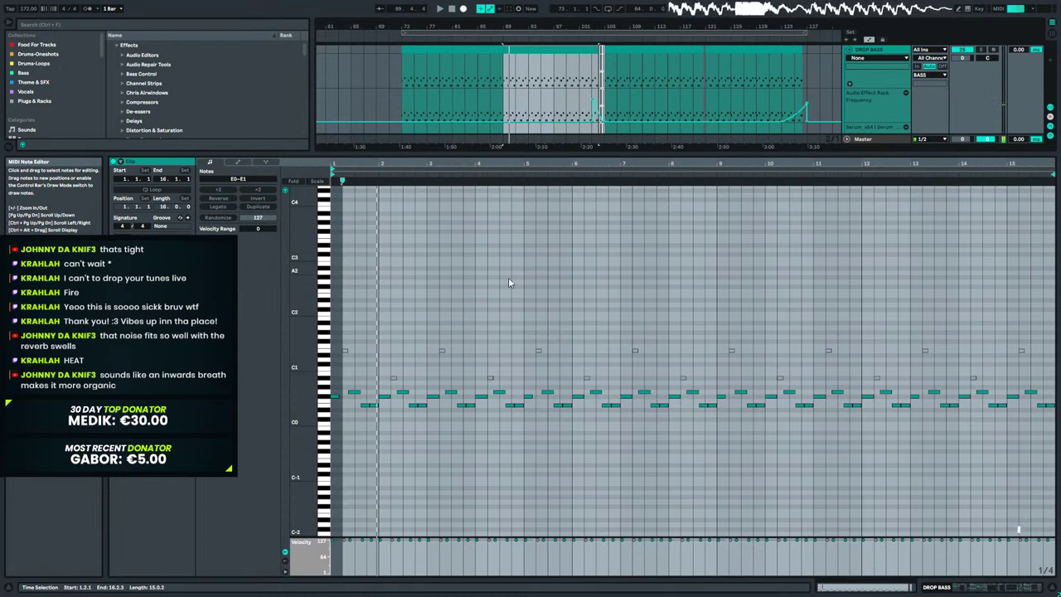
Deactivate the second E0 note in each of the first four bars of the DROP BASS clip.
mouse_move(375, 168)
mouse_down()
mouse_move(375, 282)
mouse_move(374, 253)
mouse_up()
drag(446, 373, 461, 419)
key(space)
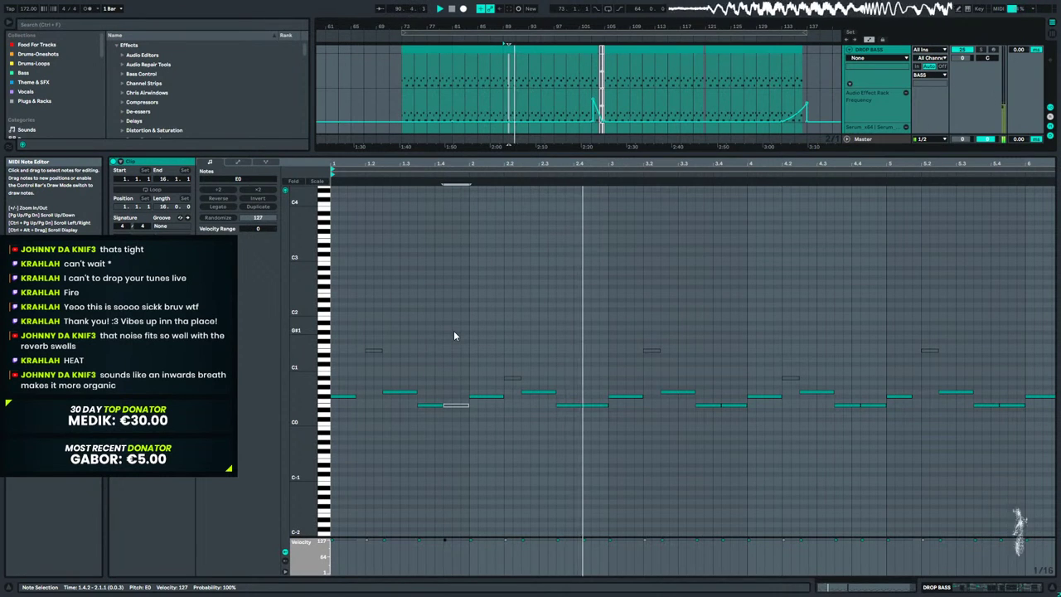
key(space)
drag(737, 382, 739, 437)
key(0)
drag(868, 388, 879, 436)
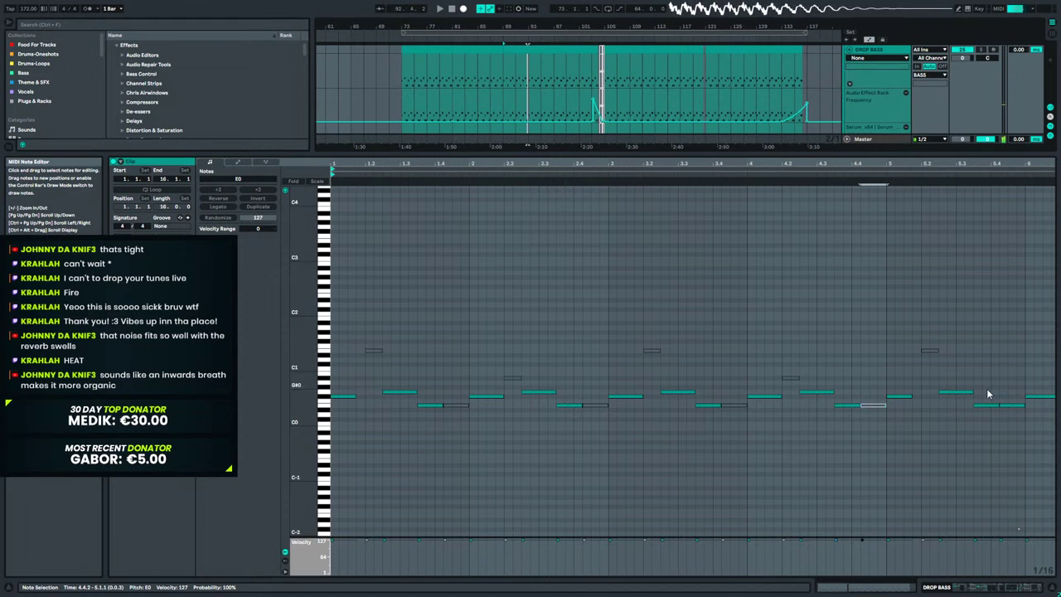
Deactivate the second E0 note in each bar from bar 5 to the clip's end and close the note editor.
drag(1046, 379, 1038, 419)
key(0)
drag(928, 165, 928, 125)
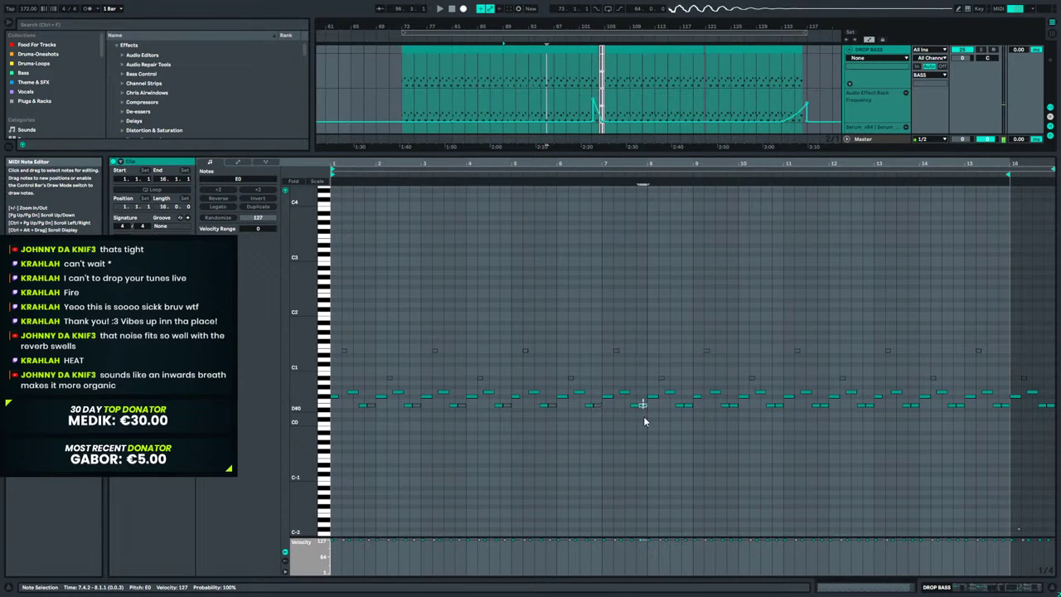
key(0)
drag(691, 418, 737, 416)
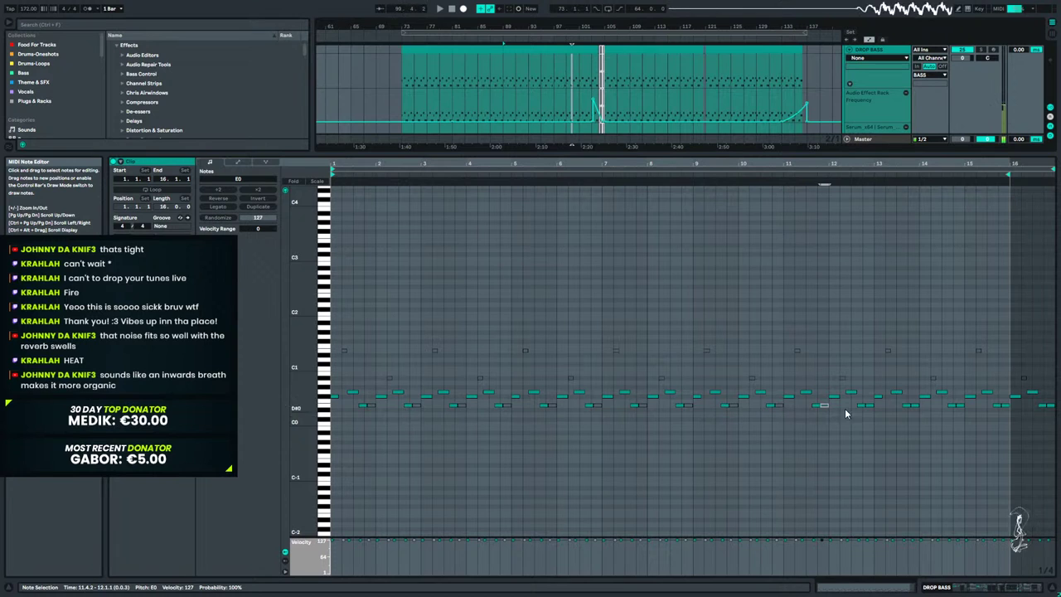
drag(912, 393, 962, 419)
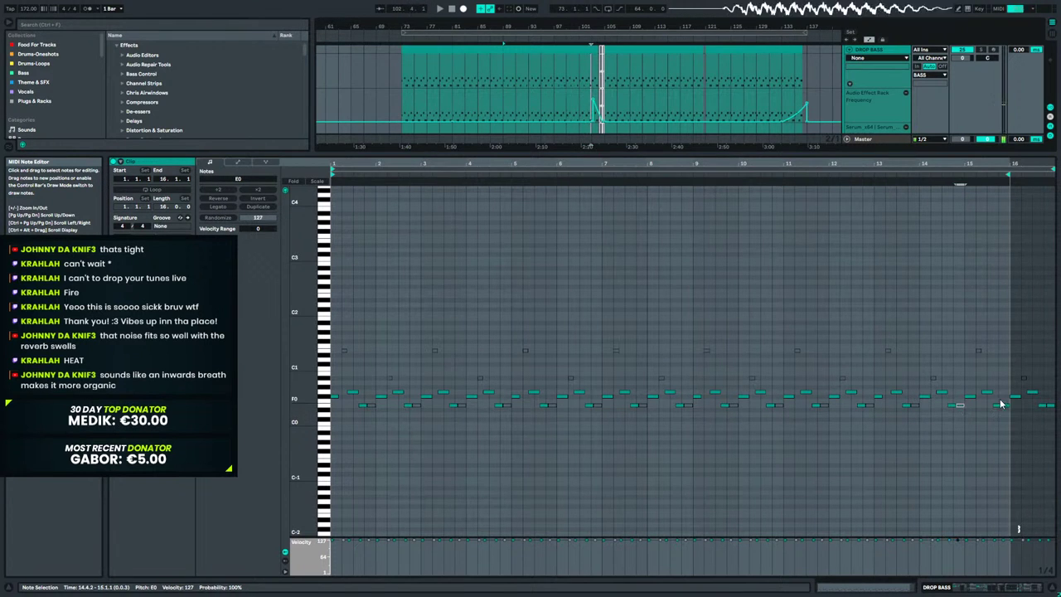
click(1018, 588)
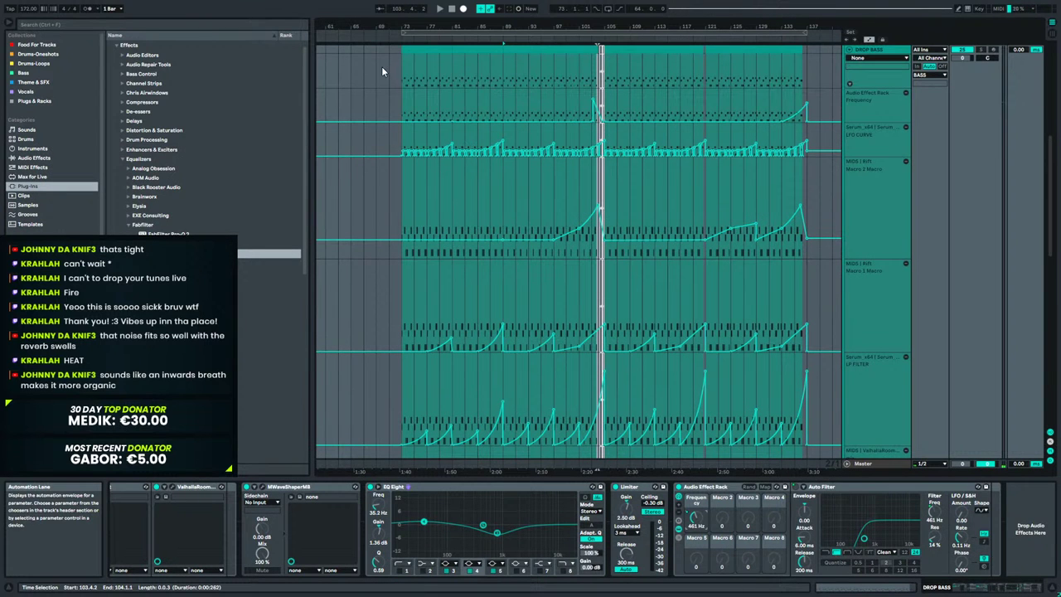
Audition the edited DROP BASS pattern from bar 87 and hide the automation lanes.
click(488, 65)
key(space)
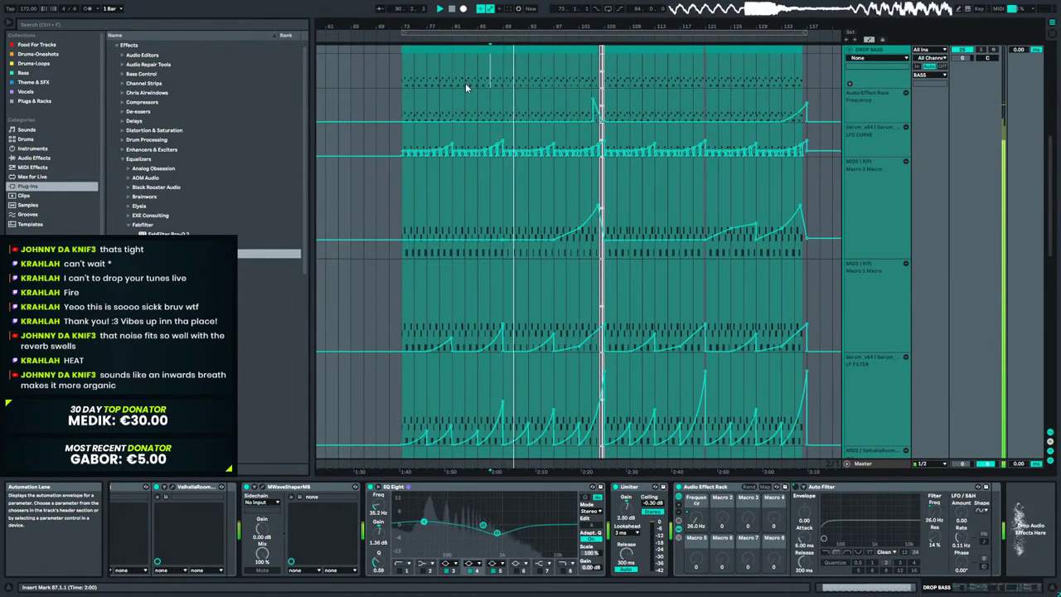
click(541, 50)
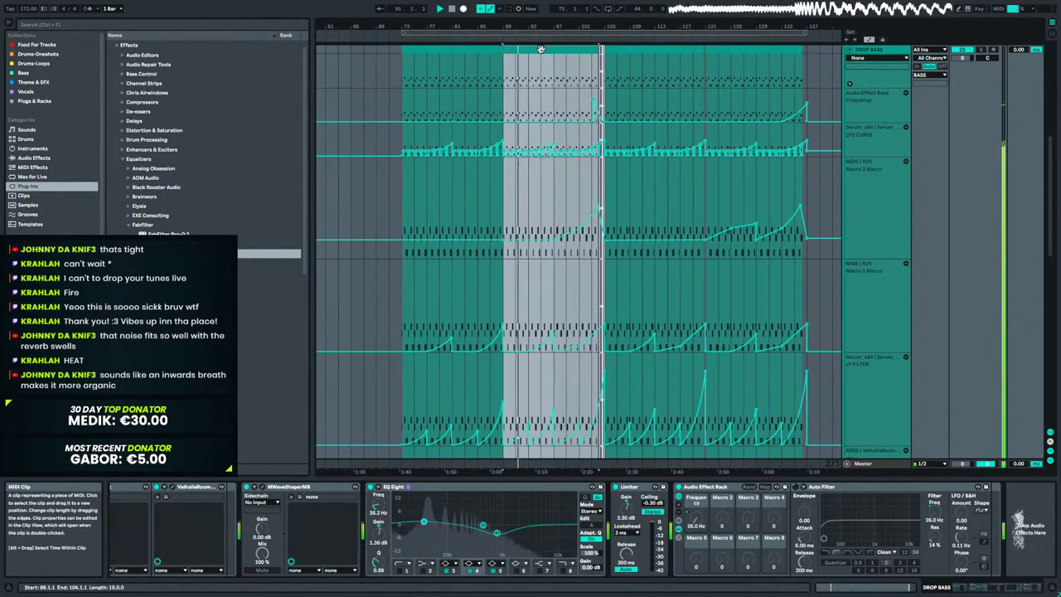
click(871, 51)
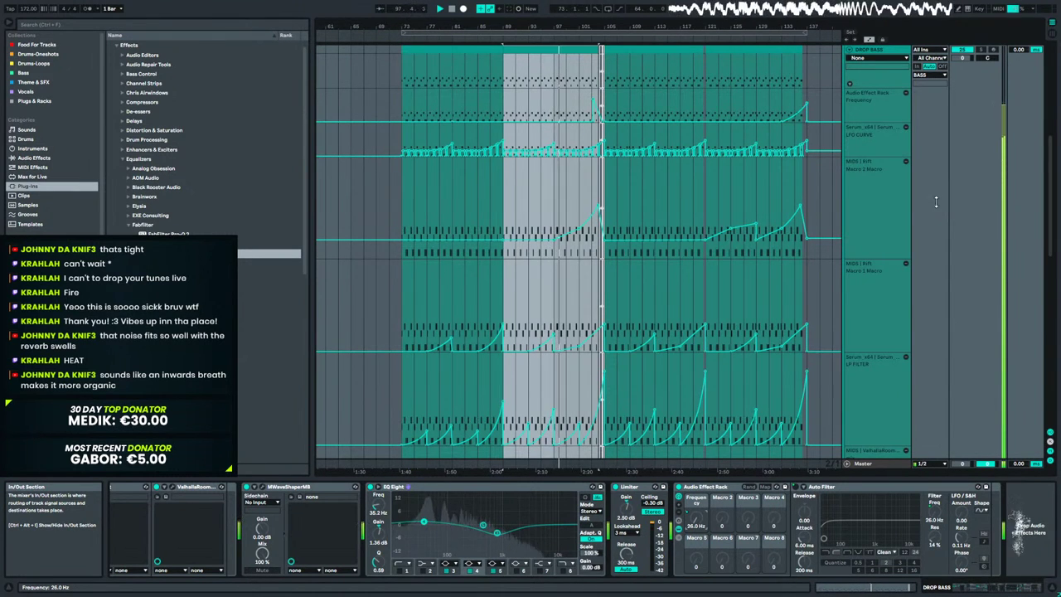
key(a)
key(space)
Duplicate the DROP BASS track within the BASS group.
scroll(548, 139, up, 3)
click(548, 160)
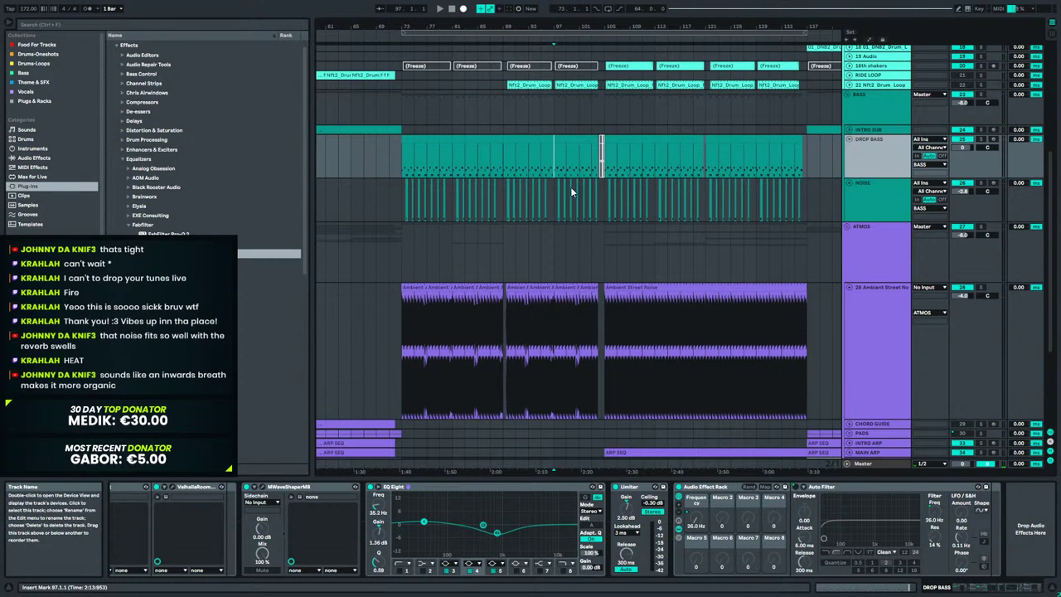
key(plus)
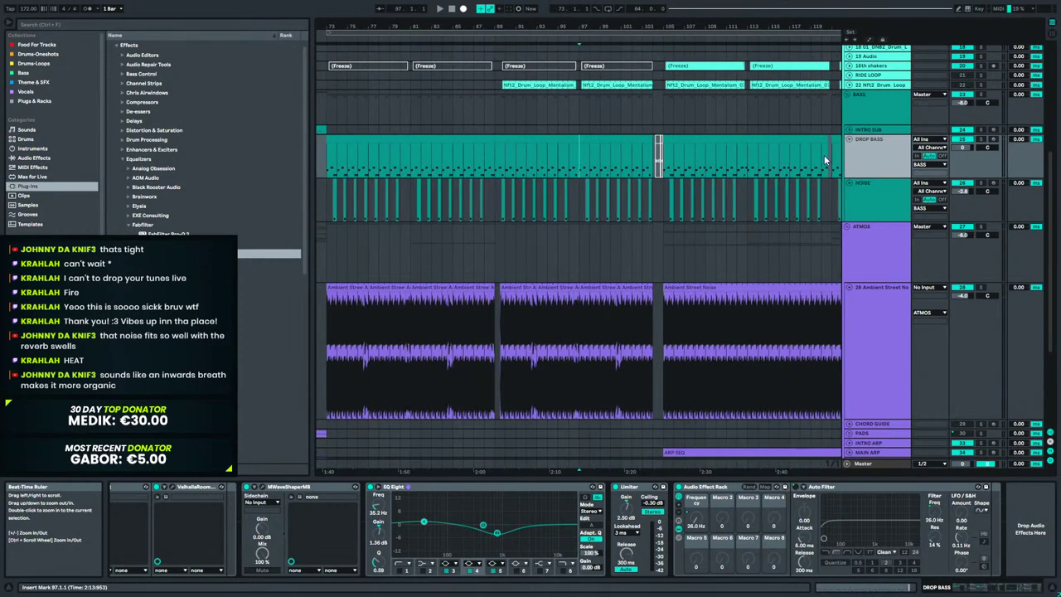
right_click(881, 145)
click(521, 167)
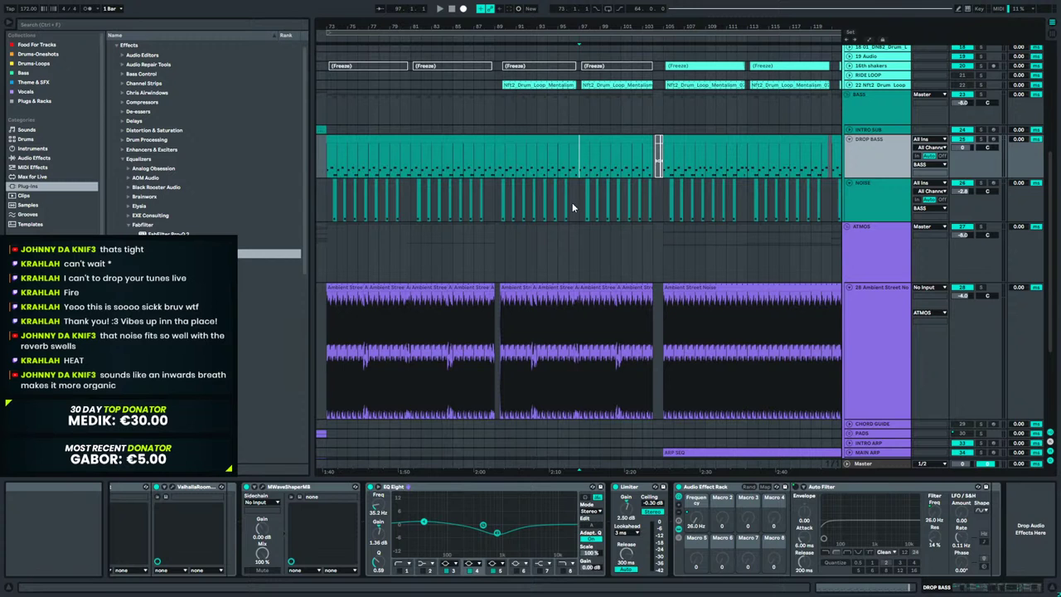
key(ctrl+d)
Lock the automation envelopes and delete all clips on the duplicated DROP BASS track between bars 65 and 241.
drag(660, 27, 538, 5)
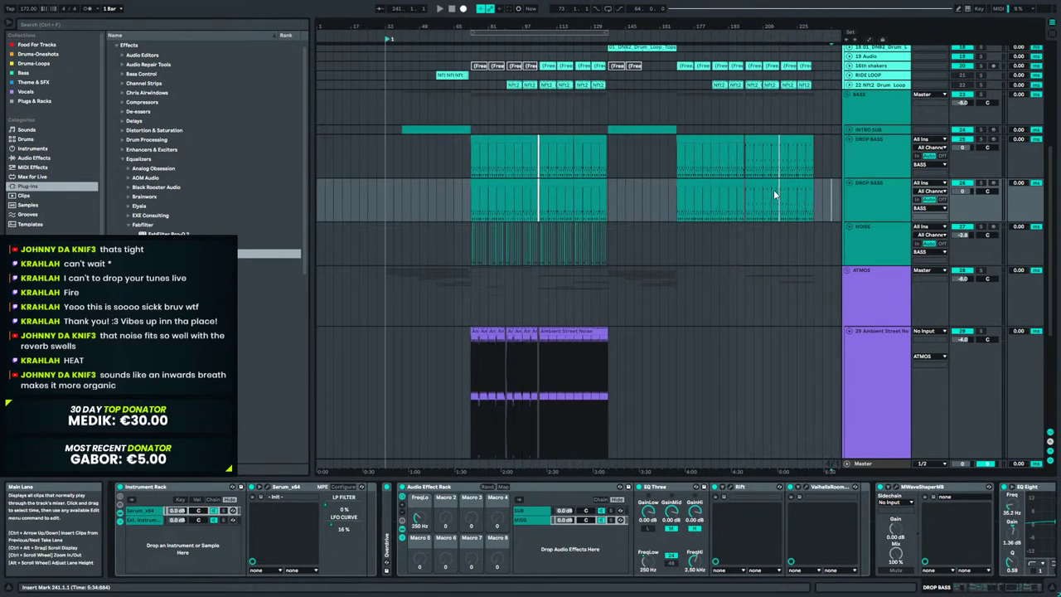
drag(773, 189, 422, 196)
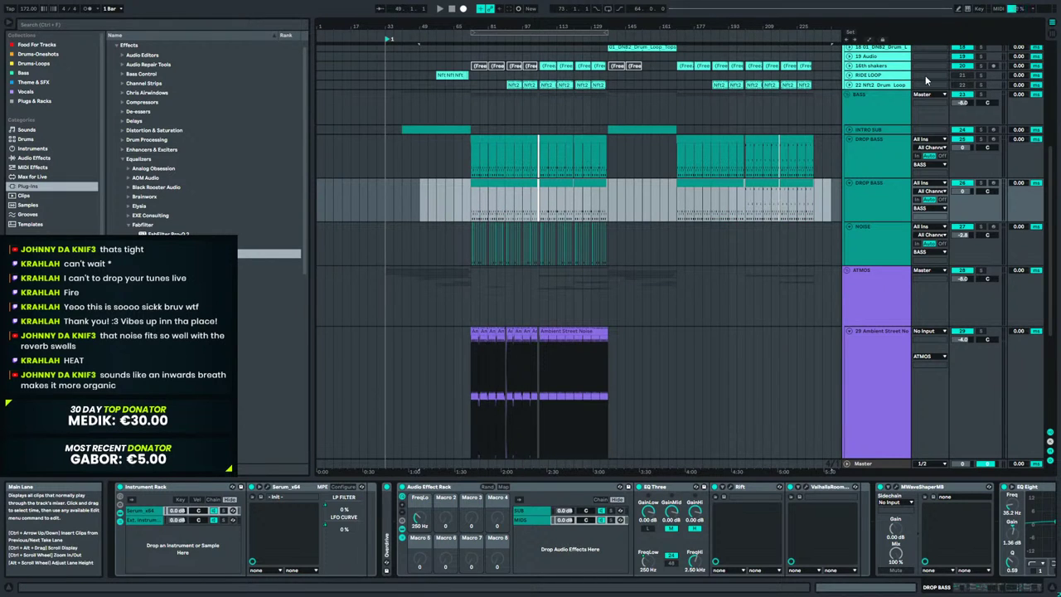
drag(834, 202, 454, 199)
key(Delete)
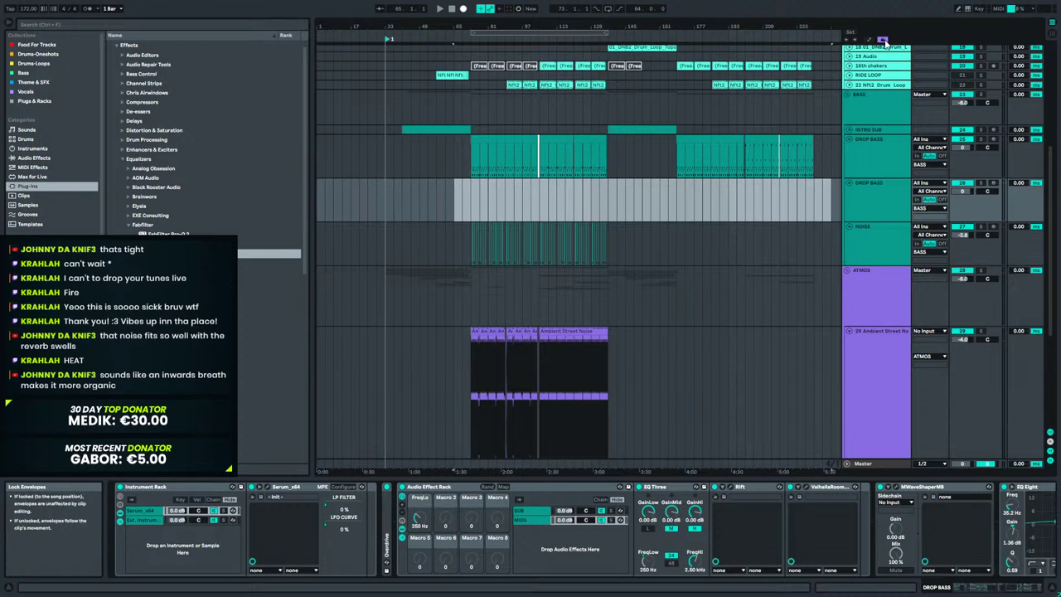
Copy the DROP BASS clip spanning bars 89 to 104 onto the duplicated track at the same position.
drag(532, 27, 538, 60)
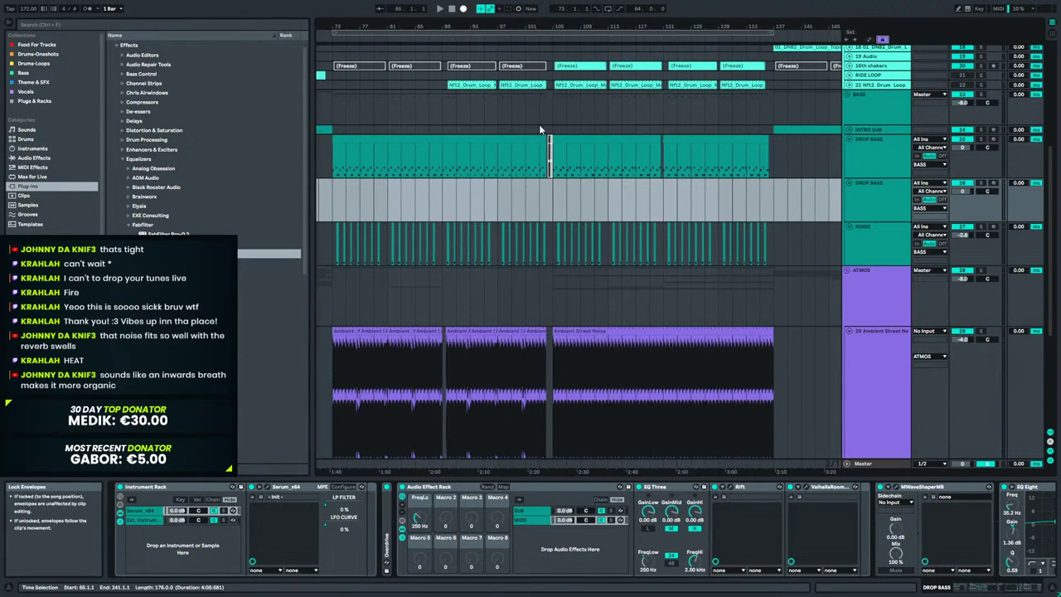
click(473, 139)
scroll(555, 223, down, 5)
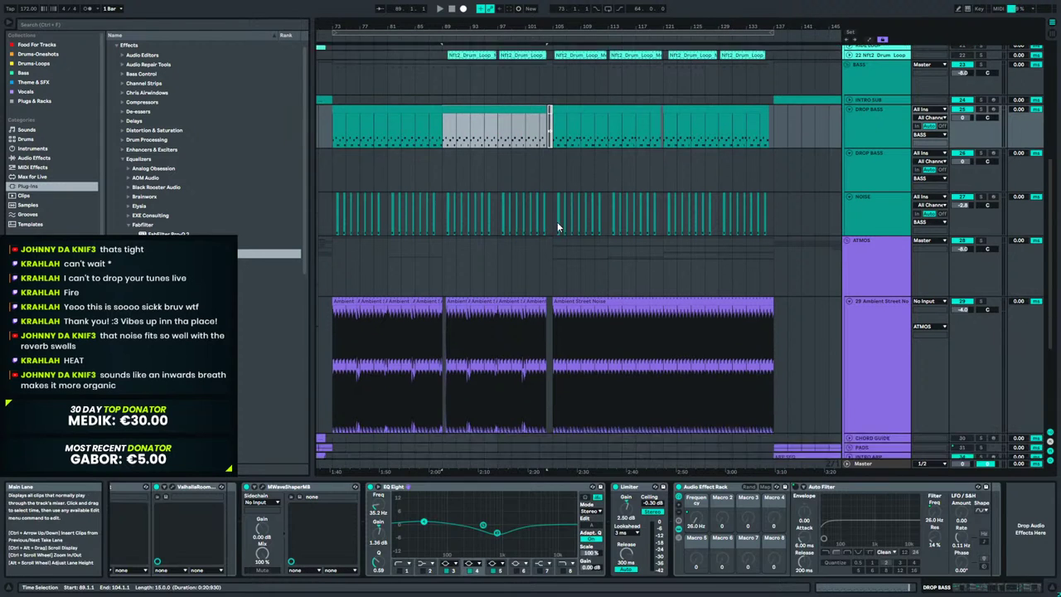
scroll(563, 200, up, 5)
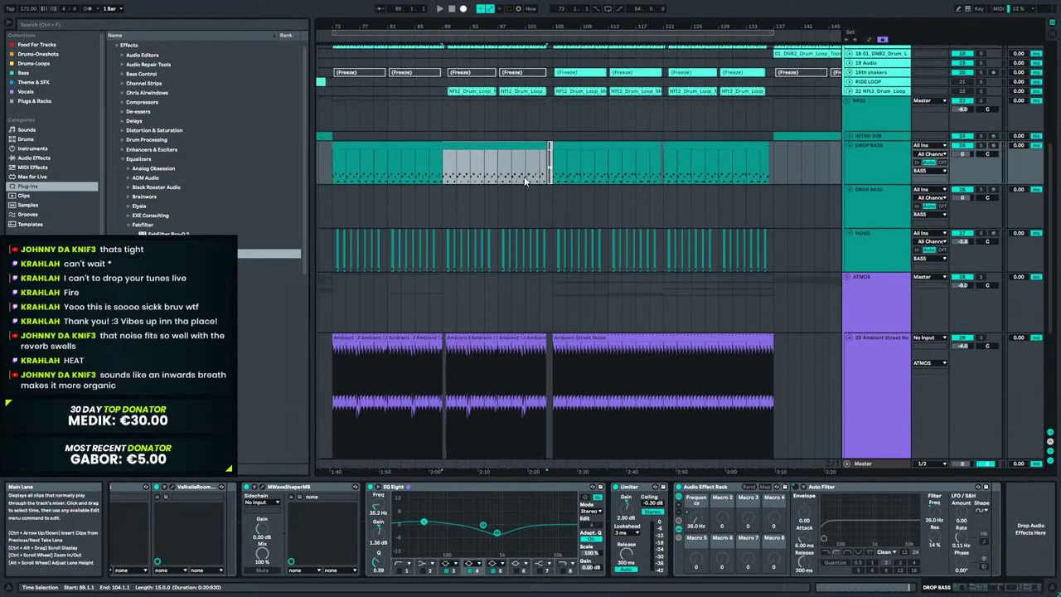
drag(473, 156, 474, 191)
Invert note activation in the copied clip's first four bars so only the second E0 note of each bar plays.
double_click(474, 190)
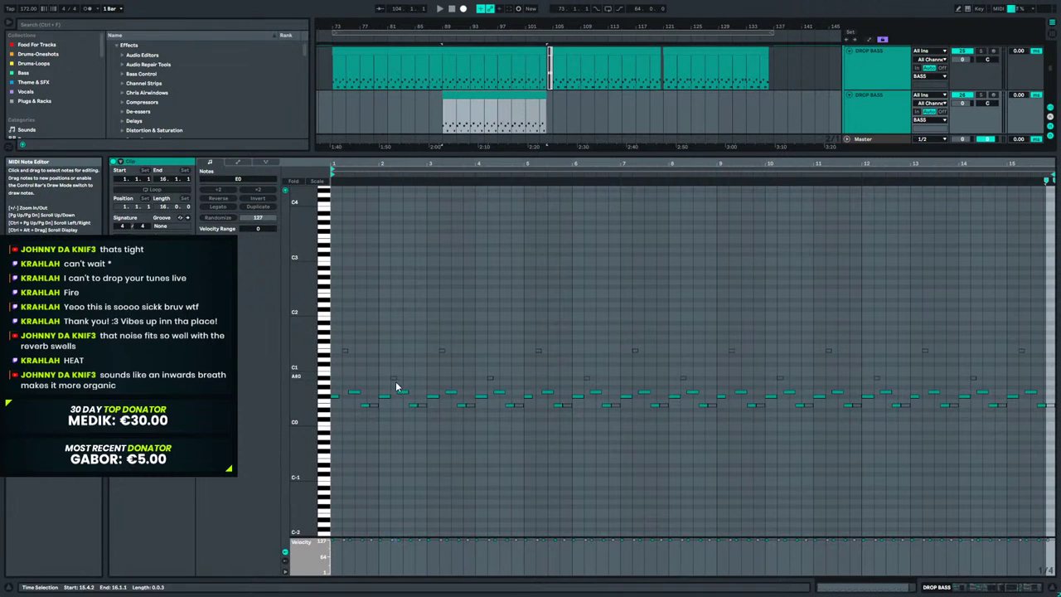
drag(334, 384, 362, 419)
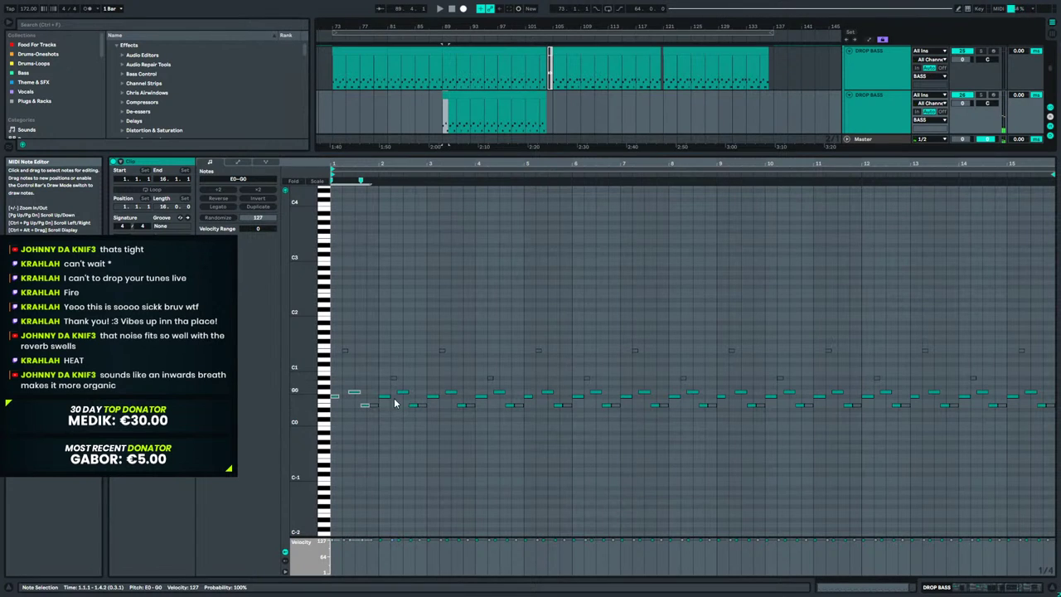
click(374, 406)
drag(400, 413, 345, 428)
key(0)
key(0)
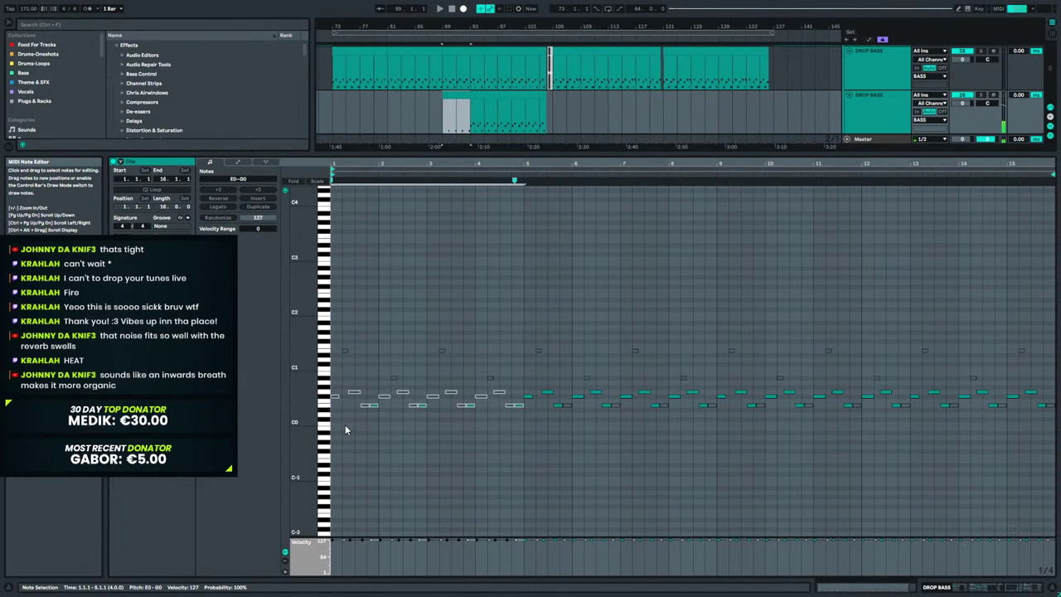
Duplicate the four-bar note pattern three times to fill the copied clip, and close the note editor.
key(ctrl+d)
key(ctrl+d)
key(ctrl+d)
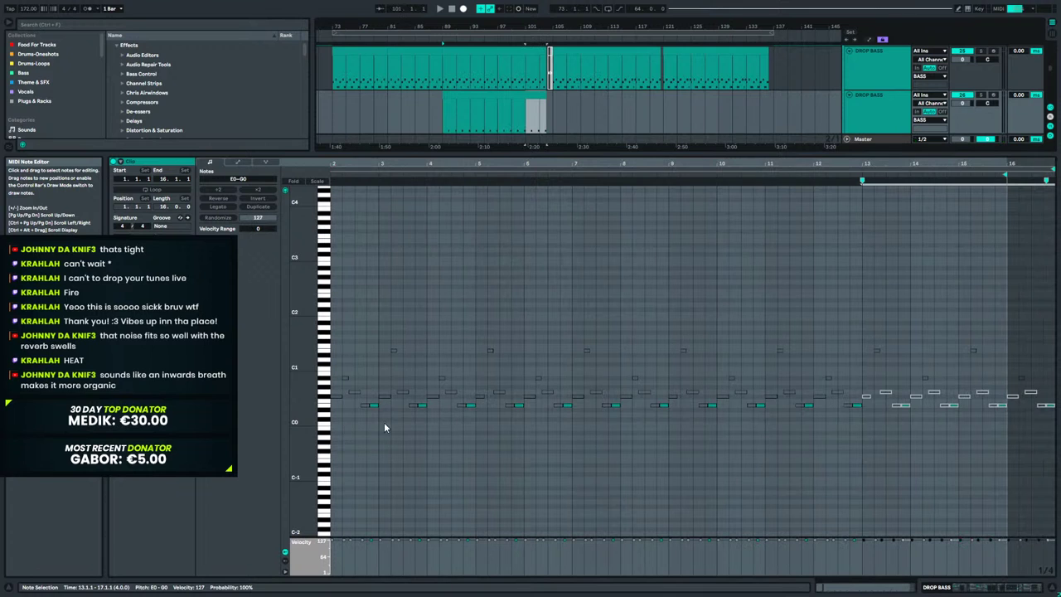
click(992, 586)
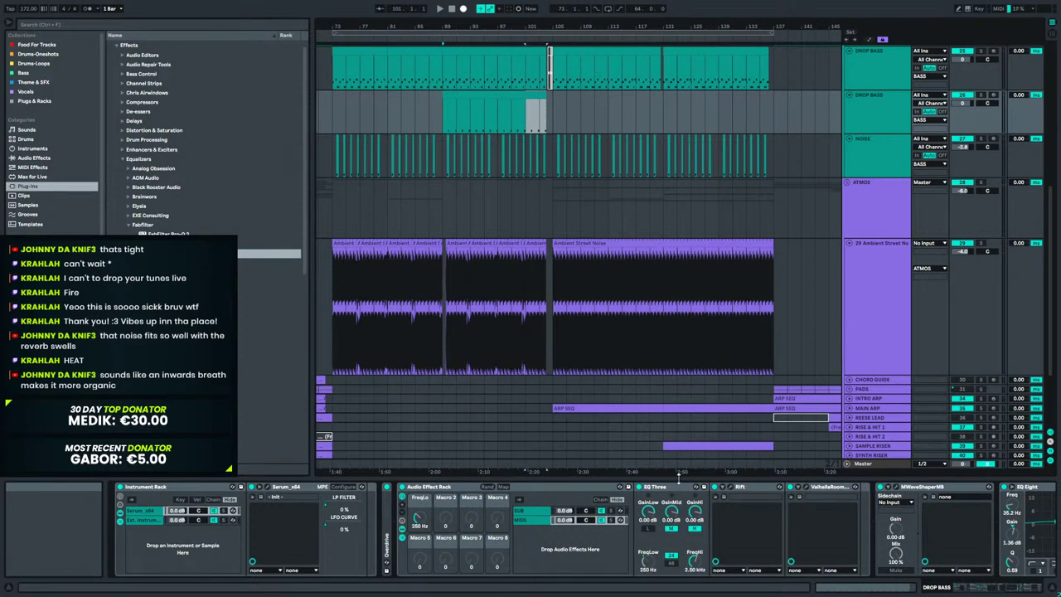
Solo the duplicated DROP BASS from bar 89 and bend Serum's LFO 1 falling curve into a steeper decay.
click(522, 102)
key(space)
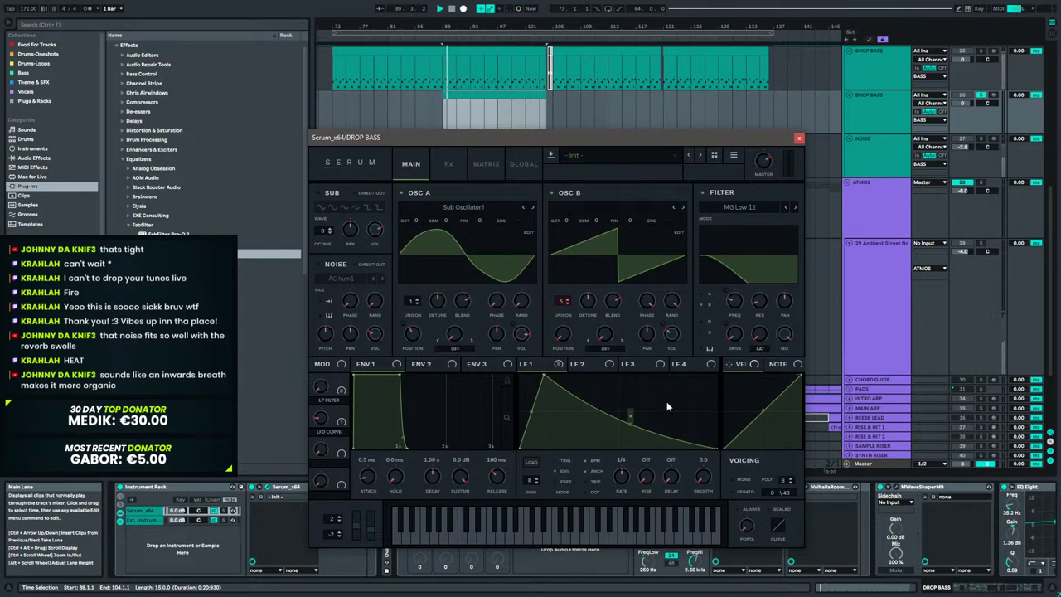
drag(630, 417, 633, 438)
key(space)
key(space)
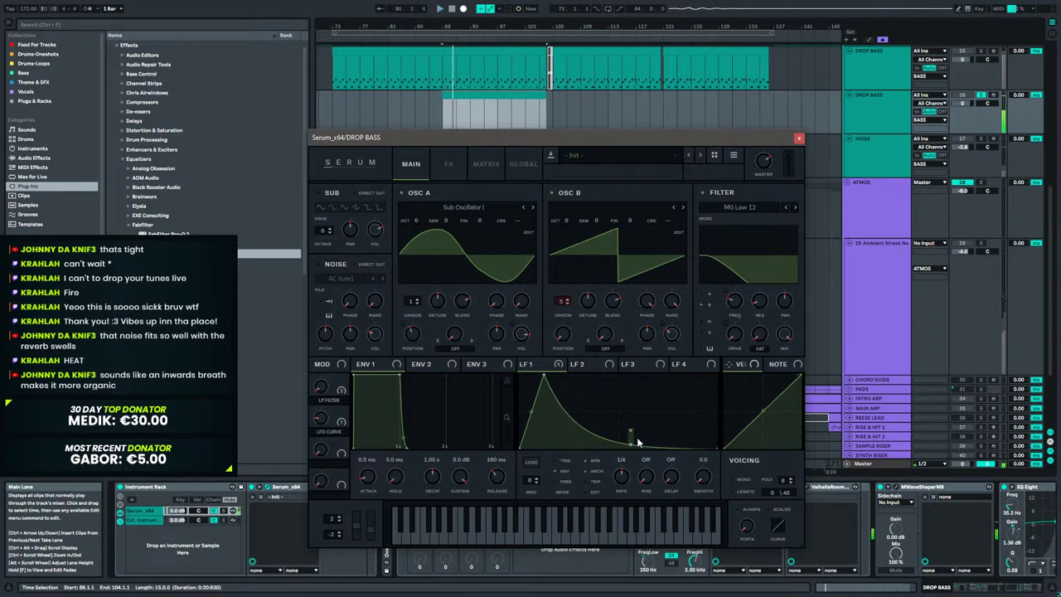
Unsolo the track, play the full mix from bar 87, and reshape LFO 1 with a later, slightly lower peak and a curved rise.
click(439, 76)
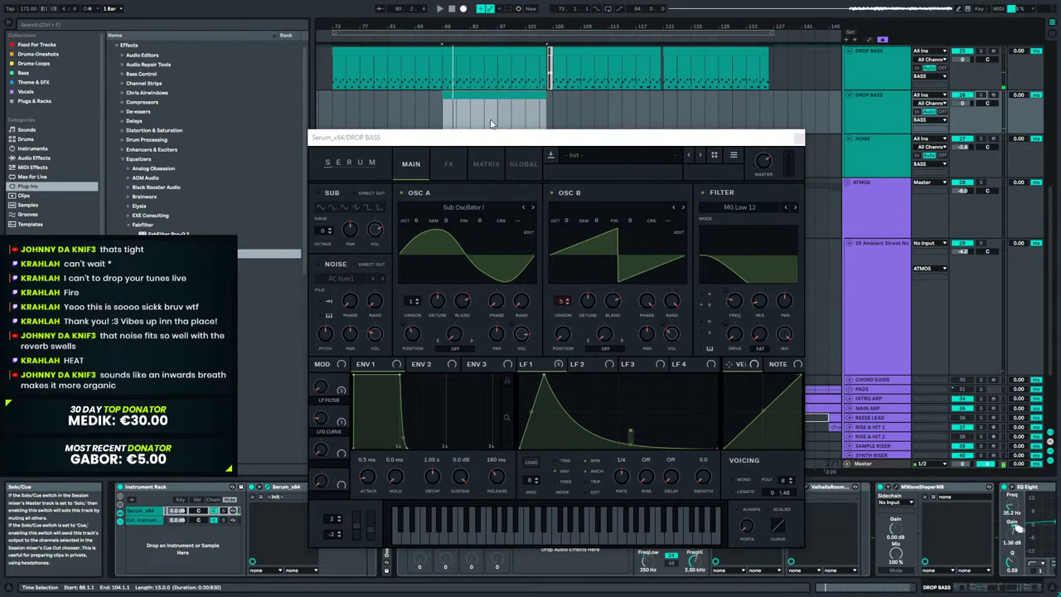
key(space)
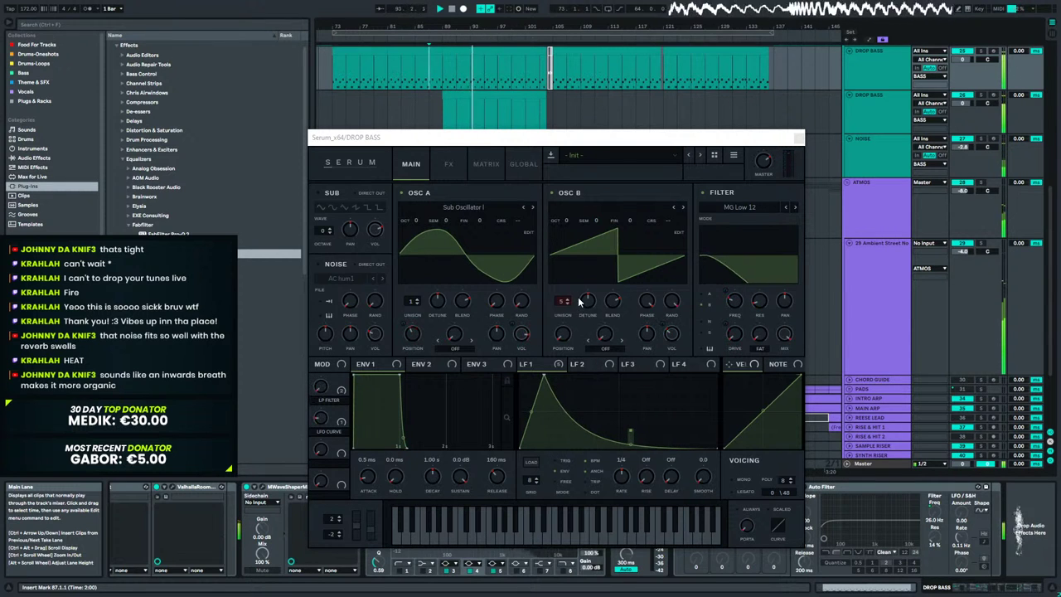
drag(549, 377, 576, 365)
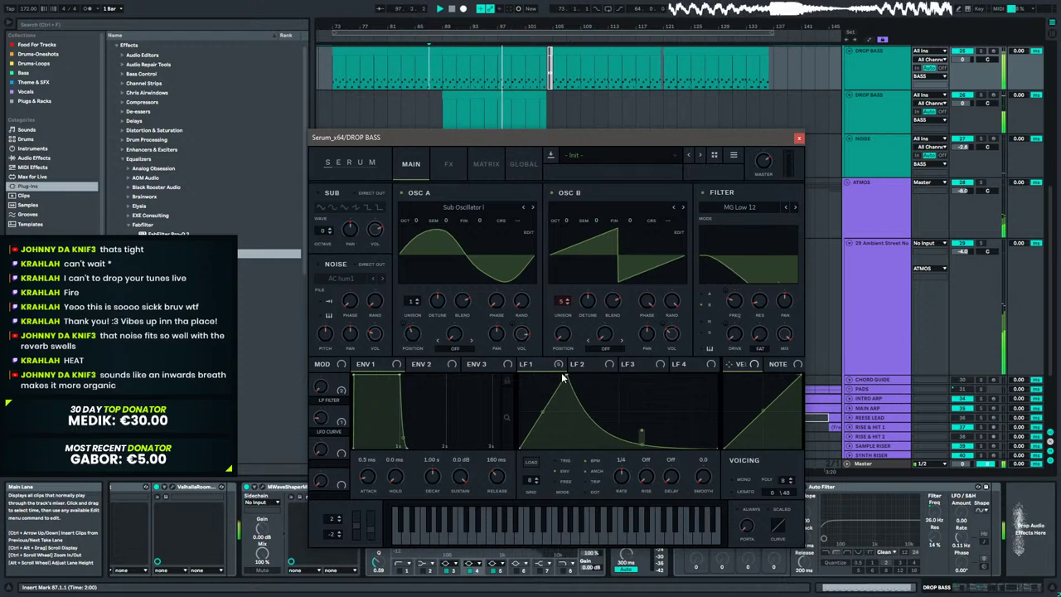
right_click(560, 374)
click(571, 381)
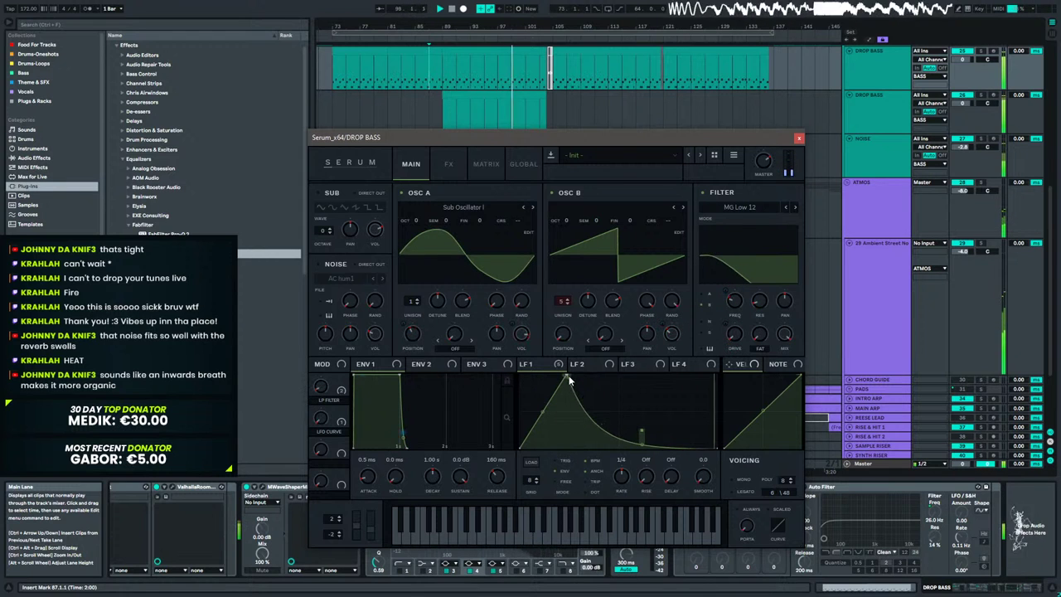
drag(566, 375, 586, 400)
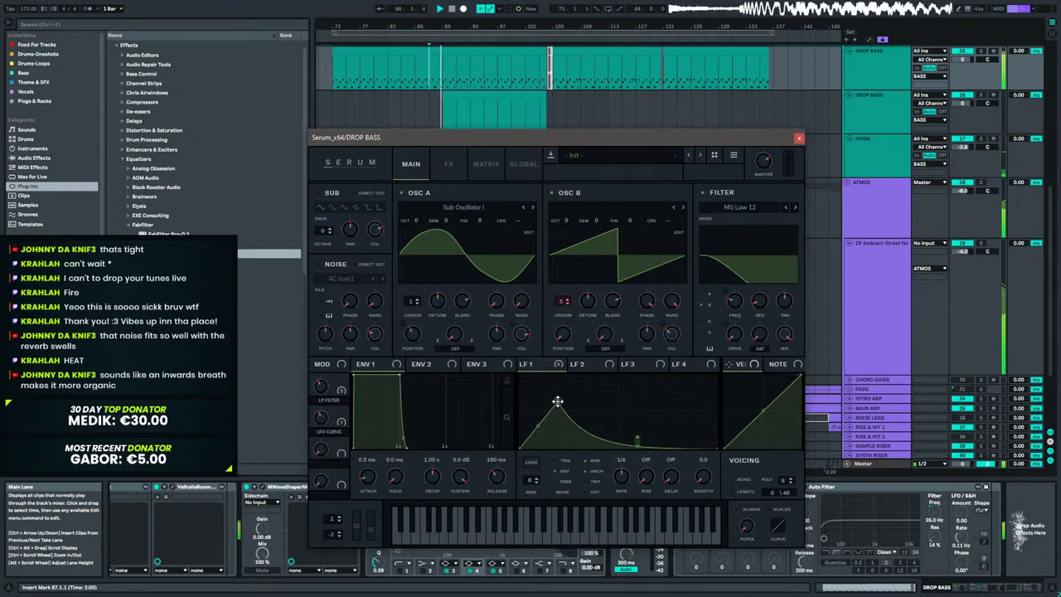
drag(549, 402, 569, 388)
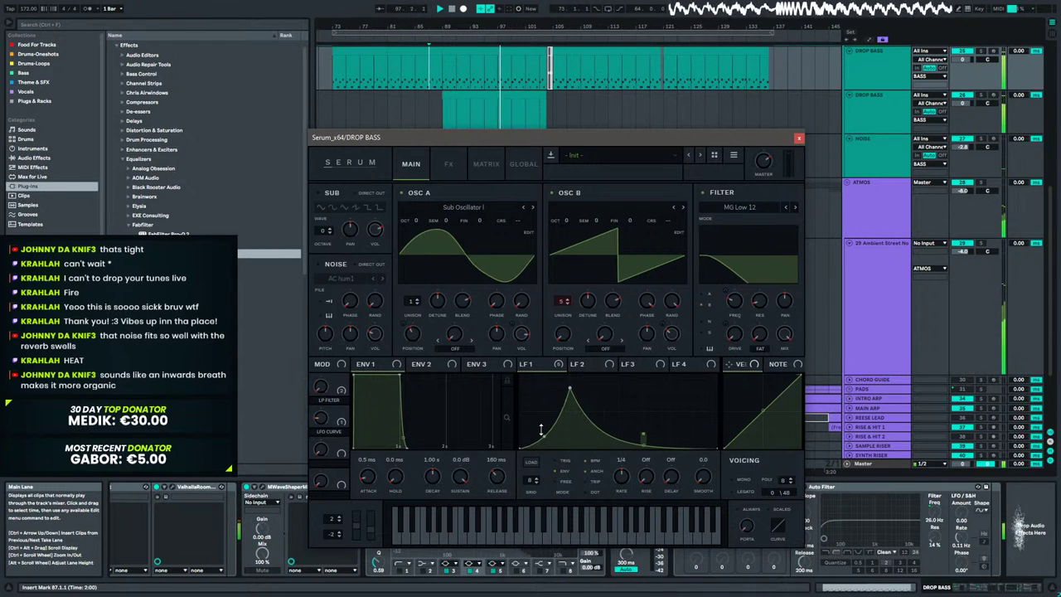
drag(569, 388, 549, 387)
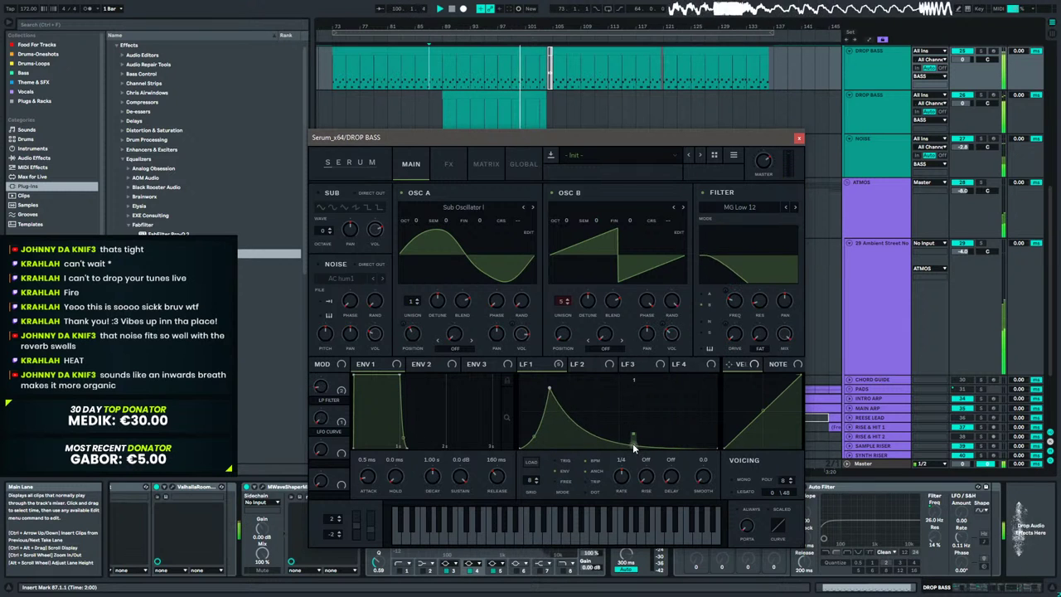
drag(549, 390, 566, 386)
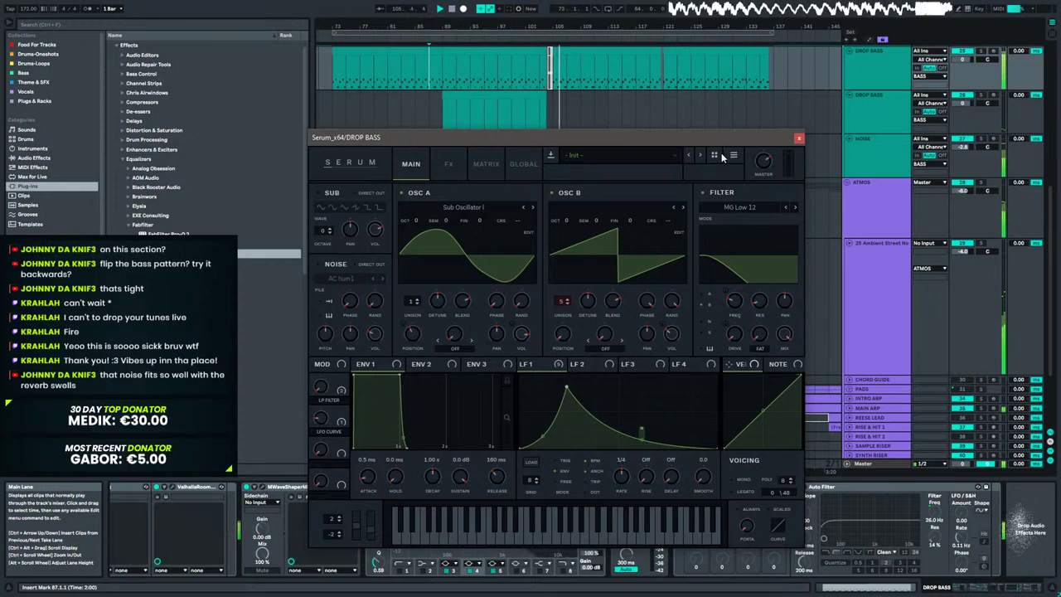
Close the Serum window and audition the layered bass from bar 85.
click(798, 138)
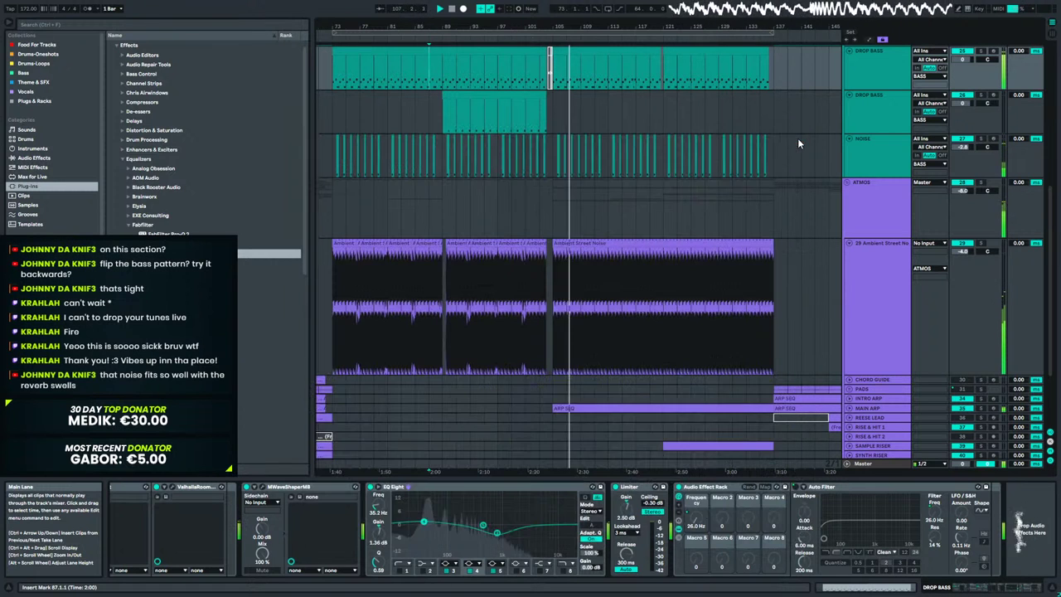
click(418, 109)
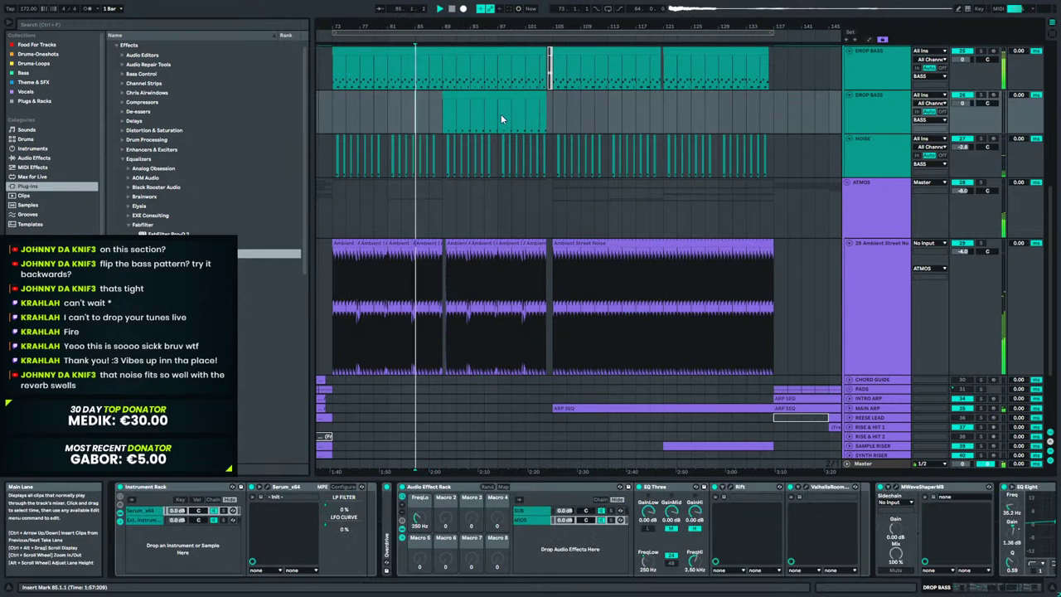
Open Serum on the duplicated DROP BASS and move LFO 2's peak earlier to line up with LFO 1's peak.
click(701, 134)
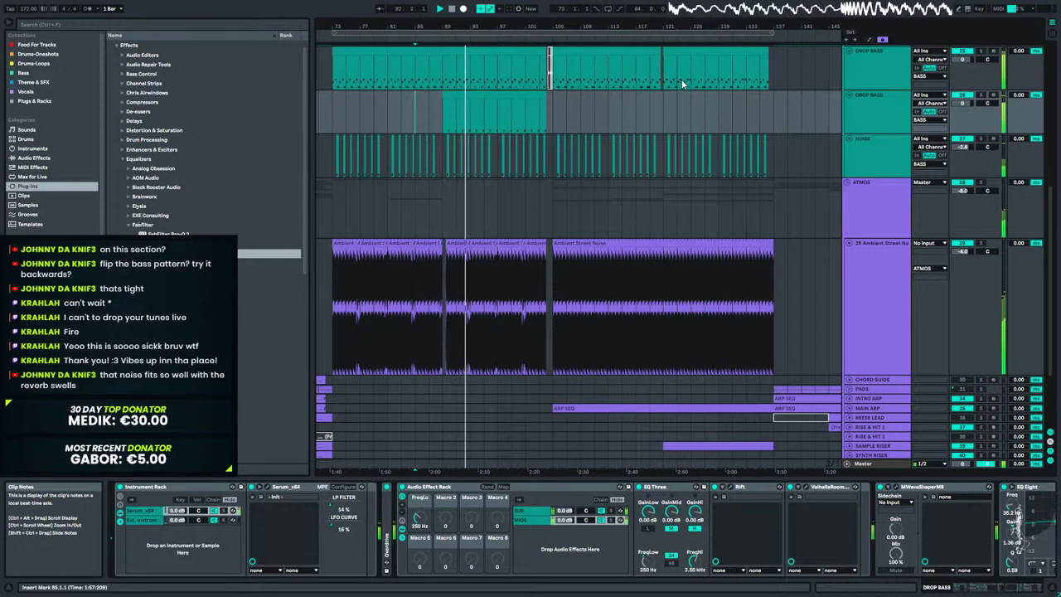
click(274, 487)
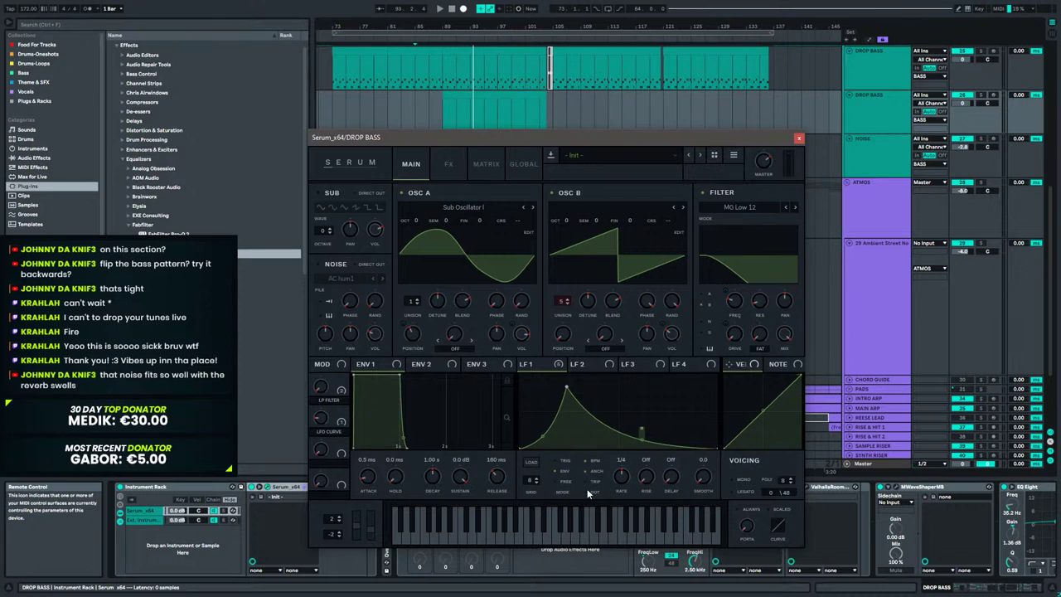
click(582, 364)
drag(622, 377, 570, 371)
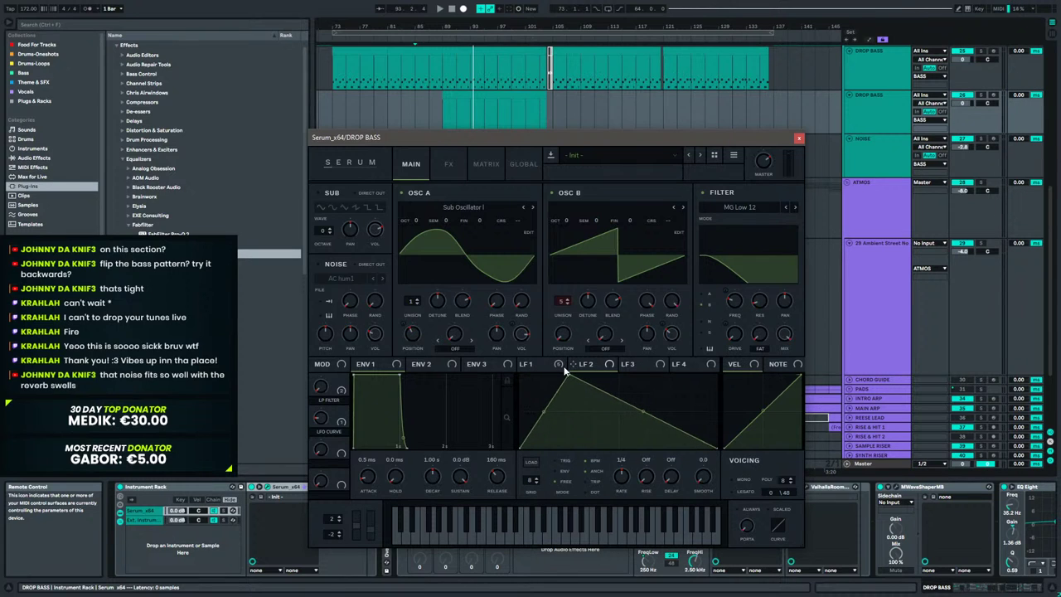
click(538, 364)
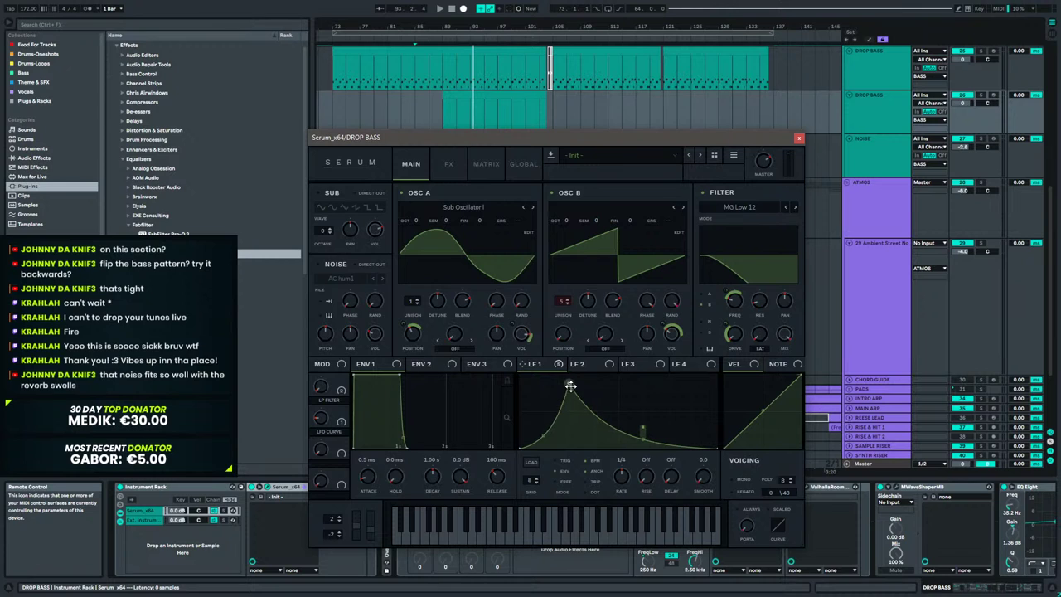
click(601, 365)
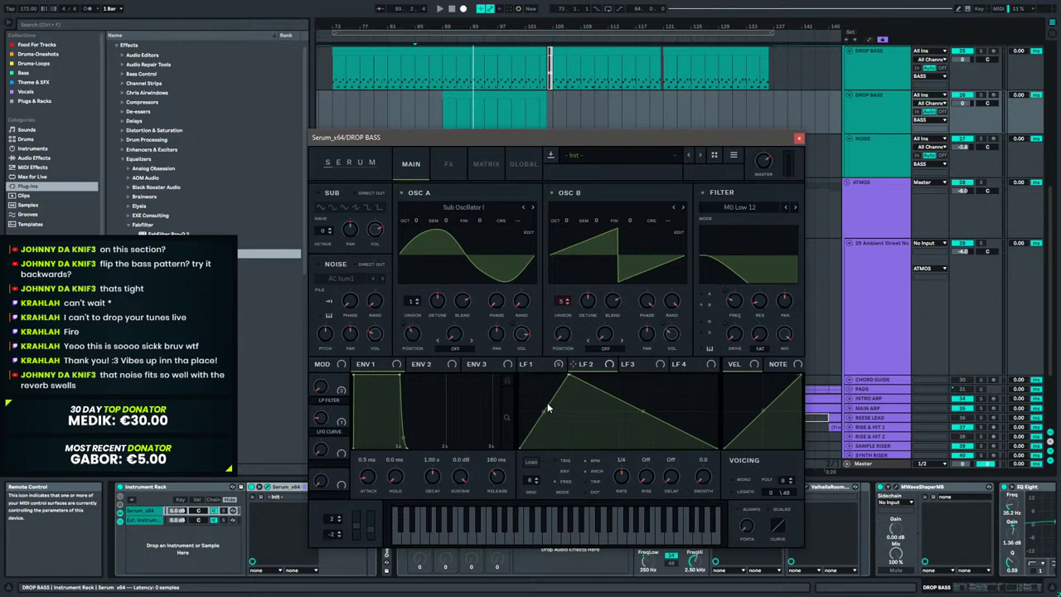
Bend LFO 2's rise and fall steeply inward and end the fall earlier, forming a narrow spike at the peak.
drag(544, 415, 551, 454)
drag(647, 412, 625, 459)
double_click(643, 433)
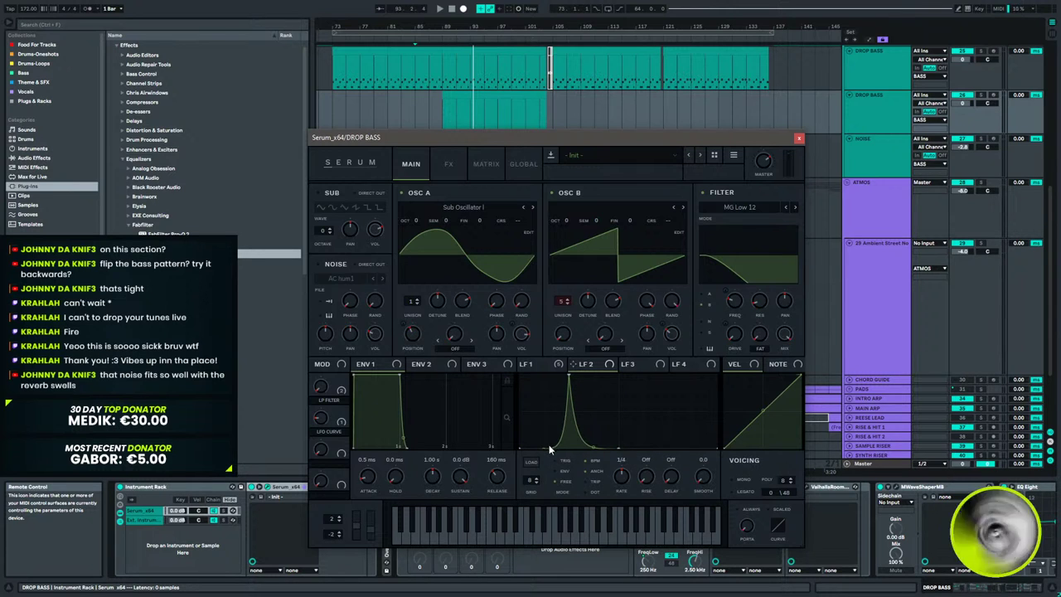
drag(545, 447, 540, 487)
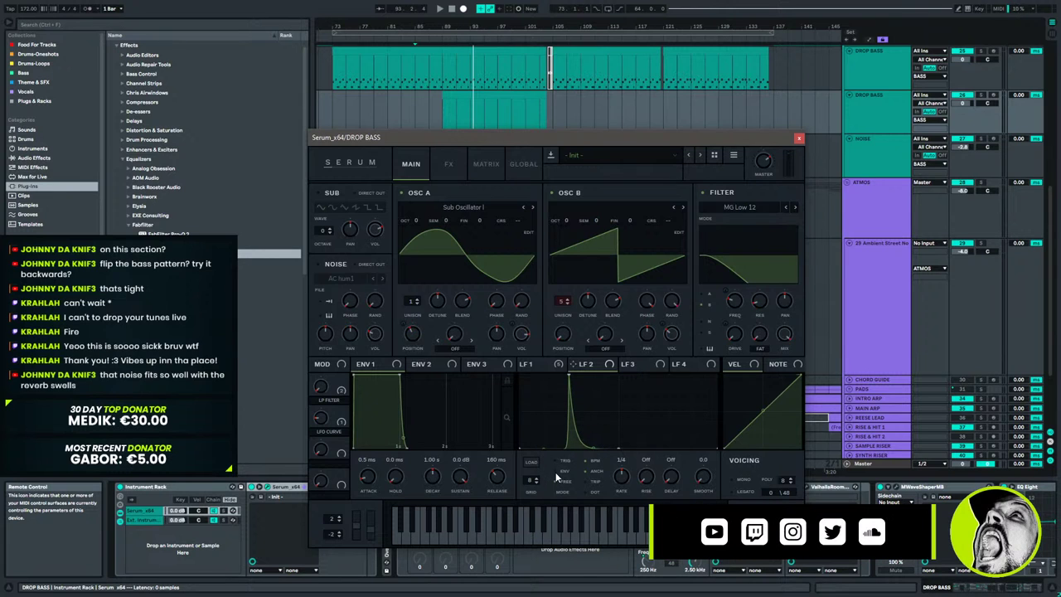
click(532, 365)
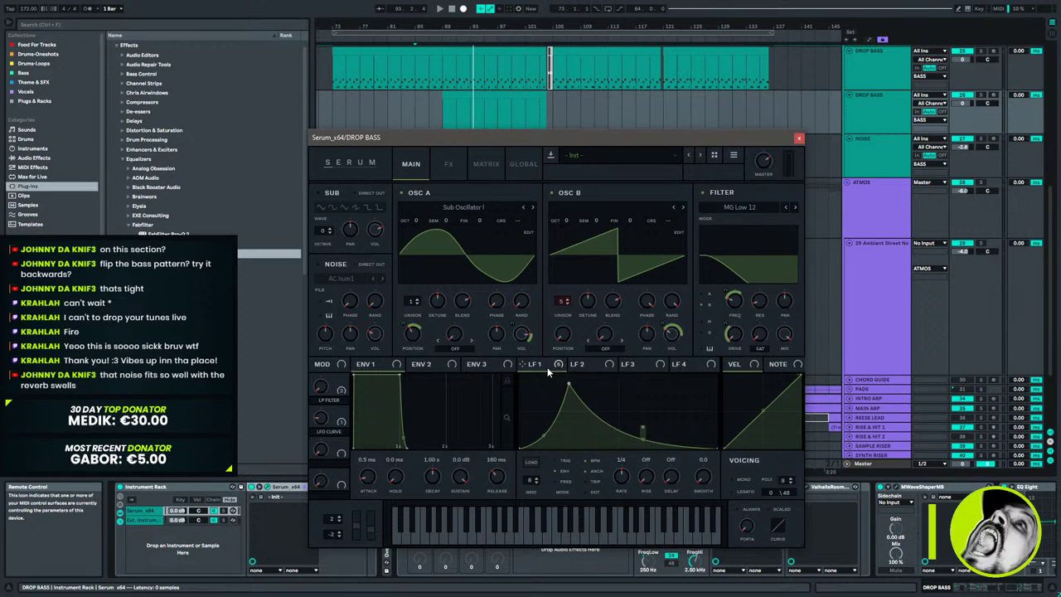
click(598, 369)
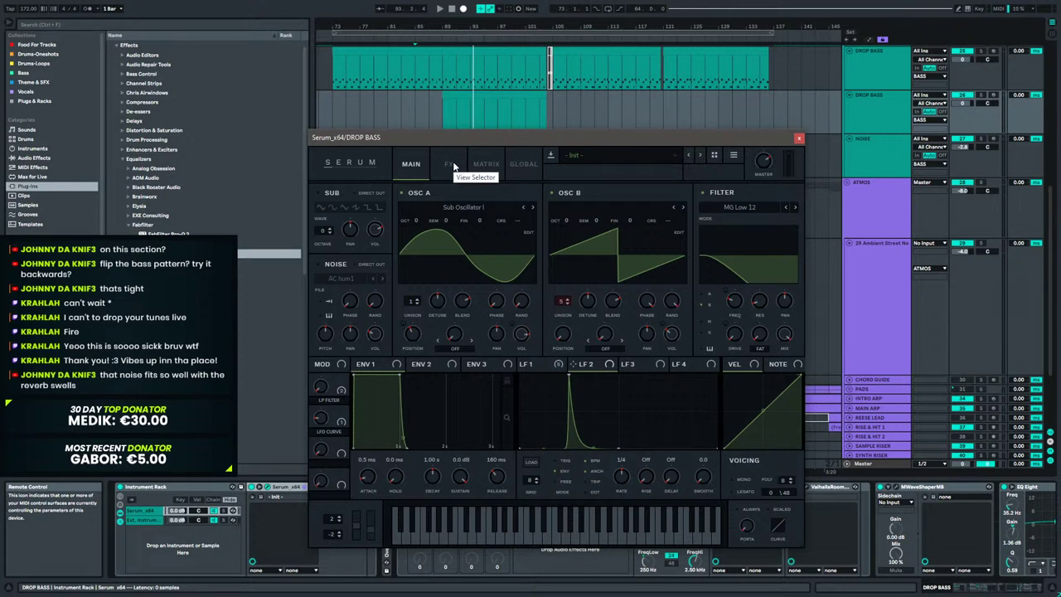
Route LFO 2 to the global Mast.Tun target in Serum's modulation matrix with an amount of 7.
click(524, 164)
click(487, 165)
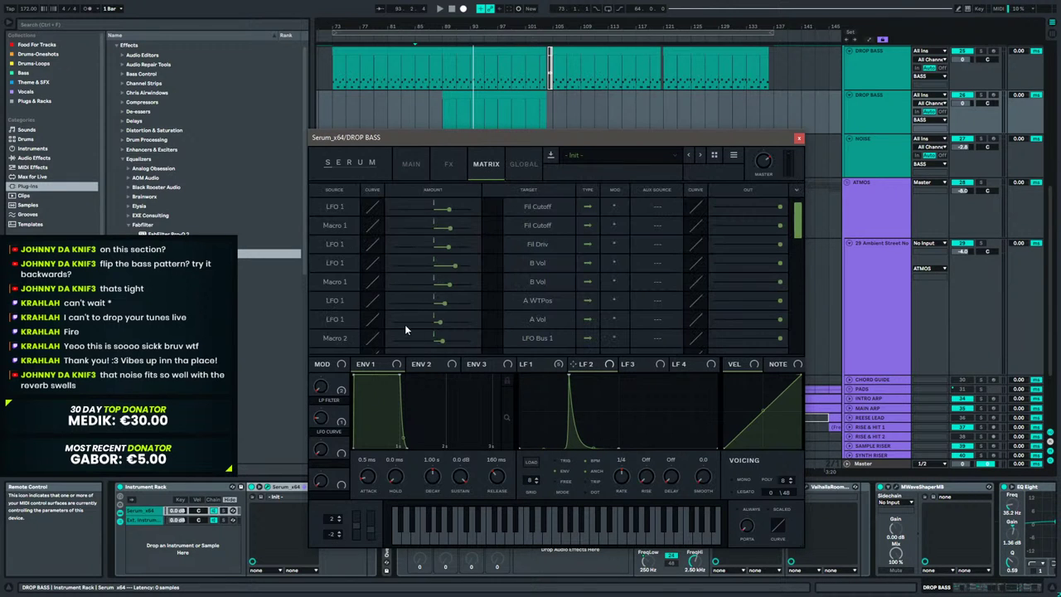
scroll(322, 306, down, 2)
click(336, 312)
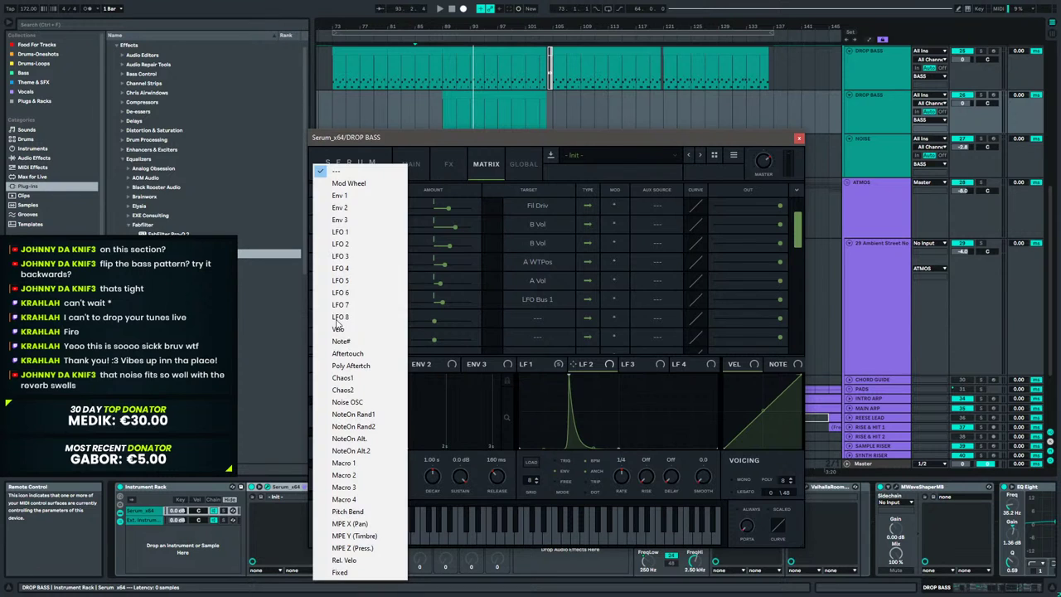
click(348, 244)
click(522, 317)
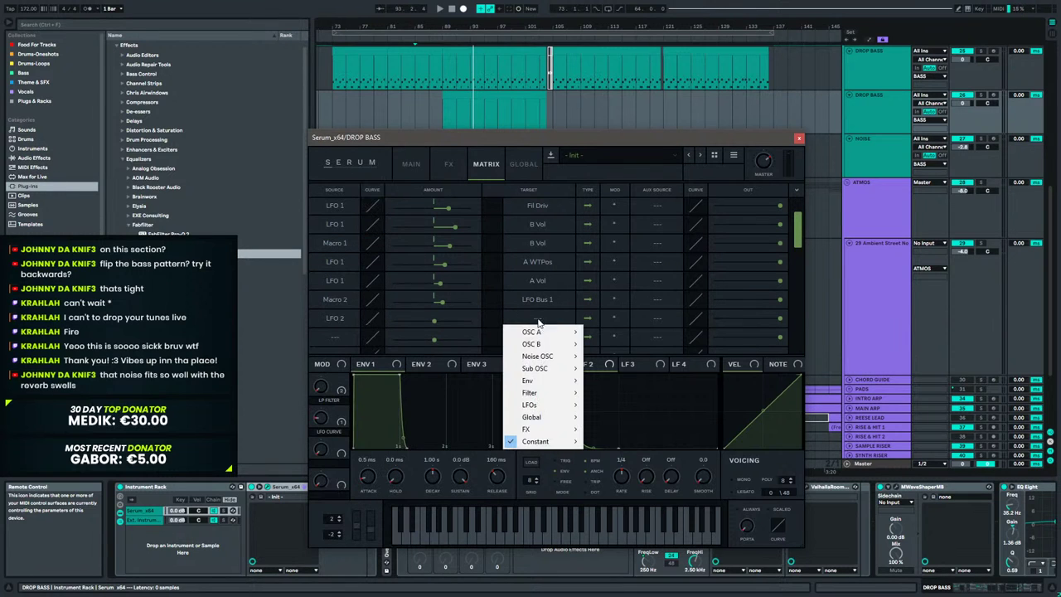
mouse_move(548, 417)
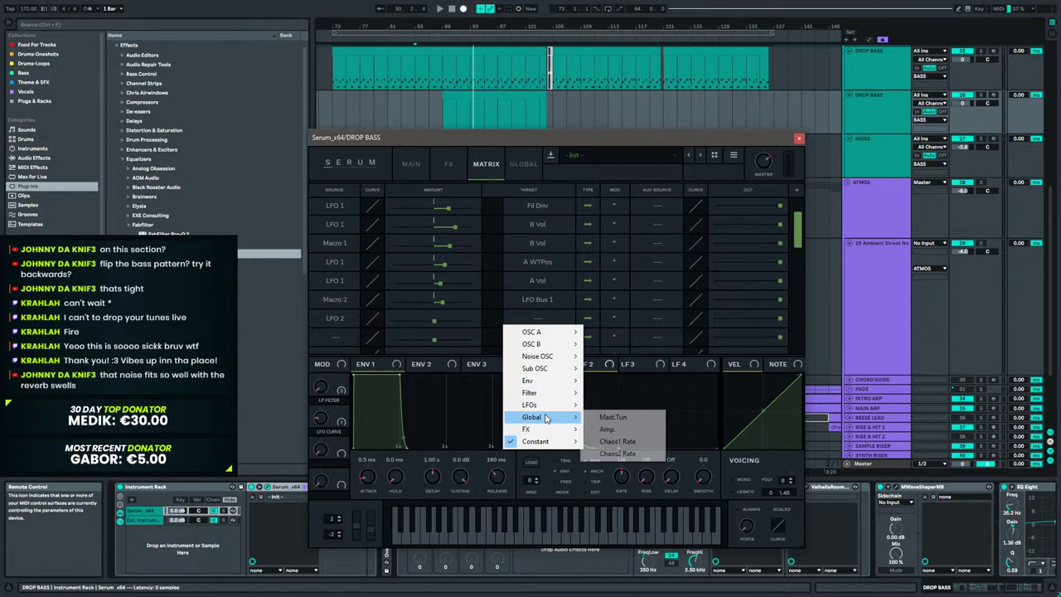
click(614, 417)
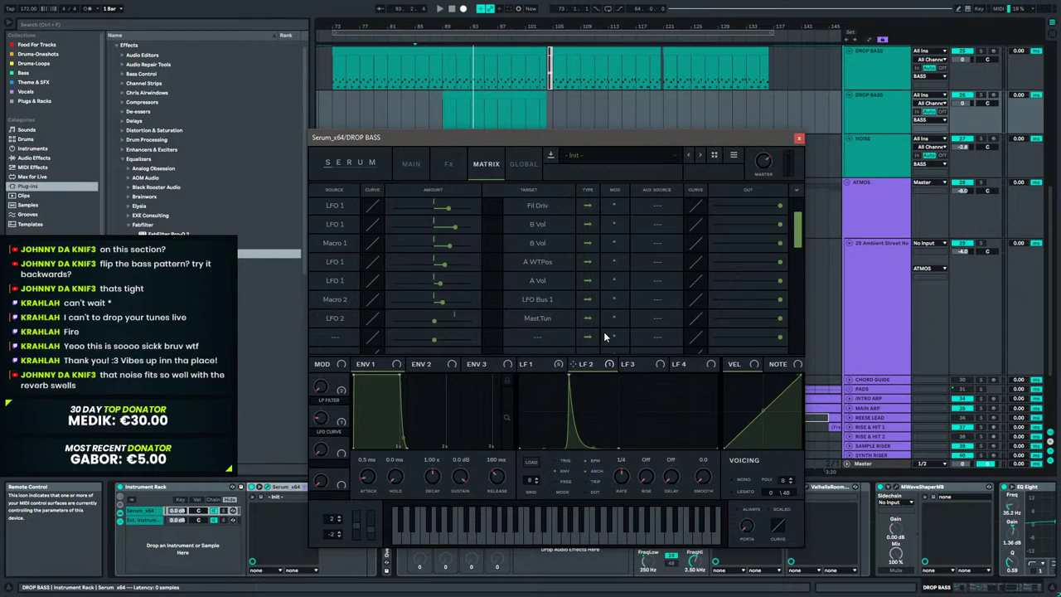
drag(433, 320, 437, 320)
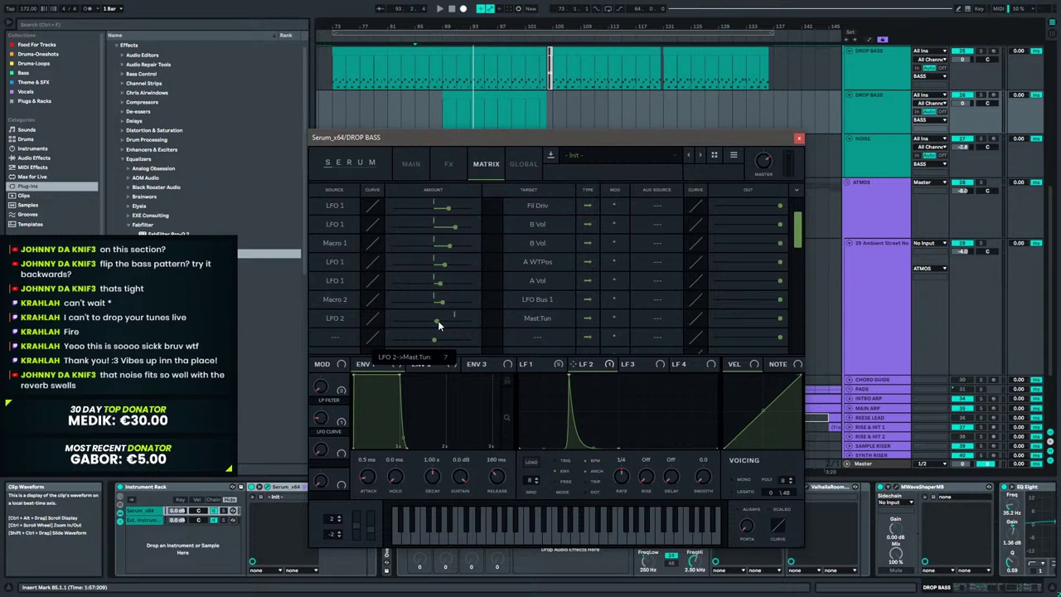
Play the mix, then solo both DROP BASS tracks and audition them together from bar 89.
key(space)
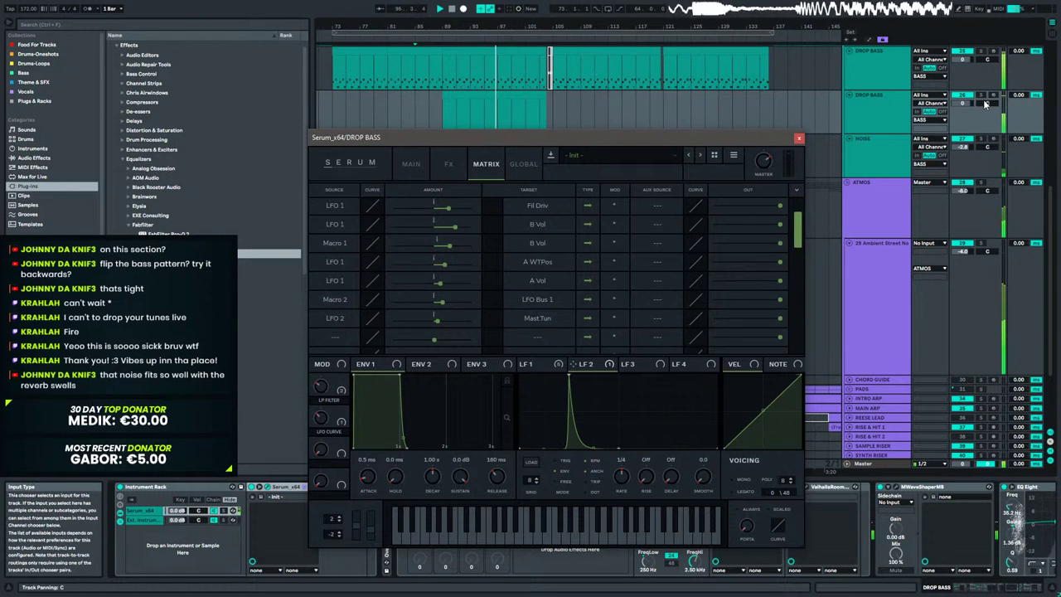
click(852, 118)
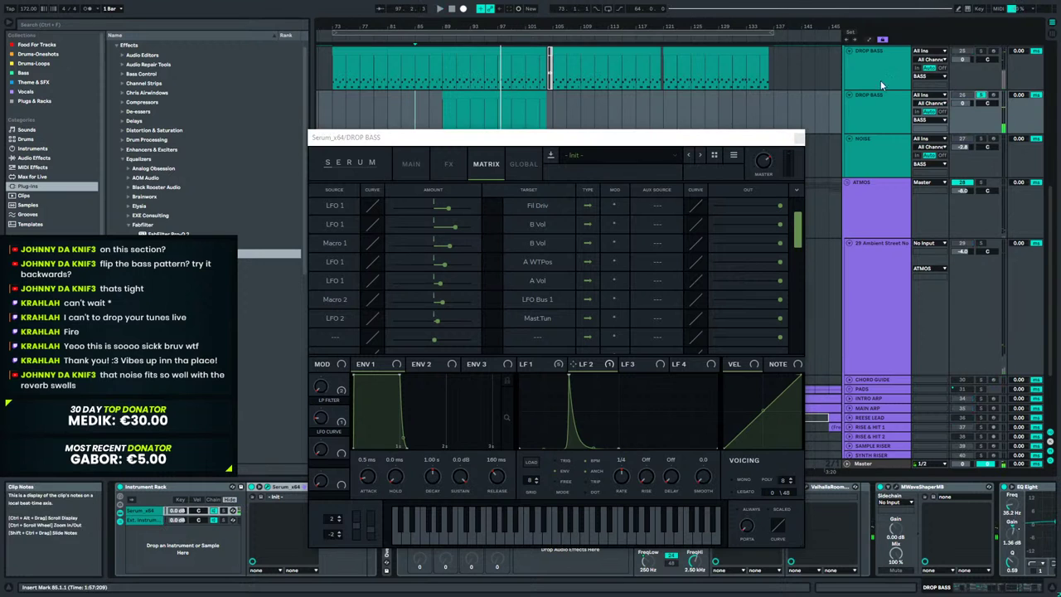
scroll(783, 77, up, 2)
ctrl+click(981, 82)
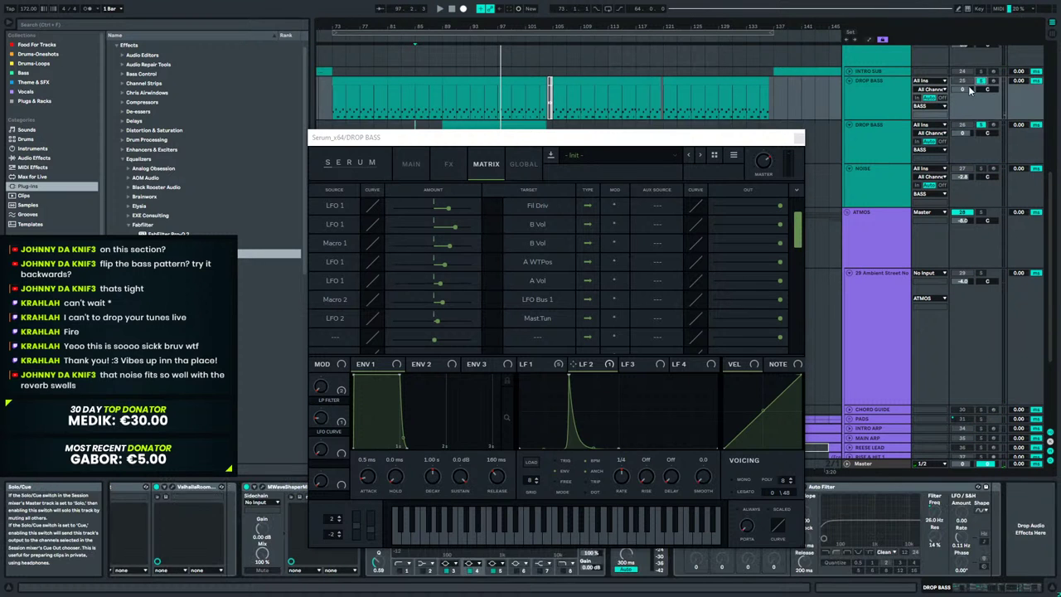
drag(669, 137, 676, 243)
click(446, 146)
key(space)
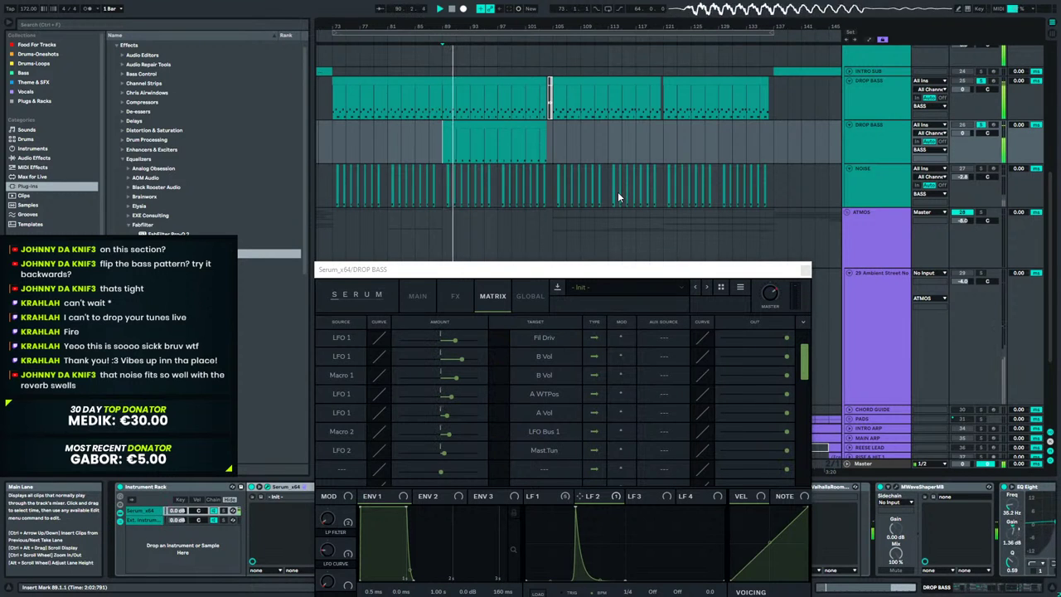
Compare the sound with the LFO 2 to Mast.Tun output lowered to 0 and restored to full.
drag(650, 269, 731, 98)
scroll(891, 187, down, 2)
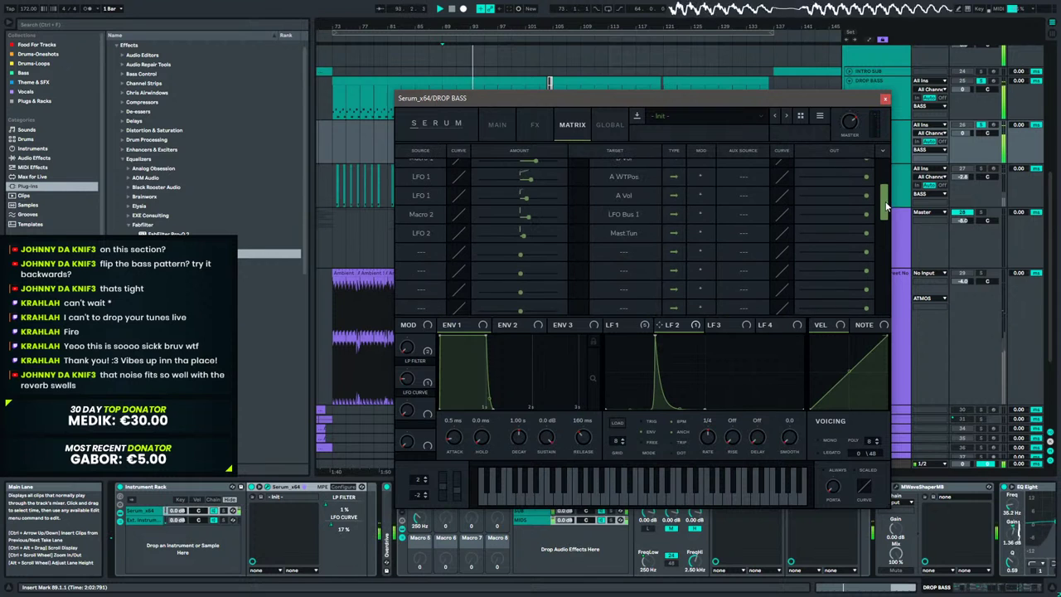
drag(869, 236, 753, 236)
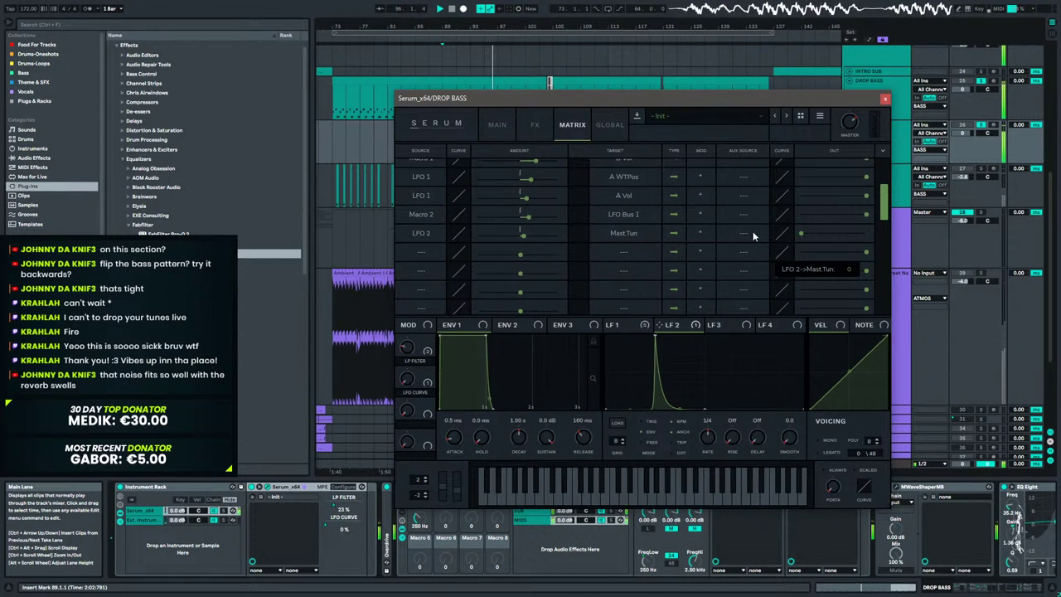
drag(753, 235, 949, 253)
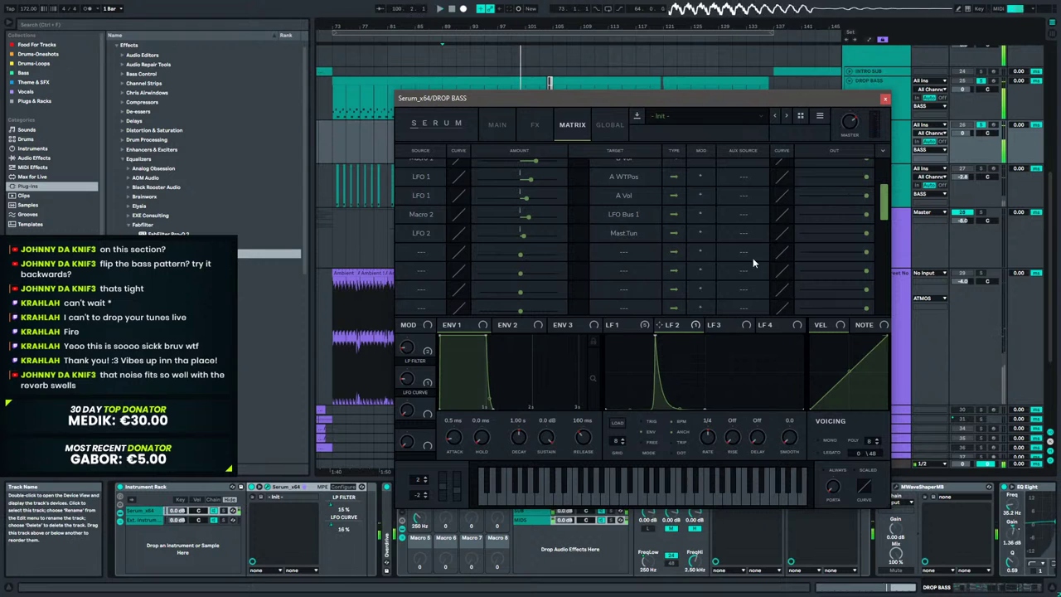
Increase the LFO 2 to Mast.Tun amount while trying gentler LFO 2 decays, finishing on a sharp decay.
drag(686, 404, 687, 393)
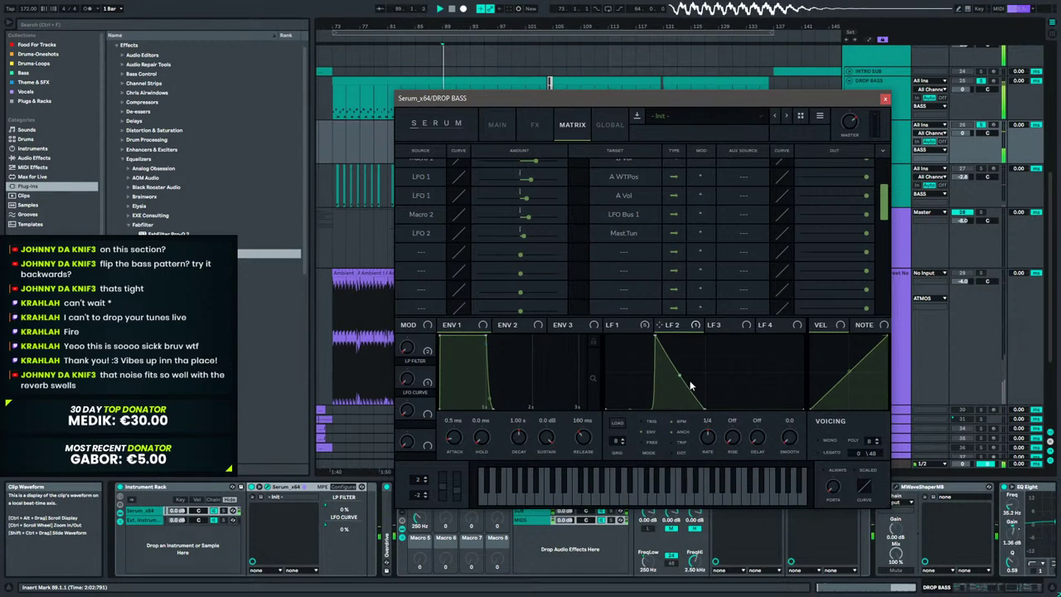
drag(691, 385, 689, 381)
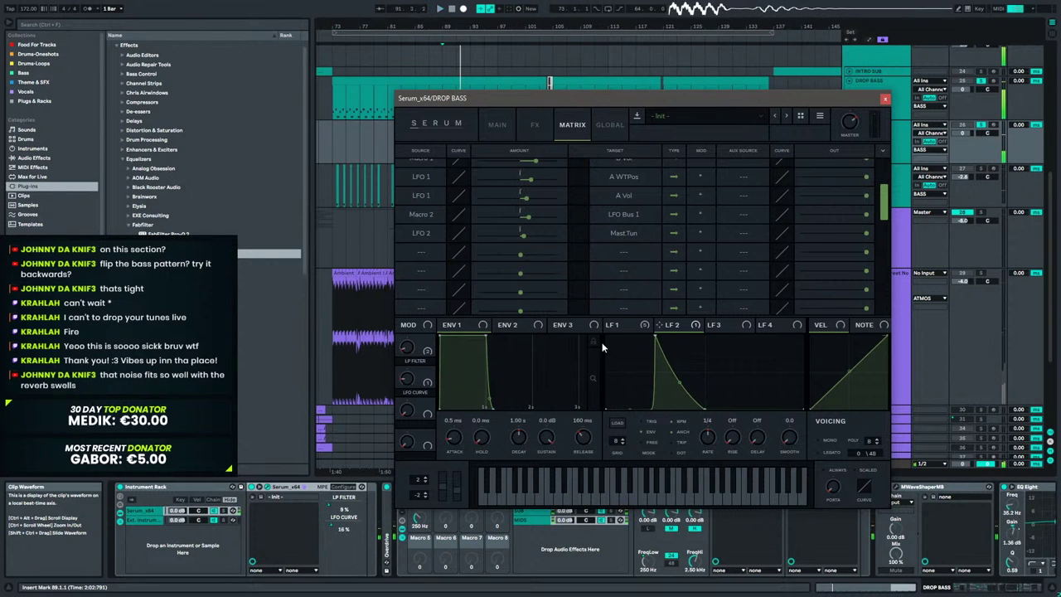
drag(525, 239, 544, 237)
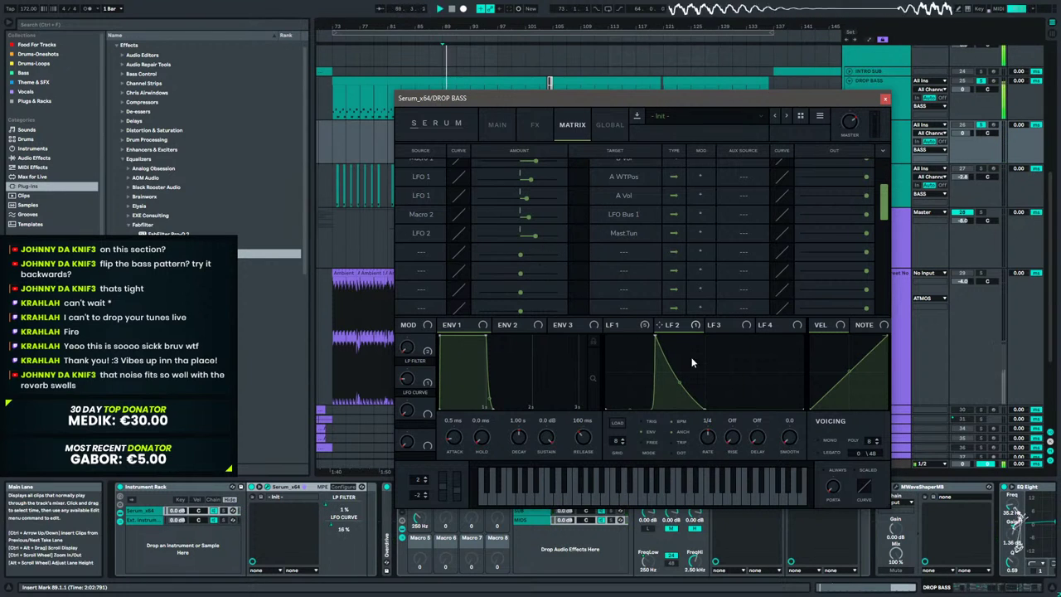
drag(684, 384, 679, 396)
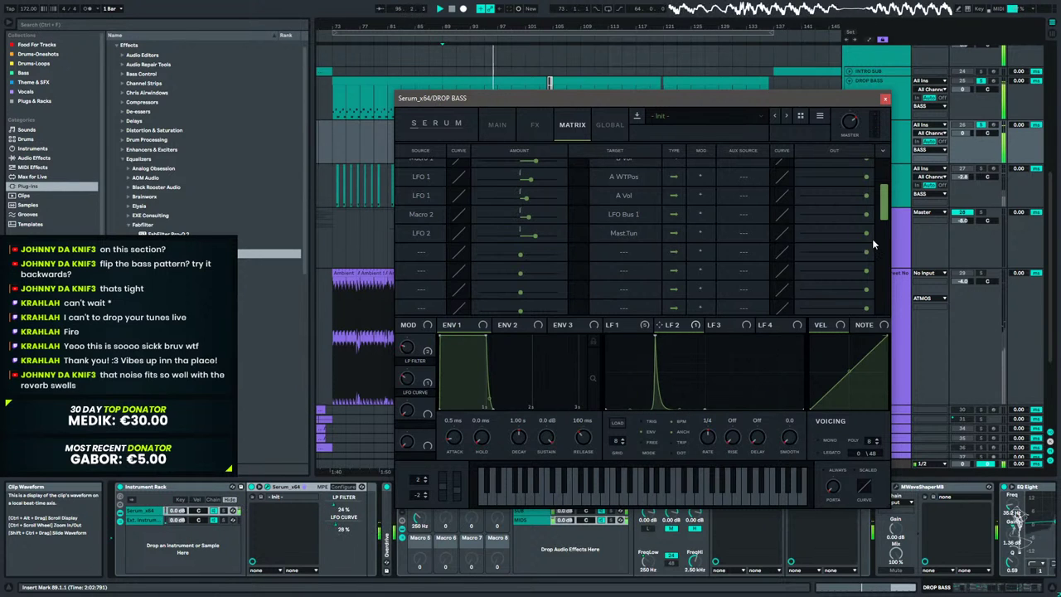
Close Serum, unsolo both DROP BASS tracks and audition the full mix from bar 87.
click(885, 98)
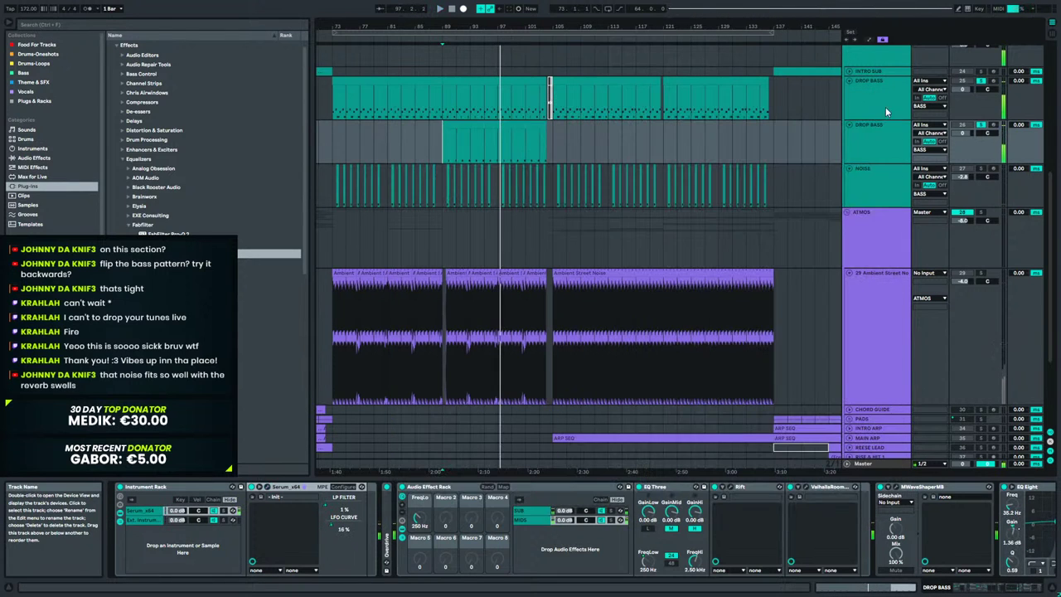
click(429, 134)
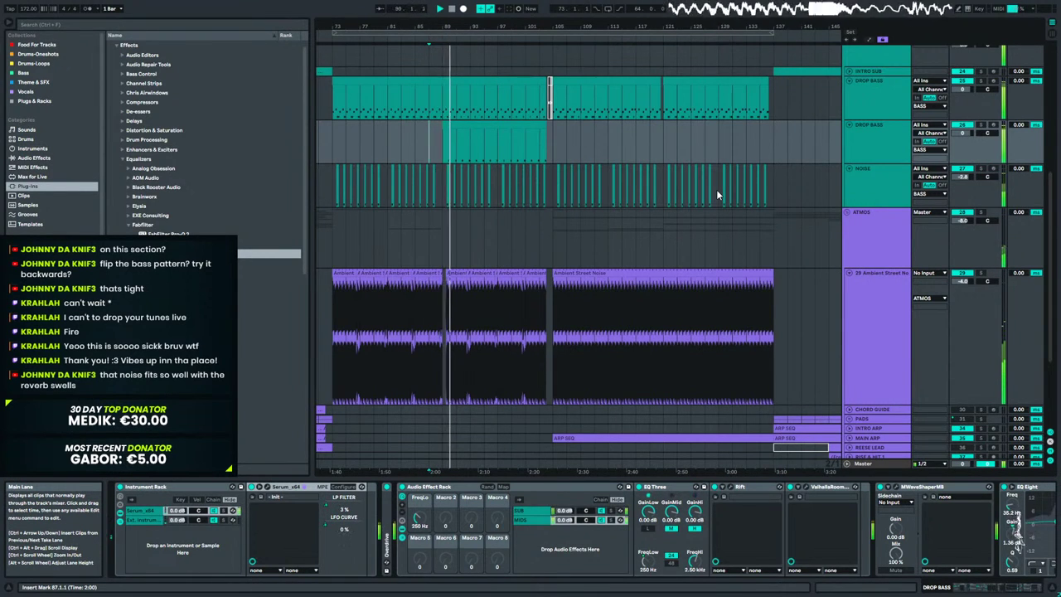
click(872, 128)
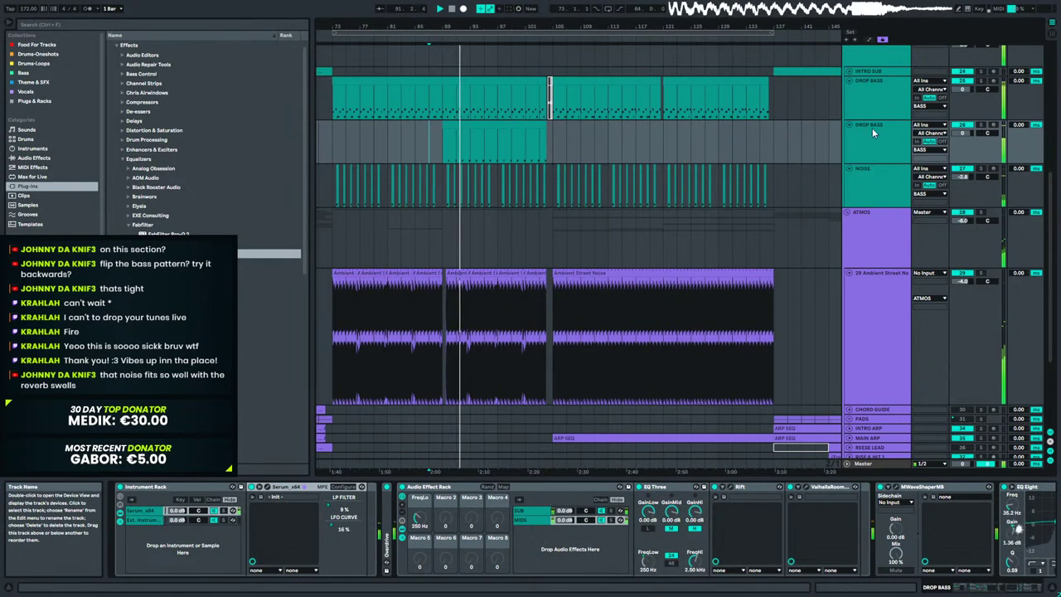
Reopen Serum on the duplicated DROP BASS, set the LFO 2 to Mast.Tun amount to 16, and return to the main synth view.
click(268, 486)
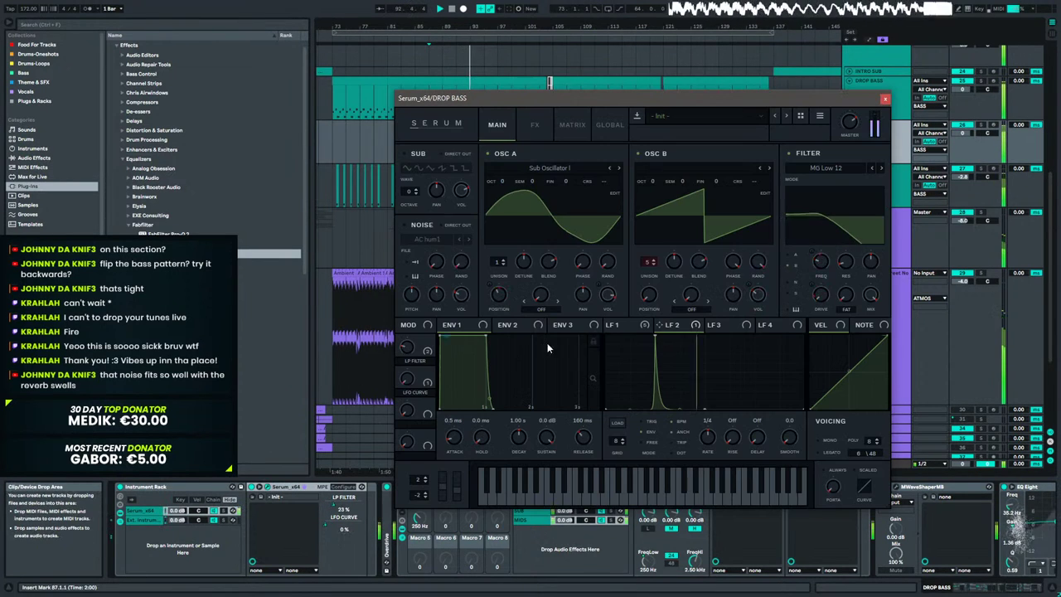
click(539, 127)
click(572, 125)
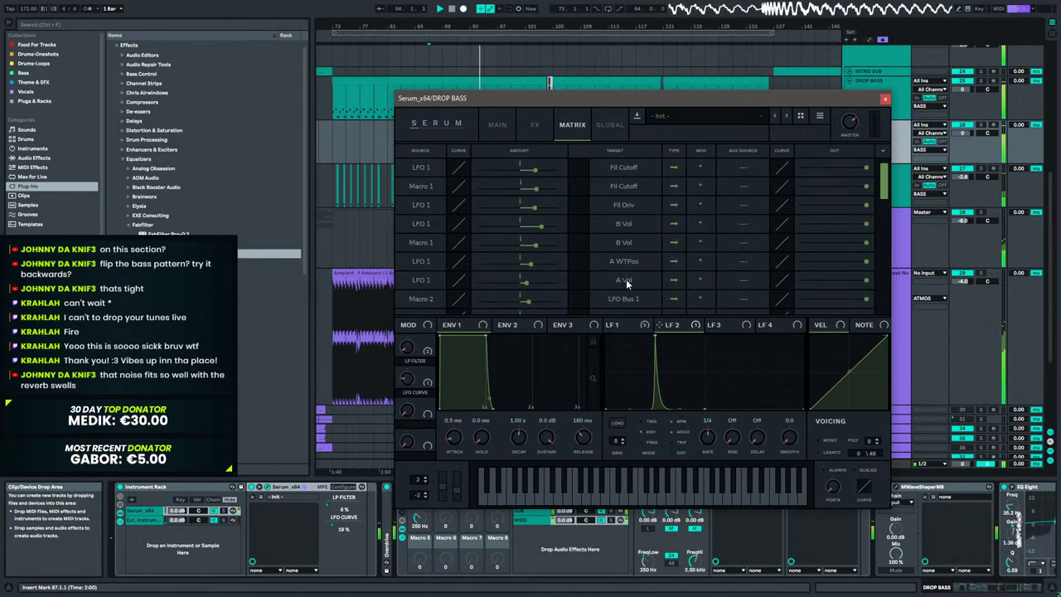
scroll(879, 196, down, 3)
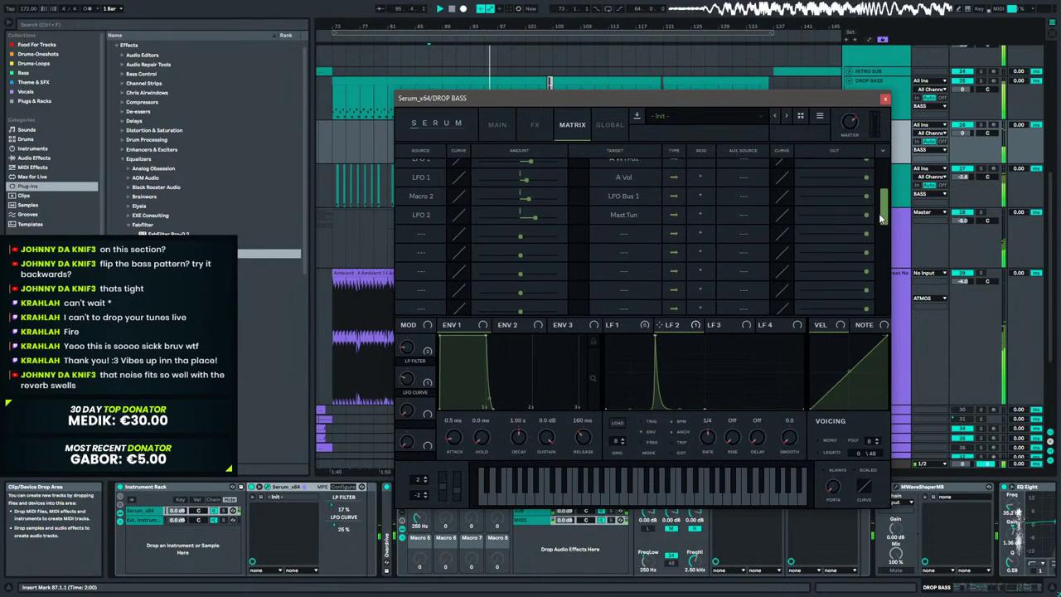
mouse_move(531, 217)
drag(531, 217, 523, 218)
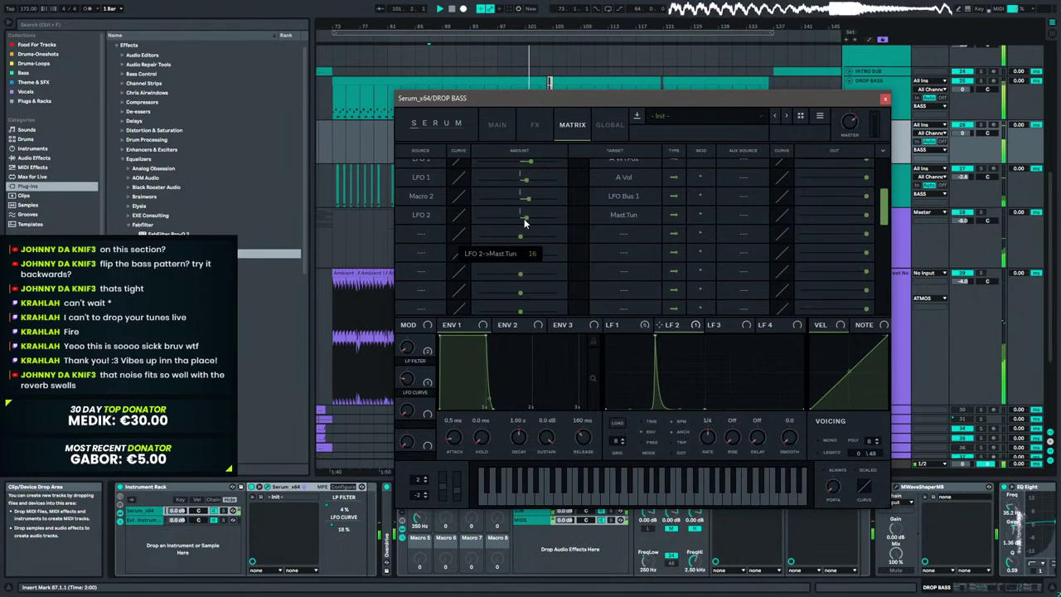
click(502, 128)
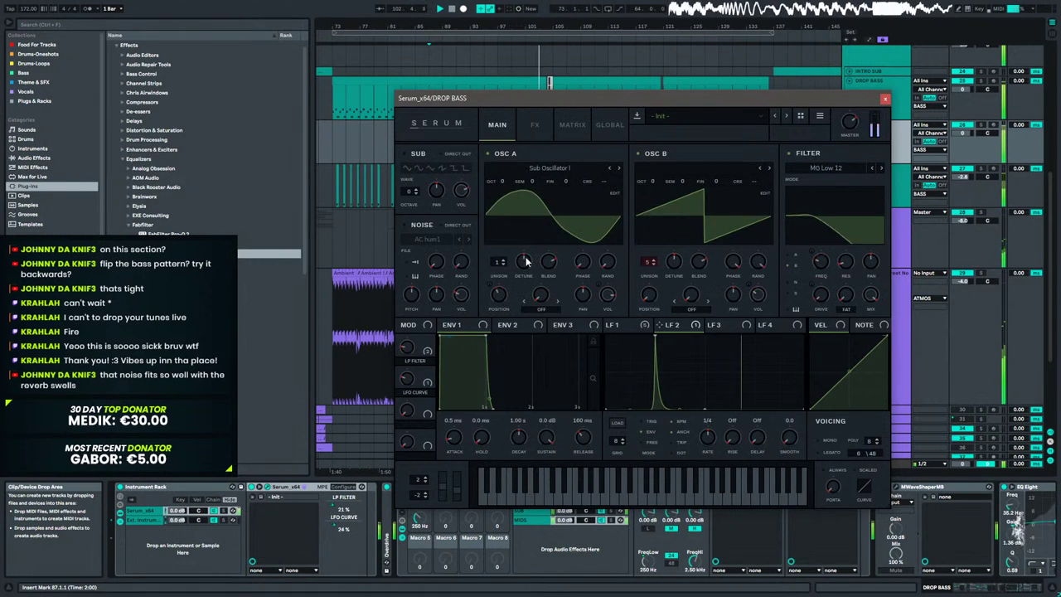
click(531, 131)
click(497, 125)
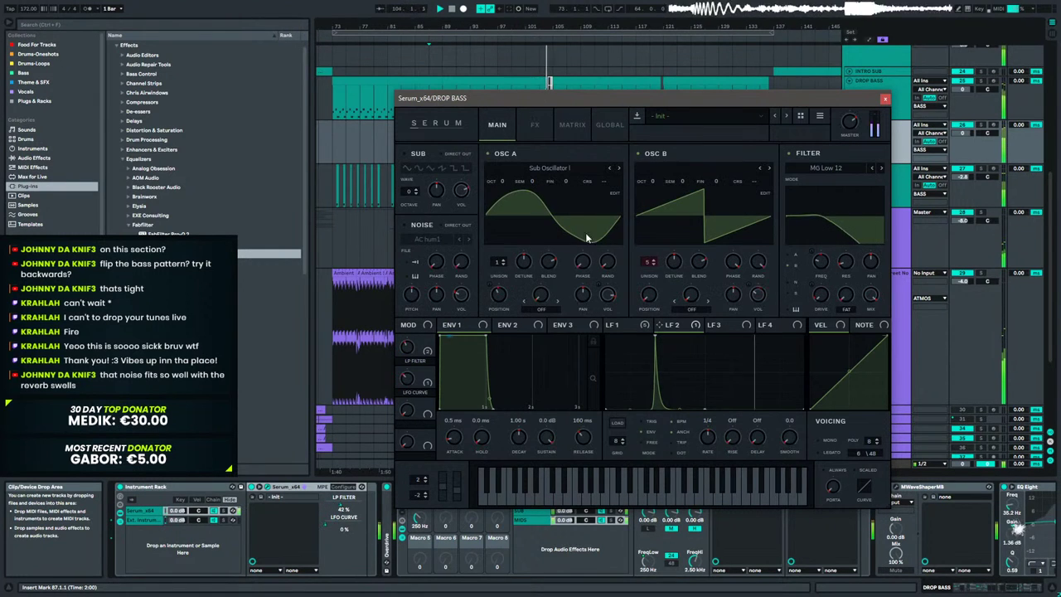
Try a lower peak on the LFO 1 curve in Serum and restore it to full height.
click(618, 325)
drag(654, 345, 654, 351)
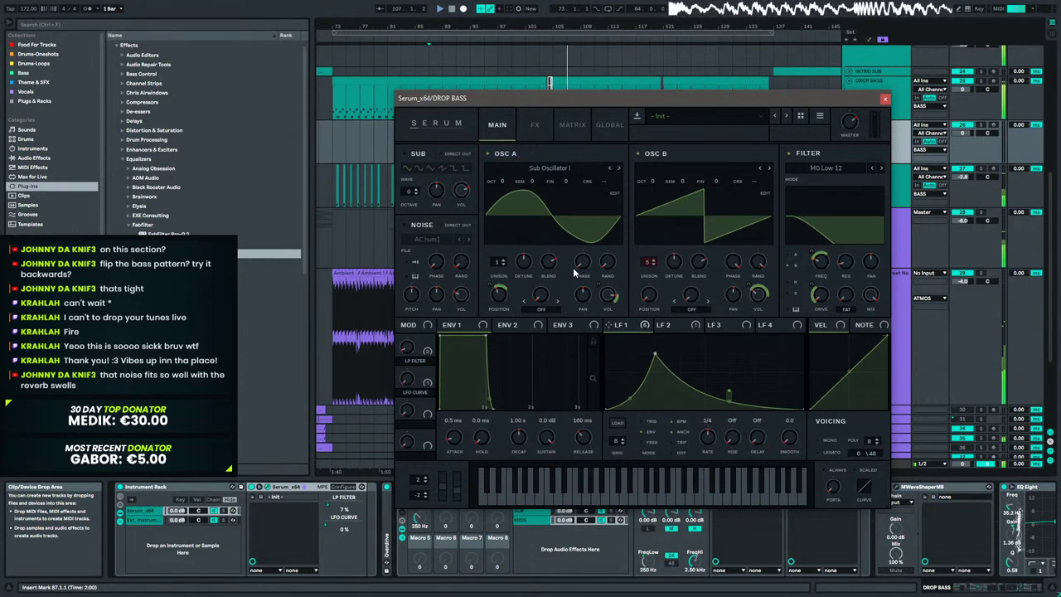
drag(654, 356, 651, 335)
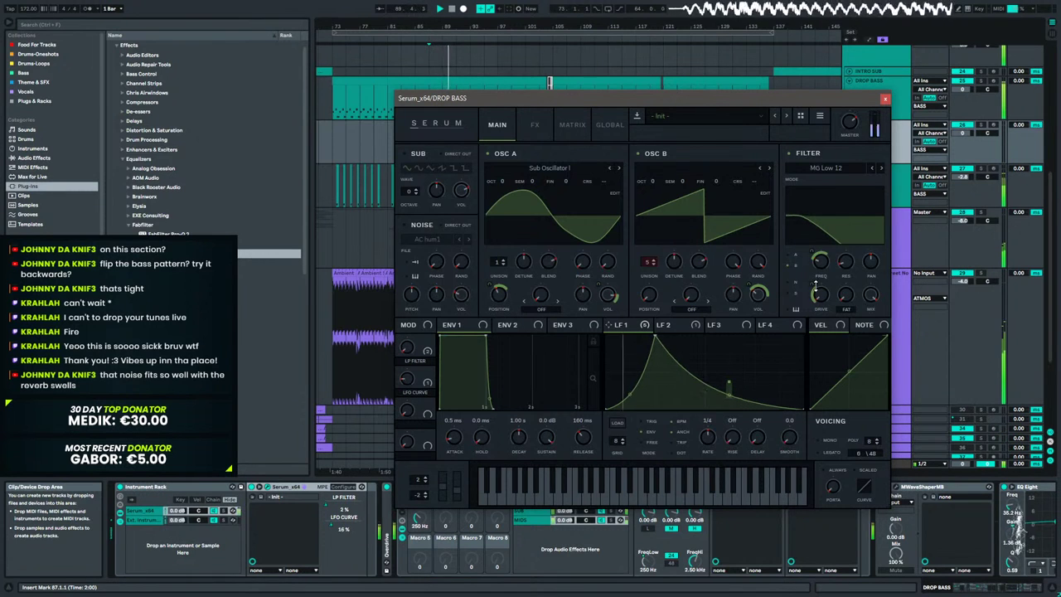
Set the LFO 1 to filter cutoff modulation amount to 28 while auditioning the drop.
drag(812, 249, 809, 257)
key(space)
key(space)
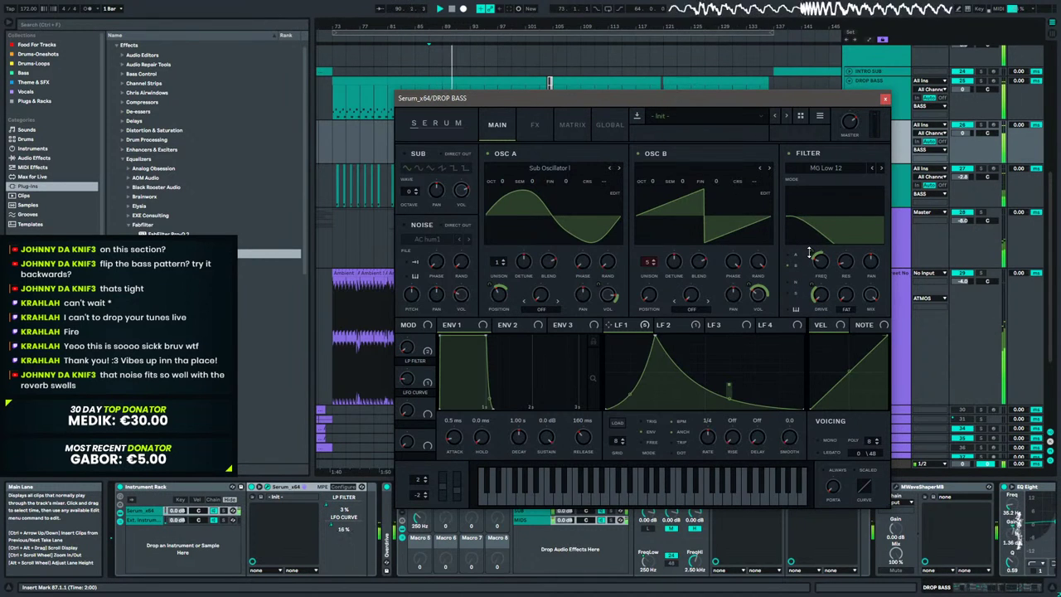
mouse_move(809, 252)
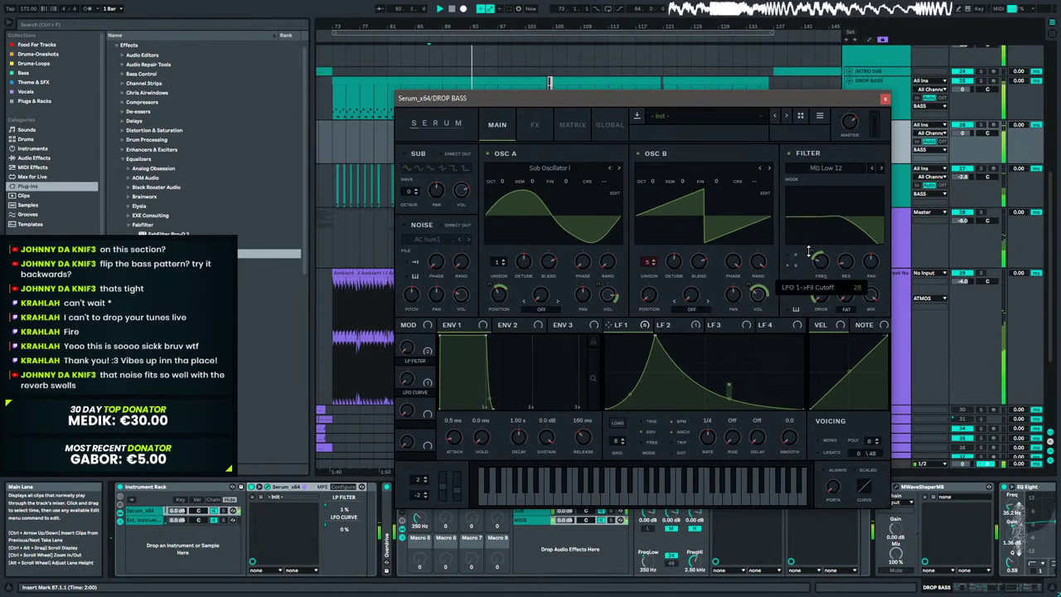
click(534, 124)
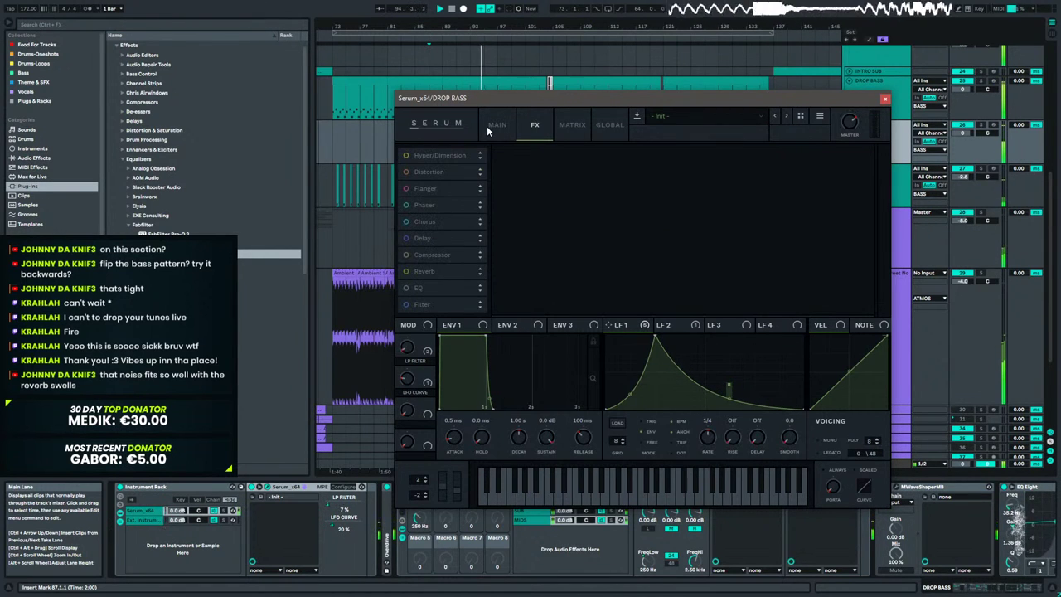
click(499, 125)
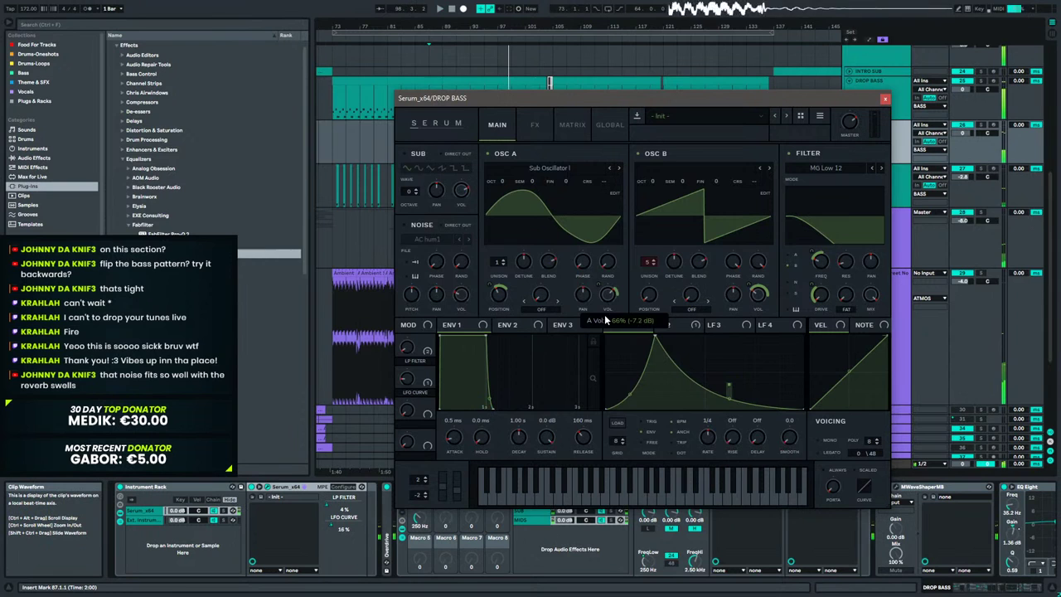
Adjust the LFO 1 modulation depth on the oscillator A and B volumes, and close Serum.
drag(602, 287, 602, 279)
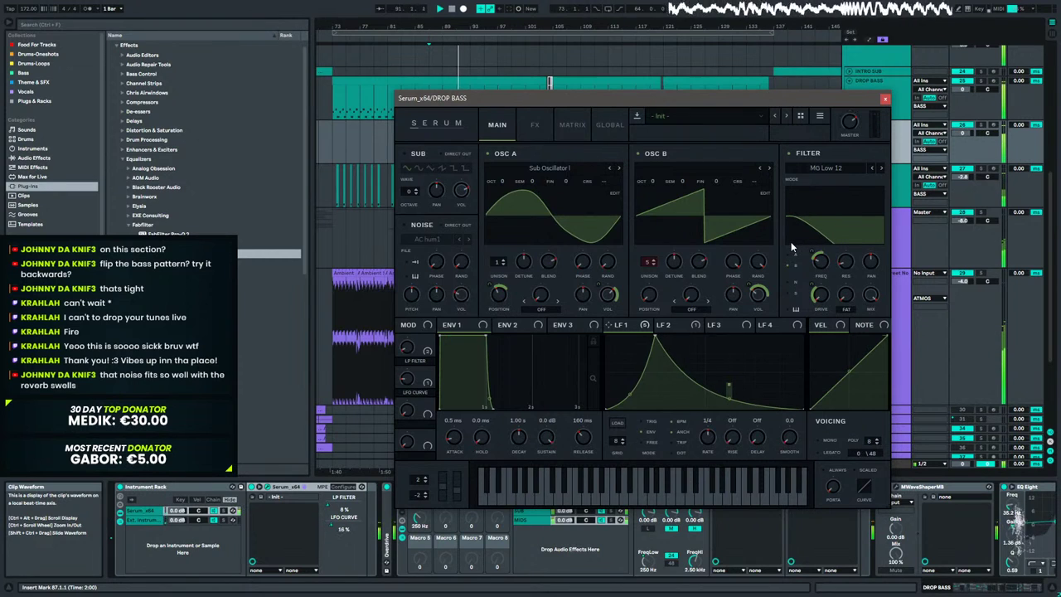
mouse_move(594, 294)
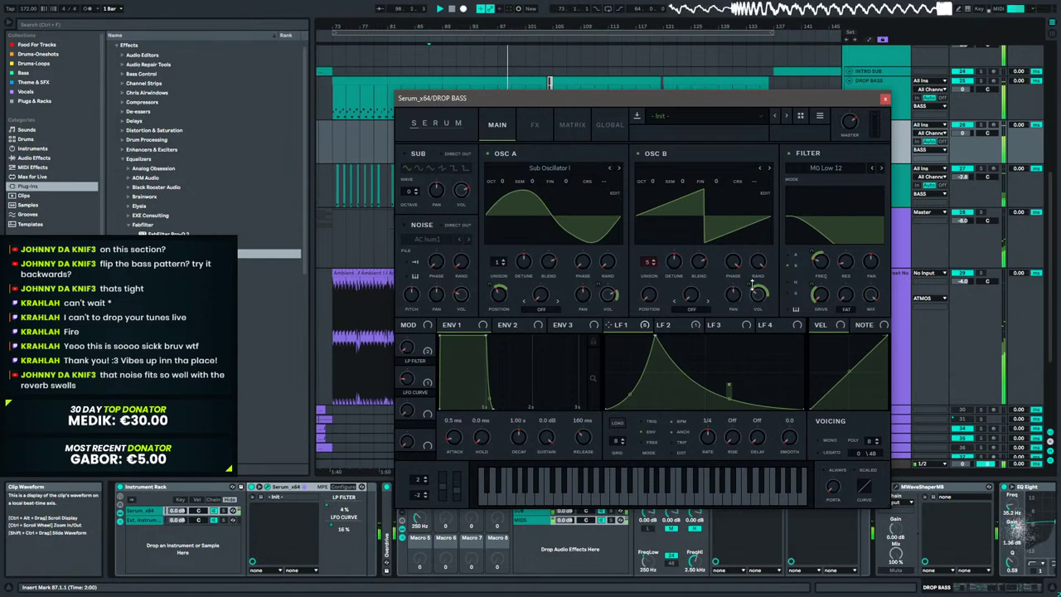
mouse_move(746, 296)
drag(746, 295, 746, 294)
scroll(746, 292, up, 3)
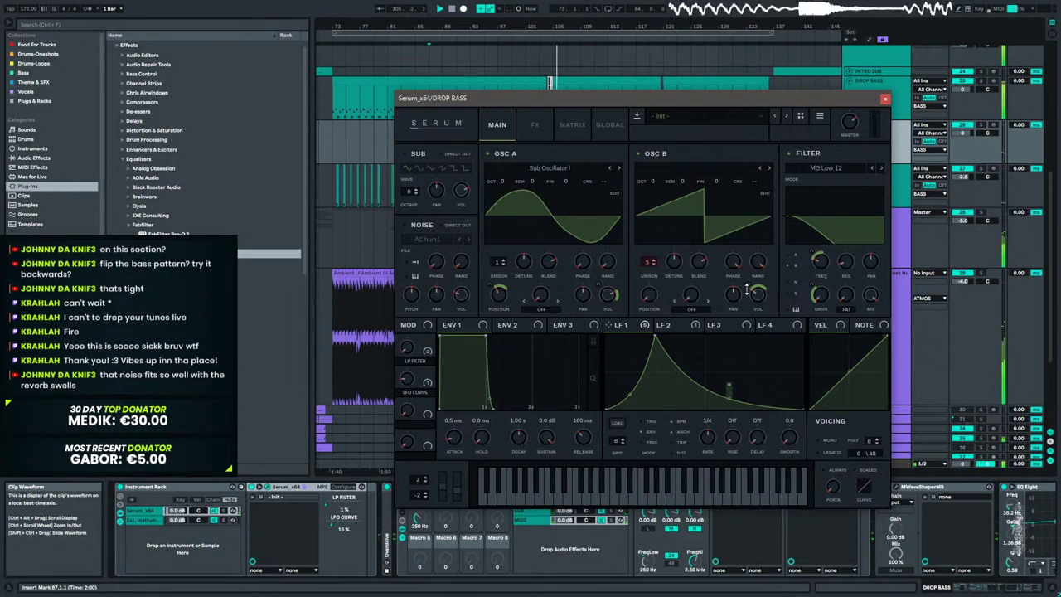
click(885, 99)
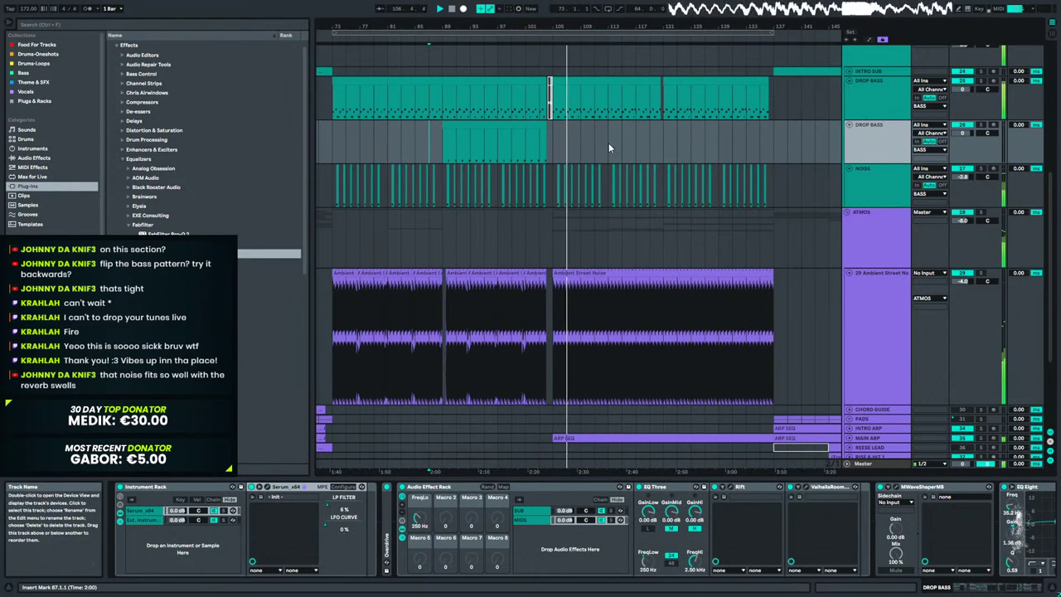
Copy the bar 89 clip on the duplicated DROP BASS track to bar 121 and open the copy's notes.
click(512, 130)
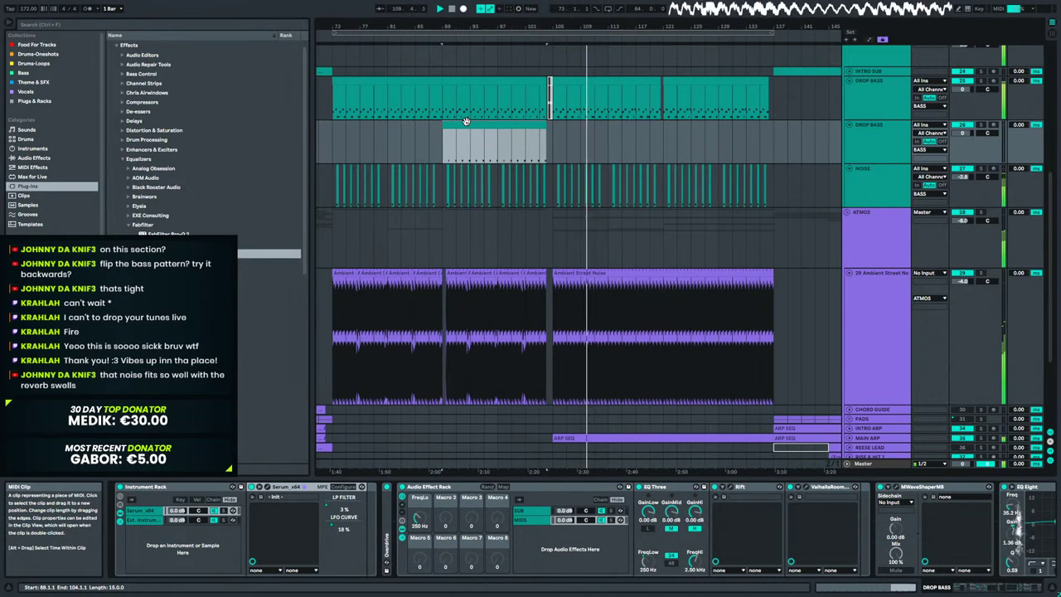
click(669, 87)
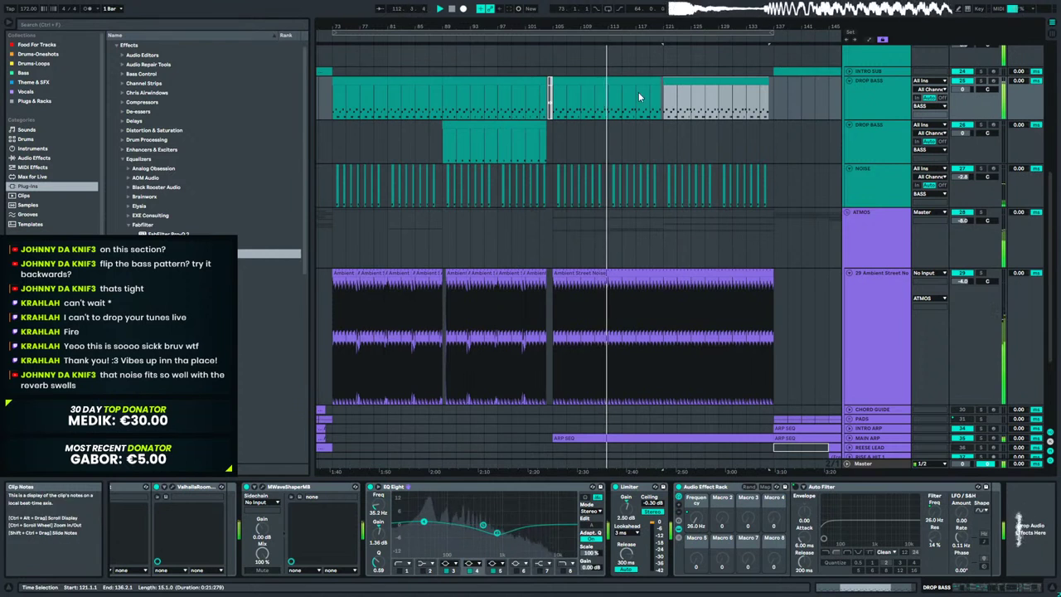
click(482, 126)
drag(482, 126, 701, 132)
double_click(686, 126)
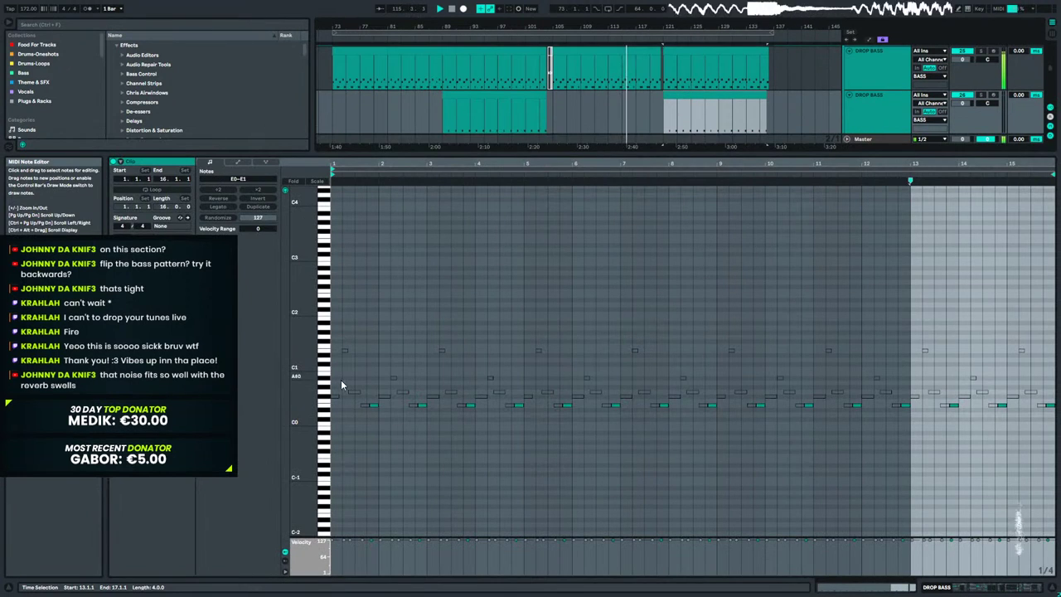
Deactivate the E0 notes in the bar 121 clip and activate the E1 and A#0 notes instead.
click(326, 411)
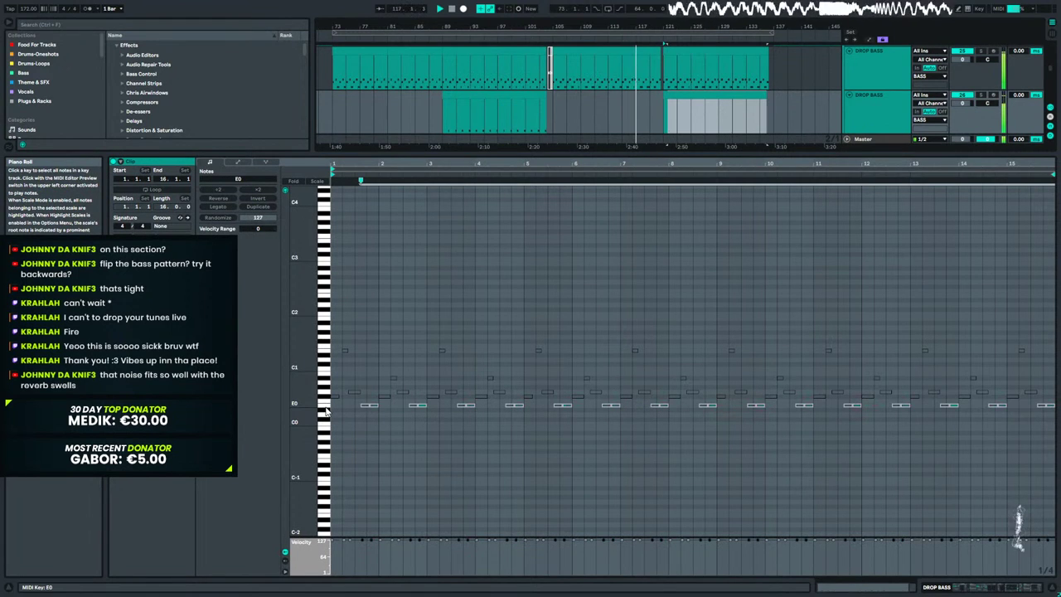
drag(326, 350, 327, 381)
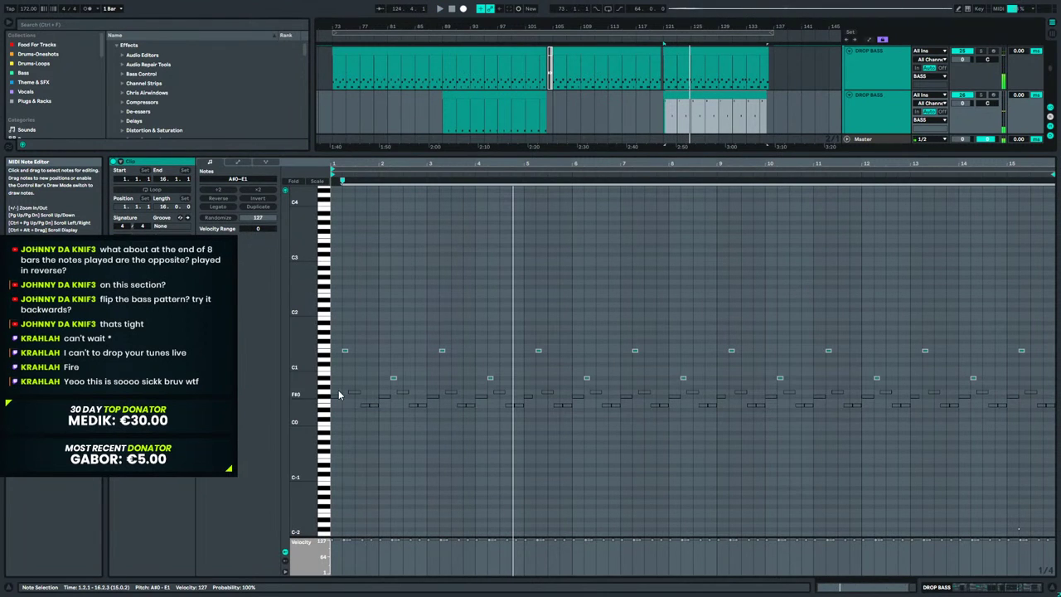
click(323, 370)
drag(323, 375, 322, 382)
Duplicate the layered DROP BASS track, keeping only the bar 89 clip on the source track and the bar 121 clip on the copy.
right_click(892, 100)
click(914, 125)
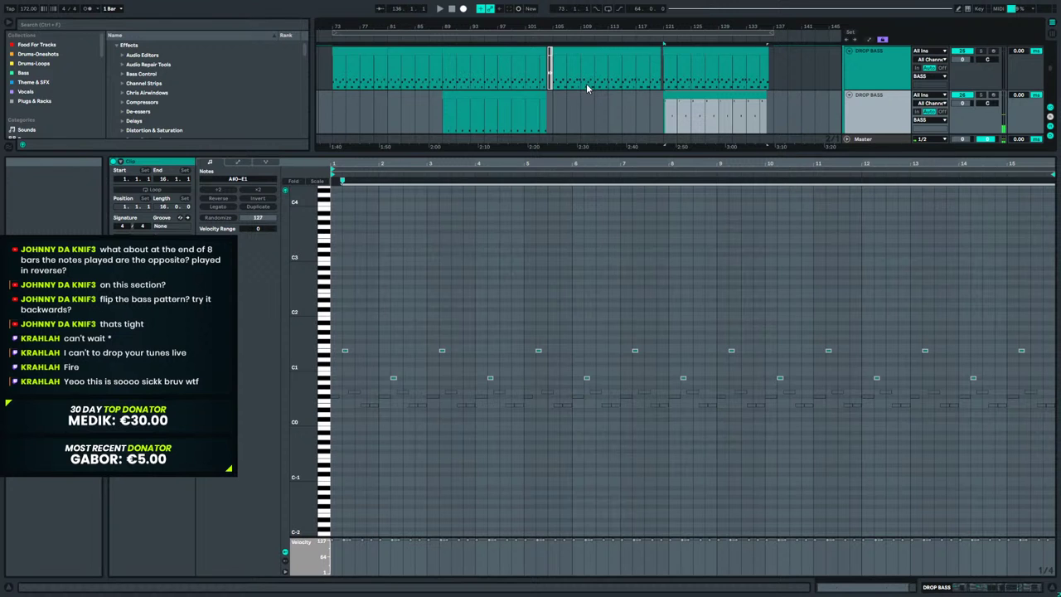
drag(550, 109, 466, 116)
click(465, 121)
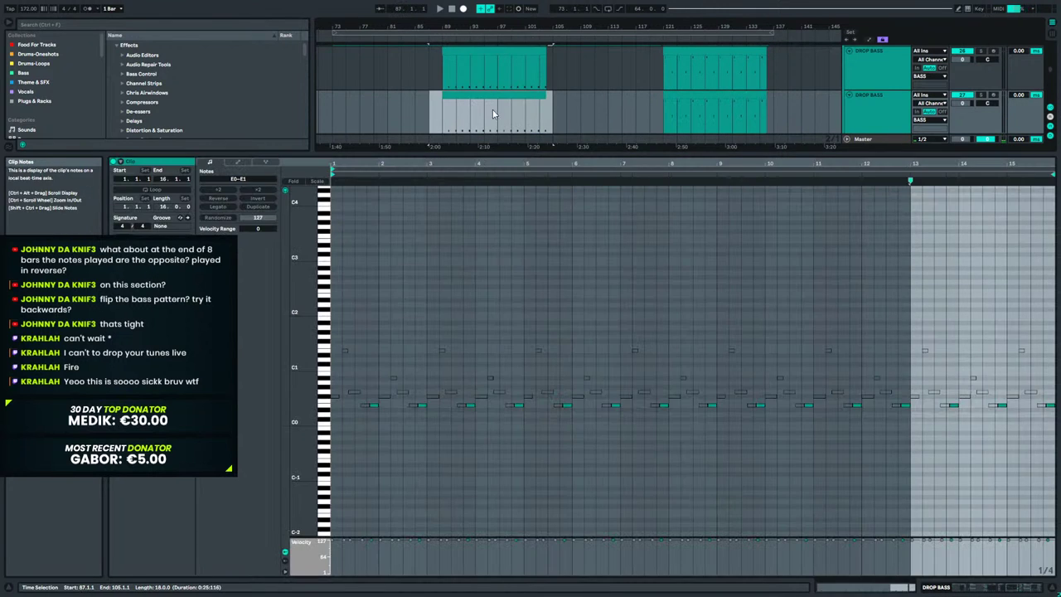
key(Delete)
click(709, 50)
key(Delete)
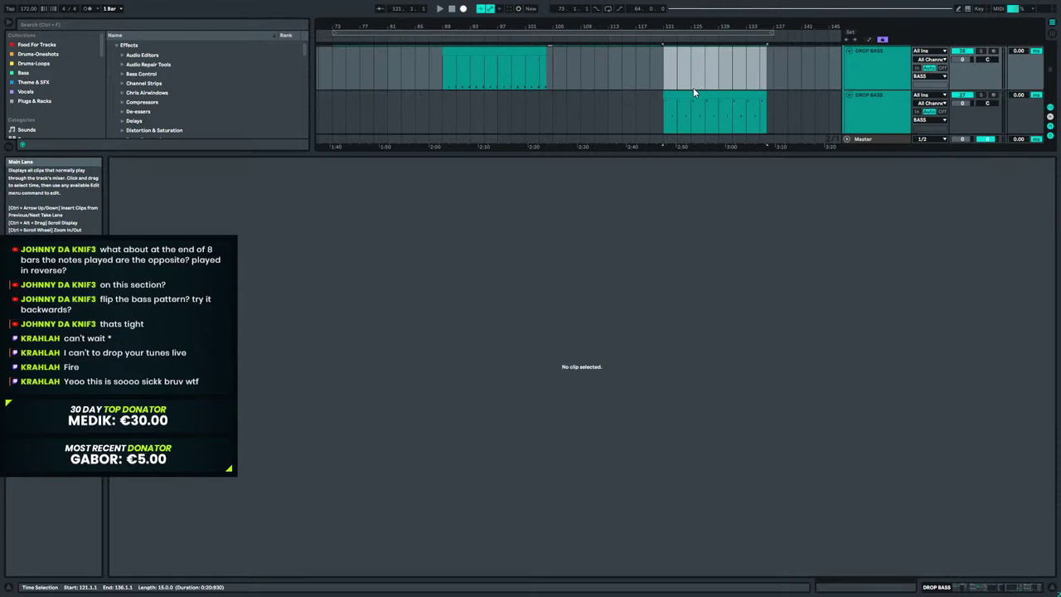
Open Serum on the new DROP BASS track and move the LFO 2 peak to the very start of its curve.
click(687, 95)
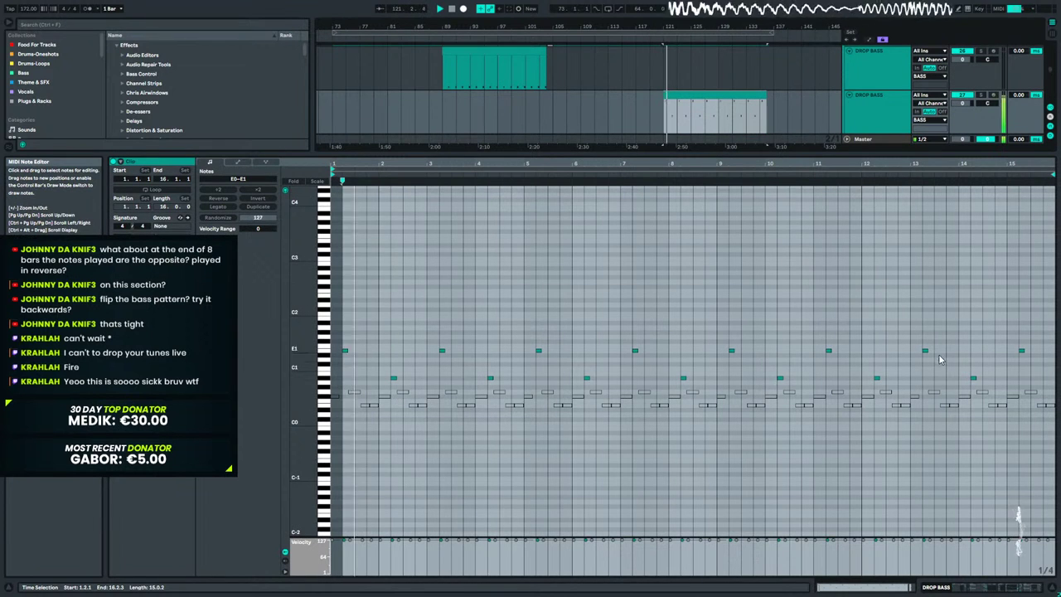
key(shift+Tab)
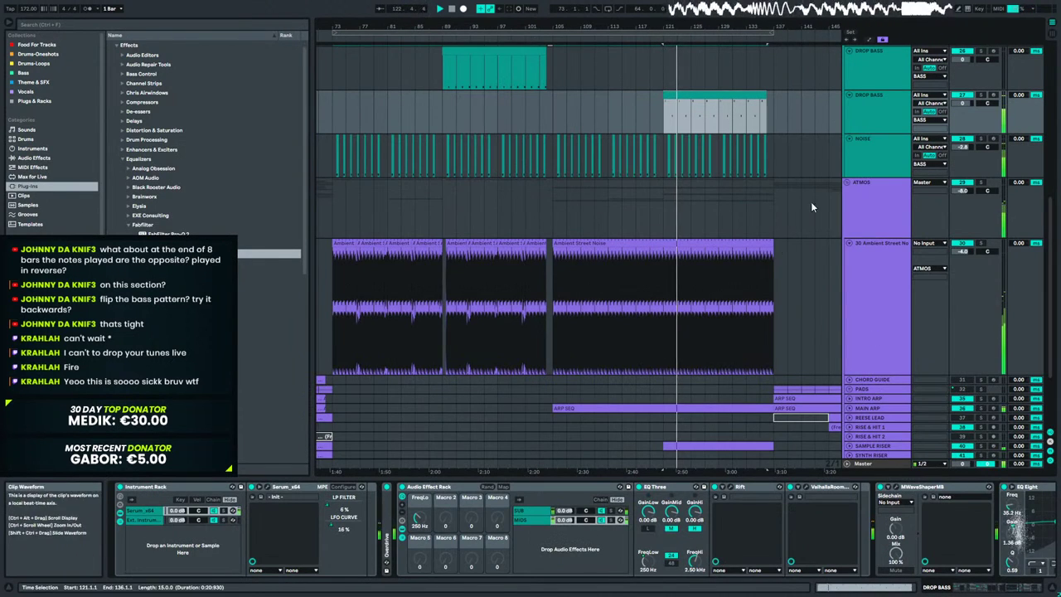
click(268, 490)
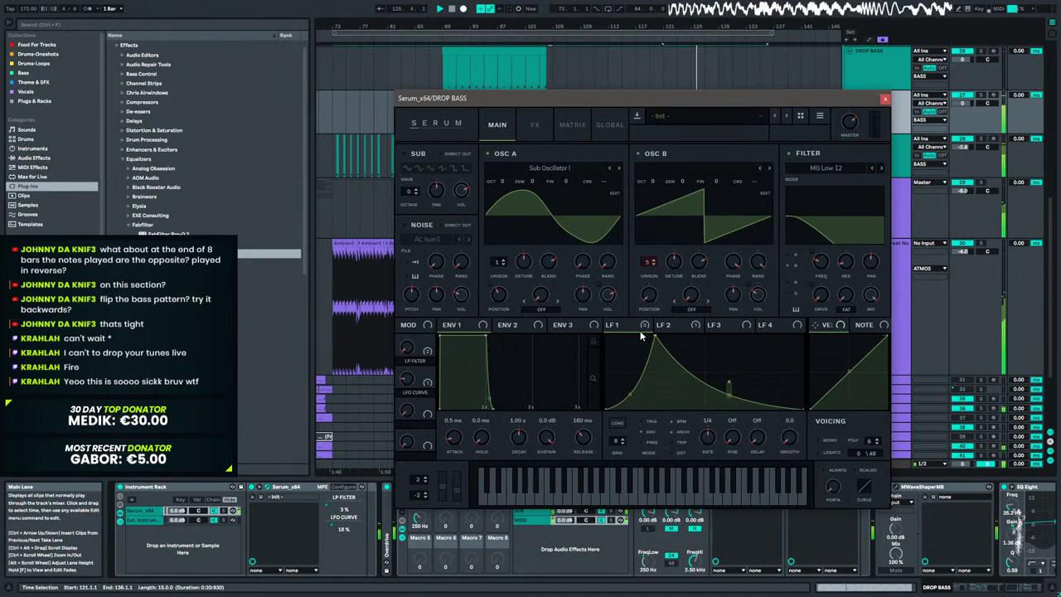
click(664, 324)
drag(658, 338, 606, 335)
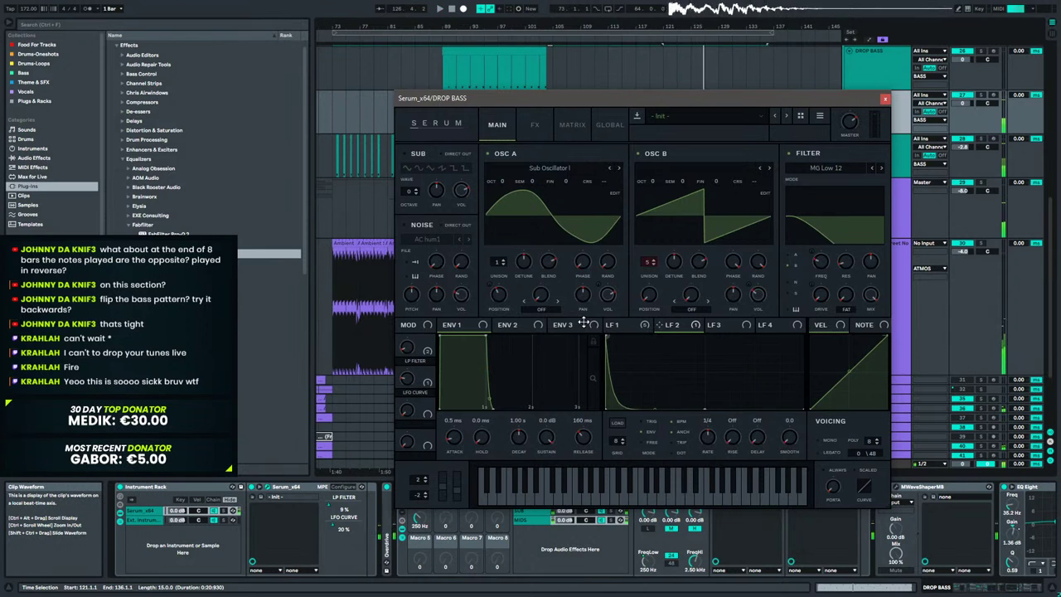
key(space)
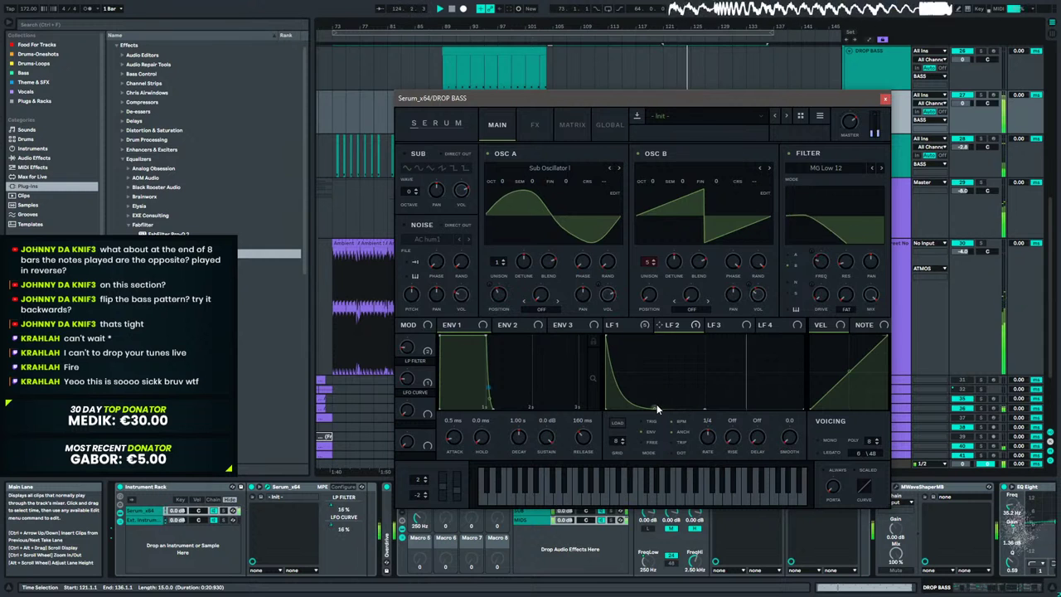
Move the LFO 1 peak close to the start of its curve, close Serum and audition from bar 119.
click(625, 326)
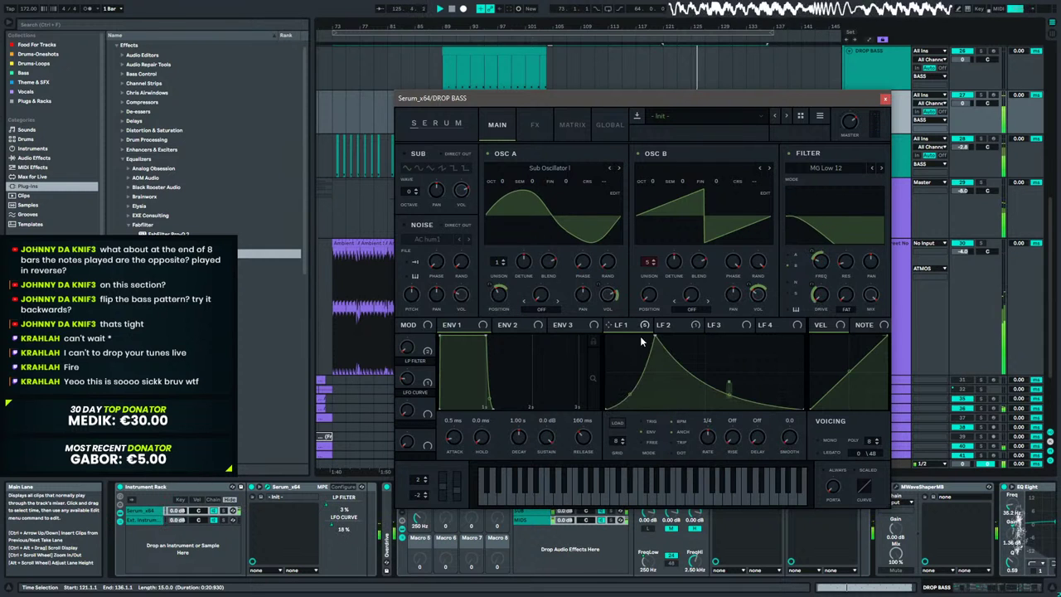
drag(656, 339, 617, 339)
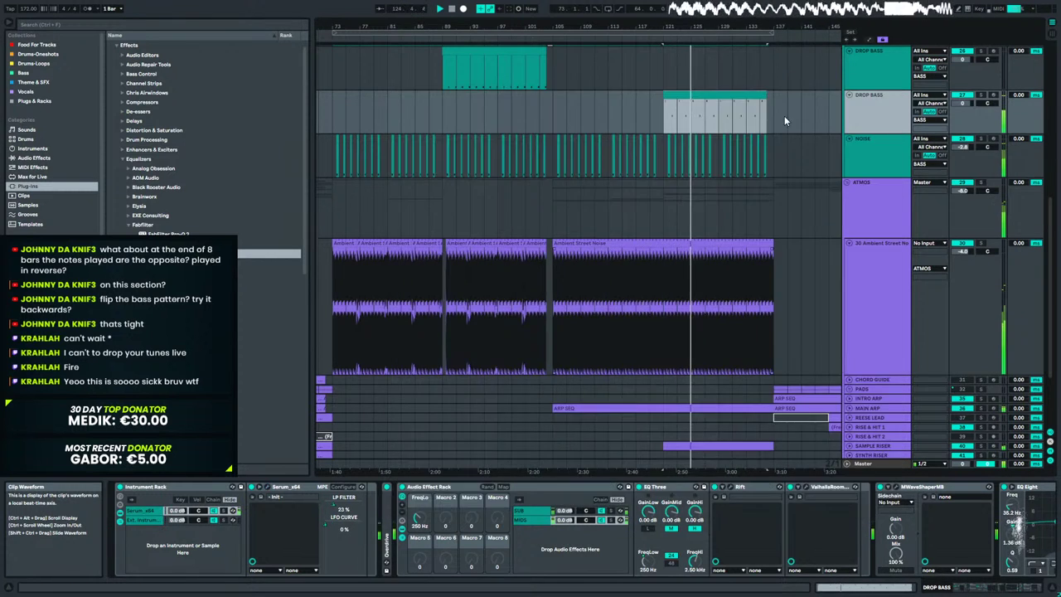
click(884, 99)
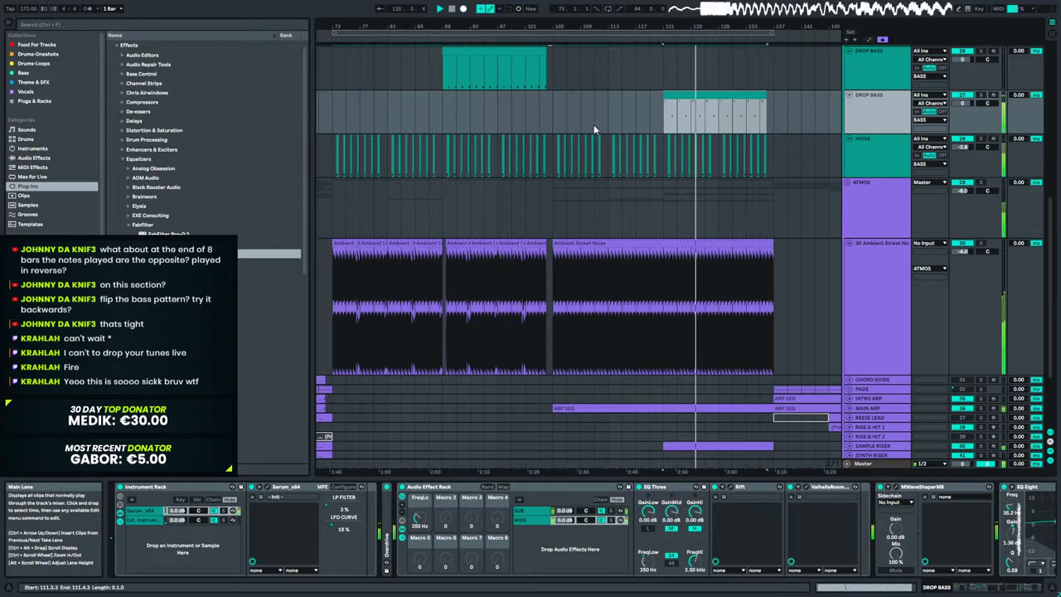
click(658, 111)
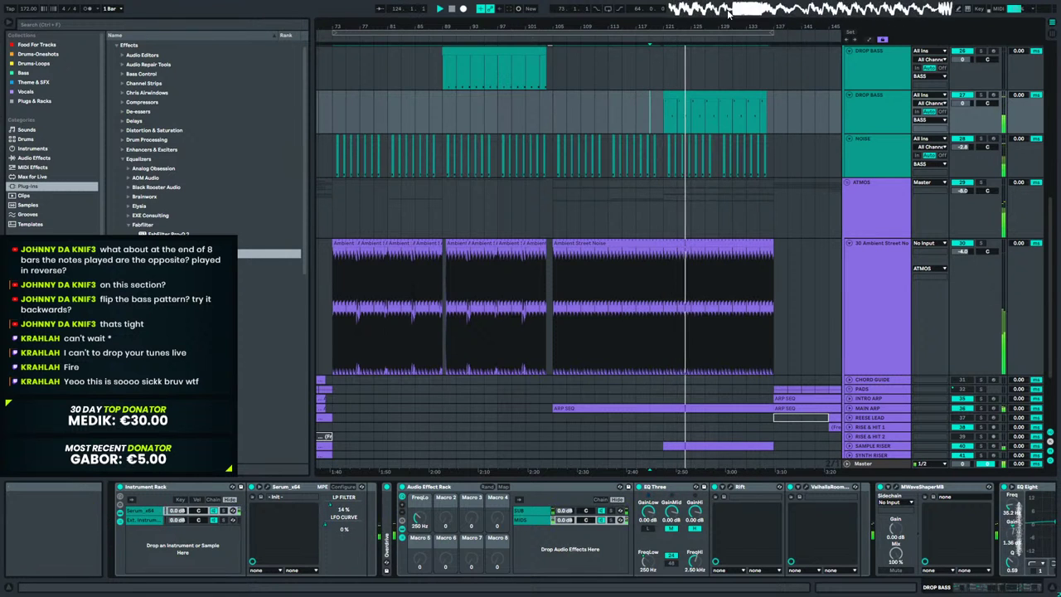
Select the Ambient Street Noise track and play the arrangement from bar 103.
drag(699, 33, 599, 83)
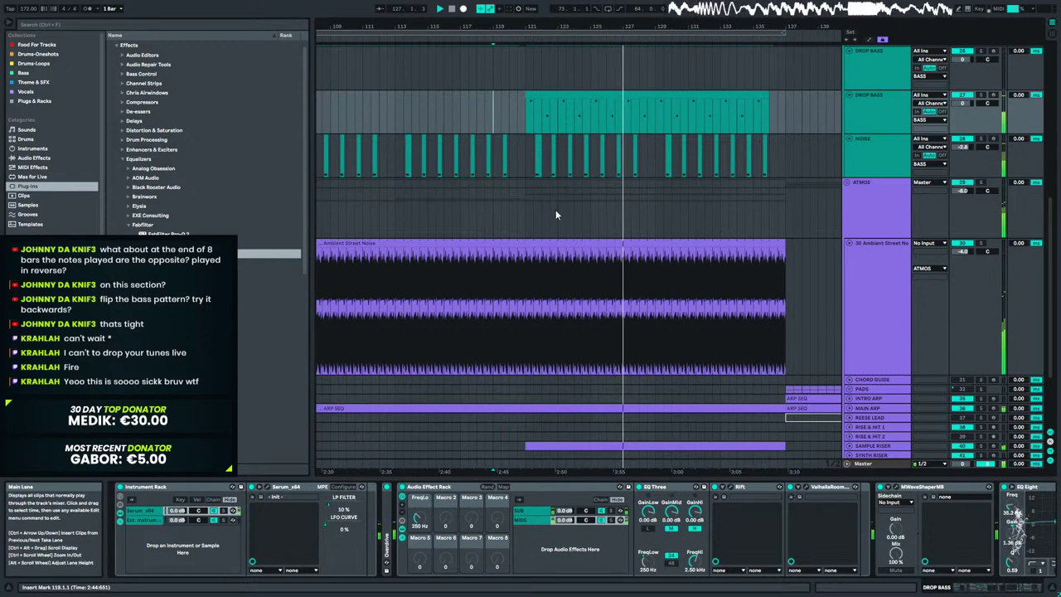
scroll(555, 207, down, 3)
click(882, 157)
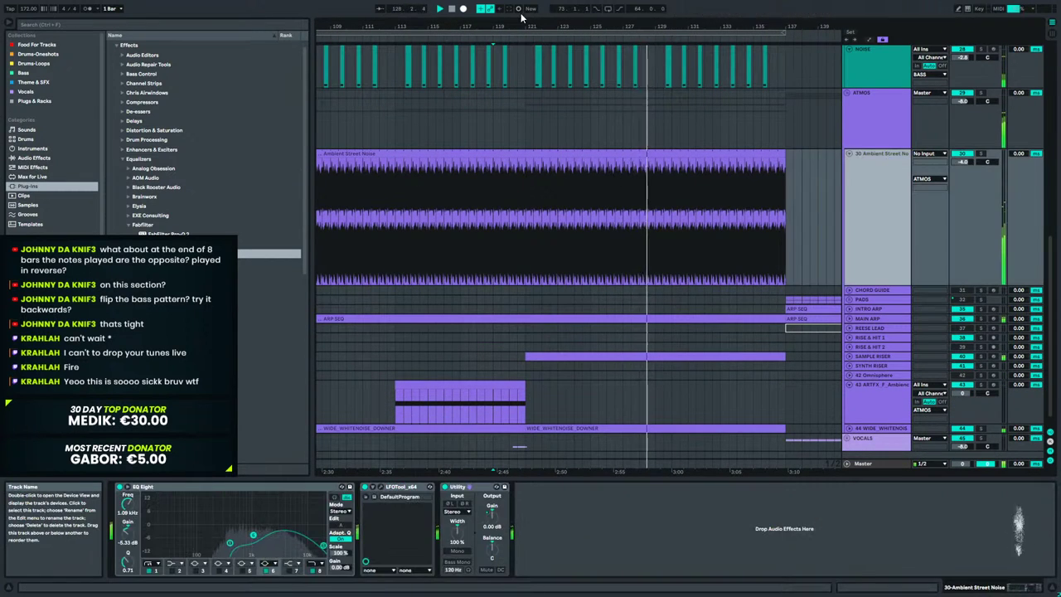
drag(615, 26, 614, 7)
drag(569, 93, 578, 85)
key(space)
drag(546, 26, 530, 237)
click(487, 208)
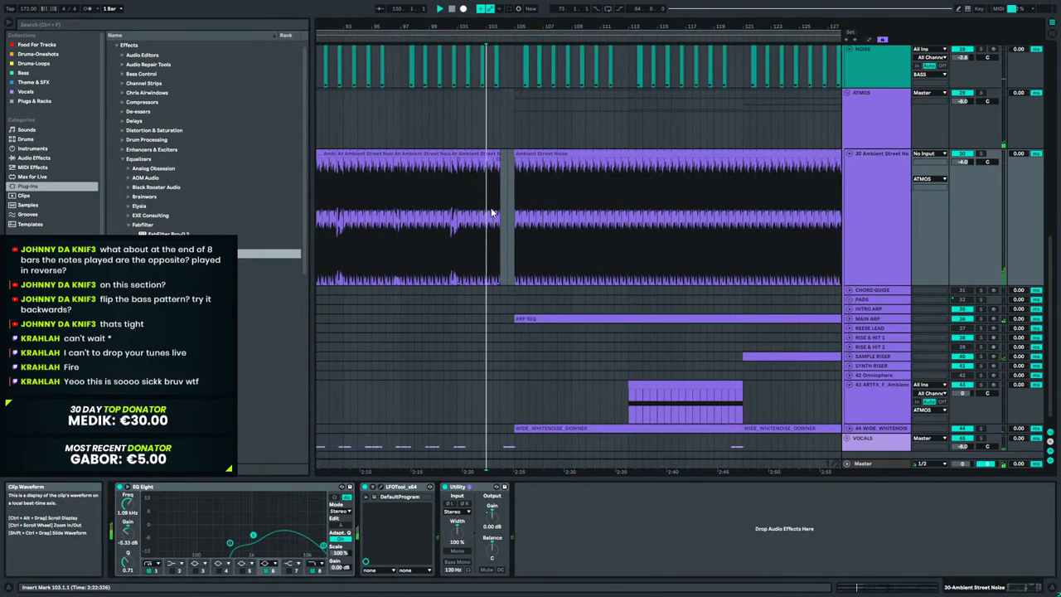
key(space)
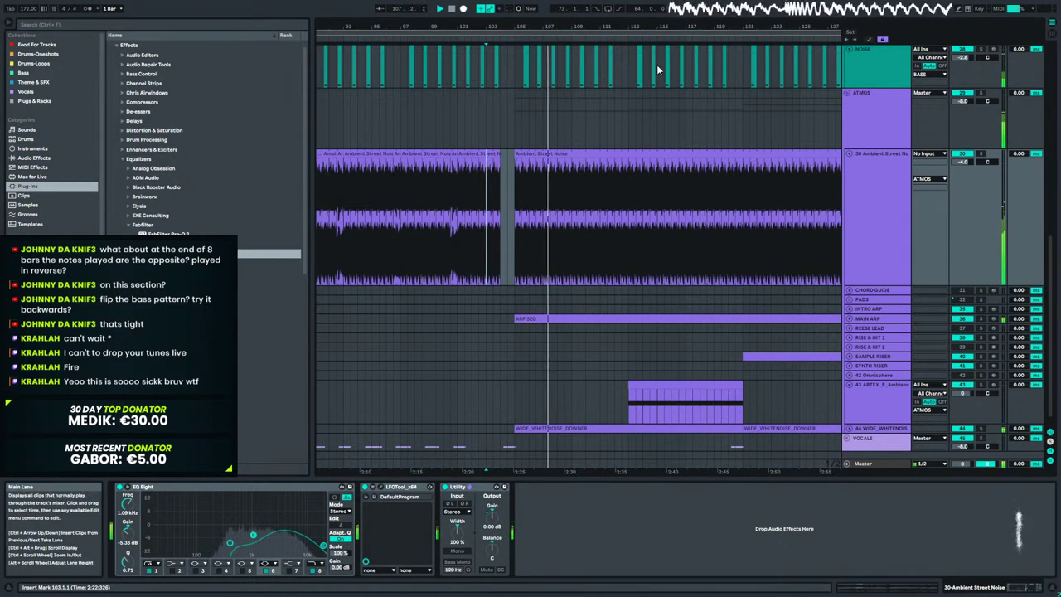
Cut a one-beat gap in the Ambient Street Noise clip from 120.4.1 to 121.1.1.
drag(629, 26, 629, 51)
drag(736, 39, 682, 100)
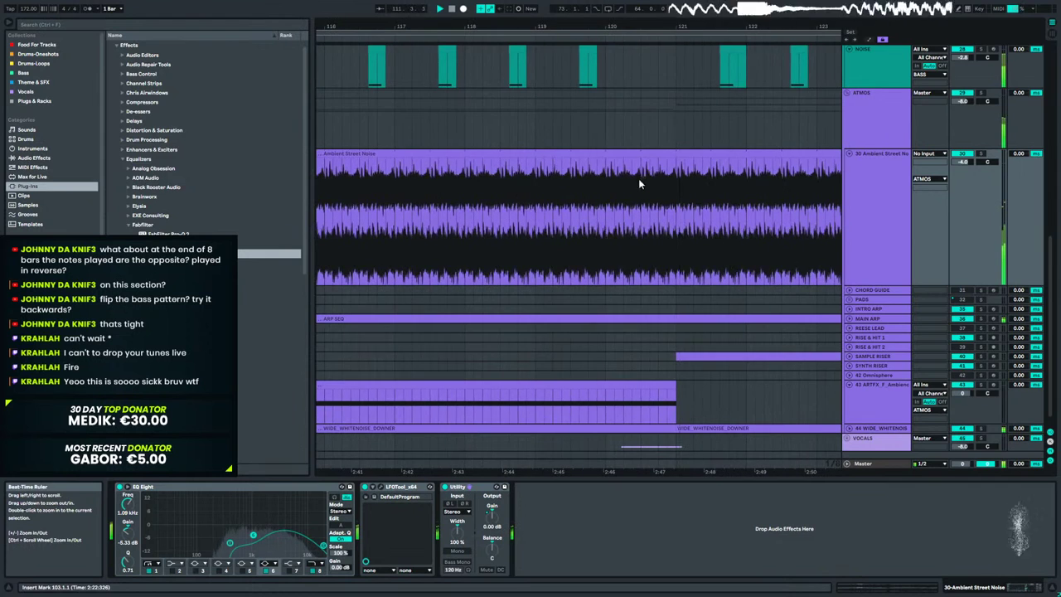
scroll(649, 194, up, 2)
scroll(648, 192, up, 4)
scroll(651, 207, down, 6)
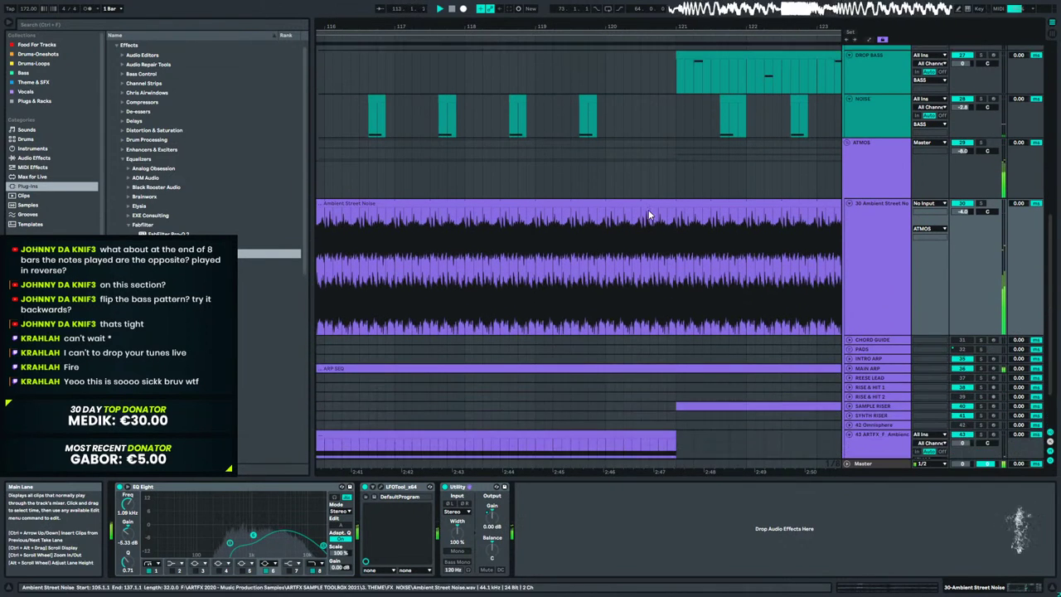
drag(662, 237, 672, 236)
key(Delete)
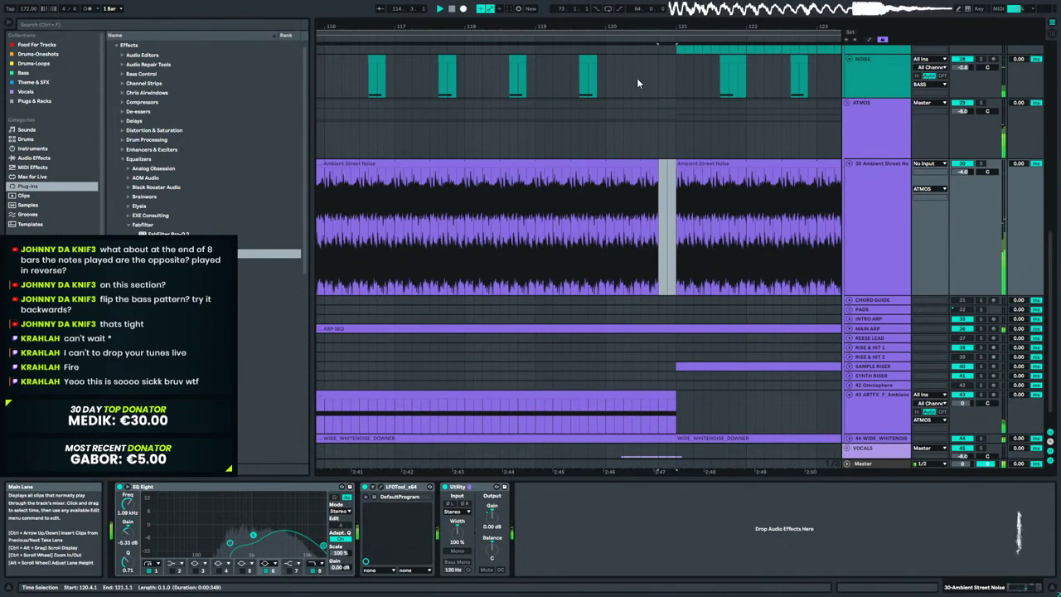
drag(668, 26, 631, 6)
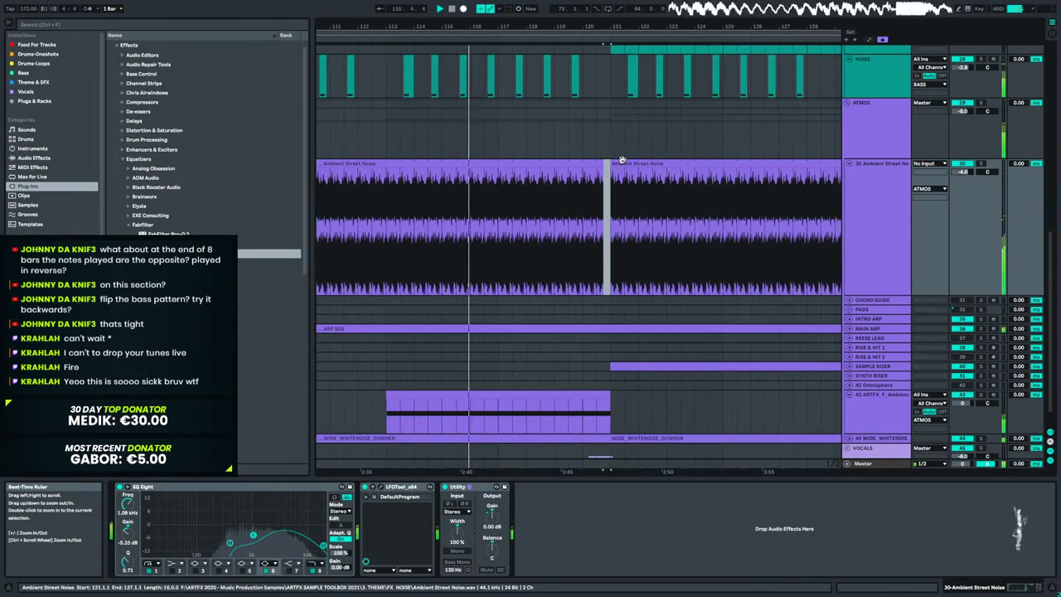
Close the Ambient Street Noise gap before 121.1.1, trim the following clip's start to 121.3.1 instead, and audition the transition.
scroll(622, 159, up, 6)
scroll(623, 162, up, 2)
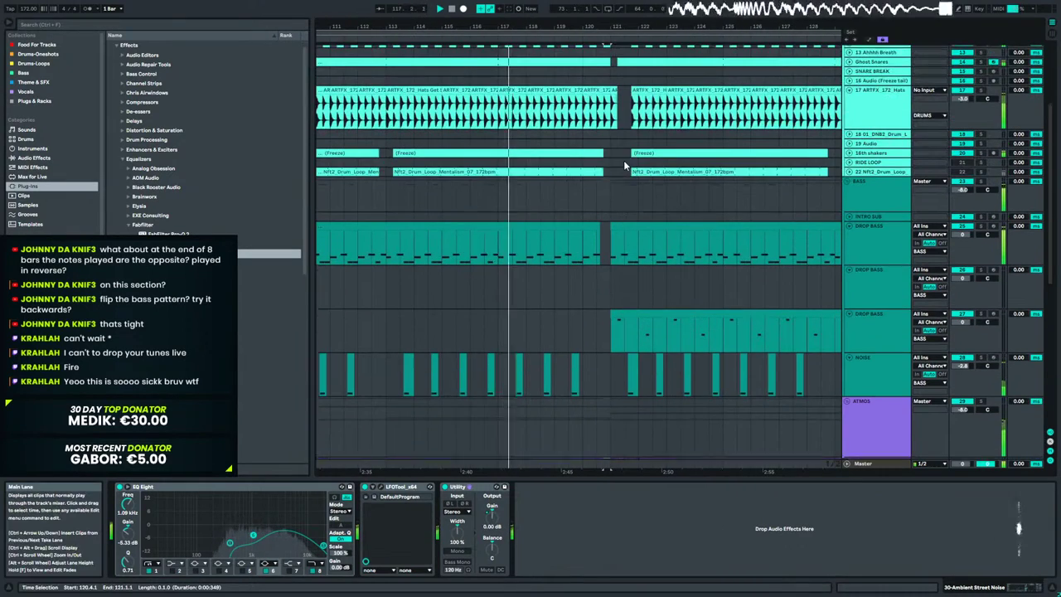
scroll(623, 164, down, 6)
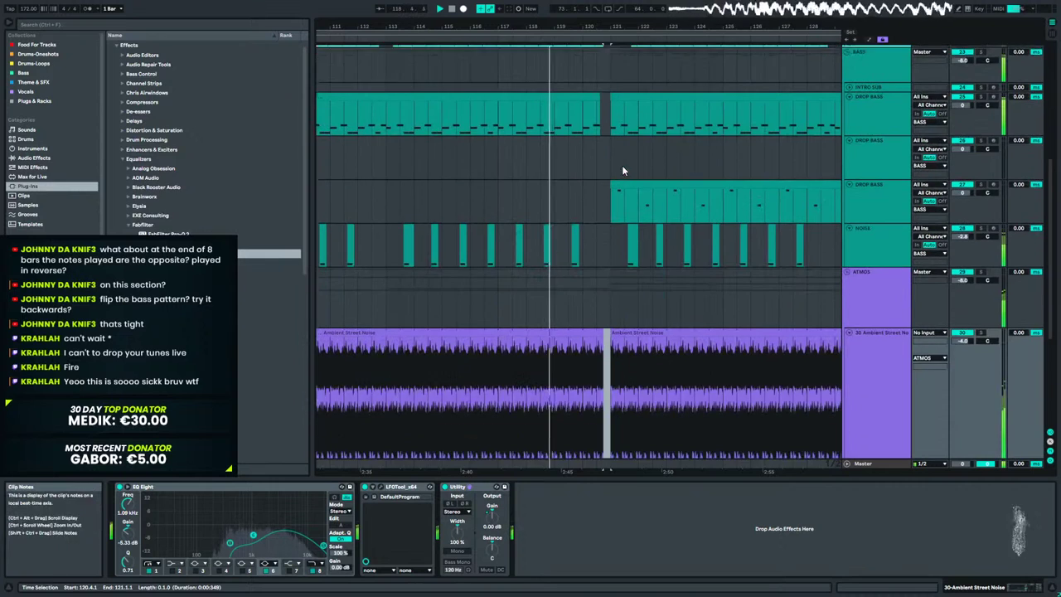
drag(596, 223, 619, 229)
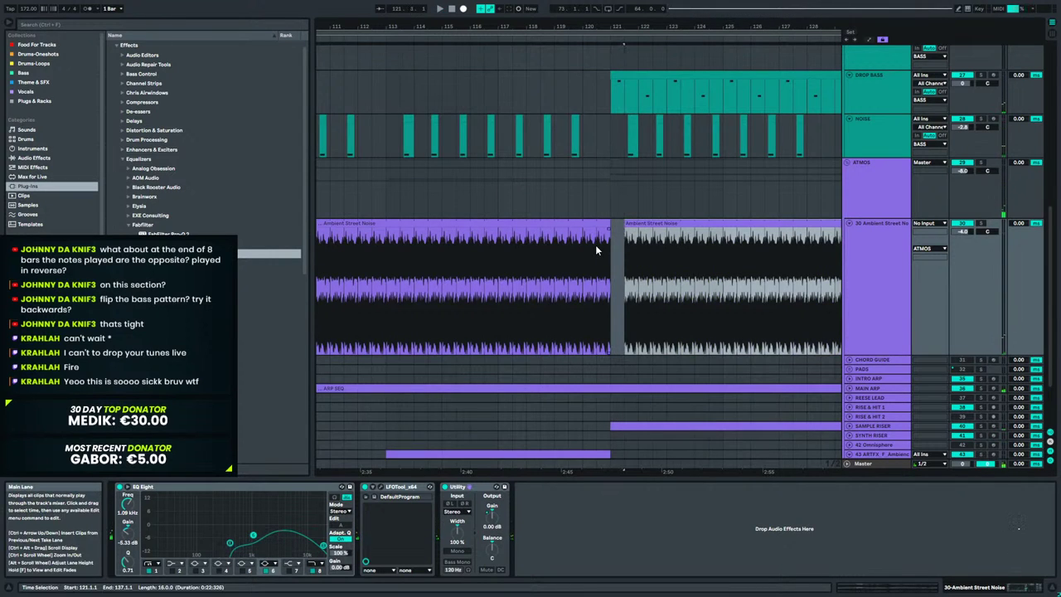
click(597, 244)
key(space)
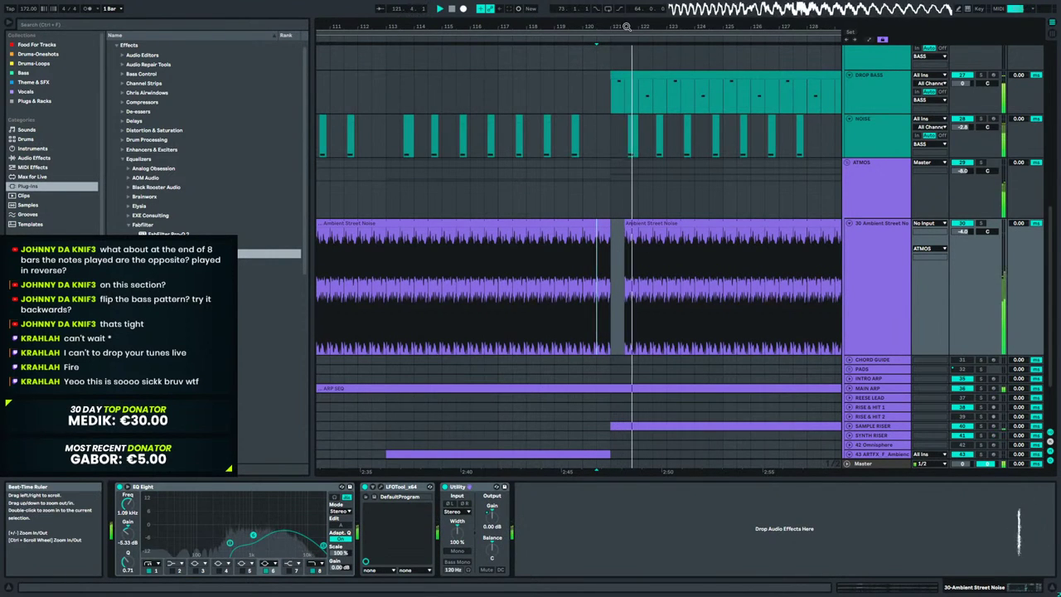
Trim the start of the Ambient Street Noise clip after the gap to 122.1.1 and listen to the transition.
click(630, 225)
drag(631, 224, 643, 224)
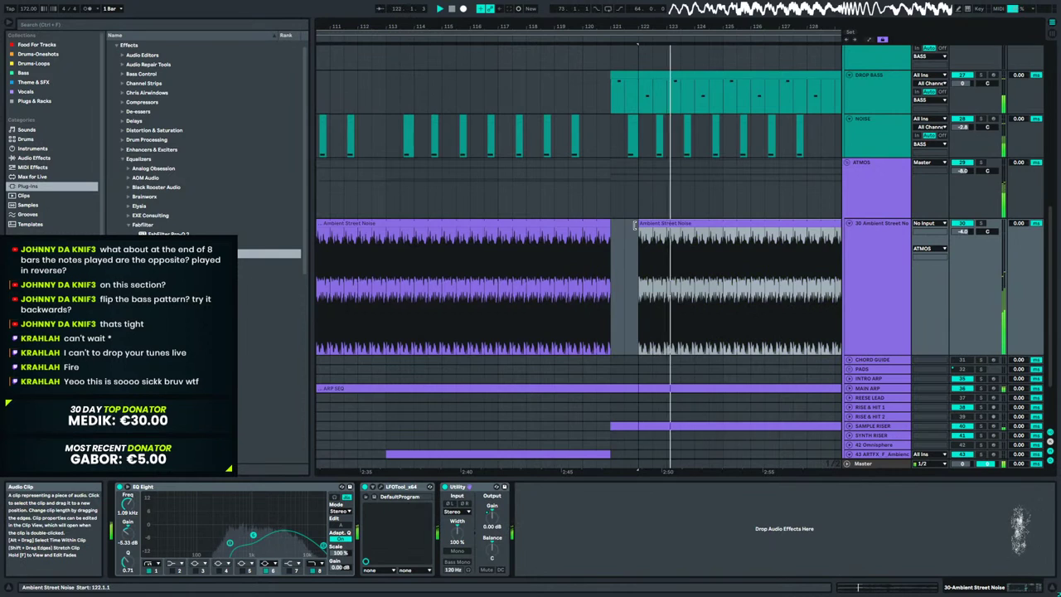
click(511, 256)
key(space)
key(space)
drag(650, 27, 651, 58)
scroll(610, 88, up, 2)
key(space)
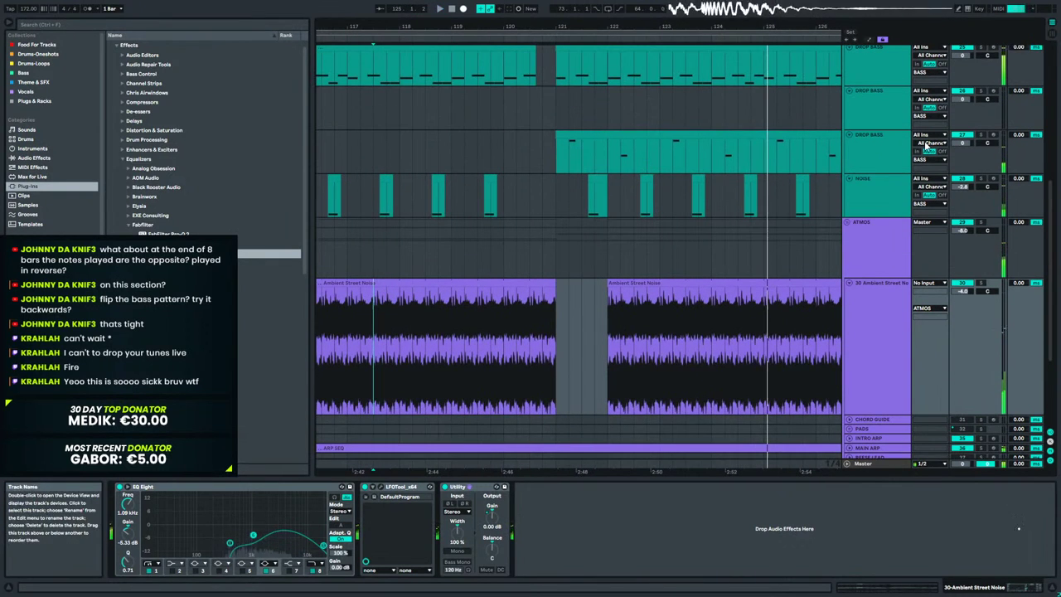
Deactivate DROP BASS track 27 and audition the arrangement from 120.2.1.
click(538, 147)
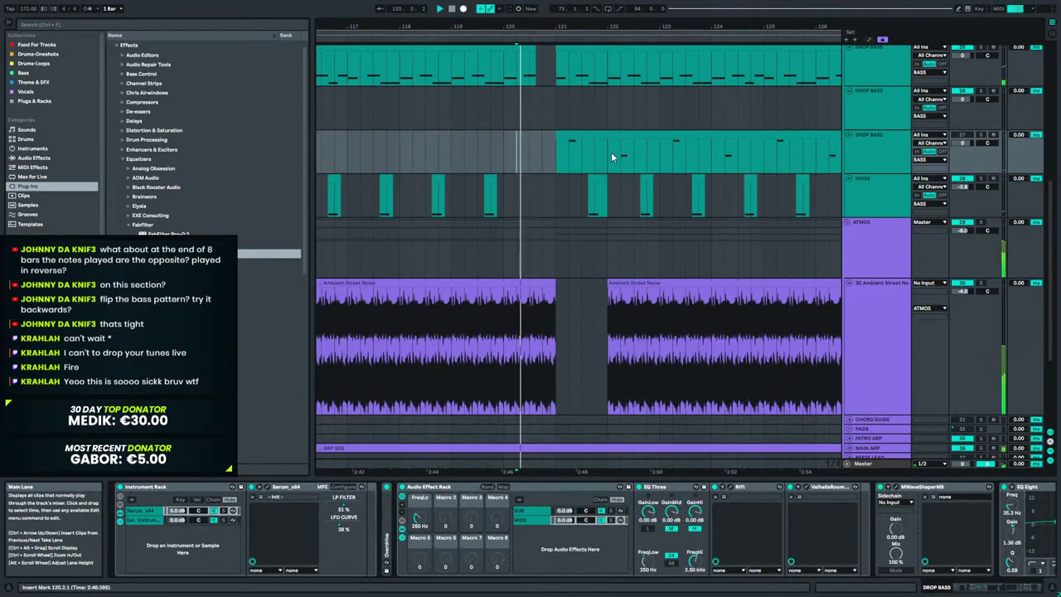
click(652, 136)
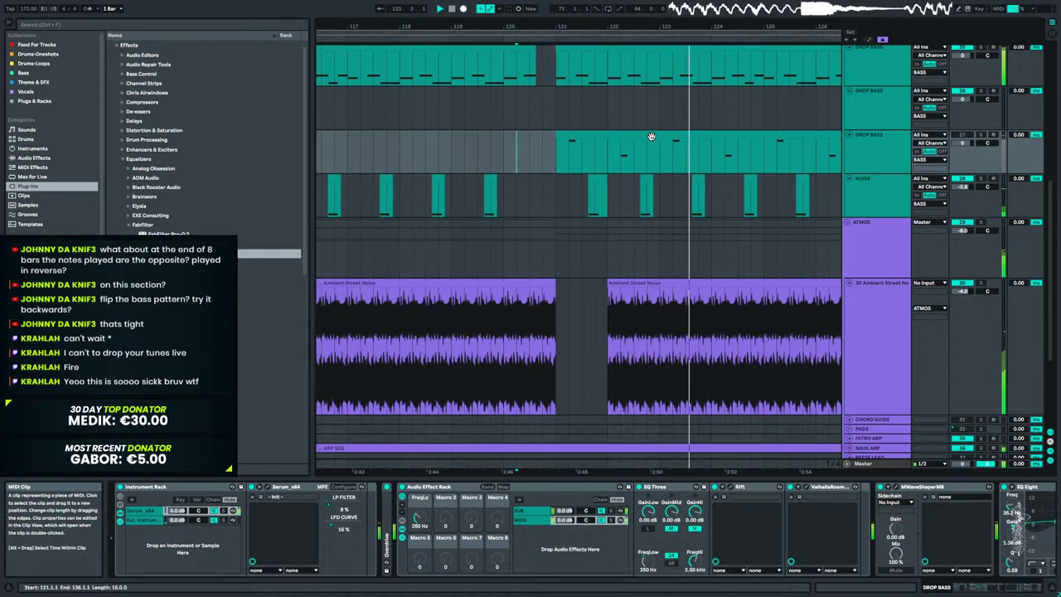
drag(580, 27, 623, 8)
scroll(620, 169, up, 1)
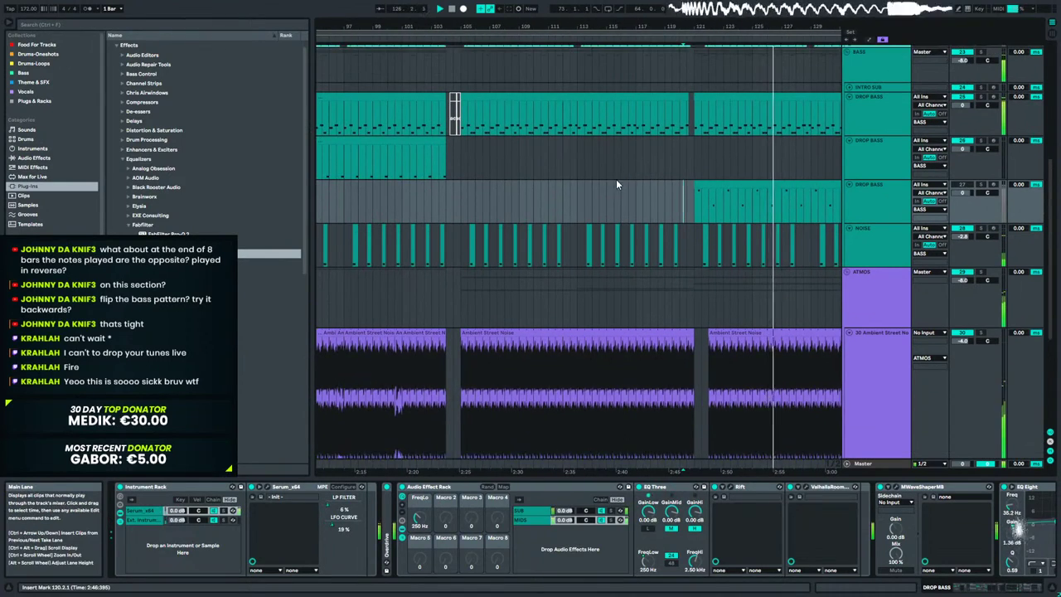
scroll(616, 184, up, 2)
drag(512, 26, 511, 9)
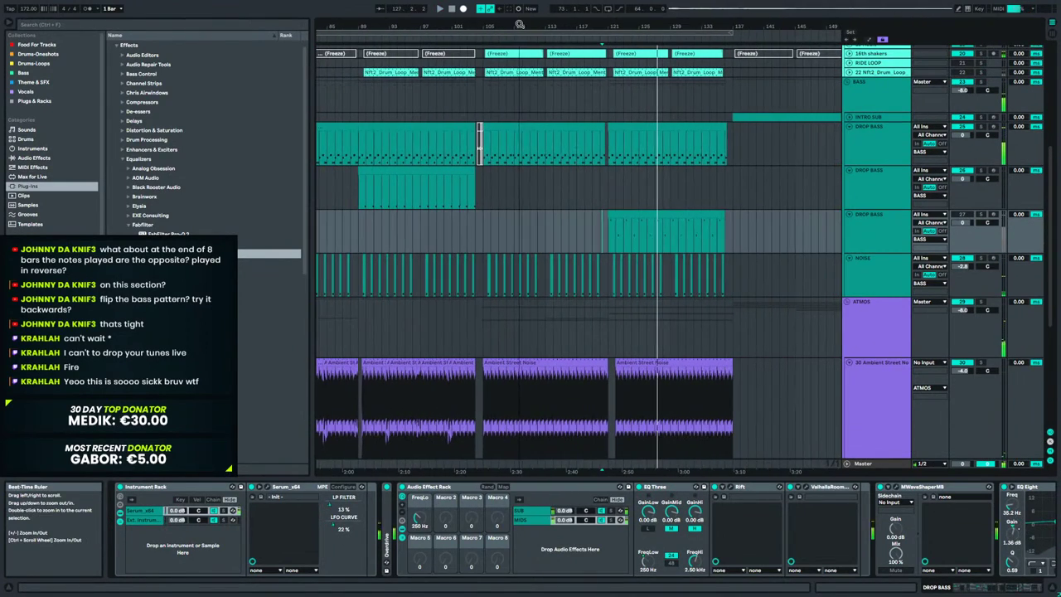
Copy the clips at bar 89 on DROP BASS tracks 25 and 26 to bar 121 and audition the transition.
click(636, 123)
click(404, 123)
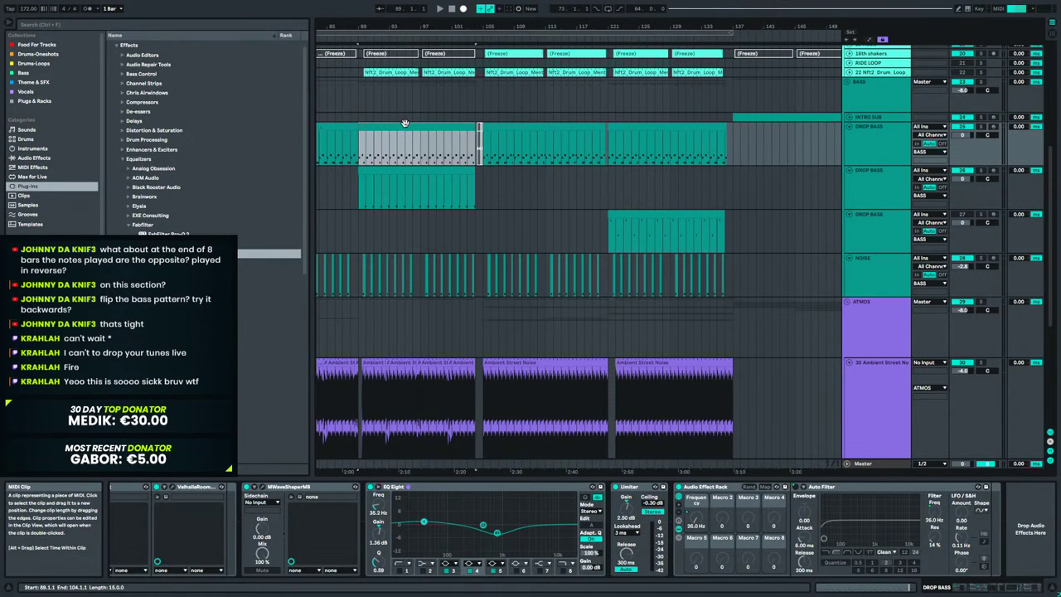
shift+click(423, 169)
drag(398, 125, 647, 143)
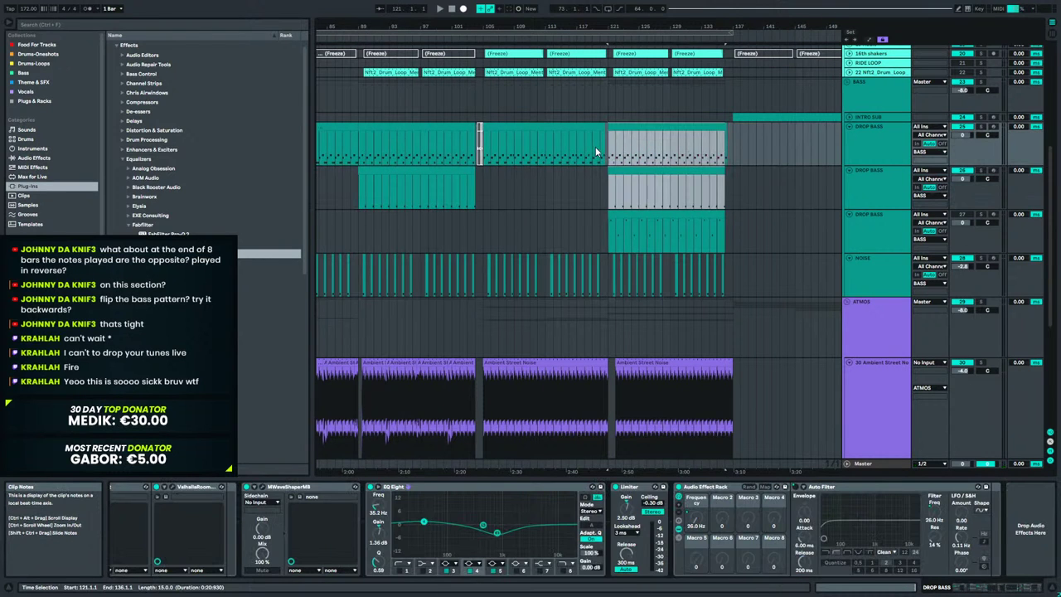
click(588, 141)
key(space)
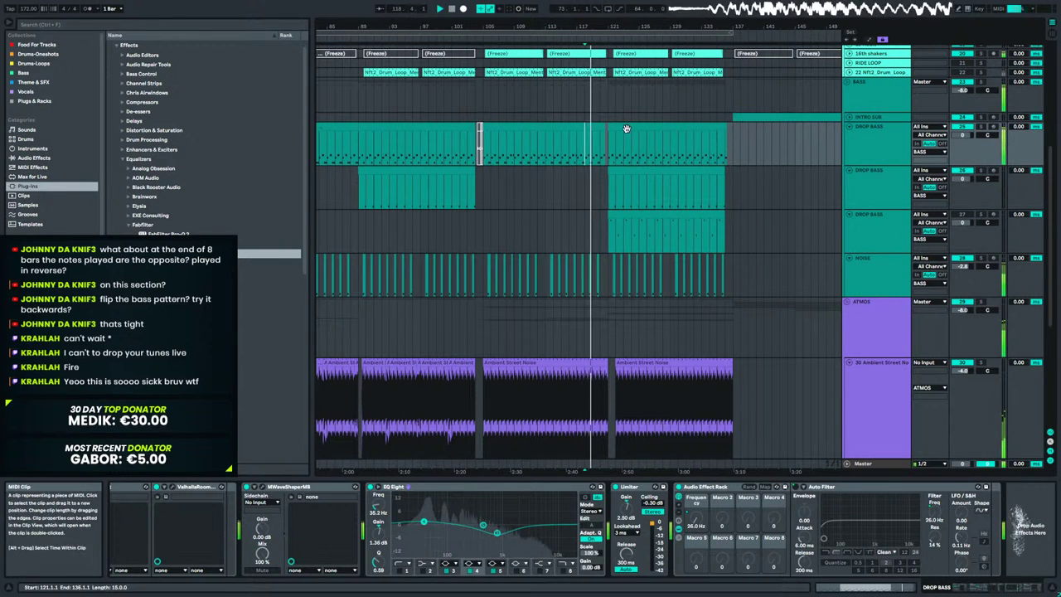
Check the notes of the DROP BASS track 25 clip at bar 121 while listening to the section, and stop playback.
double_click(626, 127)
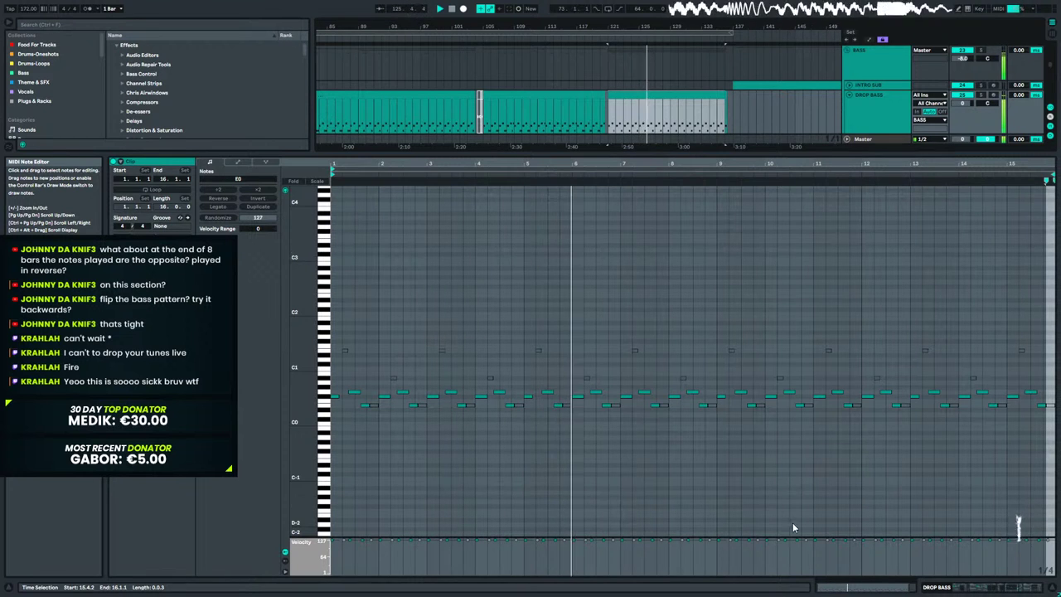
click(975, 588)
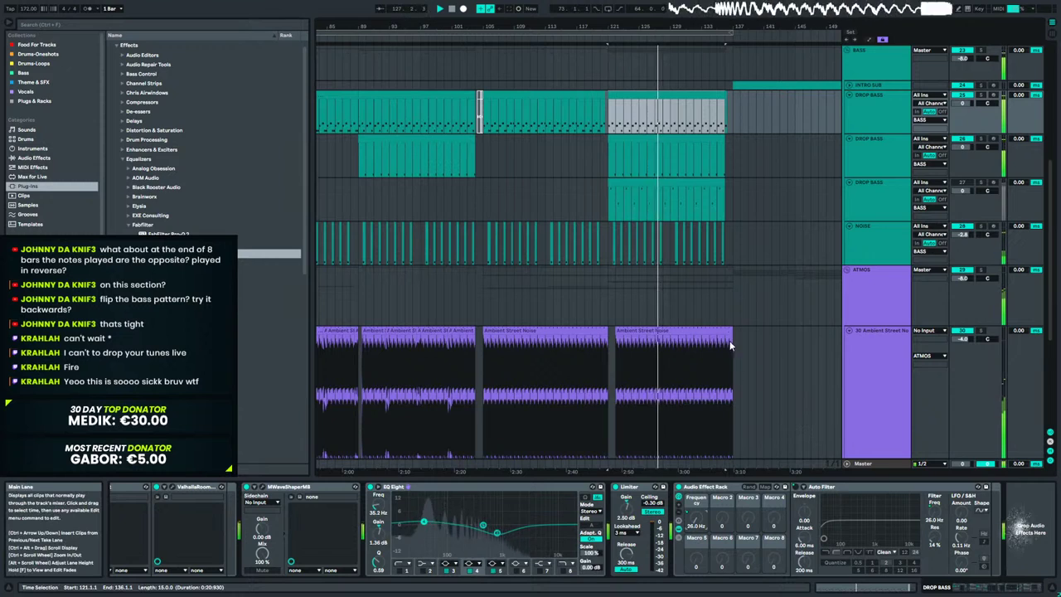
drag(711, 26, 712, 79)
drag(631, 31, 741, 18)
key(space)
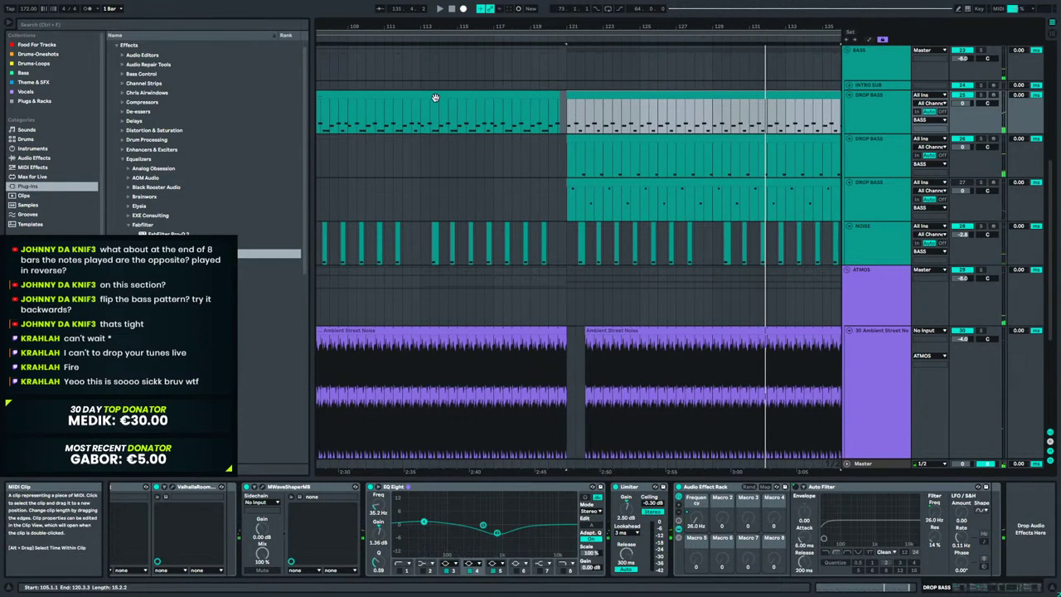
Open the DROP BASS track 25 clip at bar 121 and transpose its note at 4.4.2 up to G0 during playback.
double_click(621, 94)
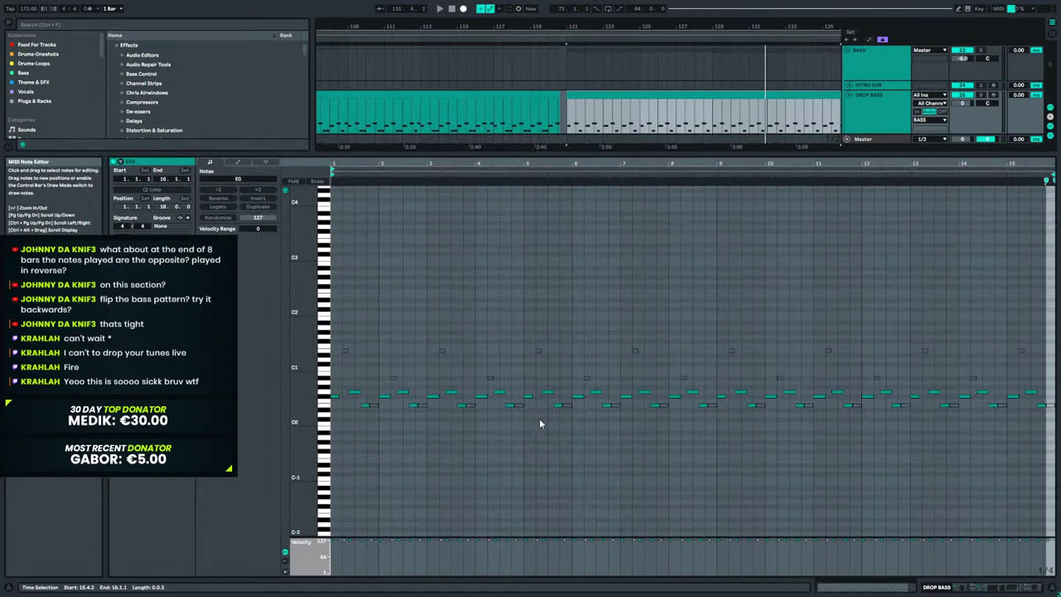
key(space)
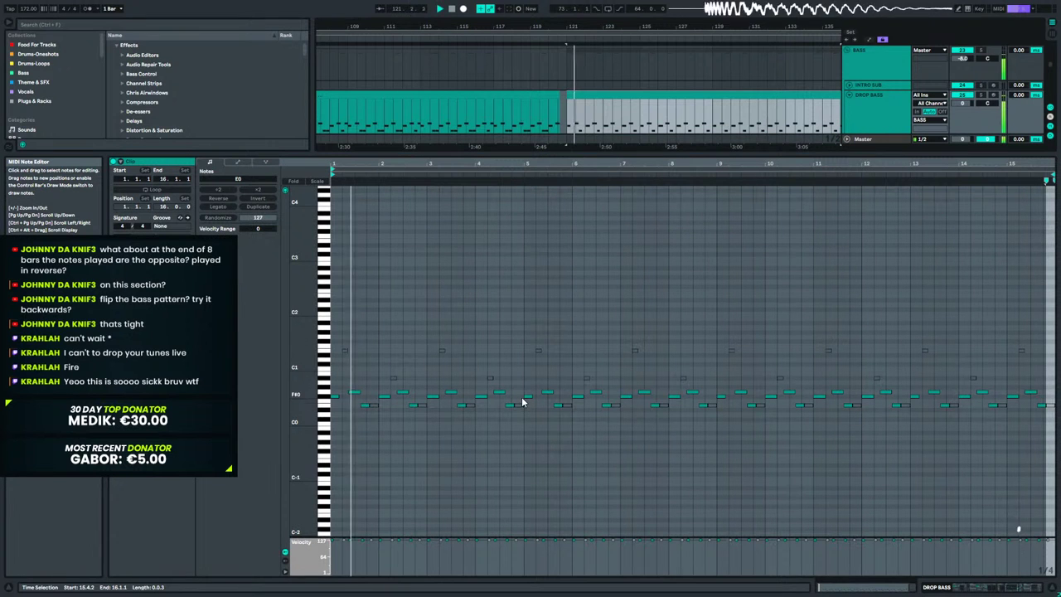
click(519, 405)
key(Up)
key(Up)
key(Up)
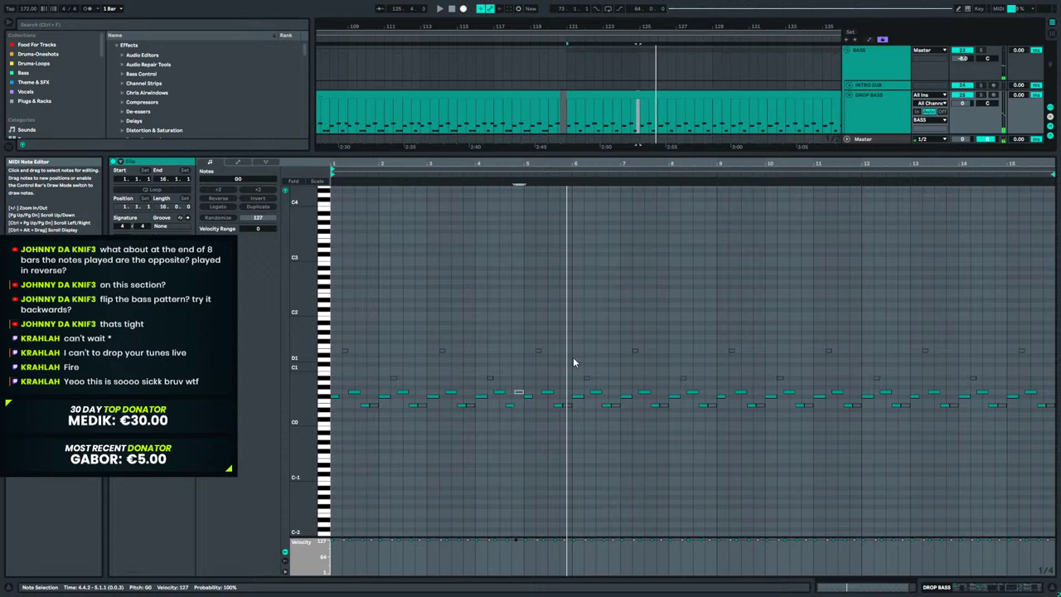
Open the DROP BASS track 26 clip at bar 121 and try selecting its last notes in bars 4, 8 and 12.
scroll(684, 107, up, 2)
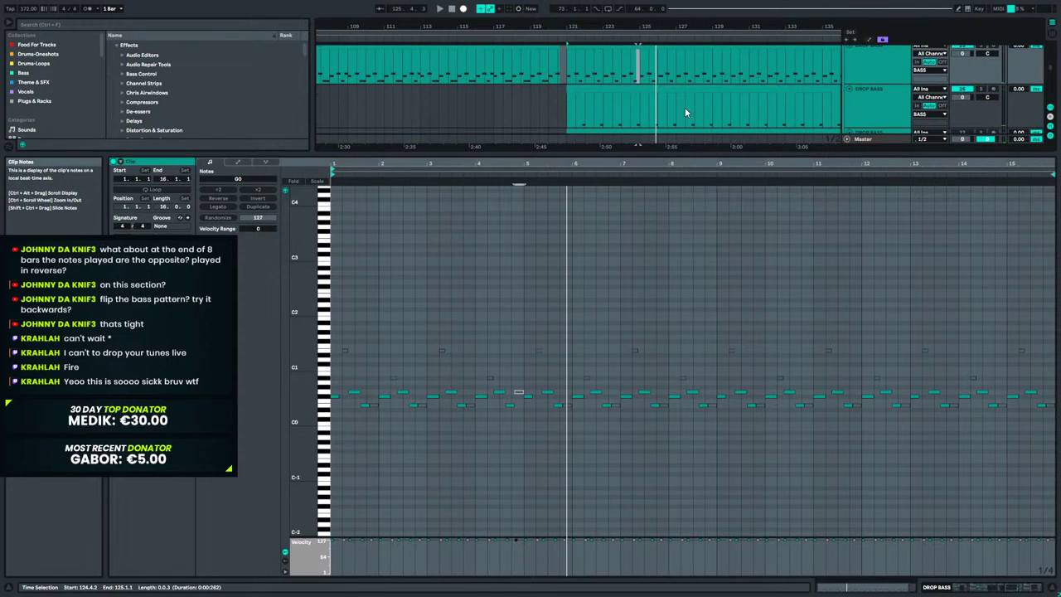
click(643, 100)
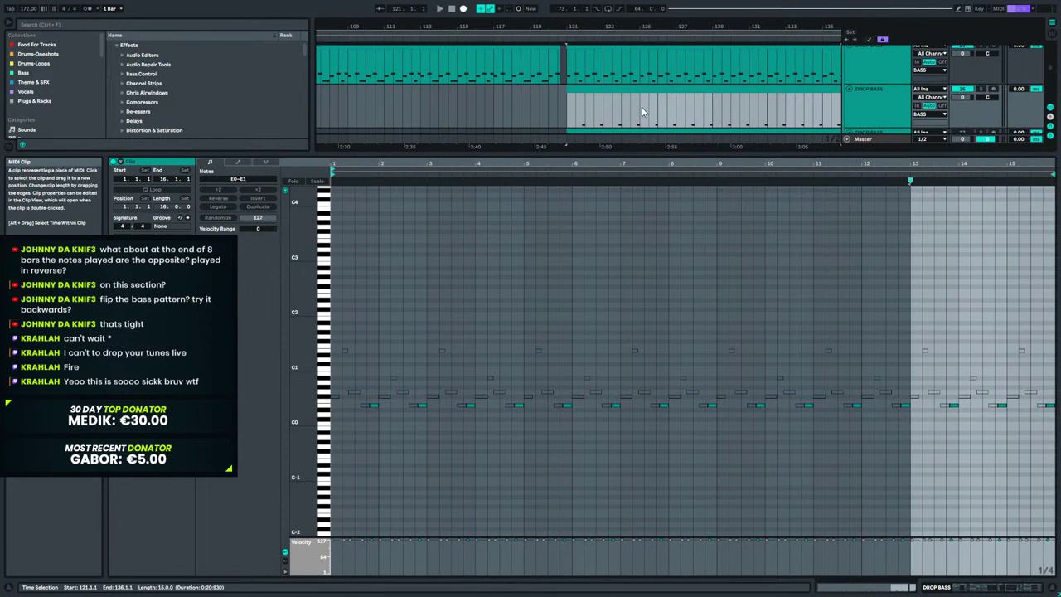
click(517, 405)
shift+click(708, 406)
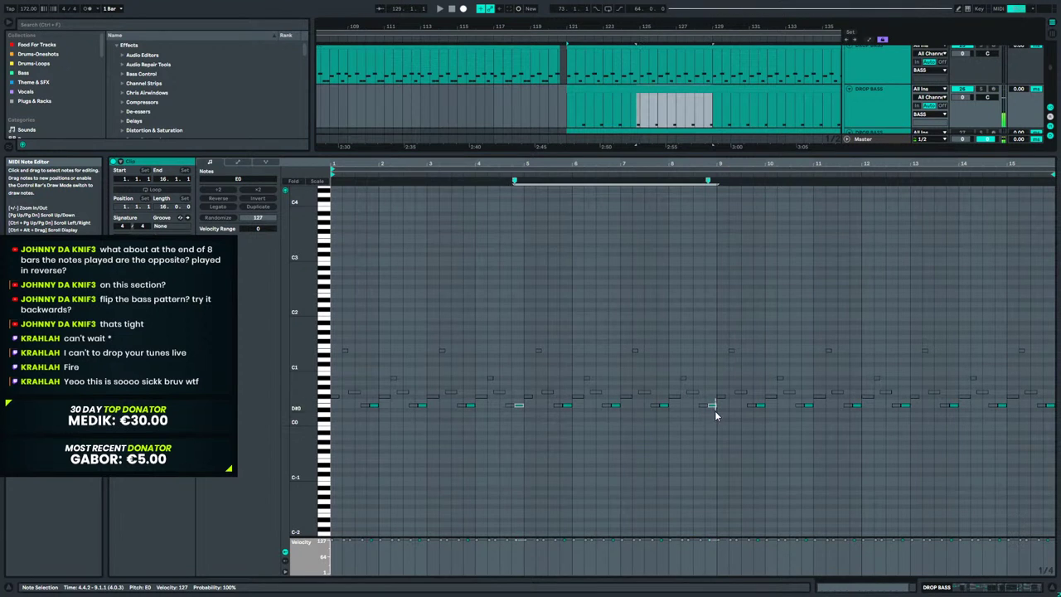
shift+click(908, 405)
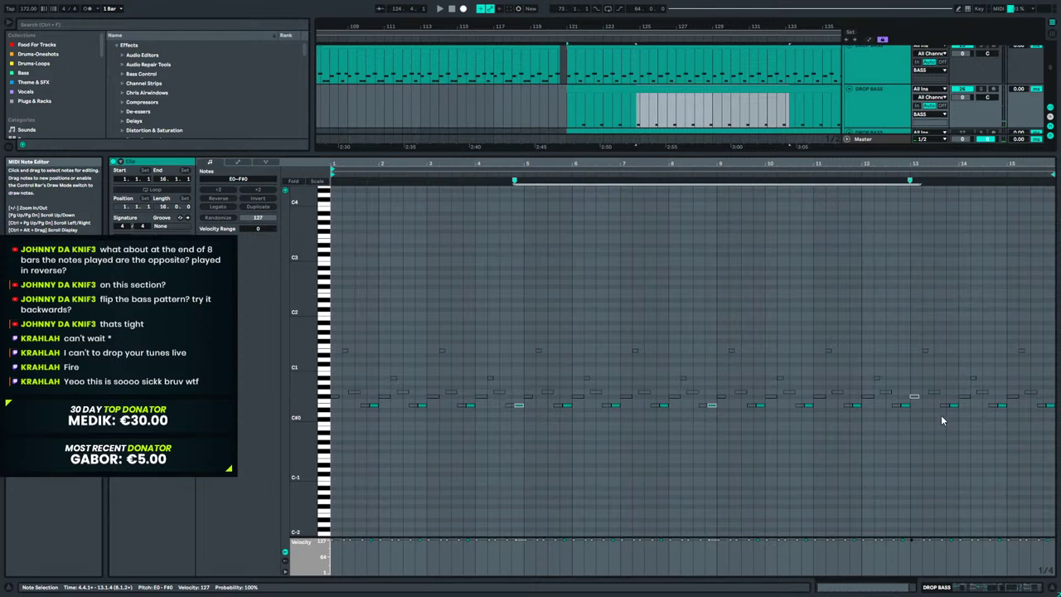
shift+click(917, 415)
click(487, 472)
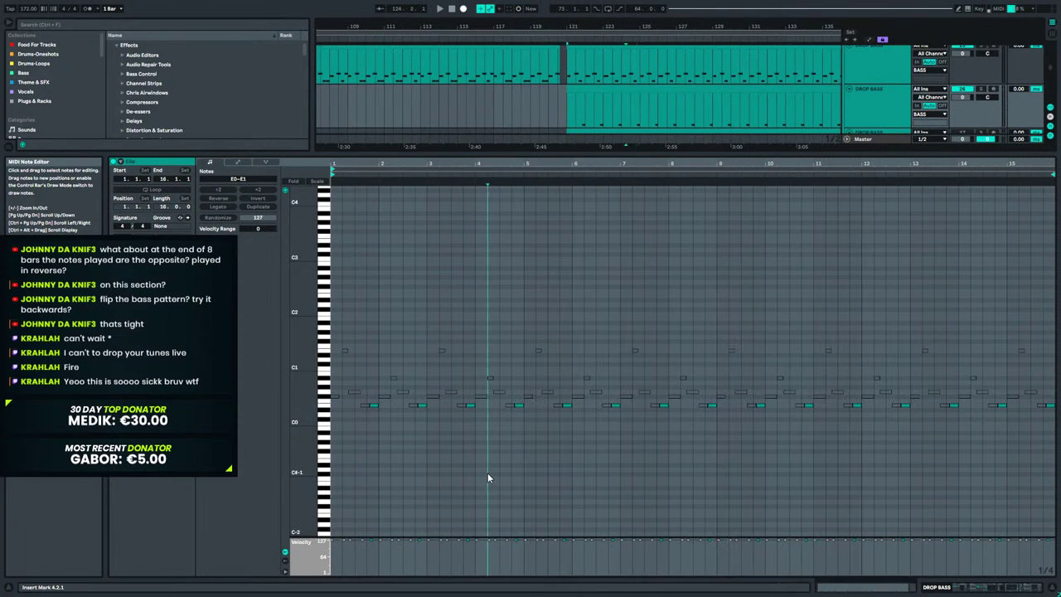
Transpose the final notes of bars 4, 8 and 12 in the DROP BASS track 26 clip to G0, audition, and close the clip.
click(520, 405)
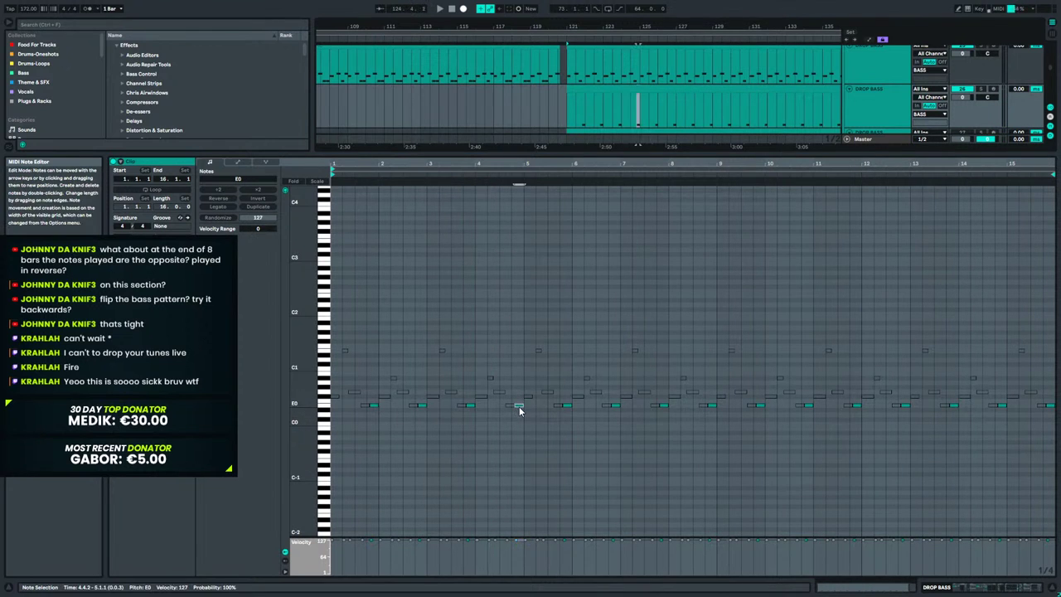
shift+click(711, 405)
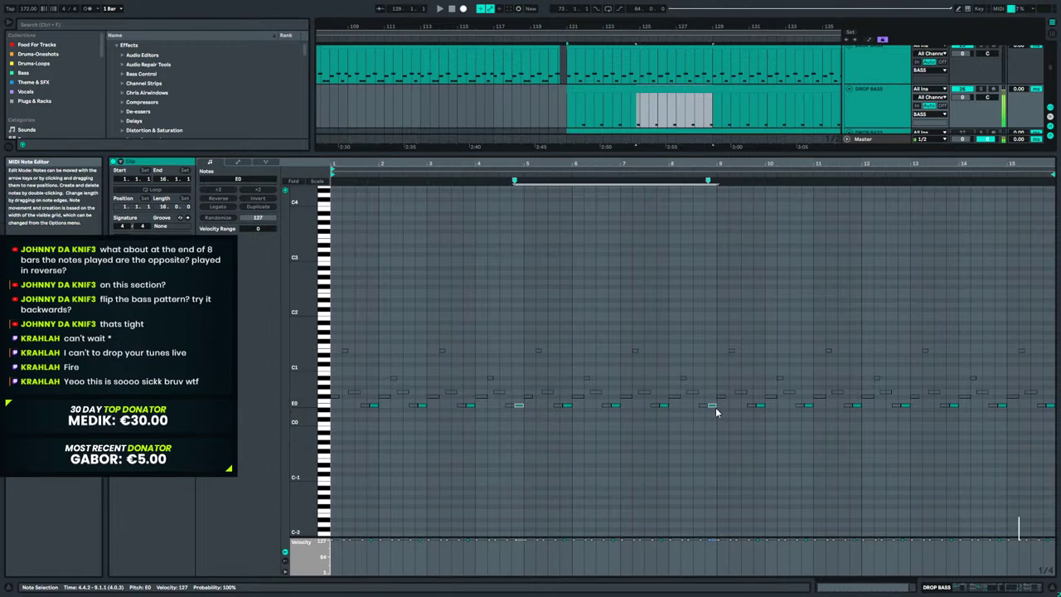
shift+click(908, 407)
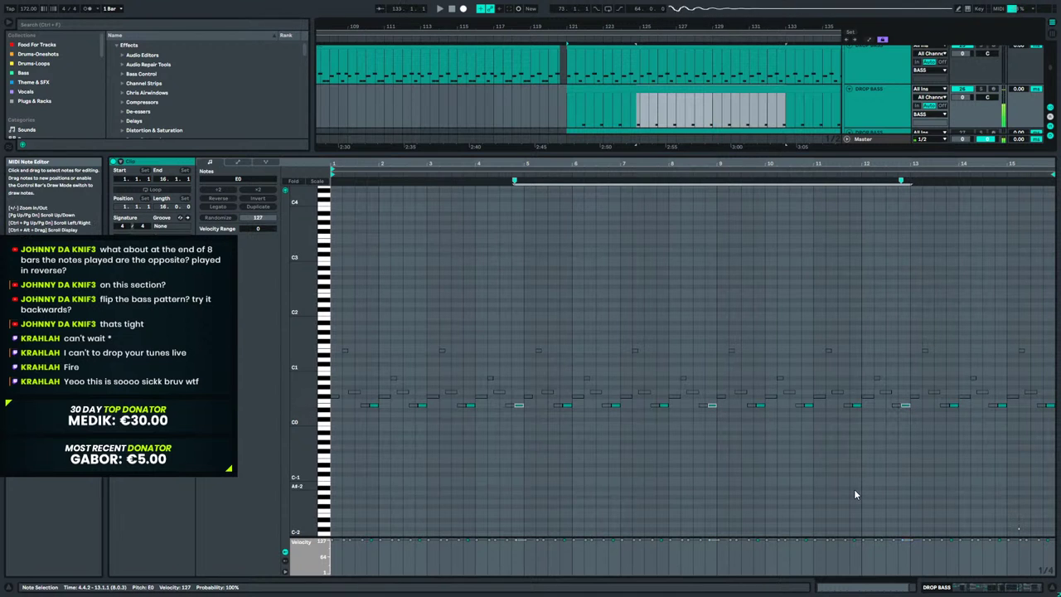
key(Up)
key(Up)
key(Up)
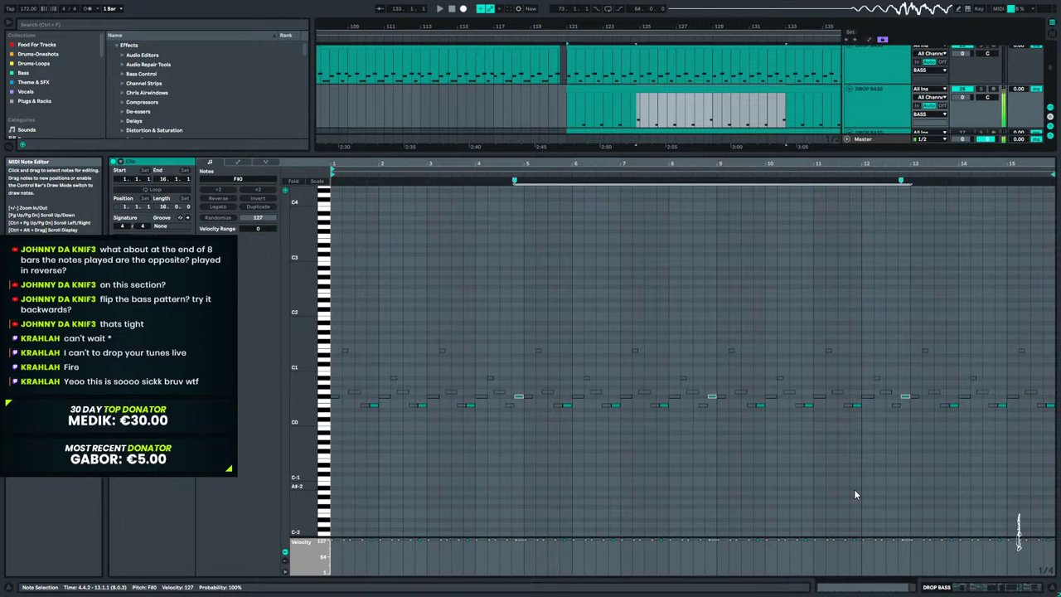
key(space)
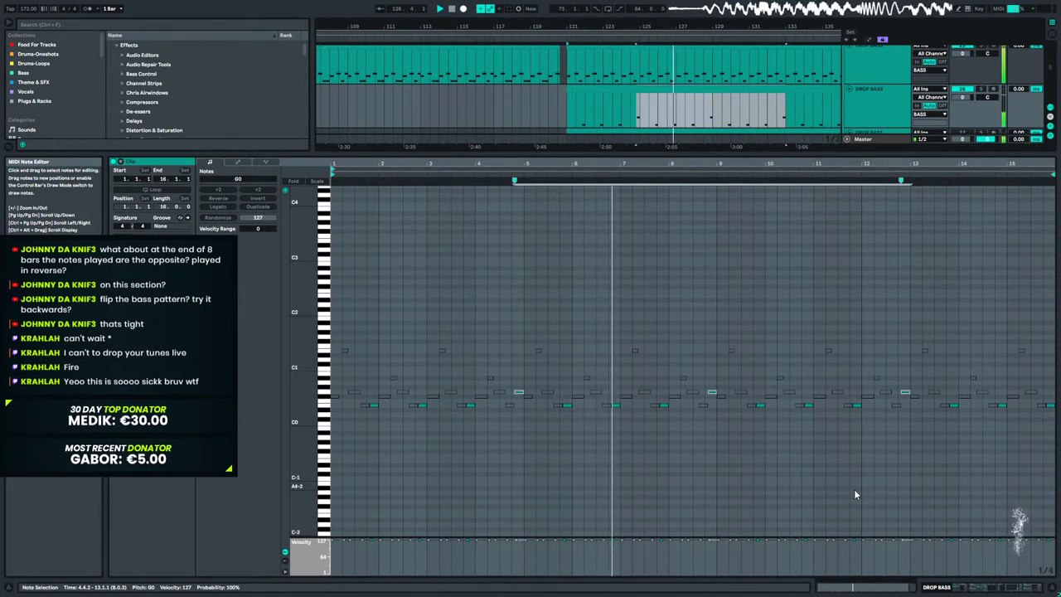
click(949, 586)
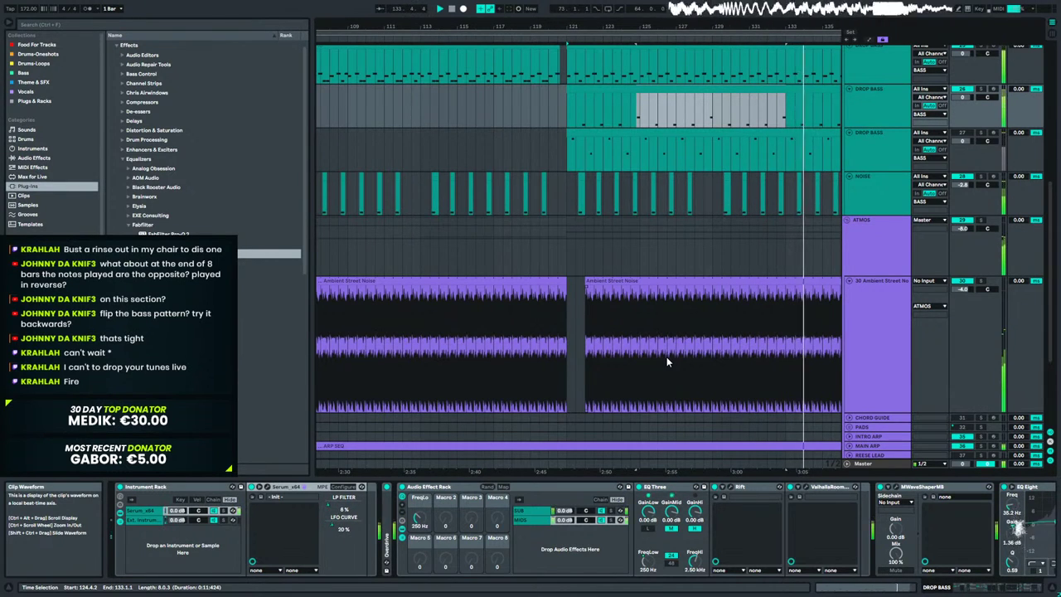
Stop playback, fold all the track groups and set the insert marker to 33.1.1 with the whole arrangement in view.
drag(703, 22, 498, 23)
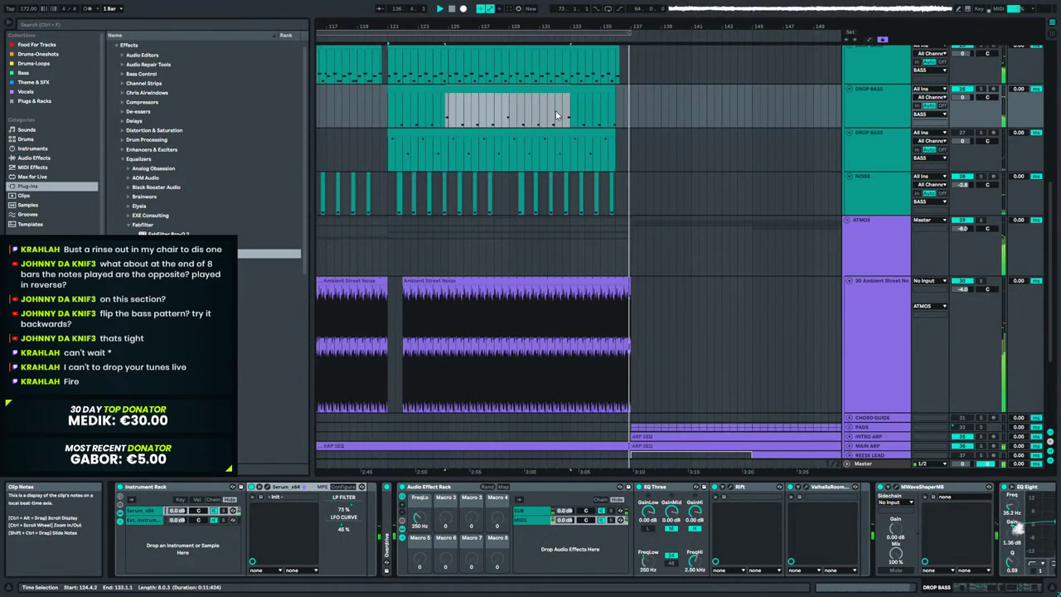
scroll(614, 113, up, 5)
scroll(677, 108, up, 5)
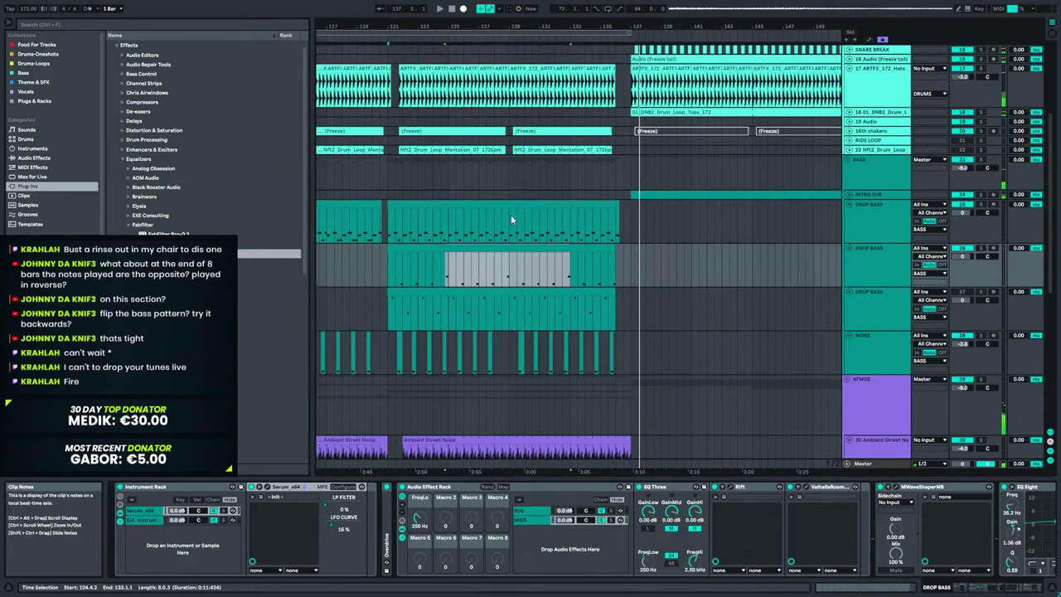
drag(460, 23, 609, 8)
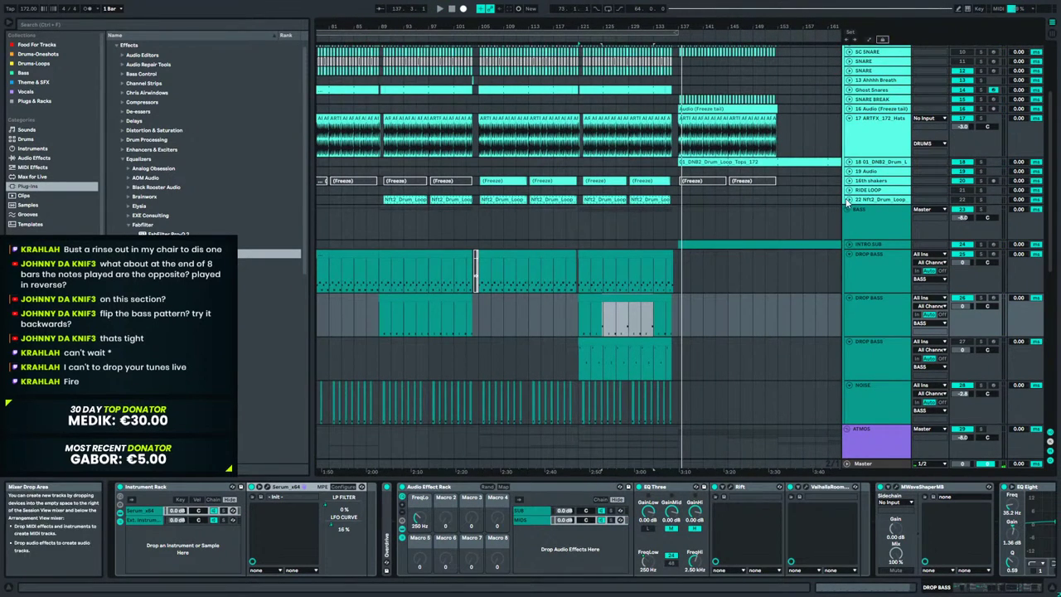
scroll(826, 87, up, 5)
alt+click(846, 71)
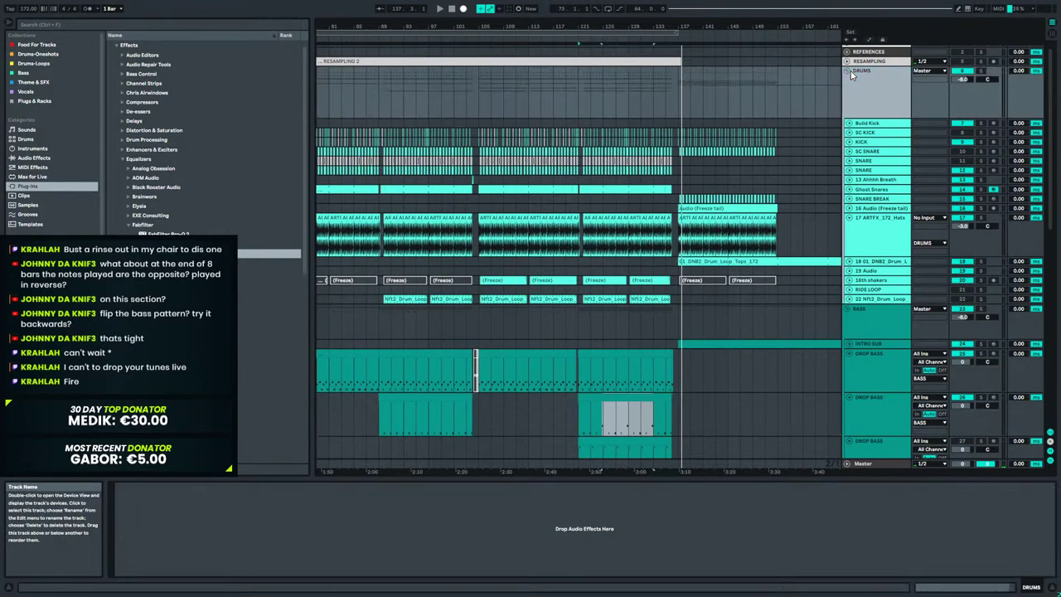
drag(694, 23, 710, 9)
drag(667, 447, 667, 438)
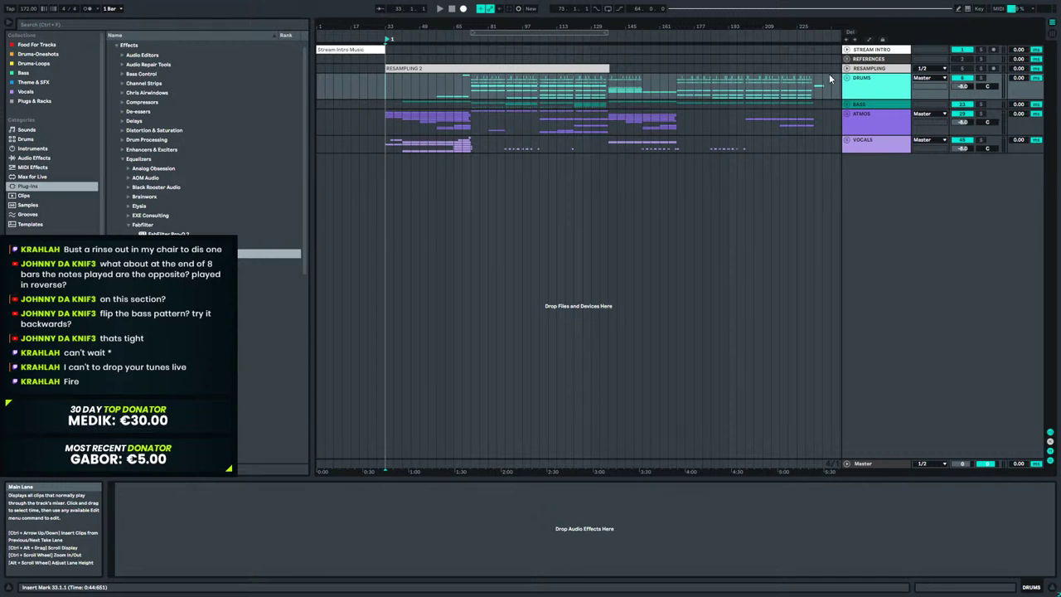
Unfold the RESAMPLING track and solo it to audition the RESAMPLING 2 clip from bar 65.
click(847, 68)
click(1018, 111)
click(981, 68)
click(961, 49)
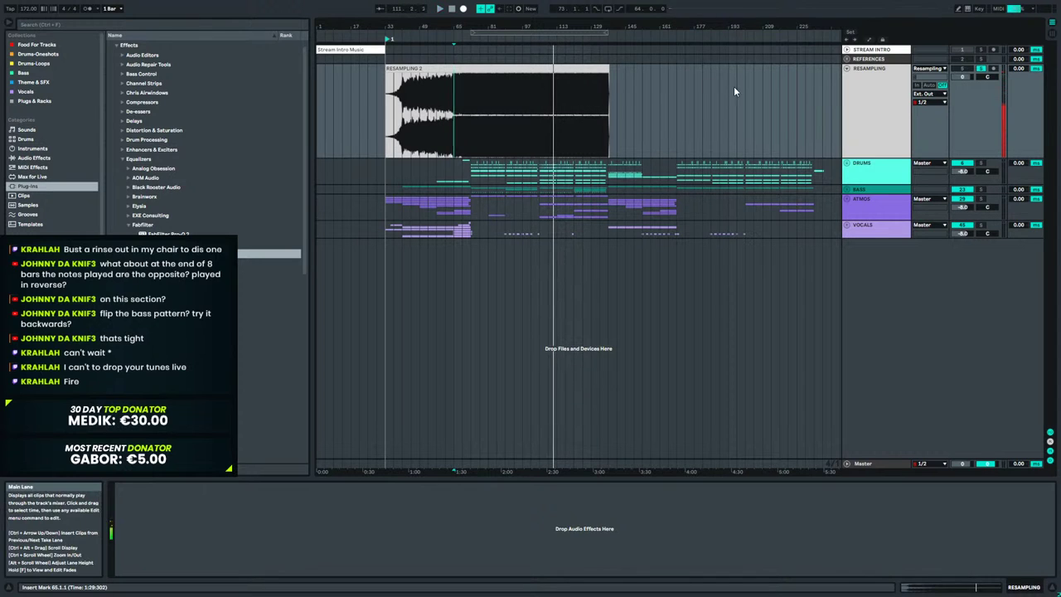
End the RESAMPLING solo, unfold the DRUMS group and switch the active snare from track 12 to track 11.
click(870, 174)
click(846, 164)
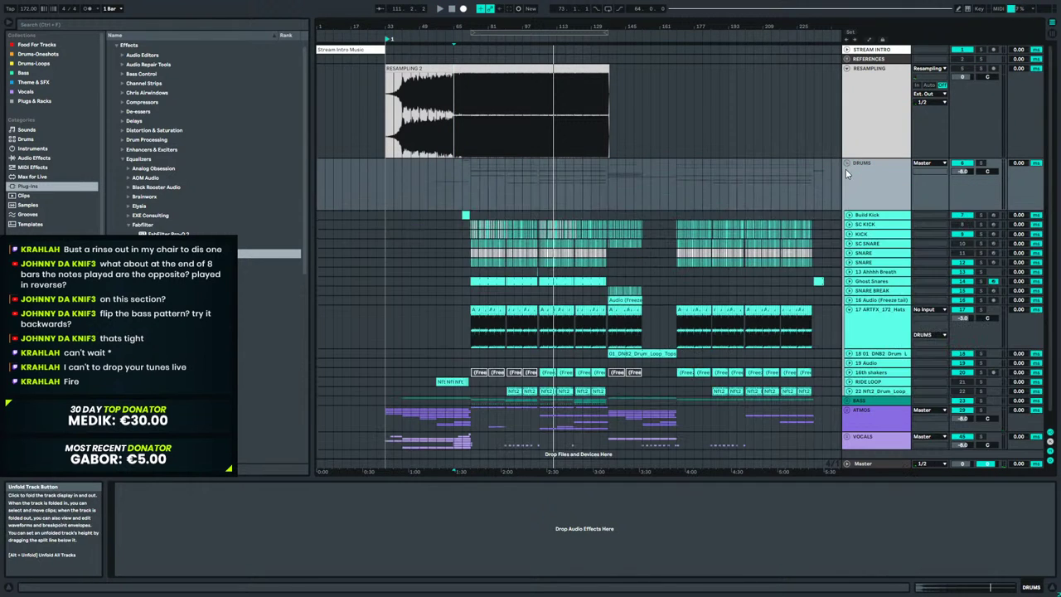
click(961, 262)
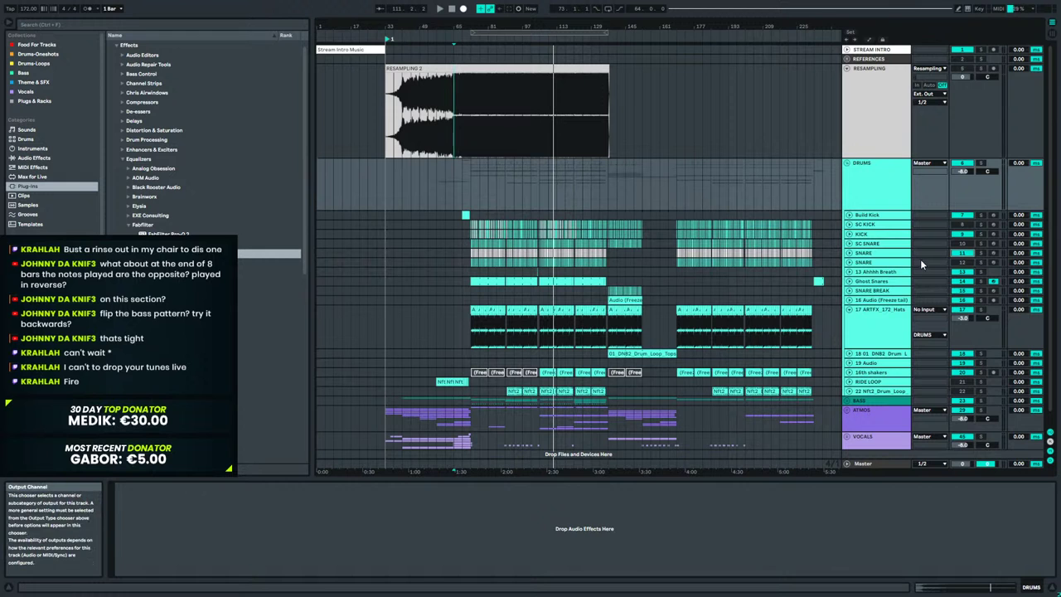
Reactivate the SNARE track 11 clips at bars 73–137 and 169–233 while playing the drop from bar 73.
drag(607, 254, 546, 258)
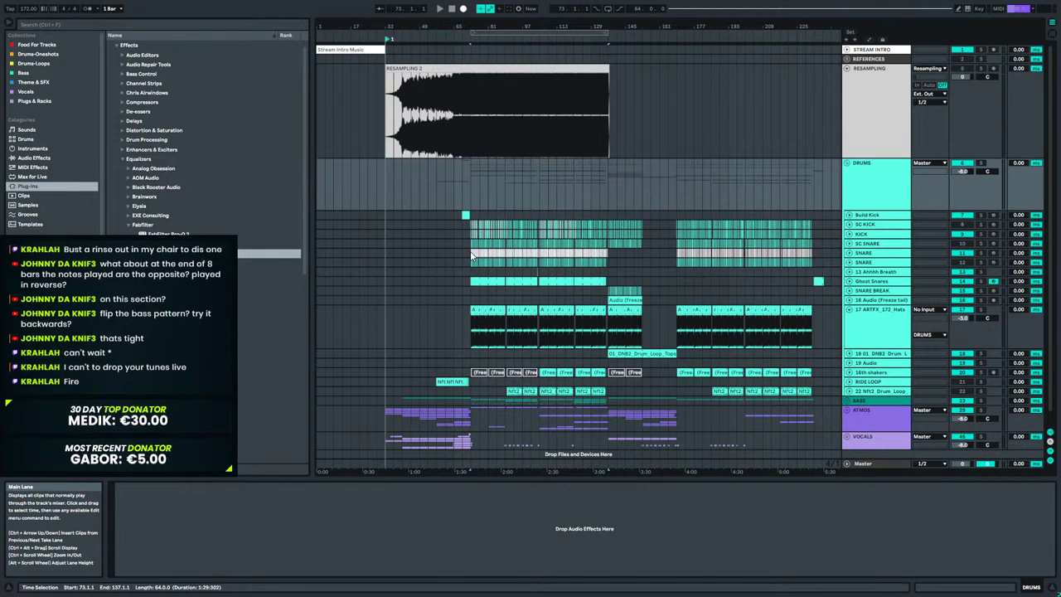
click(471, 255)
key(space)
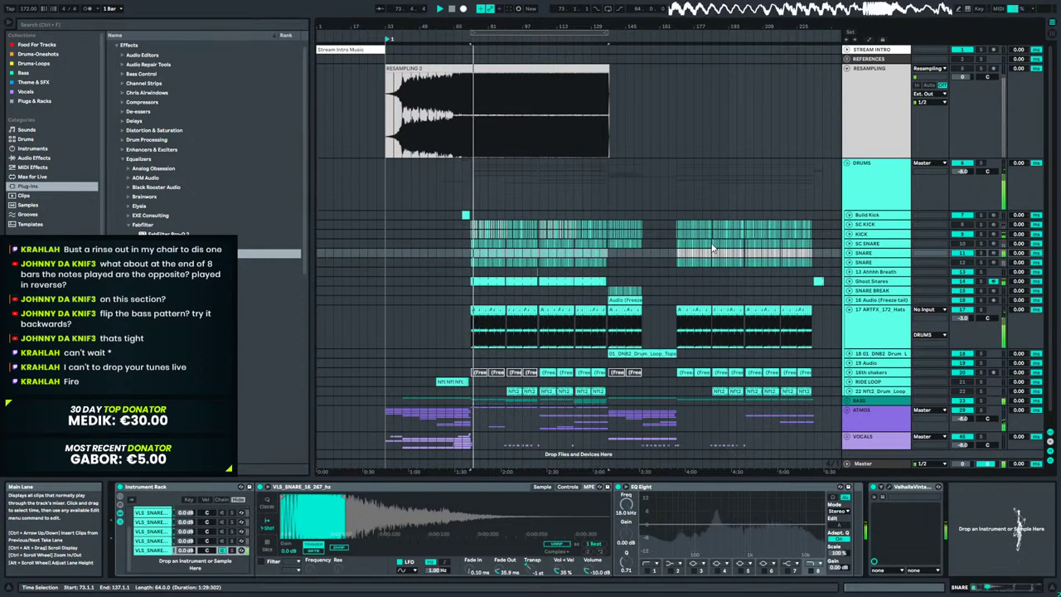
drag(676, 252, 814, 252)
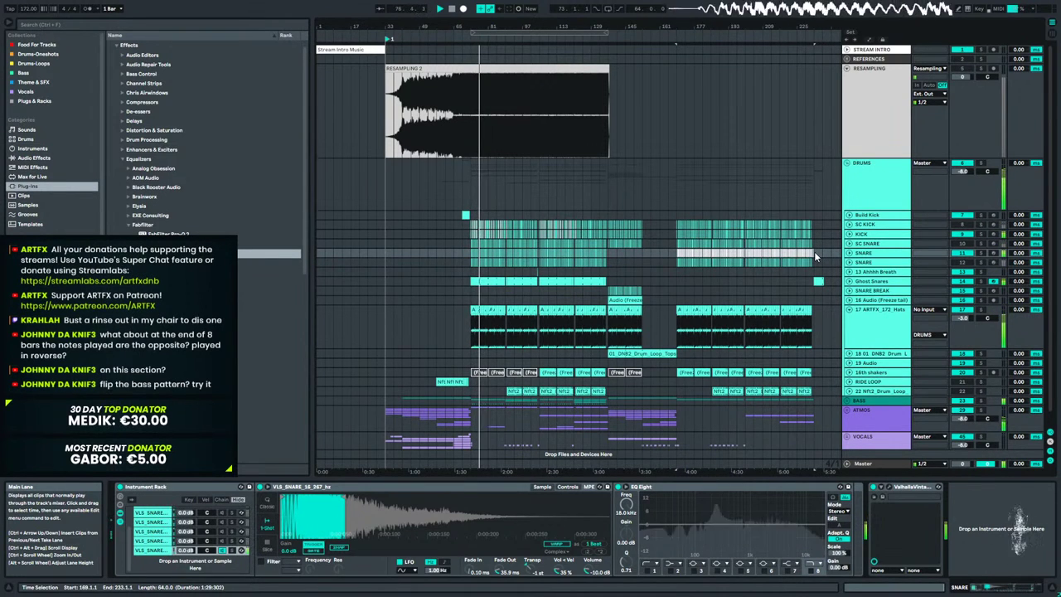
key(0)
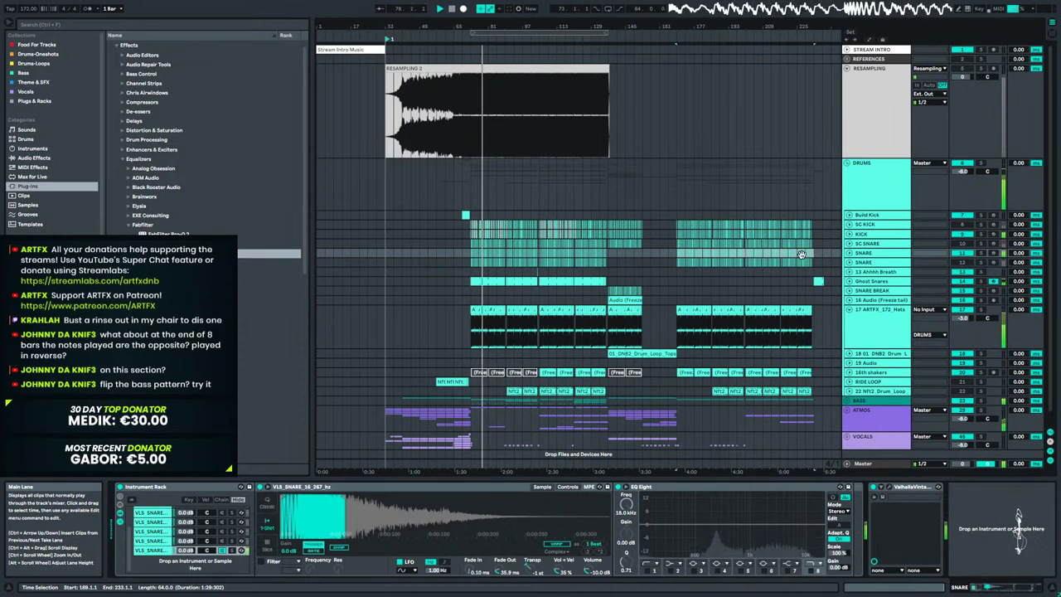
Switch back to SNARE track 12 and audition its samples by raising the SNARE SELECTAH macro to 89.
click(463, 250)
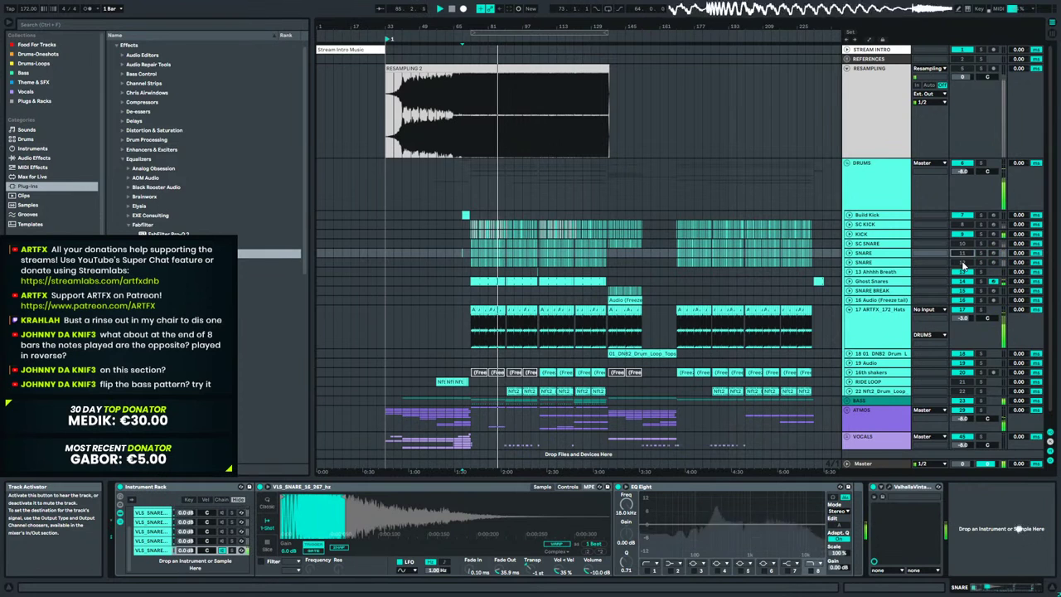
click(899, 262)
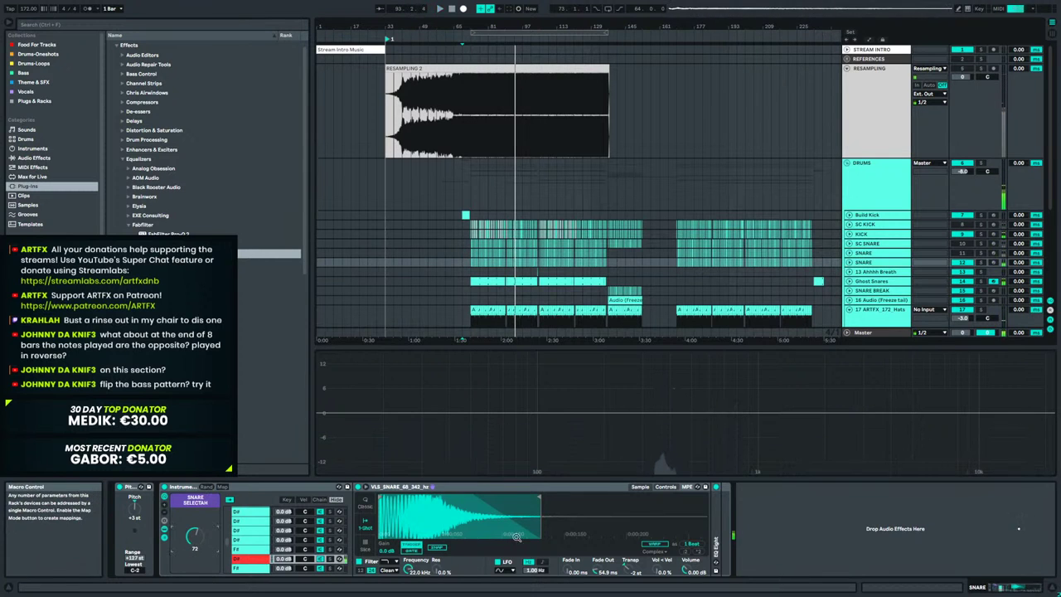
key(Up)
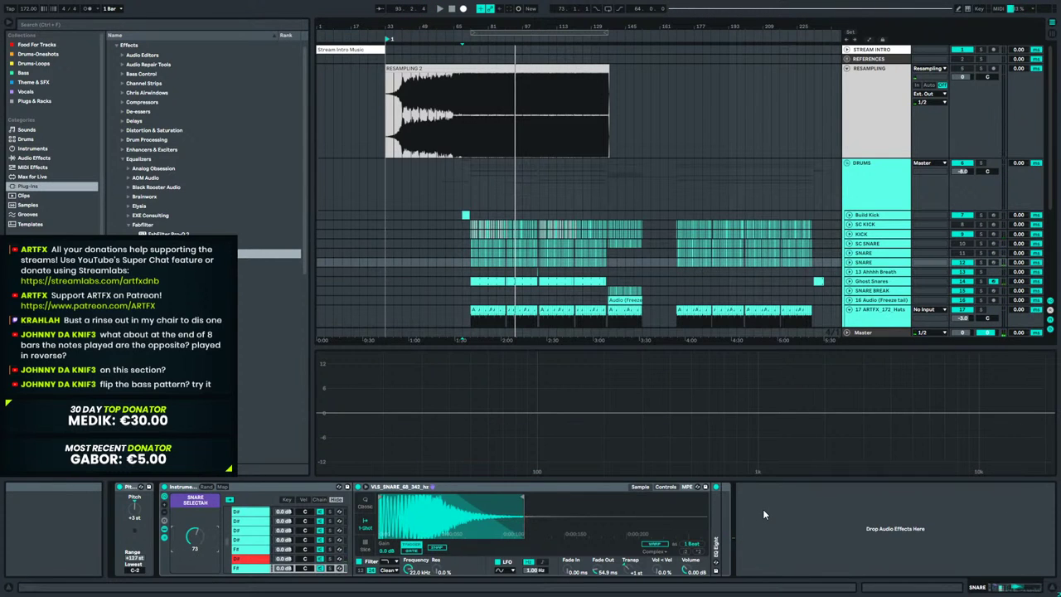
key(space)
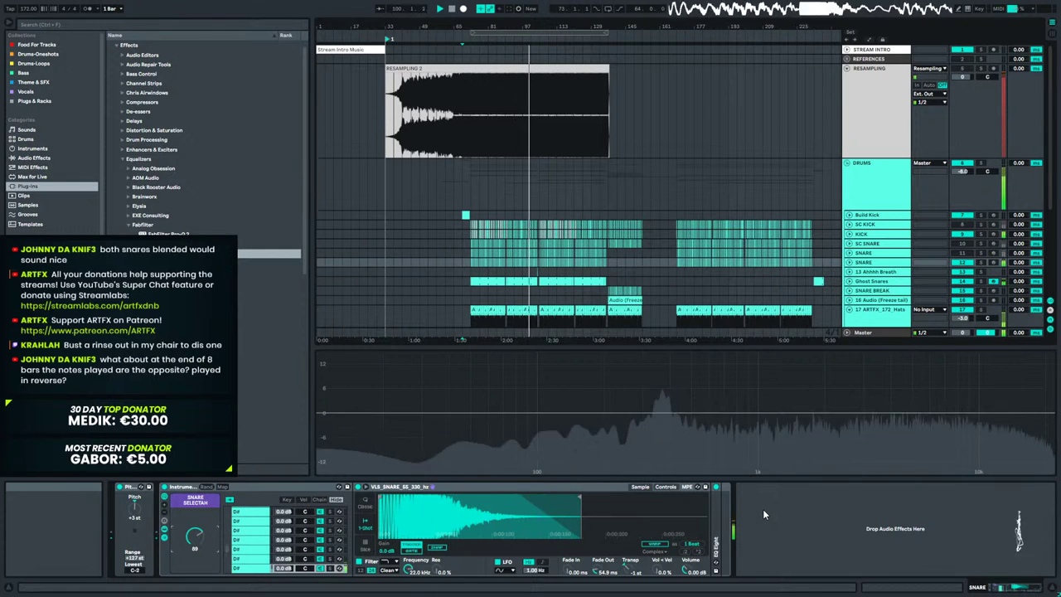
Shorten the VLS_SNARE_55_330 sample by pulling in its end point and color its D# chain red.
drag(577, 499, 471, 509)
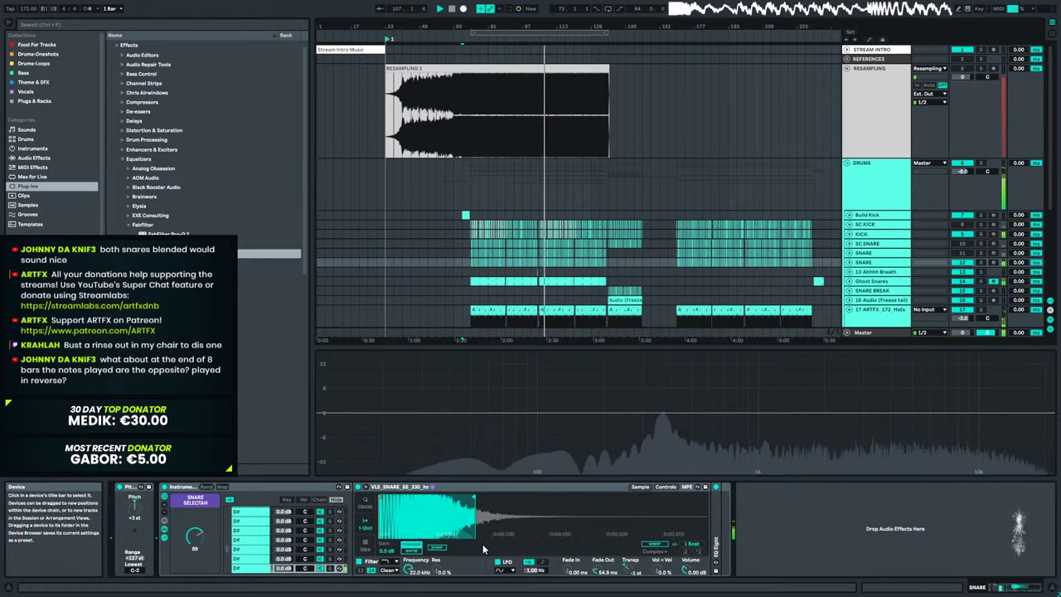
right_click(260, 570)
click(261, 509)
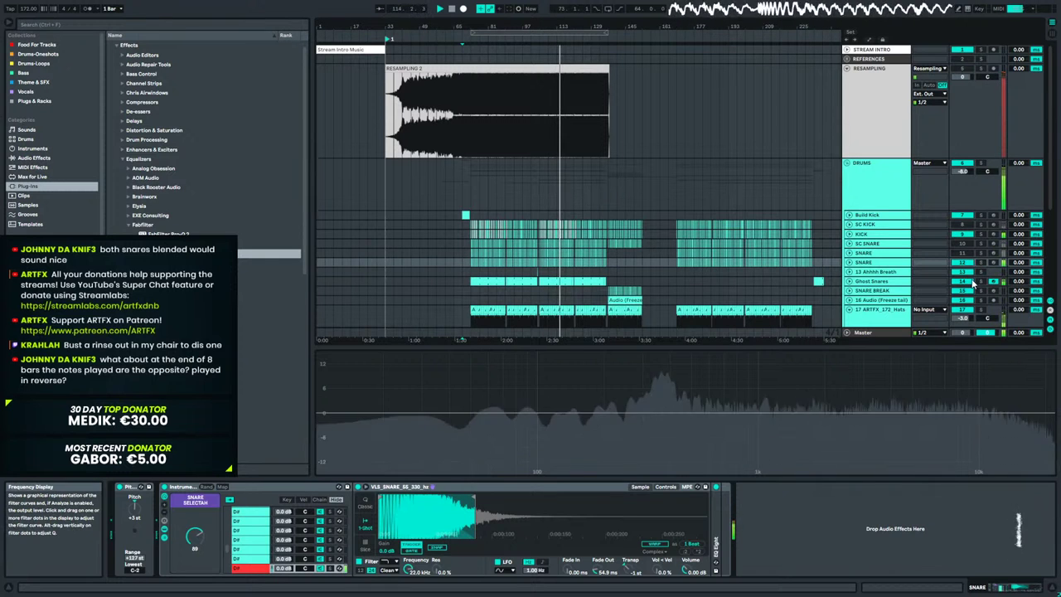
Compare SNARE tracks 11 and 12 by soloing them alternately and together, ending with both unsoloed.
click(980, 253)
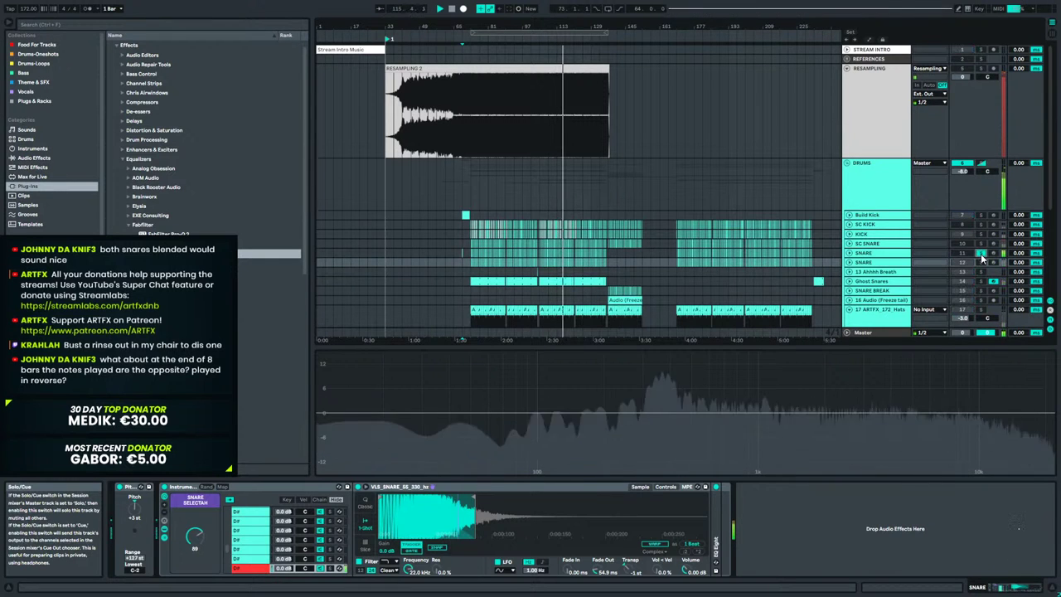
click(980, 262)
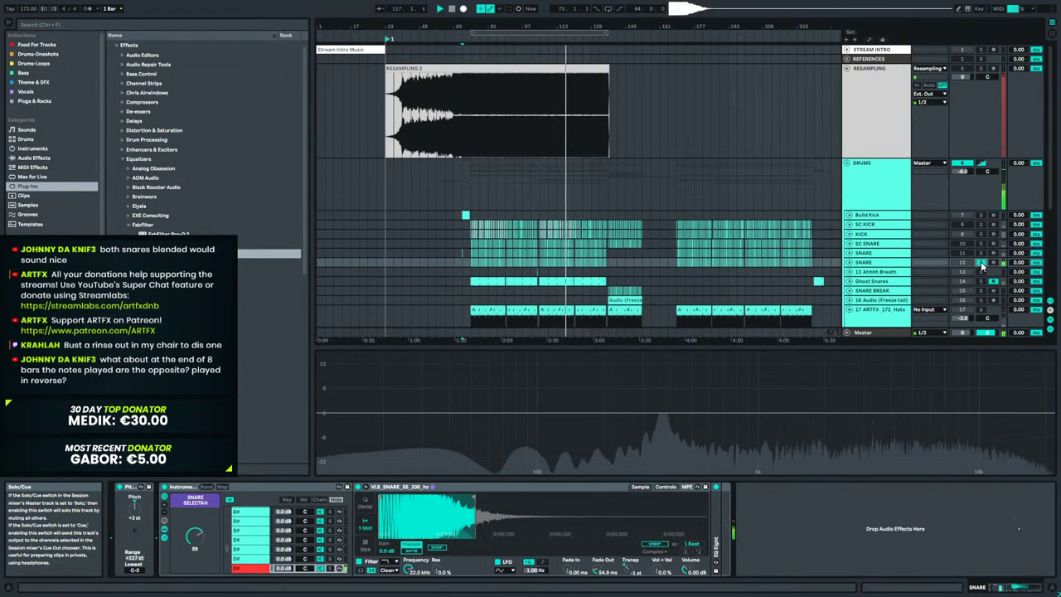
click(980, 252)
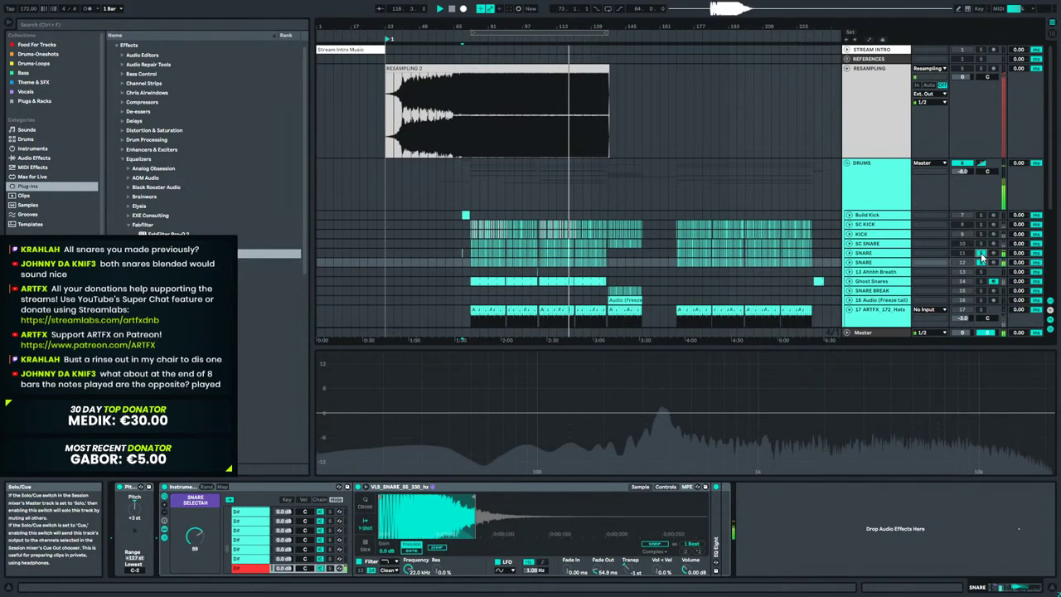
click(980, 262)
click(979, 262)
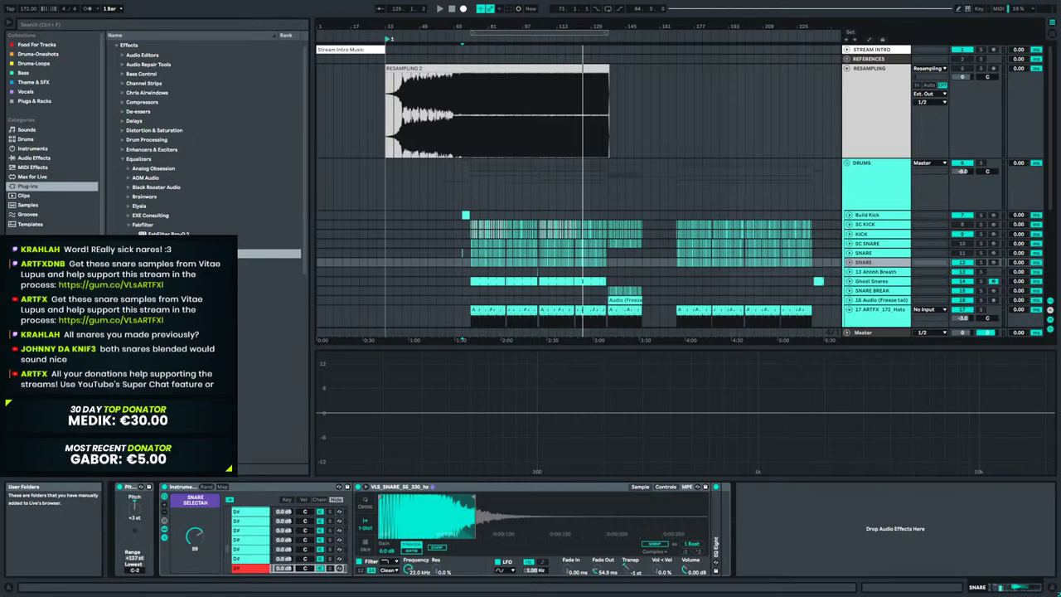
Browse the Drums-Oneshots collection to the Ableton Snares folder in the Bonus section of Vitae Lupus Snares DnB Sample Pack 1.
click(33, 64)
click(37, 54)
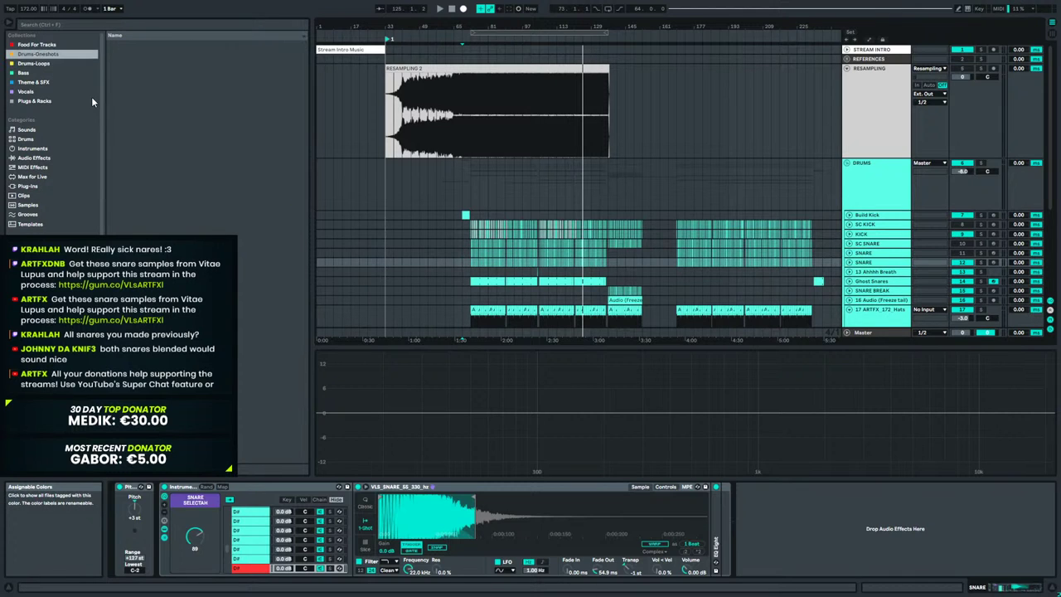
scroll(155, 124, up, 3)
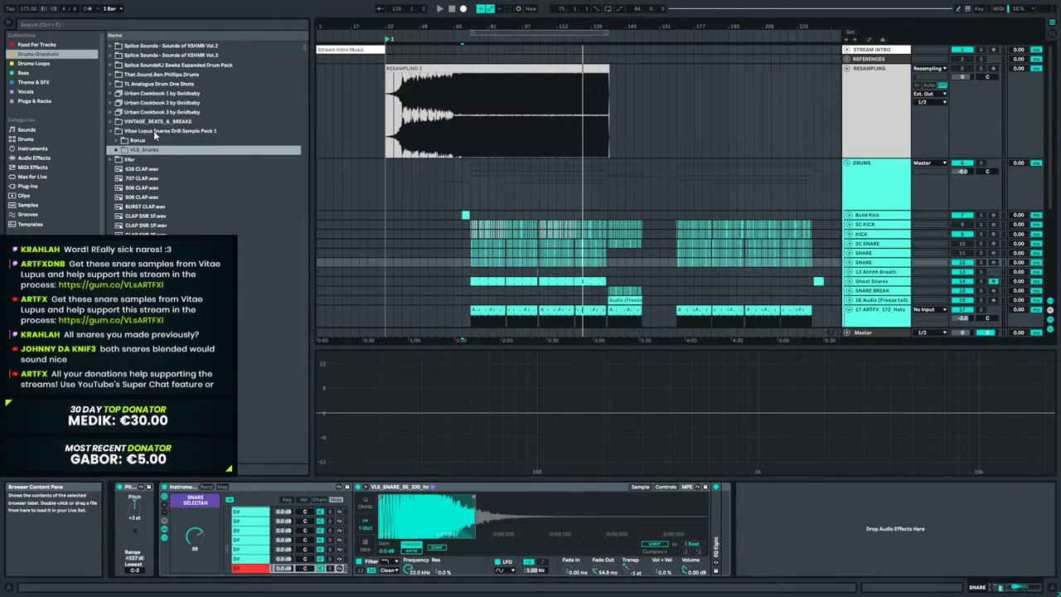
key(Left)
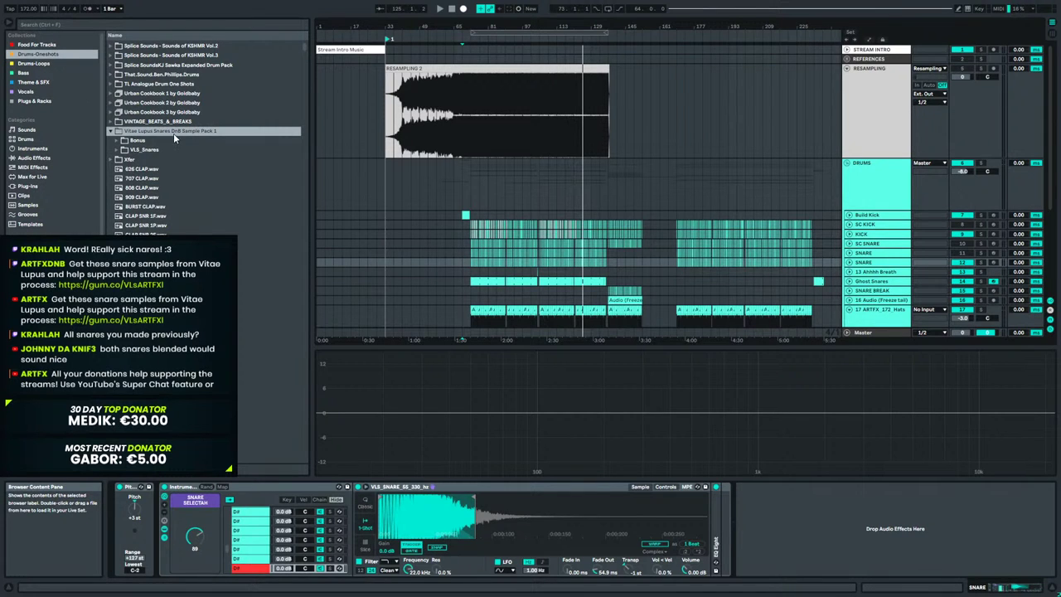
scroll(173, 132, down, 1)
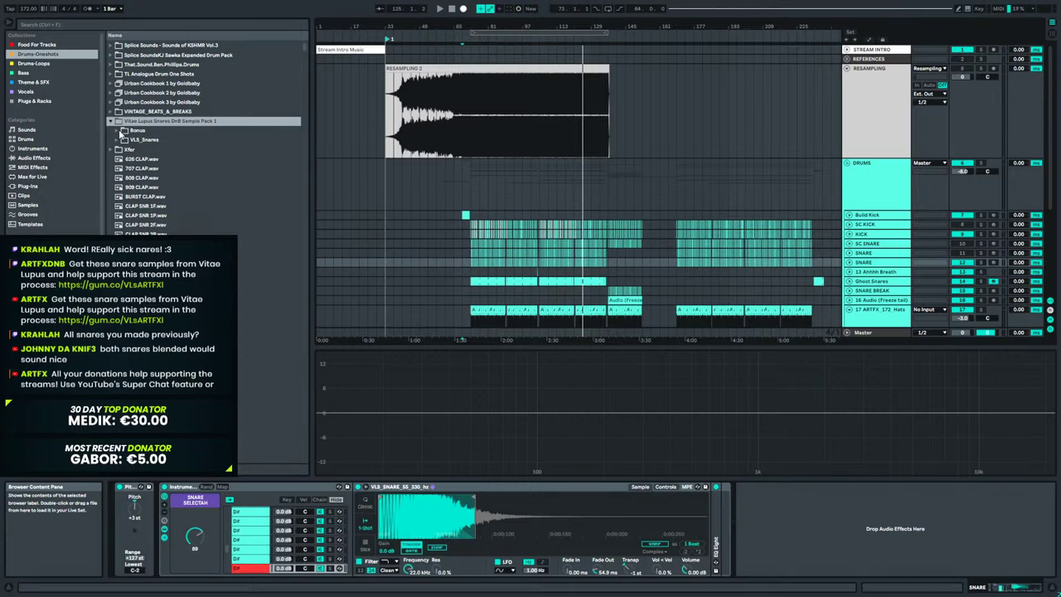
click(118, 131)
click(128, 141)
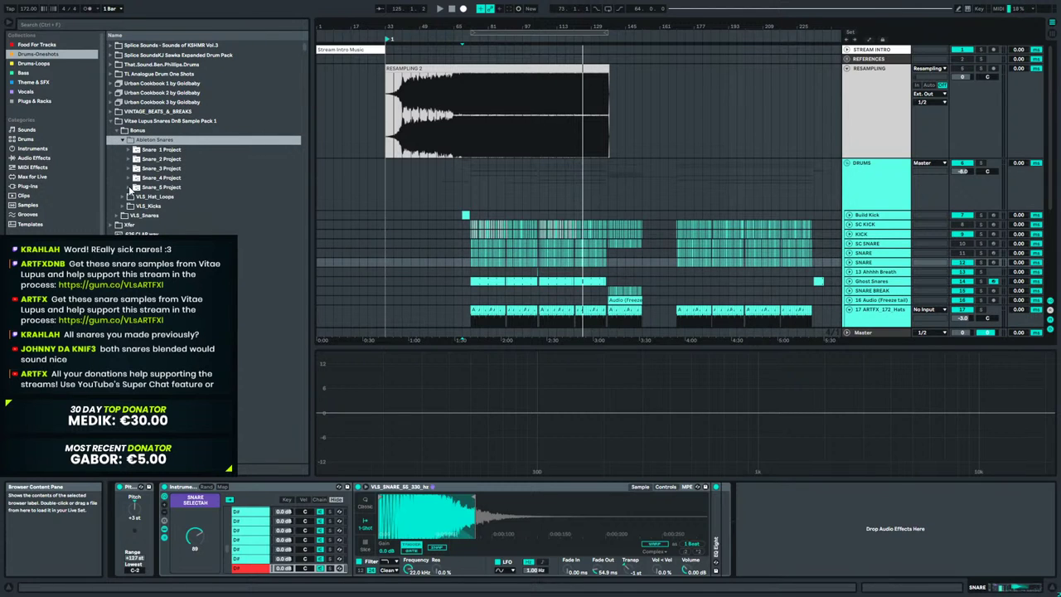
Examine the contents of the Snare_1, Snare_2 and Snare_3 projects, looking inside their Live Sets, and collapse them again.
click(129, 187)
click(129, 178)
click(129, 169)
click(130, 159)
click(130, 149)
click(135, 168)
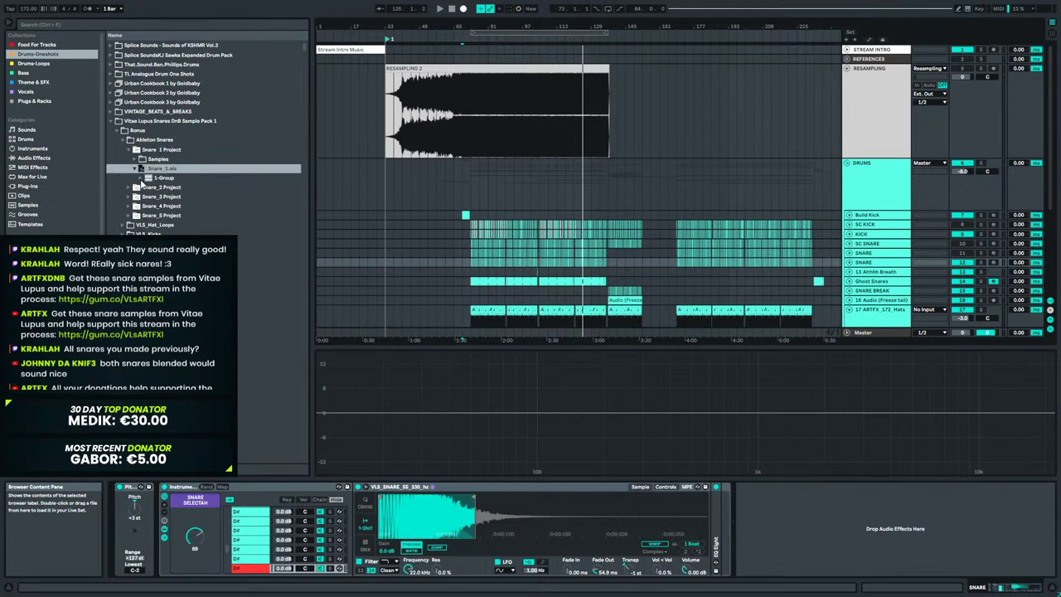
click(140, 179)
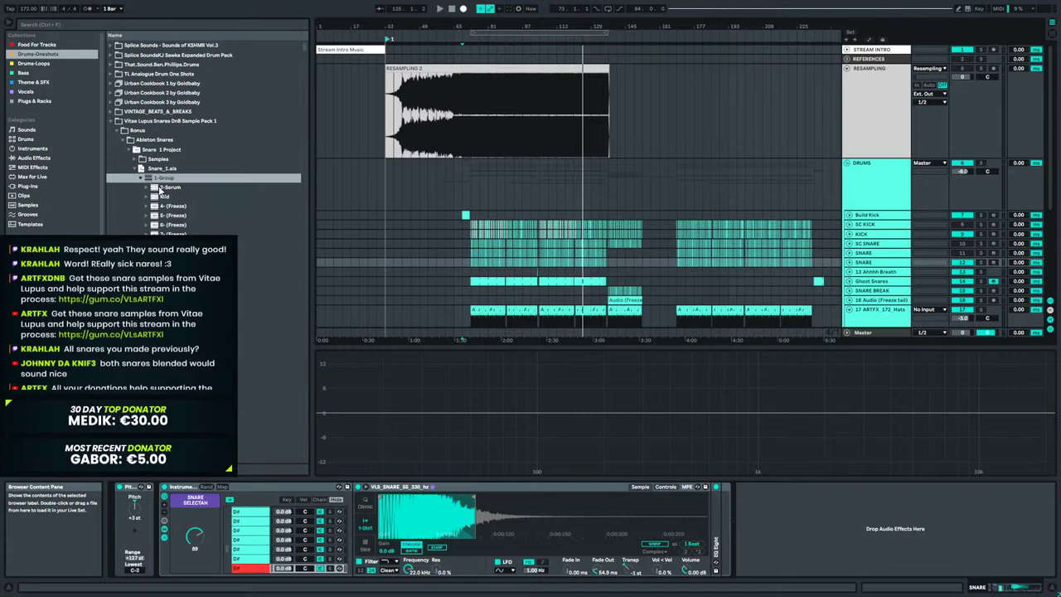
click(139, 178)
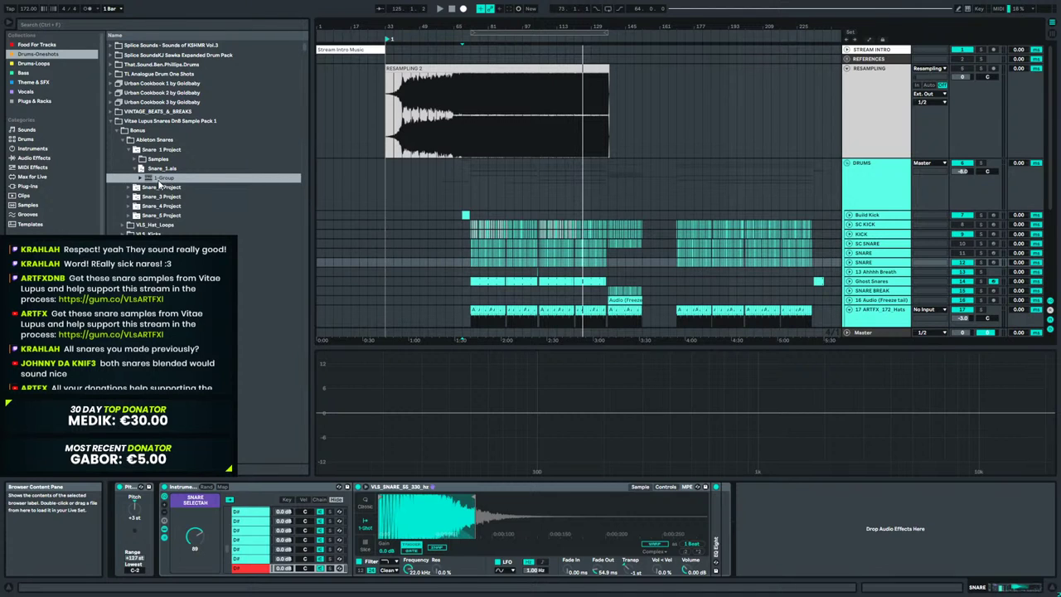
click(138, 168)
click(129, 178)
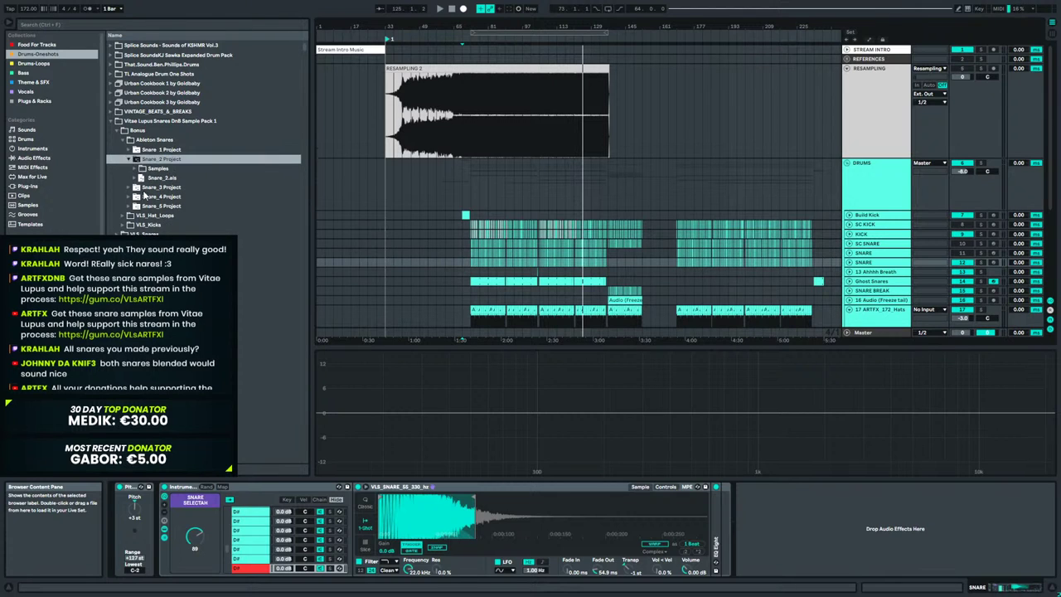
click(137, 178)
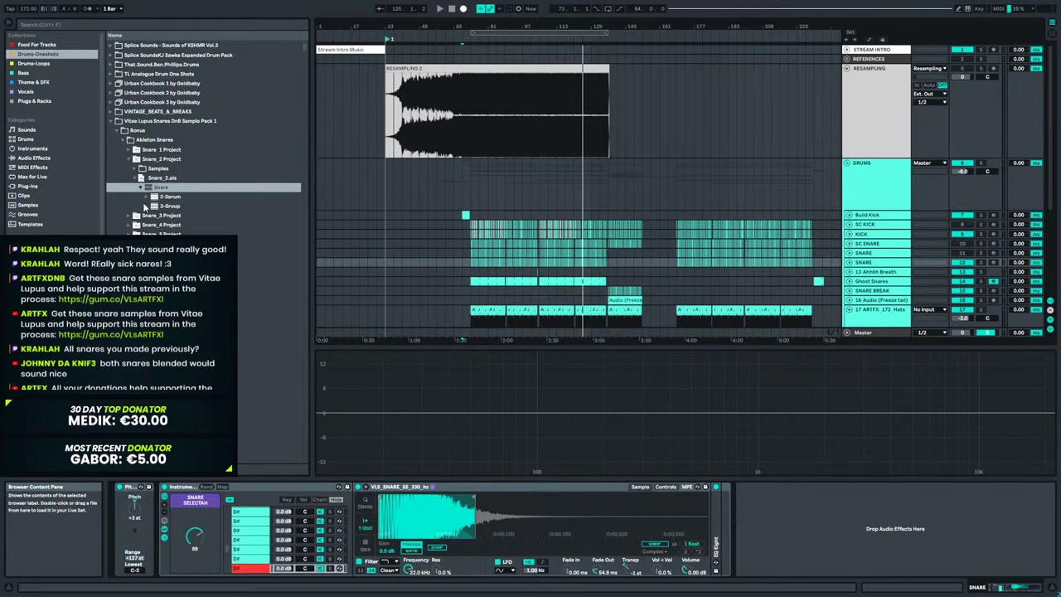
click(140, 188)
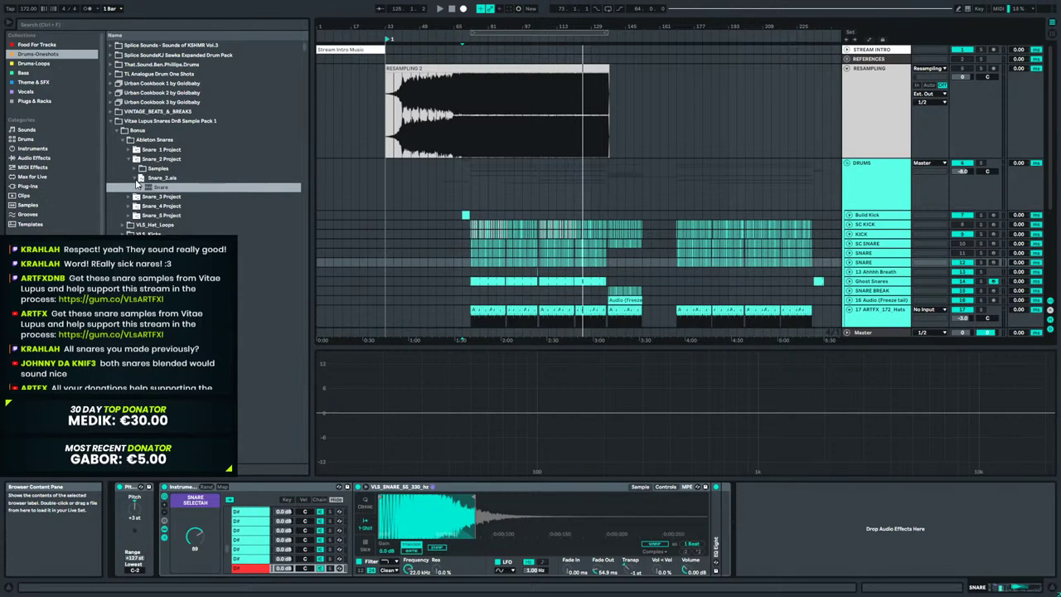
click(130, 159)
click(129, 169)
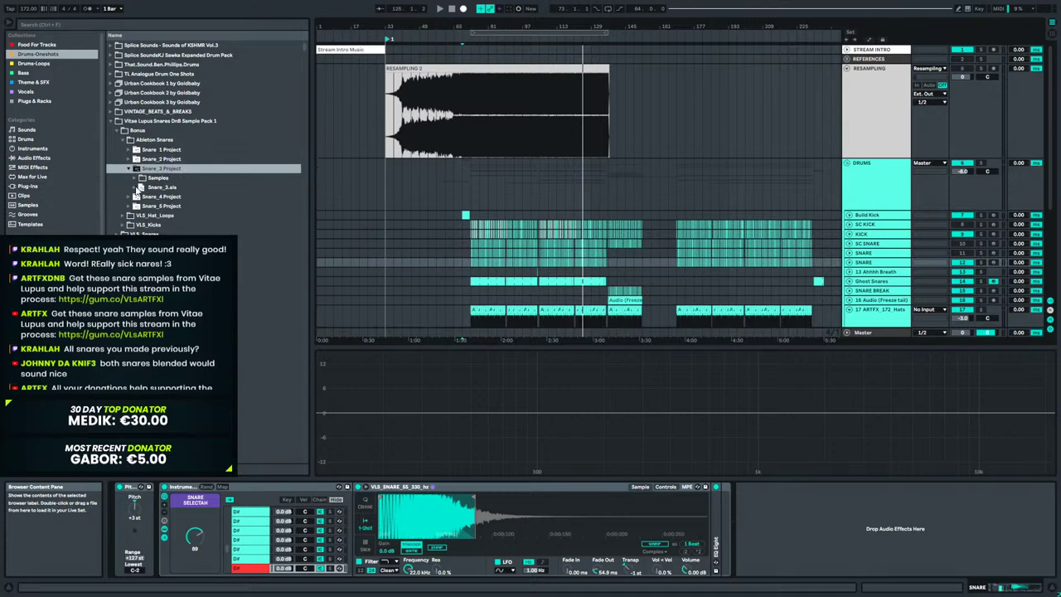
click(136, 188)
click(128, 169)
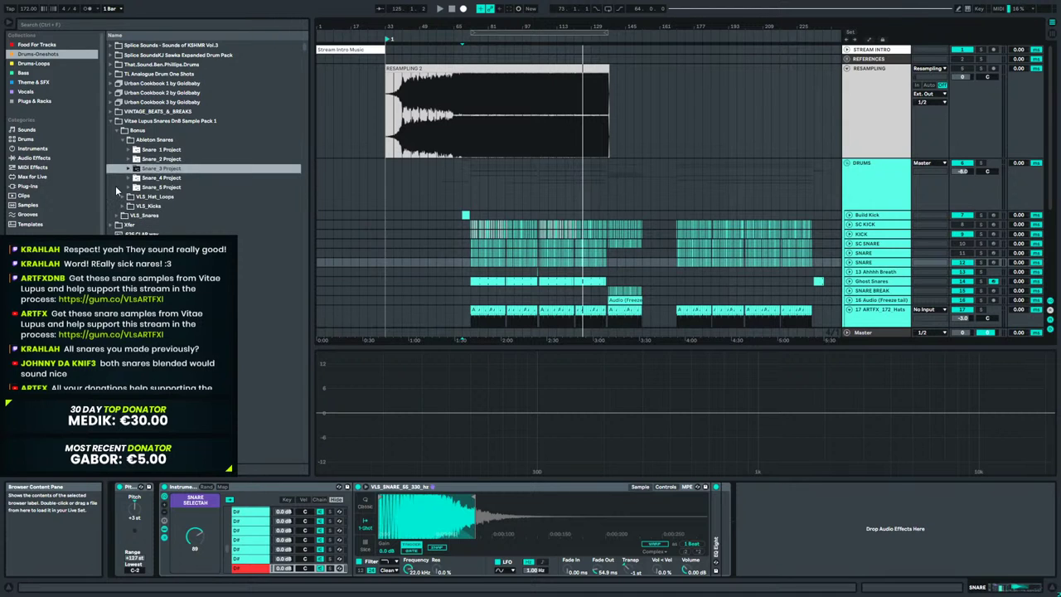
Collapse the Ableton Snares folder and look through the snare samples in the VLS_Snares folder.
click(129, 142)
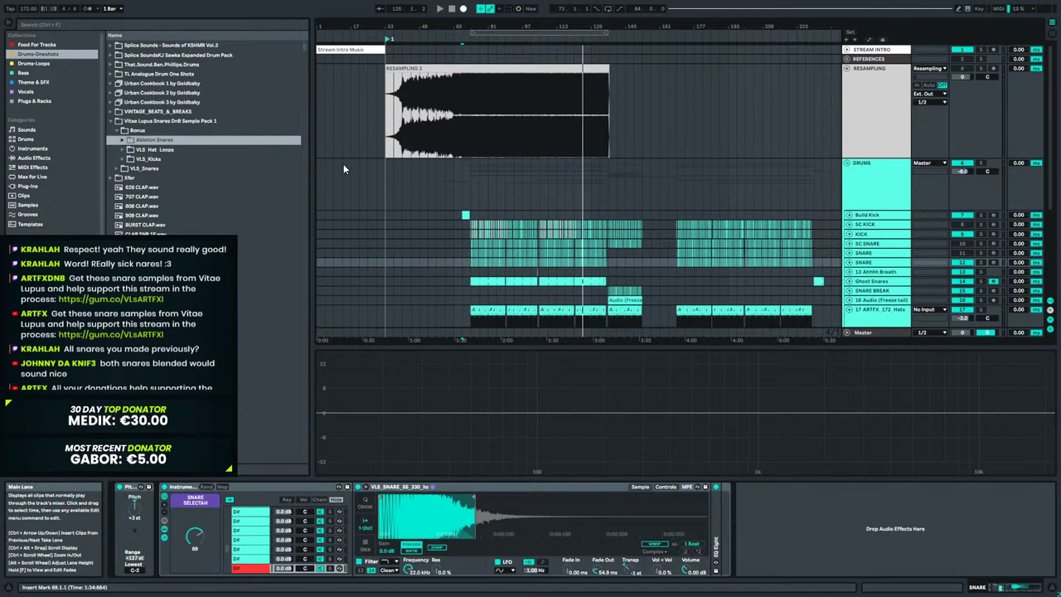
click(117, 169)
click(169, 262)
scroll(169, 262, down, 4)
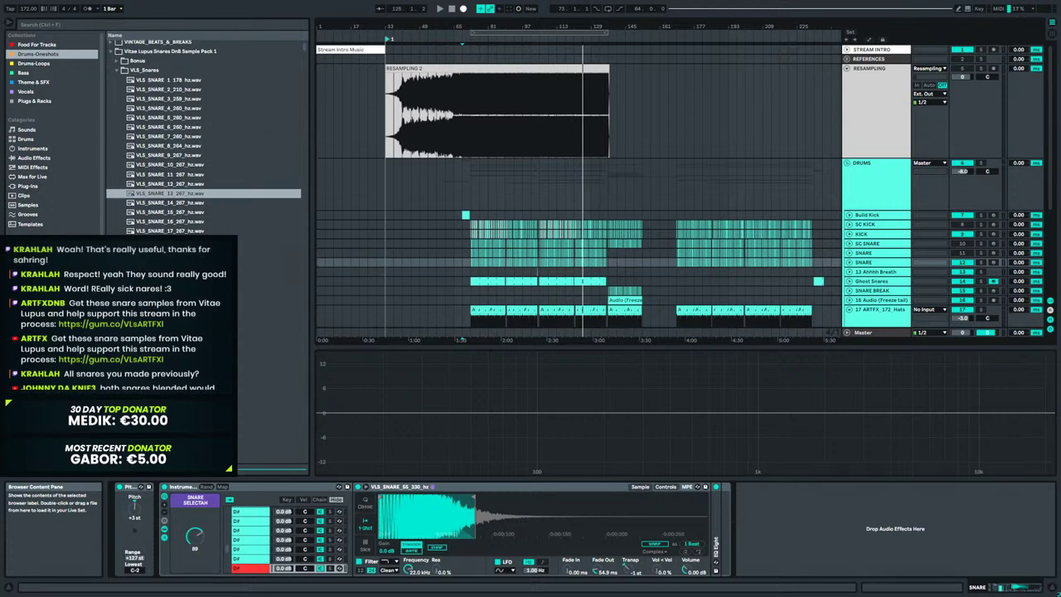
click(169, 255)
scroll(169, 255, down, 4)
click(169, 258)
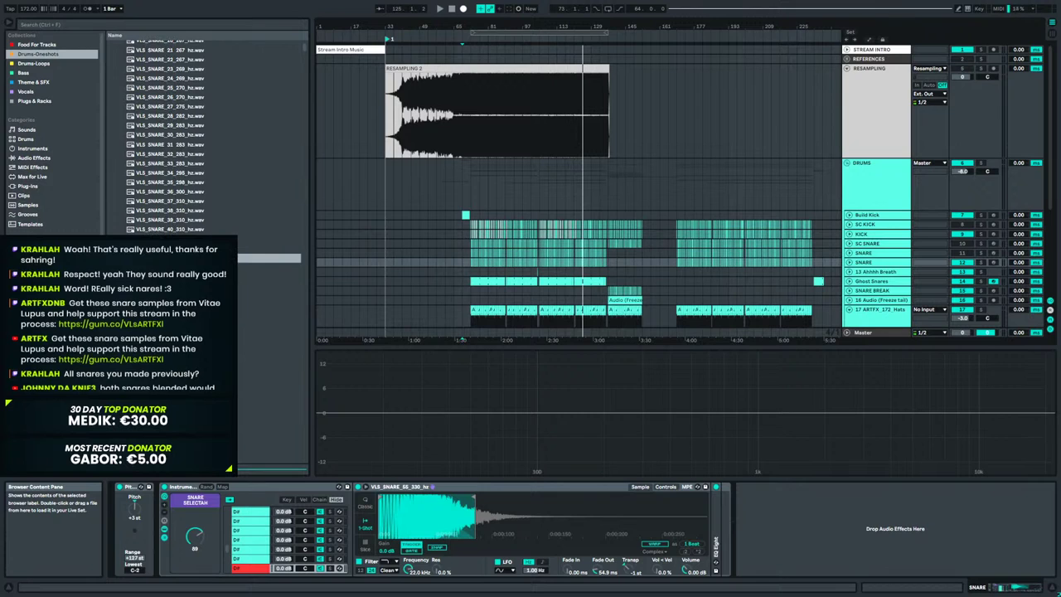
scroll(169, 258, down, 2)
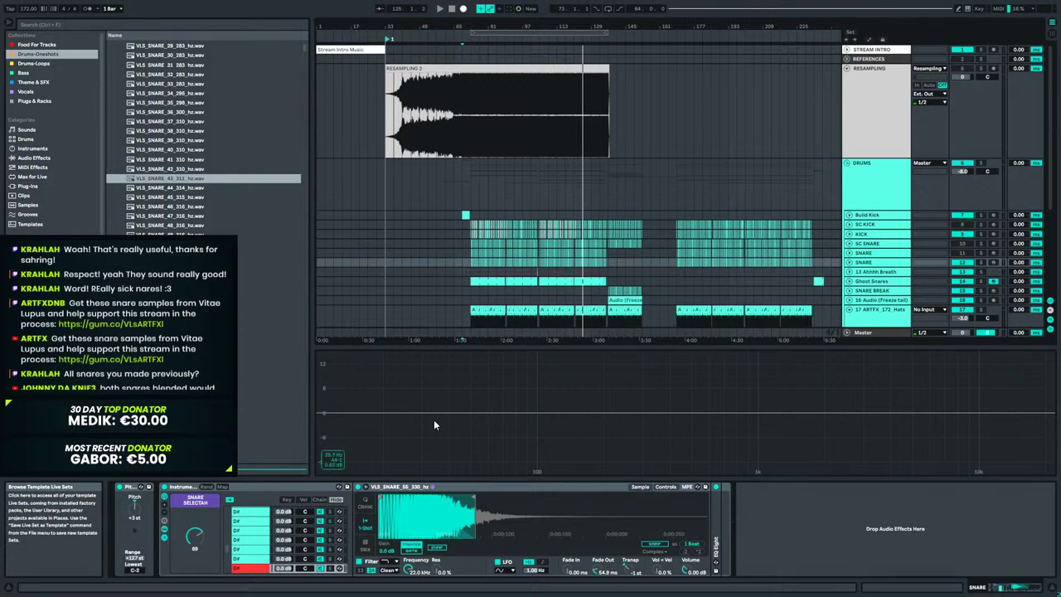
Look through the sample chains of the SNARE SELECTAH instrument rack.
click(243, 569)
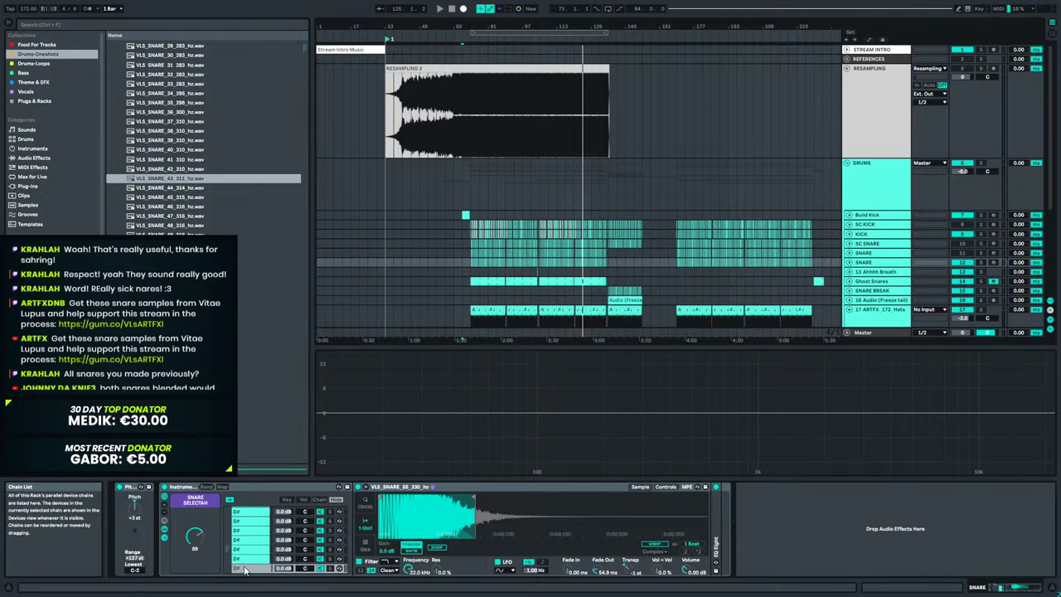
scroll(248, 559, down, 2)
scroll(248, 551, up, 1)
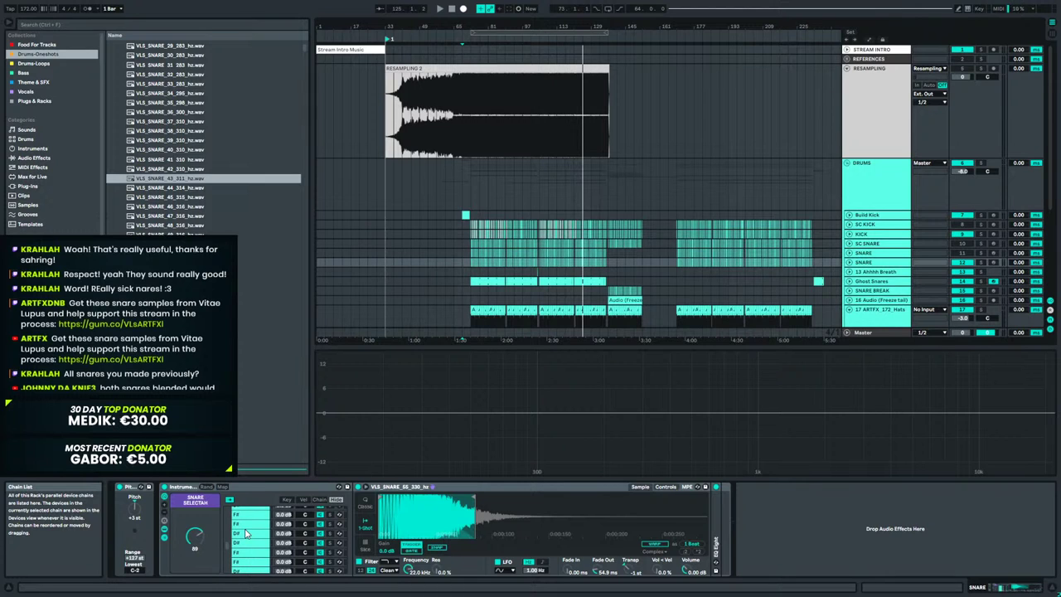
scroll(247, 559, down, 1)
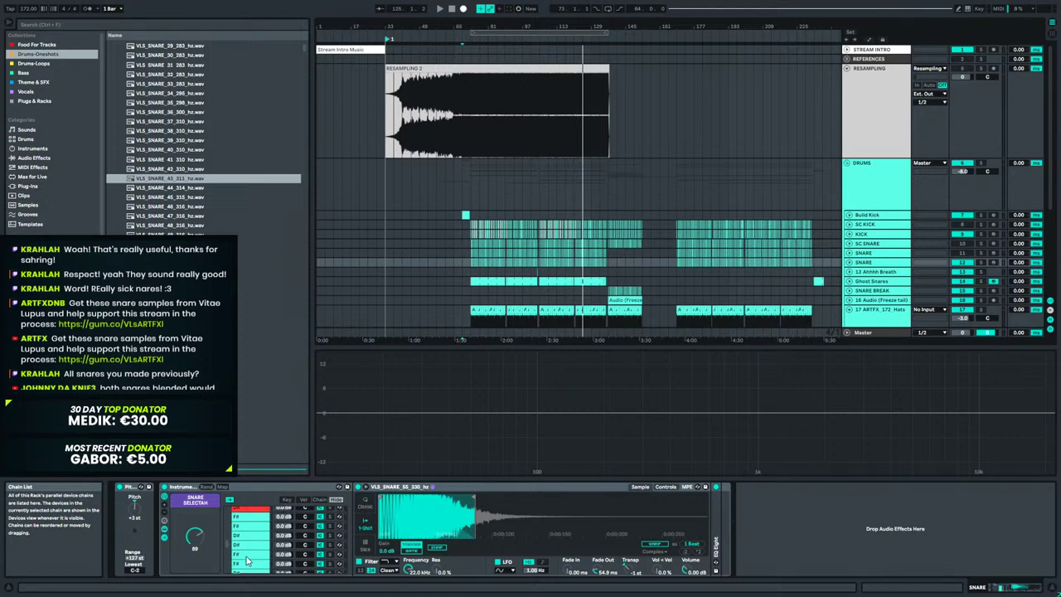
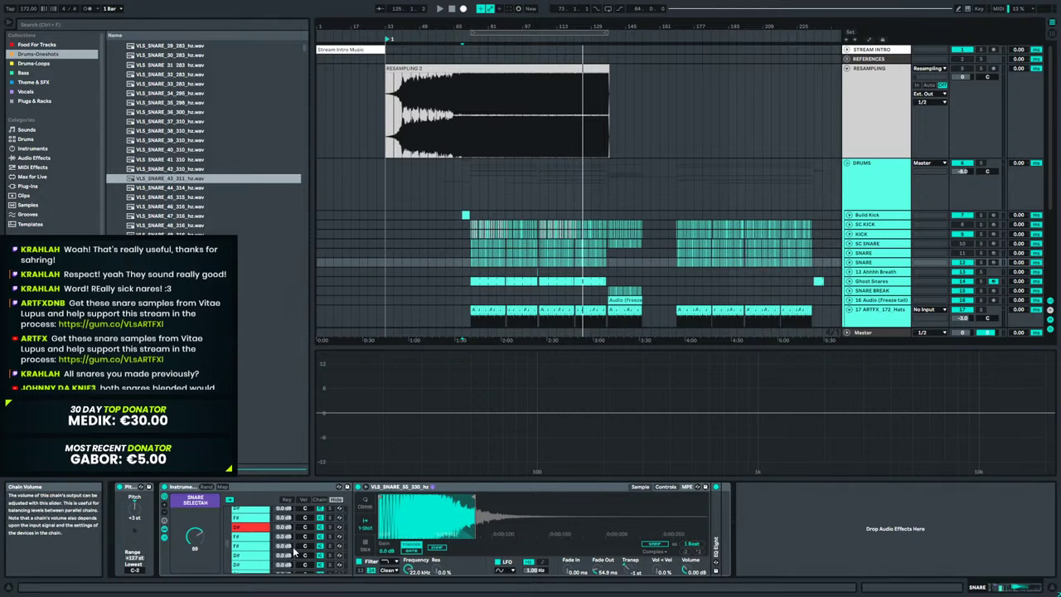
Play the drop from bar 73 with the SNARE SELECTAH set to 92 to audition VLS_SNARE_48_316.
key(space)
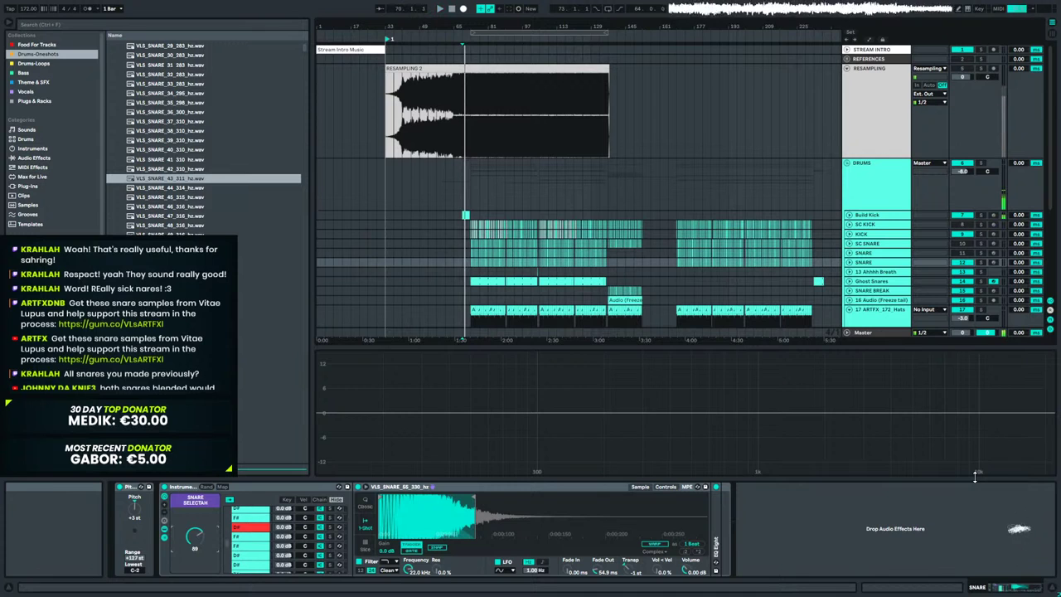
click(469, 264)
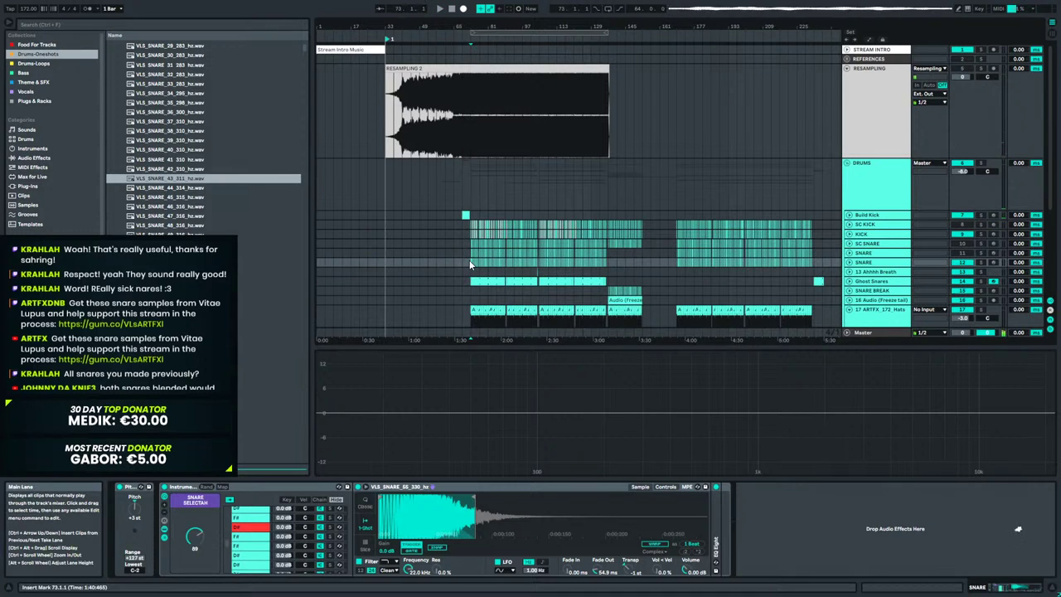
key(space)
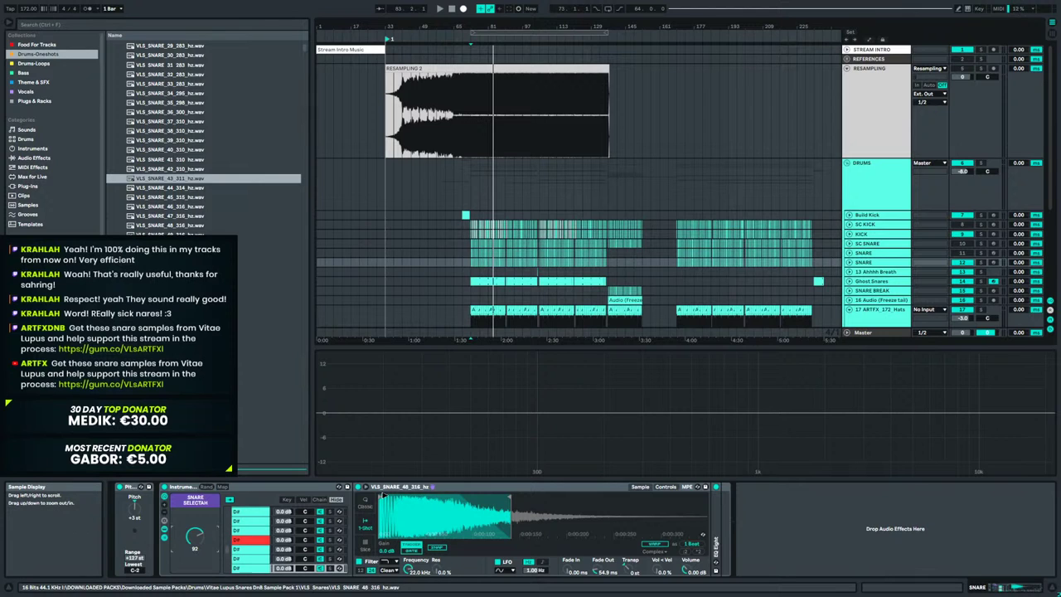
key(space)
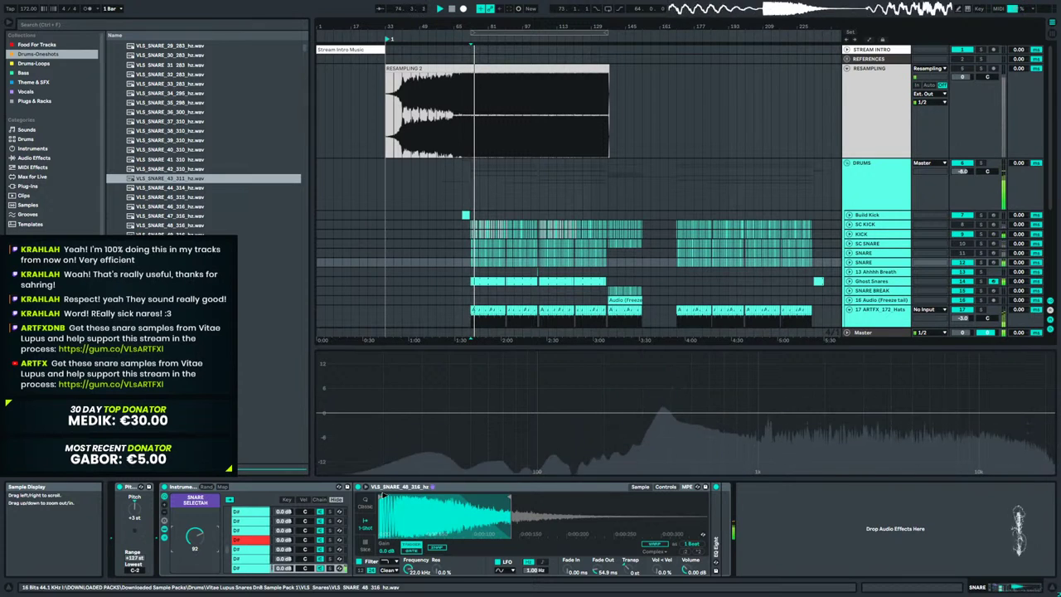
key(space)
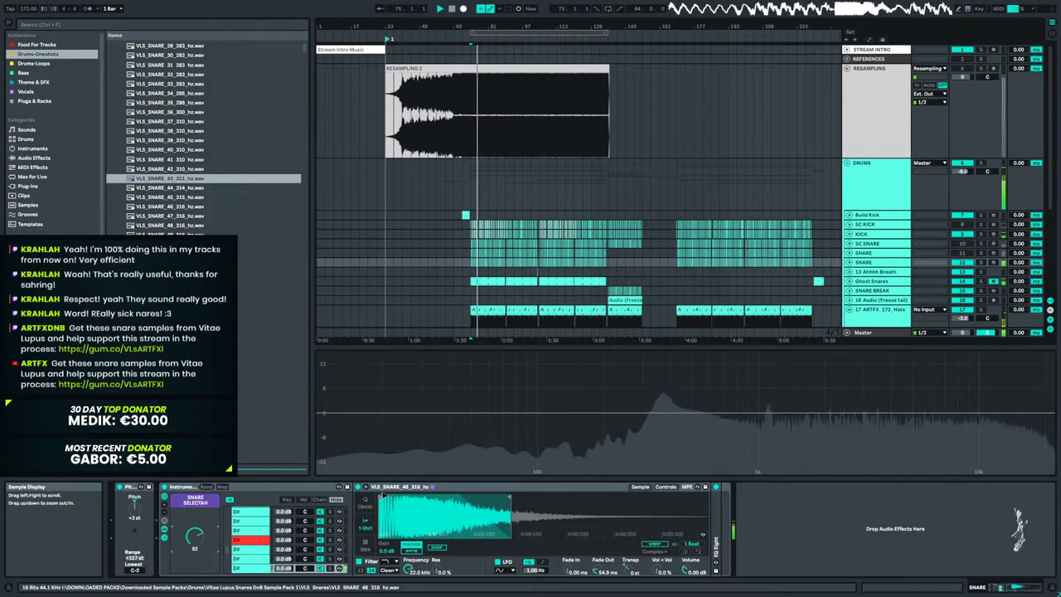
key(space)
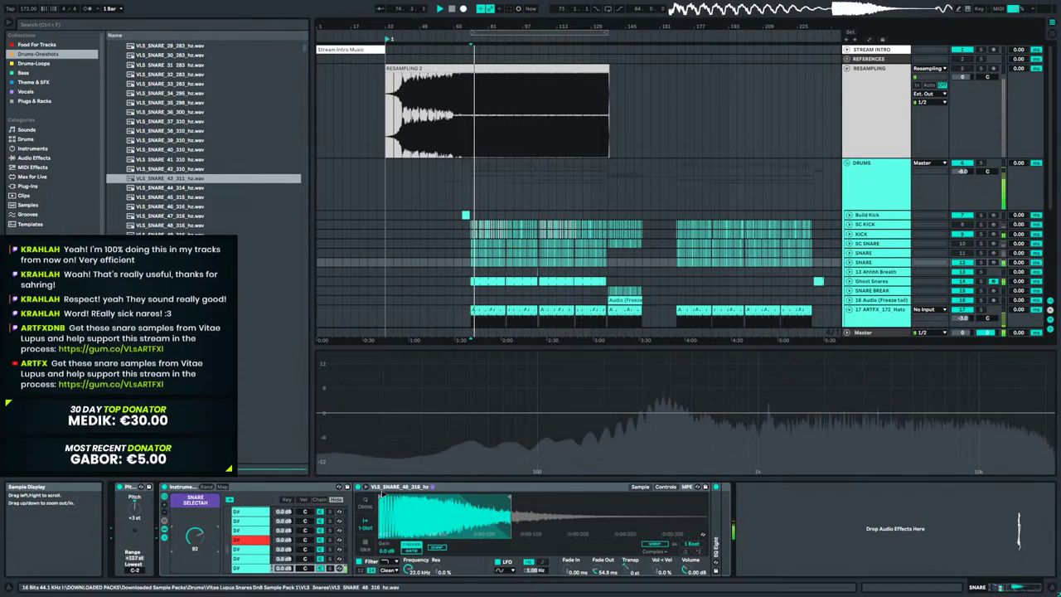
Mark the VLS_SNARE_48_316 chain in the snare rack by colouring it red.
right_click(260, 570)
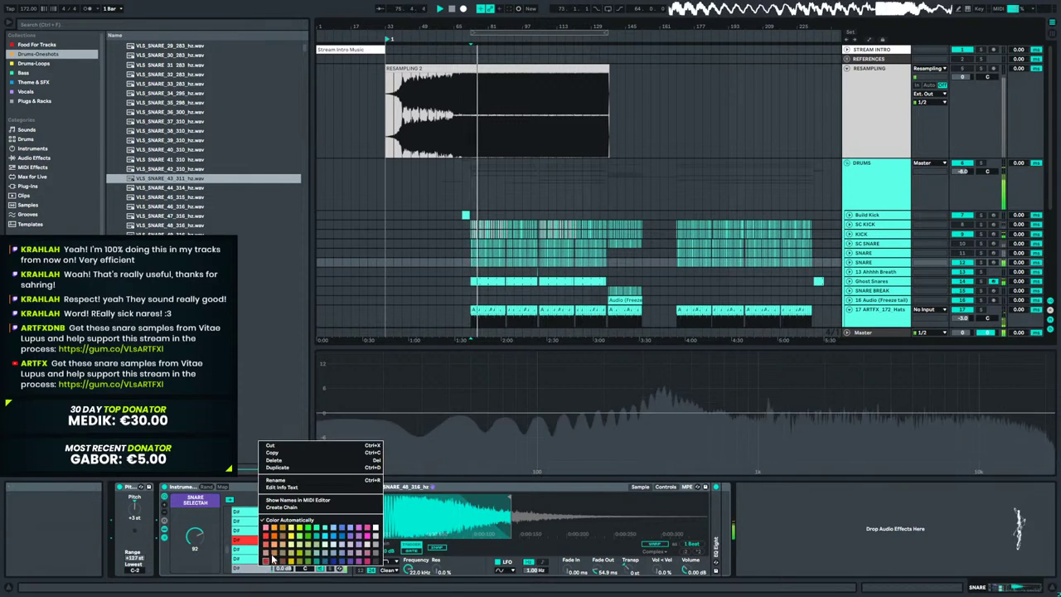
click(270, 510)
key(space)
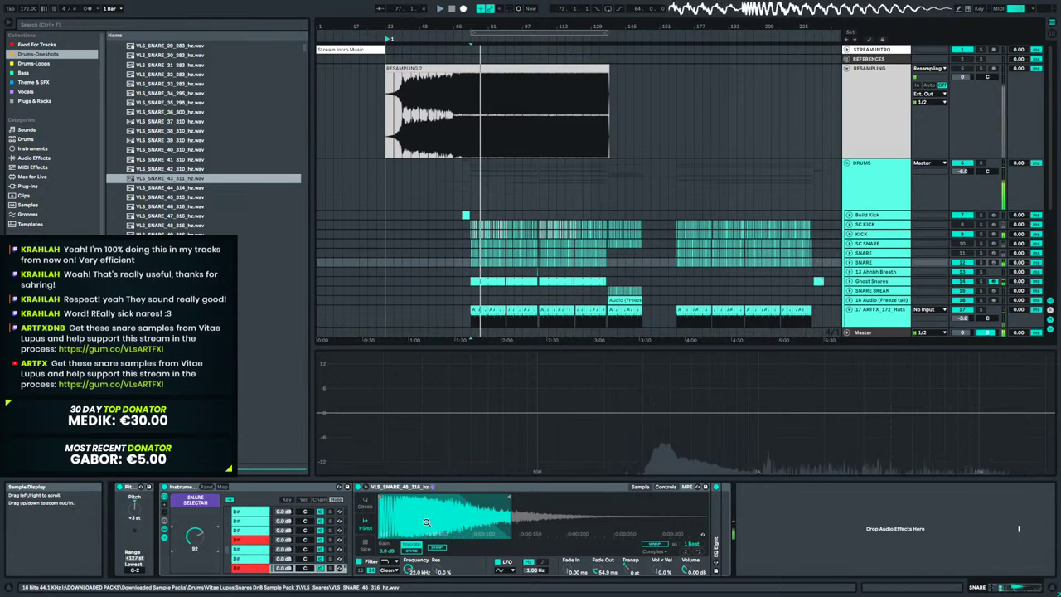
Audition VLS_SNARE_47_316 at selector value 93, continuing playback from bar 105 with the SNARE track's devices shown.
key(Up)
key(space)
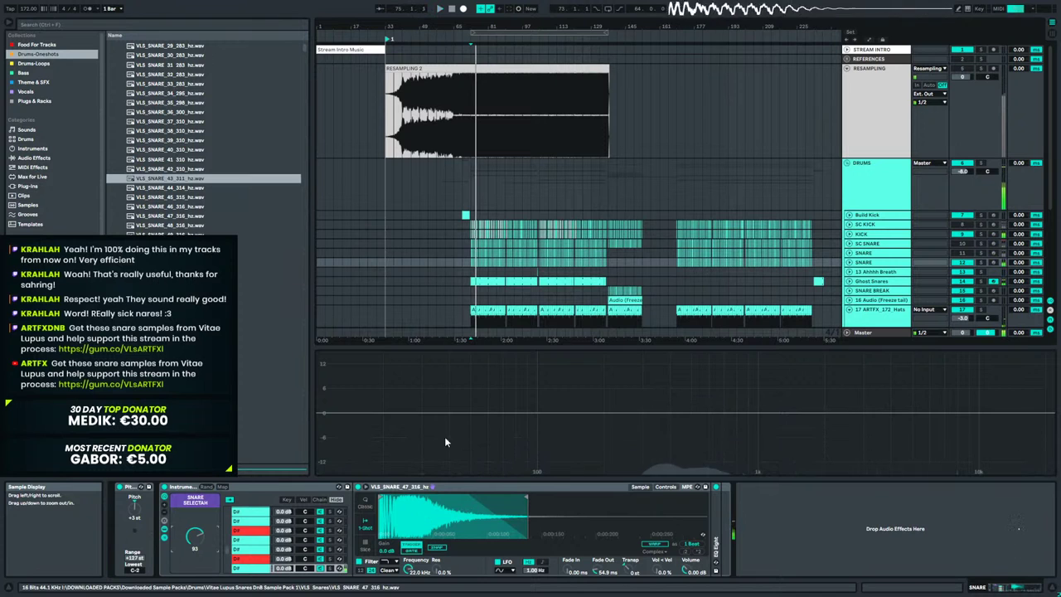
click(541, 215)
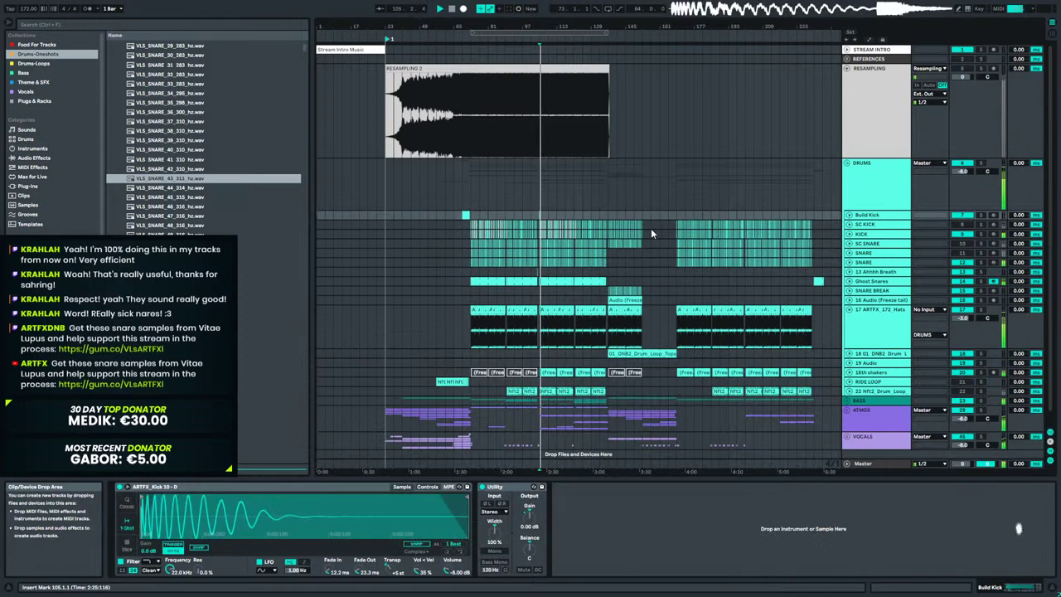
click(863, 262)
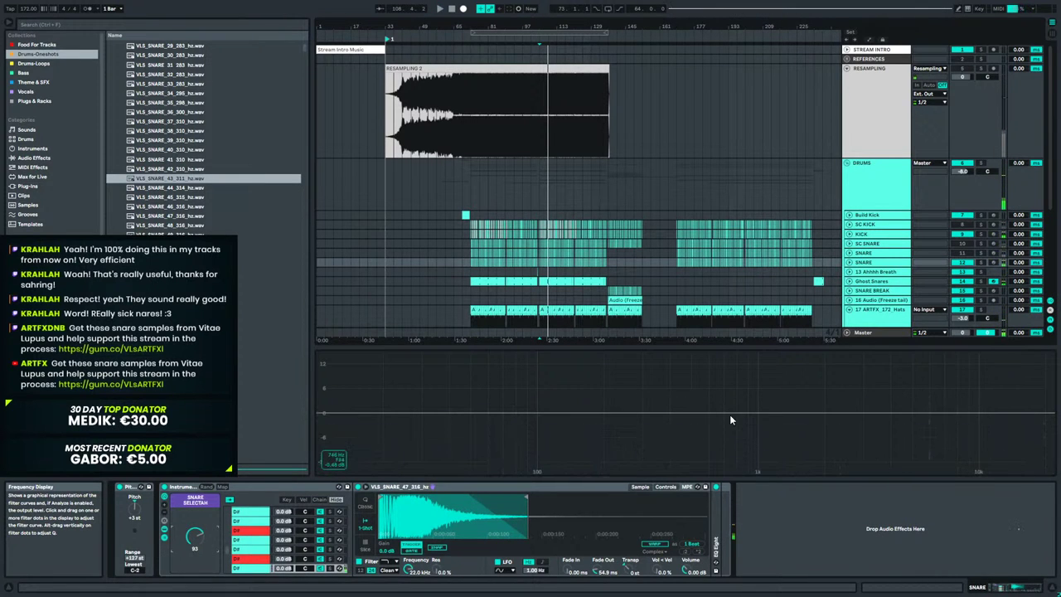
key(space)
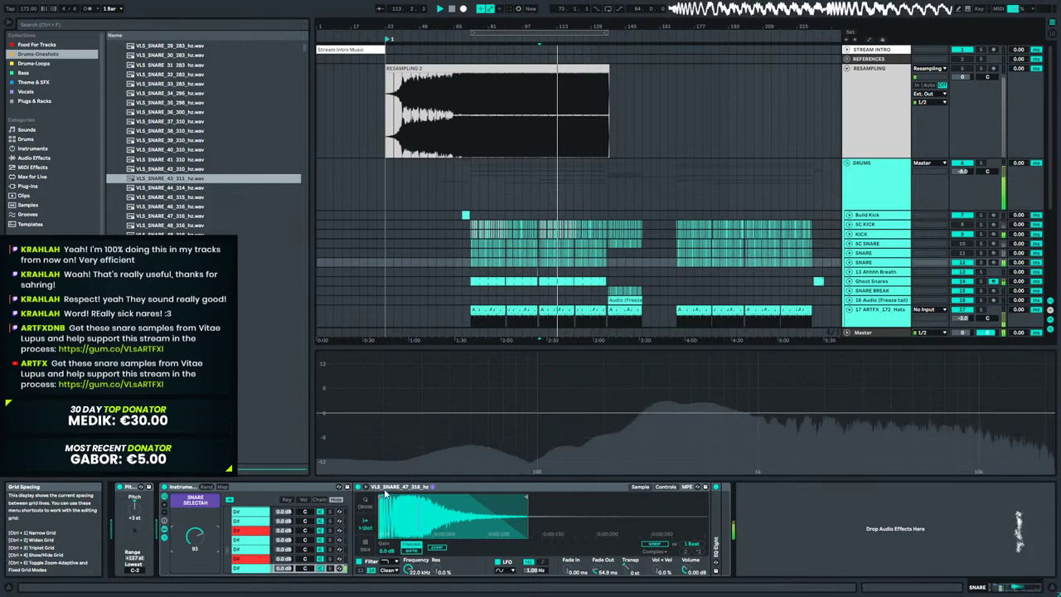
Audition the rack's snares during playback by stepping the SNARE SELECTAH from 92 up to 105.
scroll(195, 537, up, 1)
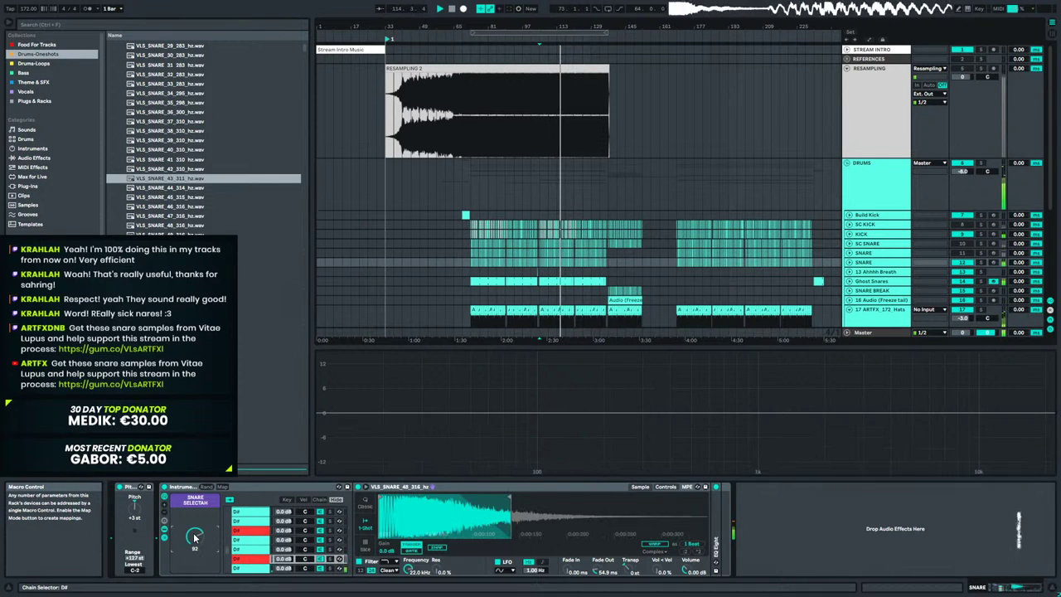
scroll(195, 537, up, 2)
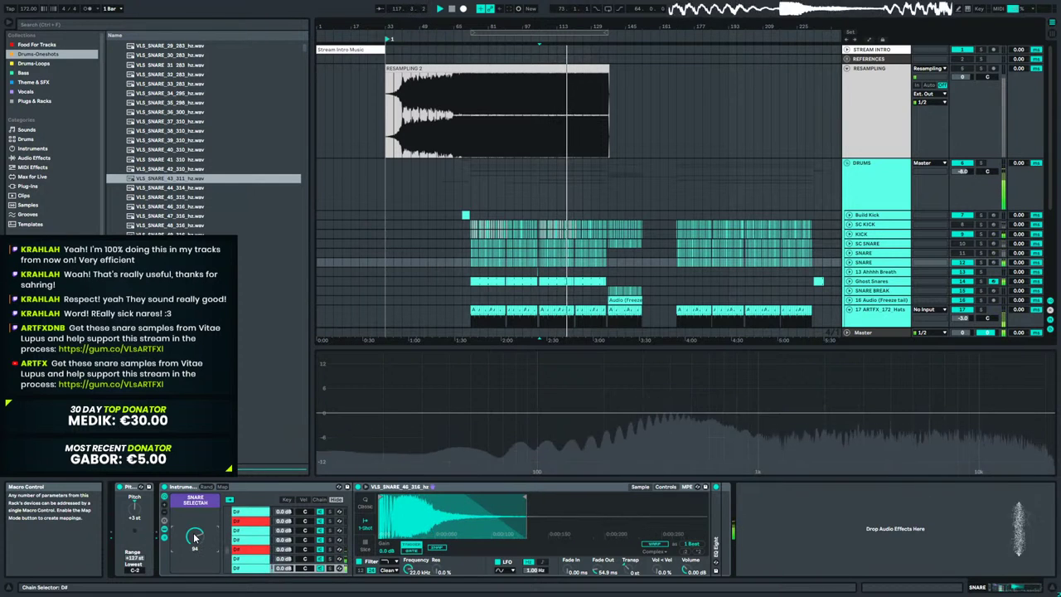
scroll(194, 537, up, 1)
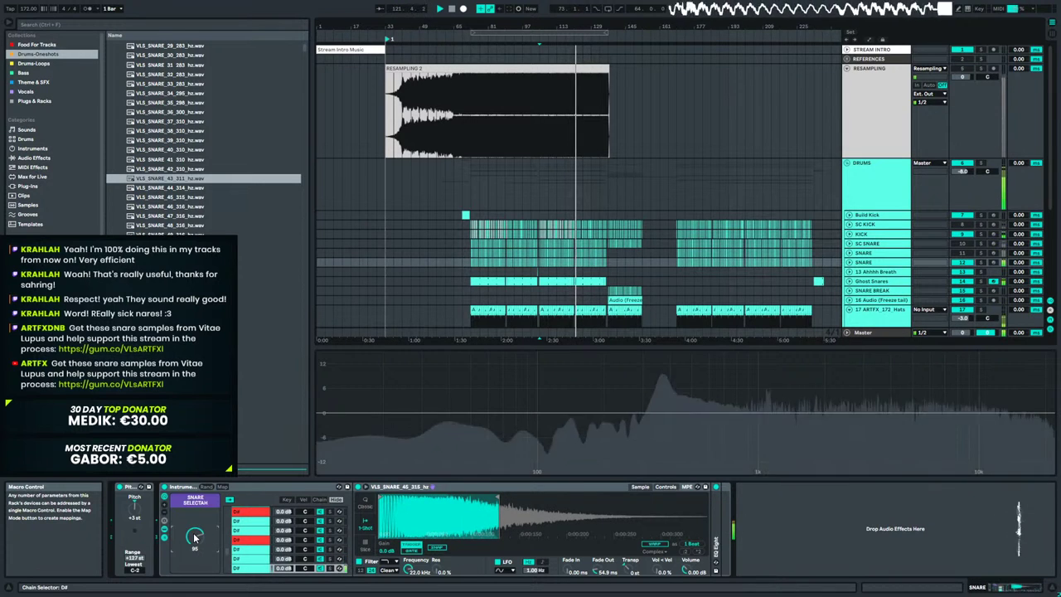
scroll(195, 537, up, 1)
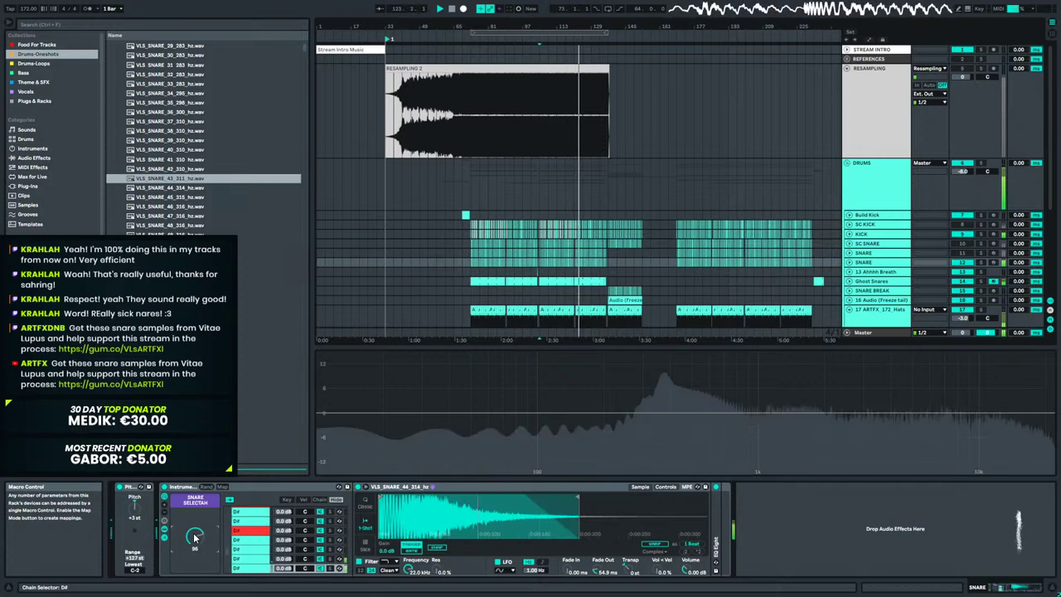
scroll(195, 537, up, 1)
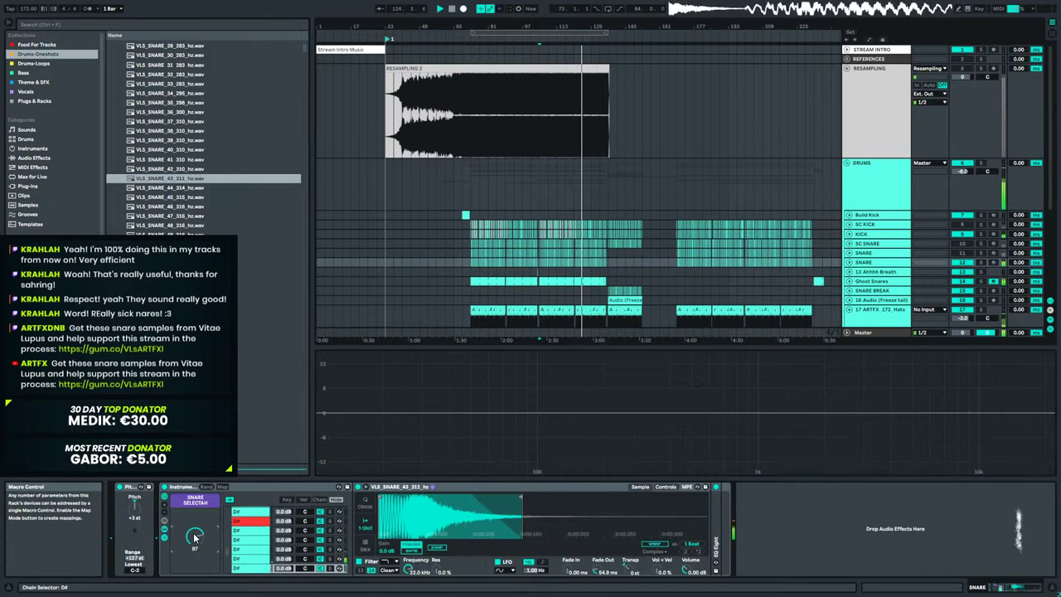
scroll(195, 537, up, 2)
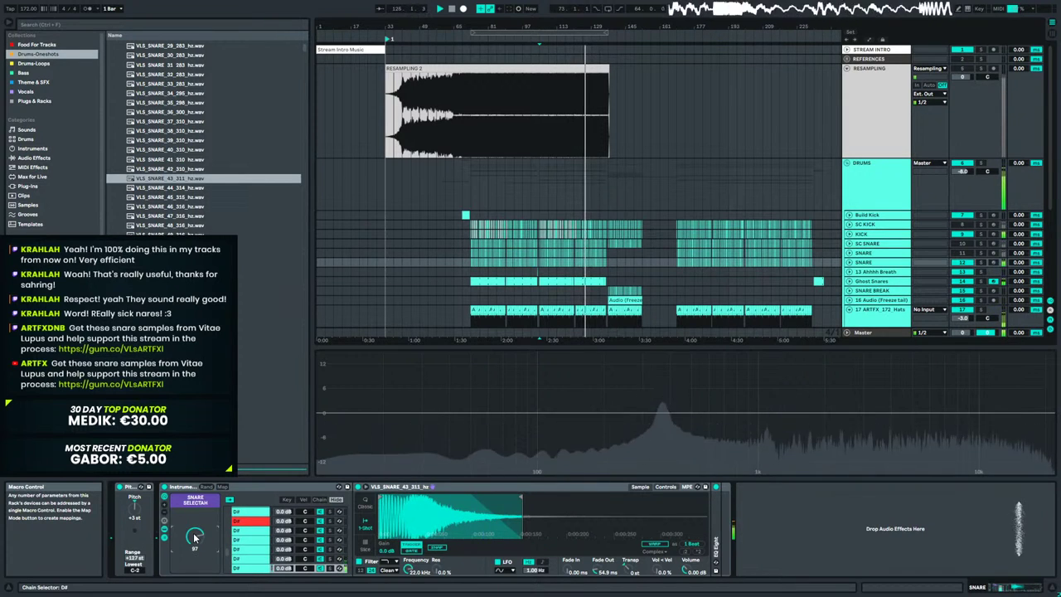
scroll(194, 537, up, 5)
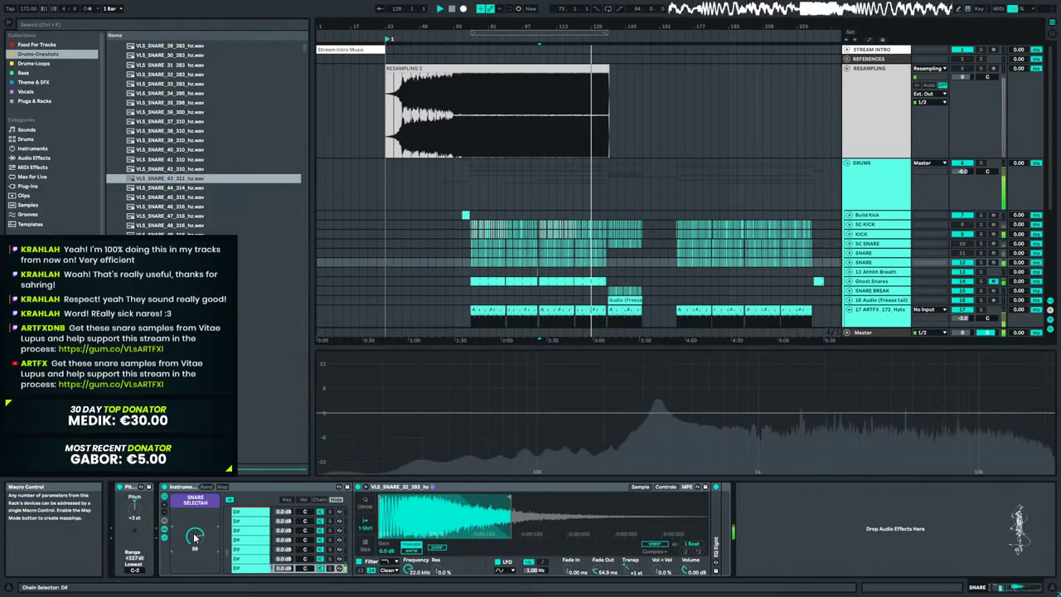
scroll(195, 536, up, 1)
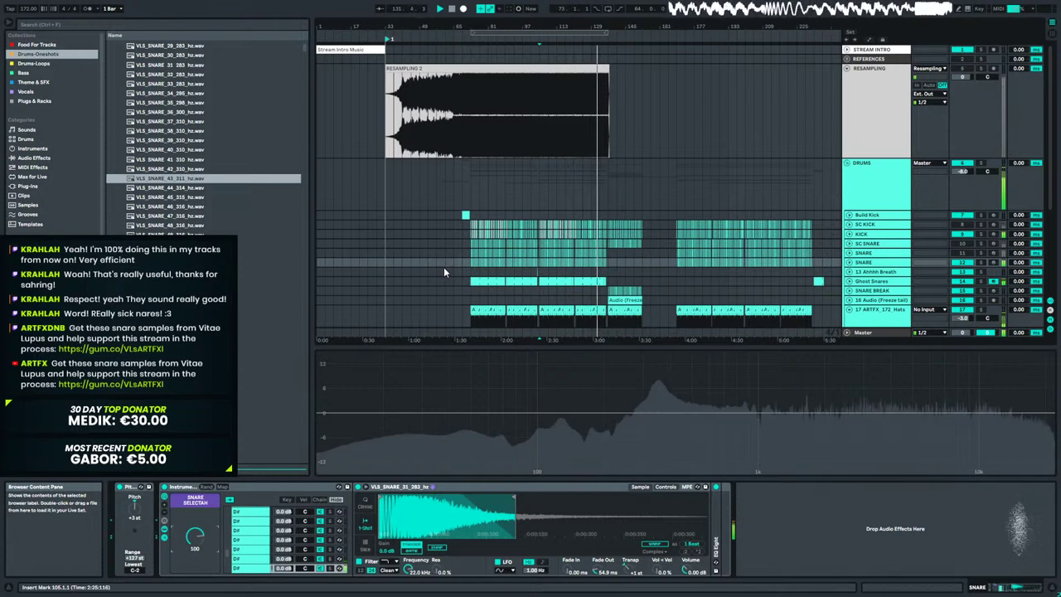
key(space)
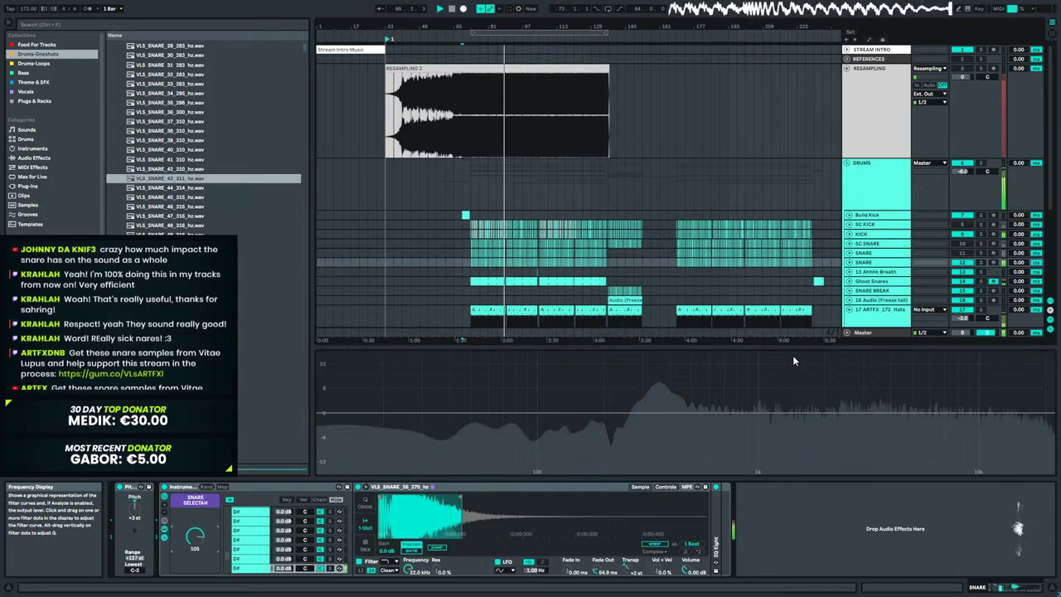
Colour the snare chain at selector value 105 and the VLS_SNARE_22_267 chain at 107 red.
right_click(236, 568)
click(247, 540)
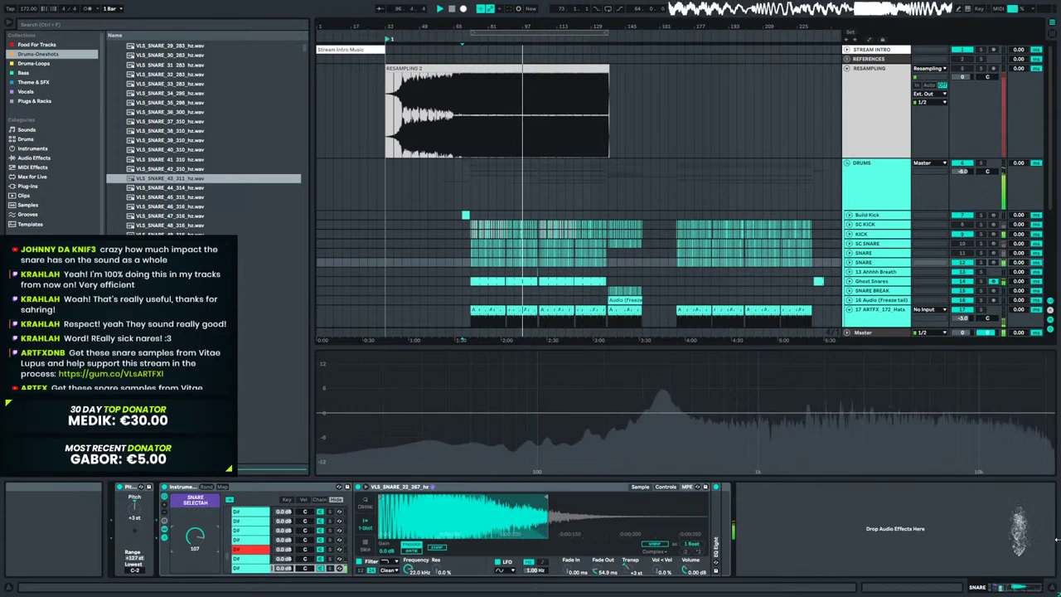
right_click(253, 569)
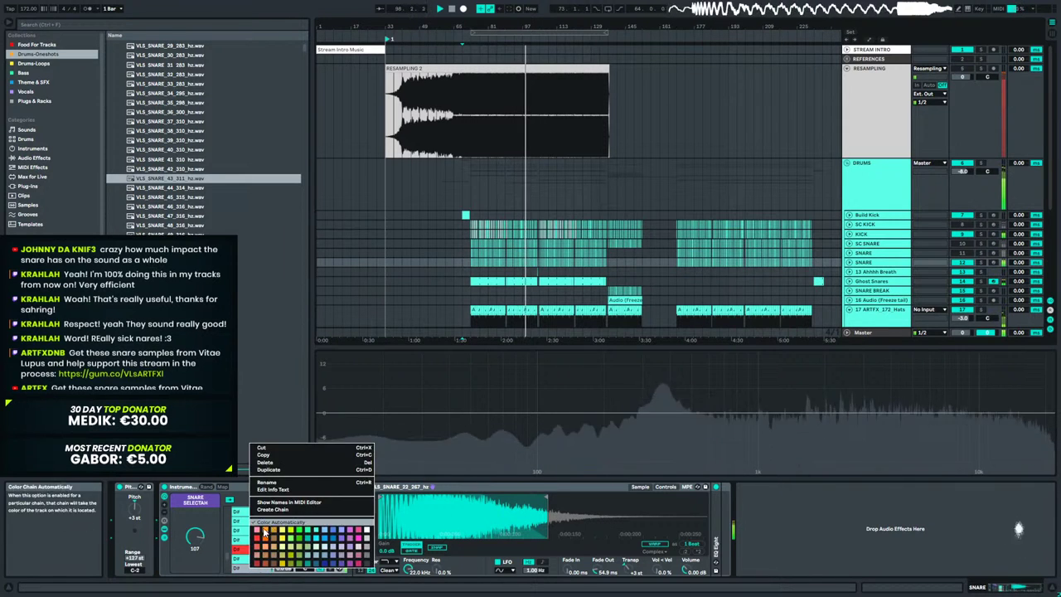
click(260, 535)
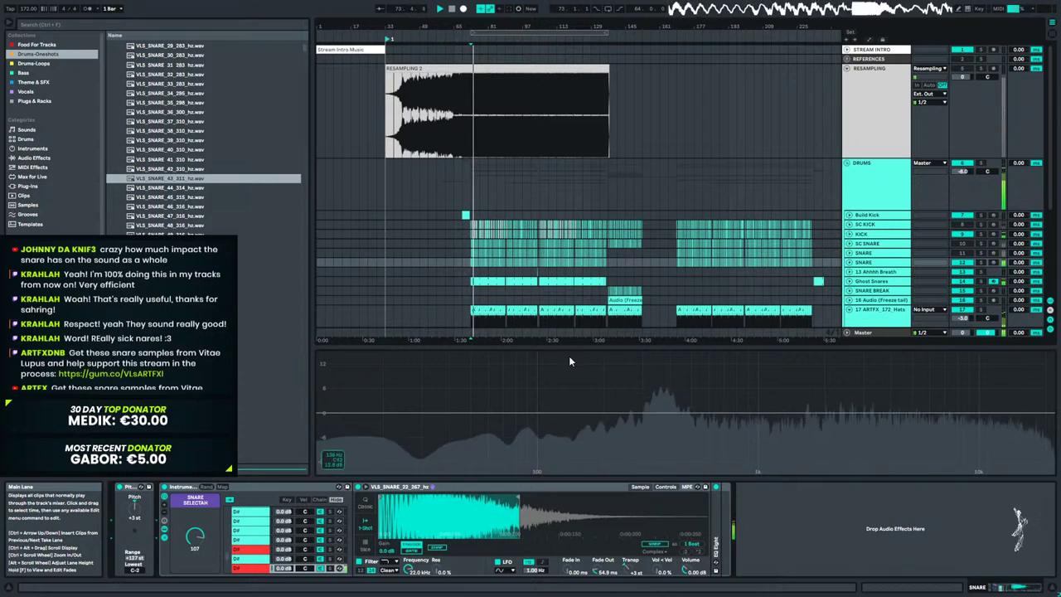
Play the drop from bar 101 and audition further snares on the SNARE track up to selector value 109.
click(551, 213)
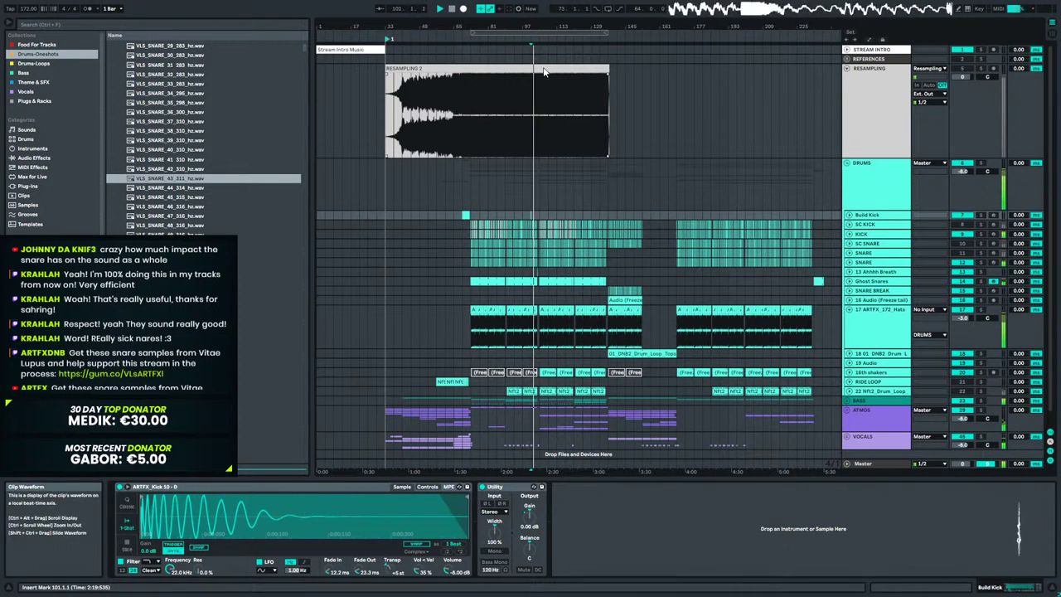
drag(535, 28, 523, 50)
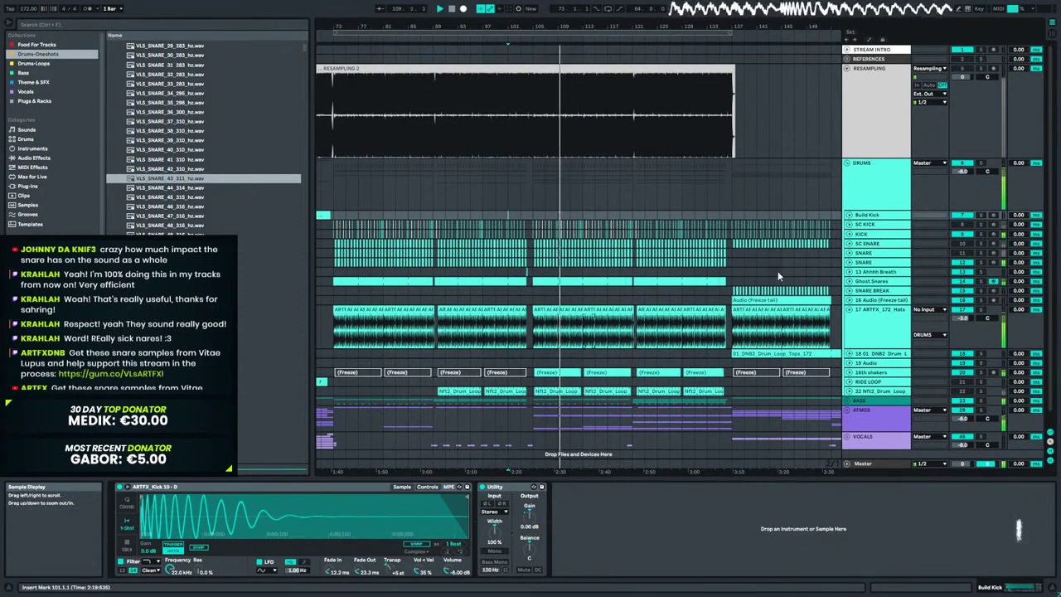
click(872, 262)
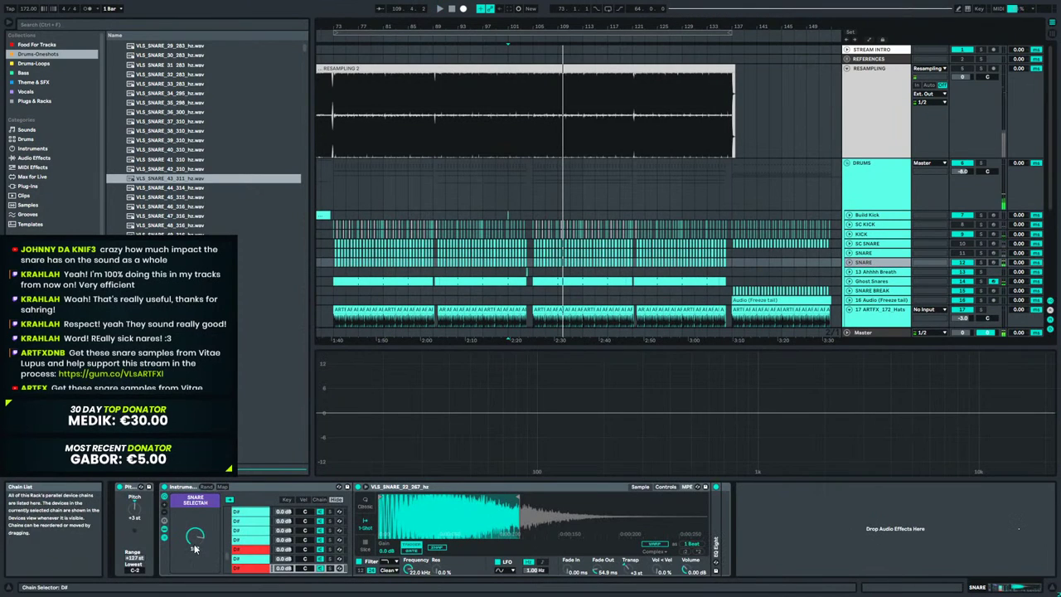
key(Up)
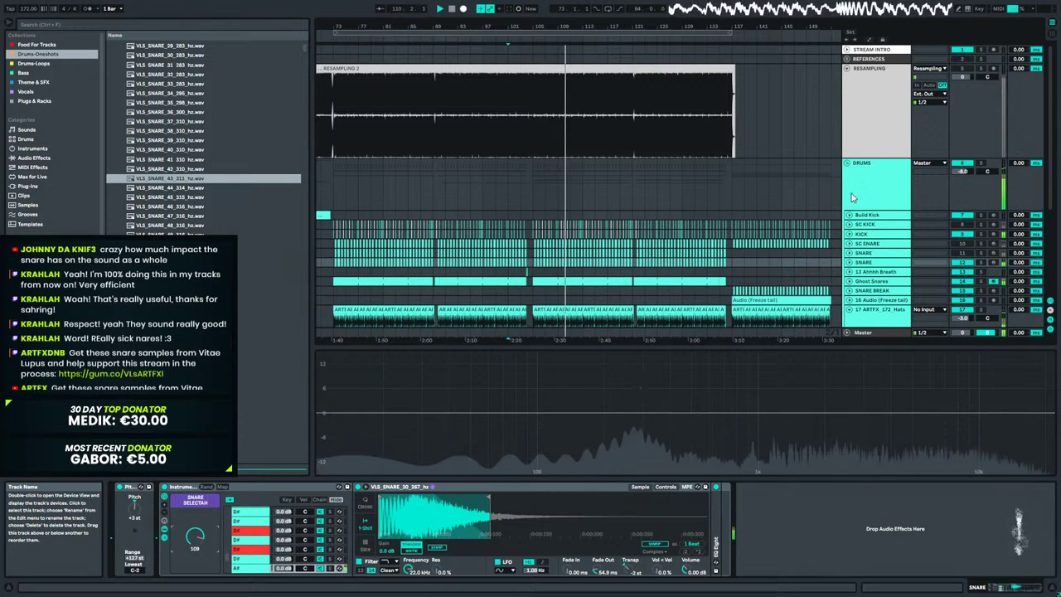
Audition the snares during playback and colour the chains at selector values 109, 112 and 113 red.
right_click(251, 539)
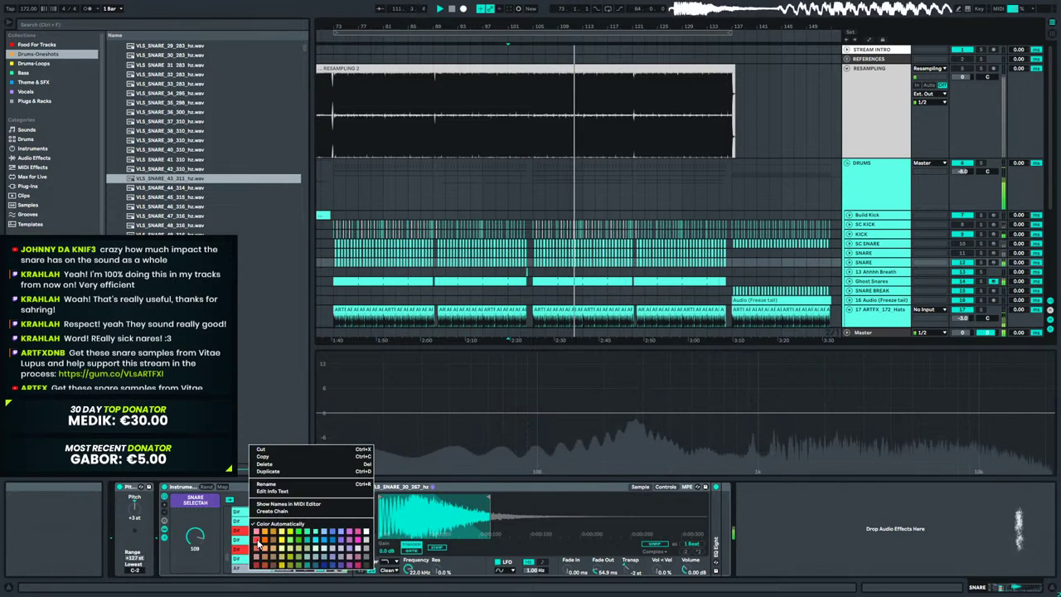
click(258, 543)
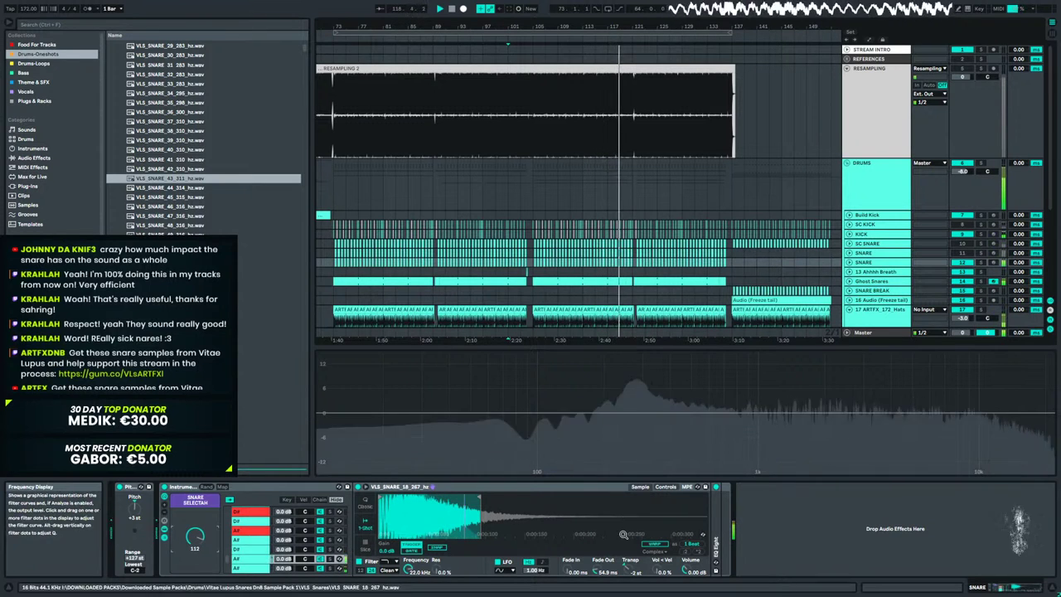
right_click(253, 556)
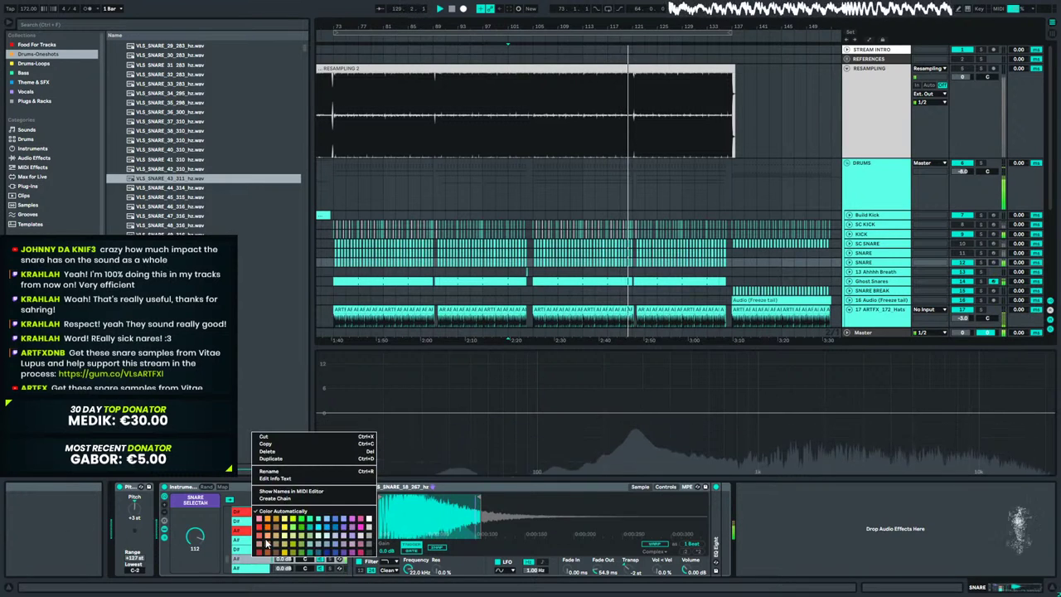
click(267, 543)
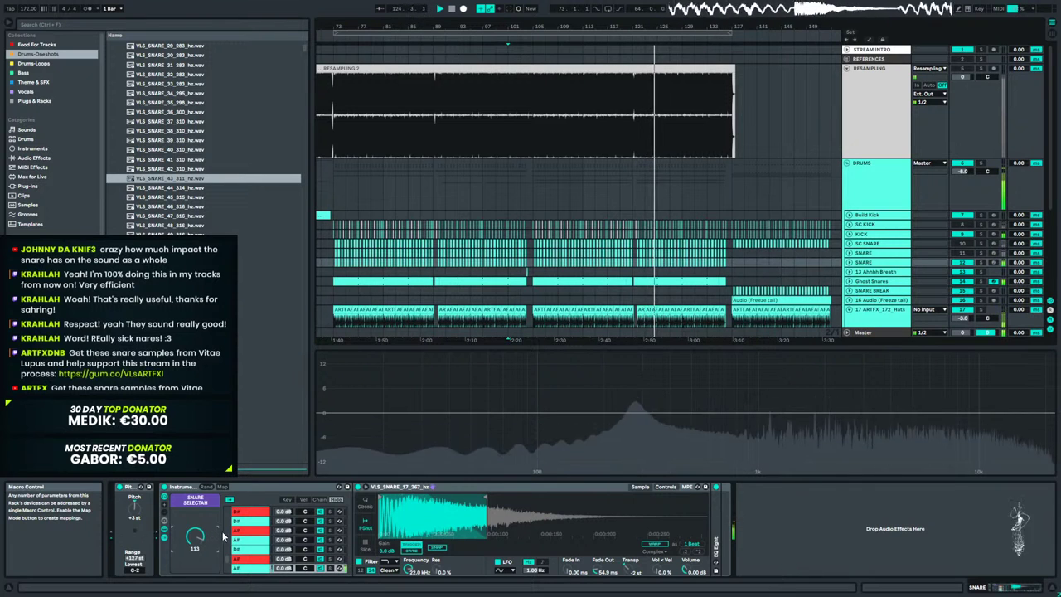
right_click(240, 539)
click(242, 538)
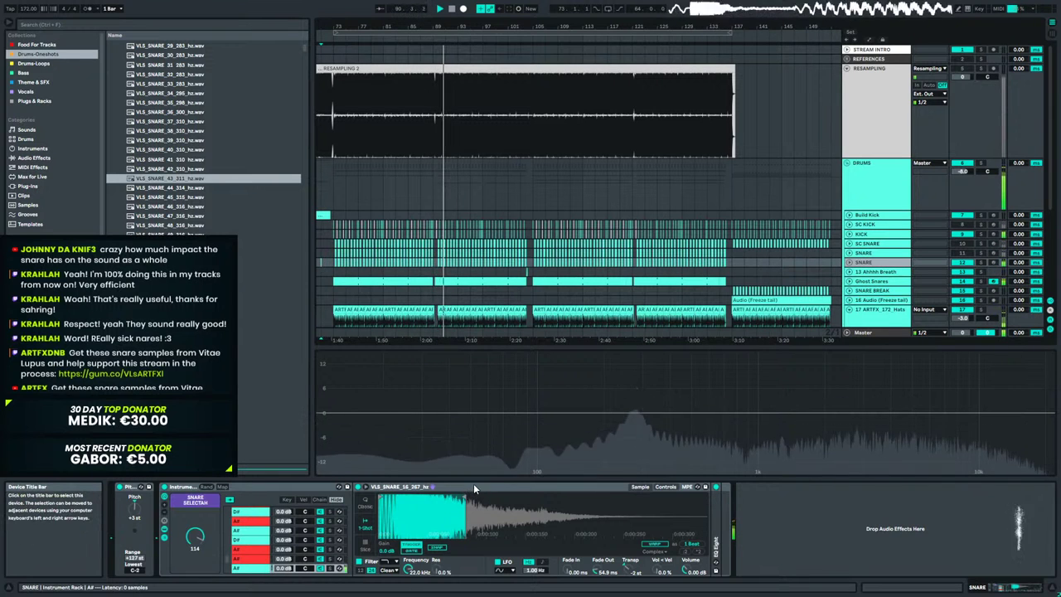
Colour the VLS_SNARE_16_267 chain at selector value 114 magenta and the VLS_SNARE_15_267 and VLS_SNARE_14_267 chains at 117 and 118 red.
right_click(251, 570)
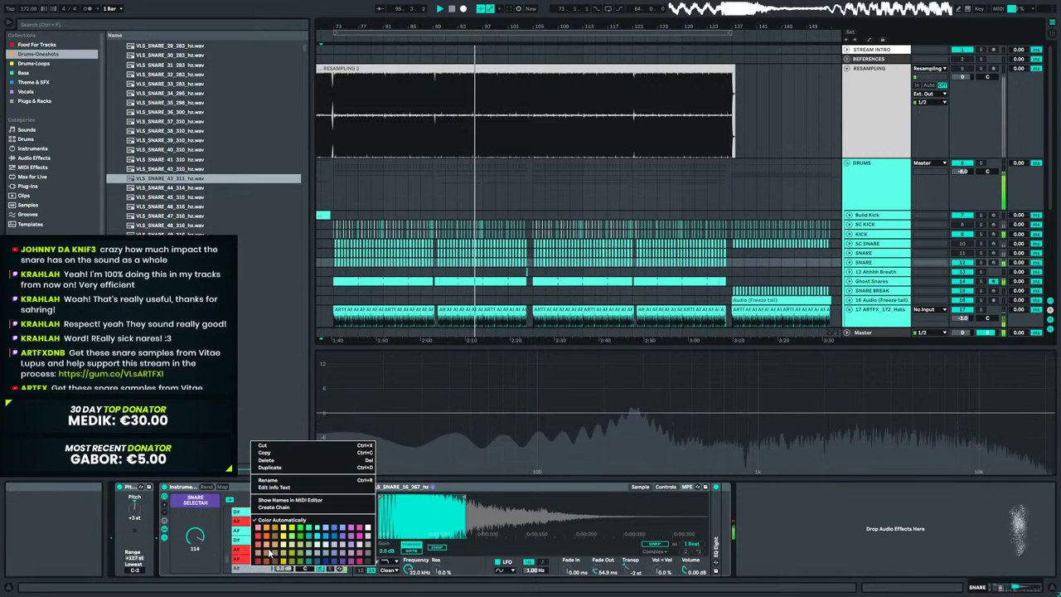
click(363, 544)
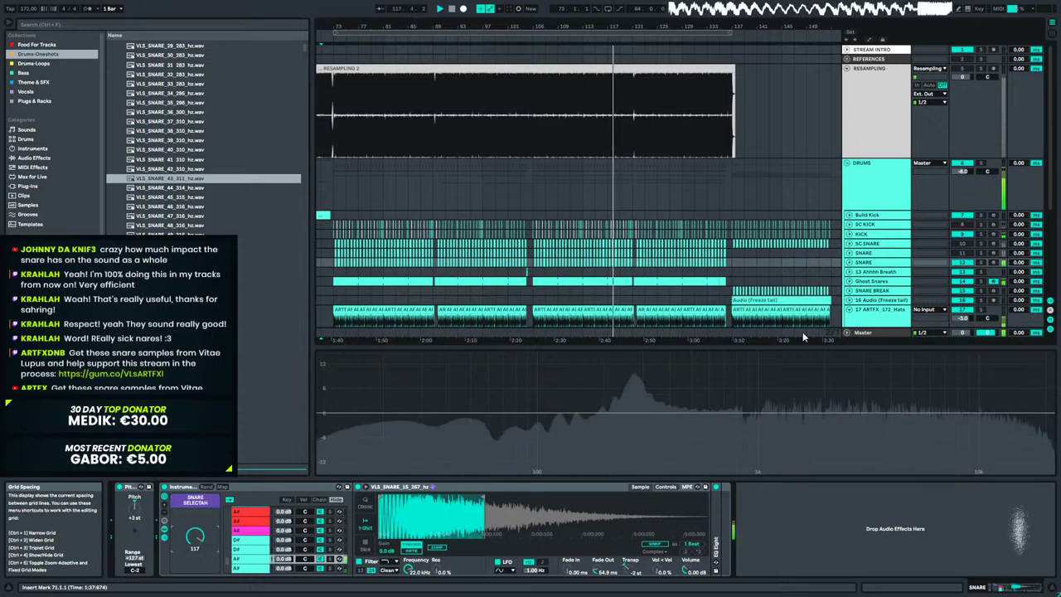
right_click(251, 563)
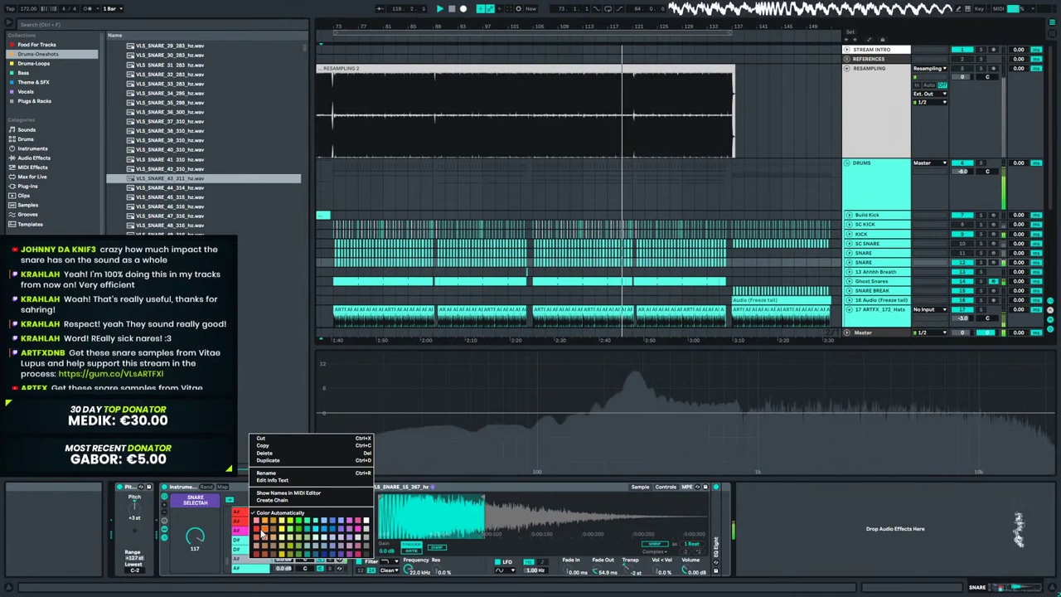
click(261, 535)
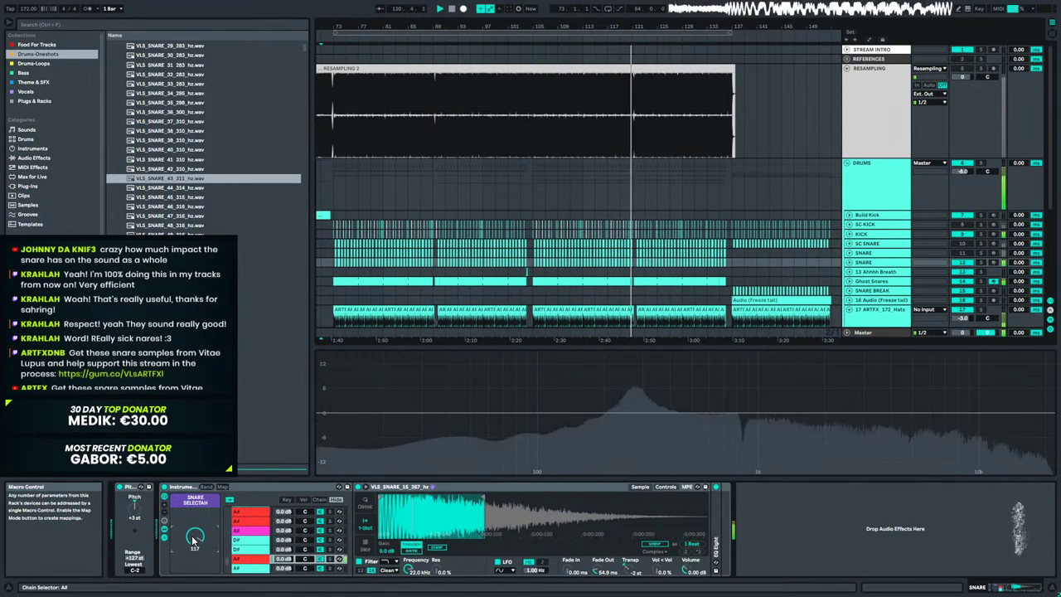
scroll(193, 540, up, 1)
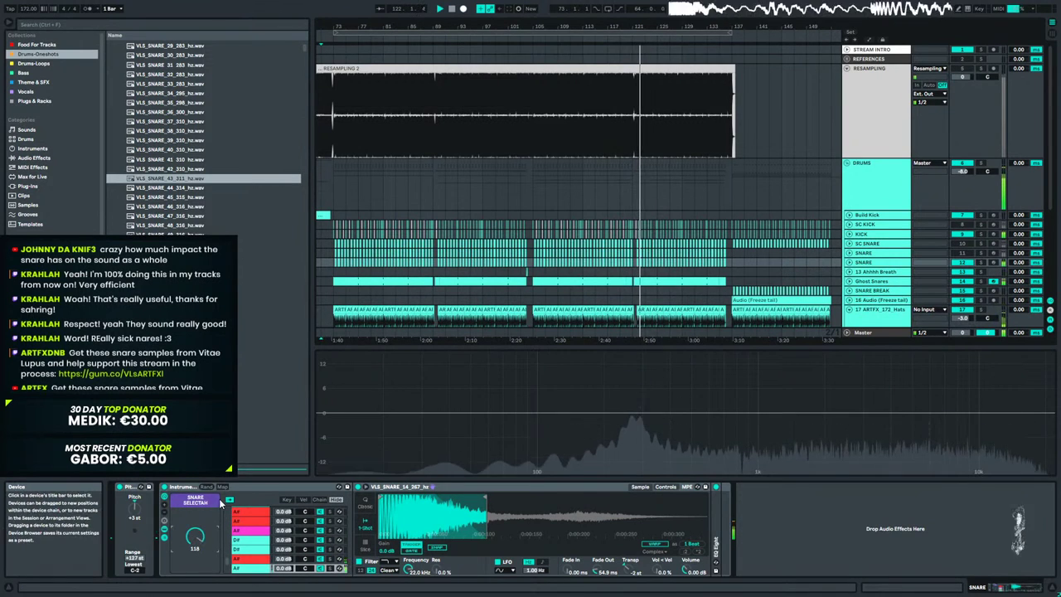
right_click(251, 566)
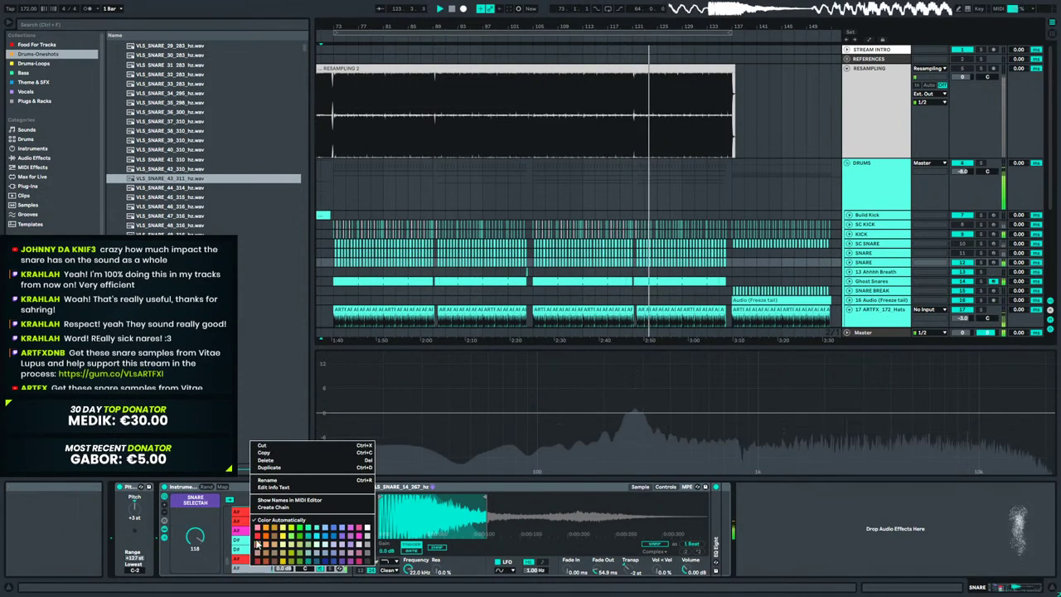
click(261, 530)
Audition the remaining snares up to selector value 127 and replay the drop from bar 71 with the magenta chain at 114.
scroll(199, 539, up, 1)
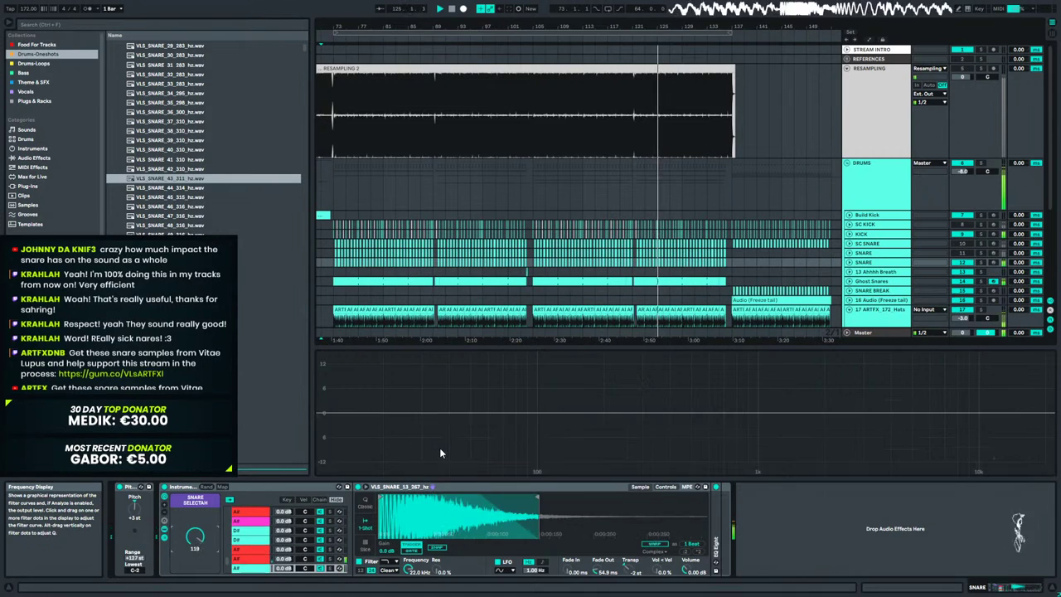
key(Up)
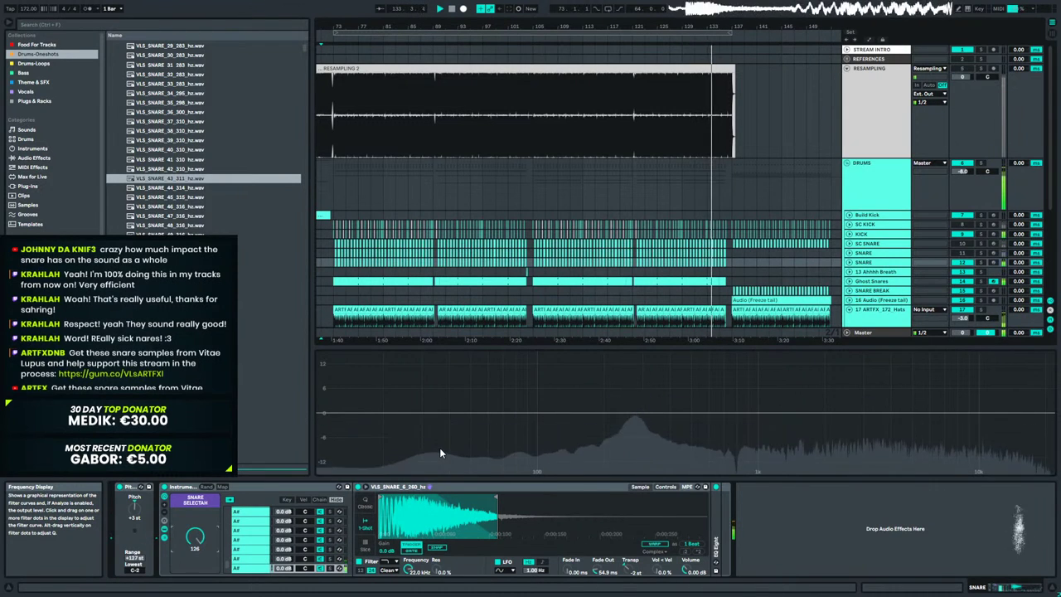
key(Escape)
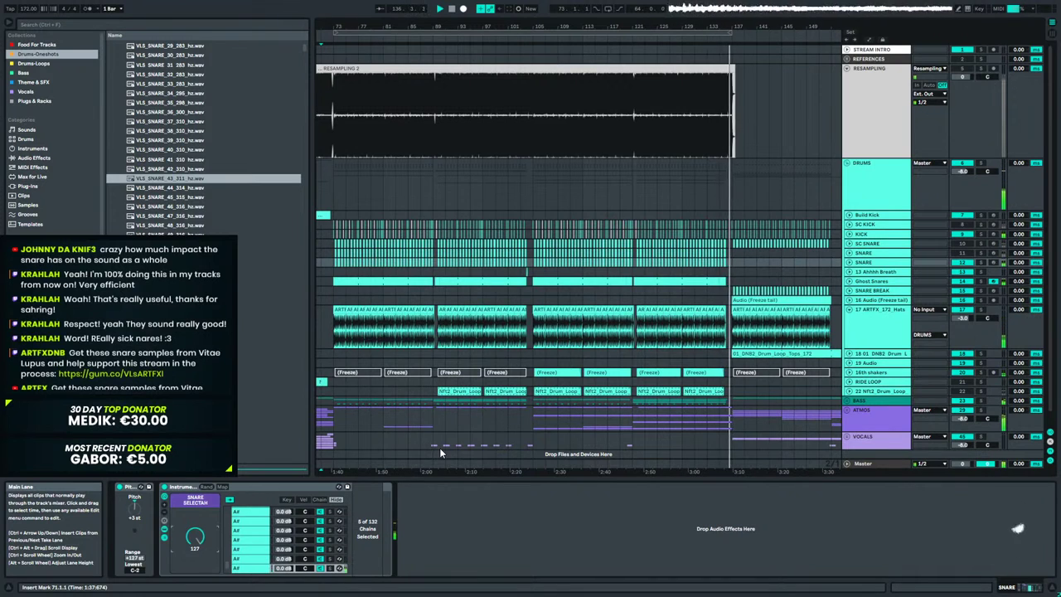
key(space)
key(space)
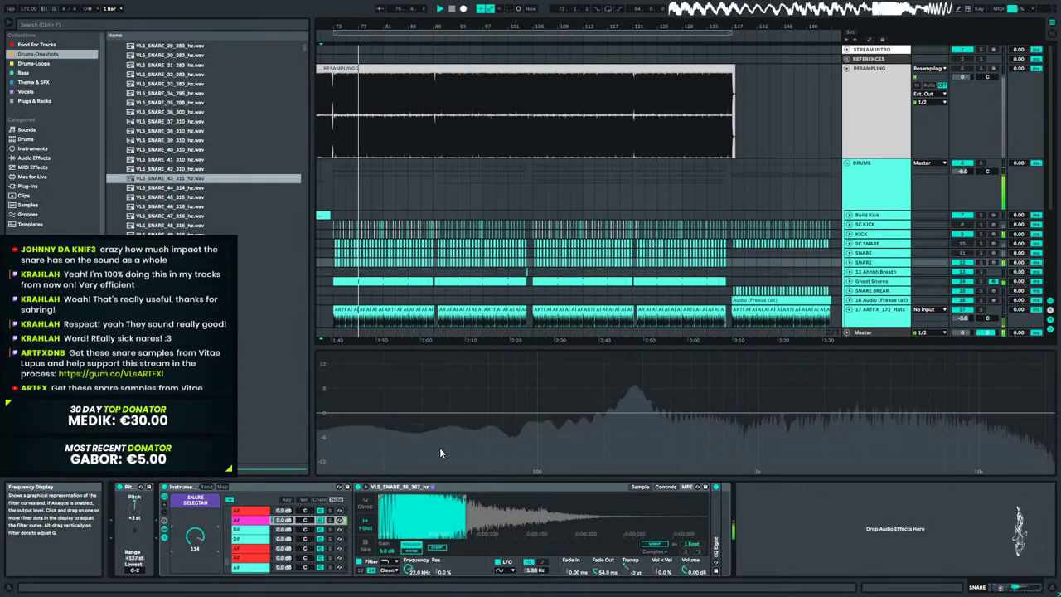
key(space)
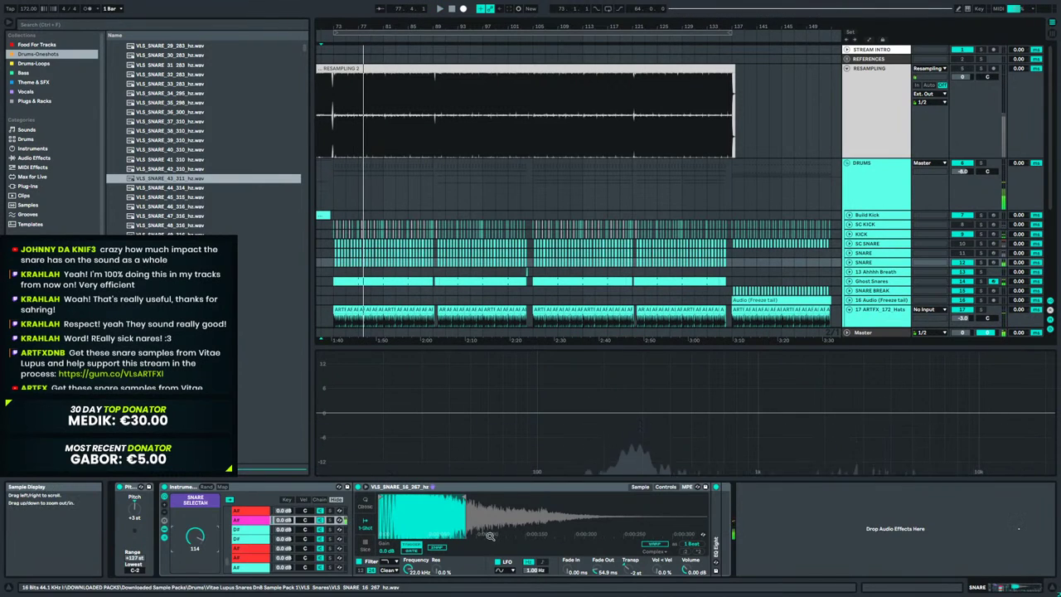
Play the drop again from bar 71 with the 17 ARTFX_172_Hats track's devices shown.
click(509, 282)
click(324, 342)
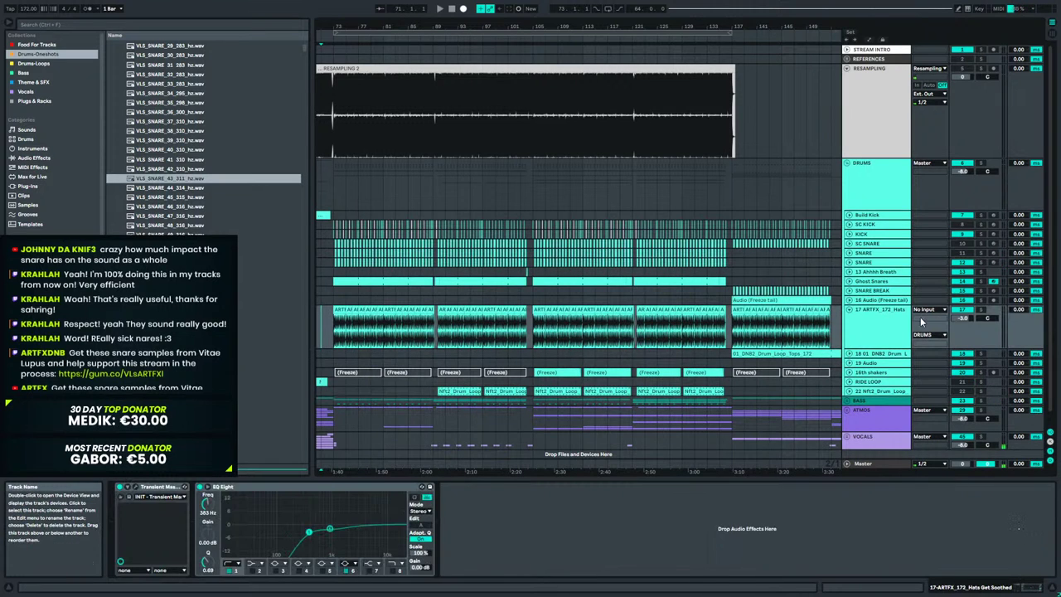
key(space)
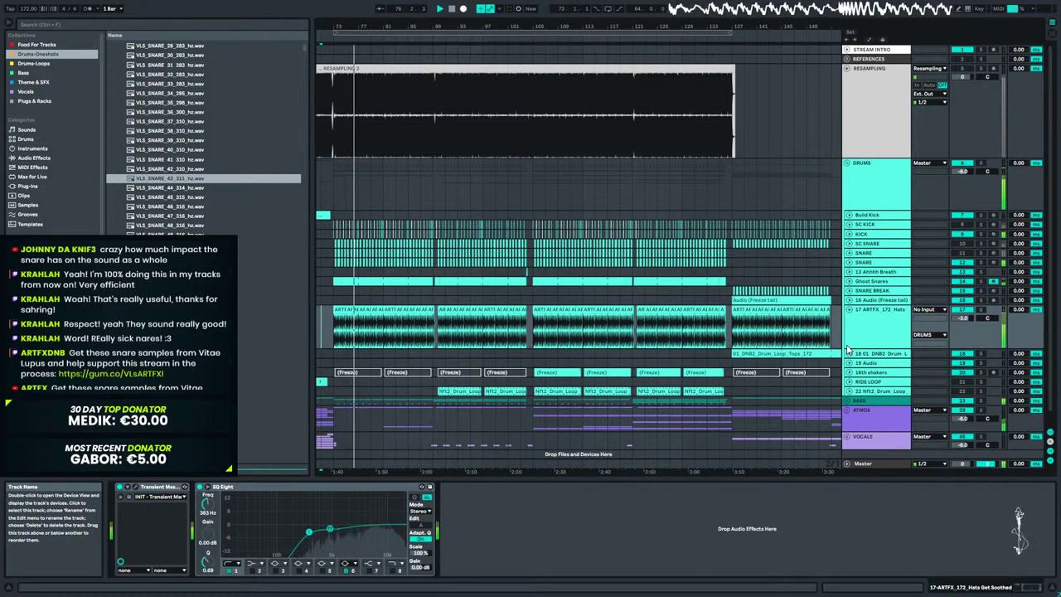
key(space)
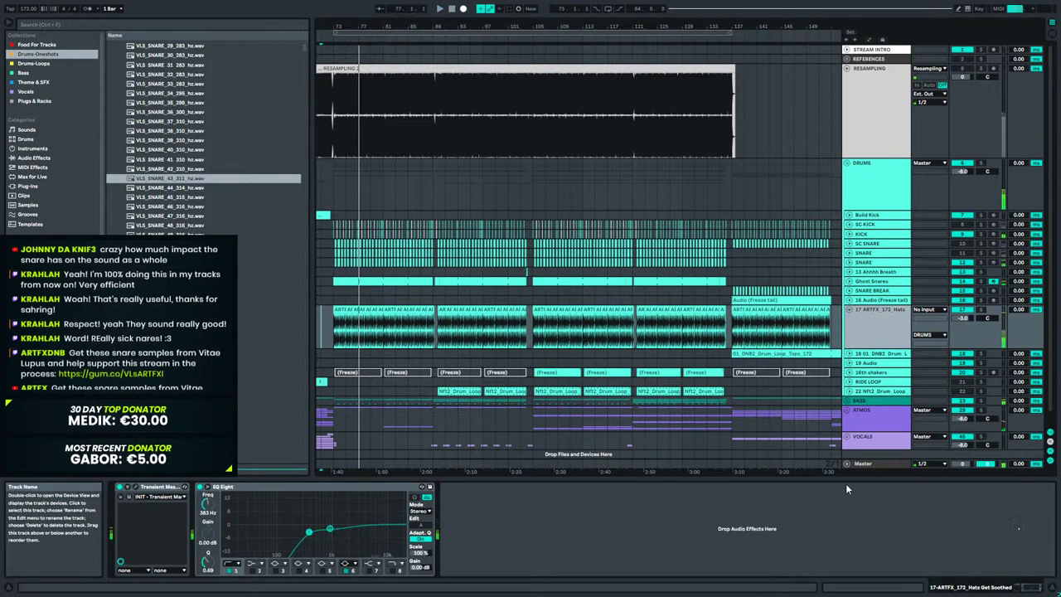
Switch the SNARE track's selector to the magenta VLS_SNARE_79 chain and audition it by playing the drop from bar 71.
click(866, 262)
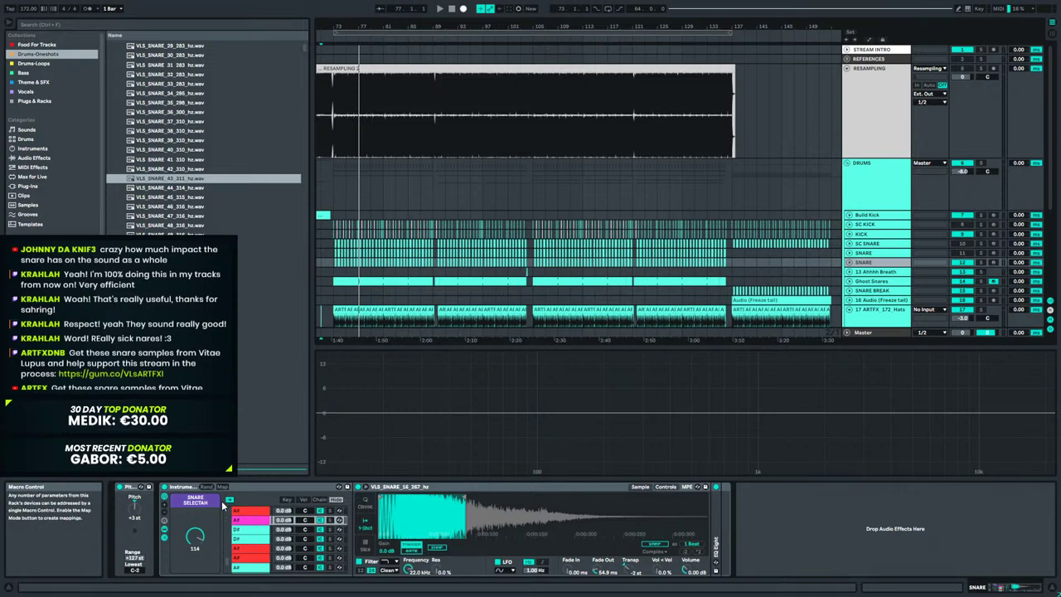
drag(200, 537, 199, 595)
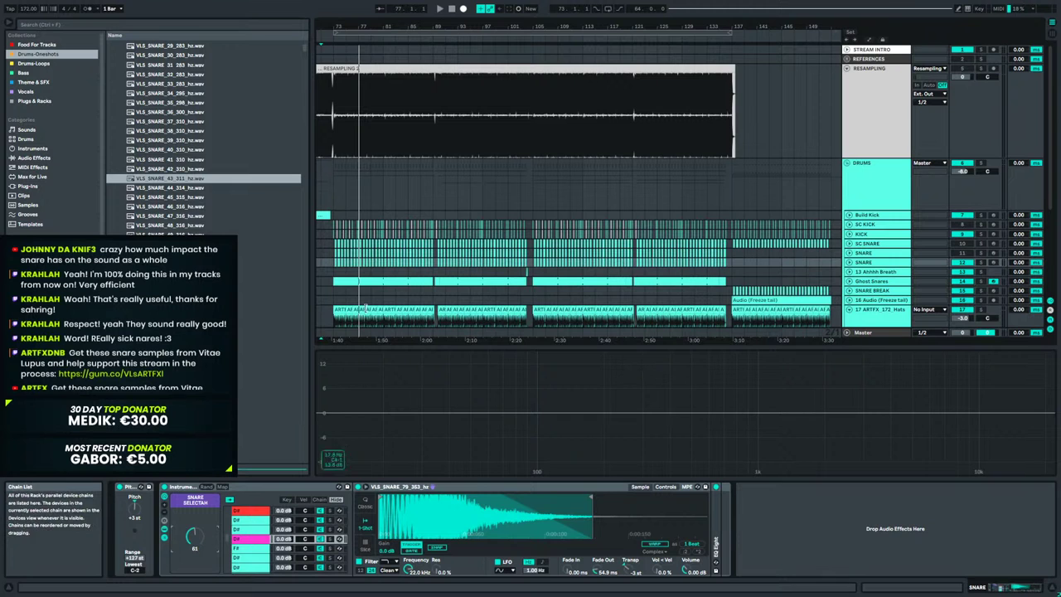
click(331, 225)
key(space)
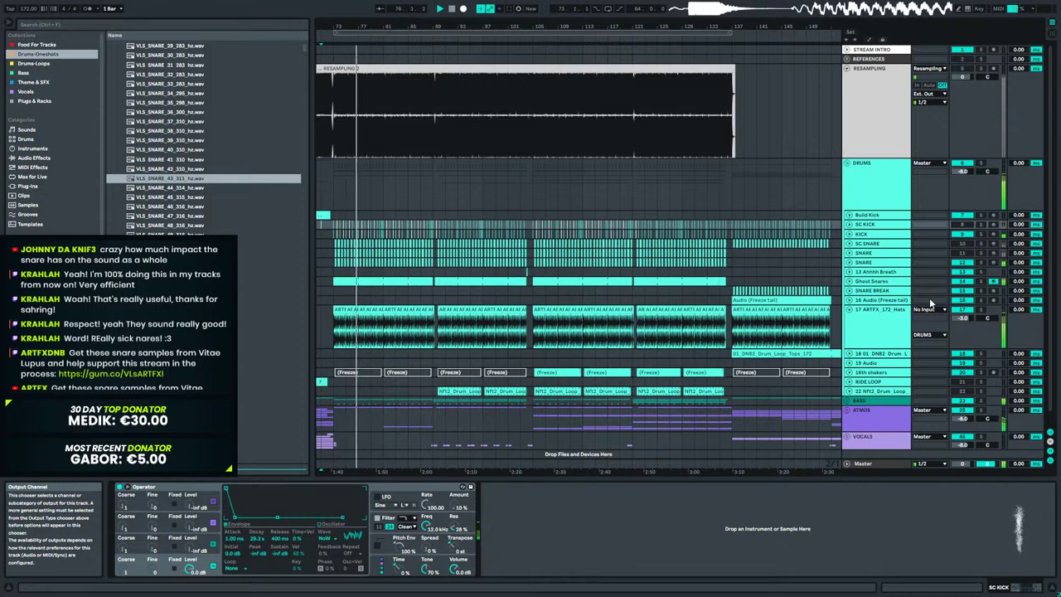
click(886, 320)
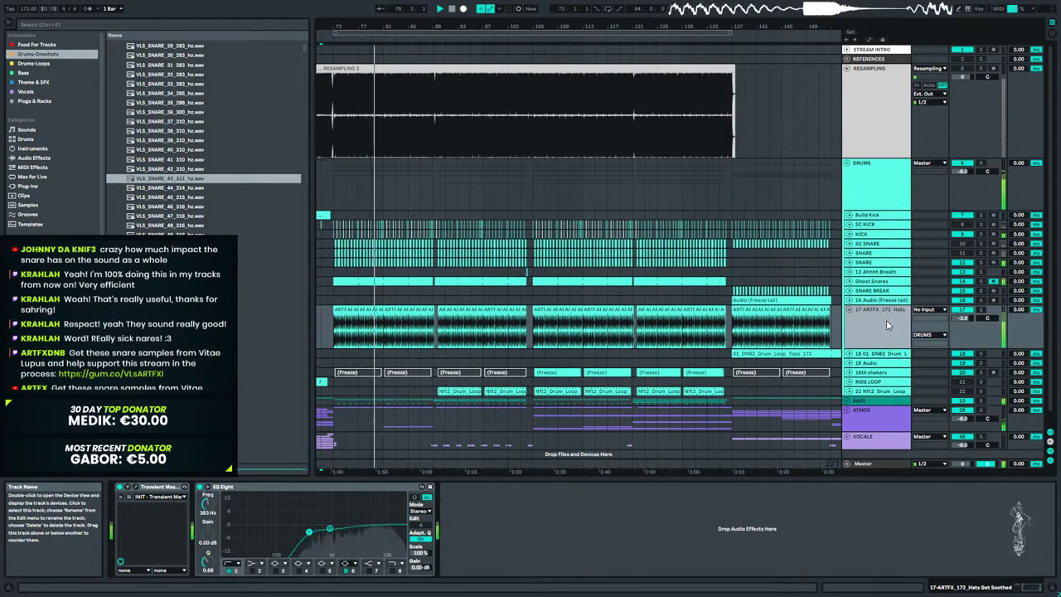
click(864, 262)
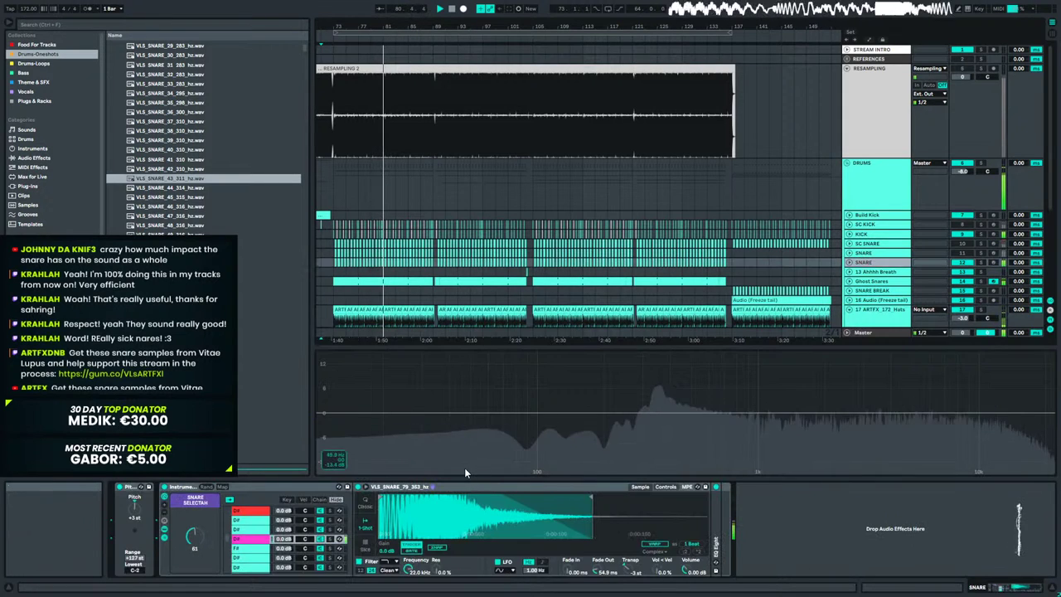
key(space)
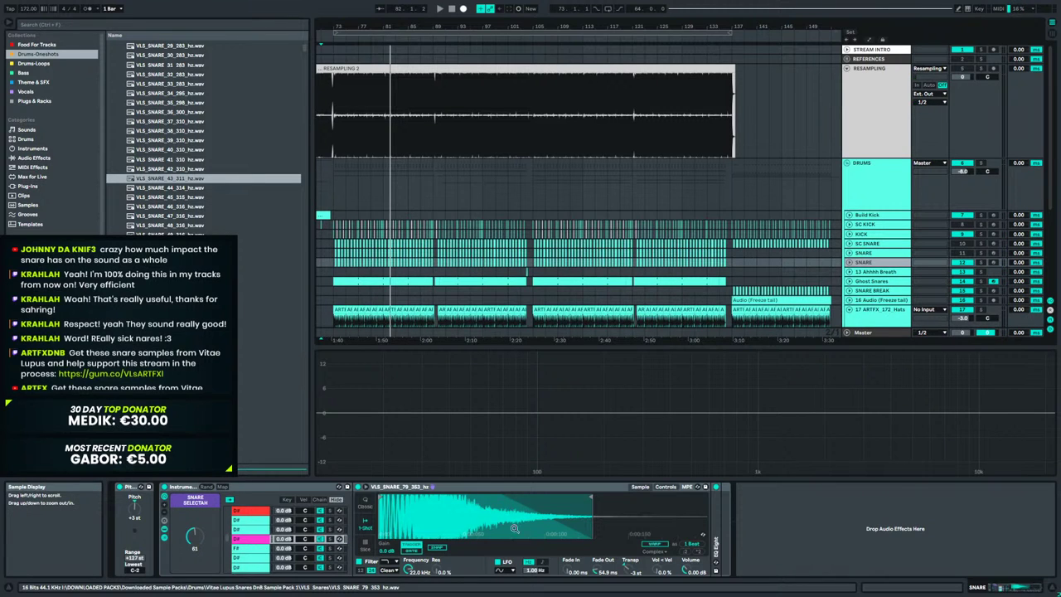
Set the SNARE SELECTAH back to 114 for VLS_SNARE_16_267 and replay the drop from bar 71.
drag(194, 539, 194, 493)
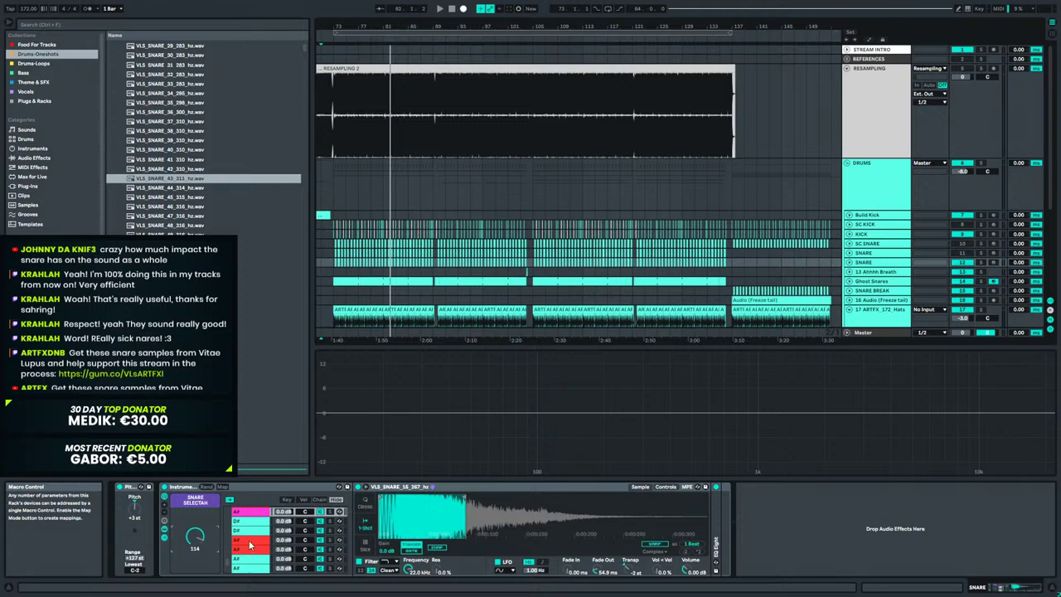
key(space)
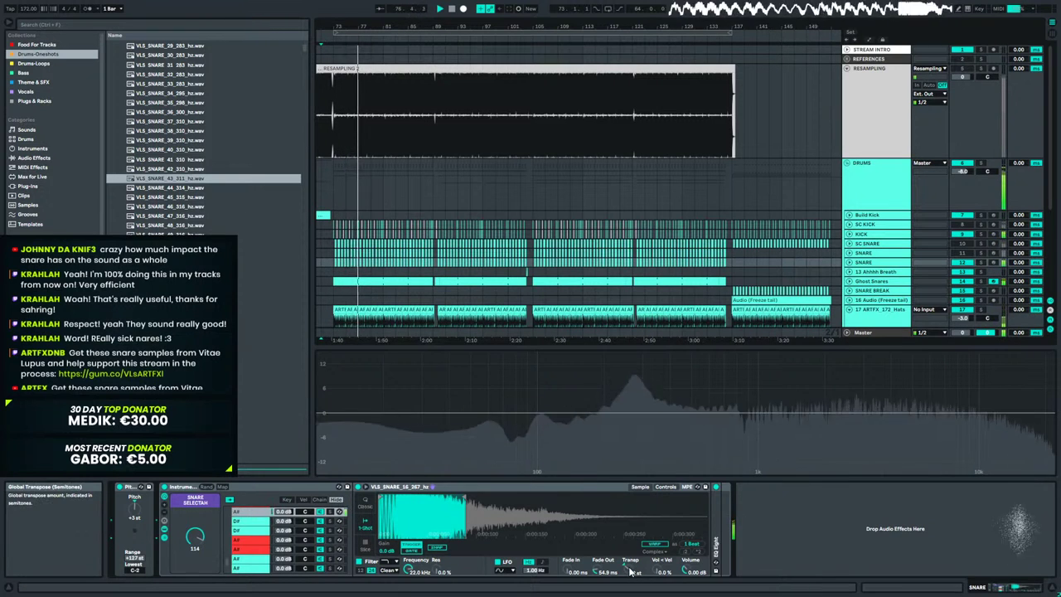
key(space)
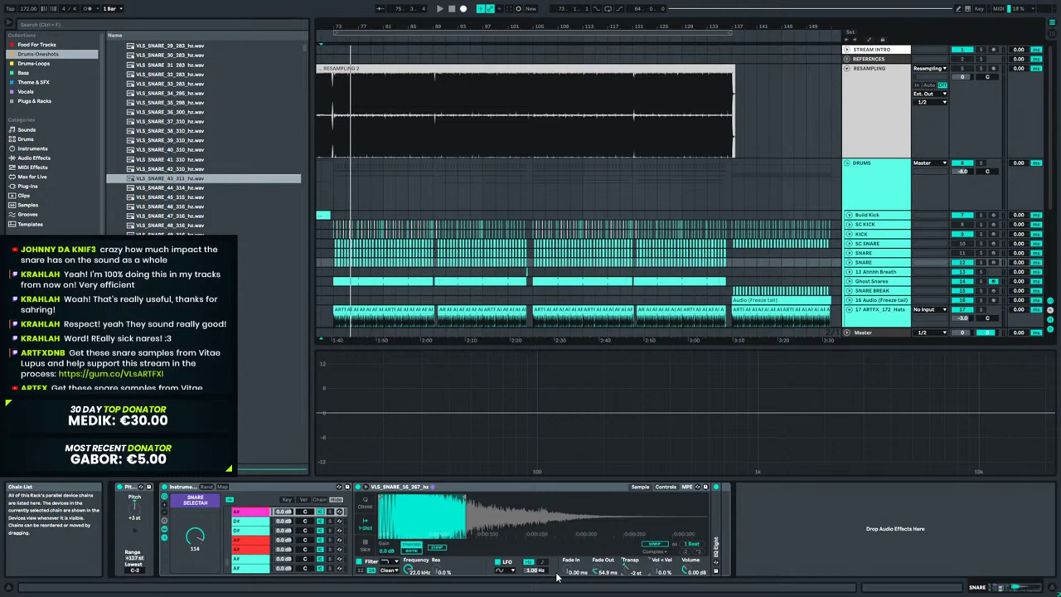
key(space)
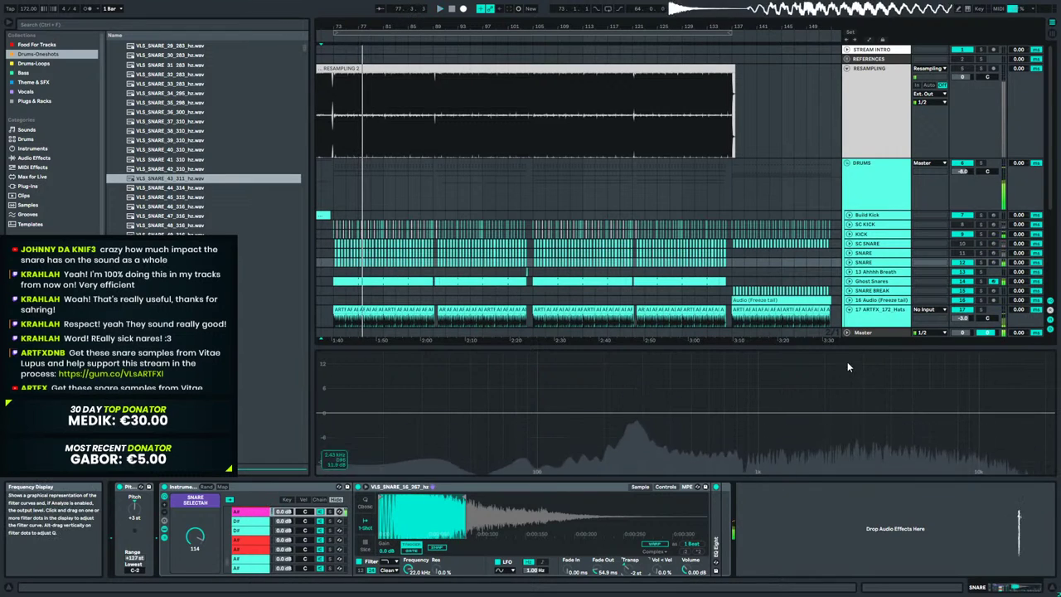
Layer a duplicate of the SNARE track using the magenta VLS_SNARE_79 chain with a 50.6 ms fade-in.
right_click(874, 265)
click(846, 343)
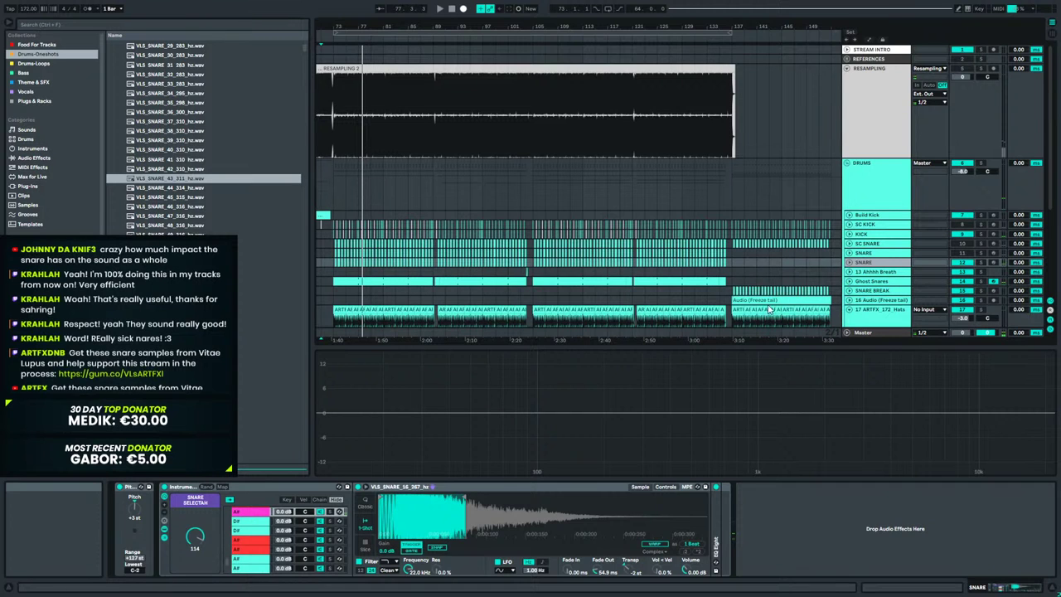
key(ctrl+d)
drag(196, 537, 195, 579)
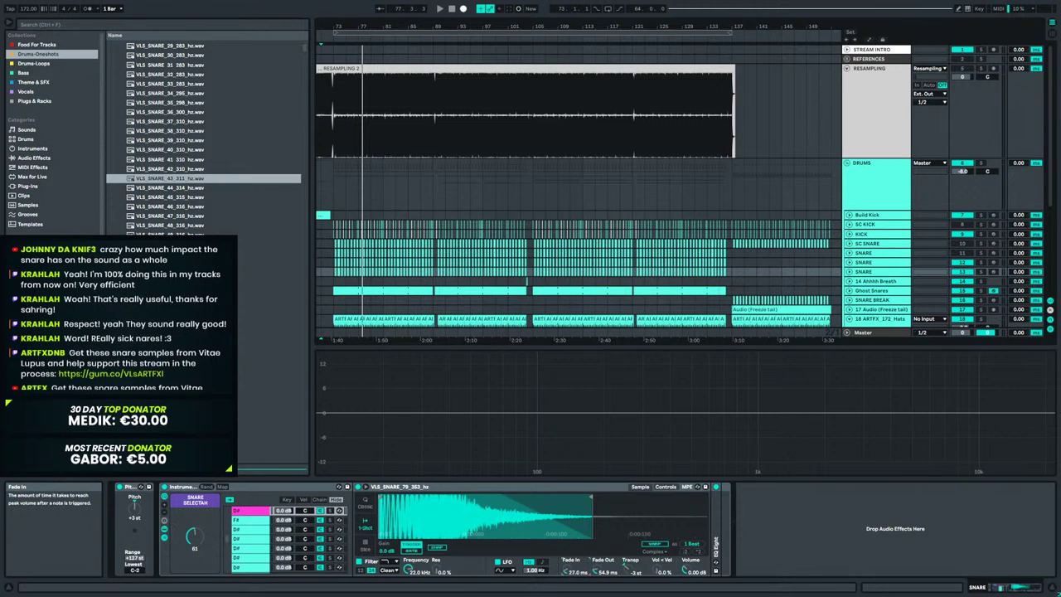
drag(566, 571, 566, 578)
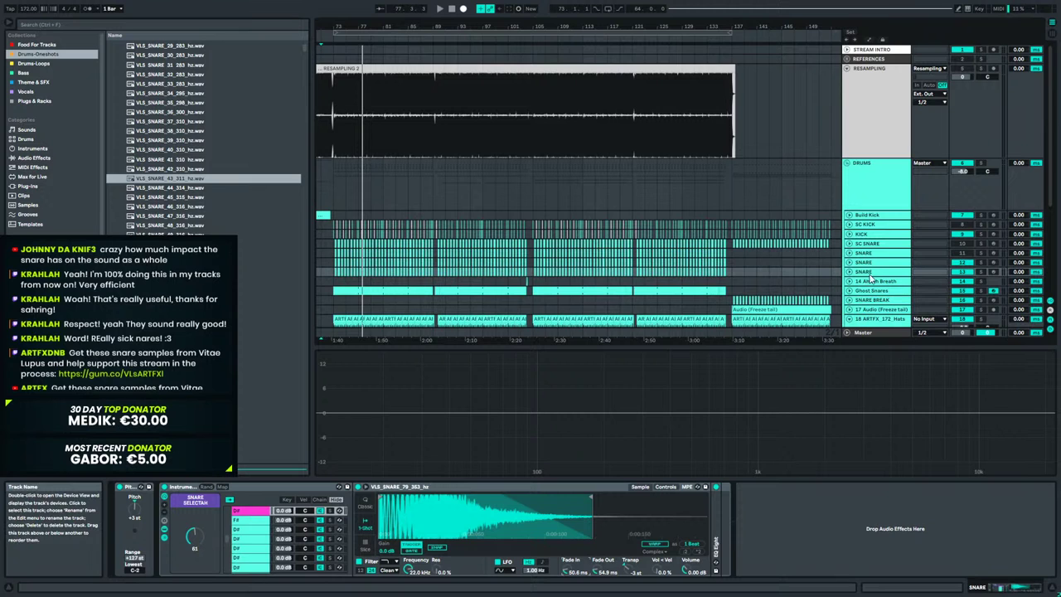
Solo both SNARE tracks and play the layered snares from bar 73.
key(space)
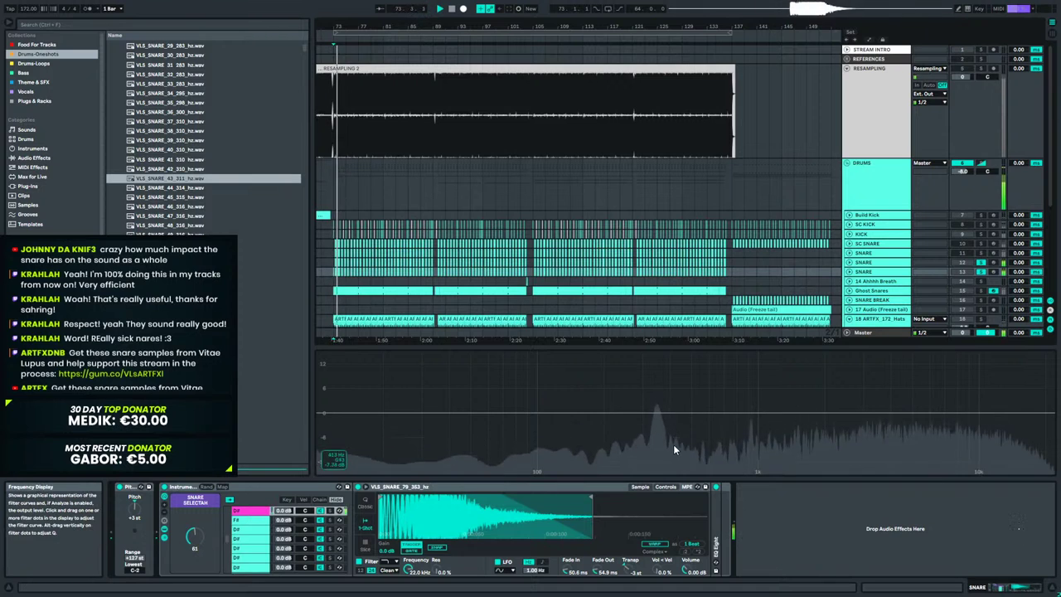
key(space)
ctrl+click(981, 272)
key(space)
key(space)
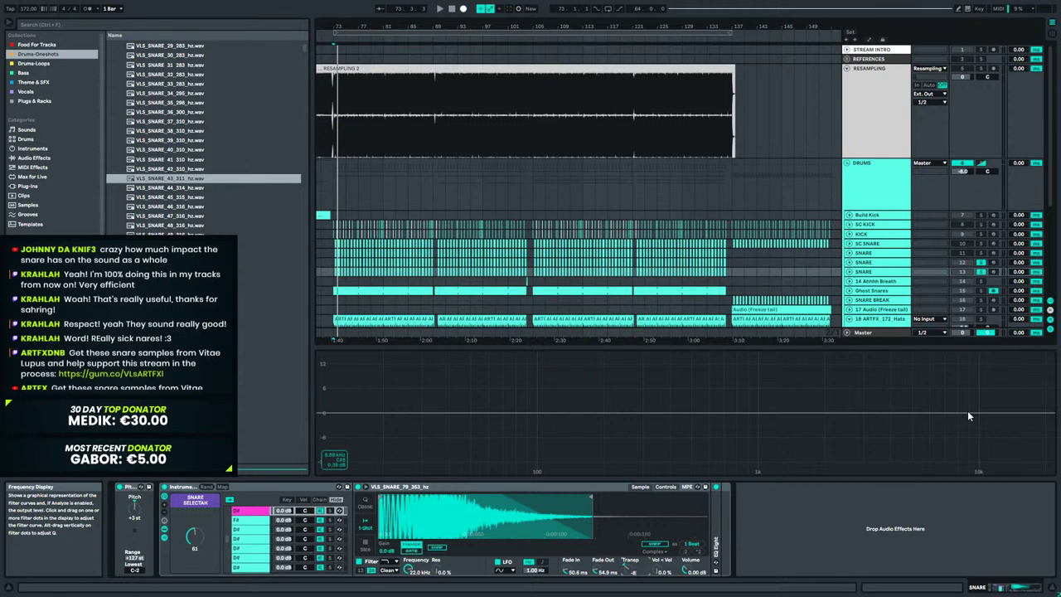
key(space)
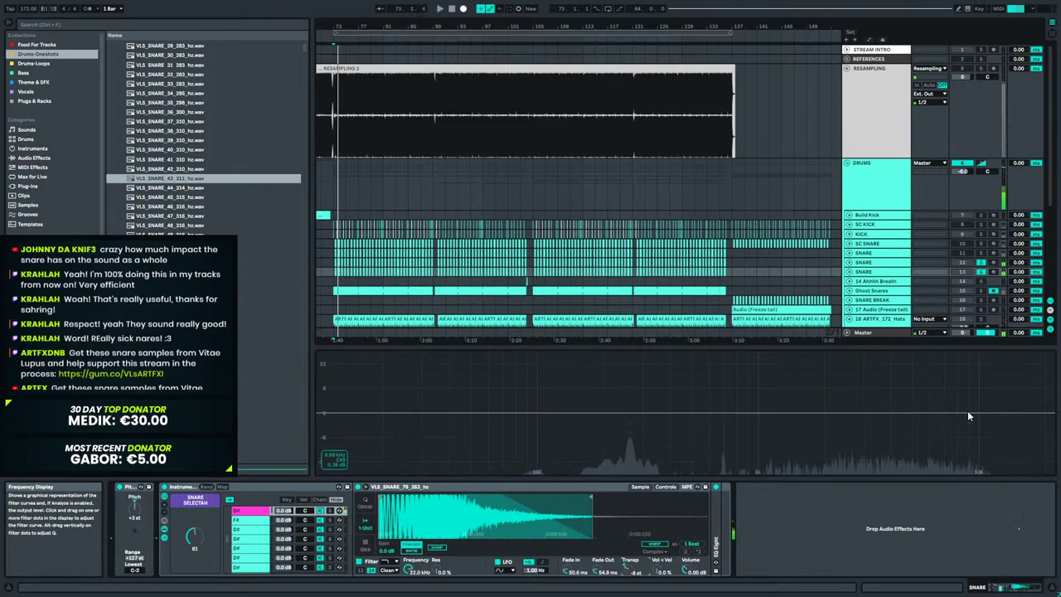
Shorten the VLS_SNARE_79 sample's end on the duplicate SNARE track and unsolo both SNARE tracks.
key(space)
drag(590, 497, 547, 499)
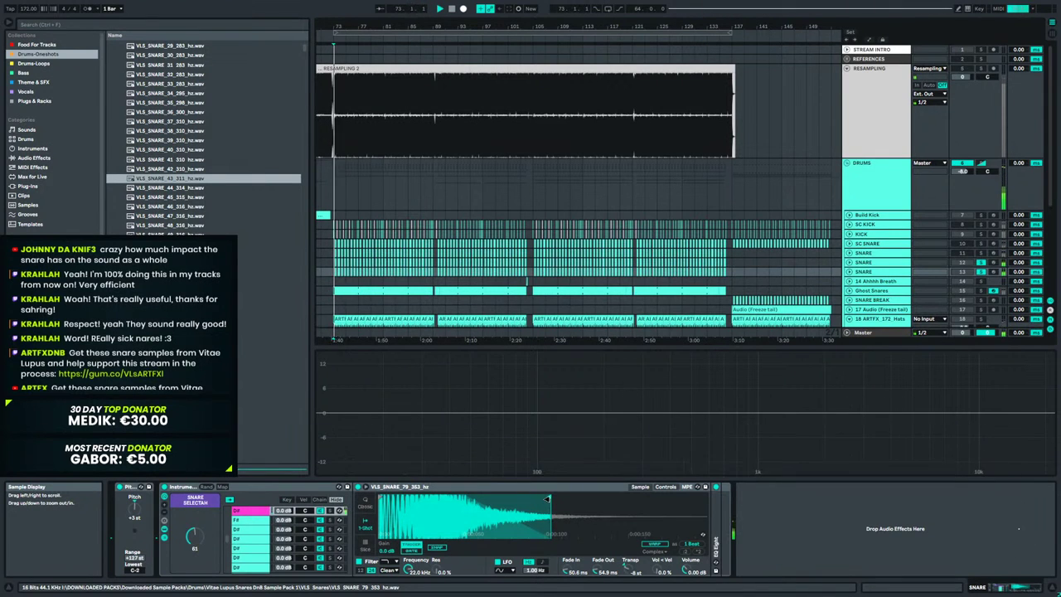
click(982, 273)
click(982, 272)
click(982, 272)
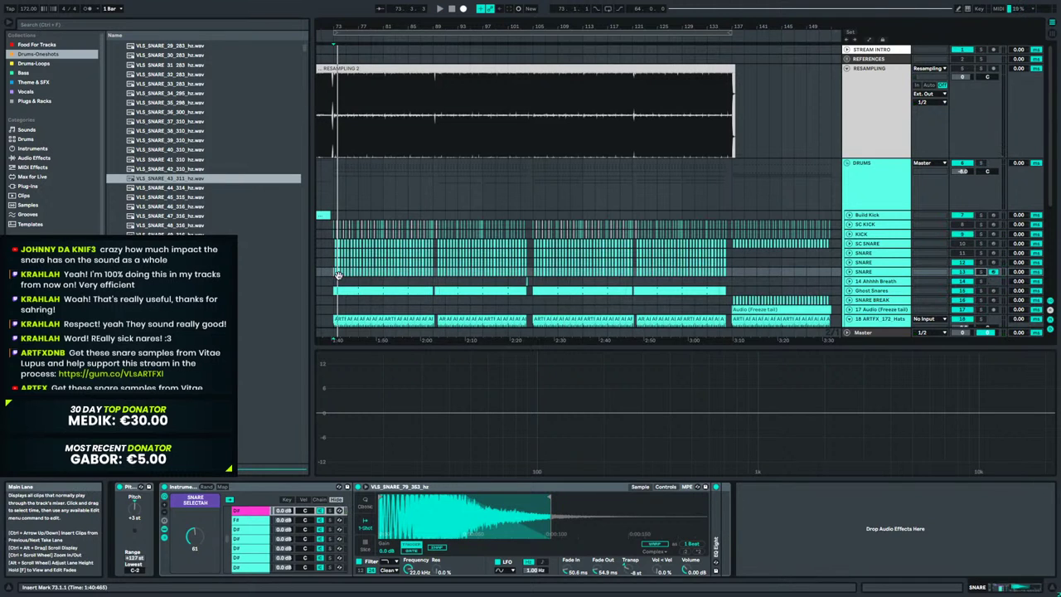
Play the full drop from bar 73 to compare the two SNARE layers, and delete the duplicate VLS_SNARE_79 track.
key(space)
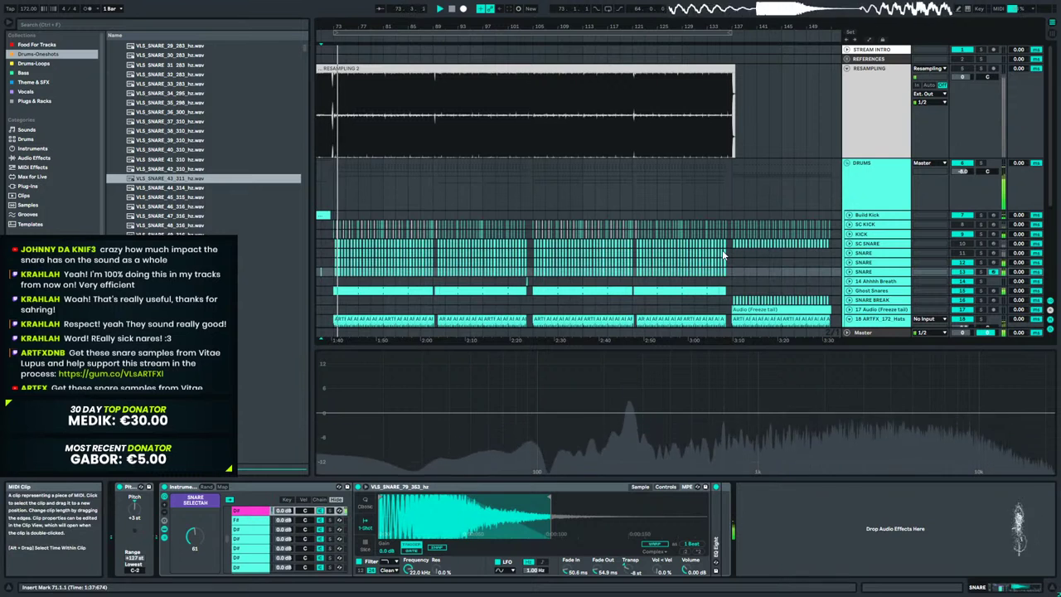
click(869, 263)
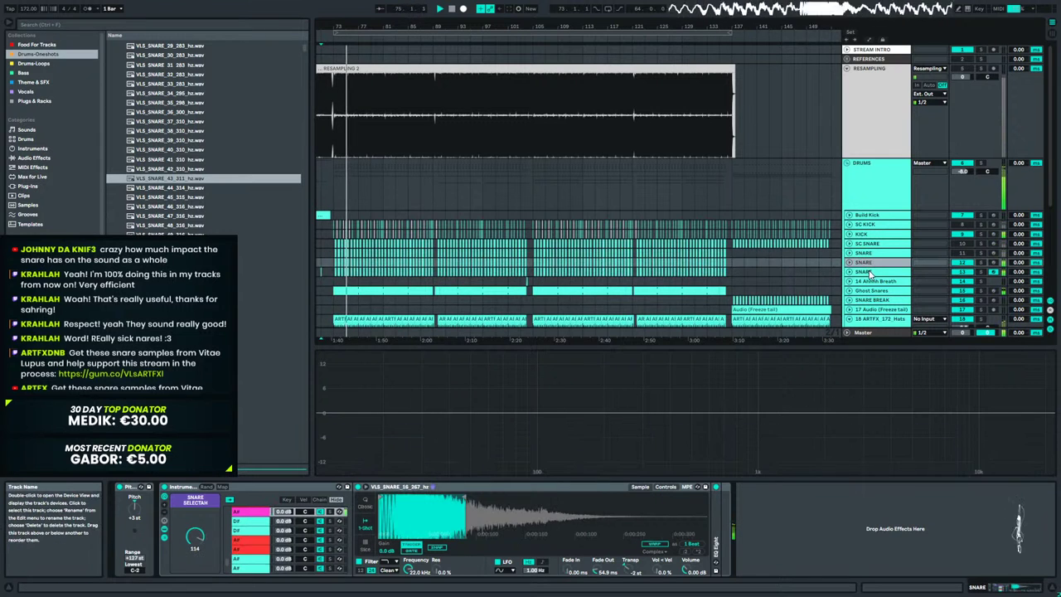
shift+click(869, 272)
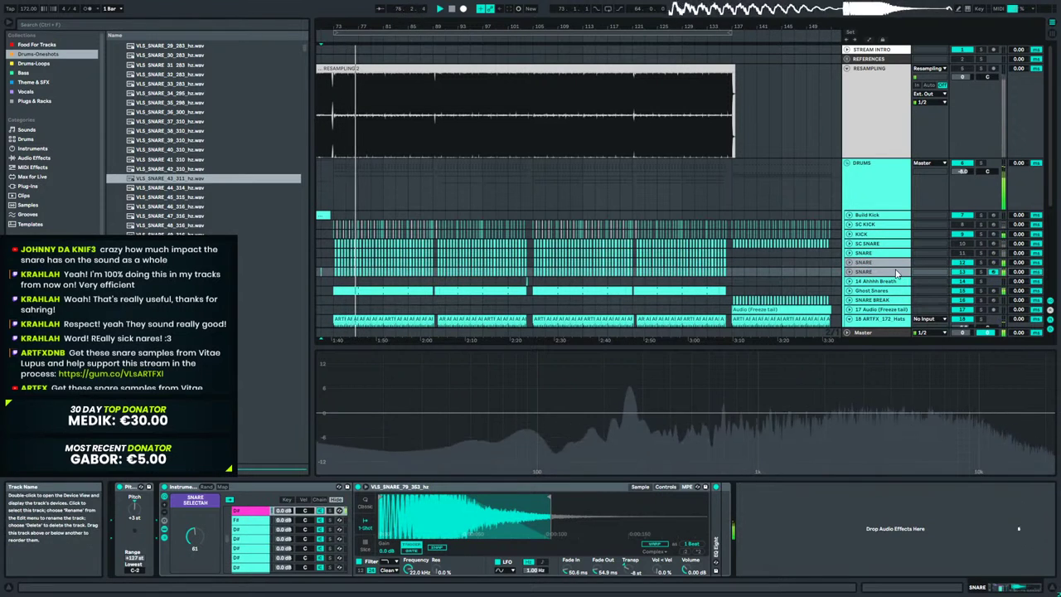
key(space)
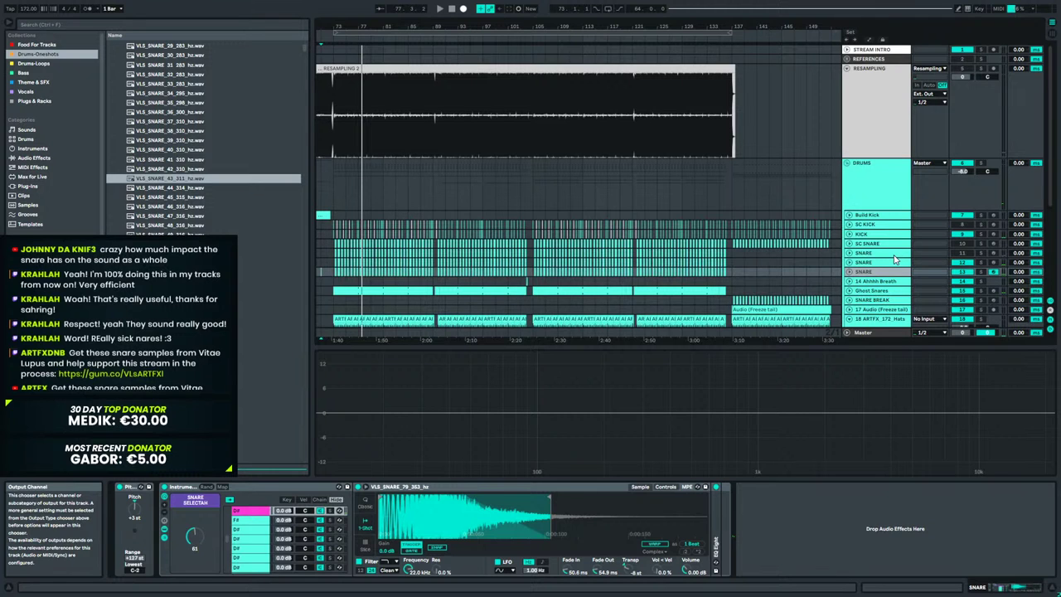
key(Delete)
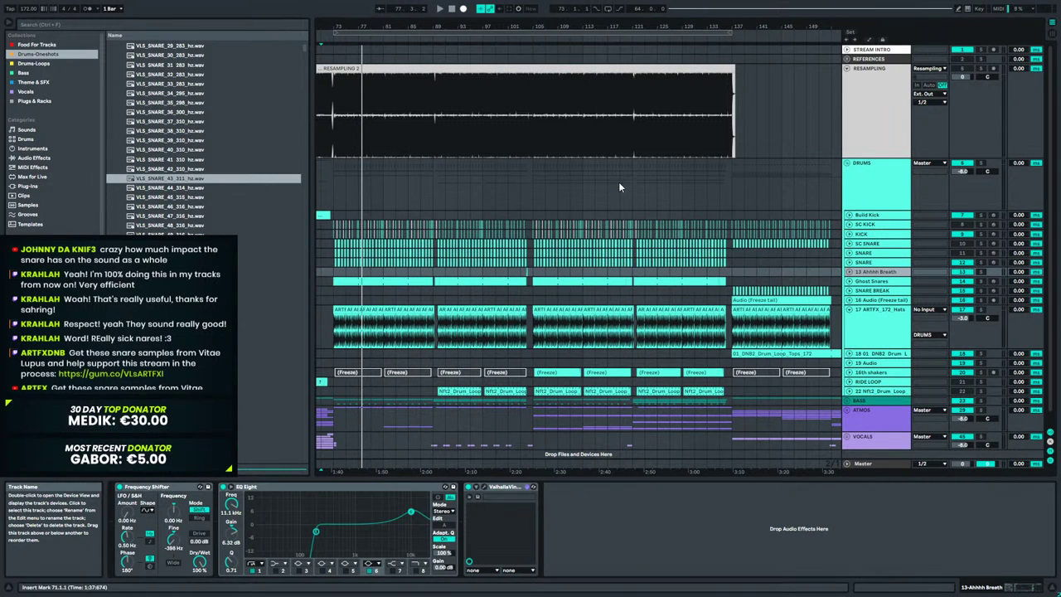
Fold the ARTFX_172_Hats track and play the whole arrangement from bar 33.
click(848, 309)
drag(530, 28, 530, 4)
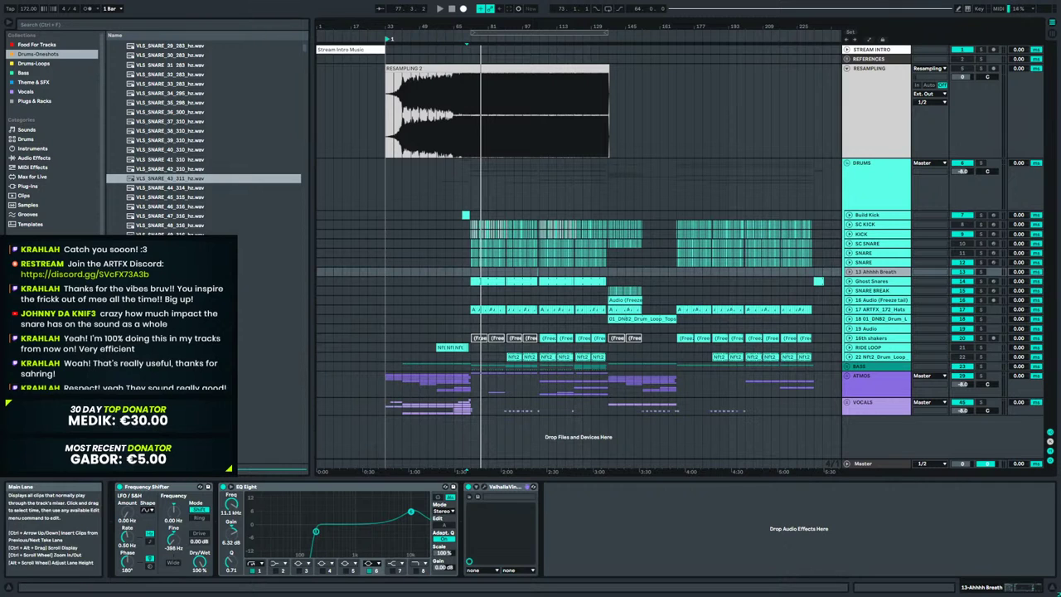
click(391, 224)
click(390, 230)
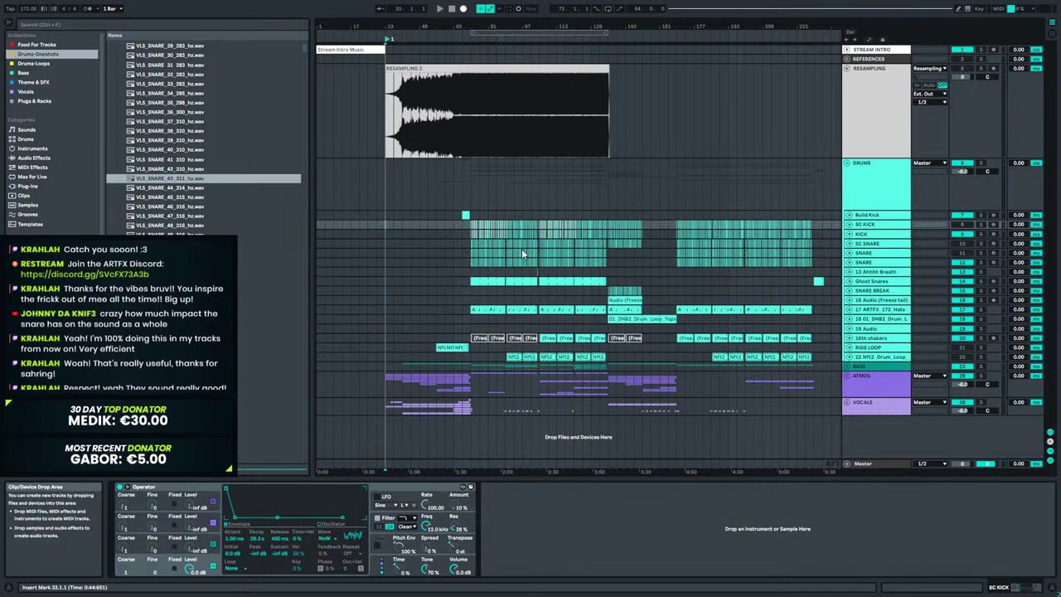
click(440, 9)
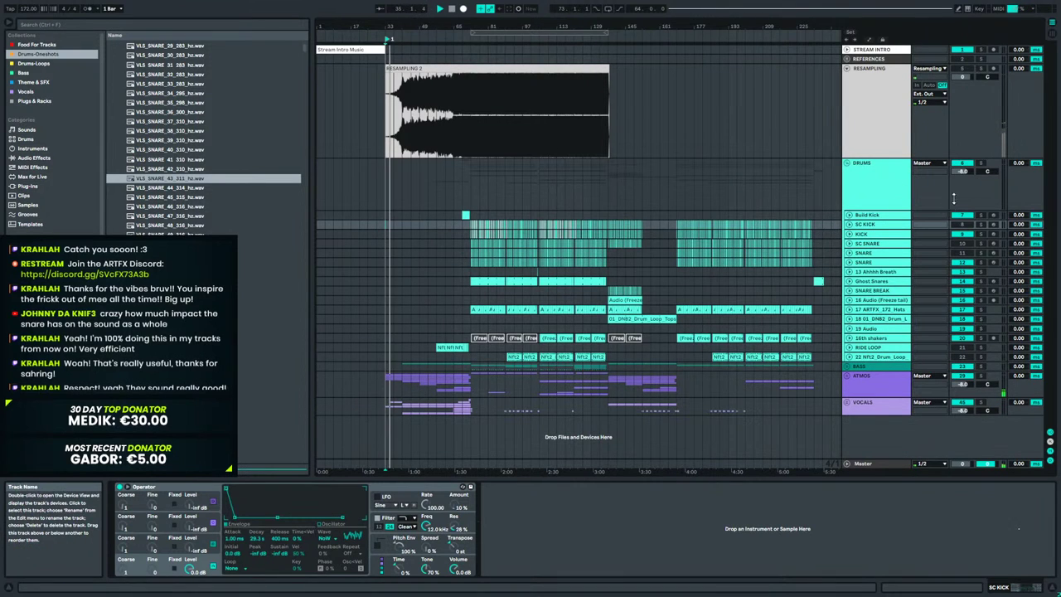
Switch the browser to the Audio Effects category and narrow it to make room for the arrangement.
click(848, 163)
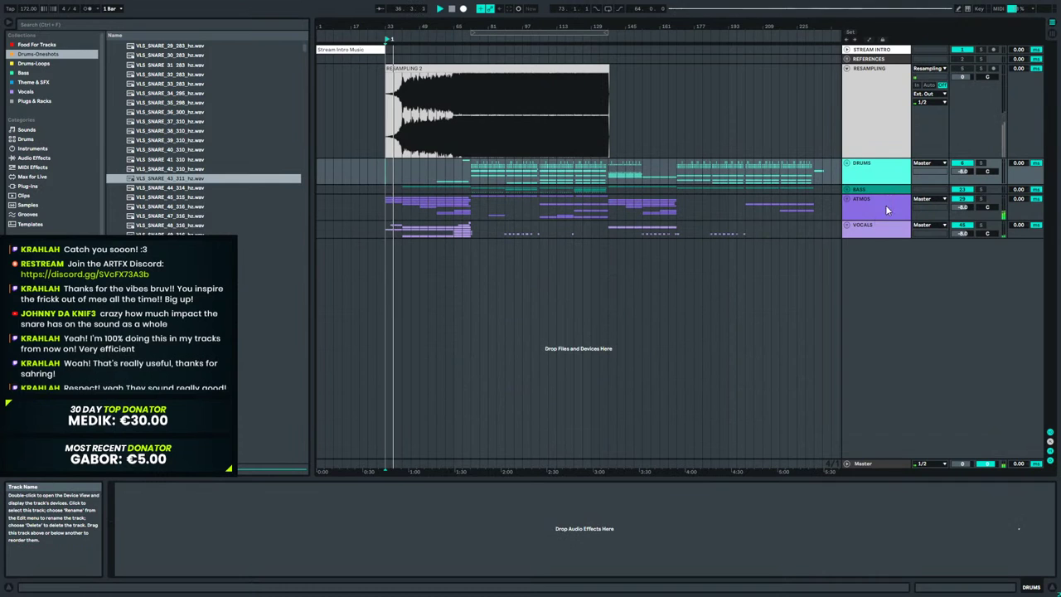
drag(499, 27, 446, 40)
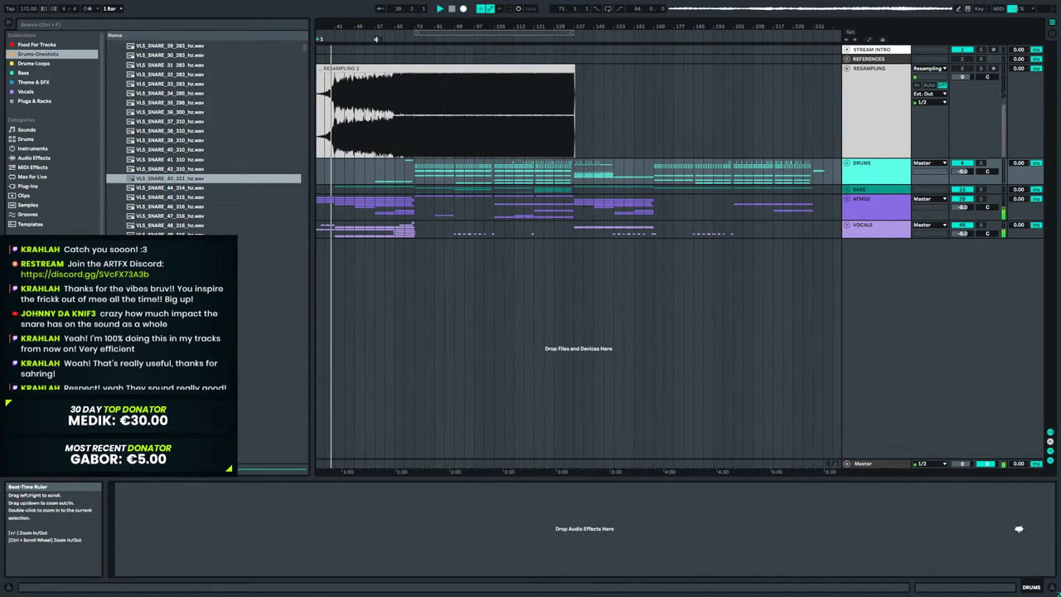
click(33, 157)
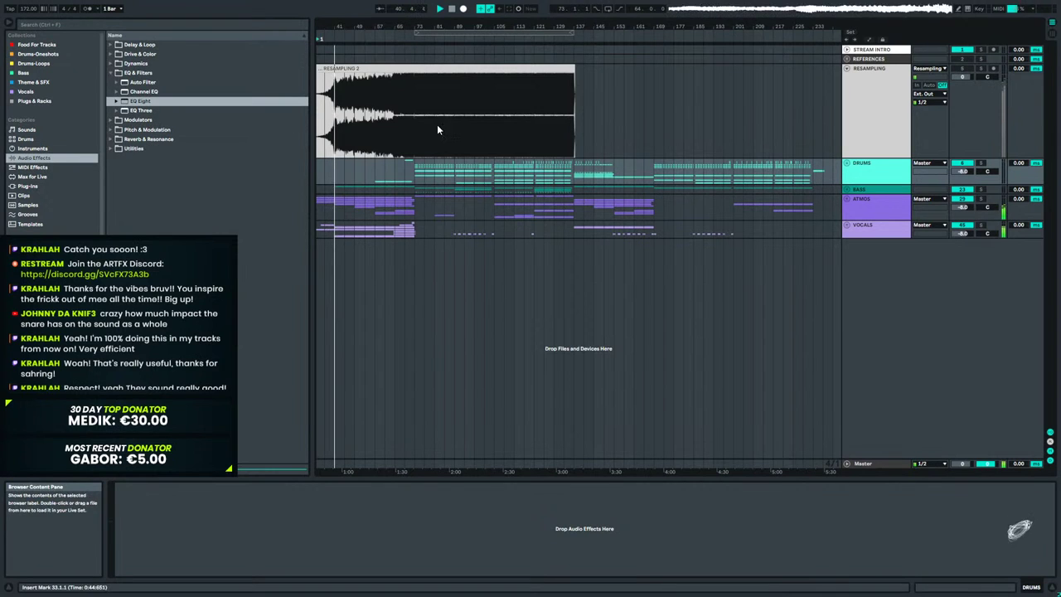
drag(312, 142, 237, 153)
drag(273, 27, 408, 83)
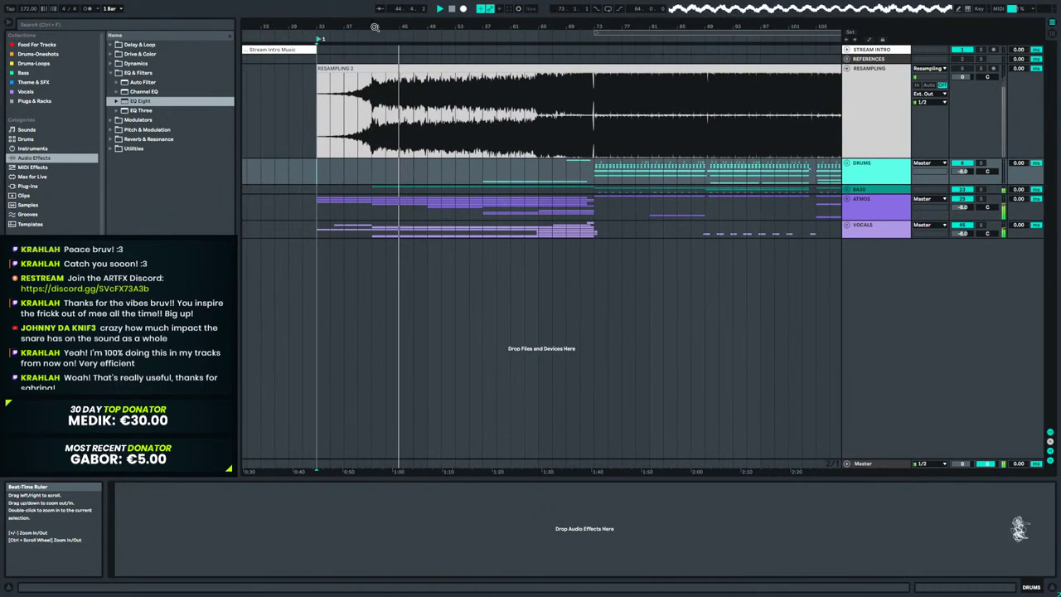
Unfold the DRUMS, BASS and ATMOS groups, collapse the bass and RESAMPLING tracks, and hide the detail view.
click(847, 163)
click(846, 366)
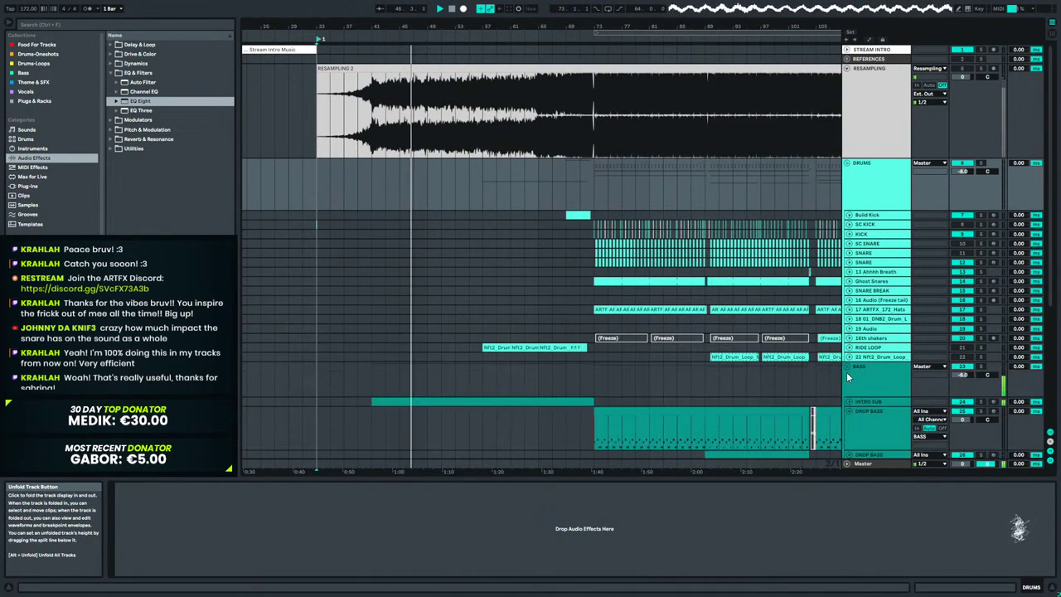
click(1050, 587)
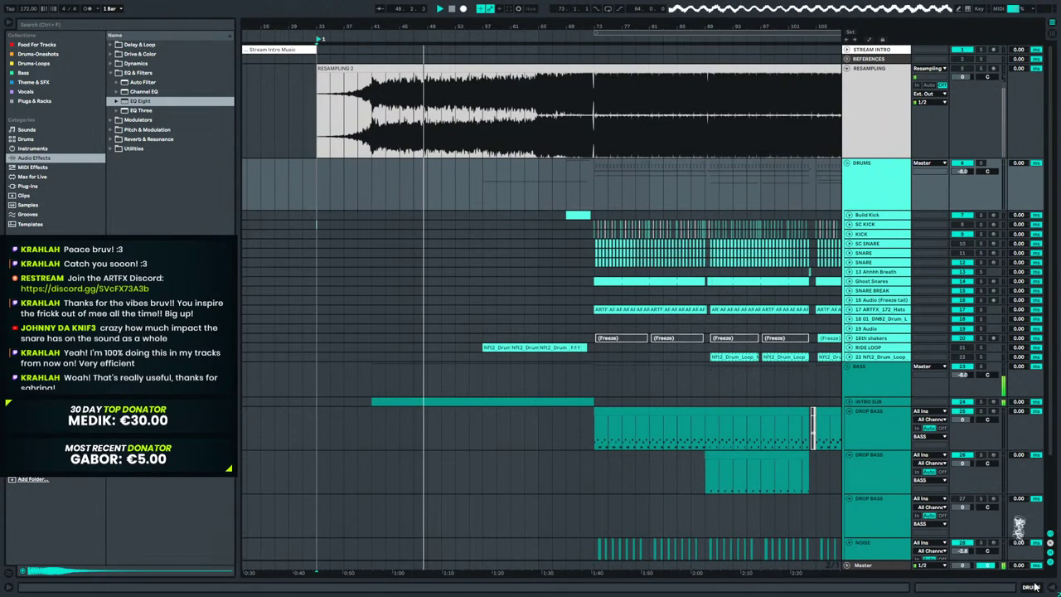
alt+click(848, 411)
click(847, 450)
scroll(851, 474, down, 3)
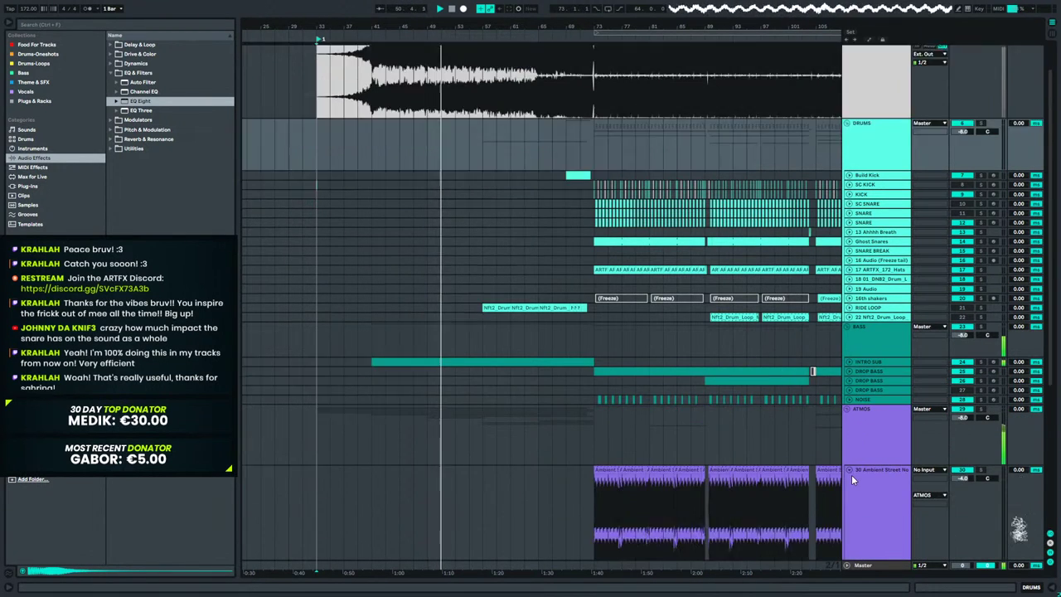
scroll(864, 404, up, 3)
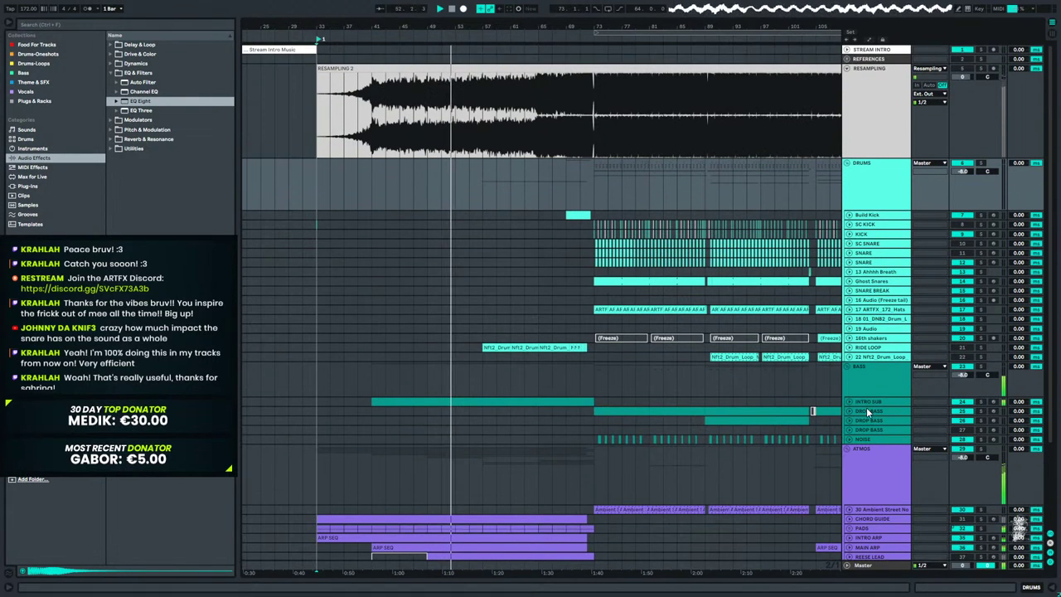
click(847, 71)
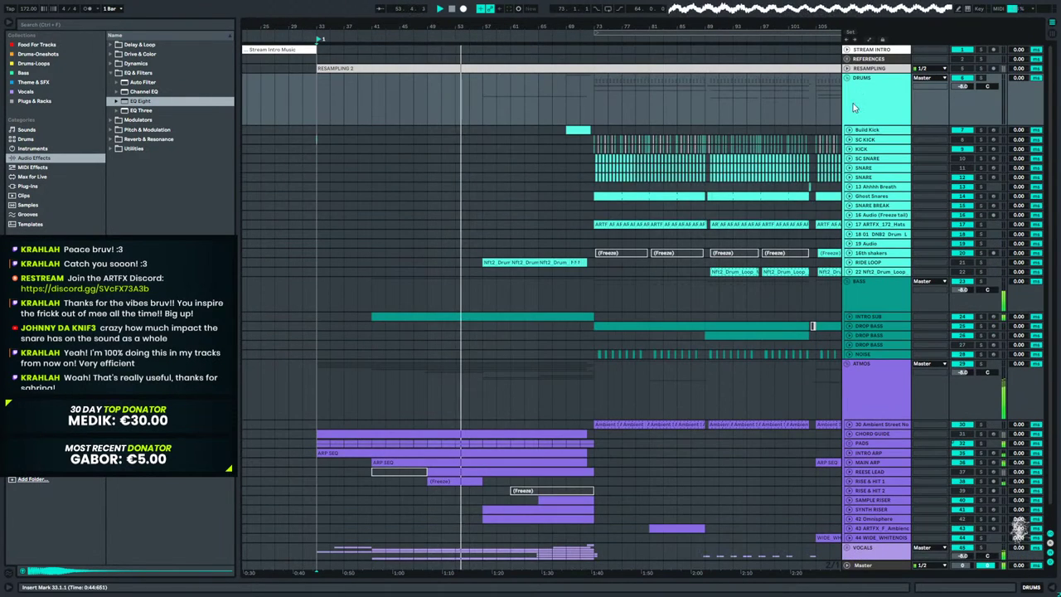
Turn on Follow for the playing arrangement and hide the browser and the tracks' in/out, mixer and delay sections.
drag(324, 23, 328, 21)
click(379, 8)
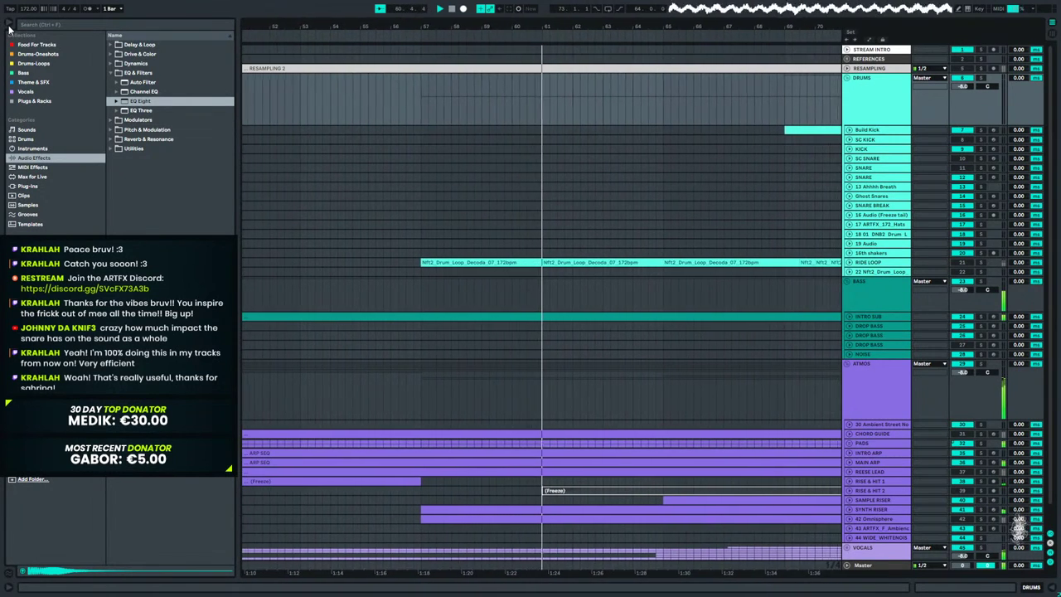
click(7, 588)
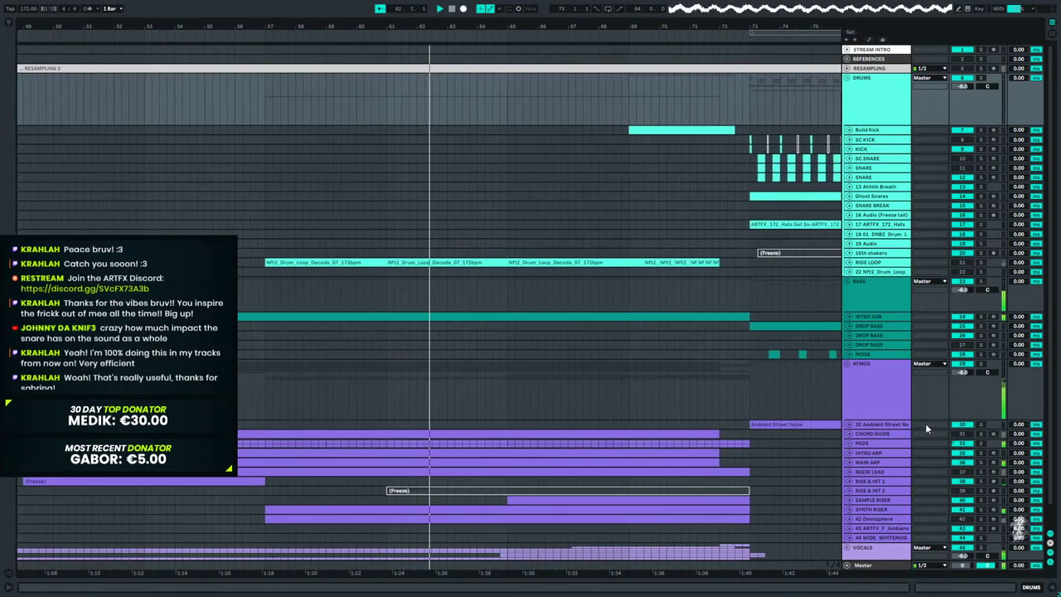
click(1050, 538)
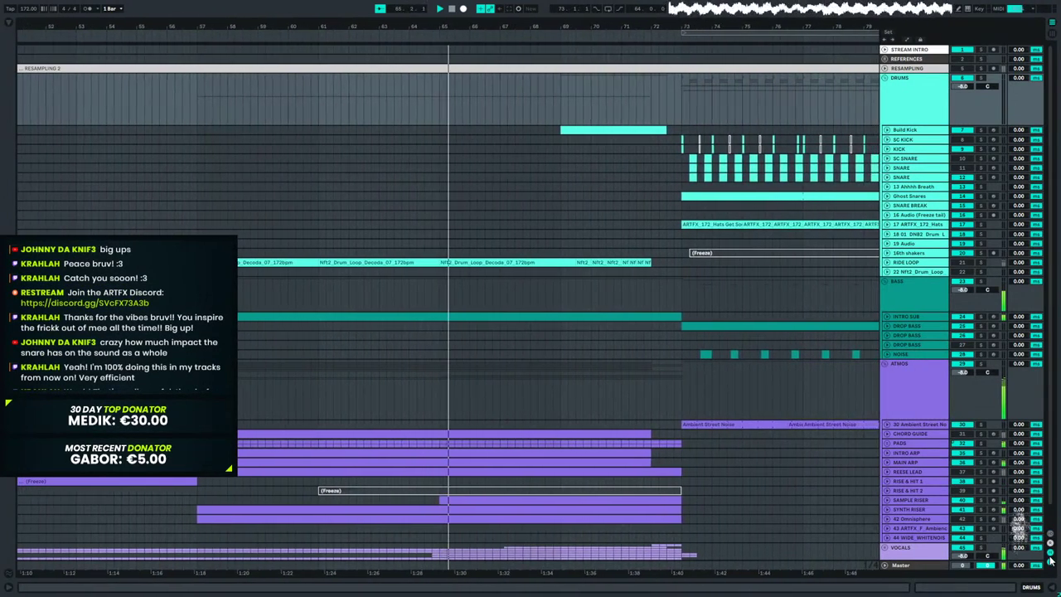
click(1051, 561)
click(1050, 563)
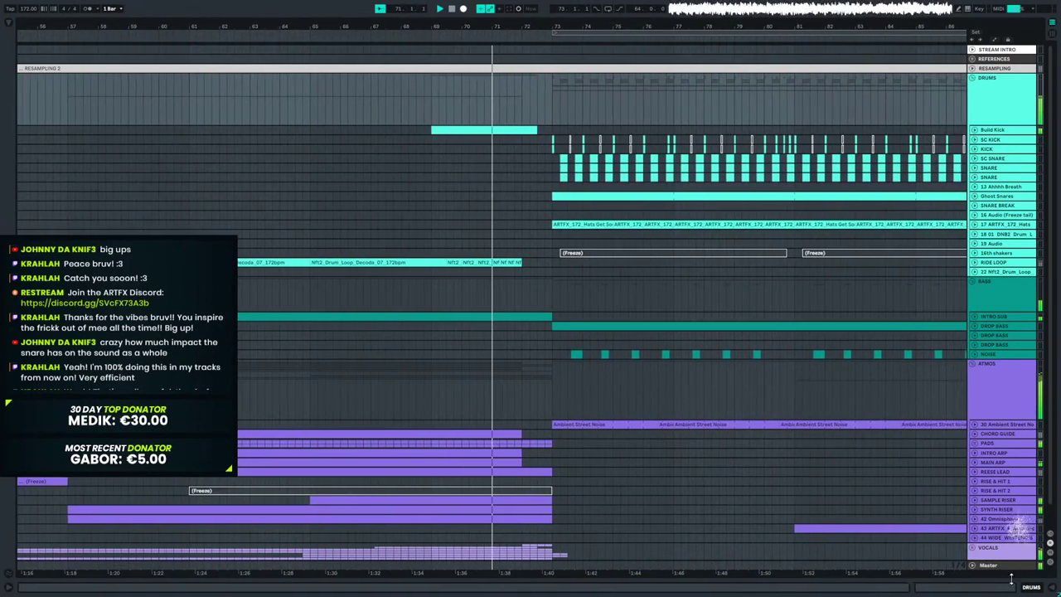
Open the kHs Tape Stop plug-in on the Master track, move its window aside and hide the detail view.
click(1053, 591)
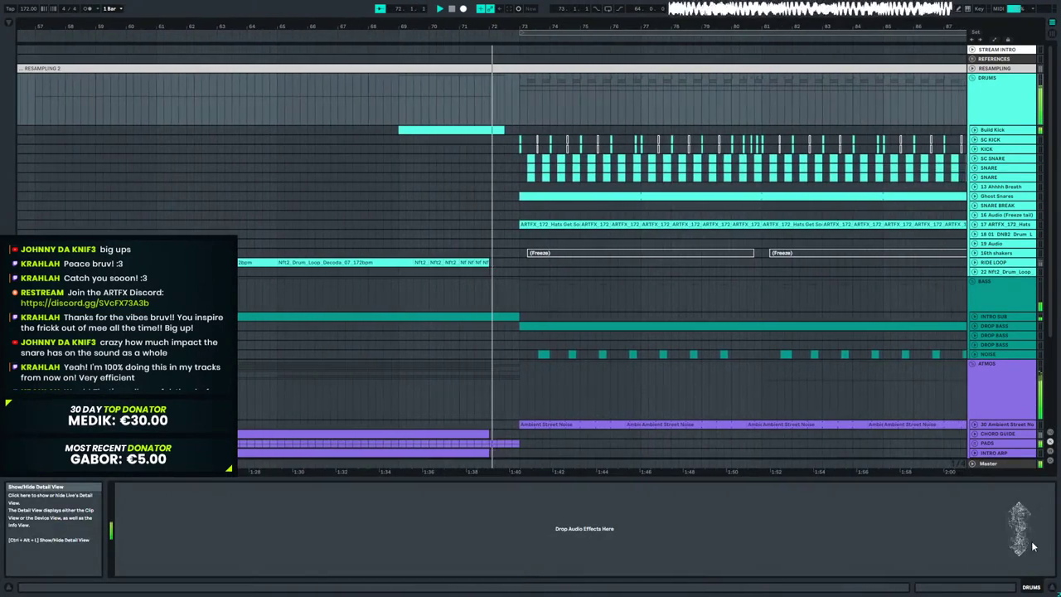
click(1001, 462)
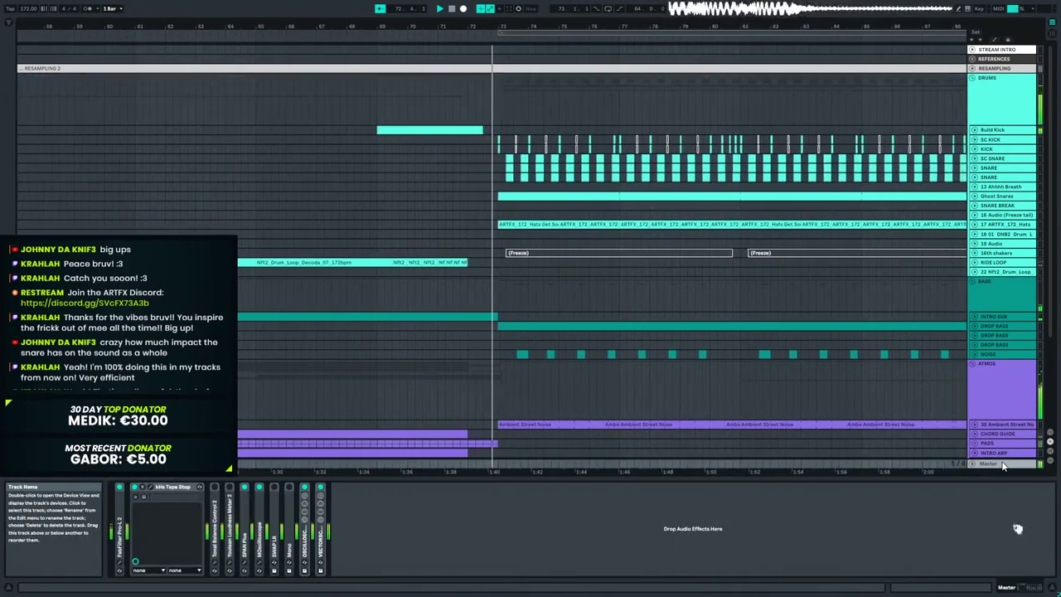
click(143, 487)
drag(568, 136, 1060, 332)
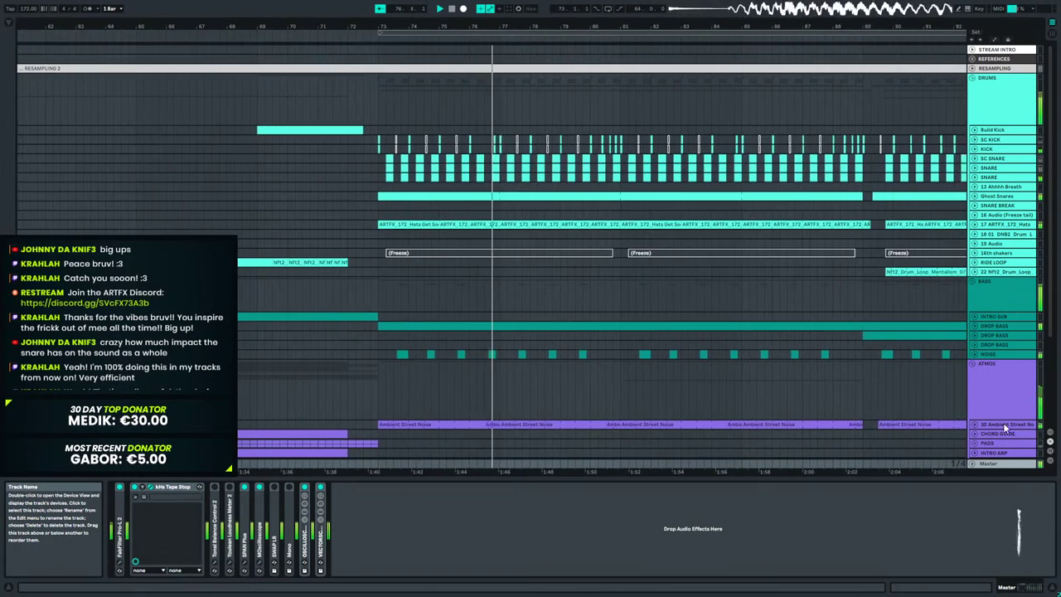
click(1055, 590)
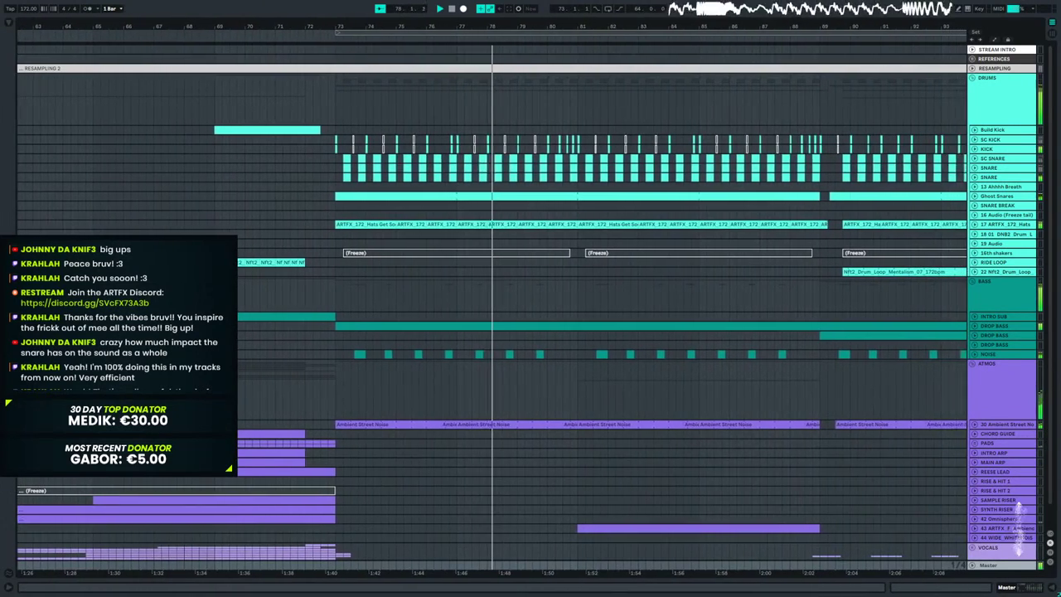